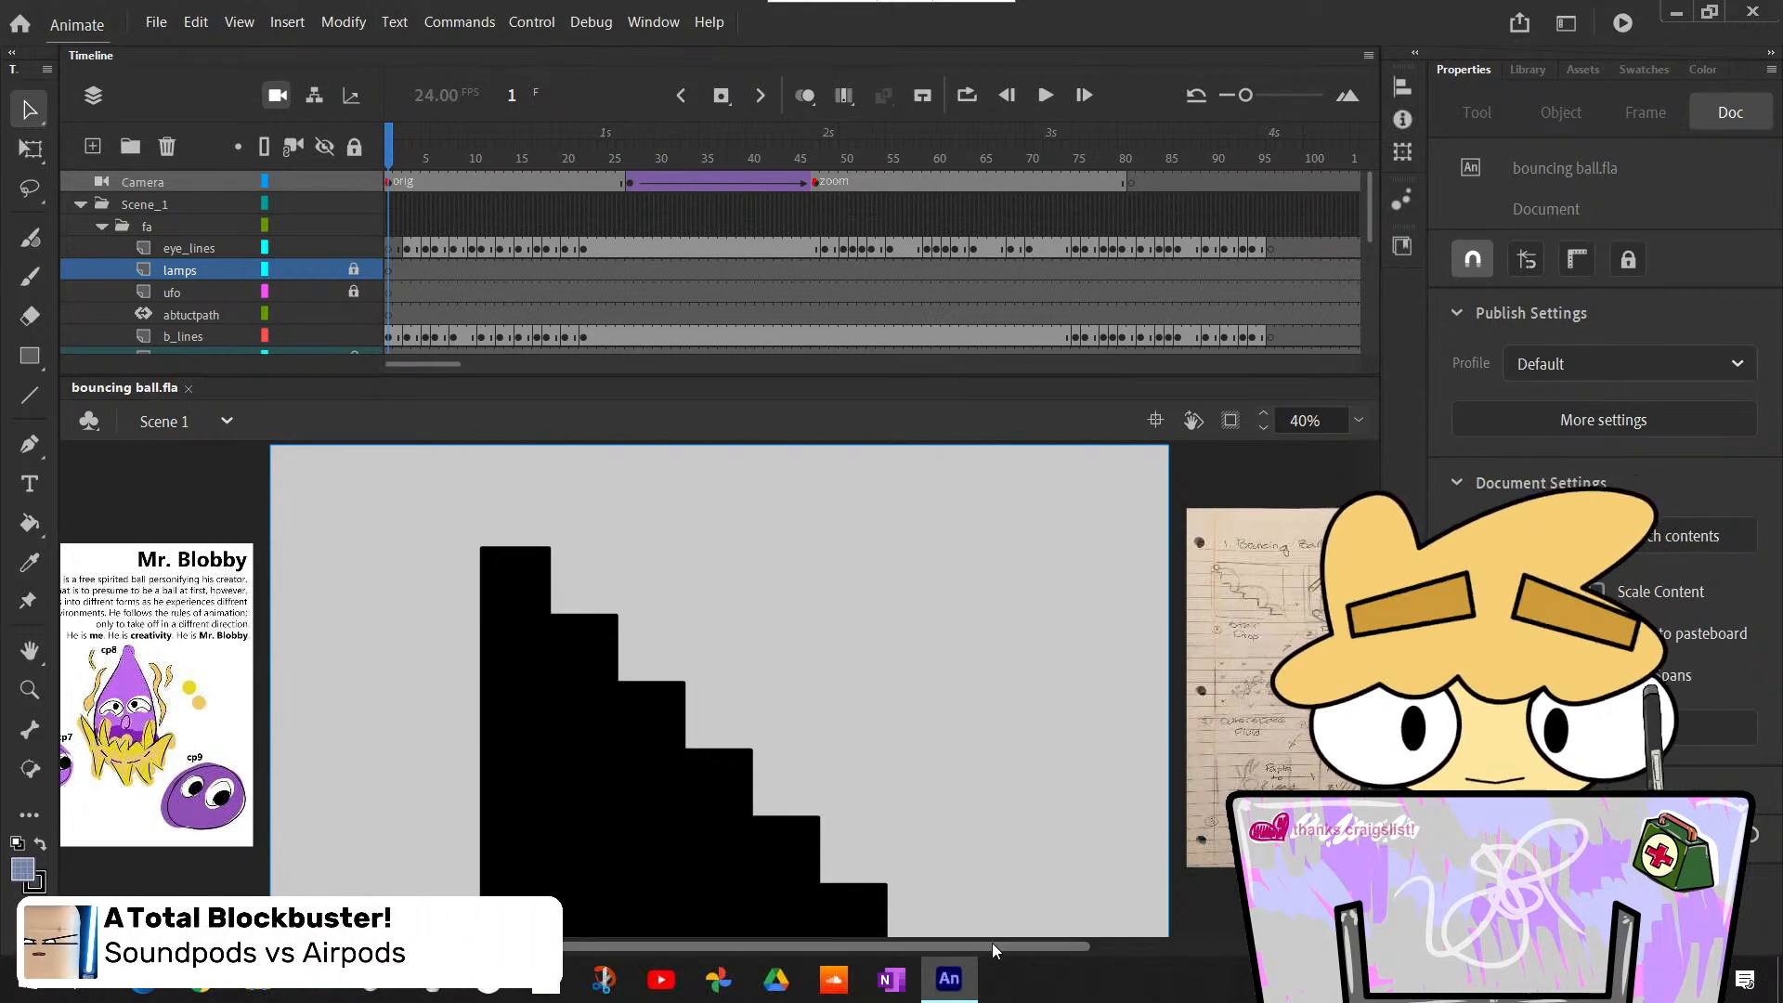
scroll(992, 944, left, 2)
scroll(994, 951, left, 1)
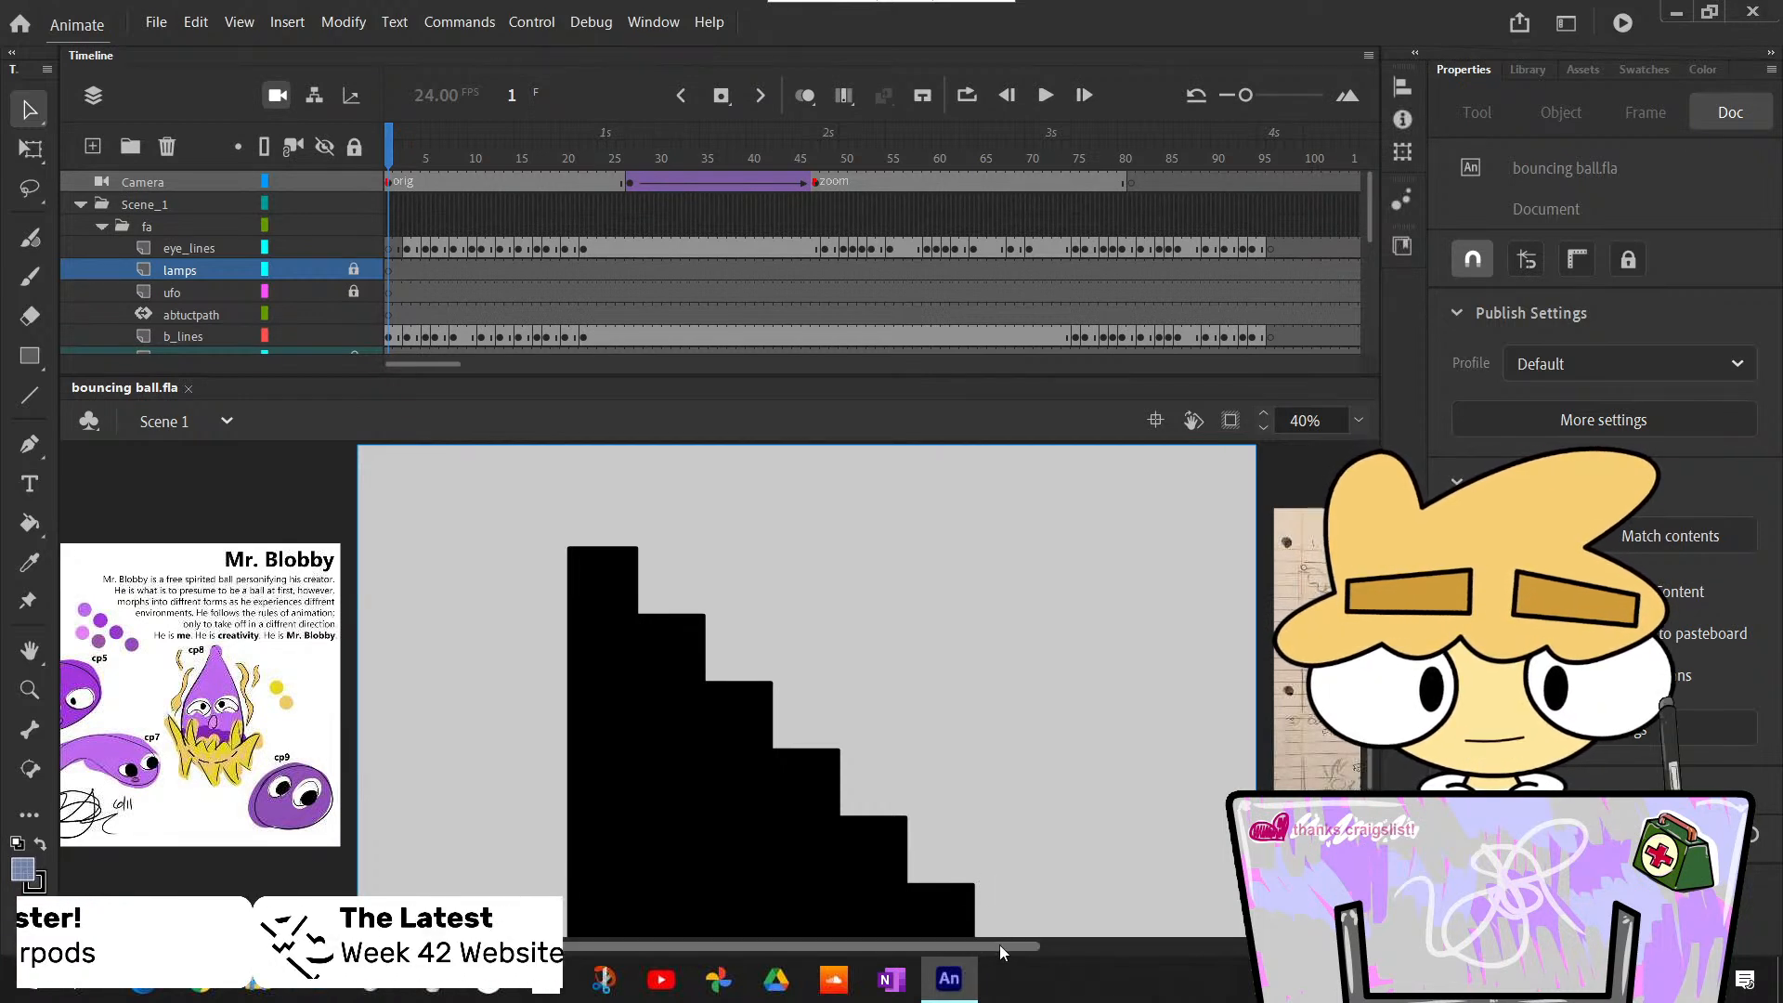
drag(1025, 948, 1007, 949)
scroll(1008, 949, left, 1)
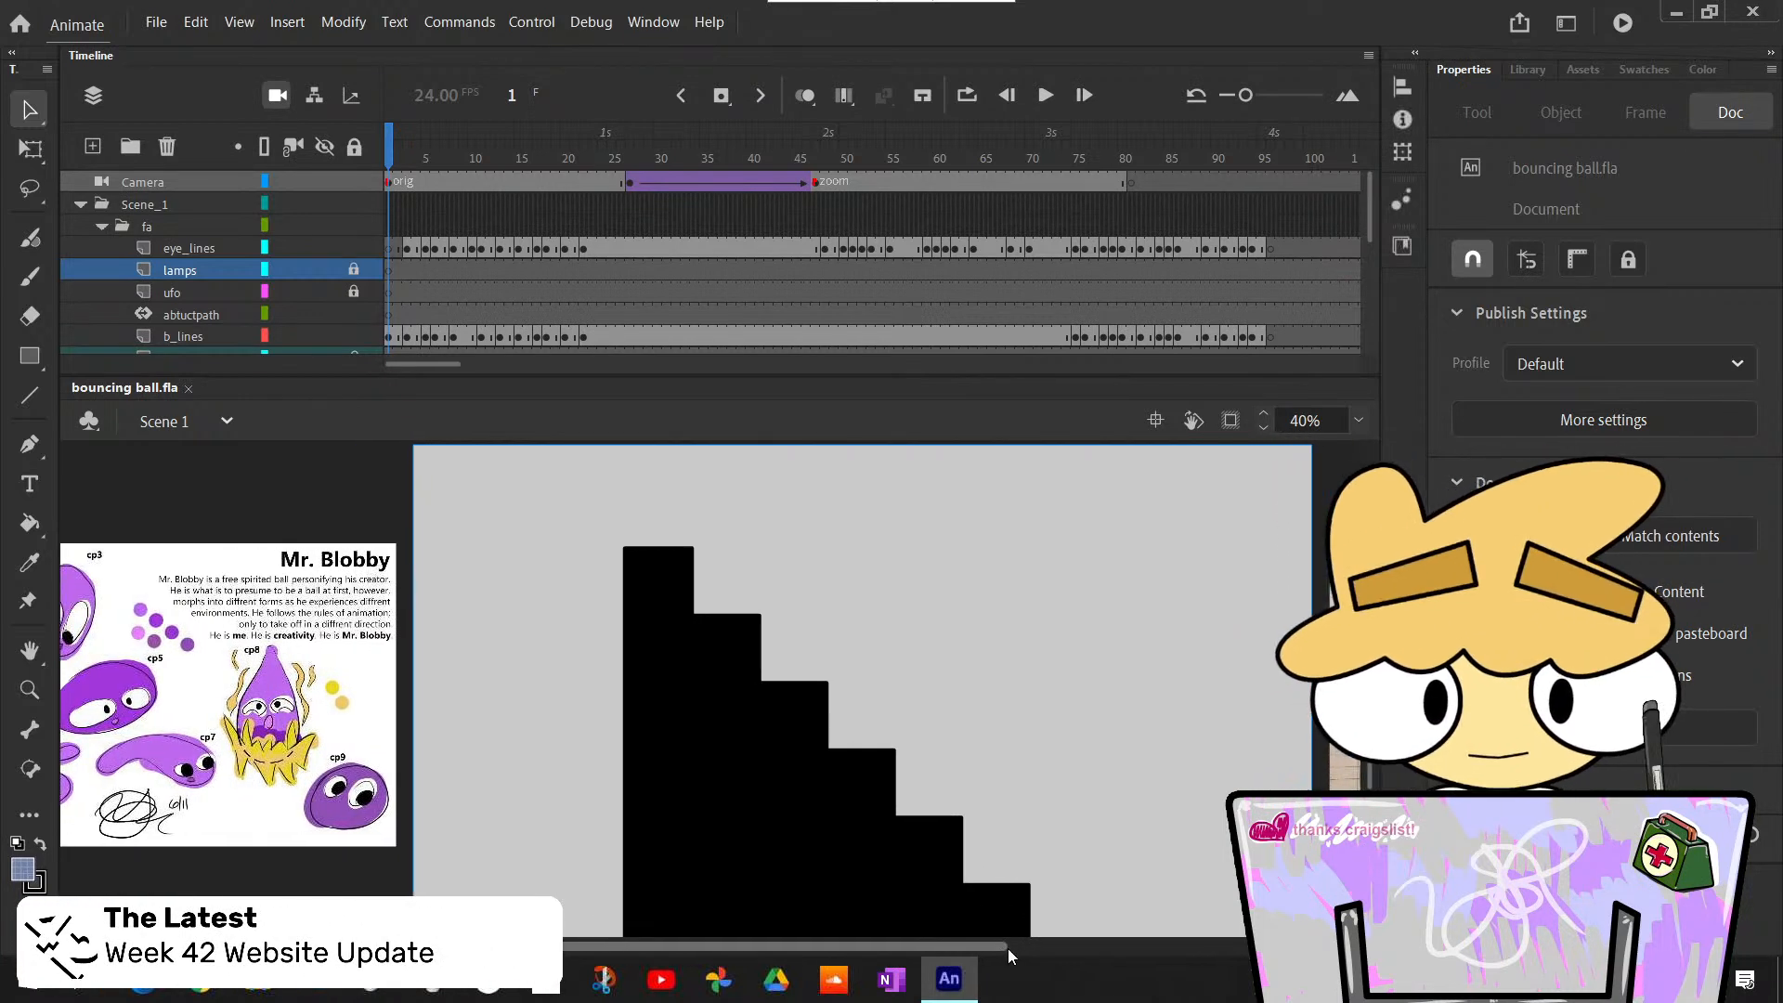
scroll(1008, 949, right, 2)
scroll(1006, 949, right, 1)
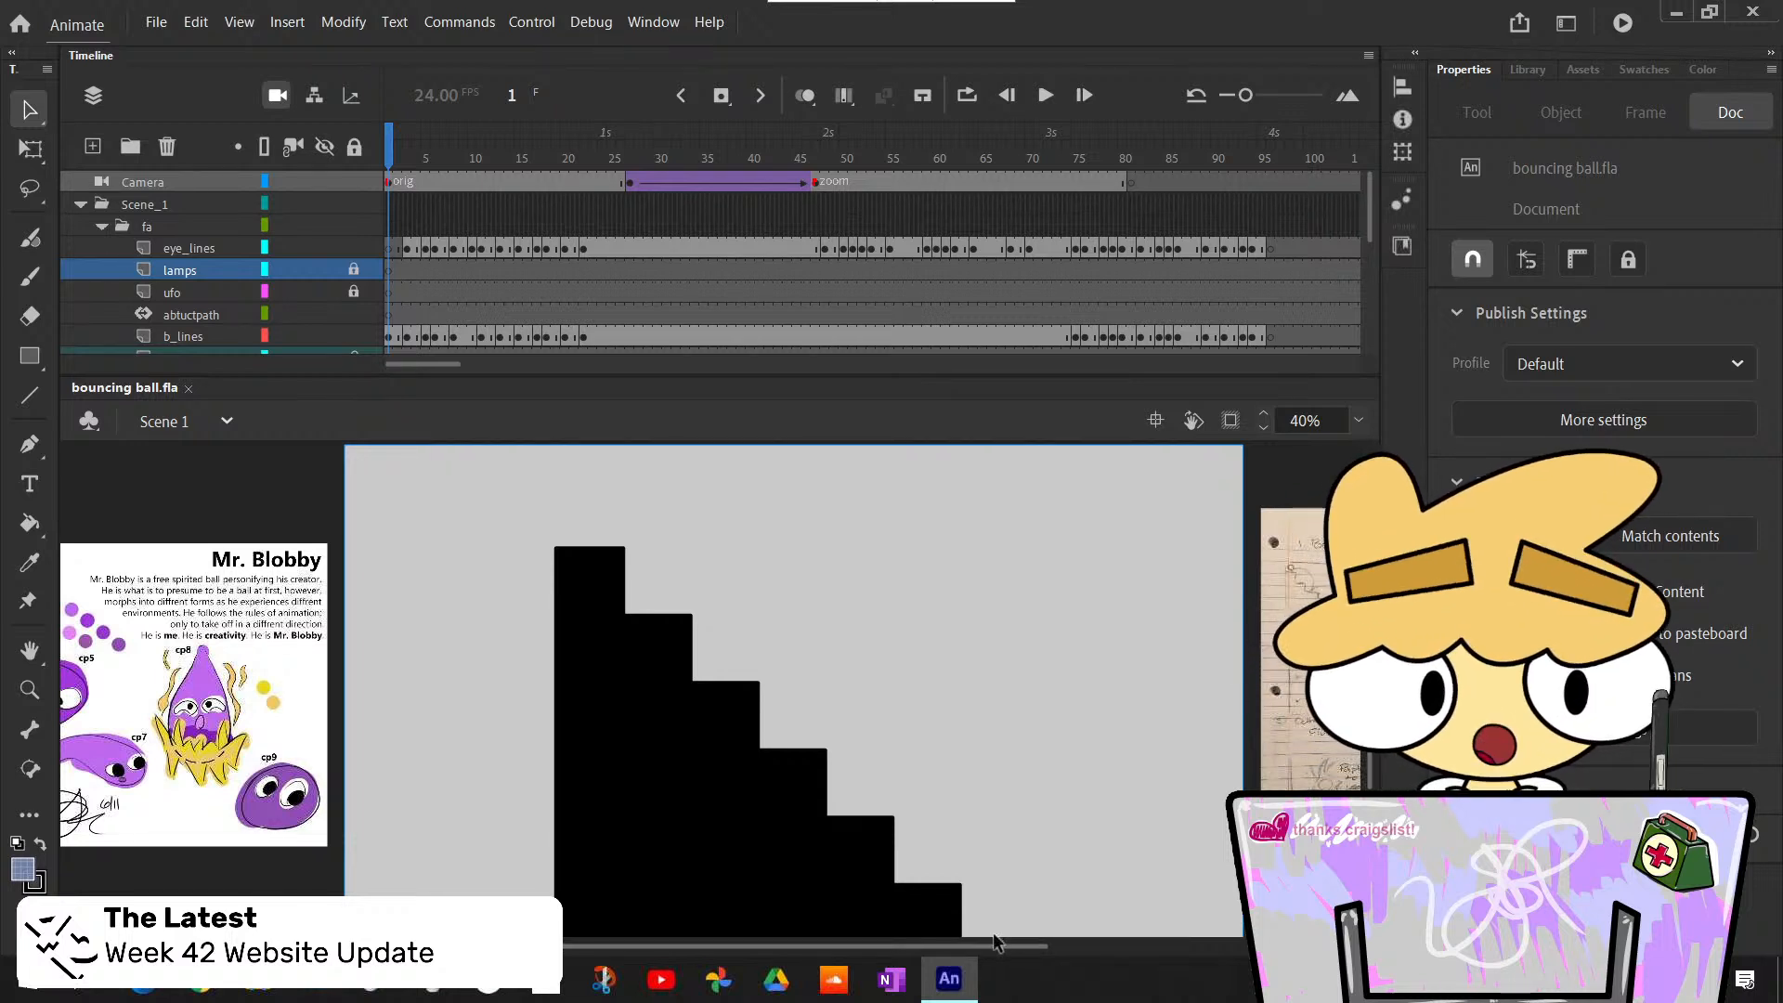
scroll(1008, 945, right, 1)
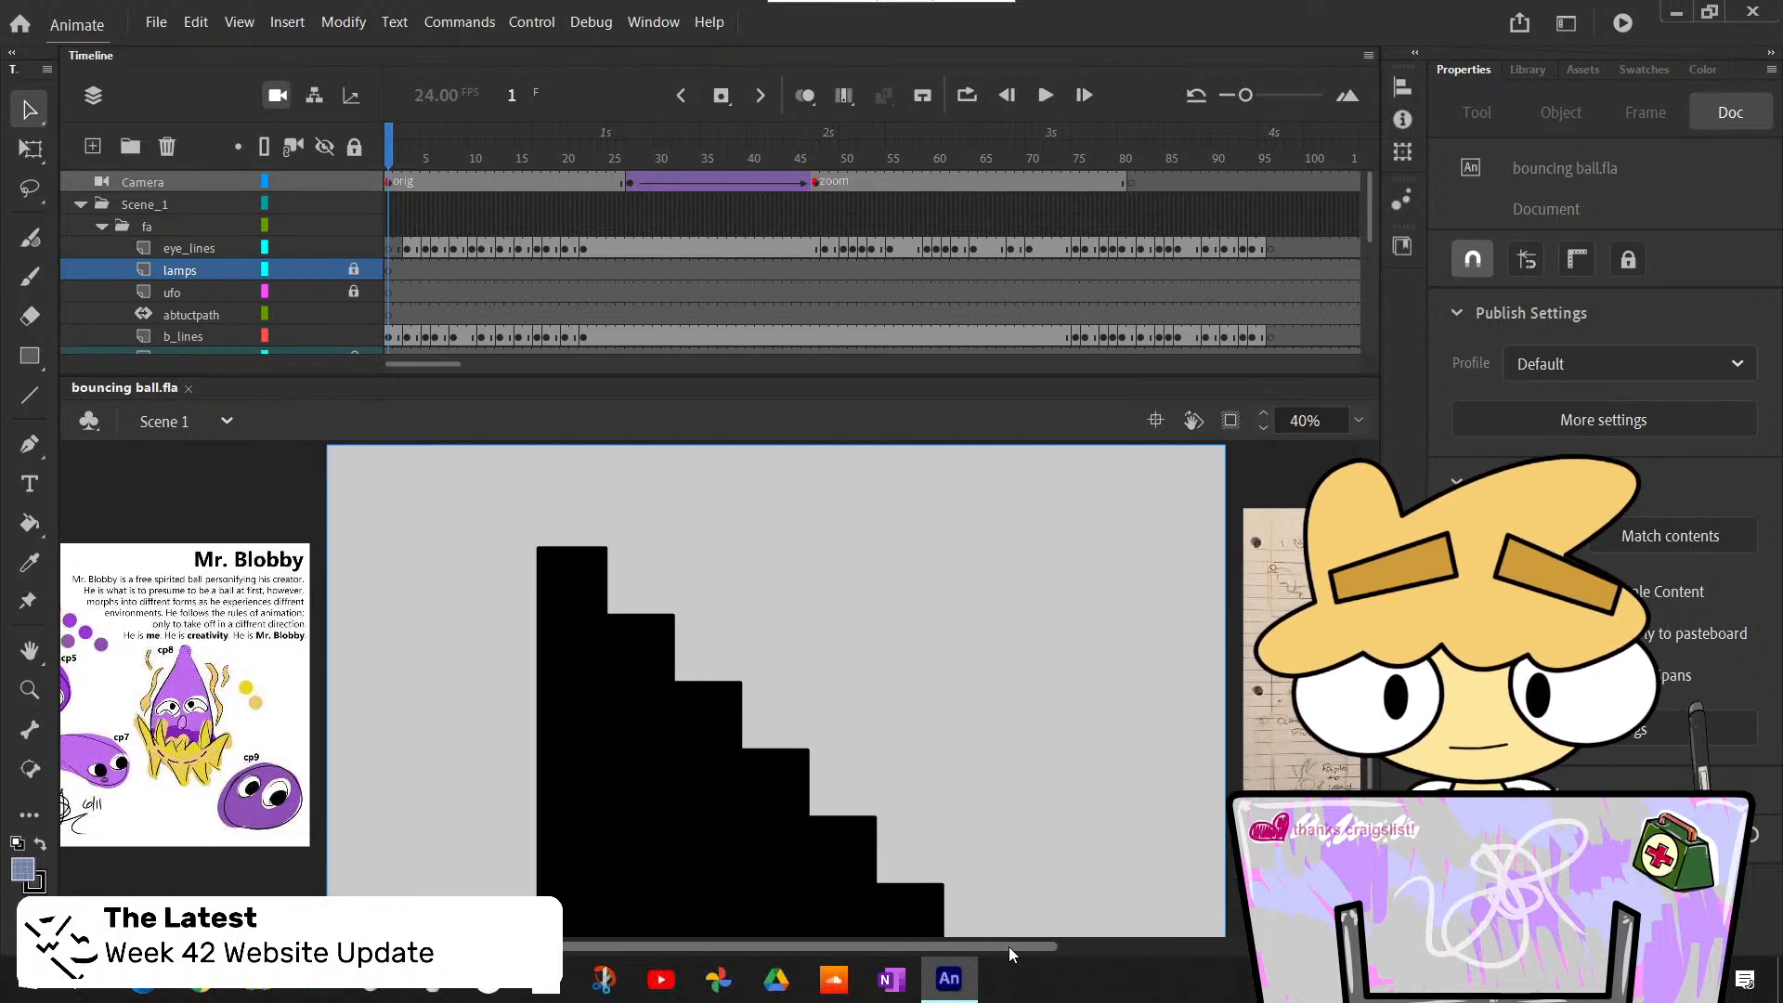
scroll(1009, 947, left, 1)
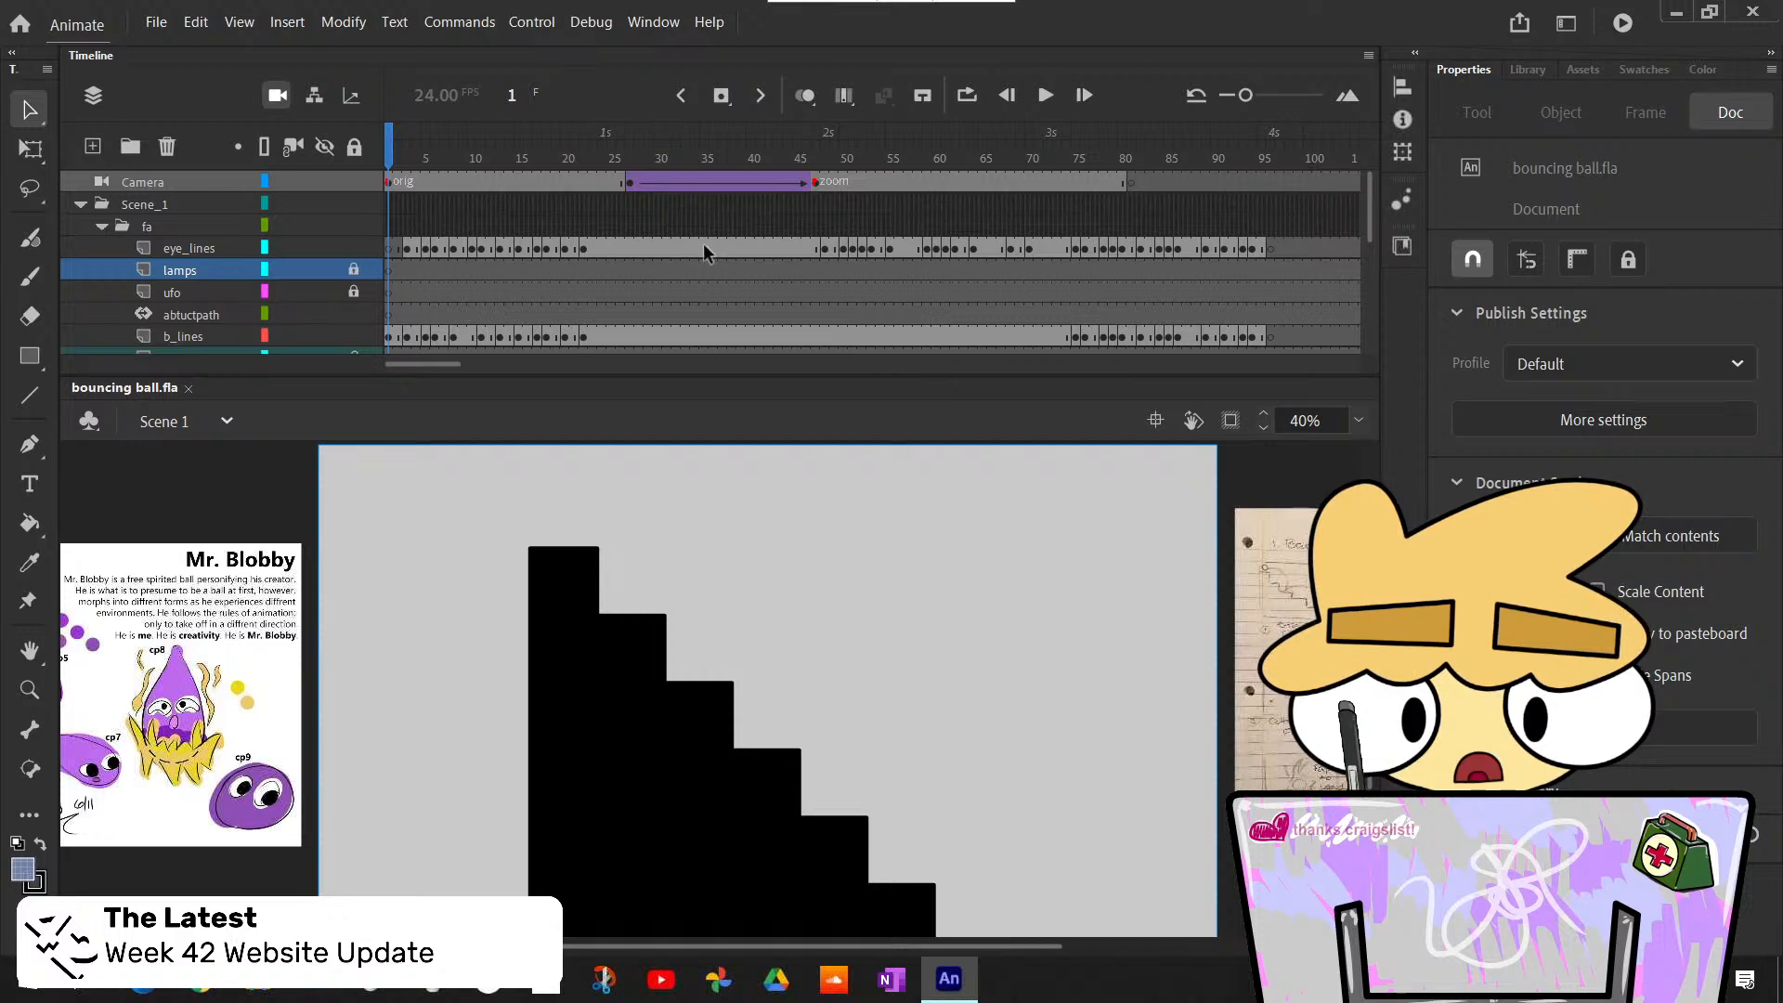
scroll(710, 251, down, 6)
scroll(713, 248, up, 6)
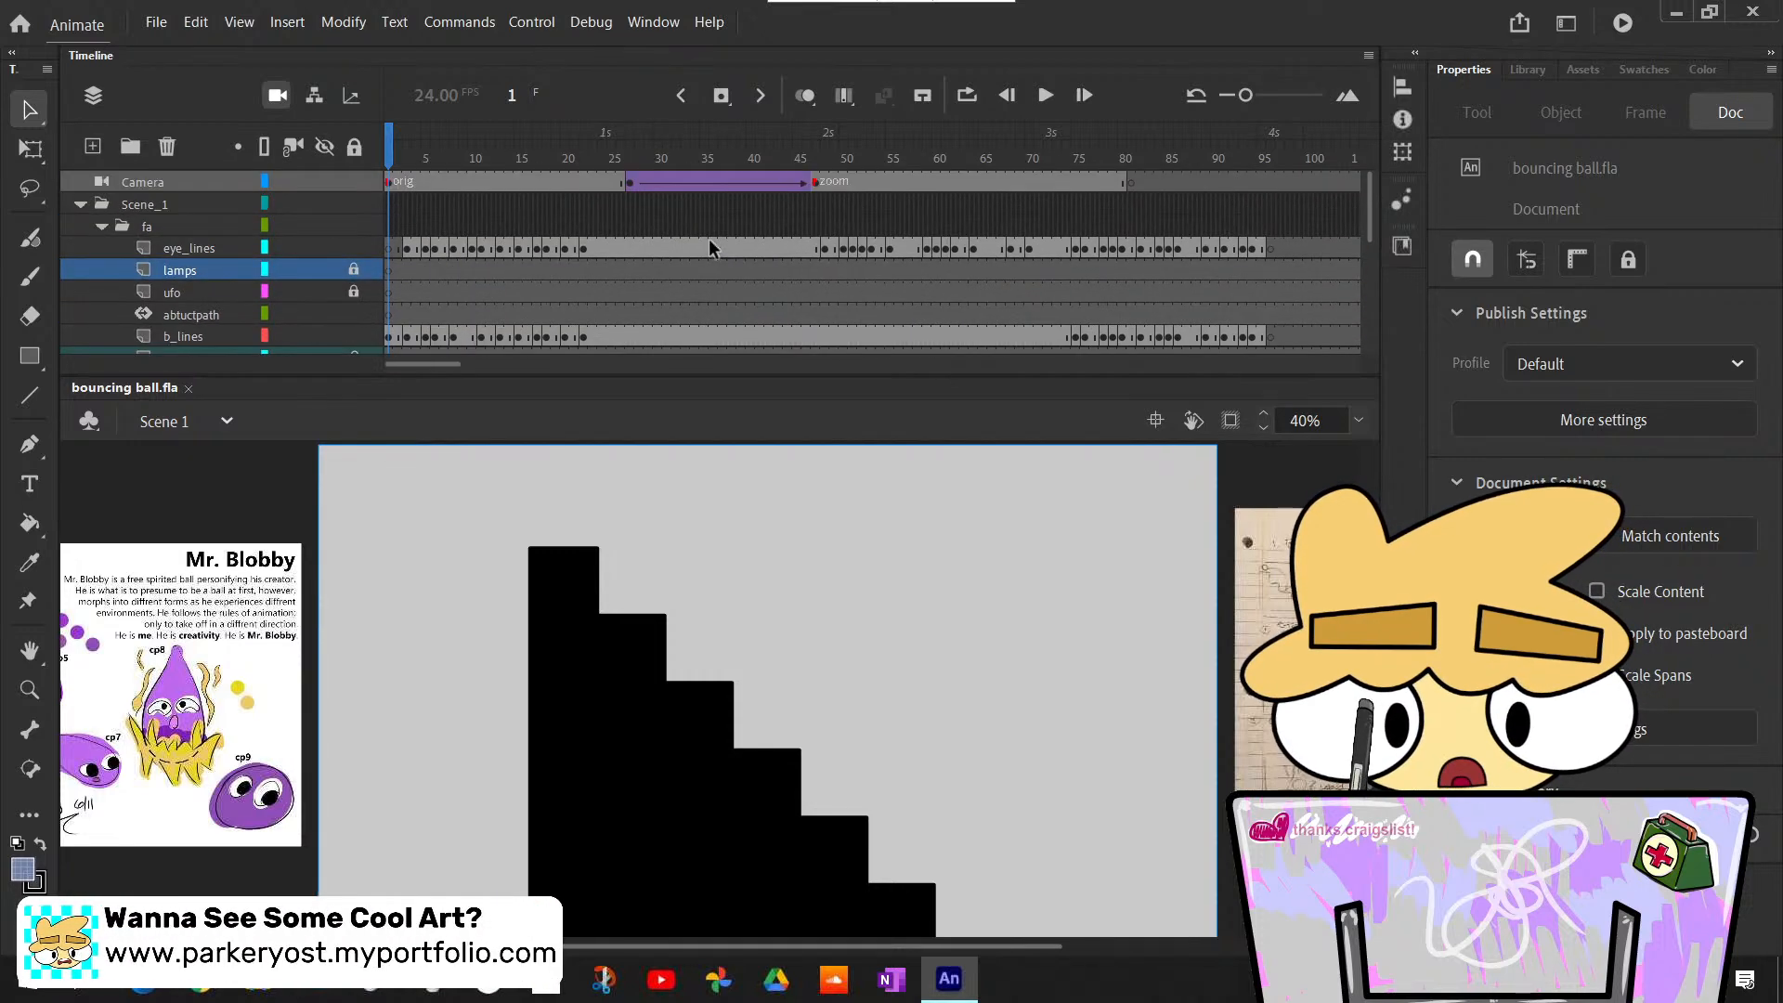
- Play the animation through and return the playhead to frame 1
click(1048, 96)
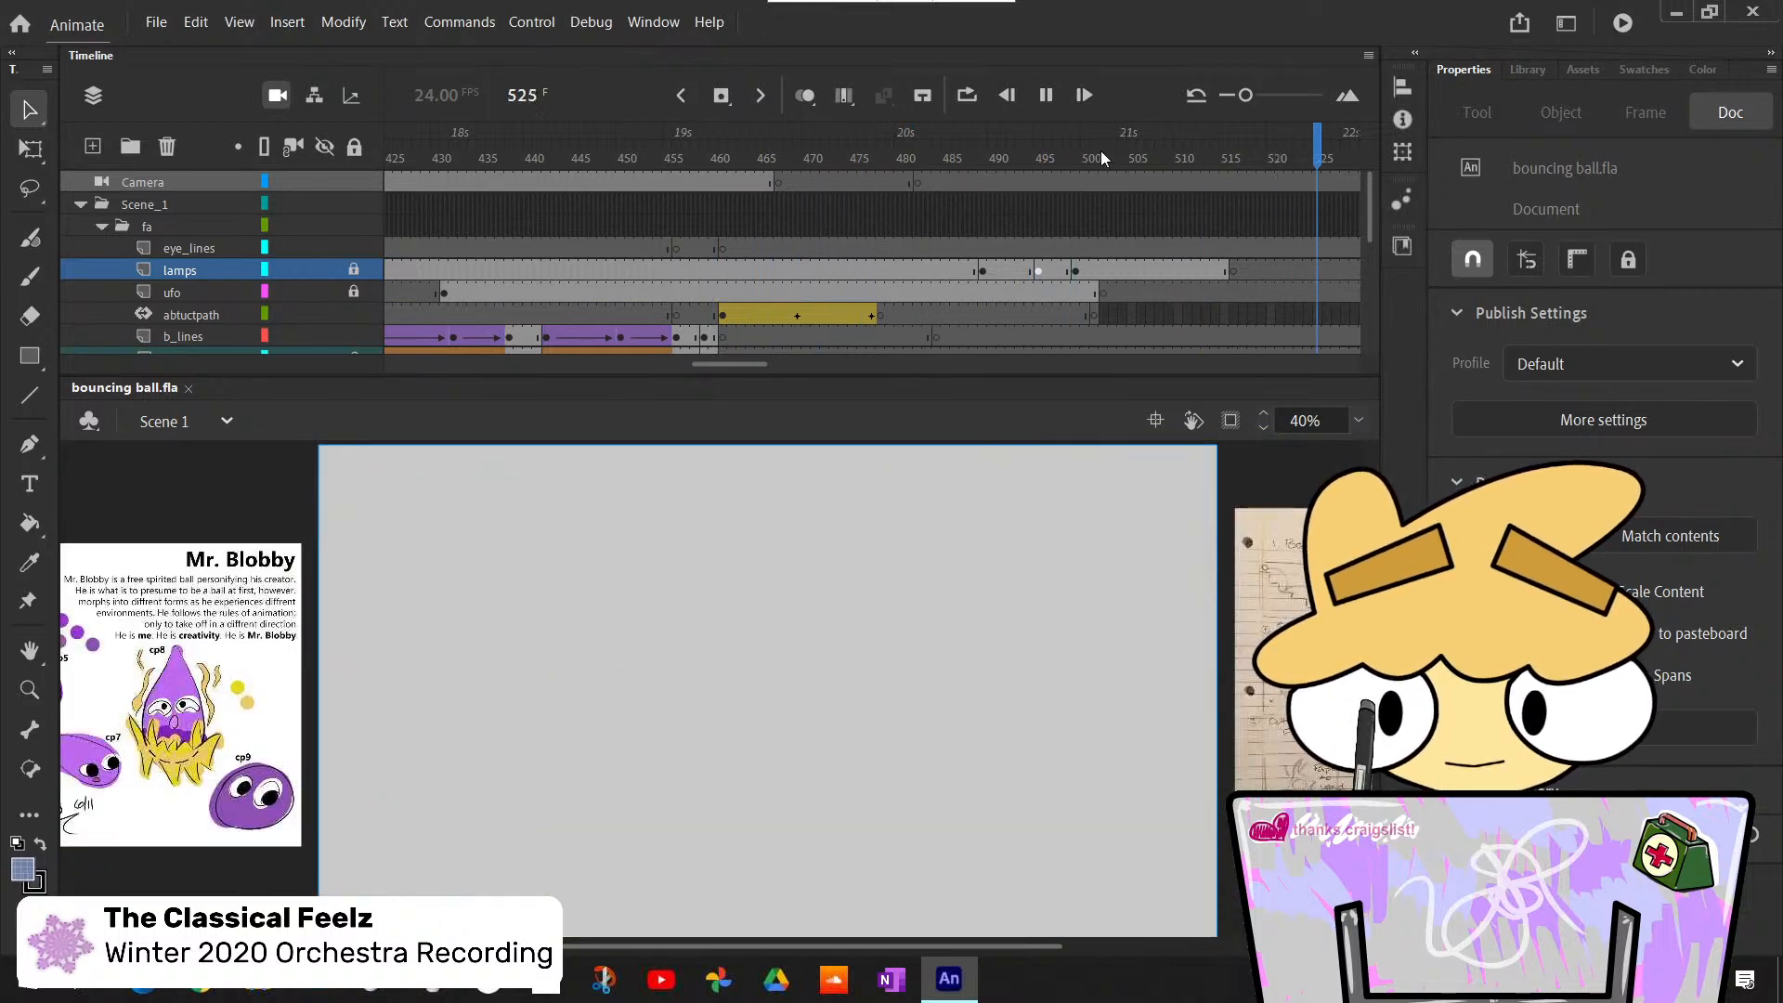
drag(1100, 149, 118, 105)
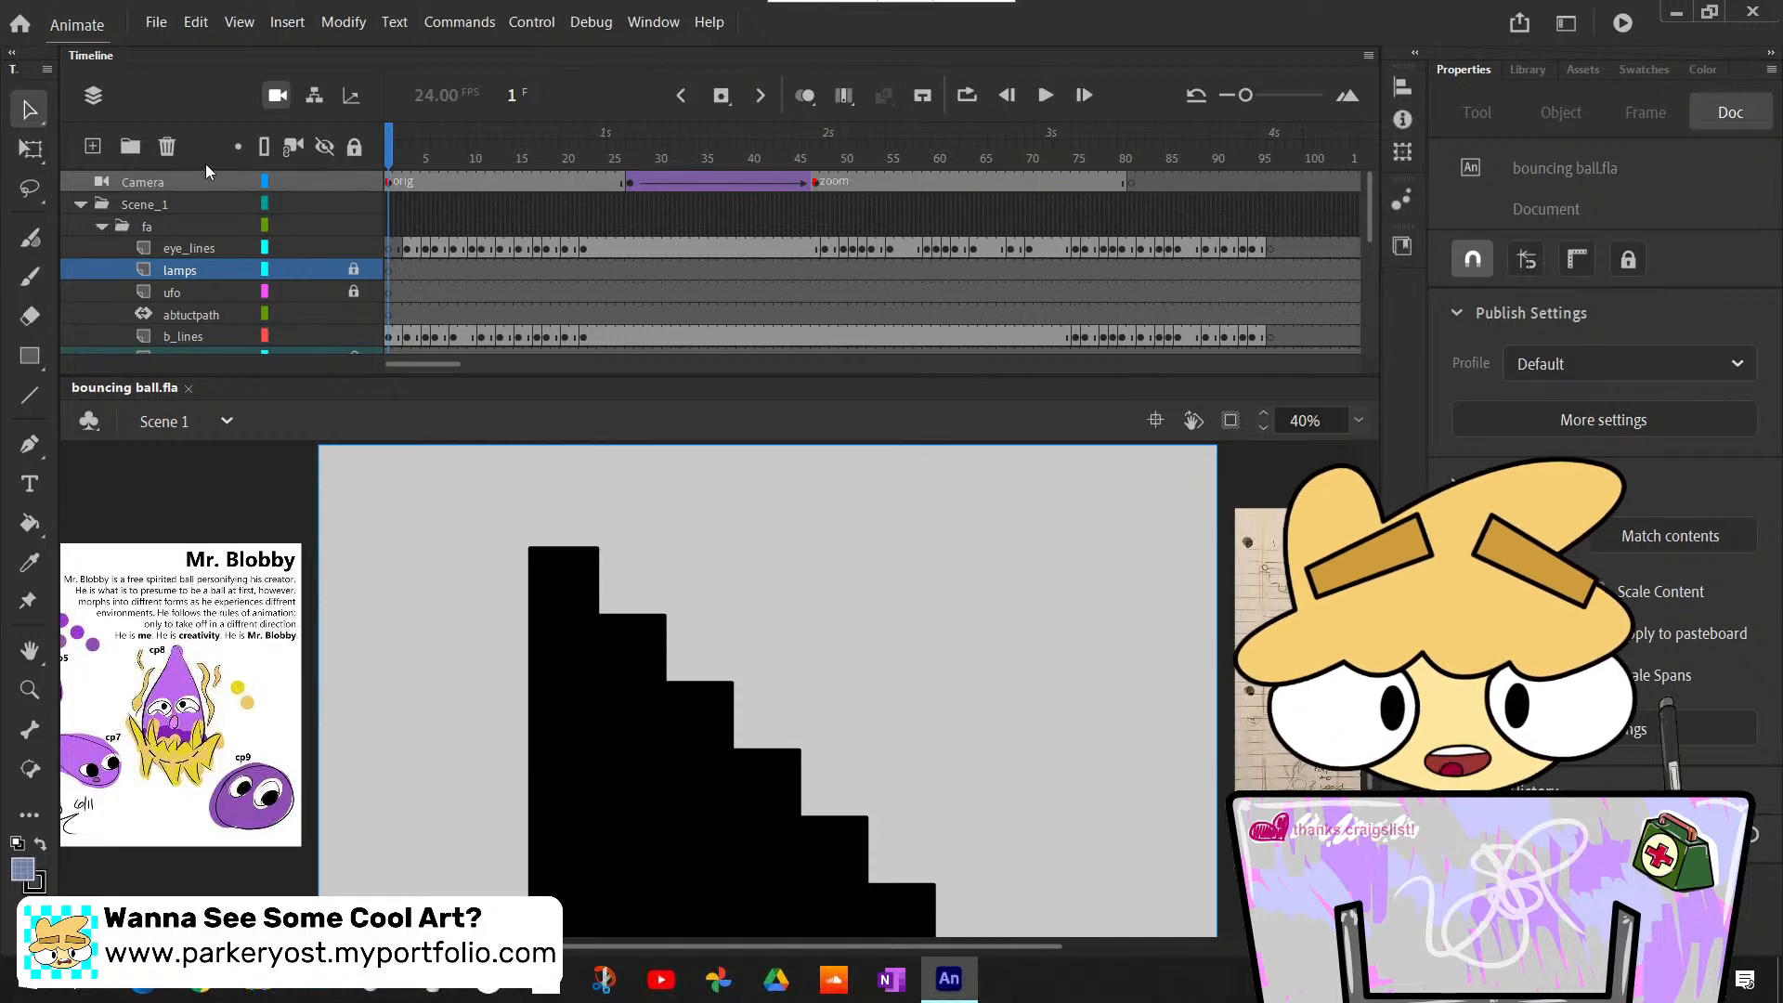
drag(429, 362, 713, 416)
drag(585, 146, 360, 253)
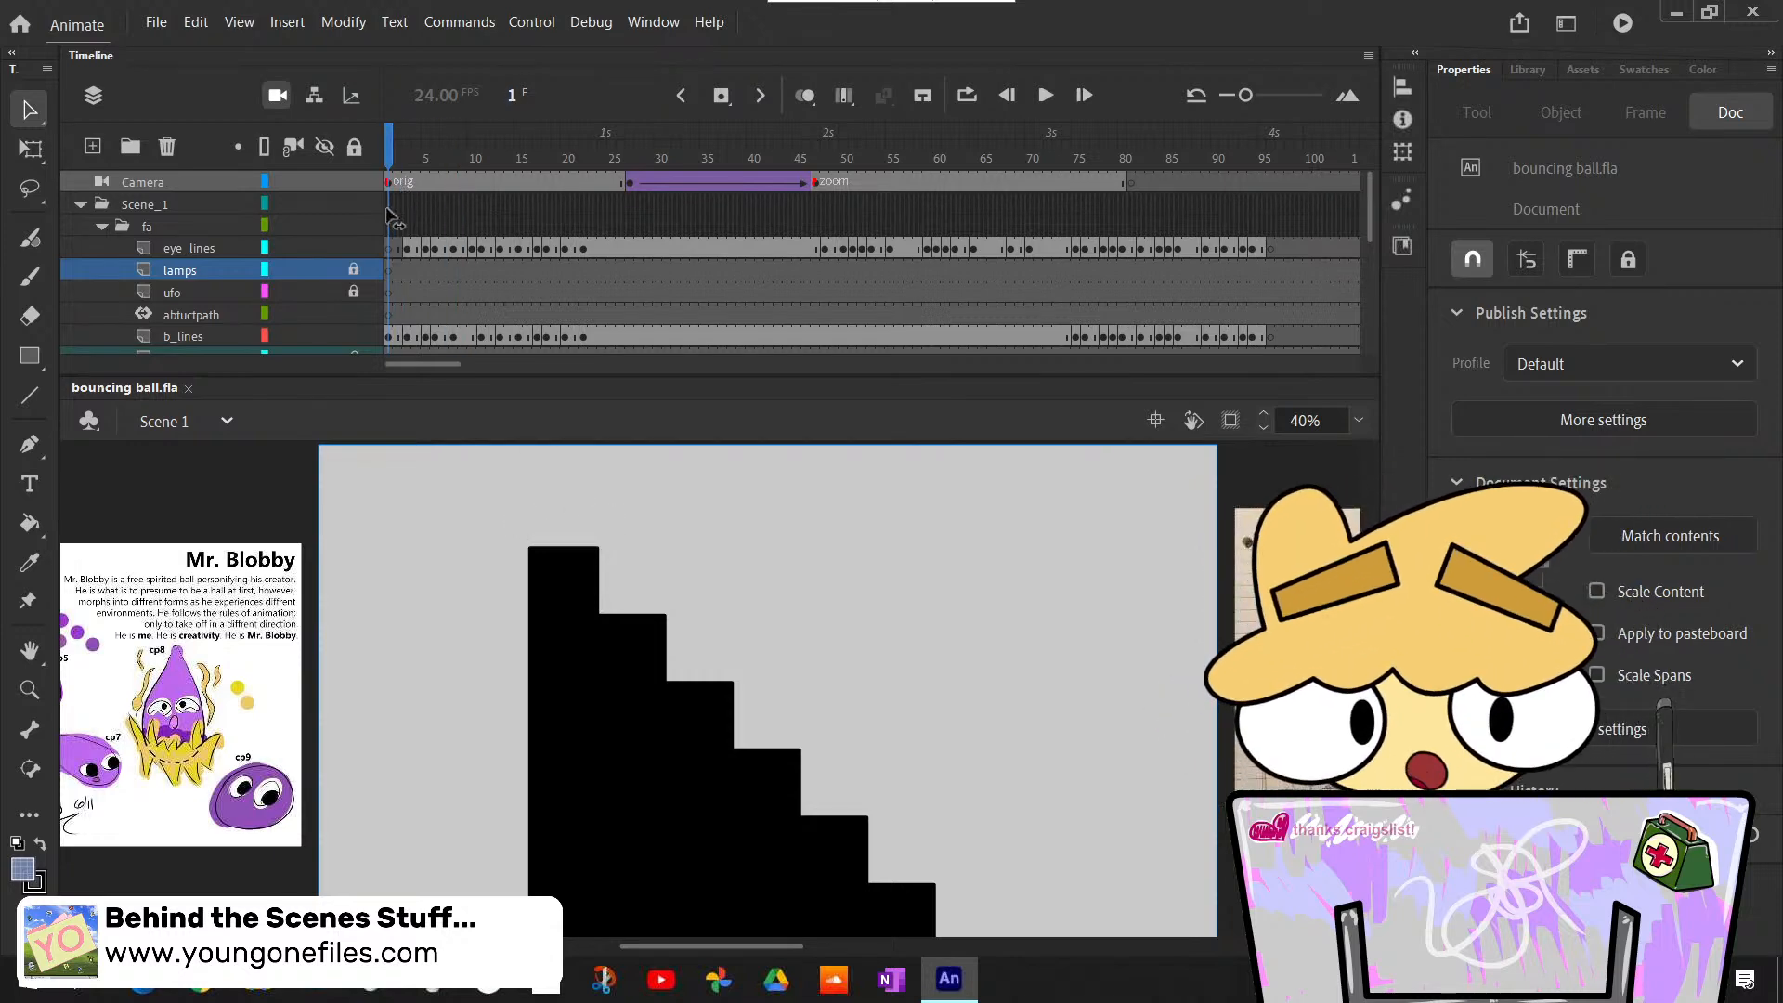
- Move the playhead to frame 139, where the b_lines keyframes of the lamp-lit staircase shot begin
drag(391, 217, 688, 295)
scroll(680, 245, down, 2)
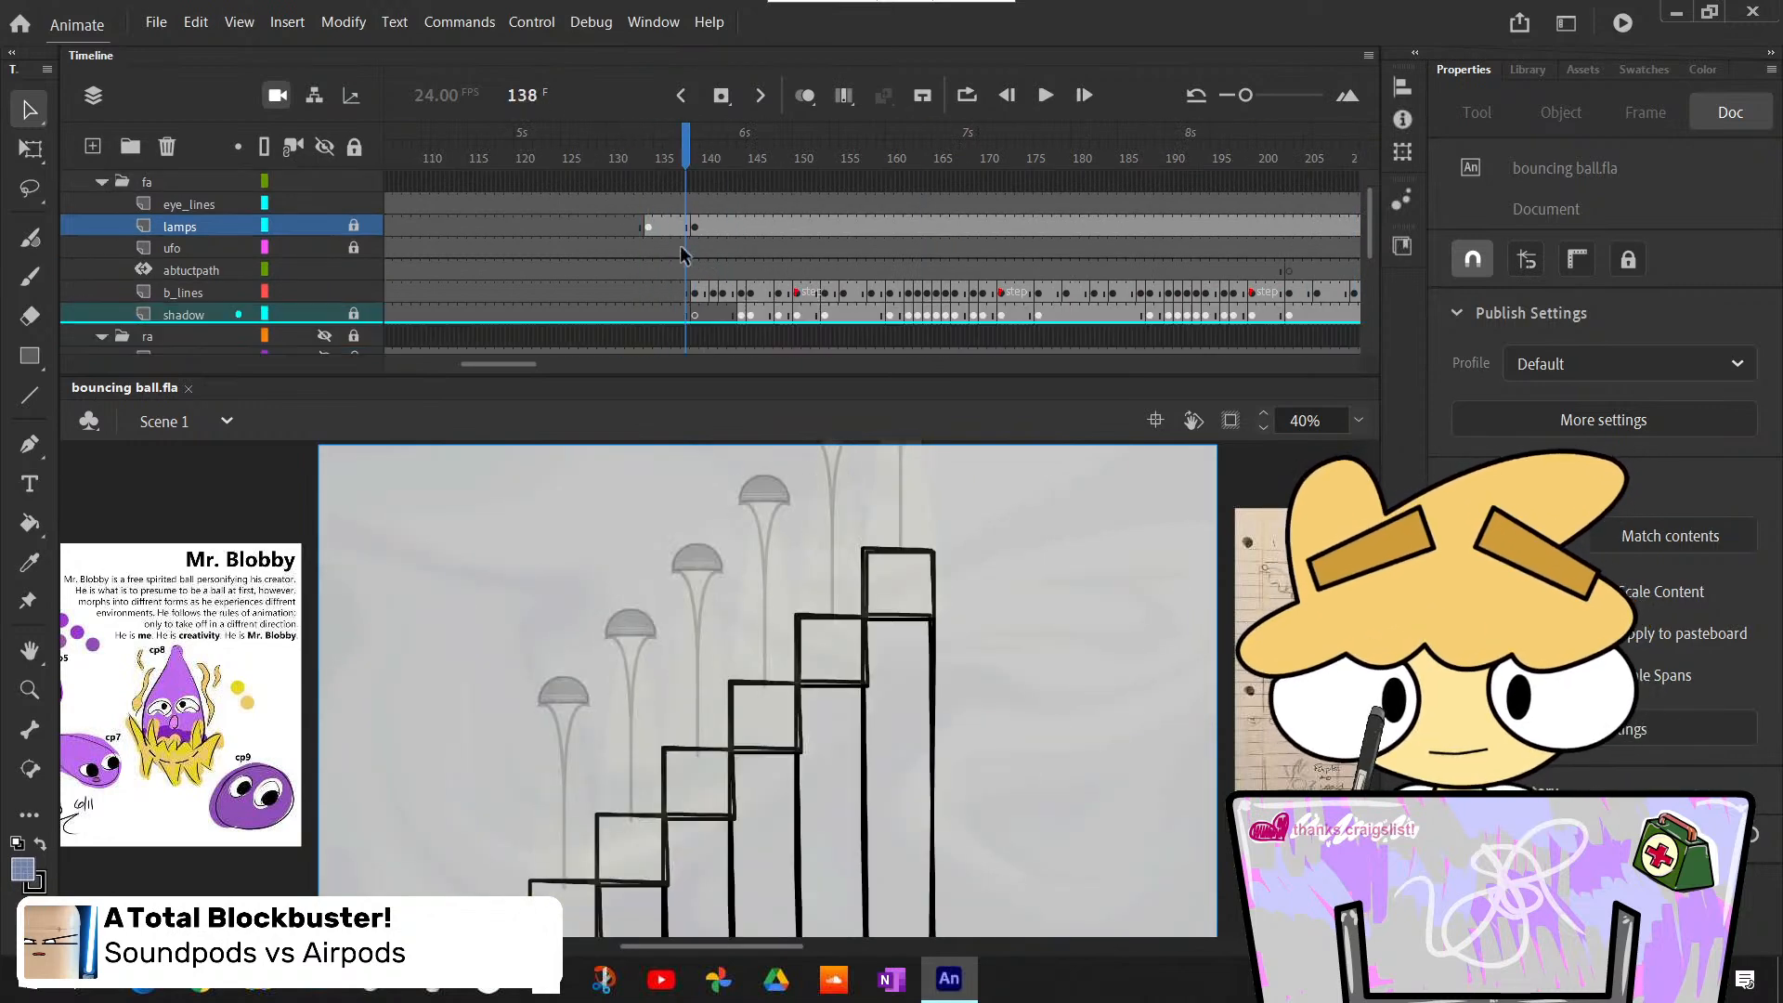
drag(691, 163, 699, 167)
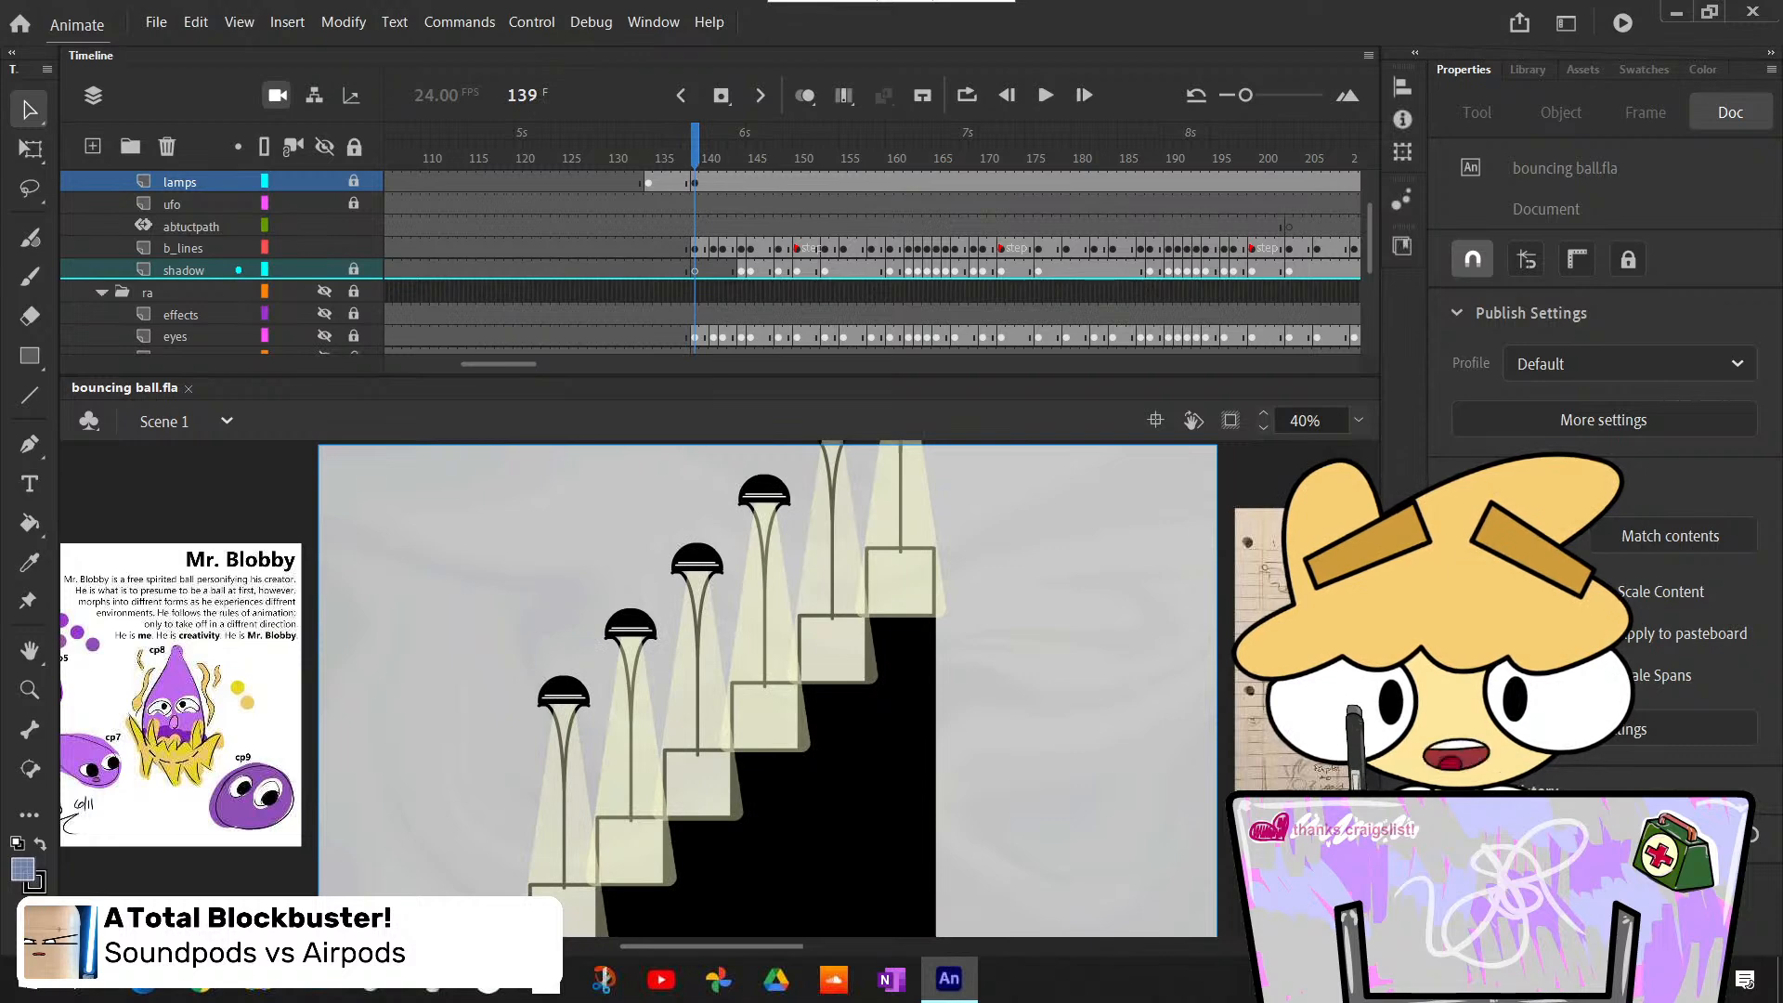
- Examine the staircase artwork at frame 139 and the ball outline just below the stage
scroll(886, 705, down, 2)
scroll(887, 706, up, 5)
scroll(888, 704, down, 6)
scroll(884, 700, up, 2)
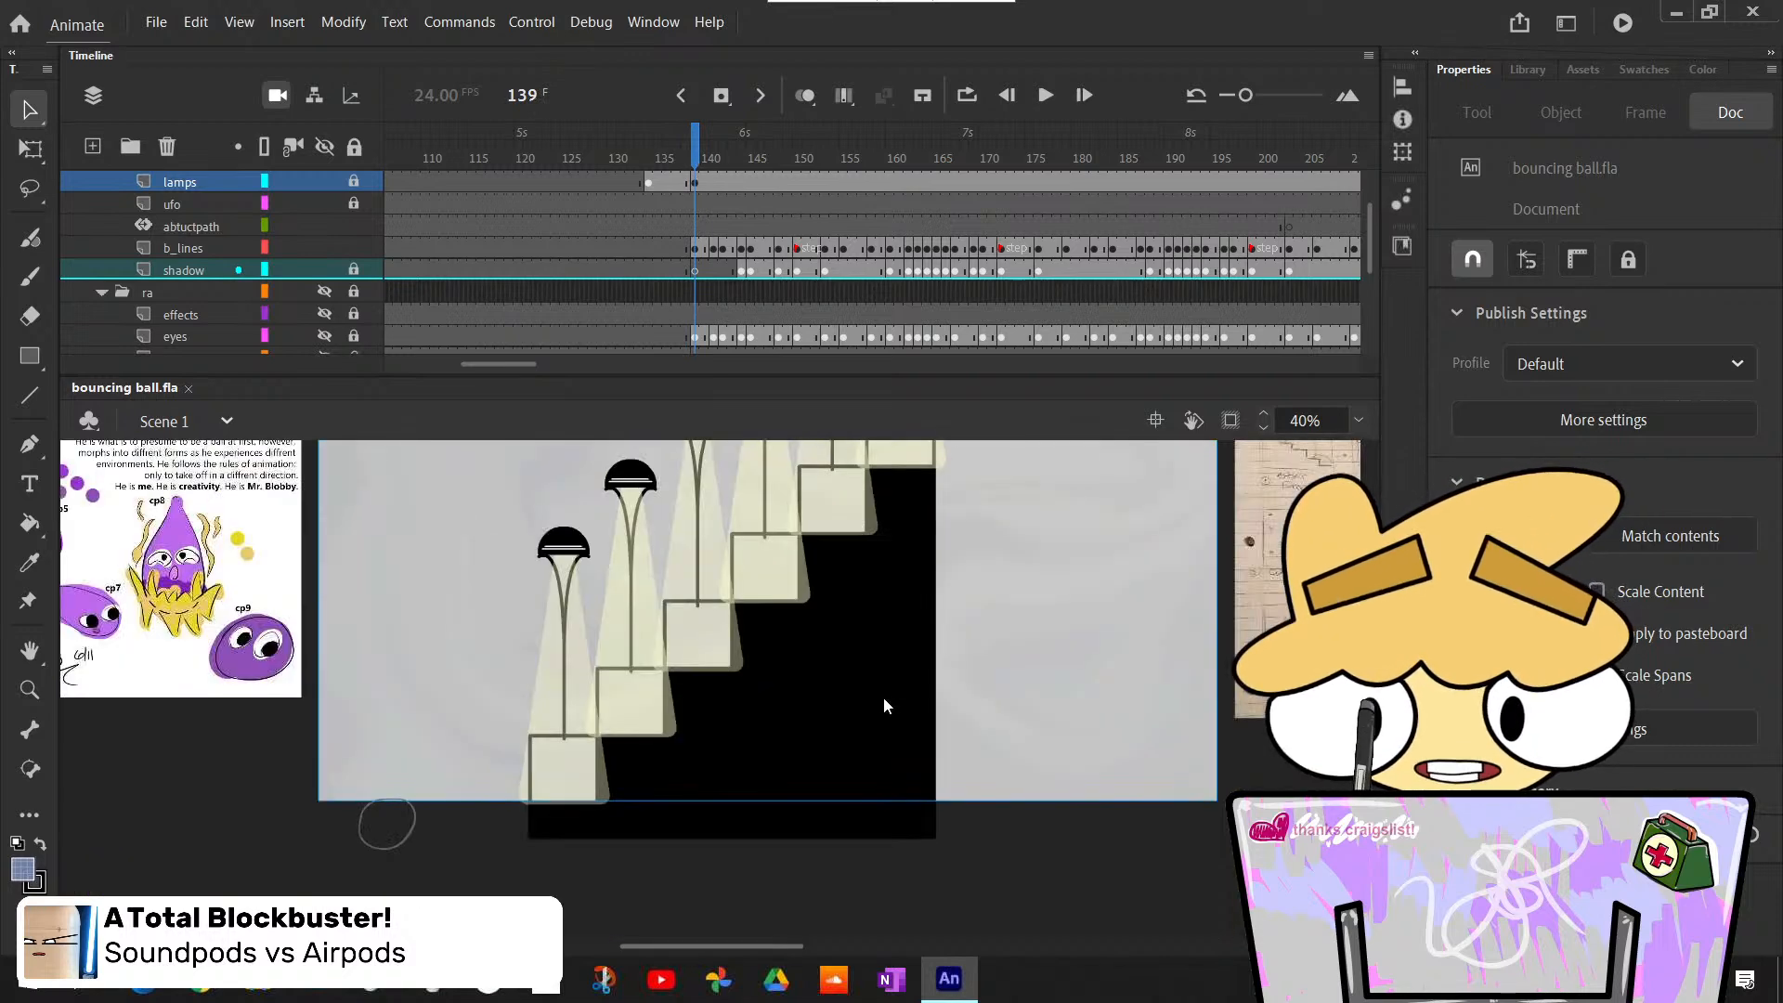
scroll(883, 698, up, 3)
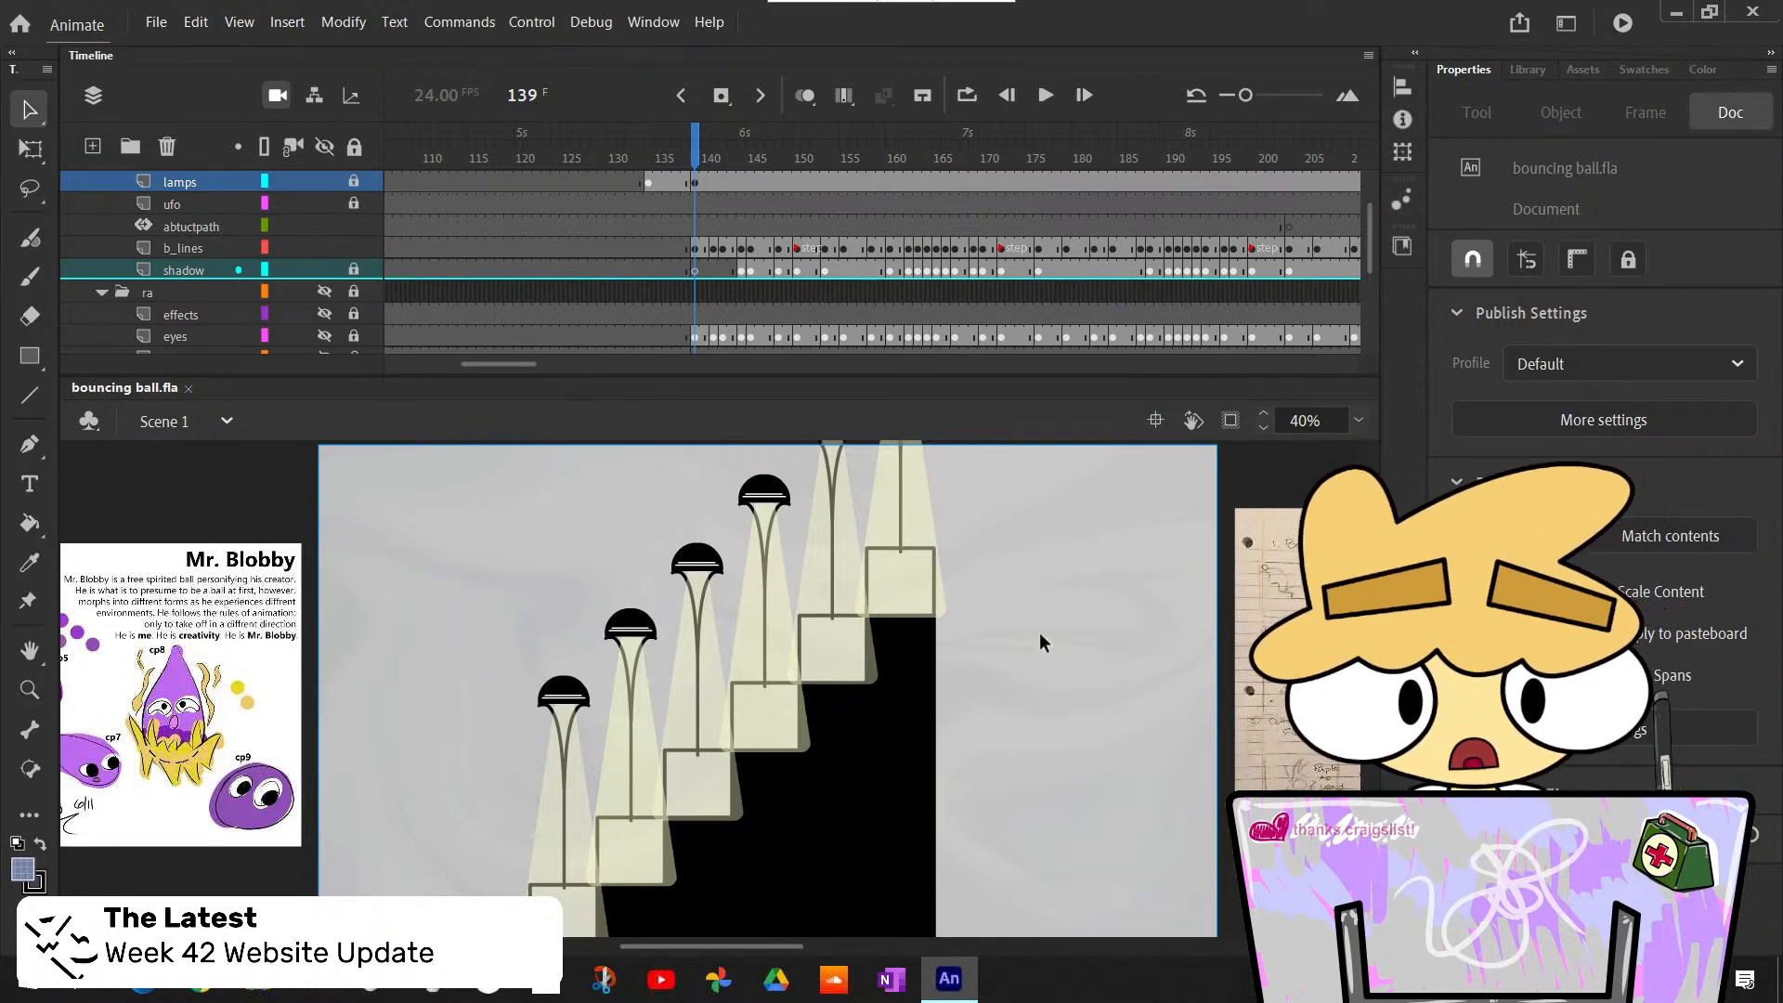
scroll(1040, 632, down, 3)
scroll(1039, 632, up, 3)
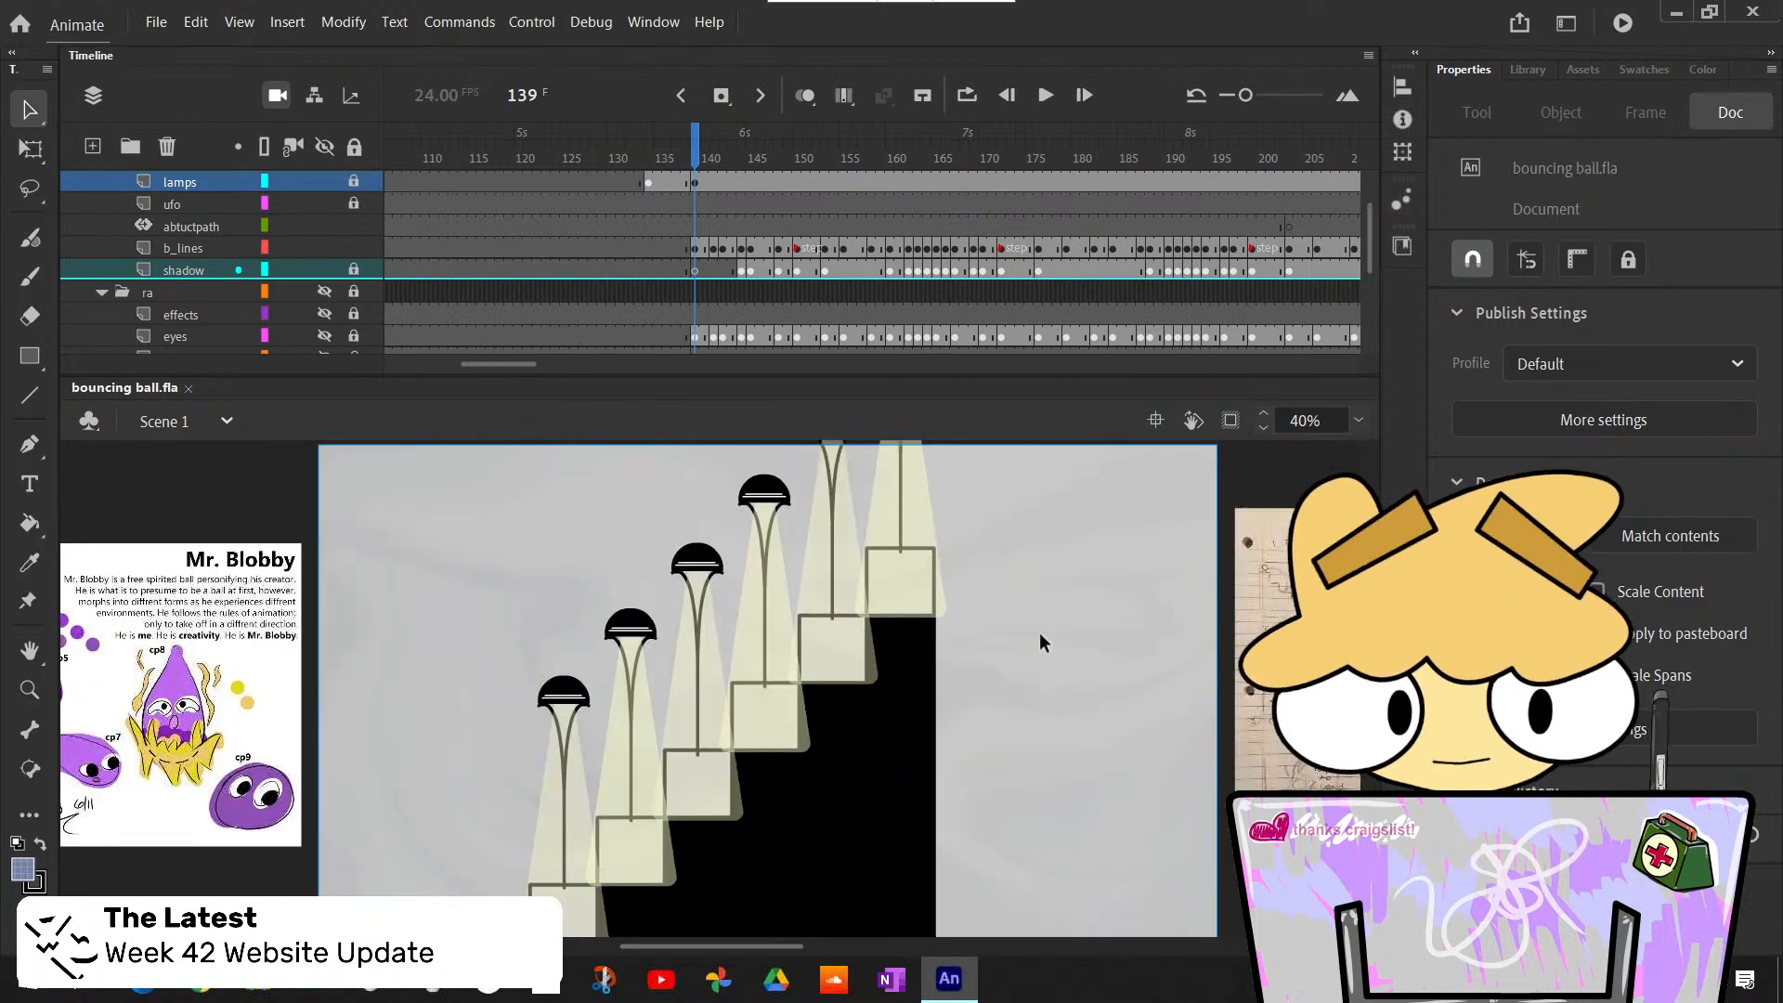
scroll(1040, 632, down, 3)
scroll(1039, 632, up, 3)
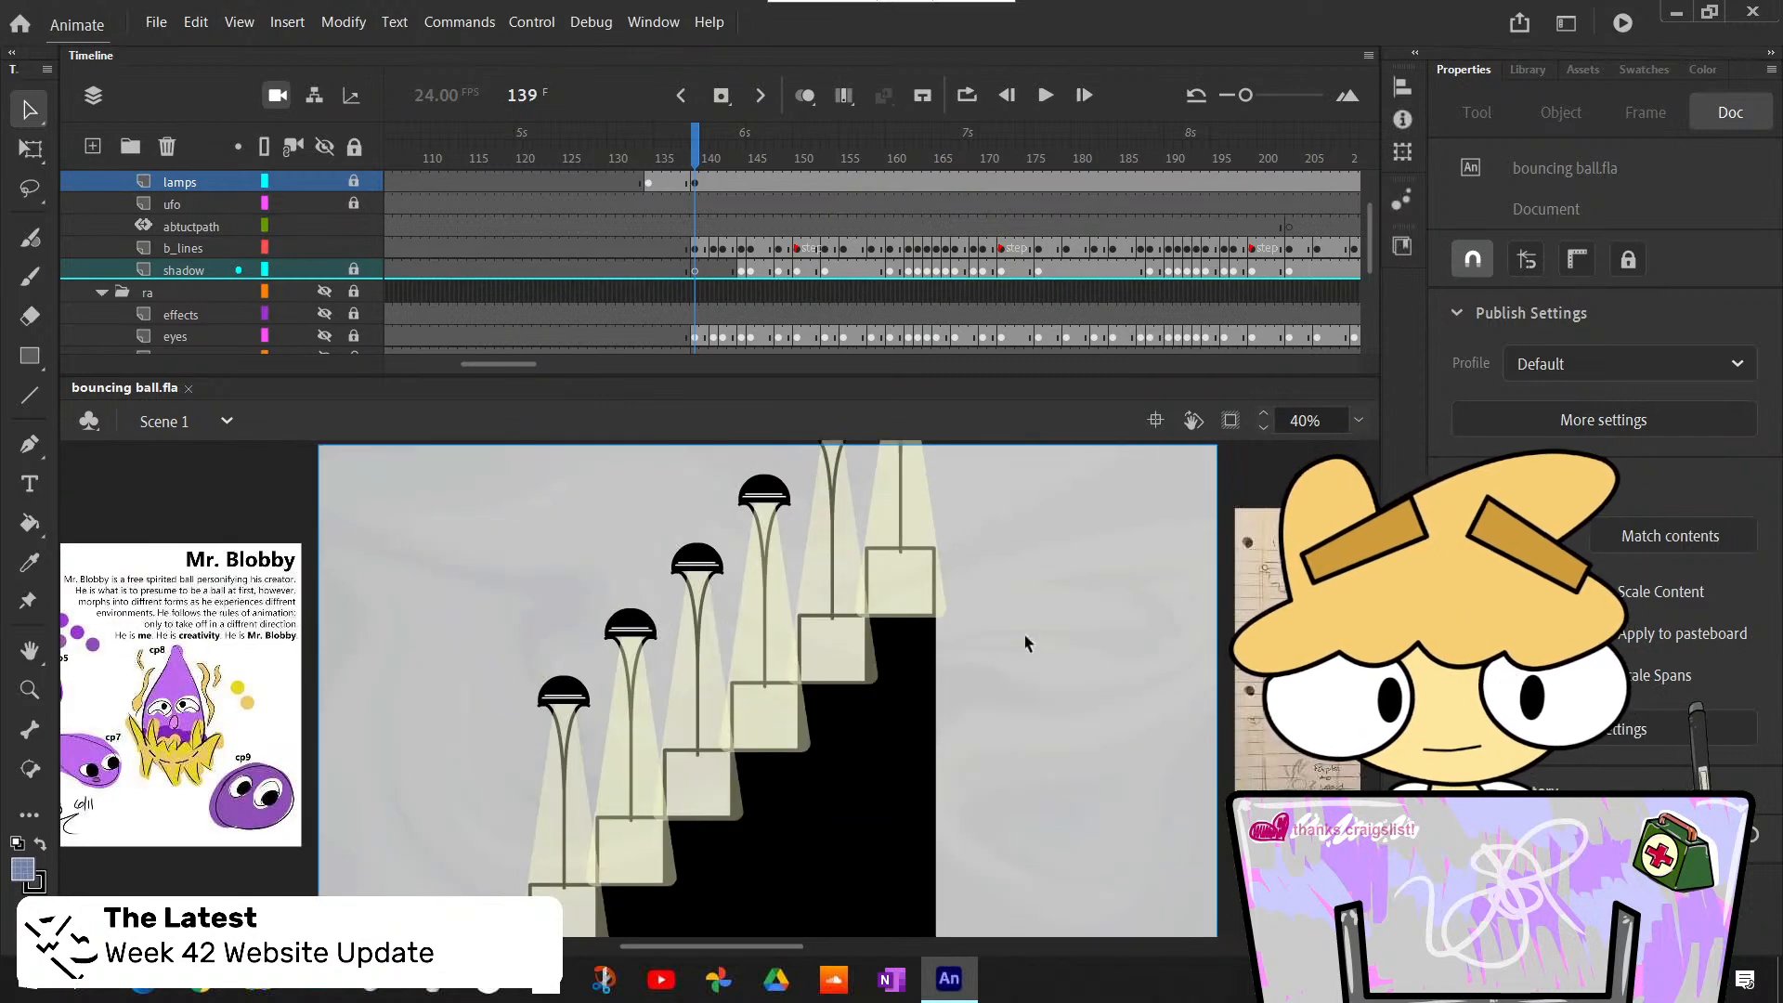
- Make the hidden eyes layer in the ra folder visible as a guide for the eye outlines
drag(520, 362, 527, 364)
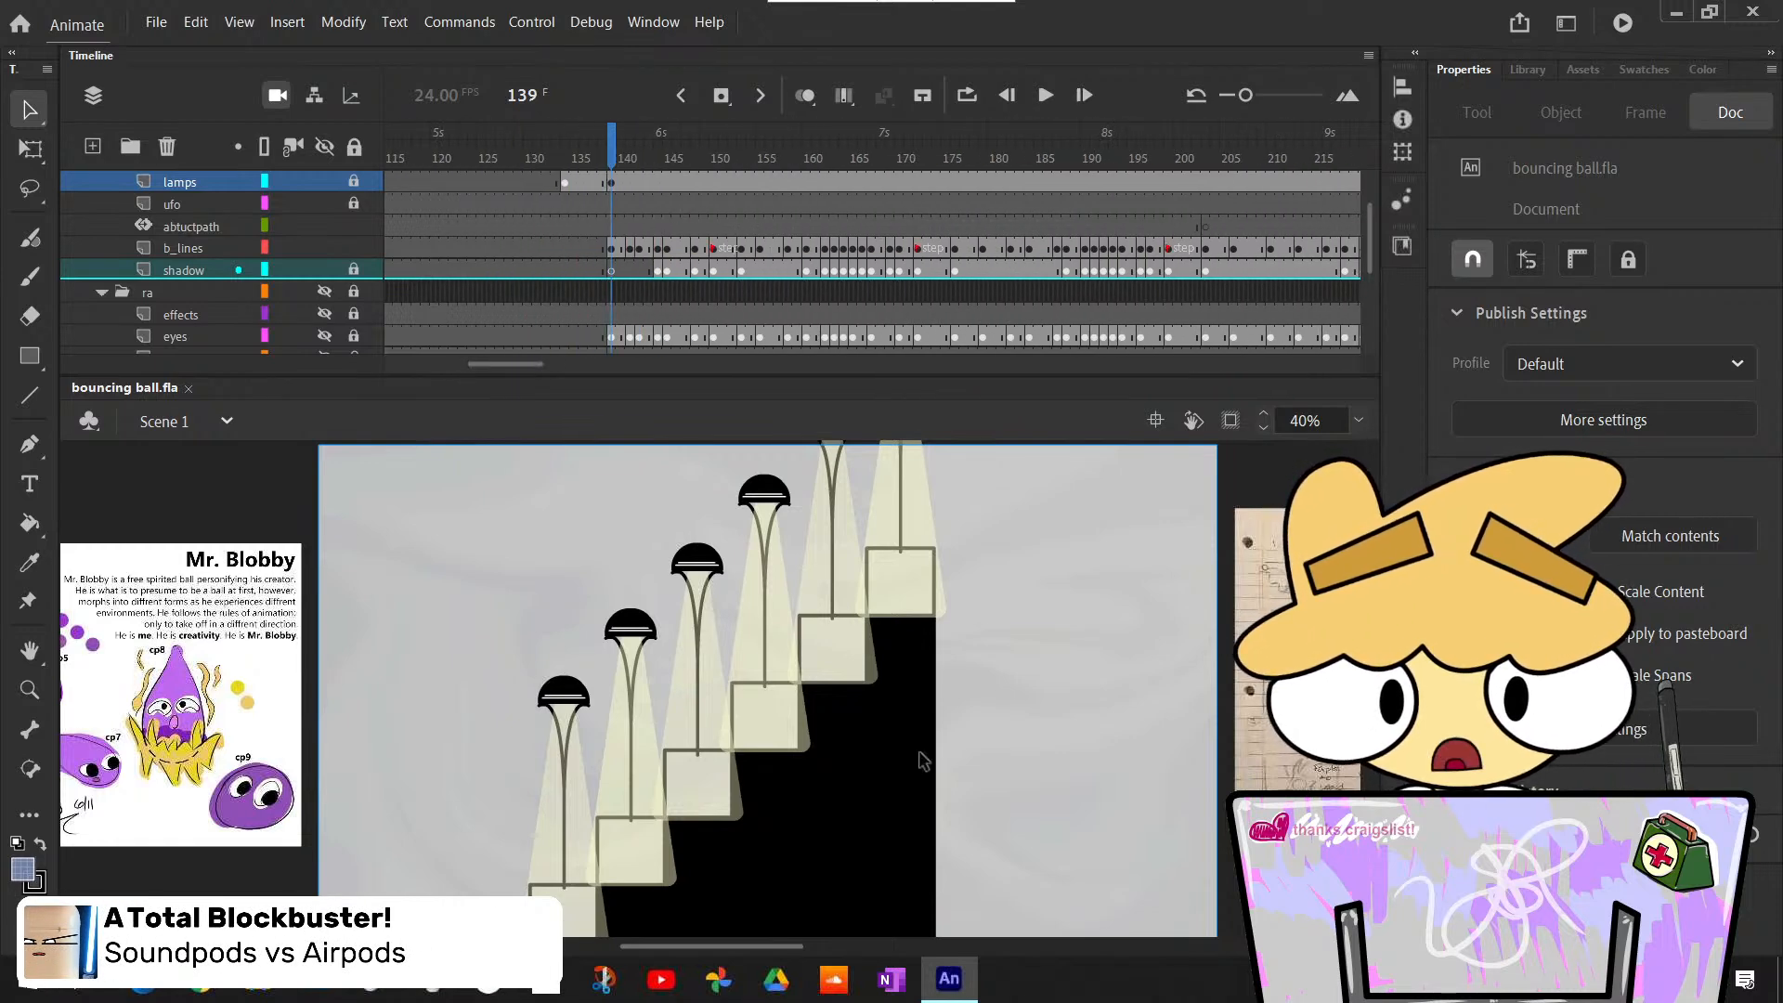
scroll(949, 735, down, 5)
scroll(949, 735, up, 5)
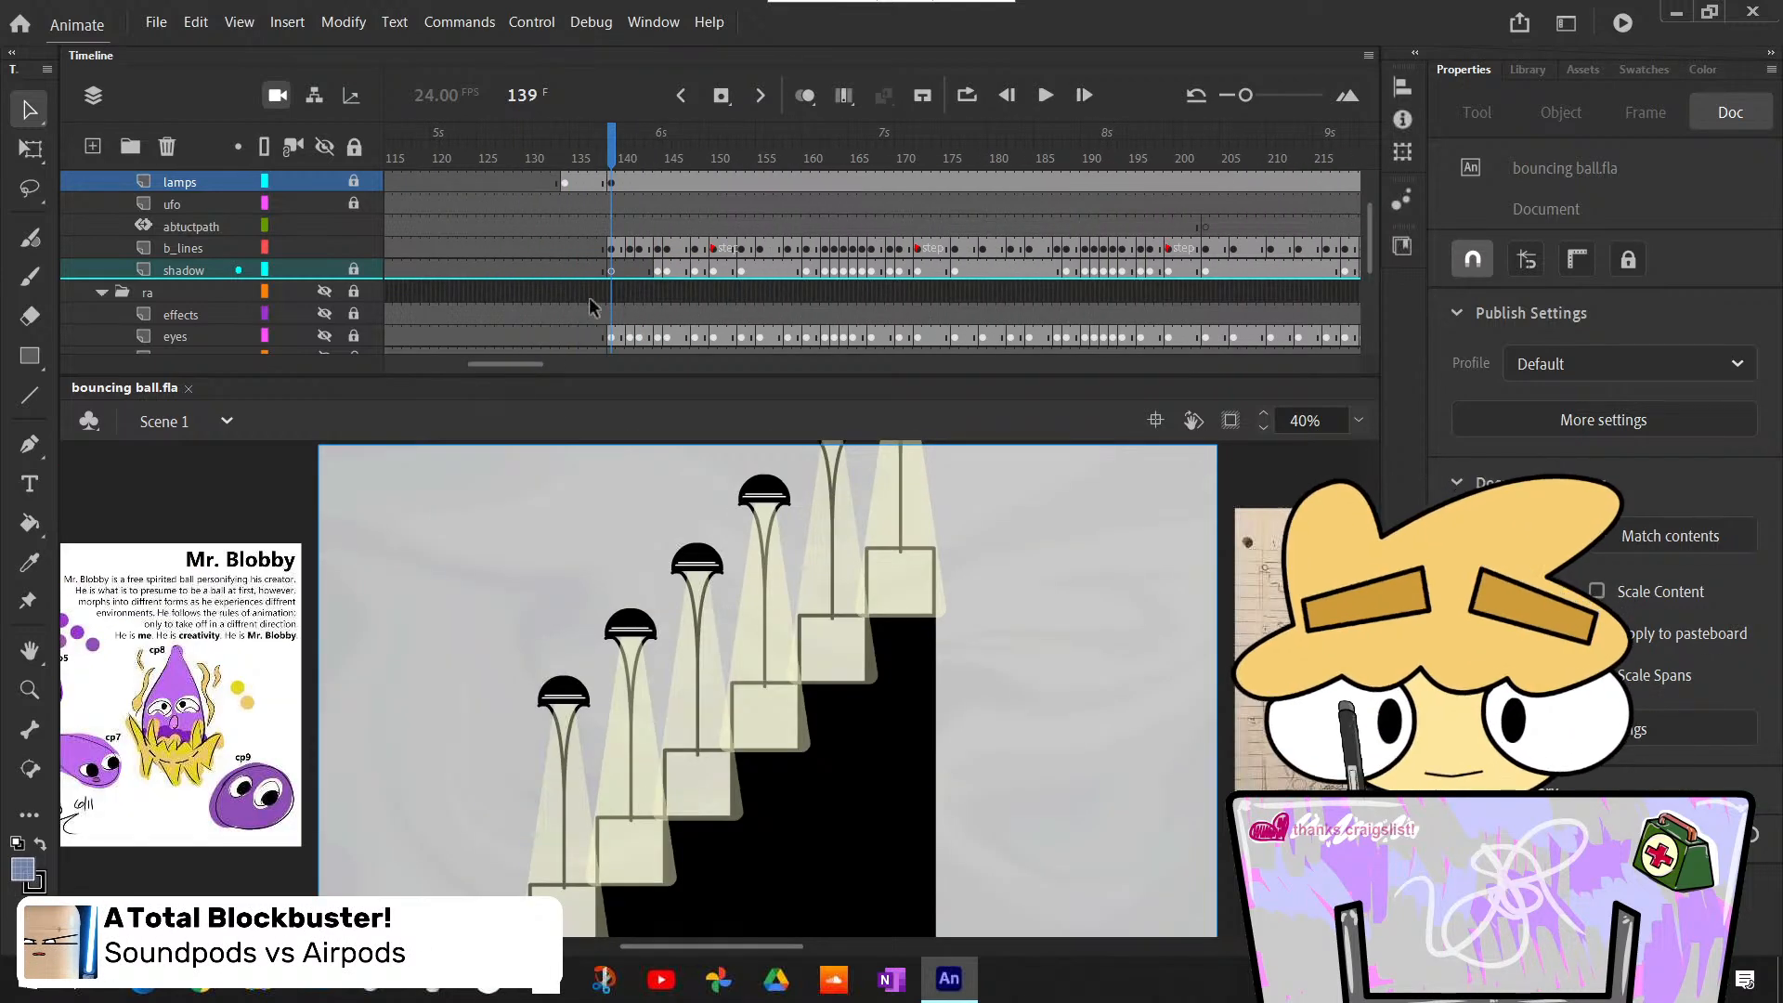
scroll(595, 298, down, 4)
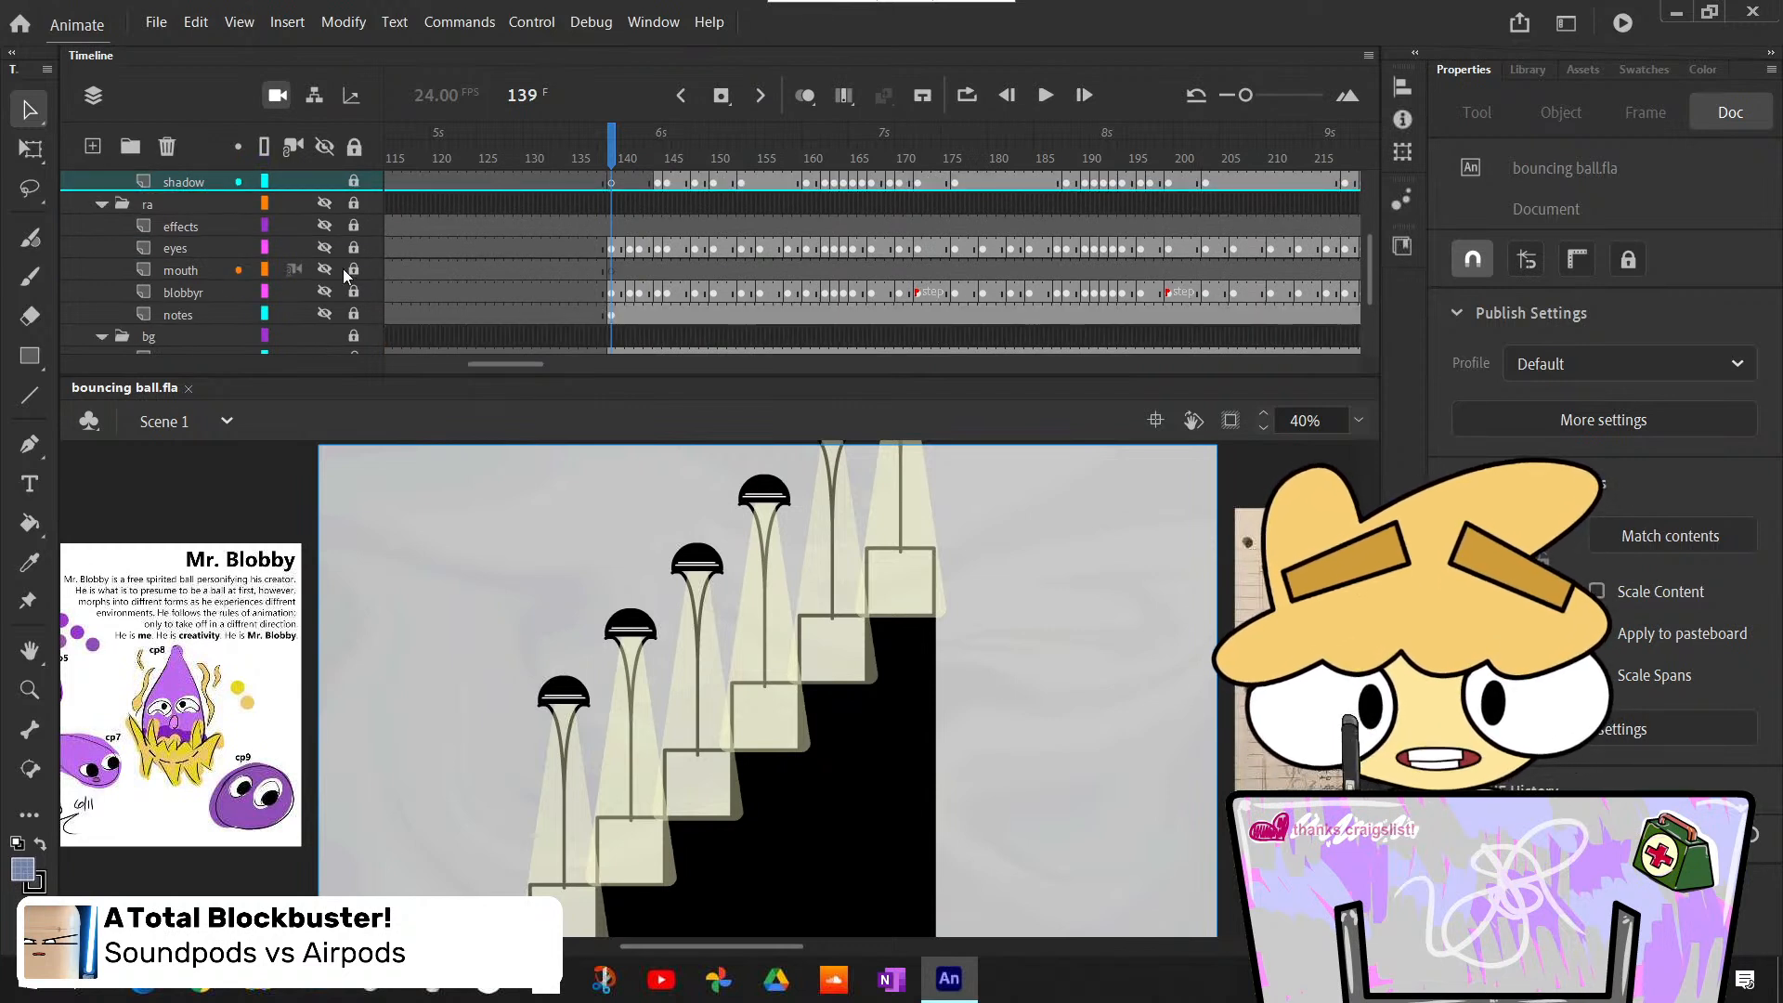
click(325, 247)
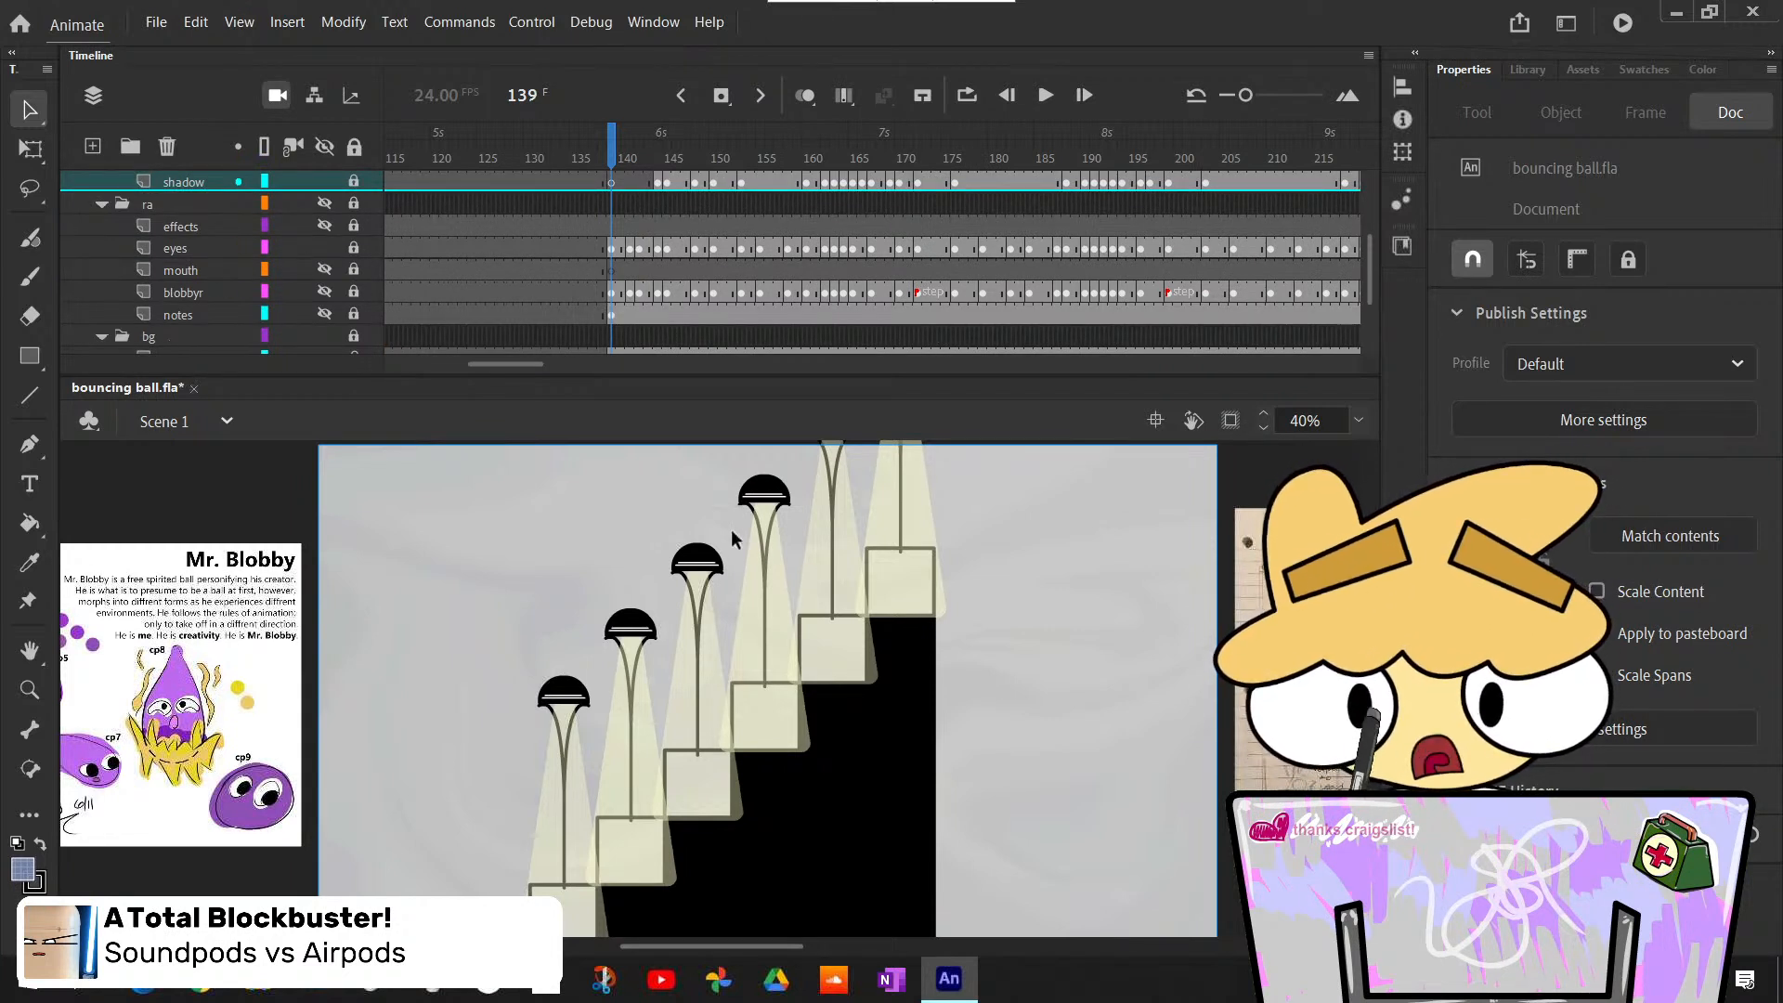
scroll(736, 531, down, 3)
scroll(632, 572, up, 3)
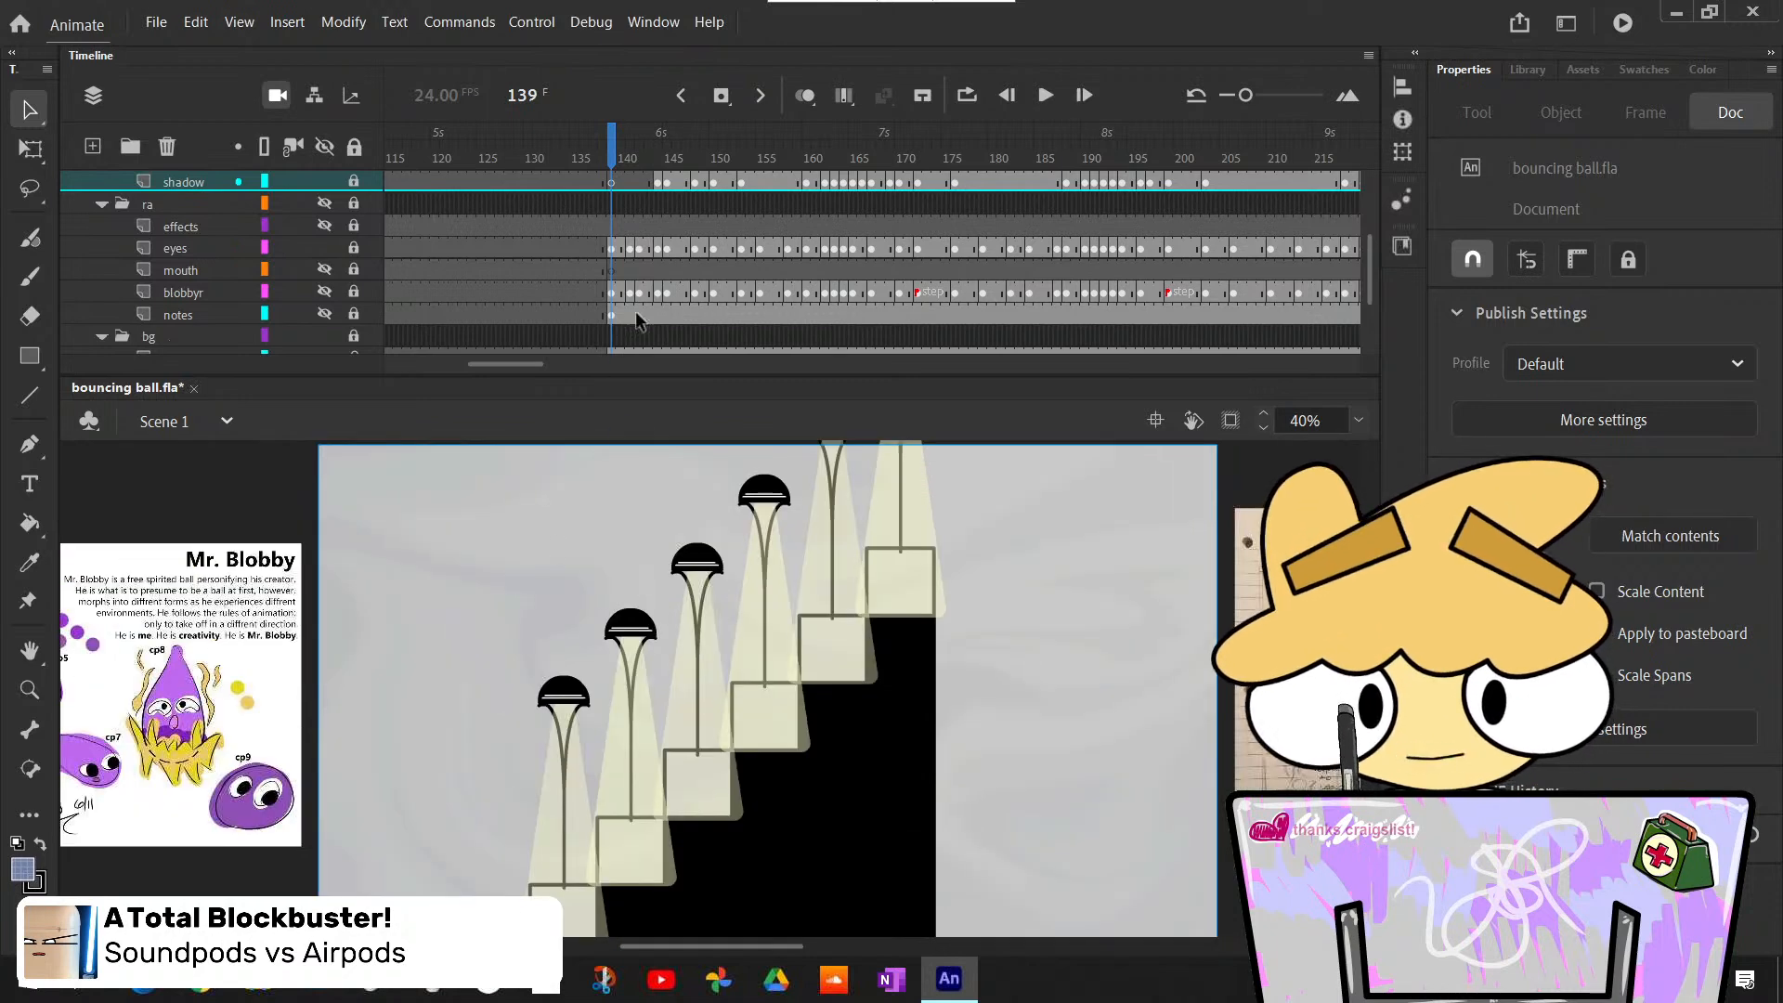
- Insert a blank keyframe at frame 139 on the eye_lines layer
scroll(641, 311, up, 3)
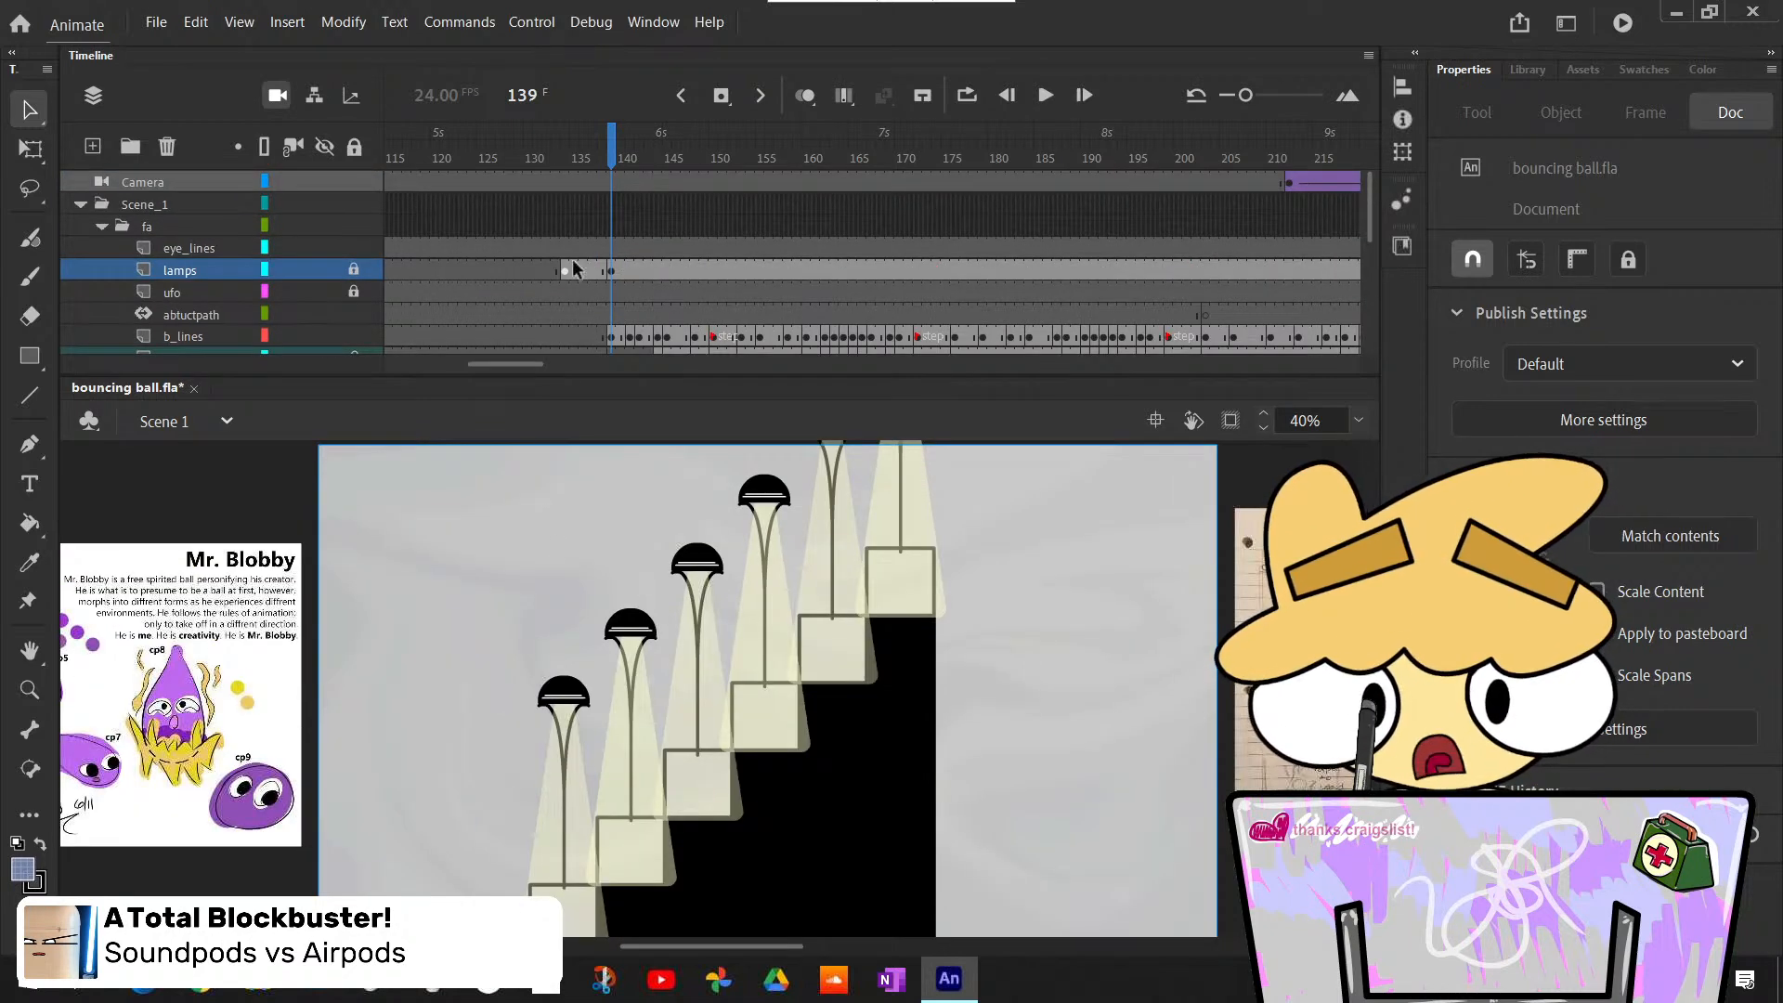
click(611, 248)
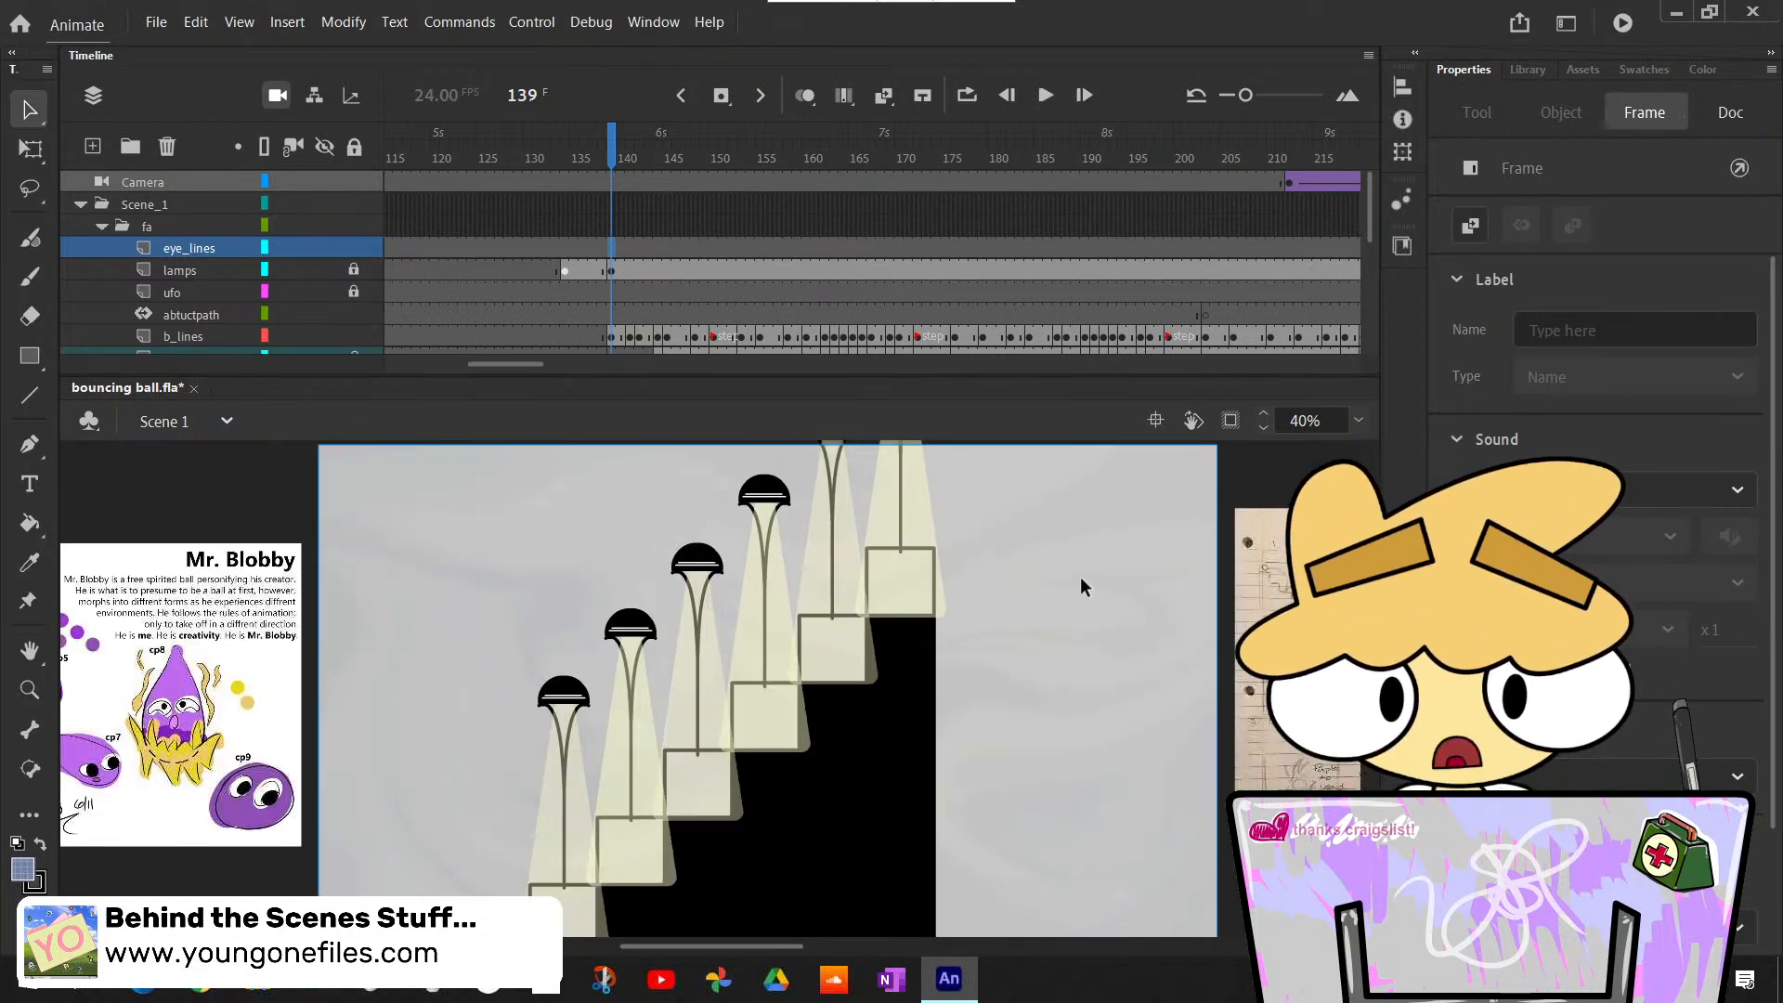
key(F7)
scroll(1016, 592, down, 5)
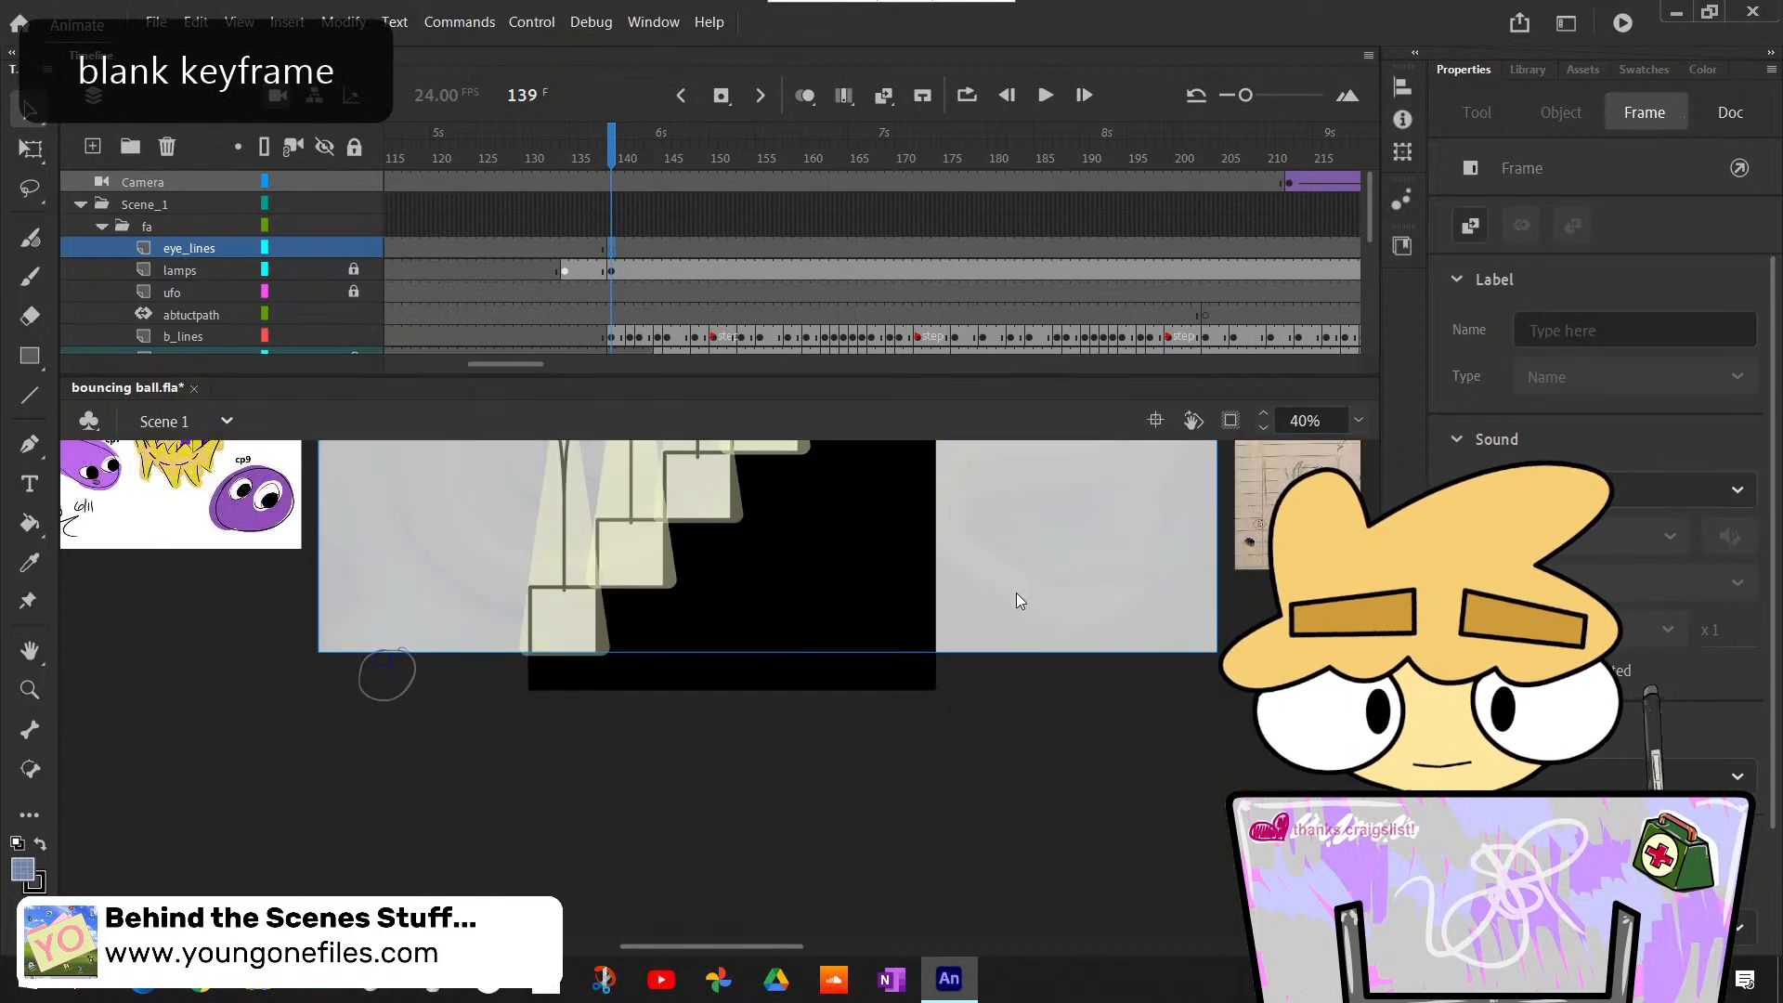
scroll(1016, 593, up, 5)
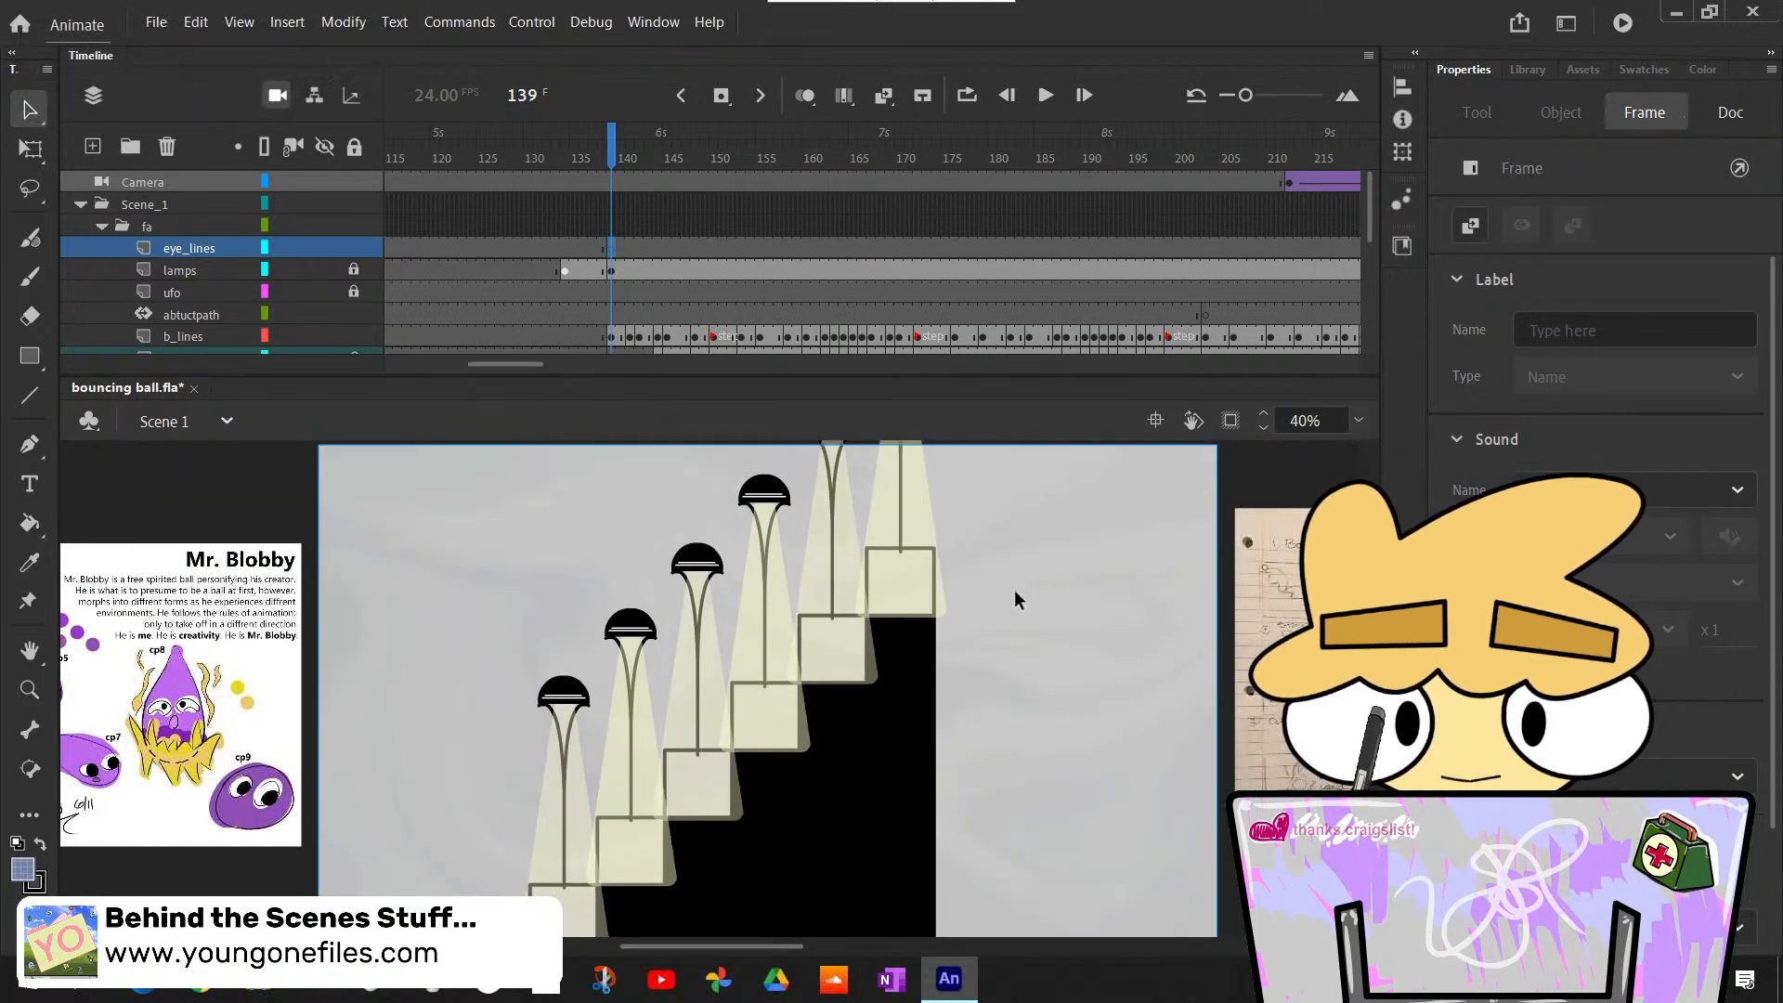
scroll(1016, 593, down, 3)
scroll(1016, 592, up, 3)
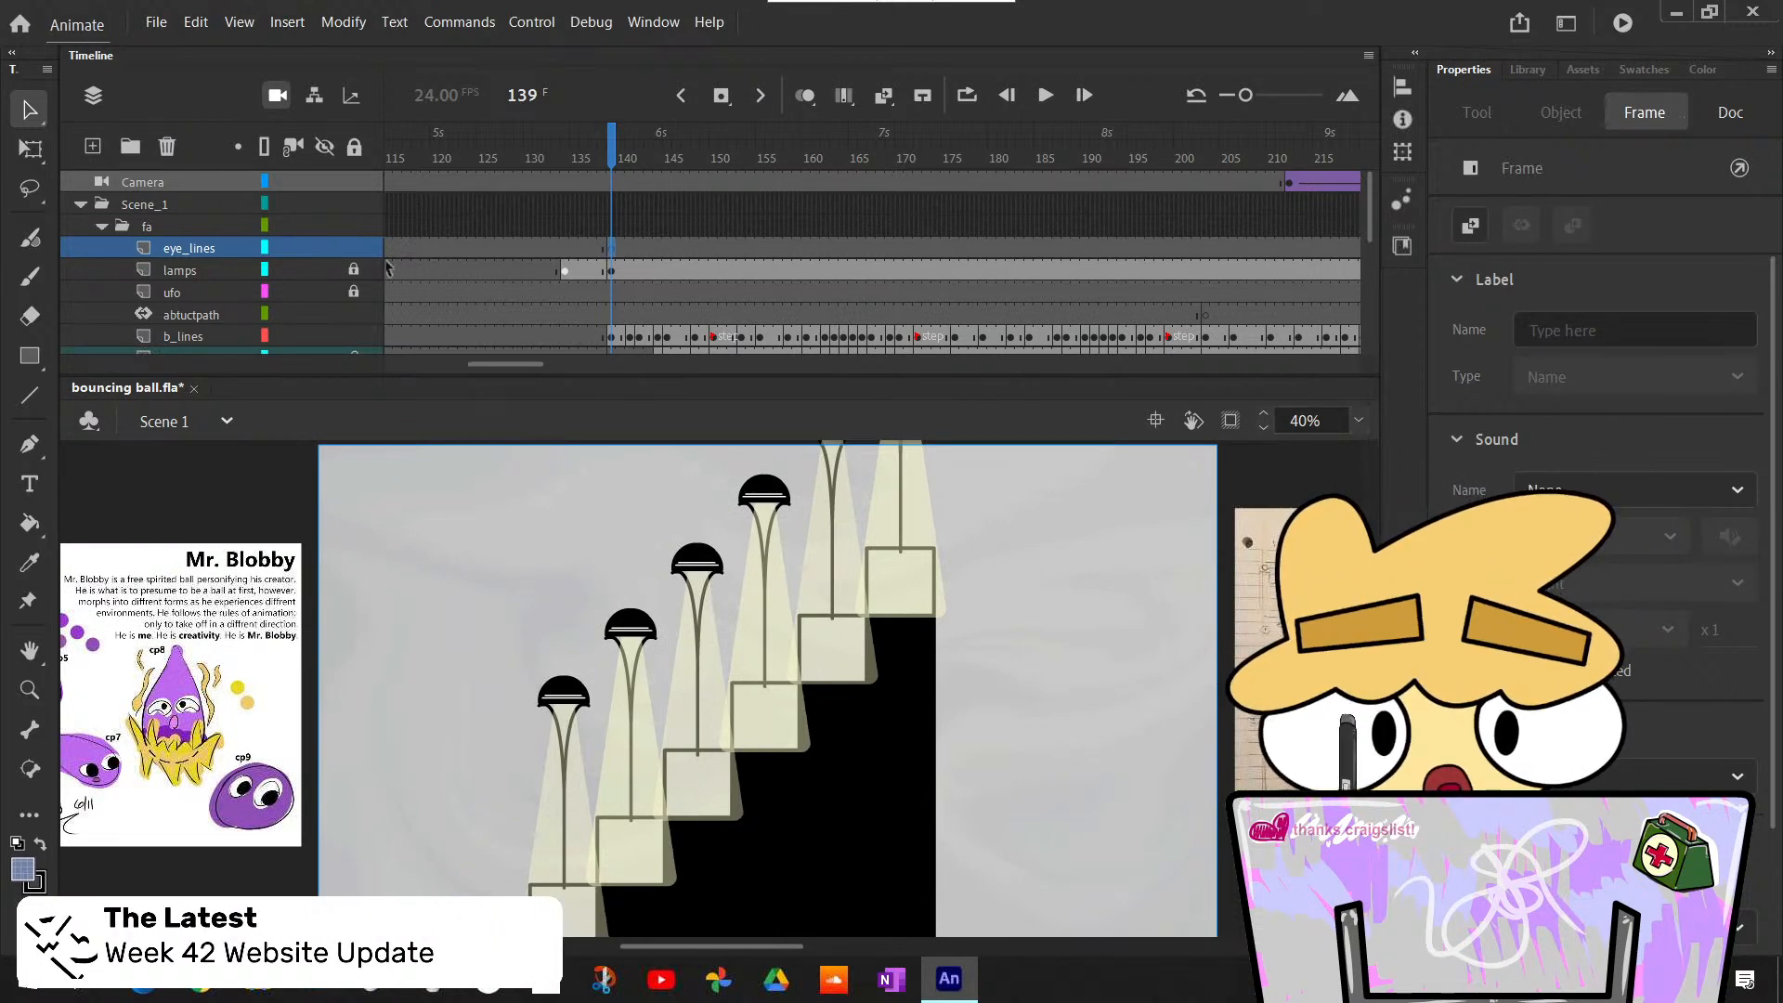
- Magnify the stage to 100% and bring the ball outline below the stage into view
scroll(268, 327, down, 2)
scroll(269, 331, down, 2)
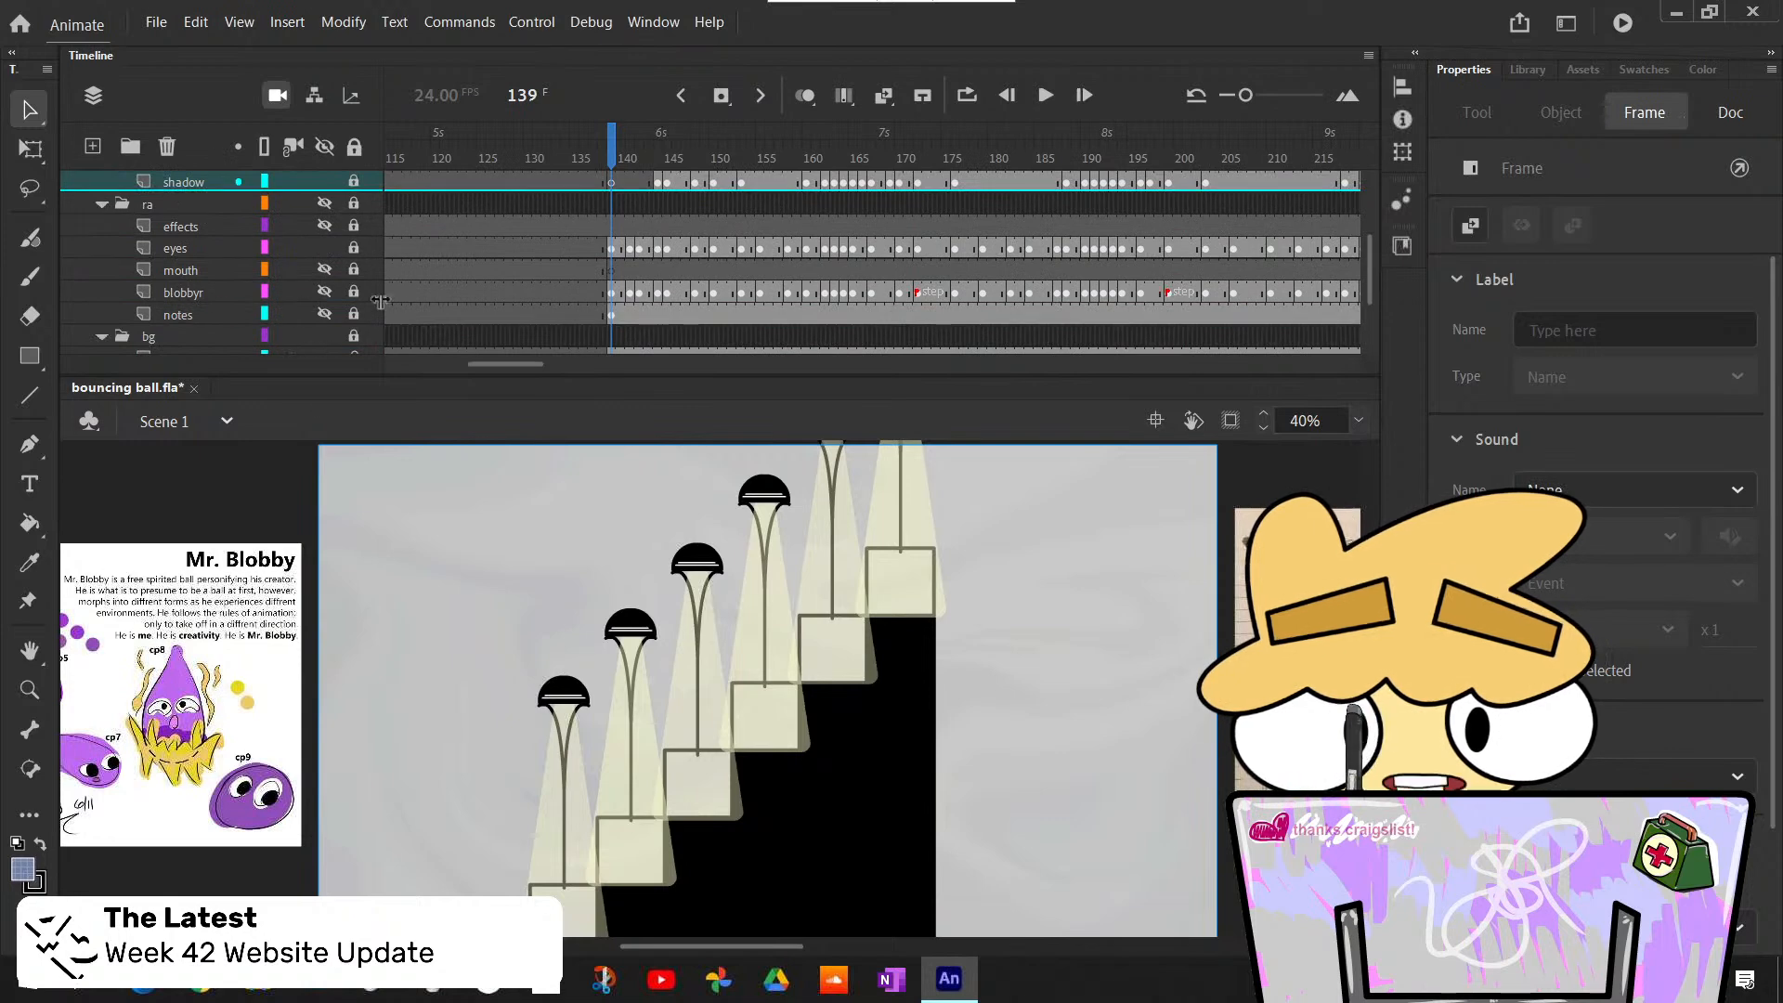
scroll(655, 294, up, 4)
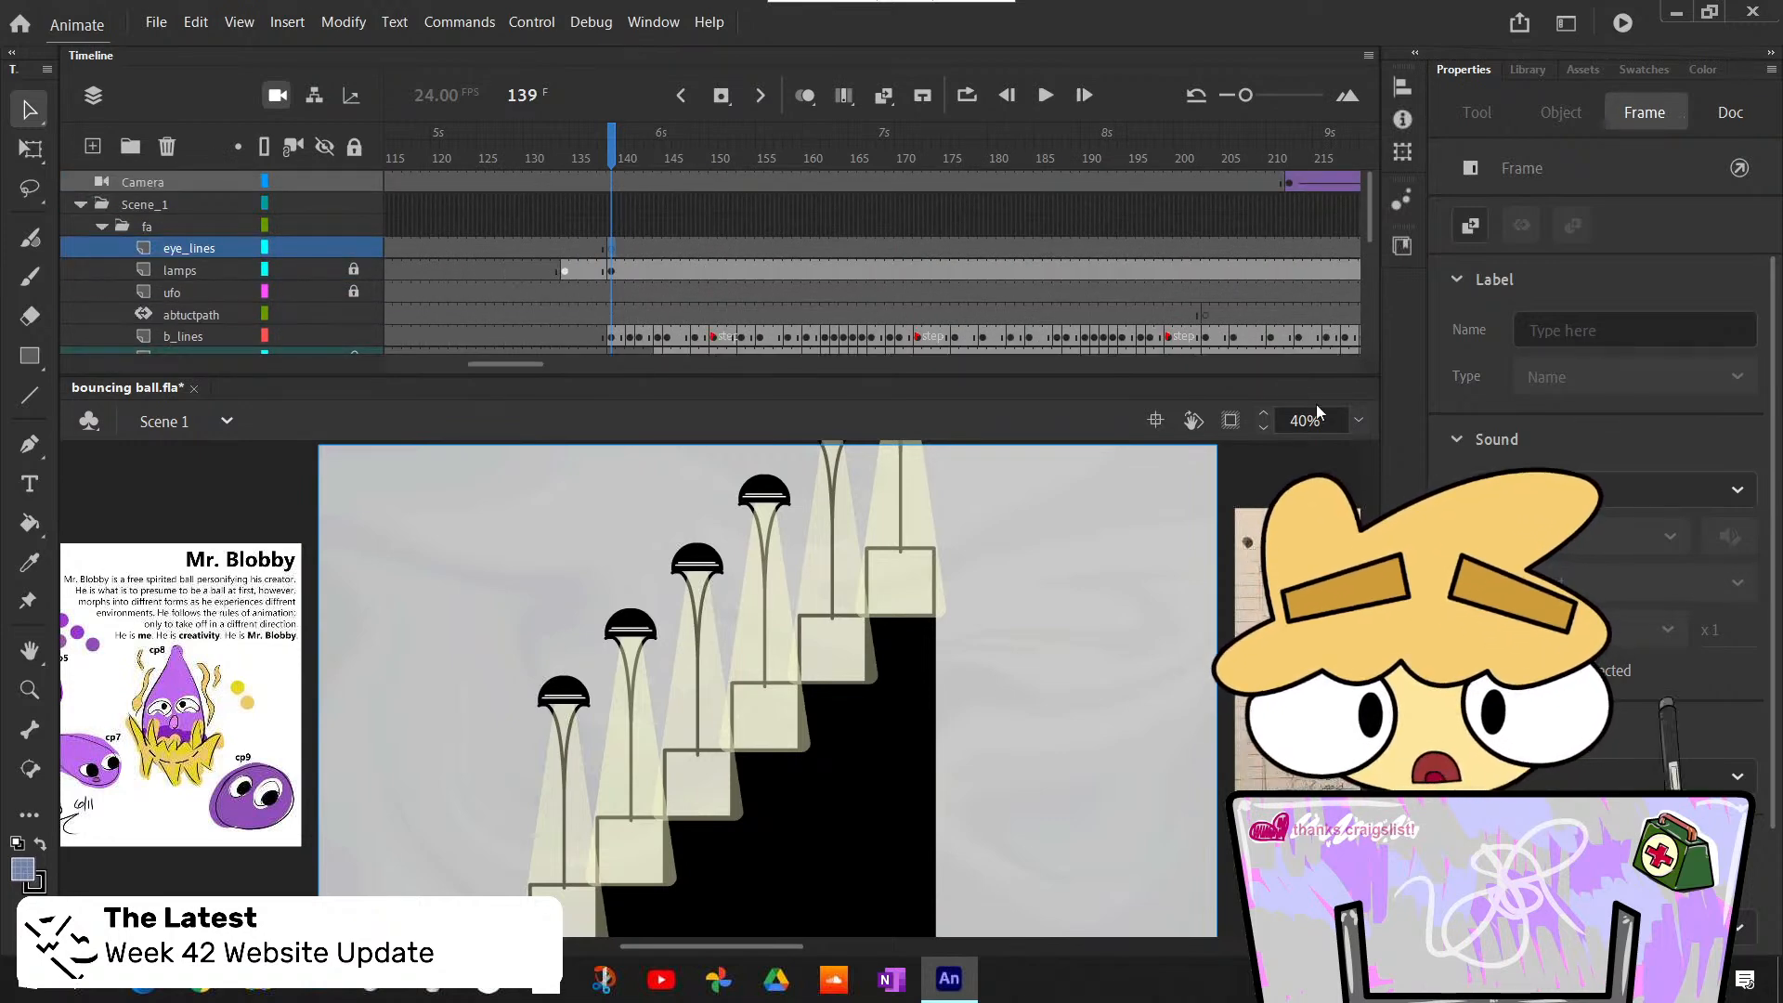
click(1359, 420)
click(1395, 575)
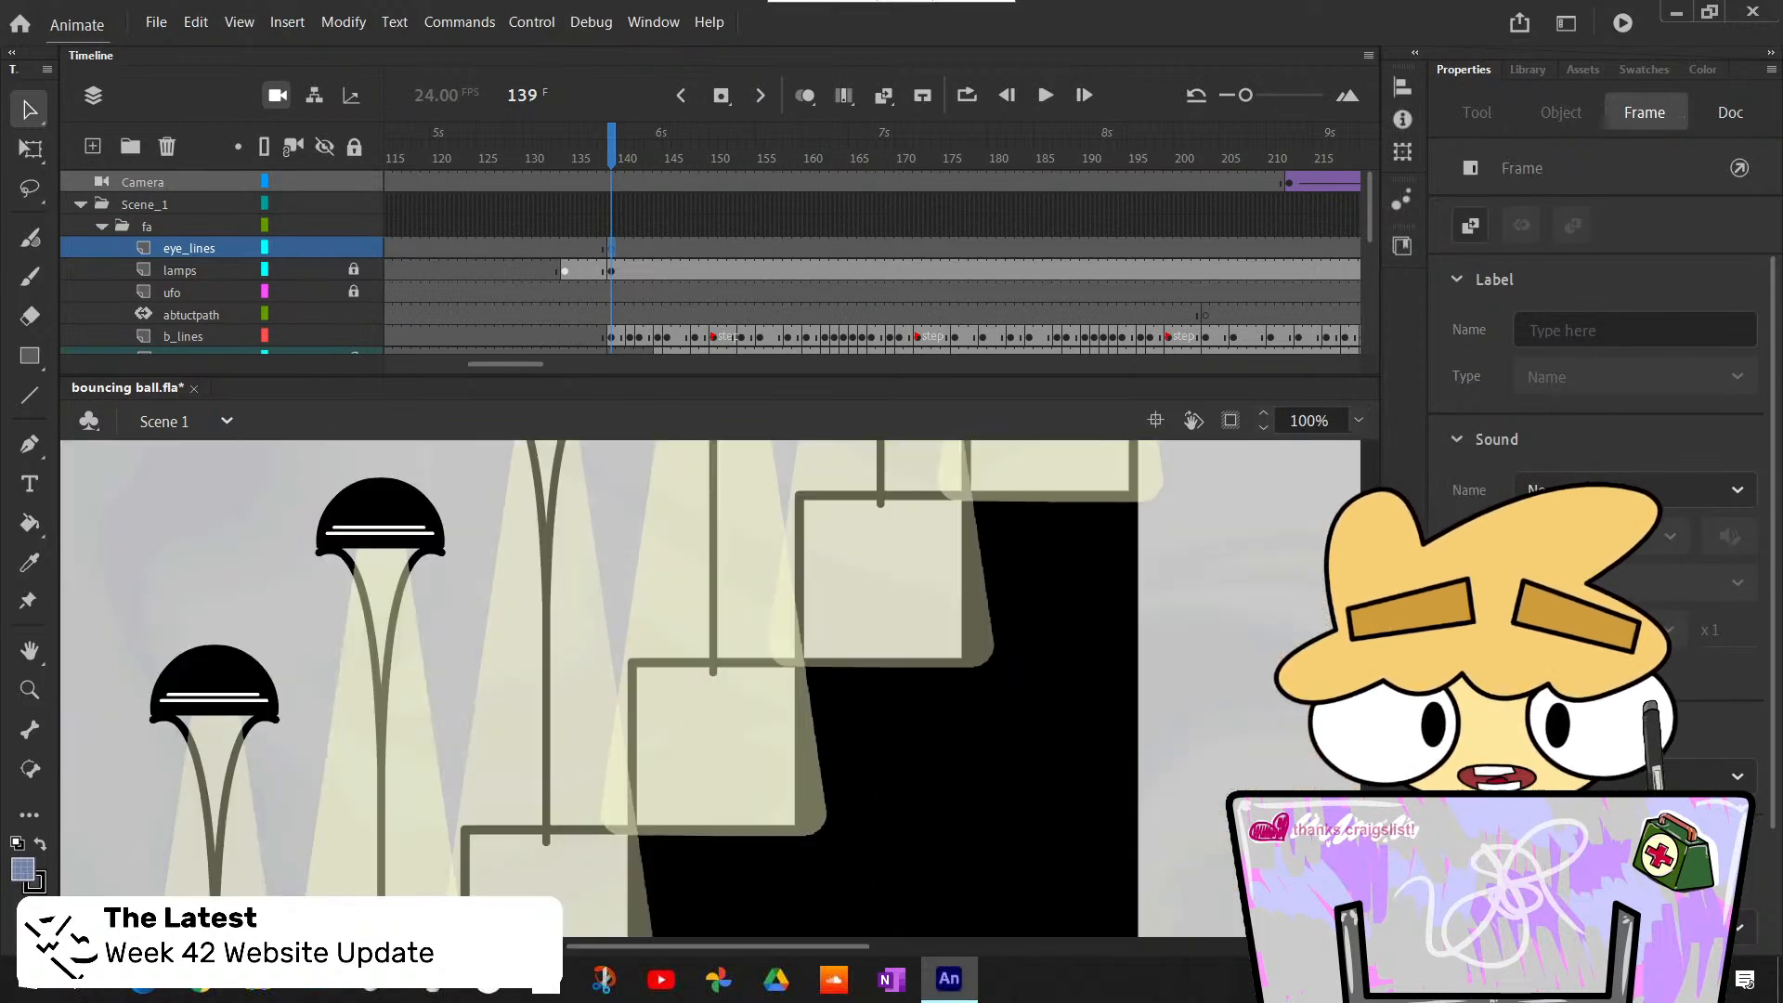
scroll(999, 635, down, 3)
scroll(747, 845, up, 2)
drag(788, 944, 611, 868)
scroll(594, 765, down, 2)
scroll(597, 767, up, 2)
scroll(622, 764, down, 3)
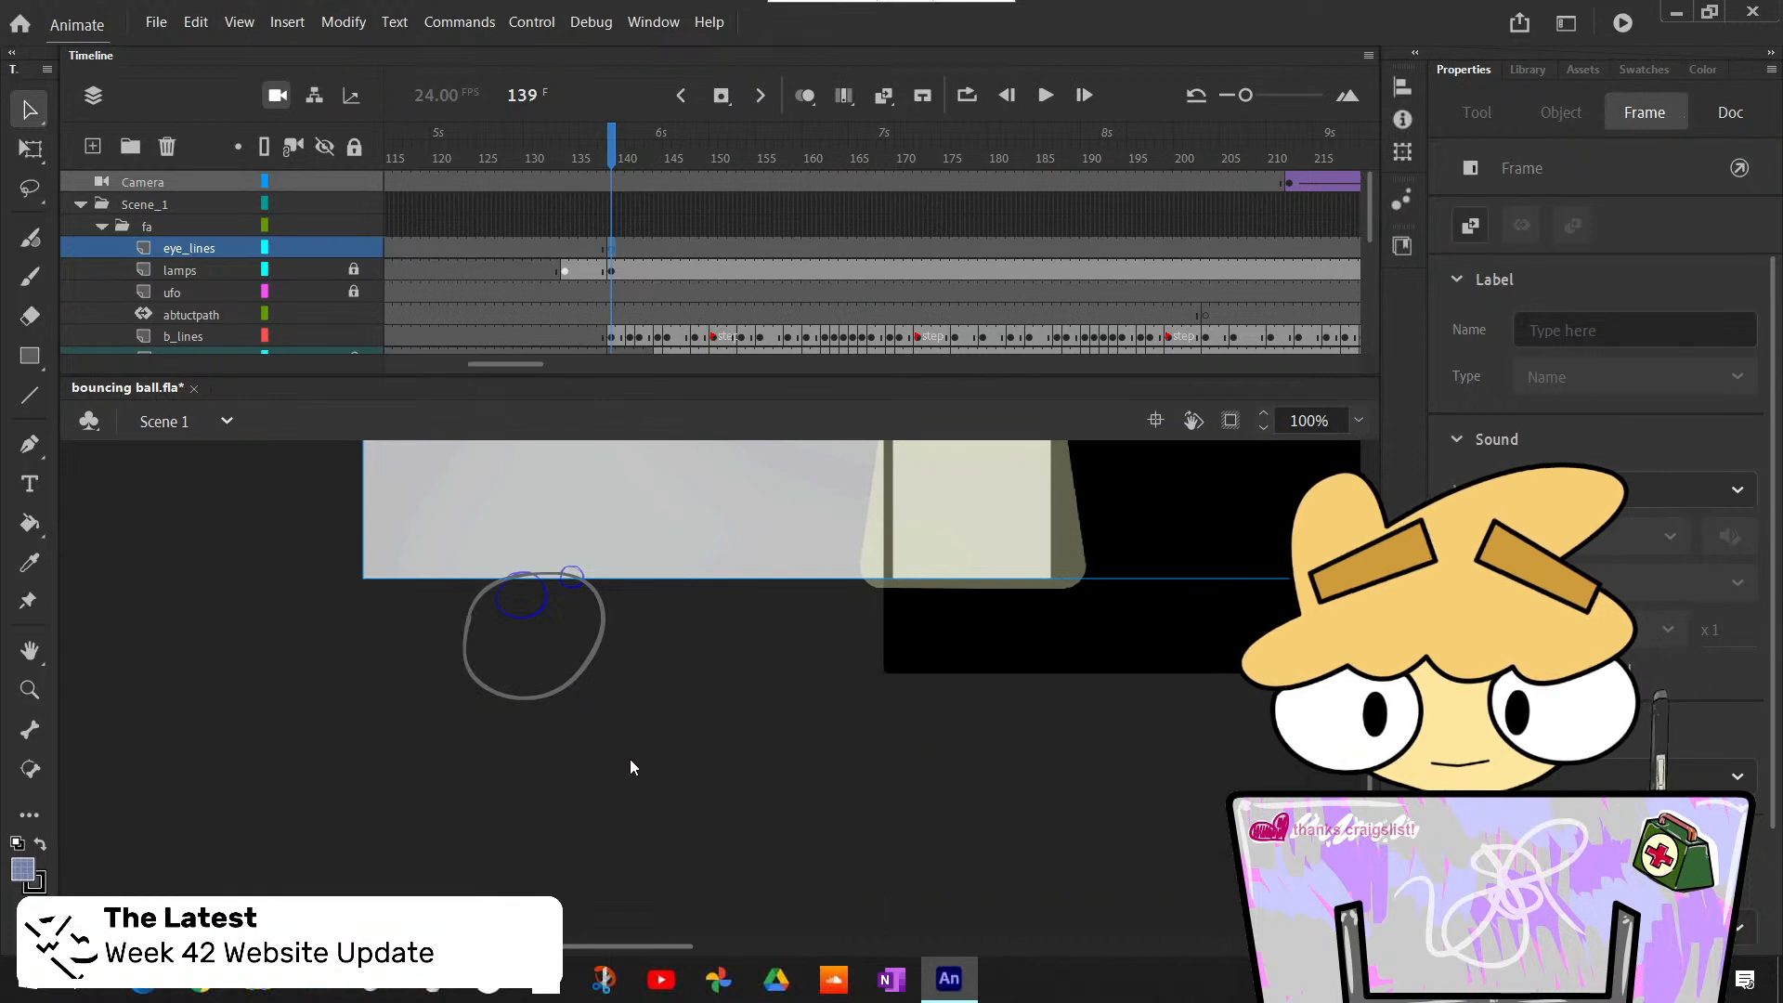
scroll(636, 757, up, 1)
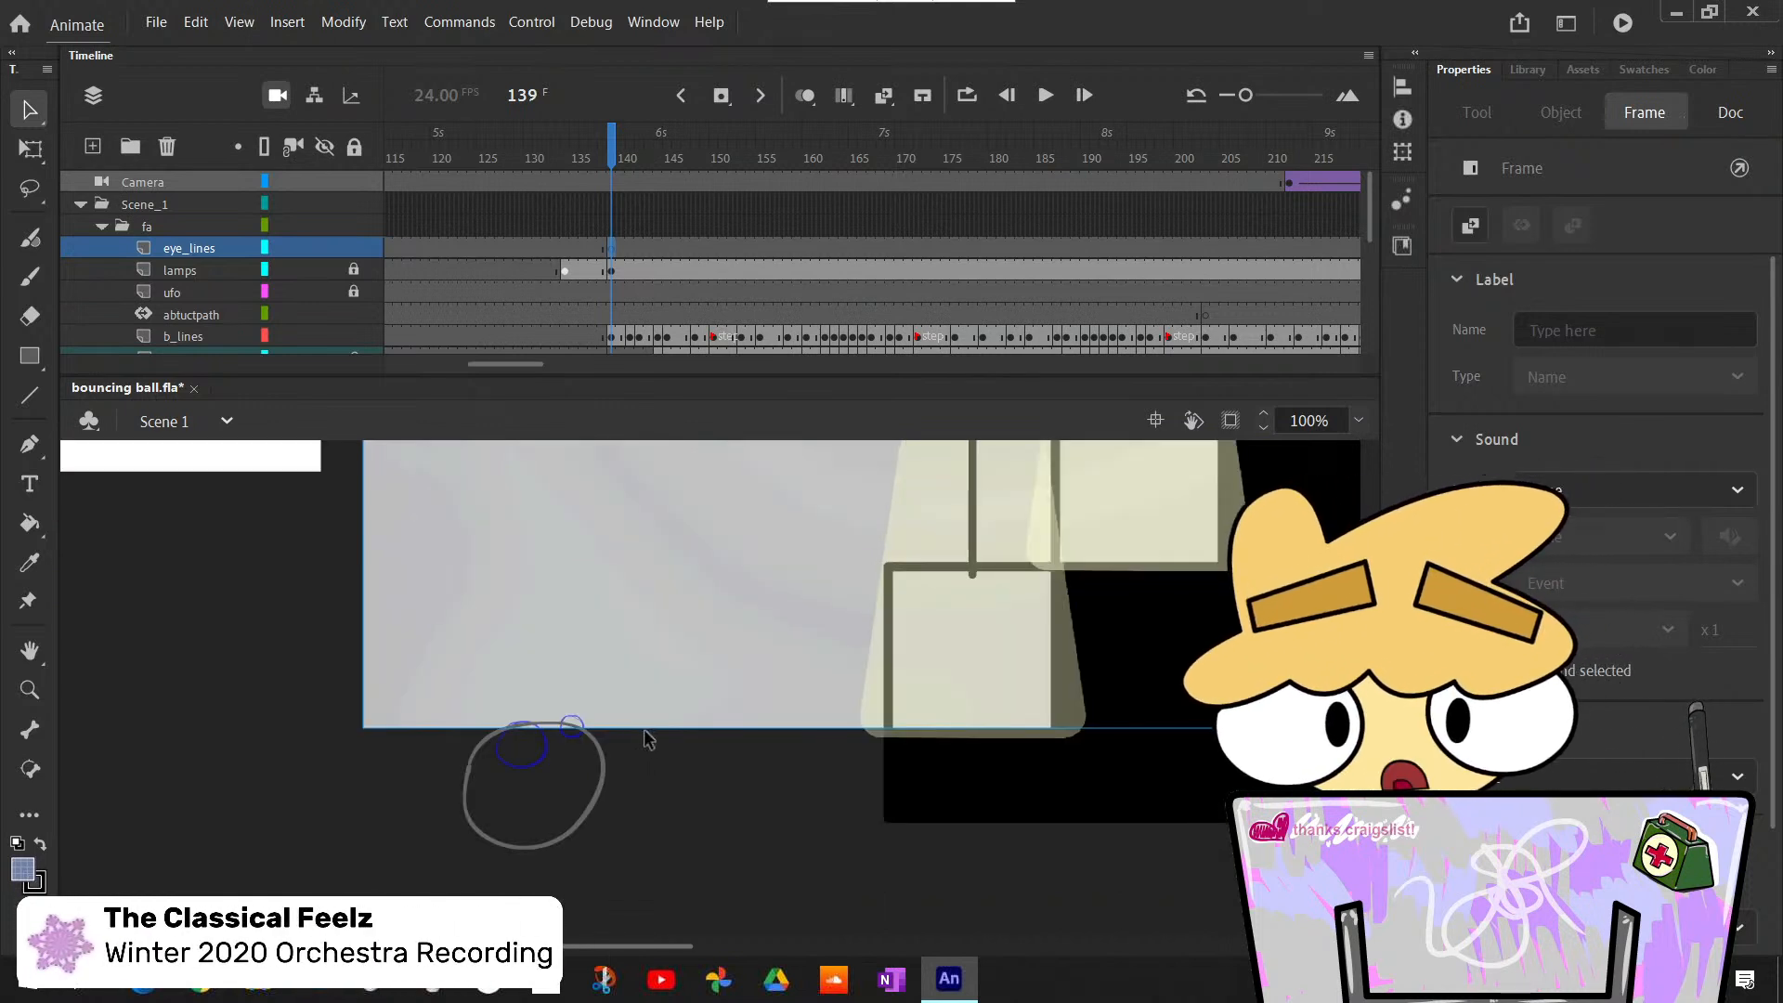
- Set up the Classic Brush with a dark grey fill at 100% opacity
key(b)
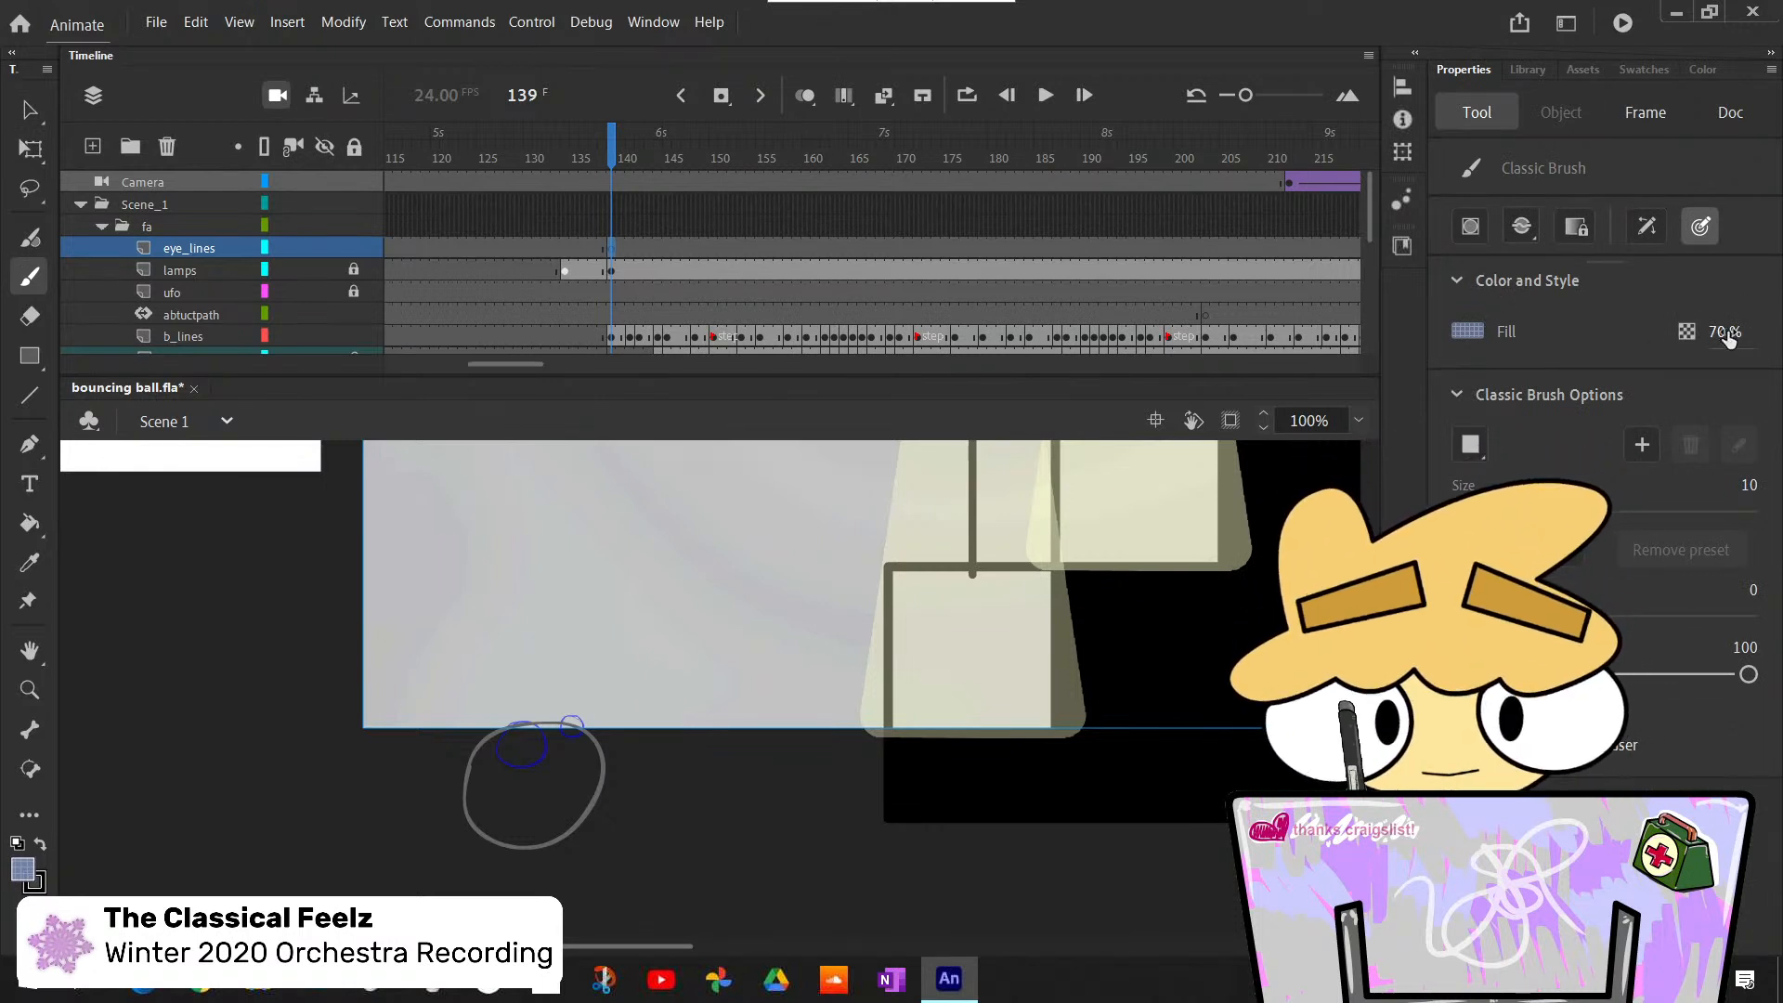
mouse_move(1723, 340)
mouse_down()
mouse_move(1775, 341)
mouse_move(1722, 337)
mouse_up()
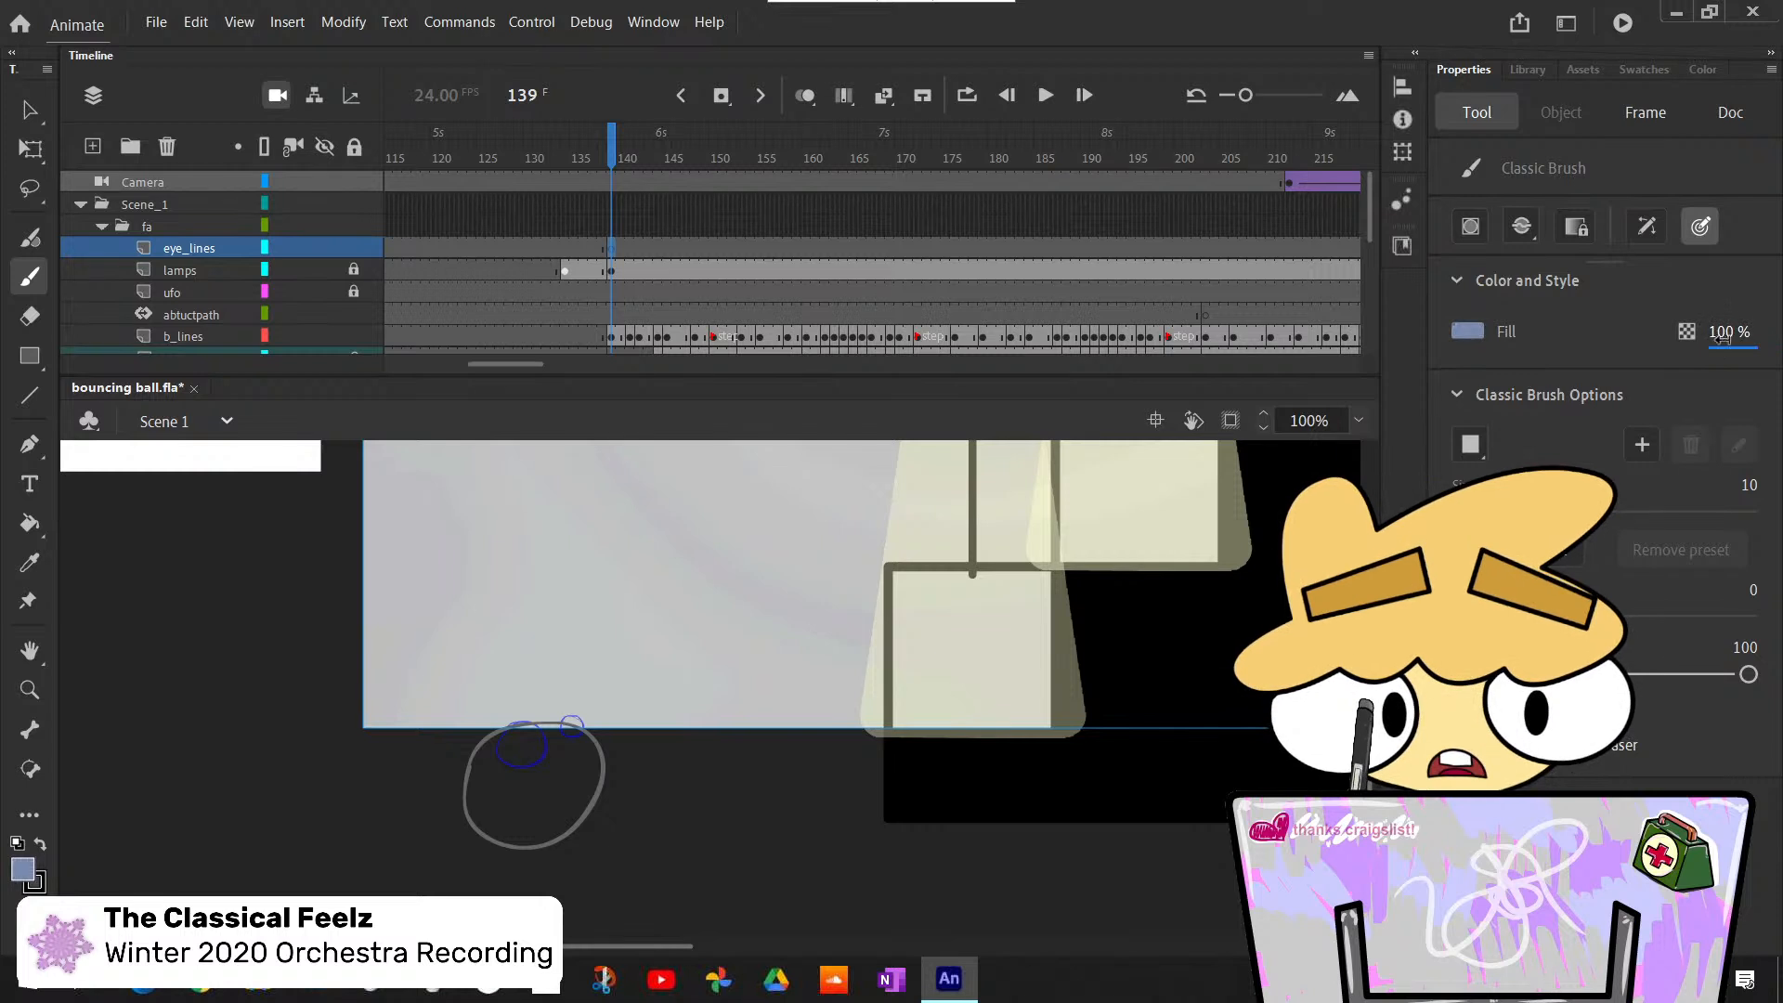
click(1468, 334)
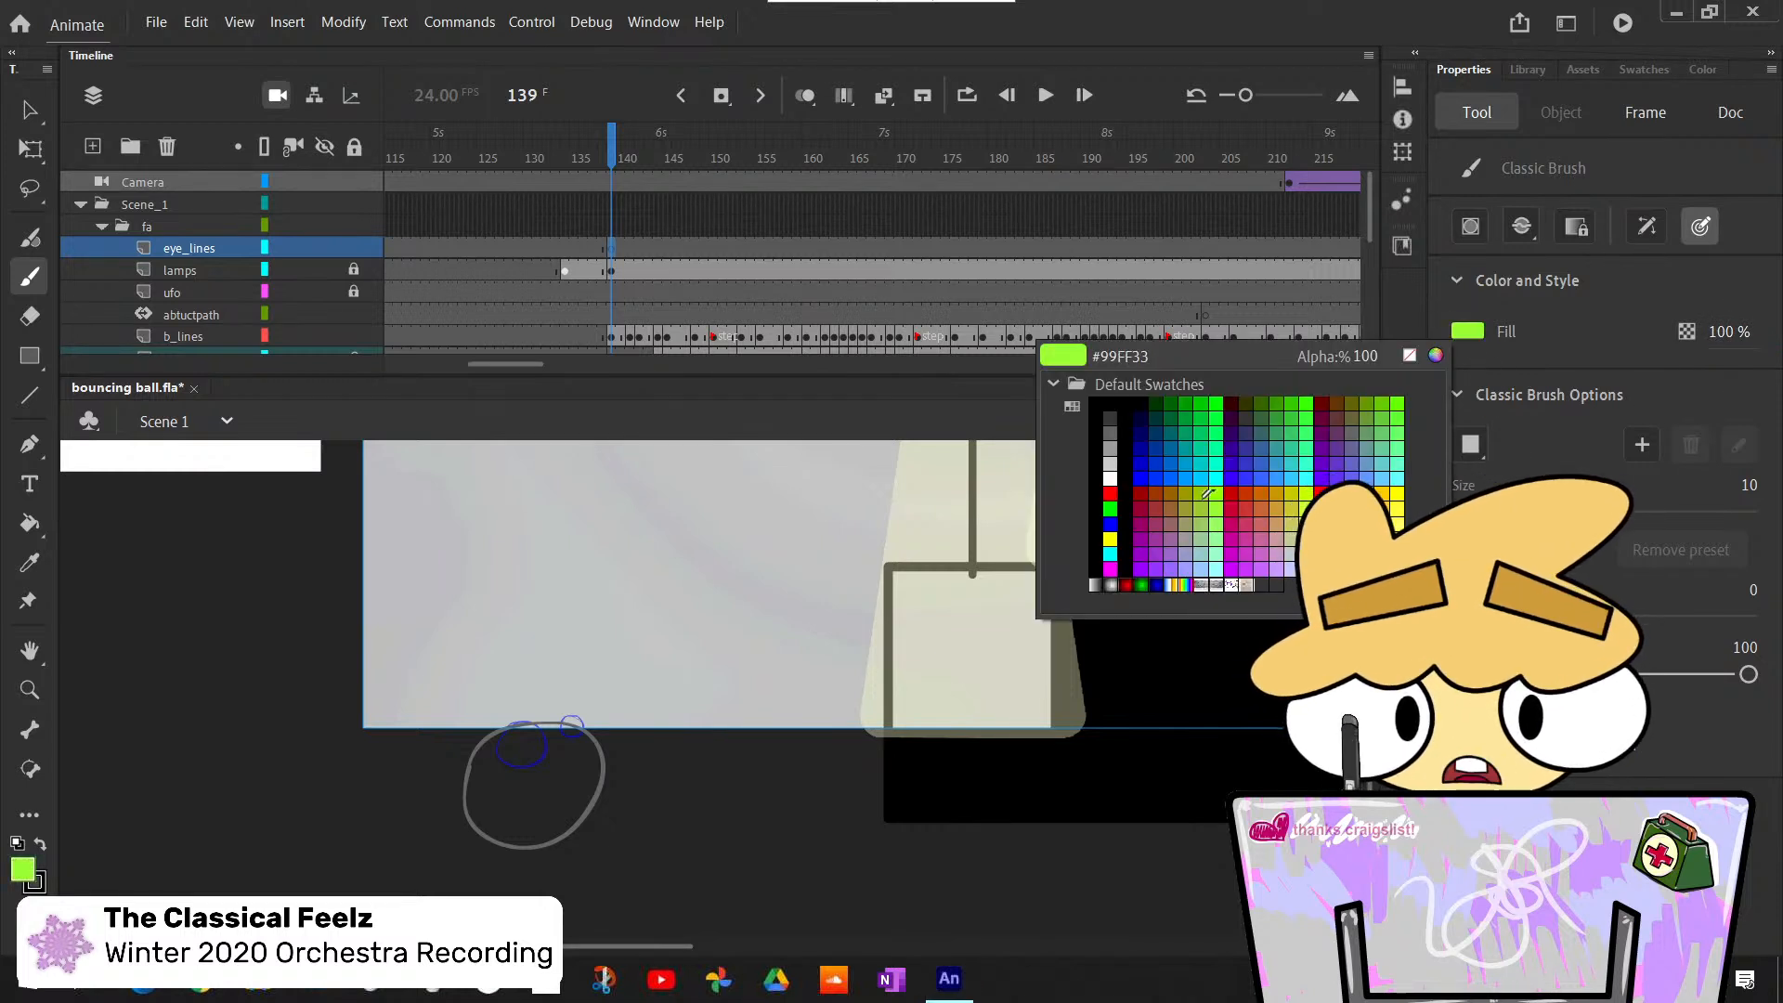
click(1112, 424)
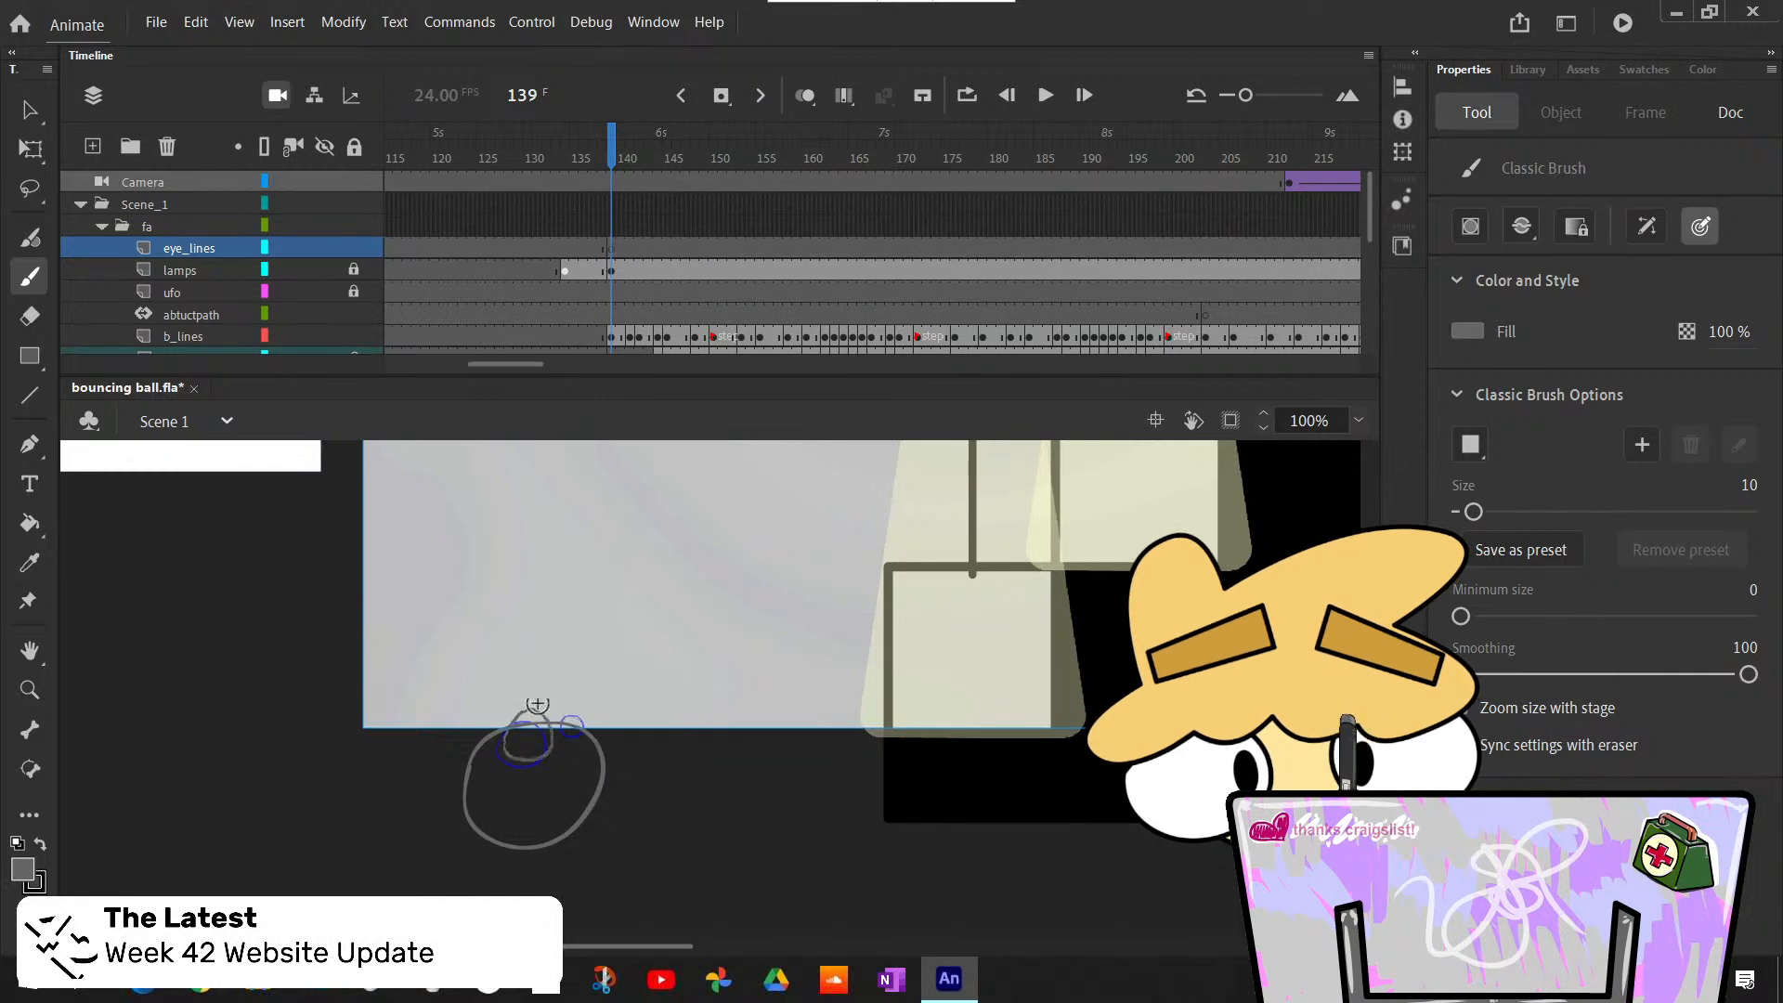
- Trace the ball's two rough eye circles in grey on the eye_lines layer at frame 139, undoing the stray stroke
mouse_move(538, 704)
mouse_down()
mouse_move(520, 738)
mouse_move(521, 716)
mouse_up()
key(ctrl+z)
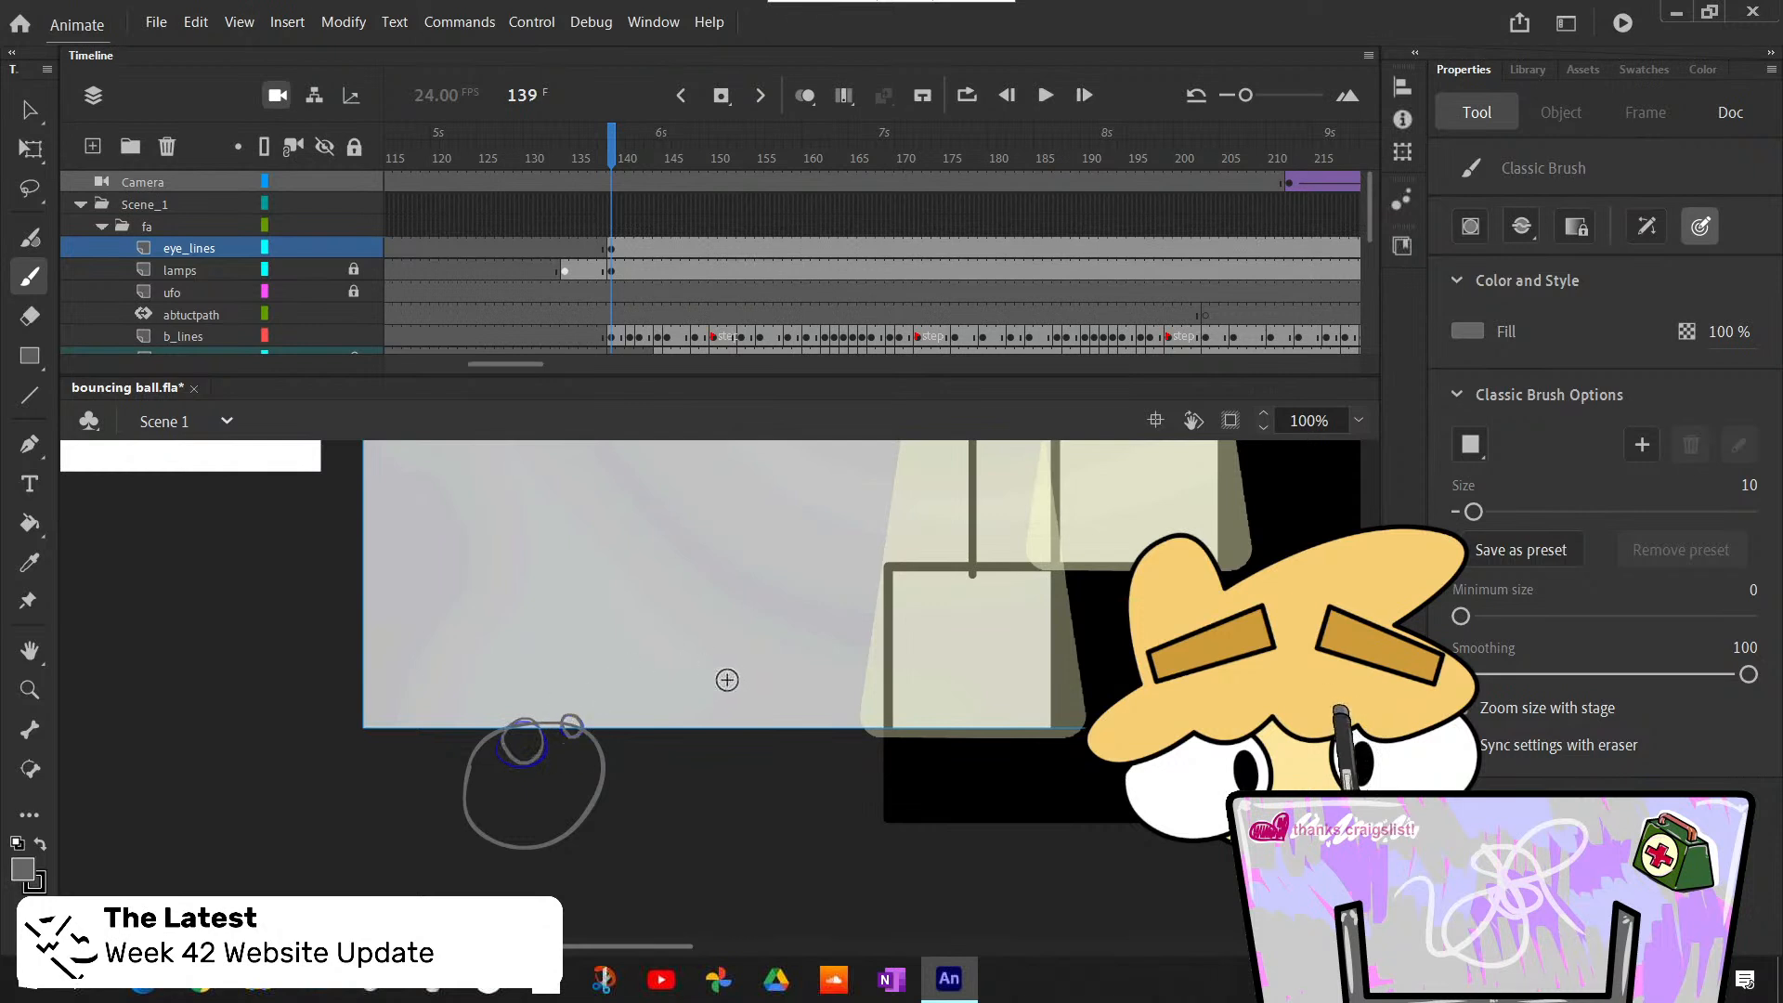
- Check the ball's motion between frames 139 and 141, and insert a blank keyframe at frame 141 on the eye_lines layer
key(period)
key(period)
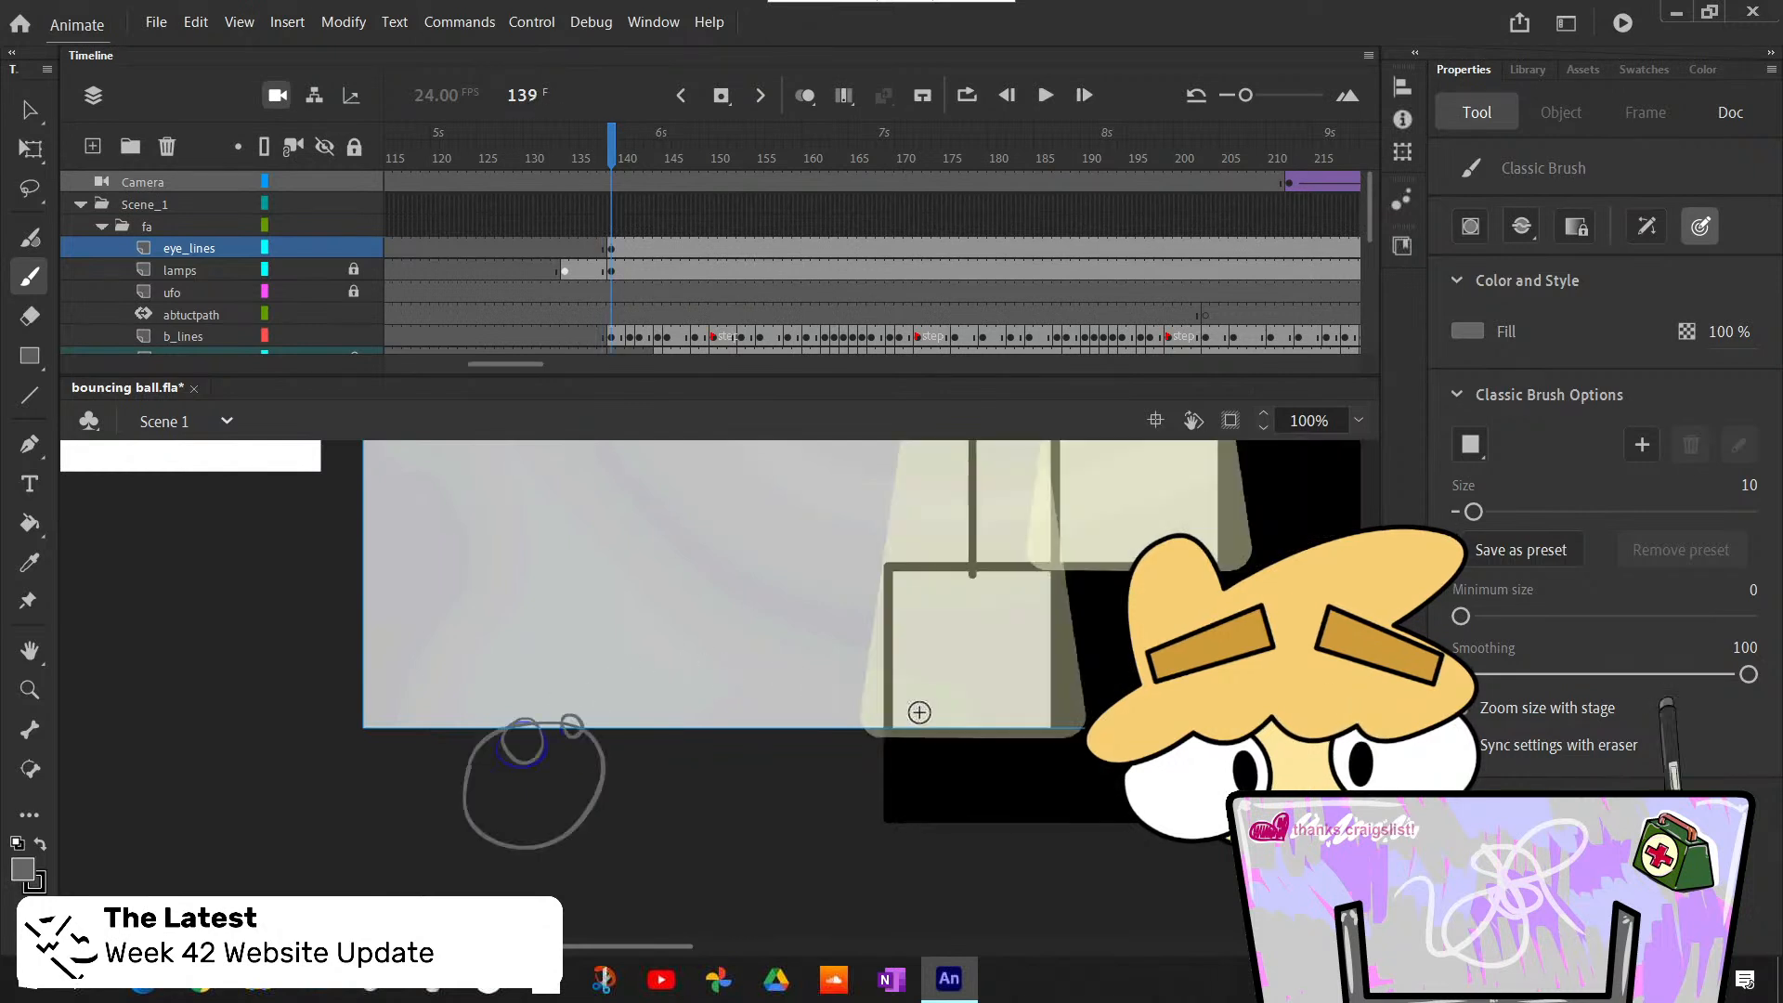
key(comma)
key(period)
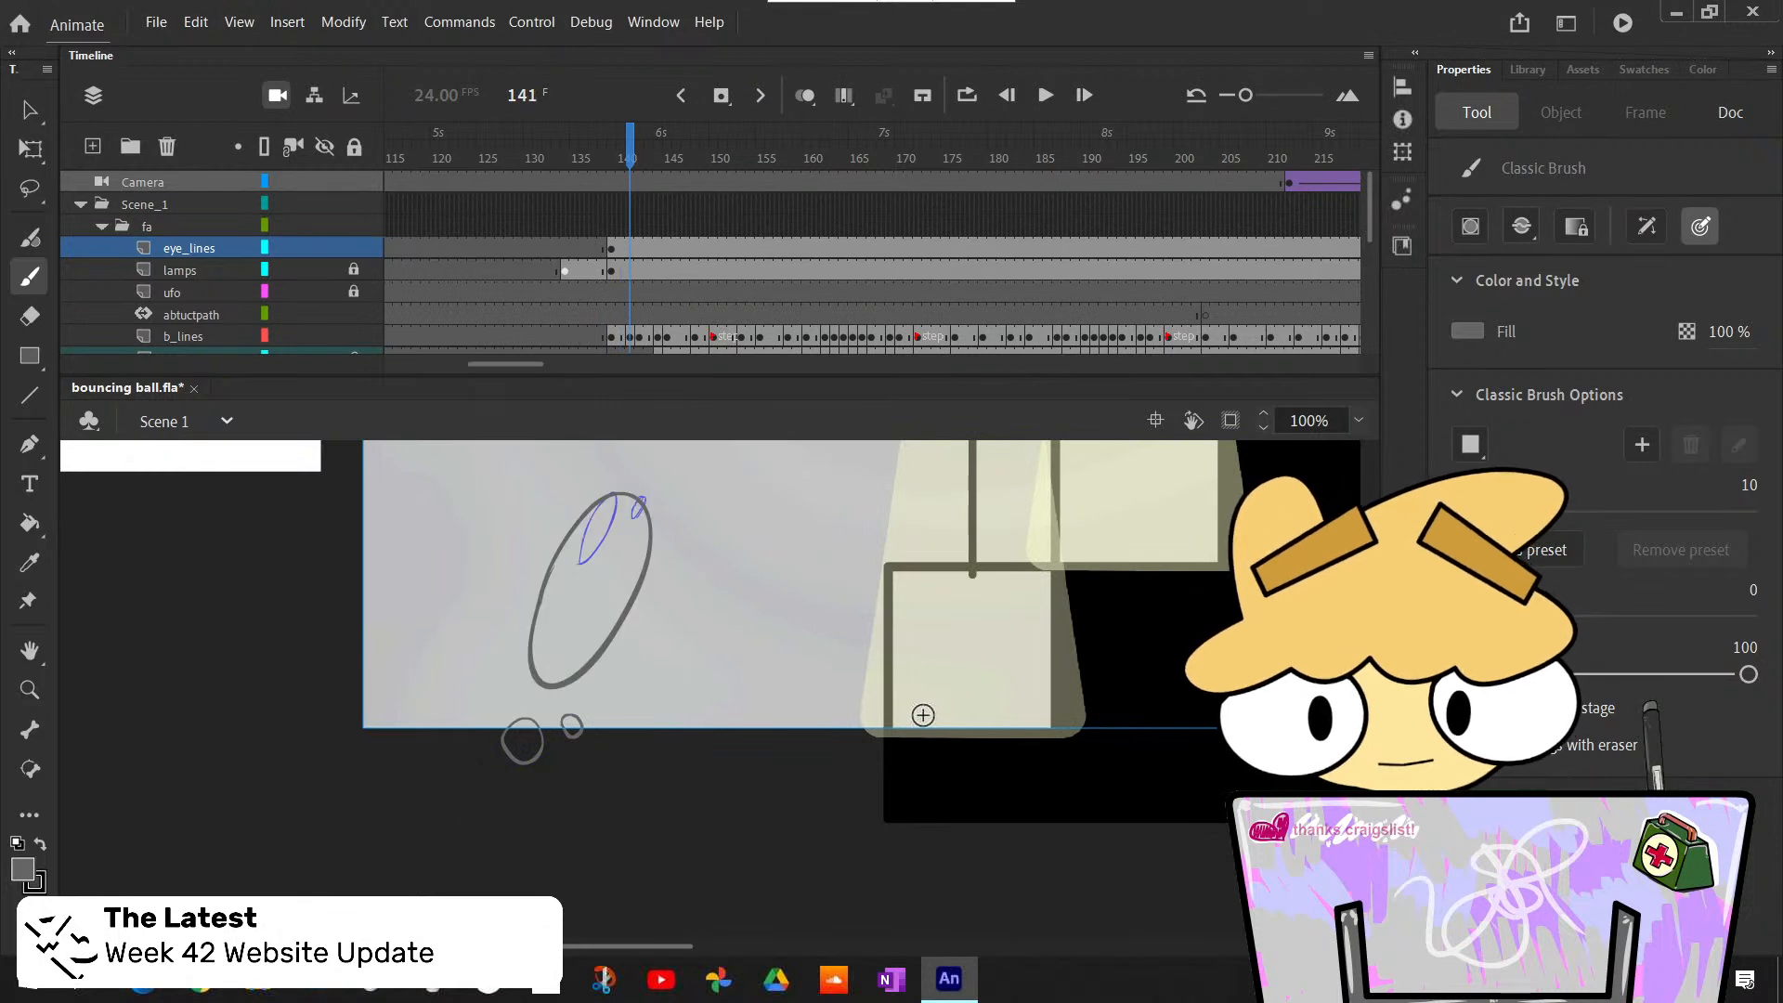
key(comma)
key(period)
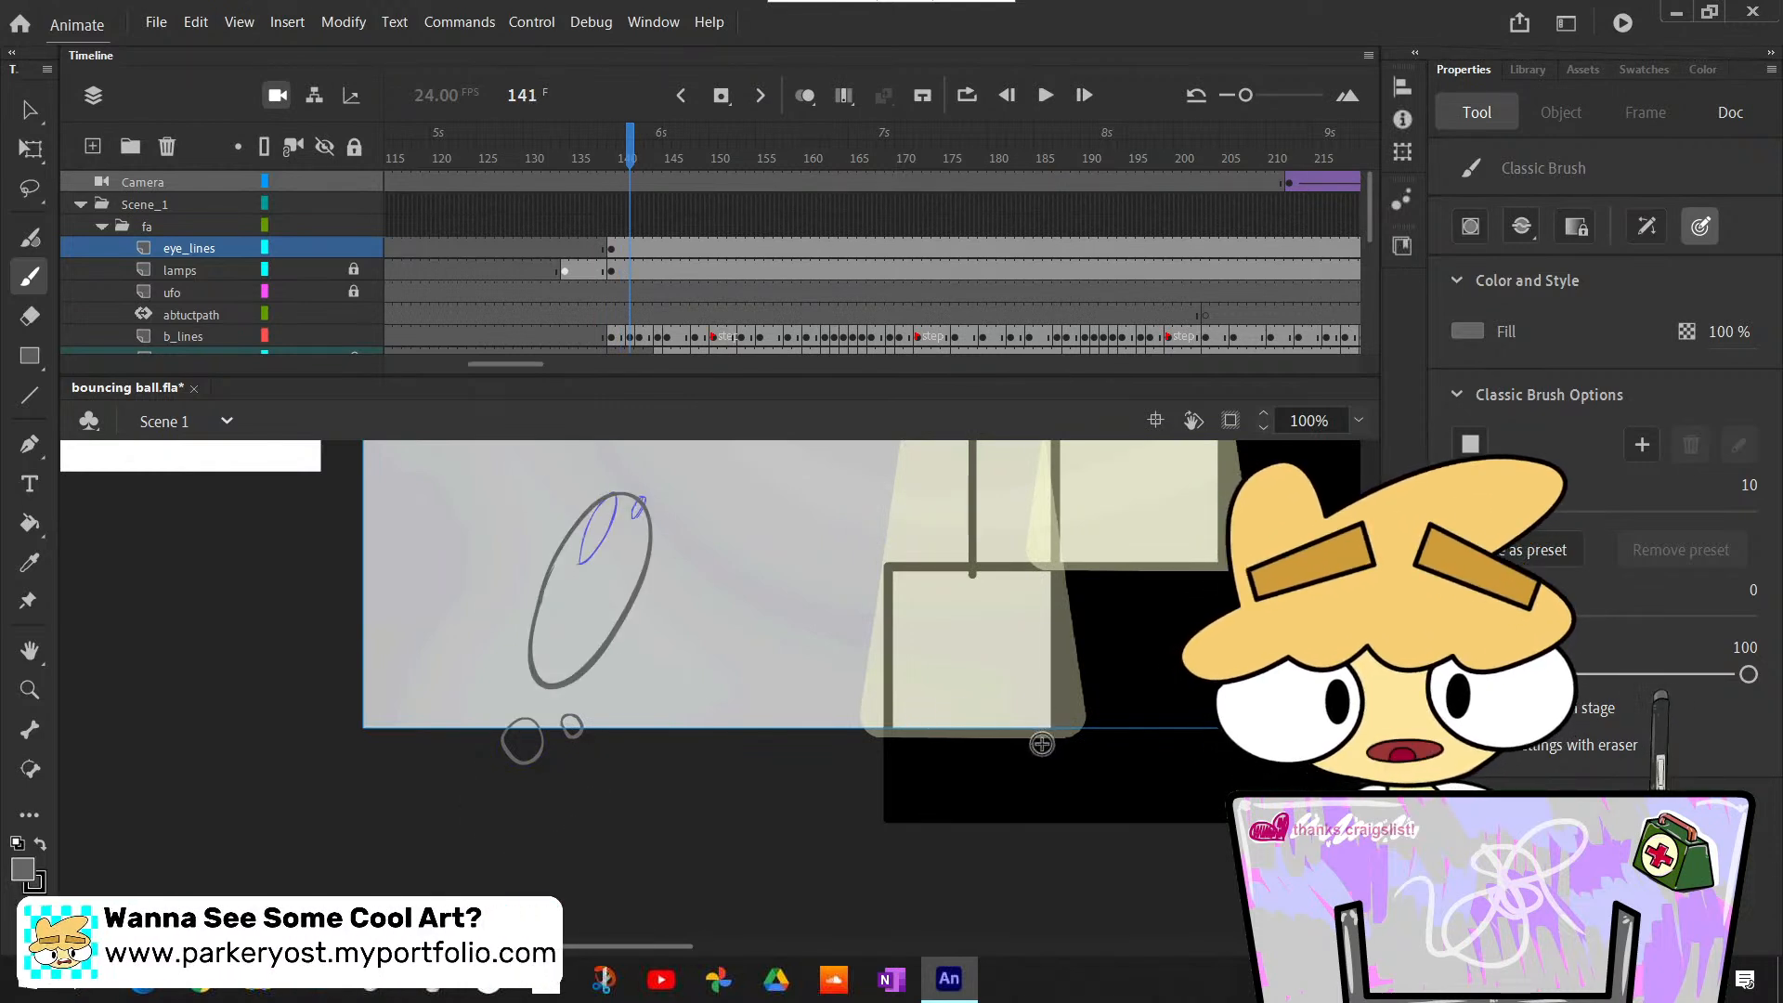
key(F7)
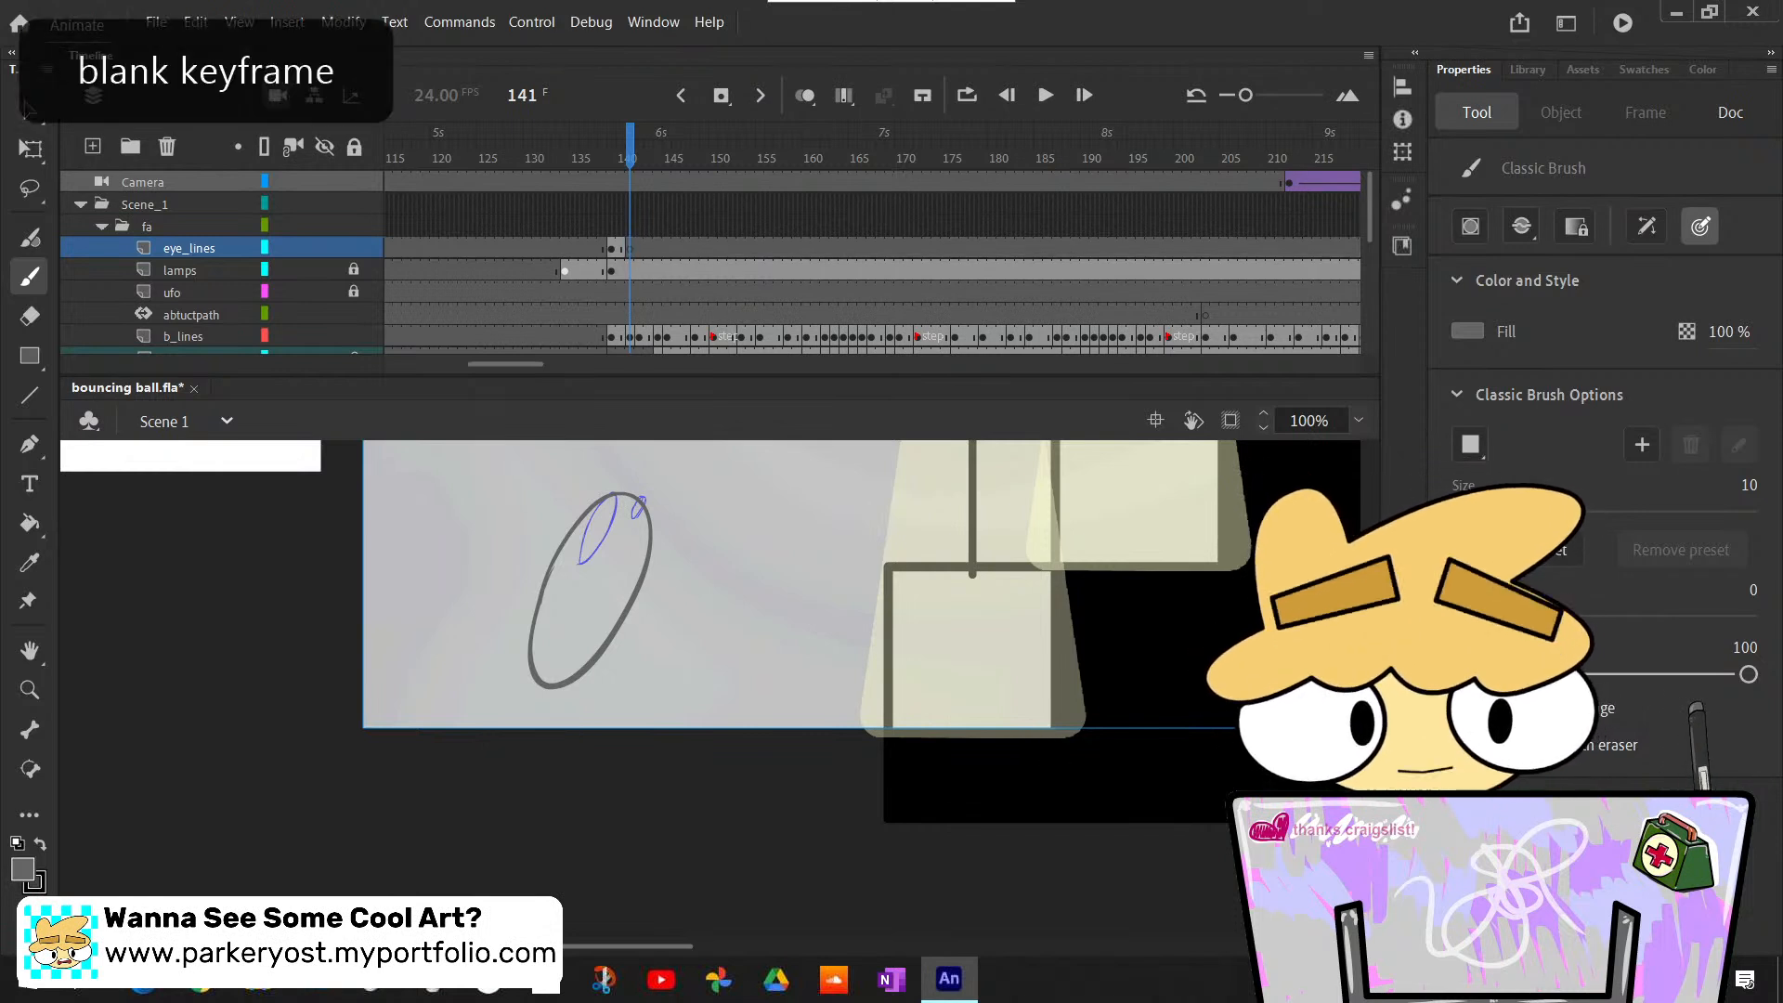
- Trace the stretched ball's two eyes as small grey circles at frame 141 on the eye_lines layer, undoing the rejected strokes
scroll(1161, 733, up, 3)
scroll(748, 625, down, 1)
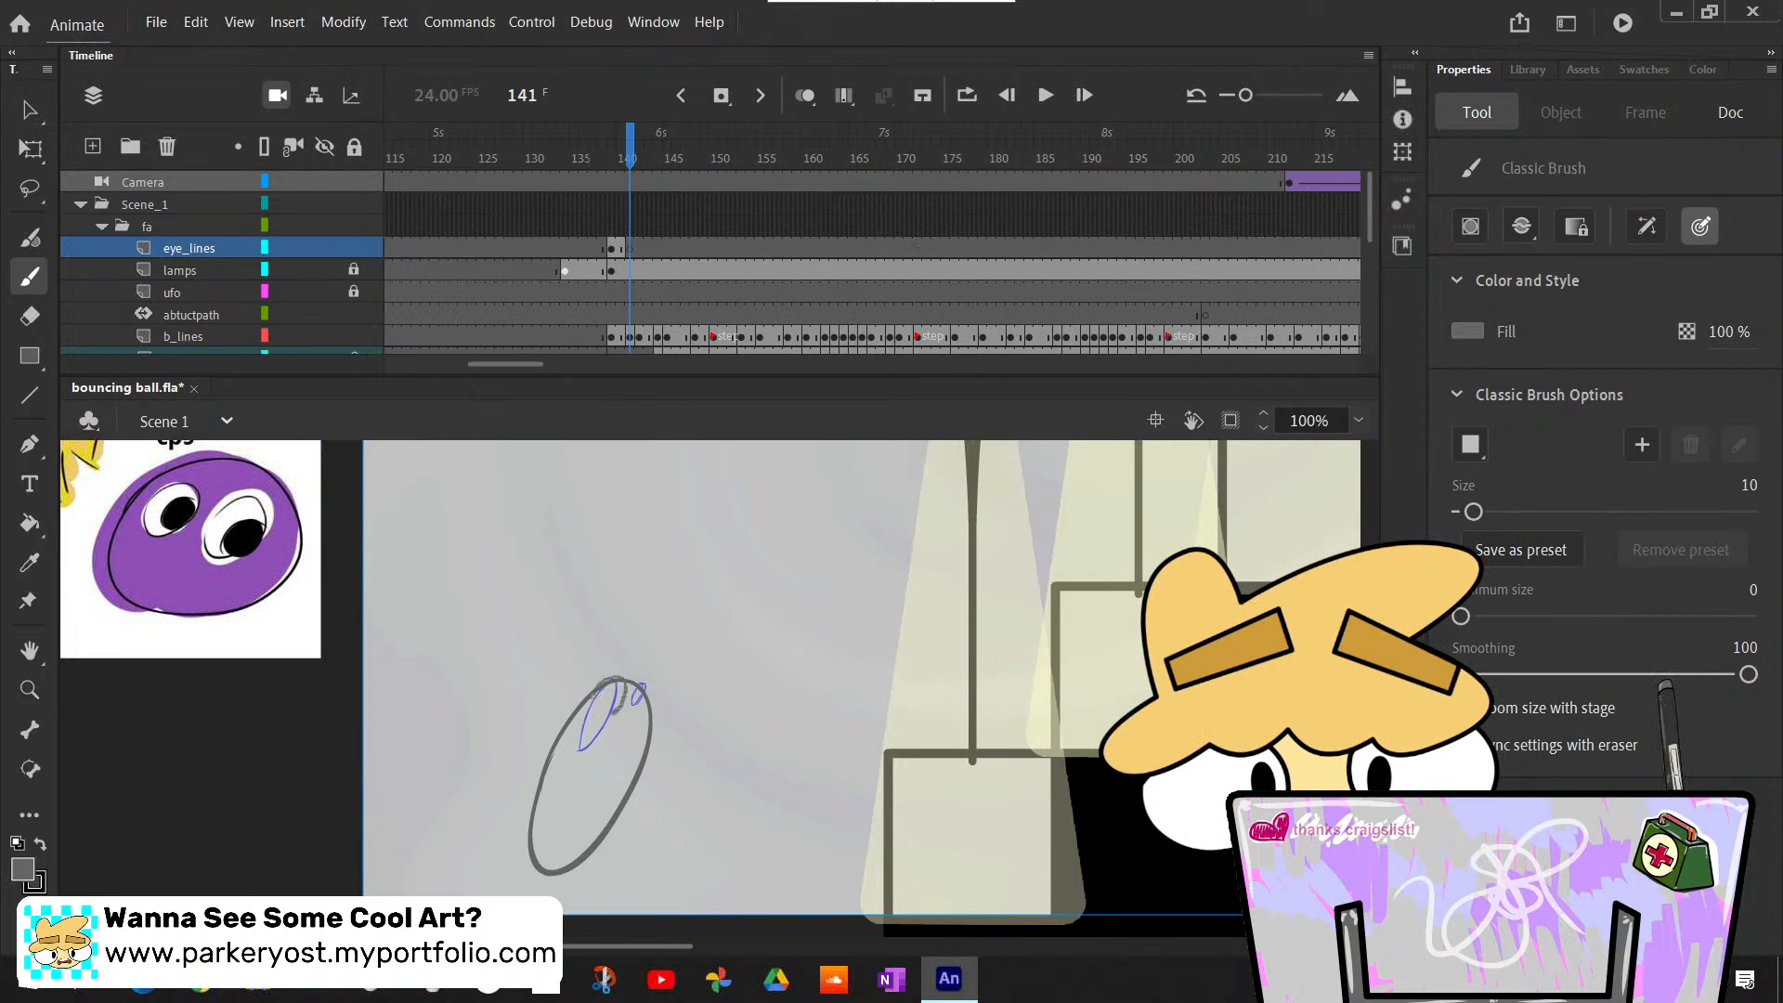
mouse_move(616, 713)
mouse_down()
mouse_move(600, 678)
mouse_move(595, 694)
mouse_up()
key(ctrl+z)
key(ctrl+z)
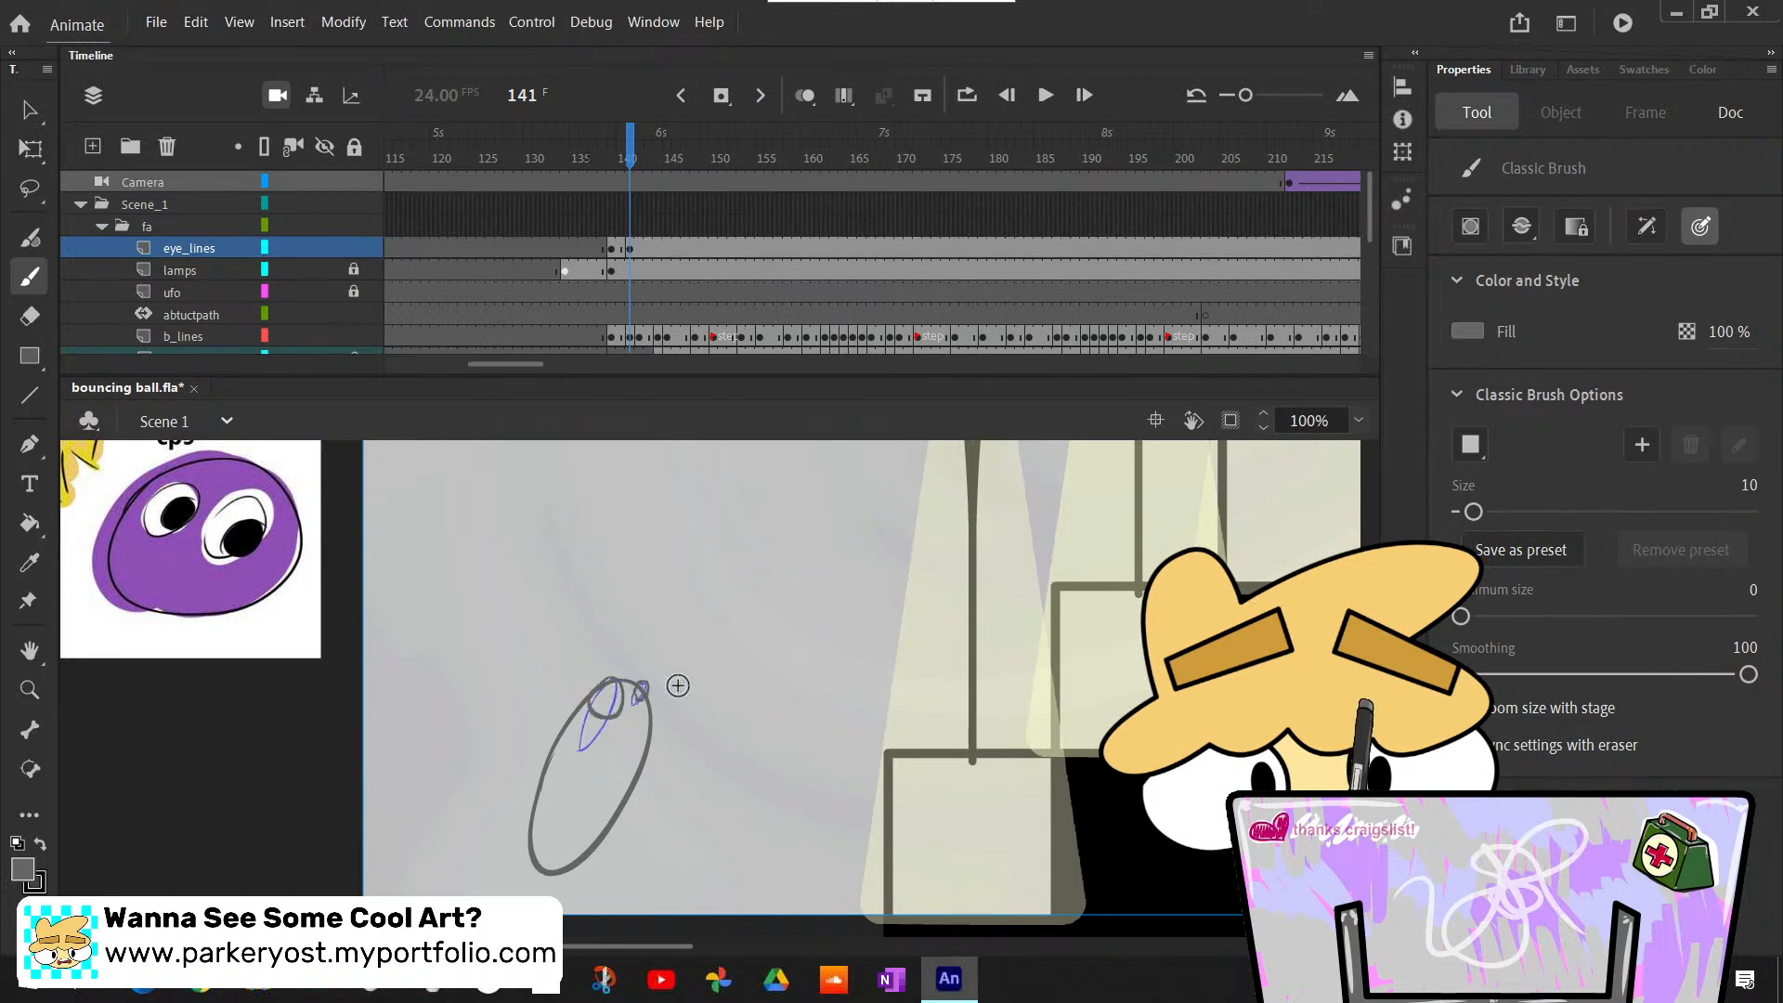
- Compare the traced eyes at frames 140 and 141, and insert a blank keyframe at frame 142 on the eye_lines layer
key(comma)
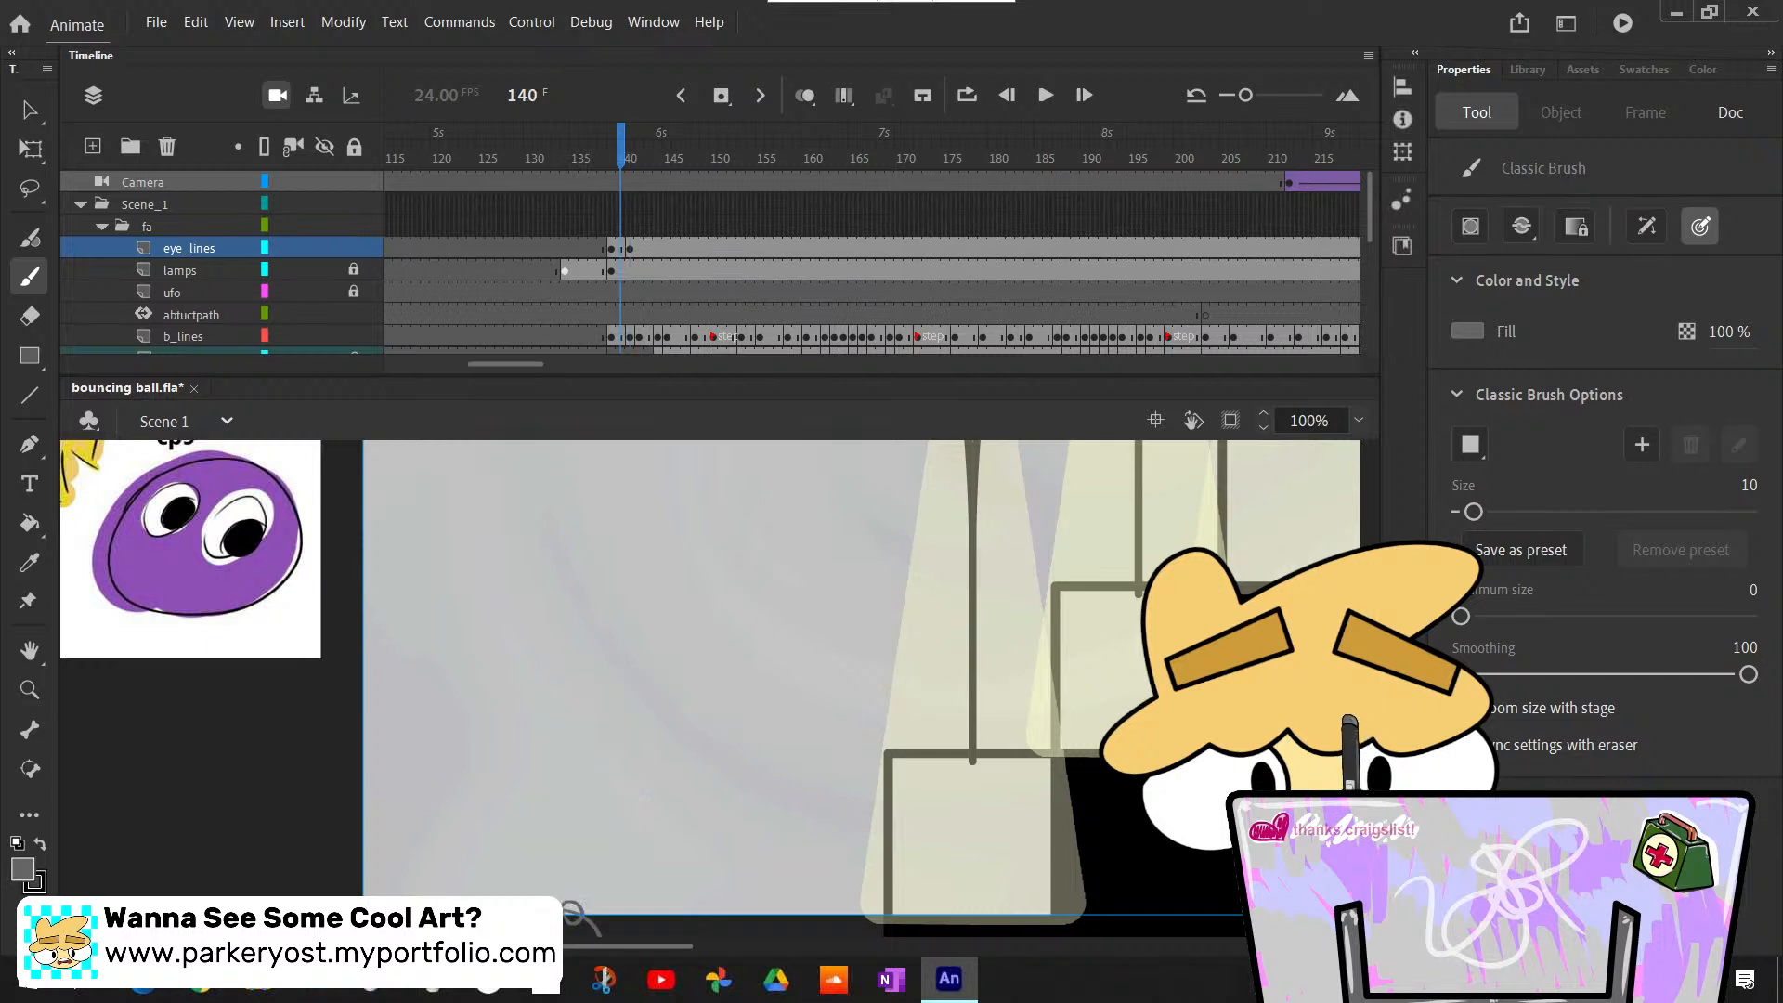
scroll(574, 917, down, 4)
key(period)
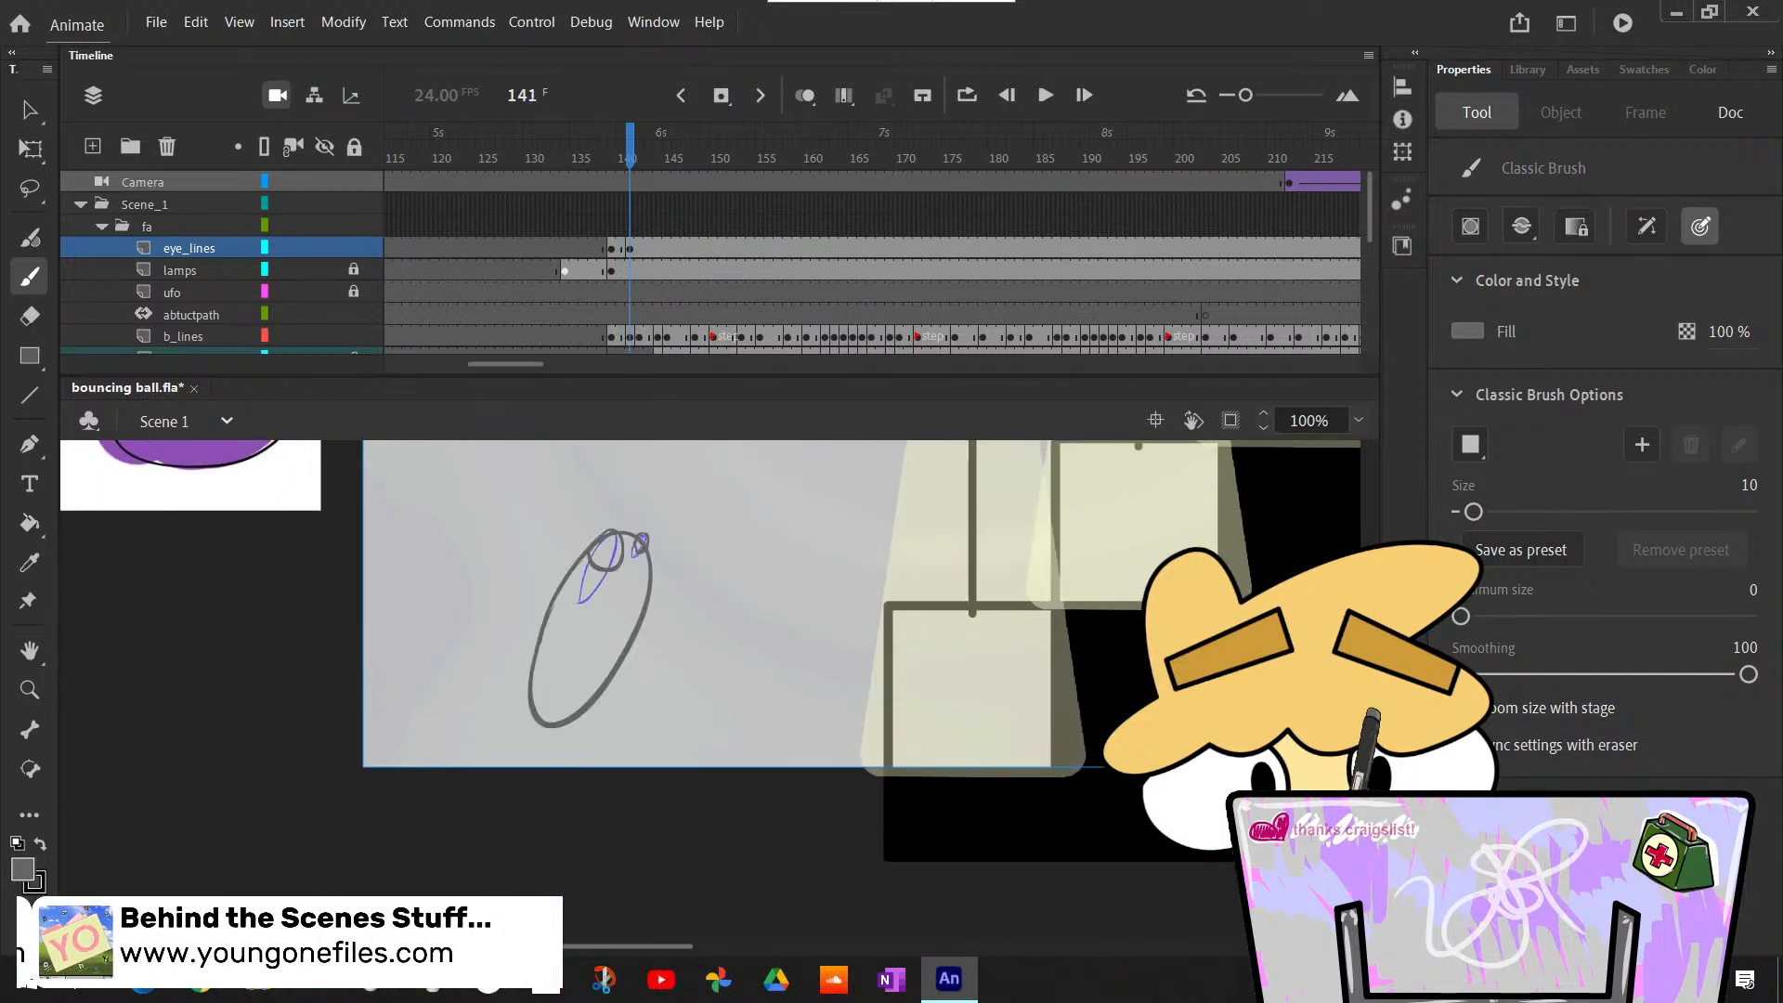
scroll(799, 650, up, 3)
key(period)
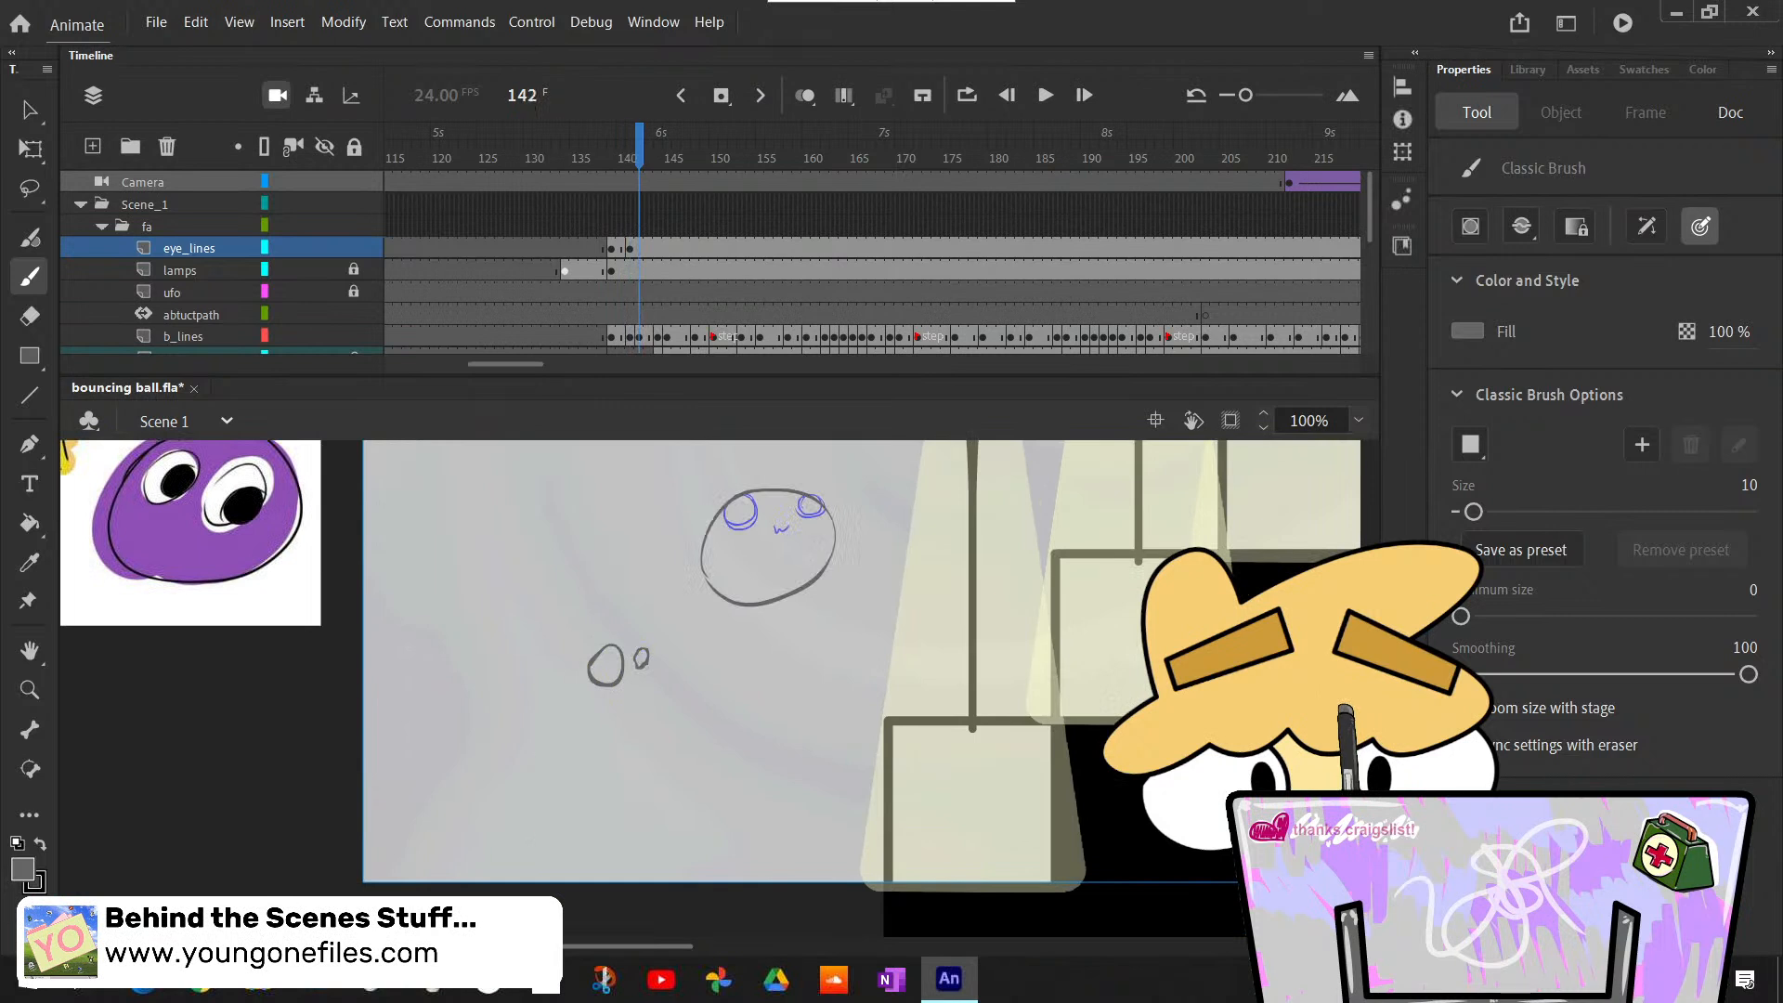
key(F7)
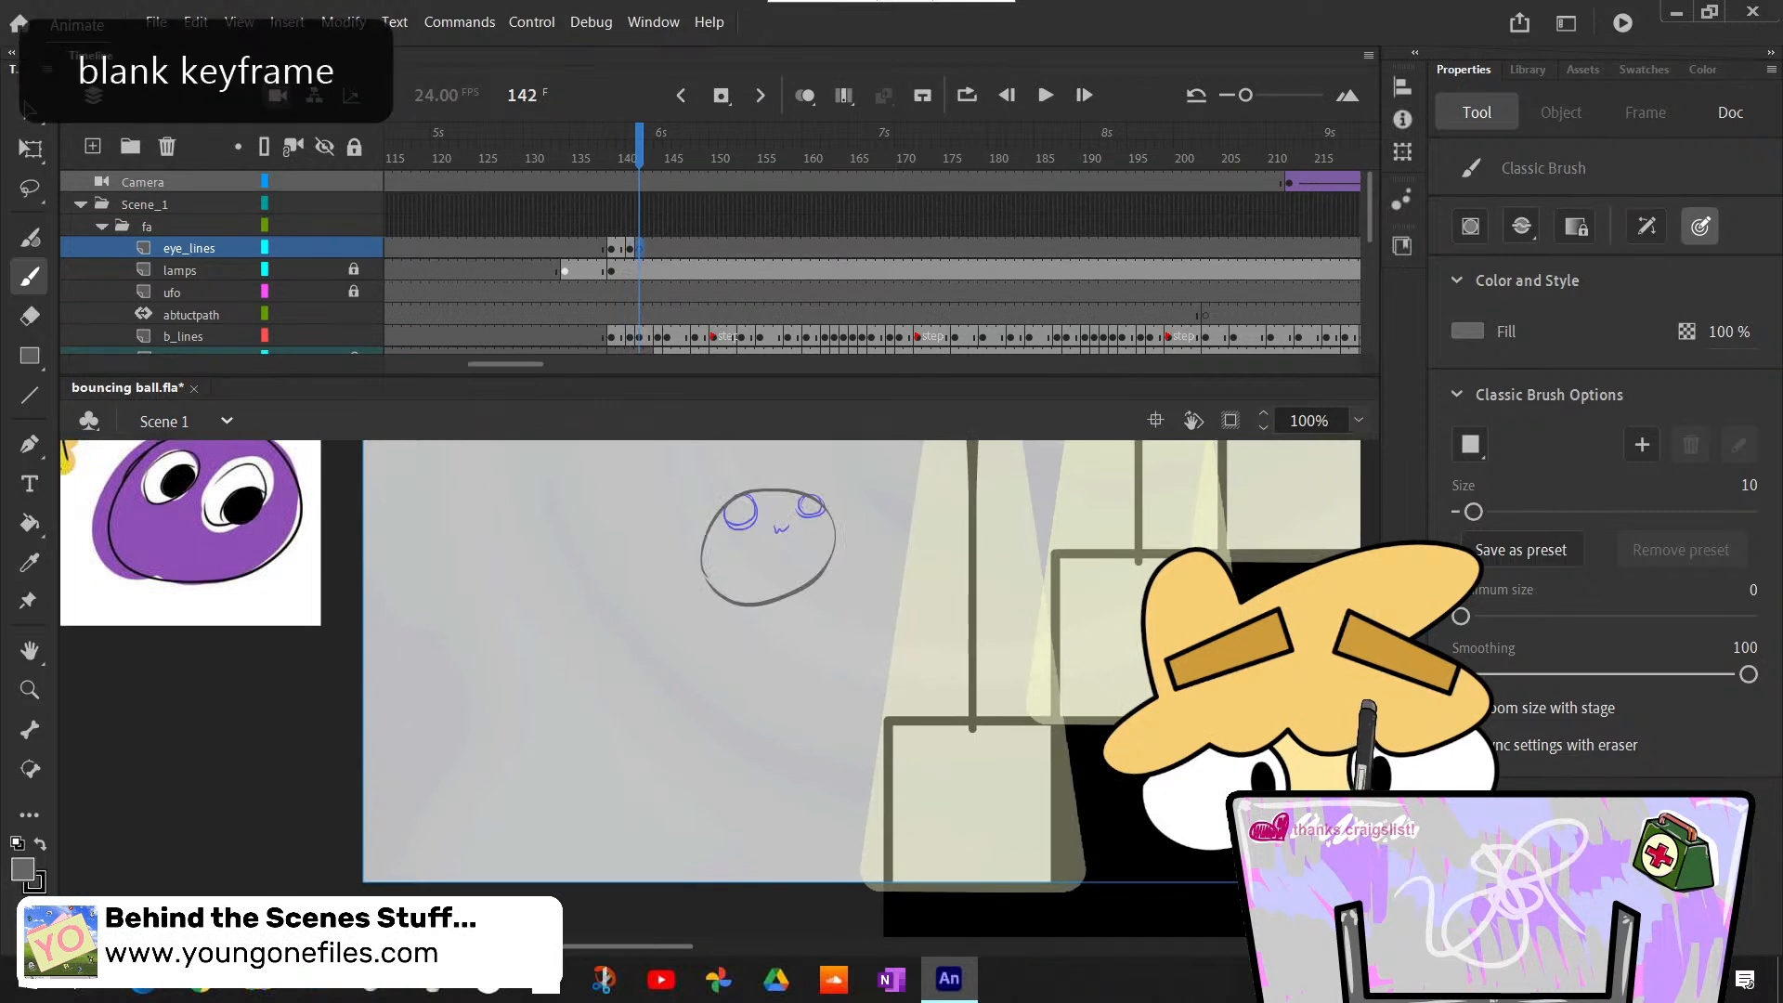
- Trace the ball's two eyes in grey over the blue rough at frame 142, redoing the first stroke
scroll(1135, 695, up, 3)
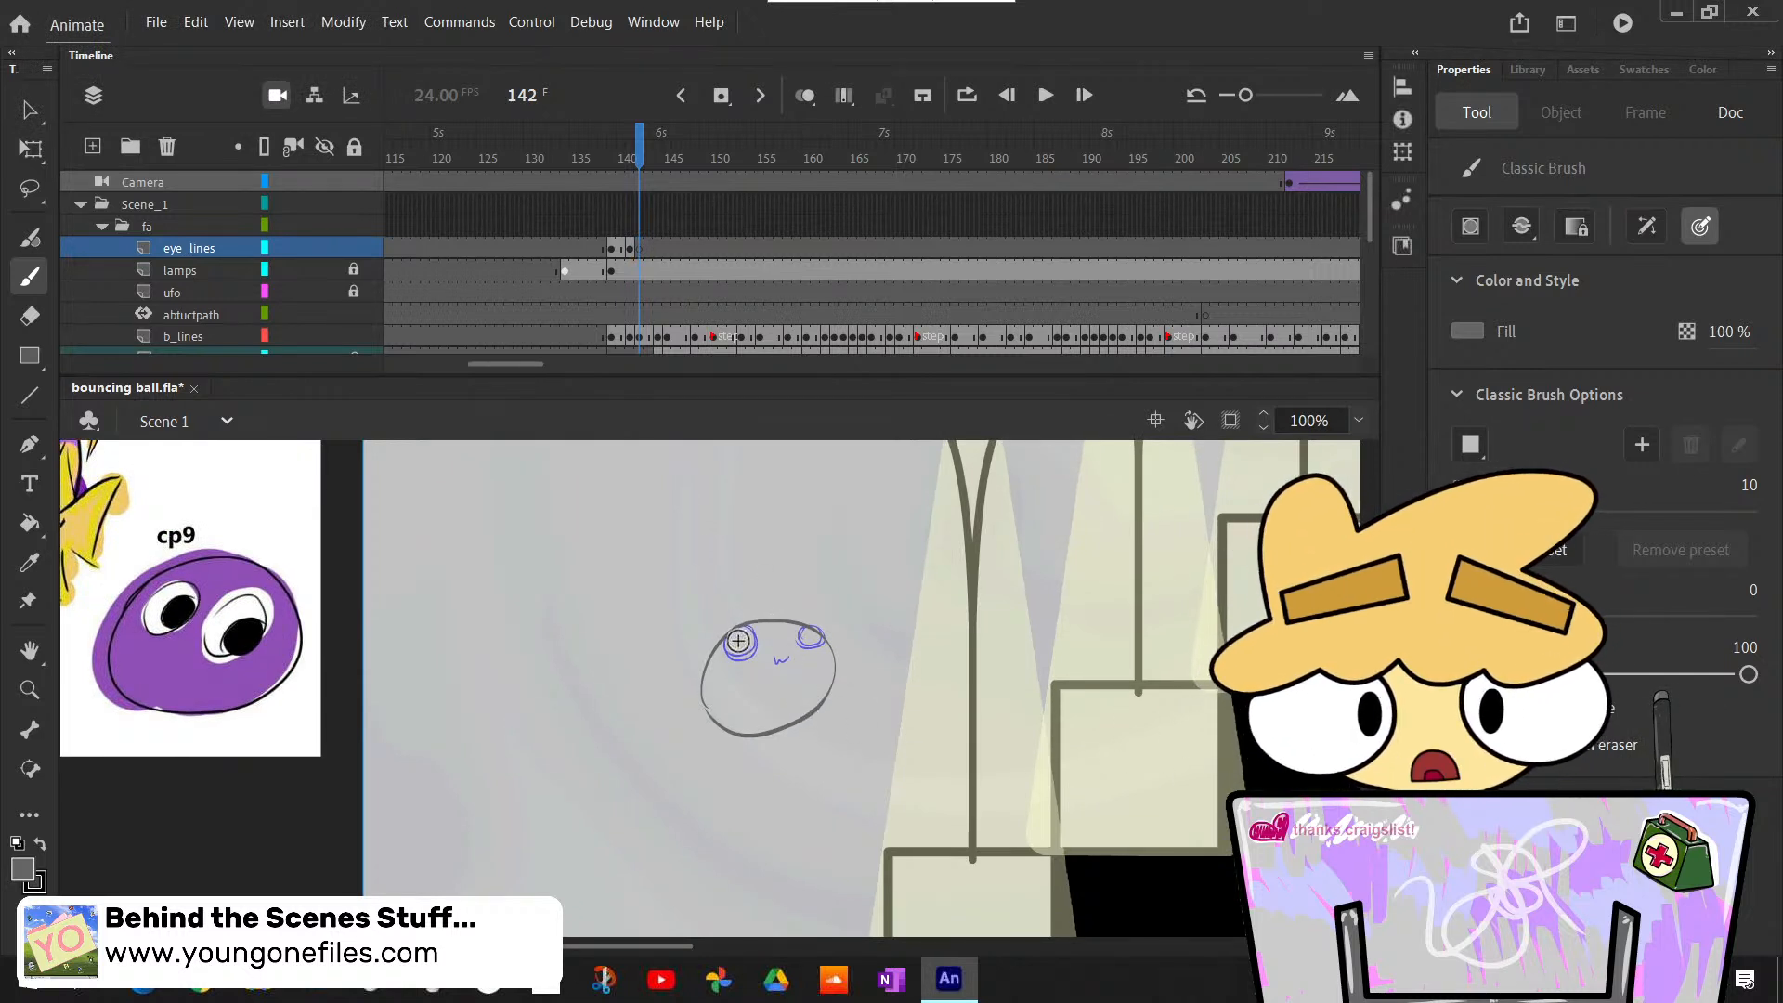
drag(748, 629, 757, 627)
key(ctrl+z)
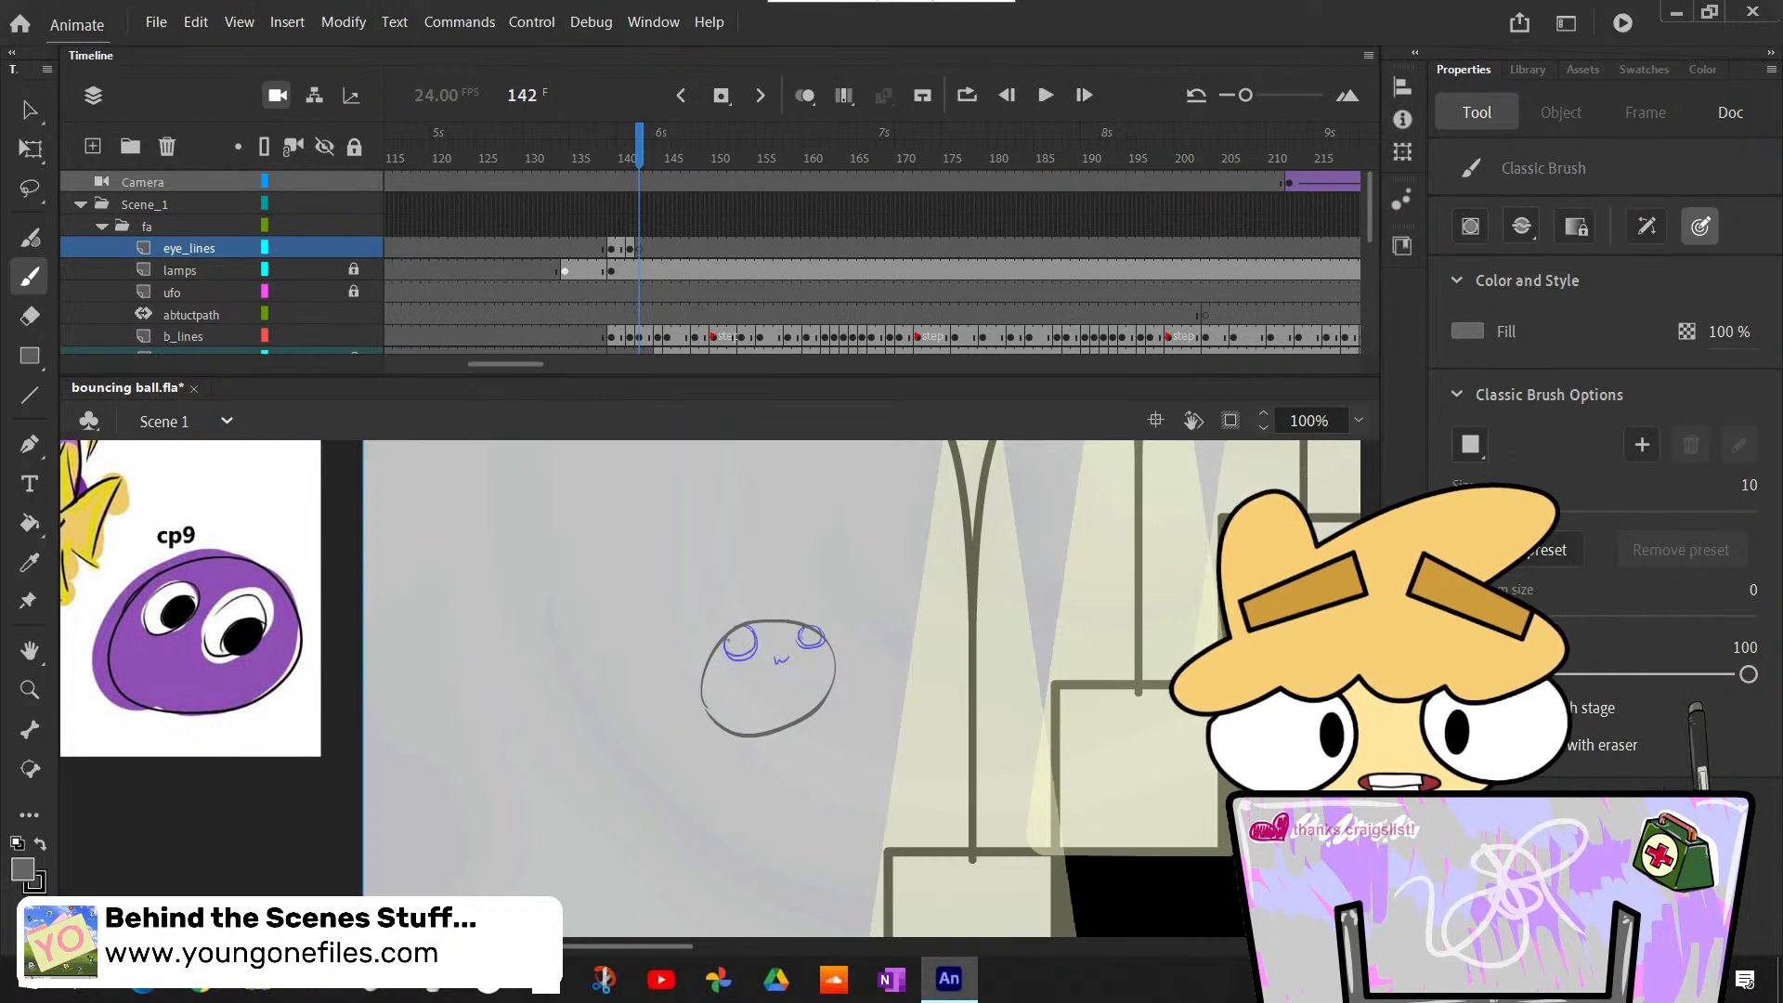
drag(749, 627, 822, 633)
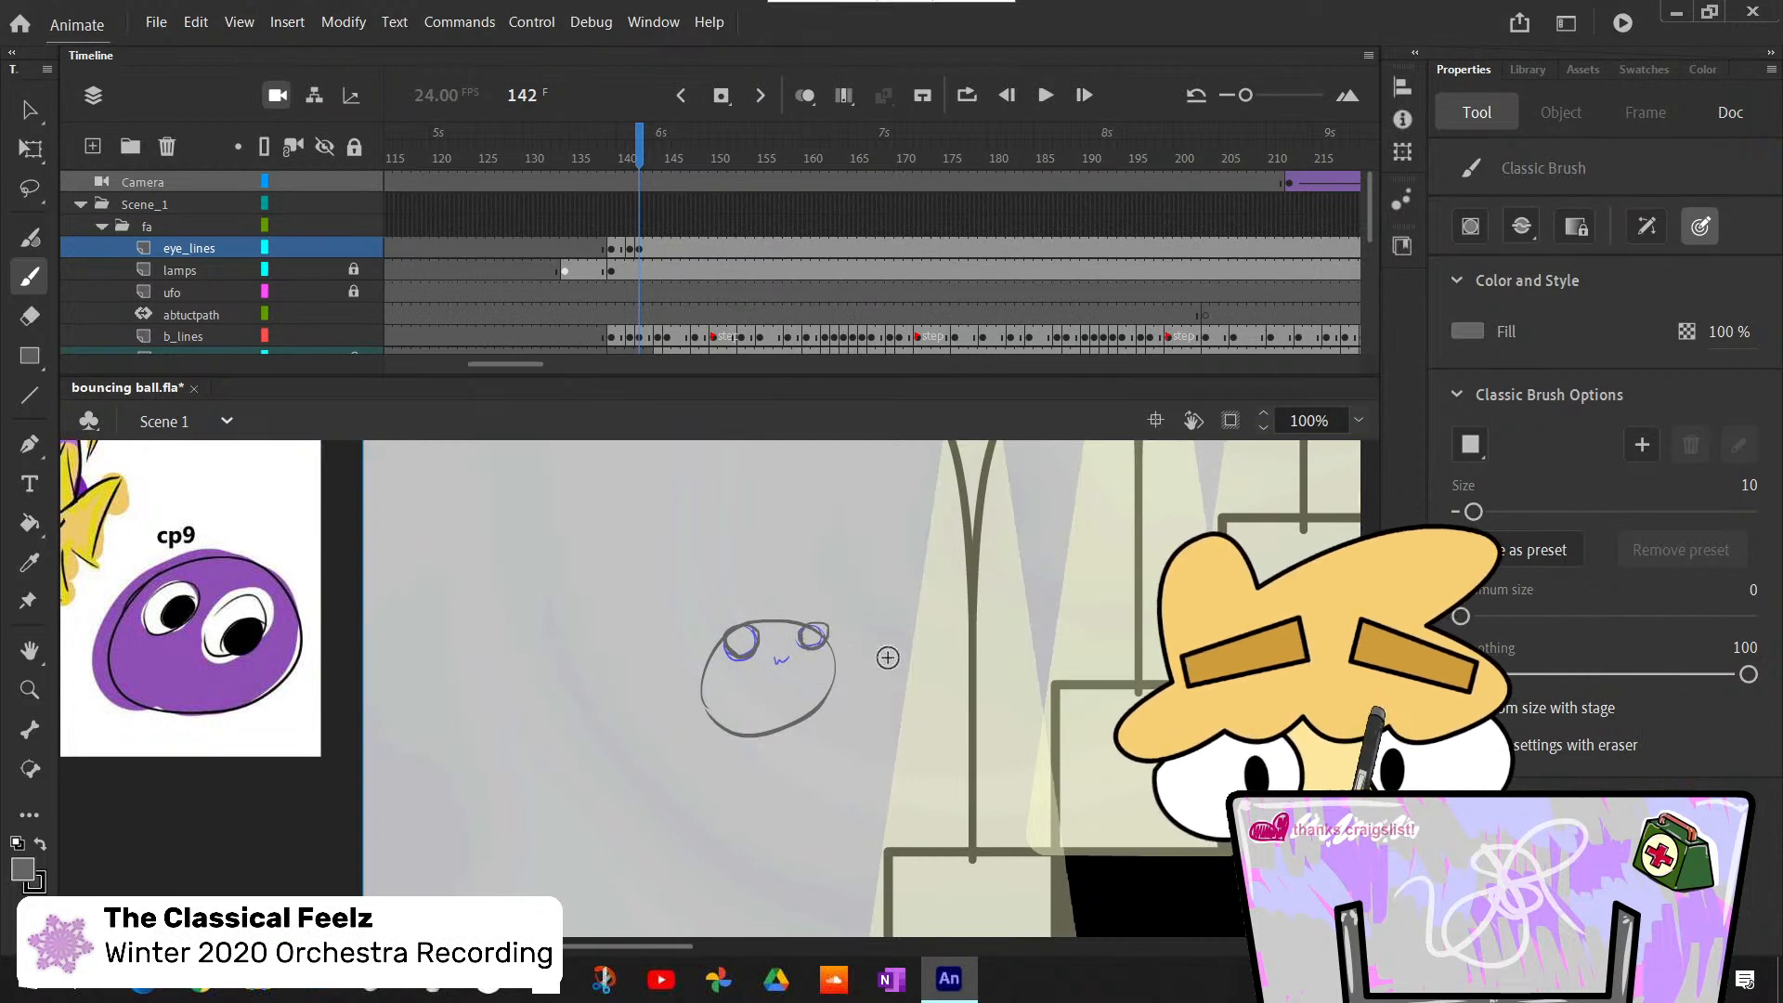
- Check the eyes against frame 141 and trace the small w-shaped mouth below the eyes at frame 142
key(comma)
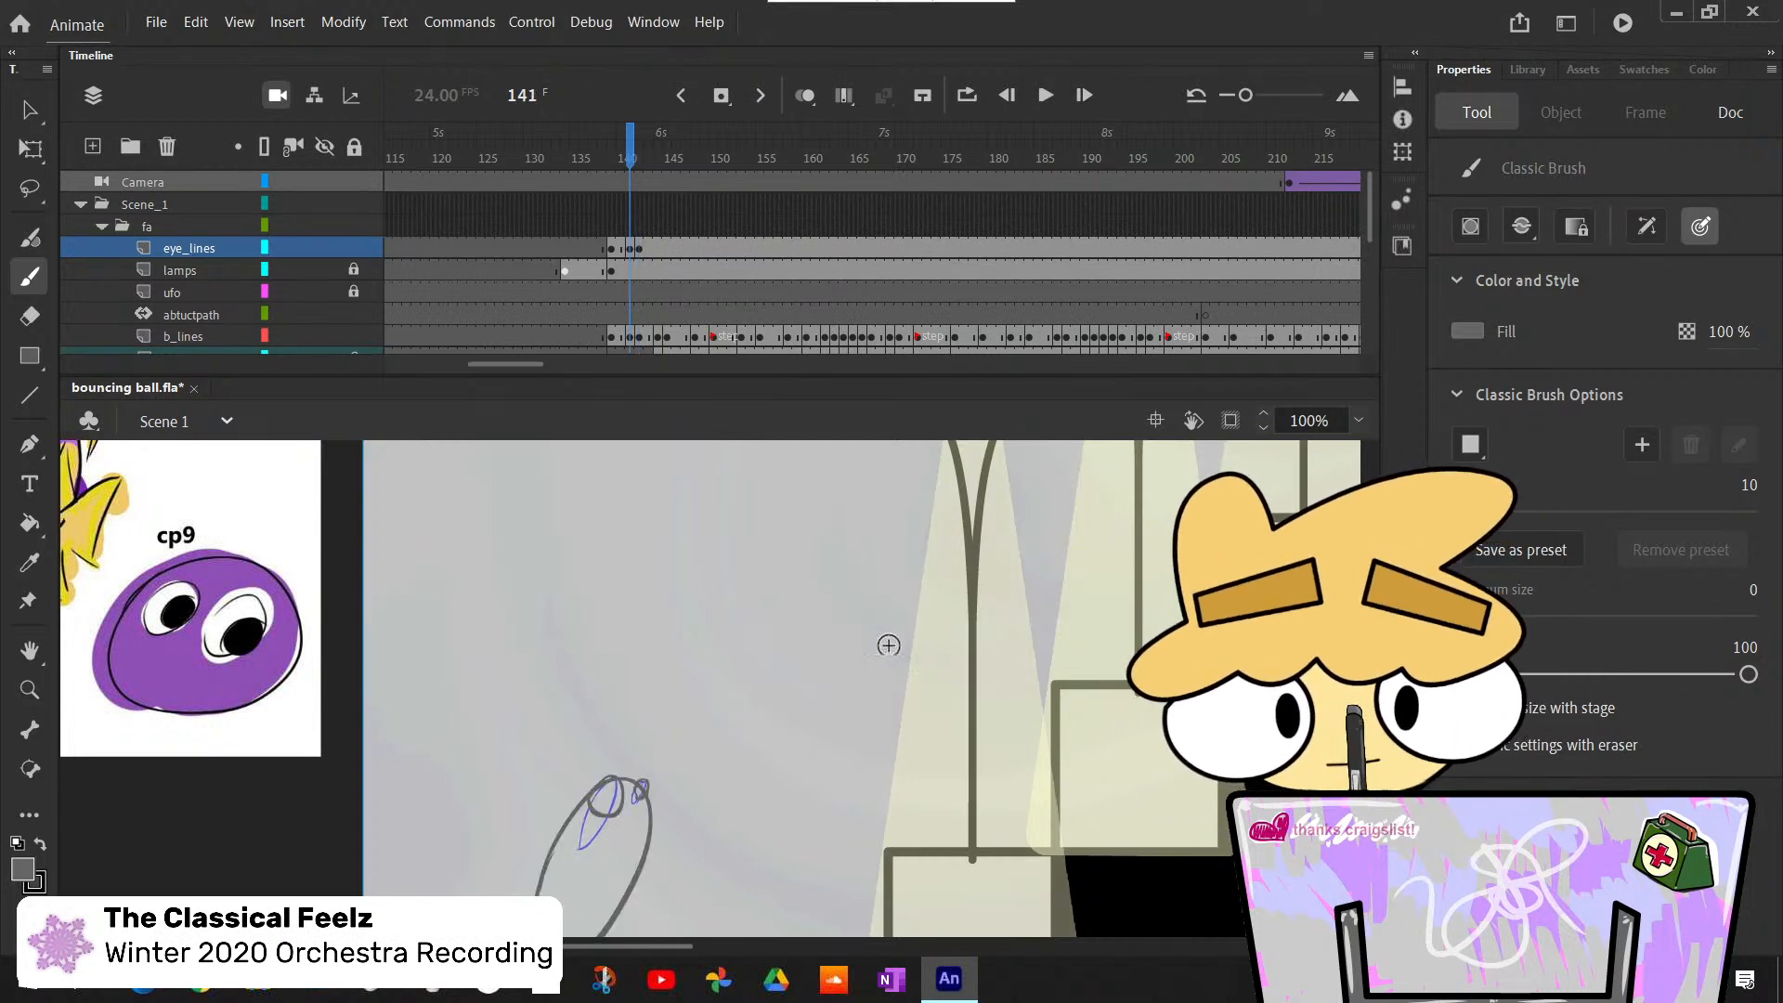
key(period)
key(comma)
key(period)
key(comma)
key(period)
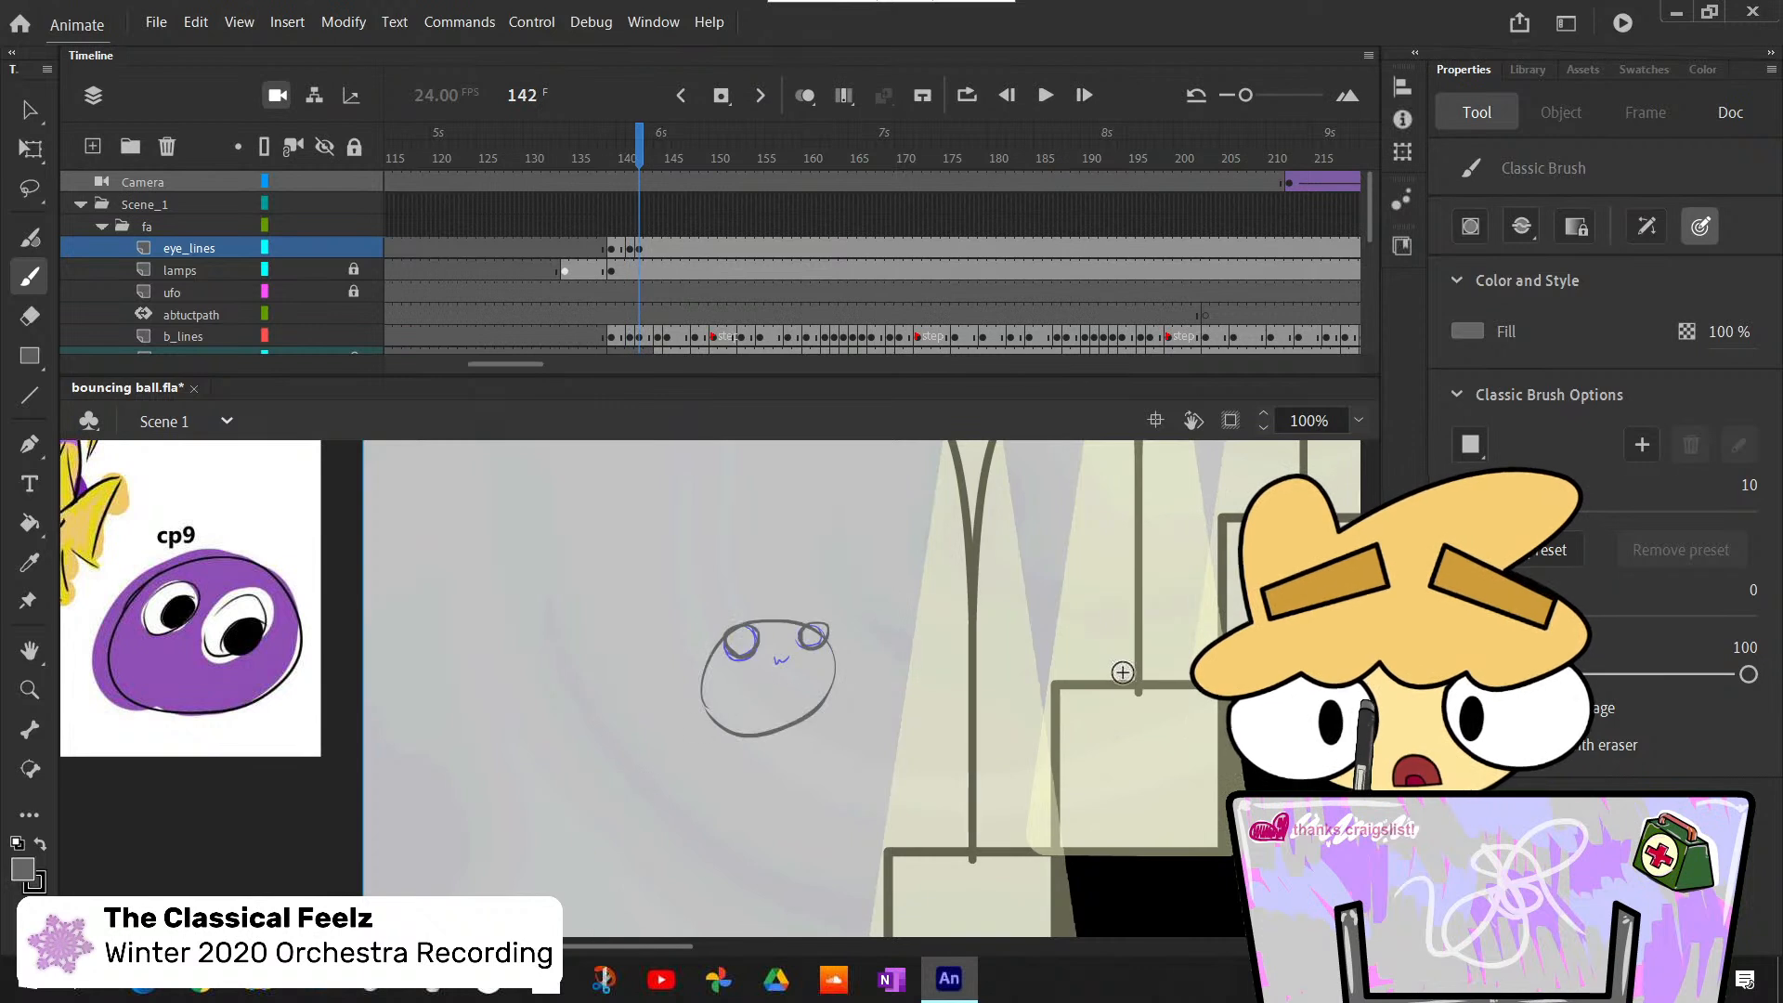
key(comma)
key(period)
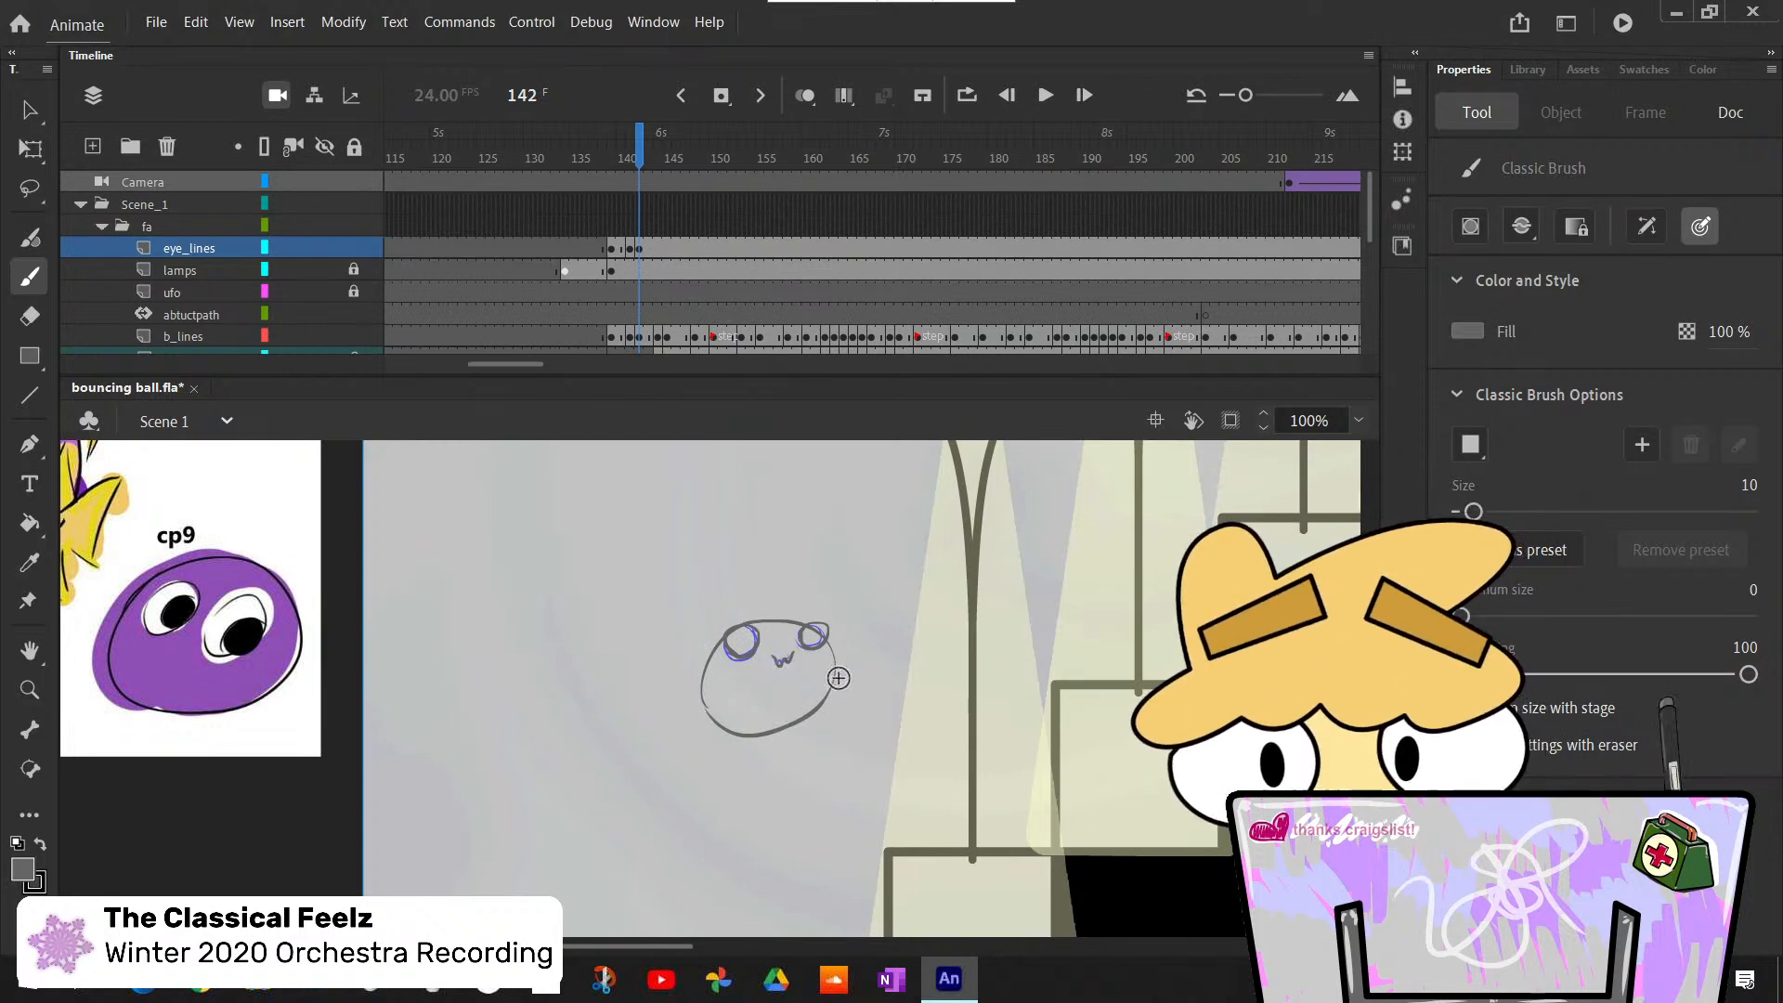
- Step back and forth through frames 140 to 144 to examine how the traced eyes and mouth move with the ball
key(comma)
key(comma)
scroll(799, 687, down, 5)
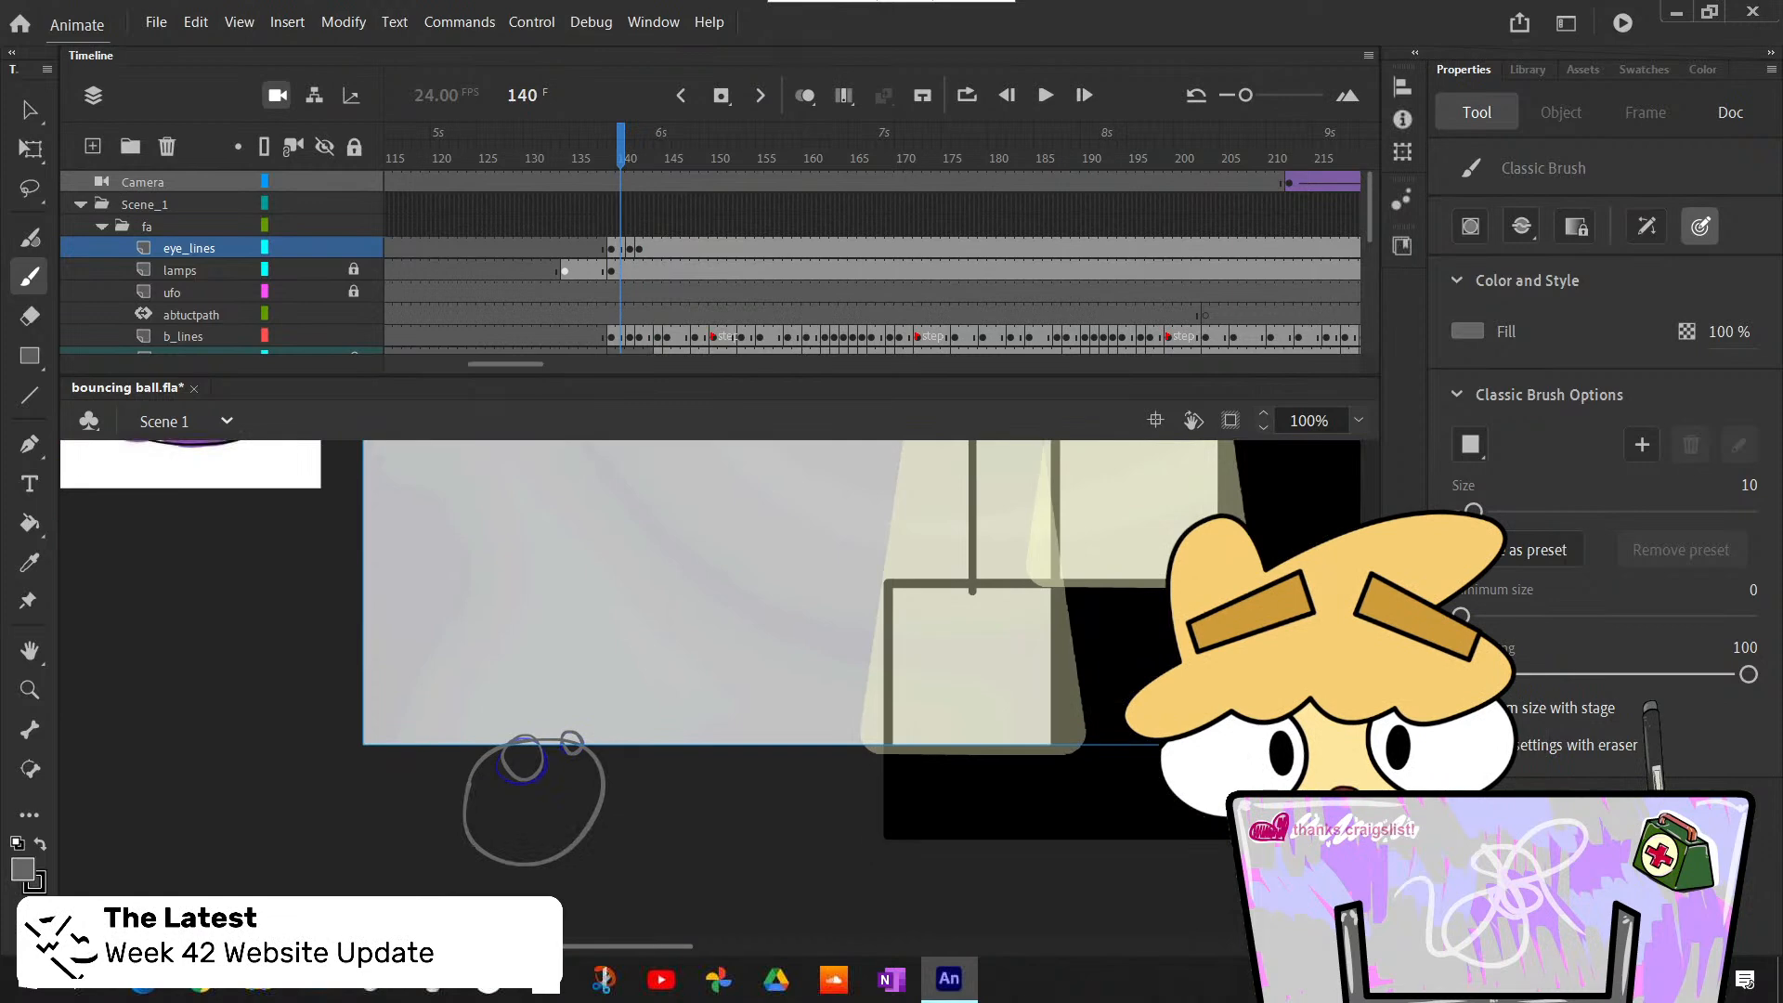
key(period)
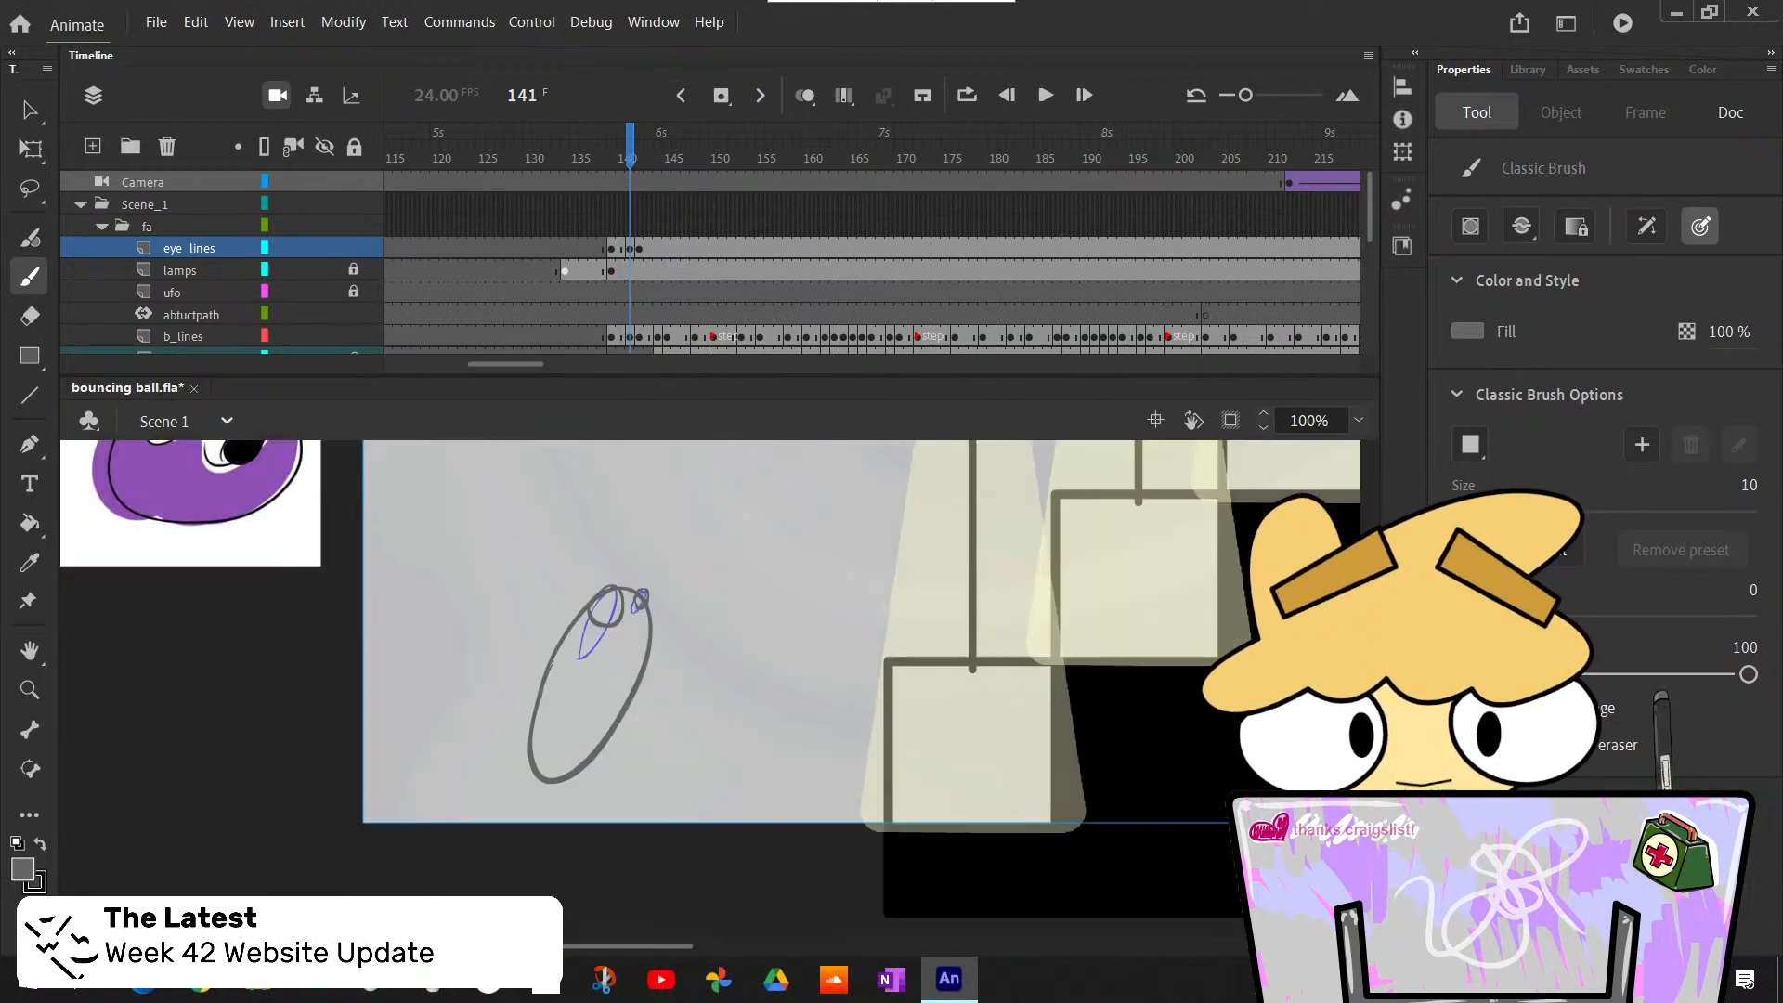
key(period)
scroll(799, 687, up, 2)
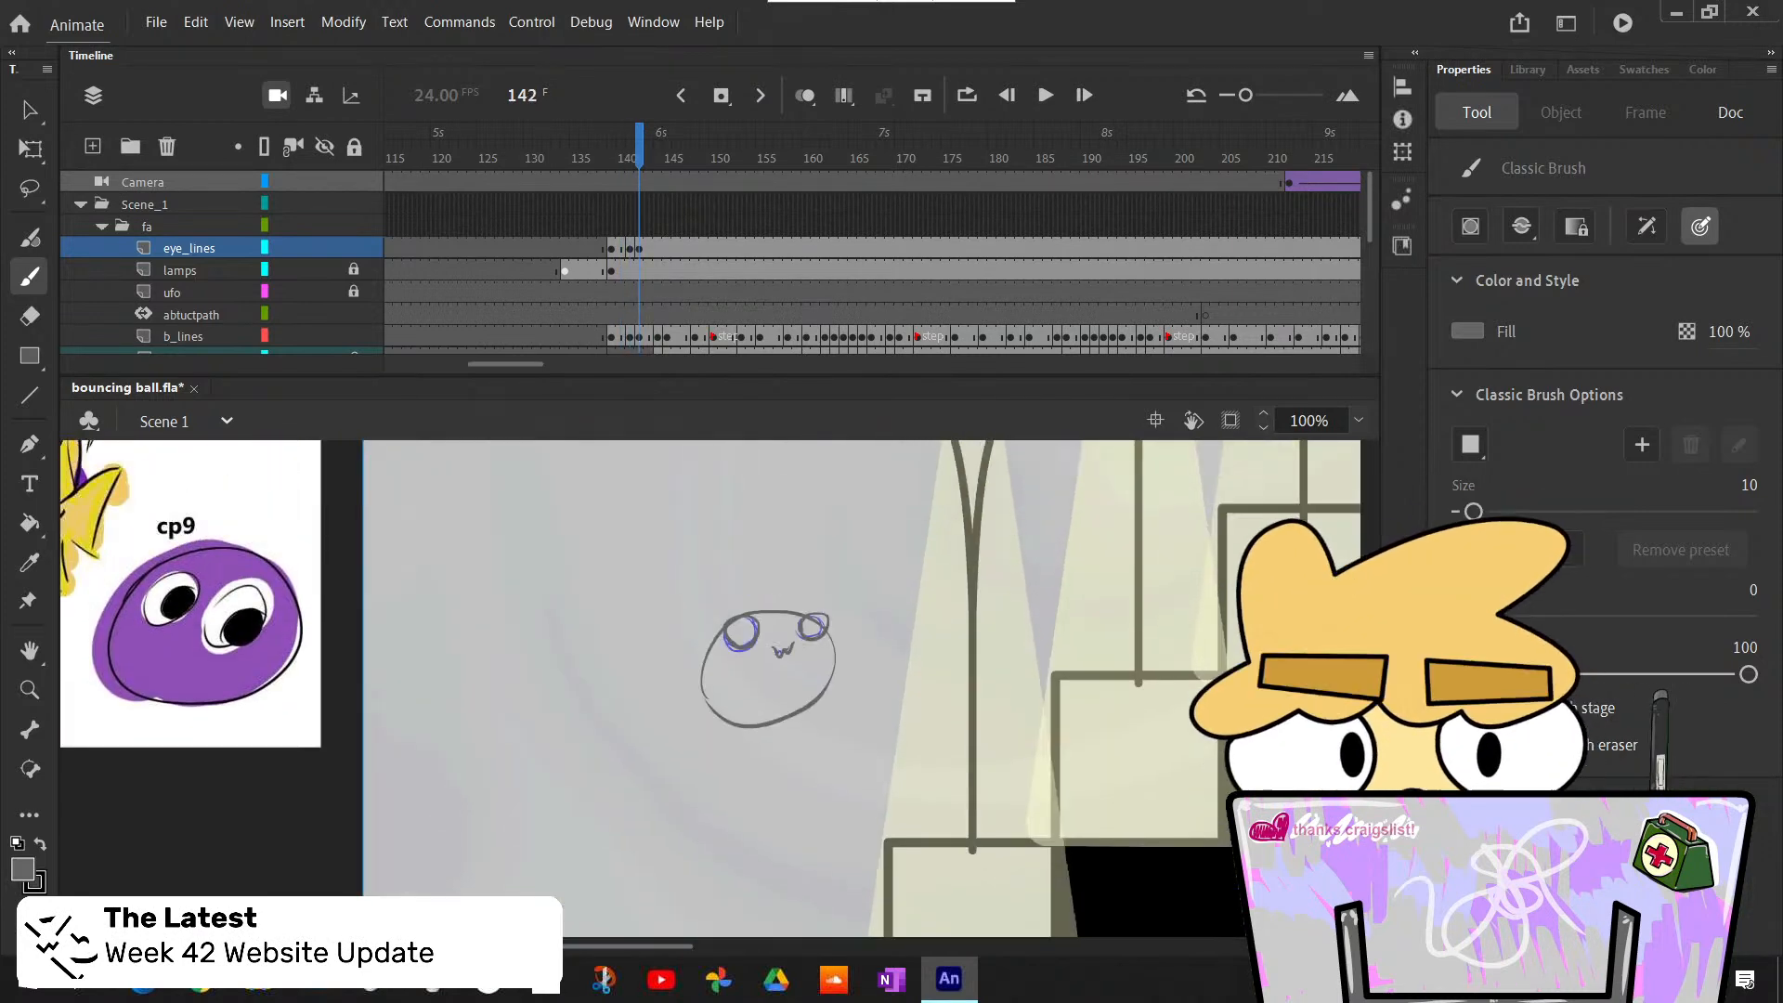
key(comma)
key(period)
key(period)
key(period)
key(comma)
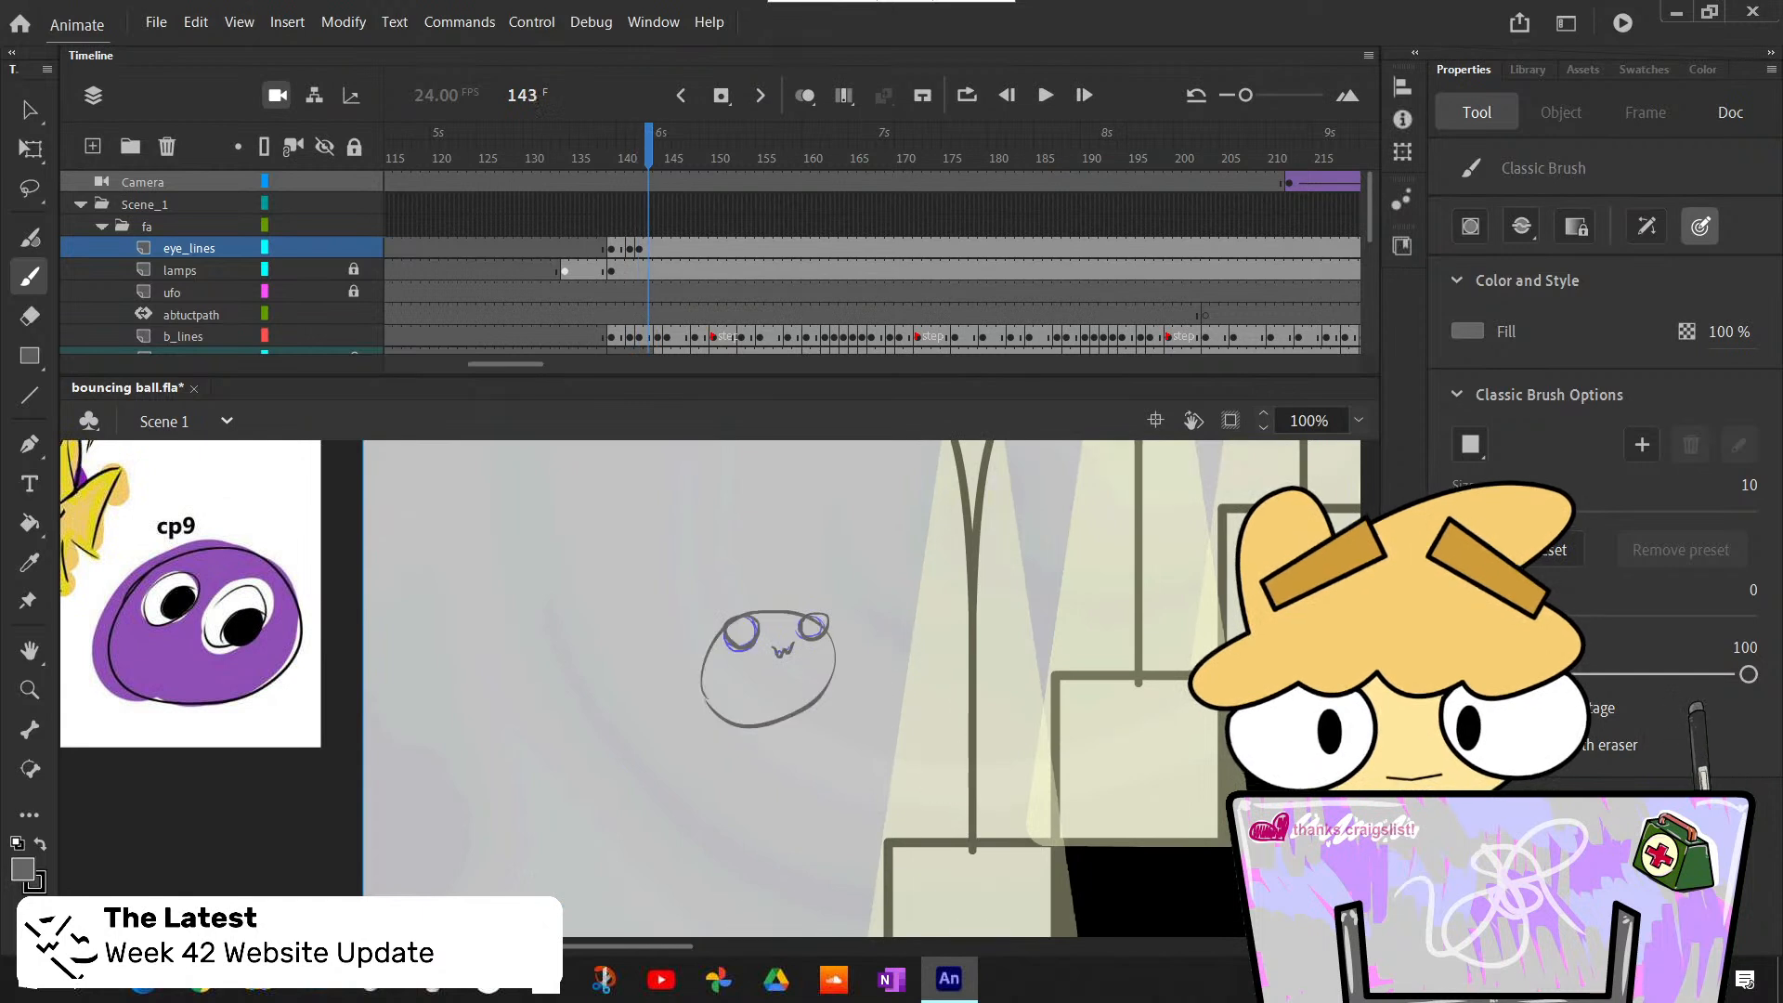
key(period)
key(comma)
key(period)
key(comma)
key(period)
key(comma)
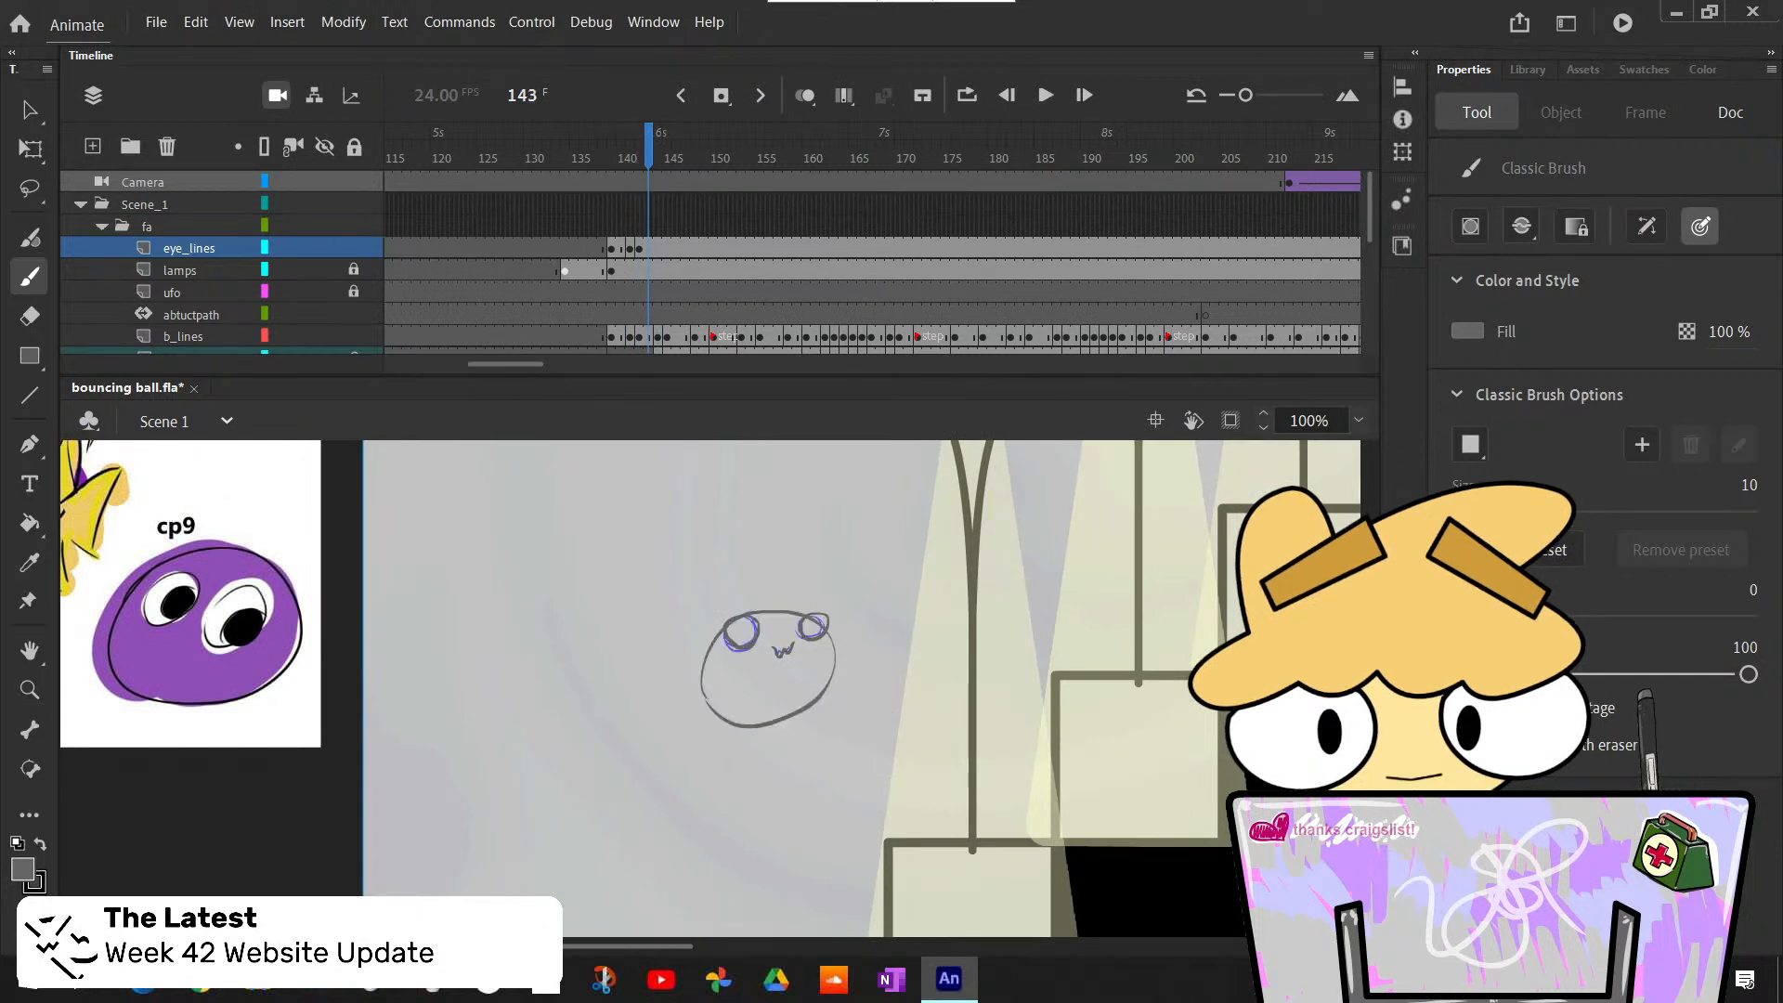
- Insert a blank keyframe at frame 144 on the eye_lines layer, where the ball stretches down toward the first step
scroll(799, 687, down, 3)
key(comma)
key(period)
key(period)
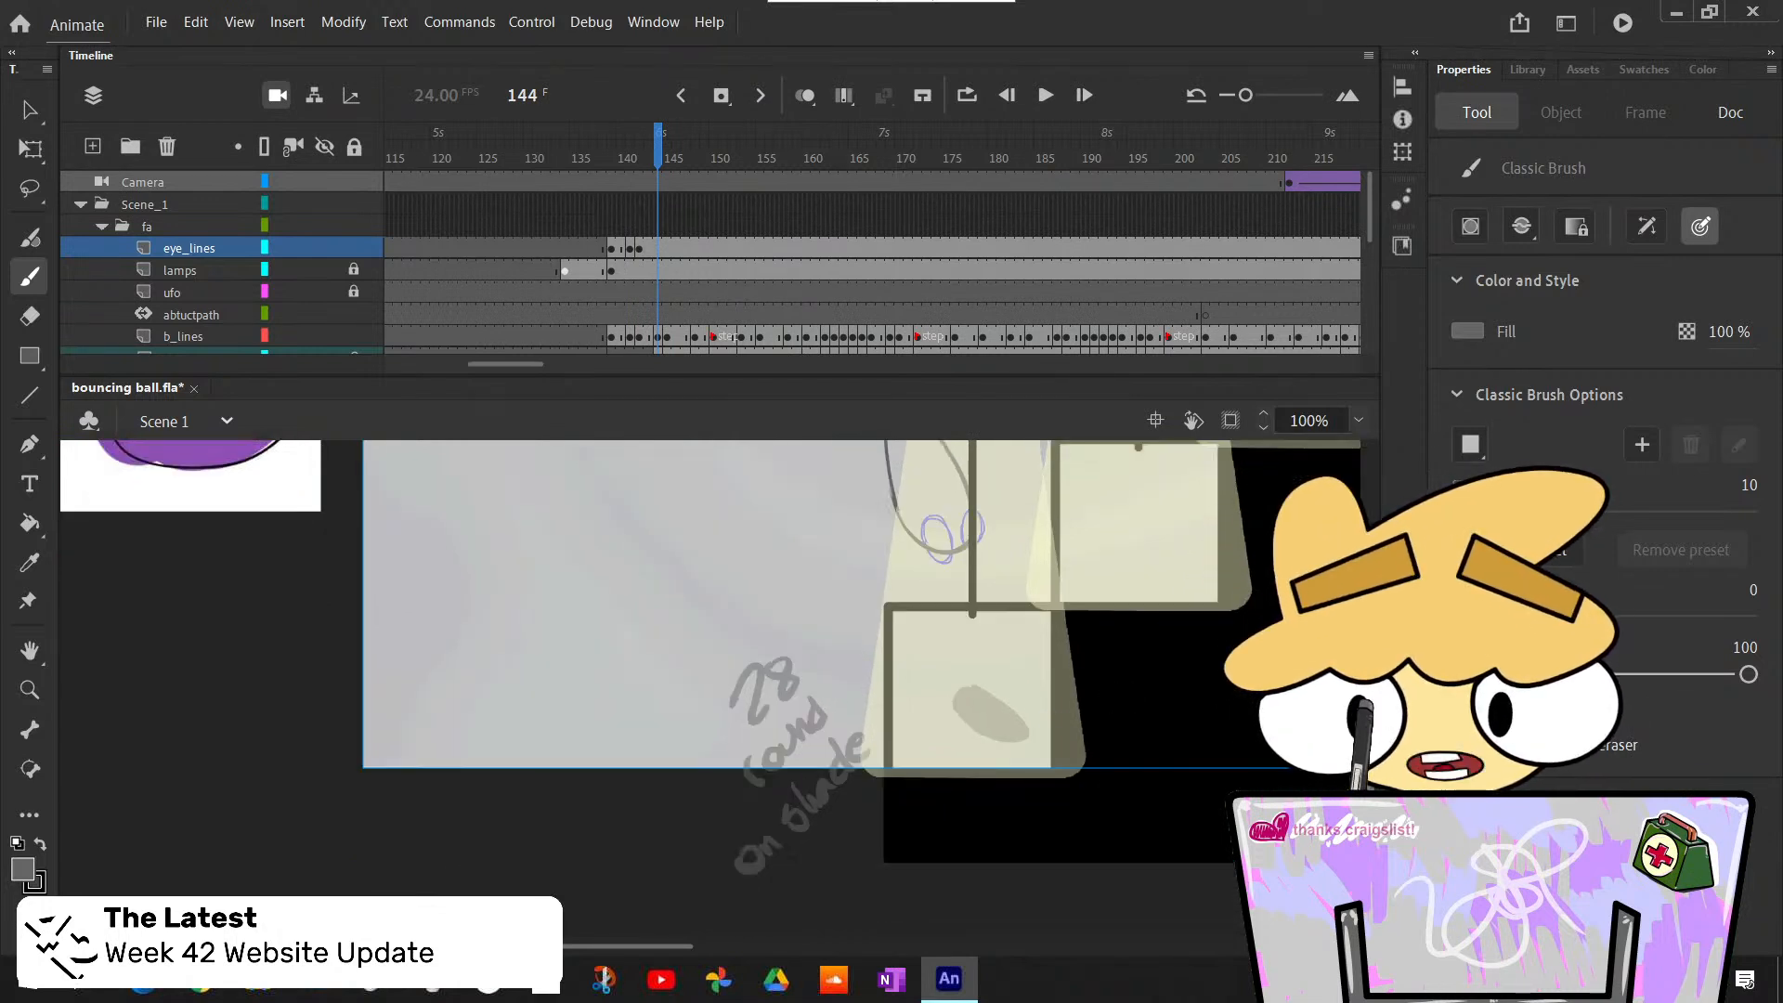
scroll(799, 687, up, 2)
key(F7)
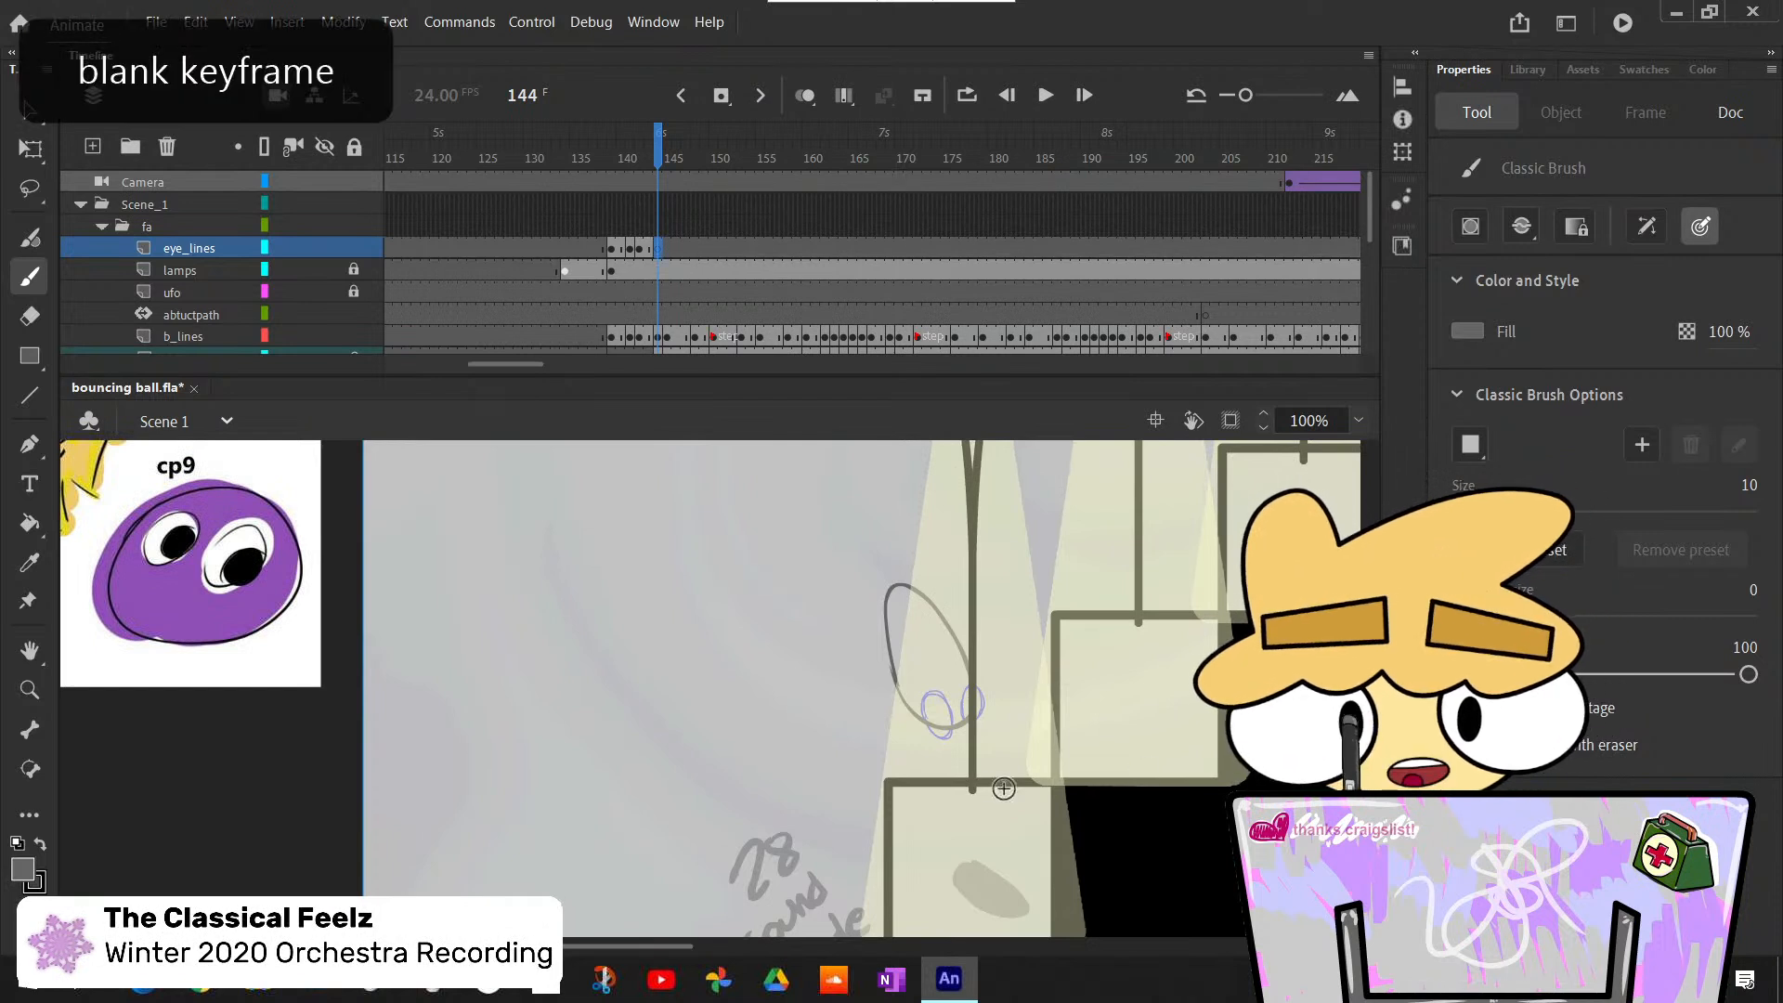
- Examine the eye positions from frame 140 up to frame 144 by stepping back and forth through the frames
key(comma)
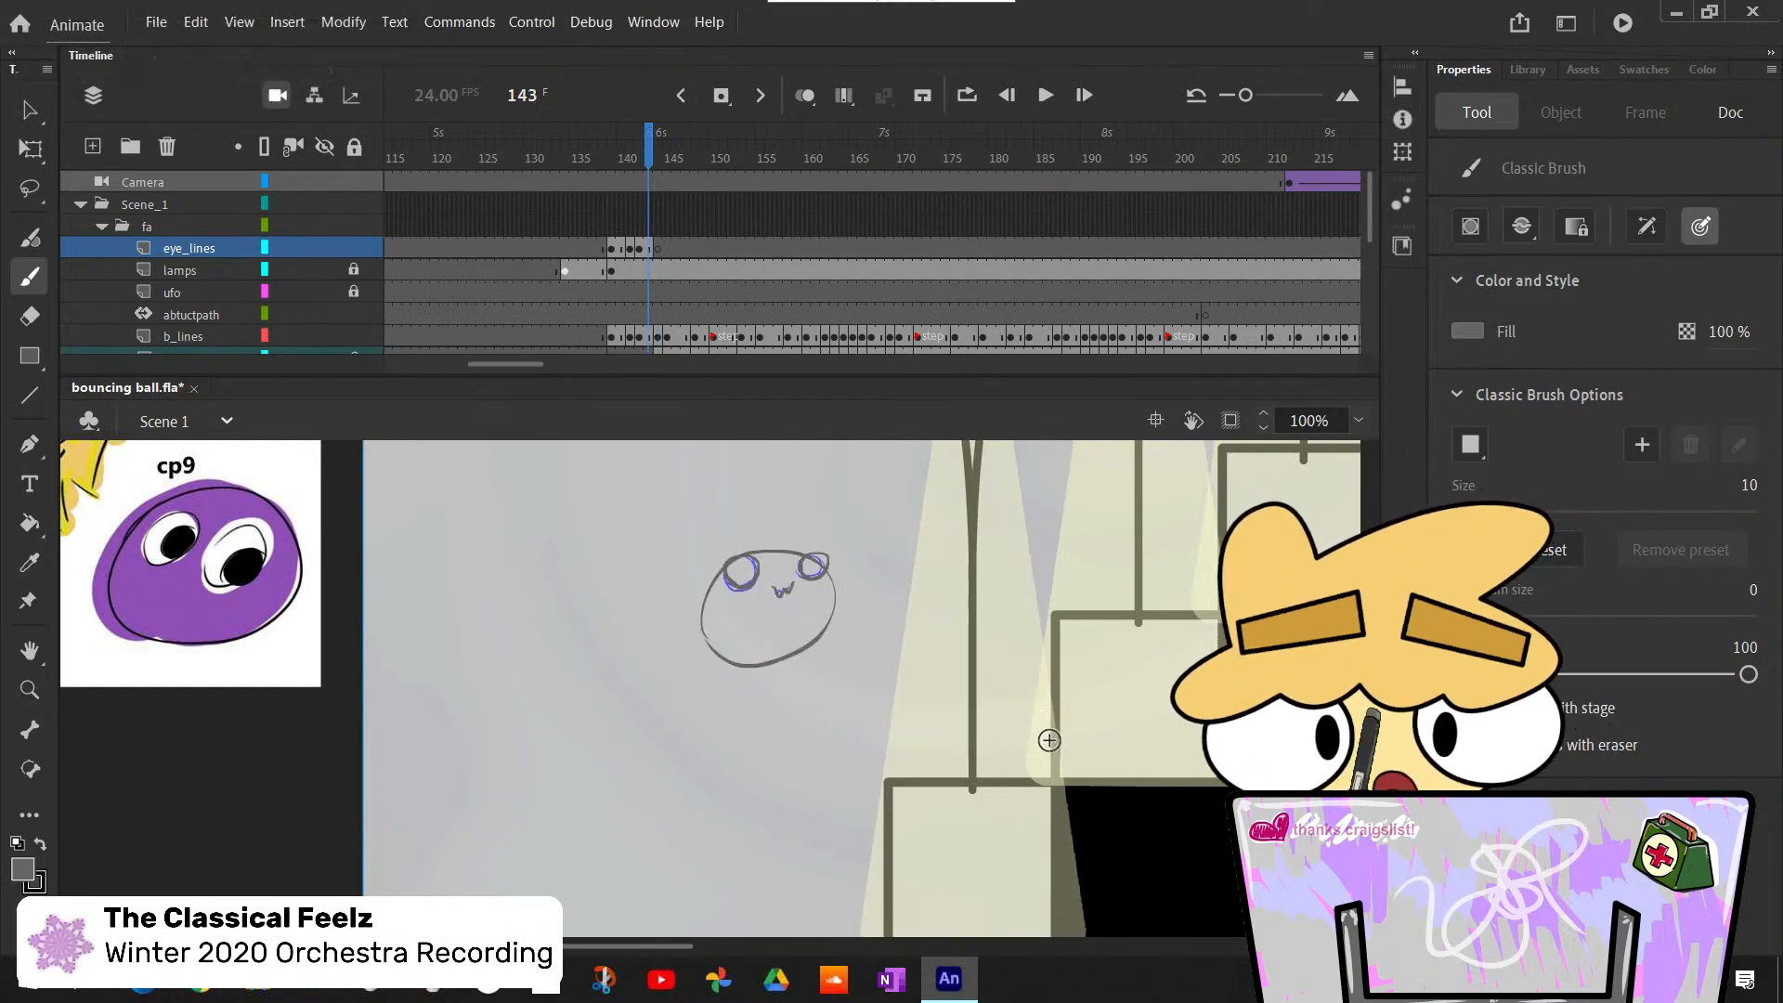
key(period)
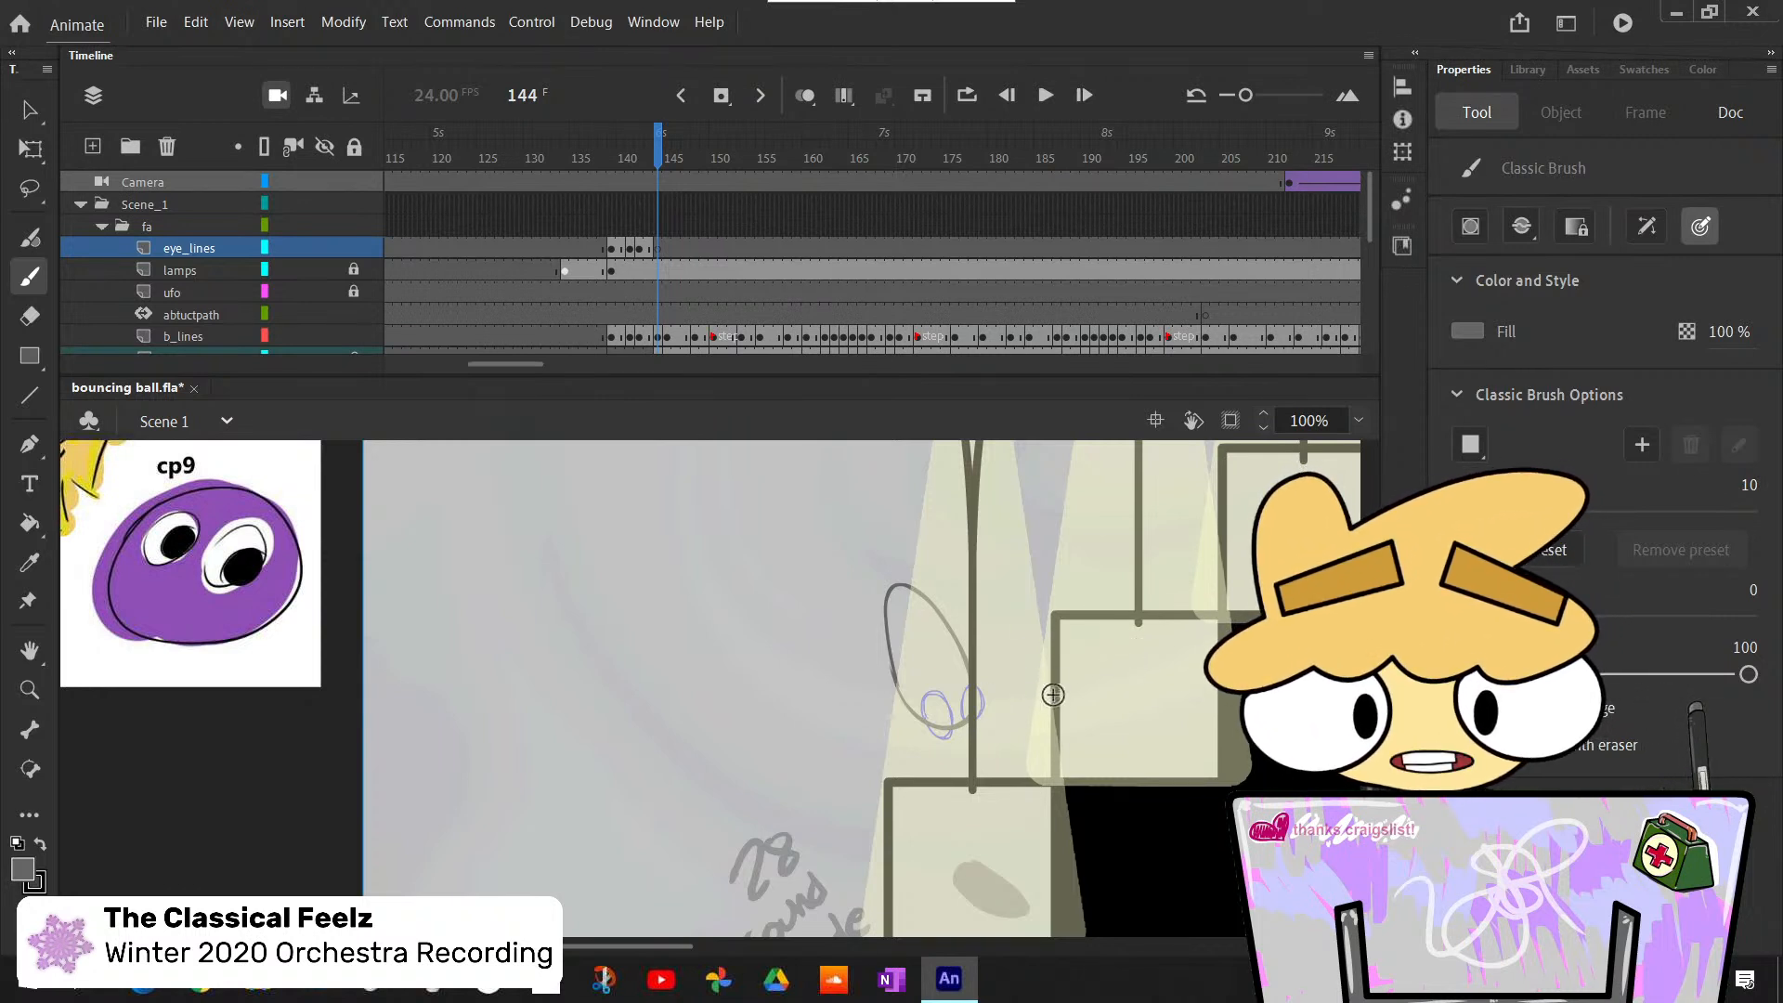
key(comma)
key(period)
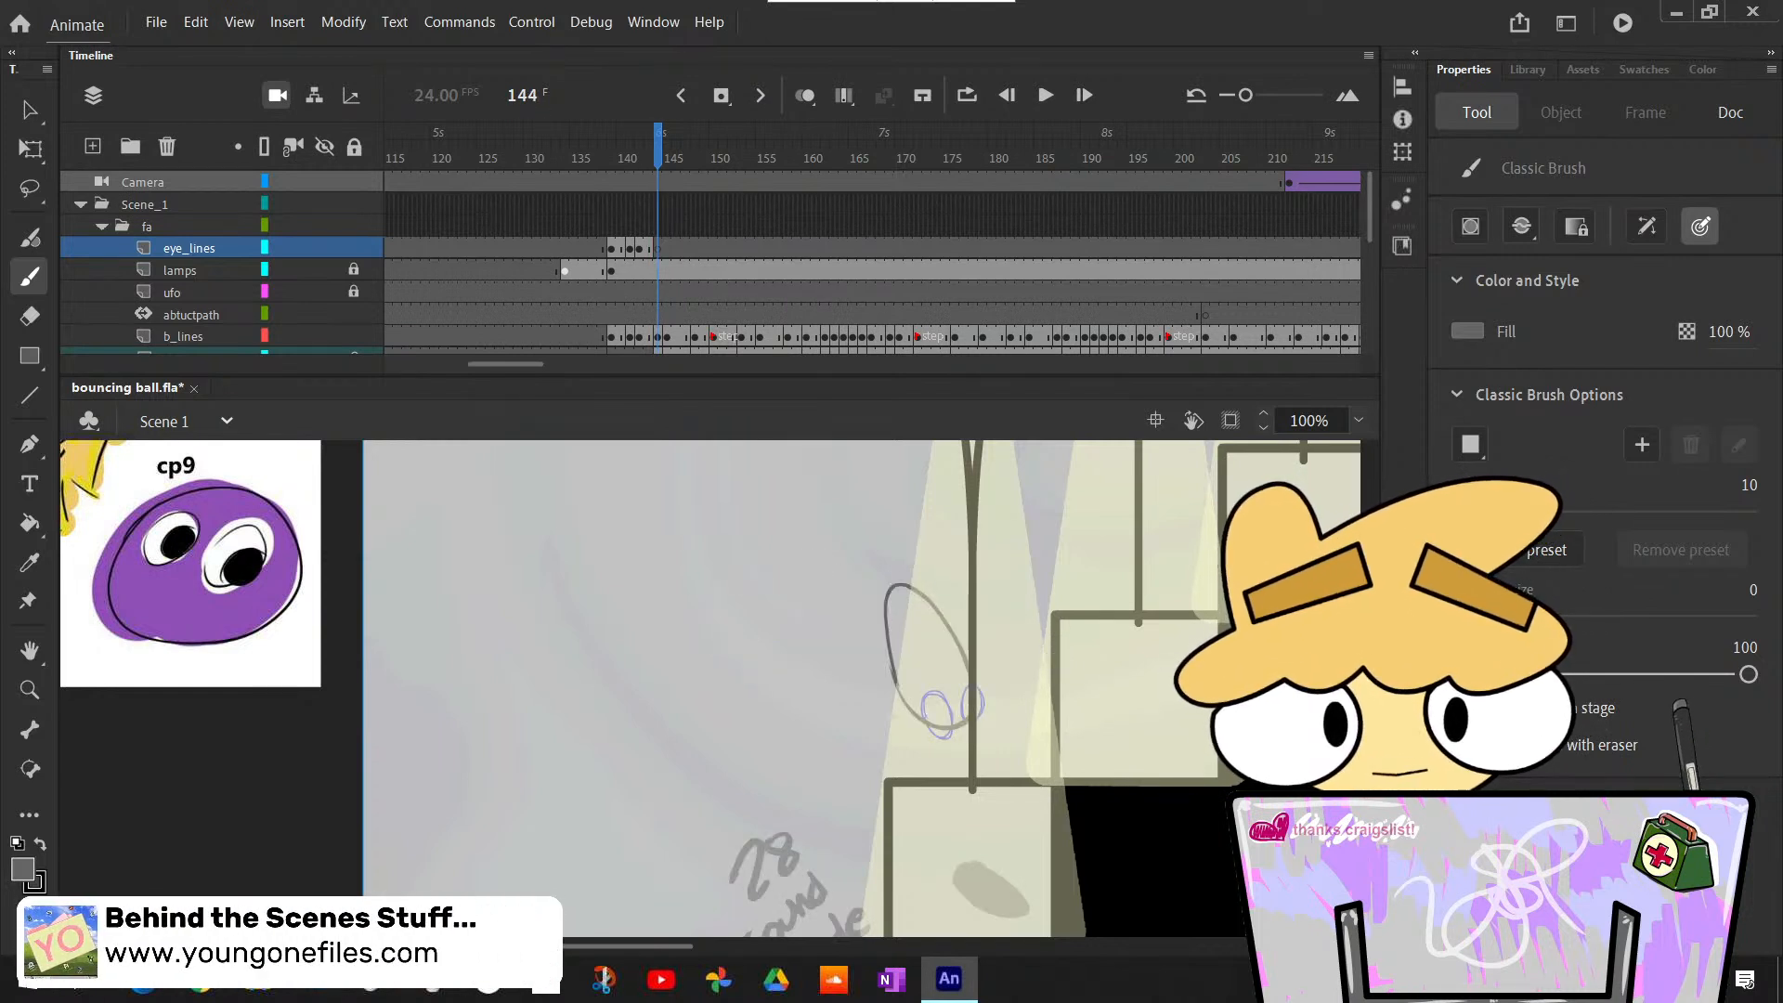
key(comma)
key(comma)
key(comma)
key(comma)
key(comma)
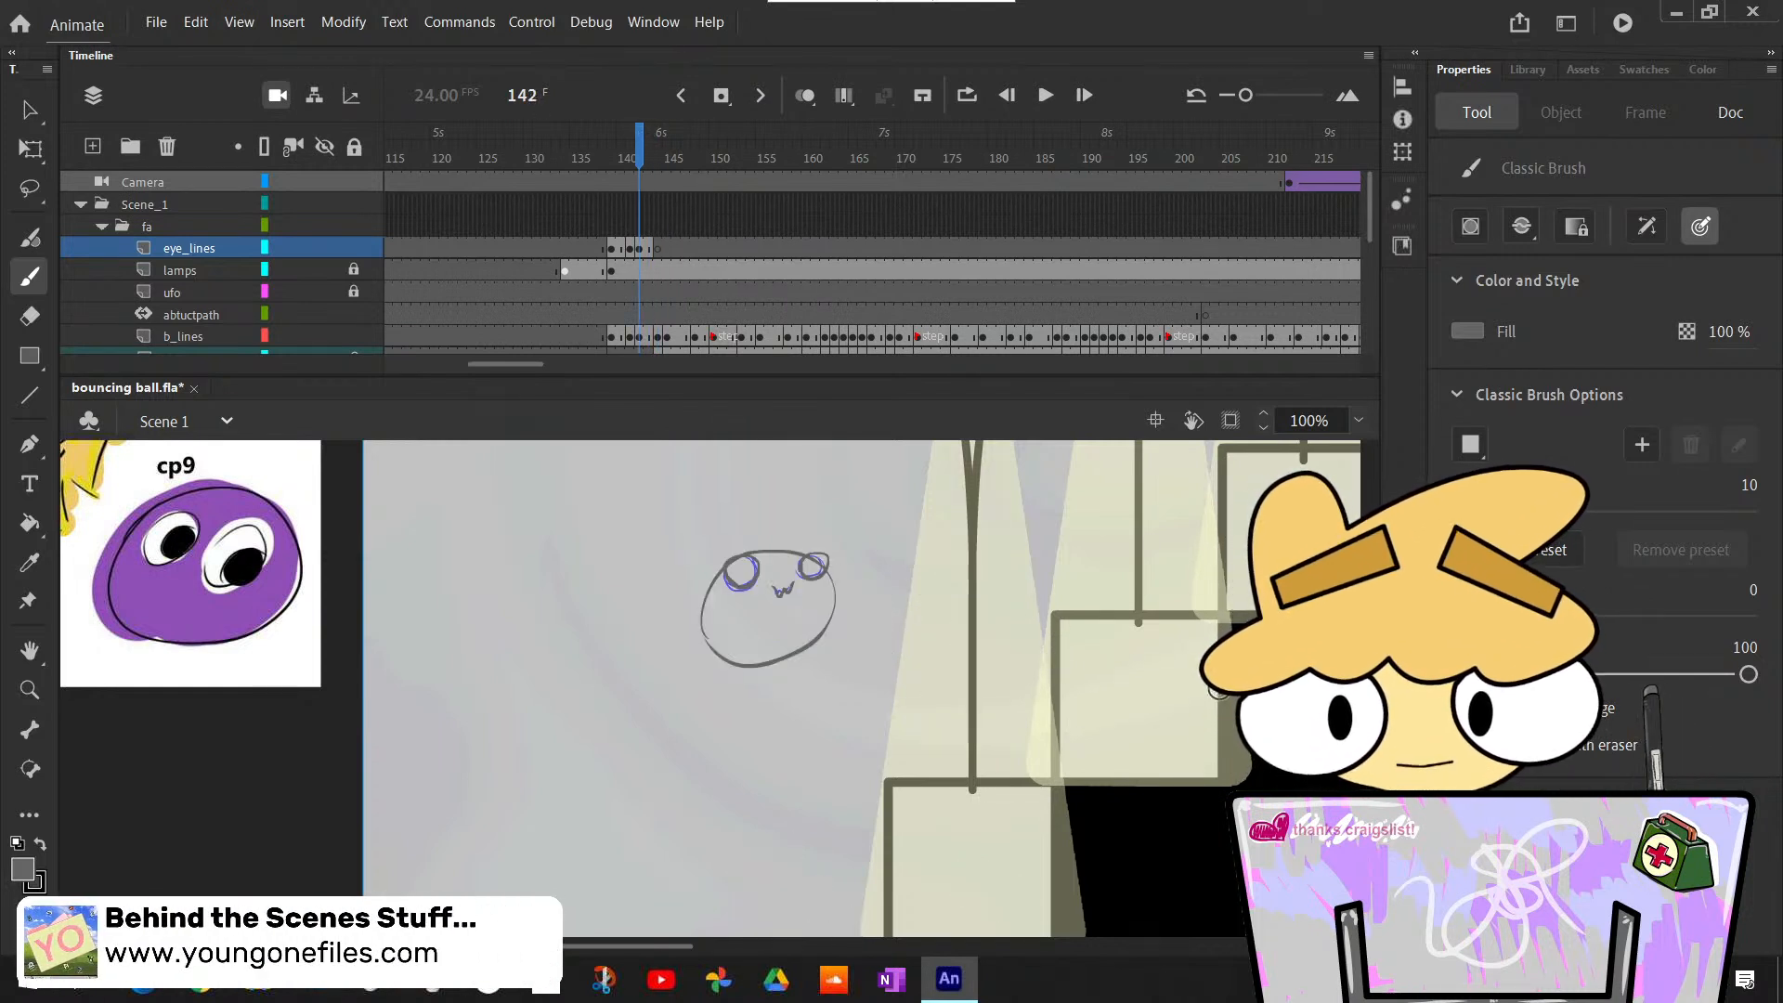
key(period)
key(period)
key(period)
key(period)
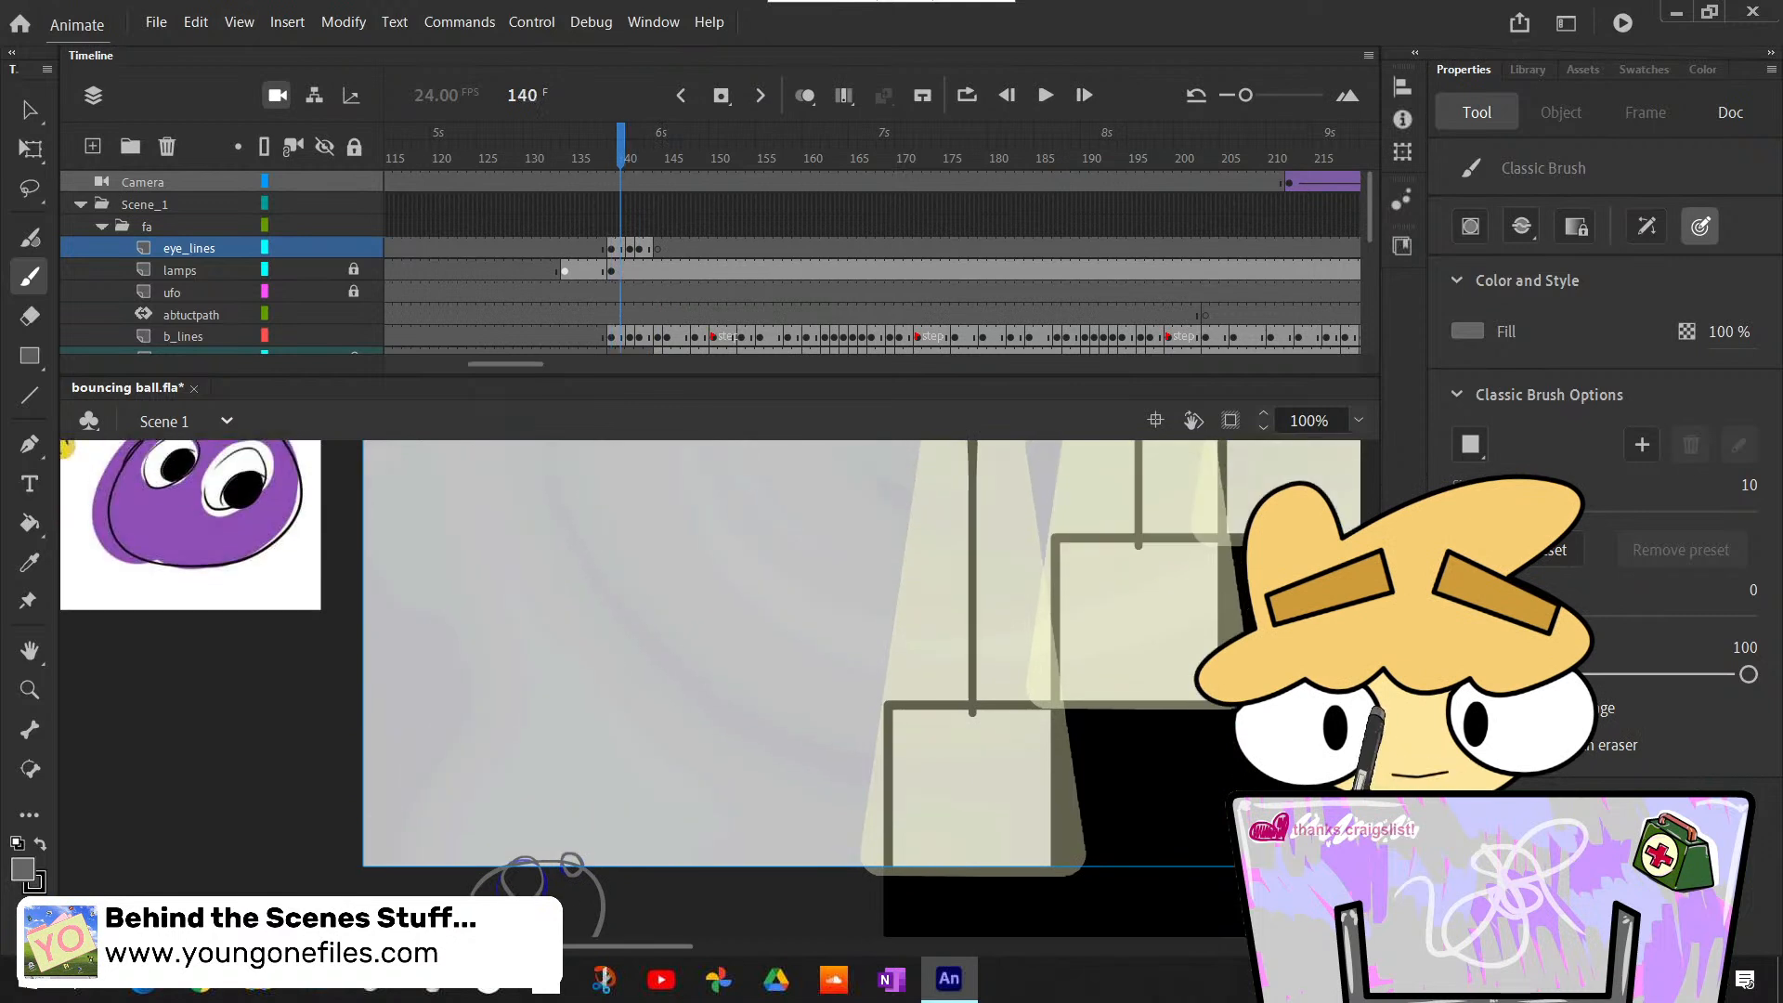
key(period)
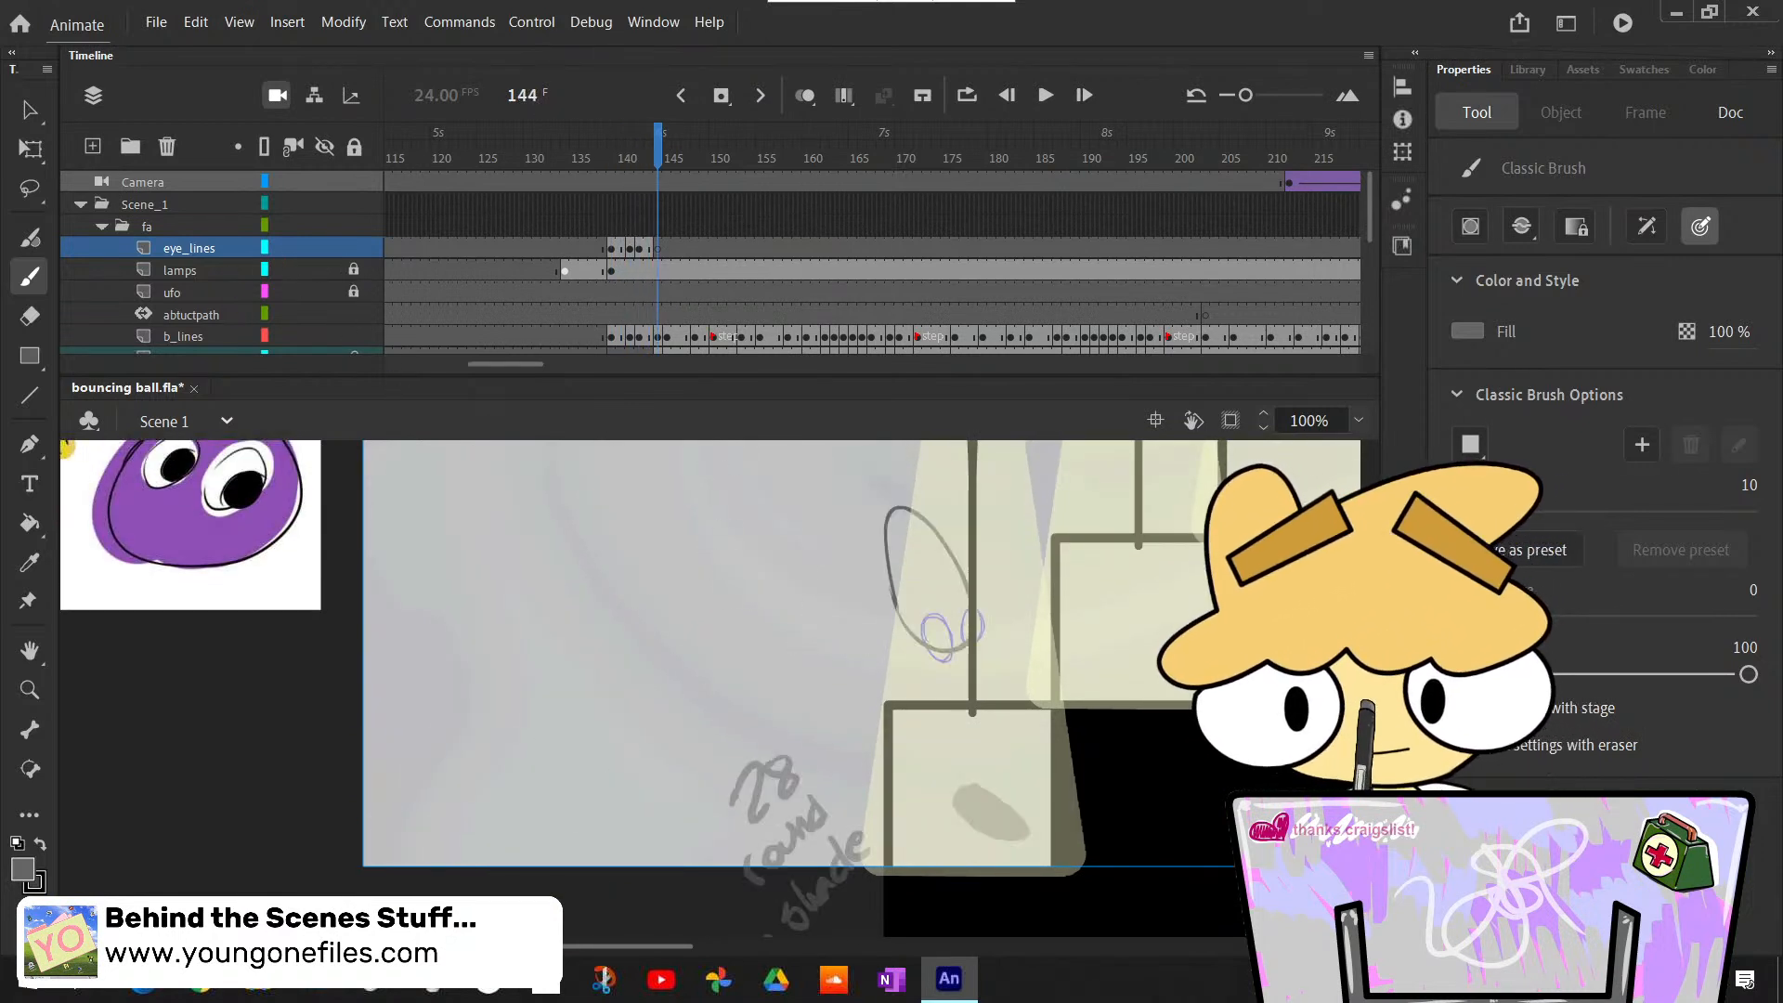
- Unlock the shadow layer, lasso and delete its handwritten note at frame 144, then relock it and reselect the eye_lines frame
scroll(1378, 241, down, 2)
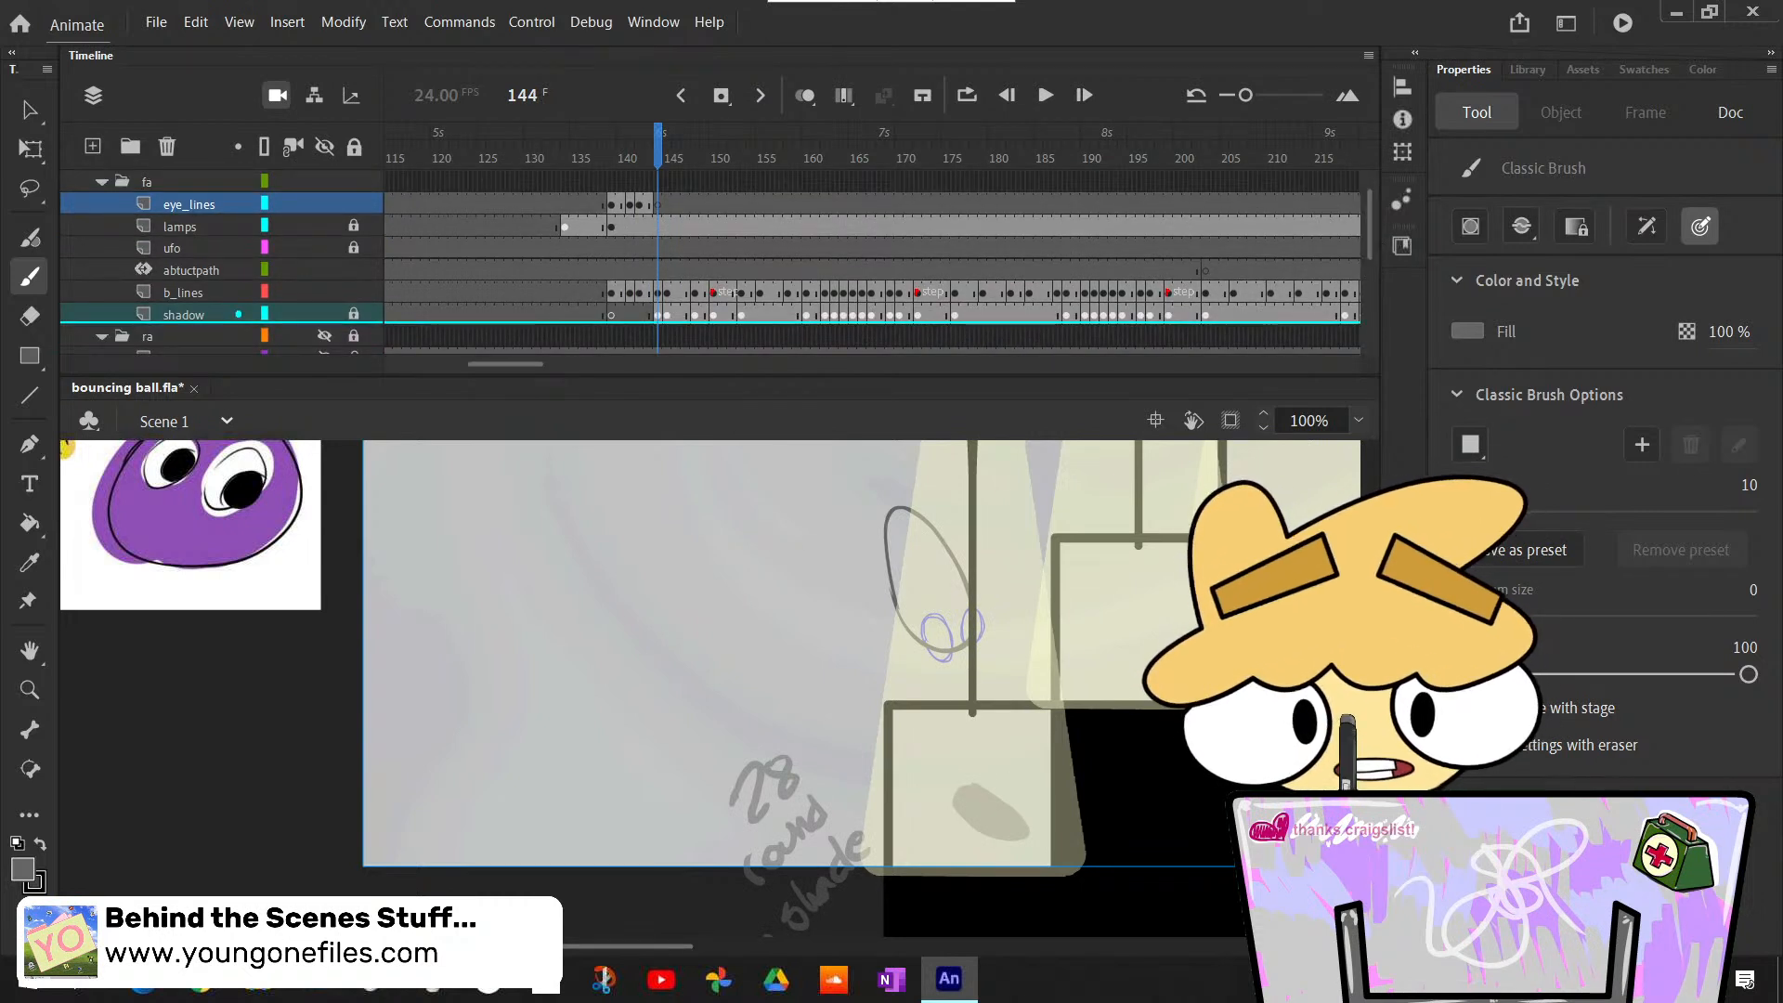
click(356, 312)
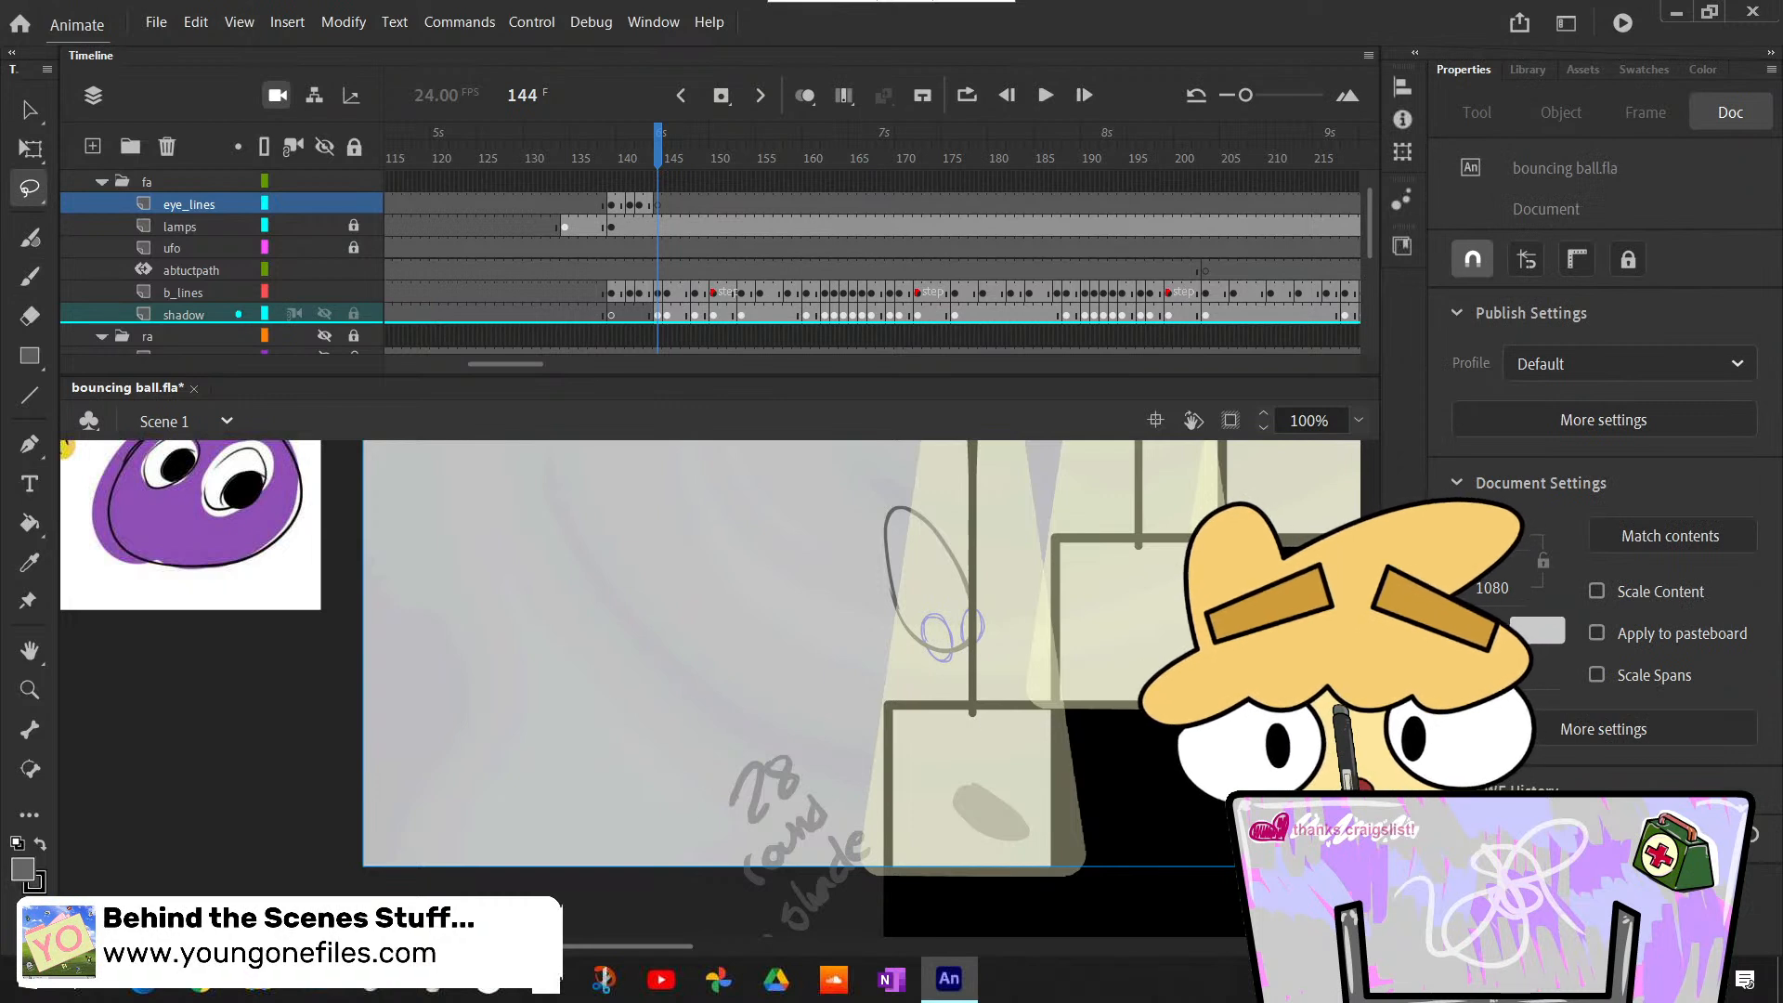
scroll(689, 771, down, 2)
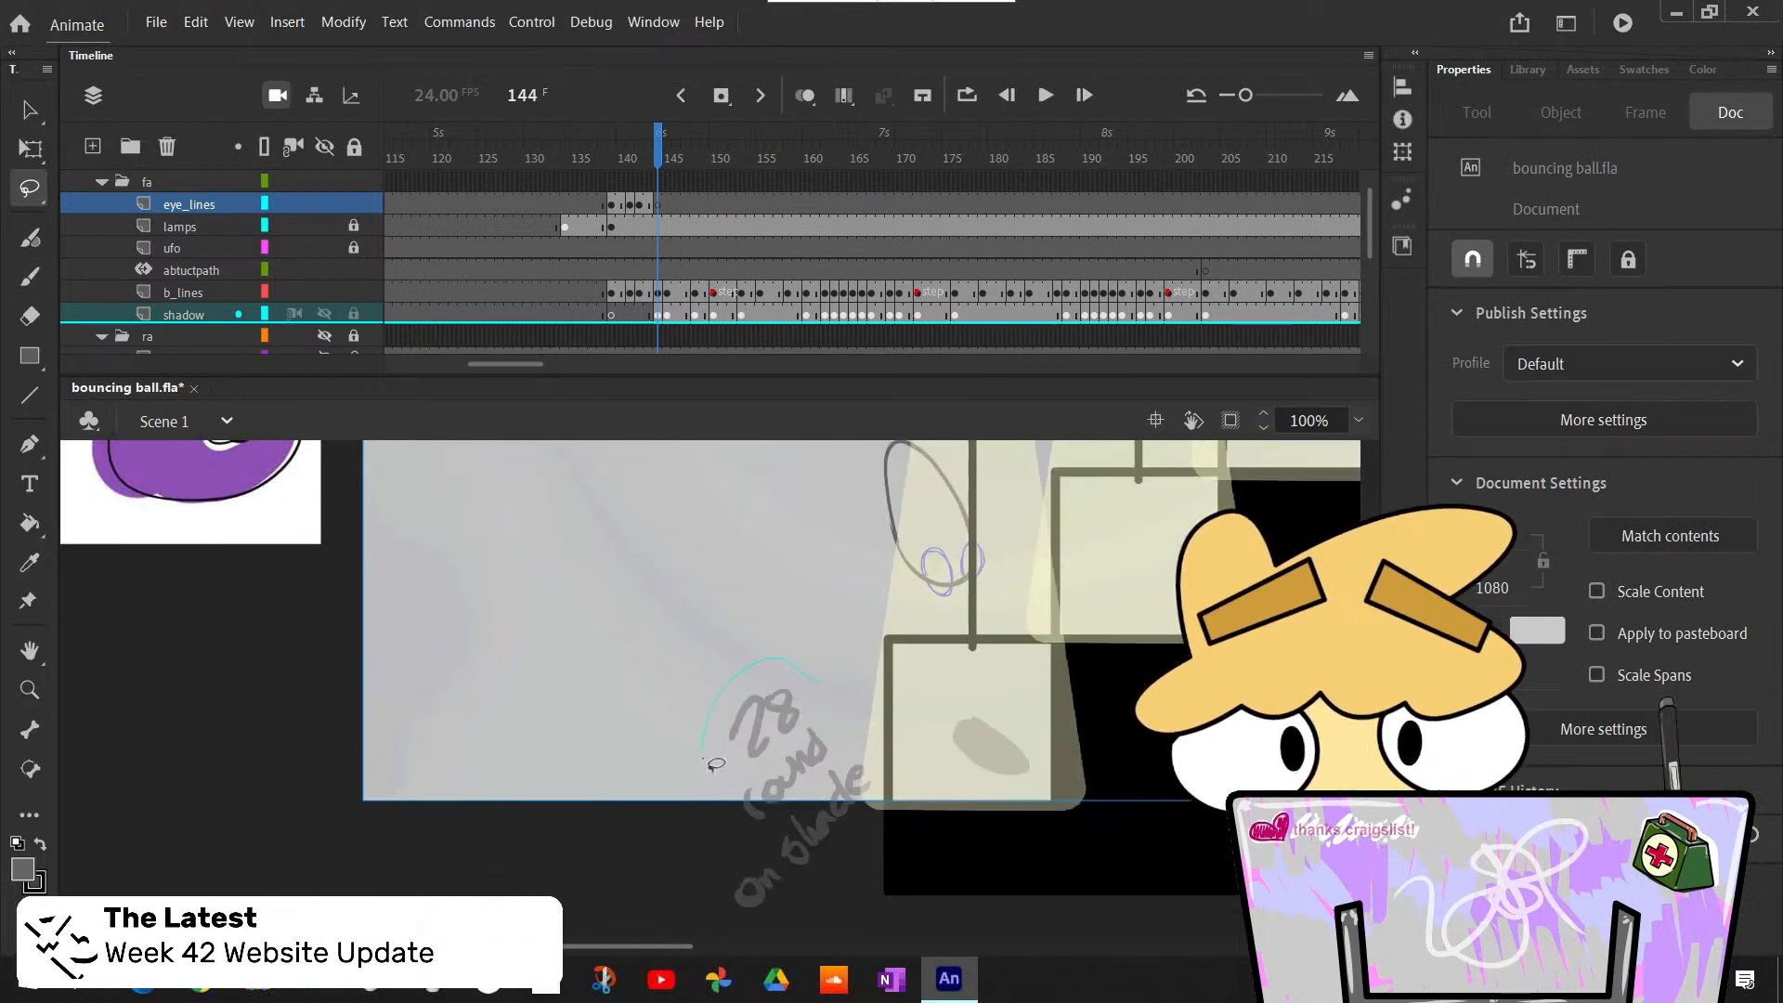
drag(727, 675, 730, 669)
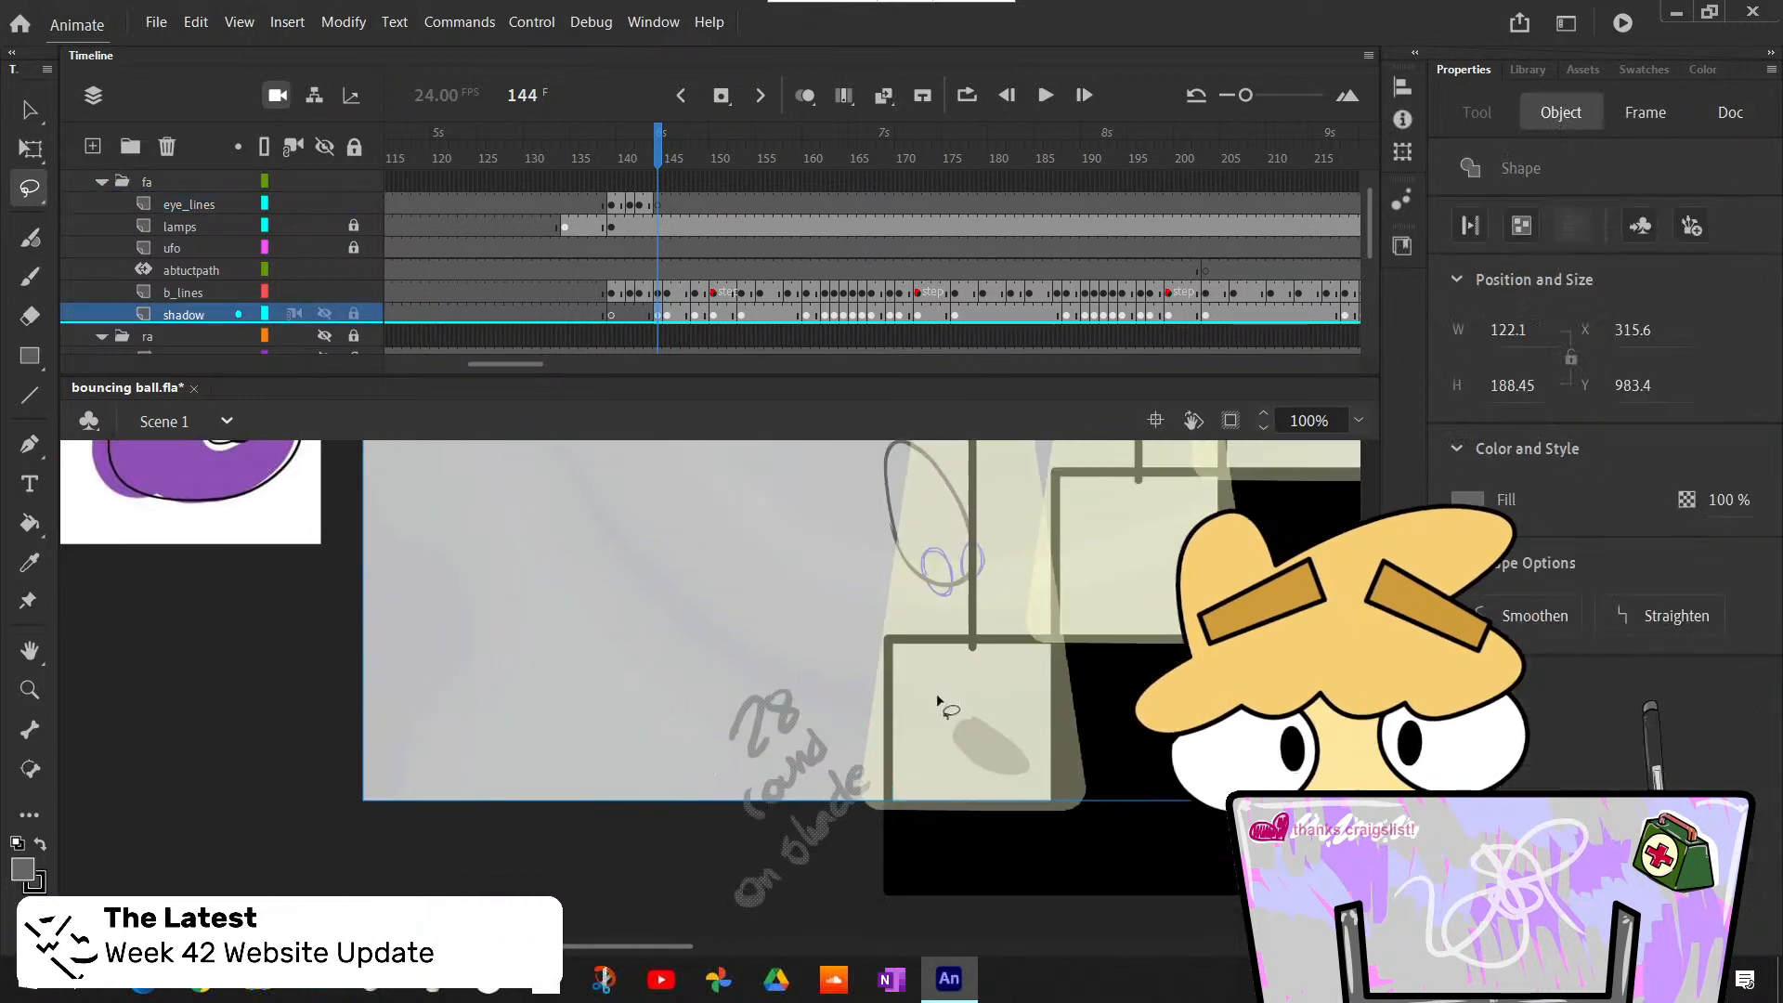
key(Delete)
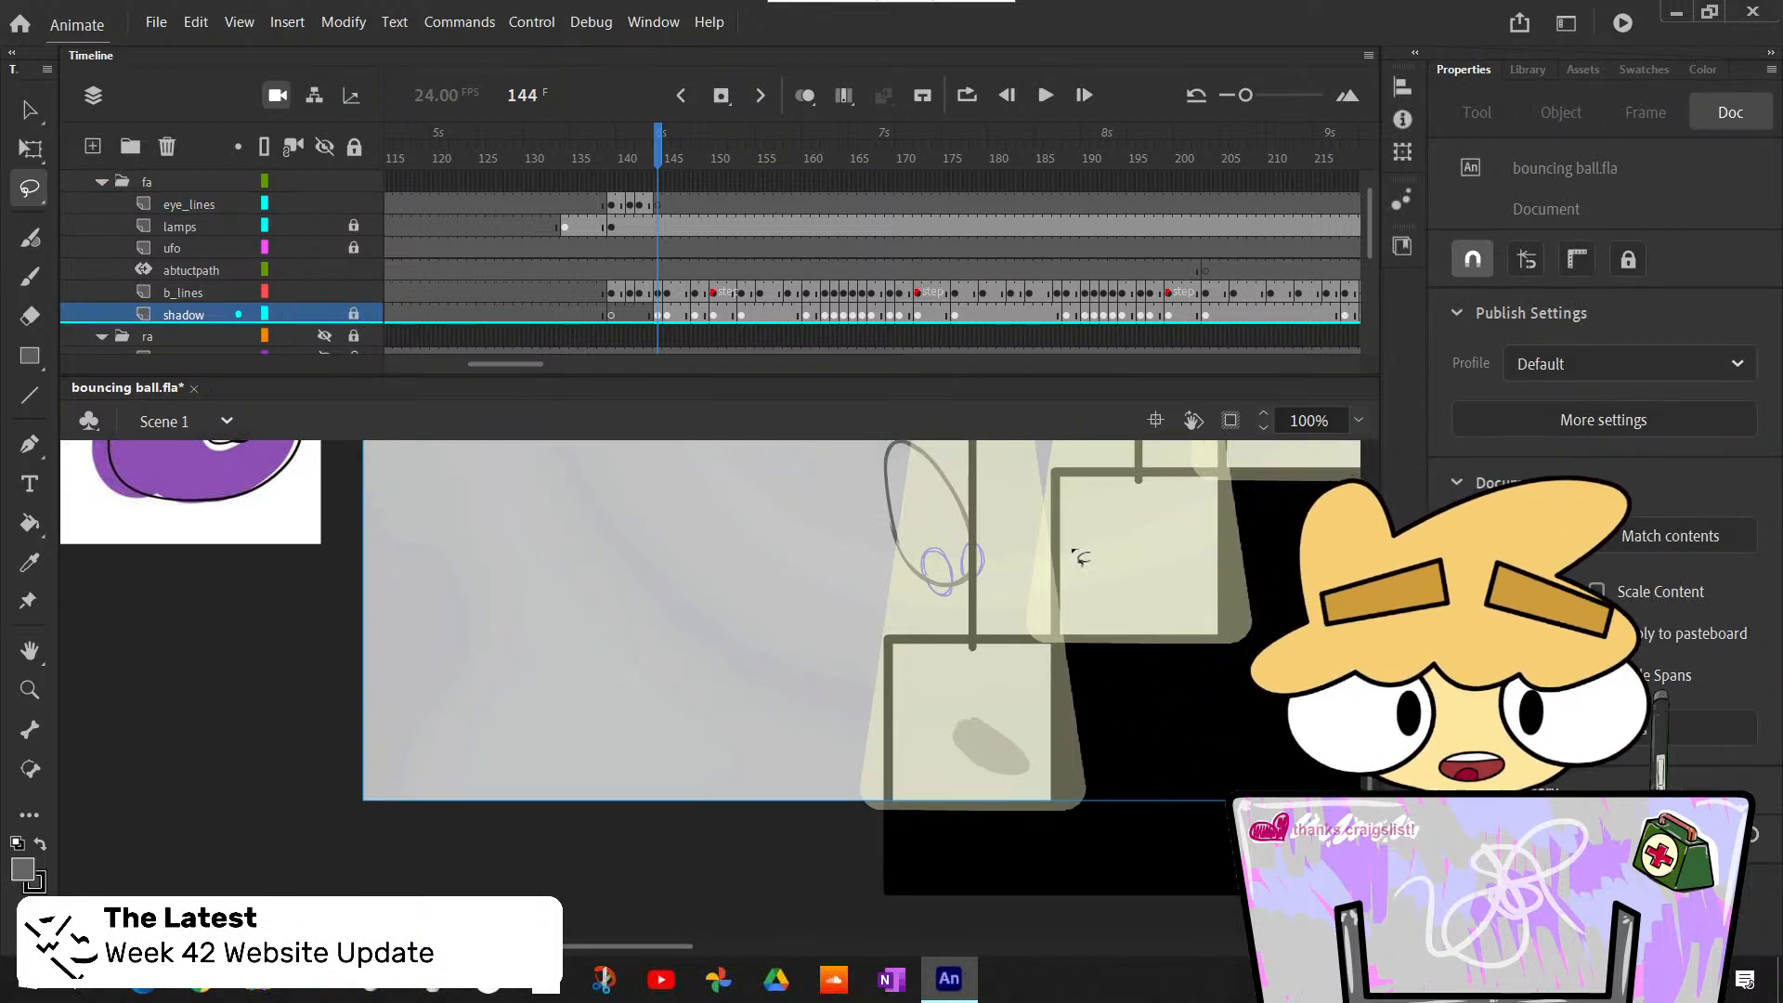
click(660, 206)
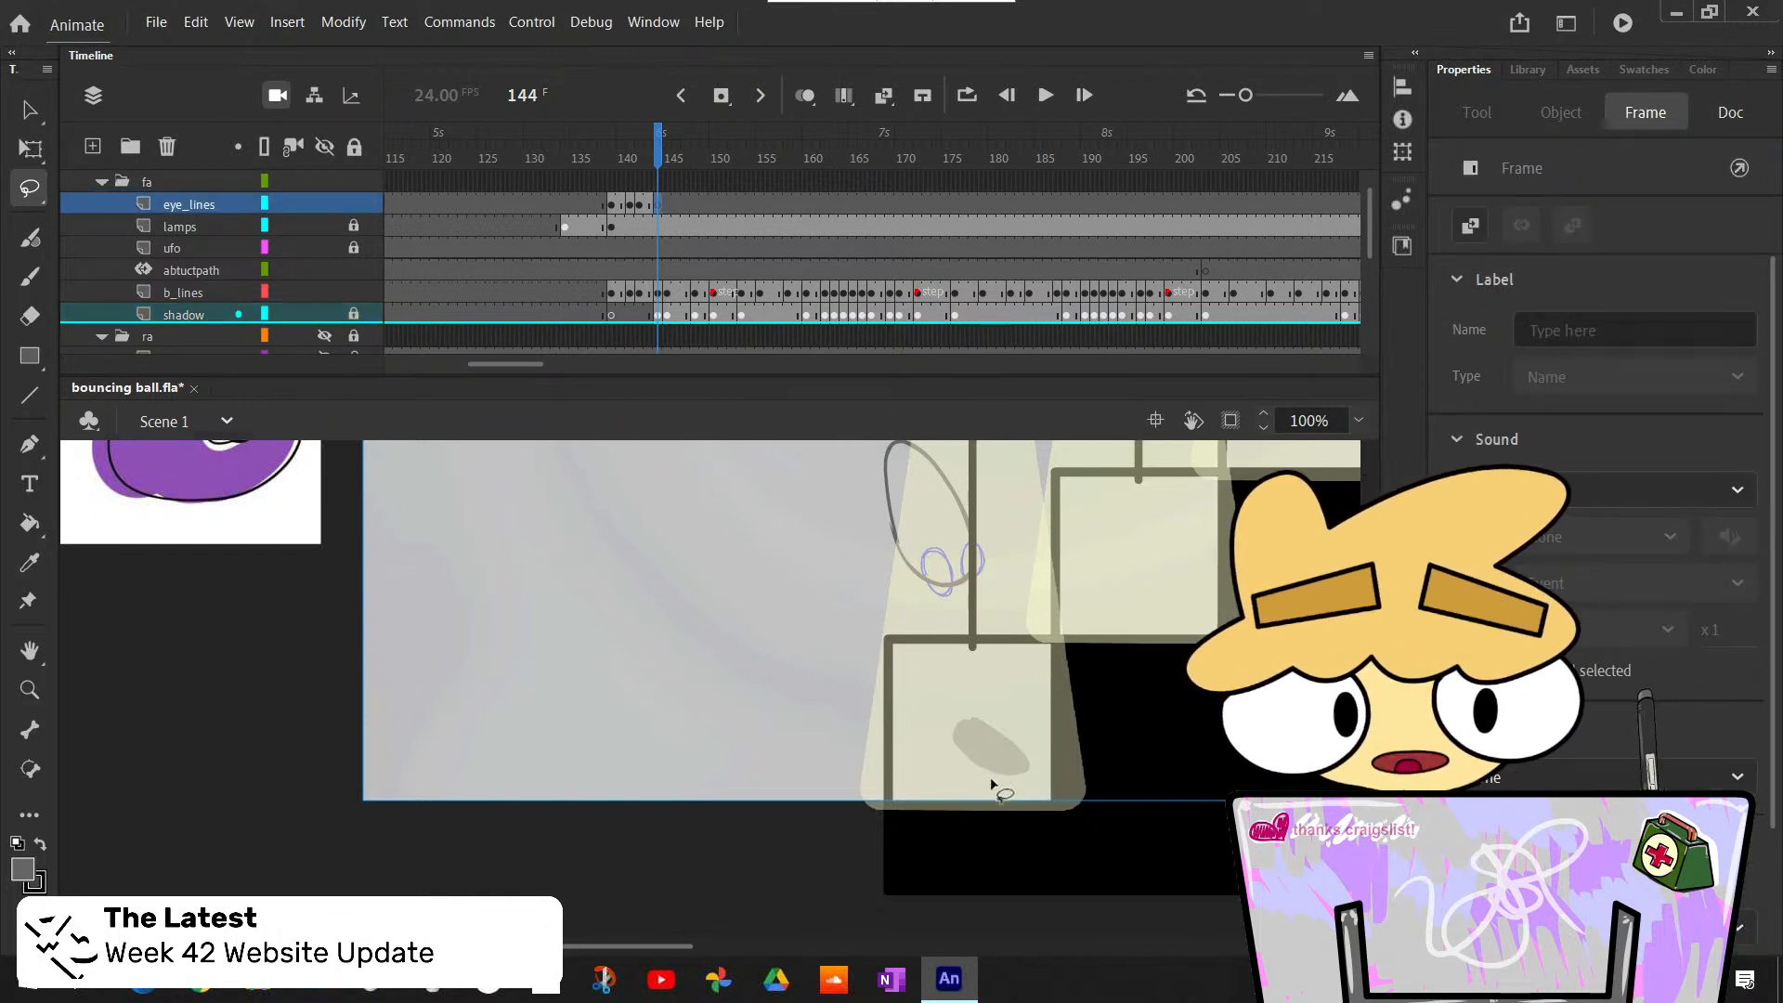
- Draw two small round eye outlines with the Classic Brush near the lower end of the stretched ball on eye_lines frame 144
key(v)
click(790, 755)
key(b)
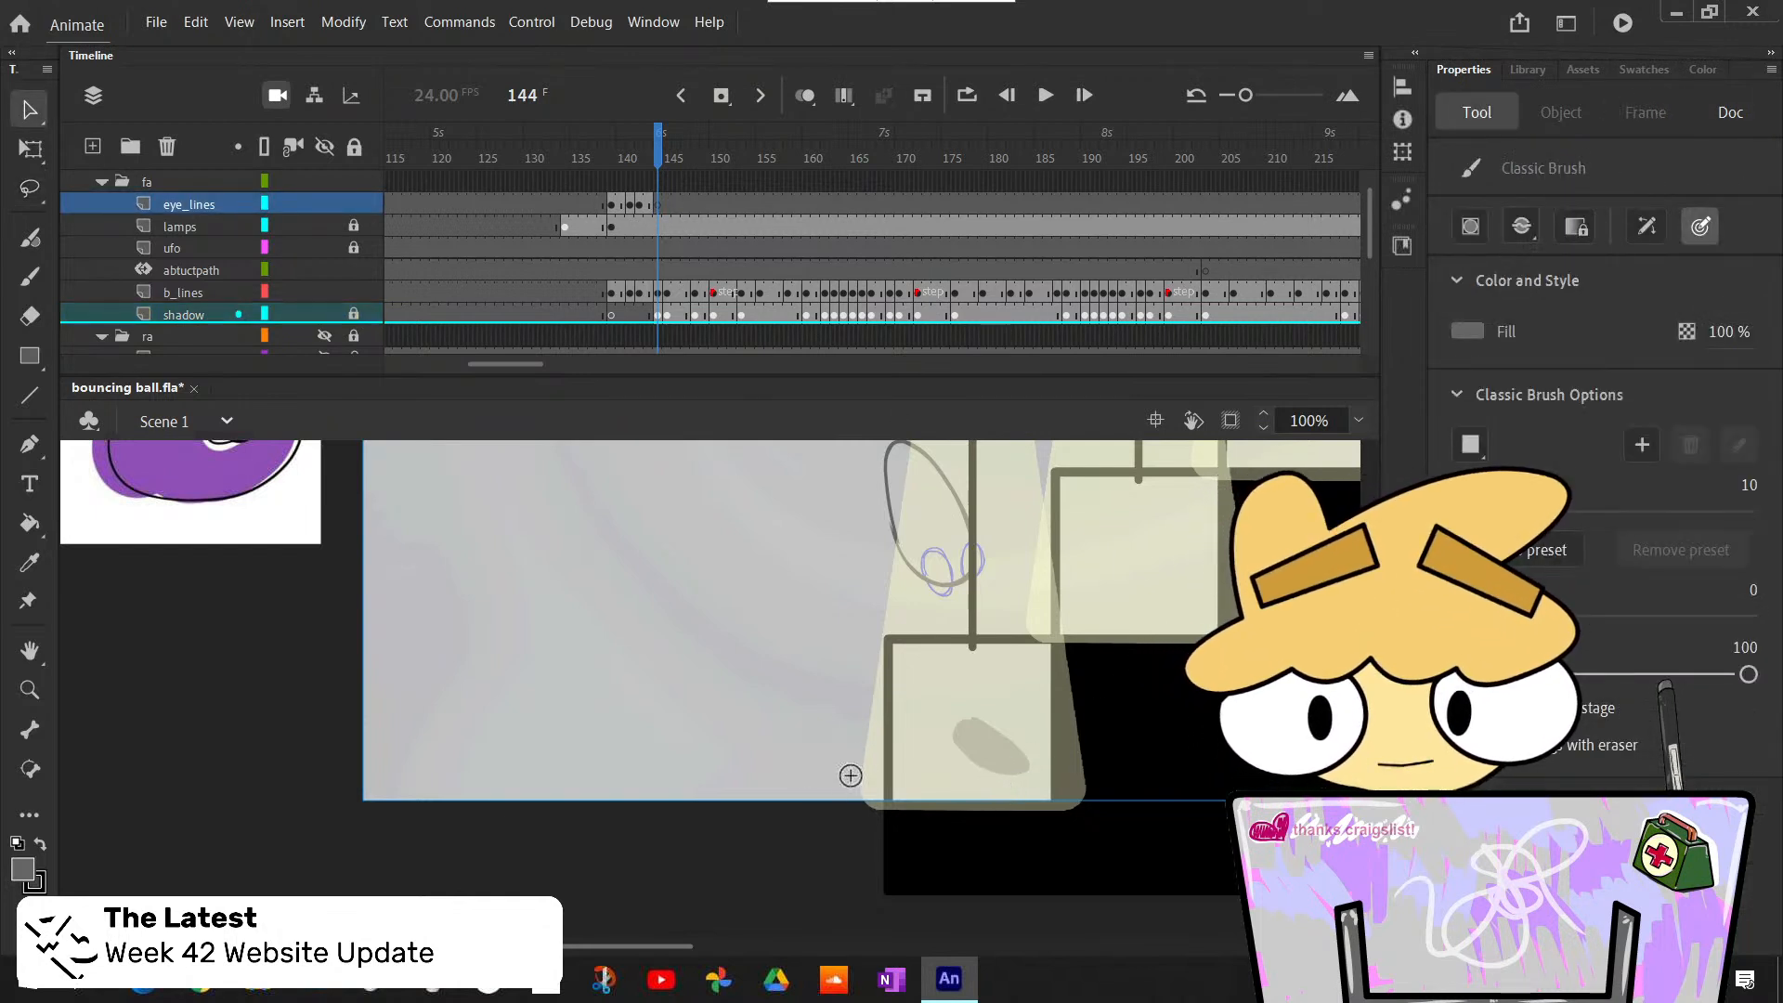
scroll(862, 687, up, 3)
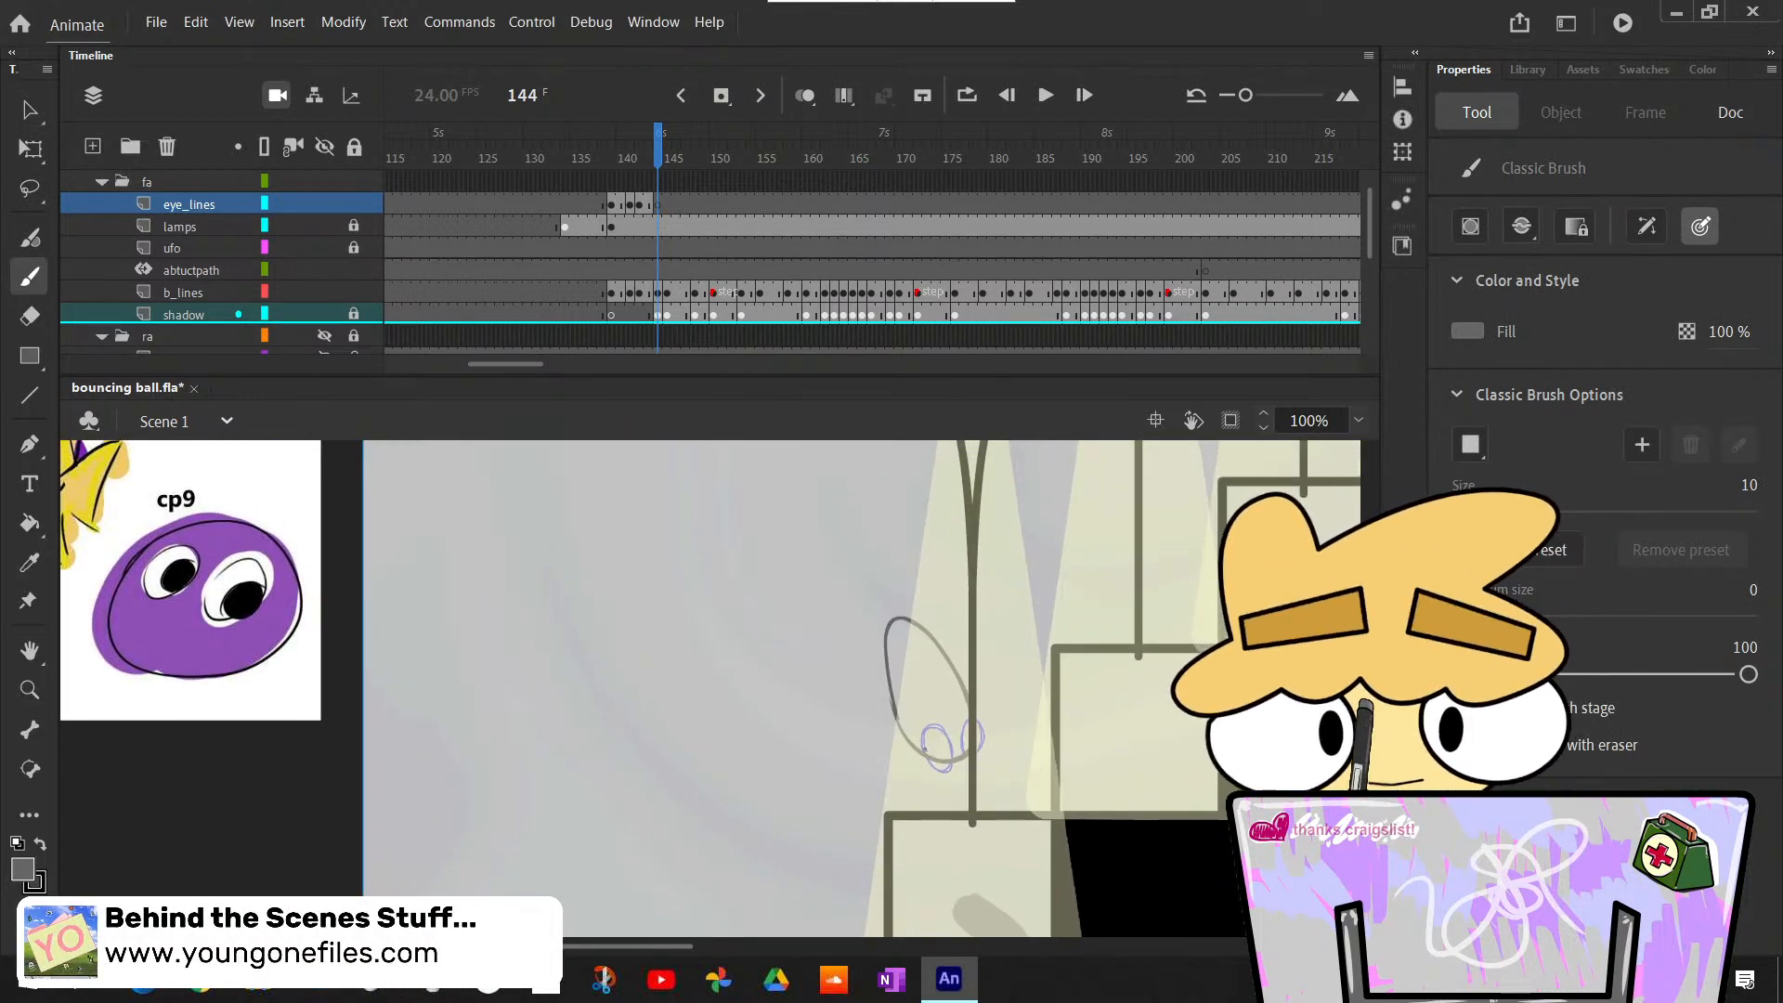
drag(951, 734, 949, 739)
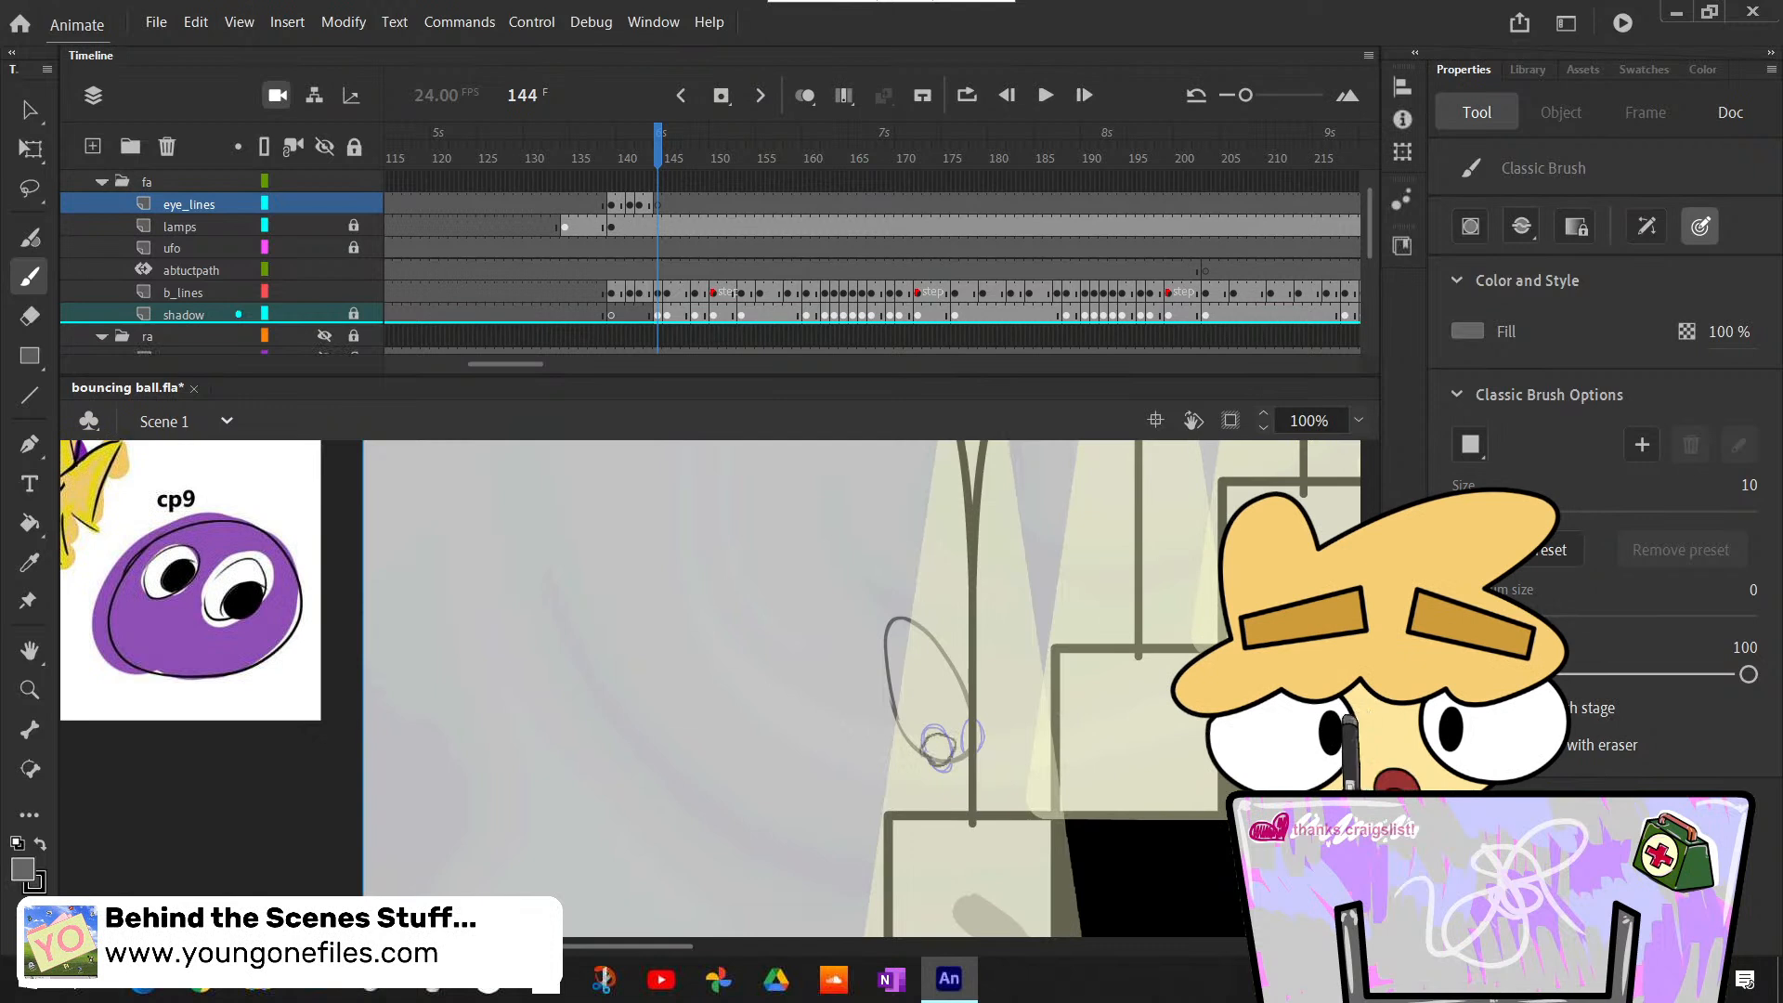
drag(937, 748, 938, 740)
key(ctrl+z)
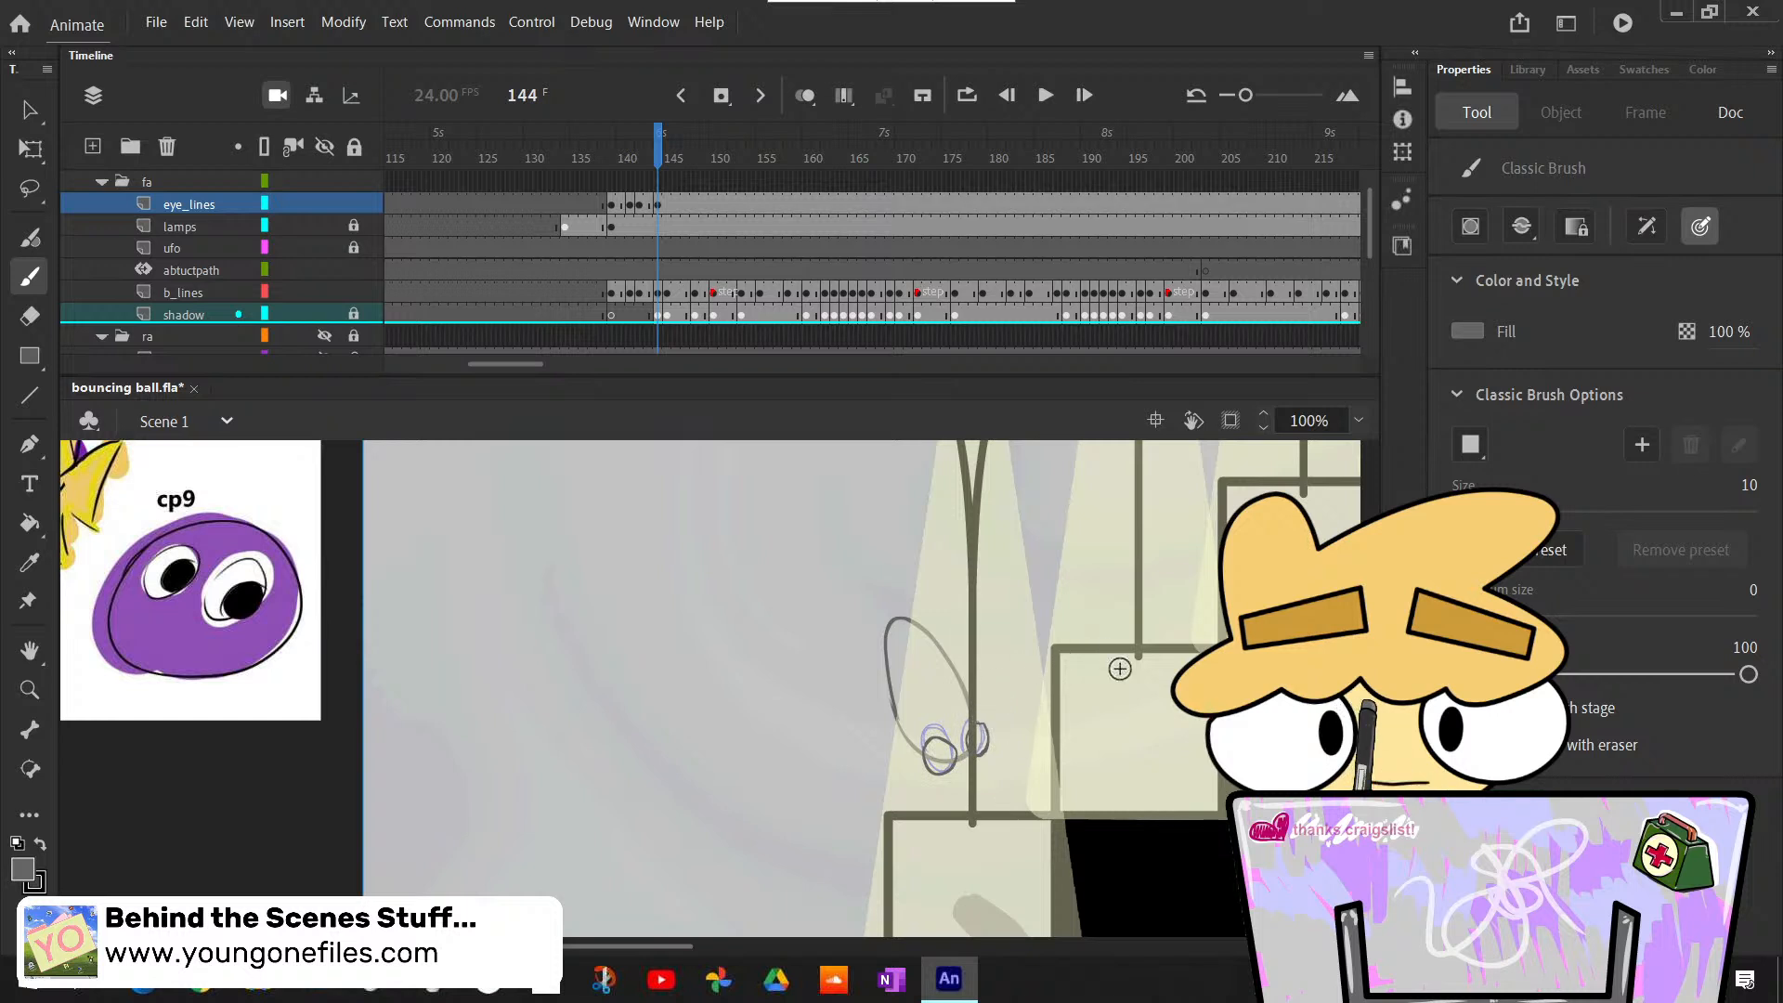
- Compare the new eyes at frame 144 with the ball's poses in the frames just before and after it
key(comma)
key(period)
key(comma)
key(period)
key(period)
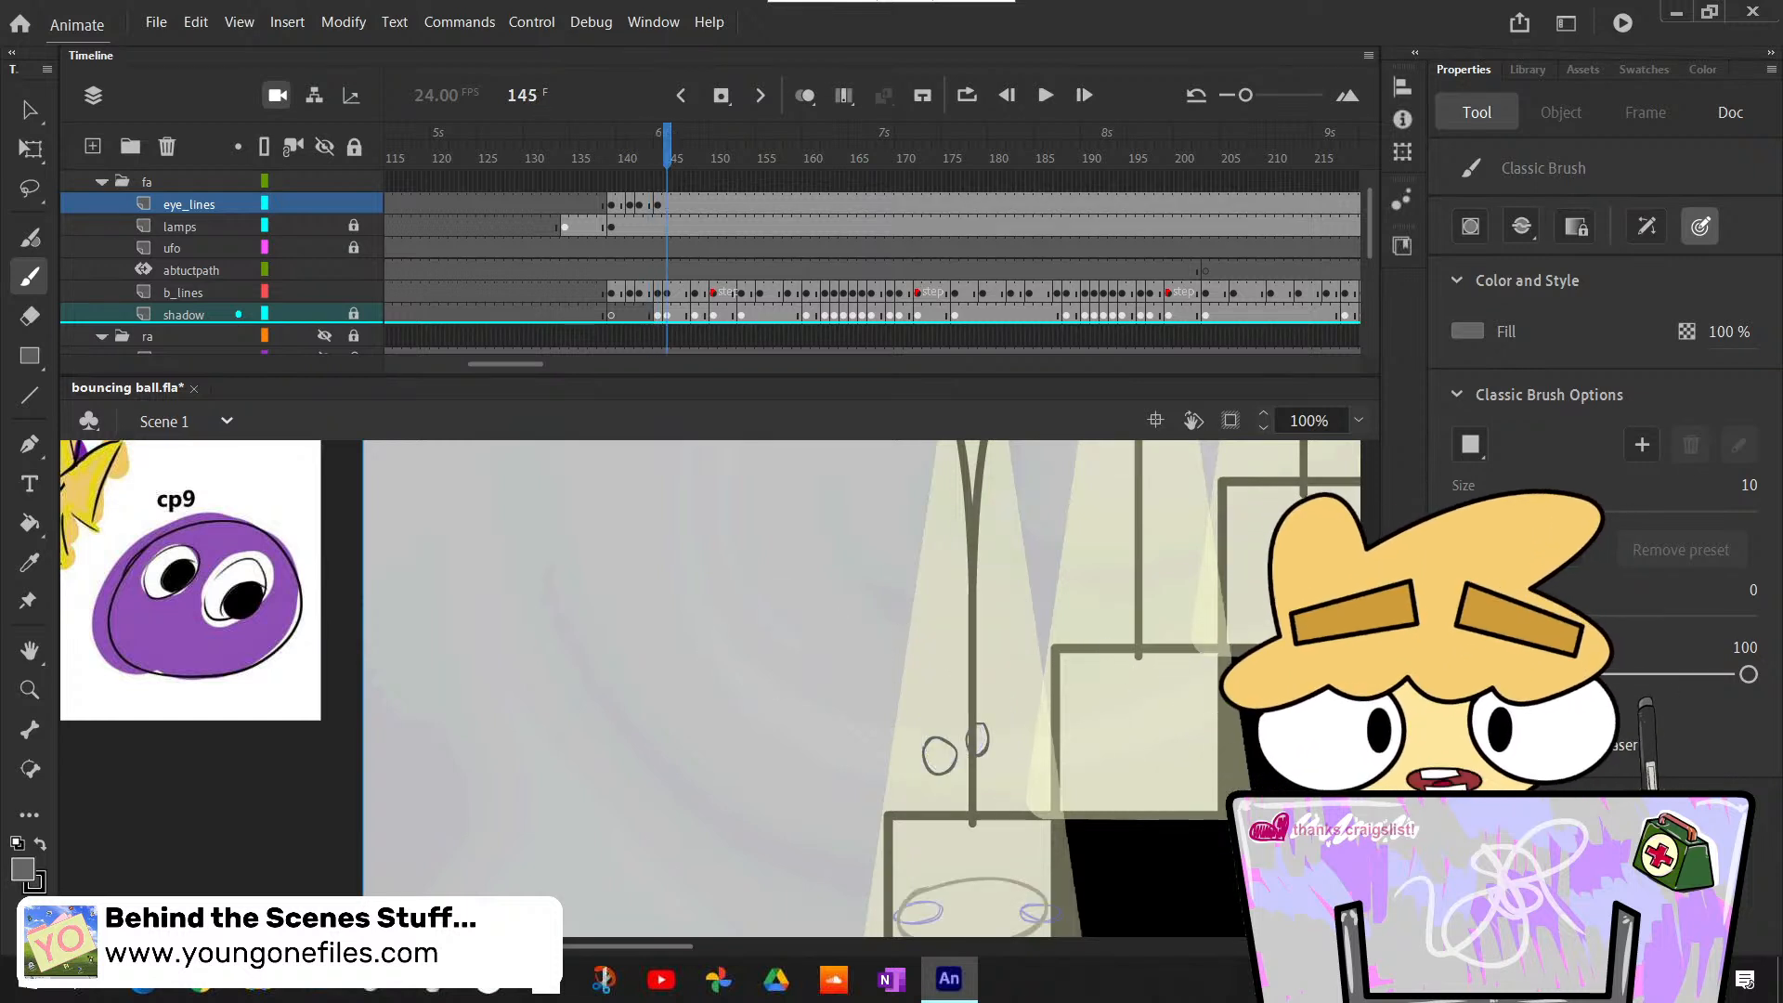
scroll(798, 641, down, 3)
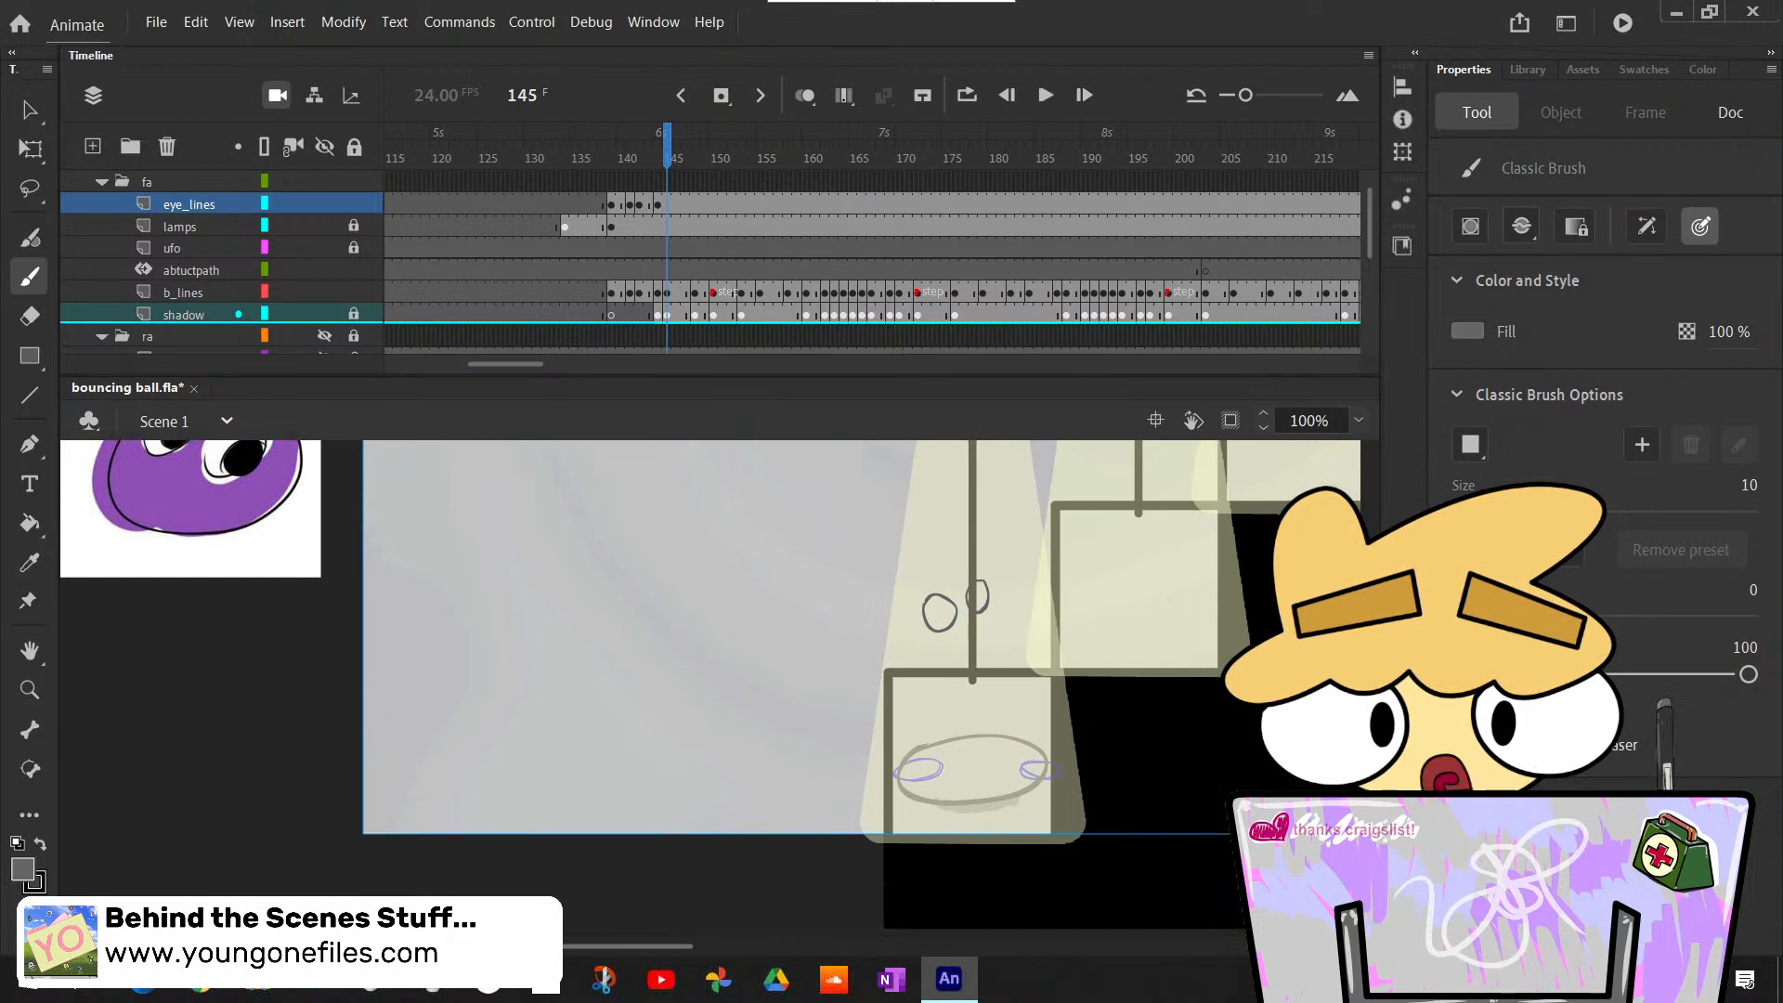
key(comma)
key(comma)
key(comma)
key(comma)
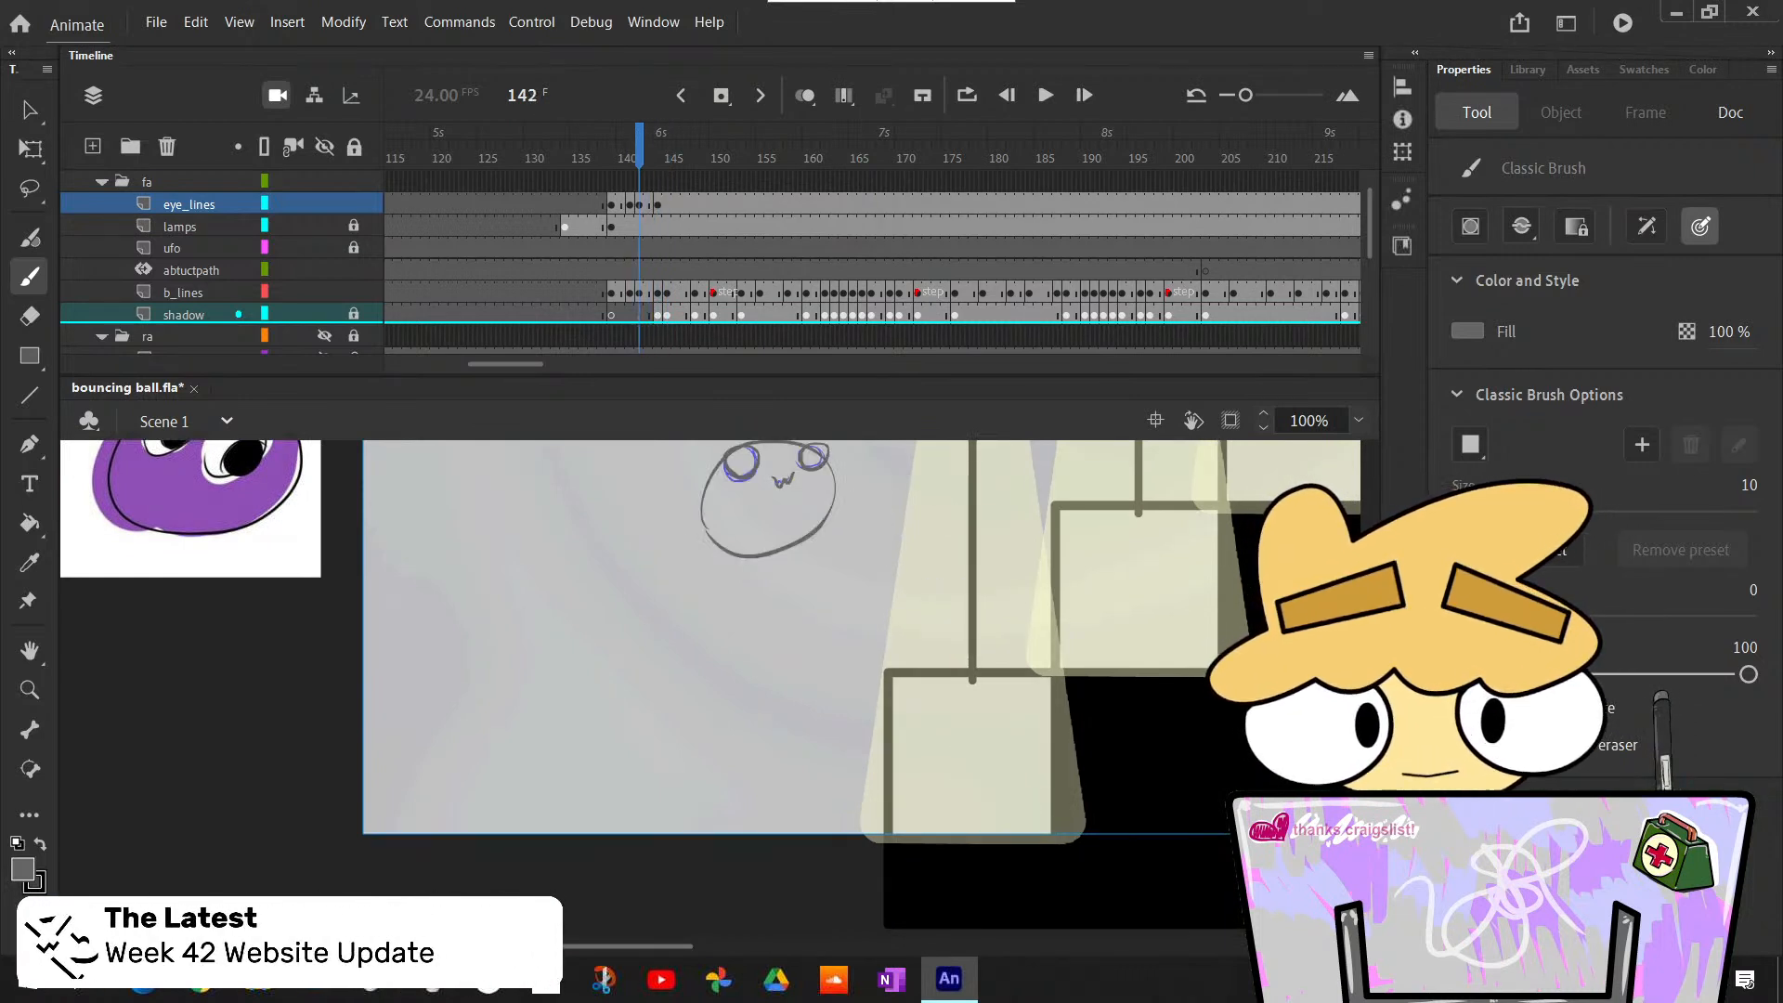
- Step back and forth between frames 140 and 145 to examine how the eyes travel along the ball's arc
scroll(799, 641, up, 1)
scroll(799, 641, up, 4)
scroll(799, 641, down, 3)
key(comma)
key(comma)
key(period)
key(period)
key(period)
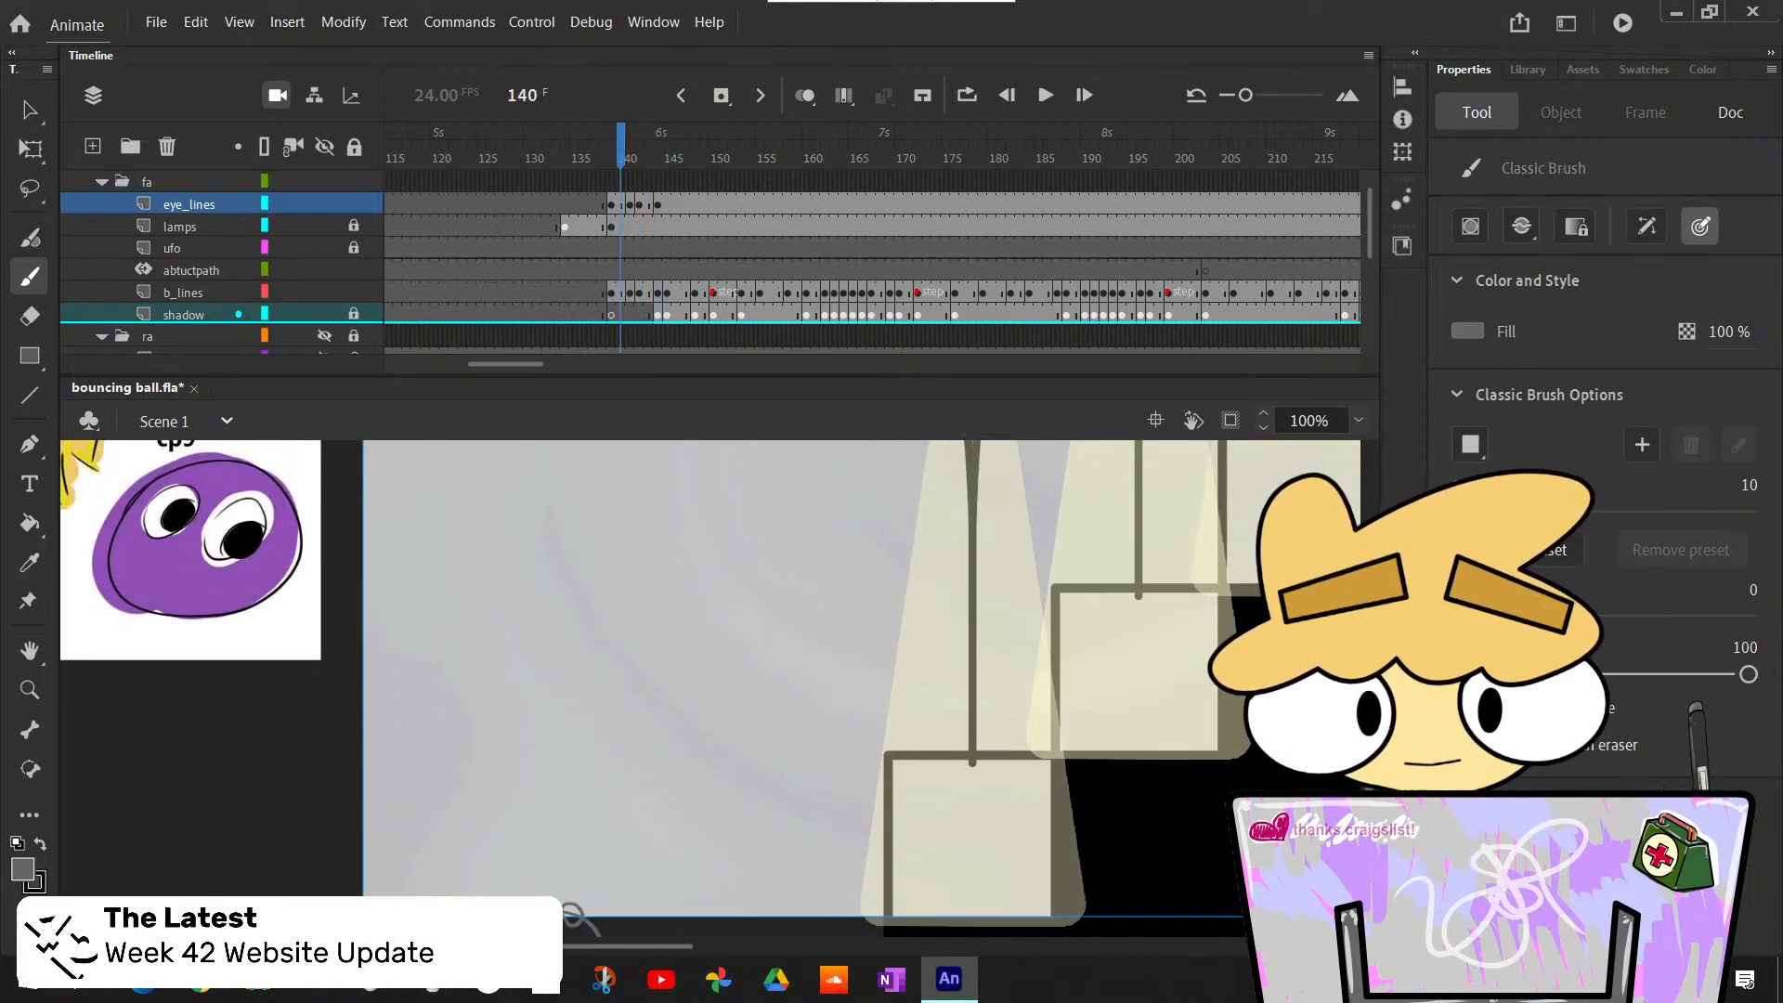
key(period)
key(period)
key(comma)
key(comma)
key(comma)
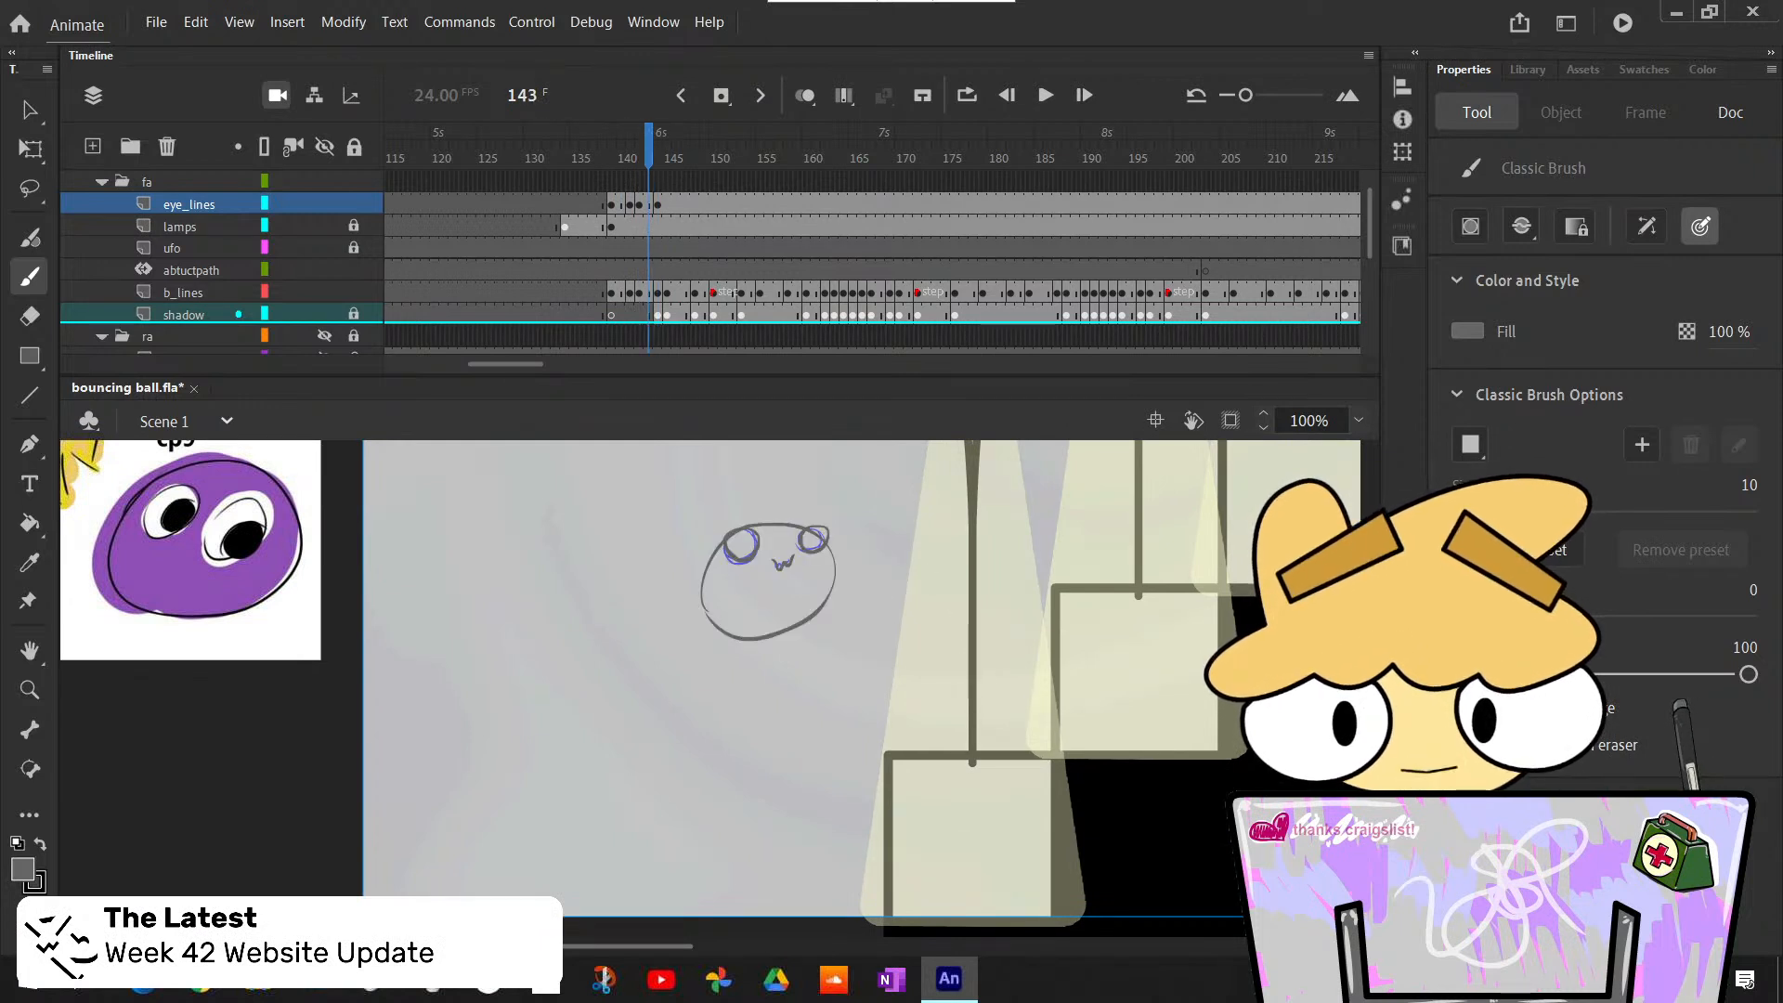
key(comma)
key(comma)
key(period)
key(period)
key(period)
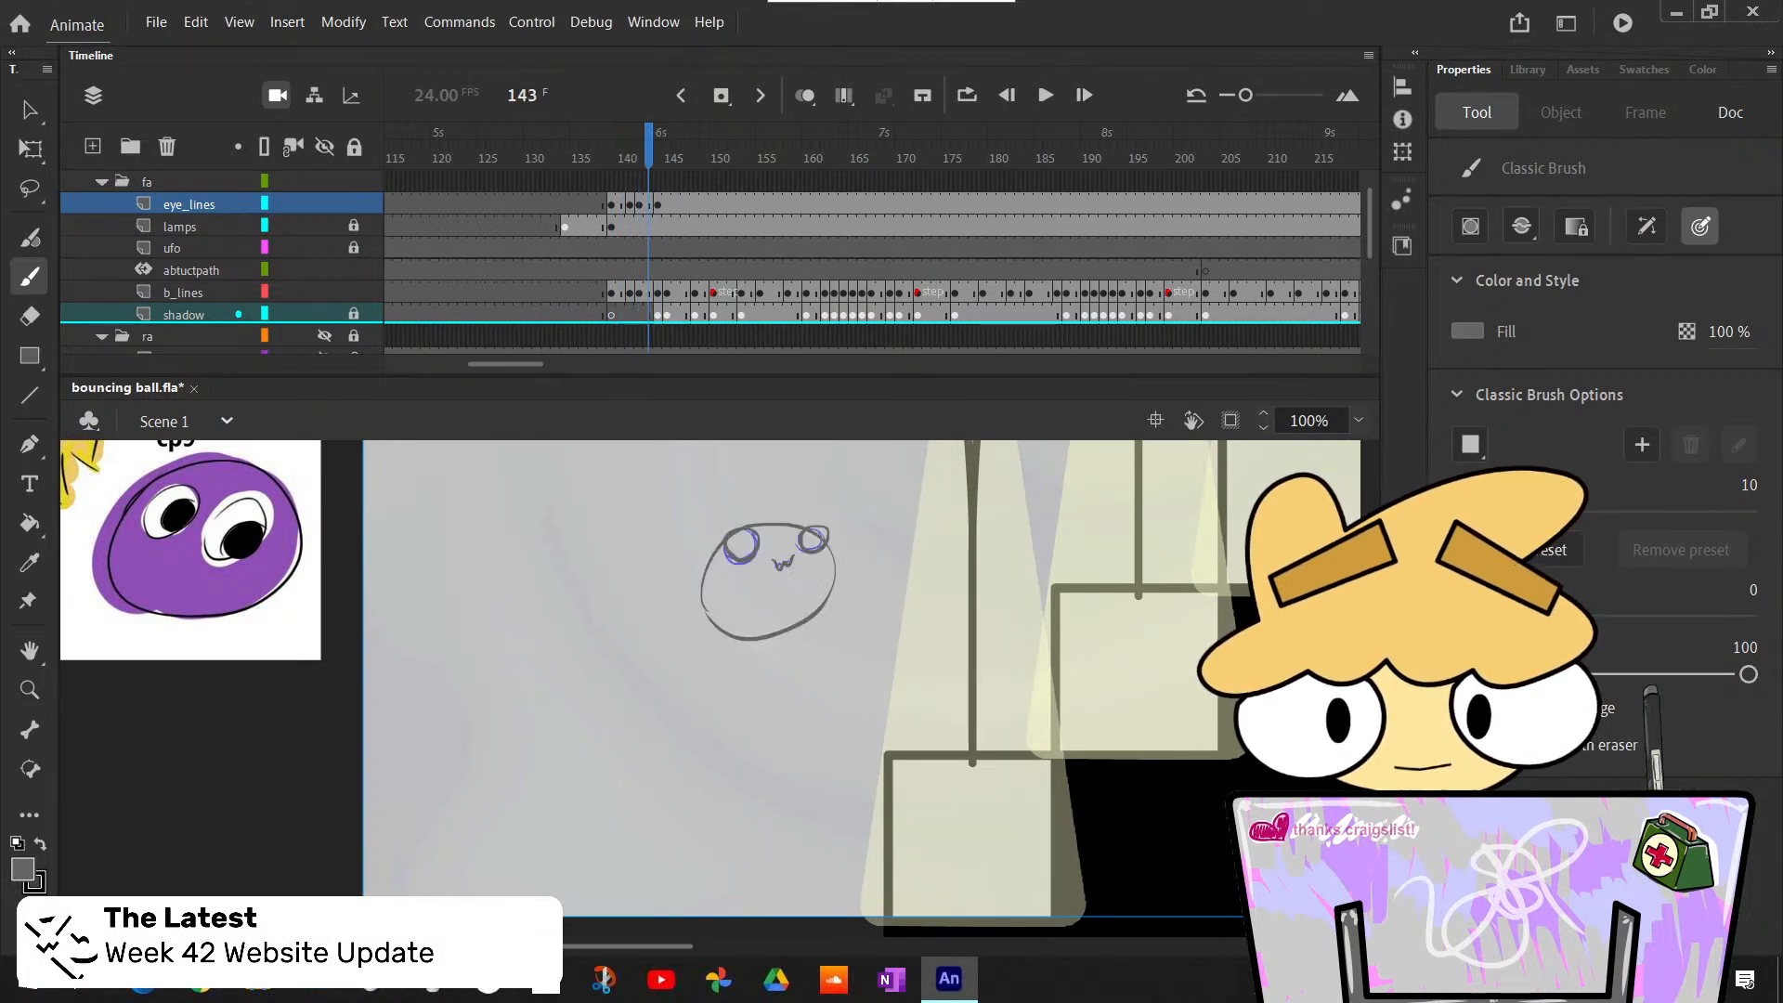
key(period)
key(comma)
key(comma)
key(comma)
key(comma)
key(comma)
key(period)
key(period)
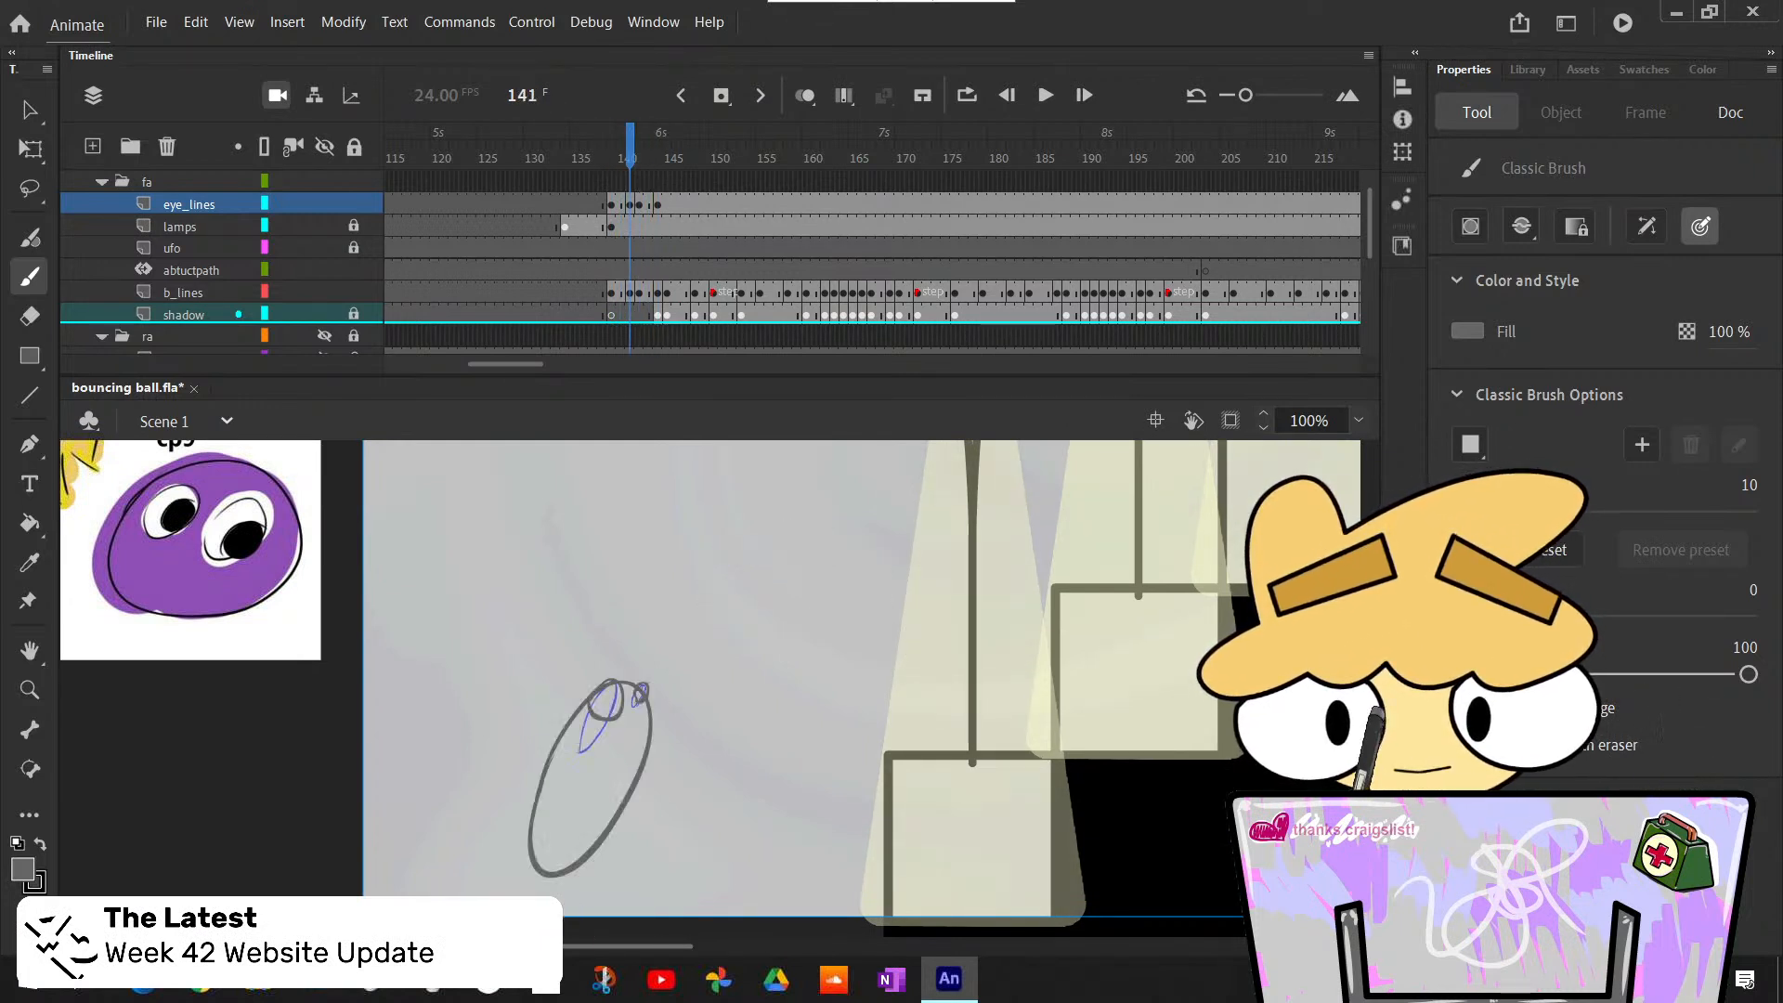
key(period)
key(period)
key(period)
key(period)
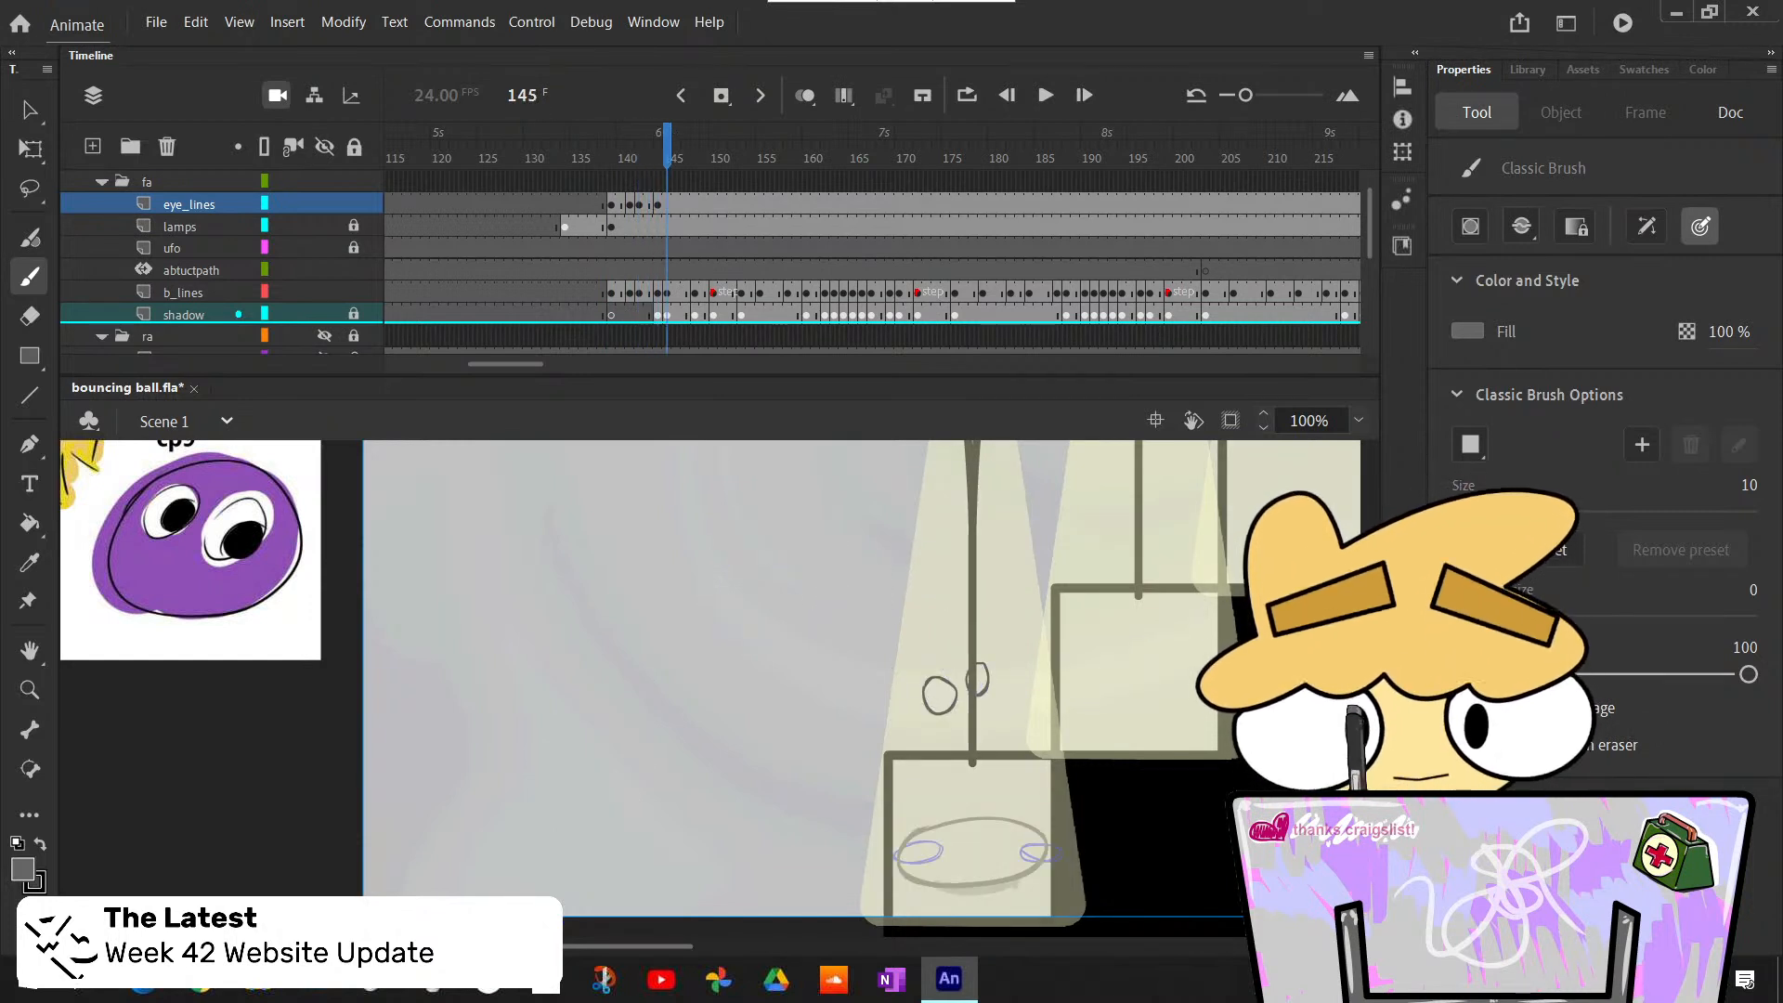
- Insert a blank keyframe at frame 145 on eye_lines and draw two flattened eye outlines at the sides of the squashed ball
key(comma)
key(comma)
key(period)
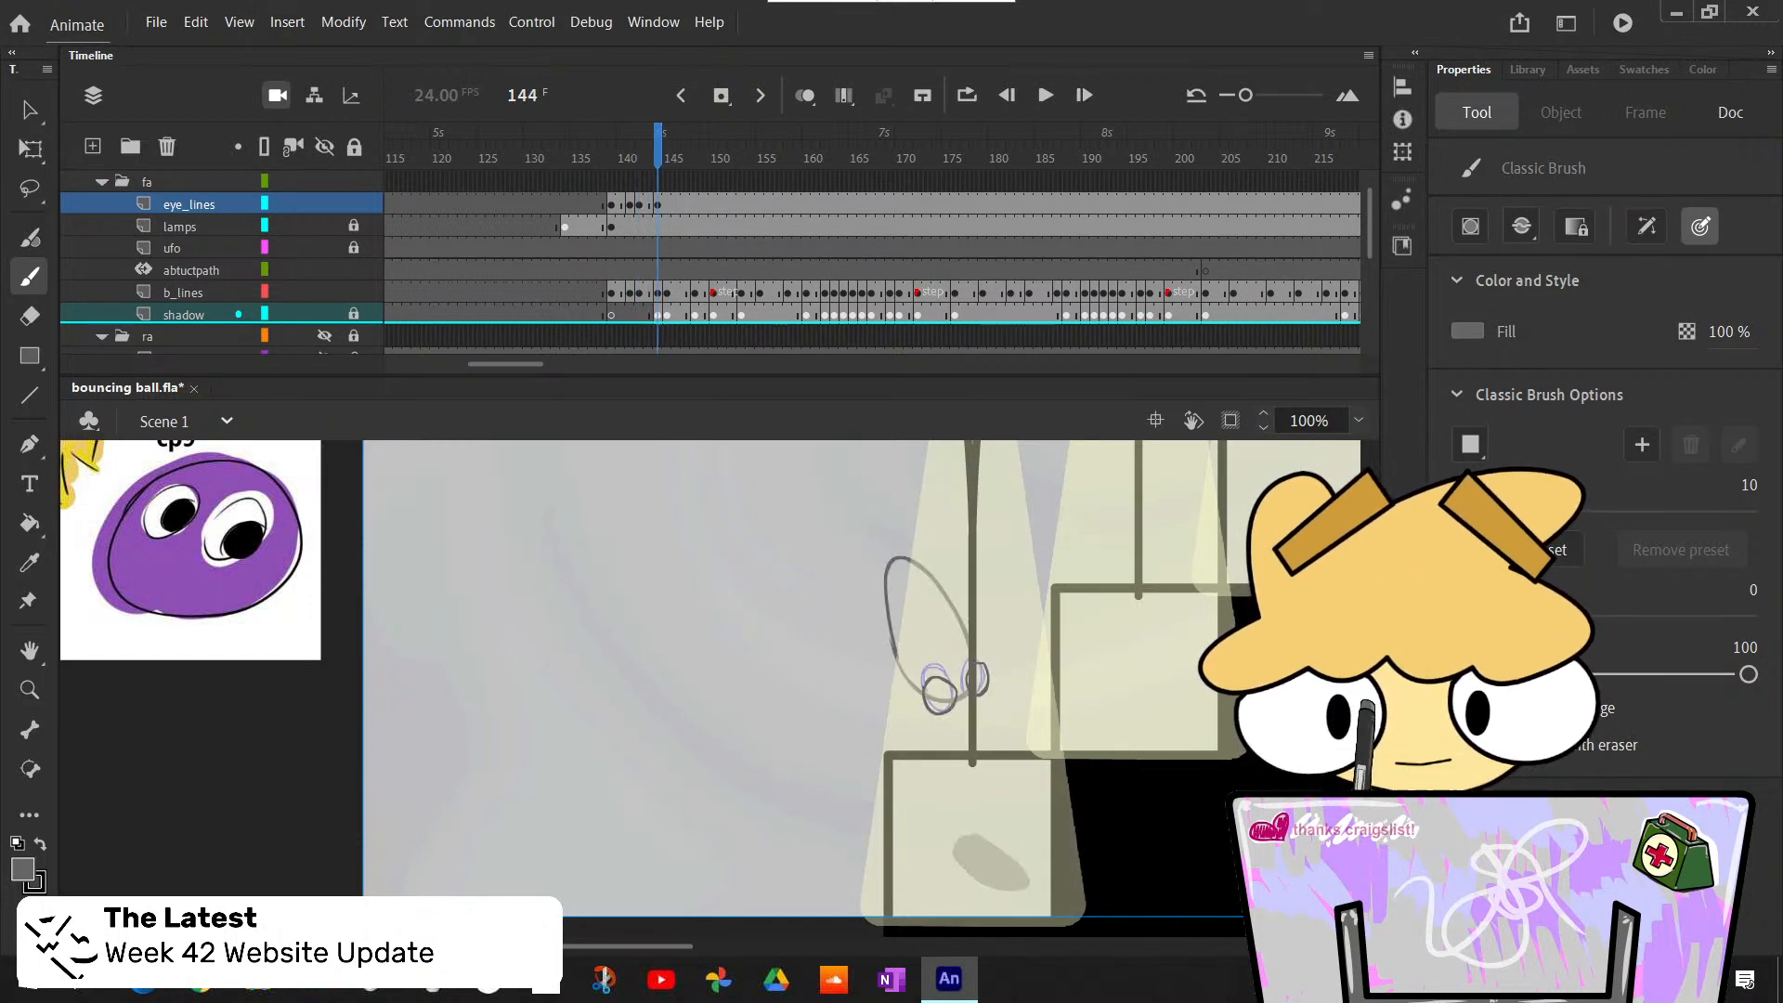
key(period)
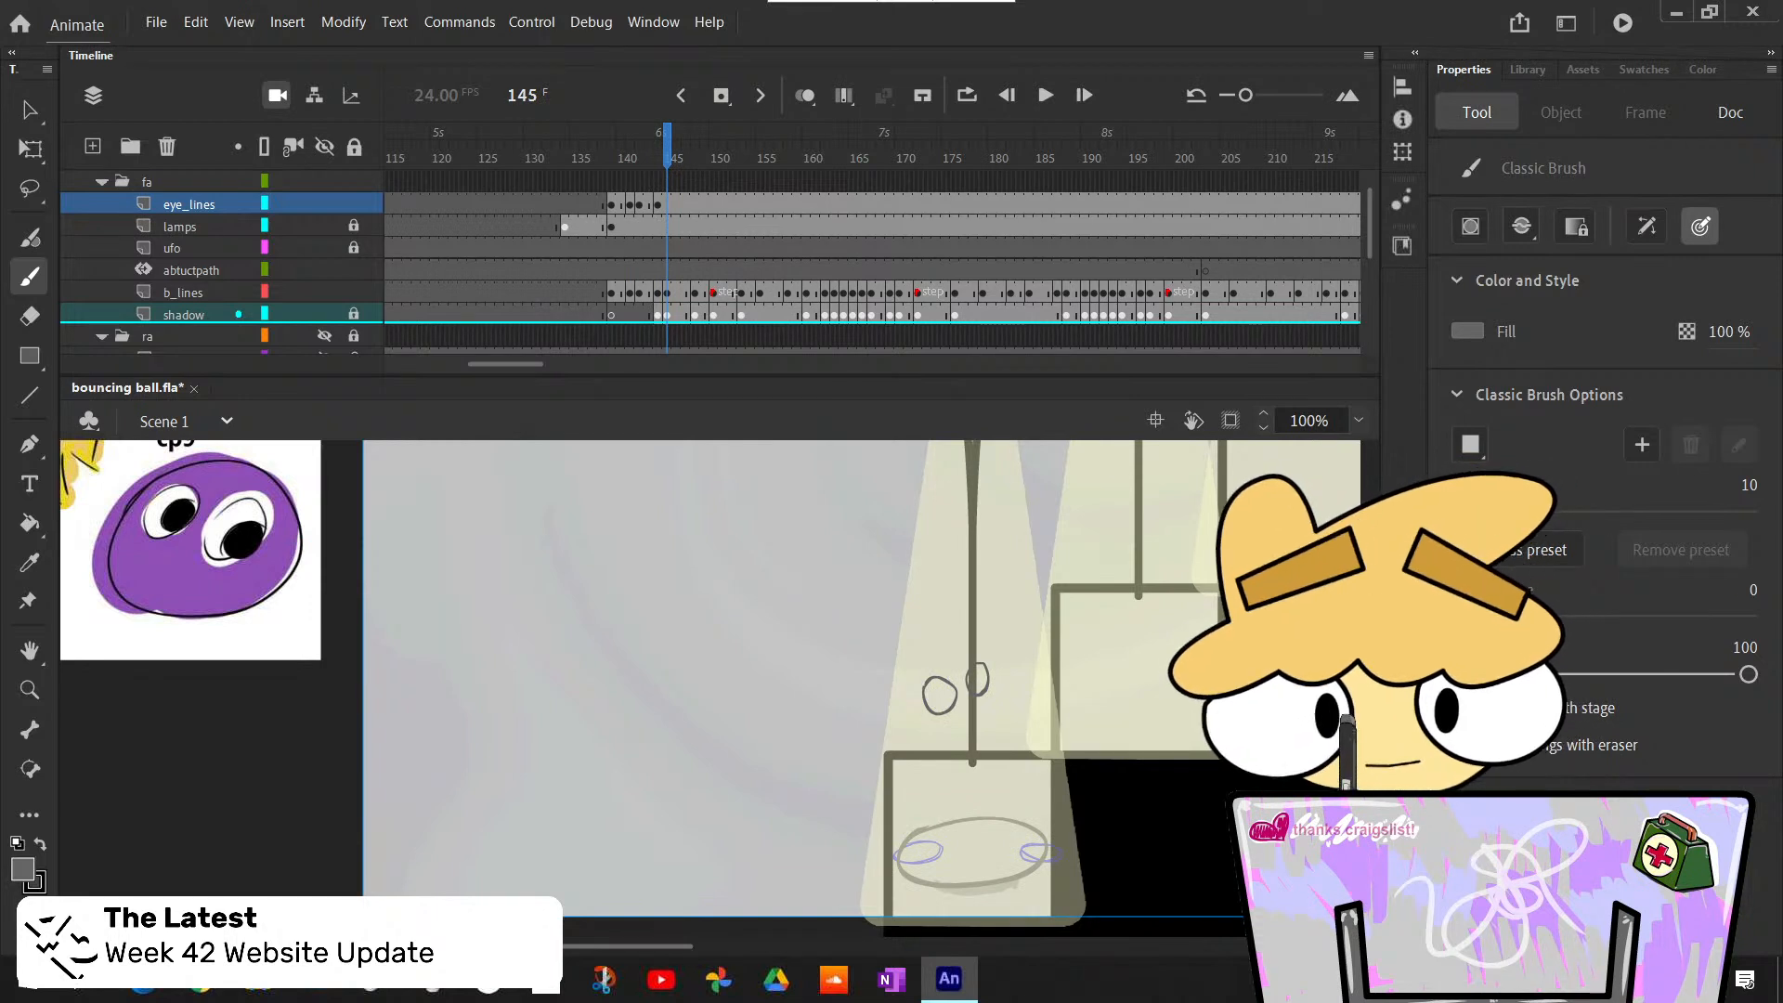
key(F7)
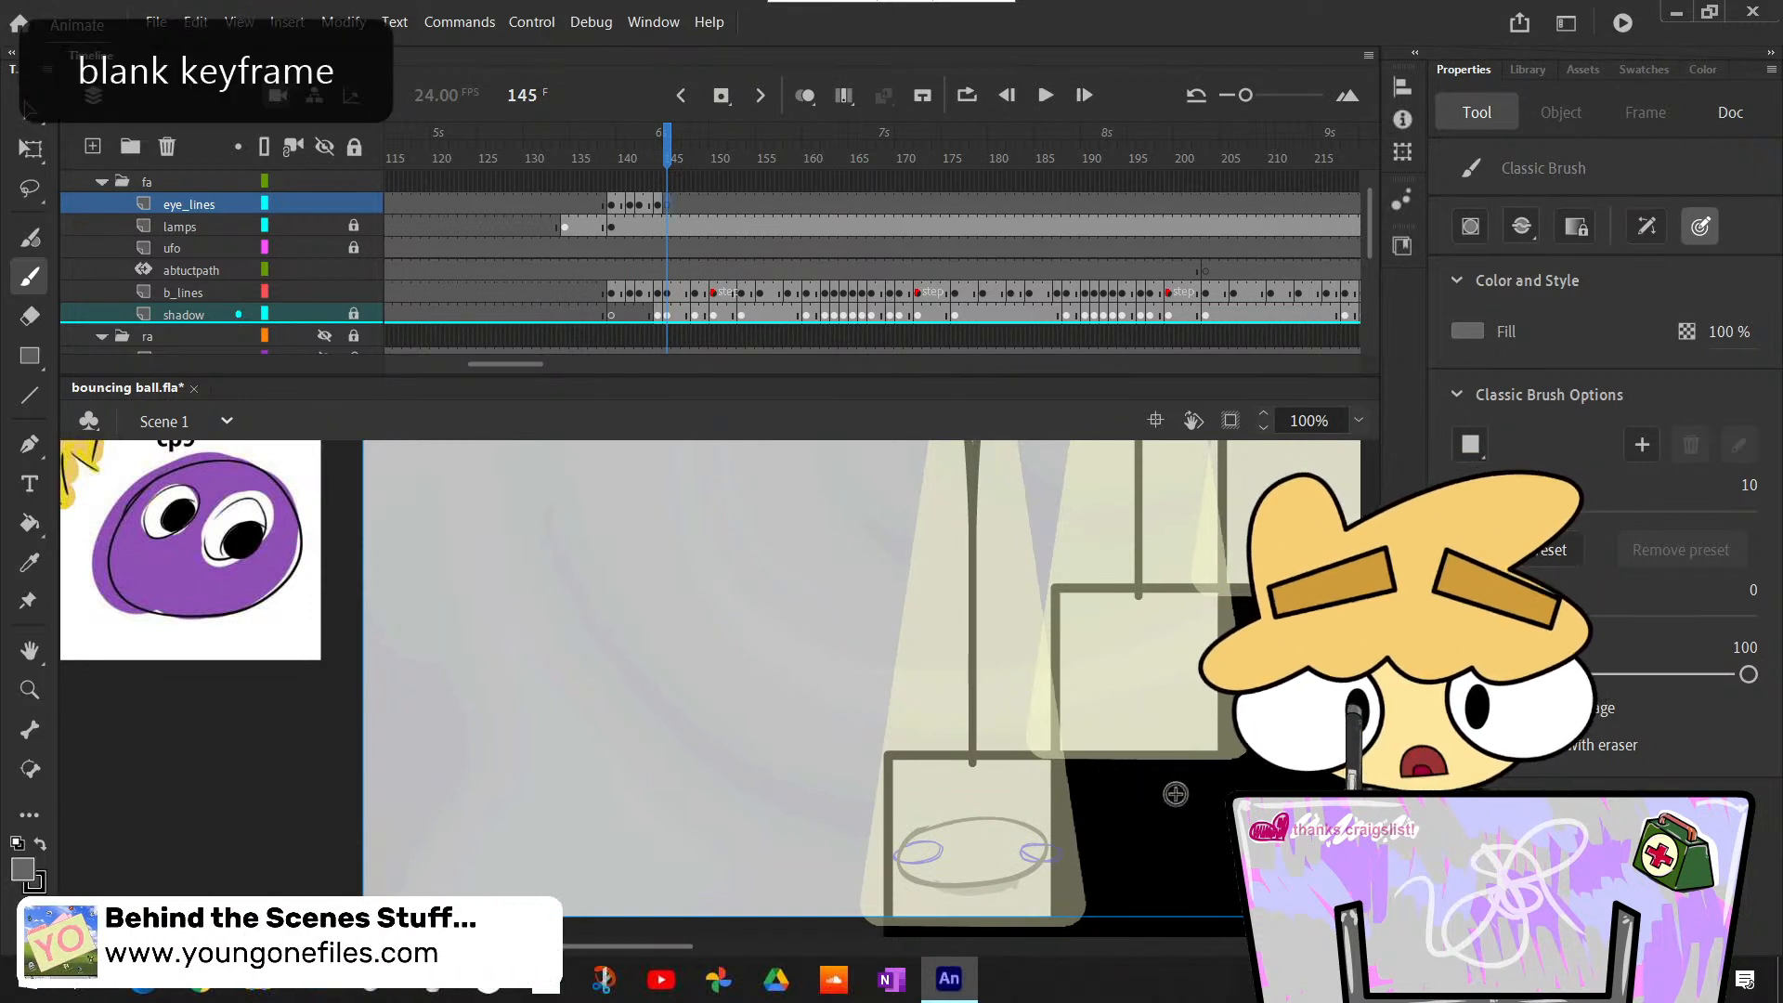
scroll(1175, 794, down, 3)
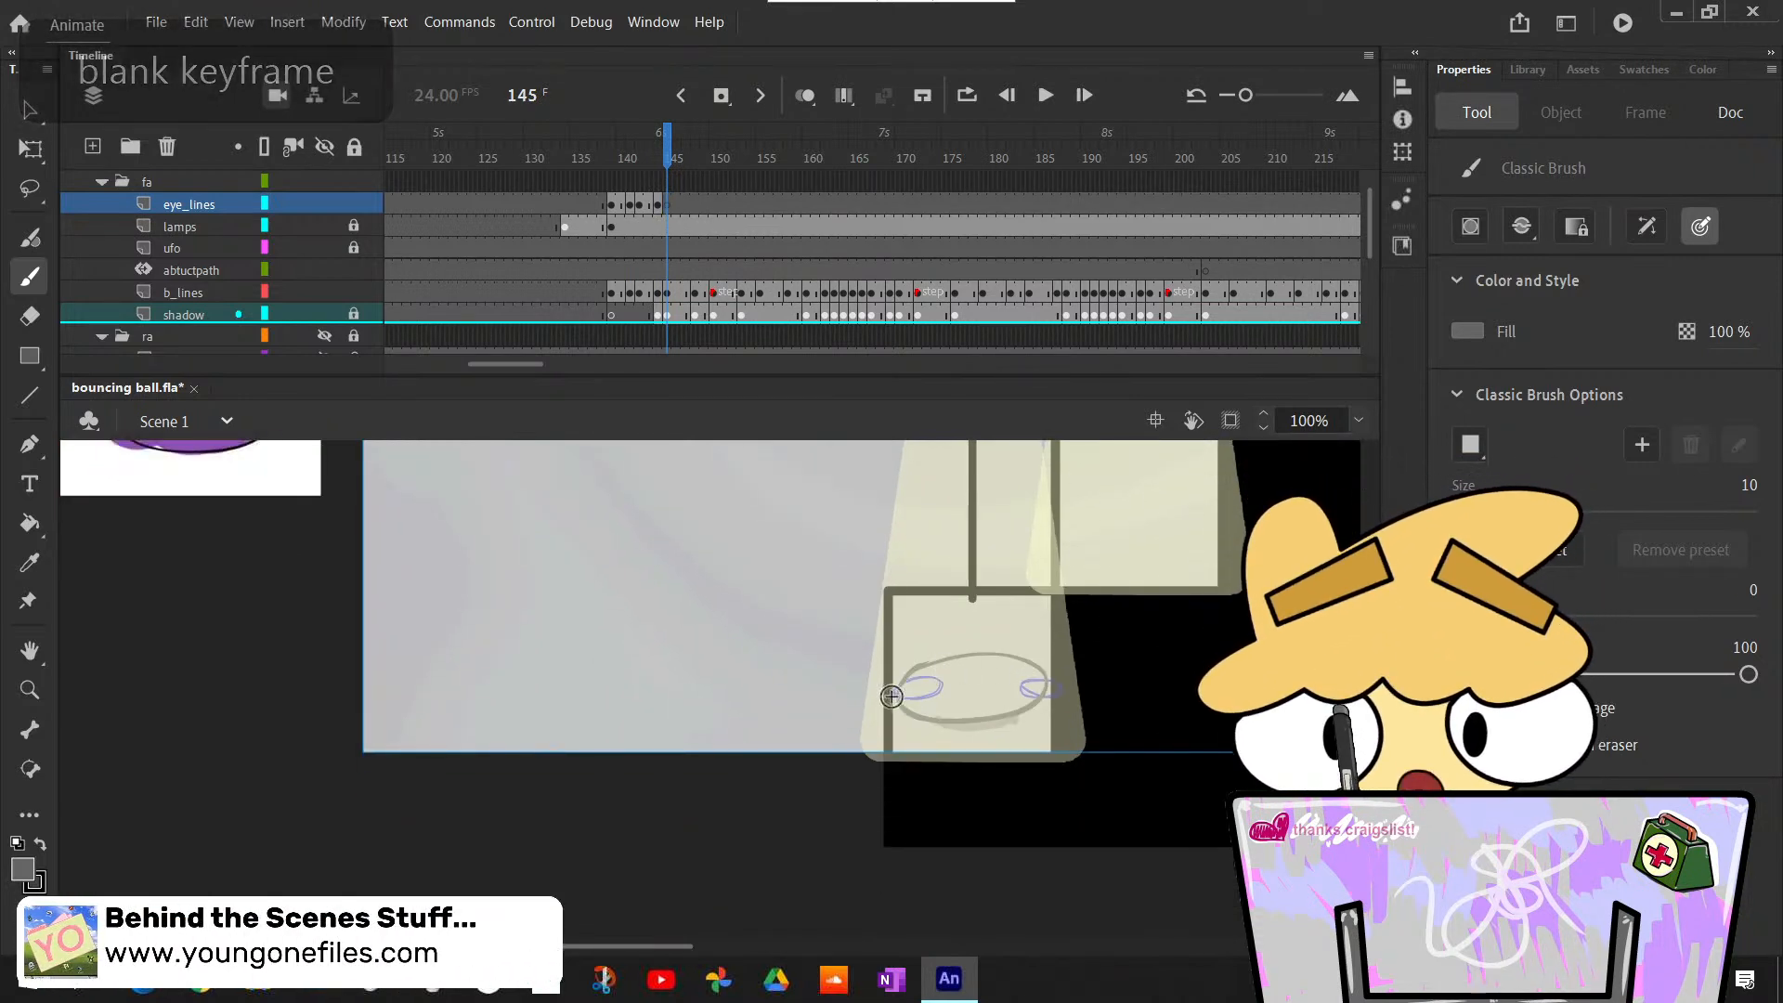
drag(947, 692, 949, 695)
key(ctrl+z)
key(ctrl+z)
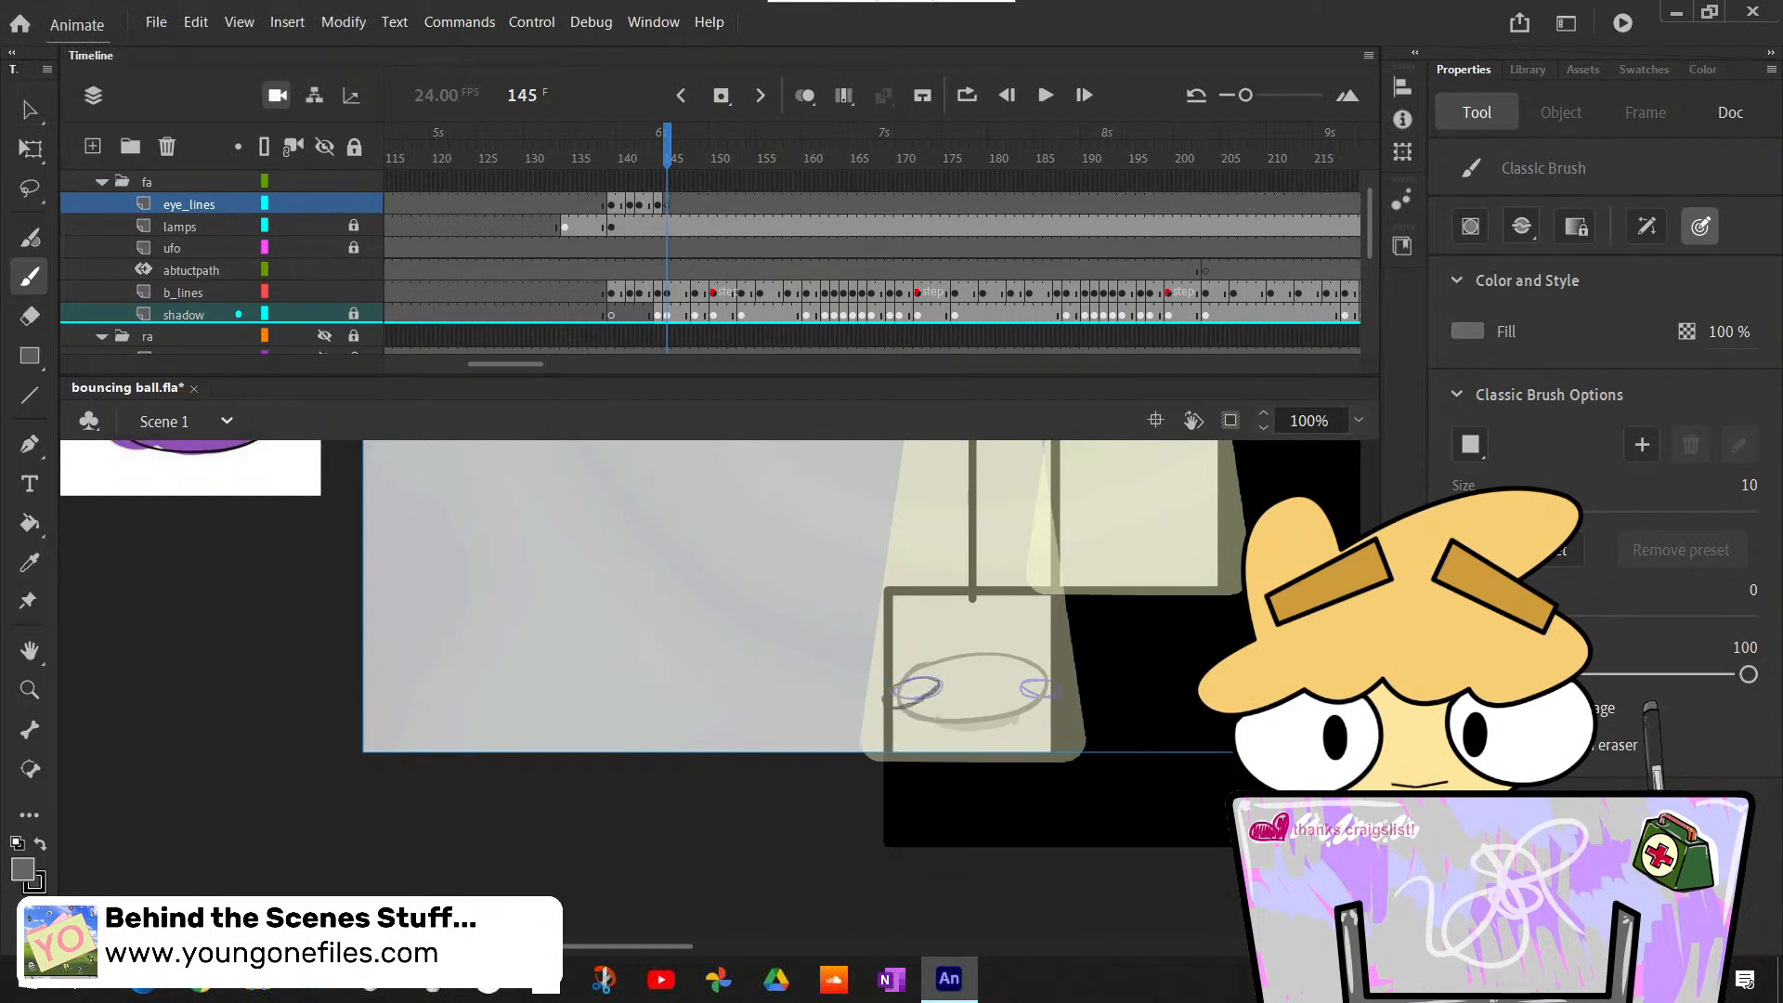
drag(944, 675, 899, 693)
key(ctrl+z)
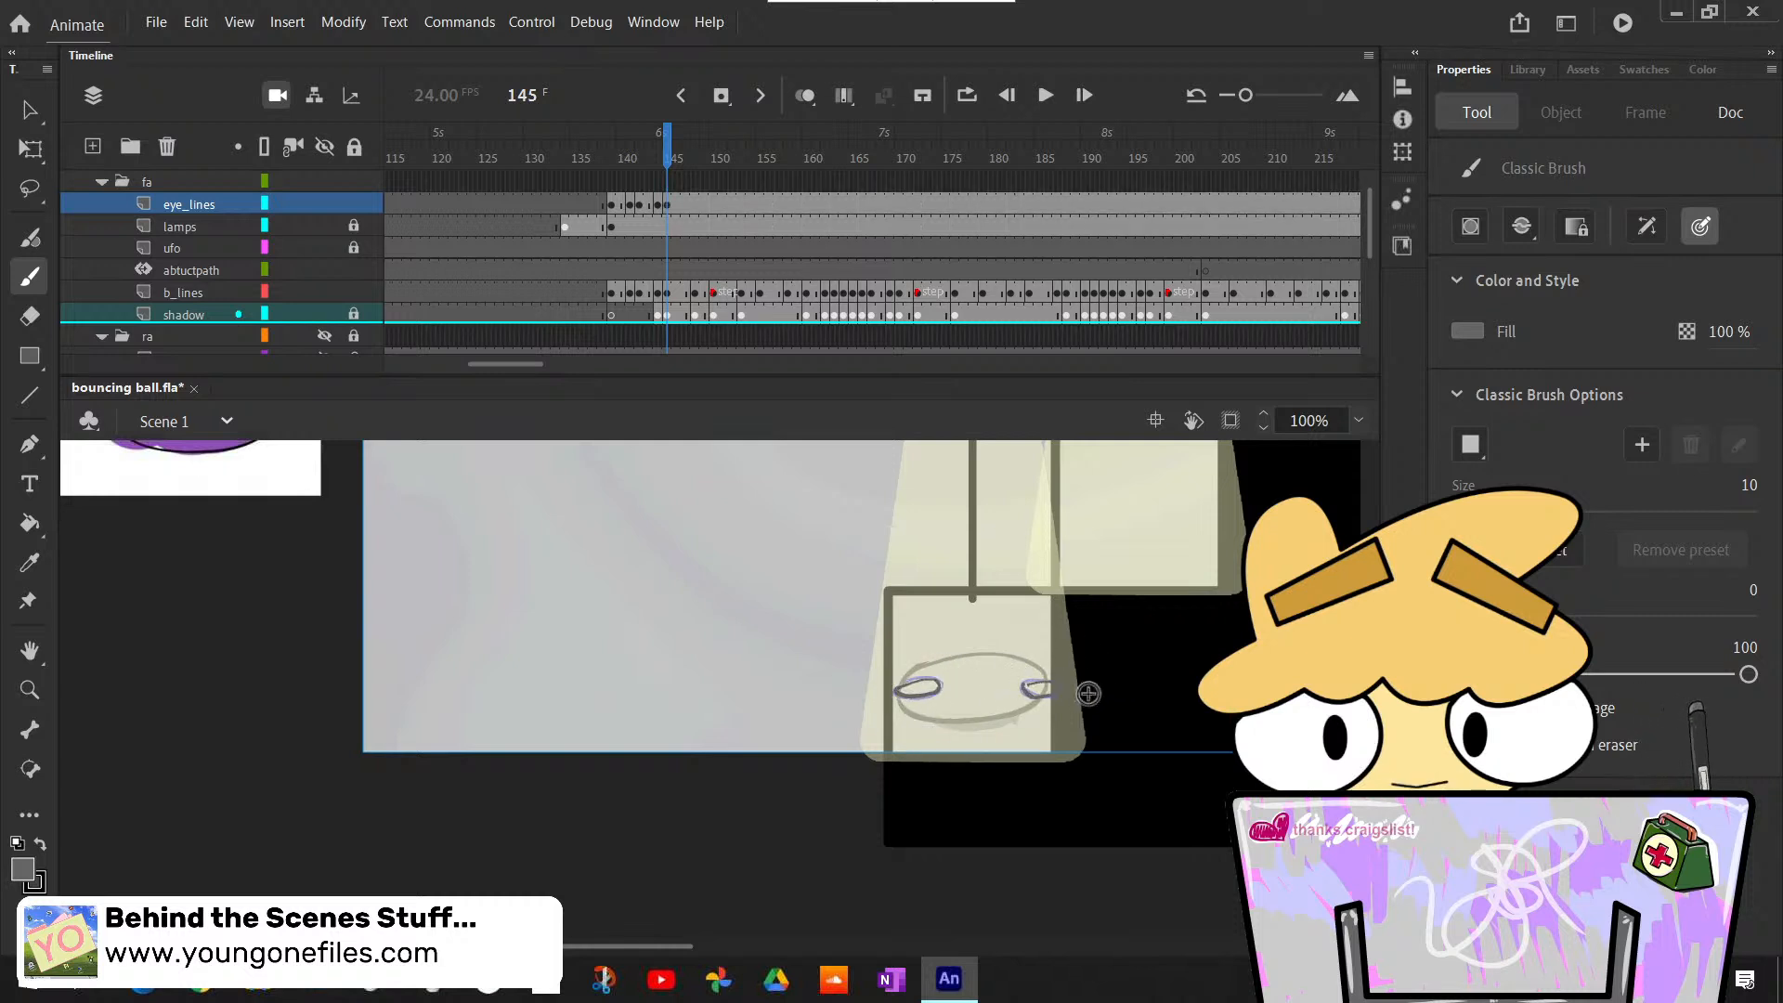
key(ctrl)
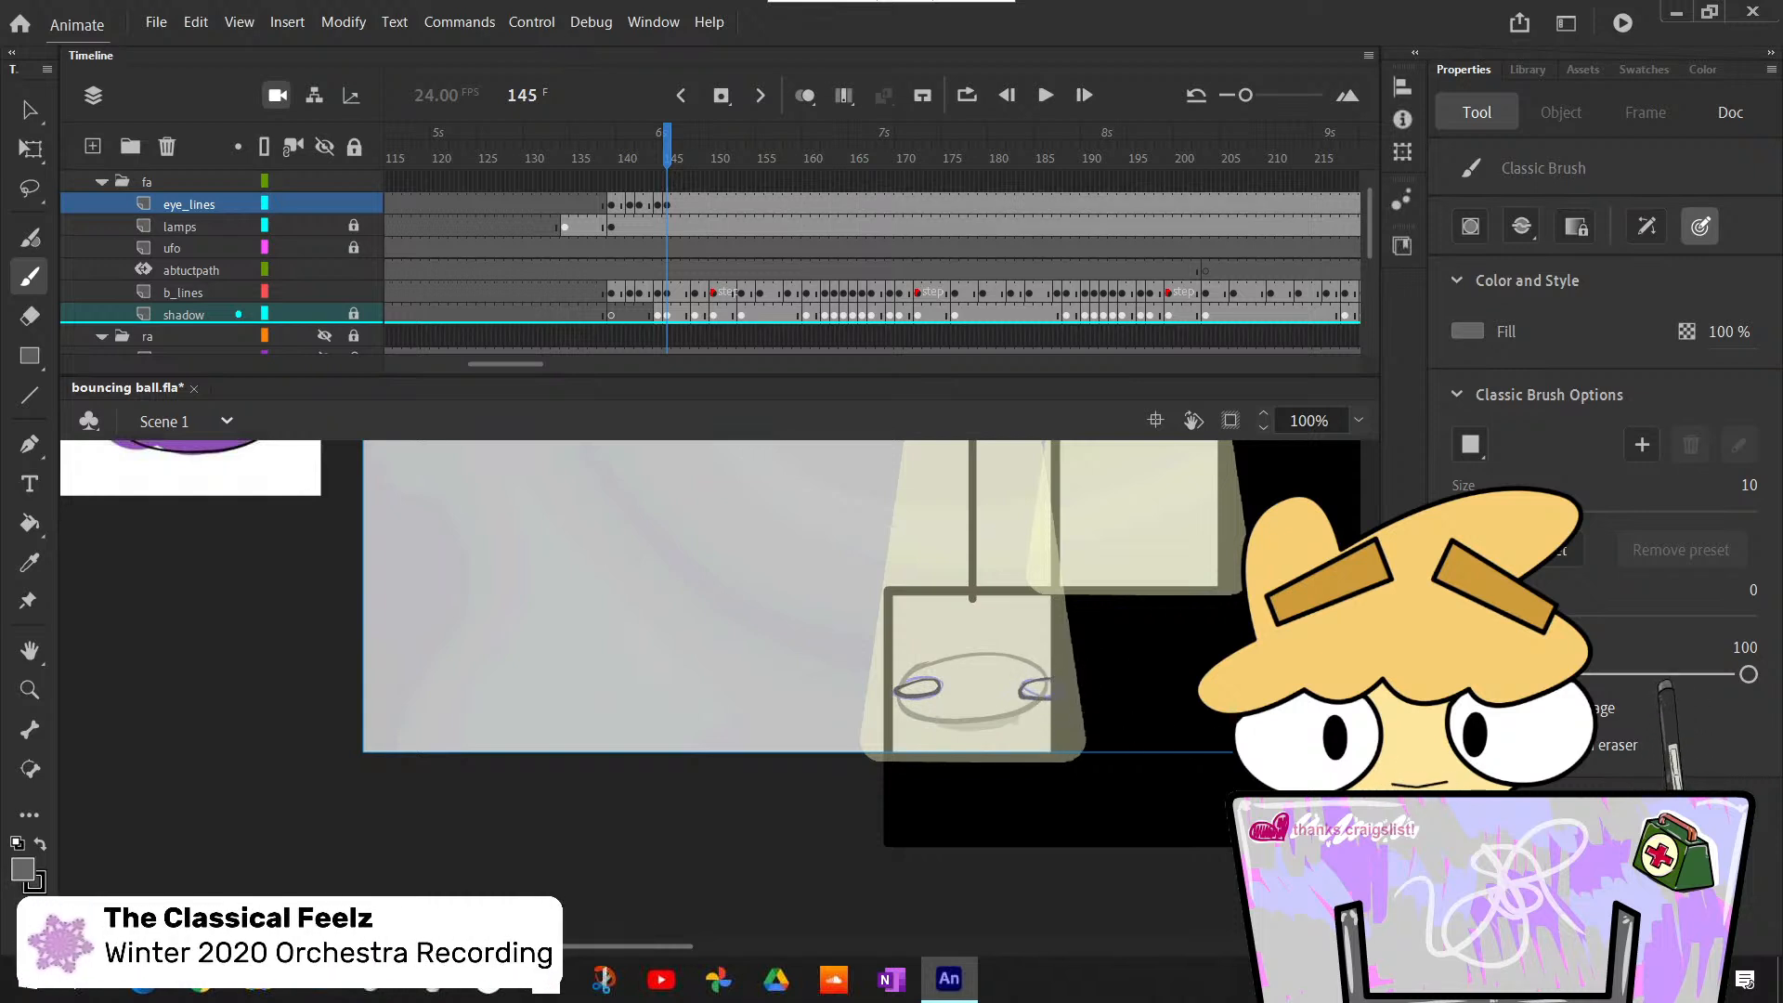
- Hide the lamps layer so the ball on the lowest stair step shows without the lamp light over it
drag(658, 944, 723, 945)
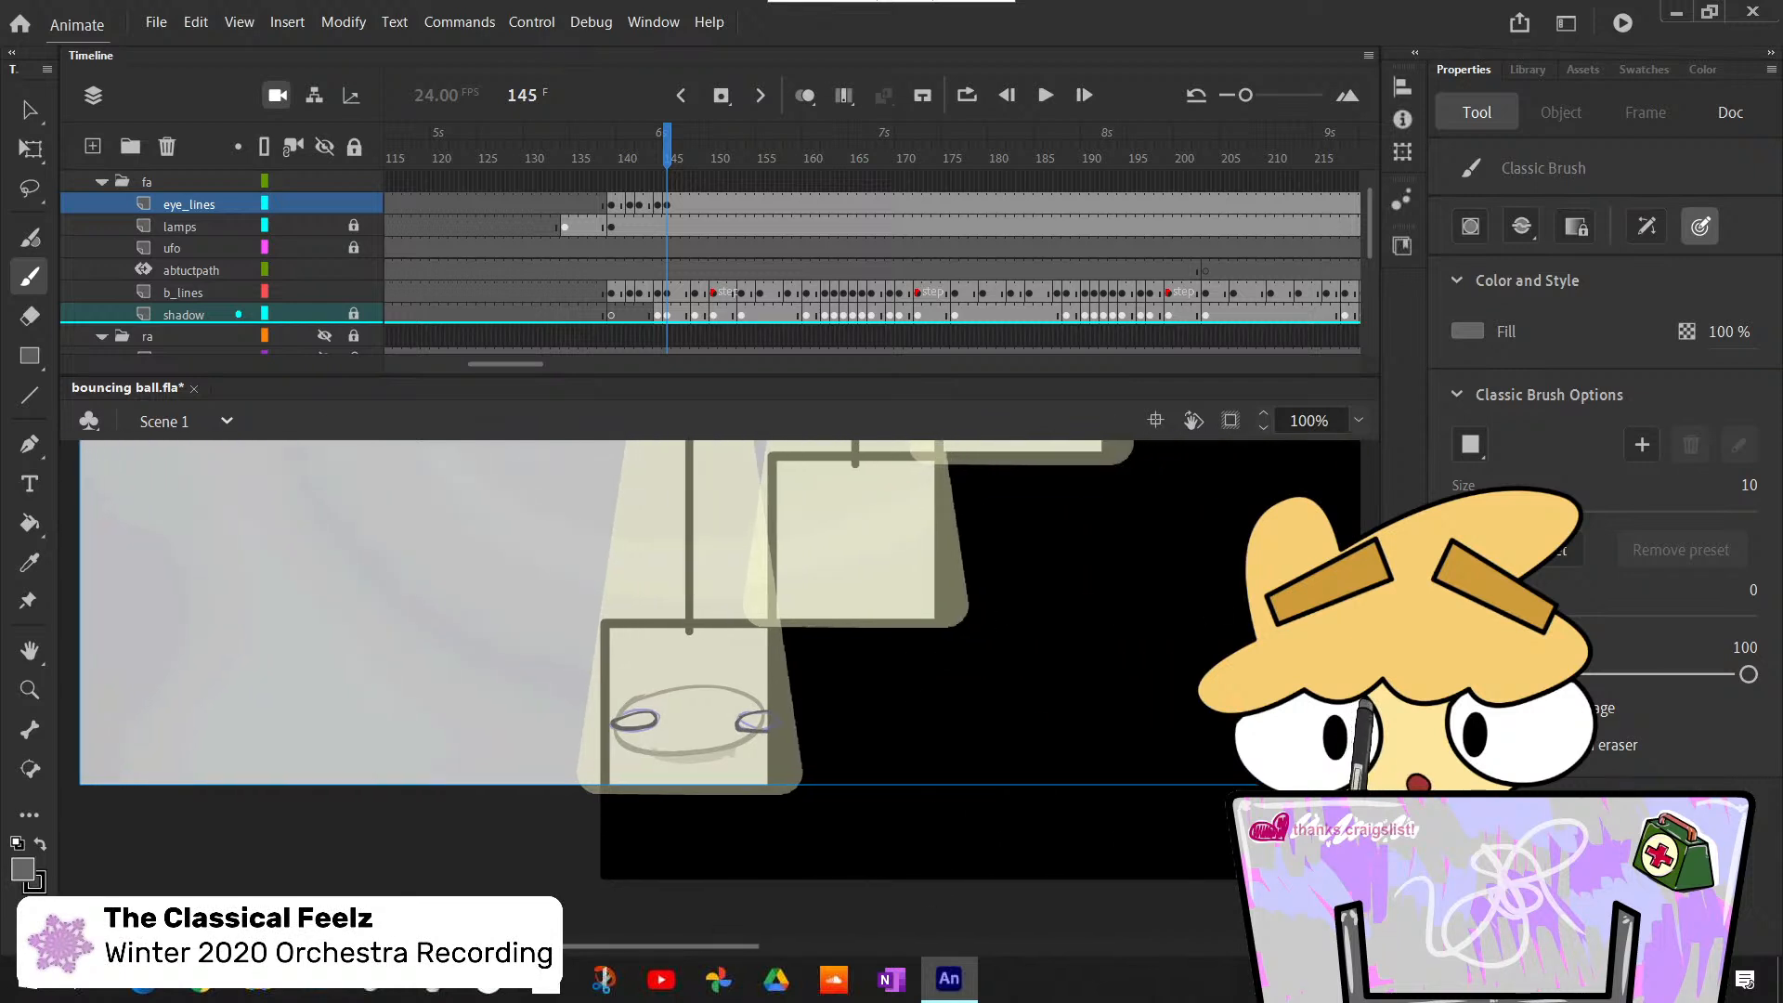
scroll(710, 689, up, 1)
scroll(710, 690, down, 1)
scroll(710, 689, up, 4)
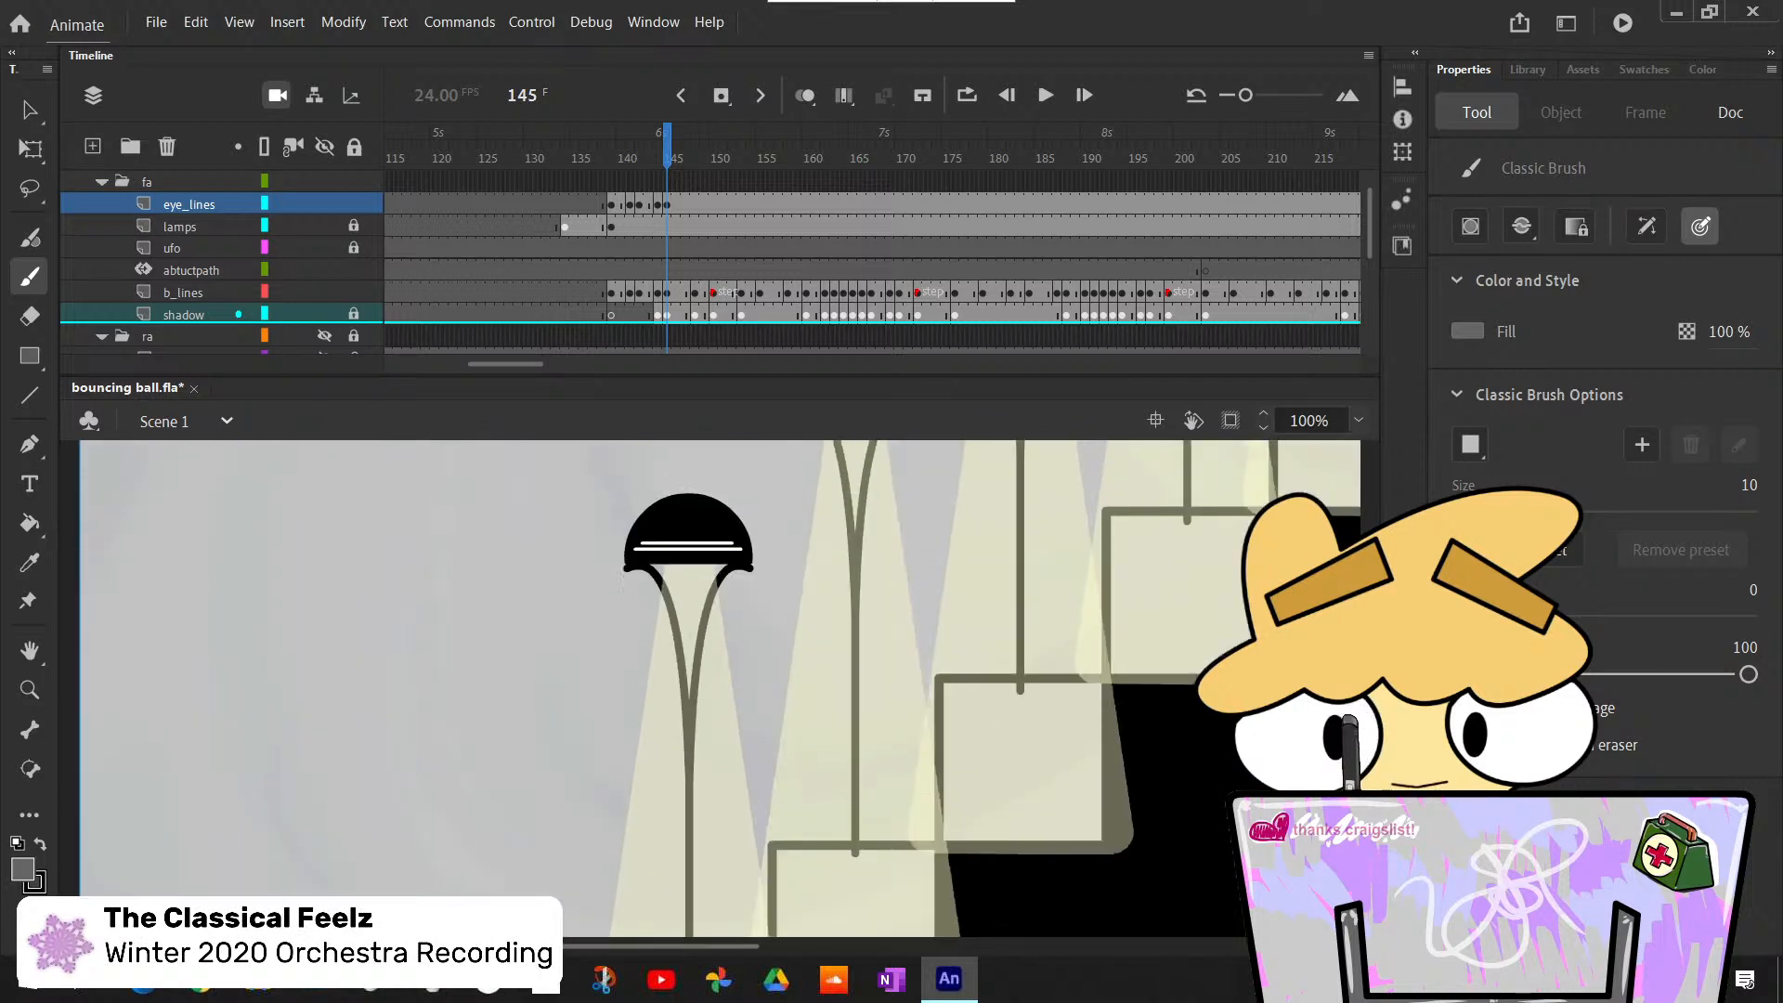
scroll(710, 689, down, 3)
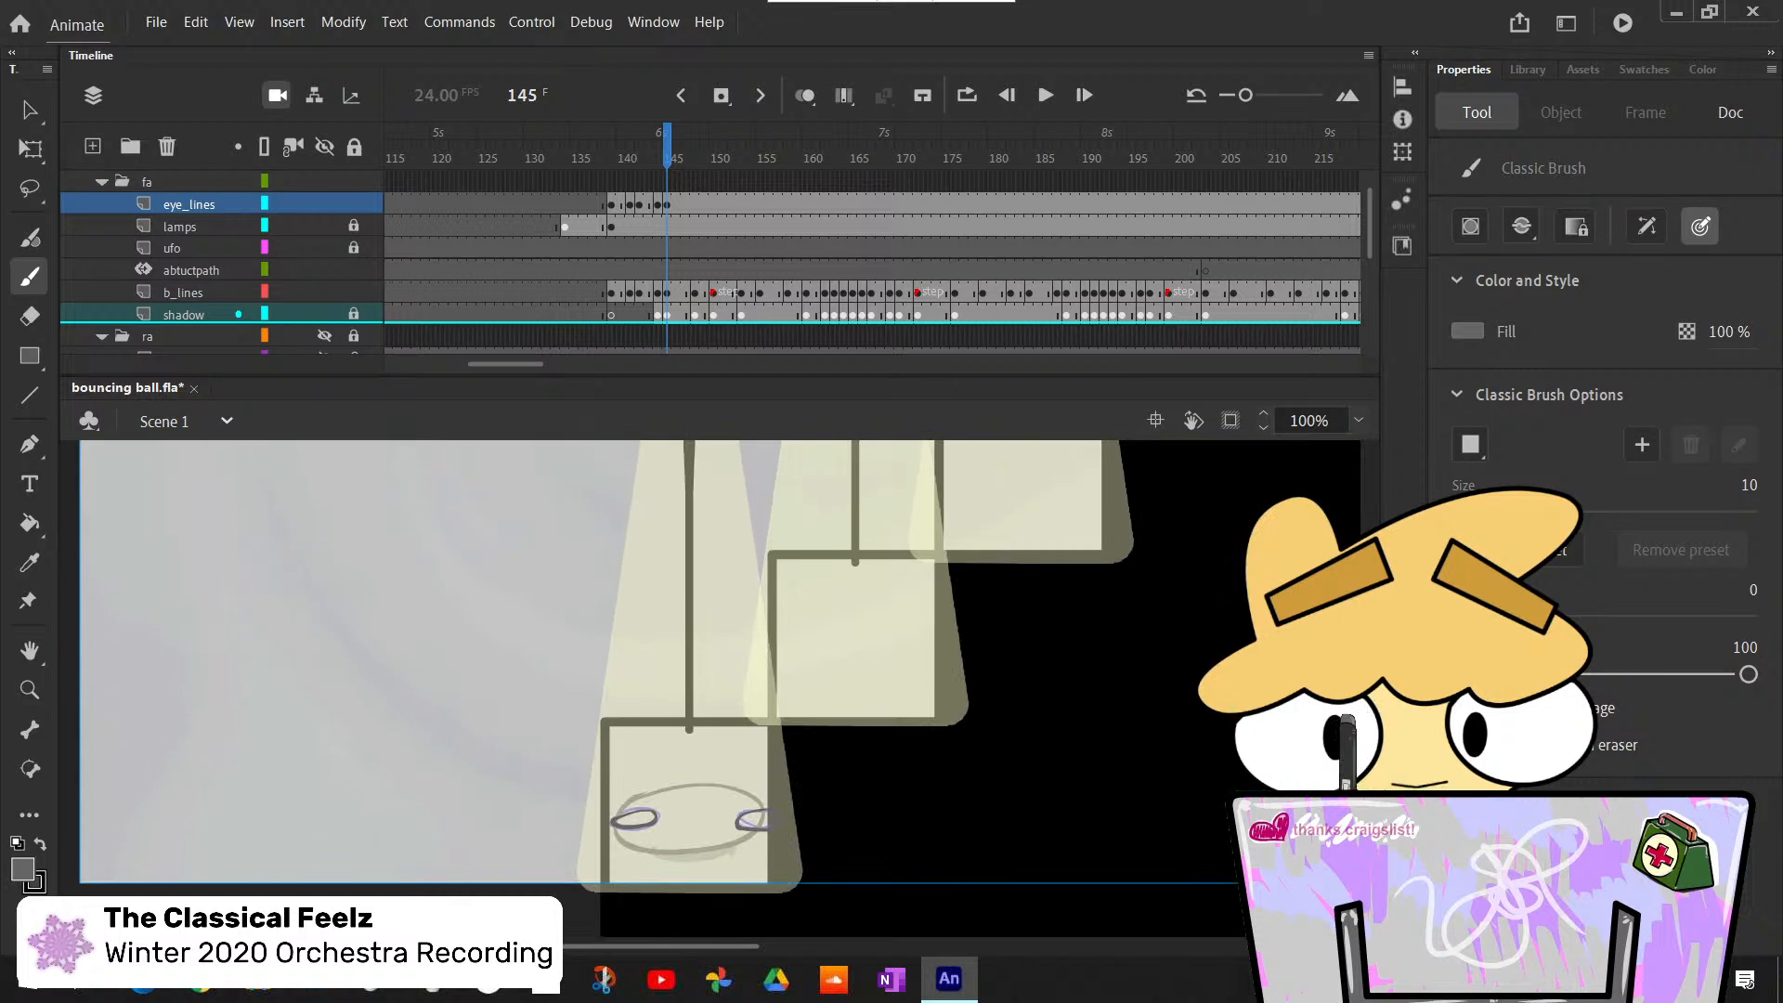
click(324, 225)
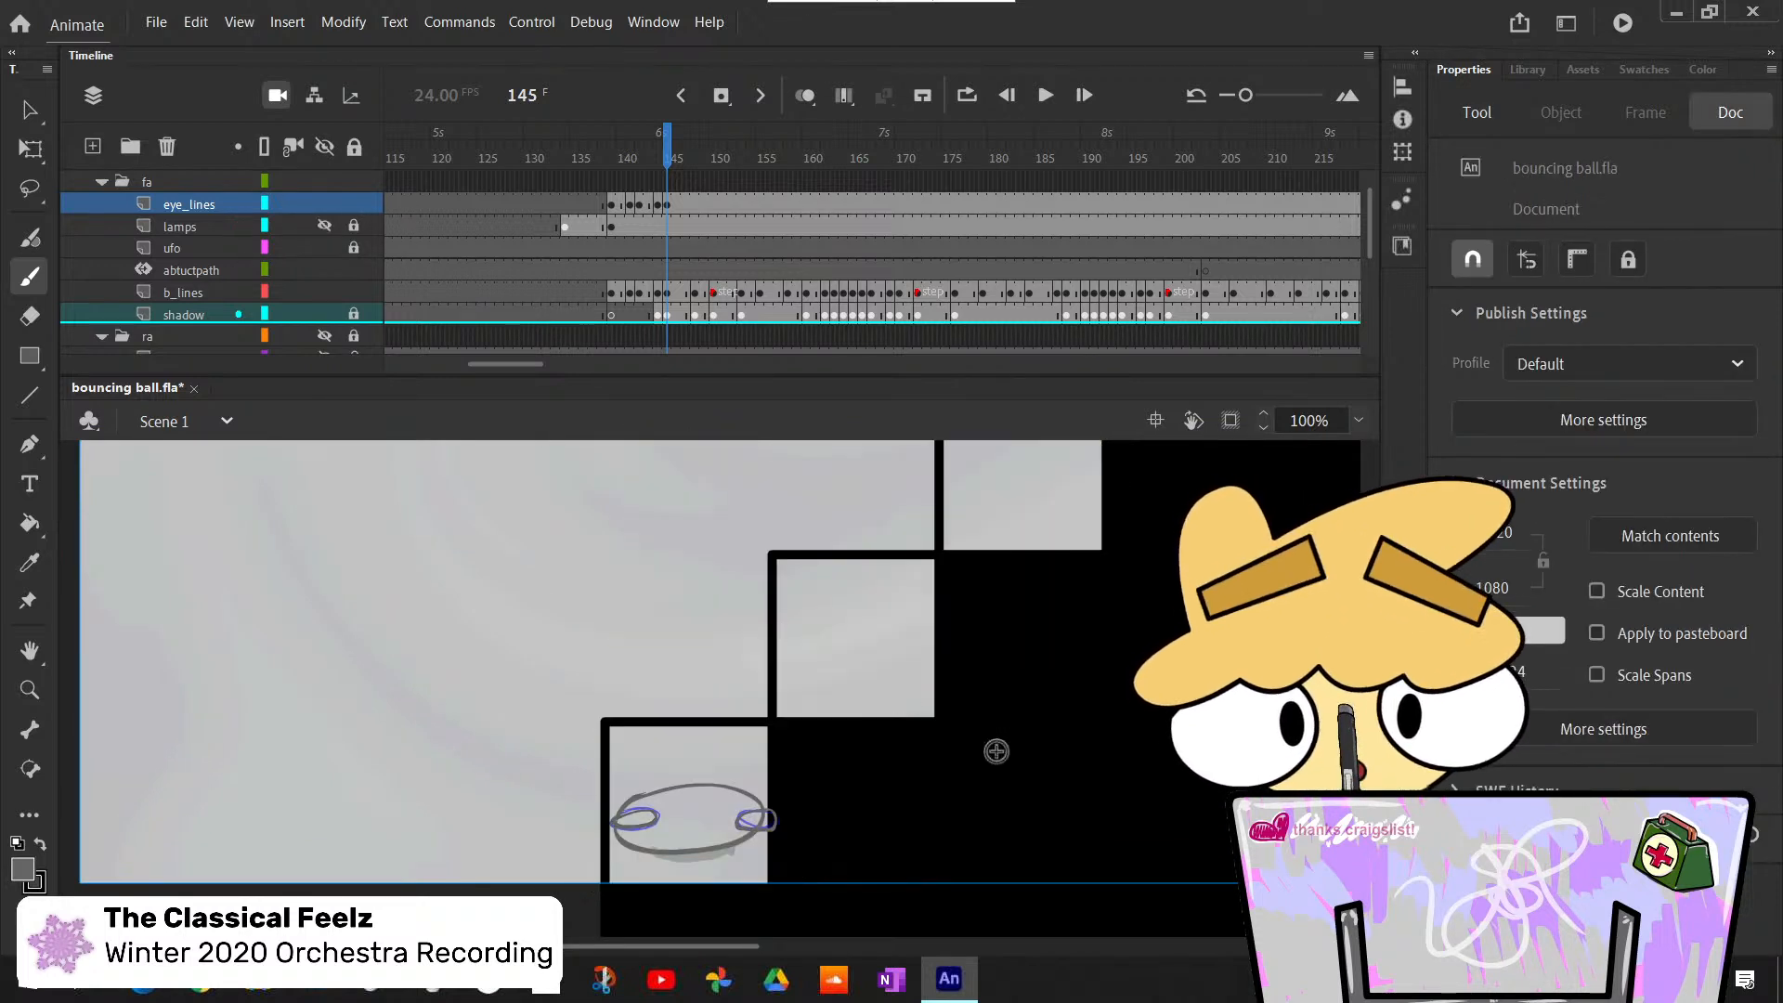
- Examine the ball's squash at frame 145 and its rebound stretch at frame 148 by stepping back and forth
key(comma)
key(period)
key(comma)
key(period)
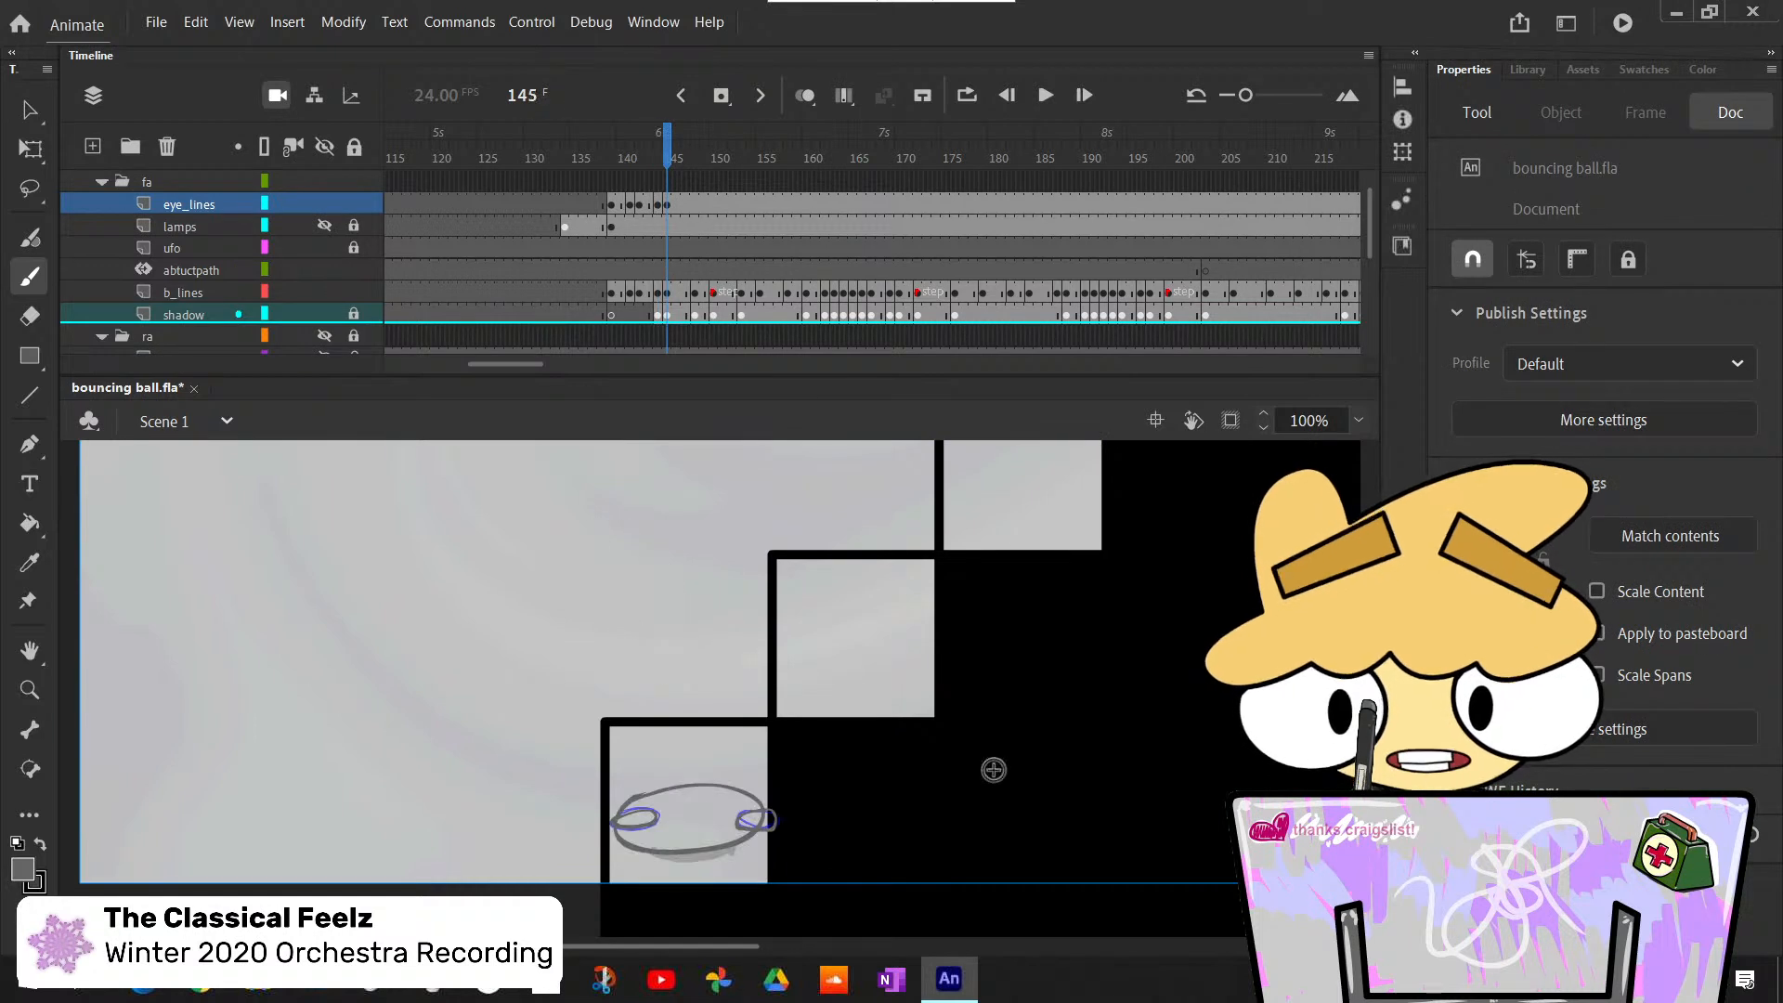
key(period)
key(period)
key(period)
key(comma)
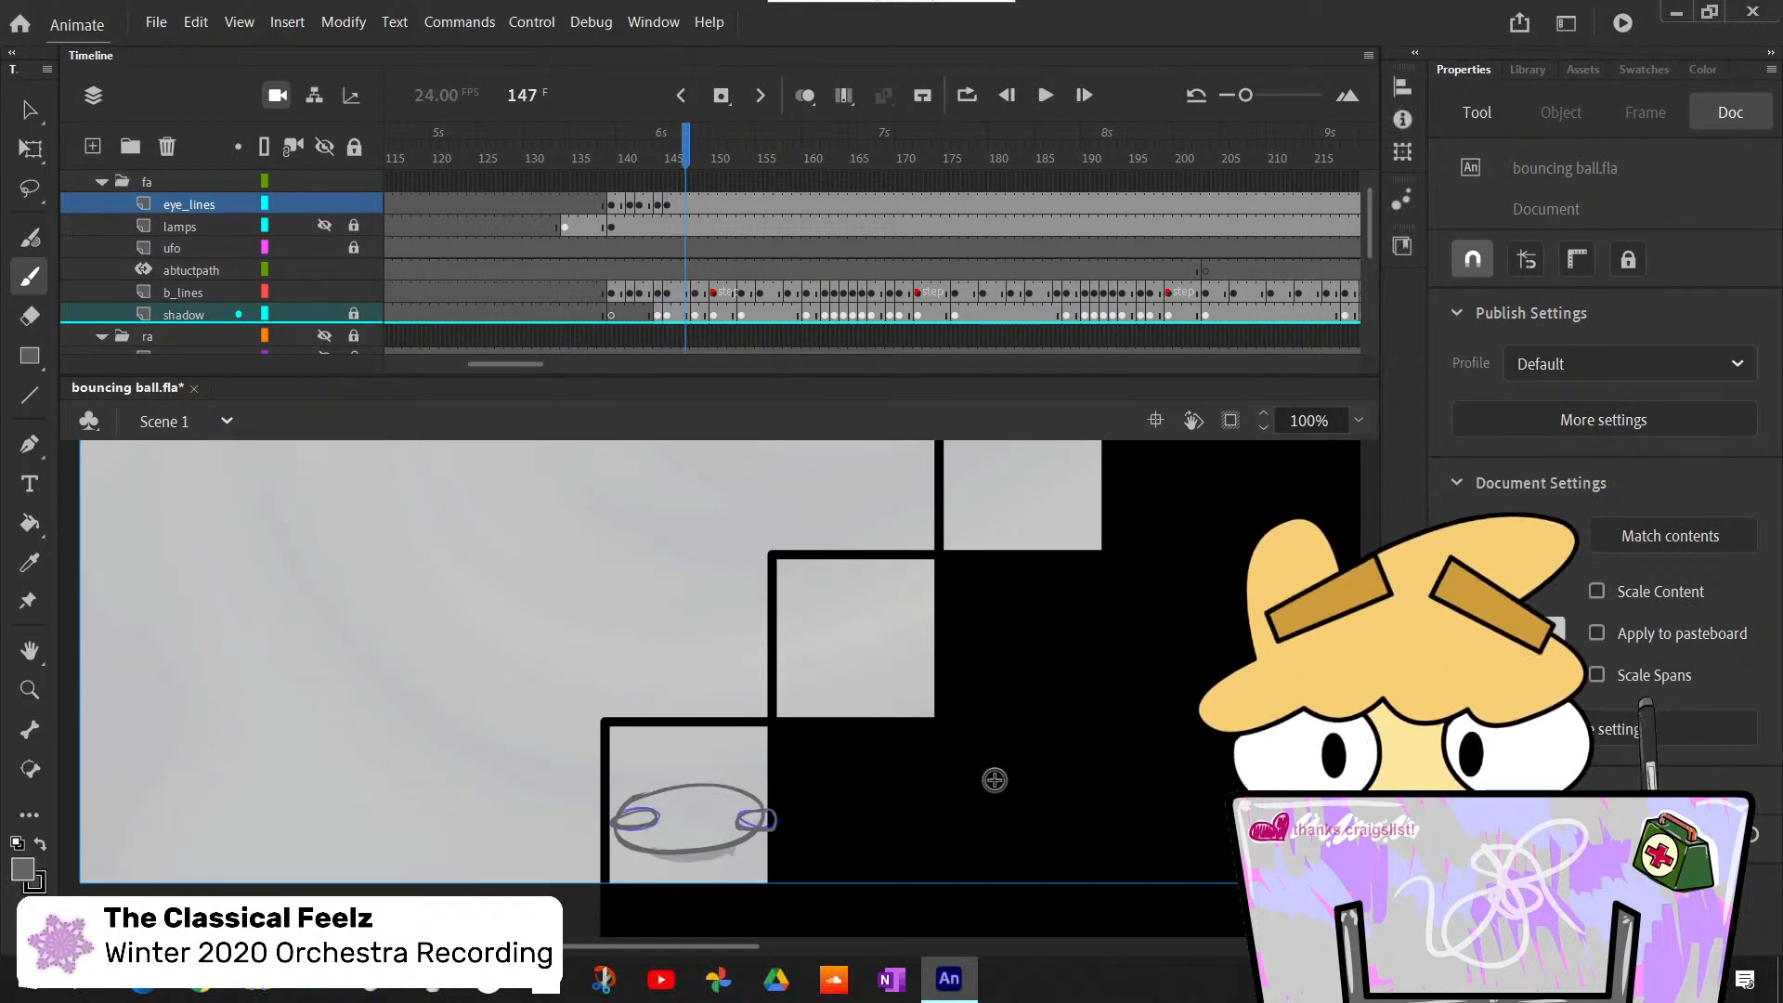
key(period)
key(comma)
key(period)
key(comma)
key(period)
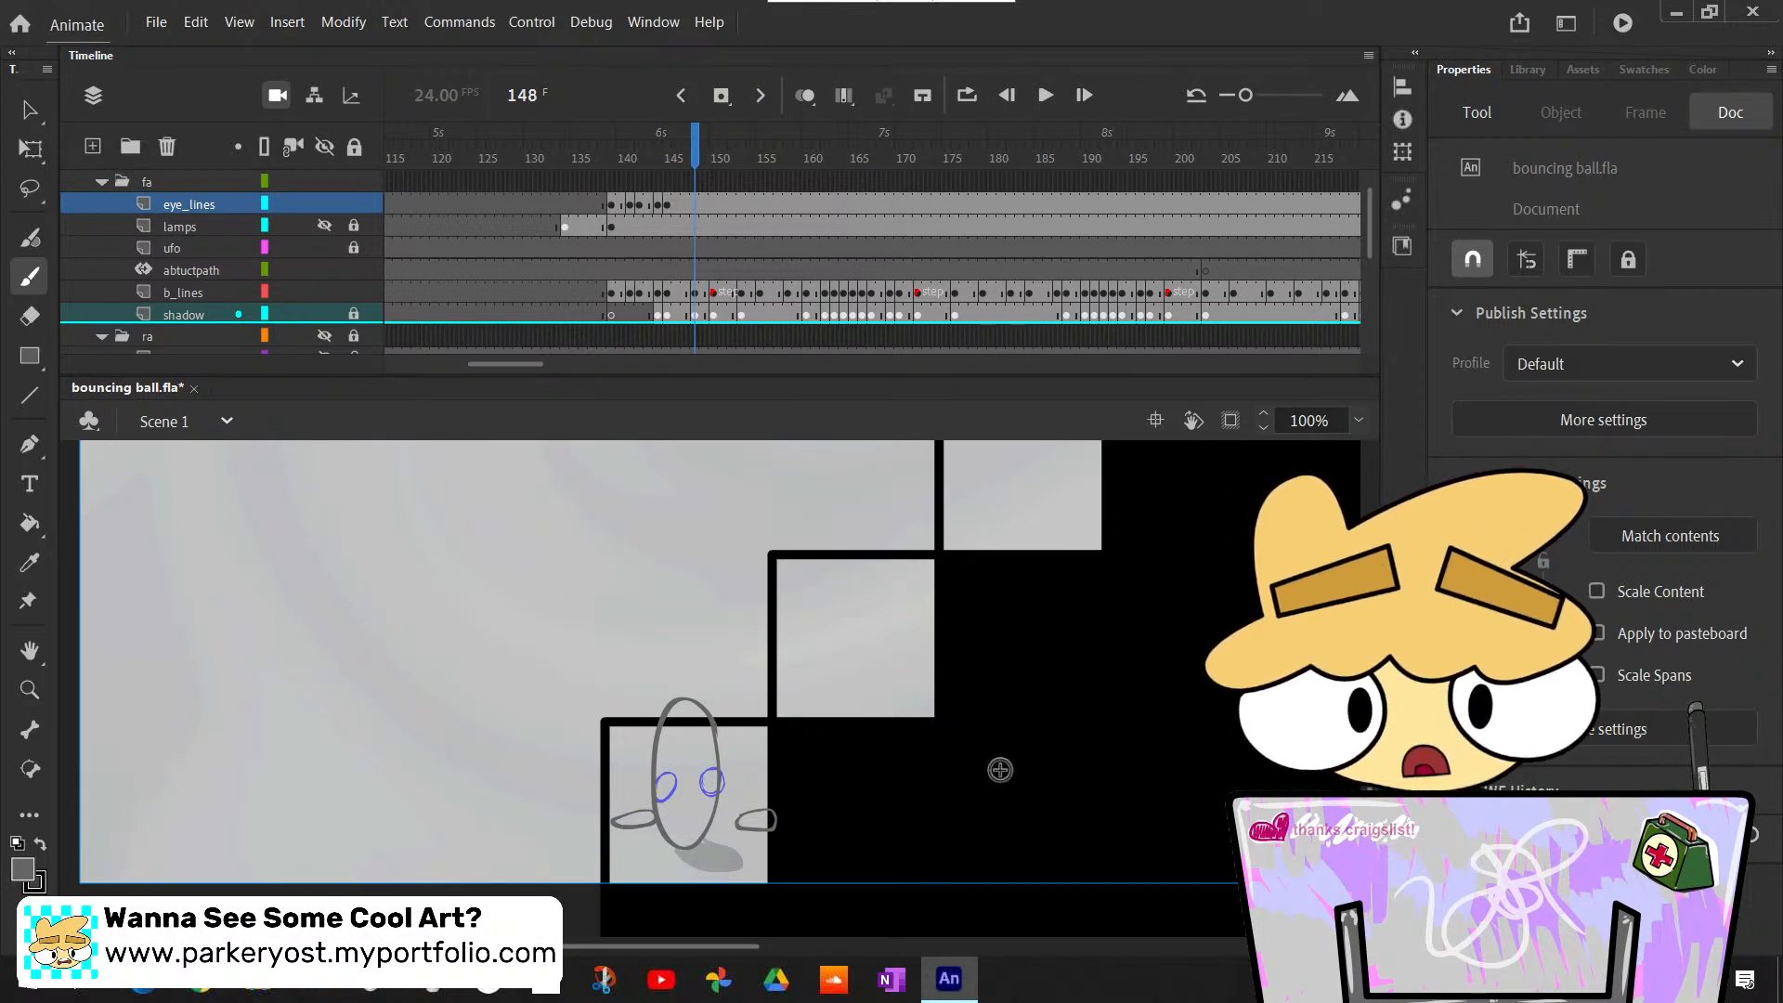
key(comma)
key(comma)
key(comma)
key(comma)
key(comma)
key(comma)
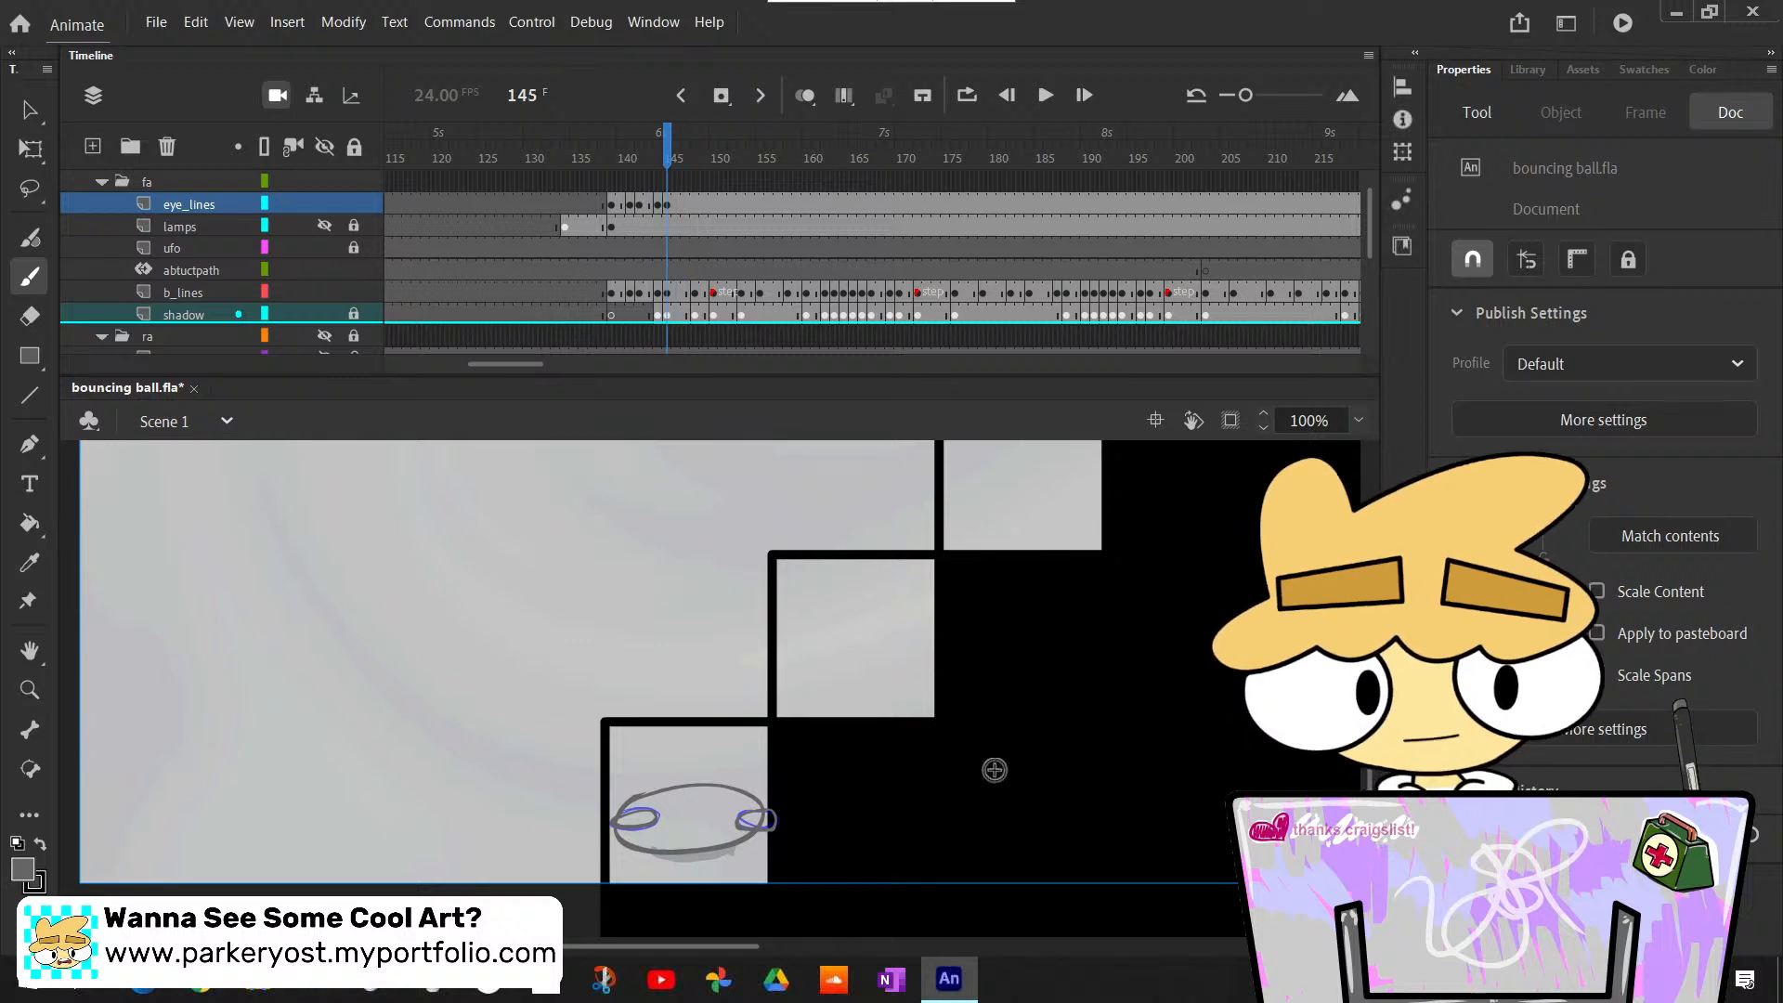
key(period)
key(period)
key(period)
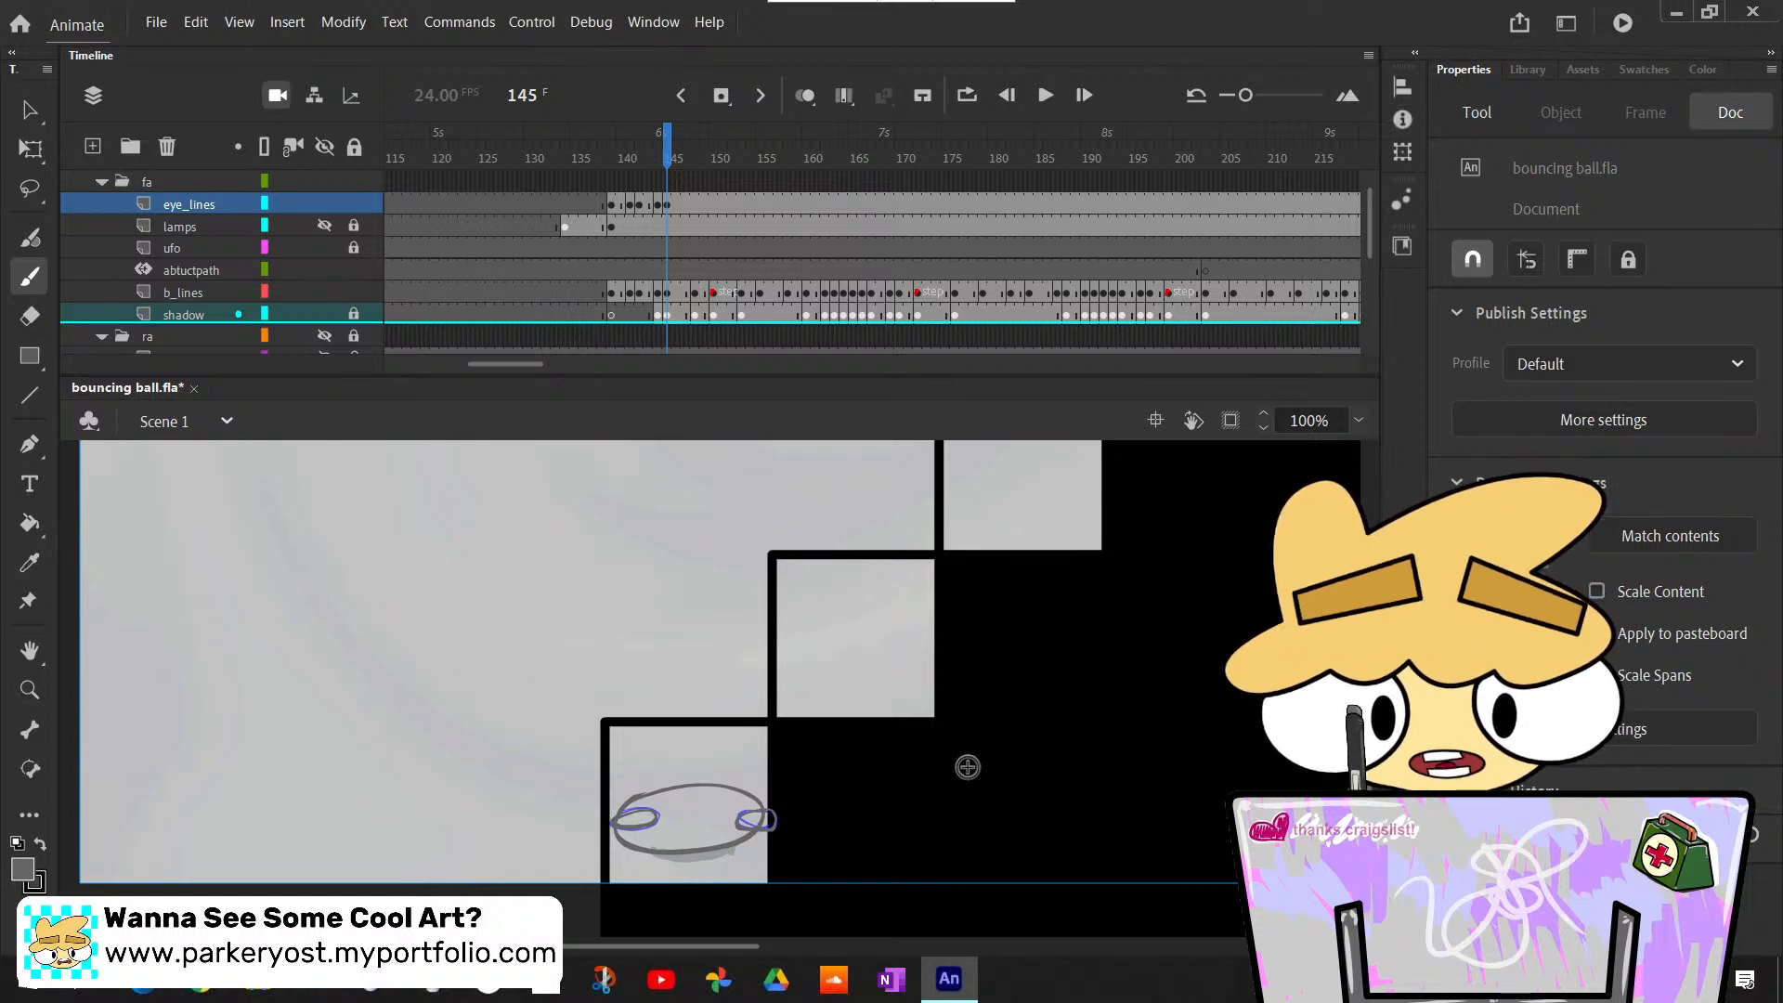
key(comma)
key(period)
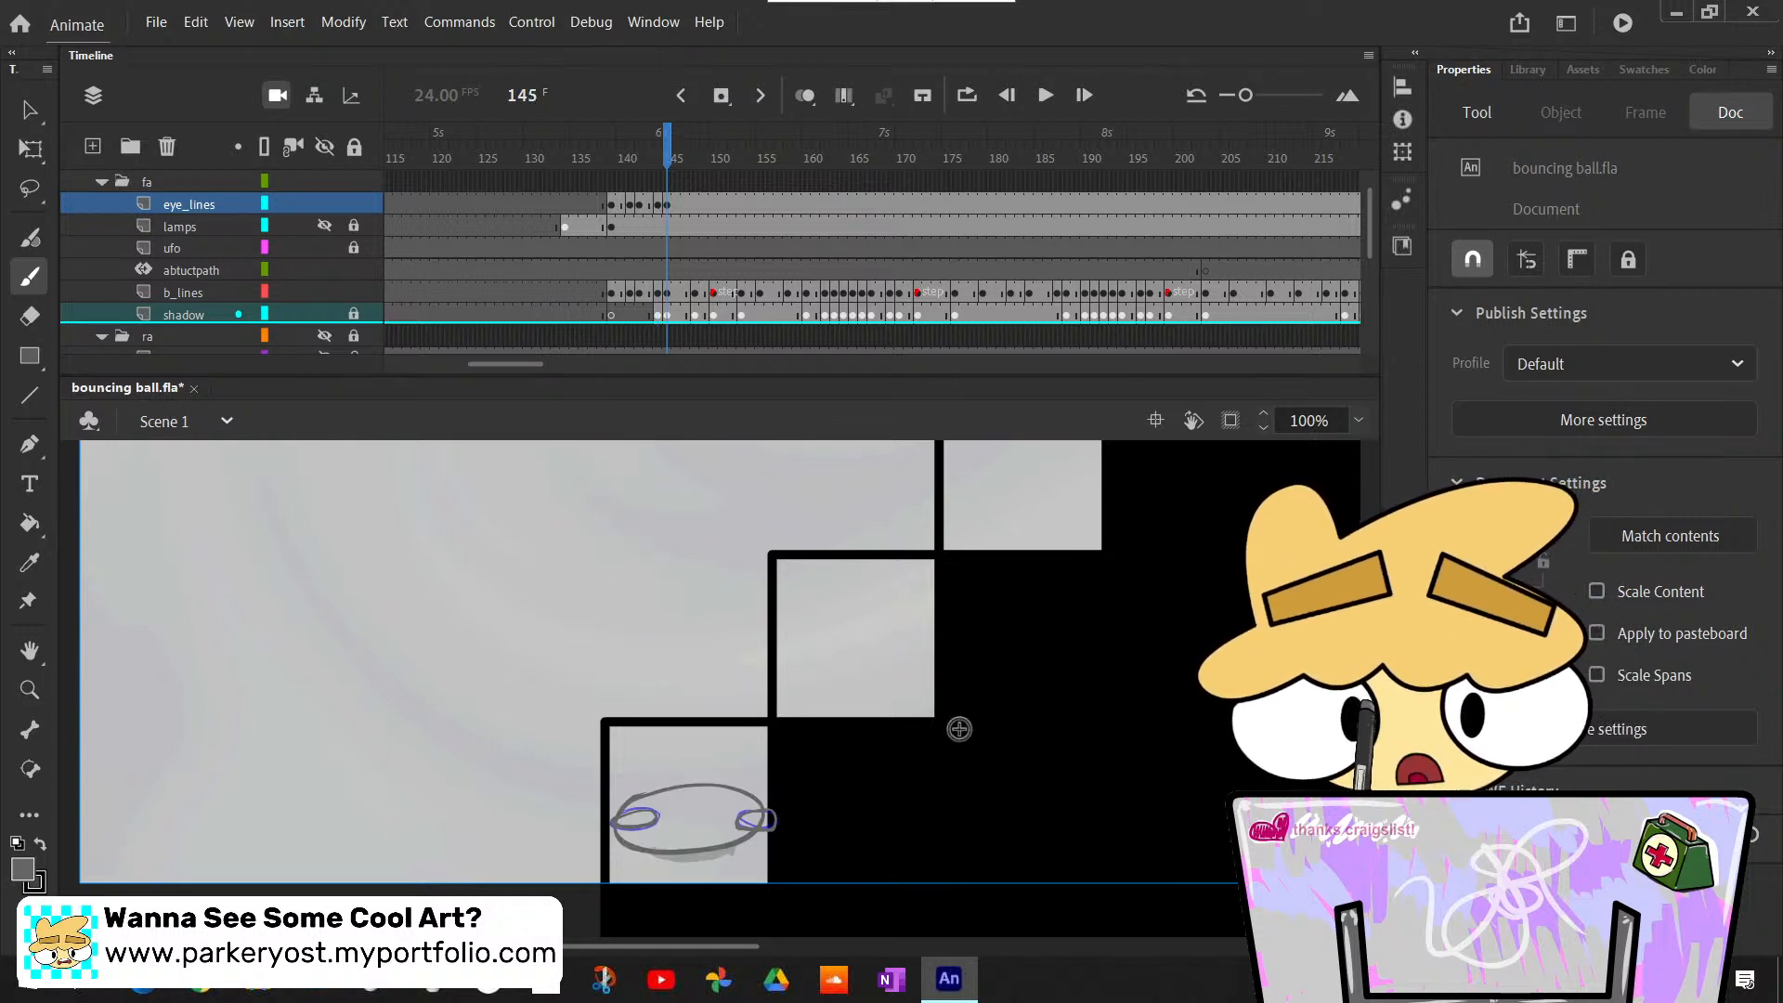
- Insert a blank keyframe at frame 148 on eye_lines and draw two small eyes on the upright ball, above the rough blue ones
key(period)
key(period)
key(period)
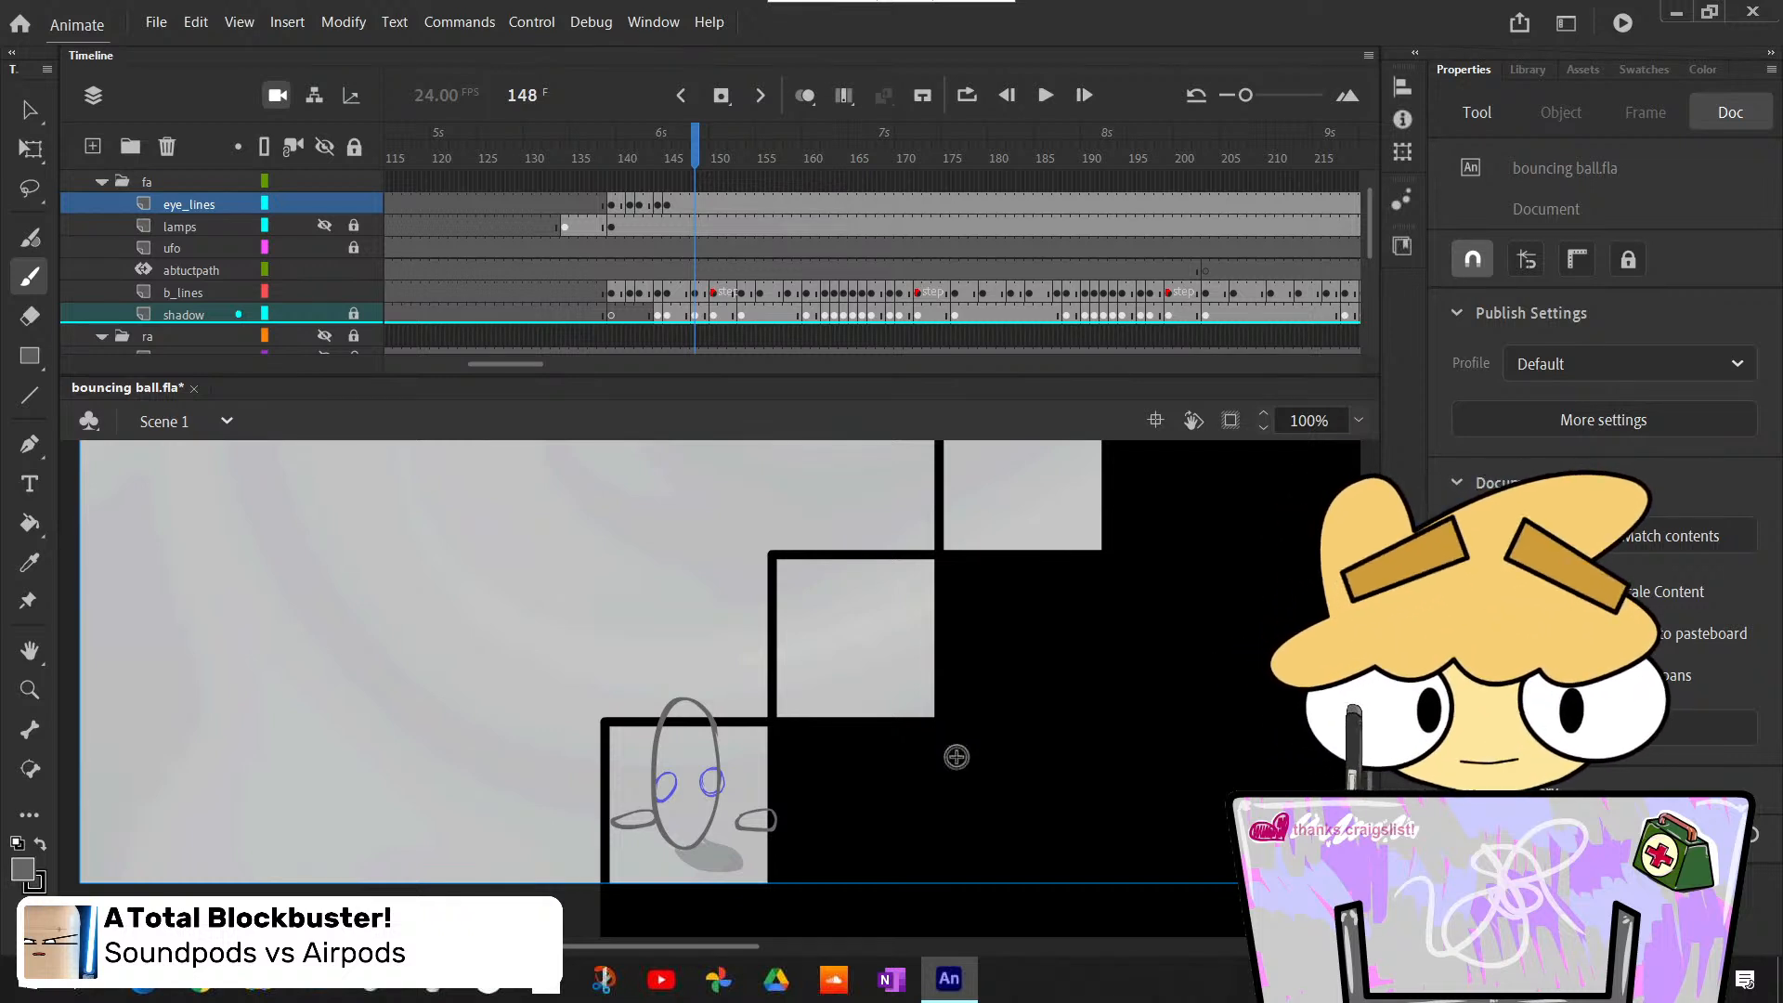
key(comma)
key(period)
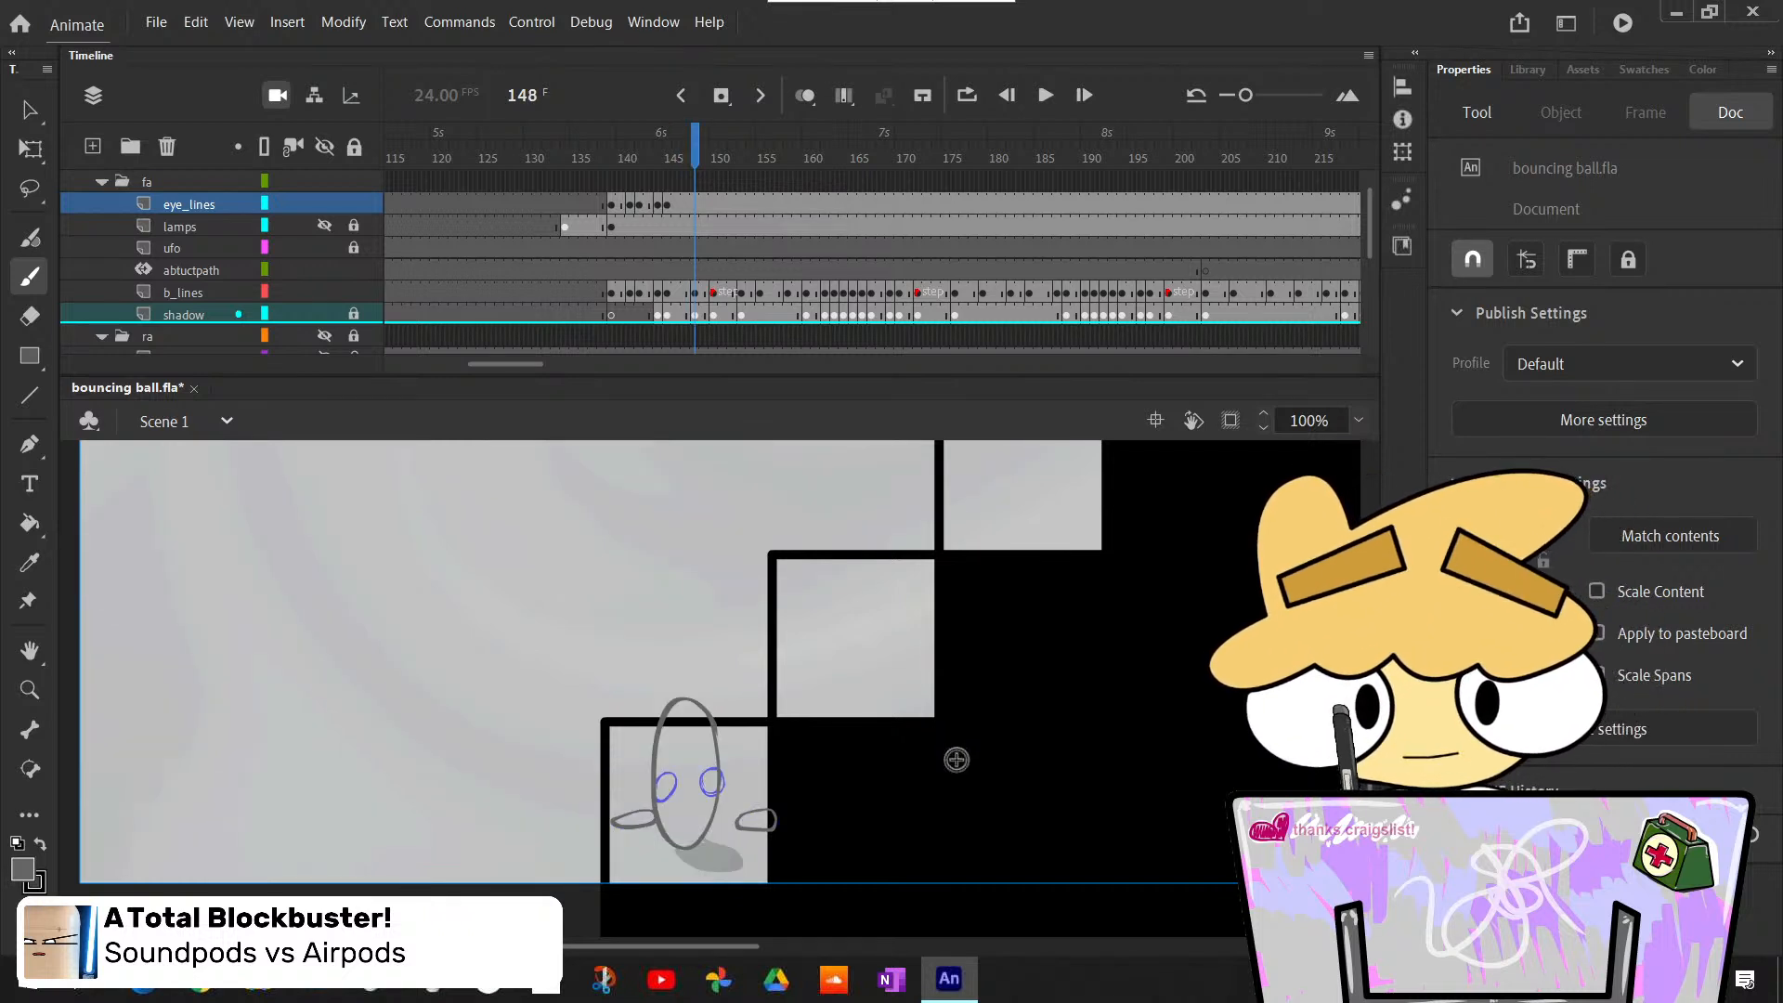
key(F7)
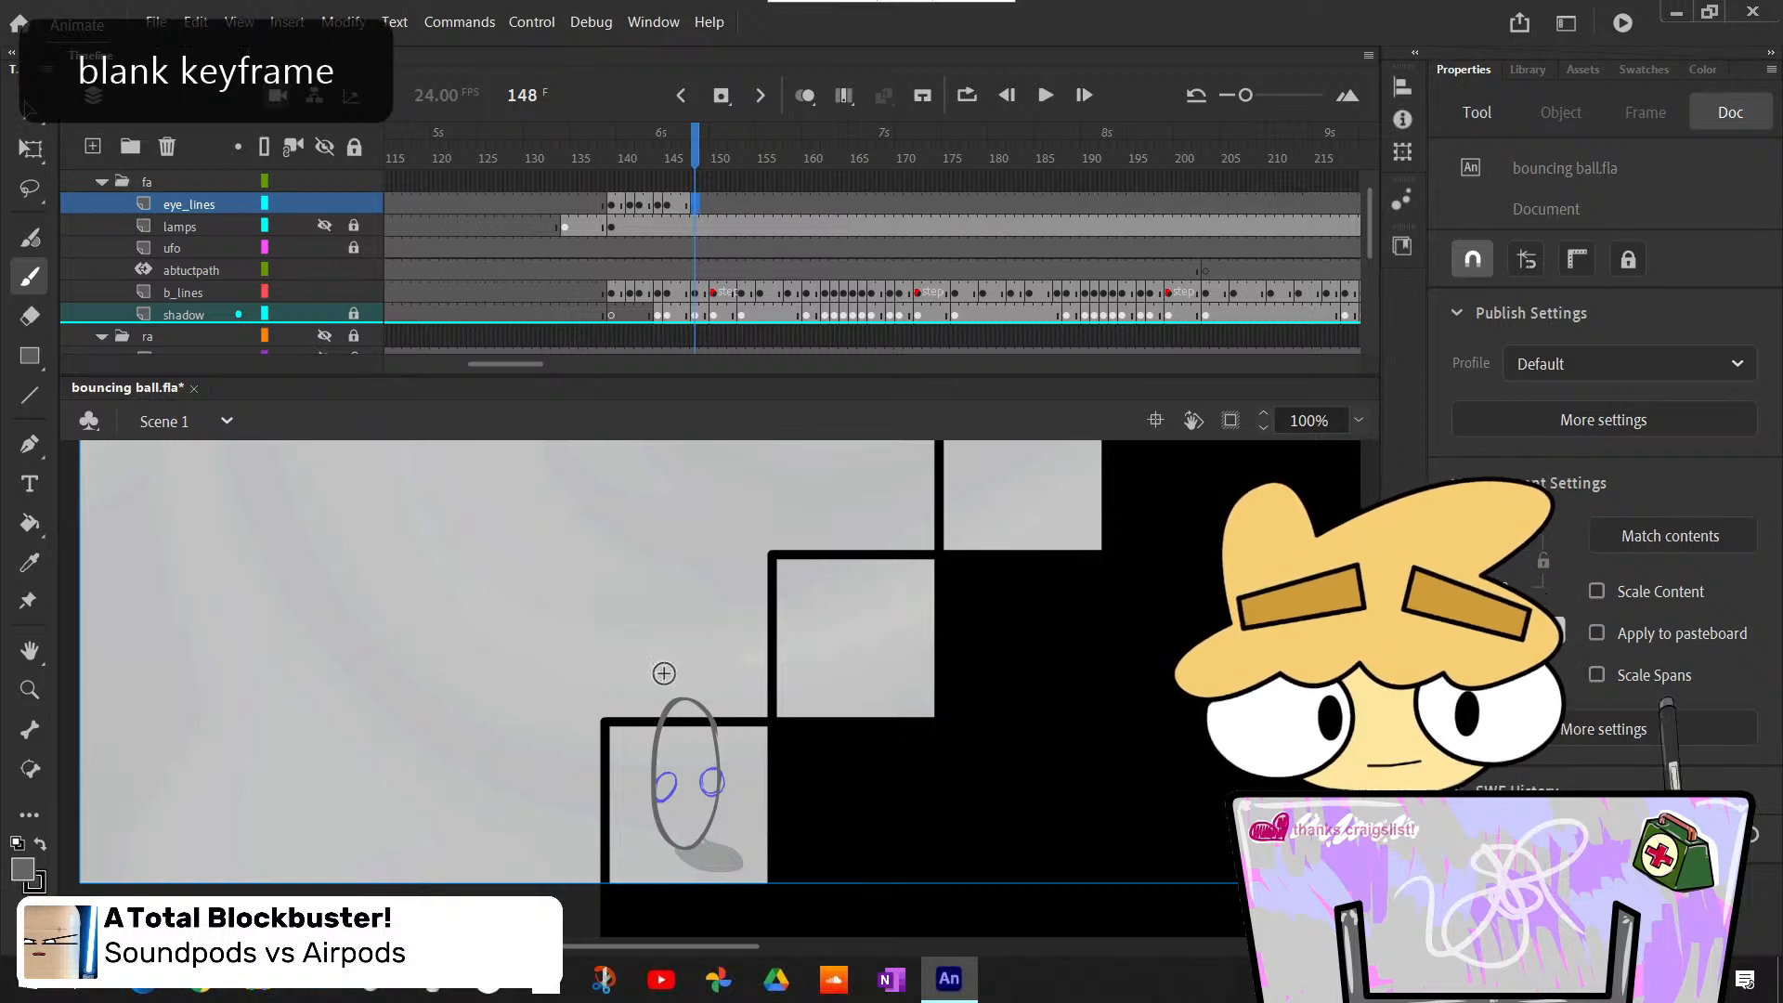
mouse_move(653, 730)
mouse_down()
mouse_move(658, 763)
mouse_move(654, 741)
mouse_move(713, 743)
mouse_up()
key(ctrl+z)
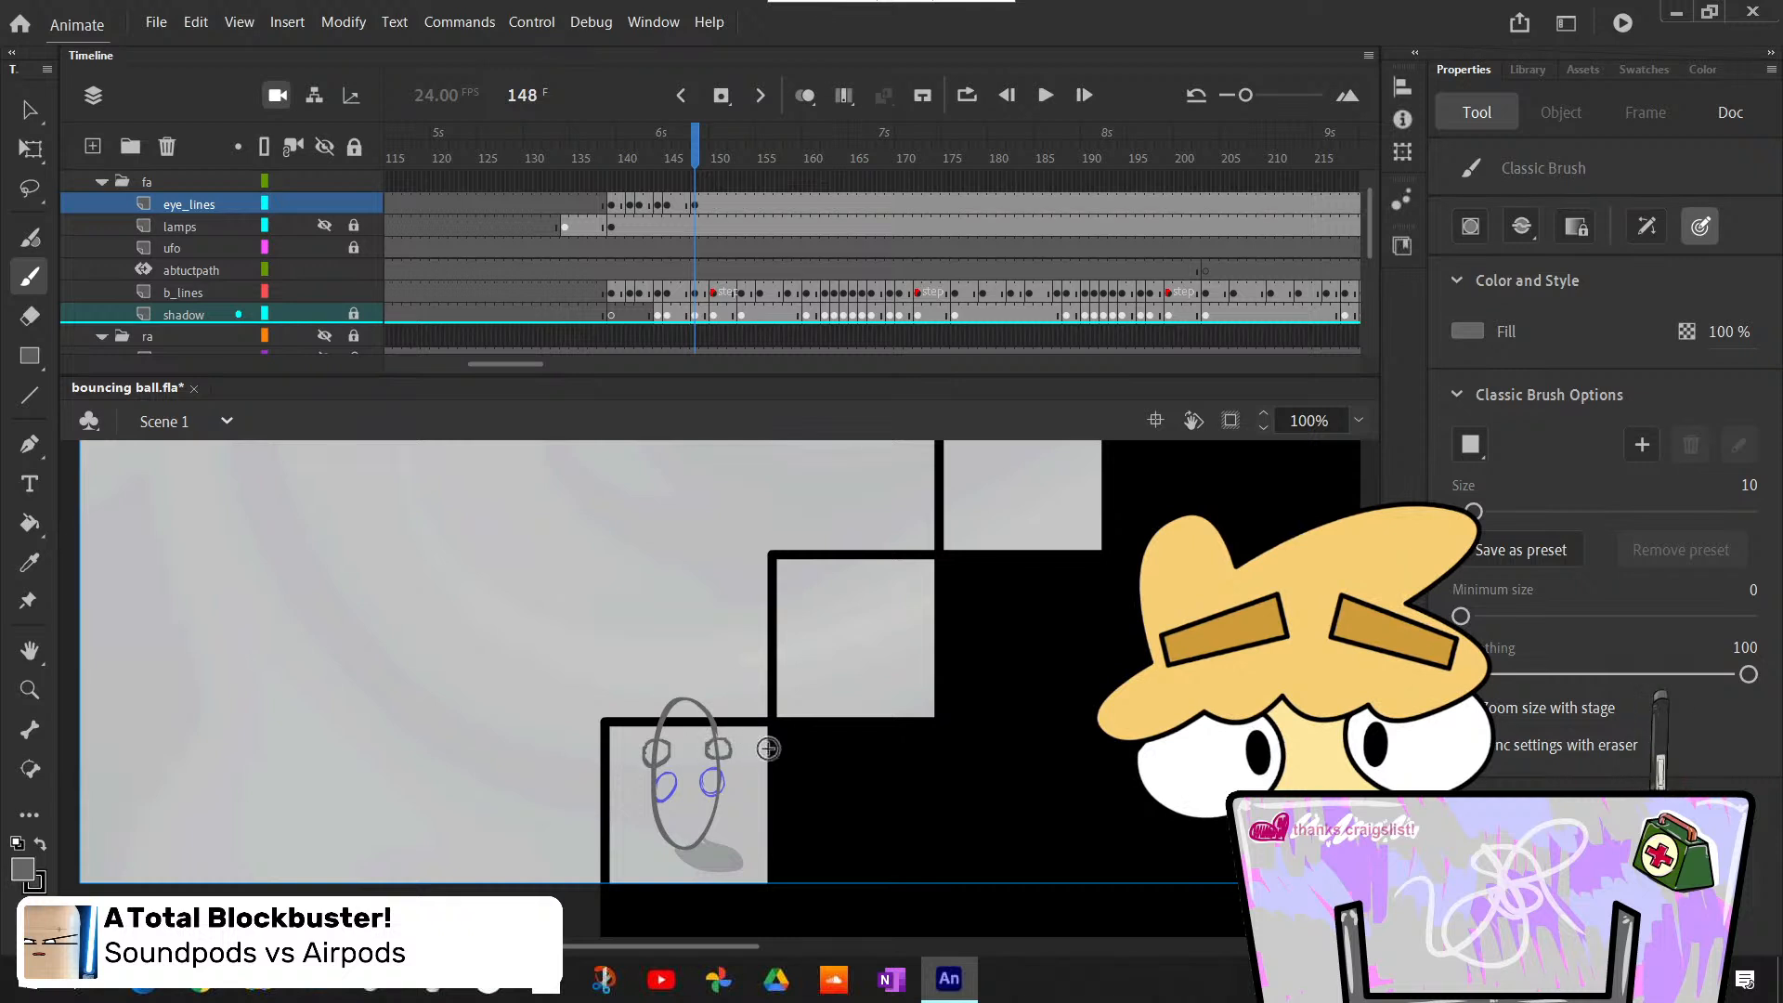
- Step back and forth around frame 148 and on to frame 150 to examine the new eyes against the ball's next pose
key(comma)
key(period)
key(comma)
key(period)
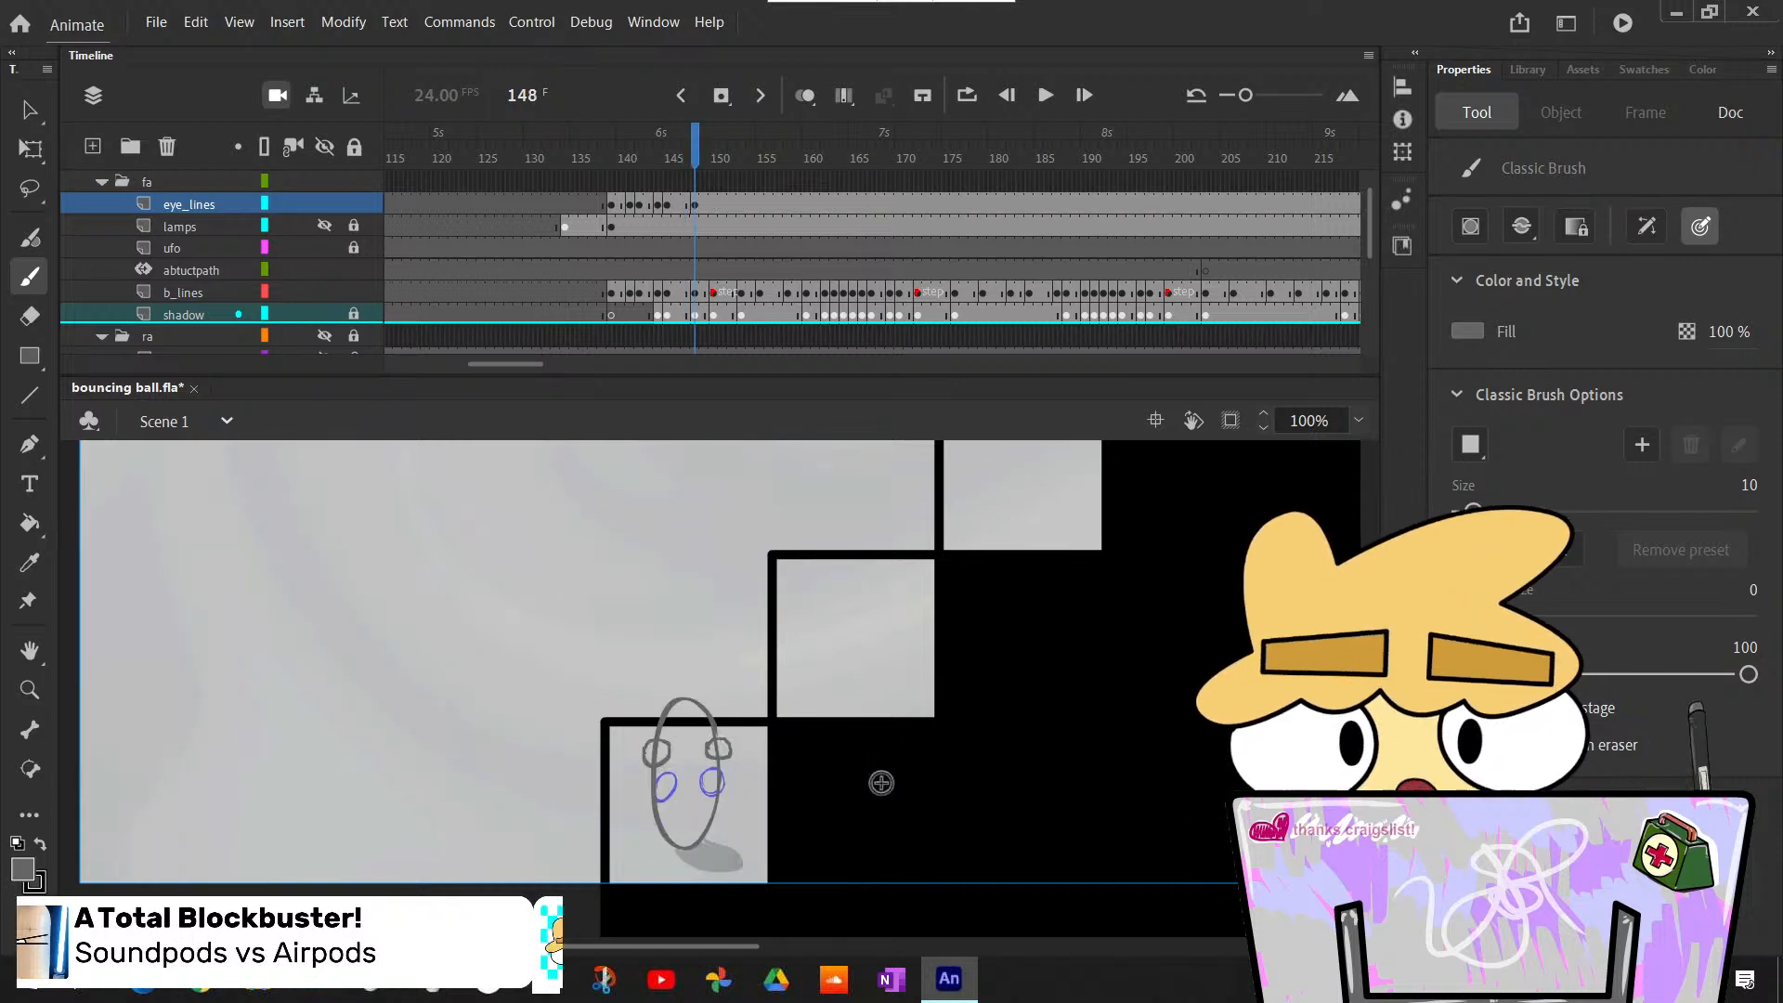
key(period)
key(period)
key(comma)
key(comma)
key(period)
key(period)
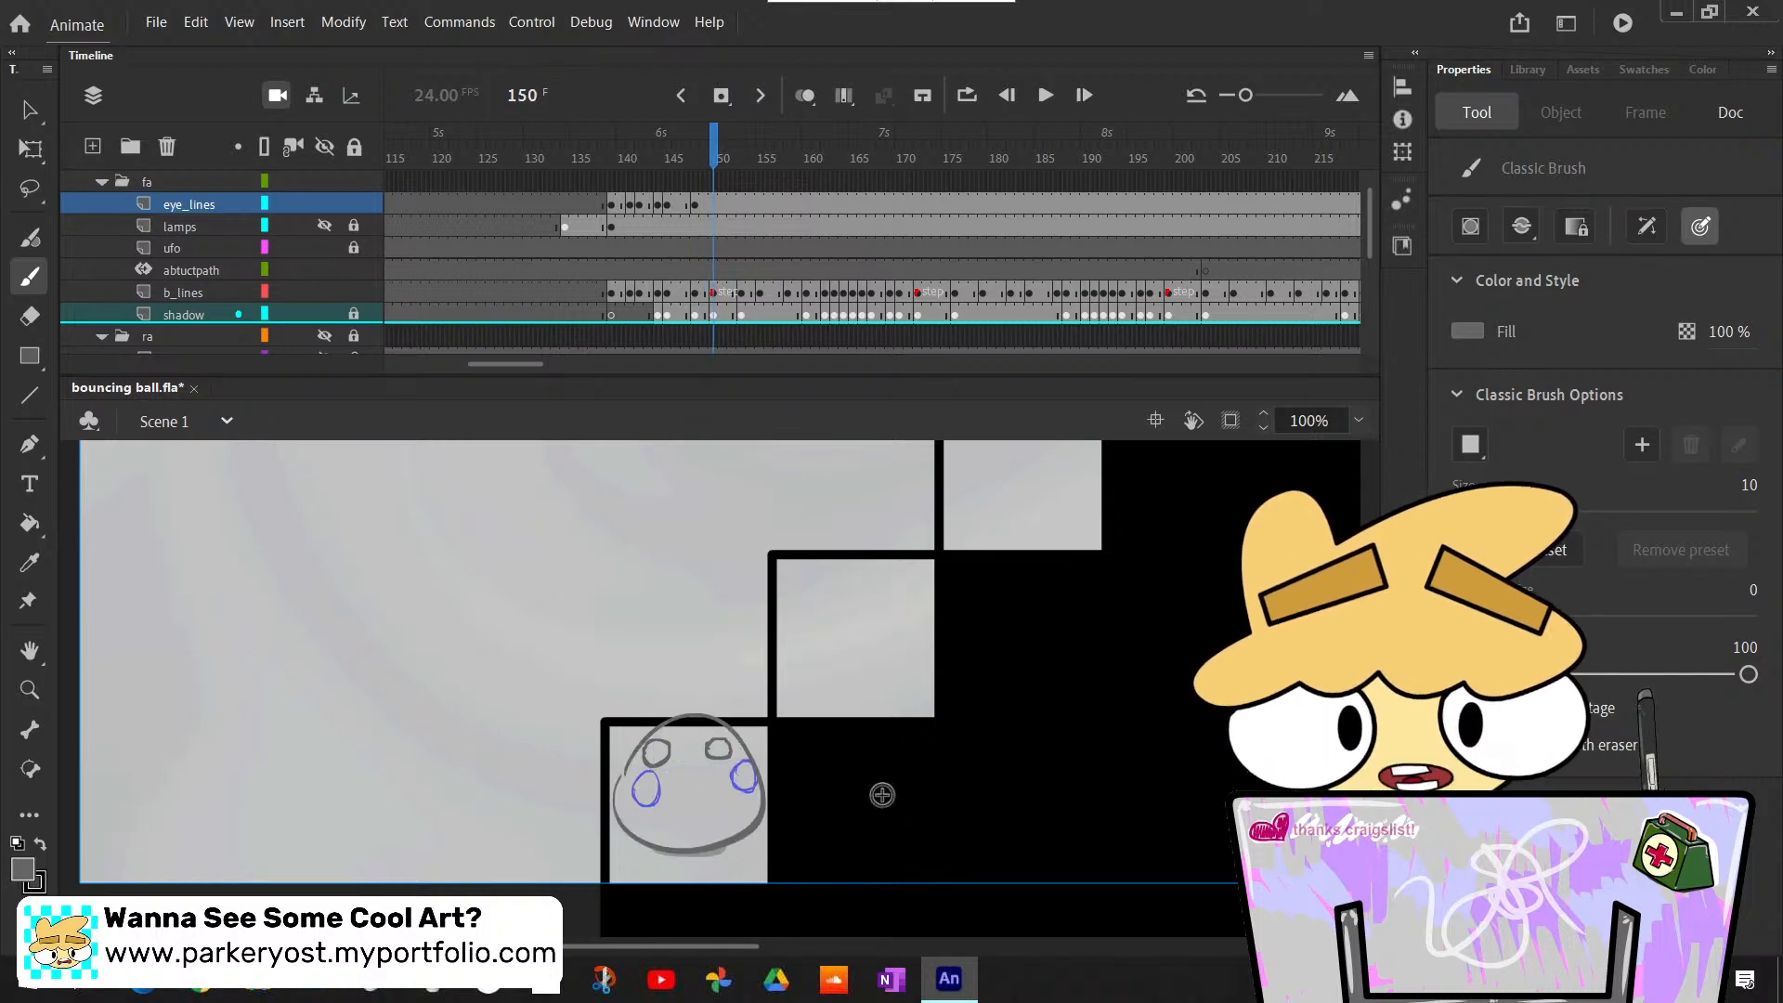
scroll(710, 689, up, 10)
scroll(711, 689, down, 8)
scroll(711, 690, up, 7)
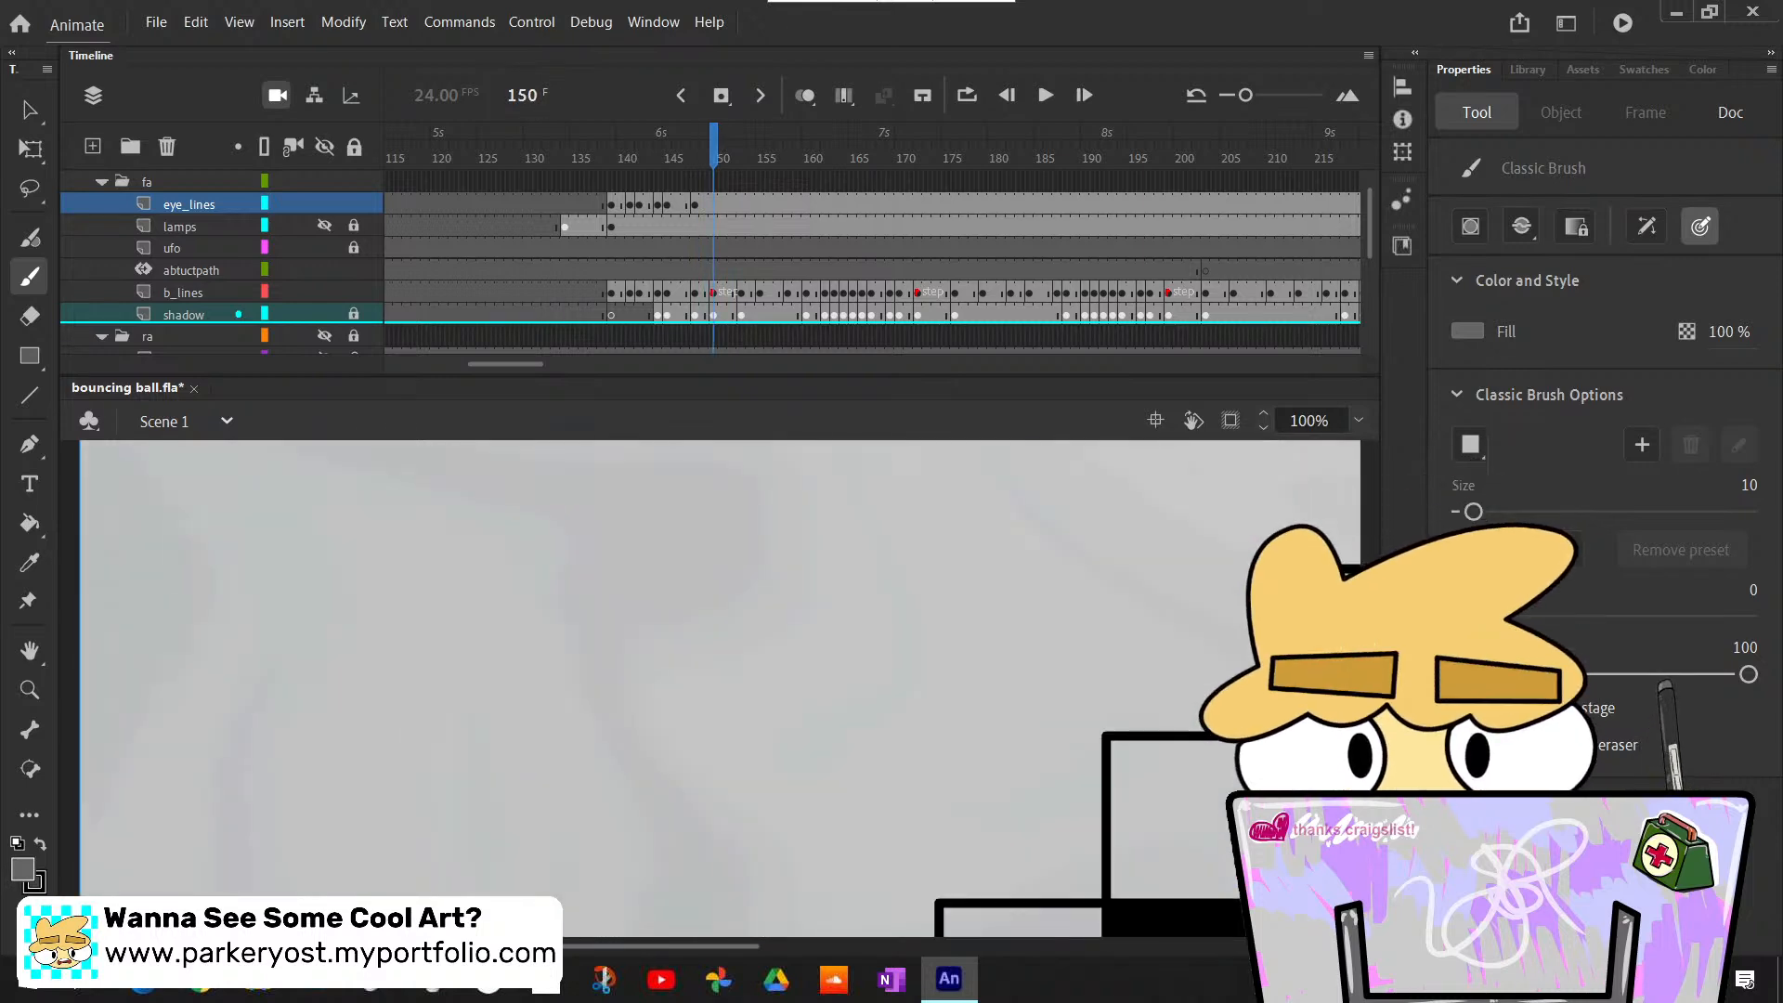
scroll(711, 689, down, 9)
scroll(711, 689, up, 3)
scroll(711, 689, down, 3)
scroll(711, 689, up, 1)
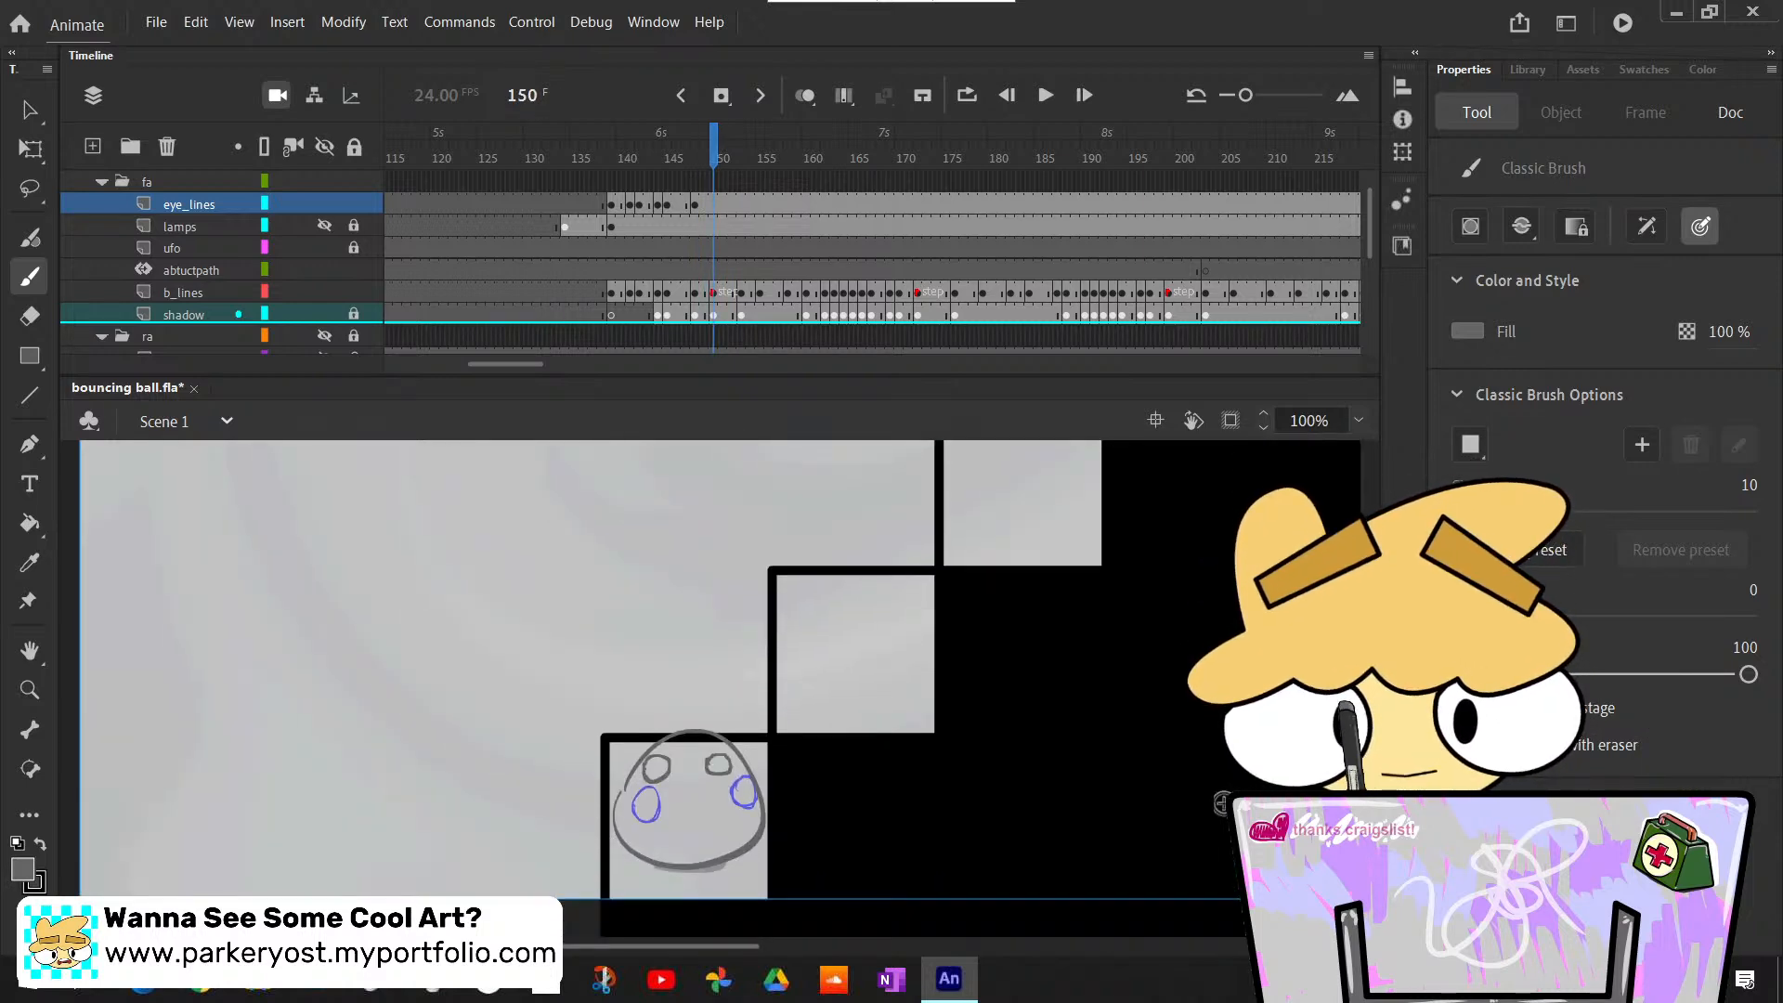
- Compare the upright stretched ball at frame 149 with the rounder pose at frame 150 by stepping back and forth
key(comma)
key(comma)
key(comma)
key(comma)
key(period)
key(period)
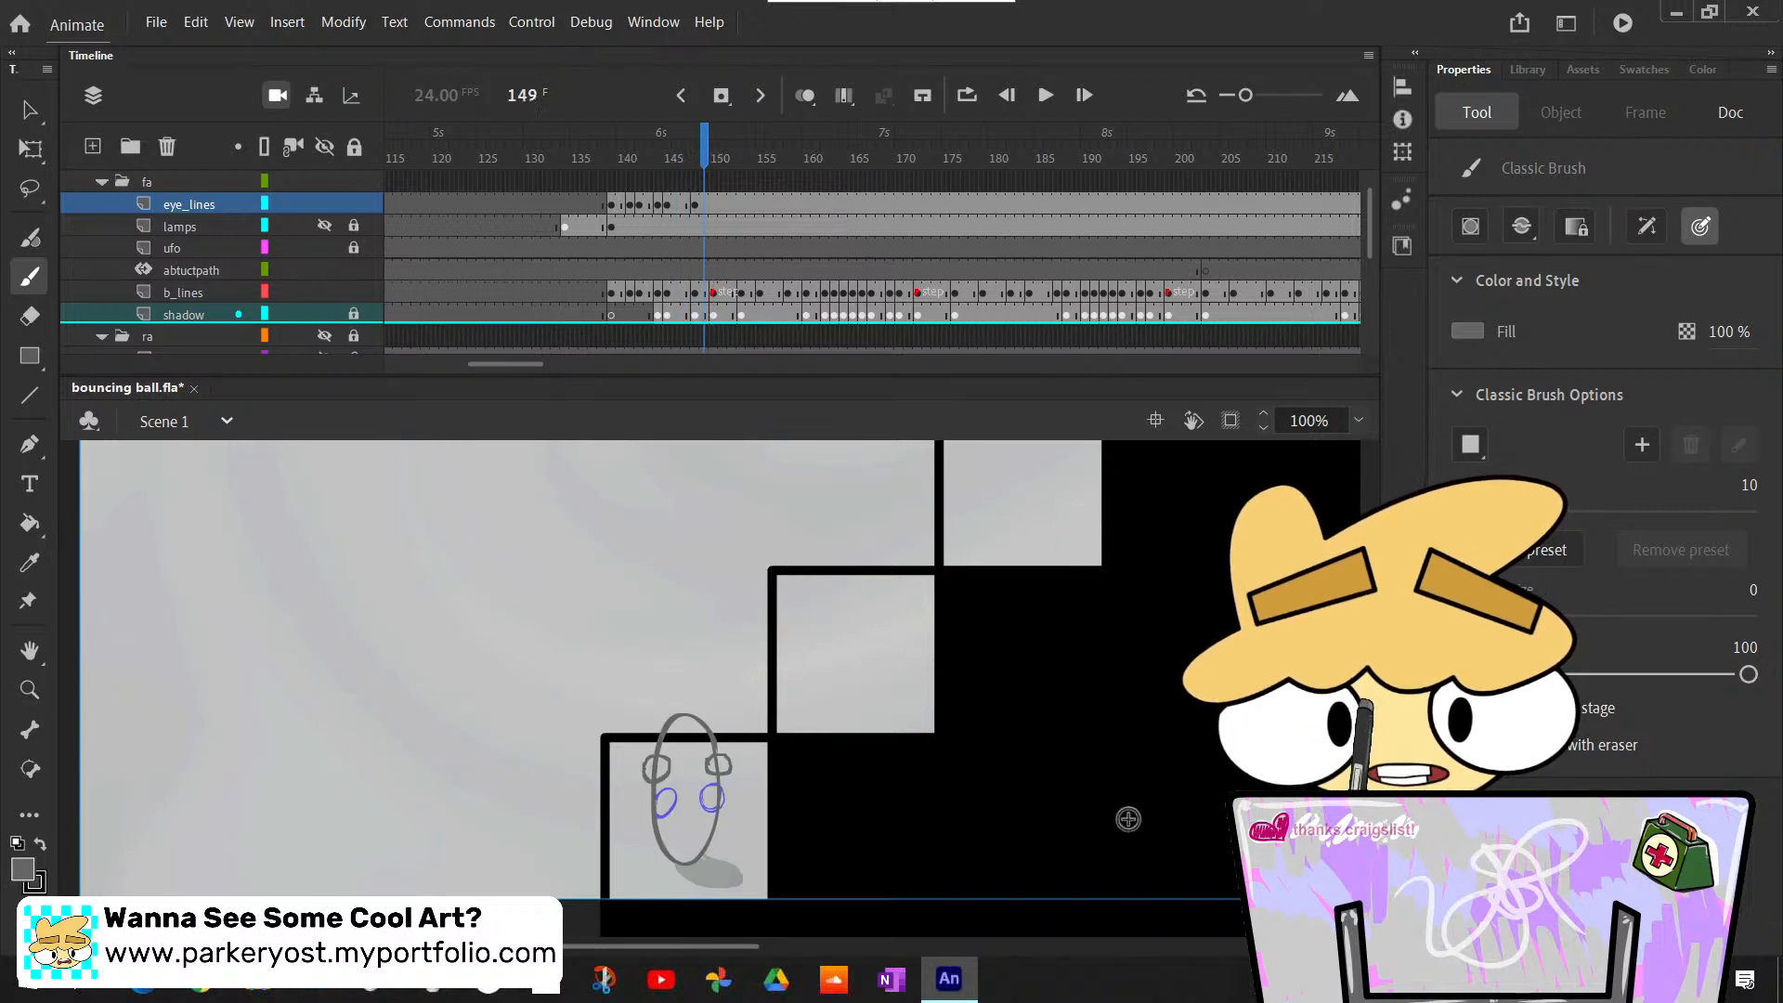
key(period)
key(comma)
key(period)
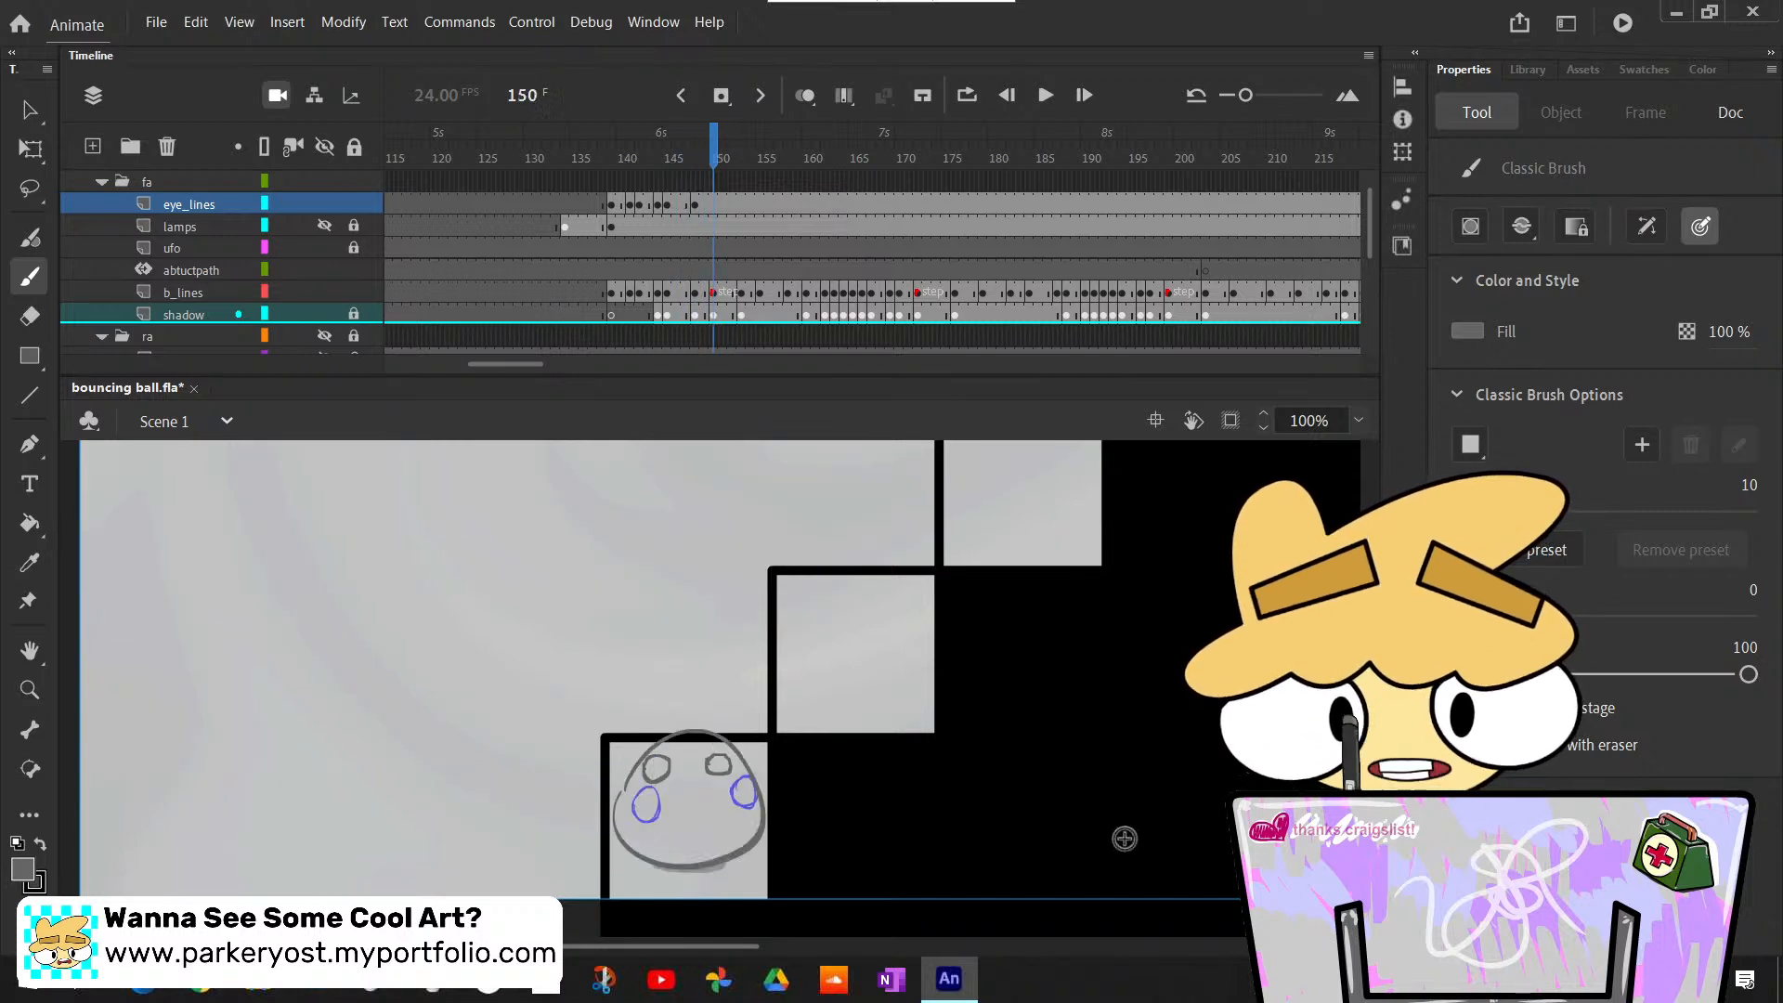
- Insert a blank keyframe at frame 150 on eye_lines and draw two small eyes over the round ball's rough blue ones
key(comma)
key(period)
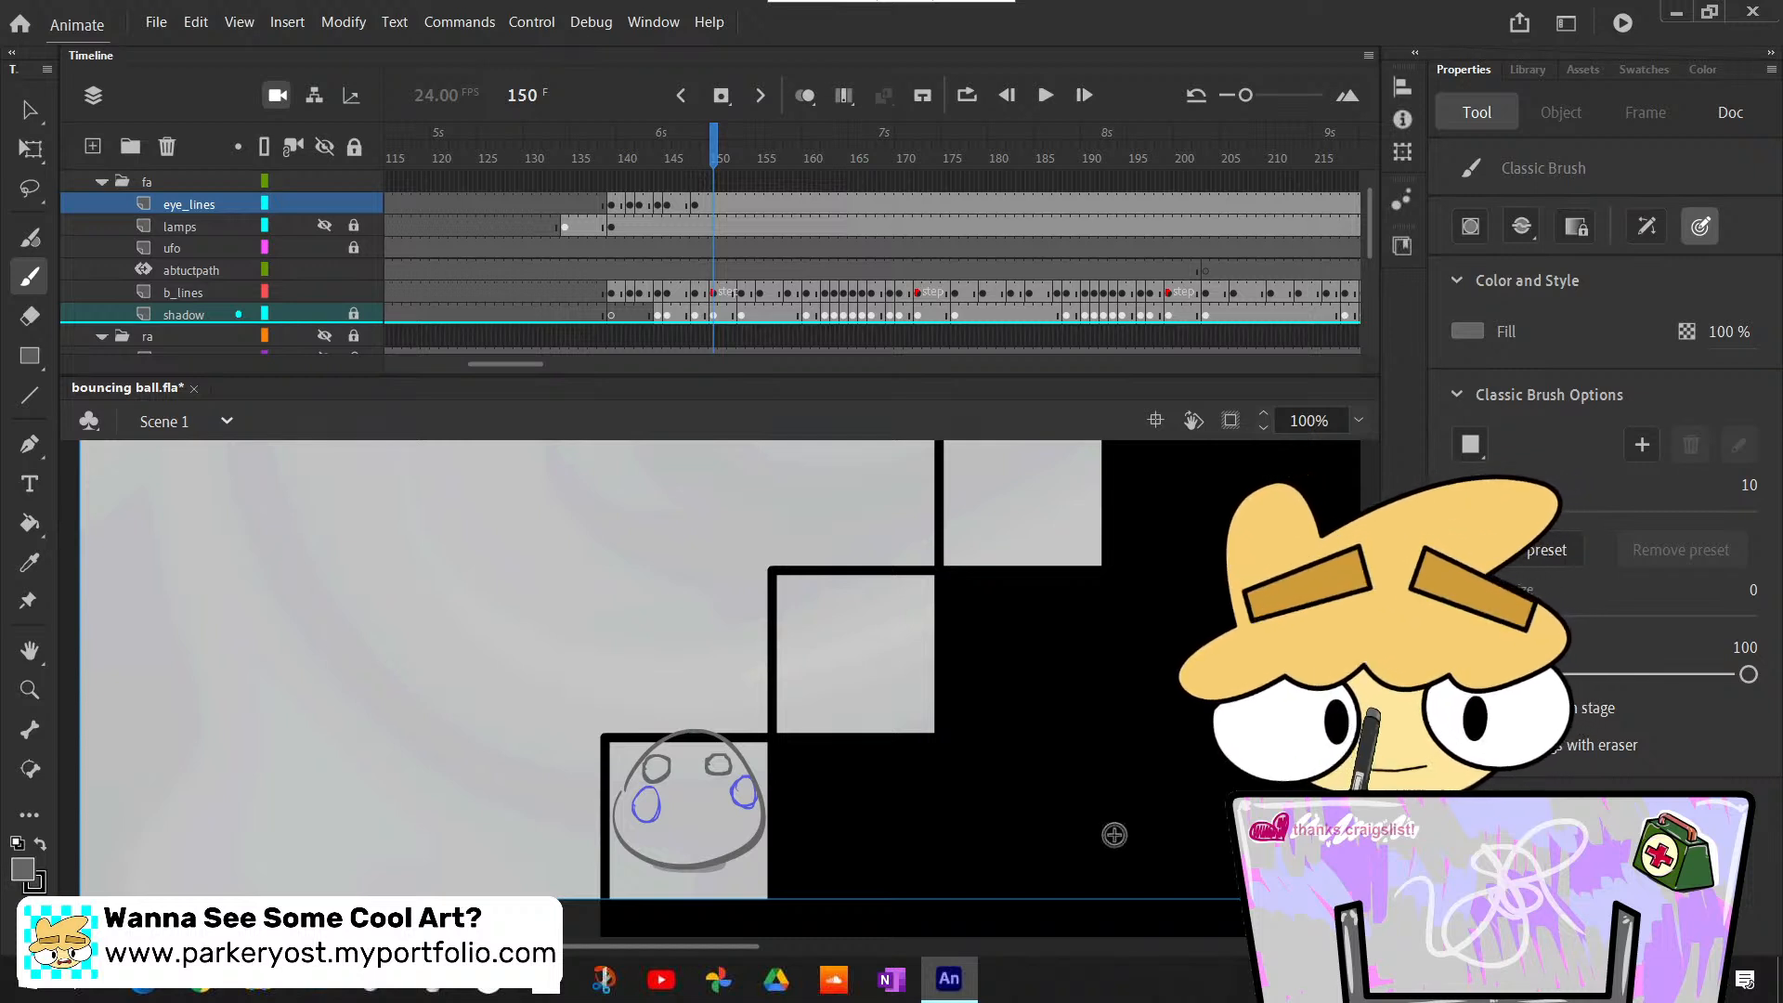
key(F7)
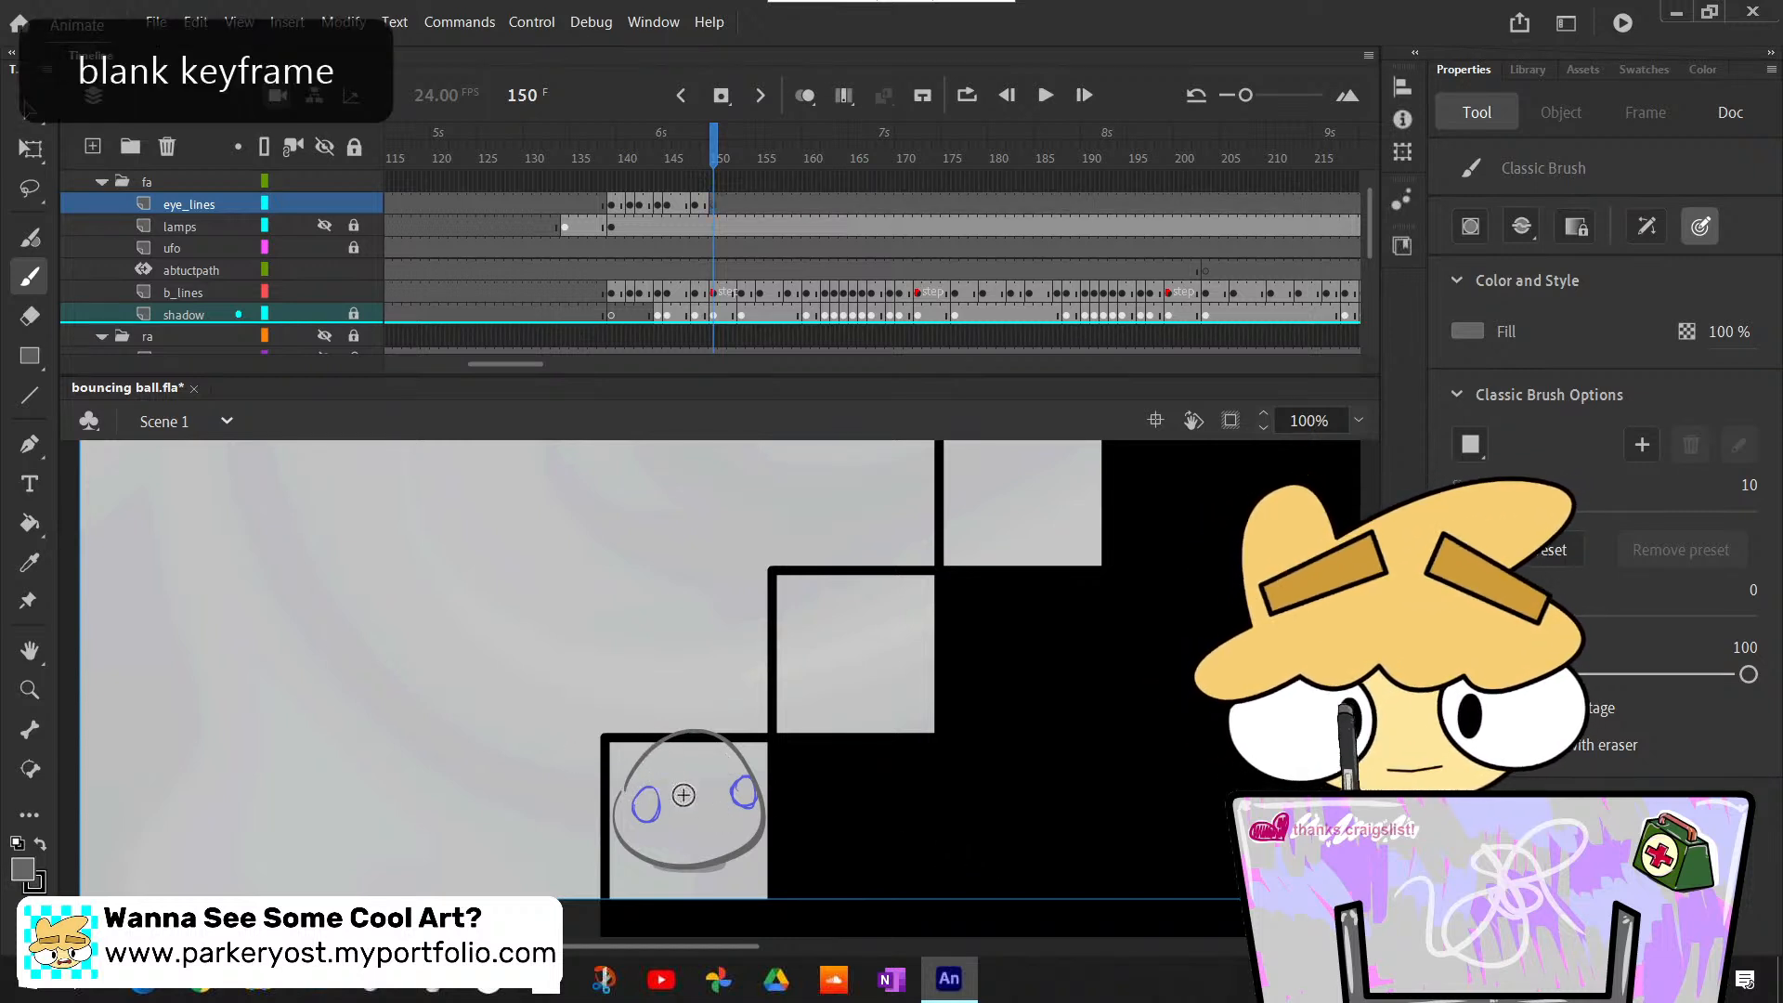
mouse_move(642, 788)
mouse_down()
mouse_move(742, 806)
mouse_move(726, 786)
mouse_up()
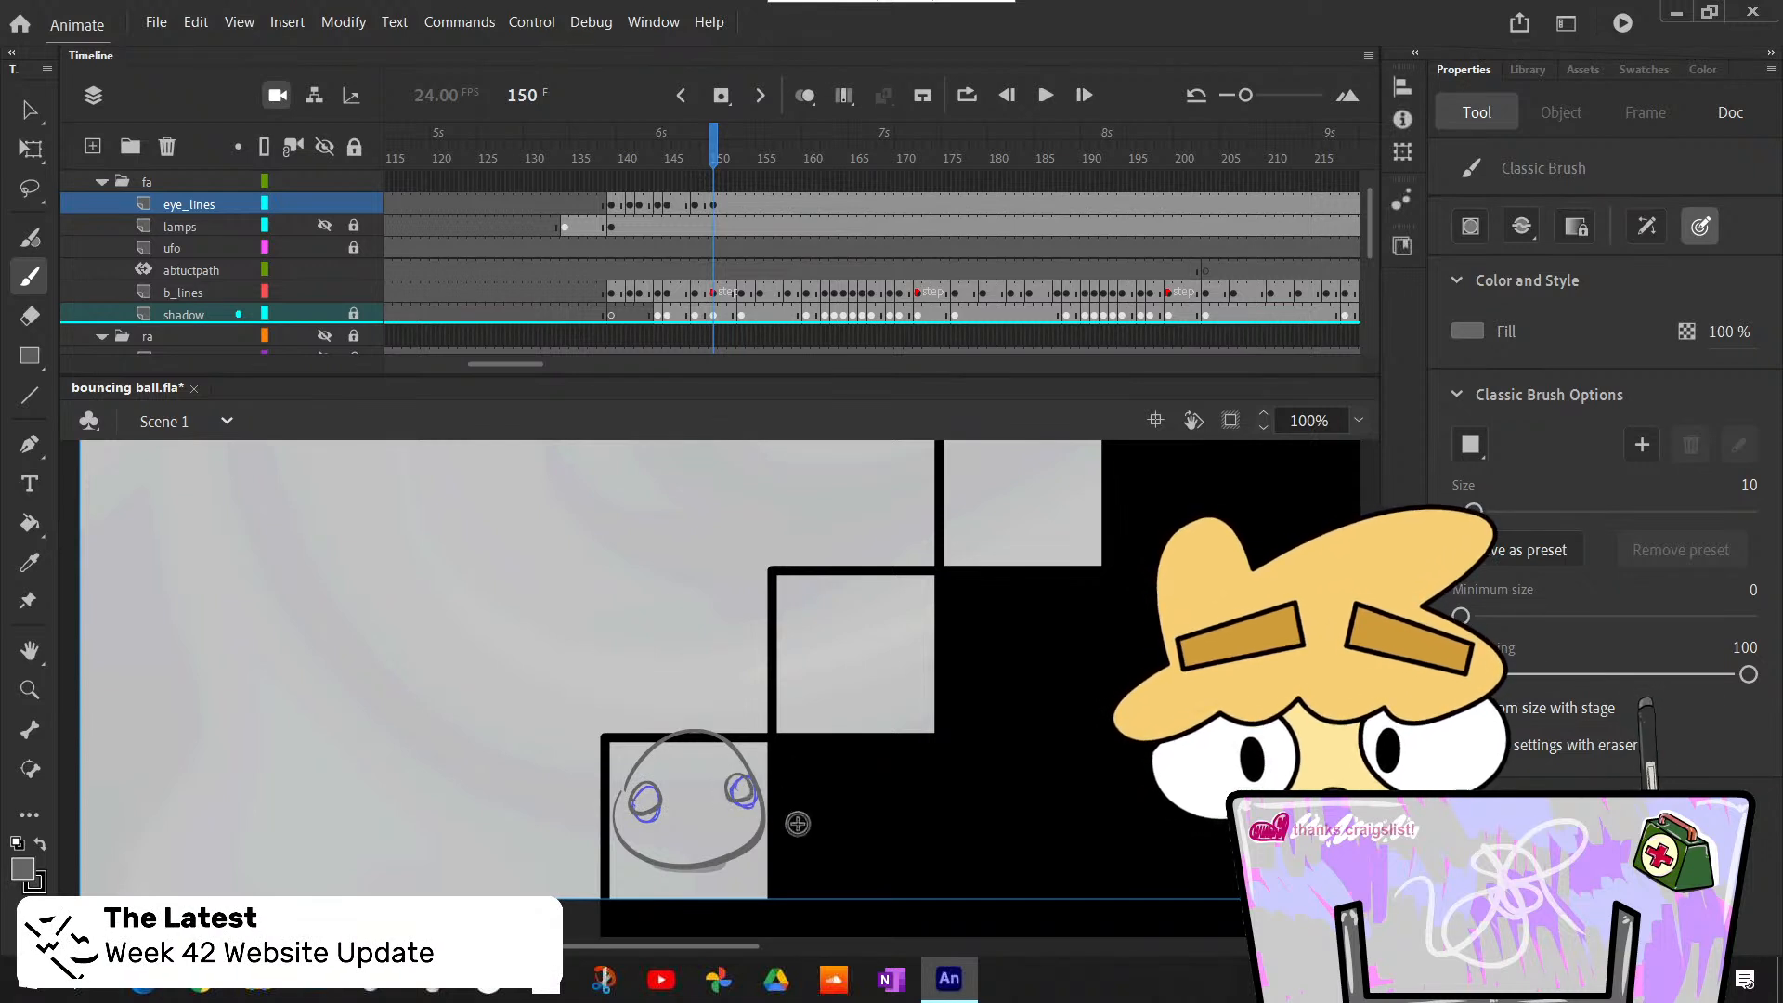
- Examine the drawn eyes across the bounce by stepping back from frame 150 to before frame 142 and forward to frame 148
key(comma)
key(comma)
key(comma)
key(comma)
key(comma)
key(comma)
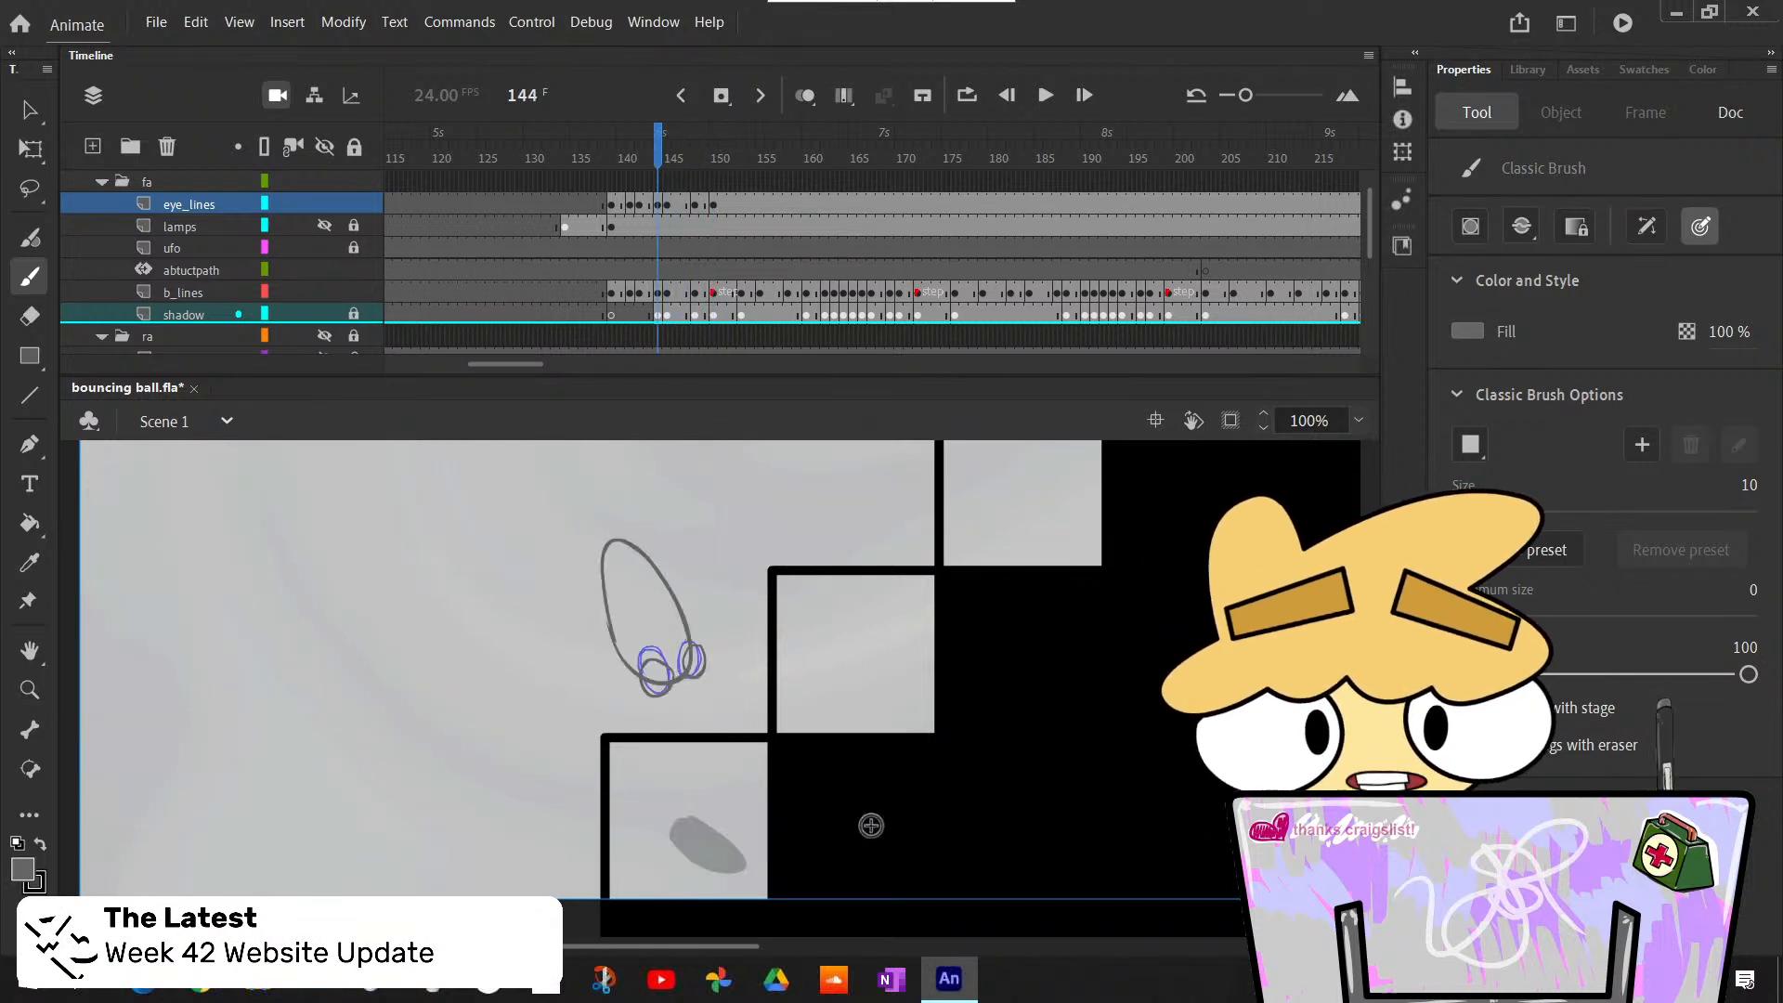
key(comma)
key(comma)
key(comma)
key(comma)
key(comma)
key(comma)
key(period)
key(period)
key(period)
key(period)
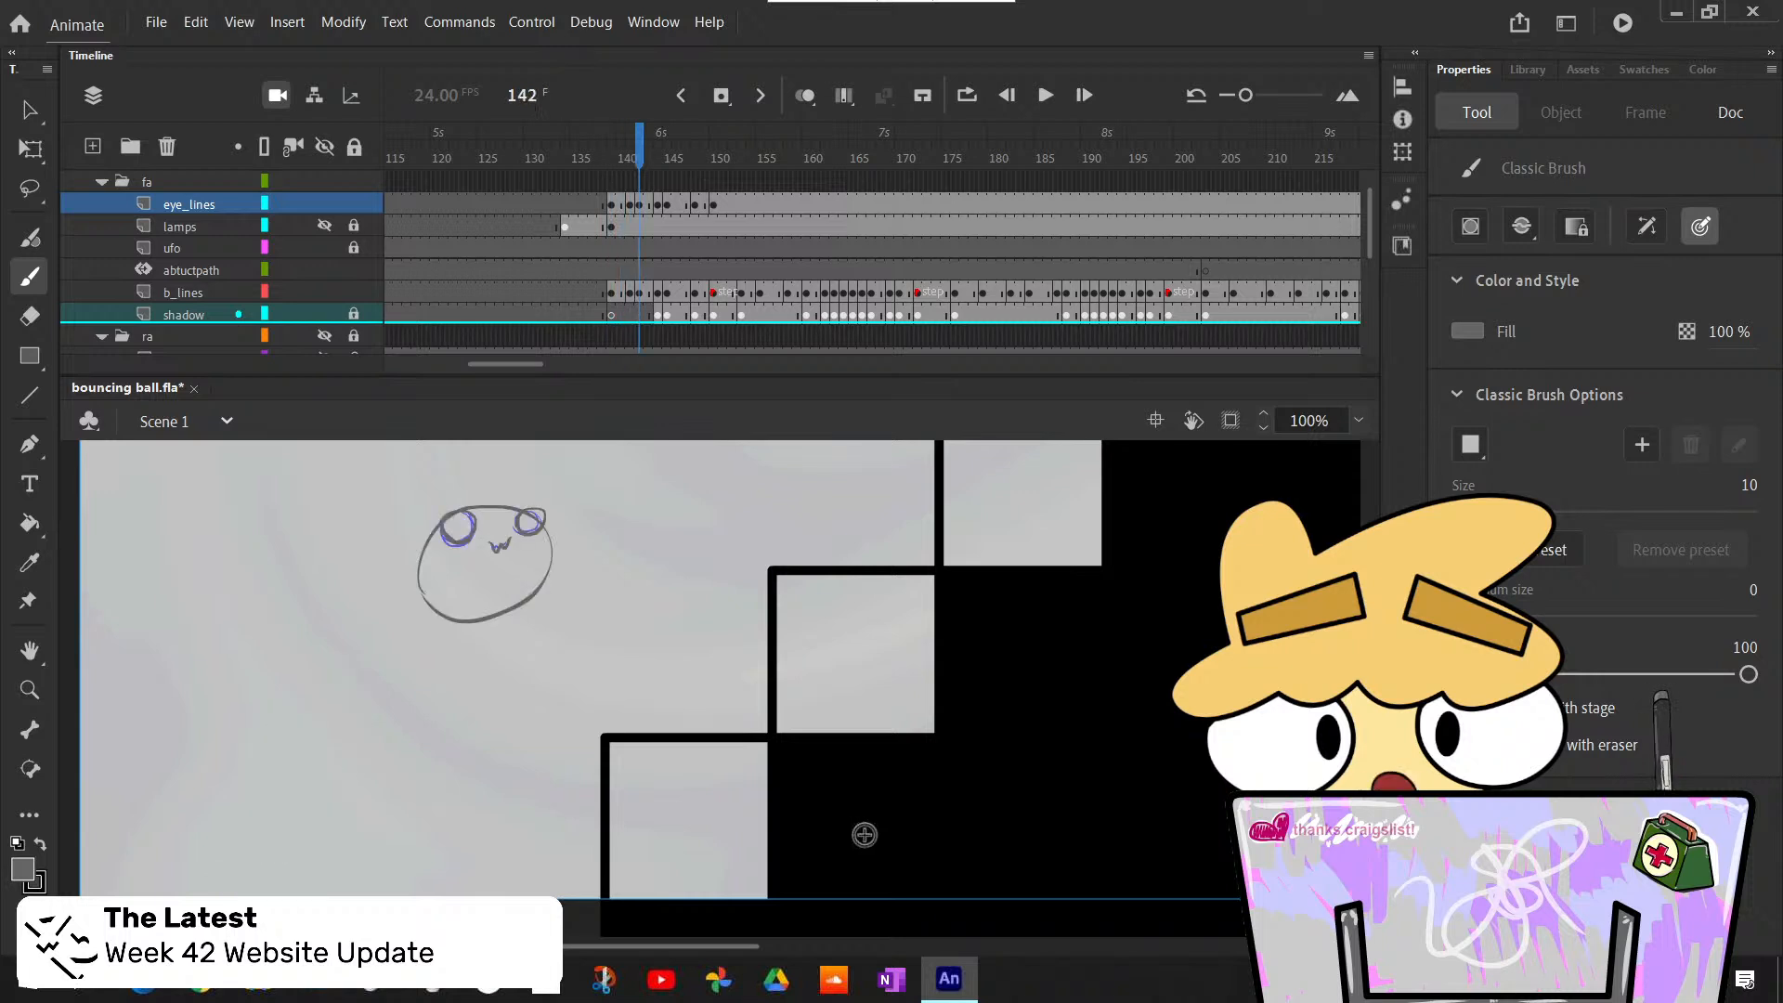
key(period)
key(period)
key(period)
key(period)
key(period)
key(period)
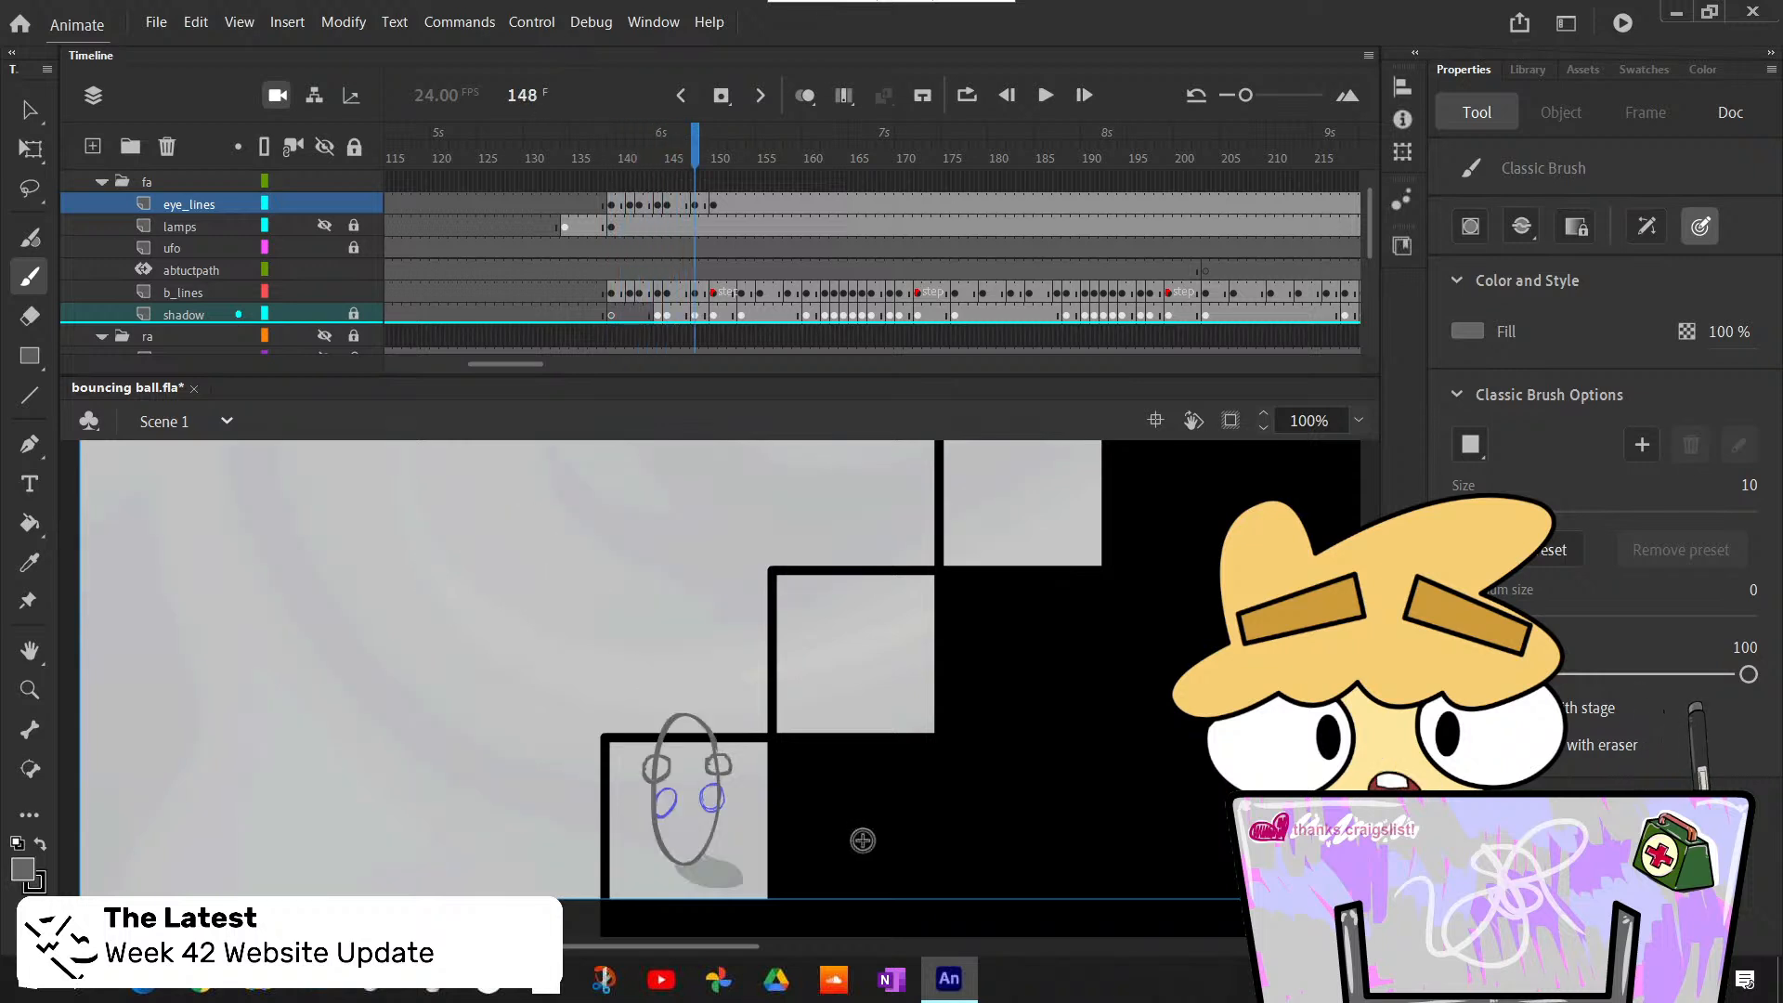
- Compare the eyes on the squashed ball at frame 147 with those on the stretched ball at frame 148
key(comma)
key(period)
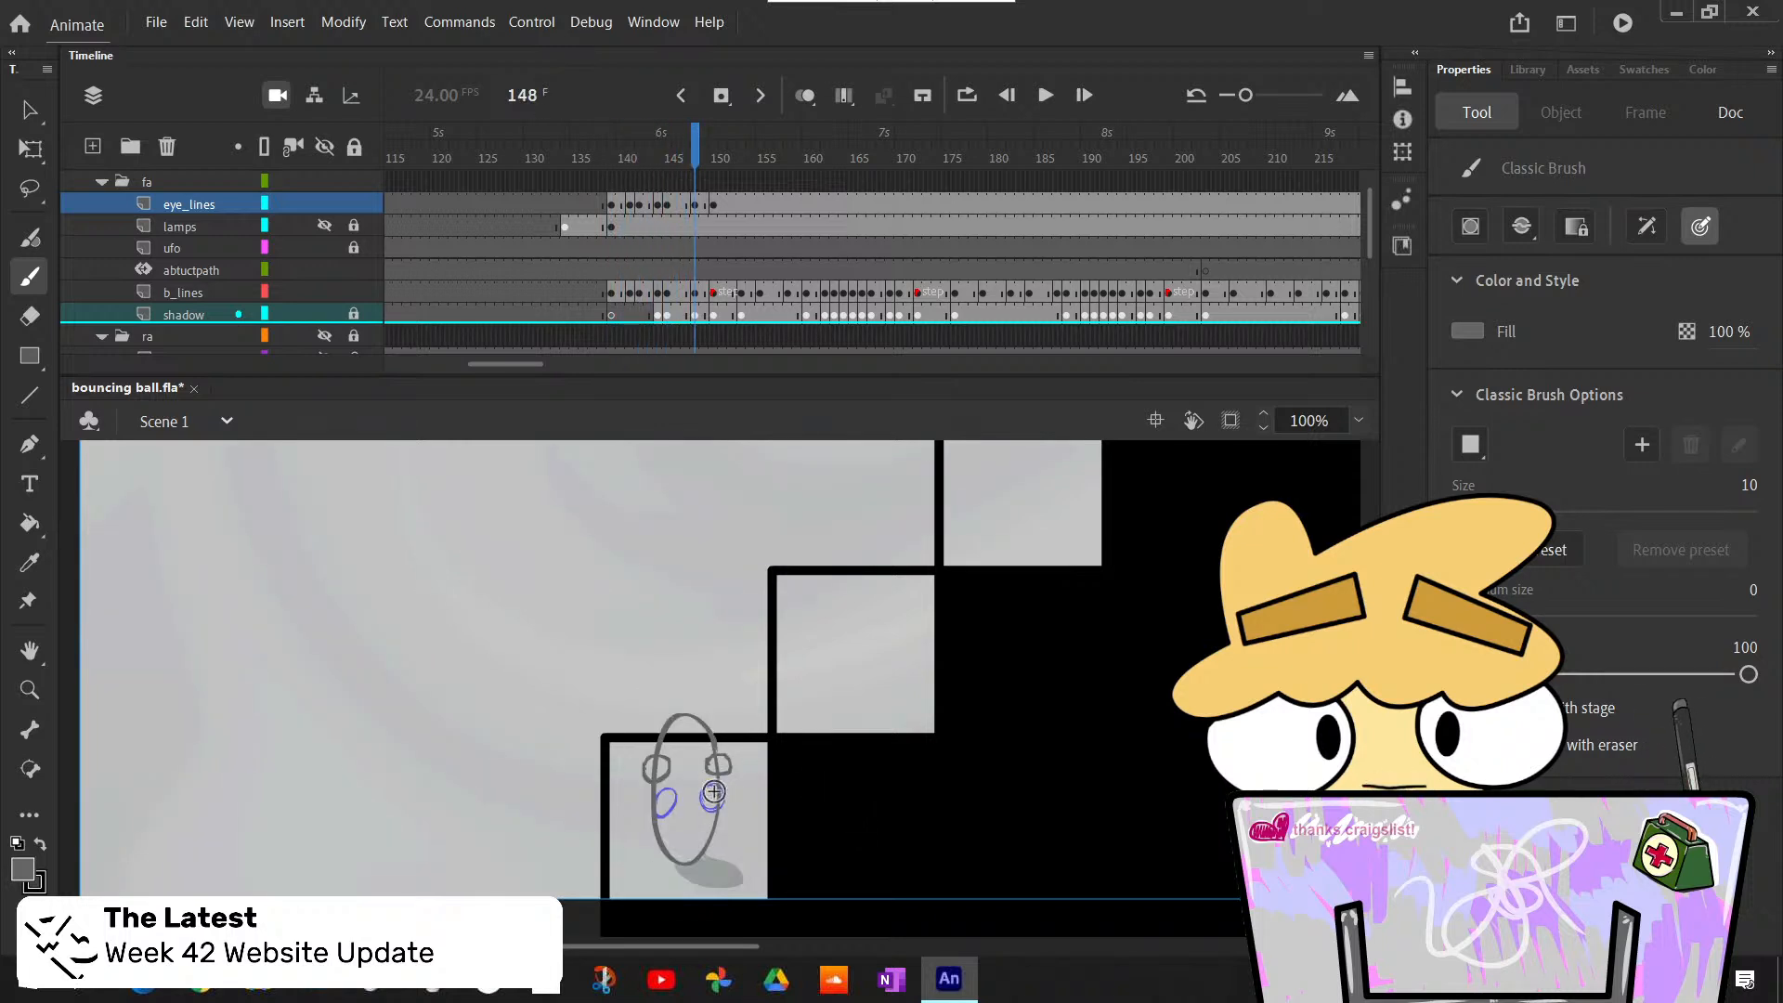
key(comma)
key(period)
key(comma)
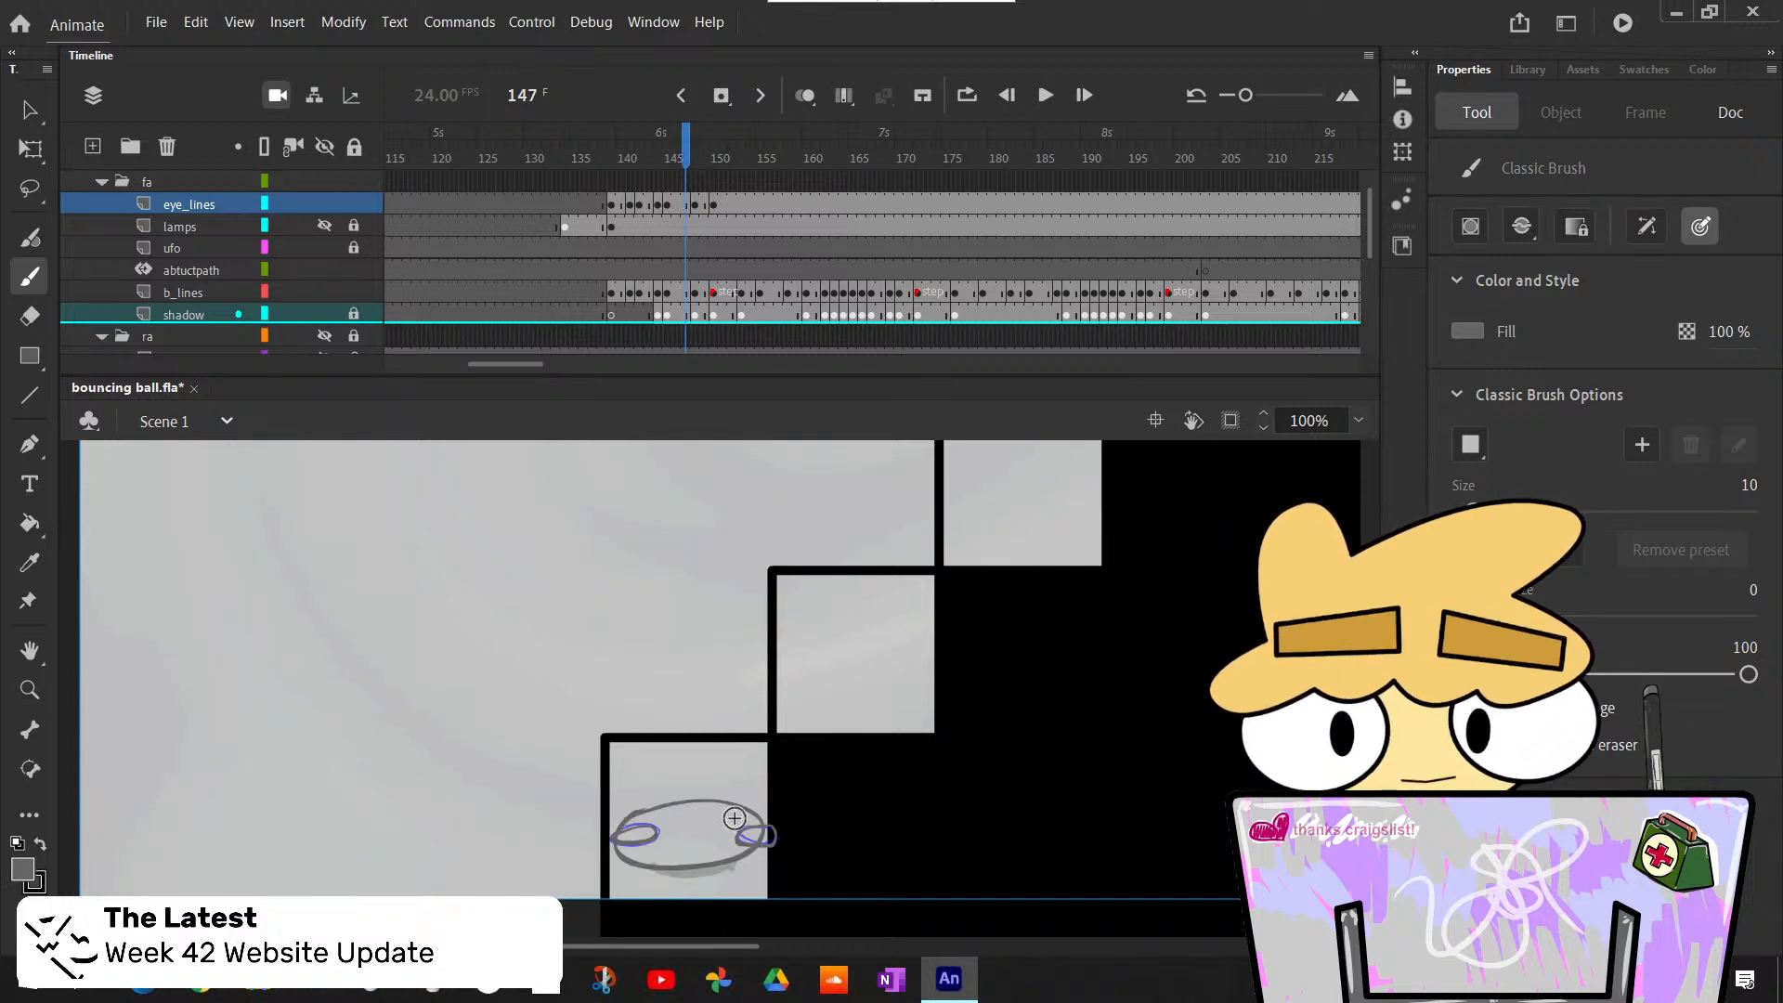
key(period)
key(comma)
key(period)
key(comma)
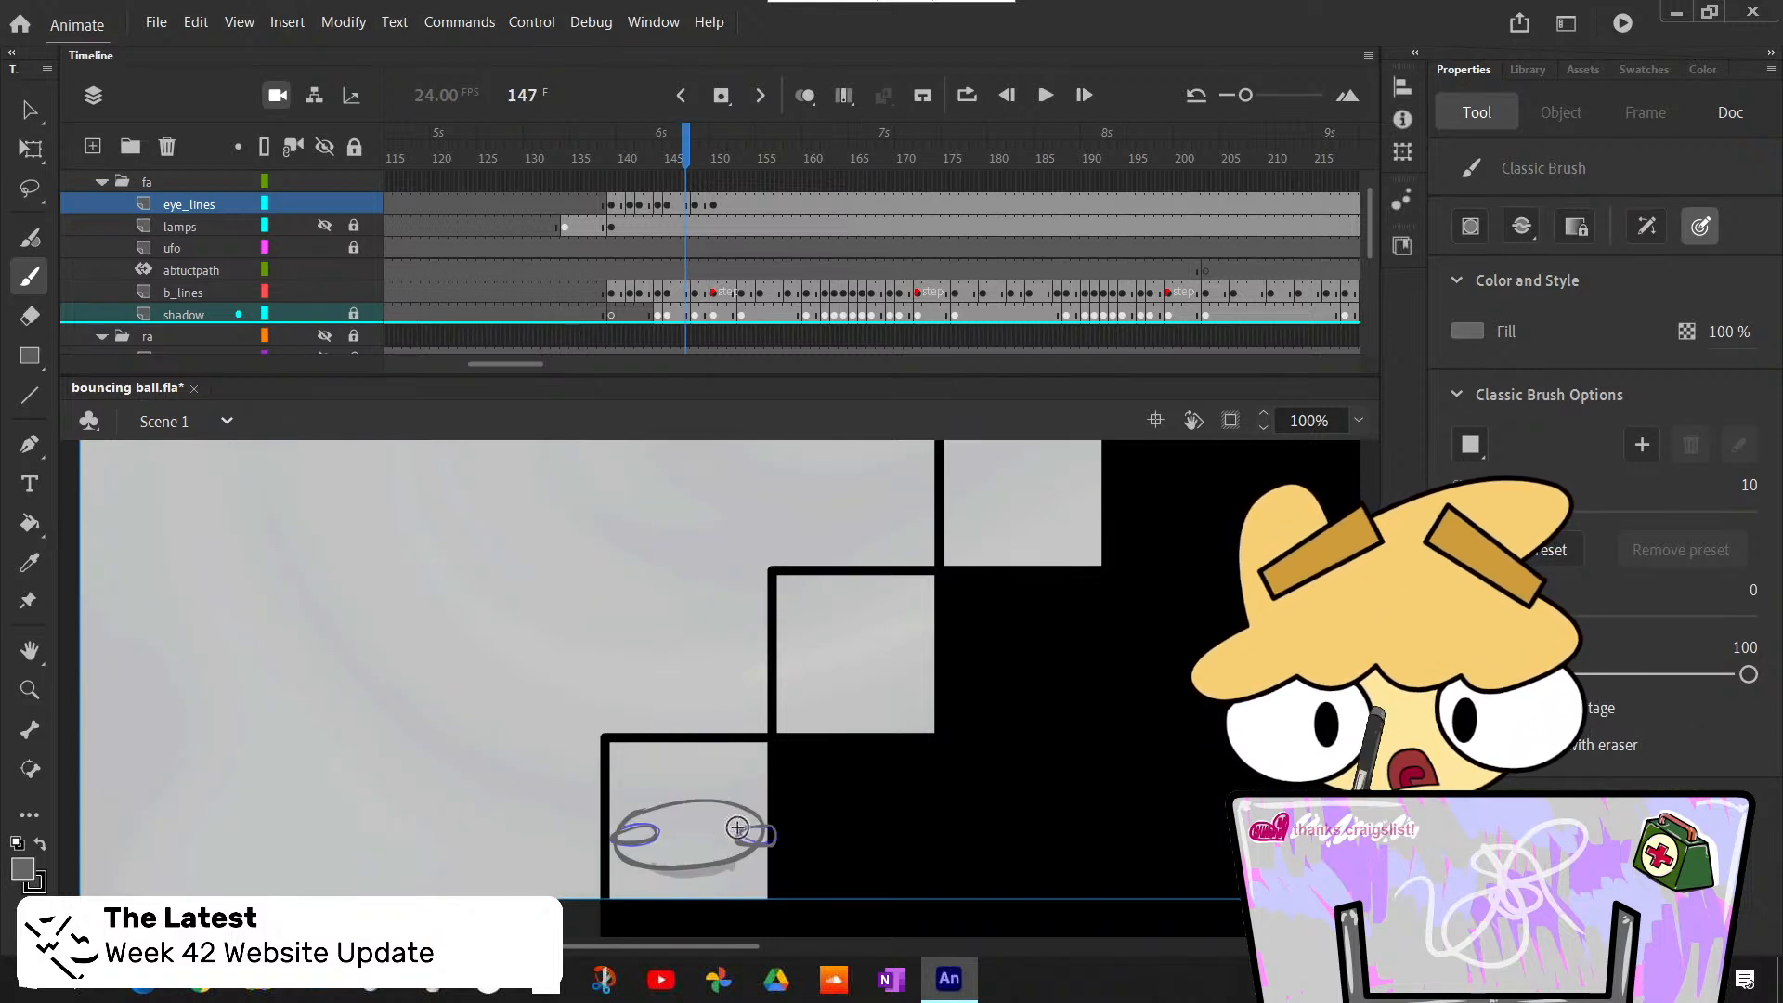
key(period)
key(comma)
- Check how the eyes move from the stretched ball at frame 148 to the round ball at frame 150
key(period)
key(period)
key(period)
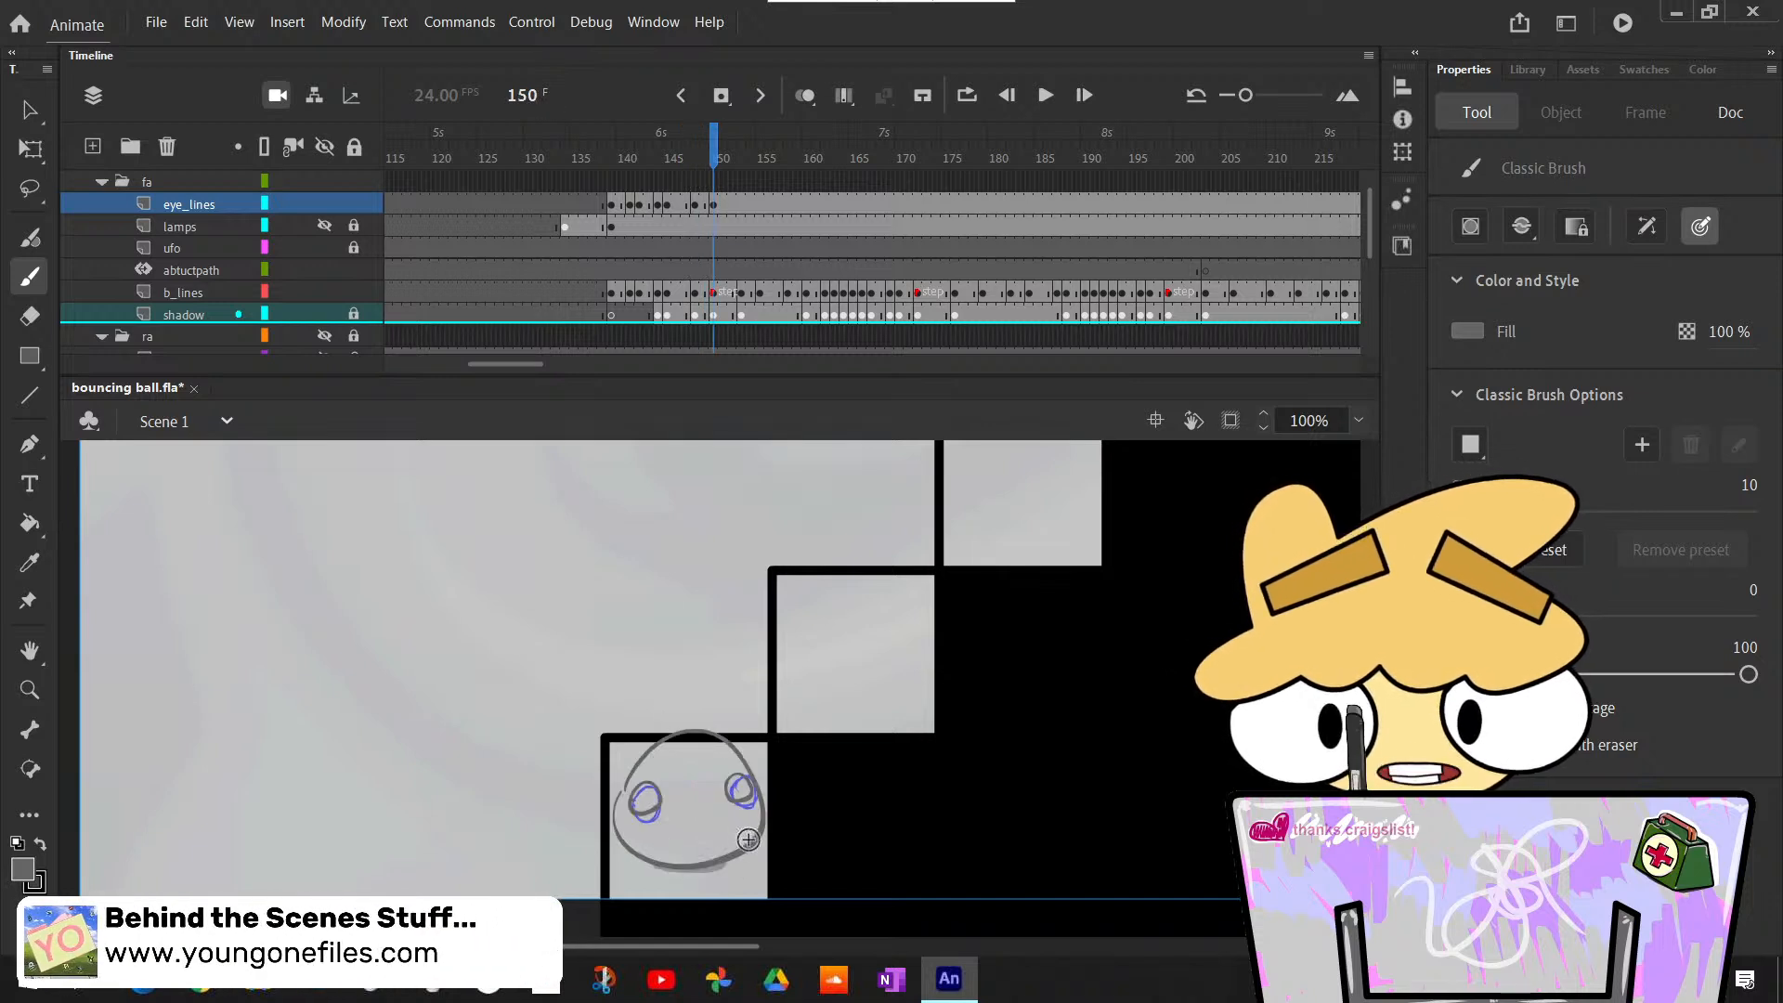
key(comma)
key(period)
key(comma)
key(period)
key(comma)
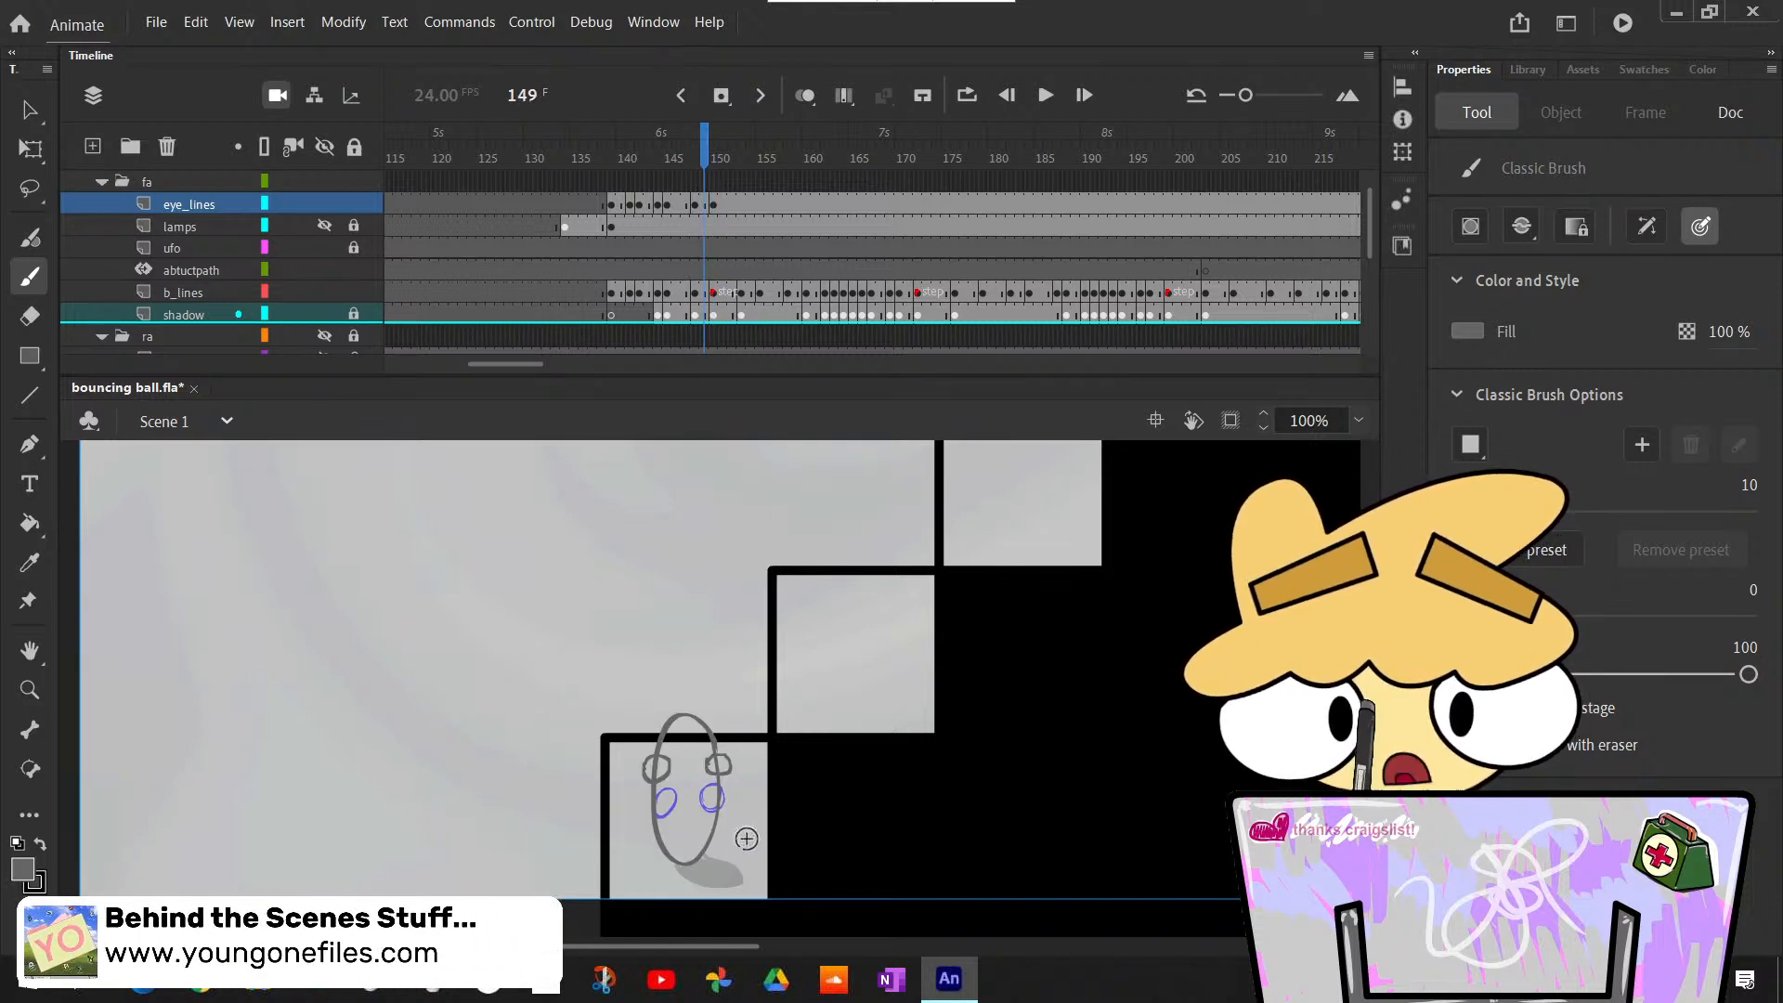
key(comma)
key(period)
key(period)
key(period)
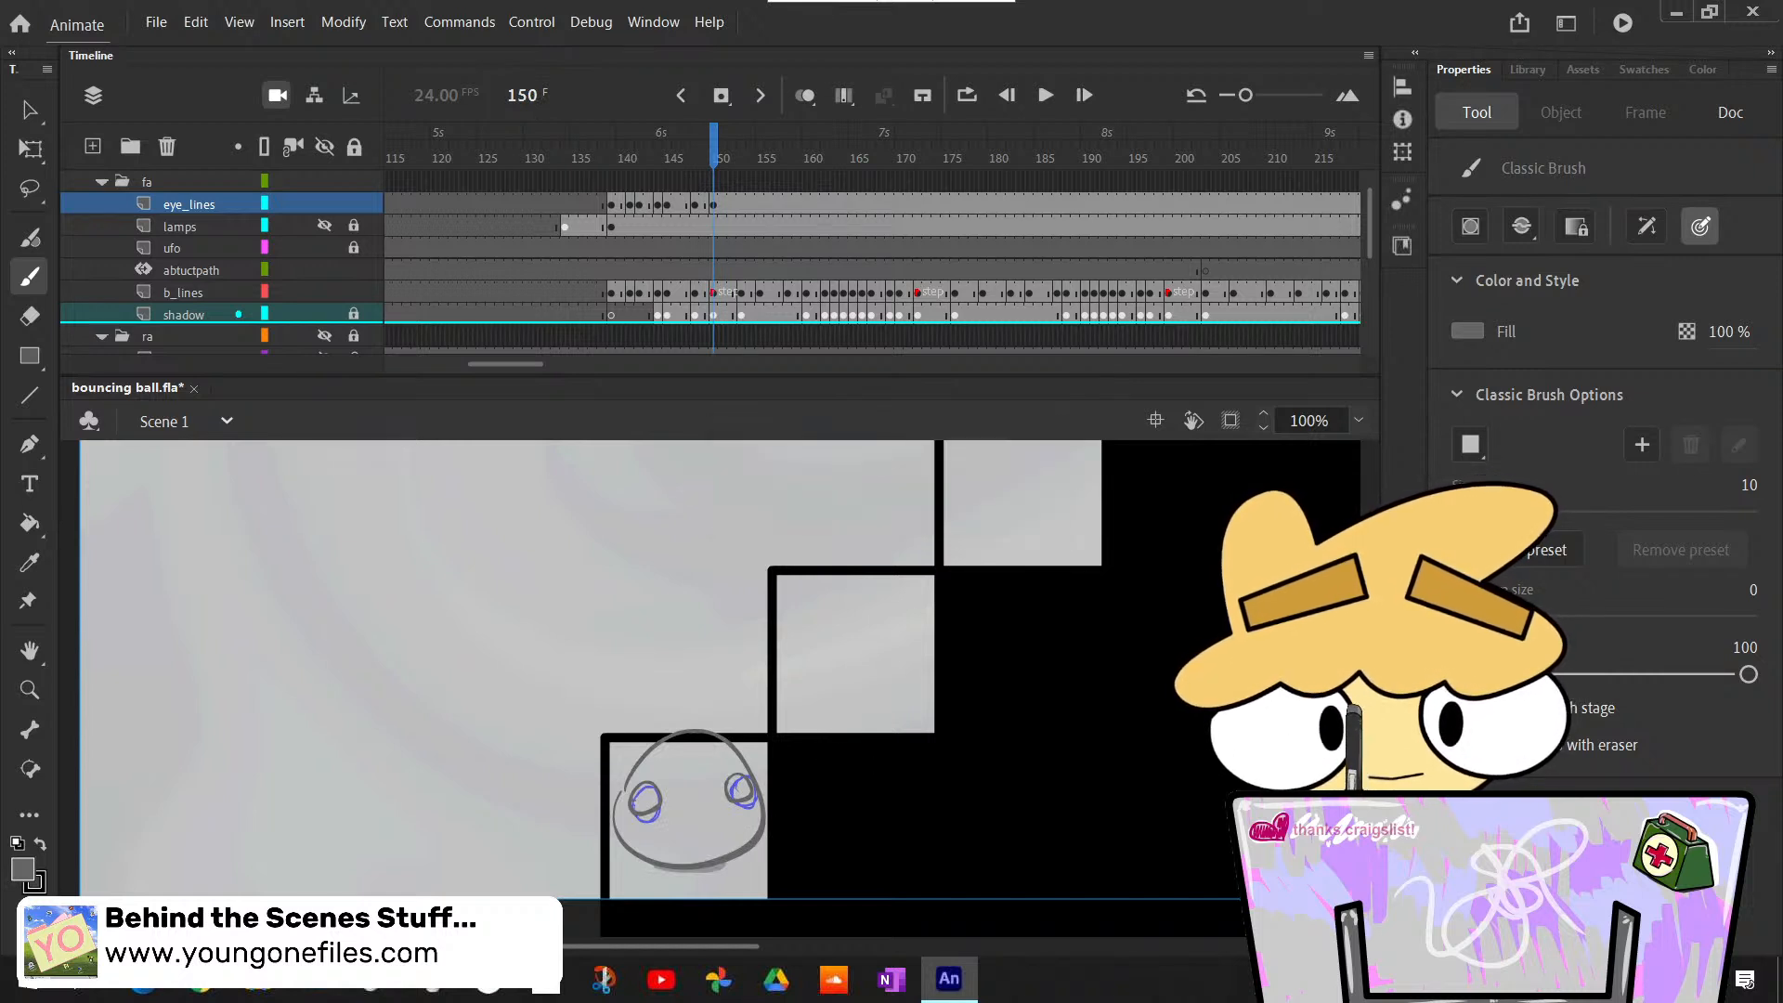
- Insert a blank keyframe at frame 153 on eye_lines and draw two small eyes on the flattened ball's upper corners
key(period)
key(comma)
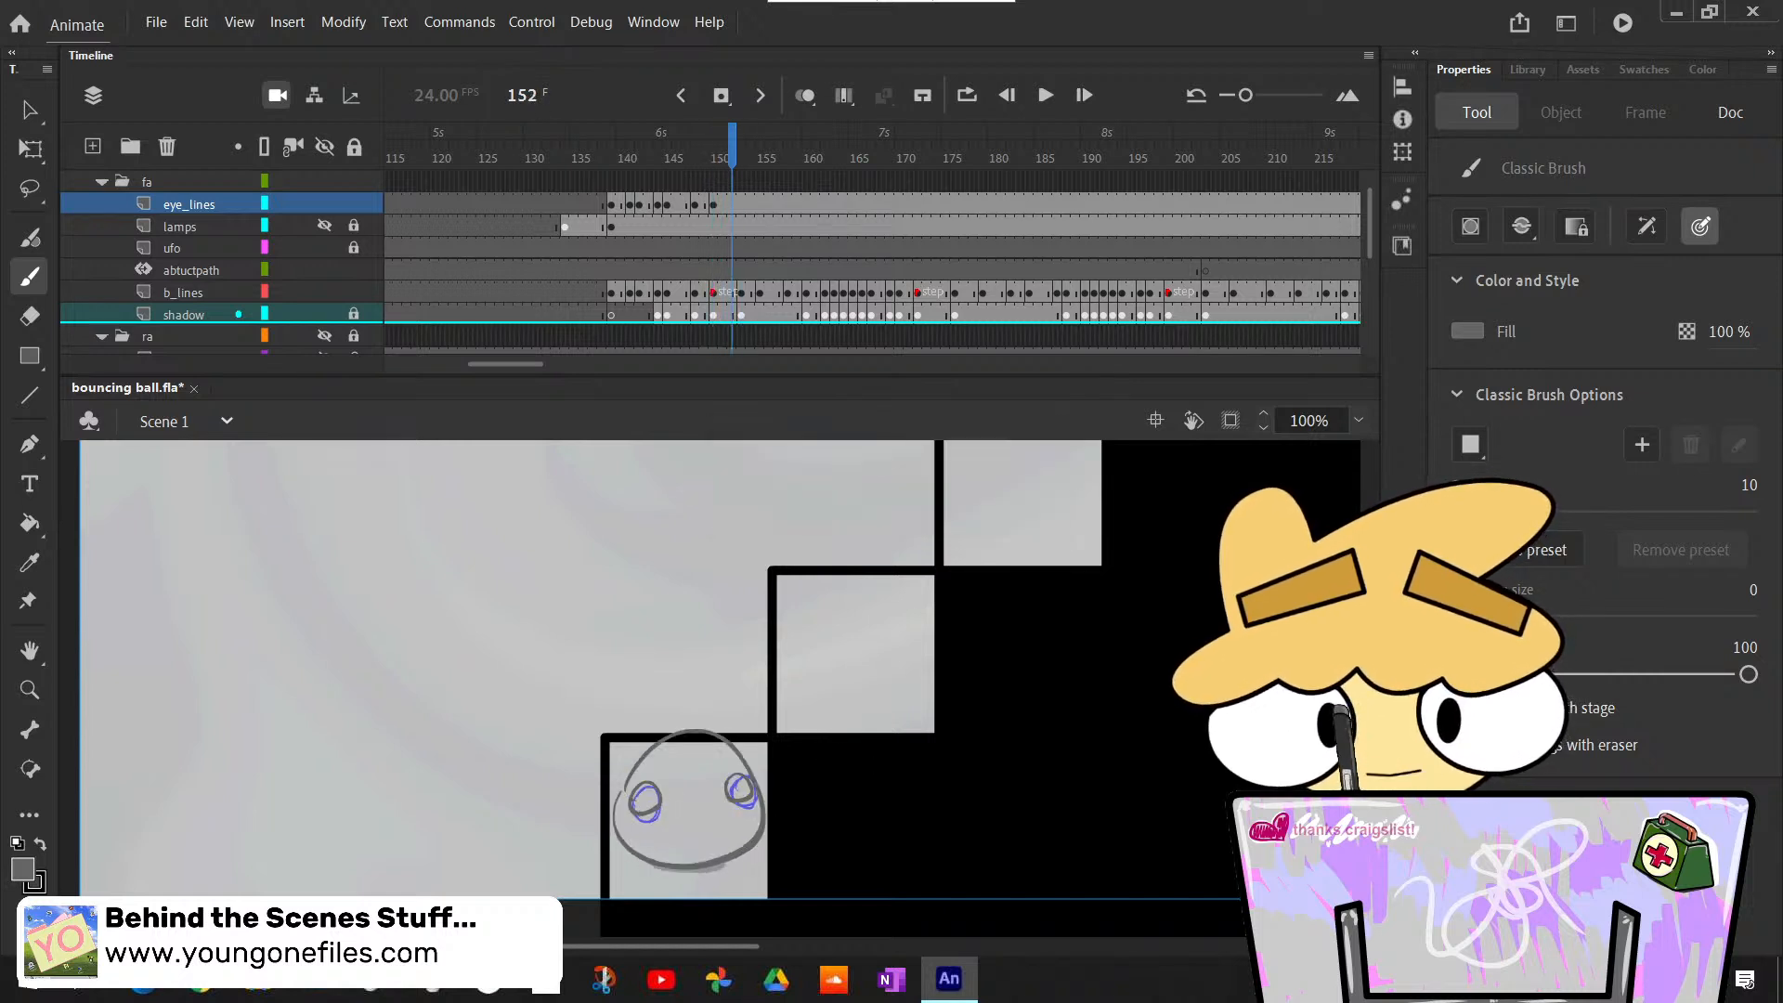
key(period)
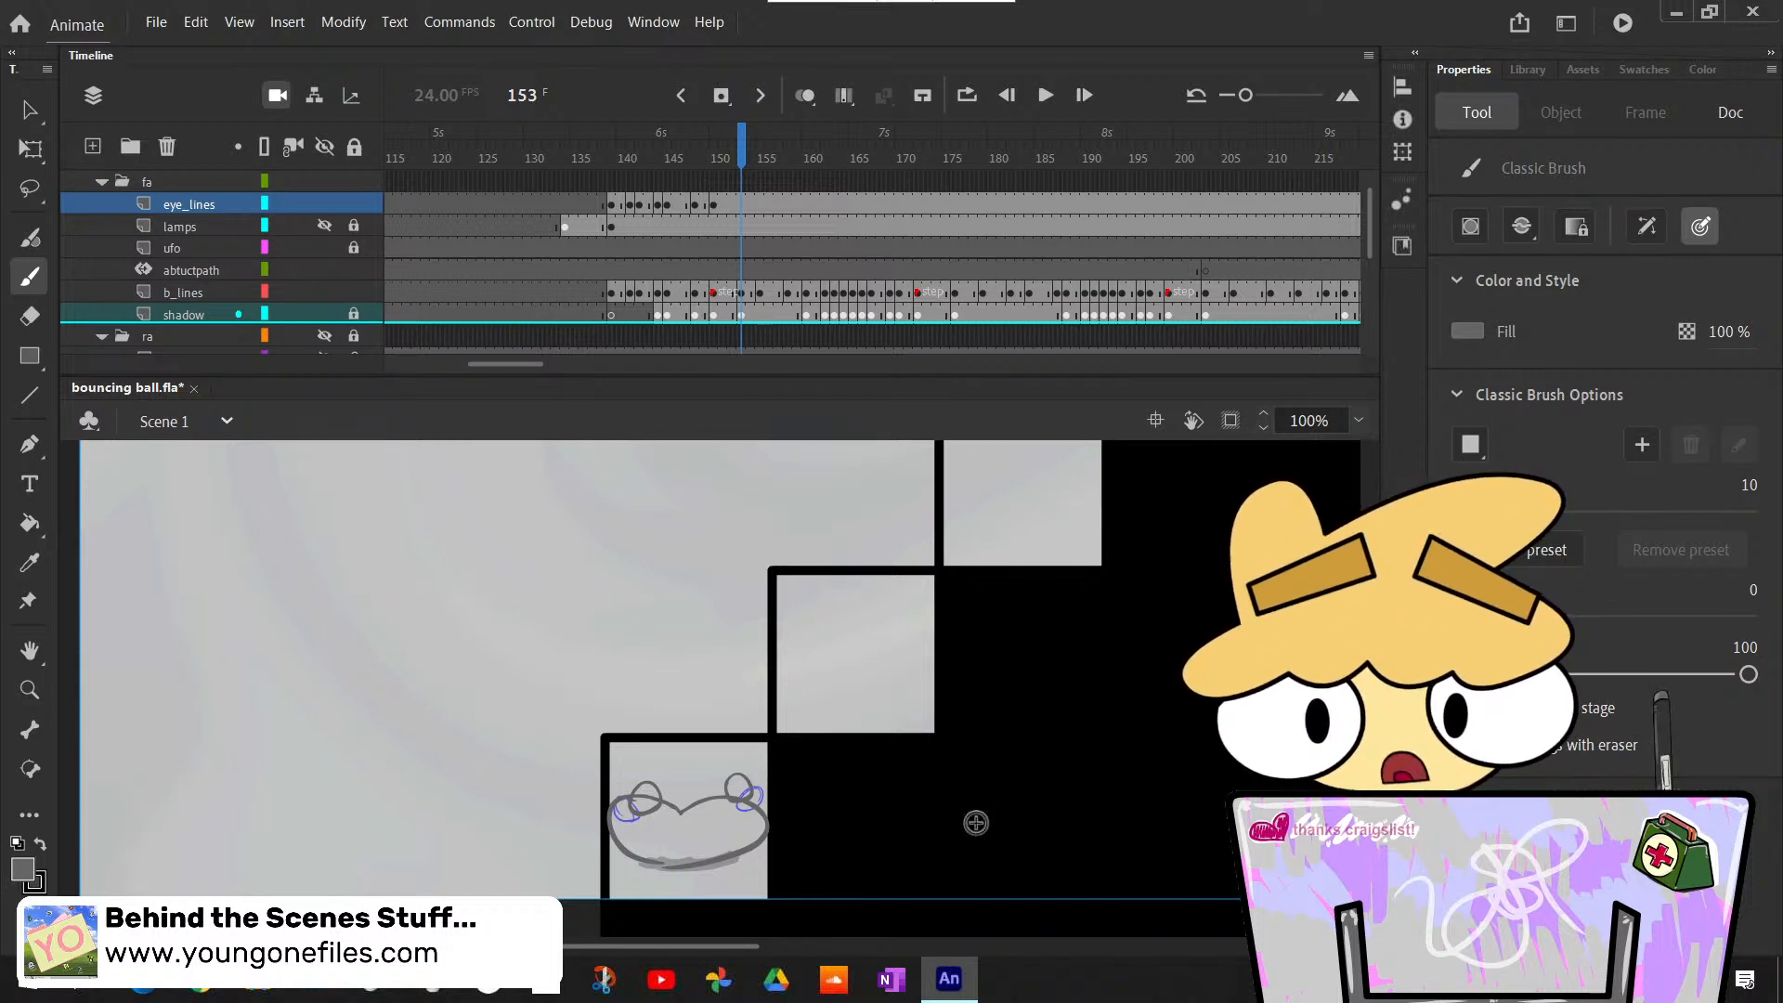
key(F7)
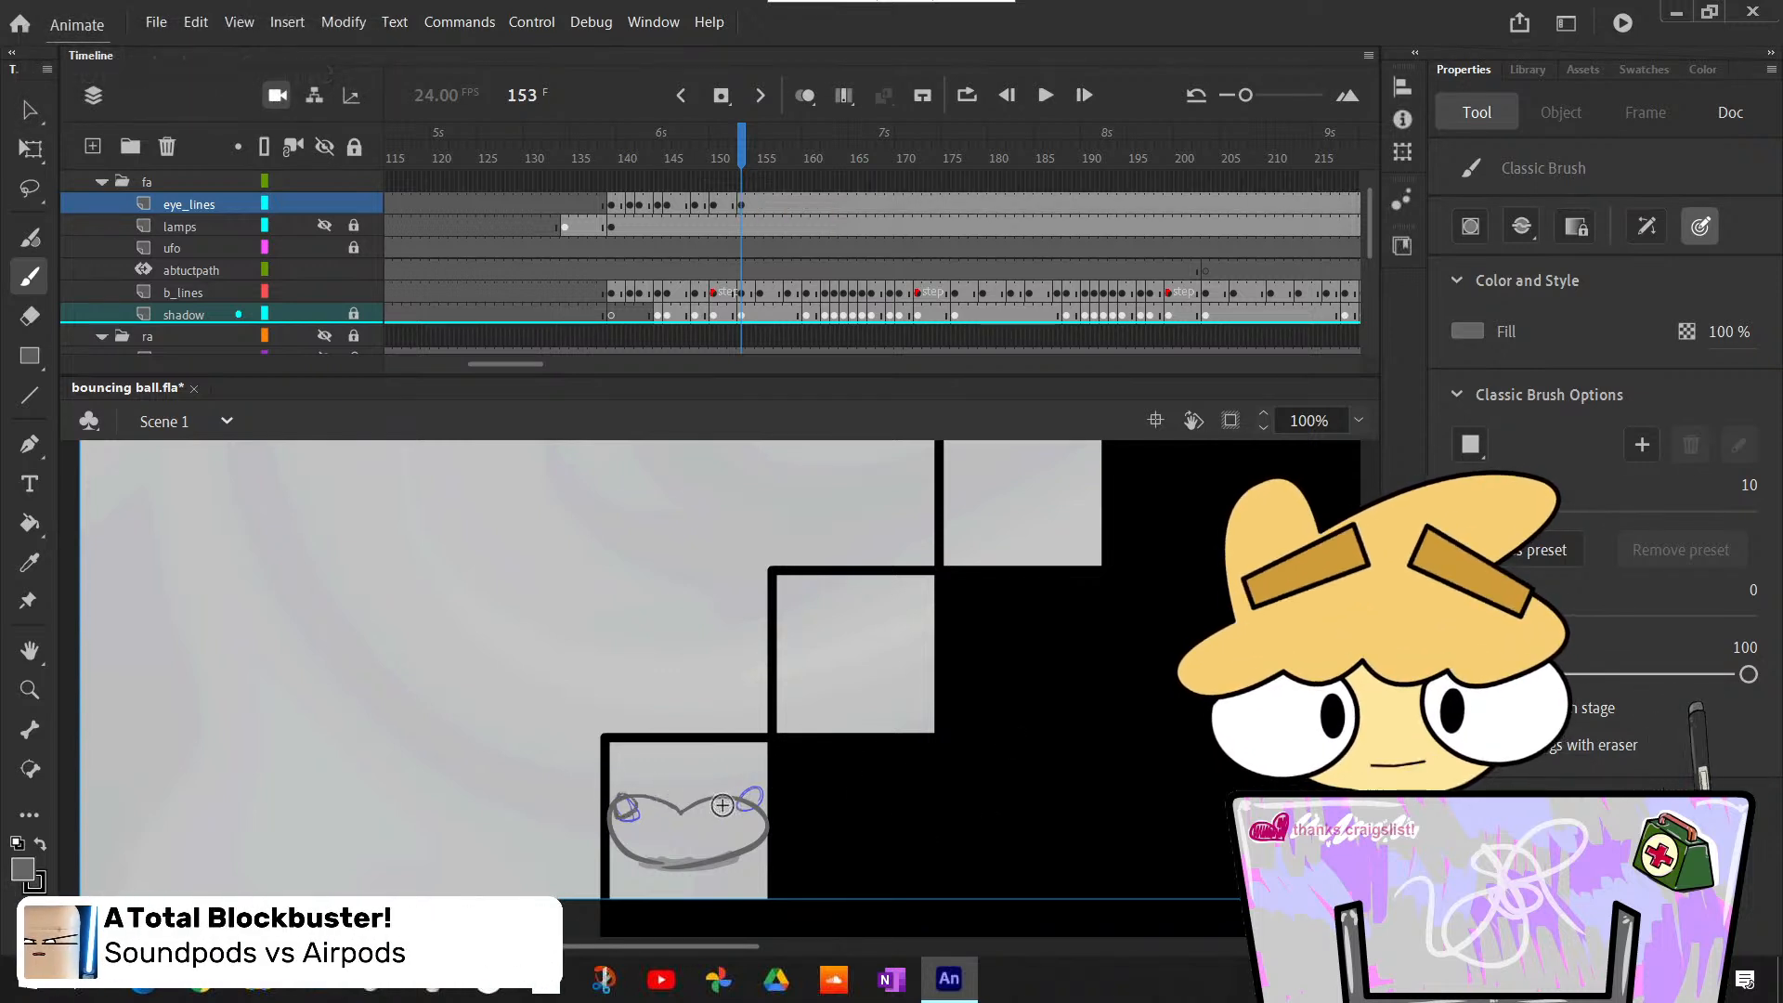
mouse_move(627, 788)
mouse_down()
mouse_move(634, 818)
mouse_move(620, 797)
mouse_up()
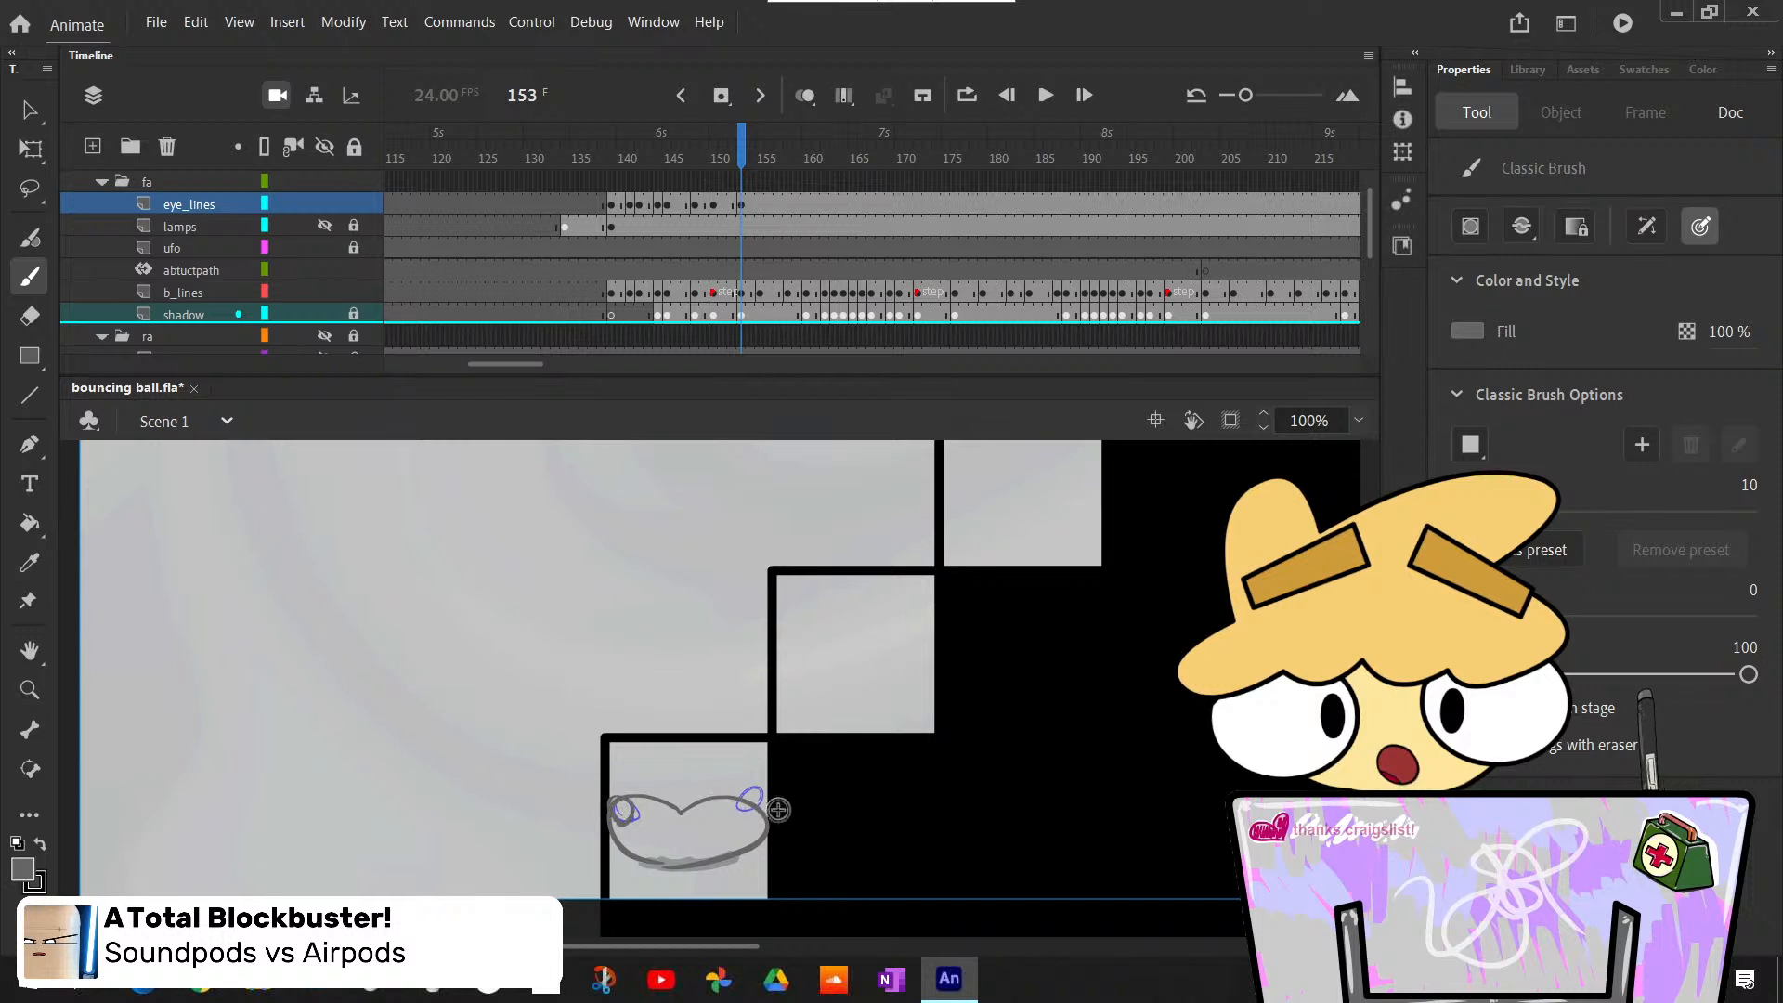
drag(748, 795, 766, 804)
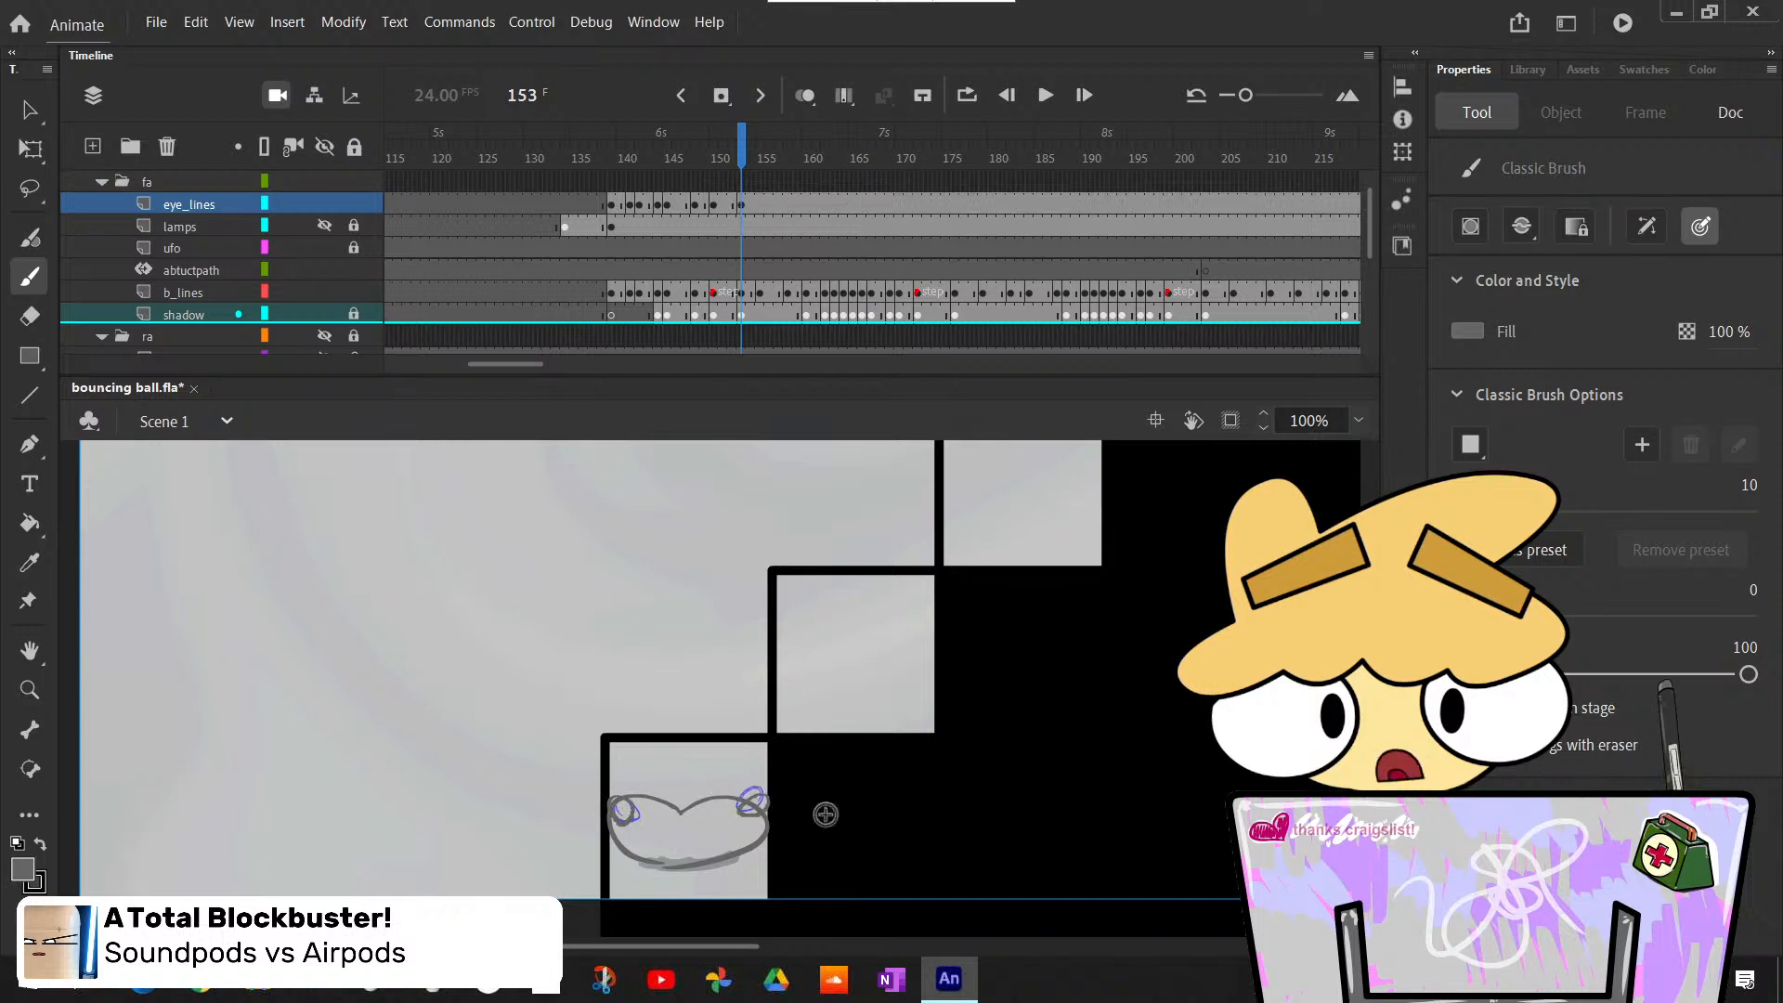
- Review the eye motion by stepping back from frame 153 to frame 140 and forward through the landing to frame 148
key(comma)
key(comma)
key(comma)
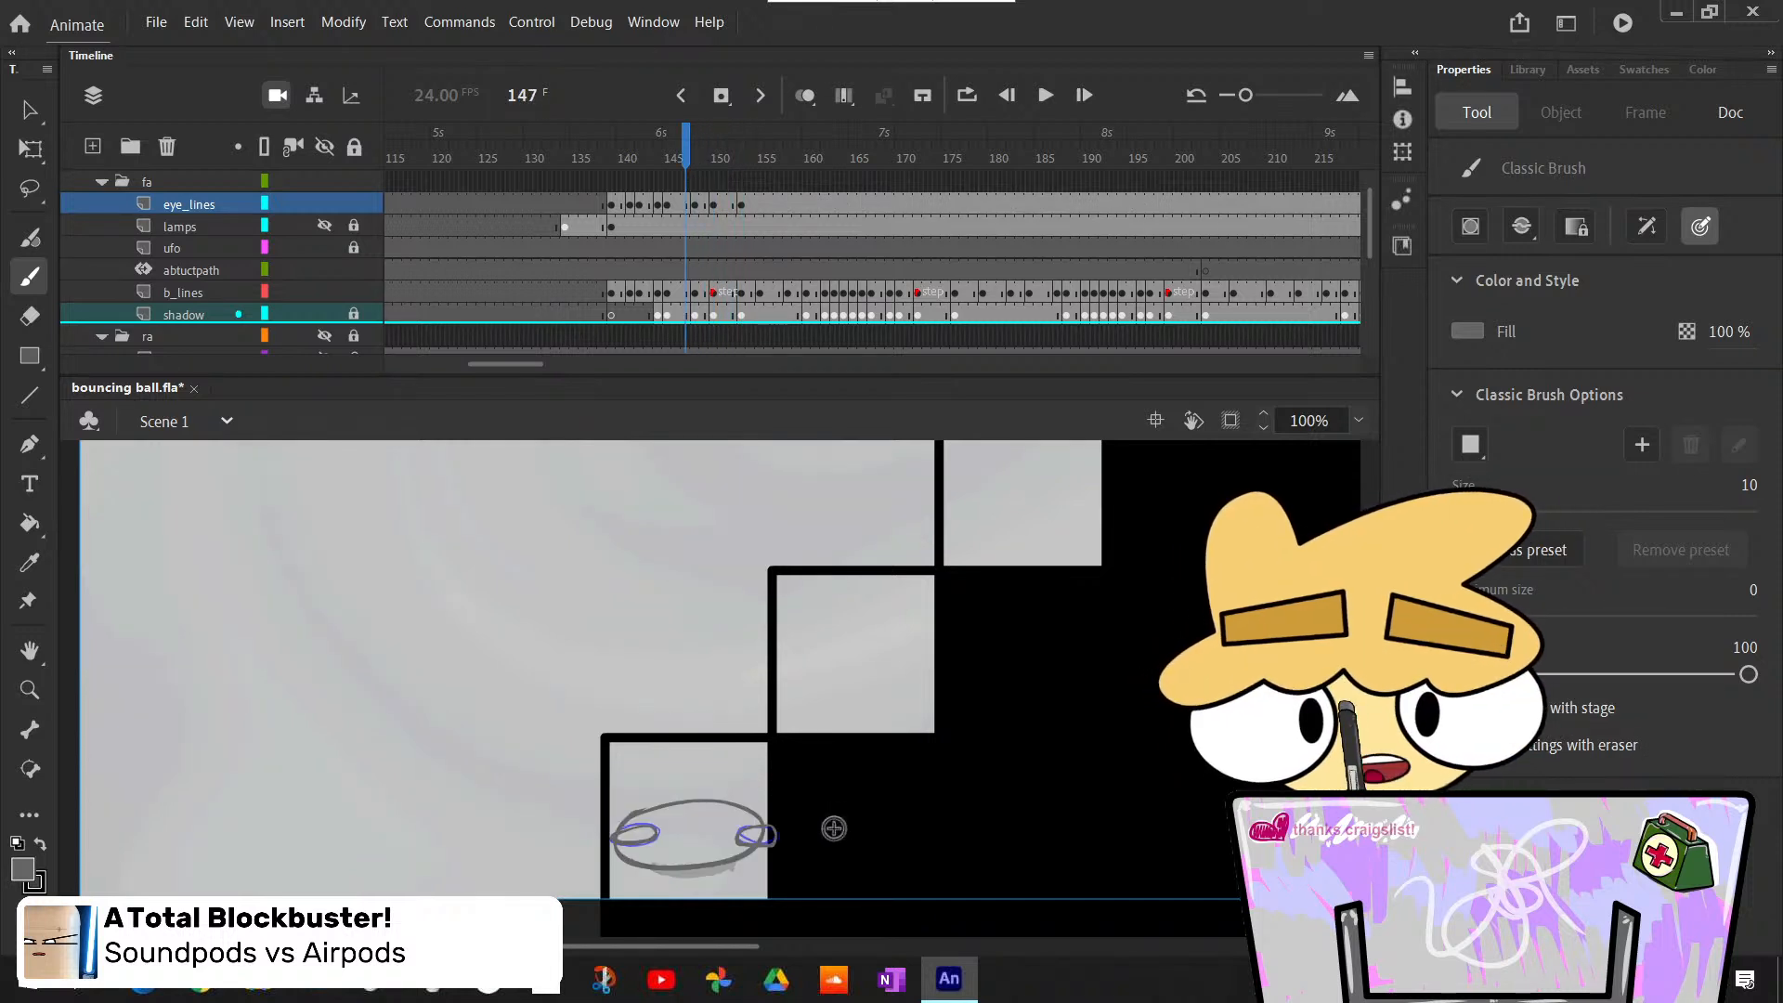
key(comma)
key(comma)
key(comma)
key(comma)
key(comma)
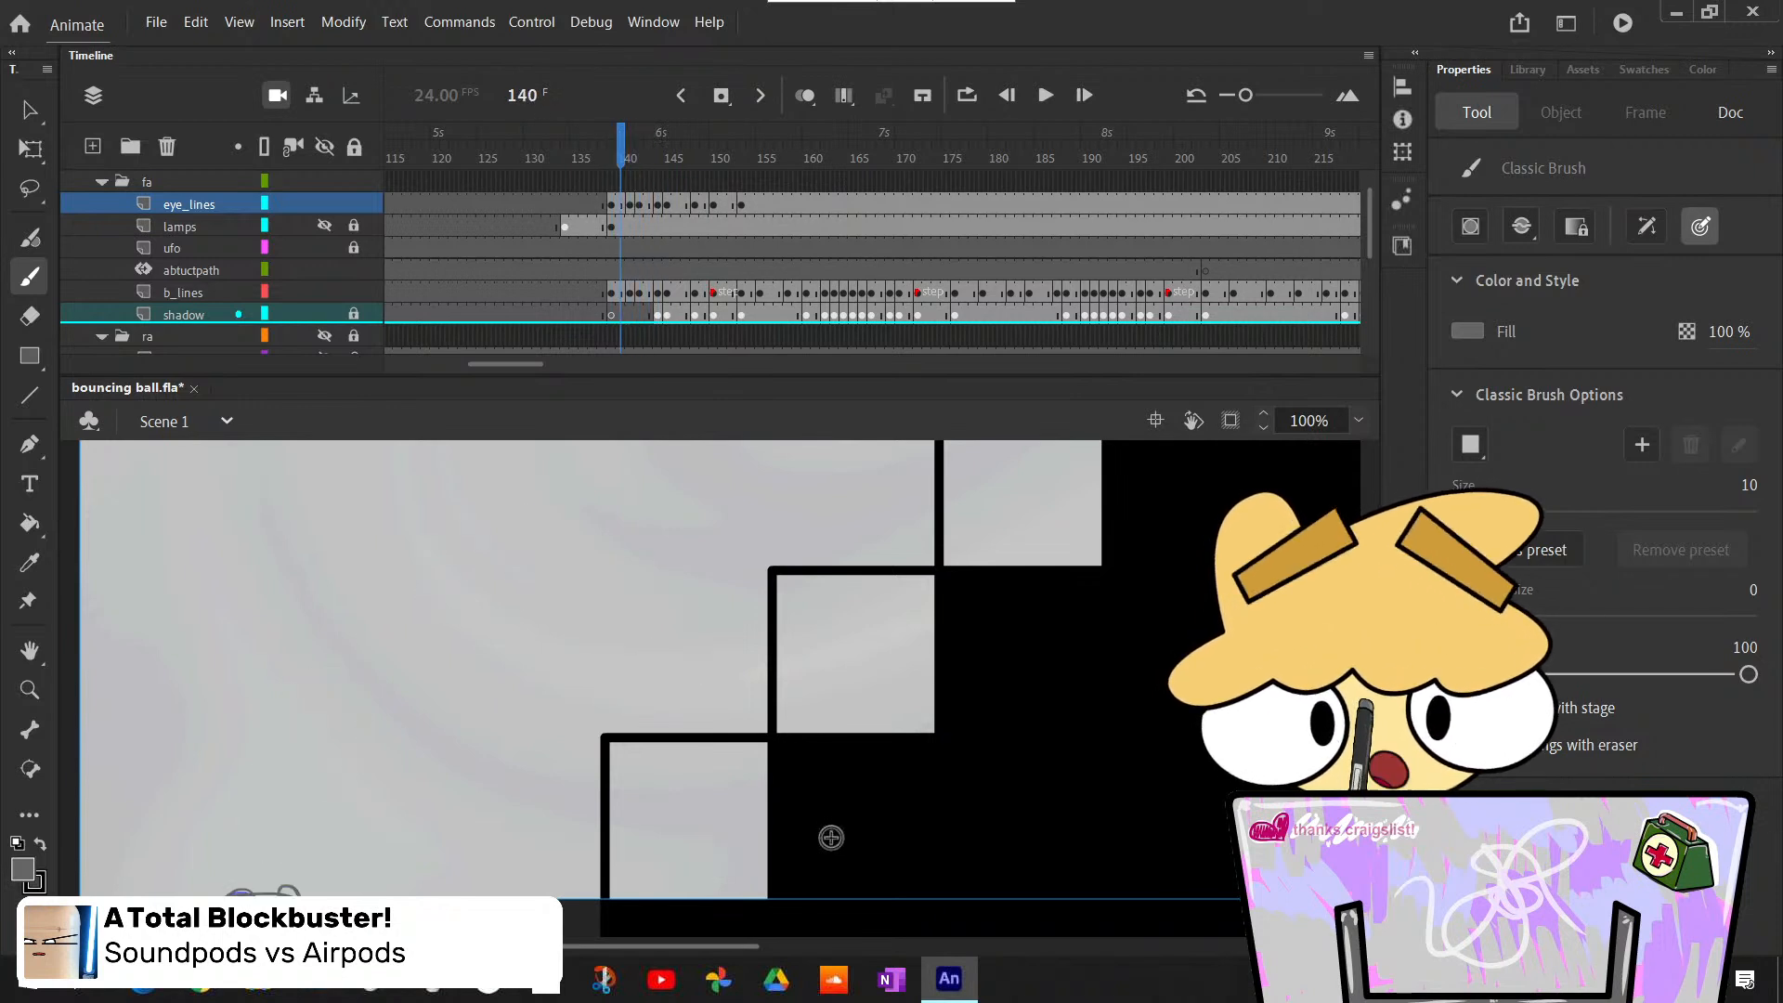
key(period)
key(period)
key(period)
key(period)
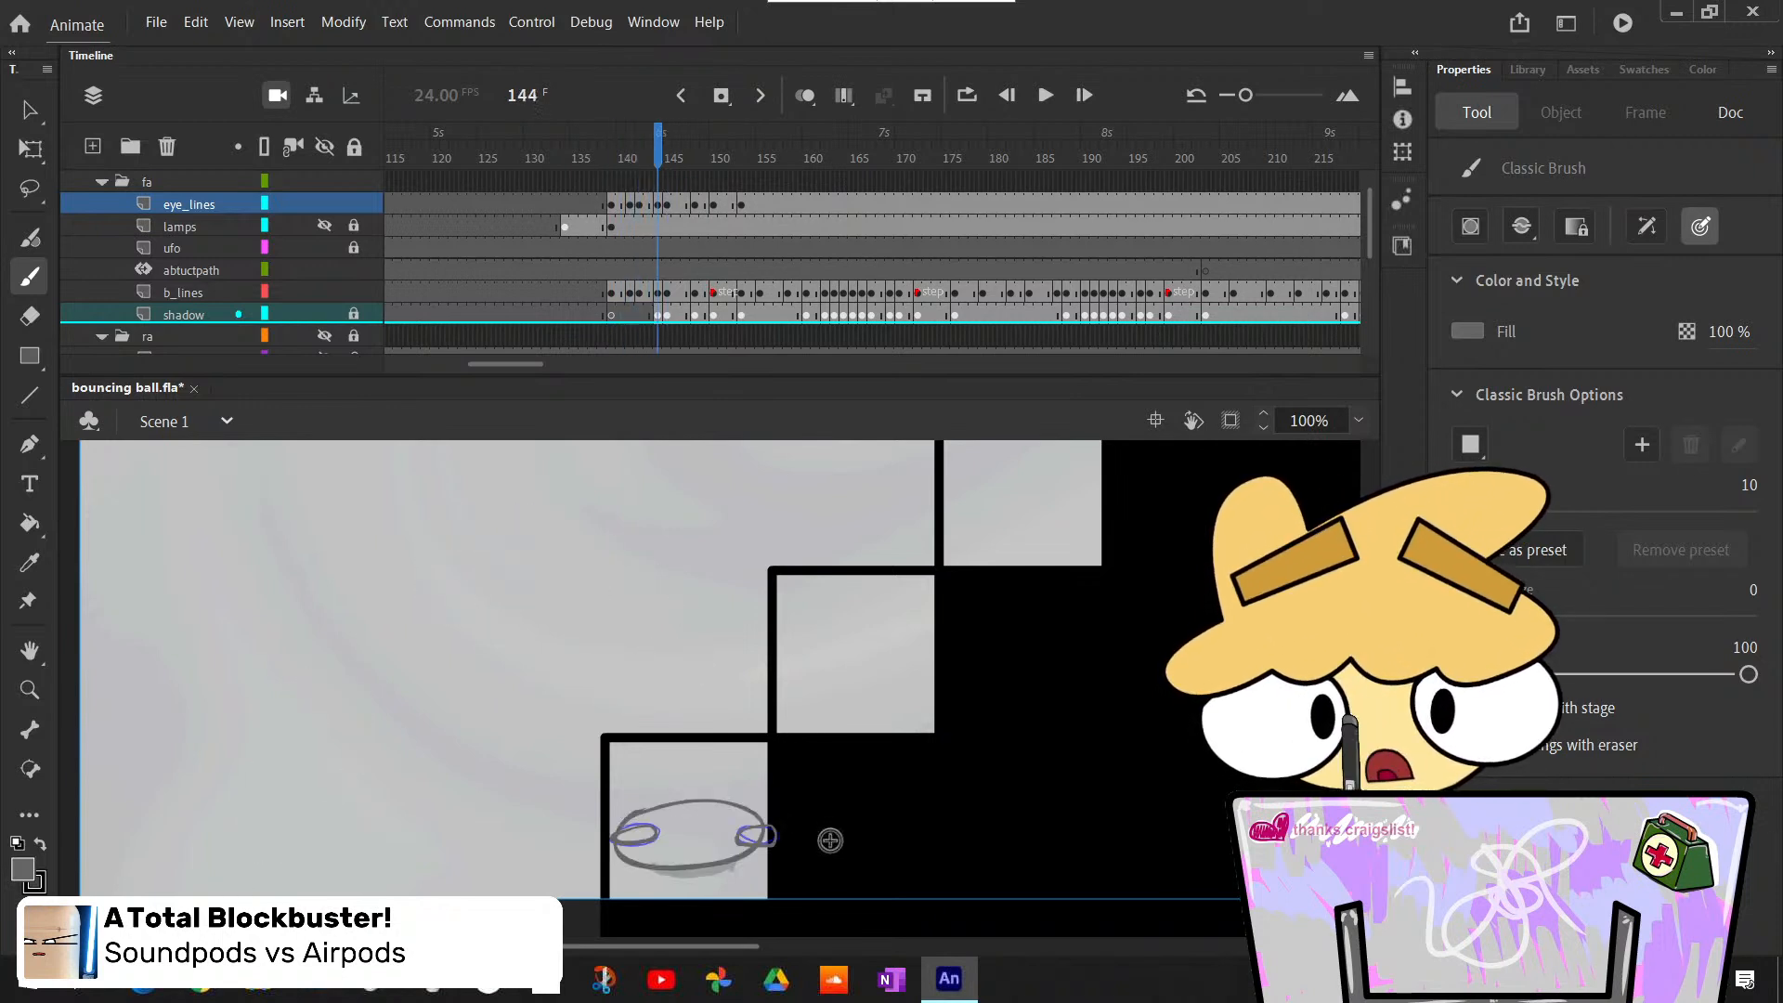
key(comma)
key(comma)
key(comma)
key(comma)
key(period)
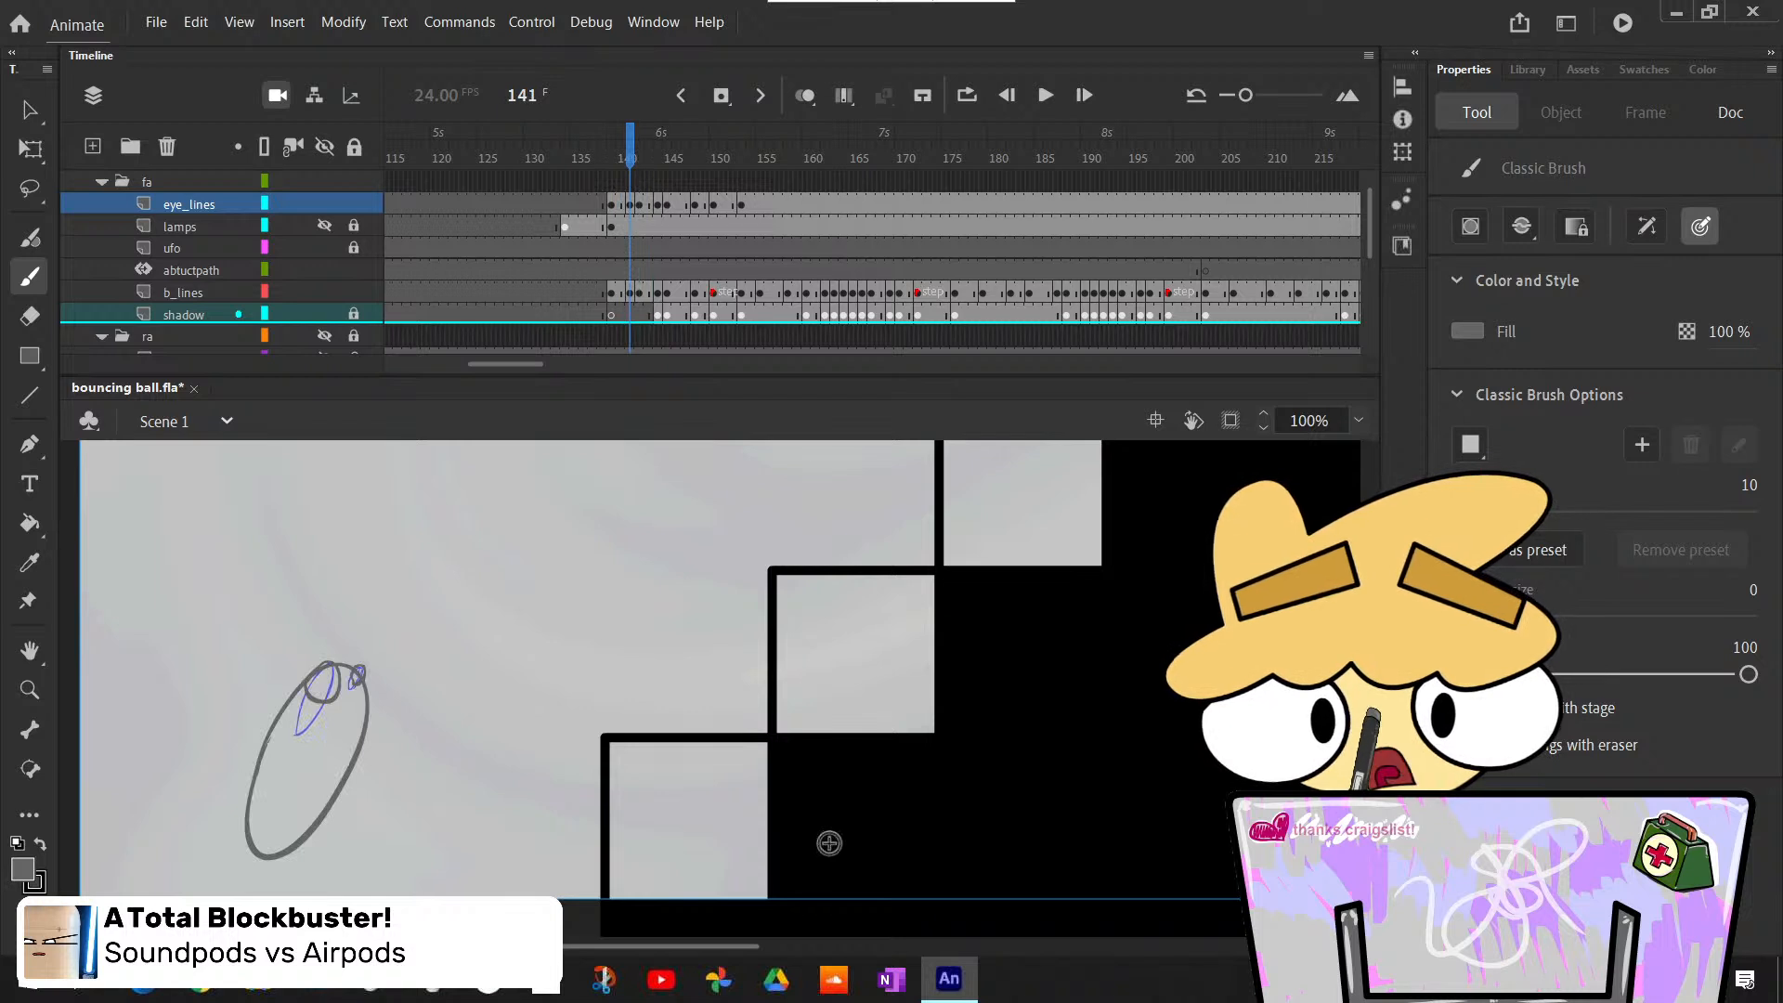
key(period)
key(period)
key(period)
key(period)
key(comma)
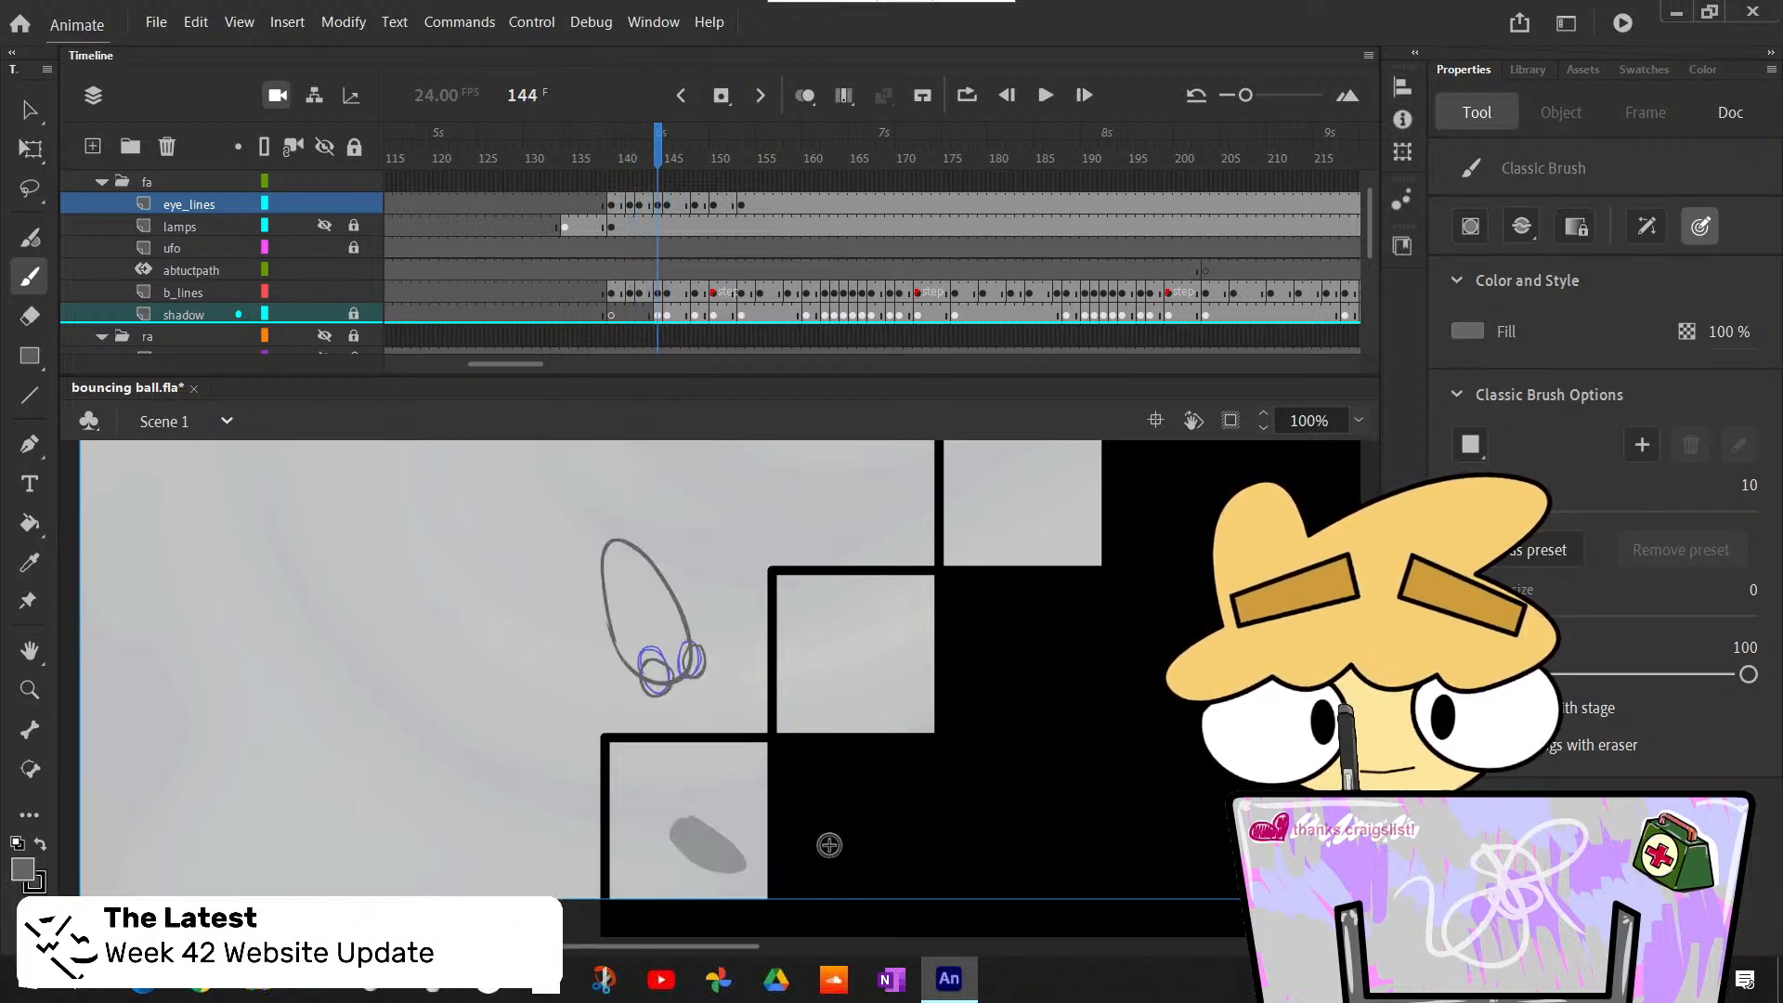
key(period)
key(period)
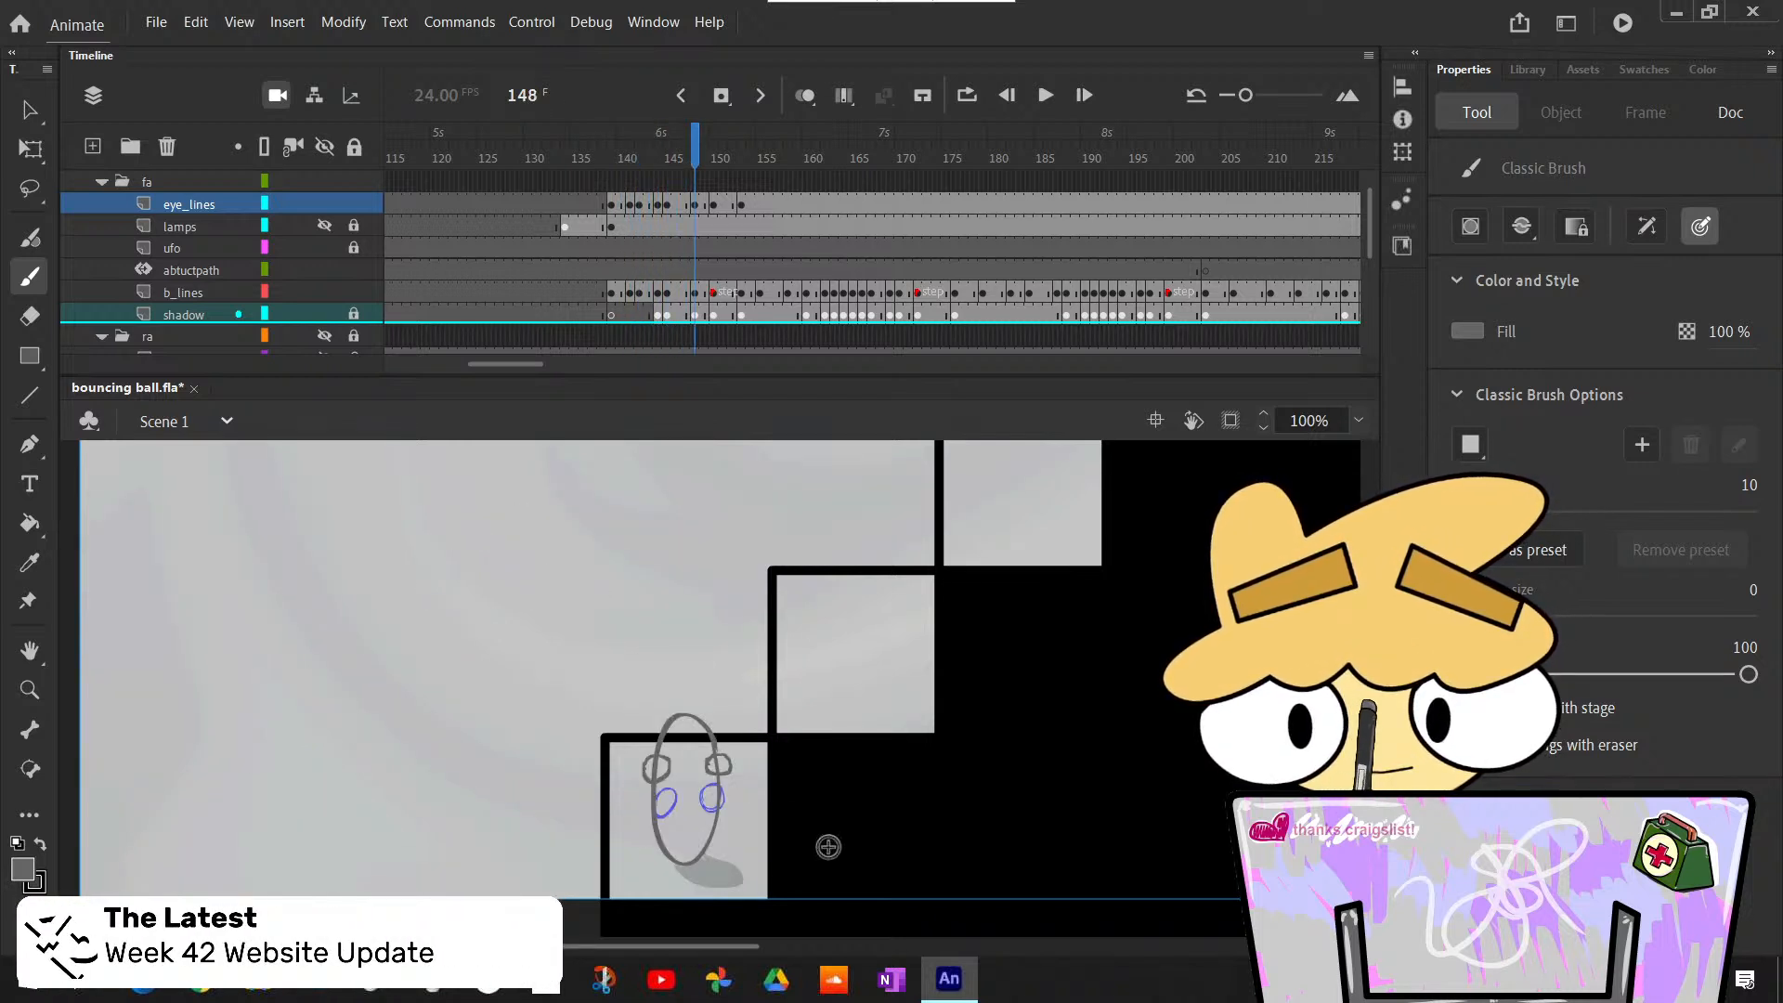
- Examine the eyes on the ball's leap and fall by stepping back to frame 141 and forward to frame 146
key(comma)
key(comma)
key(comma)
key(comma)
key(comma)
key(comma)
key(comma)
key(comma)
key(comma)
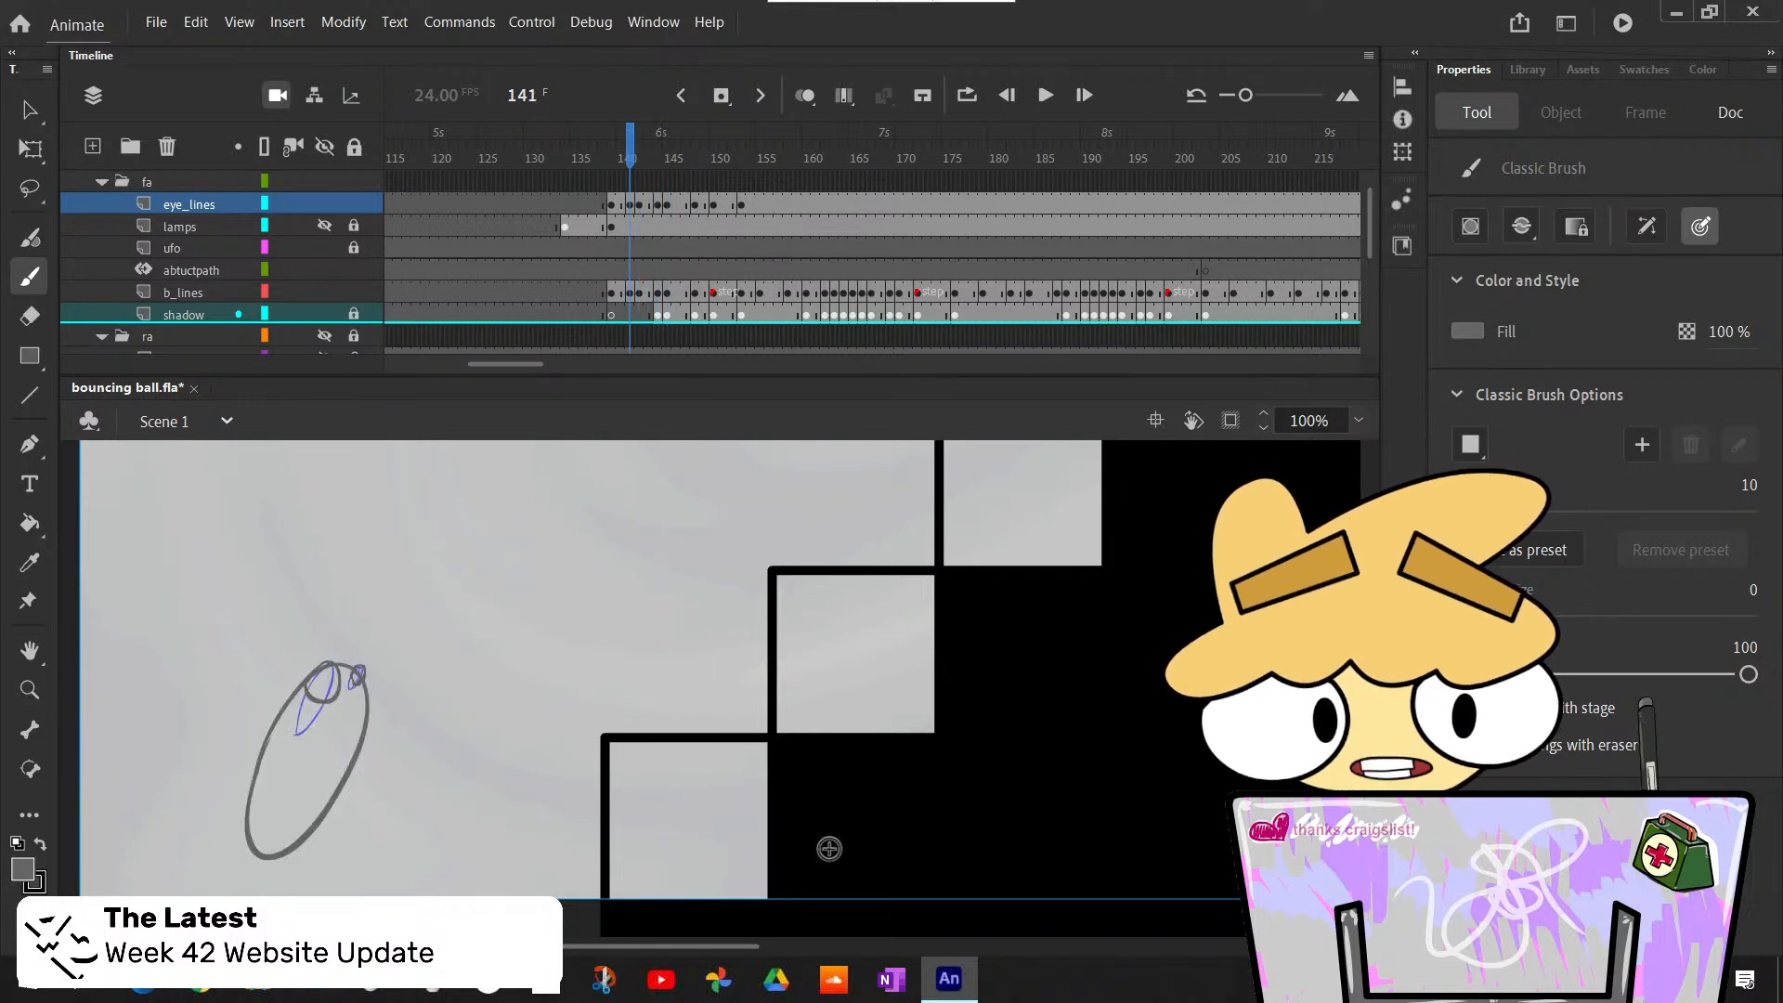
key(period)
key(period)
key(period)
key(period)
key(period)
key(period)
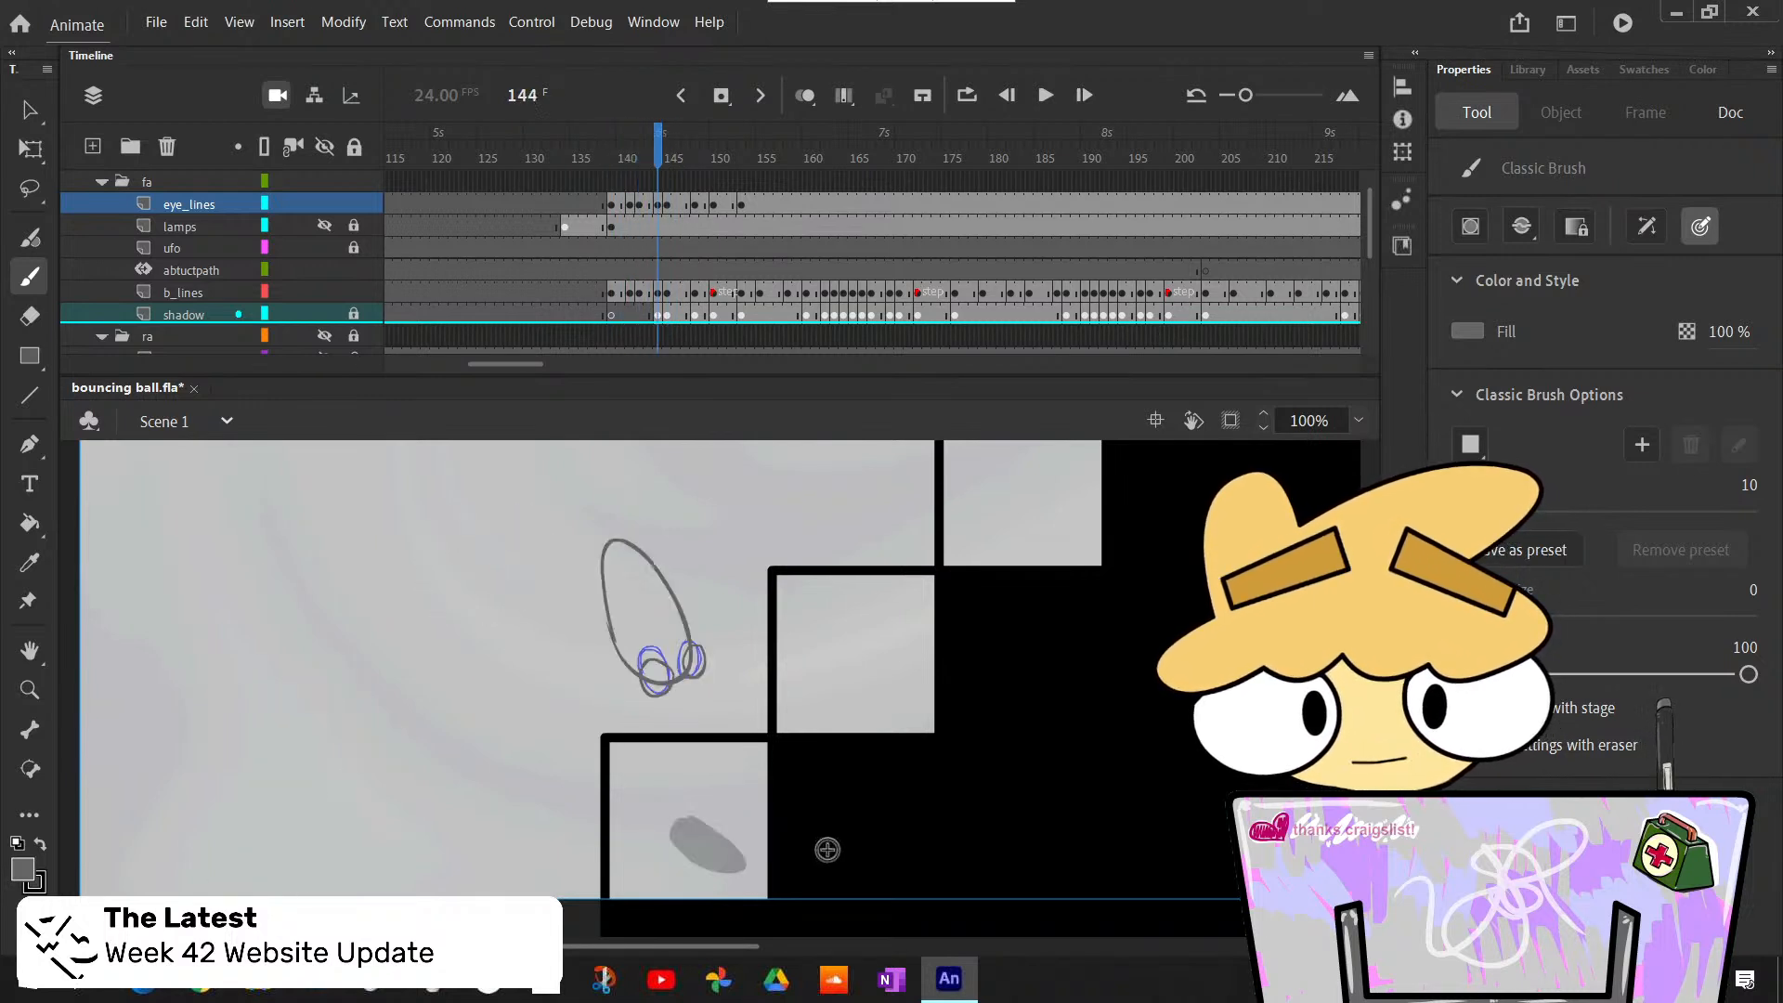
key(comma)
- Check the eyes on the rebound around frames 149 and 150, and replay the leap from frame 141 to frame 144
key(period)
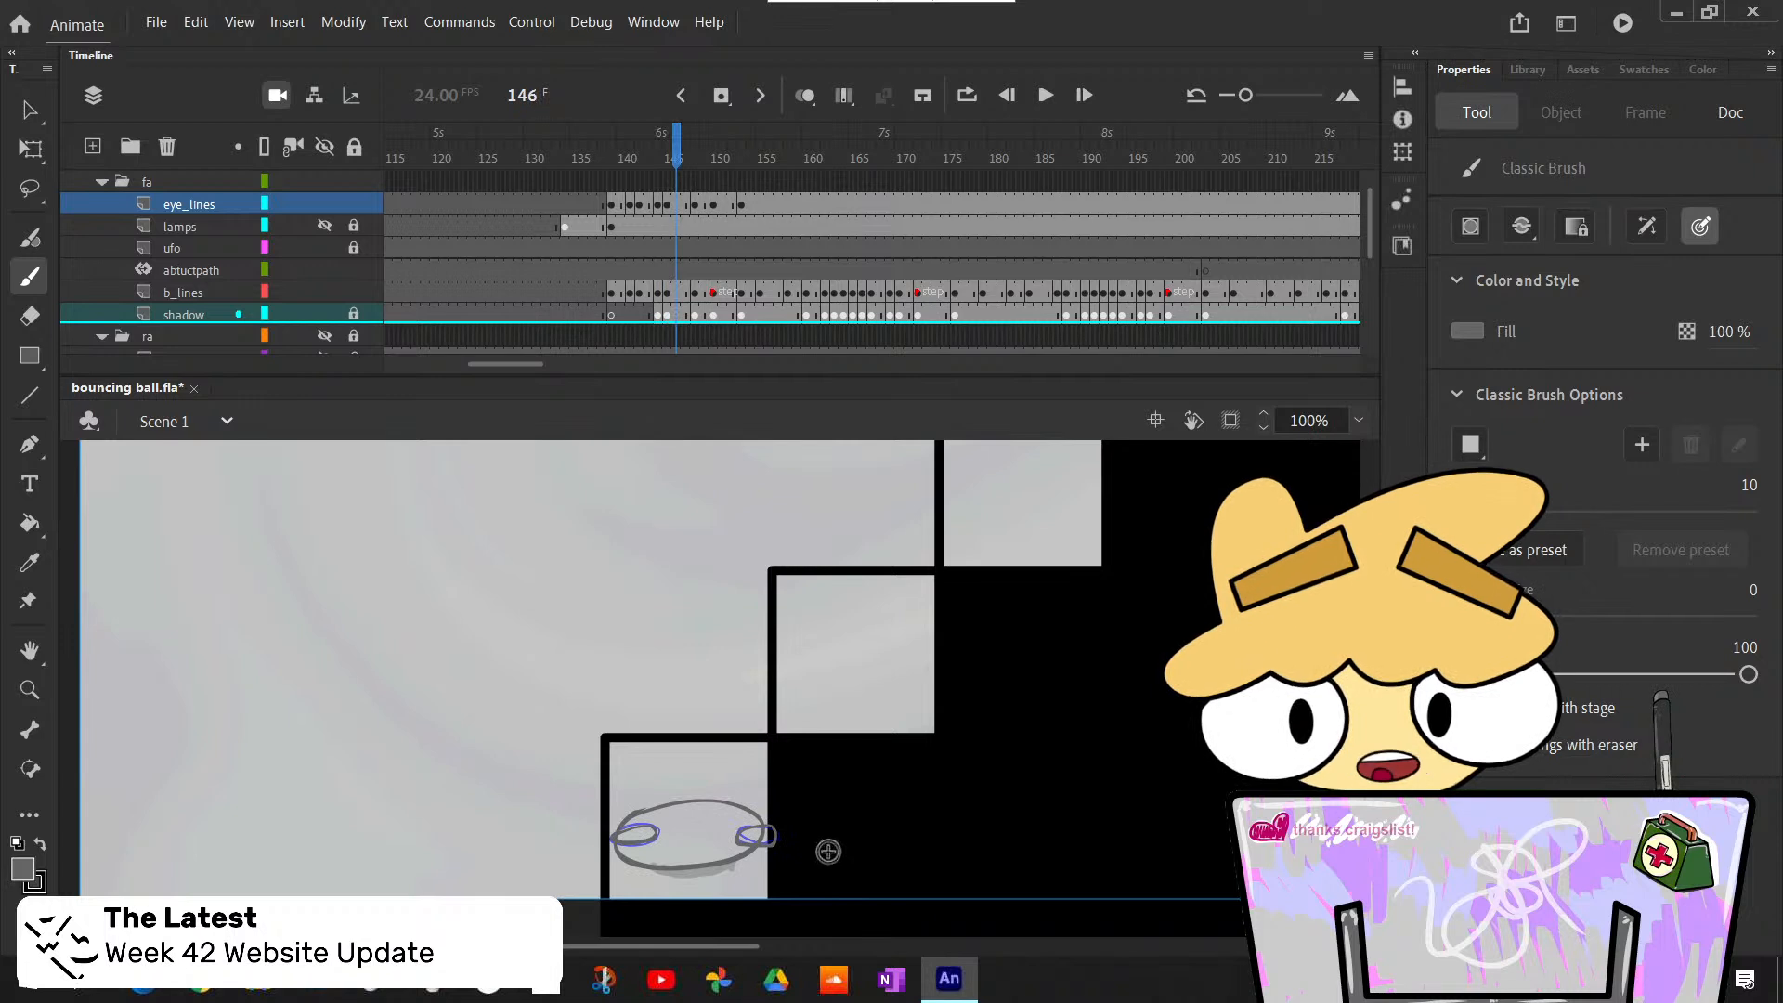
key(period)
key(period)
key(period)
key(period)
key(period)
key(comma)
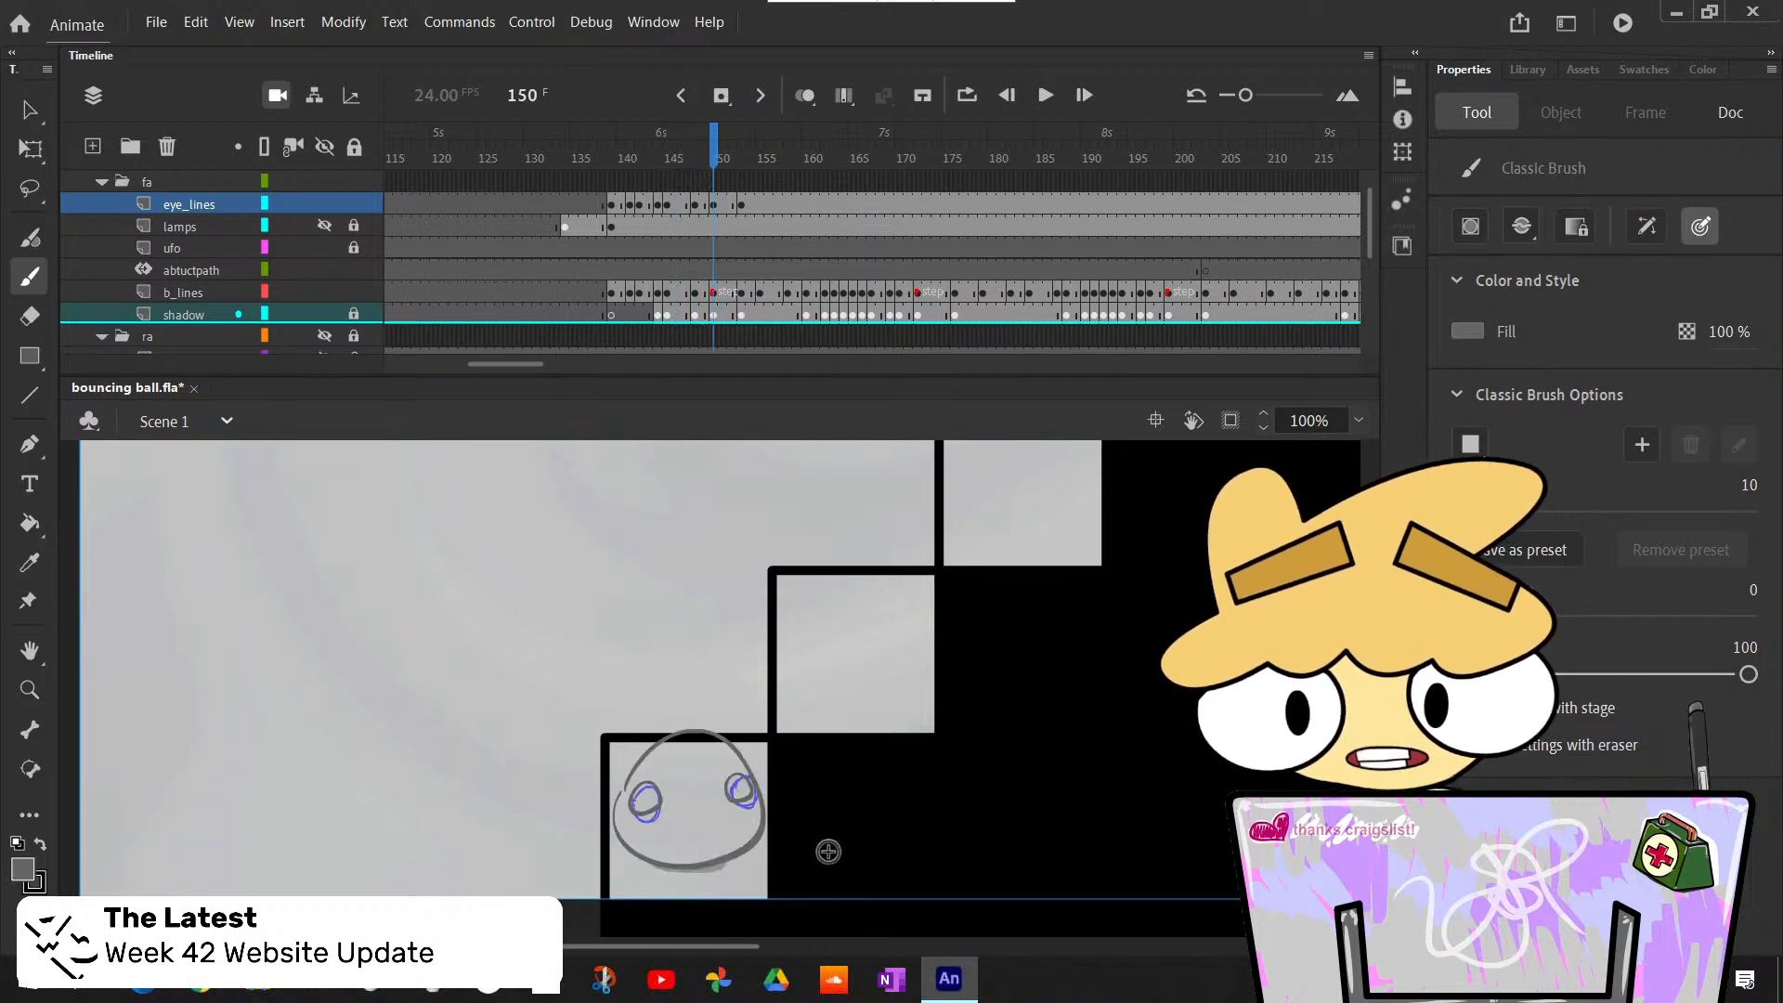
key(comma)
key(period)
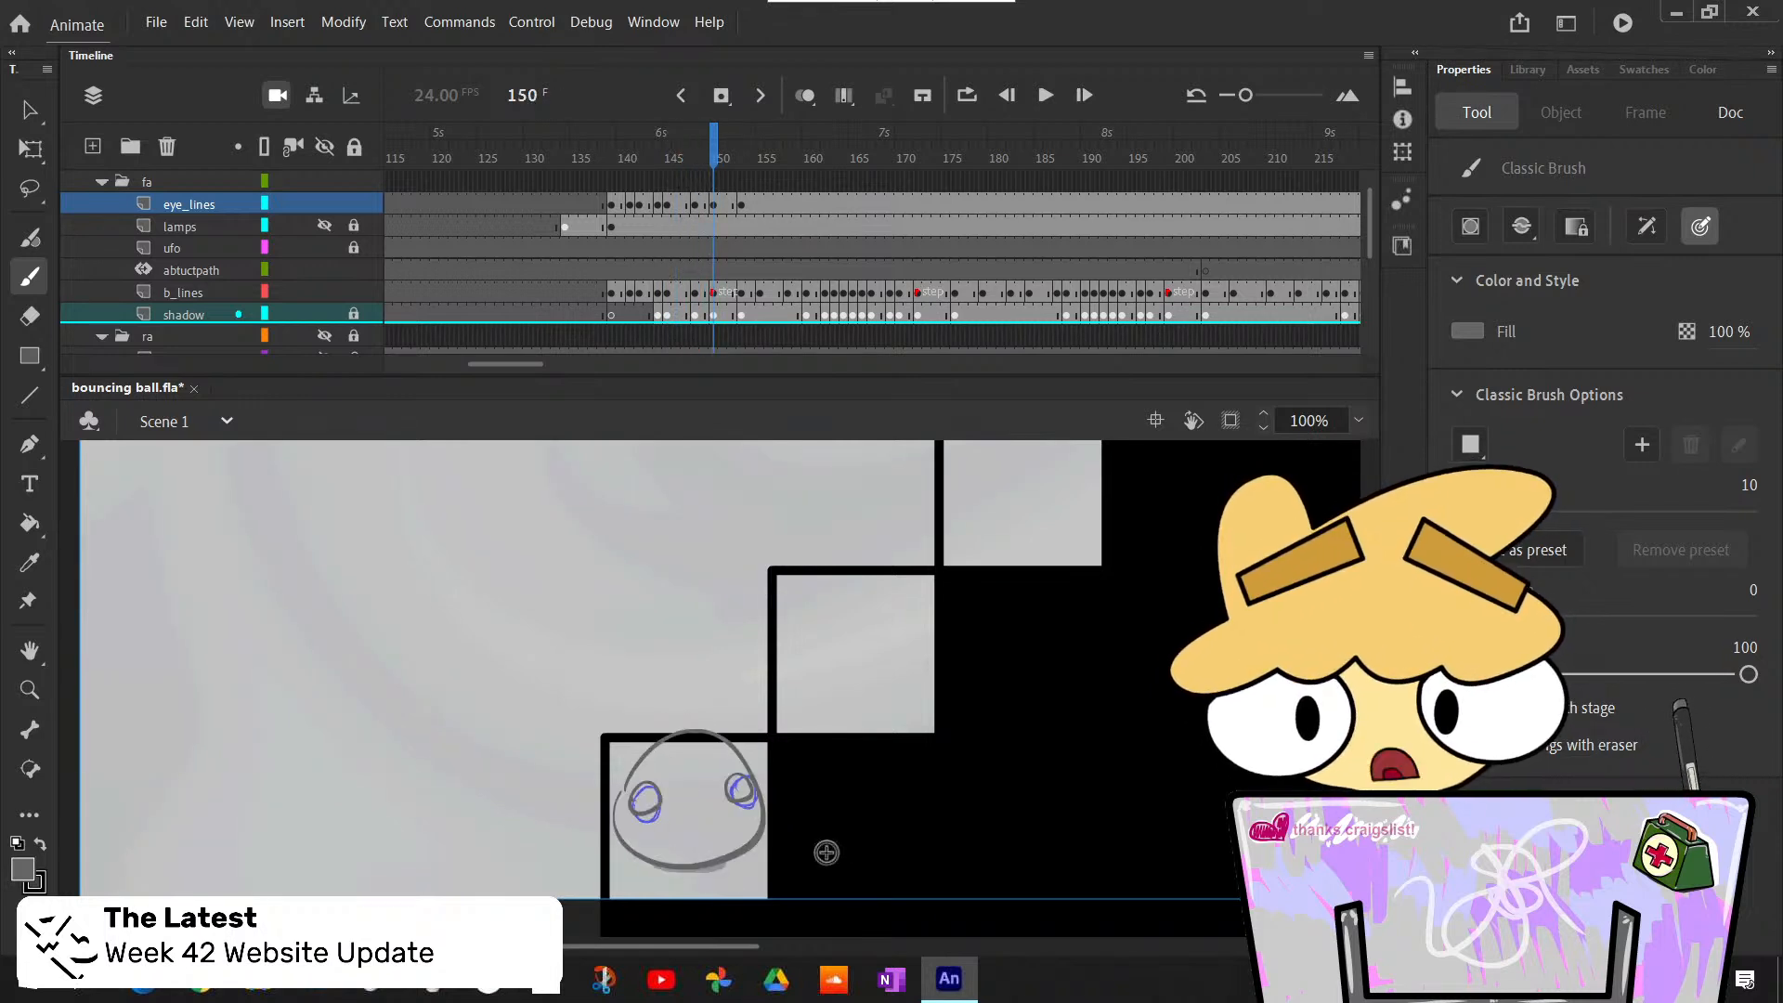
key(period)
key(period)
key(comma)
key(comma)
key(comma)
key(comma)
key(comma)
key(comma)
key(comma)
key(comma)
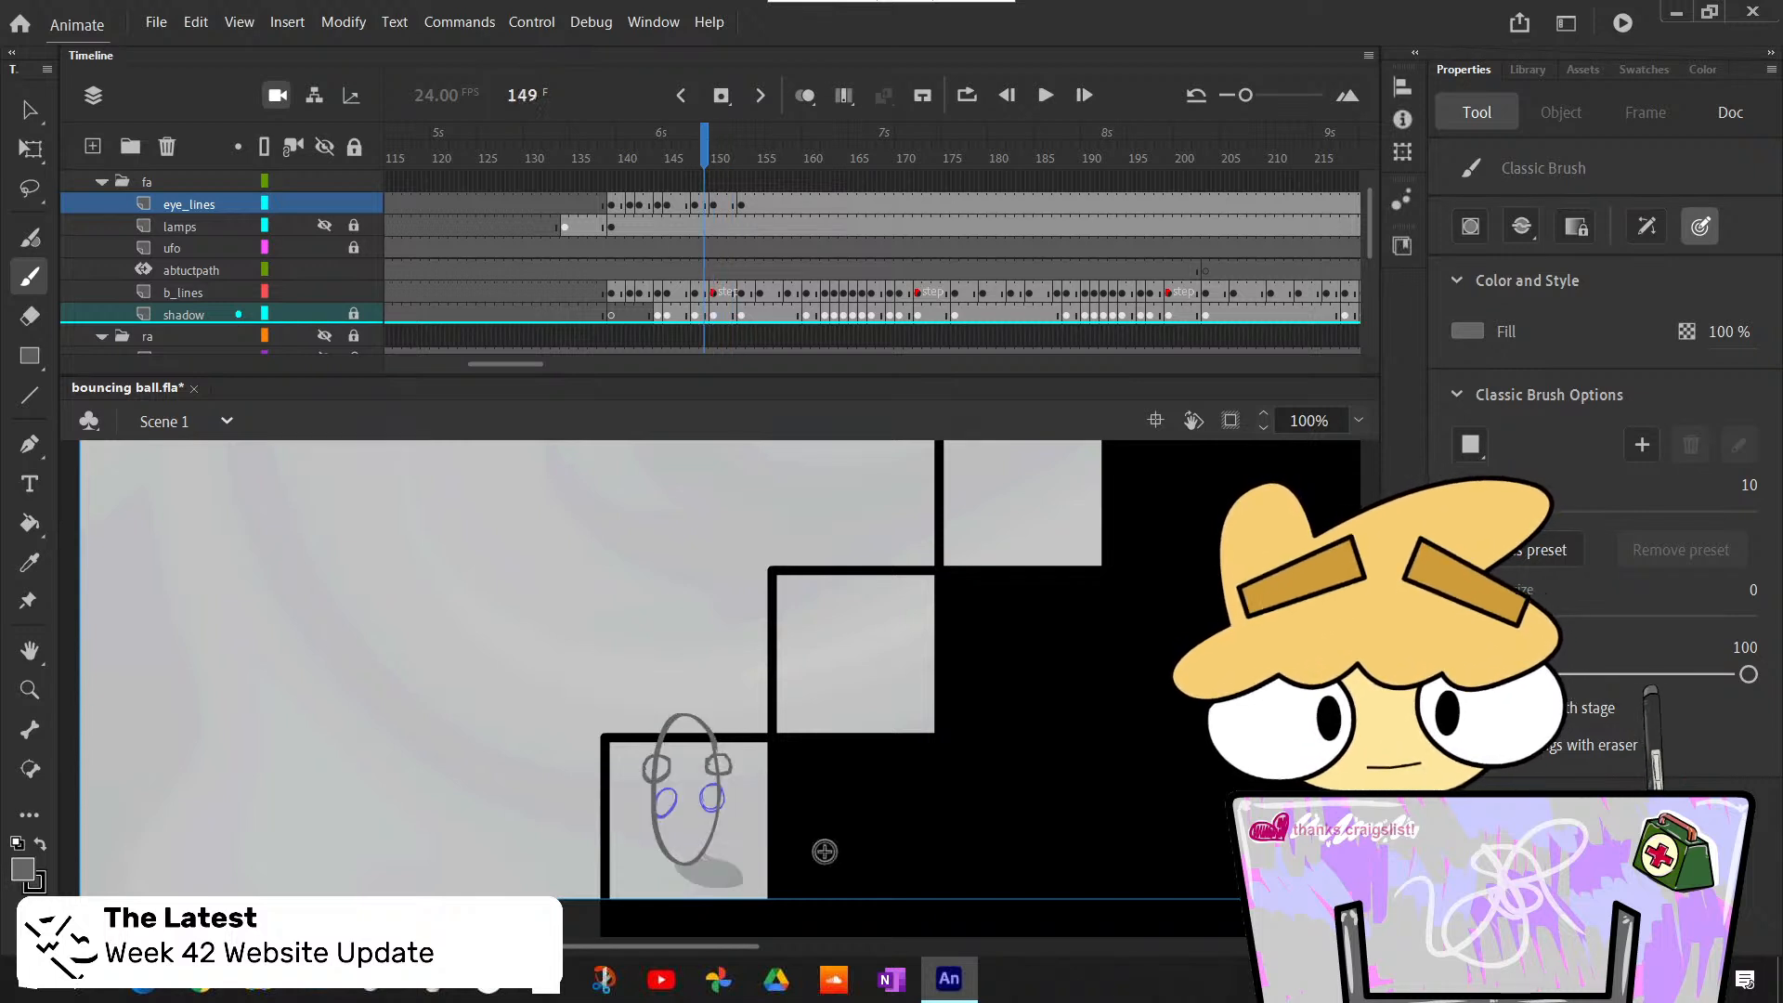
key(comma)
key(comma)
key(comma)
key(comma)
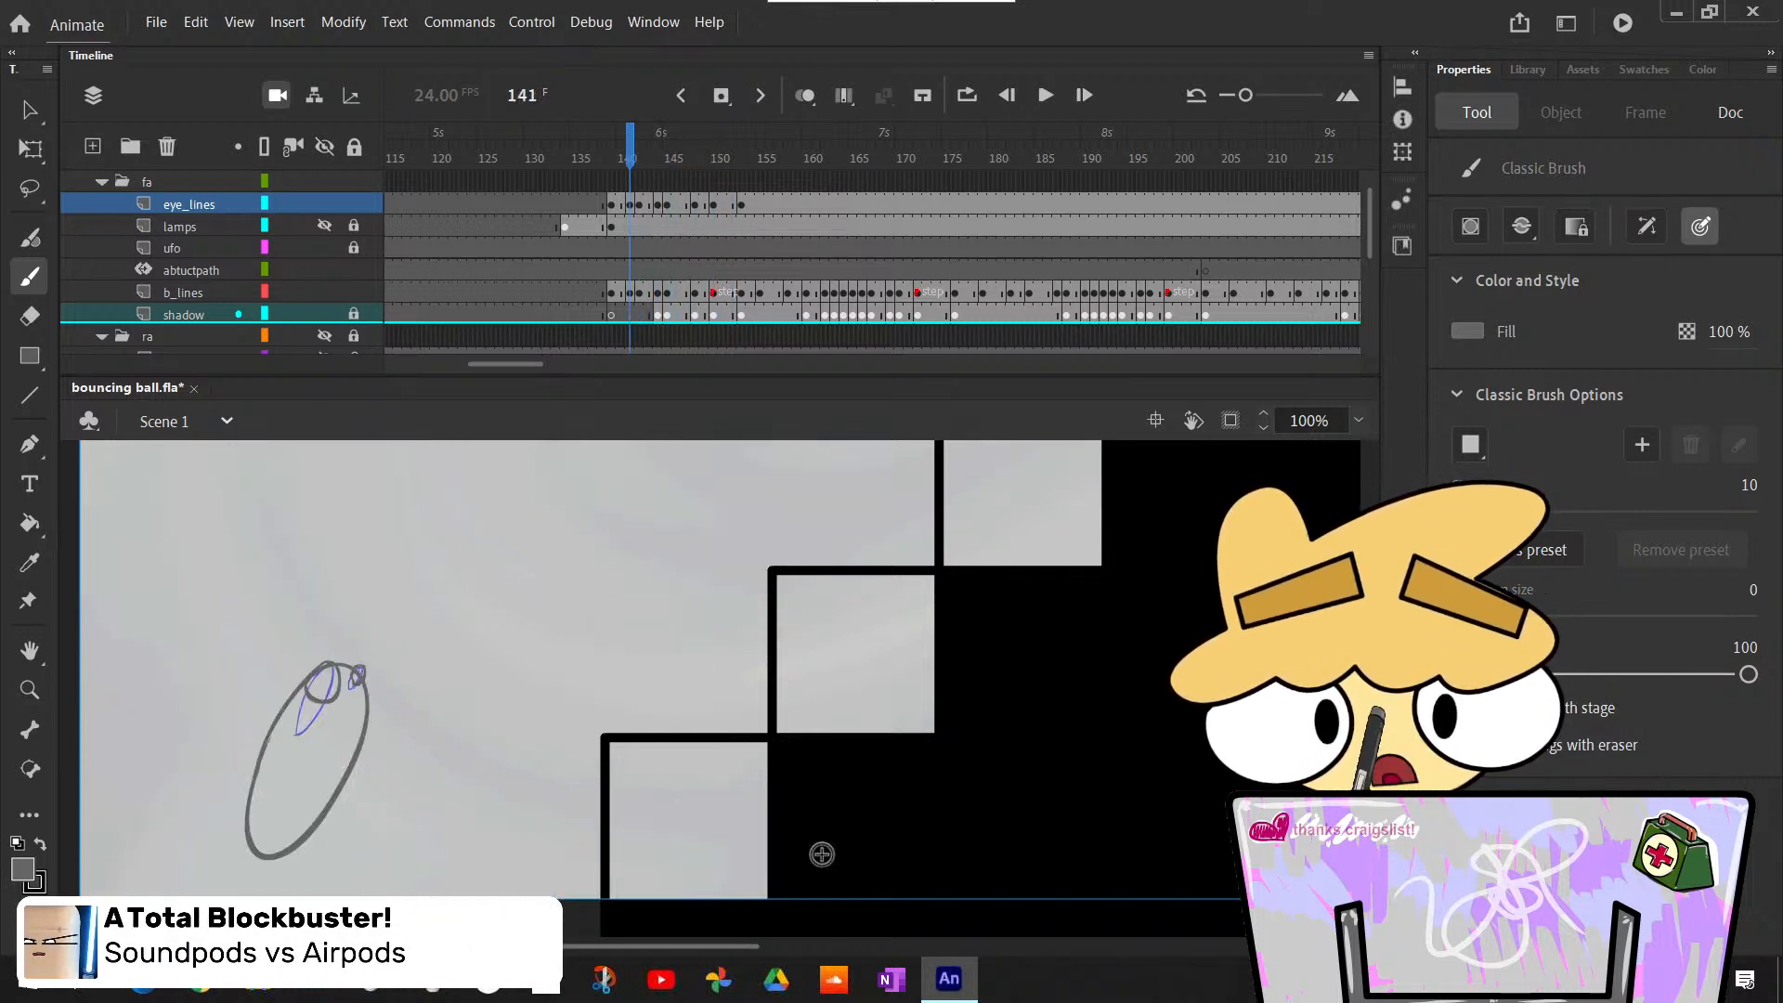
key(period)
key(period)
key(period)
key(period)
- Review the eyes through the squash and rebound by stepping between frames 144 and 150
key(period)
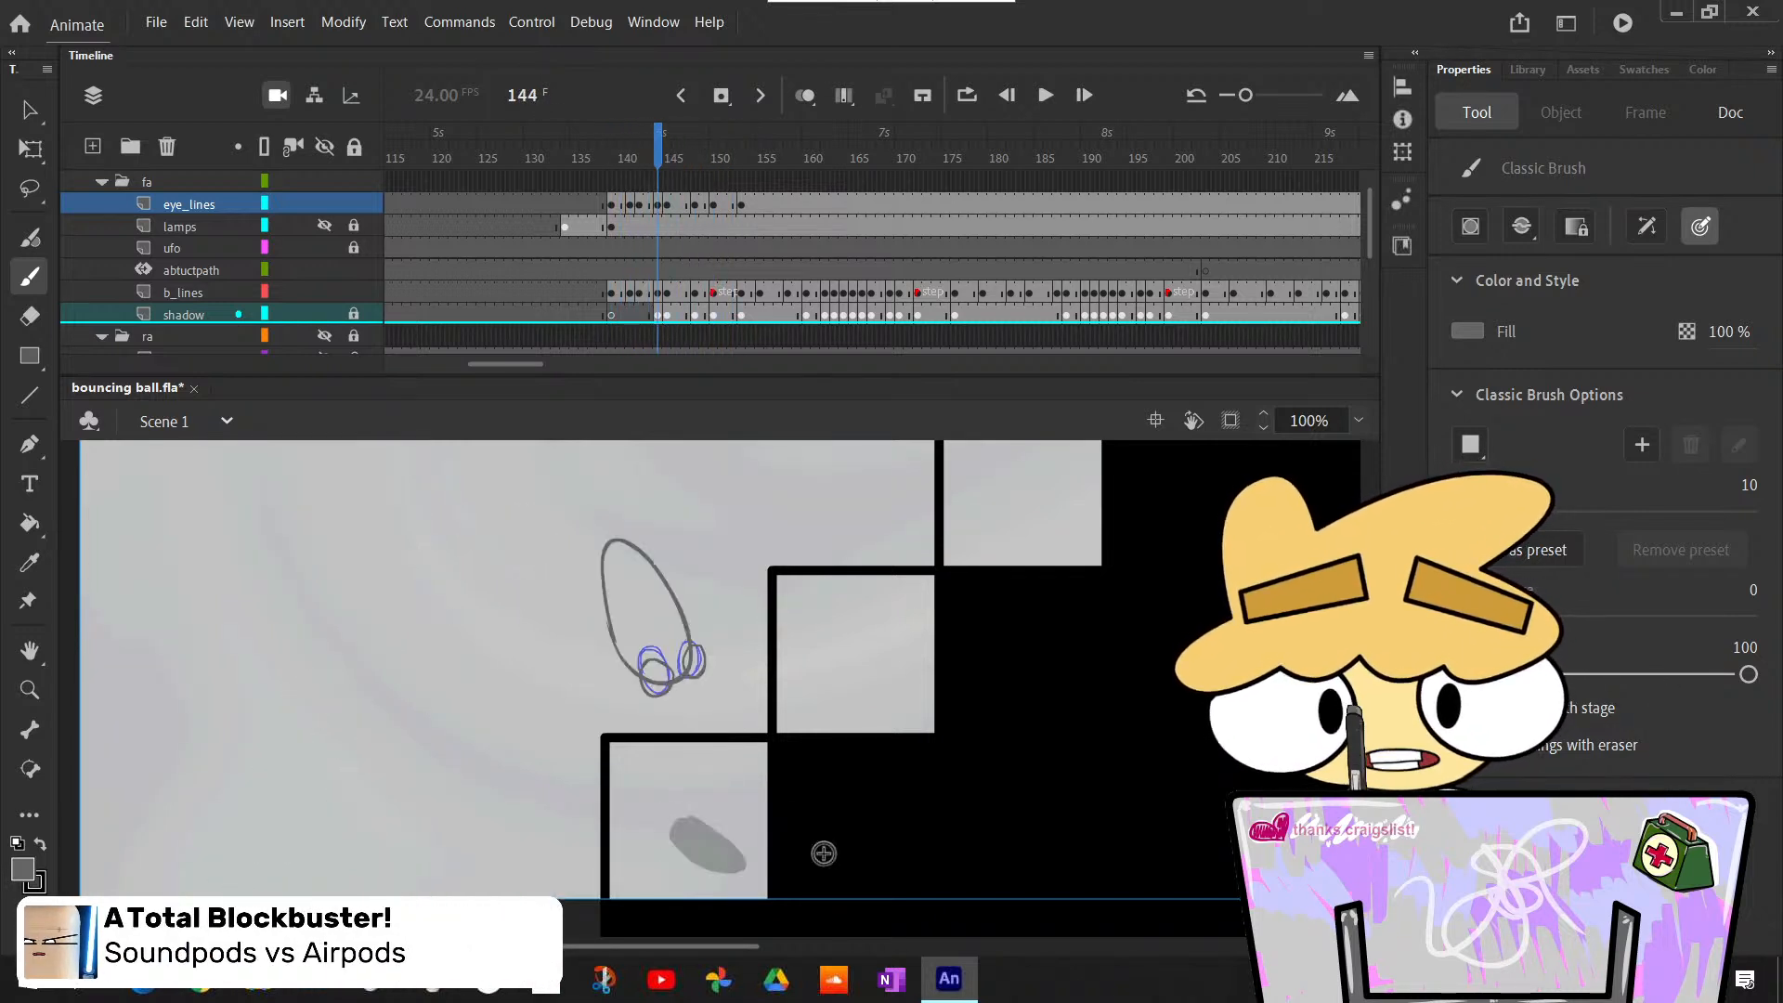
key(period)
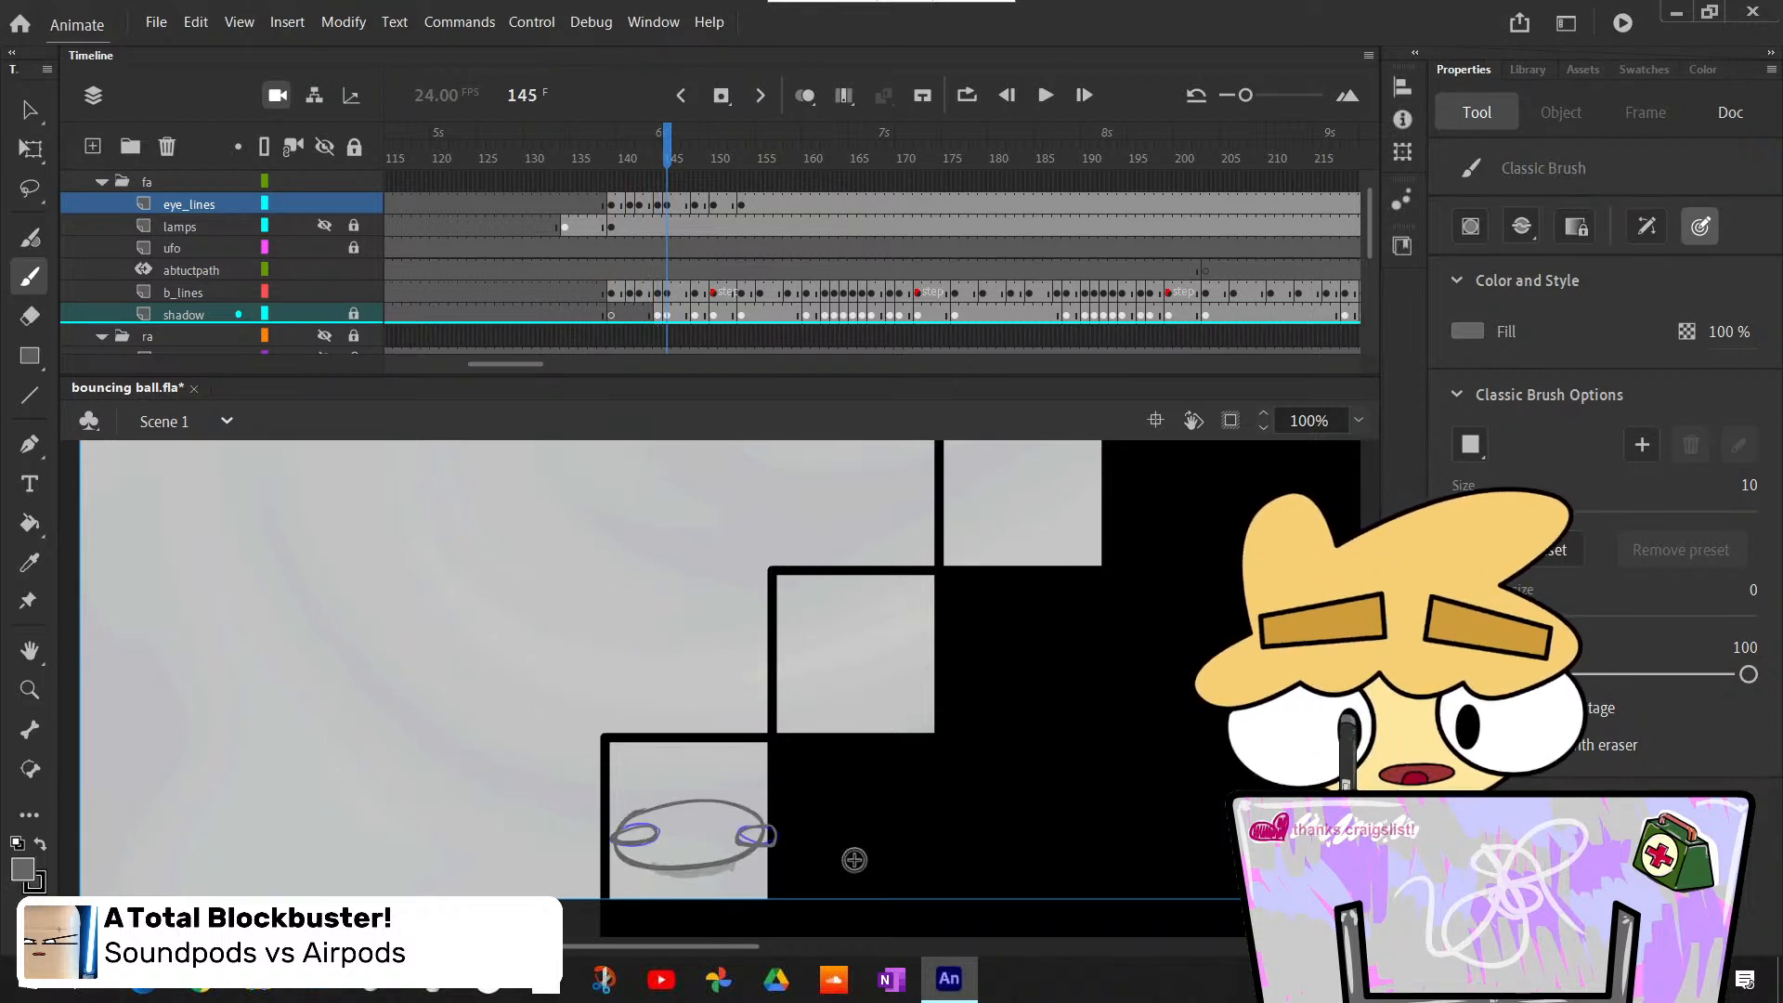
key(comma)
key(comma)
key(period)
key(period)
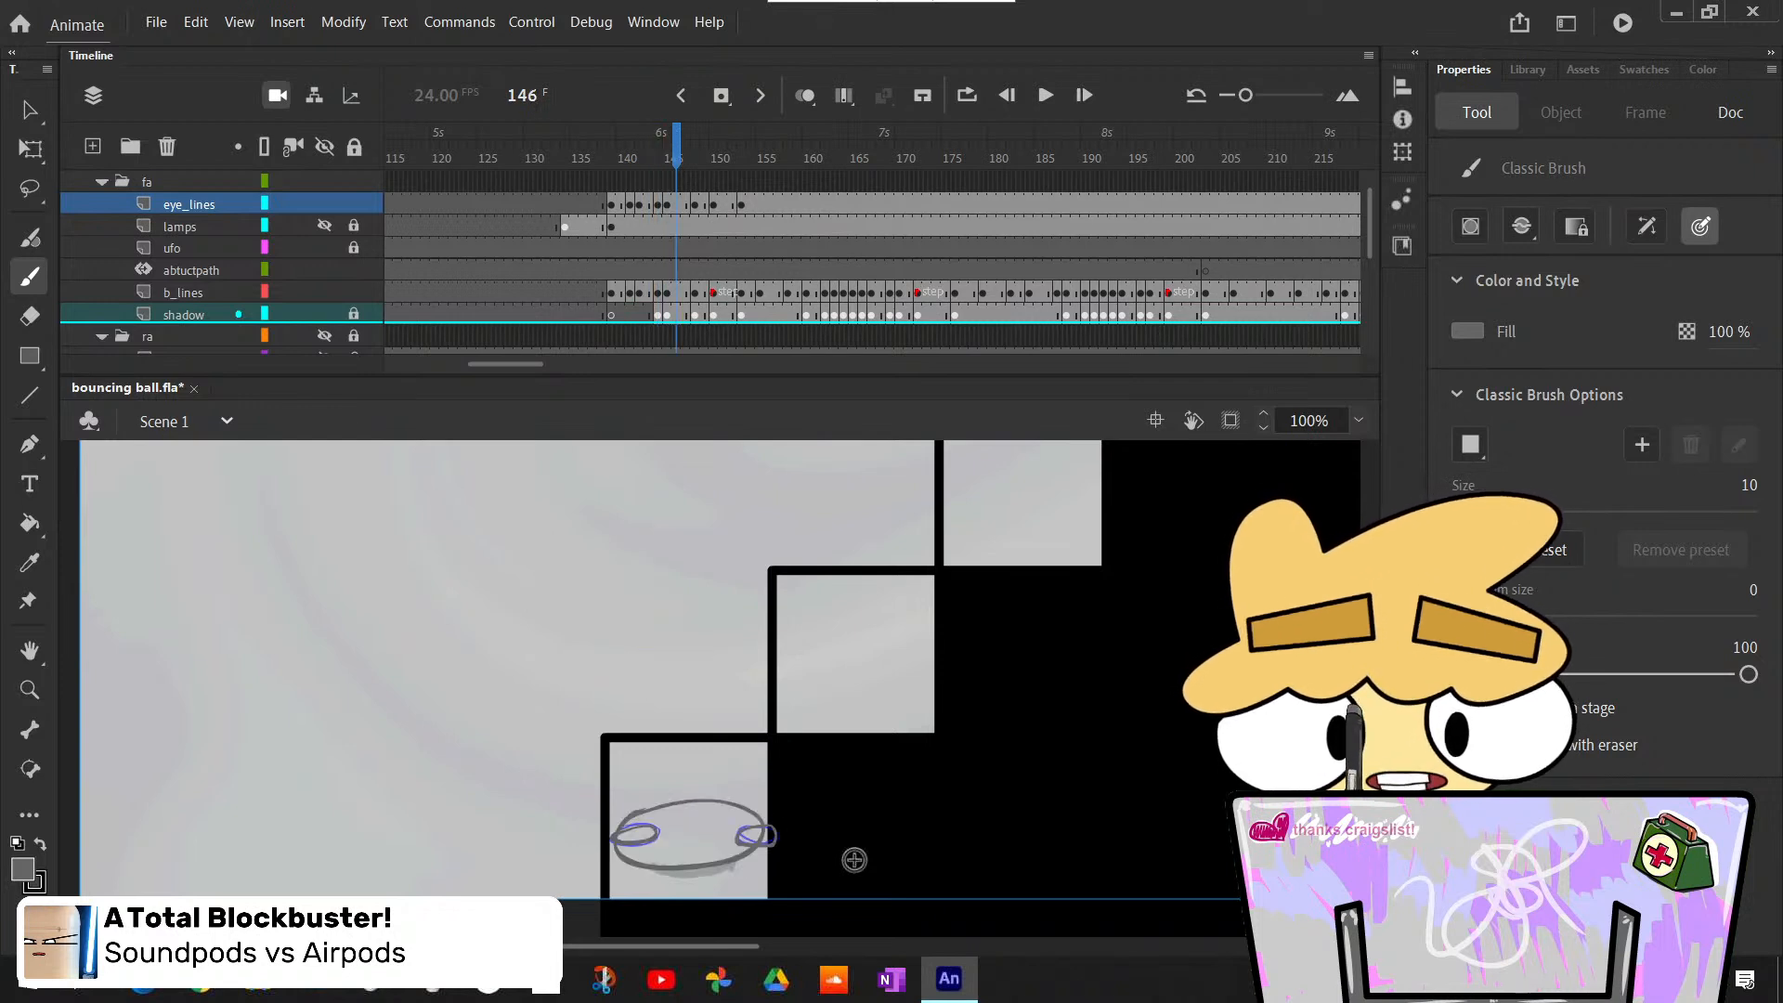
key(period)
key(period)
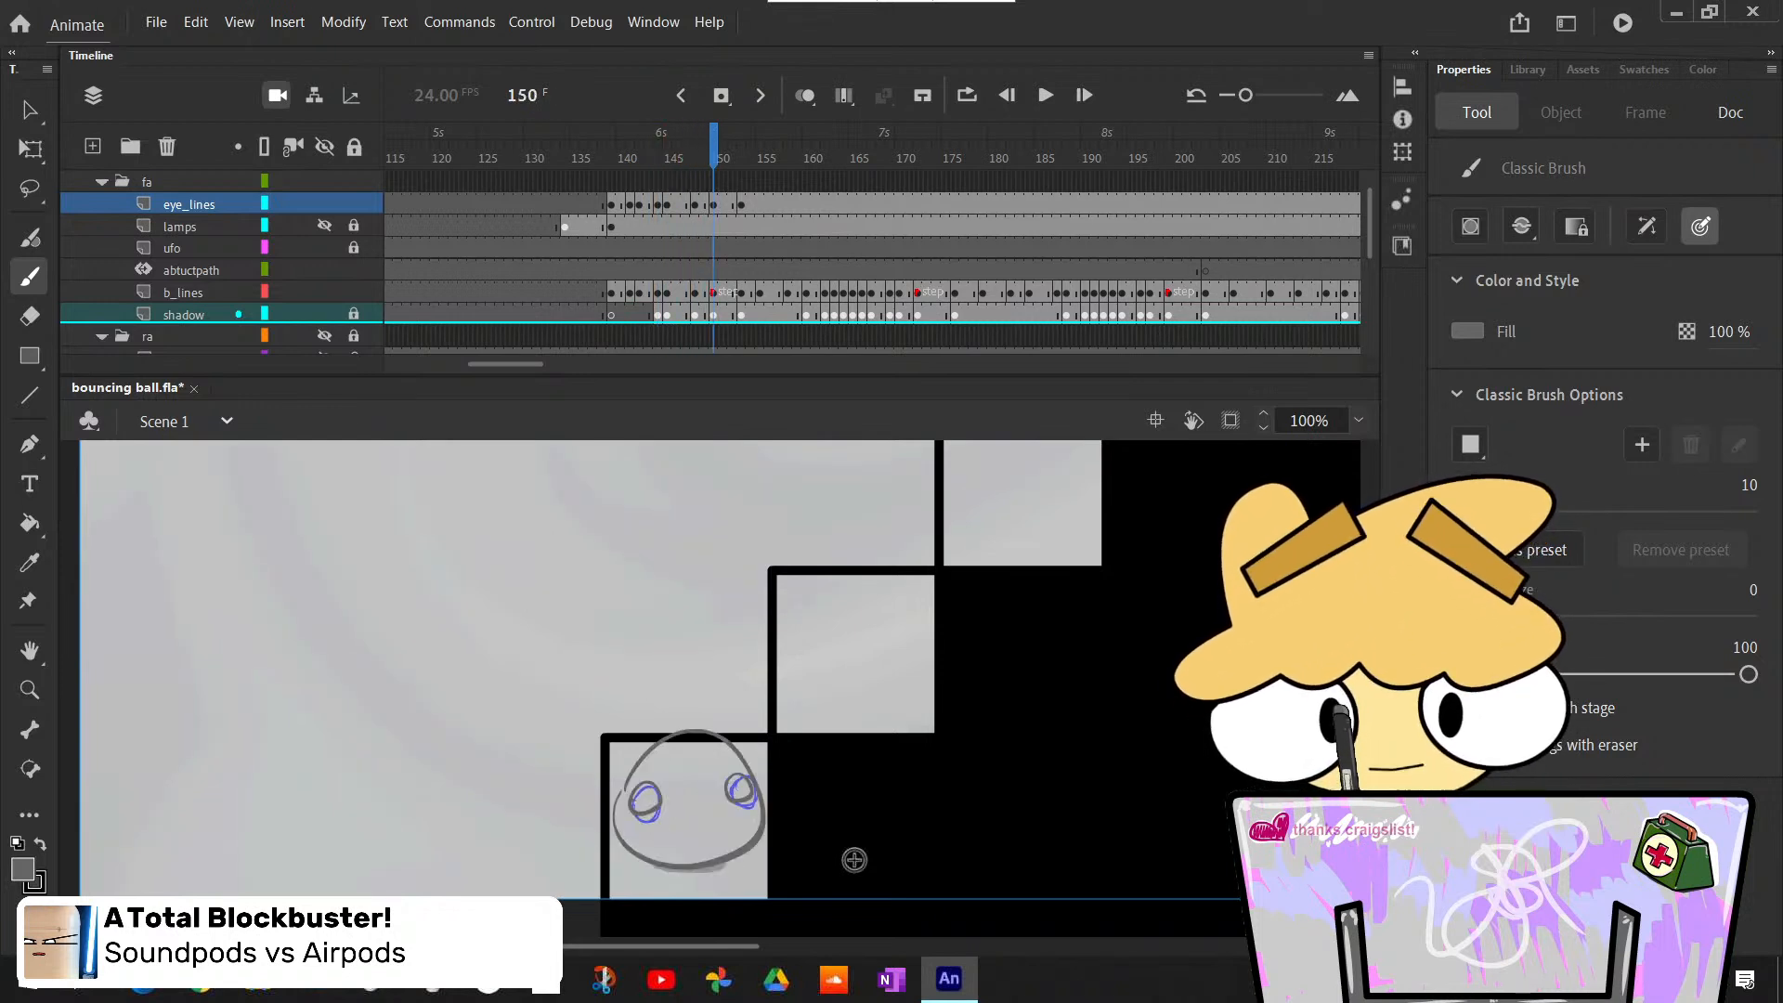
key(comma)
key(comma)
key(comma)
key(comma)
key(comma)
key(comma)
key(comma)
key(comma)
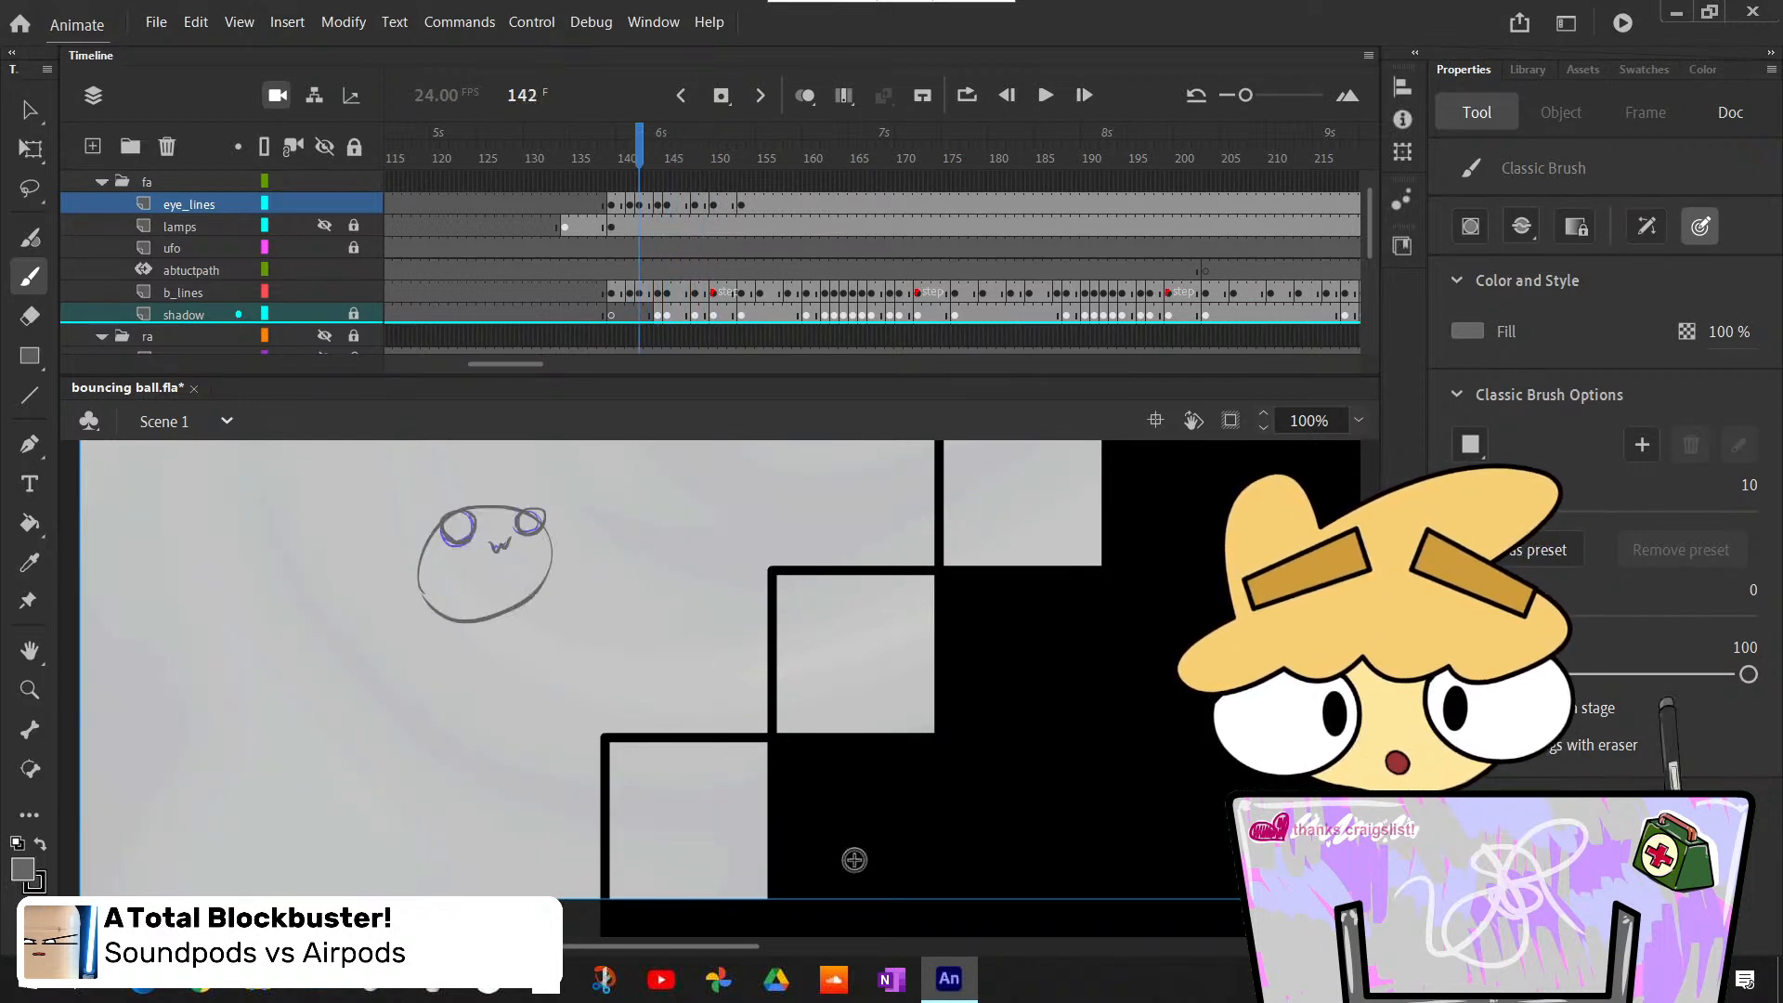
- Examine the eye motion from the leap at frame 142 through the landing to the flattened pose at frame 153
key(comma)
key(comma)
key(period)
key(period)
key(period)
key(period)
key(period)
key(period)
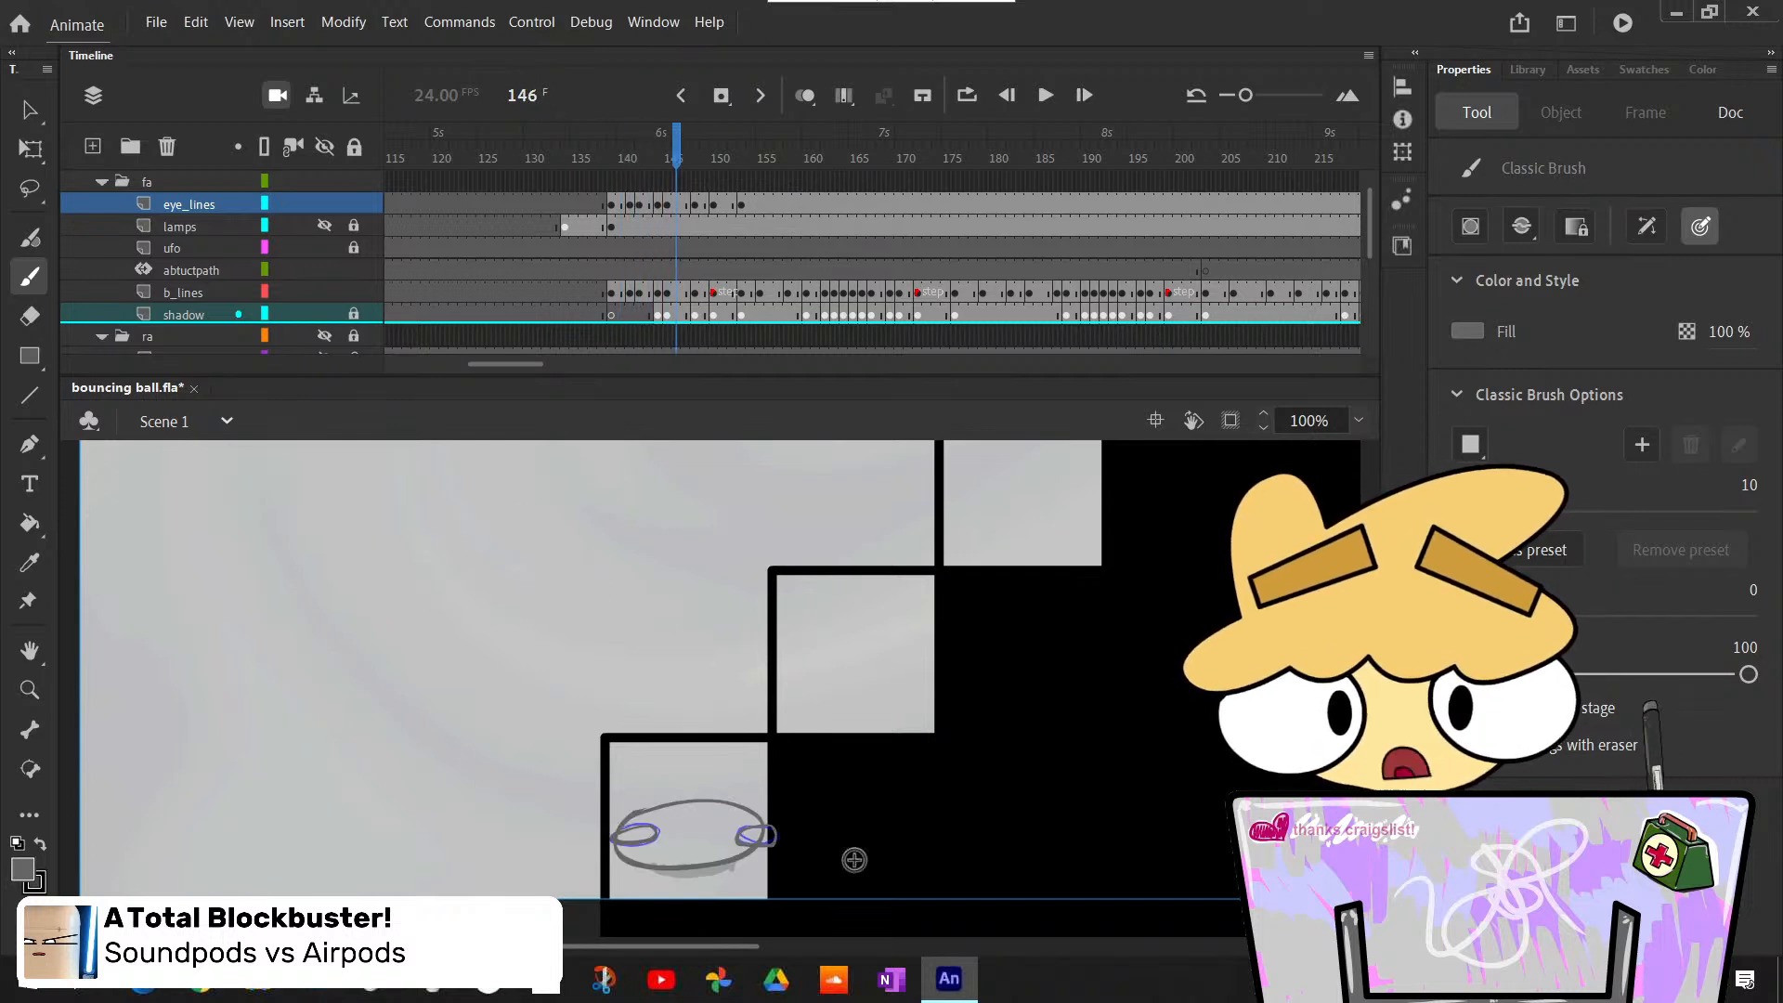
key(period)
key(period)
key(period)
key(period)
key(comma)
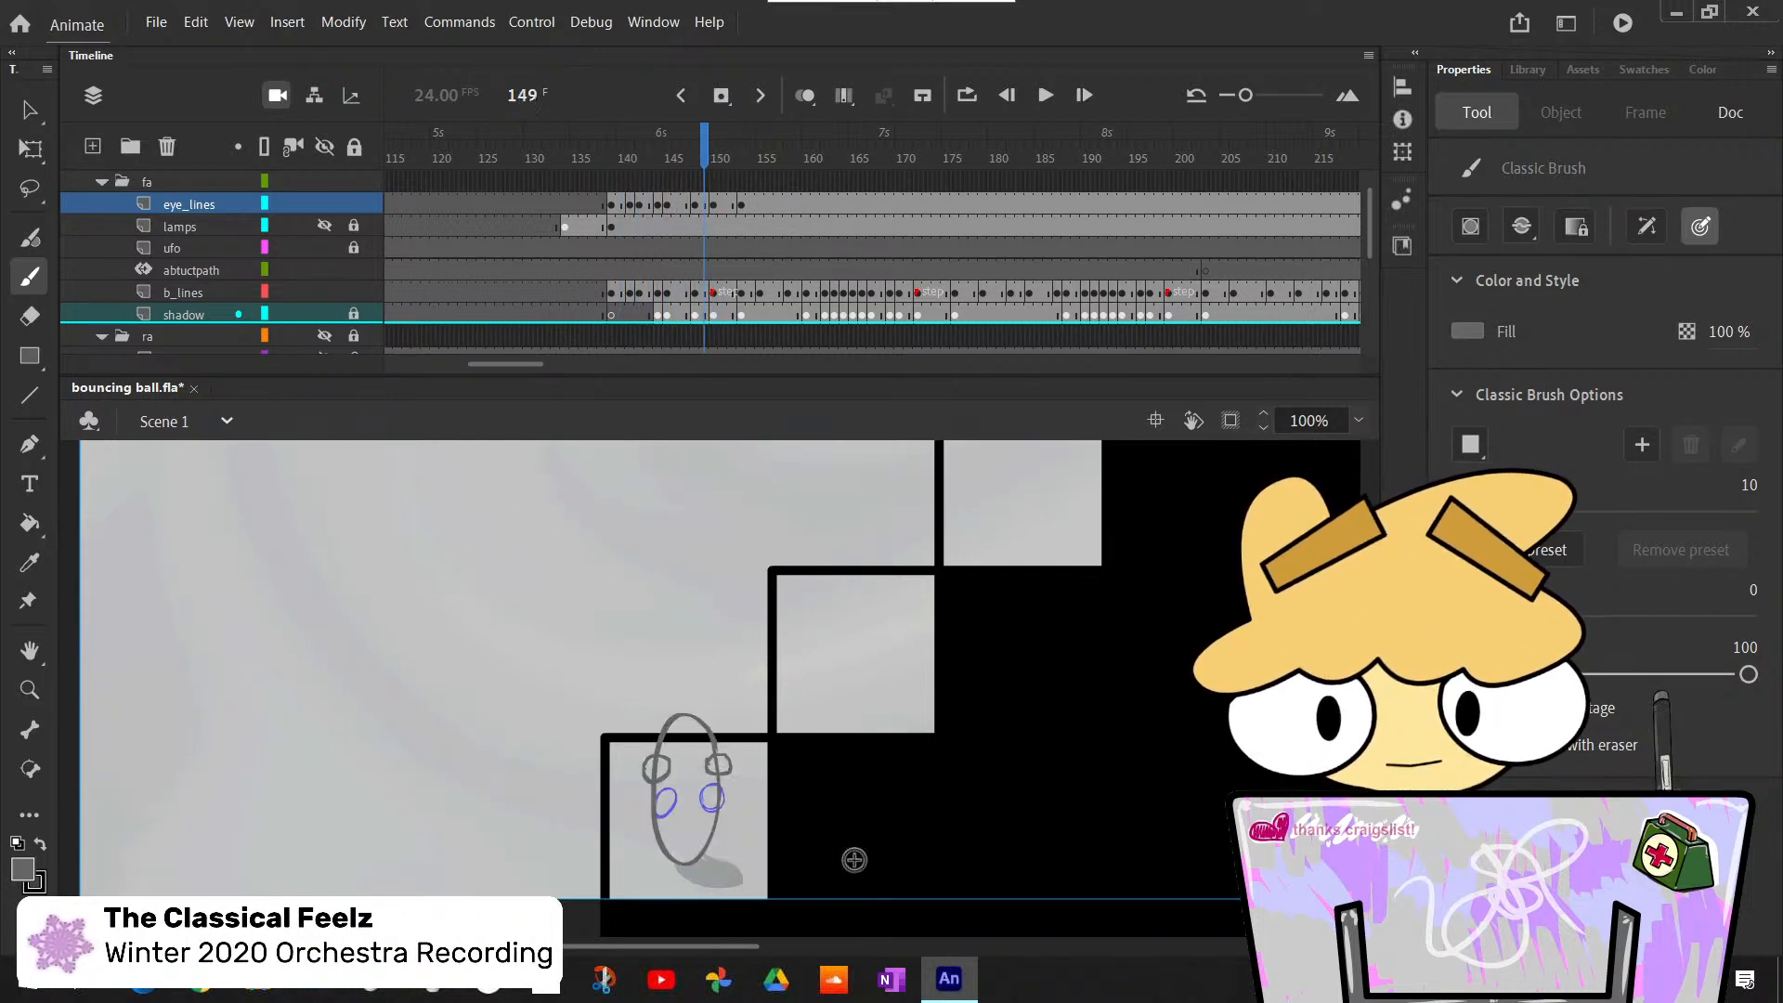
key(period)
key(period)
key(period)
key(period)
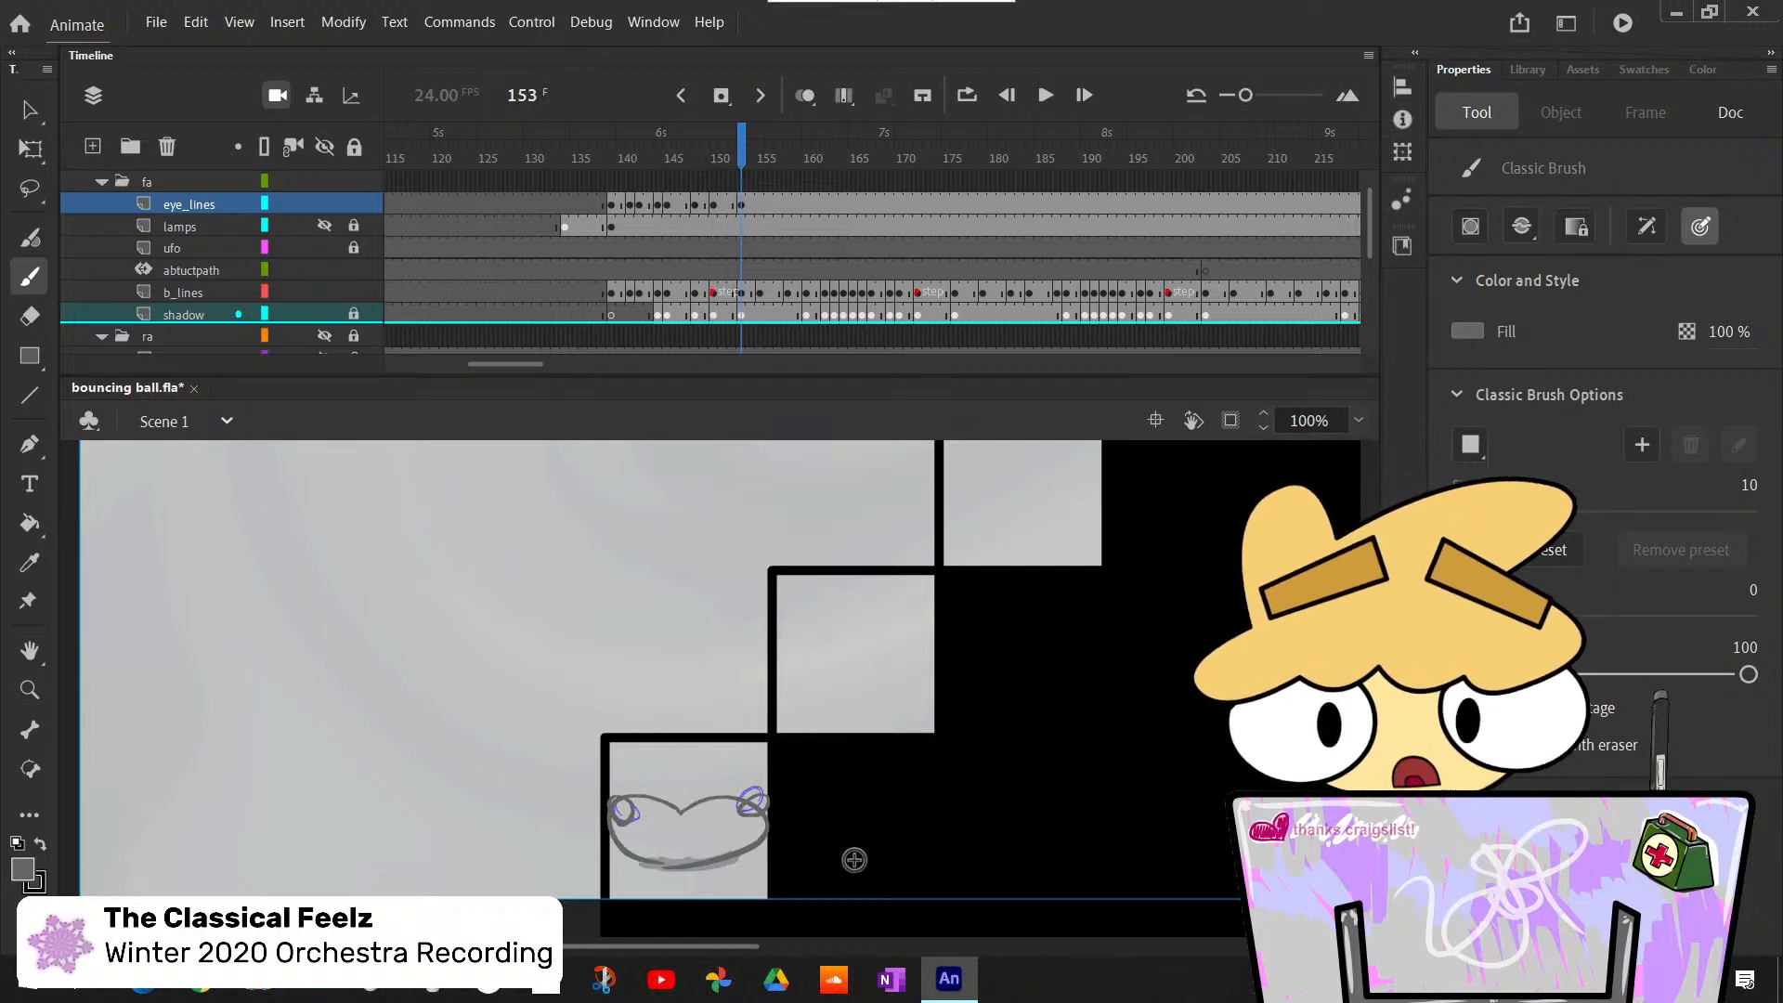
- Insert a blank keyframe at frame 155 on eye_lines and draw two small oval eyes on the ball's raised upper bump
key(period)
key(period)
key(comma)
key(period)
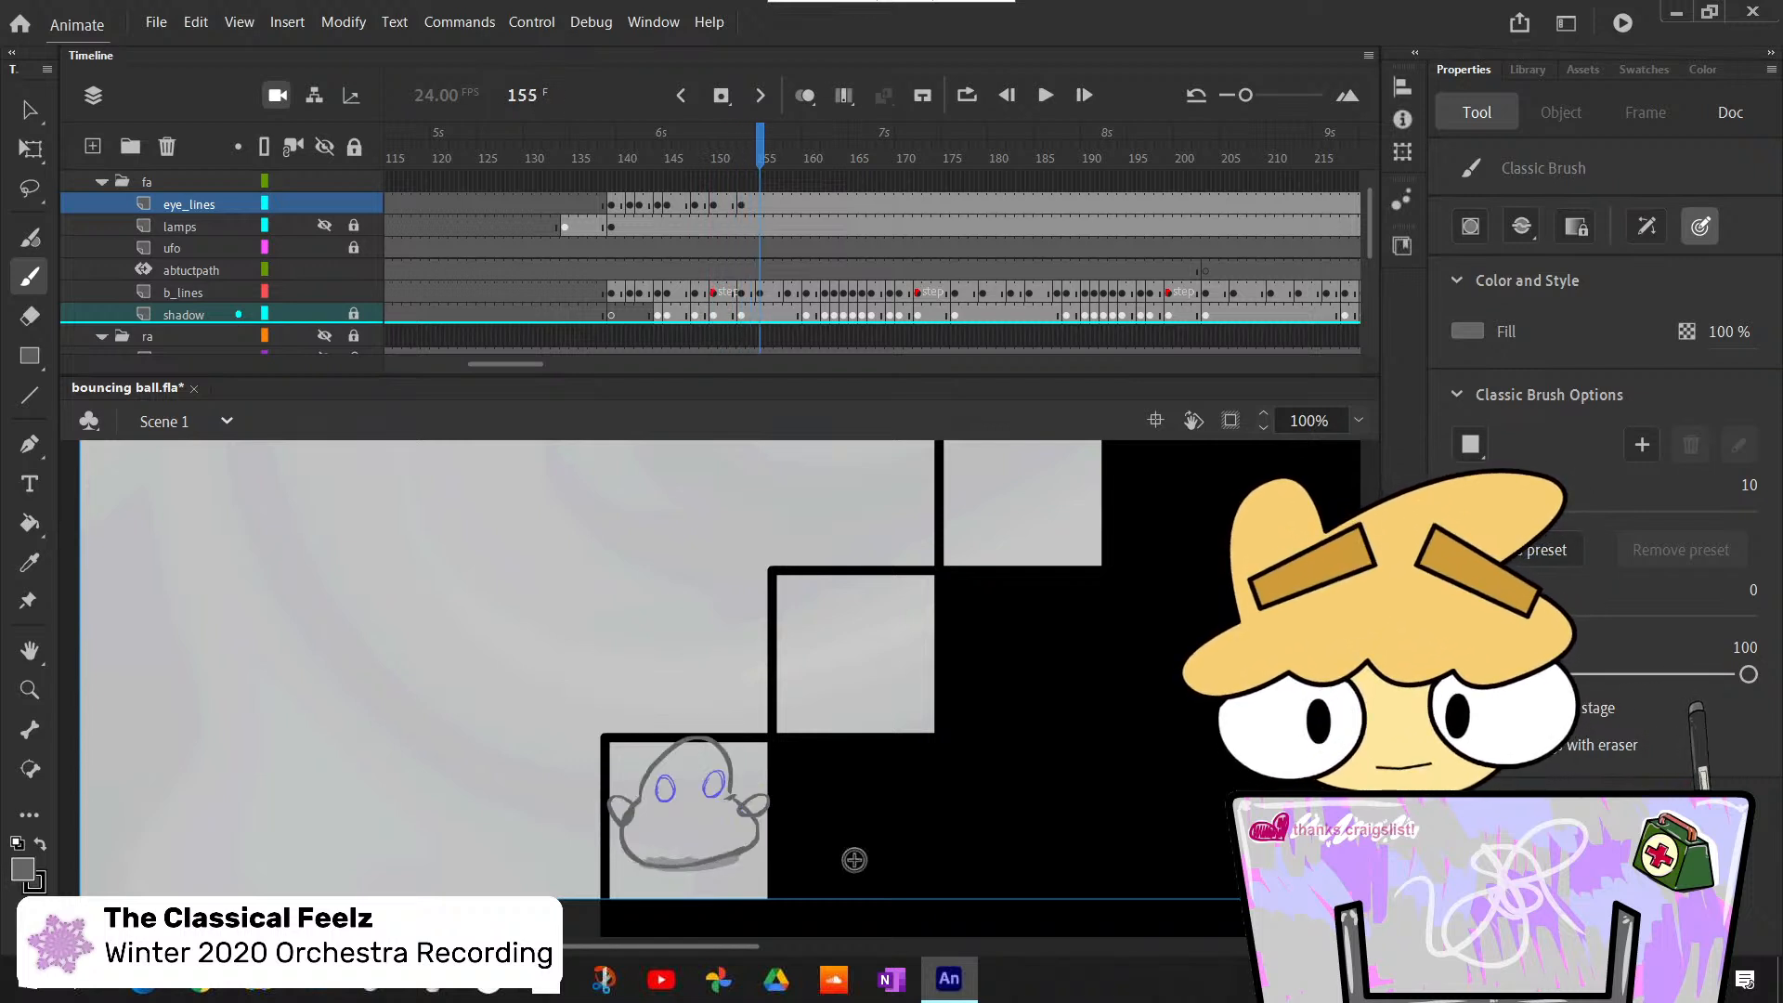
key(F7)
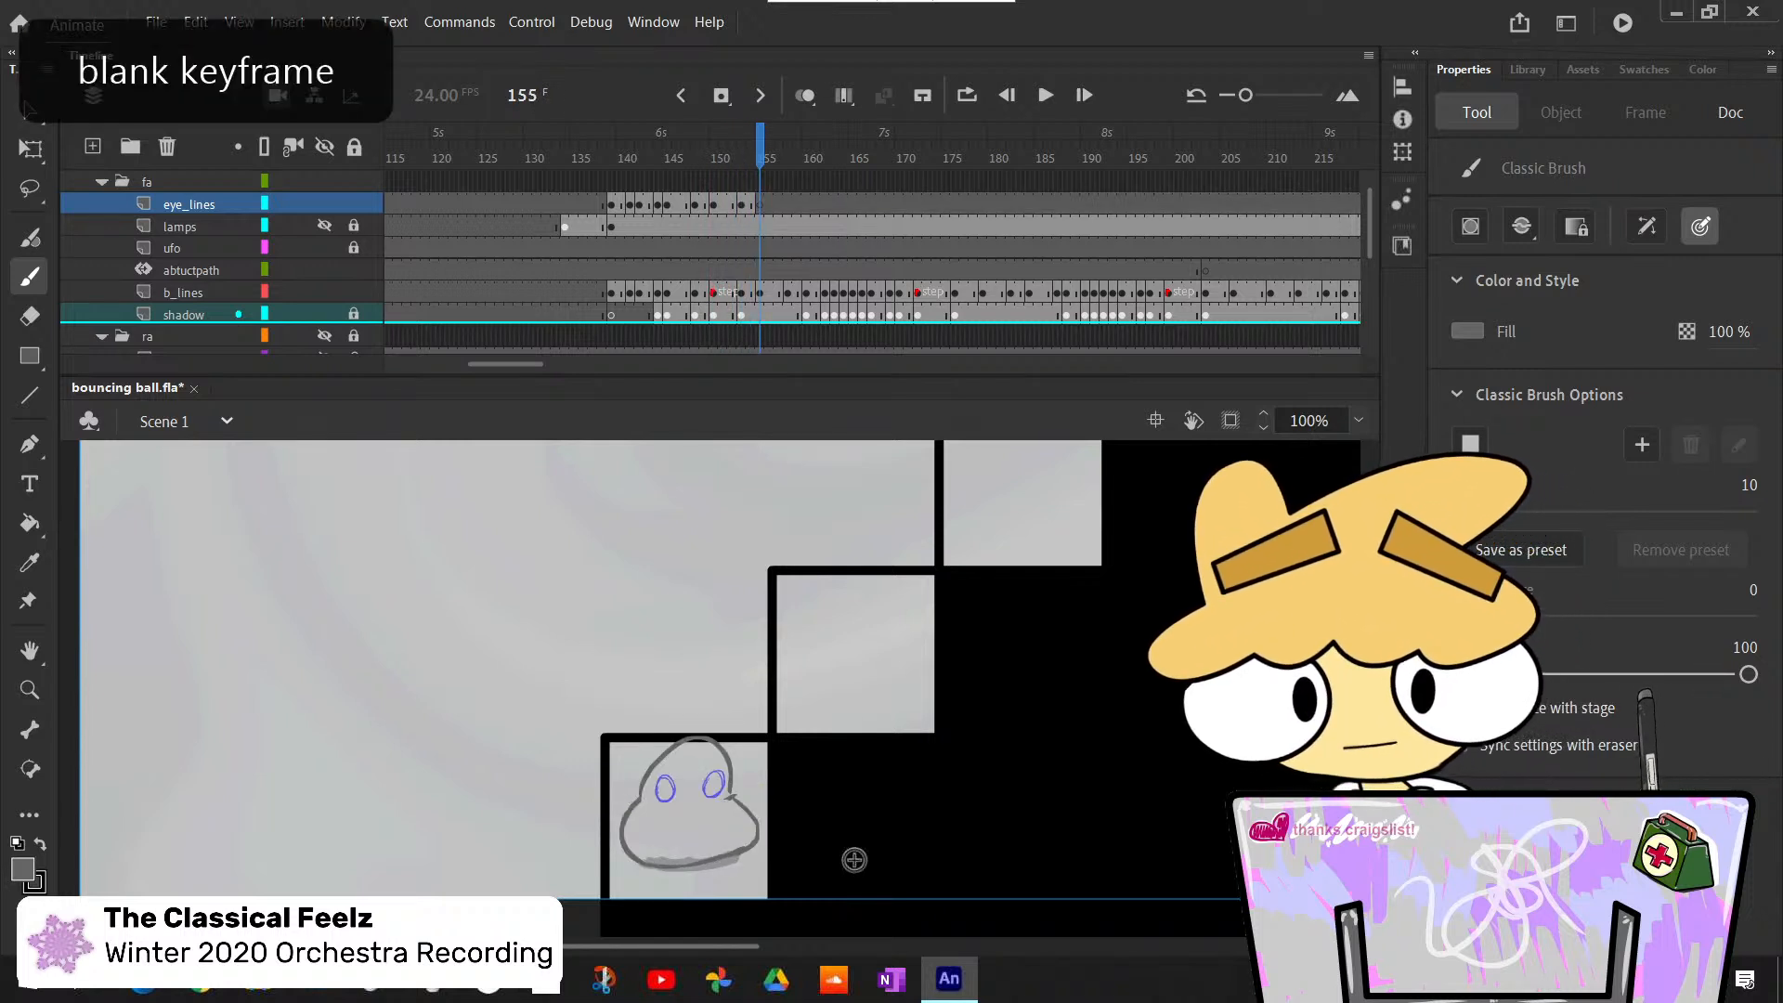
mouse_move(657, 783)
mouse_down()
mouse_move(664, 805)
mouse_move(672, 778)
mouse_move(705, 800)
mouse_up()
key(ctrl+z)
key(ctrl+z)
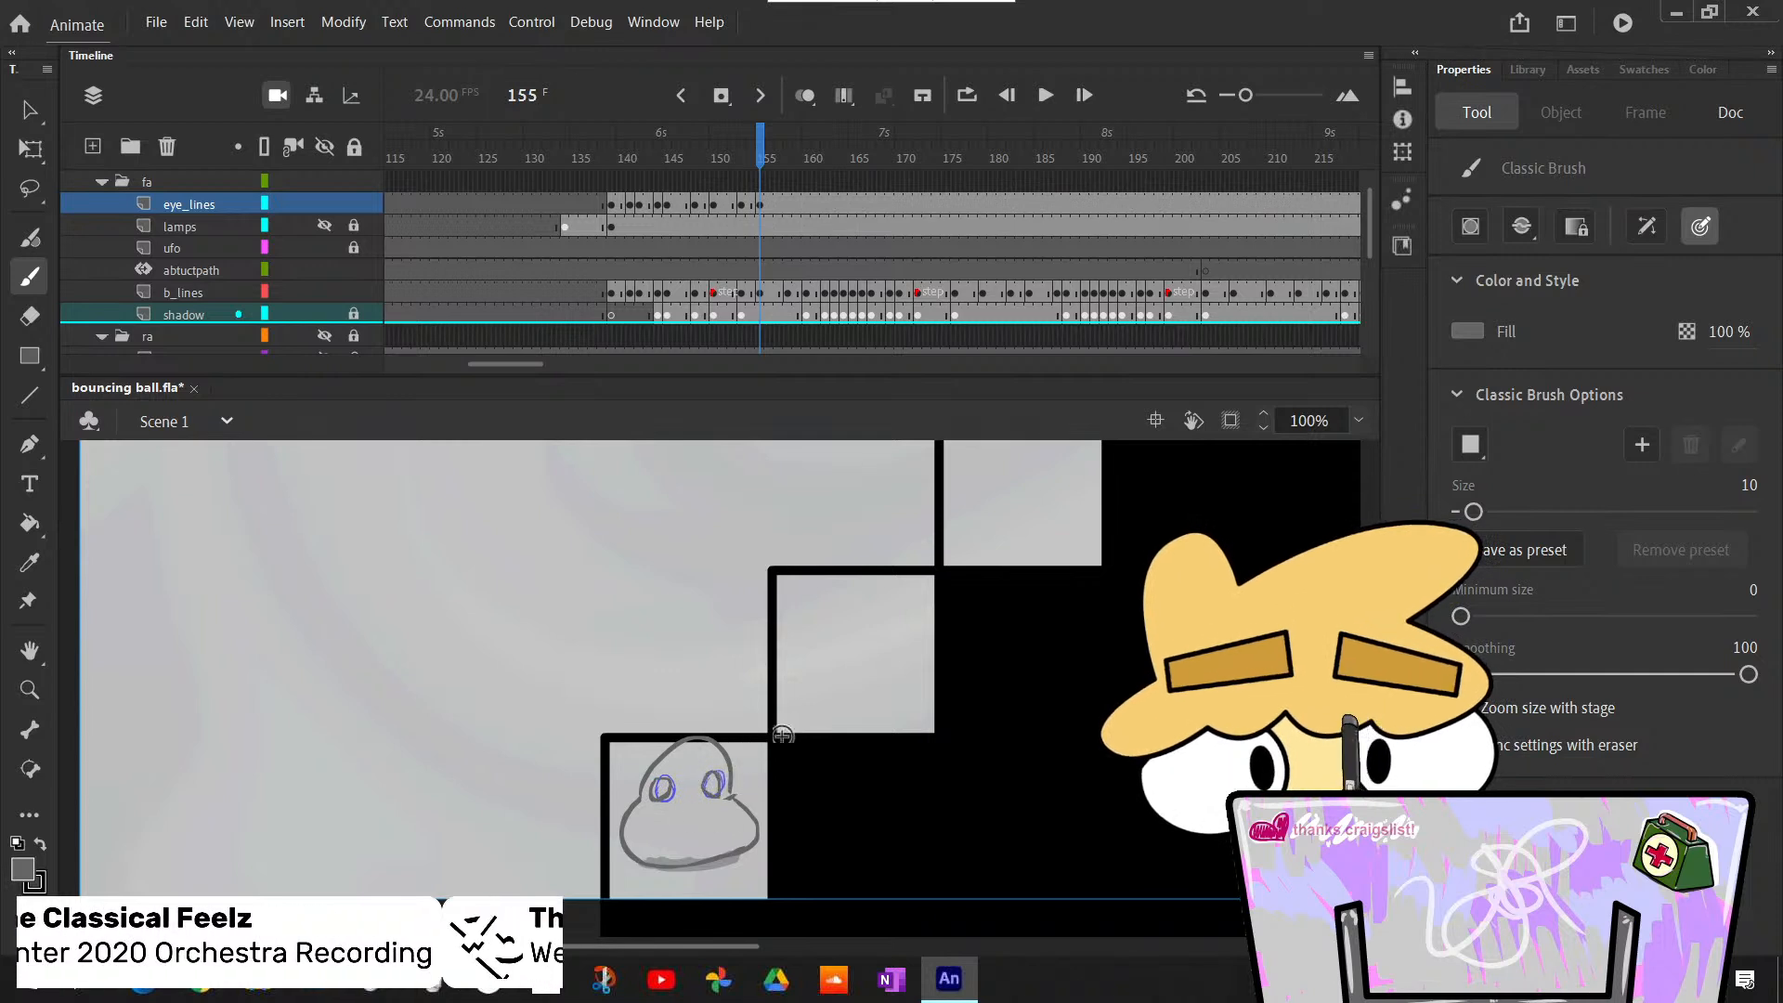
- Compare the new eyes at frame 155 with the preceding poses back to frame 150
key(comma)
key(comma)
key(comma)
key(comma)
key(comma)
key(comma)
key(comma)
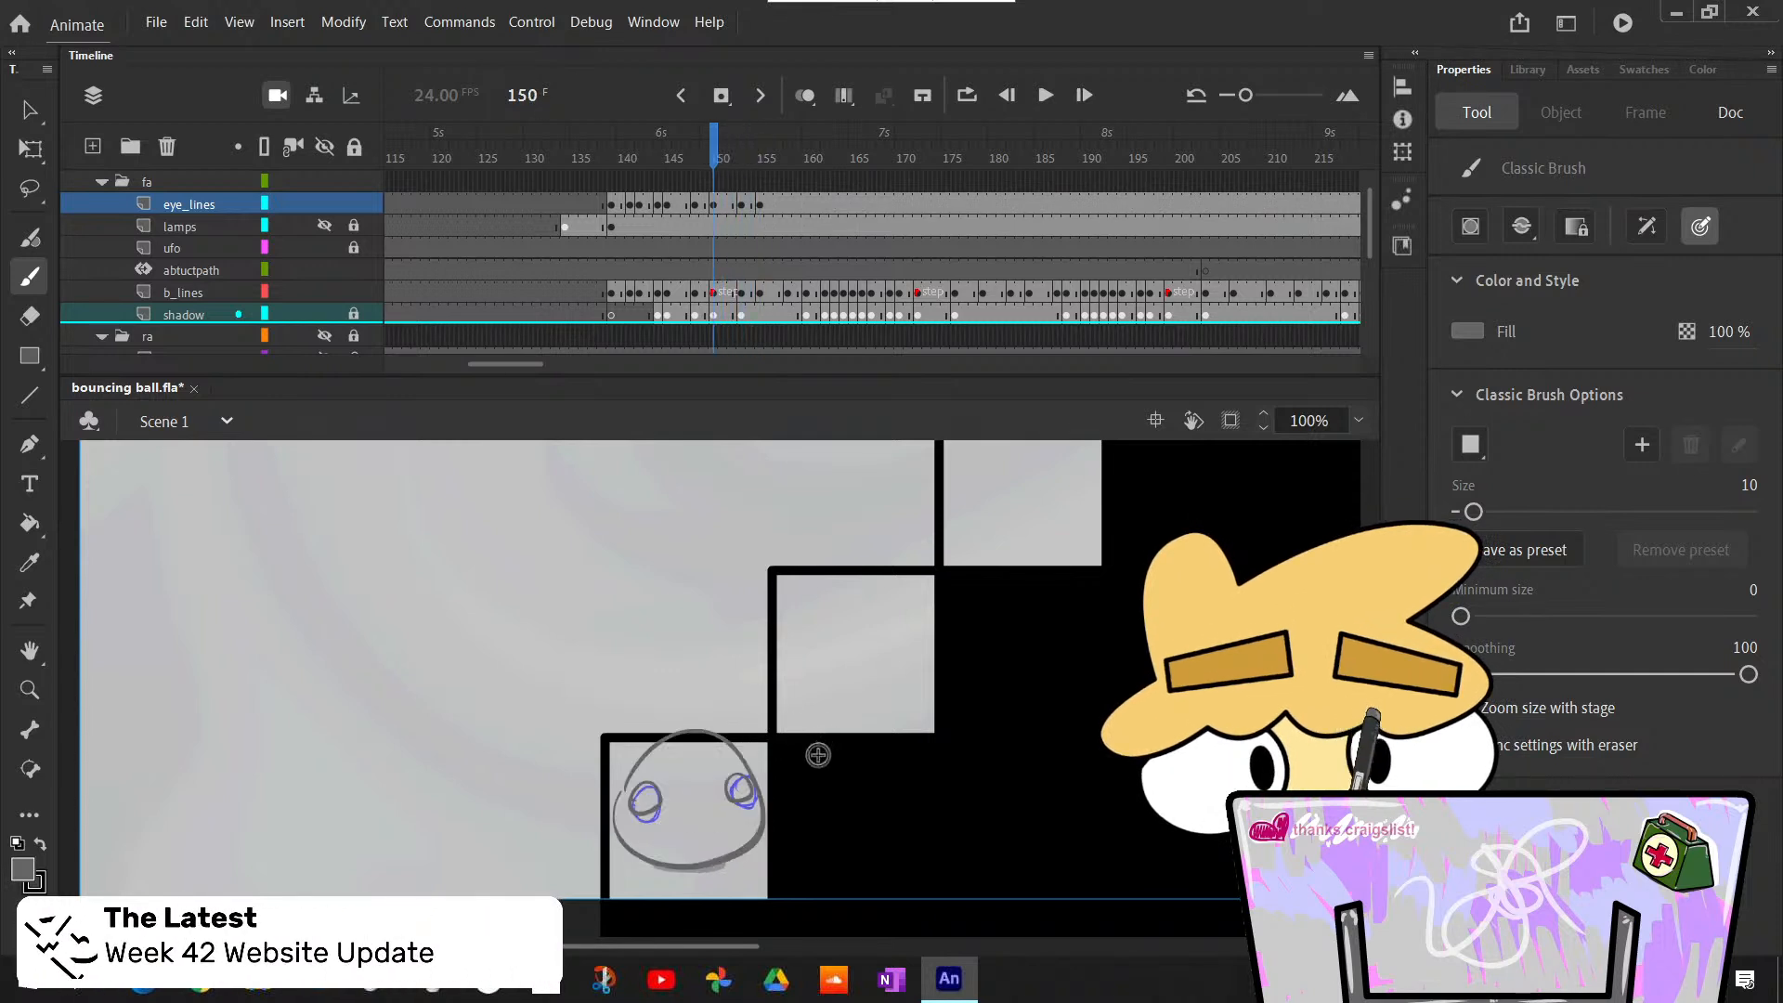
key(period)
key(period)
key(period)
key(period)
key(period)
key(period)
key(period)
key(period)
key(period)
key(period)
key(period)
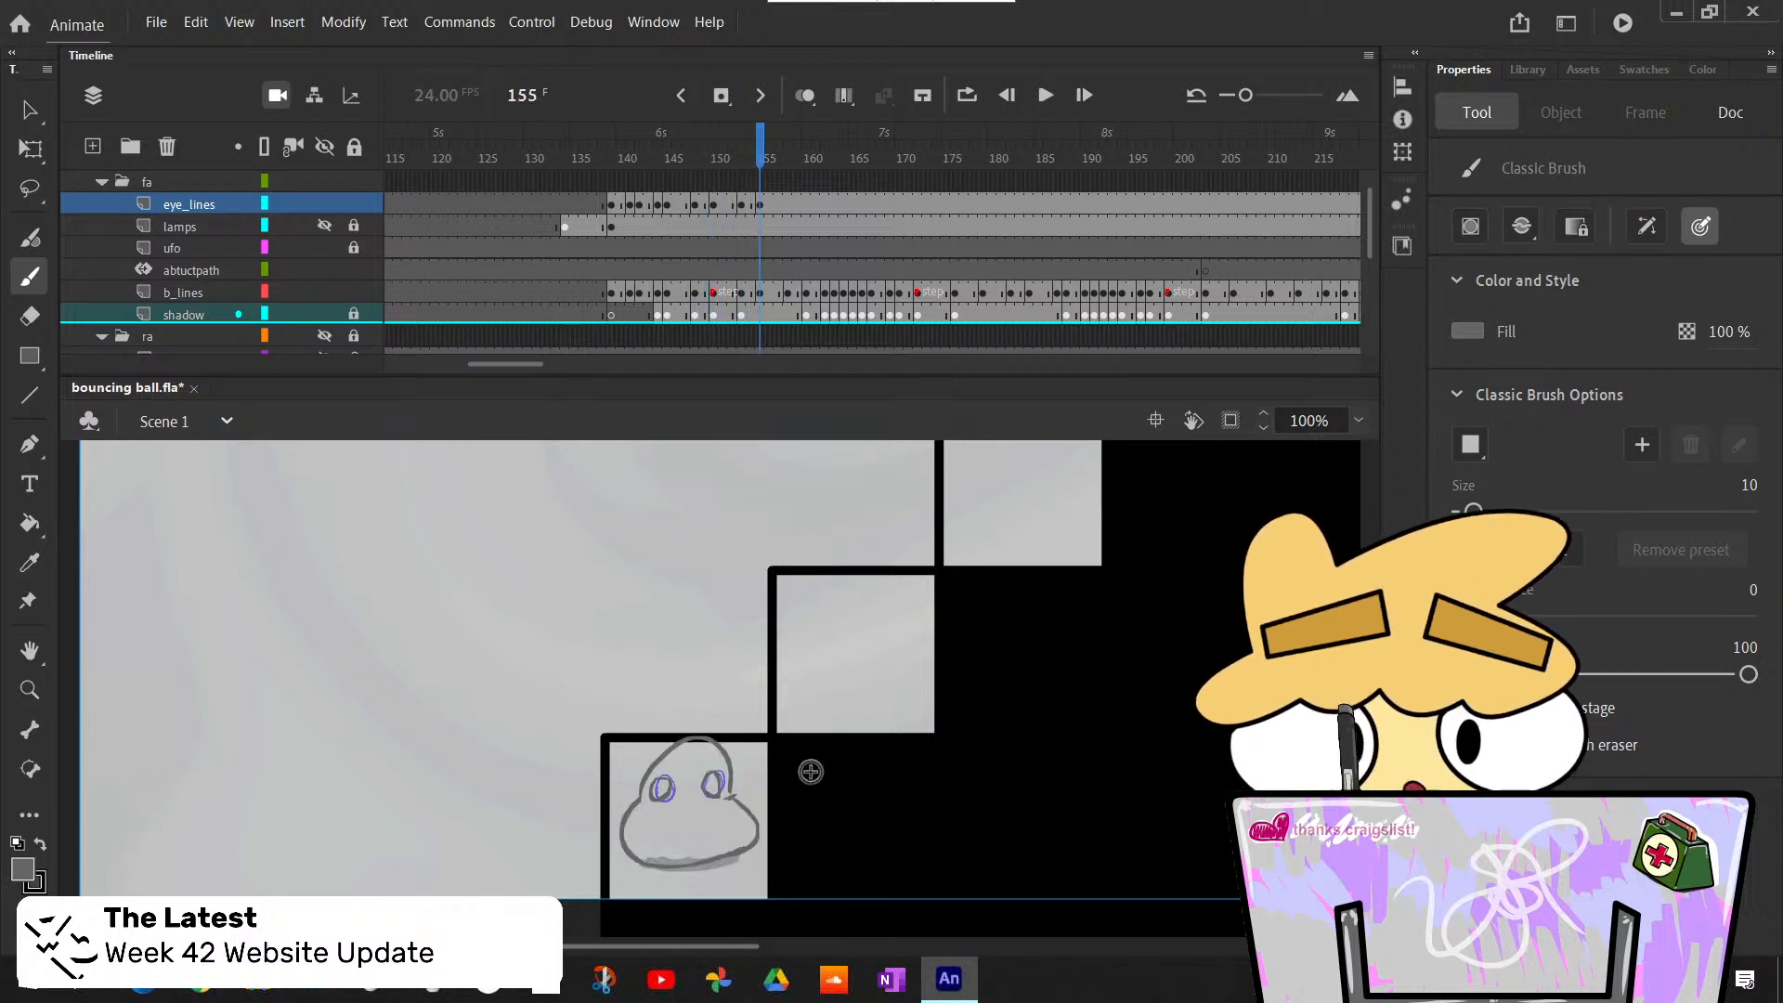
- Insert a blank keyframe at frame 158 on the eye_lines layer
key(comma)
key(comma)
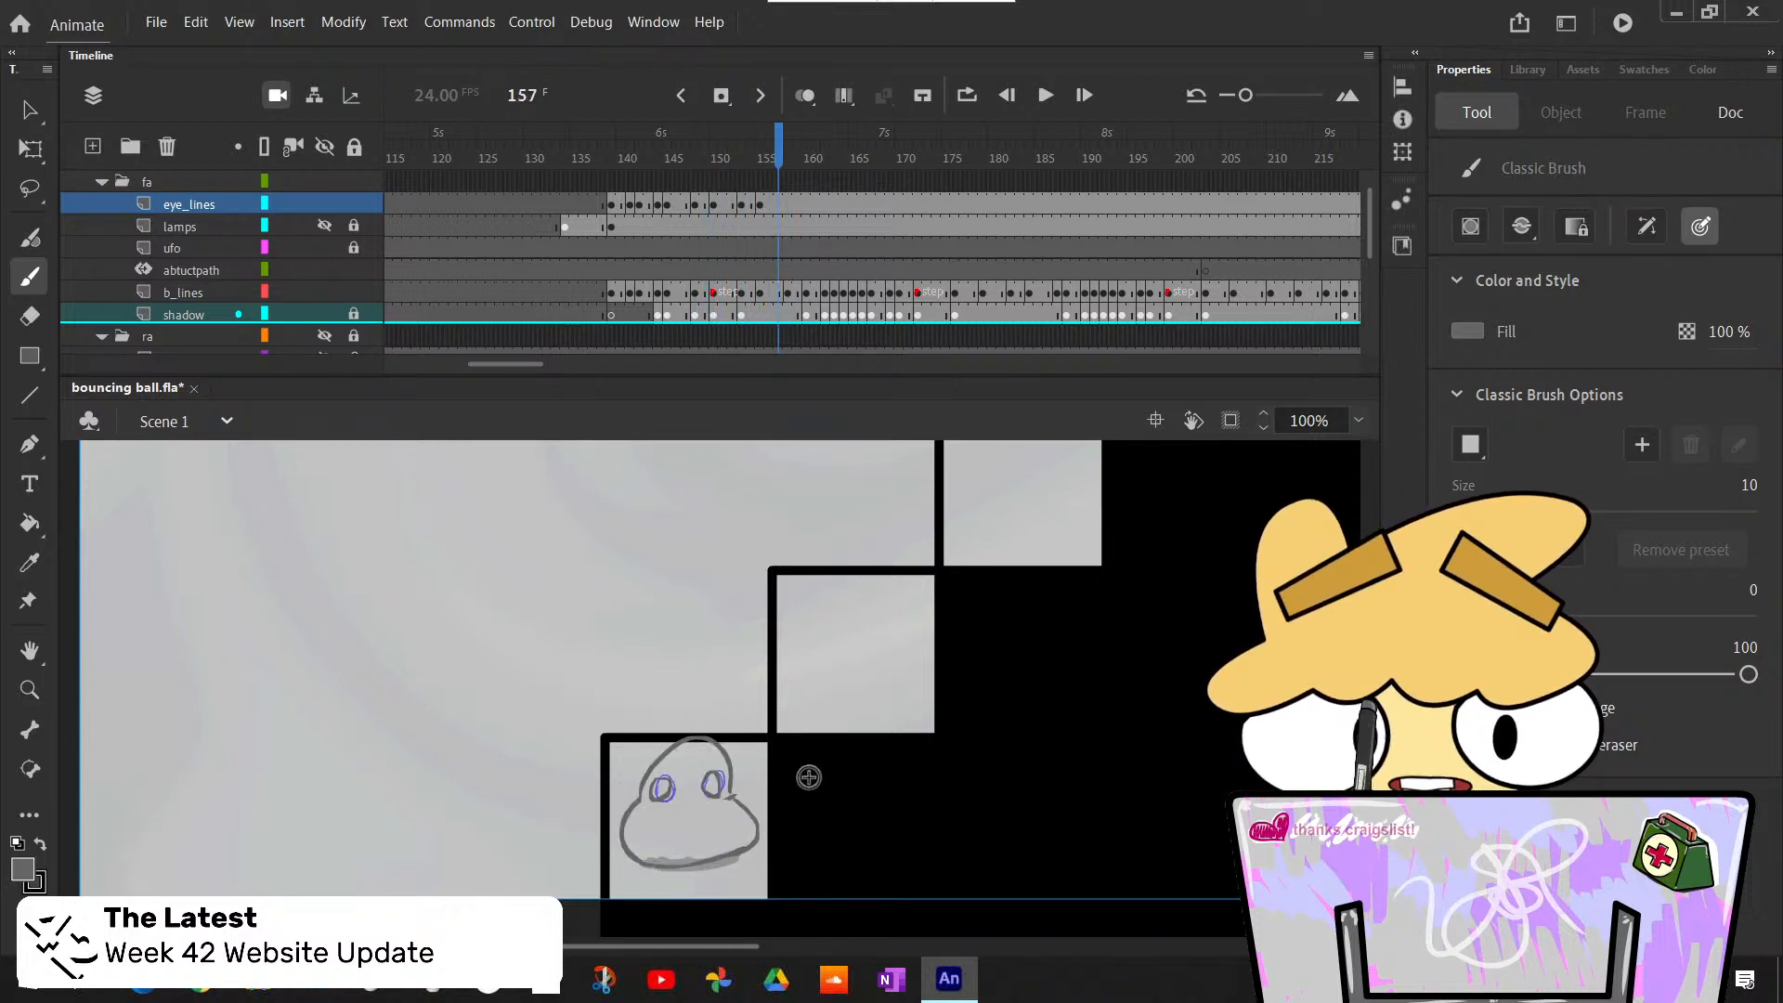
key(period)
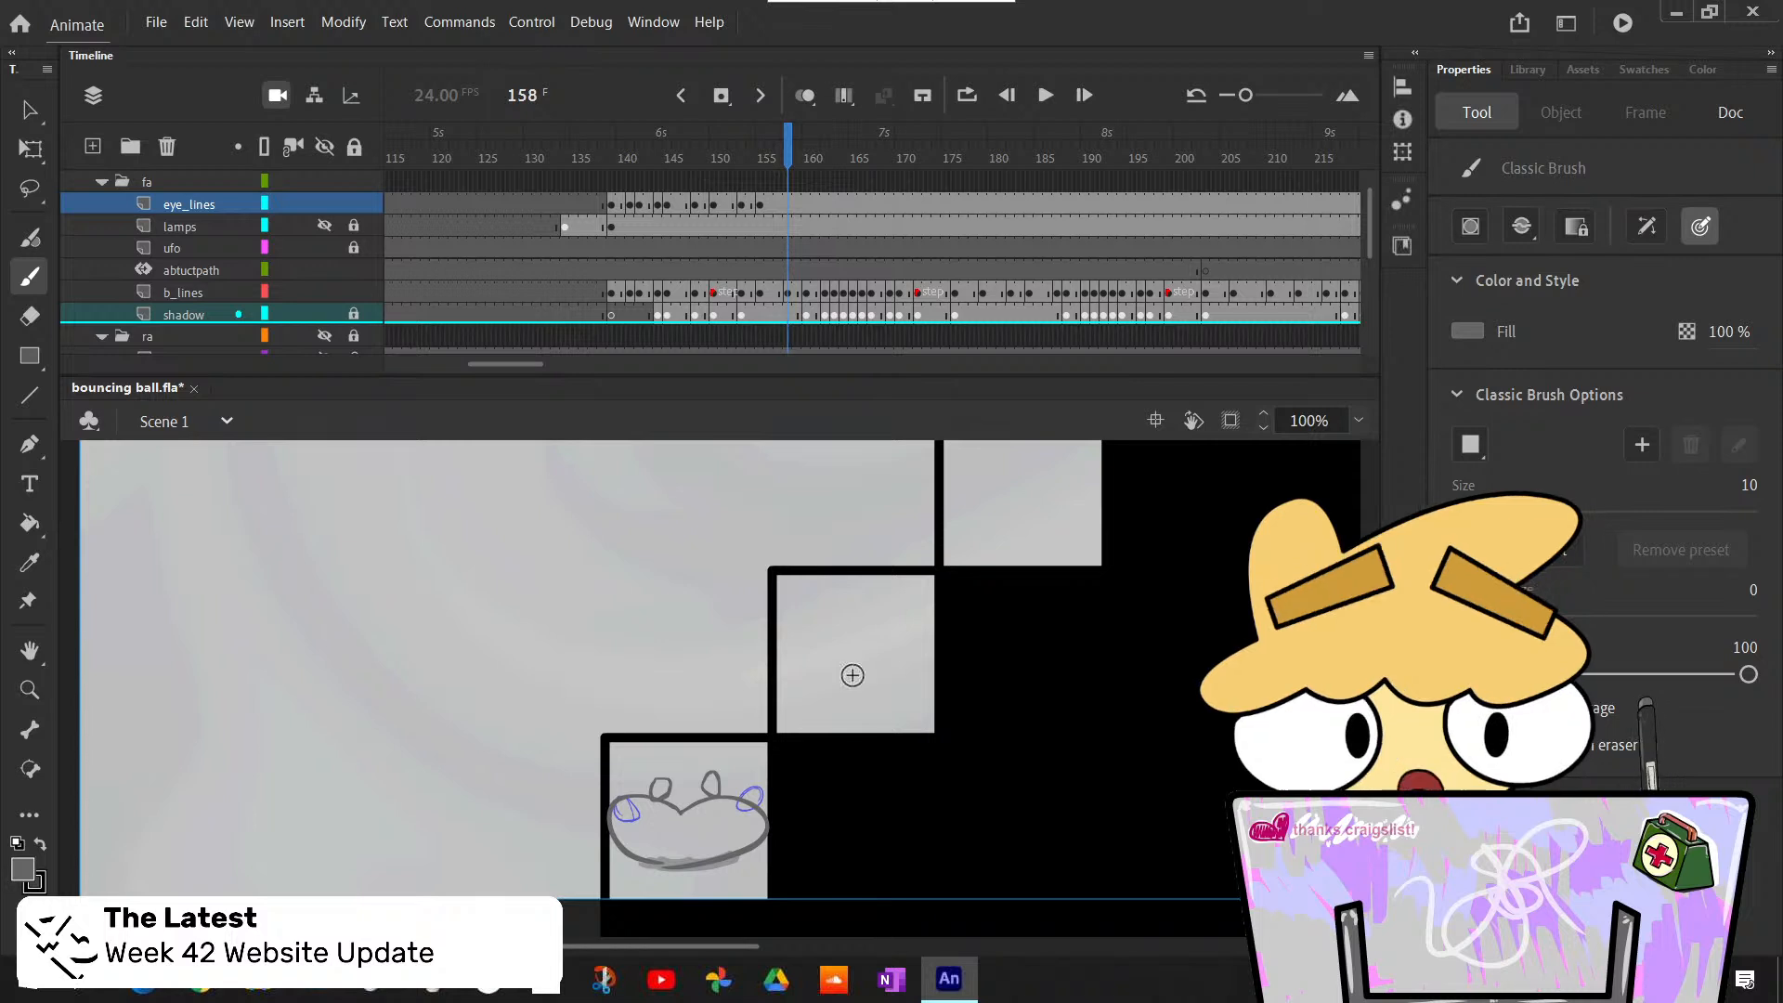
key(F7)
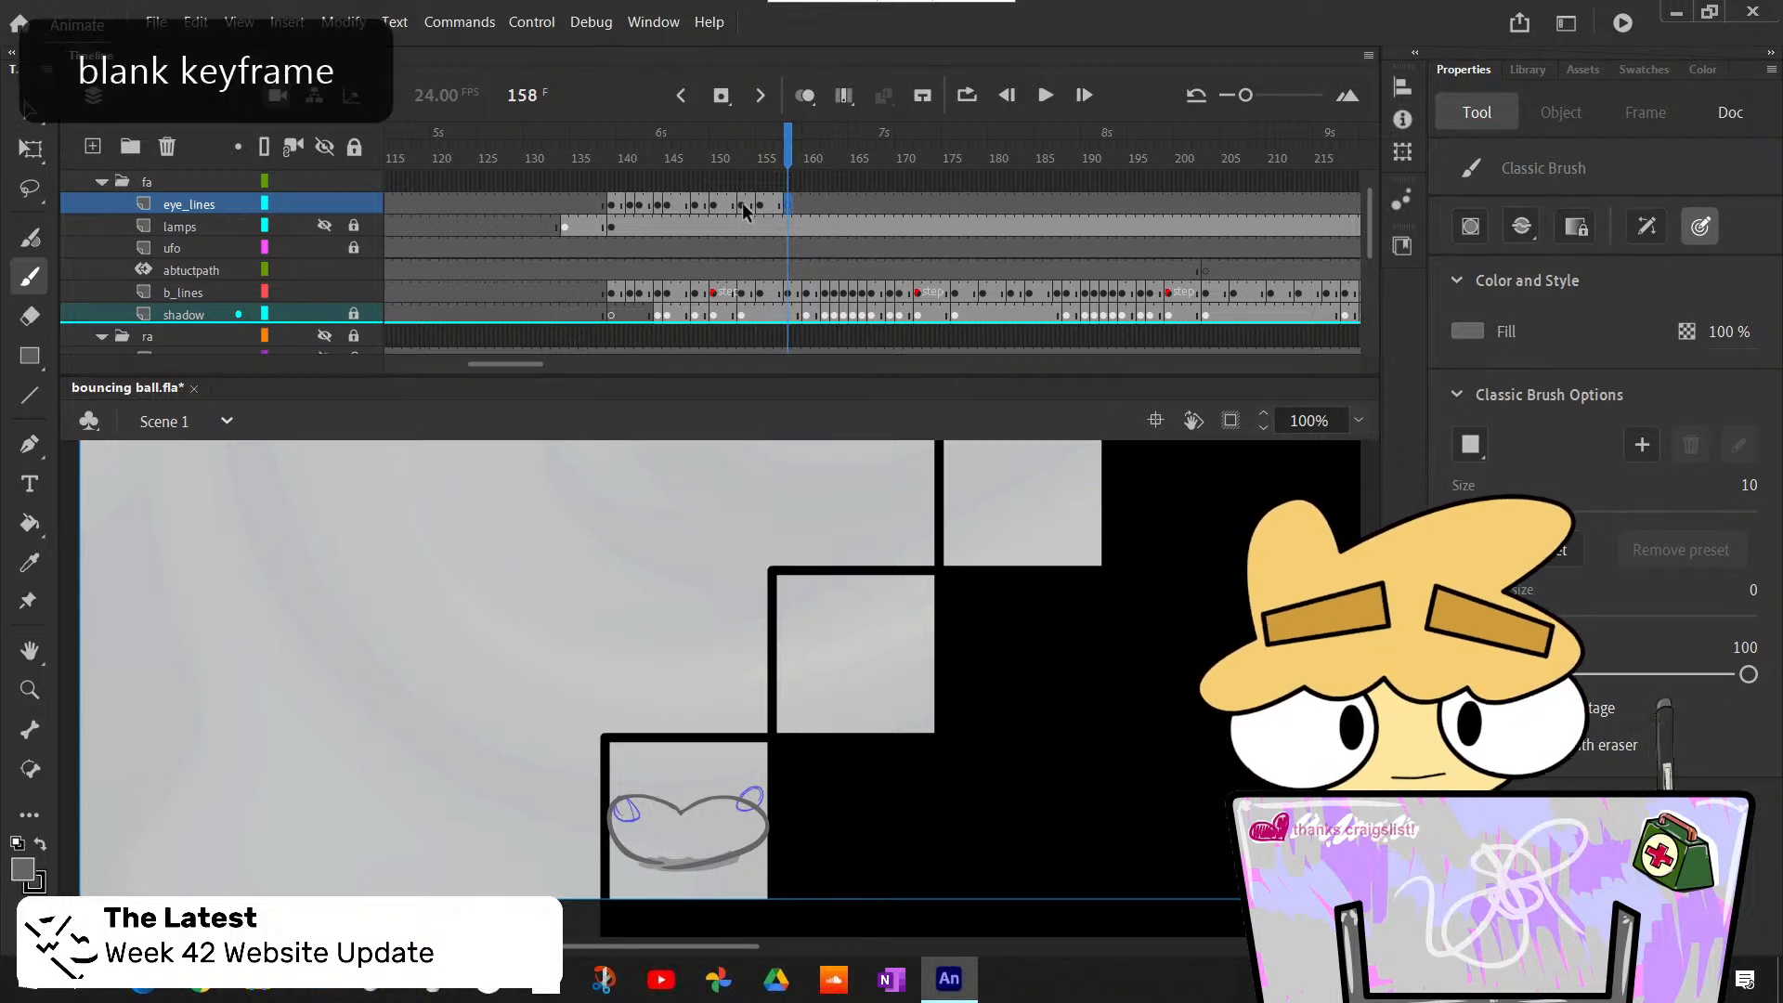
- Clear the eyes on frame 153 of eye_lines and redraw them smaller, just inside the flattened ball's upper corners
click(739, 203)
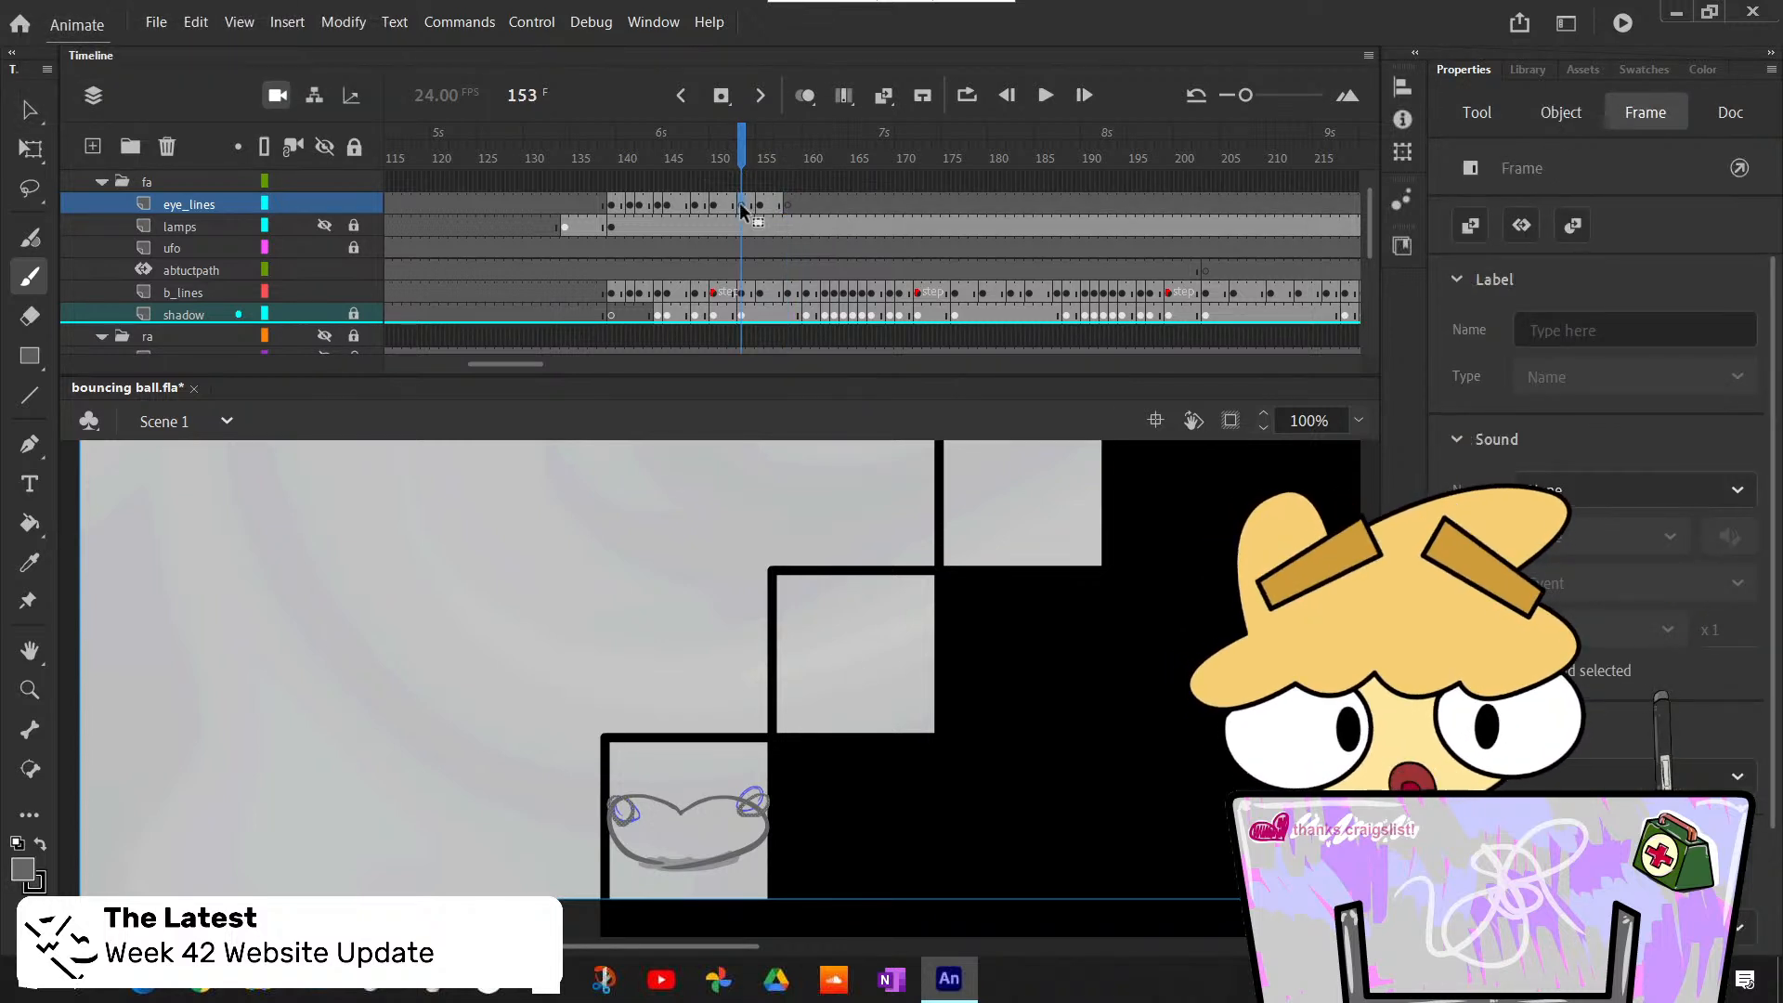
key(b)
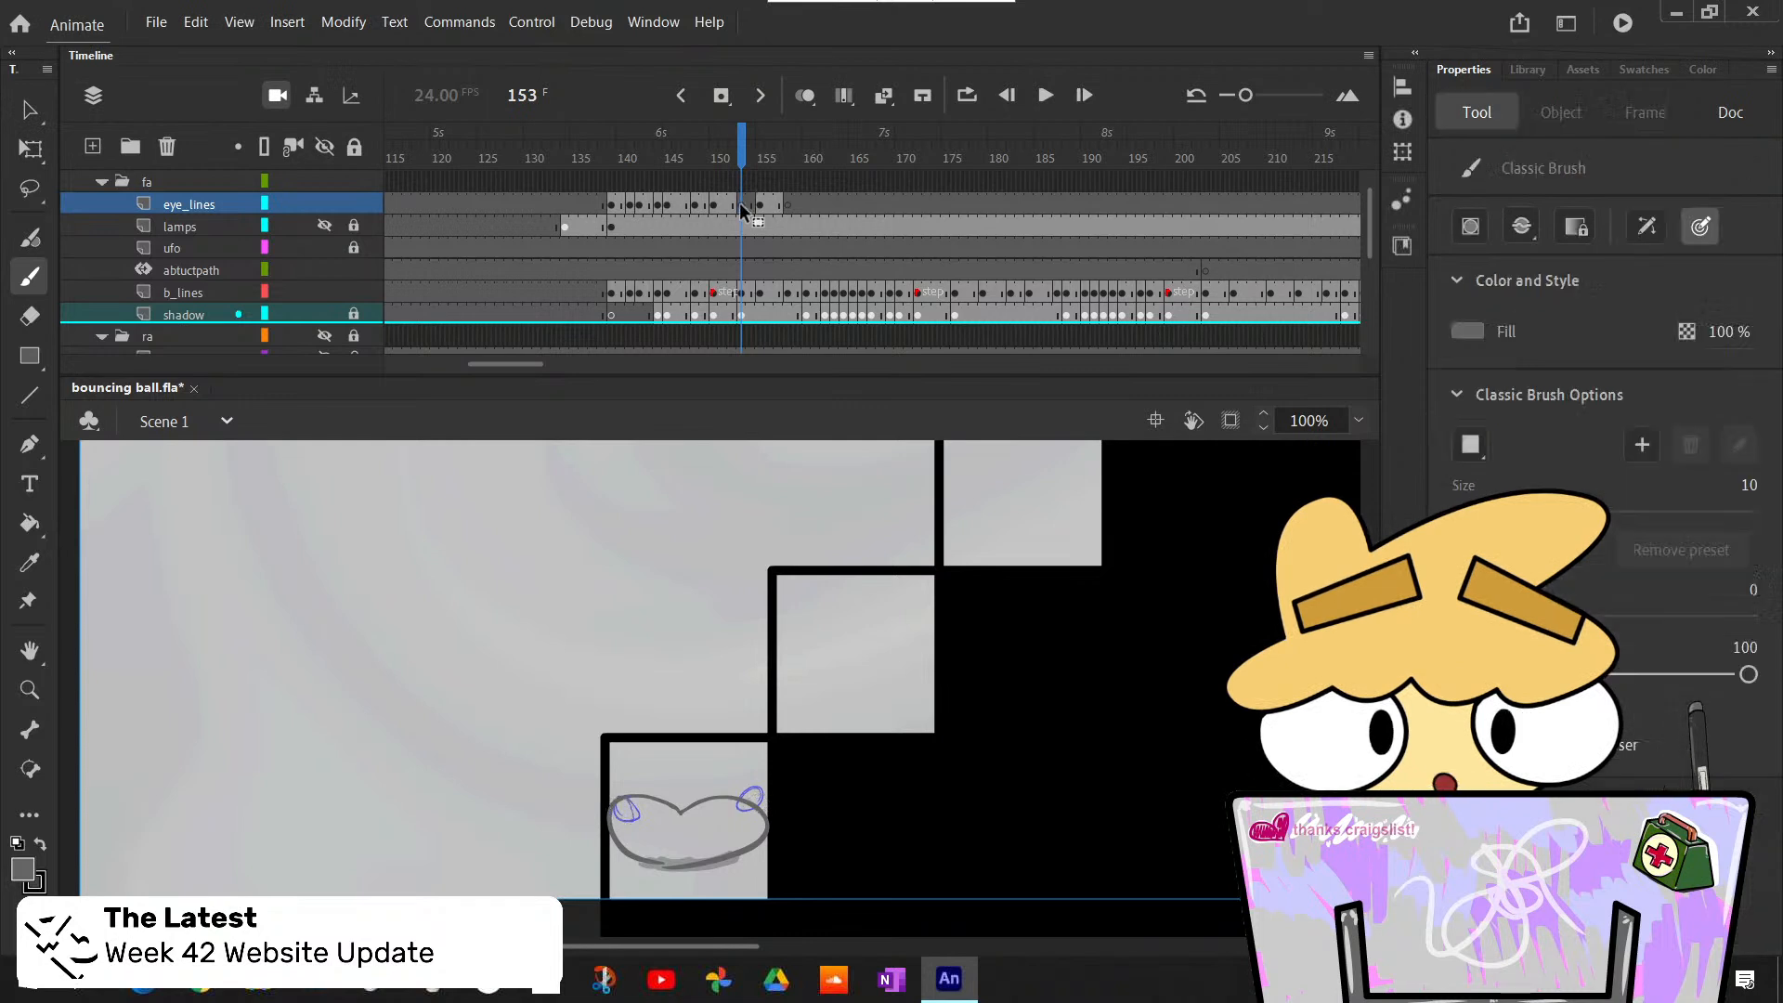
drag(631, 818, 632, 811)
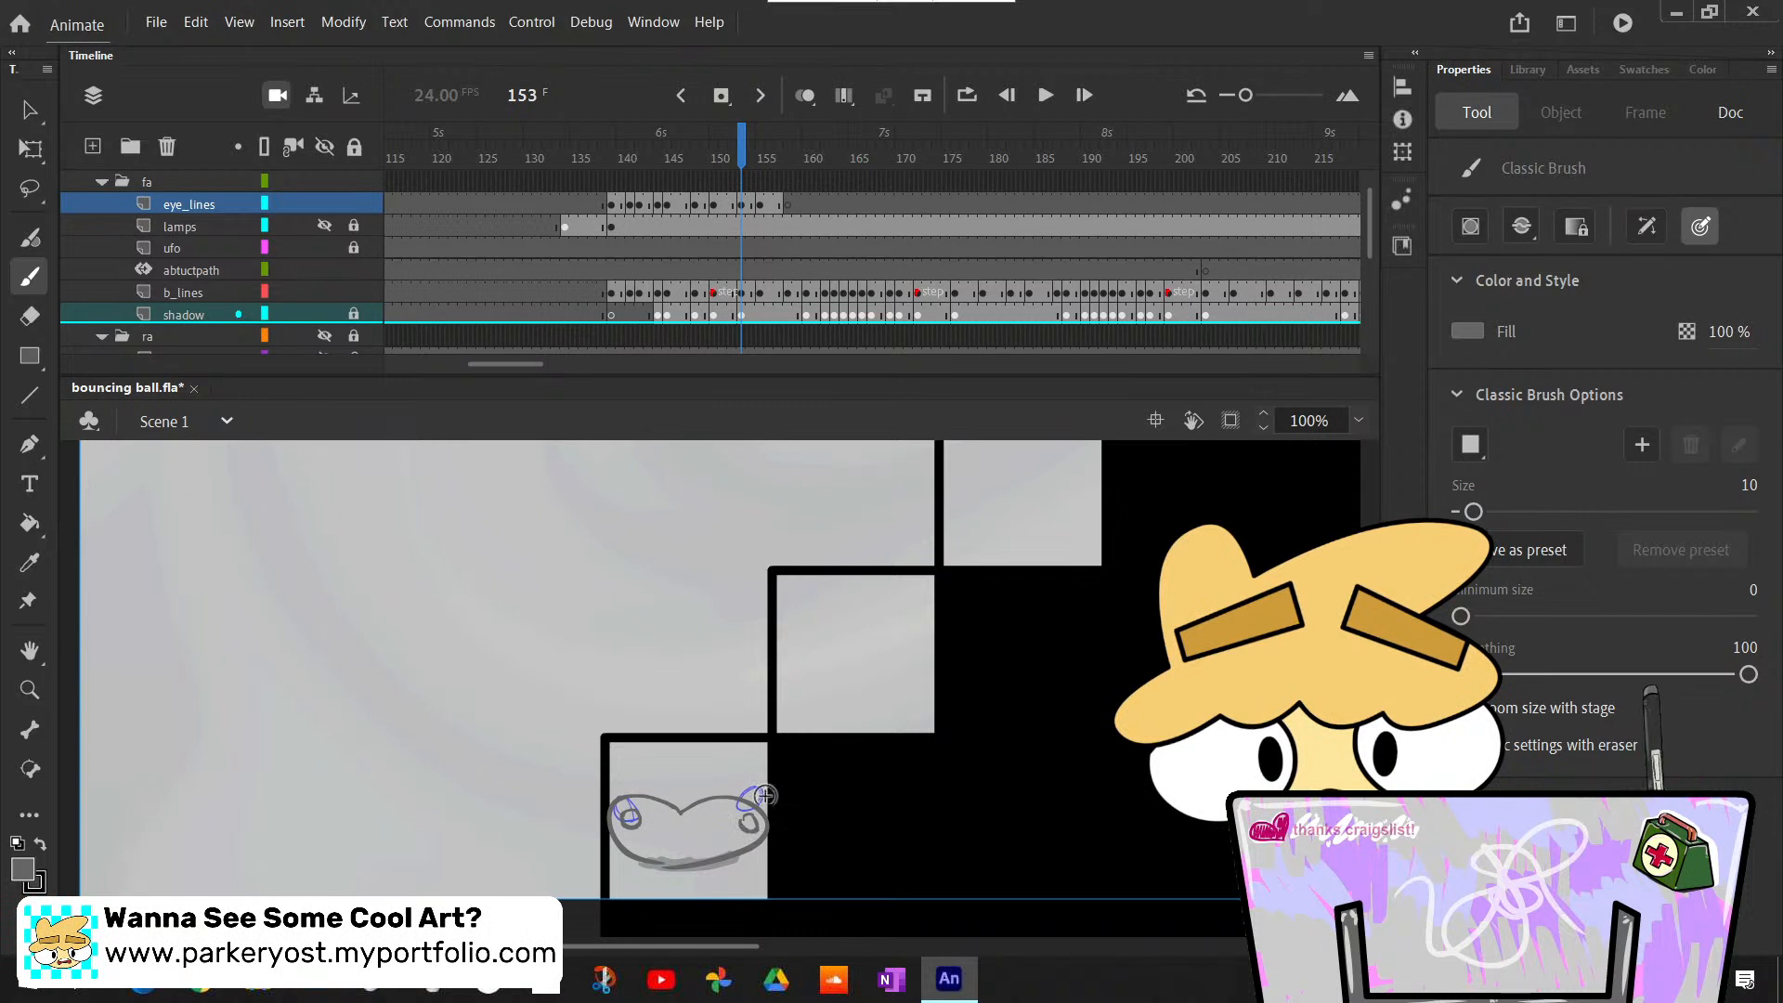
key(ctrl+z)
drag(743, 821, 746, 815)
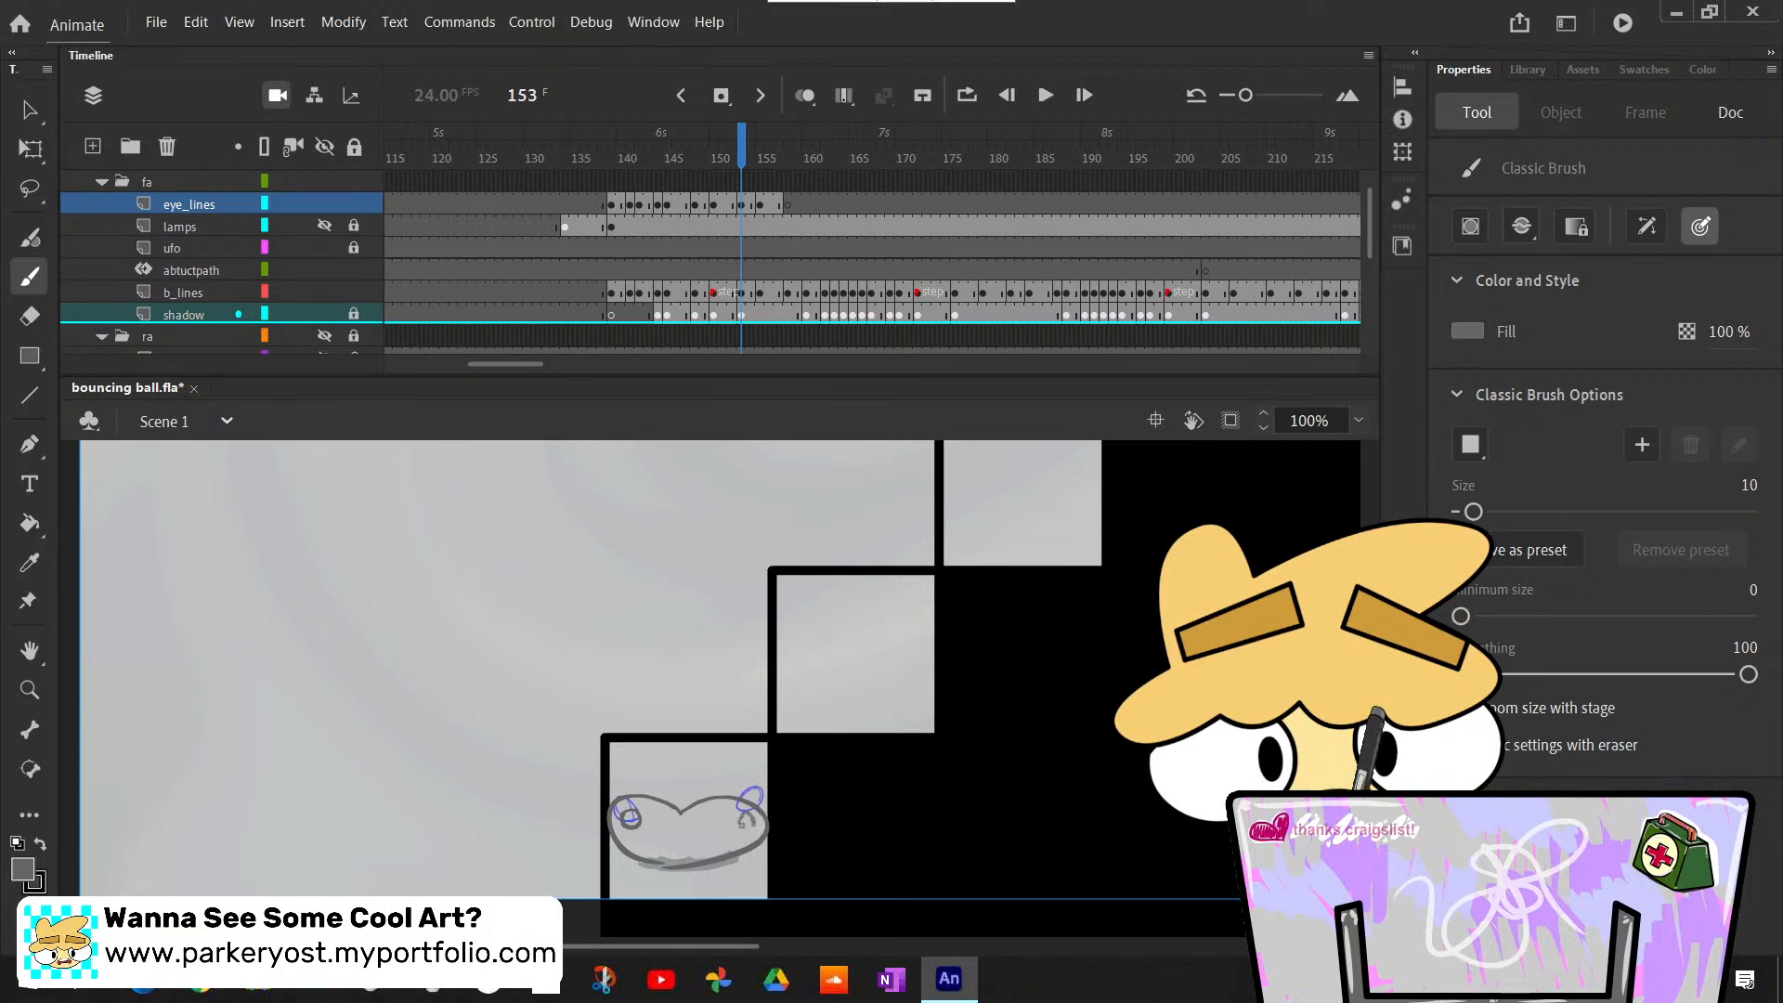
key(comma)
key(period)
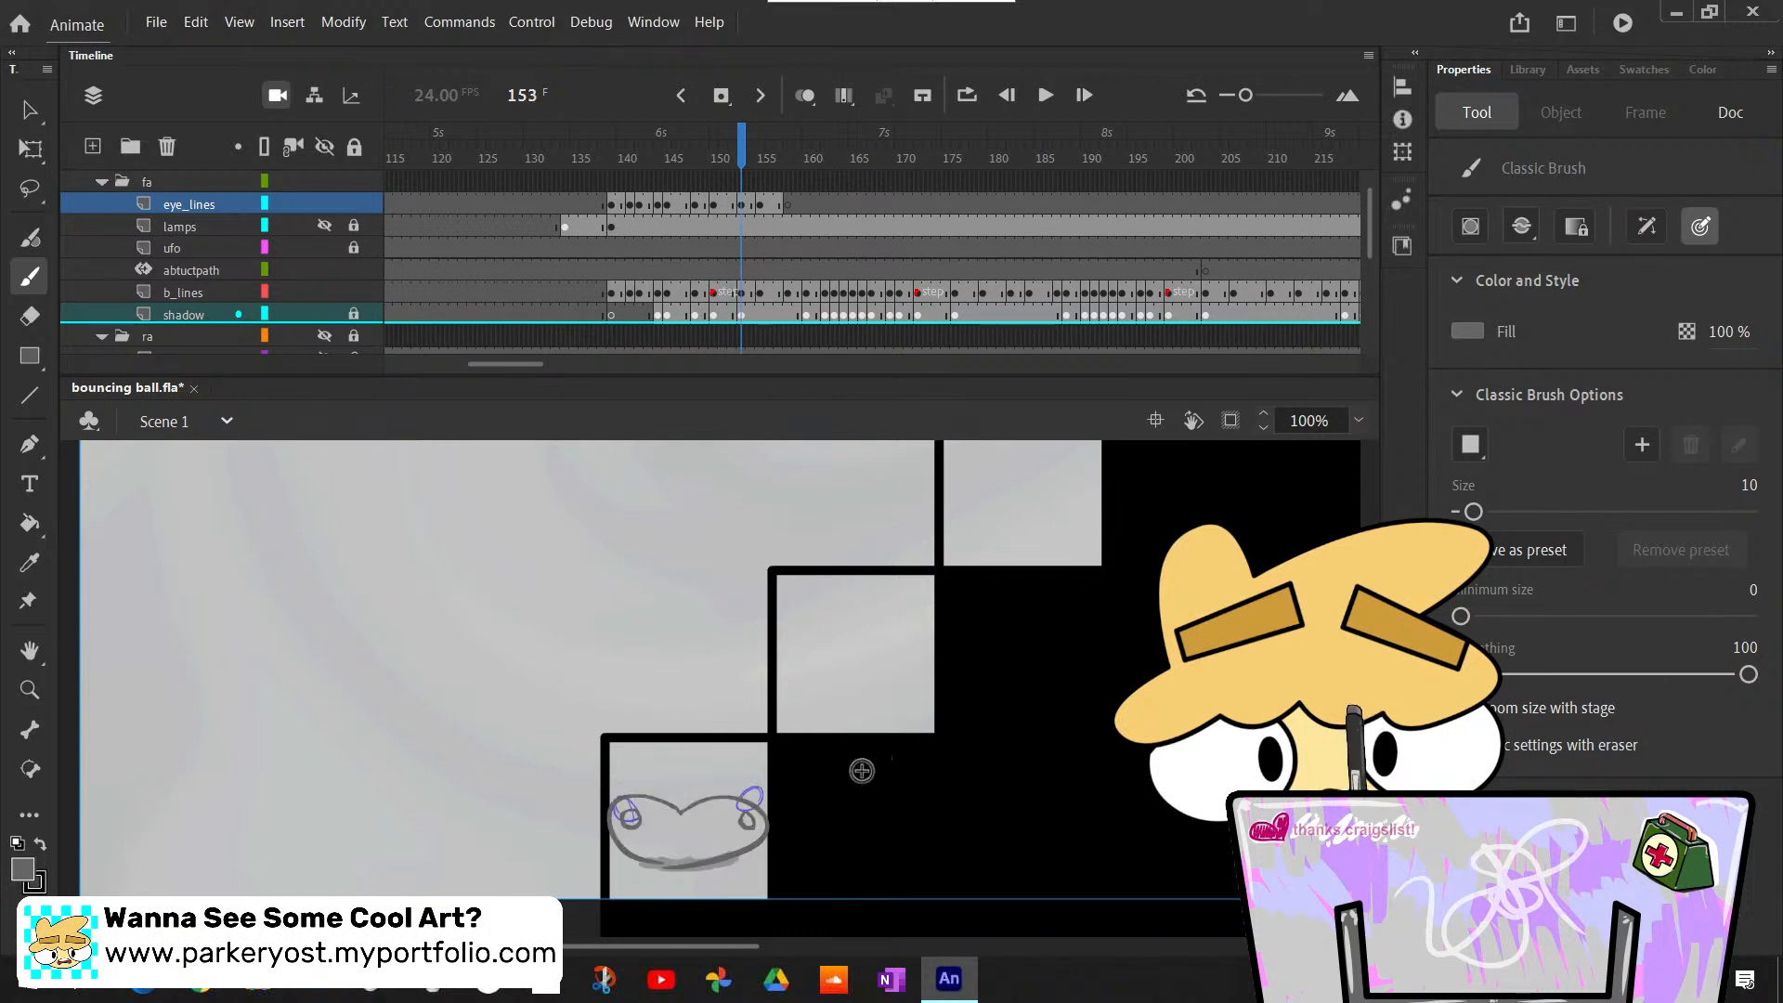
- Compare the redrawn eyes at frame 153 with the round pose on frames 150 to 152
key(comma)
key(period)
key(comma)
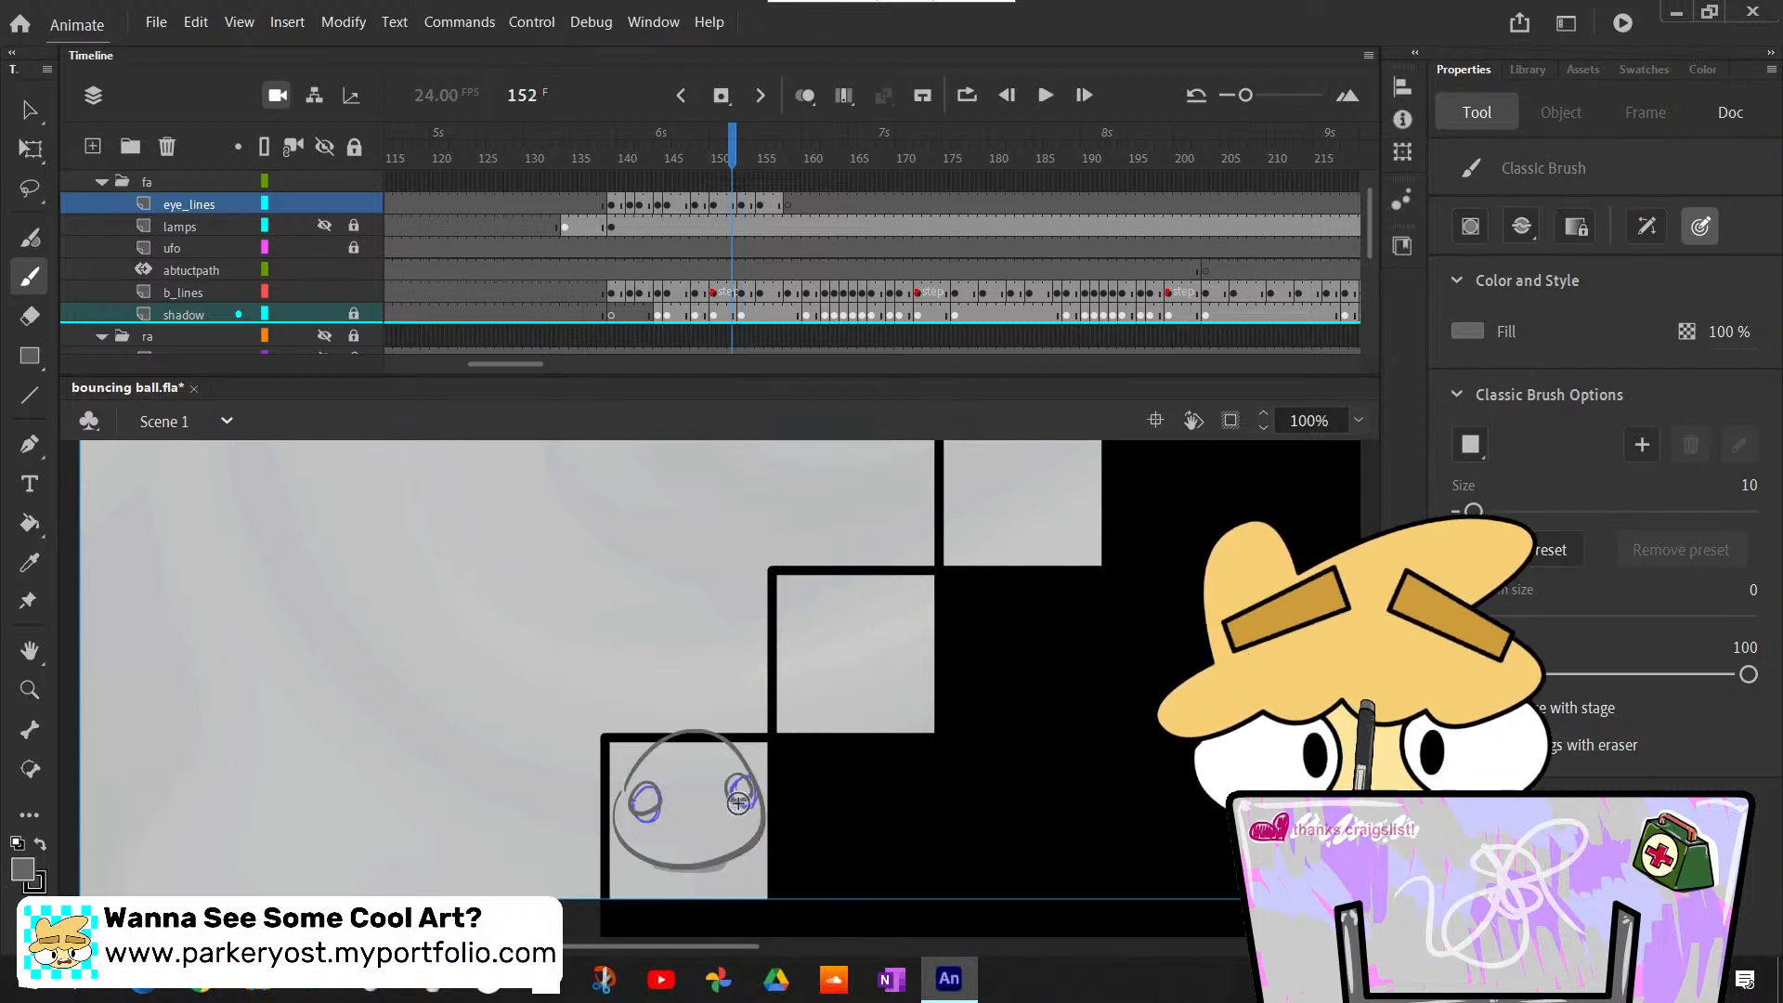
key(period)
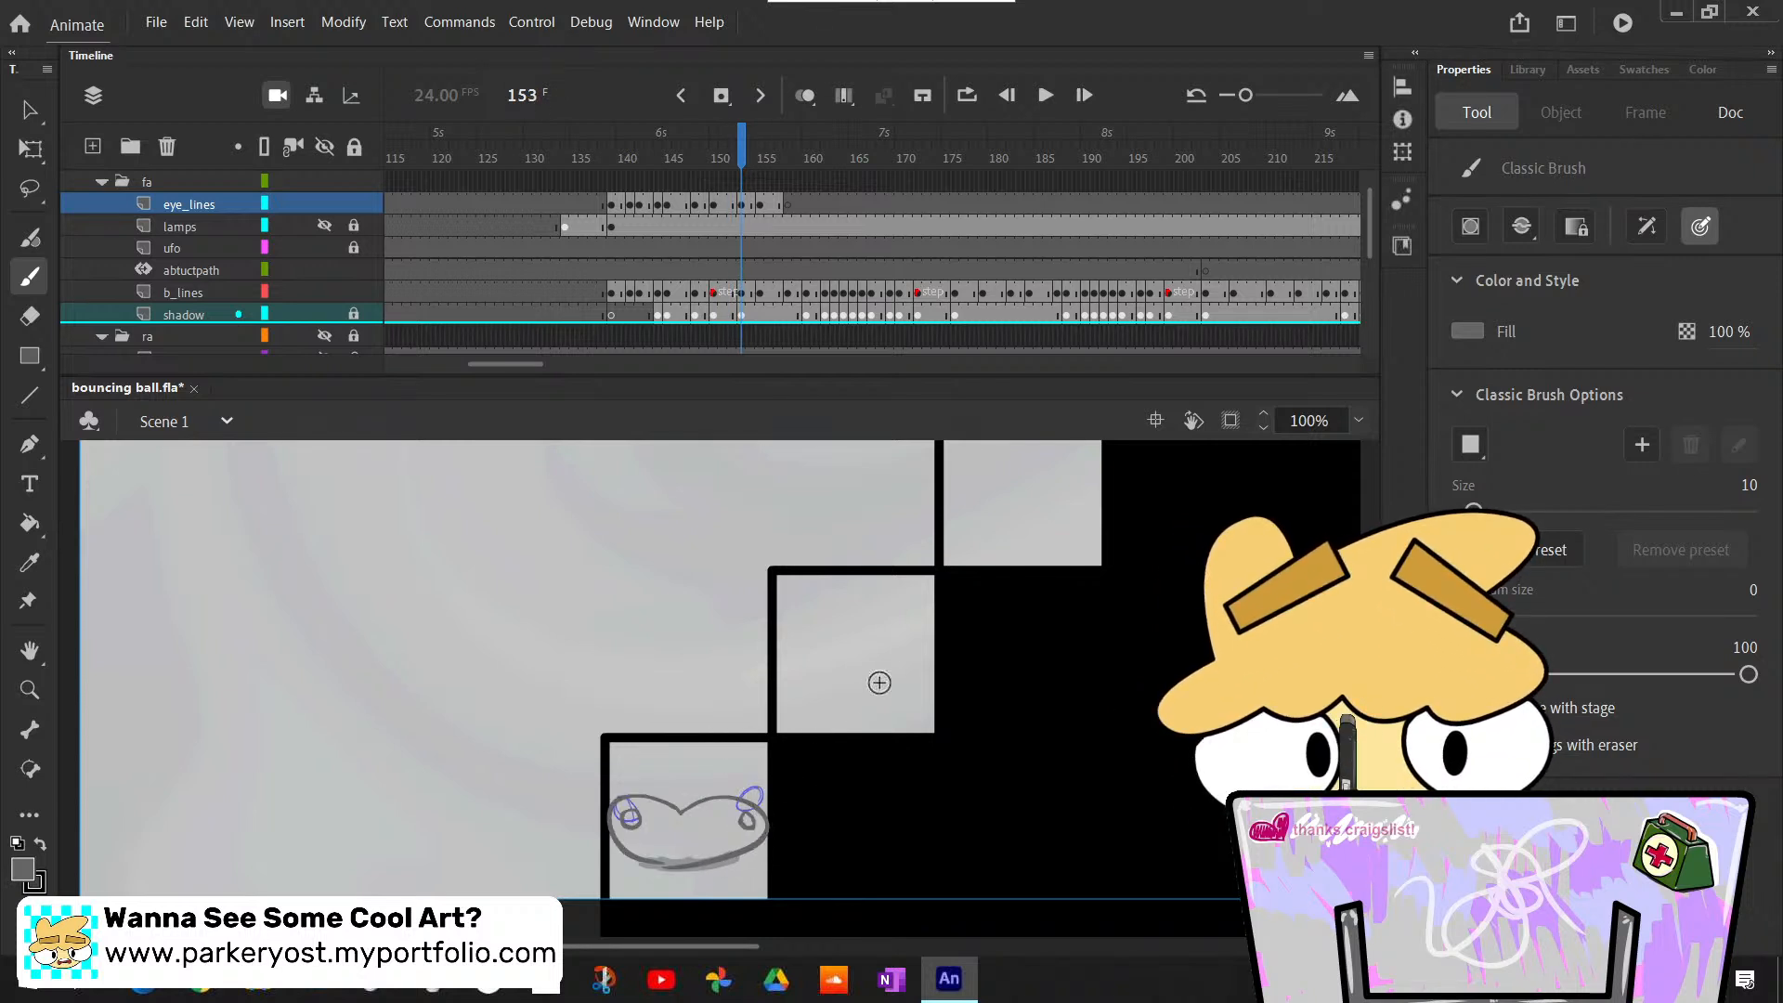
key(comma)
key(comma)
key(comma)
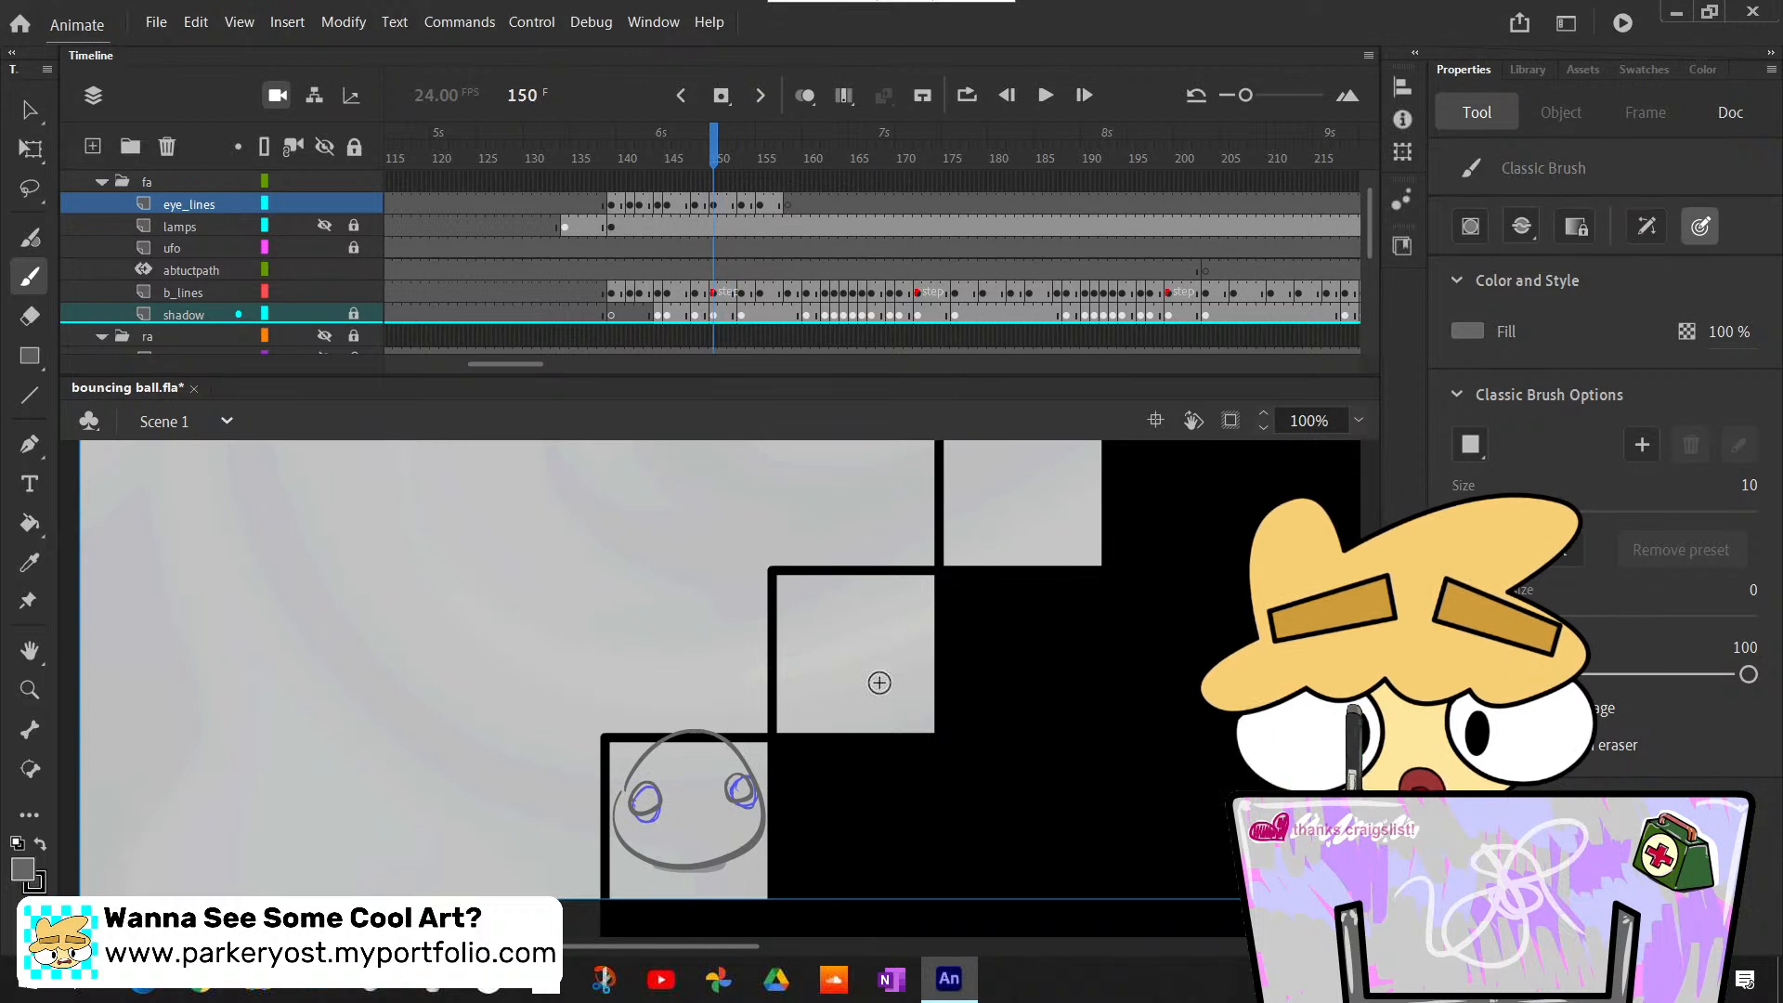
key(period)
key(period)
key(period)
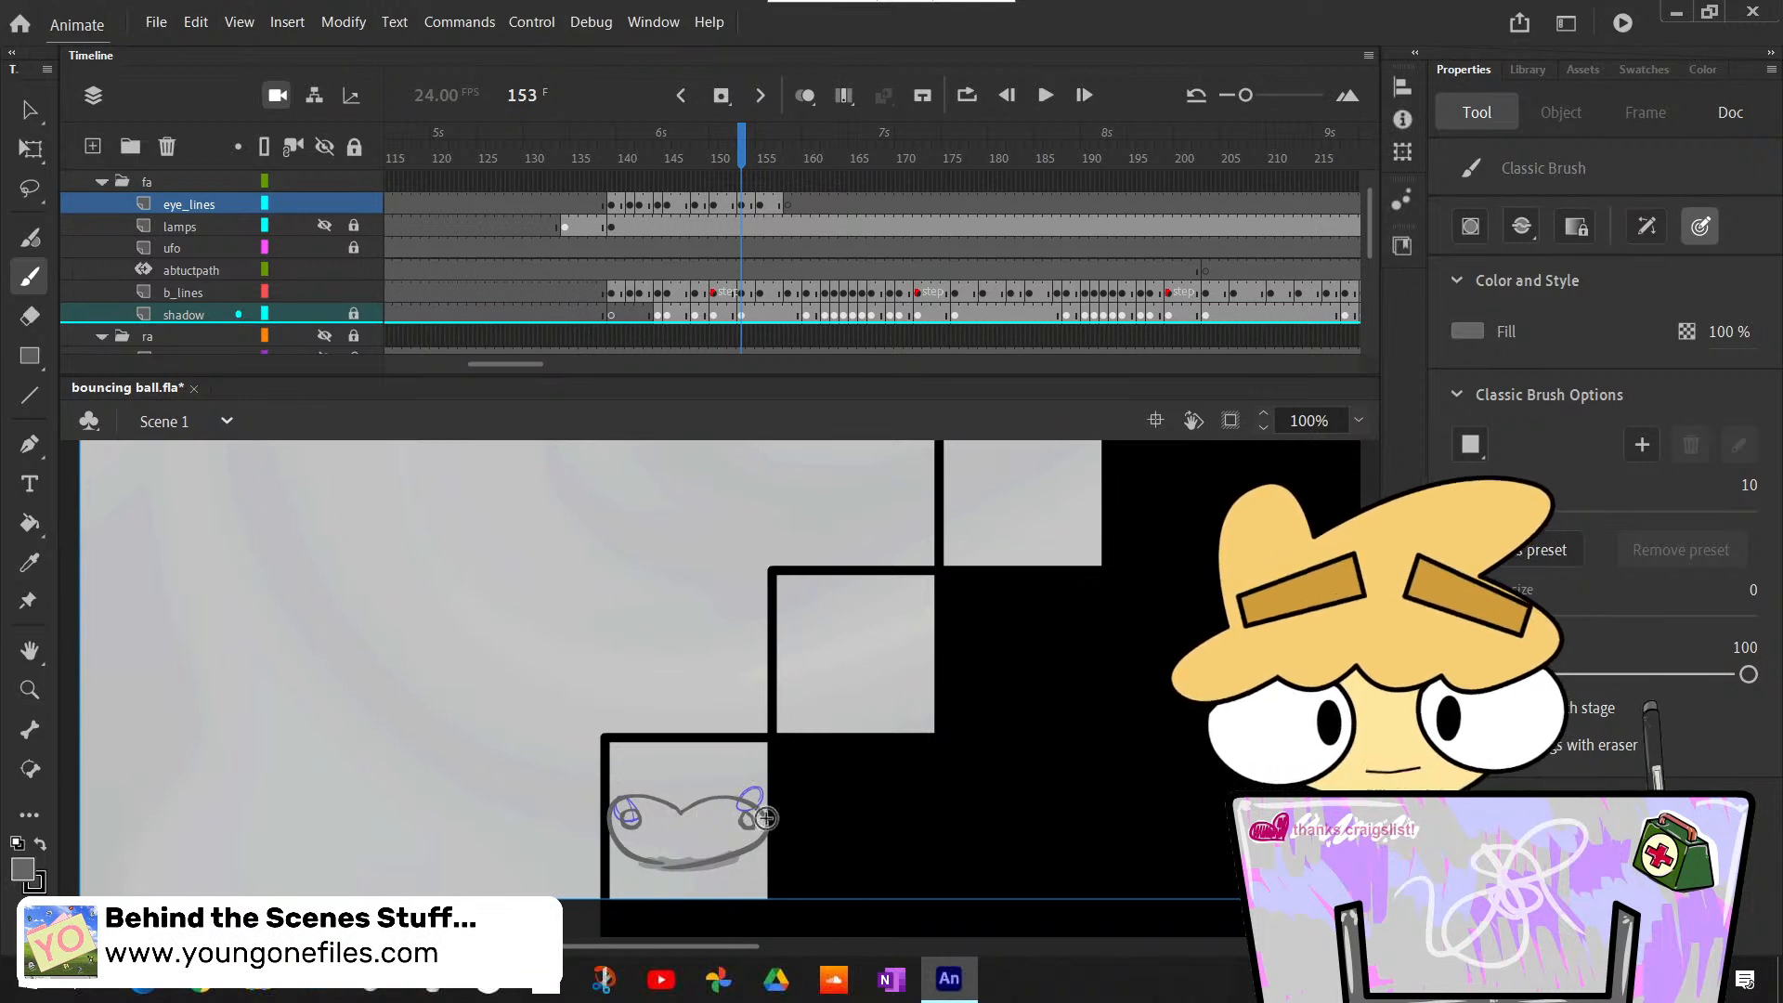
- Check how the eyes move between the flattened pose at frame 153 and the raised pose at frame 155
key(comma)
key(period)
key(period)
key(period)
key(comma)
key(comma)
key(comma)
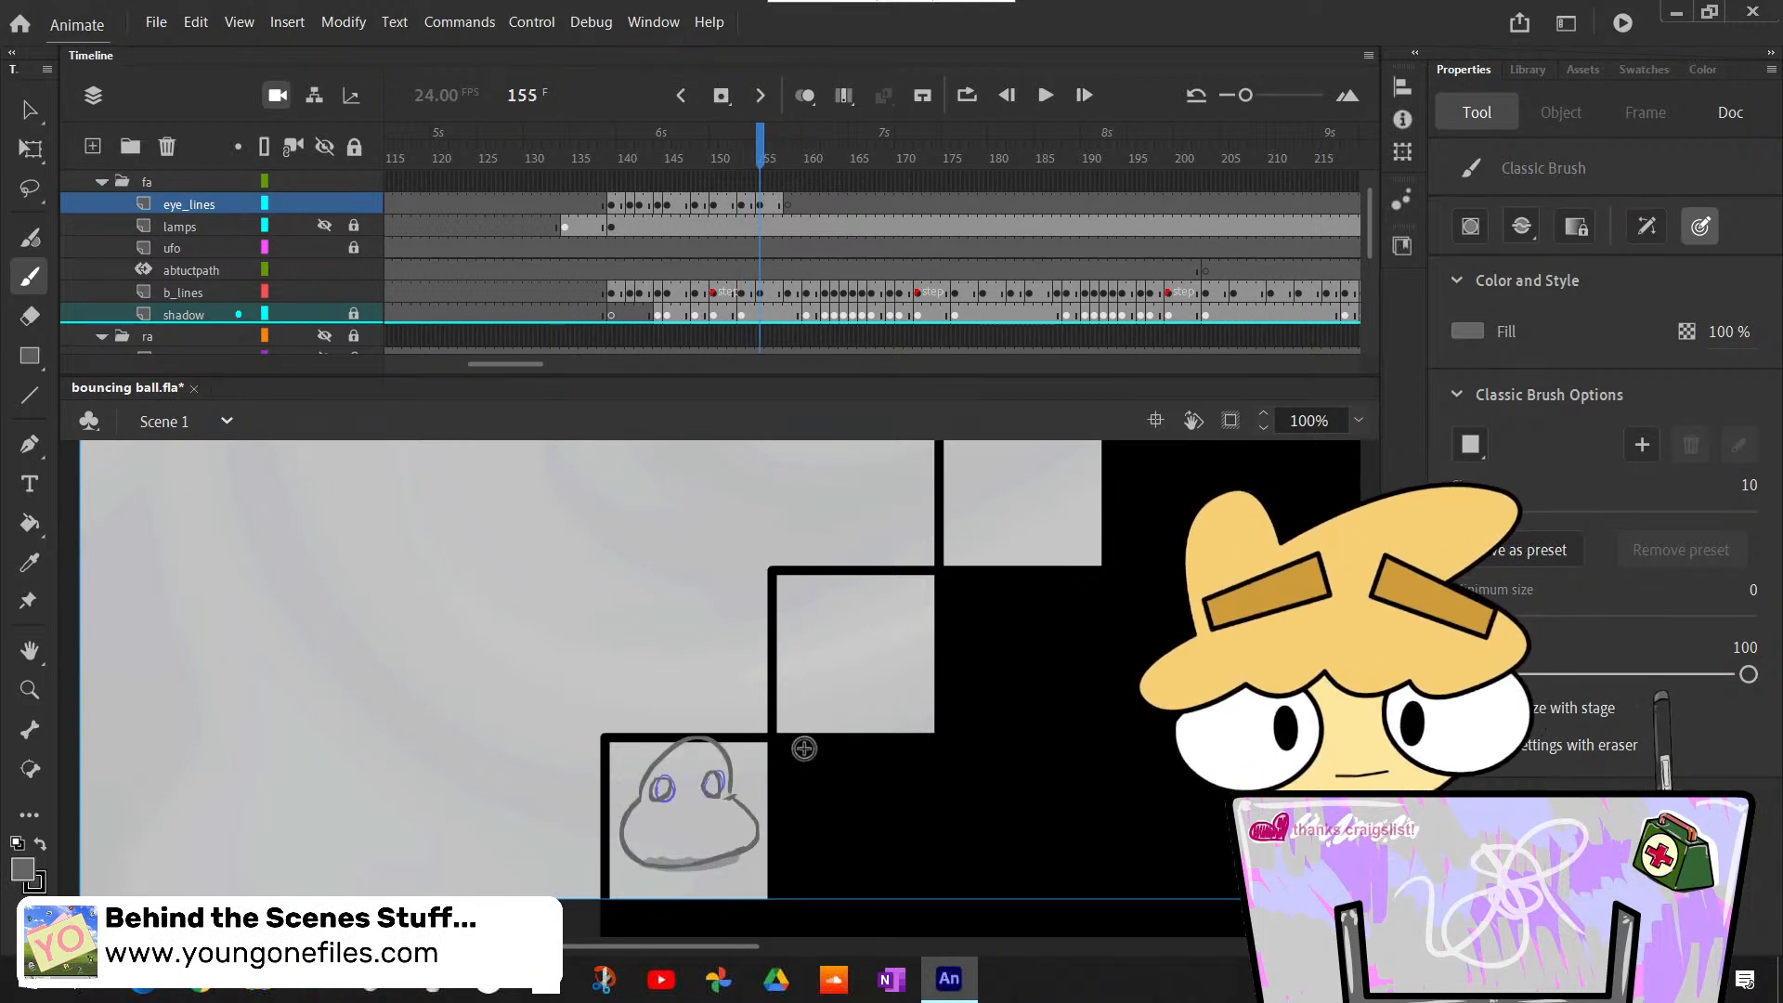
key(period)
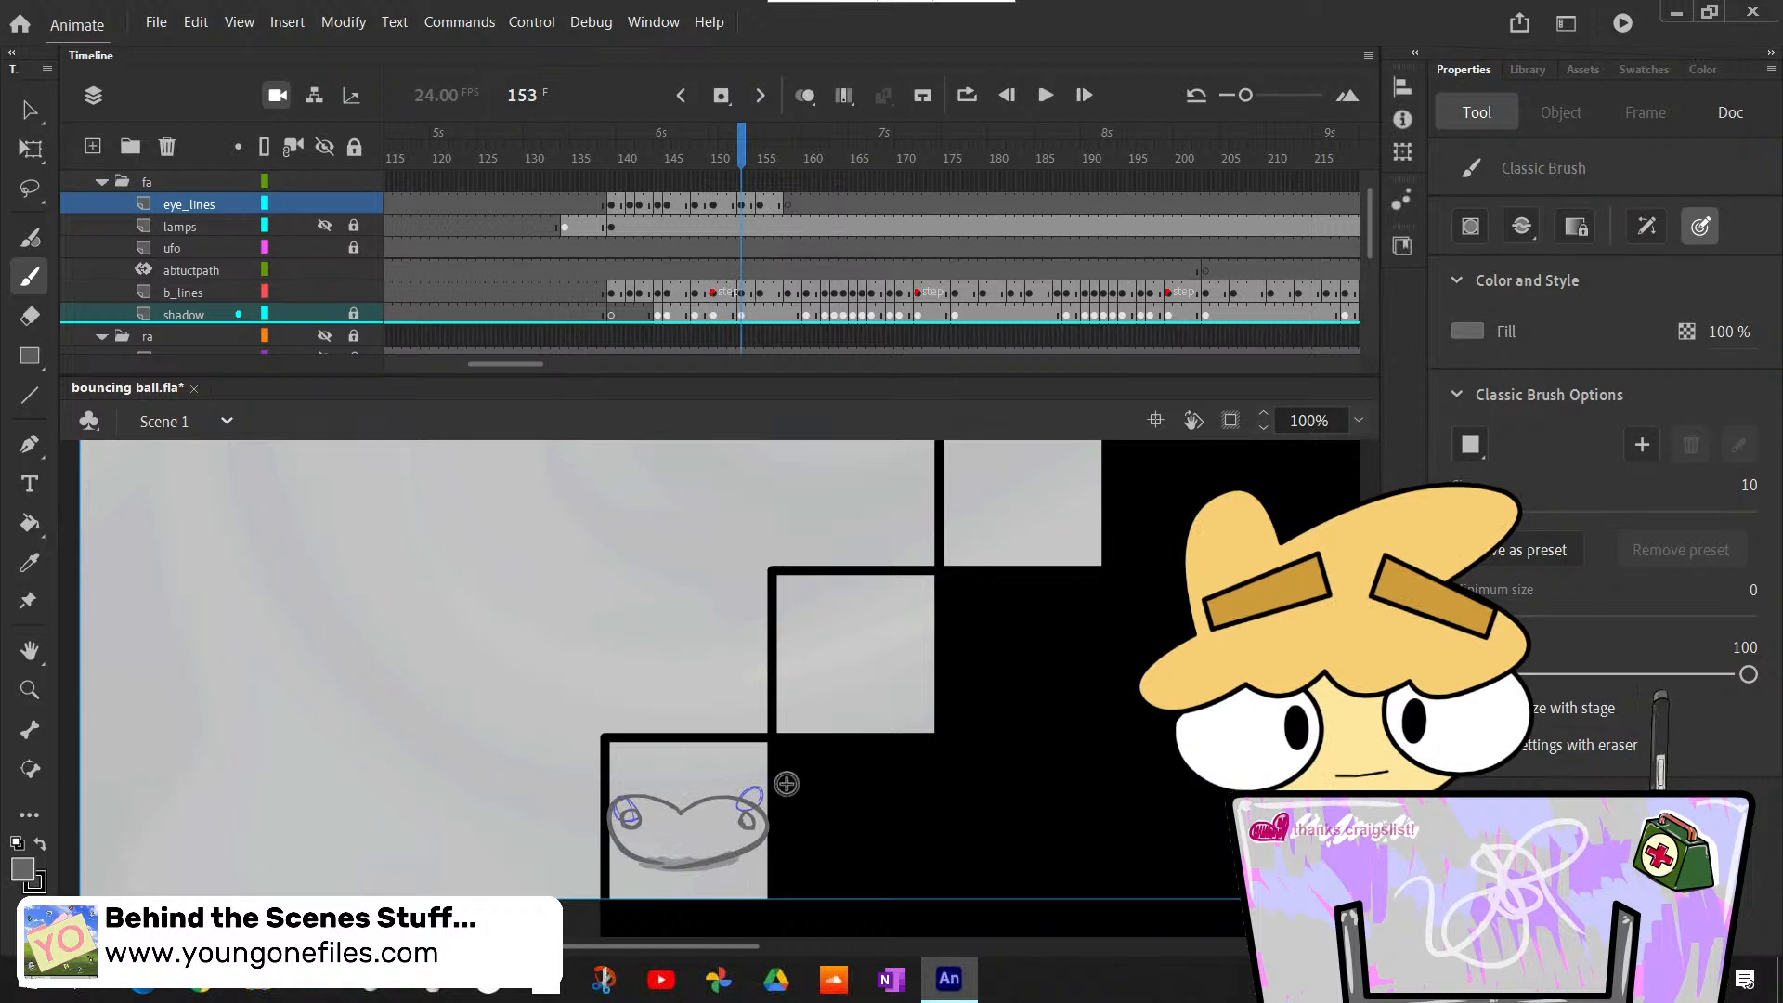
key(period)
key(period)
key(period)
key(period)
key(period)
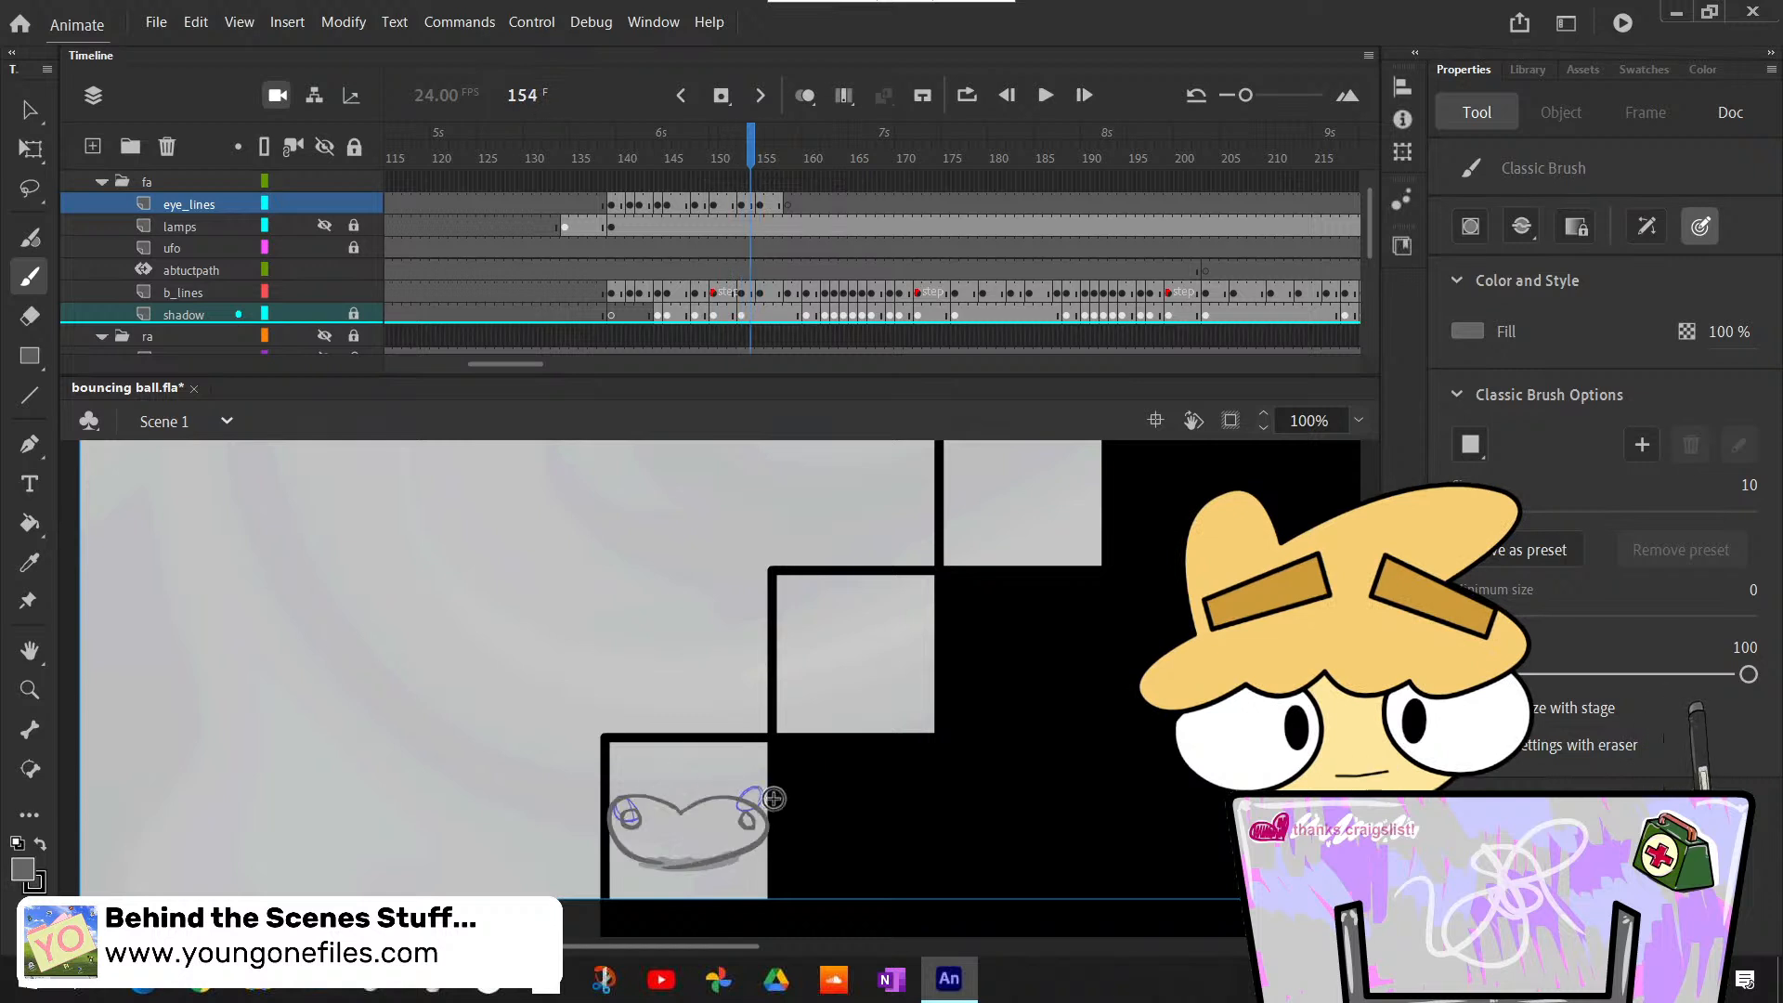
key(comma)
key(comma)
key(comma)
key(comma)
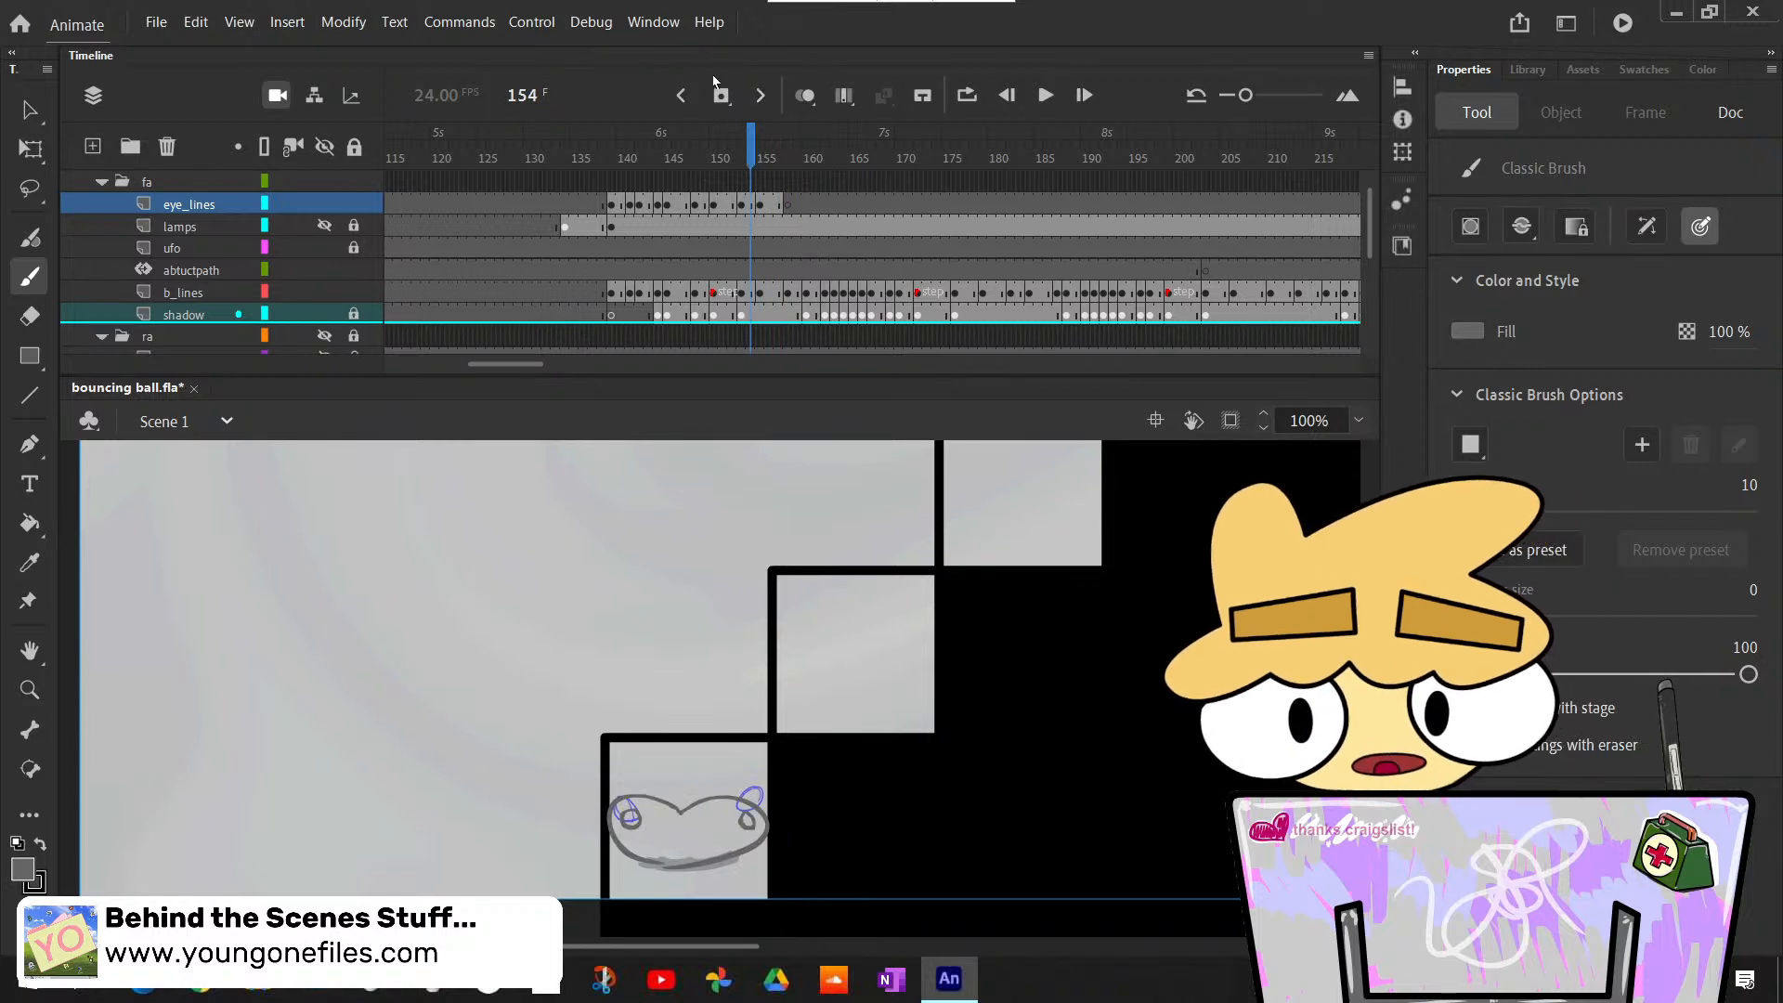
- Copy the two eyes from frame 154 of eye_lines and paste them in place at frame 158
click(786, 207)
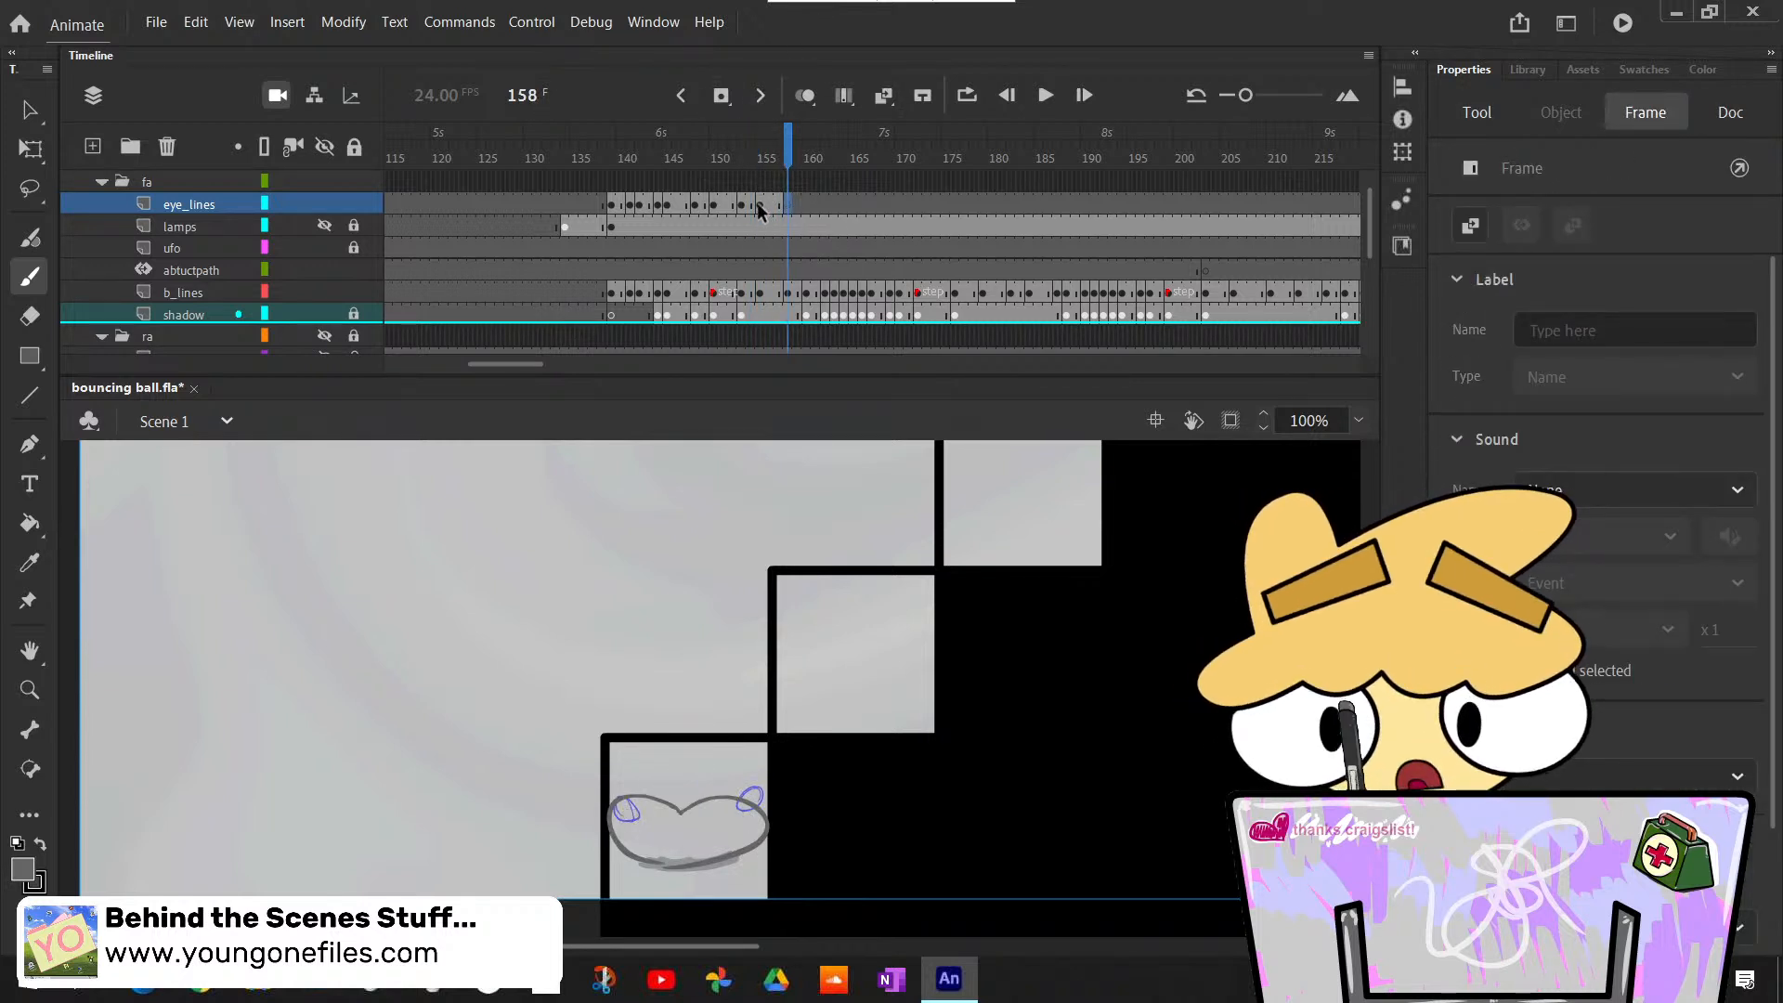
click(756, 206)
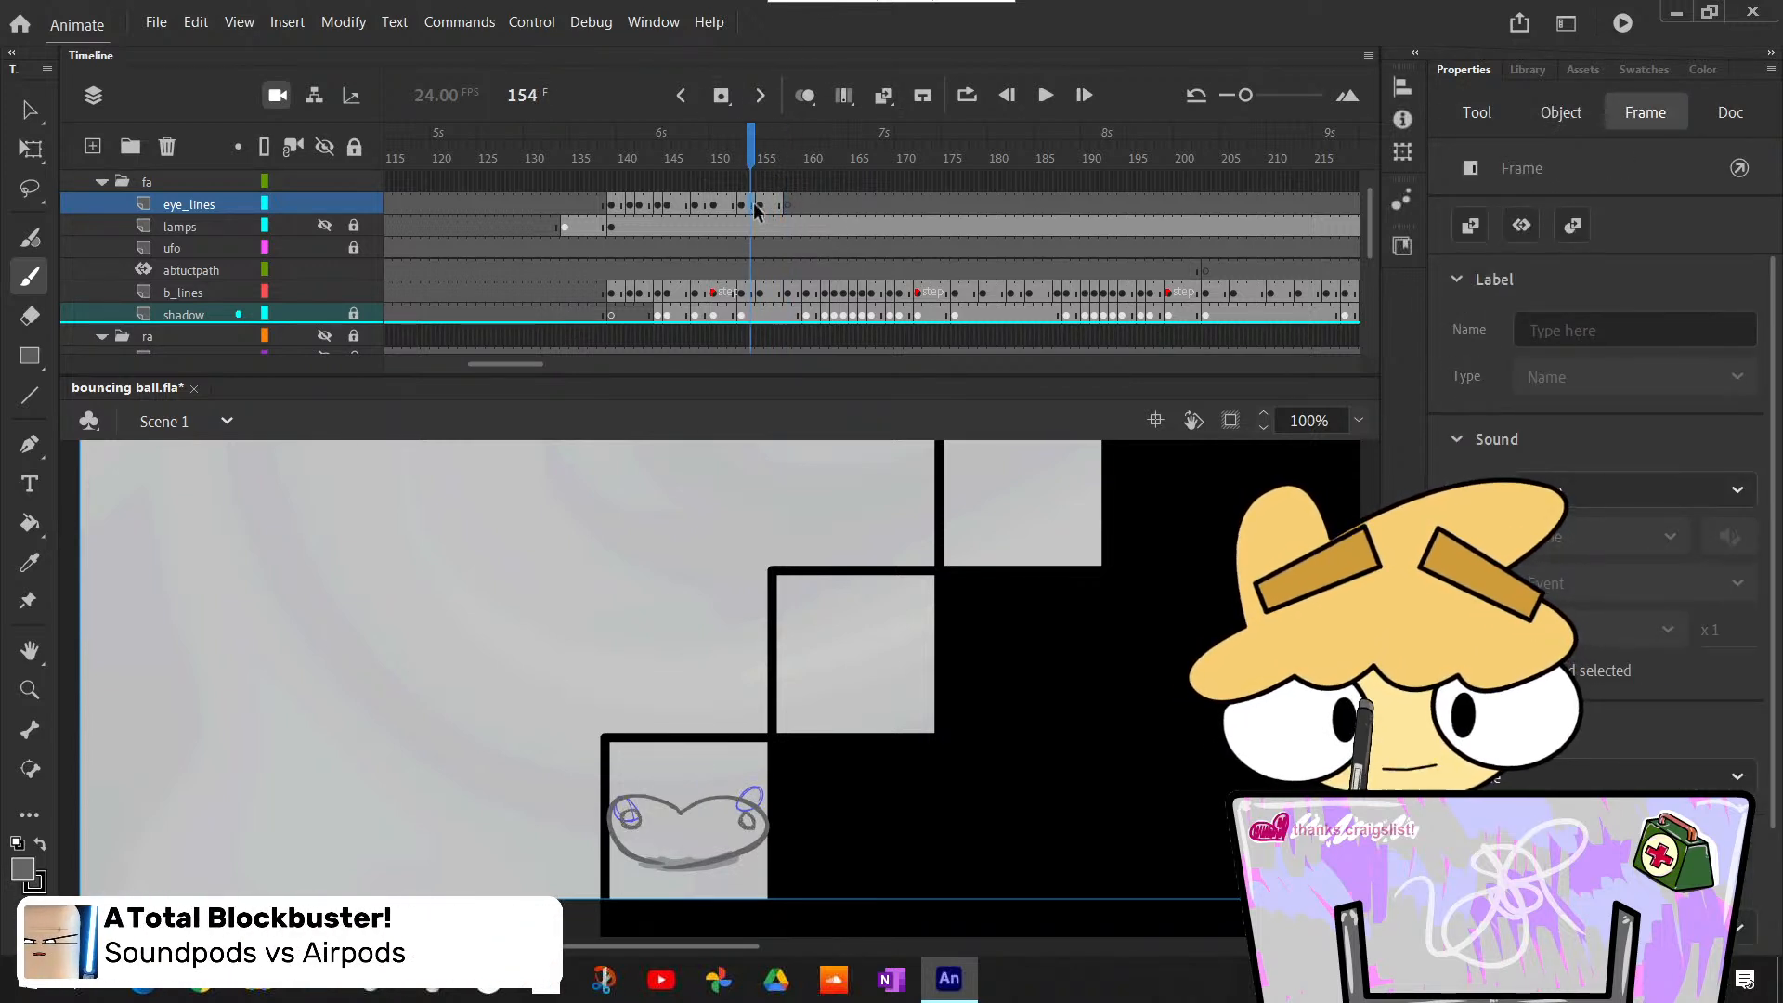
click(788, 207)
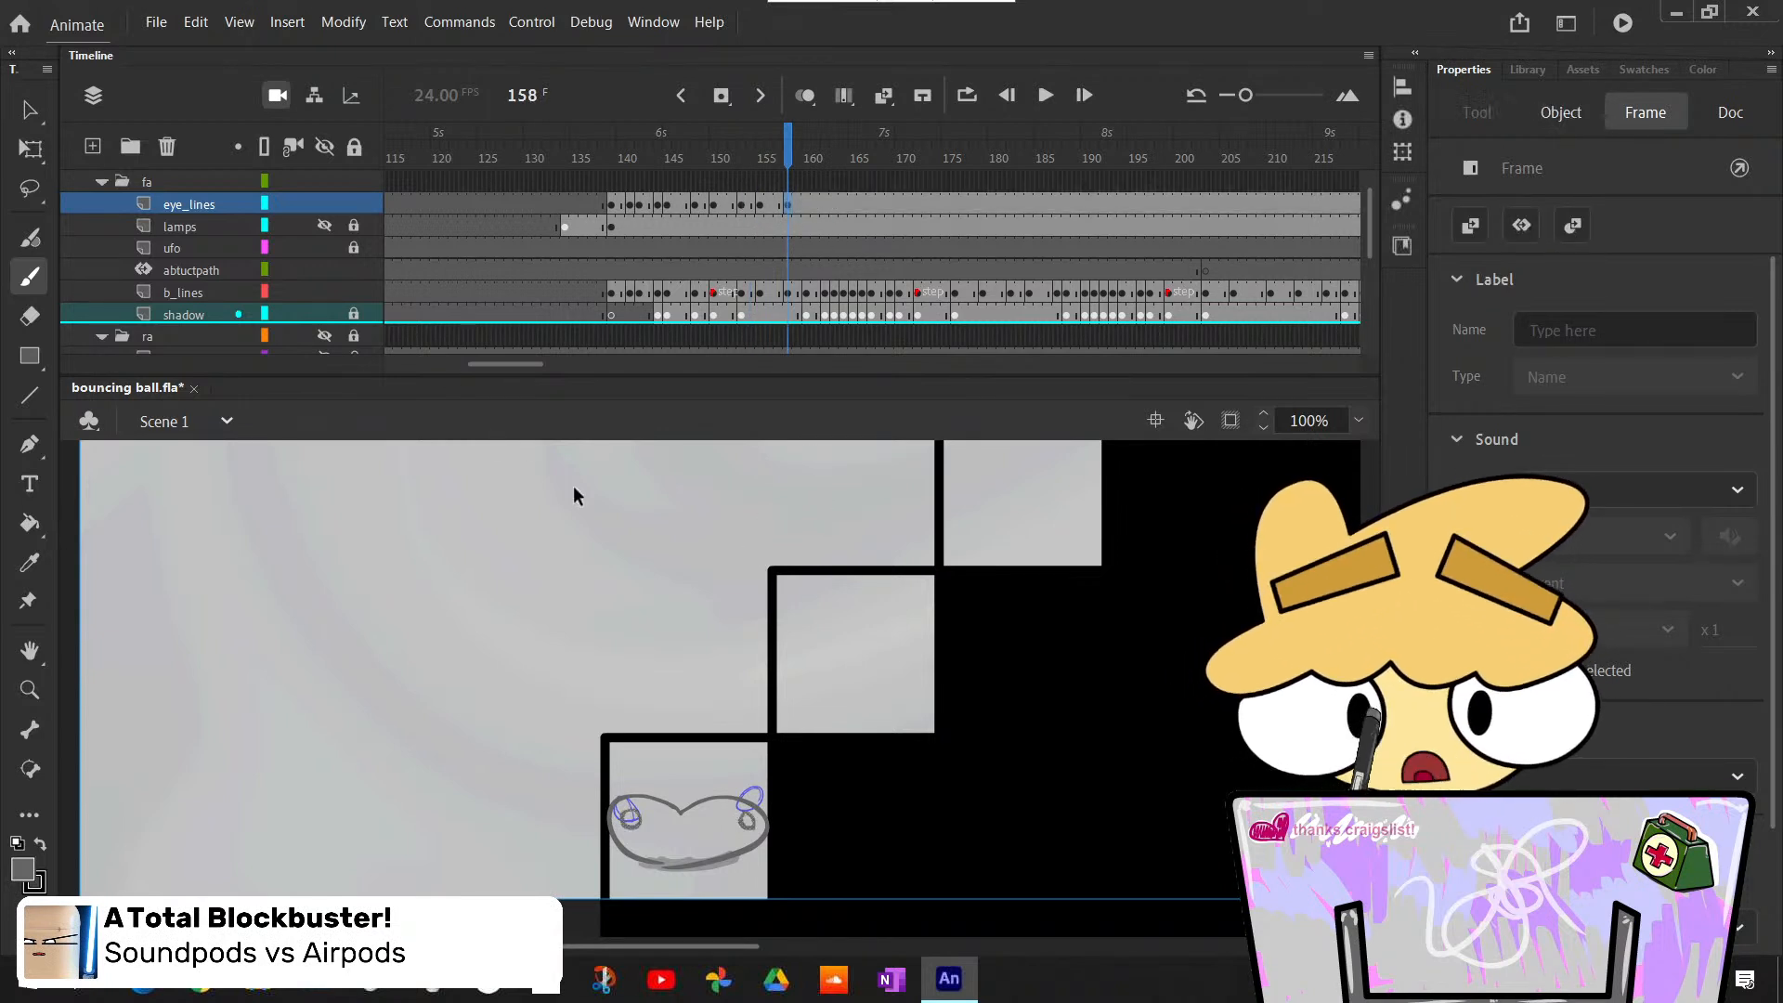
key(v)
click(626, 541)
- Review the eye animation by stepping back from frame 158 to frame 138 and forward to frame 144
key(comma)
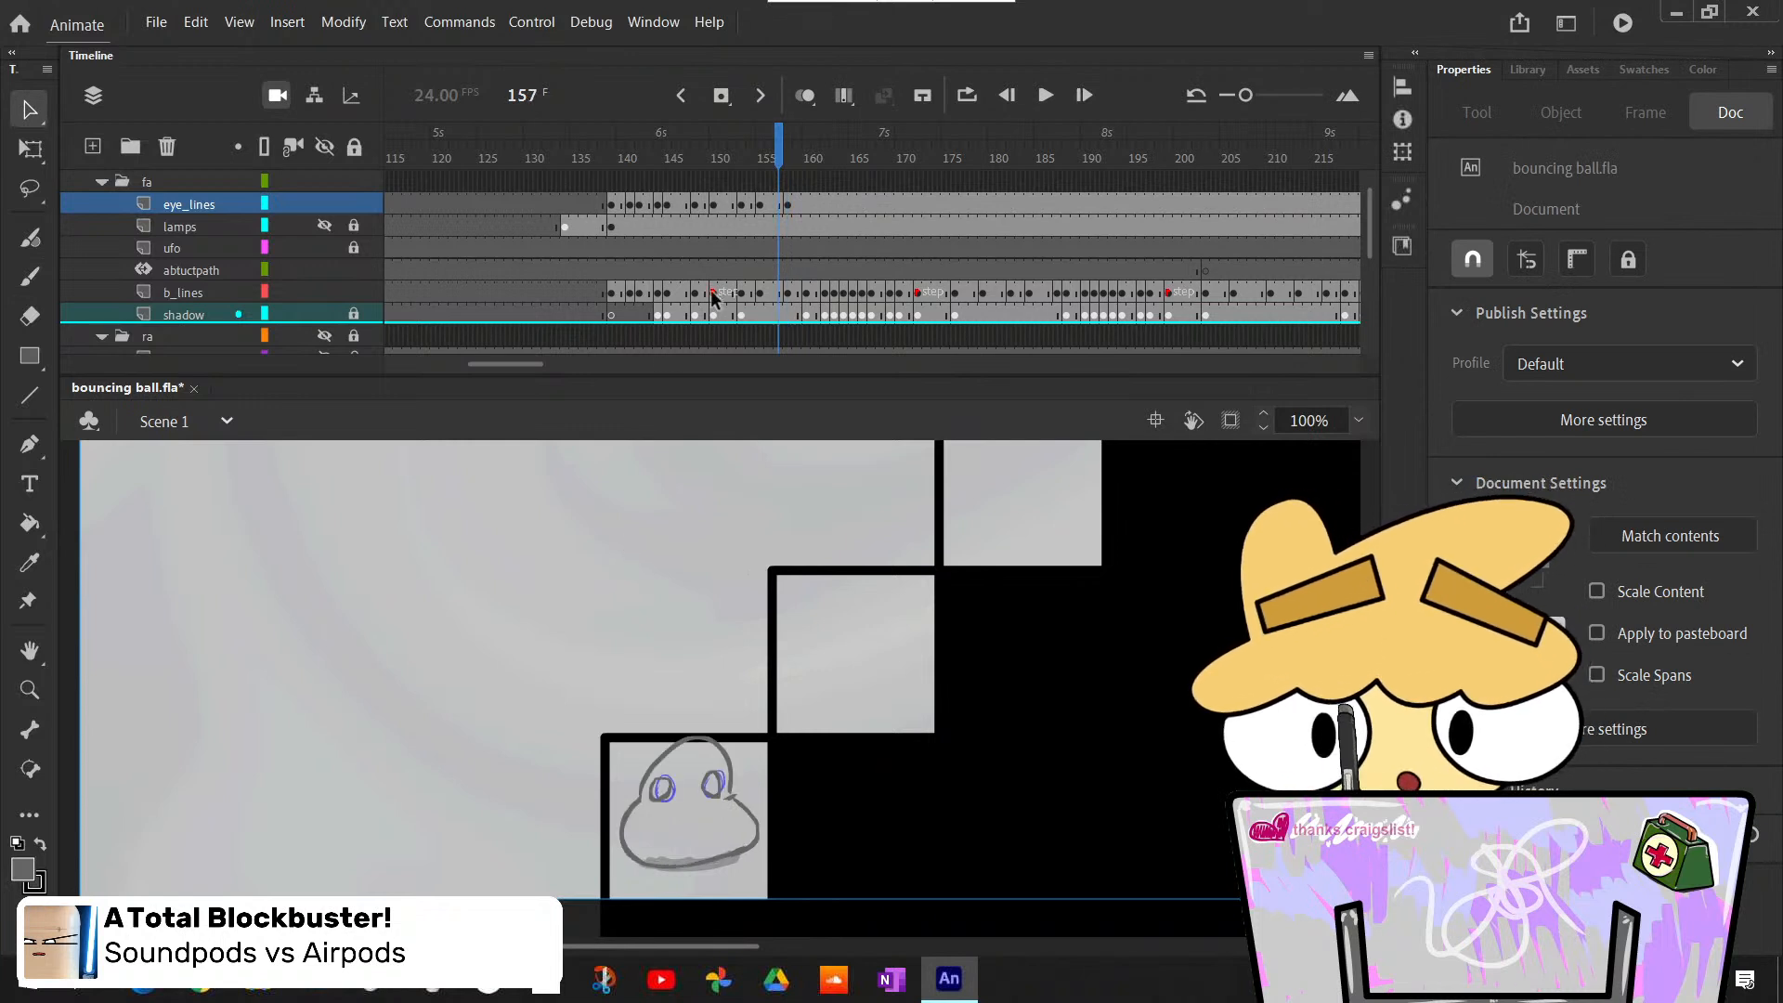
key(comma)
key(comma)
key(comma)
key(comma)
key(comma)
key(comma)
key(comma)
key(comma)
key(comma)
key(comma)
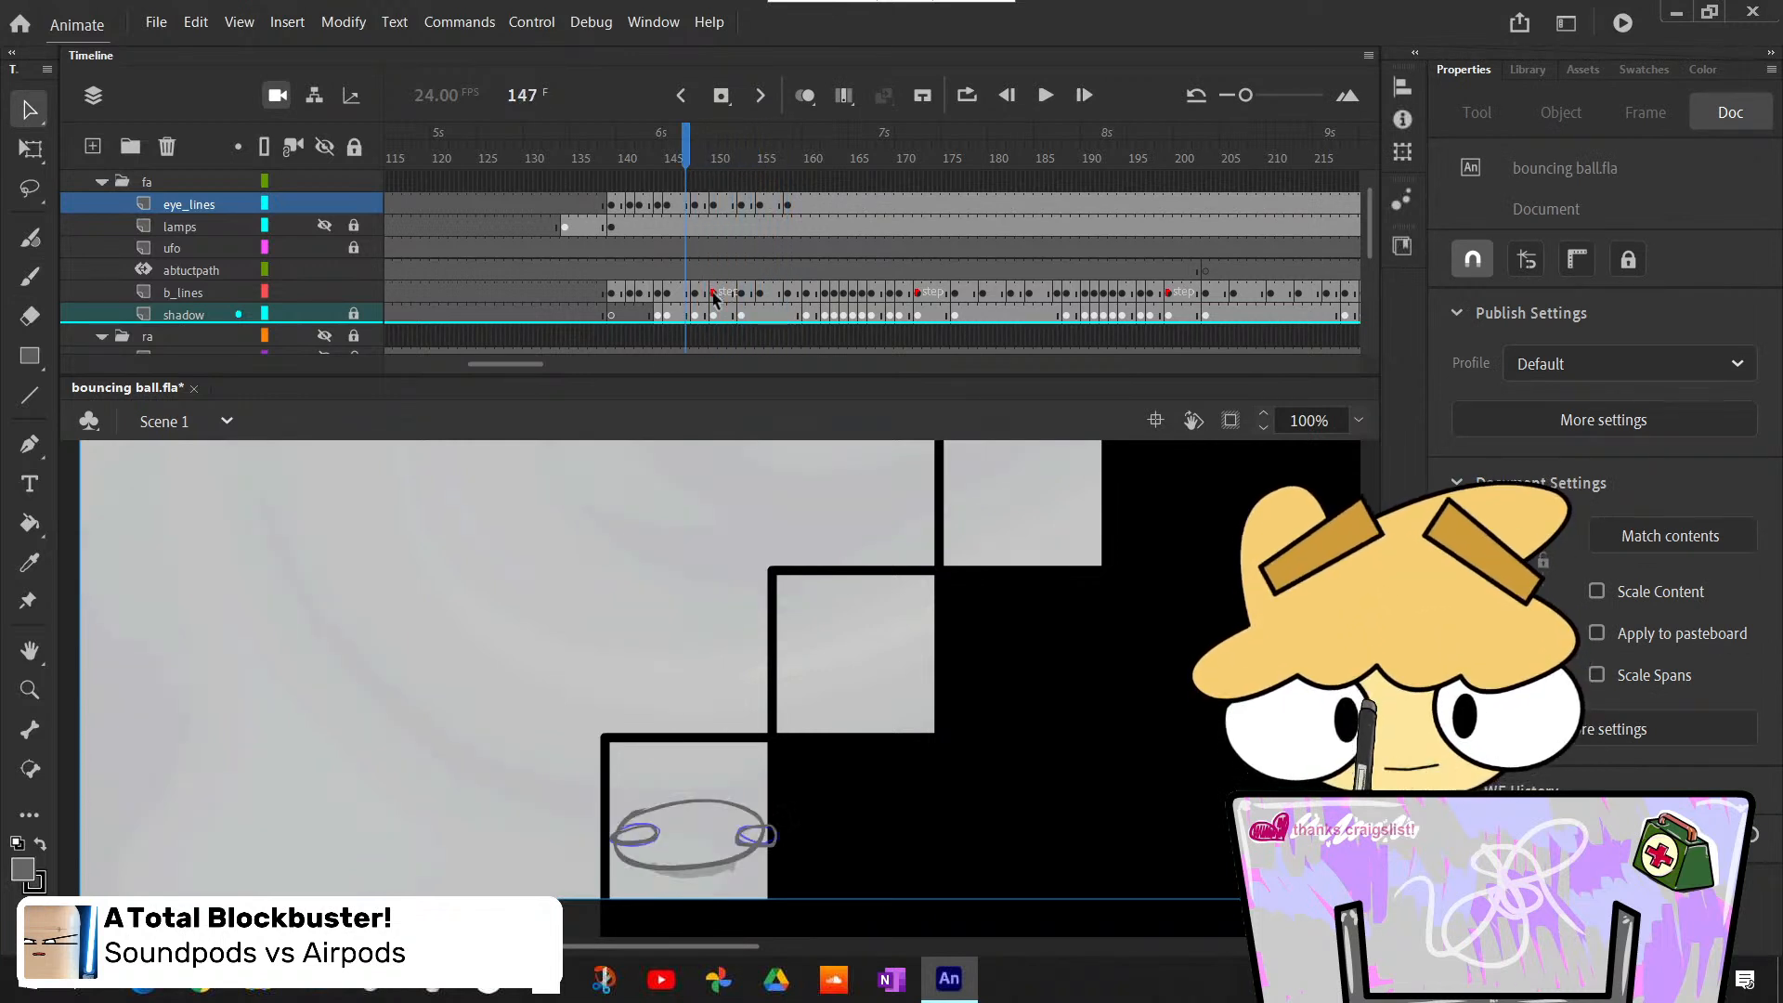
key(comma)
key(comma)
key(comma)
key(comma)
key(comma)
key(comma)
key(comma)
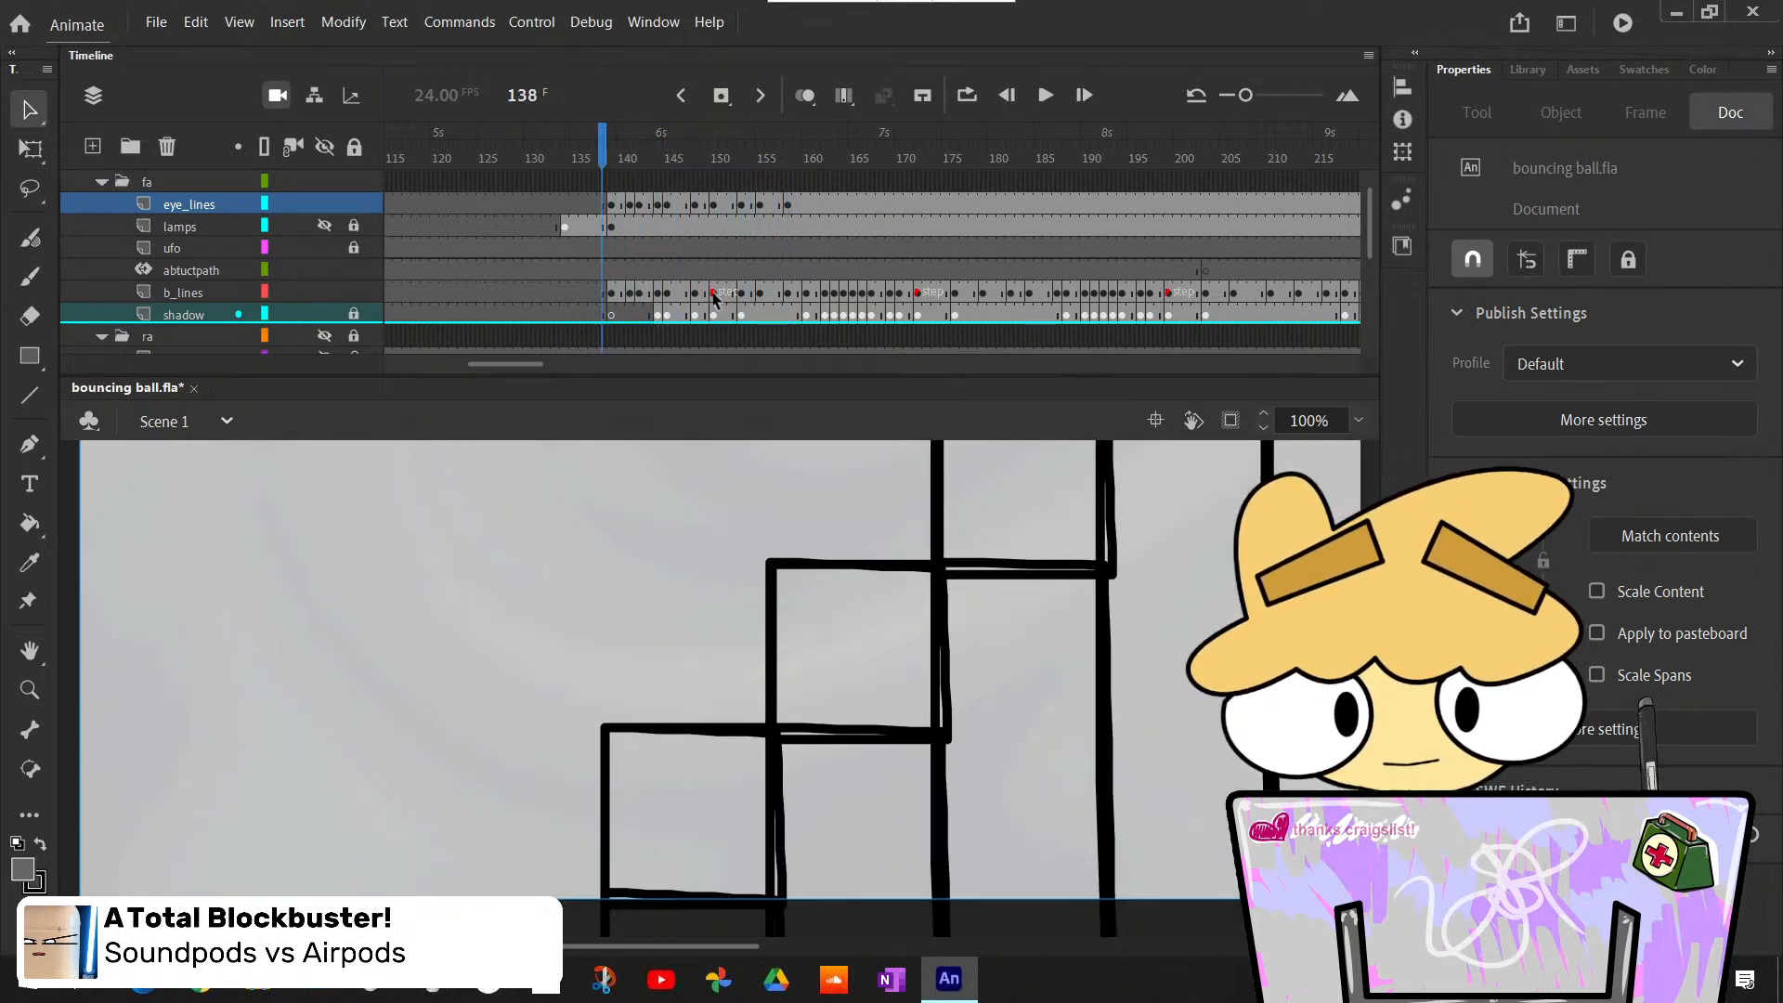
key(period)
key(period)
key(period)
- Review the eye animation forward from frame 144 to the flattened pose at frame 158
key(period)
key(period)
key(period)
key(period)
key(period)
key(period)
key(period)
key(period)
key(period)
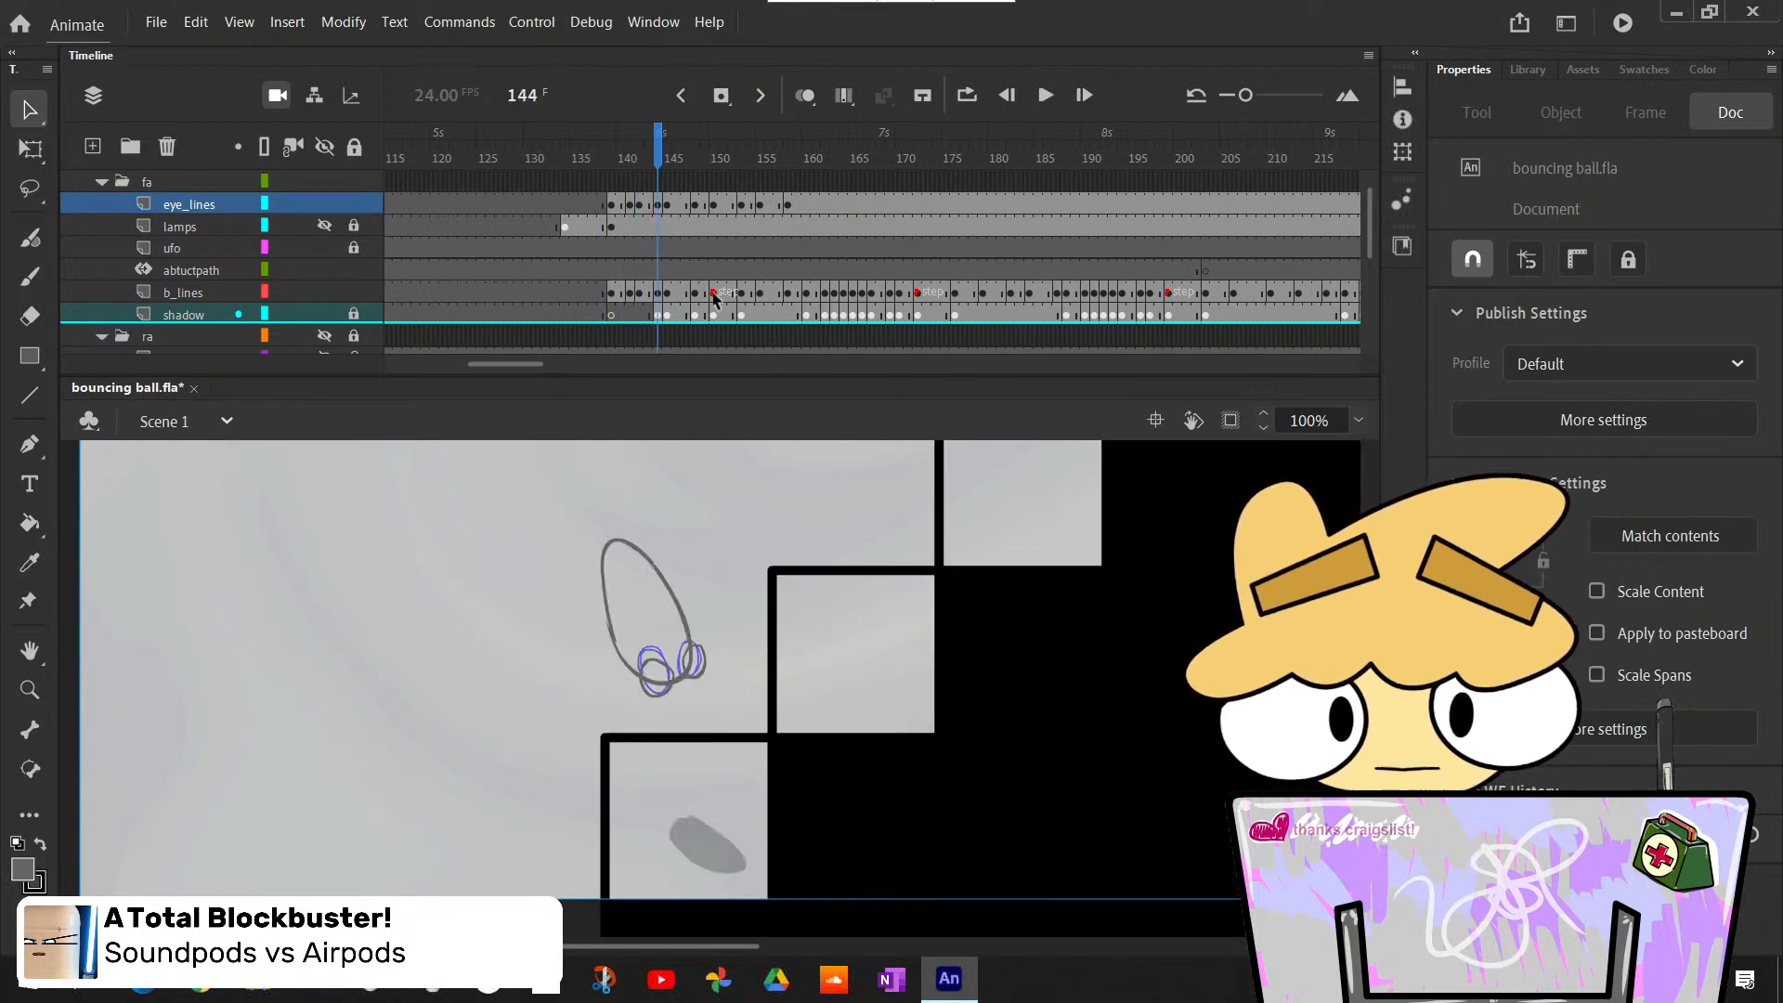
key(period)
key(period)
key(period)
key(period)
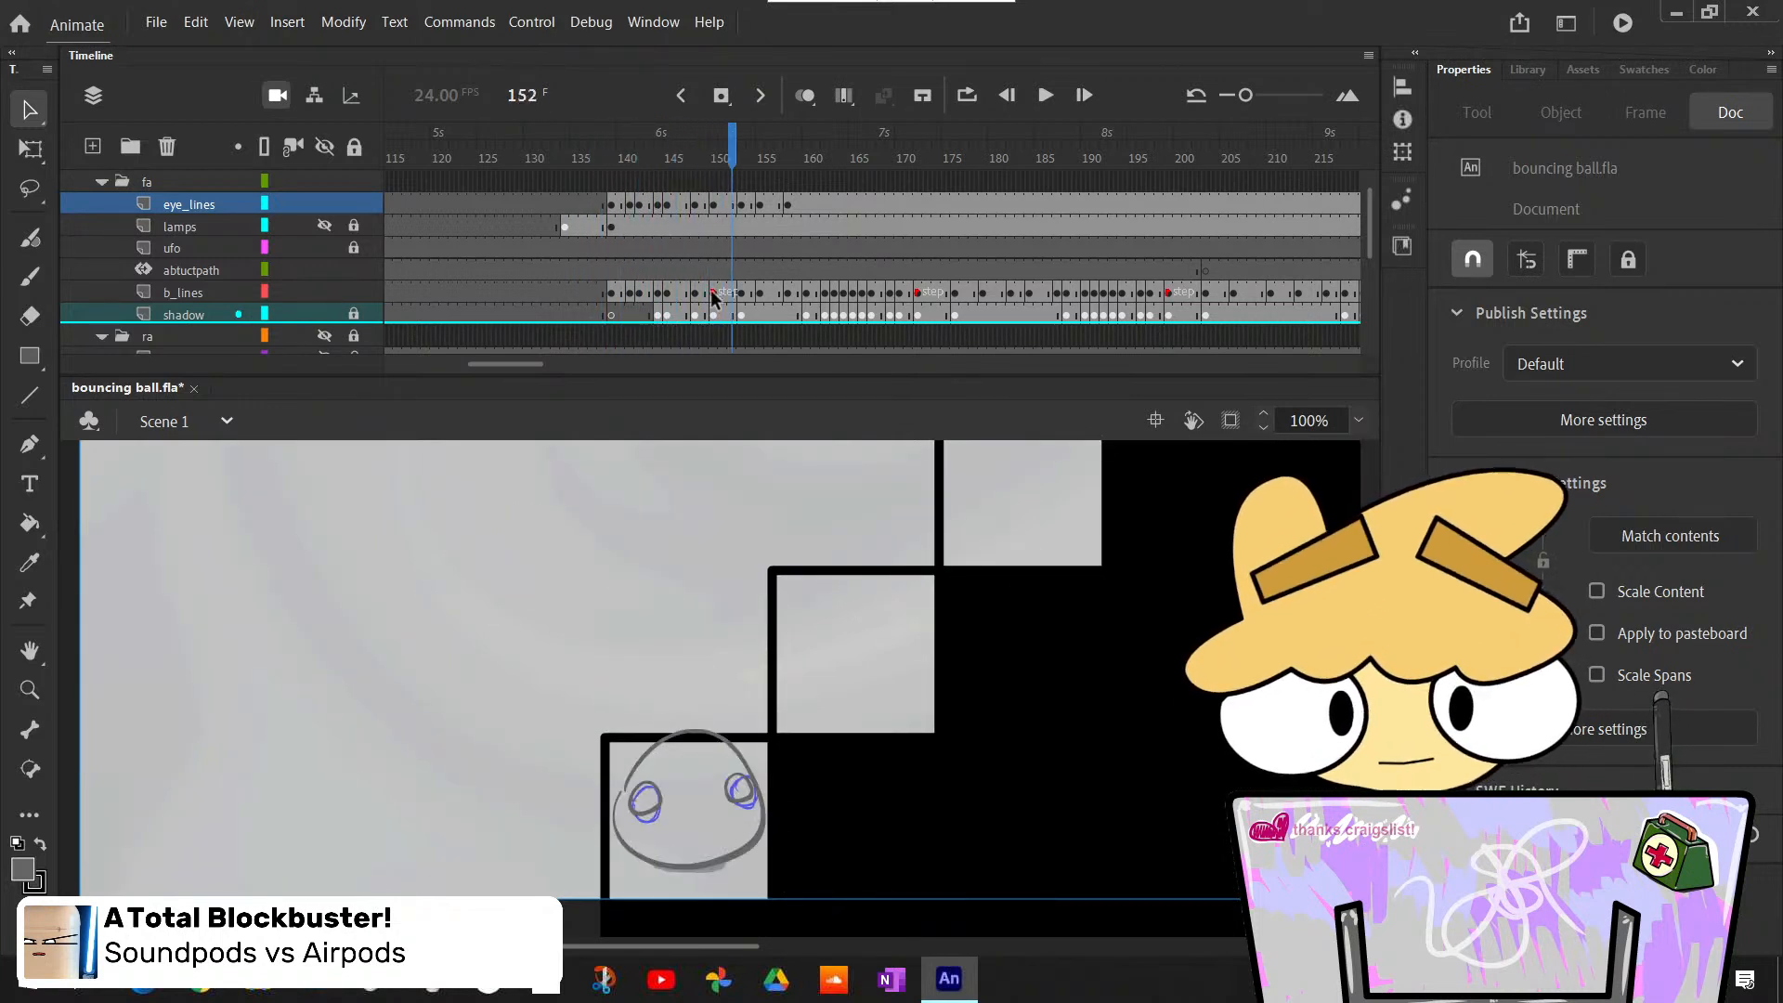
key(period)
key(period)
key(period)
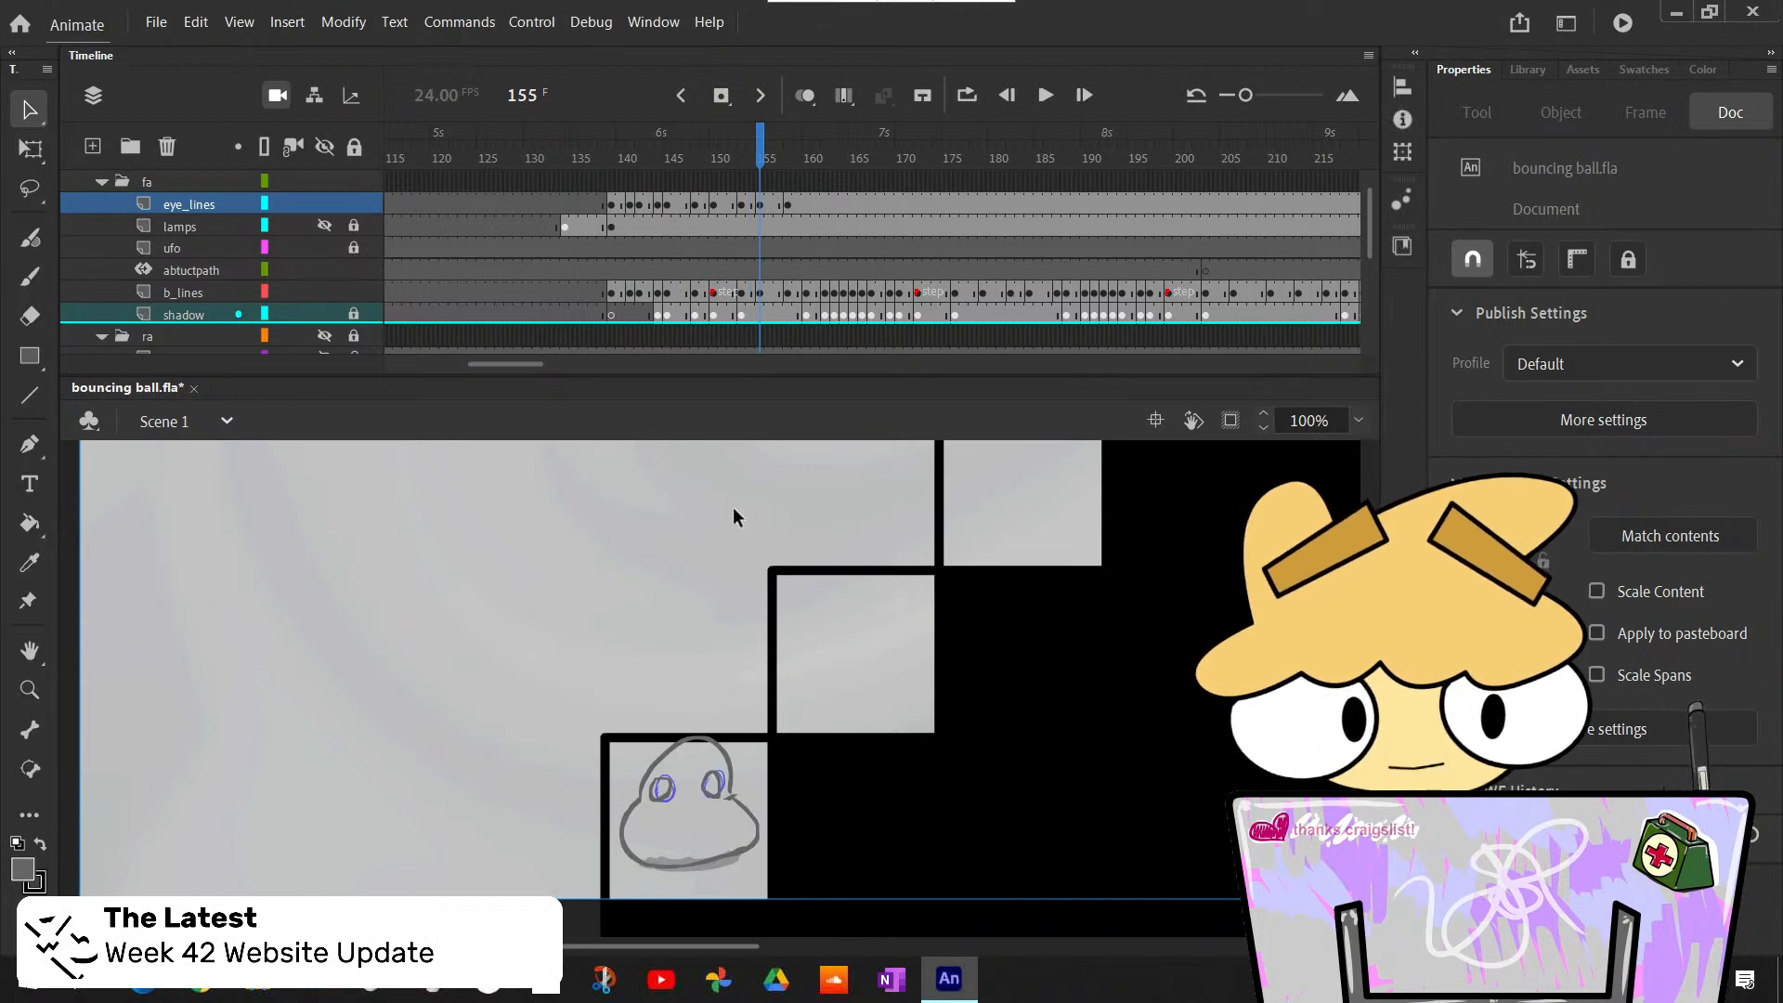
key(comma)
key(comma)
key(comma)
key(comma)
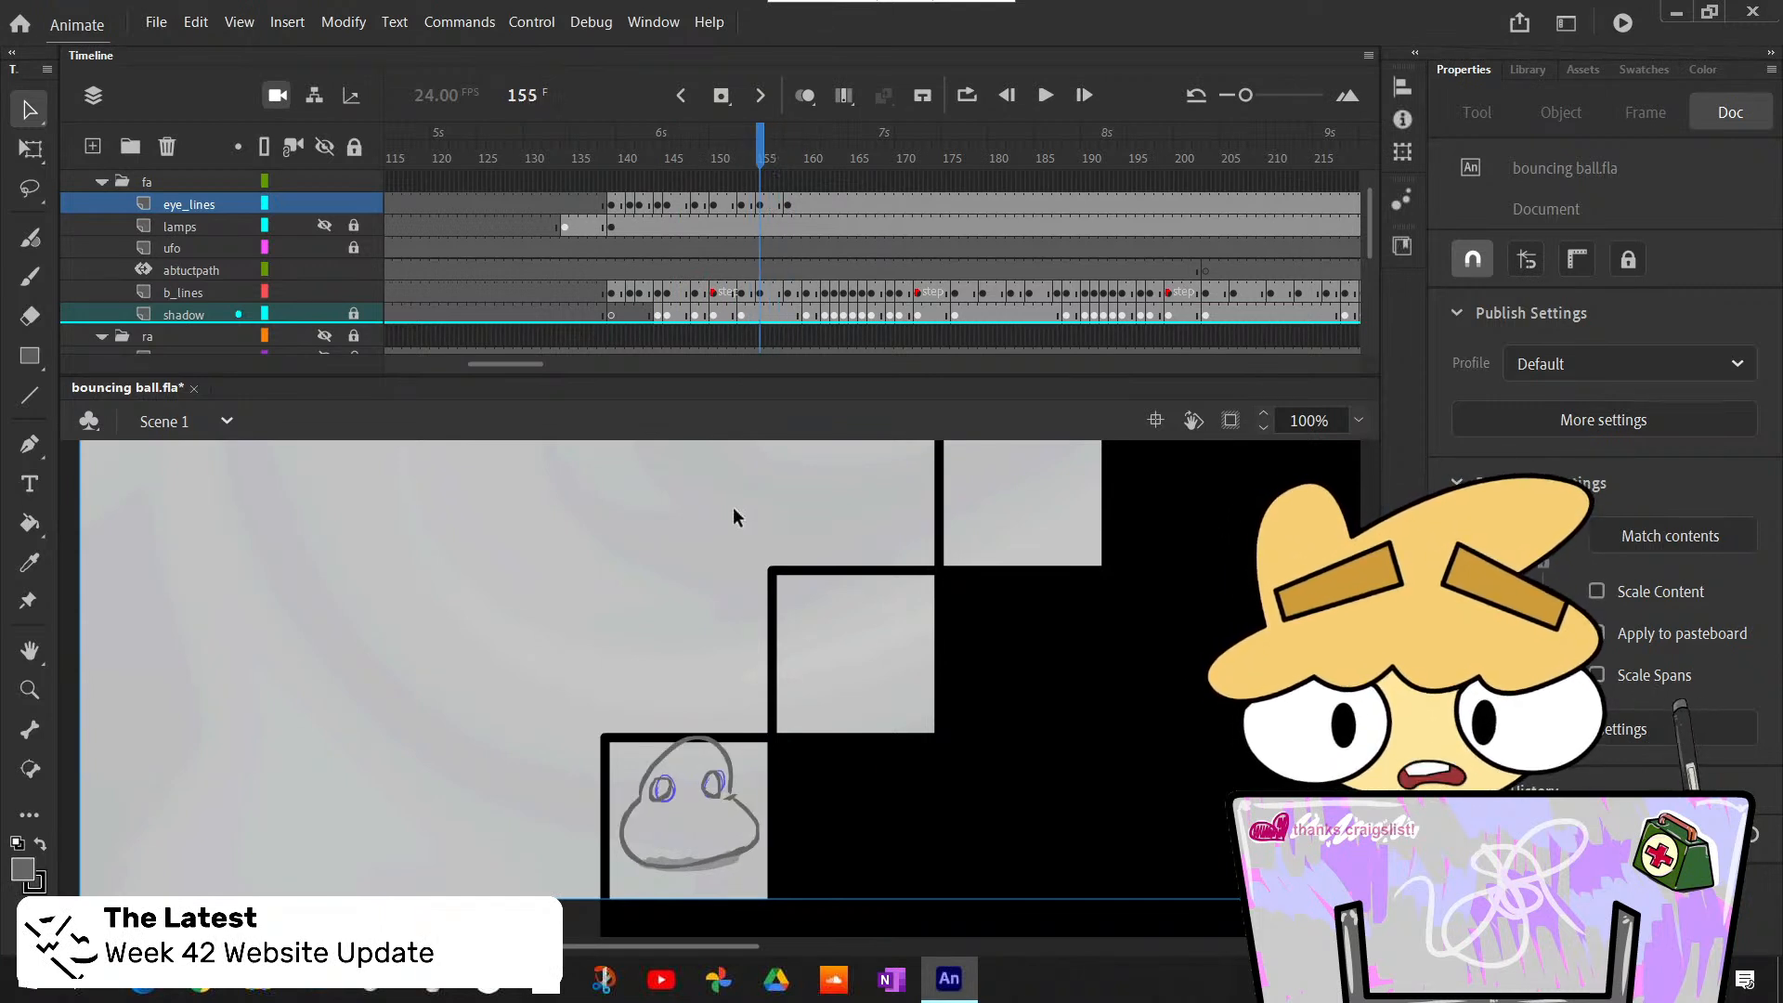
key(period)
key(period)
key(period)
- Compare the eyes in the raised pose at frames 155 to 157 with the flattened pose at frames 158 and 159
key(period)
key(period)
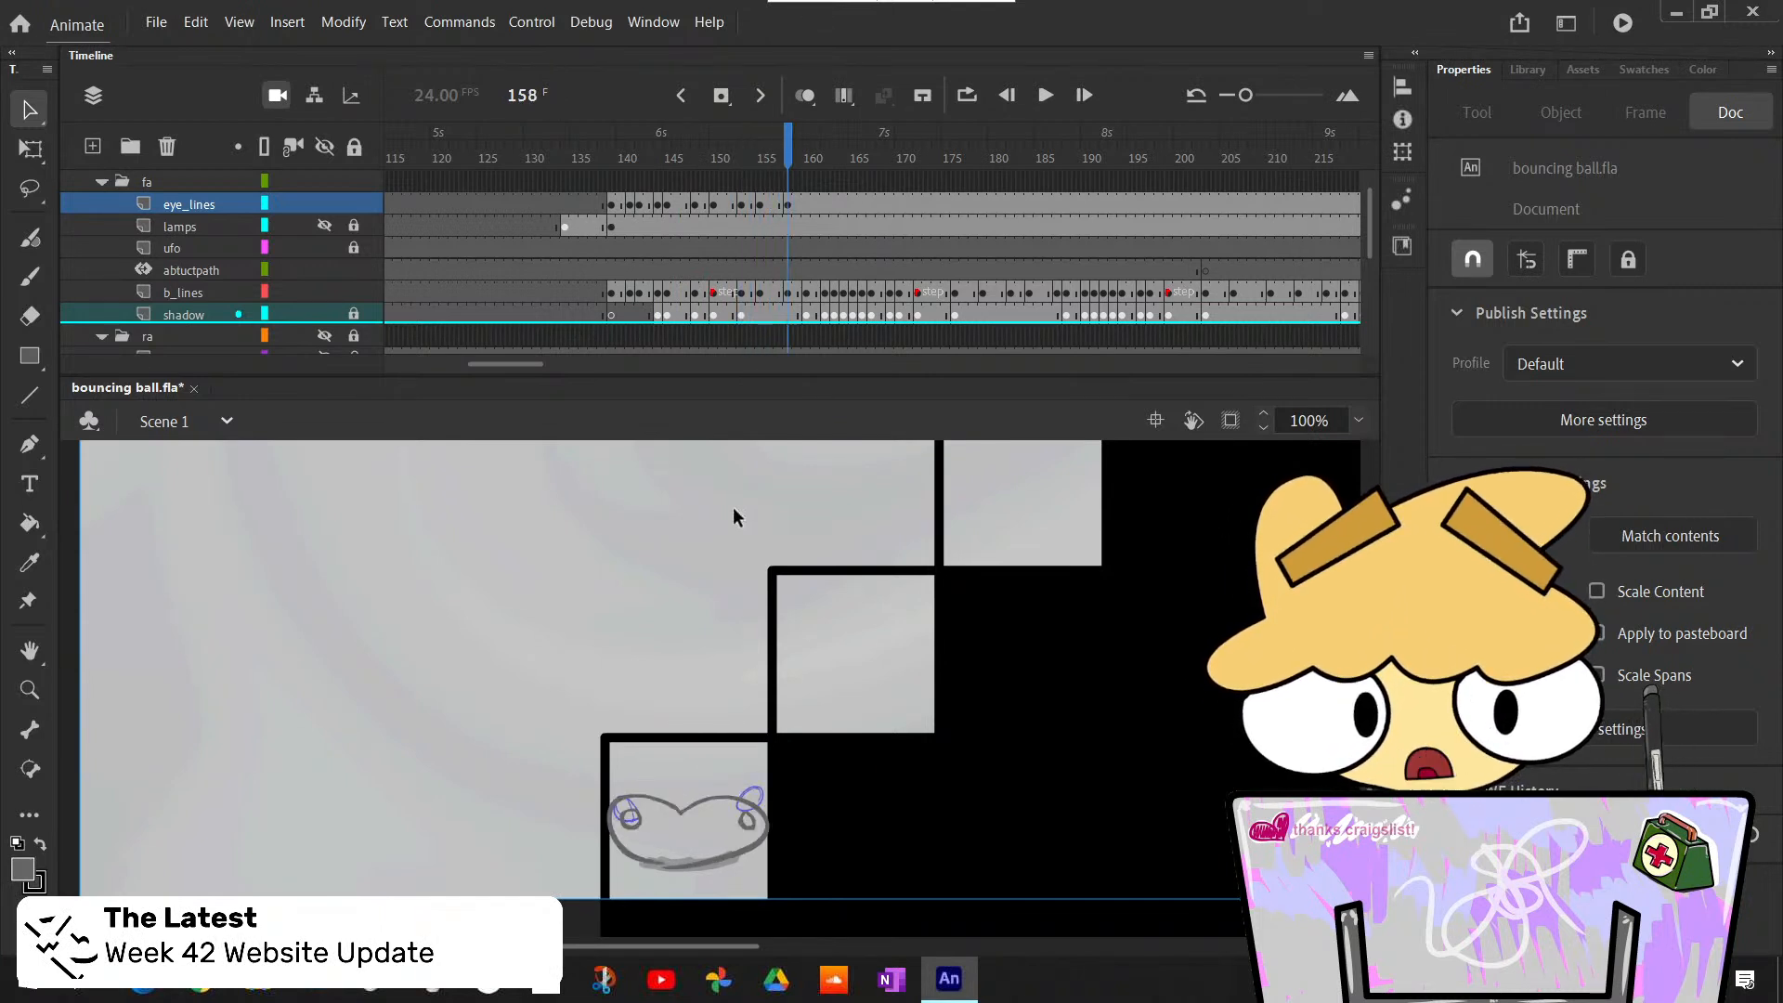
key(period)
key(comma)
key(comma)
key(period)
key(comma)
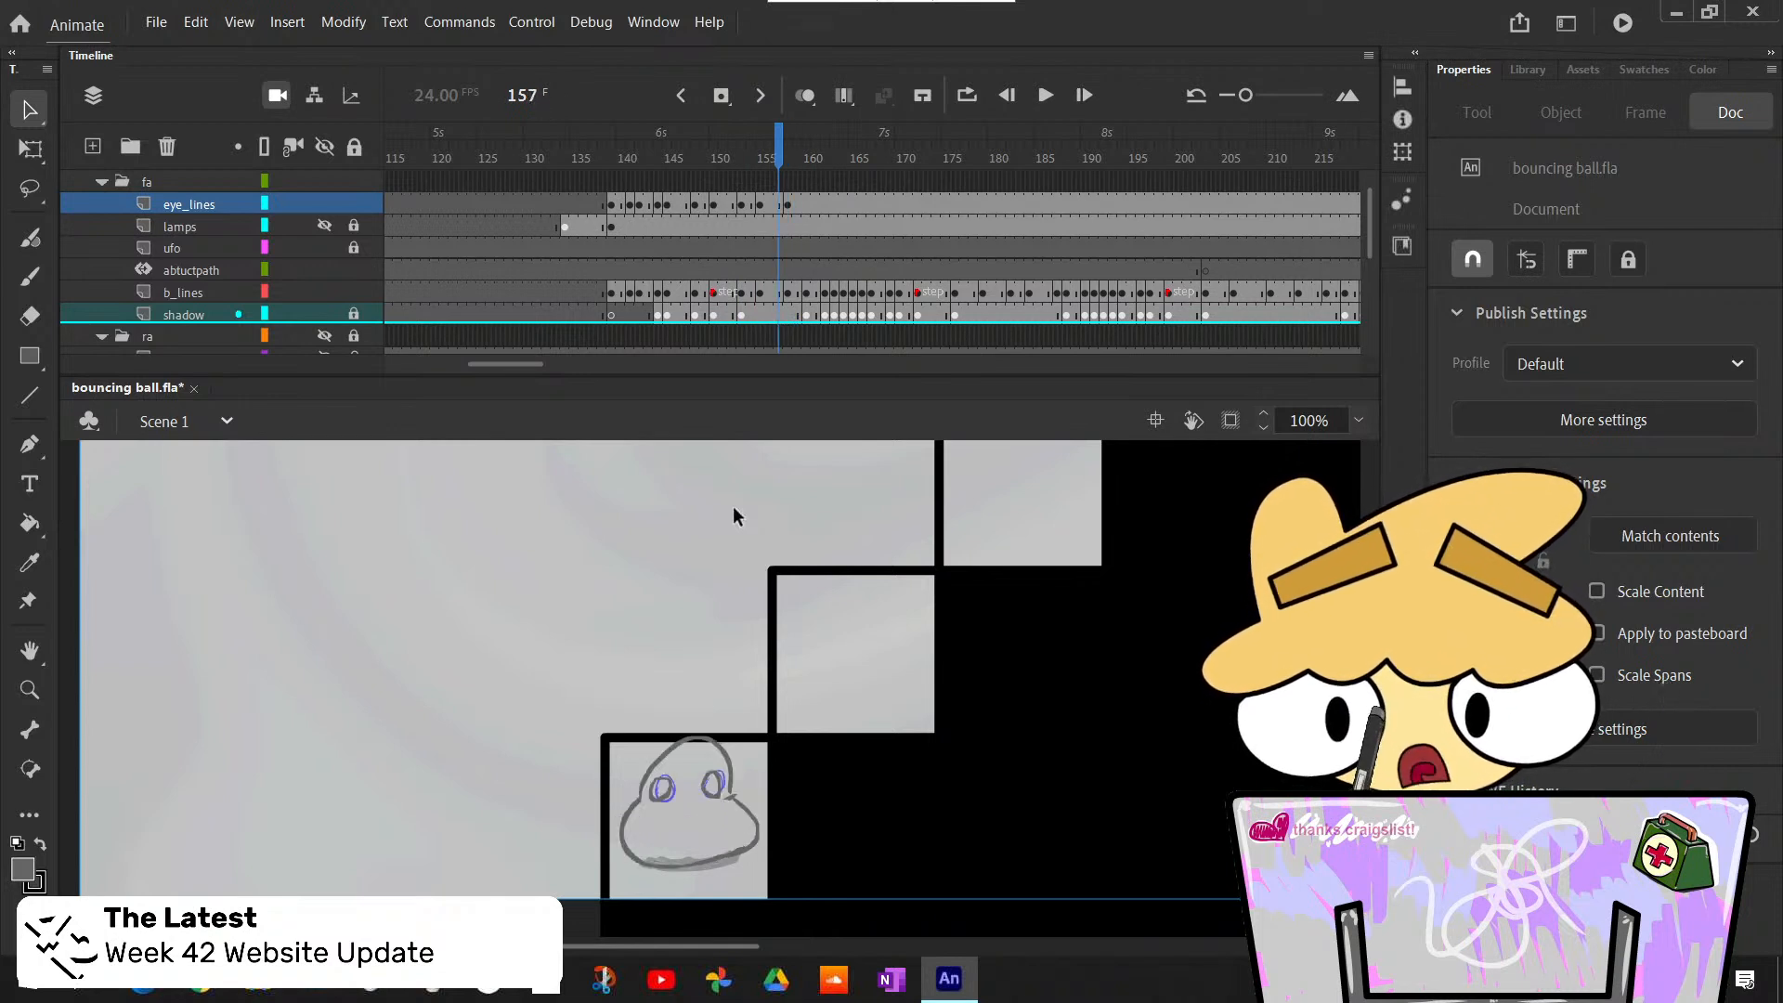
key(period)
key(comma)
key(period)
key(period)
key(comma)
key(comma)
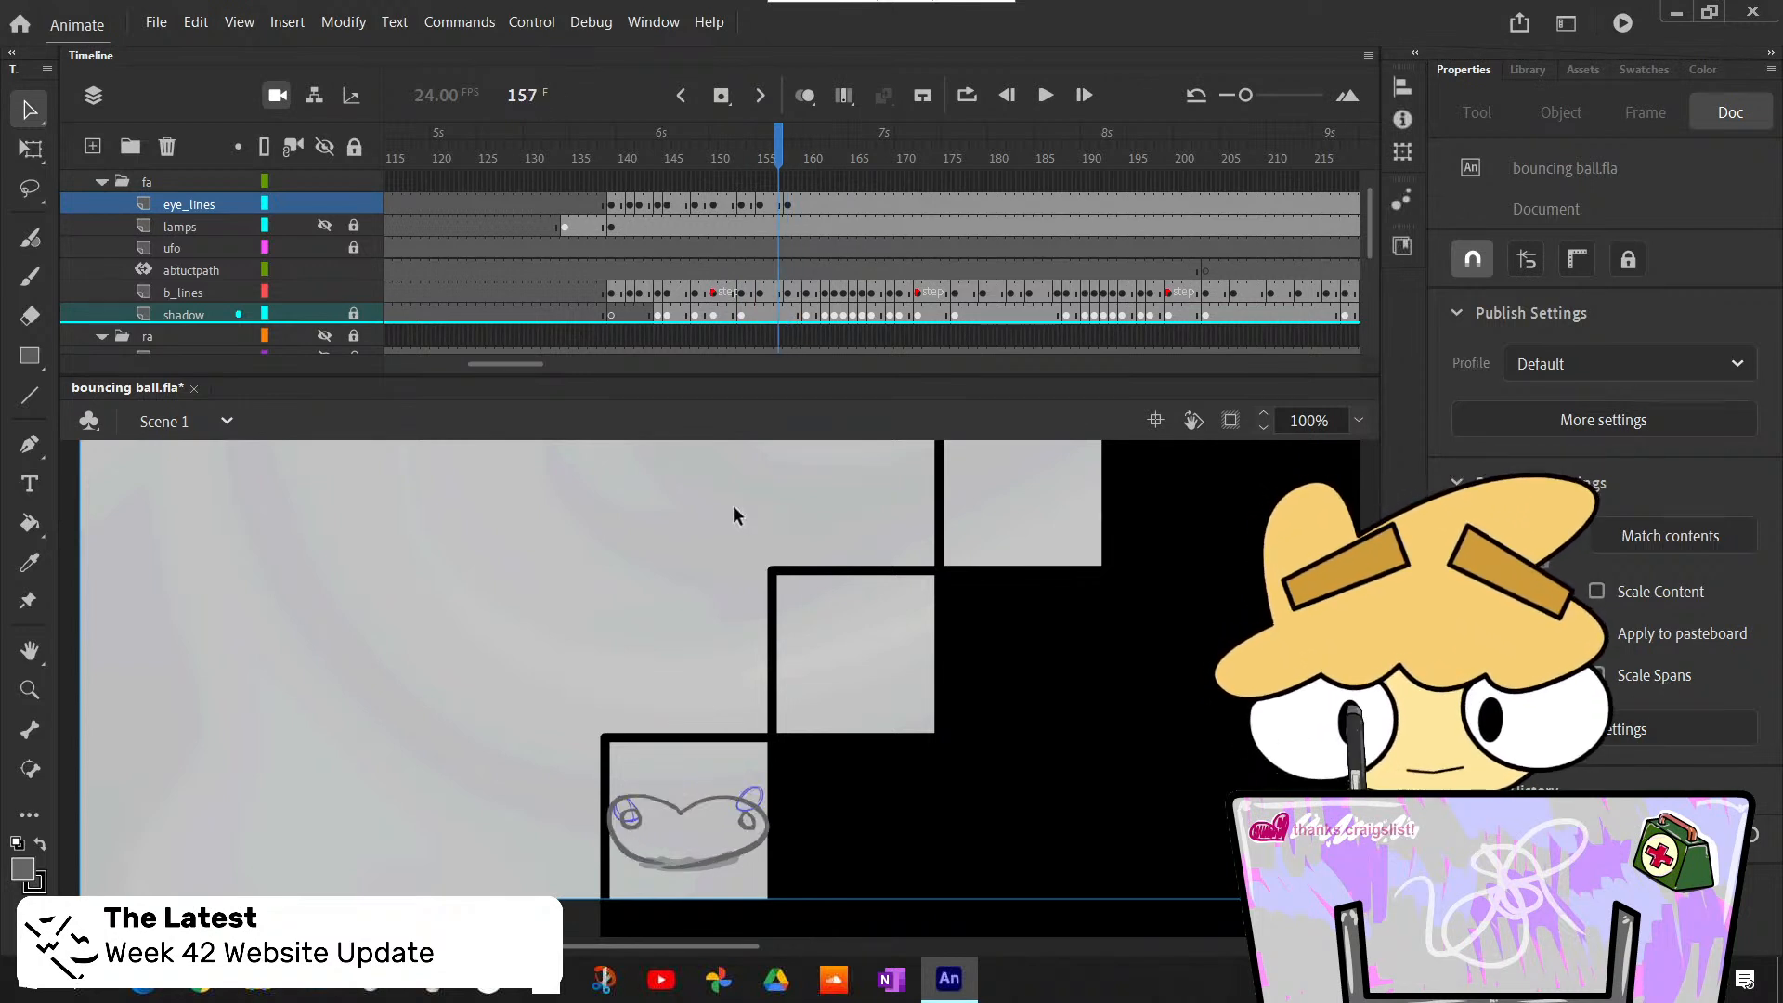
key(period)
key(period)
key(period)
key(comma)
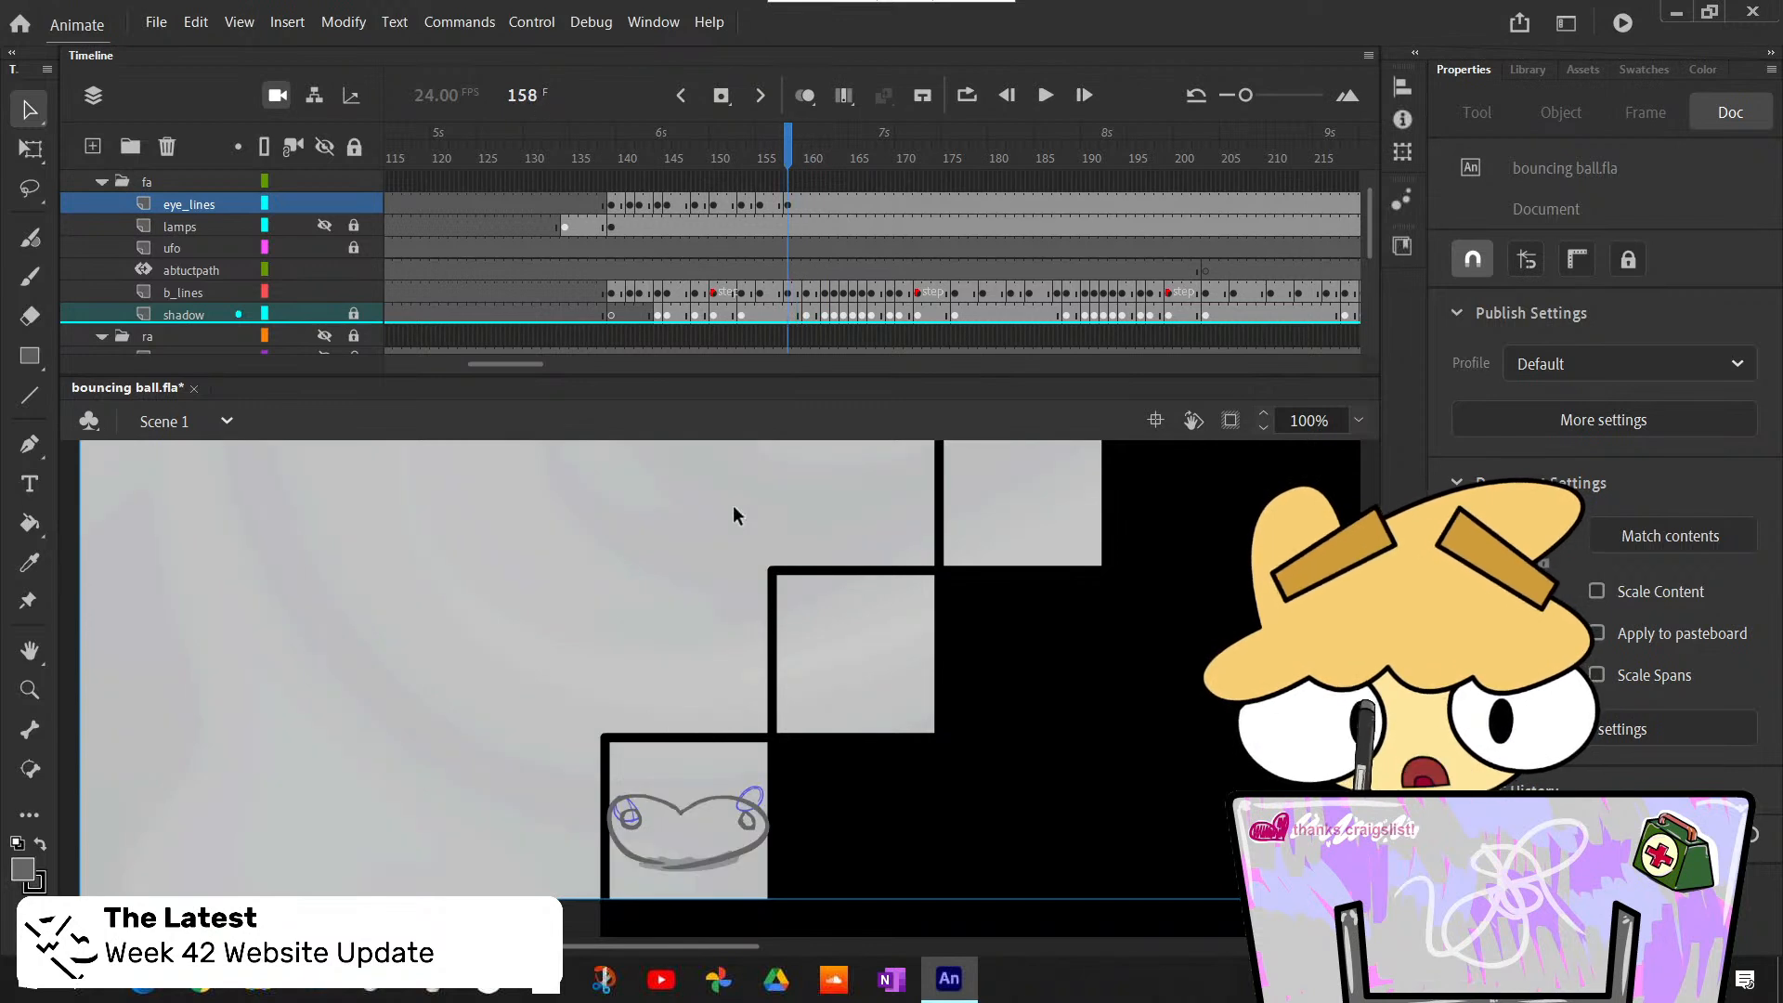
key(comma)
key(comma)
key(comma)
key(comma)
key(period)
key(period)
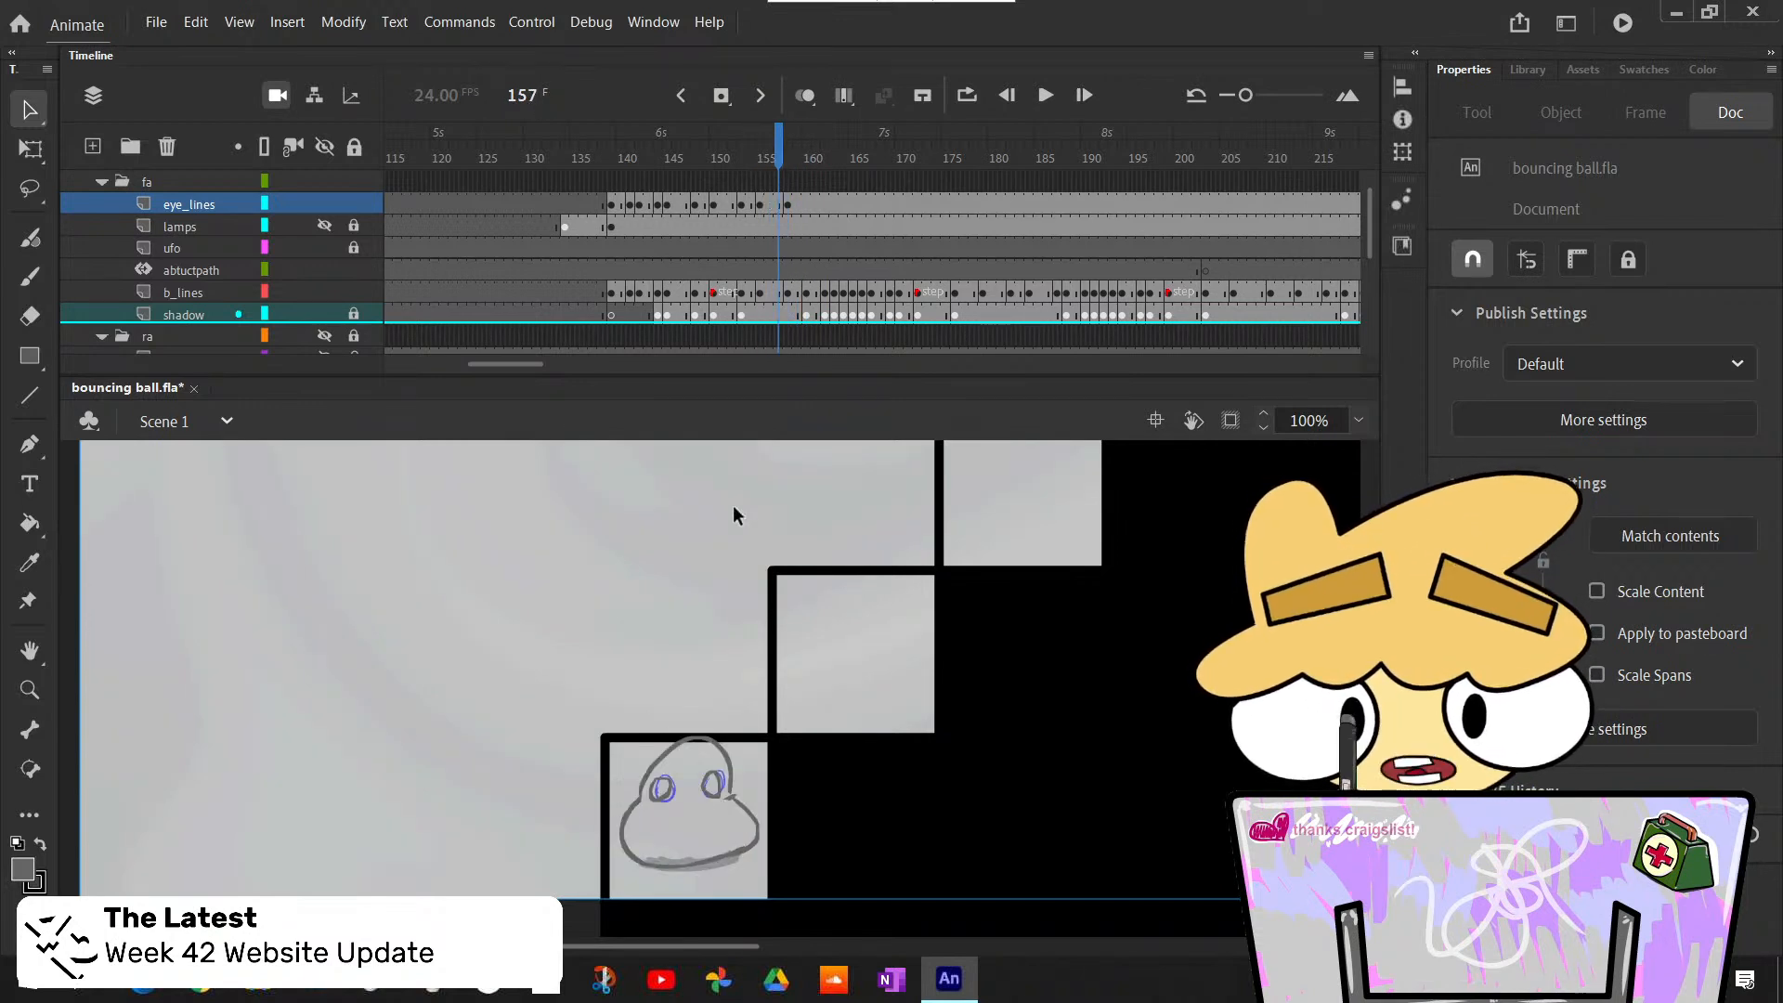
key(period)
key(period)
- Insert a blank keyframe at frame 160 of eye_lines and switch to the Classic Brush
key(period)
key(comma)
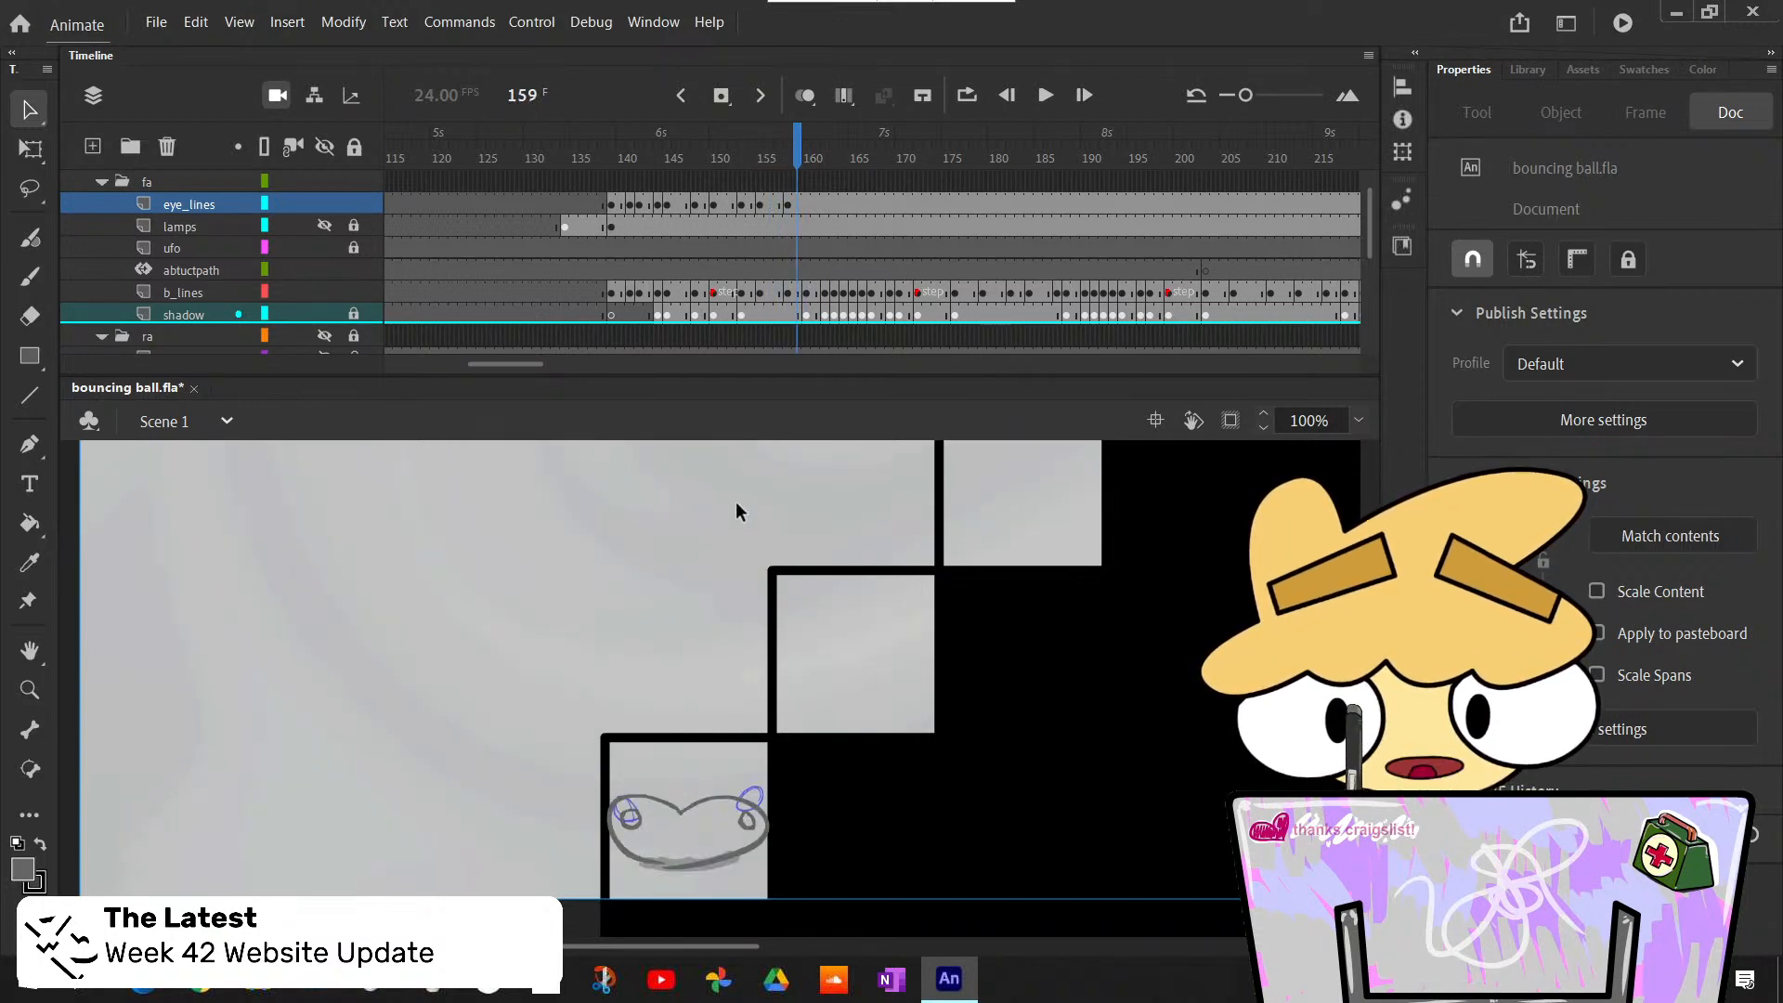
key(period)
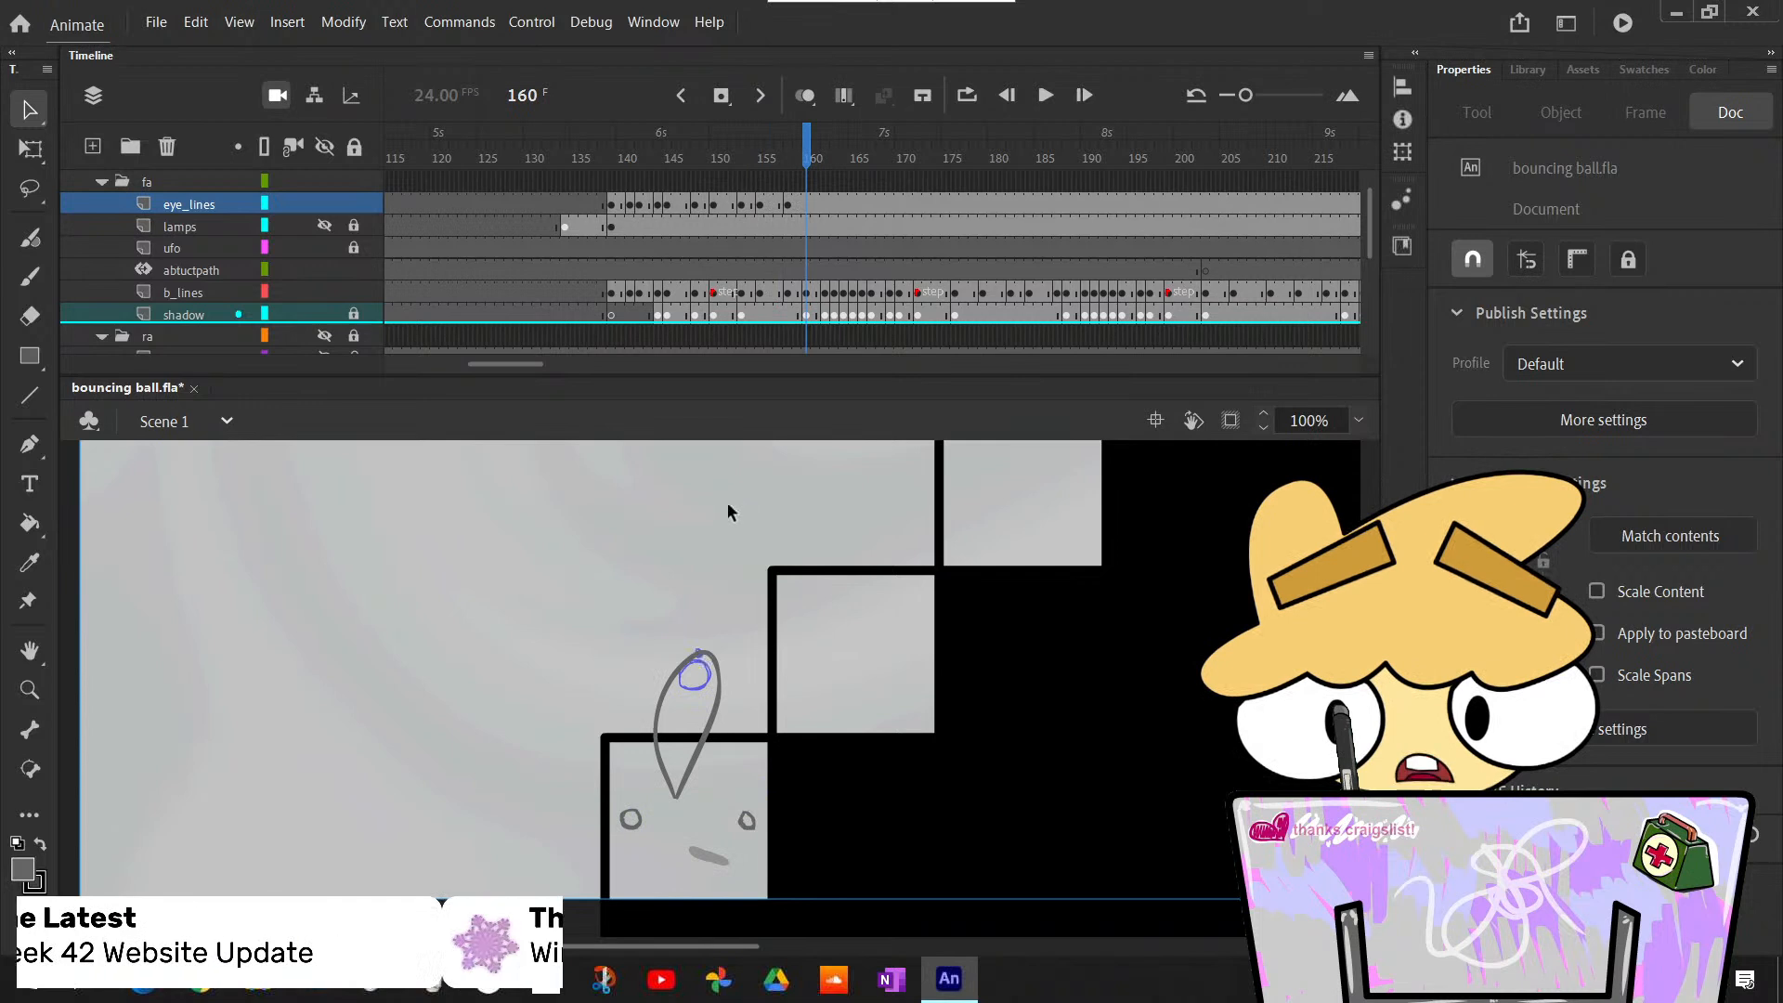
click(807, 206)
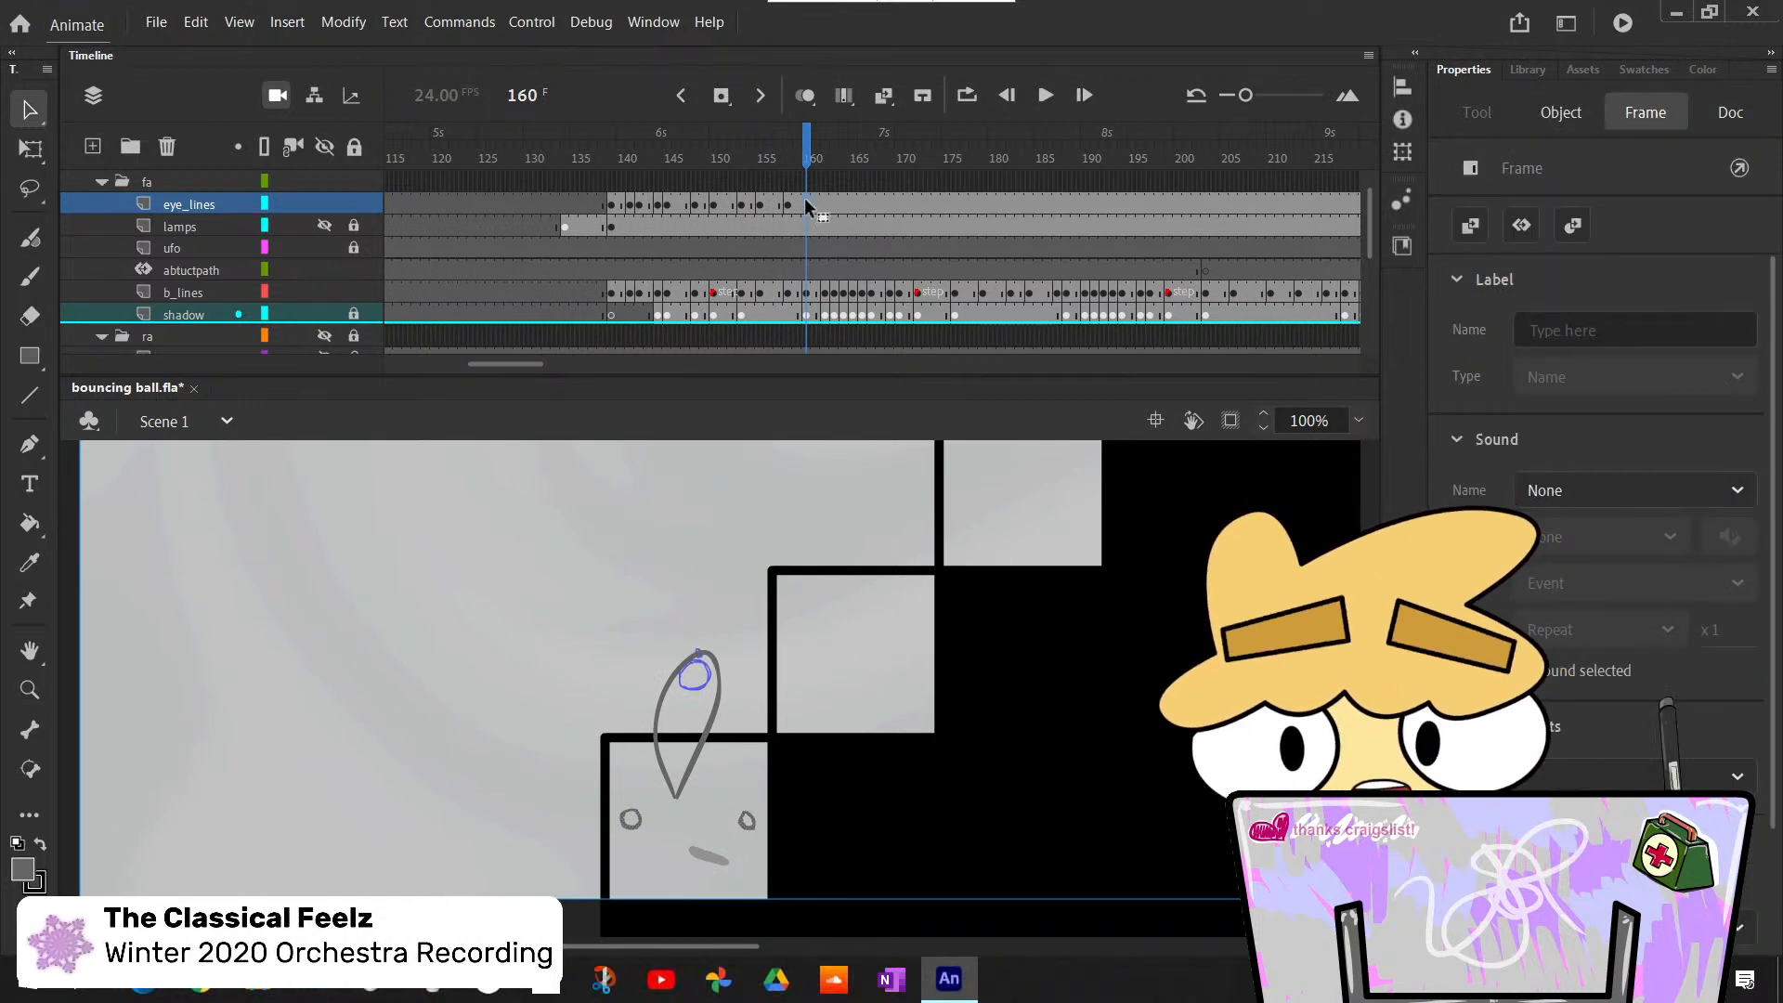
key(F7)
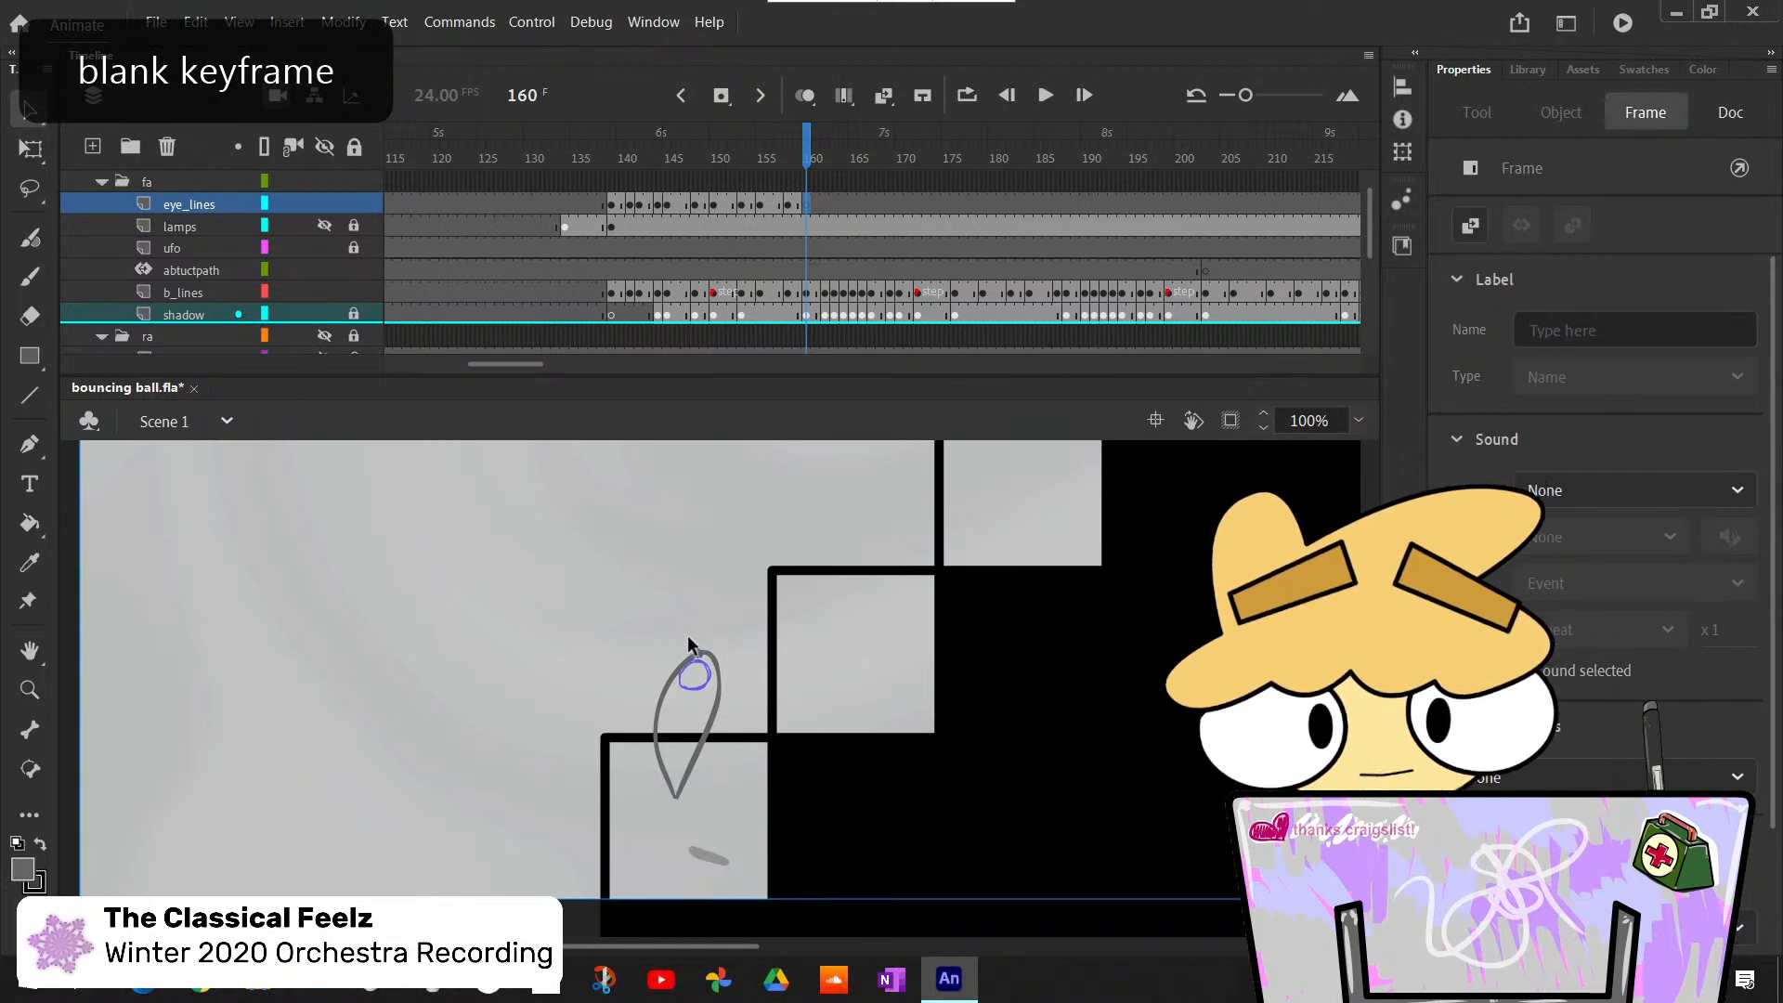
key(b)
mouse_move(701, 662)
mouse_down()
mouse_move(732, 685)
mouse_move(711, 623)
mouse_move(704, 660)
mouse_up()
key(ctrl+z)
key(ctrl+z)
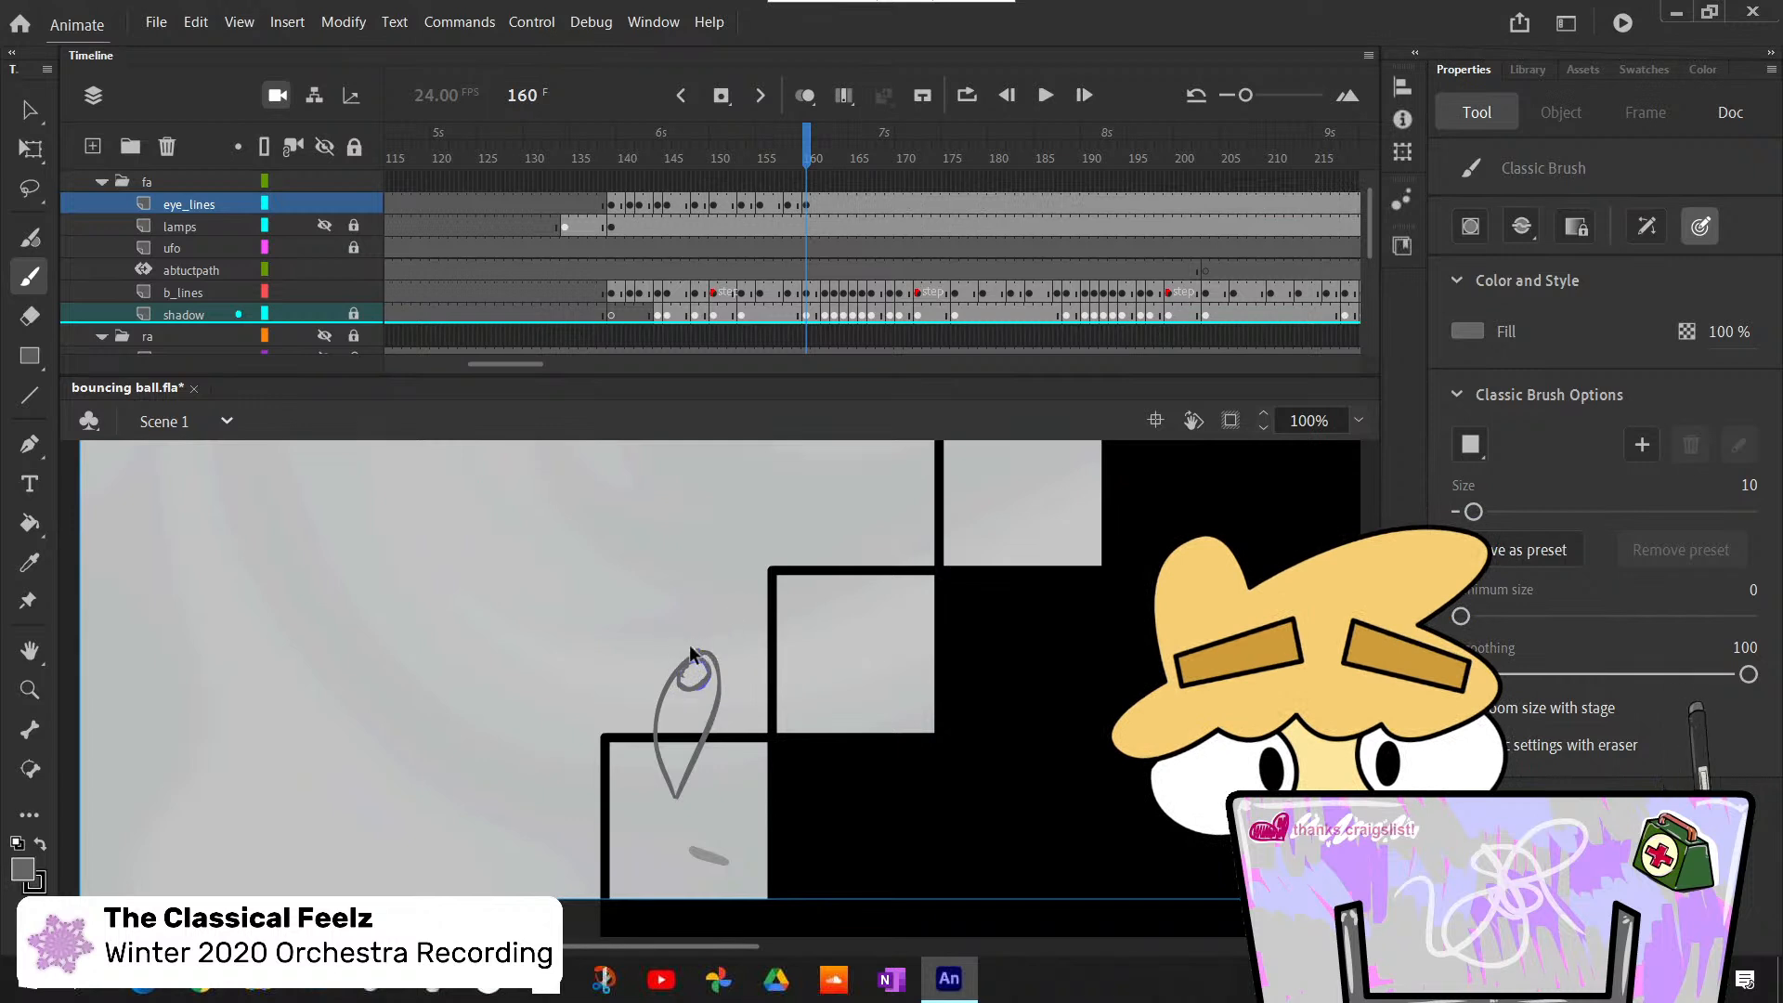
key(ctrl+z)
drag(694, 654, 689, 644)
key(ctrl+z)
key(ctrl+z)
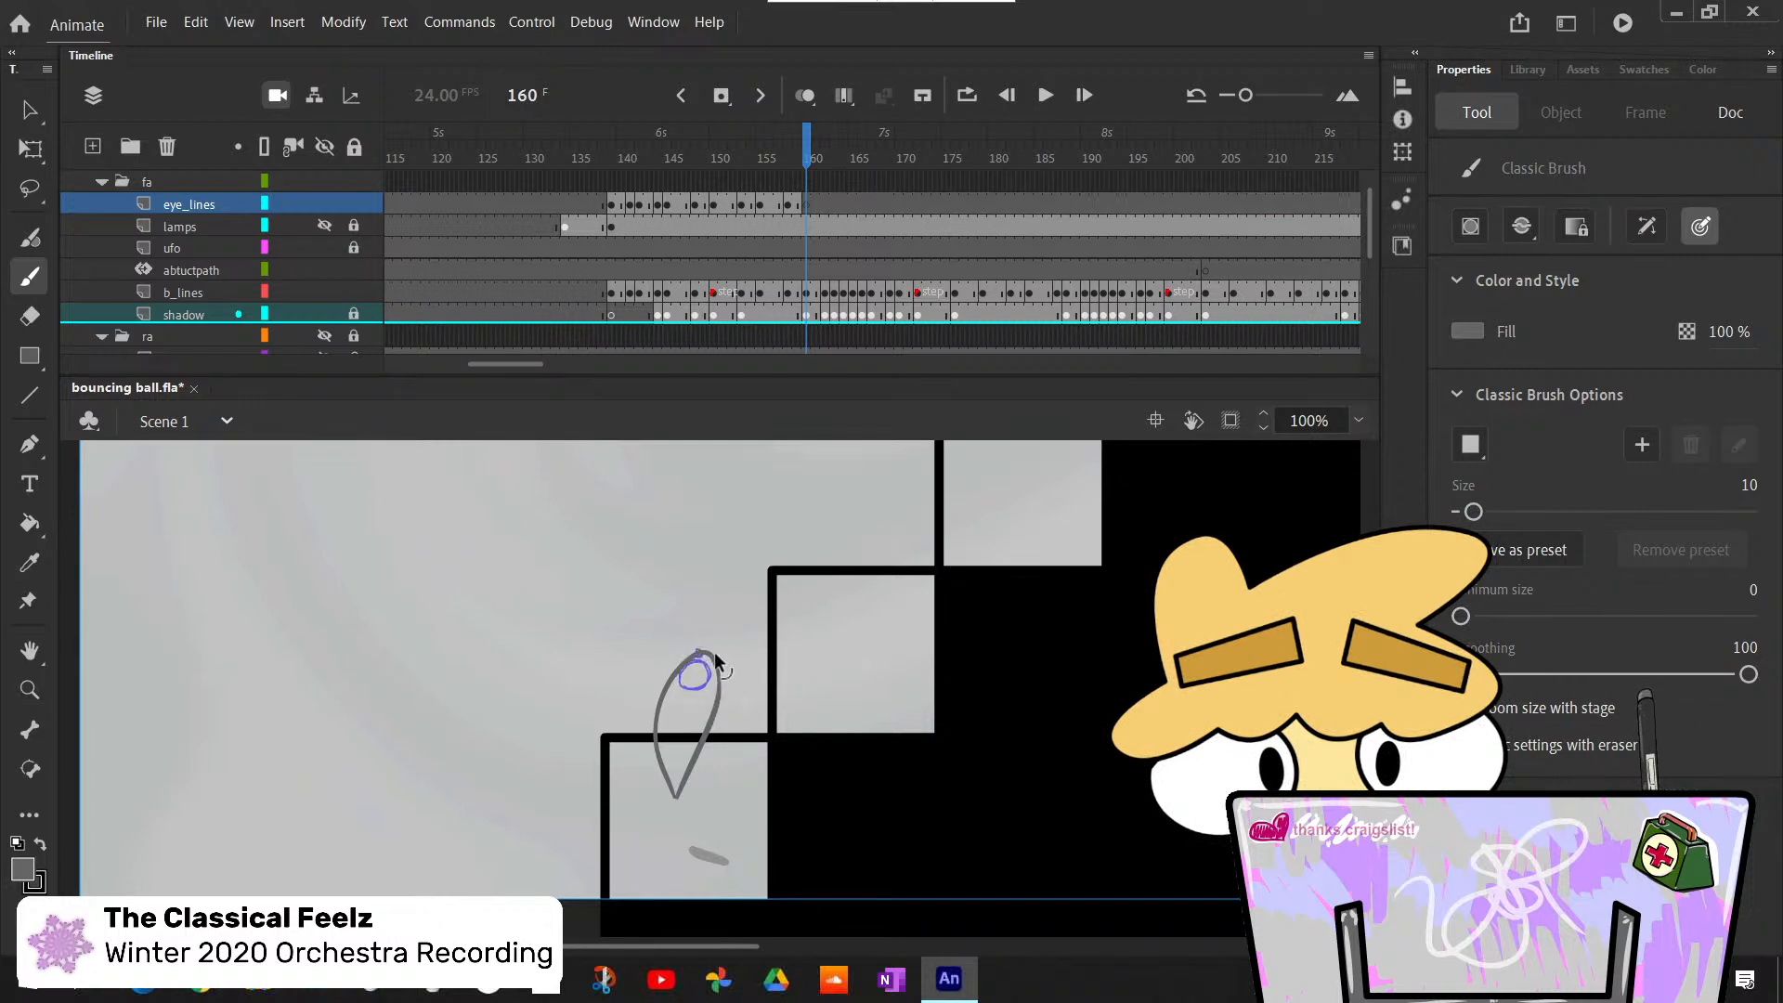
- Set the brush size to 8 and draw a round eye and a smaller second eye at the stretched ball's tip on frame 160
click(1749, 487)
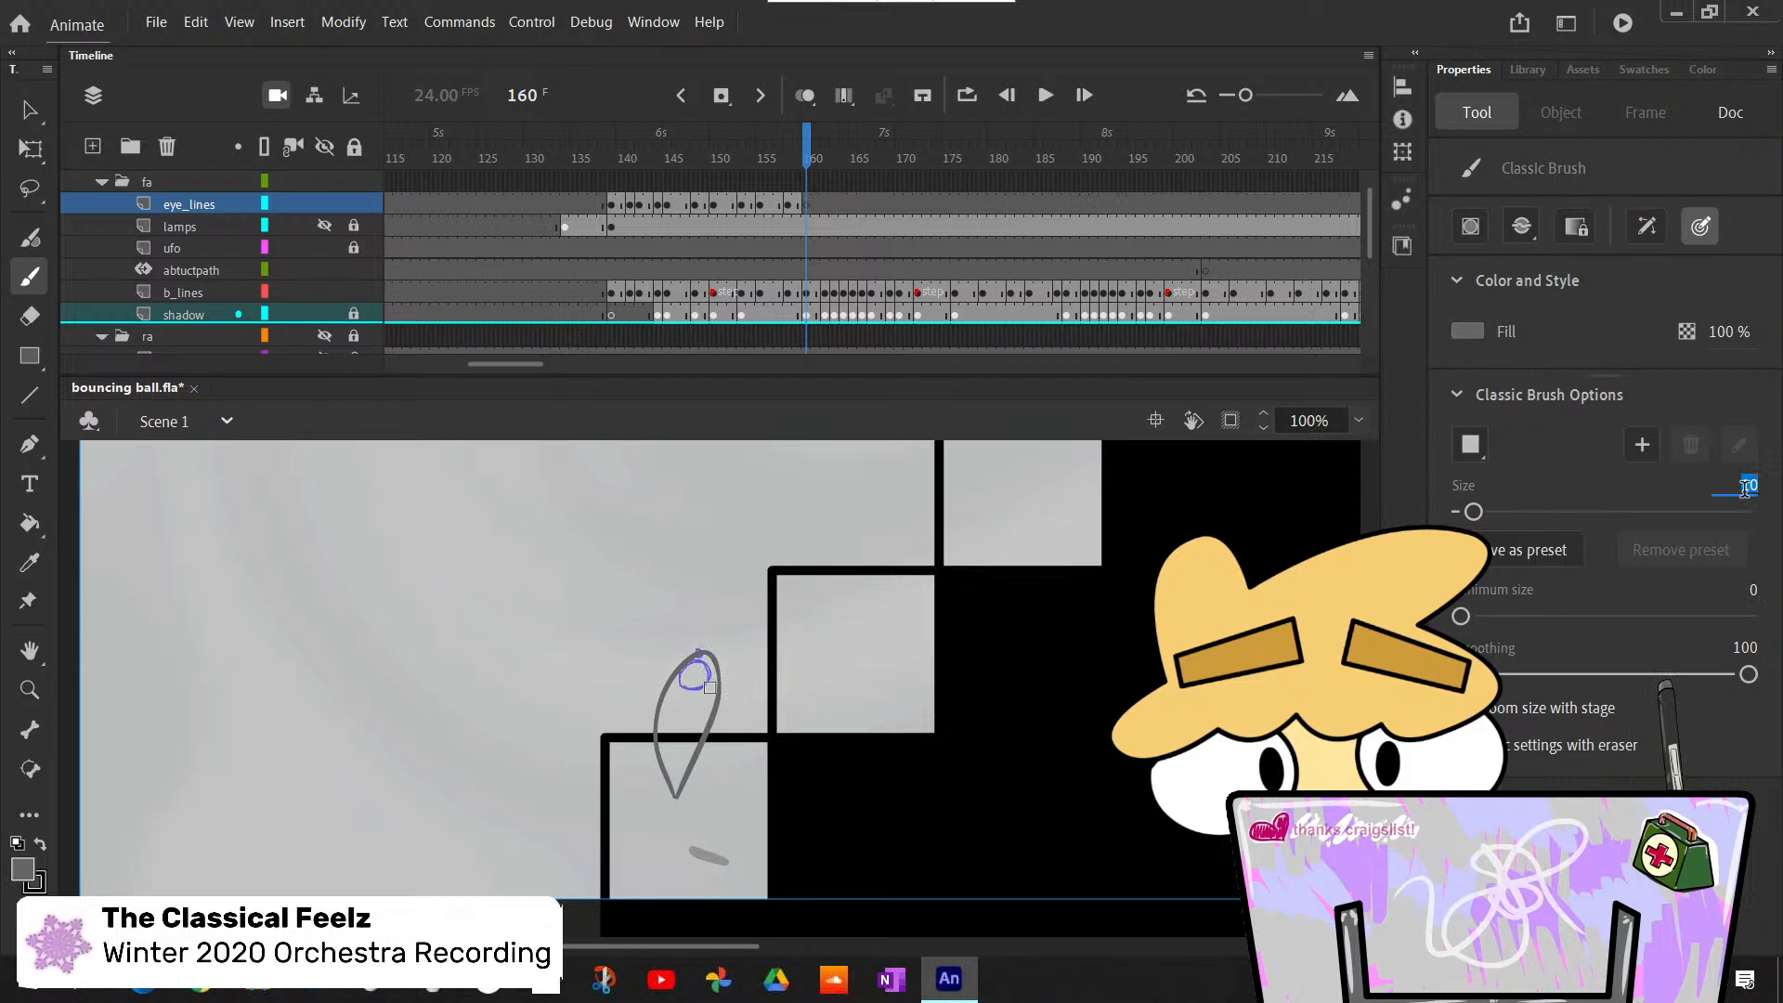
text(8)
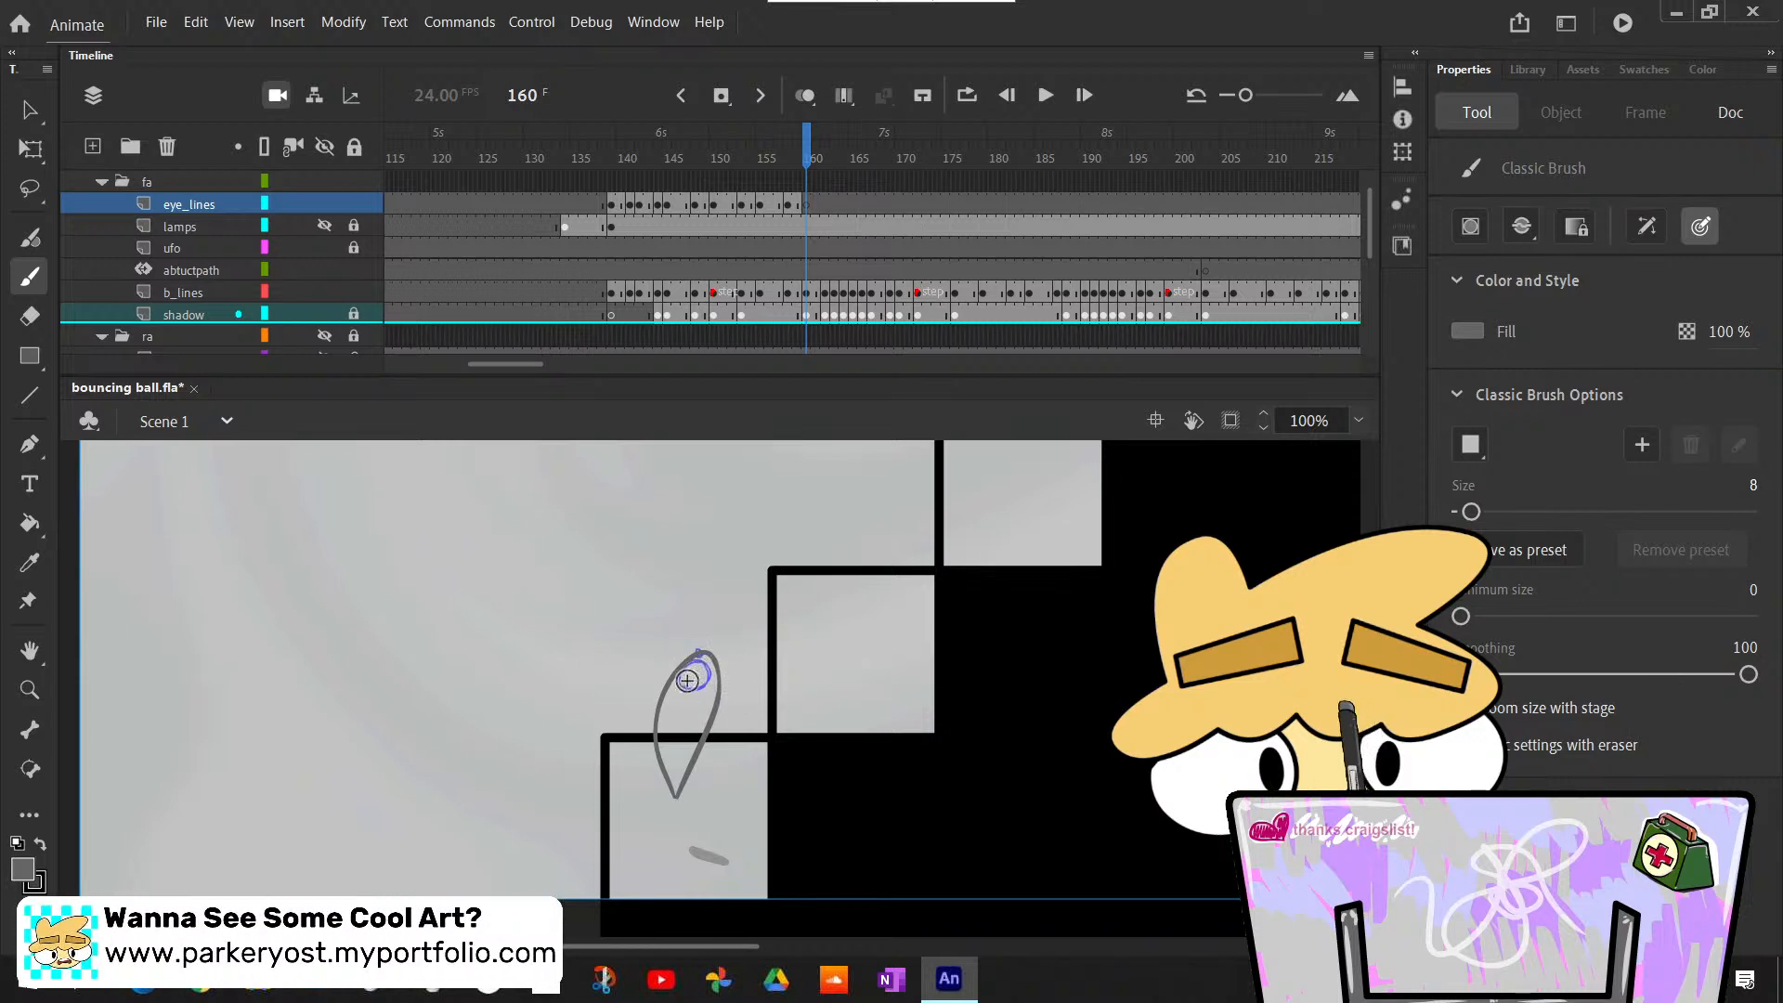
key(ctrl+z)
mouse_move(695, 663)
mouse_down()
mouse_move(686, 679)
mouse_move(699, 664)
mouse_up()
key(ctrl+z)
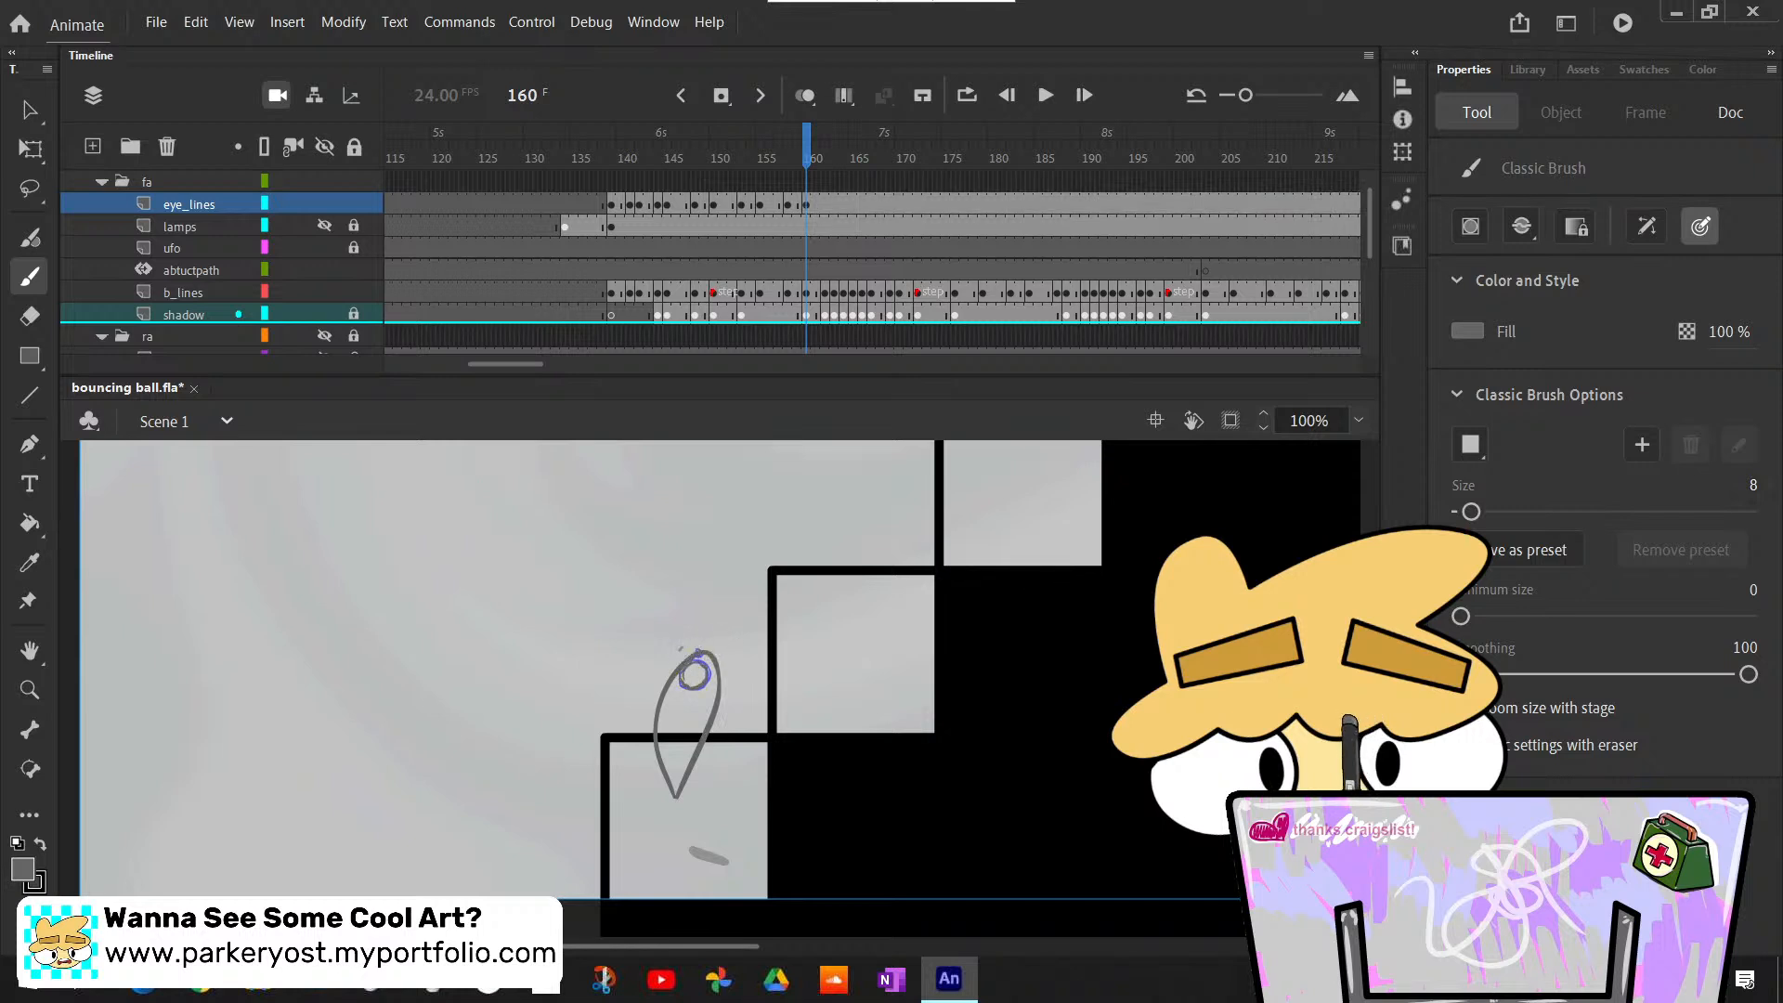
- Check how the new eyes at frame 160 fit between the earlier poses from frame 155 and the stretched pose at frames 162 and 163
key(comma)
key(comma)
key(comma)
key(comma)
key(comma)
key(comma)
key(comma)
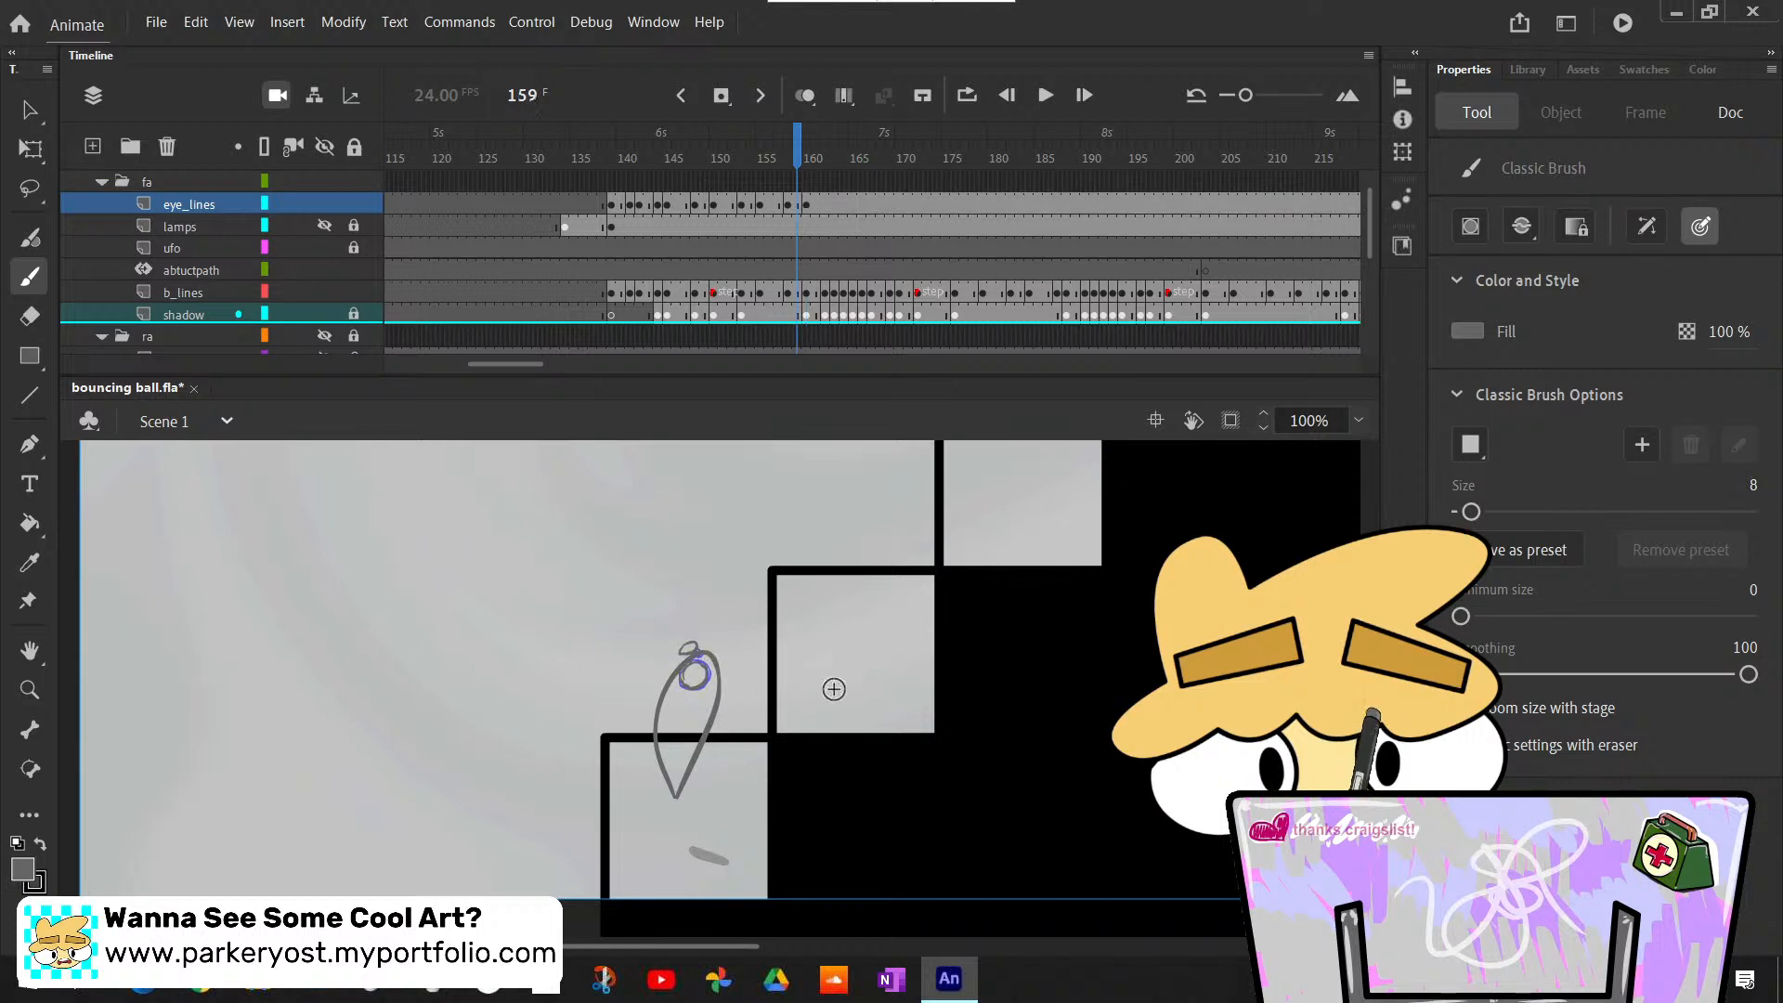
key(period)
key(period)
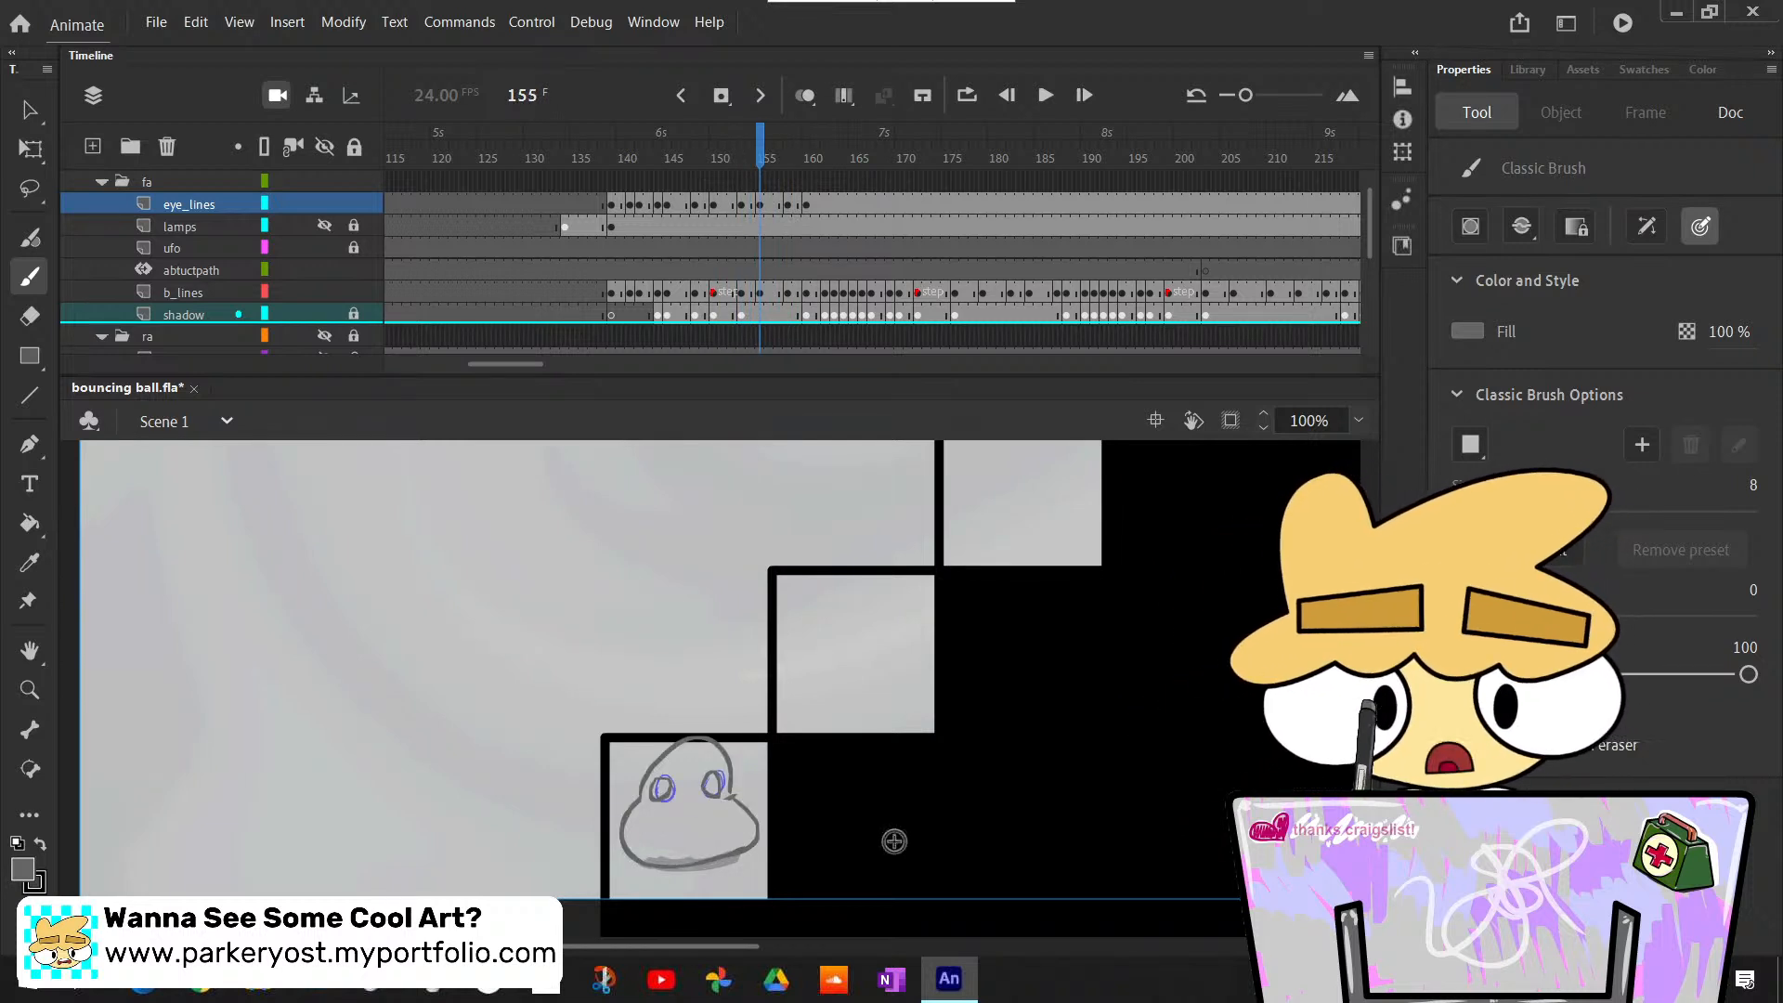
key(period)
key(period)
key(period)
key(period)
key(period)
key(period)
key(period)
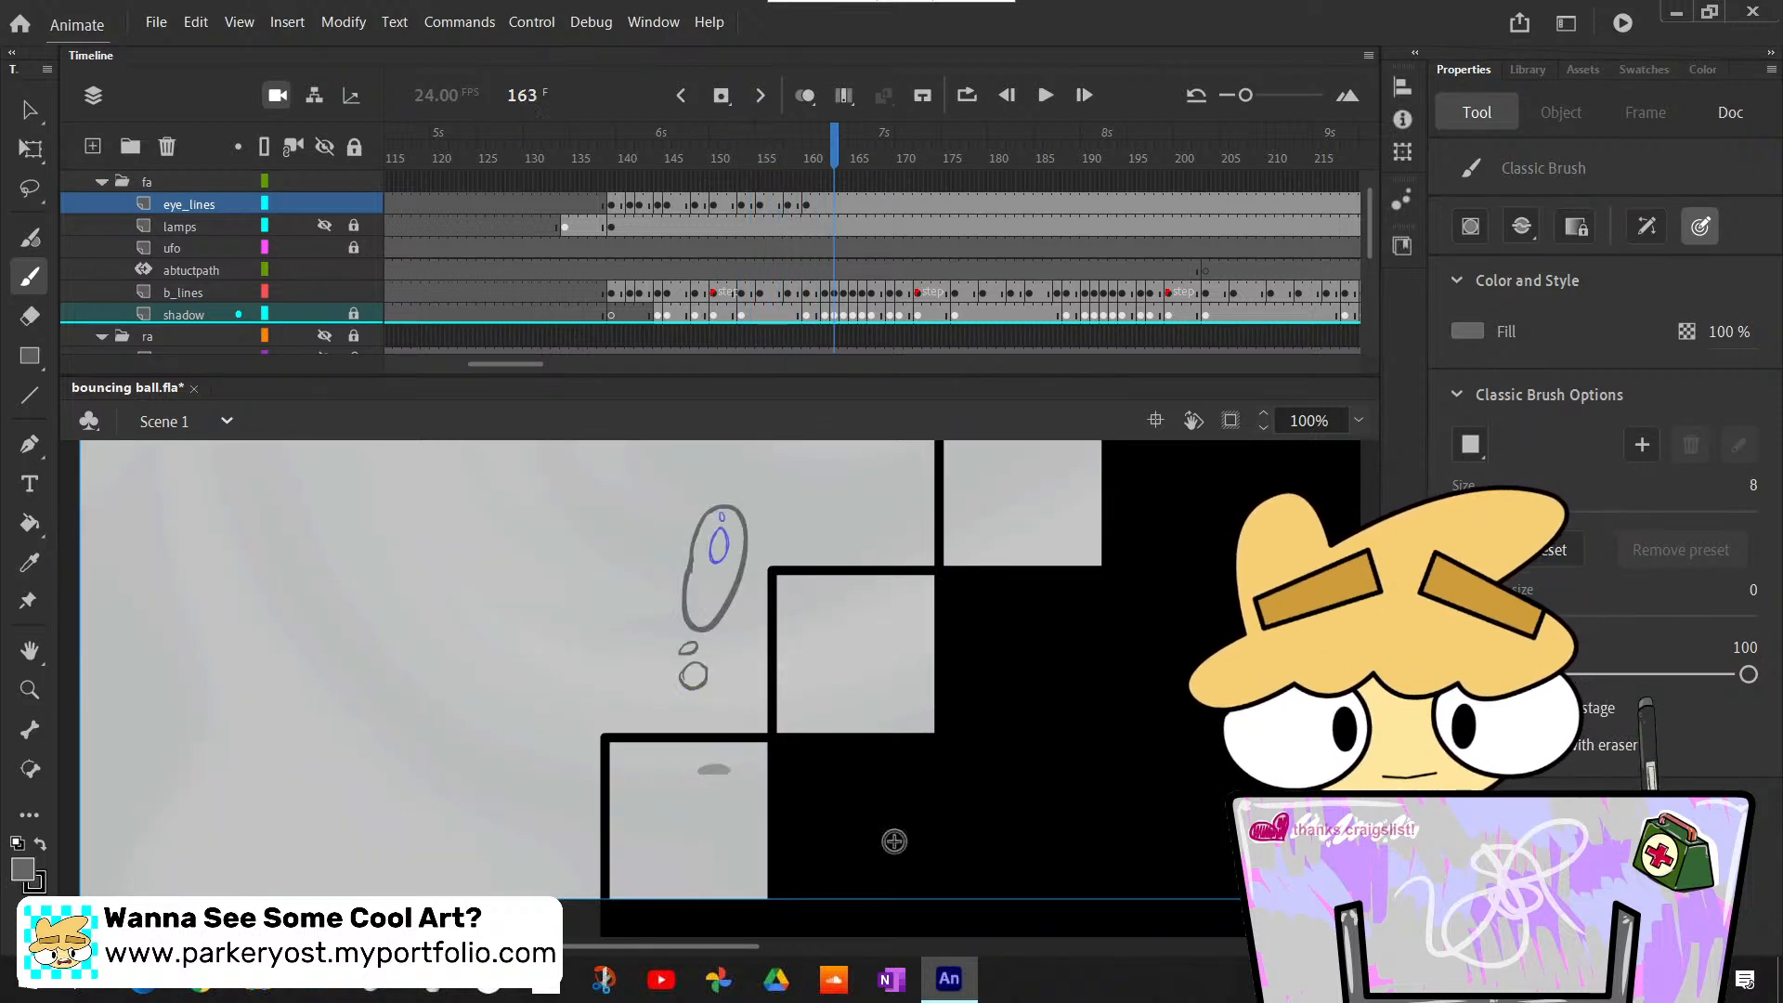
key(comma)
key(period)
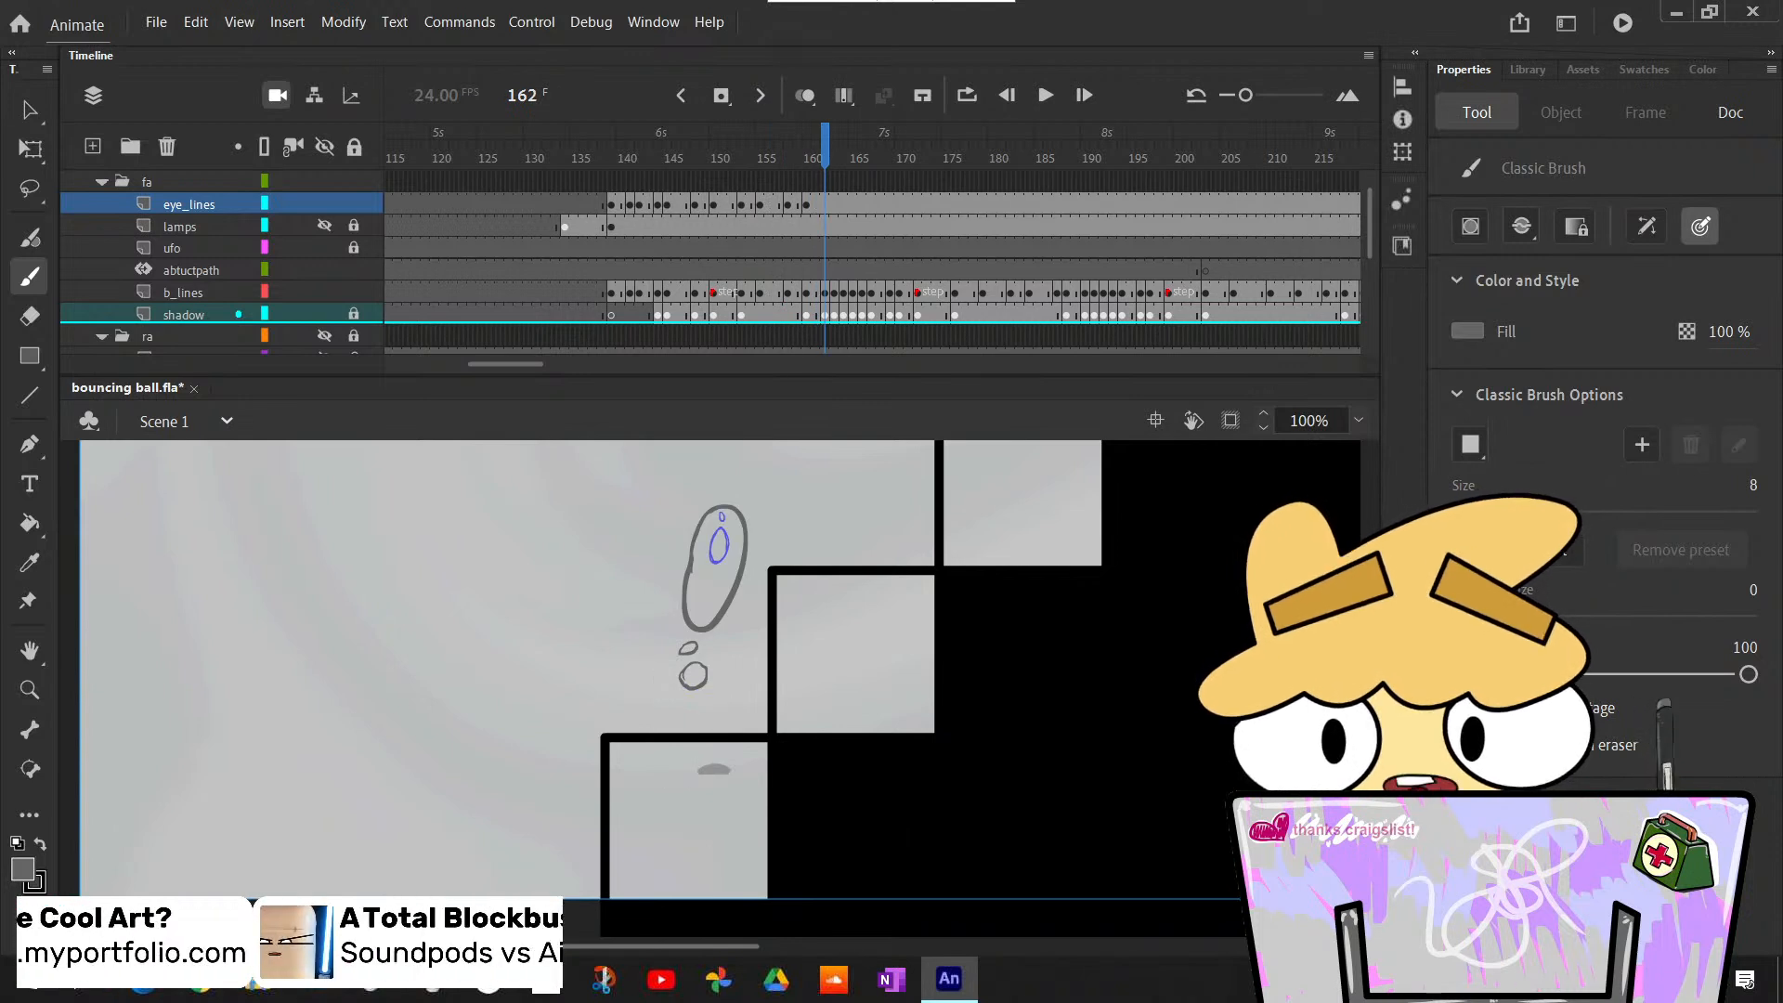
- Insert a blank keyframe at frame 162 of eye_lines and draw a small oval eye inside the stretched ball and a tiny one above its tip
scroll(894, 841, up, 2)
key(comma)
key(period)
key(comma)
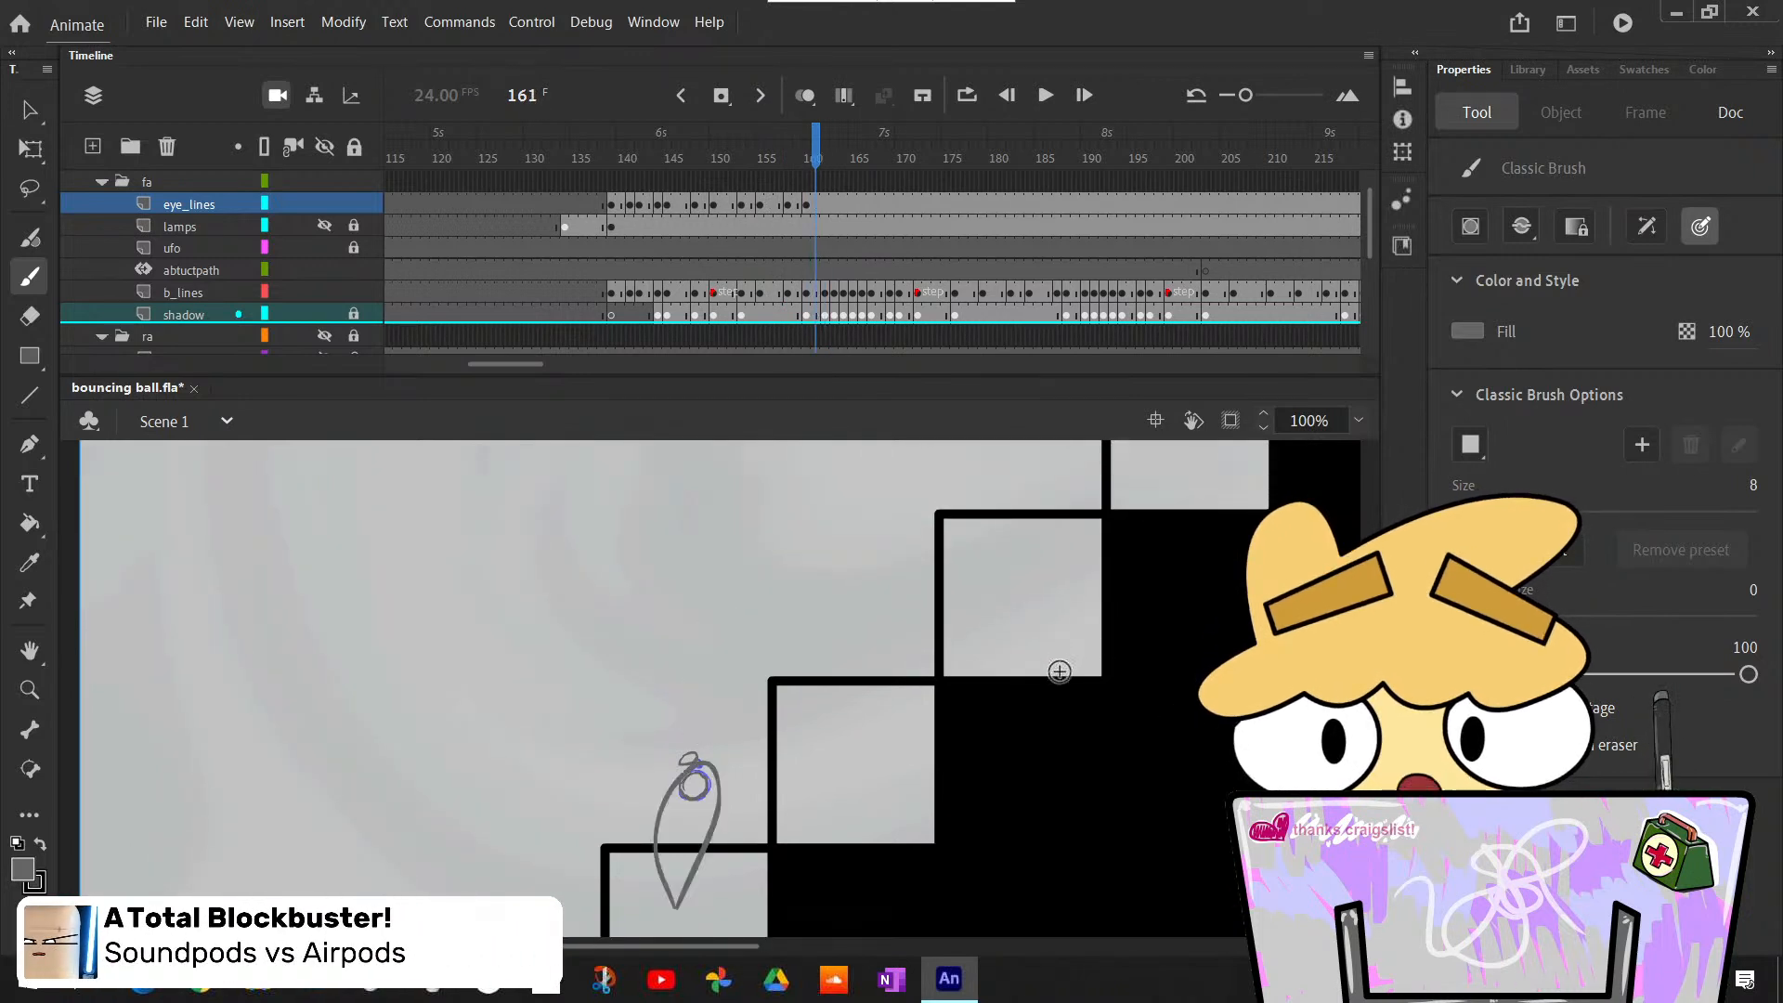
key(period)
key(F7)
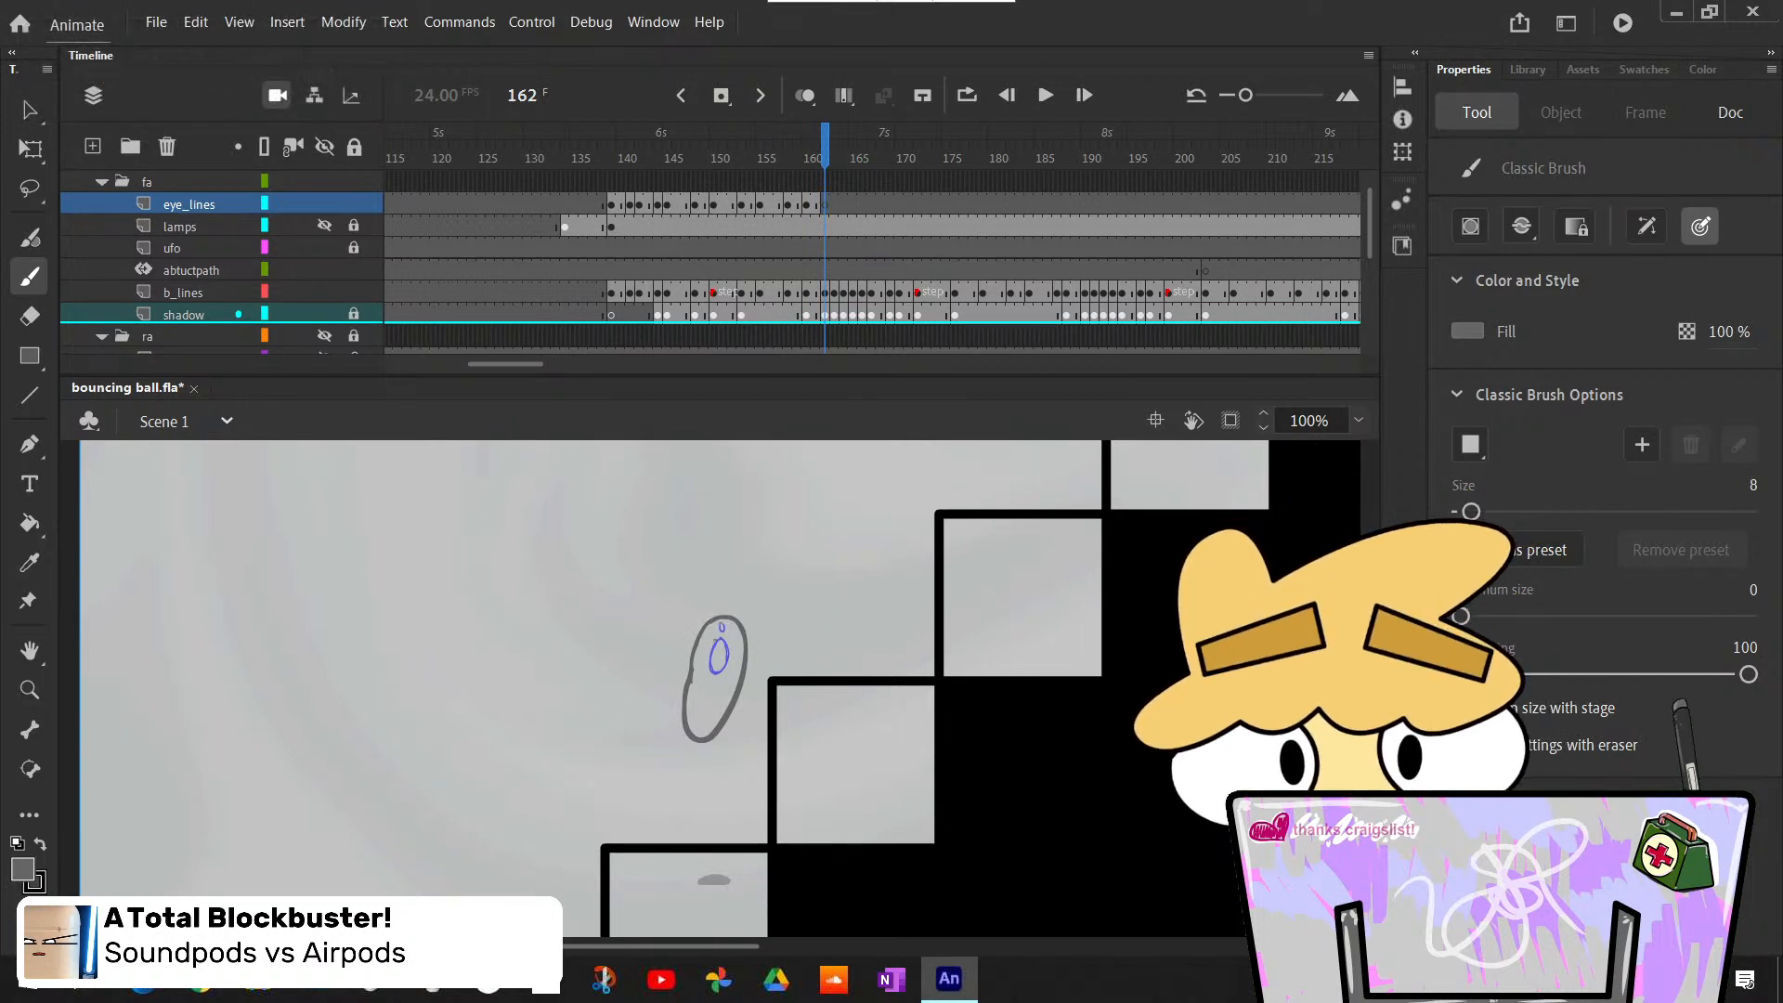
drag(717, 632, 721, 632)
key(ctrl+z)
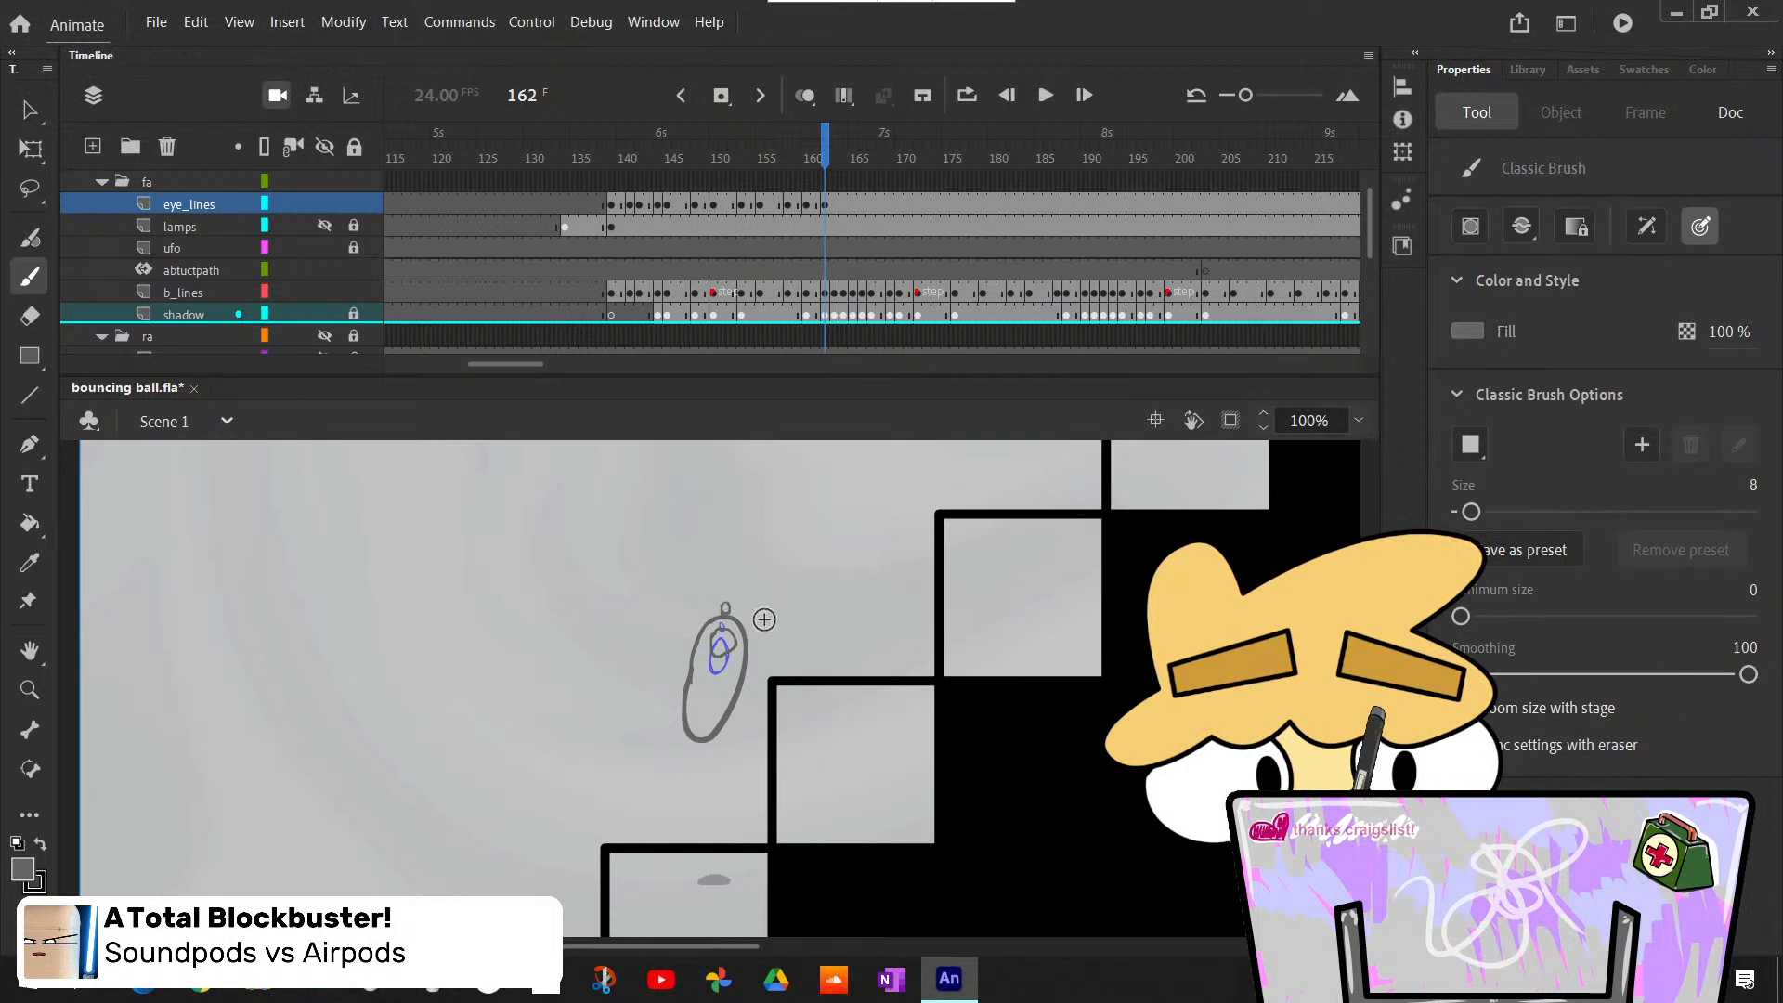
- Compare the eye positions between the flattened pose at frame 159 and the stretched poses at frames 160 to 162
key(comma)
key(comma)
key(comma)
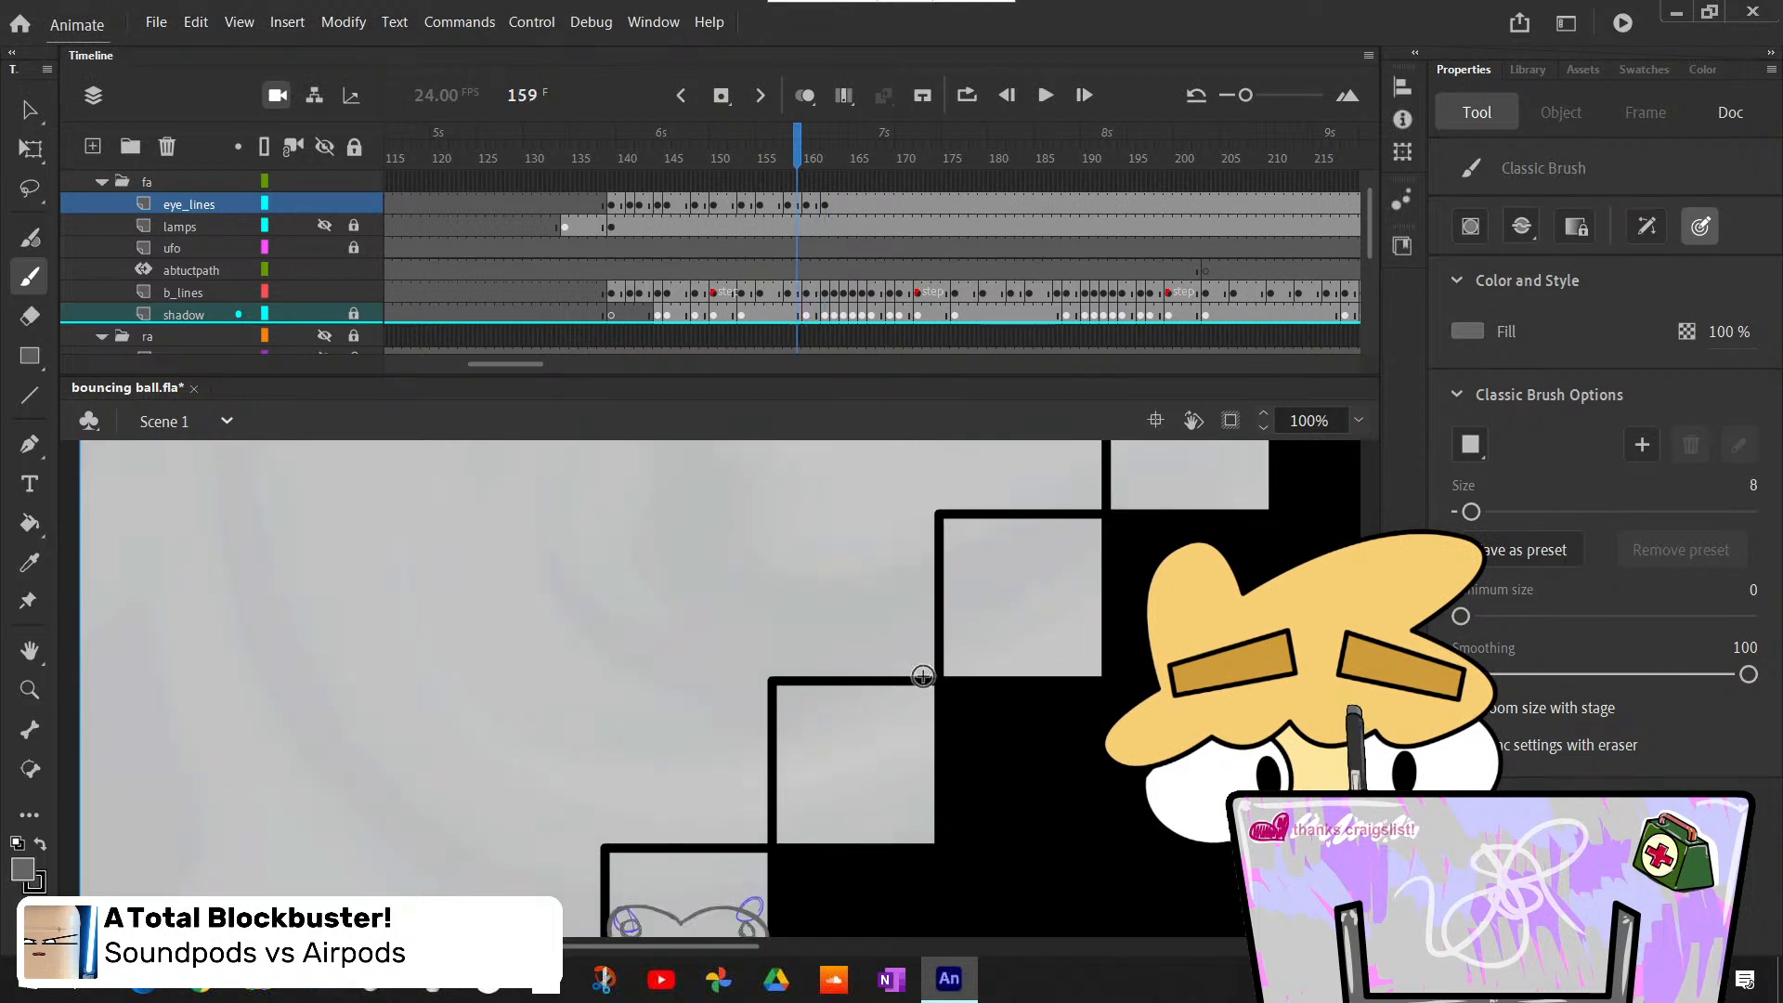
key(period)
key(period)
key(period)
key(comma)
key(period)
key(comma)
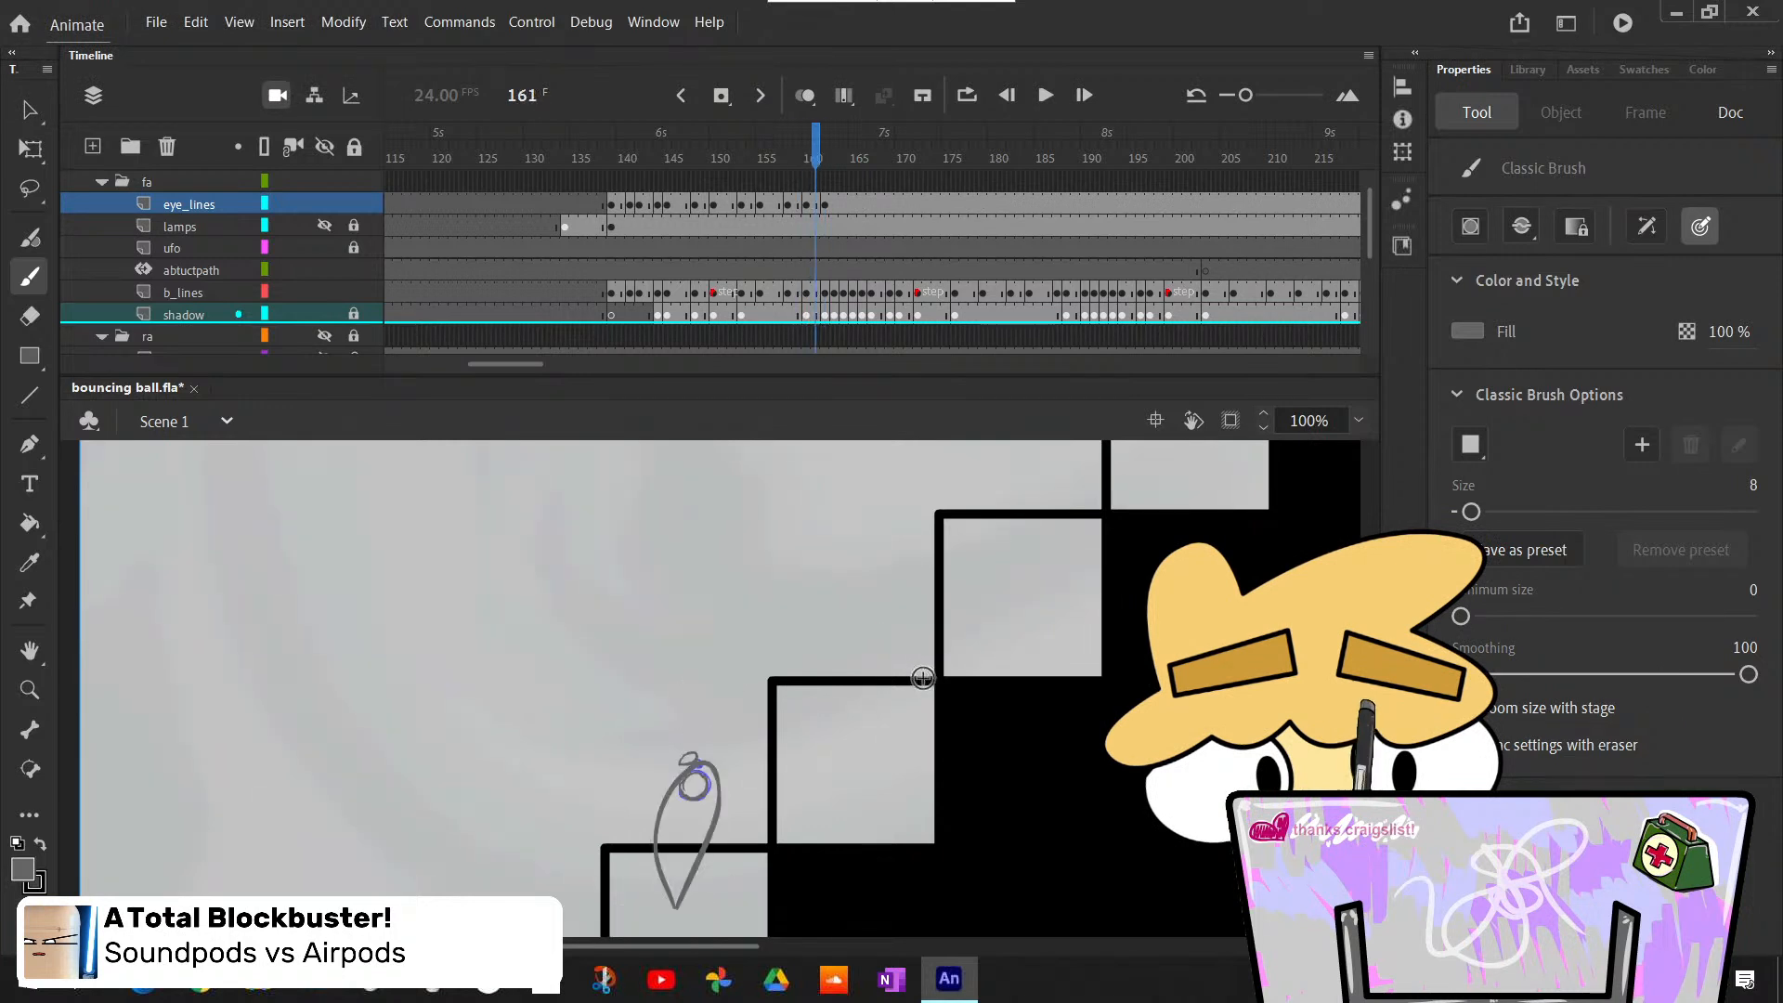
key(comma)
key(period)
key(comma)
key(period)
key(period)
key(period)
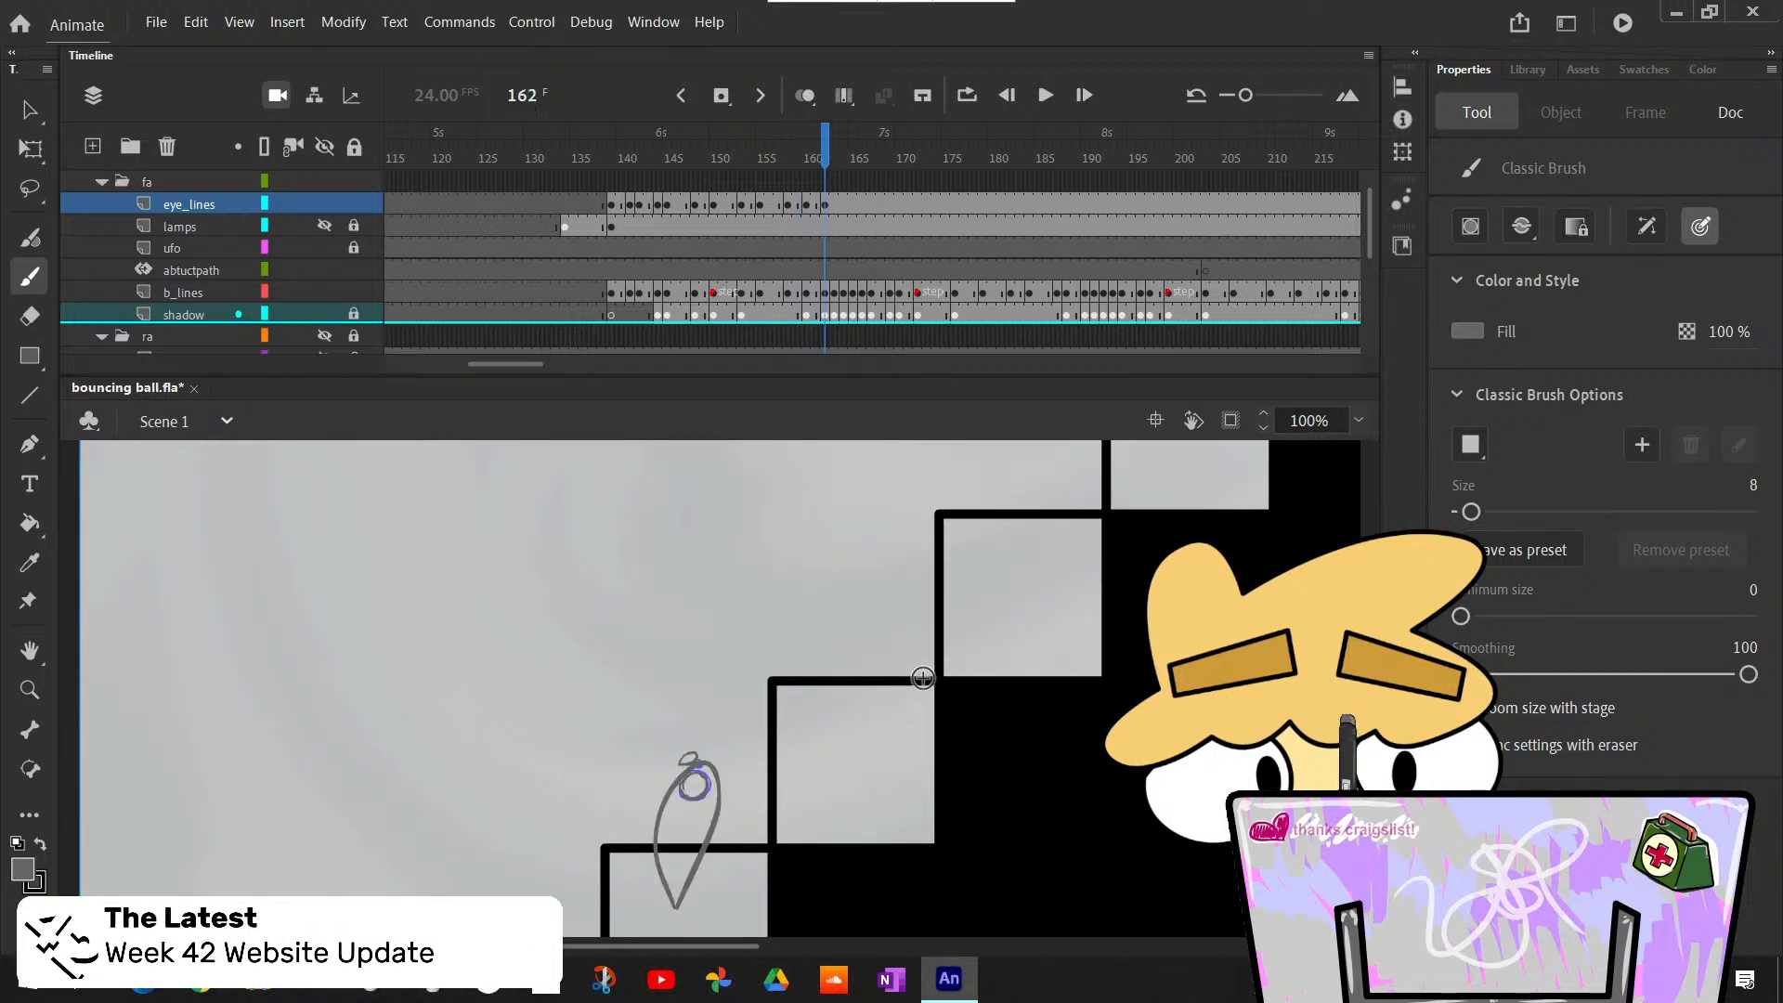
key(comma)
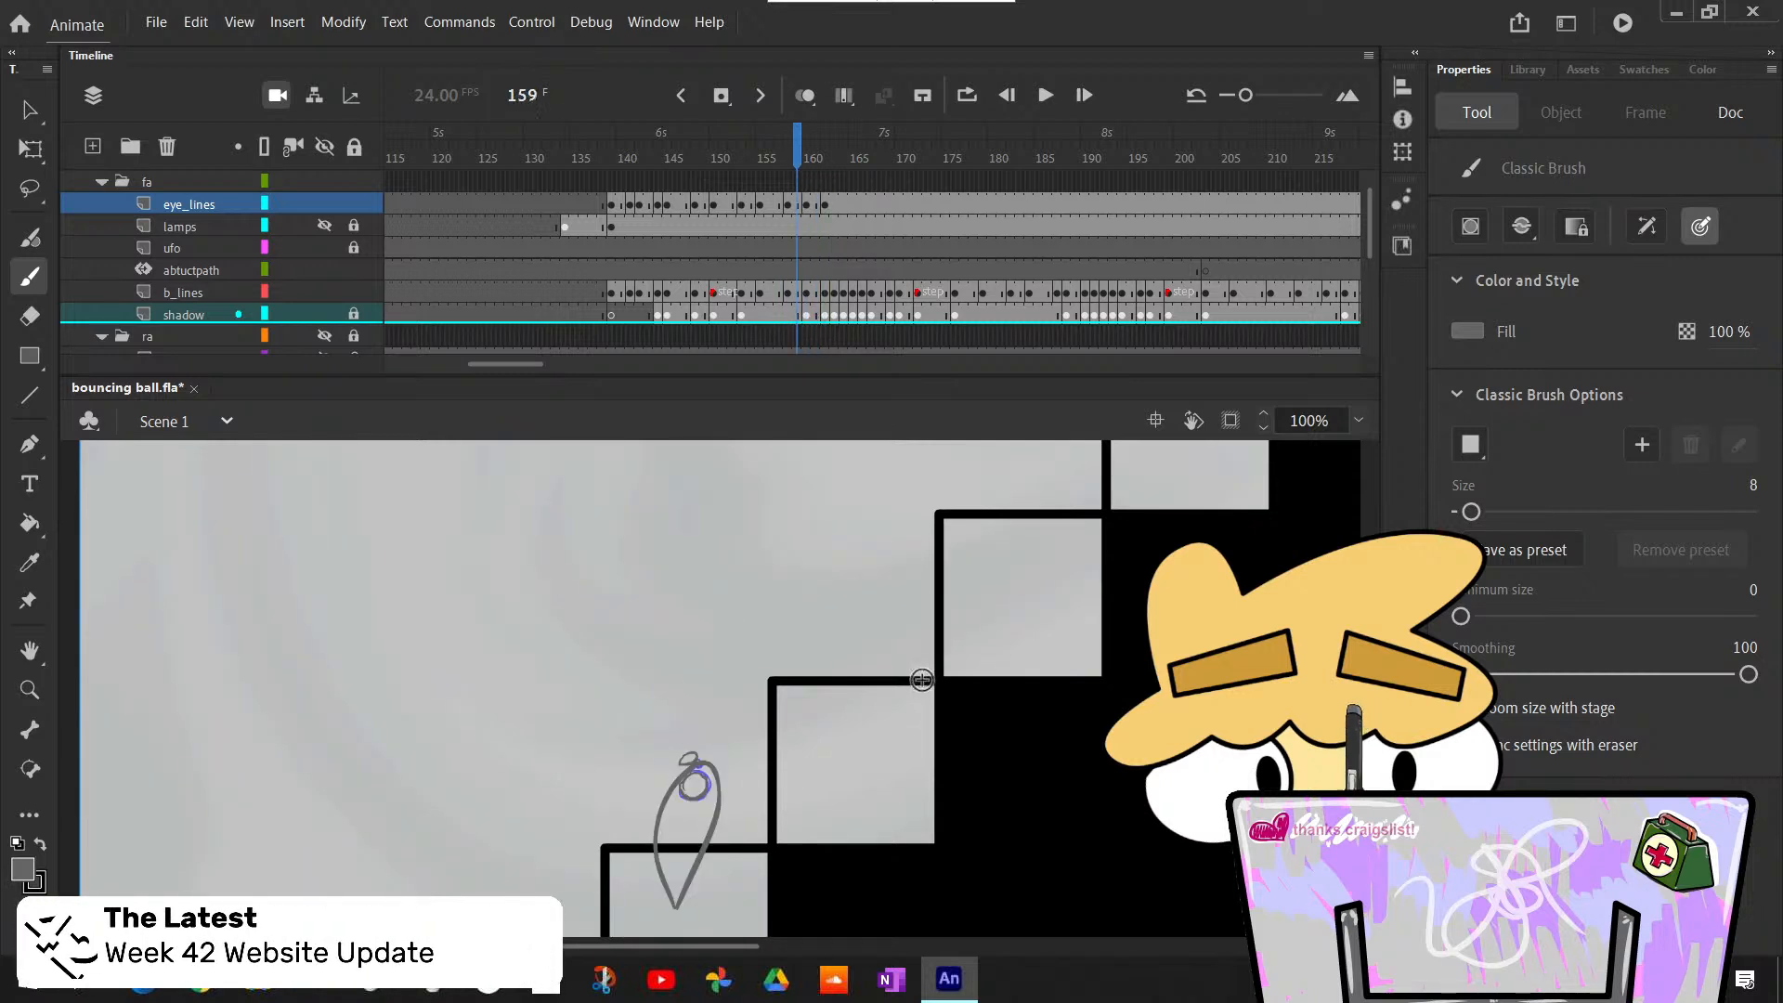
key(period)
key(period)
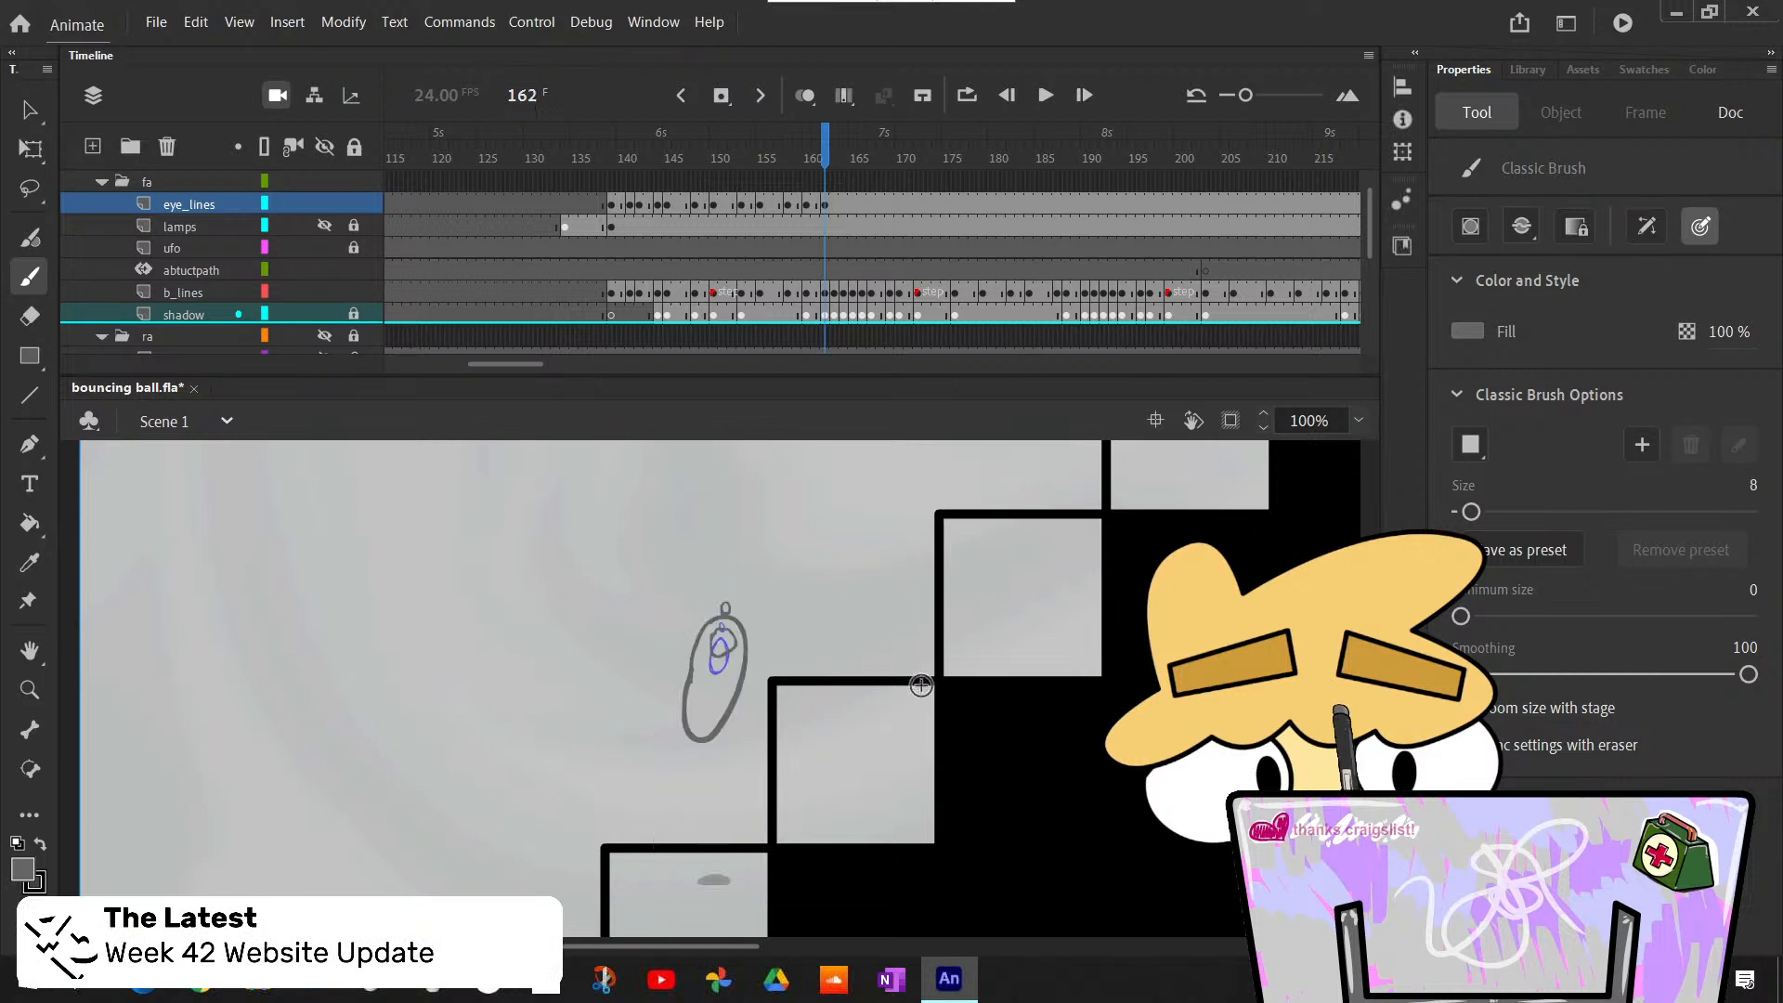
key(comma)
key(comma)
key(comma)
key(comma)
key(period)
key(period)
key(period)
key(period)
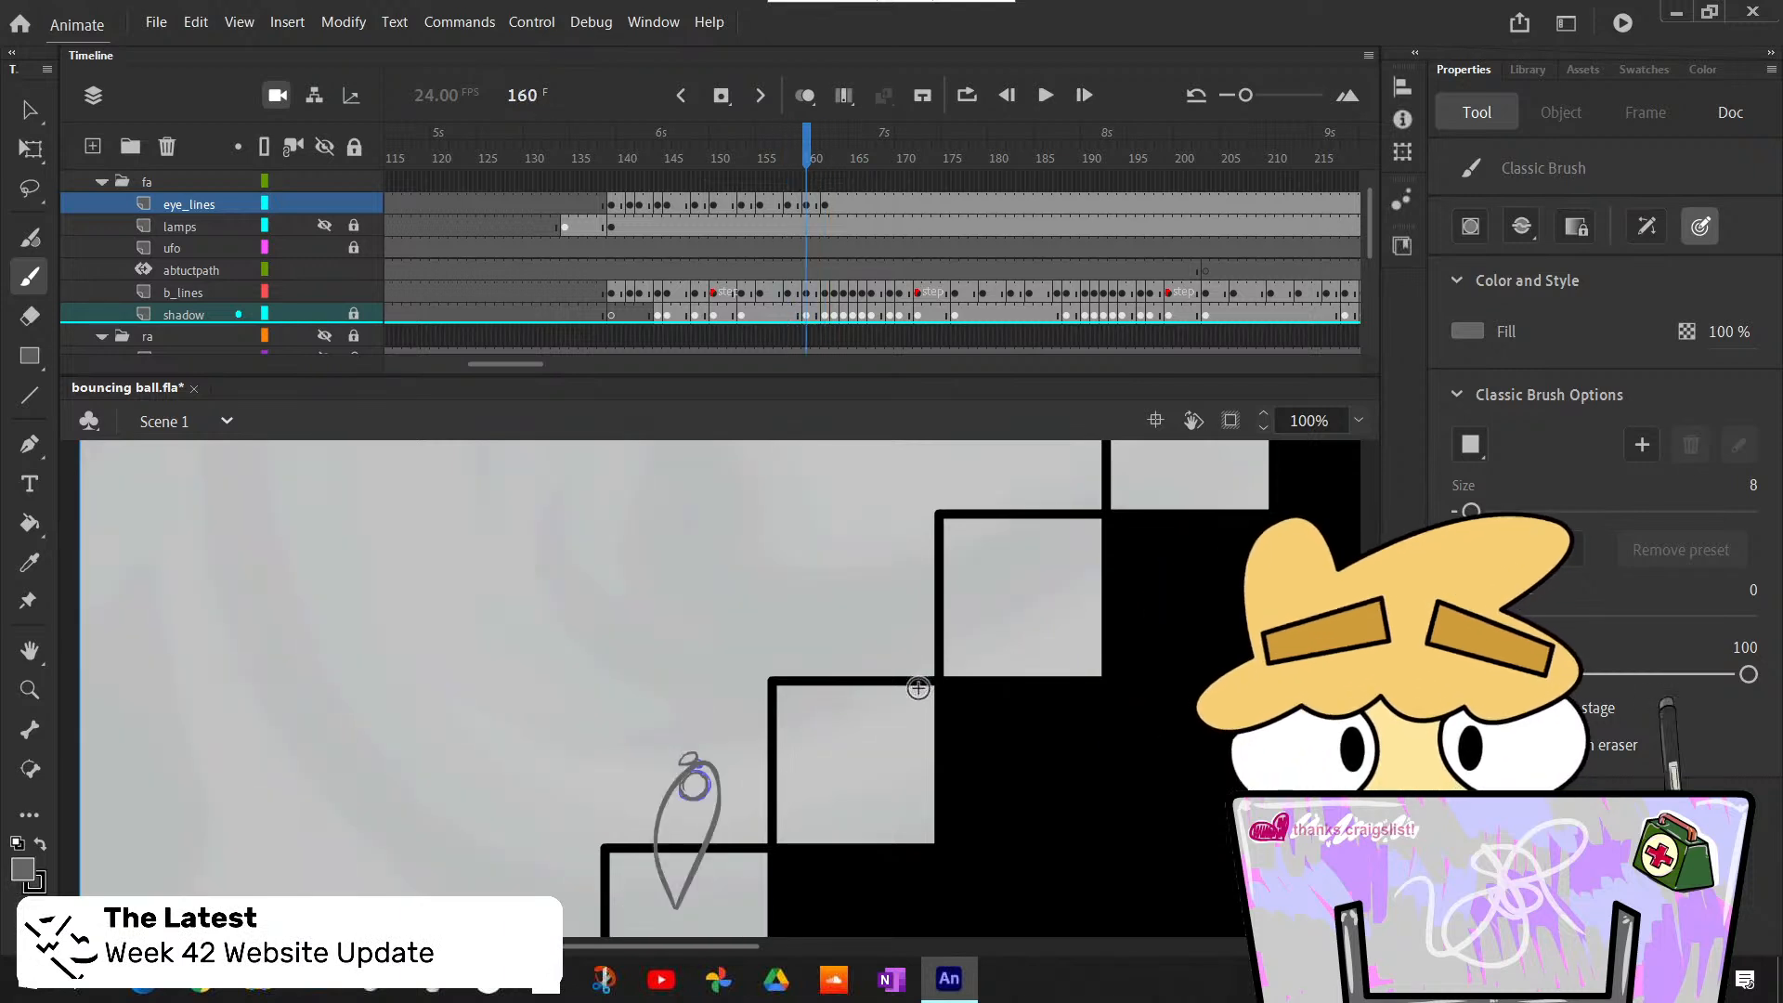
key(period)
key(comma)
key(comma)
key(comma)
key(comma)
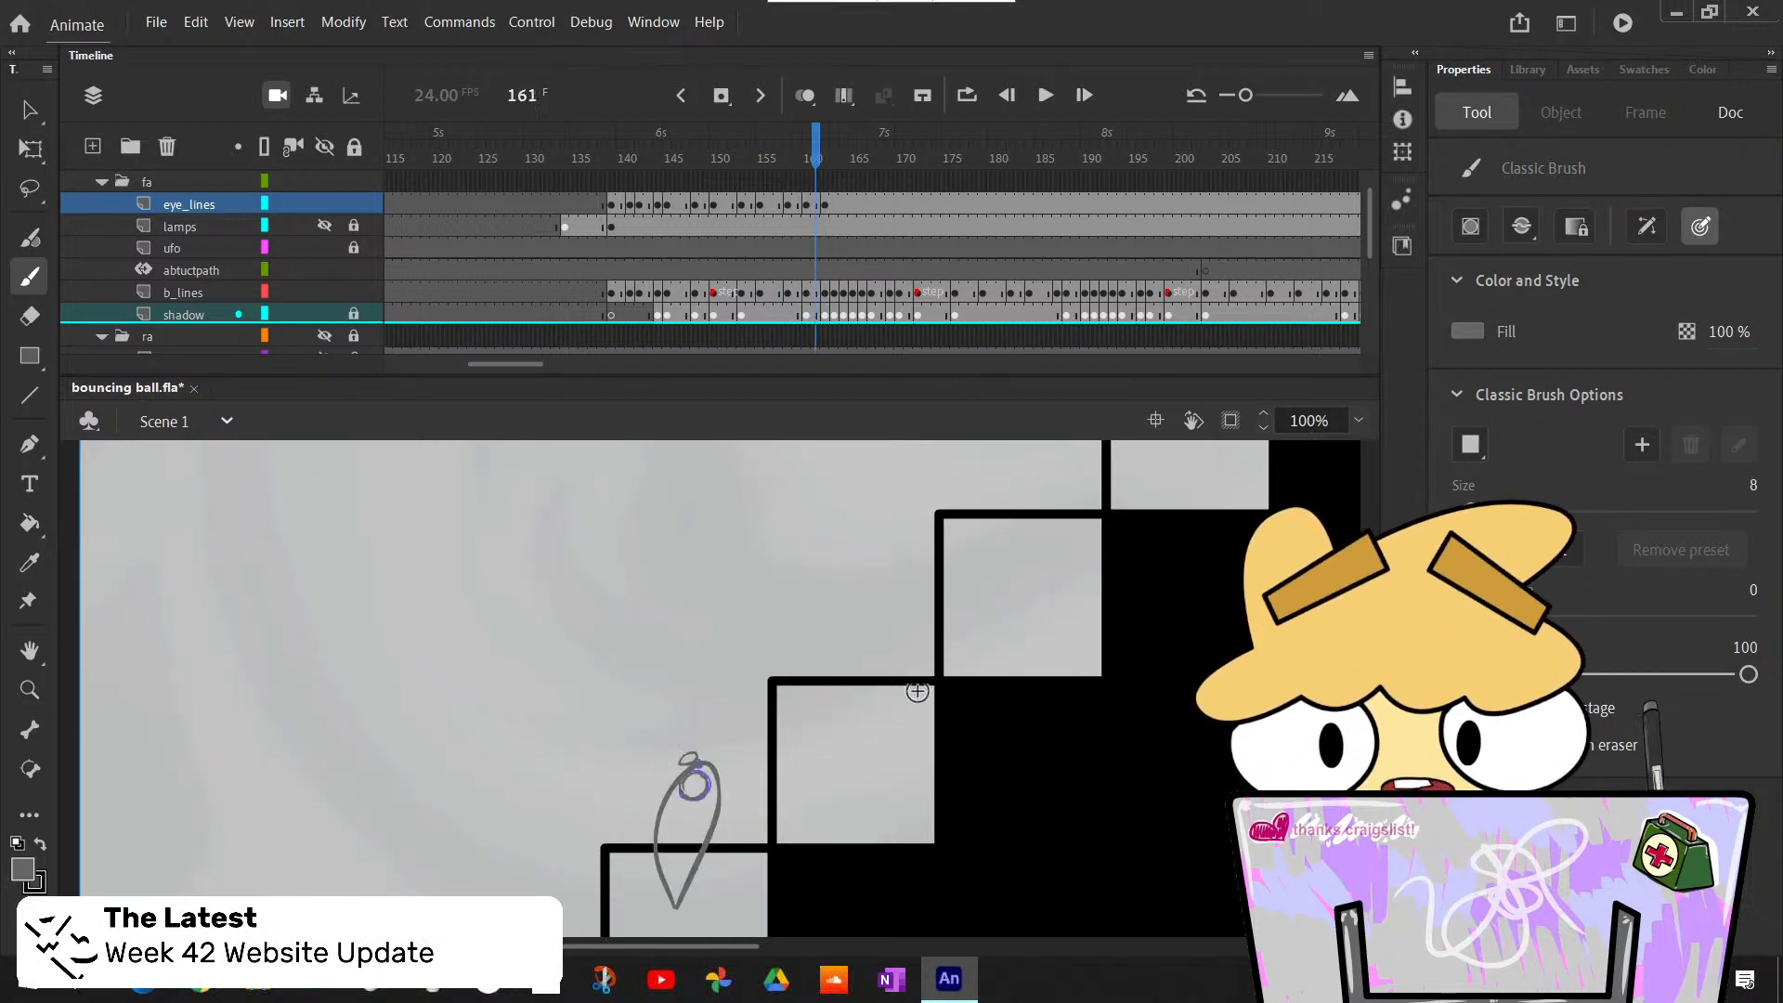
key(comma)
key(comma)
key(comma)
key(comma)
key(comma)
key(comma)
key(comma)
key(comma)
key(comma)
- Play back the animation from around frame 154, stop it, and recheck the eye movement frame by frame up to frame 162
click(1046, 94)
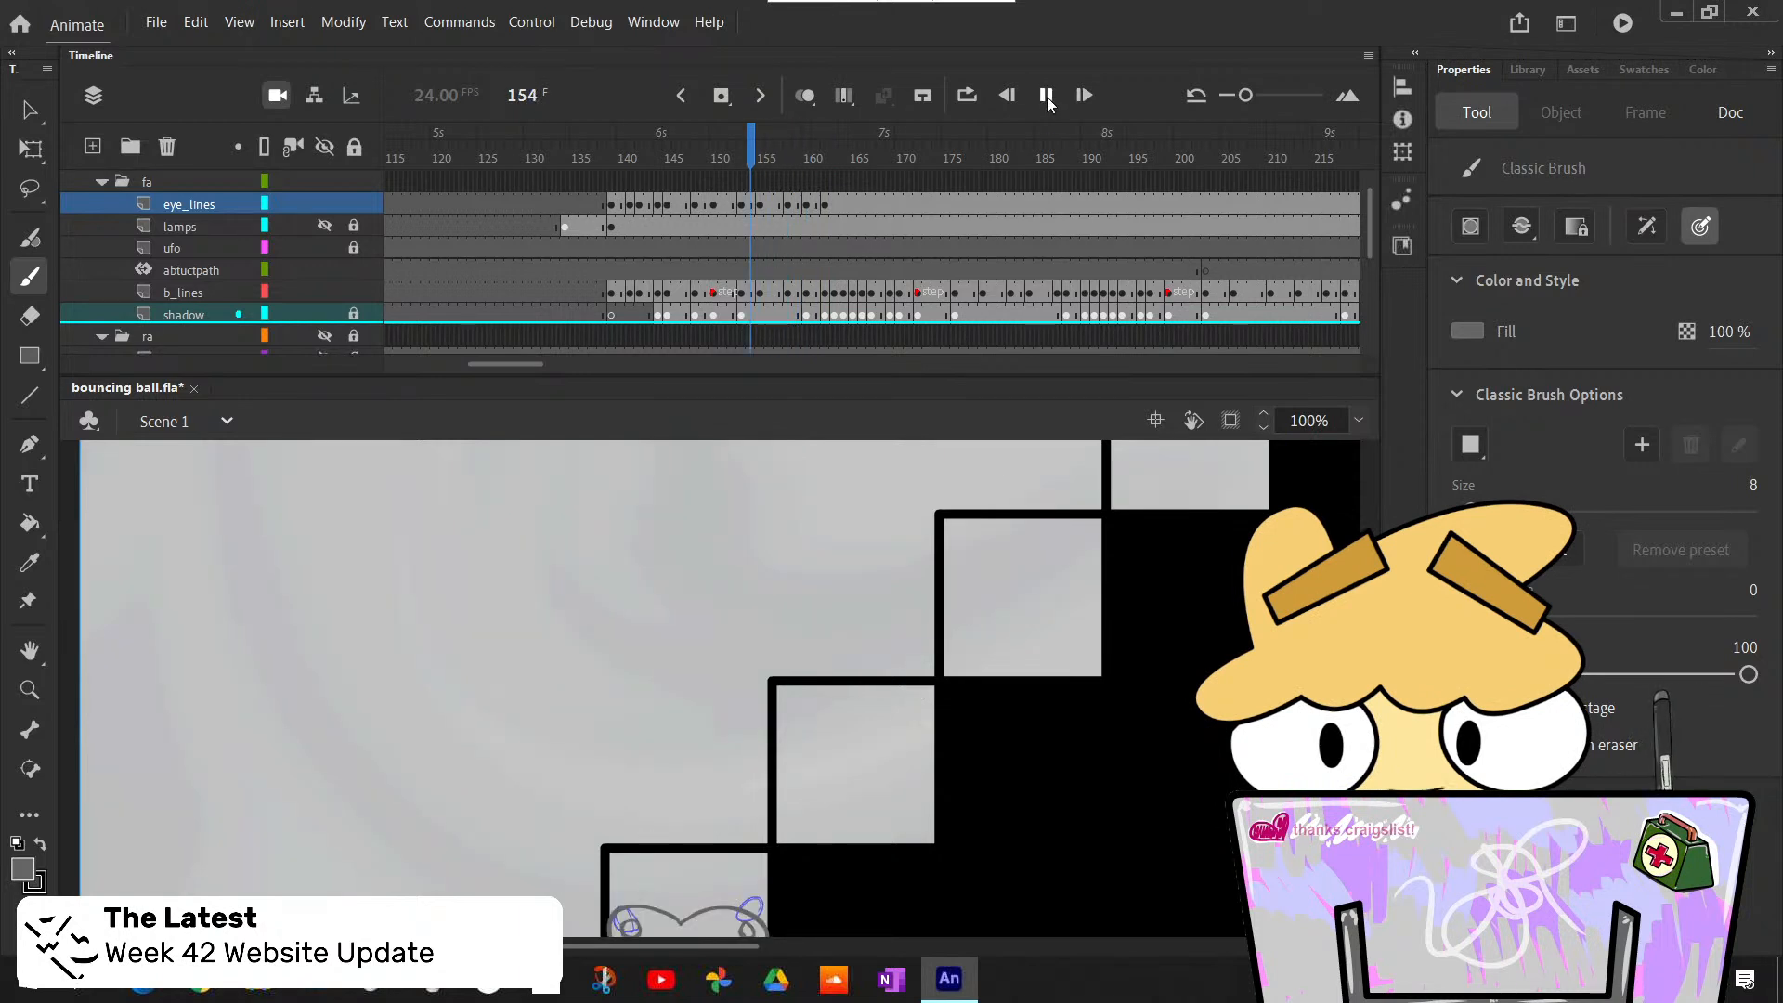
click(1048, 97)
click(862, 156)
key(comma)
key(comma)
key(comma)
key(comma)
key(comma)
key(comma)
key(comma)
key(comma)
key(comma)
key(comma)
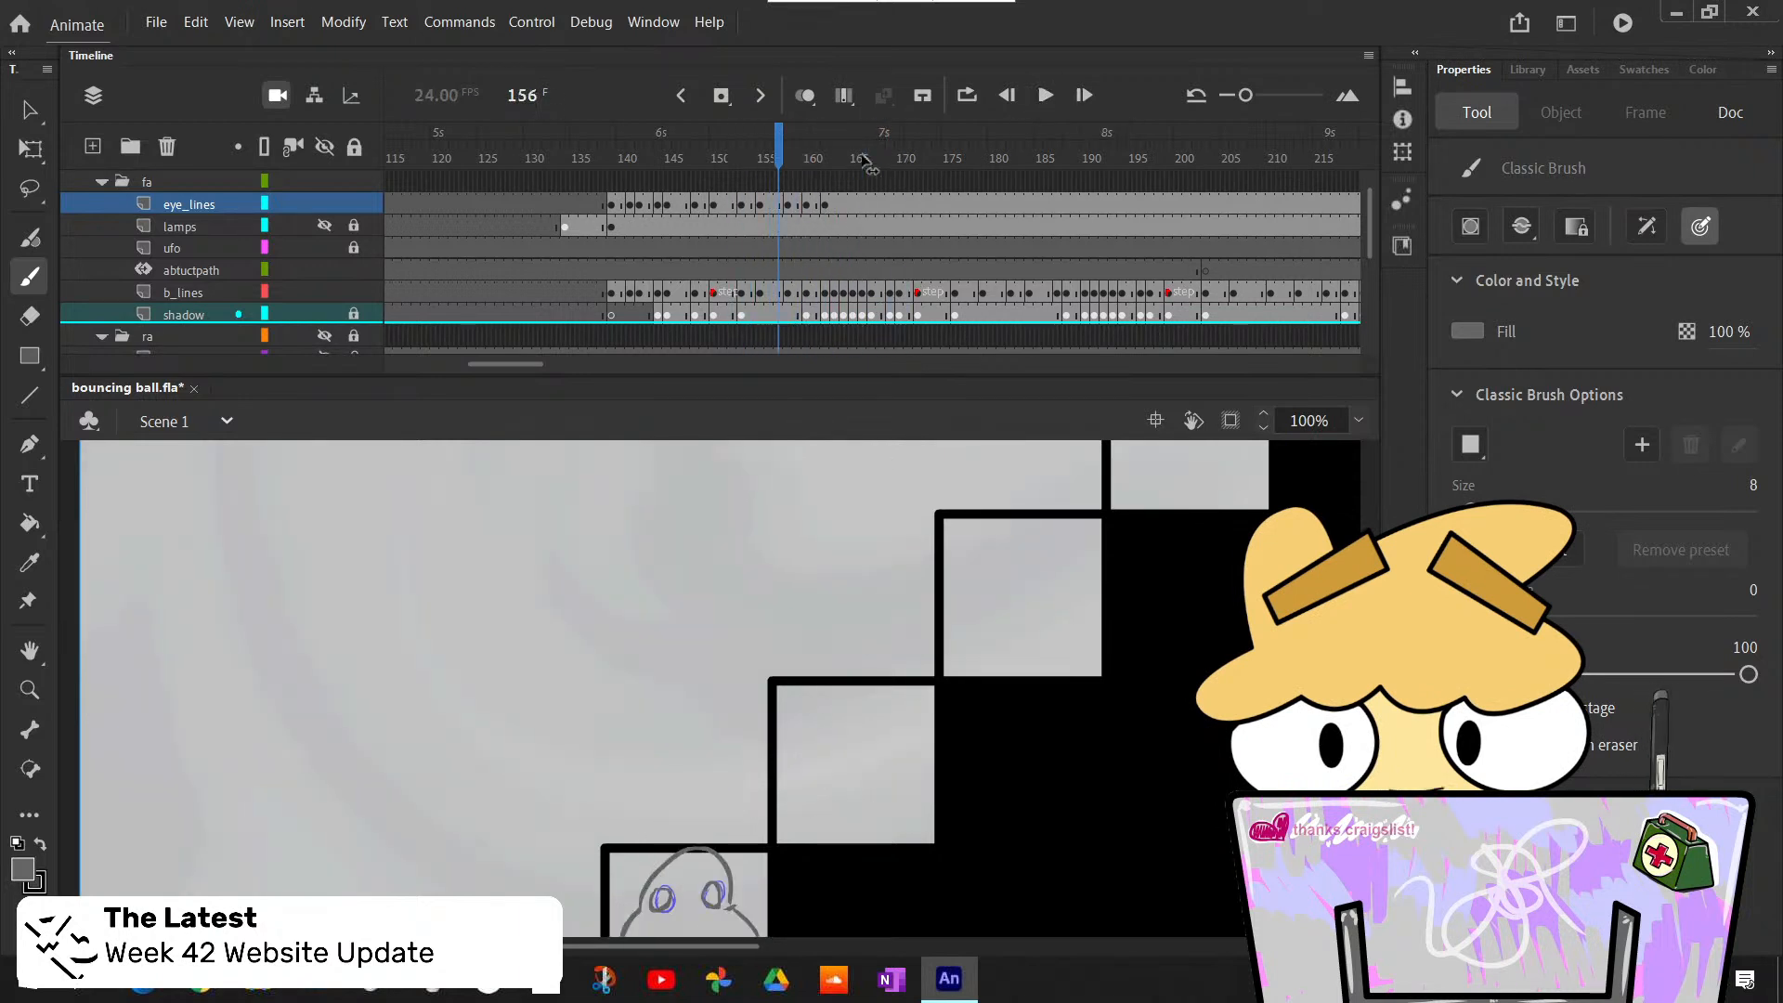
key(period)
key(period)
key(period)
key(period)
key(period)
key(period)
key(period)
key(period)
key(comma)
key(comma)
key(comma)
key(period)
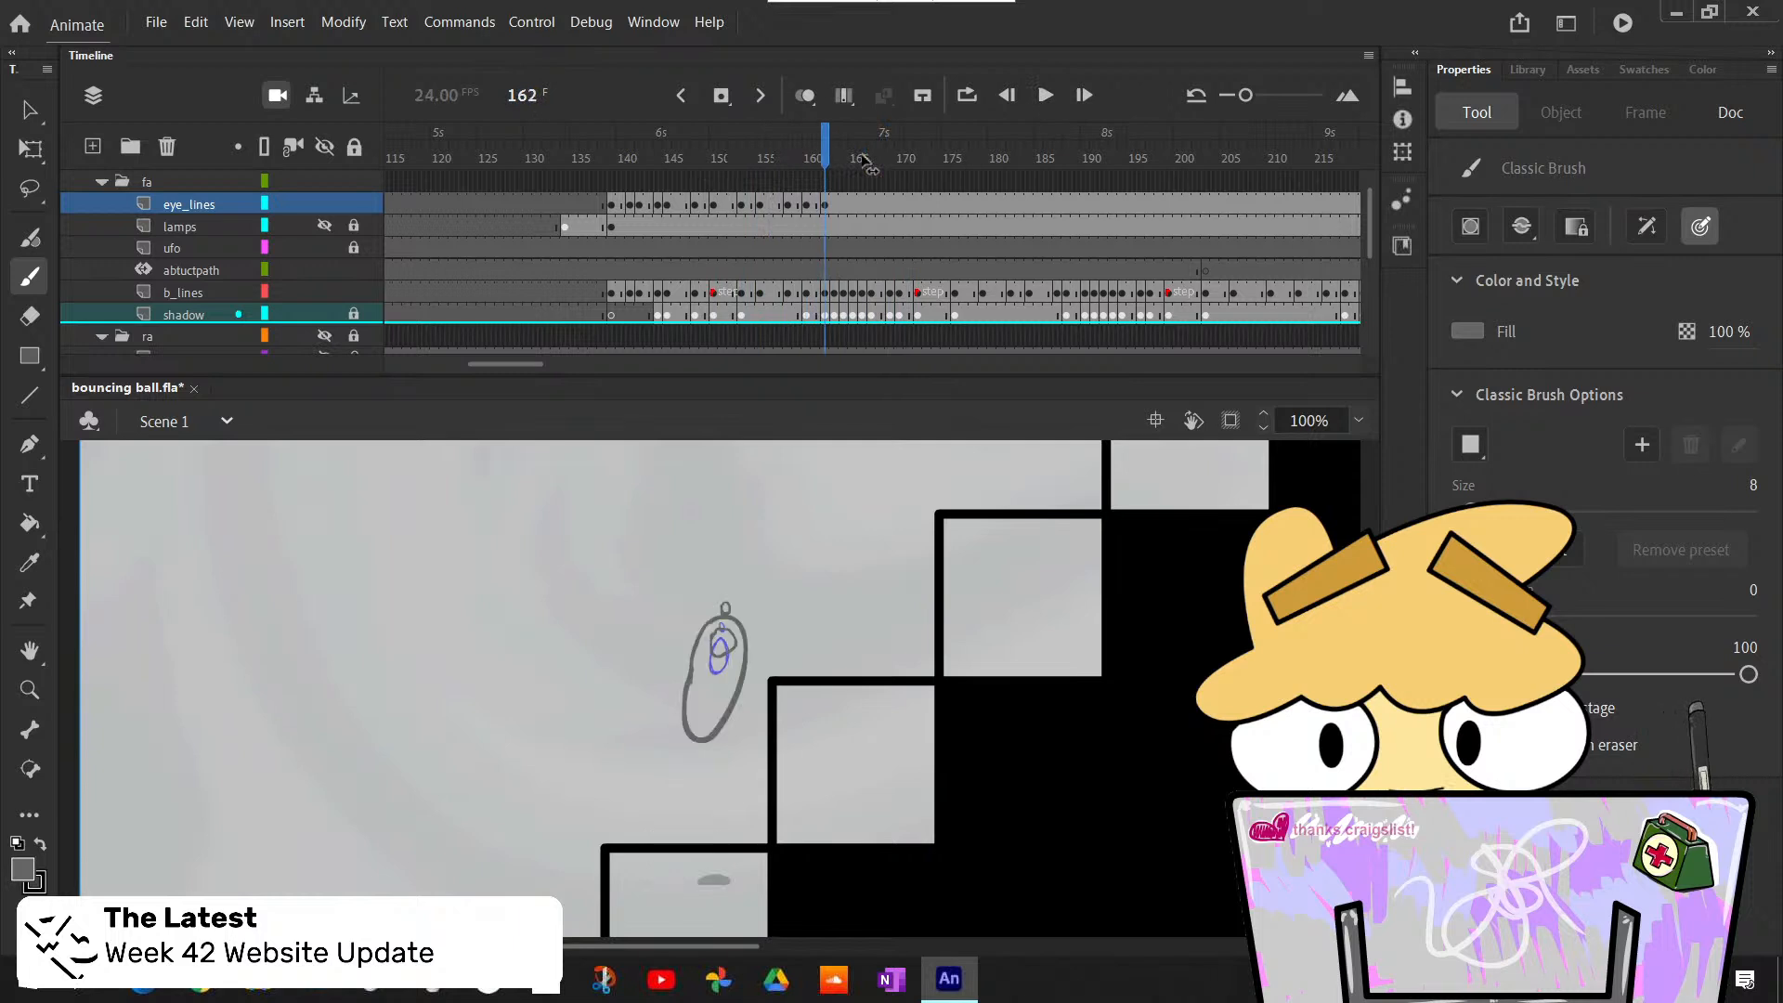
key(comma)
key(period)
key(comma)
key(period)
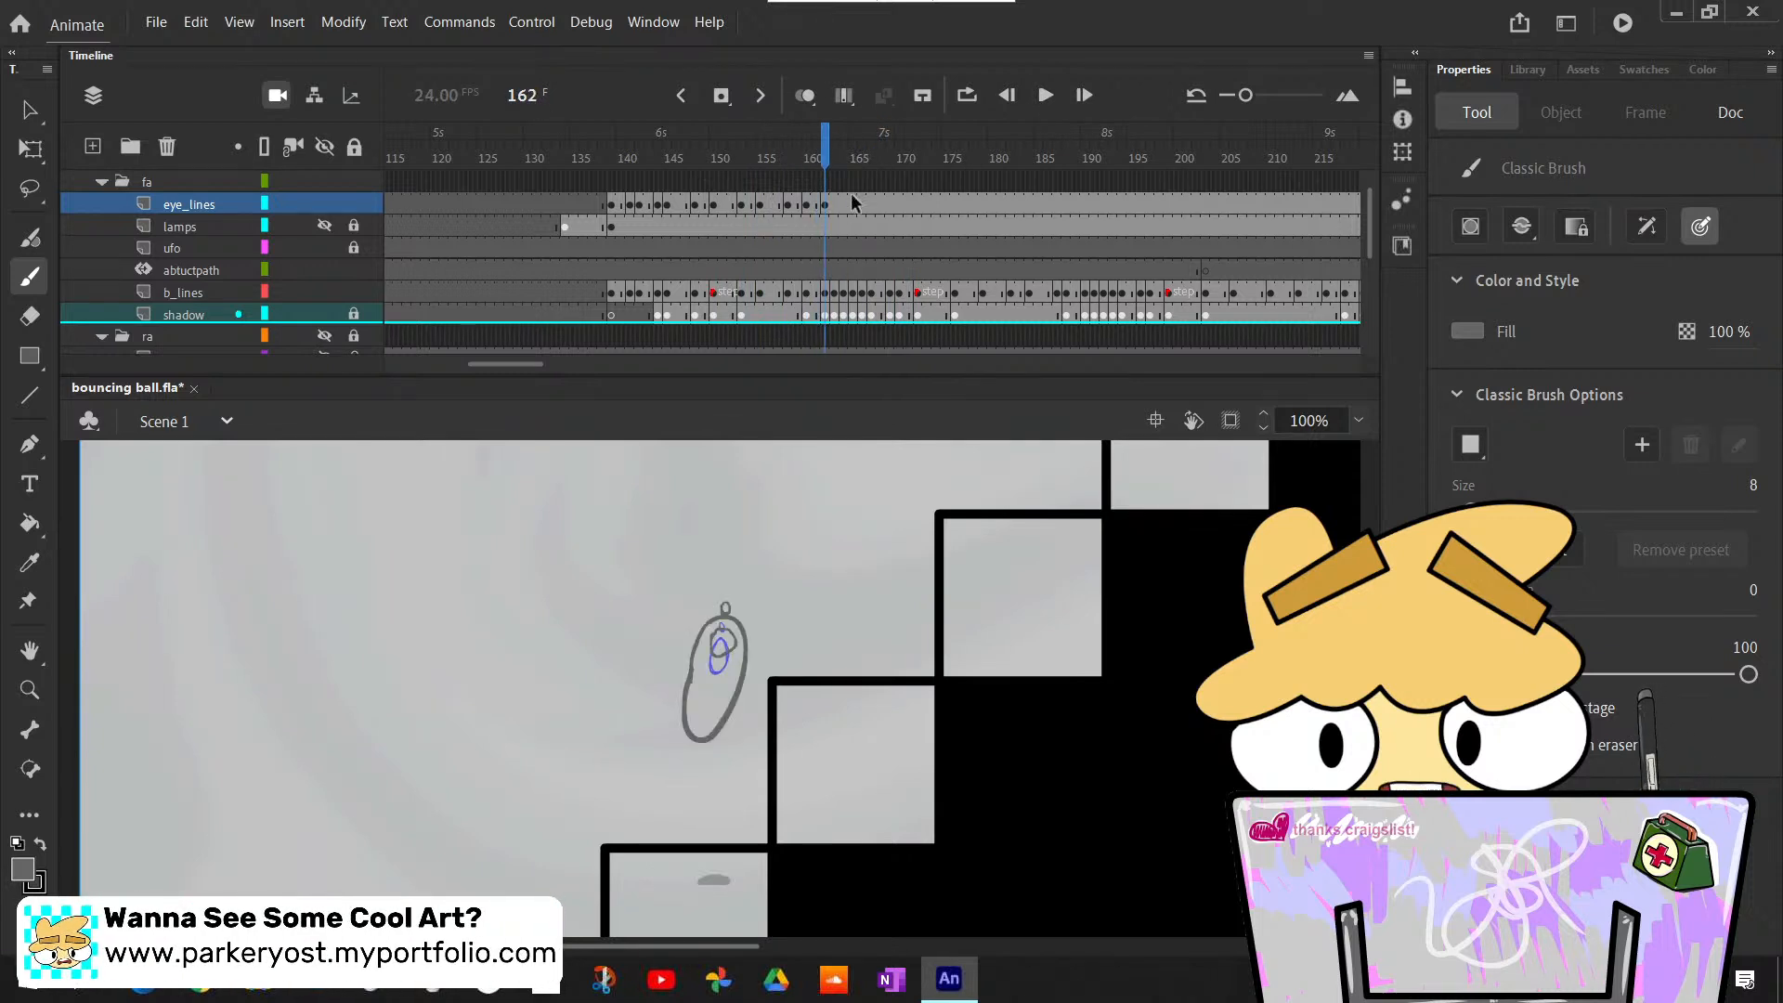
- Delete the eyes at frame 162 of eye_lines and redraw a round eye inside the stretched ball plus a tiny one at its tip
click(830, 207)
key(Delete)
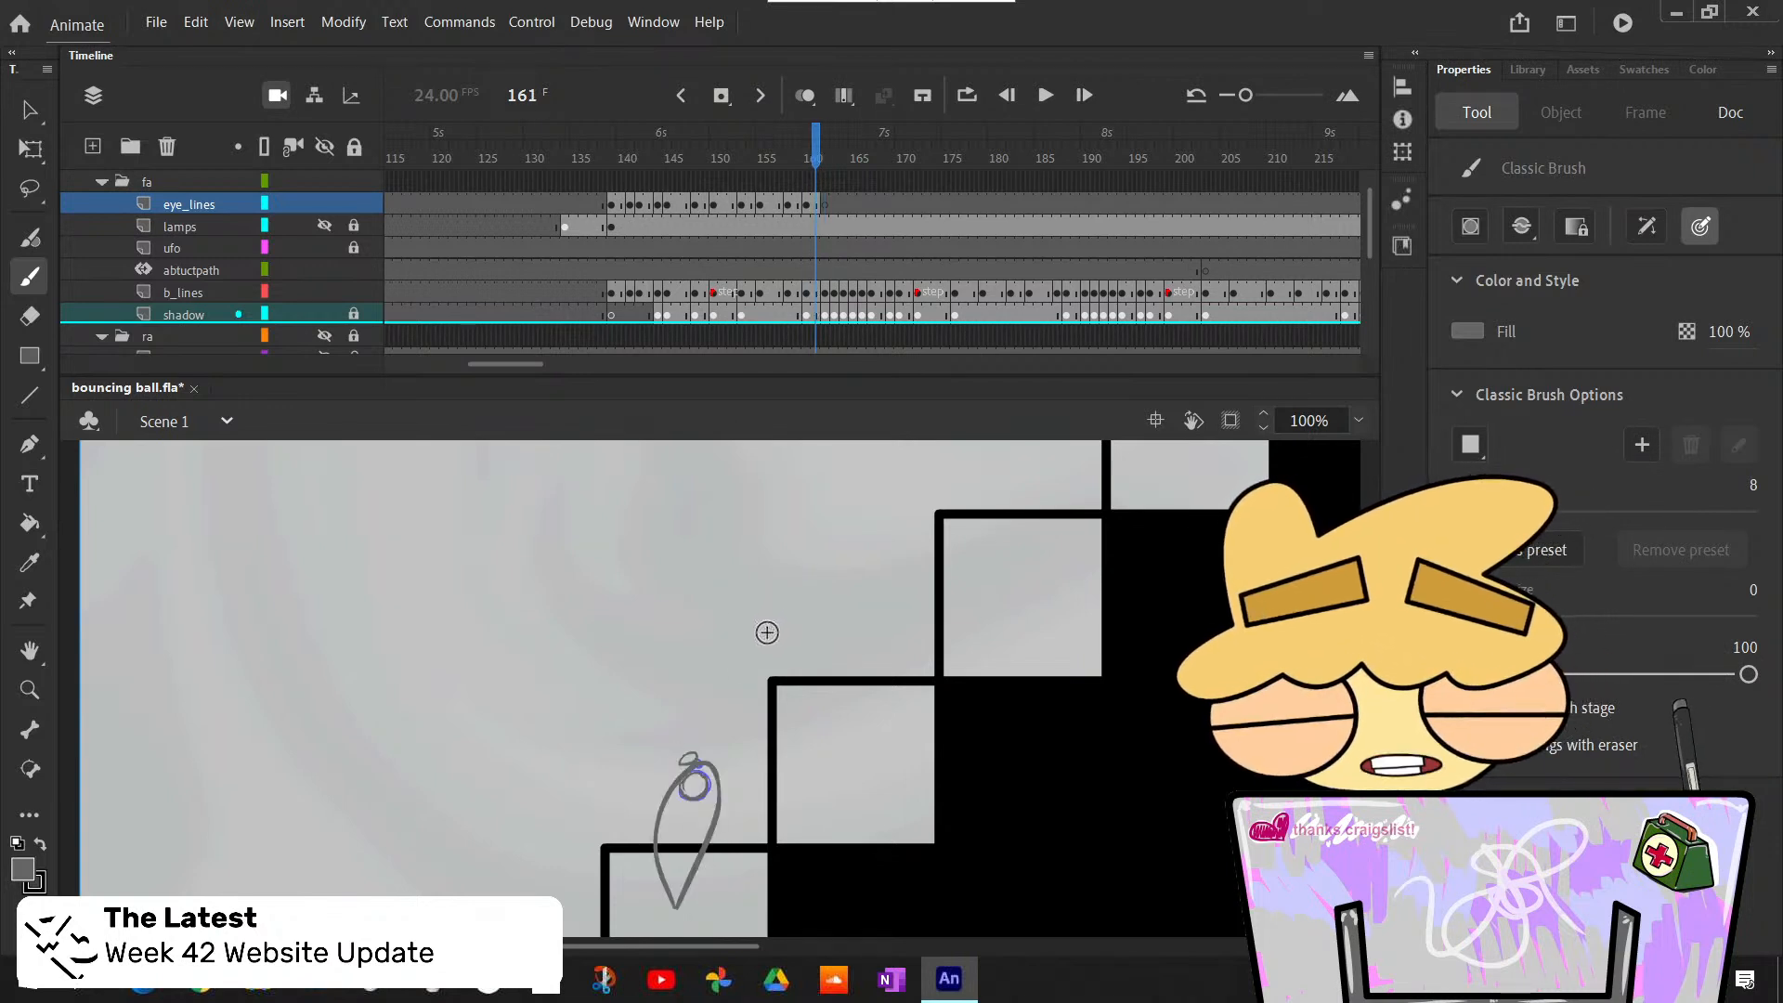
key(.)
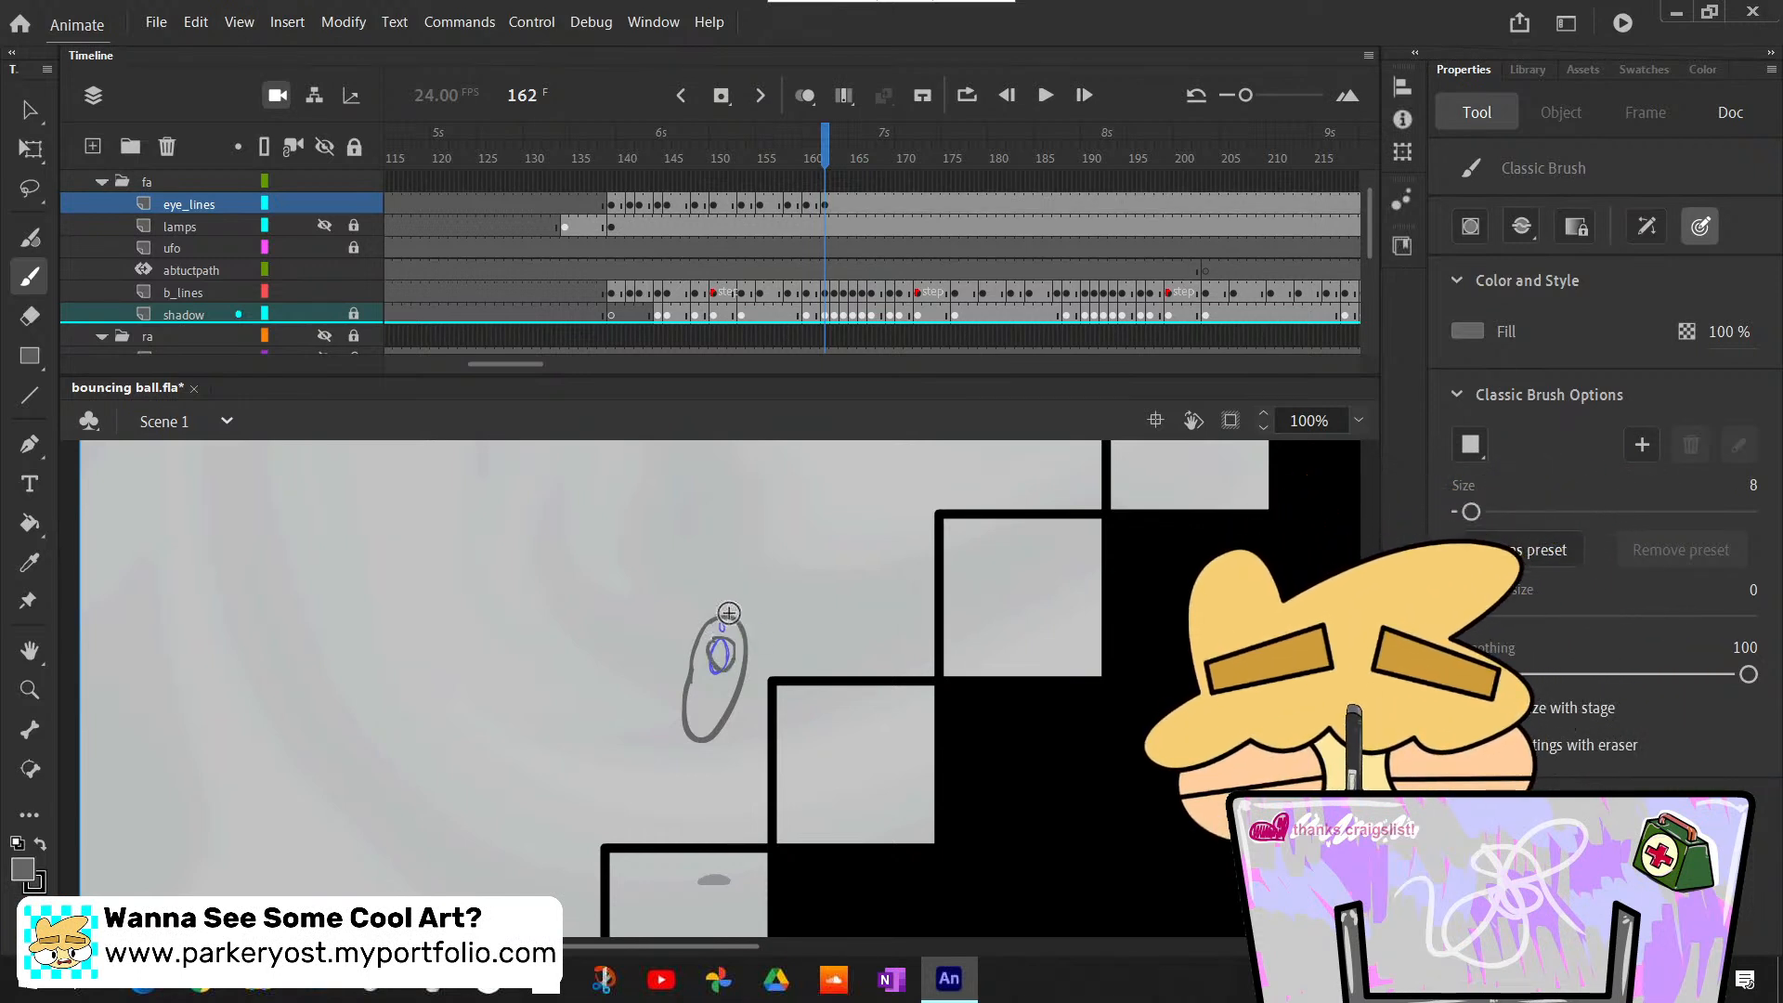
drag(709, 649, 719, 637)
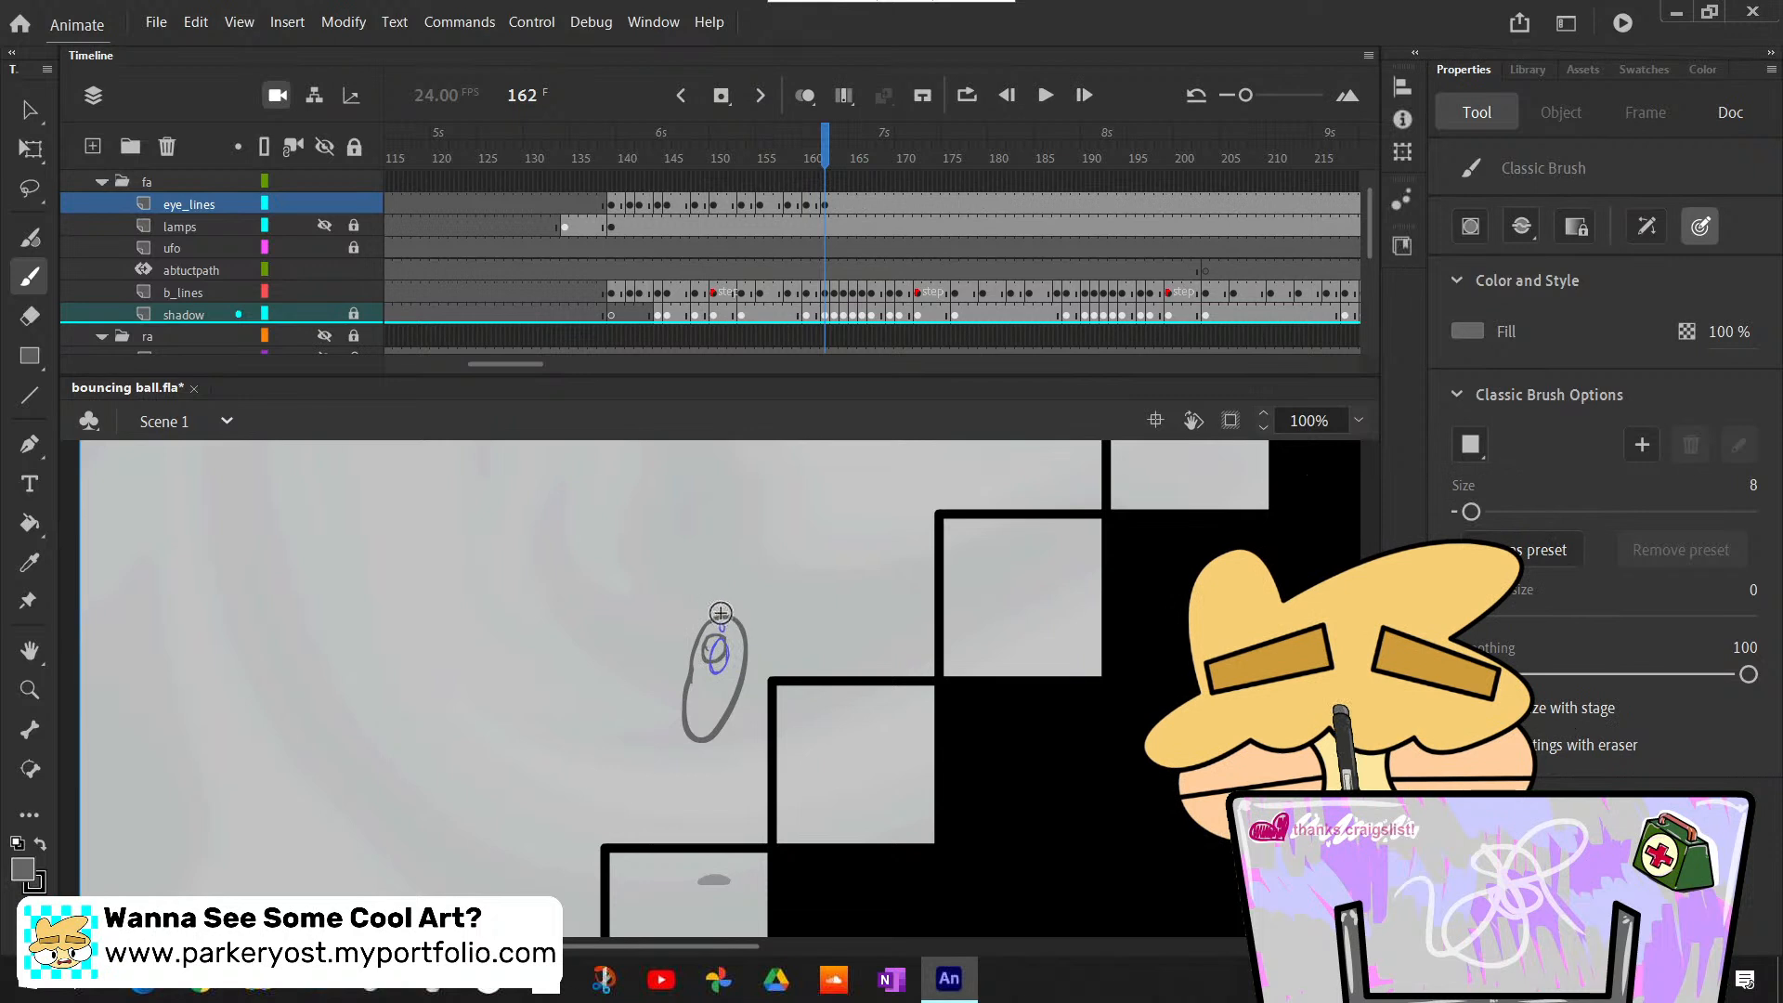
- Compare the redrawn eyes at frame 162 with the ball poses between frames 161 and 164
key(comma)
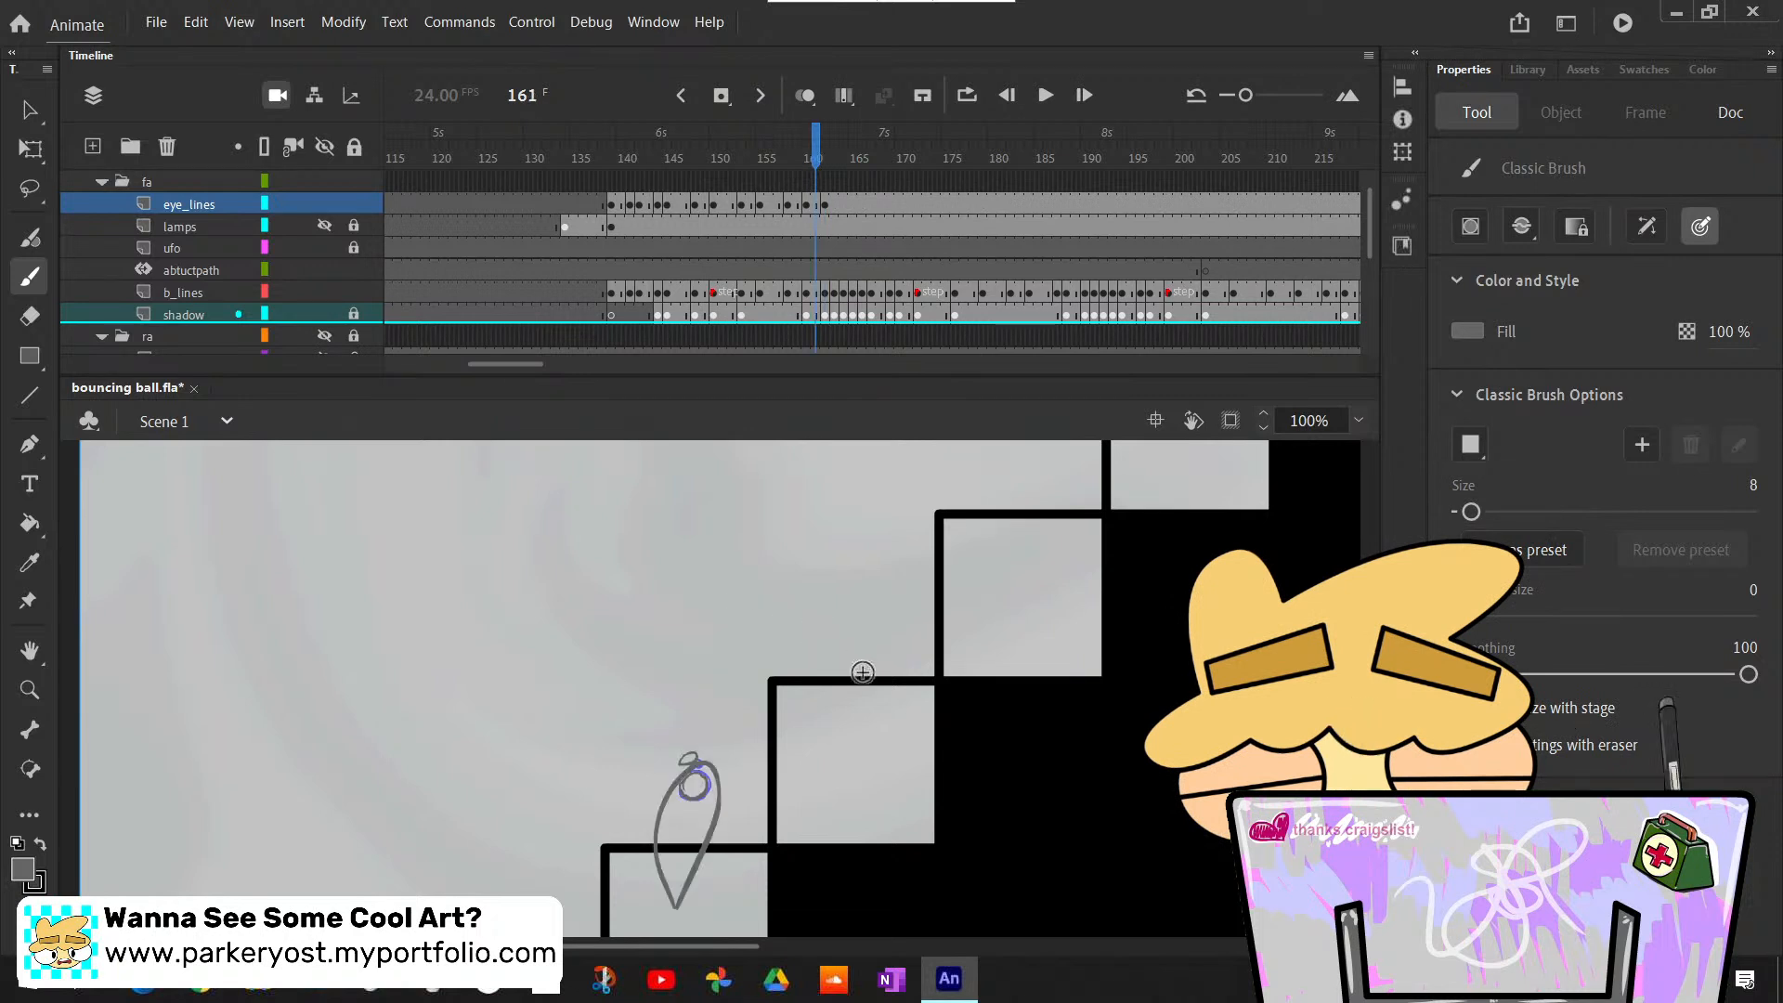
key(period)
key(period)
key(period)
key(comma)
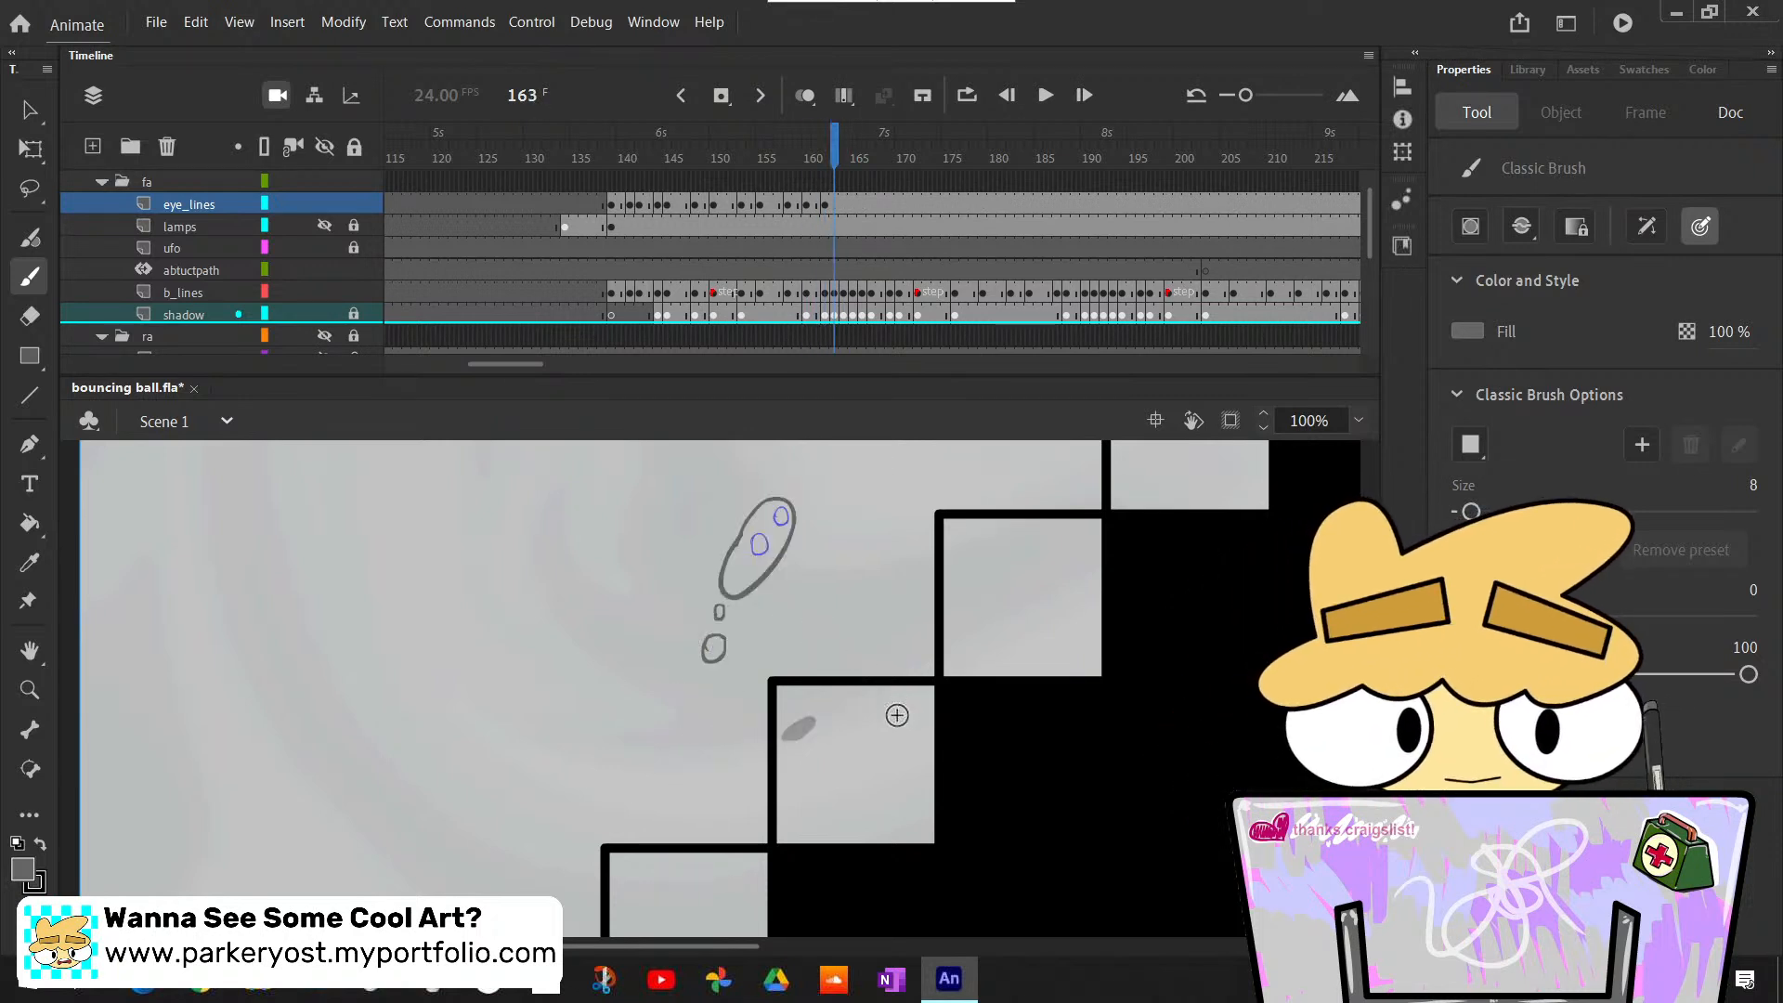
key(comma)
key(period)
key(period)
key(comma)
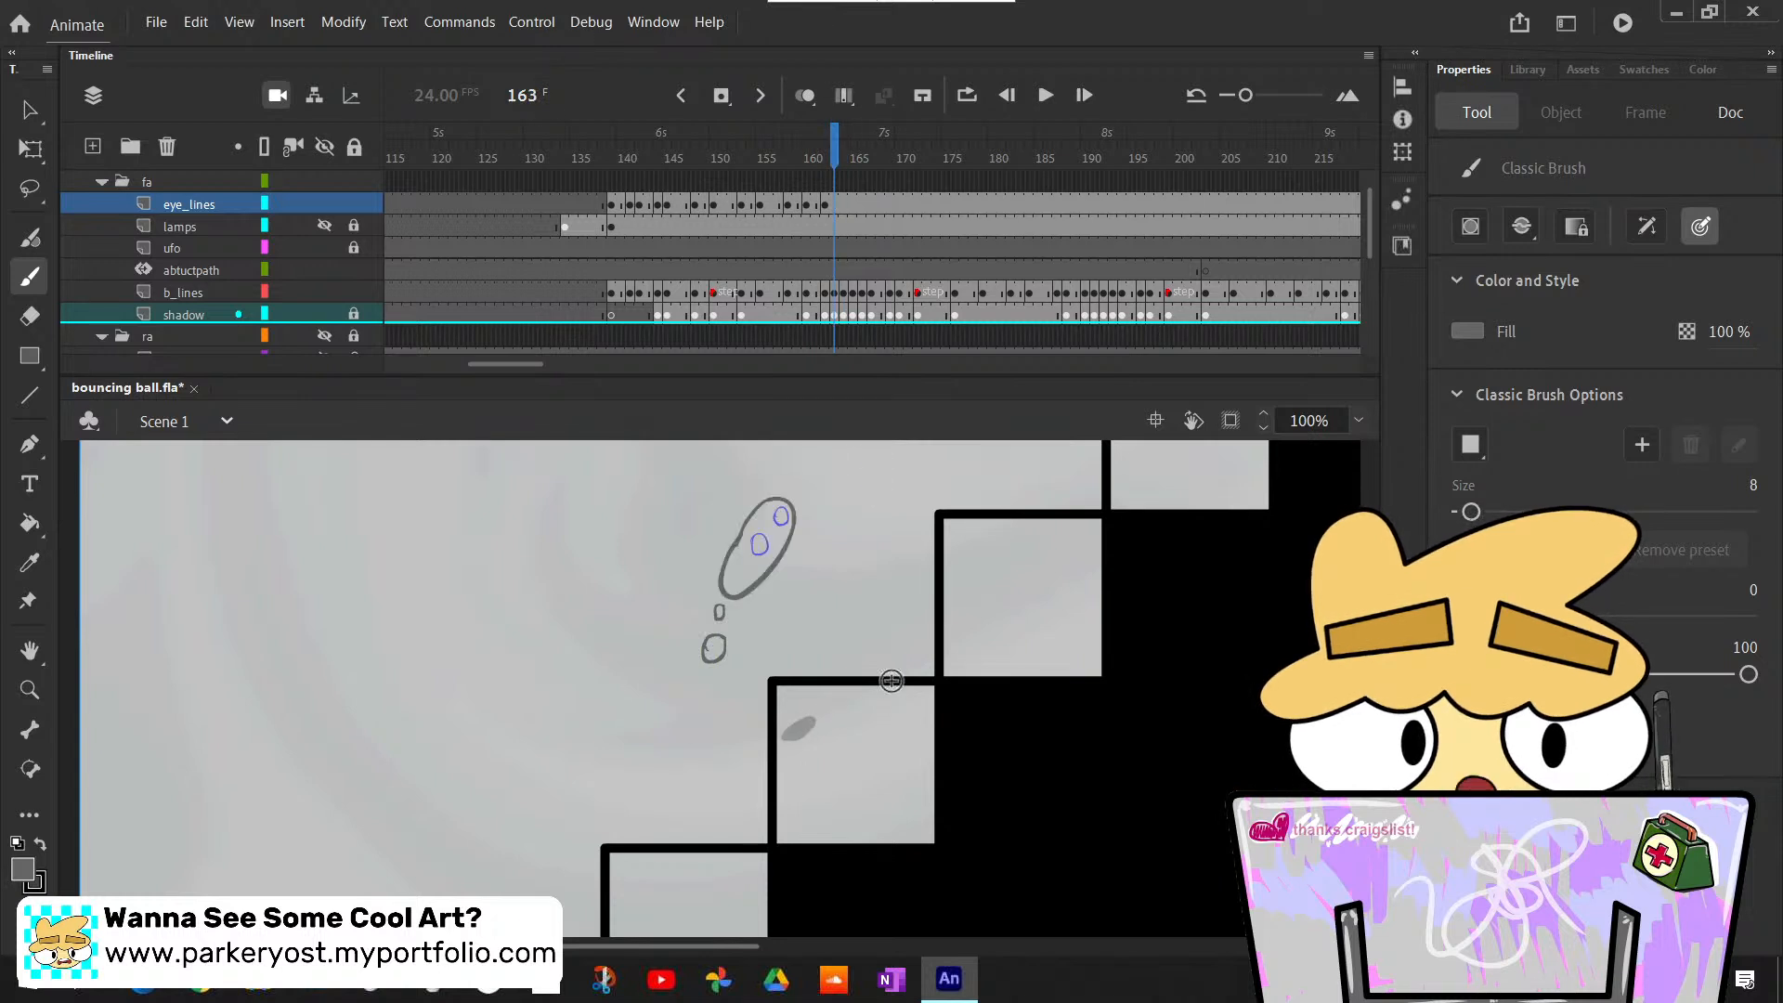
key(comma)
key(period)
key(comma)
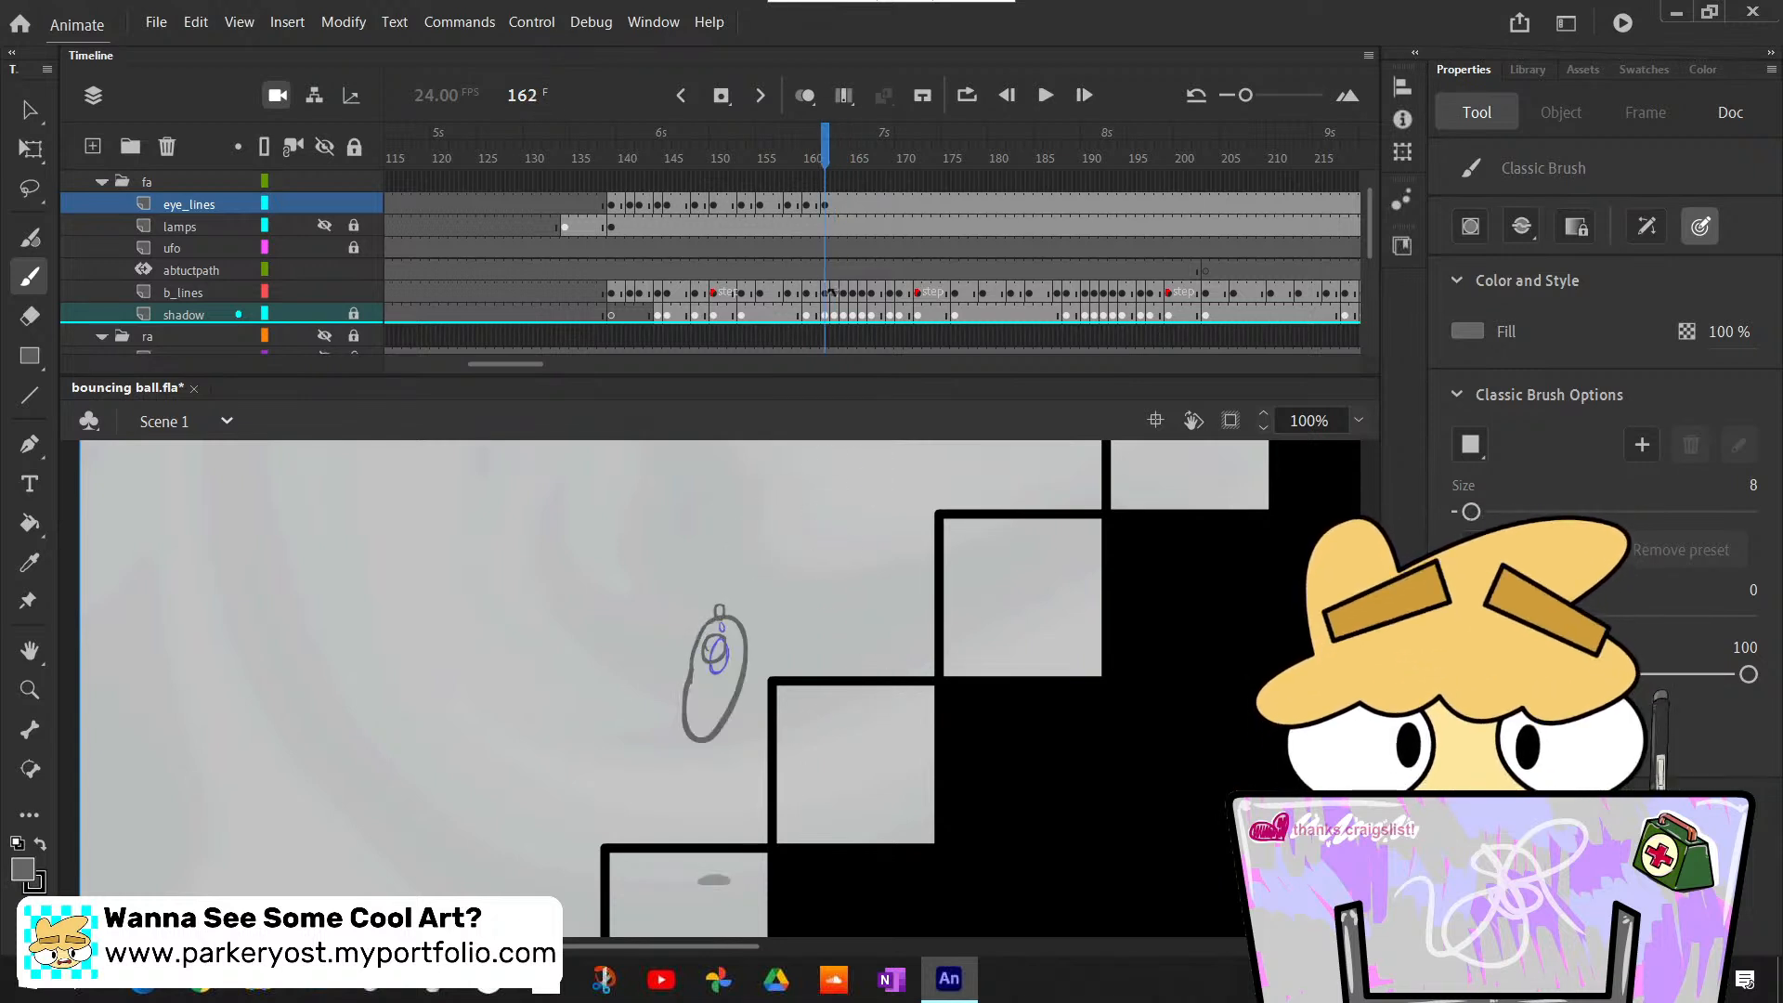
- Clear the eyes at frame 162 of eye_lines and redraw a narrow oval eye with a tiny one above it, both inside the stretched ball
click(826, 205)
key(Delete)
key(period)
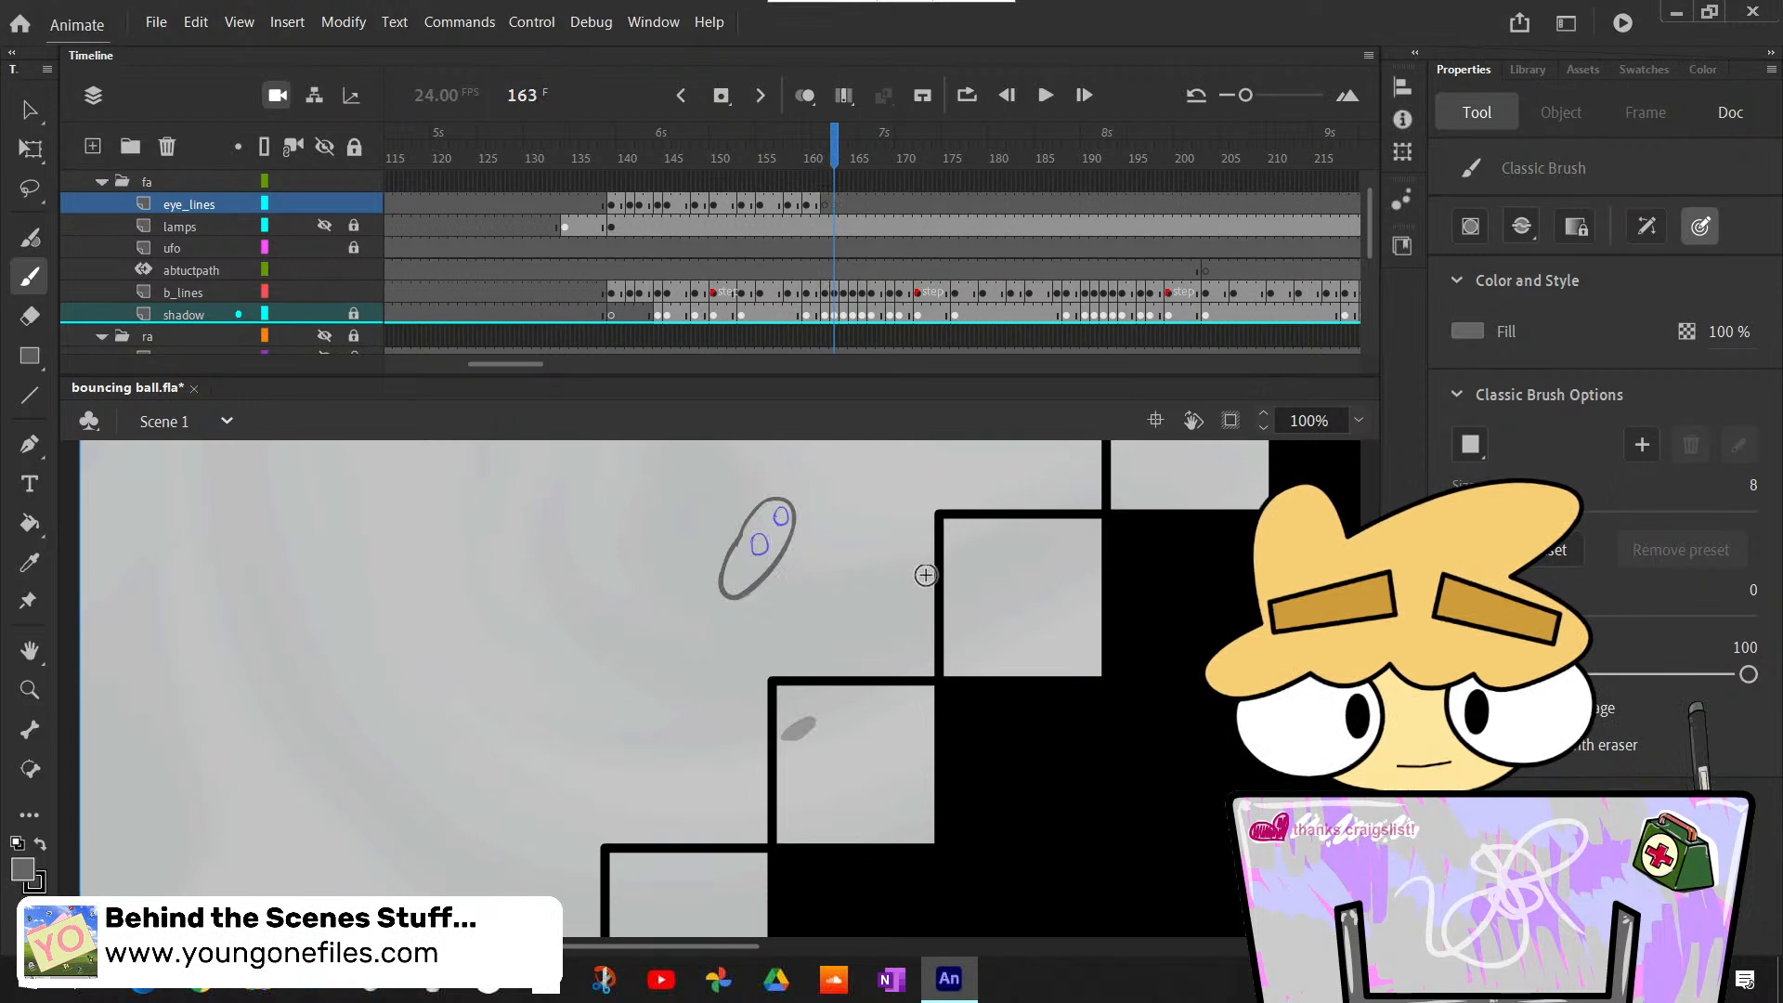
key(period)
key(comma)
key(comma)
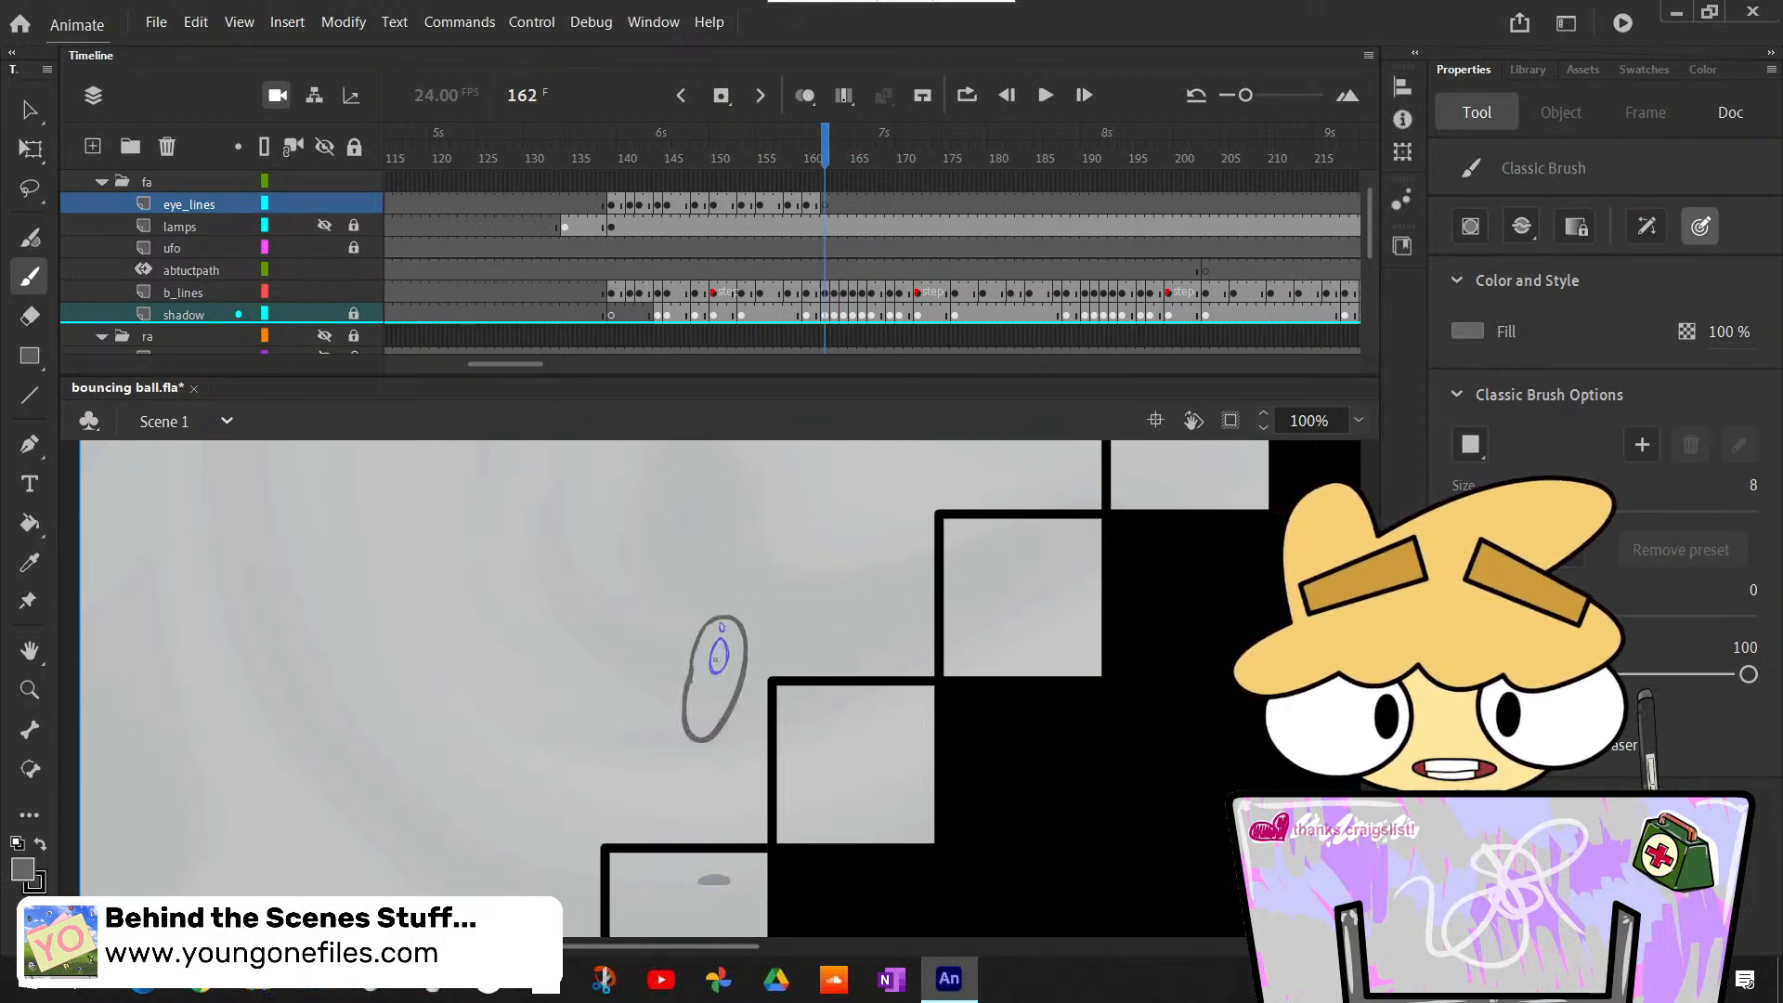
mouse_move(722, 624)
mouse_down()
mouse_move(716, 647)
mouse_move(724, 631)
mouse_up()
key(ctrl+z)
key(ctrl+z)
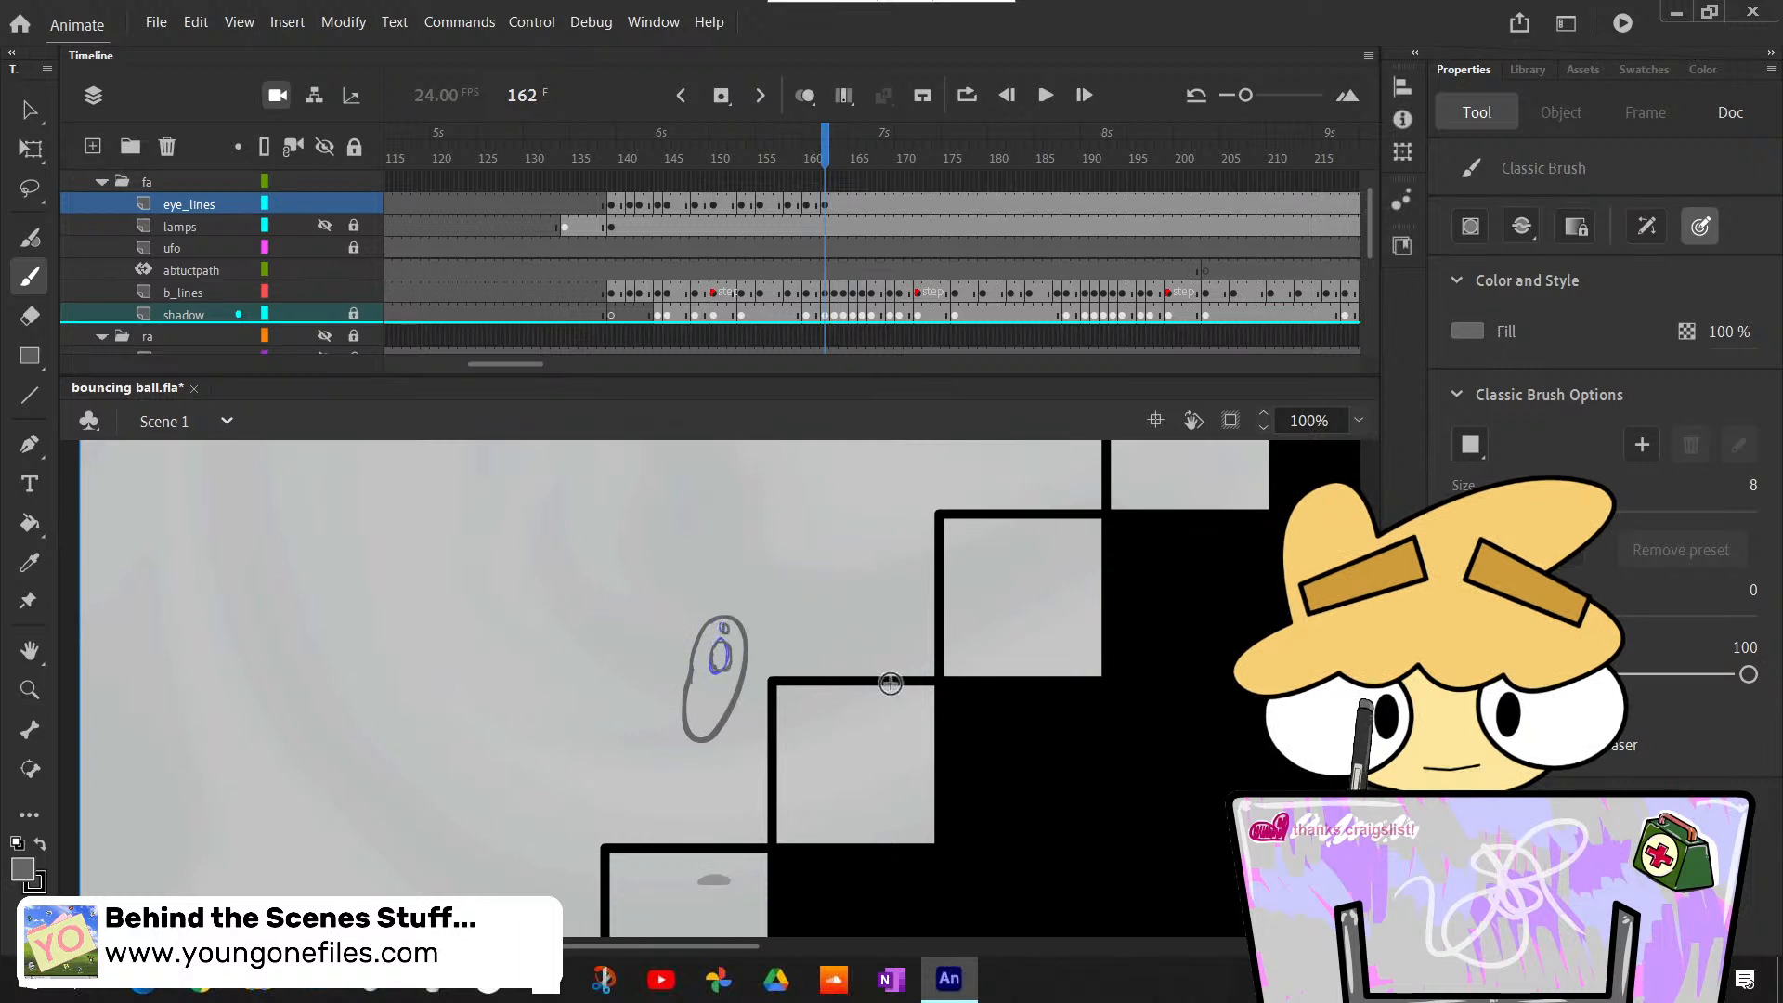
- Check how the new eyes at frame 162 move between the poses at frames 160 and 163
key(comma)
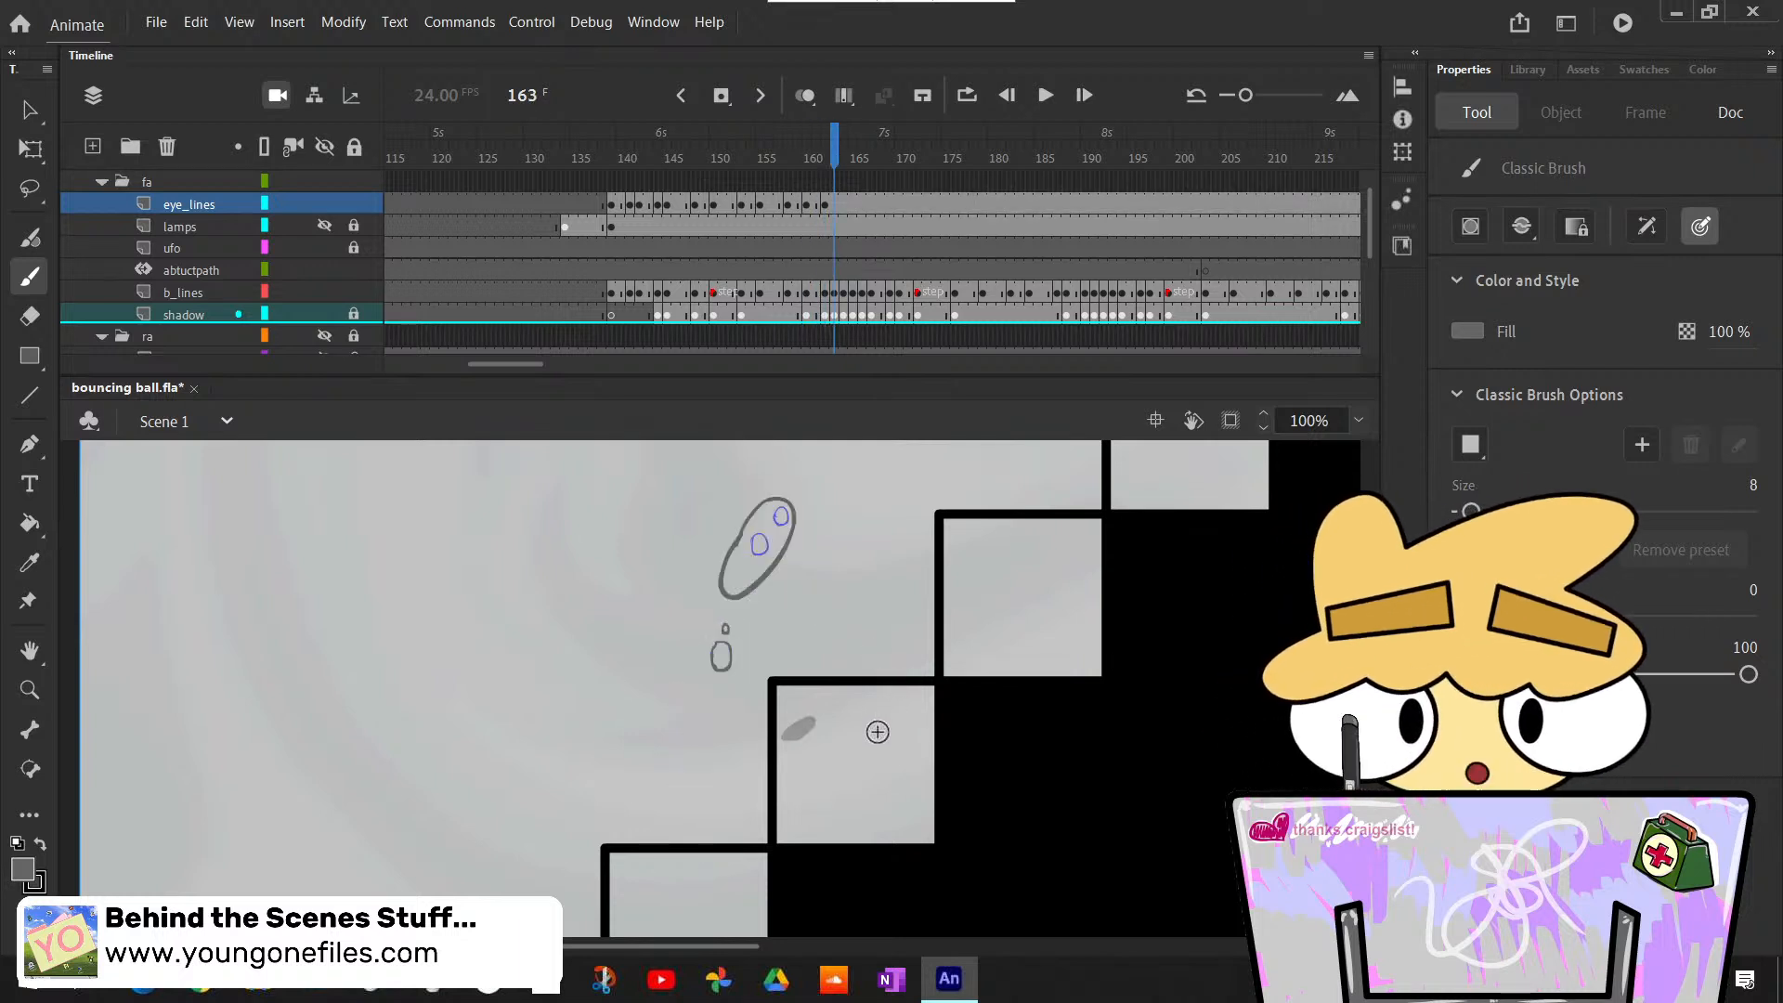
key(comma)
key(comma)
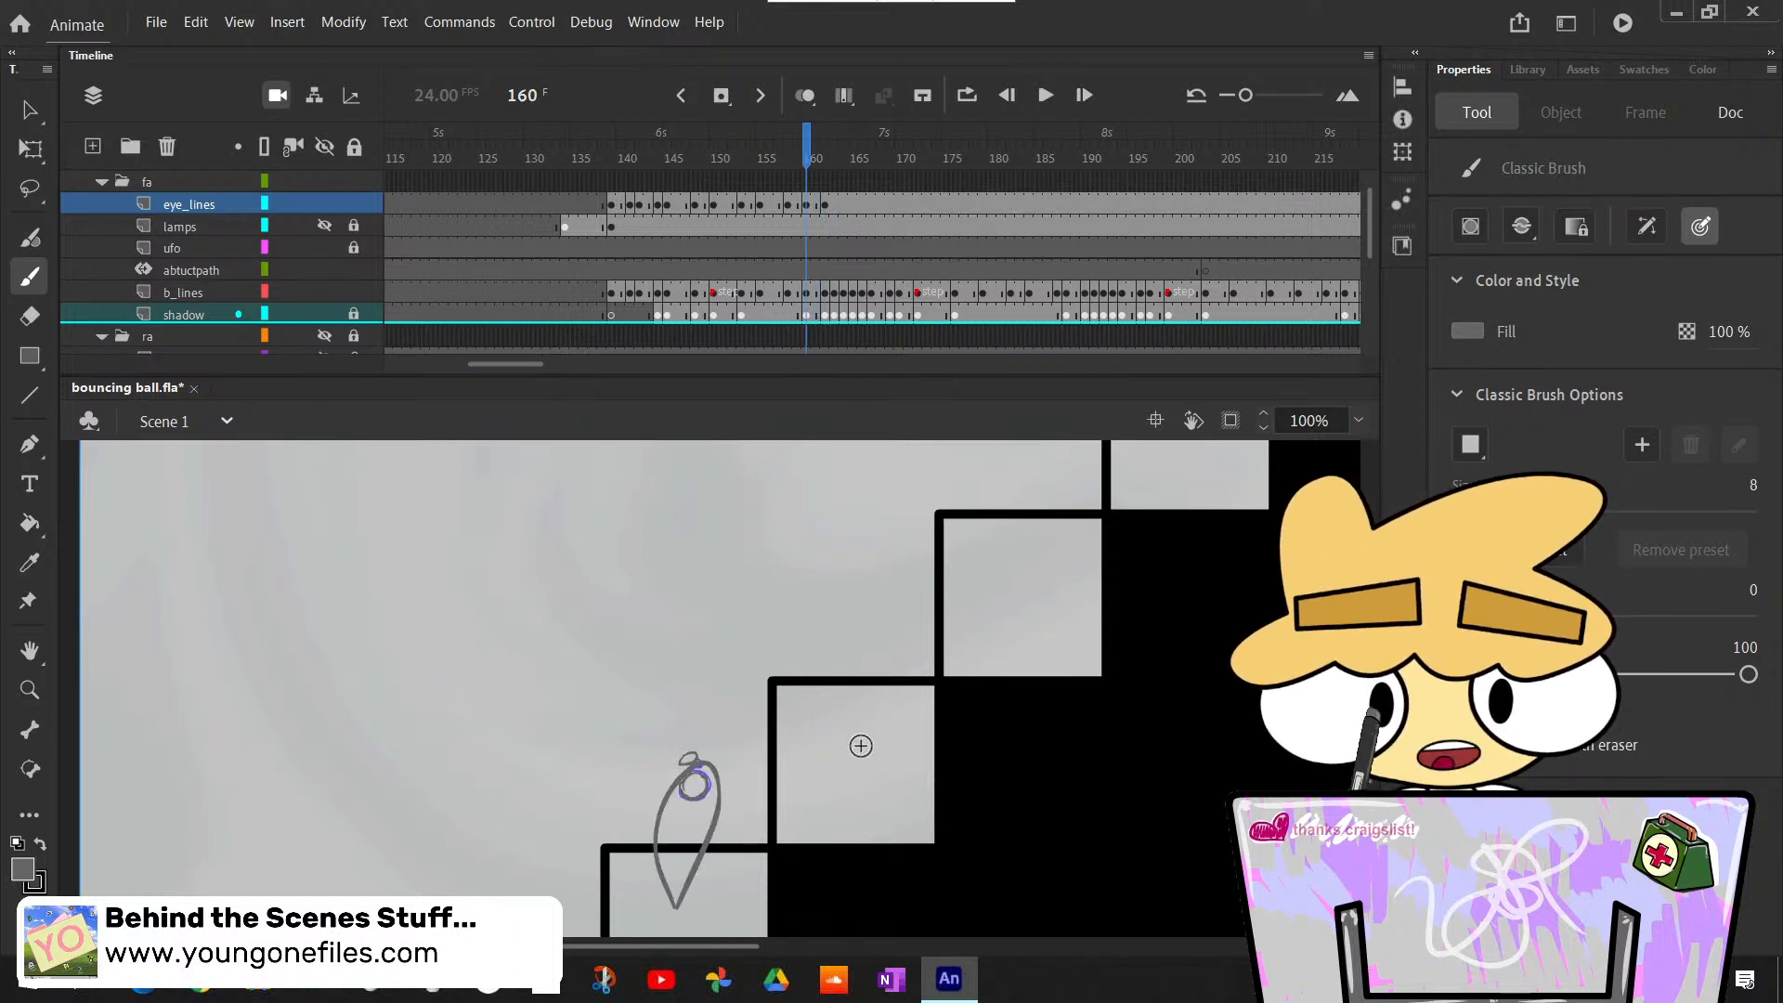
key(period)
key(period)
key(period)
drag(788, 585, 798, 582)
key(ctrl+z)
key(ctrl+z)
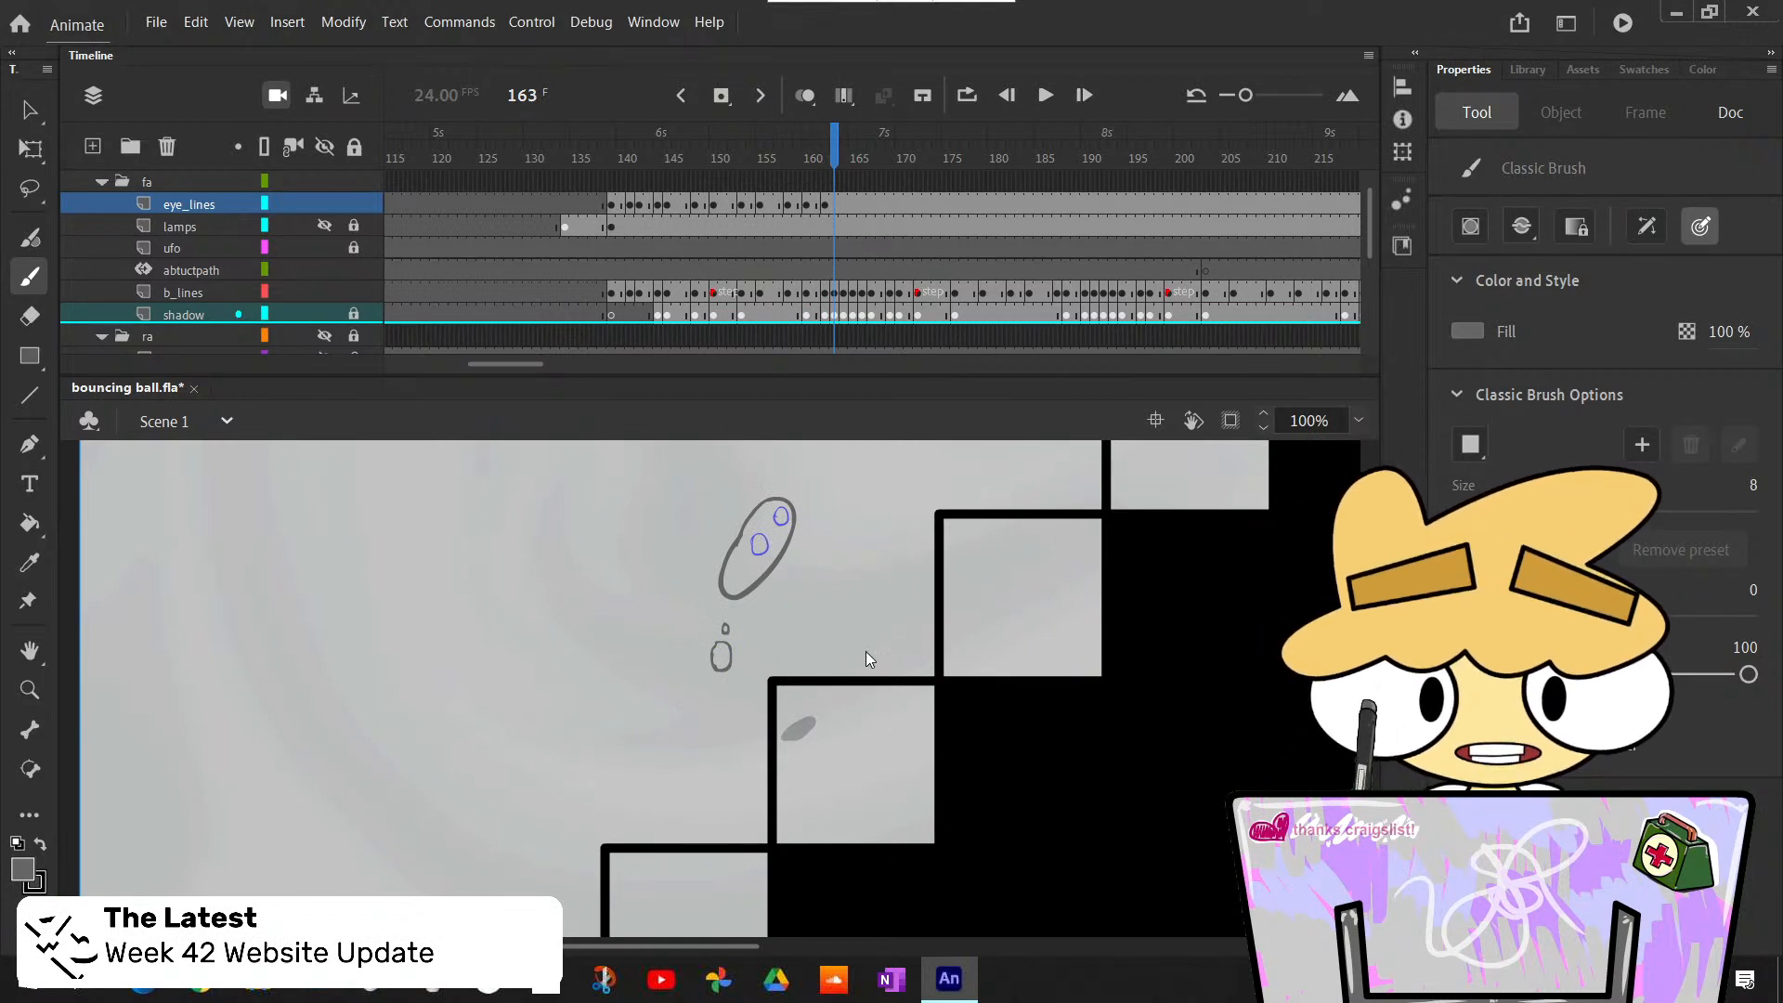
- Insert a blank keyframe at frame 164 of eye_lines and trace the two side-by-side eyes inside the rounded ball
key(comma)
key(period)
key(period)
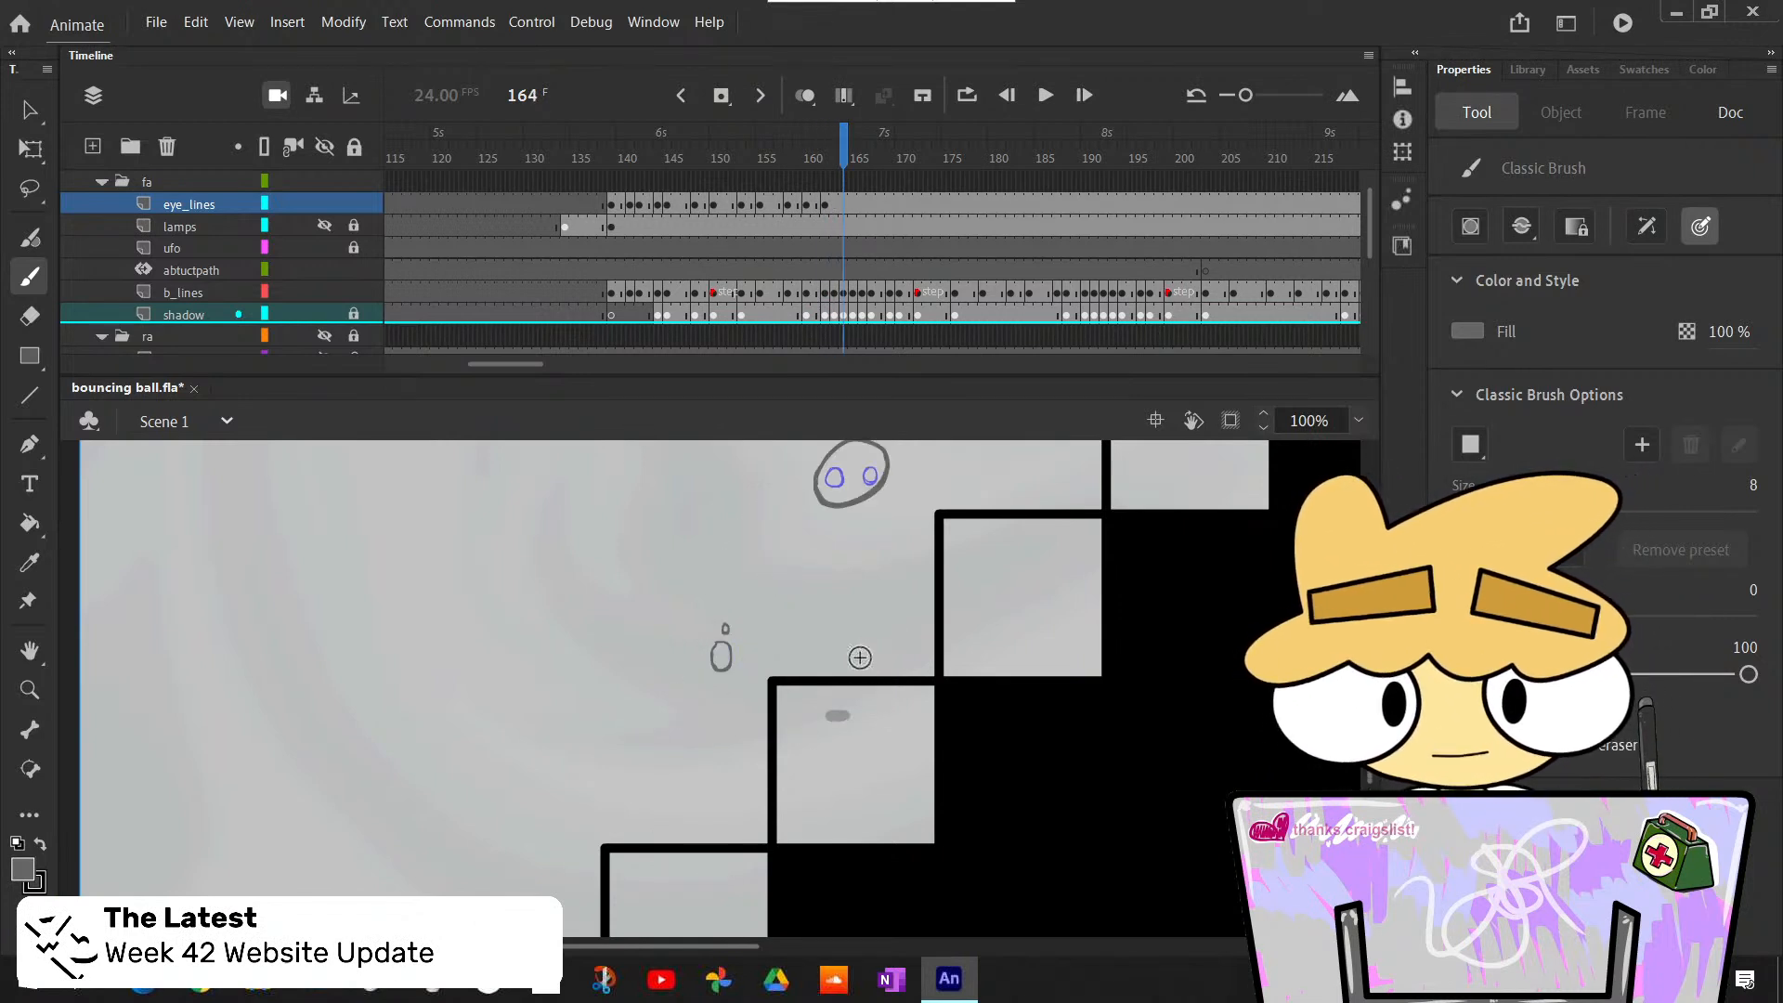
key(F7)
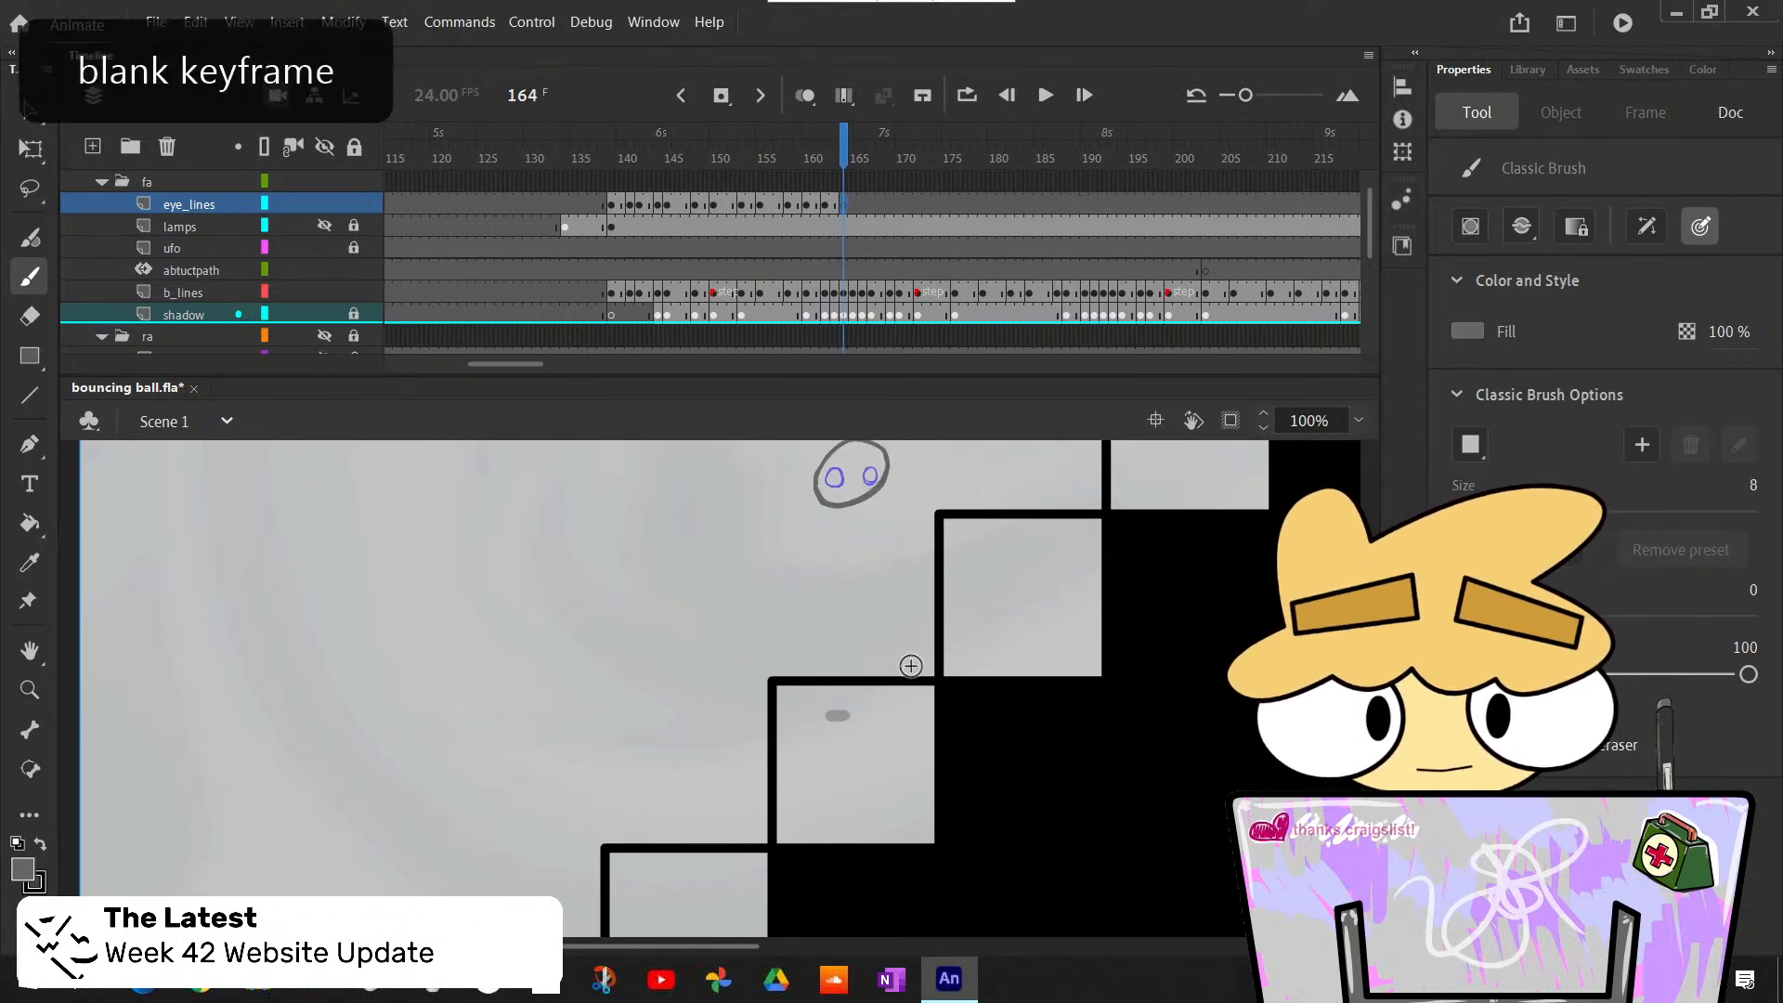
scroll(711, 688, up, 11)
scroll(710, 688, down, 6)
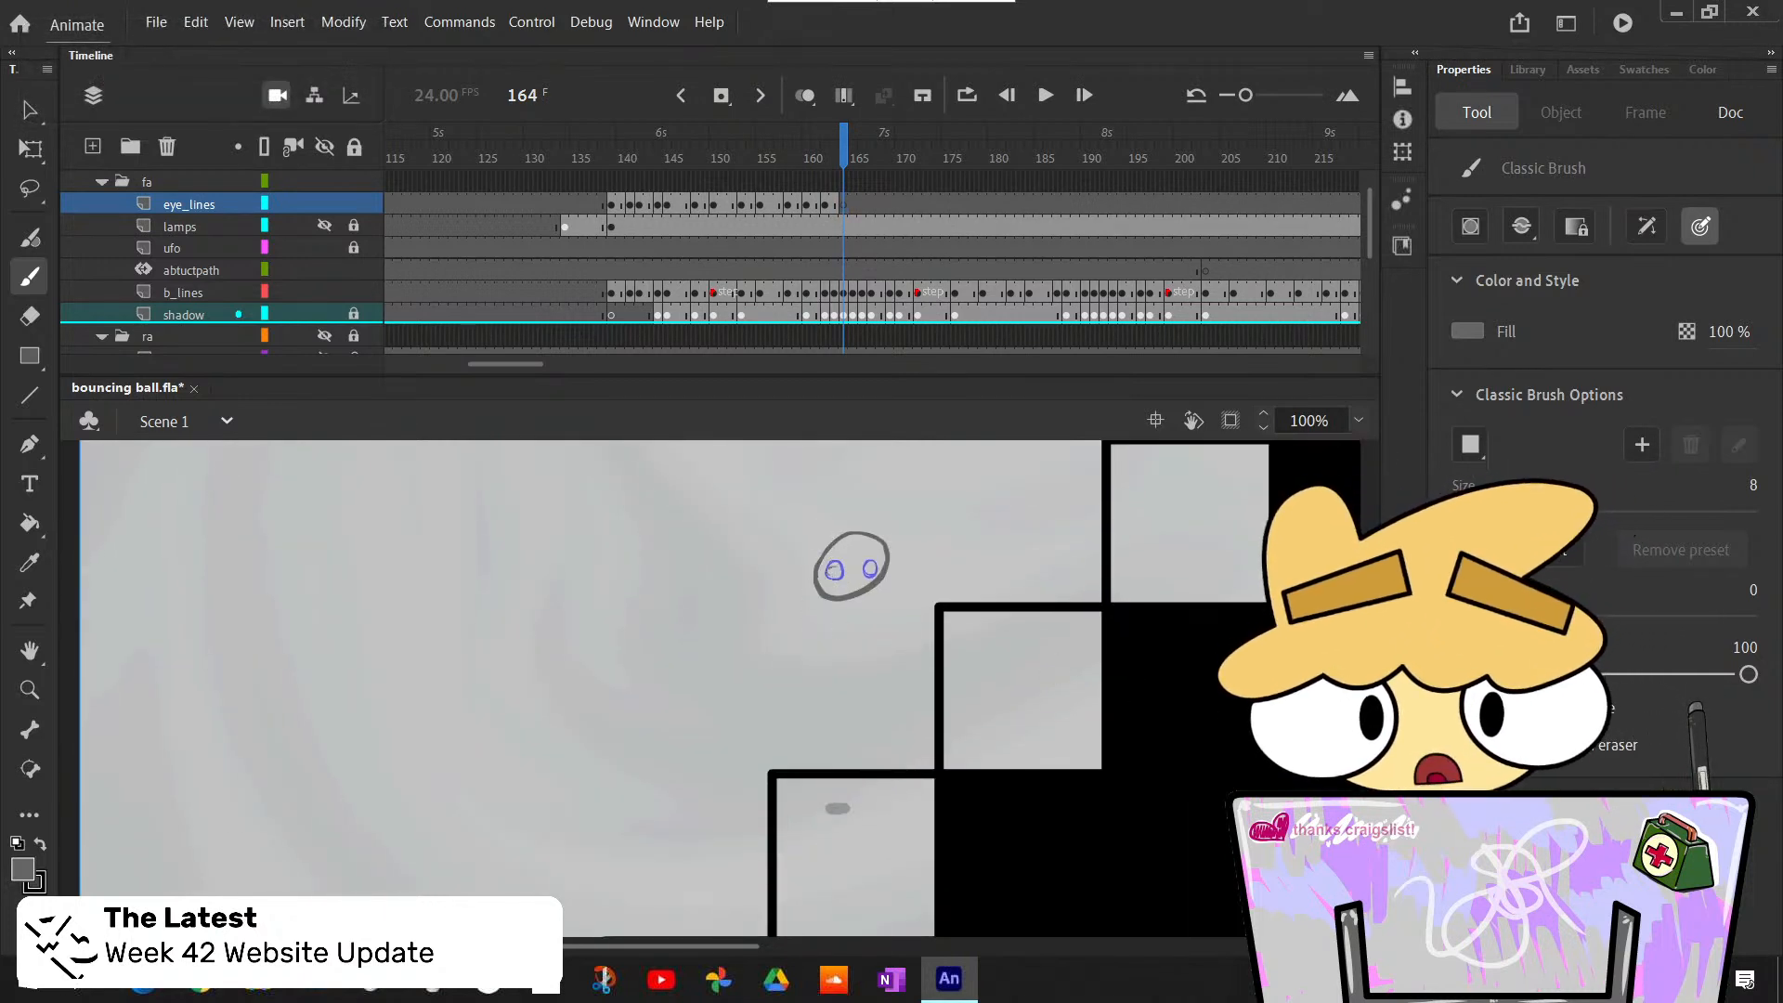
mouse_move(826, 569)
mouse_down()
mouse_move(839, 585)
mouse_move(842, 560)
mouse_up()
key(ctrl+z)
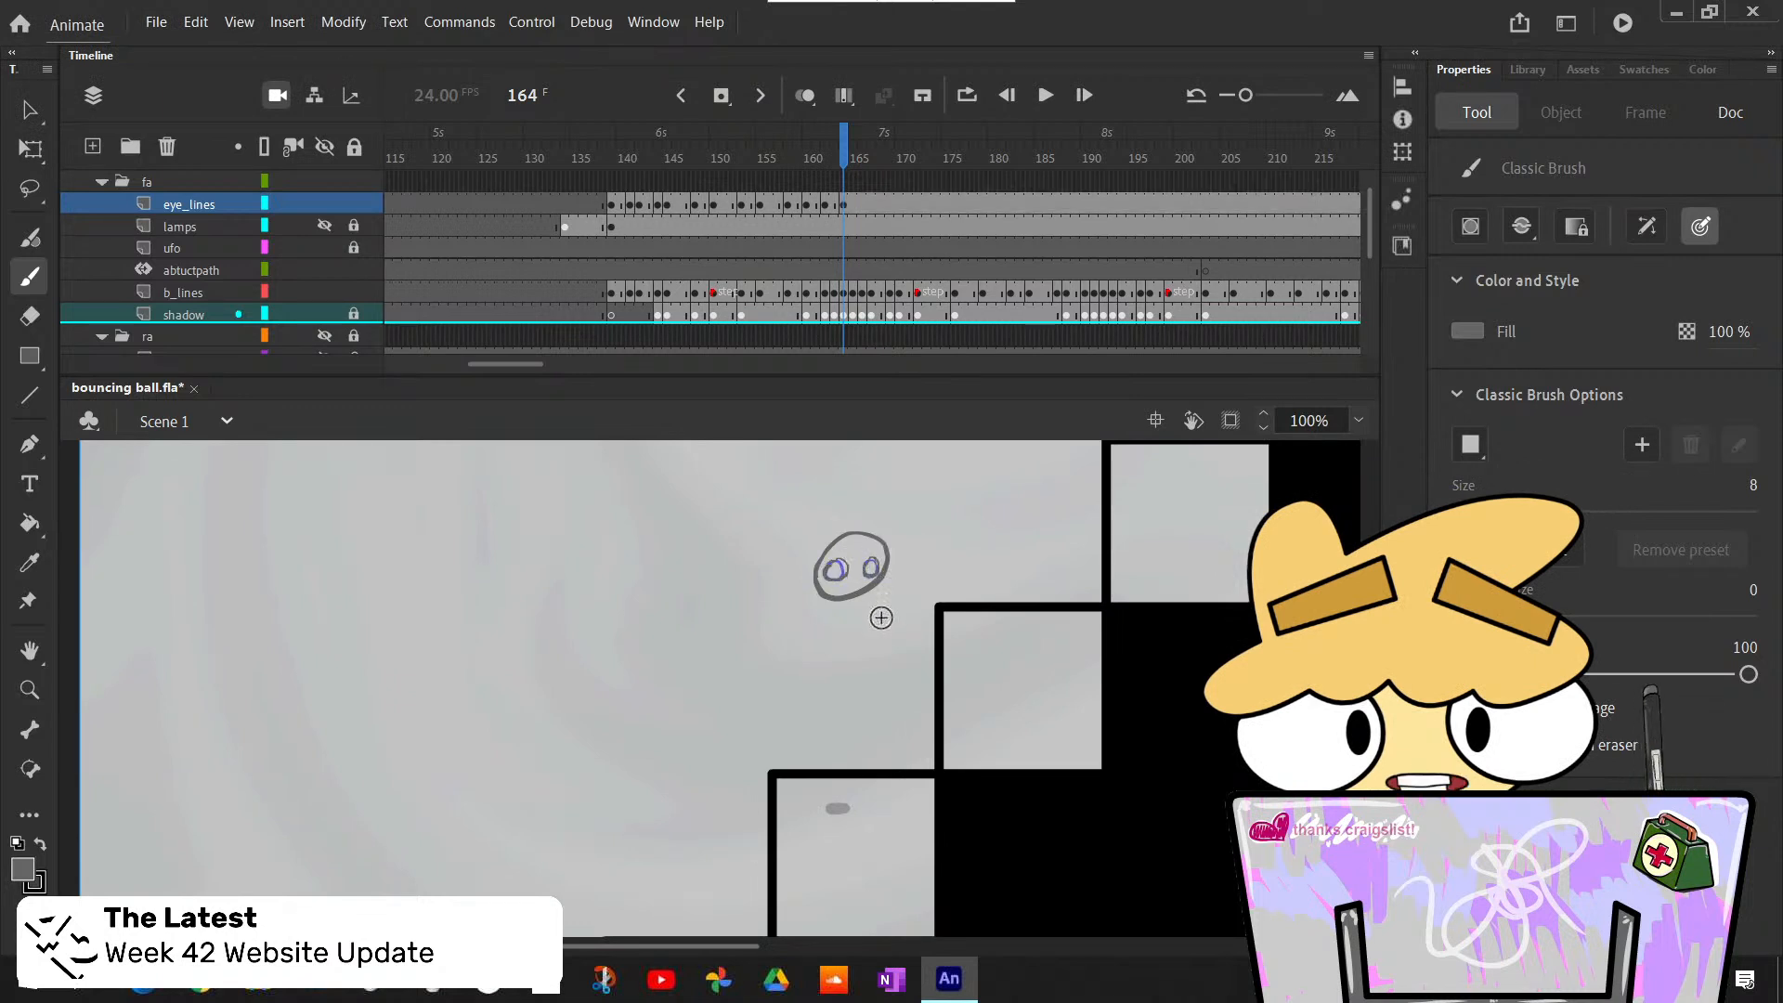
- Insert a blank keyframe at frame 163 of eye_lines and trace the two small diagonal eyes inside the tilted, stretched ball
key(comma)
key(period)
key(comma)
key(comma)
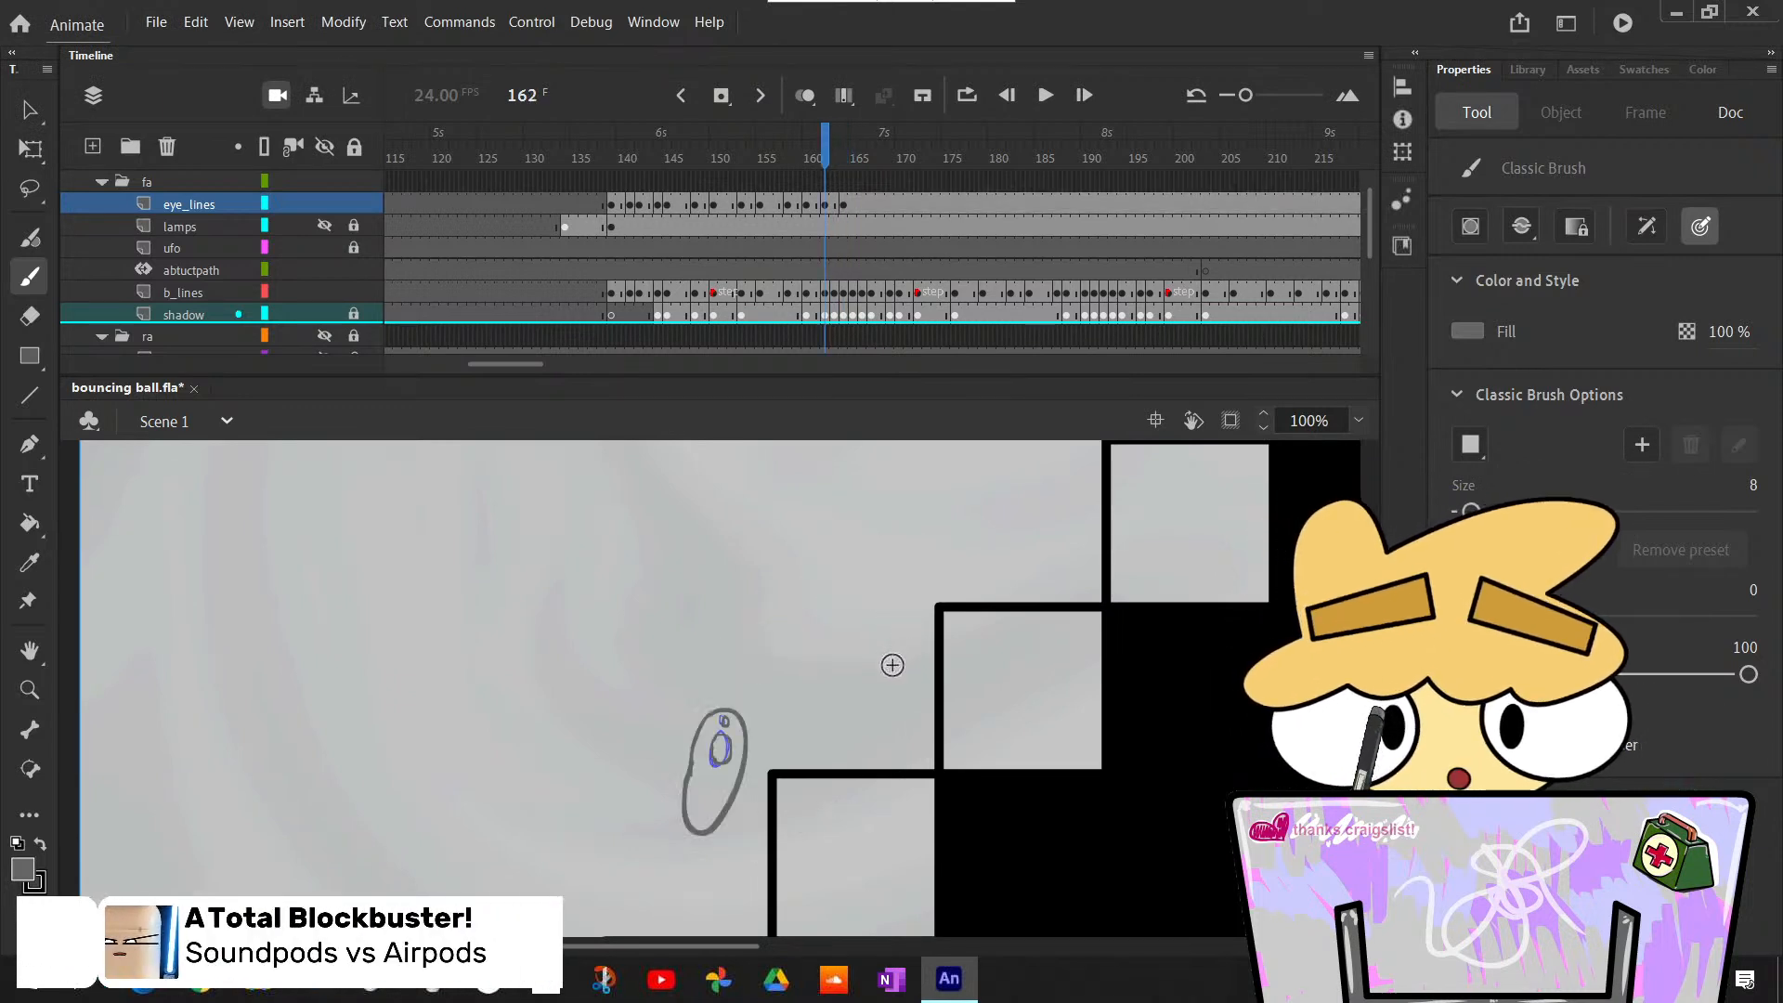
key(comma)
key(period)
key(period)
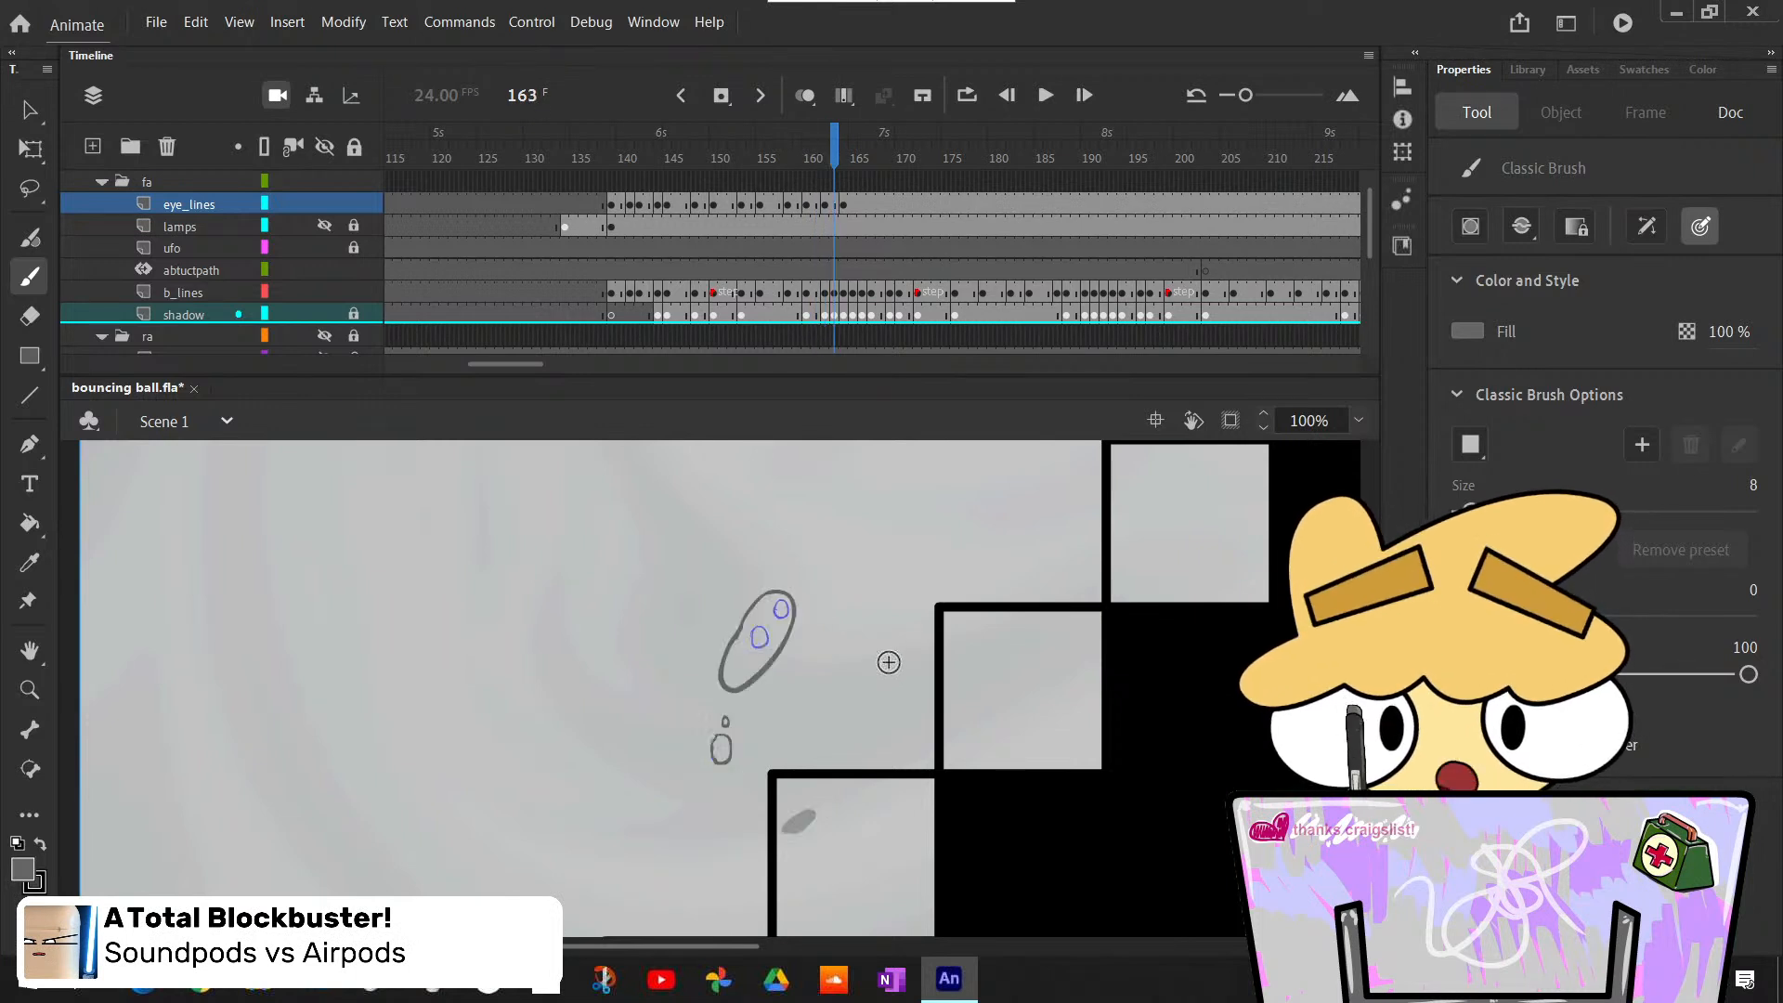
key(F7)
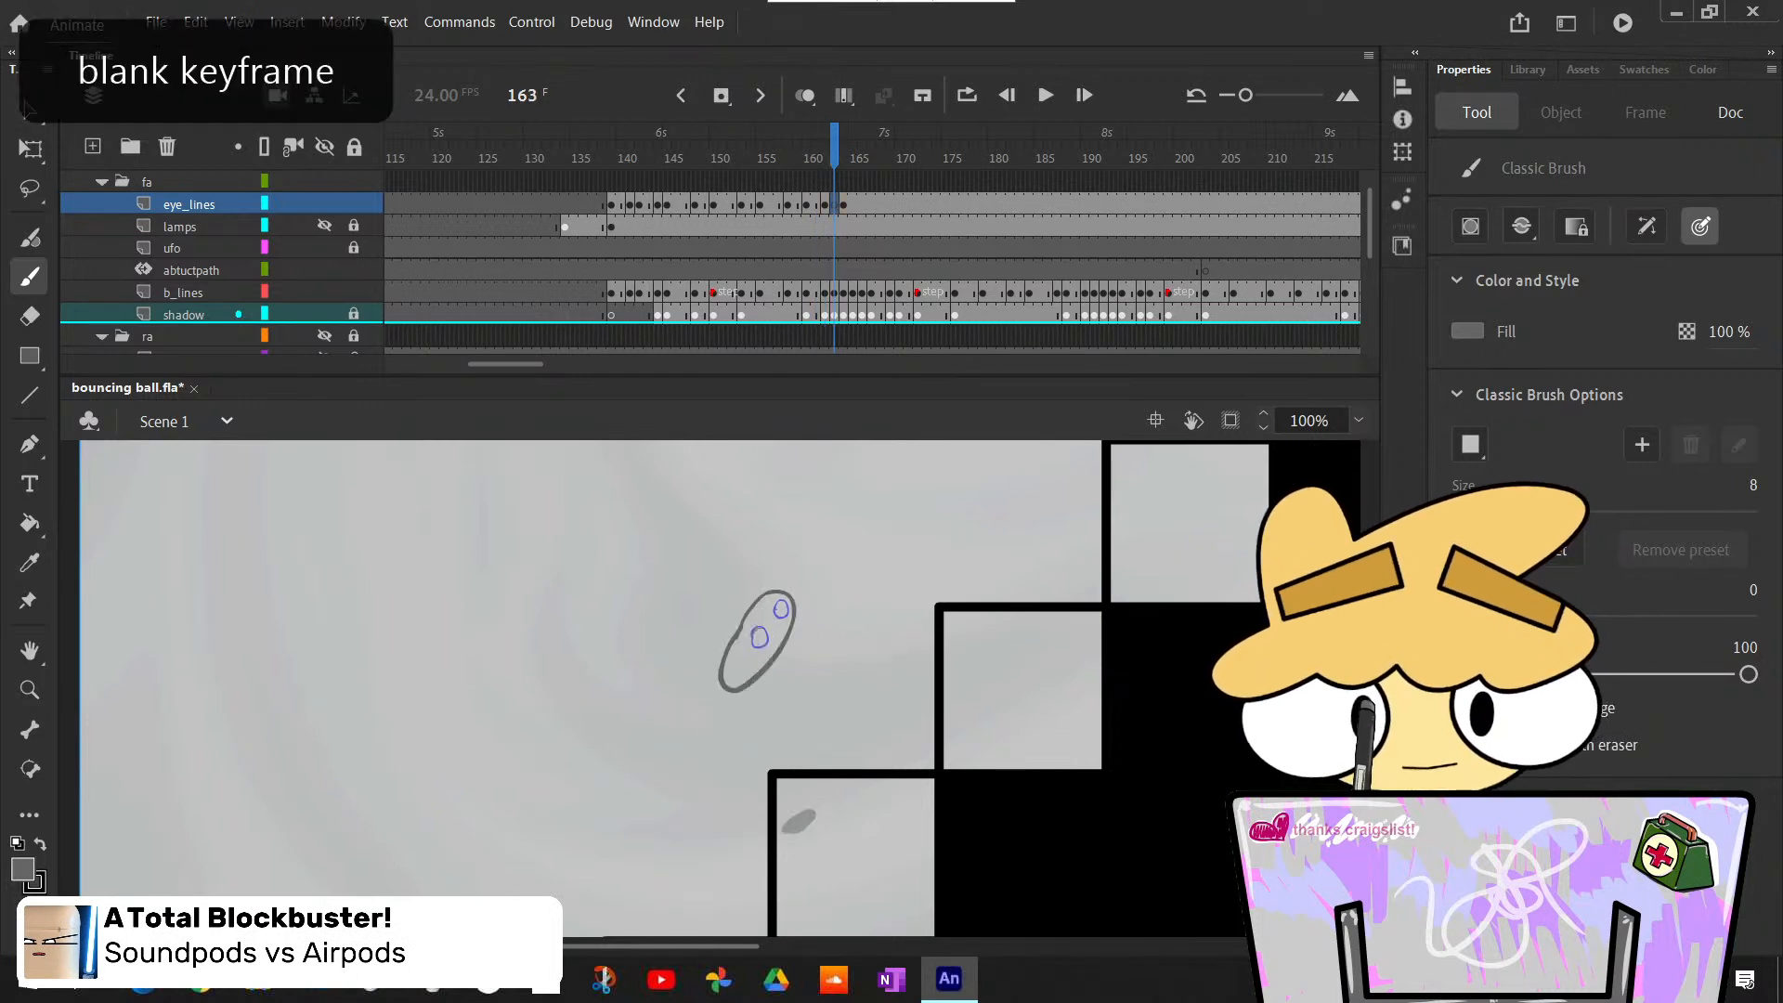
drag(762, 628, 781, 609)
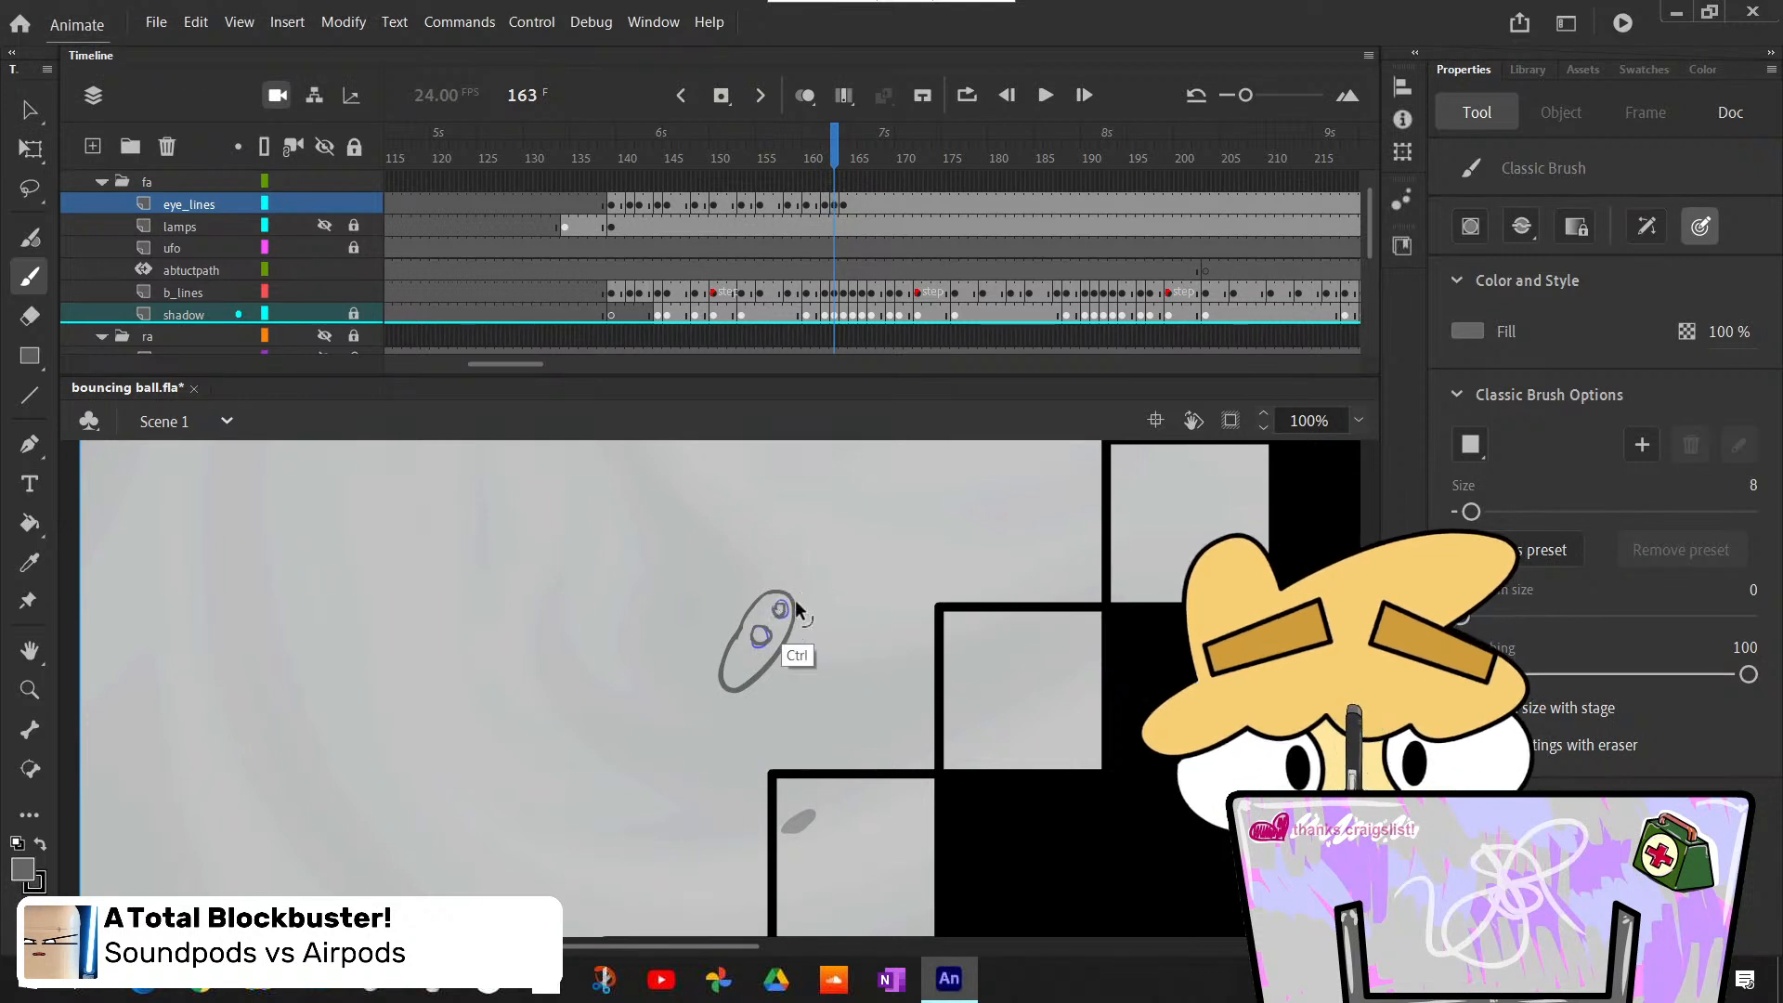
key(ctrl+z)
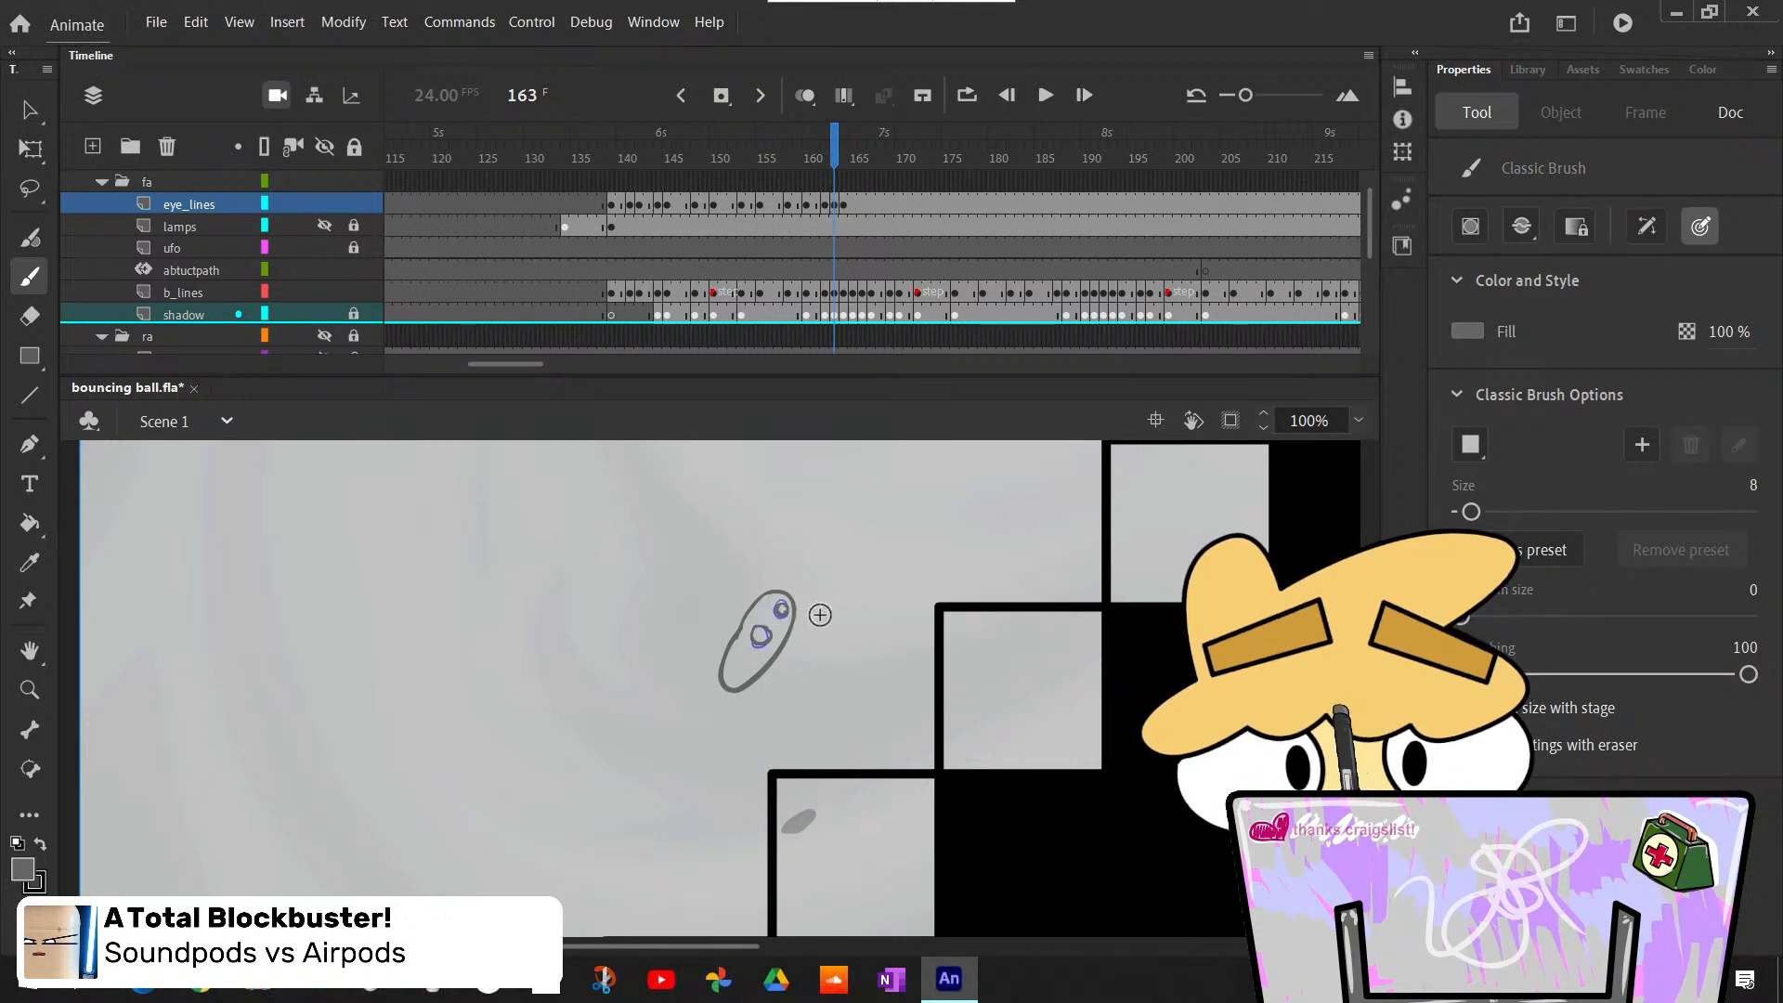
- Compare the new eyes at frames 163 and 164 with the poses at frames 162 and 165
key(comma)
key(period)
key(period)
key(period)
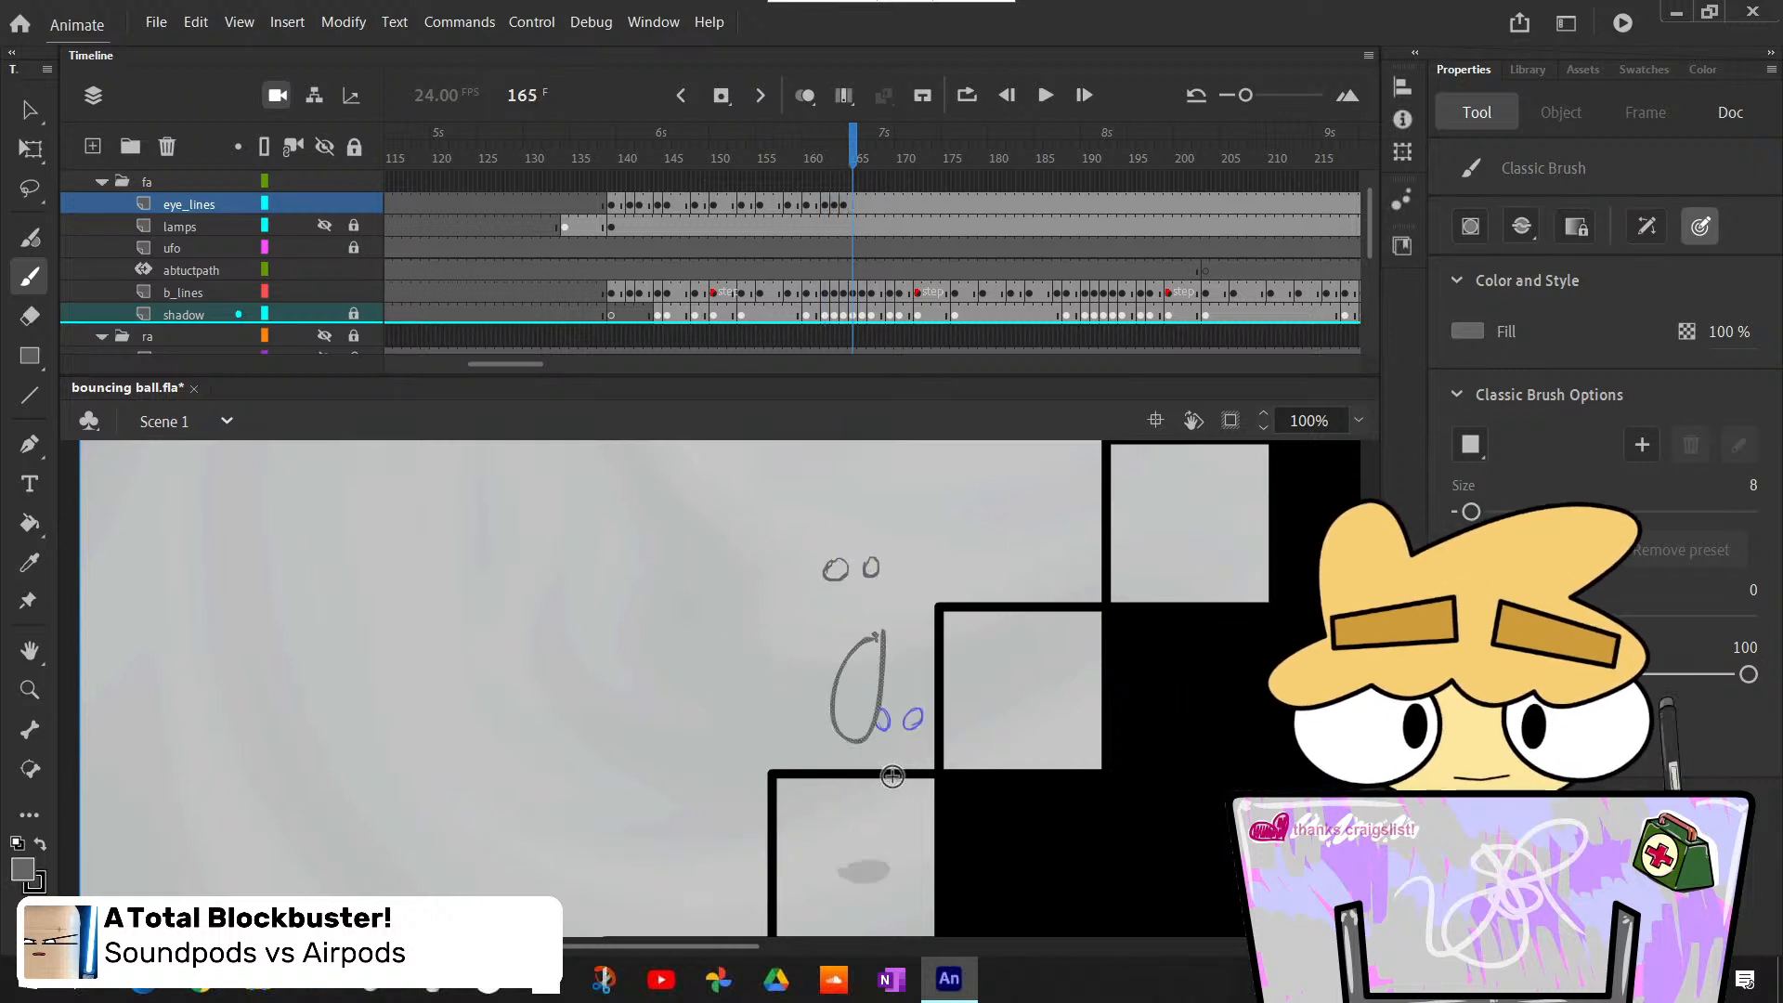
key(comma)
key(comma)
key(period)
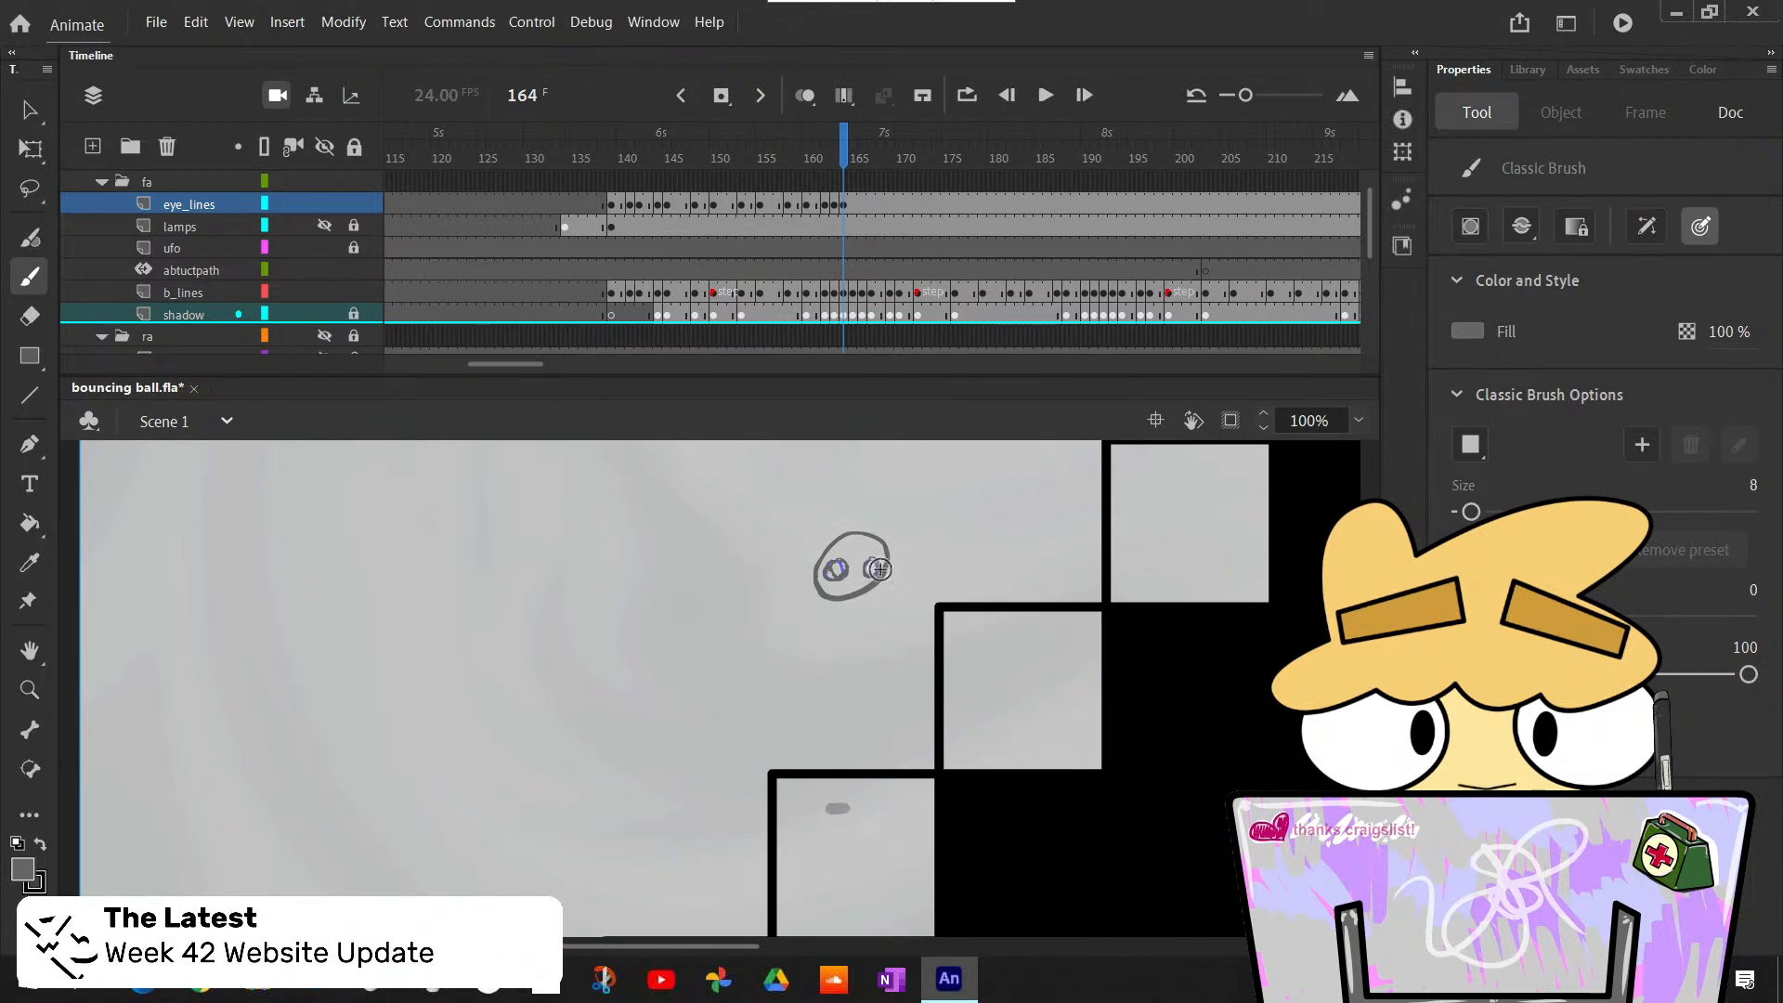
- Lock the b_lines layer and replace the two eyes at frame 164 of eye_lines with freshly drawn ones over the rough eyes
drag(838, 561, 875, 559)
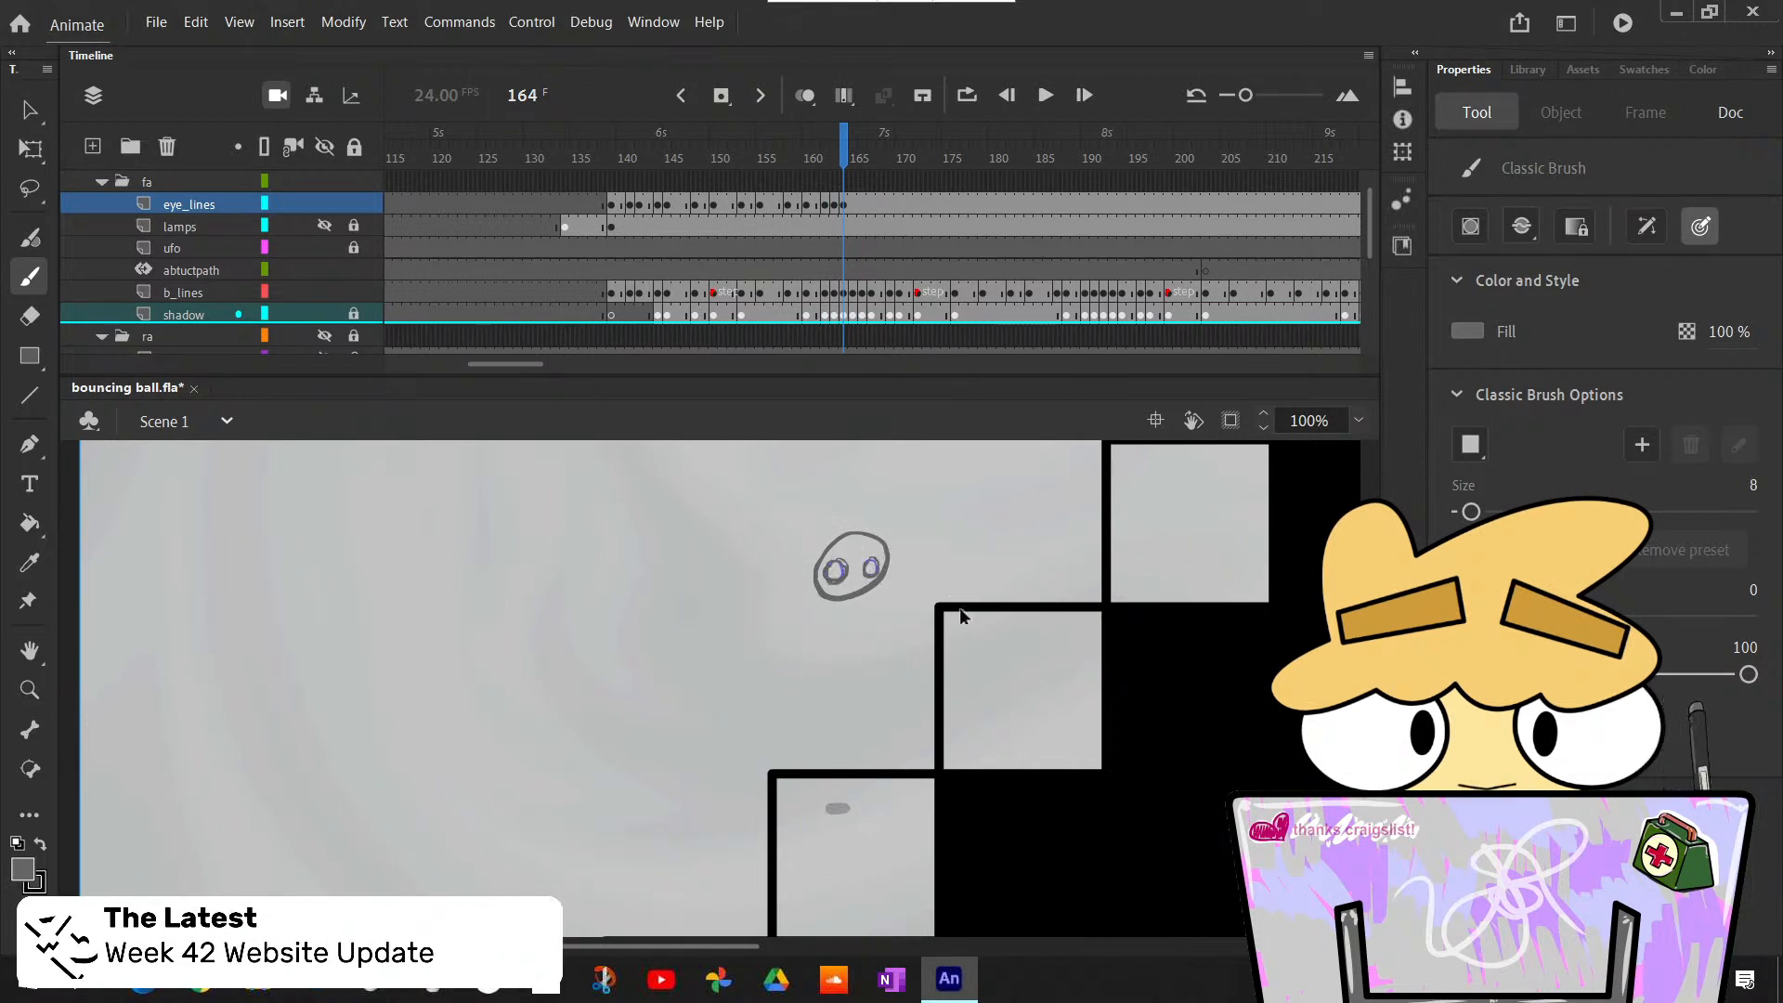
key(l)
drag(897, 546, 901, 559)
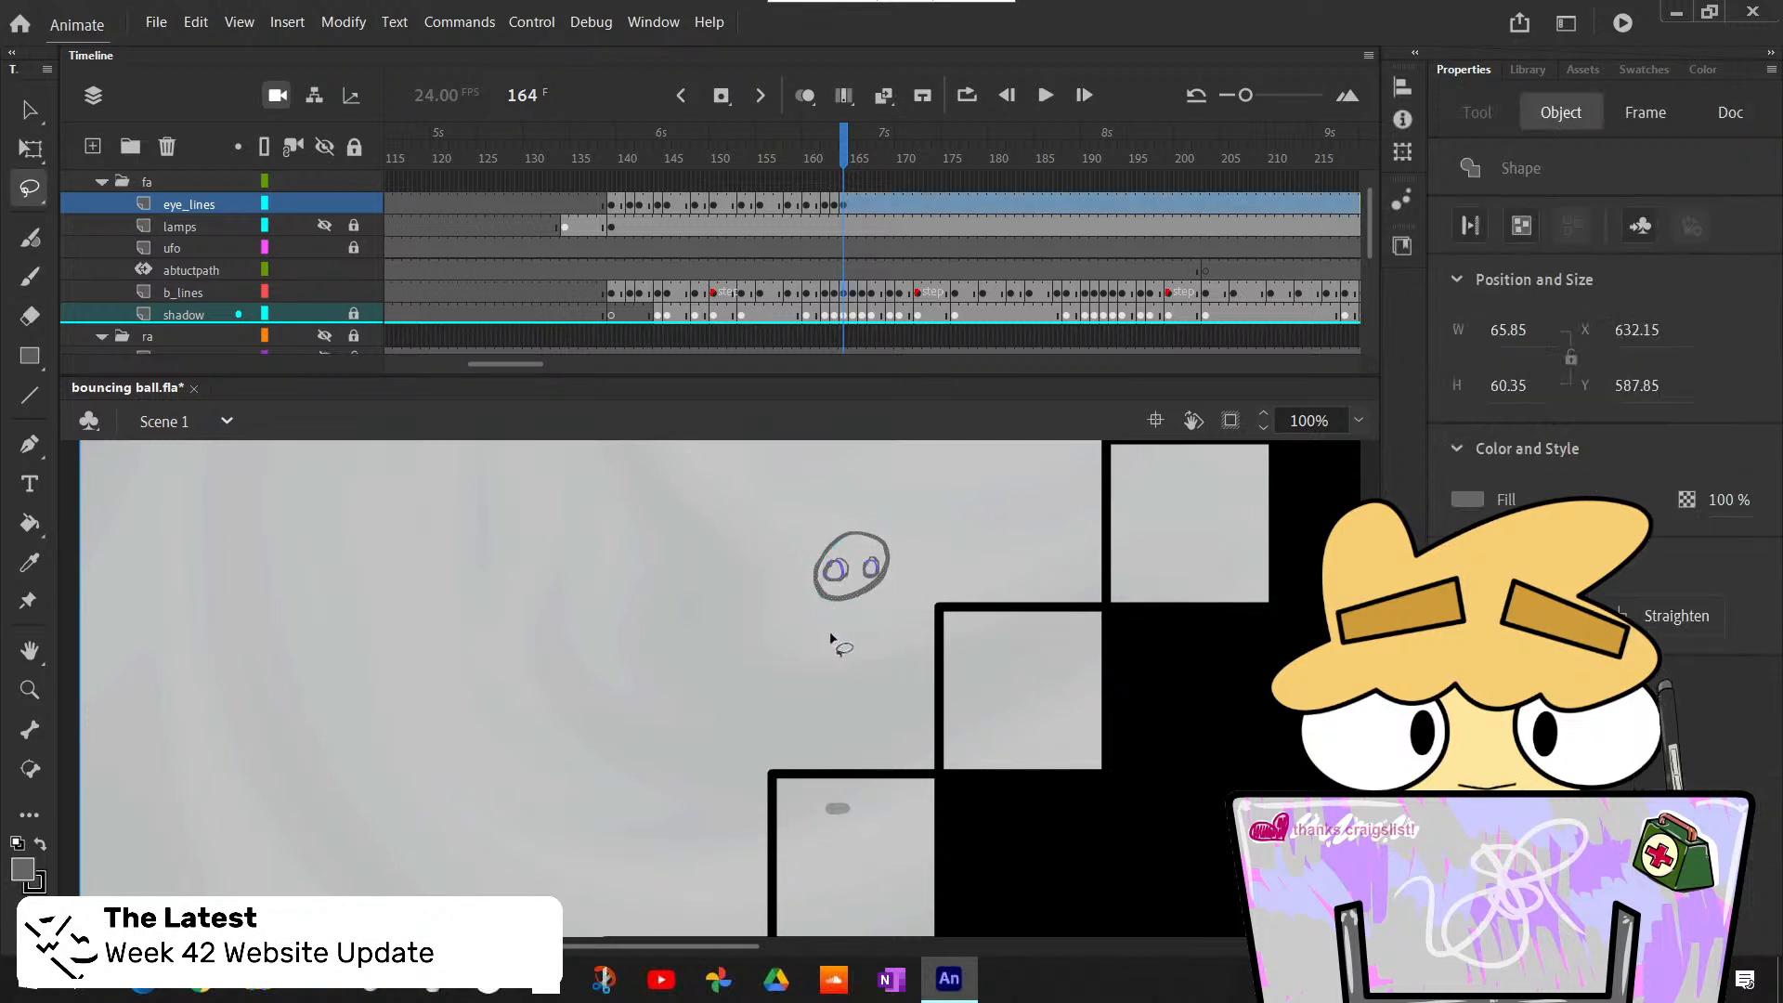
key(Delete)
key(ctrl+z)
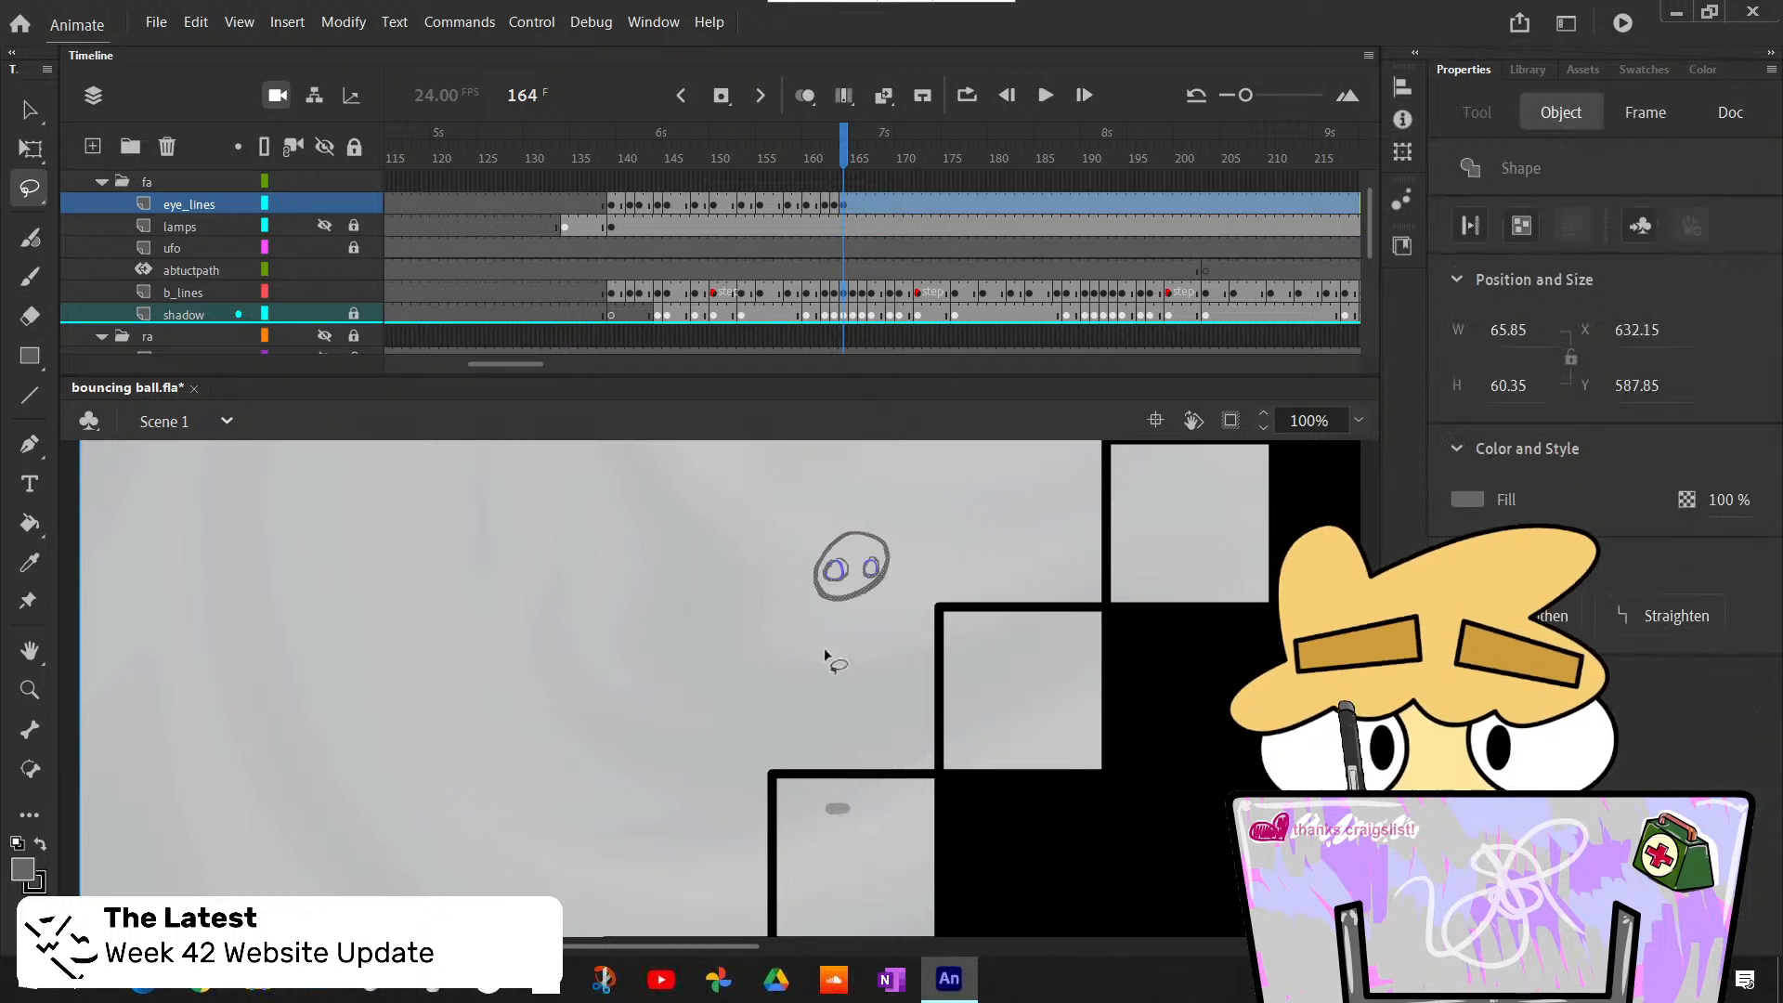
click(357, 293)
click(896, 609)
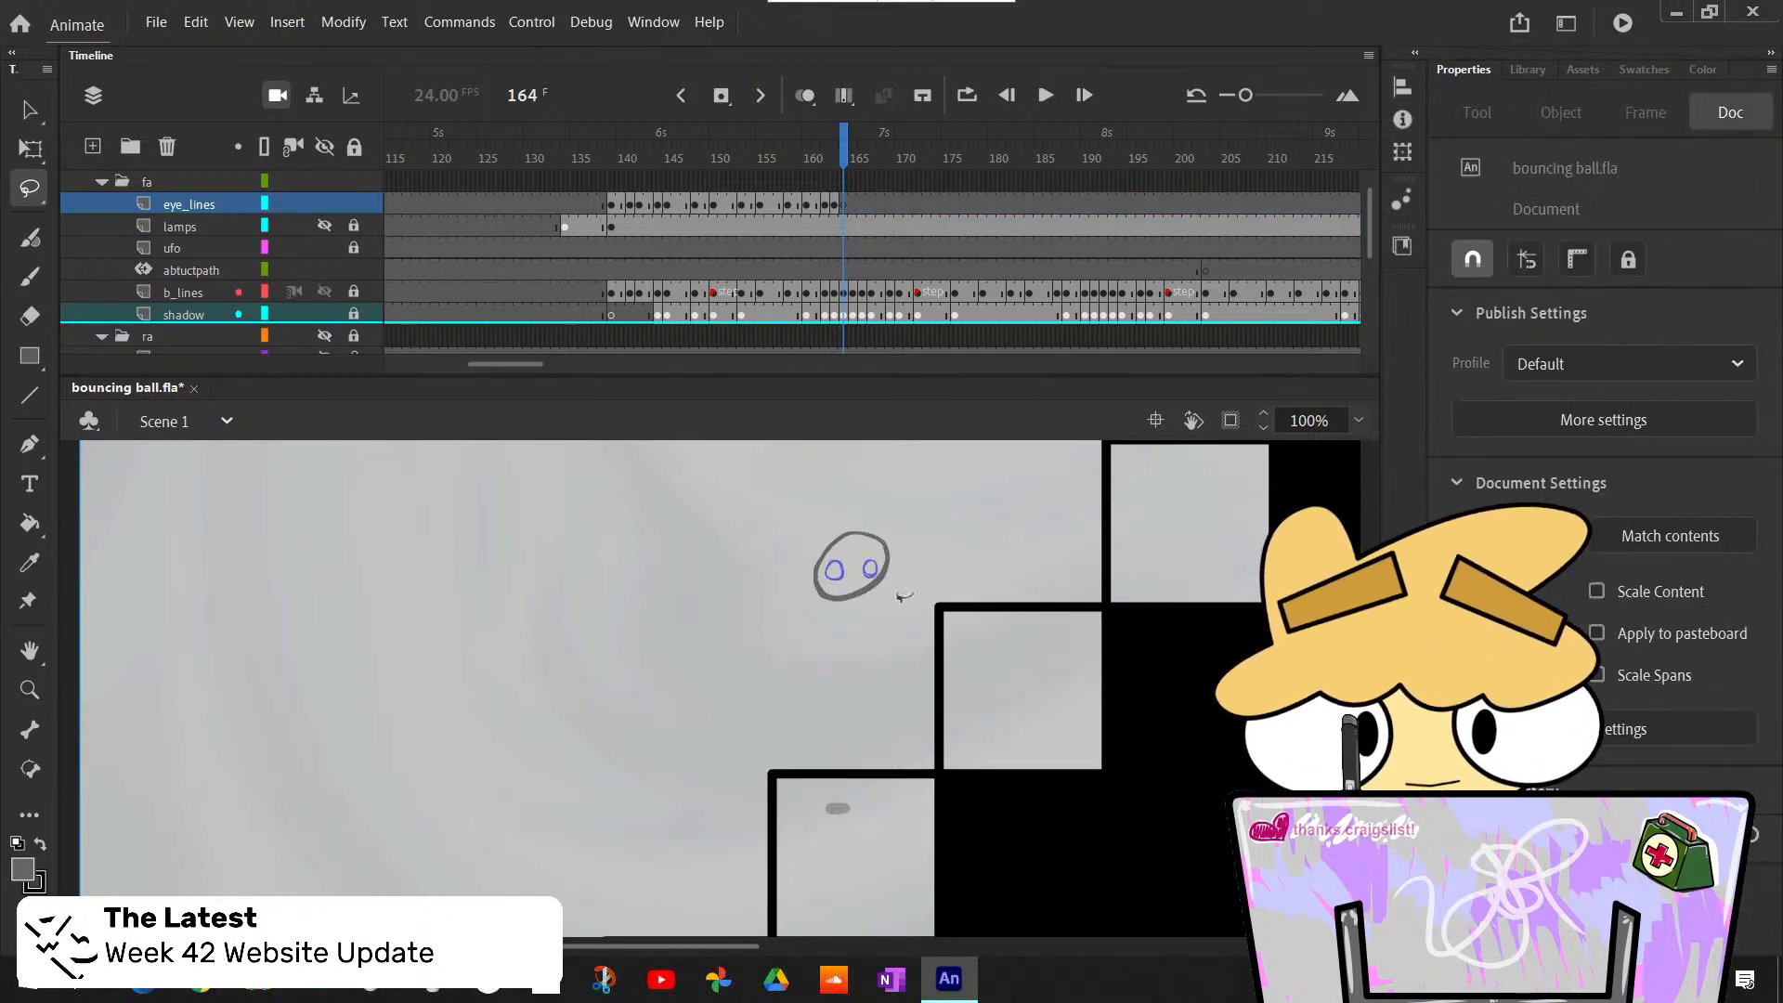
key(b)
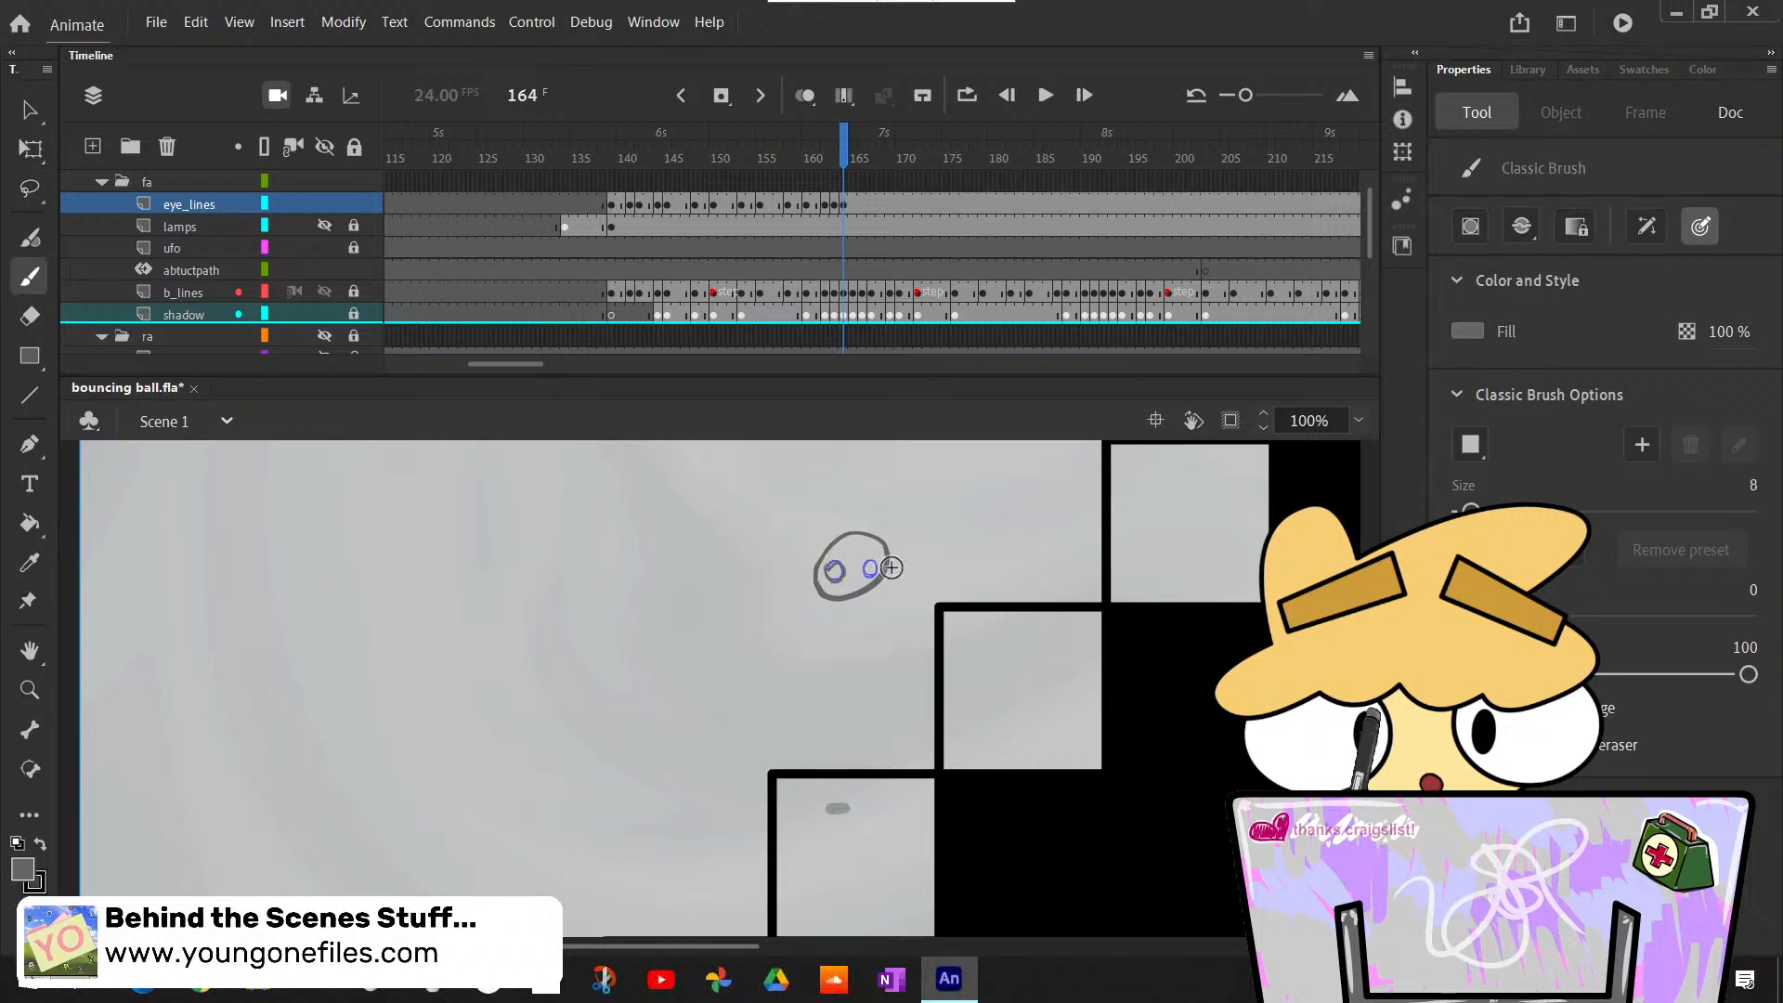
drag(833, 578, 866, 565)
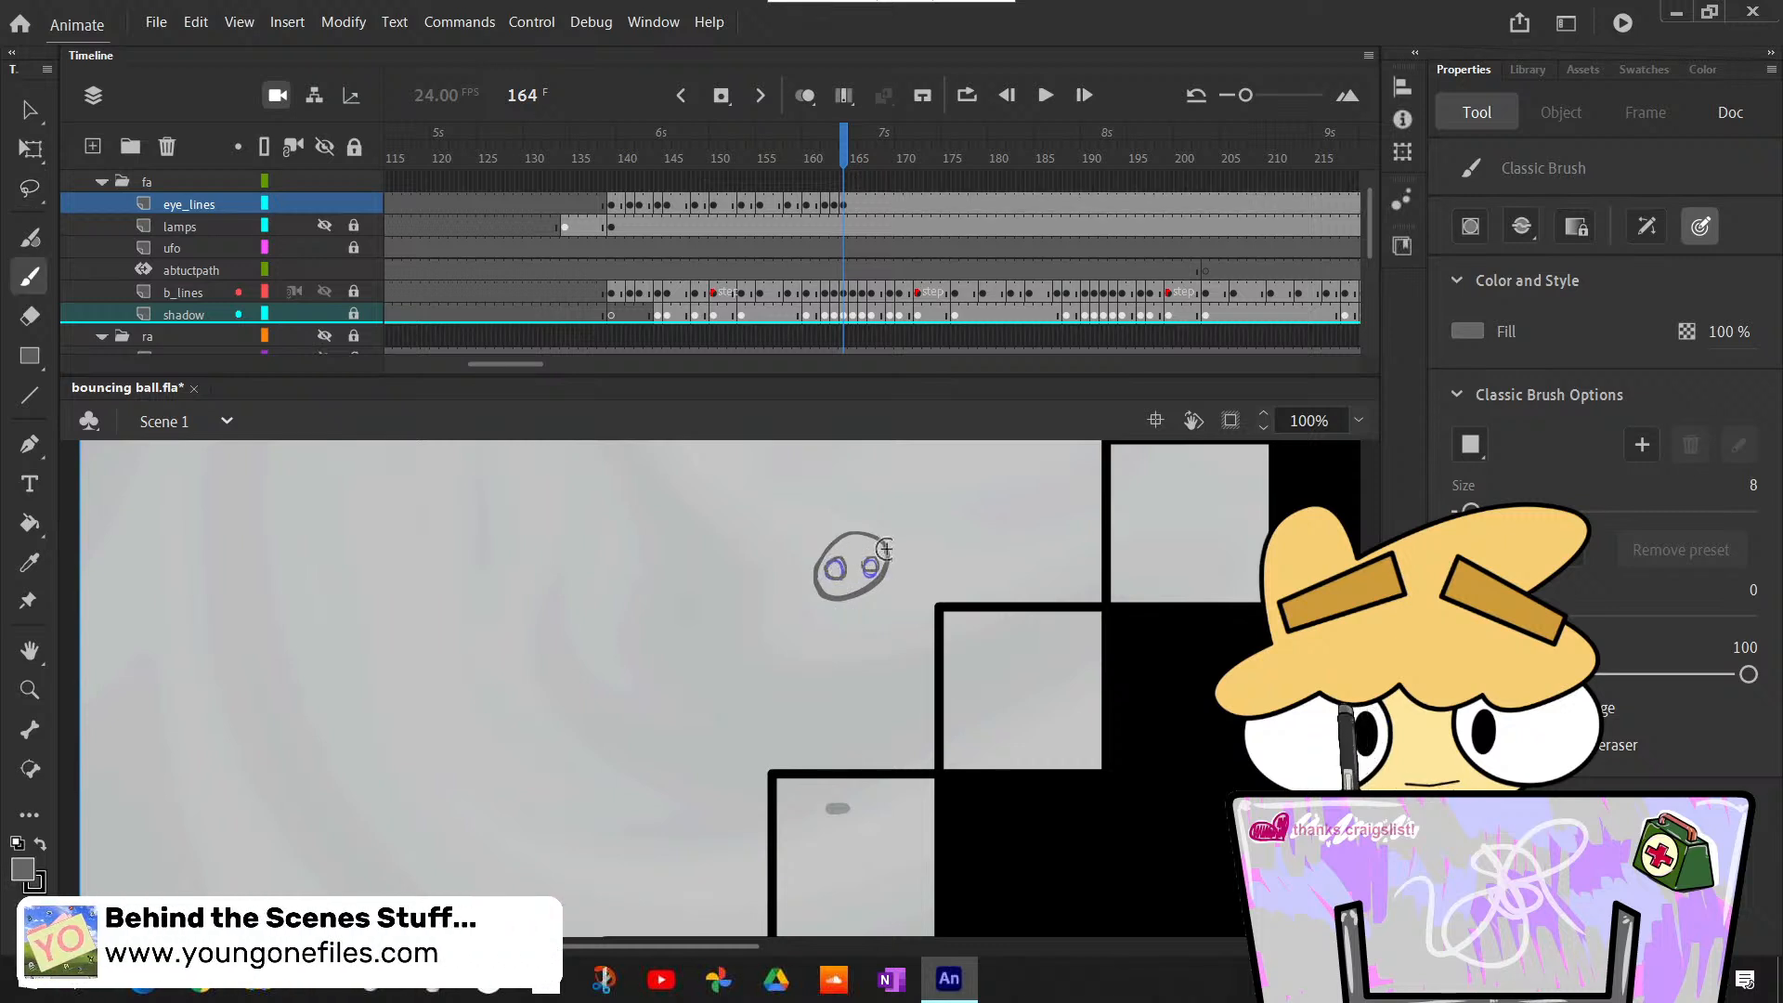
- Examine the eye outlines at 200% magnification, stepping through frames 160 to 164
click(1359, 420)
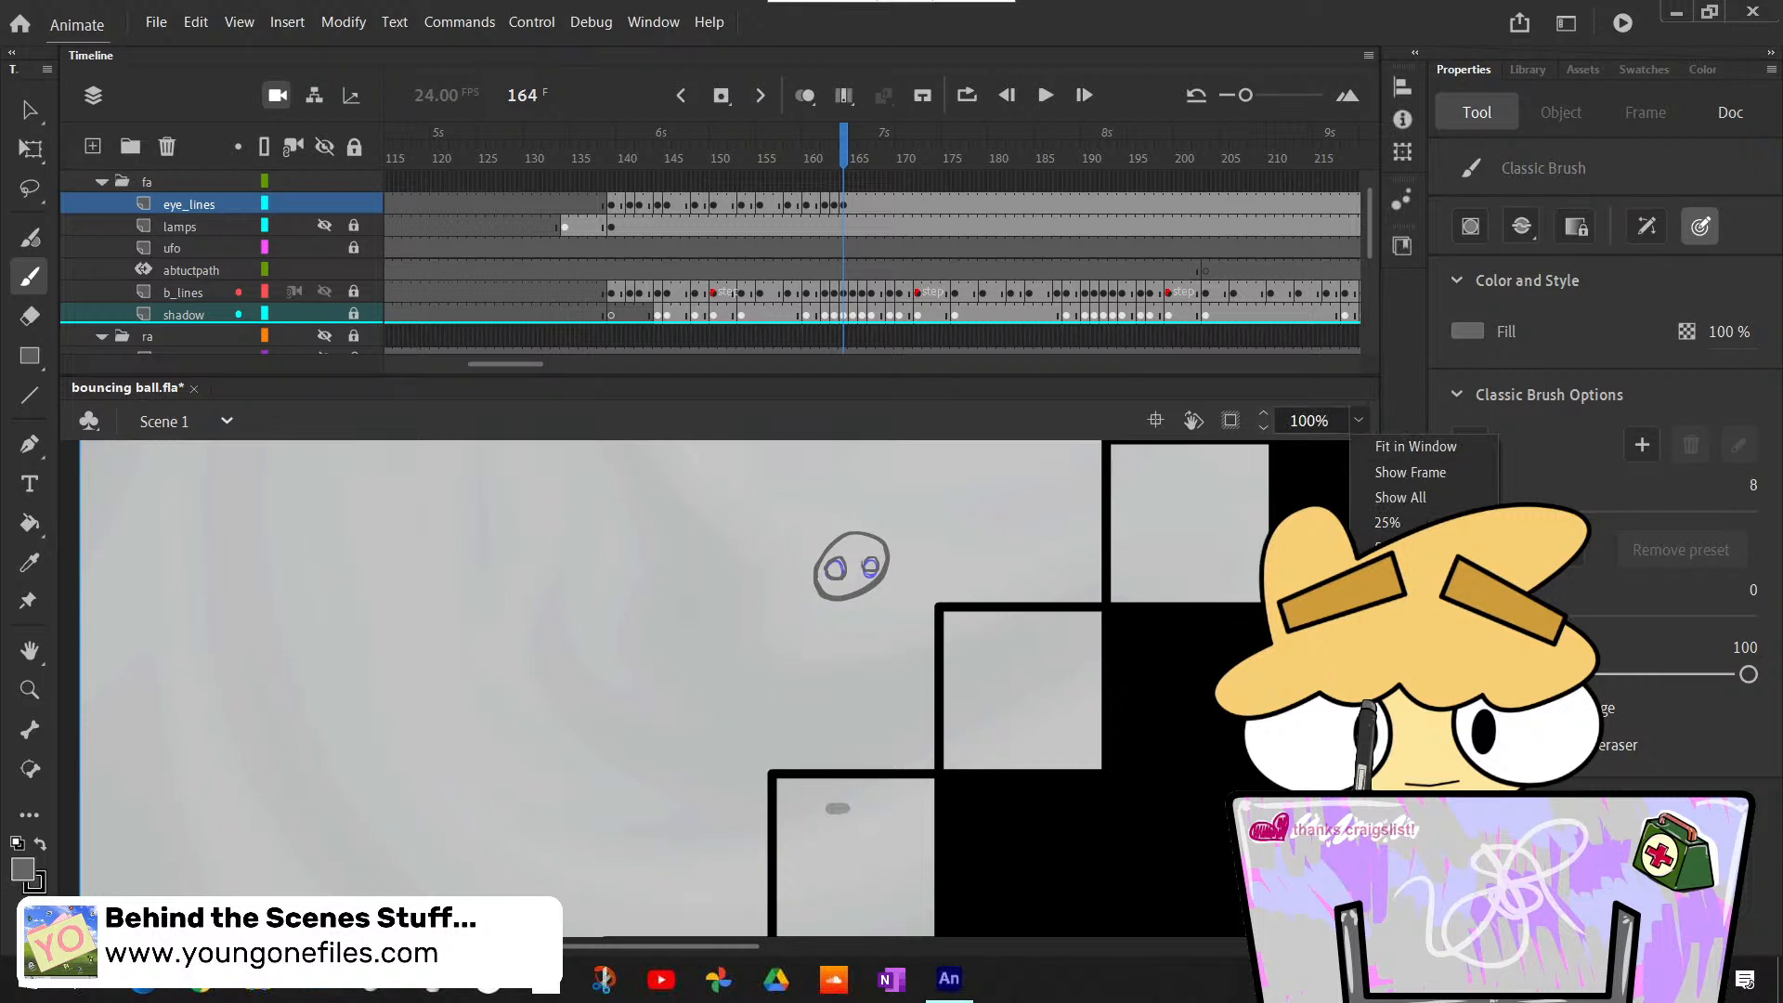
click(1384, 601)
scroll(711, 689, up, 5)
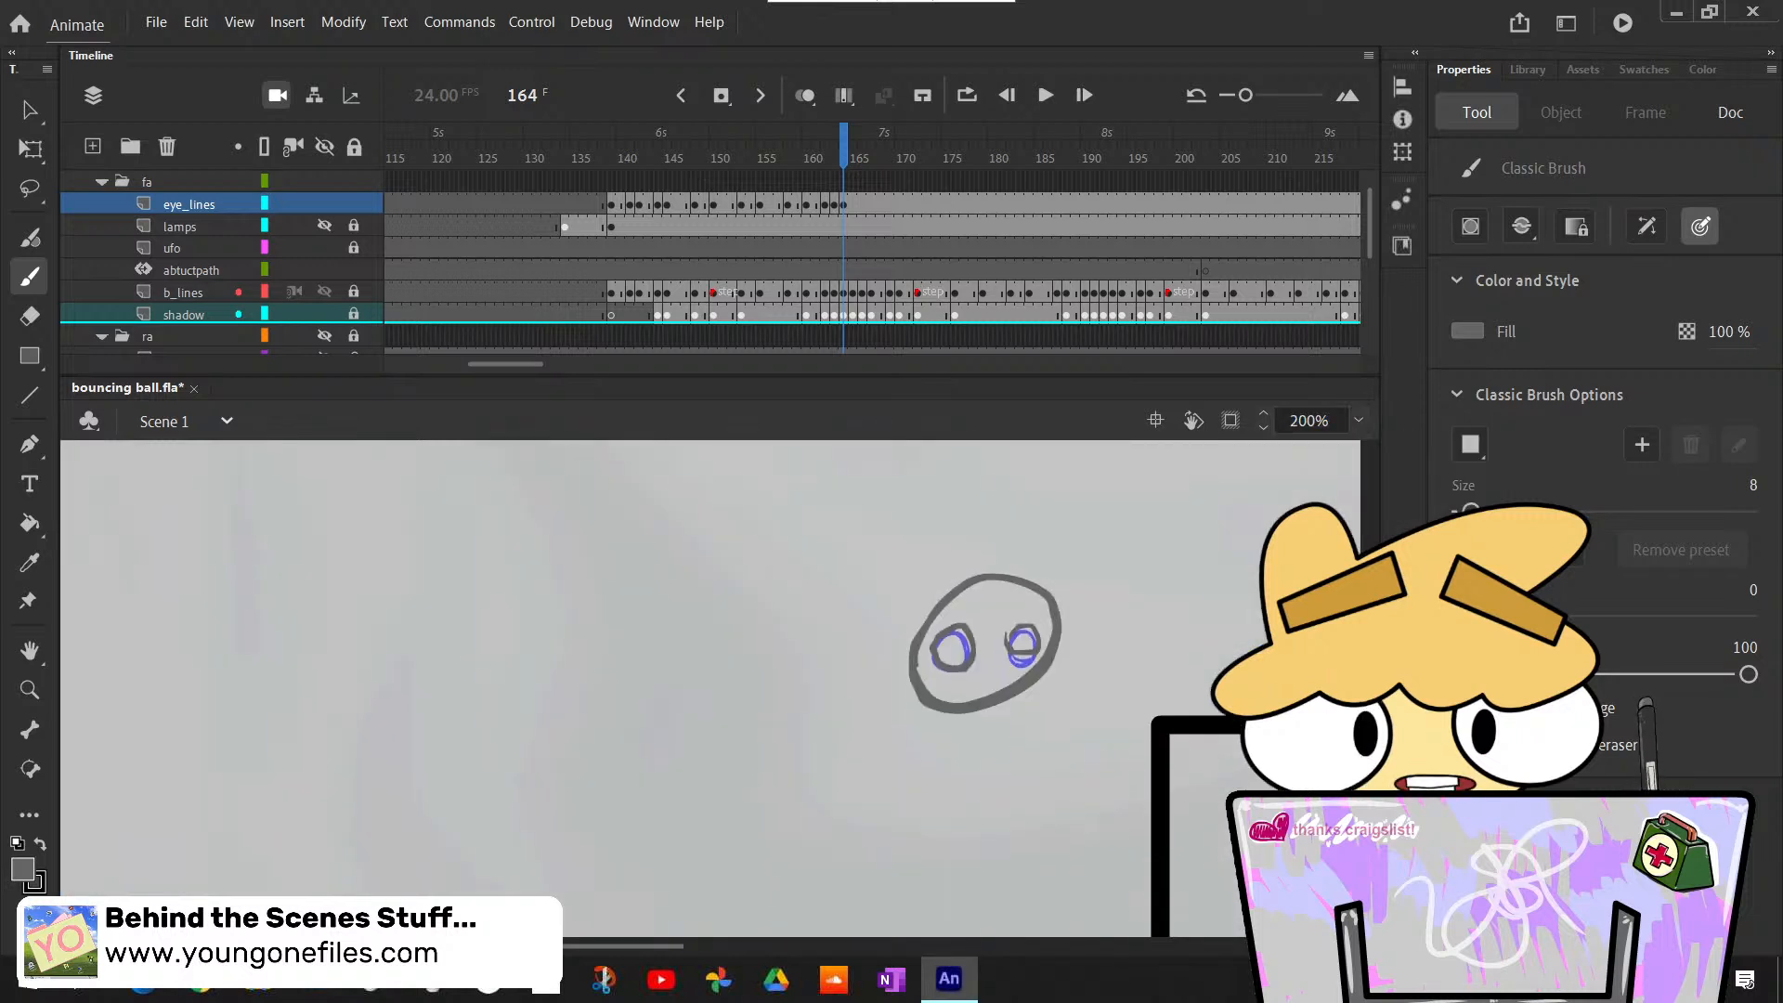
key(comma)
key(comma)
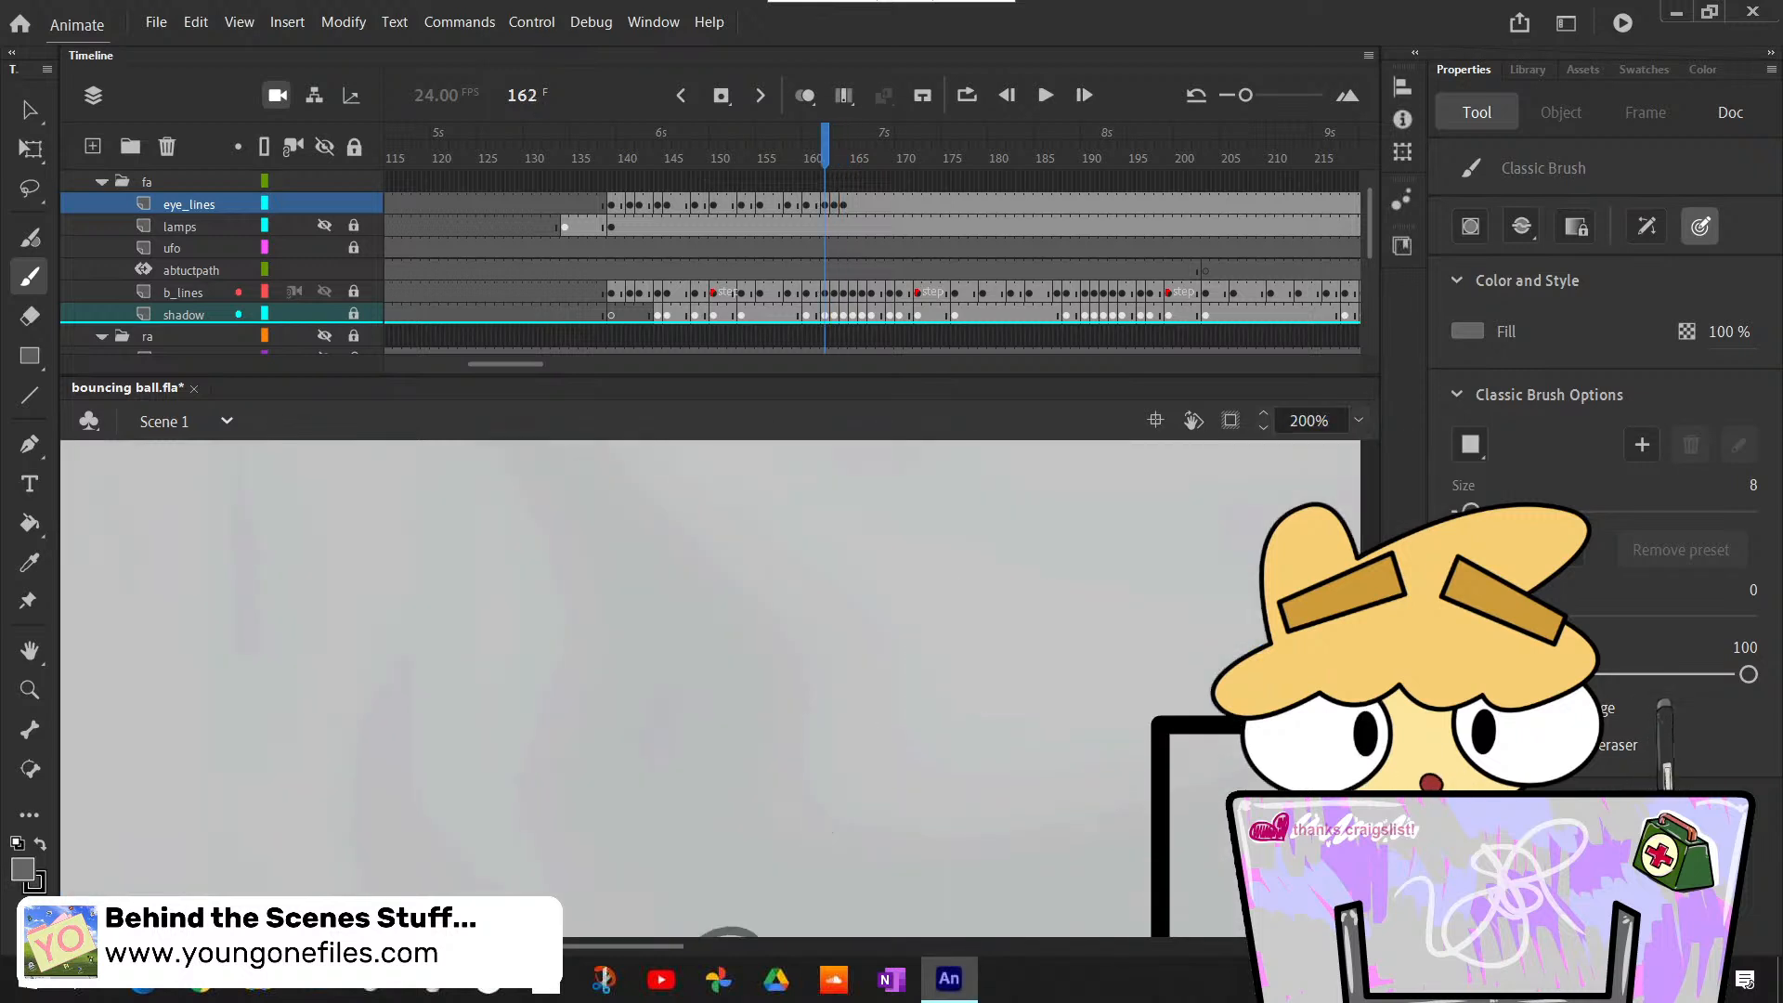
key(comma)
key(comma)
key(comma)
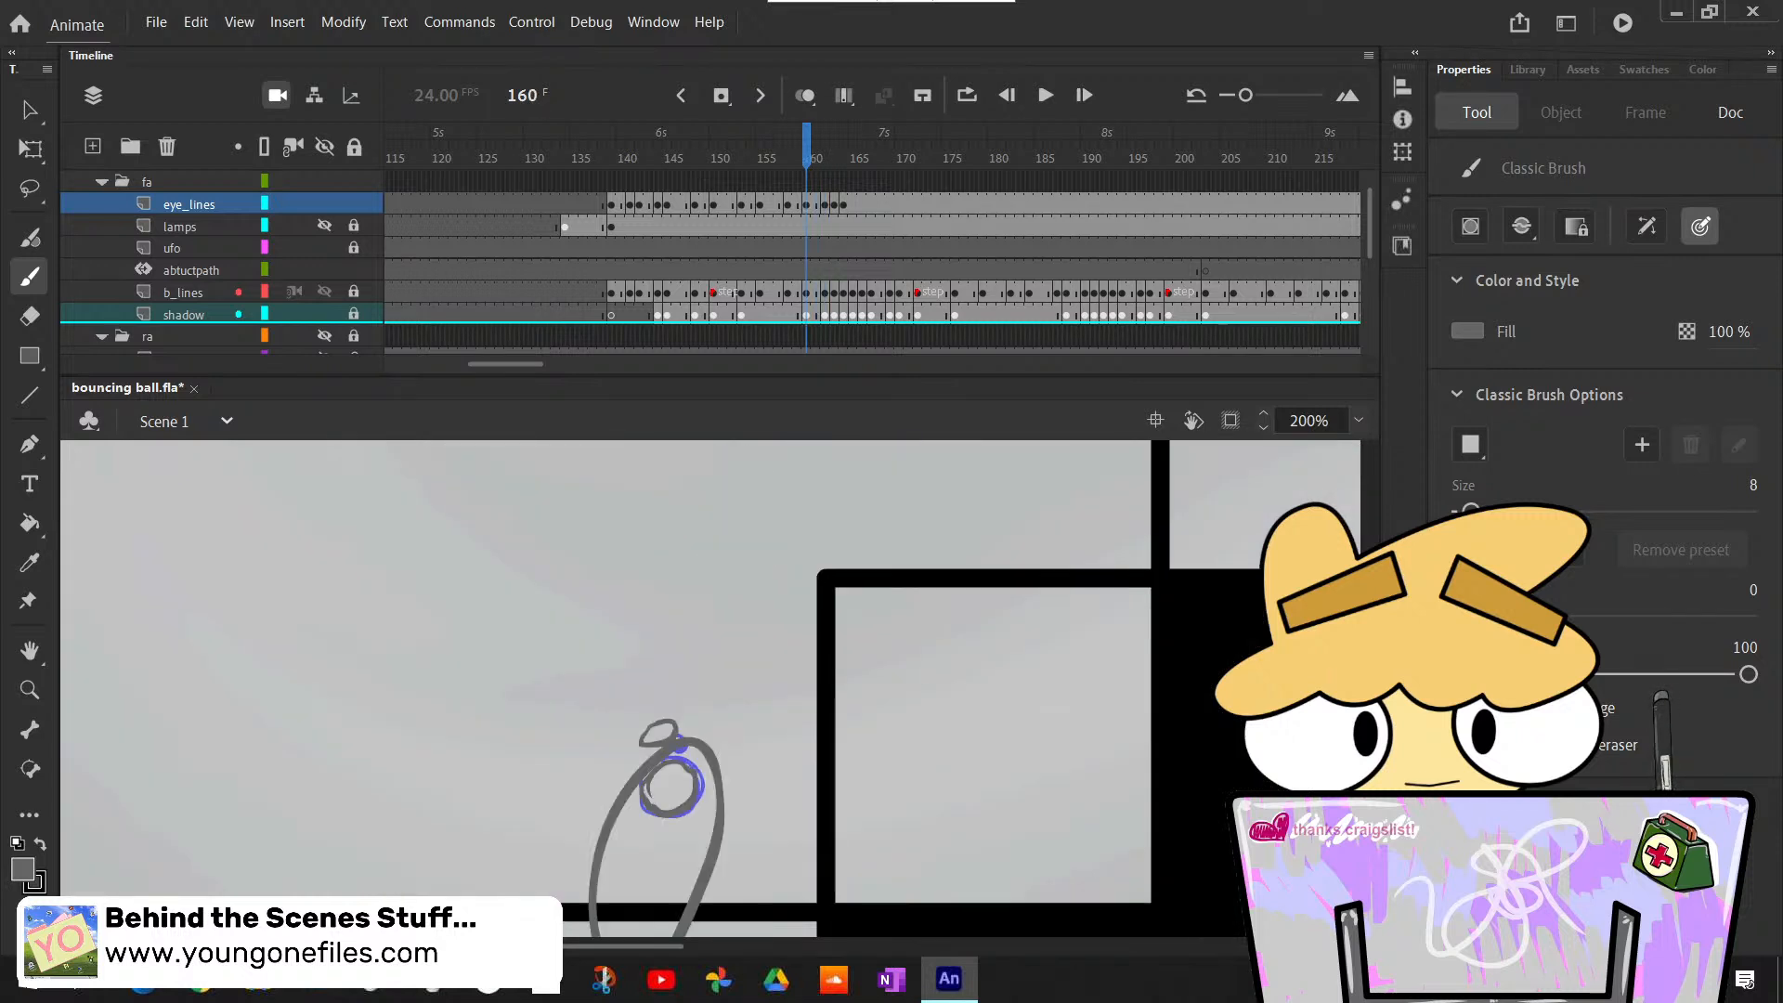
key(period)
key(period)
key(period)
key(period)
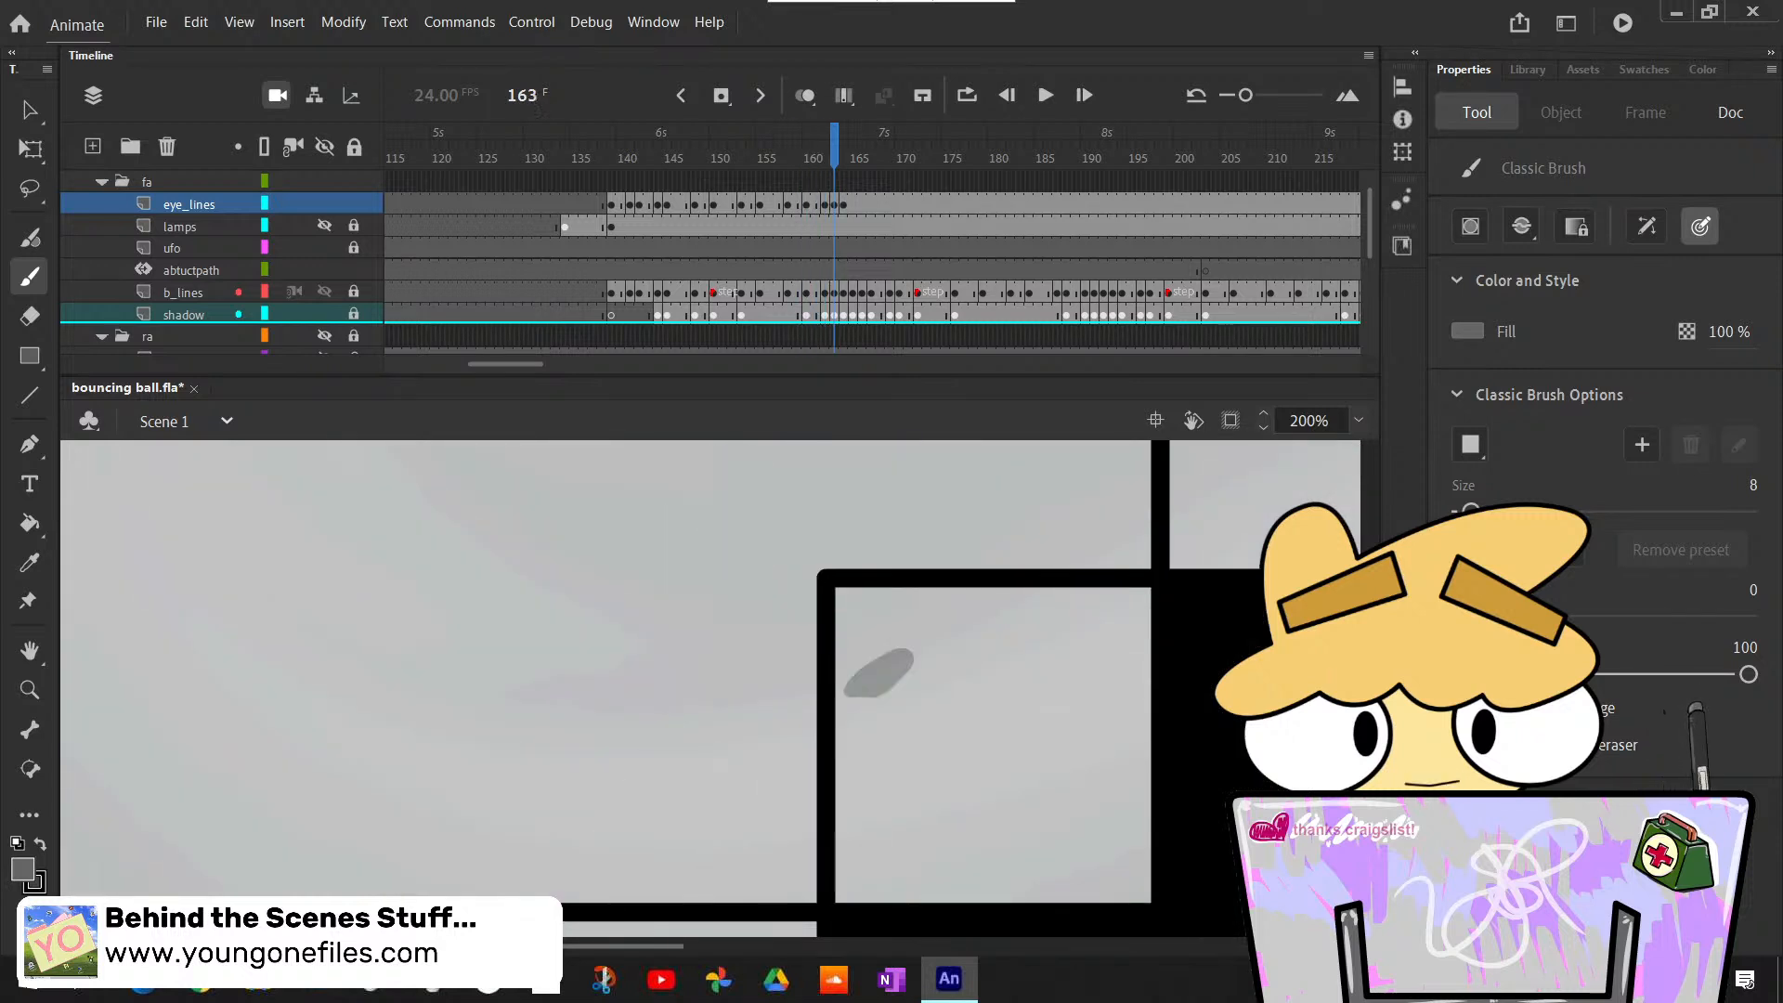
- Insert a blank keyframe at frame 165 of eye_lines and draw two small round eyes across the lower end of the stretched ball
key(period)
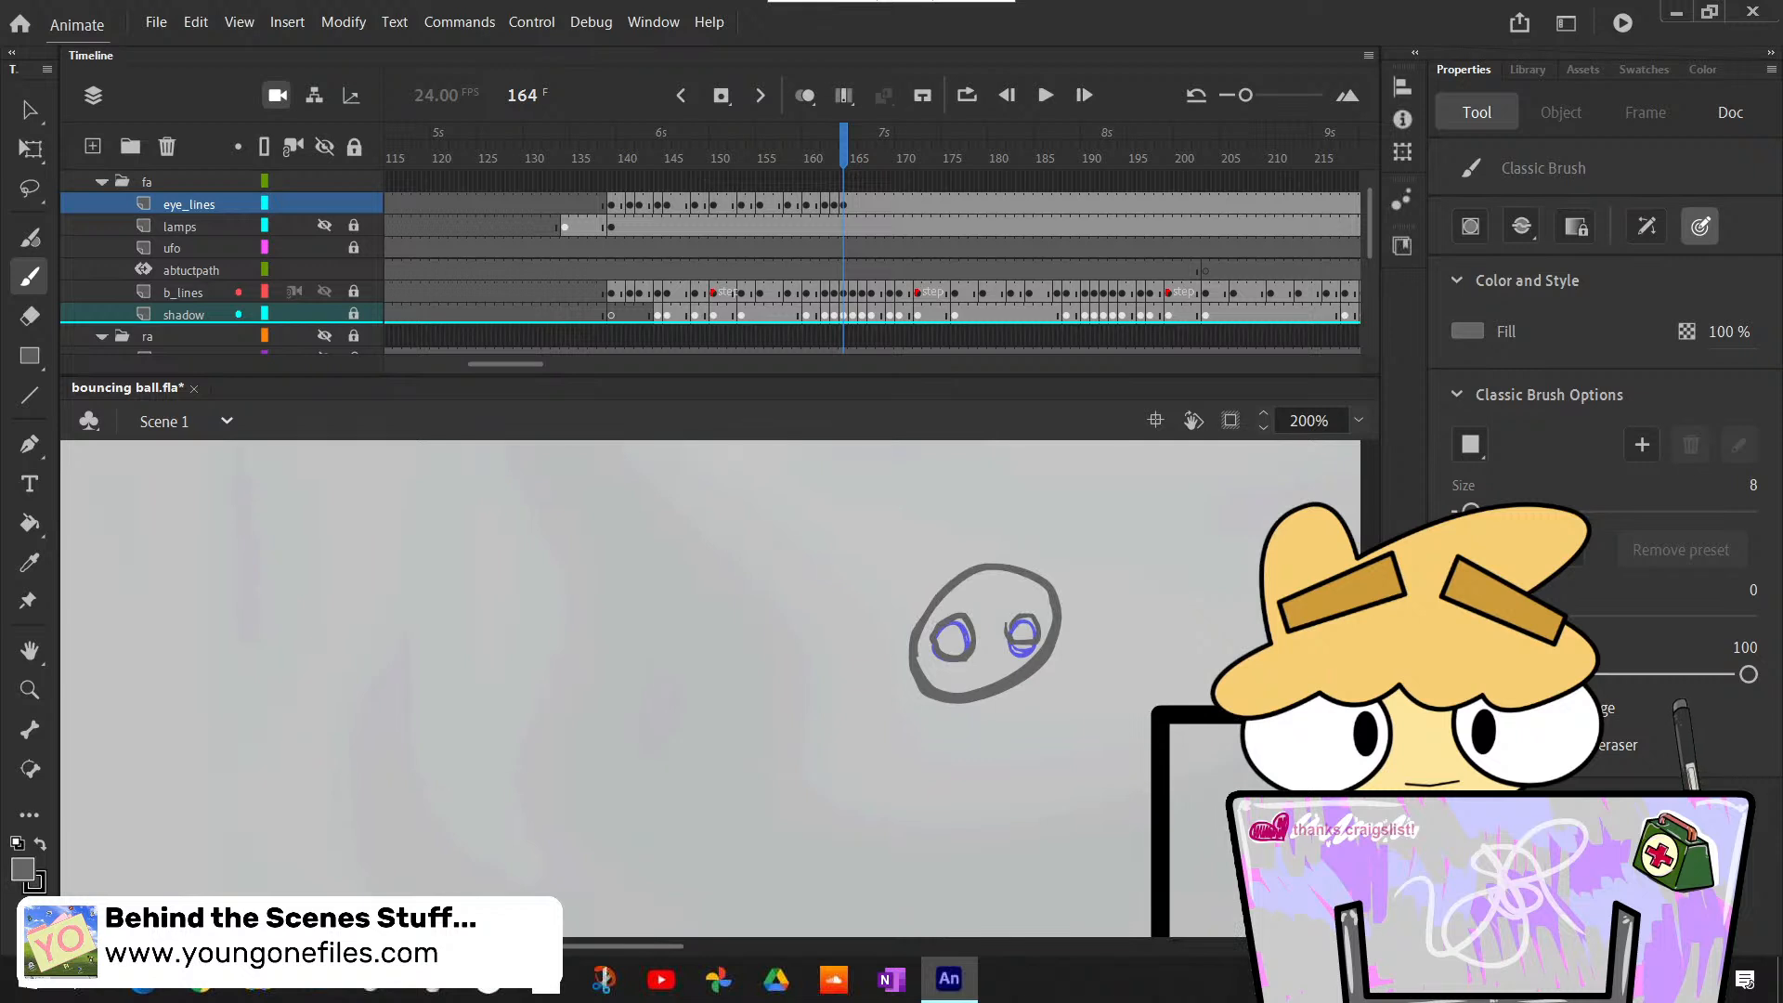
key(period)
scroll(706, 687, down, 3)
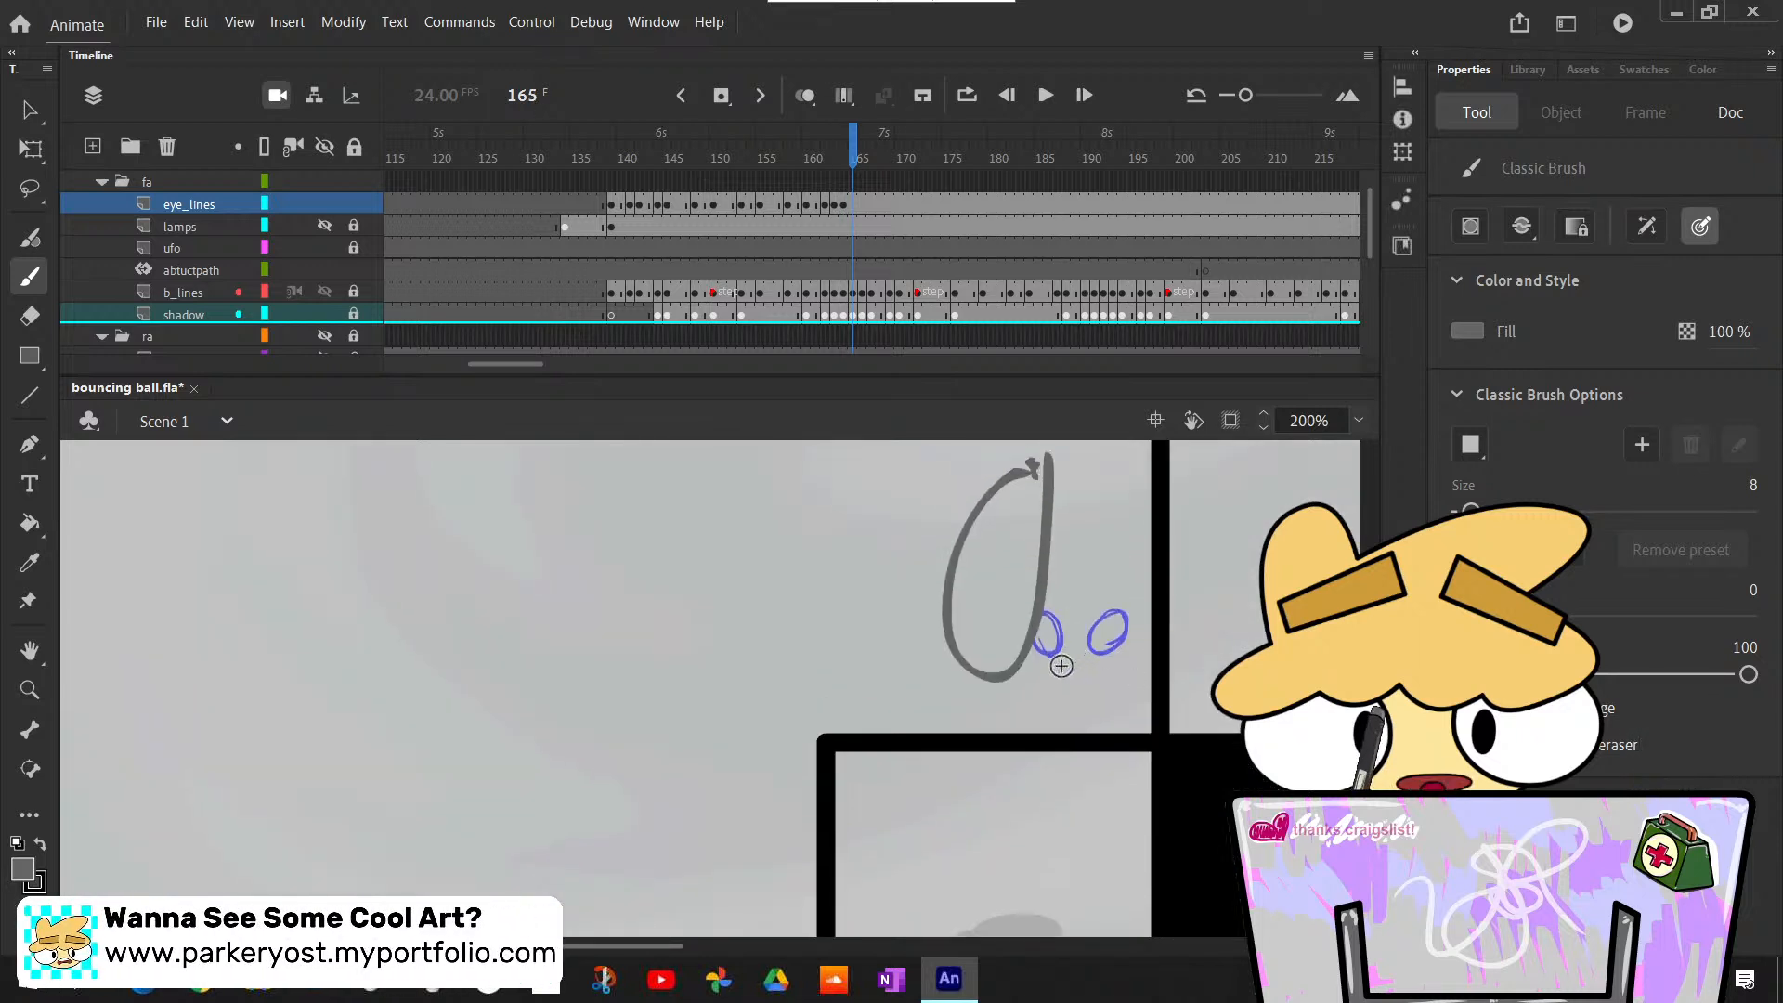
key(F7)
mouse_move(962, 640)
mouse_down()
mouse_move(953, 661)
mouse_move(964, 643)
mouse_move(1053, 657)
mouse_up()
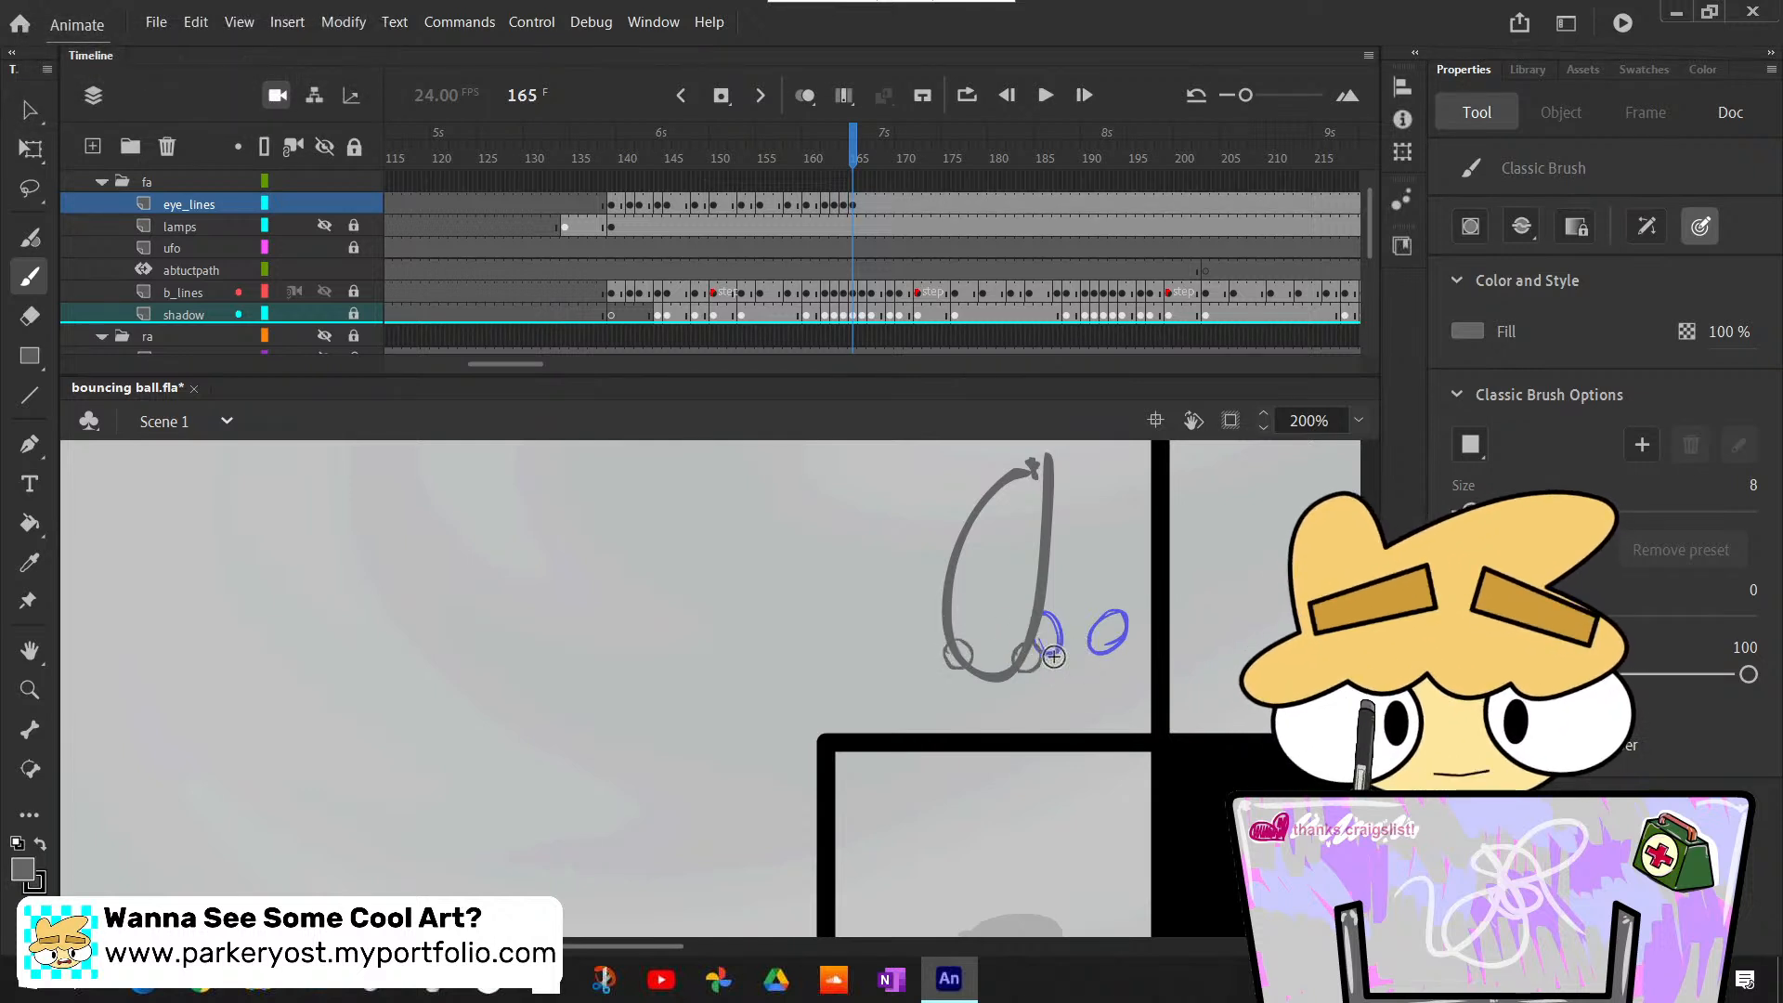
- Duplicate the eyes into a keyframe at frame 166 of eye_lines and move them down onto the lower end of the stretched ball
key(period)
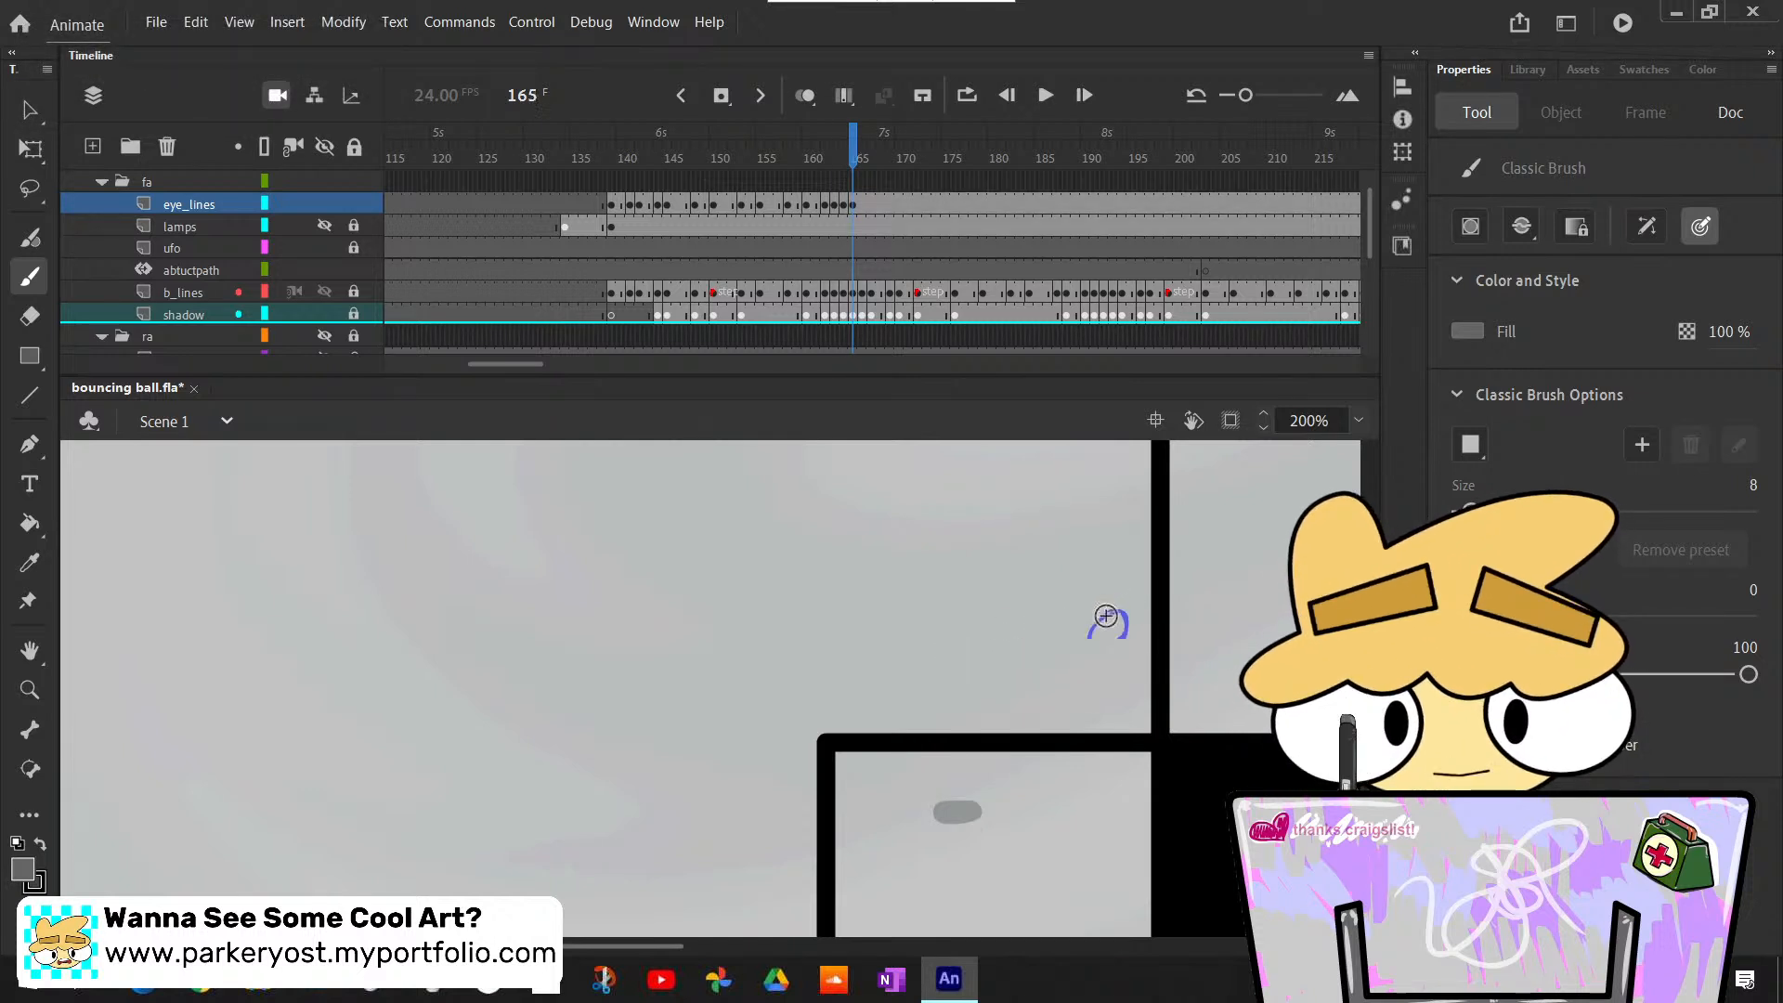
scroll(706, 688, down, 3)
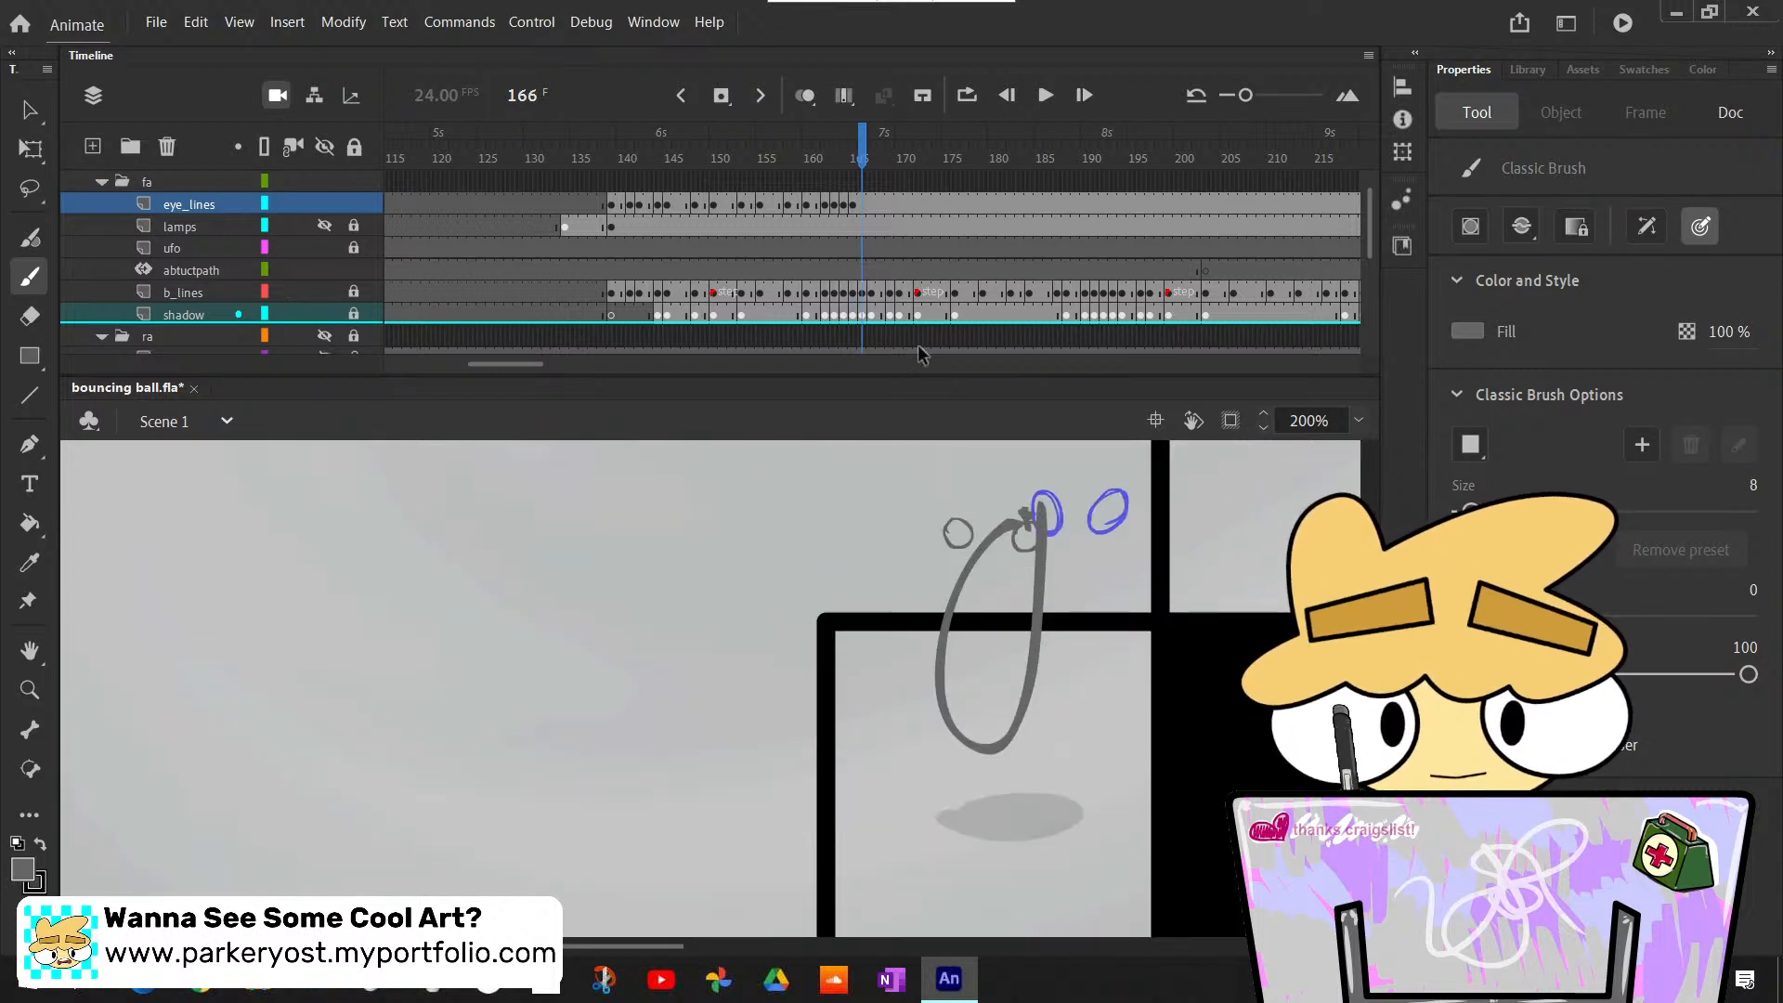
key(F6)
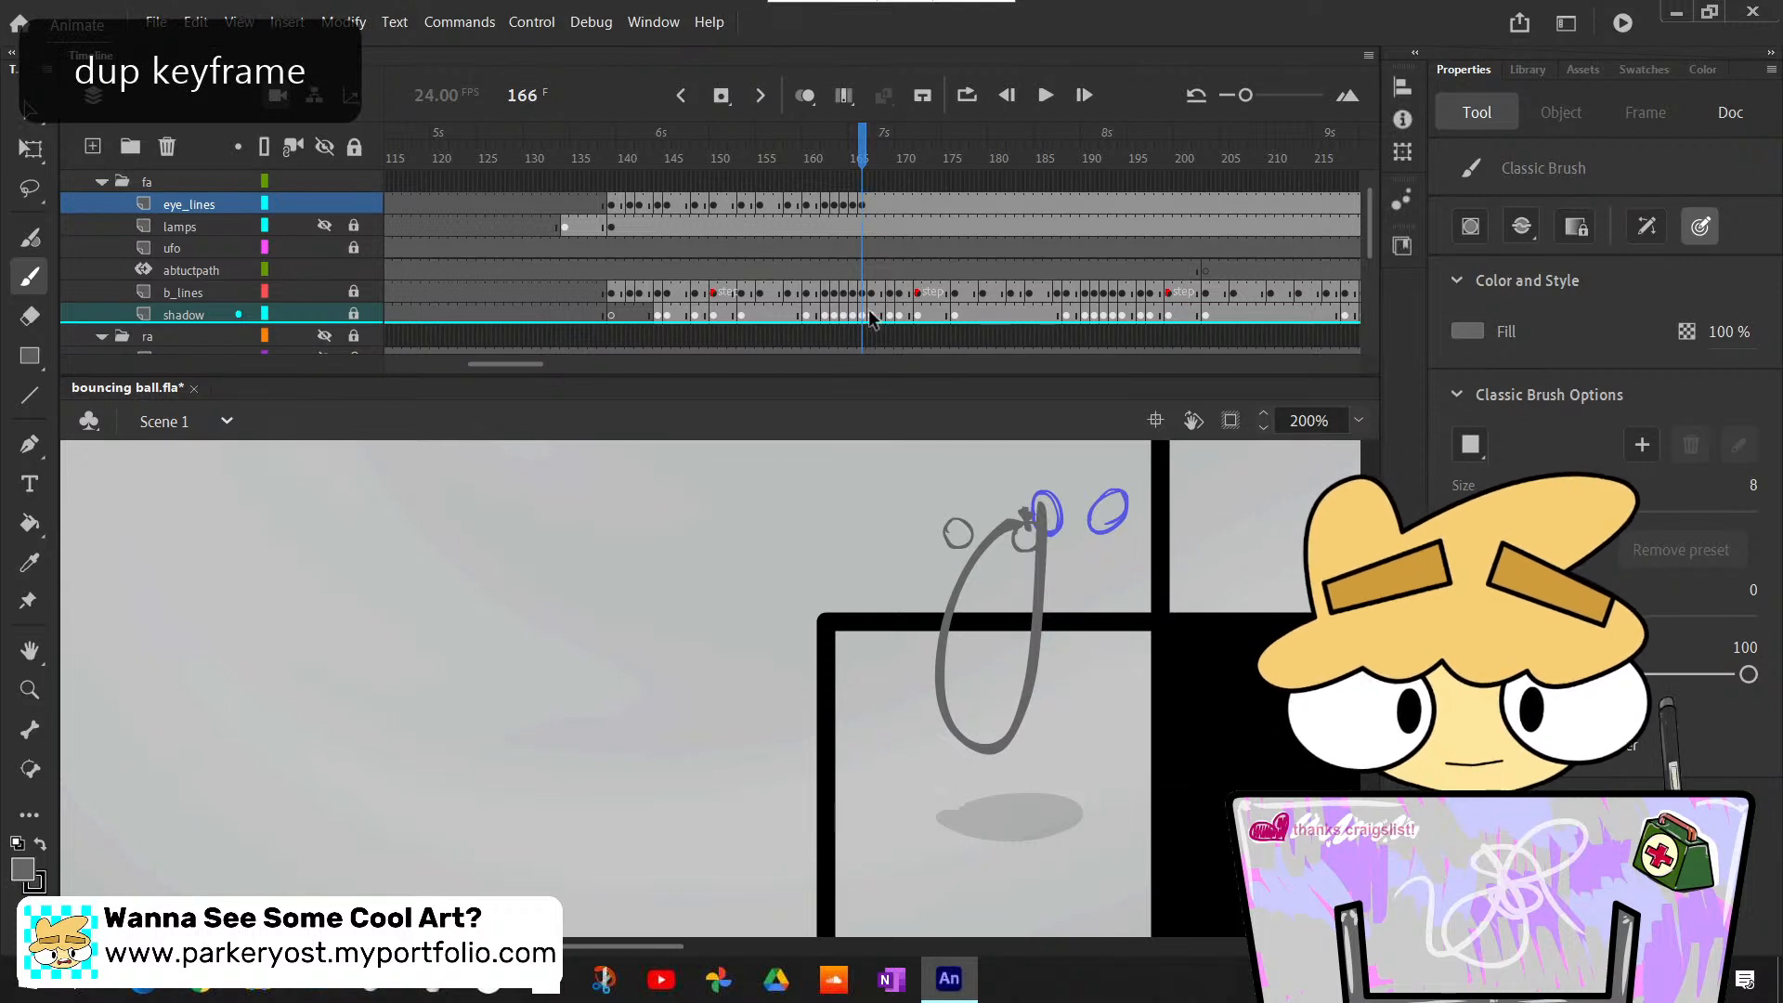
key(v)
drag(939, 492, 1100, 572)
drag(966, 539, 966, 739)
key(Left)
key(Left)
key(Left)
key(Left)
key(Left)
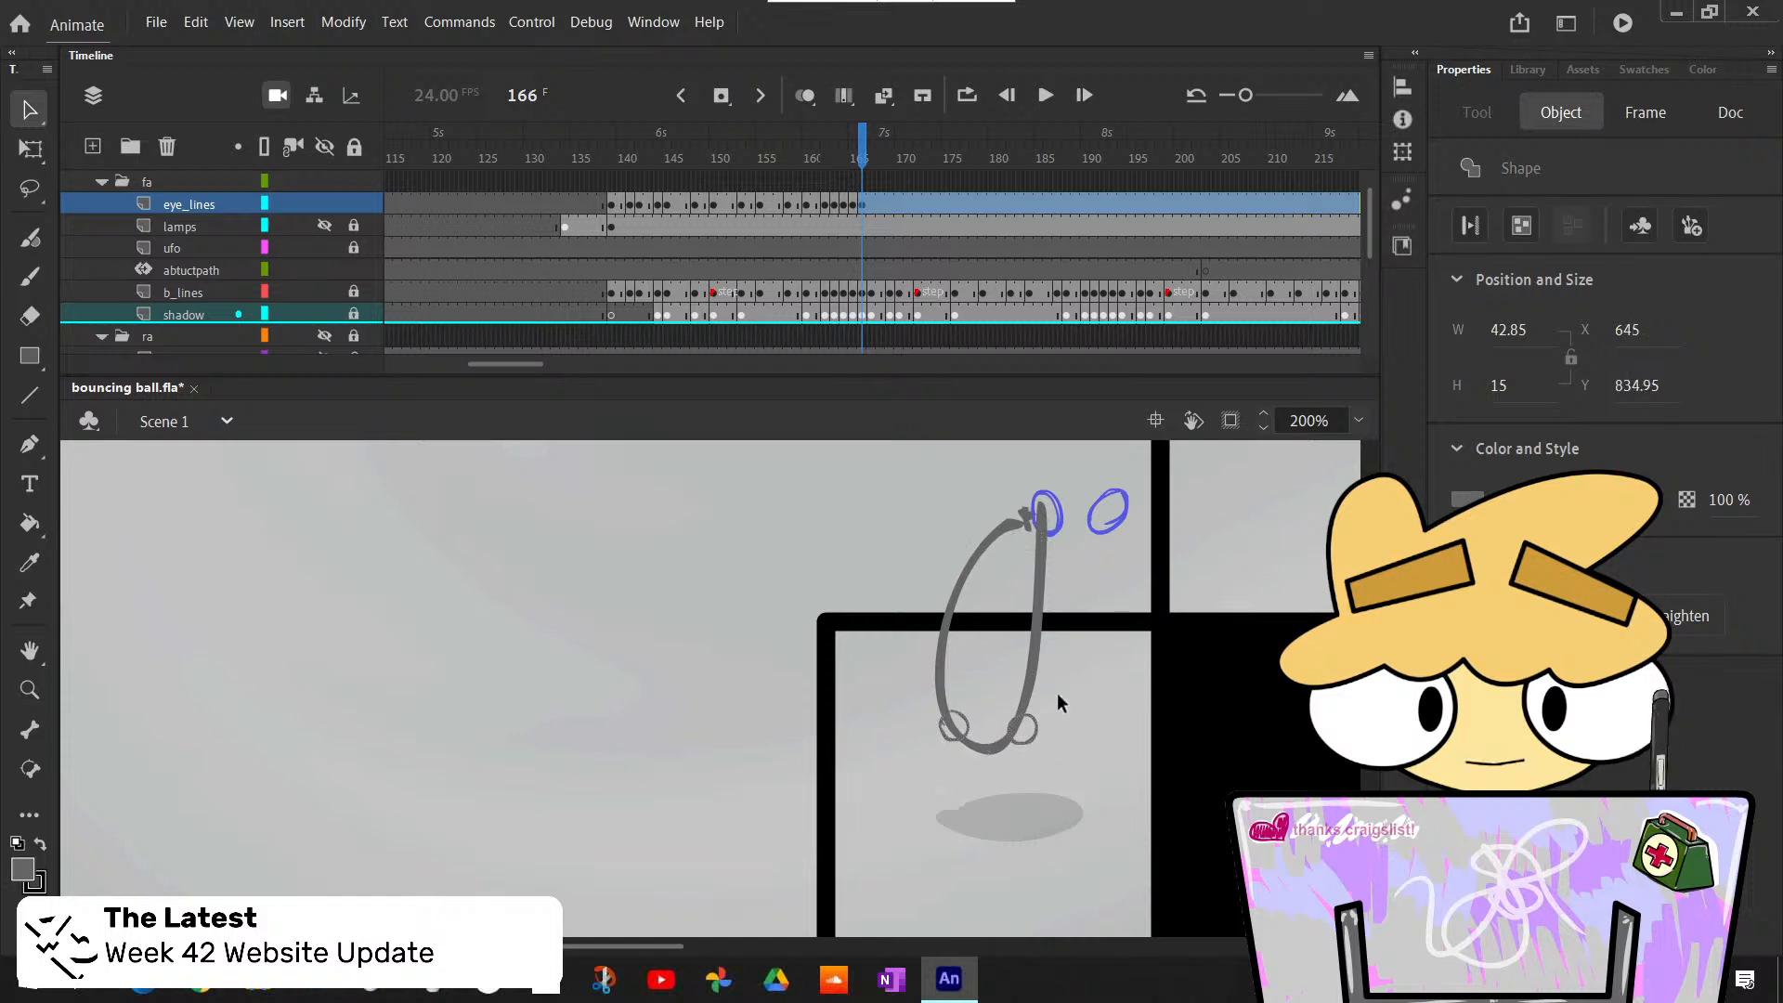
key(Down)
click(1064, 688)
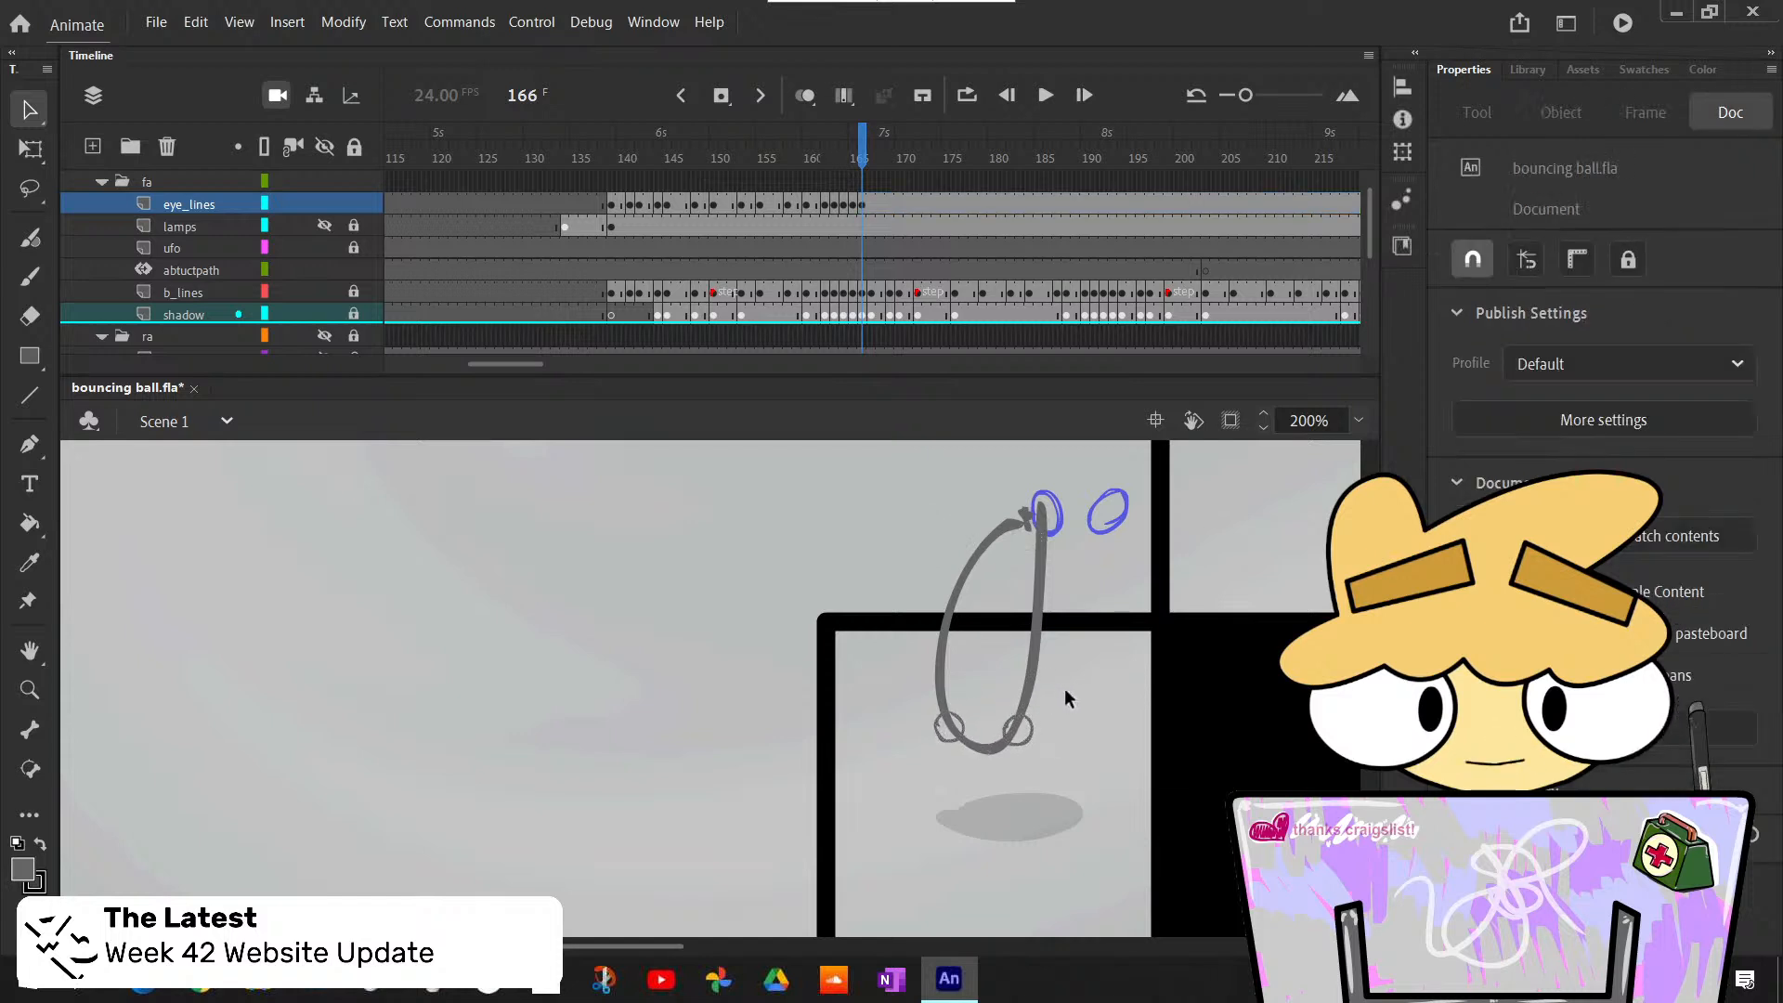
- Compare the eye positions on the stretched ball between frames 165 and 166
key(m)
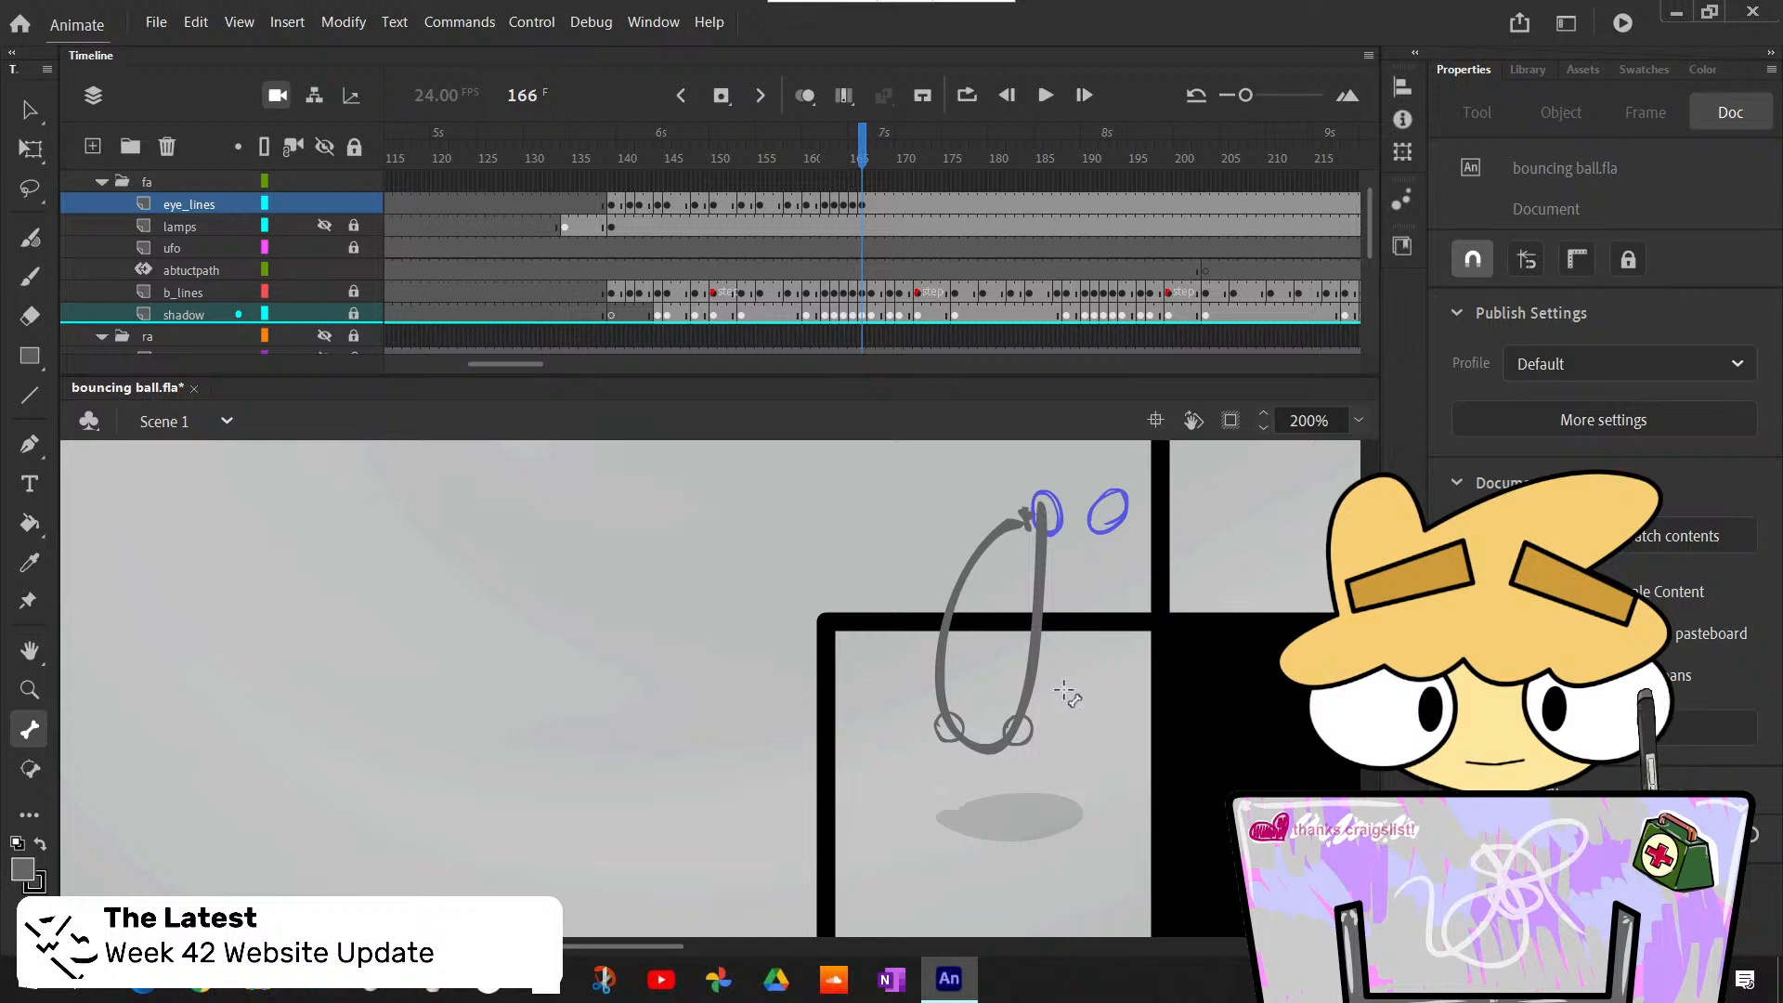
key(v)
key(comma)
scroll(1065, 690, up, 2)
key(period)
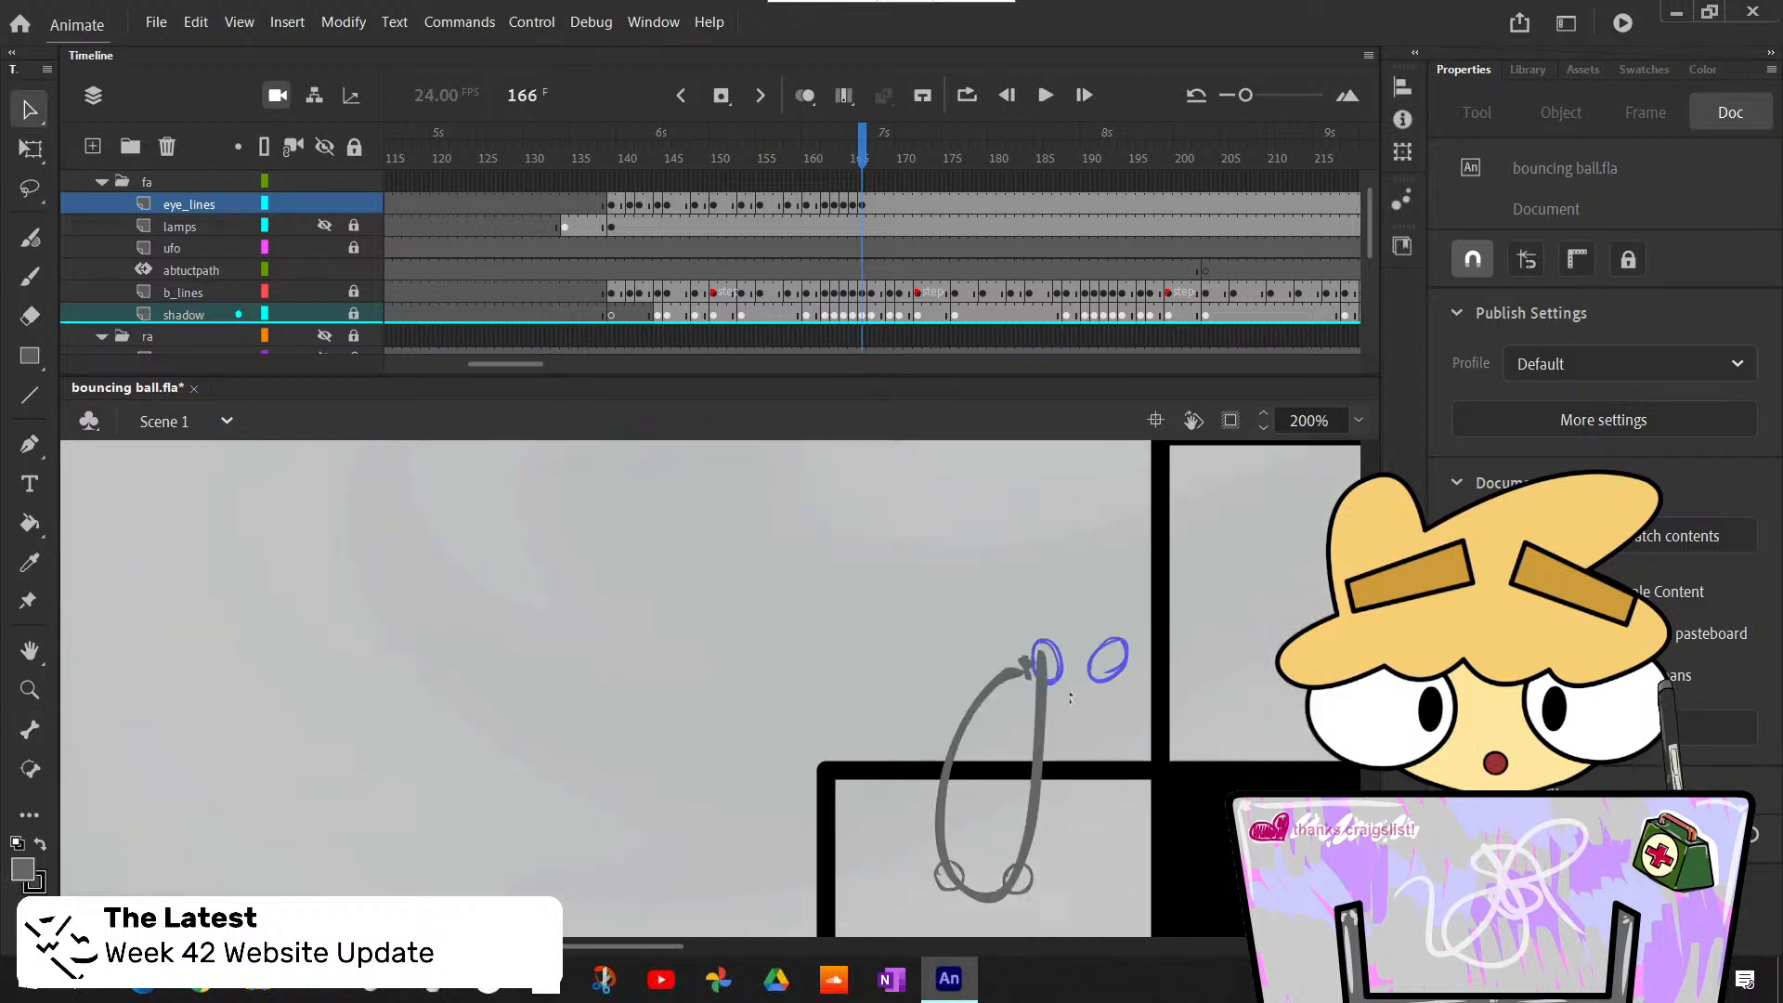
scroll(1064, 689, down, 2)
key(comma)
key(period)
scroll(1064, 689, down, 2)
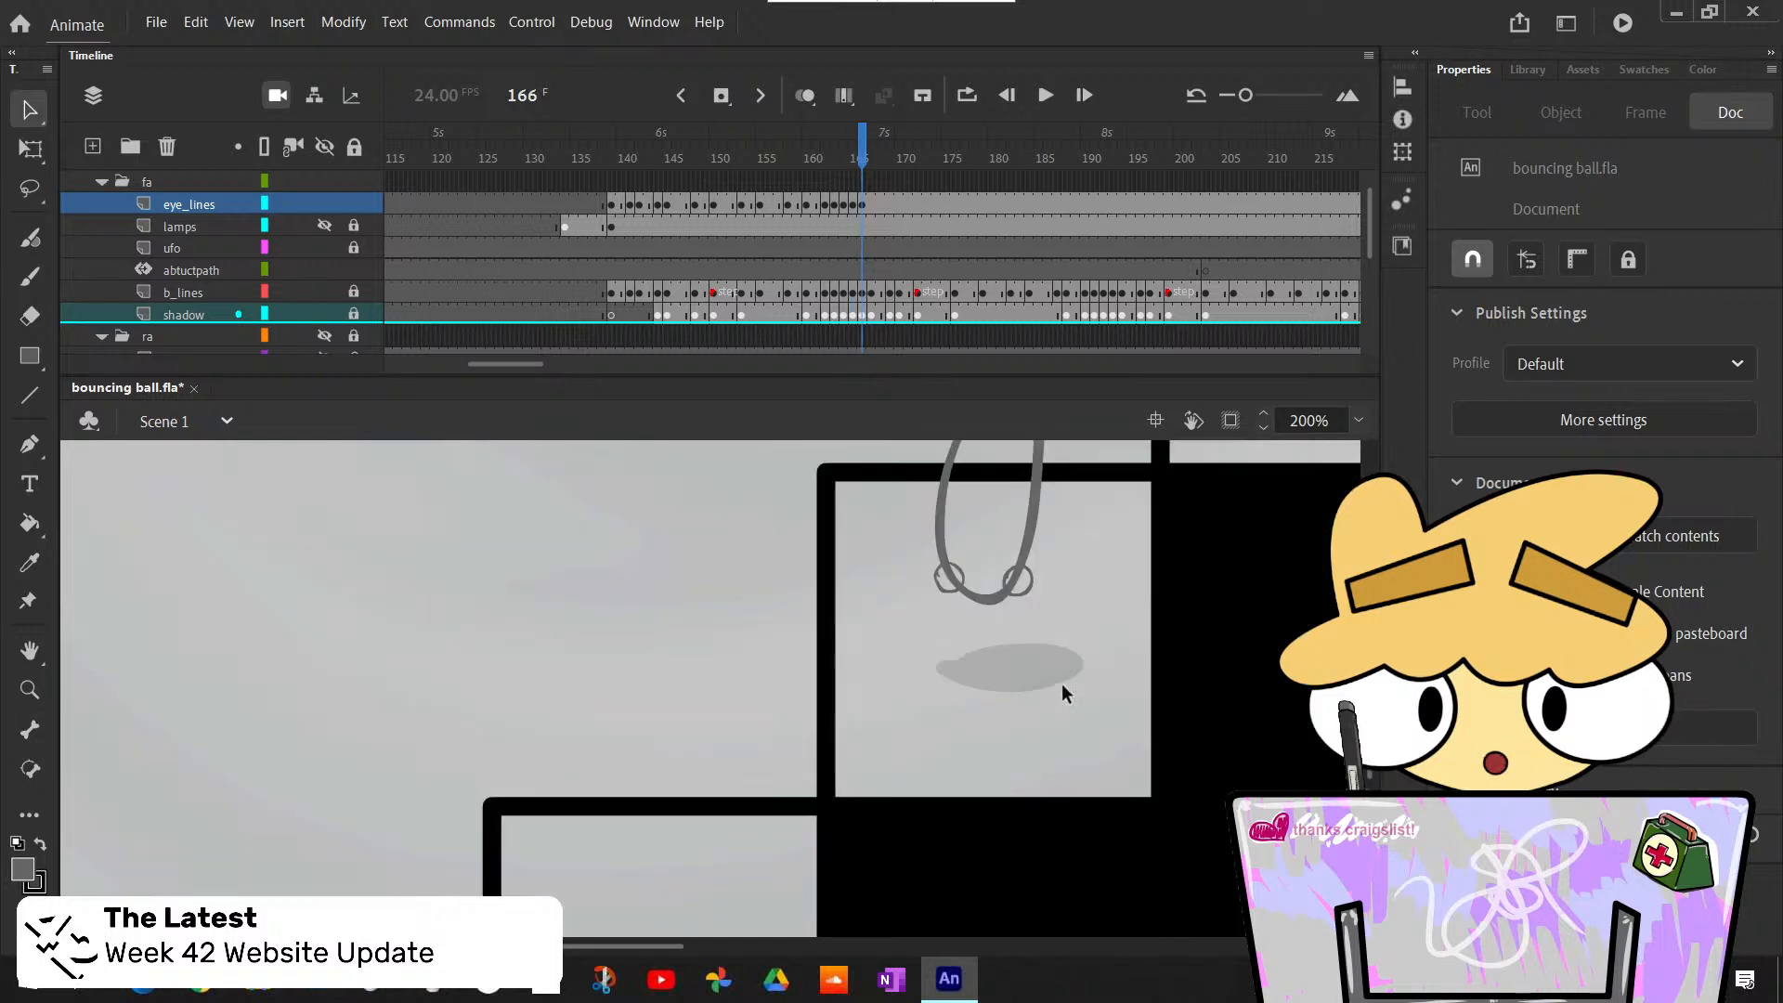
- Insert a blank keyframe at frame 167 of eye_lines, where the ball is squashed on the step
key(period)
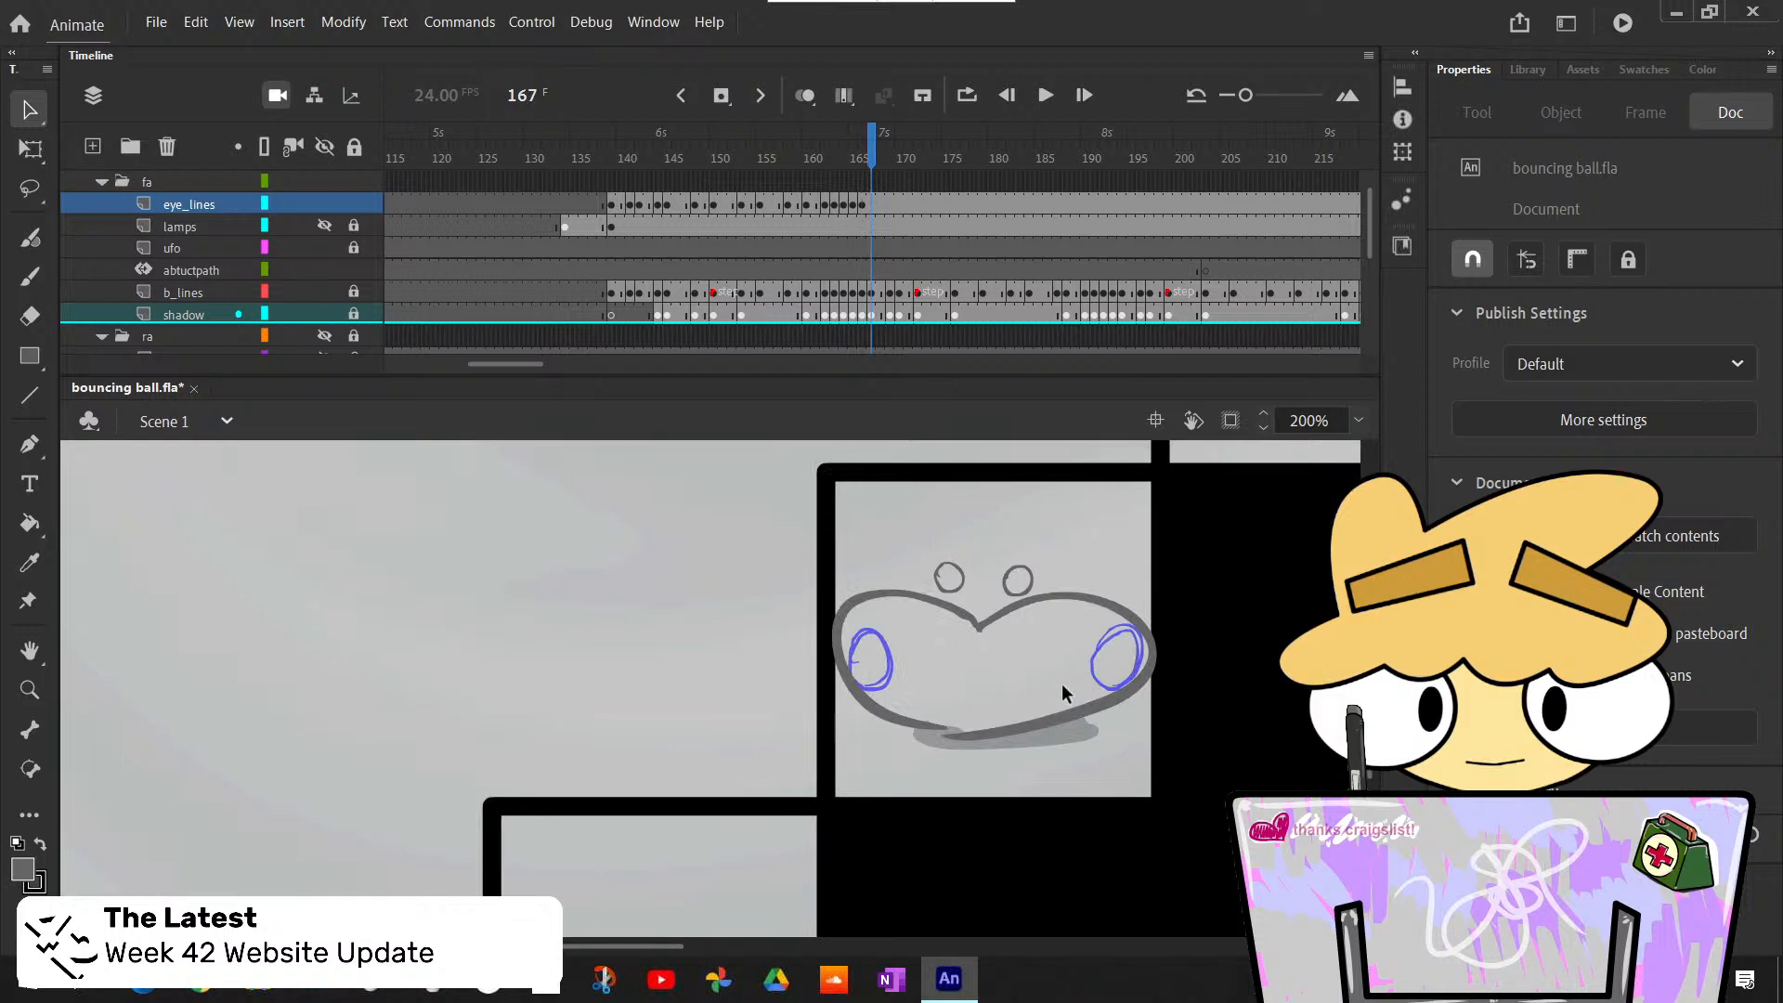
click(870, 208)
scroll(1046, 572, up, 2)
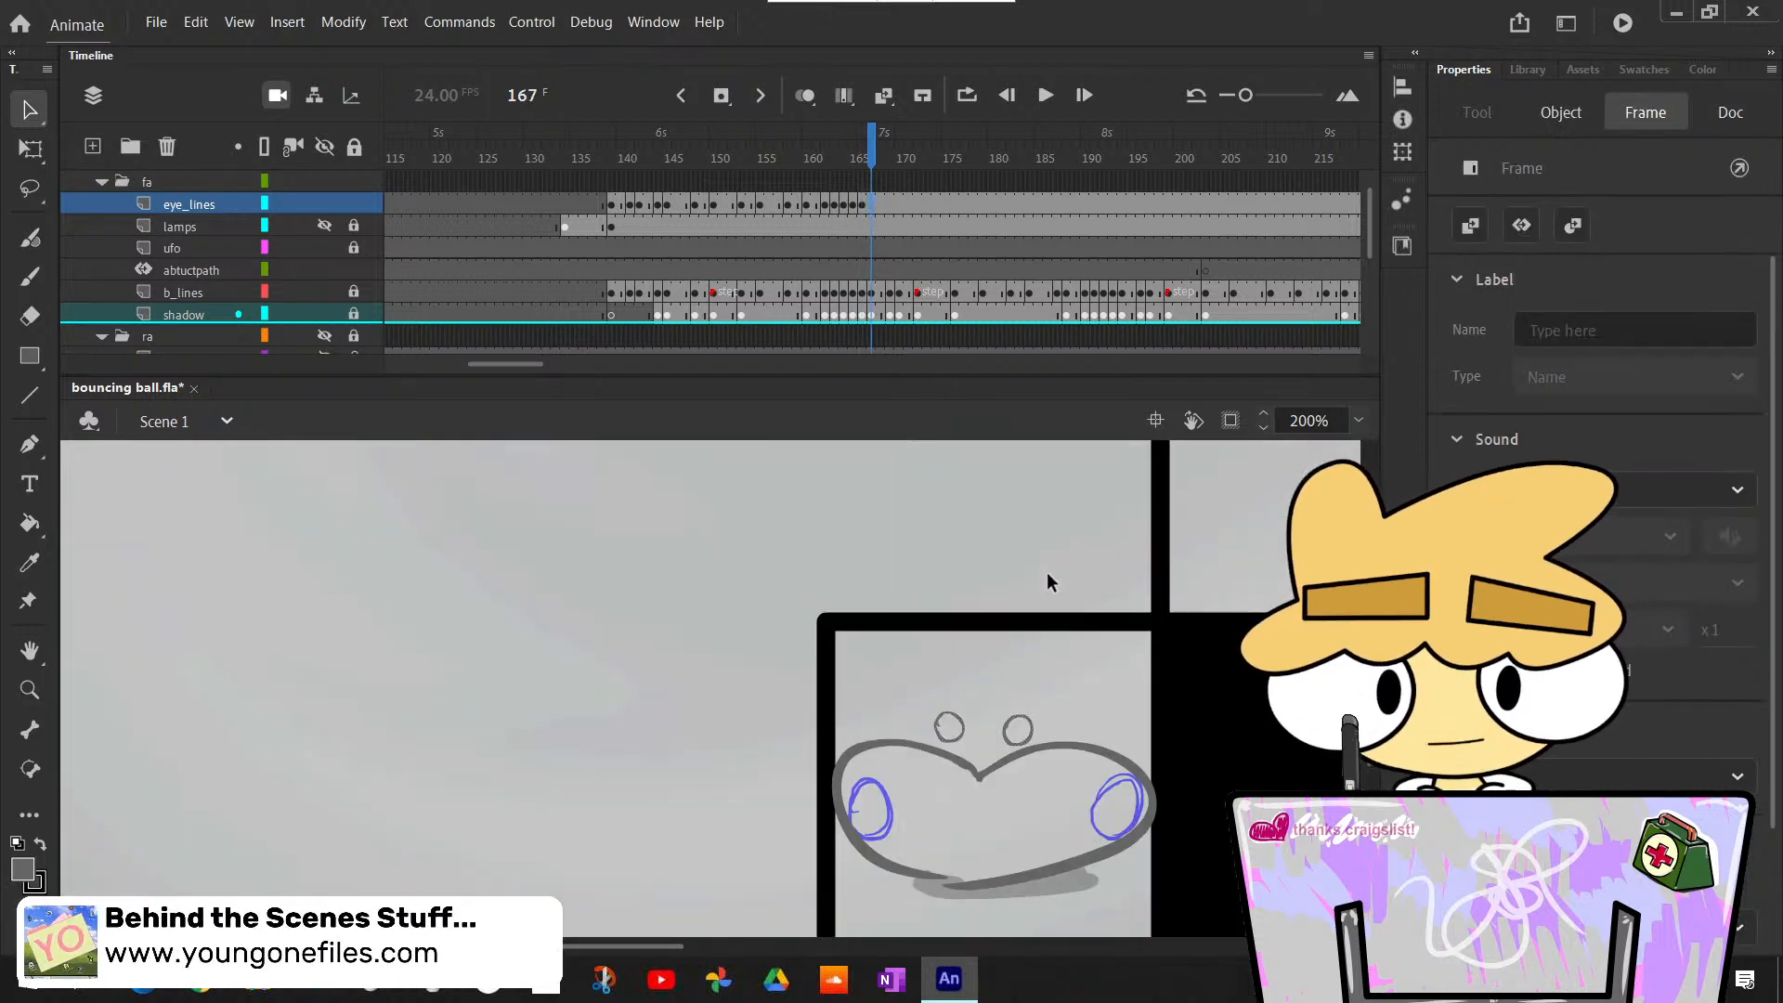
scroll(1045, 572, down, 2)
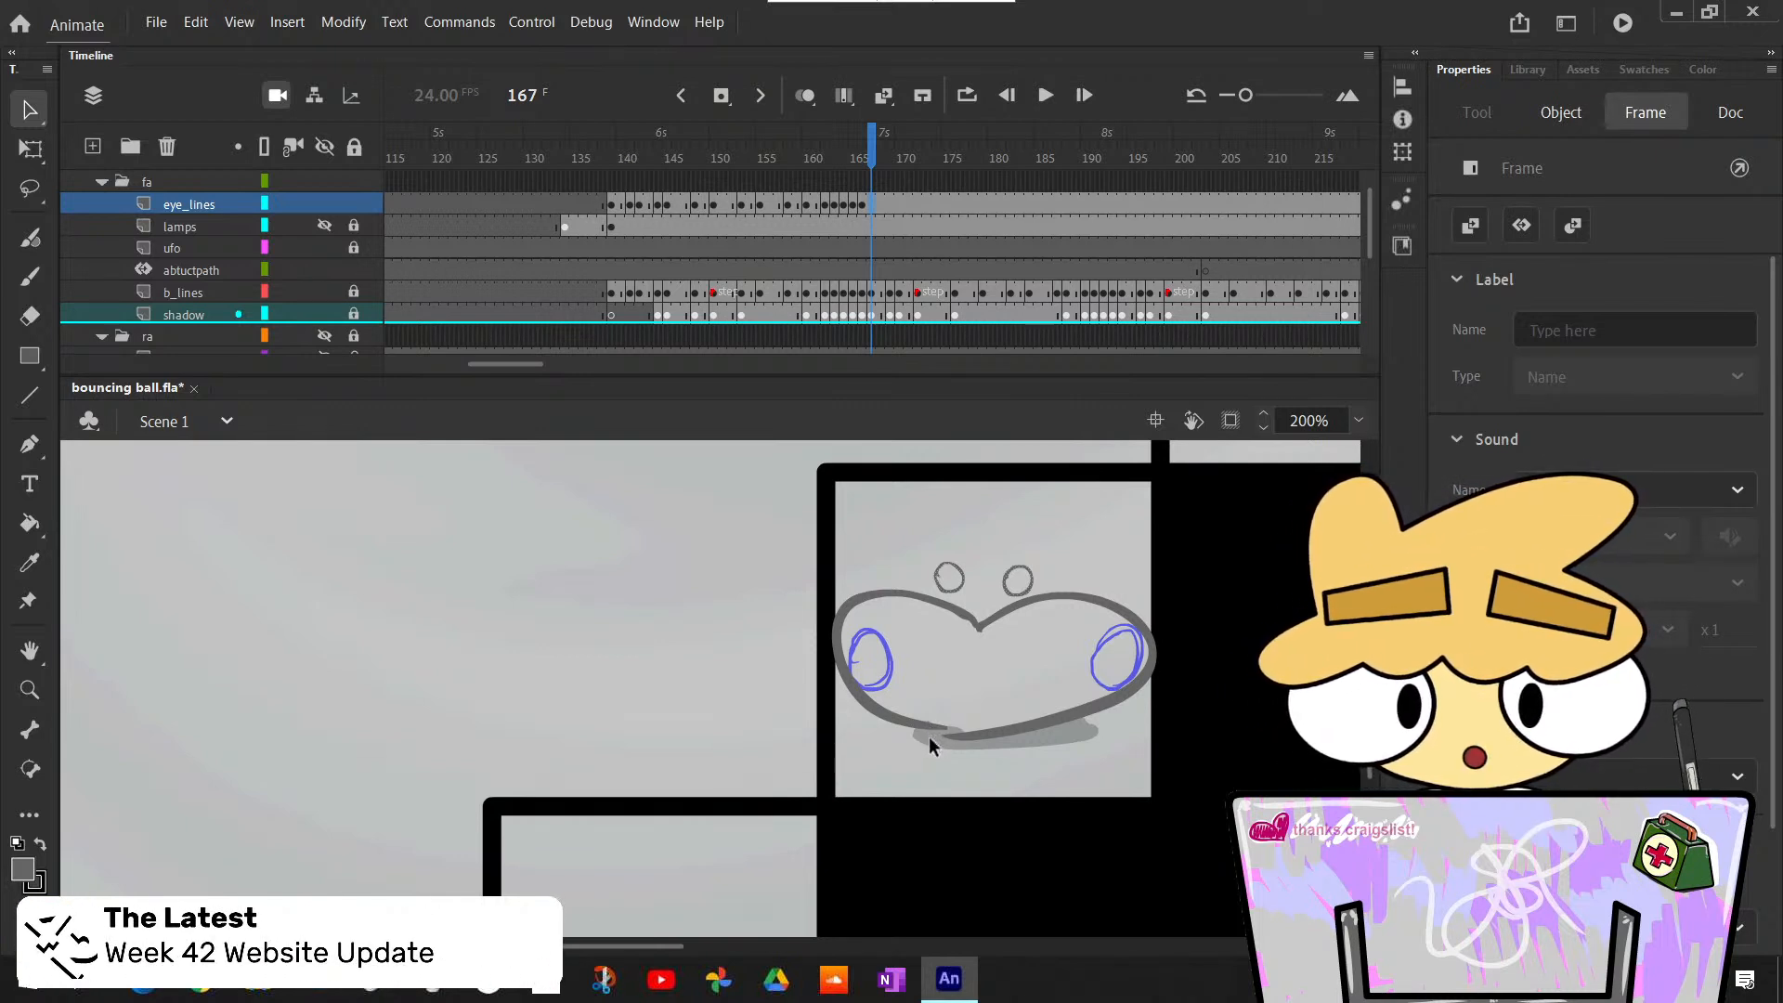
key(F7)
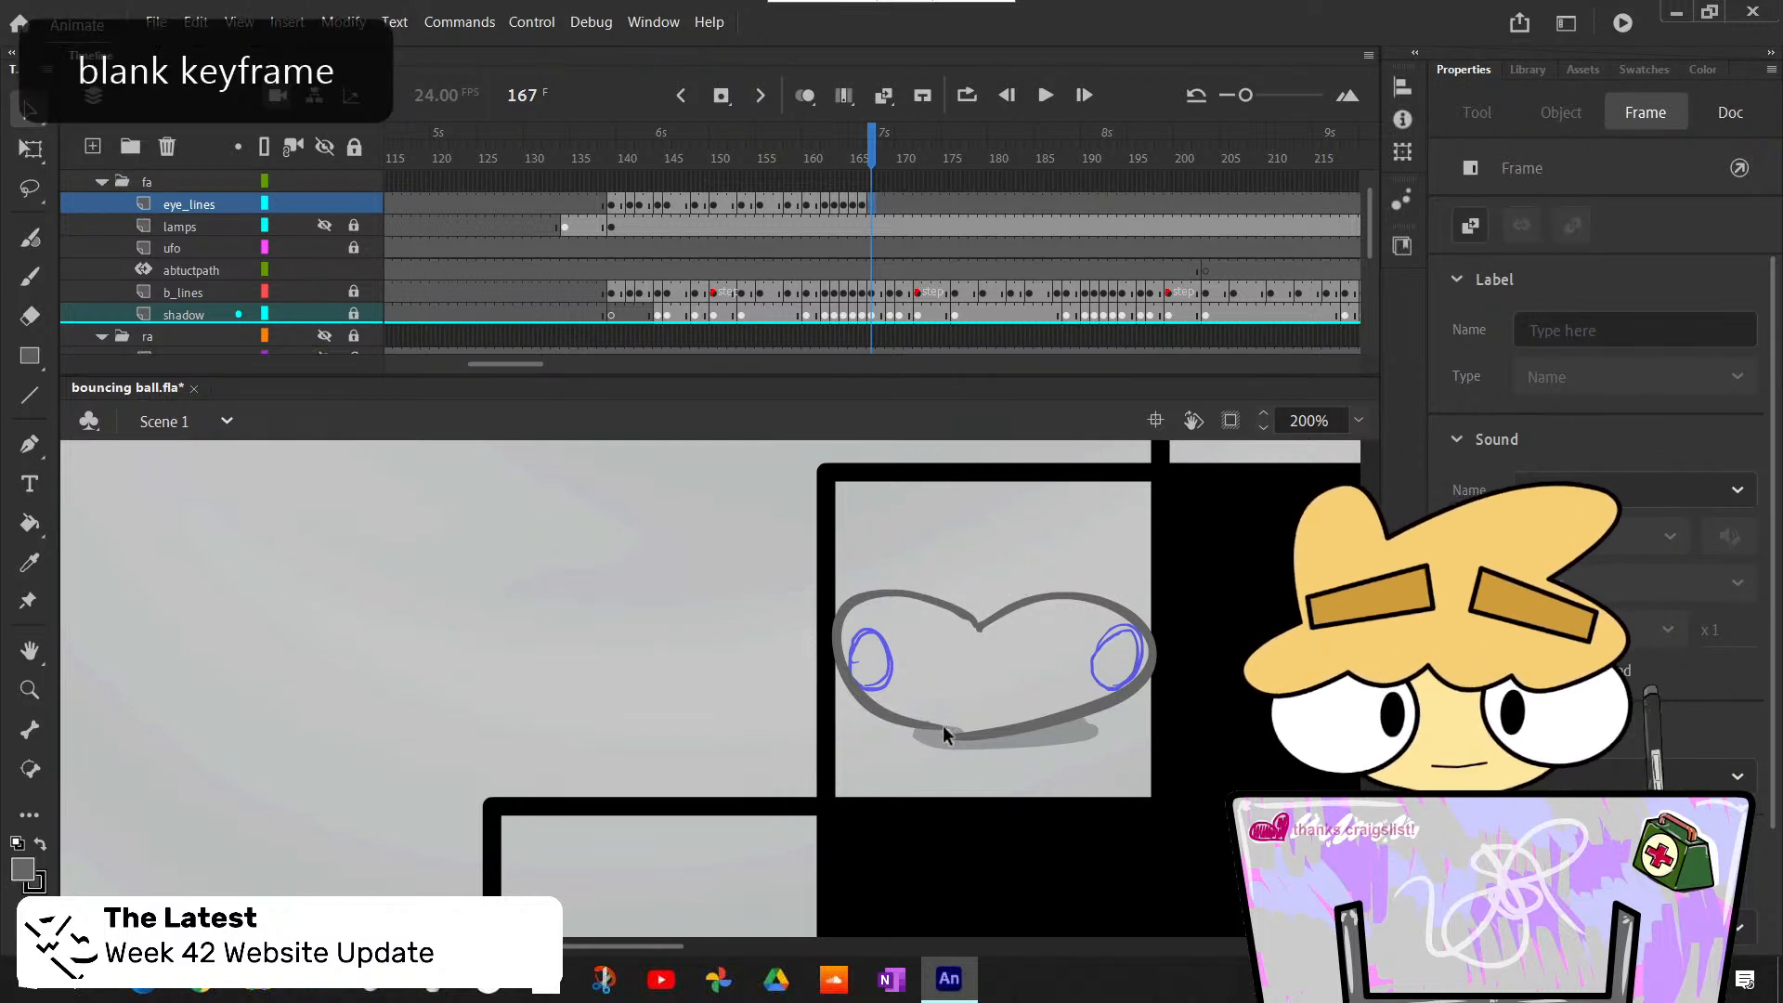
- Draw two wide-set oval eyes with the Classic Brush over the rough eyes of the squashed ball at frame 167
key(b)
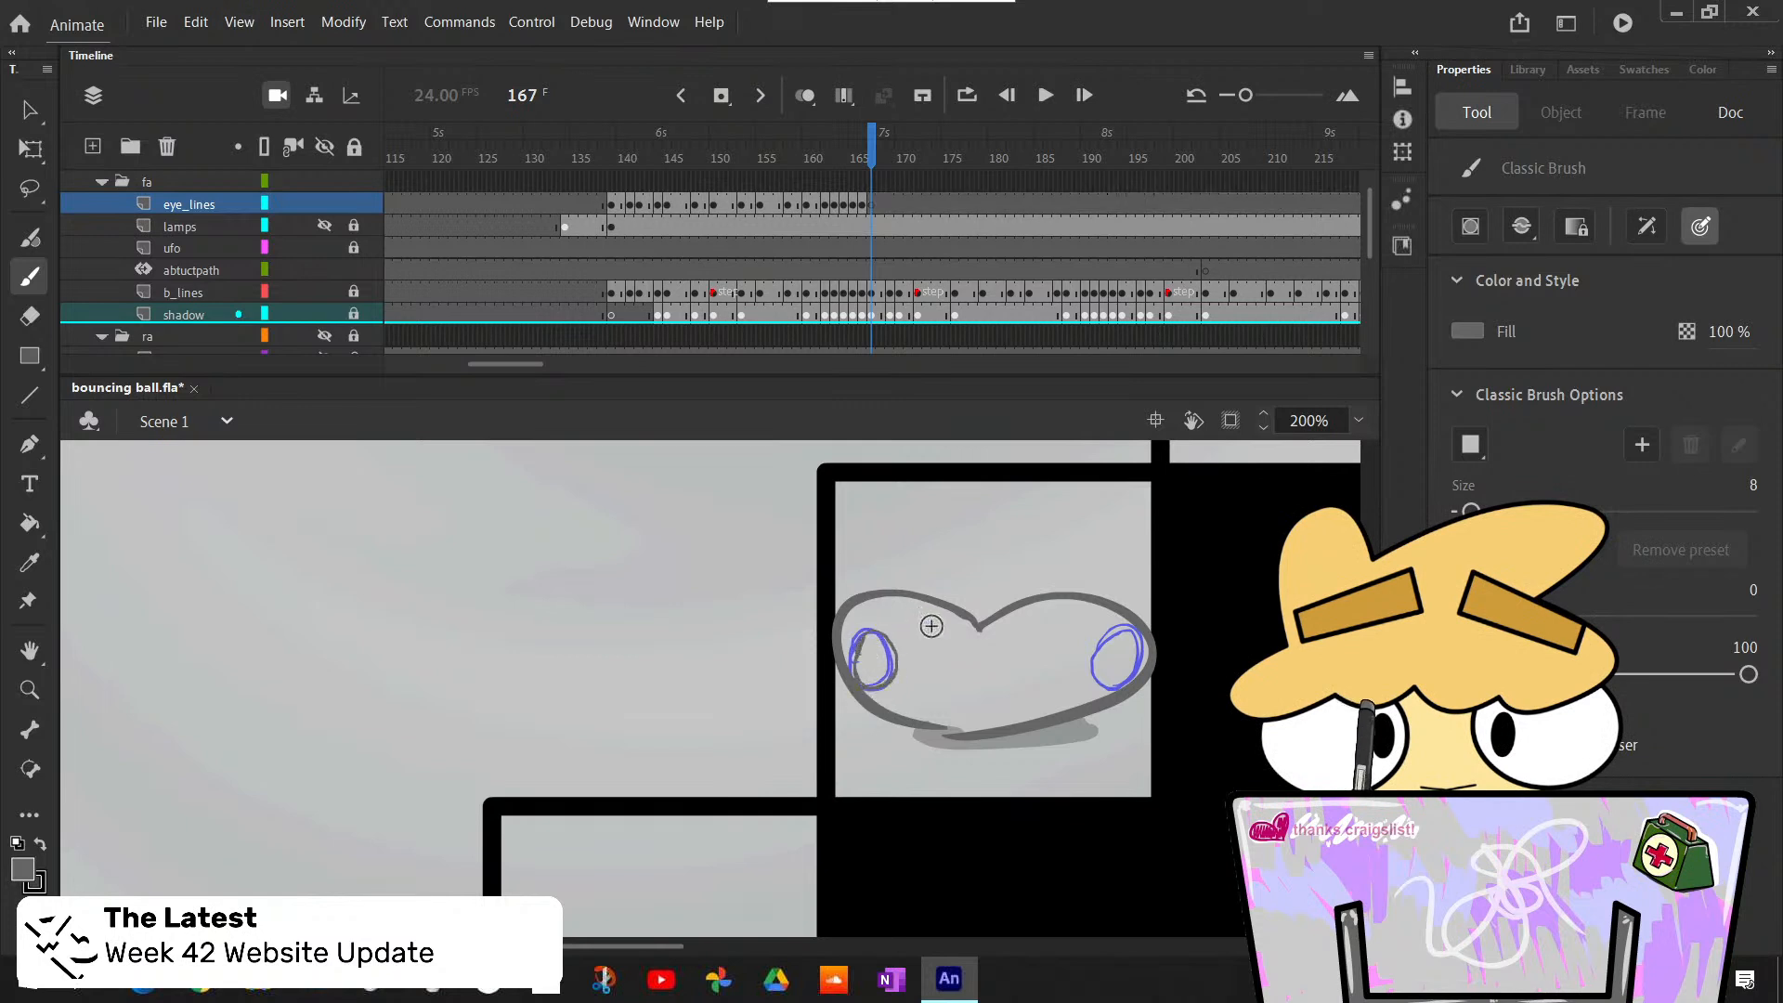
key(ctrl+z)
mouse_move(860, 650)
mouse_down()
mouse_move(887, 644)
mouse_move(862, 633)
mouse_up()
key(ctrl+z)
key(ctrl+z)
key(ctrl+z)
key(ctrl+z)
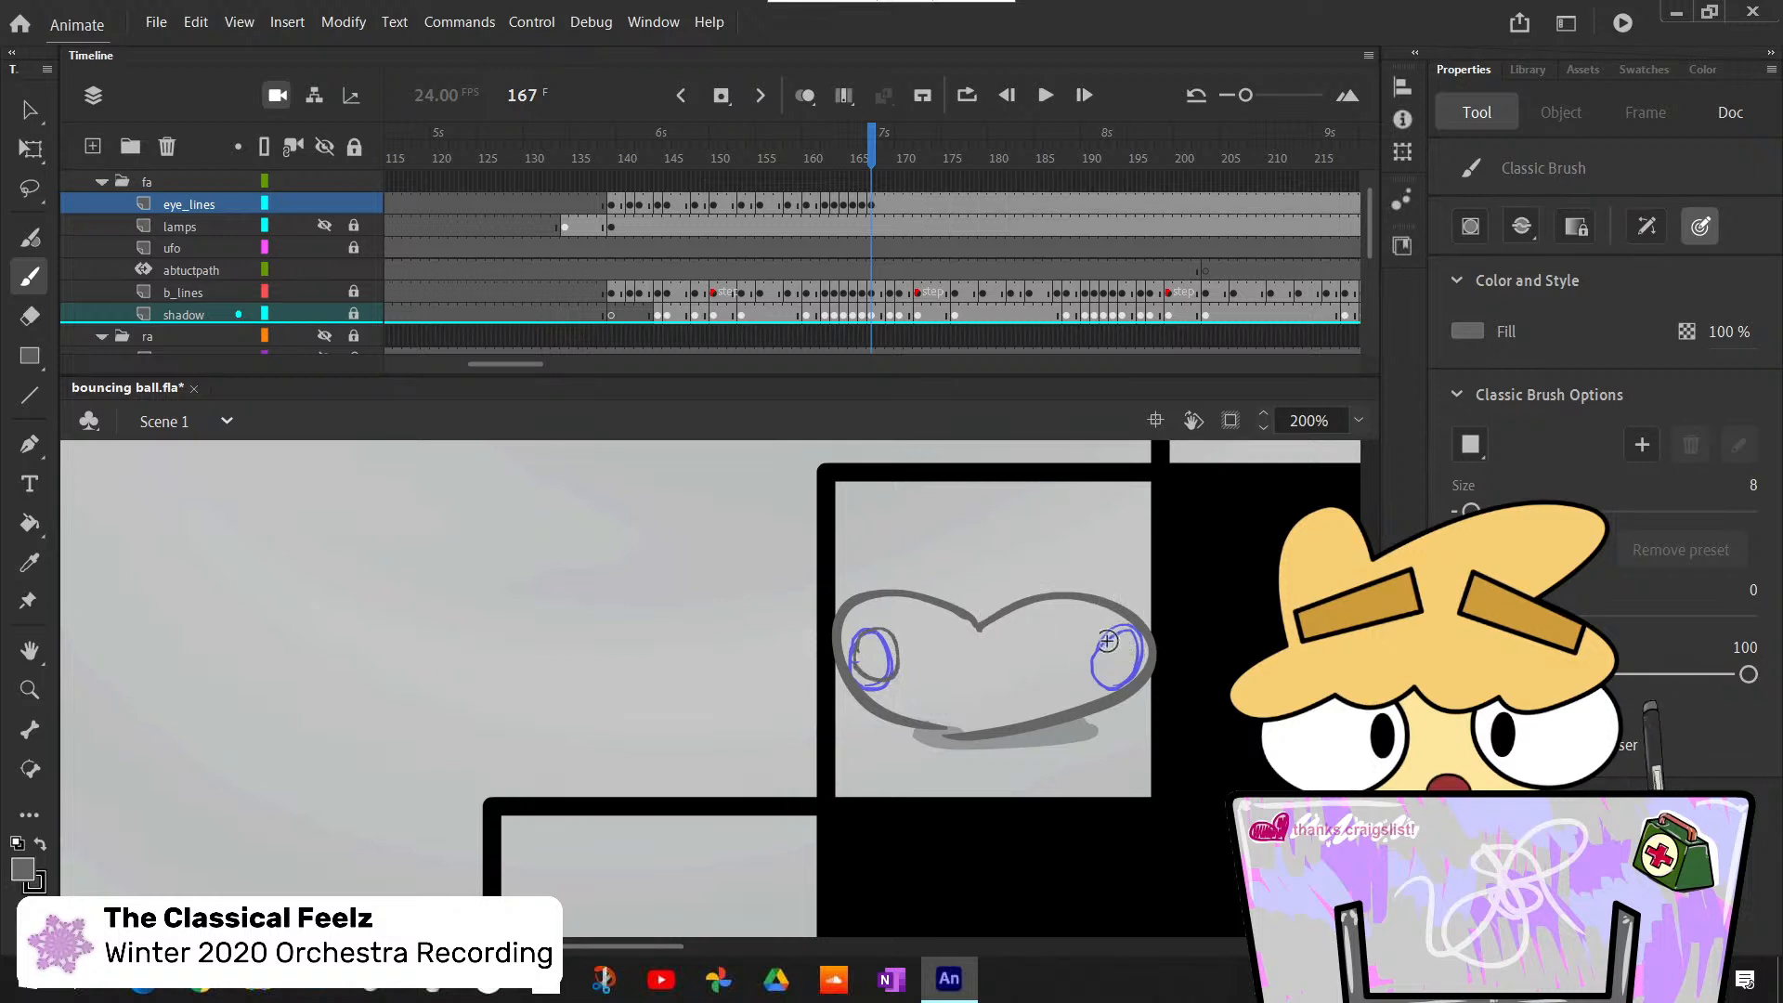
drag(1106, 653, 1143, 650)
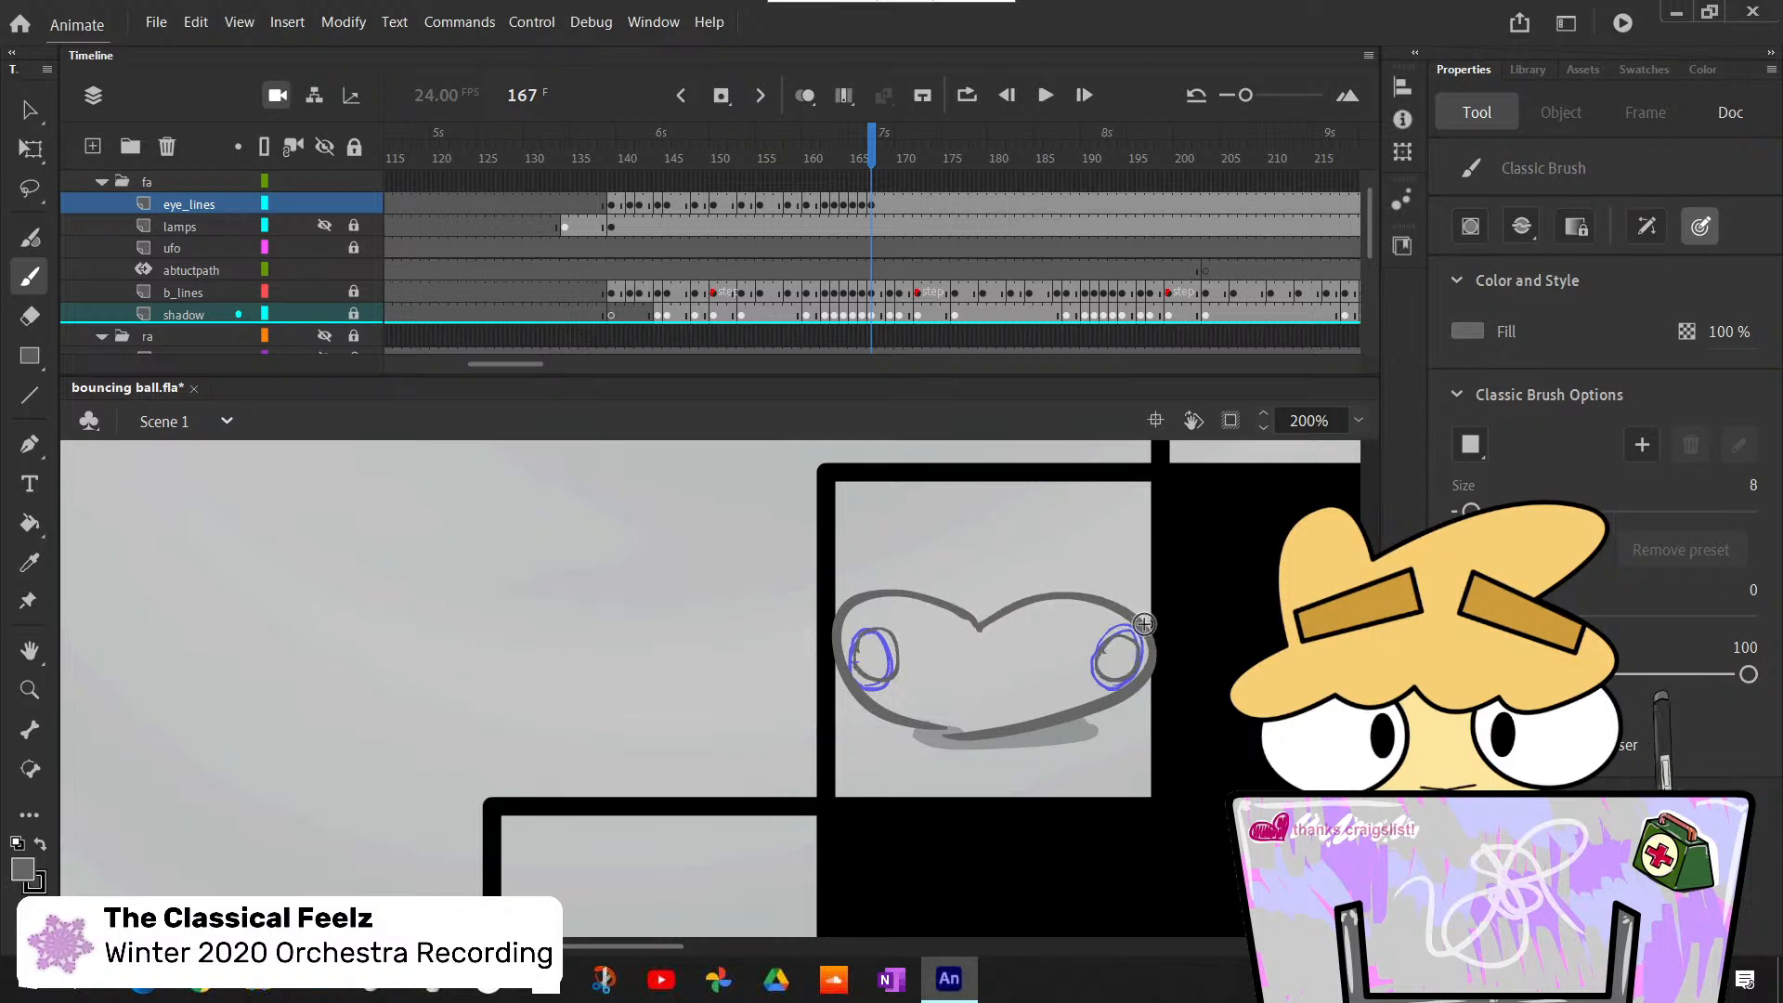
- Step back and forth through frames 166 to 169 to check the new eyes against the ball's squash and rebound
key(comma)
key(period)
key(period)
key(comma)
key(comma)
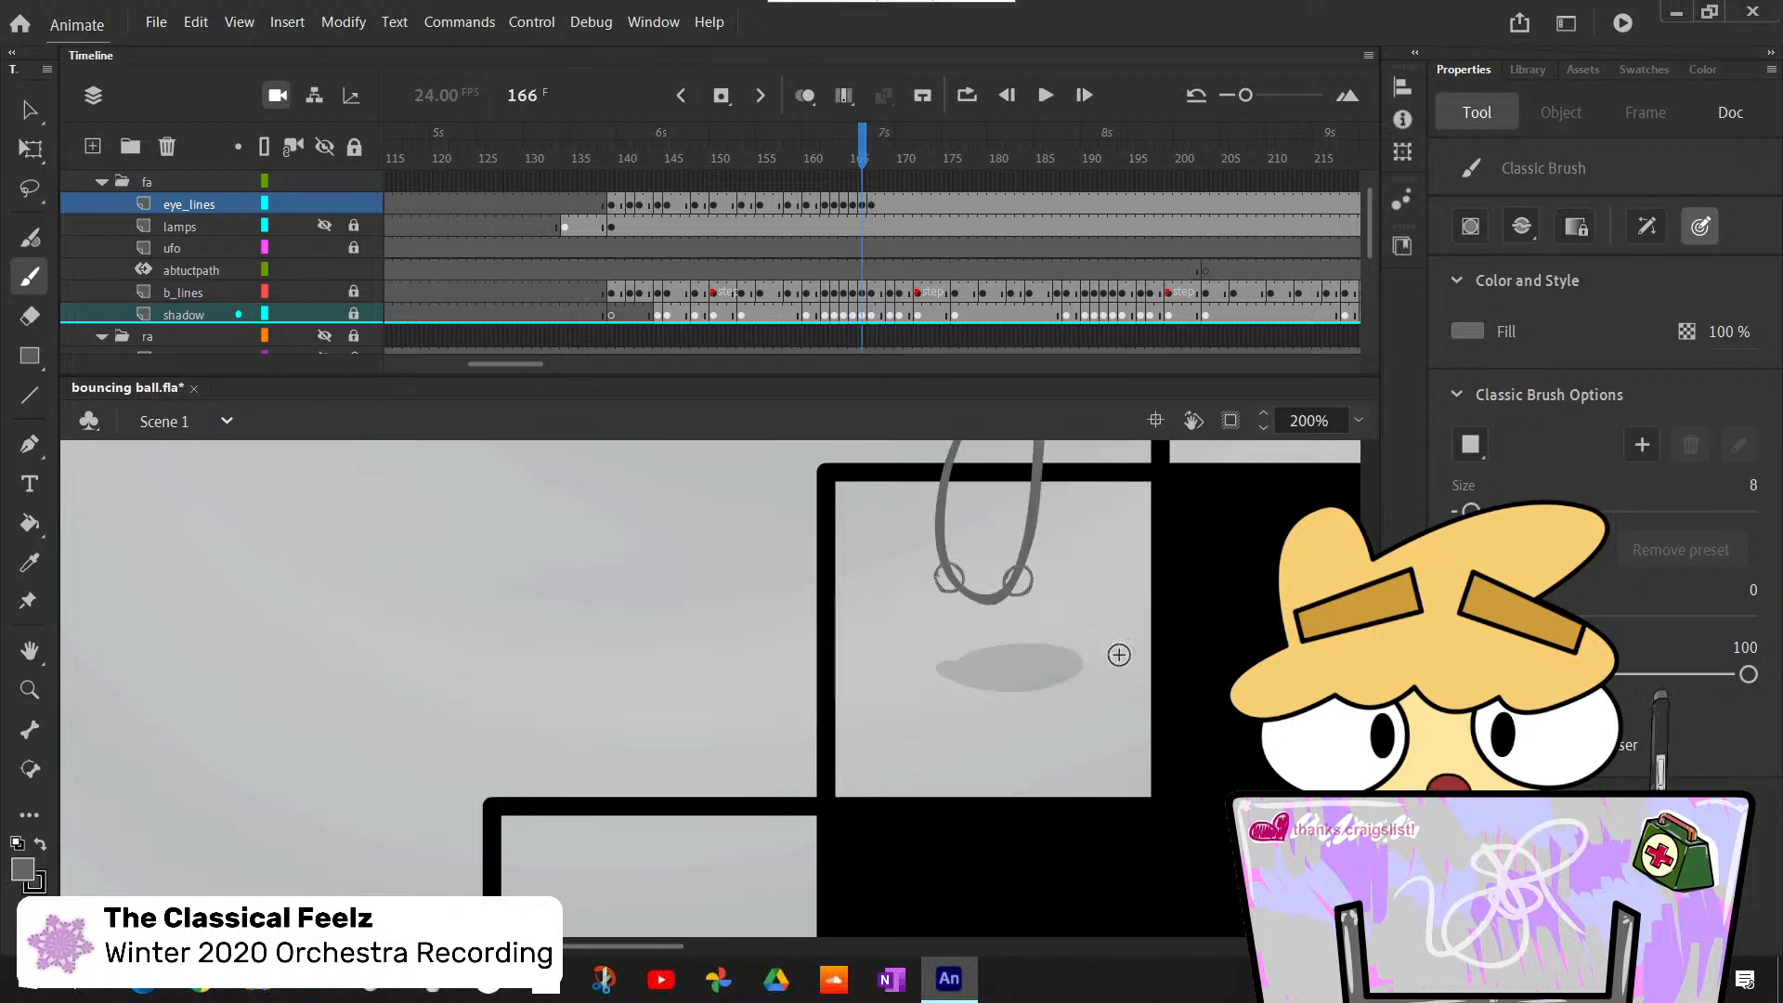
key(period)
key(period)
key(period)
key(comma)
key(period)
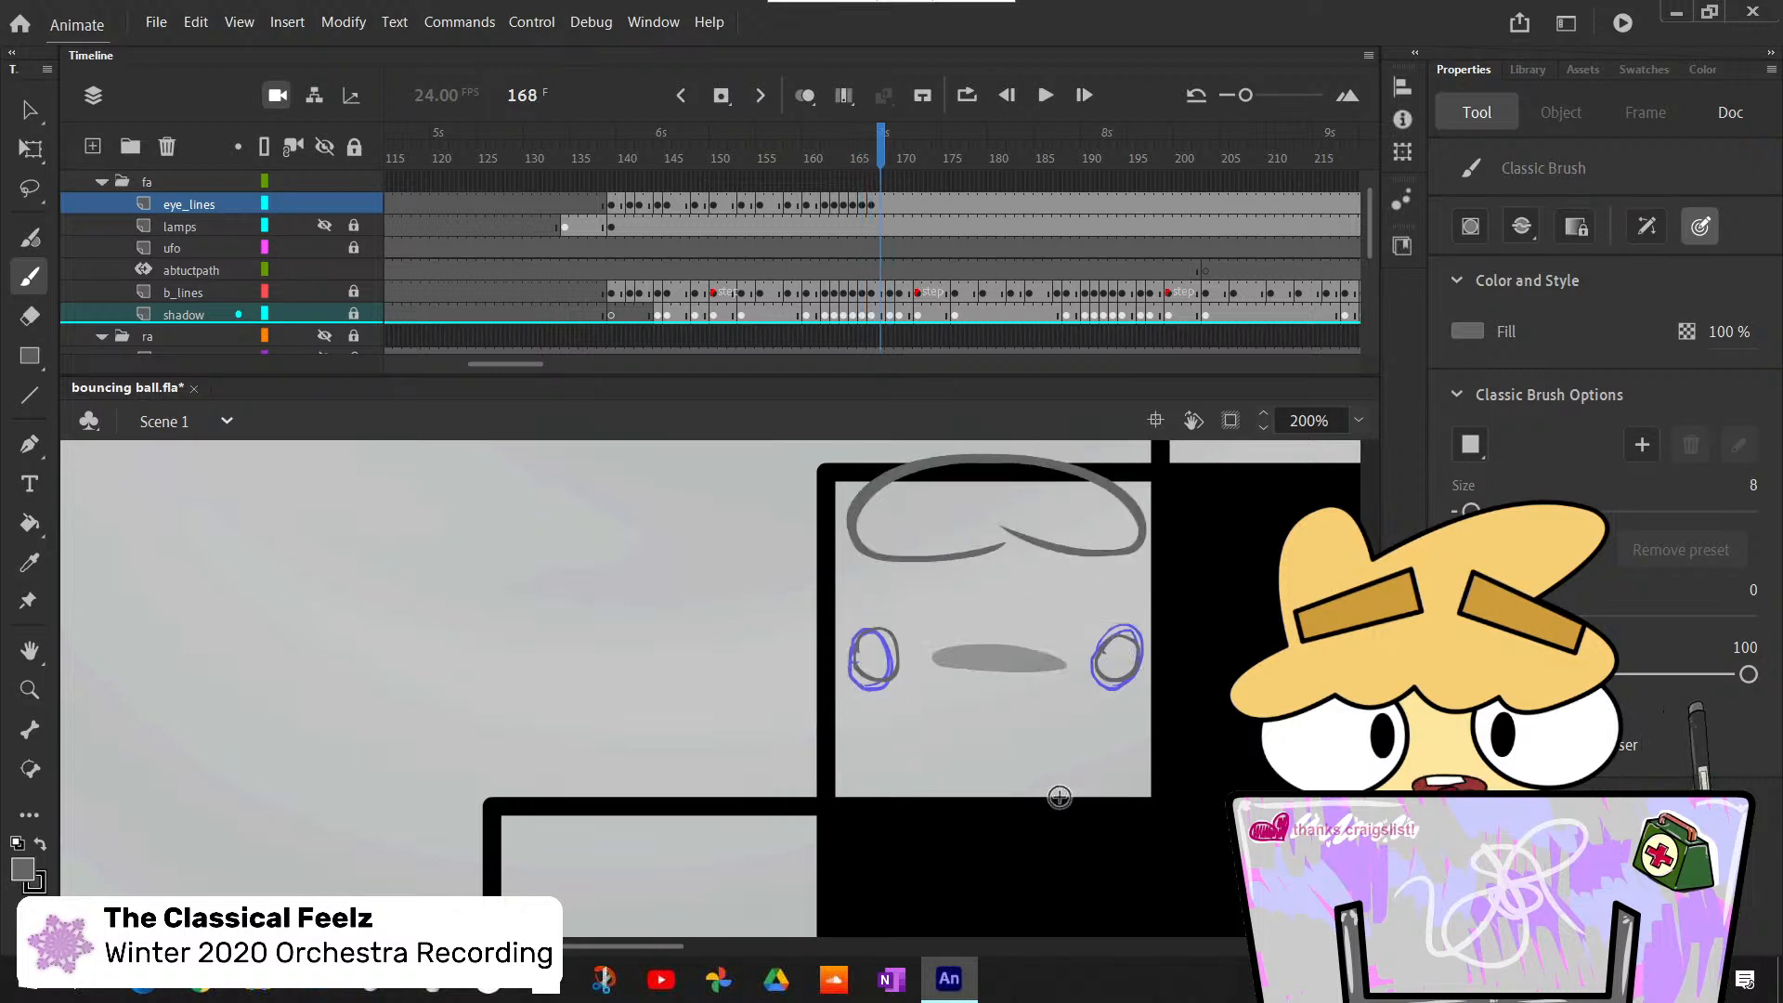
key(comma)
key(period)
scroll(711, 688, down, 1)
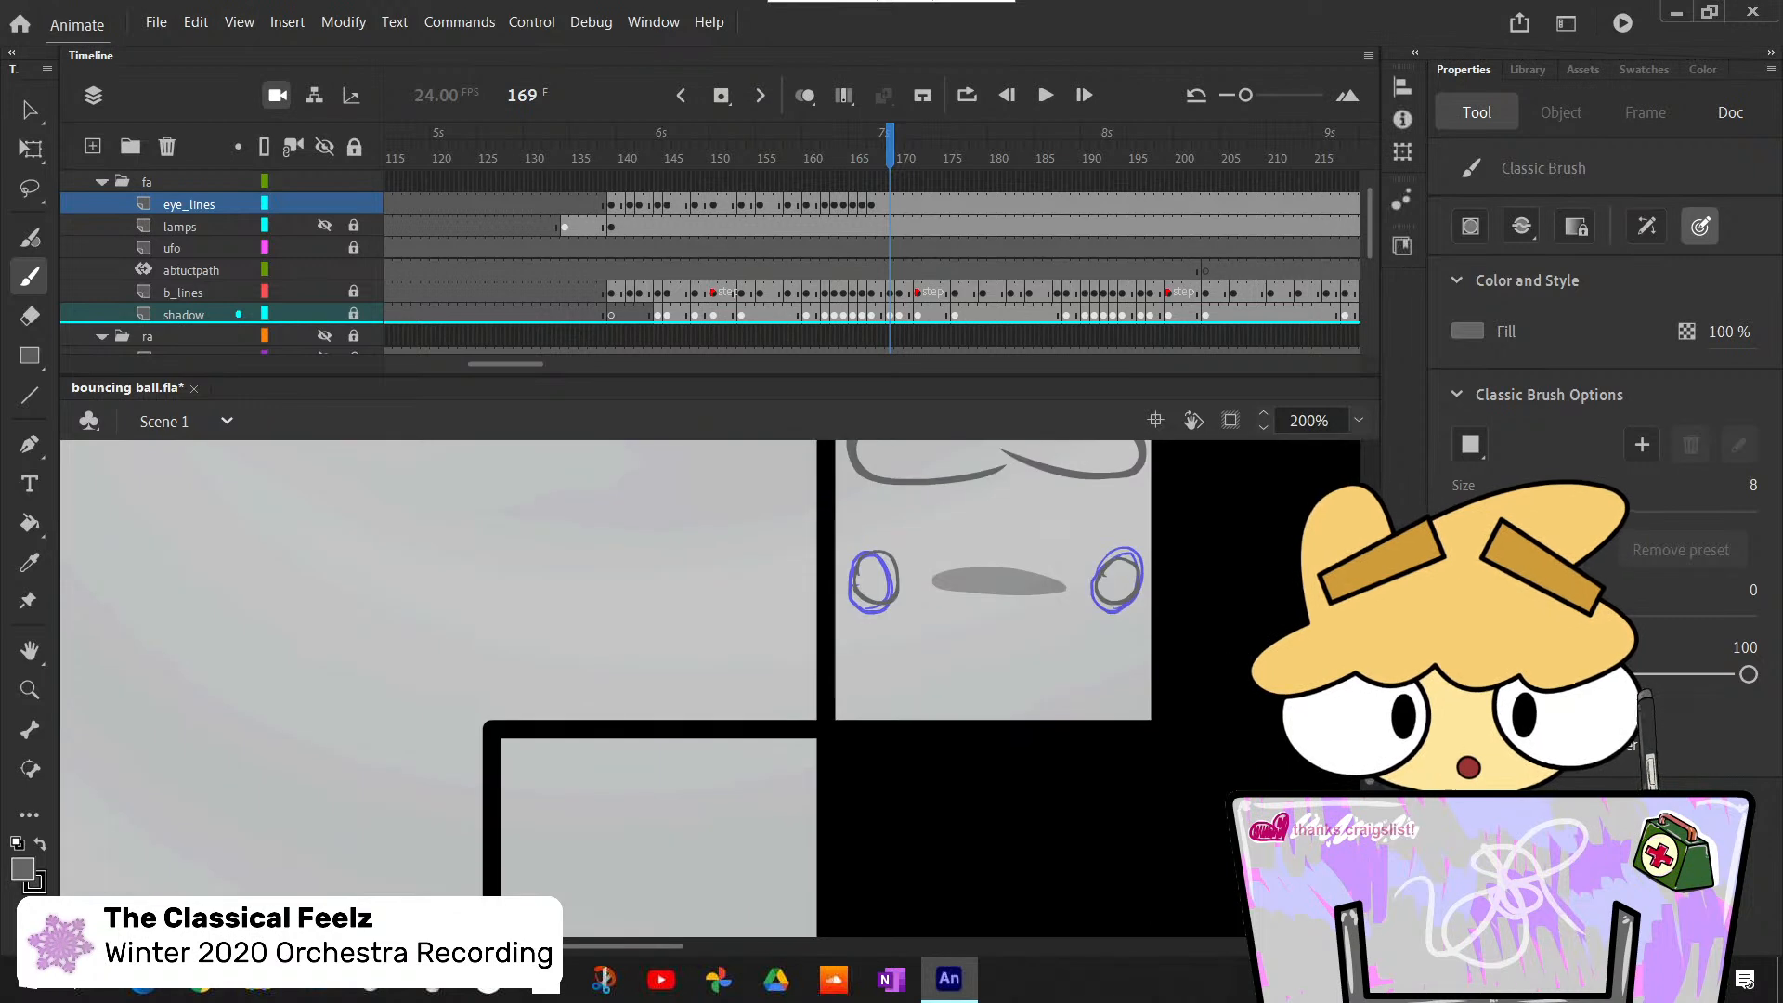
scroll(710, 688, up, 4)
key(comma)
key(comma)
key(comma)
key(comma)
key(comma)
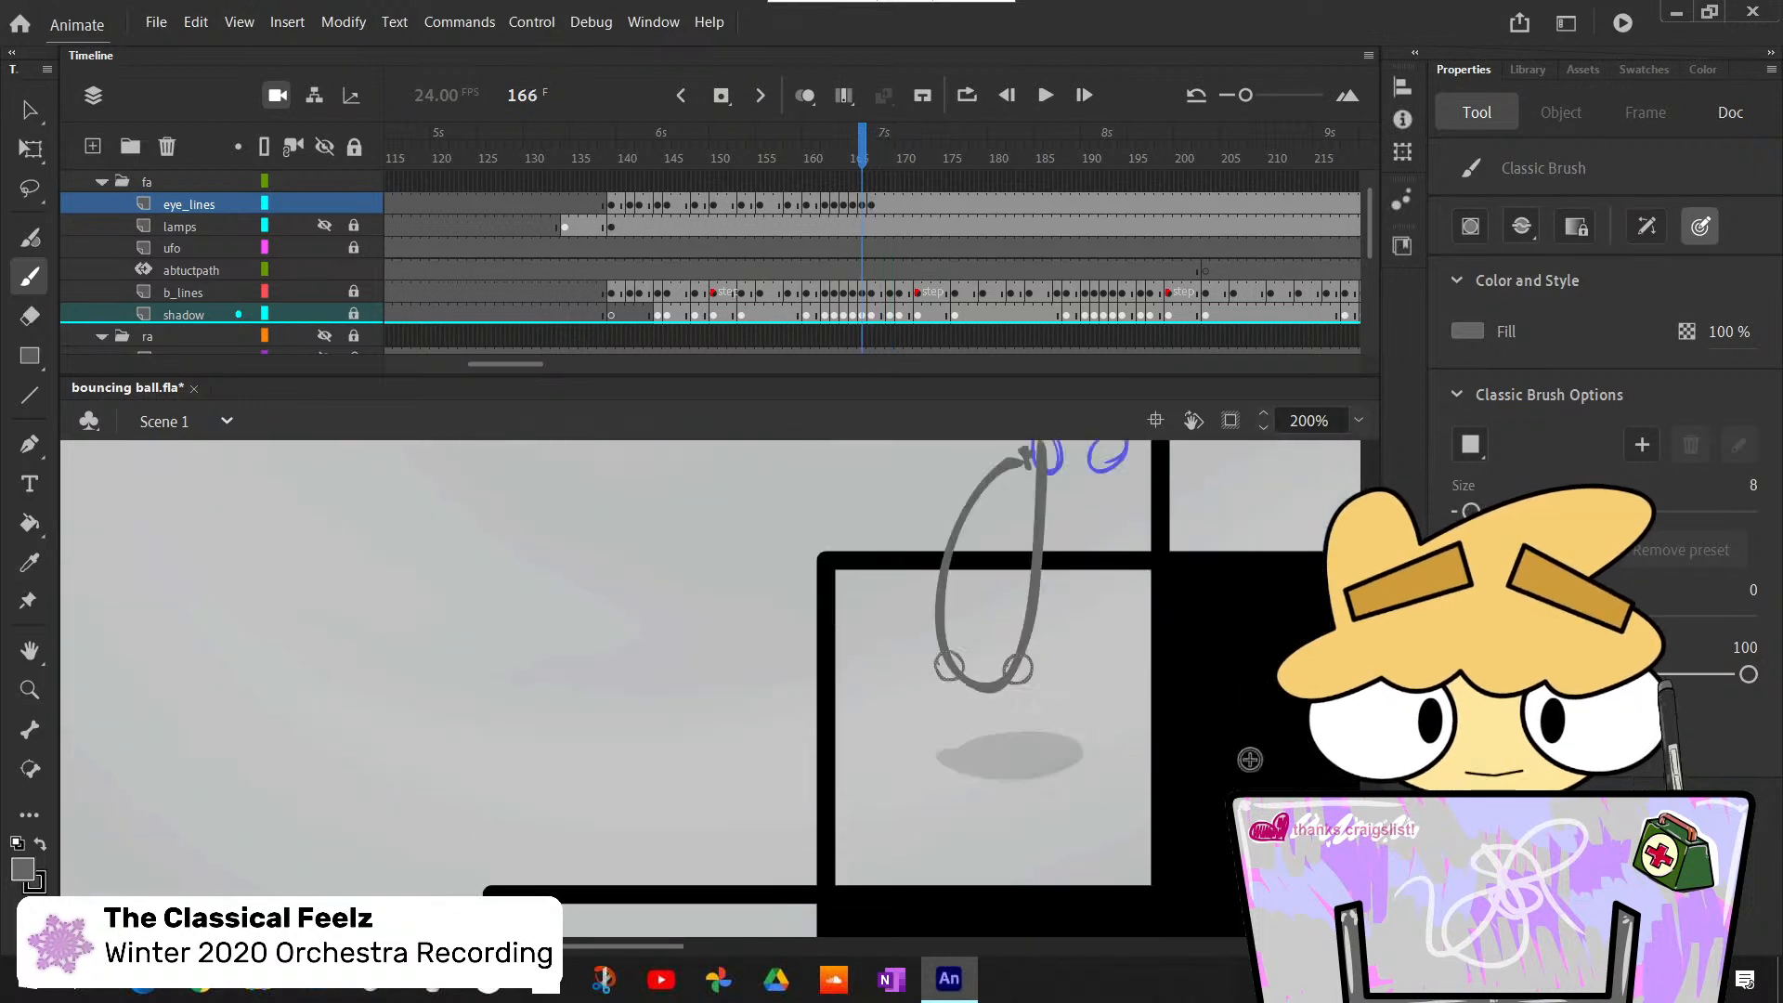
key(period)
key(period)
key(period)
key(period)
key(period)
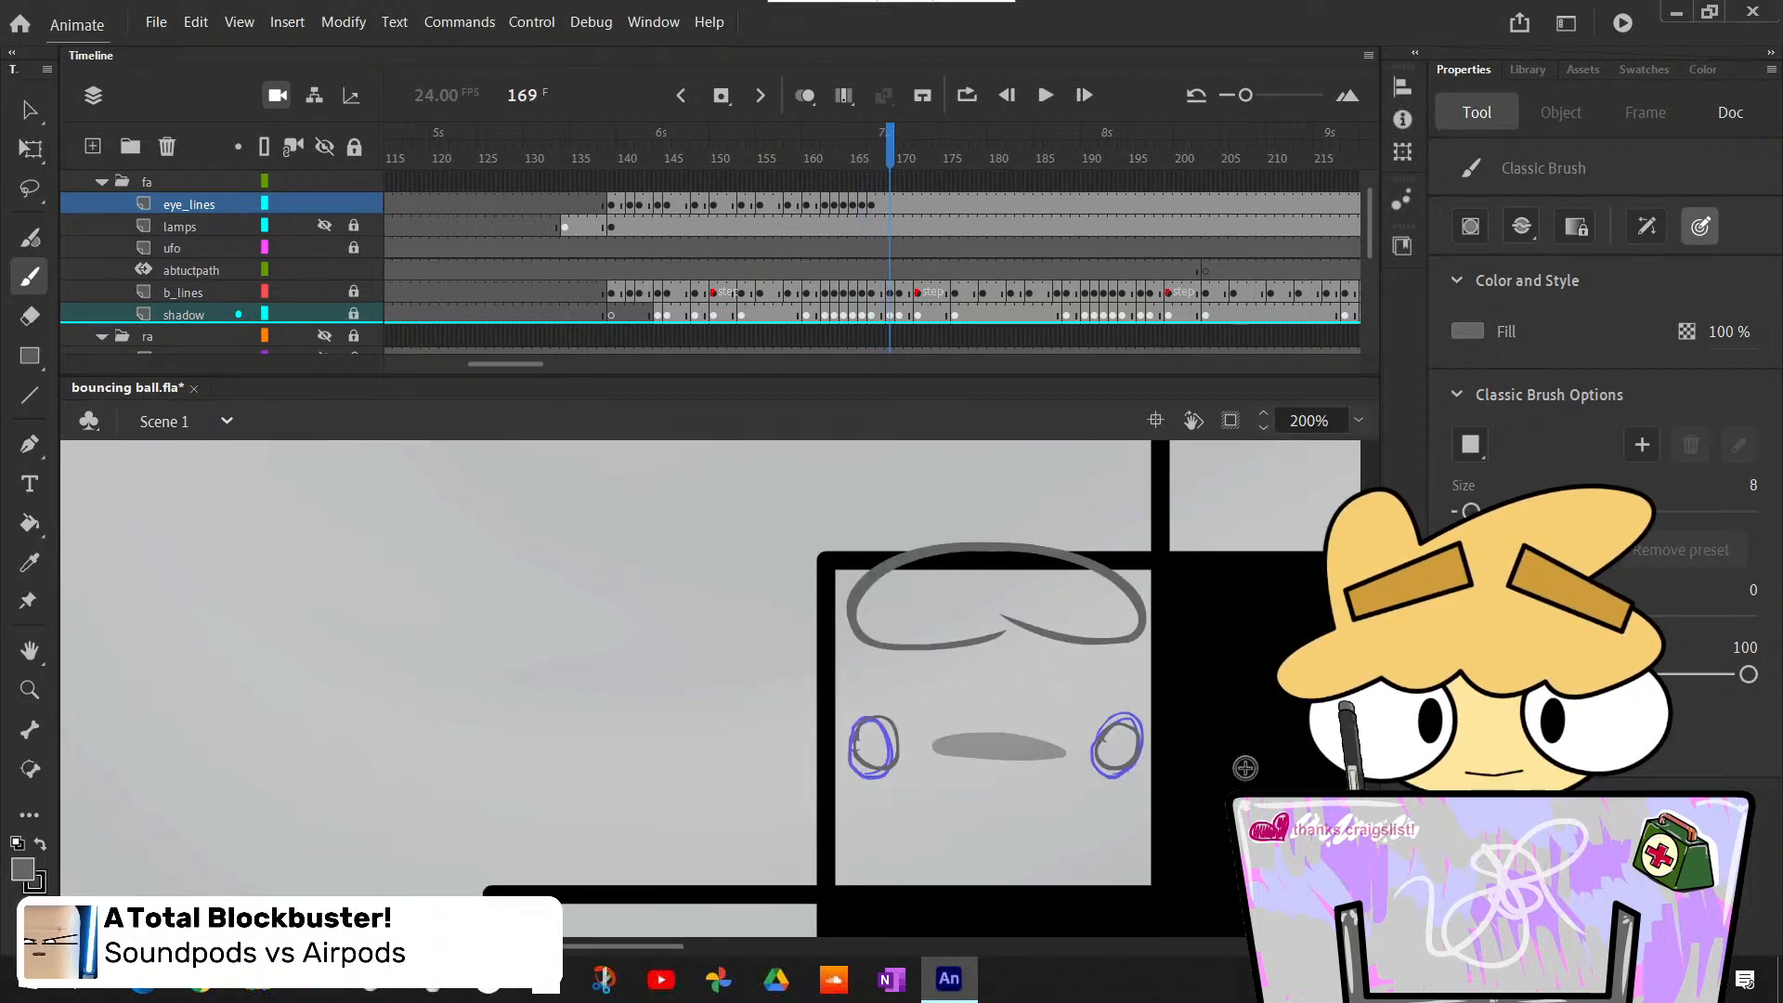
key(comma)
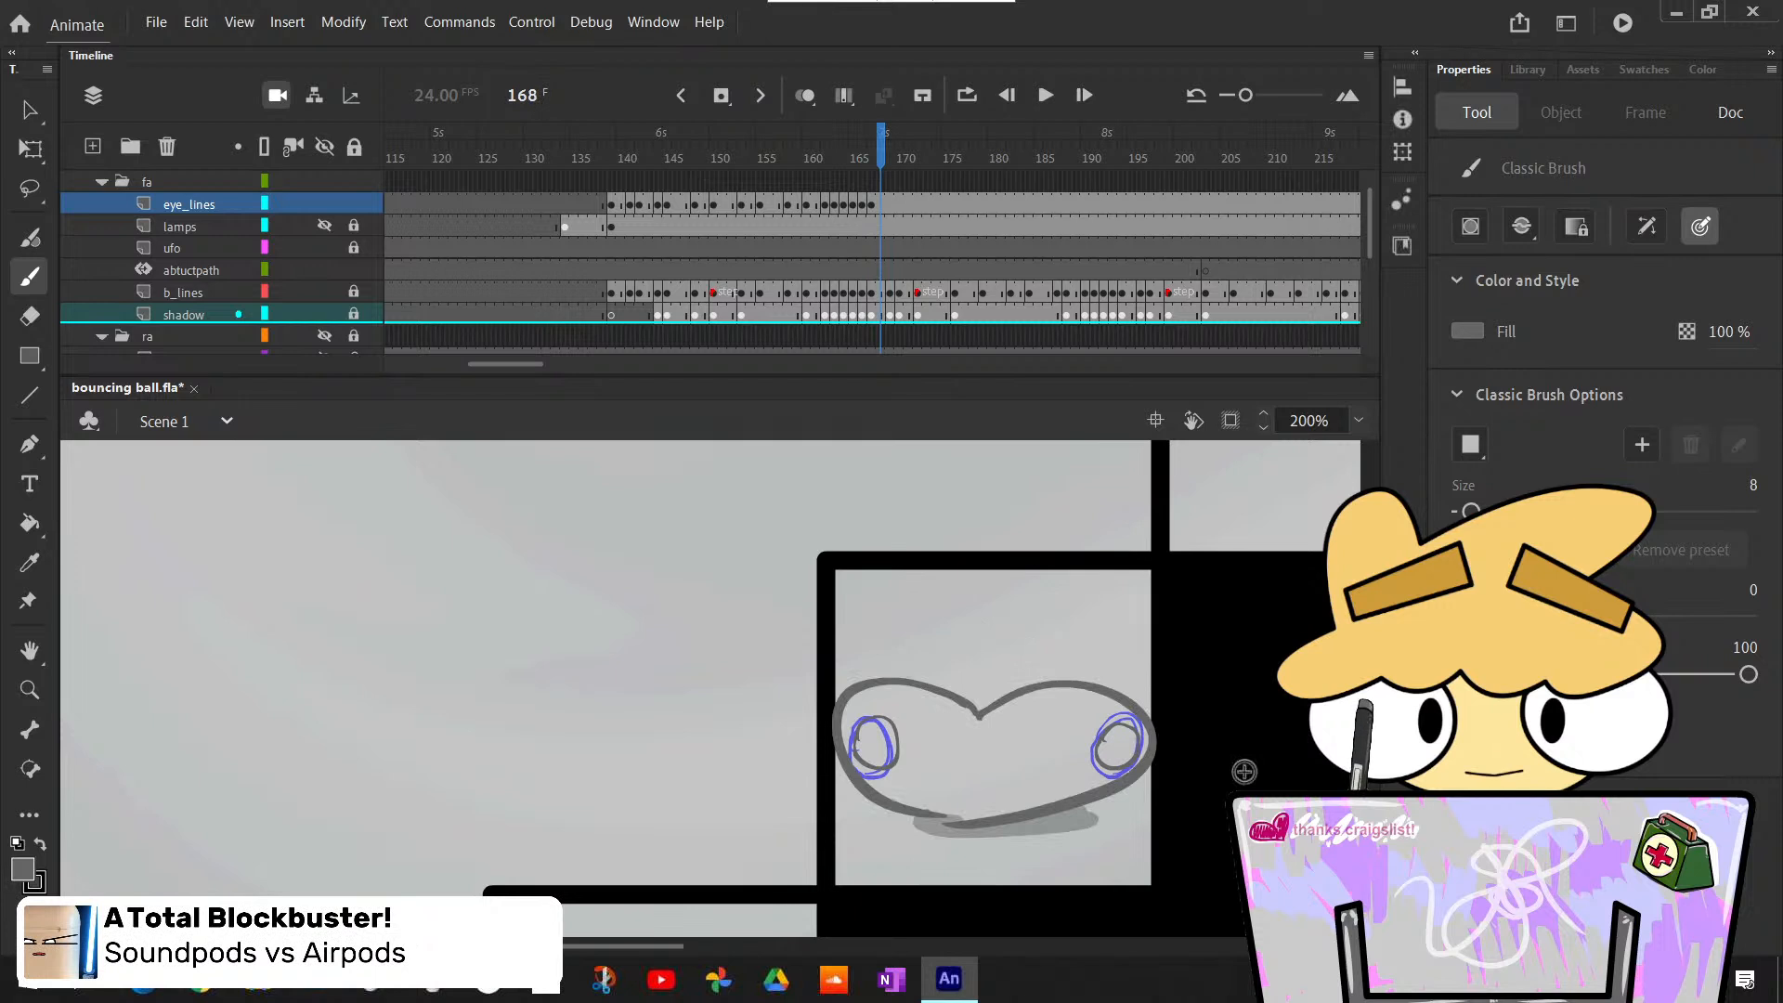
key(period)
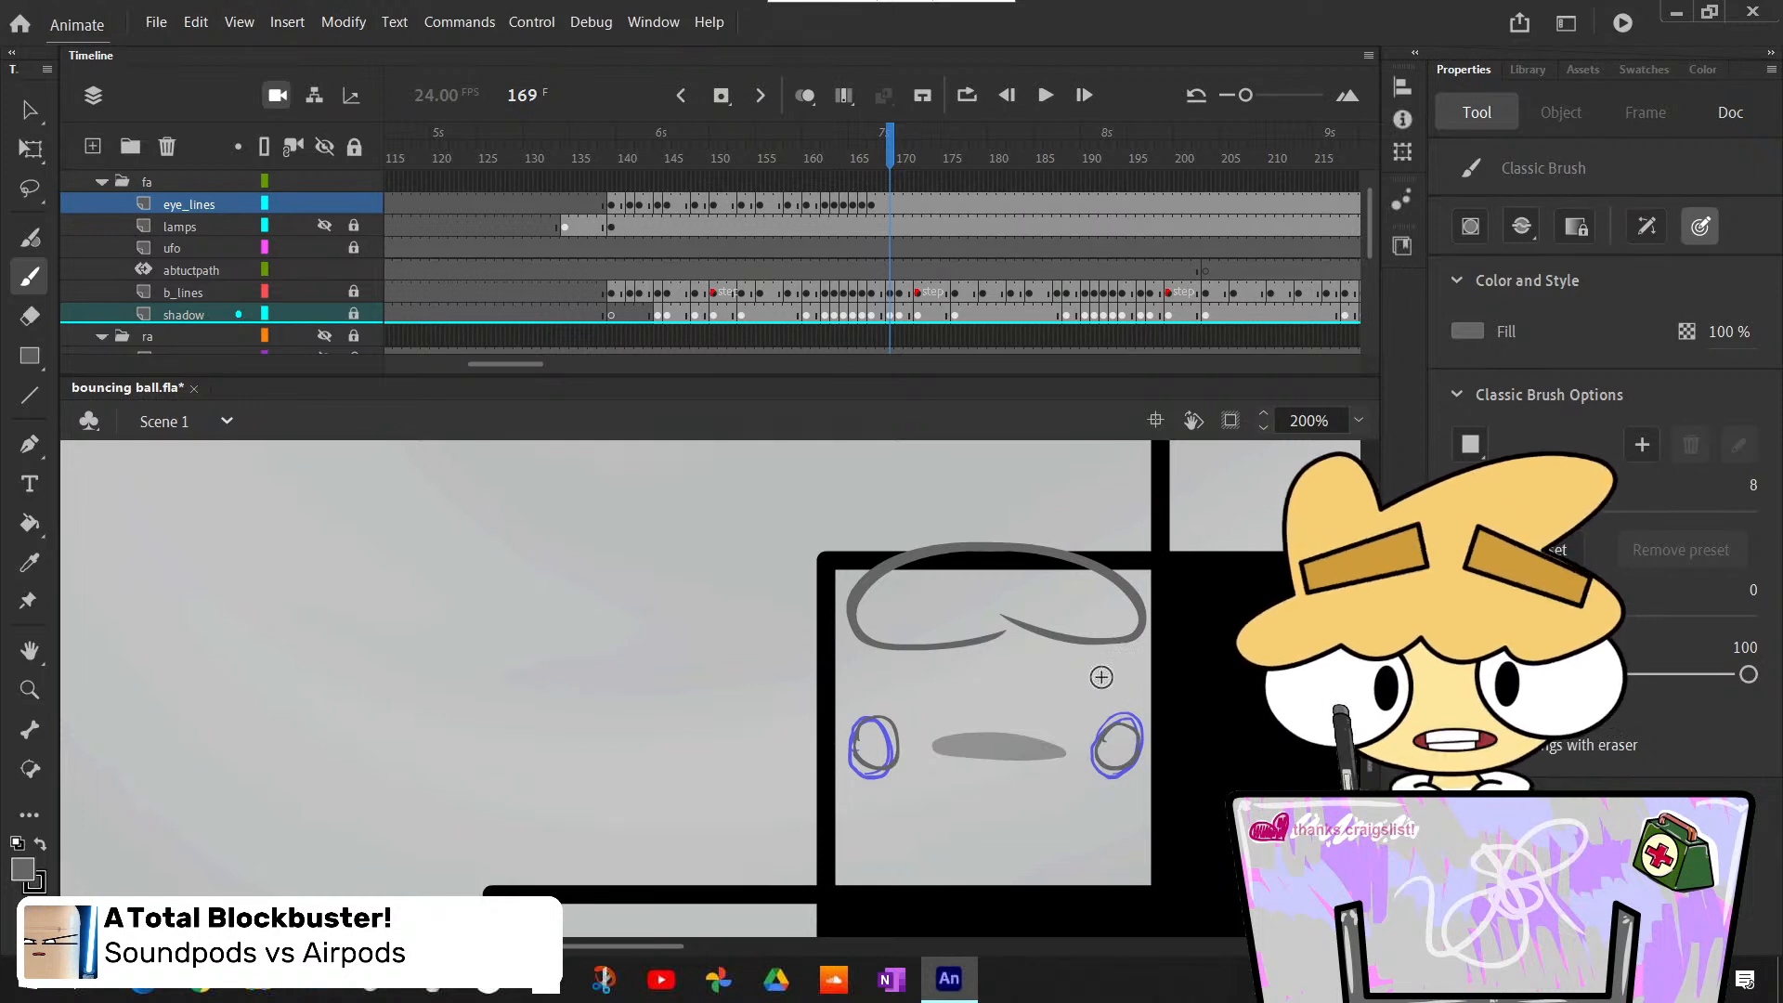
- Insert a blank keyframe at frame 169 of eye_lines and draw two small flattened eyes across the rebounding ball's upper edge
key(F7)
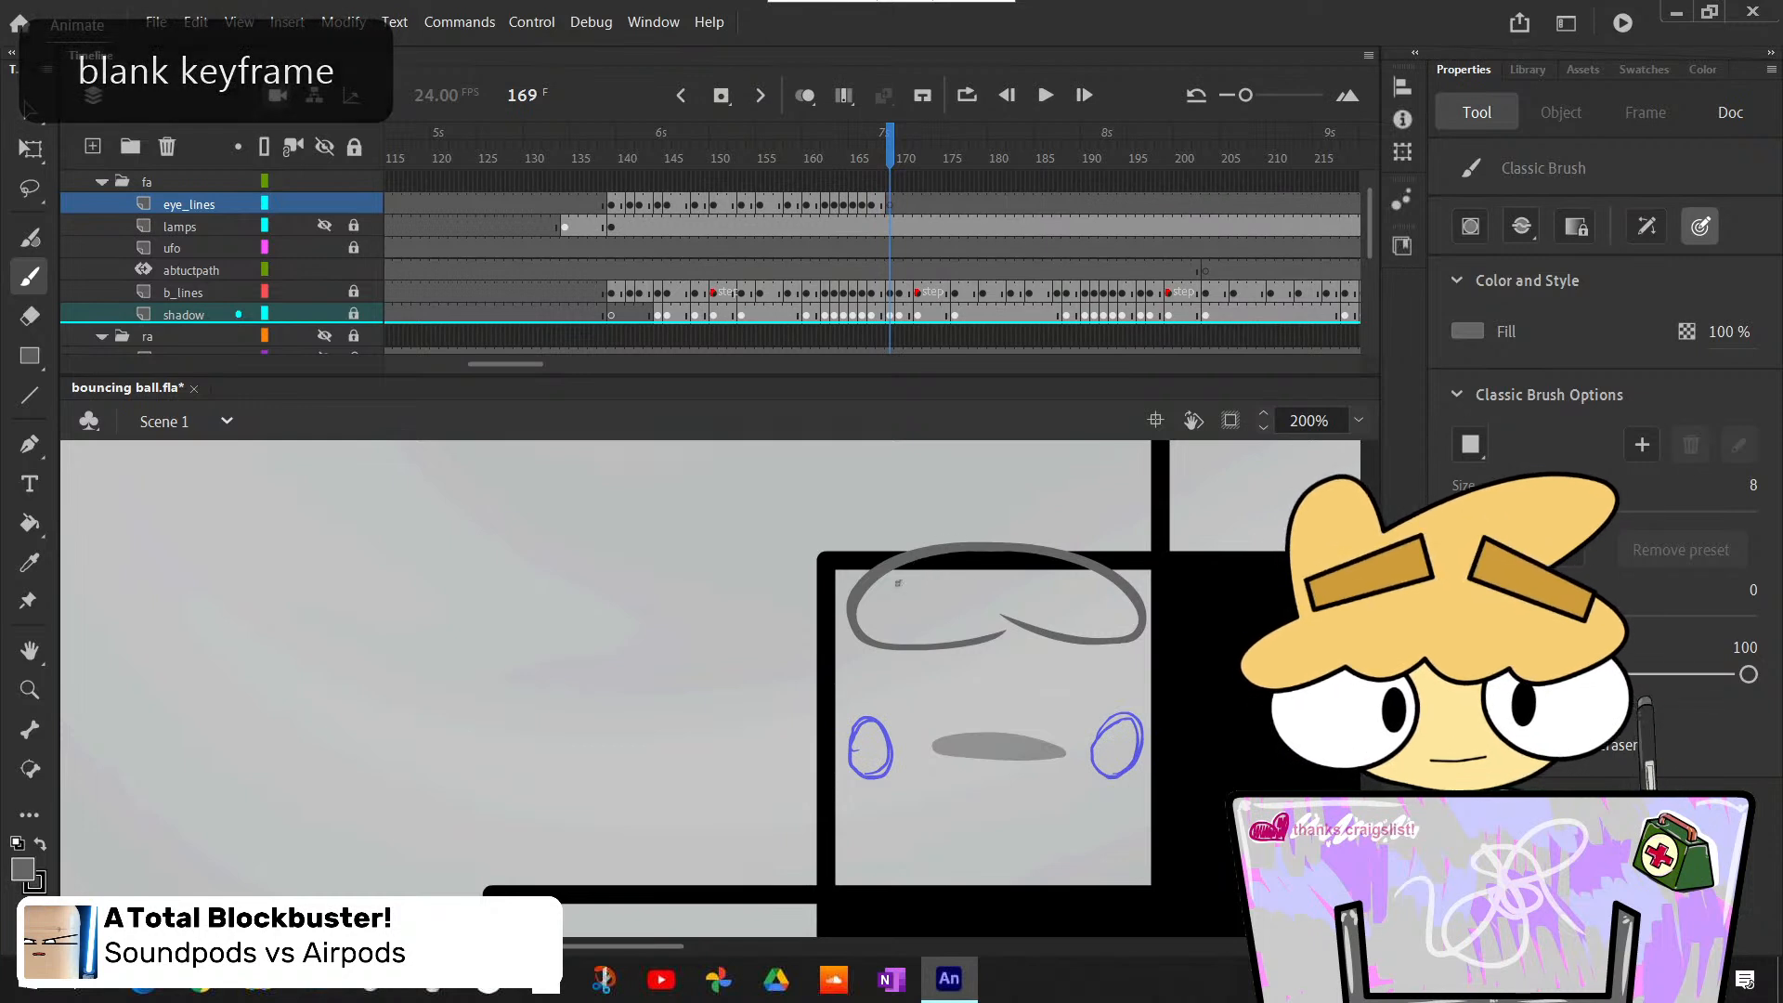
mouse_move(909, 578)
mouse_down()
mouse_move(962, 556)
mouse_move(929, 572)
mouse_up()
key(ctrl+z)
key(ctrl+z)
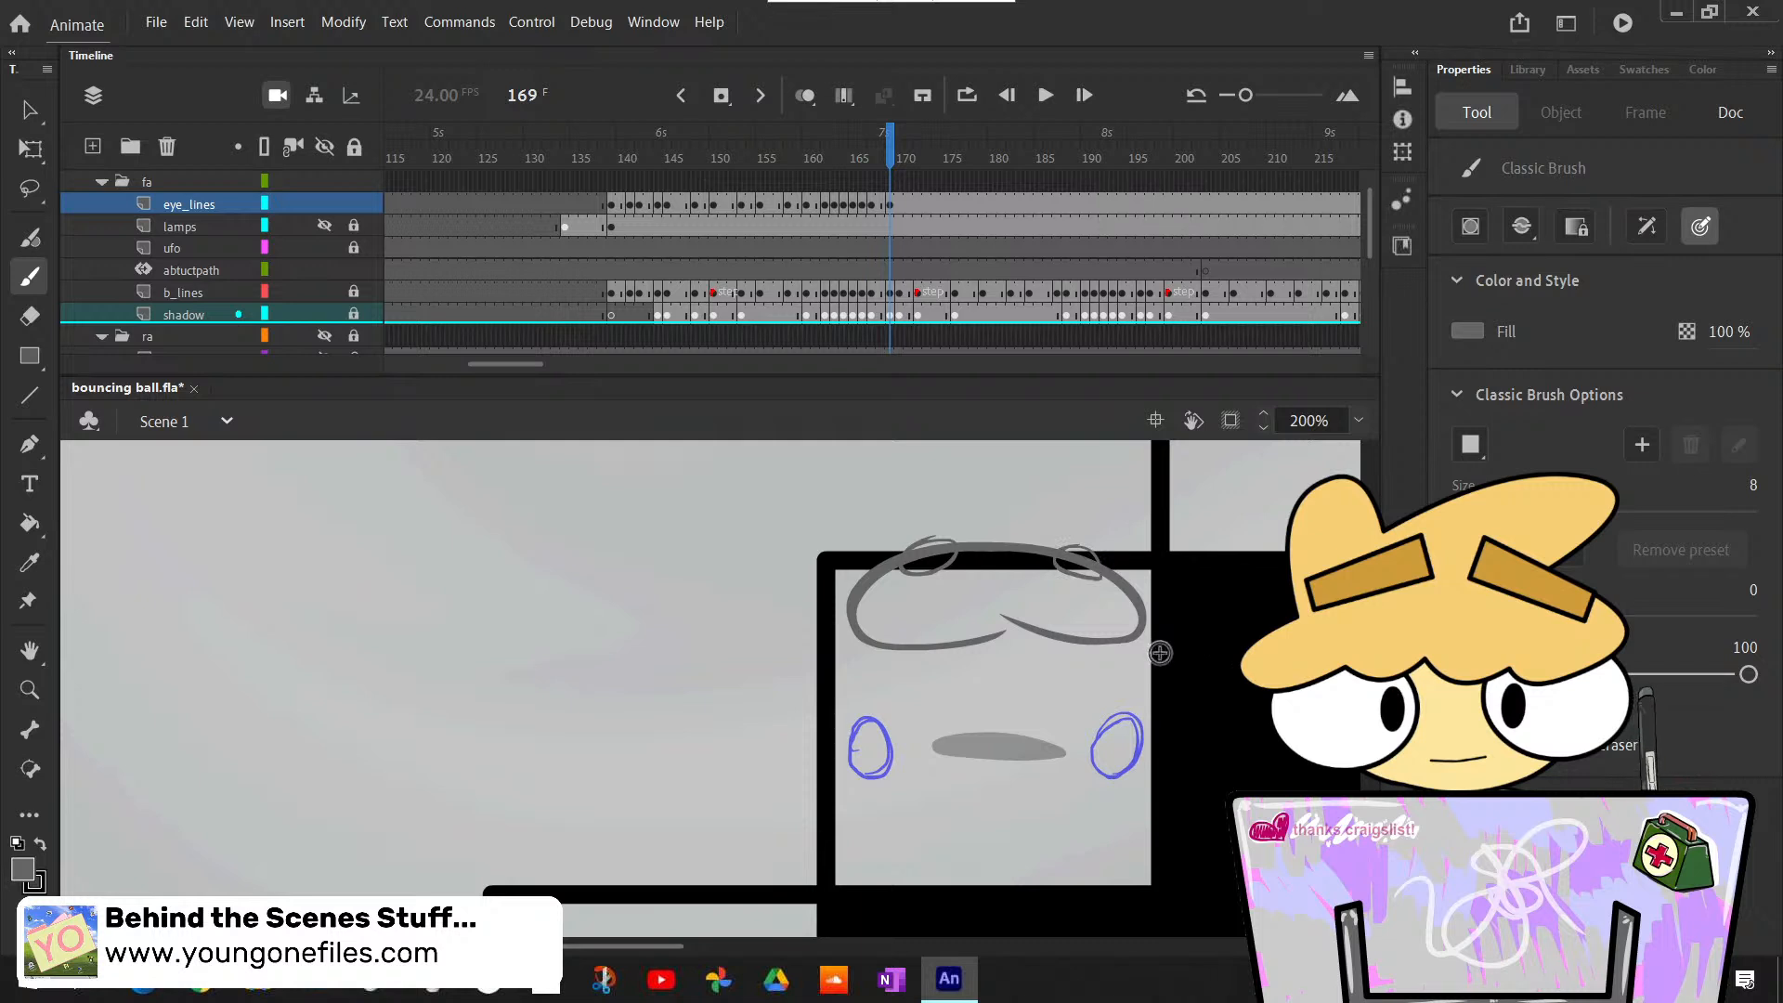
key(comma)
key(comma)
key(period)
key(period)
key(period)
key(comma)
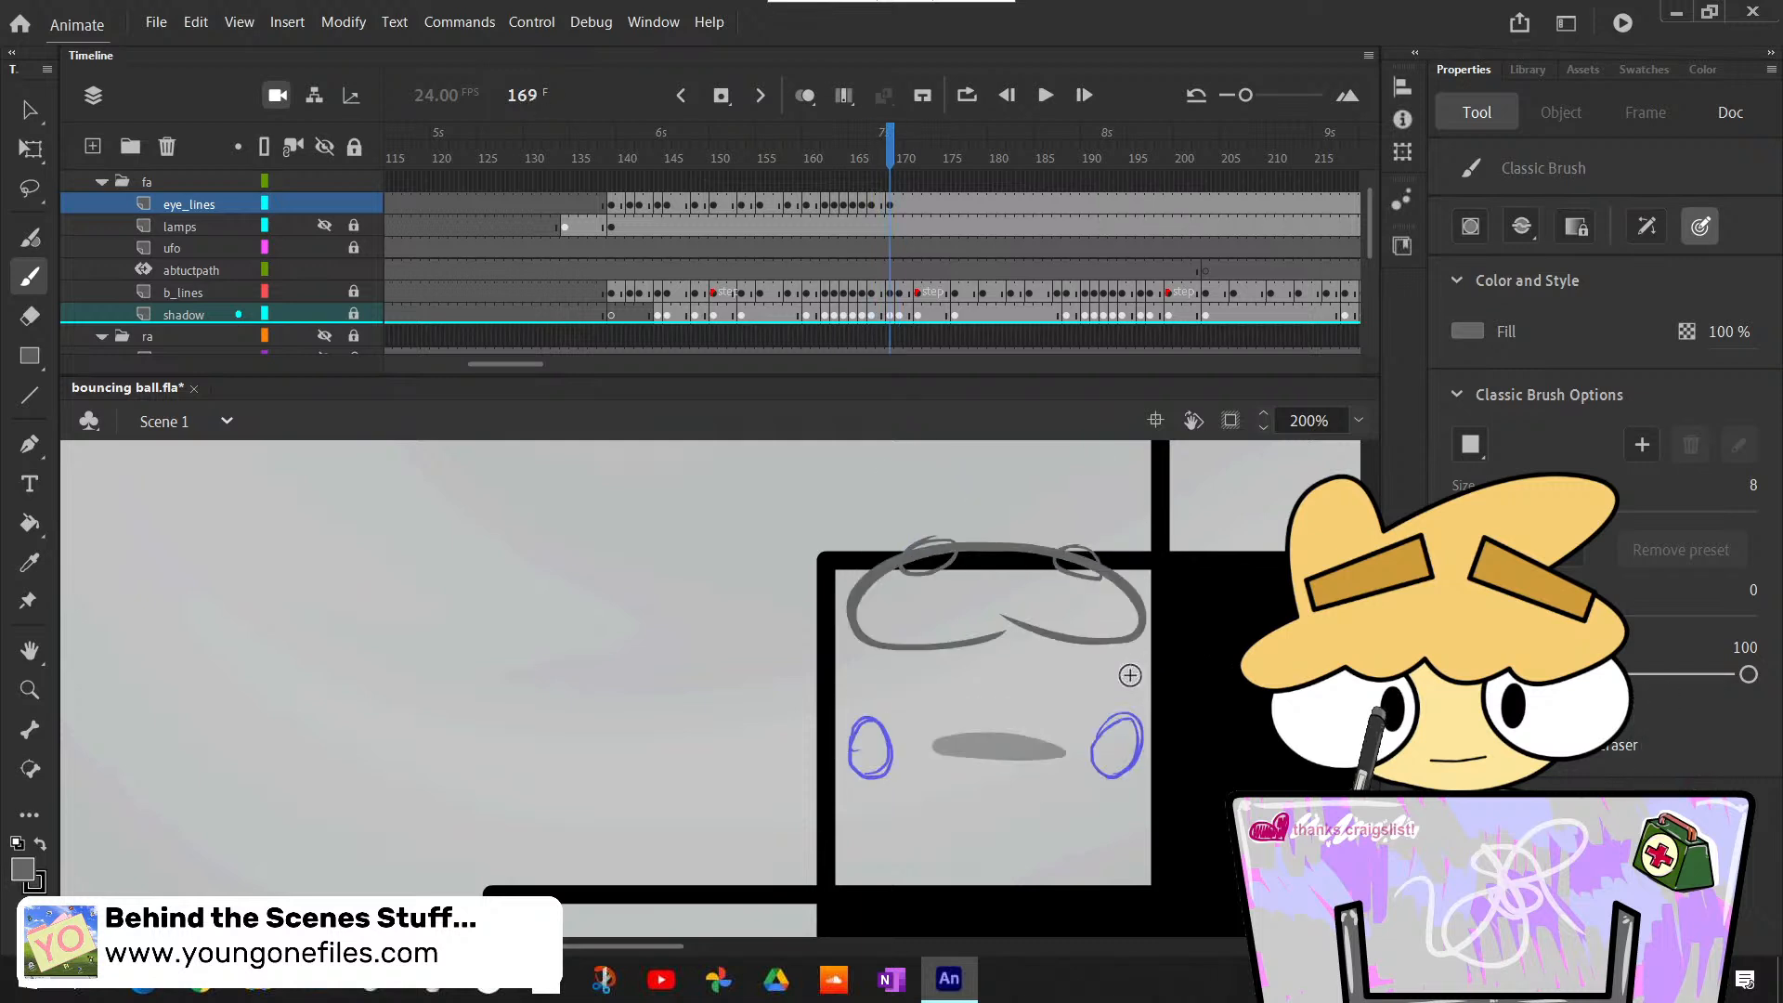
- Insert a blank keyframe at frame 170 of eye_lines and draw two round eyes near the ball's lower corners beside the rough eyes
key(period)
key(F7)
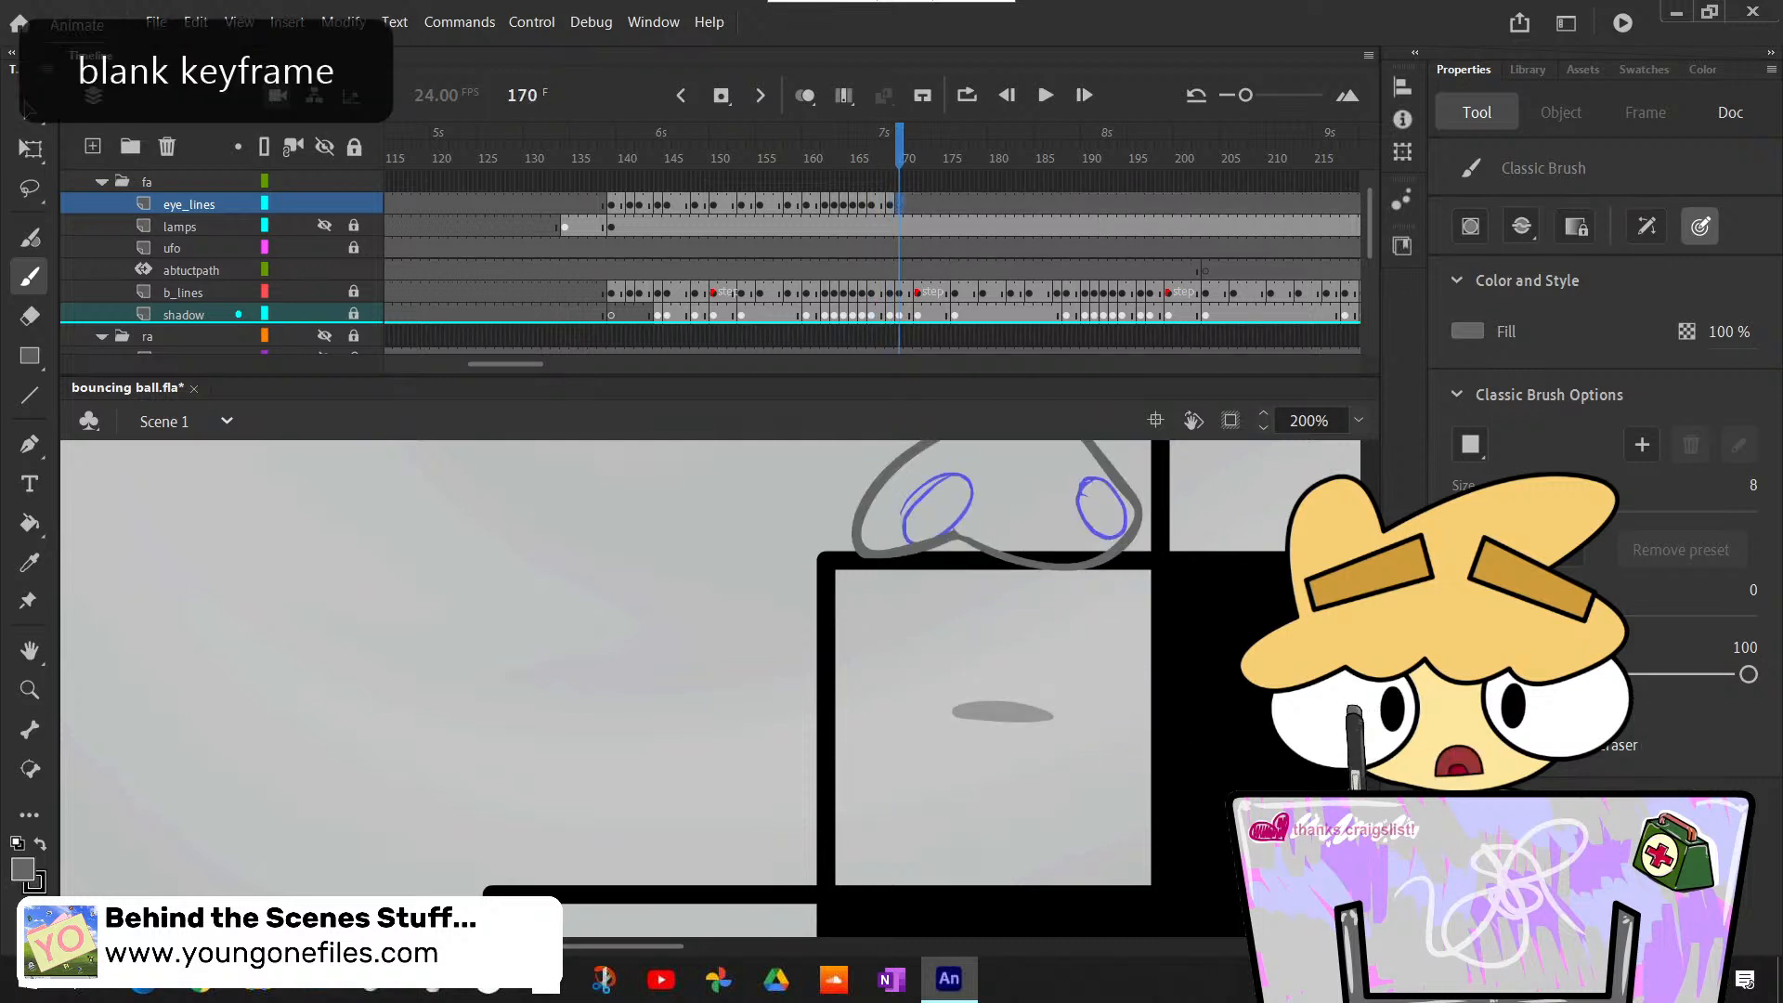
scroll(1126, 681, up, 3)
scroll(1126, 680, down, 1)
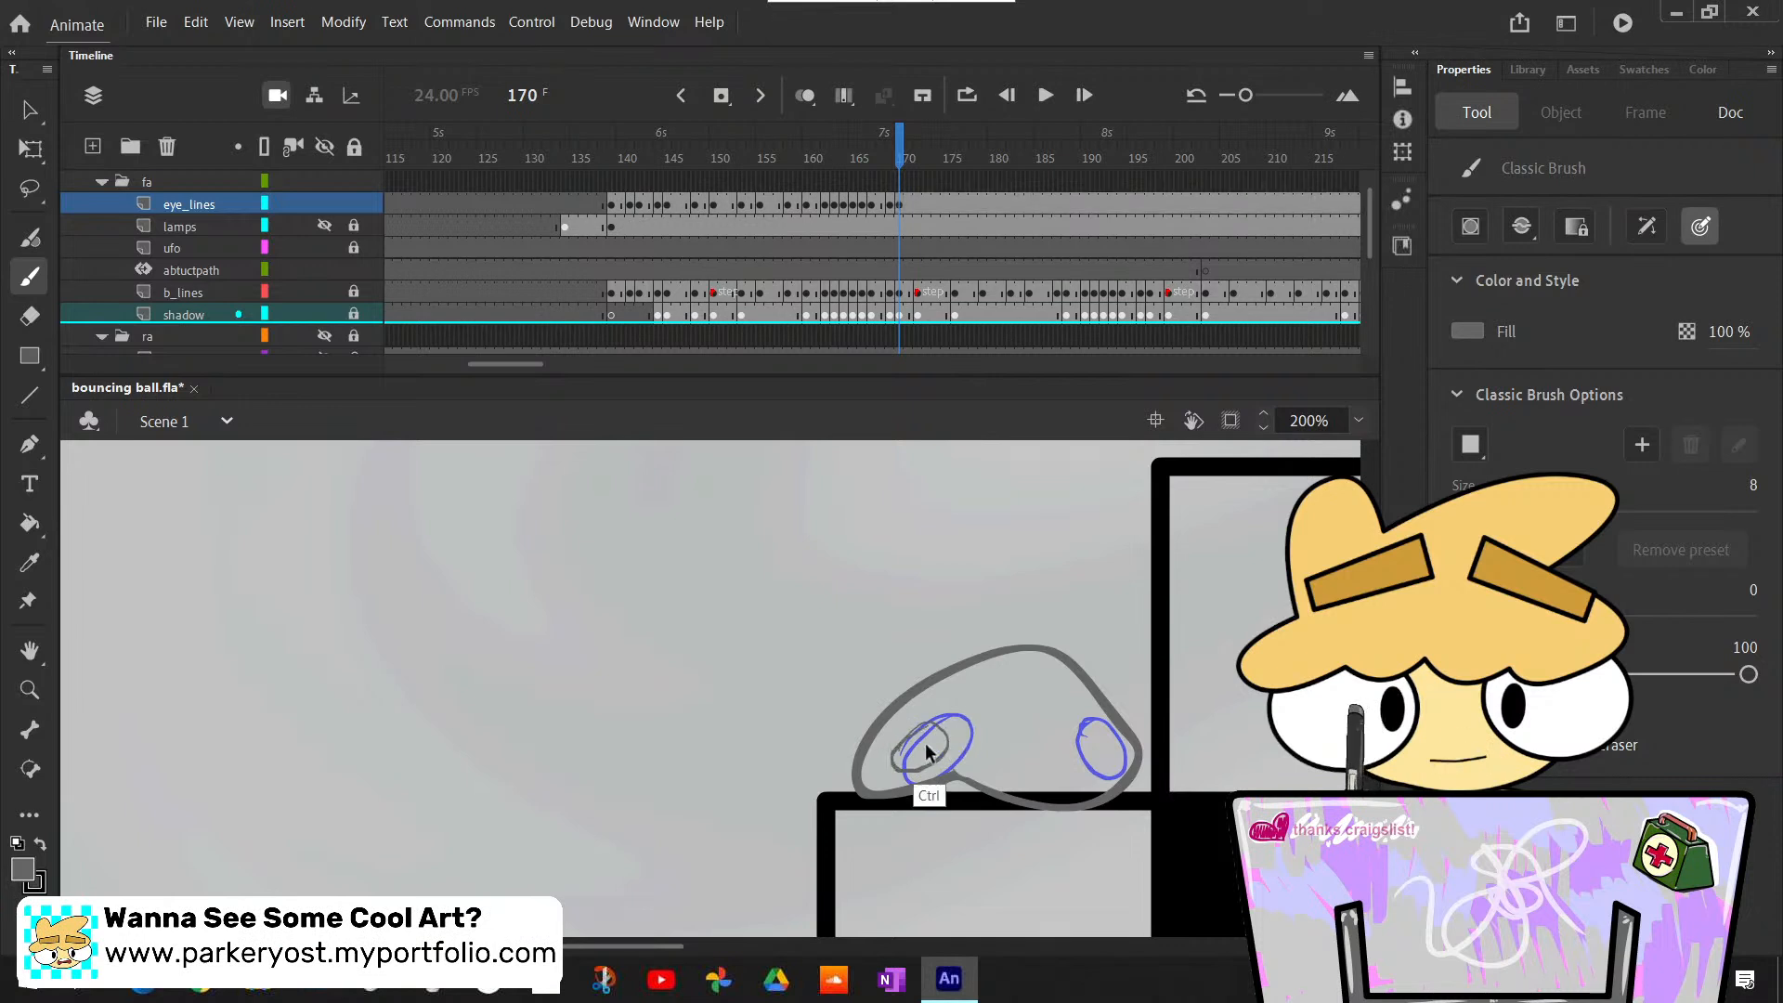
drag(890, 755, 930, 727)
key(ctrl+z)
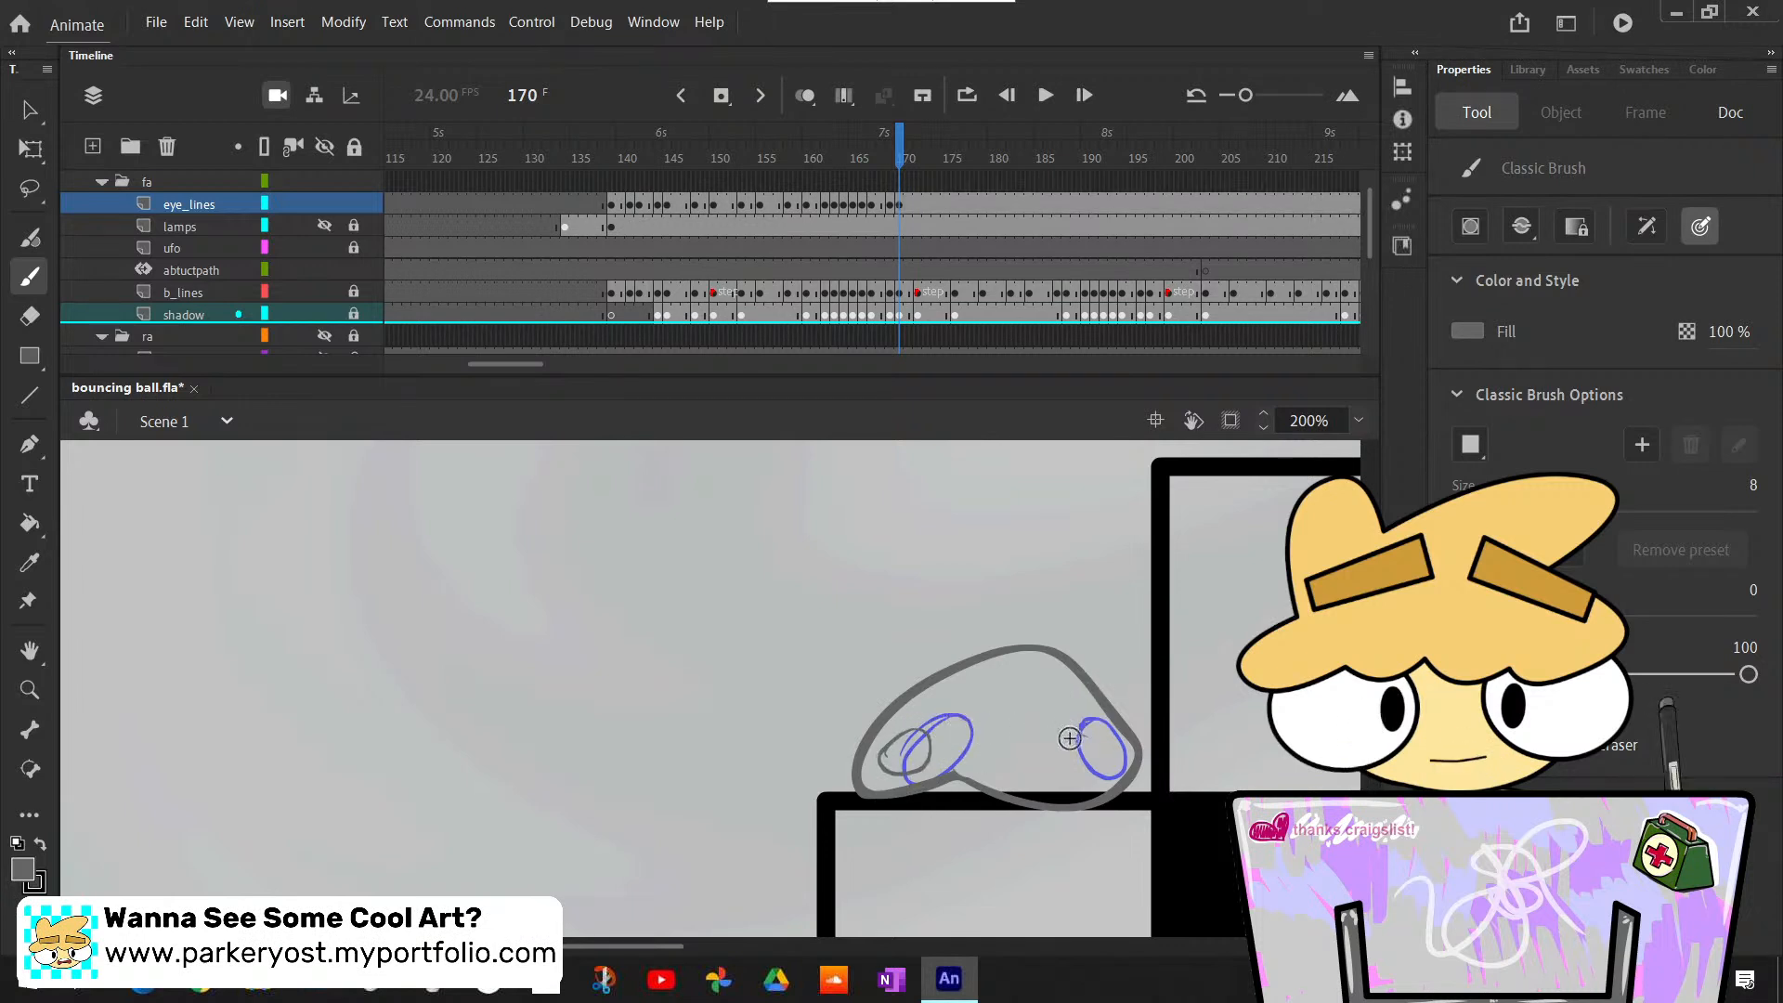
drag(1086, 749, 1134, 754)
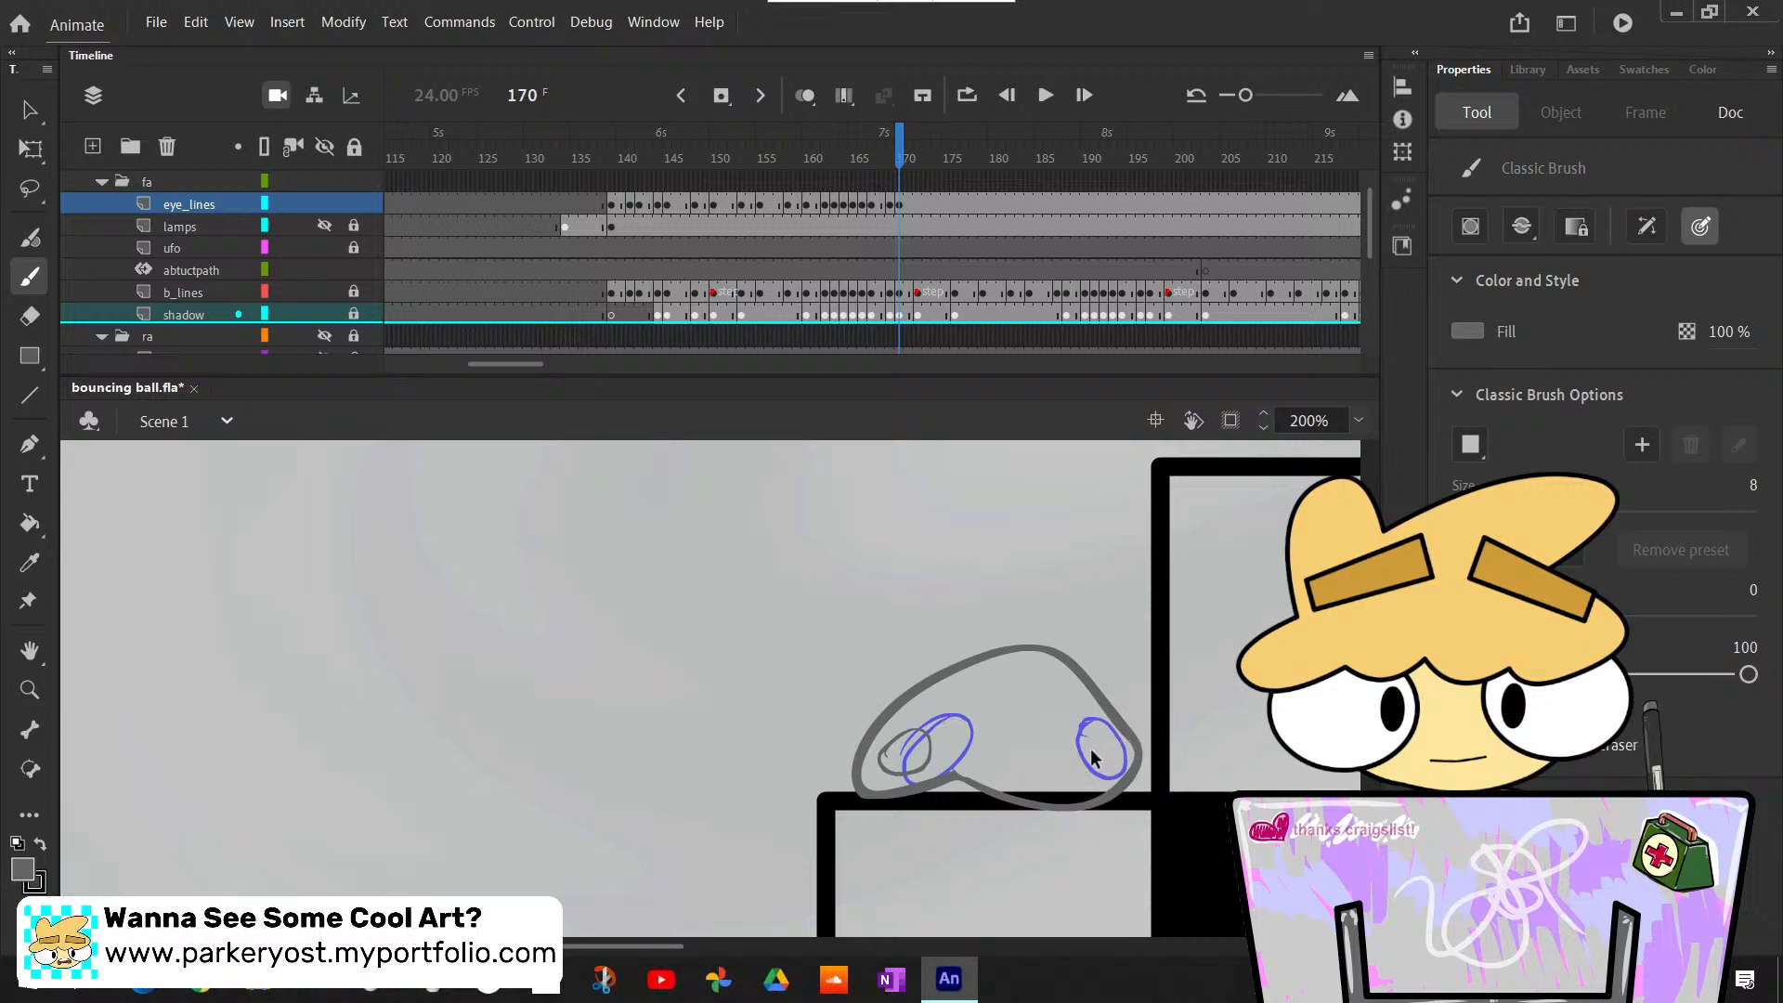
key(ctrl+z)
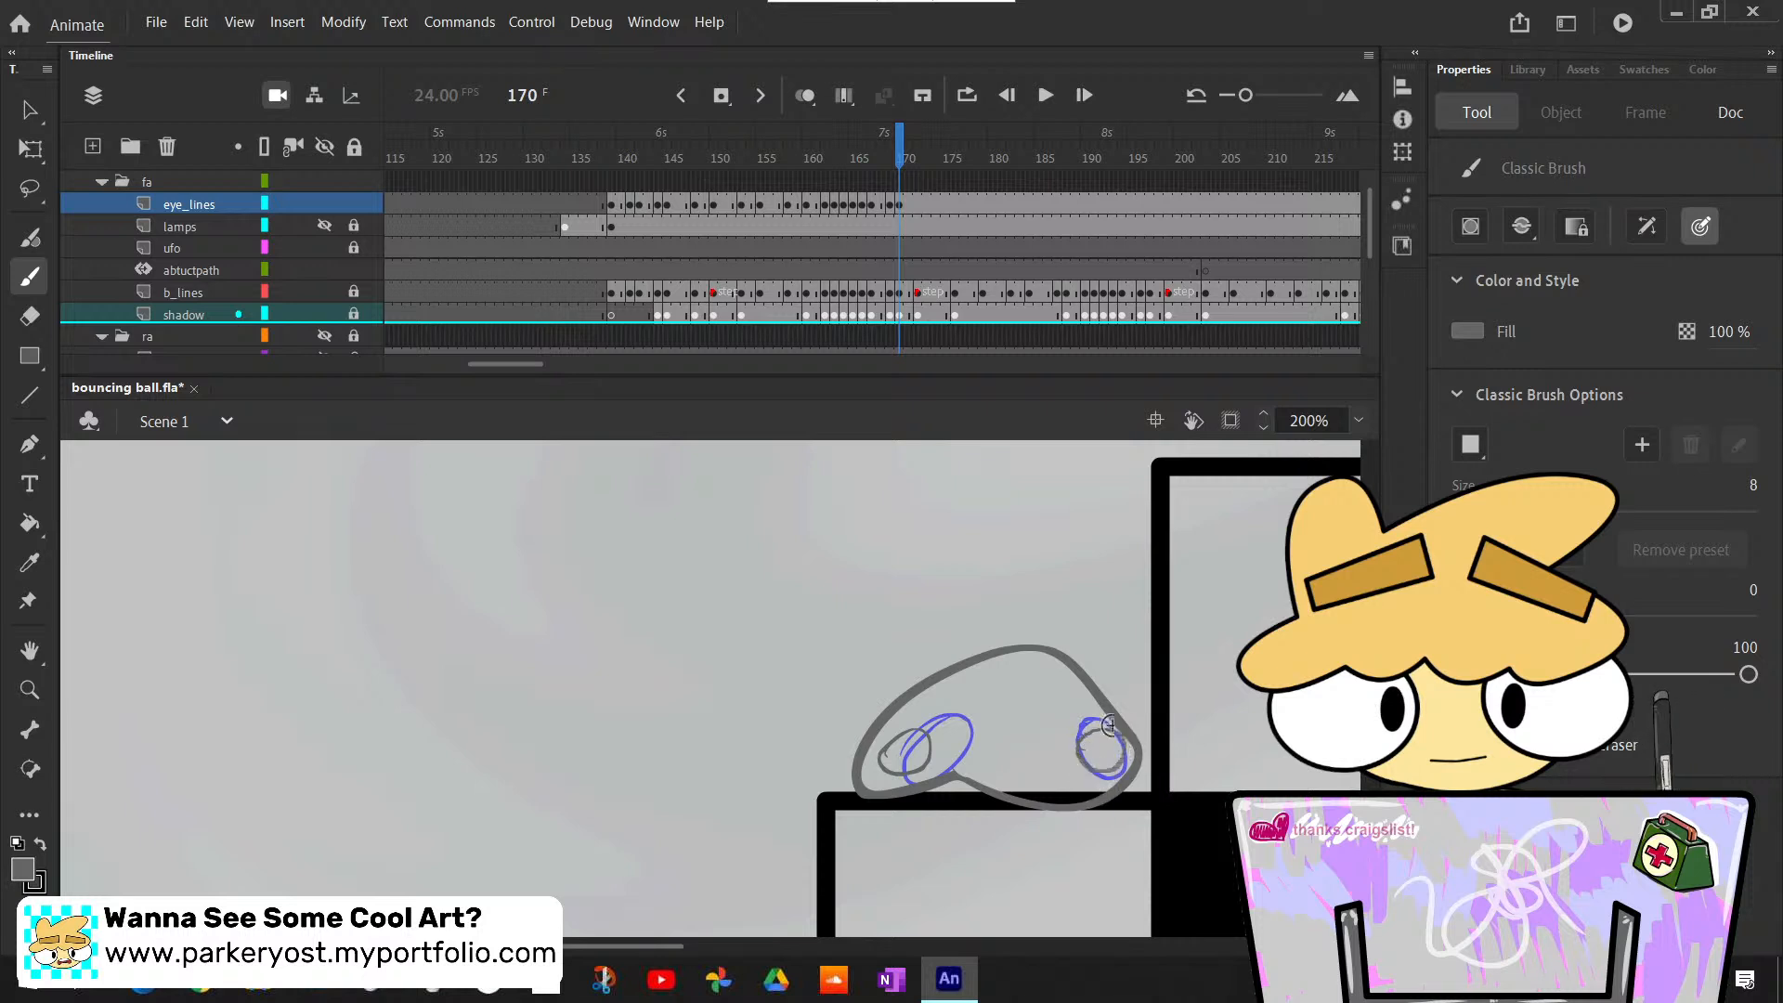
key(ctrl+z)
drag(1111, 732, 1127, 749)
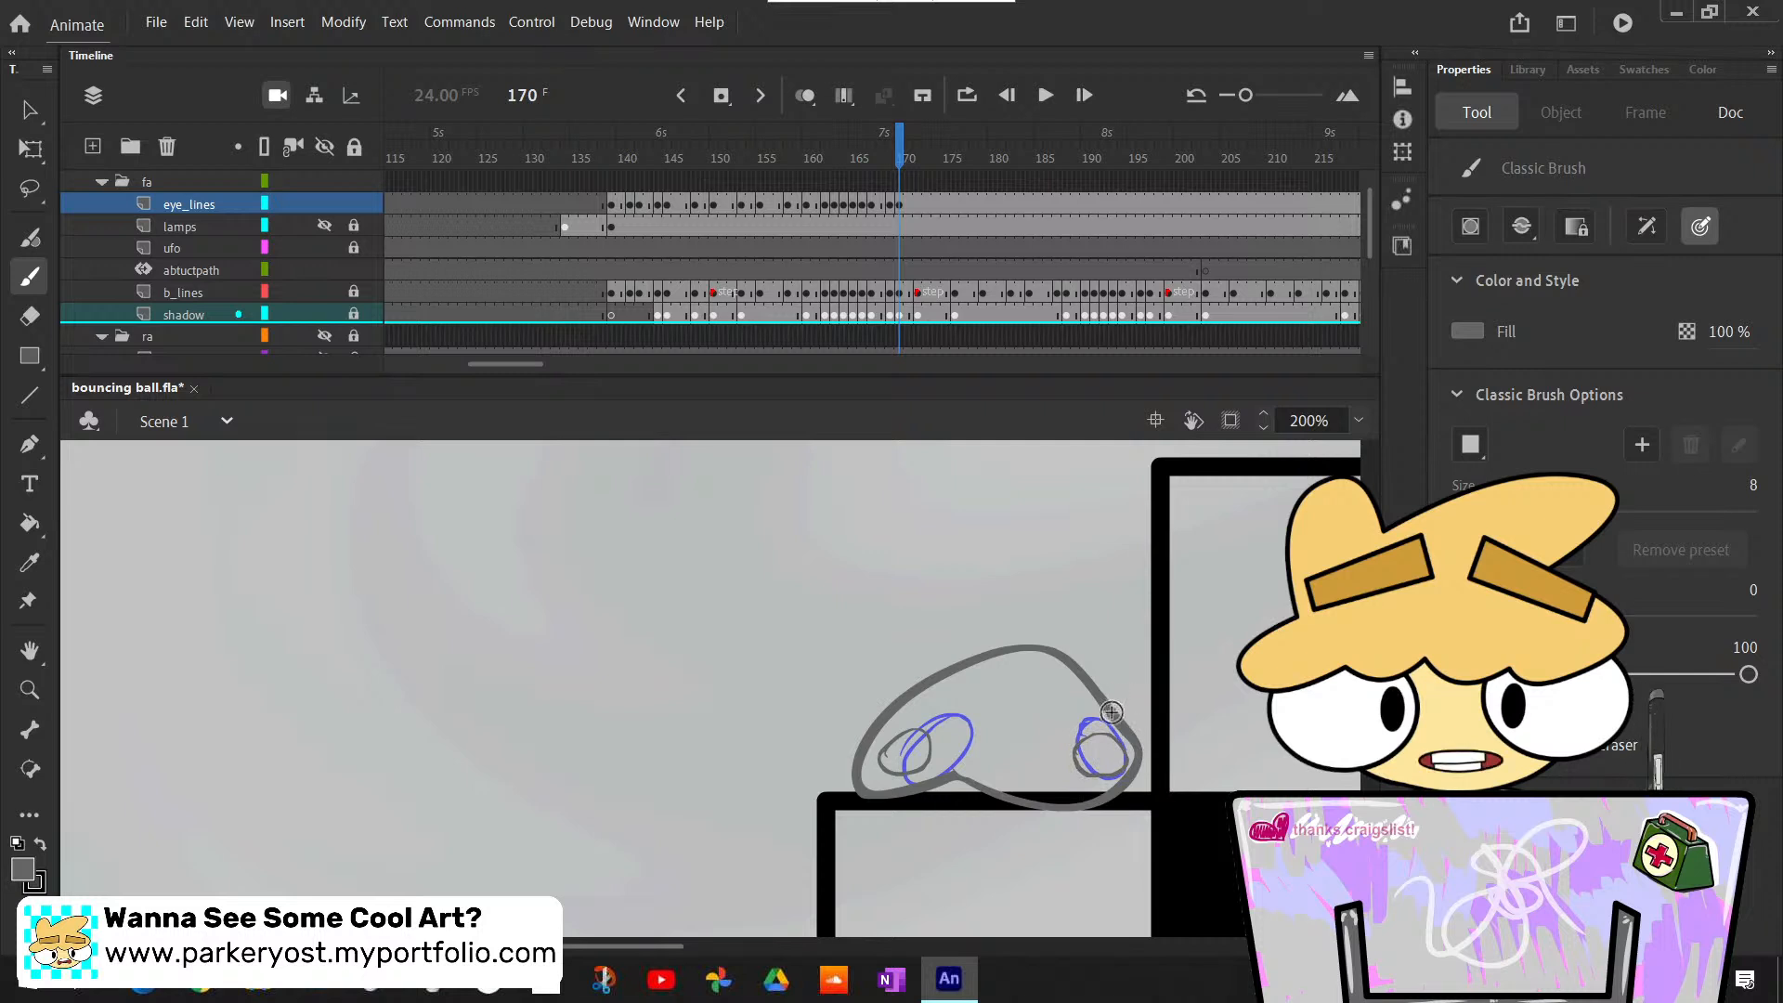
- Step back and forth through frames 167 to 171 to check the eyes against the ball's squash and rebound
key(comma)
key(comma)
key(comma)
key(period)
key(period)
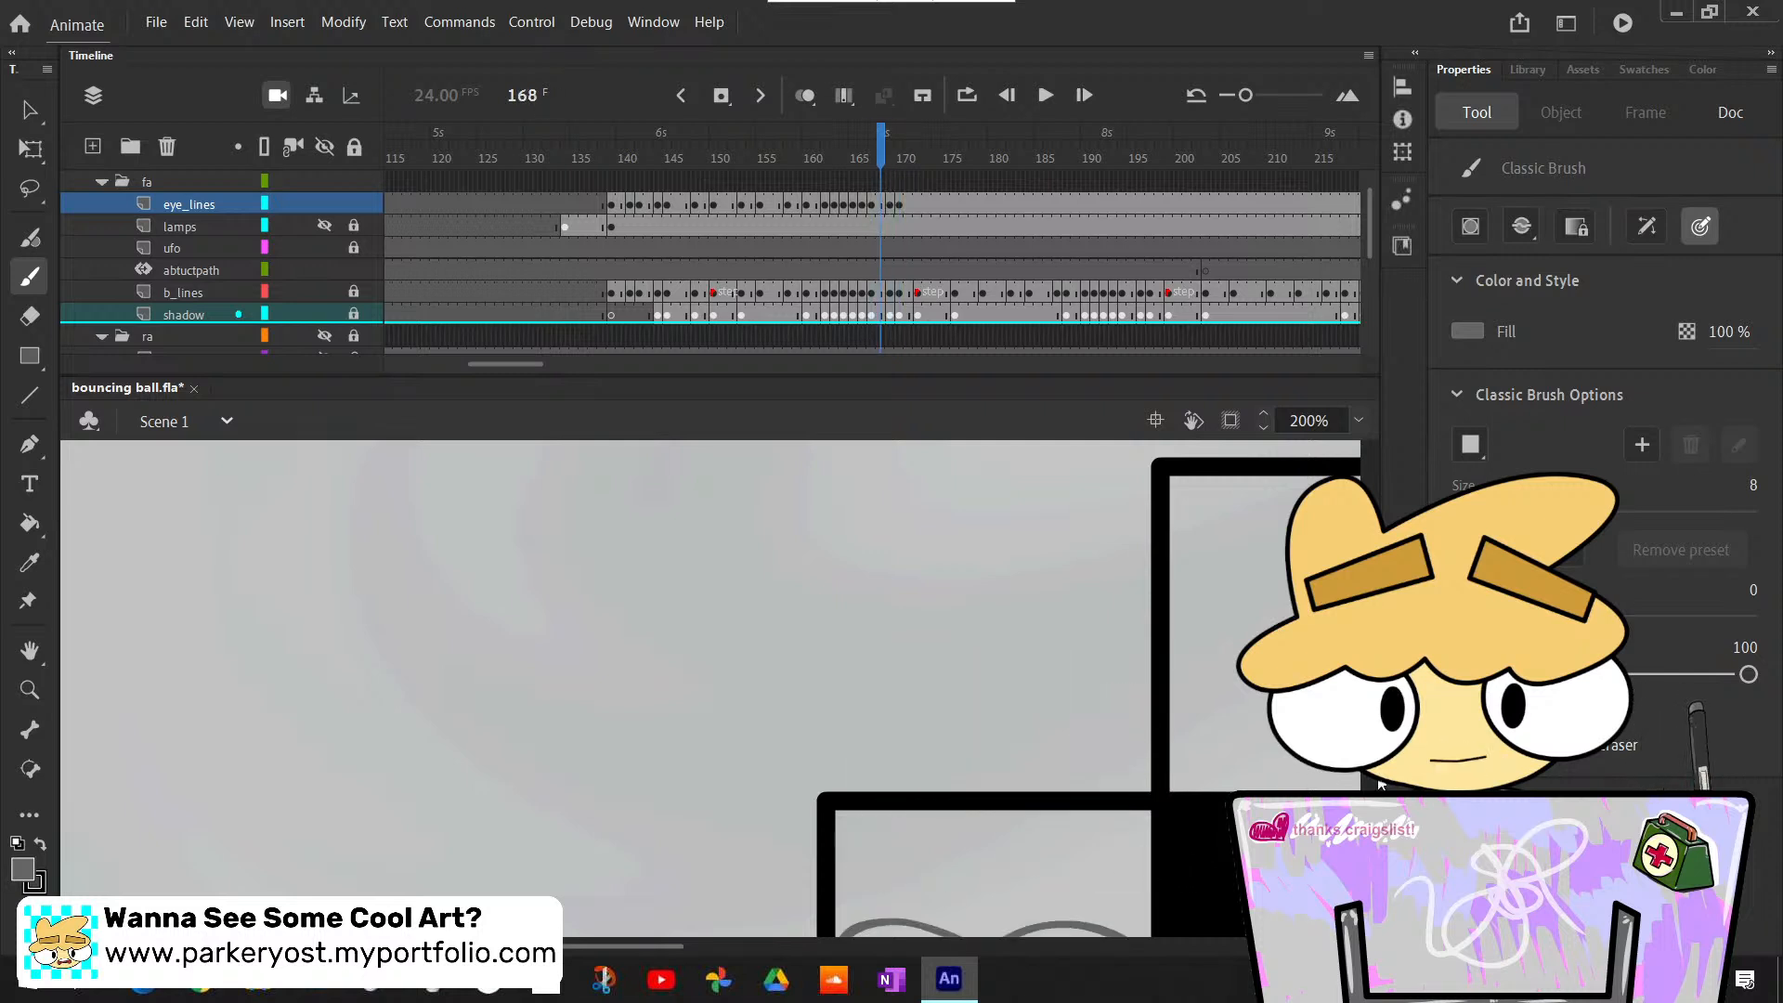
key(period)
key(comma)
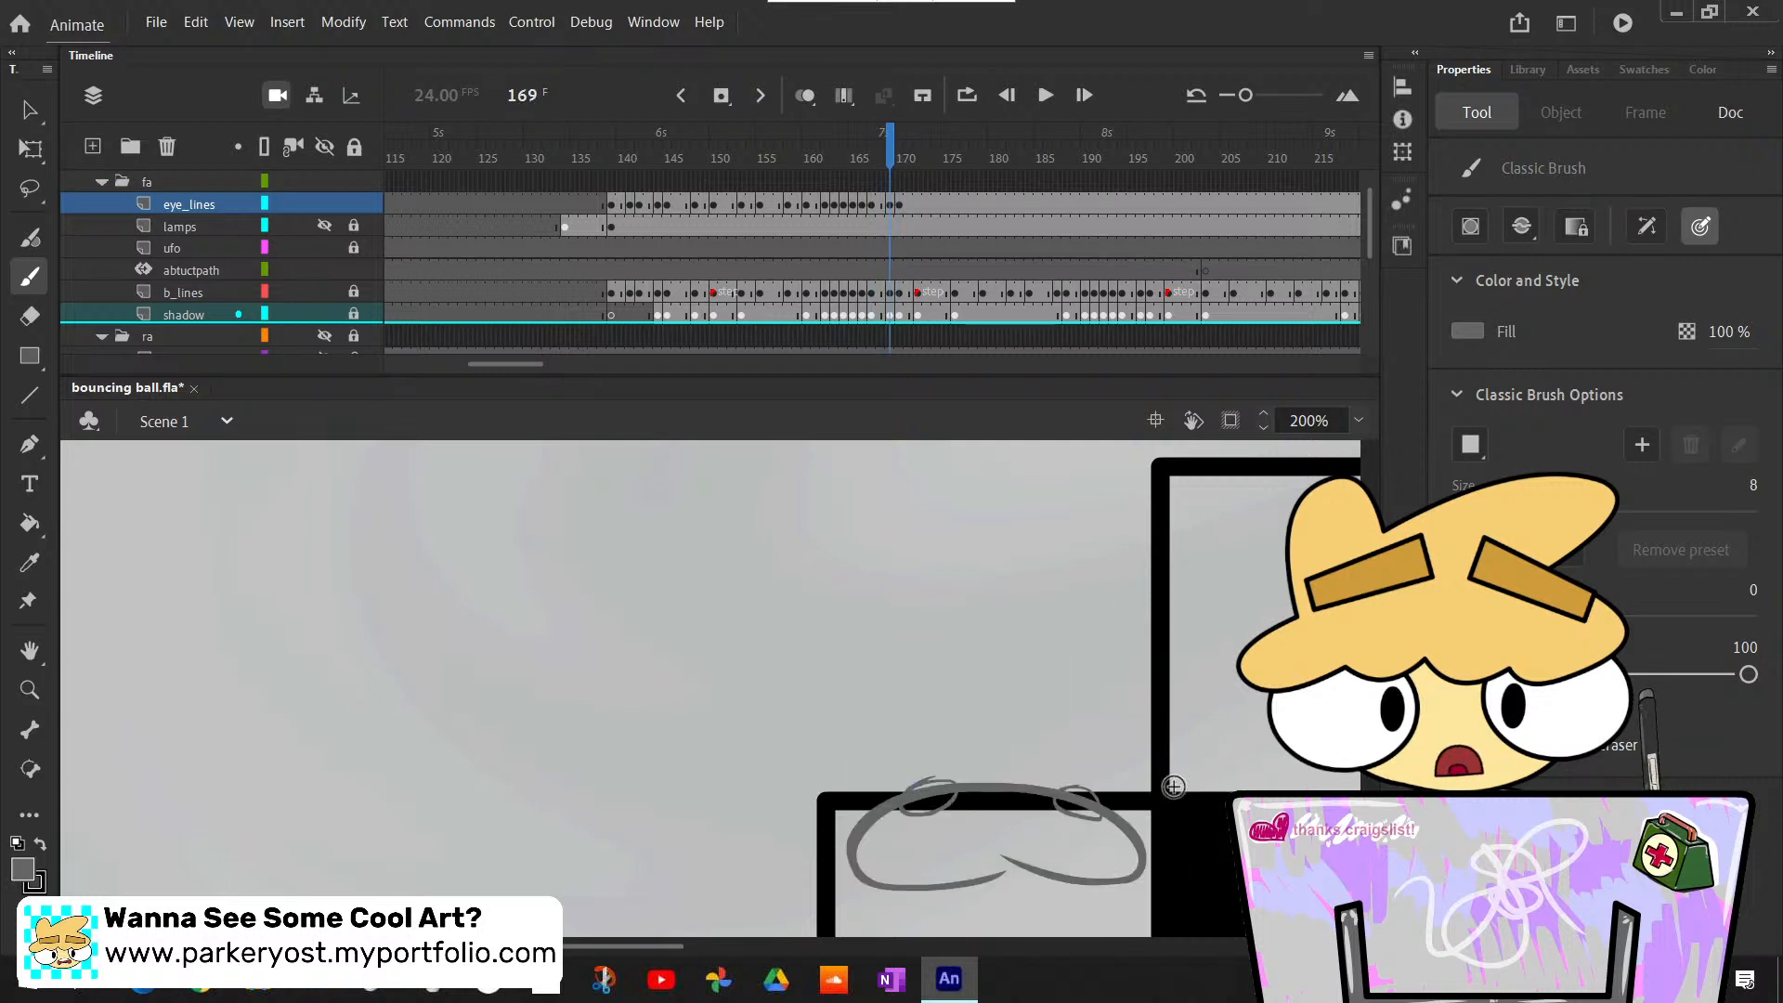
key(period)
key(comma)
key(period)
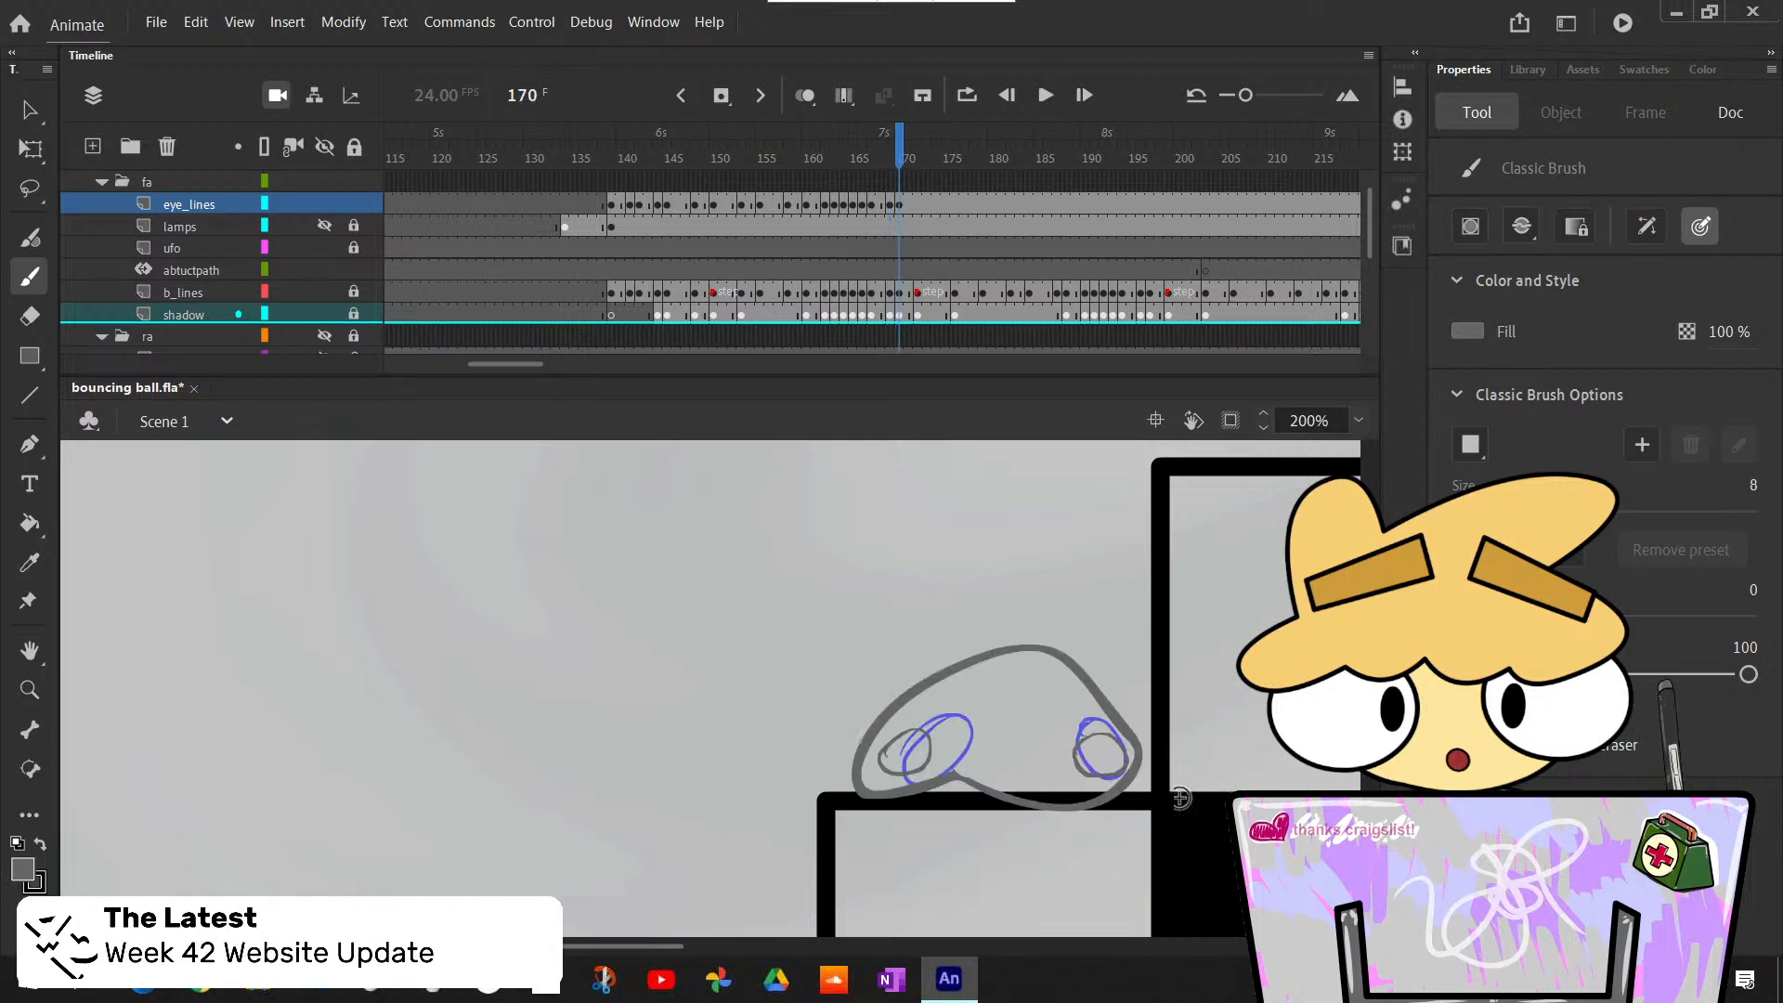
key(period)
key(comma)
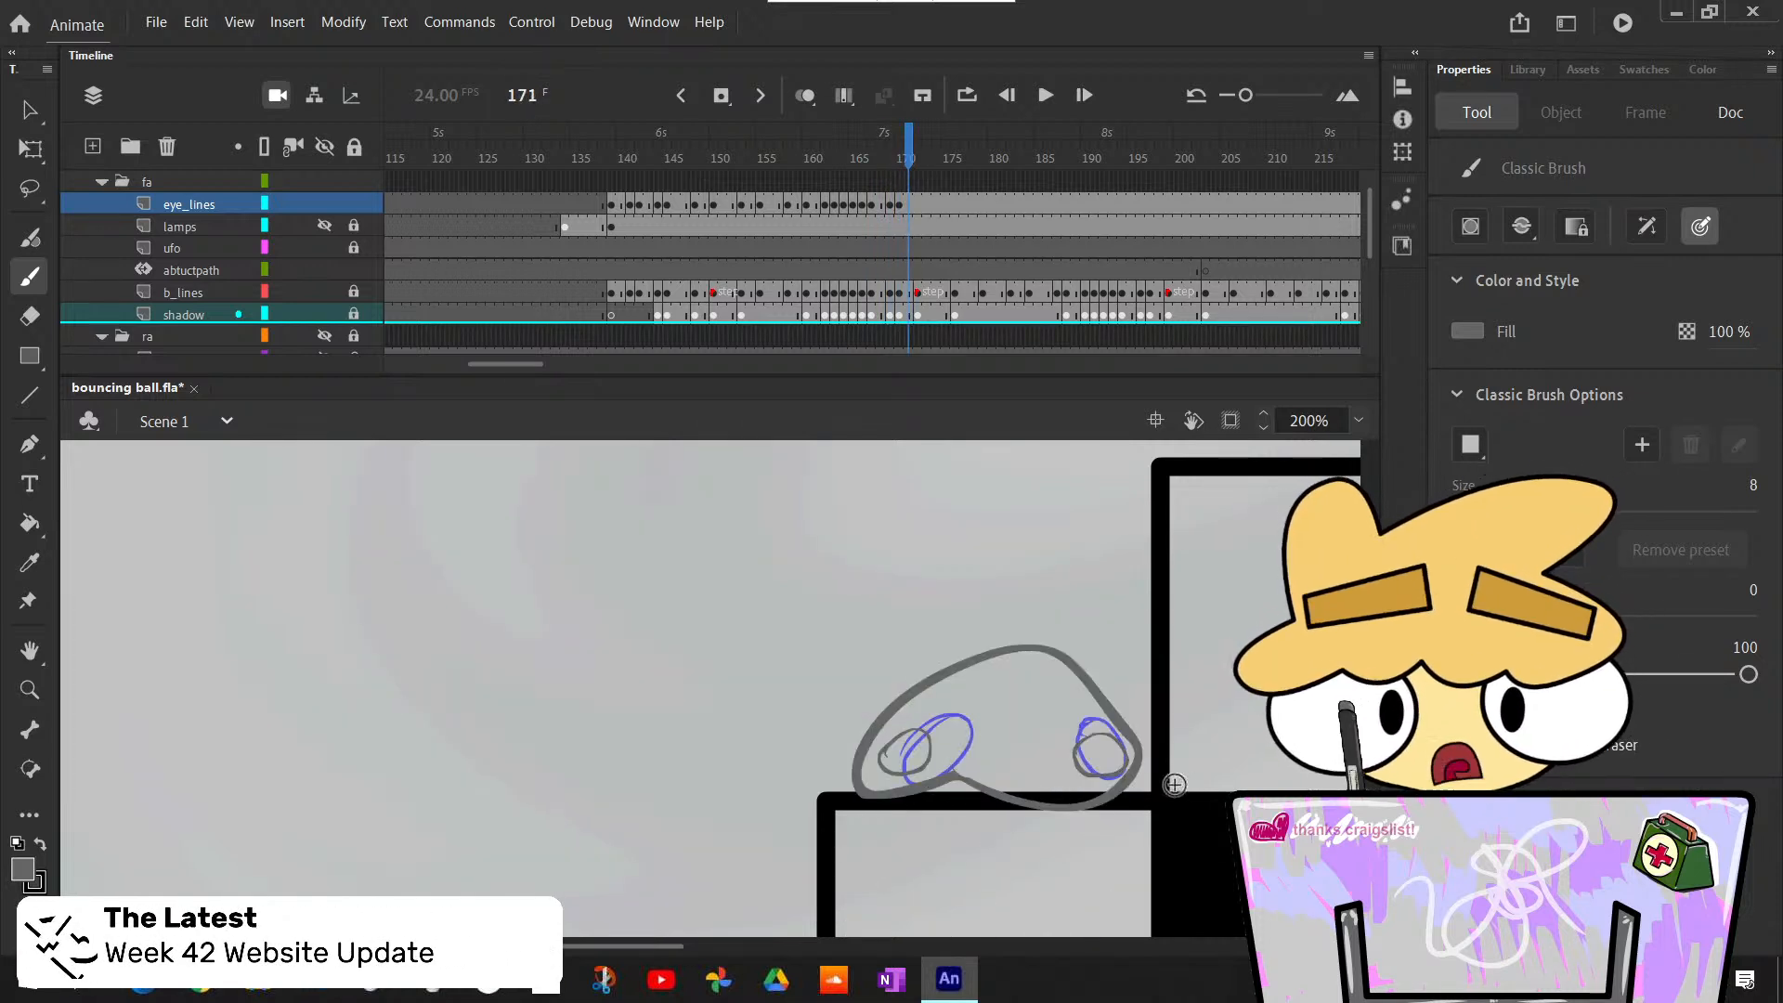
- Insert a blank keyframe at frame 172 of the eye_lines layer
key(period)
key(F7)
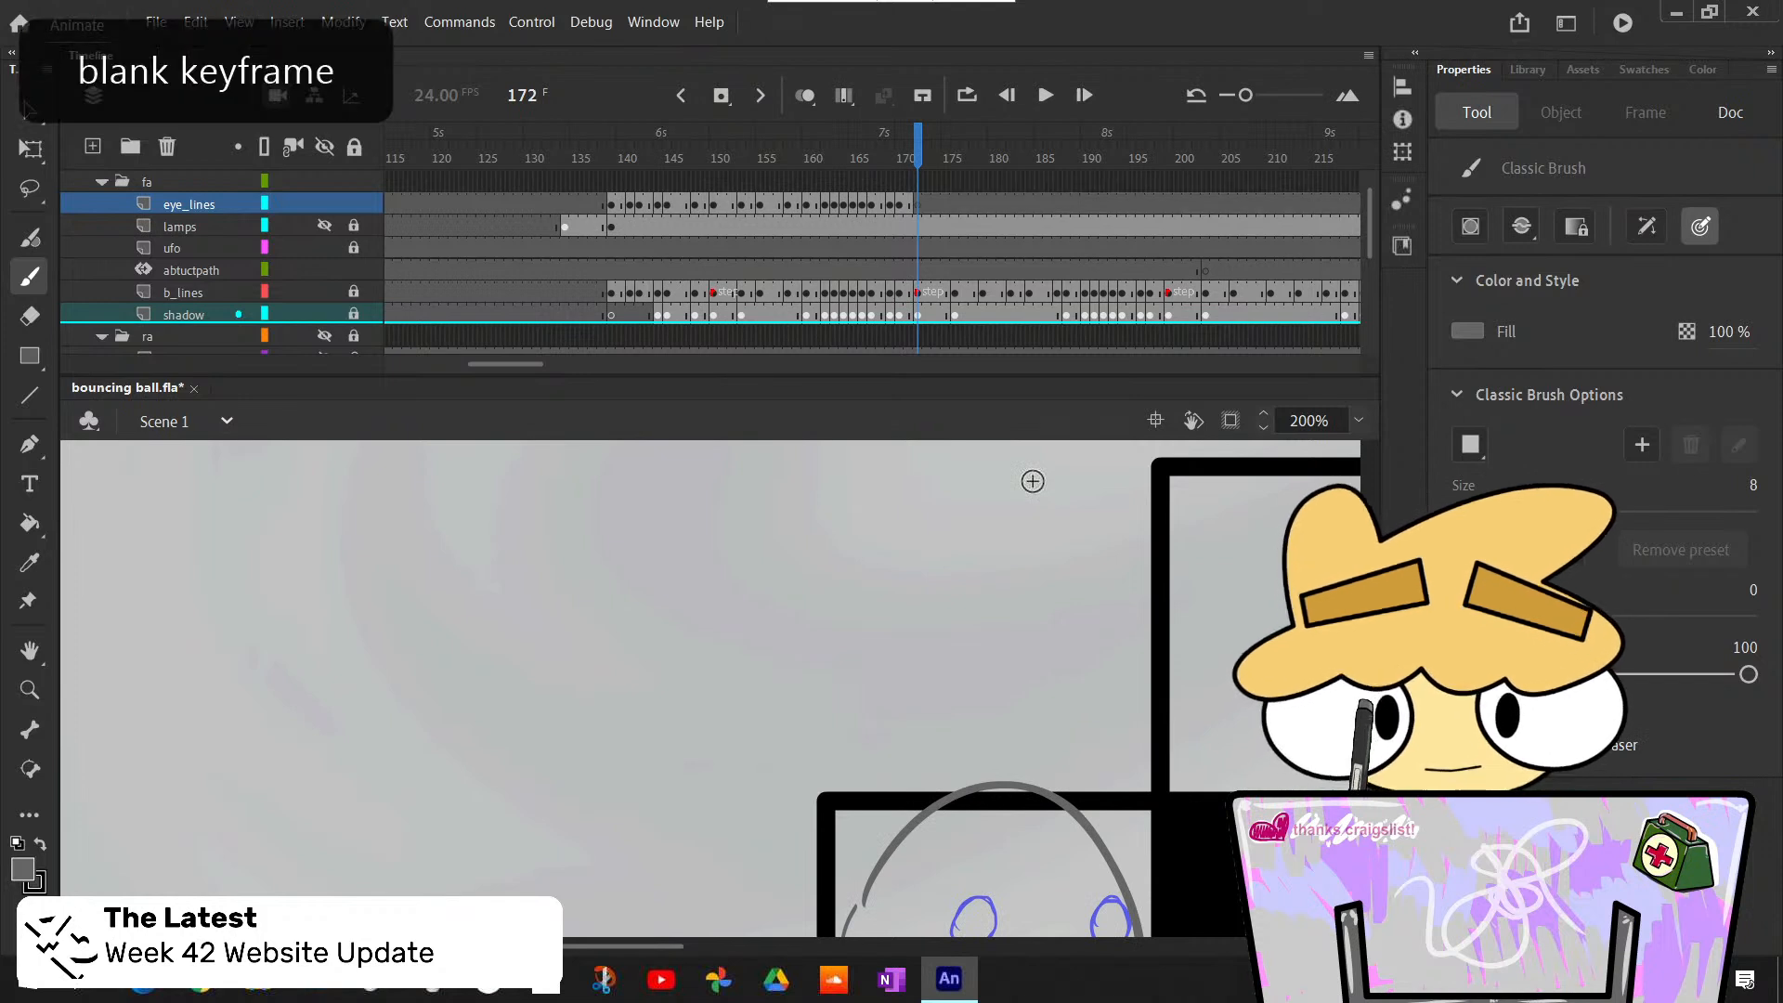
scroll(1015, 504, down, 3)
scroll(1021, 520, up, 2)
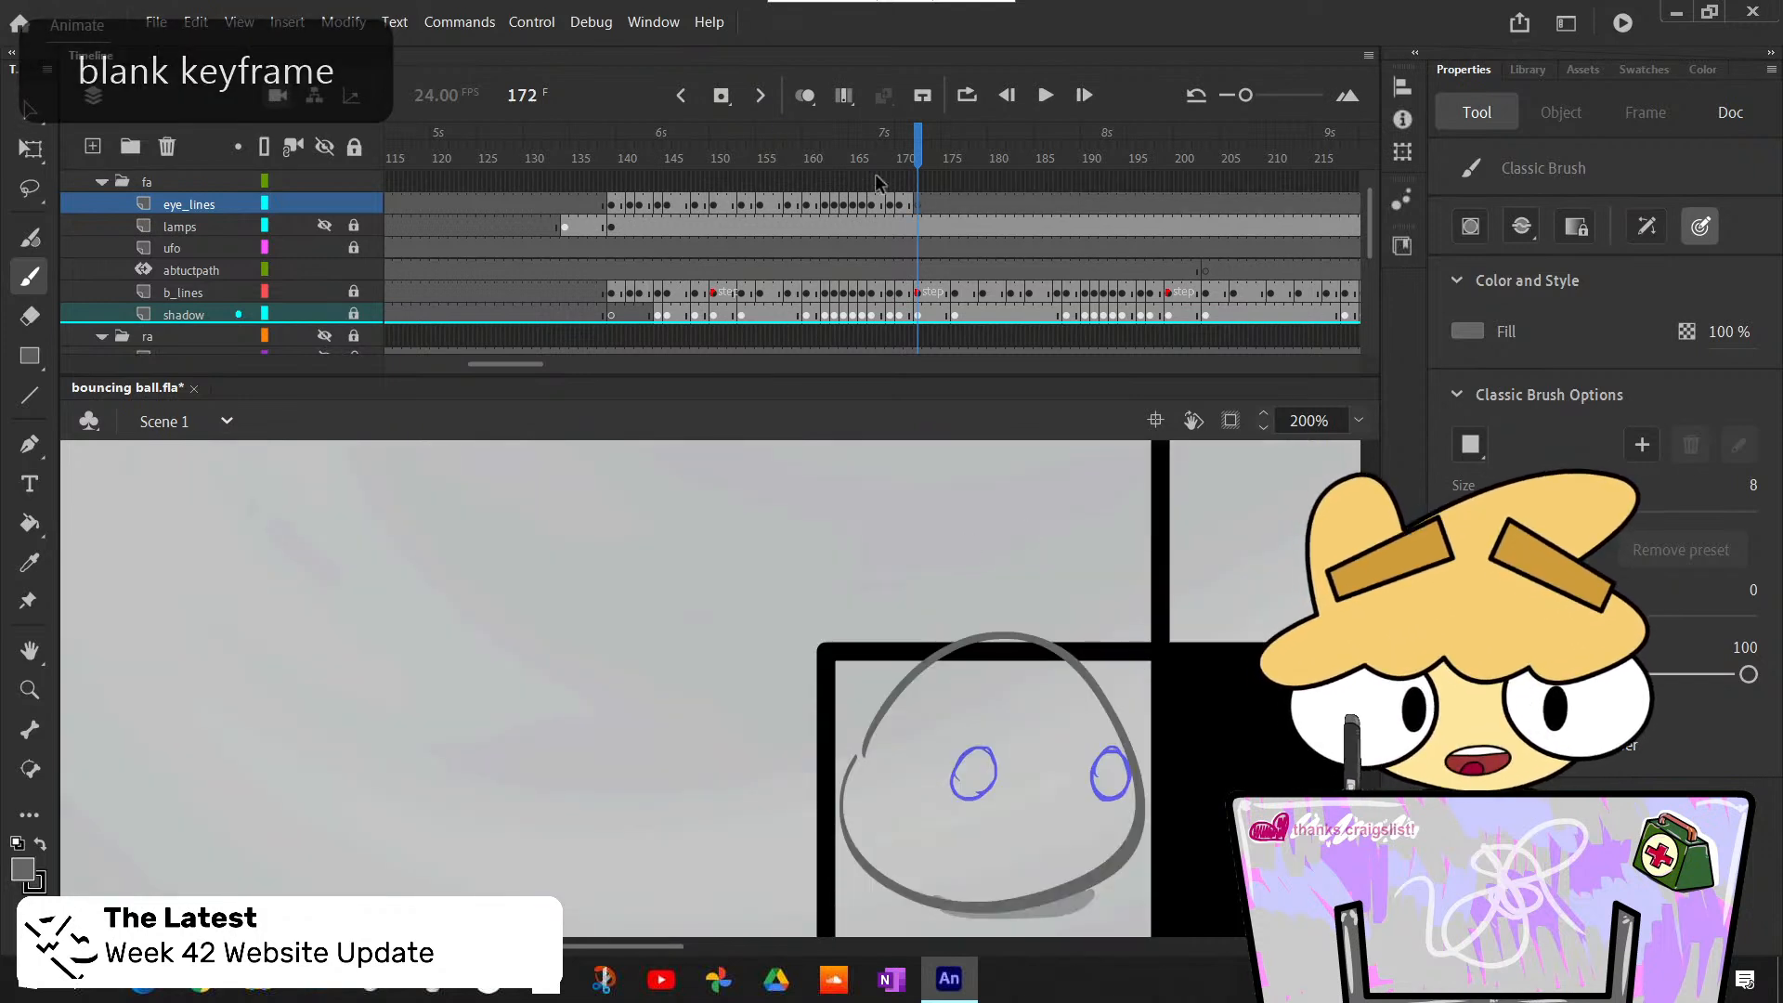
- Find the matching eye drawing at frame 152 of eye_lines and copy its keyframe to frame 172
click(774, 204)
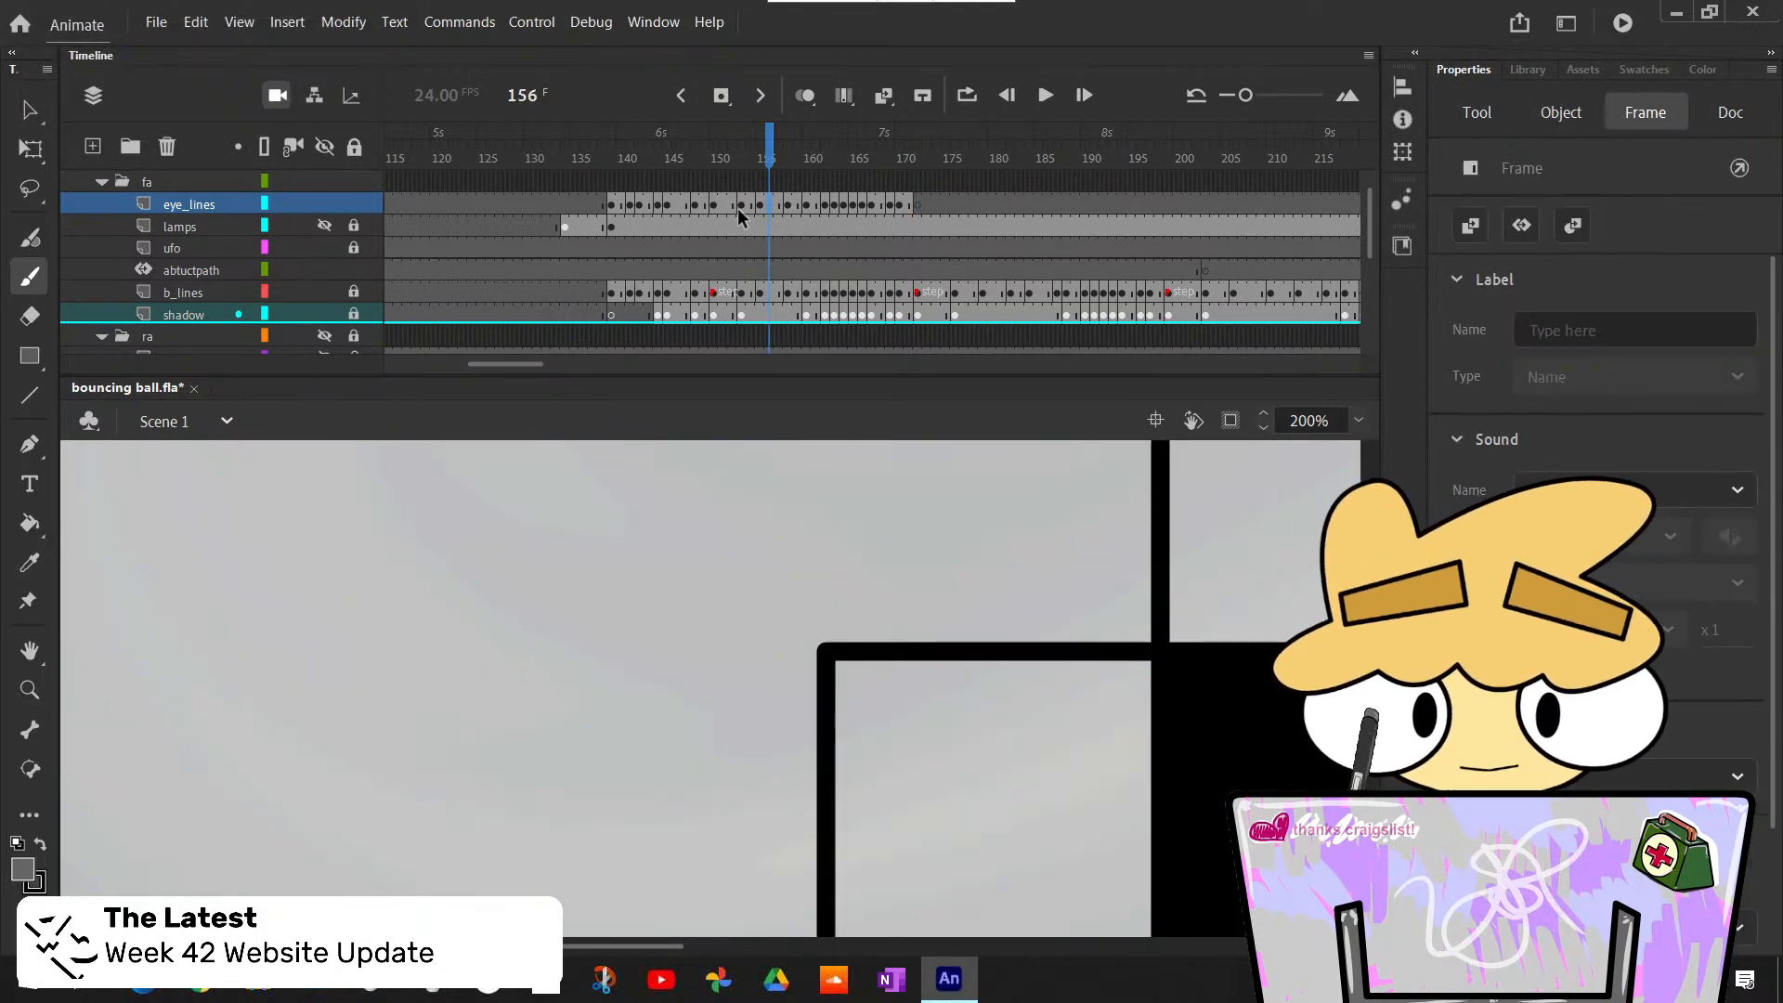
click(733, 205)
scroll(739, 216, down, 1)
scroll(878, 698, down, 3)
scroll(878, 699, right, 6)
scroll(854, 682, up, 4)
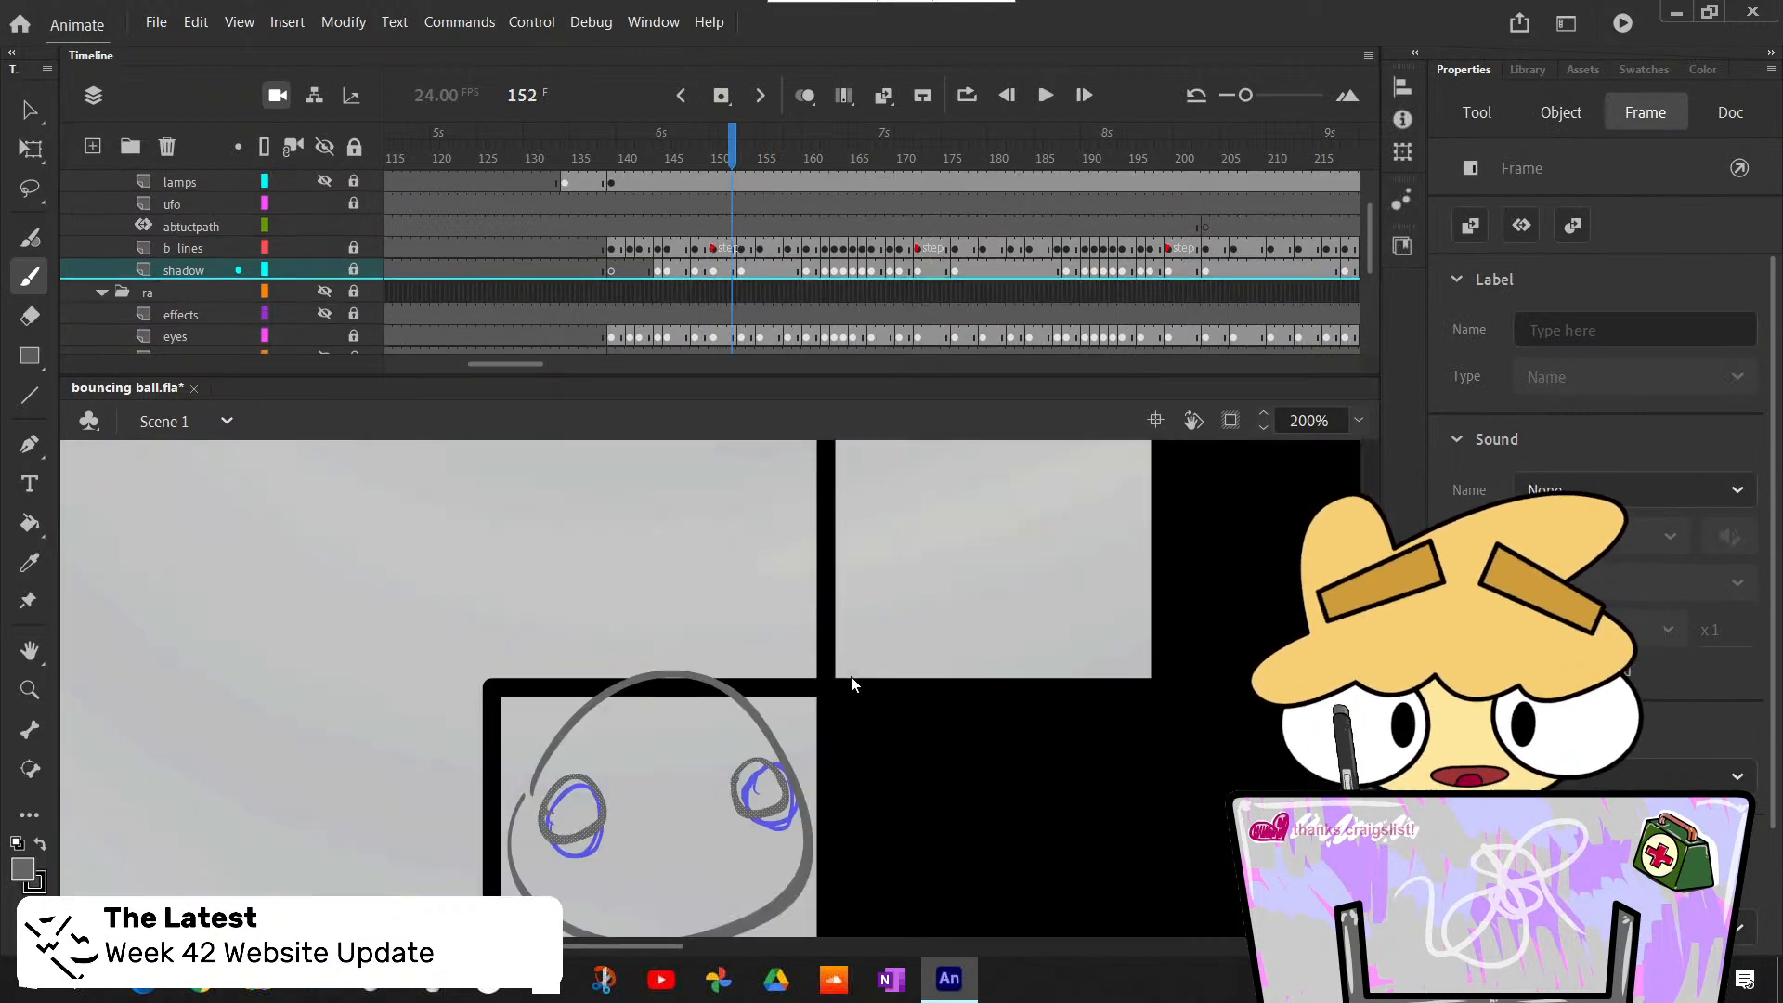
scroll(732, 240, up, 1)
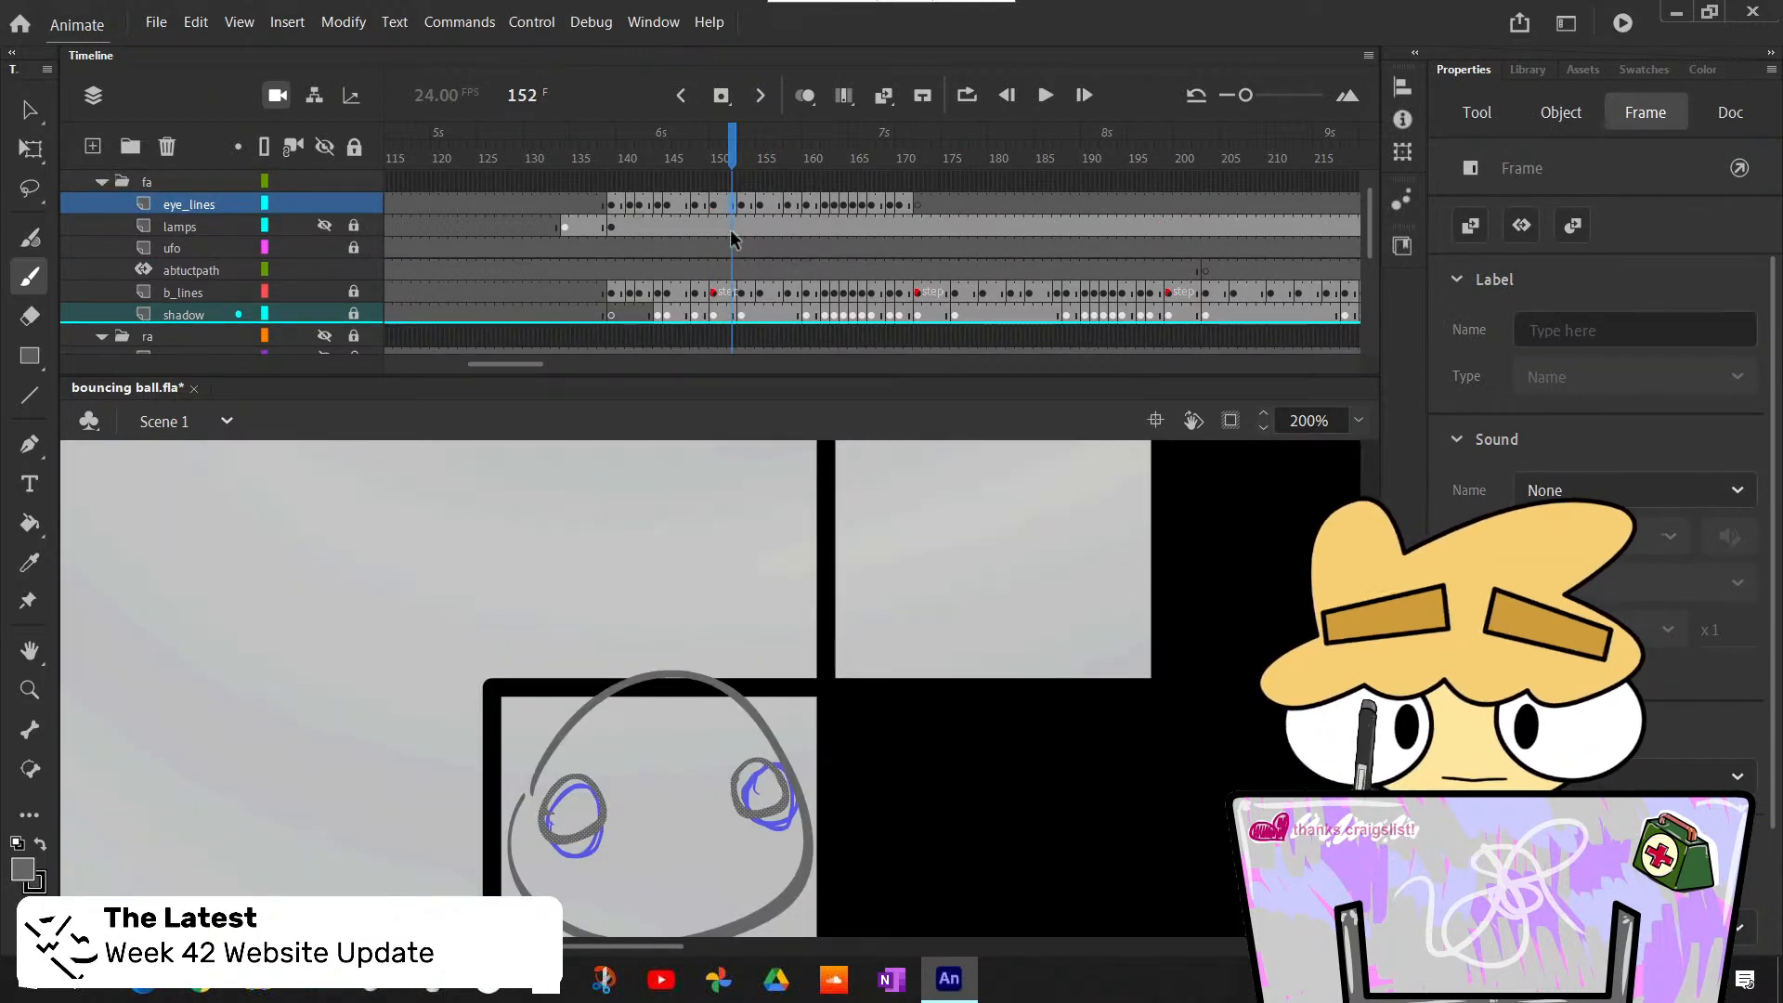
click(917, 205)
scroll(1054, 663, up, 4)
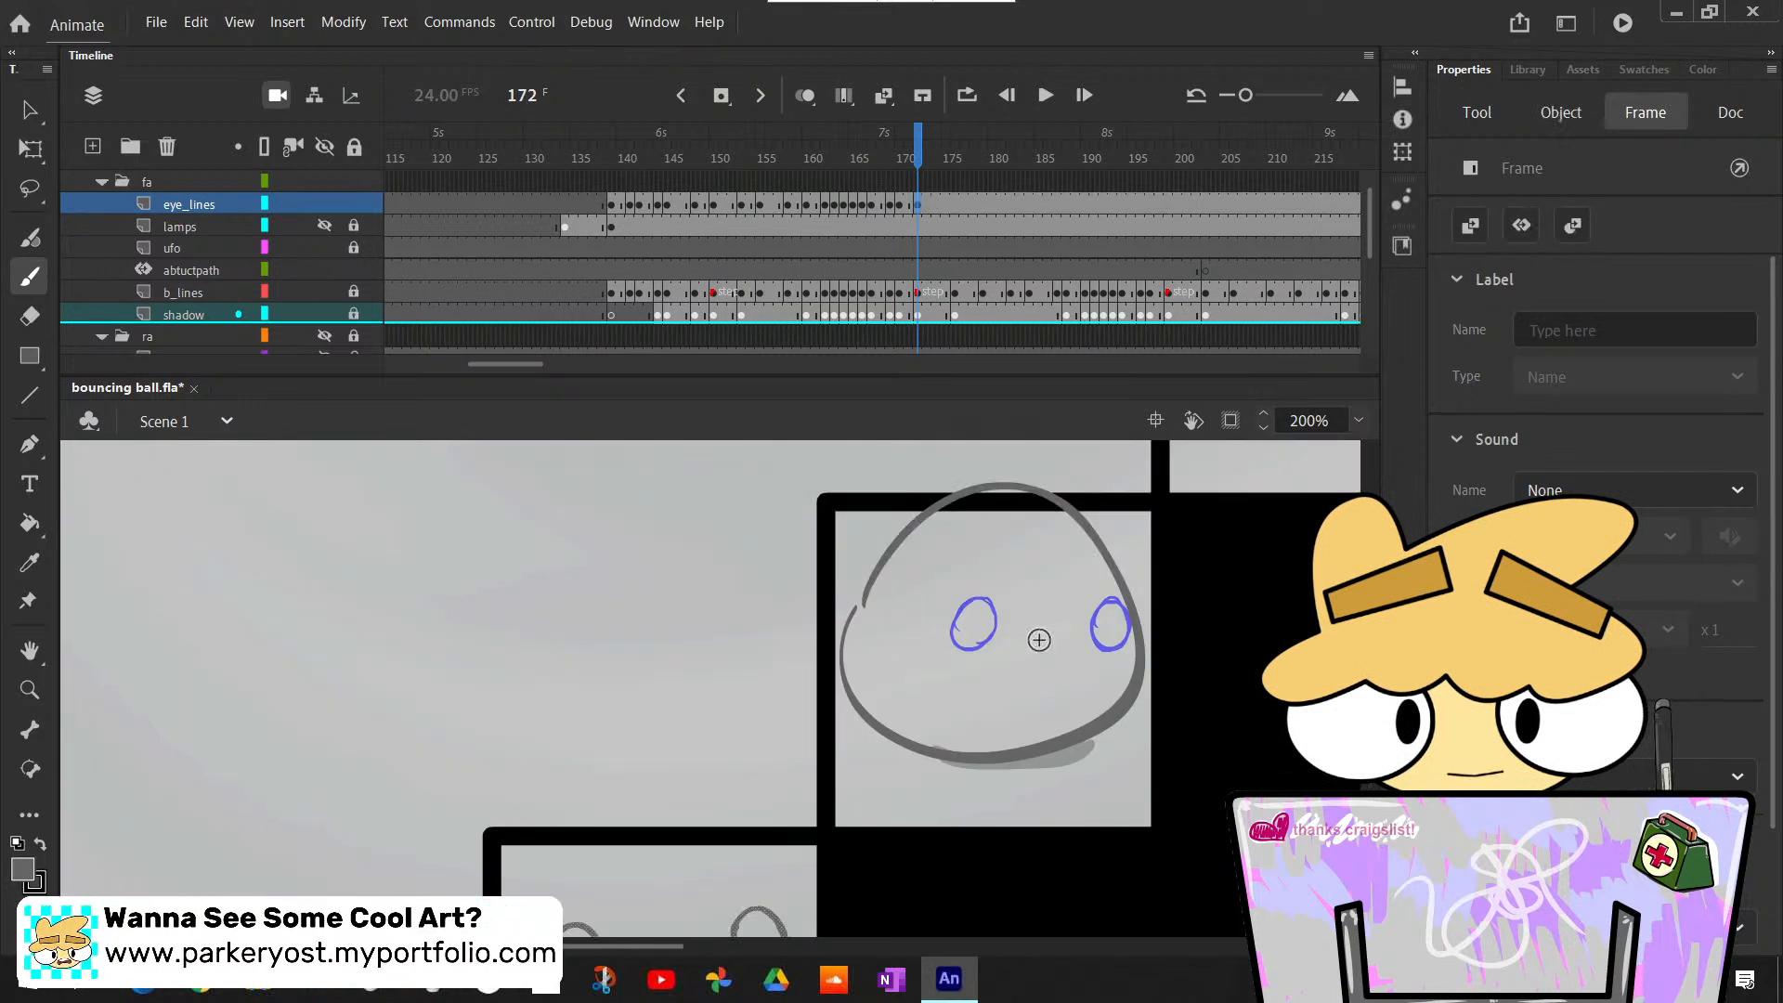
- Move the copied pair of eyes with Free Transform onto the ball on the upper step, level with the rough eyes, and deselect them
scroll(956, 655, down, 2)
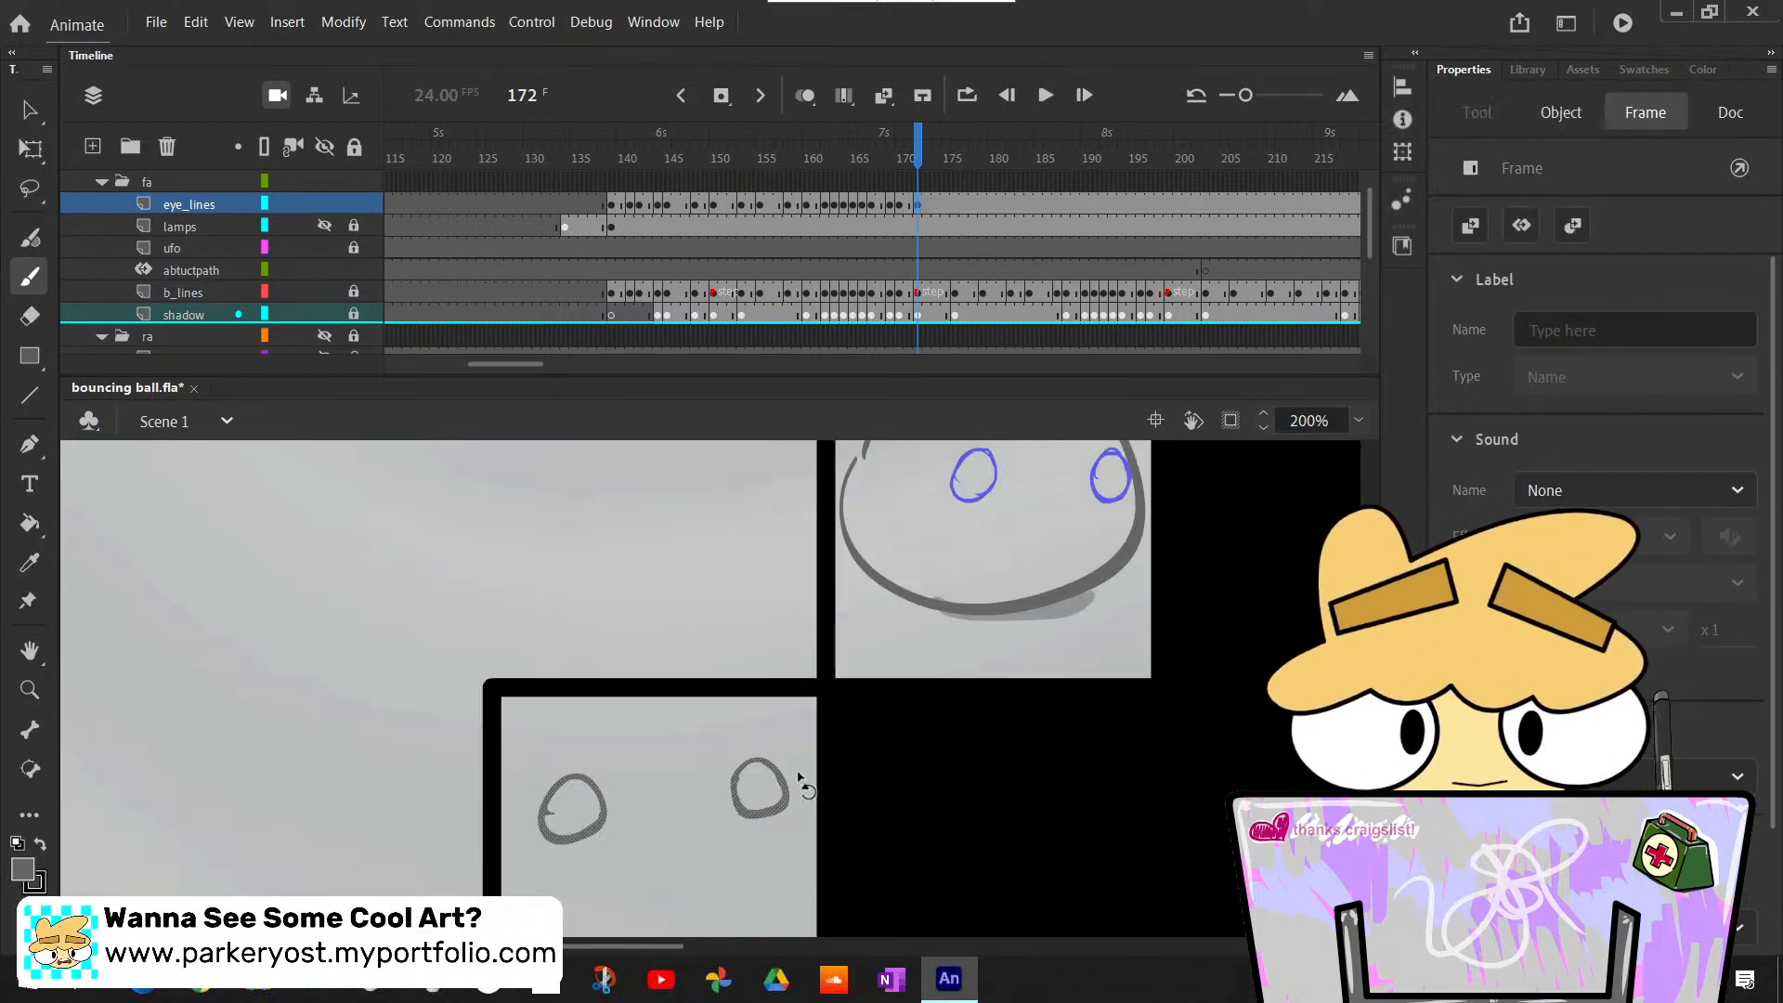
key(q)
mouse_move(785, 778)
mouse_down()
mouse_move(900, 641)
mouse_move(1122, 473)
mouse_up()
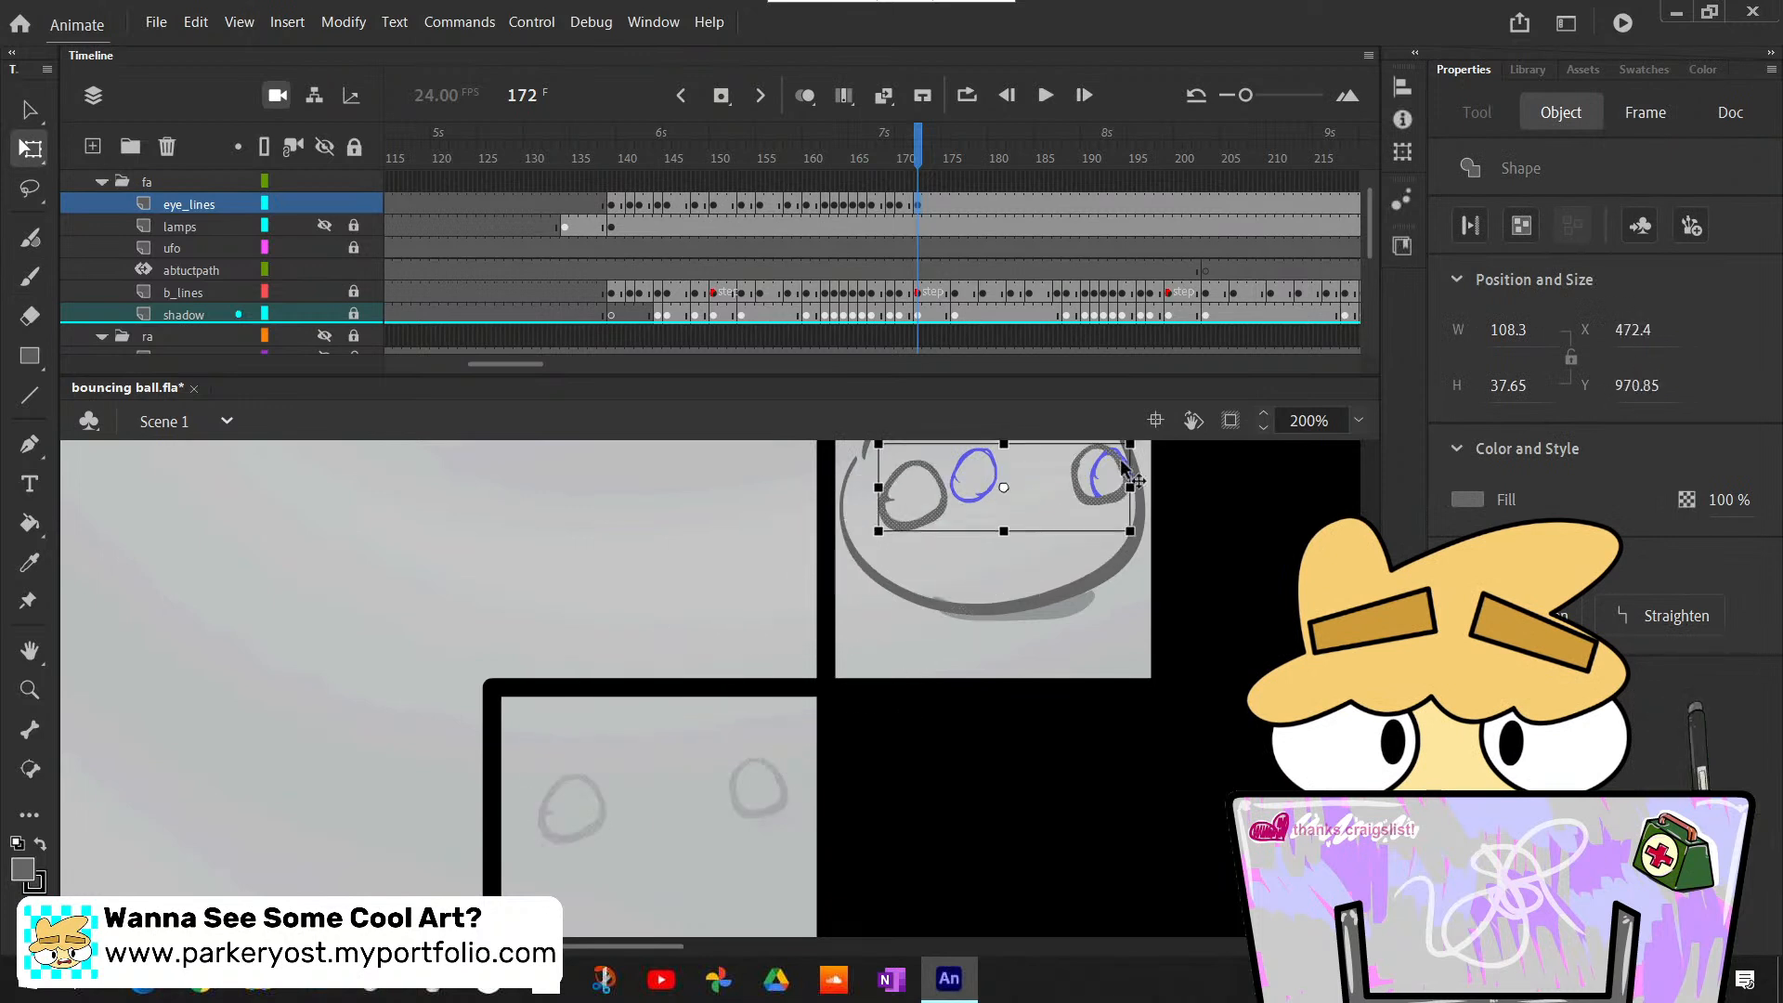
scroll(1161, 576, up, 2)
drag(1075, 634, 1068, 615)
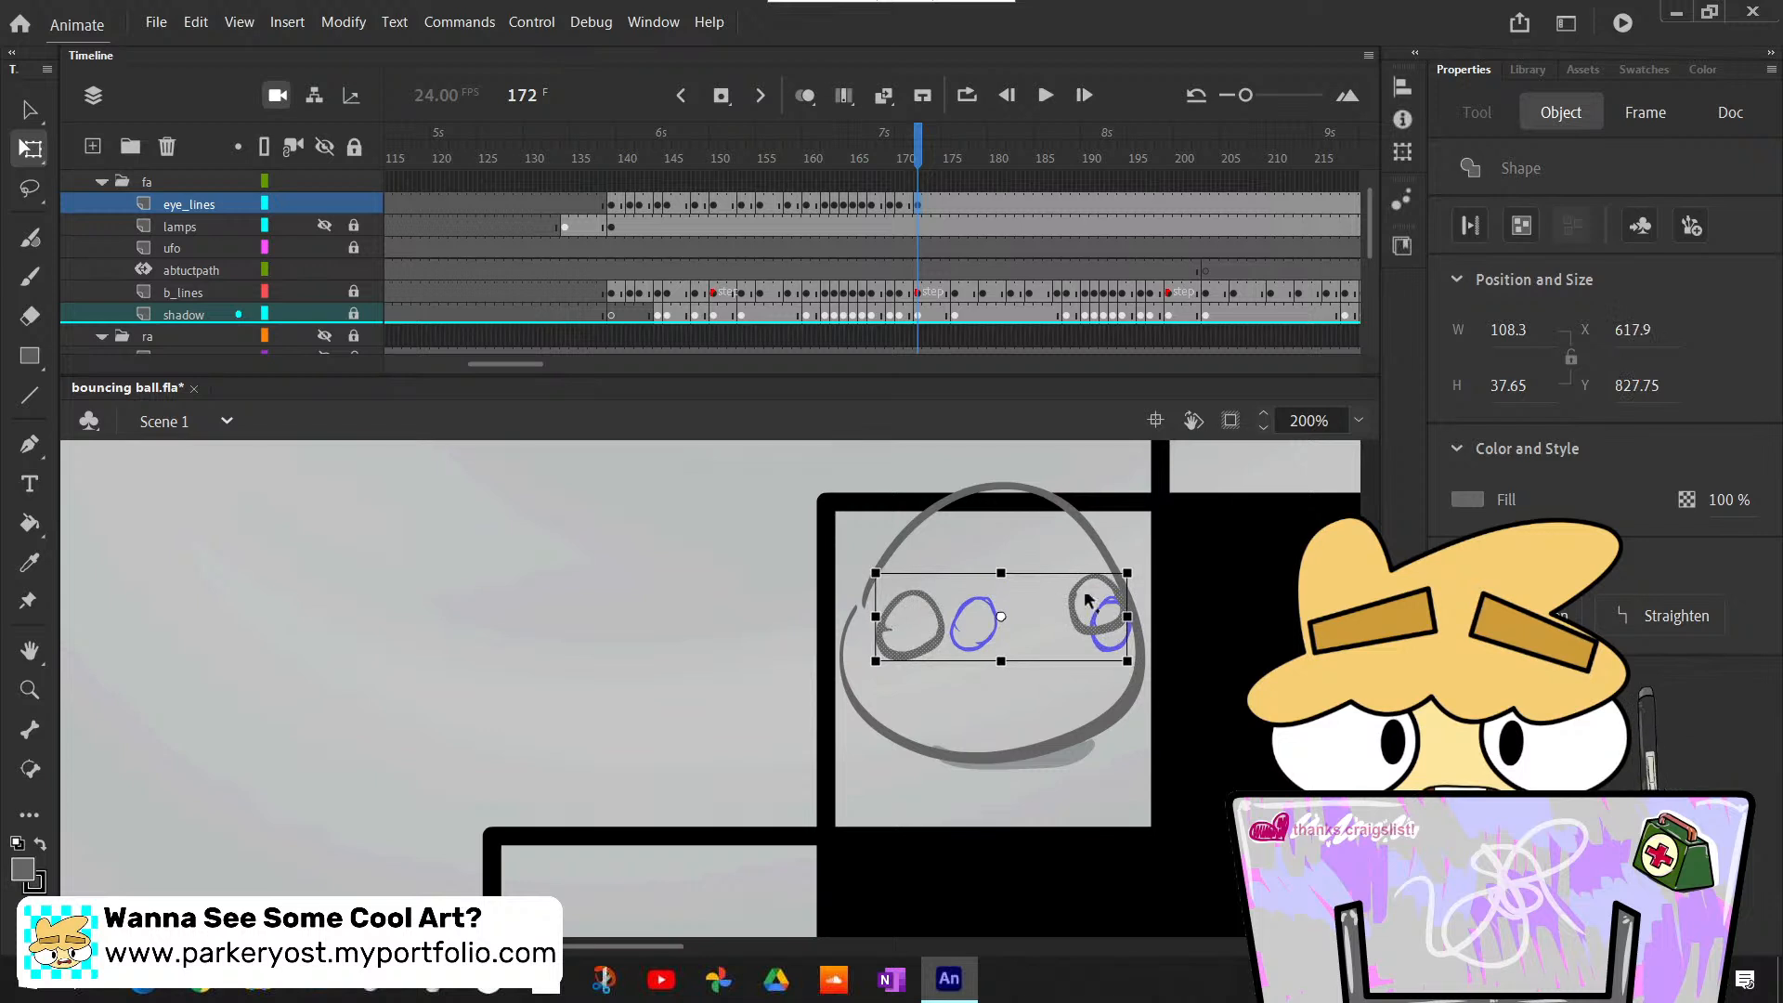
click(1245, 609)
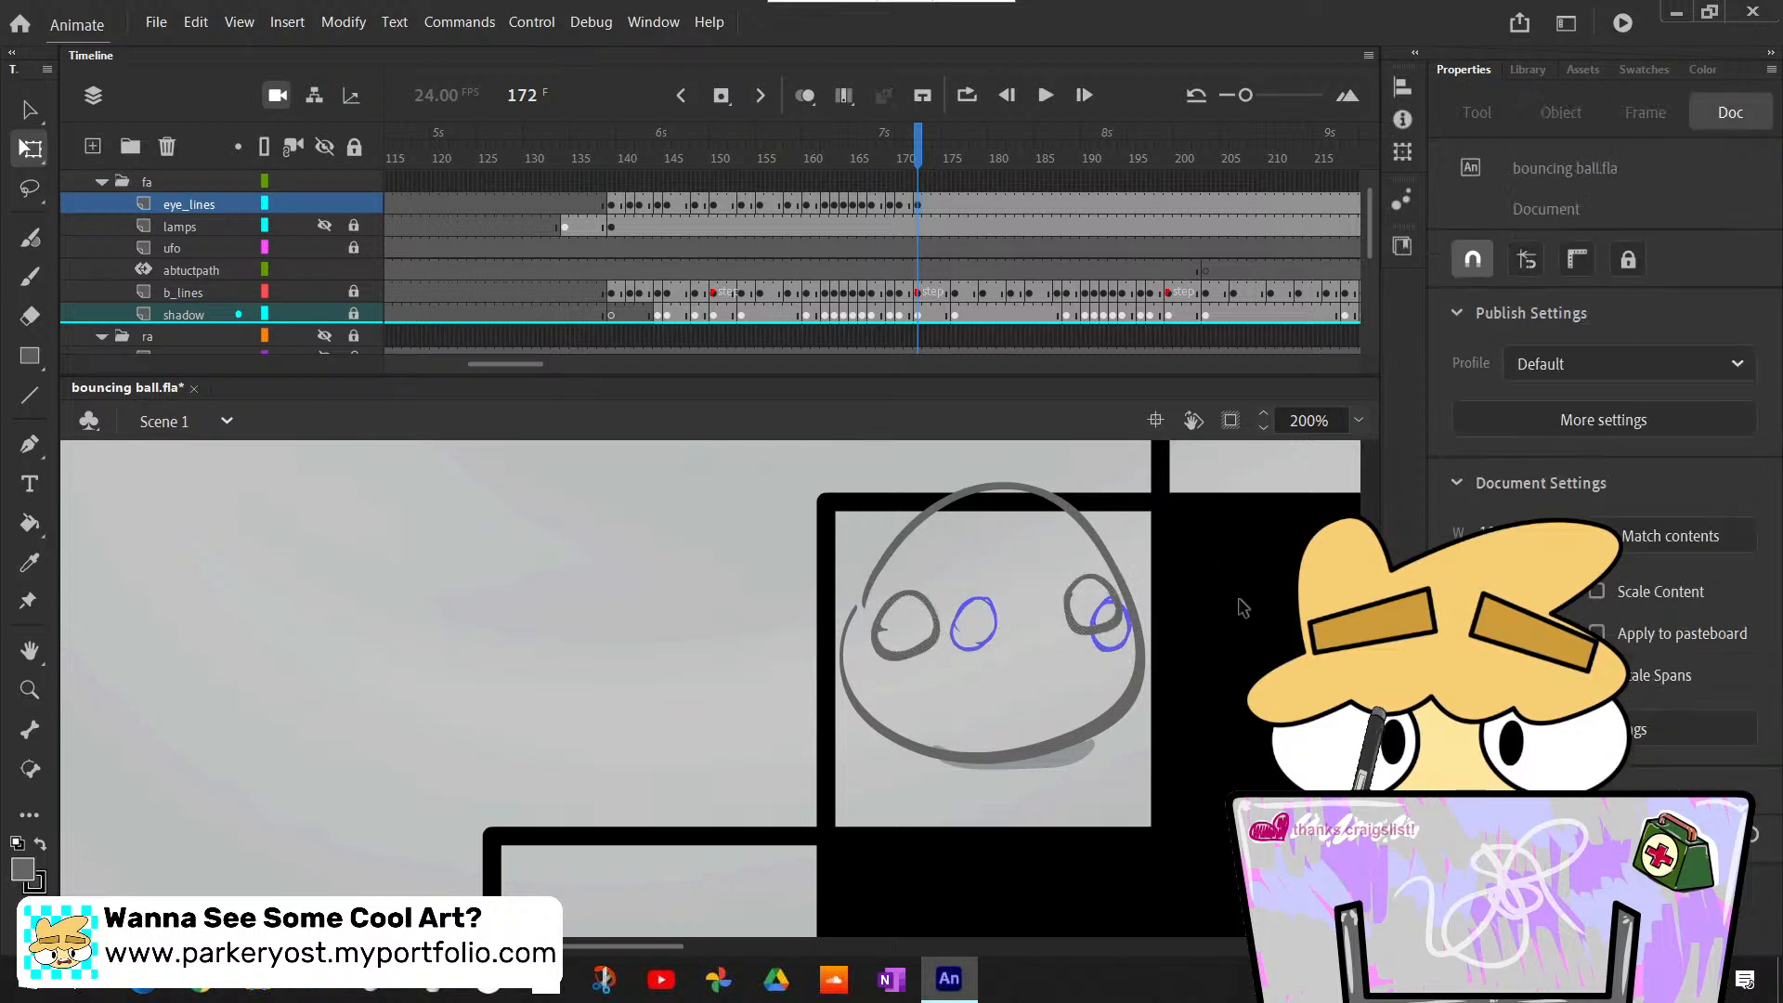
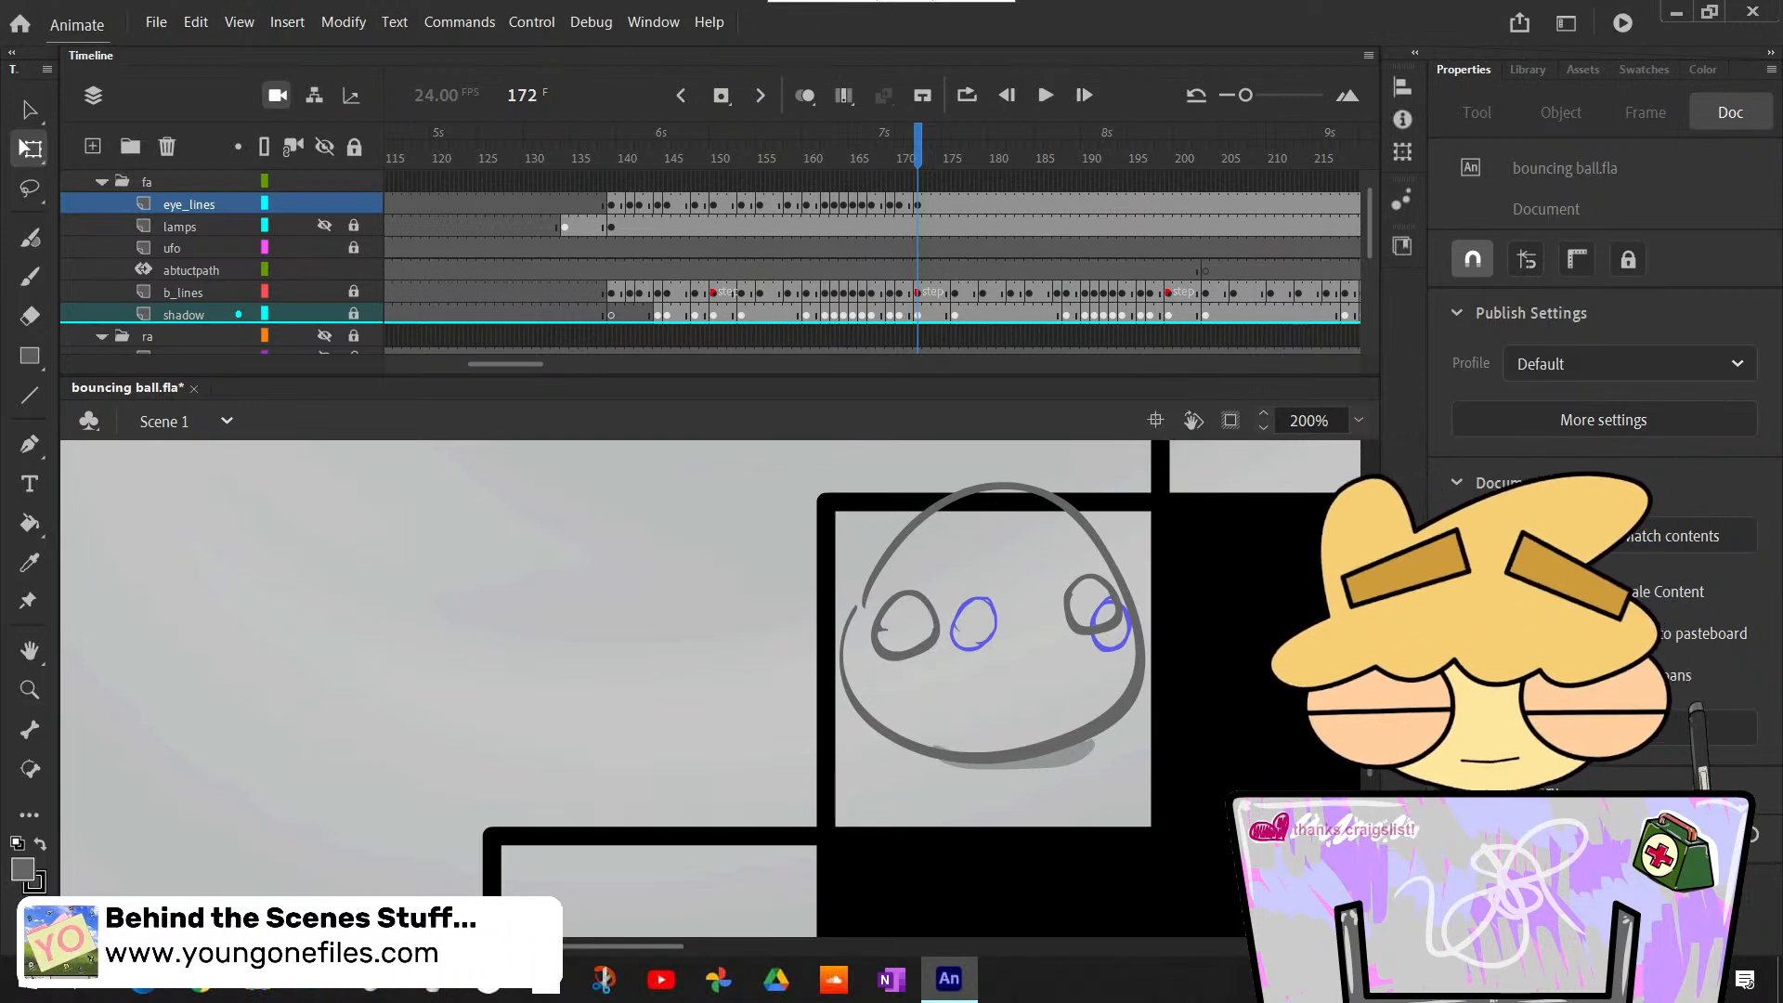
- Step back and forth through frames 171 to 175 to check the eye placement against the ball's rebound on the upper step
scroll(1120, 632, up, 3)
scroll(1120, 633, down, 5)
scroll(1120, 632, up, 3)
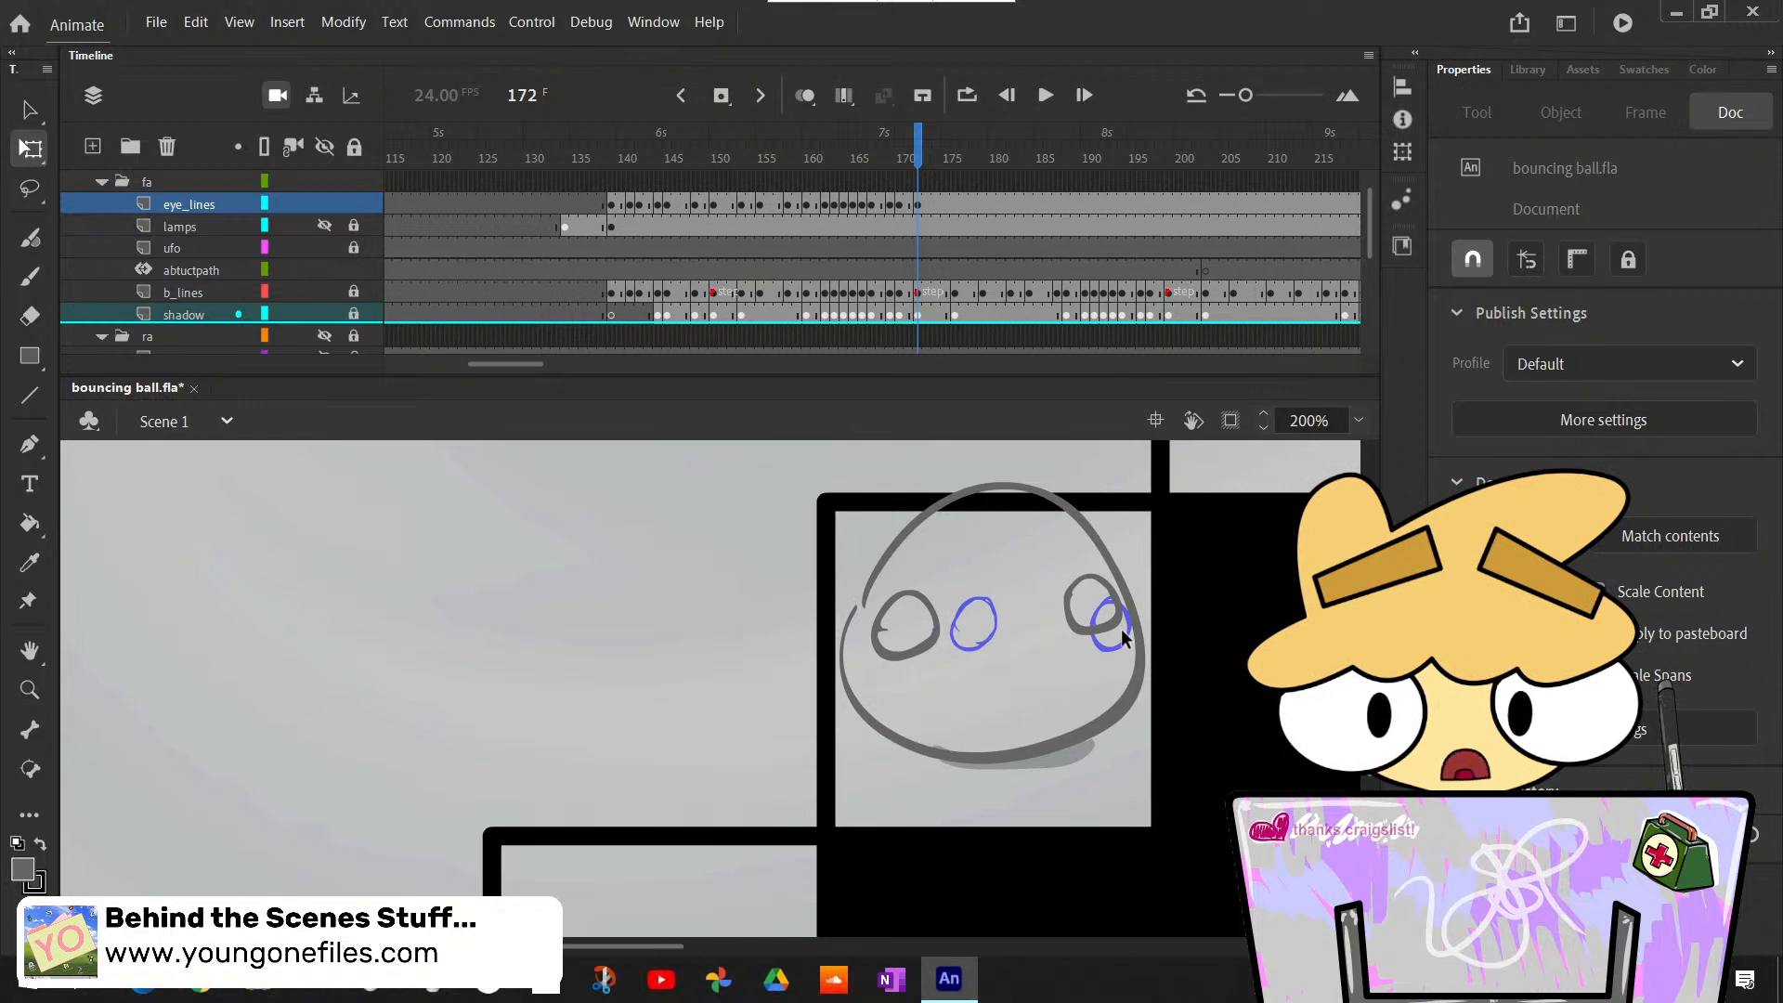
key(comma)
key(period)
key(comma)
scroll(1121, 628, up, 6)
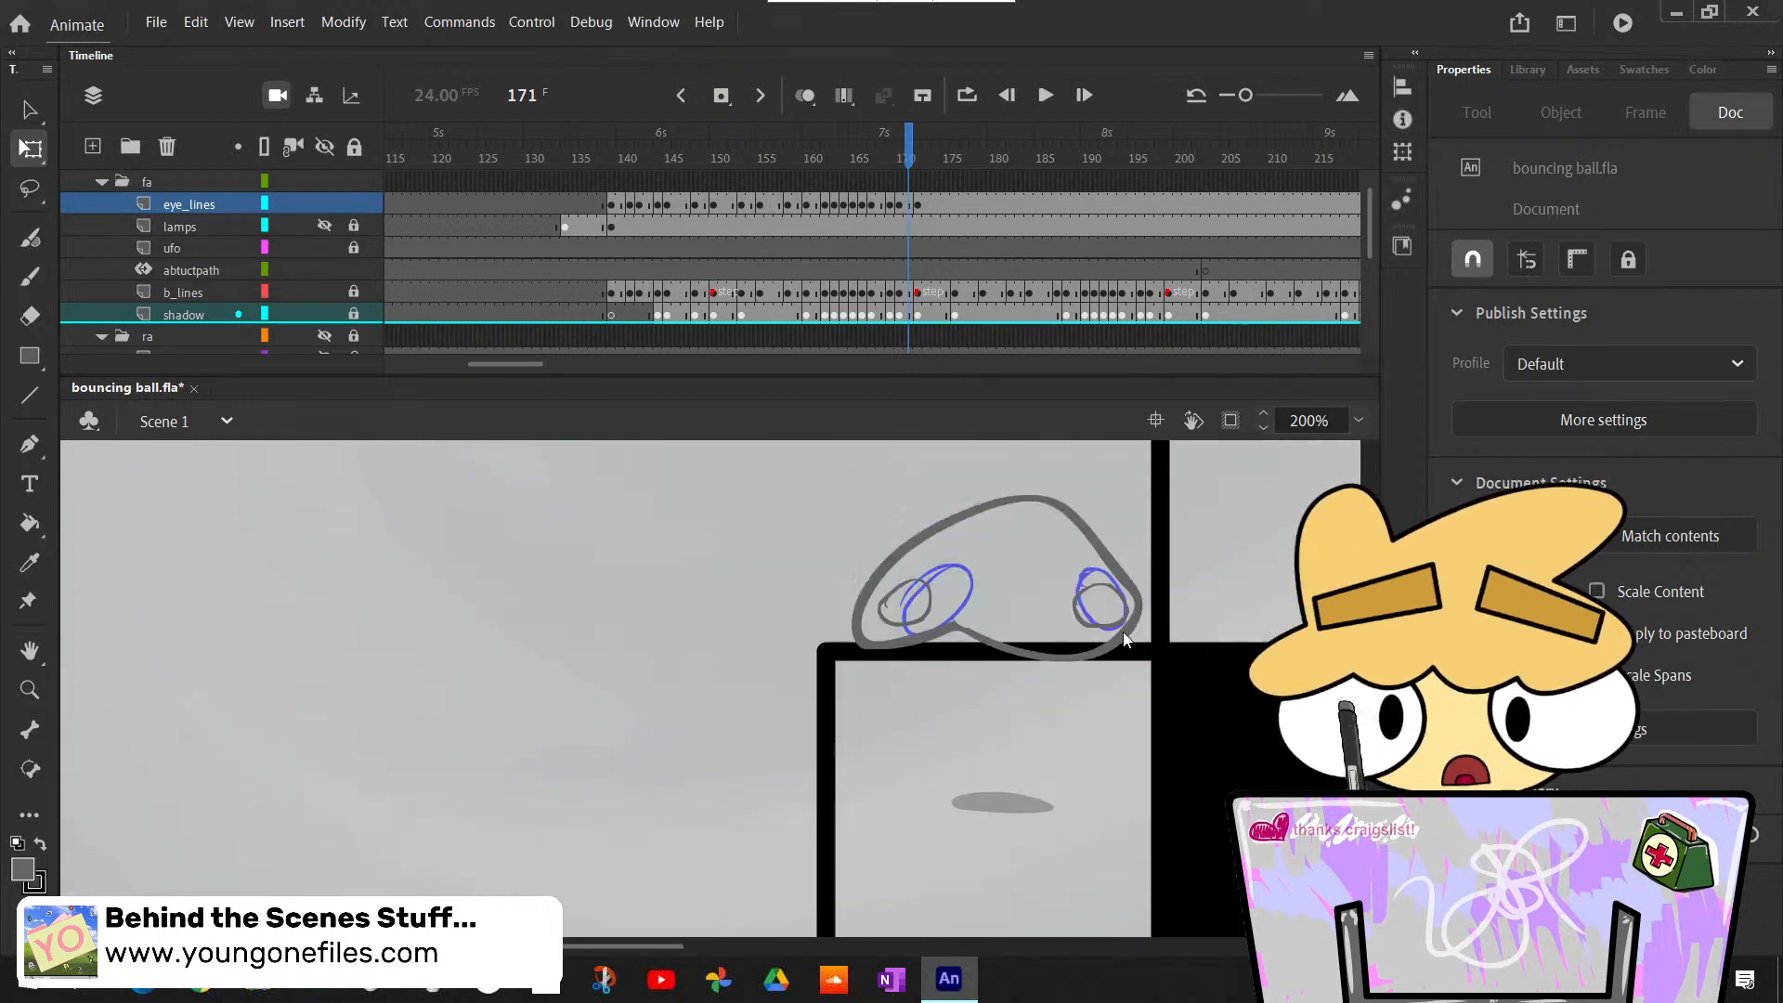
scroll(1122, 637, down, 3)
key(period)
key(period)
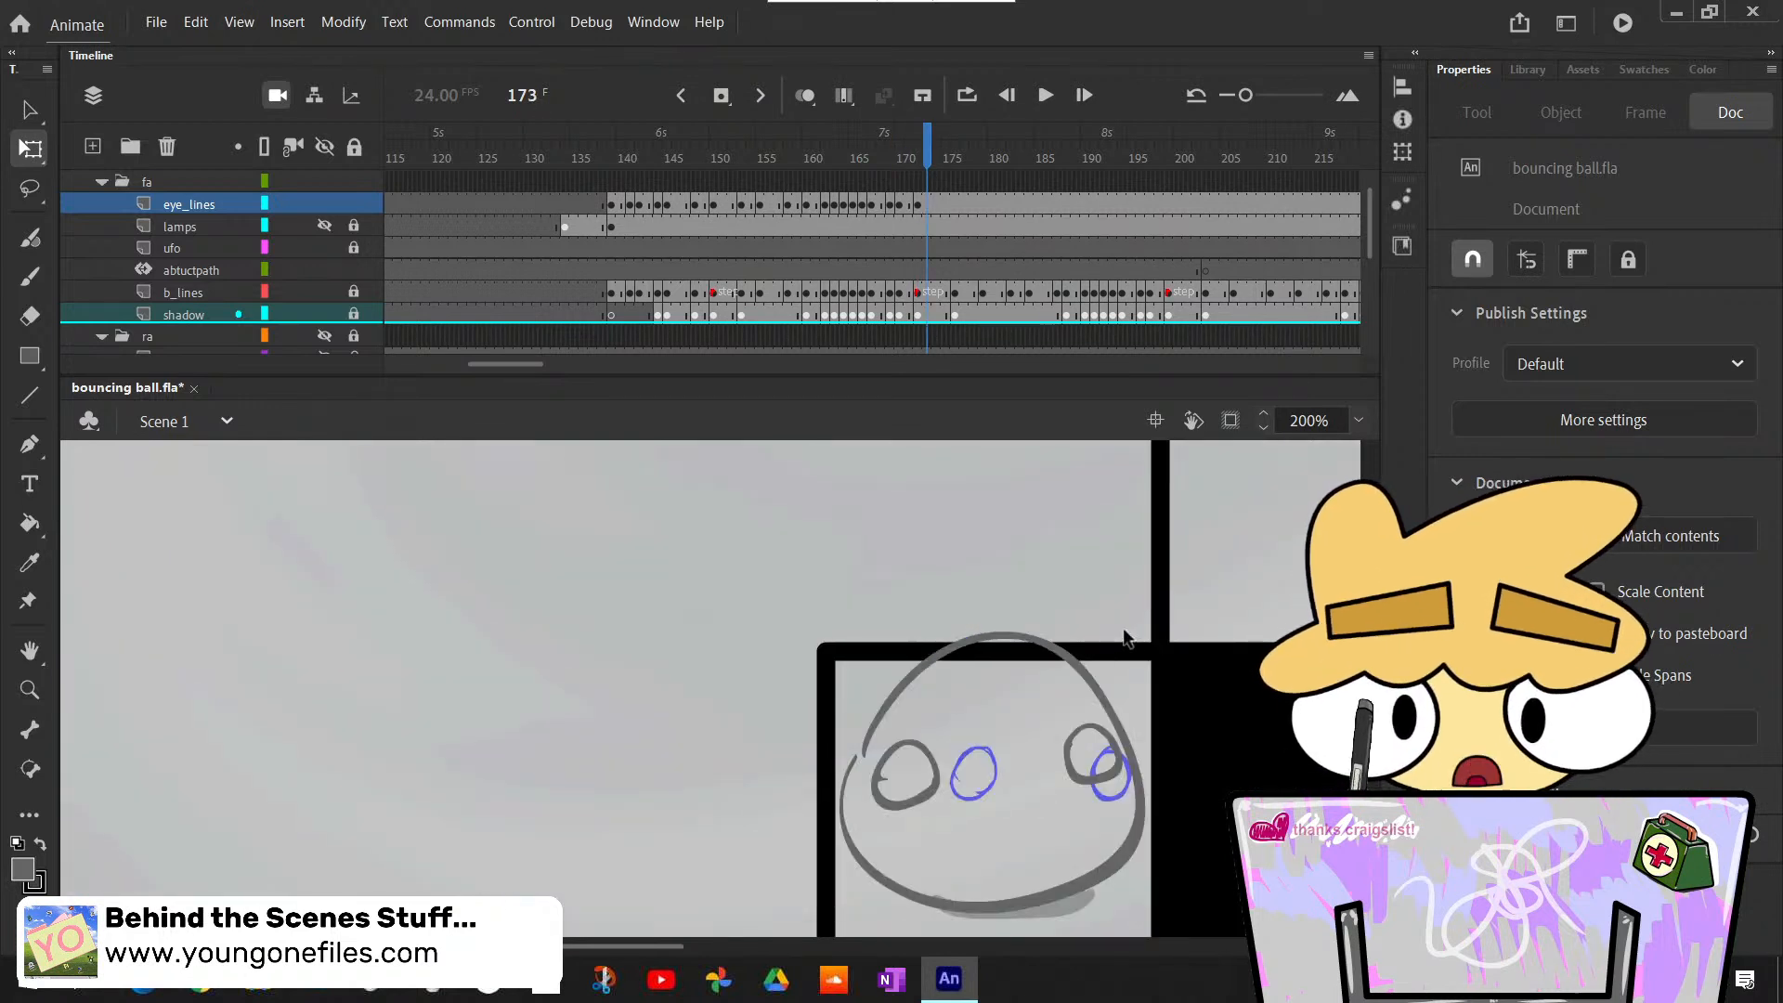
key(period)
key(period)
key(period)
key(comma)
key(comma)
key(comma)
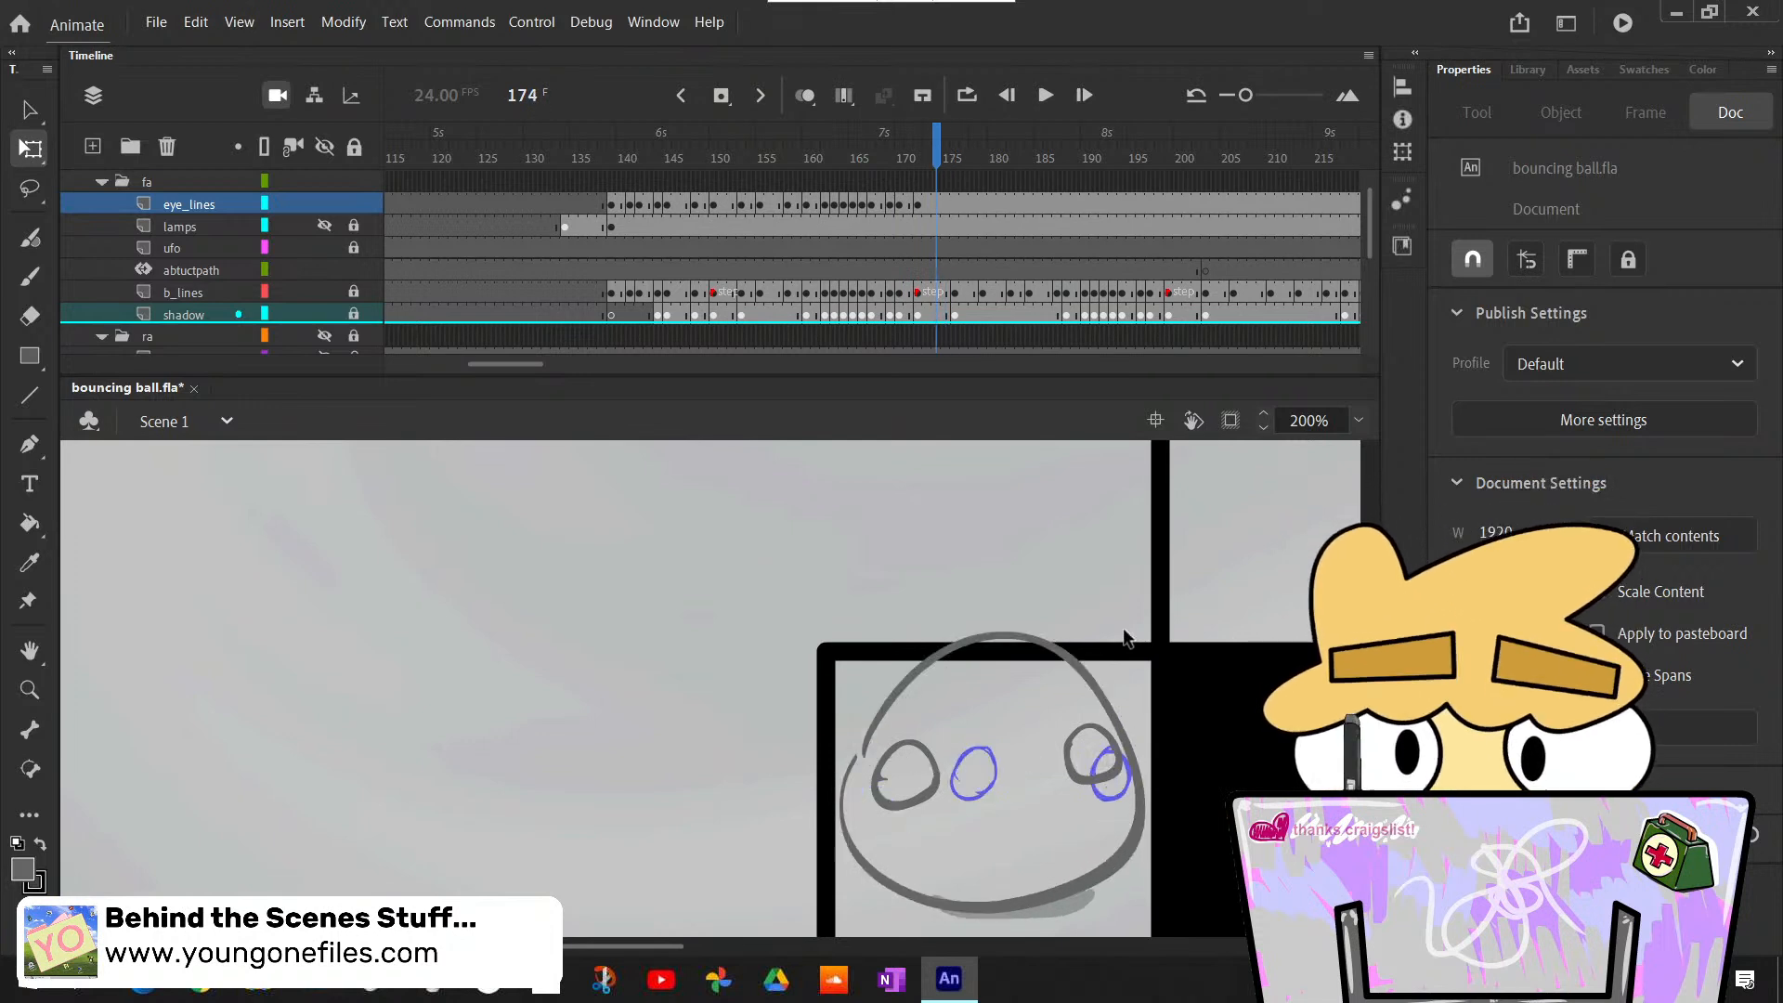
- Erase the stray tick inside the left eye at frame 172 of the eye_lines layer
key(comma)
key(period)
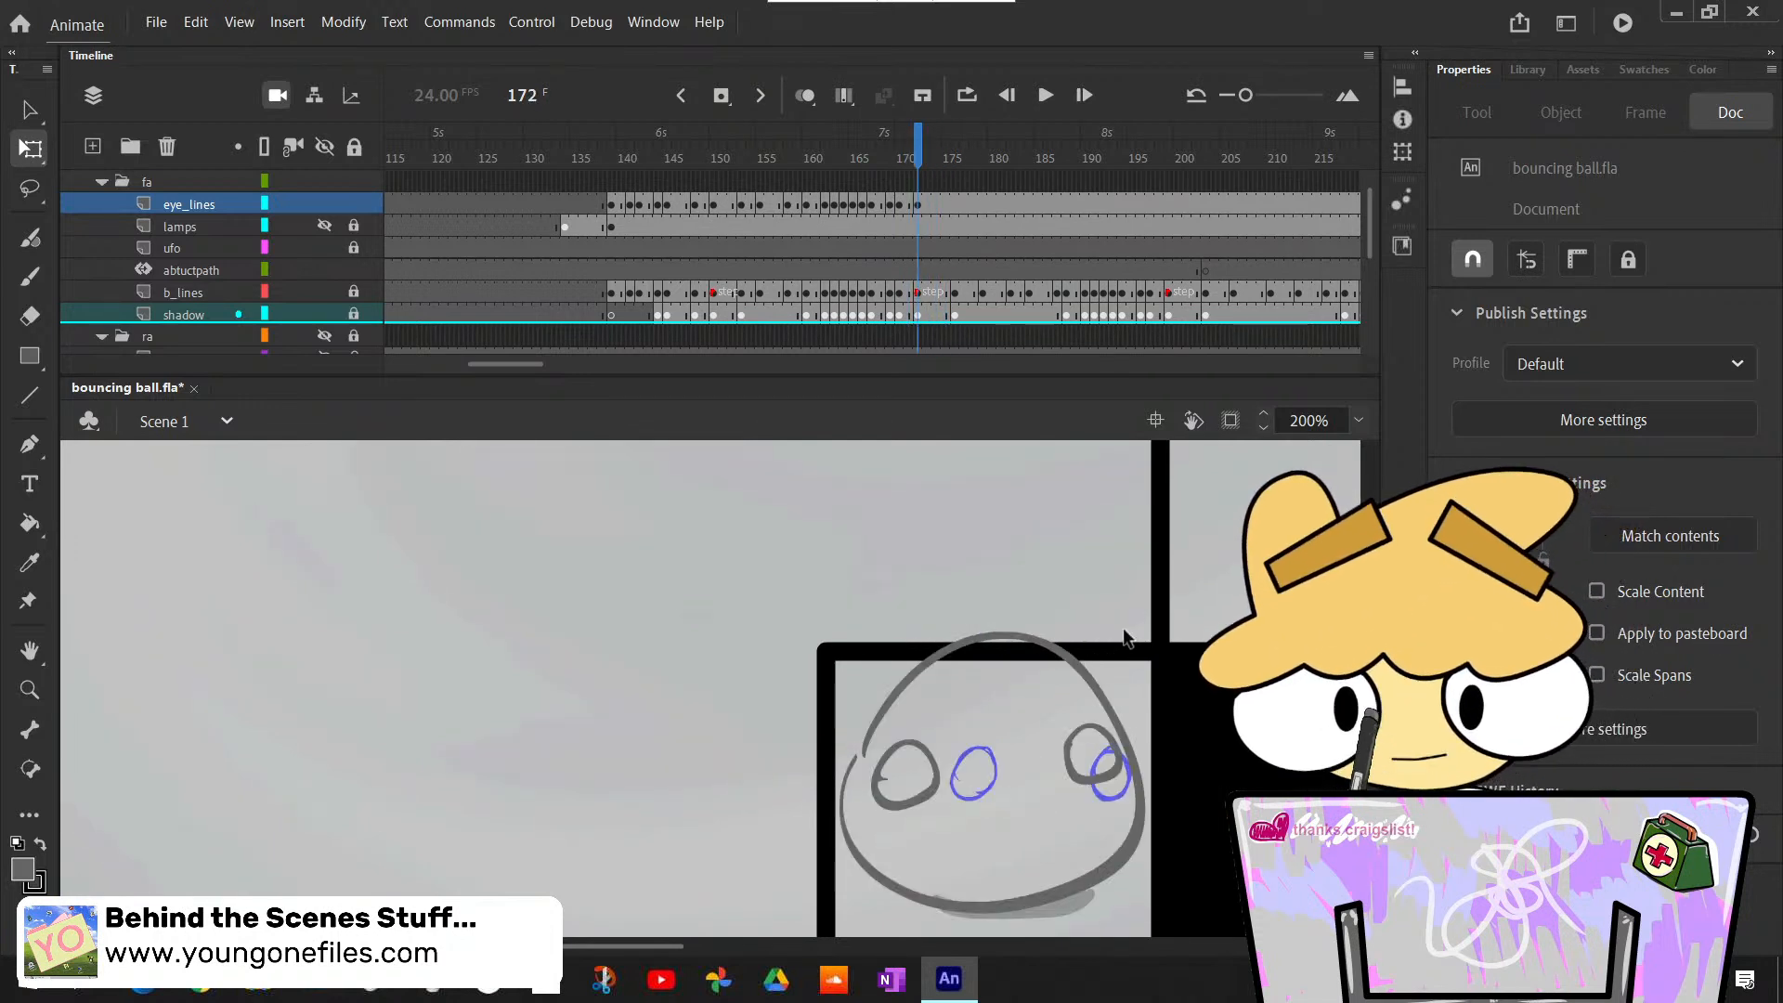
key(comma)
key(e)
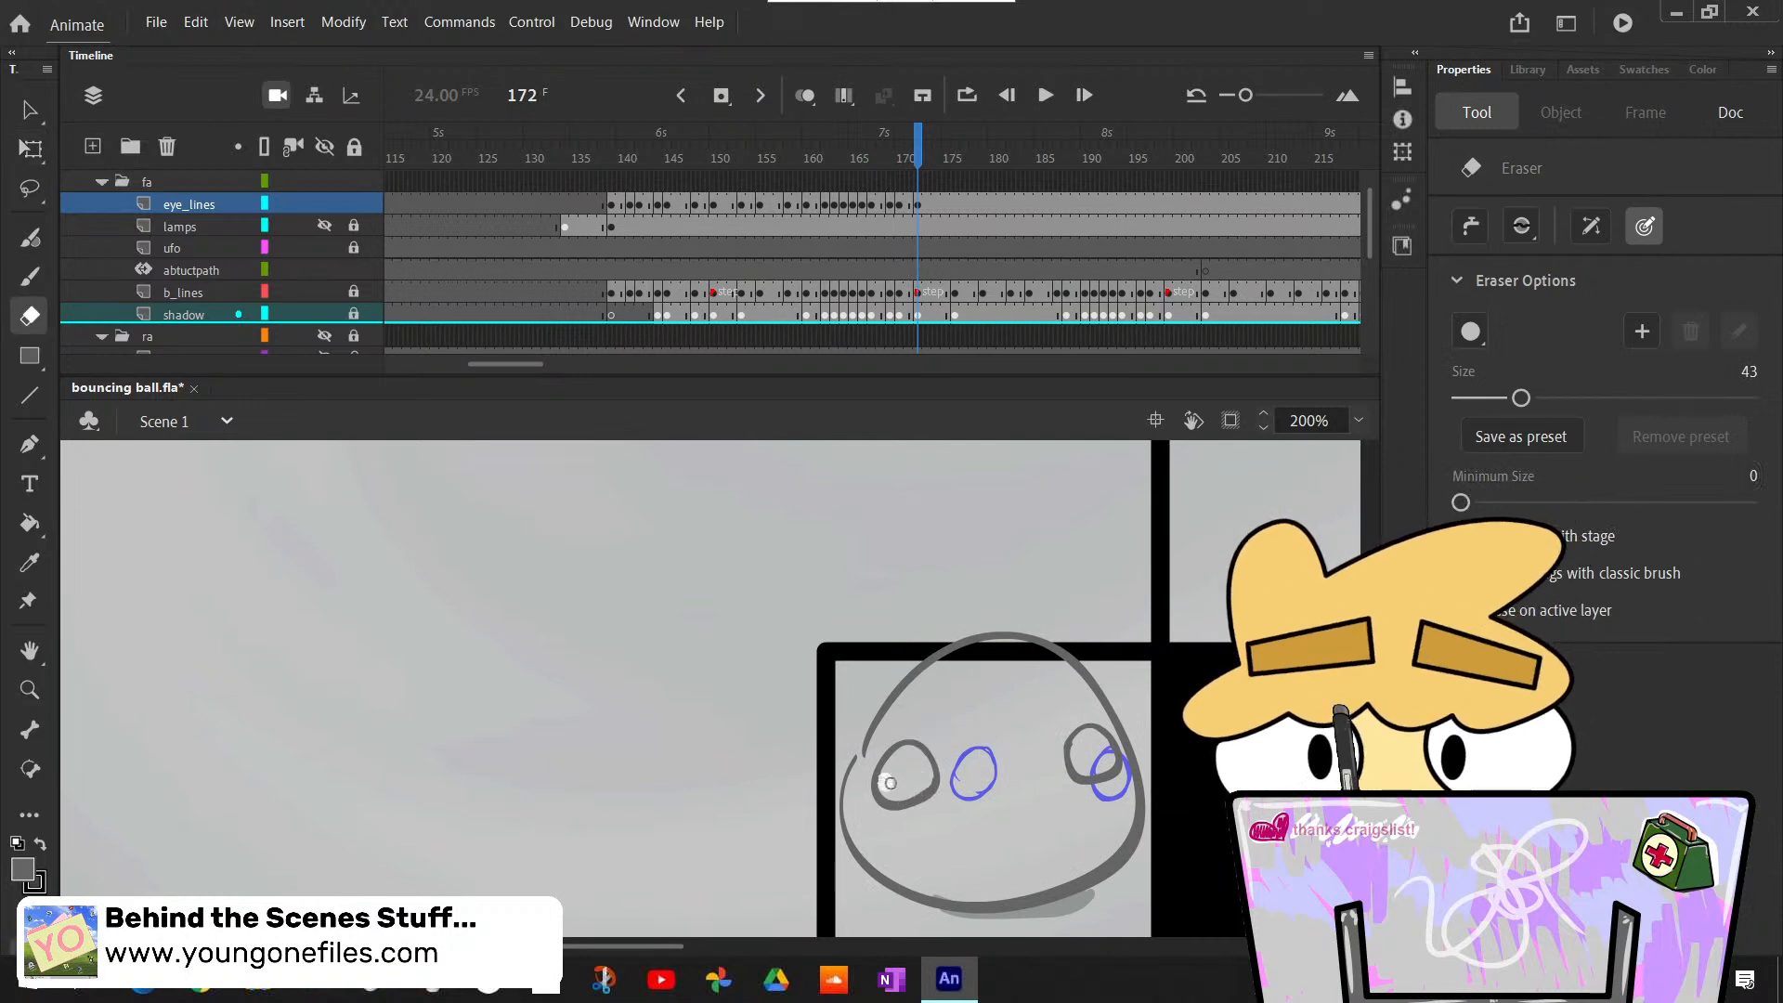
- Step back from frame 171 to the lower-step bounce around frames 151 to 158 and compare its eyes
key(comma)
key(comma)
key(comma)
key(comma)
key(comma)
key(comma)
key(comma)
key(comma)
key(comma)
key(comma)
key(comma)
key(comma)
key(comma)
key(comma)
key(comma)
key(comma)
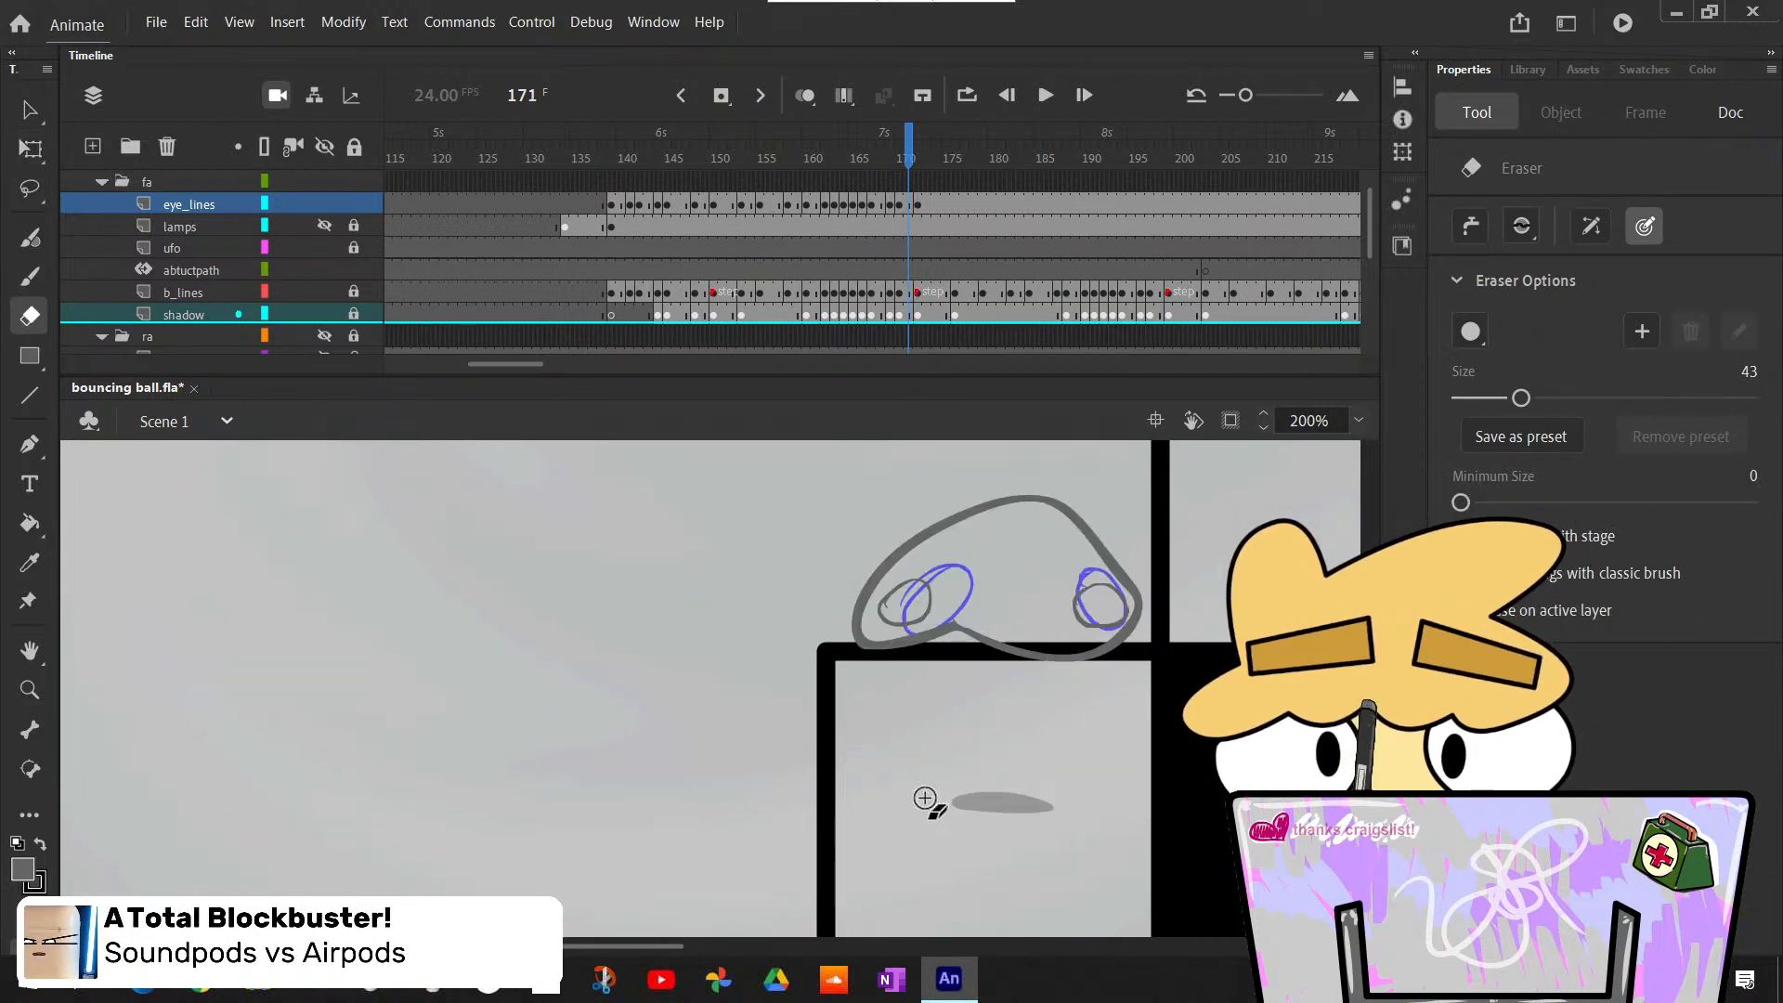
scroll(710, 688, down, 10)
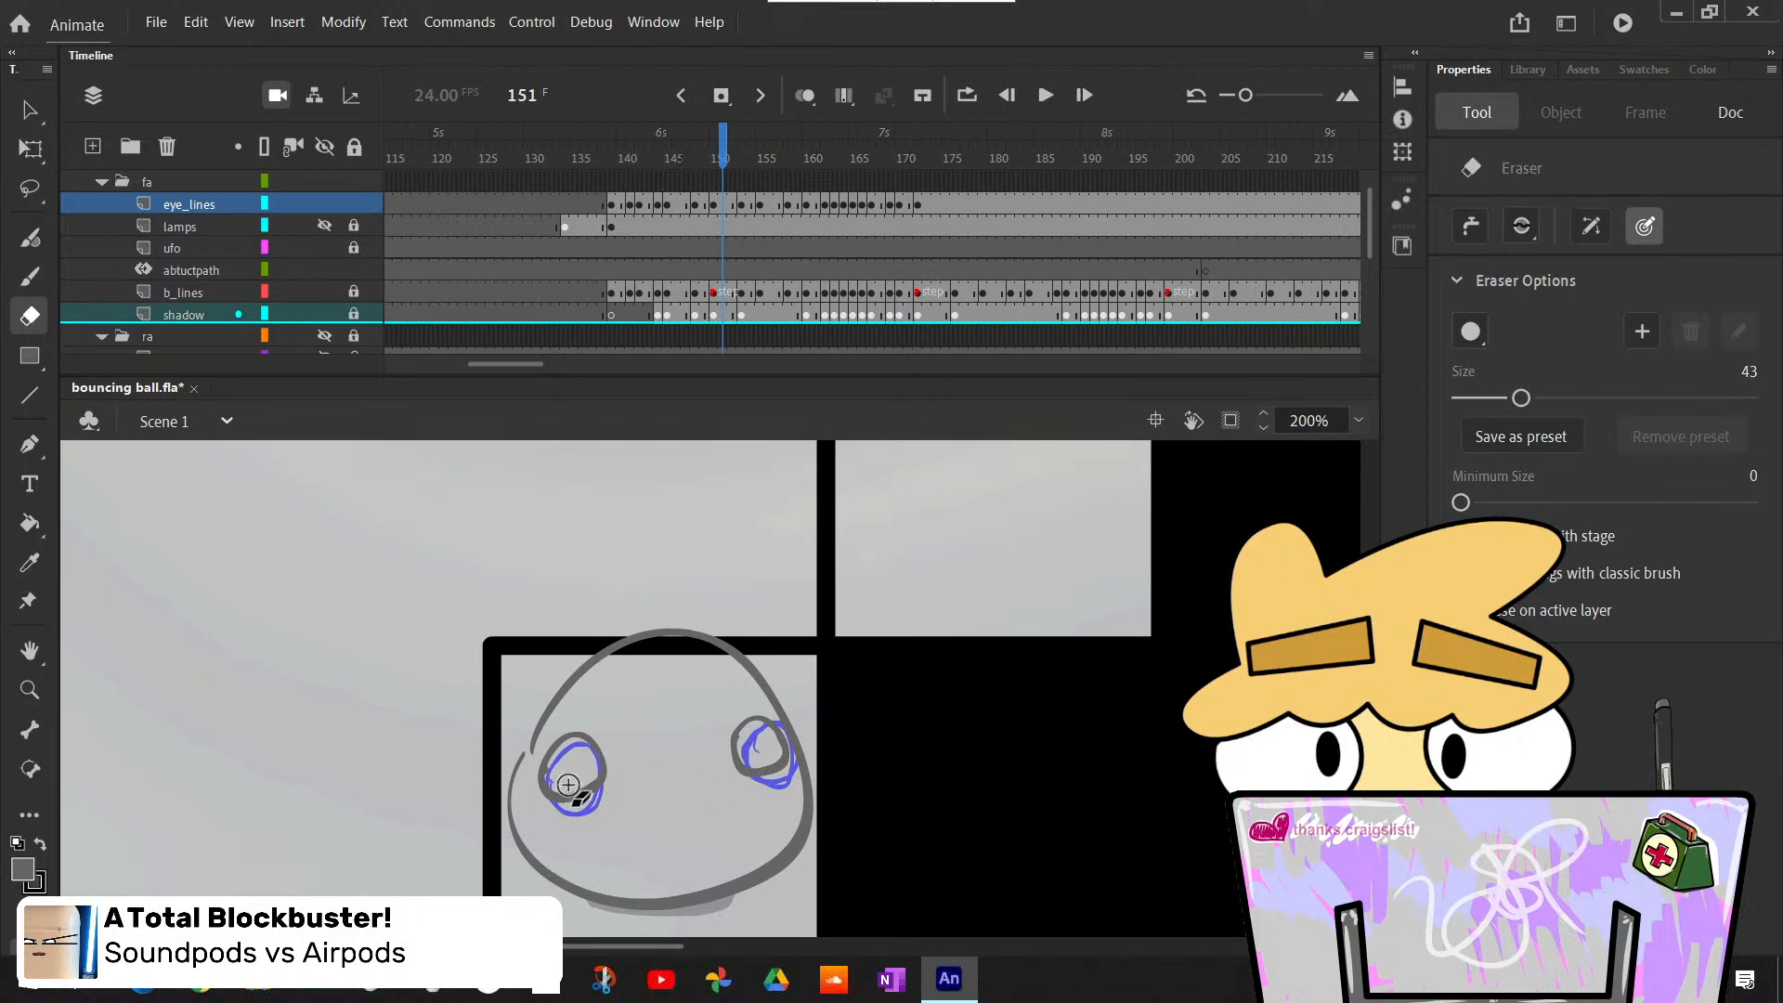
key(period)
key(period)
key(period)
key(period)
key(period)
key(period)
key(period)
key(period)
key(period)
key(period)
key(period)
key(period)
key(period)
key(period)
key(period)
key(period)
key(period)
key(period)
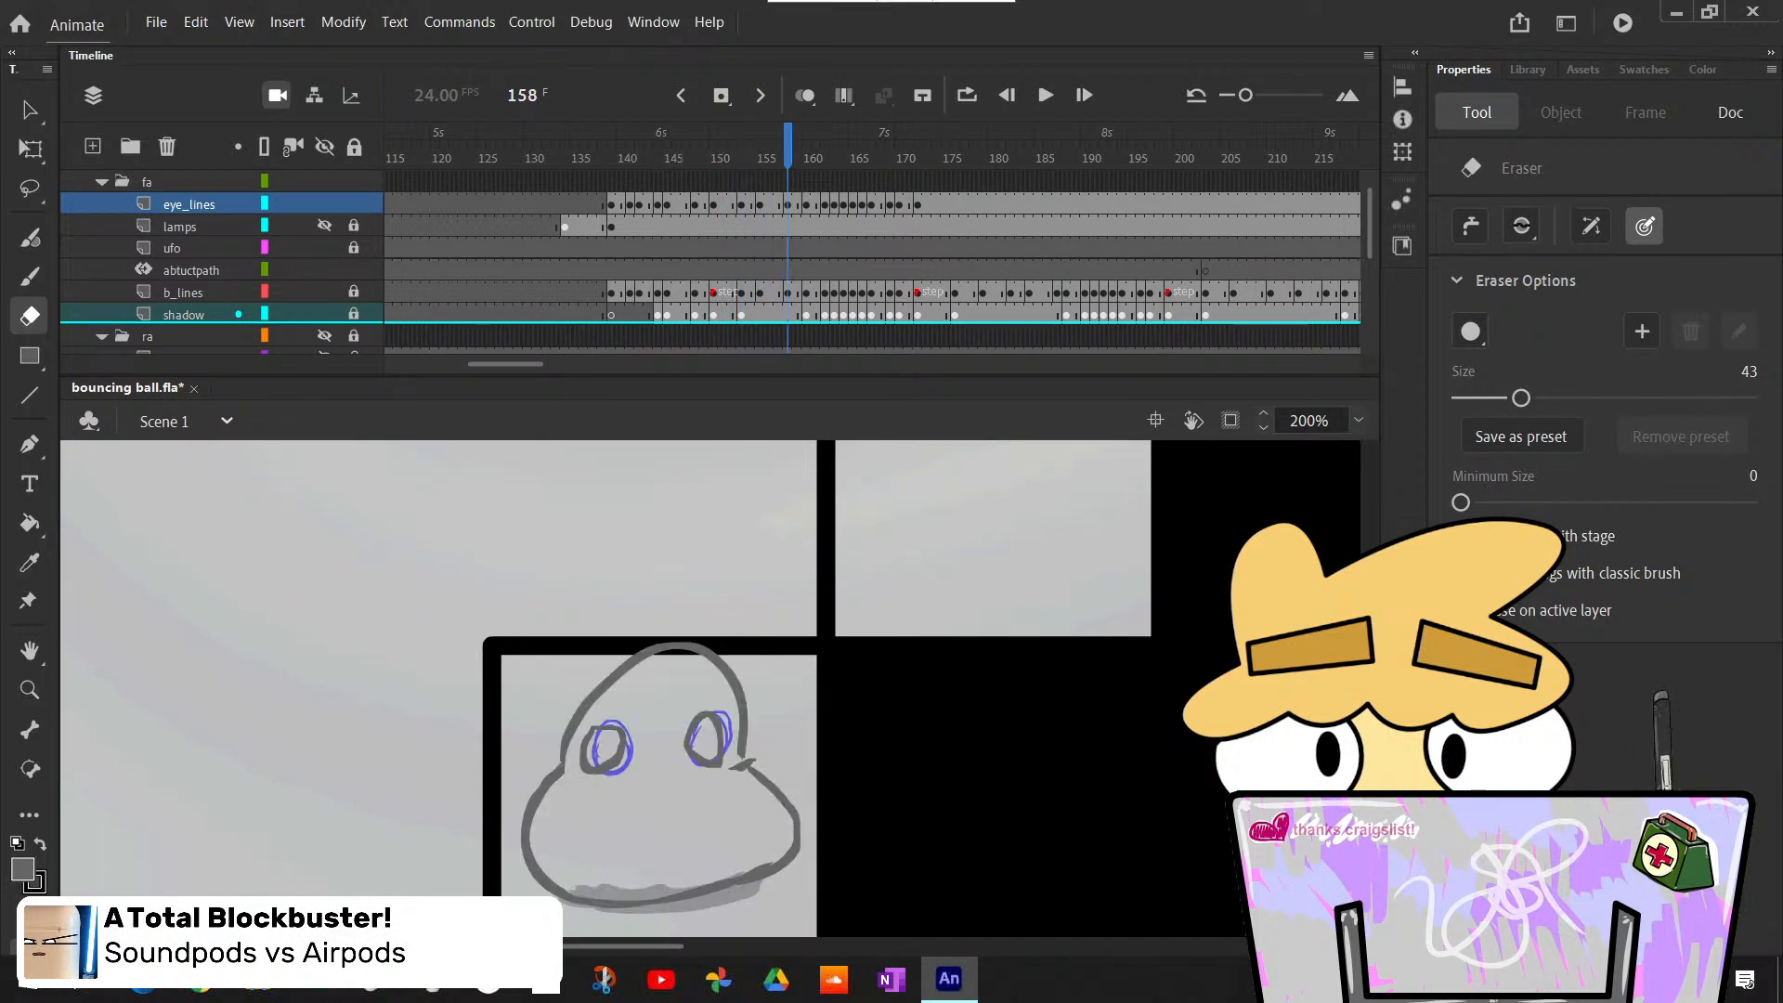
scroll(710, 688, up, 11)
key(comma)
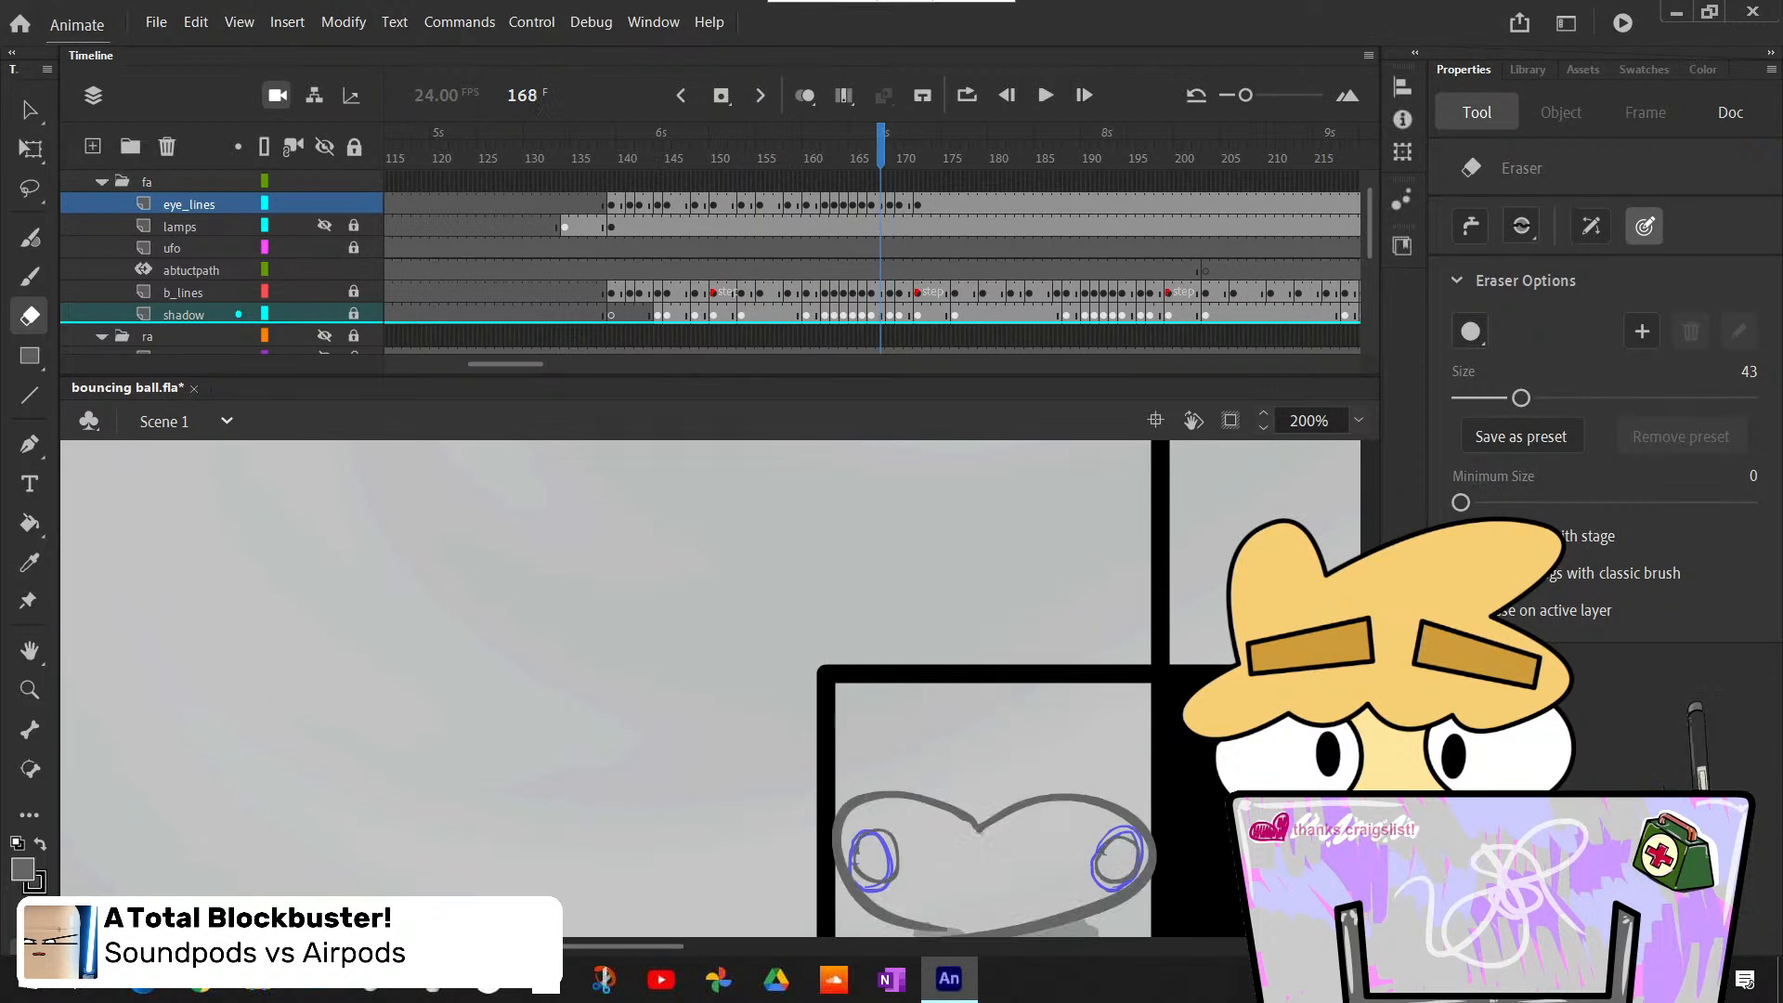
- Step forward and back through frames 168 to 175 to examine the eyes as the ball bounces onto the upper step
key(period)
key(period)
key(comma)
key(period)
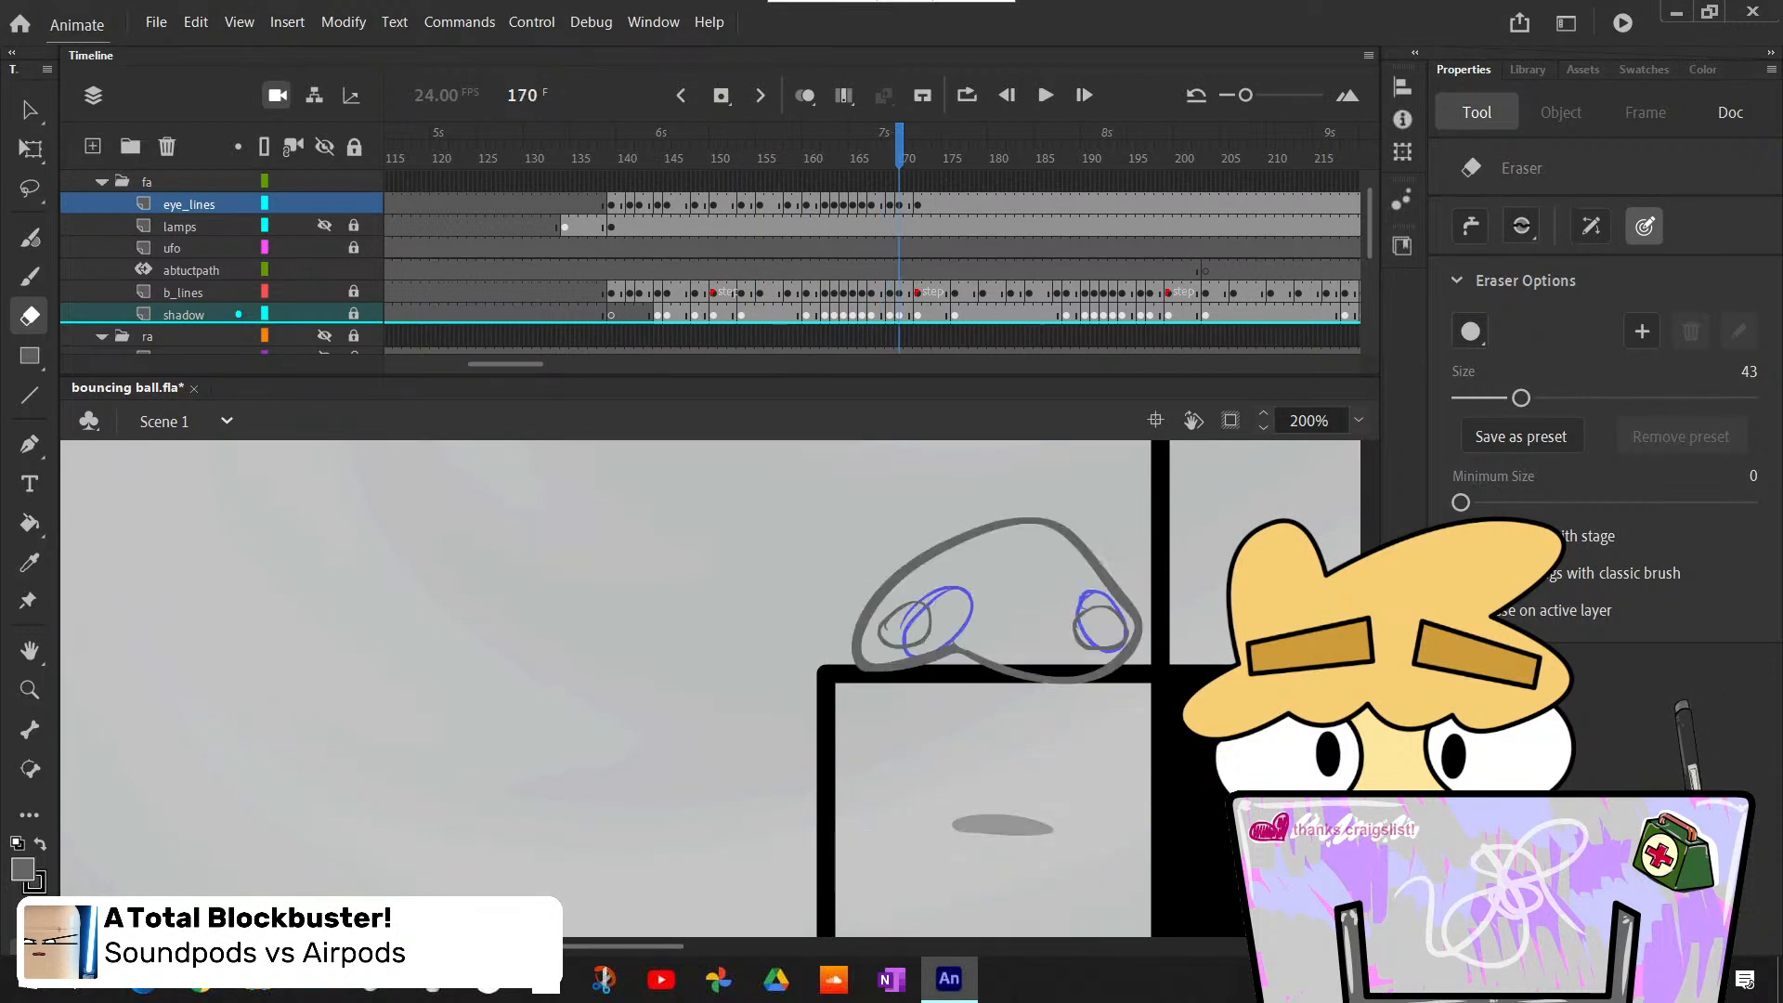
key(period)
key(comma)
key(period)
key(period)
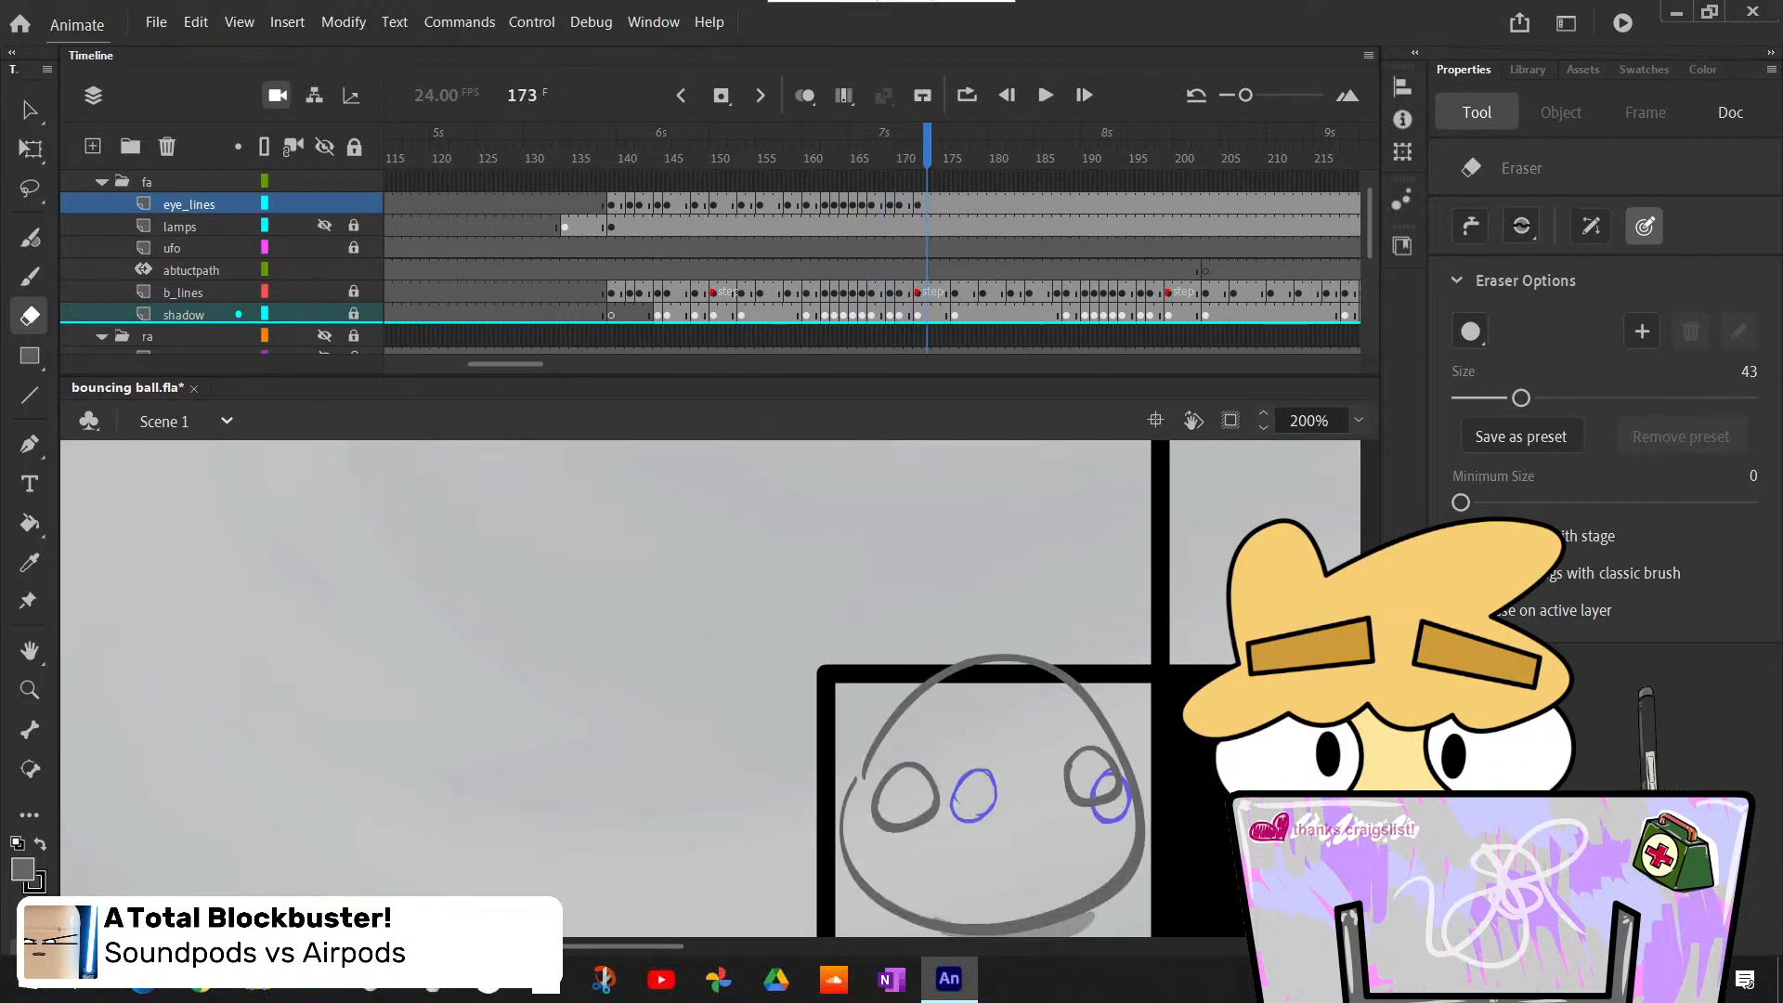
key(period)
key(comma)
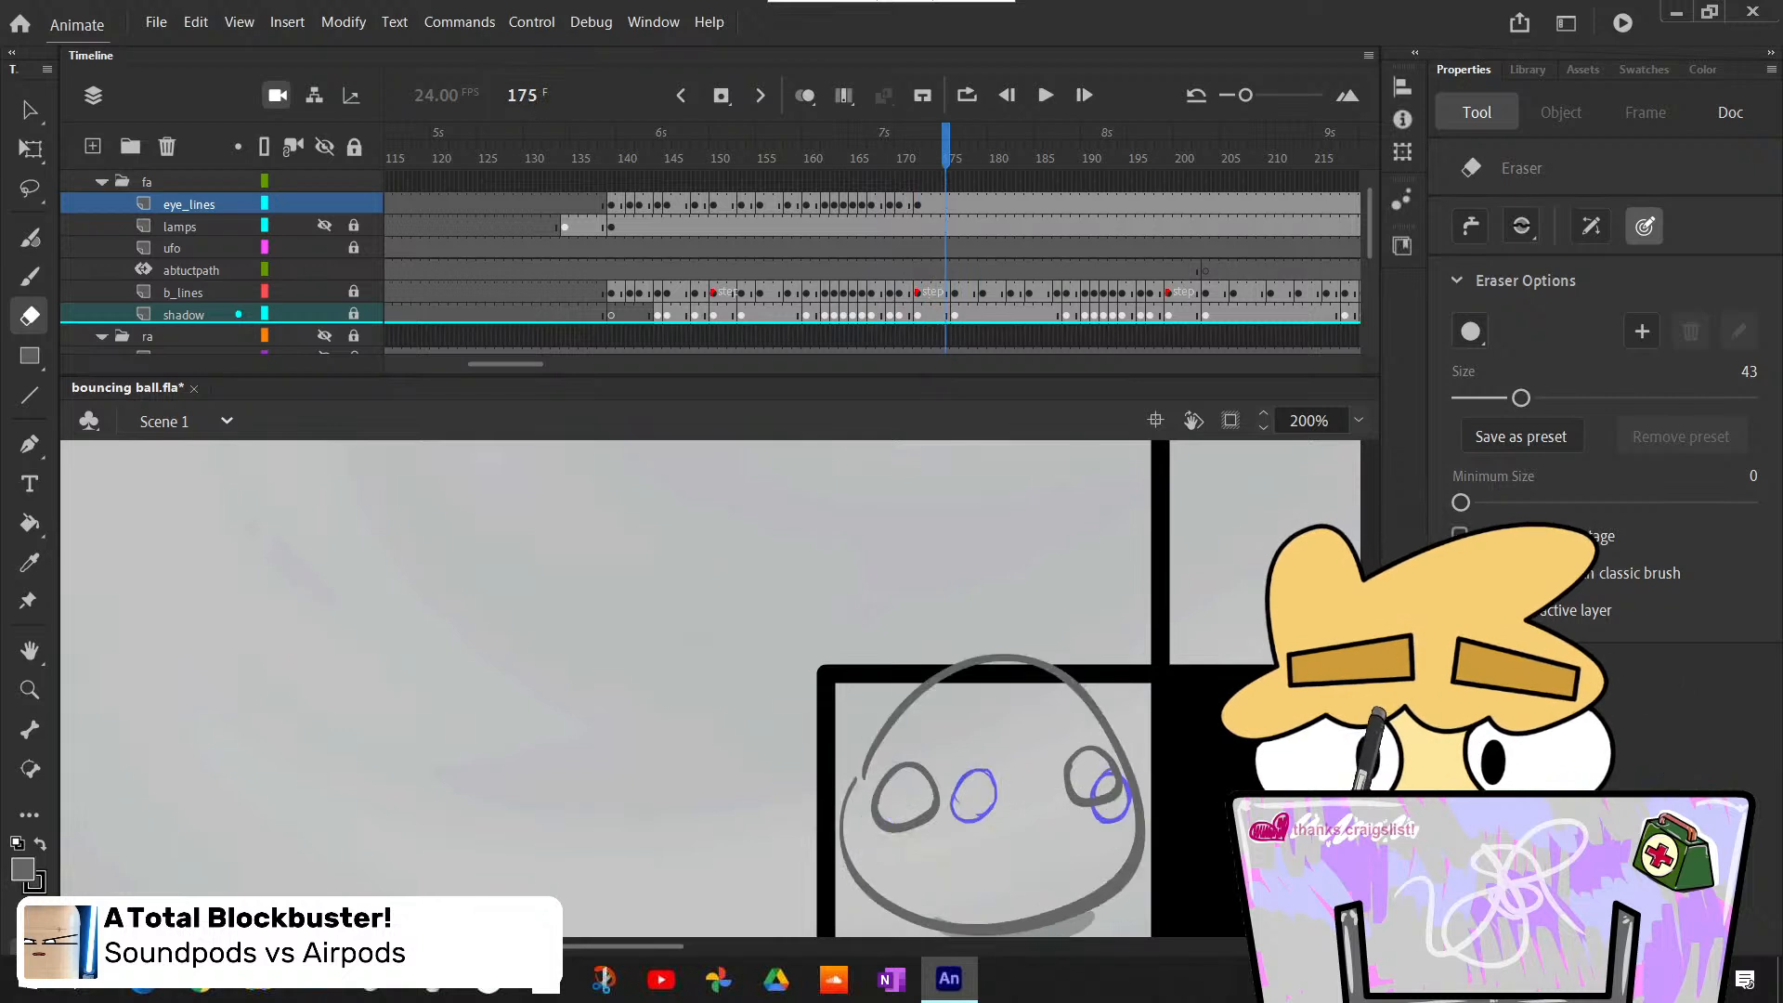
key(comma)
key(comma)
key(comma)
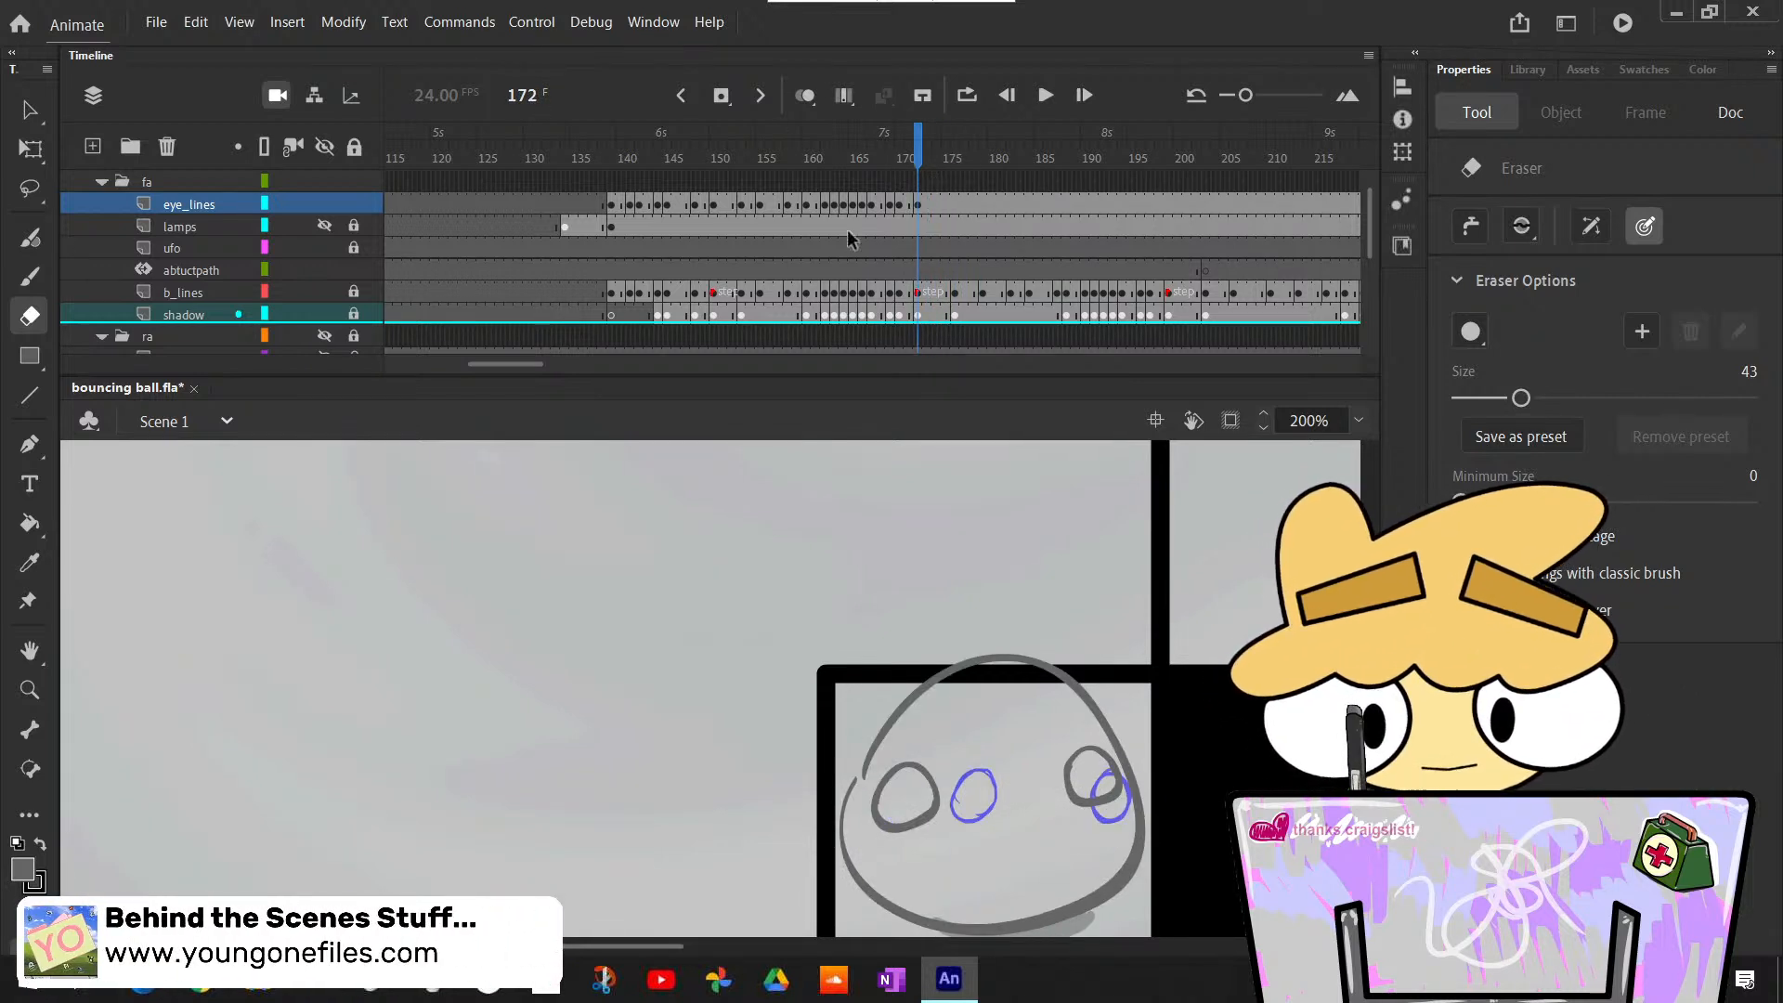
- Scrub the timeline from frame 123 through the lower-step bounce to frame 168 to review the eye motion
drag(535, 374, 552, 388)
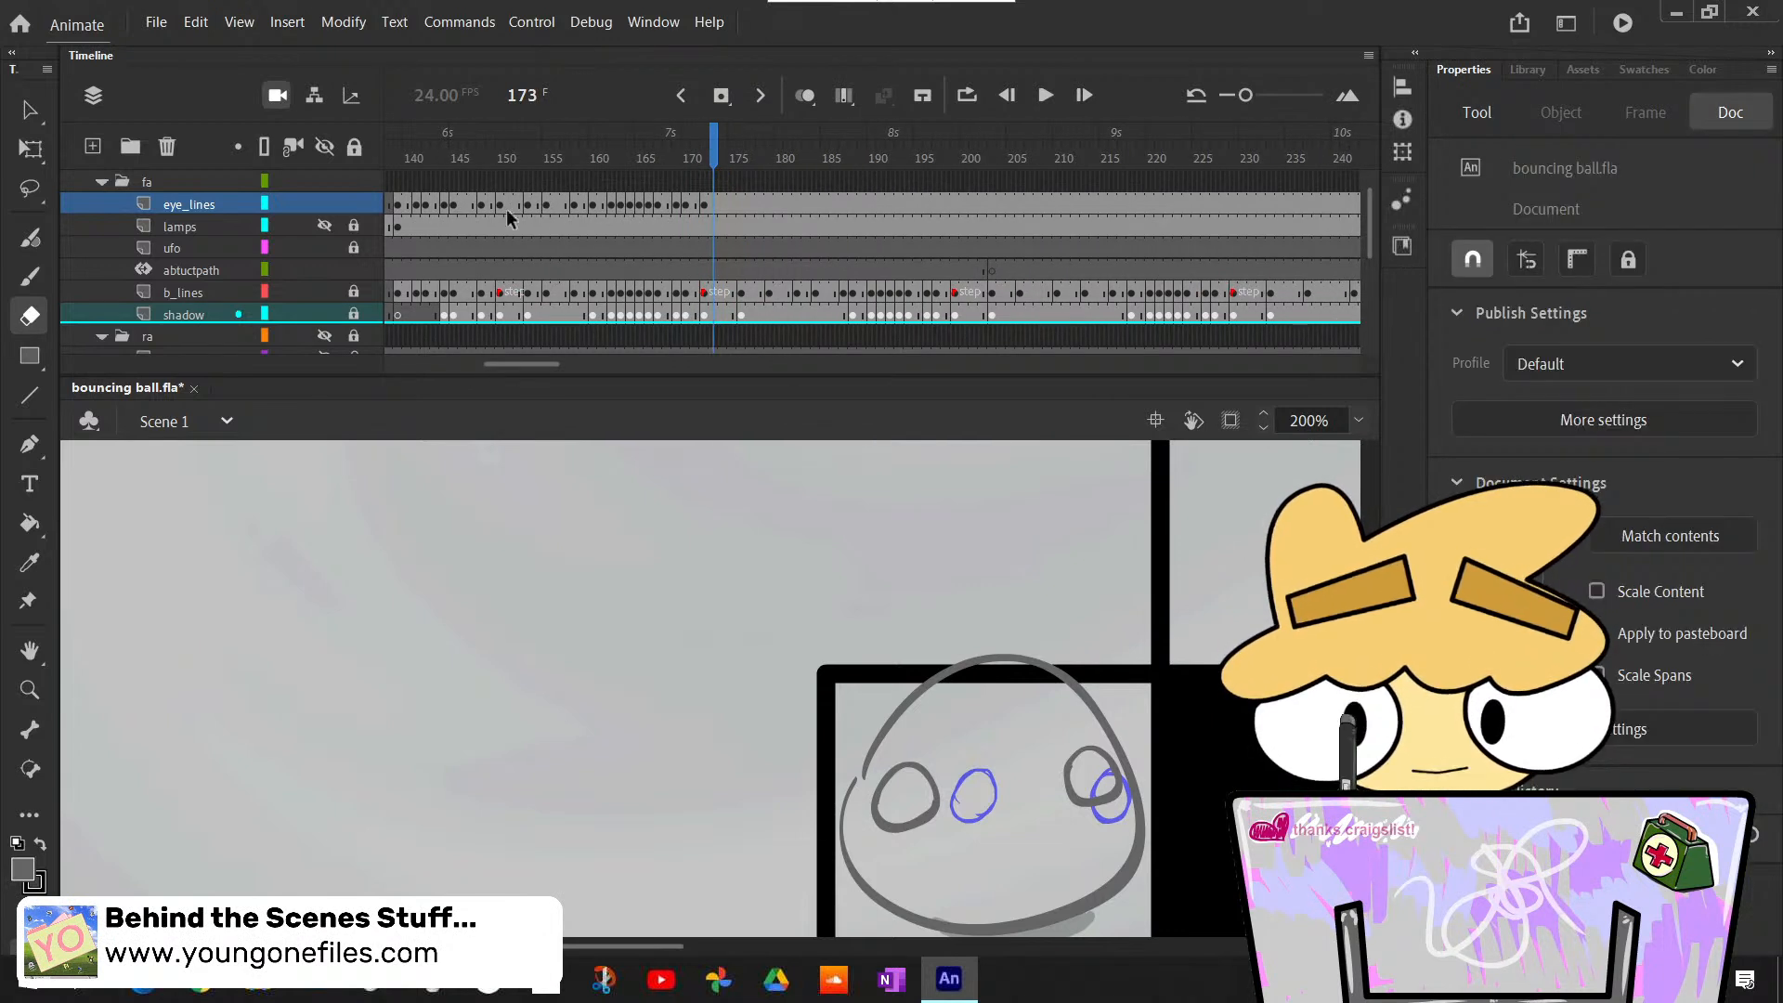
drag(597, 169, 384, 186)
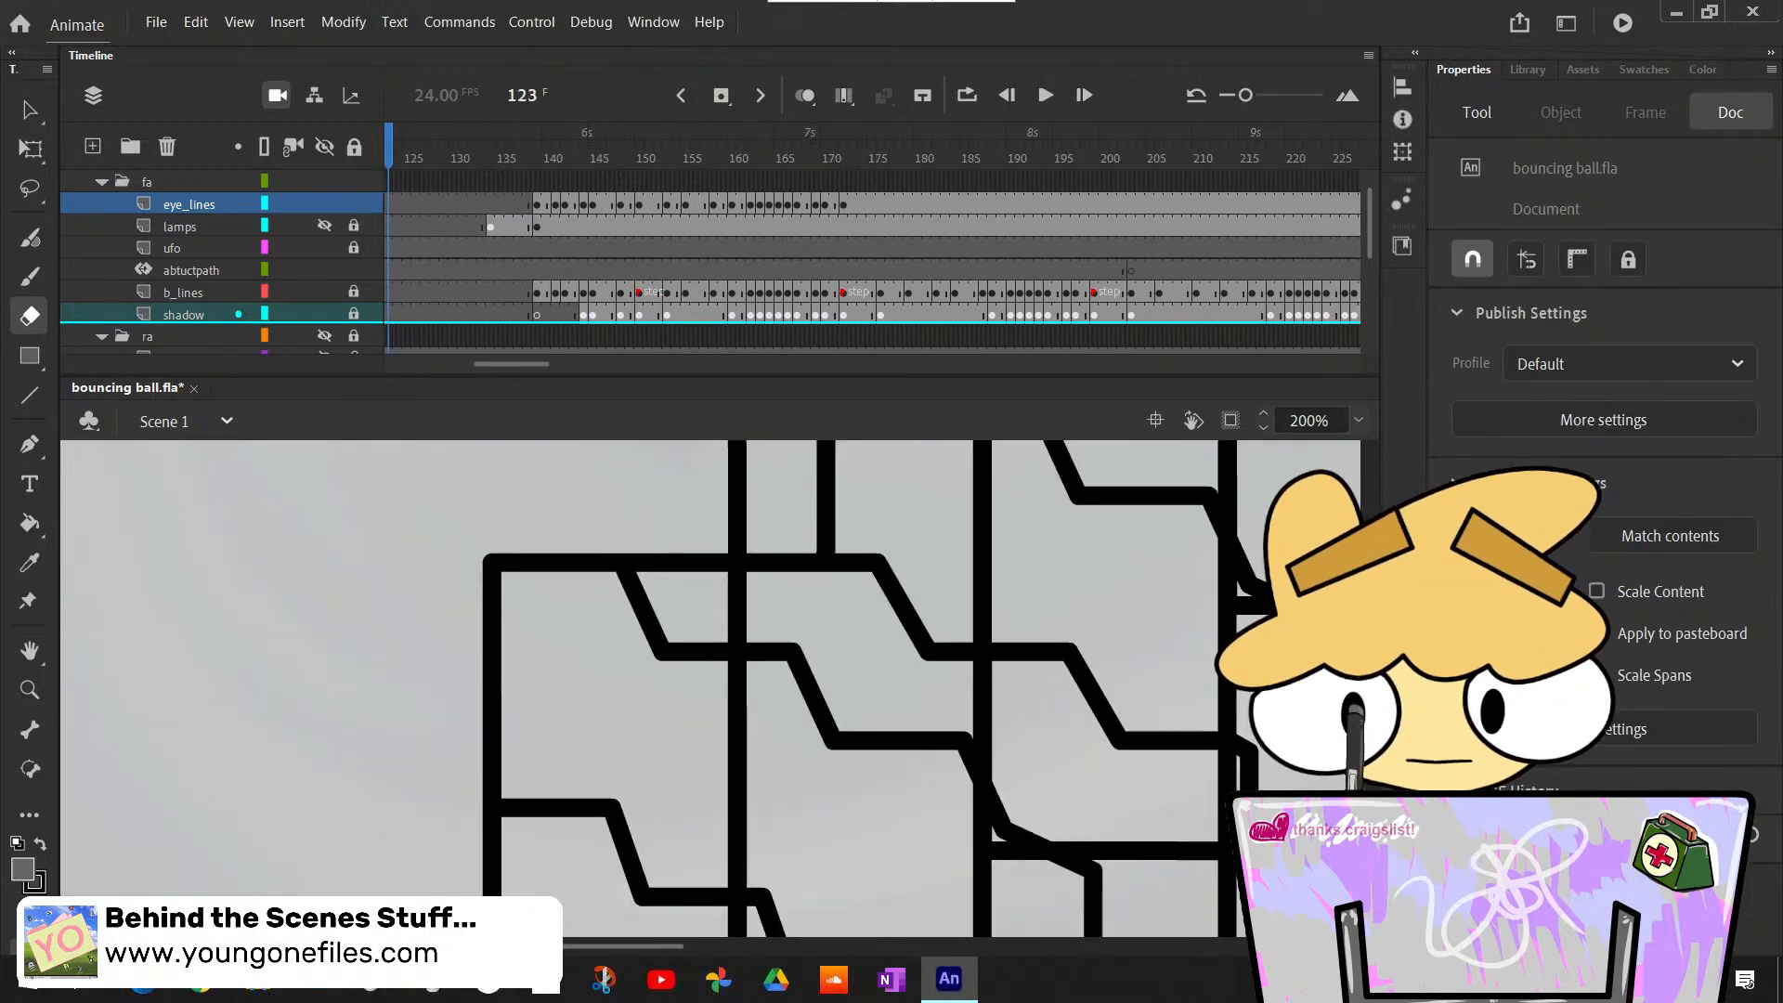
click(556, 171)
scroll(907, 649, down, 3)
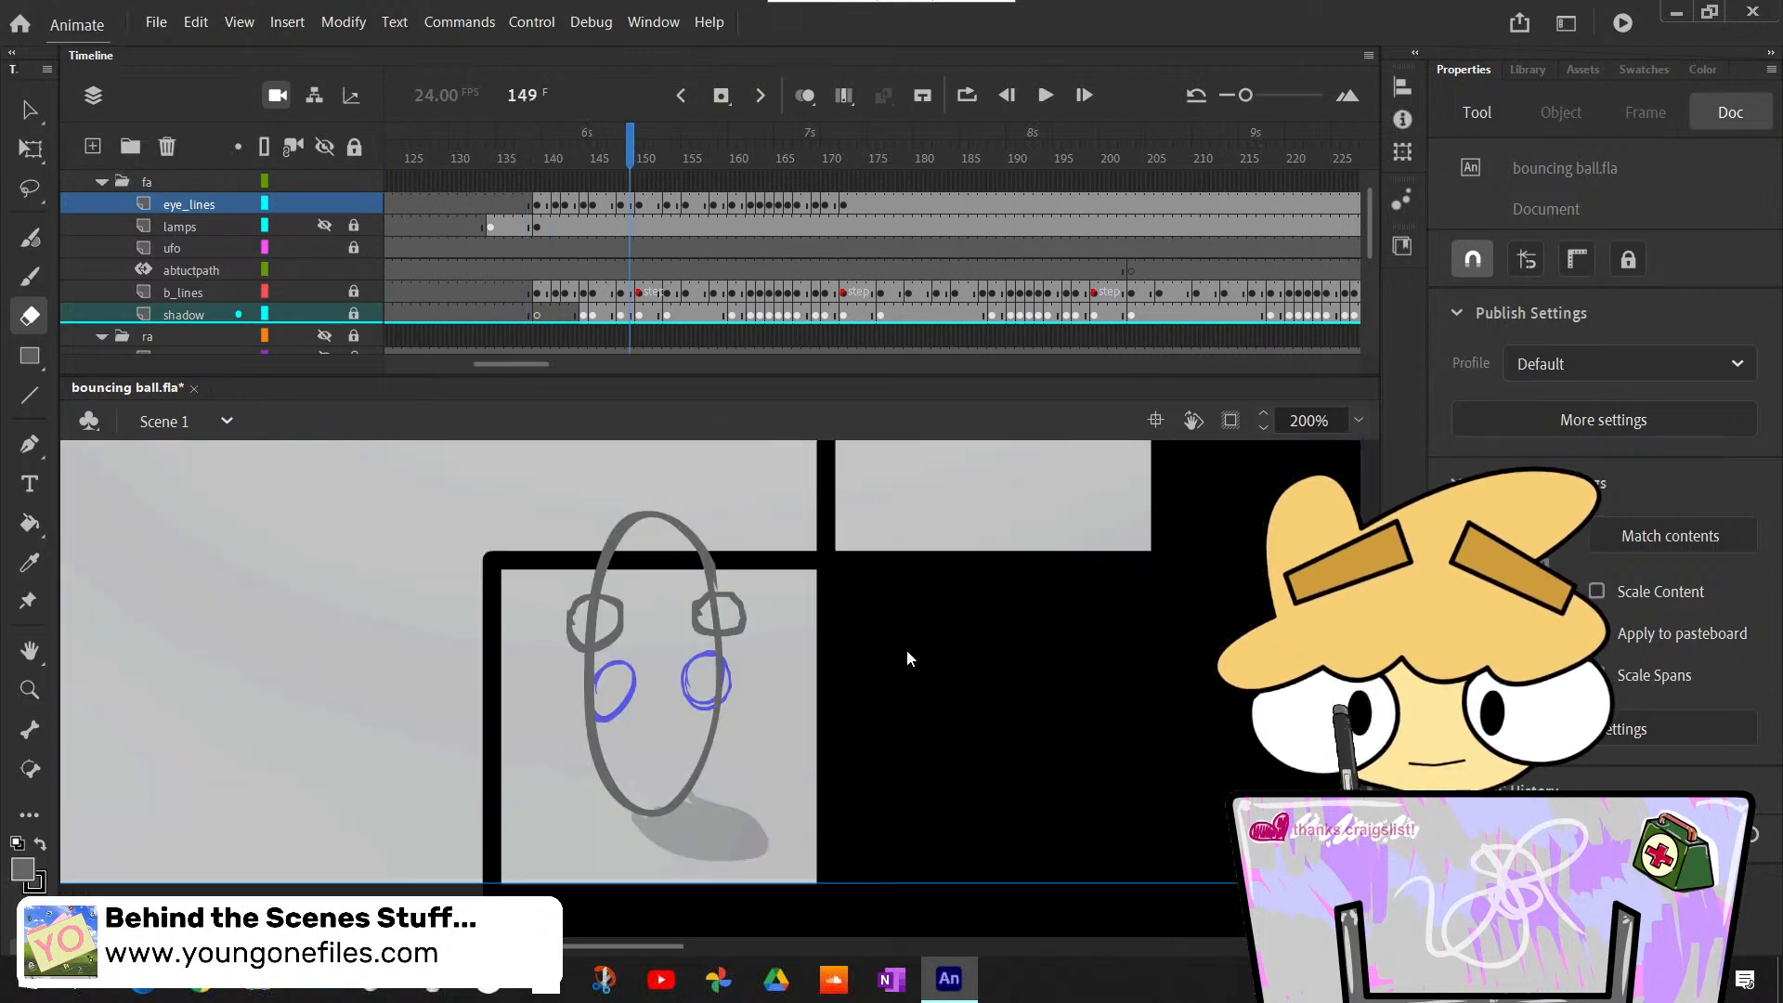
scroll(906, 649, up, 1)
drag(643, 163, 804, 255)
scroll(1031, 569, up, 2)
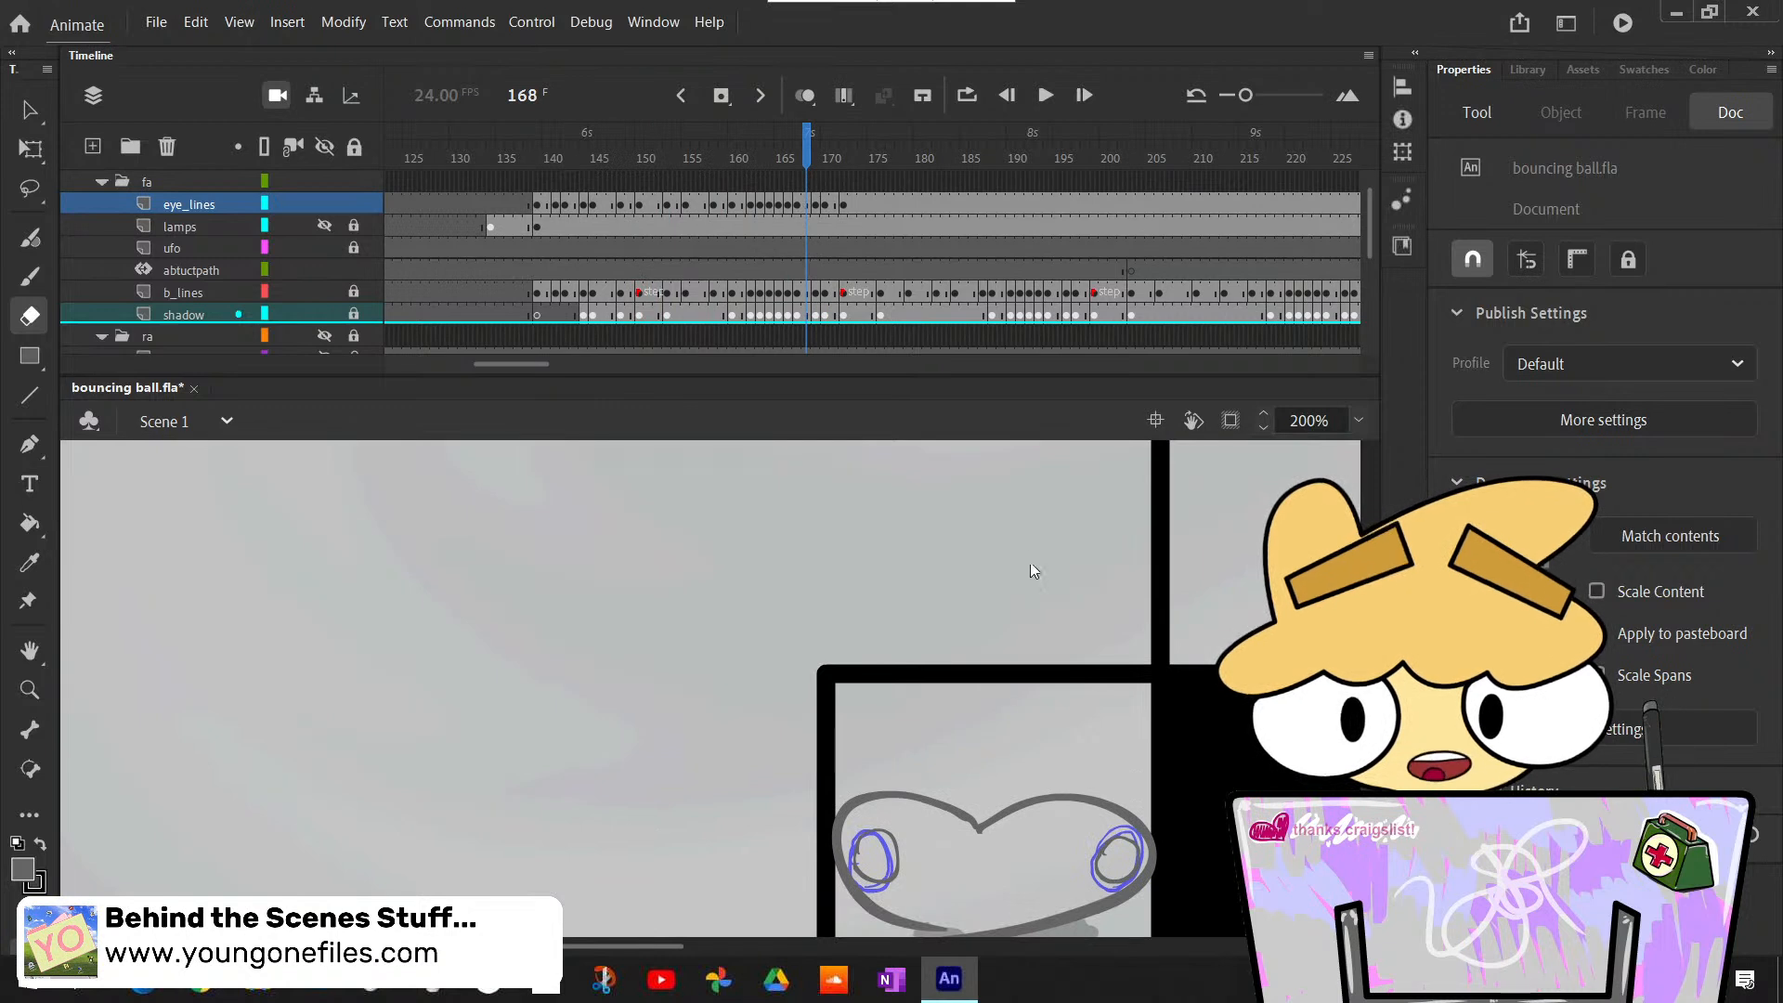
- Flip repeatedly through the frames around 167 to 171 to check how the eyes follow the squashed ball
scroll(1007, 527, down, 1)
key(comma)
key(comma)
key(period)
scroll(1068, 604, up, 1)
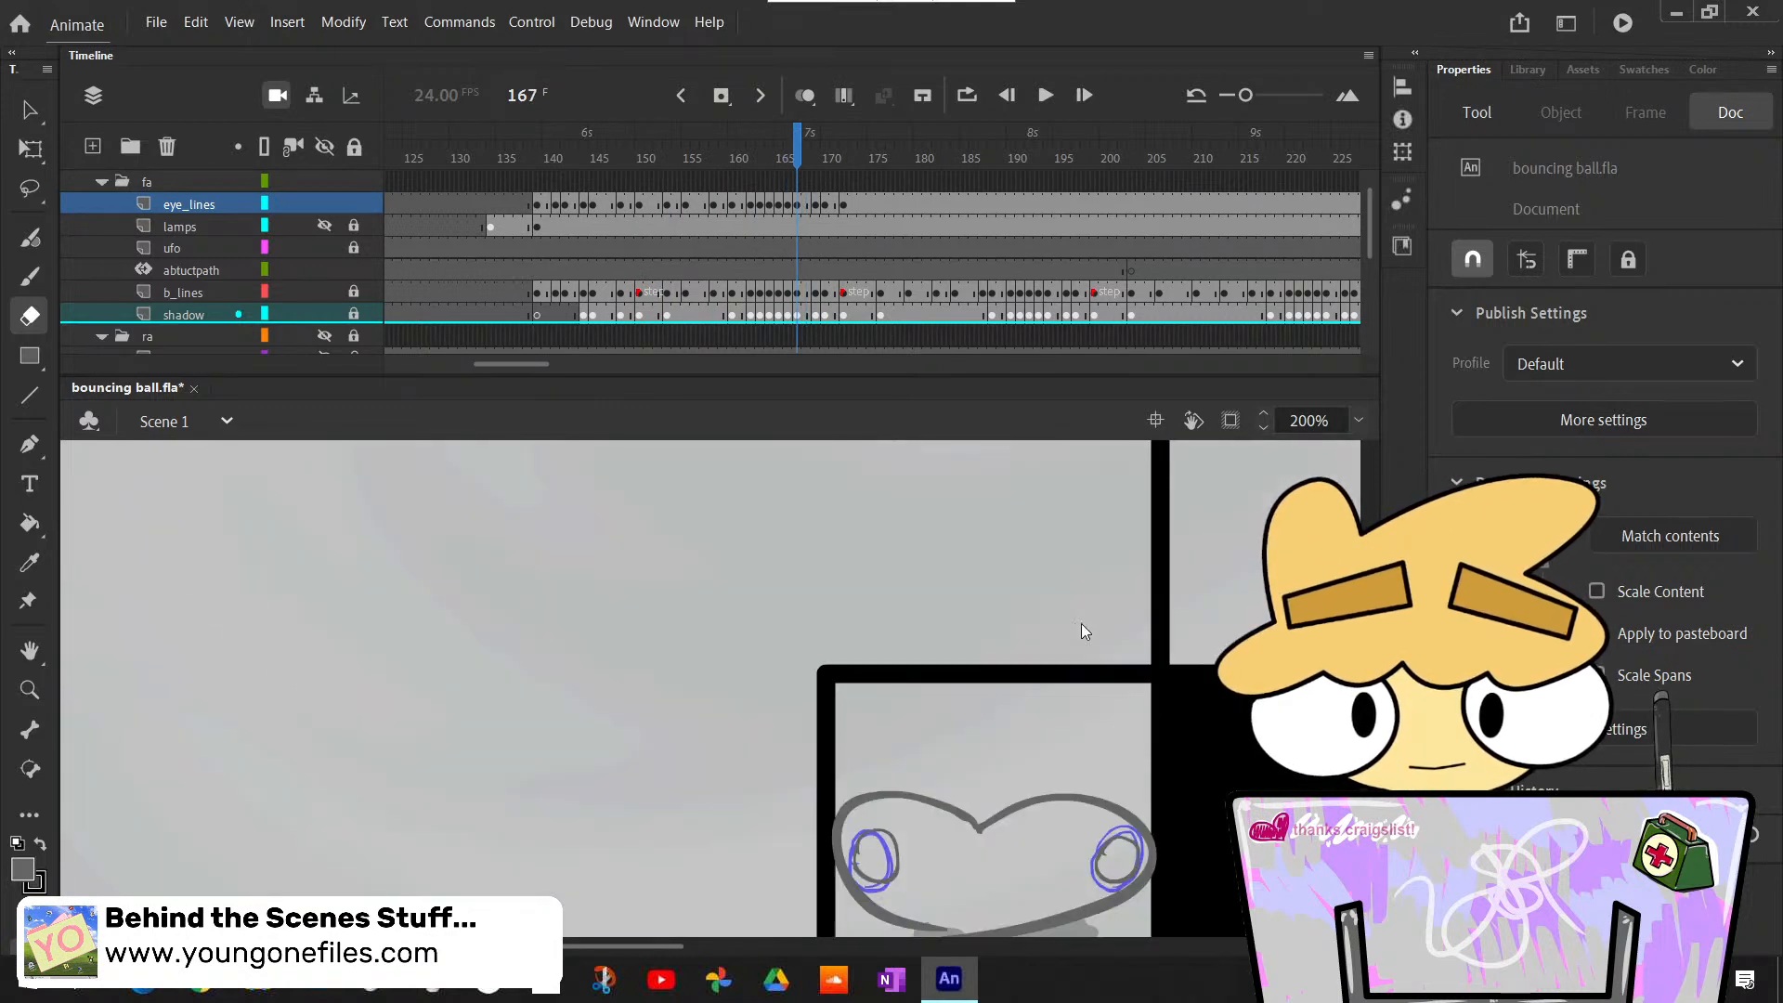
key(period)
key(period)
key(period)
key(comma)
key(comma)
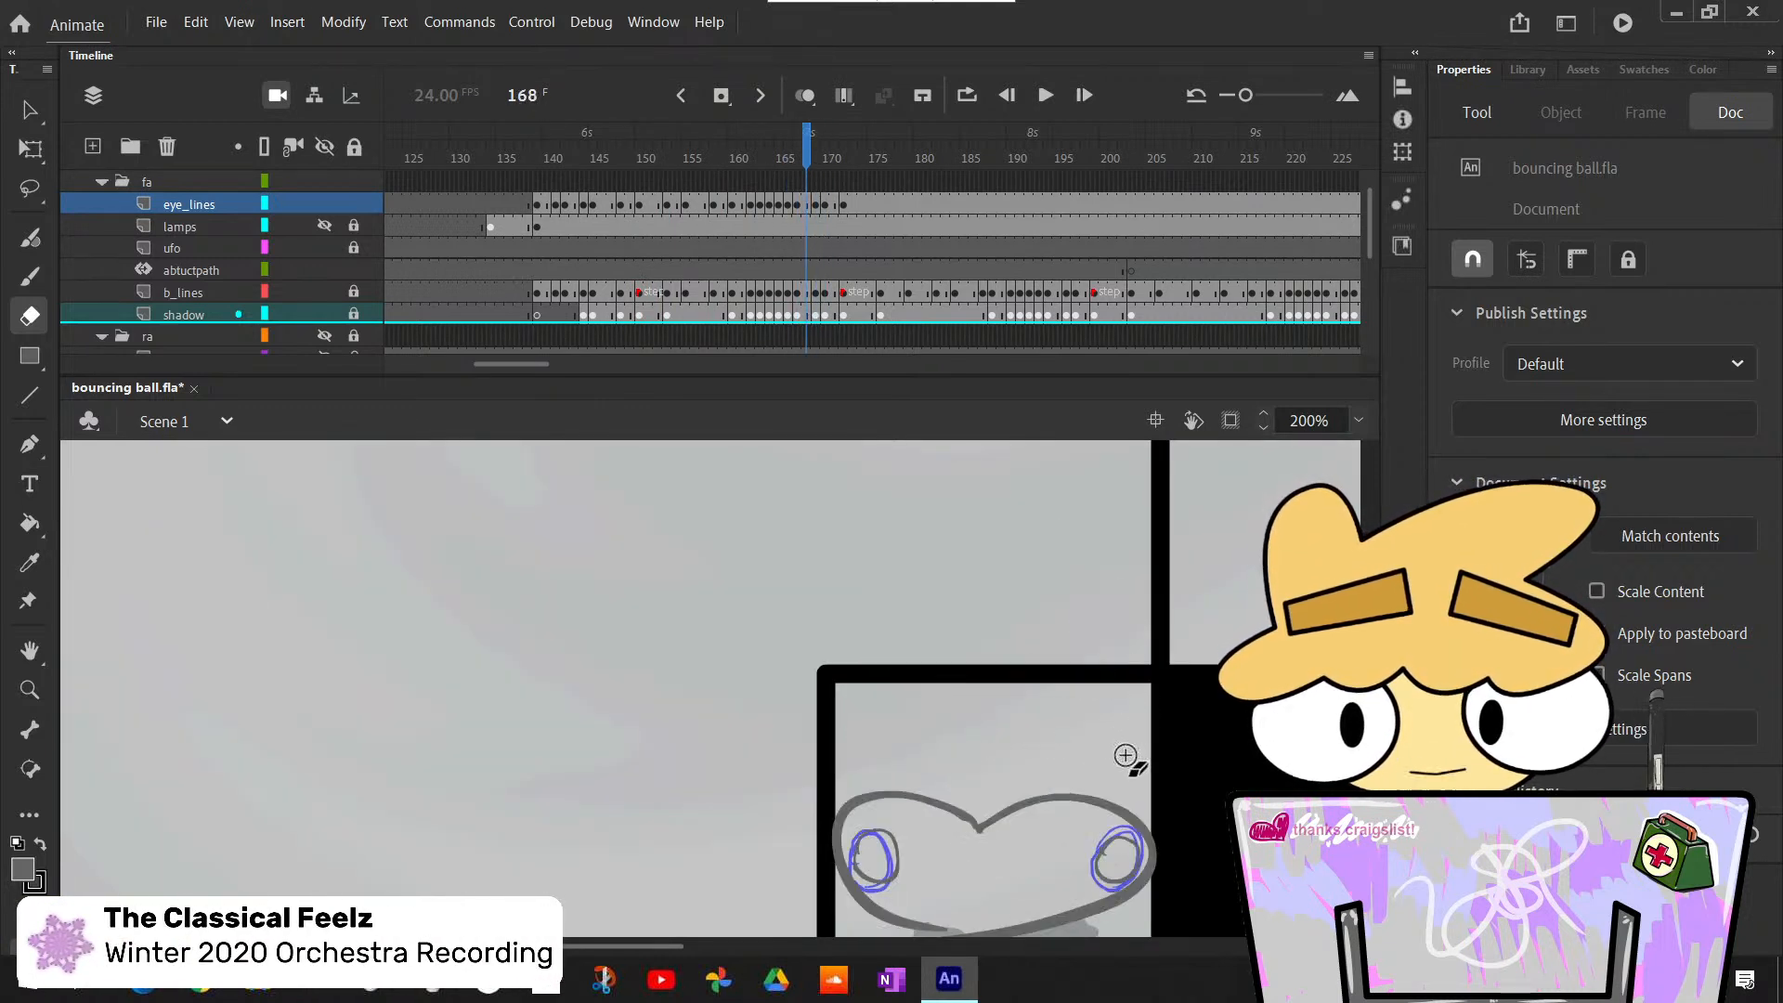
key(period)
key(period)
key(comma)
key(comma)
key(period)
key(period)
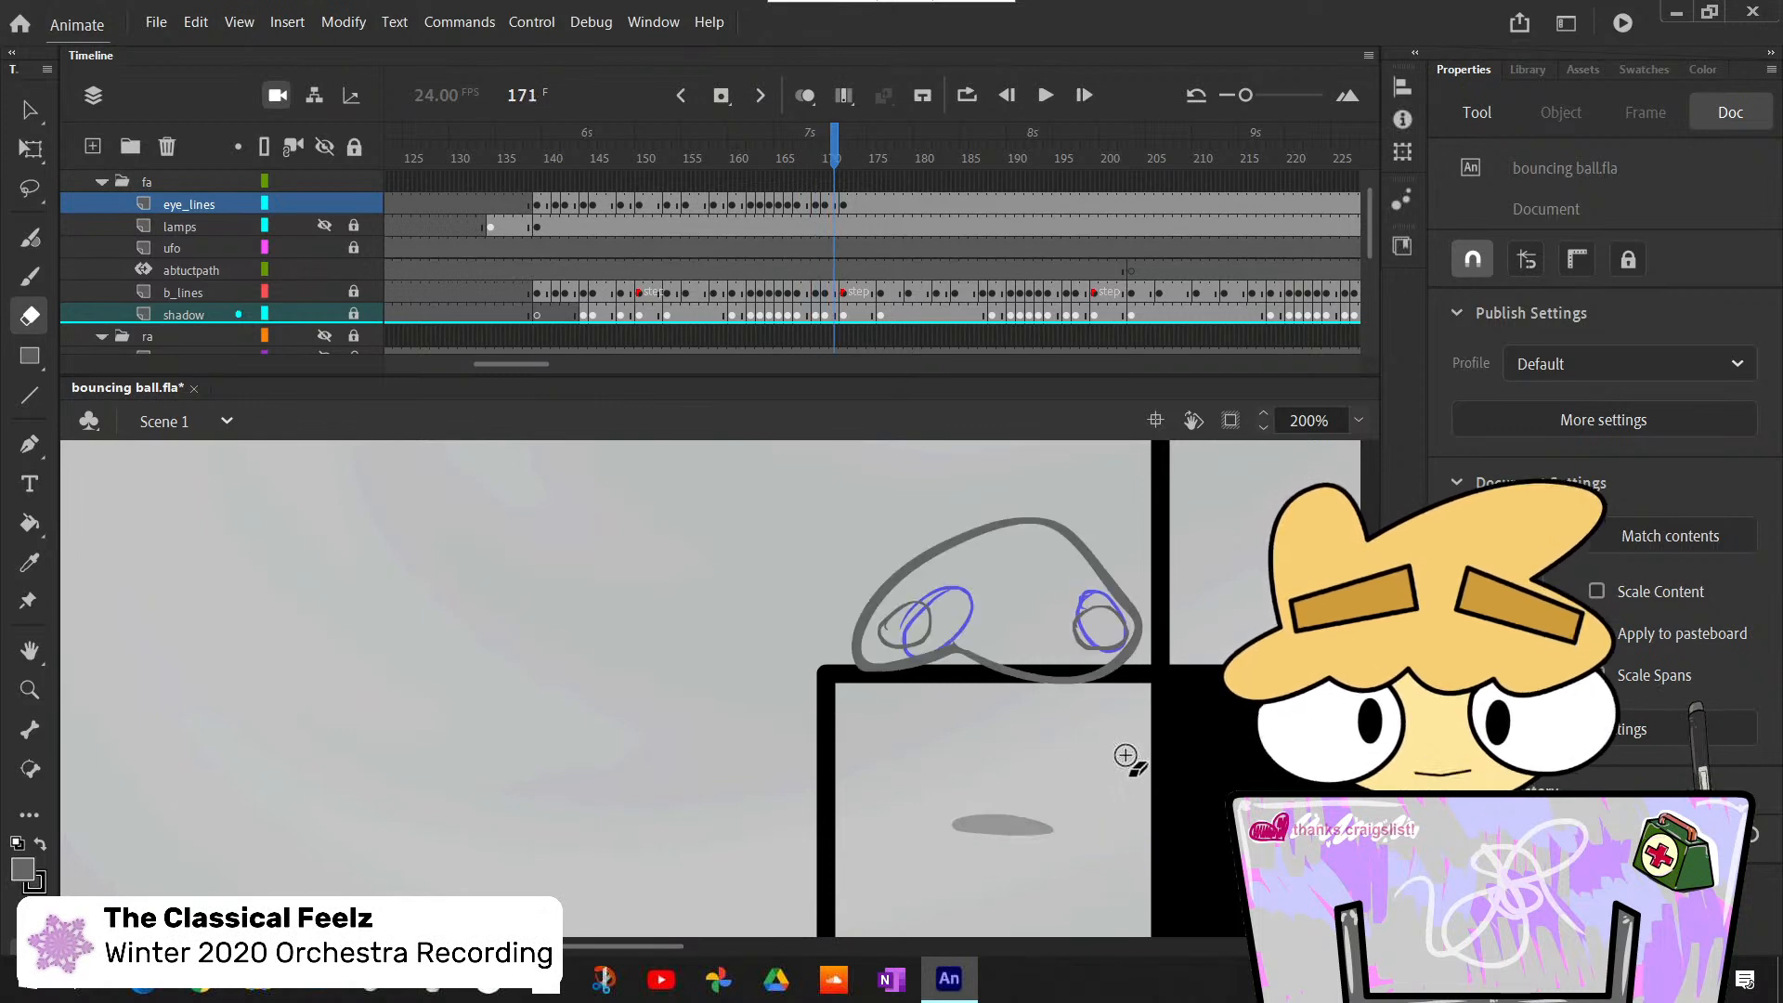
key(period)
key(period)
- Erase the stray mark inside the left eye at frame 170 of eye_lines
key(comma)
key(comma)
key(comma)
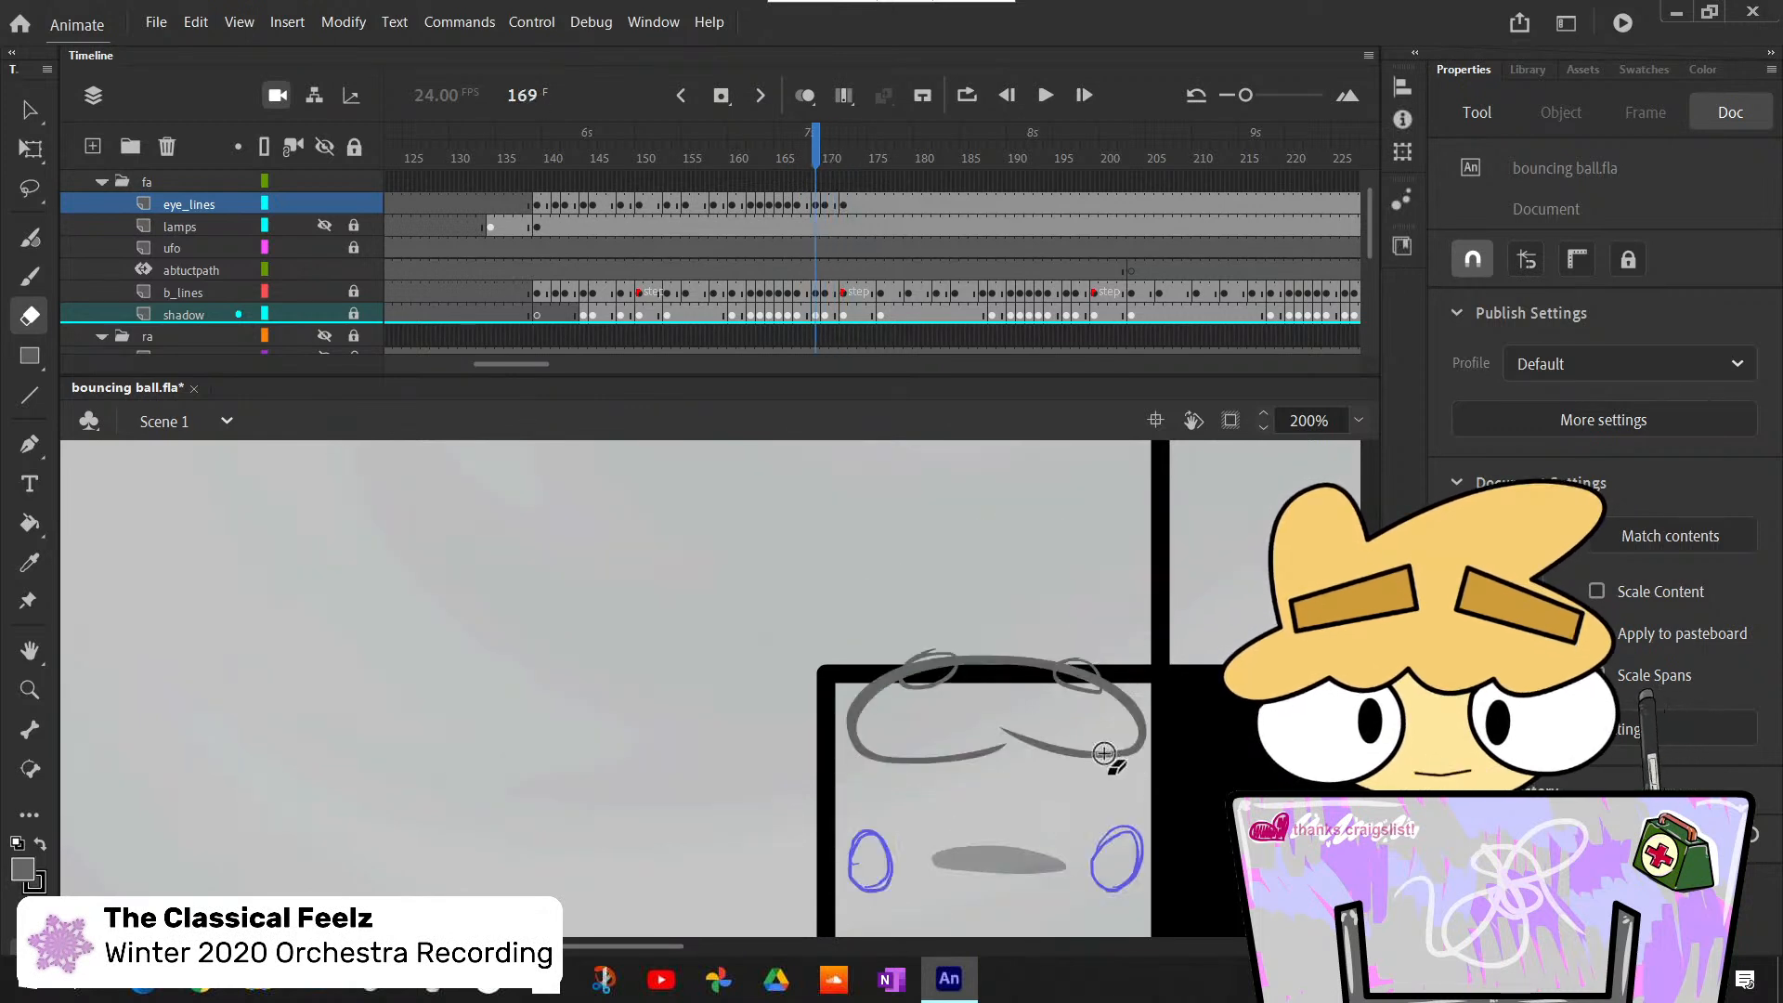
key(period)
drag(910, 614, 893, 629)
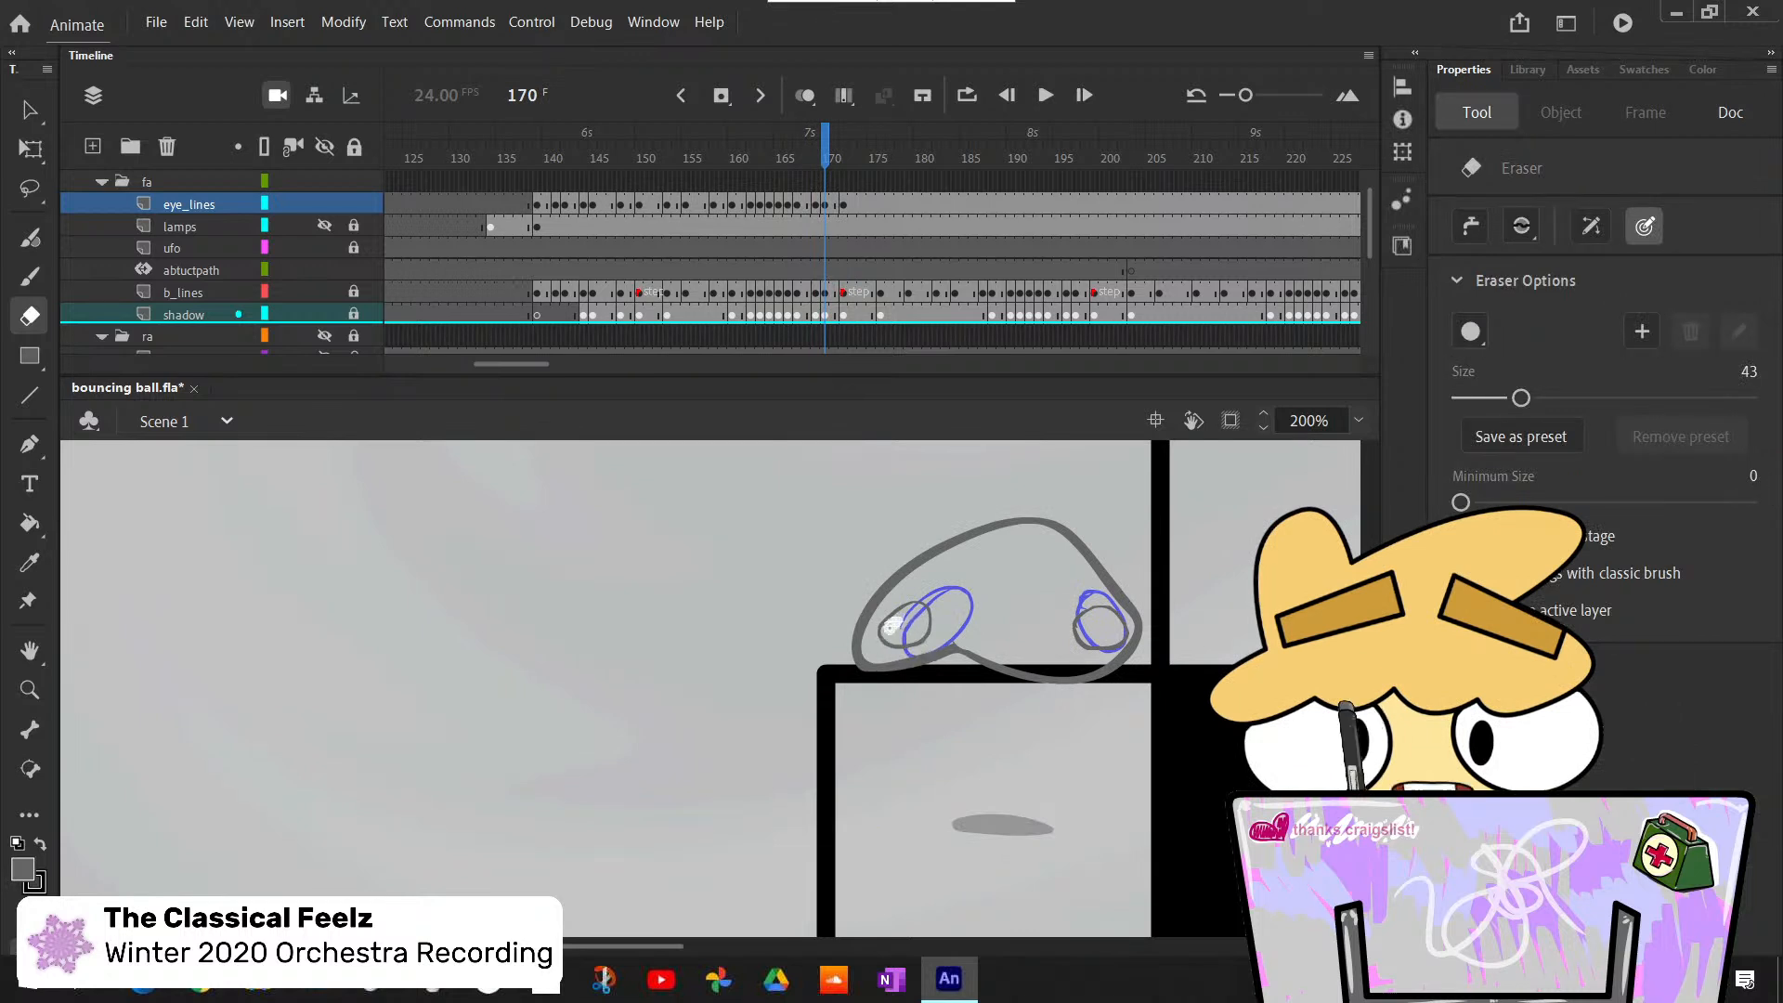
- Step through frames 166 to 169 to inspect the eye outlines for leftover stray marks
key(comma)
key(comma)
key(comma)
key(comma)
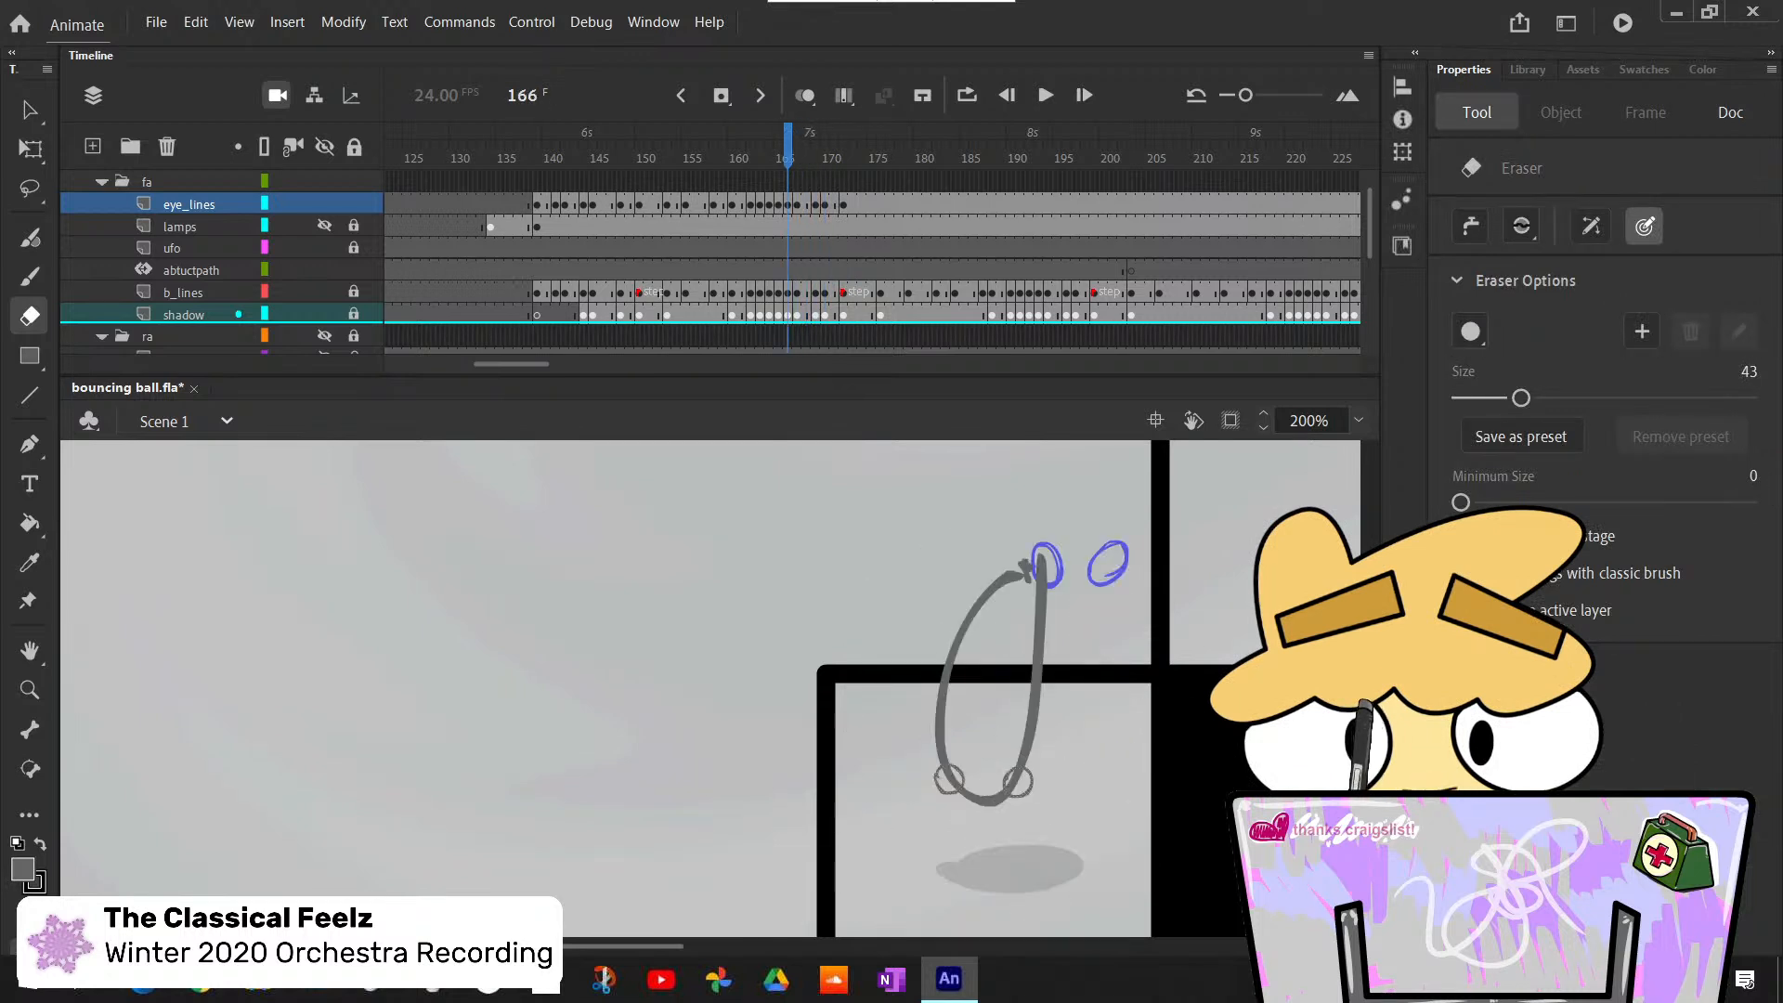
key(period)
key(period)
key(period)
key(comma)
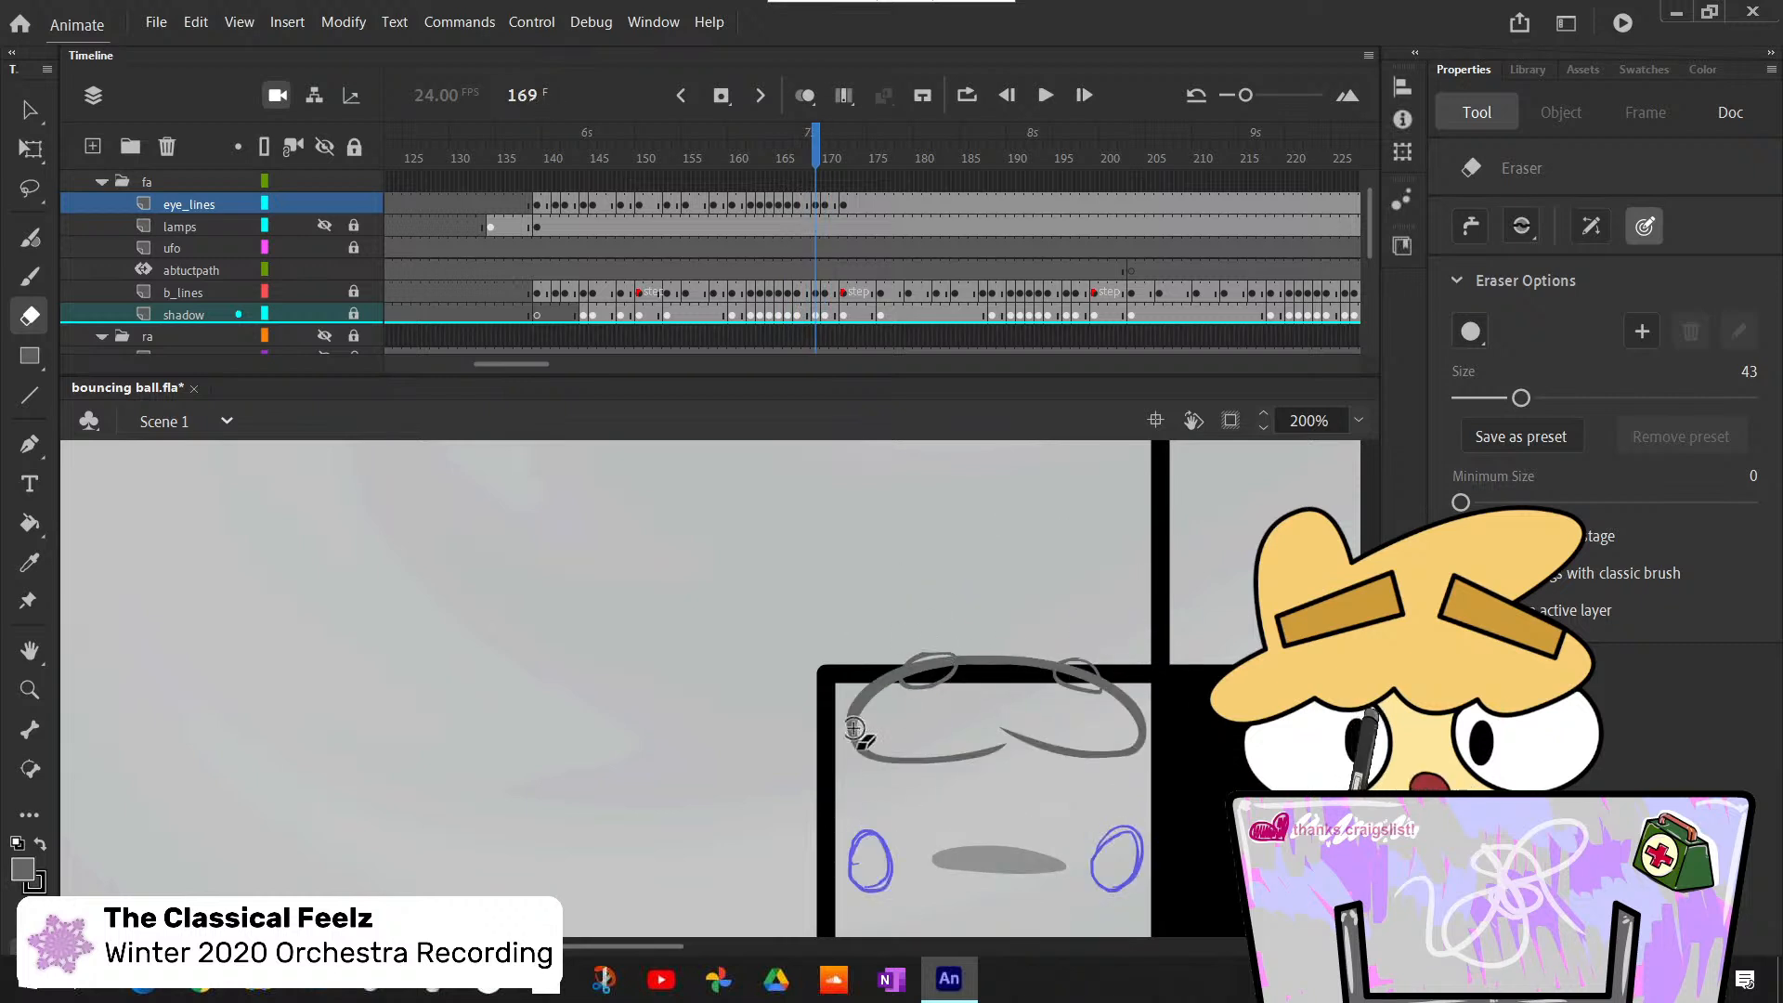
key(comma)
key(comma)
- Step back through frames 166 to 158 to inspect the eyes between the upper-step and lower-step bounces
key(comma)
key(comma)
key(period)
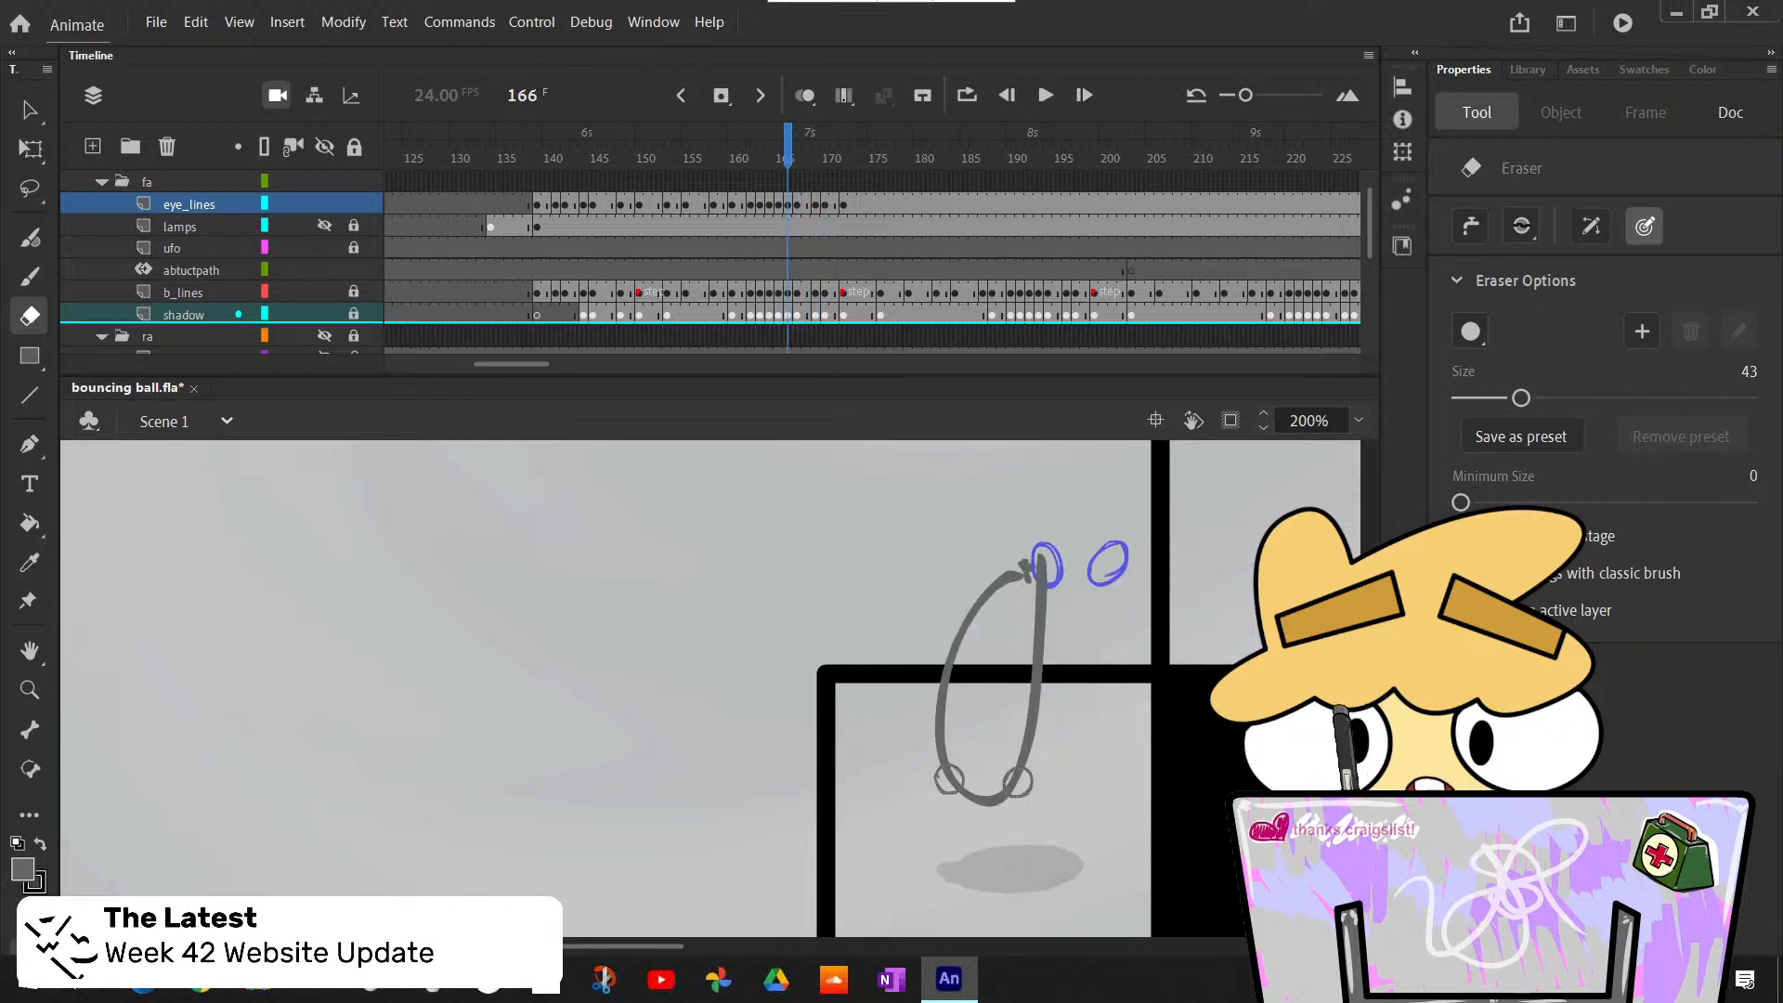
scroll(710, 687, down, 3)
key(comma)
key(comma)
key(comma)
key(comma)
key(comma)
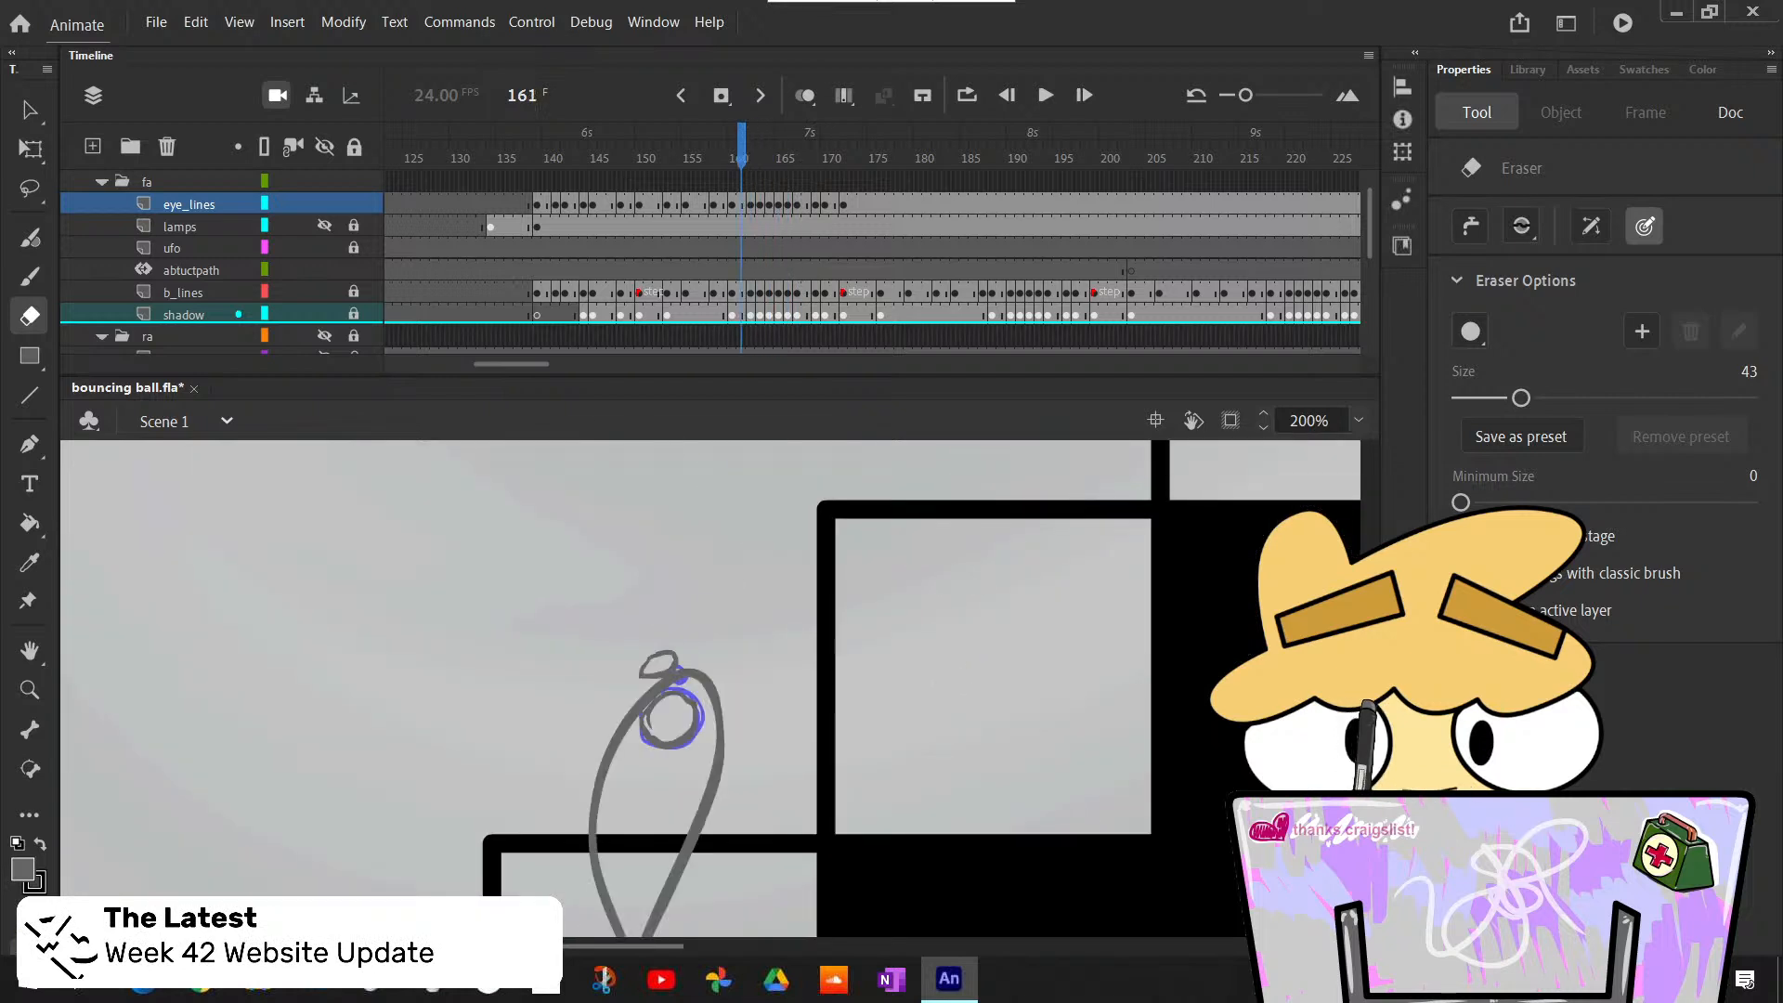
scroll(710, 687, up, 1)
key(comma)
key(comma)
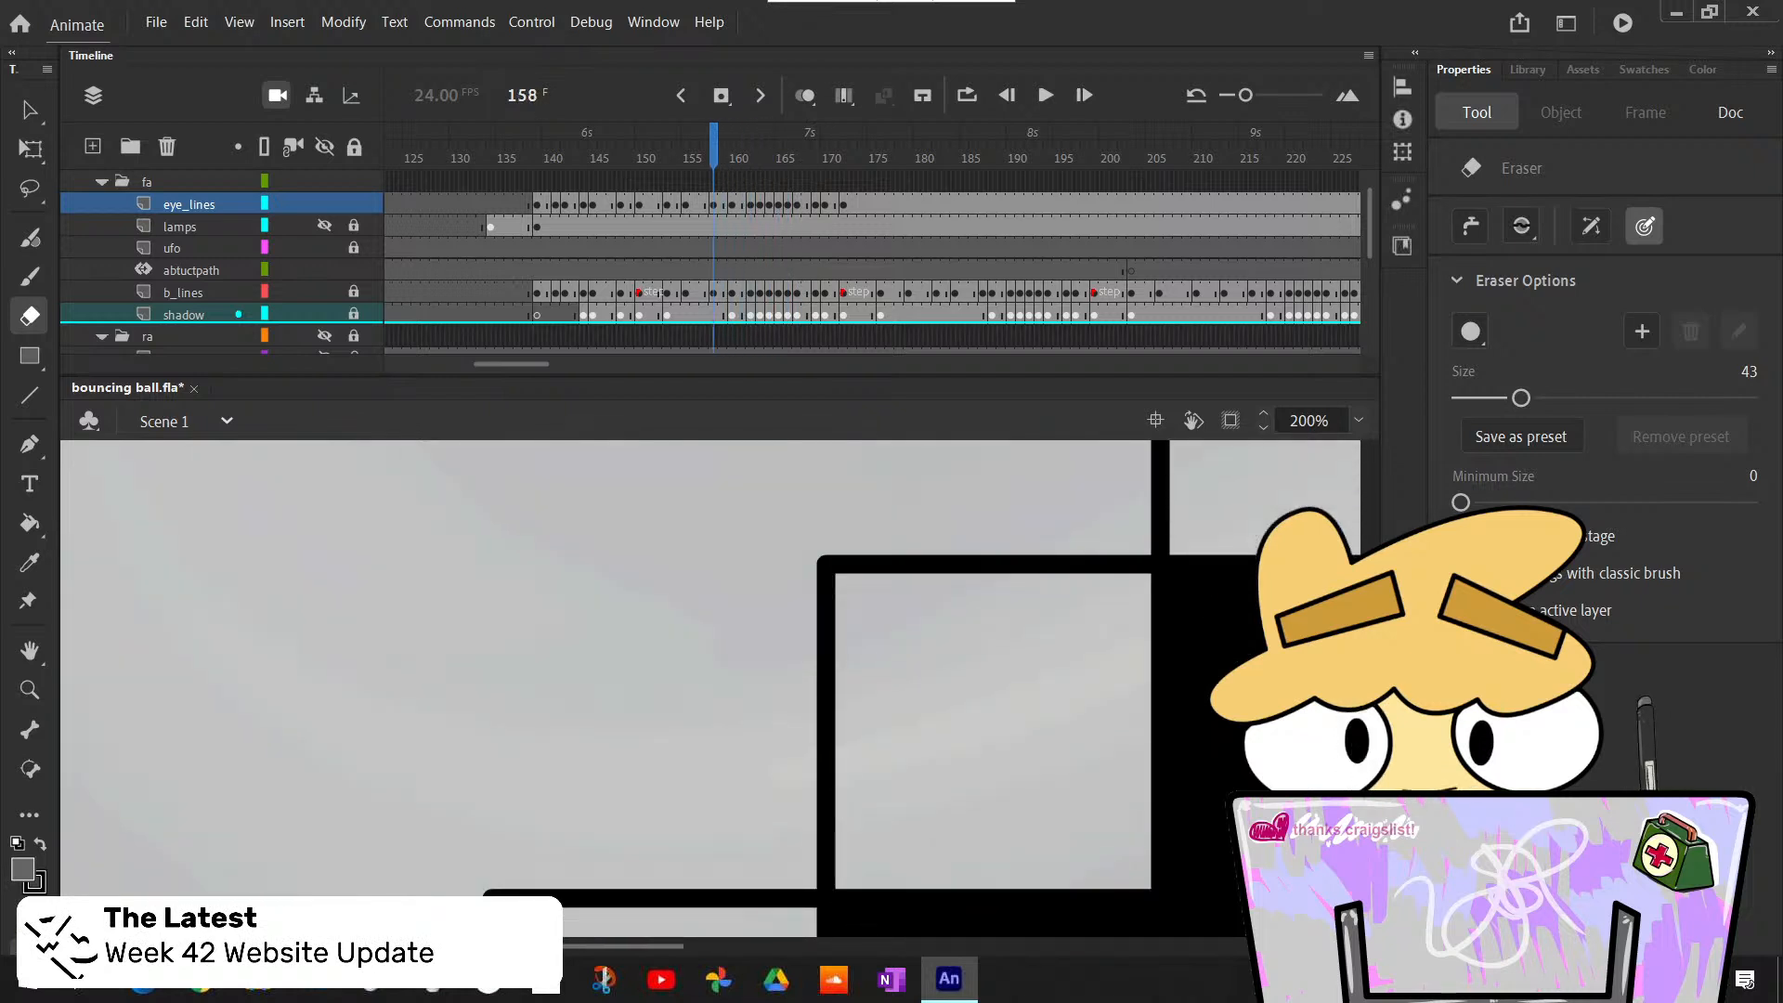
key(comma)
key(period)
key(period)
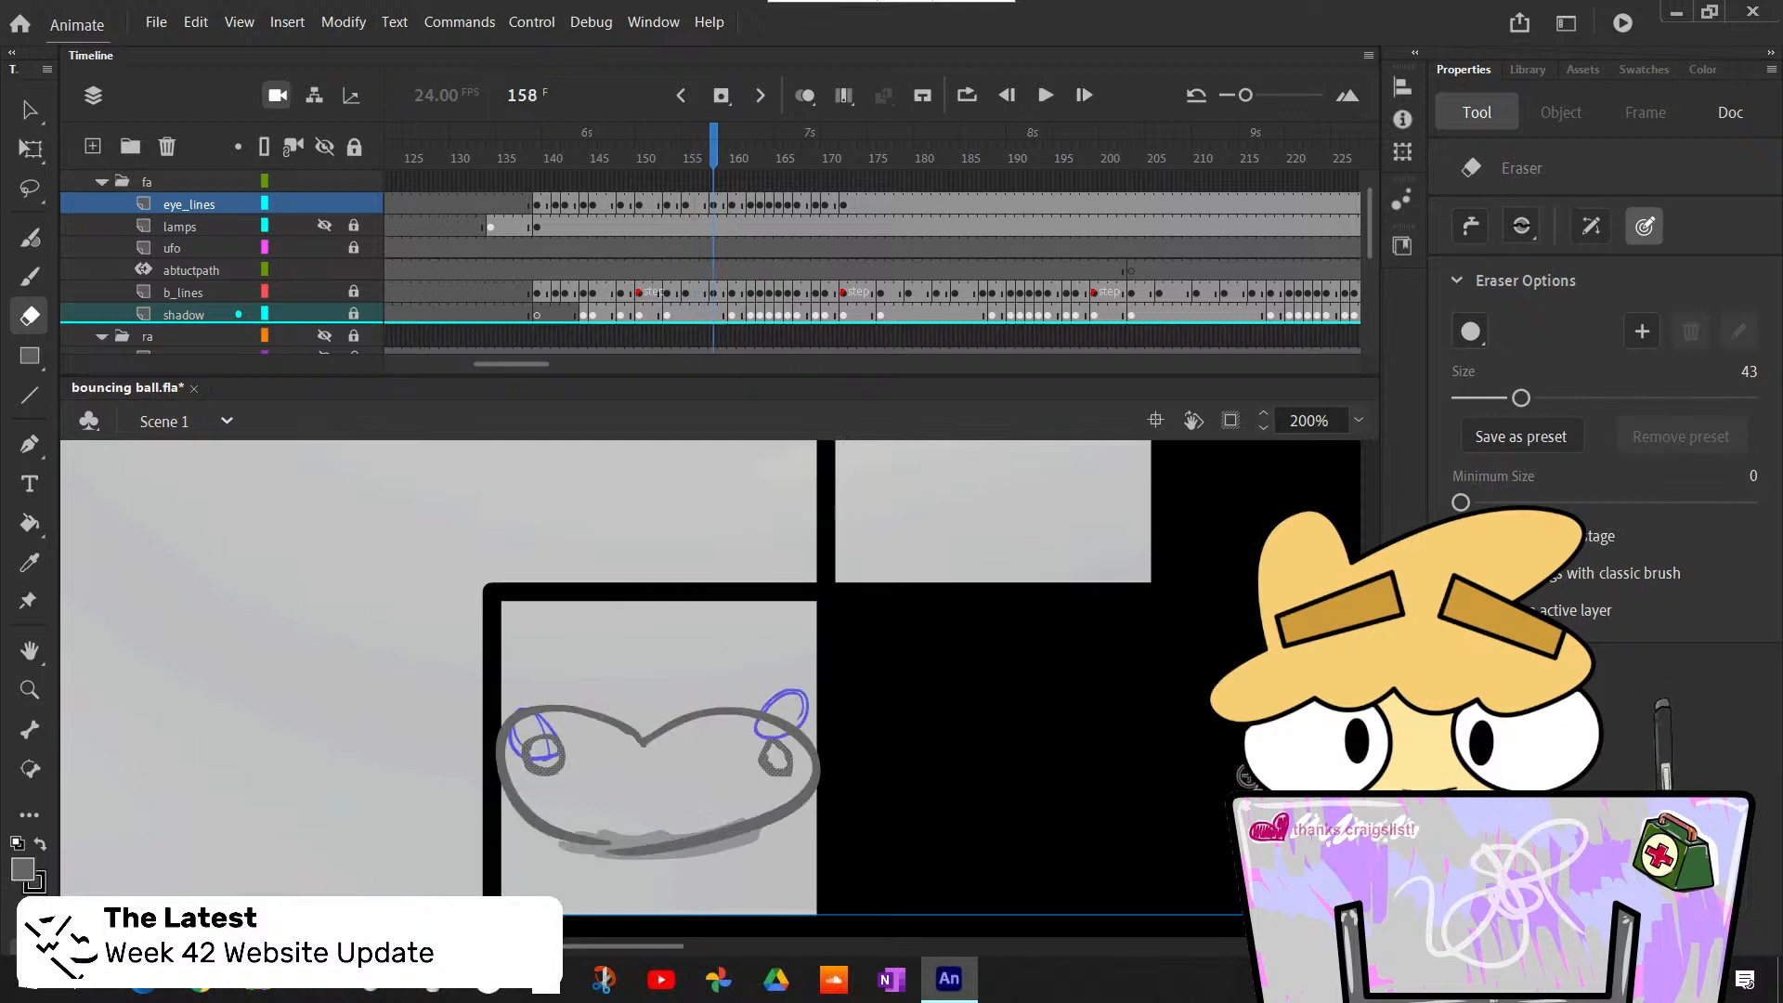
key(comma)
key(period)
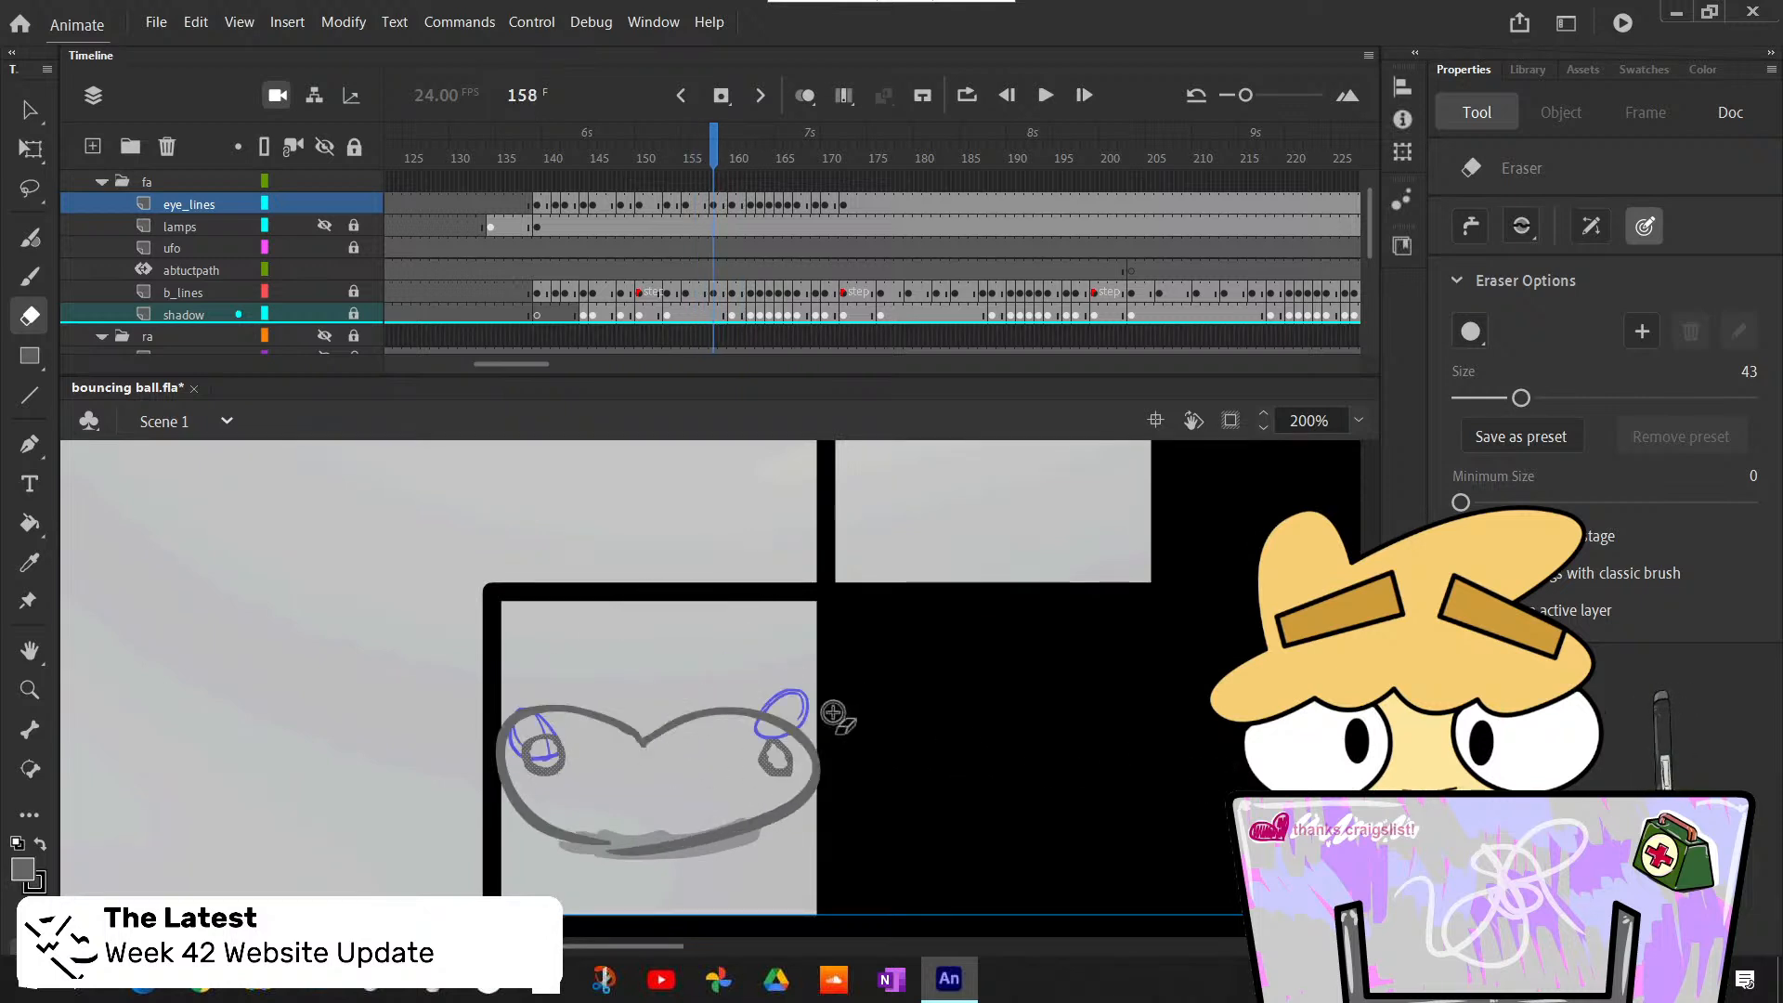
- Flip between frames 151 and 154 to compare the eyes before and during the ball's squash on the lower step
key(comma)
key(comma)
key(comma)
key(period)
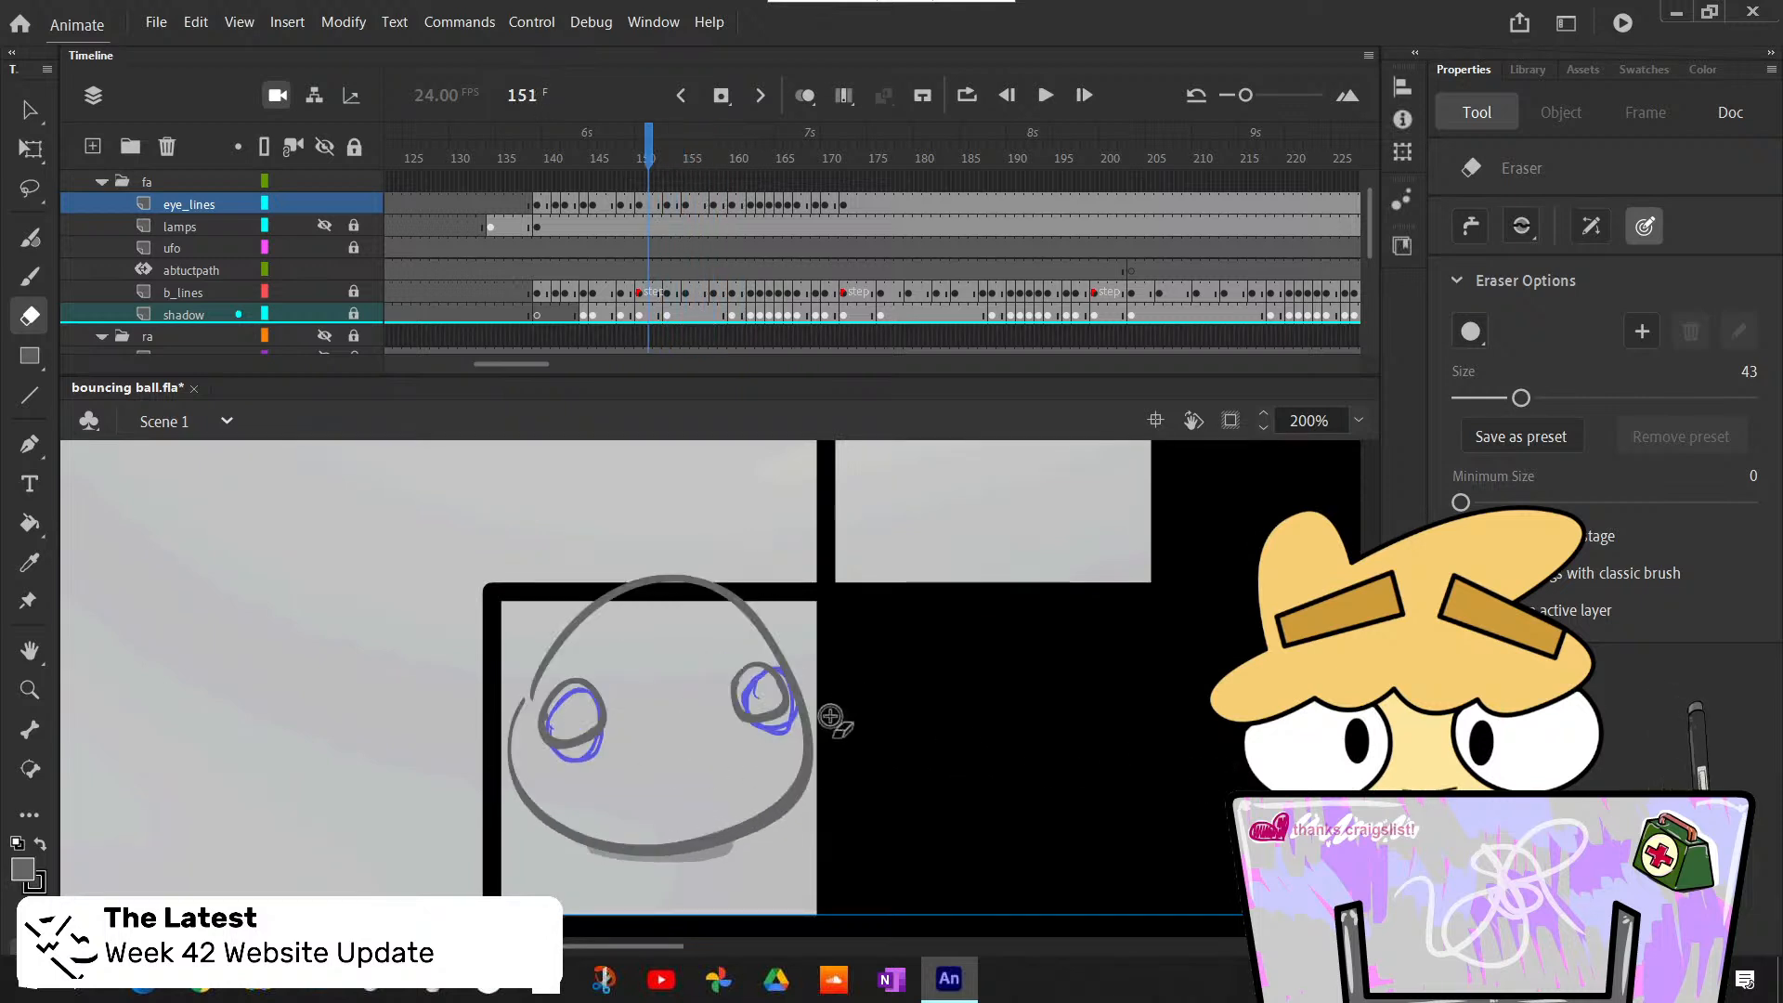
key(comma)
key(period)
key(period)
key(comma)
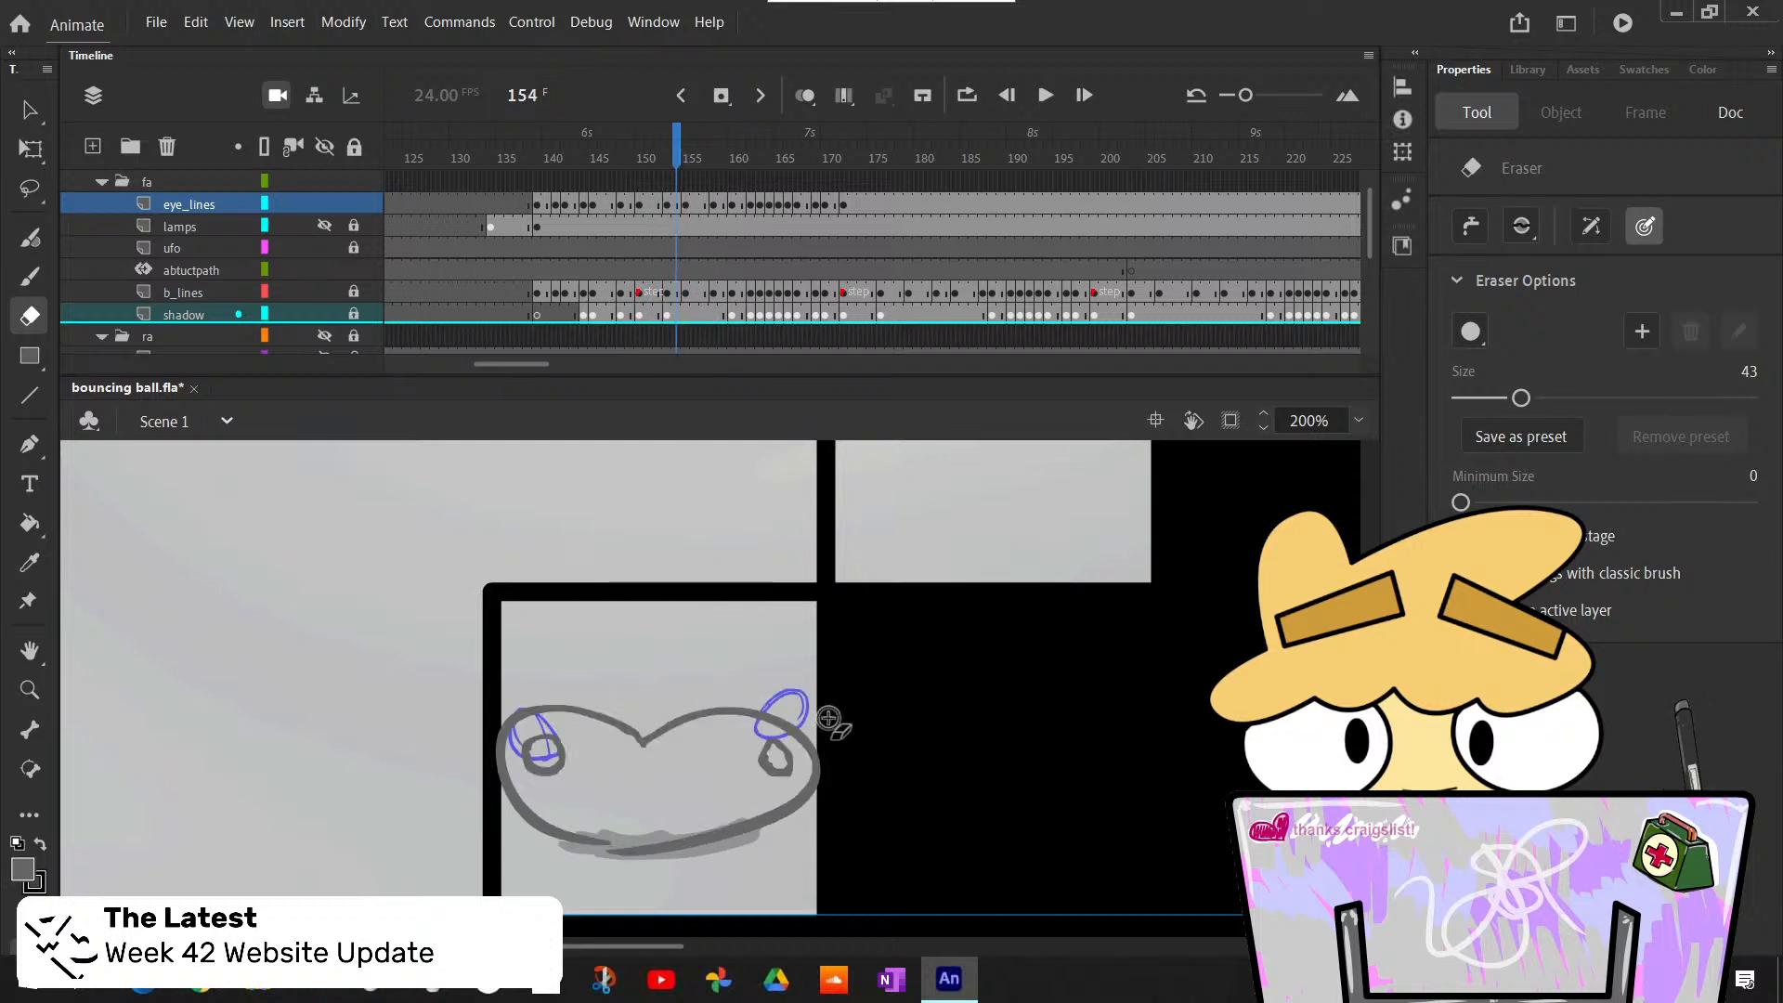
key(comma)
key(comma)
key(period)
key(period)
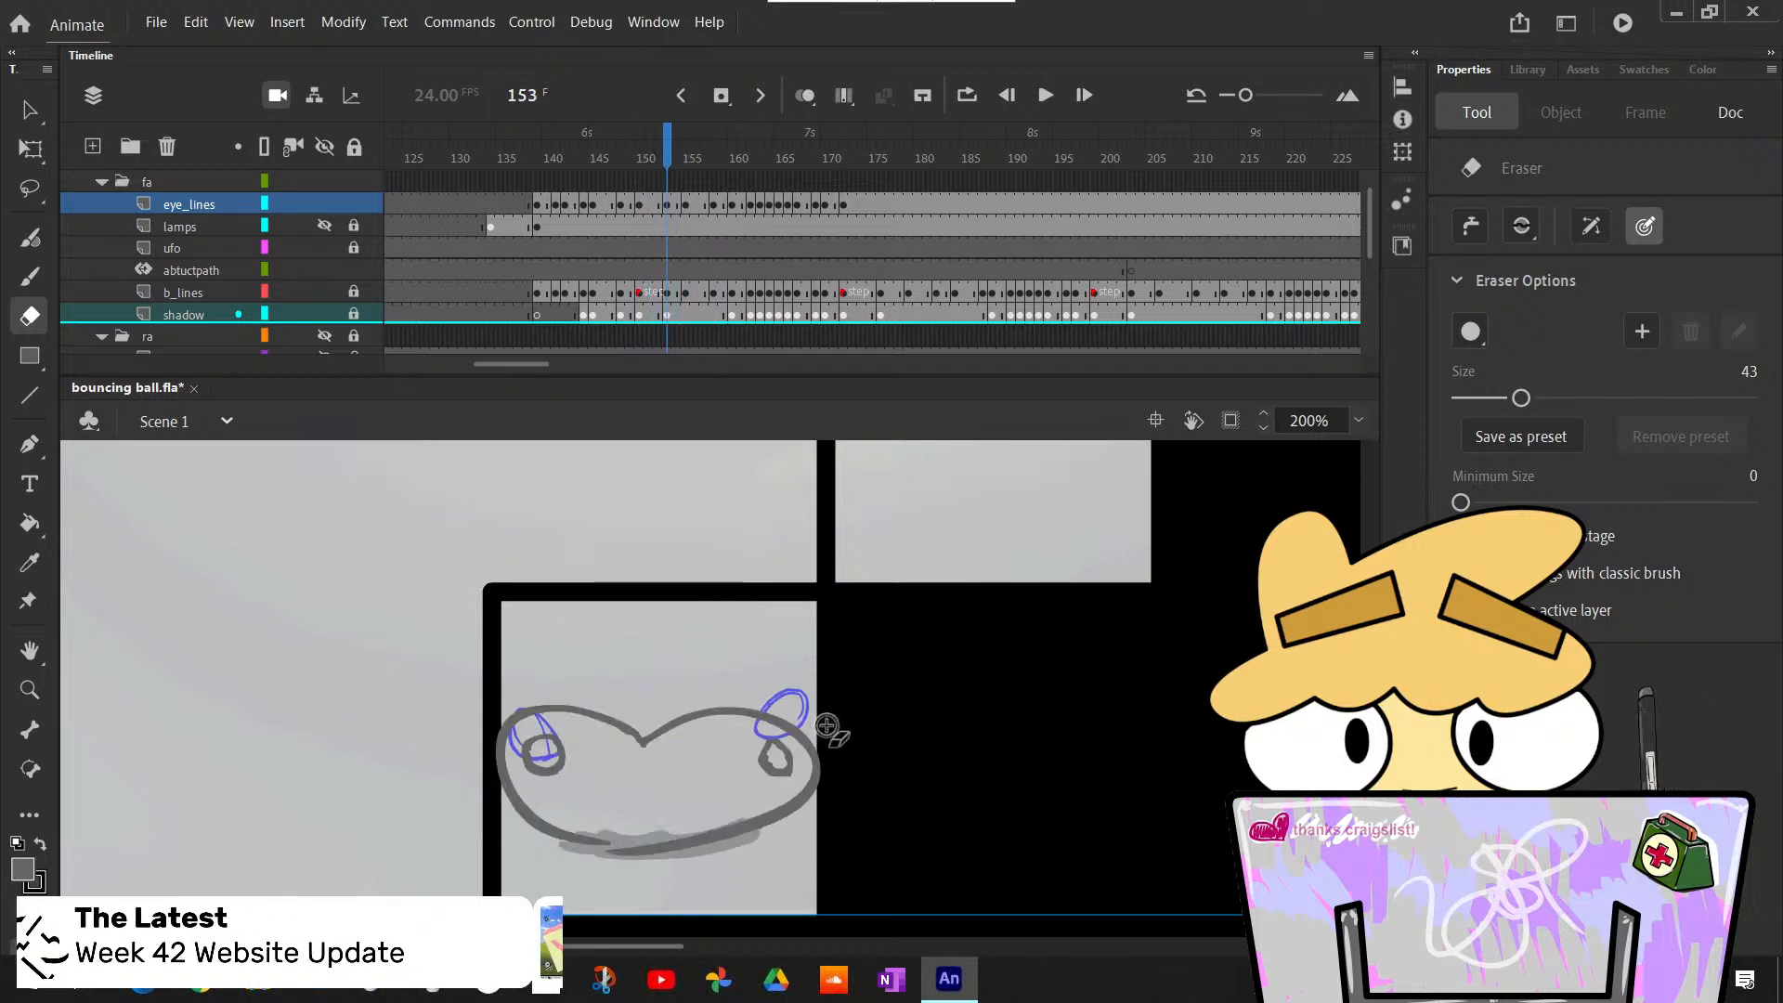
- Erase the uneven right eye of the squashed ball at frame 154 and redraw it with the Classic Brush as a round outline
key(period)
drag(784, 744, 765, 768)
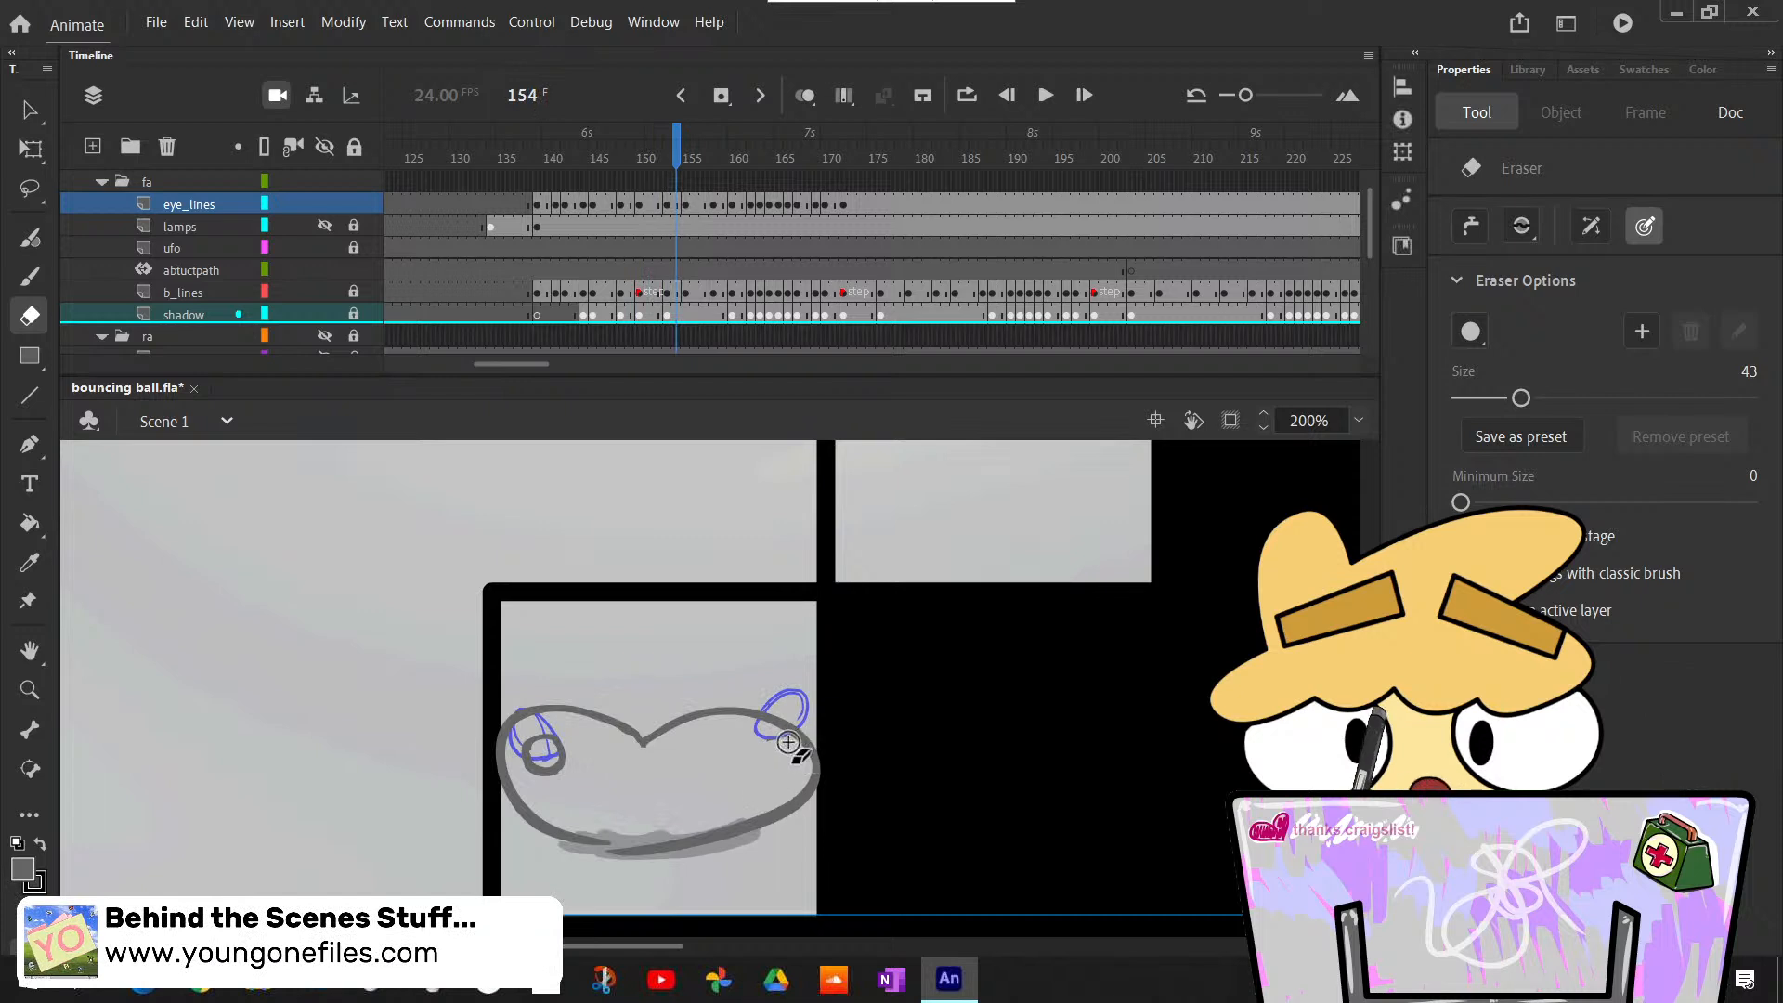
key(b)
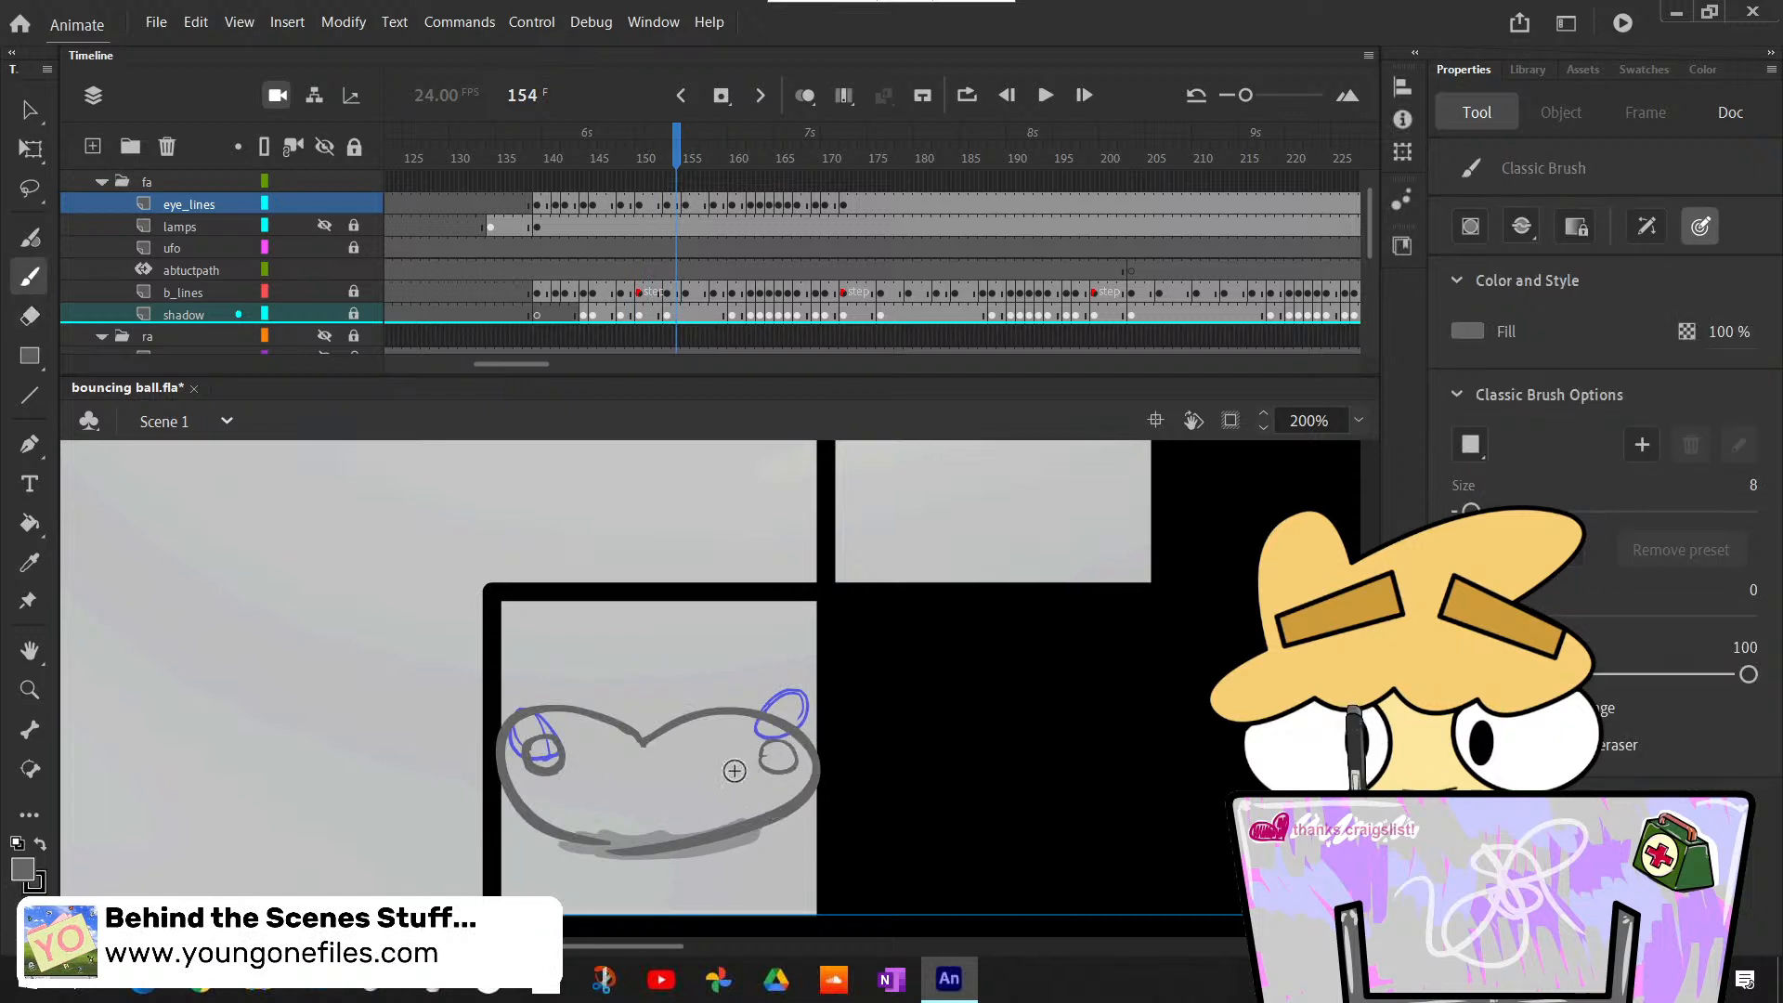
- Clean up the left eye outline of the squashed ball at frame 154
key(l)
mouse_move(558, 757)
mouse_down()
mouse_move(583, 780)
mouse_move(548, 751)
mouse_move(550, 769)
mouse_up()
key(e)
key(b)
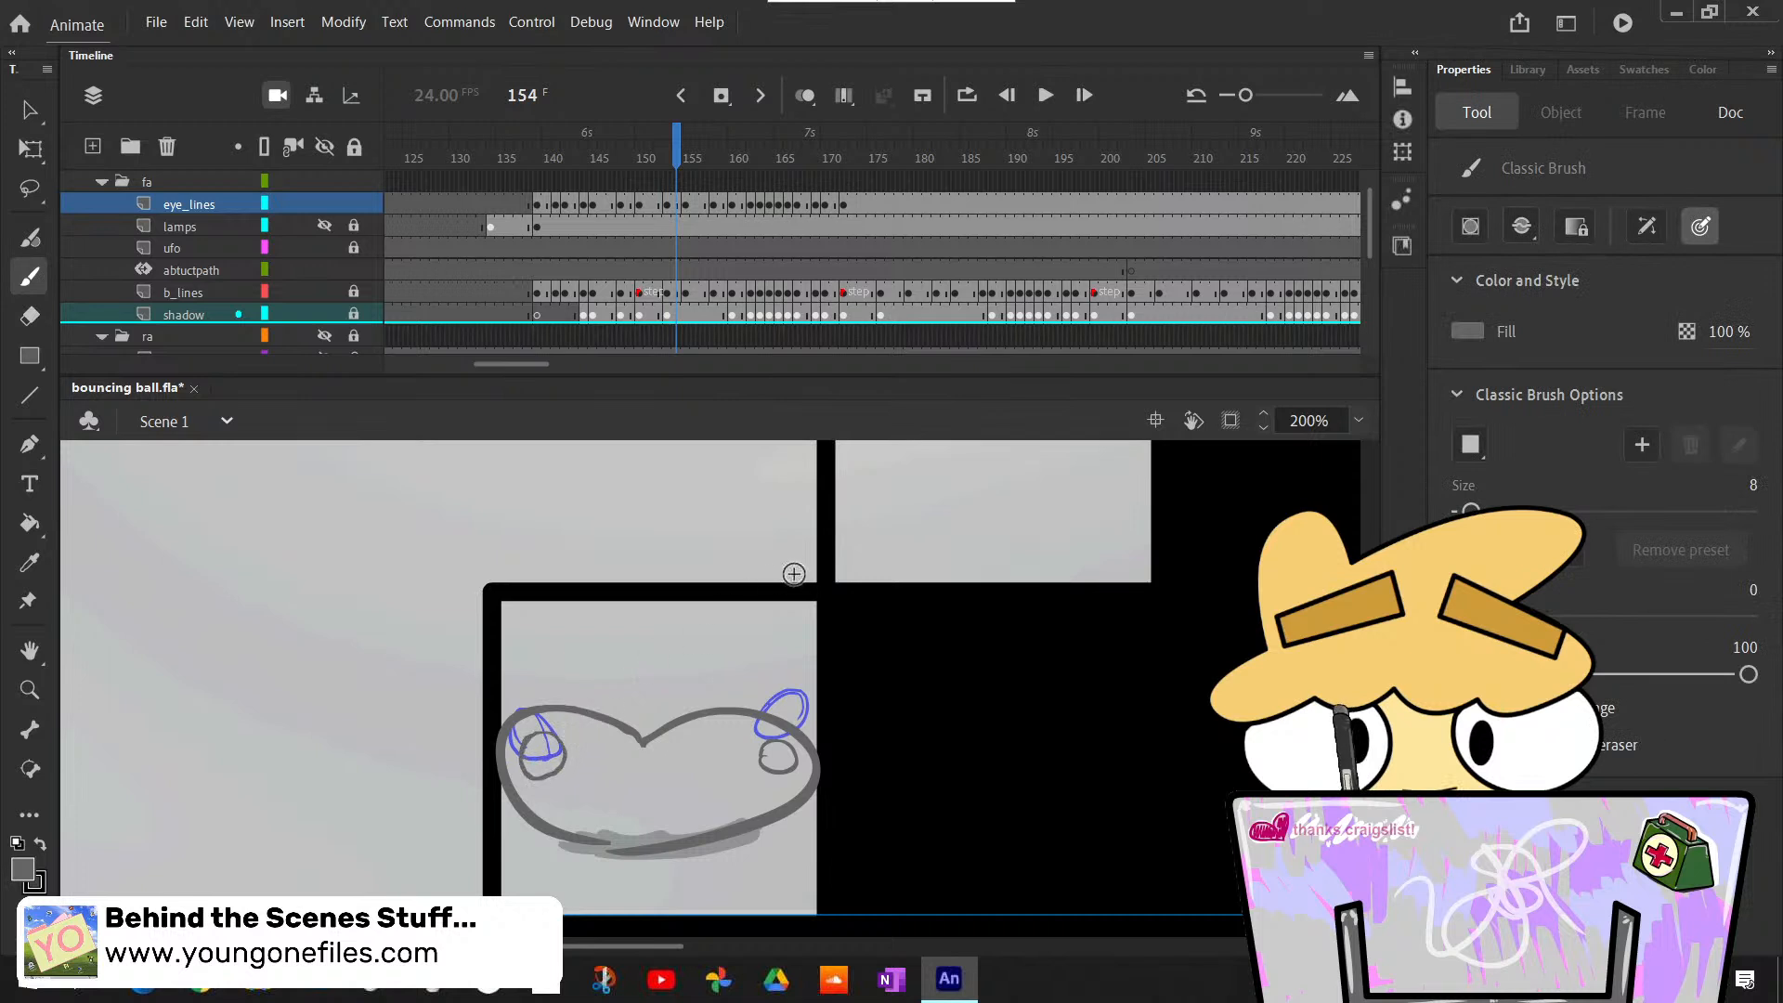
- Step back through frames 154 to 142 to review the eye outlines before the squash on the lower step
key(comma)
key(comma)
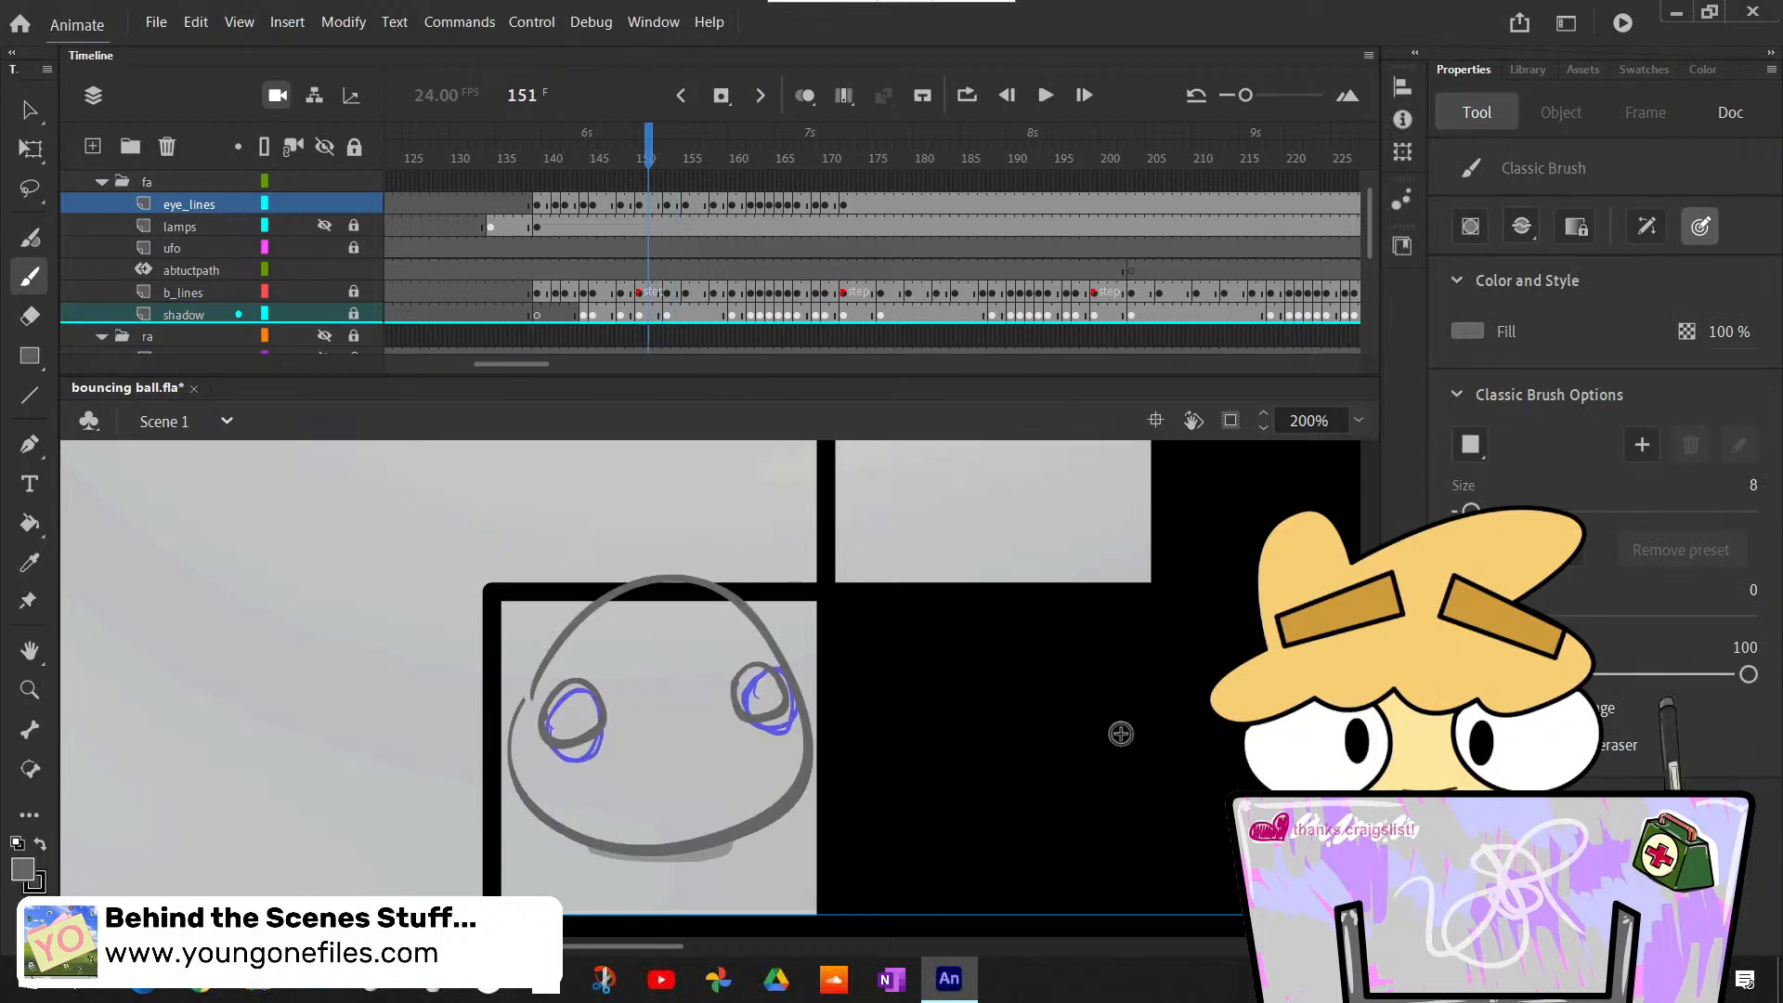
key(comma)
key(comma)
key(comma)
key(comma)
key(period)
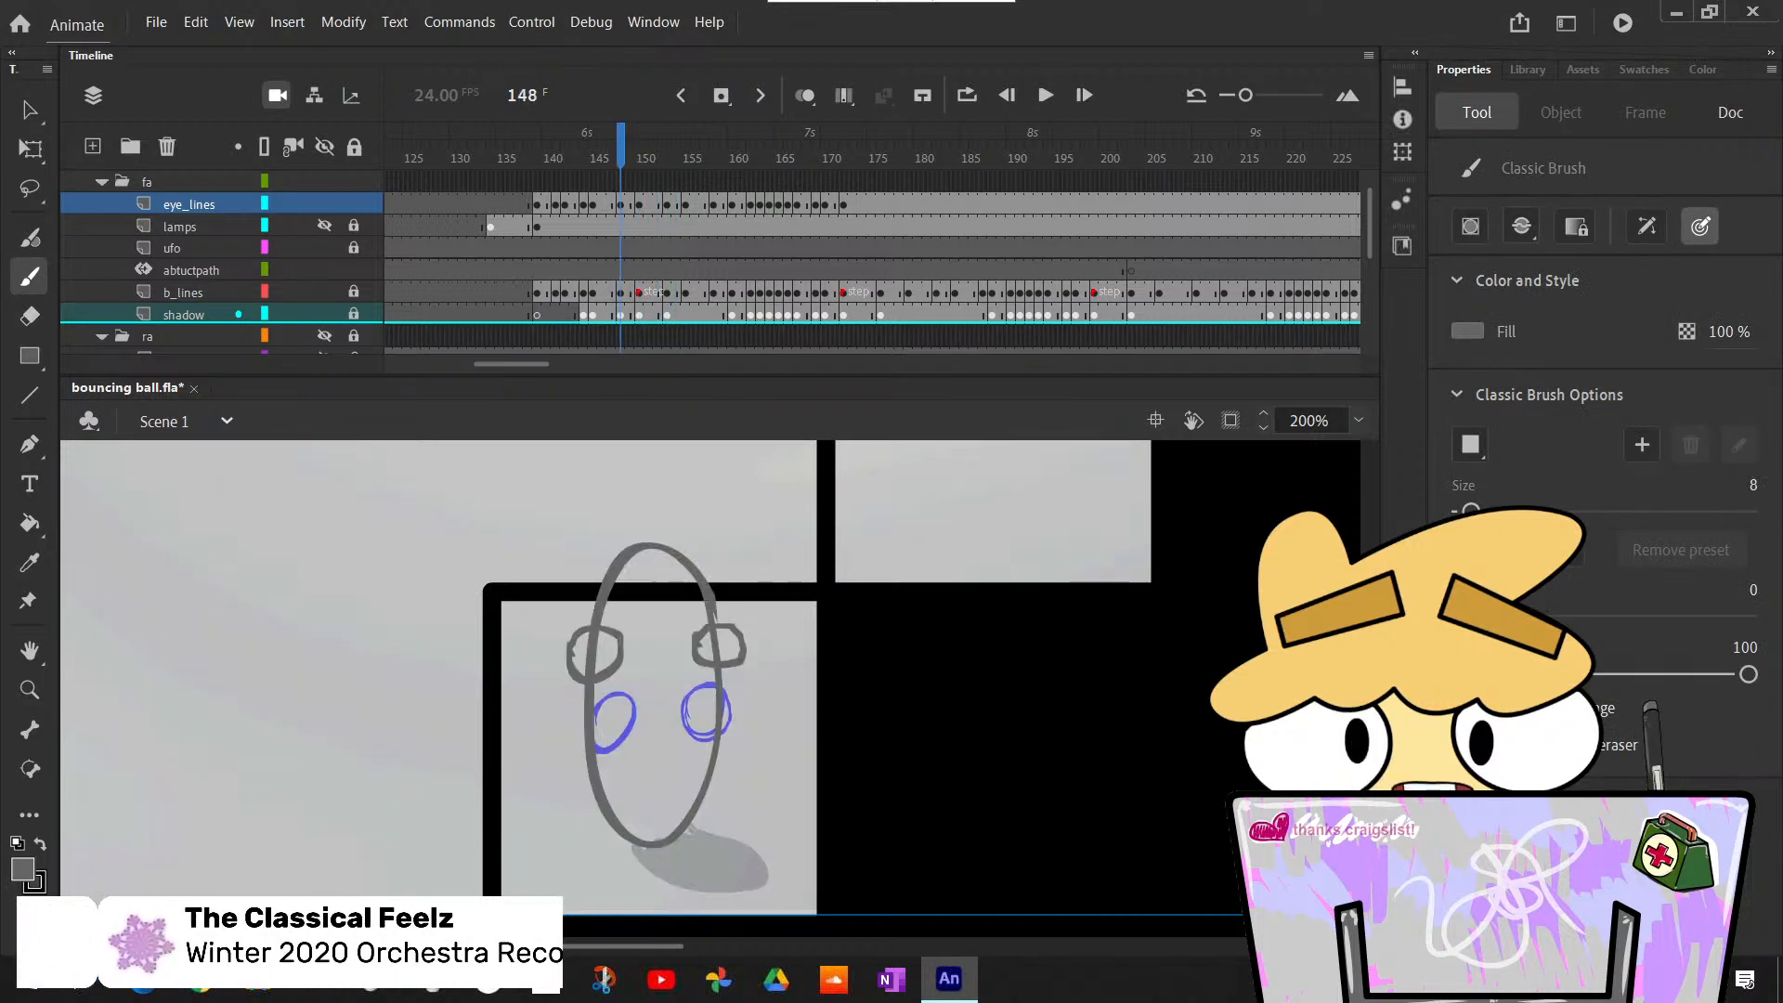
scroll(711, 687, up, 6)
scroll(711, 688, down, 5)
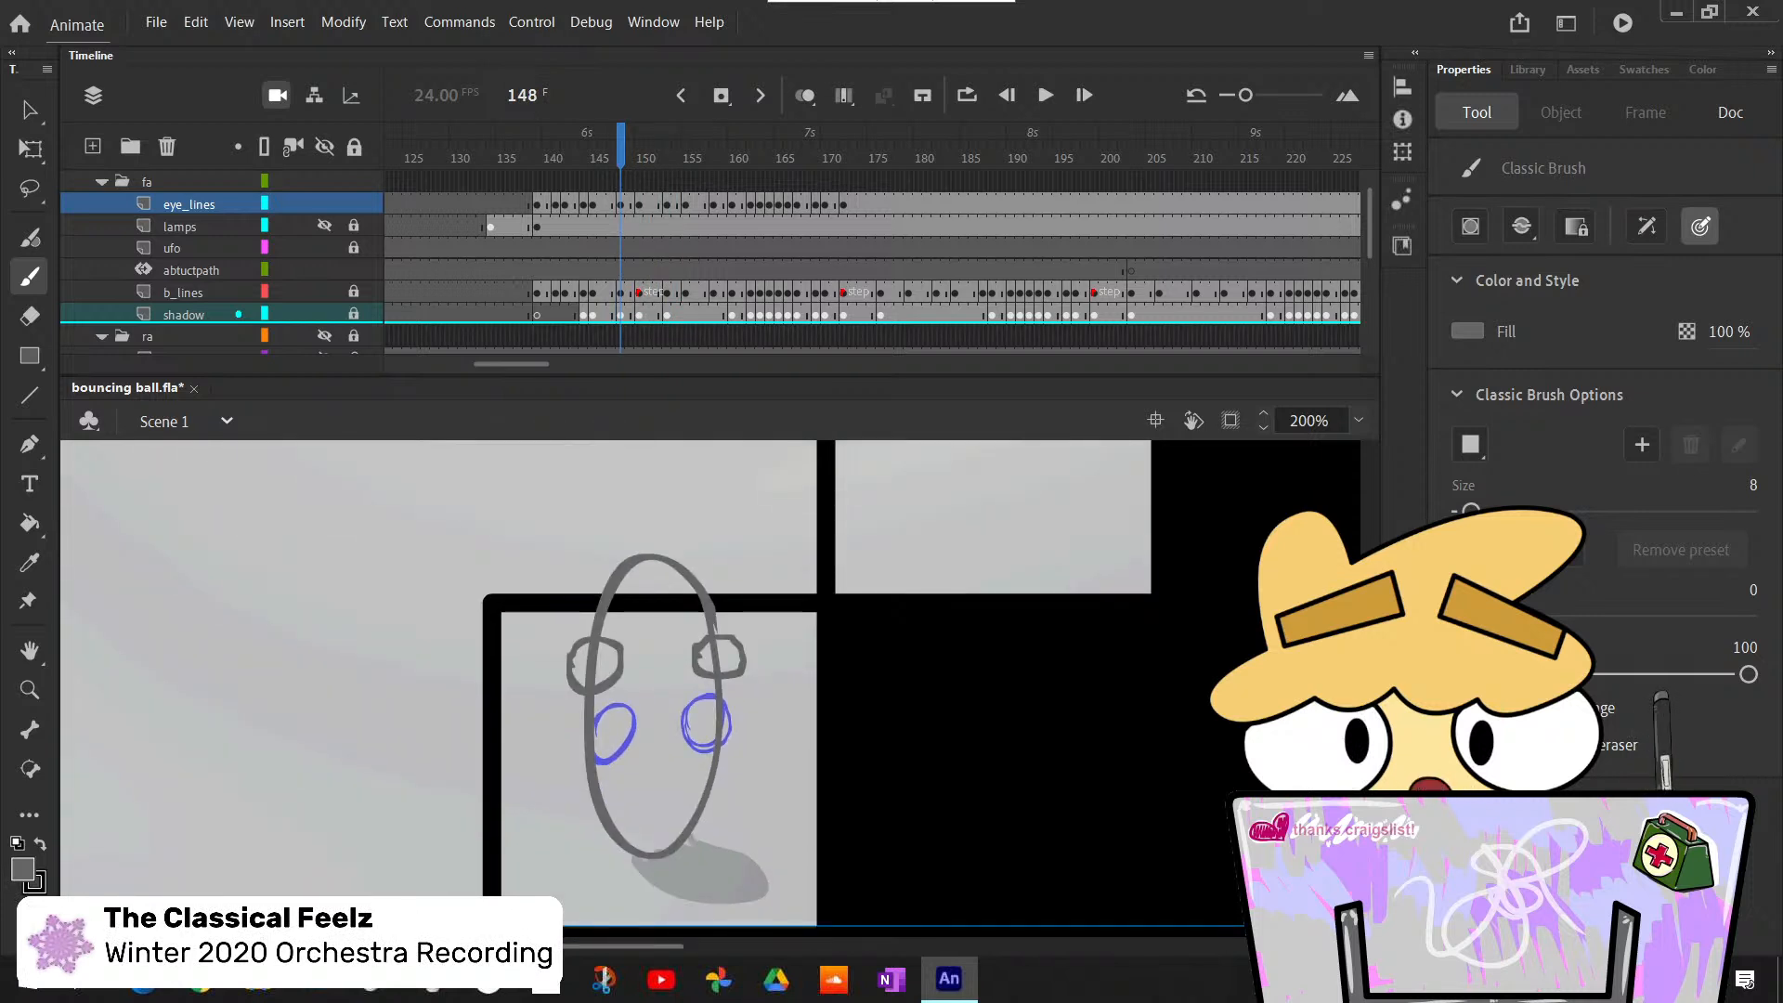
key(comma)
key(comma)
key(comma)
key(comma)
key(comma)
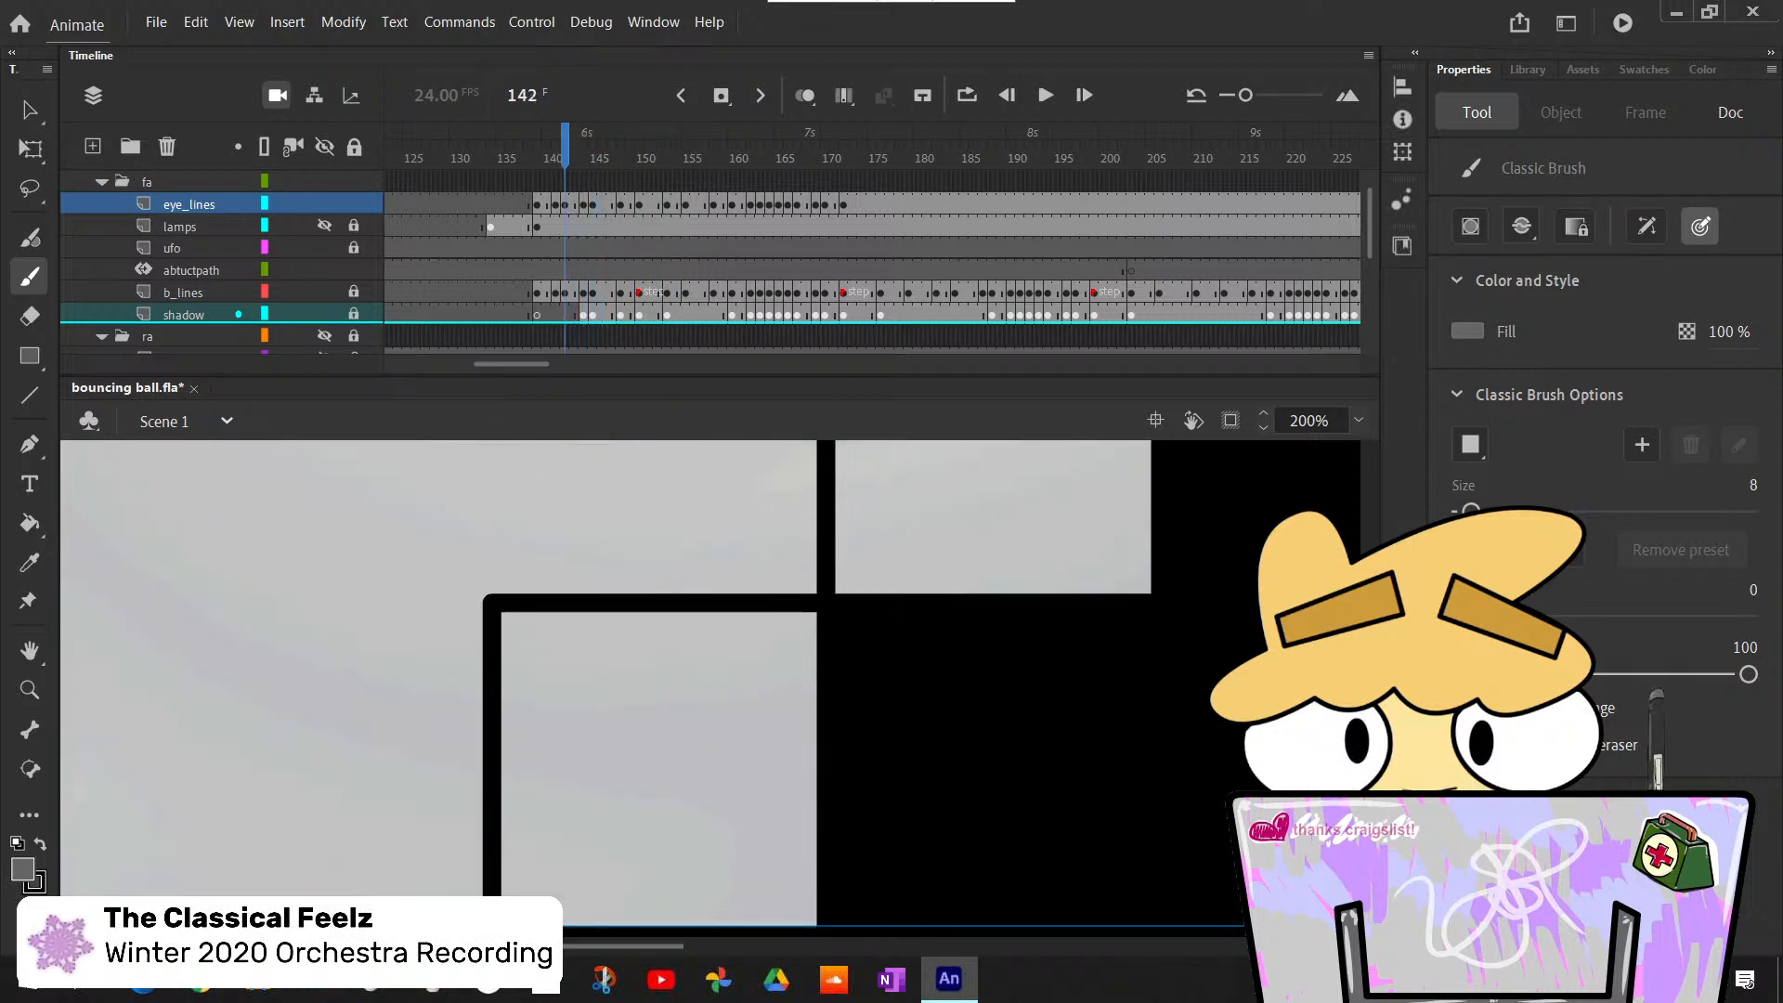
- Step forward from frame 142 to 169, following the ball to review the eye outlines up to the next step
scroll(710, 688, up, 5)
scroll(711, 687, left, 6)
scroll(710, 687, down, 1)
key(period)
key(period)
key(period)
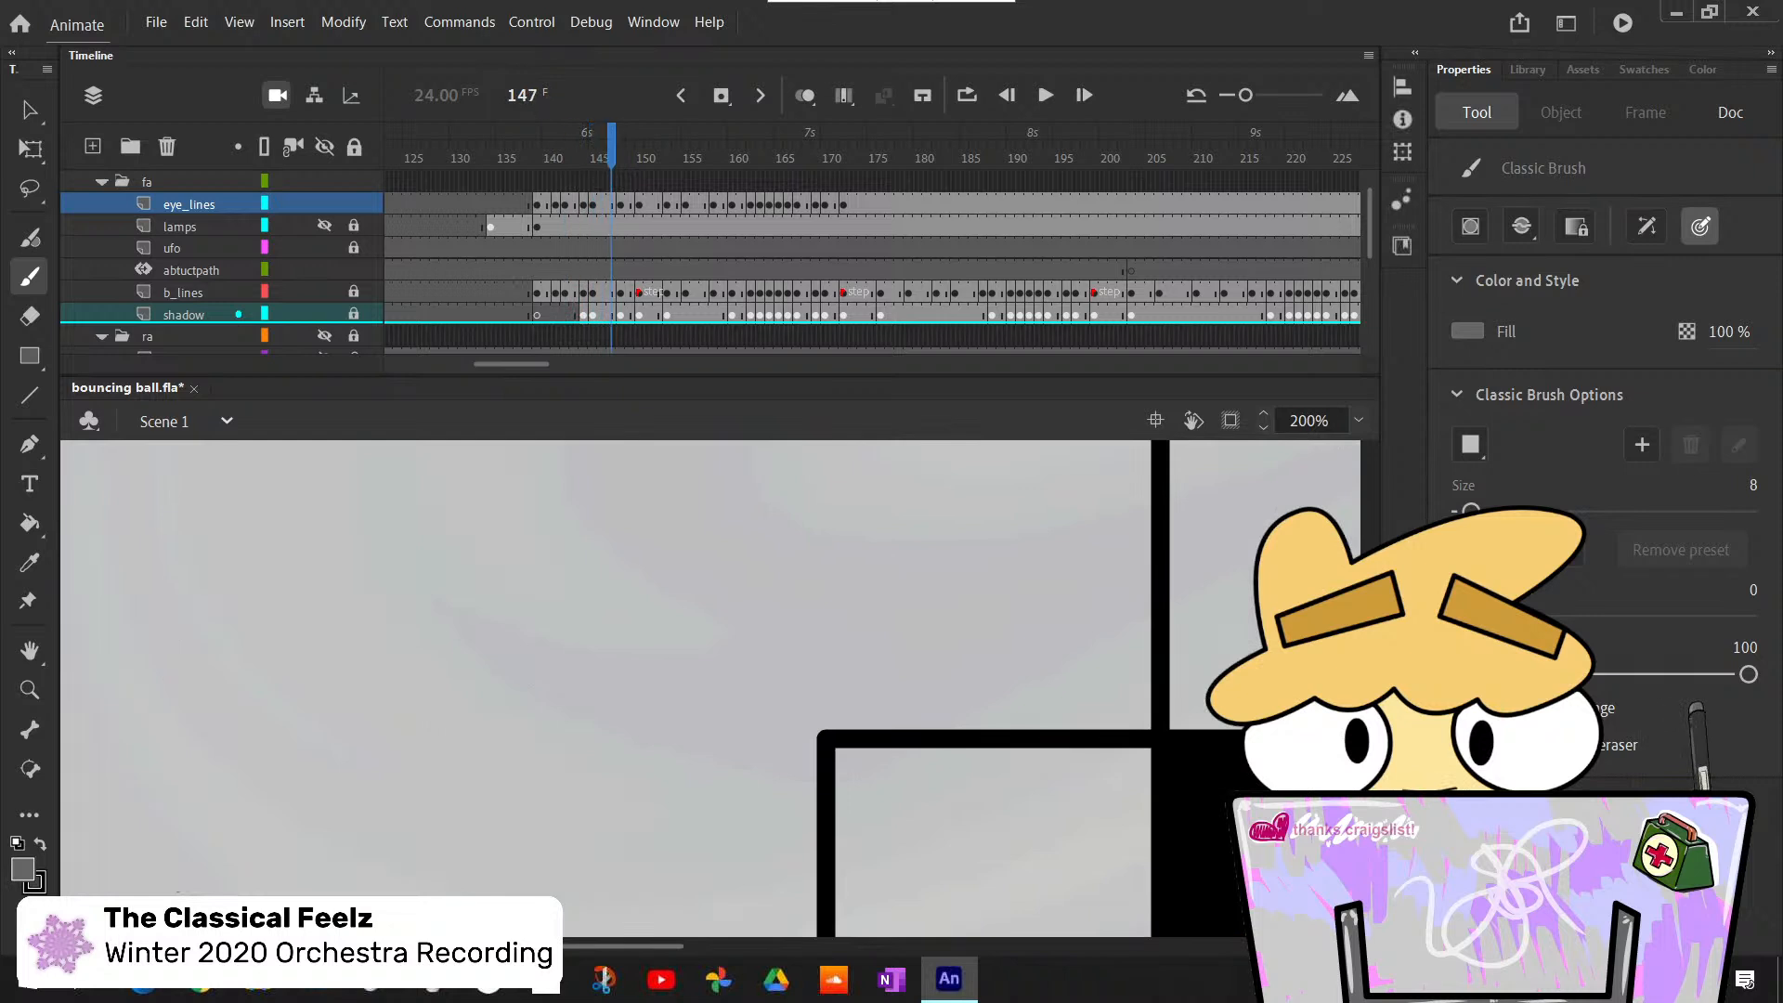
scroll(710, 688, down, 4)
scroll(710, 687, right, 7)
key(period)
key(period)
key(period)
key(period)
key(period)
key(period)
key(period)
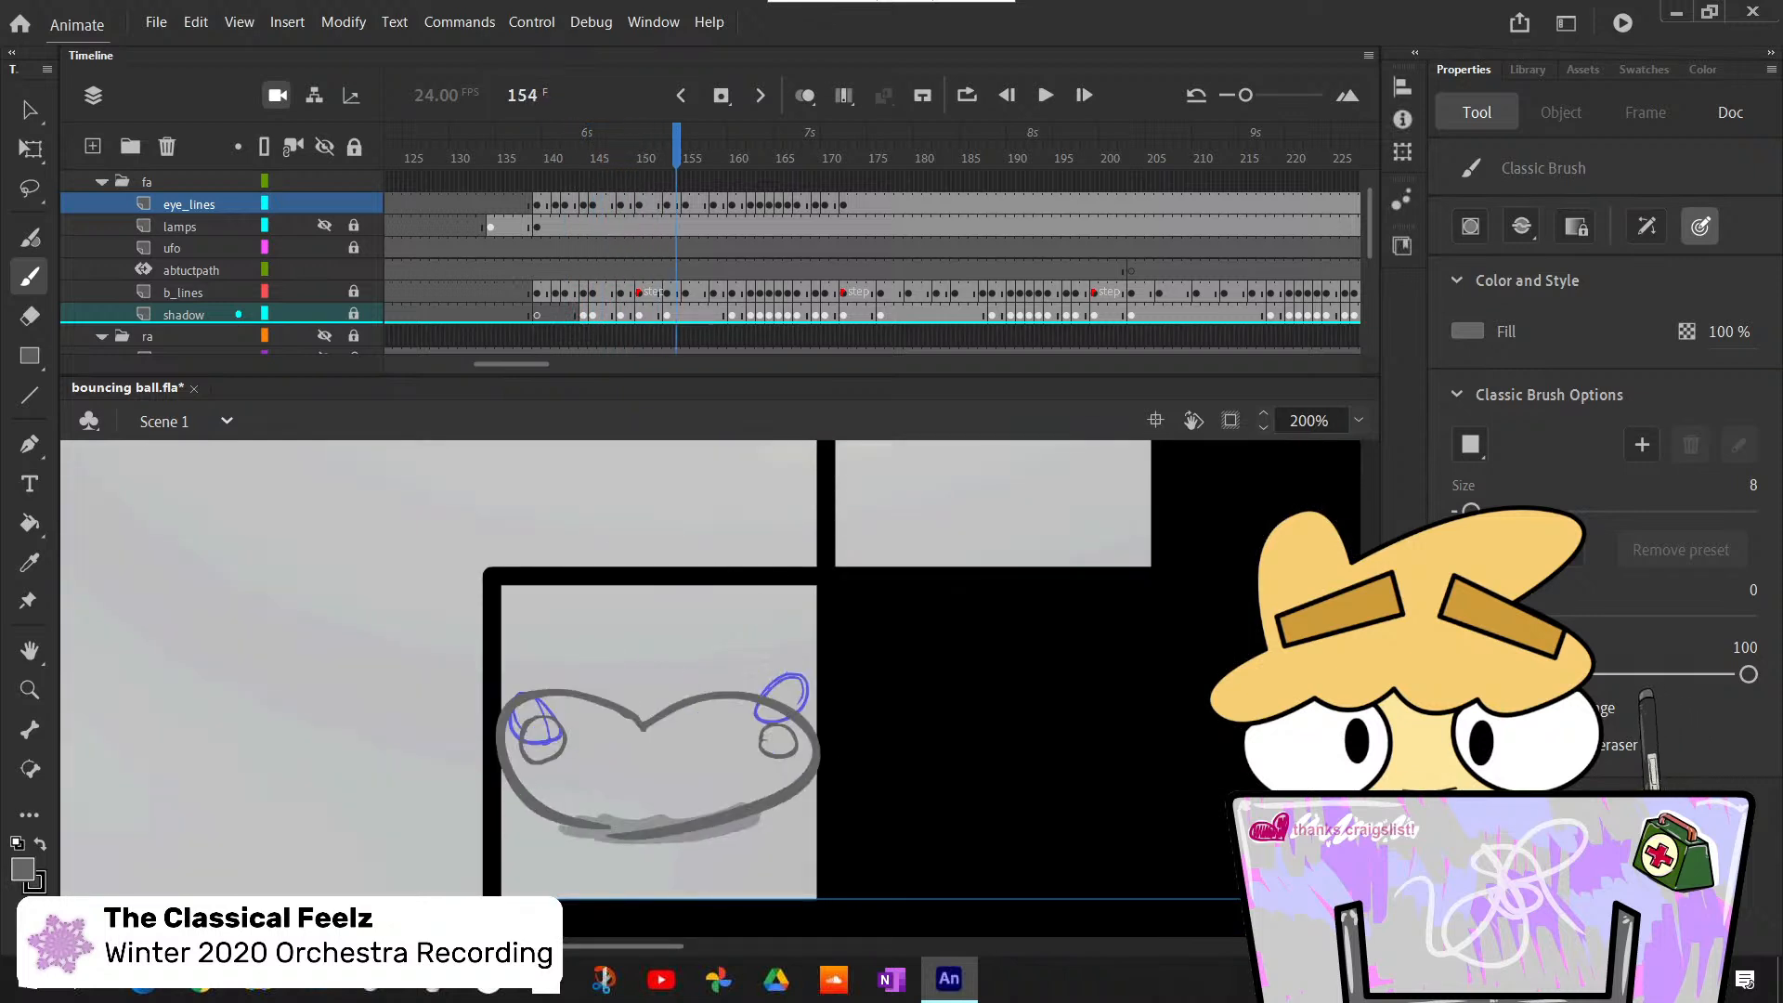
key(period)
key(period)
key(period)
key(period)
key(period)
key(period)
key(period)
key(period)
key(period)
key(period)
key(period)
key(period)
key(period)
key(period)
key(period)
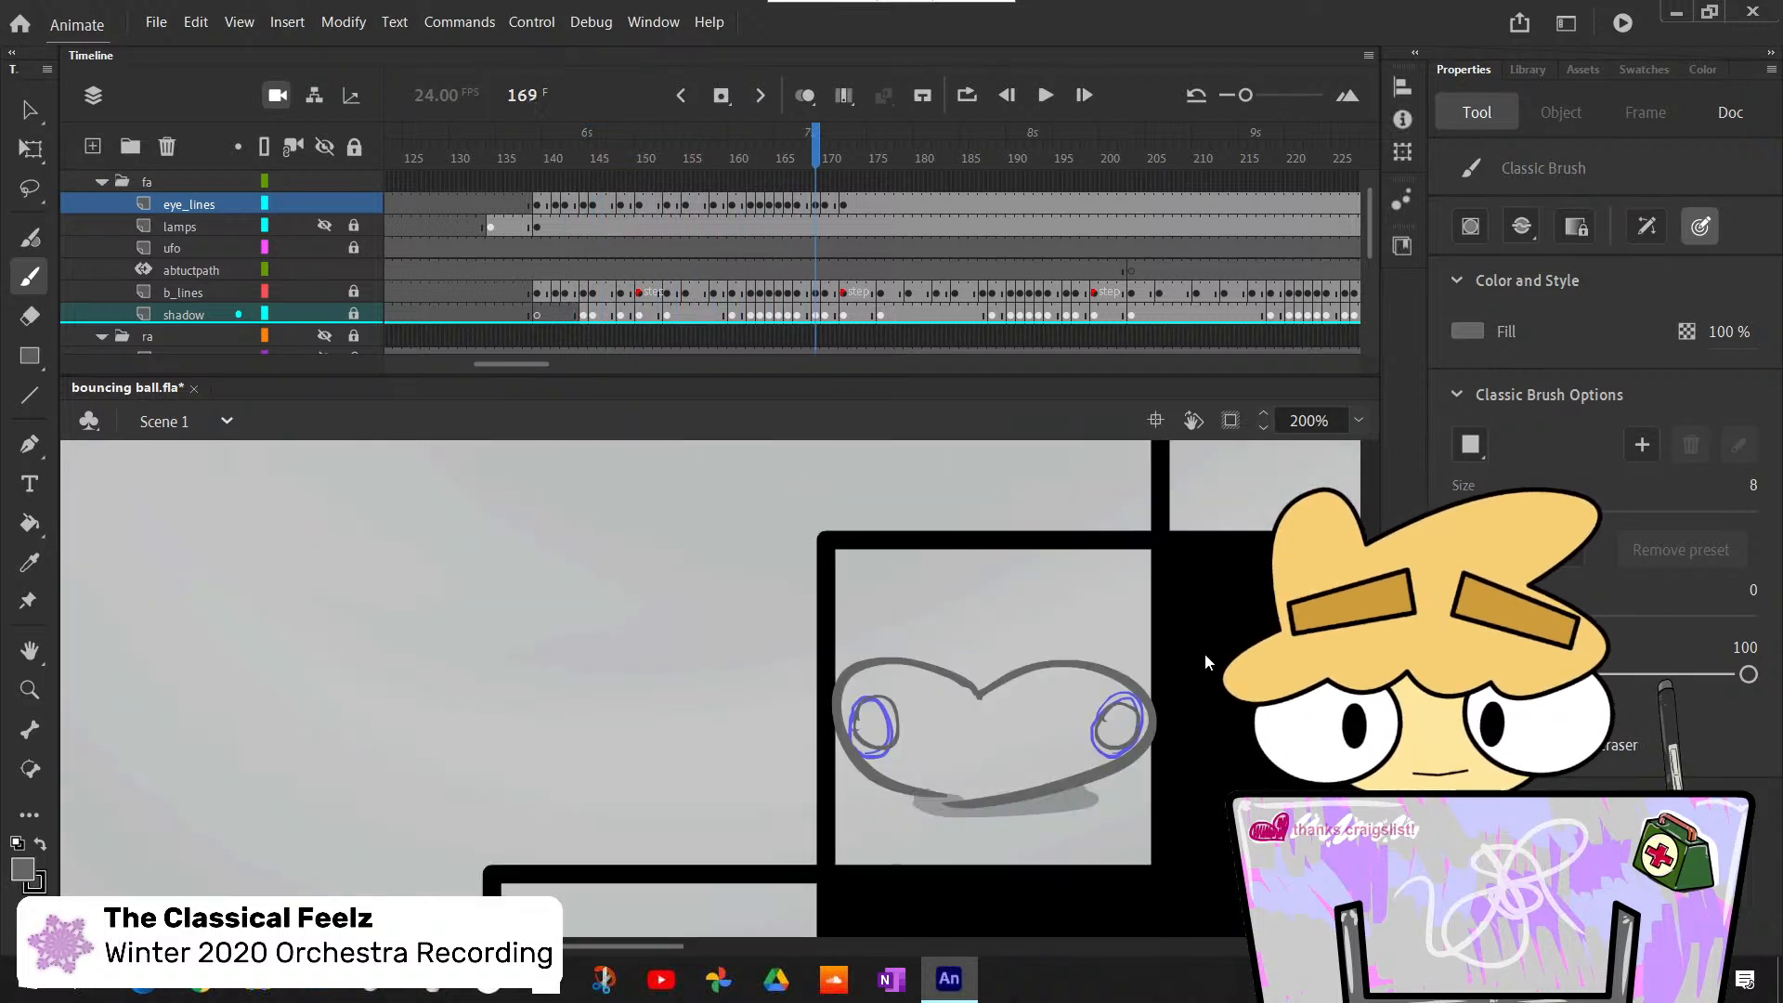
- Check the eye outlines from frame 169 to 177, through the landing and squash on the upper step
key(comma)
key(comma)
key(period)
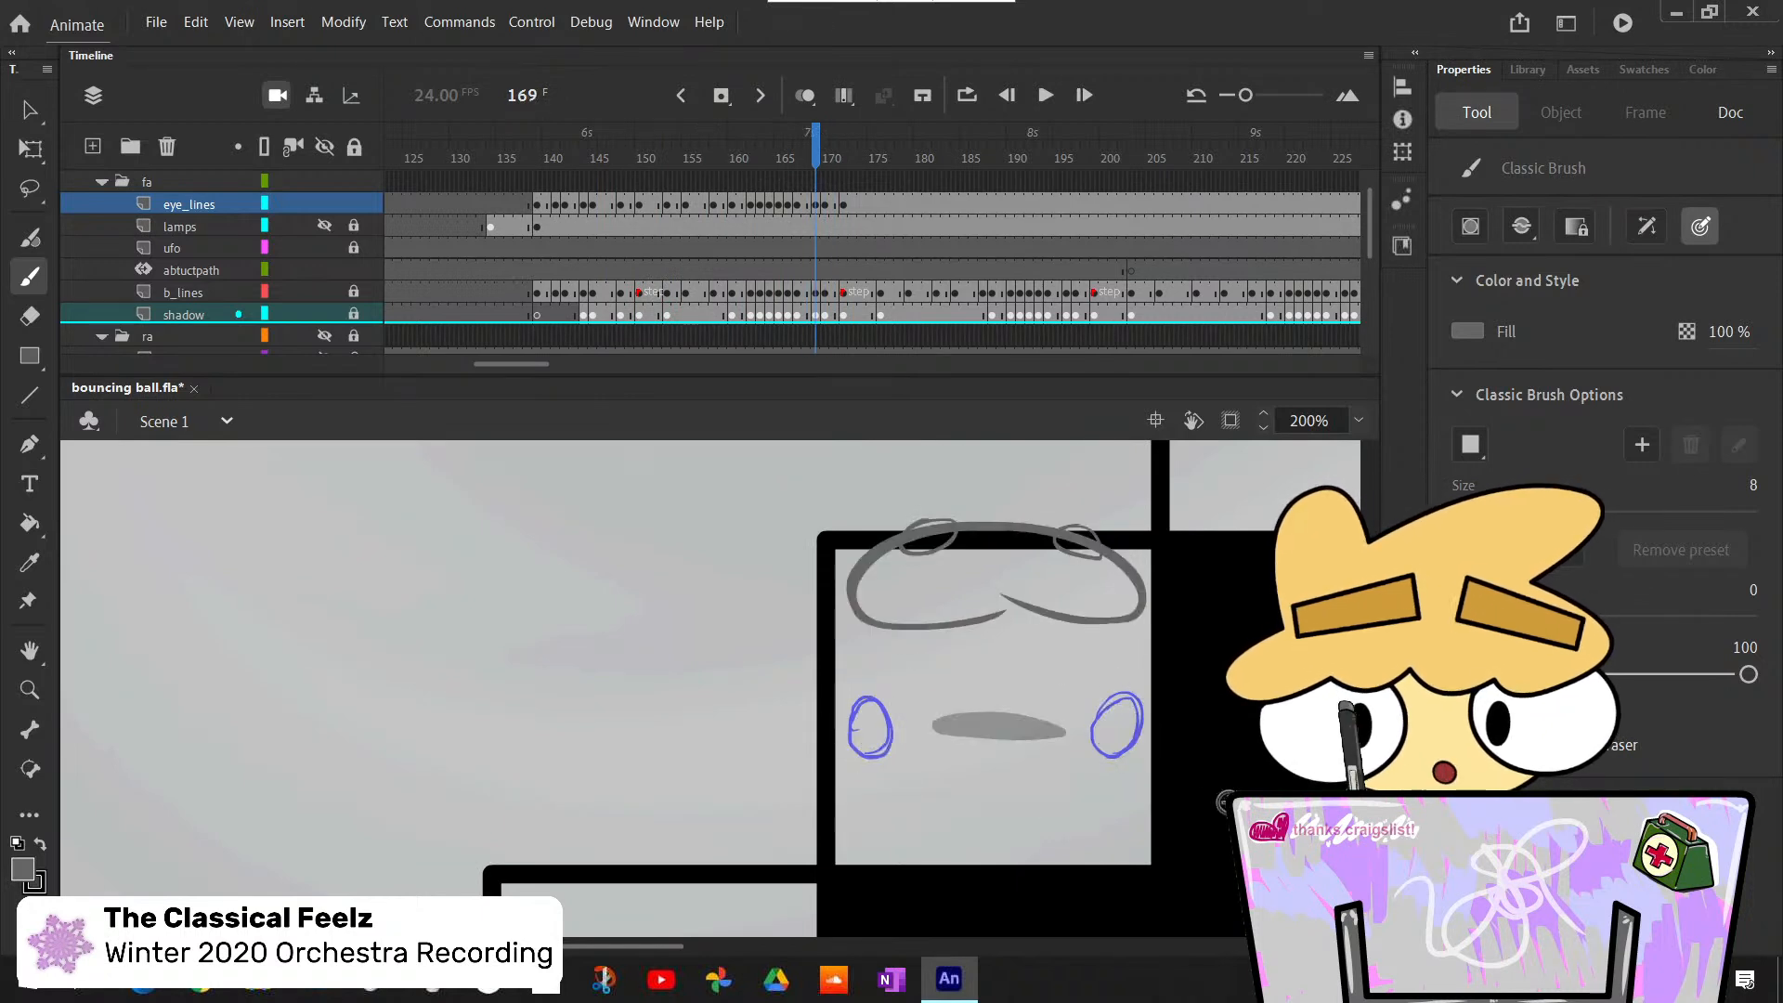
key(period)
key(period)
key(period)
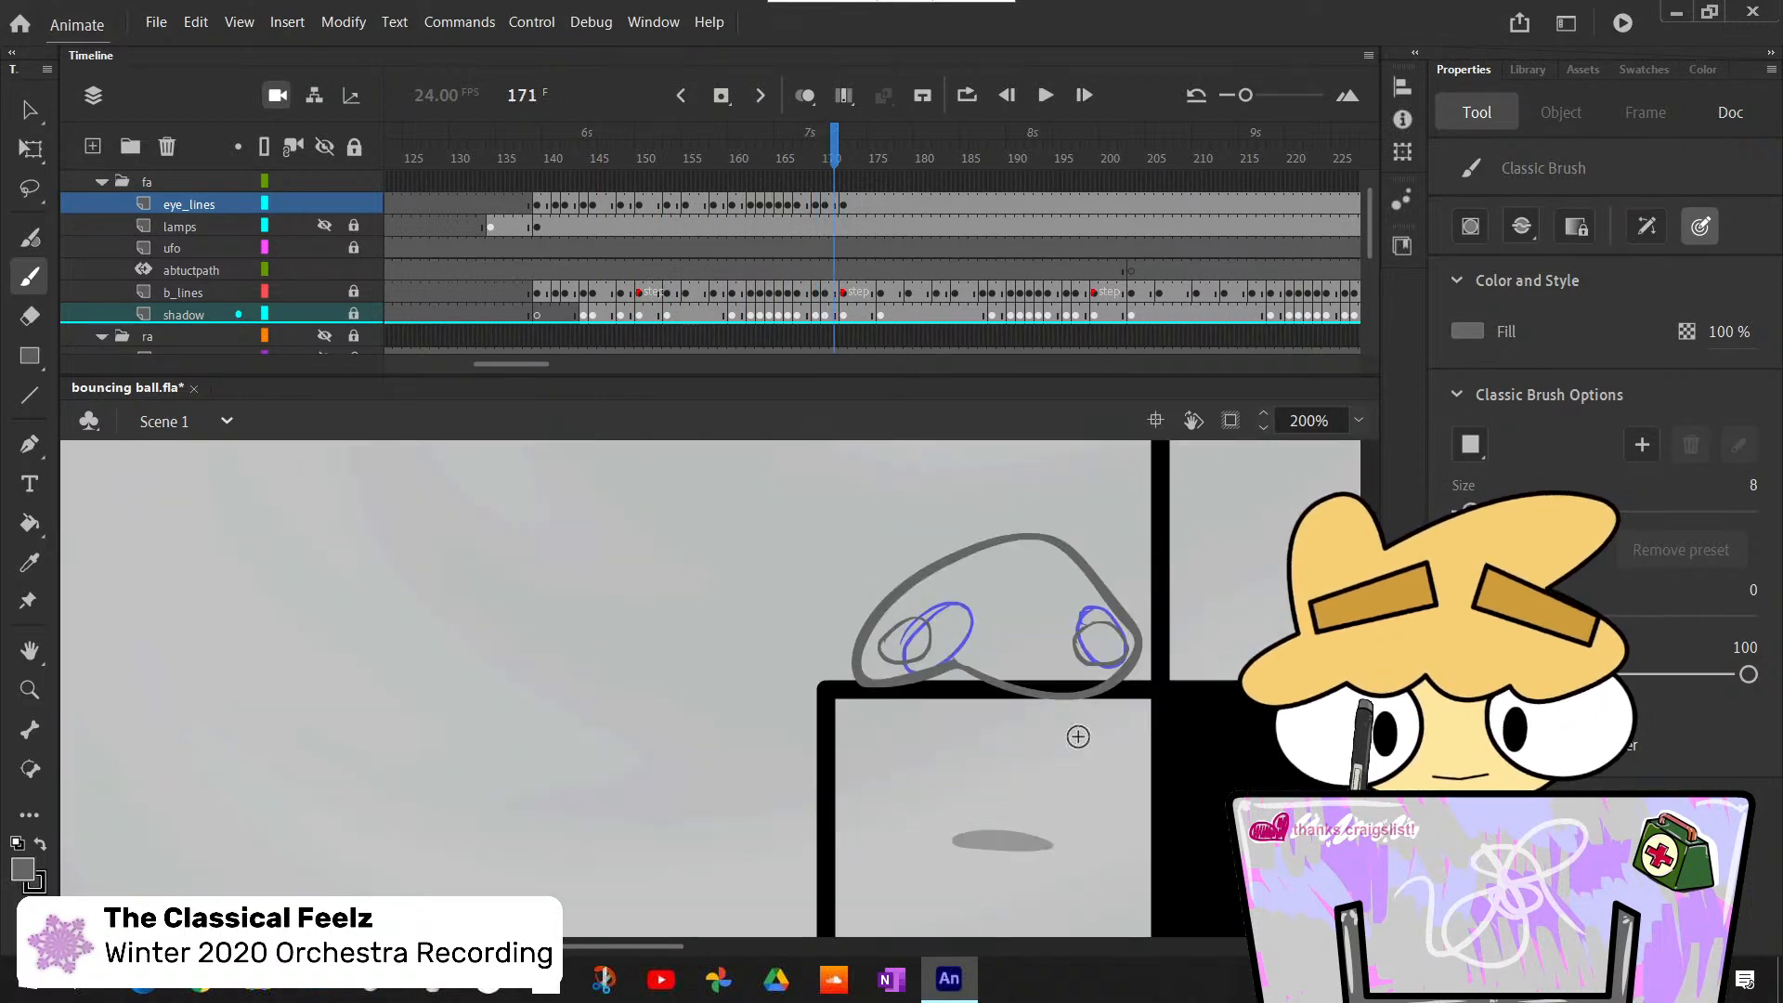
scroll(1079, 734, down, 2)
key(period)
key(period)
key(period)
key(period)
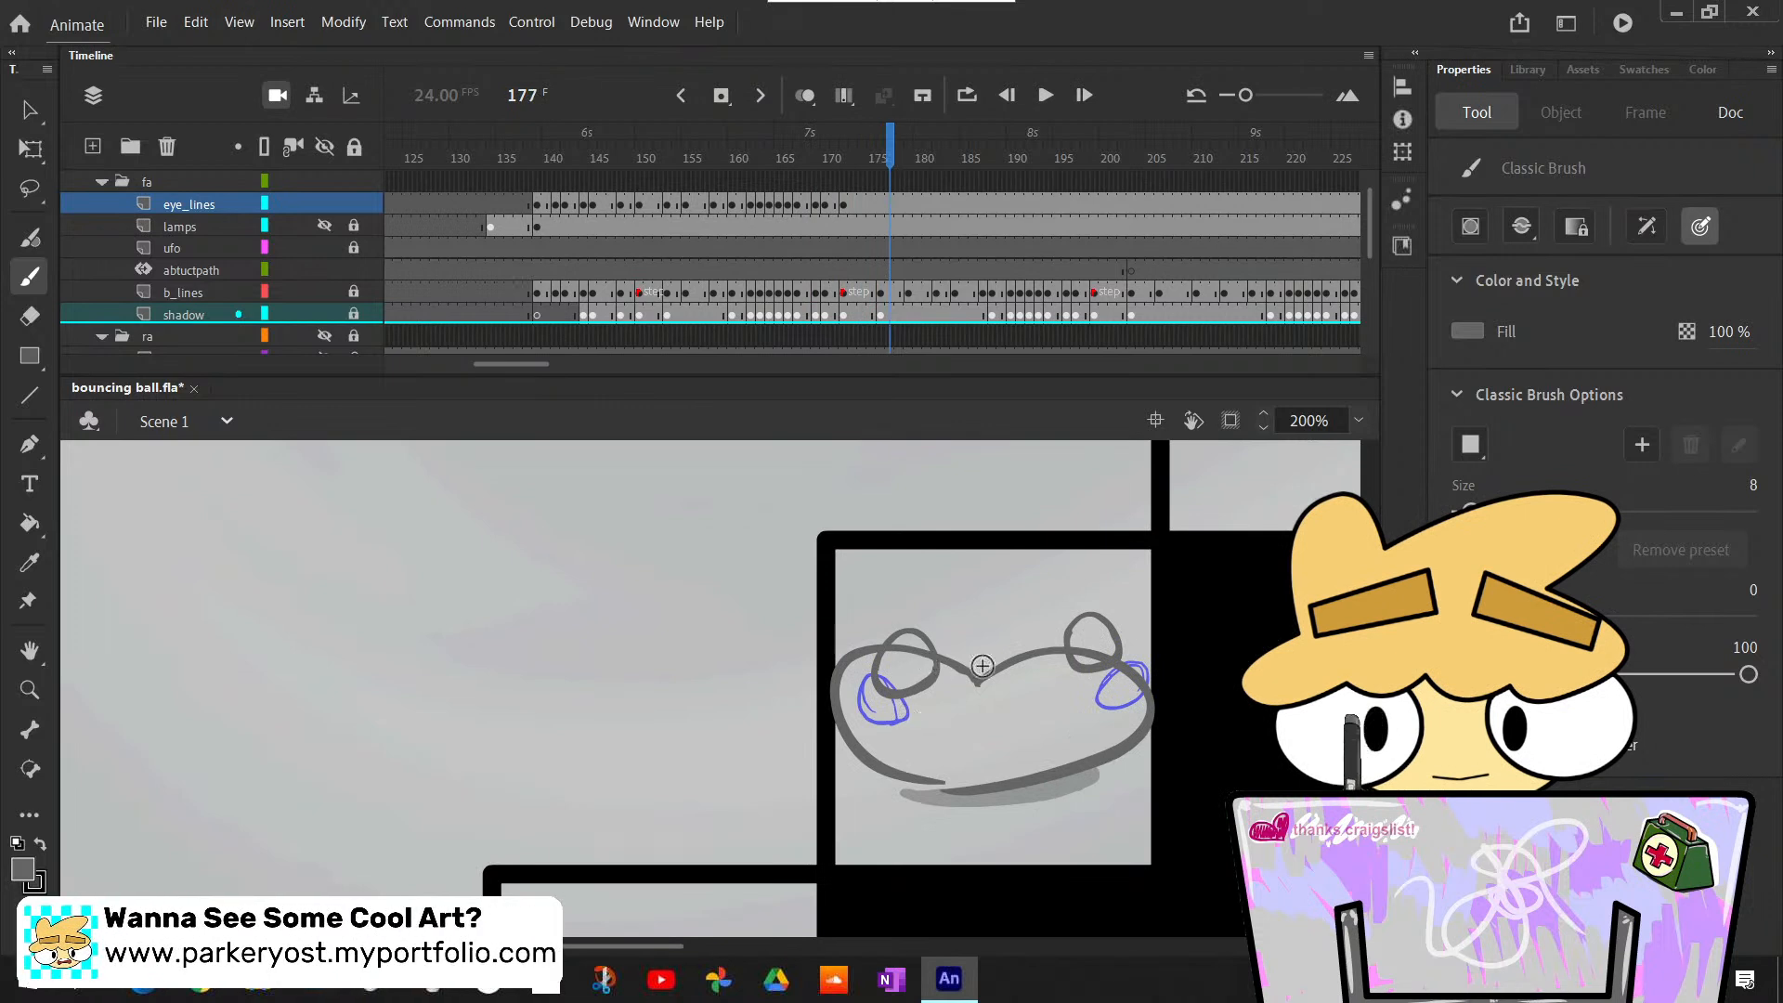
- Insert a blank keyframe at frame 176 of the eye_lines layer, where the ball squashes on the upper step
key(comma)
key(comma)
key(period)
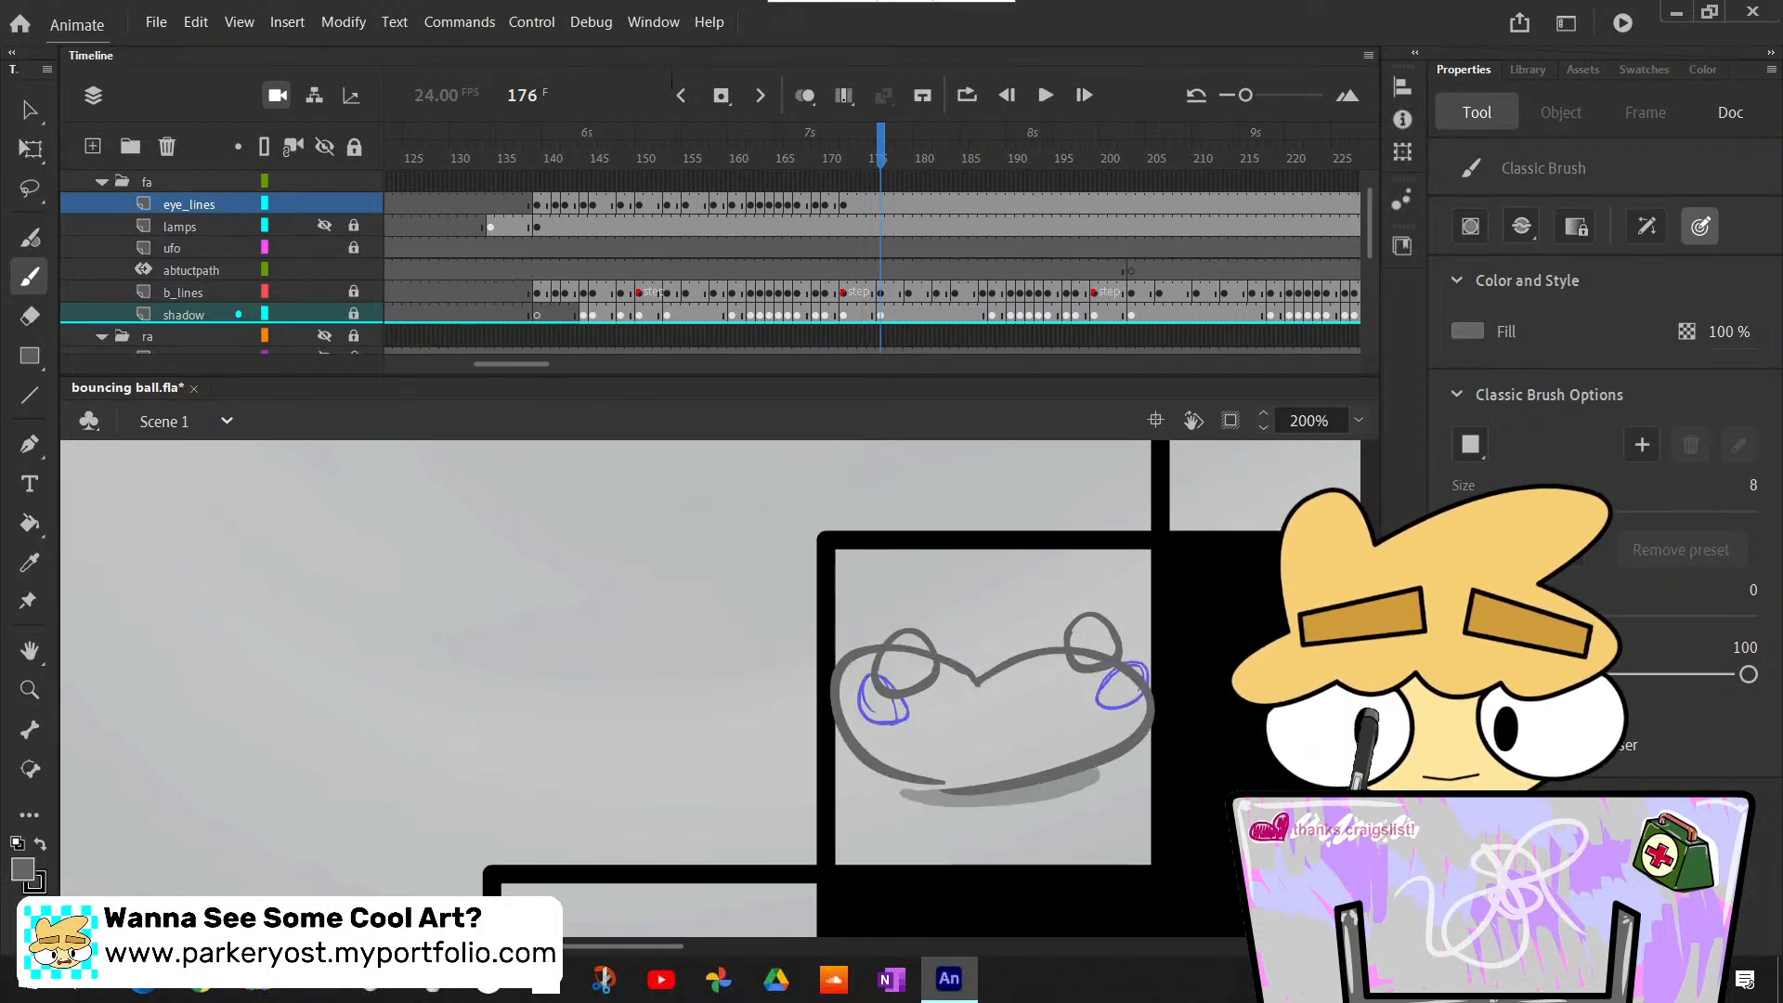
click(884, 205)
right_click(883, 205)
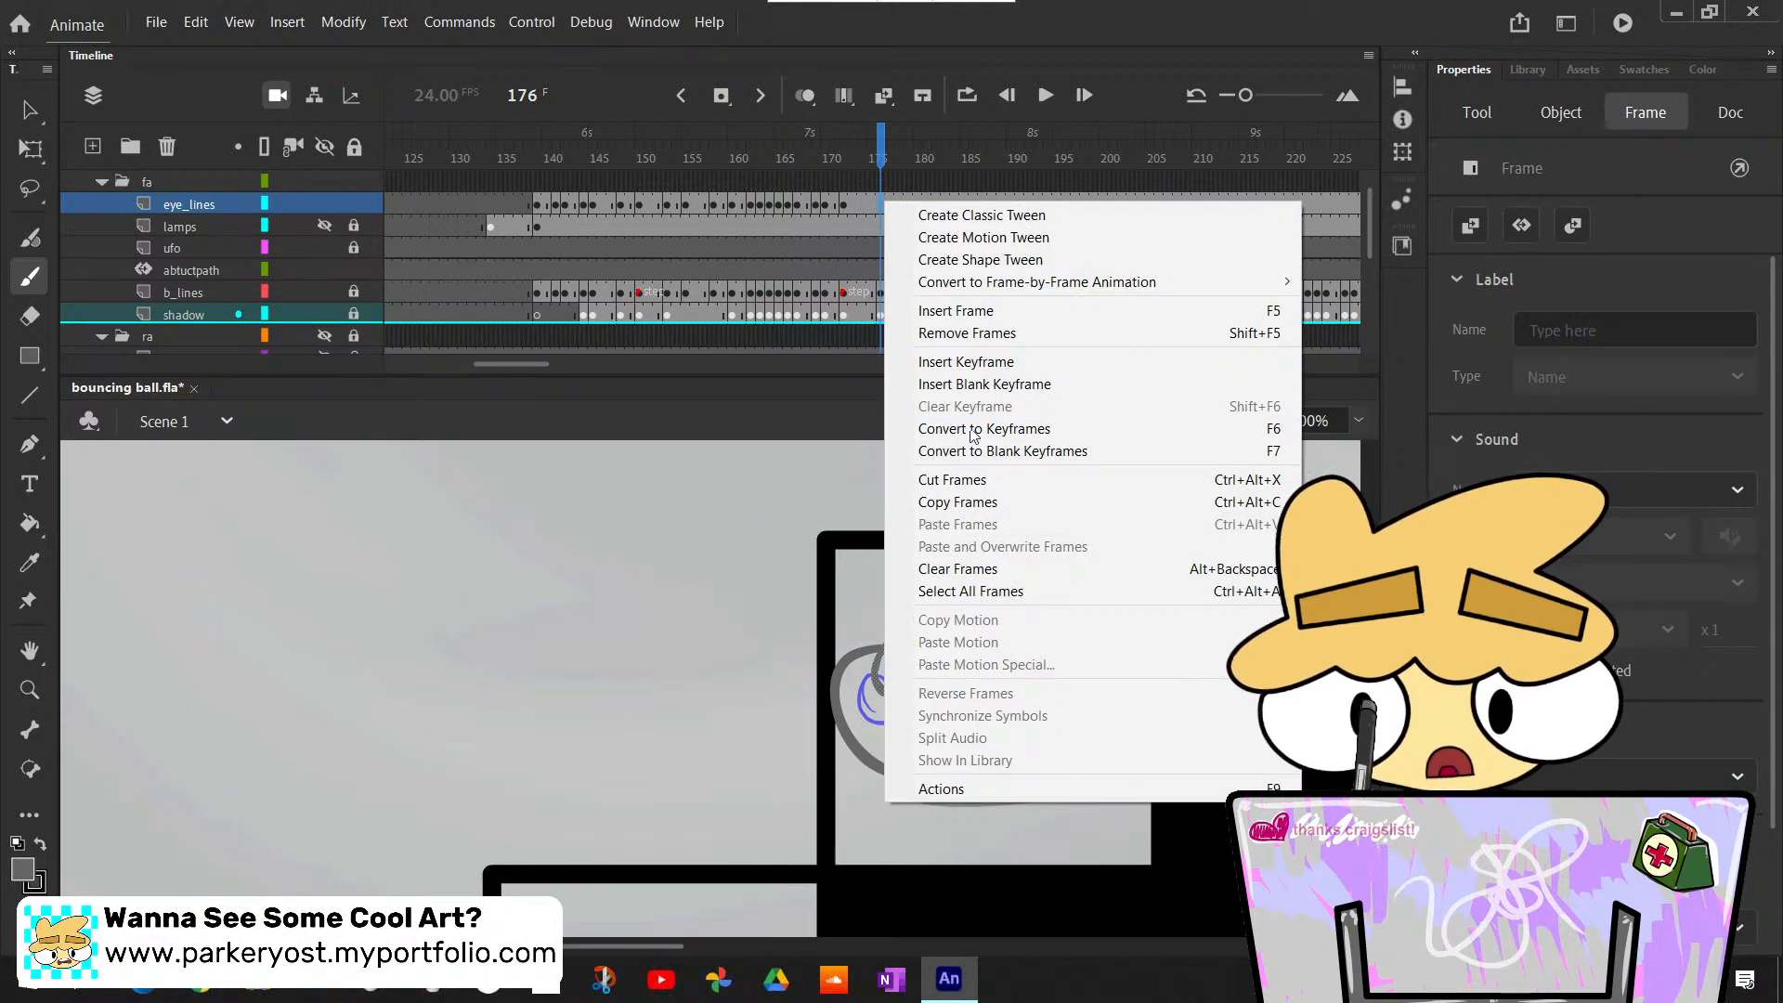
click(966, 383)
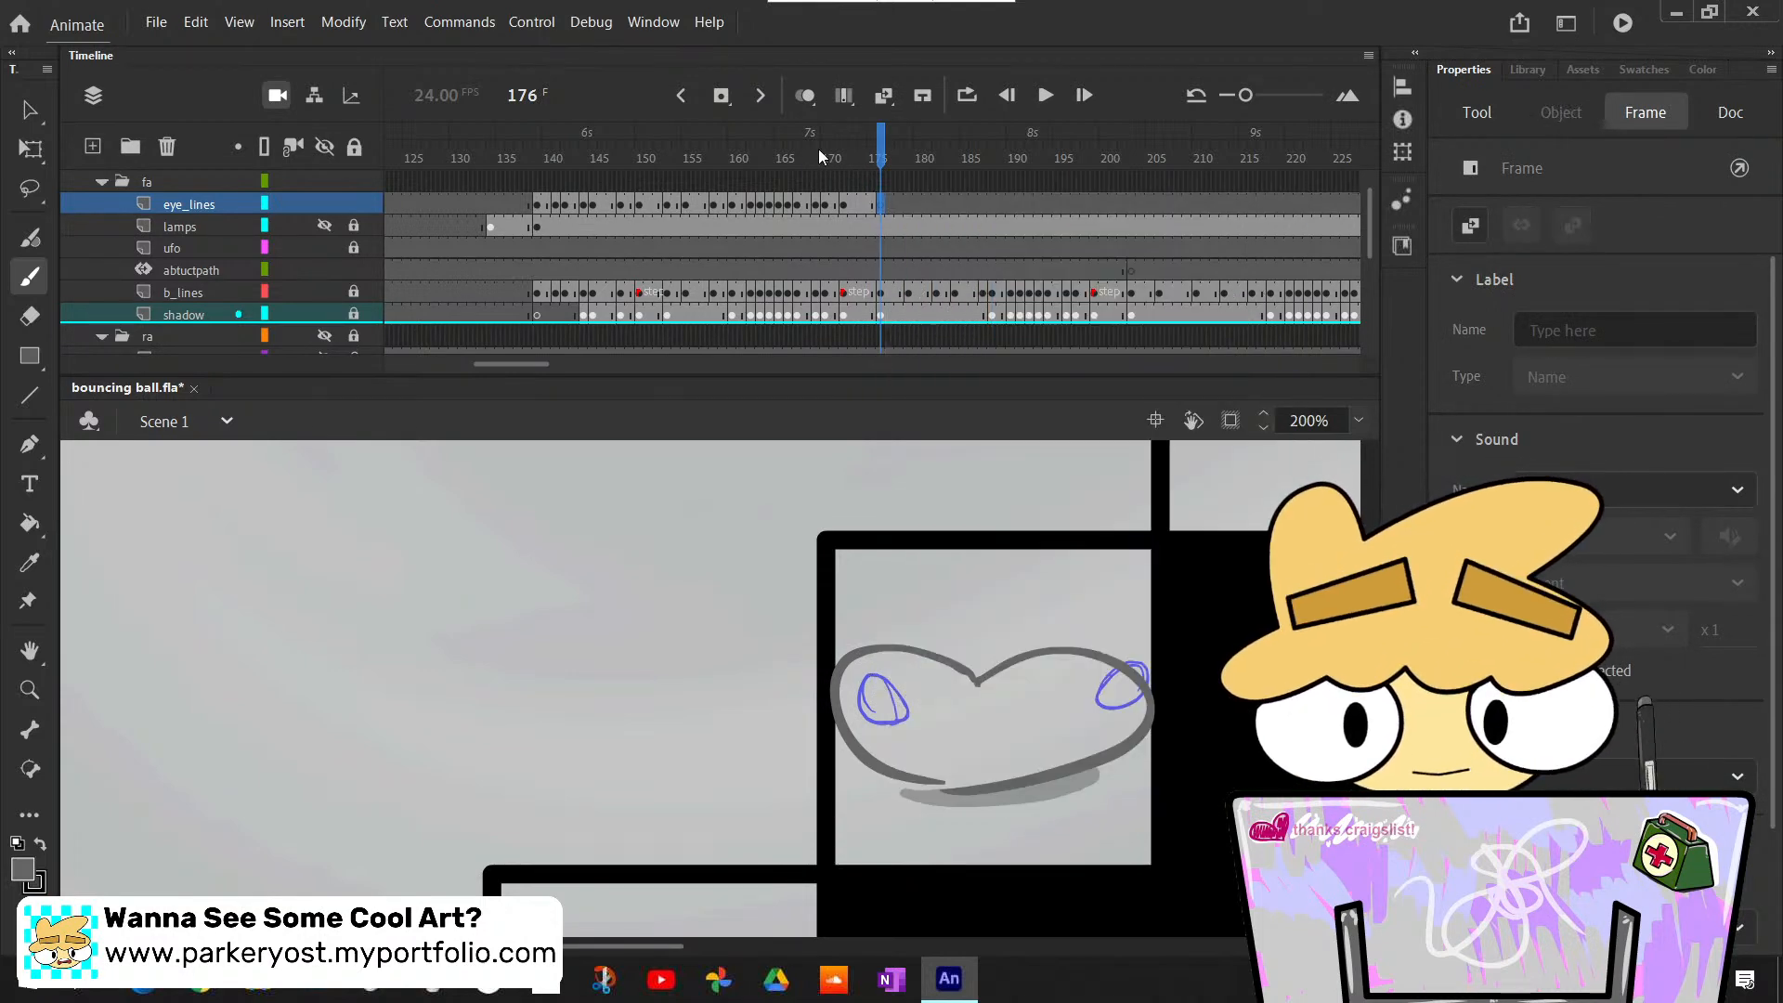
- Scrub between frames 148 and 200 to compare the bounces around the b_lines frames labelled step
drag(817, 148, 713, 149)
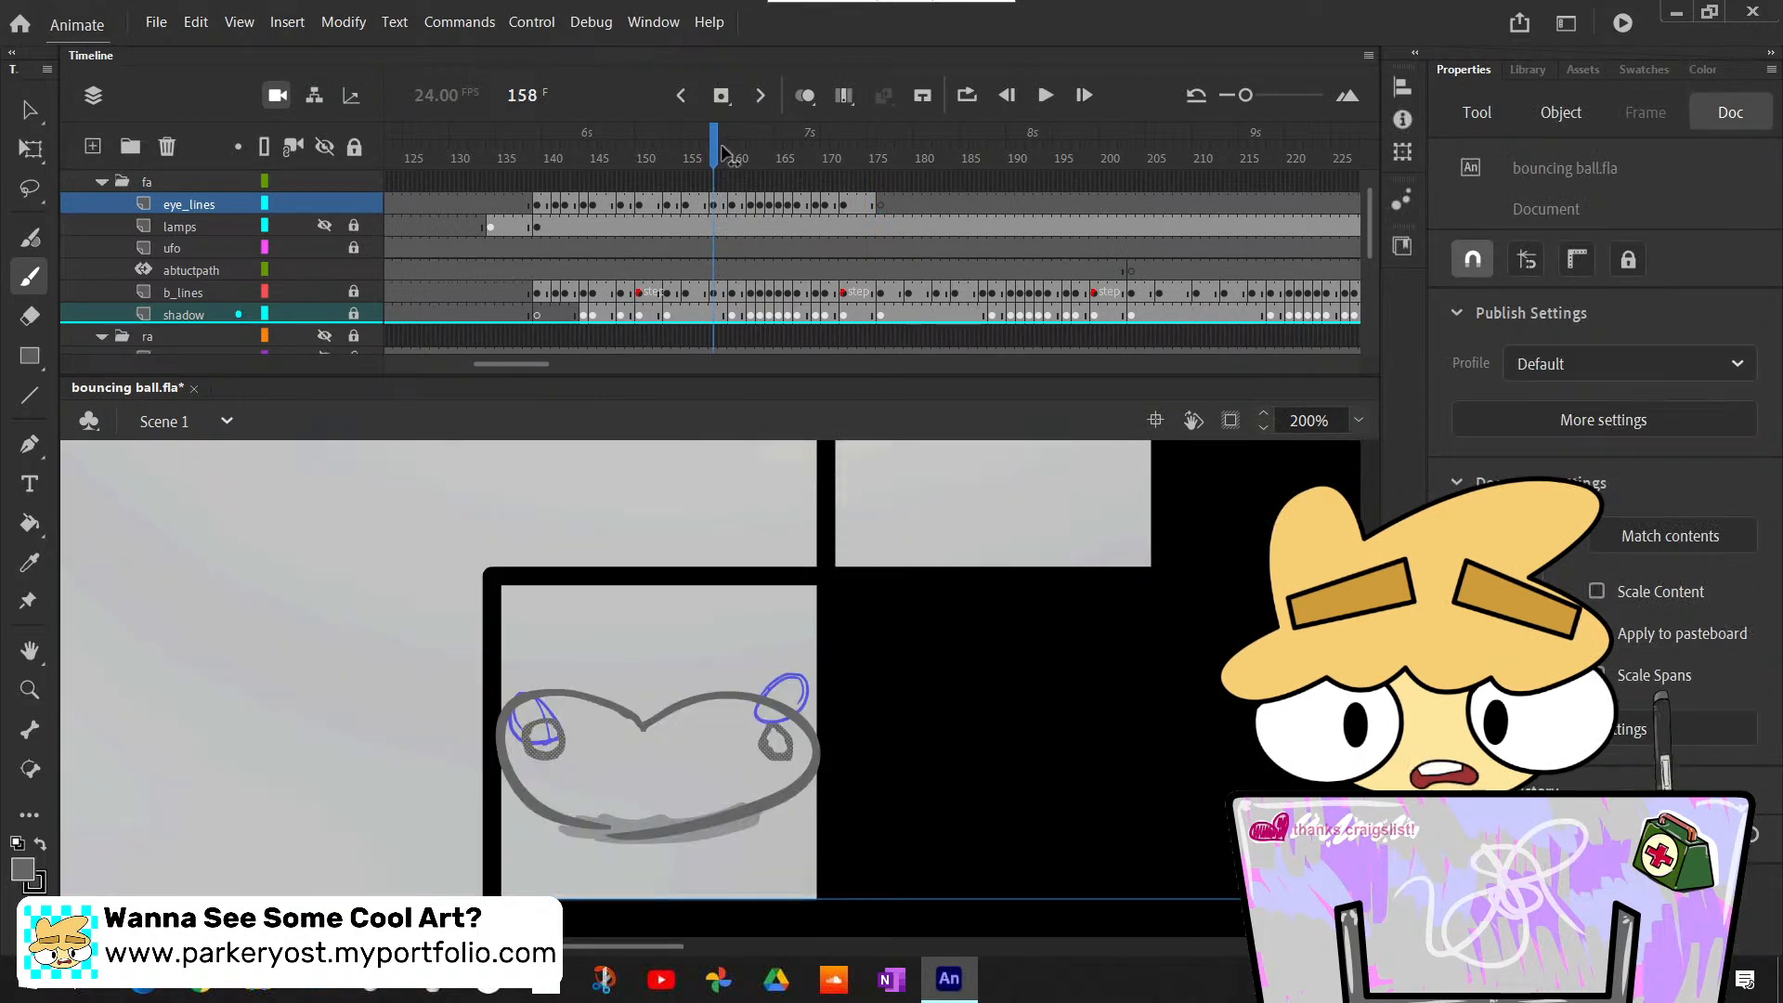
drag(725, 153, 850, 265)
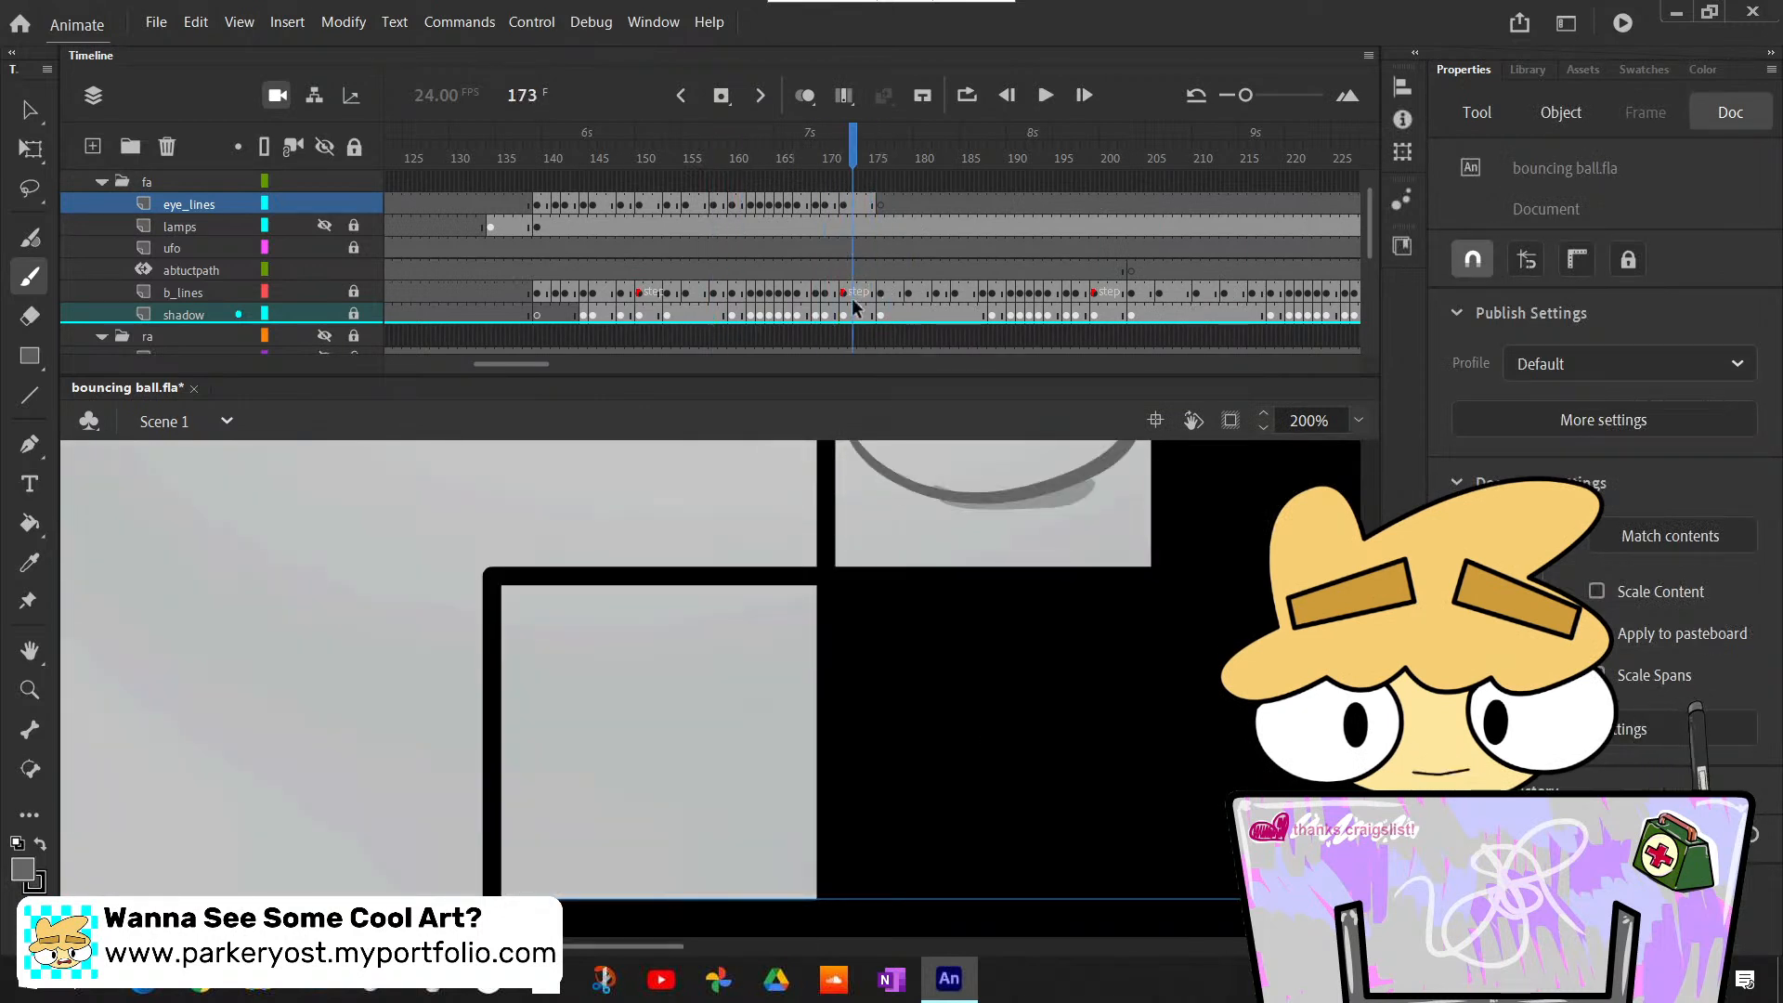
click(846, 295)
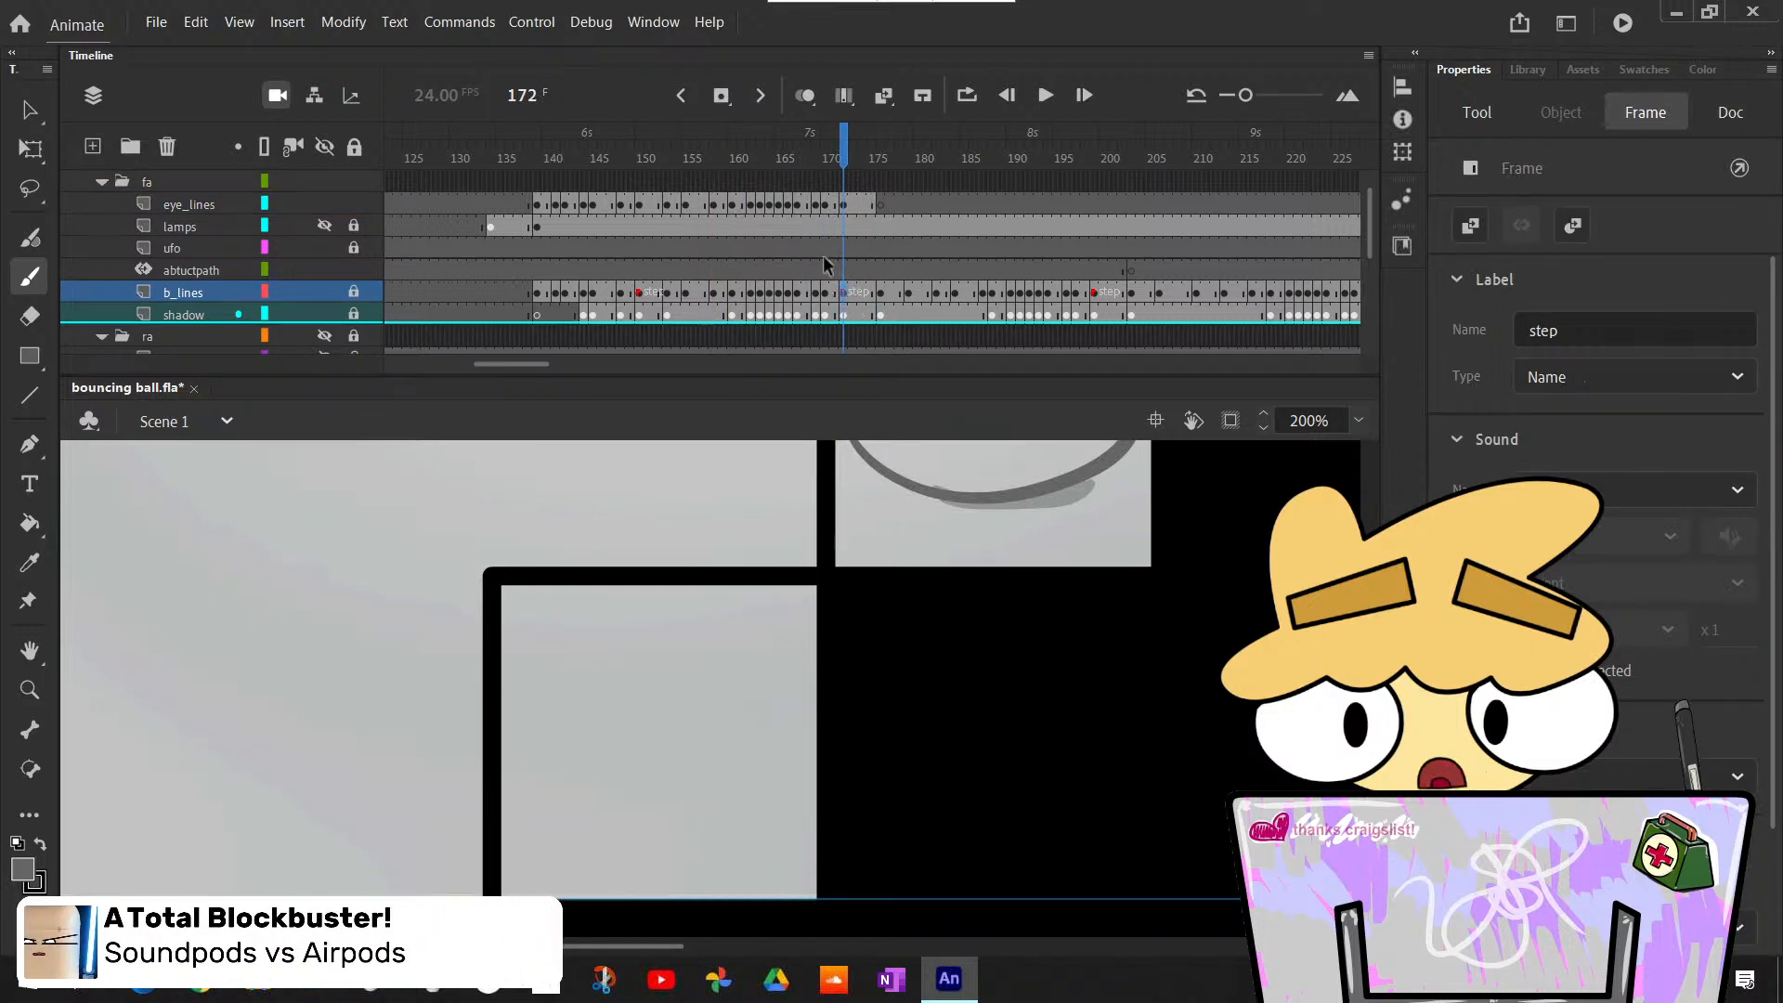
click(1098, 296)
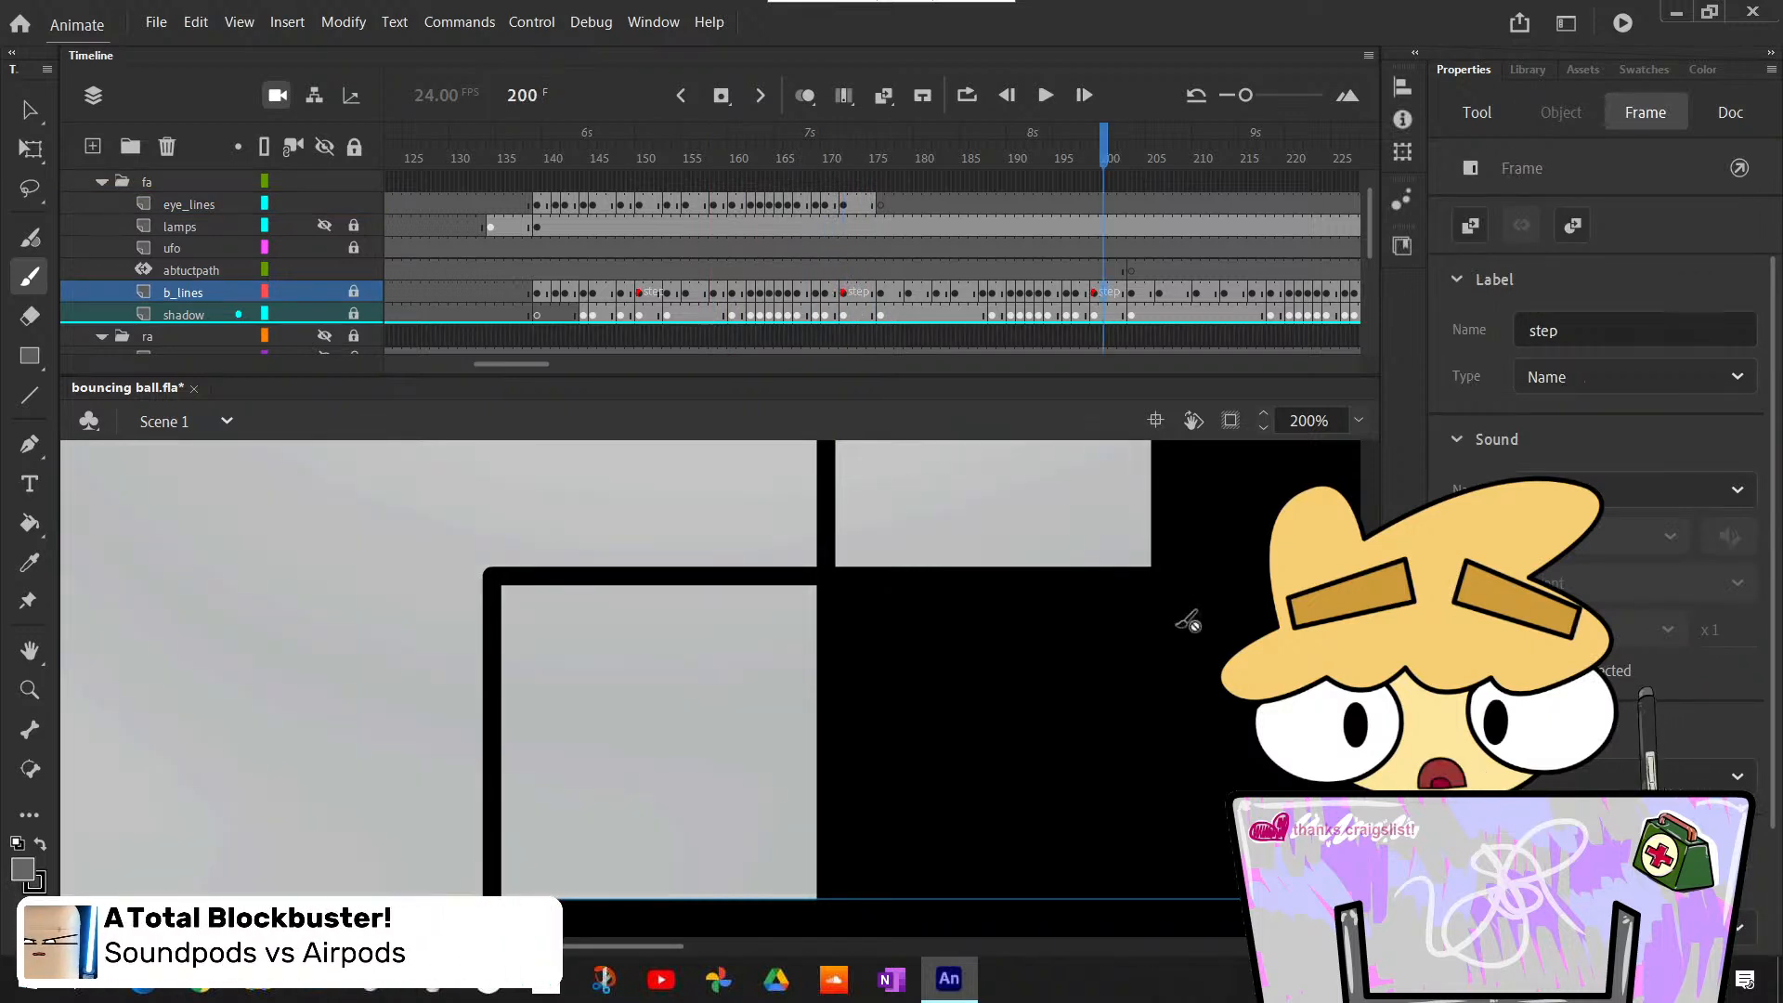
scroll(822, 745, down, 2)
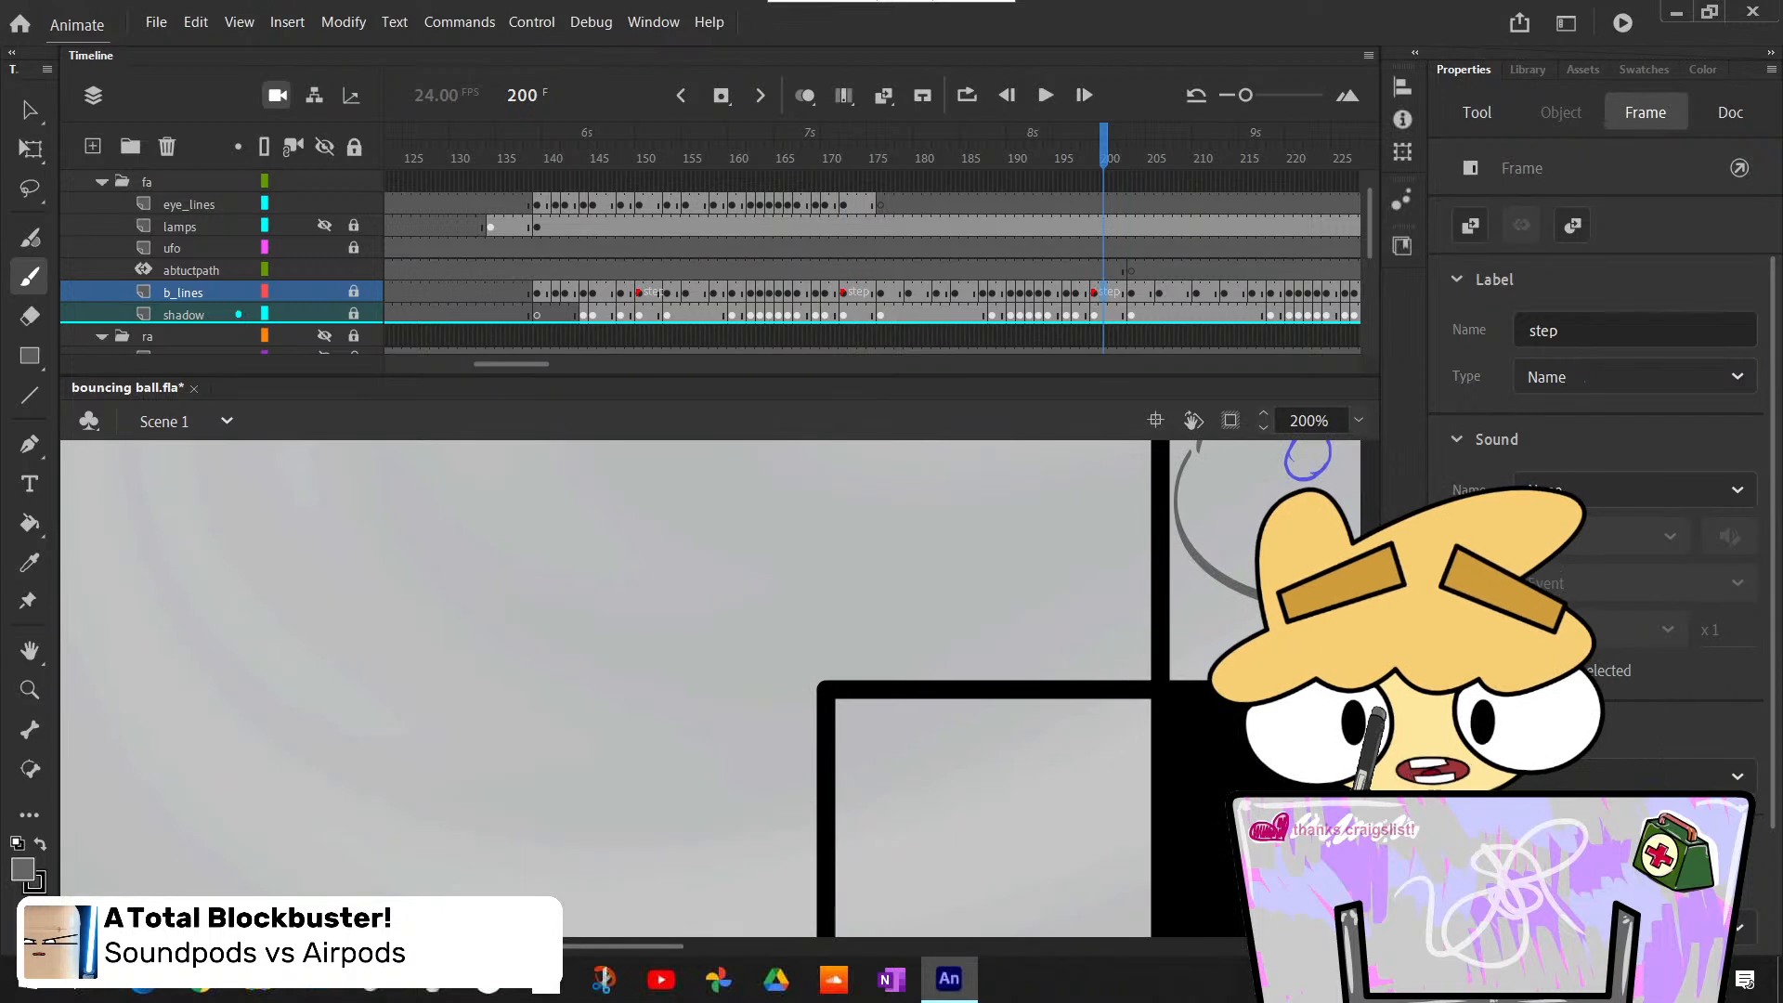
drag(867, 170, 624, 286)
scroll(1033, 693, down, 3)
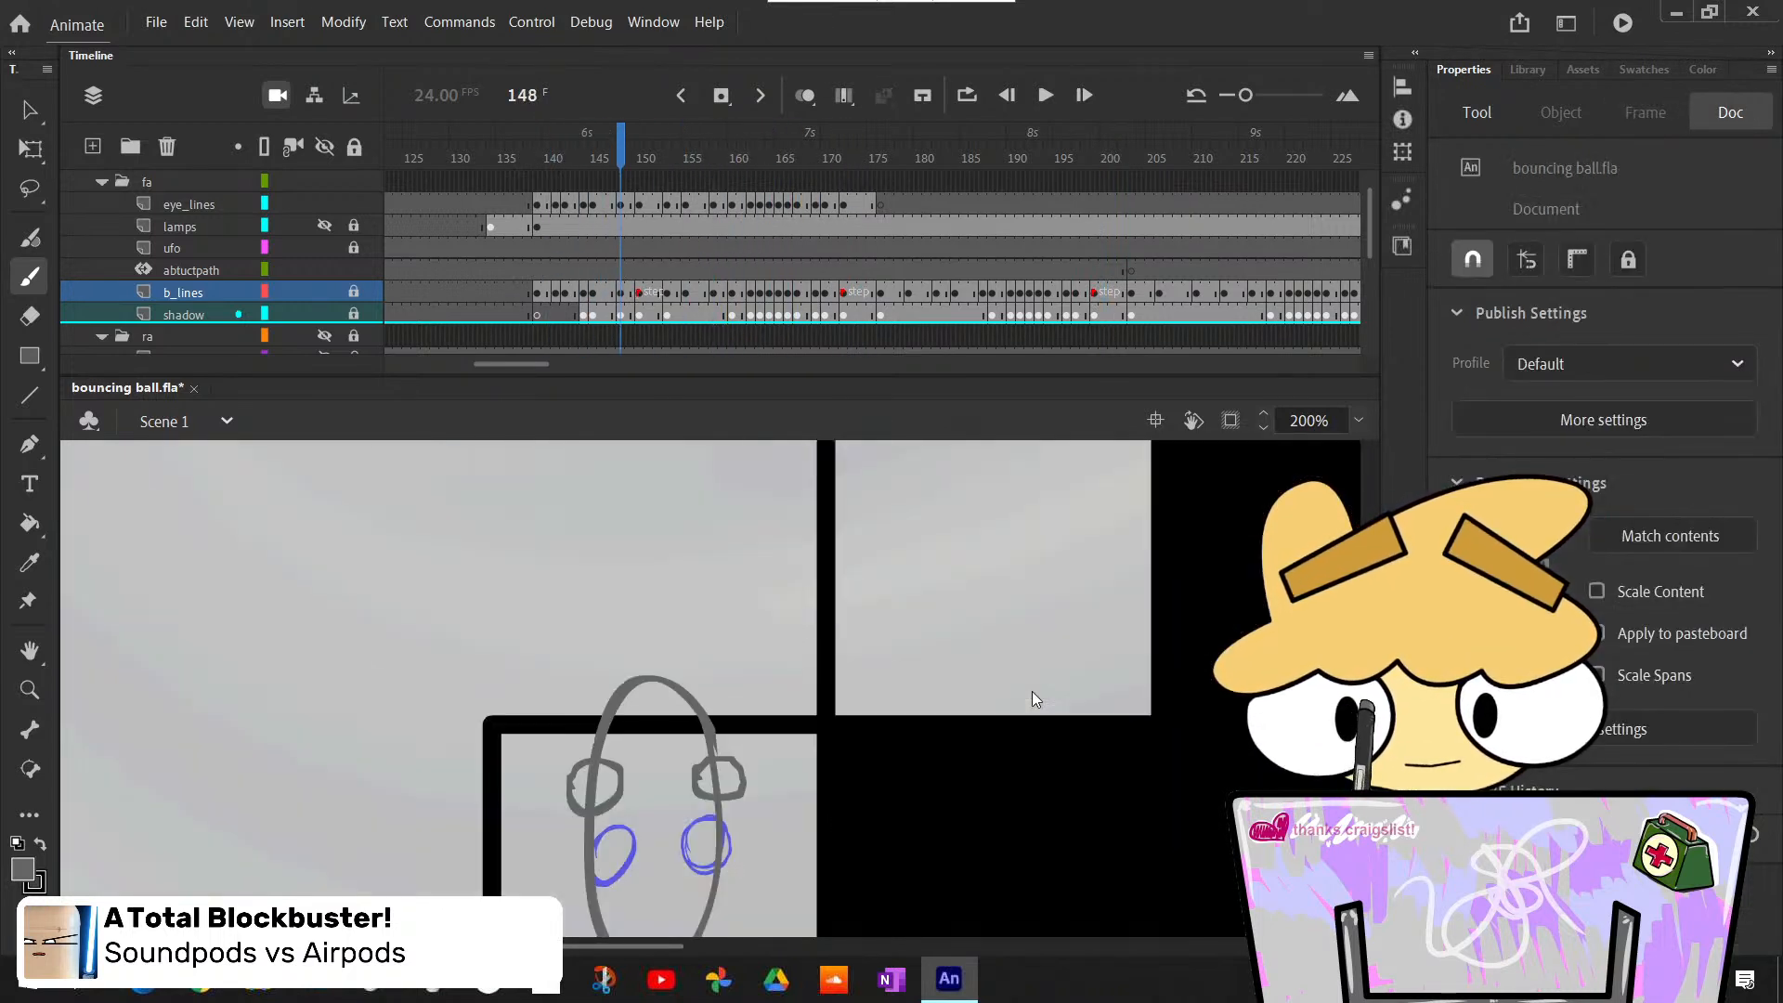
scroll(1032, 693, up, 1)
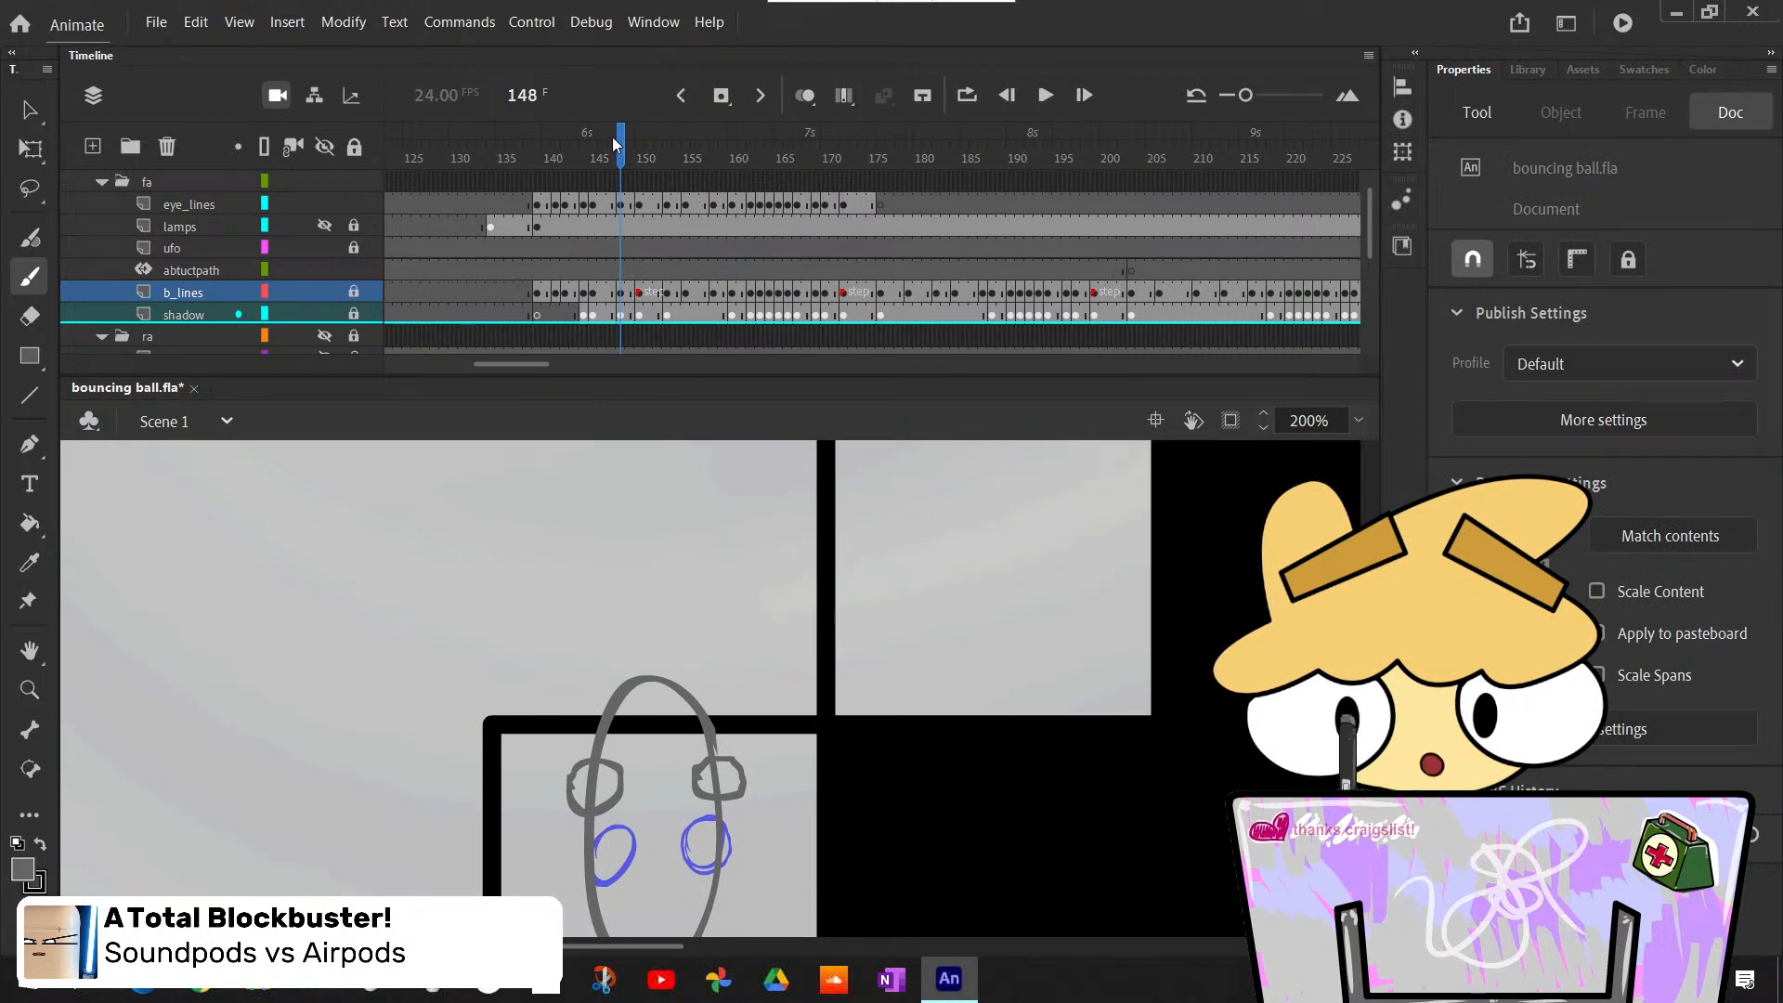
- Scrub from frame 148 to 175 to examine the eyes over one complete bounce cycle
drag(613, 144, 750, 226)
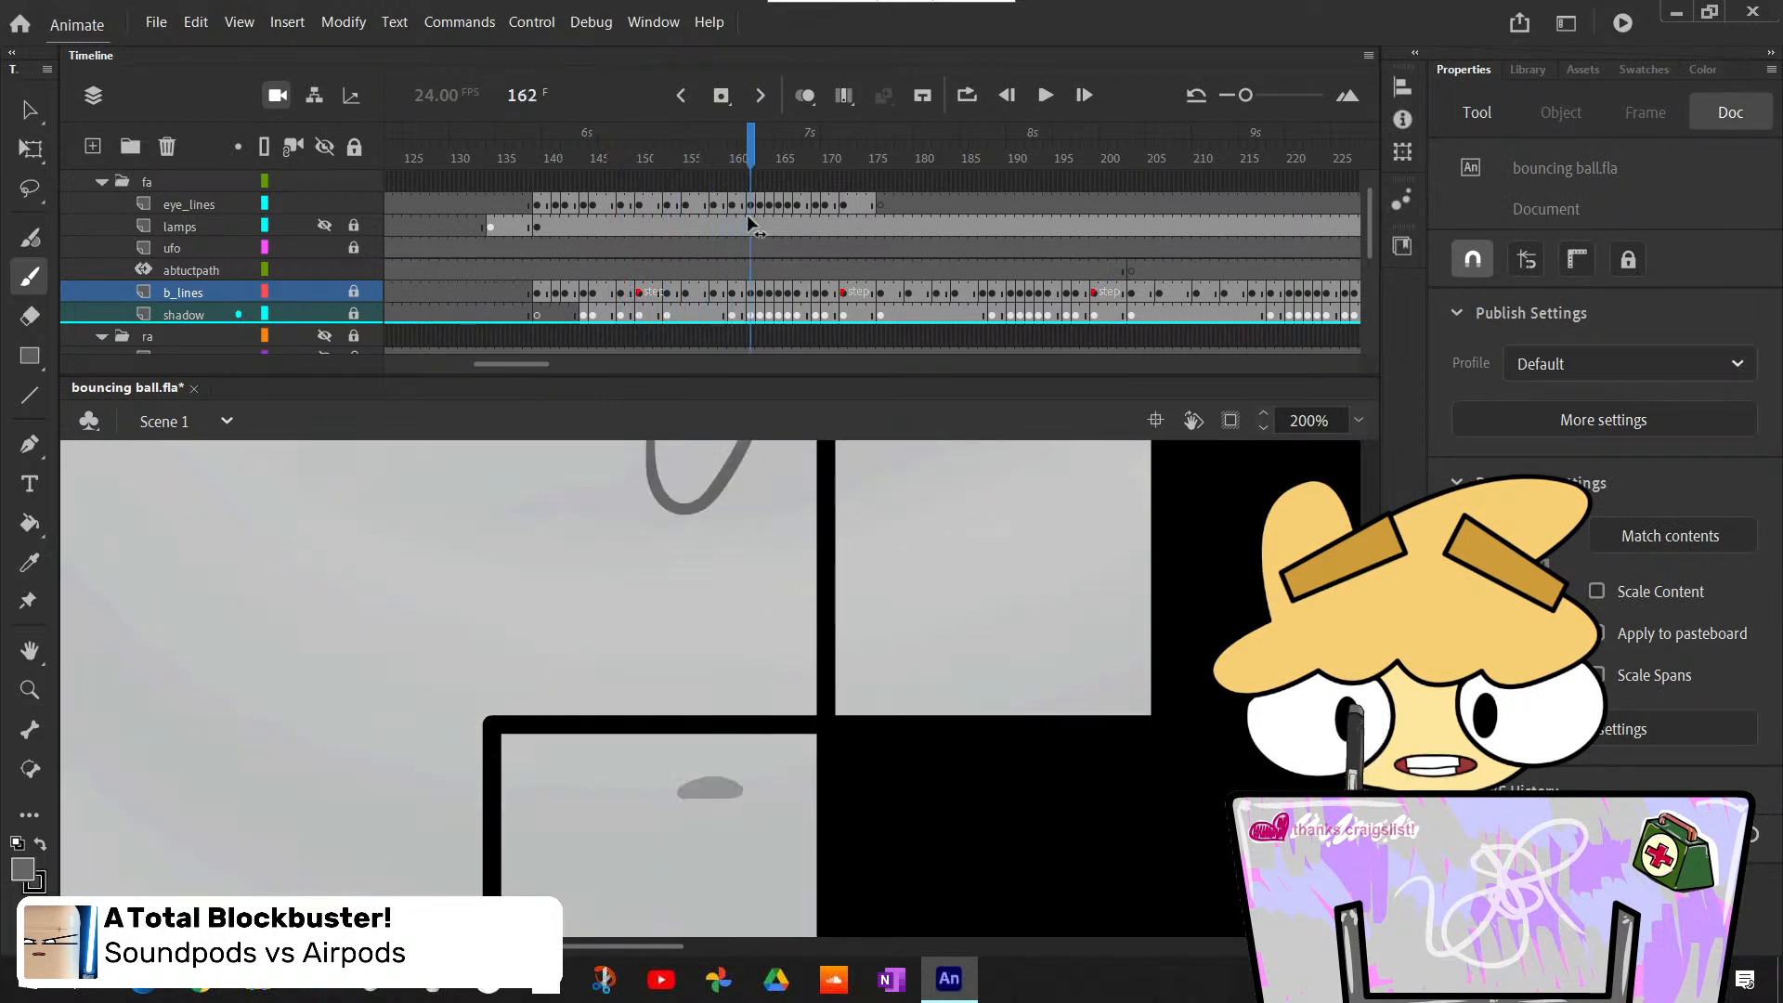
scroll(913, 656, up, 3)
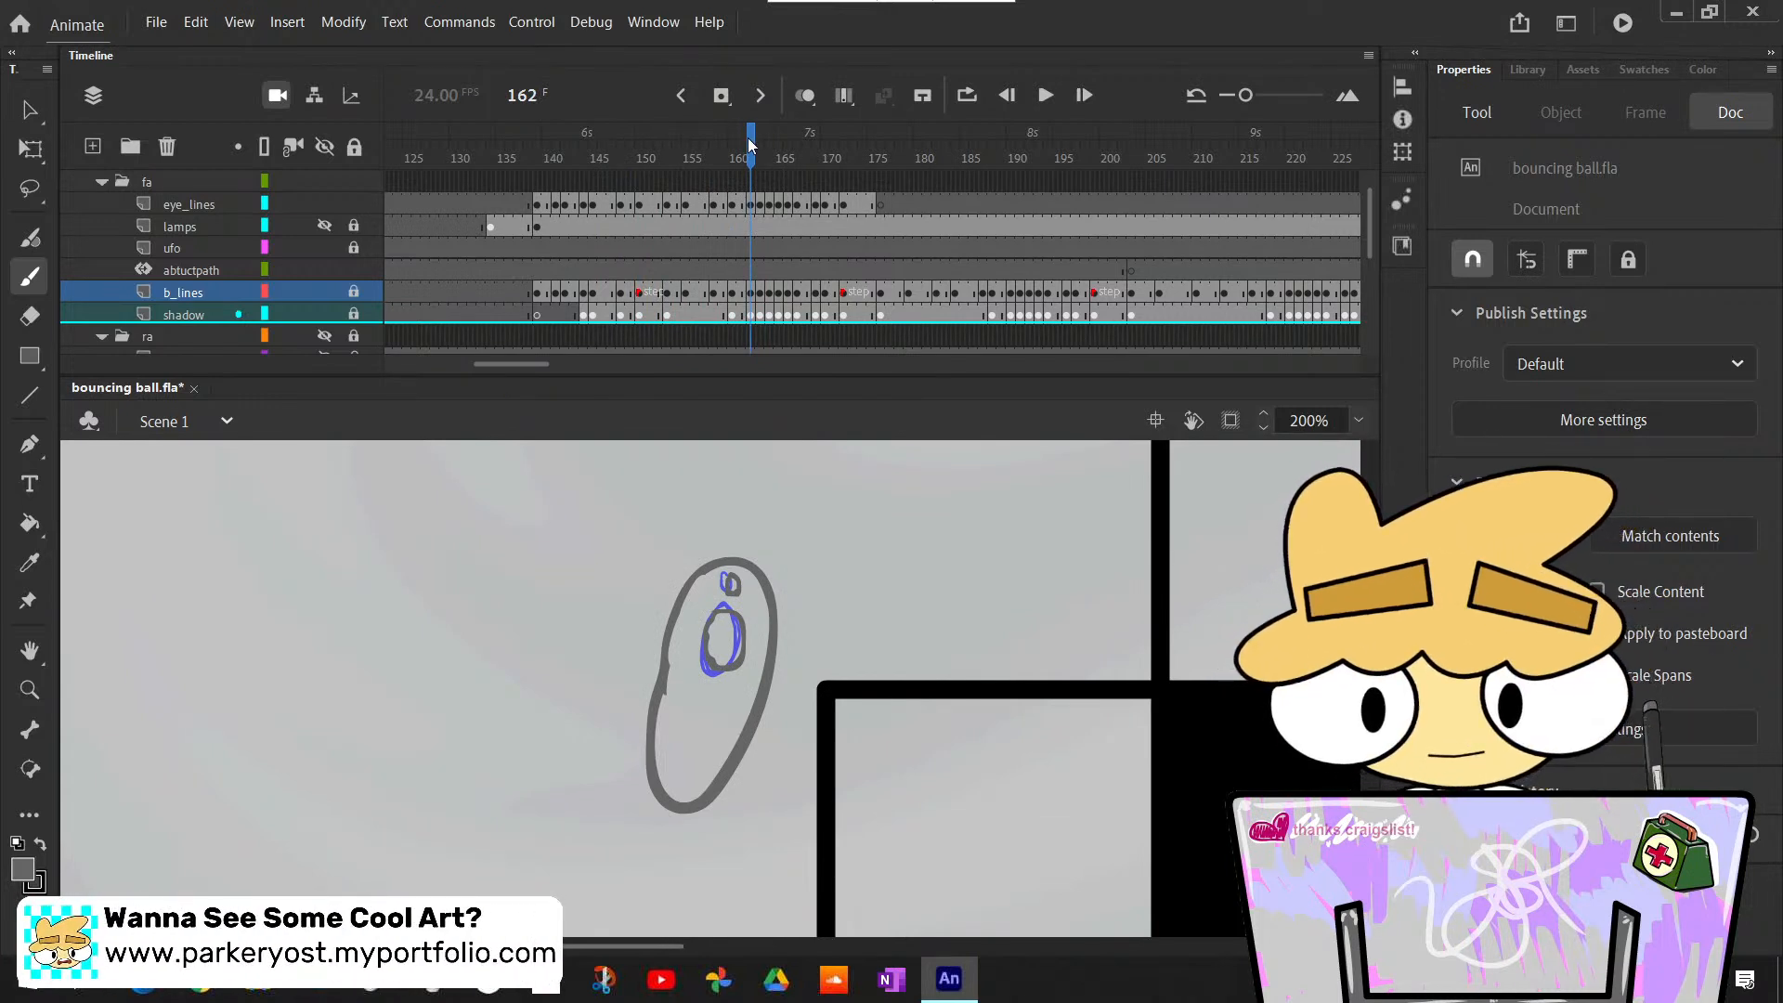
mouse_move(750, 141)
mouse_down()
mouse_move(731, 141)
mouse_move(792, 220)
mouse_move(750, 226)
mouse_up()
scroll(992, 696, down, 2)
scroll(992, 697, up, 1)
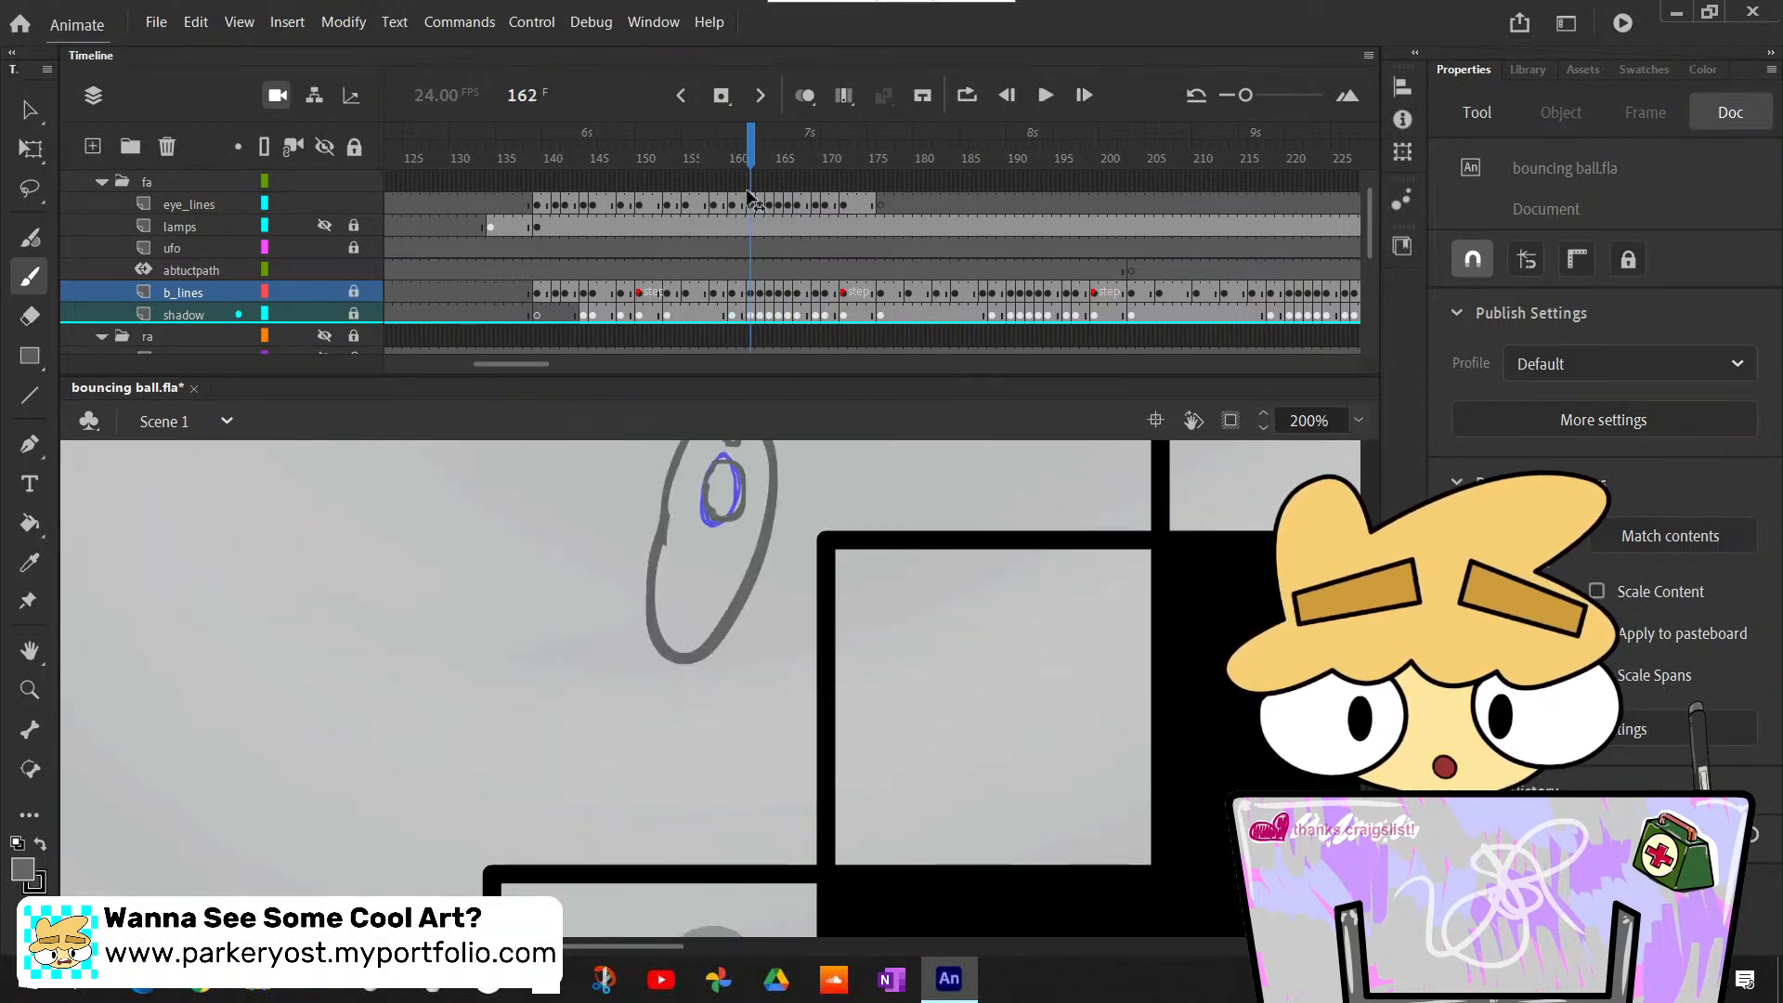
scroll(983, 622, up, 2)
mouse_move(758, 145)
mouse_down()
mouse_move(796, 177)
mouse_move(769, 206)
mouse_move(853, 246)
mouse_move(789, 249)
mouse_move(859, 251)
mouse_up()
drag(873, 254, 845, 249)
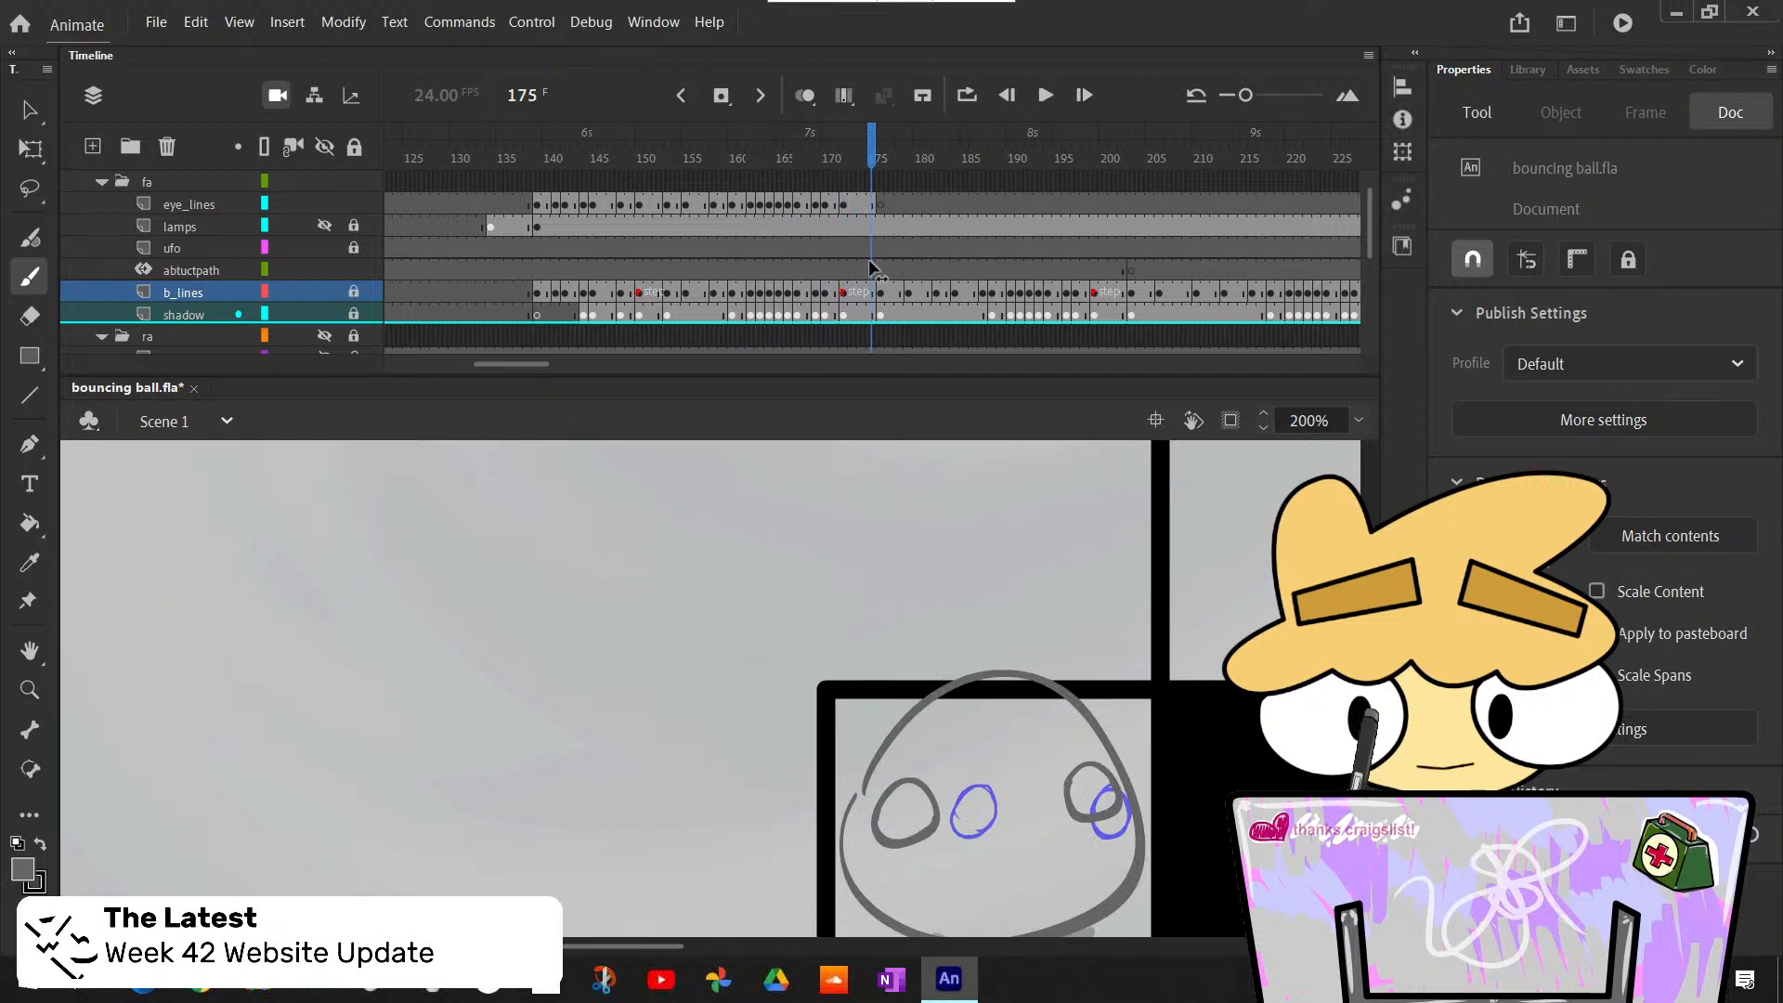
- Turn on Edit Multiple Frames for frames 153 to 175 and set the stage zoom to 100%
click(667, 204)
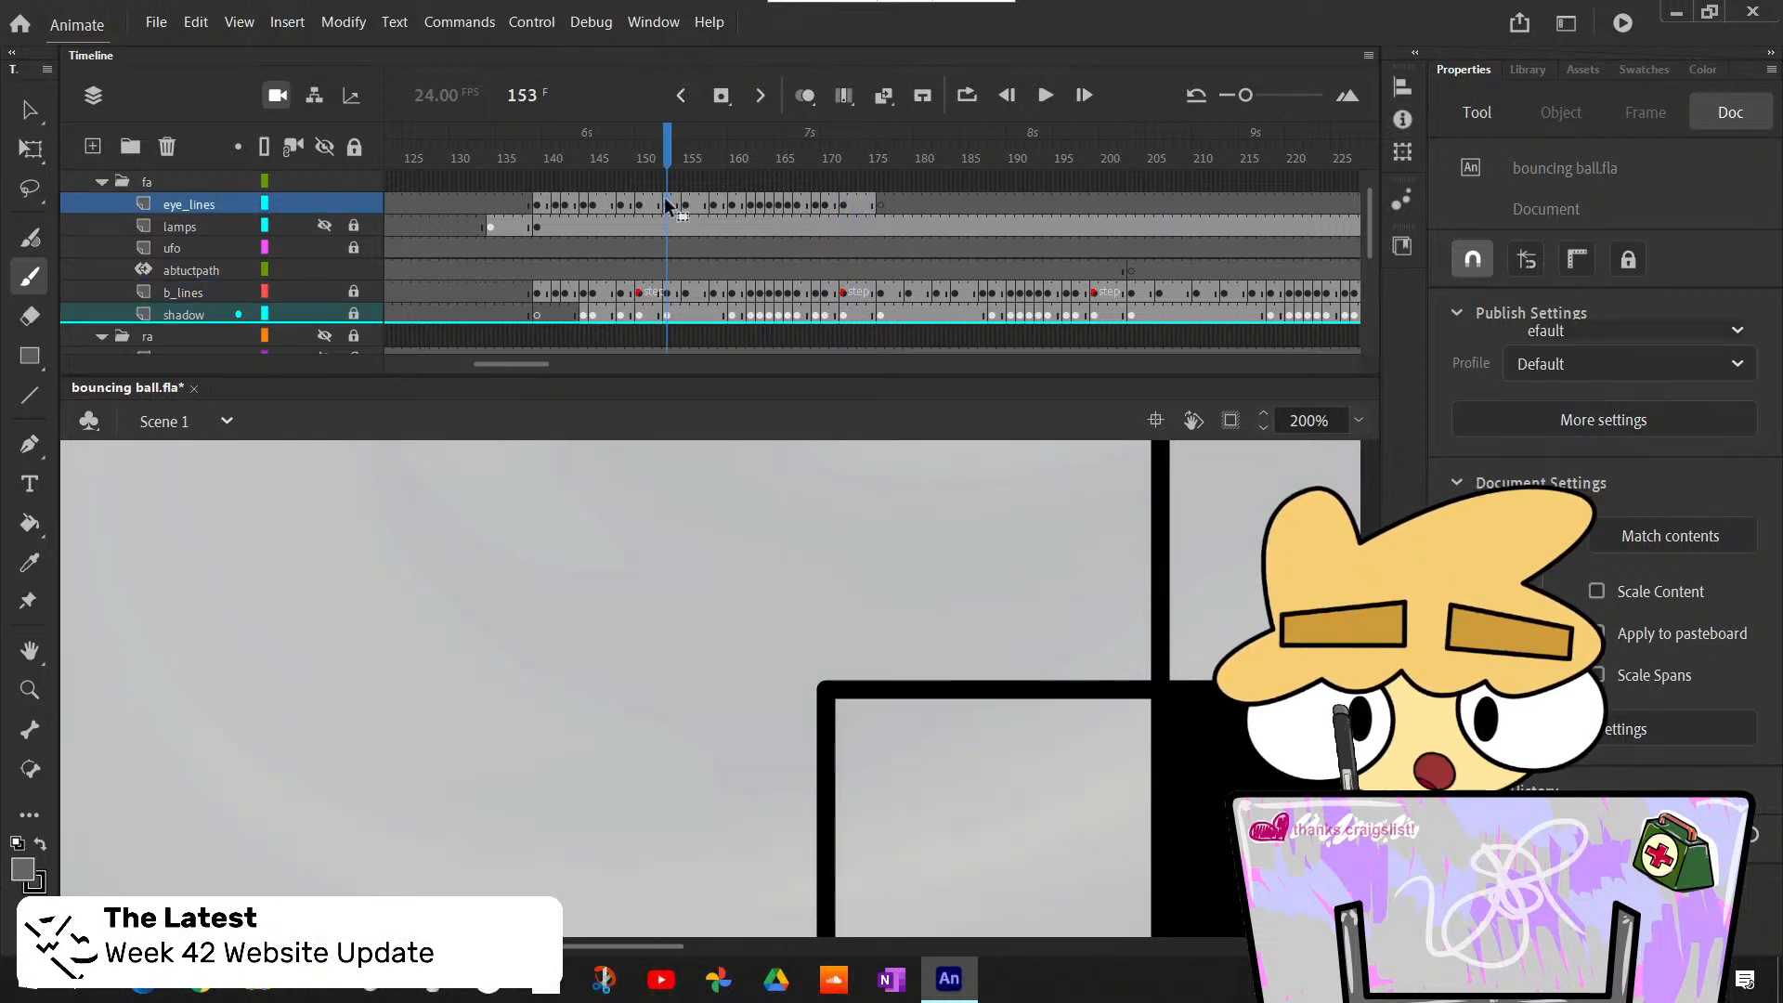
click(854, 97)
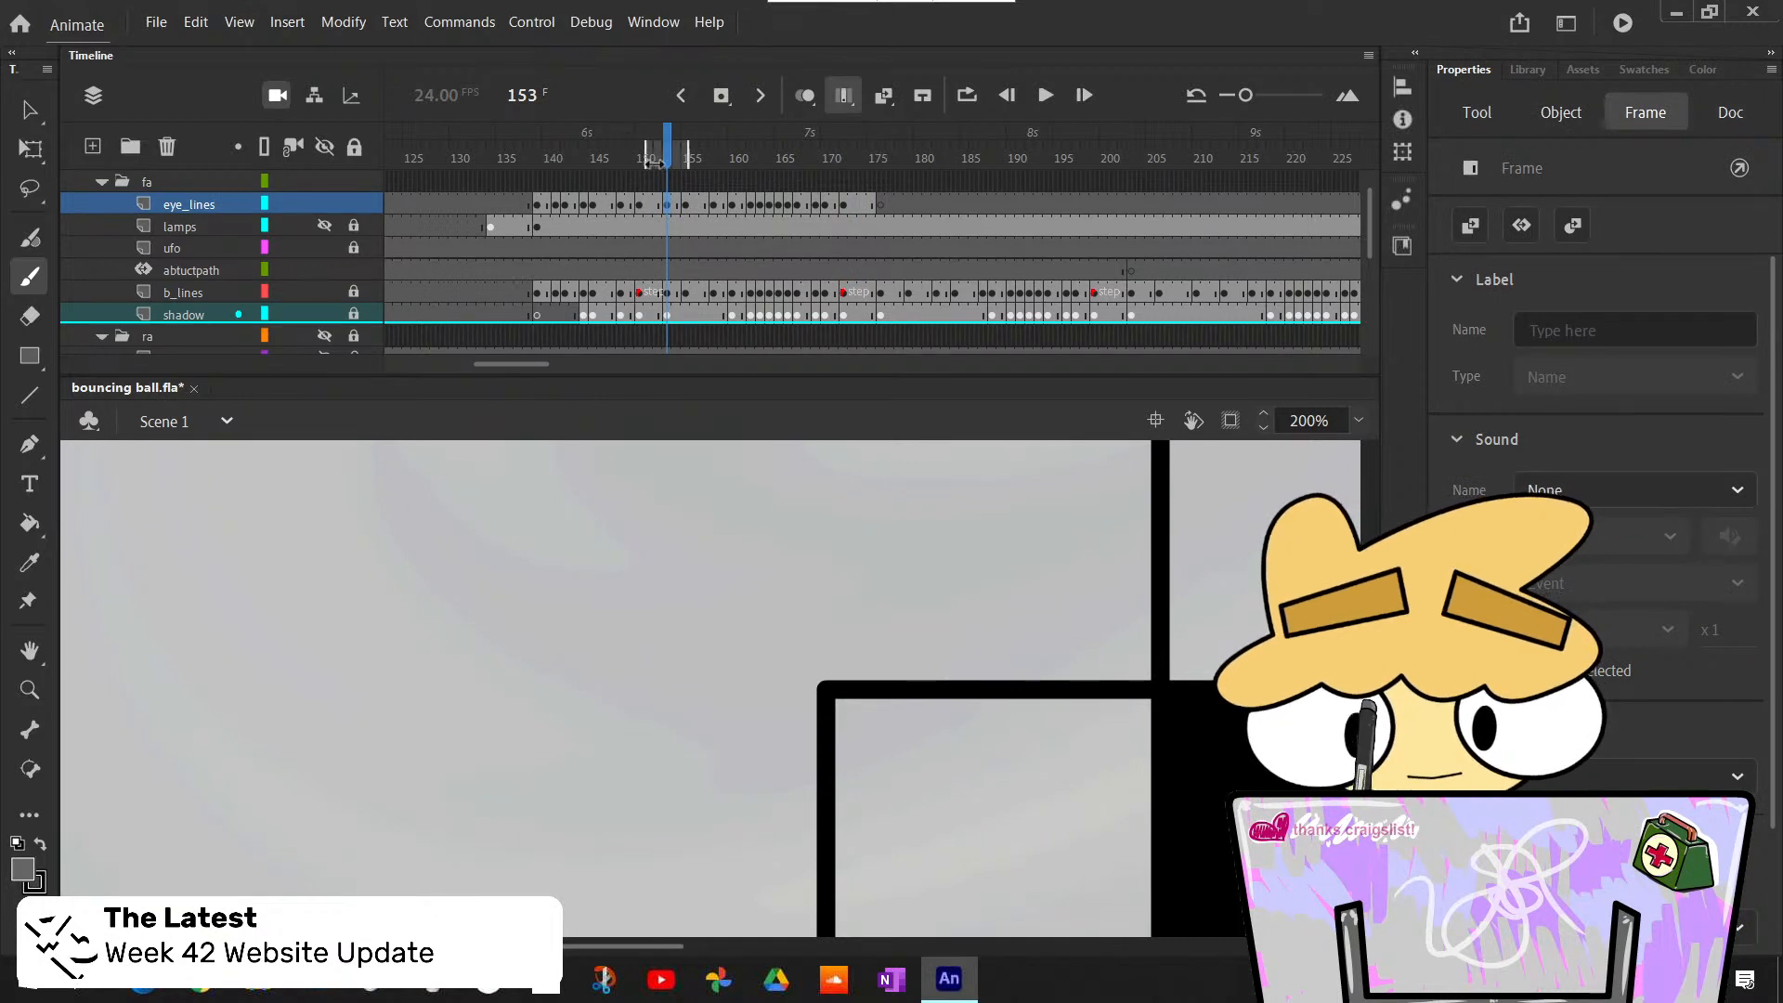
drag(648, 154, 873, 151)
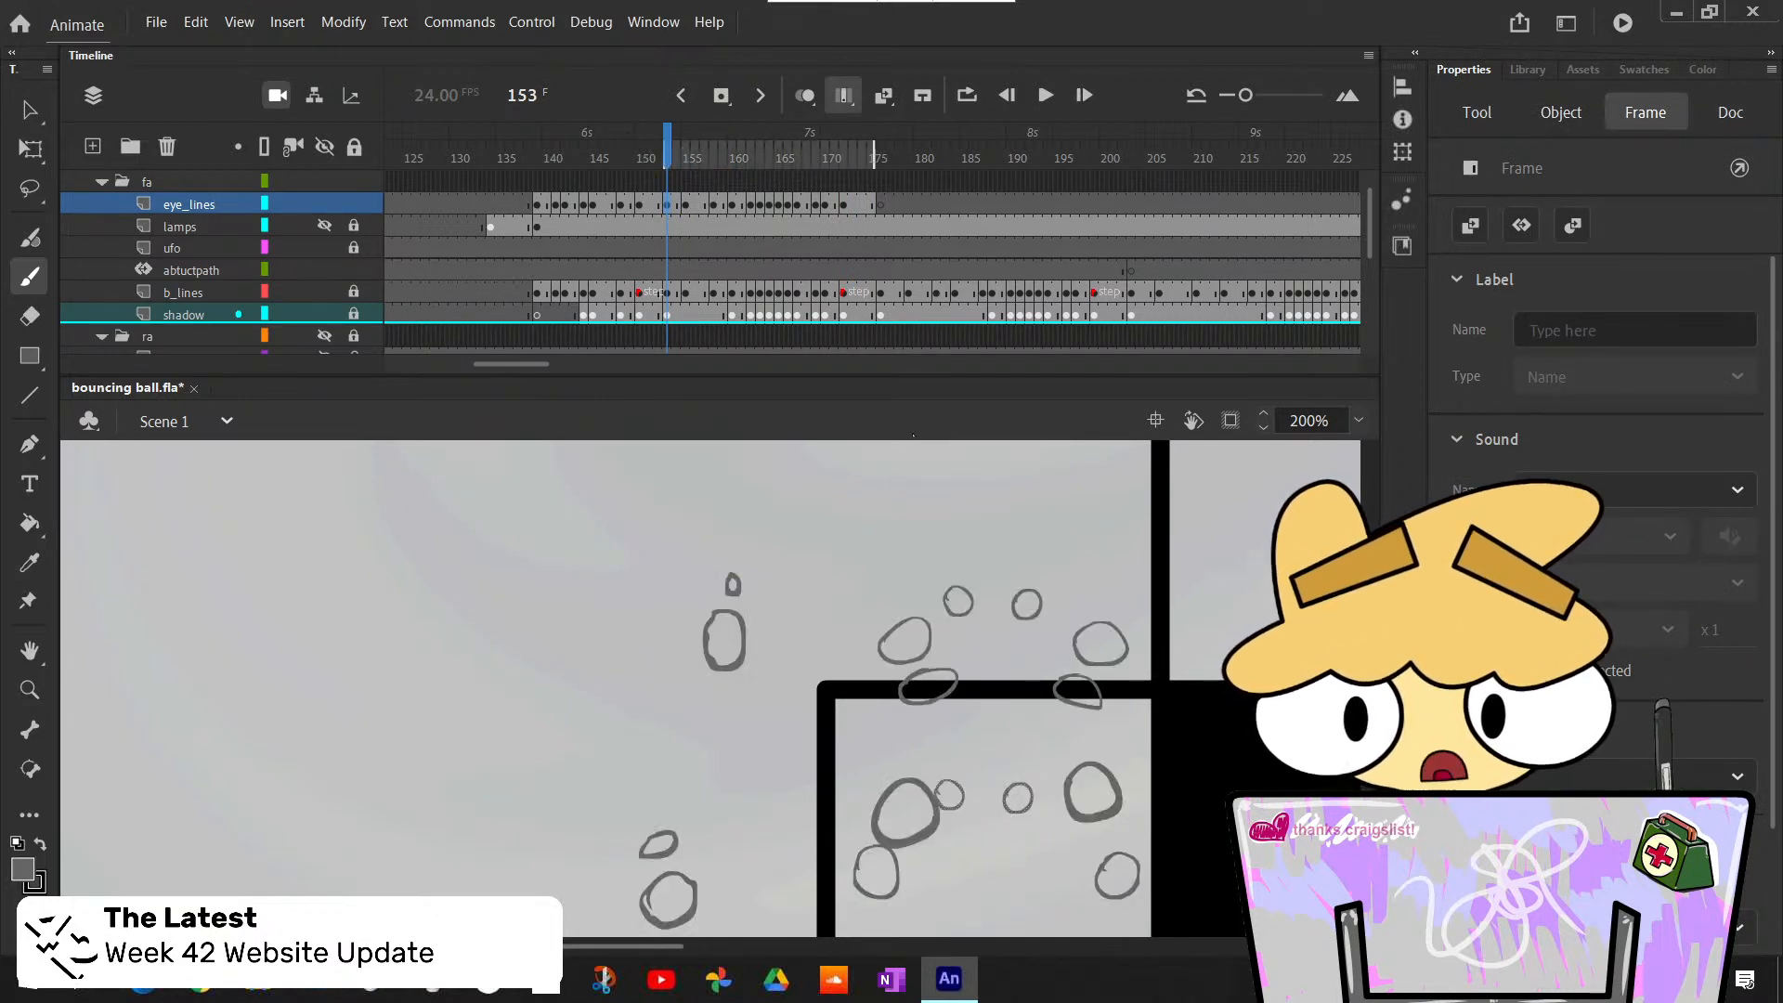
scroll(918, 509, down, 3)
click(1359, 422)
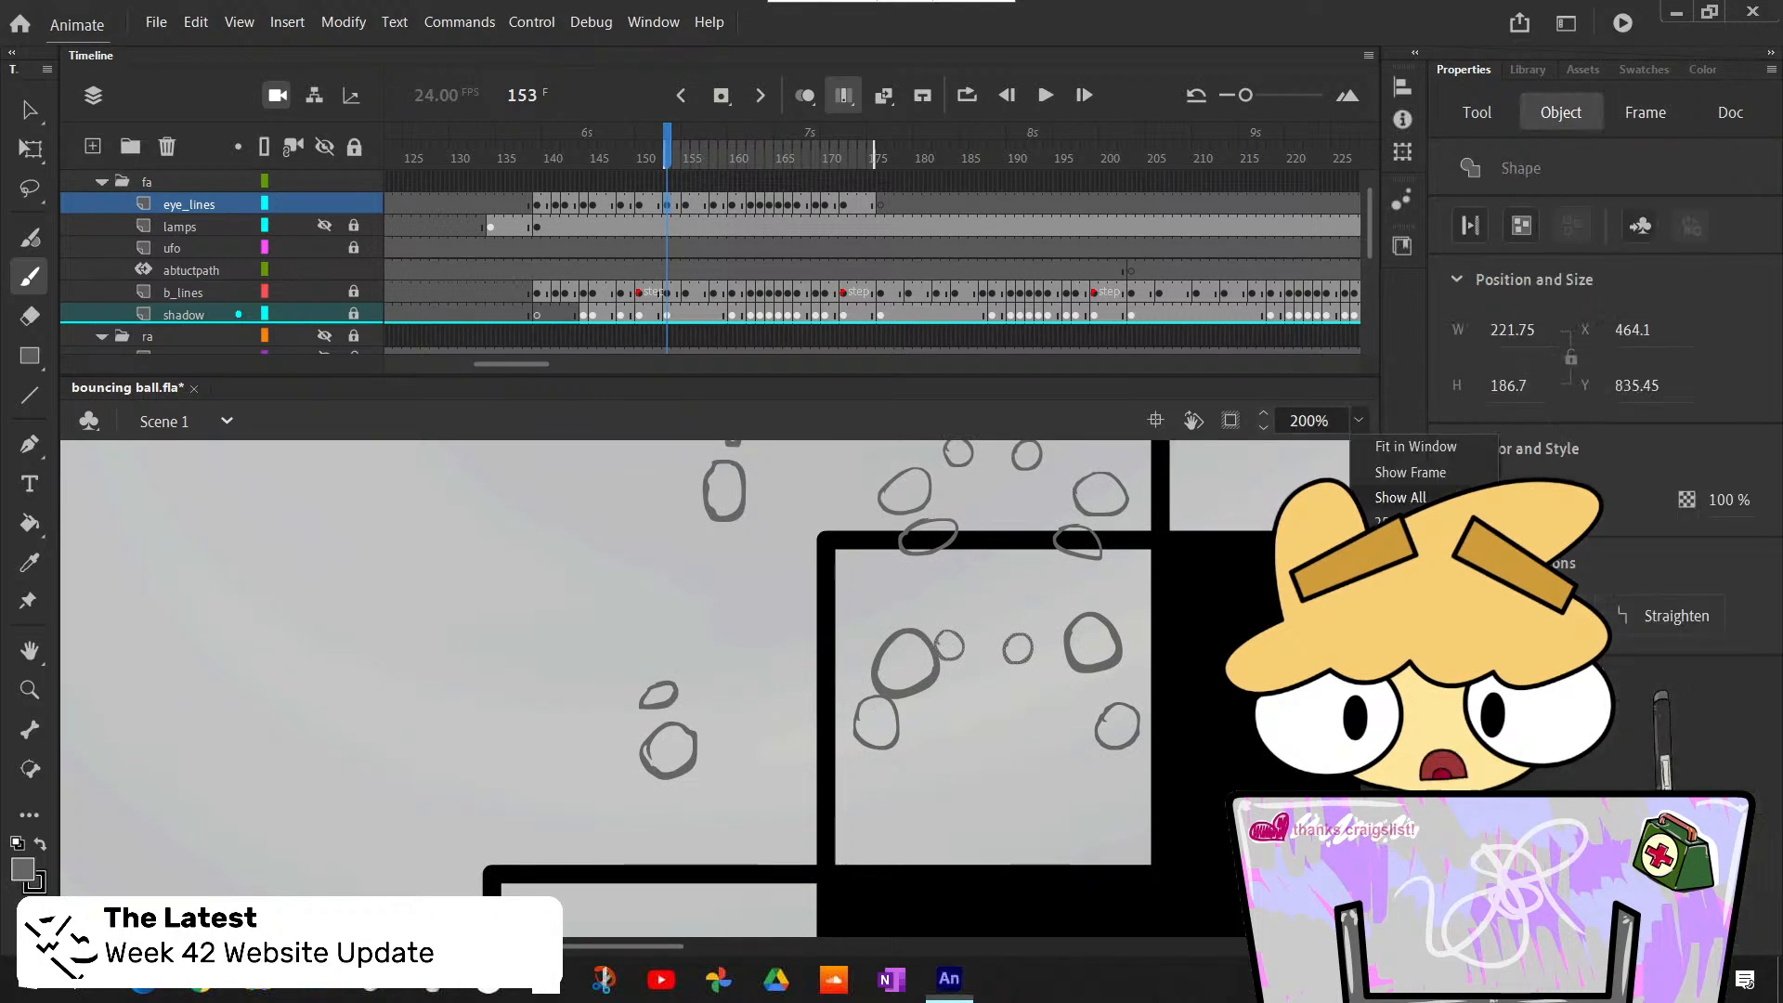
click(1393, 576)
scroll(665, 558, up, 3)
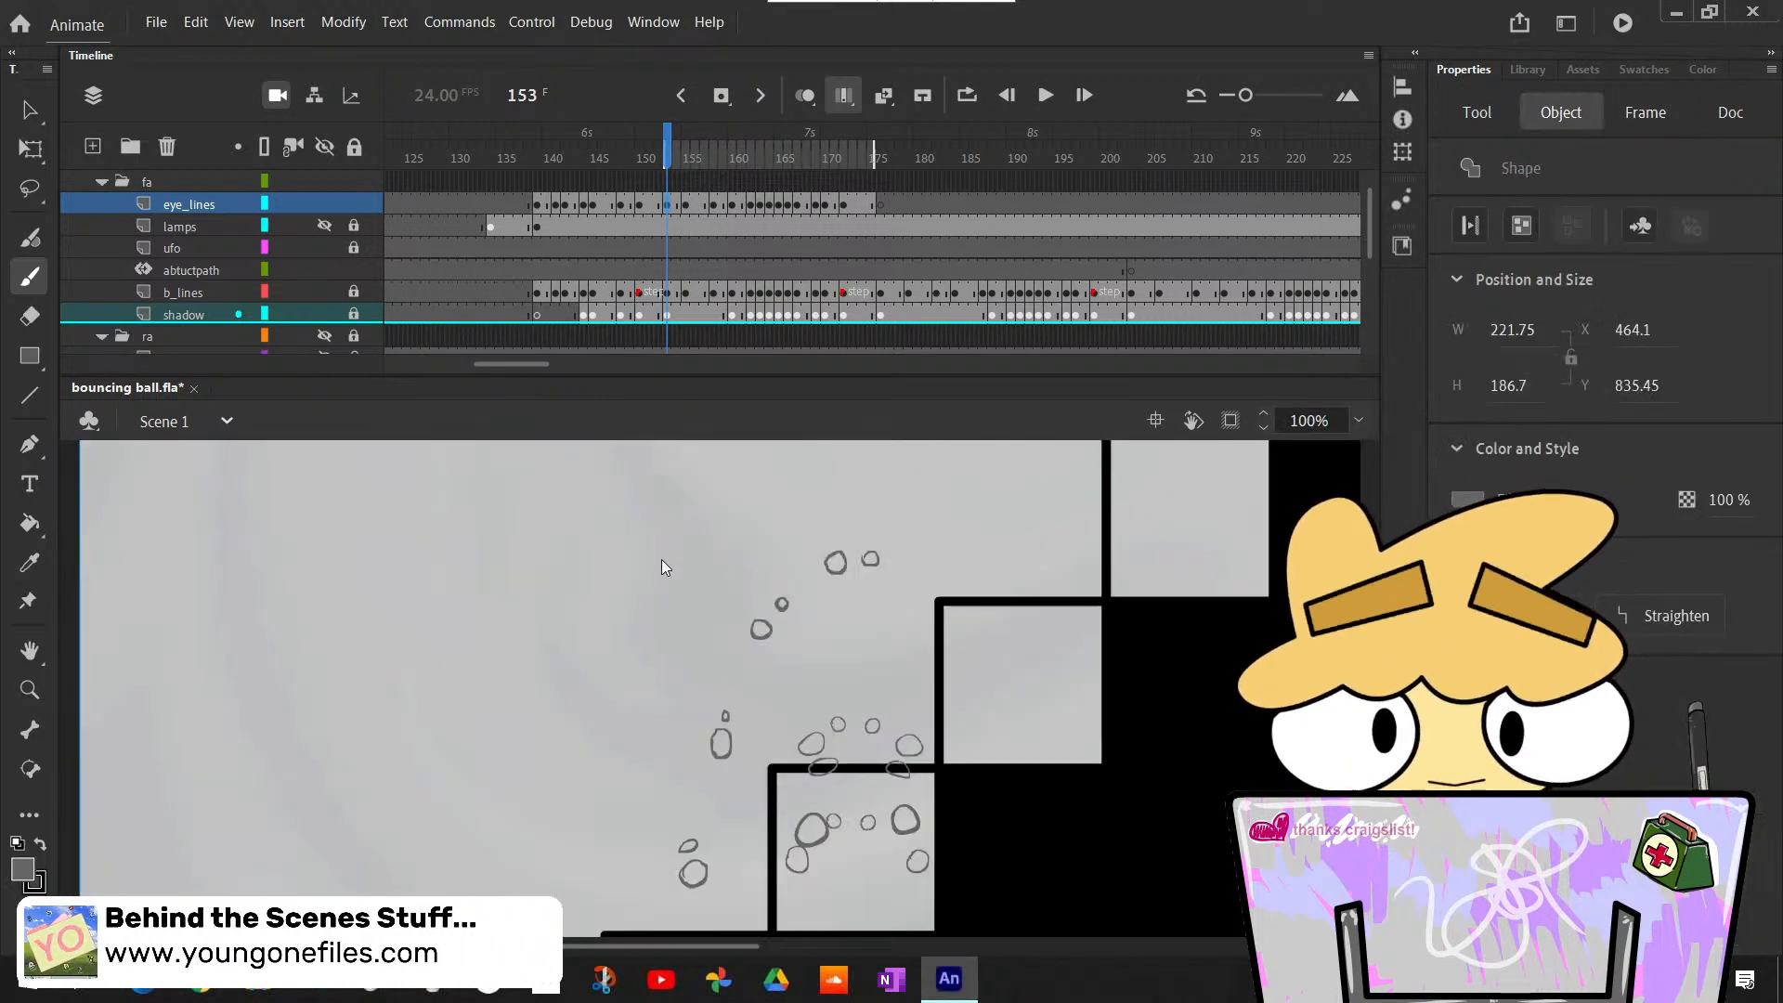
- Copy frames 153 to 175 of the eye_lines layer and paste them with overwrite starting at frame 176
drag(873, 212, 665, 202)
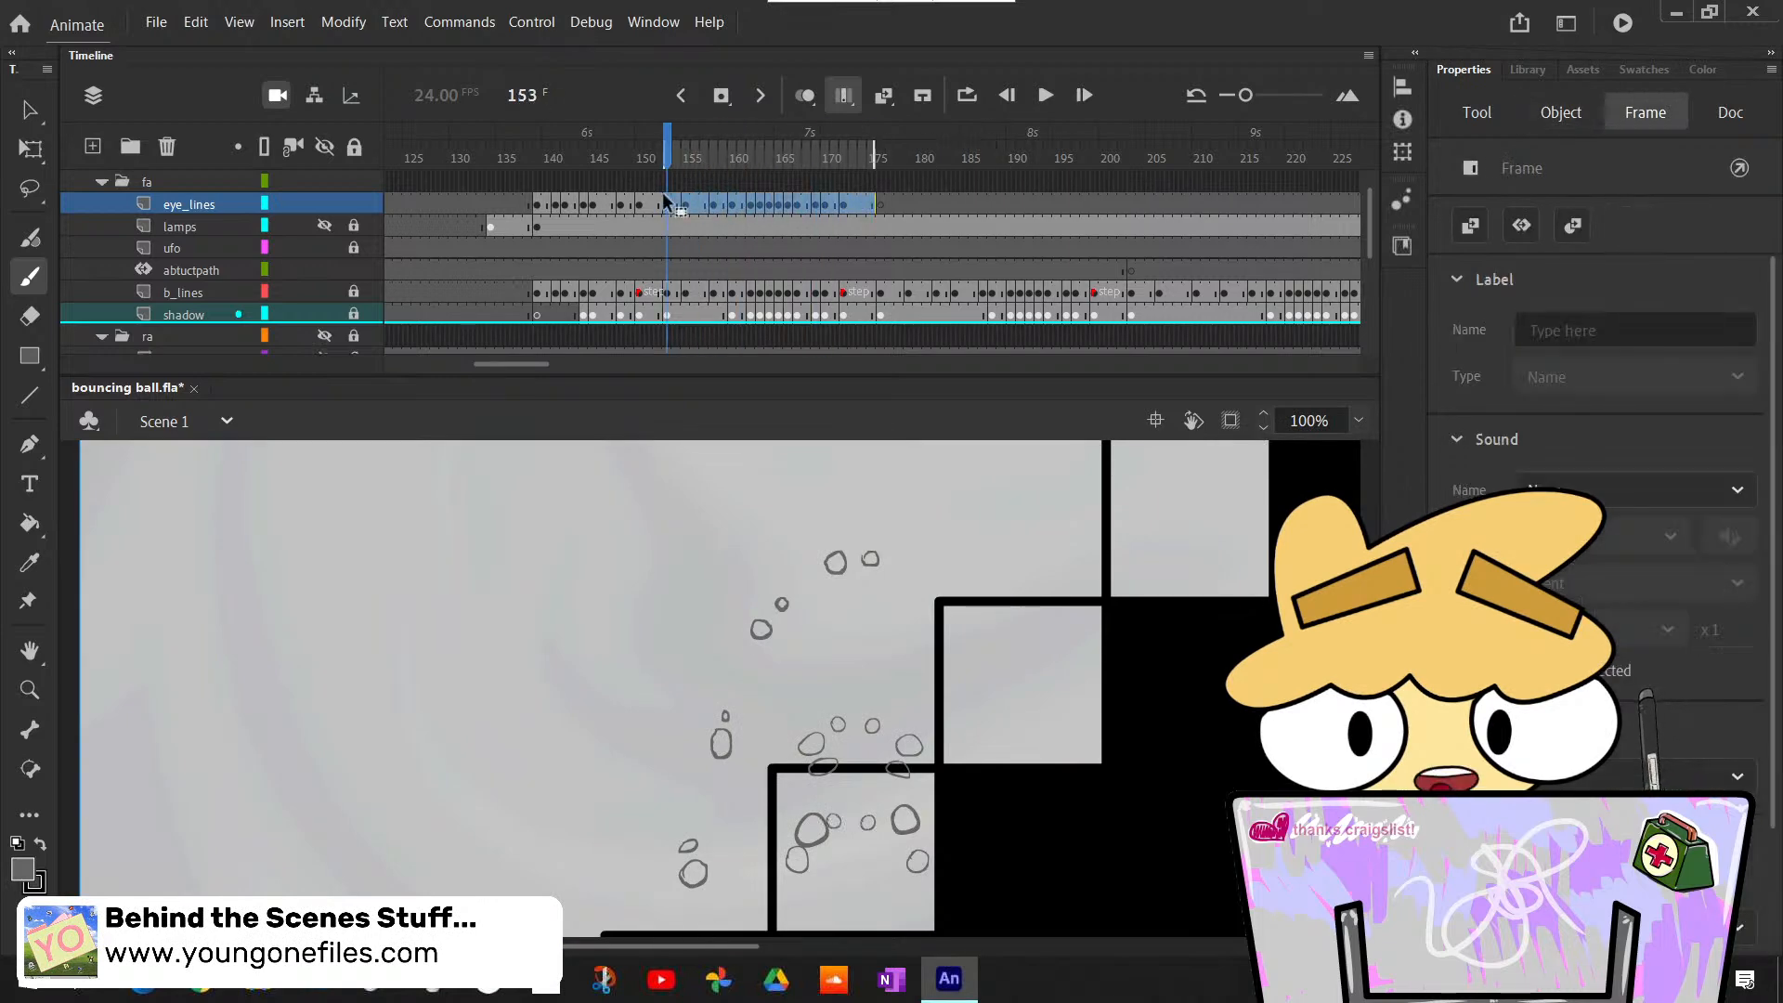
right_click(718, 210)
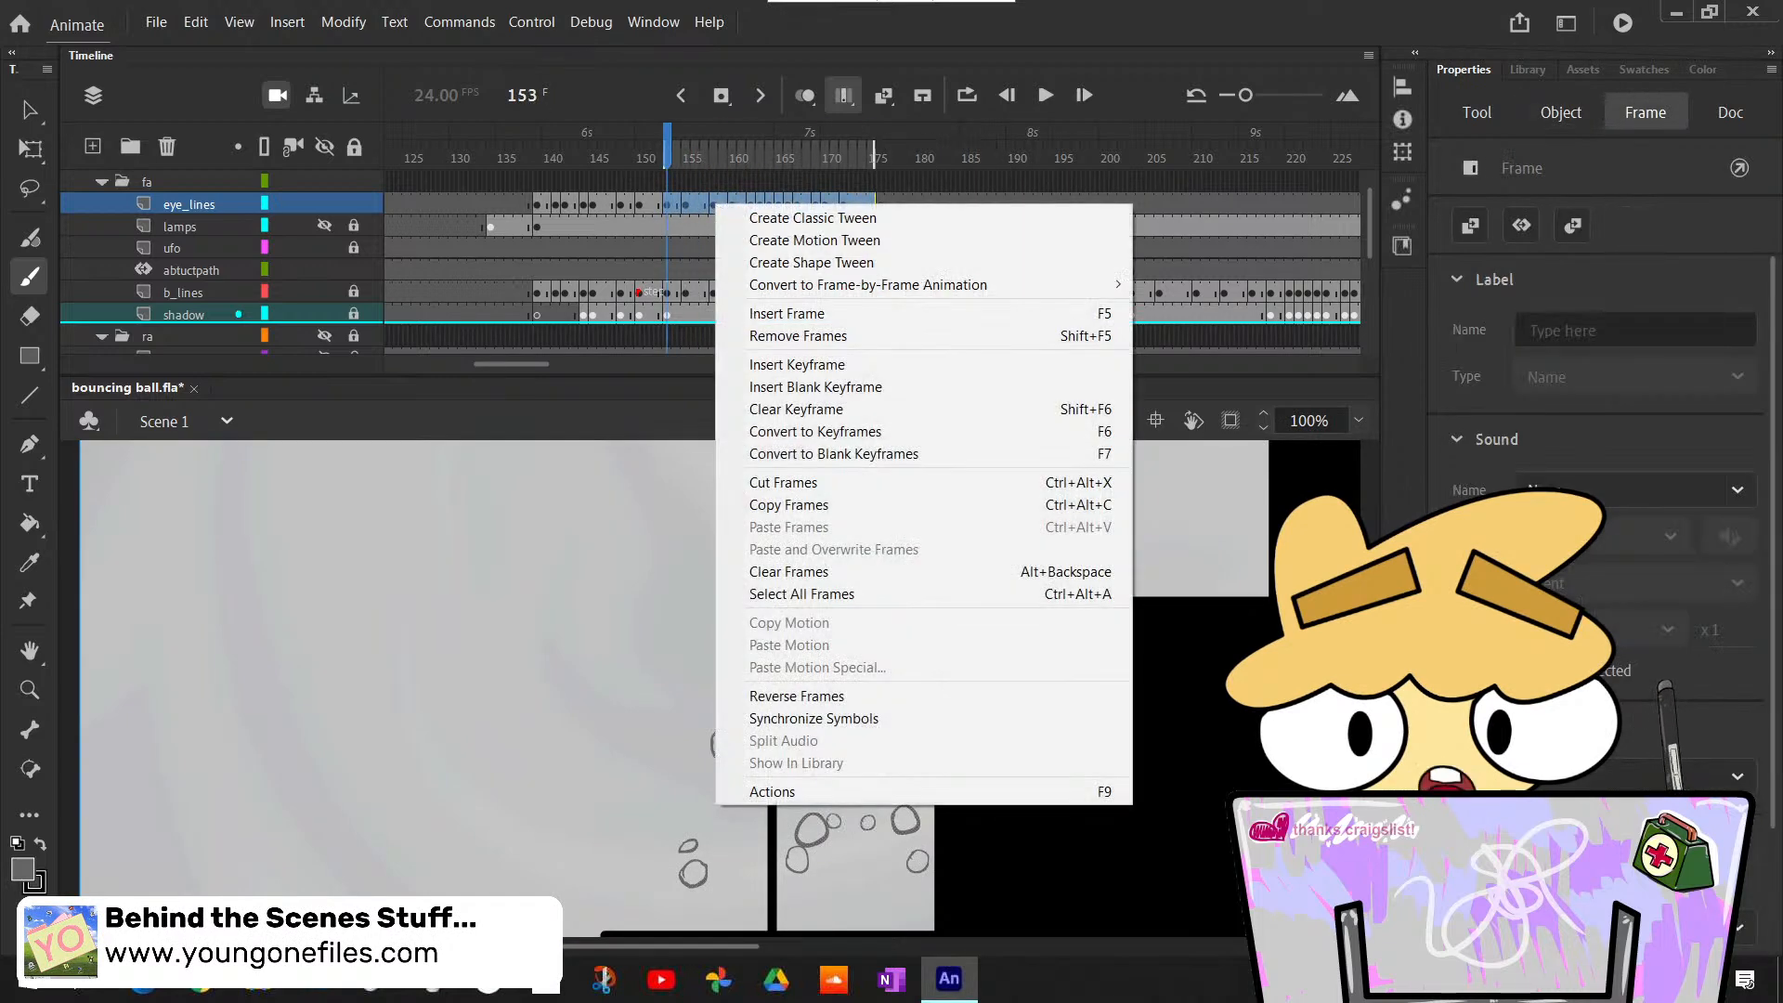
click(823, 505)
right_click(880, 211)
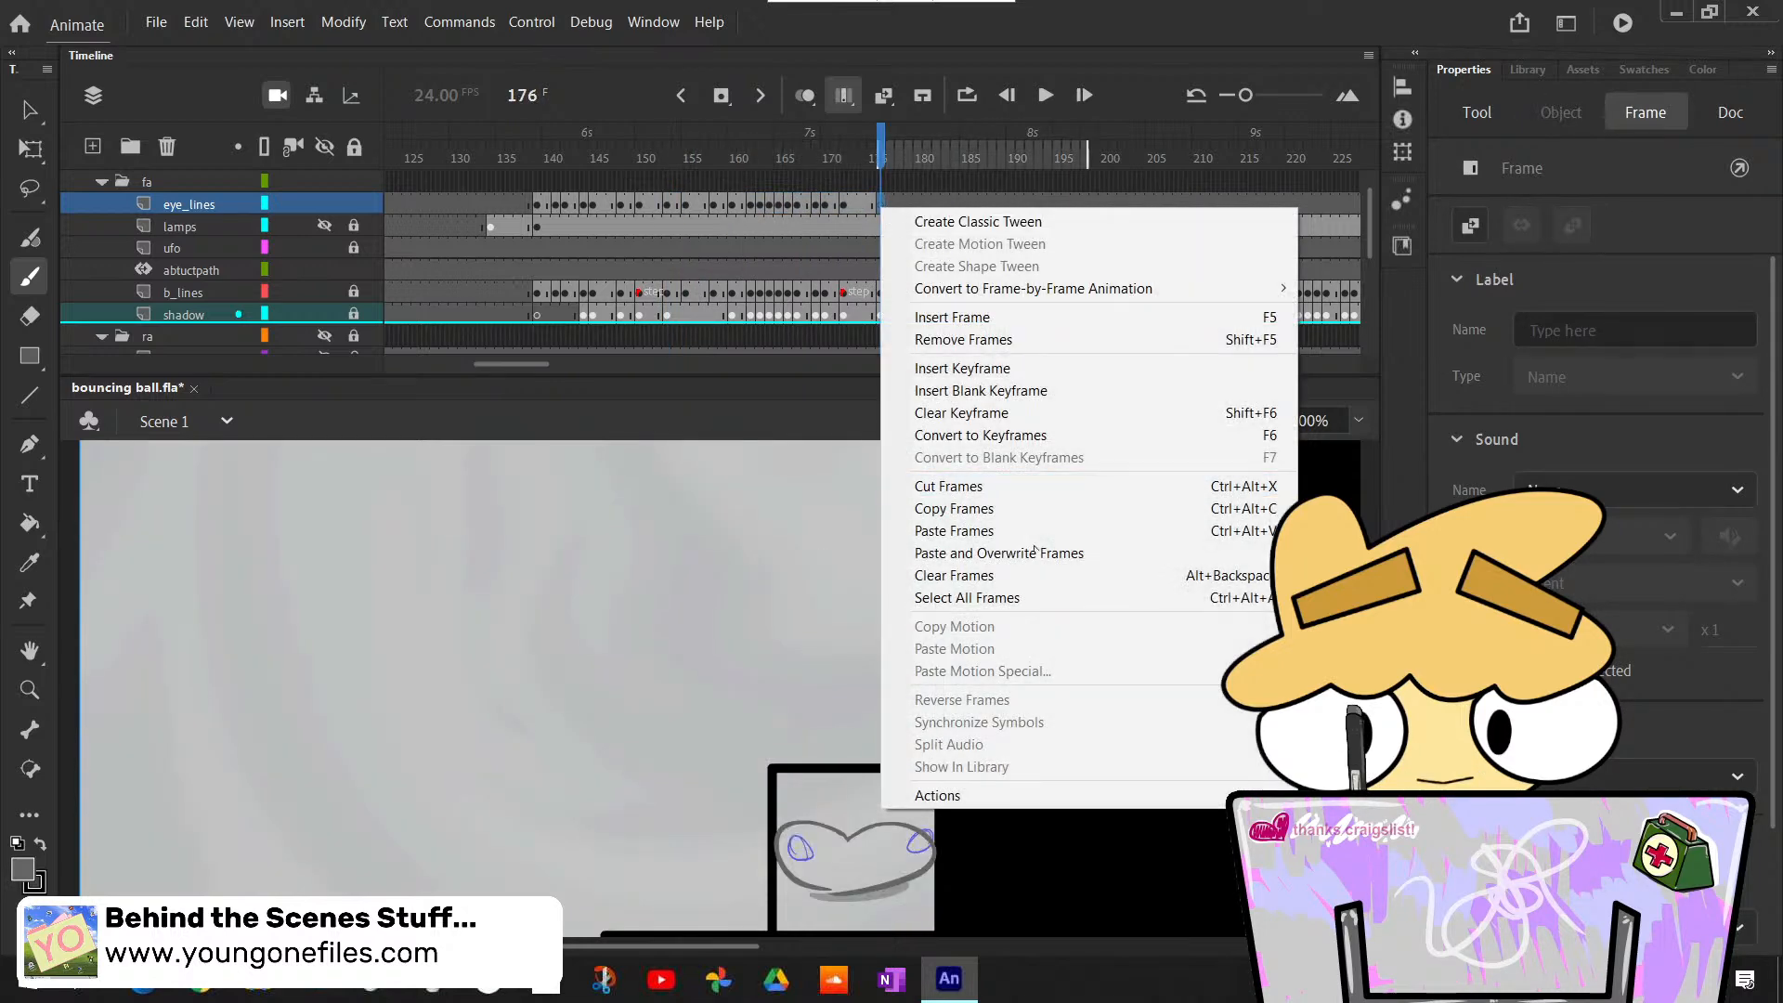
click(1022, 554)
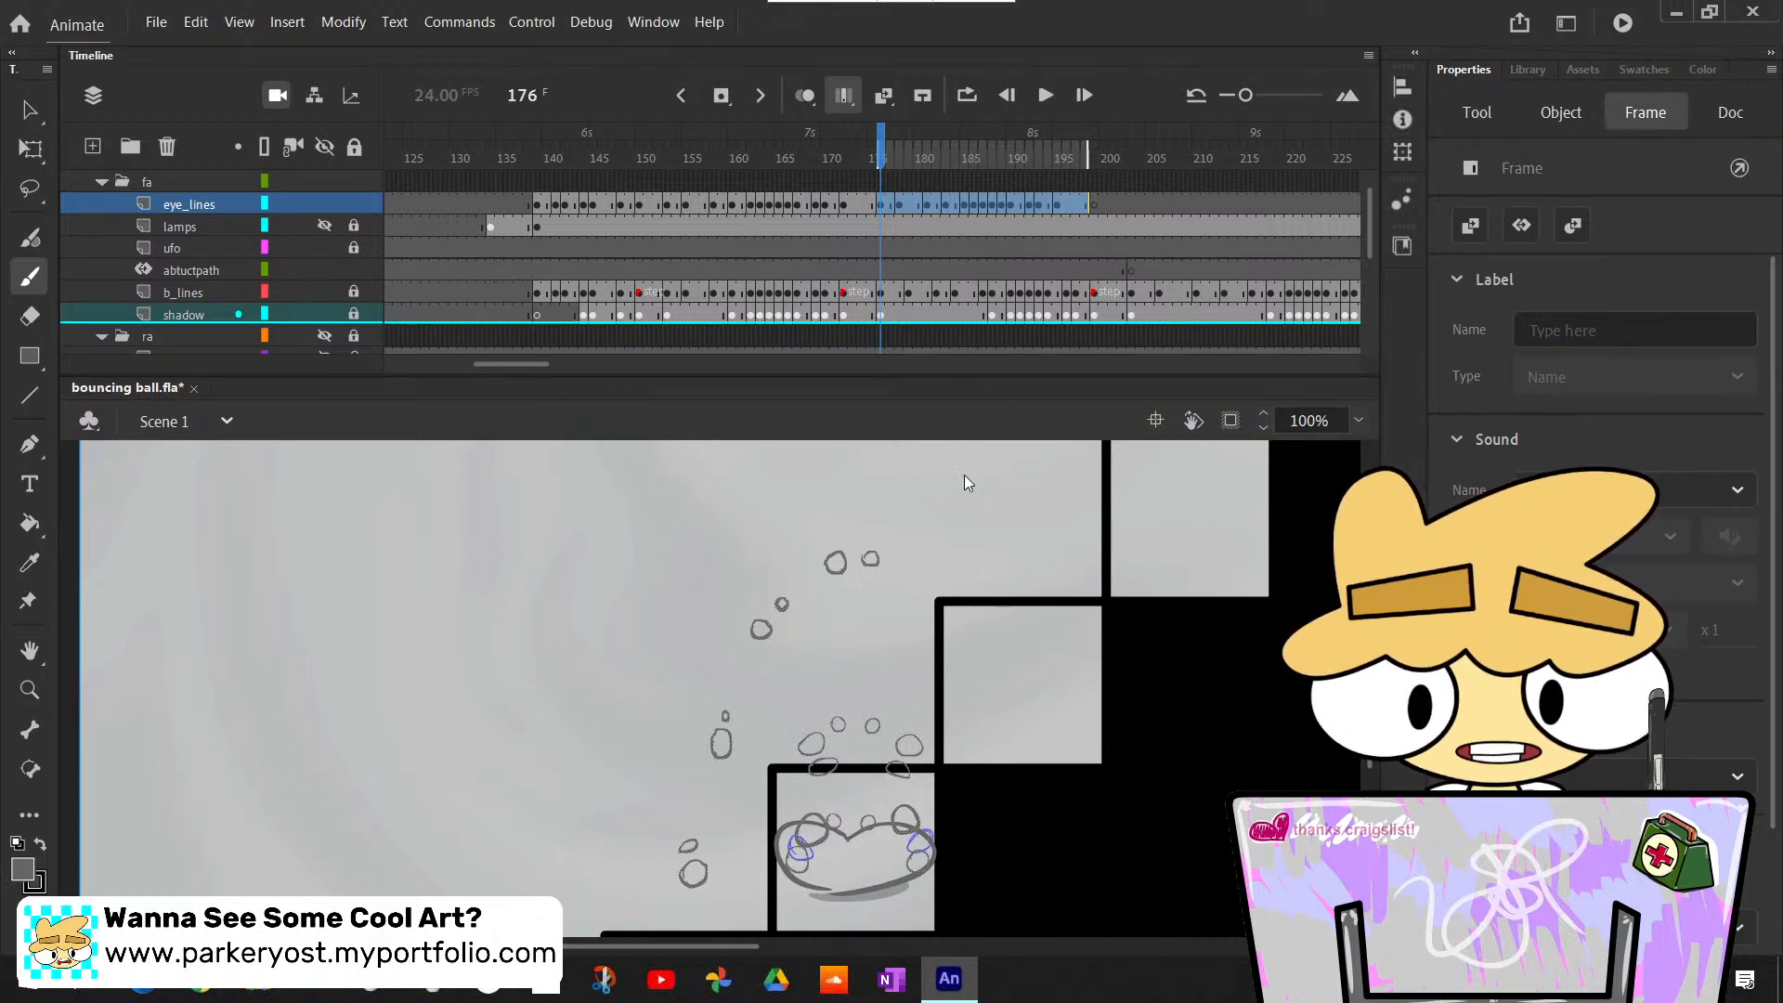
scroll(957, 480, down, 3)
scroll(958, 489, up, 2)
scroll(958, 487, down, 1)
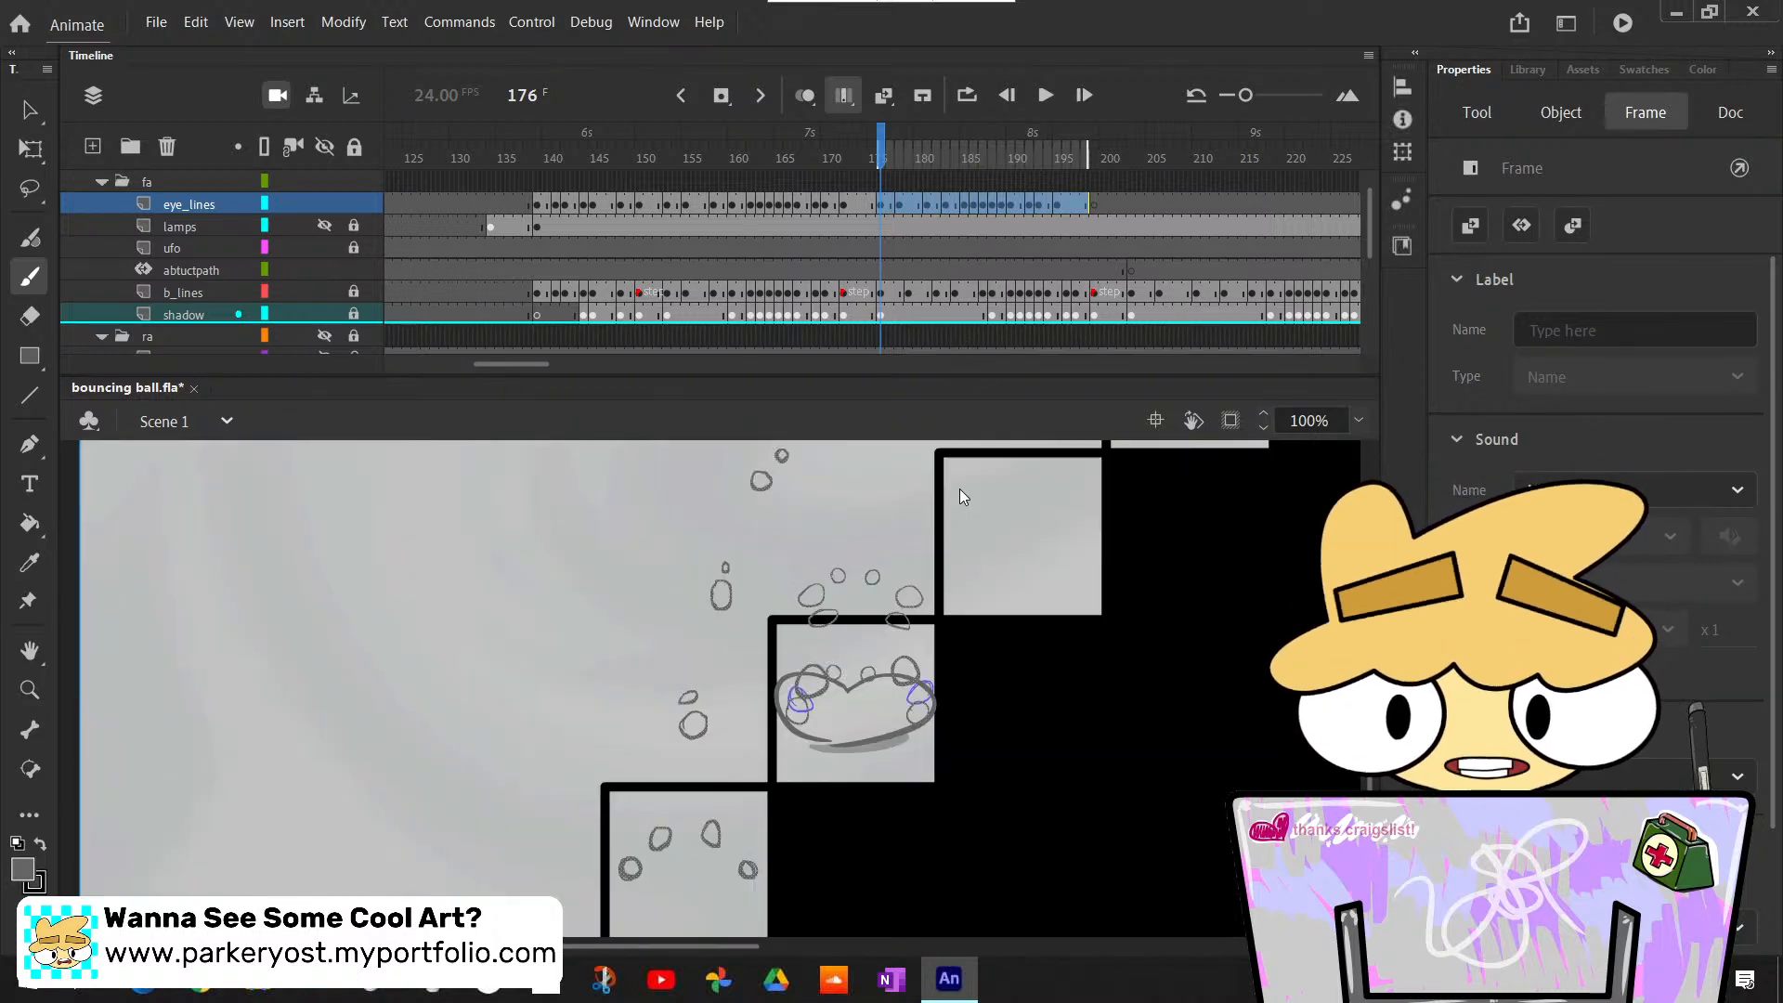
- Select all the pasted eye outlines of frames 176 to 198 and move them up onto the next stair, to about X 618, Y 466
scroll(962, 491, down, 2)
scroll(962, 489, up, 3)
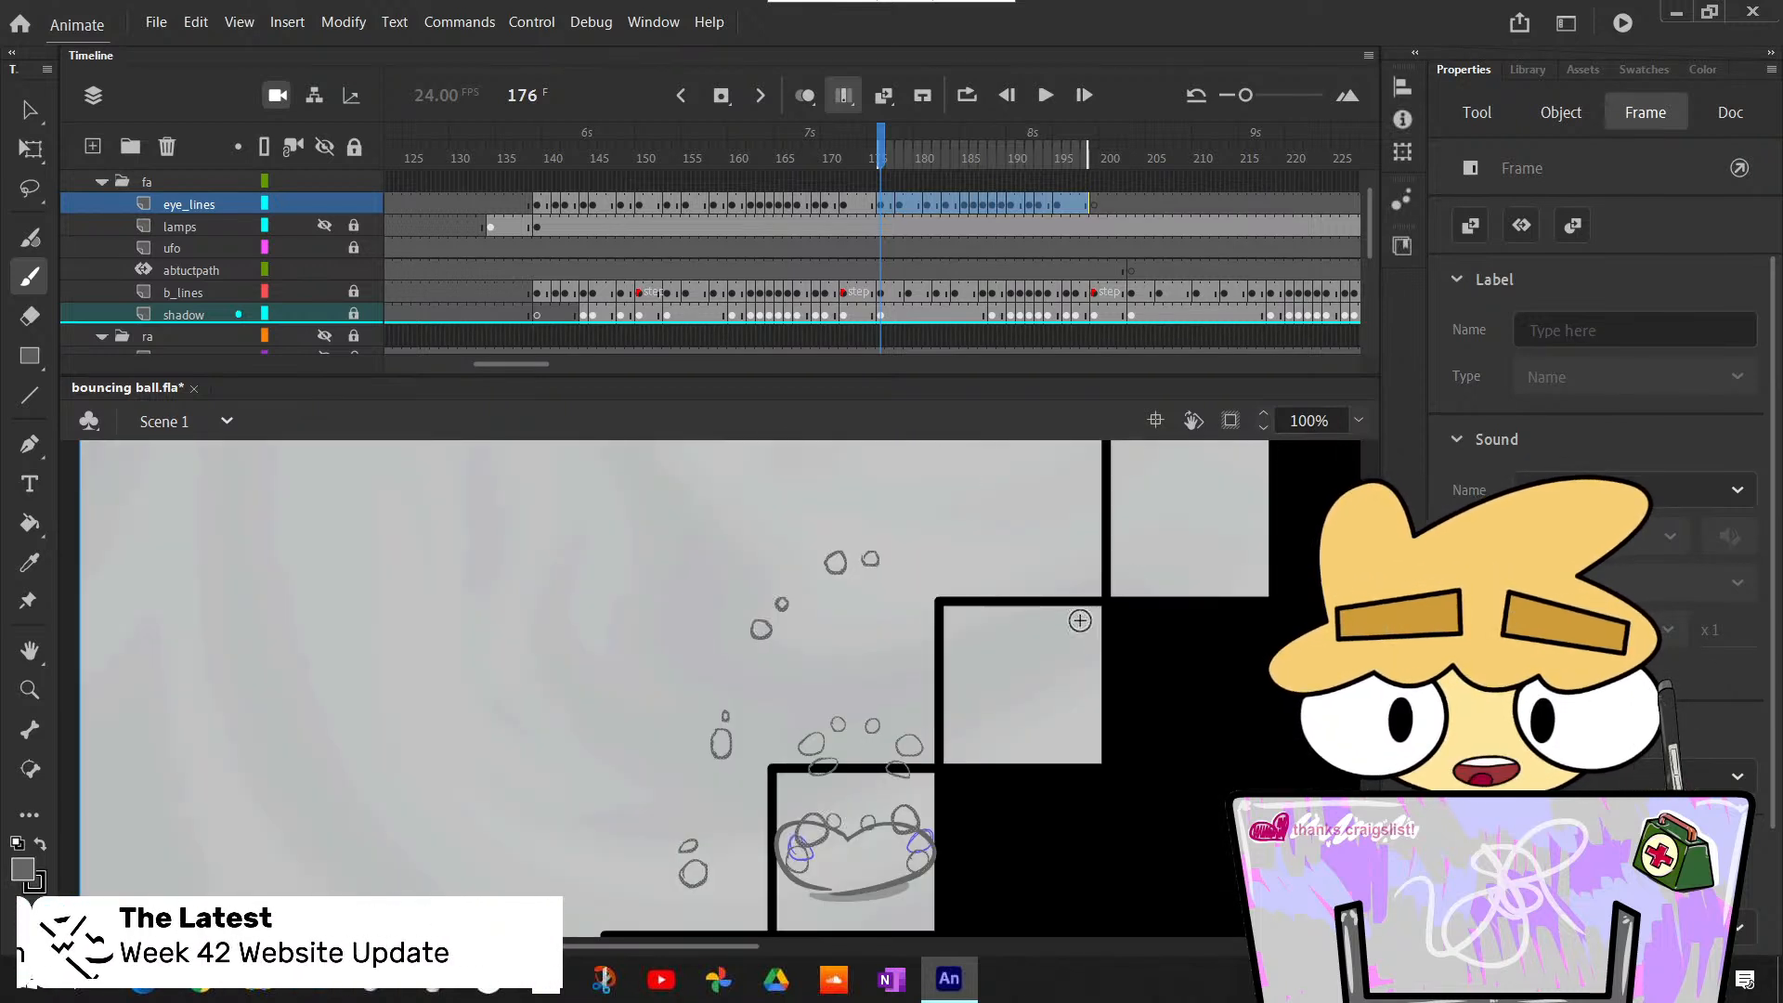
scroll(1077, 621, down, 1)
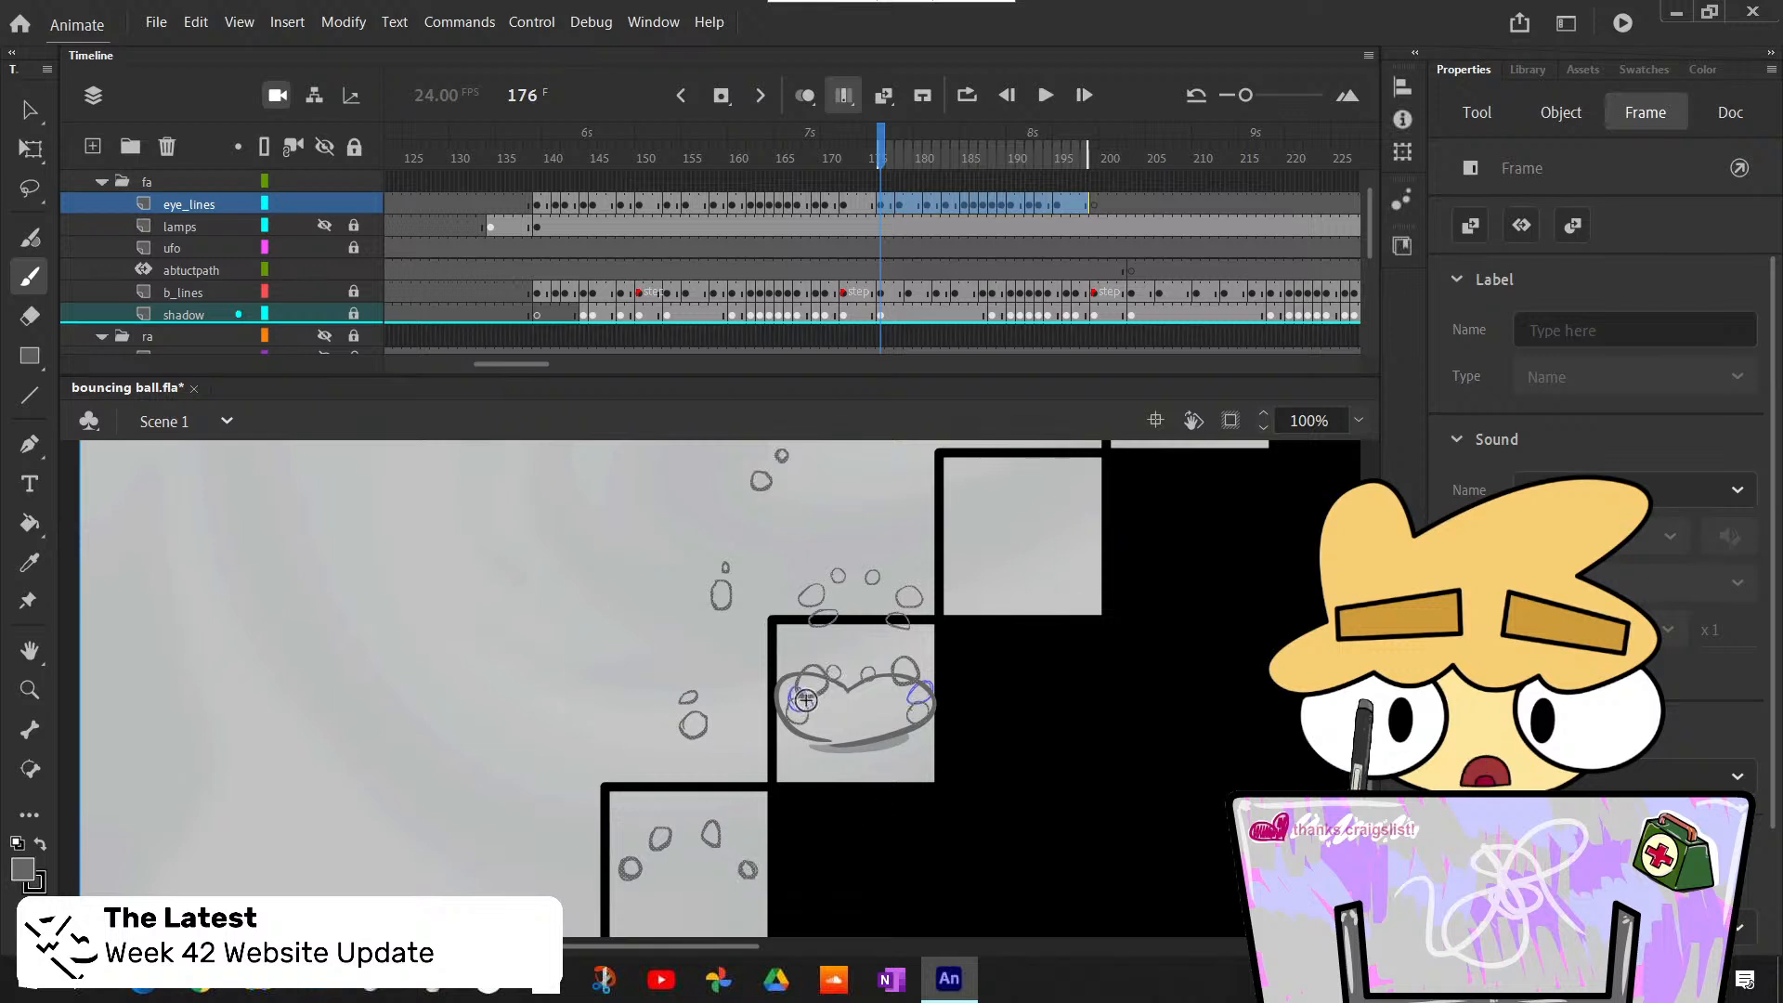
click(1358, 421)
click(1390, 521)
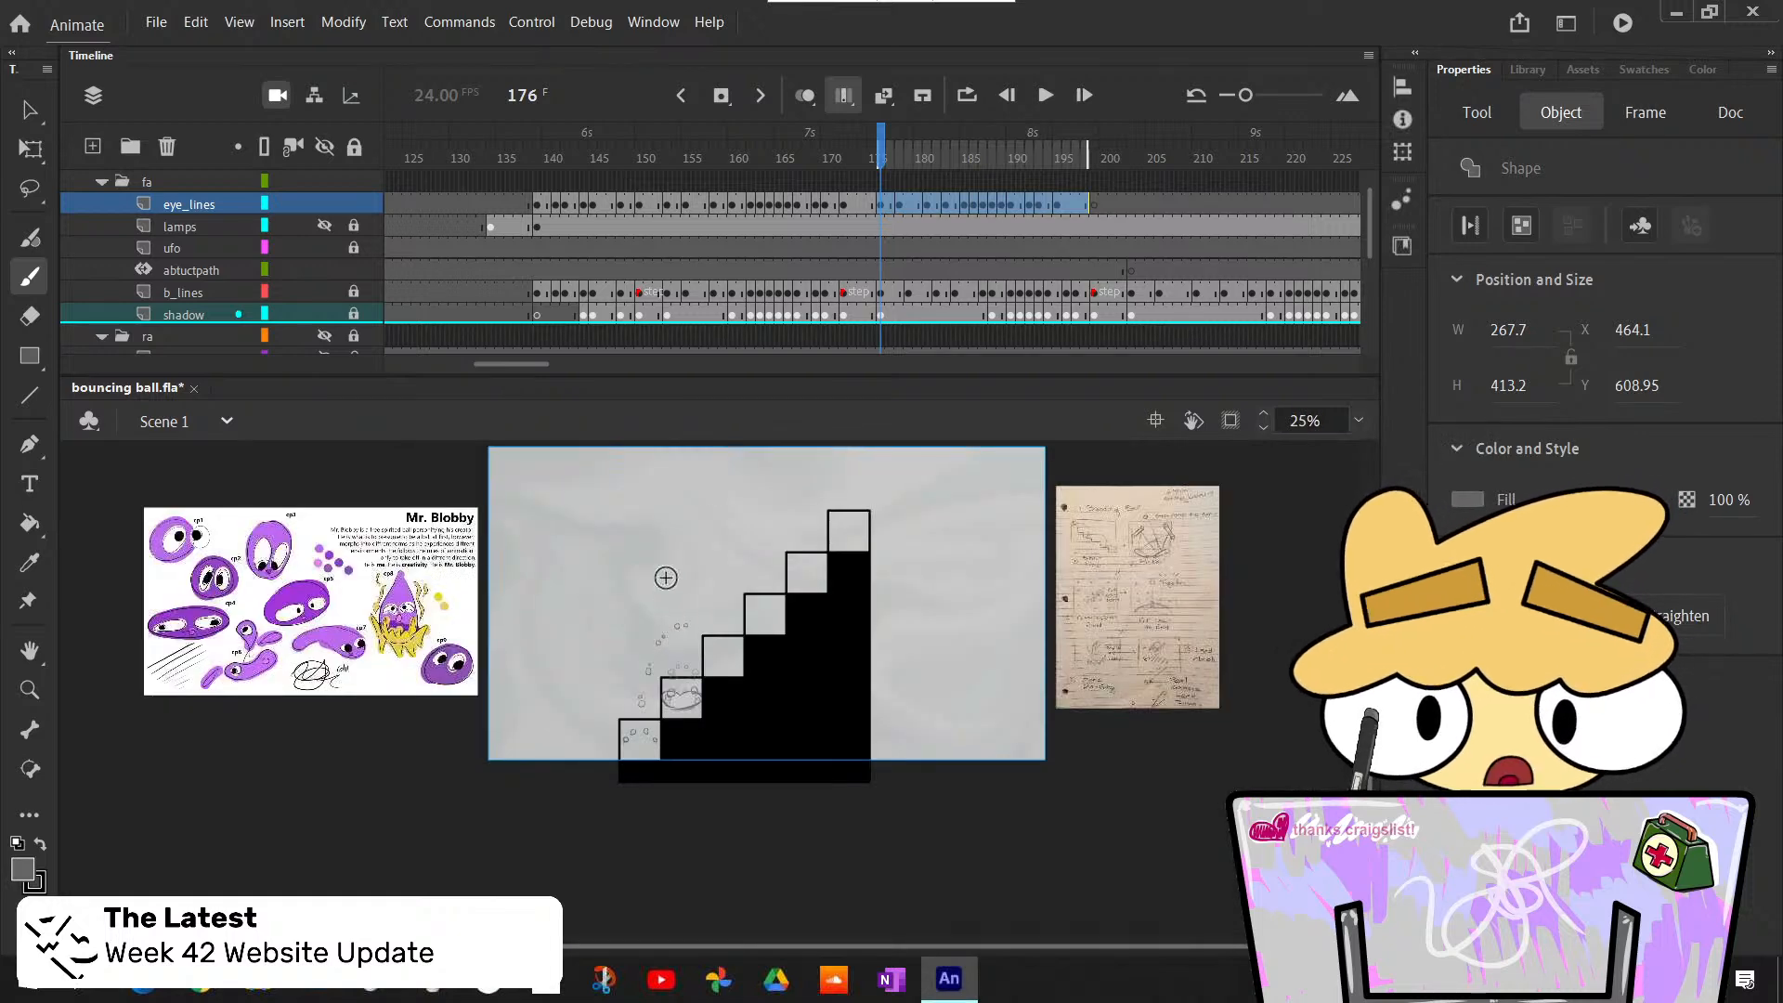
click(1359, 421)
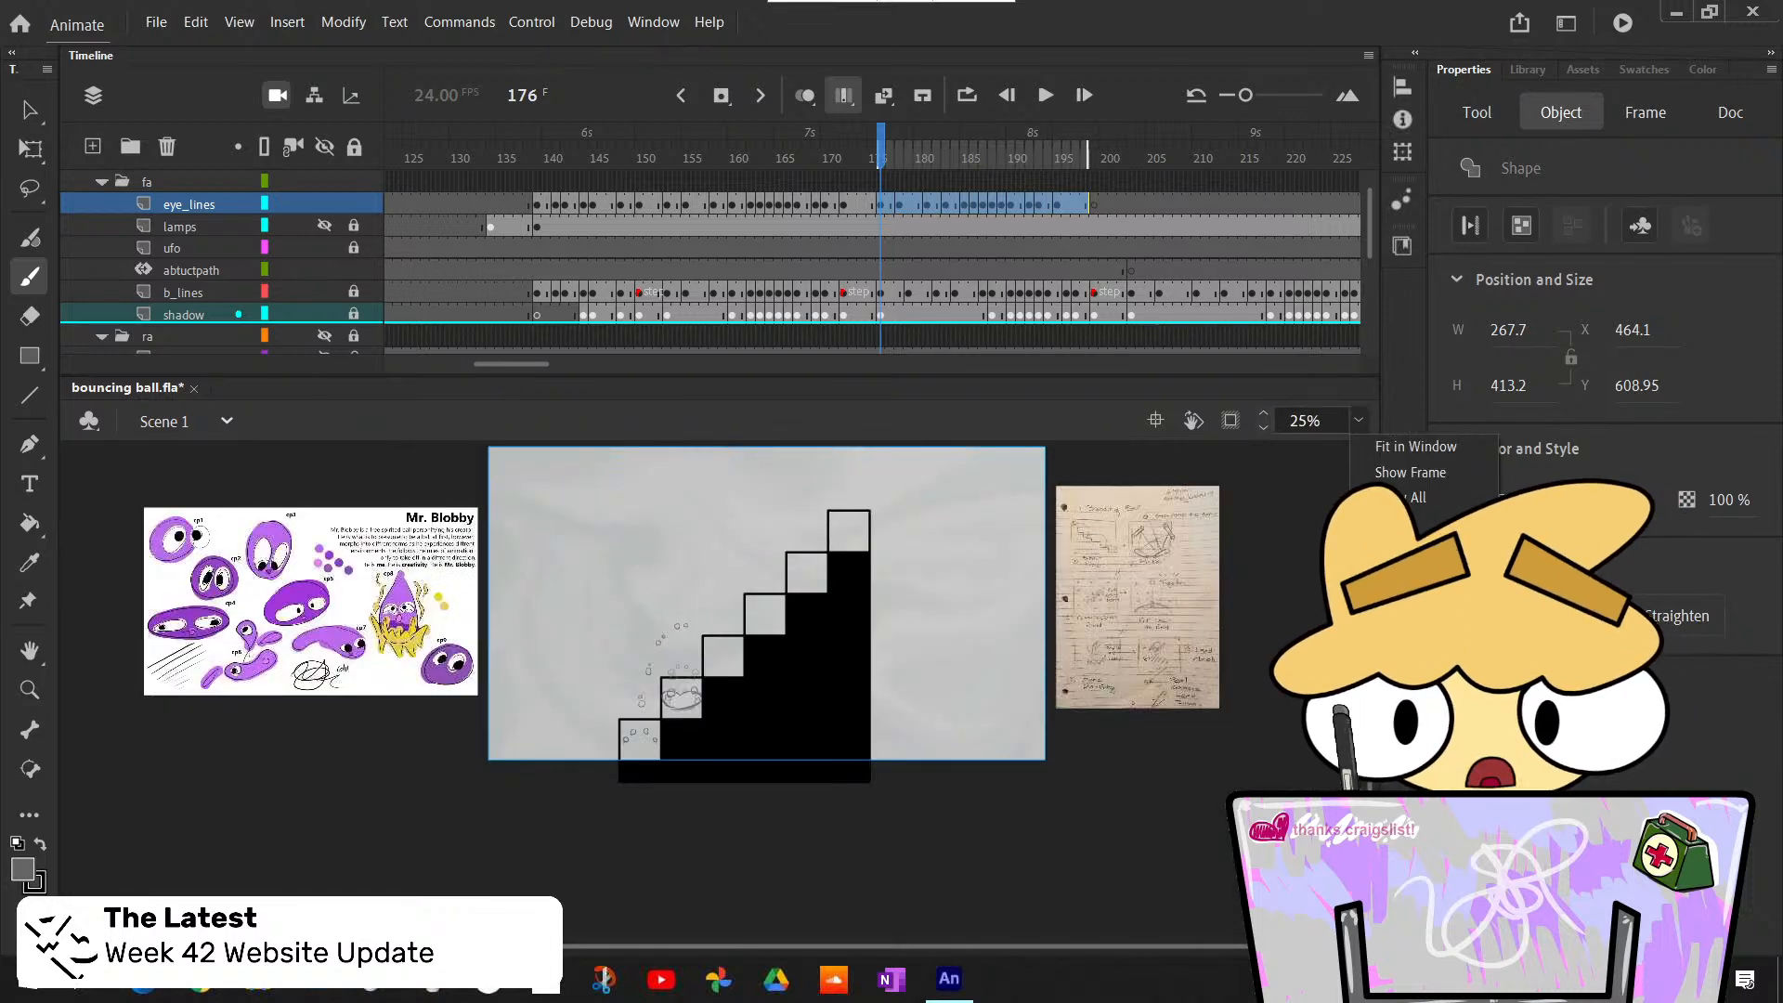
click(1392, 573)
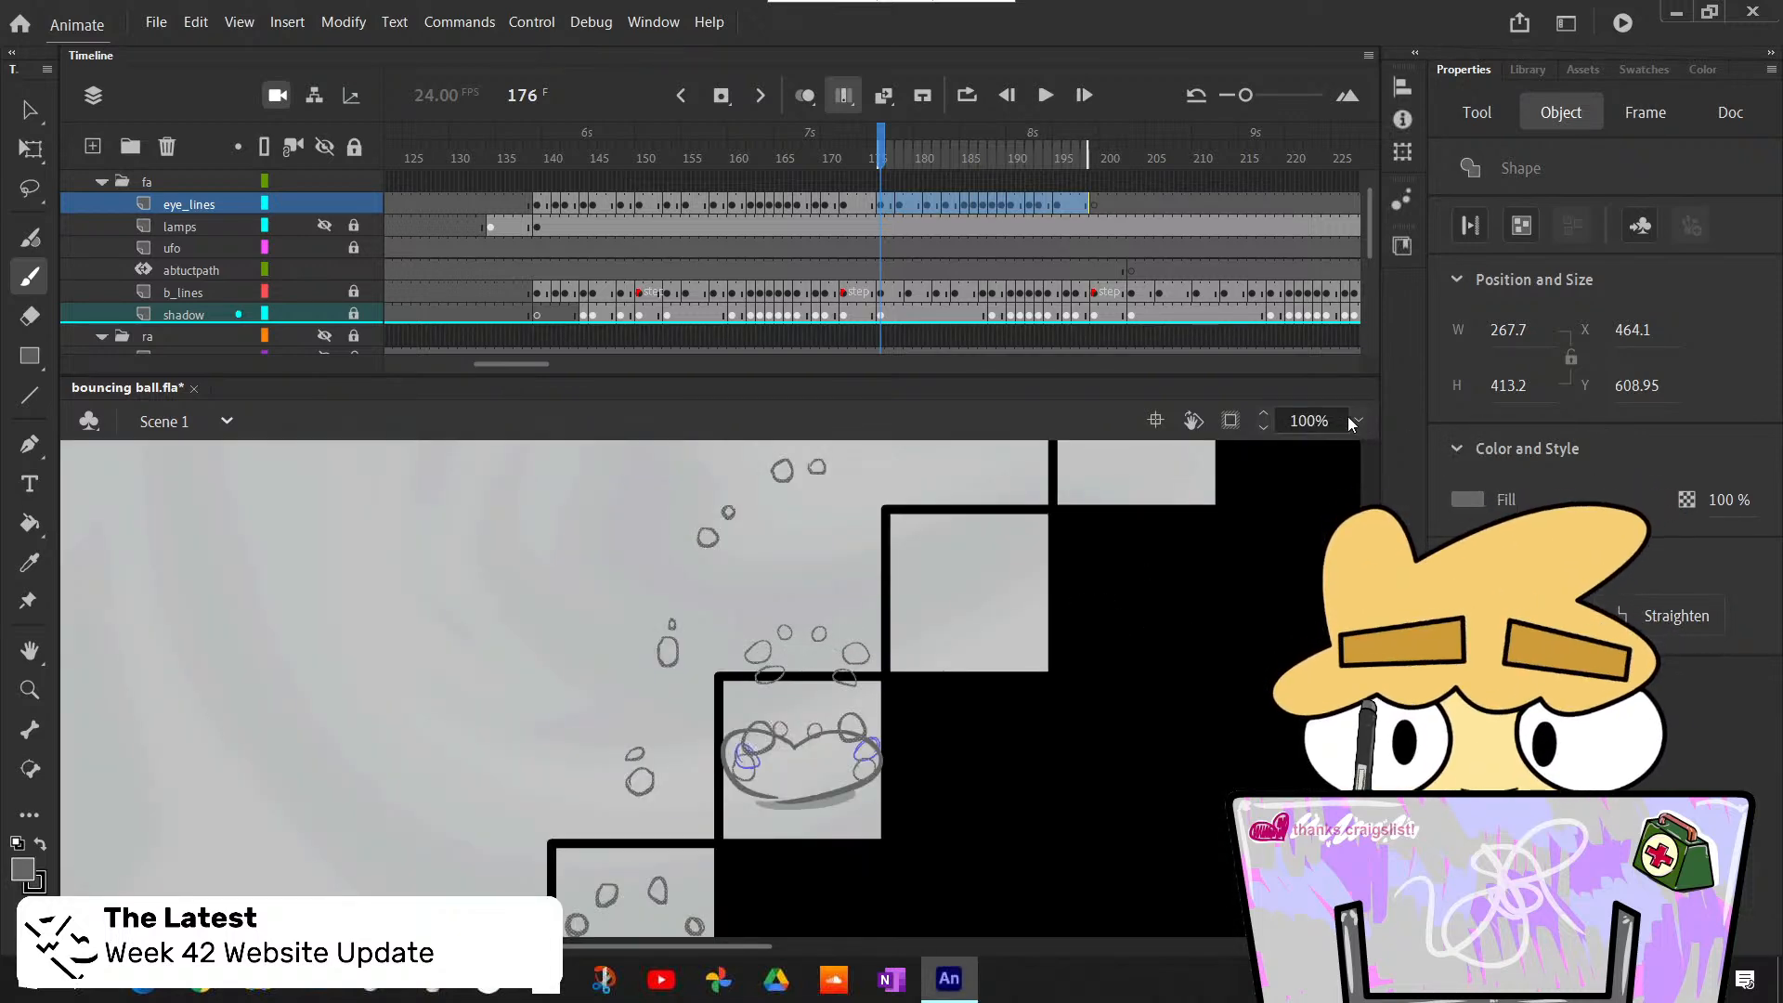
click(1357, 421)
click(1391, 569)
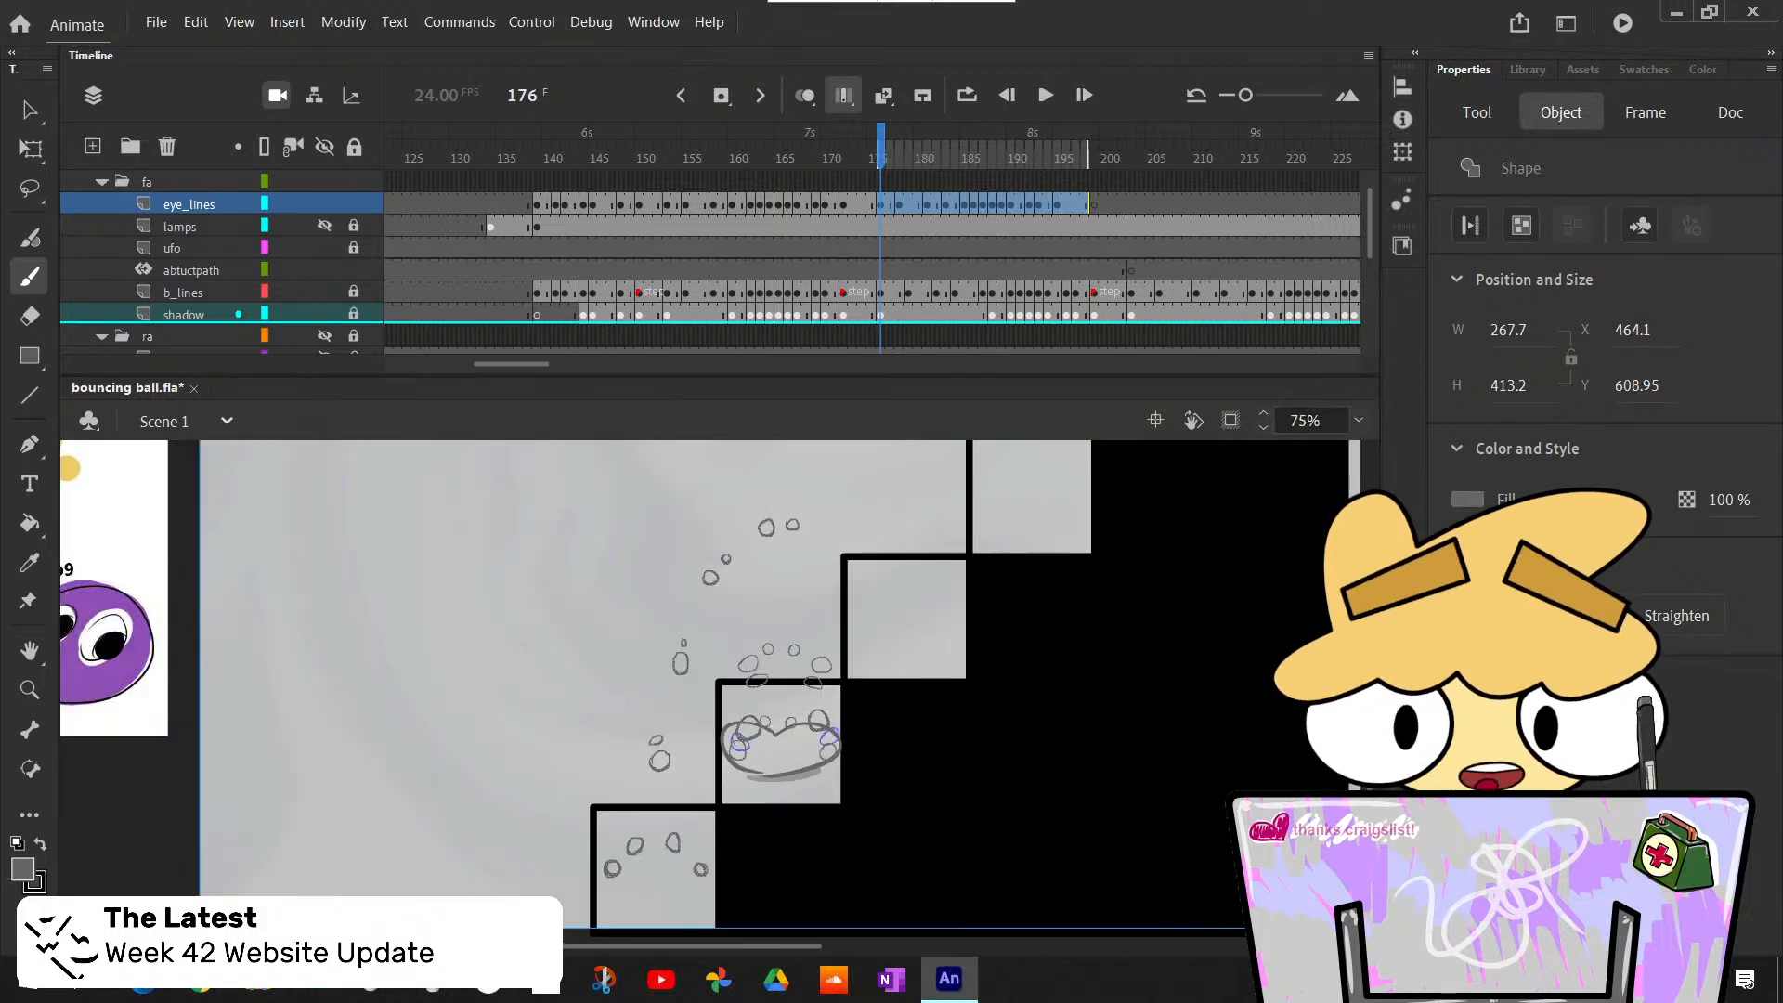
click(26, 110)
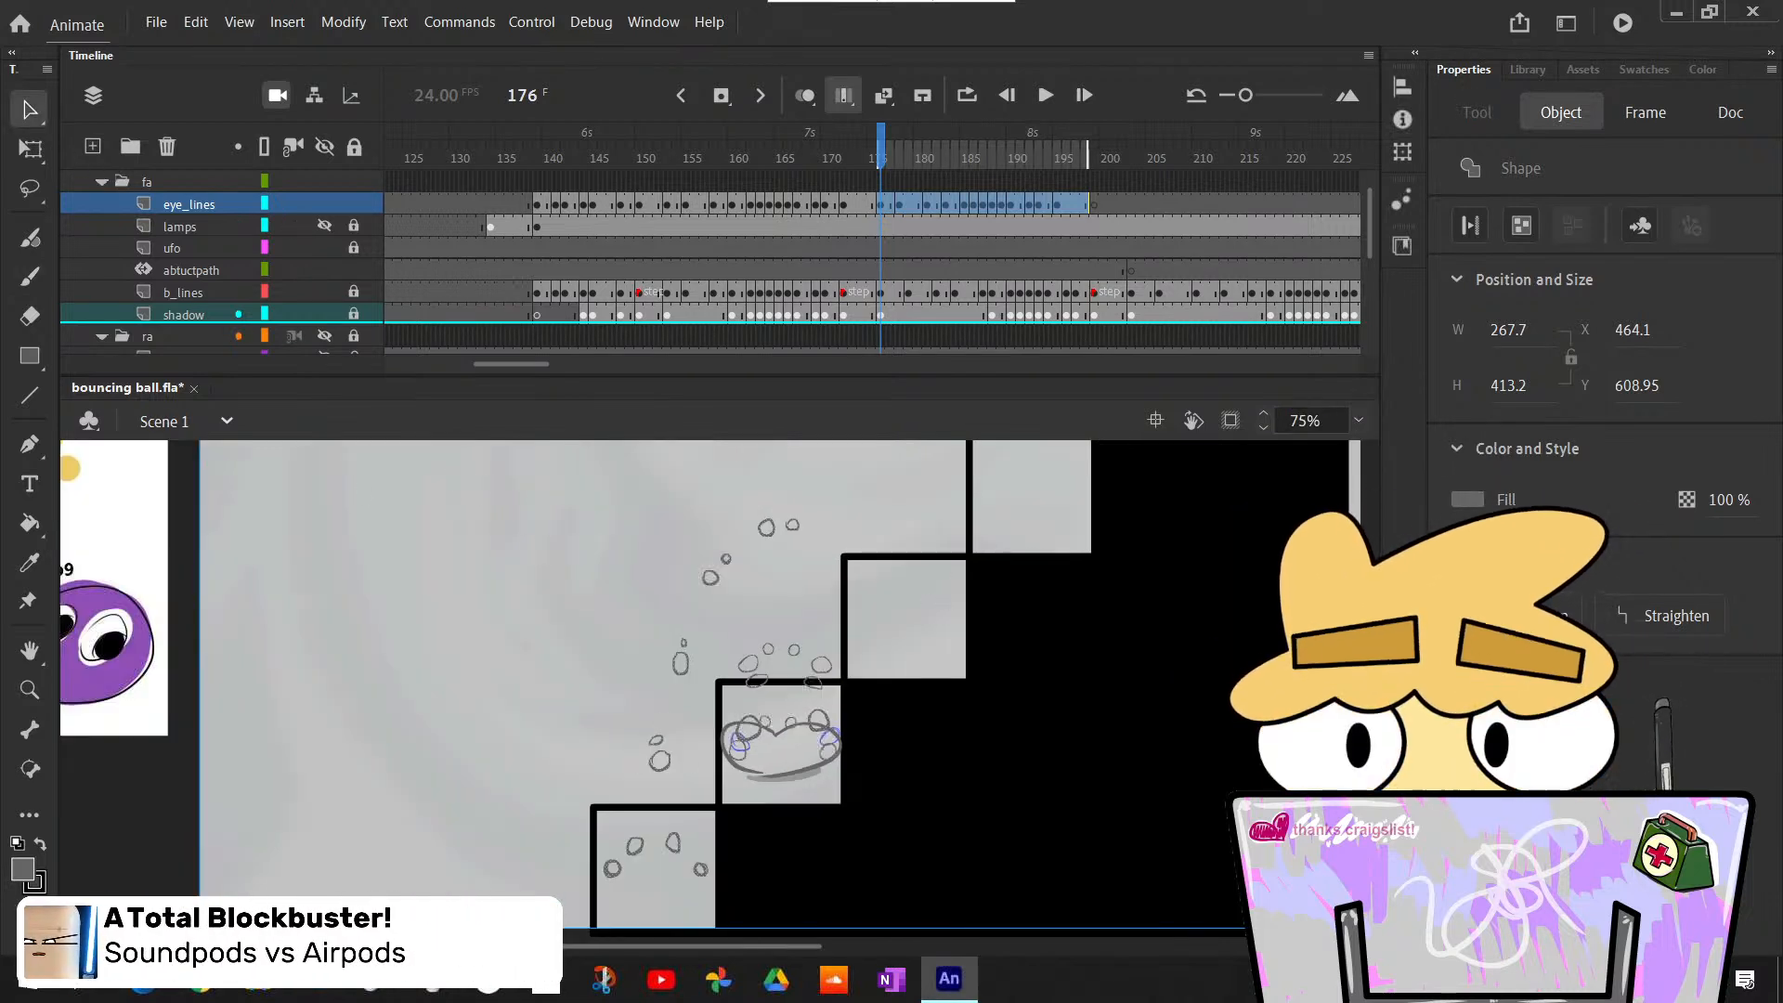
drag(450, 472, 965, 938)
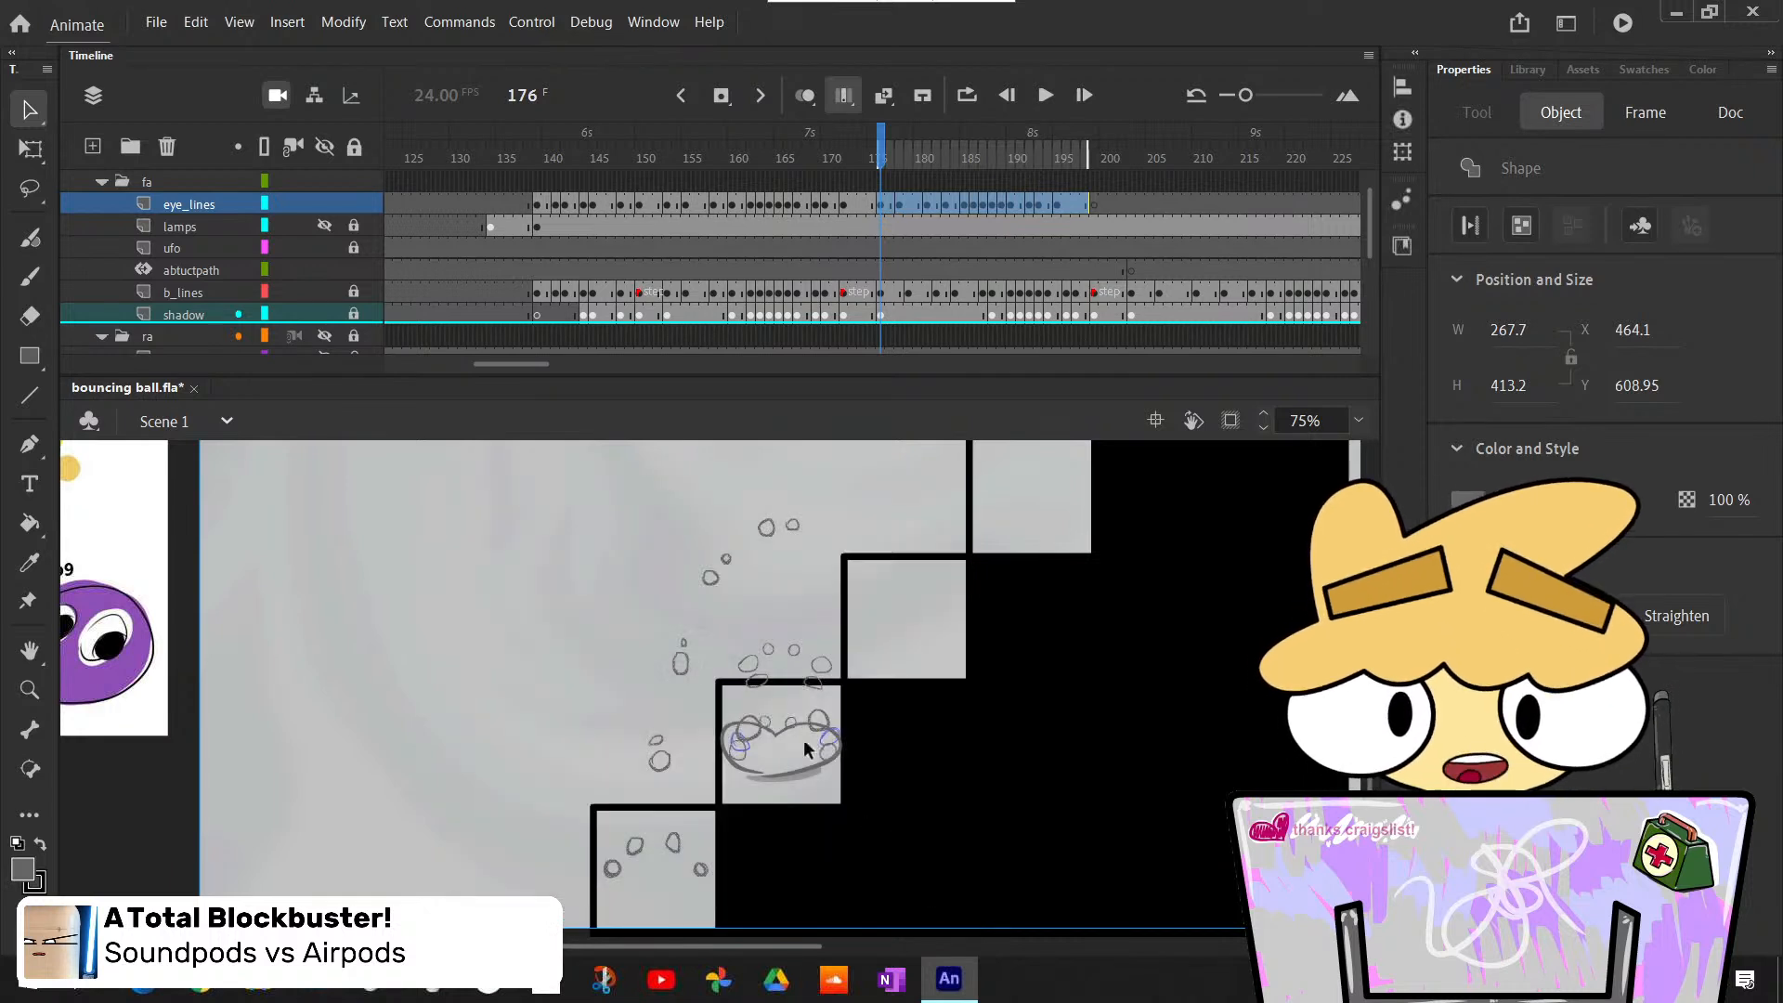
drag(788, 715, 888, 604)
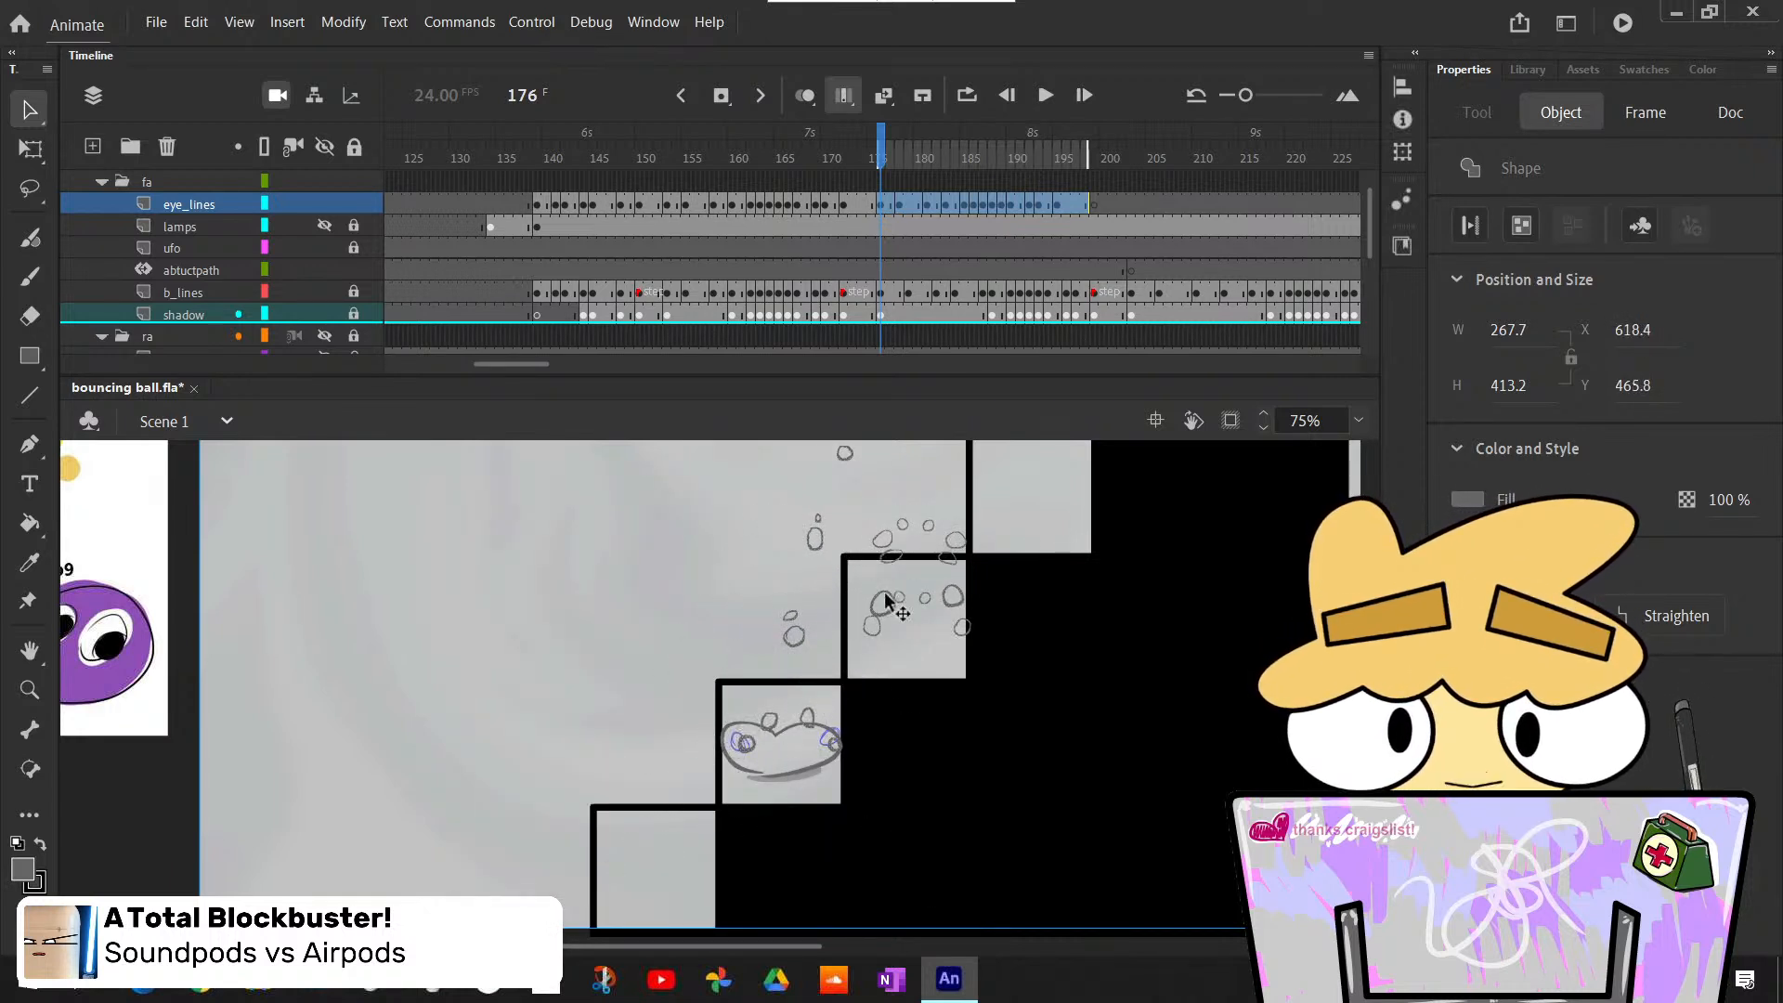
- Nudge the selected eye outlines to X 608.95, Y 463.1 to align them with the ball sketch's eyes
key(Left)
key(Left)
key(Left)
key(Left)
key(Left)
key(Left)
key(Left)
key(Left)
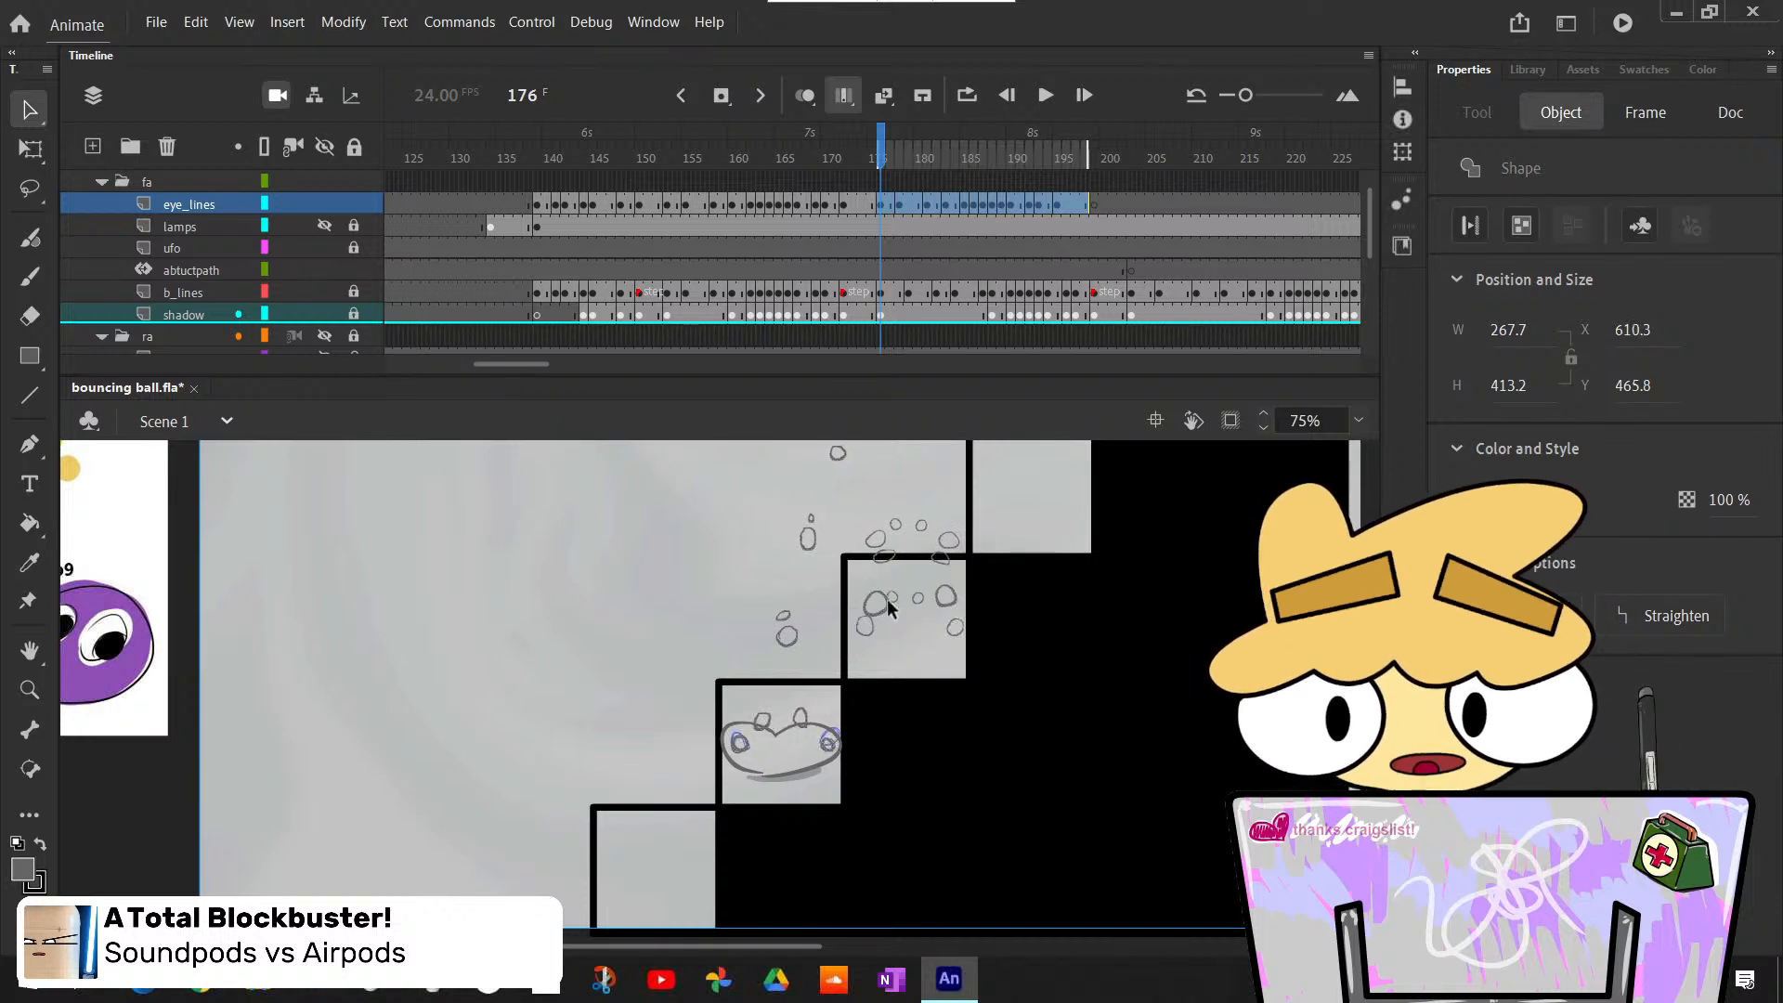
drag(888, 599, 887, 597)
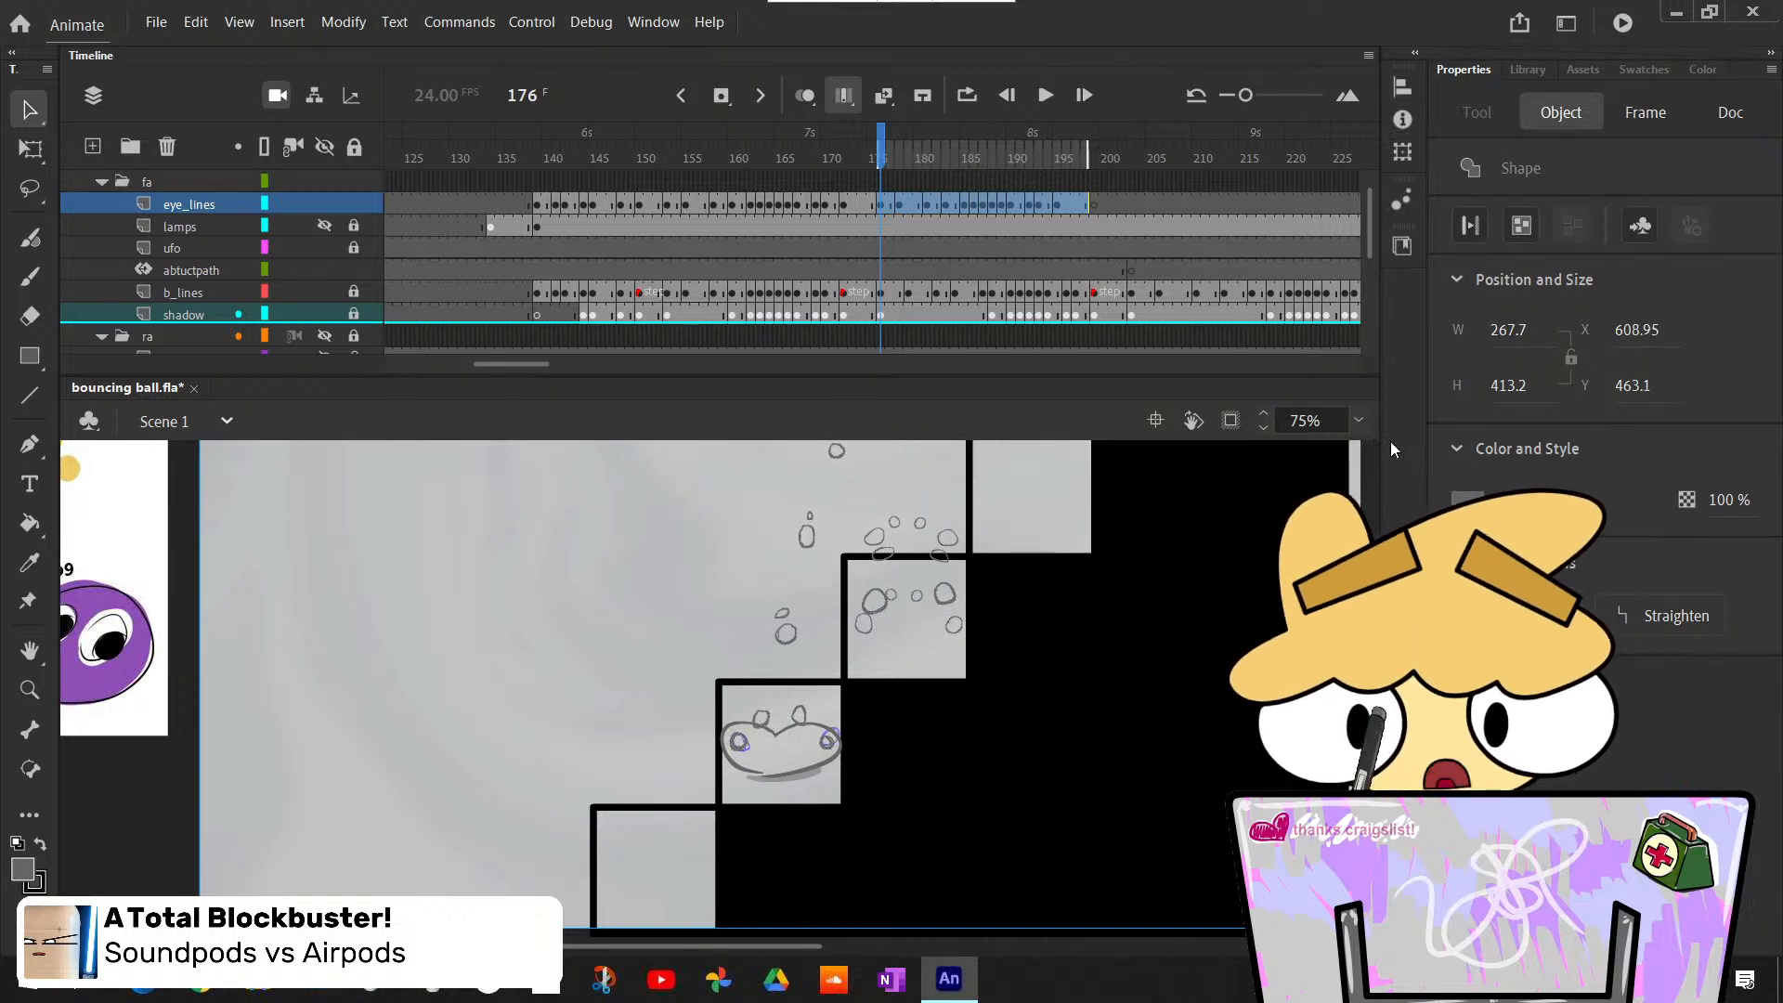
- Check the moved eye outlines at 200% zoom, deselect them and turn off Edit Multiple Frames
click(1359, 420)
click(1383, 471)
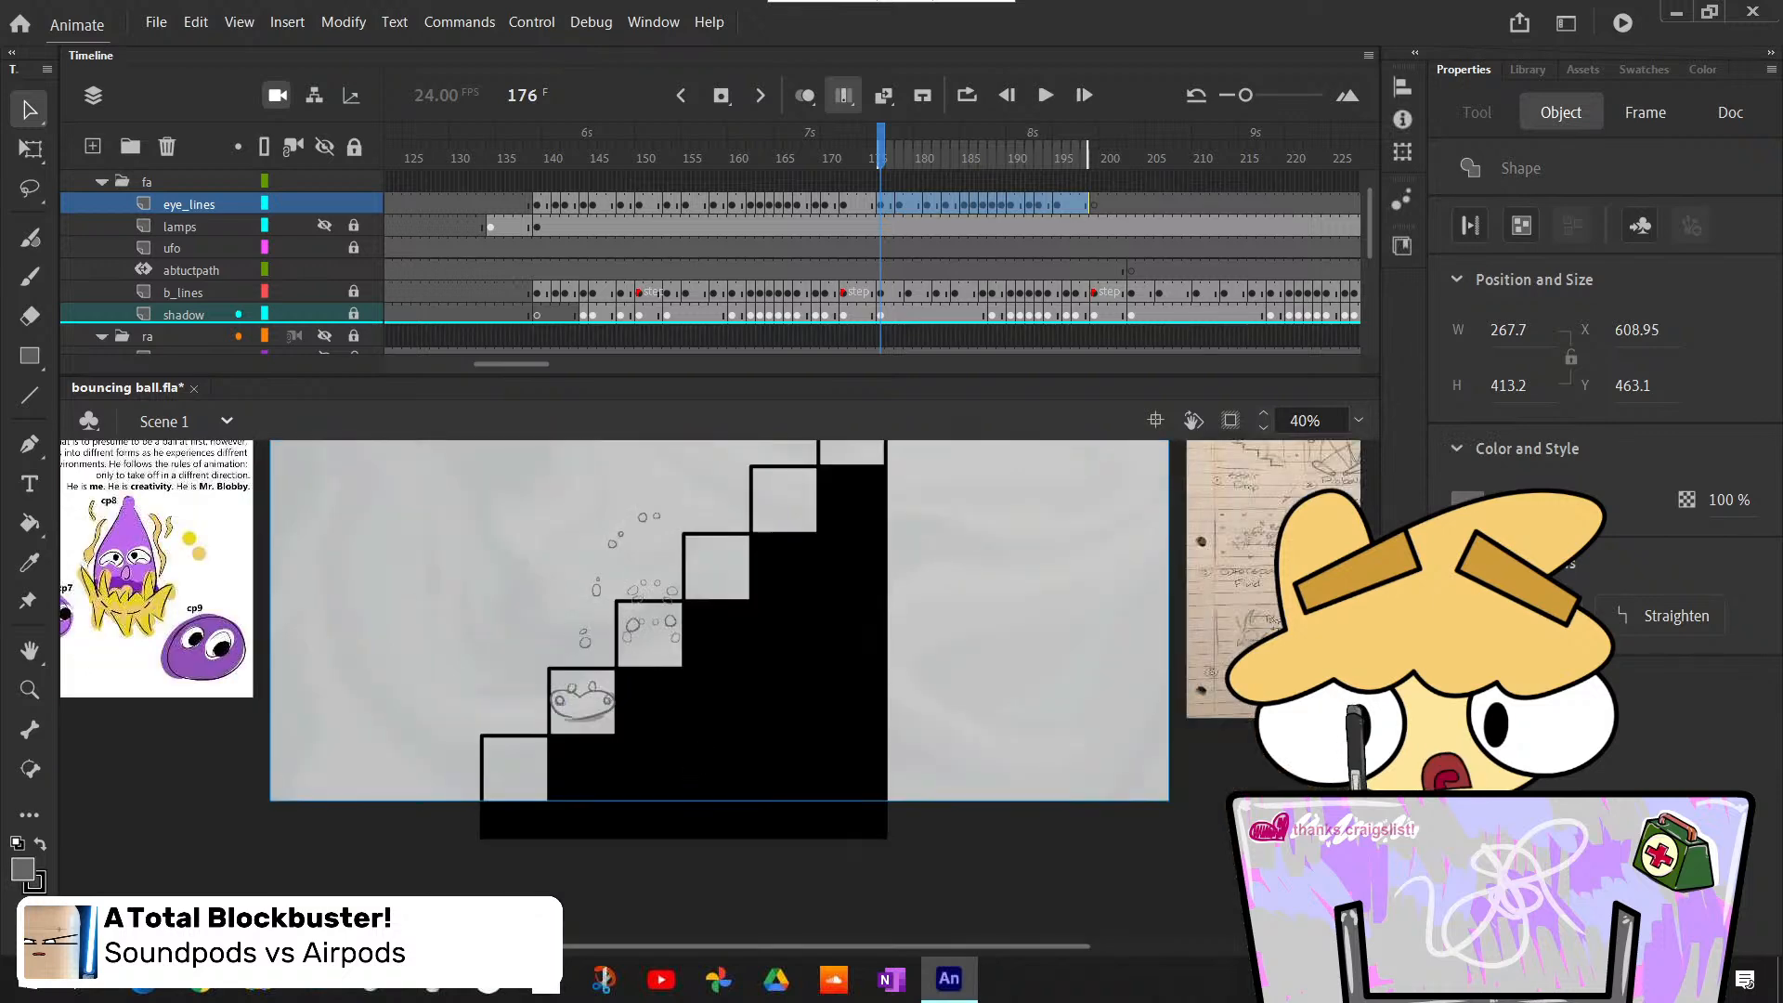
scroll(684, 639, up, 3)
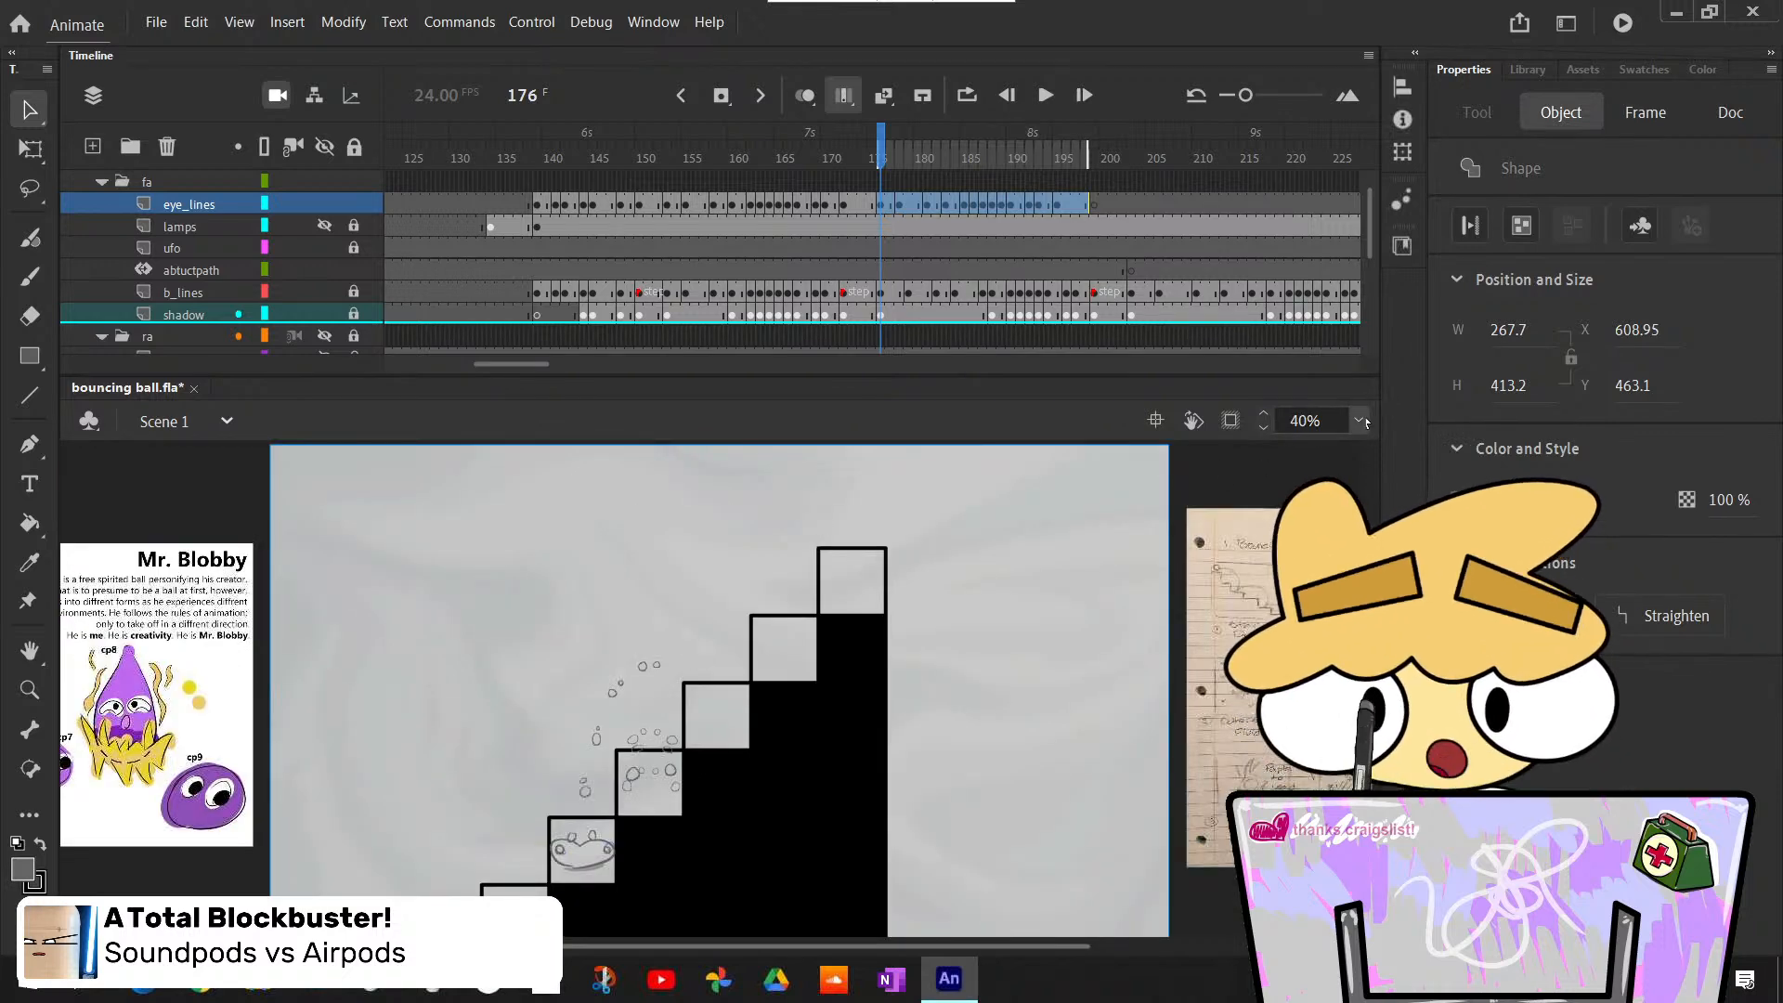
click(1358, 421)
click(1389, 597)
scroll(778, 648, down, 7)
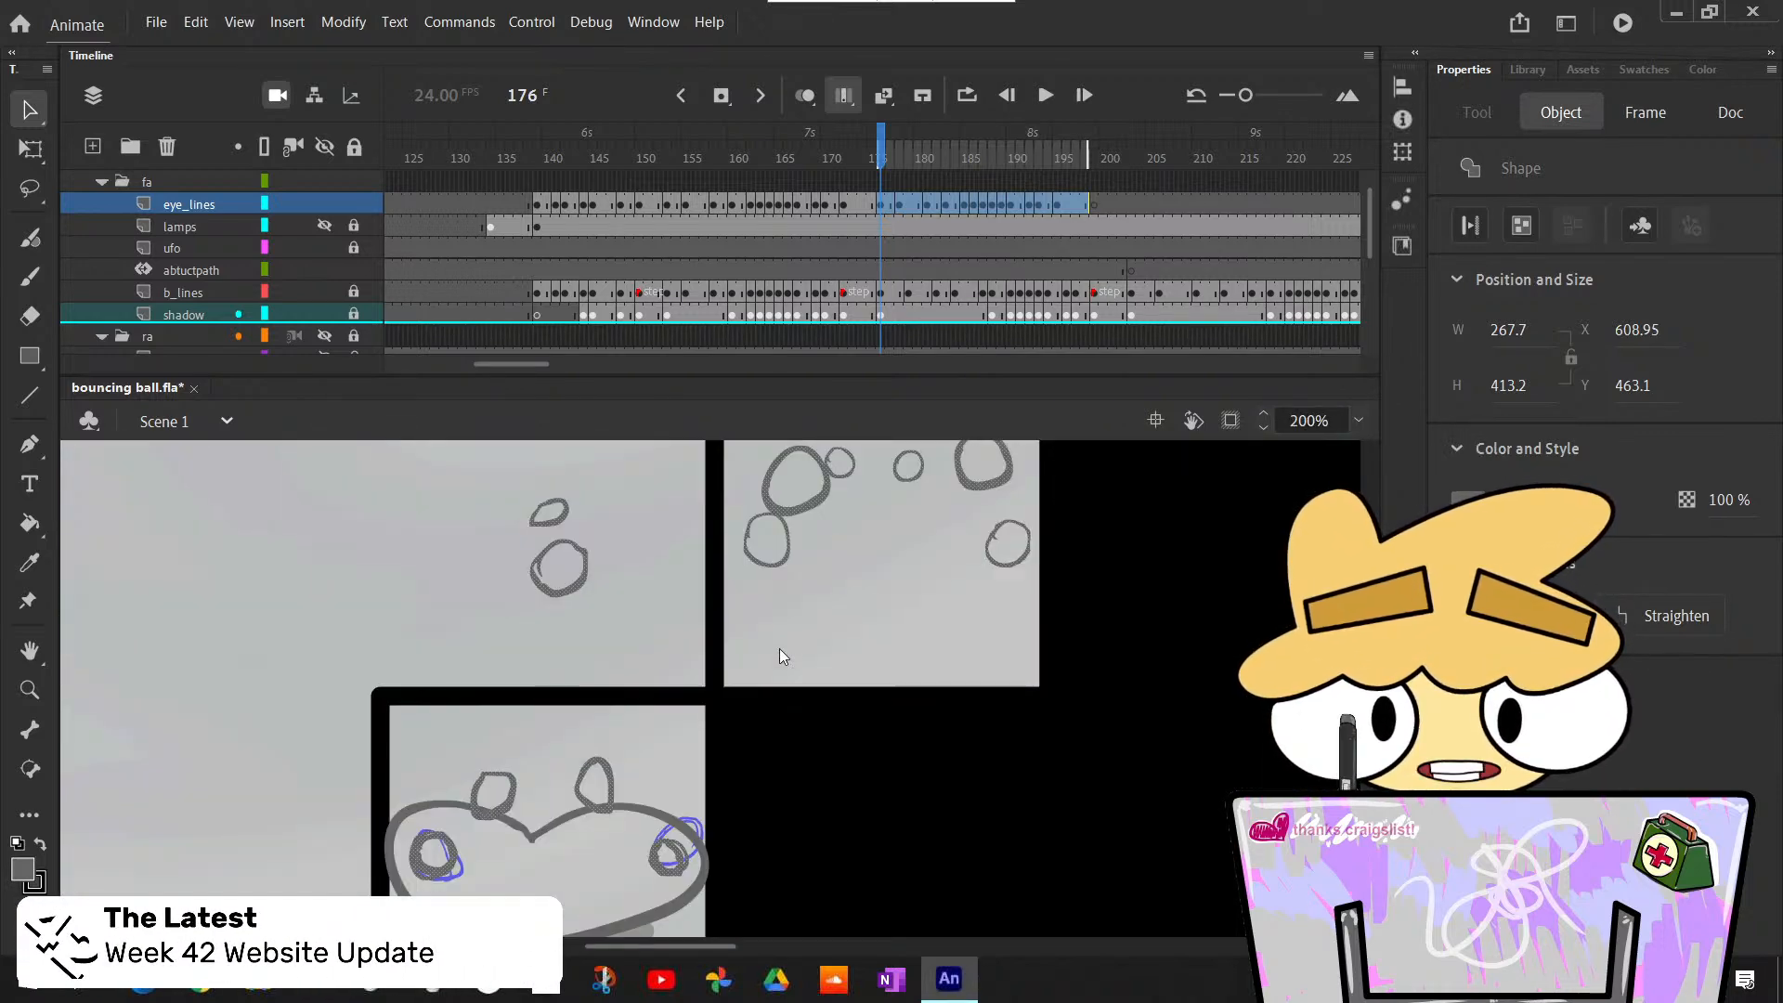
click(307, 580)
scroll(332, 565, up, 1)
scroll(336, 566, down, 1)
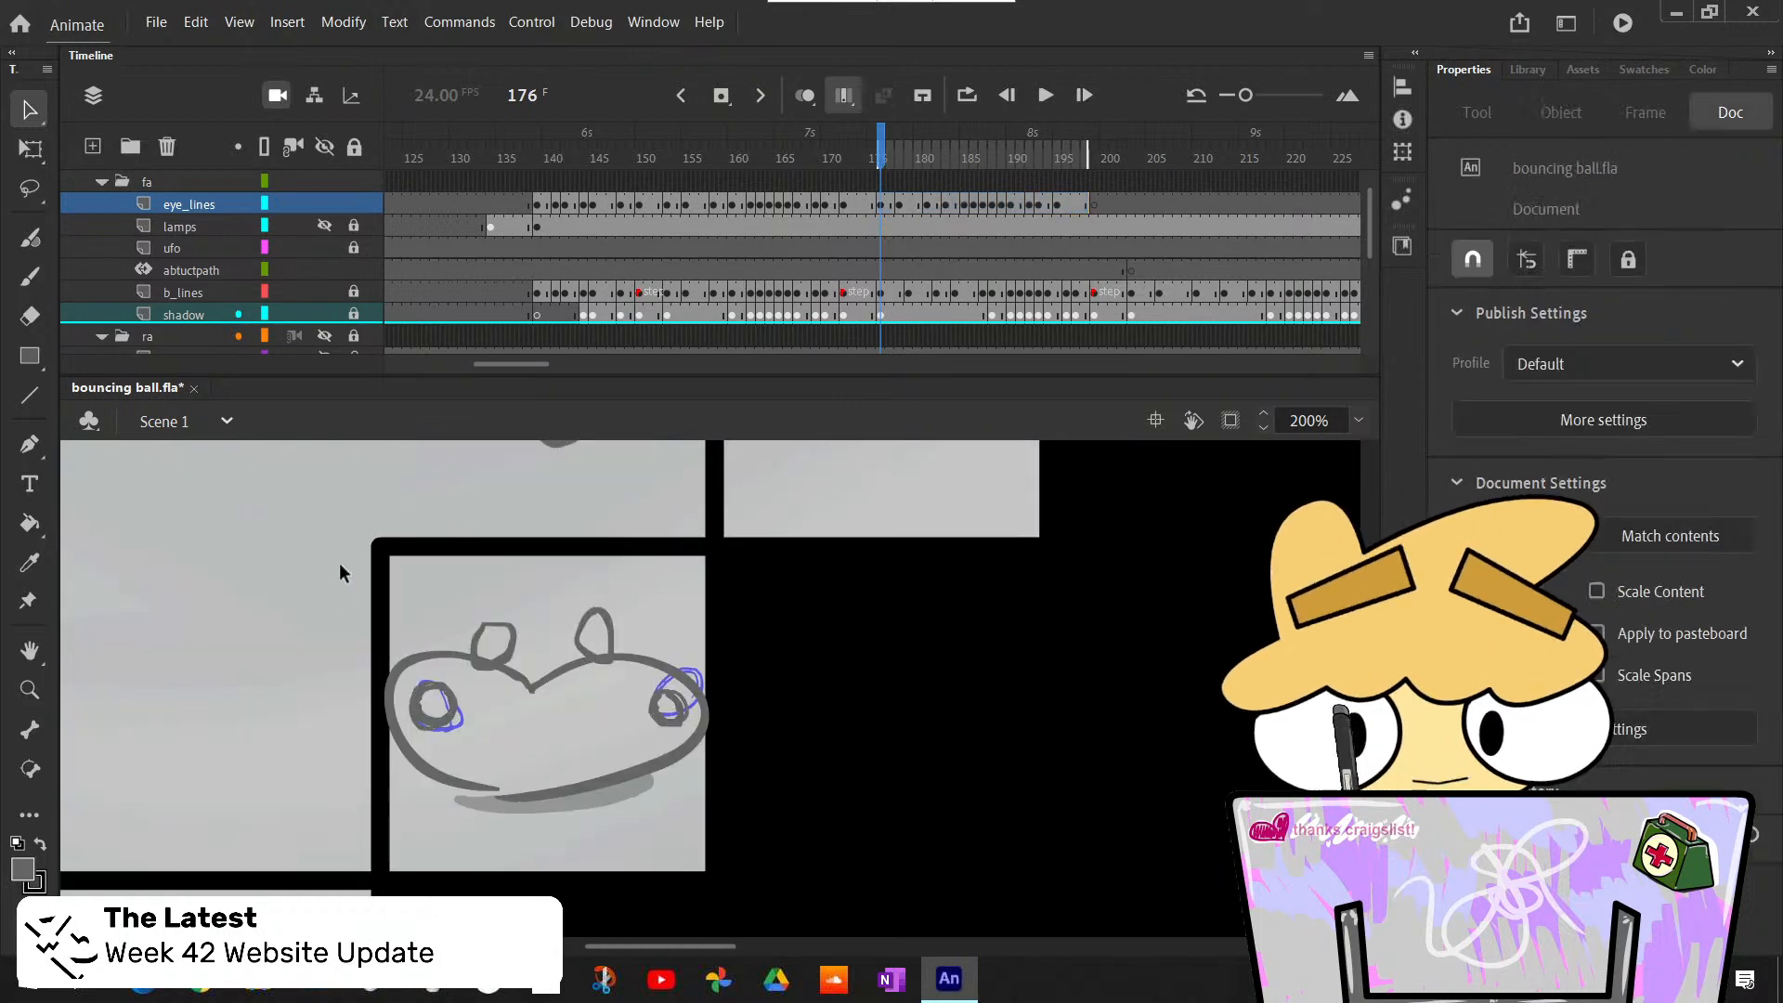
scroll(348, 565, up, 1)
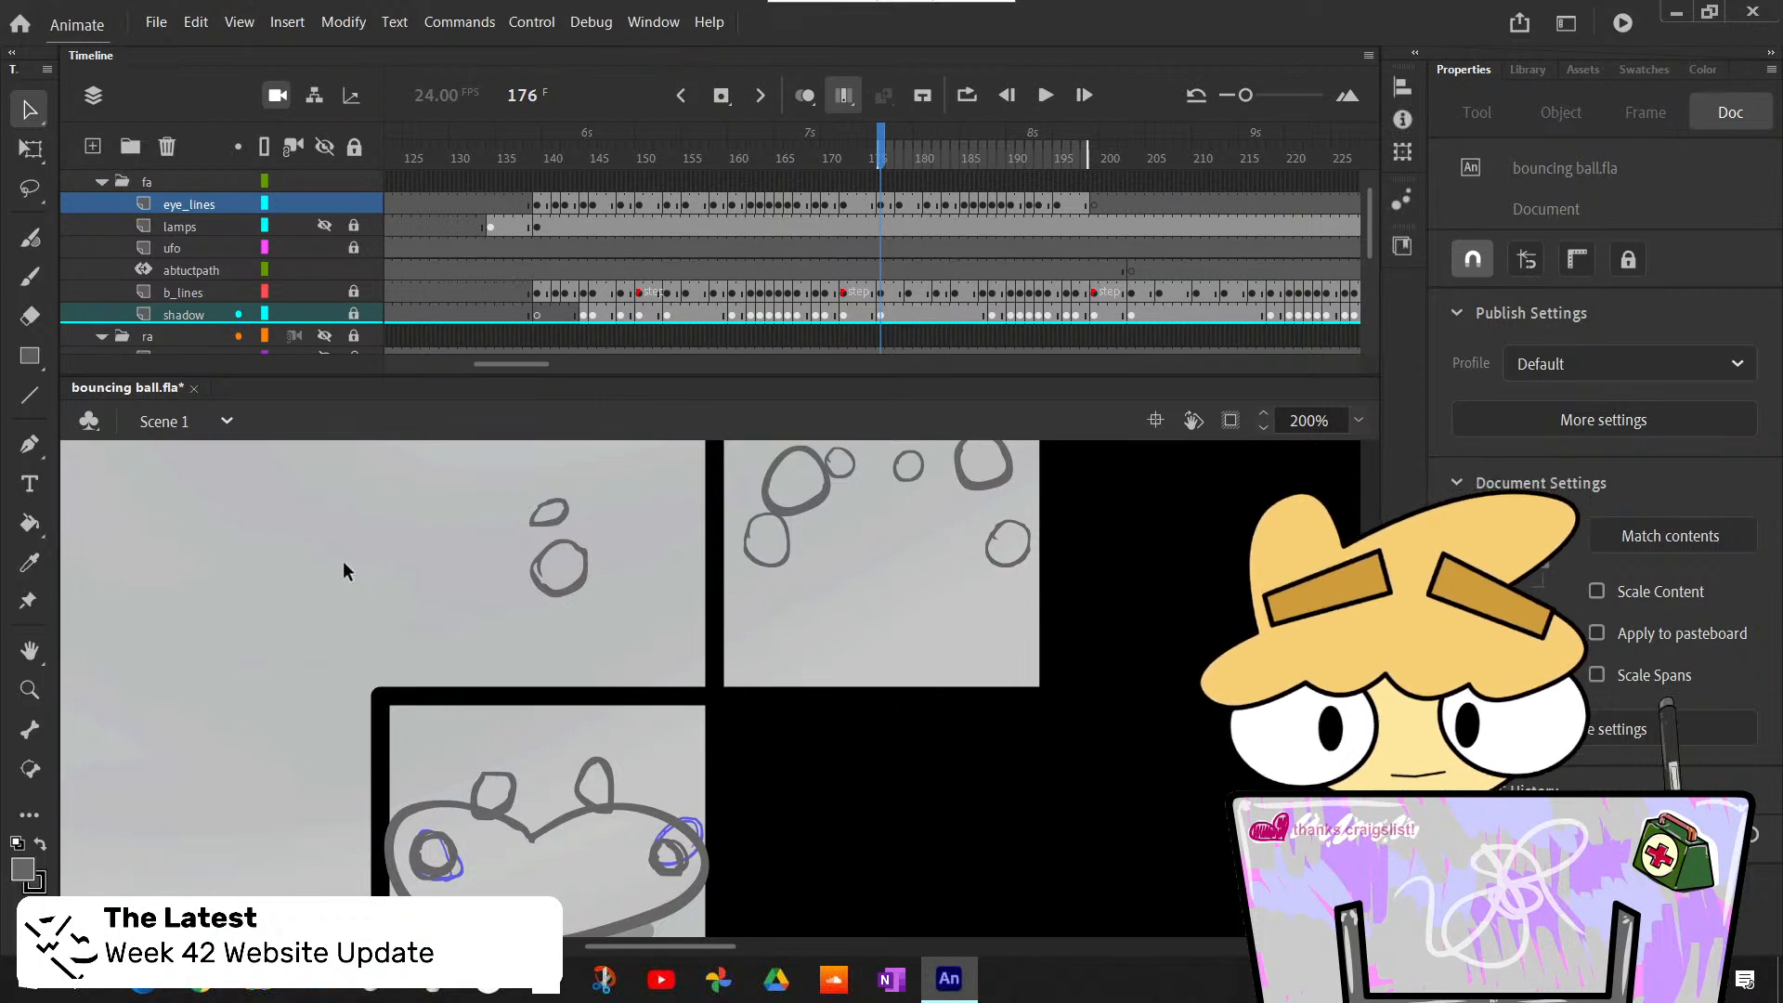
click(843, 95)
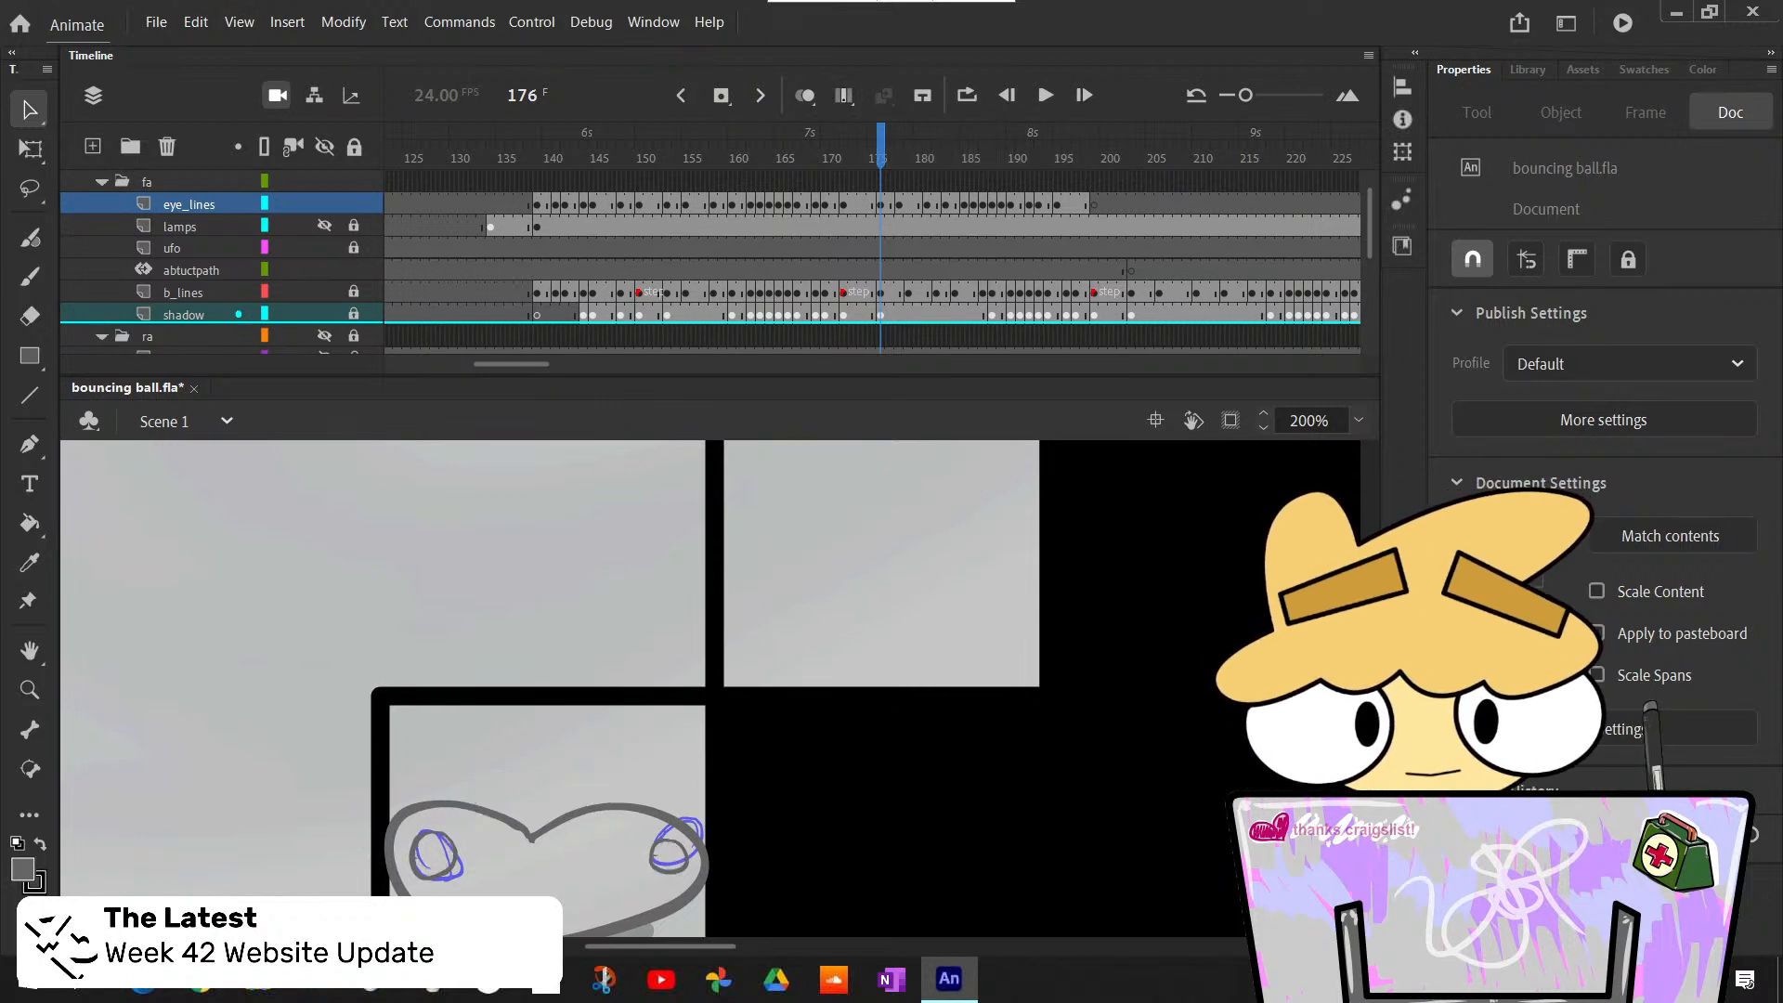
- Insert one extra frame on the eye_lines layer at each of frames 177, 185 and 188
key(period)
key(period)
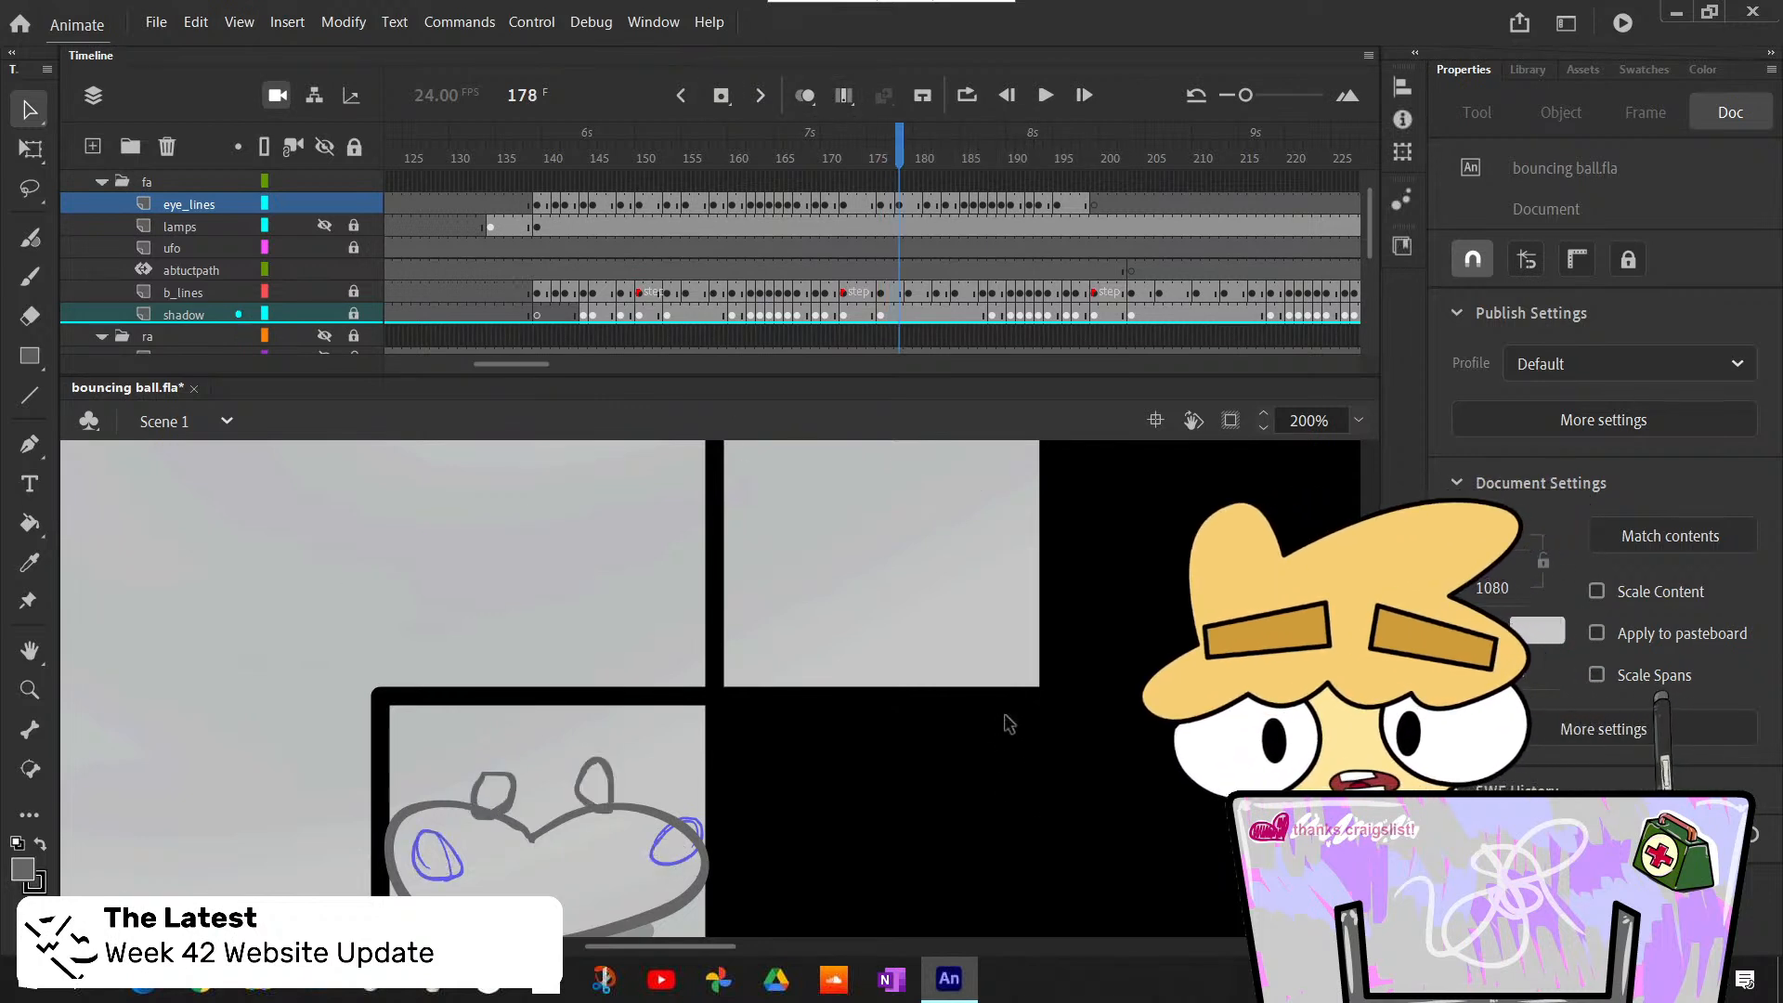
key(comma)
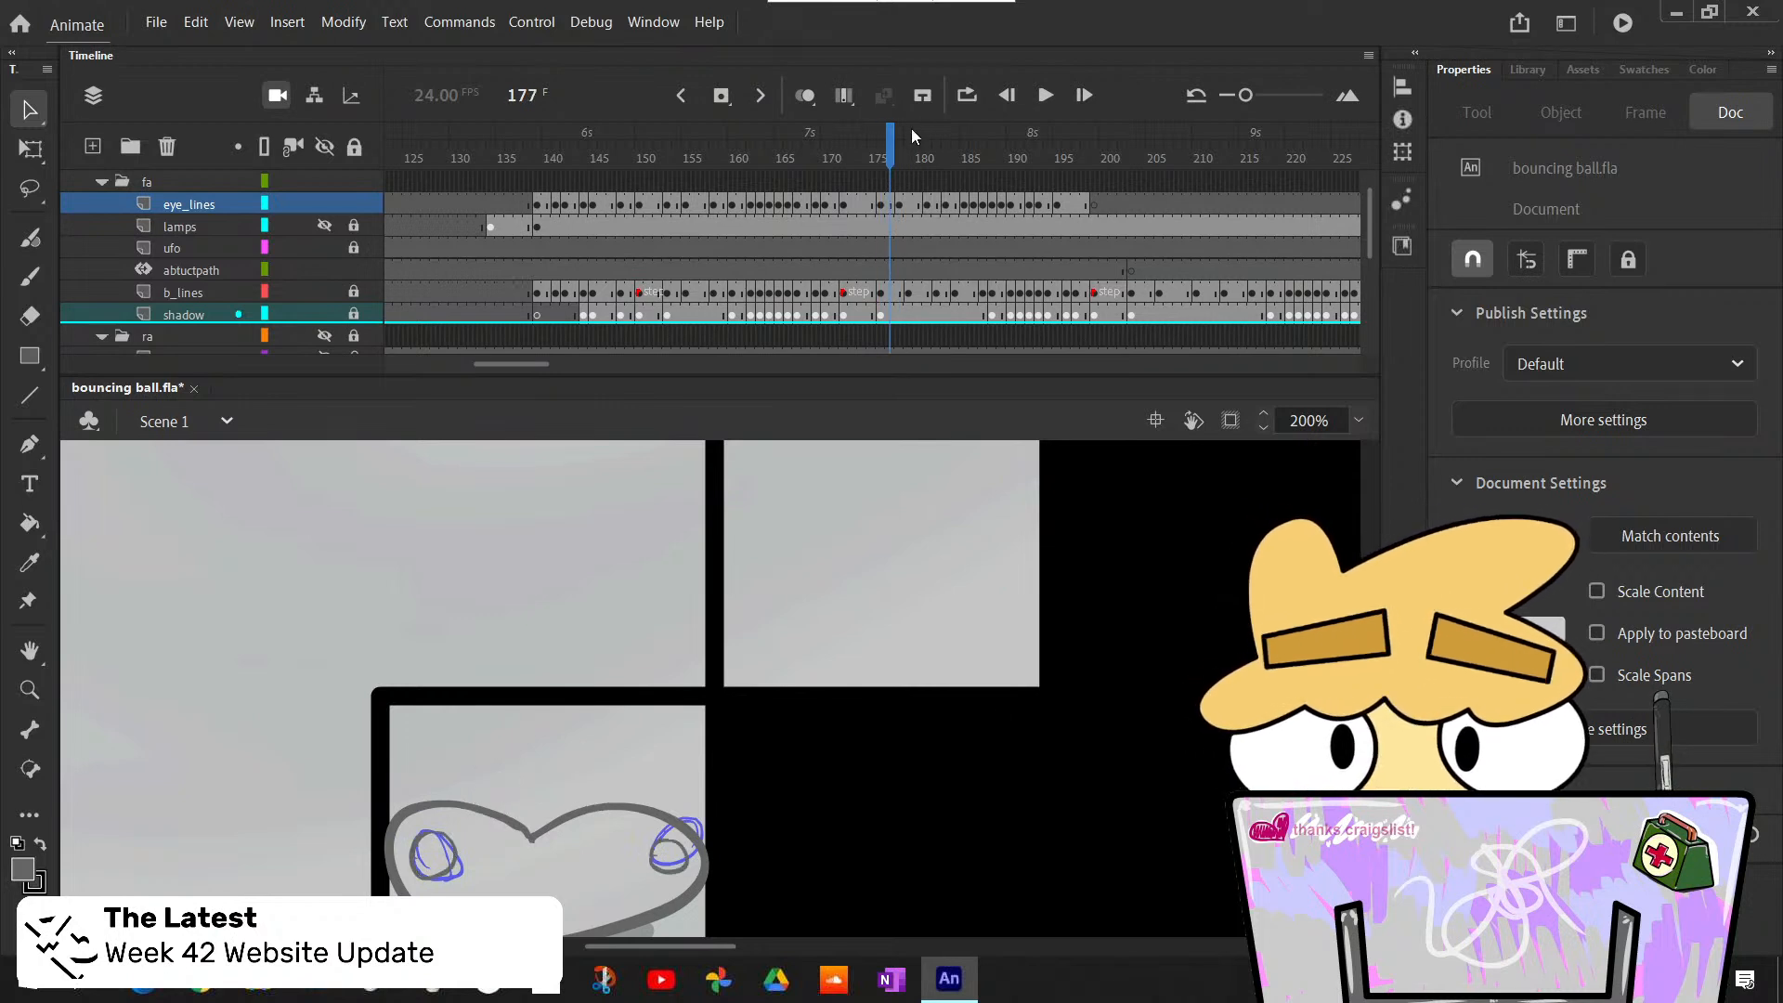
click(891, 206)
key(F5)
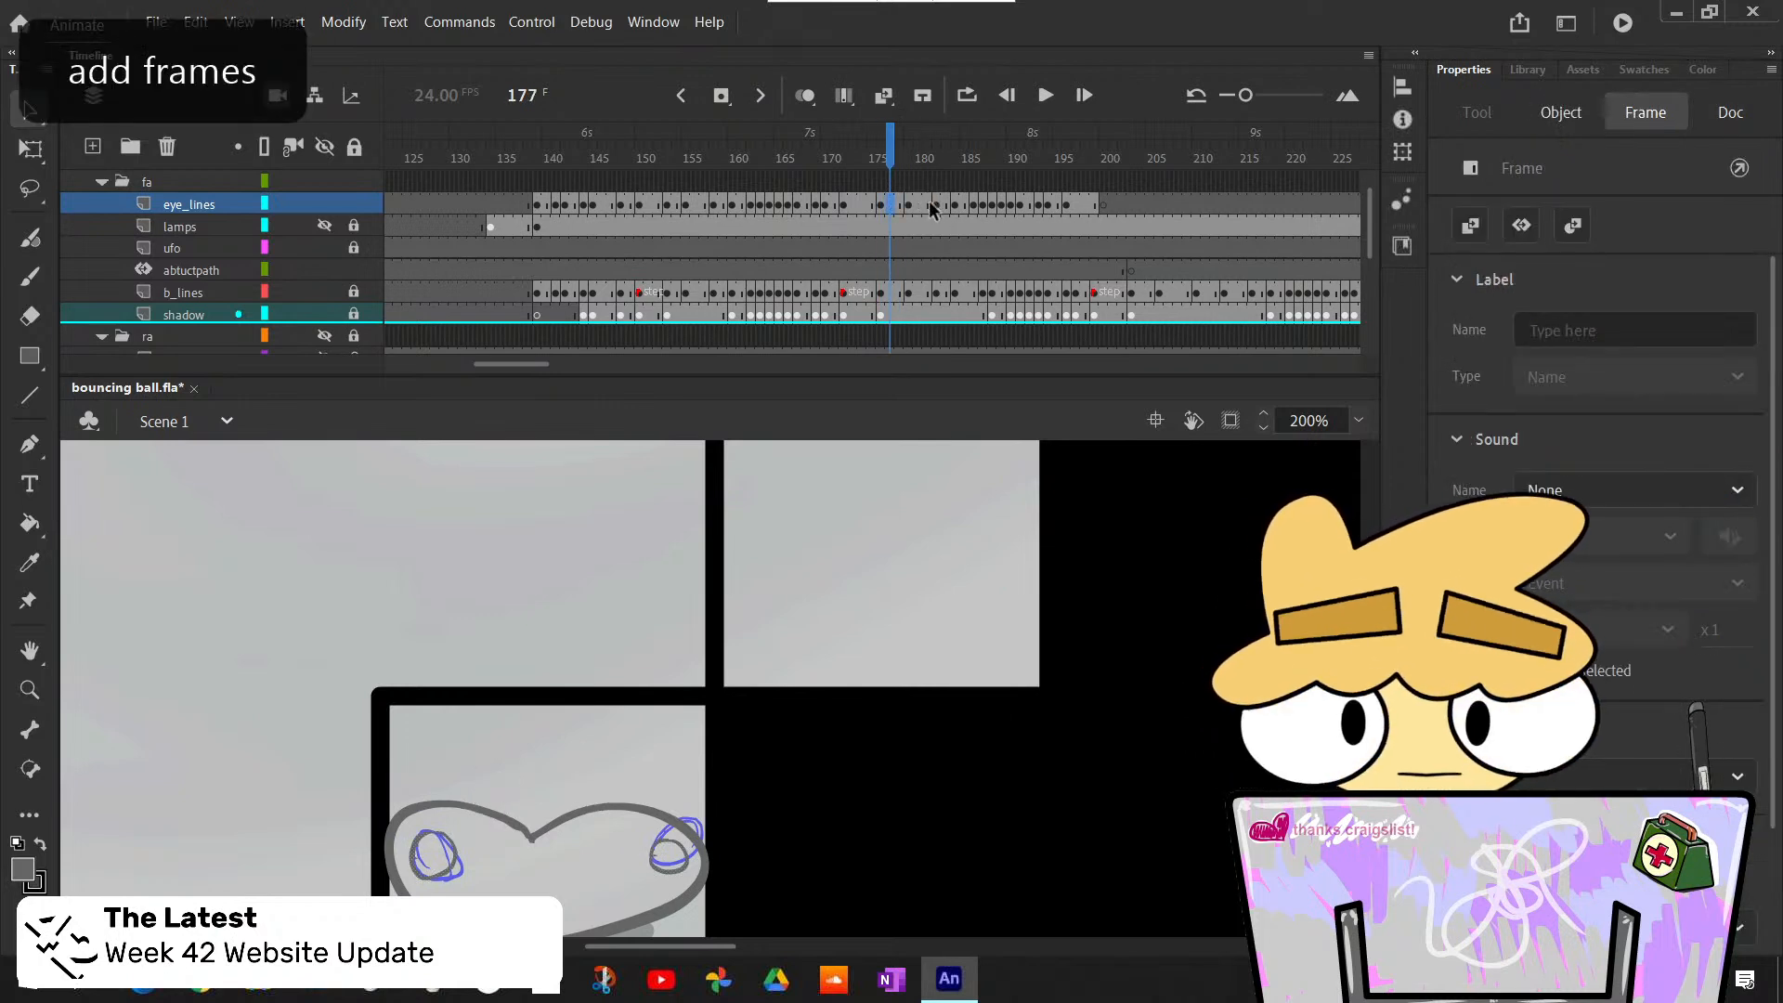
click(964, 204)
key(F5)
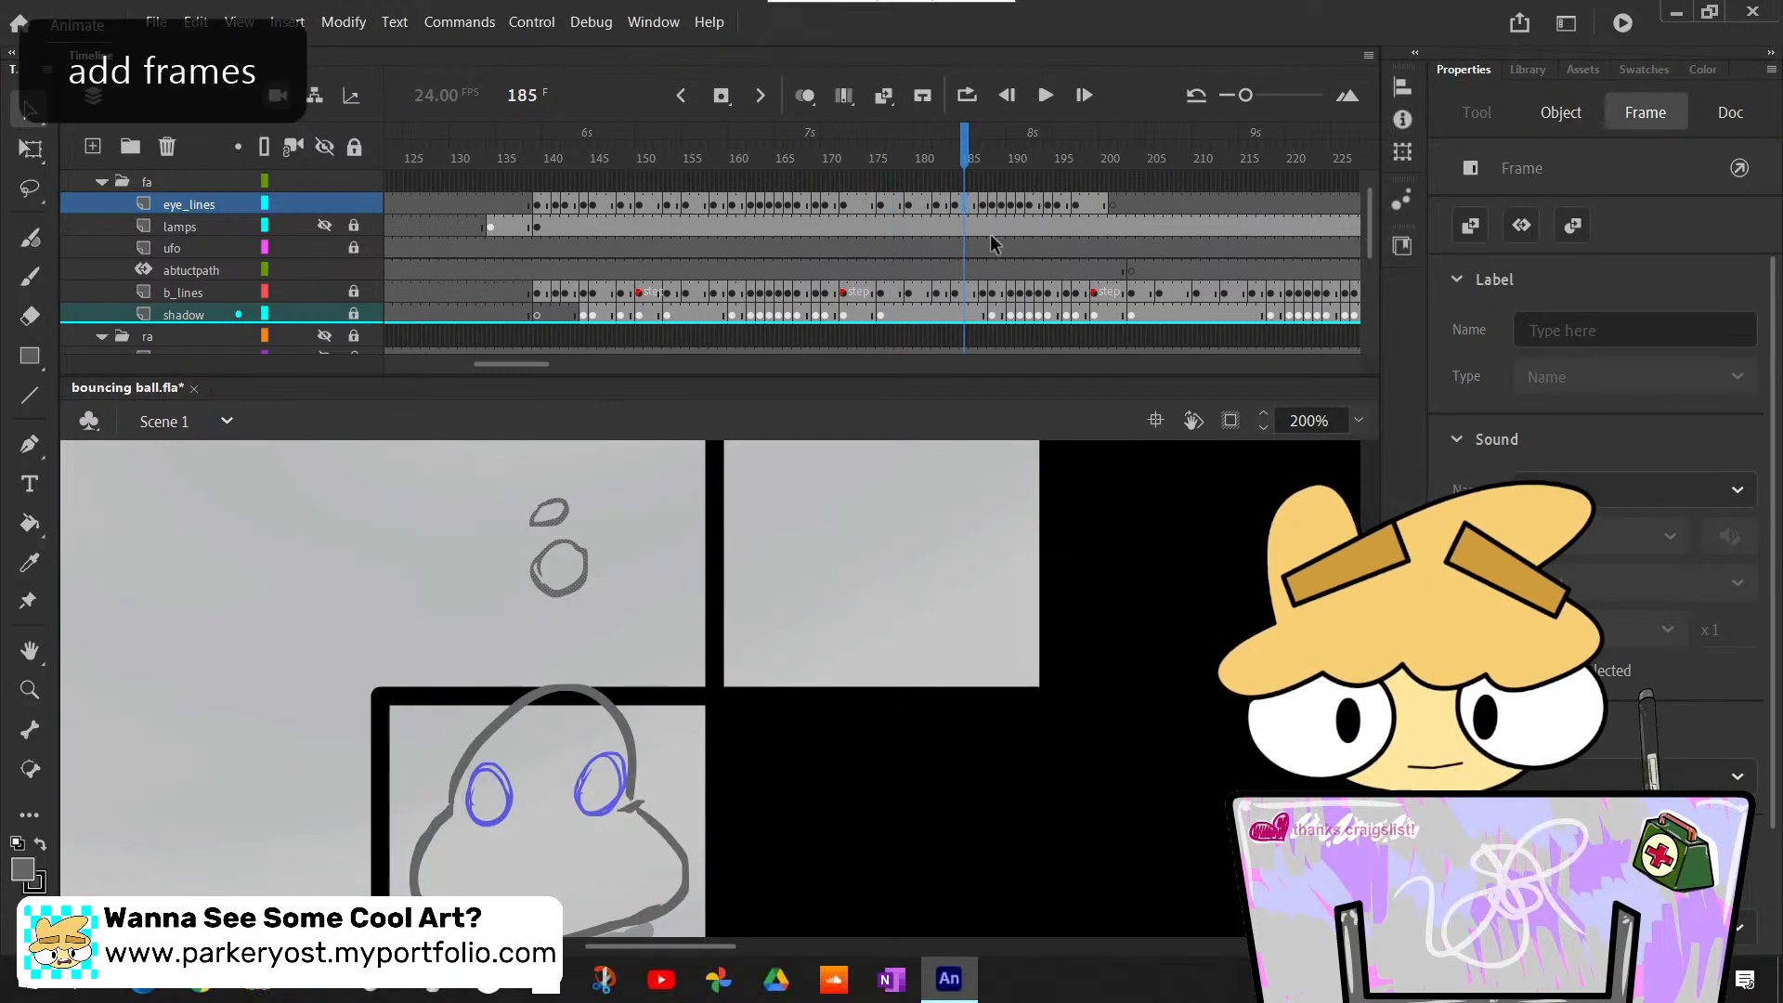
click(993, 205)
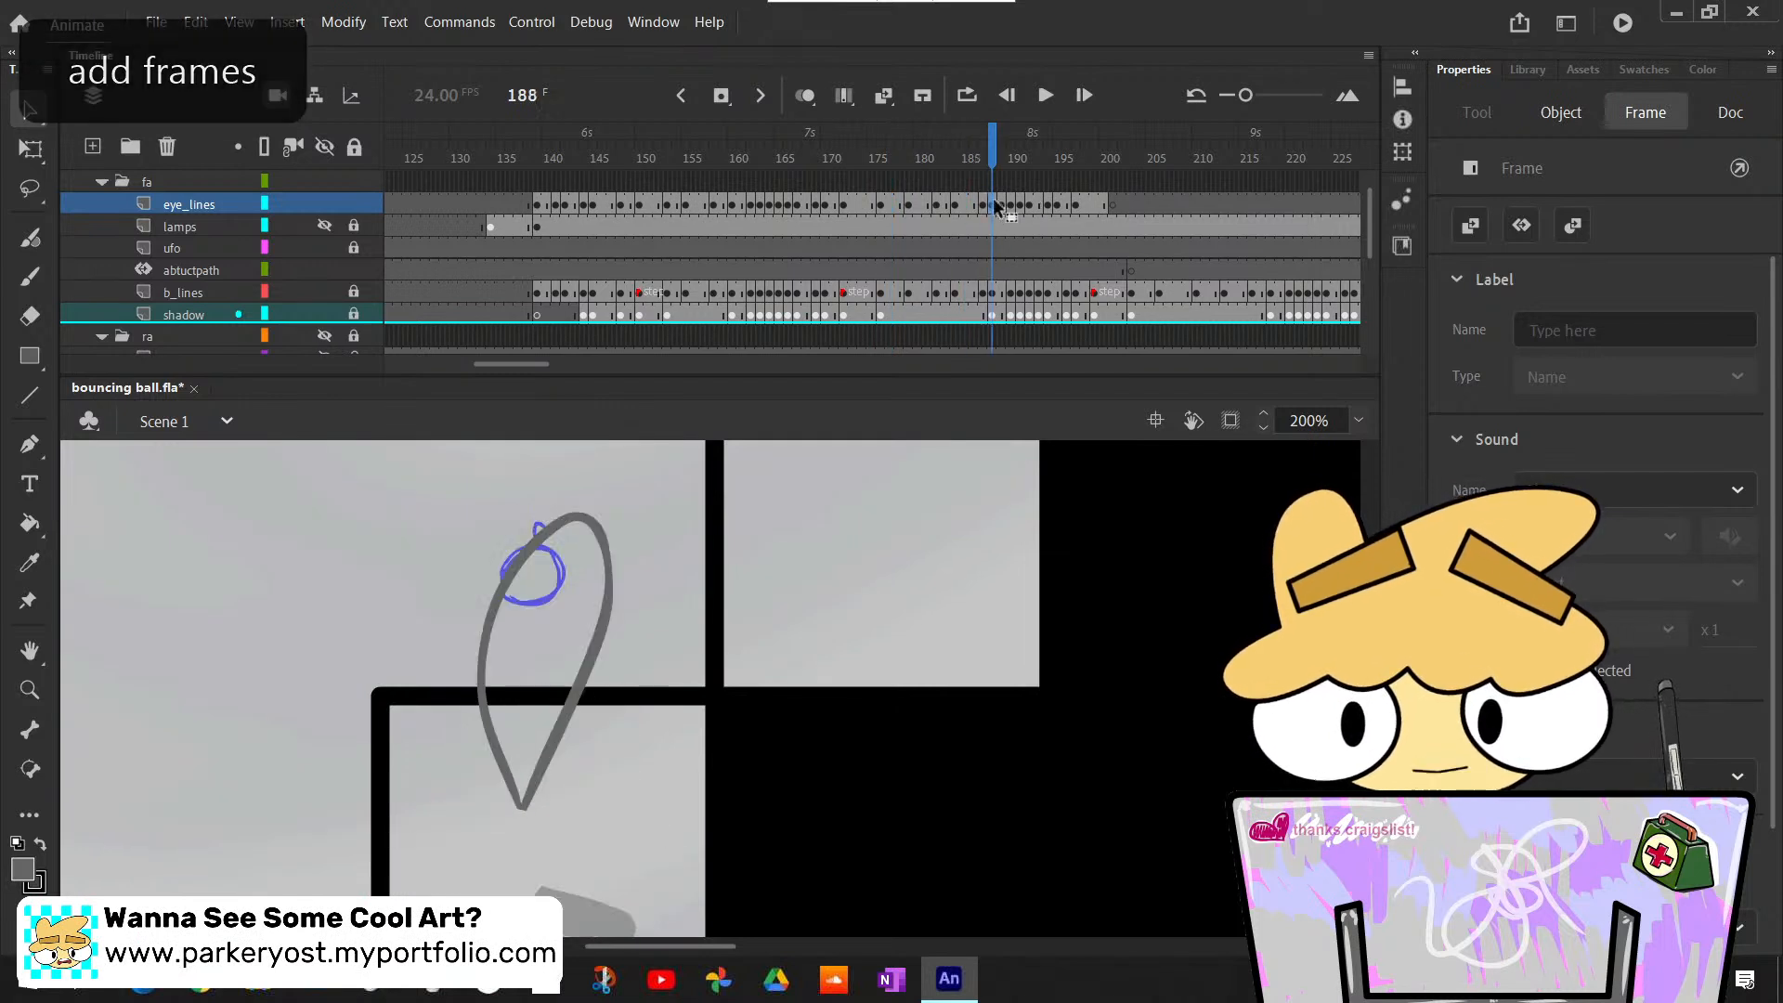
key(F5)
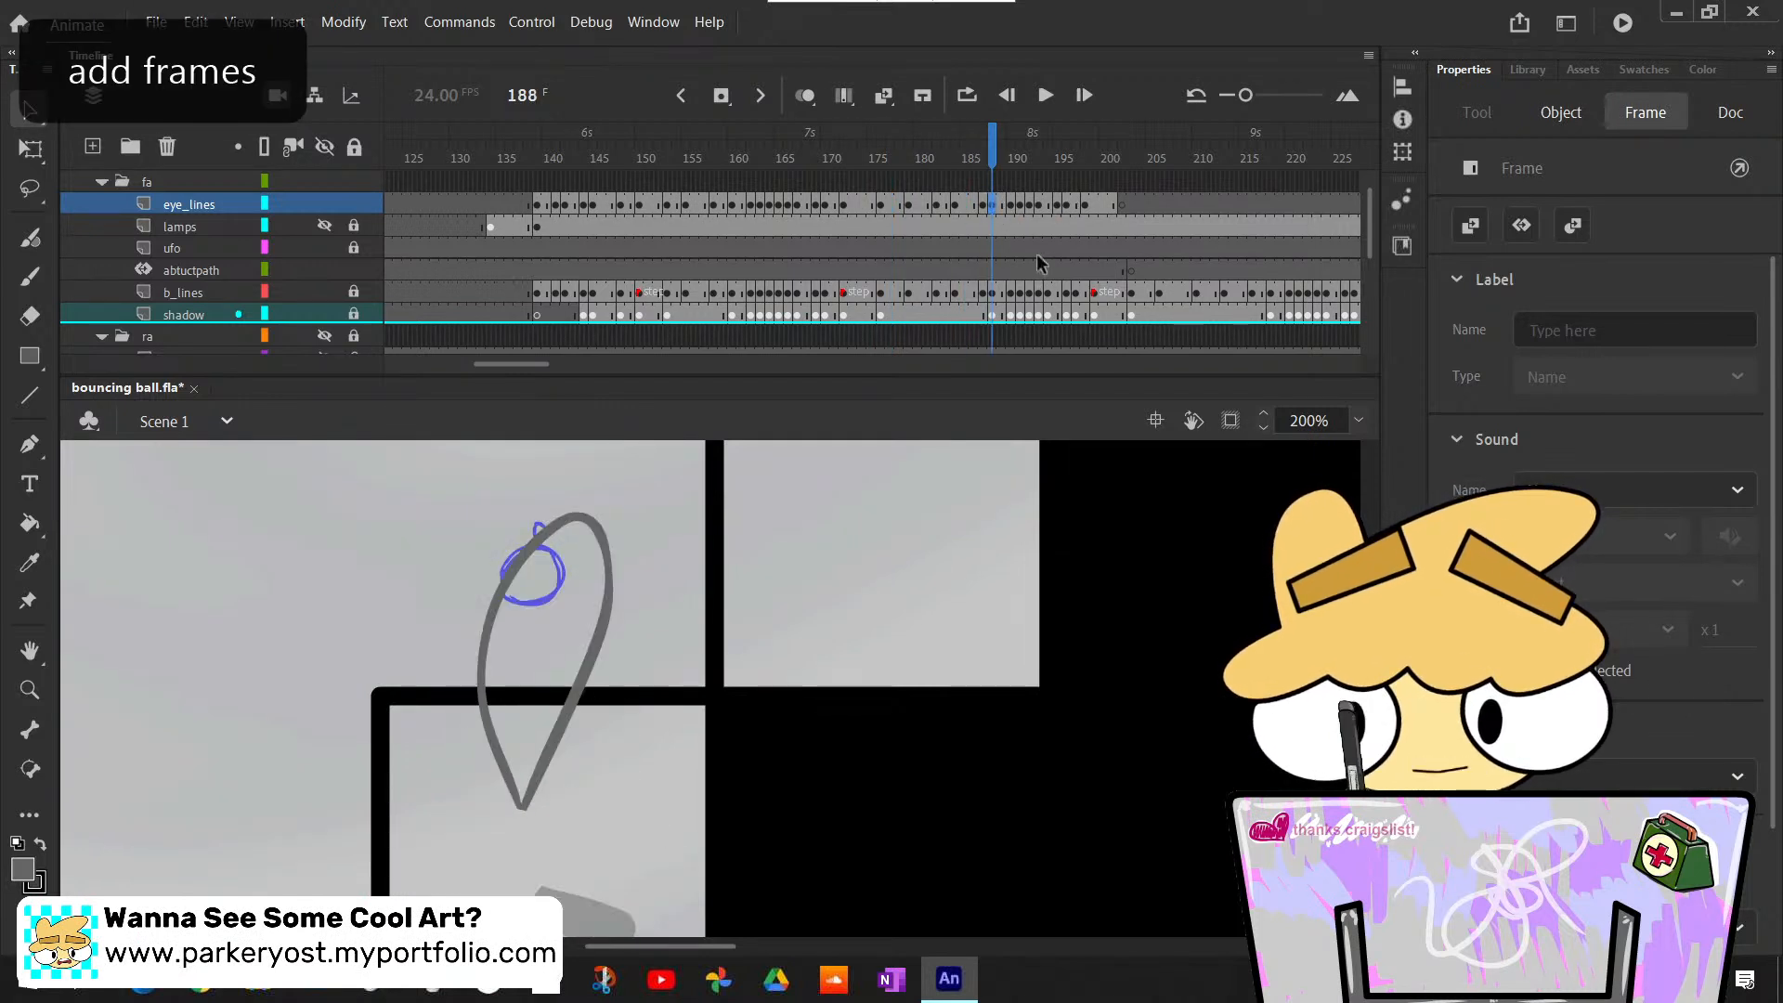
- Scrub from frame 188 to 192 and back to 184 to compare the eye outlines with the ball sketch
drag(995, 152, 1031, 184)
click(996, 527)
scroll(992, 520, up, 5)
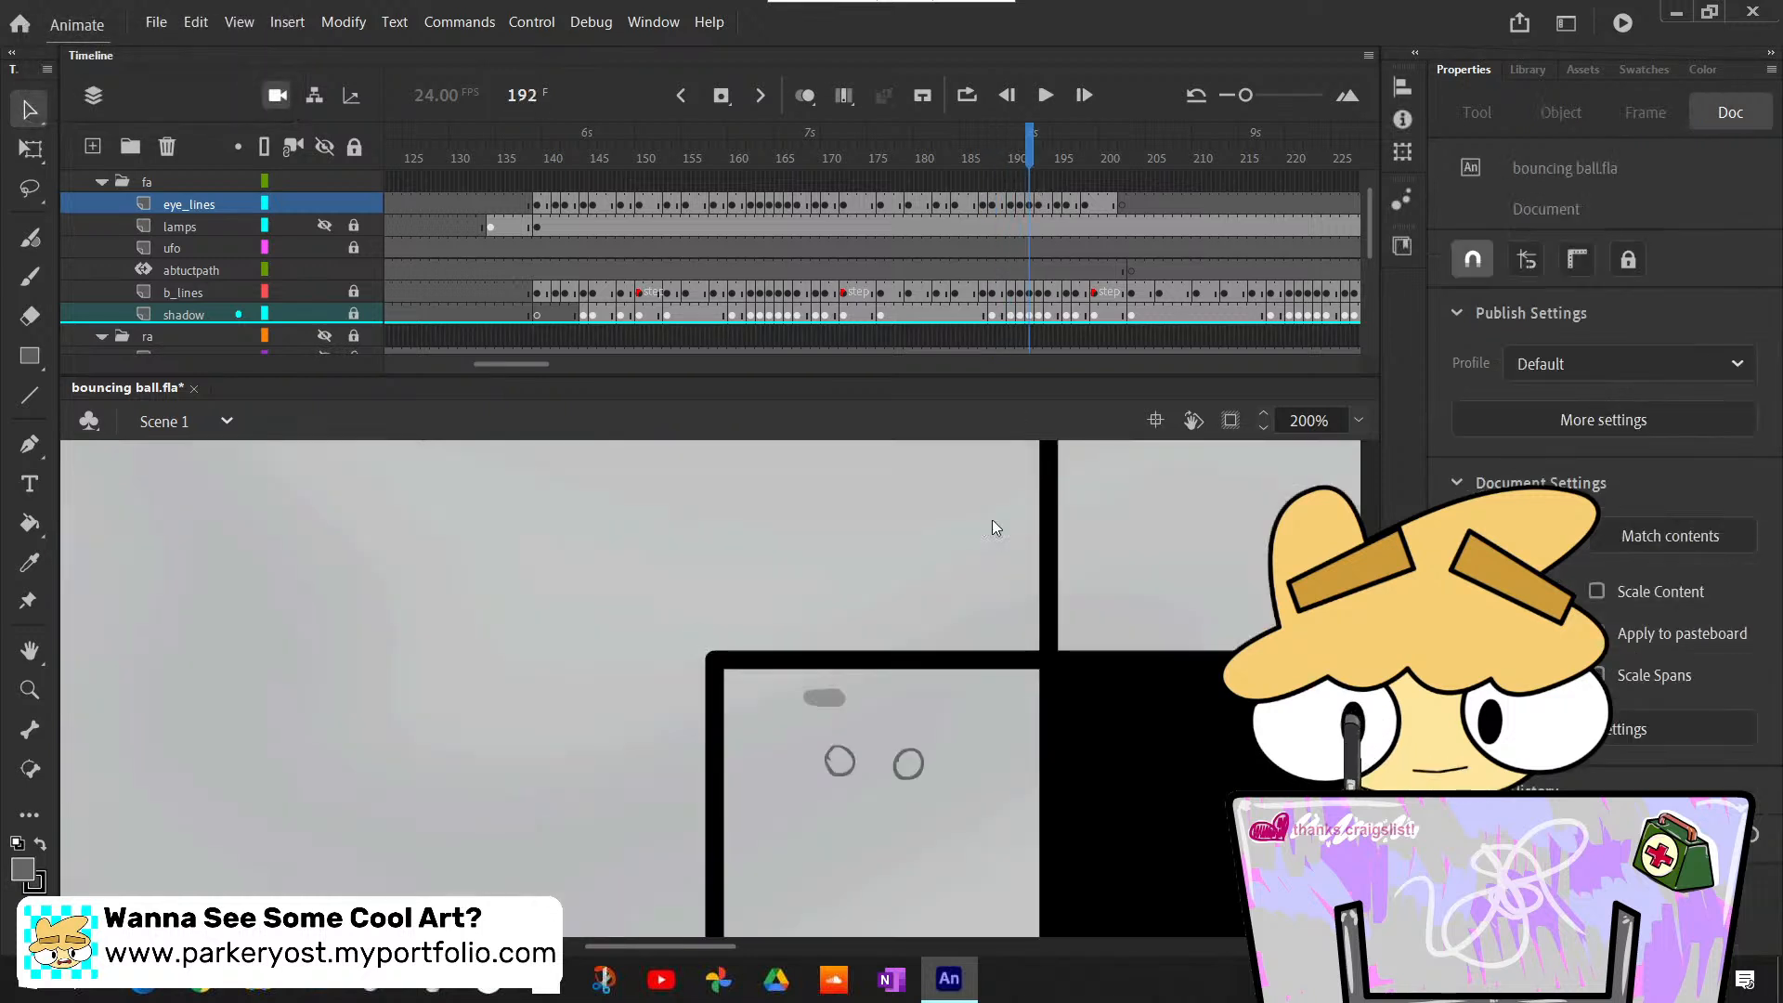
scroll(990, 517, down, 4)
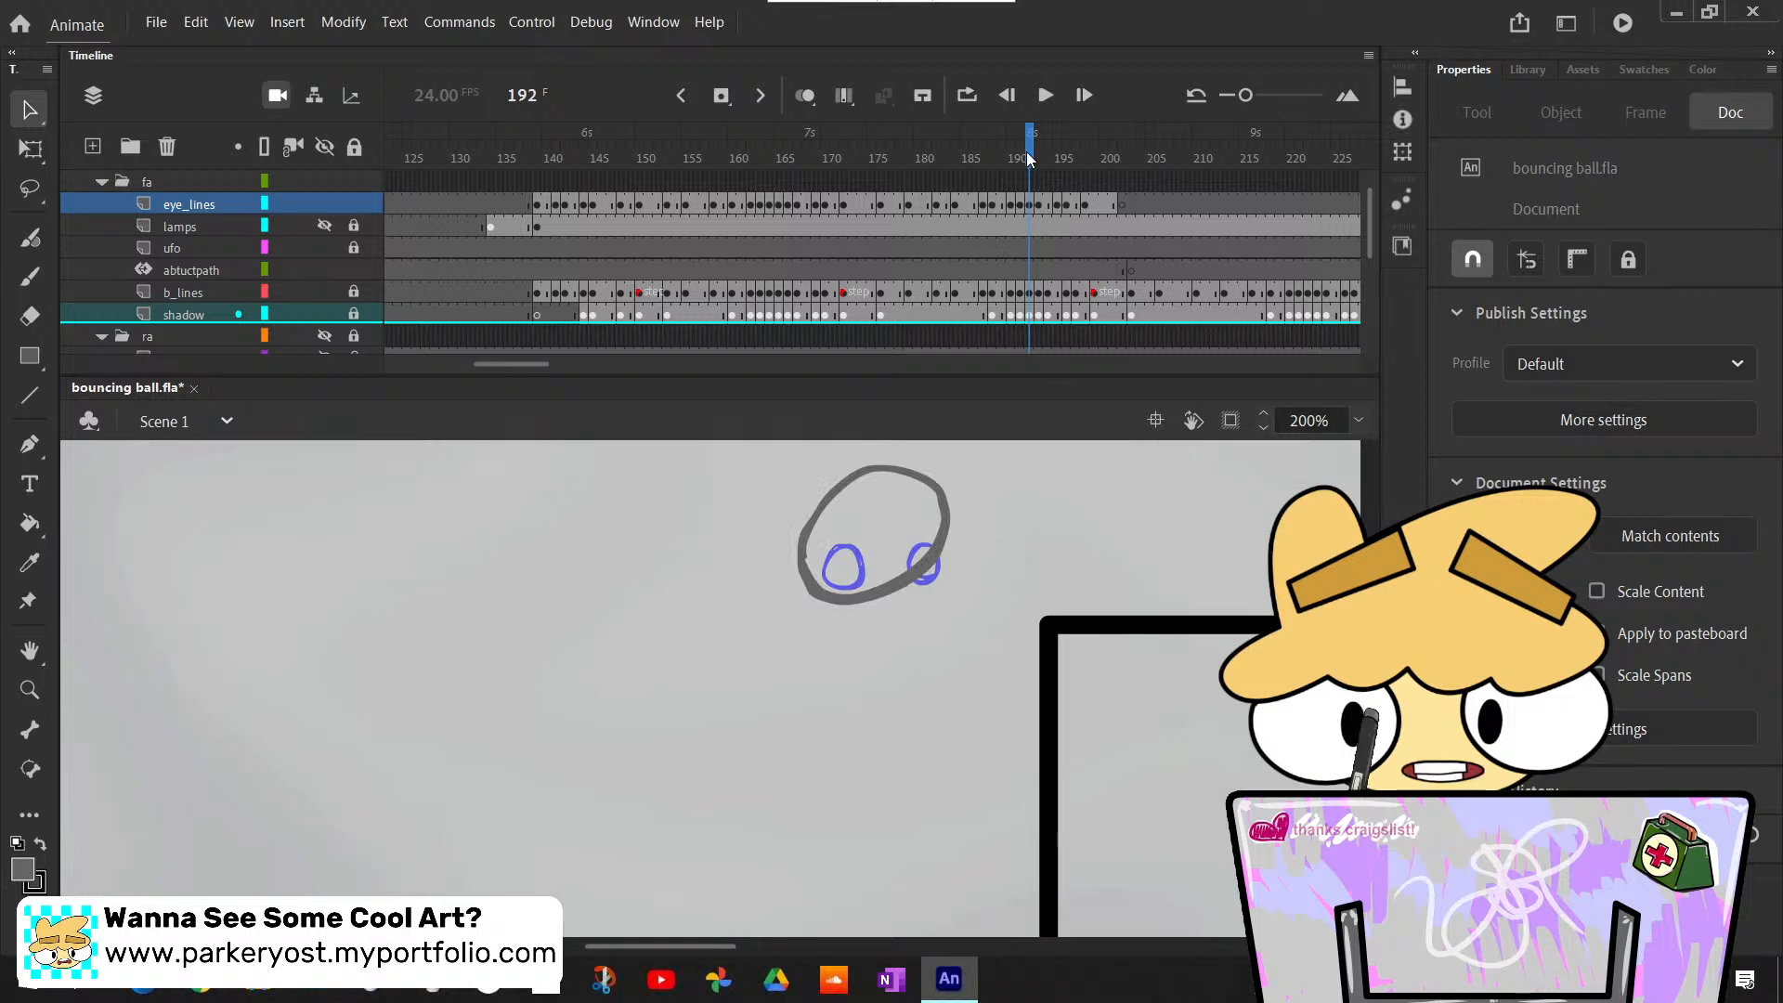
drag(1027, 152, 1012, 159)
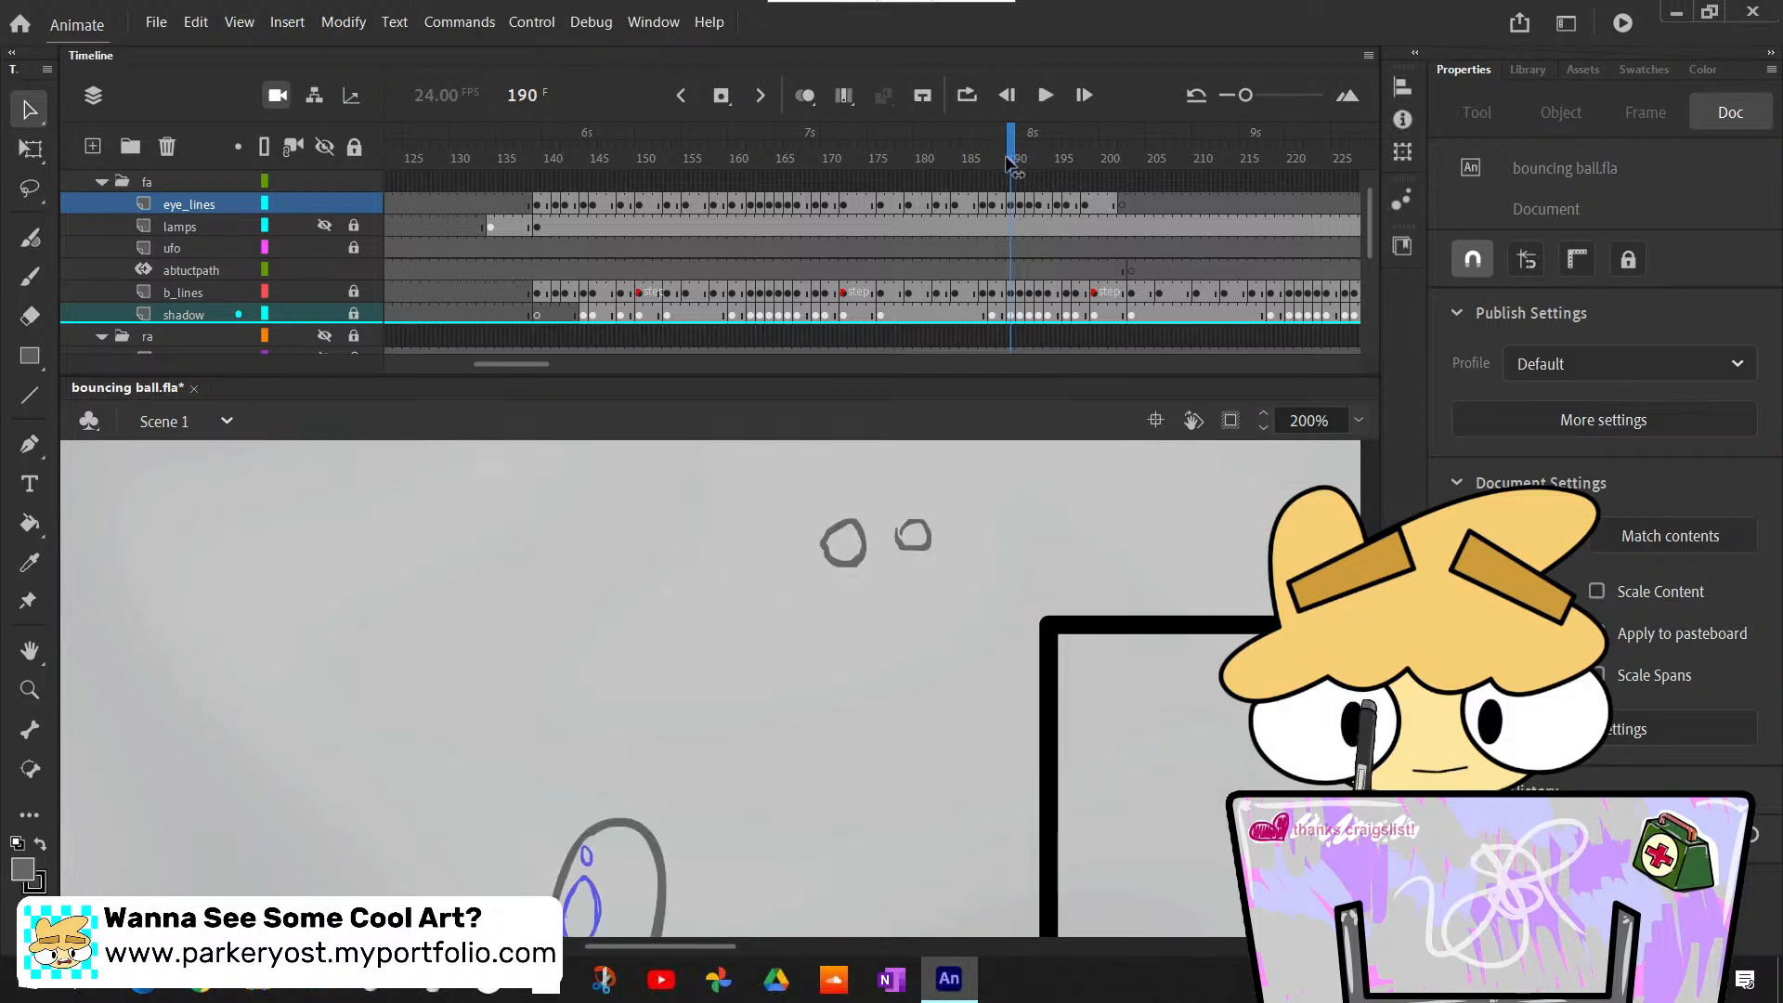
drag(1011, 161, 958, 177)
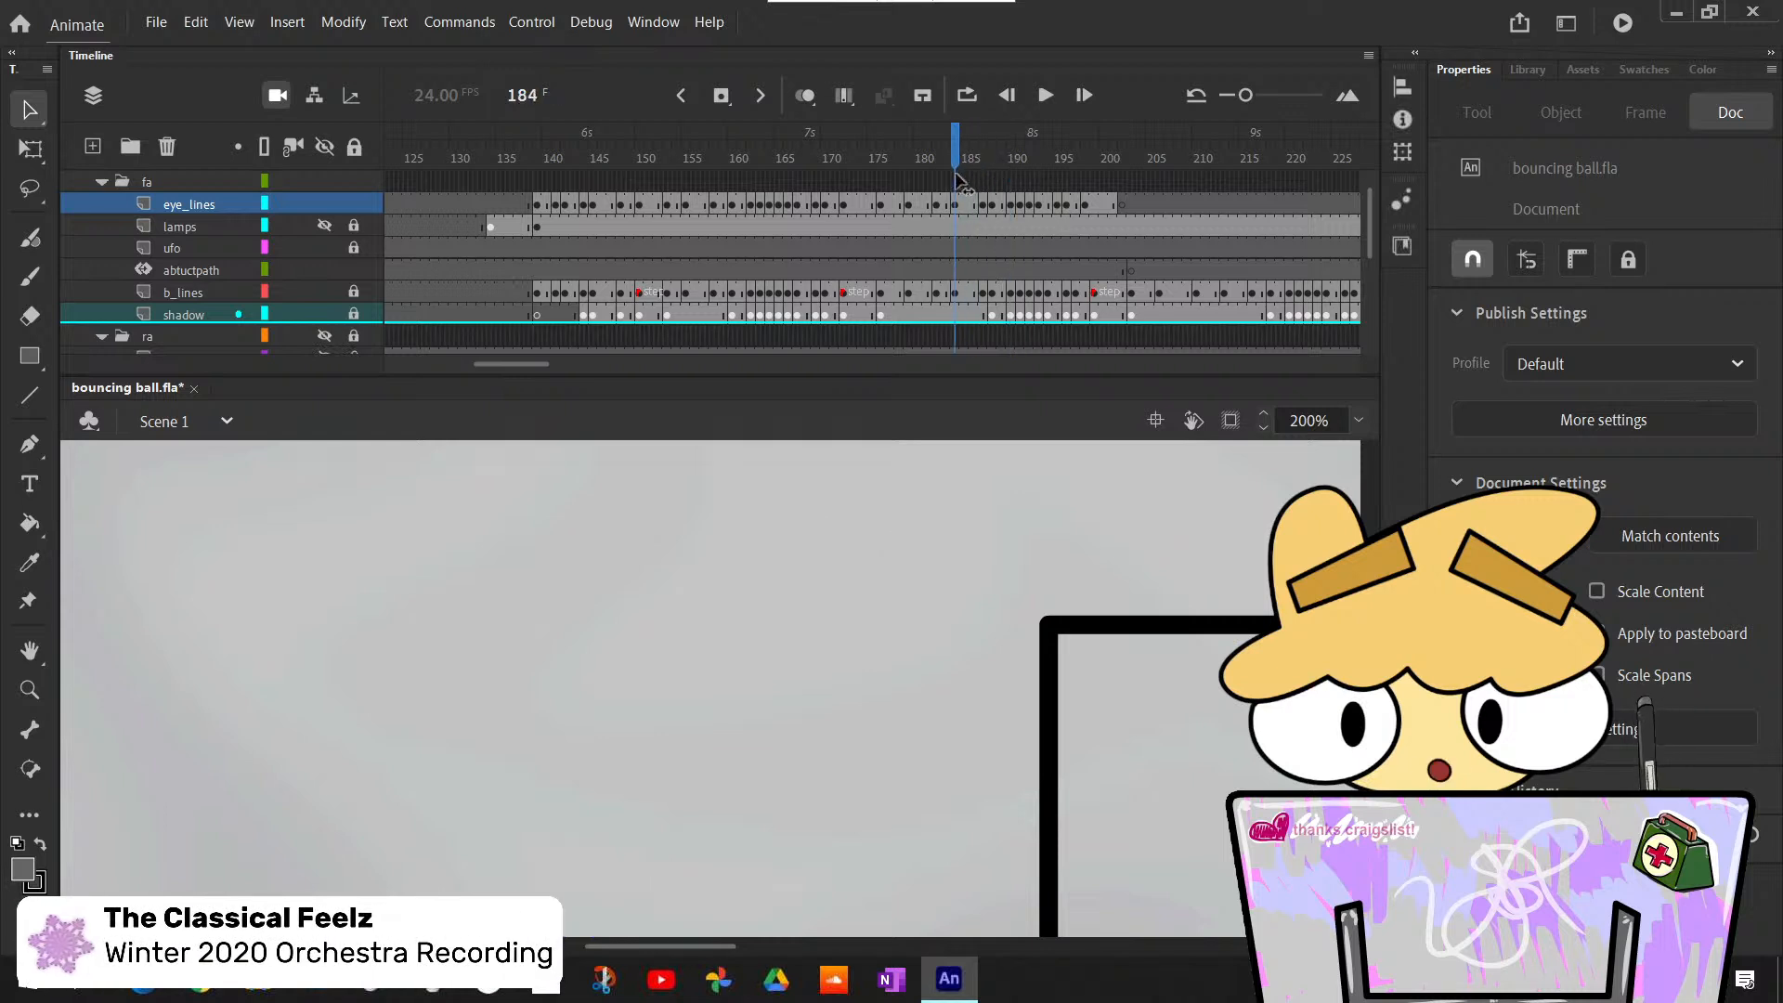
scroll(1016, 760, up, 5)
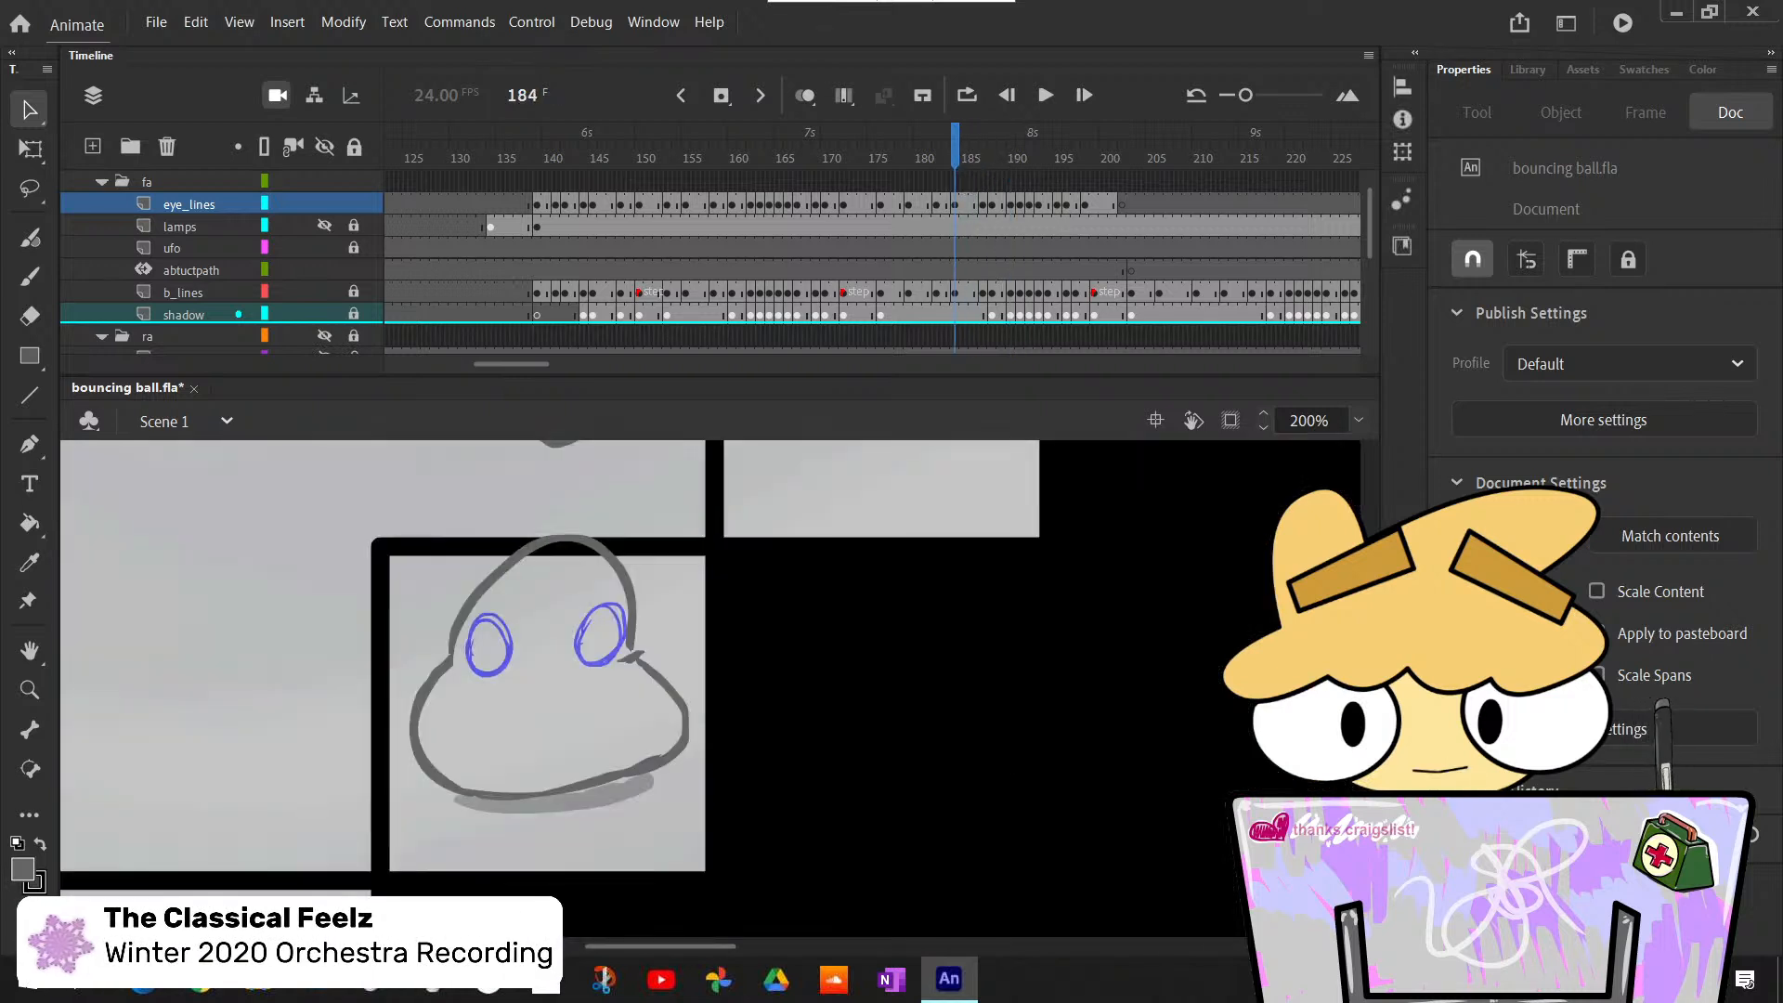
- Insert three extra frames on the eye_lines layer at frame 183 to extend the squashed pose's eyes
drag(957, 156, 938, 154)
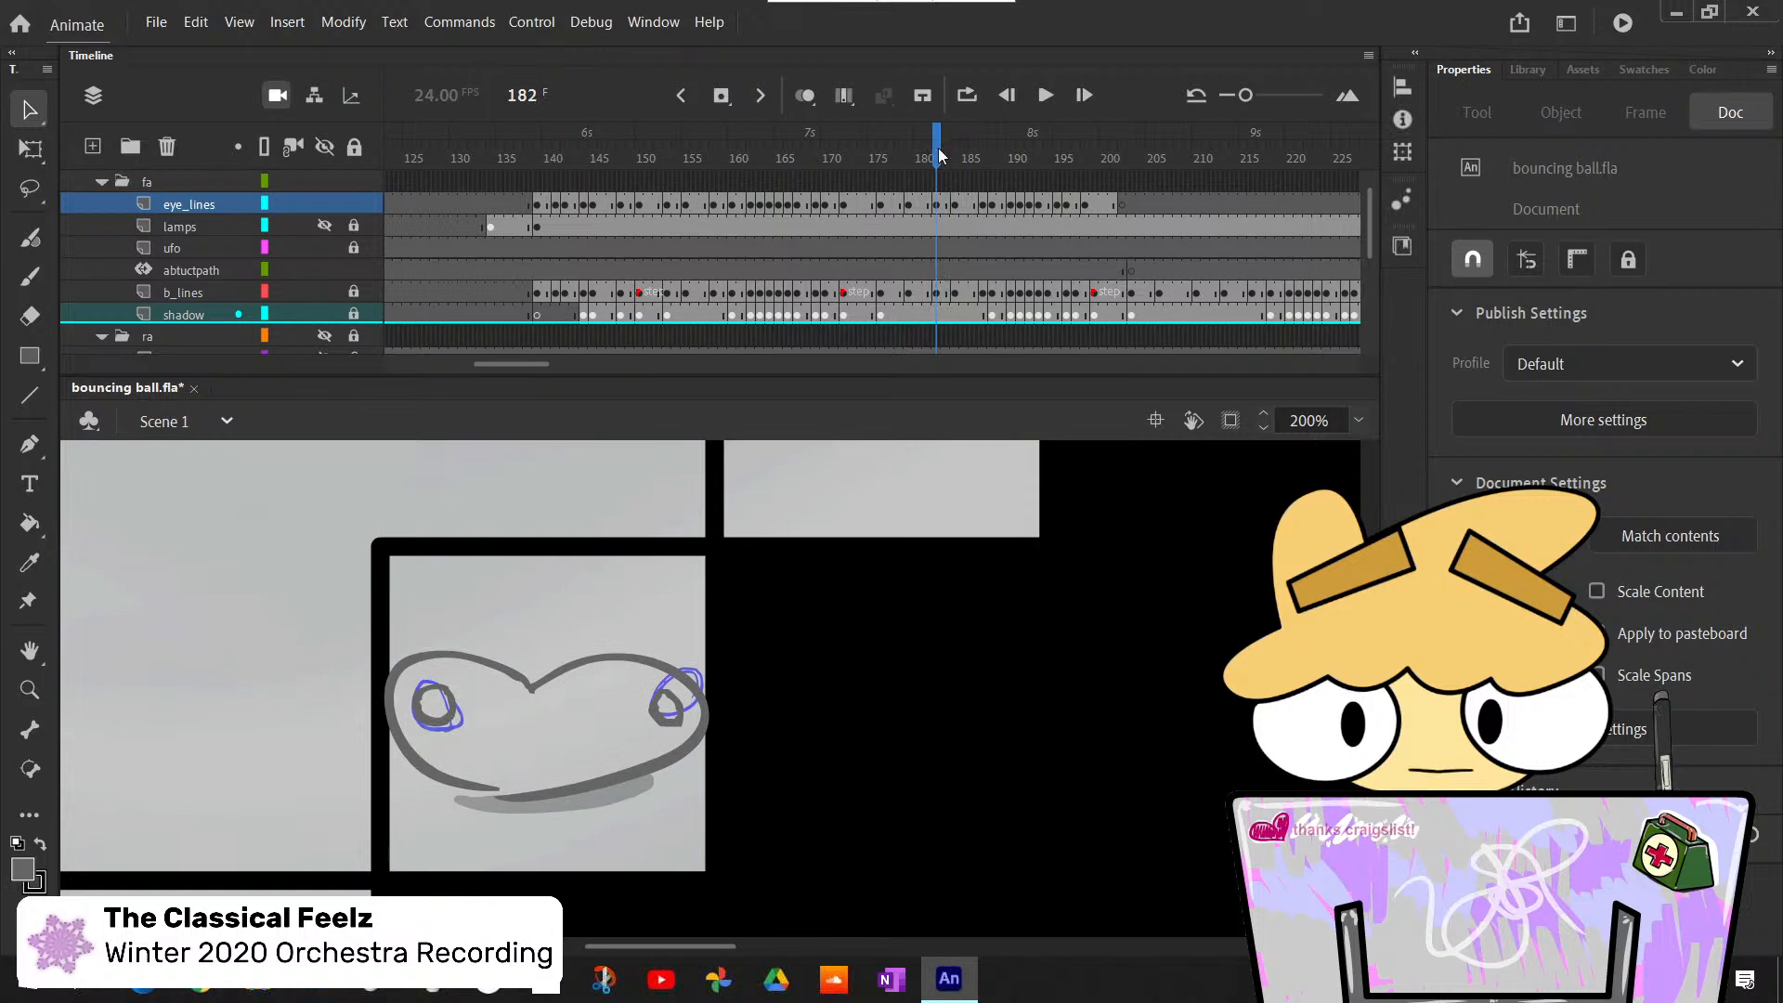
click(947, 206)
key(F5)
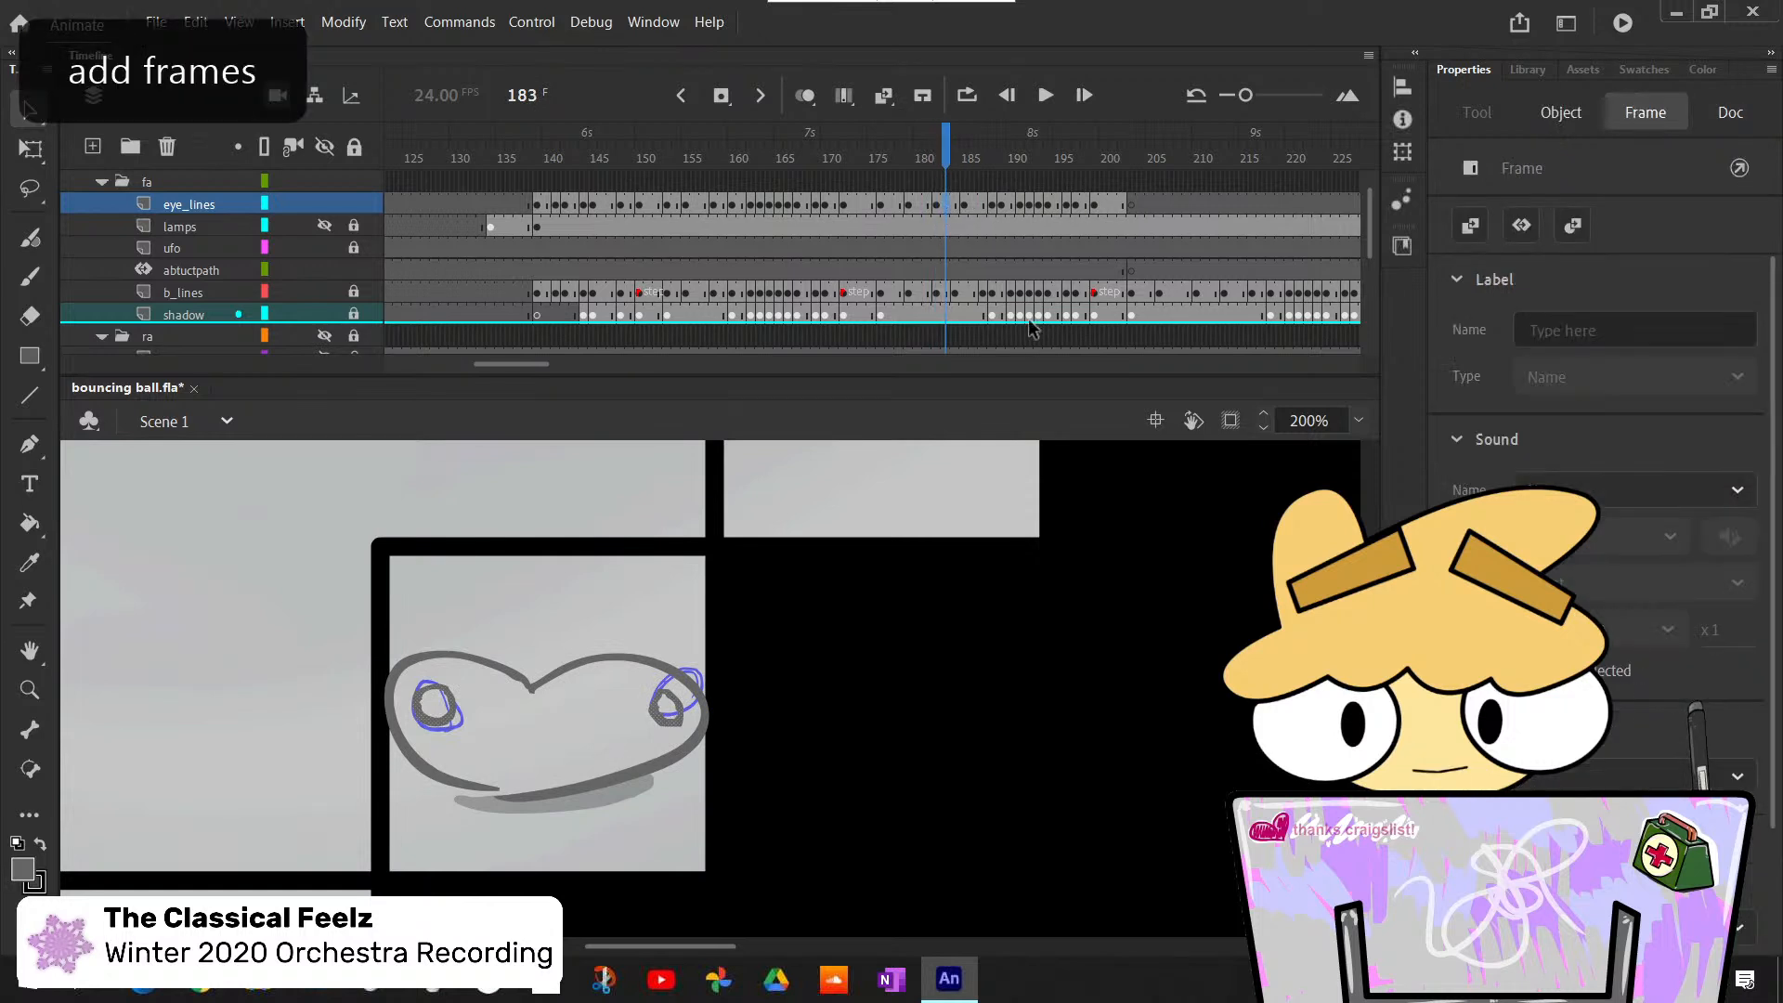
key(F5)
key(F5)
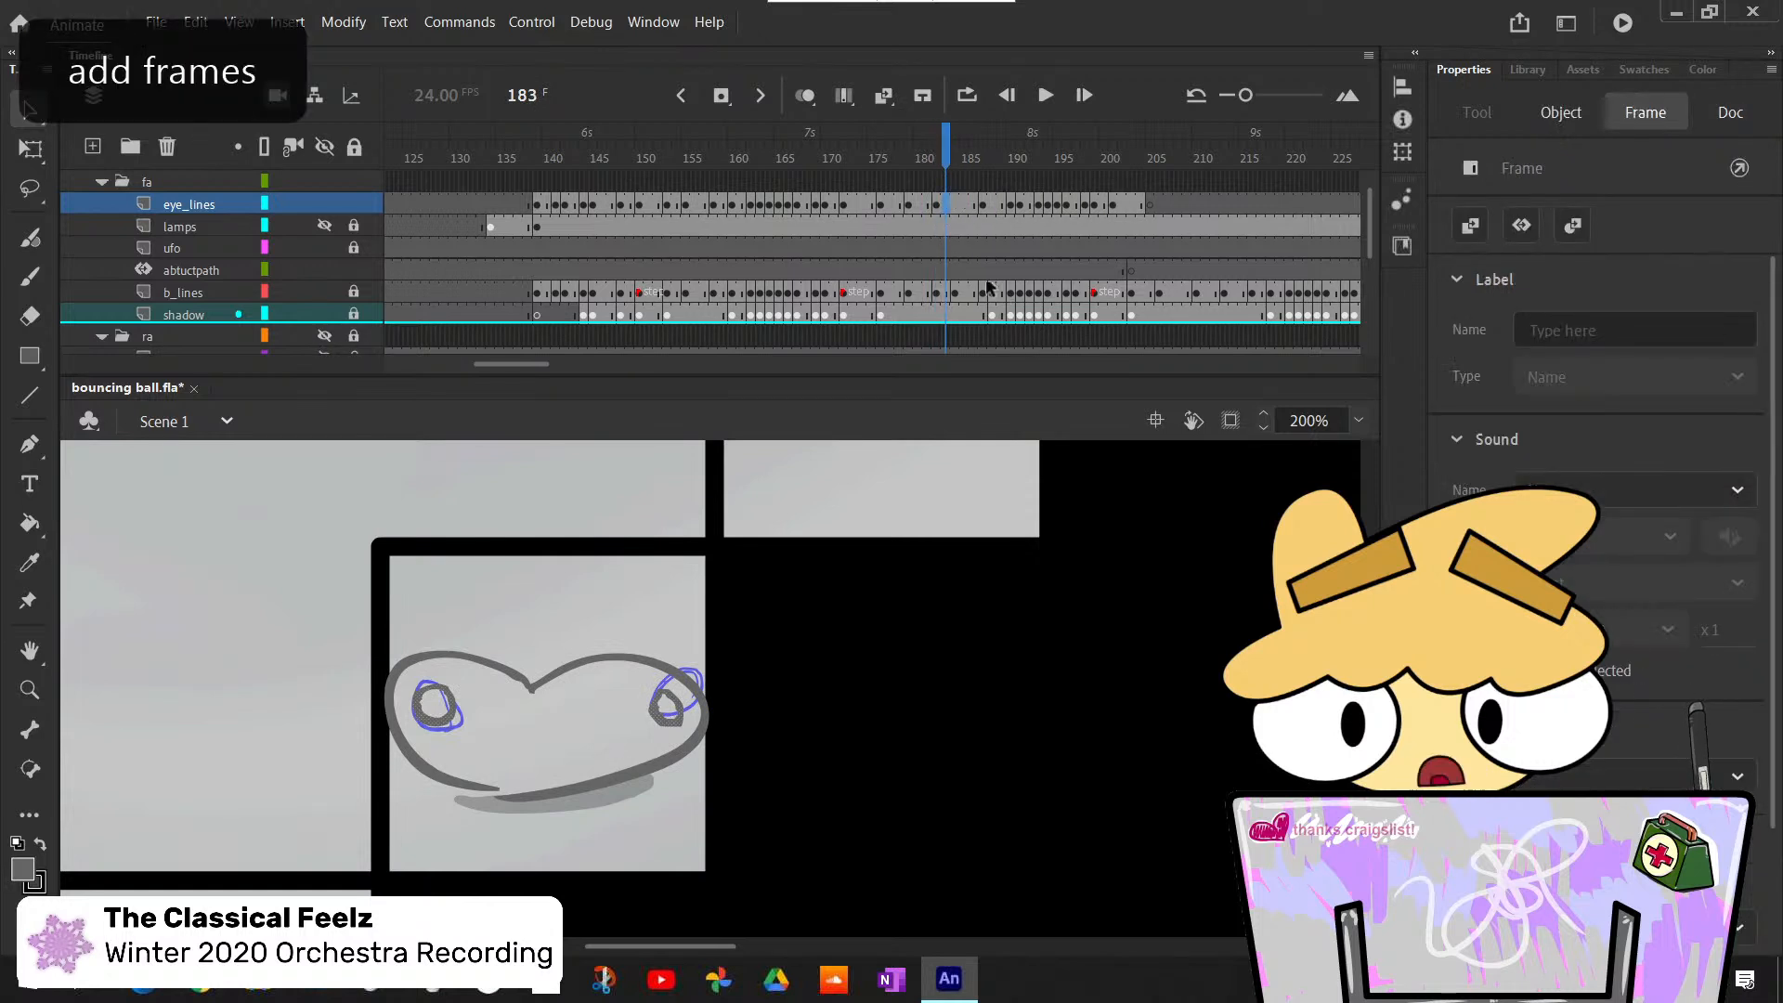
- Insert a blank keyframe at frame 184 of the eye_lines layer and copy the eye outlines from frame 180 into it
click(956, 206)
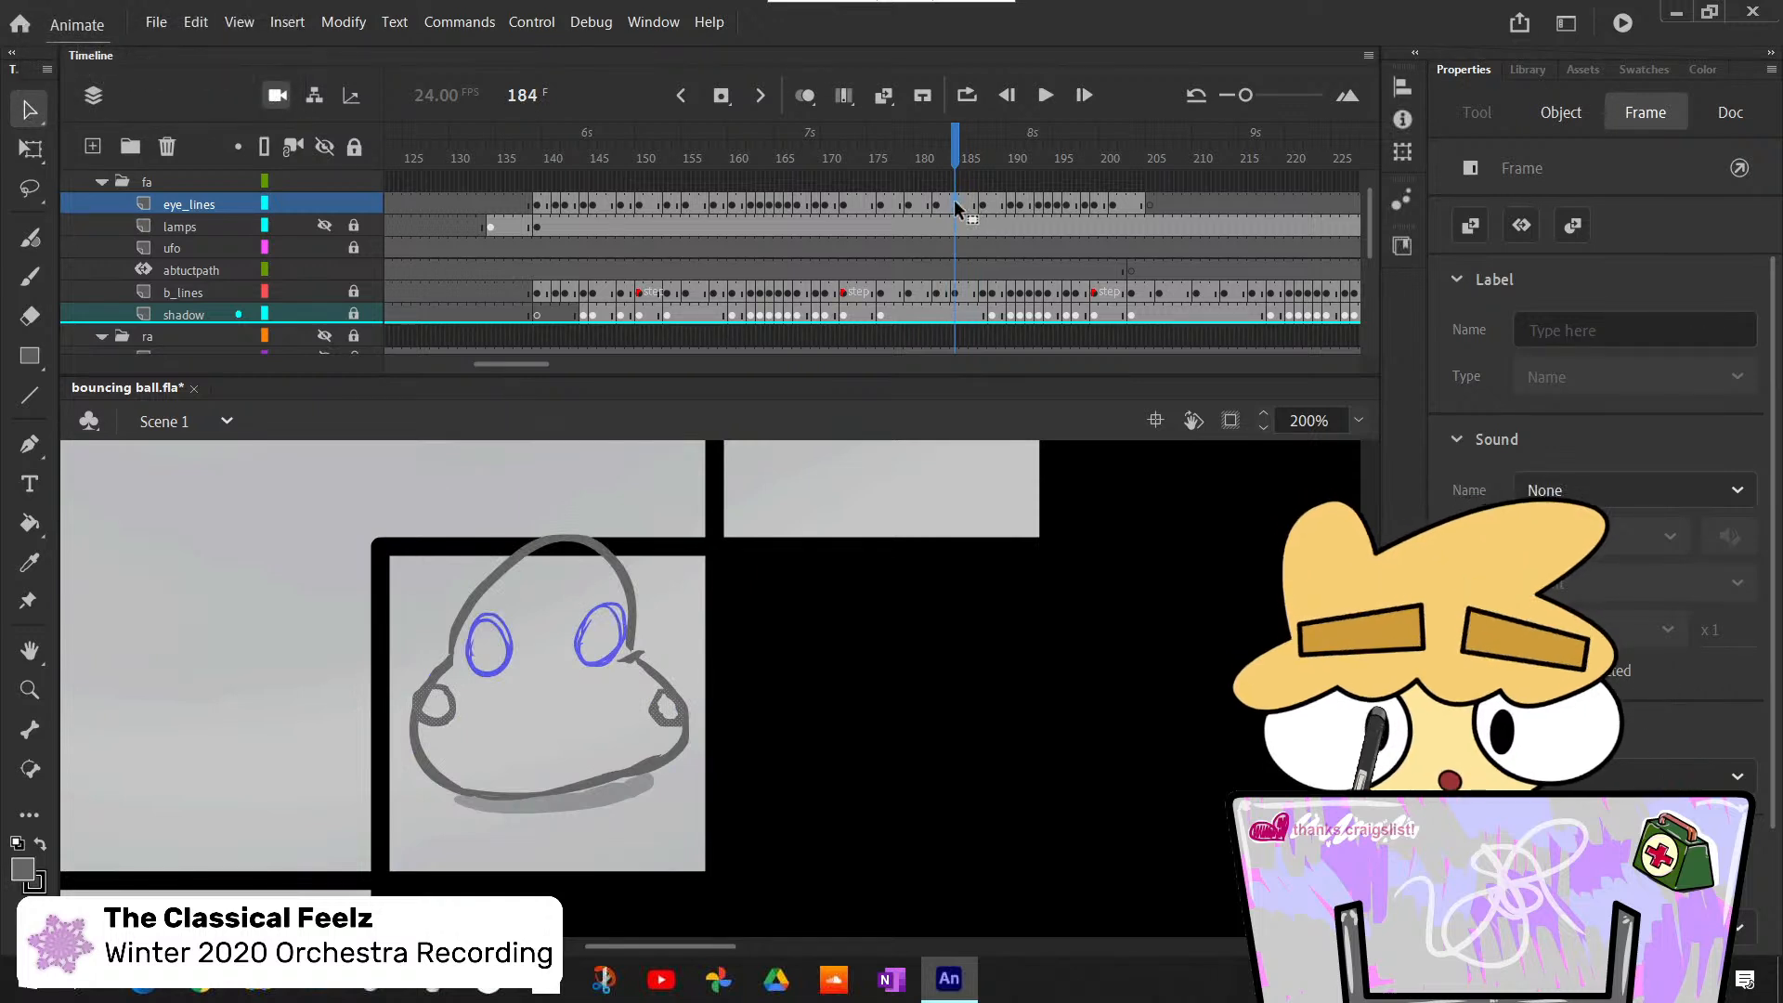
key(F7)
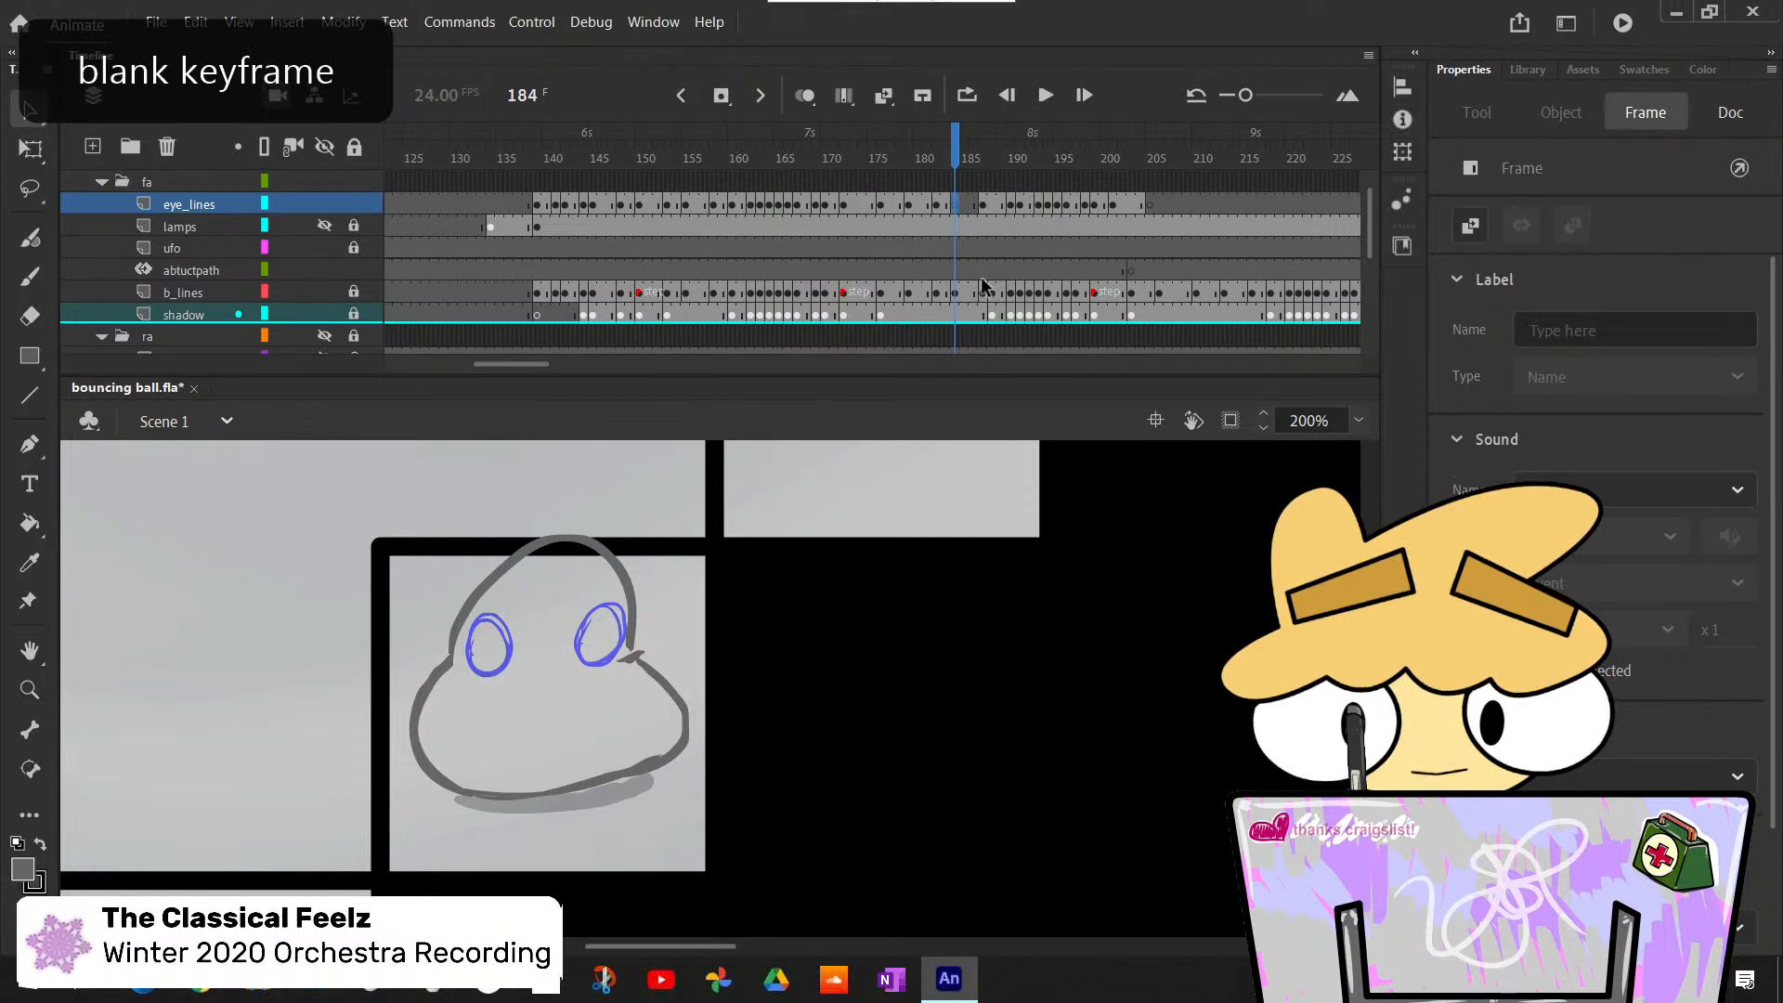
click(921, 204)
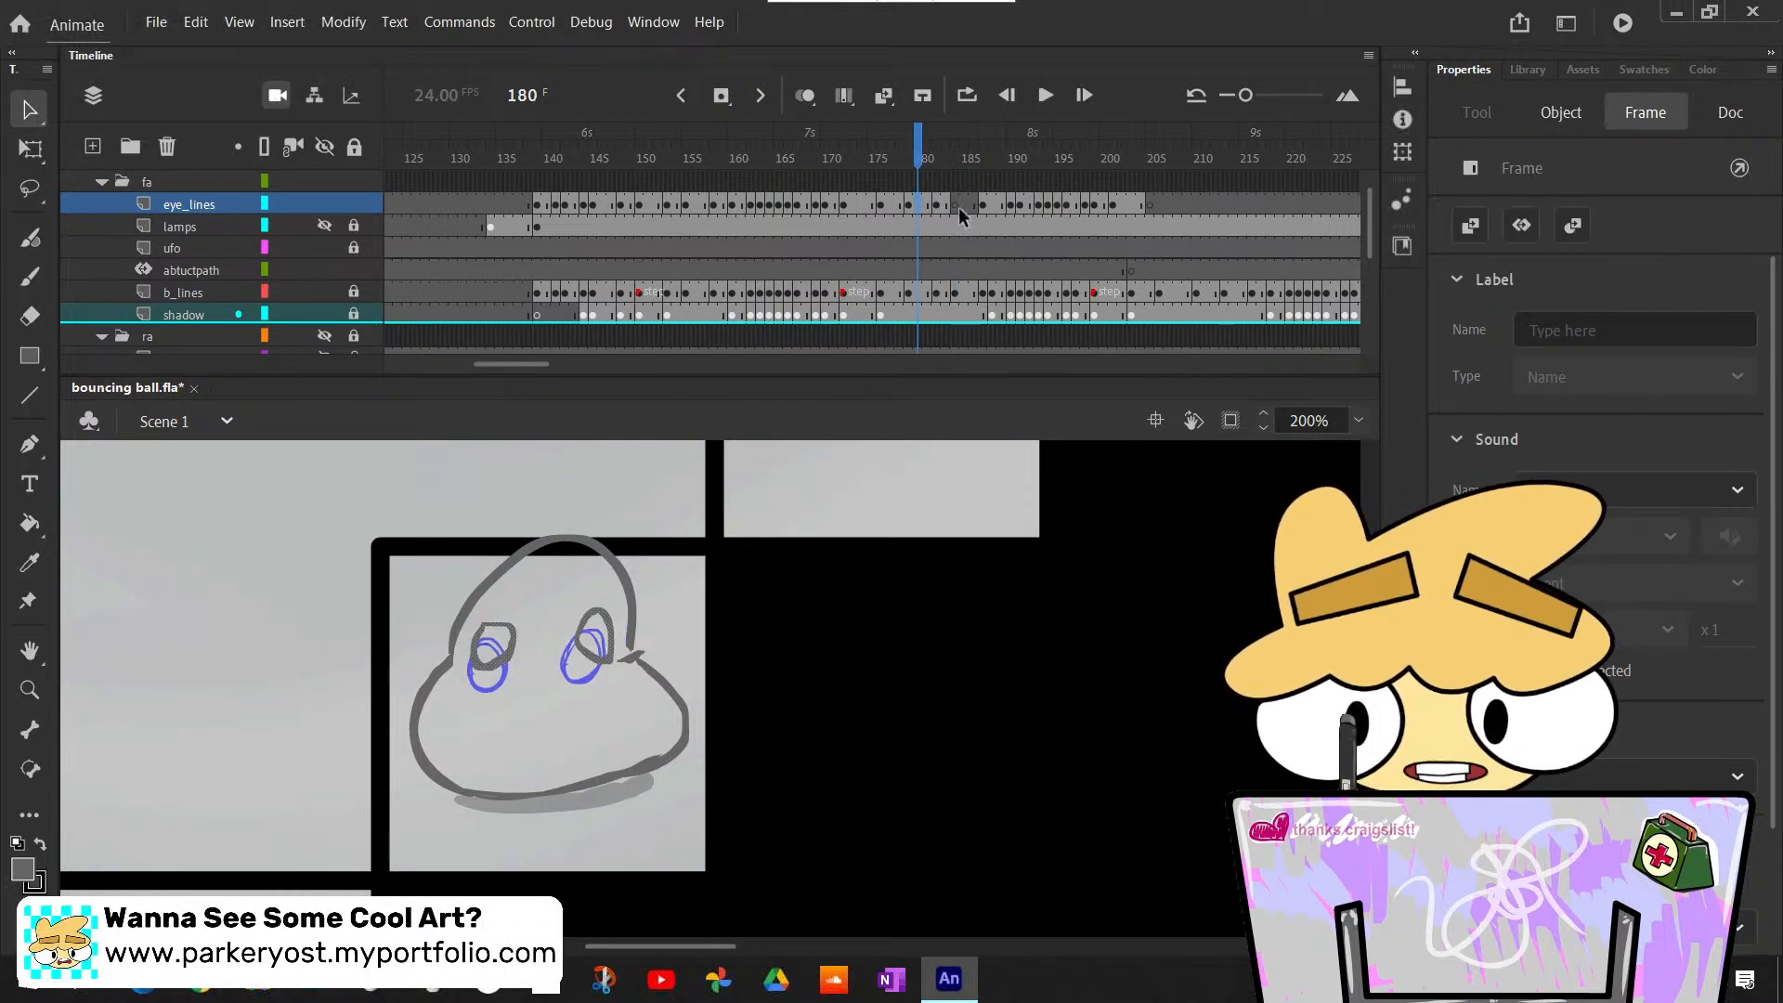
click(957, 207)
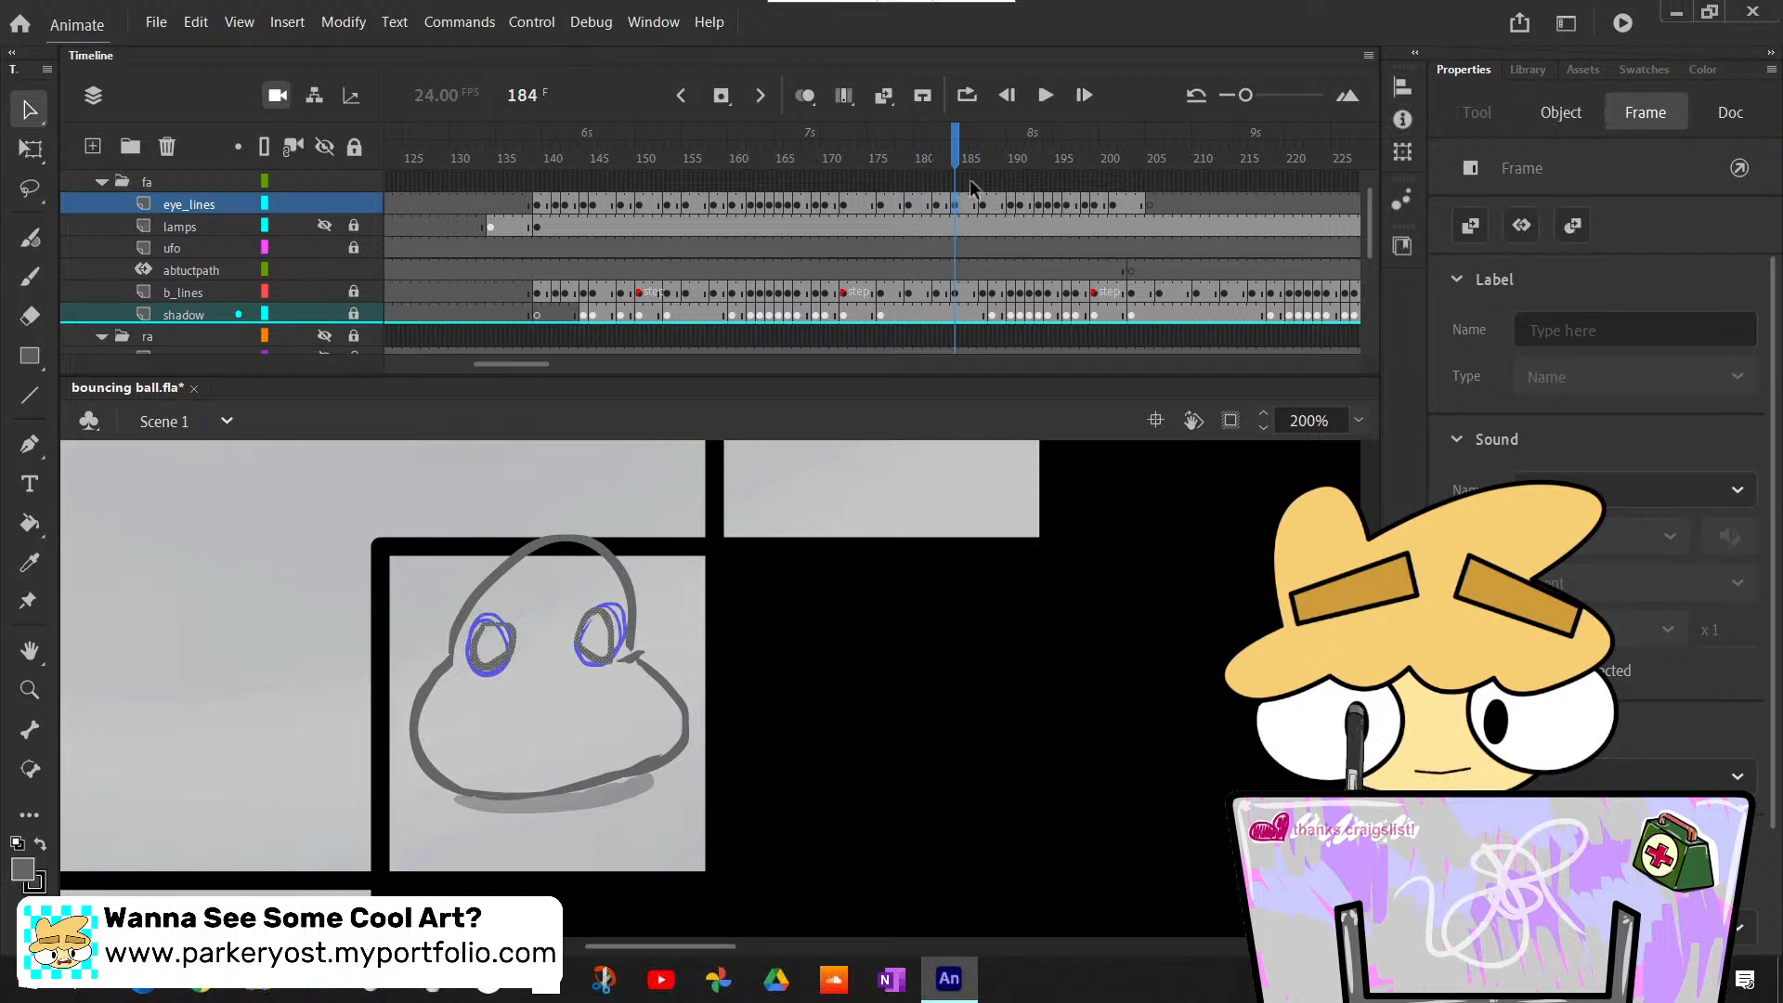
- Compare the eye outlines with the ball sketch at frames 182, 184 and 187 of the eye_lines layer
click(994, 204)
click(984, 204)
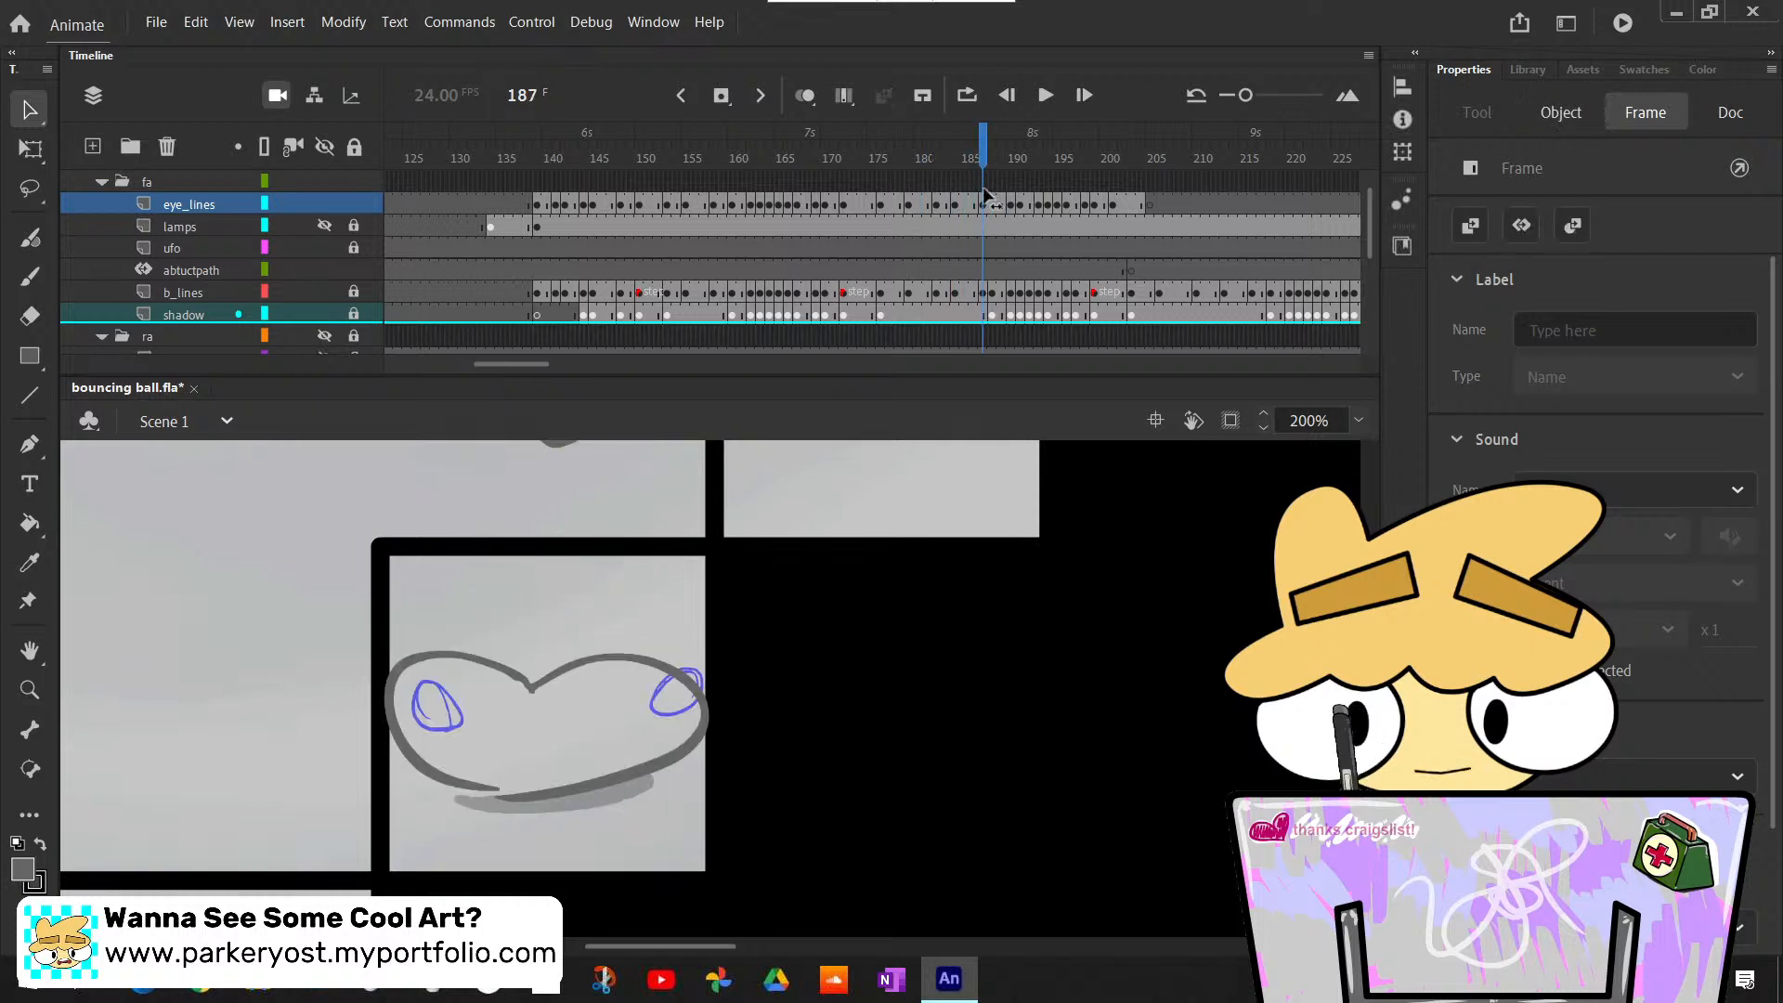
key(Escape)
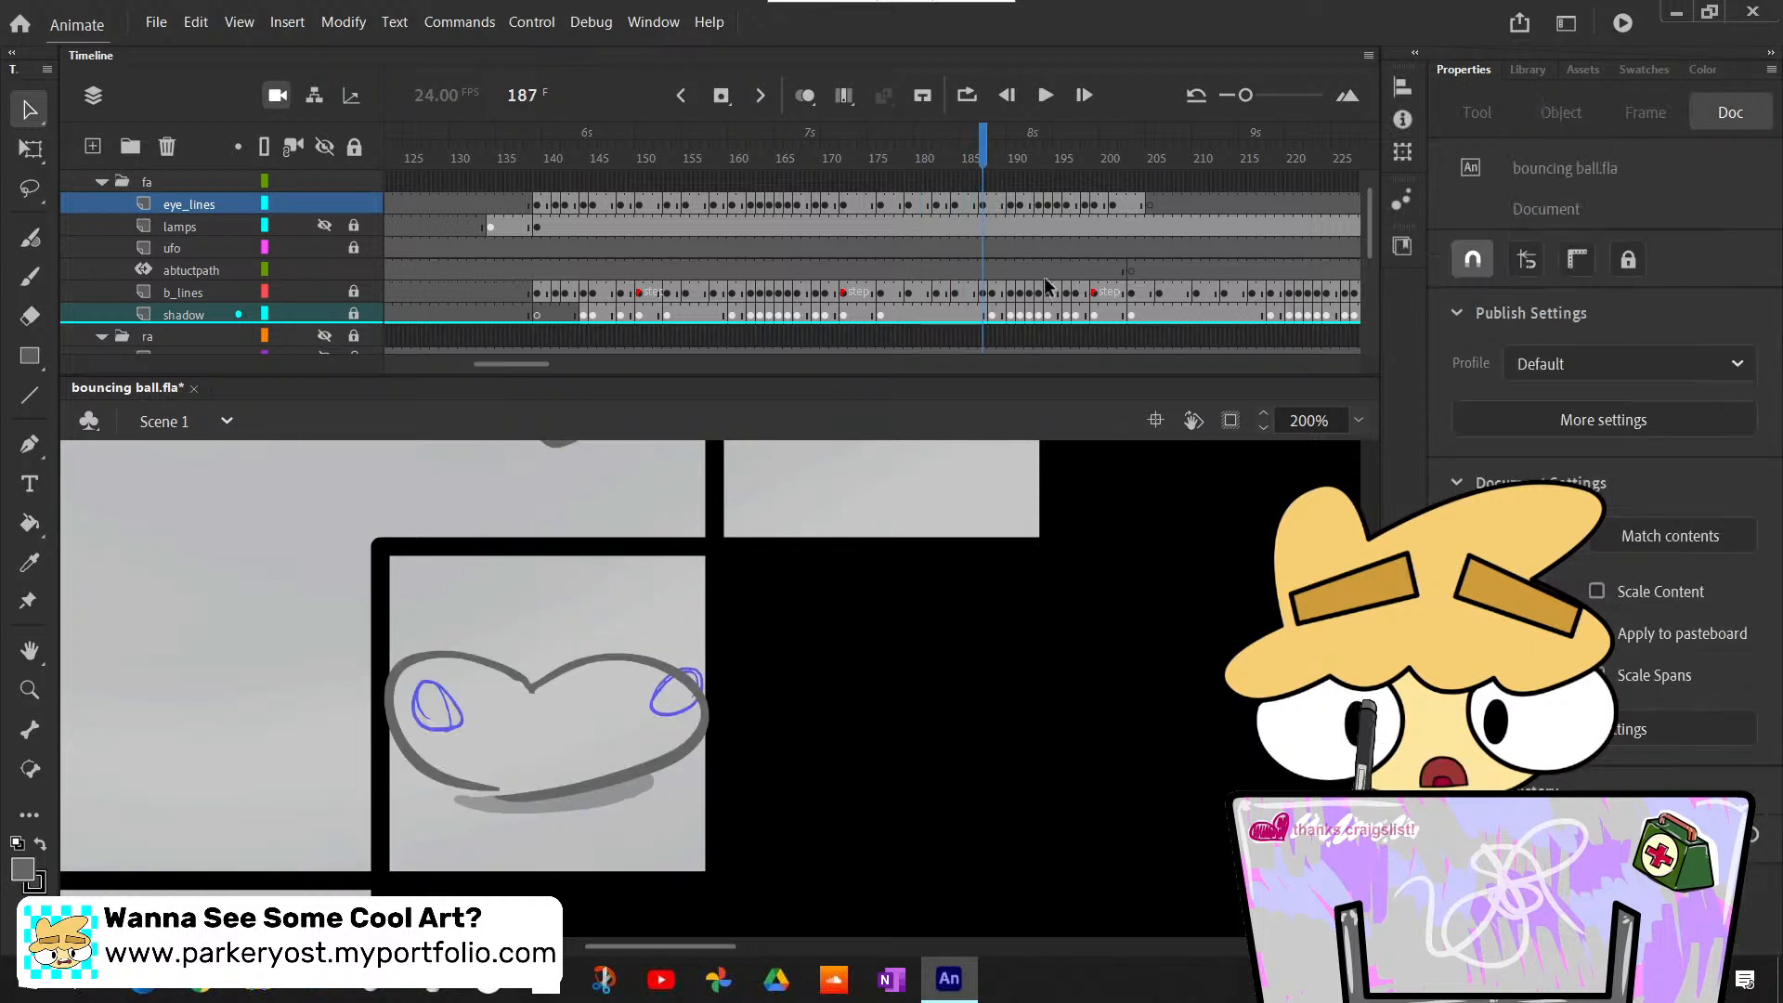
click(975, 205)
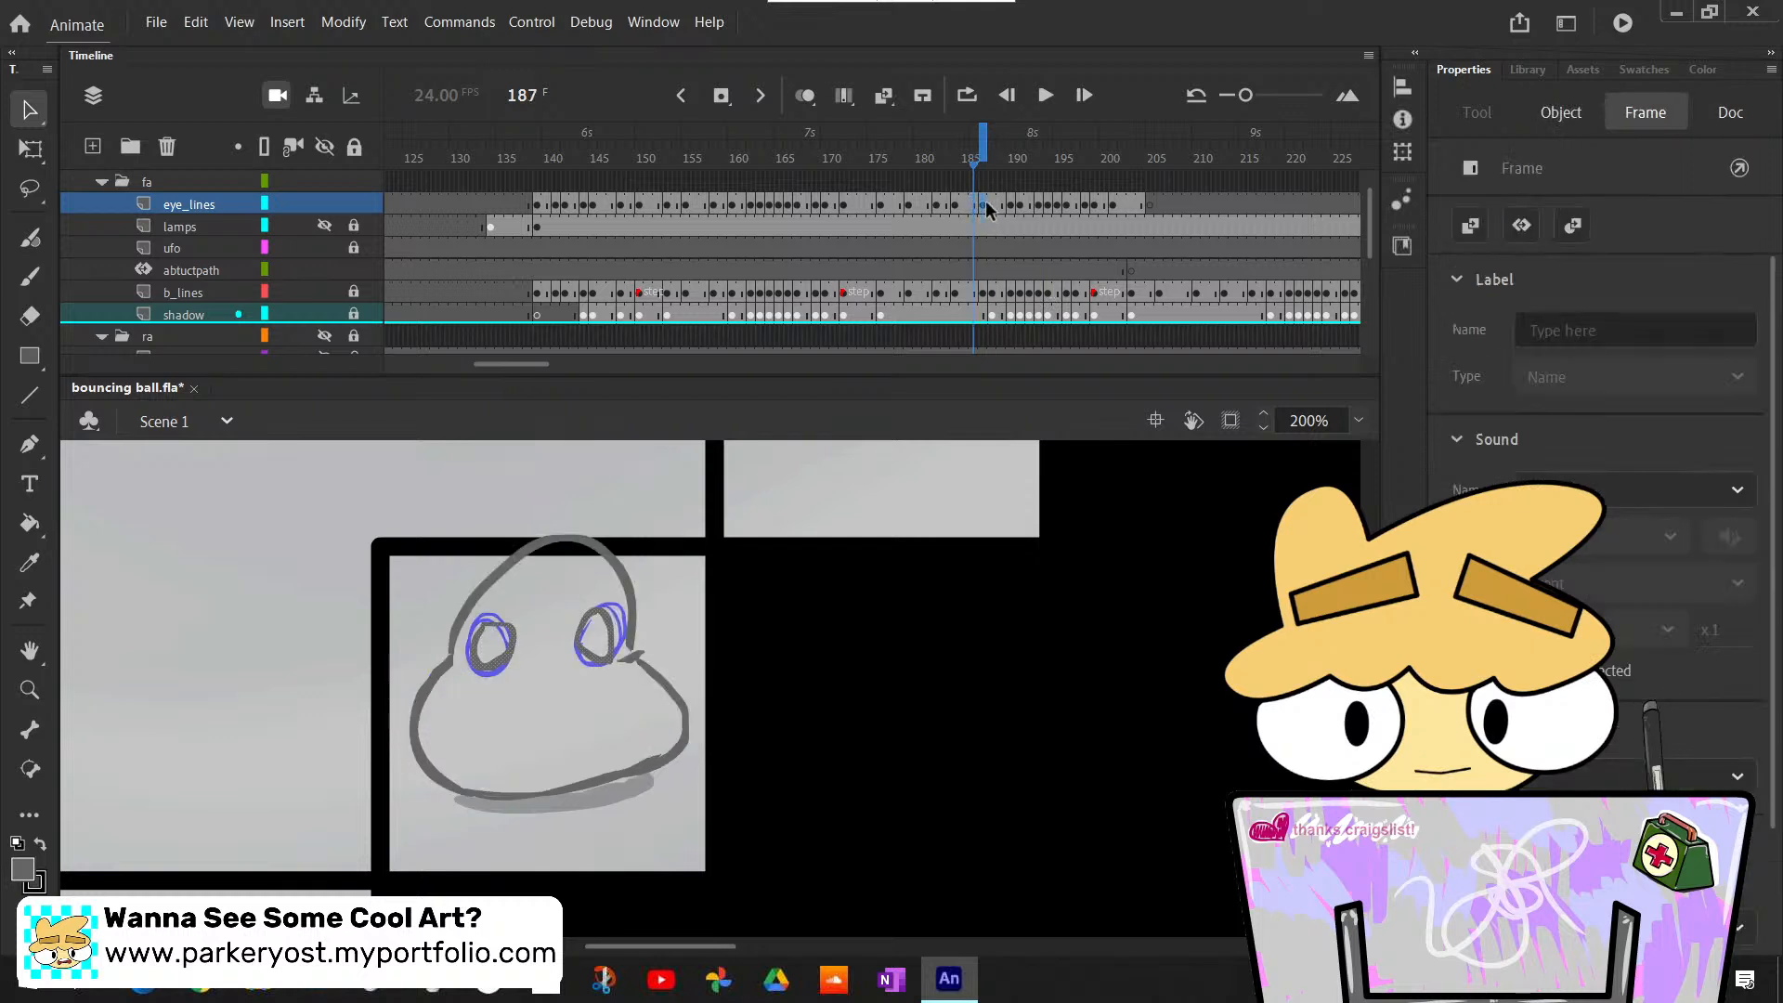
click(938, 206)
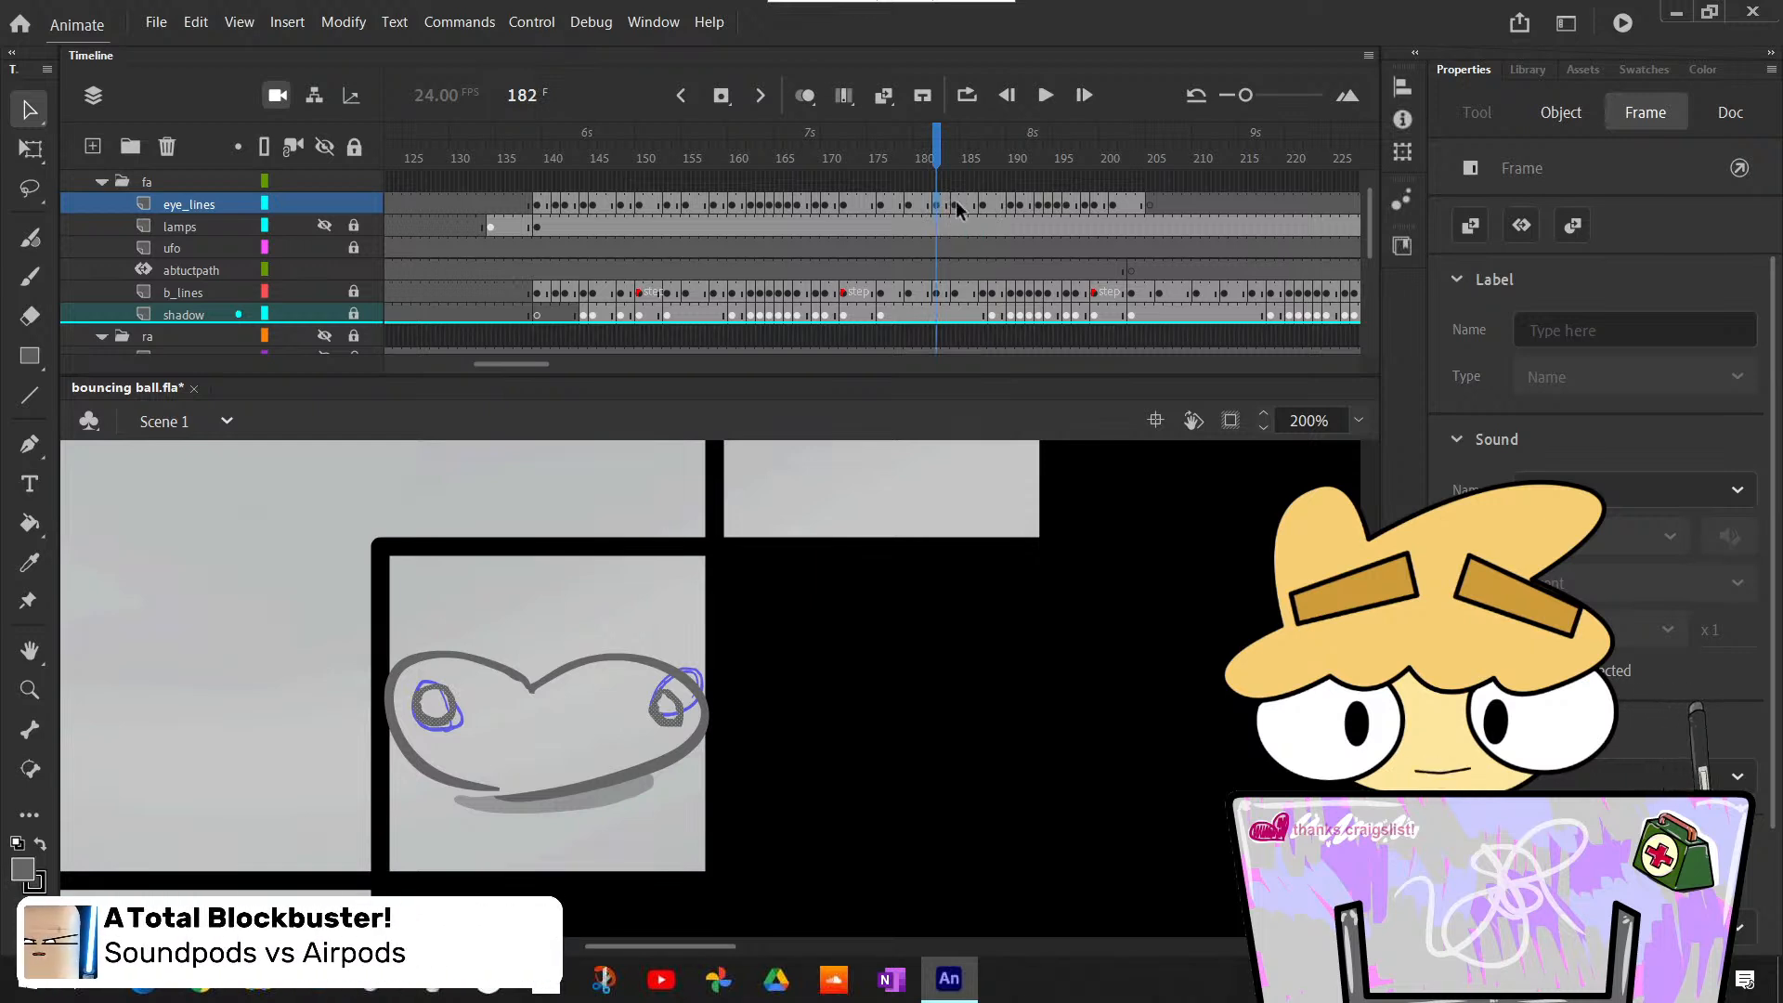
click(957, 206)
click(984, 206)
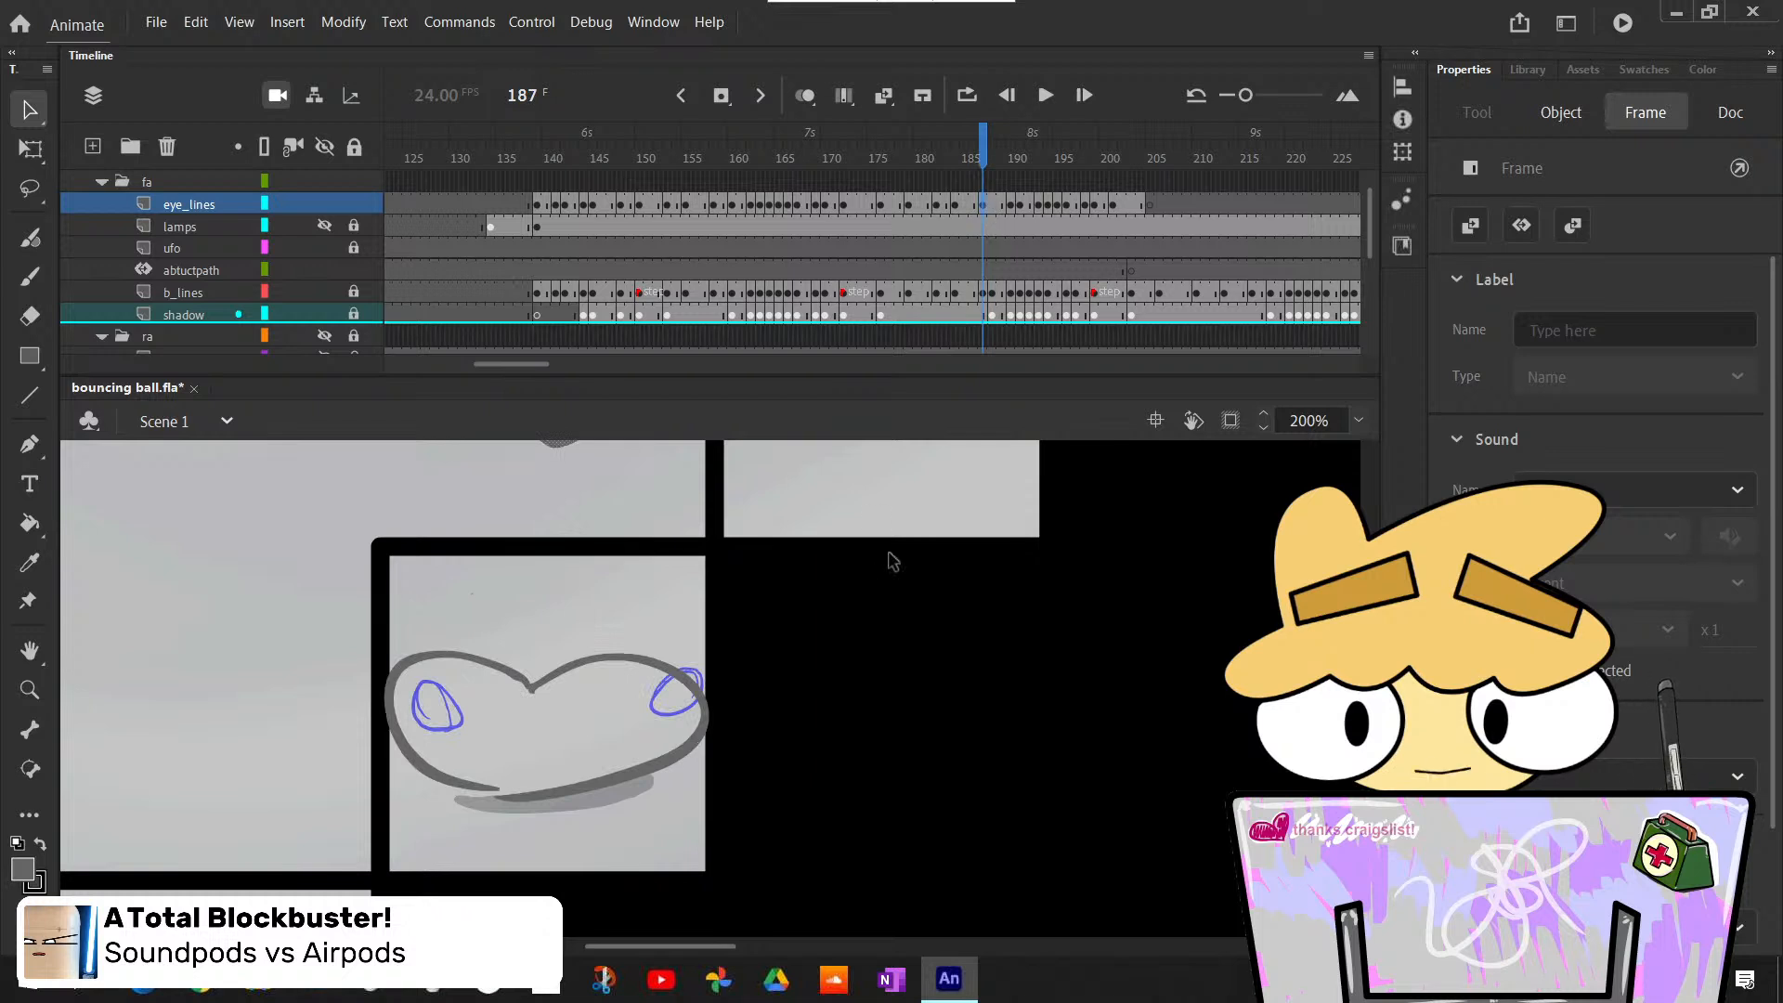
- Try duplicating the eye_lines keyframe from frame 188 into frame 187
scroll(892, 561, up, 3)
click(991, 206)
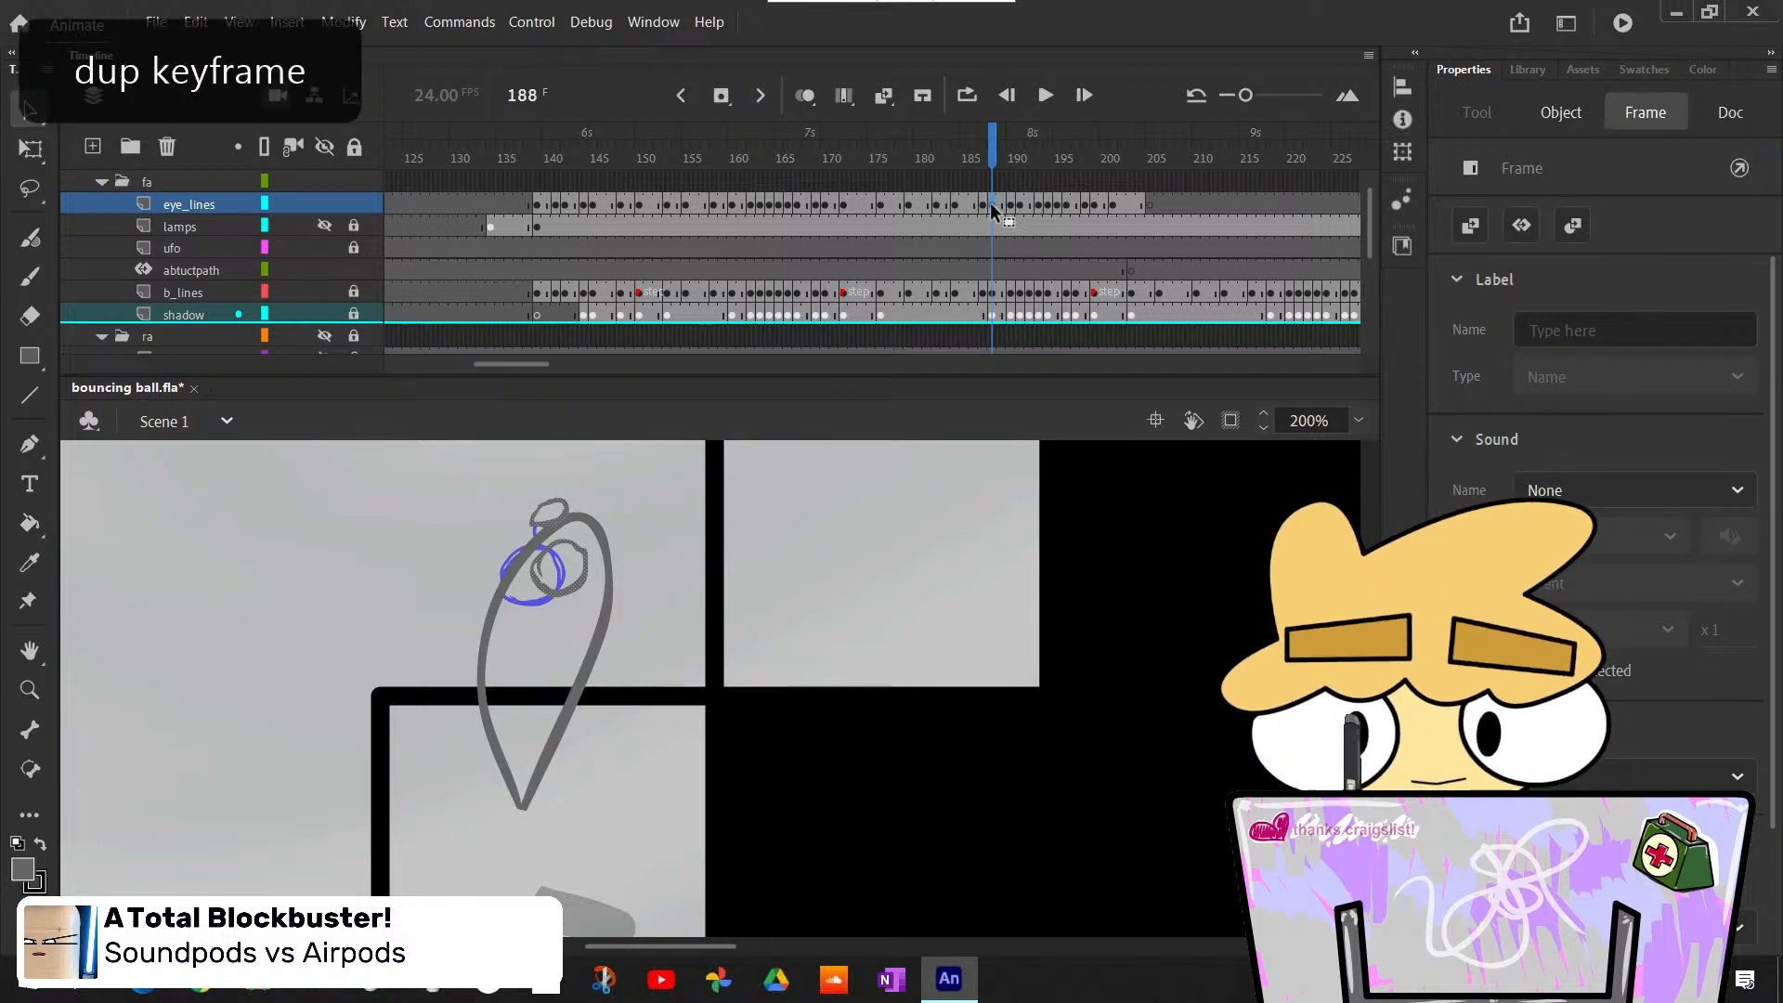
click(982, 206)
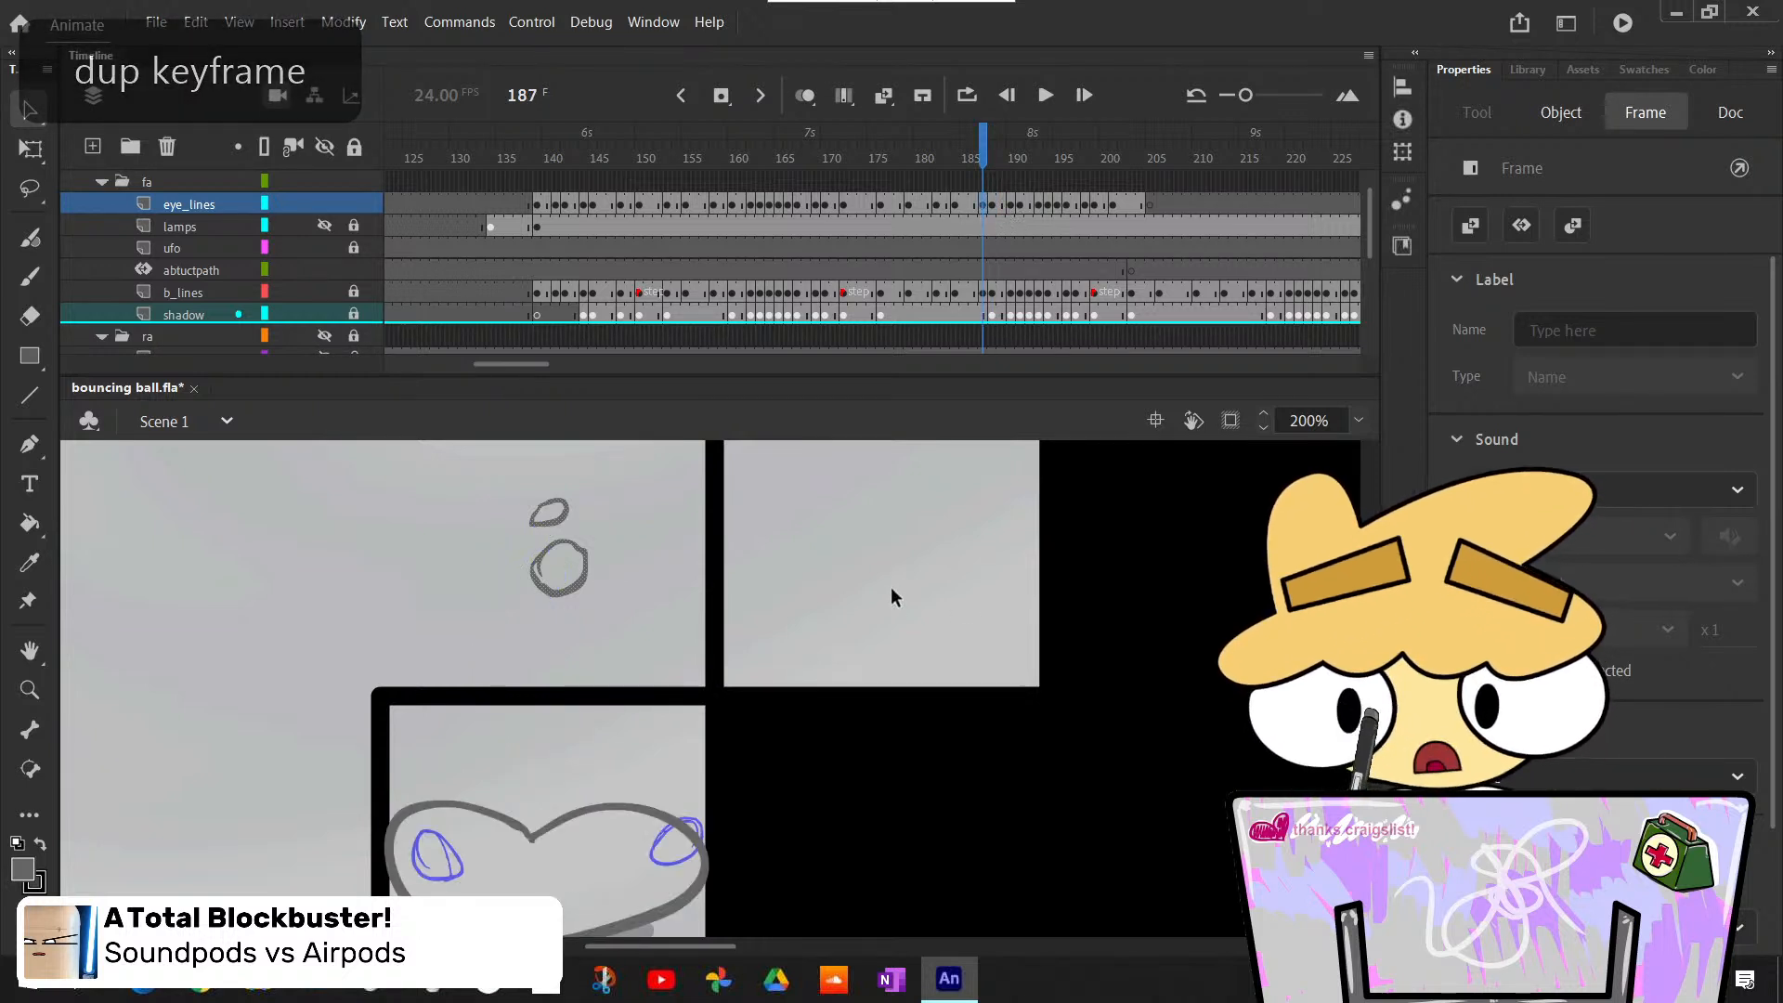
click(992, 206)
click(982, 206)
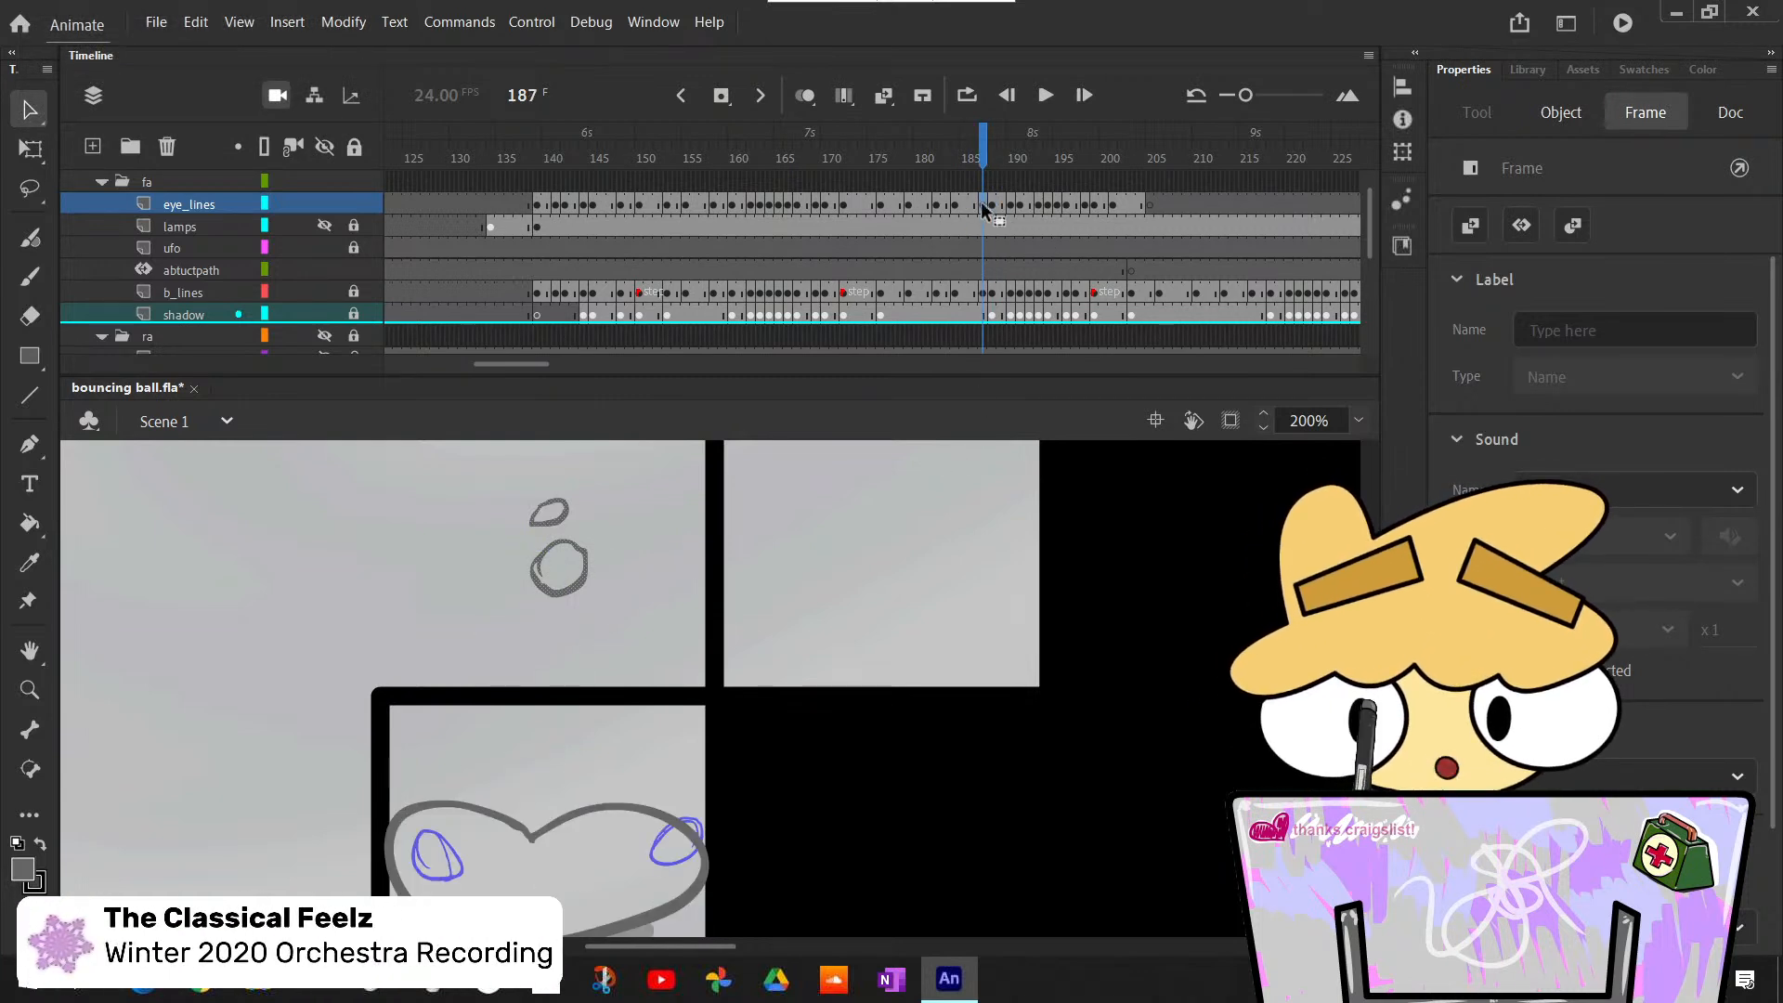
- Blank frame 187 of the eye_lines layer and copy the squashed pose's eye outlines from frame 182 into it
click(973, 206)
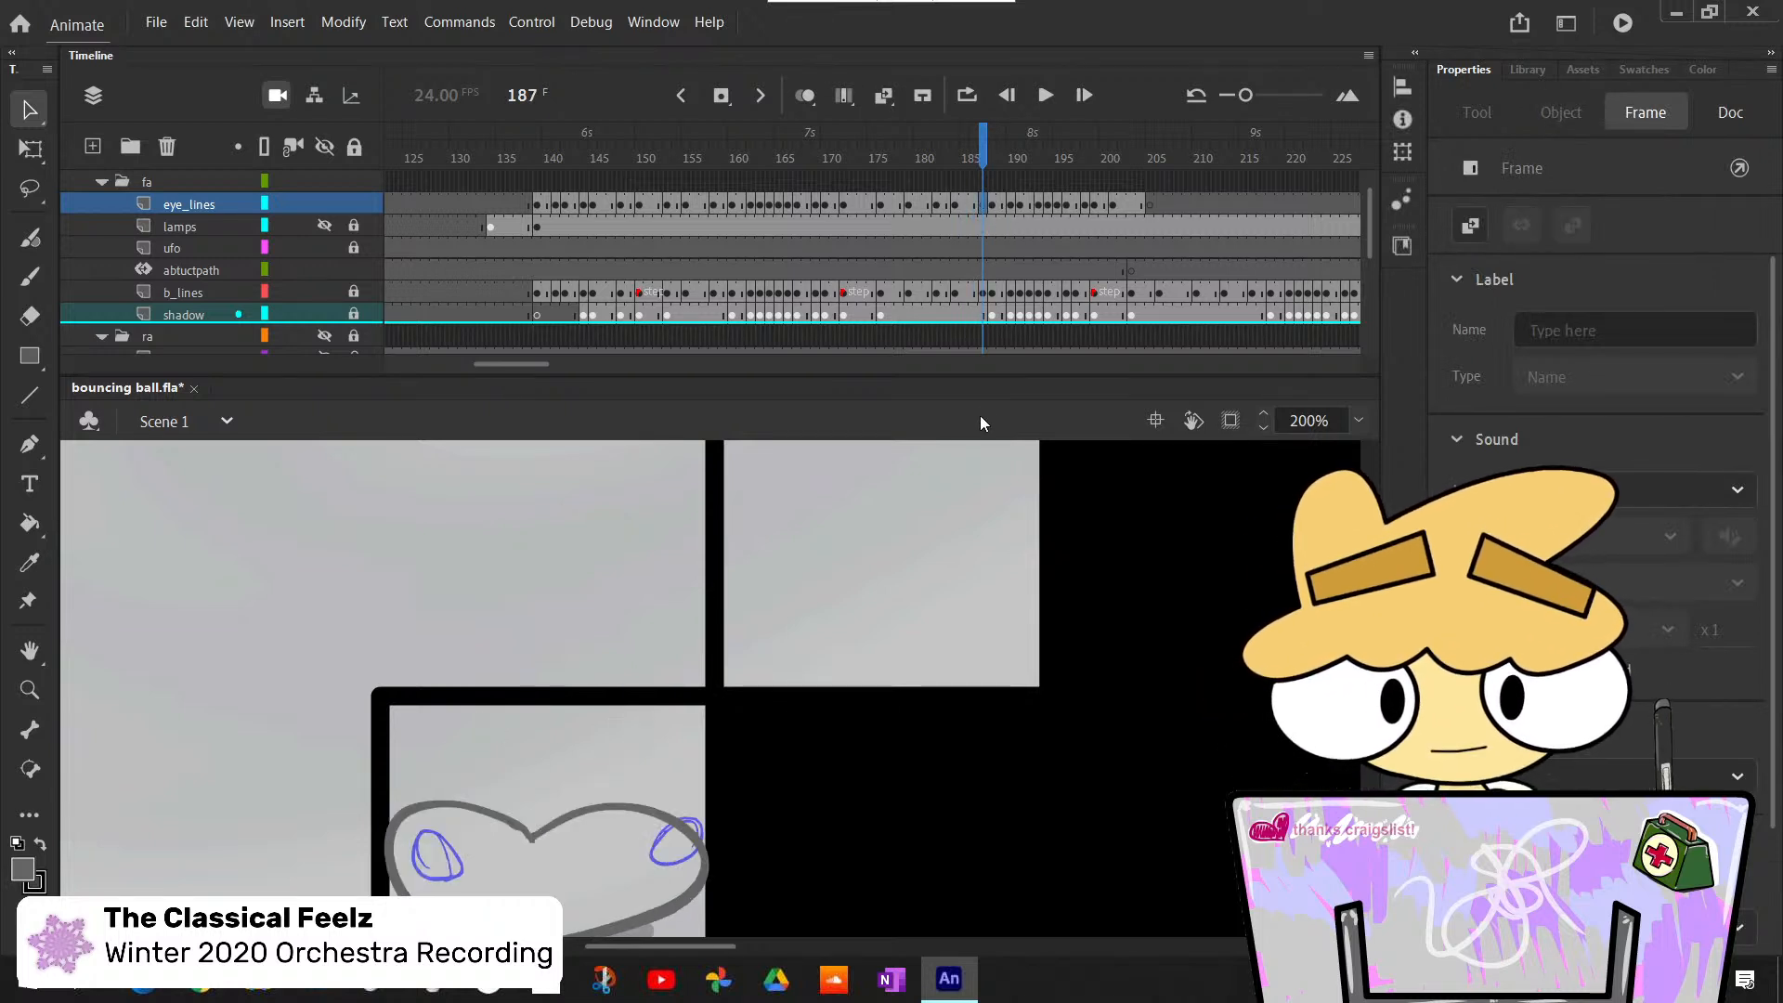
click(923, 203)
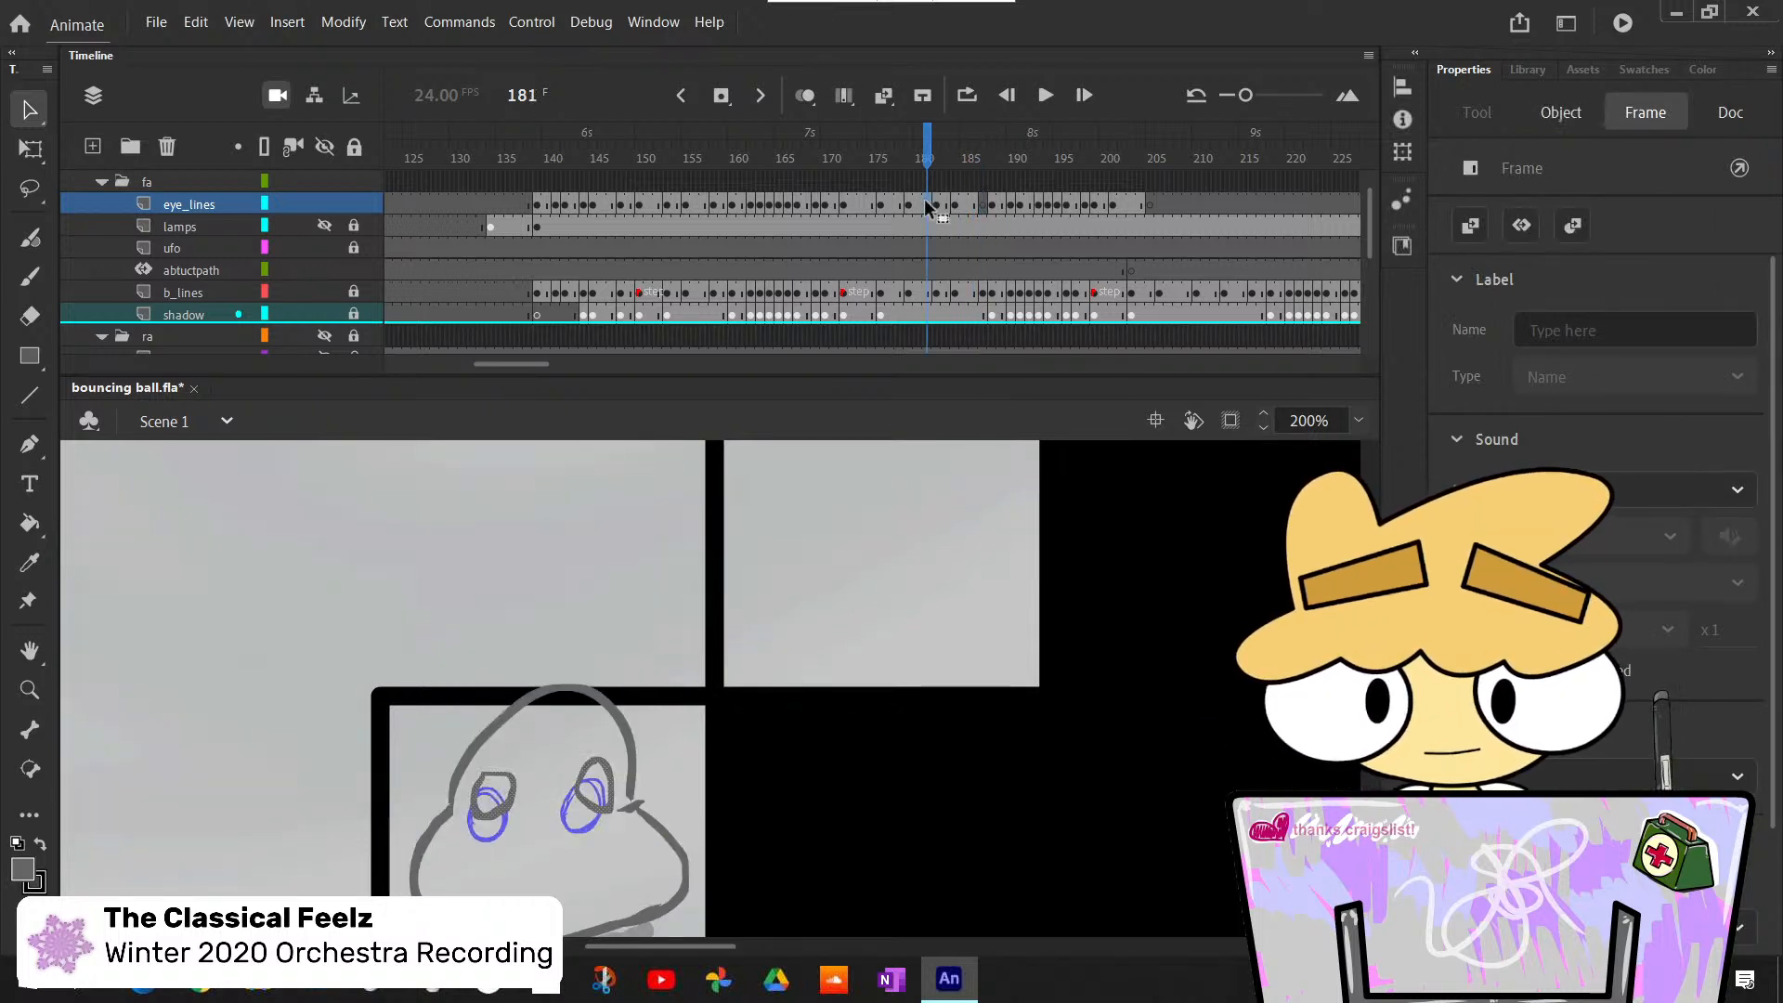
click(938, 206)
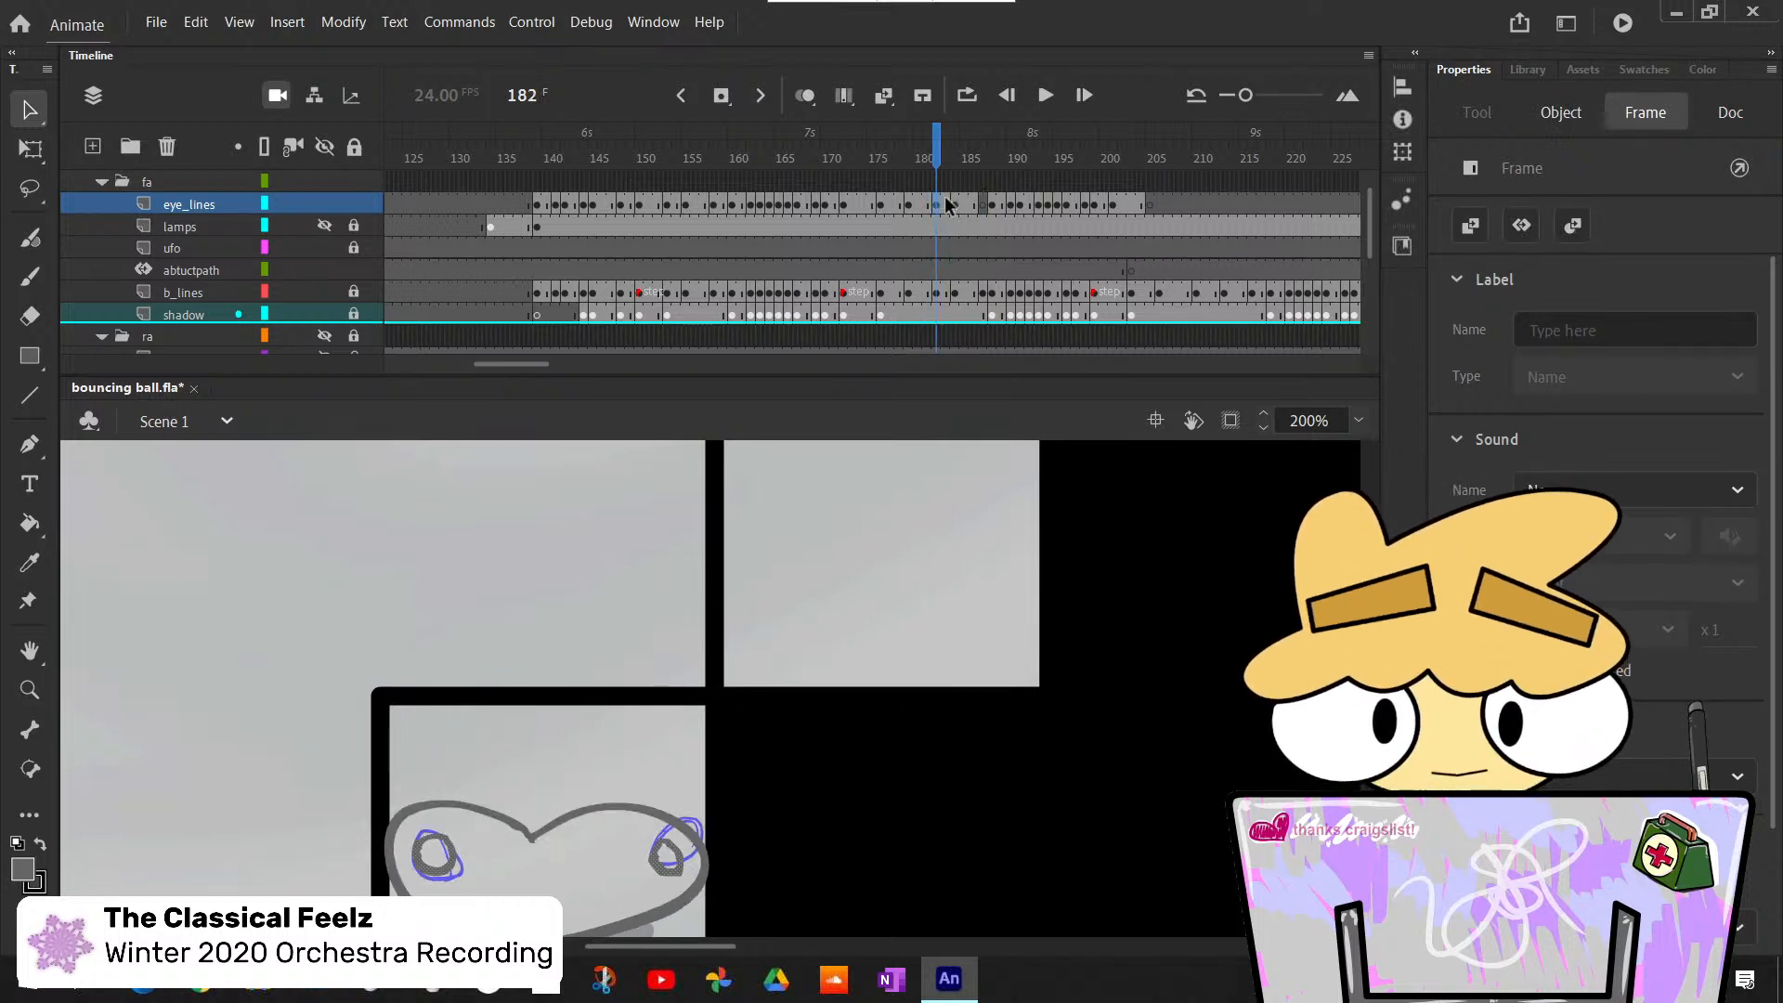
click(986, 212)
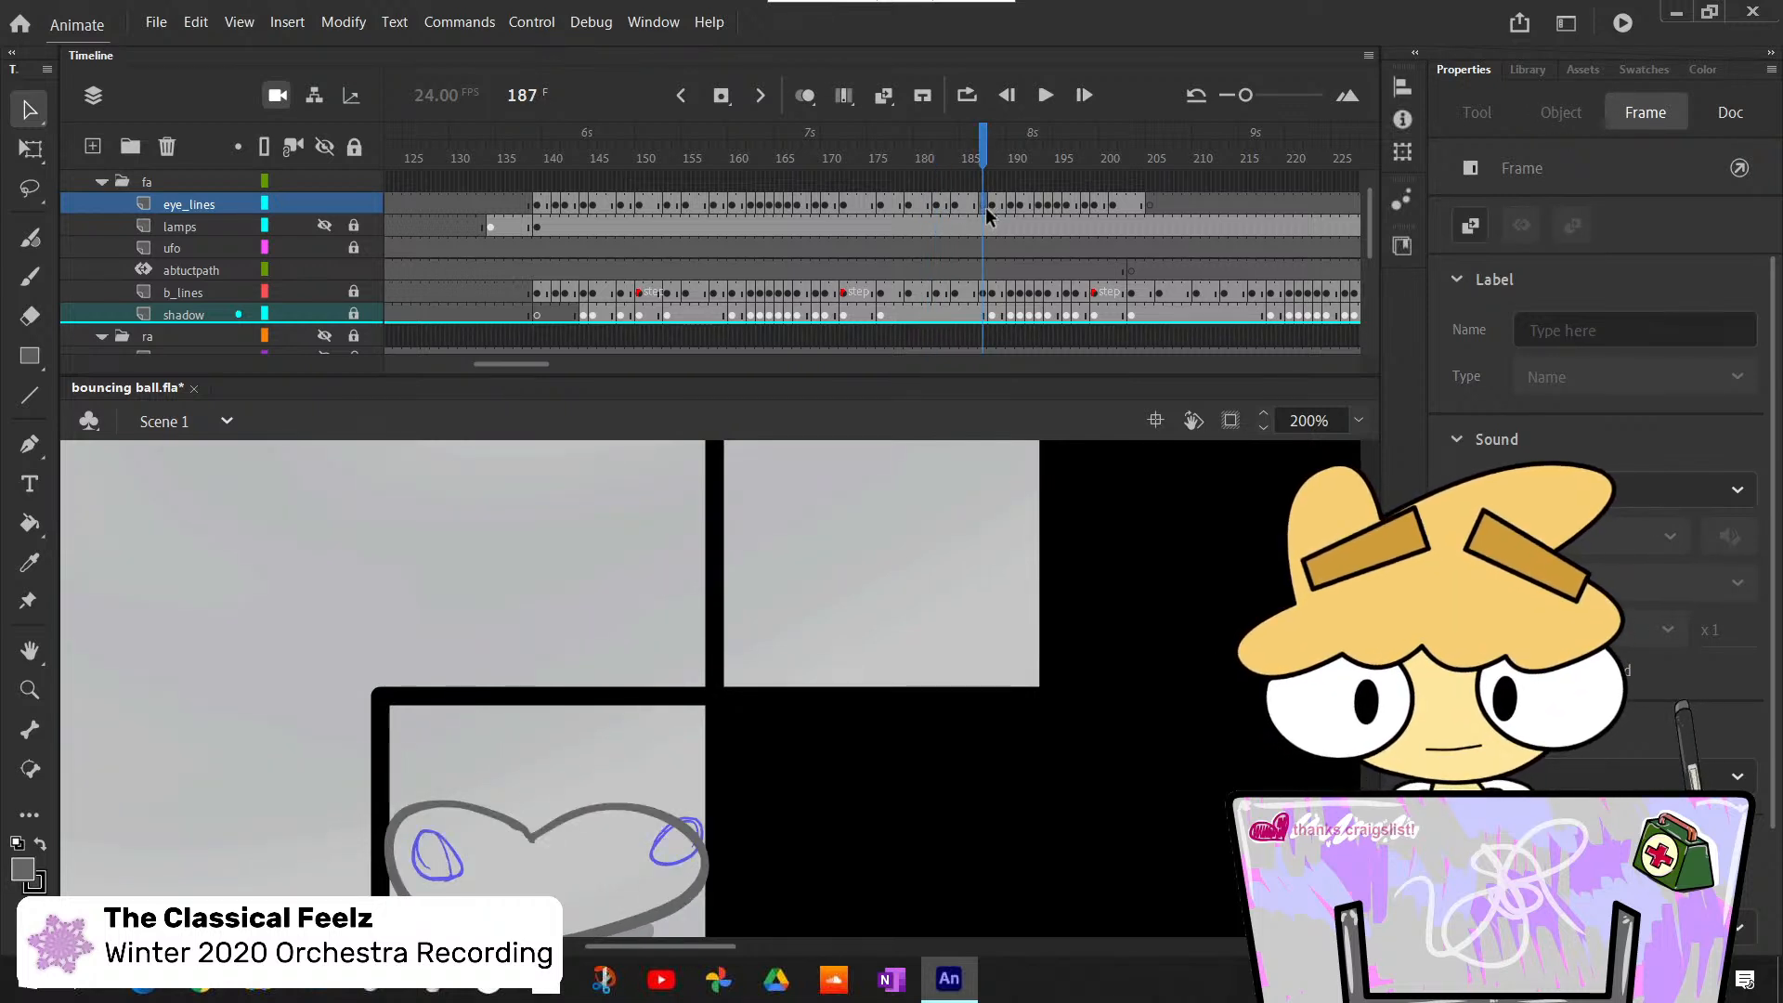
click(986, 209)
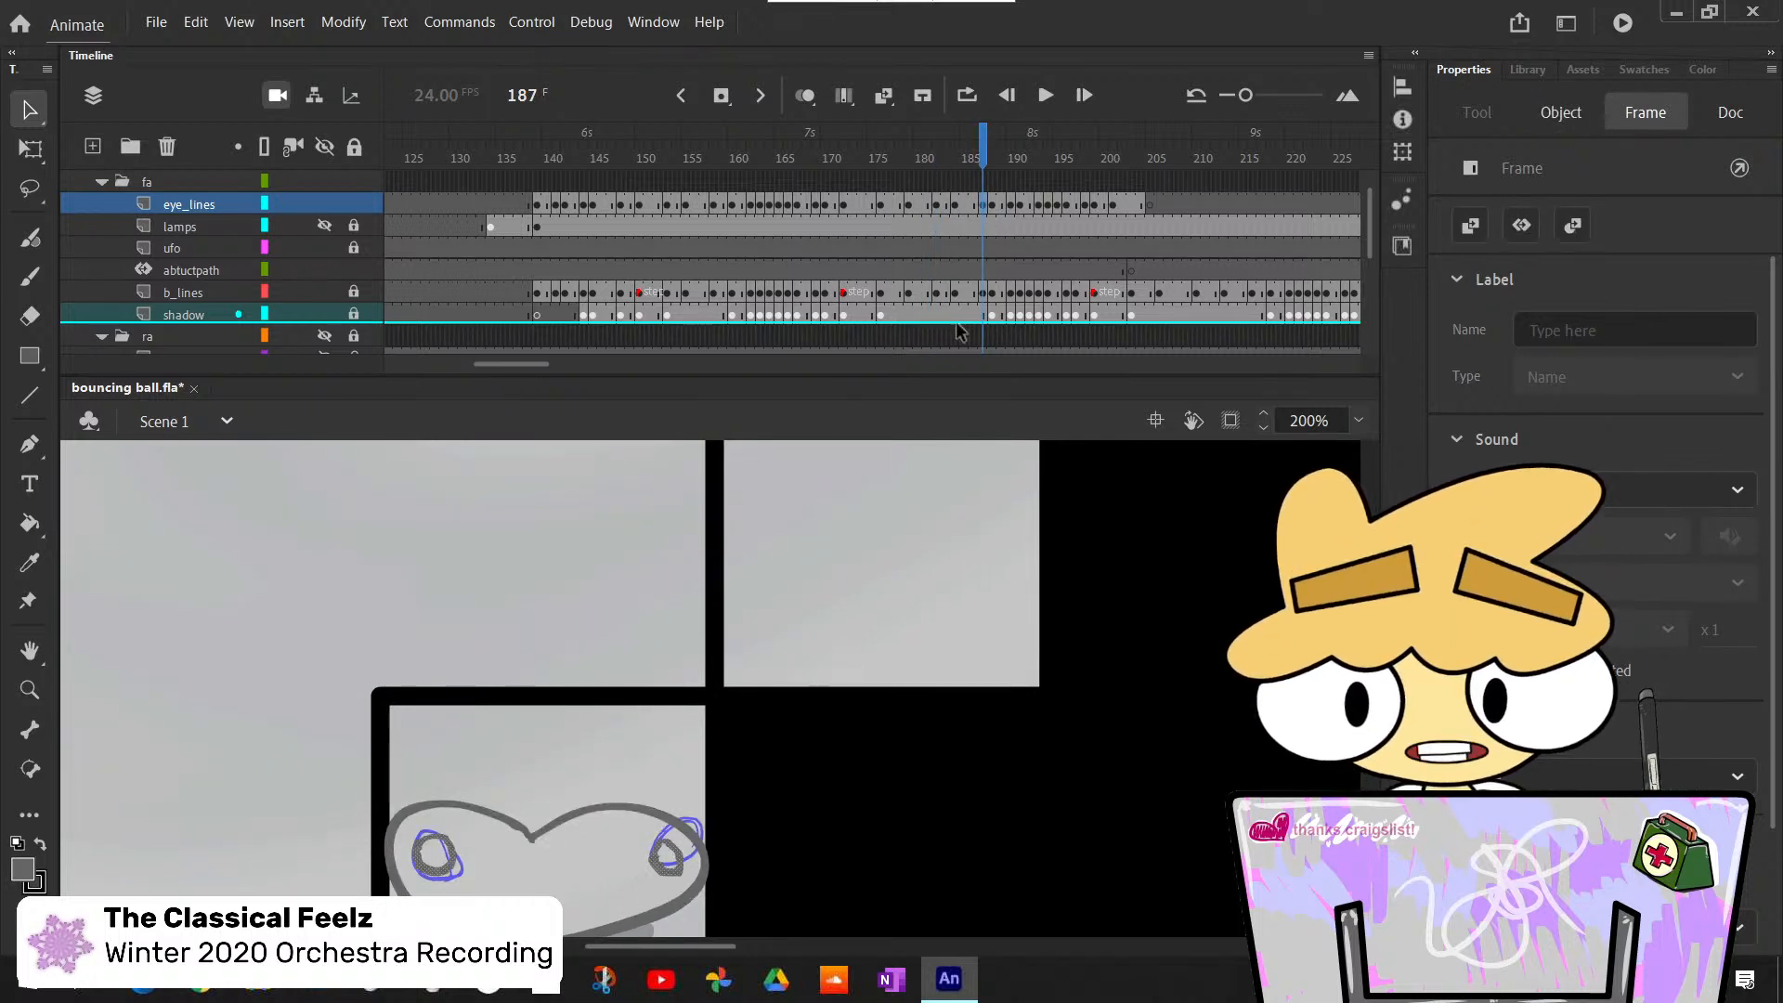
click(628, 576)
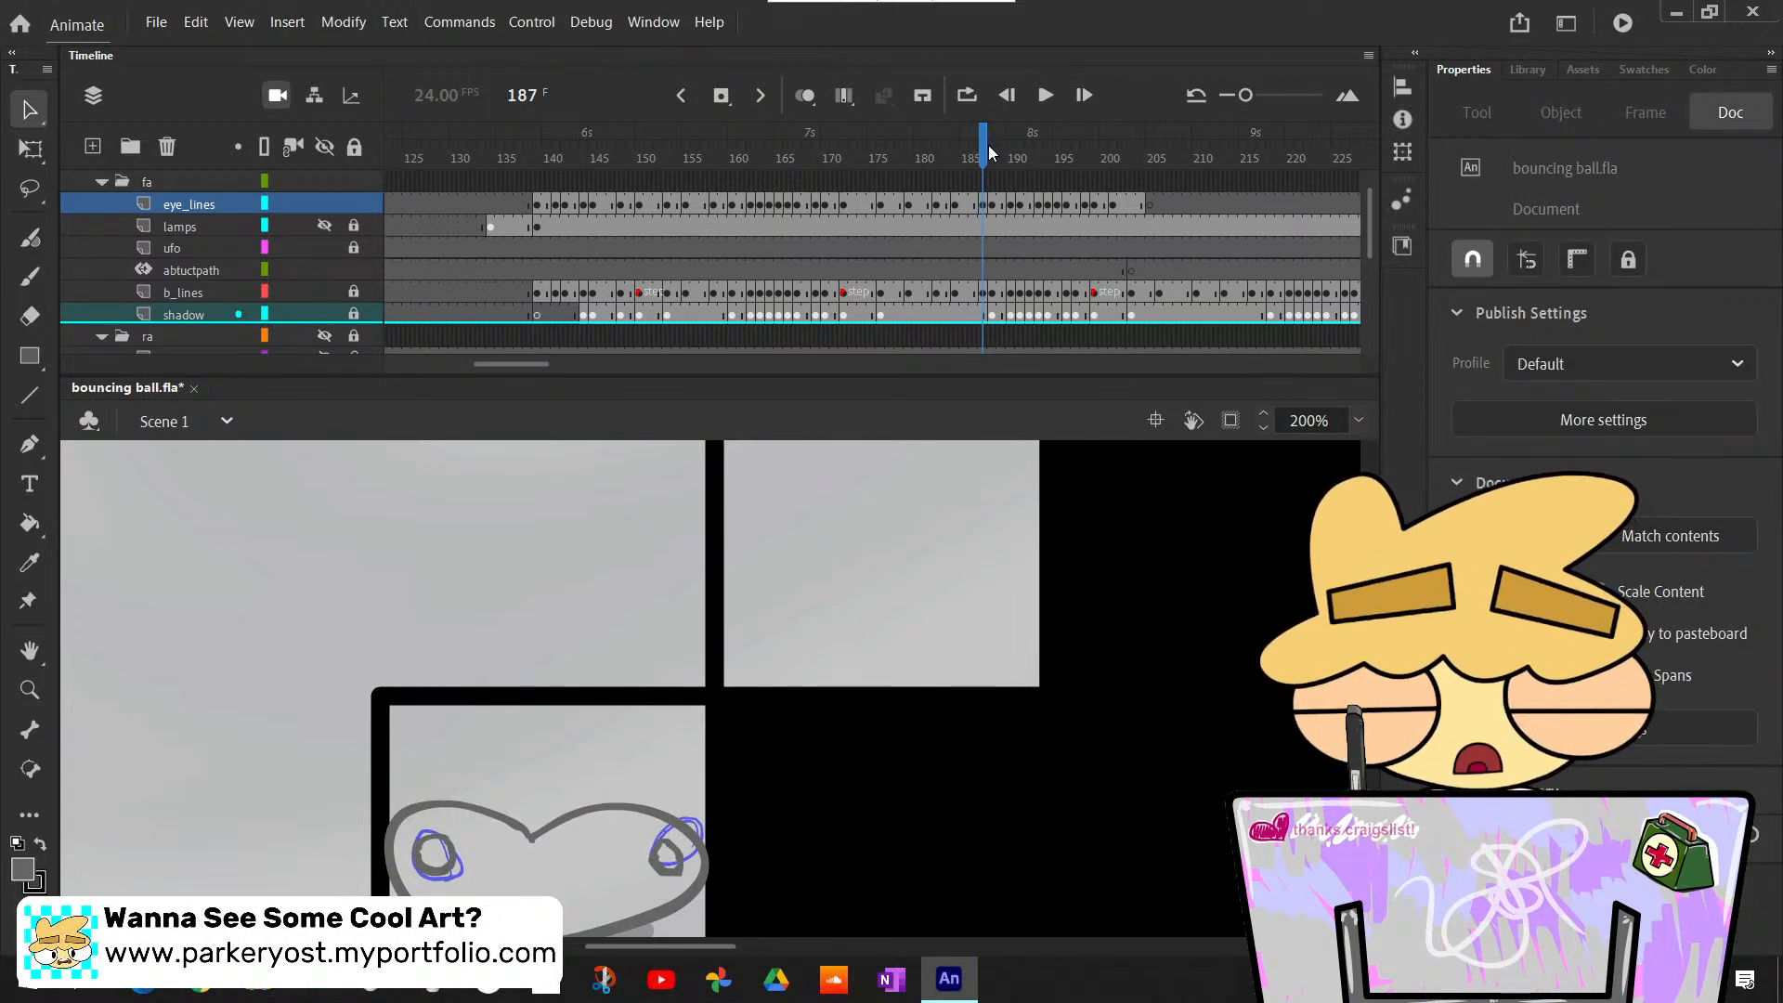
- Remove one frame from the eye_lines layer at frame 192, where the eyes lag behind the ball sketch
click(1013, 172)
drag(1013, 171, 1003, 169)
scroll(1041, 632, up, 2)
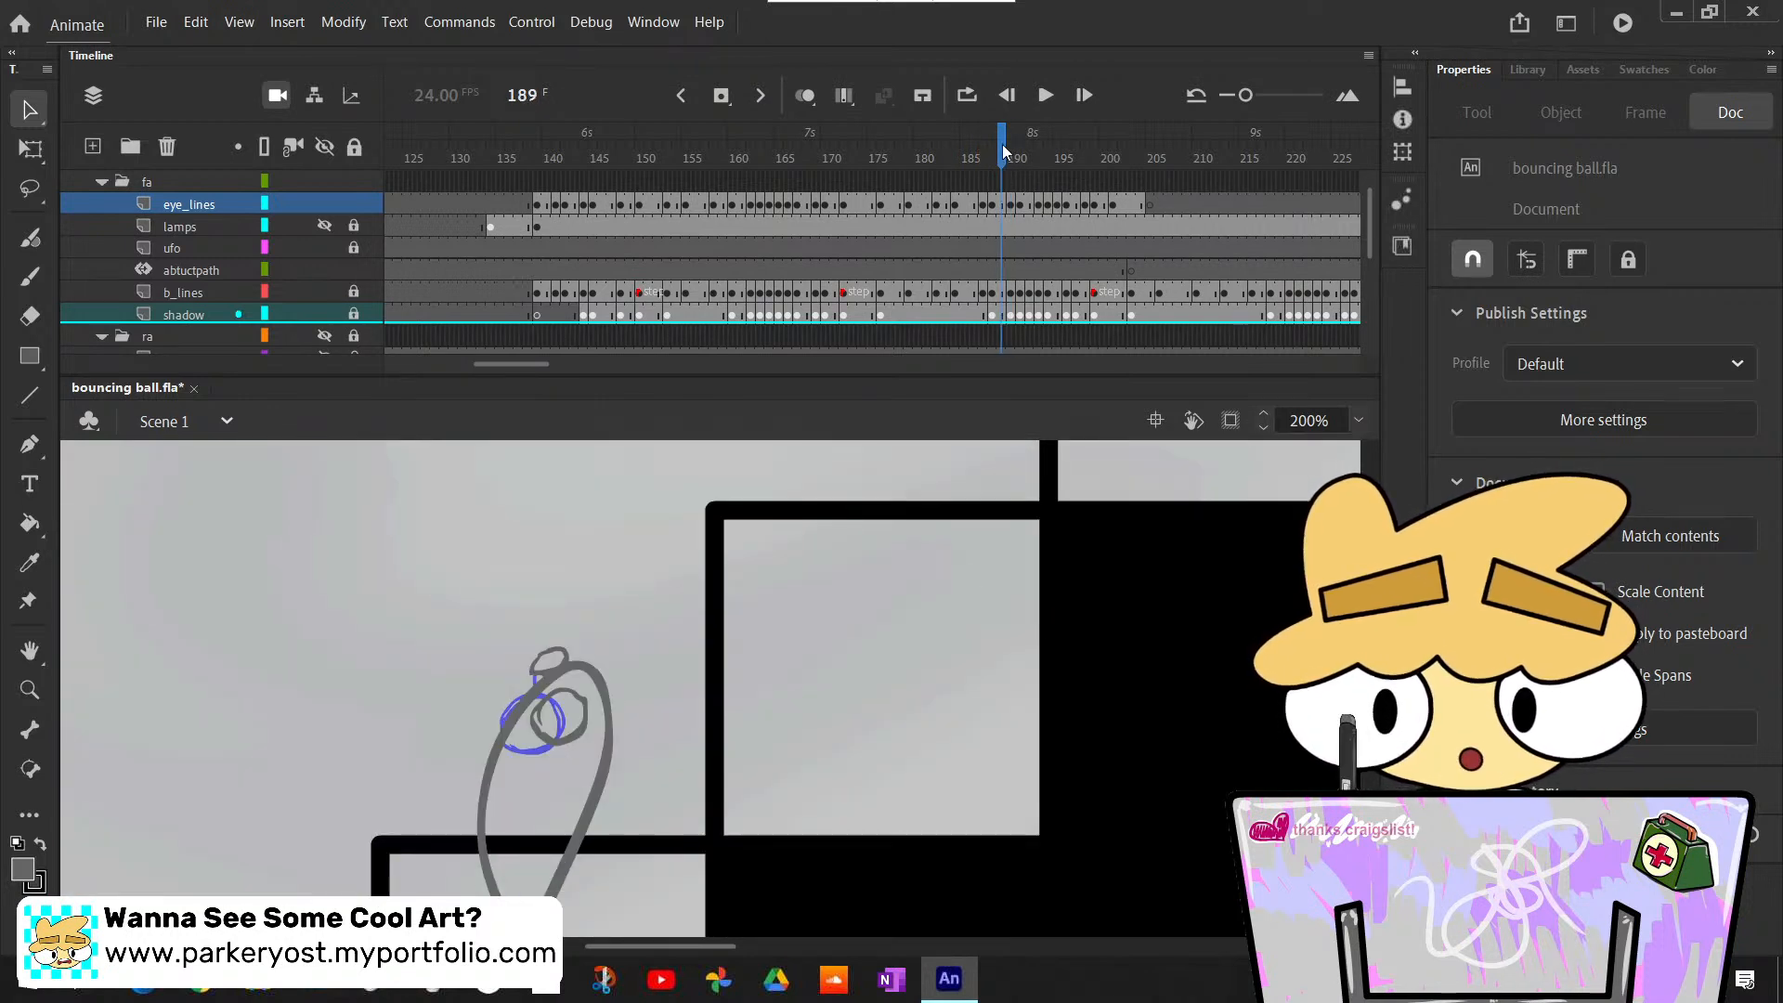
drag(1003, 151, 1030, 183)
scroll(999, 639, up, 4)
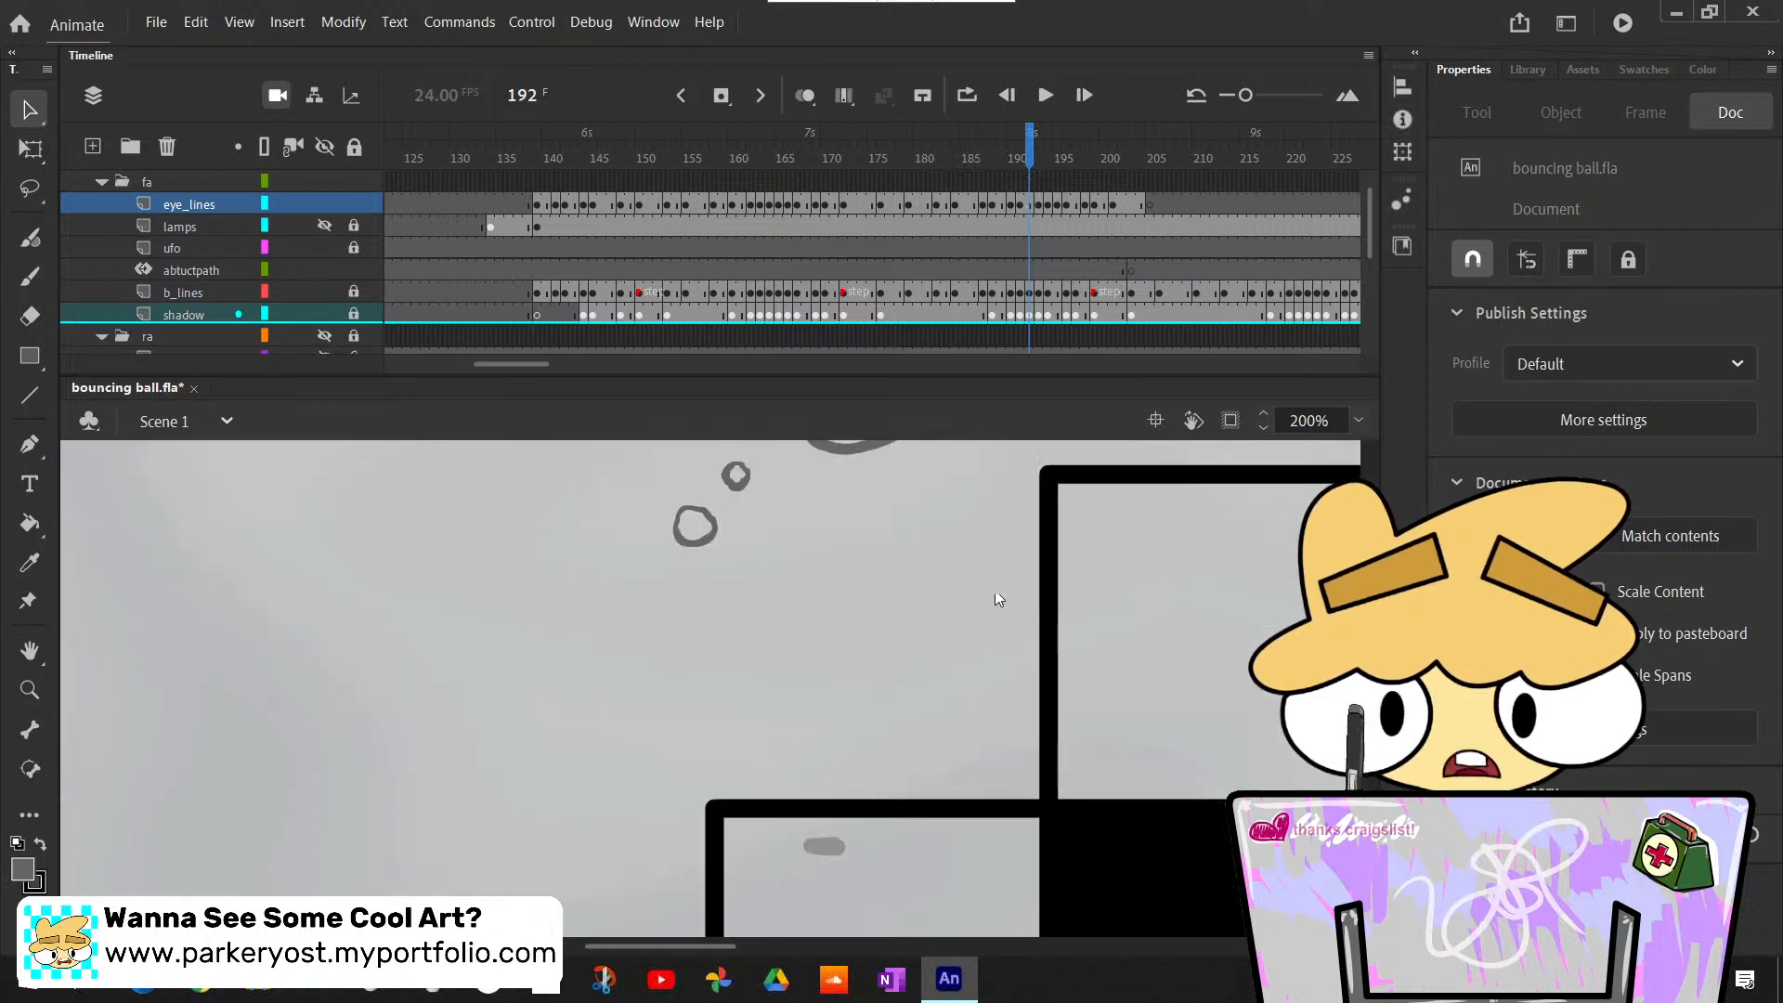
mouse_move(1030, 160)
mouse_down()
mouse_move(1003, 158)
mouse_move(1030, 159)
mouse_up()
scroll(1042, 587, up, 2)
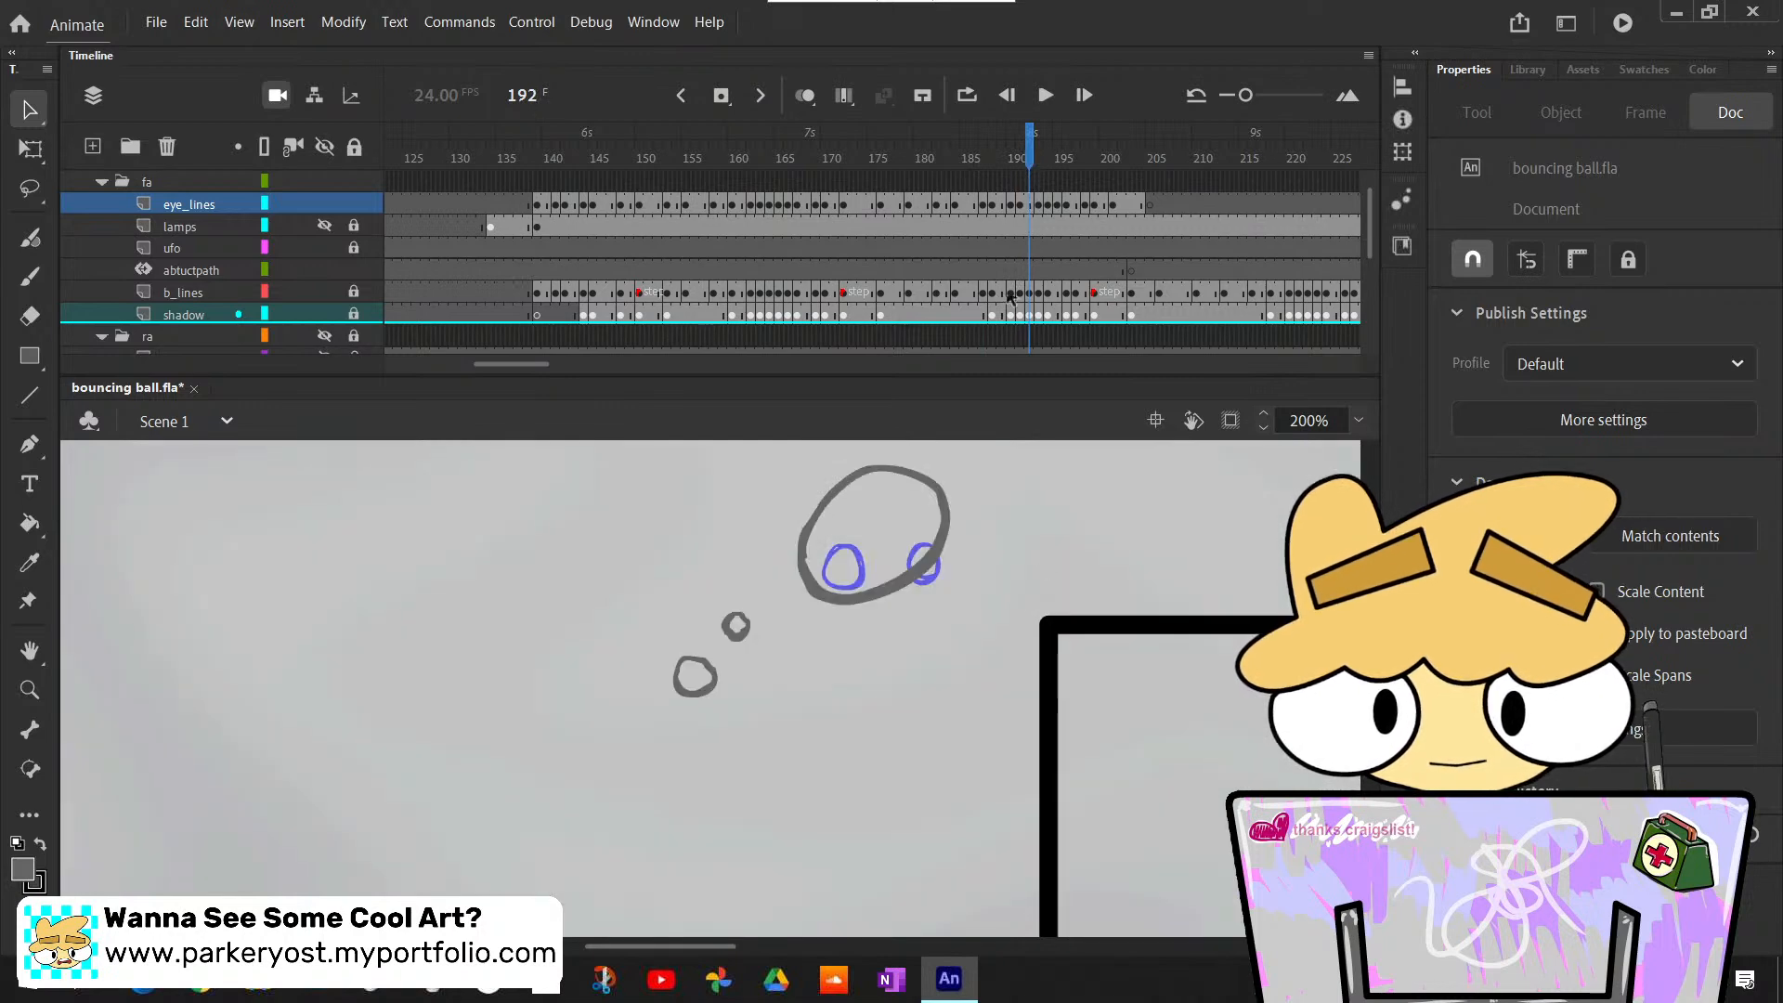
click(1031, 203)
right_click(1031, 206)
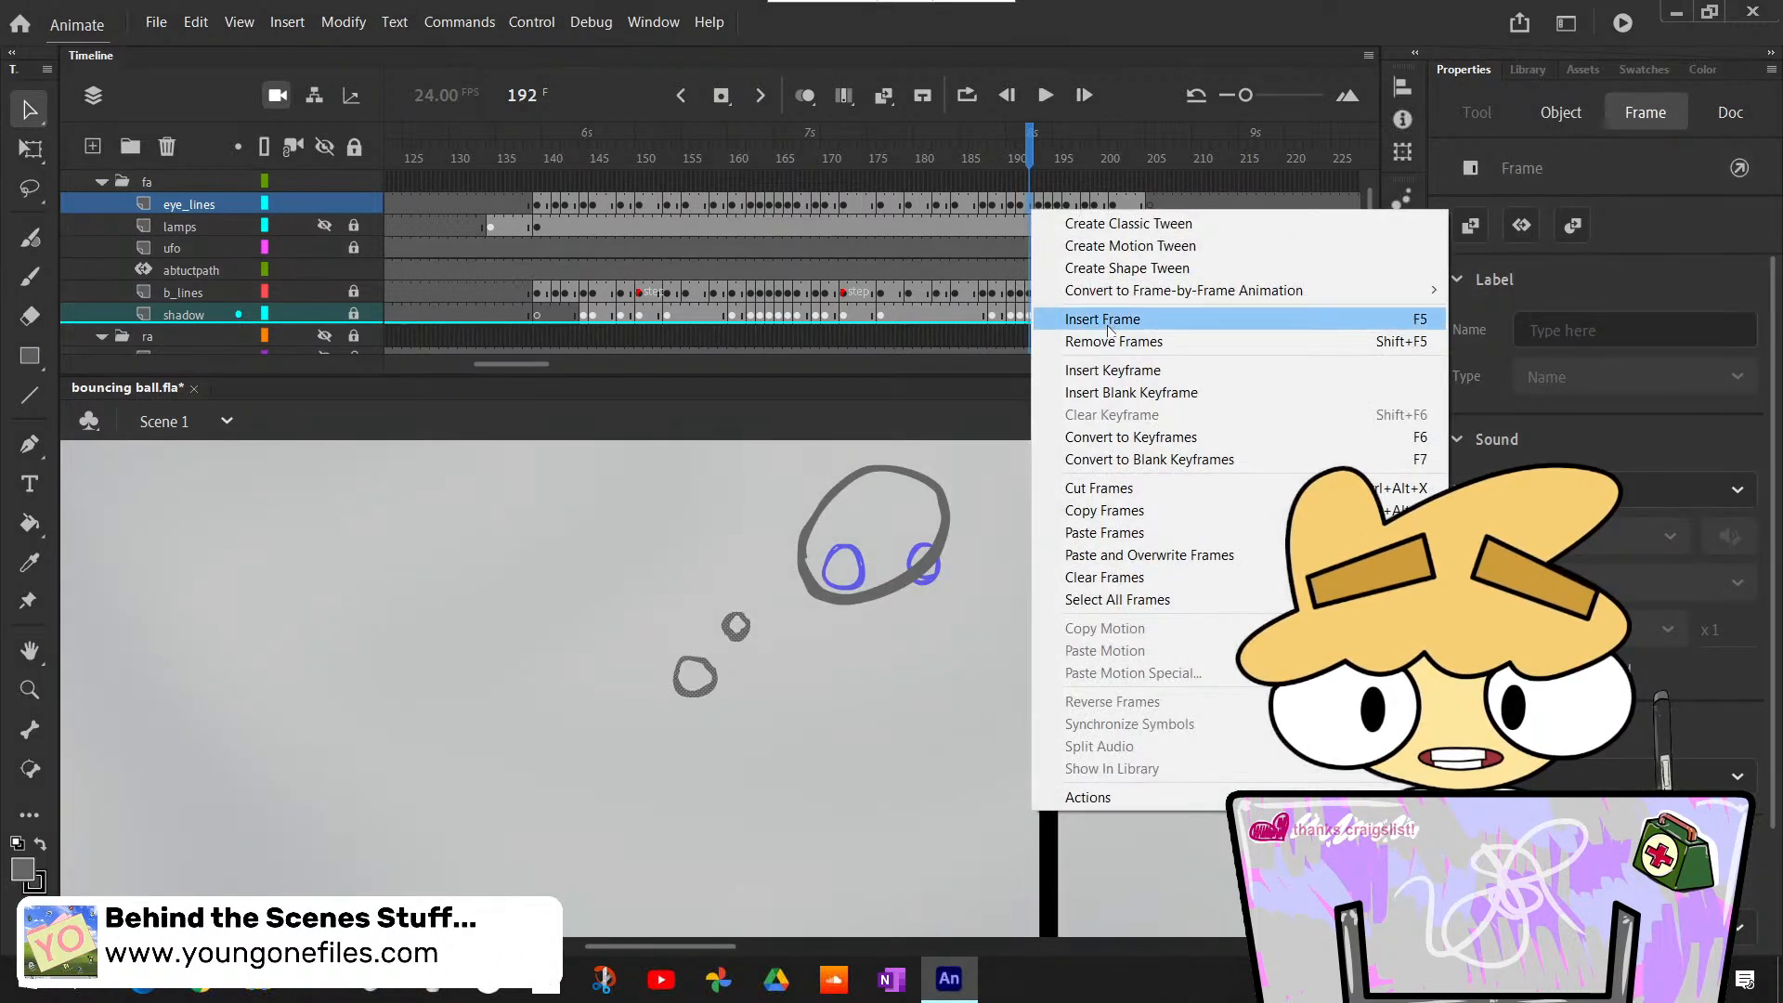
click(1122, 342)
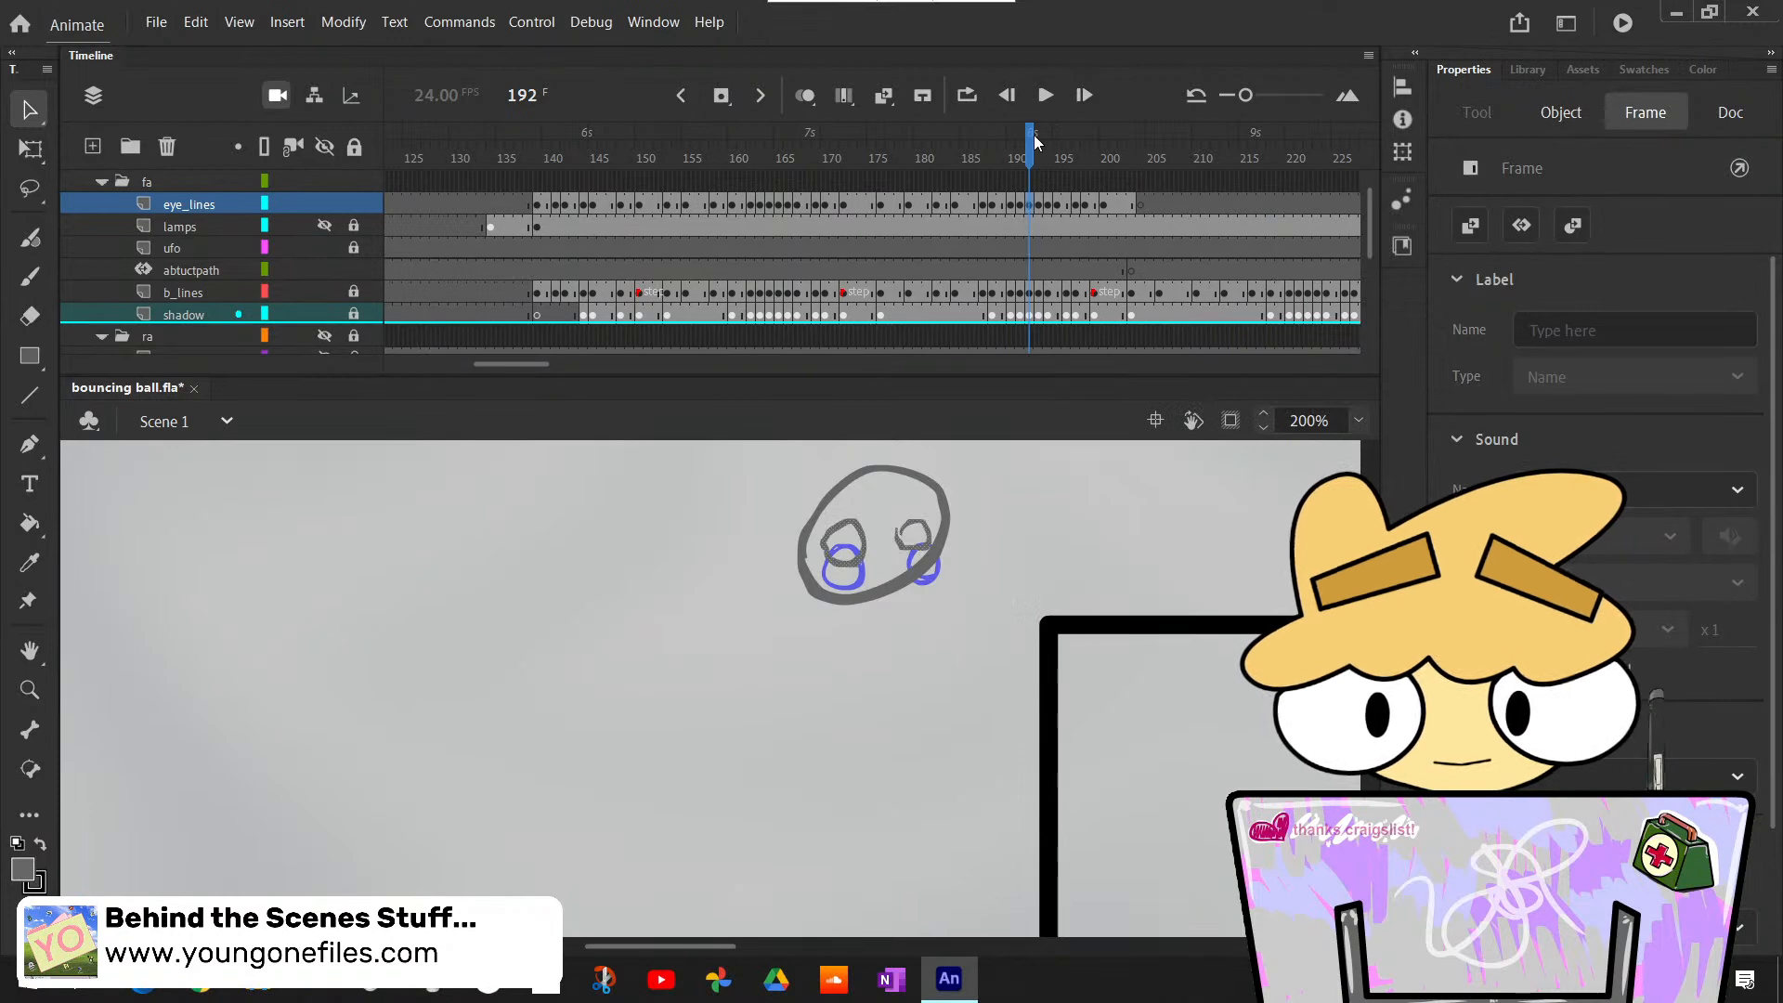
- Remove one frame from the eye_lines layer at frame 193 to pull the following eye poses earlier
mouse_move(1033, 137)
mouse_down()
mouse_move(1017, 143)
mouse_move(1040, 150)
mouse_up()
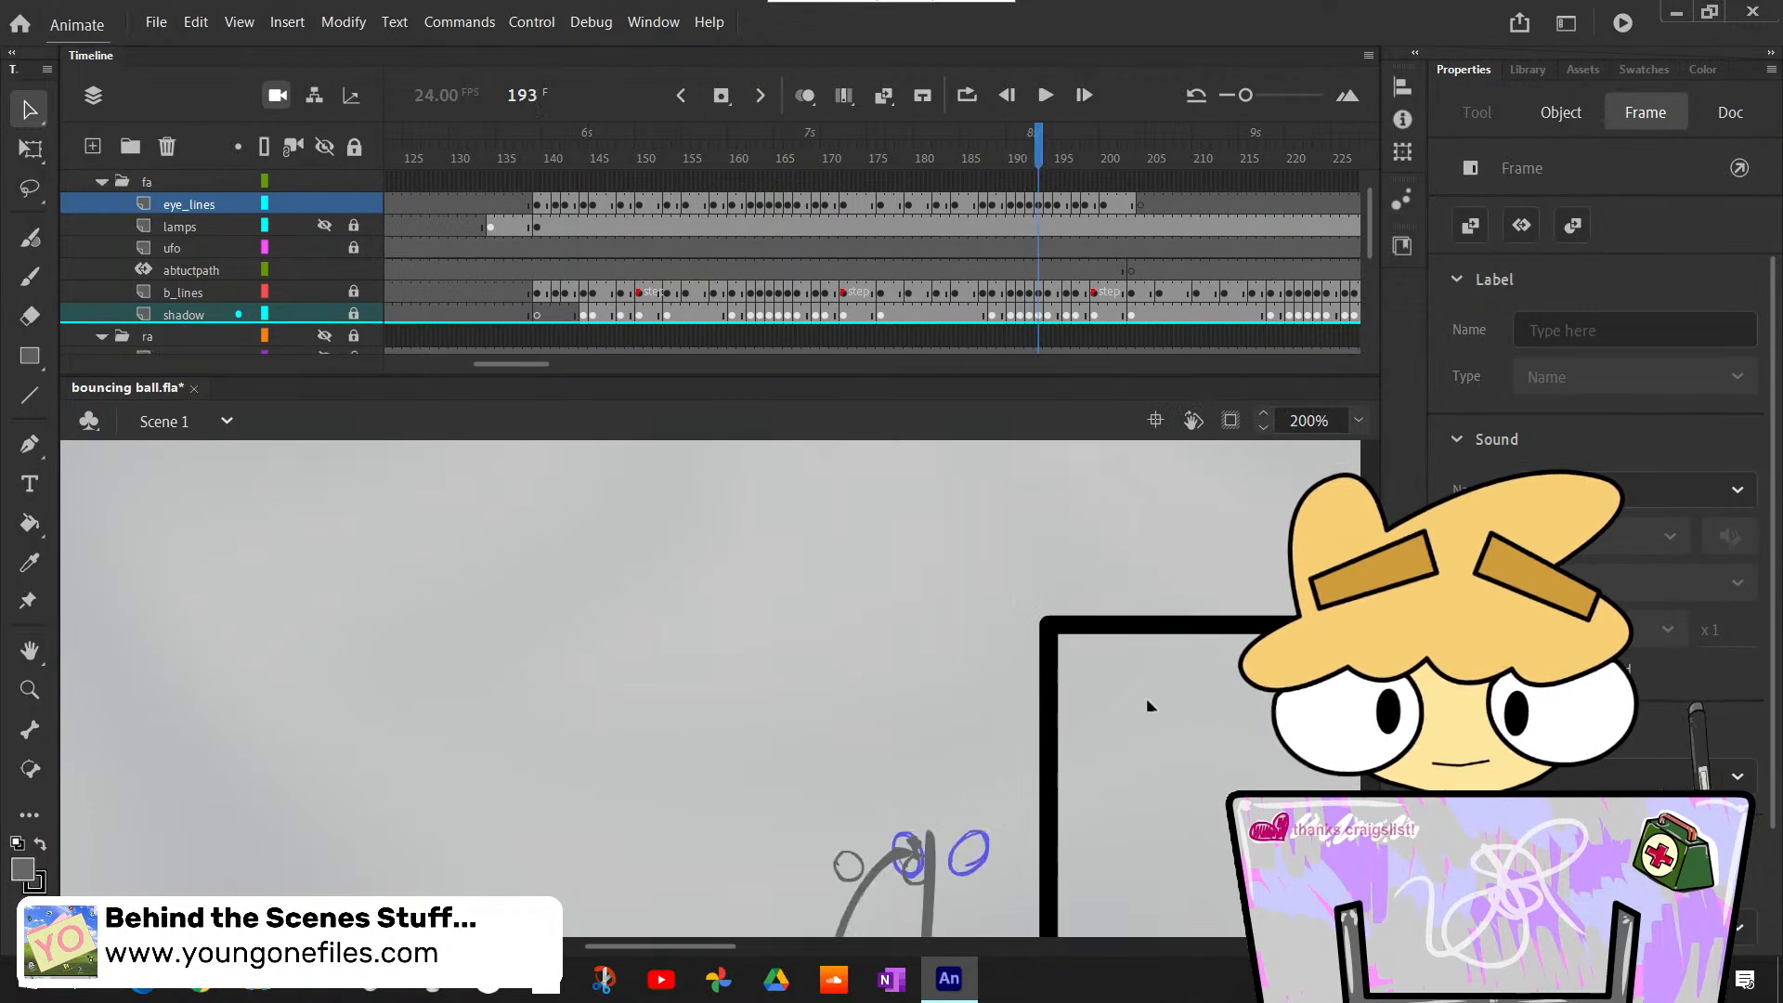
click(1146, 707)
scroll(1133, 713, down, 4)
right_click(1040, 210)
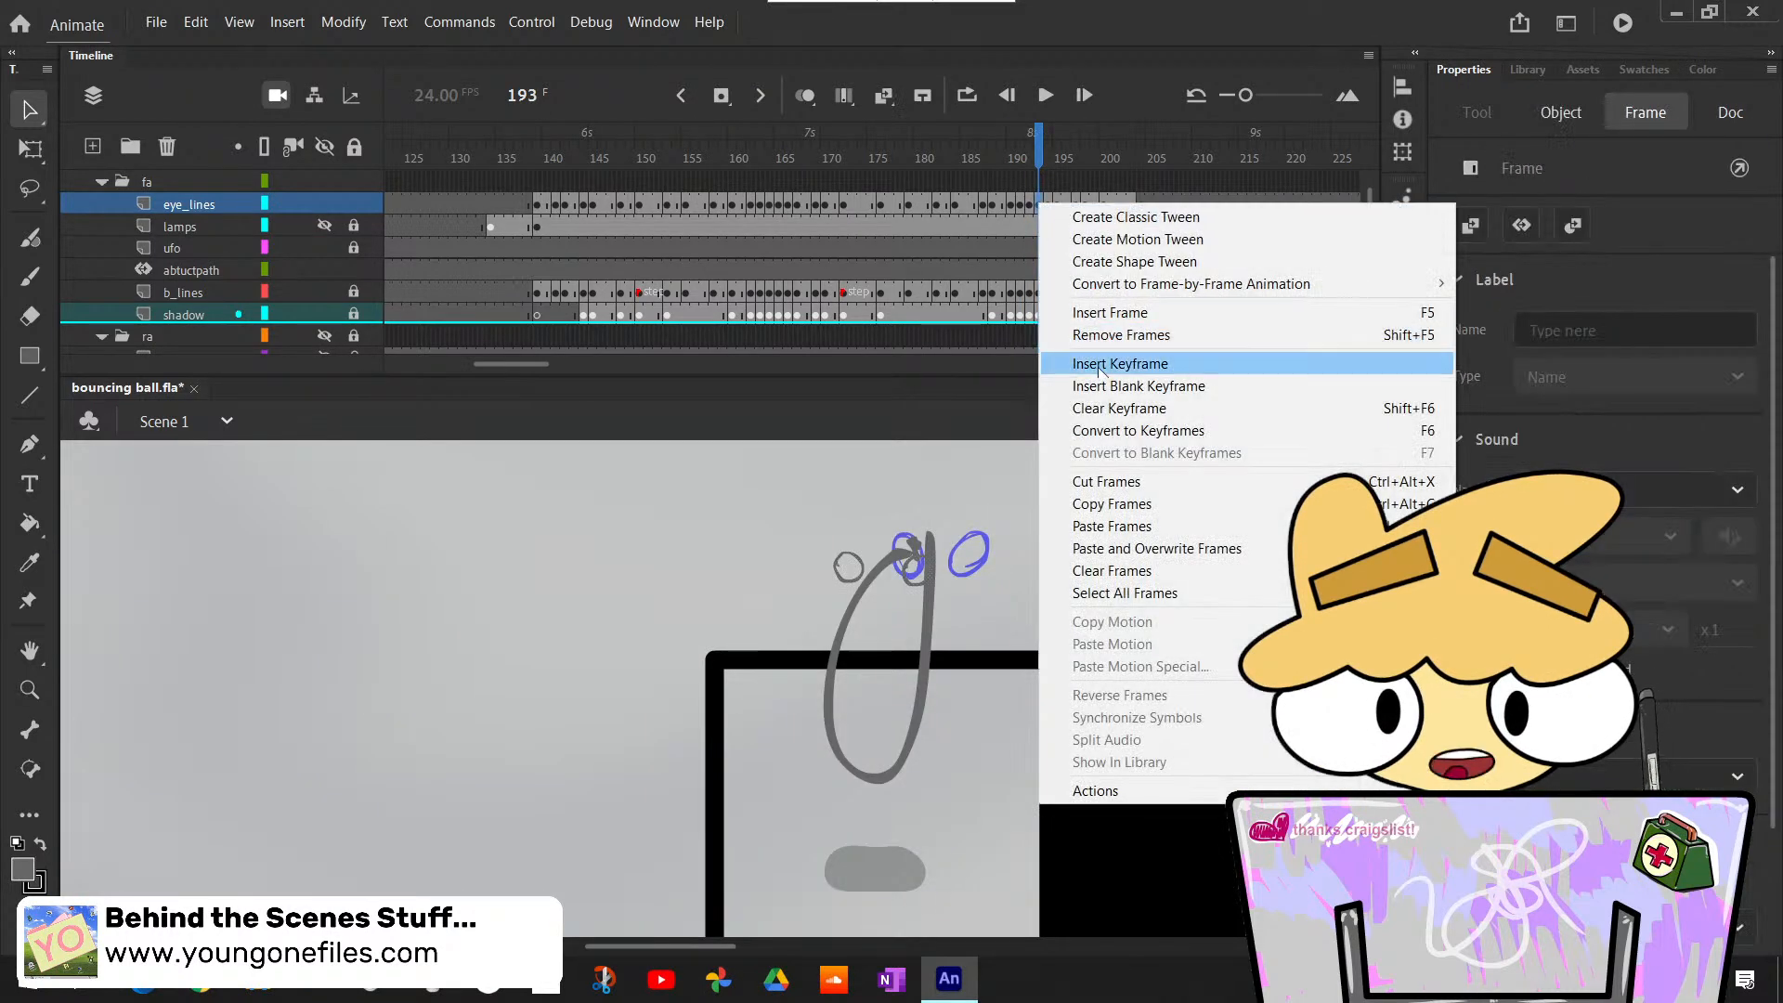
click(1124, 340)
- Check the eyes at frame 194, and nudge the eye outlines at frame 196 slightly upward
drag(1050, 139, 1047, 174)
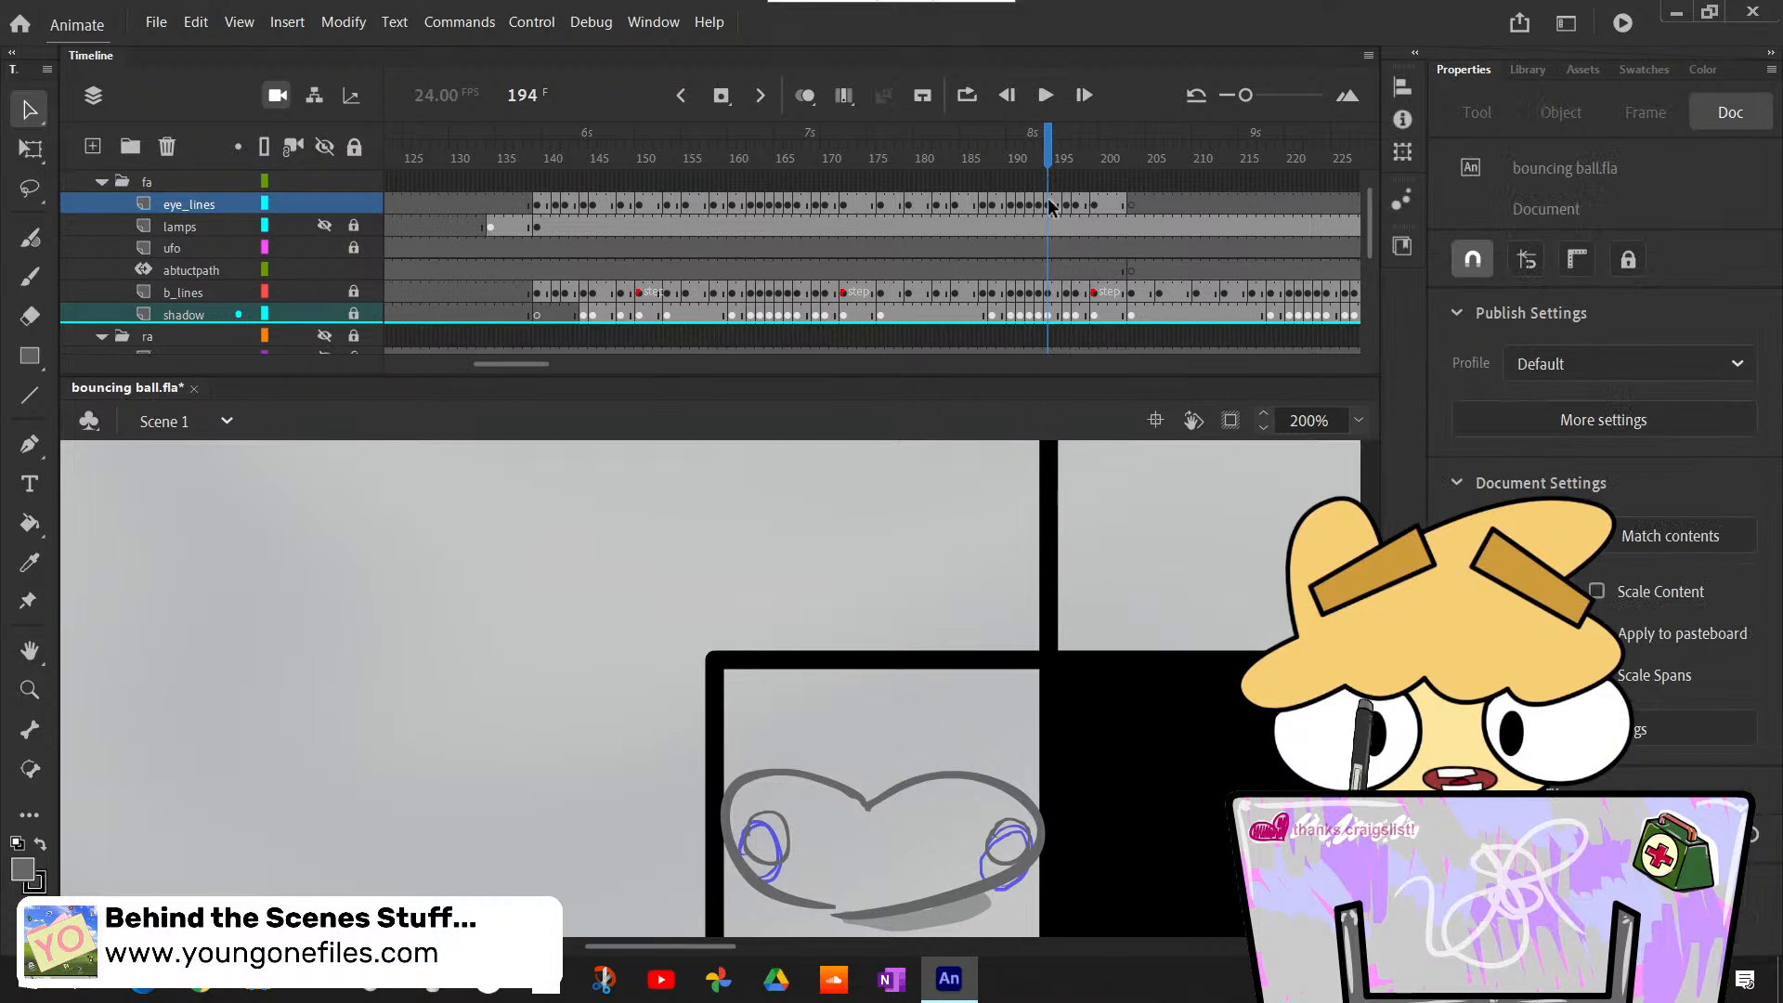
click(1050, 204)
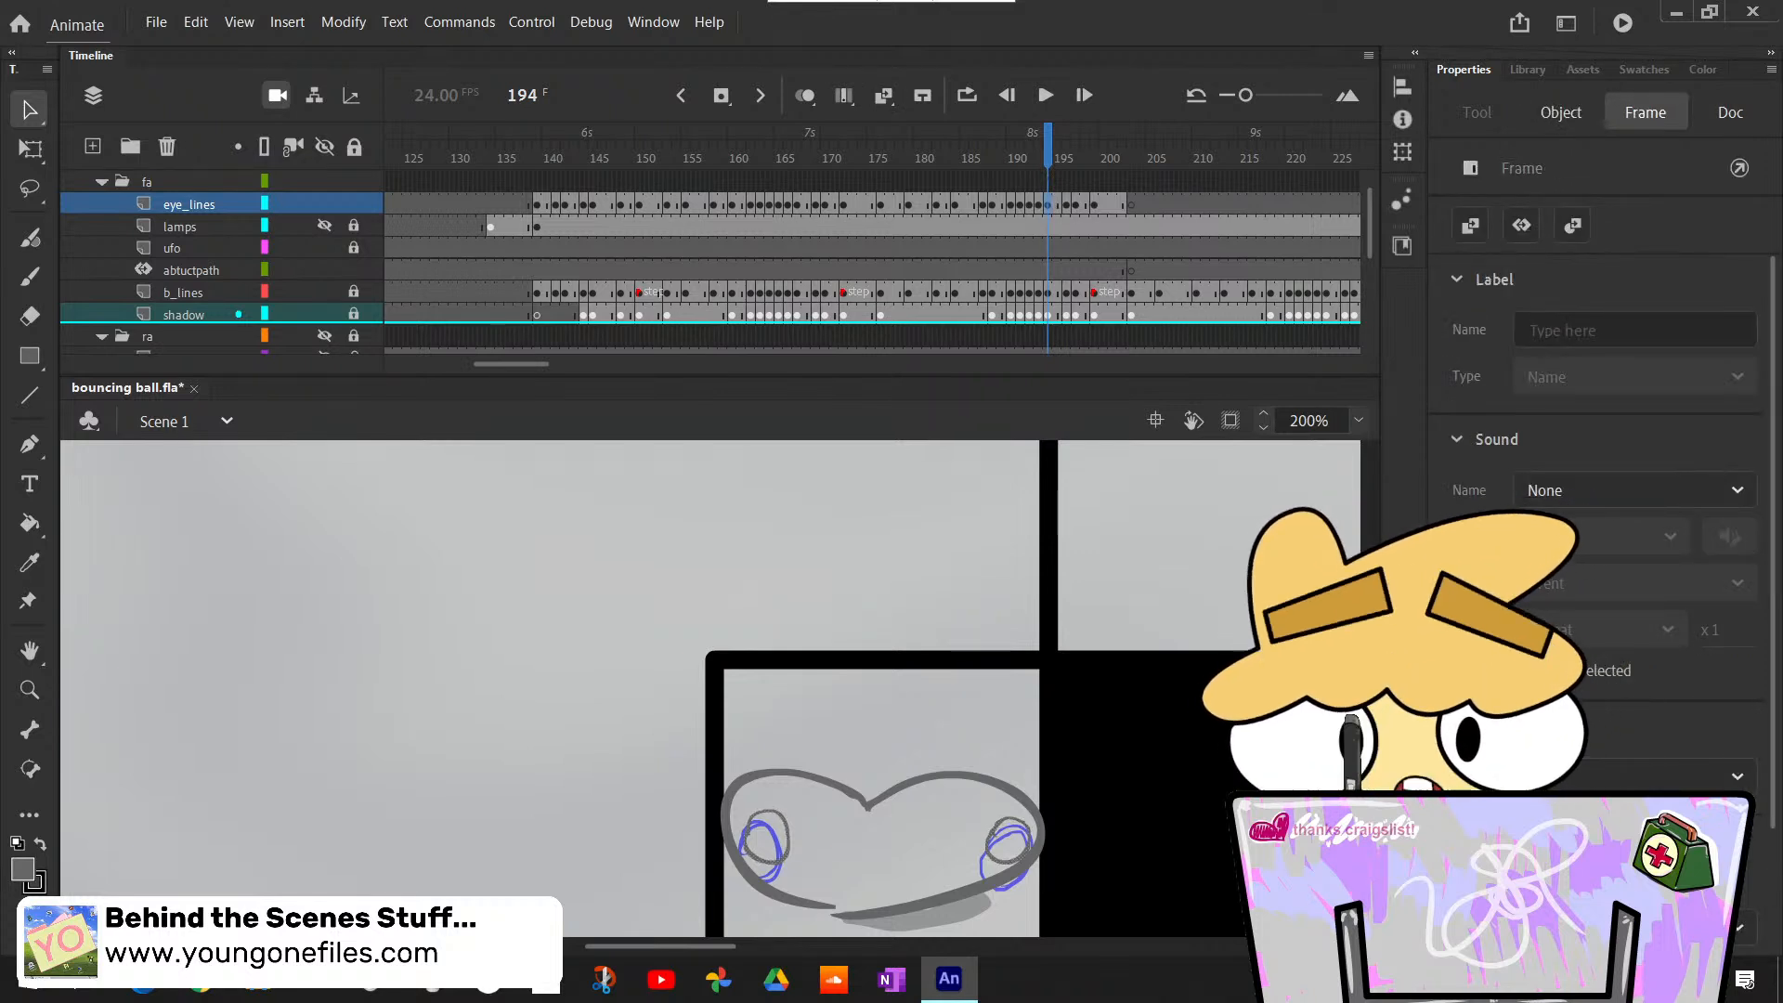
click(1133, 572)
mouse_move(1059, 153)
mouse_down()
mouse_move(1077, 157)
mouse_move(1068, 172)
mouse_up()
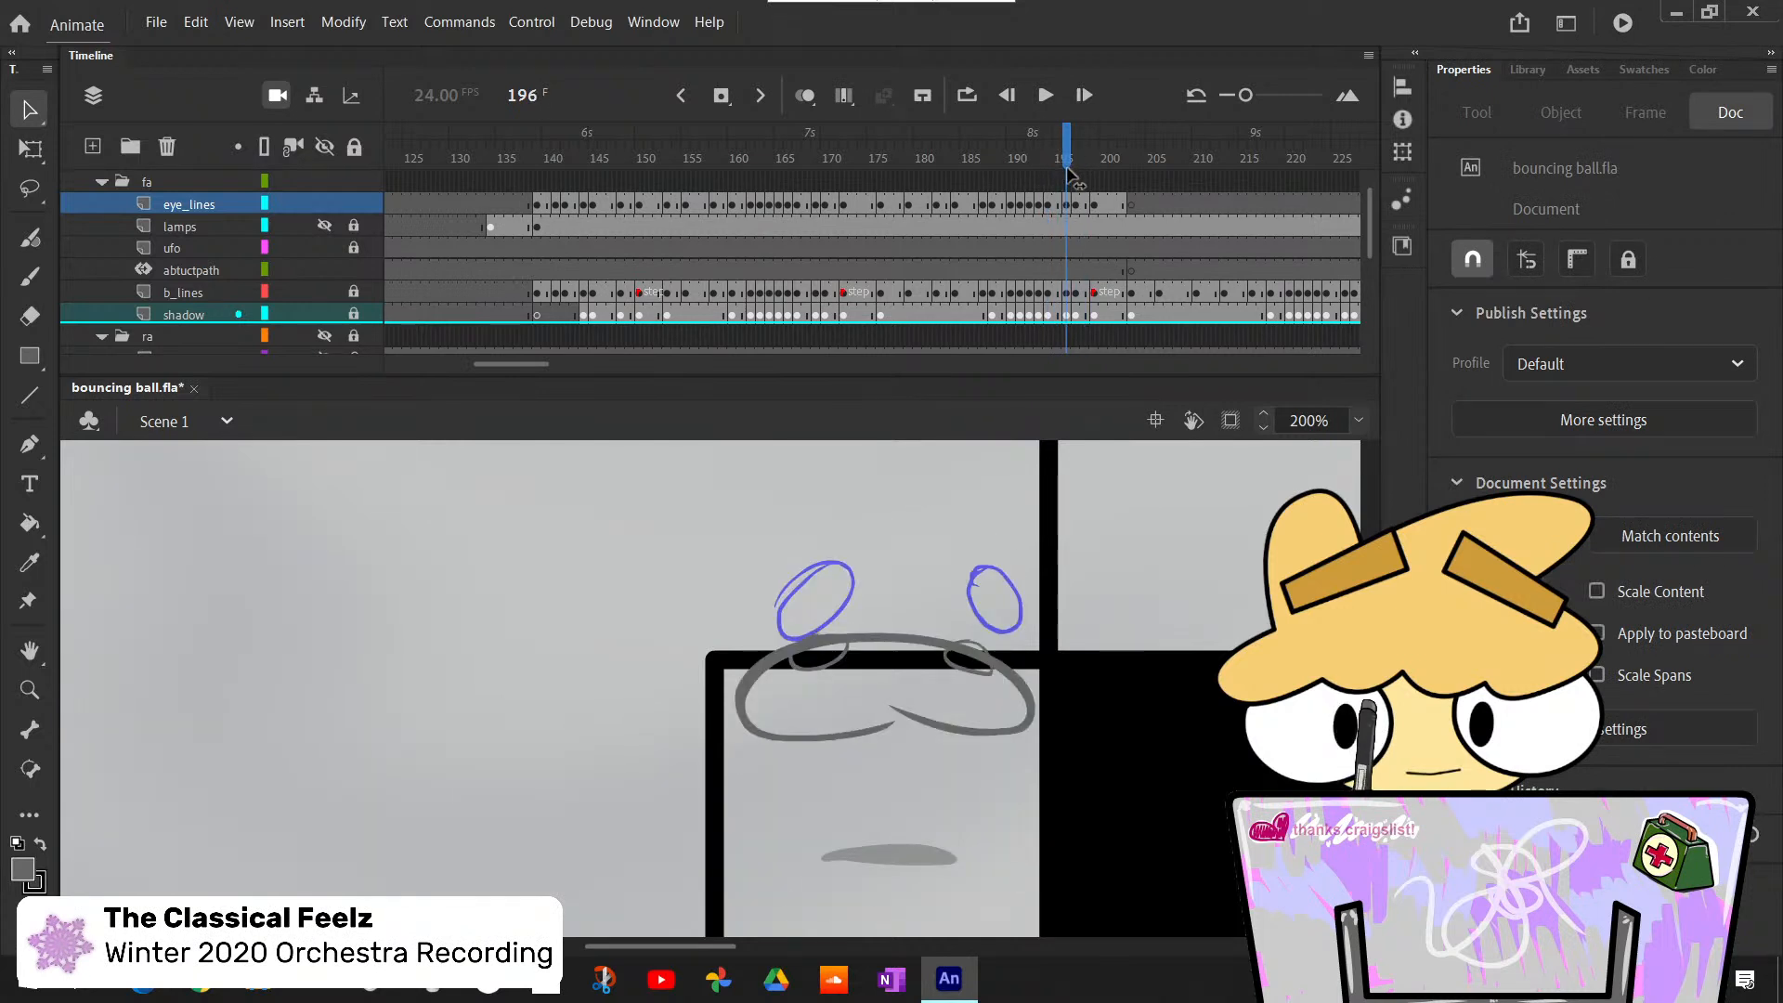
click(1067, 225)
key(Up)
key(Up)
key(Up)
key(Up)
key(Up)
key(Up)
key(Up)
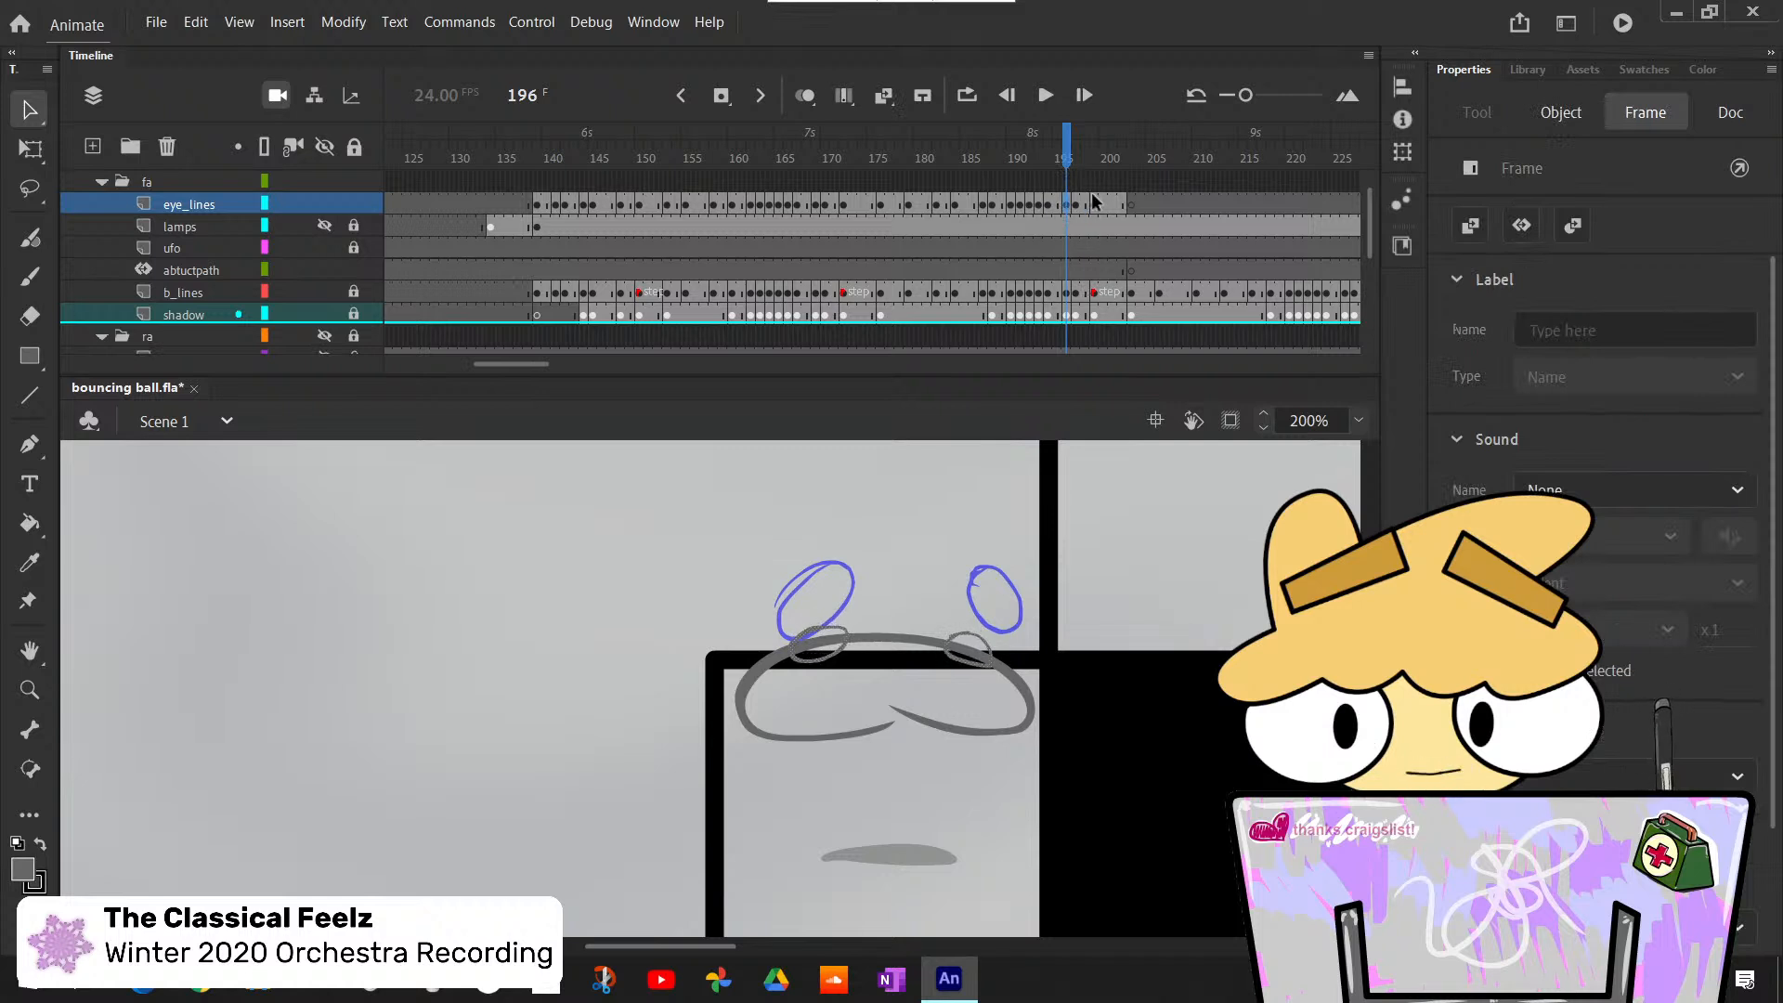
- Check the eye outlines at frames 197 and 199, and scrub back through the earlier bounces
key(.)
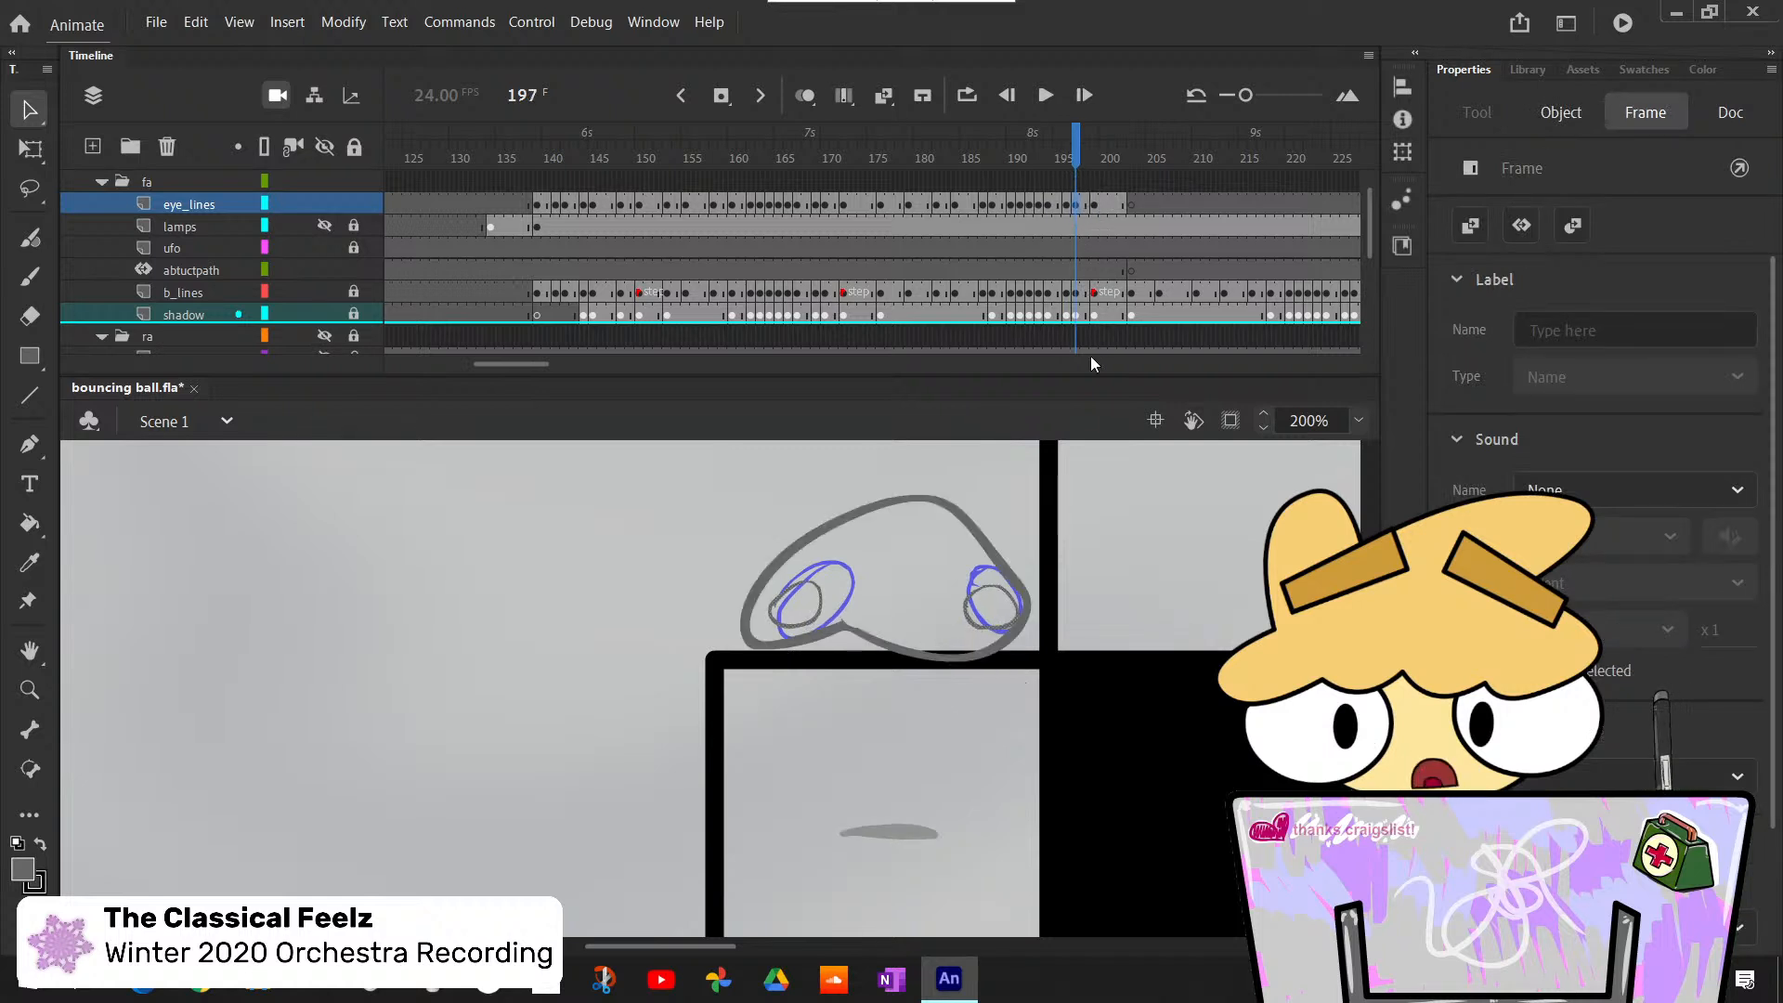
click(1094, 205)
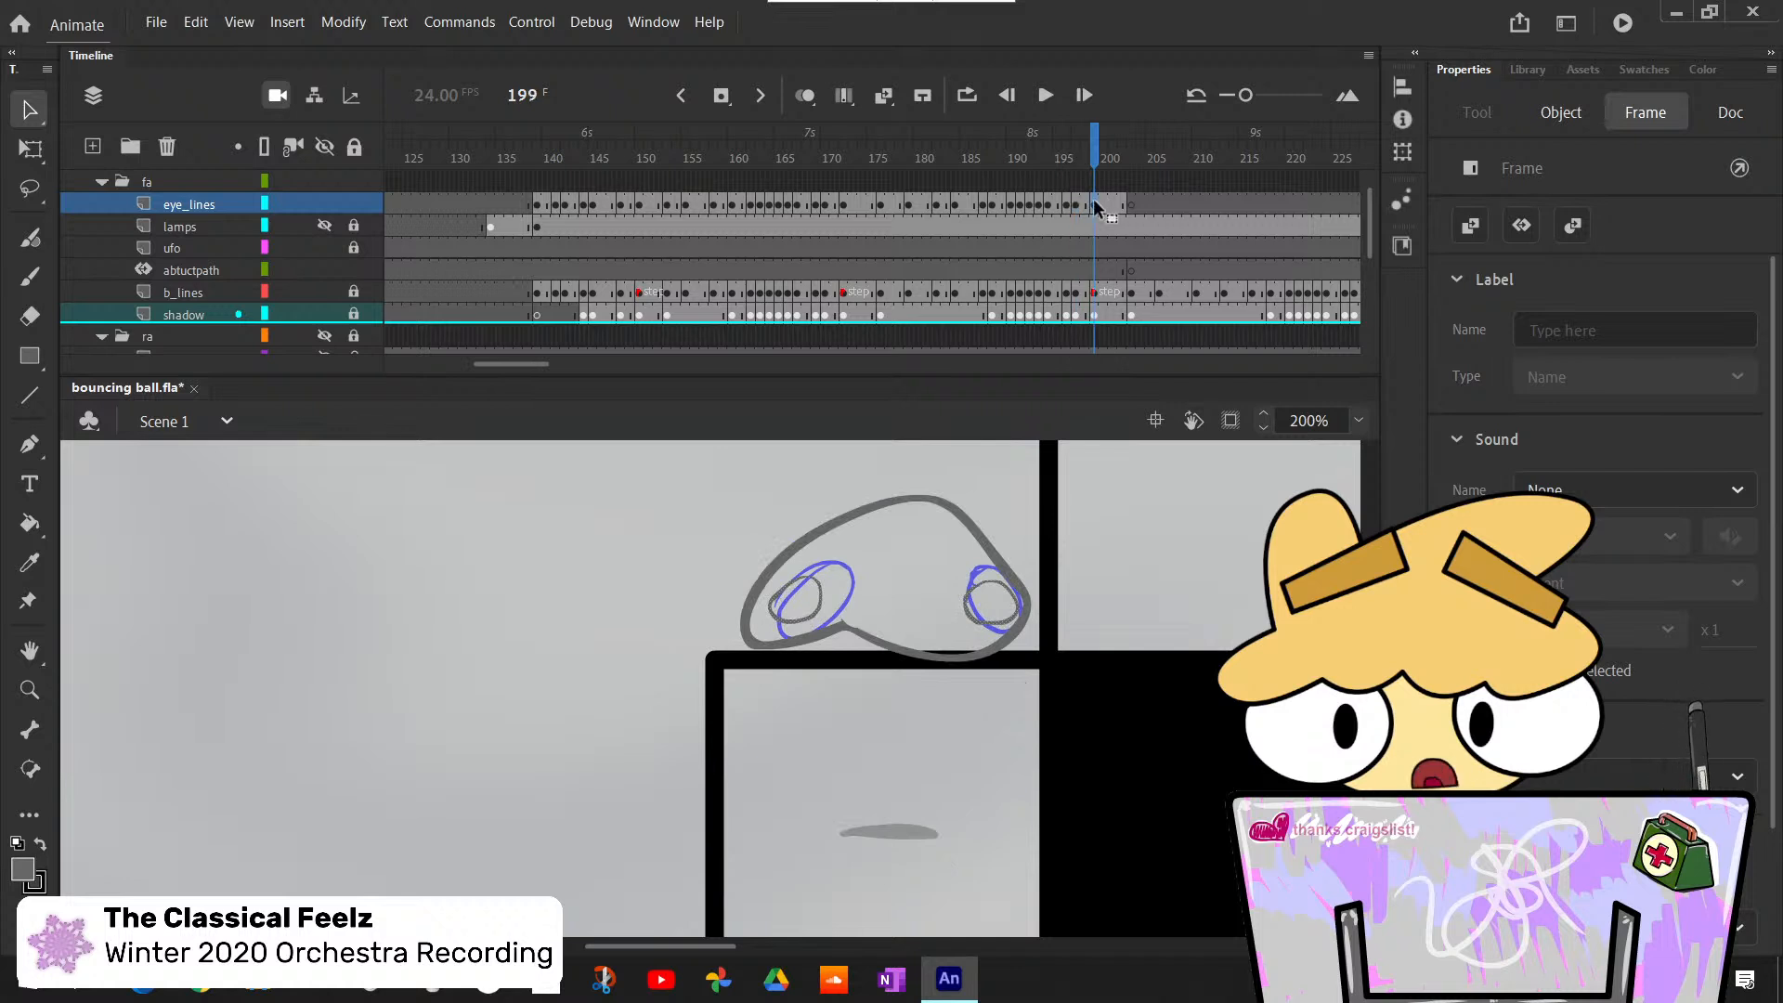
click(1141, 551)
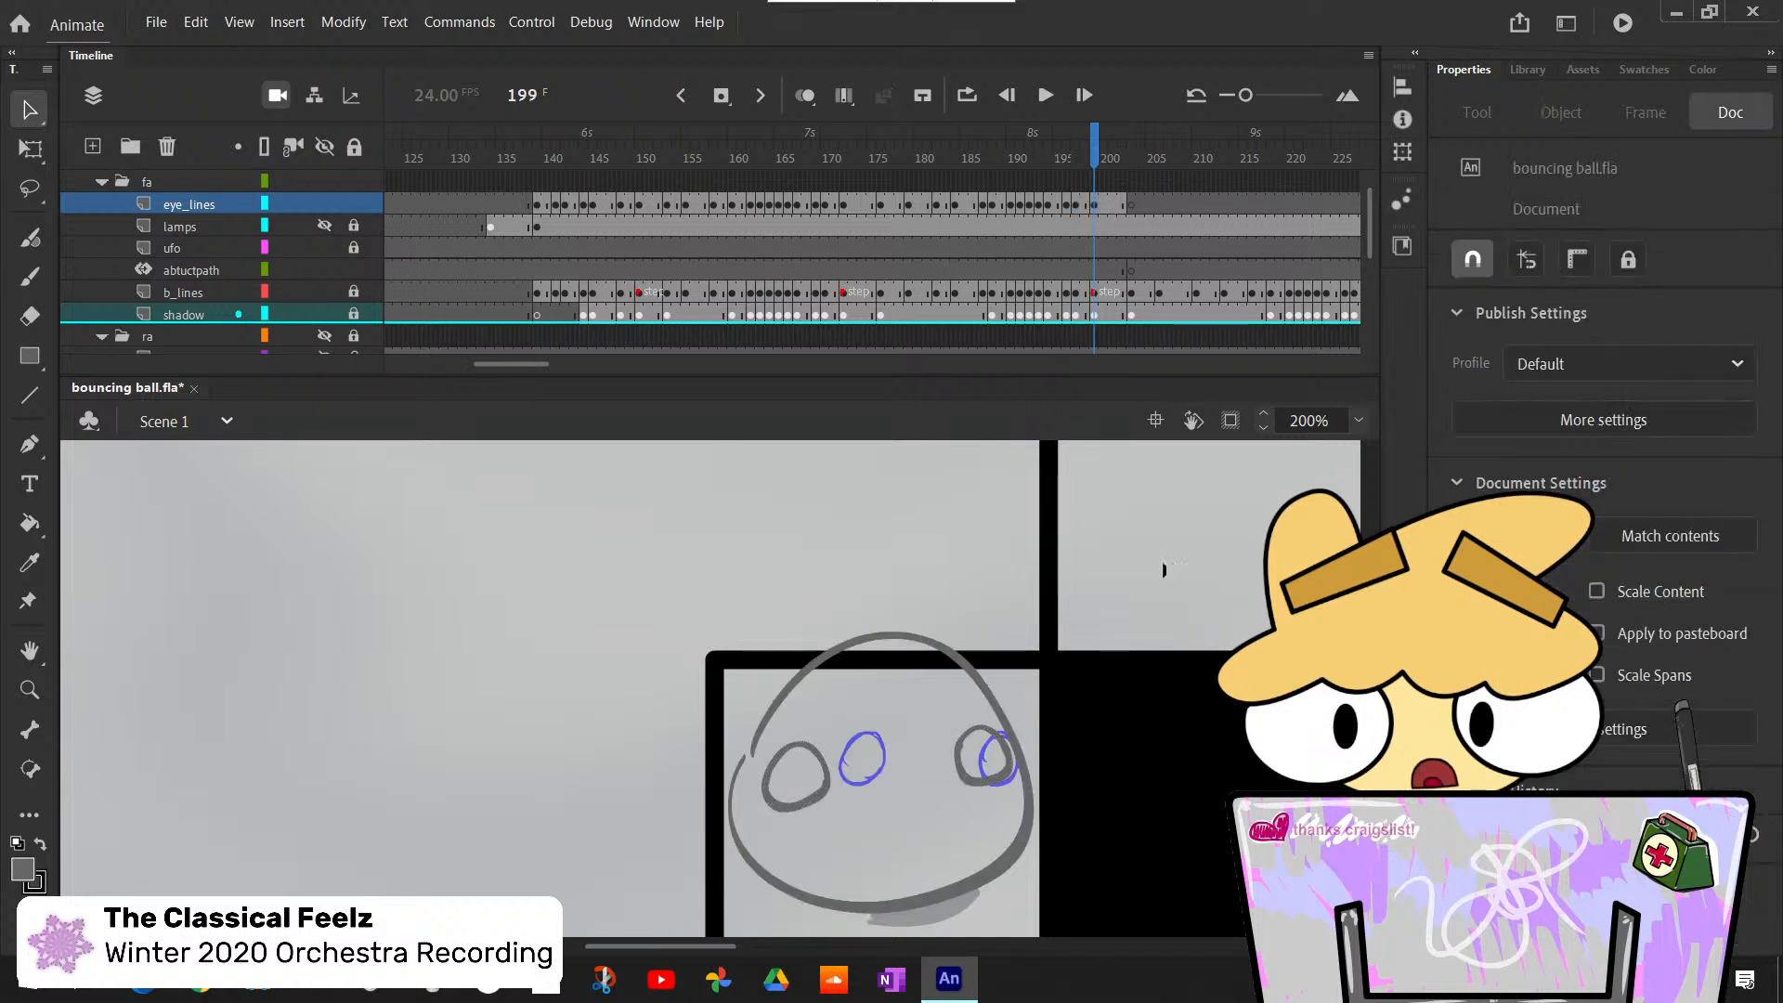
drag(1088, 169, 669, 269)
click(829, 154)
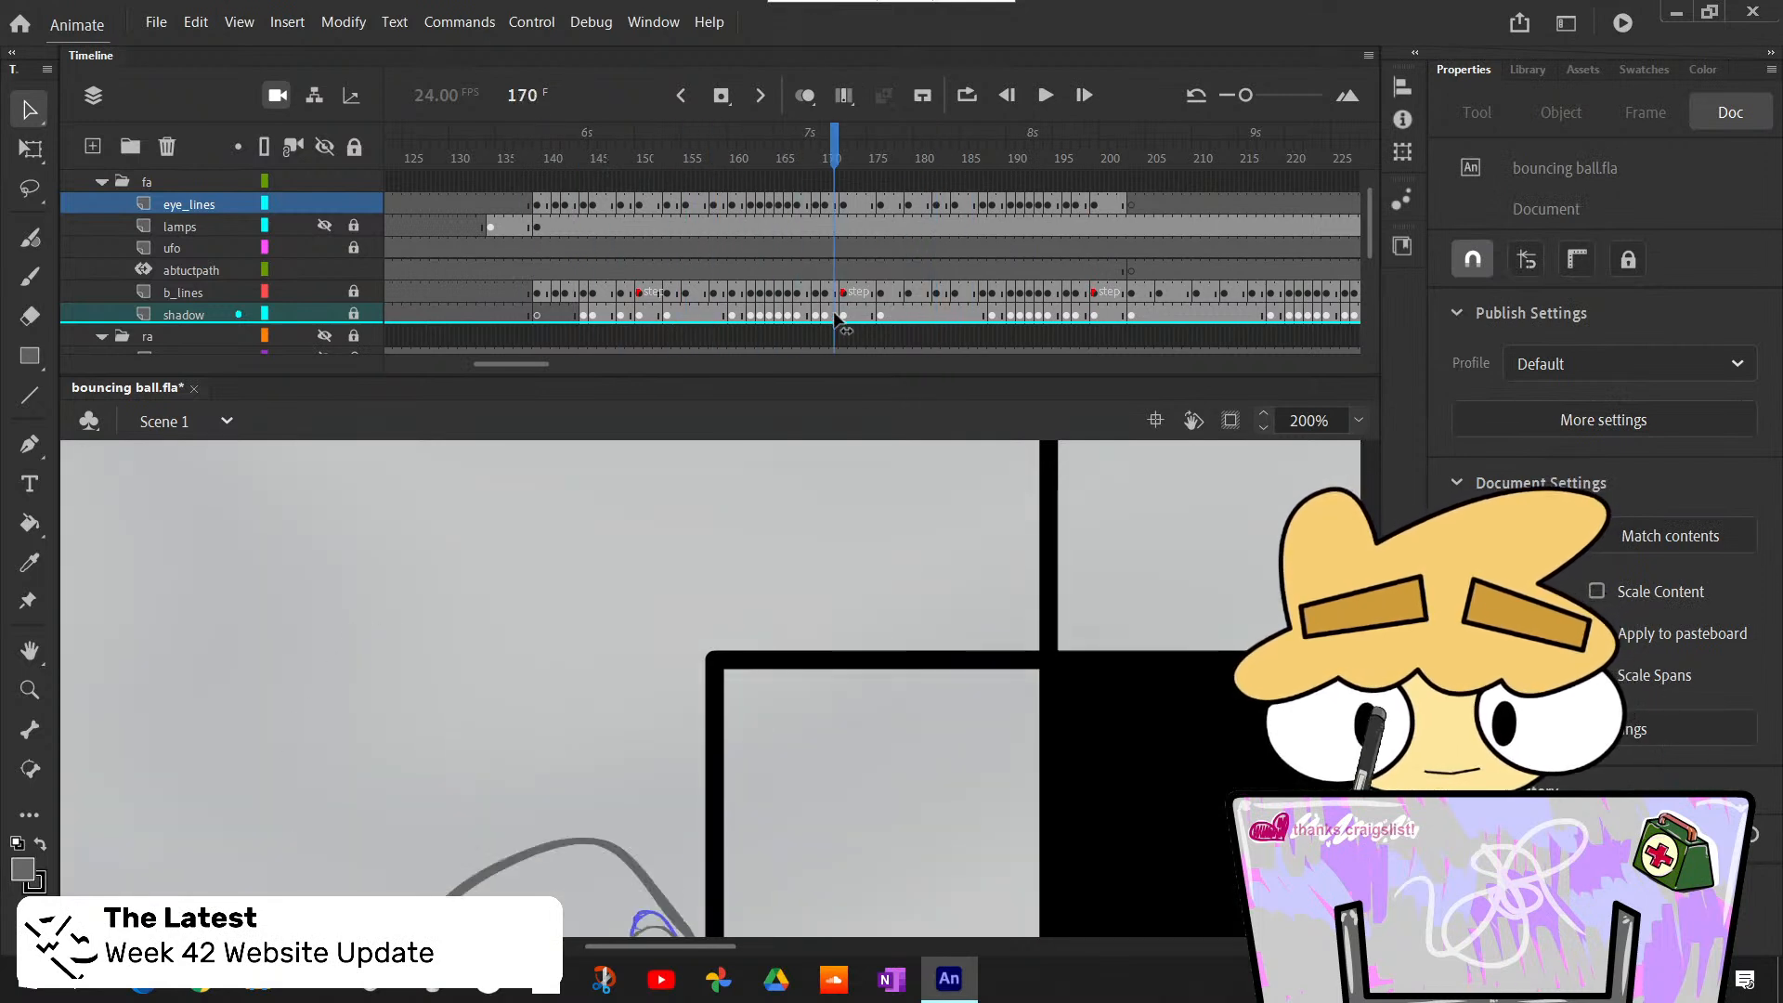
- Delete the eye outlines at frame 192 and redraw both eyes over the blue guide circles with the Classic Brush
drag(829, 153, 1029, 171)
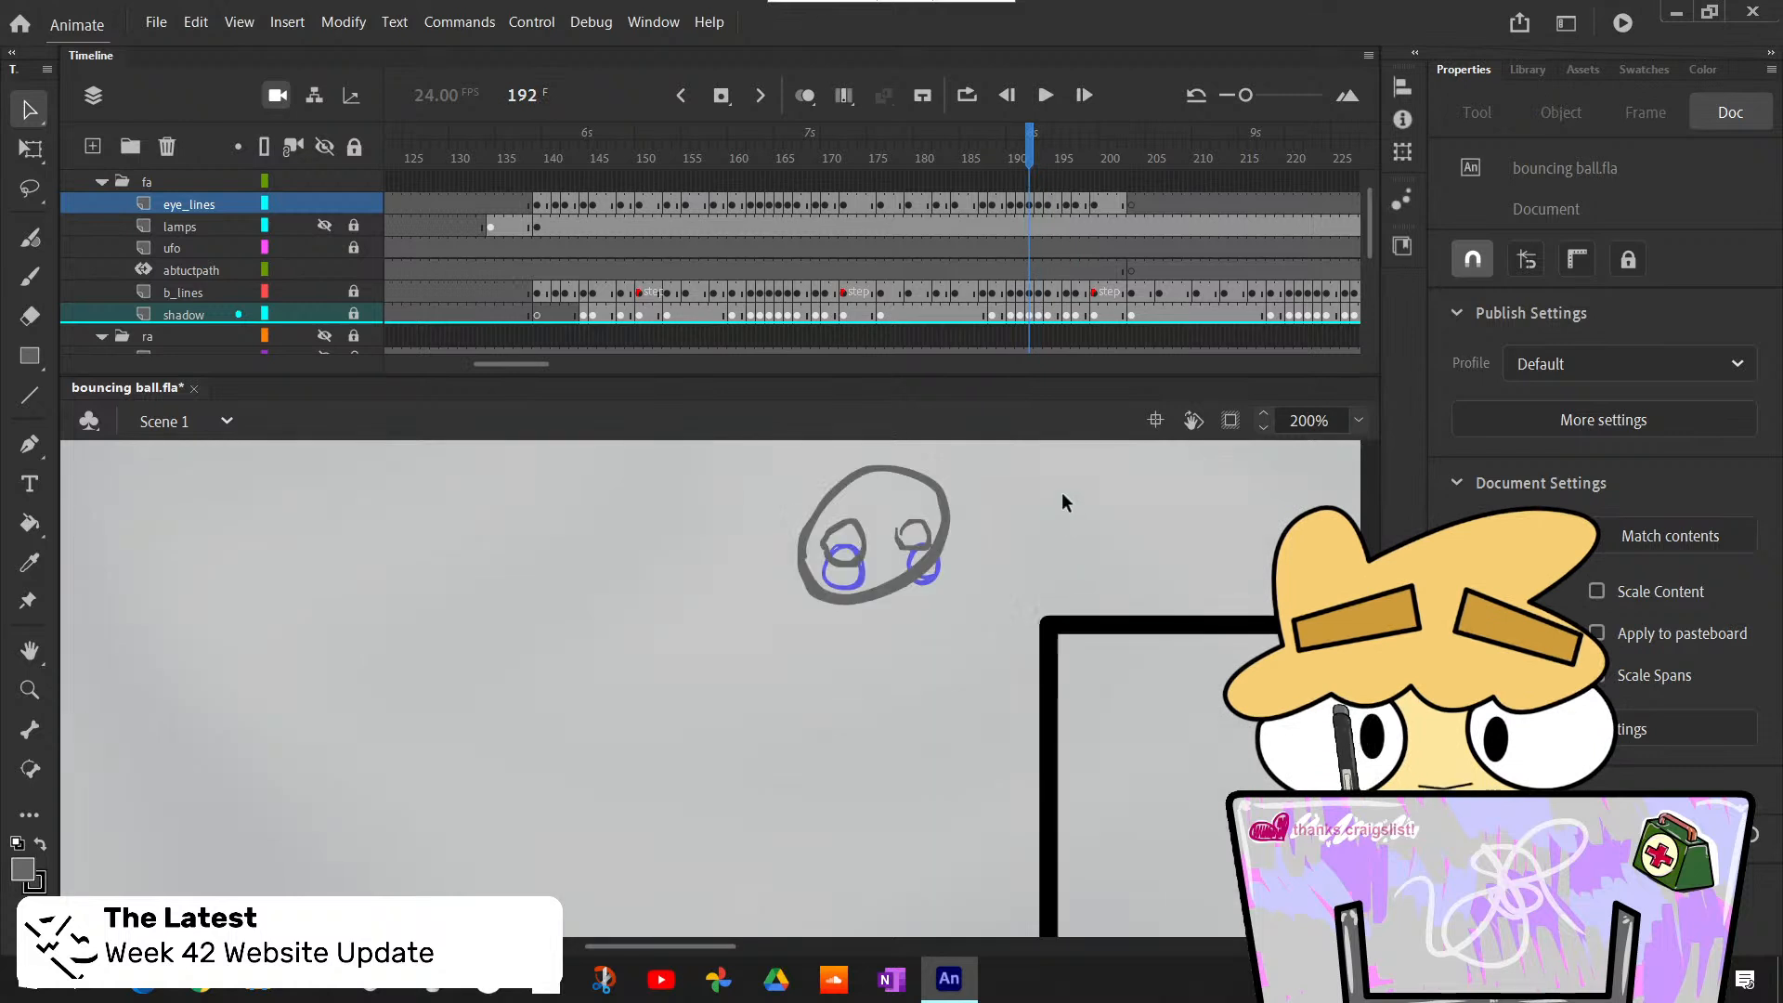
key(l)
mouse_move(884, 537)
mouse_down()
mouse_move(863, 591)
mouse_move(896, 520)
mouse_move(818, 547)
mouse_up()
key(Delete)
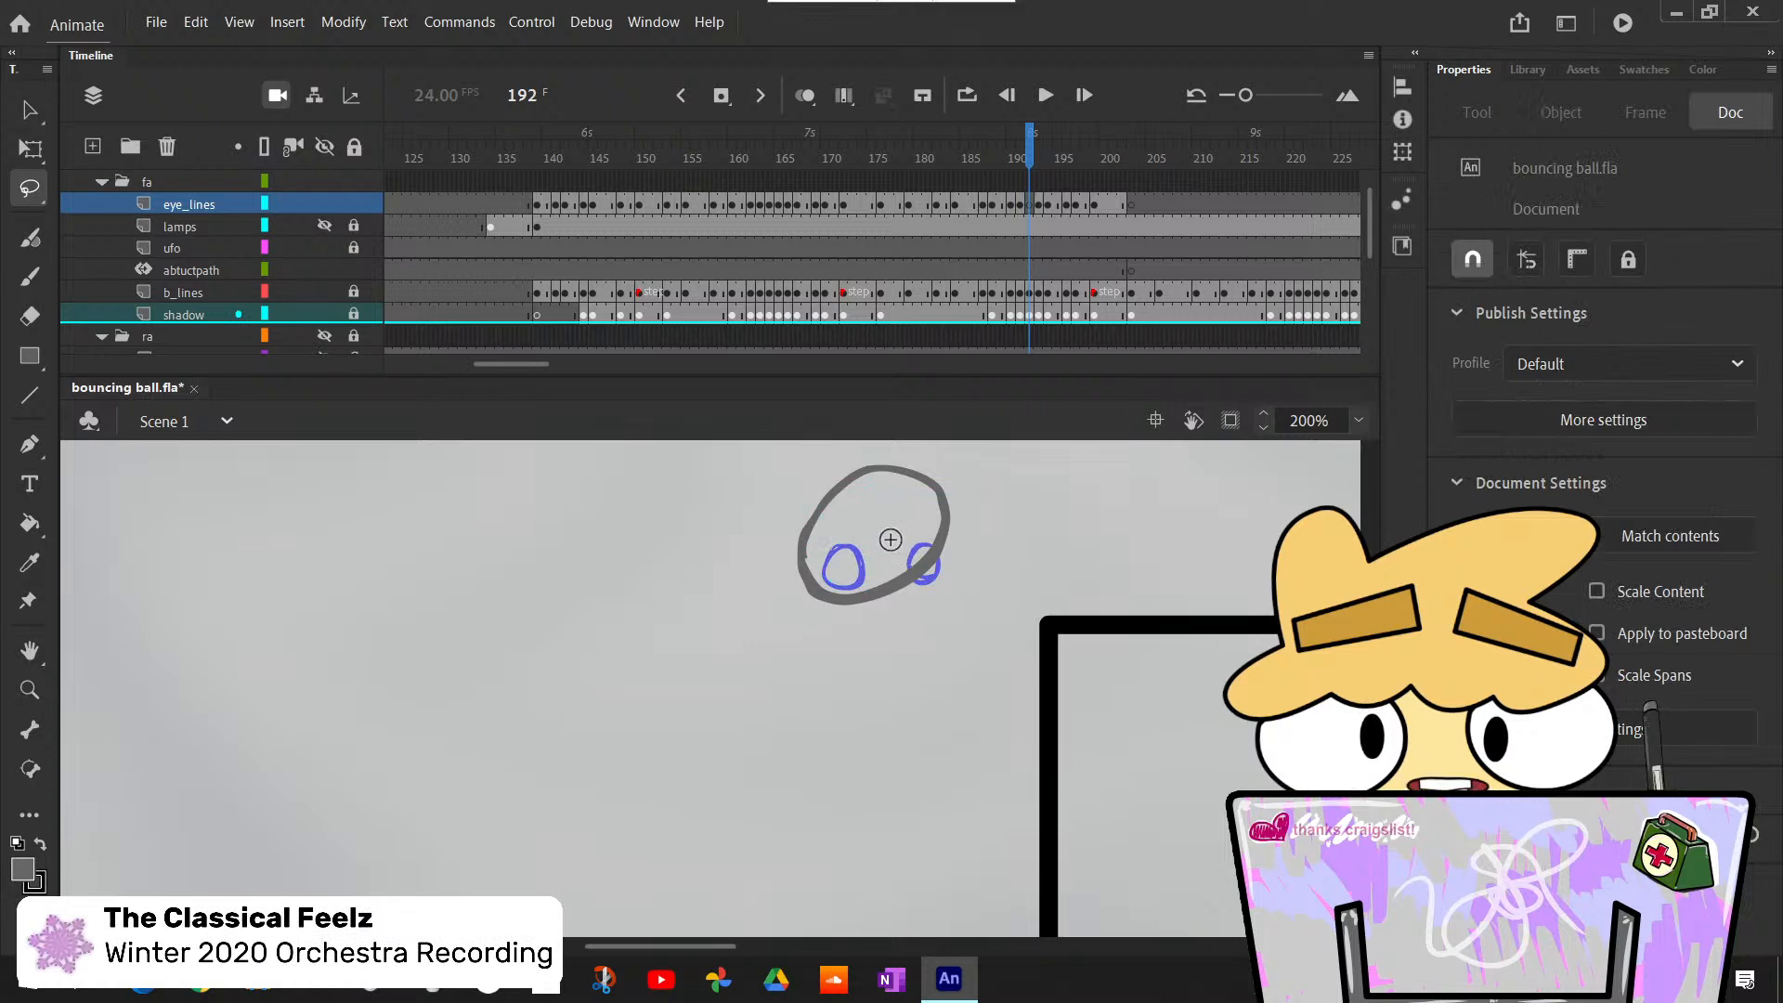
key(b)
key(ctrl+z)
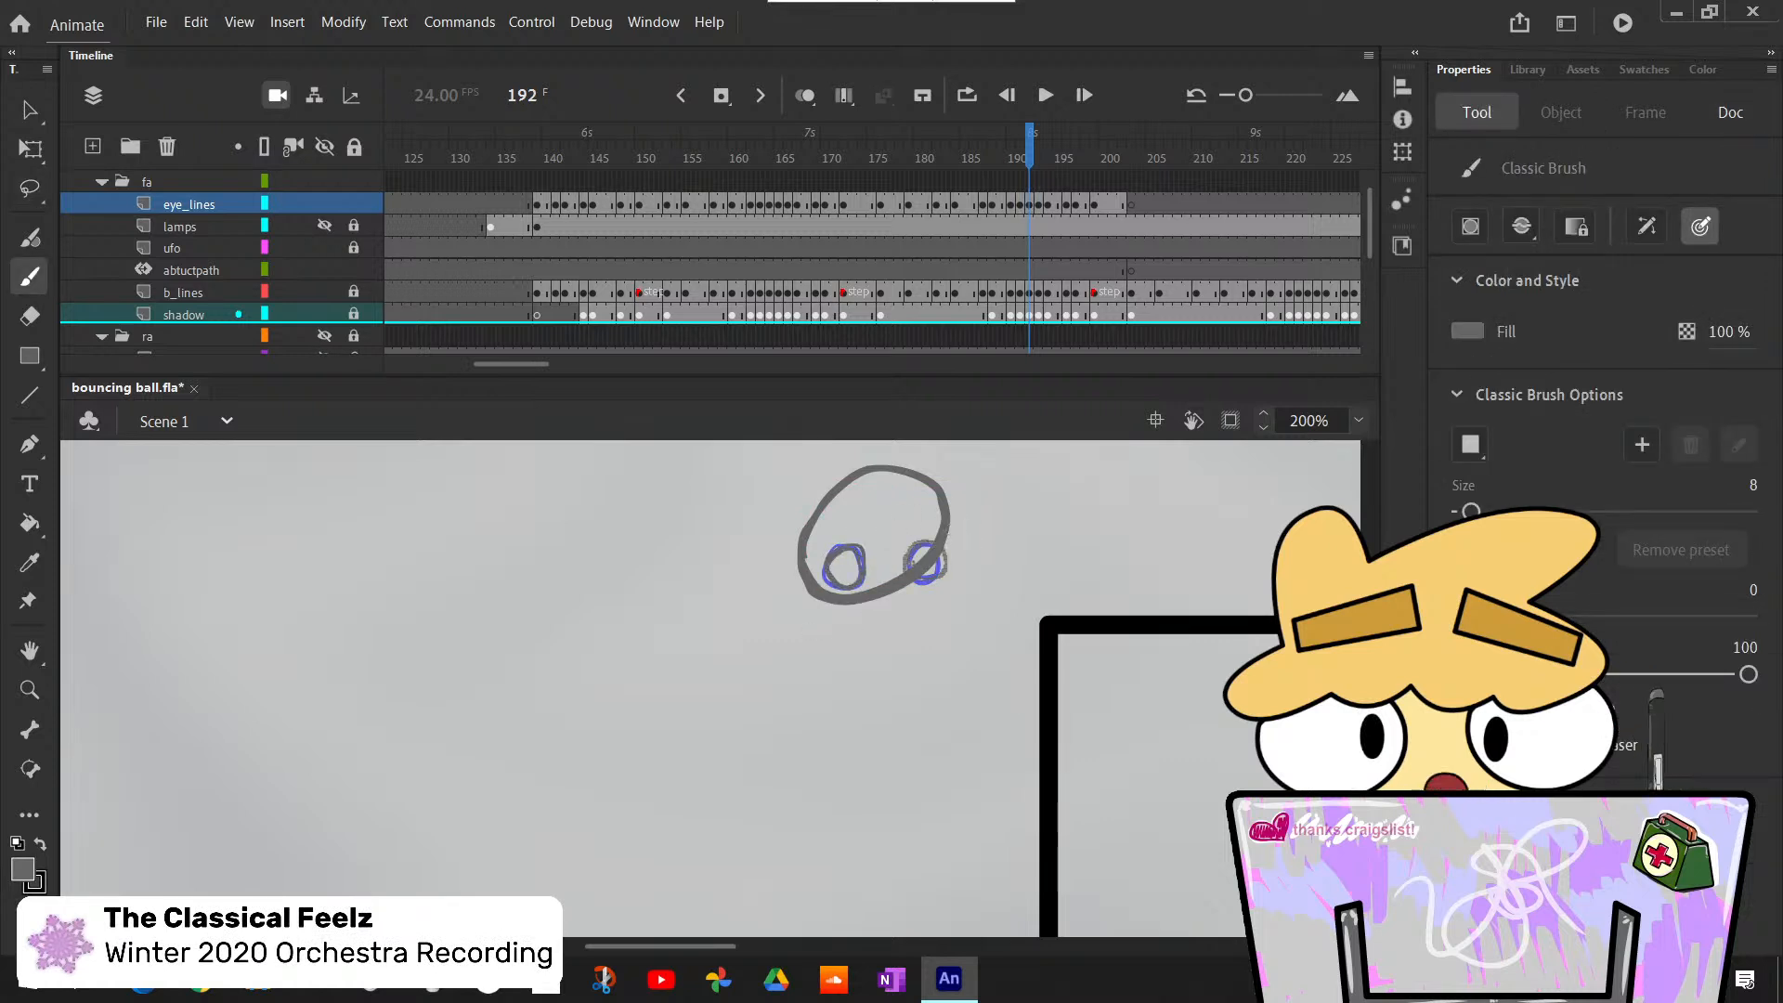
- Delete the misplaced eye outlines at frame 191 and redraw both eyes inside the stretched ball with the Classic Brush
key(comma)
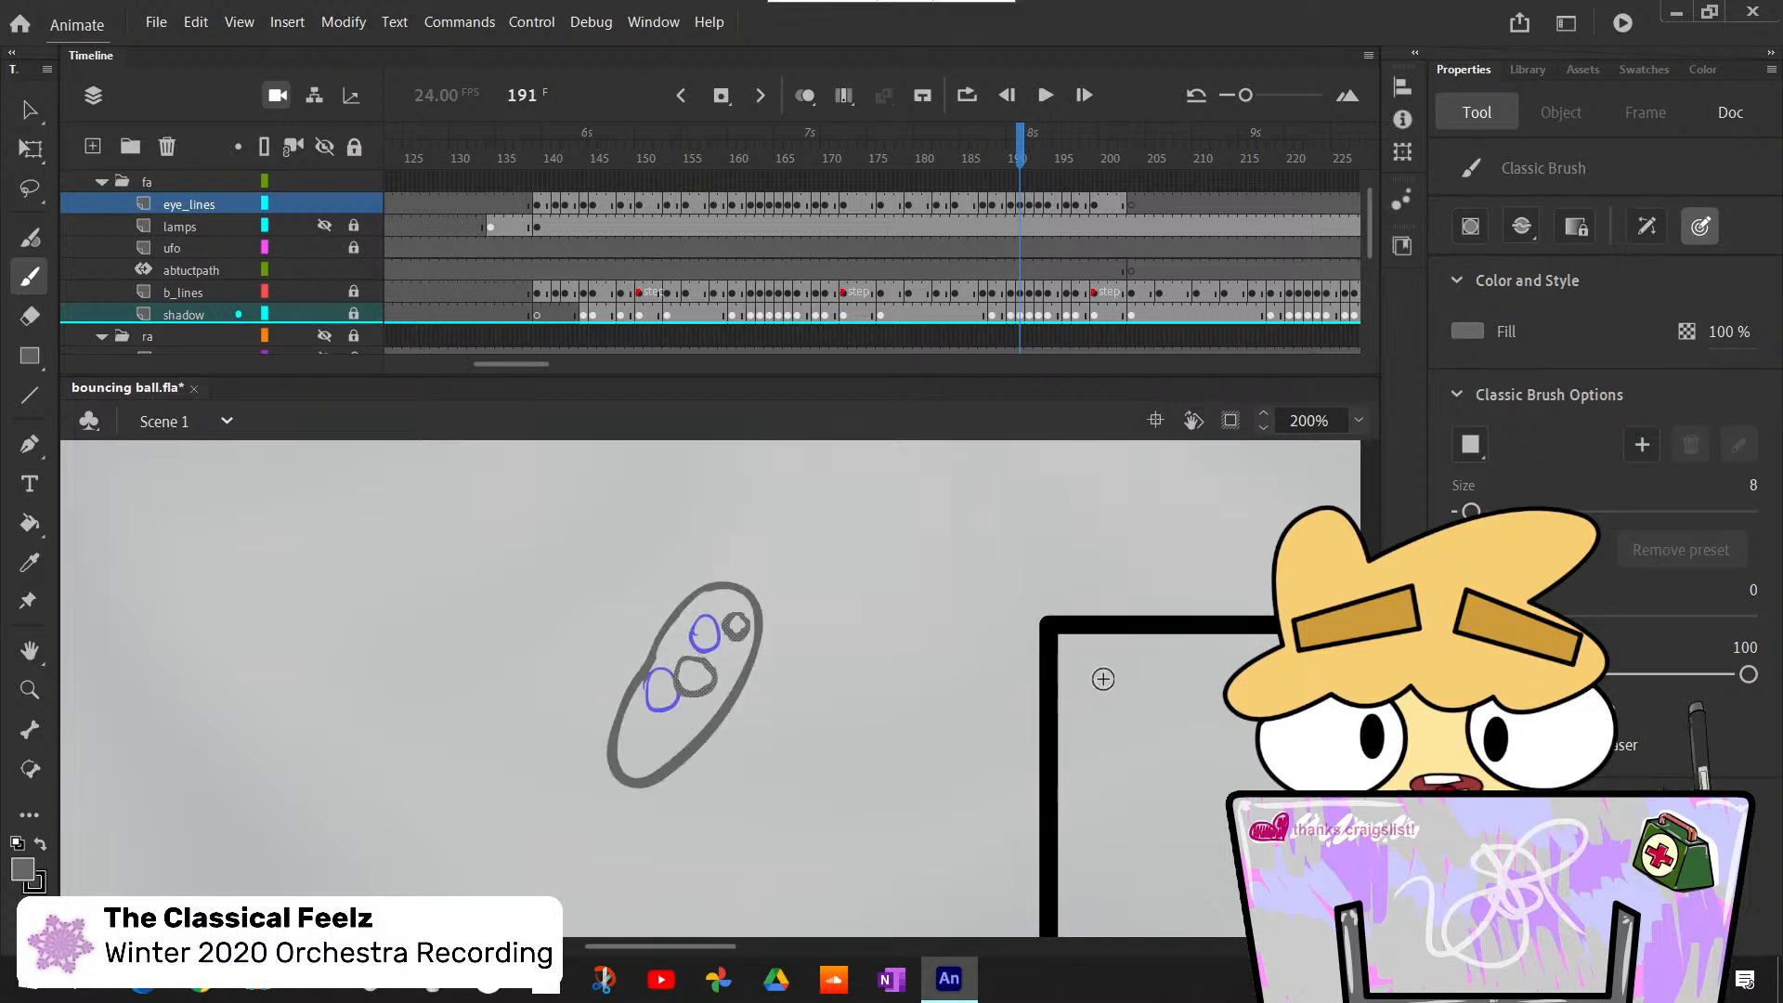
key(comma)
key(period)
key(l)
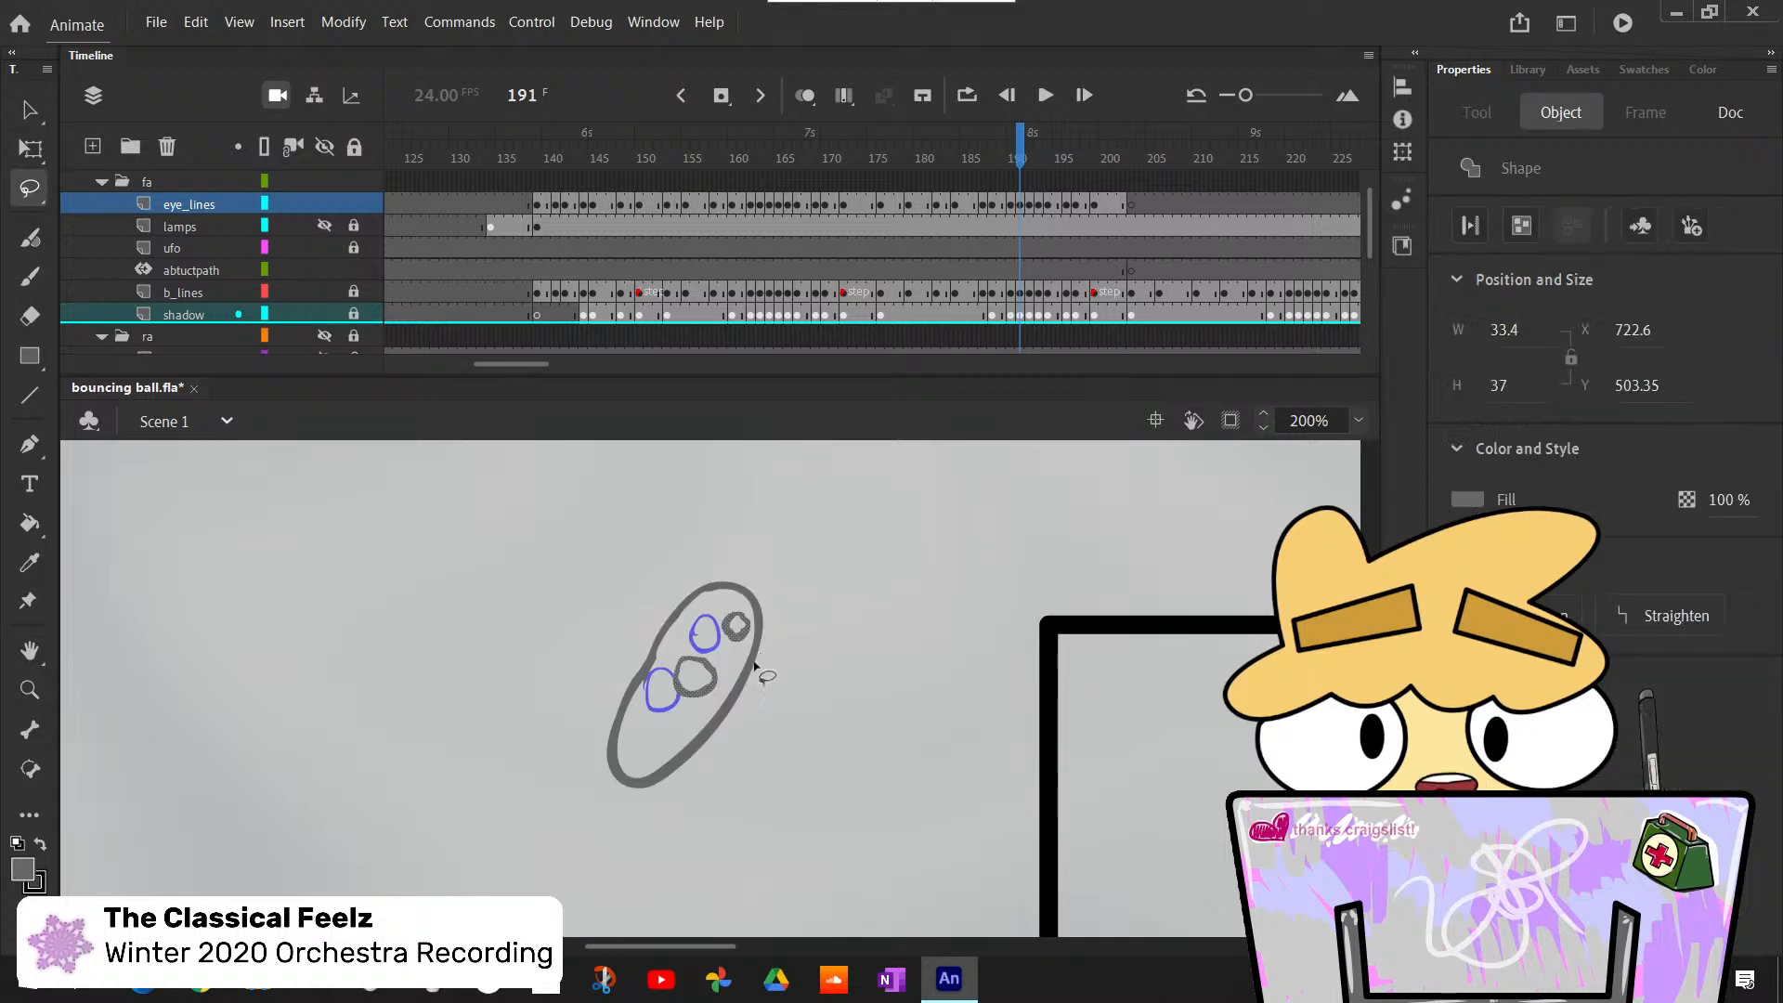
key(Delete)
key(b)
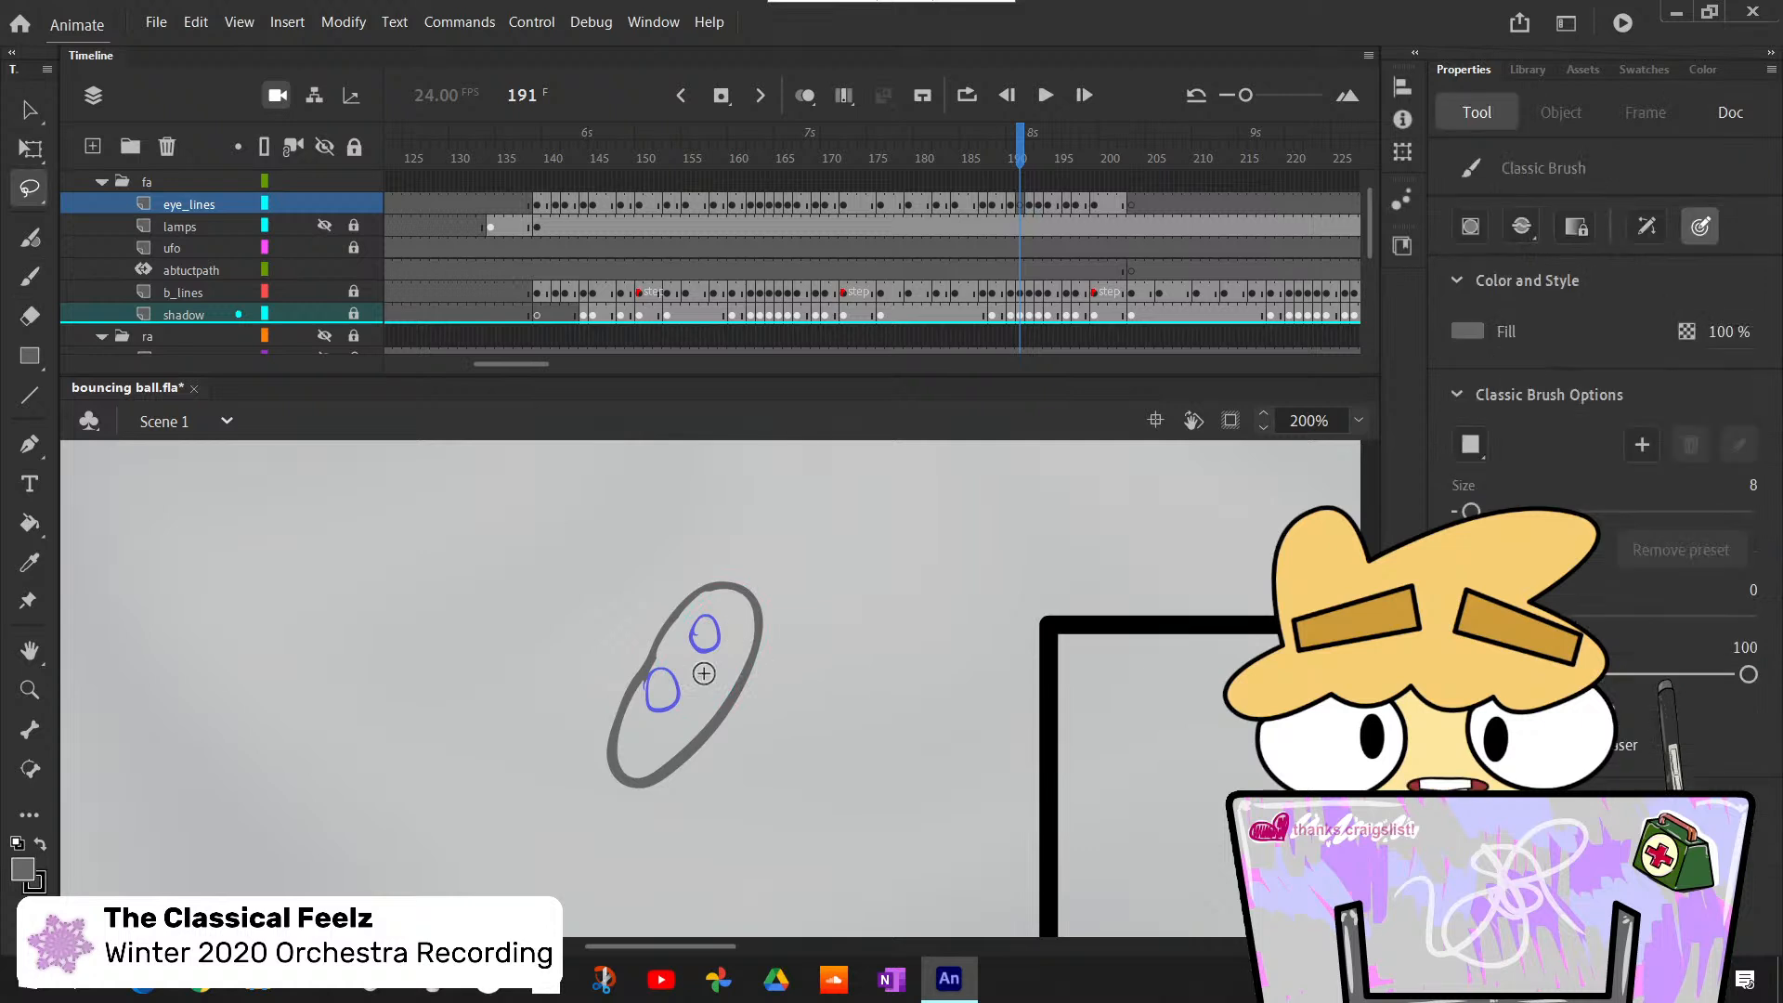
drag(703, 661, 688, 675)
key(ctrl+z)
key(ctrl+z)
key(ctrl+z)
drag(726, 614, 728, 612)
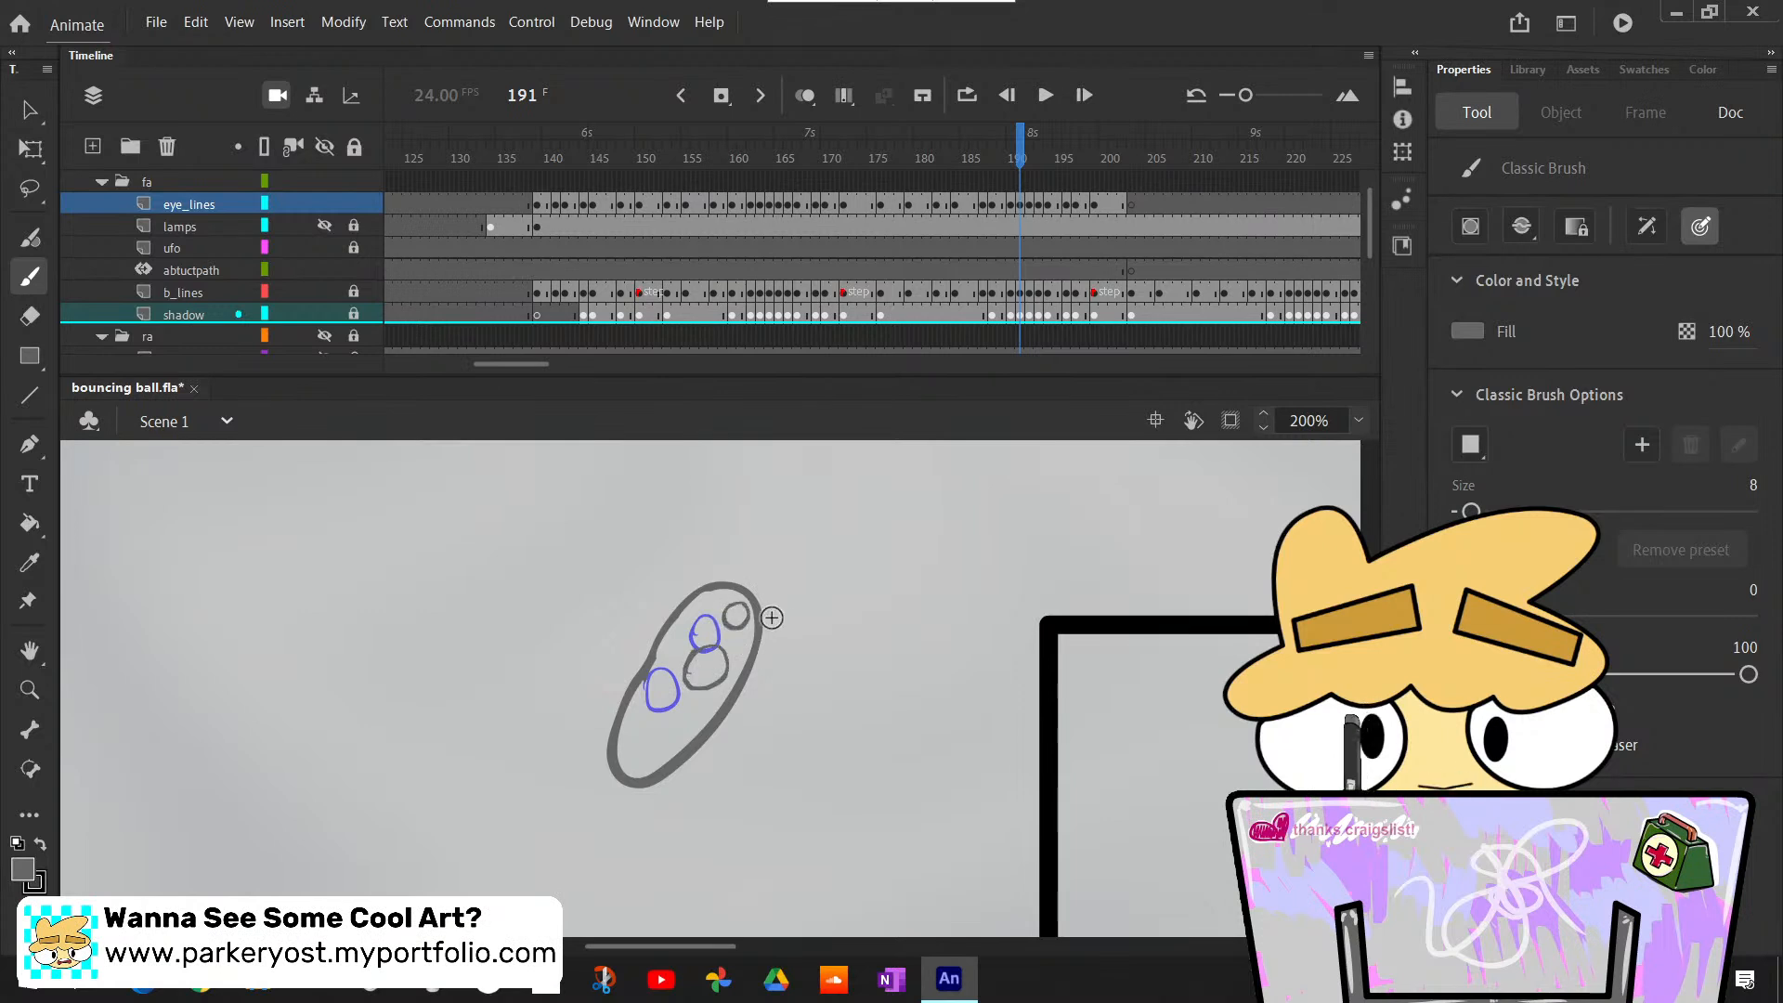
- Check the eye outlines against the ball poses from frame 190 through frame 203
key(comma)
key(comma)
key(period)
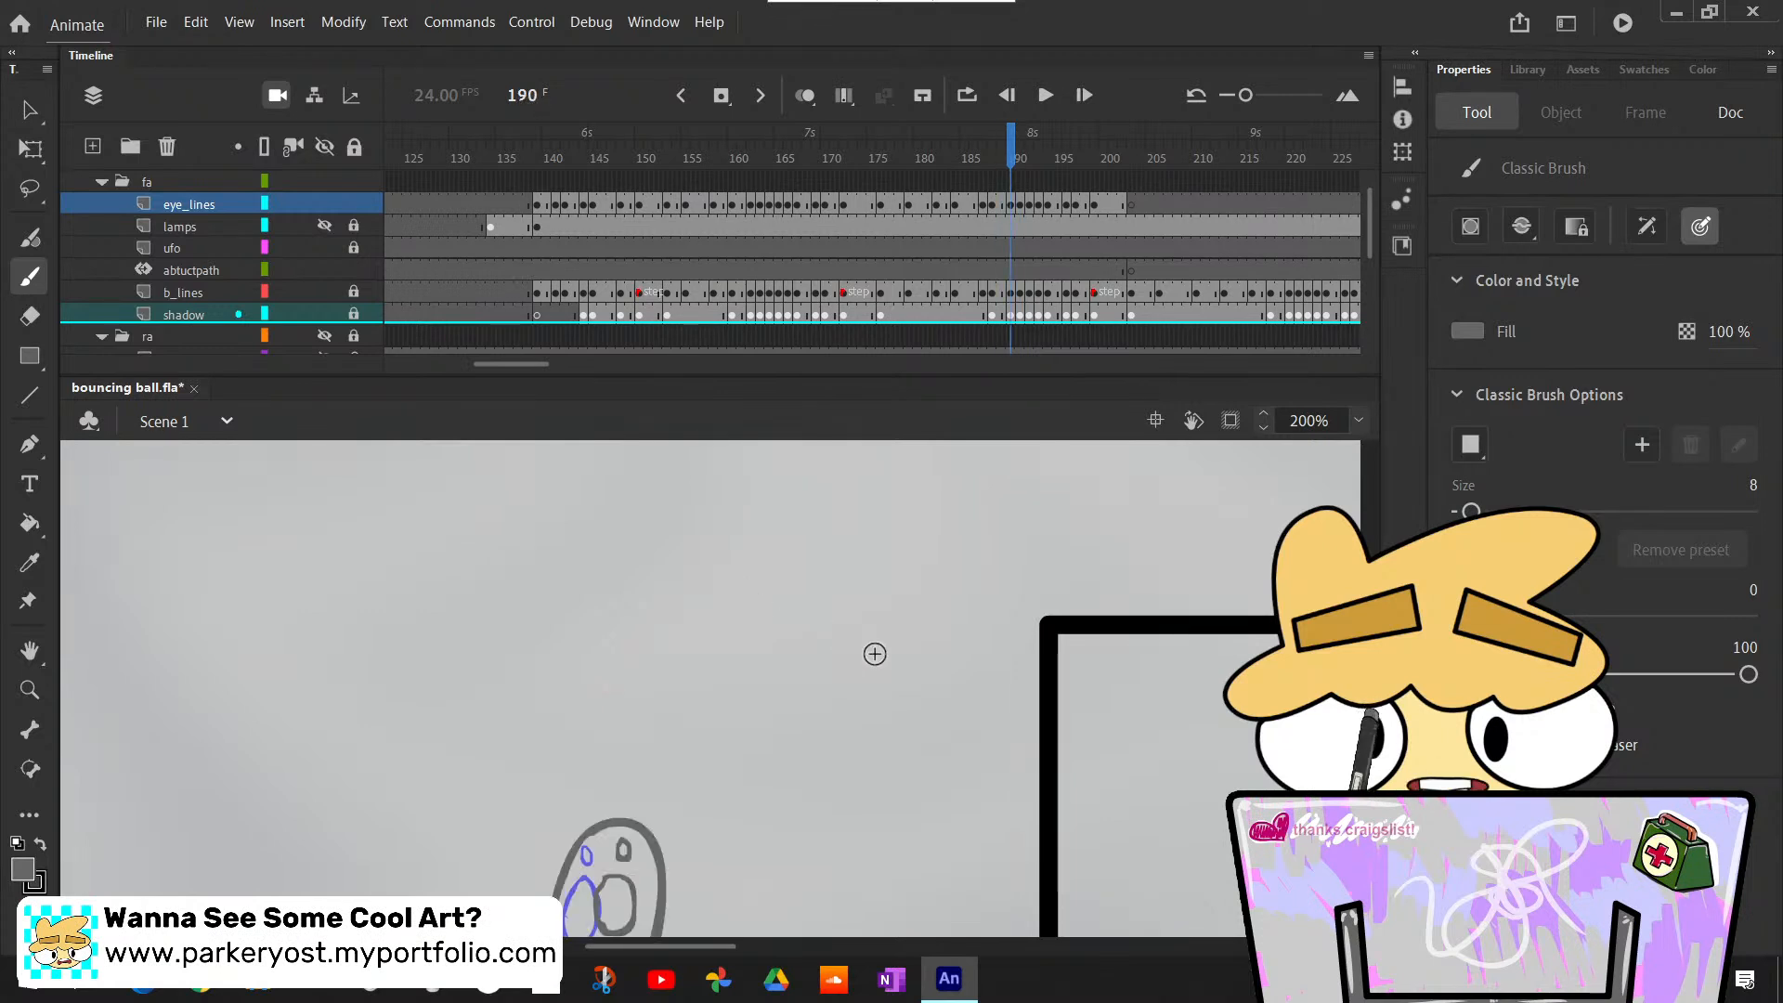
scroll(881, 650, down, 4)
key(period)
key(period)
scroll(885, 655, up, 6)
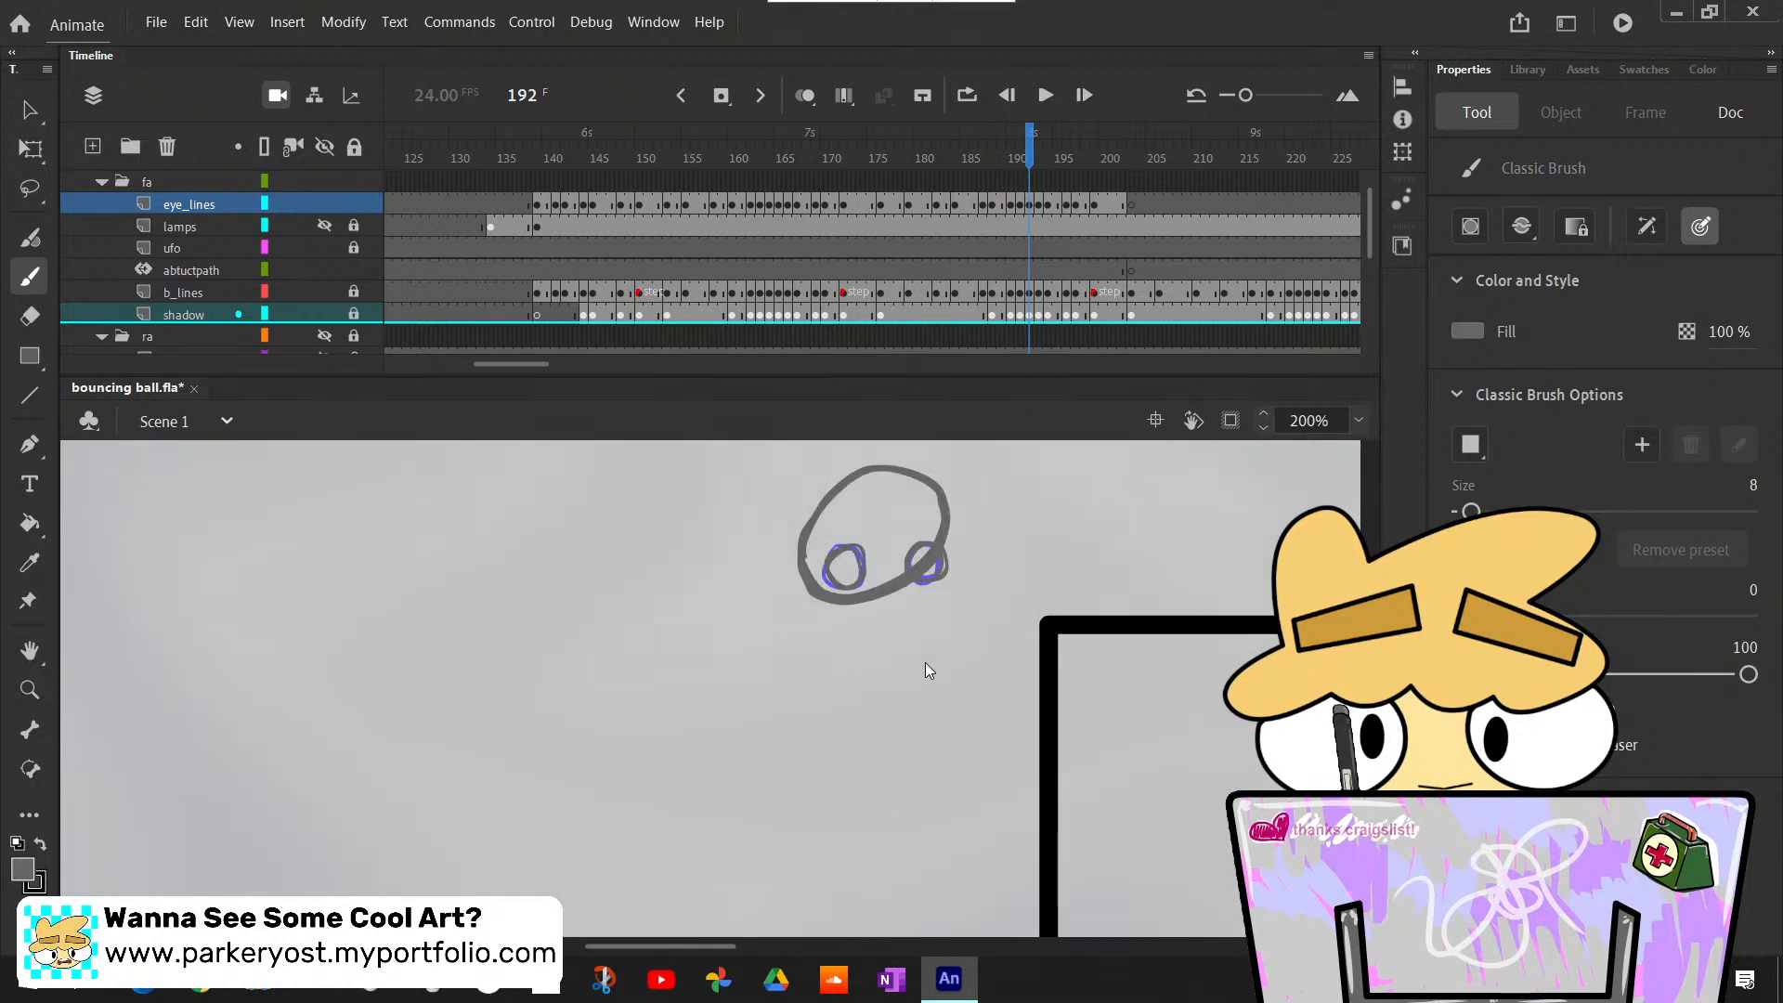
key(period)
key(period)
key(period)
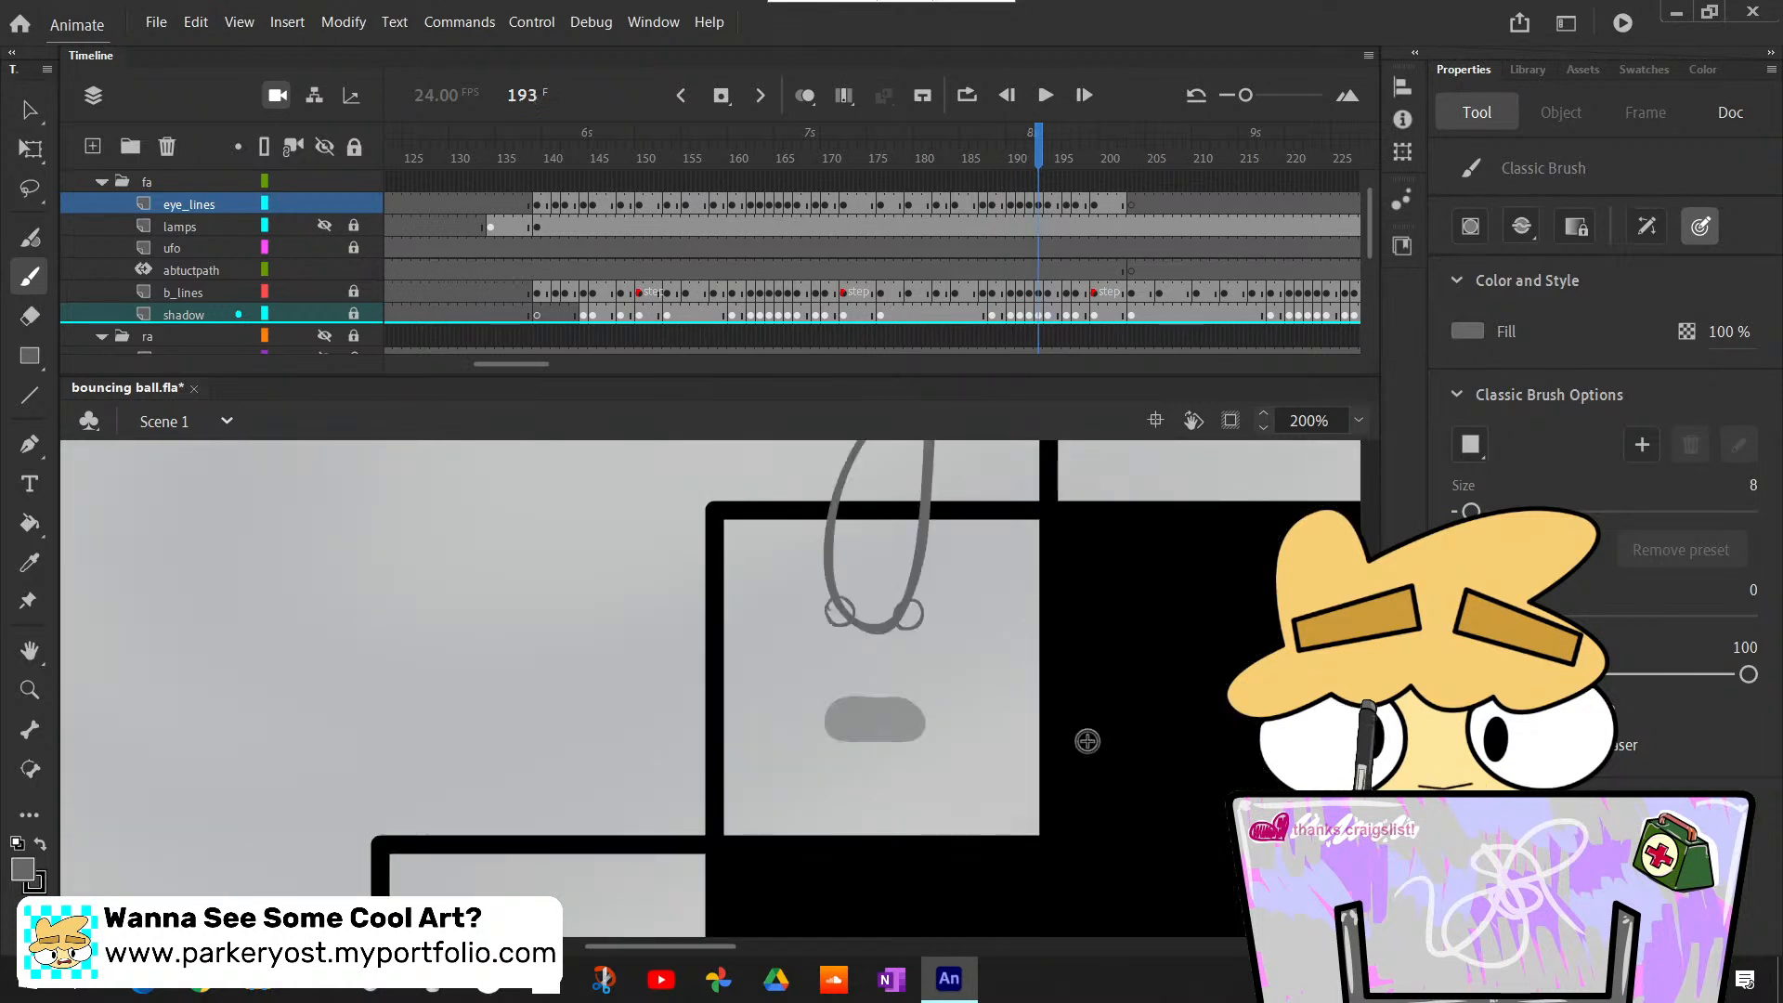
key(period)
scroll(1088, 733, up, 3)
key(period)
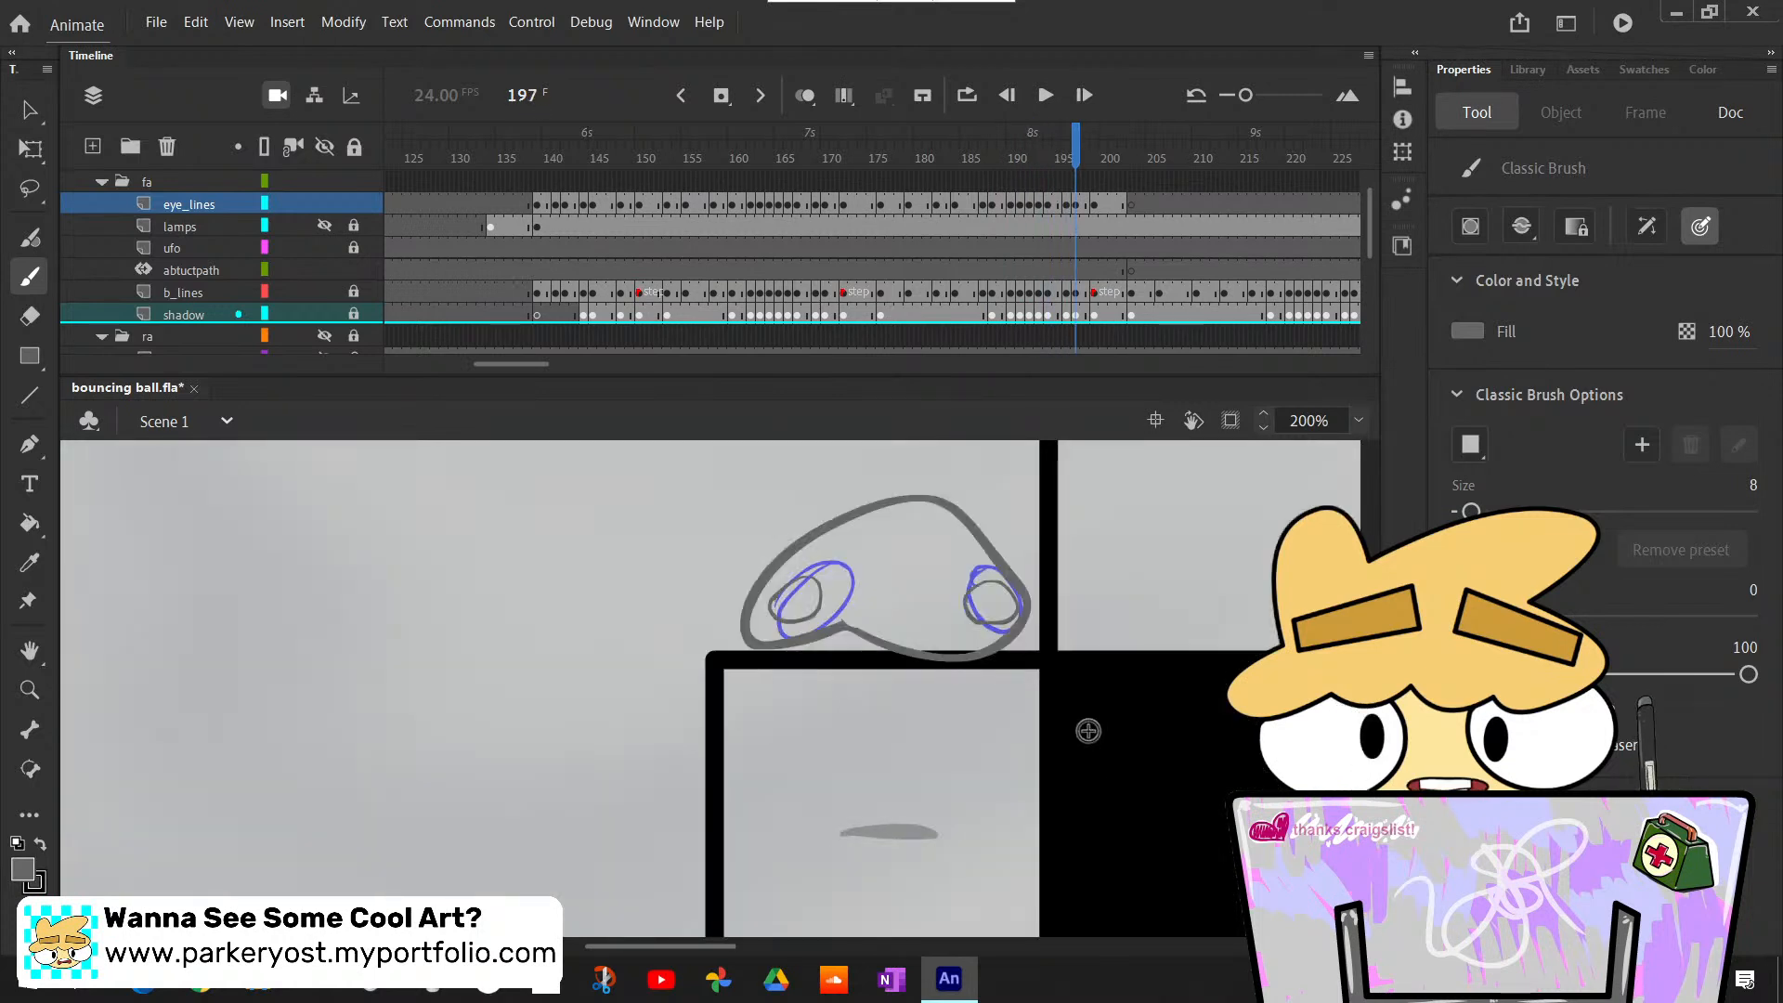
key(comma)
key(period)
key(period)
key(period)
key(period)
key(period)
key(period)
key(period)
key(period)
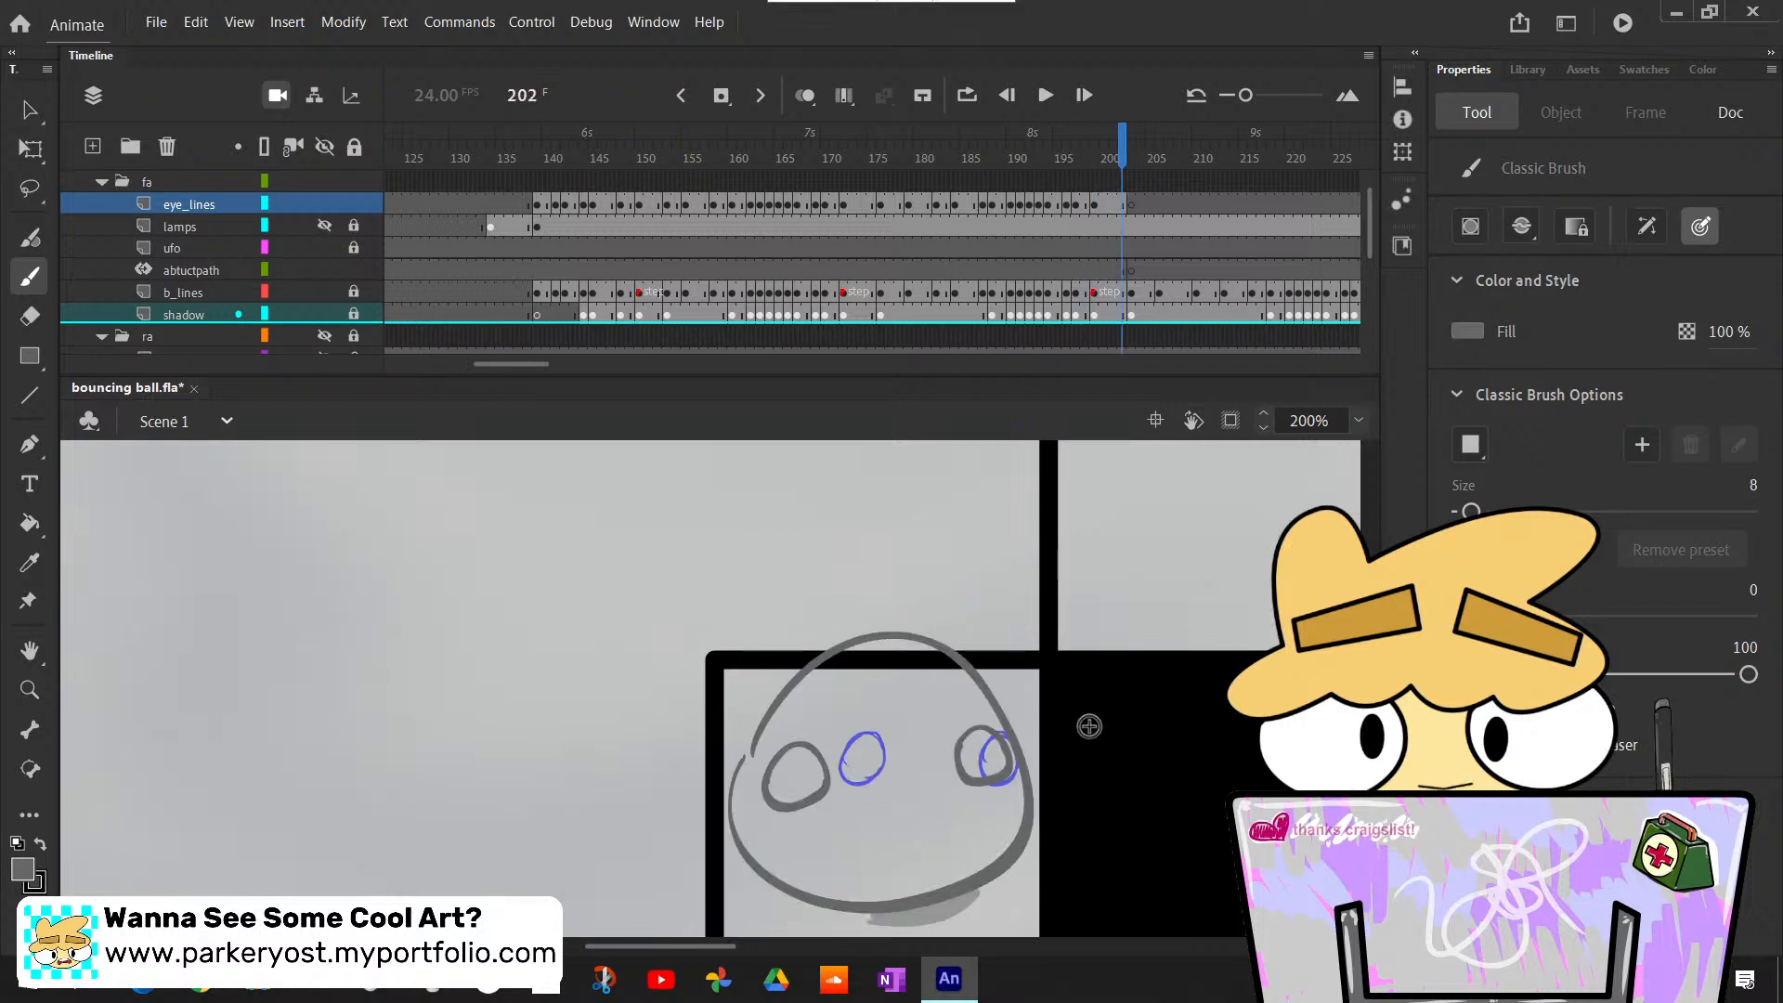
key(comma)
key(comma)
key(period)
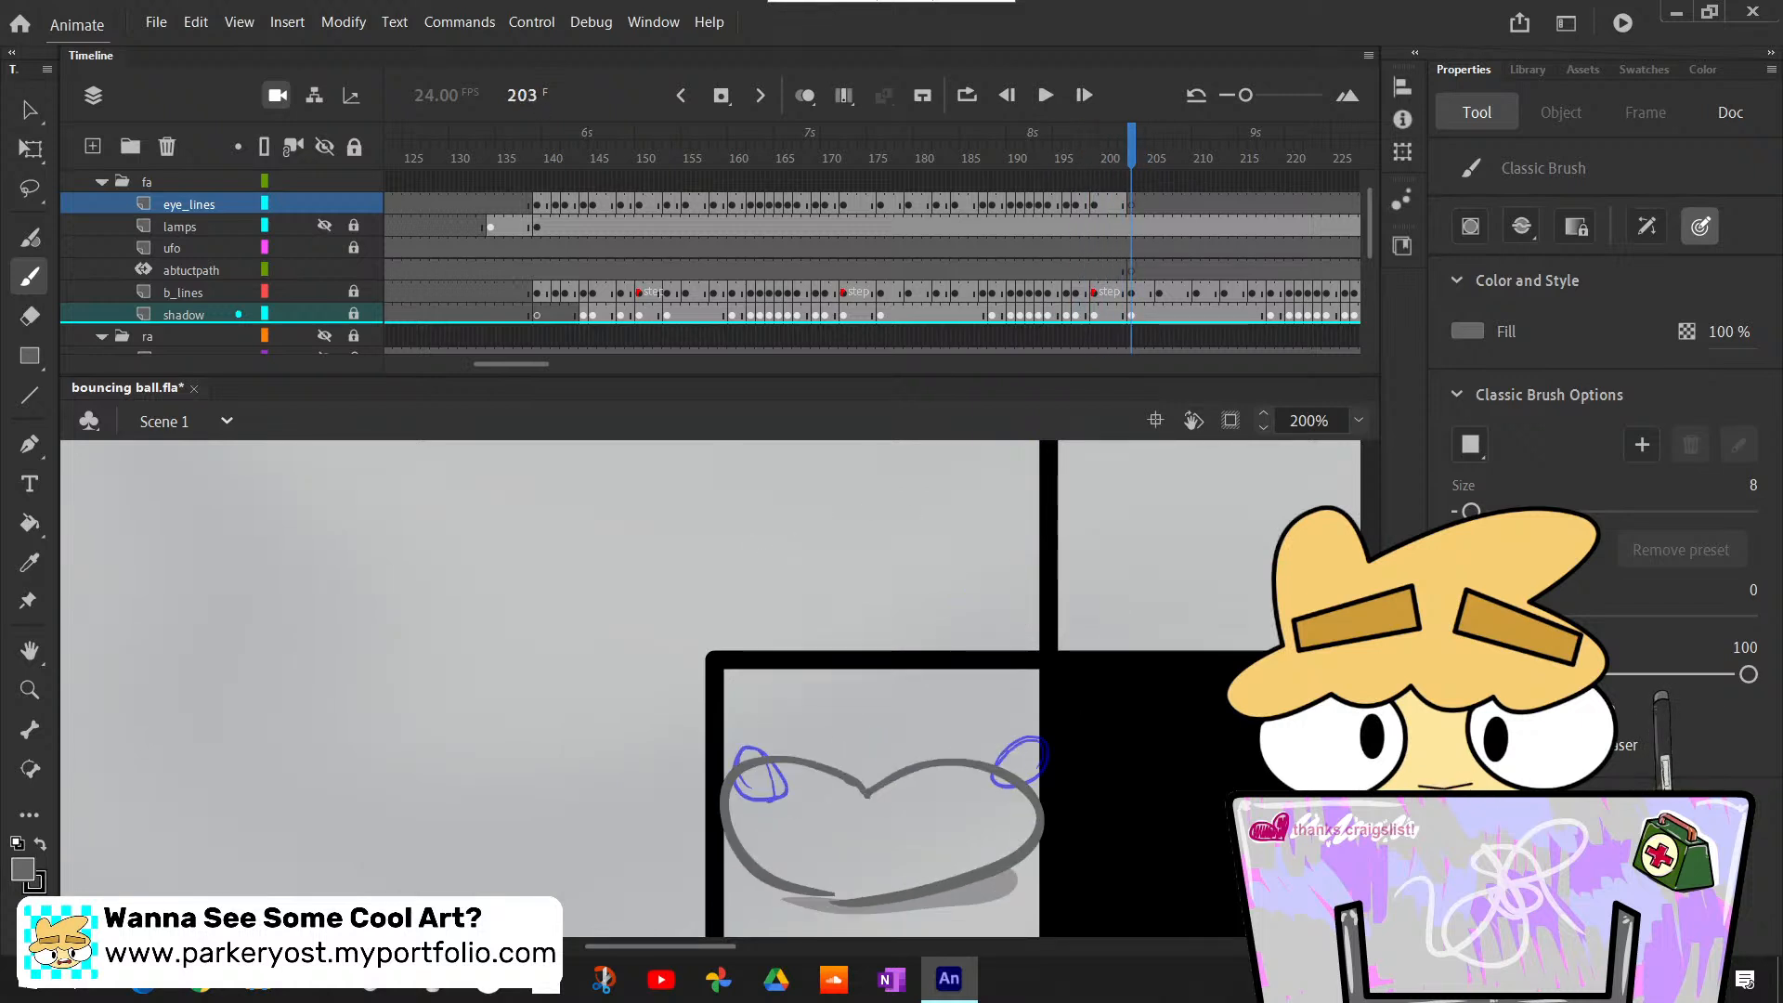
- Turn on Edit Multiple Frames with a range from frame 176 to 202, and copy those eye_lines frames
drag(1059, 131, 880, 134)
scroll(972, 689, down, 3)
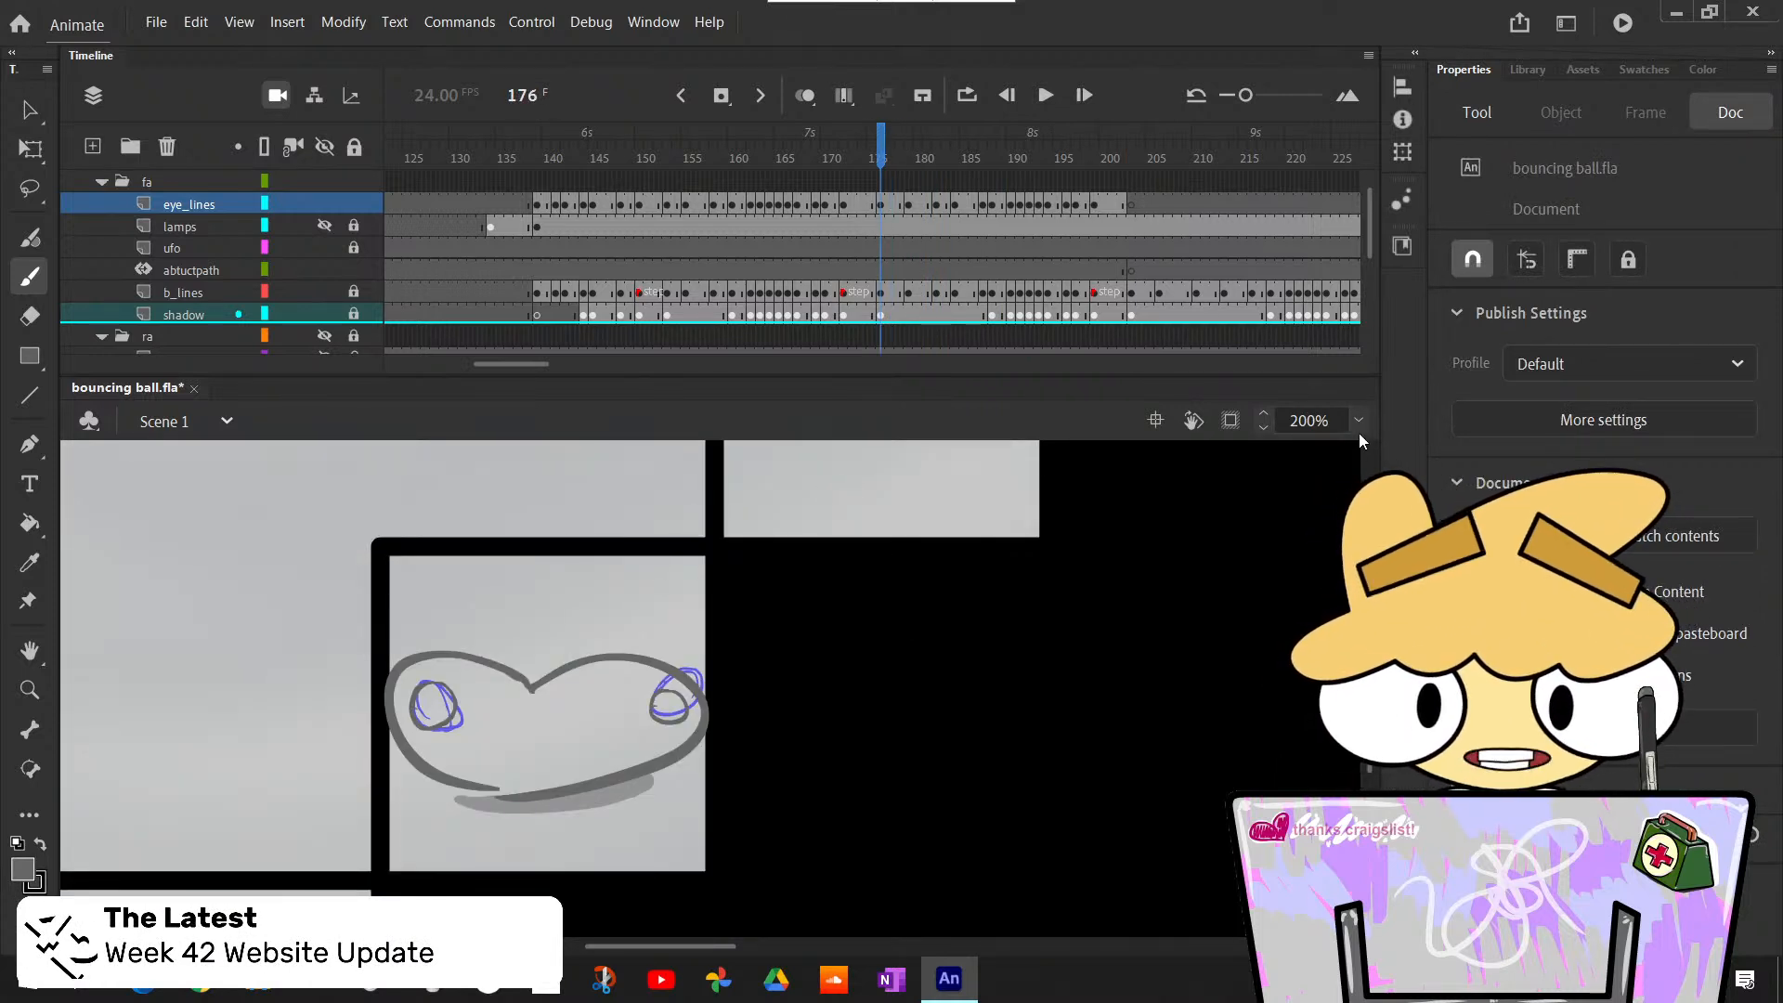
click(843, 95)
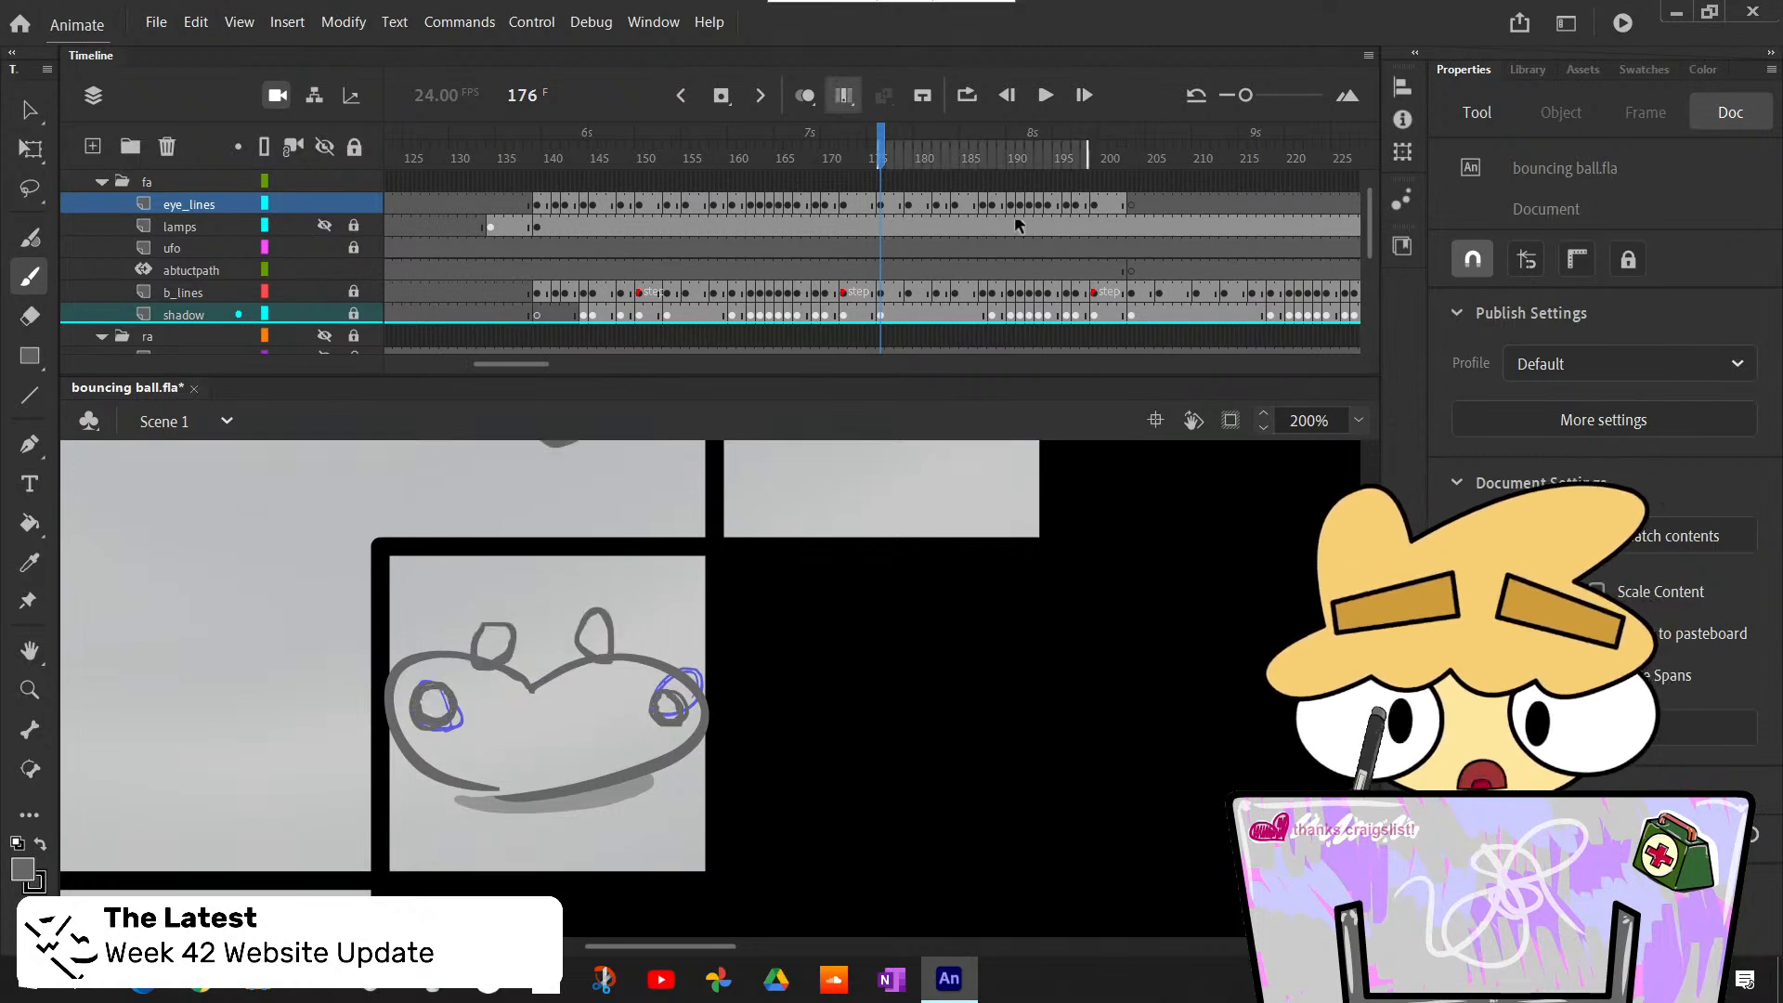
drag(1091, 162, 1126, 159)
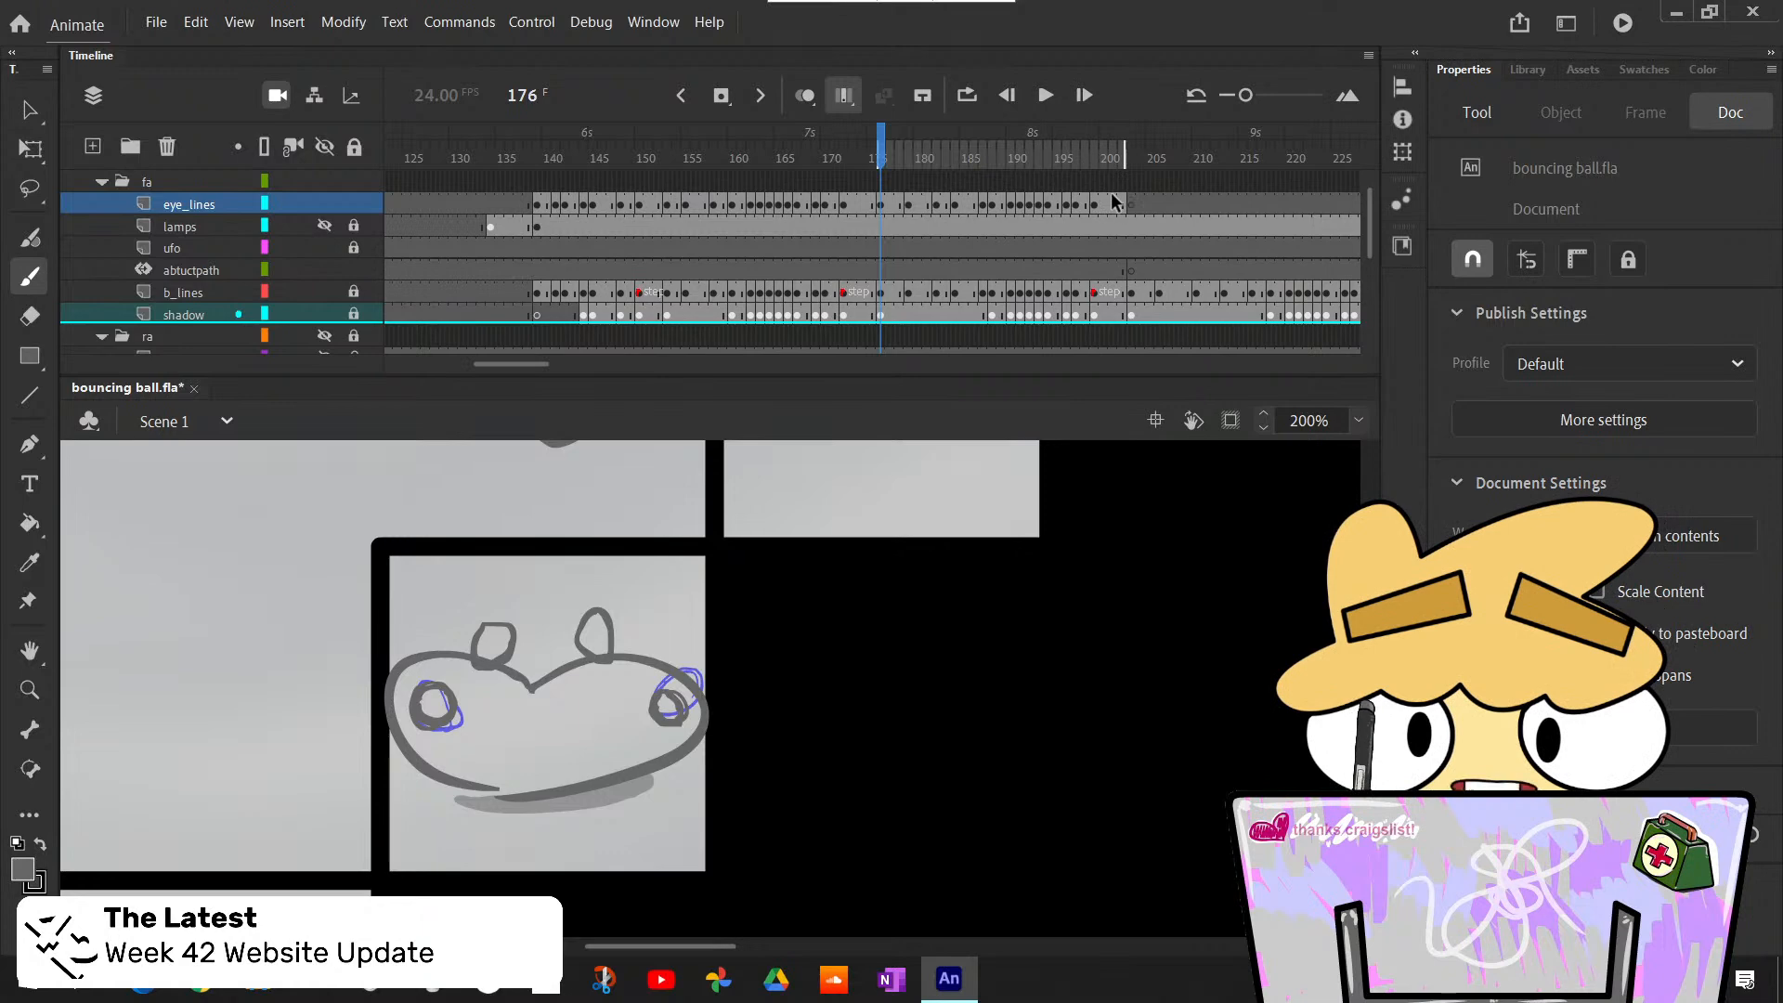
drag(1122, 204, 888, 208)
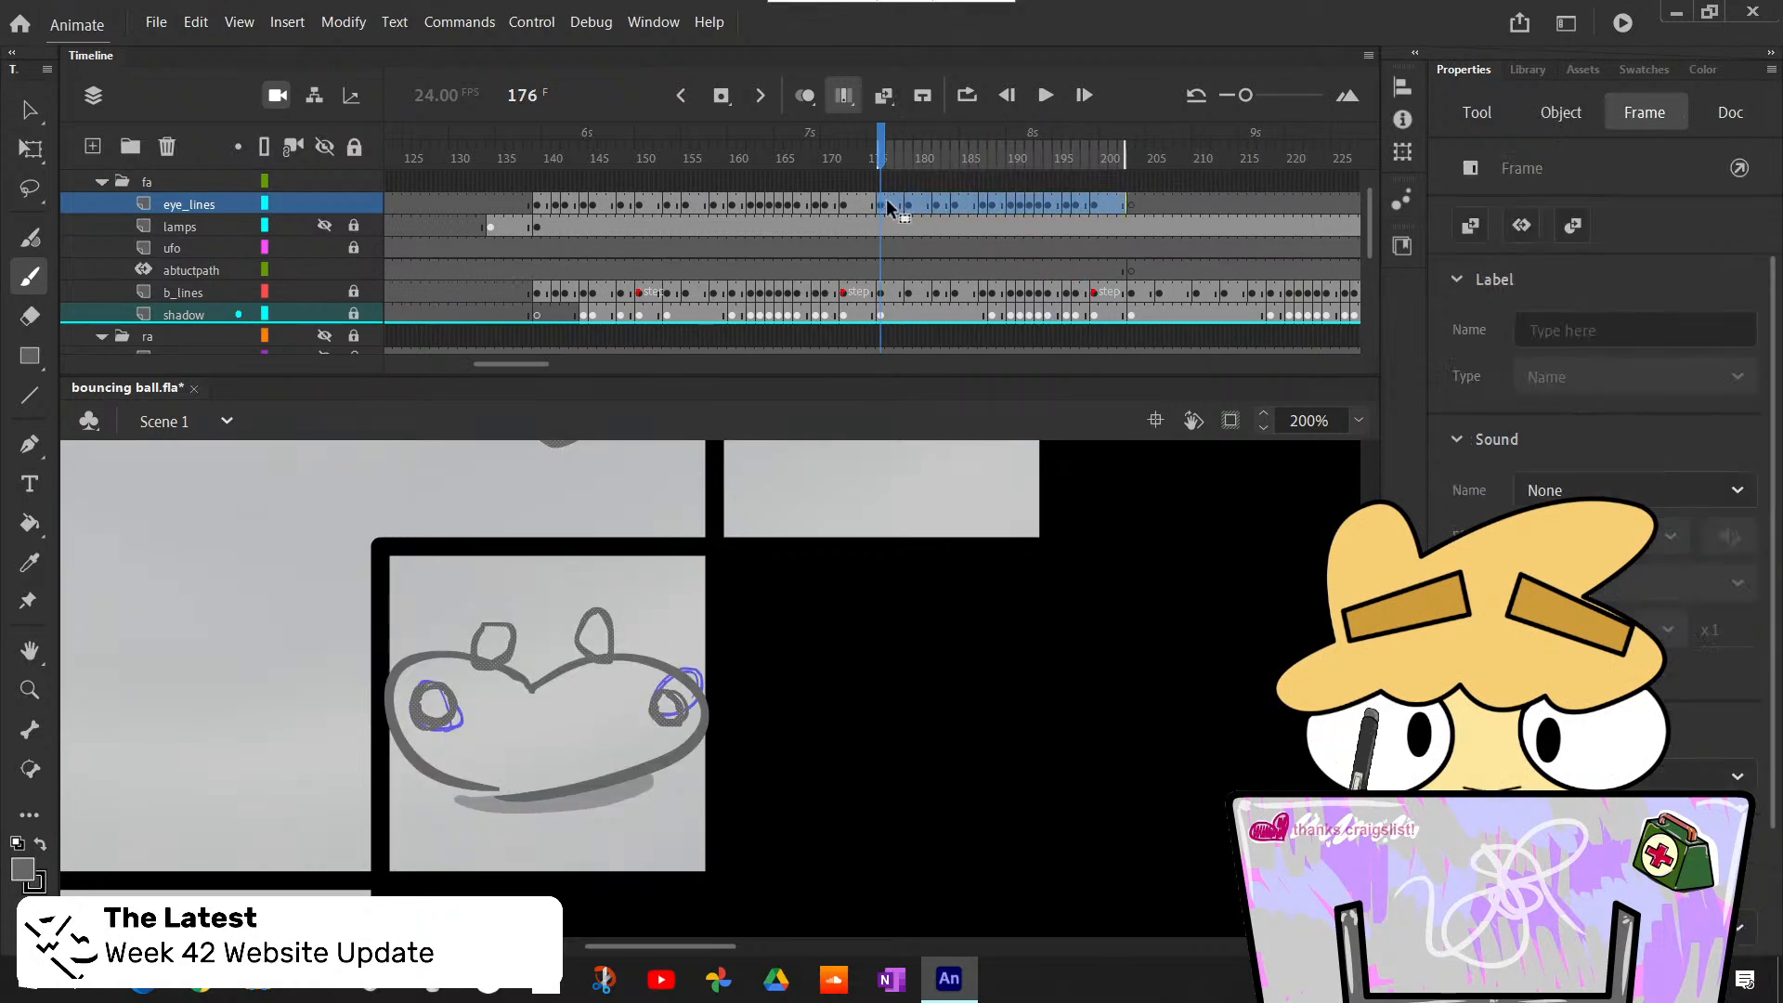
right_click(947, 203)
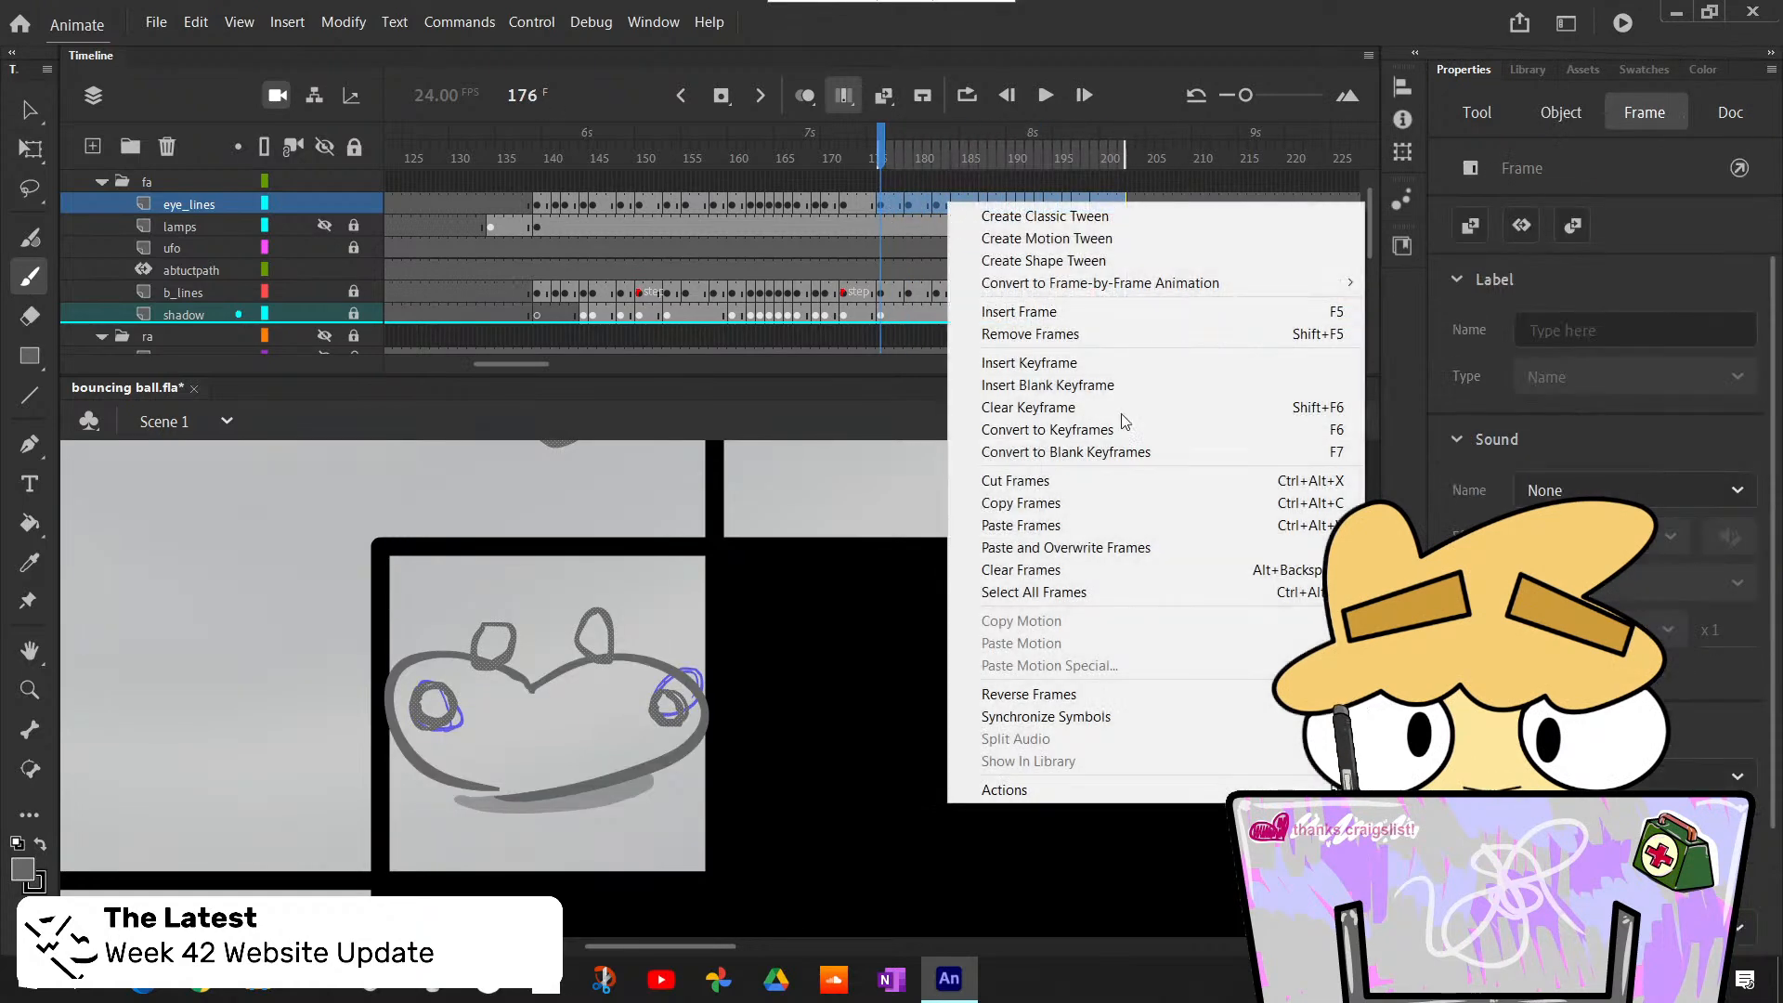
click(1084, 511)
- Paste and overwrite the copied eye frames on the eye_lines layer starting at frame 203
click(1130, 203)
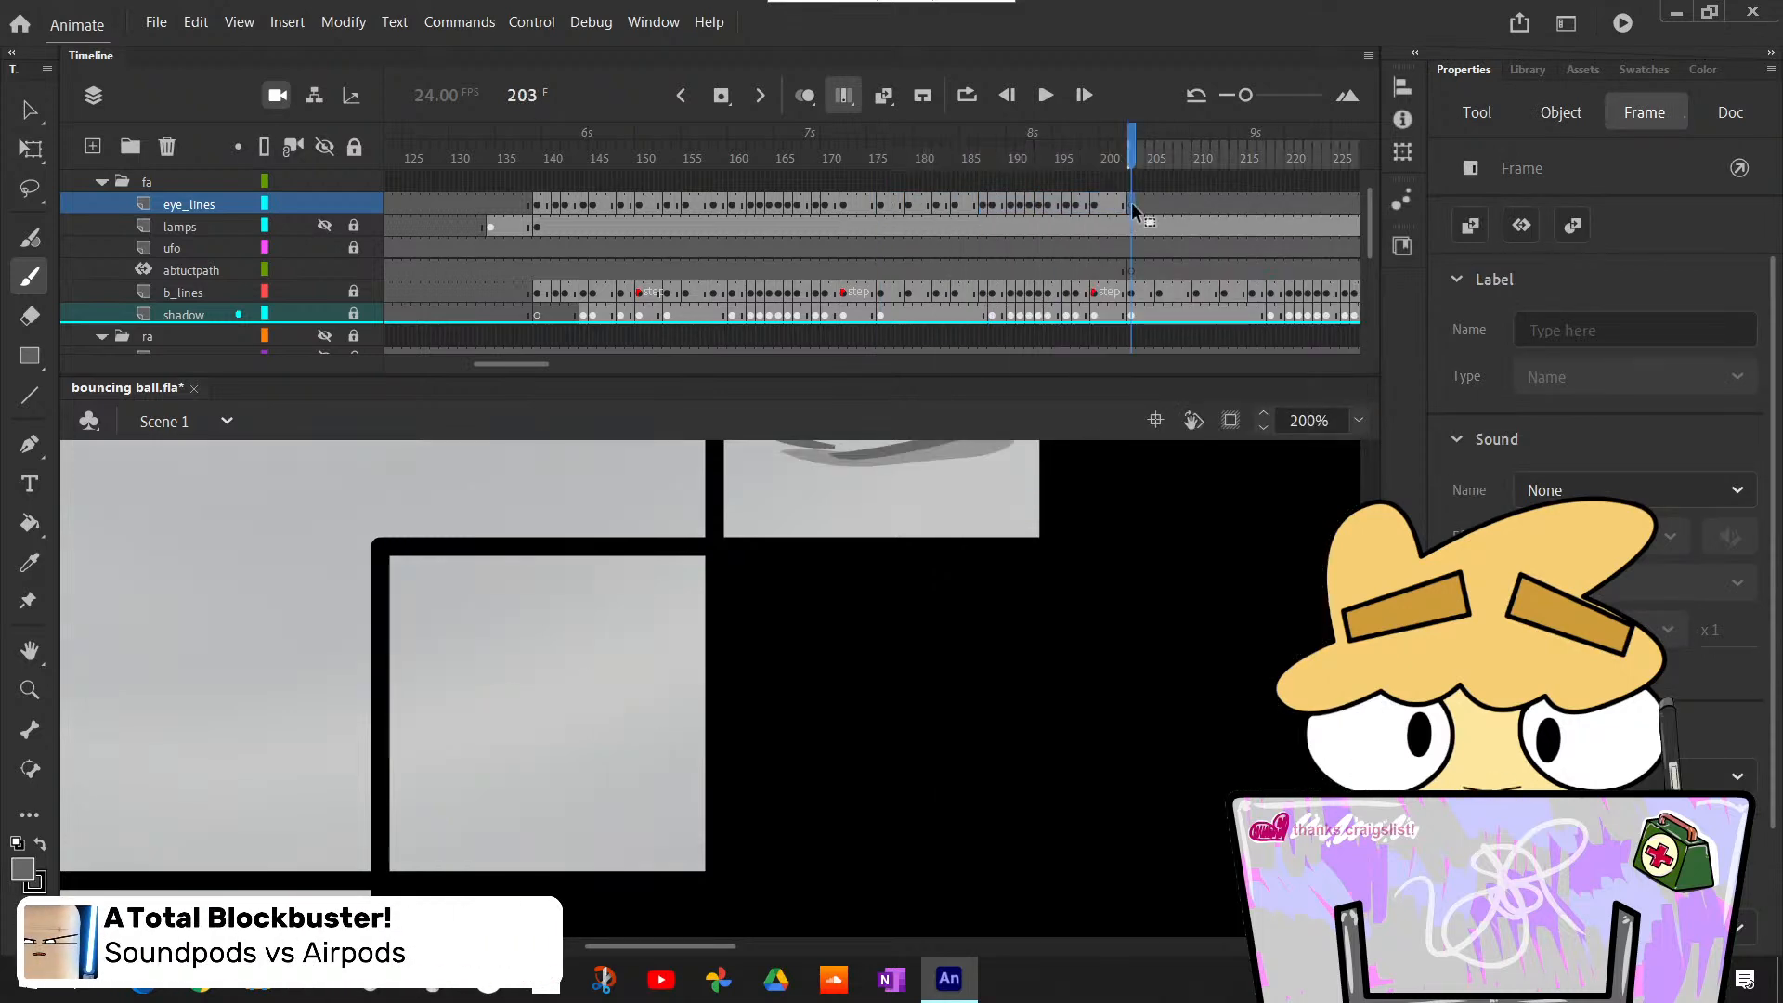
right_click(1136, 208)
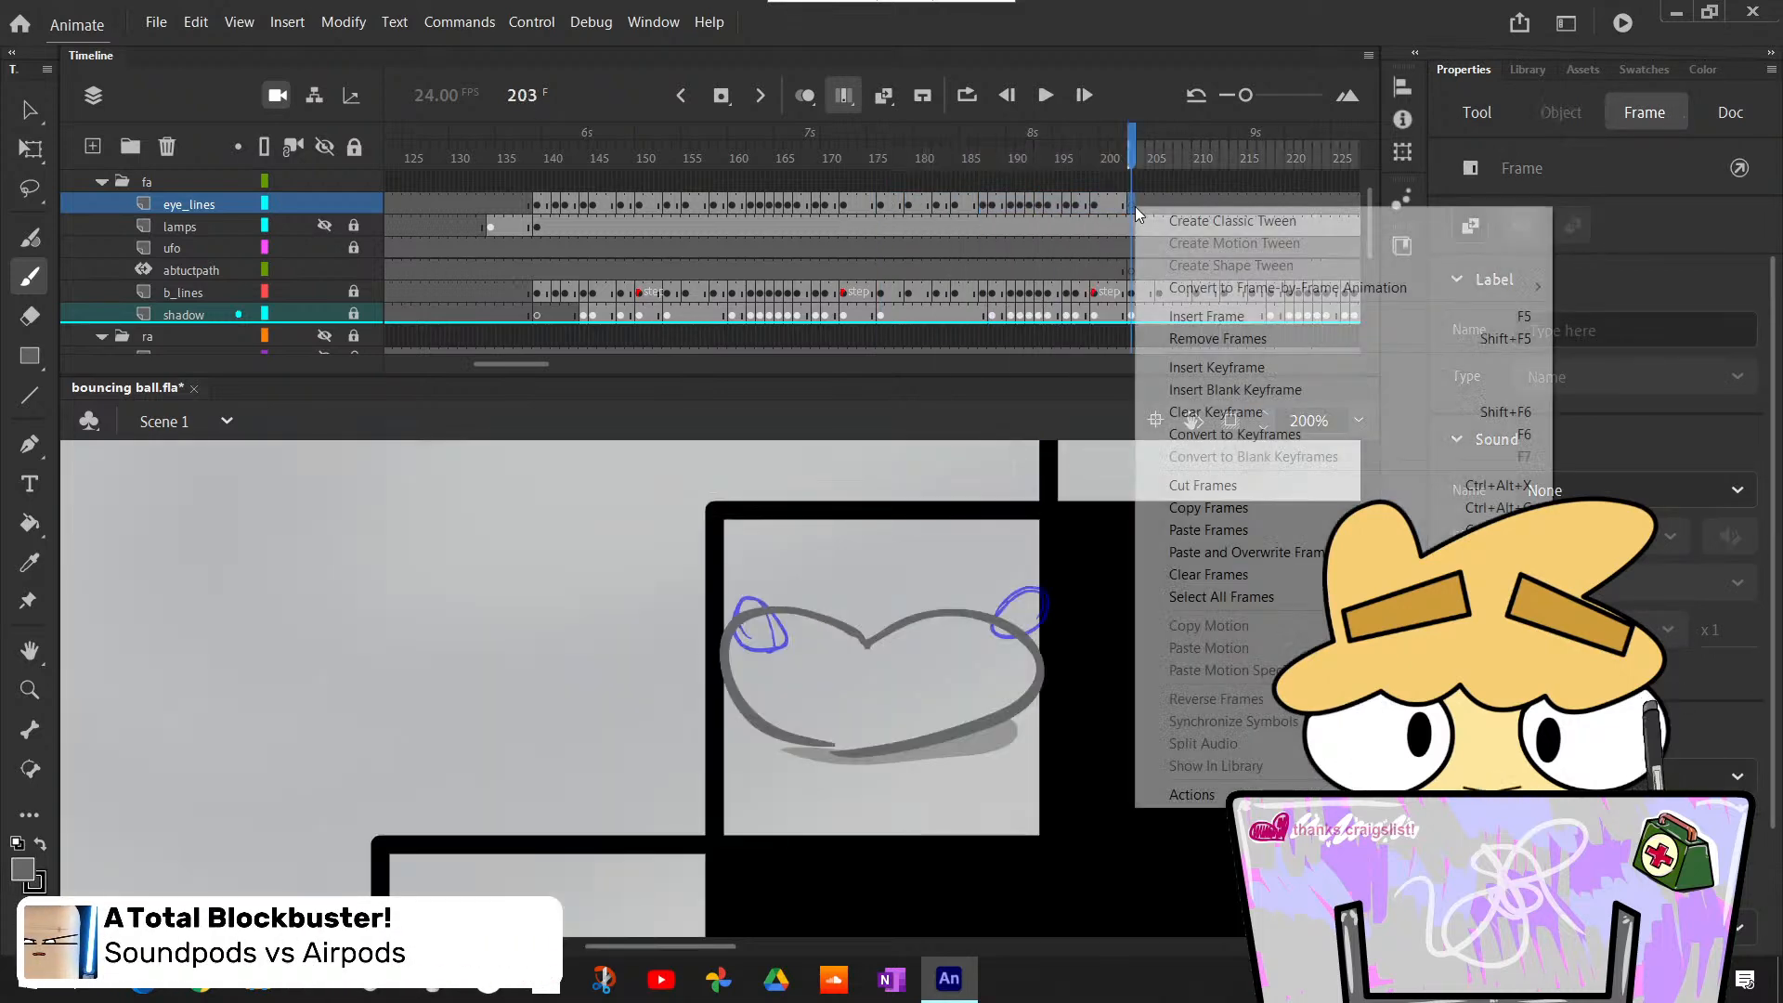
click(1284, 554)
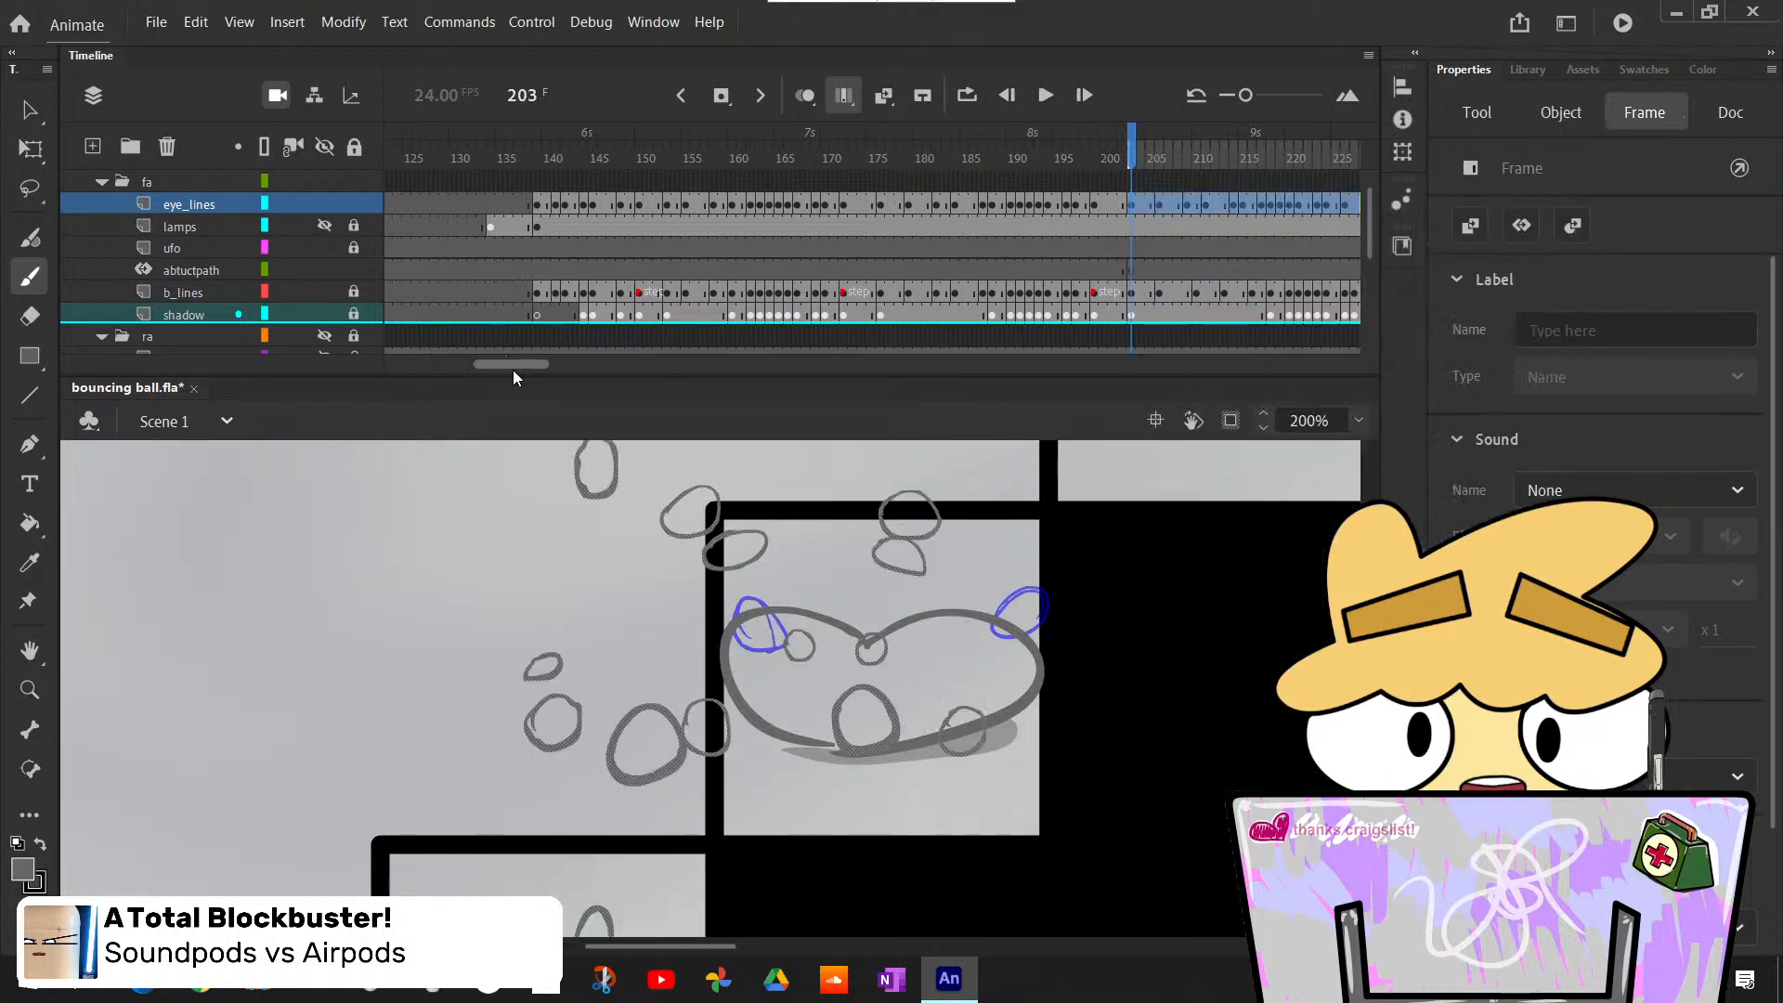
- Select all the pasted eye outlines across the multi-frame range with the Free Transform tool at 50% zoom
drag(512, 365, 544, 364)
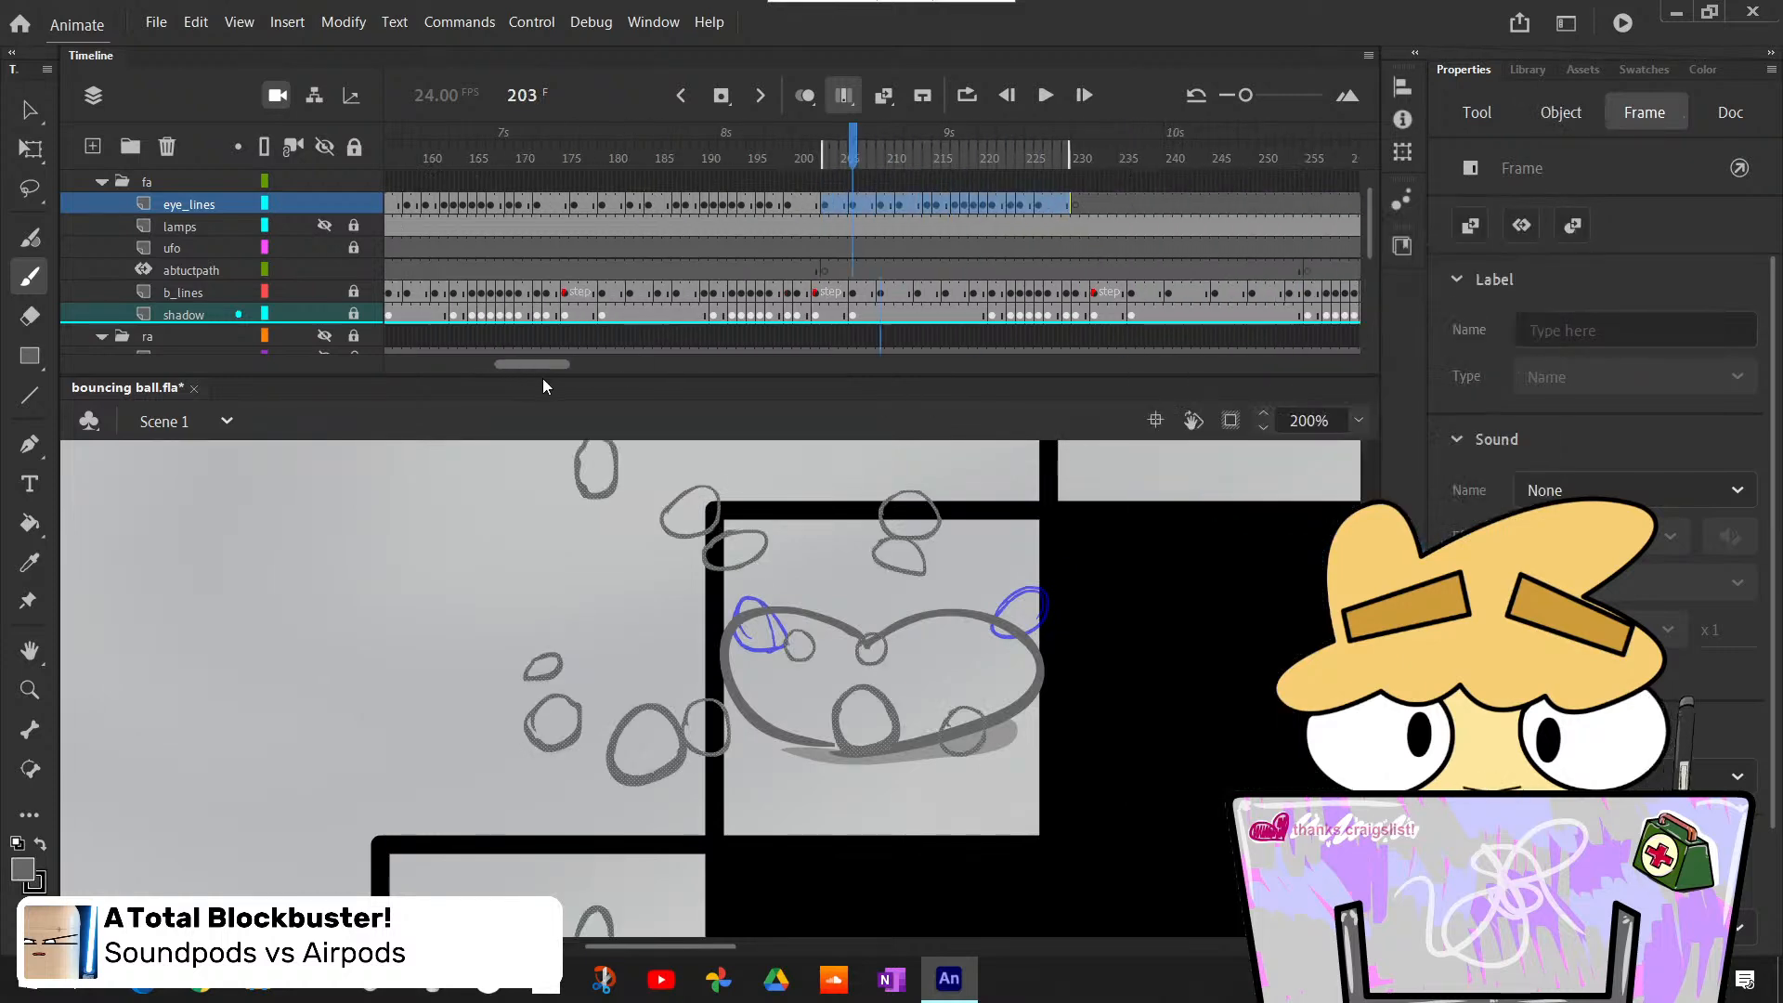
click(1357, 422)
click(1388, 548)
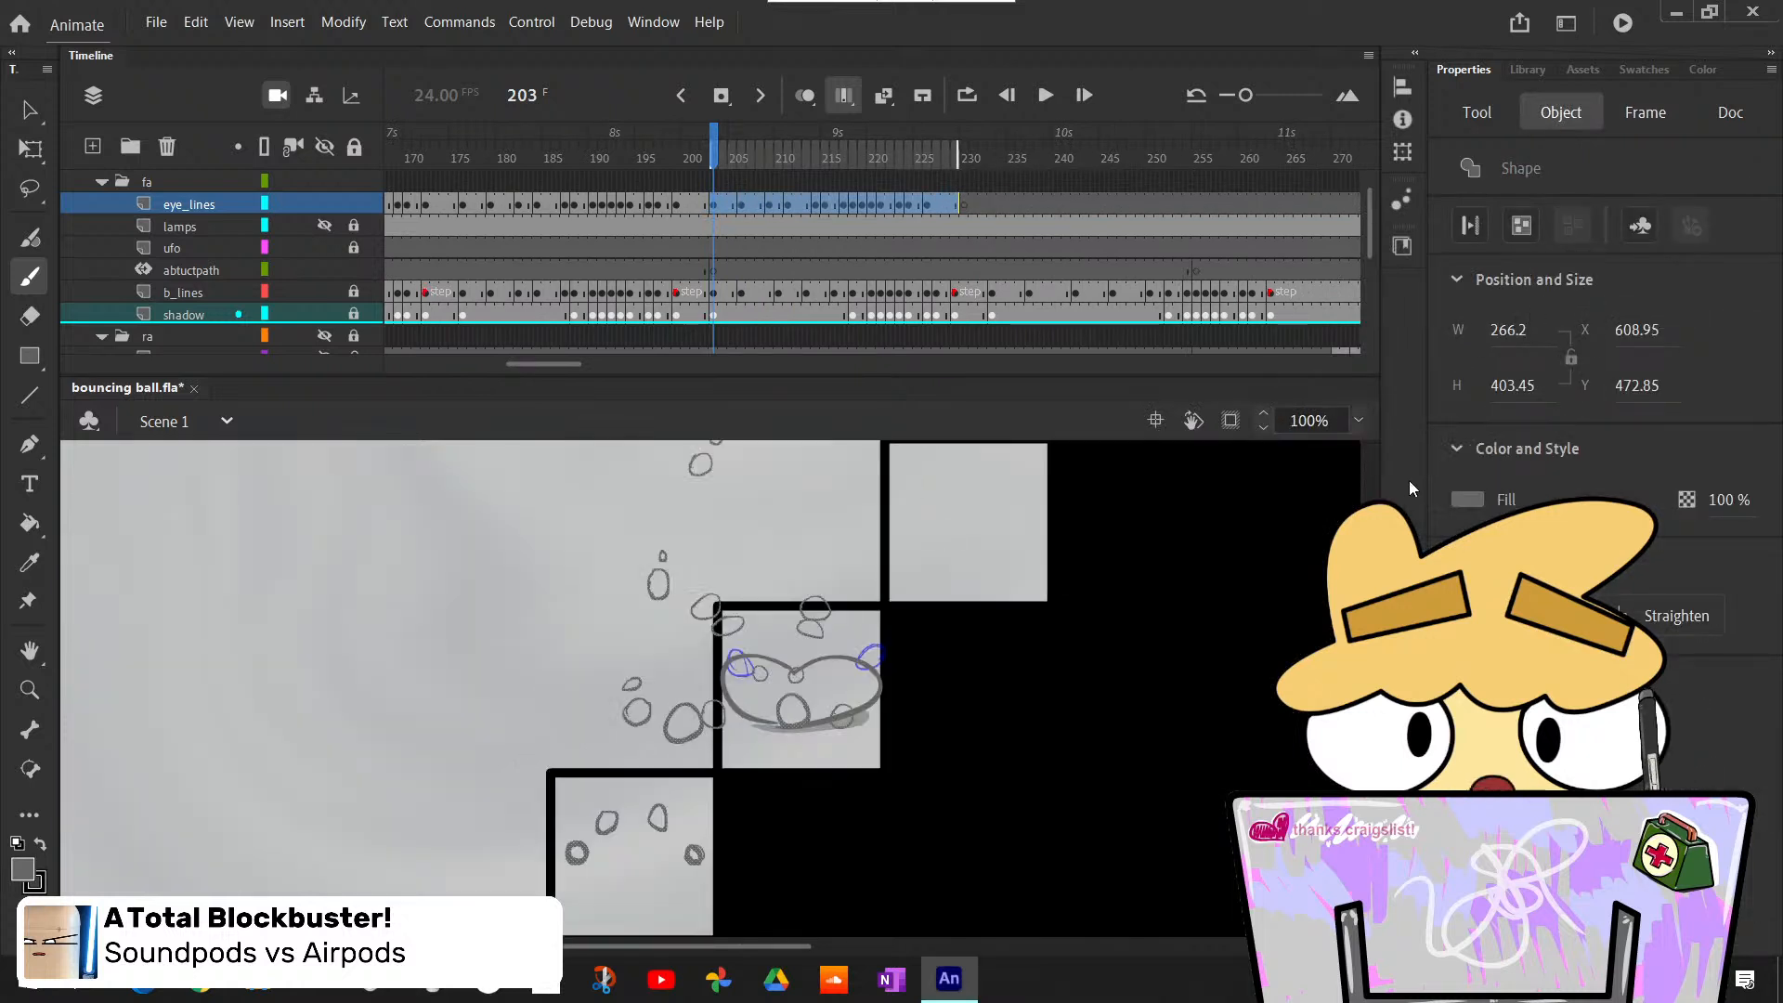
click(1356, 420)
click(1311, 421)
text(75)
key(Return)
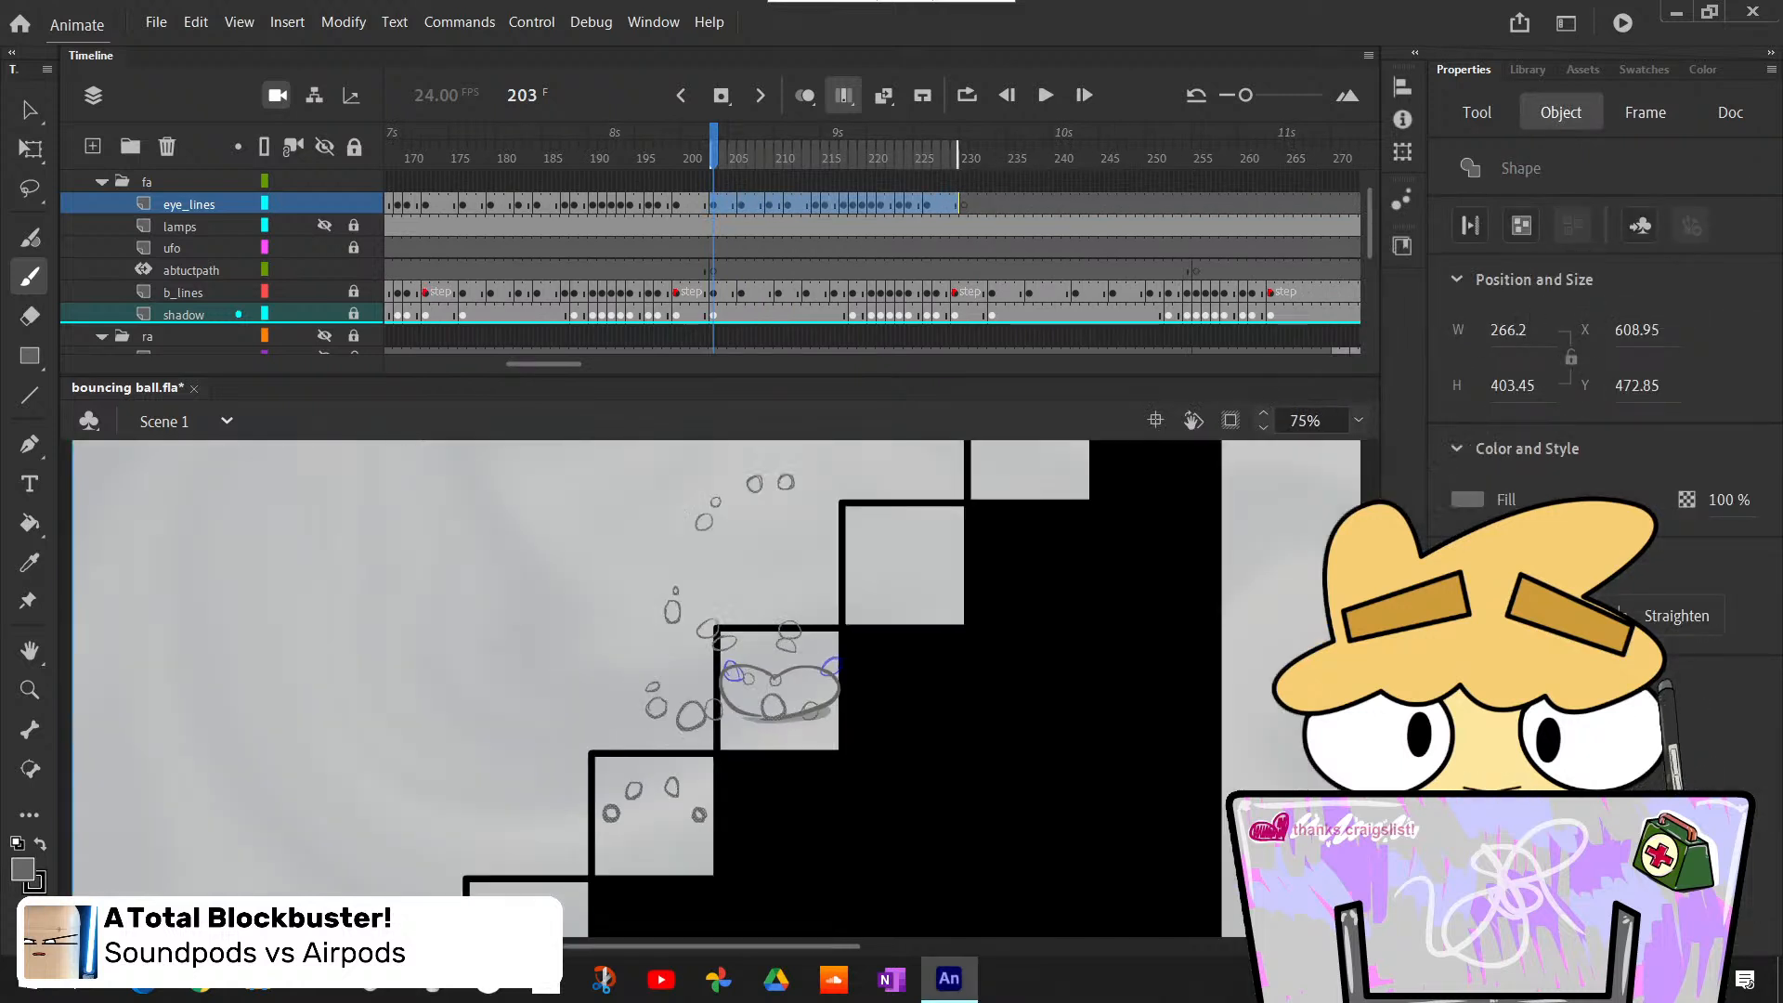
click(26, 110)
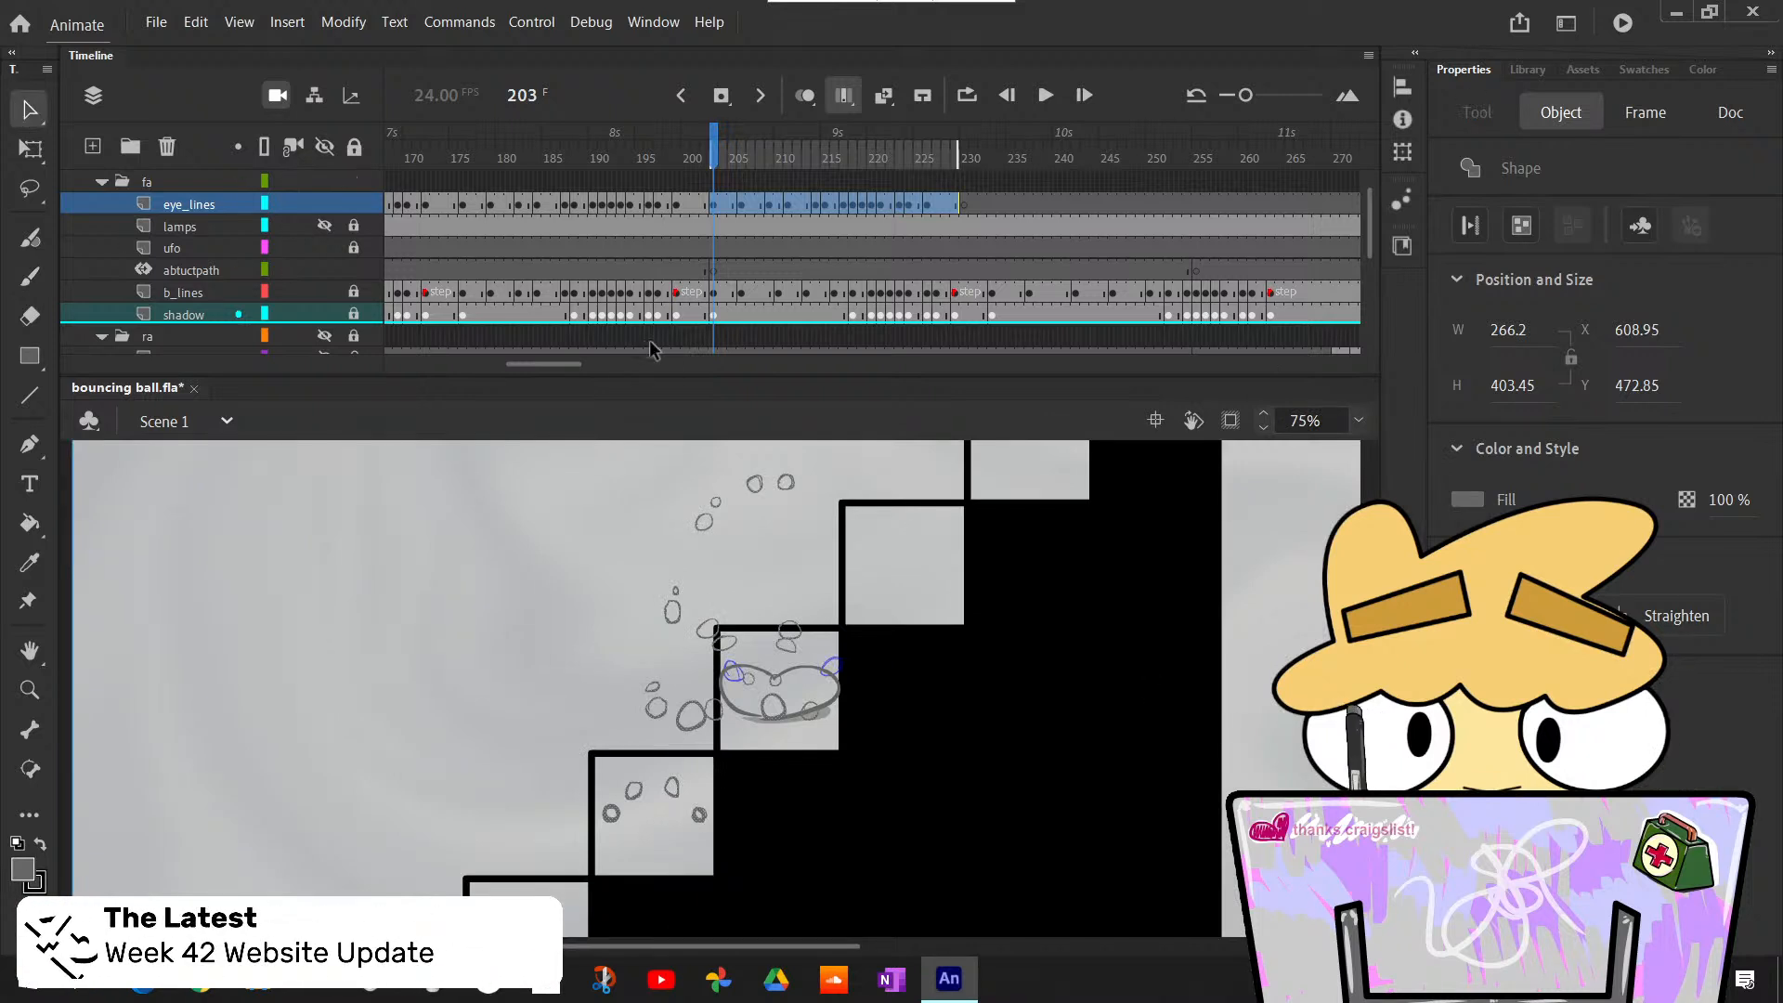
click(1359, 421)
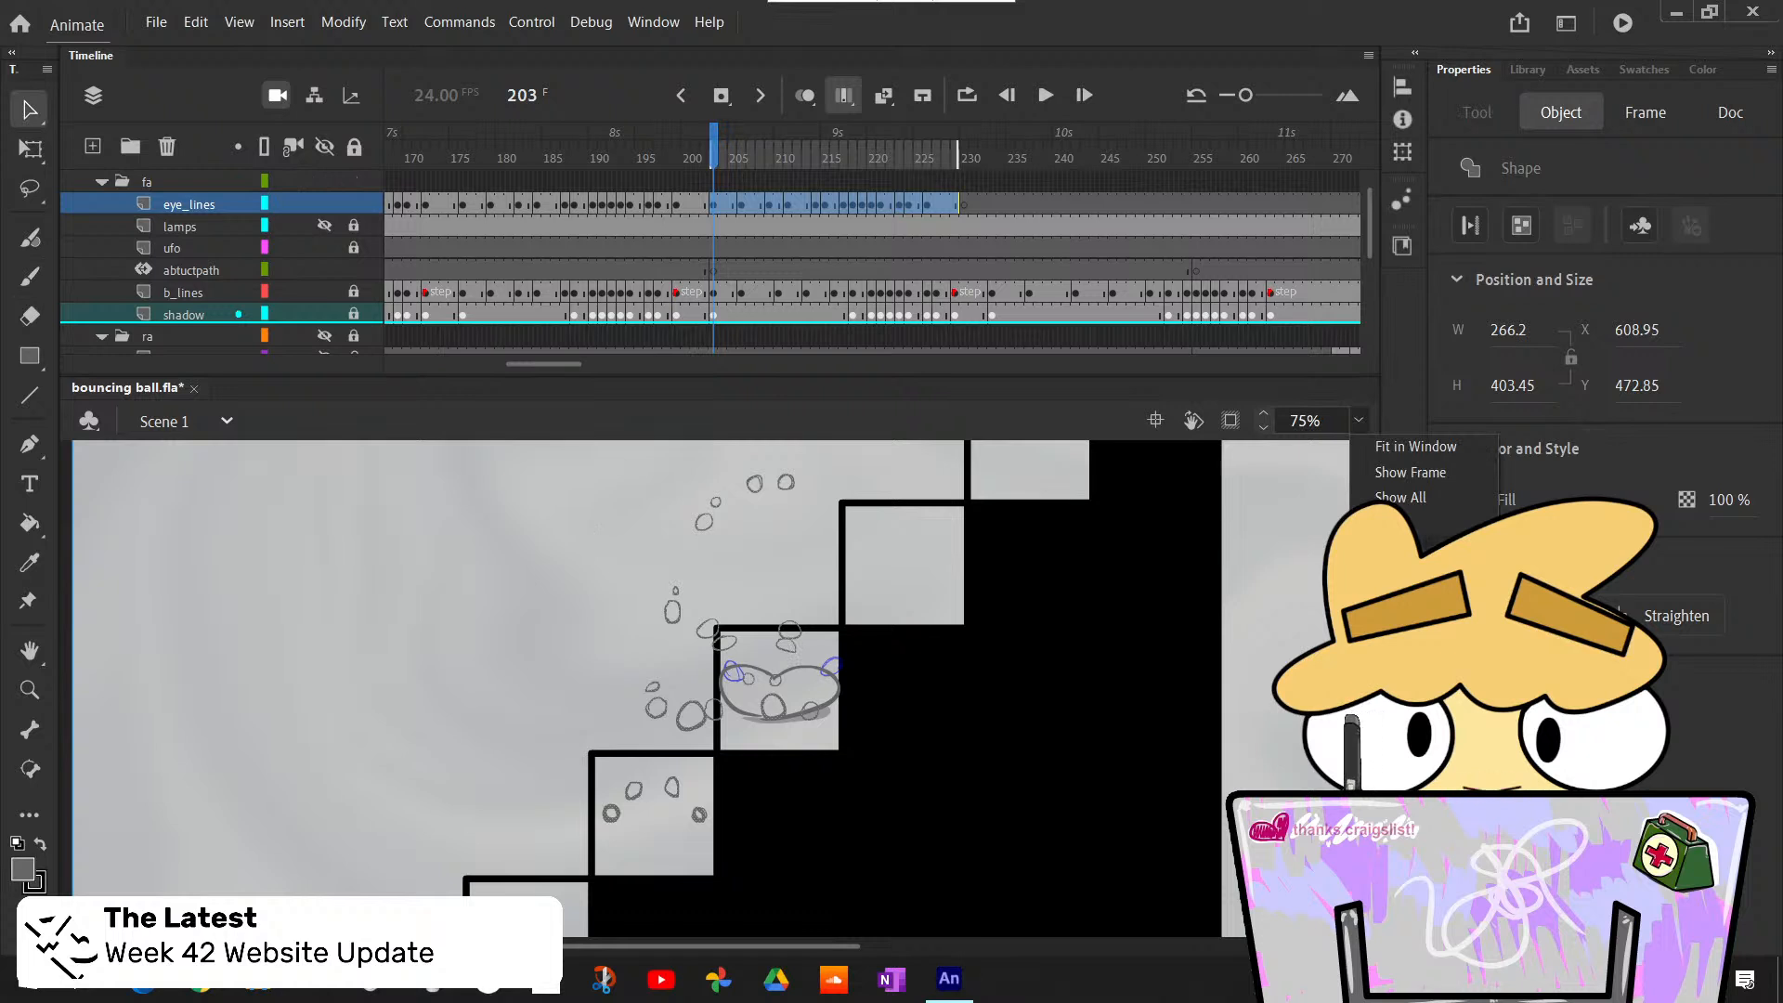
click(1393, 549)
drag(548, 490, 971, 887)
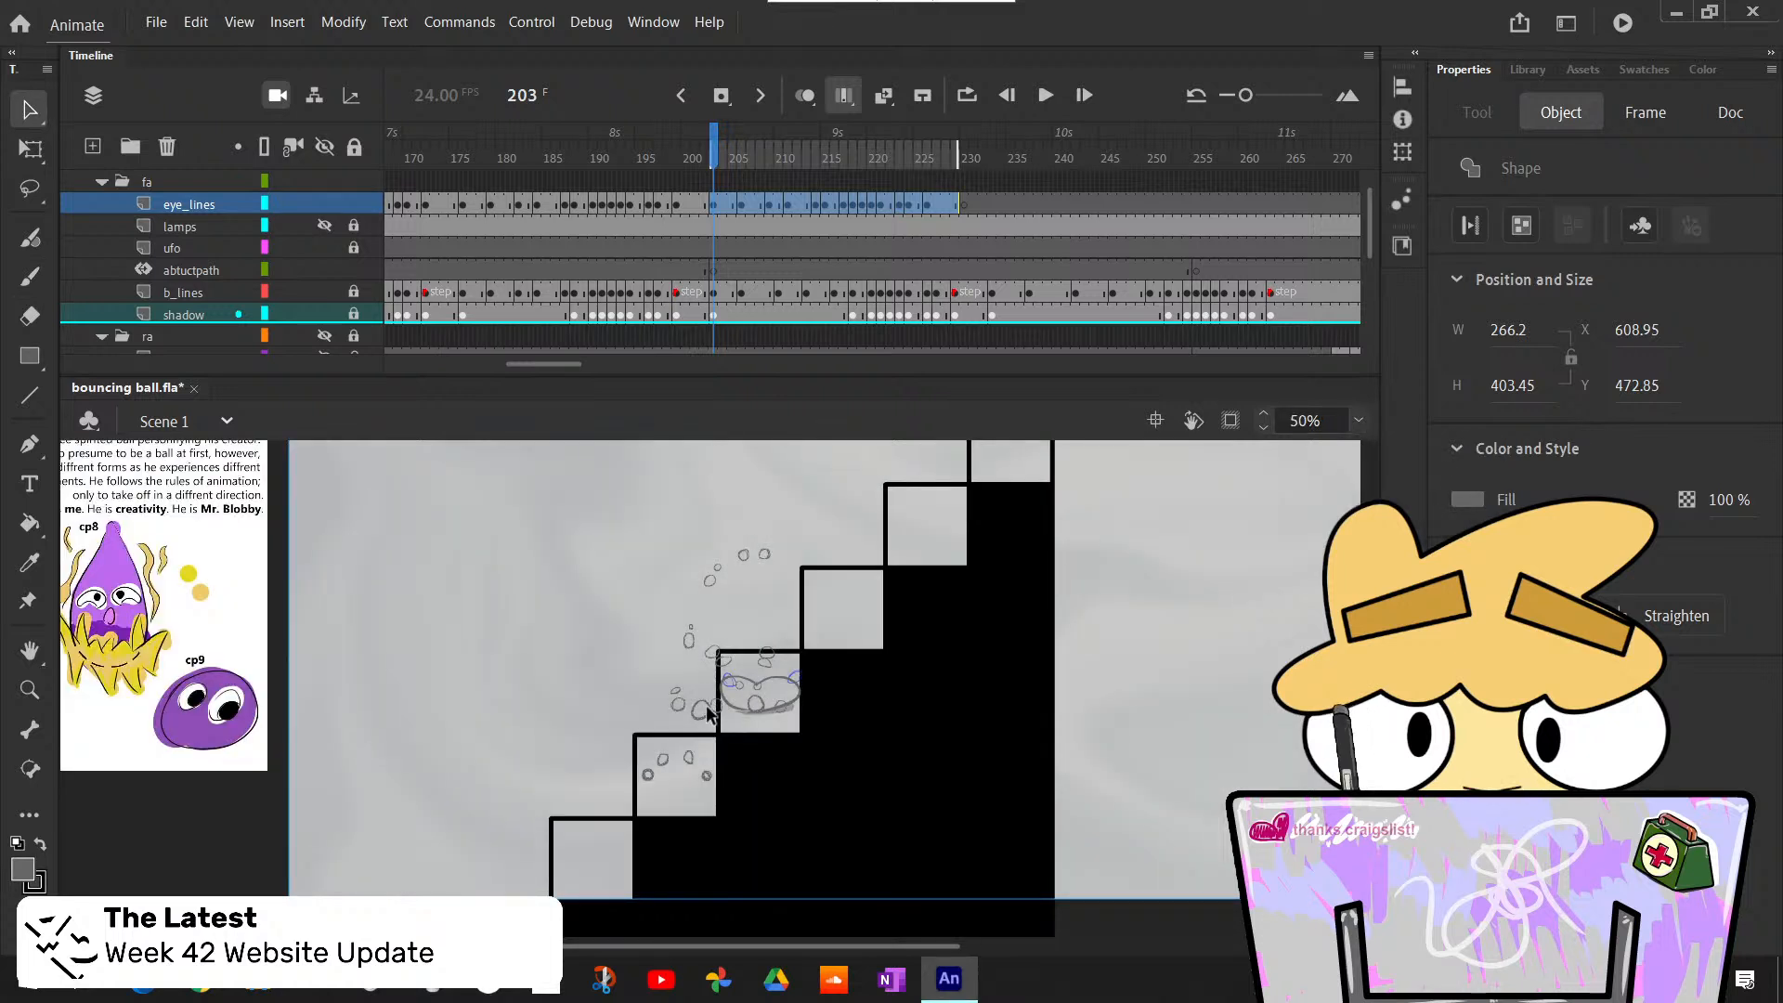
click(548, 568)
drag(541, 498, 931, 889)
click(30, 149)
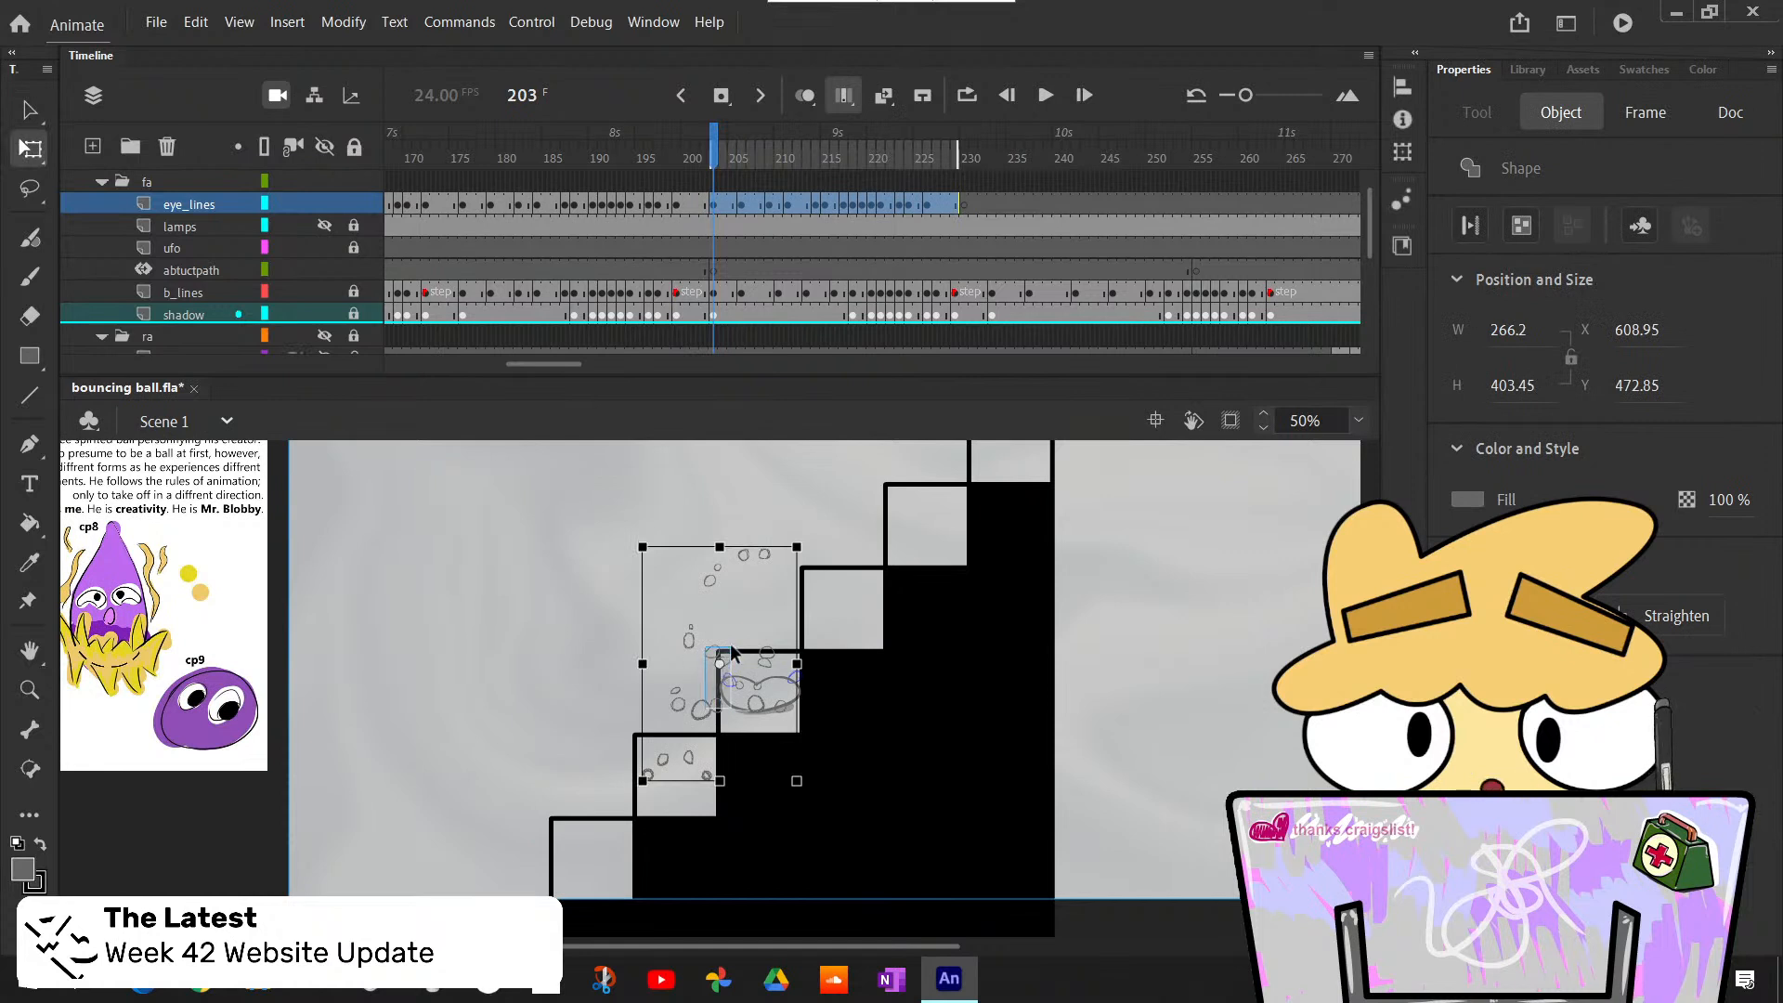
click(622, 537)
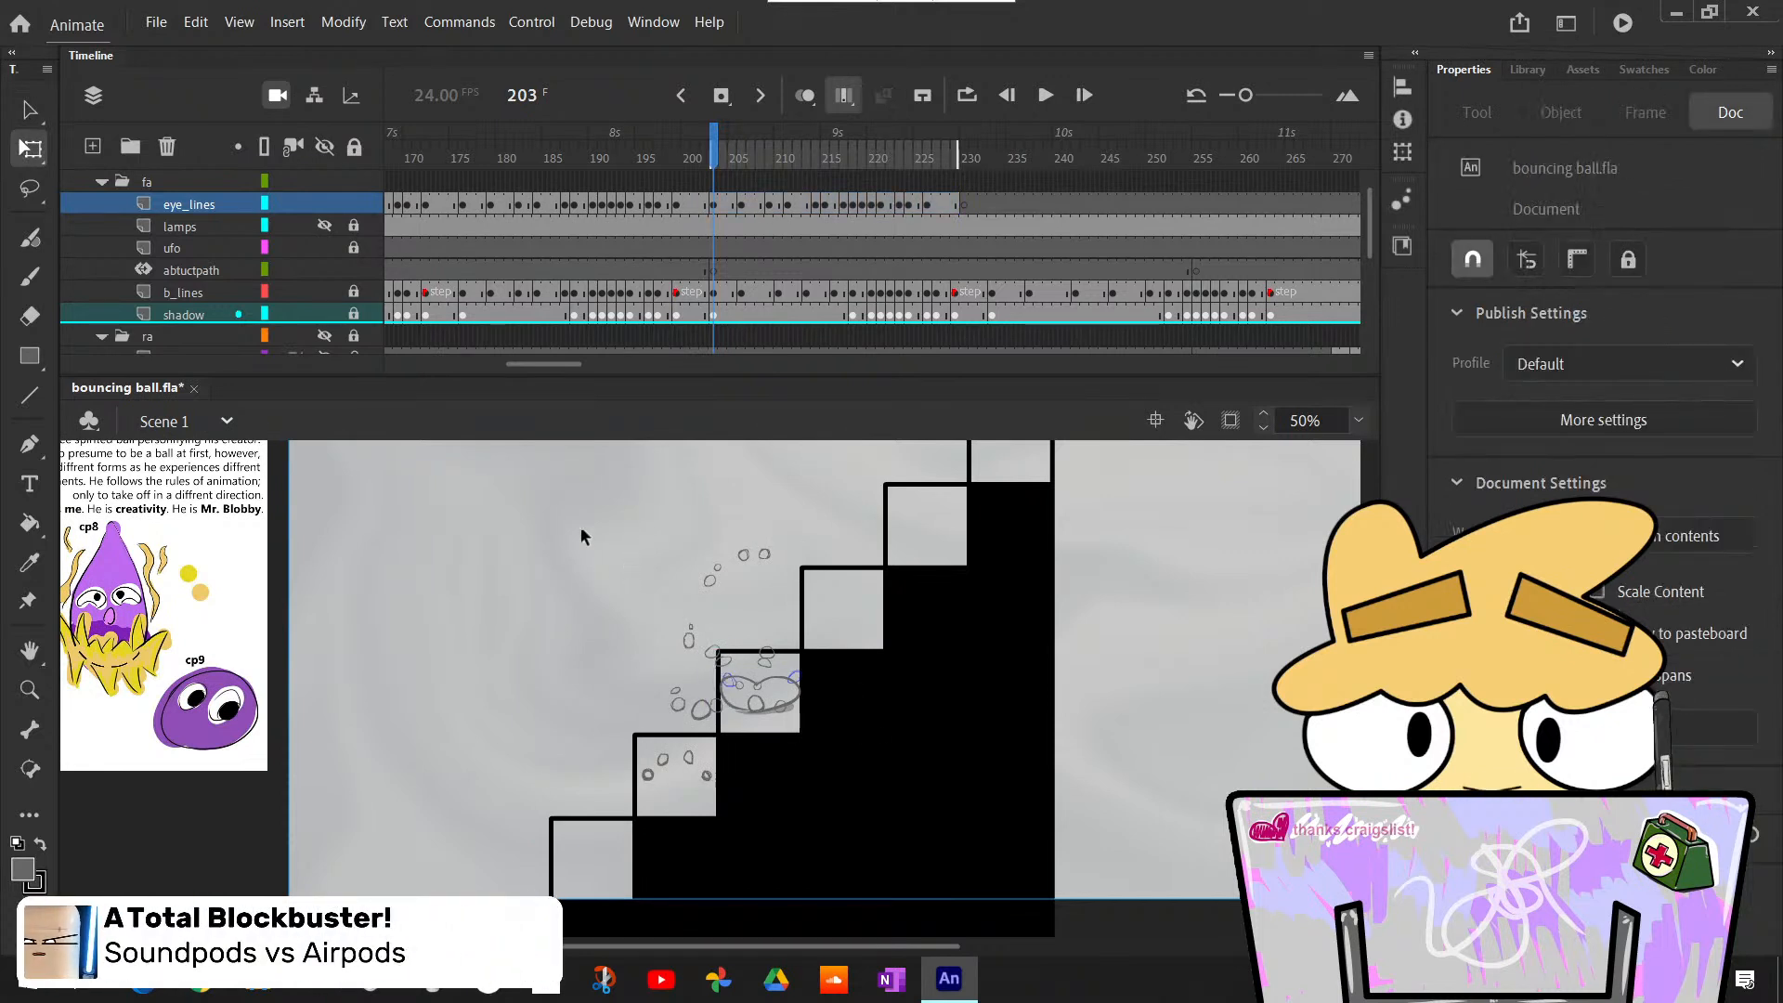
mouse_move(575, 499)
mouse_down()
mouse_move(884, 789)
mouse_move(966, 894)
mouse_up()
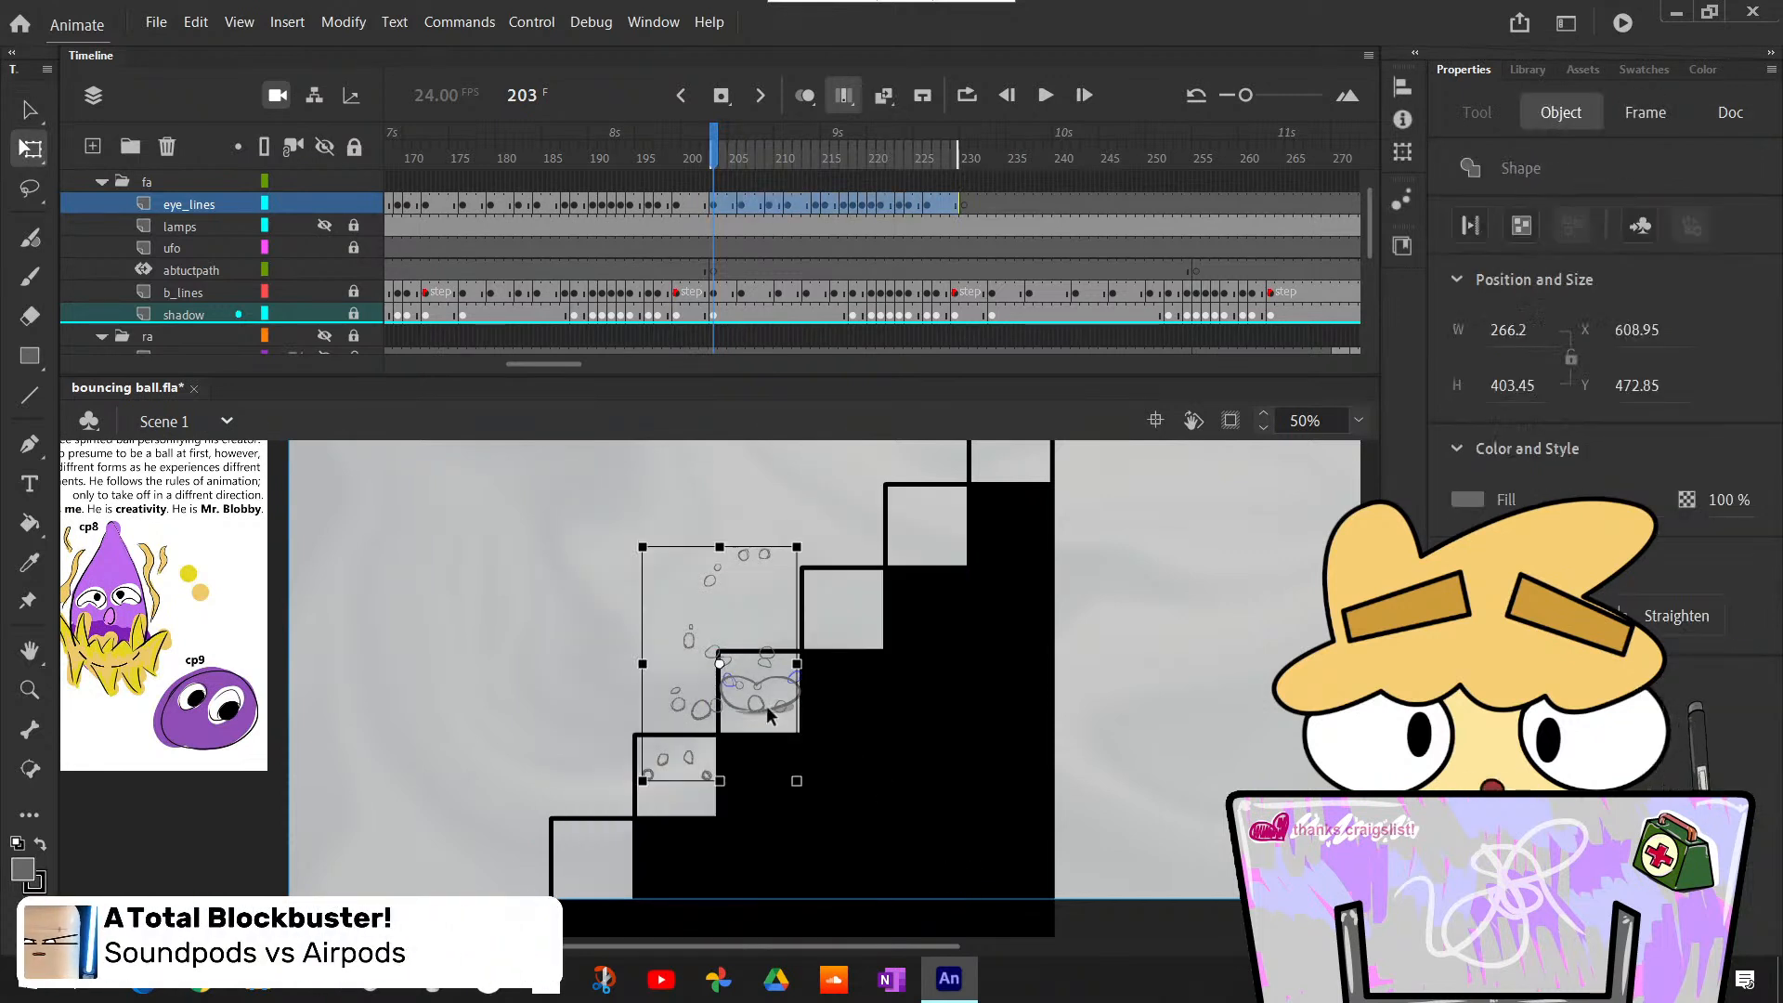
- Move the pasted eye outlines up and right onto the next stair's ball, to X 752.95 and Y 322.85
key(Up)
key(Up)
key(Up)
key(Up)
key(Up)
key(Up)
key(Up)
key(Up)
key(Up)
key(Up)
key(Up)
key(Up)
key(Up)
key(Up)
key(Up)
key(Up)
key(Up)
key(Up)
key(Up)
key(Up)
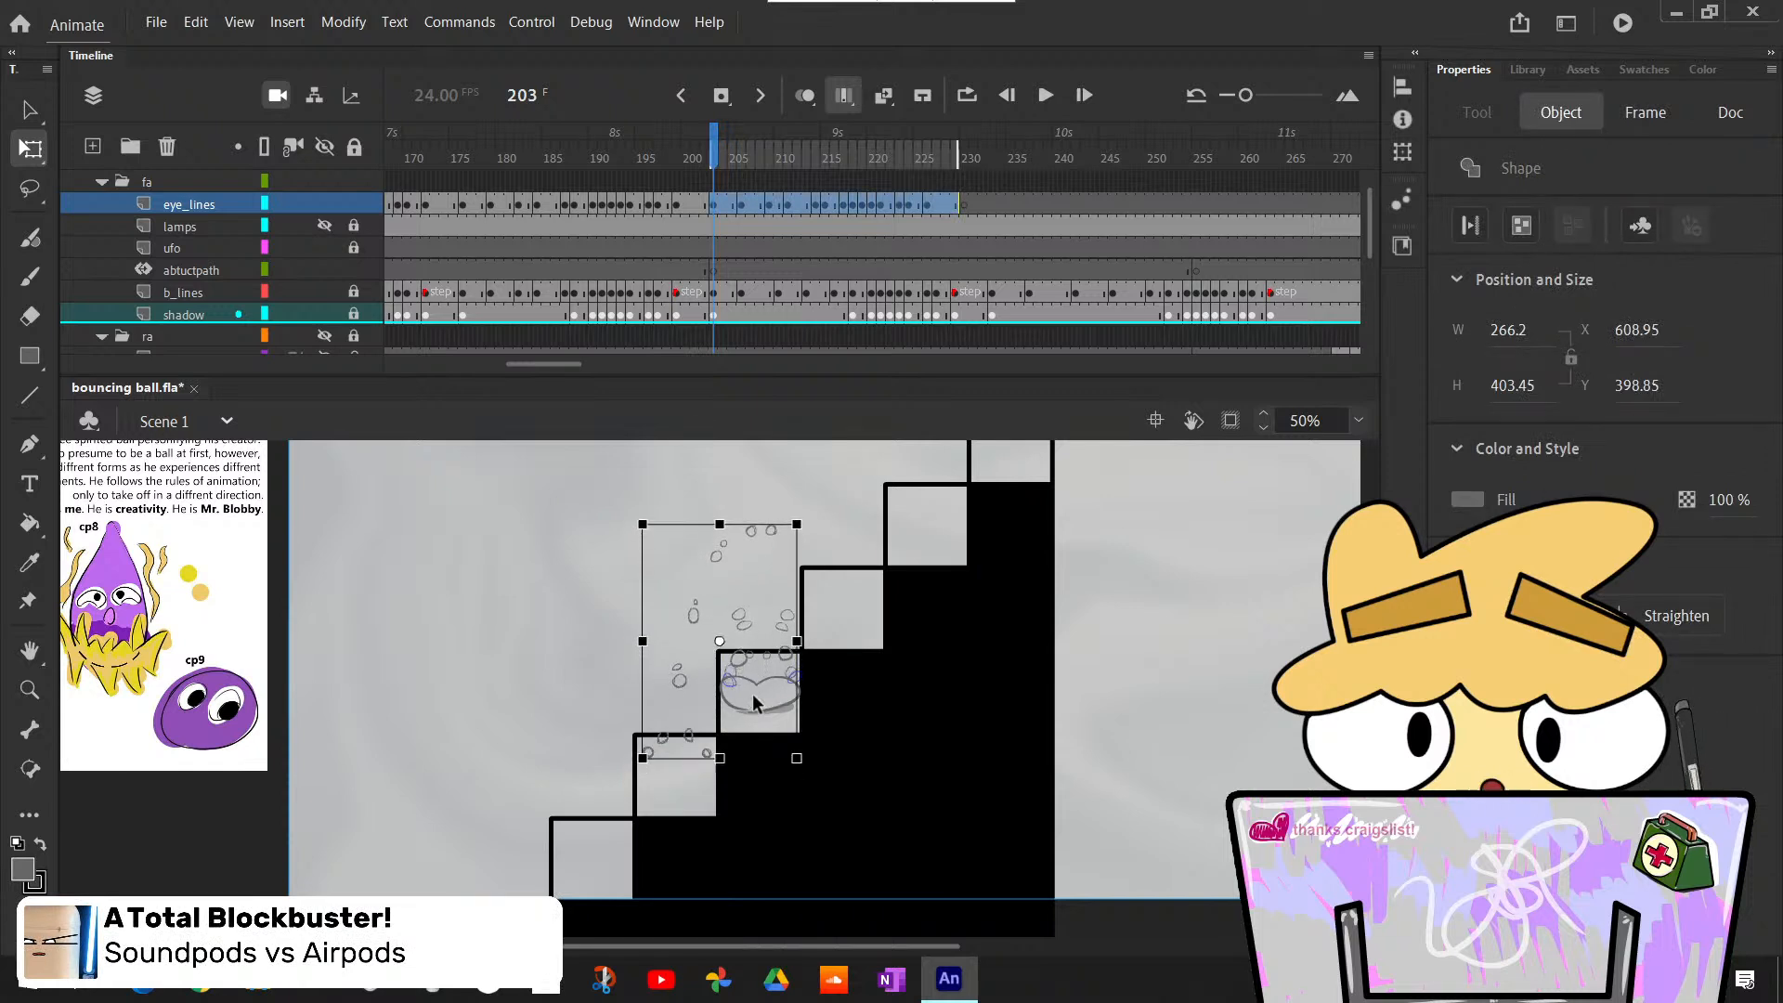
key(Up)
key(Up)
key(Up)
key(Up)
key(Up)
key(Up)
key(Up)
key(Up)
key(Up)
key(Up)
key(Up)
key(Up)
key(Right)
key(Right)
key(Right)
key(Right)
key(Right)
key(Right)
key(Right)
key(Right)
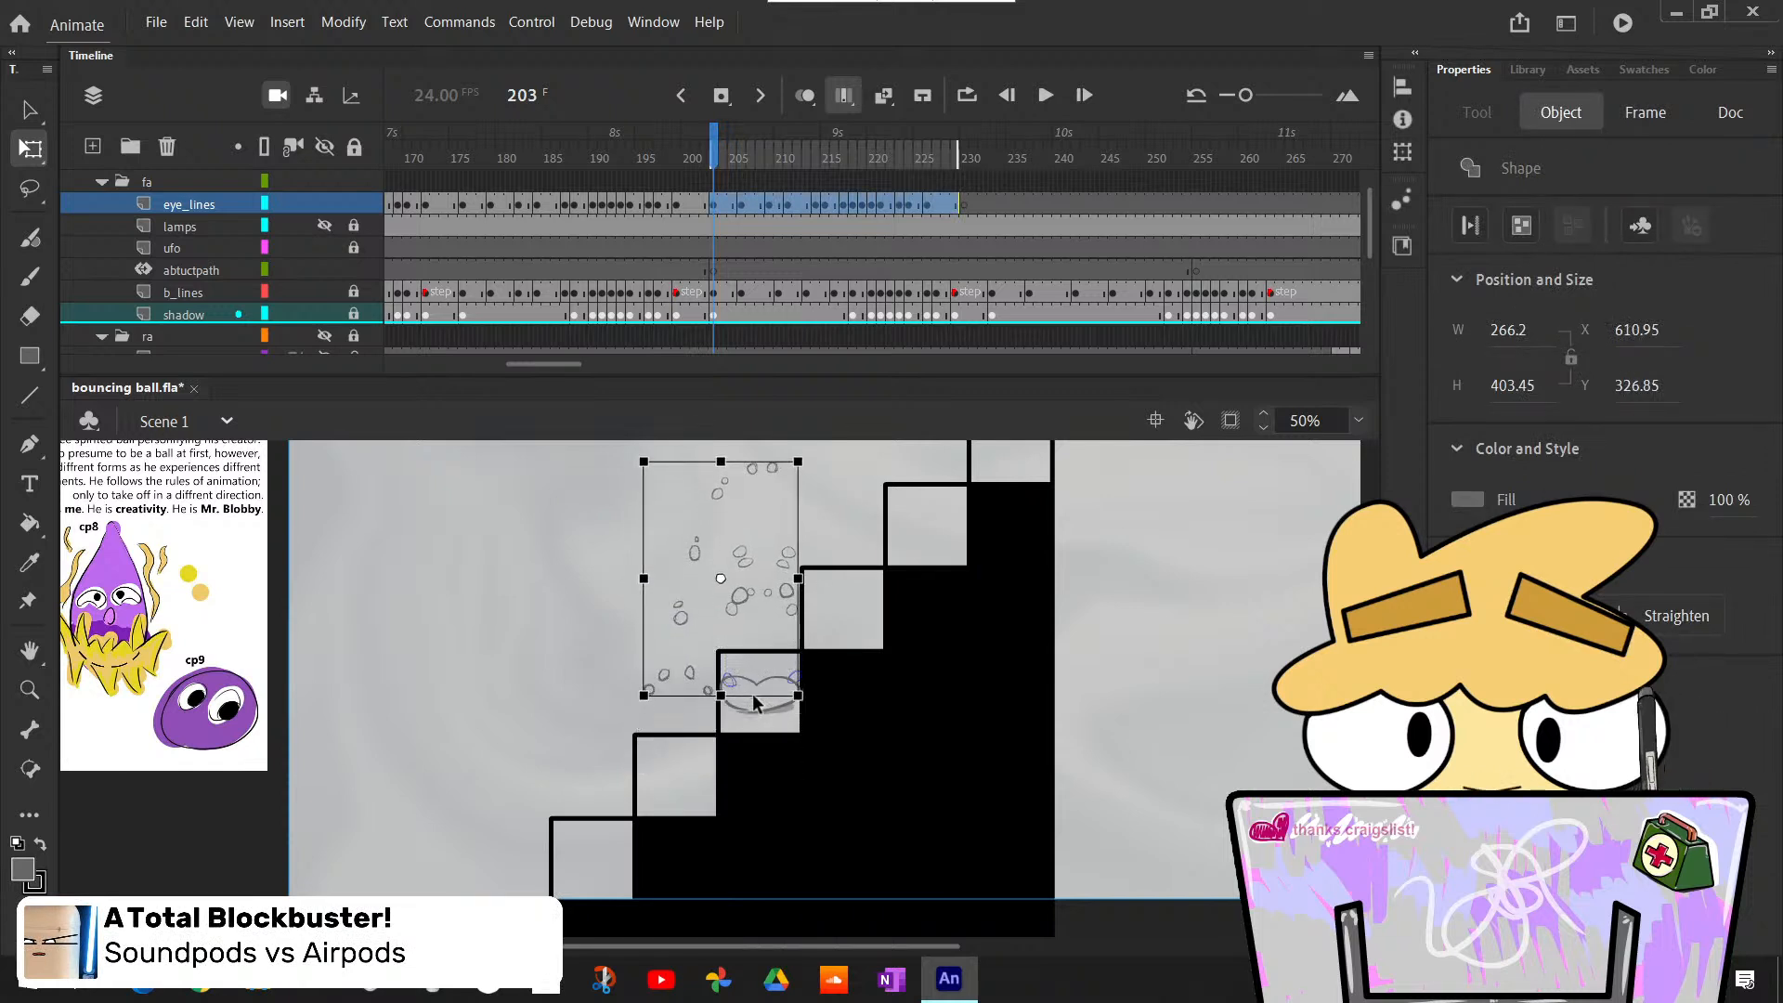
key(Right)
key(Right)
key(Right)
key(Right)
key(Right)
key(Right)
key(Right)
key(Right)
key(Right)
key(Right)
key(Right)
key(Right)
key(Right)
key(Right)
key(Right)
key(Right)
key(Right)
key(Right)
key(Right)
key(Right)
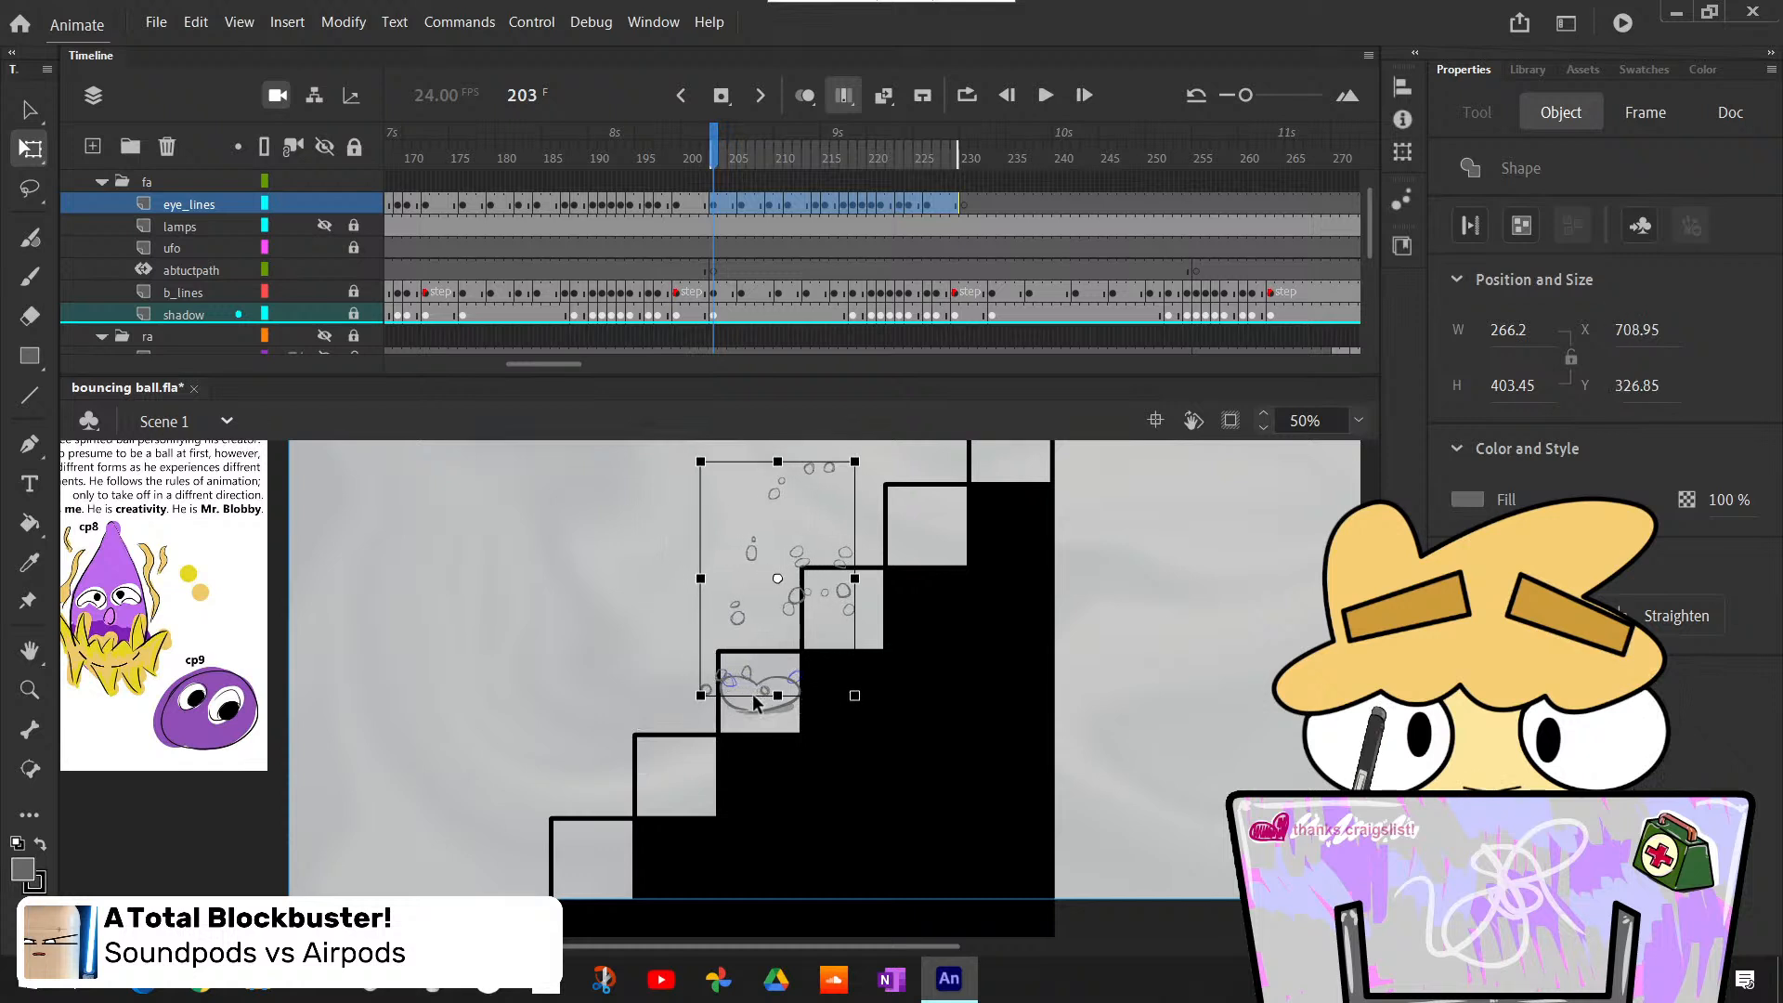
key(Right)
key(Right)
key(Right)
key(Right)
key(Right)
key(Right)
key(Right)
key(Right)
key(Right)
key(Right)
key(Right)
key(Right)
key(Right)
key(Right)
key(Right)
key(Right)
key(Right)
key(Right)
key(Right)
key(Right)
key(Up)
key(Up)
key(Up)
key(Up)
key(Up)
key(Up)
key(Up)
key(Up)
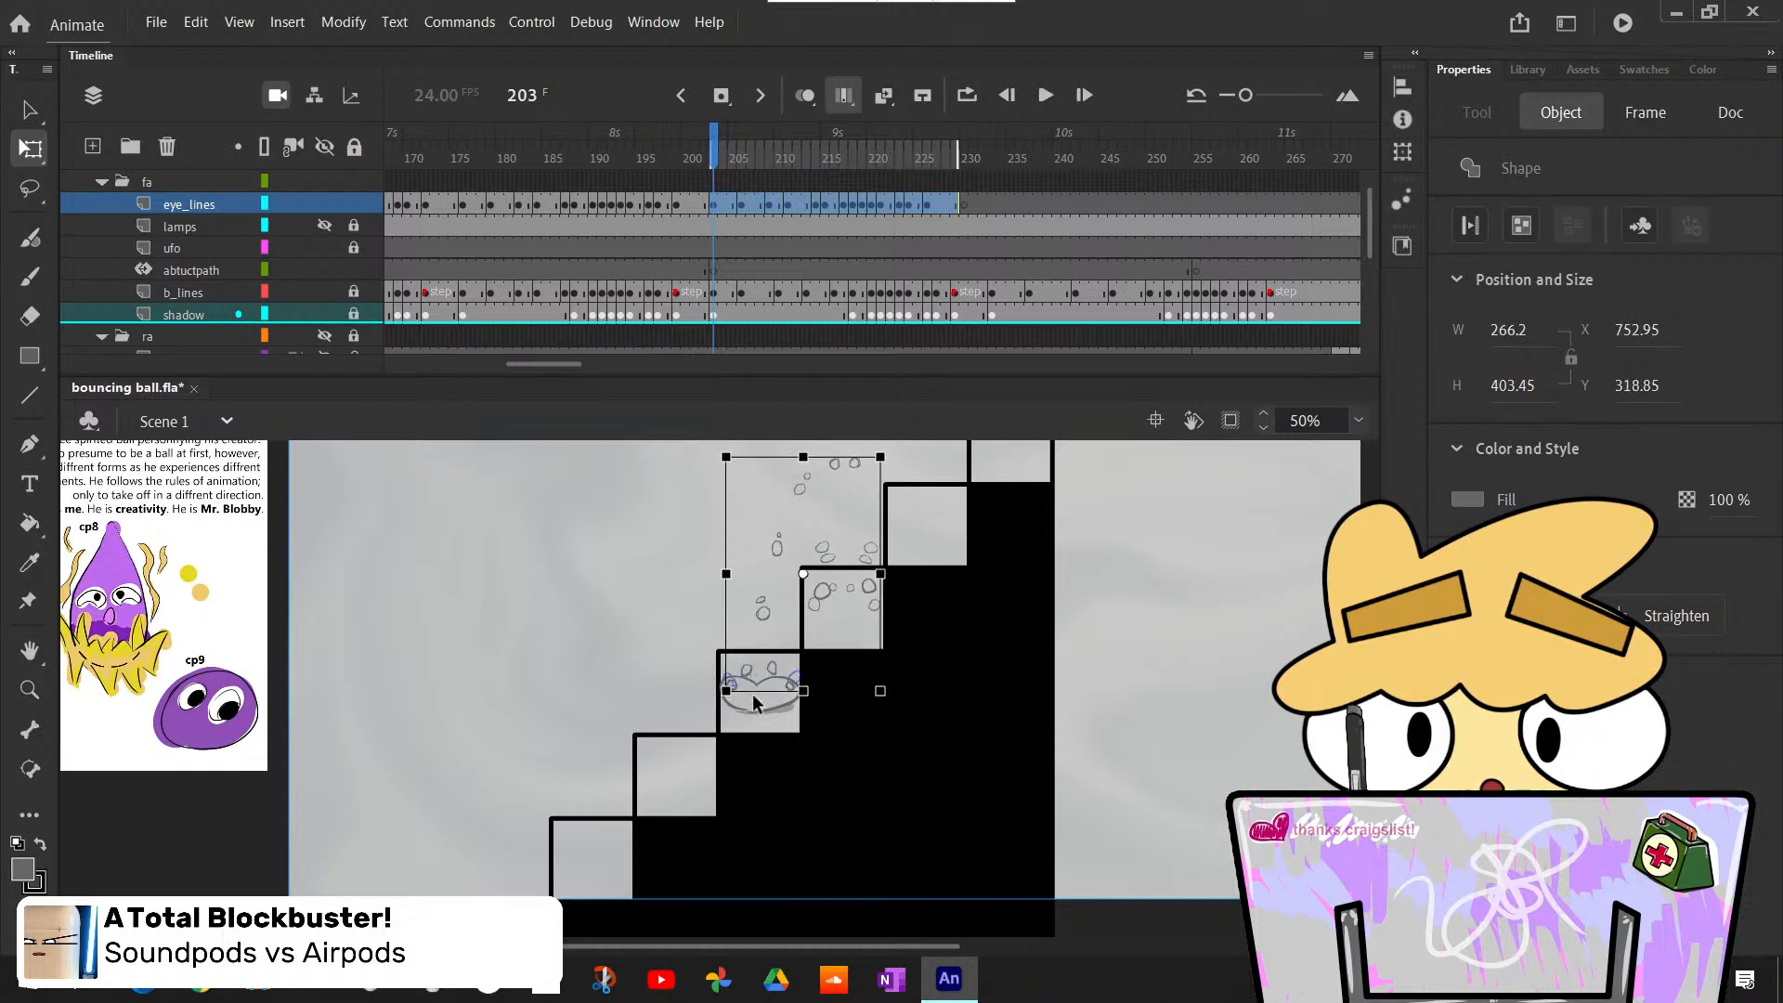
key(Down)
key(Down)
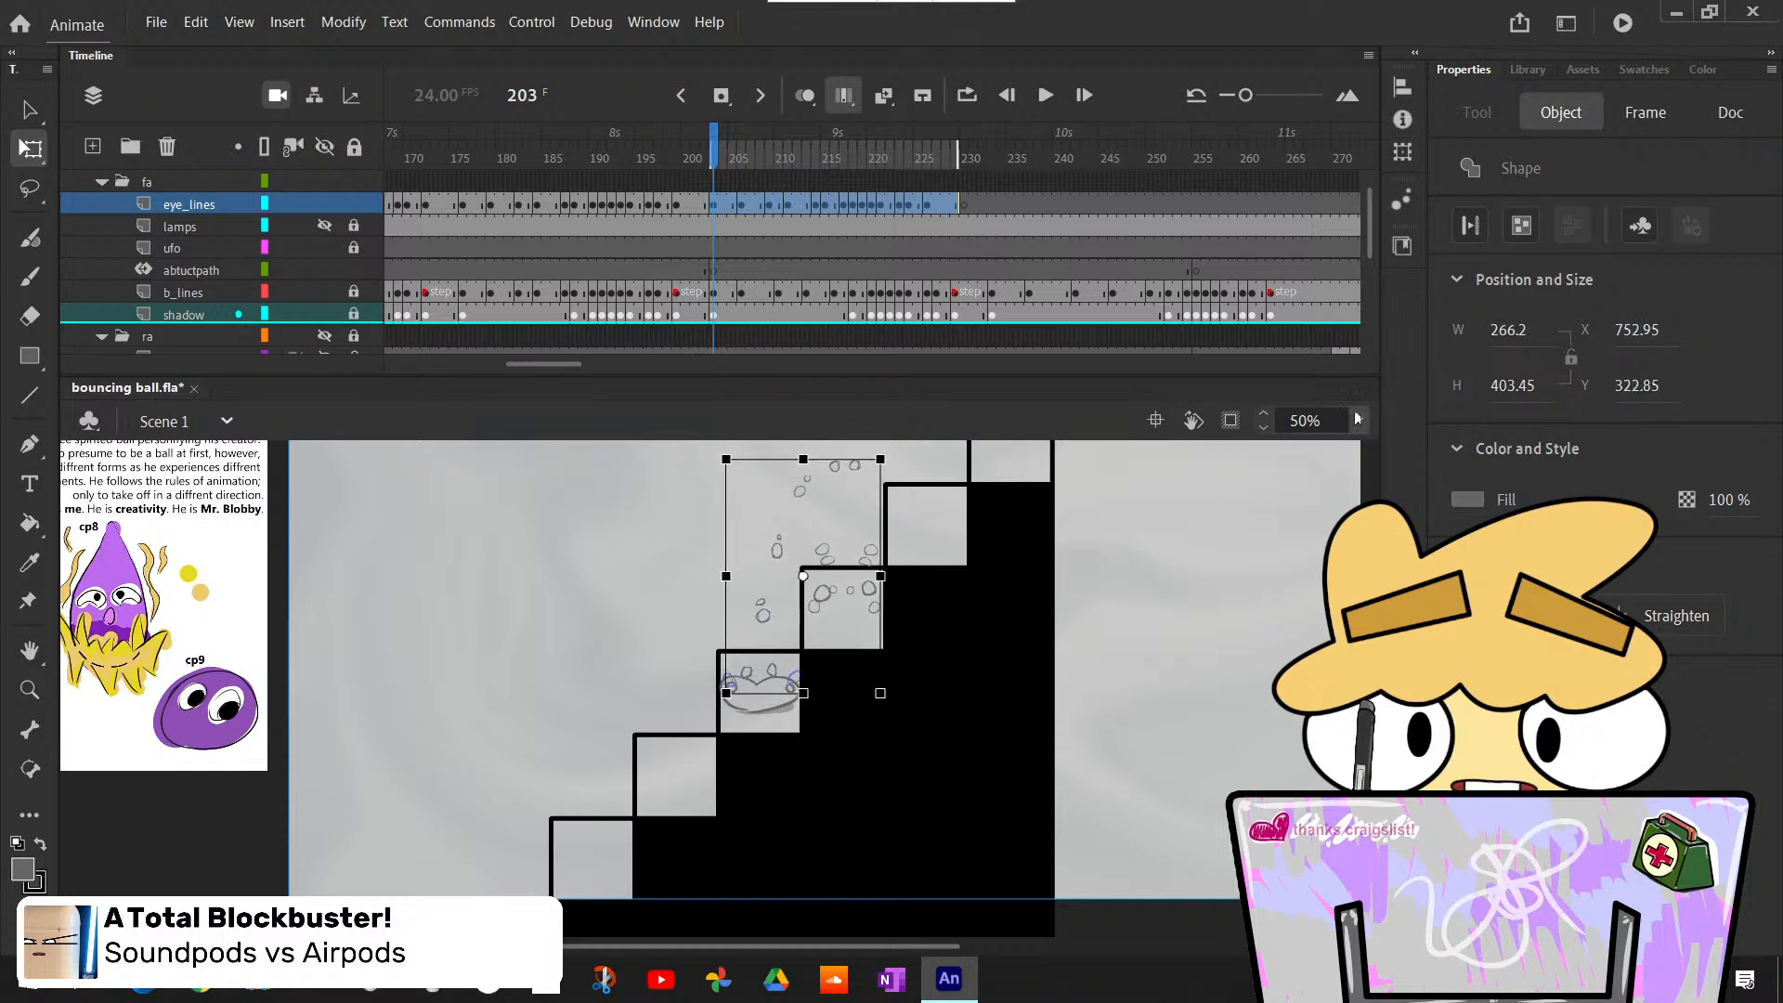
- Fine-tune the pasted eye outlines at 200% zoom by nudging them up to Y 322.35, and deselect them
click(1360, 420)
click(1395, 600)
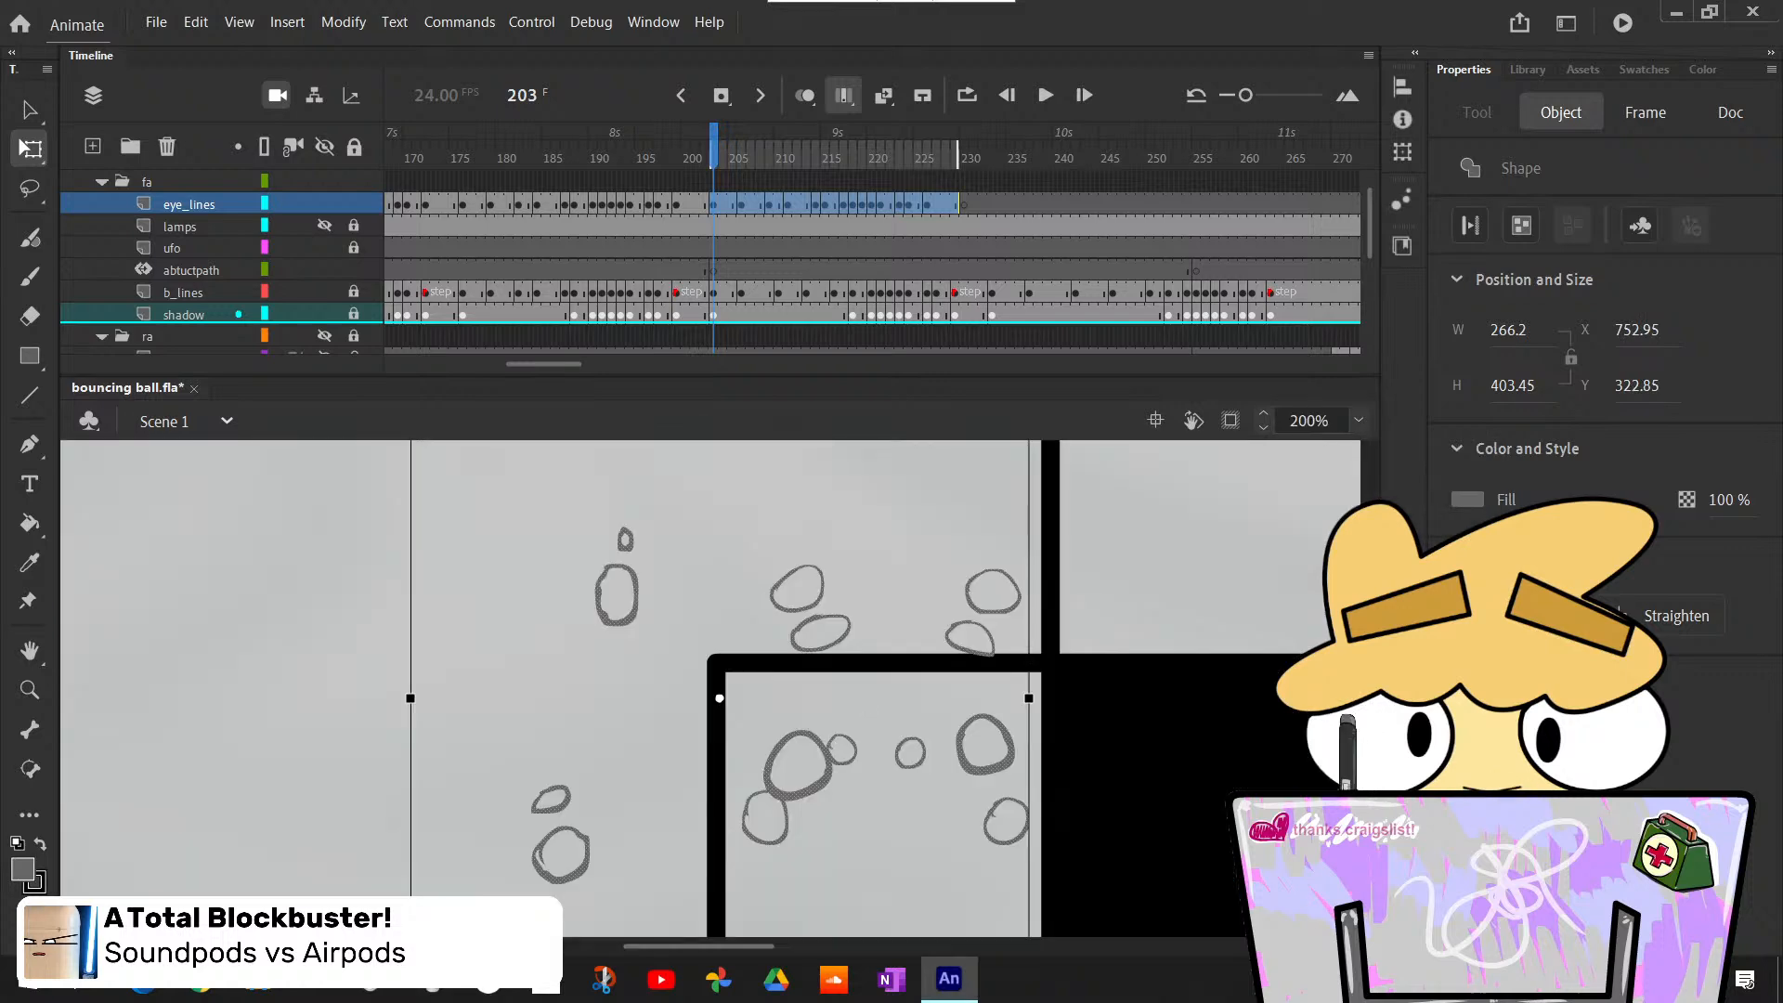
scroll(1000, 817, down, 6)
key(Up)
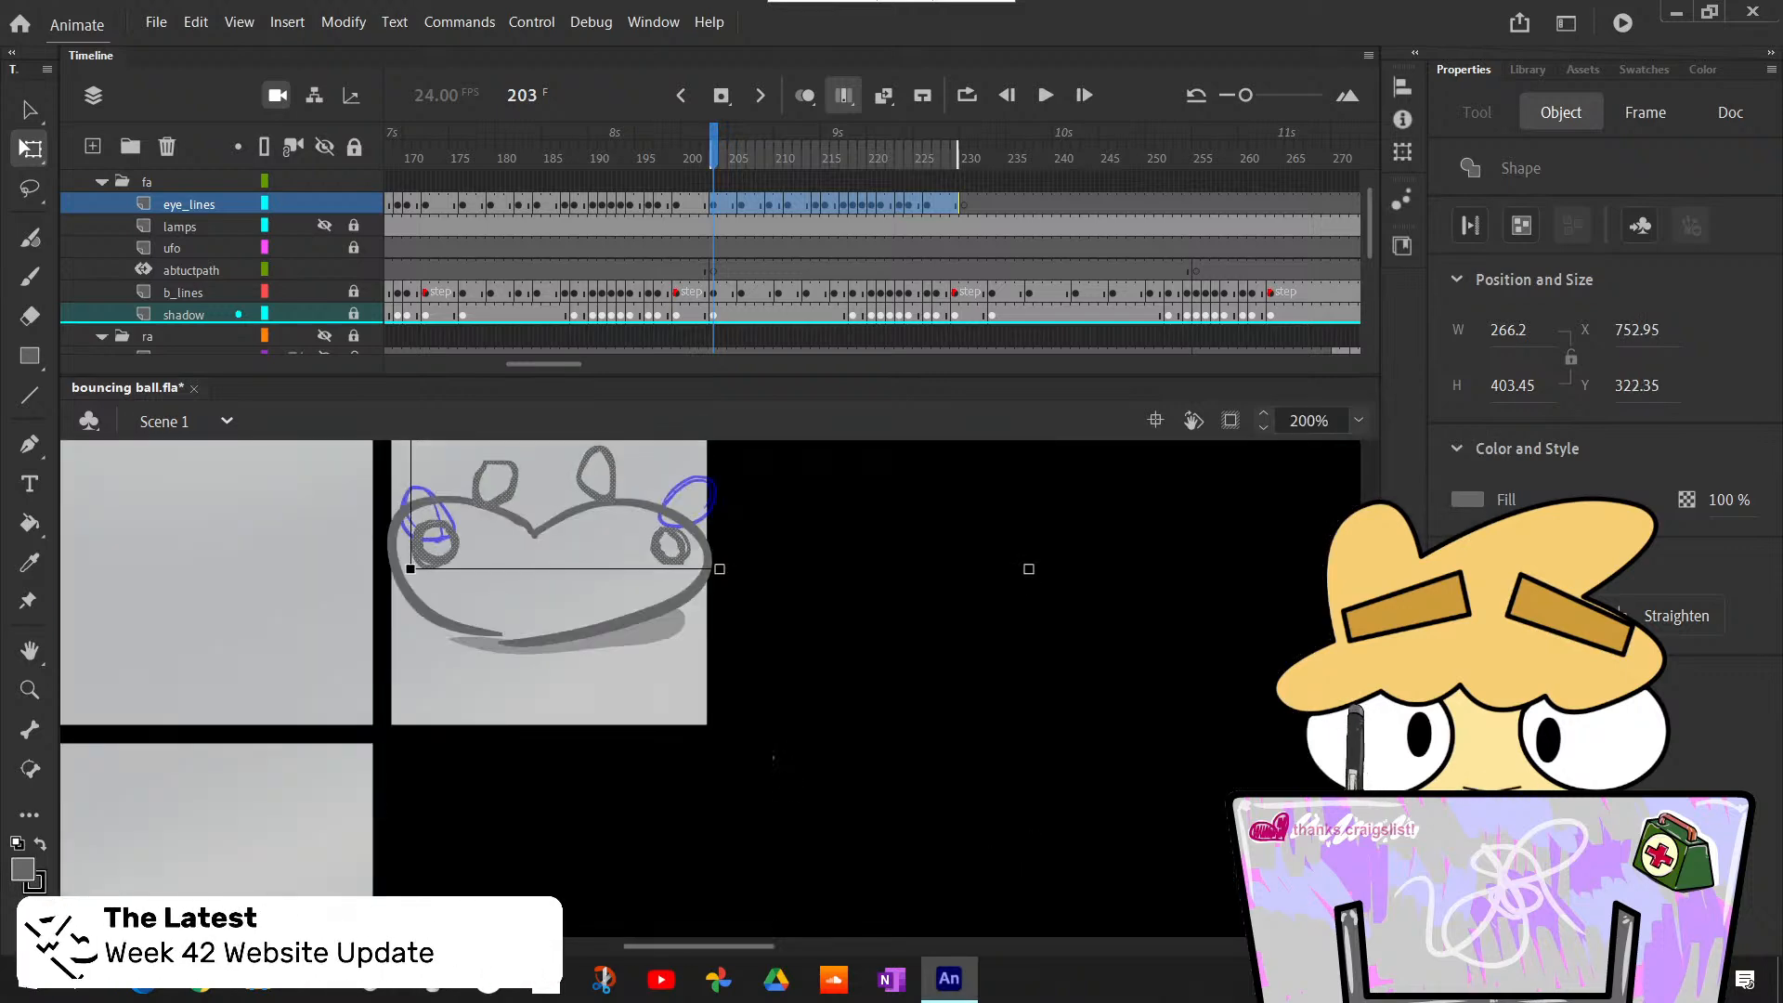
click(259, 634)
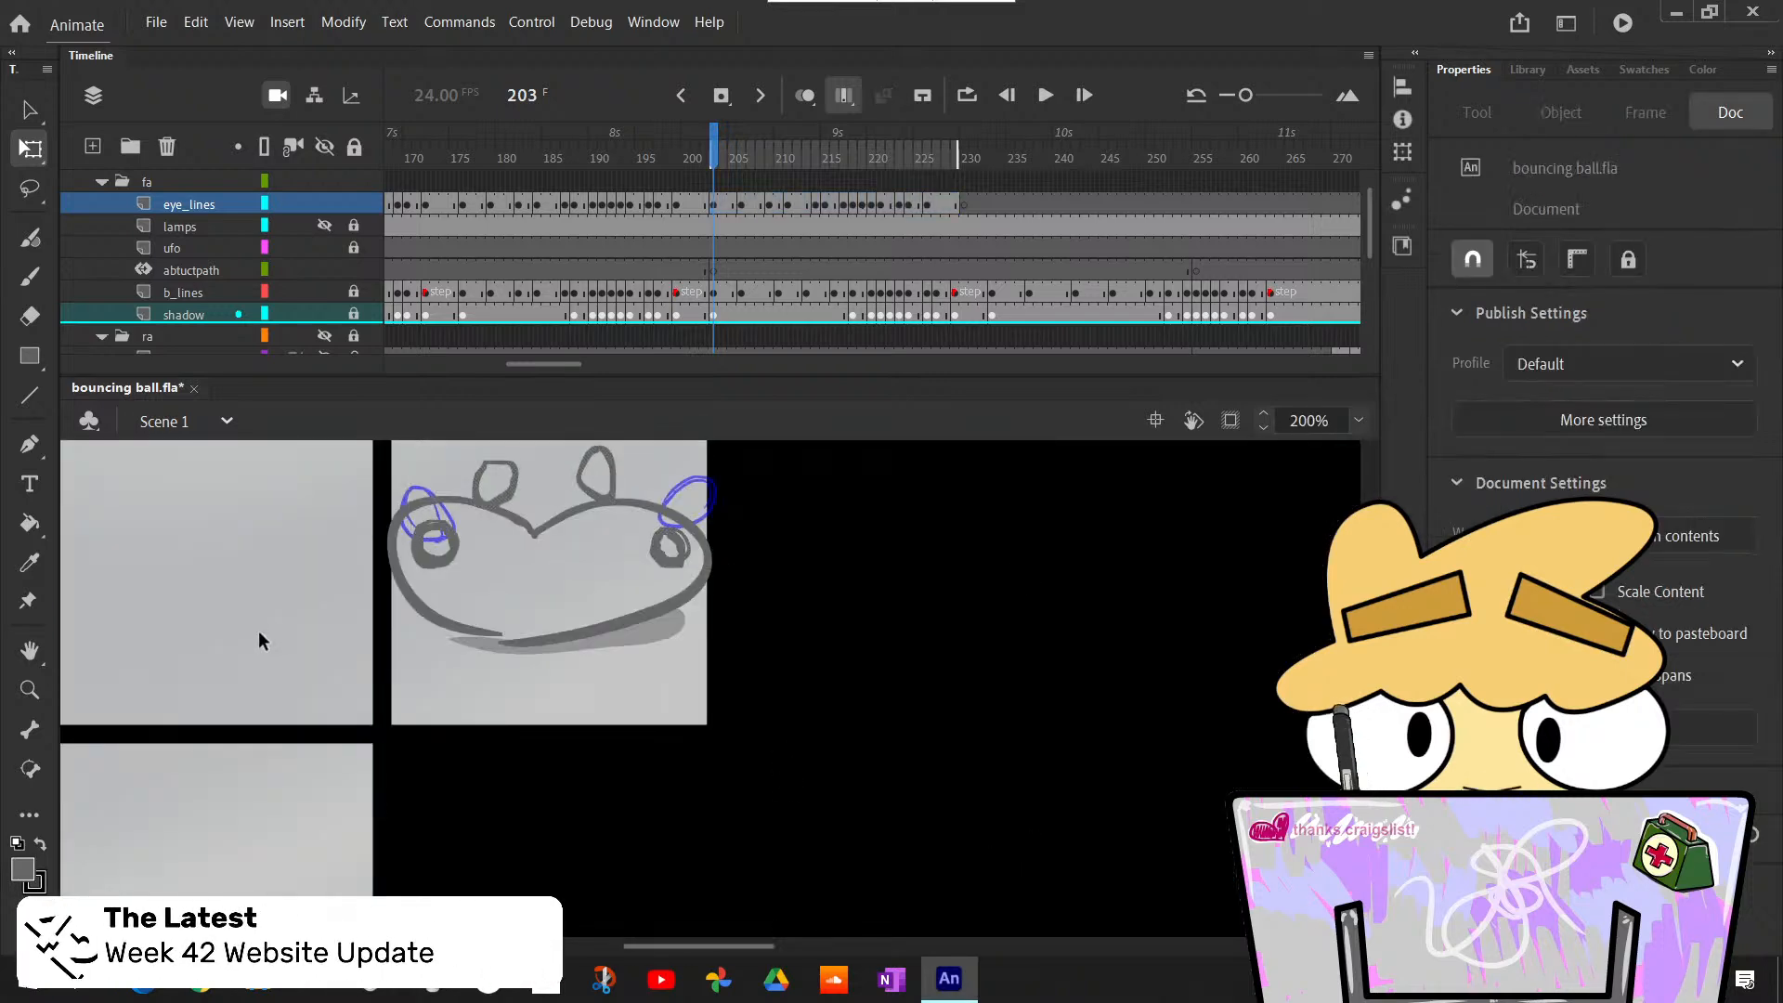
- Turn off Edit Multiple Frames and extend the eye_lines exposures at frames 208 and 210 by one frame each
click(844, 97)
drag(717, 149, 743, 167)
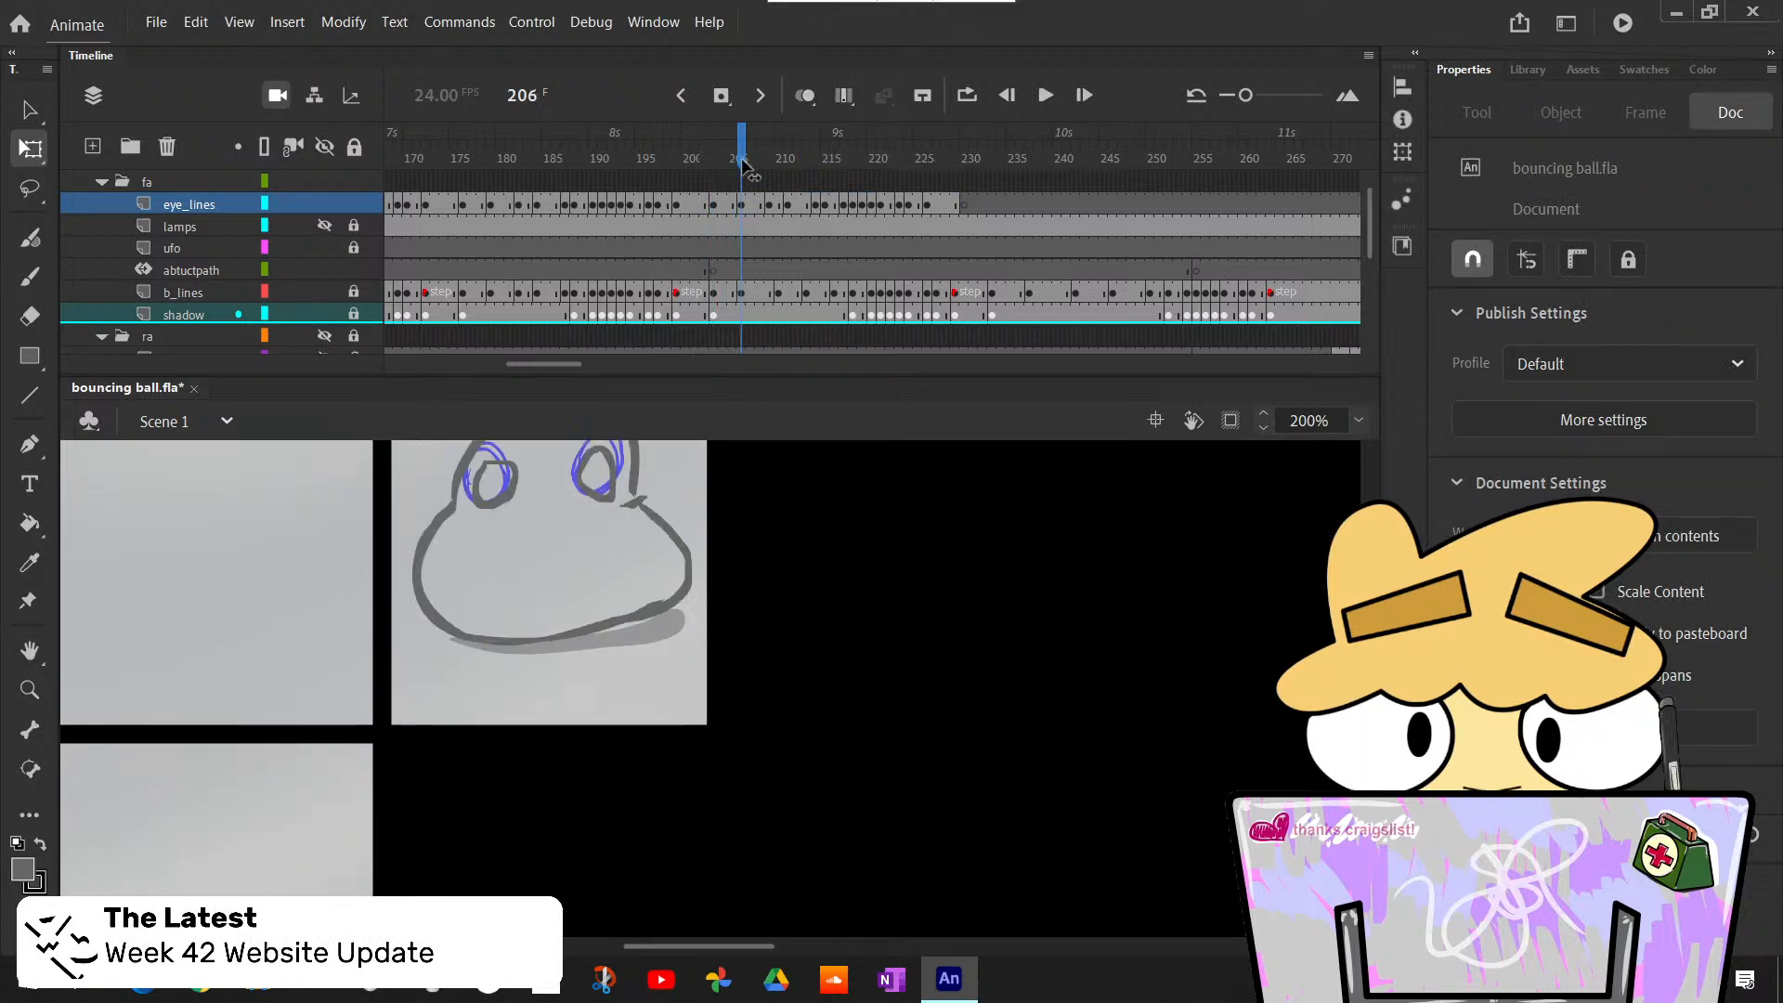
click(751, 170)
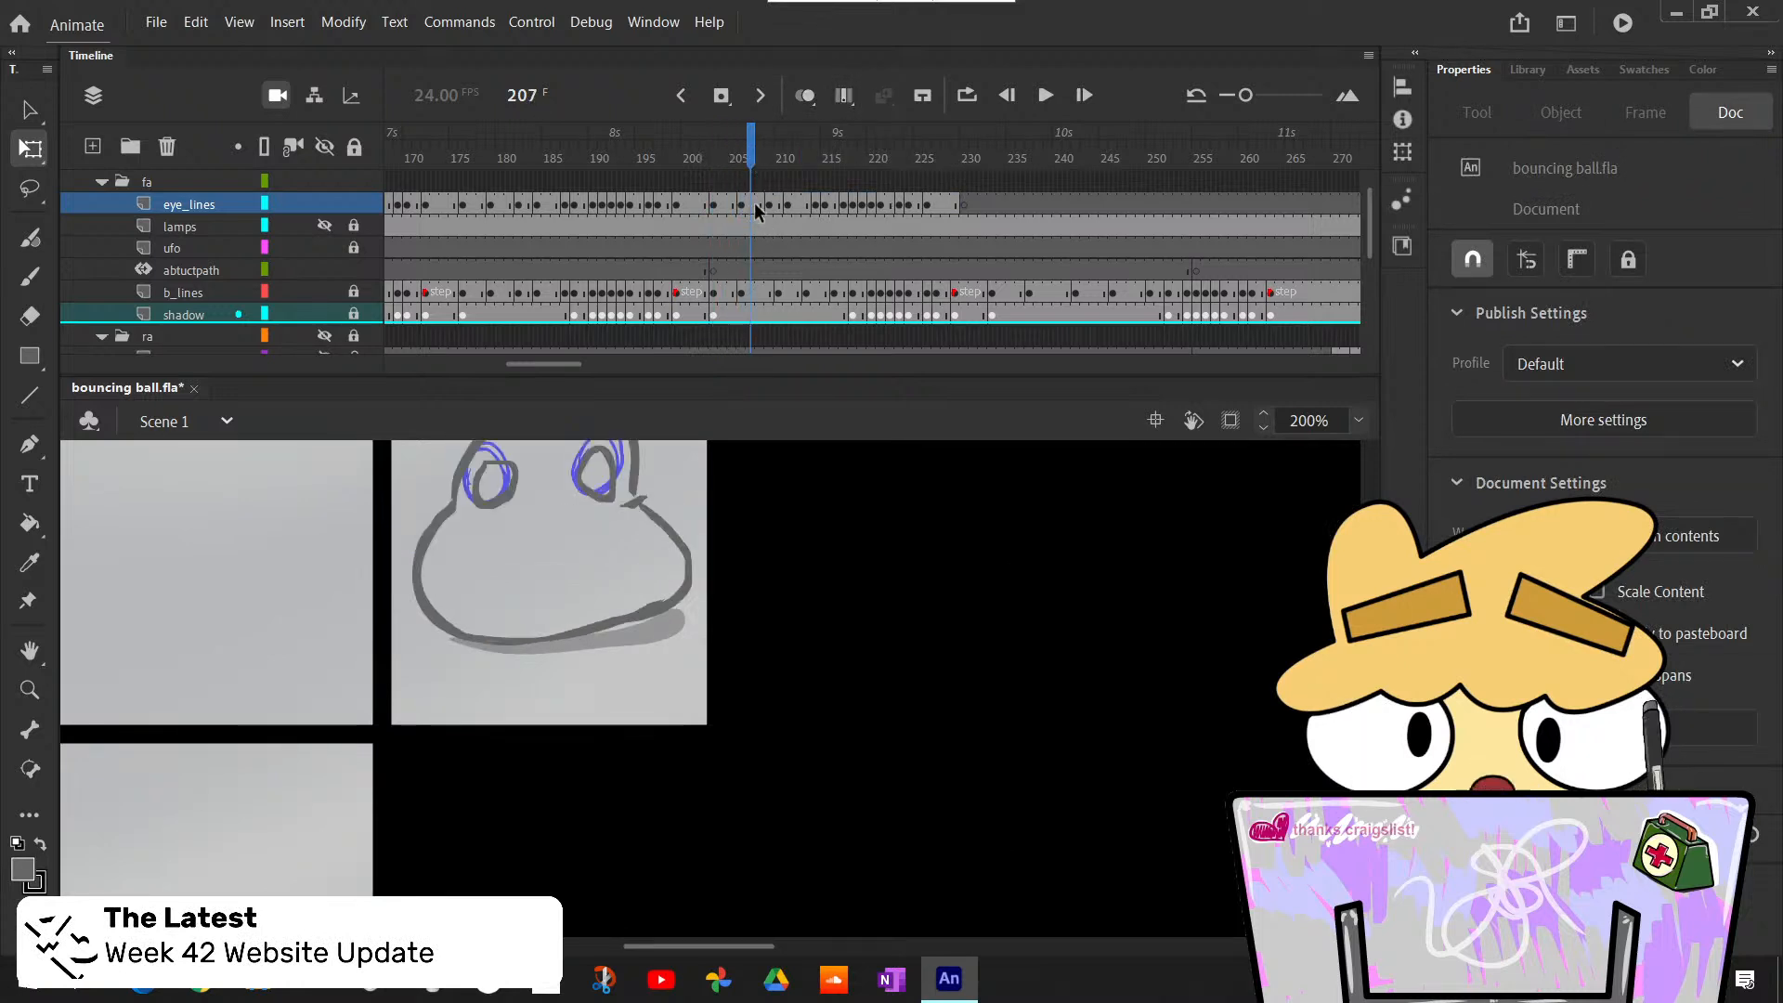
click(760, 206)
key(F5)
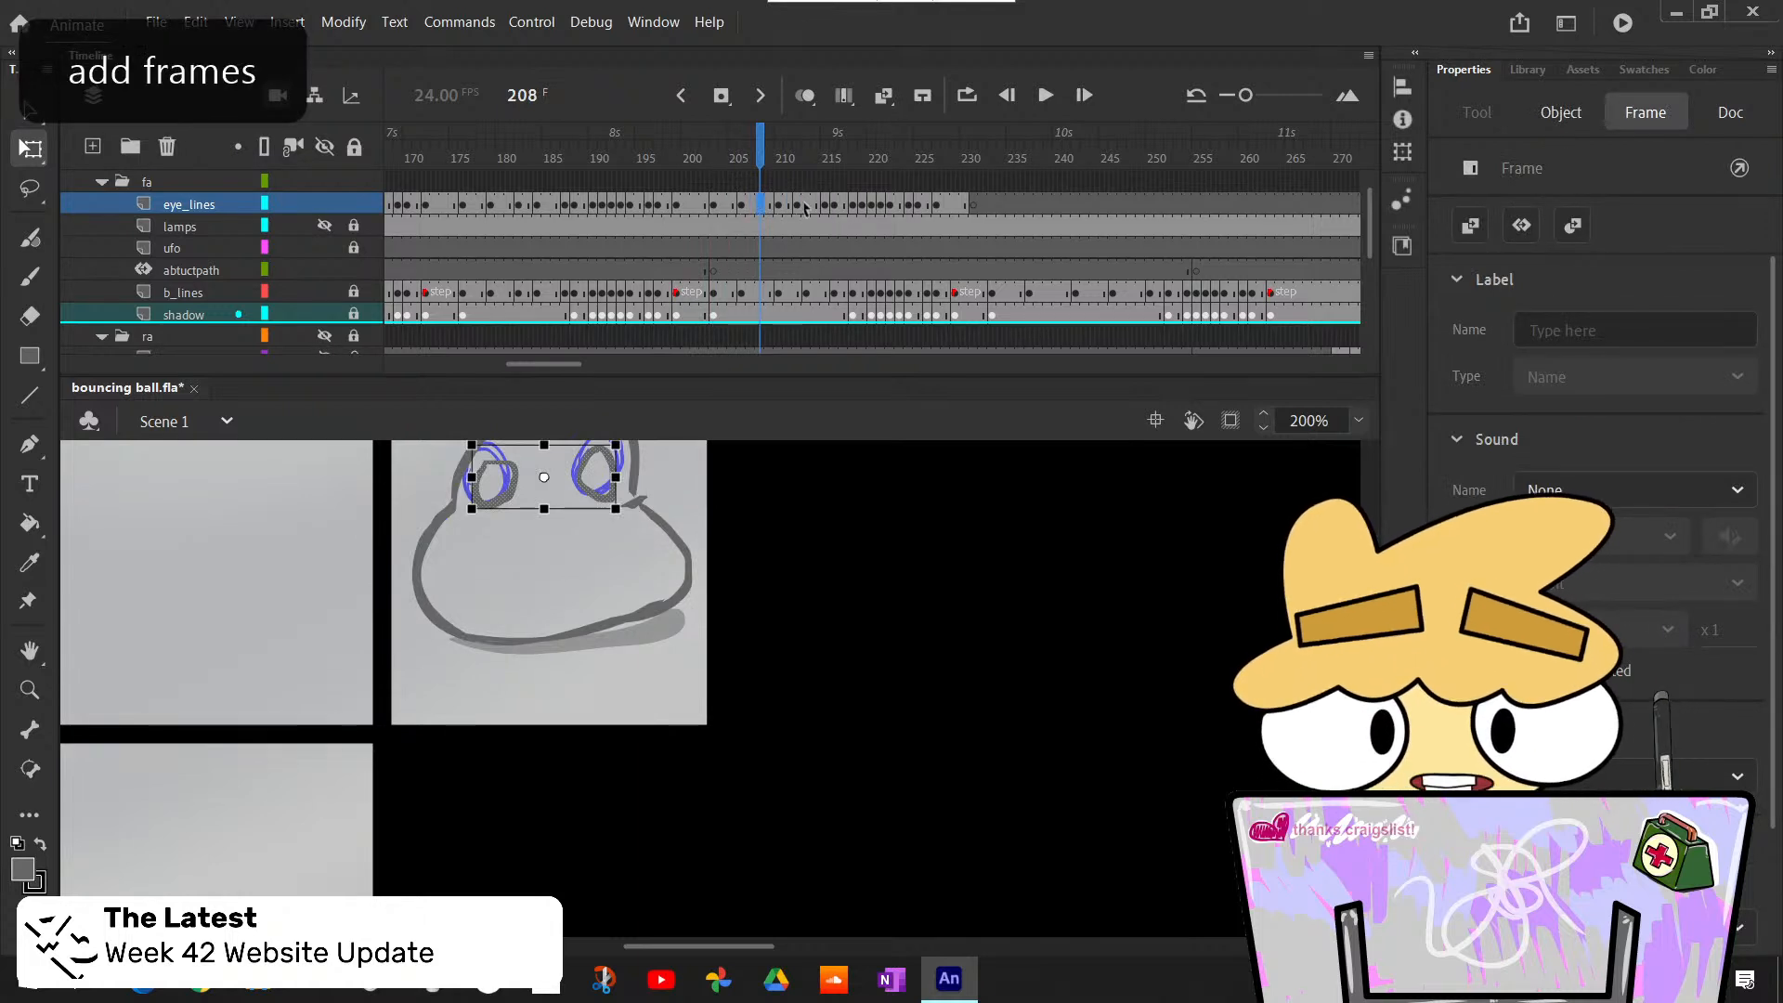
click(780, 205)
key(F5)
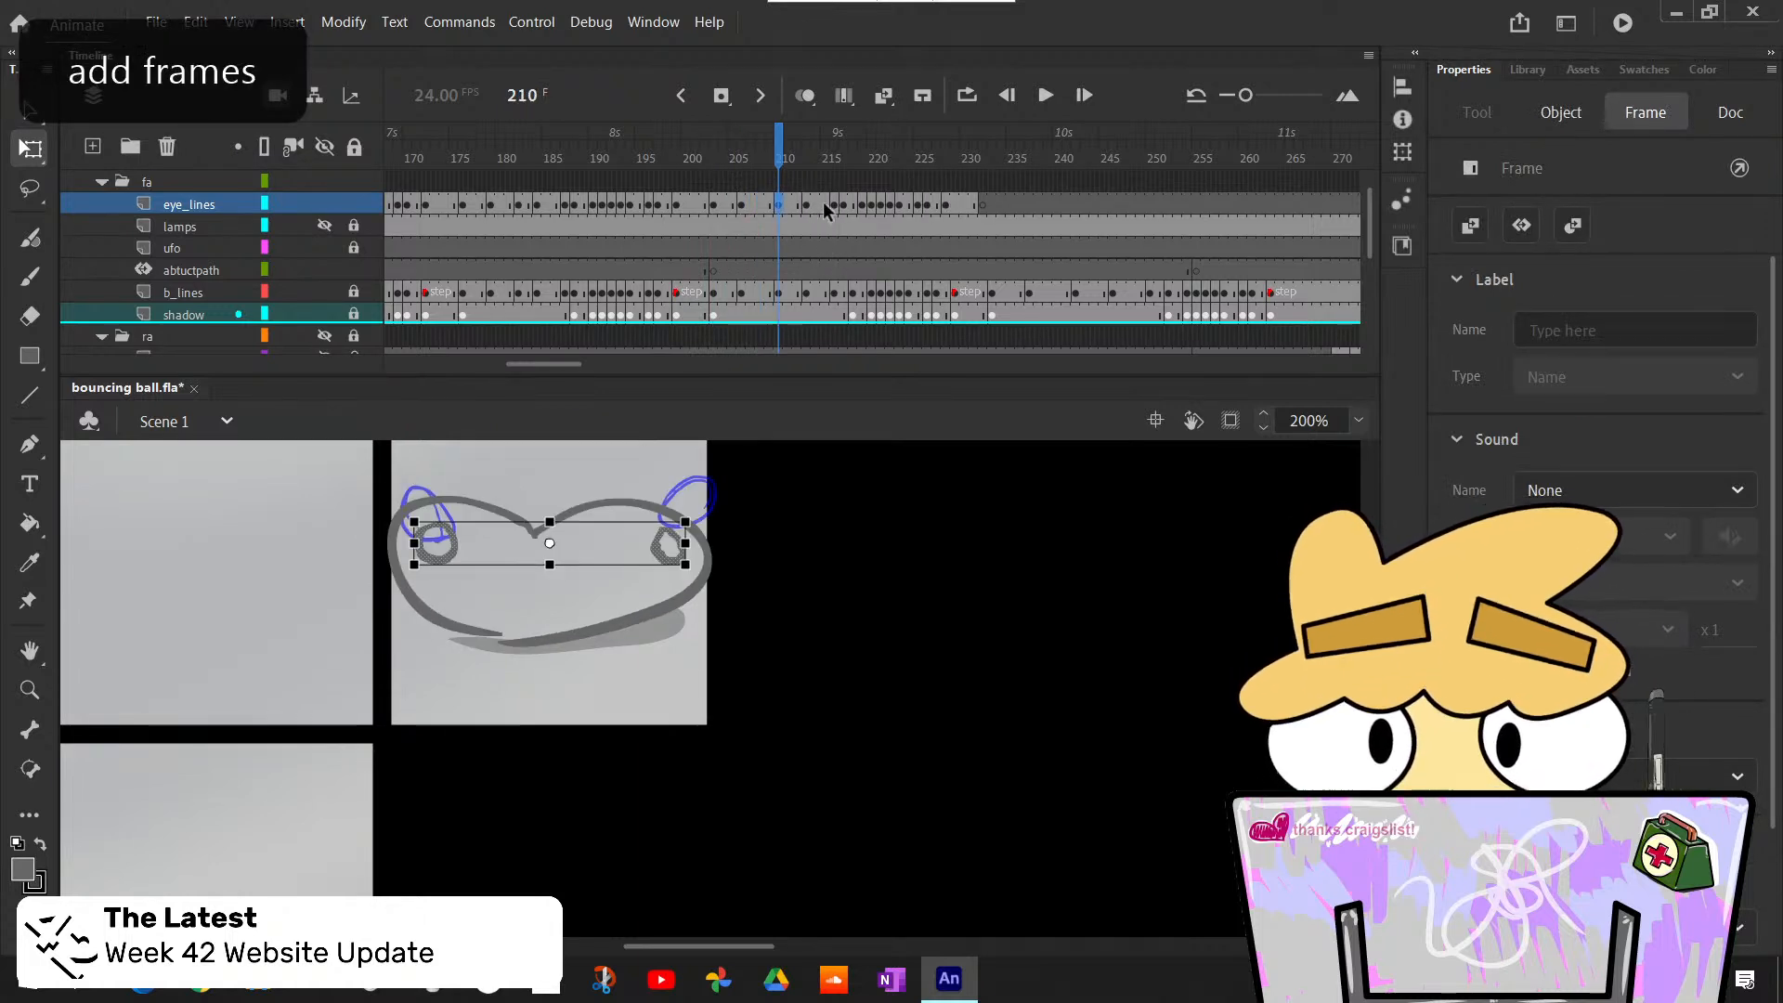
- Examine how the eye outlines line up with the squashed ball across frames 215 to 217
click(824, 205)
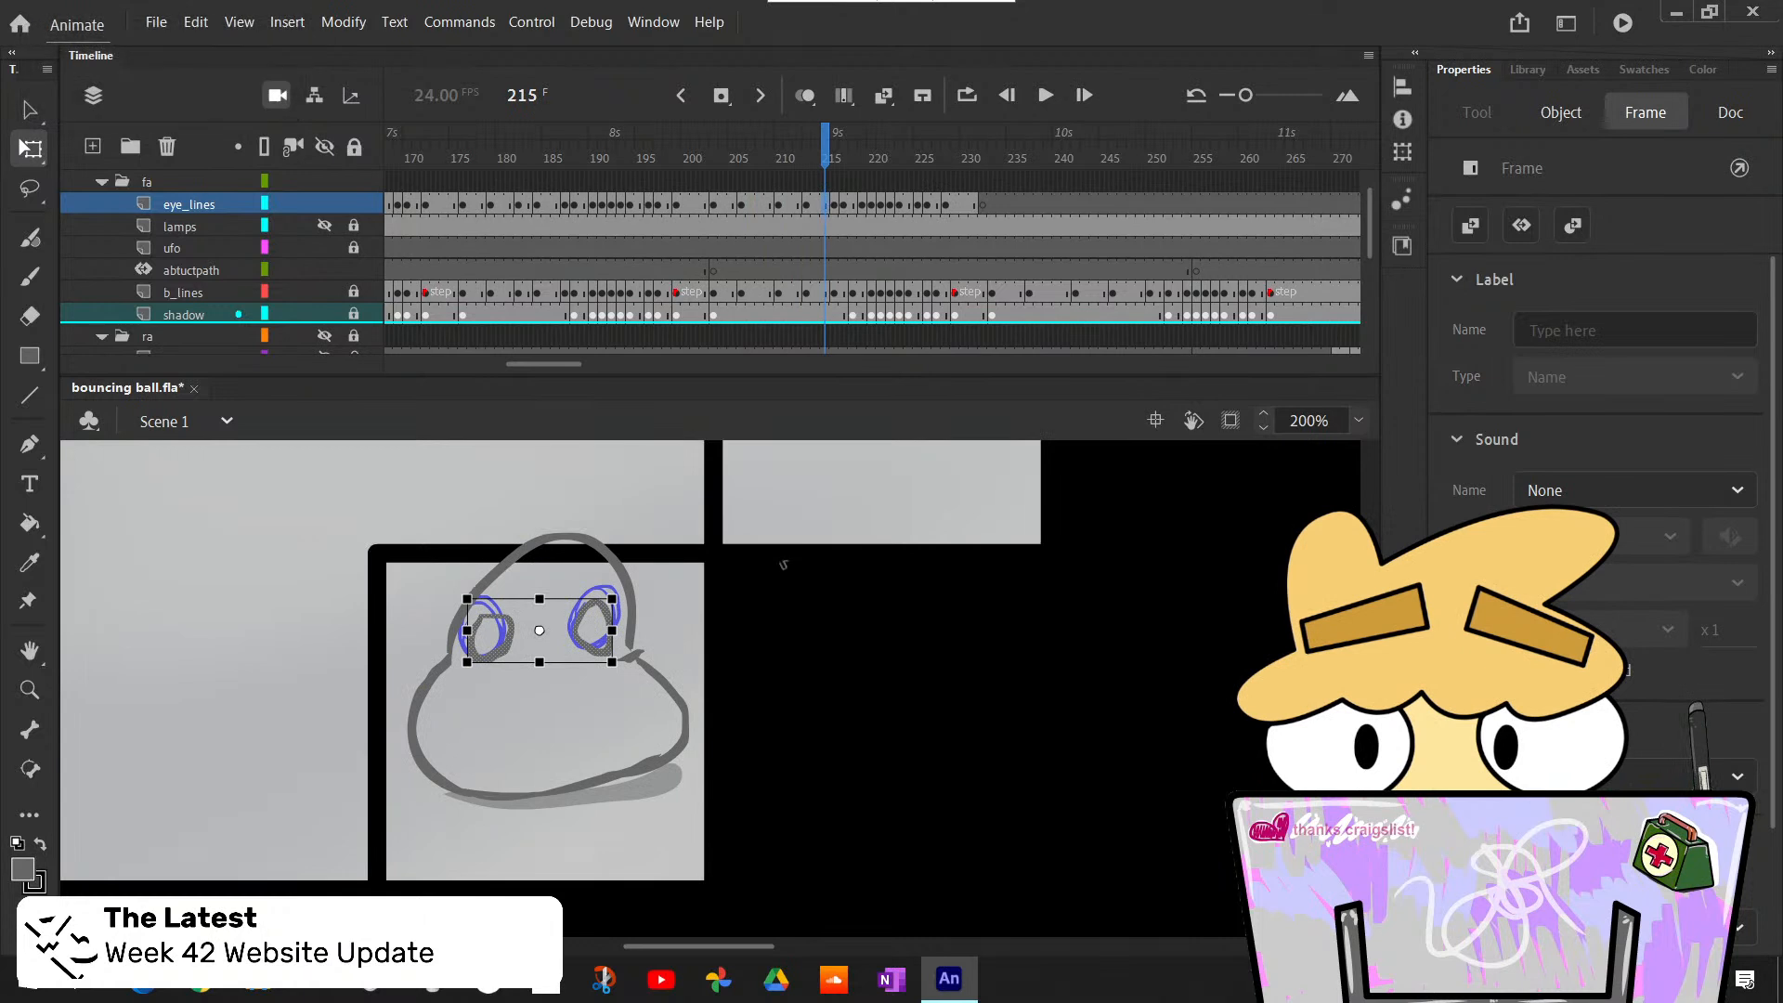
click(833, 206)
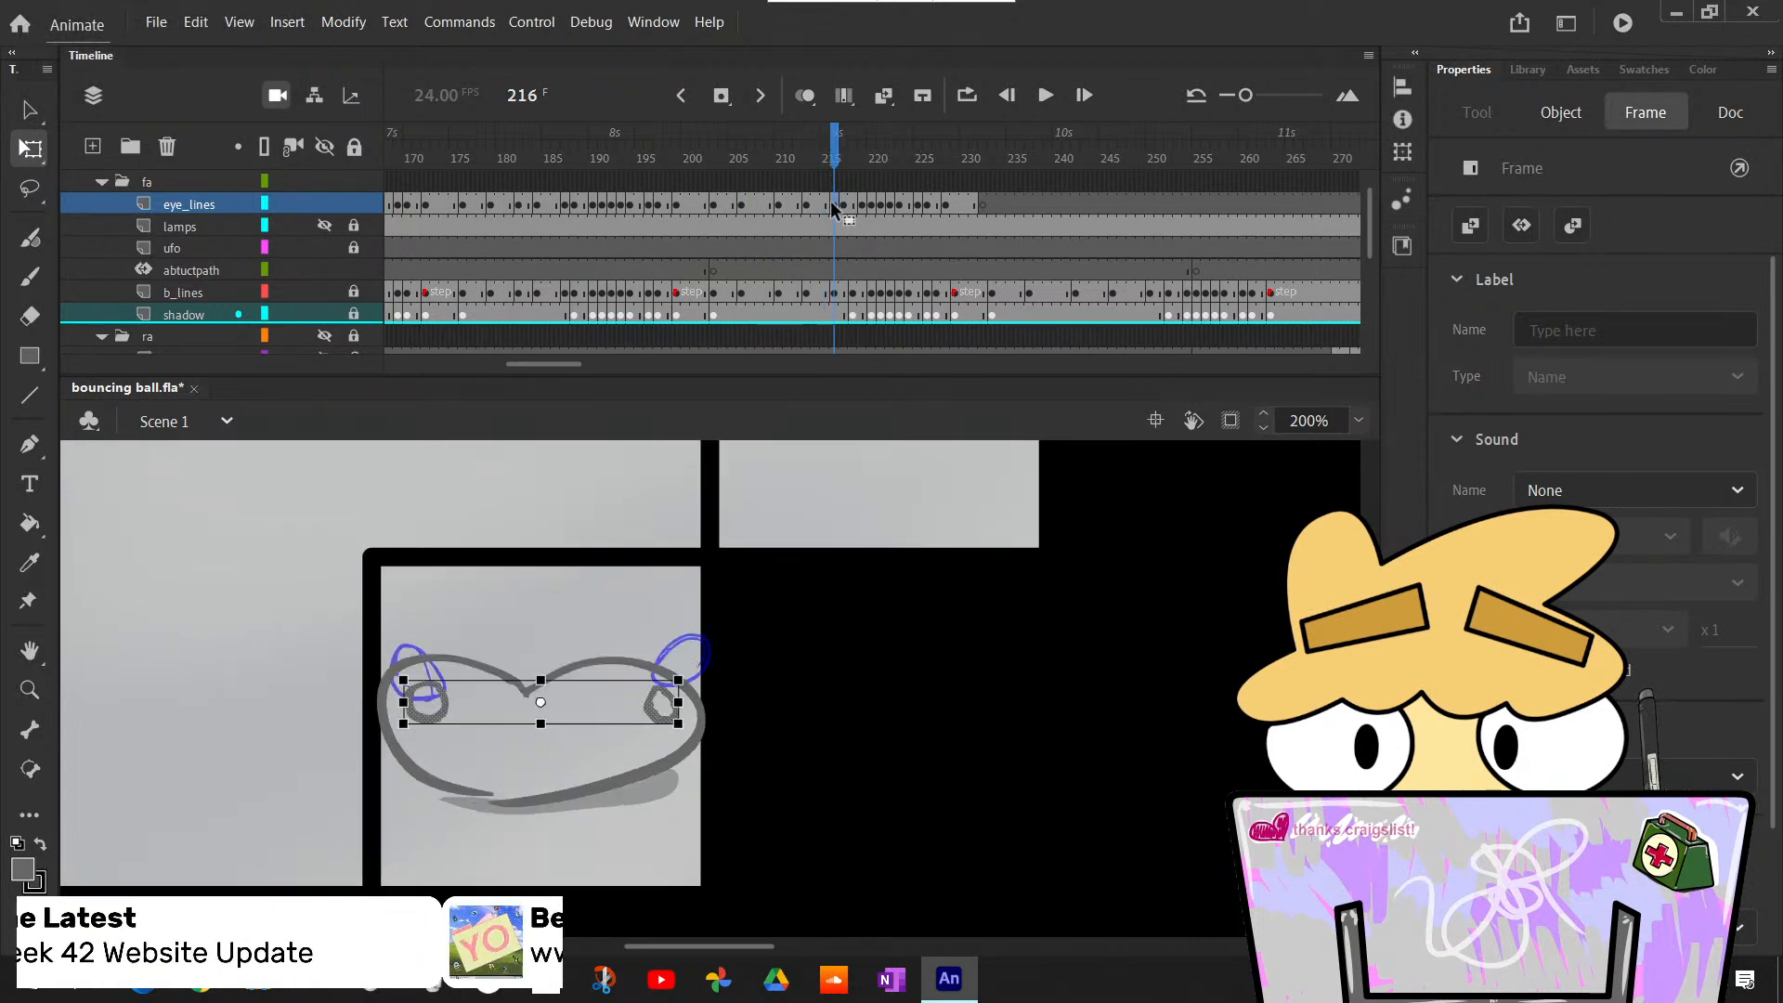
scroll(722, 692, up, 3)
scroll(721, 691, down, 3)
scroll(743, 632, up, 5)
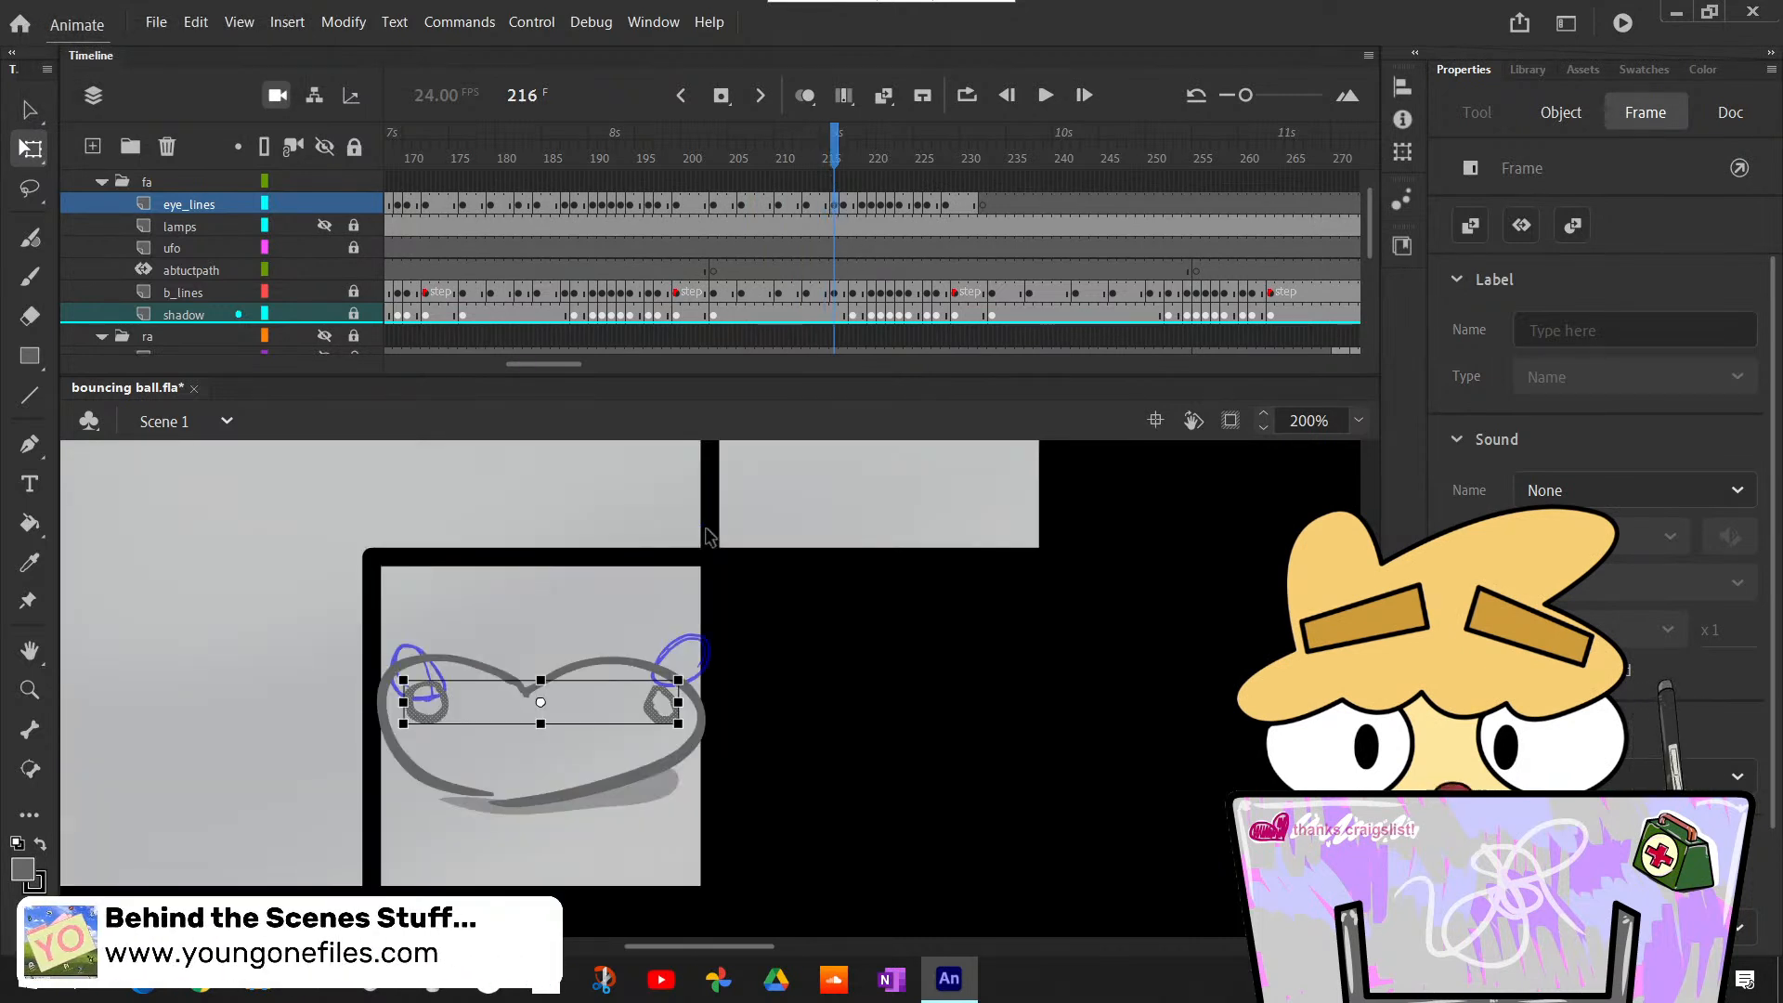
scroll(782, 570, down, 3)
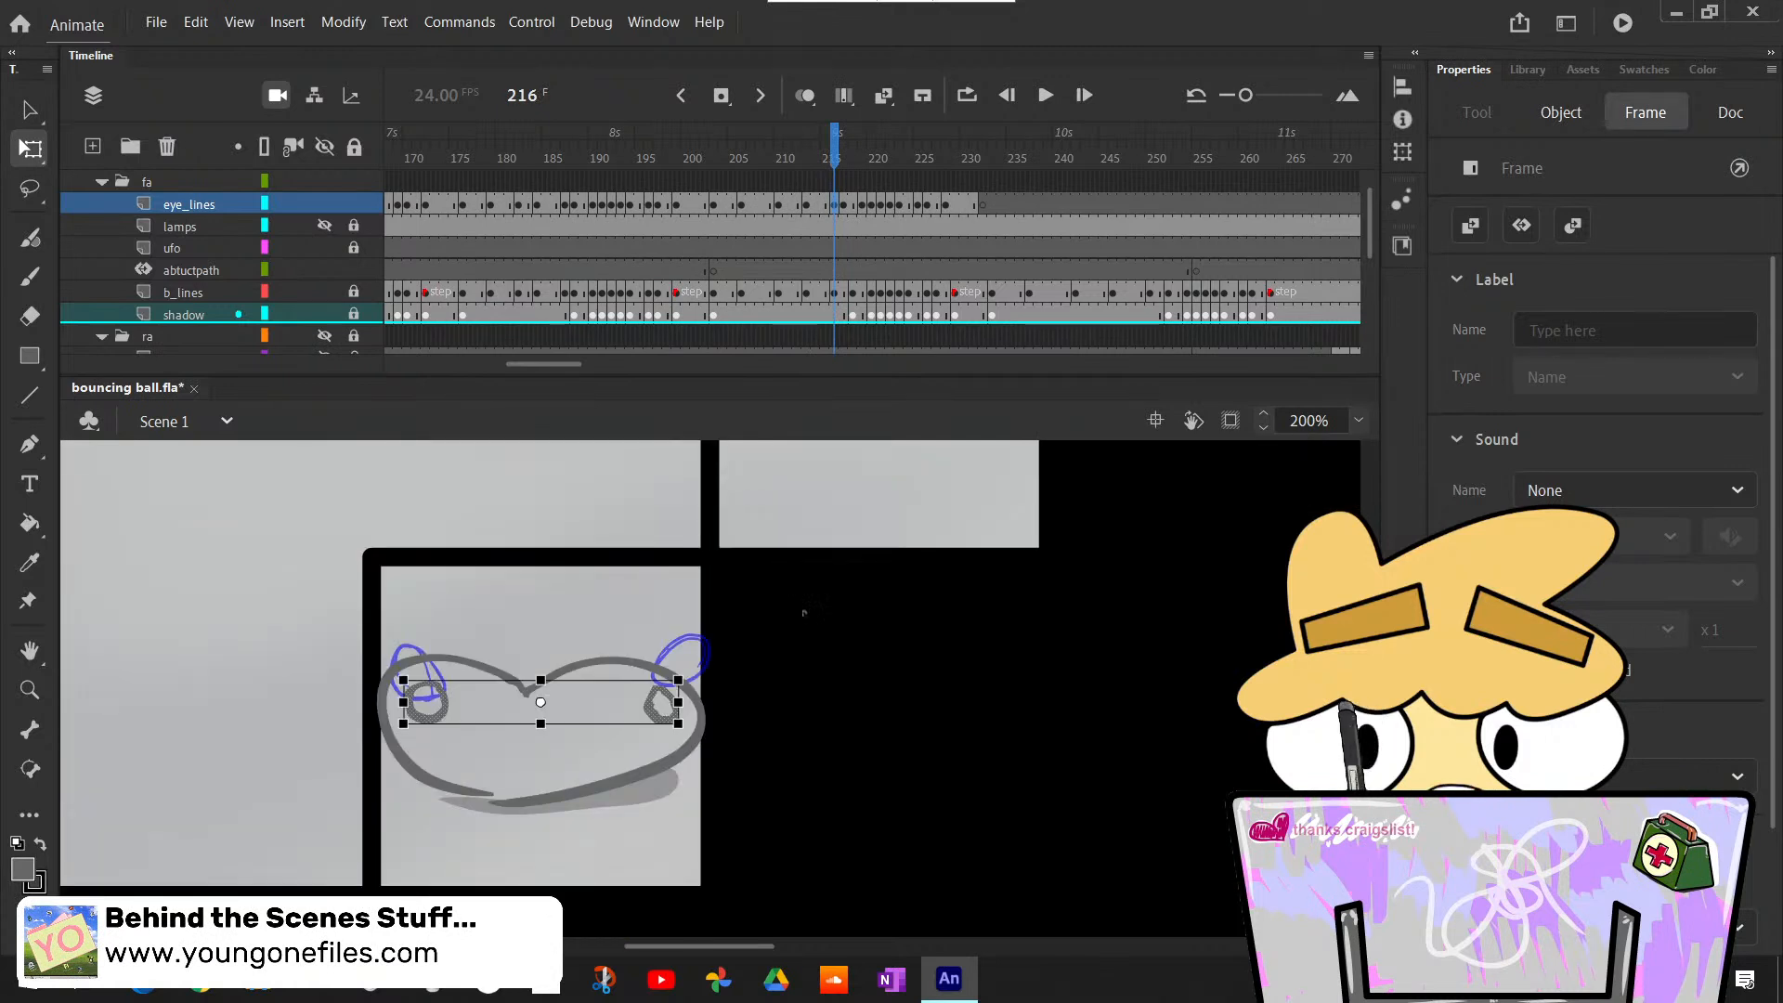
scroll(804, 610, up, 5)
scroll(806, 613, down, 5)
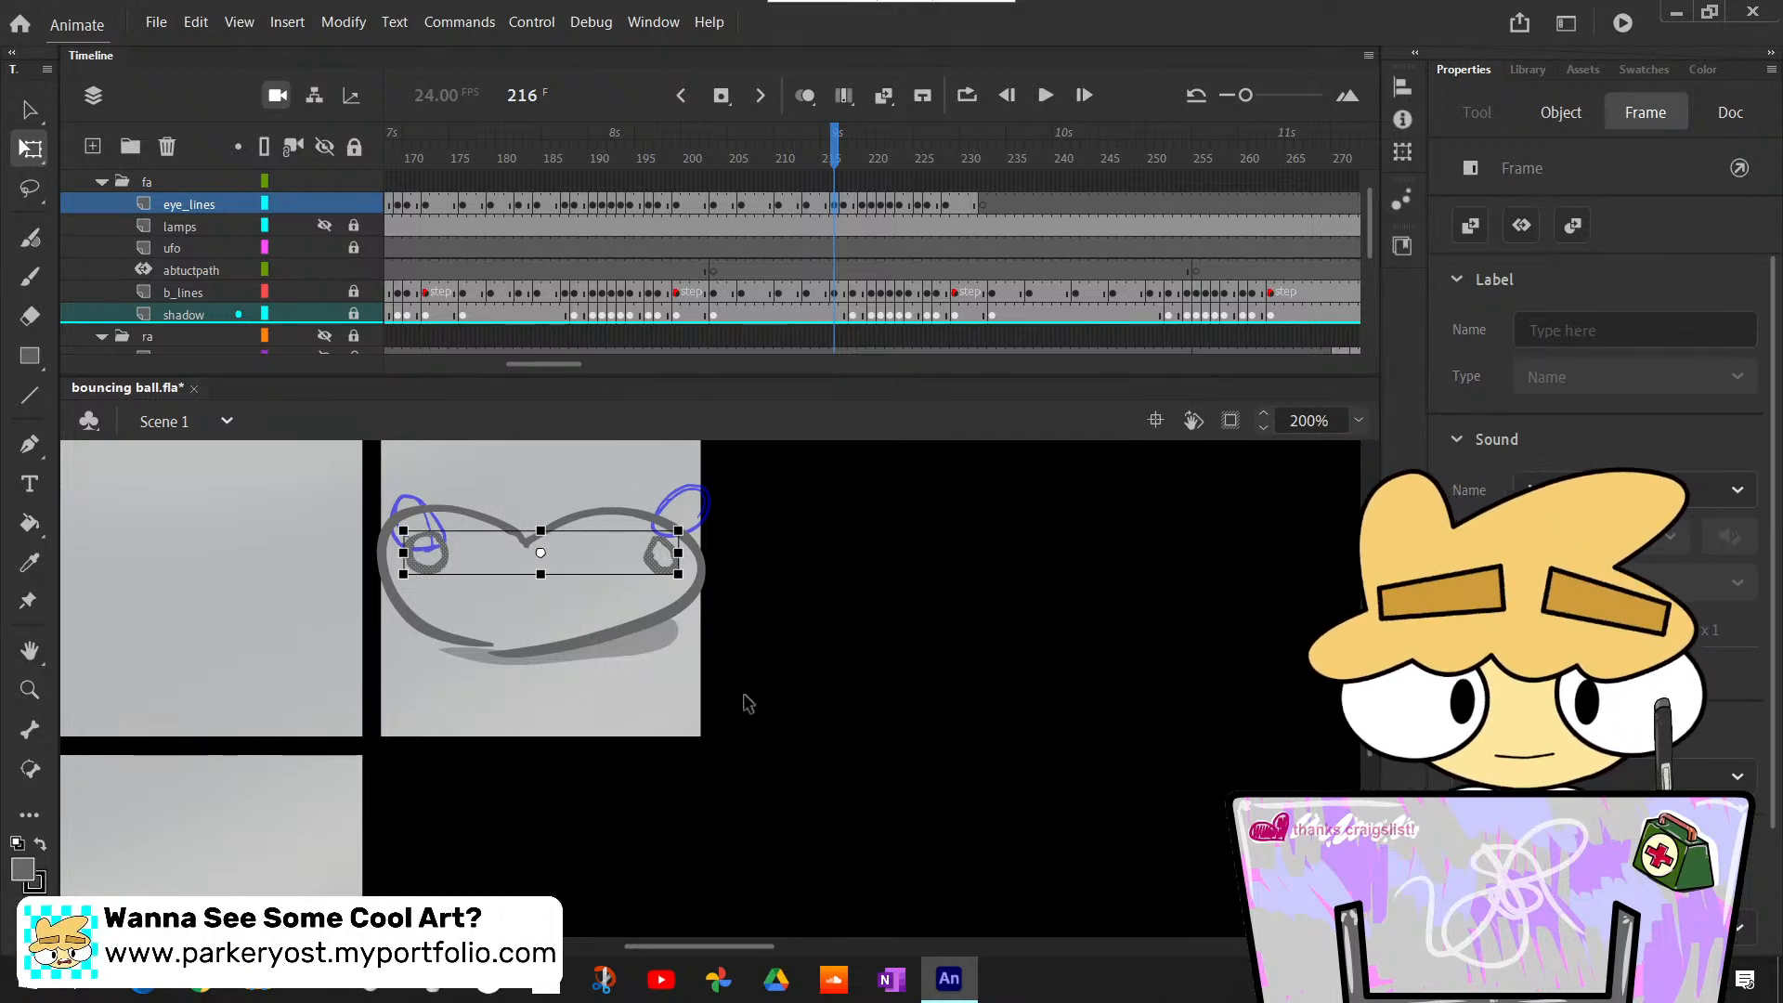
click(319, 500)
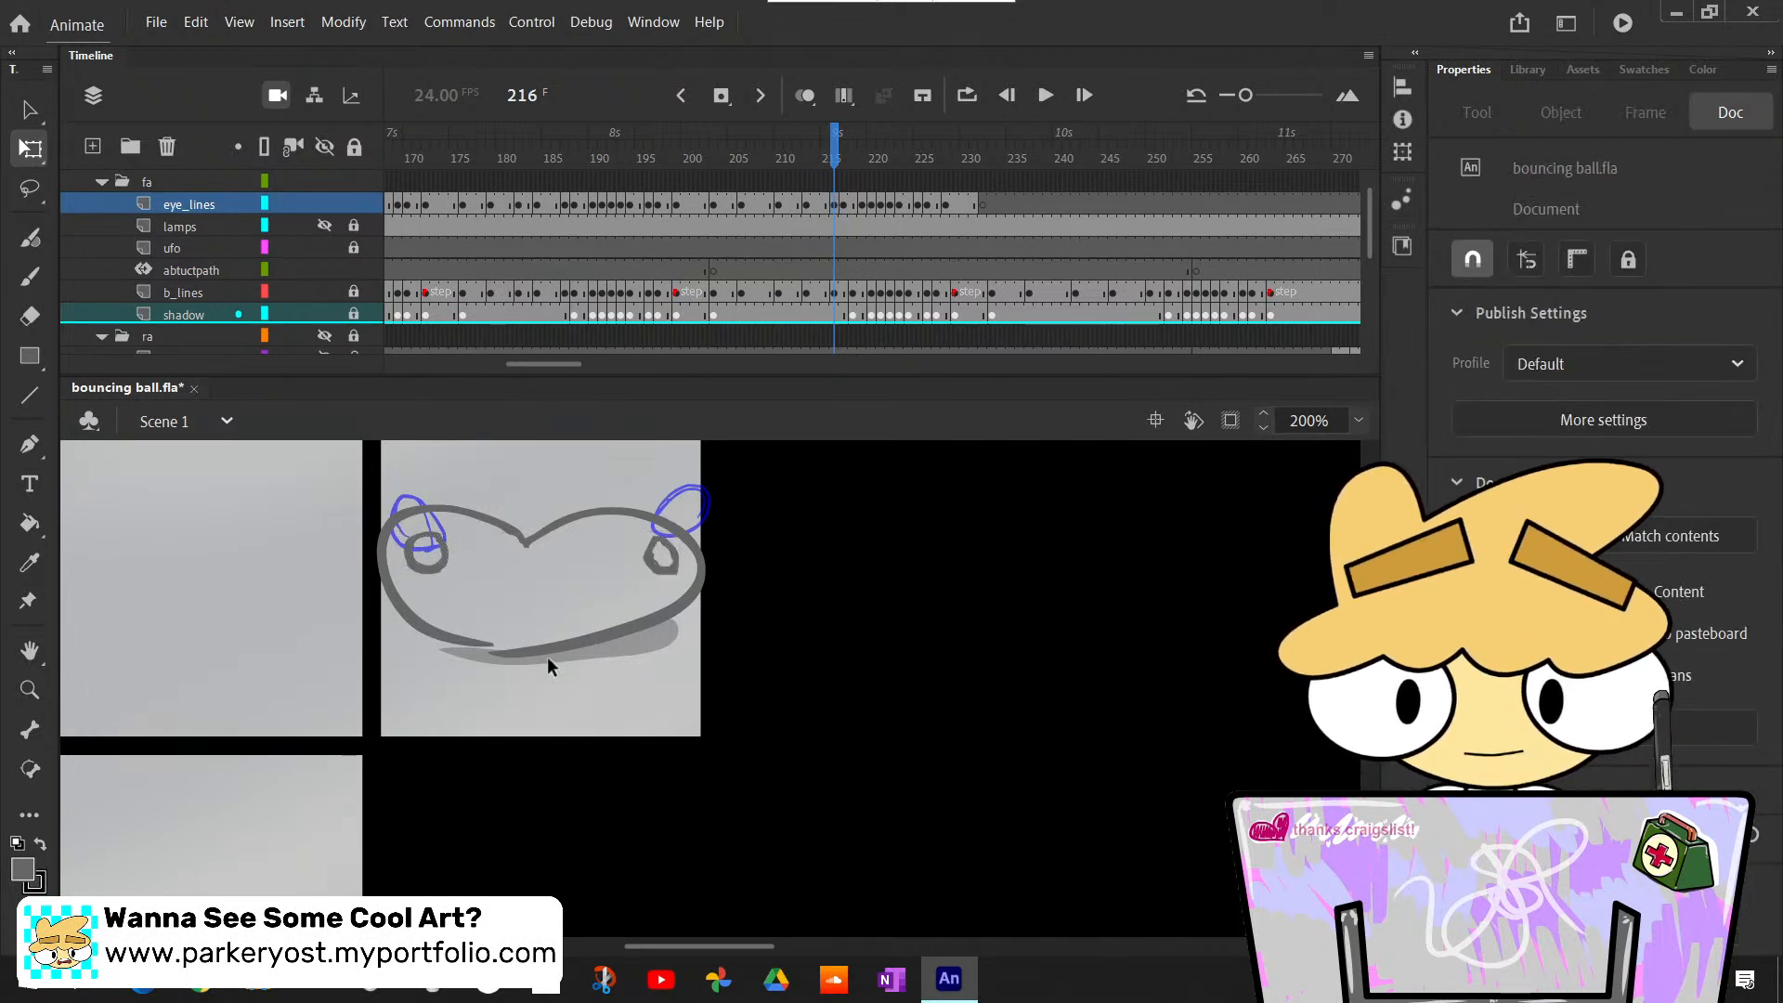
scroll(543, 653, up, 3)
scroll(538, 650, down, 3)
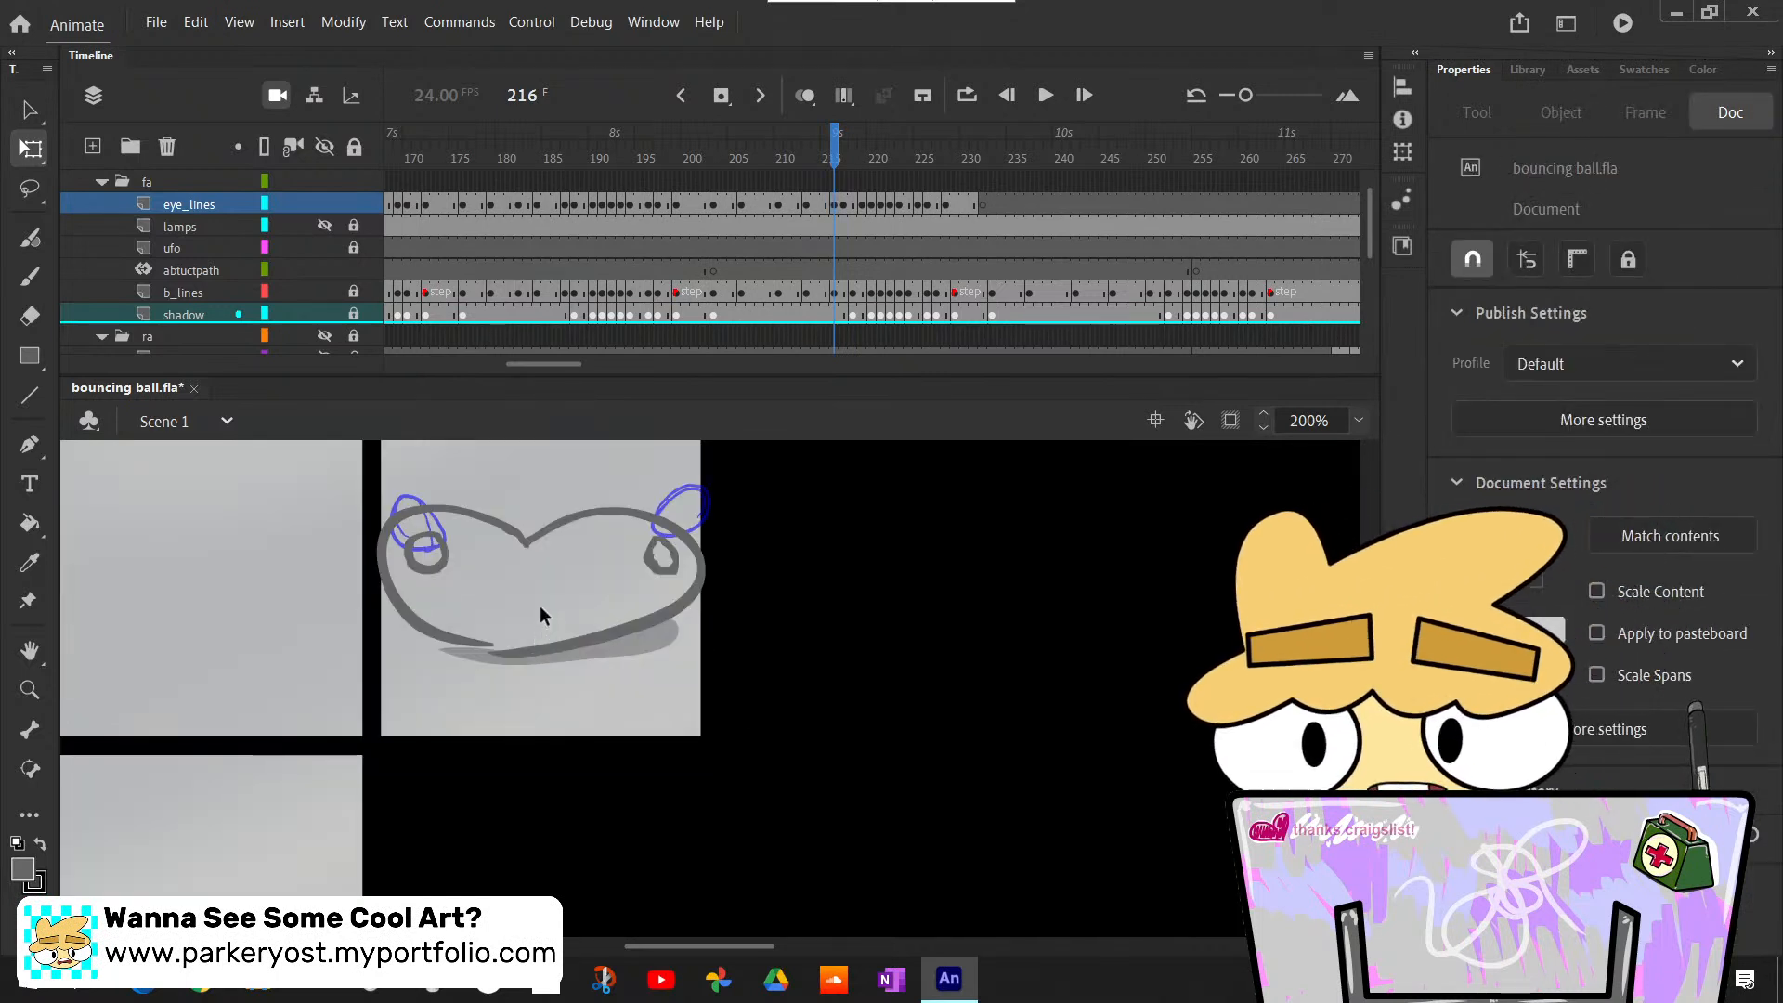
key(comma)
key(period)
scroll(544, 609, up, 3)
key(period)
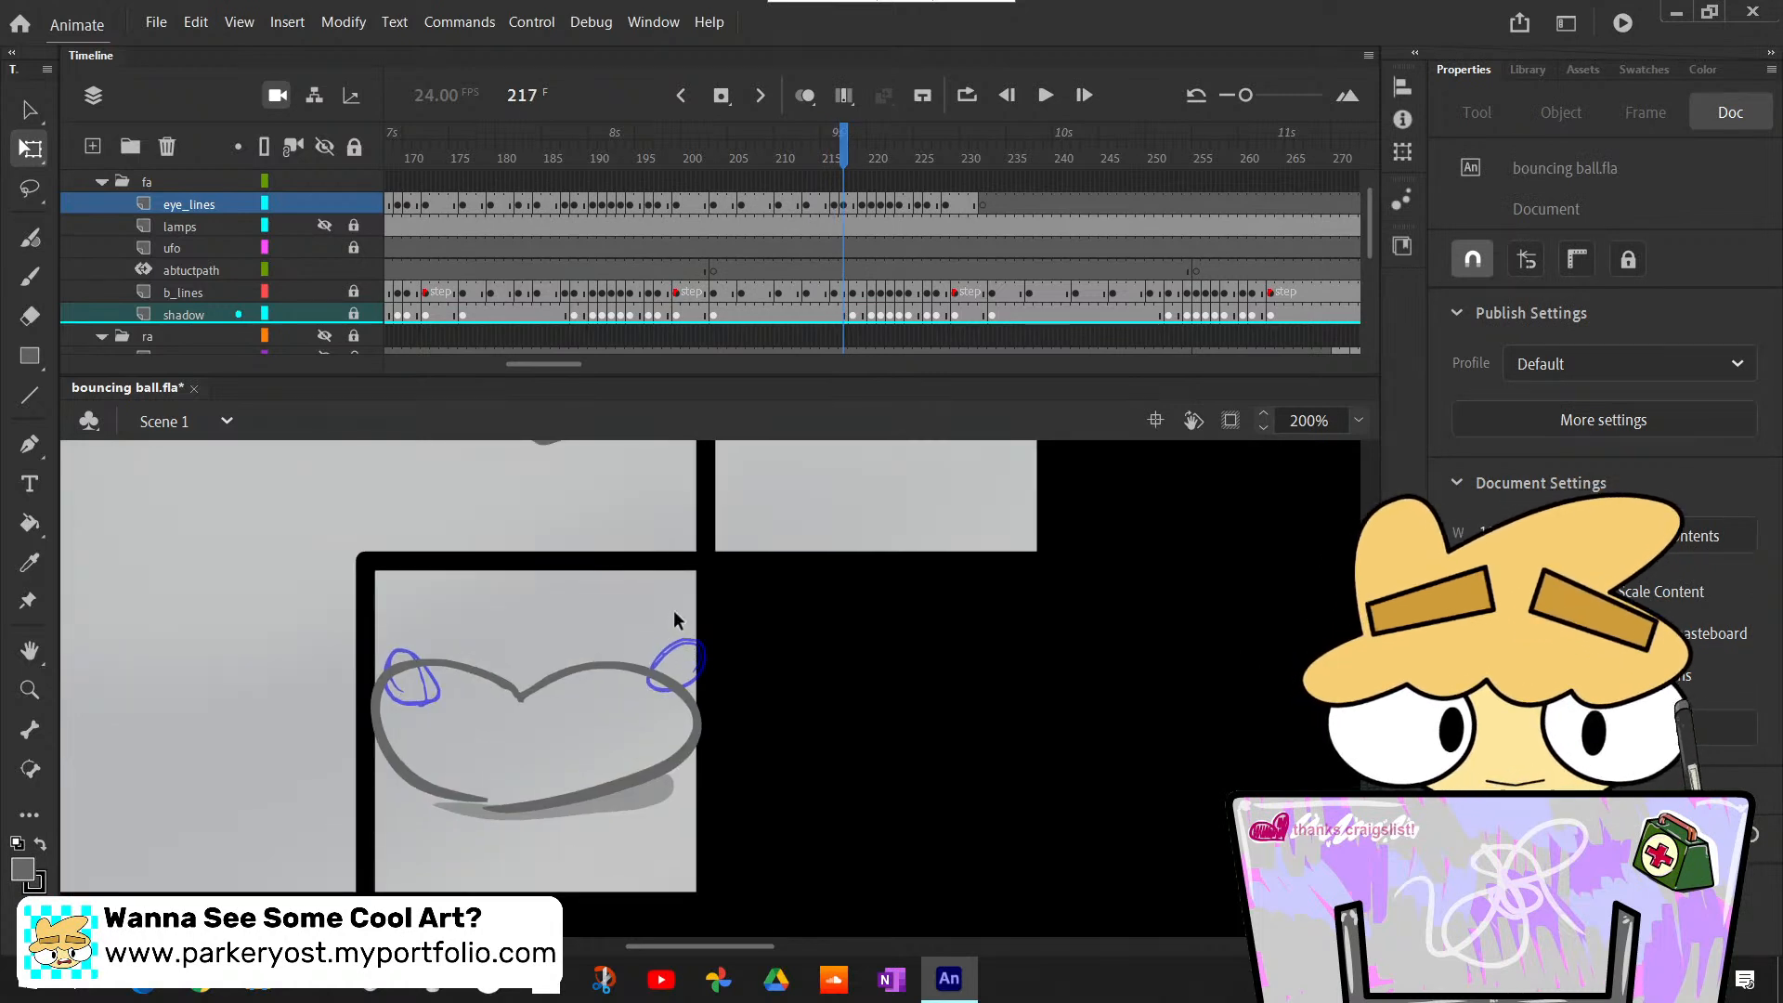
key(comma)
- Extend the eye_lines exposure at frame 216 by one frame
click(826, 205)
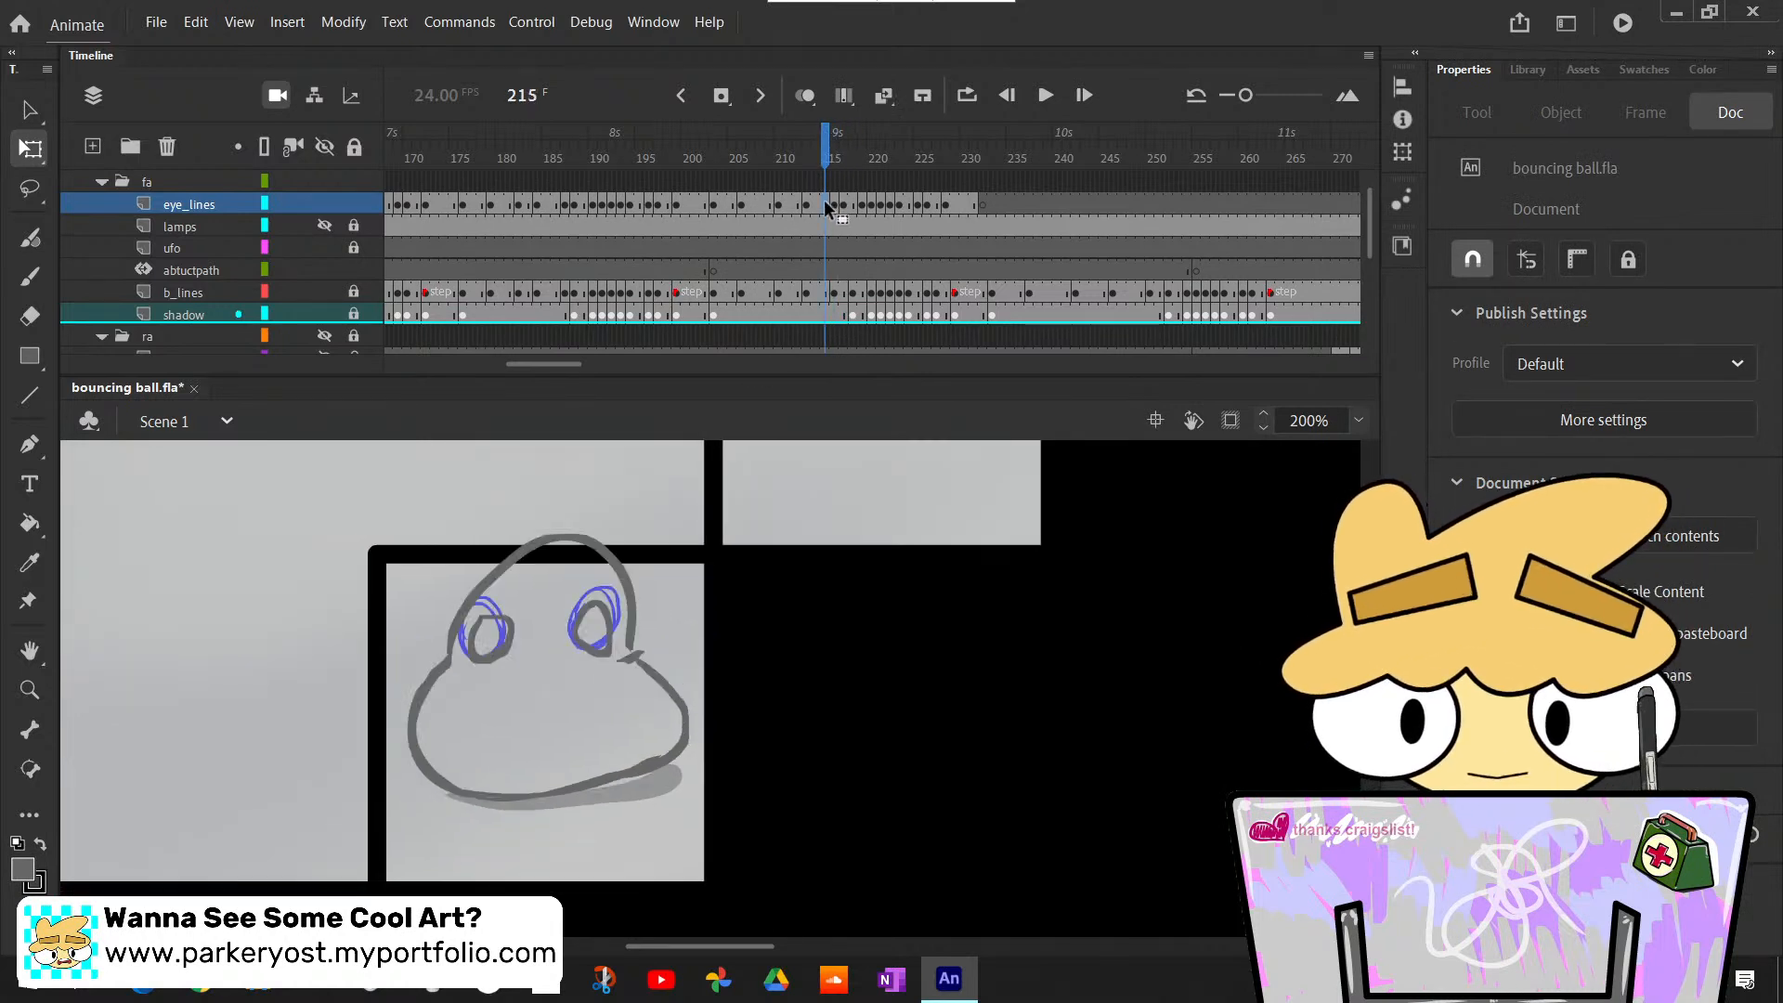
click(835, 206)
key(F5)
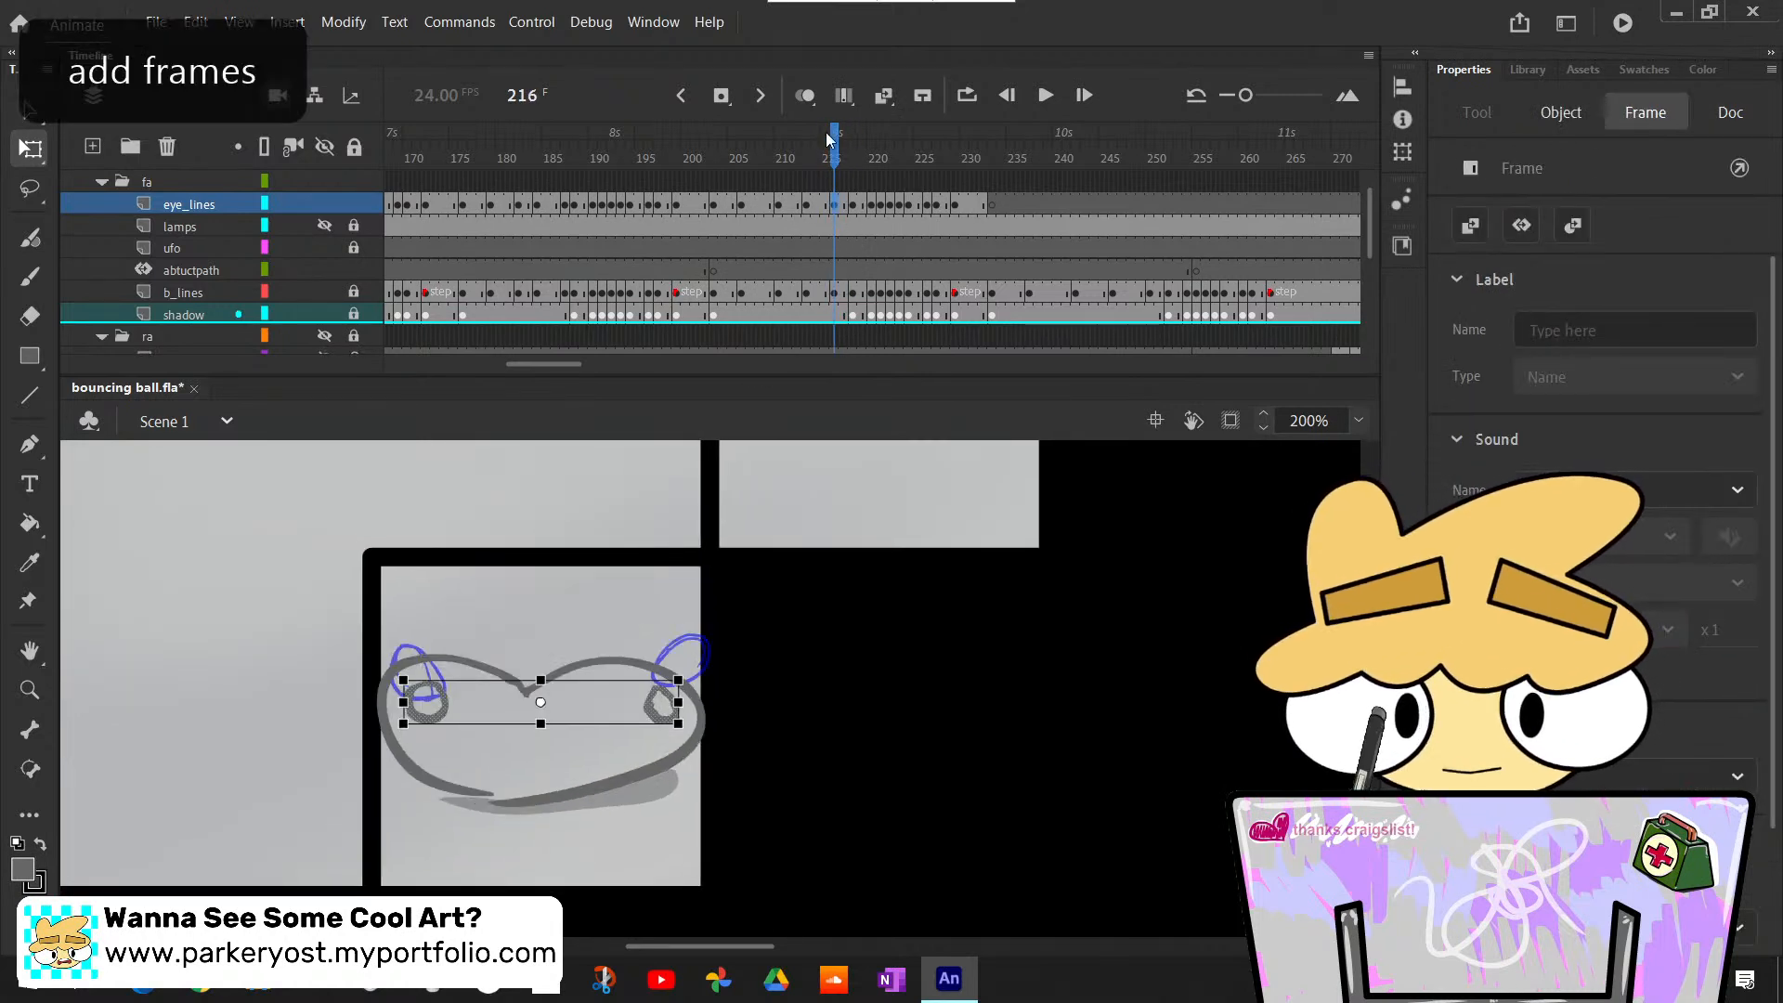
- Nudge the eye outlines on frame 221 of the eye_lines layer slightly left, and deselect them
mouse_move(834, 146)
mouse_down()
mouse_move(899, 202)
mouse_move(891, 153)
mouse_up()
click(936, 492)
scroll(920, 537, up, 4)
scroll(859, 546, up, 5)
click(888, 206)
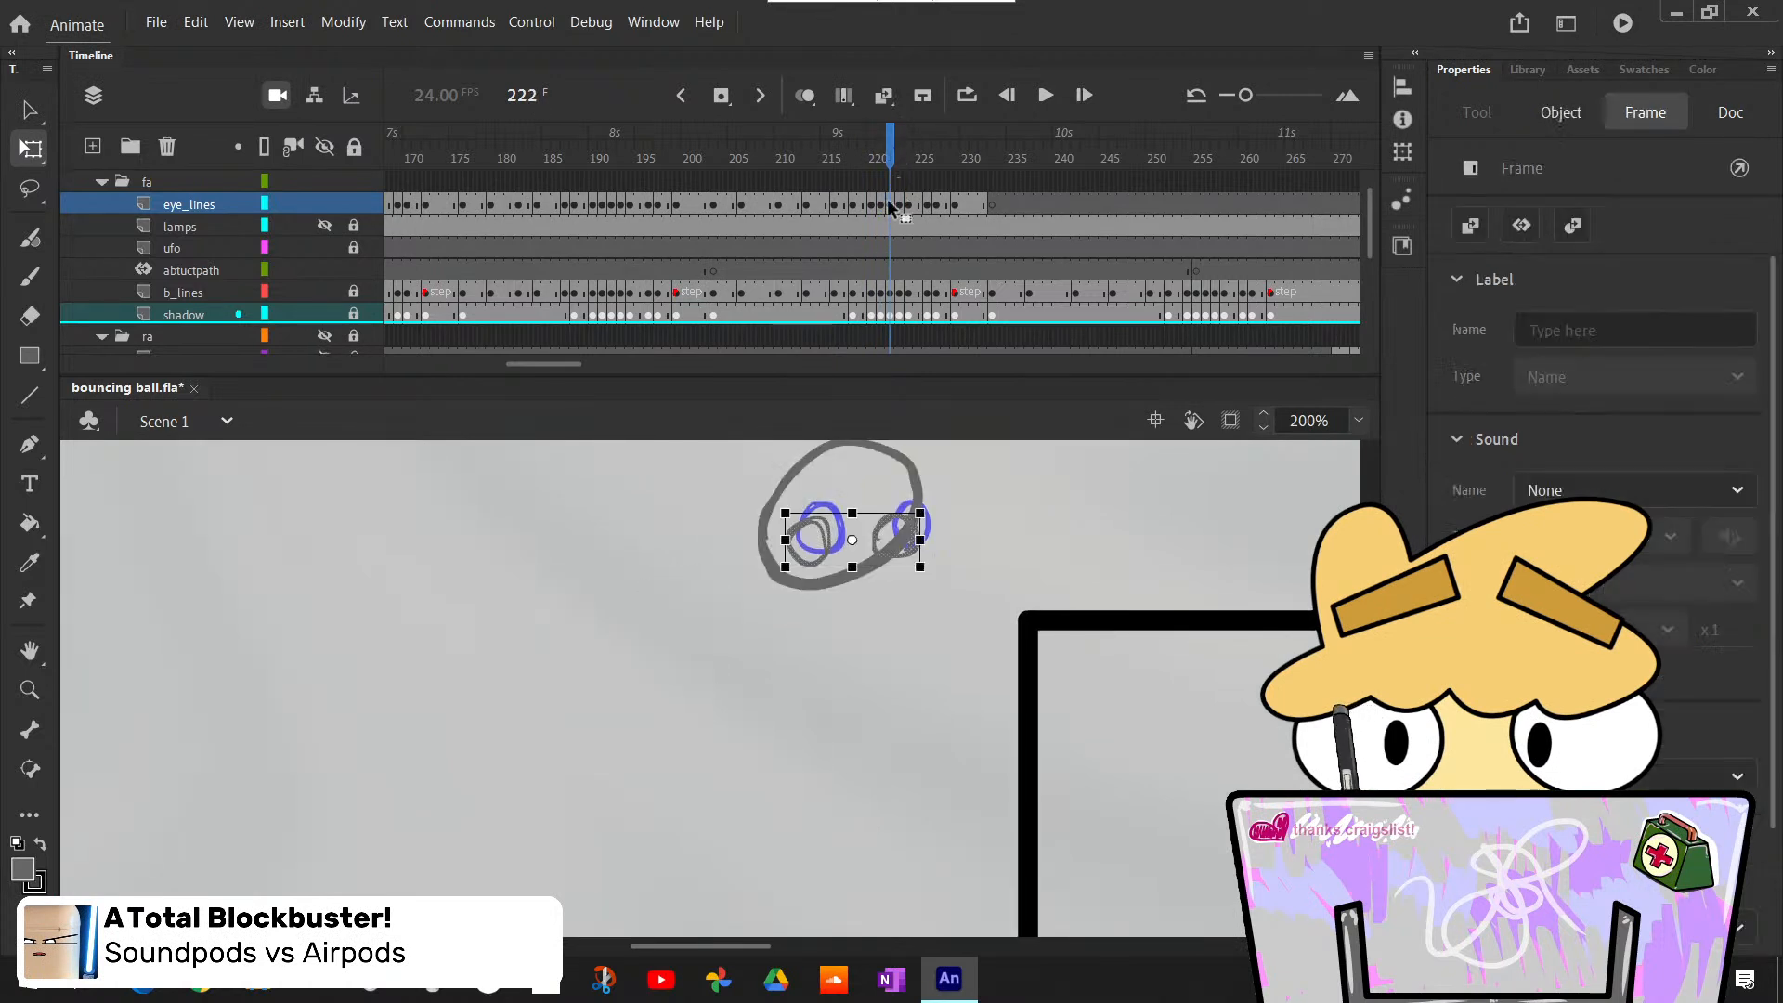
click(1005, 592)
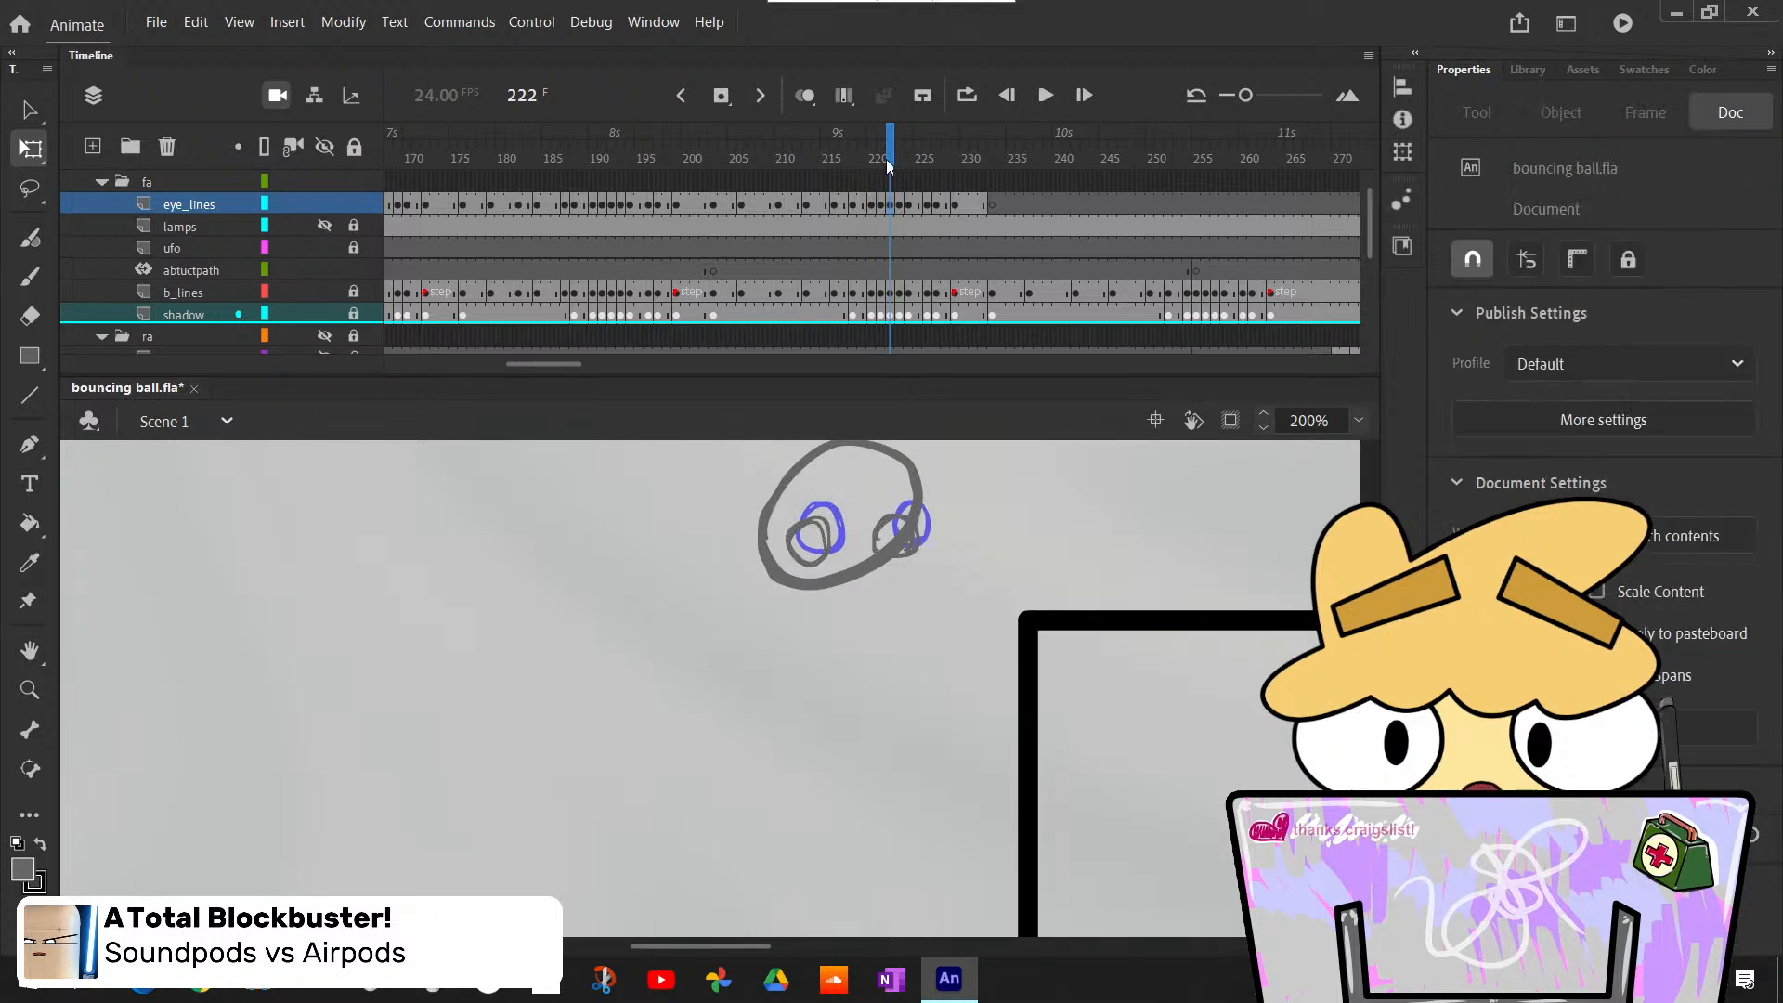
mouse_move(888, 168)
mouse_down()
mouse_move(800, 200)
mouse_move(932, 215)
mouse_move(882, 204)
mouse_up()
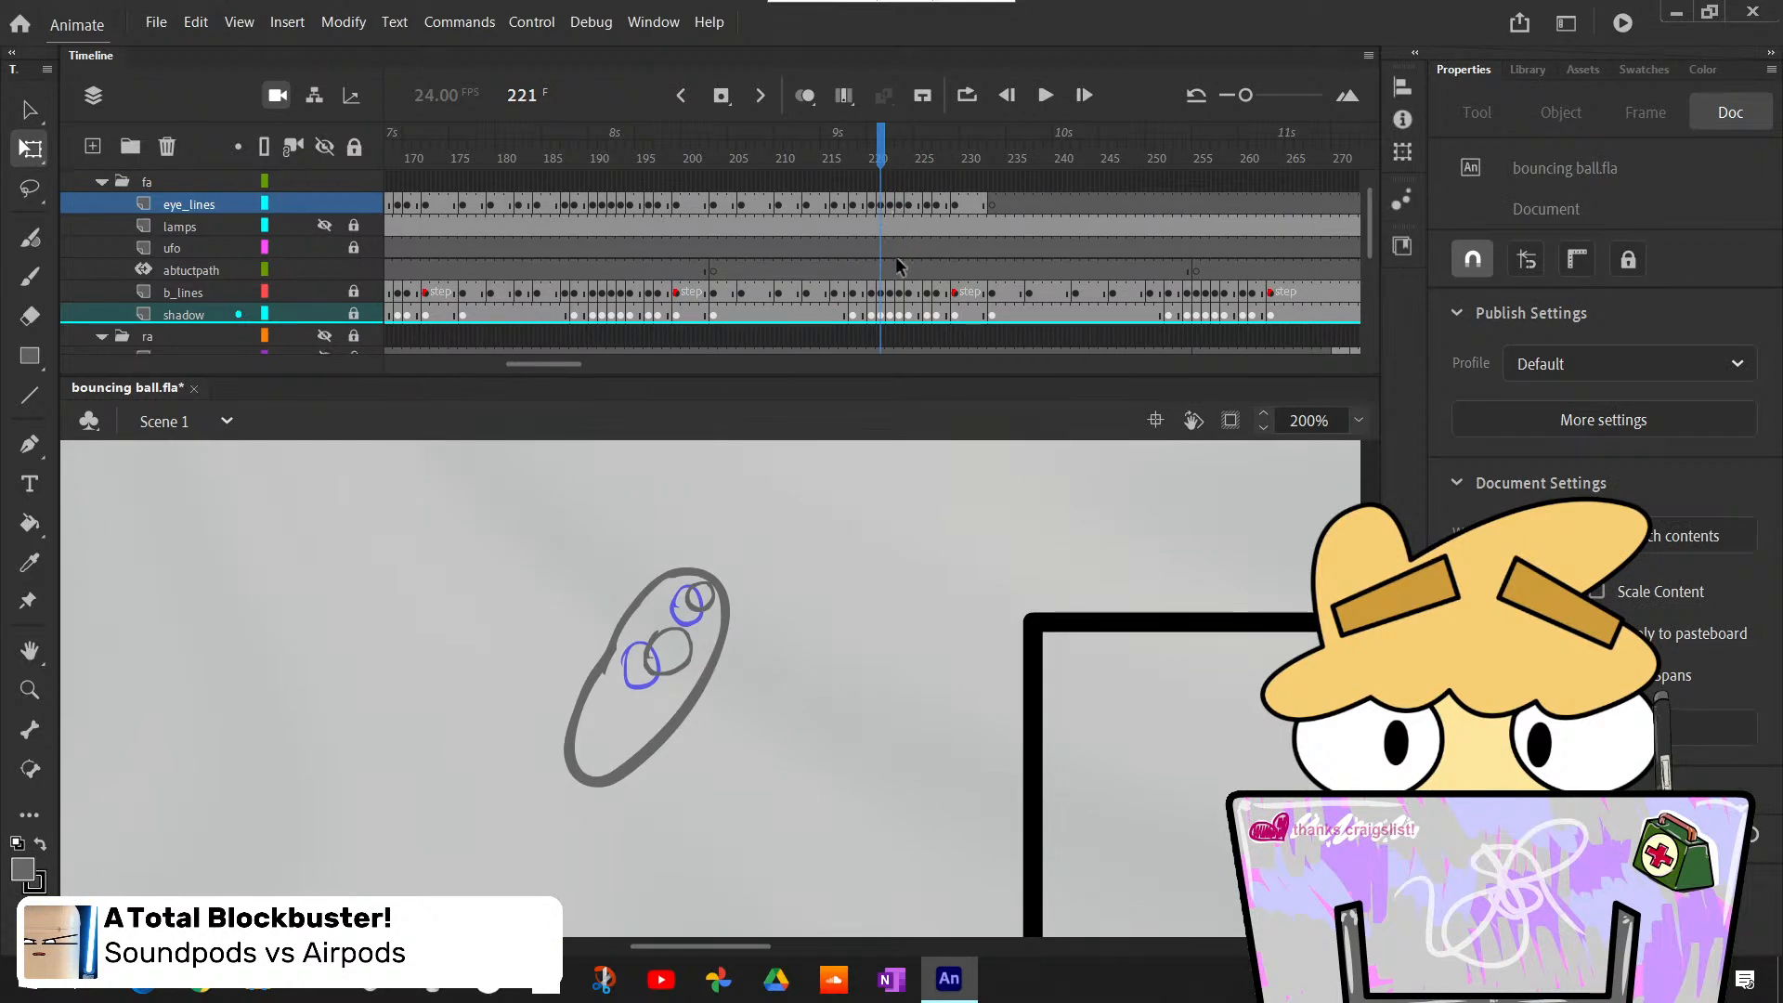
click(879, 205)
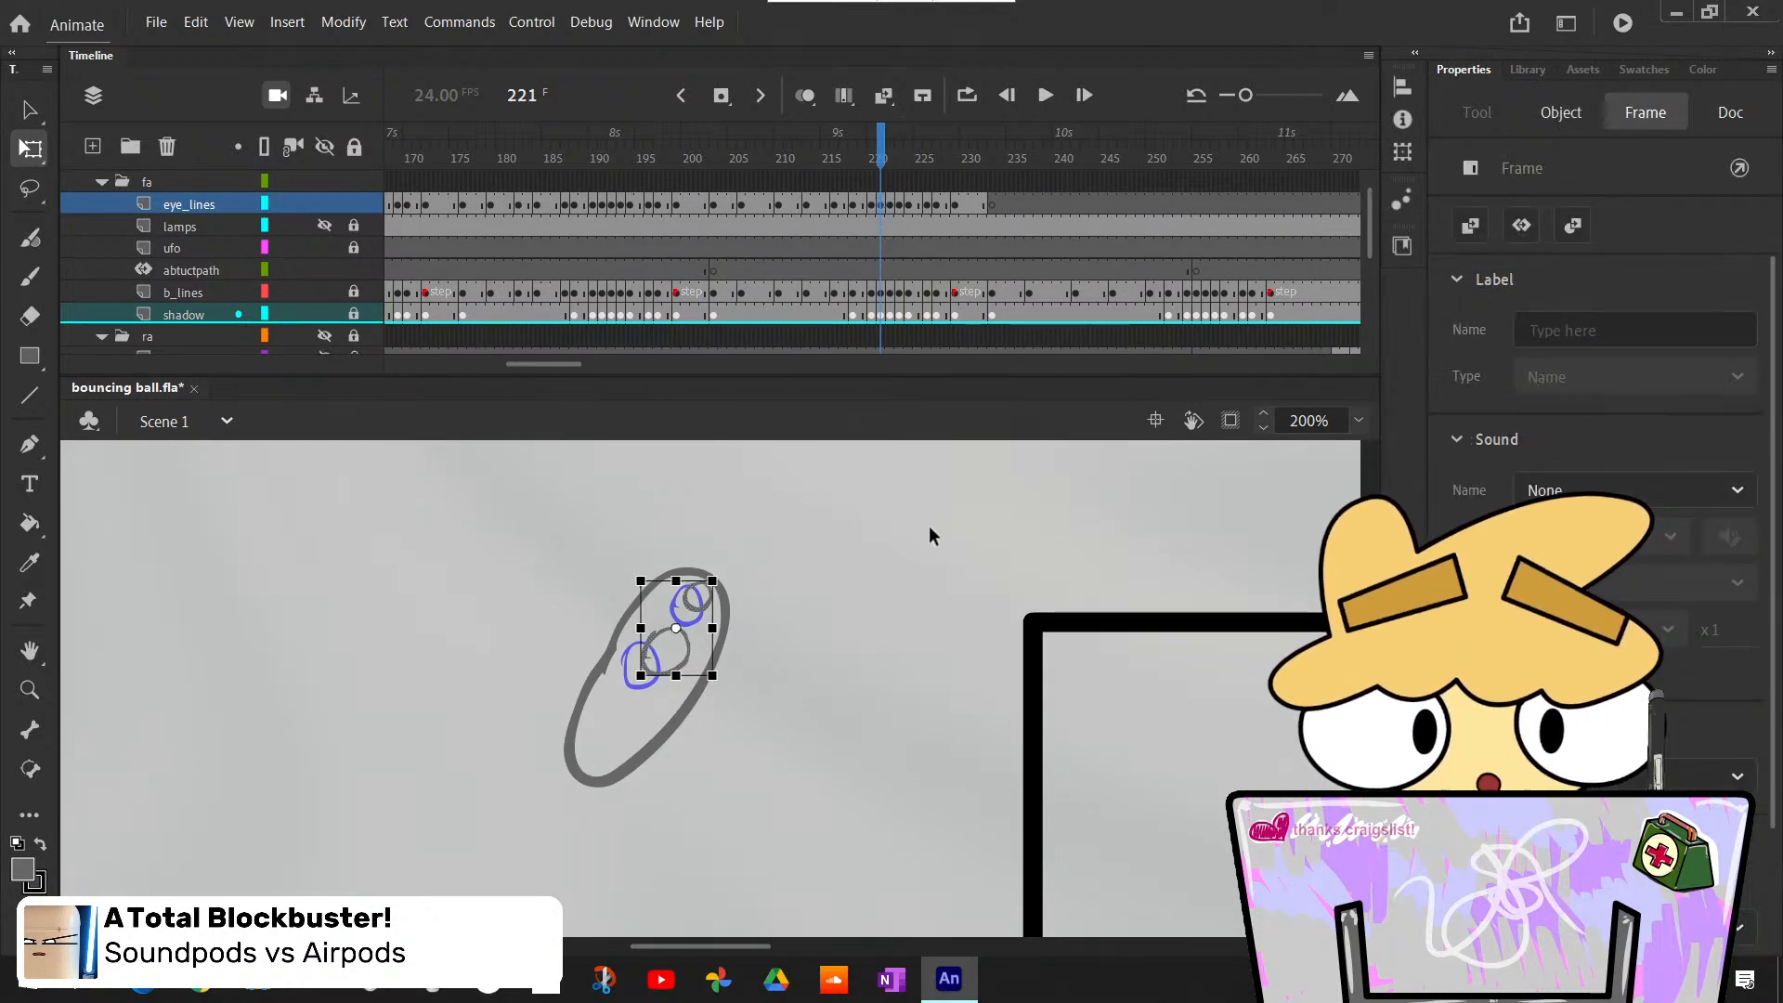
key(Left)
key(Left)
key(Left)
click(927, 528)
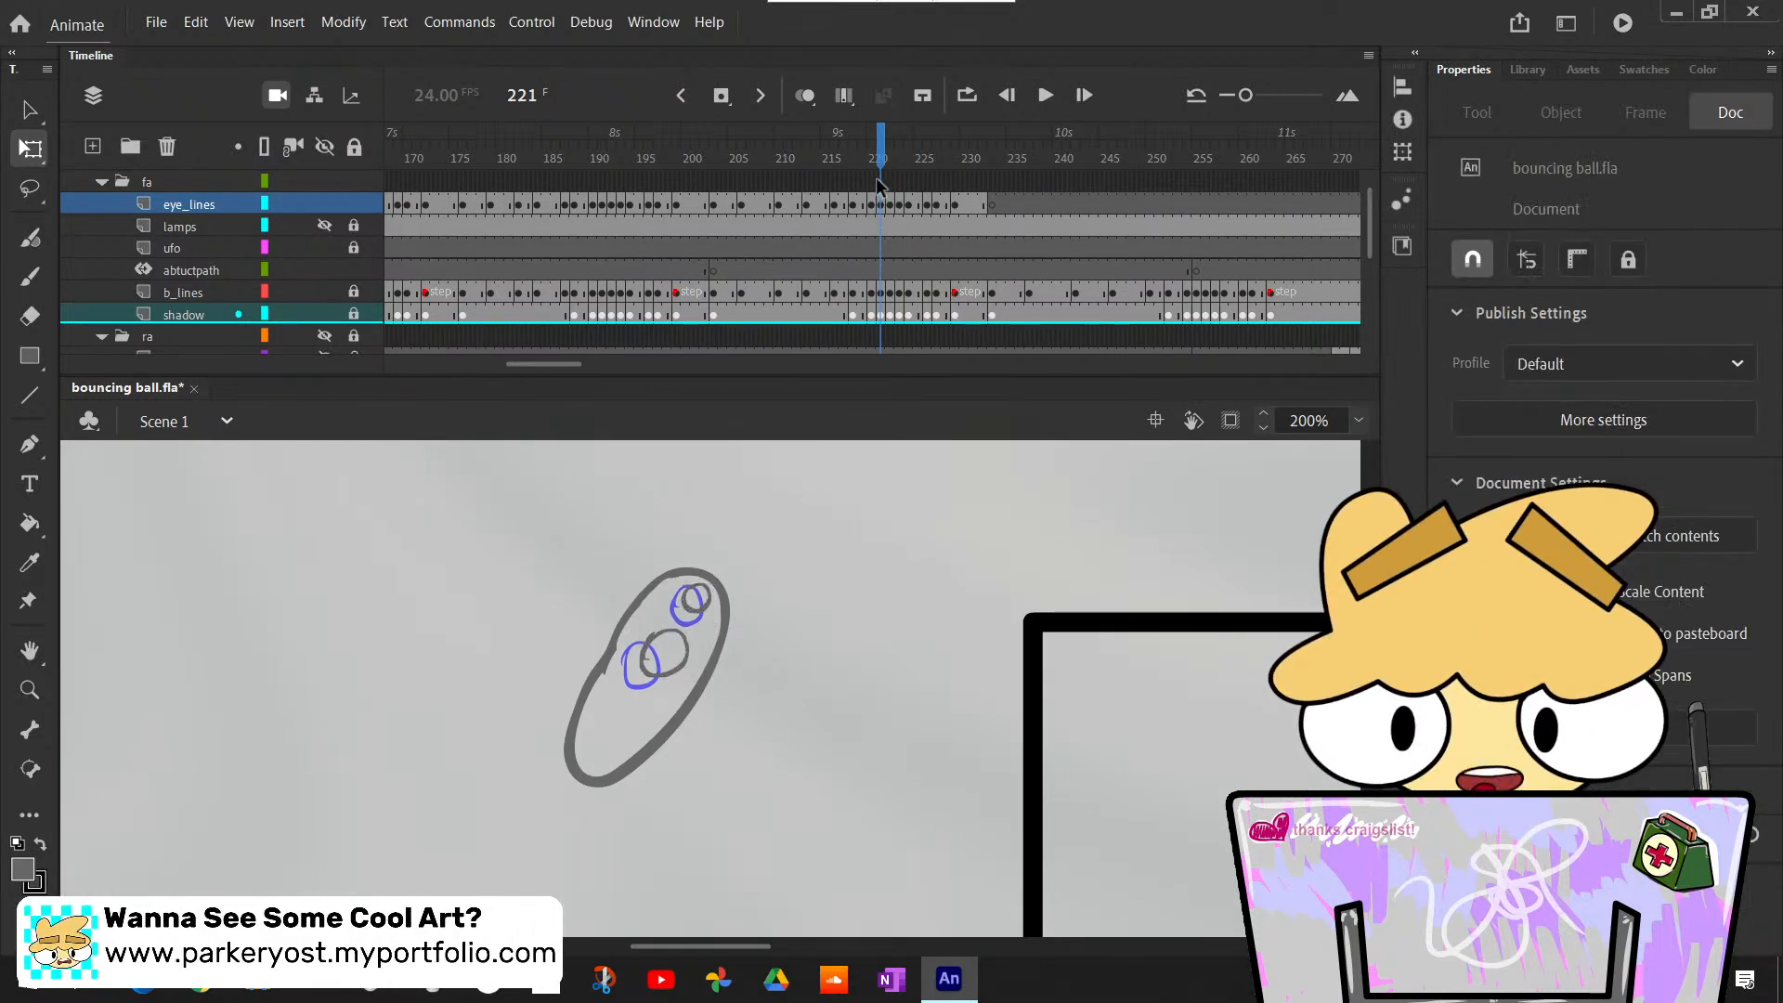
- Check the eye outlines' placement on the ball across frames 219 to 224
click(863, 139)
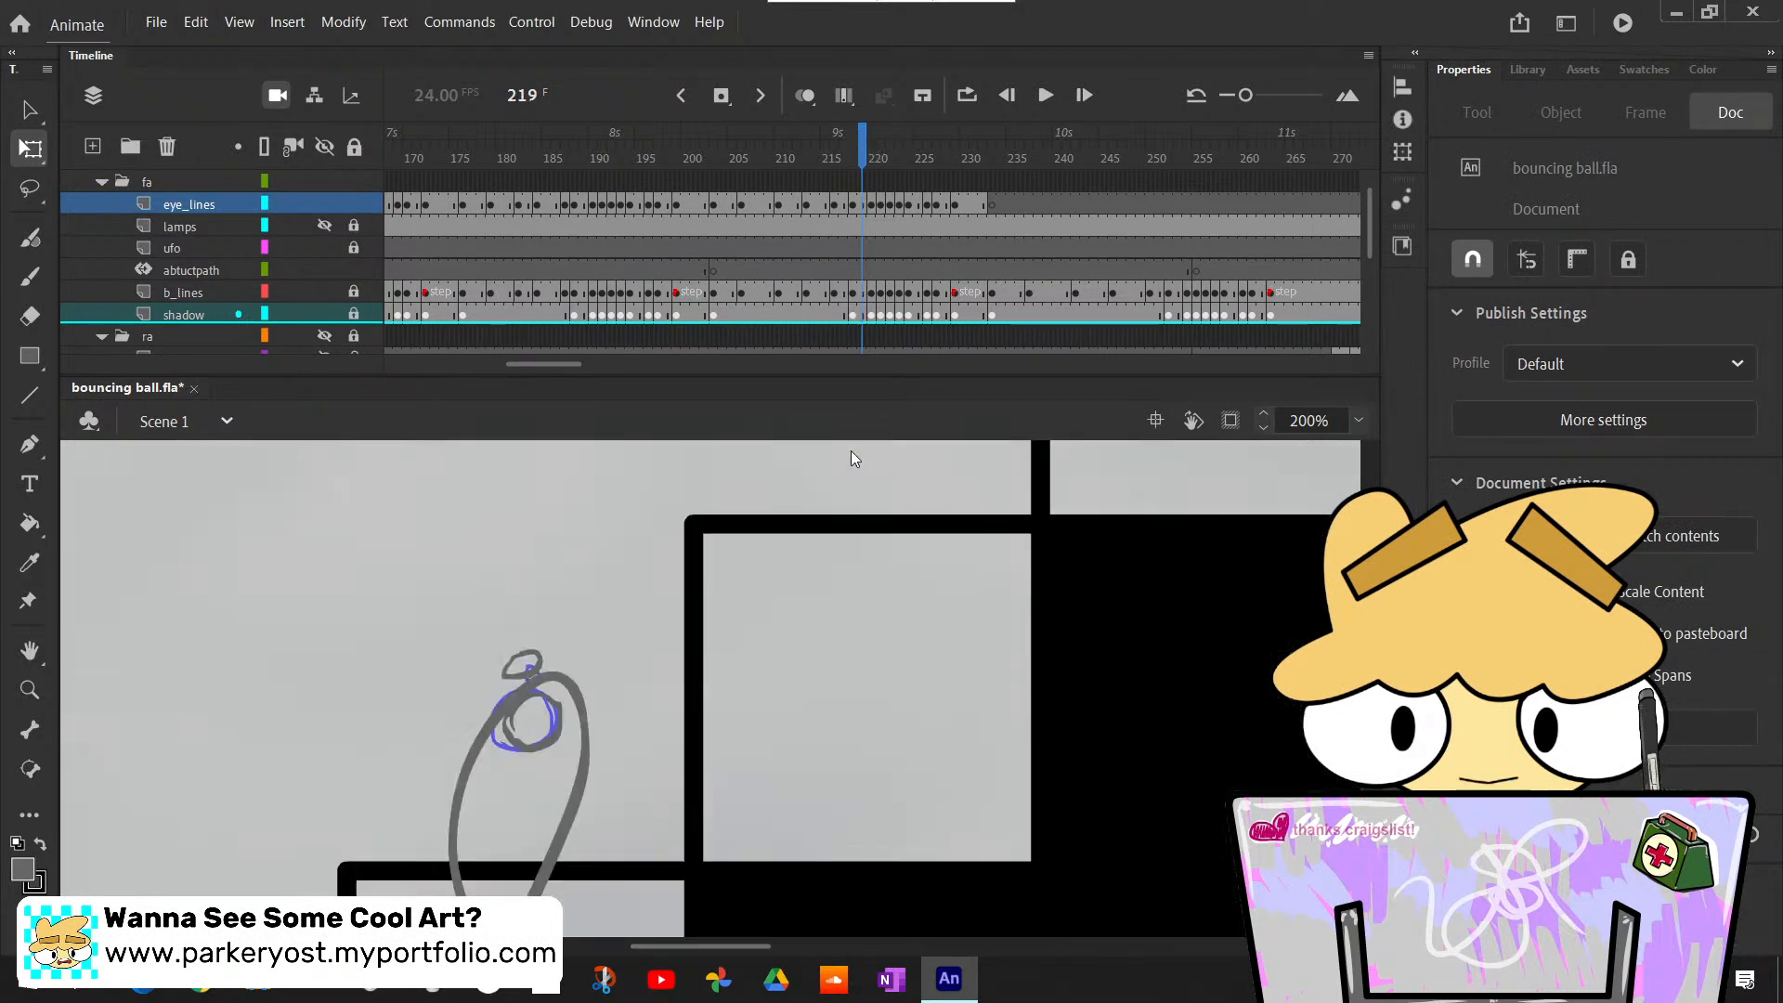
drag(862, 141, 890, 158)
scroll(924, 502, up, 5)
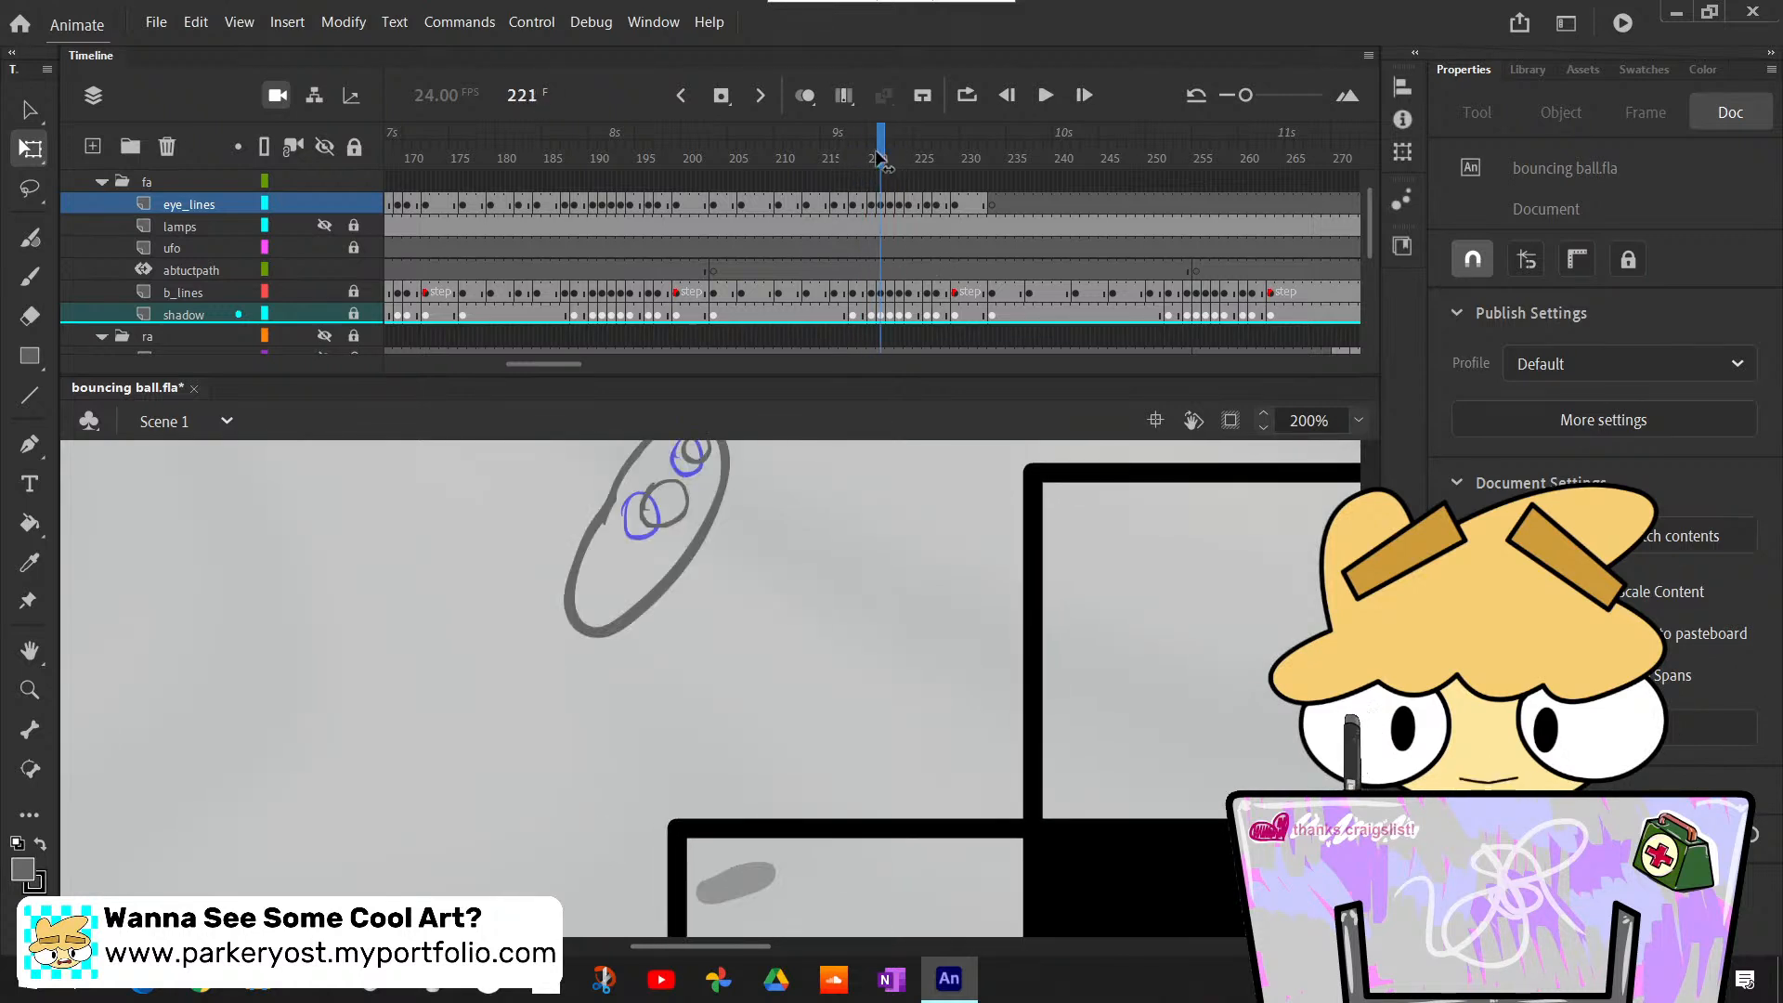
drag(880, 160, 890, 162)
scroll(955, 656, up, 3)
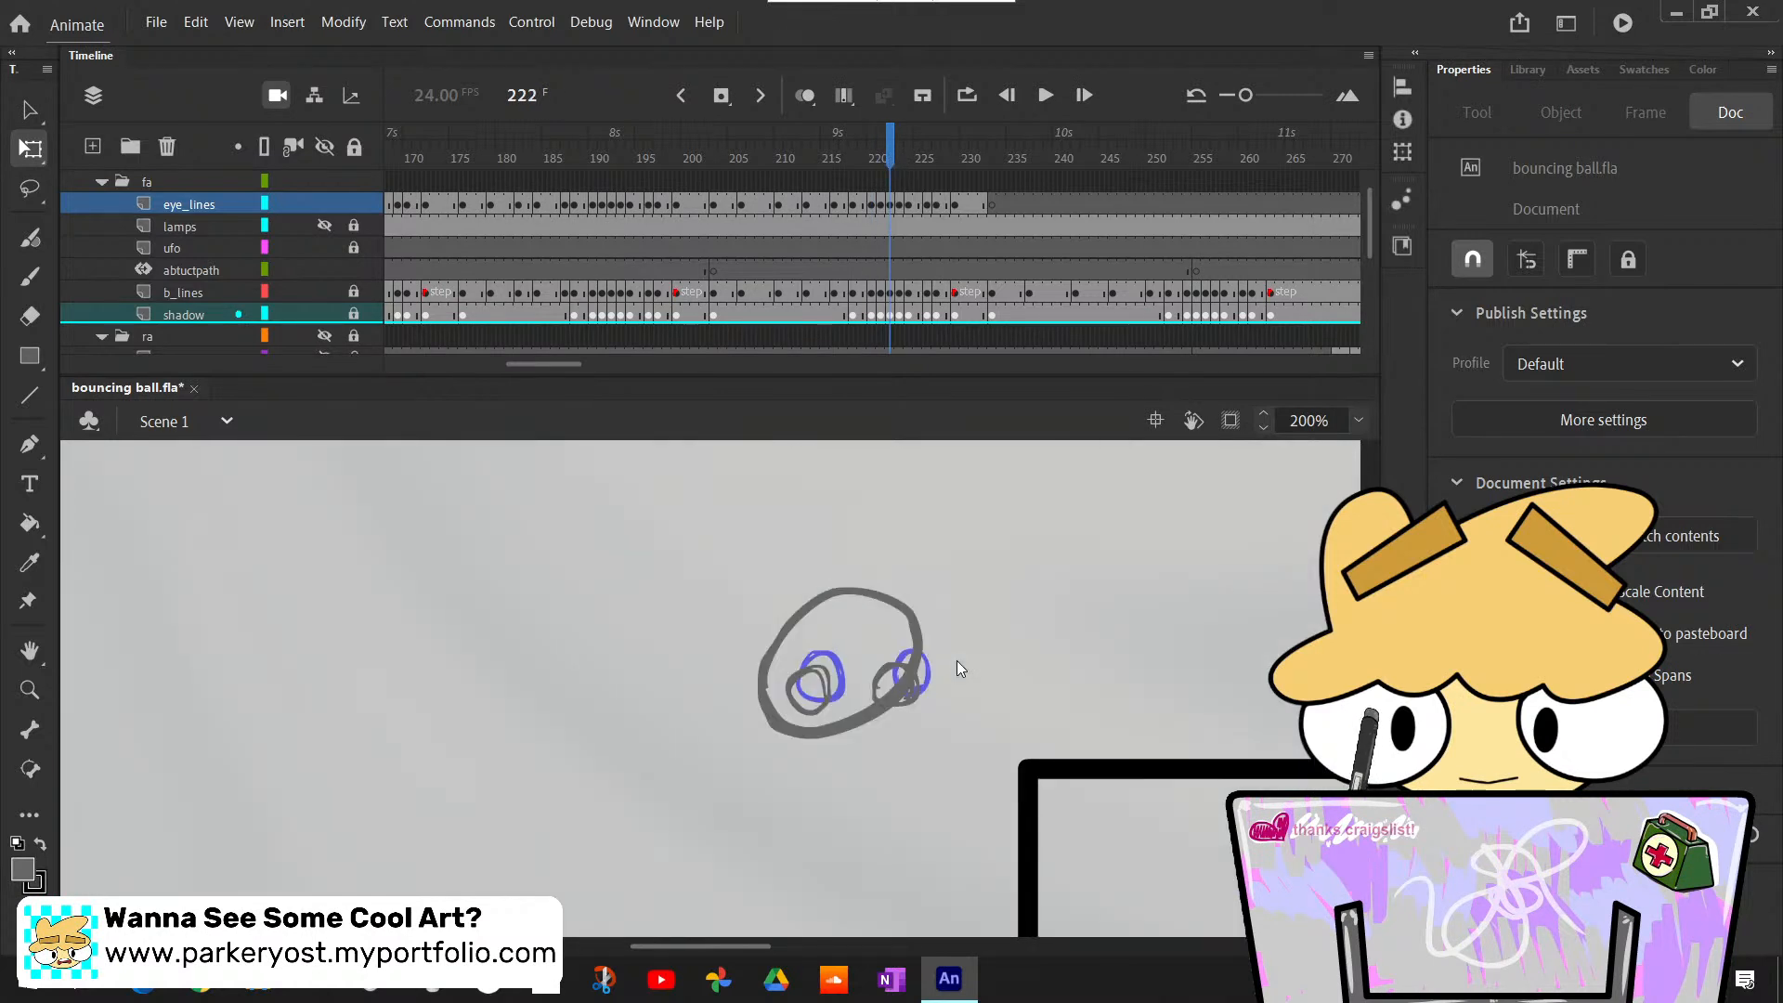
drag(896, 160, 909, 160)
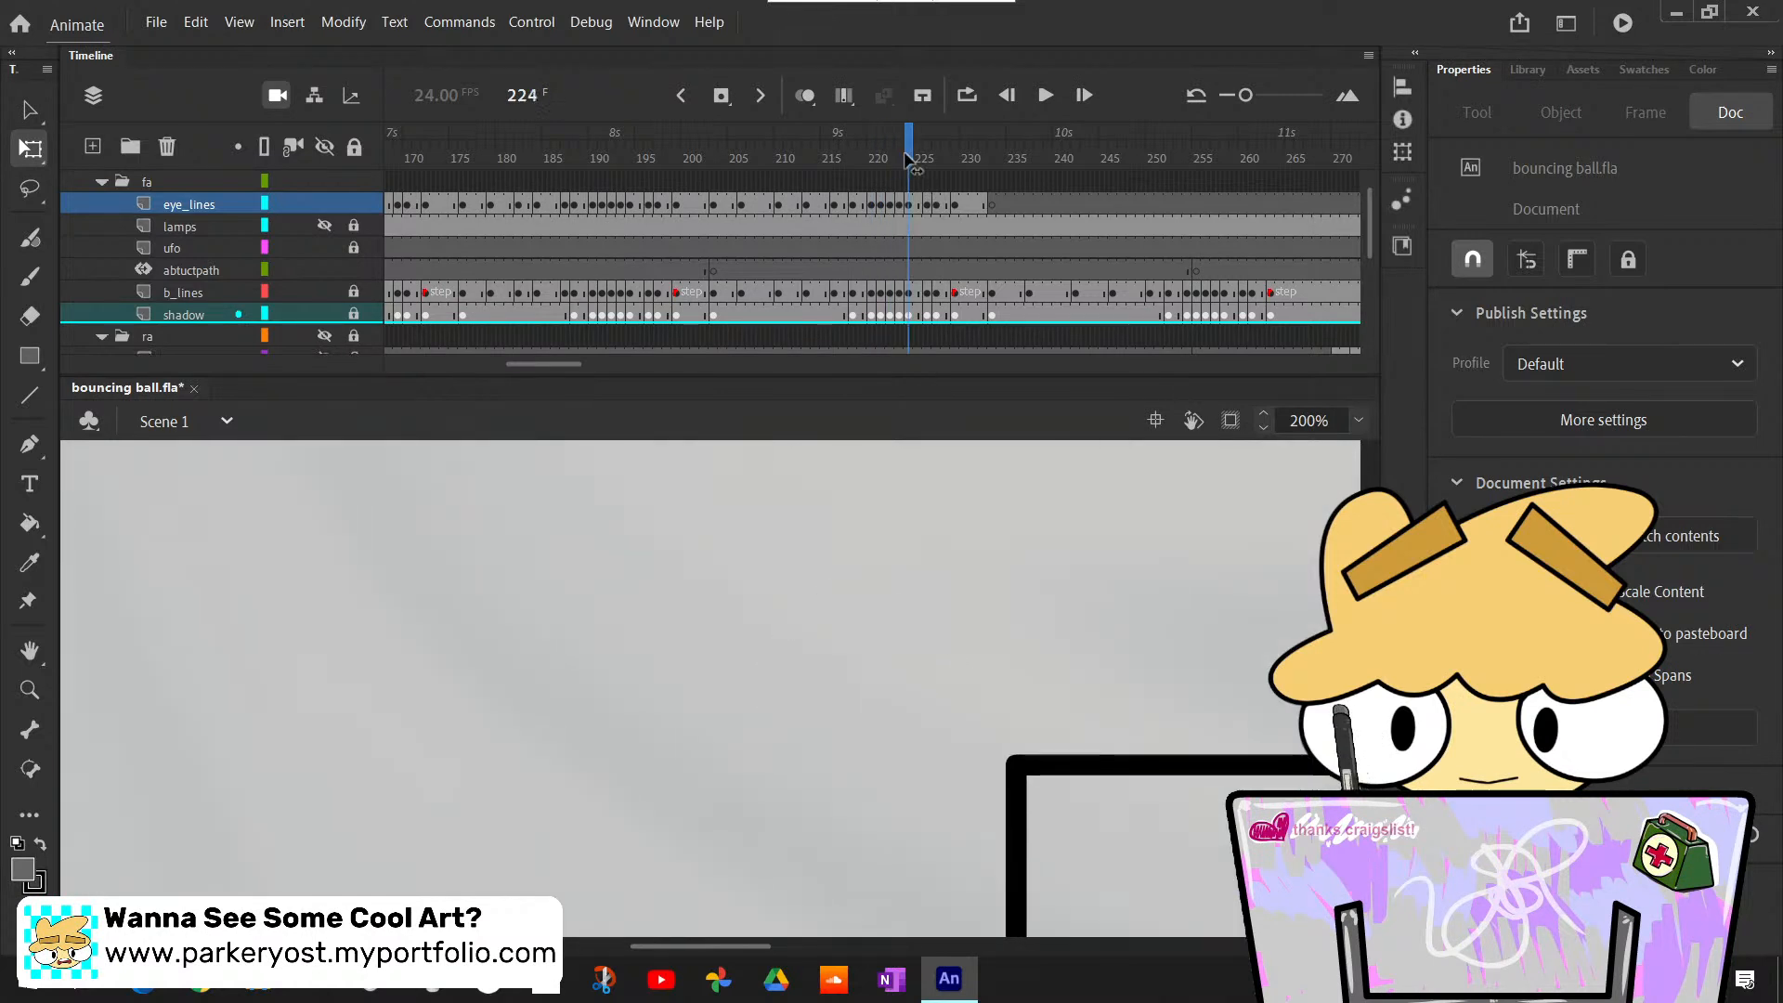
scroll(957, 695, down, 6)
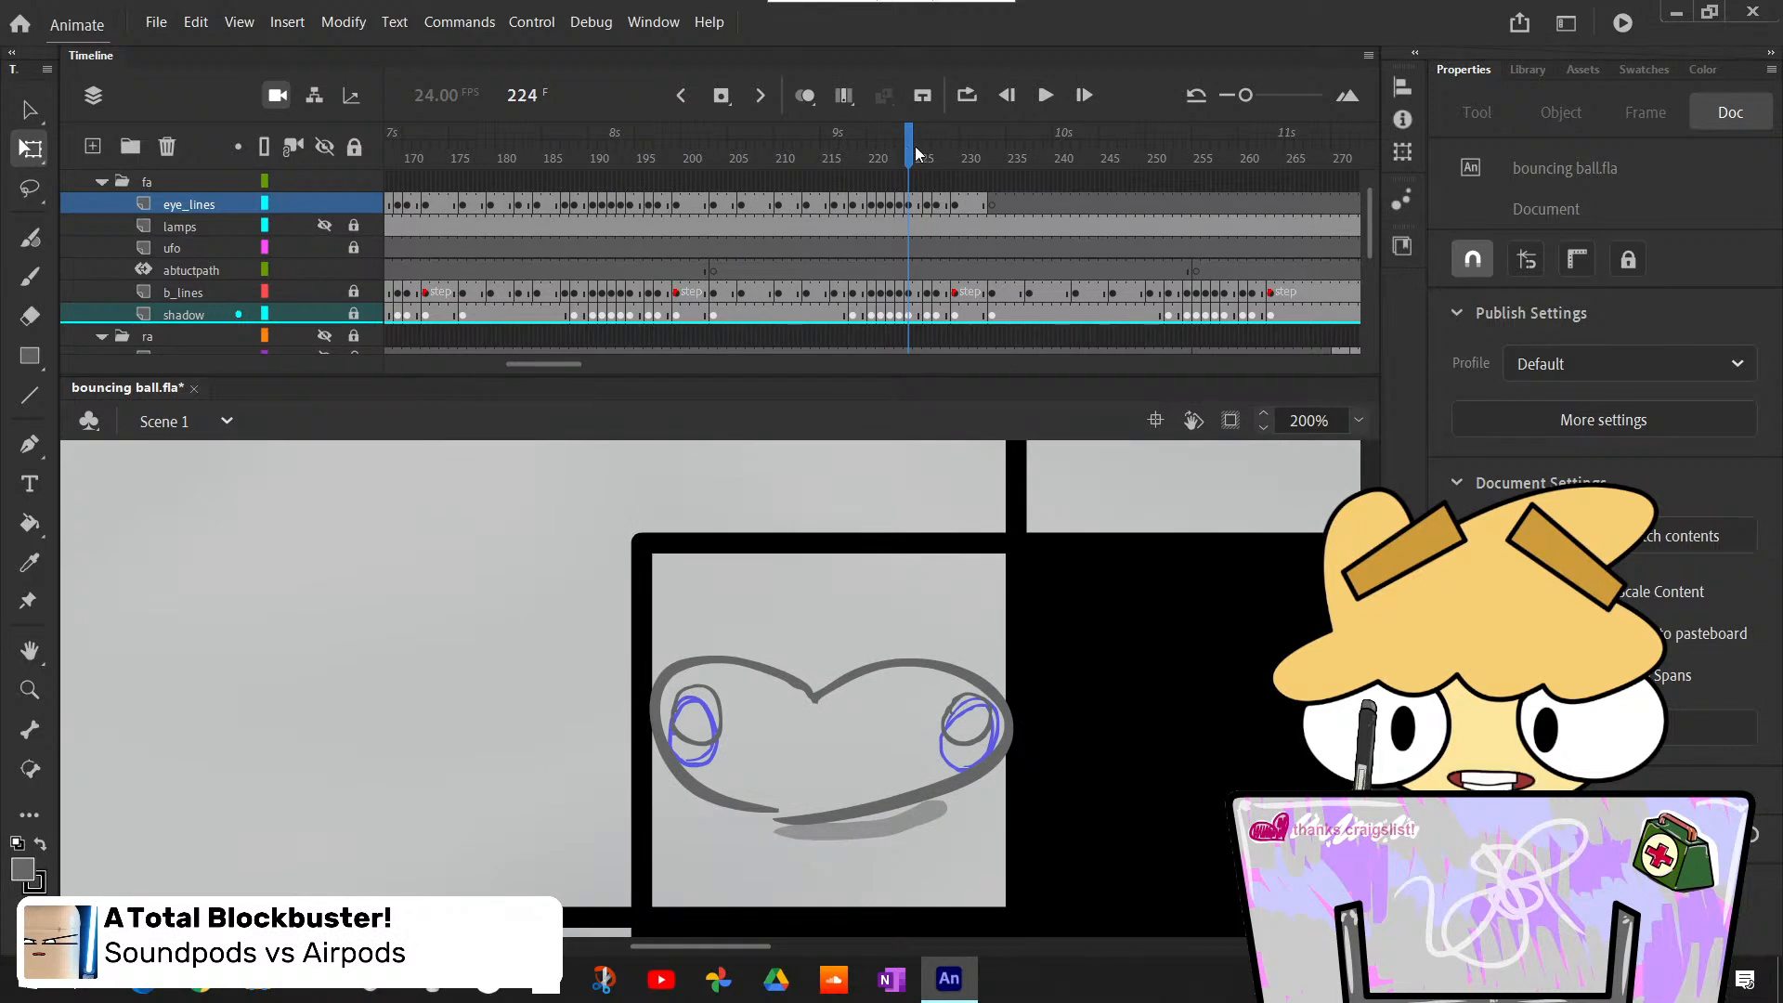
- Nudge the eye outlines on frame 227 of the eye_lines layer slightly left, and deselect them
drag(906, 149, 938, 169)
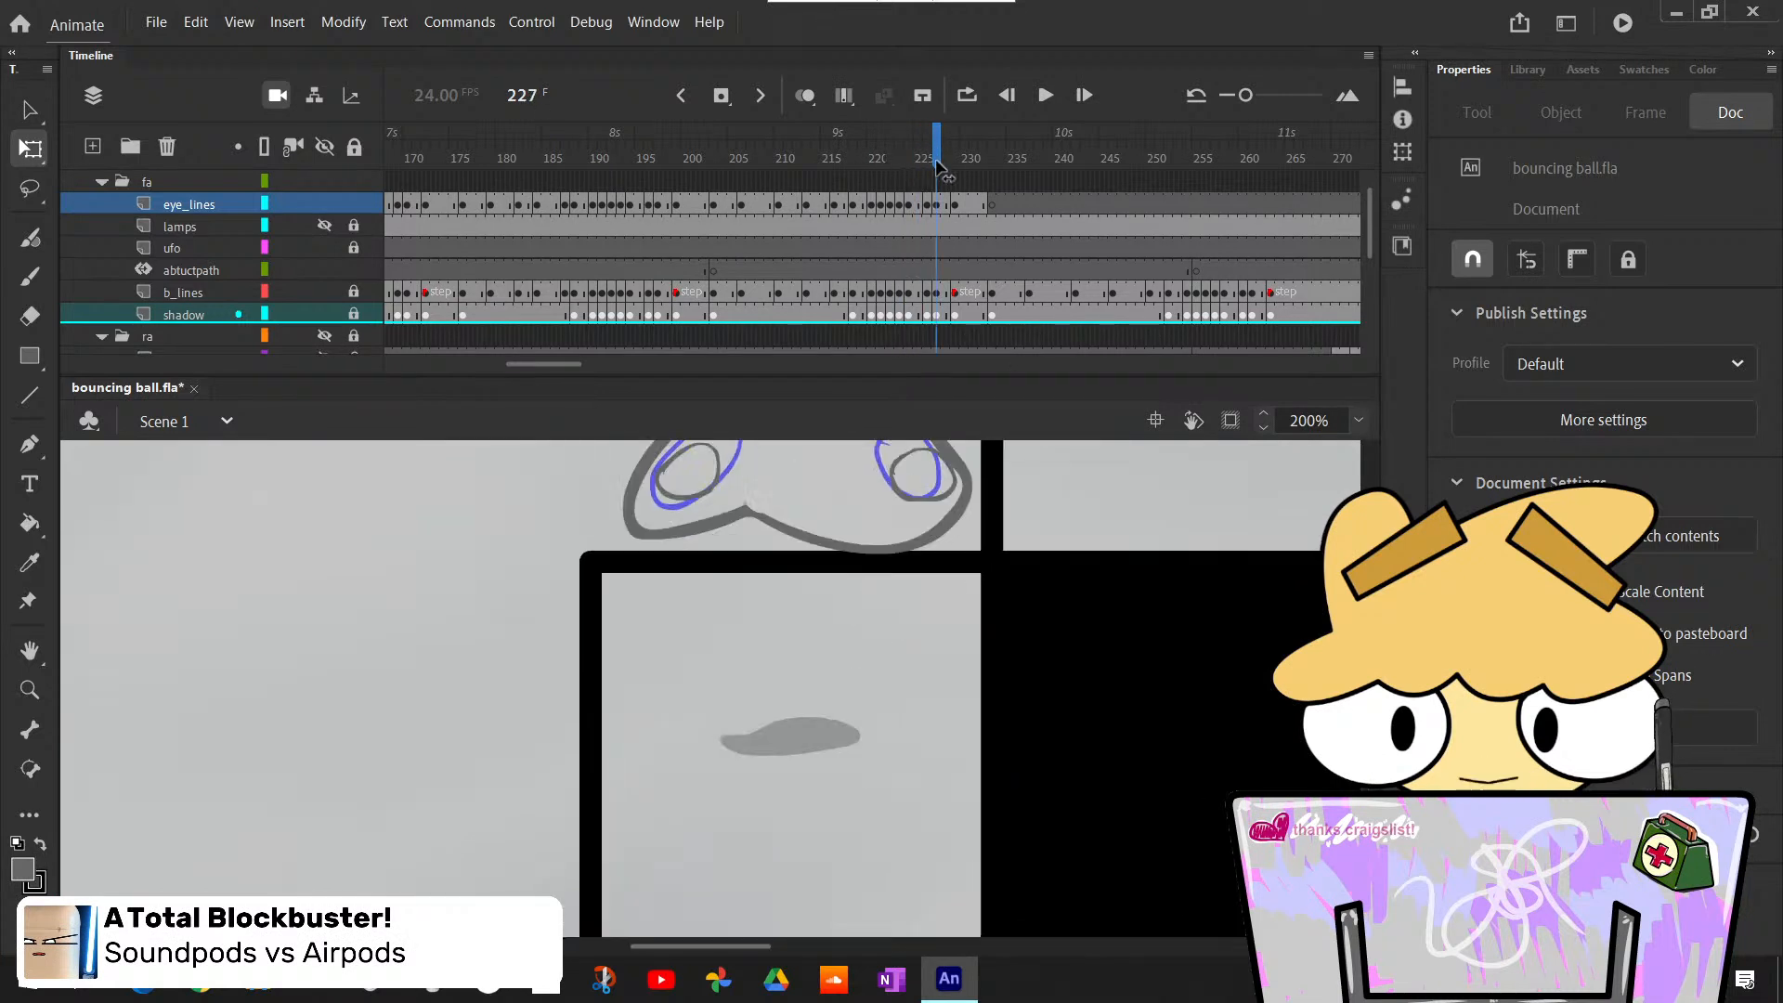
scroll(940, 717, up, 3)
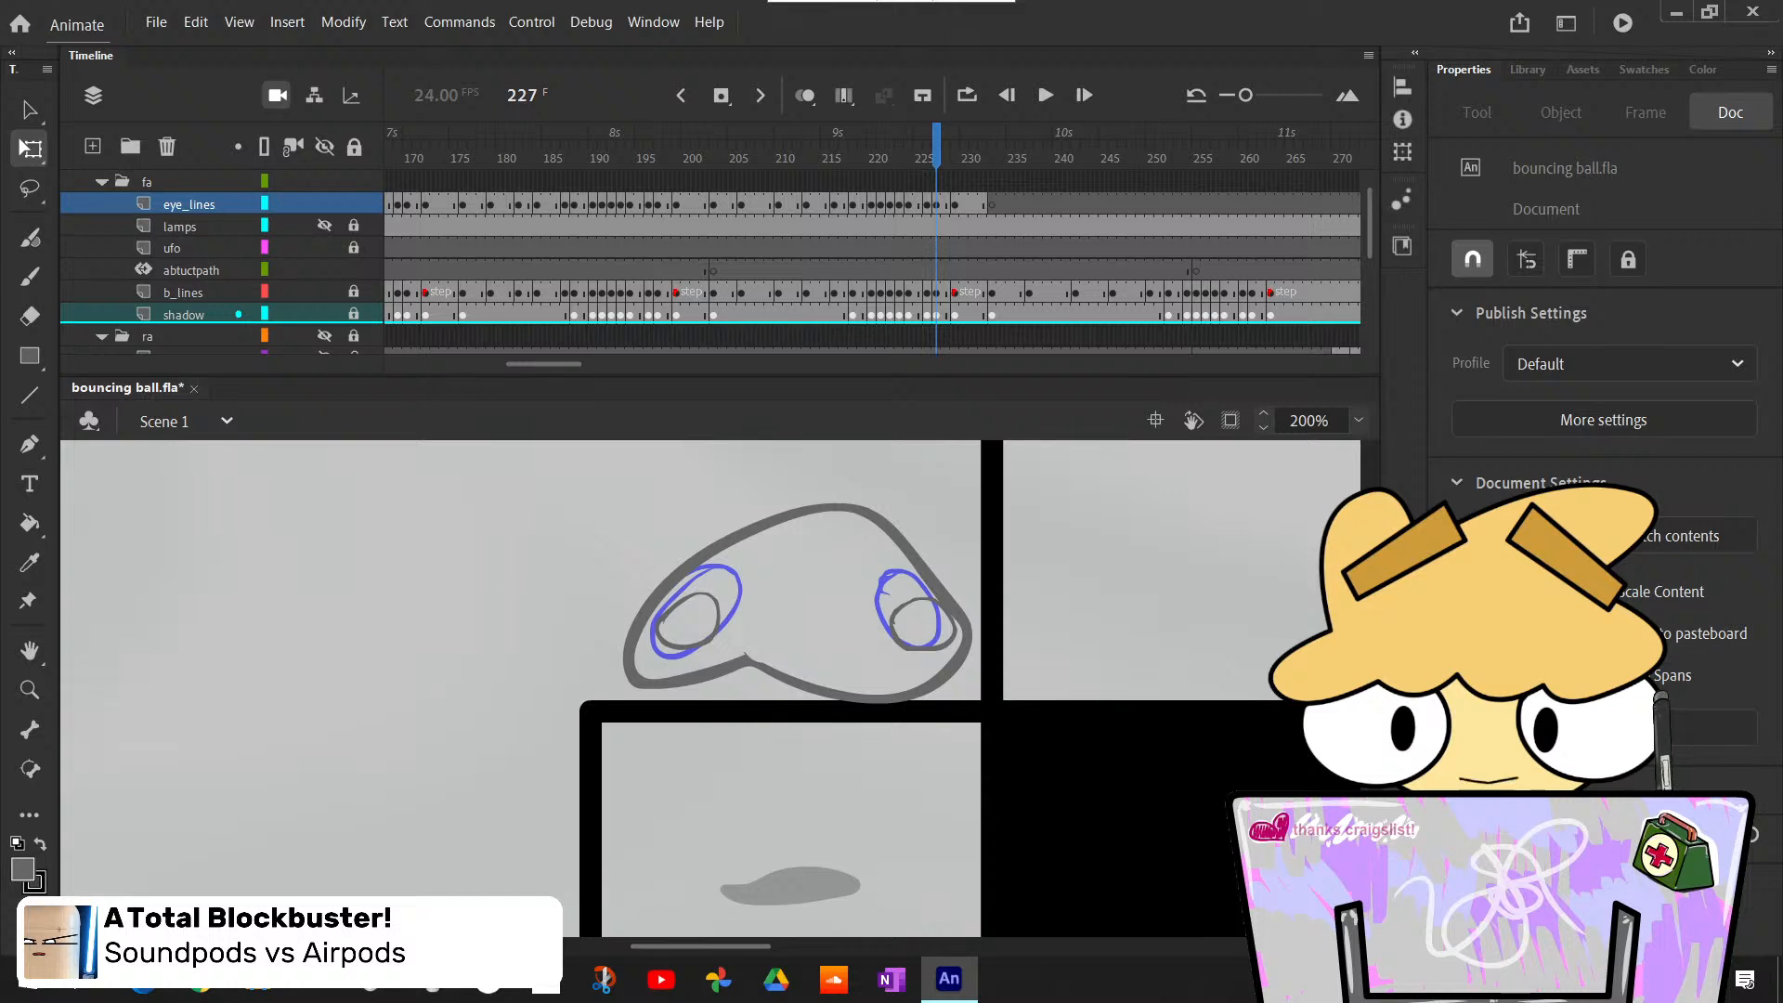
click(935, 205)
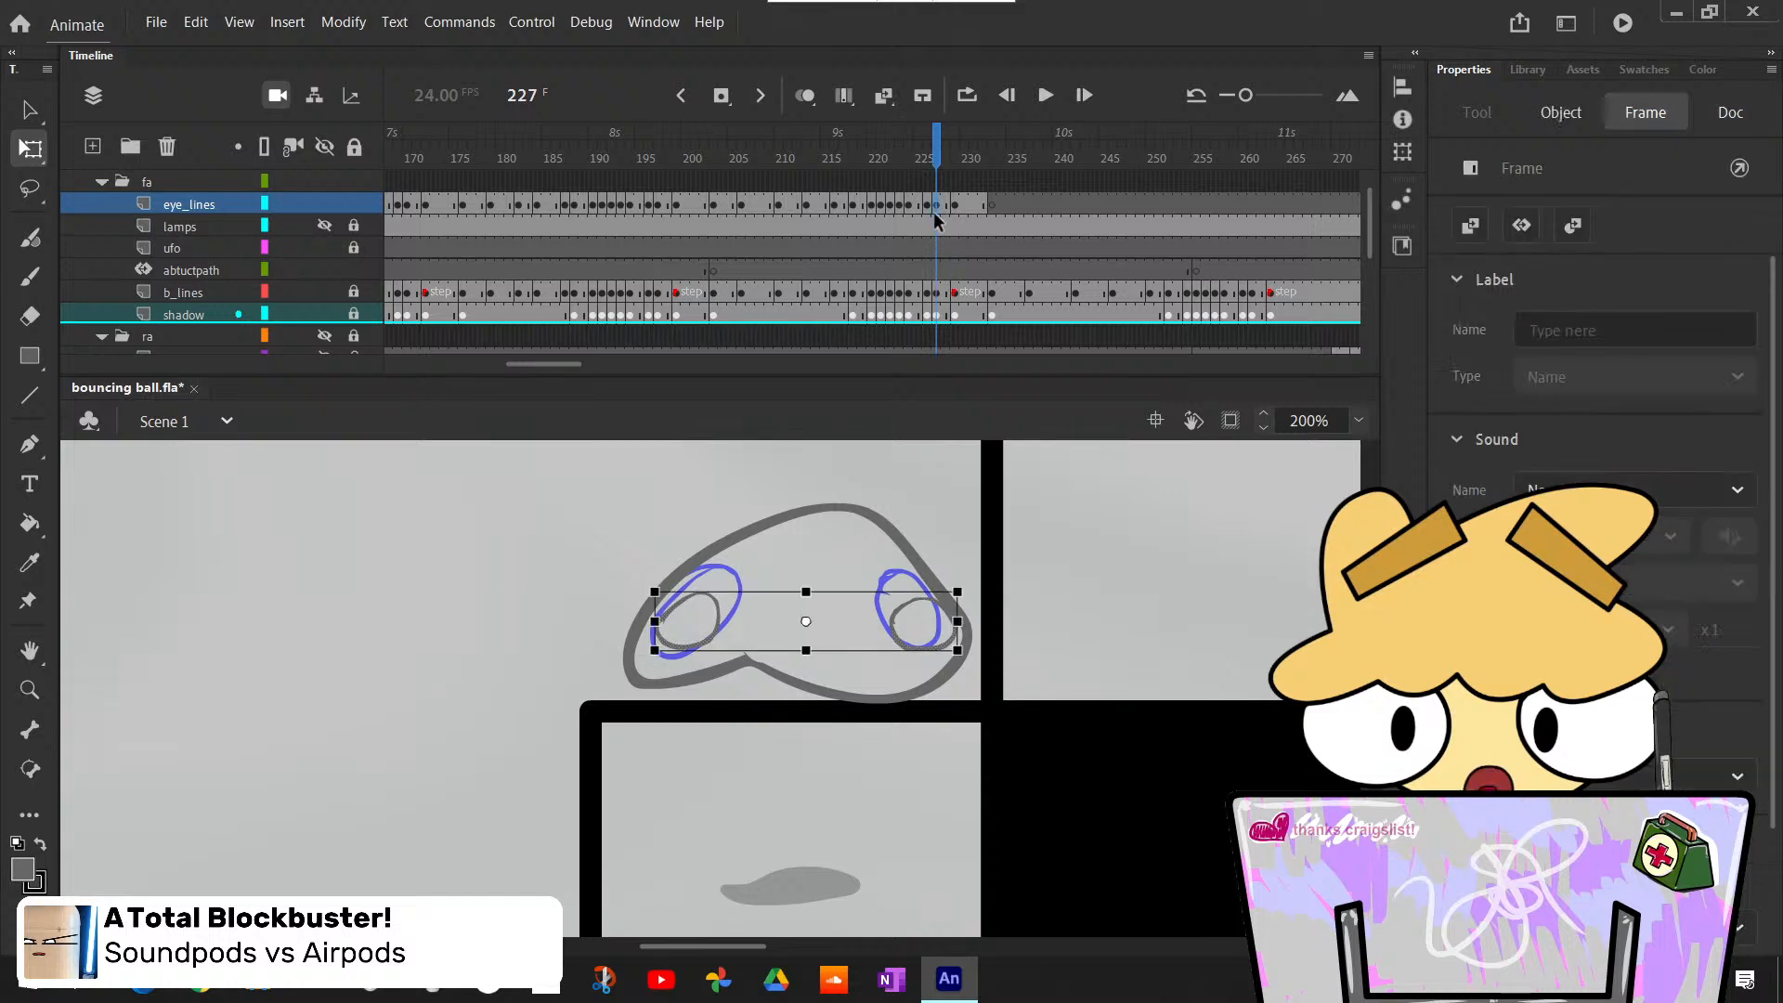
click(1112, 606)
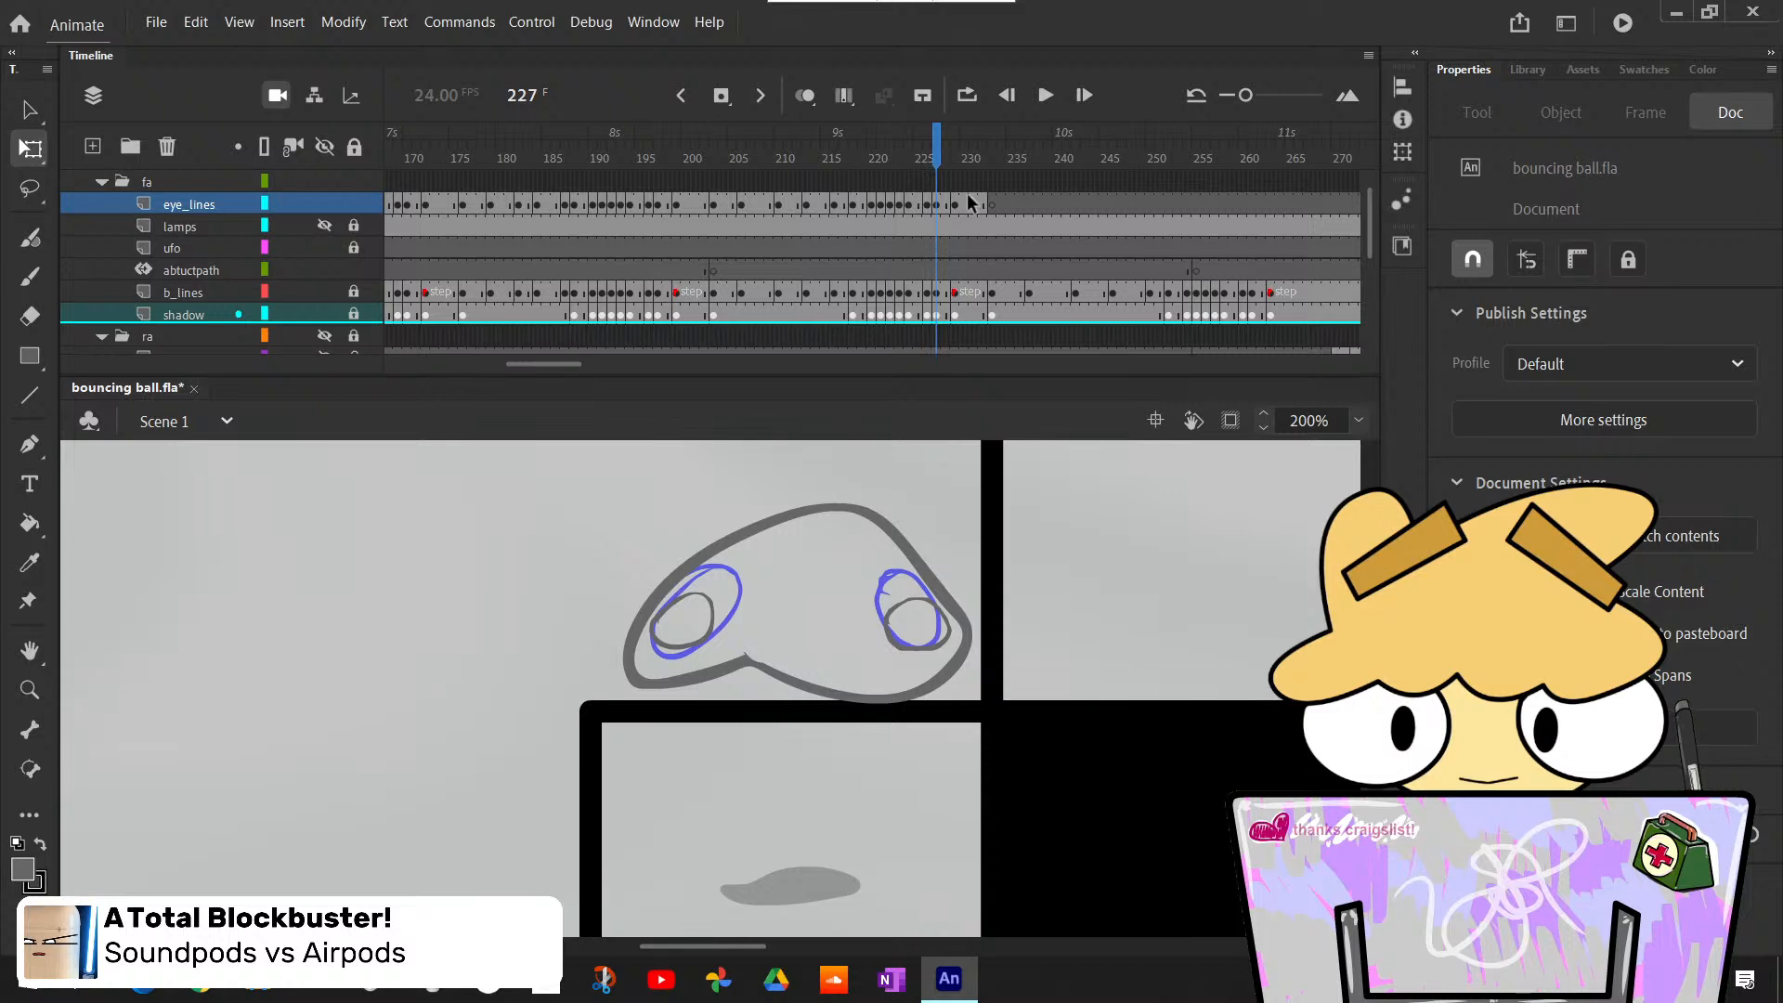
- Set the stage zoom to 100% and insert a blank keyframe at frame 233 on the eye_lines layer
drag(941, 156, 992, 186)
scroll(1083, 691, up, 3)
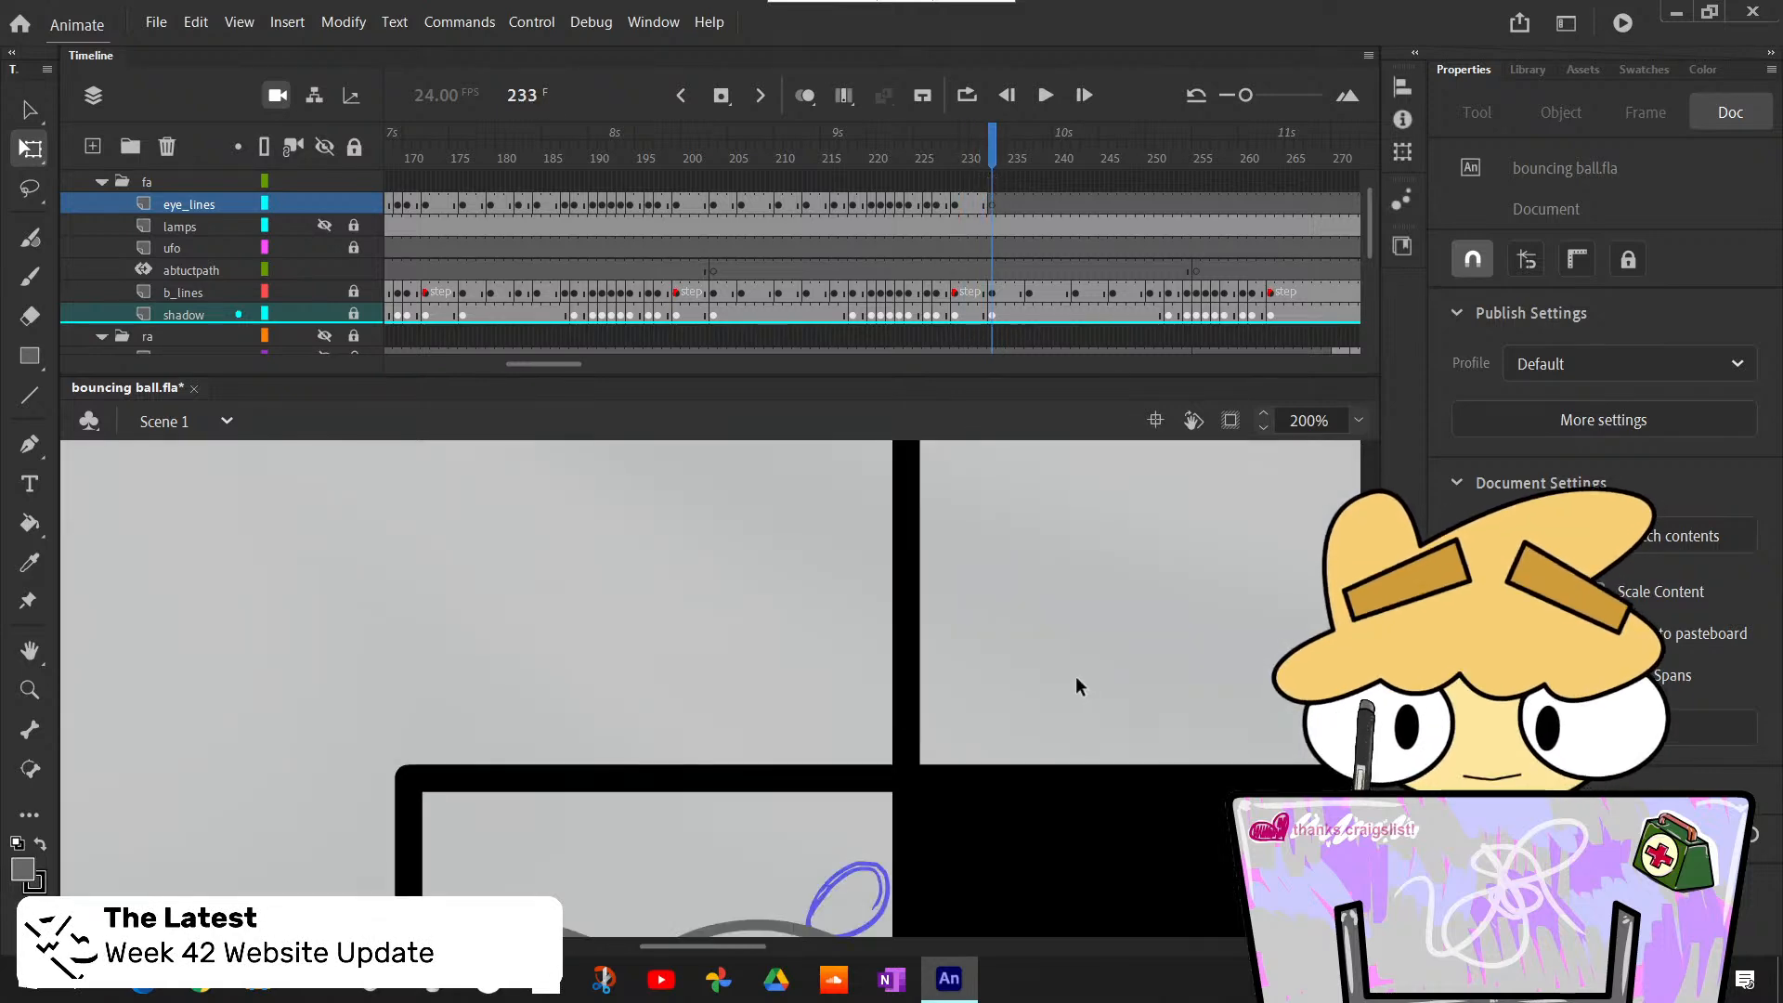
scroll(1076, 689, down, 4)
scroll(1072, 693, up, 3)
scroll(1126, 569, down, 2)
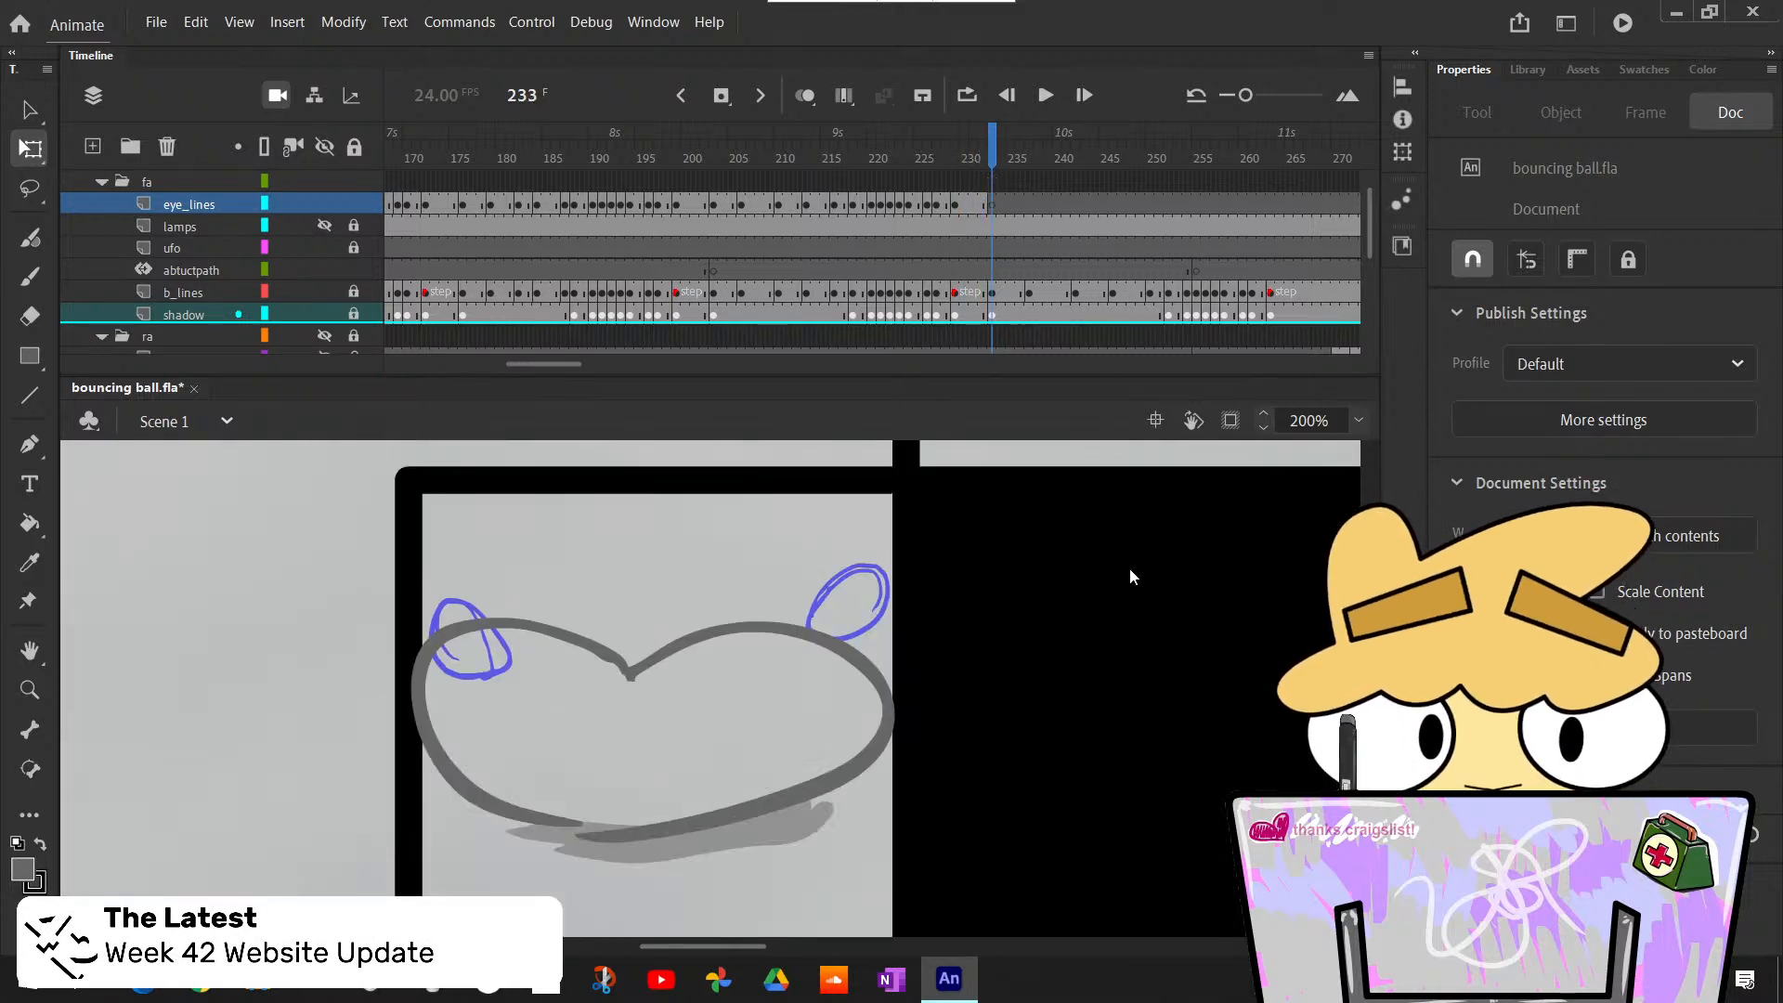
click(1358, 420)
click(1309, 571)
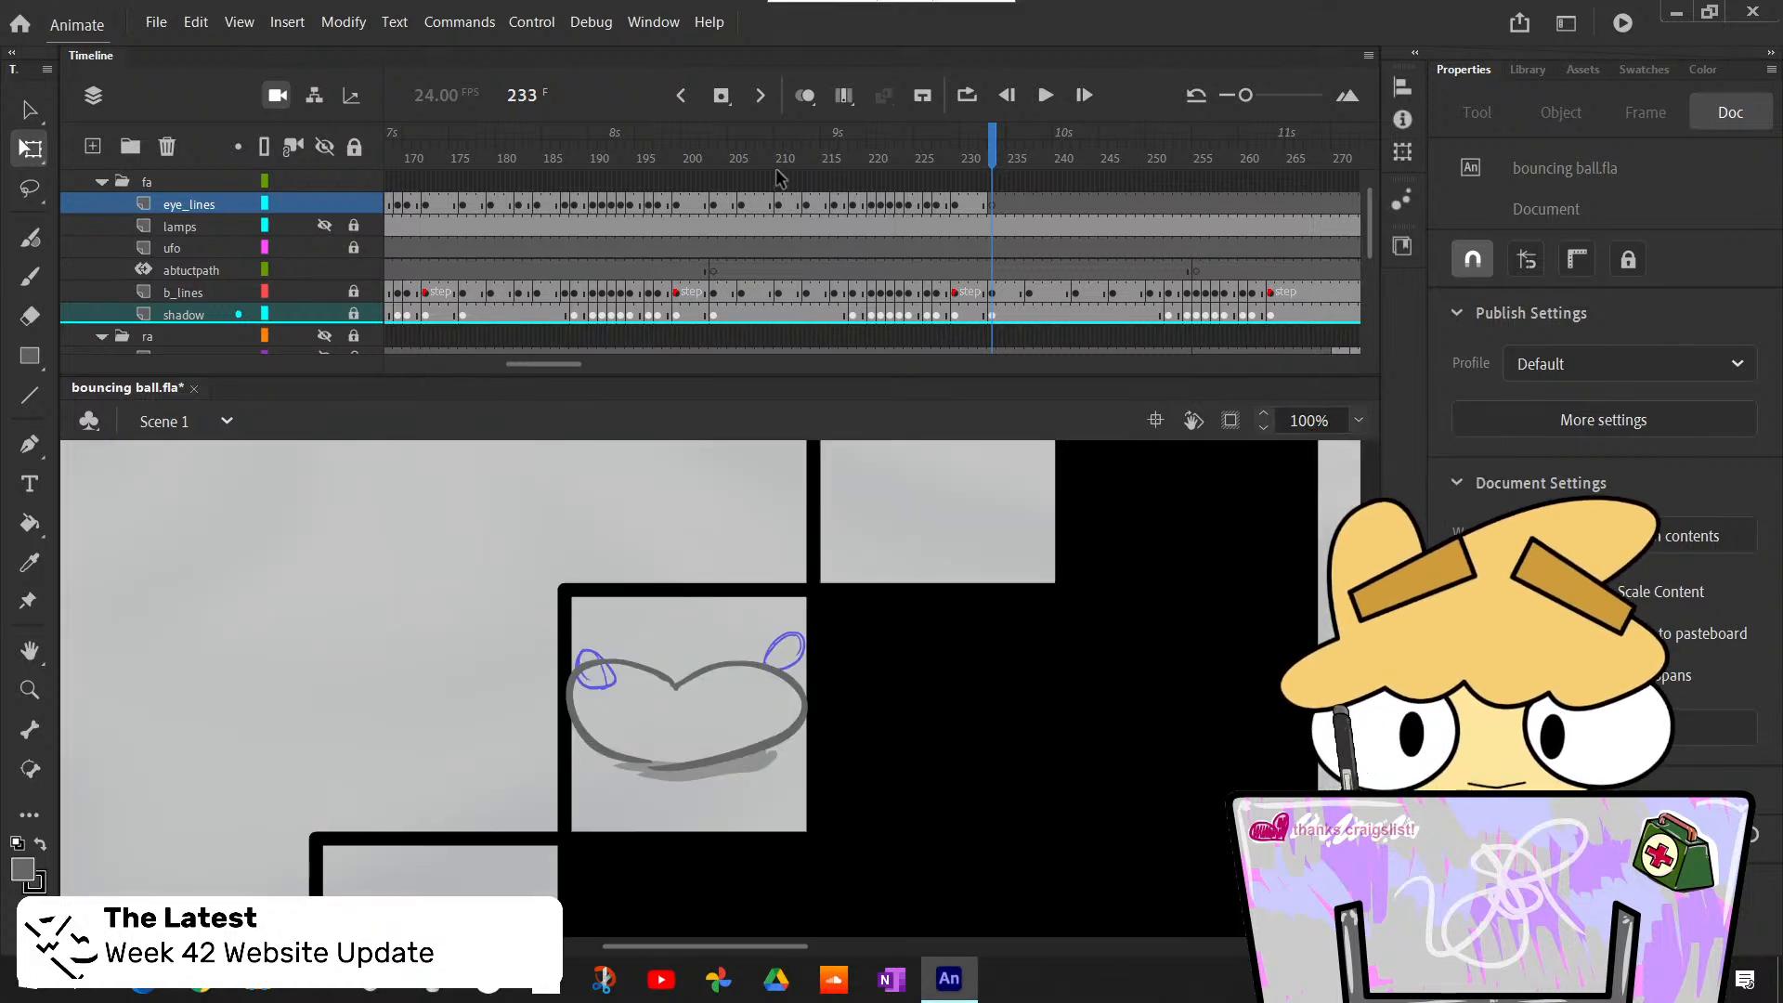
click(987, 203)
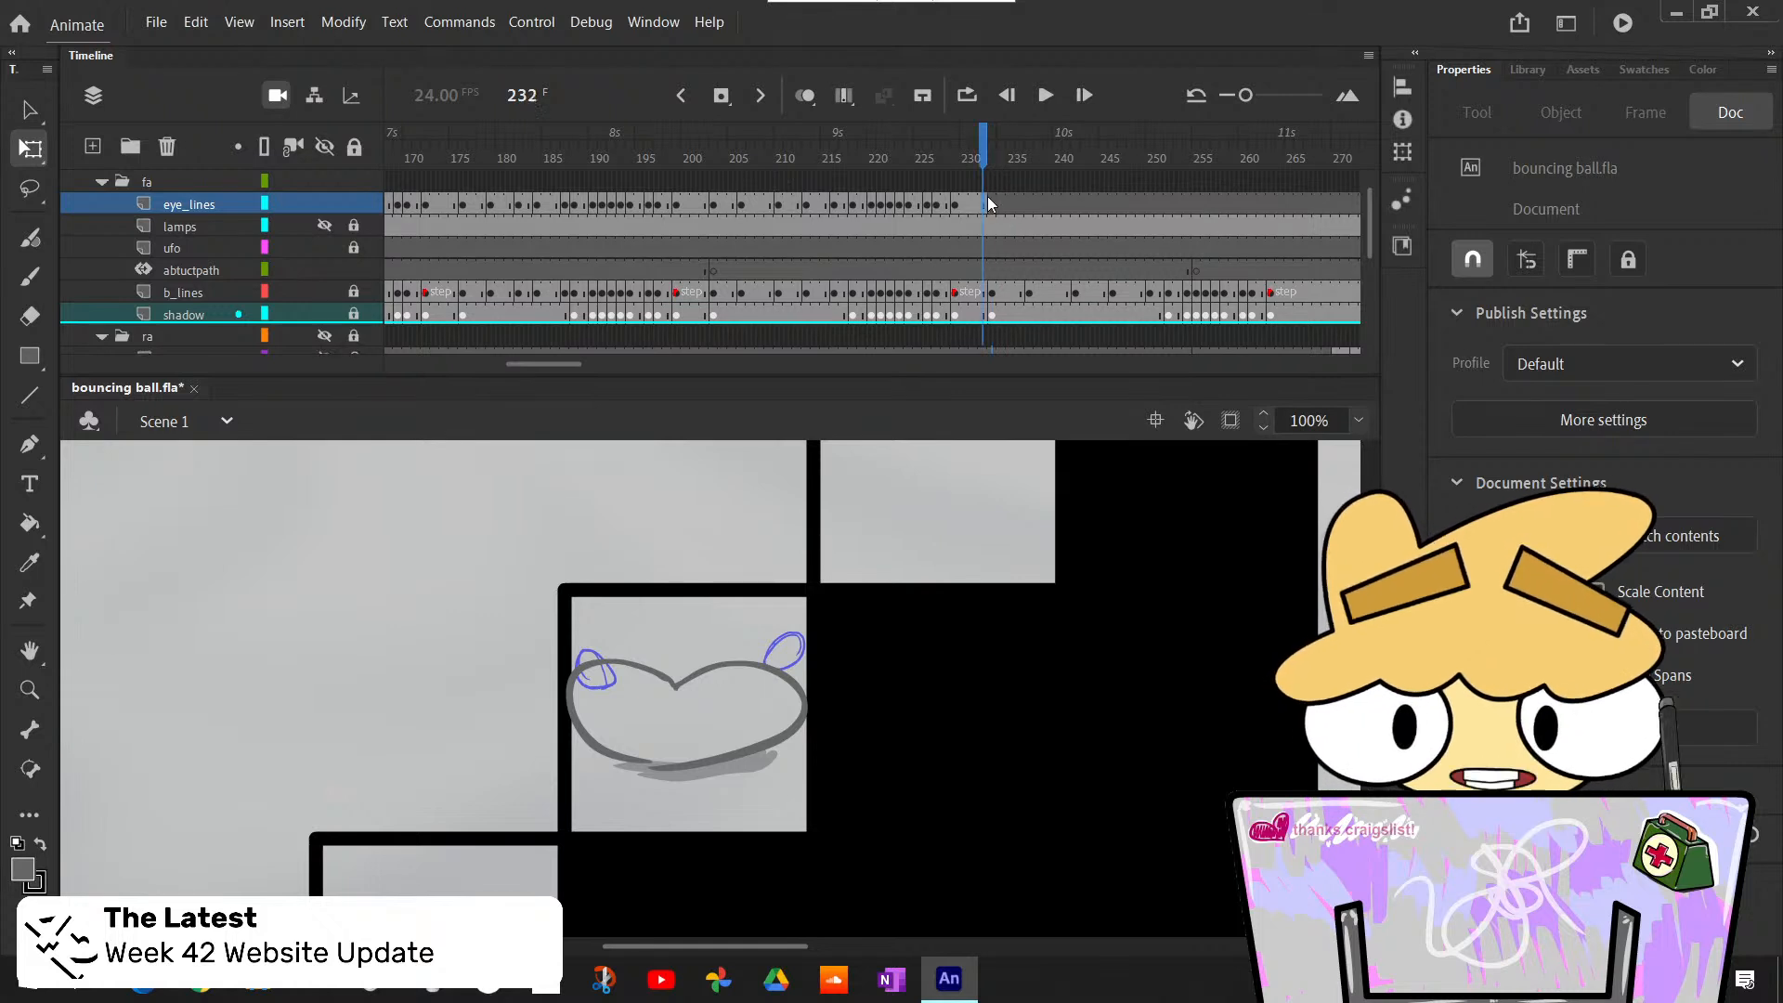
click(992, 209)
key(F7)
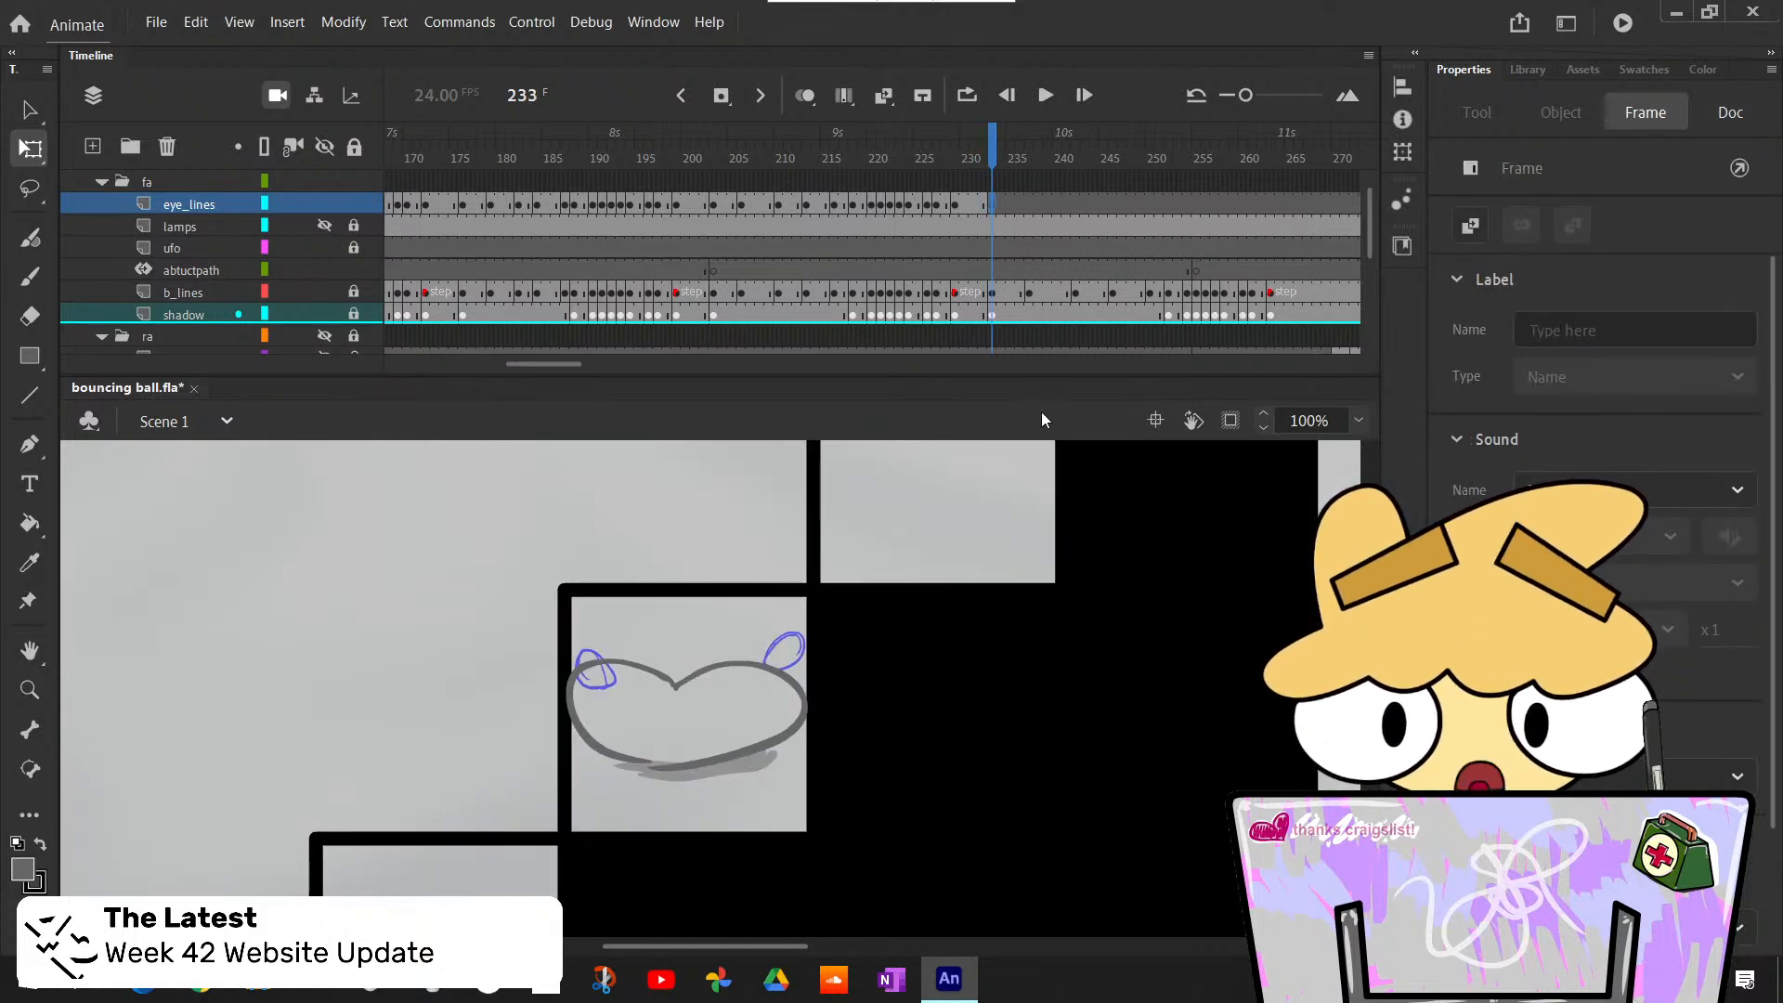
- Draw both round eye outlines inside the squashed ball on frame 233 with the Classic Brush at size 8, and advance to frame 236
key(b)
drag(602, 679, 600, 683)
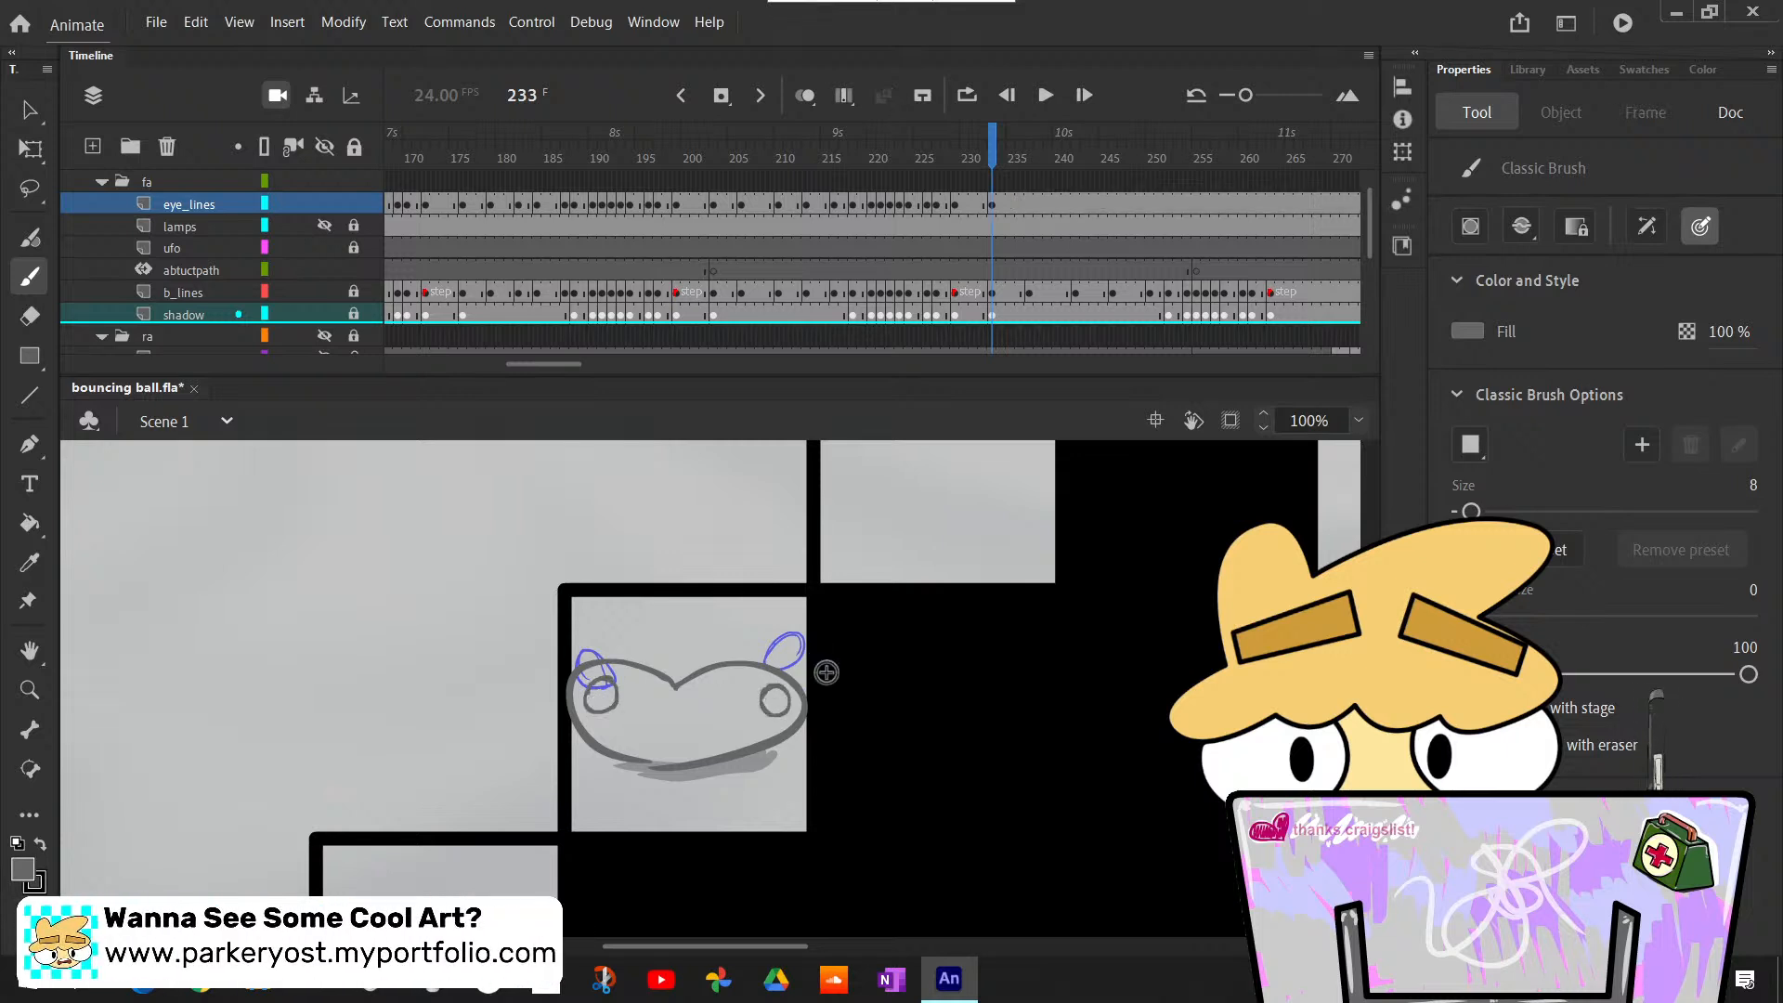
key(period)
key(period)
key(period)
key(period)
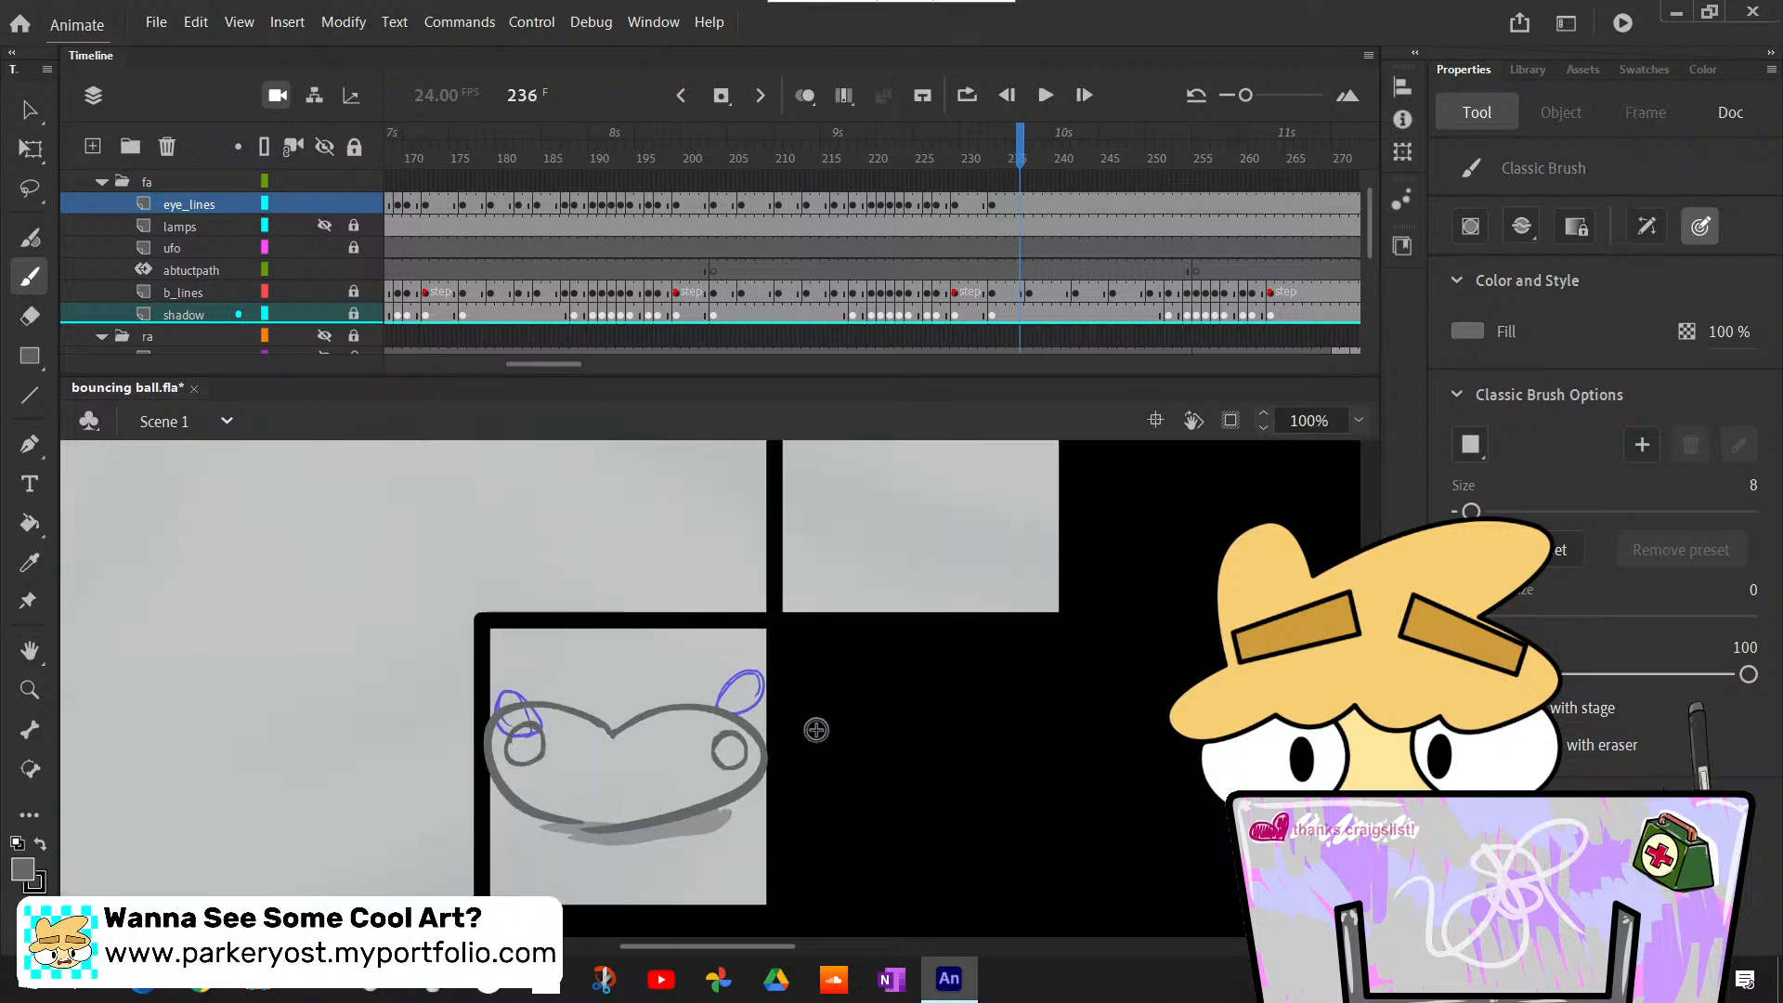
- Insert a blank keyframe at frame 237 on the eye_lines layer and draw both small oval eye outlines near the ball's top
key(comma)
key(period)
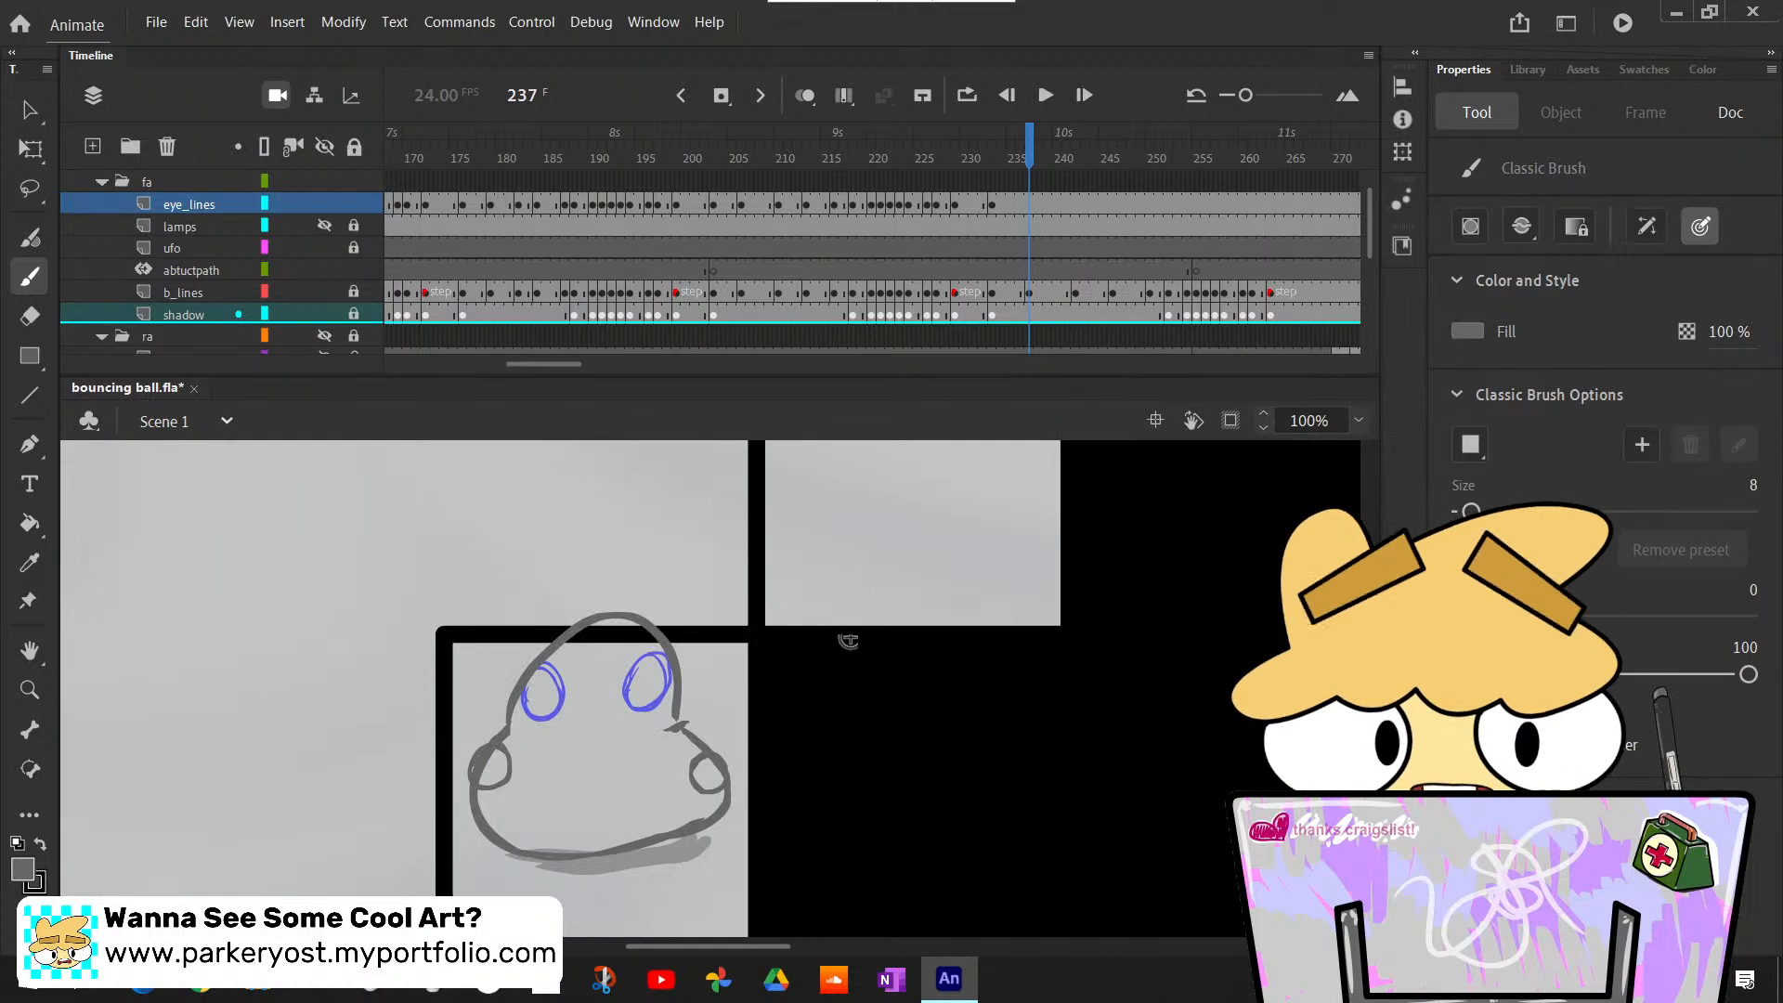
click(1029, 212)
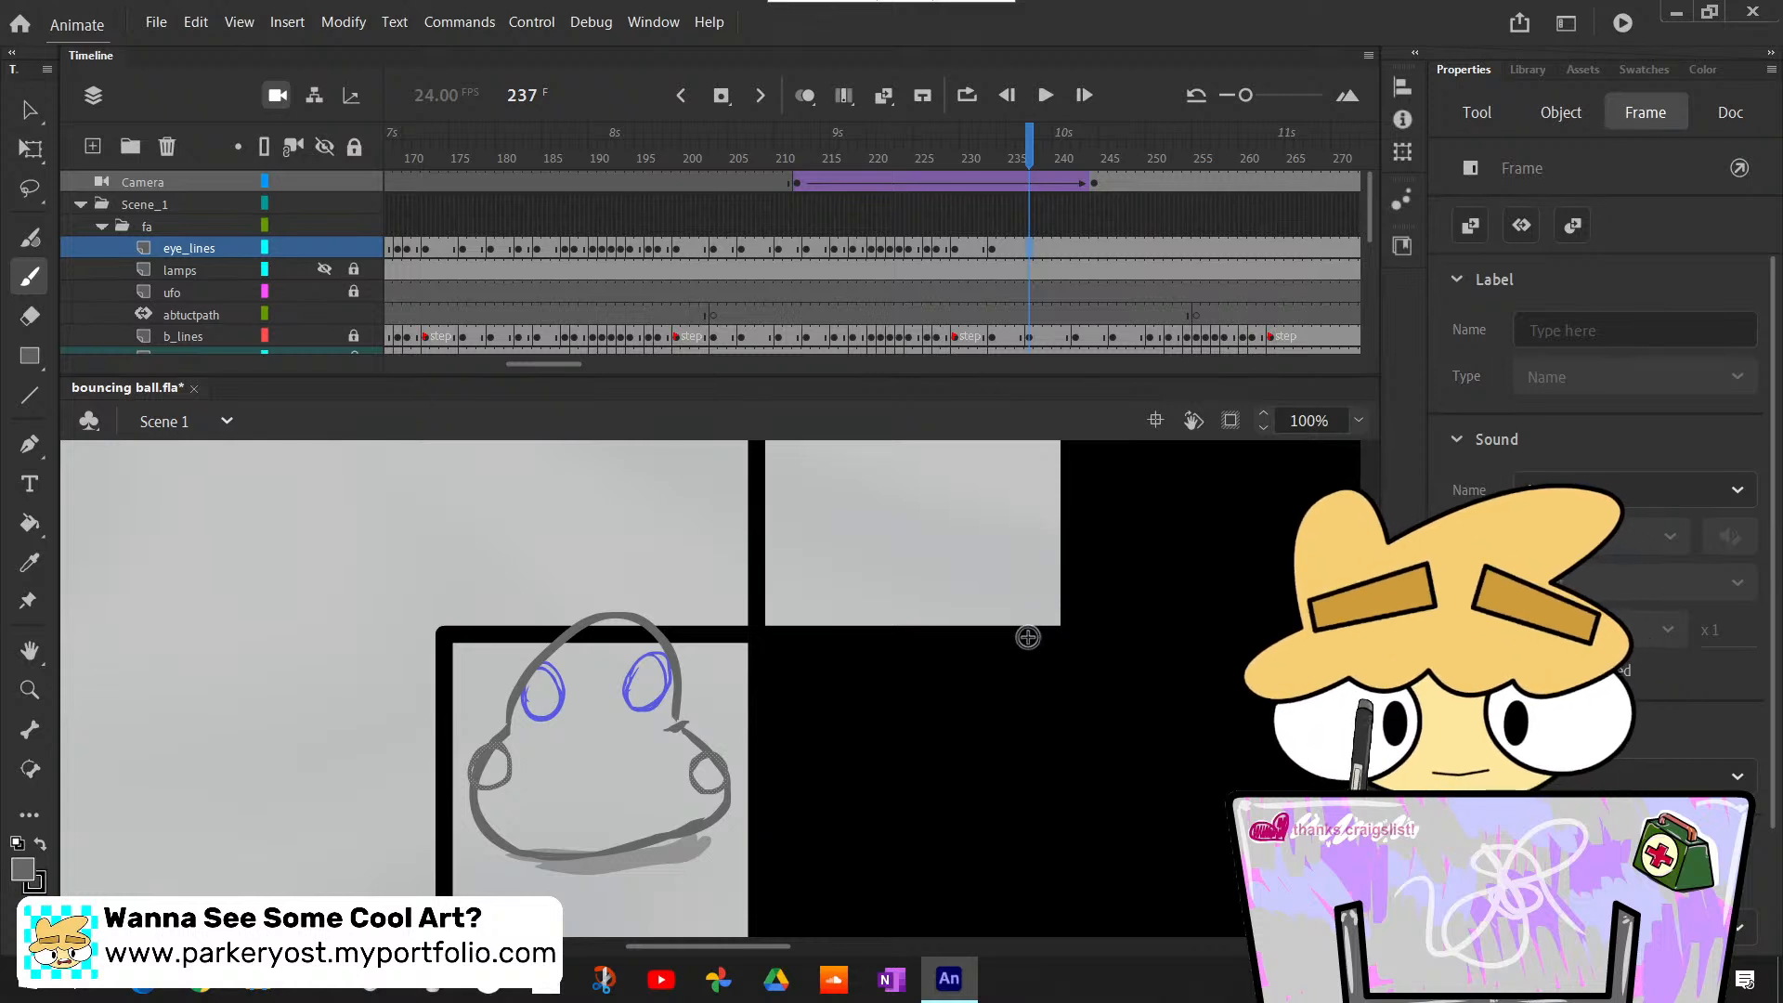
key(F7)
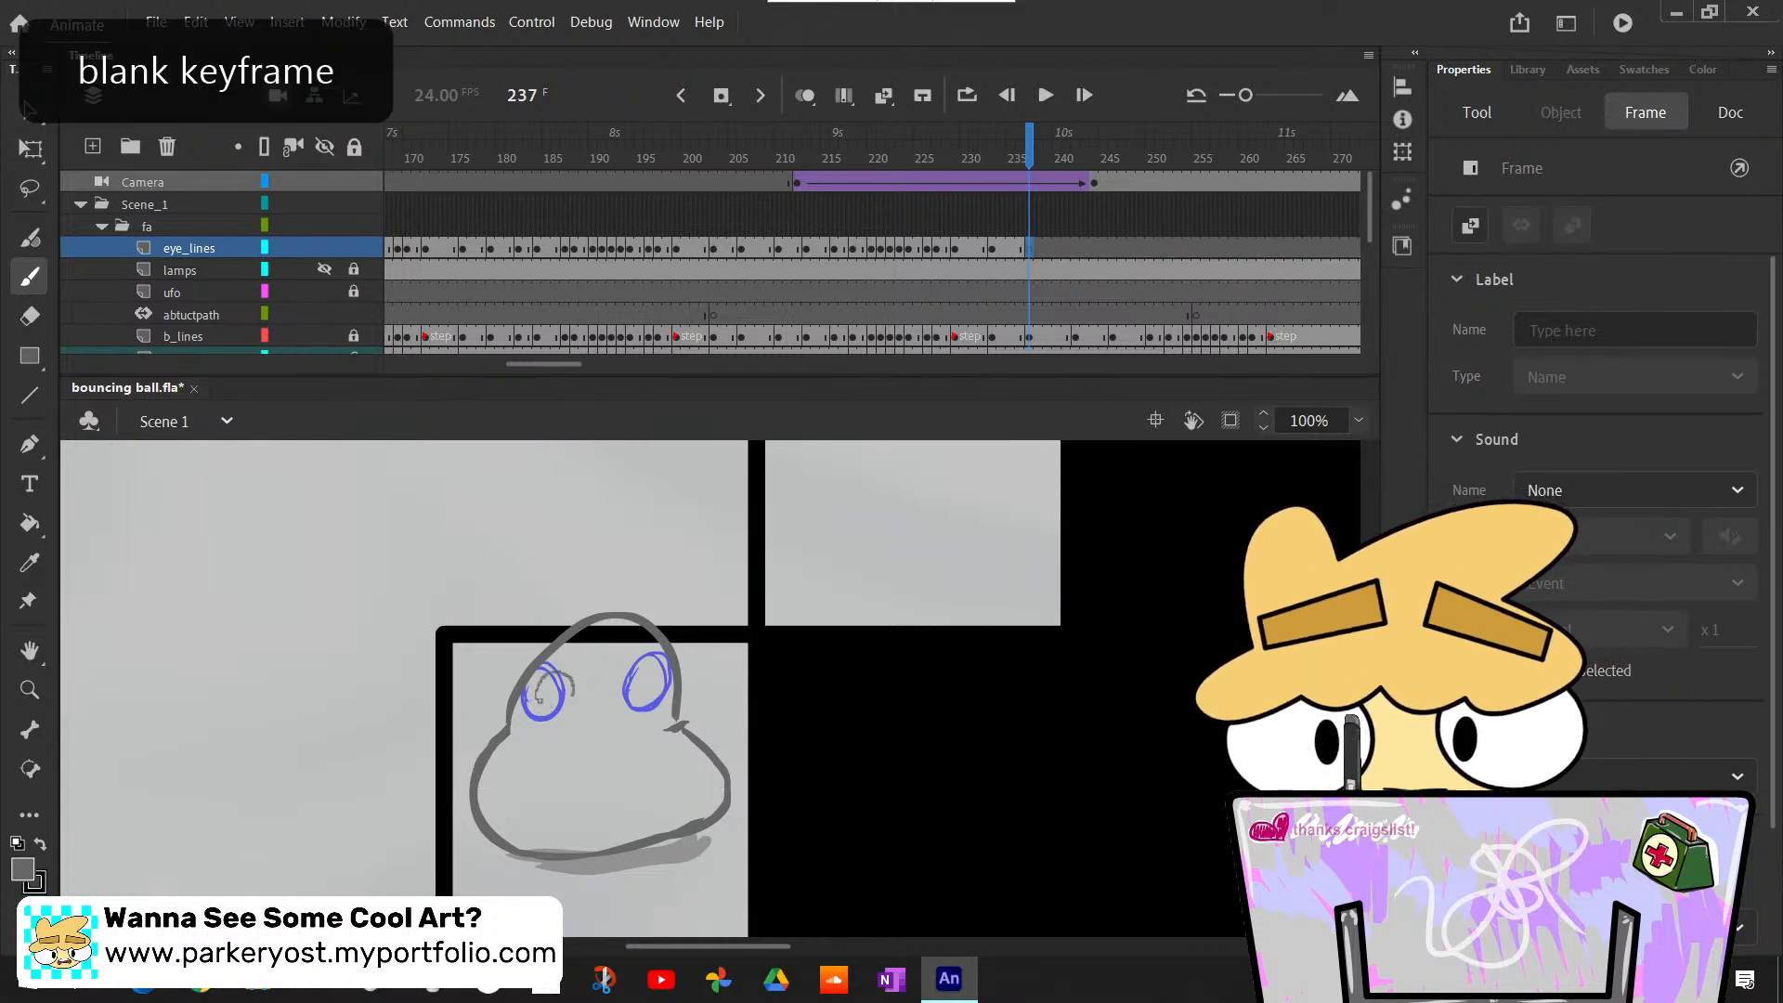
drag(539, 700, 666, 685)
key(ctrl+z)
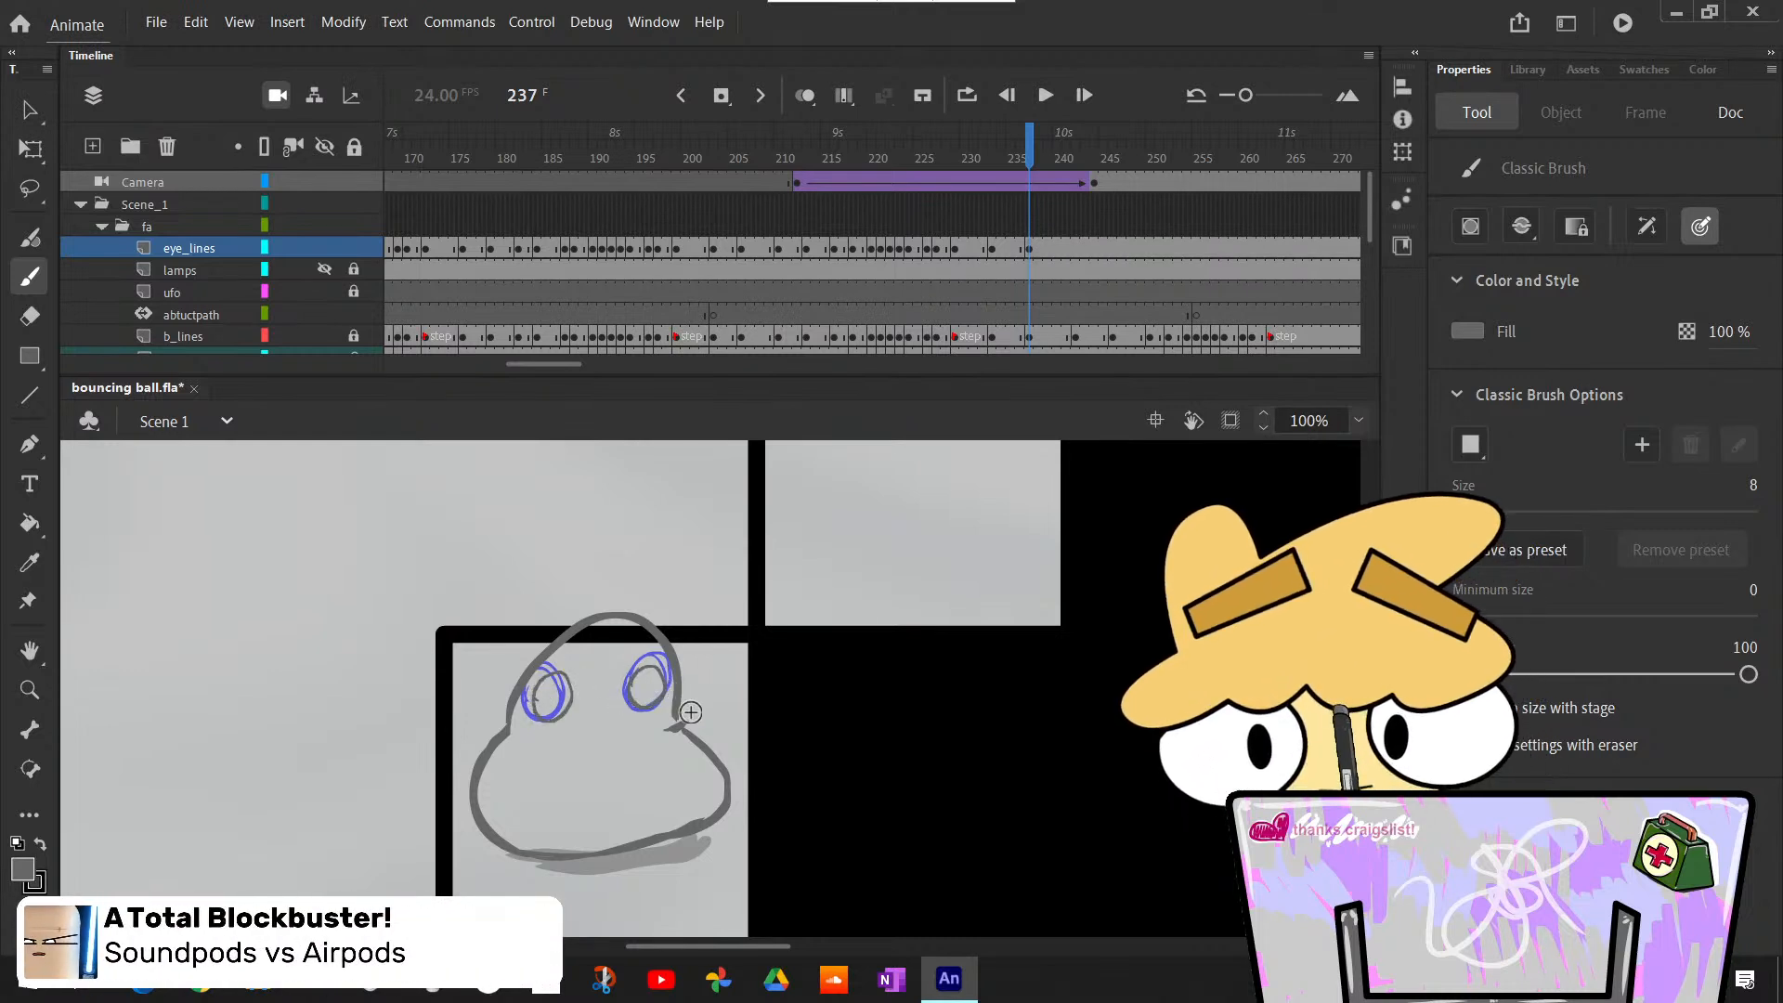
- Check the new eyes against the neighbouring frames, and insert a blank keyframe at frame 242 on the eye_lines layer
key(comma)
key(period)
key(period)
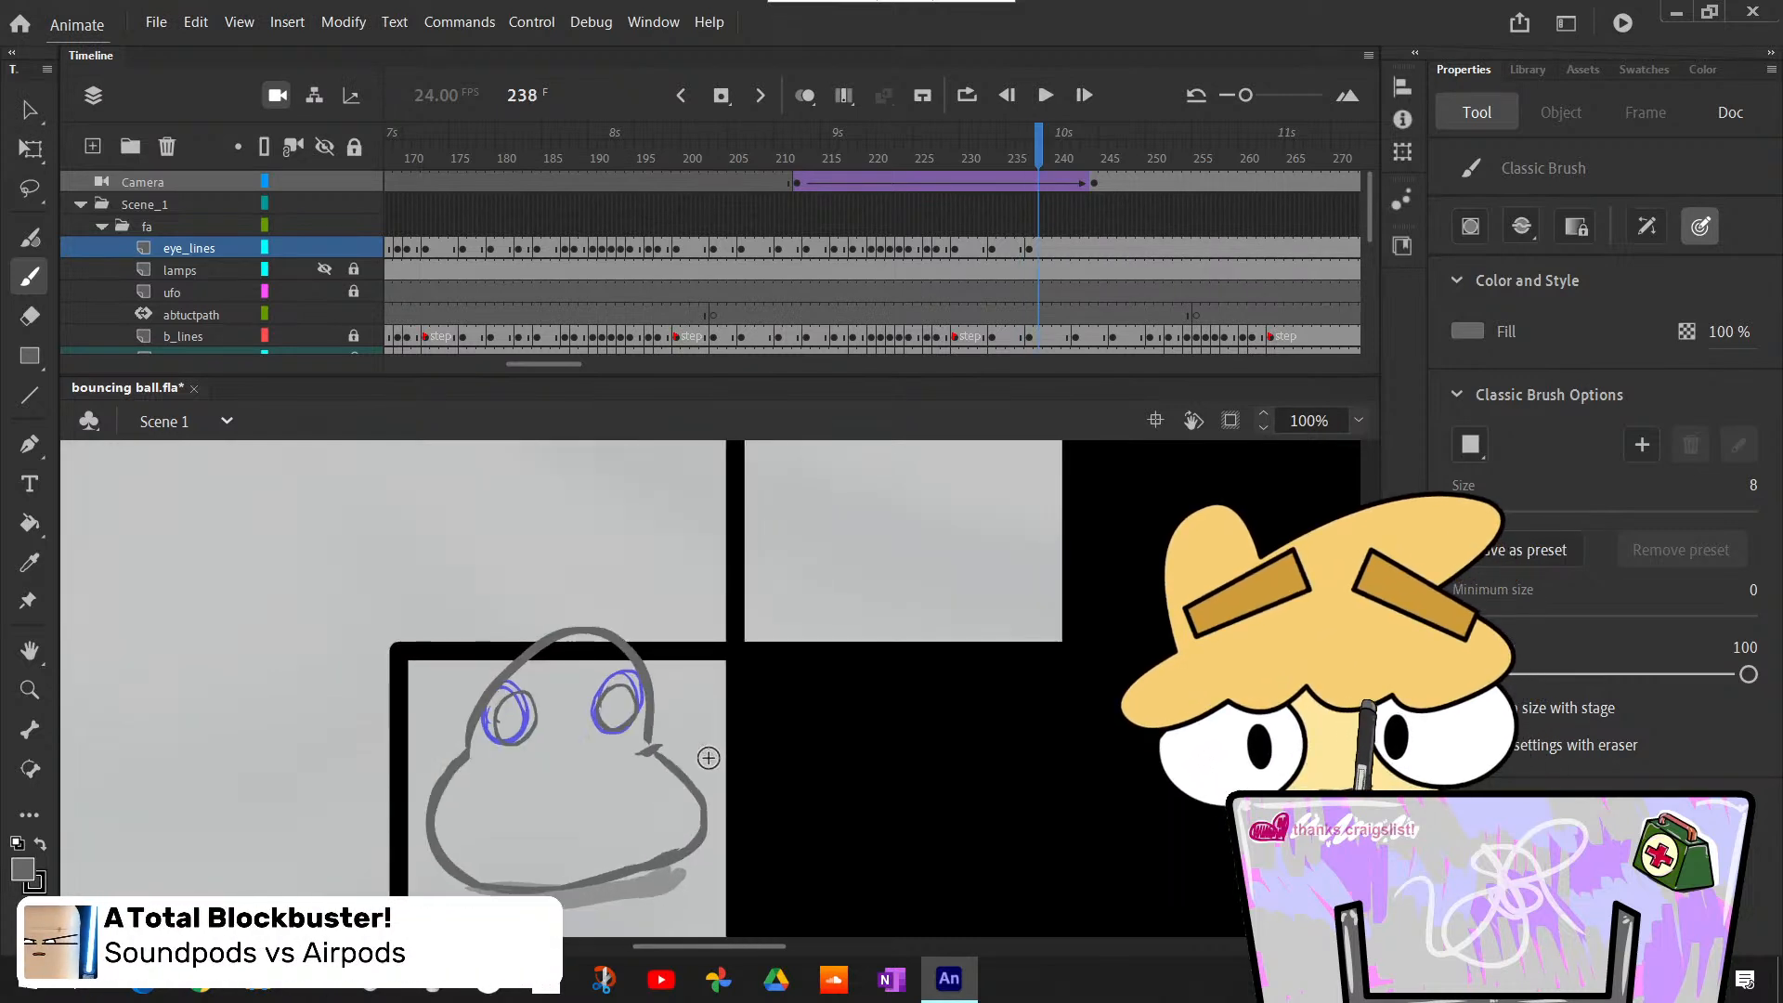
key(period)
key(period)
key(period)
key(period)
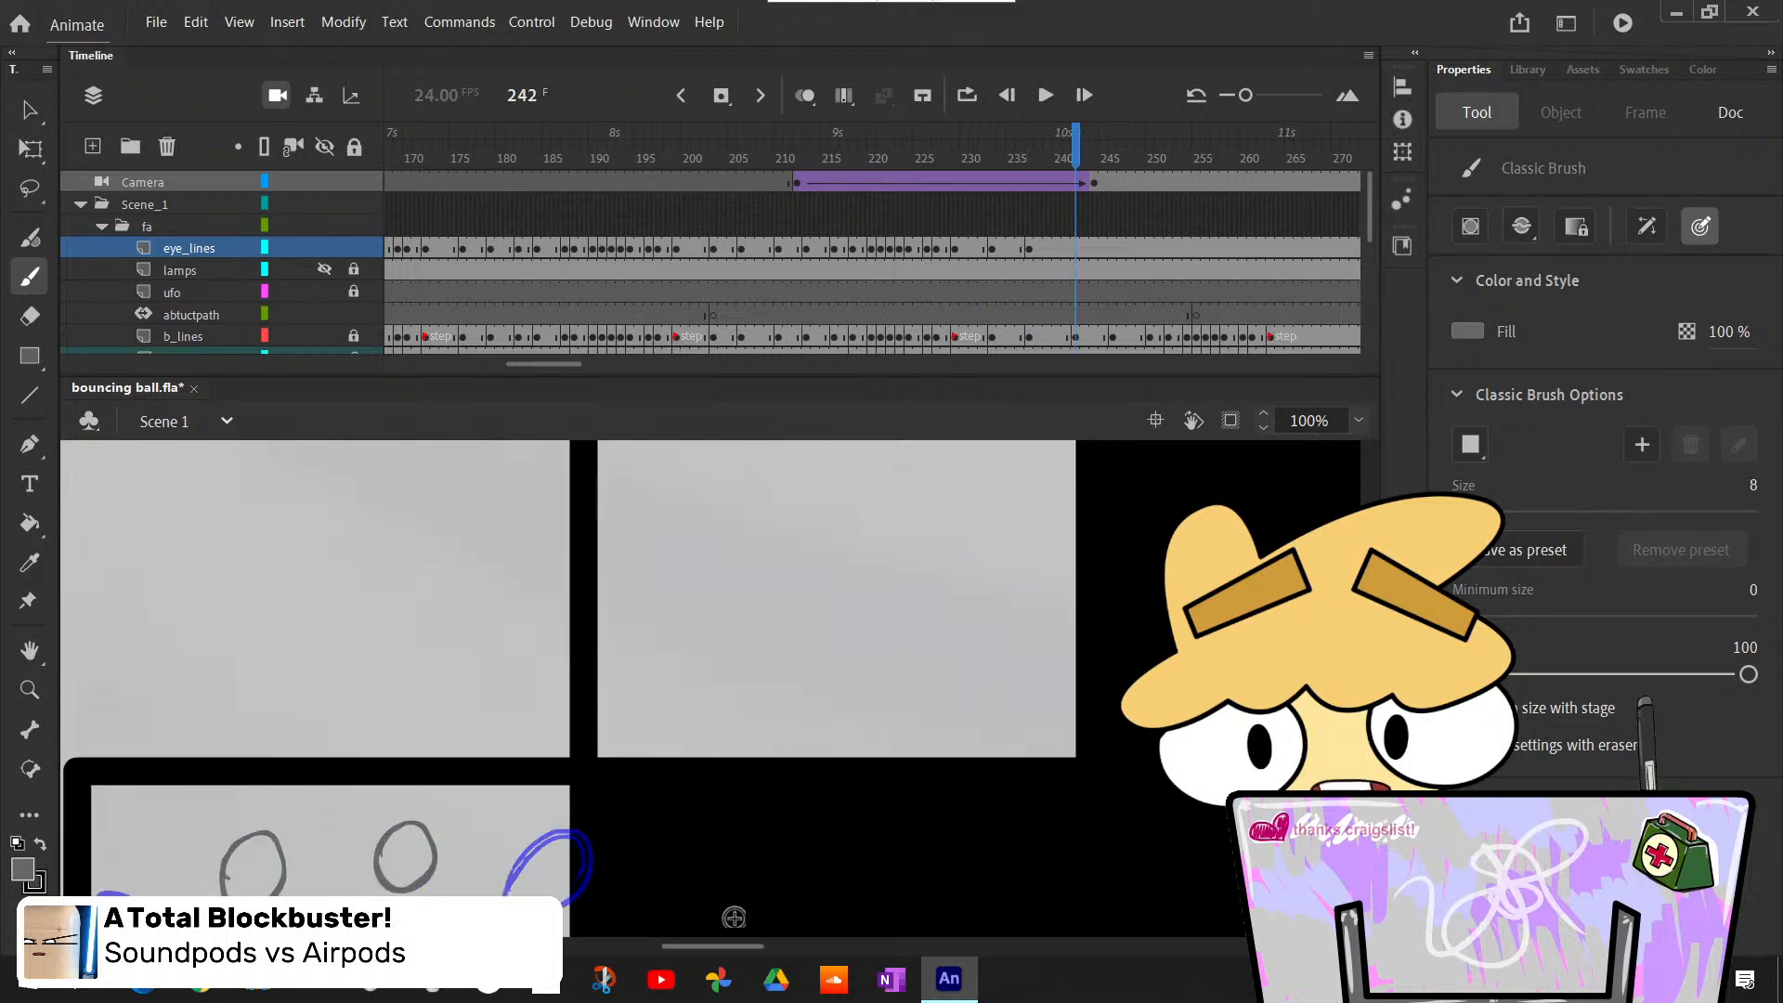
click(1078, 253)
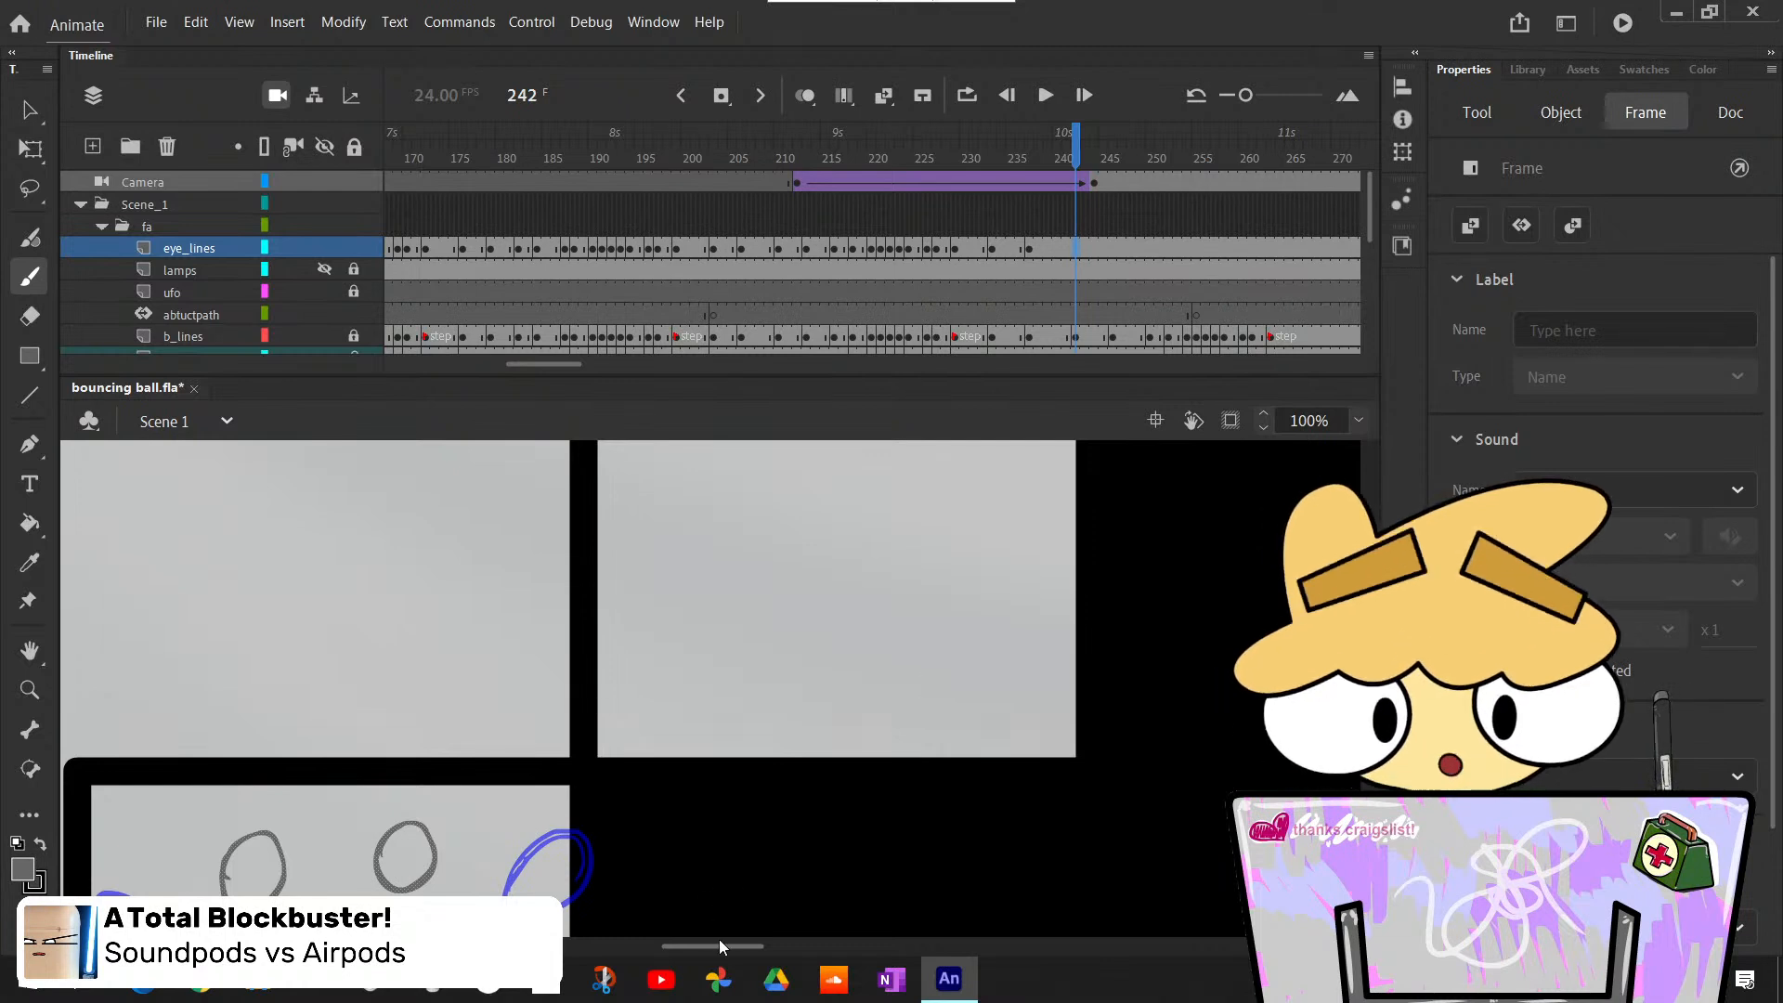
drag(721, 946, 690, 946)
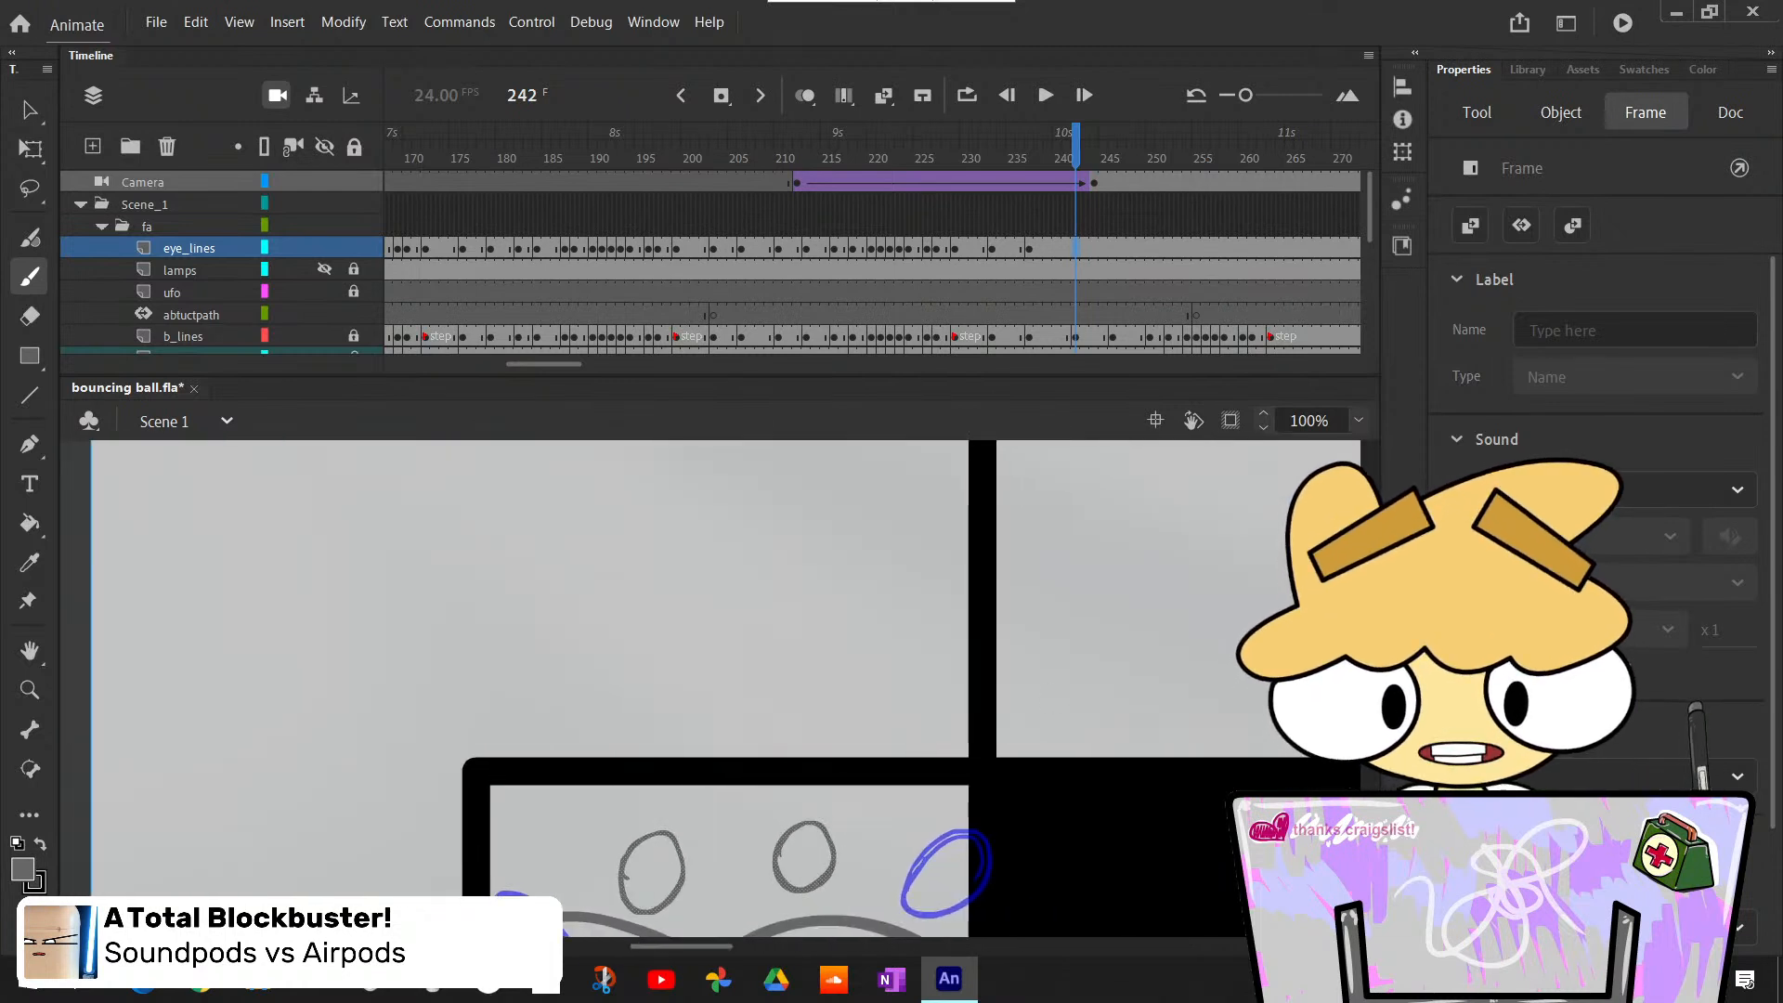
scroll(1189, 727, down, 5)
key(F7)
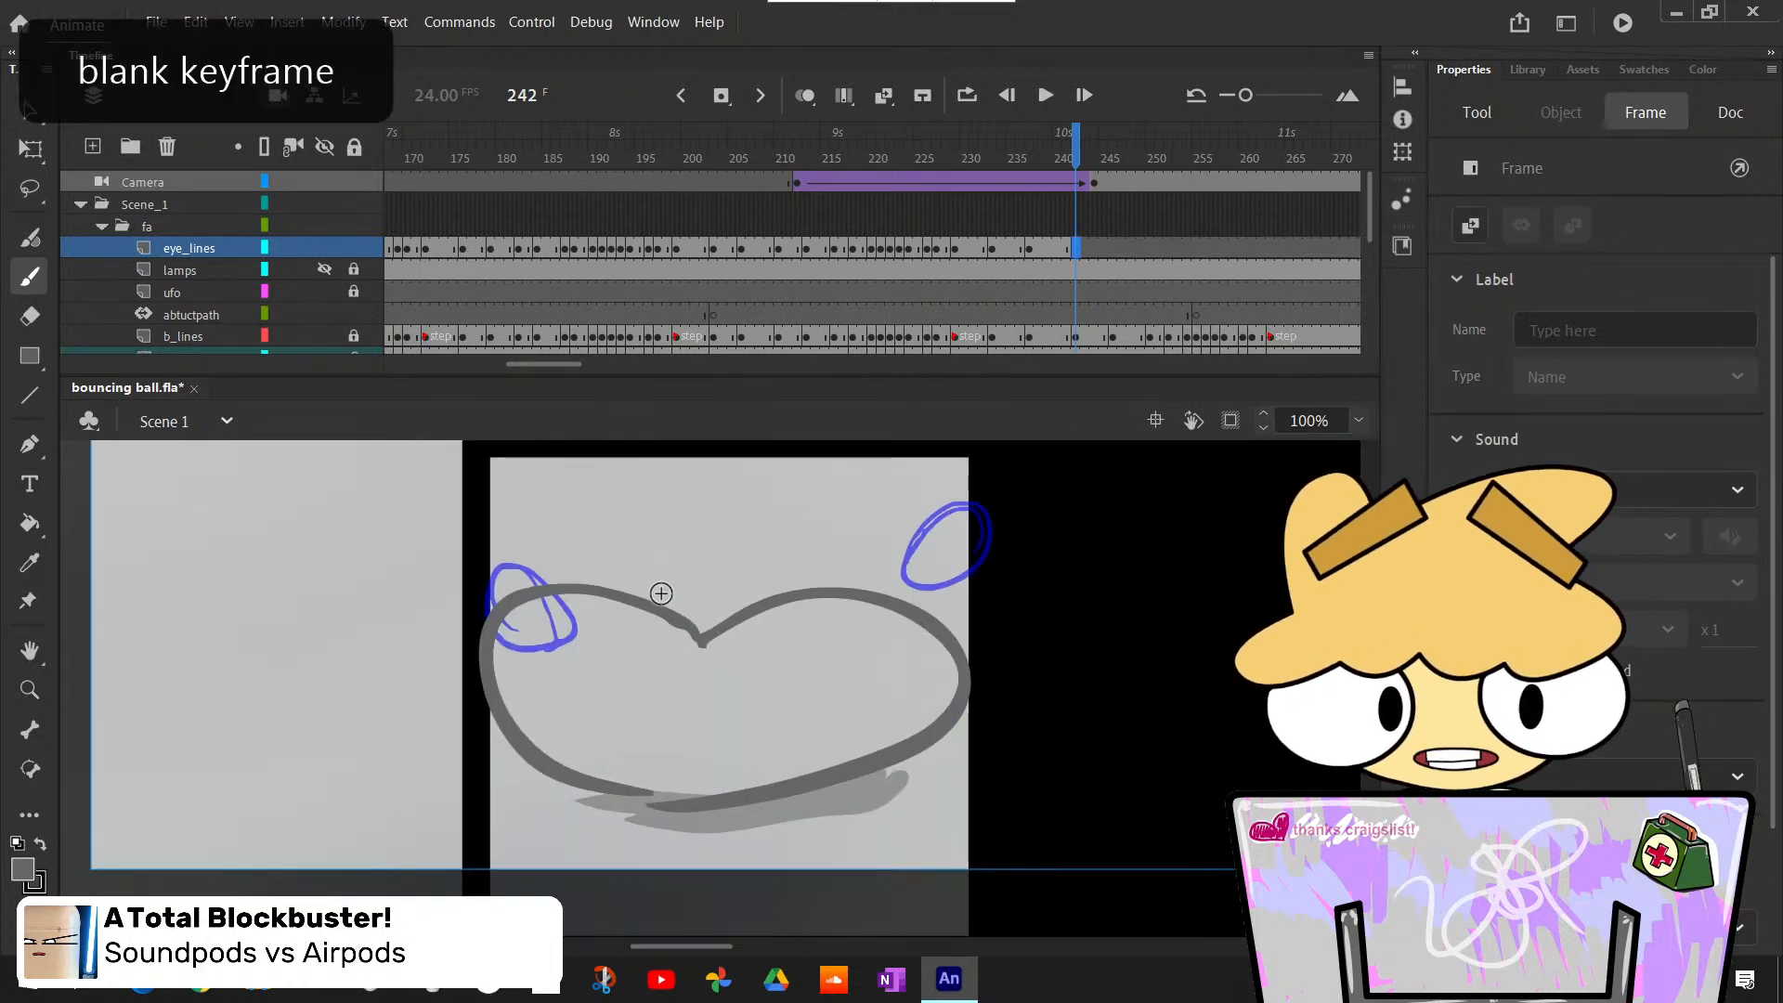
- Copy the round eye outlines from frame 235 of the eye_lines layer and paste them in place on frame 242
click(1012, 247)
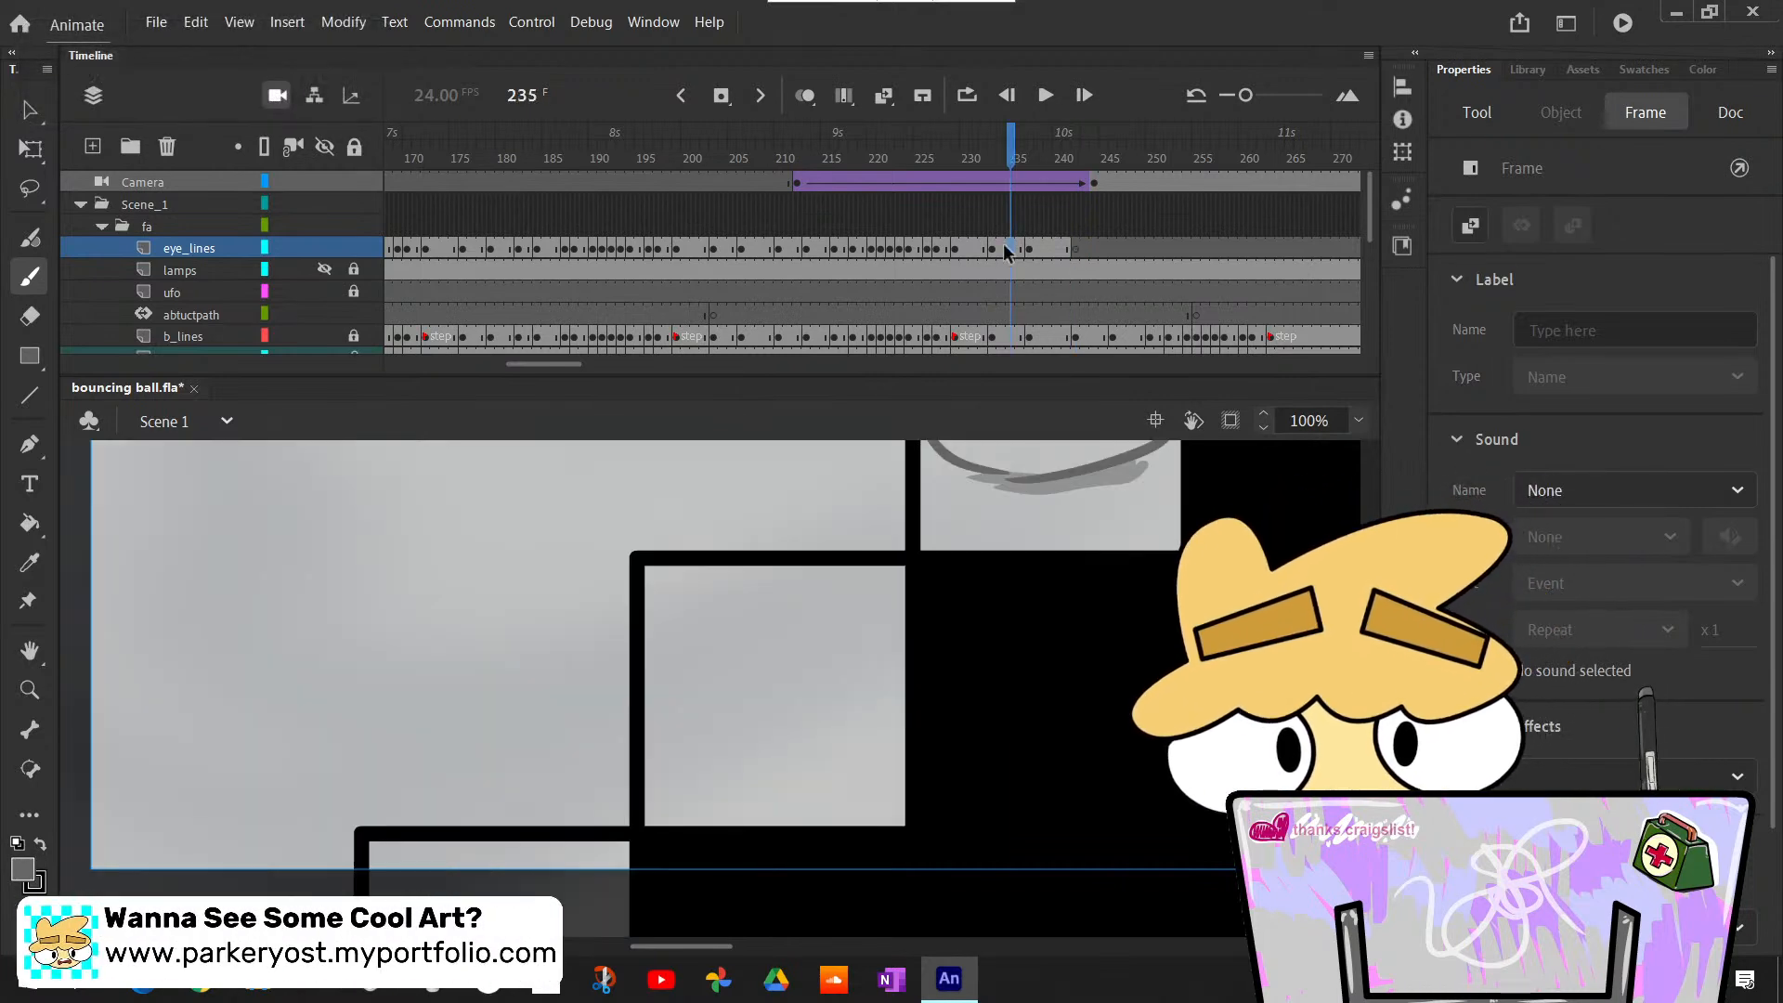
scroll(725, 687, up, 4)
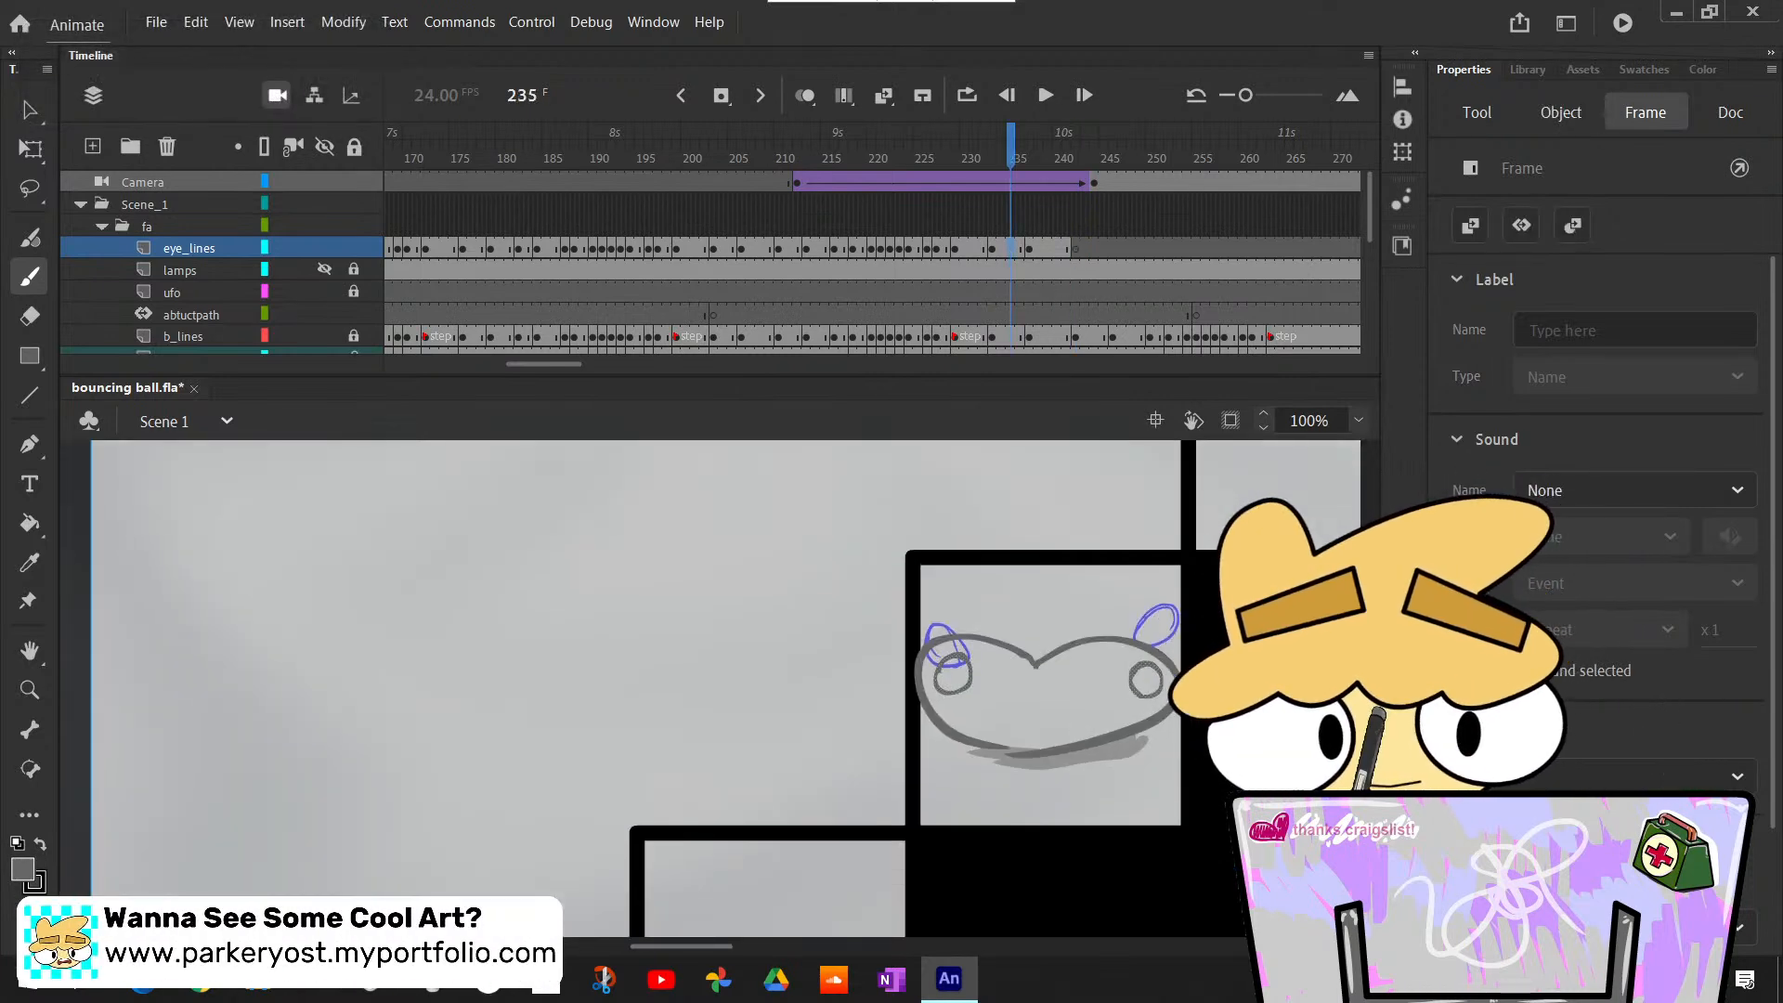
click(1080, 271)
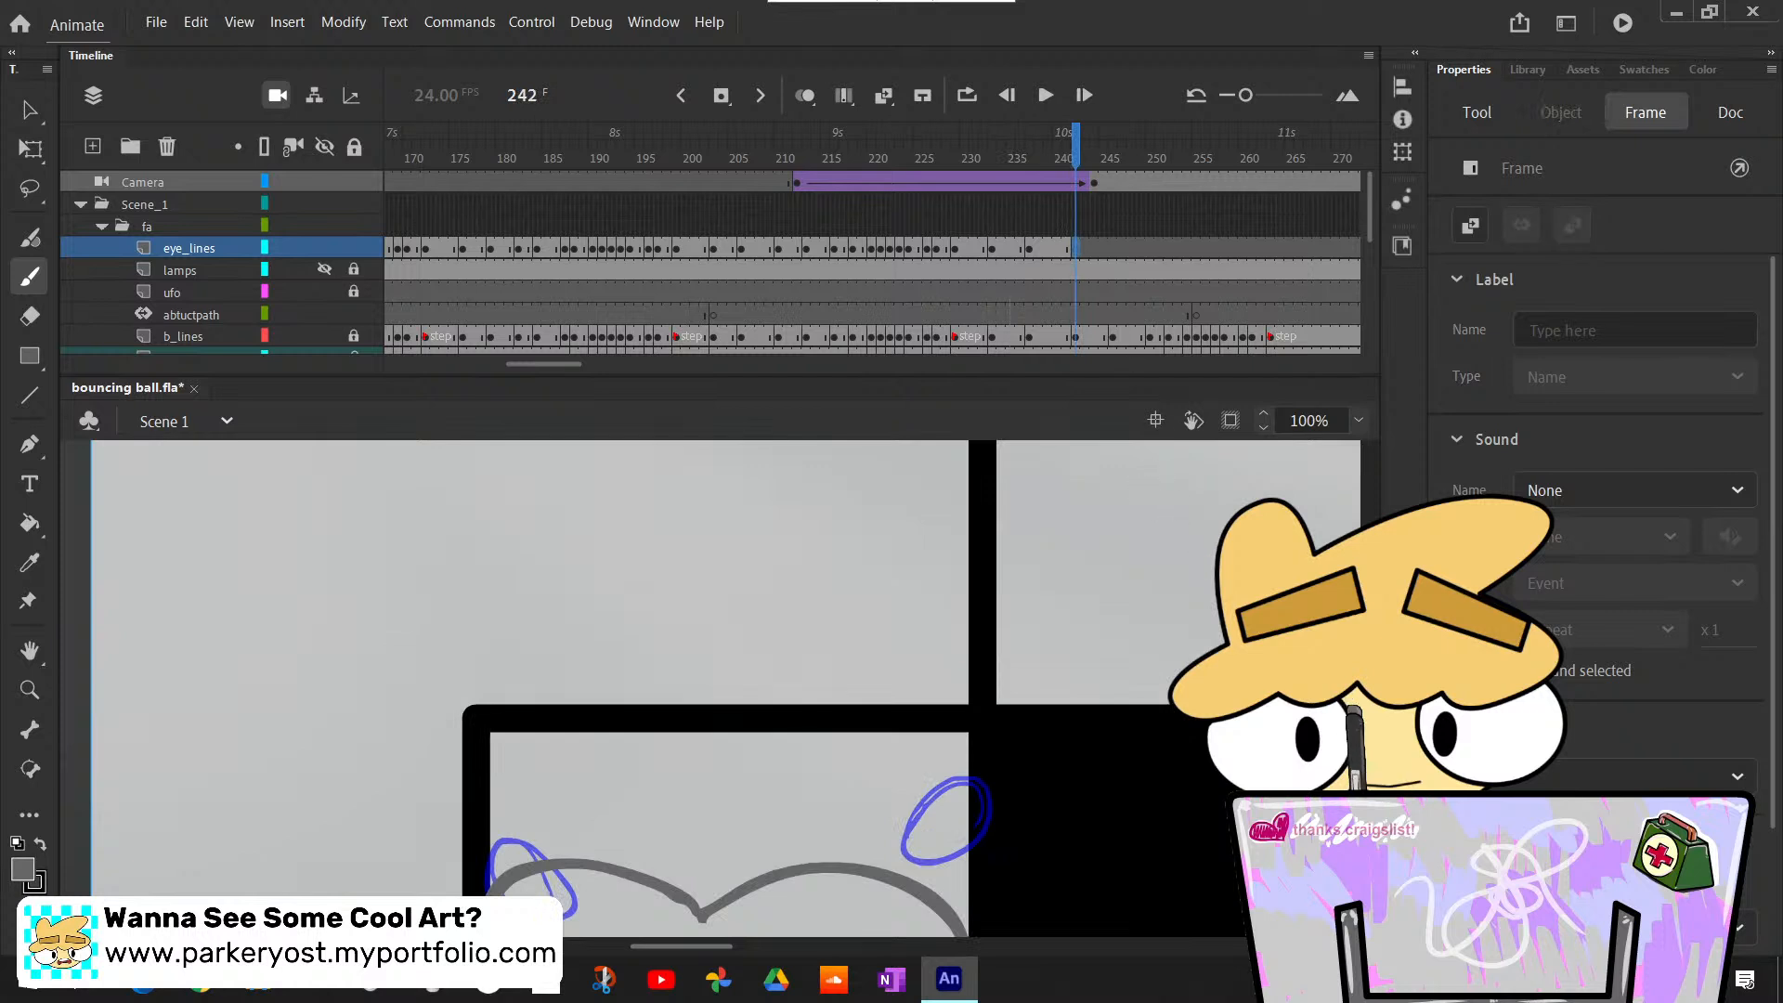
key(F7)
scroll(724, 687, down, 4)
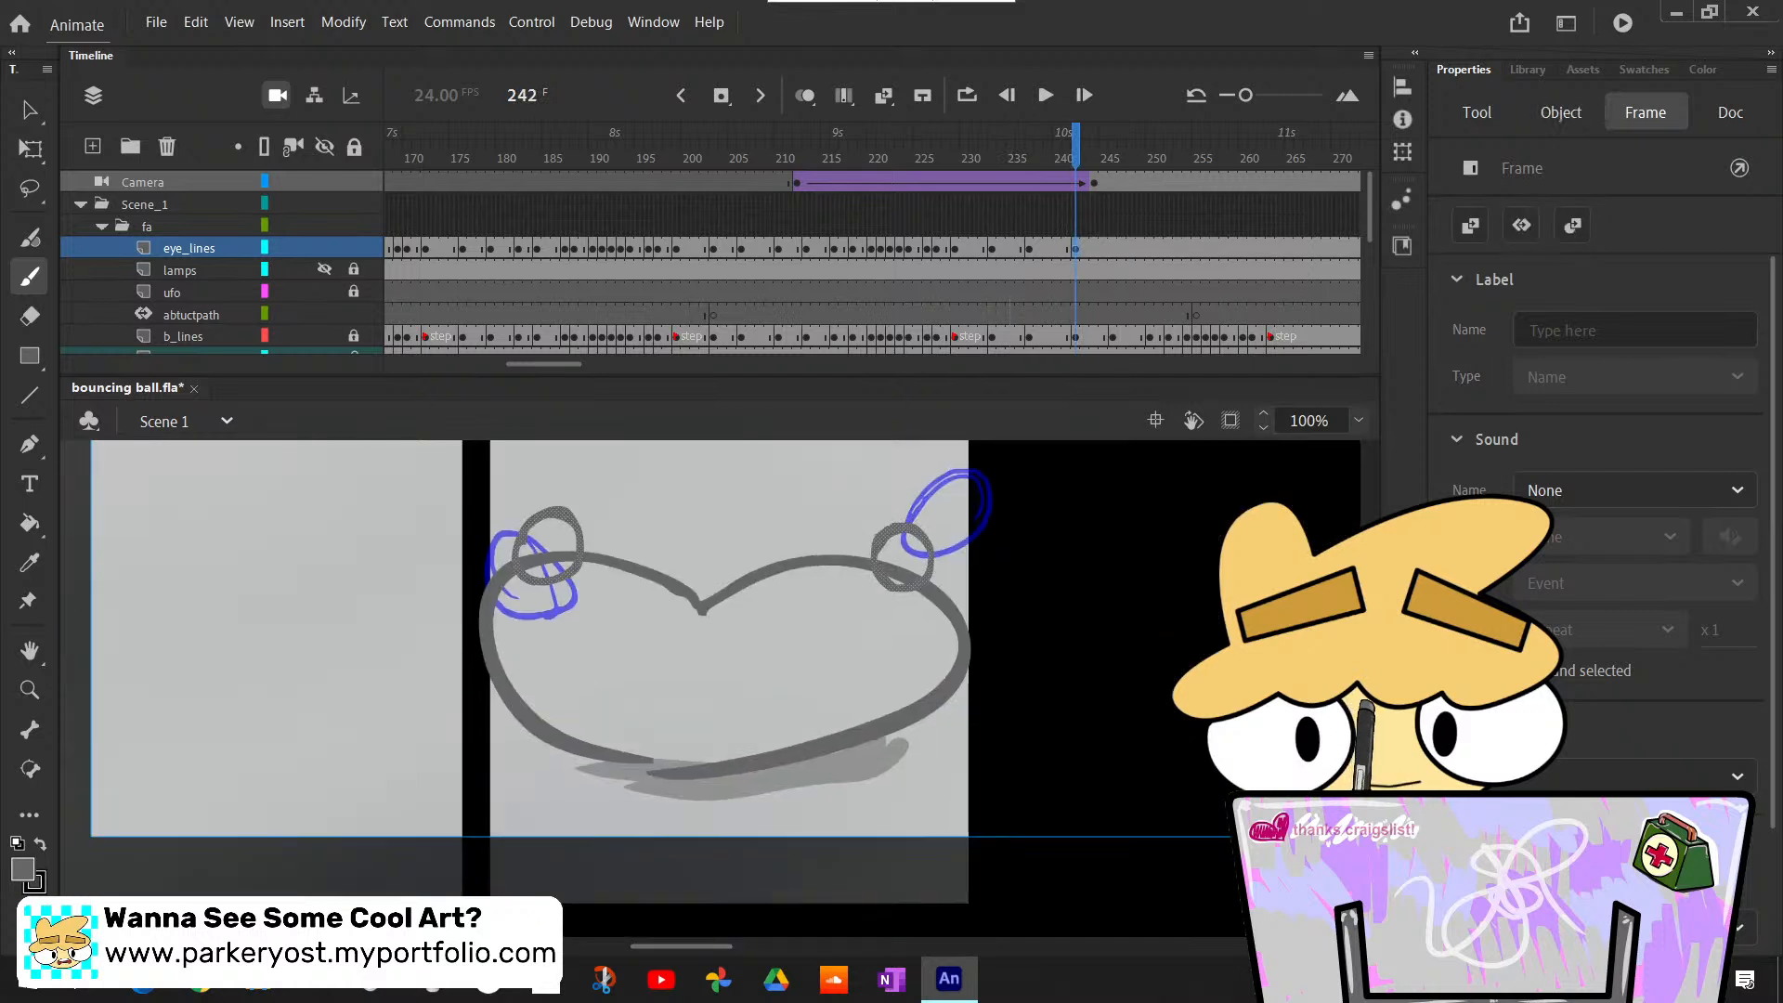
- Move the pasted eye outlines on frame 242 down so they sit inside the squashed ball, and deselect them
scroll(724, 687, up, 1)
scroll(724, 687, down, 1)
key(q)
drag(918, 597, 919, 673)
click(1000, 638)
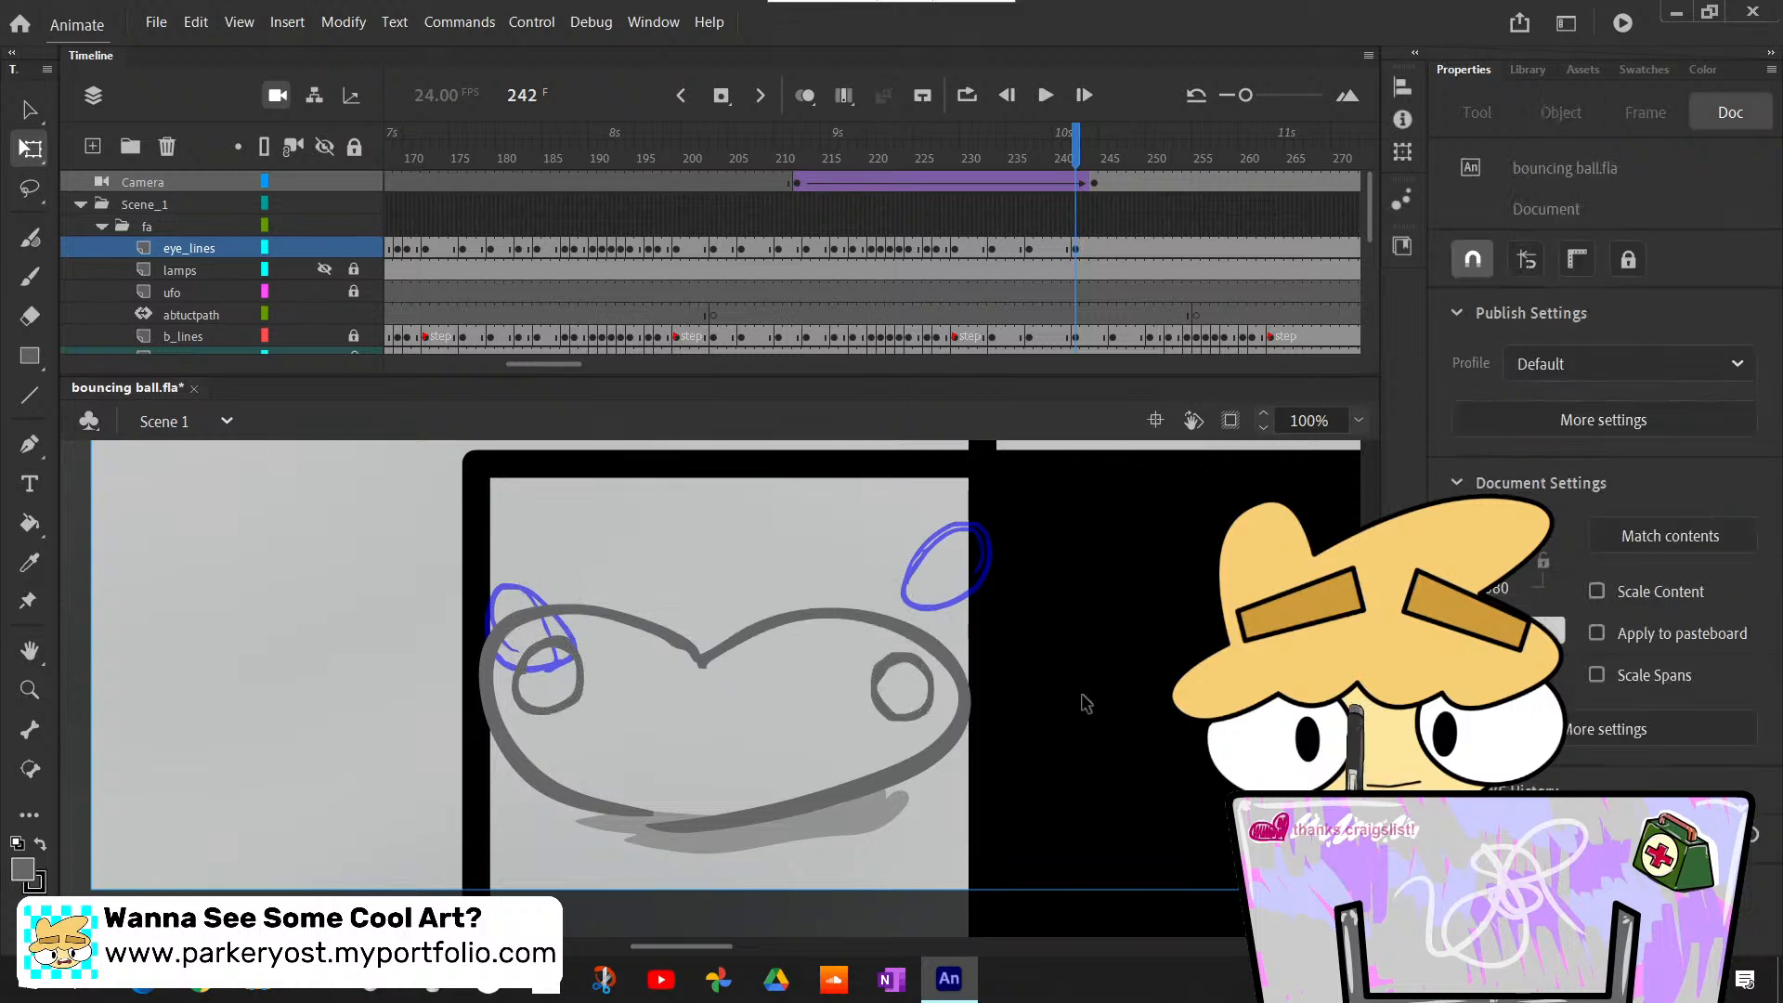
- Advance to the ball's next pose at frame 246 and insert a blank keyframe there on the eye_lines layer
key(period)
key(period)
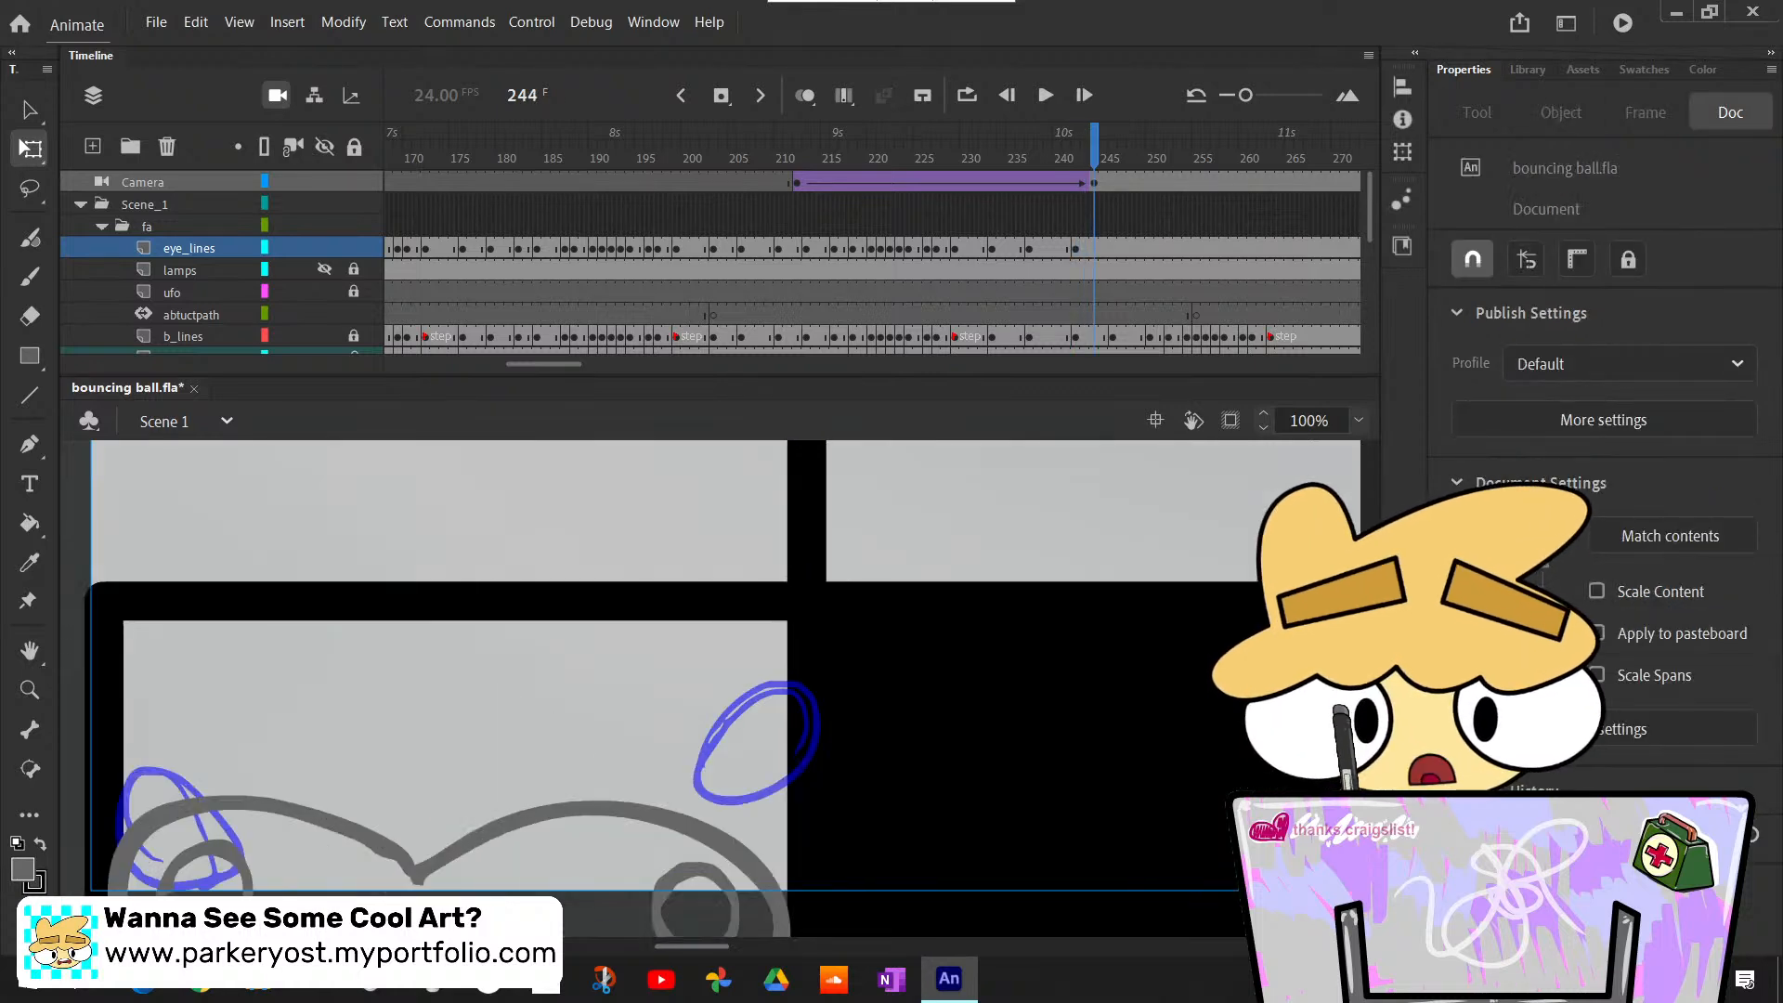
key(period)
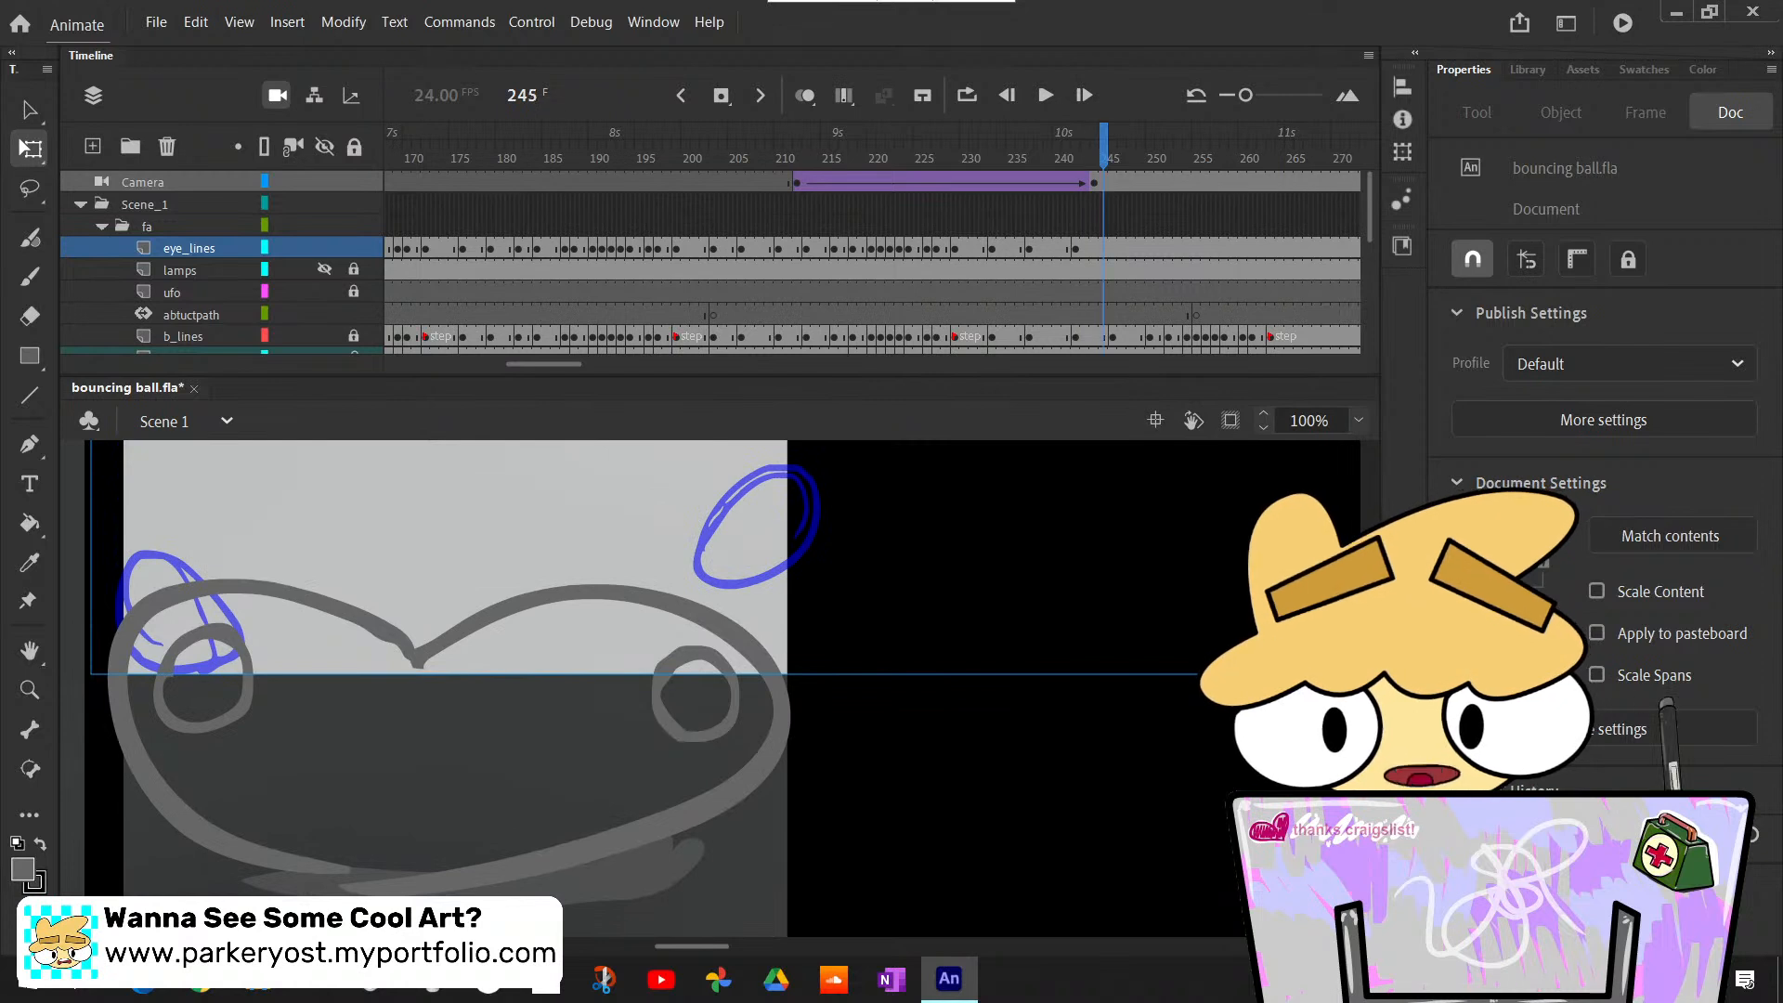
key(period)
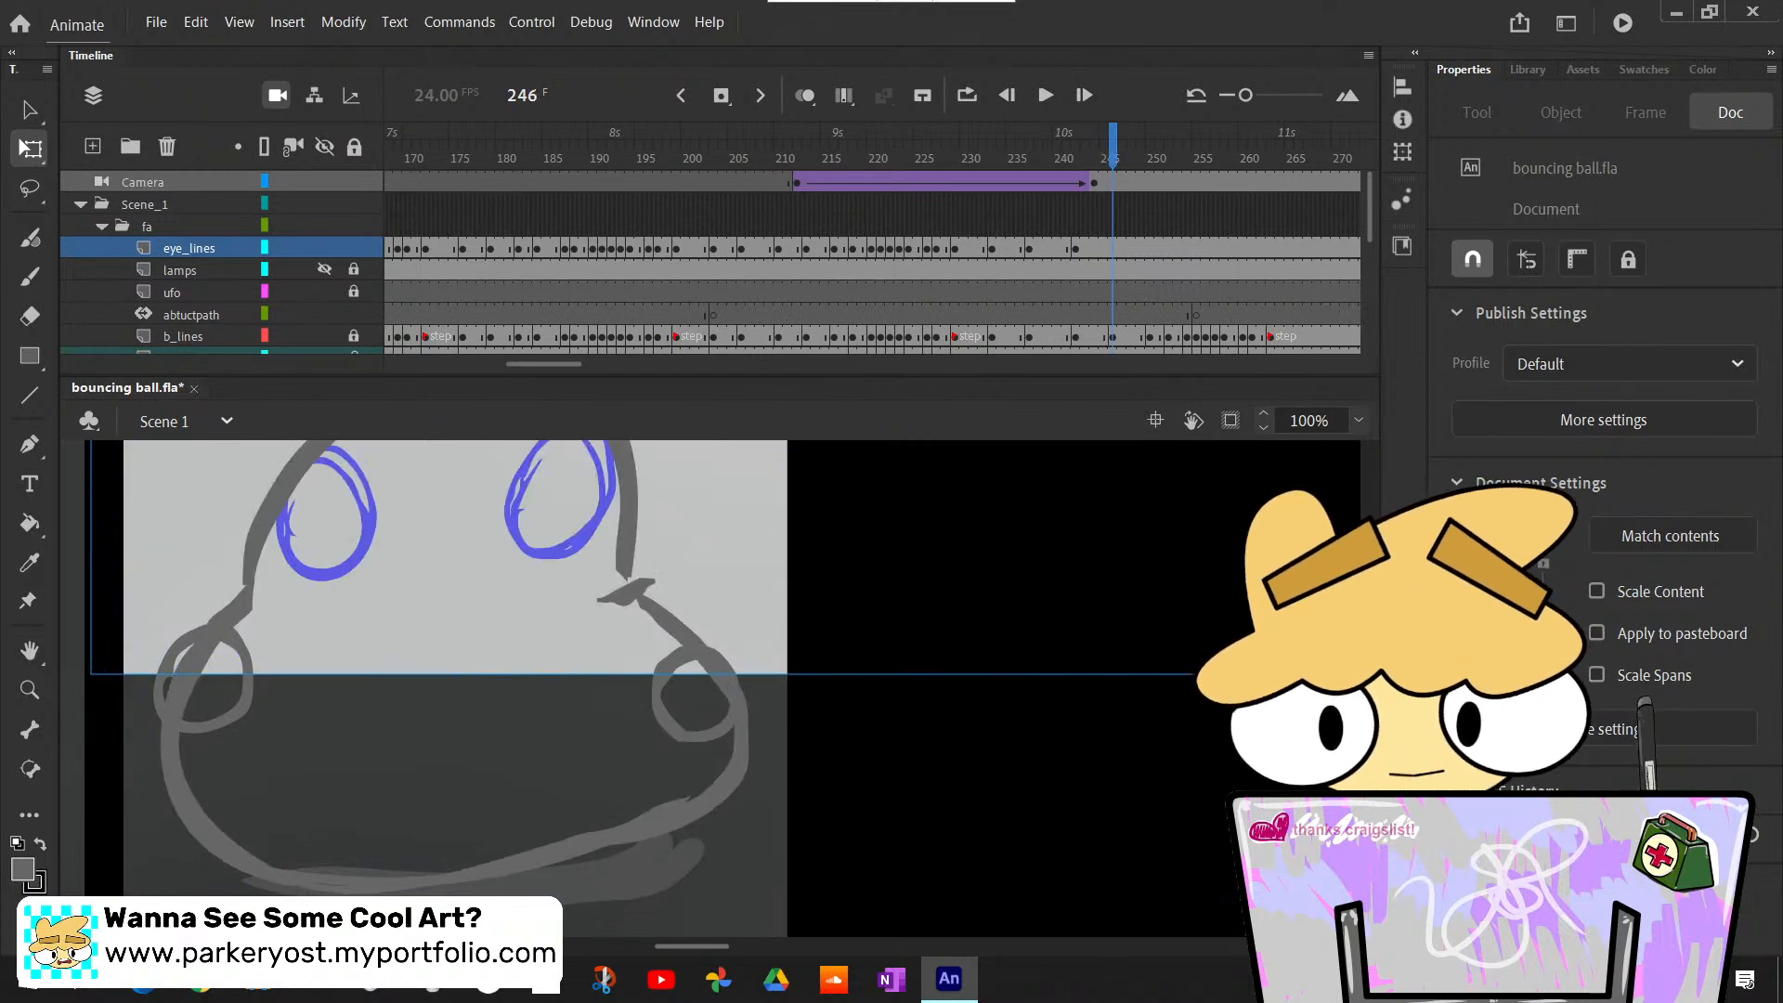
click(1116, 248)
click(1111, 247)
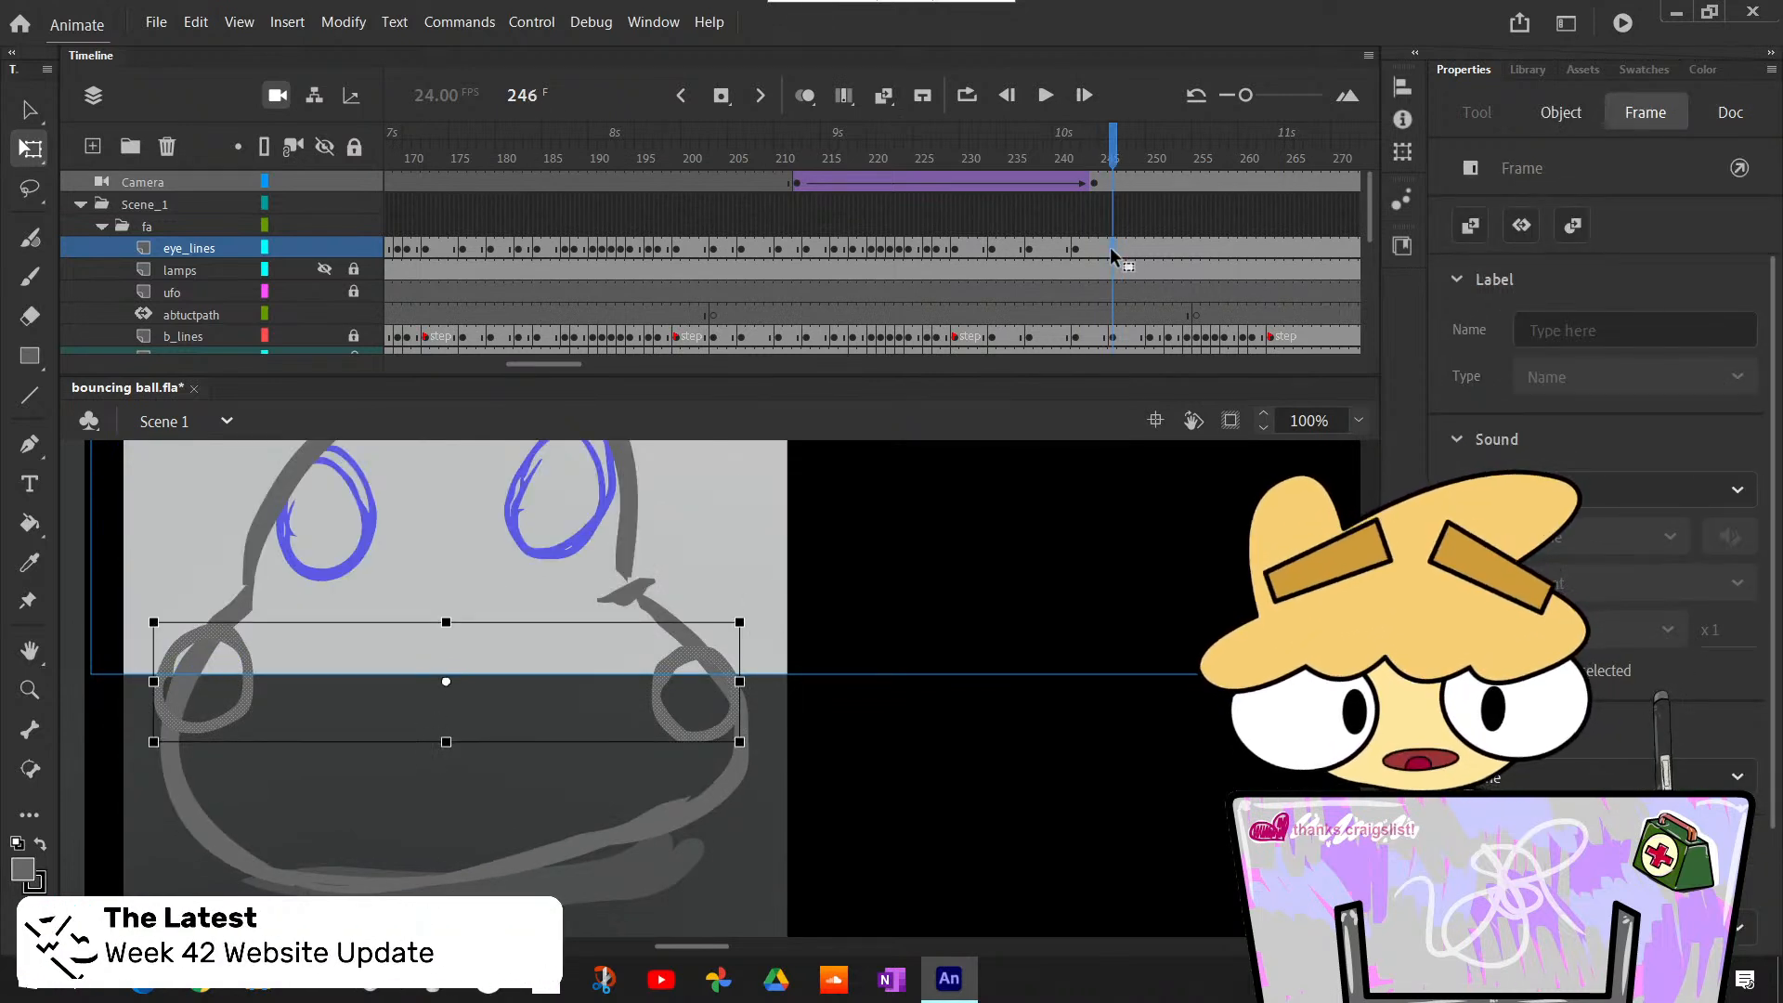
key(F7)
- Copy the oval eye outlines from frame 240 of the eye_lines layer and paste them in place on frame 246
click(1014, 249)
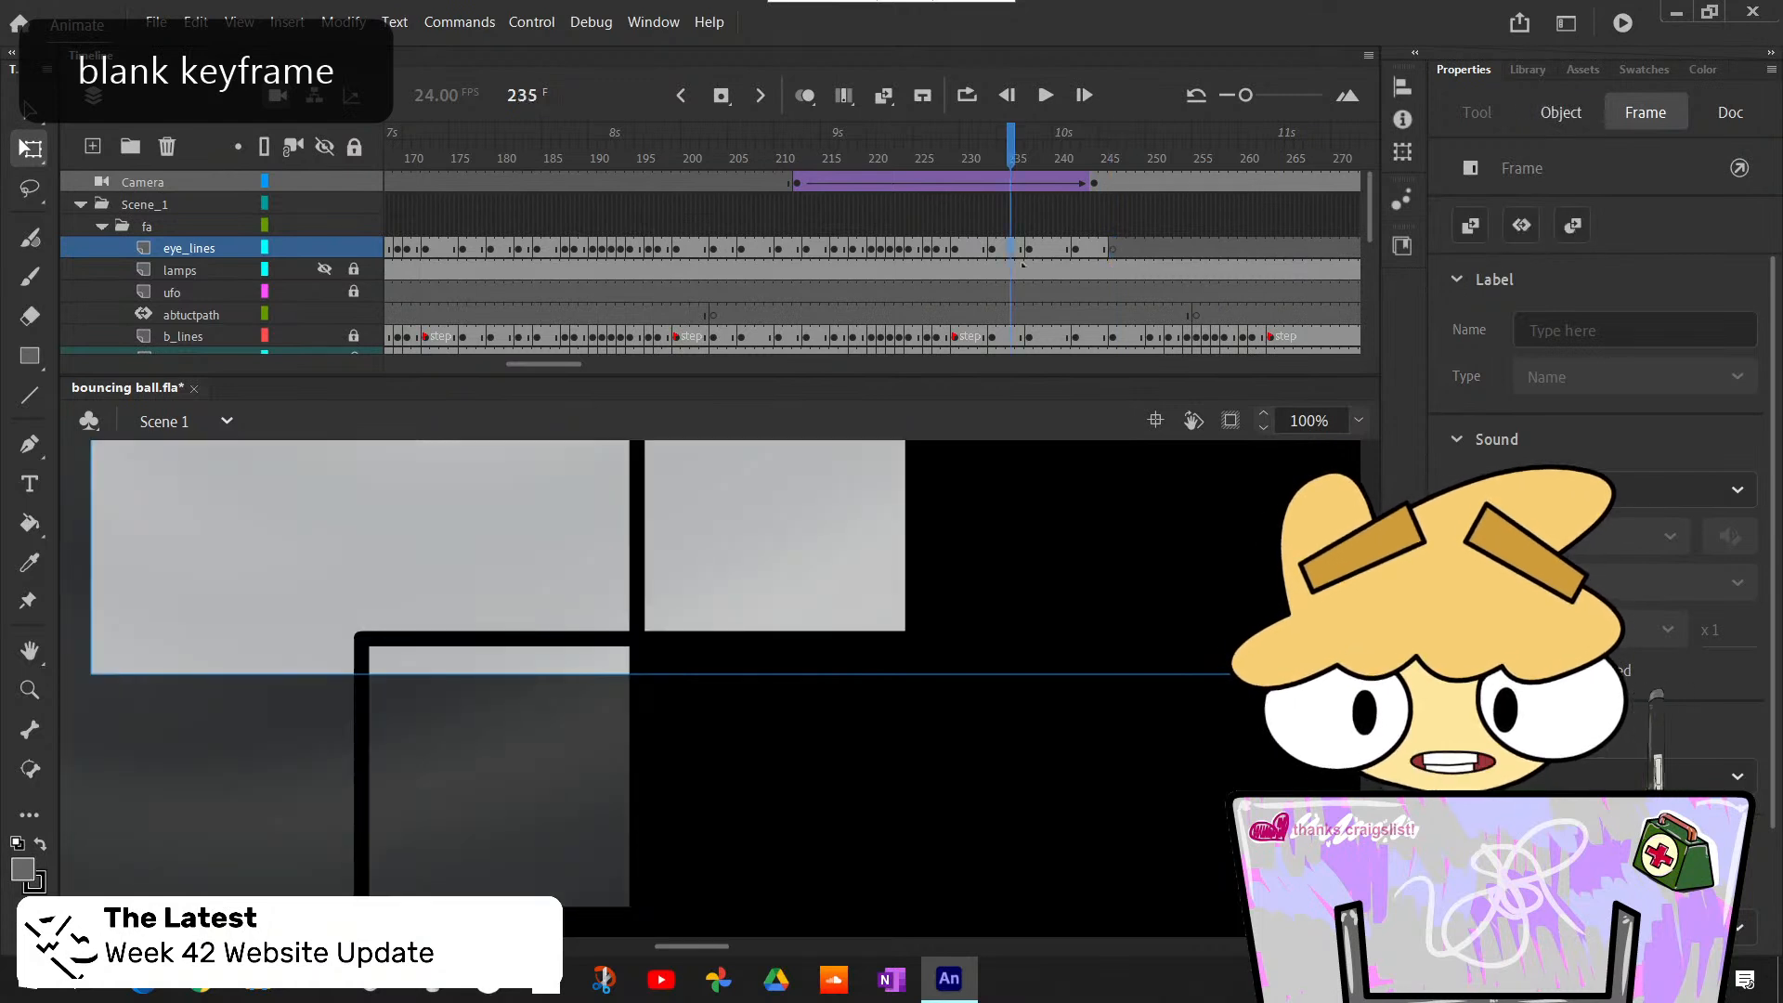
click(1062, 249)
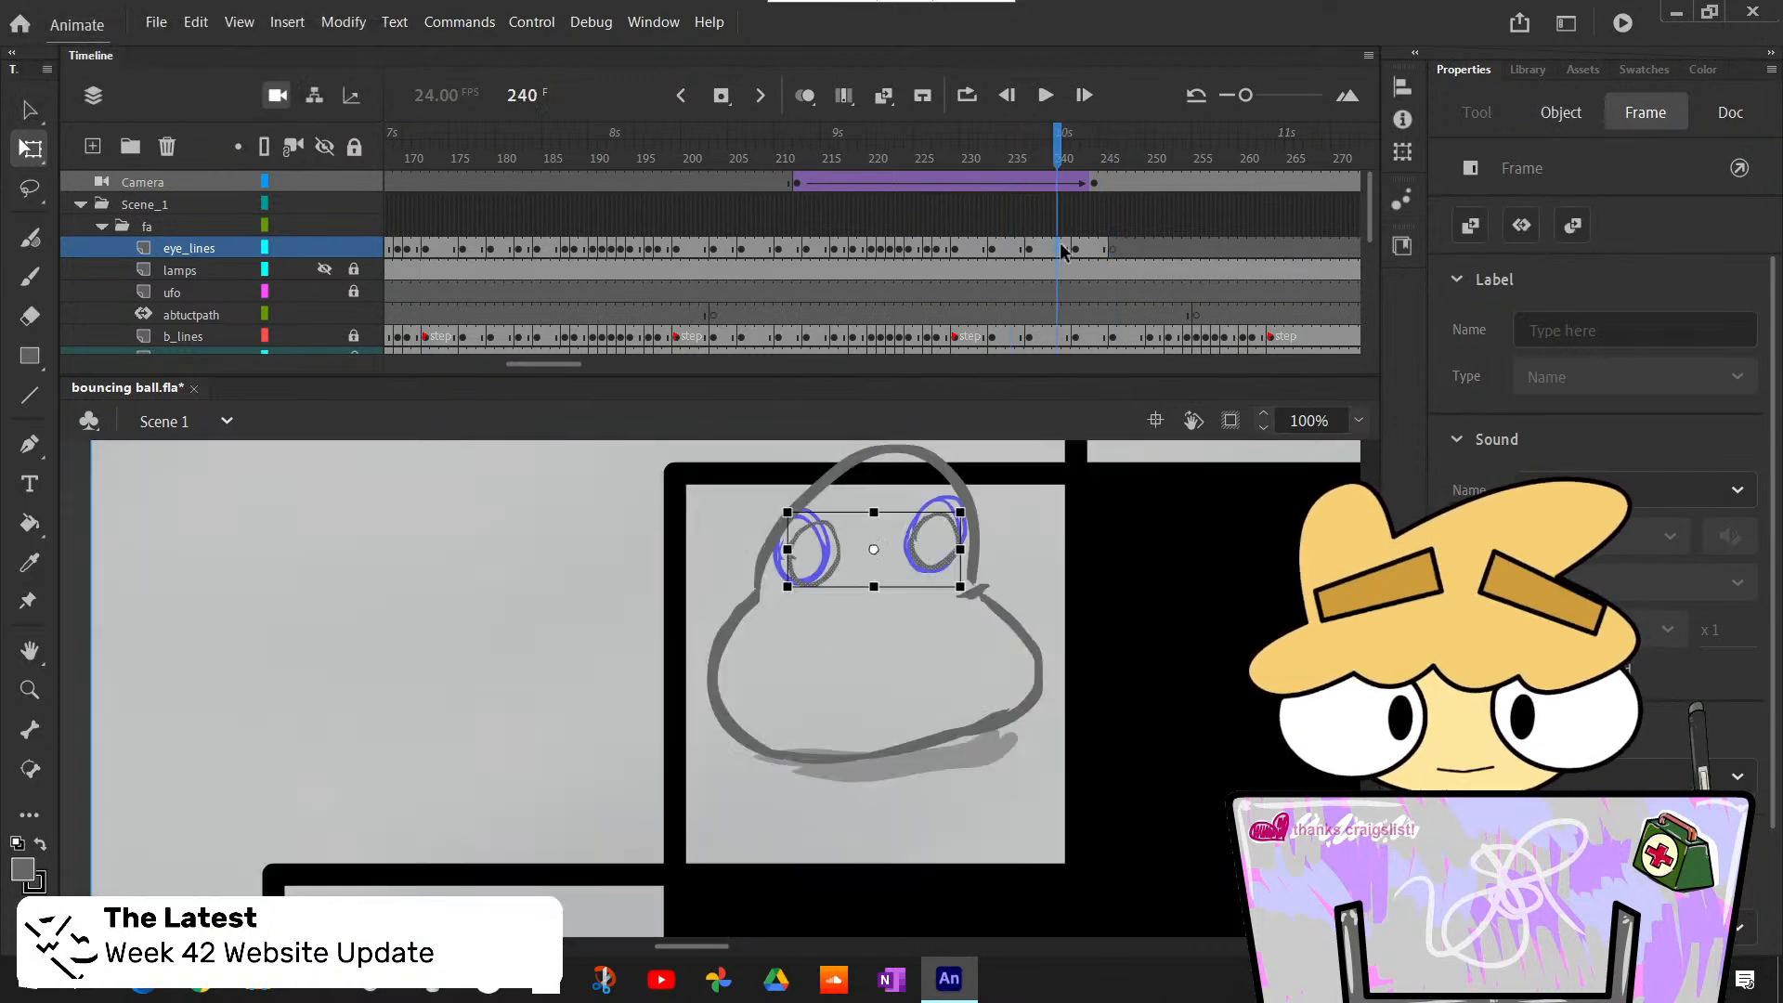
click(1112, 249)
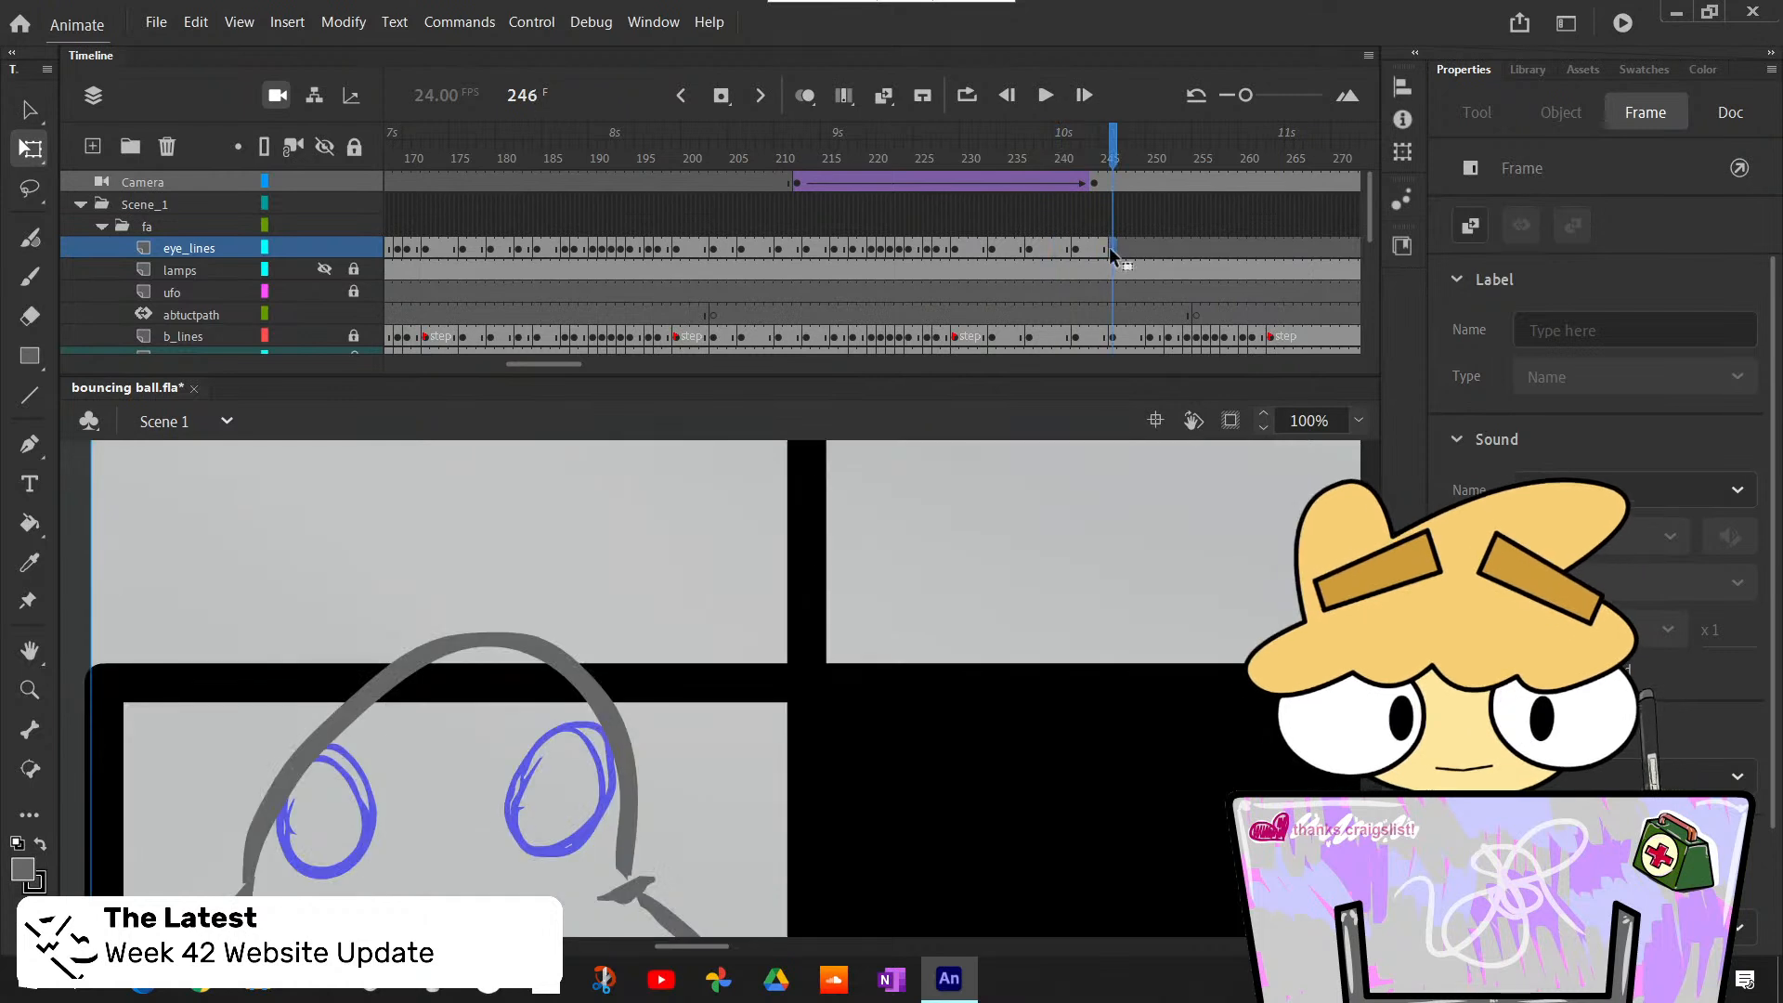
key(ctrl+shift+v)
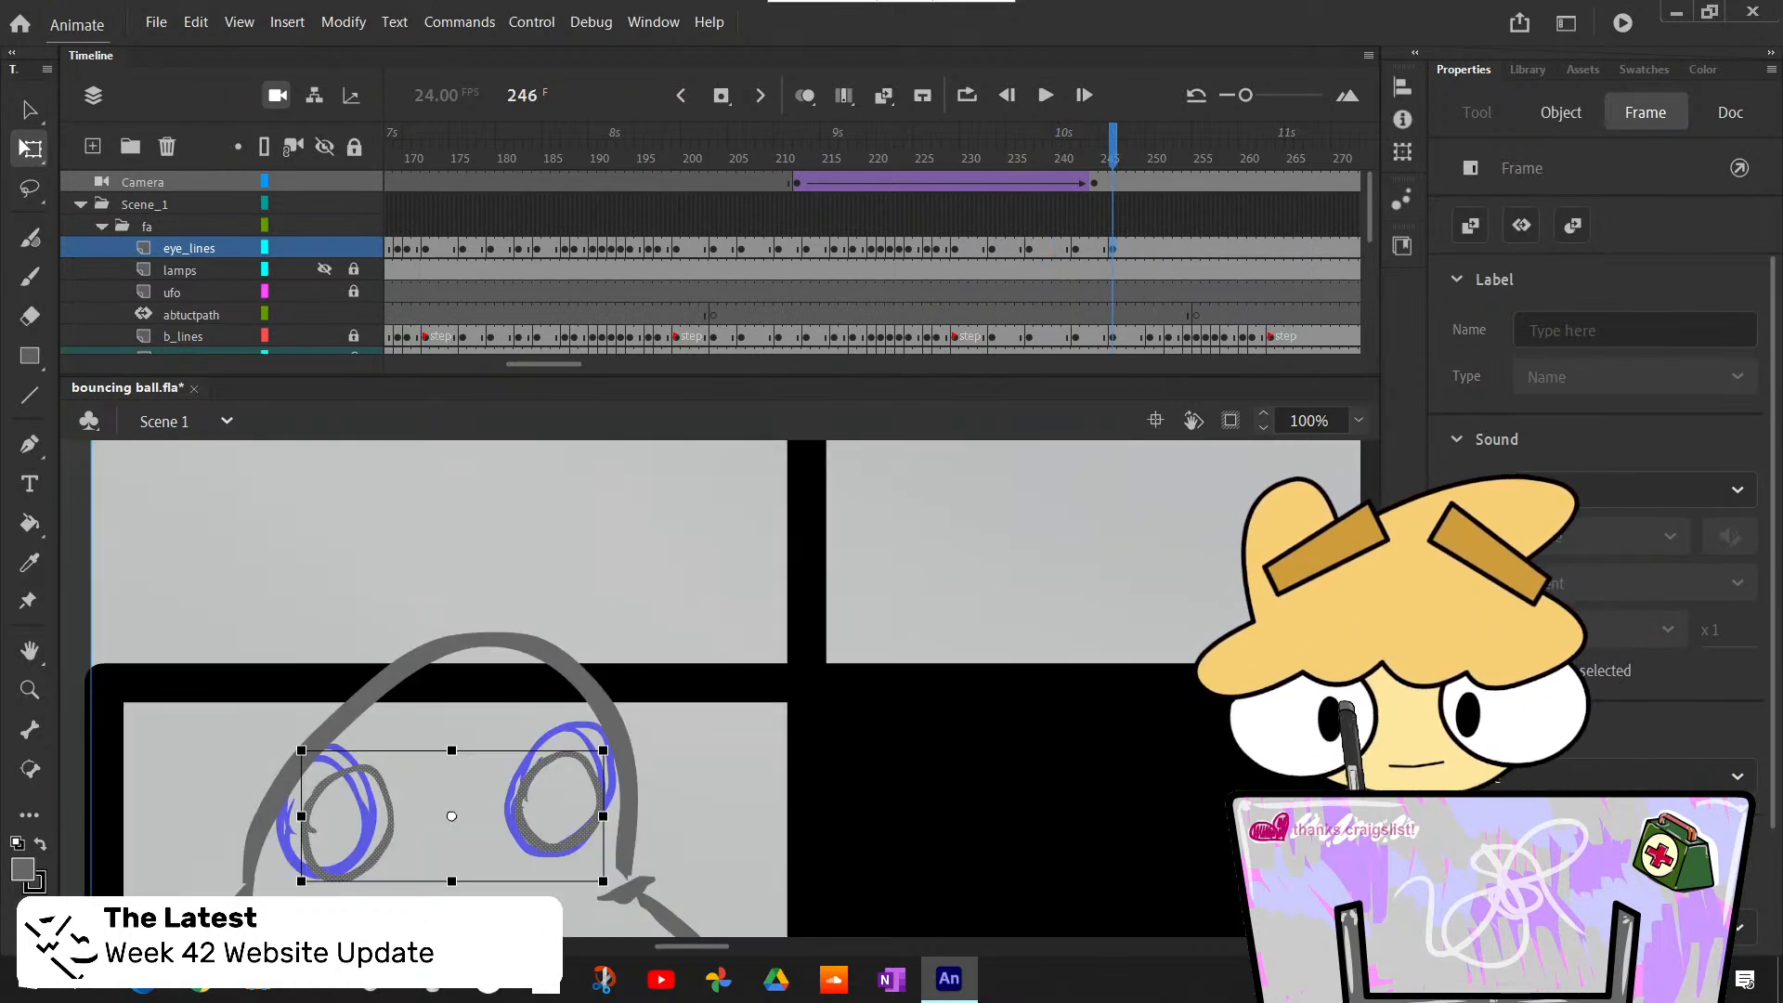
- Select both eye outlines on frame 246 of the eye_lines layer and nudge them up about 5 px
click(31, 109)
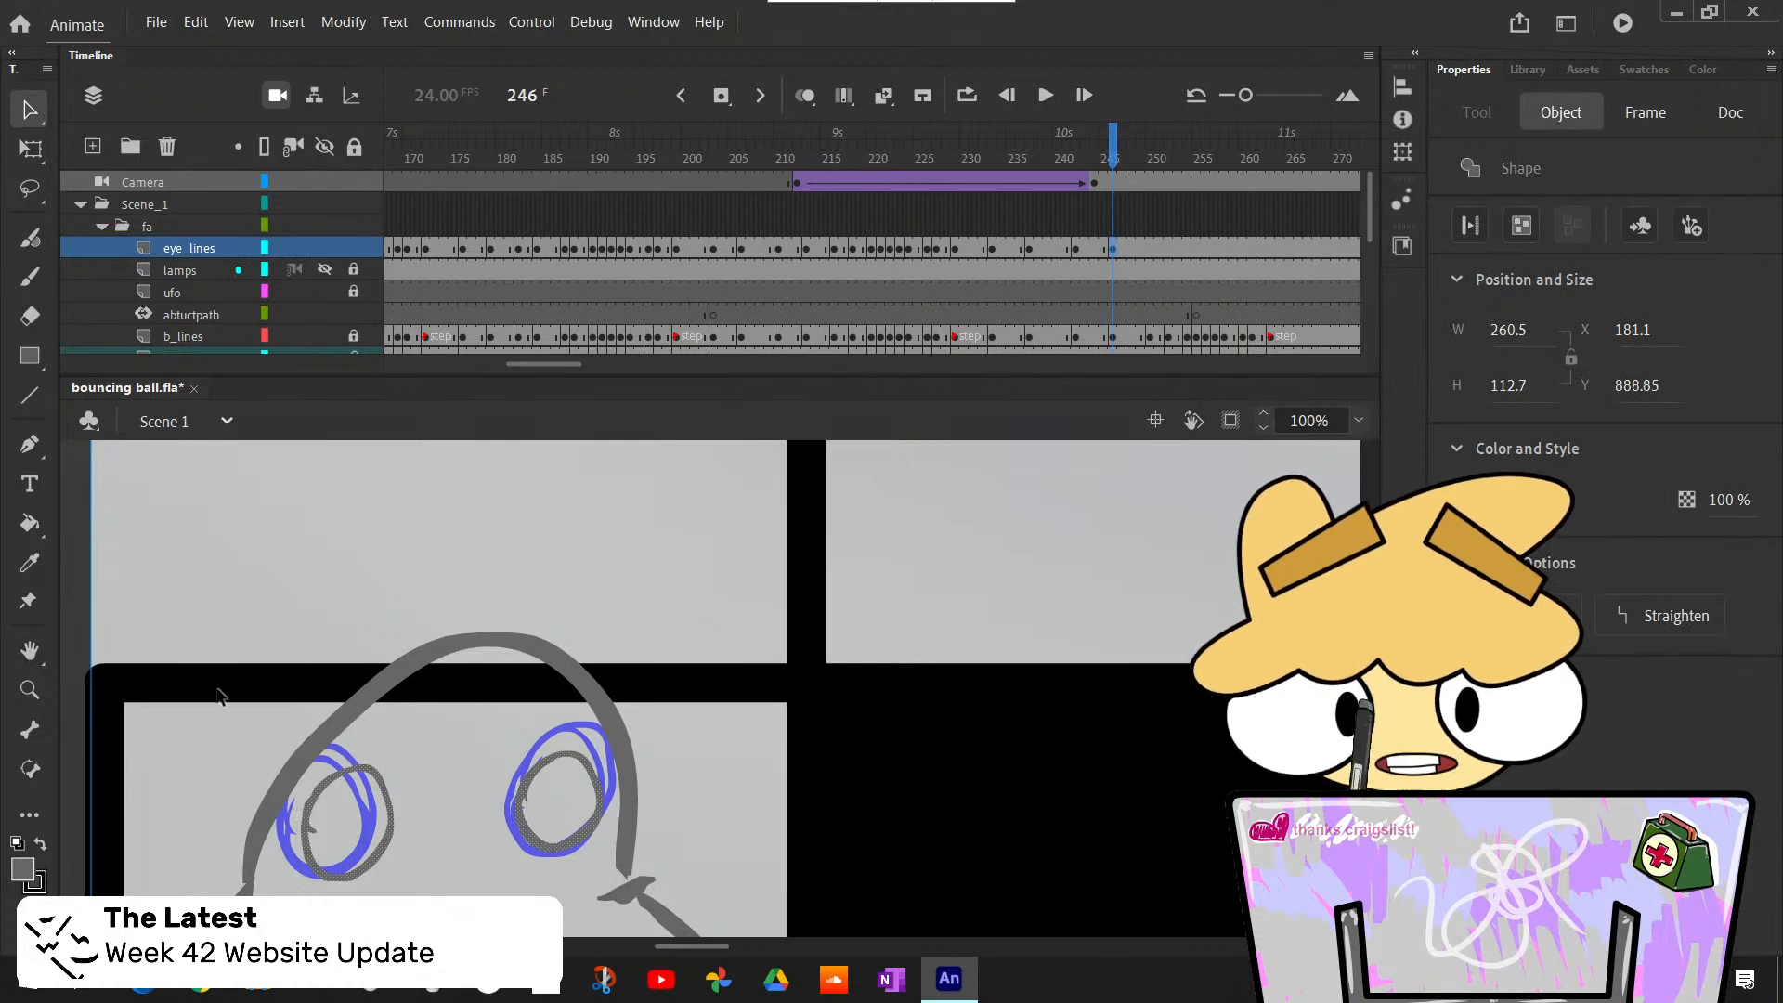
mouse_move(220, 696)
mouse_down()
mouse_move(598, 893)
mouse_move(633, 888)
mouse_up()
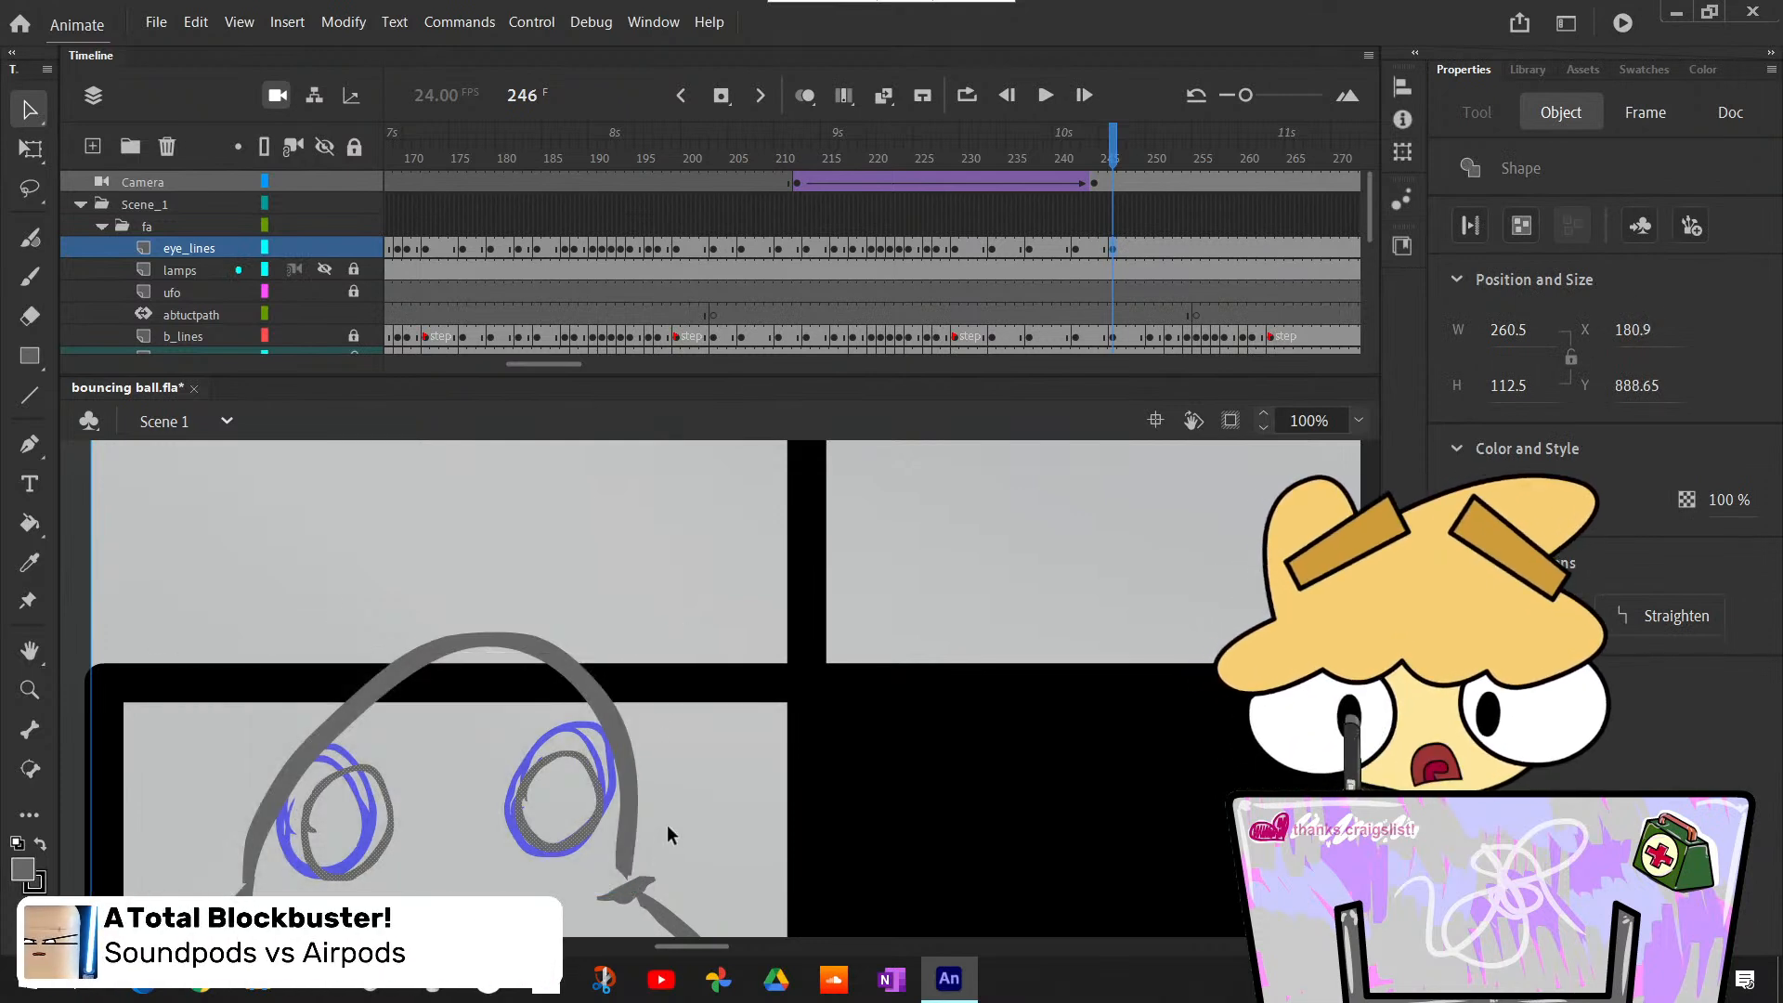
click(678, 788)
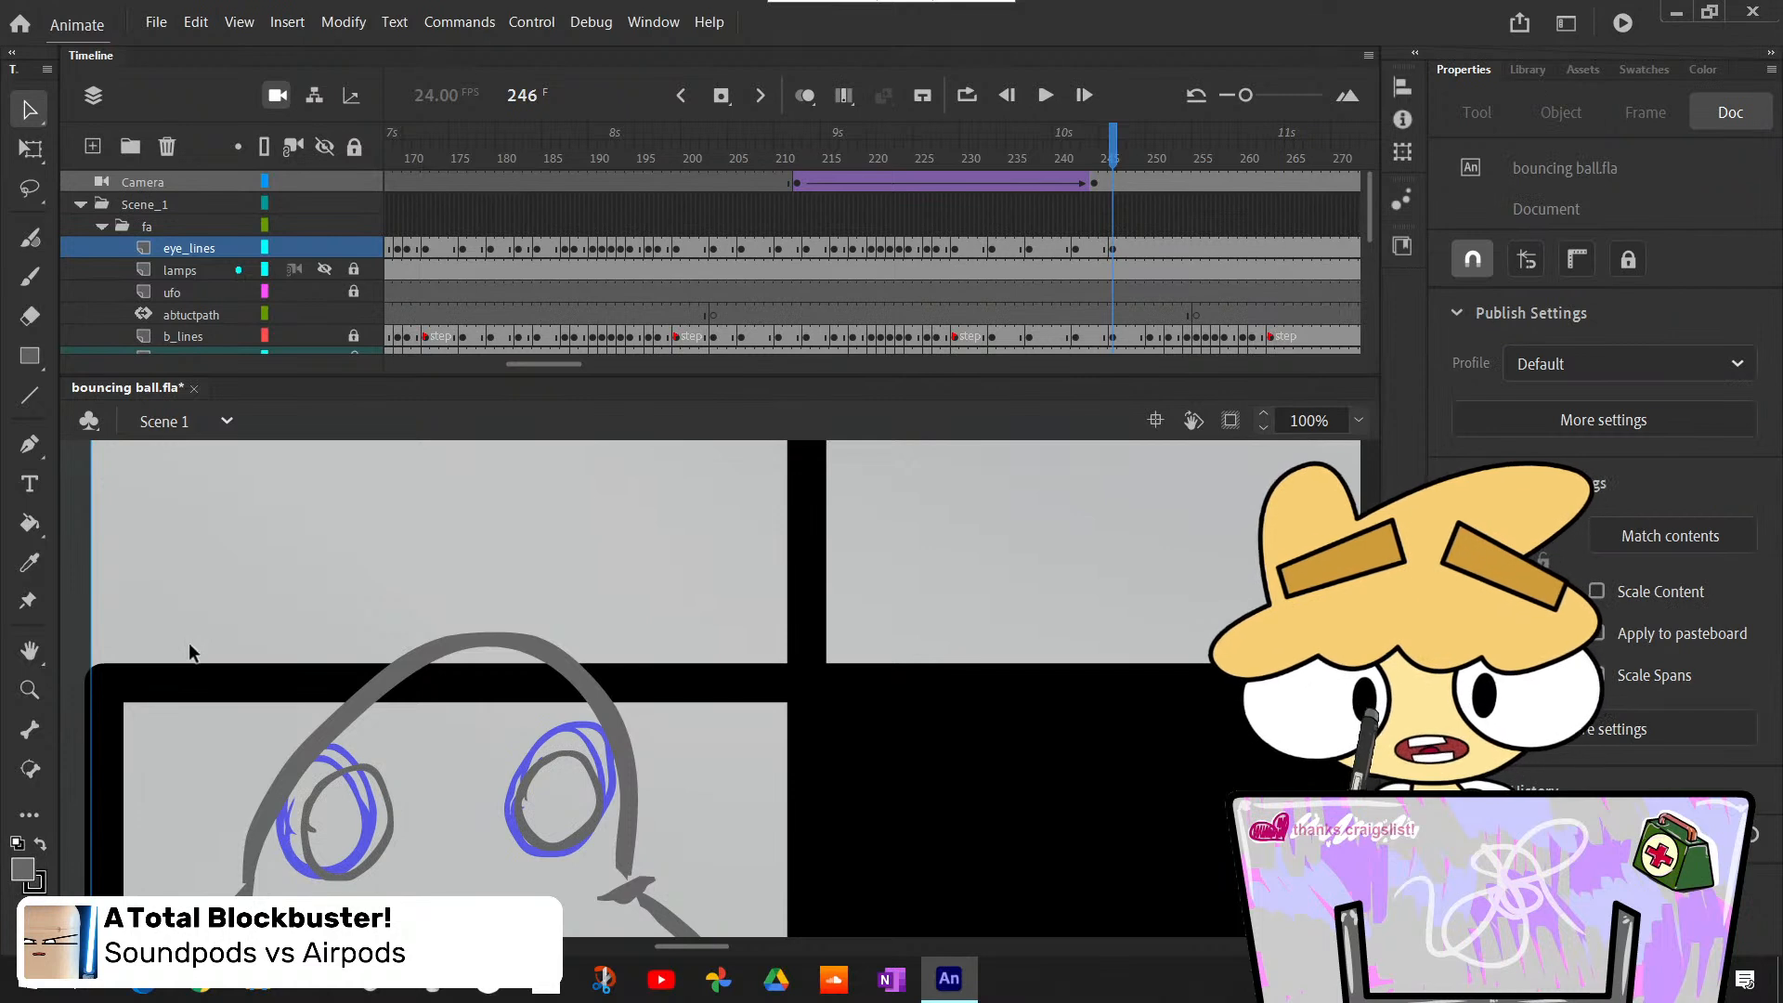
mouse_move(201, 669)
mouse_down()
mouse_move(436, 850)
mouse_move(648, 910)
mouse_up()
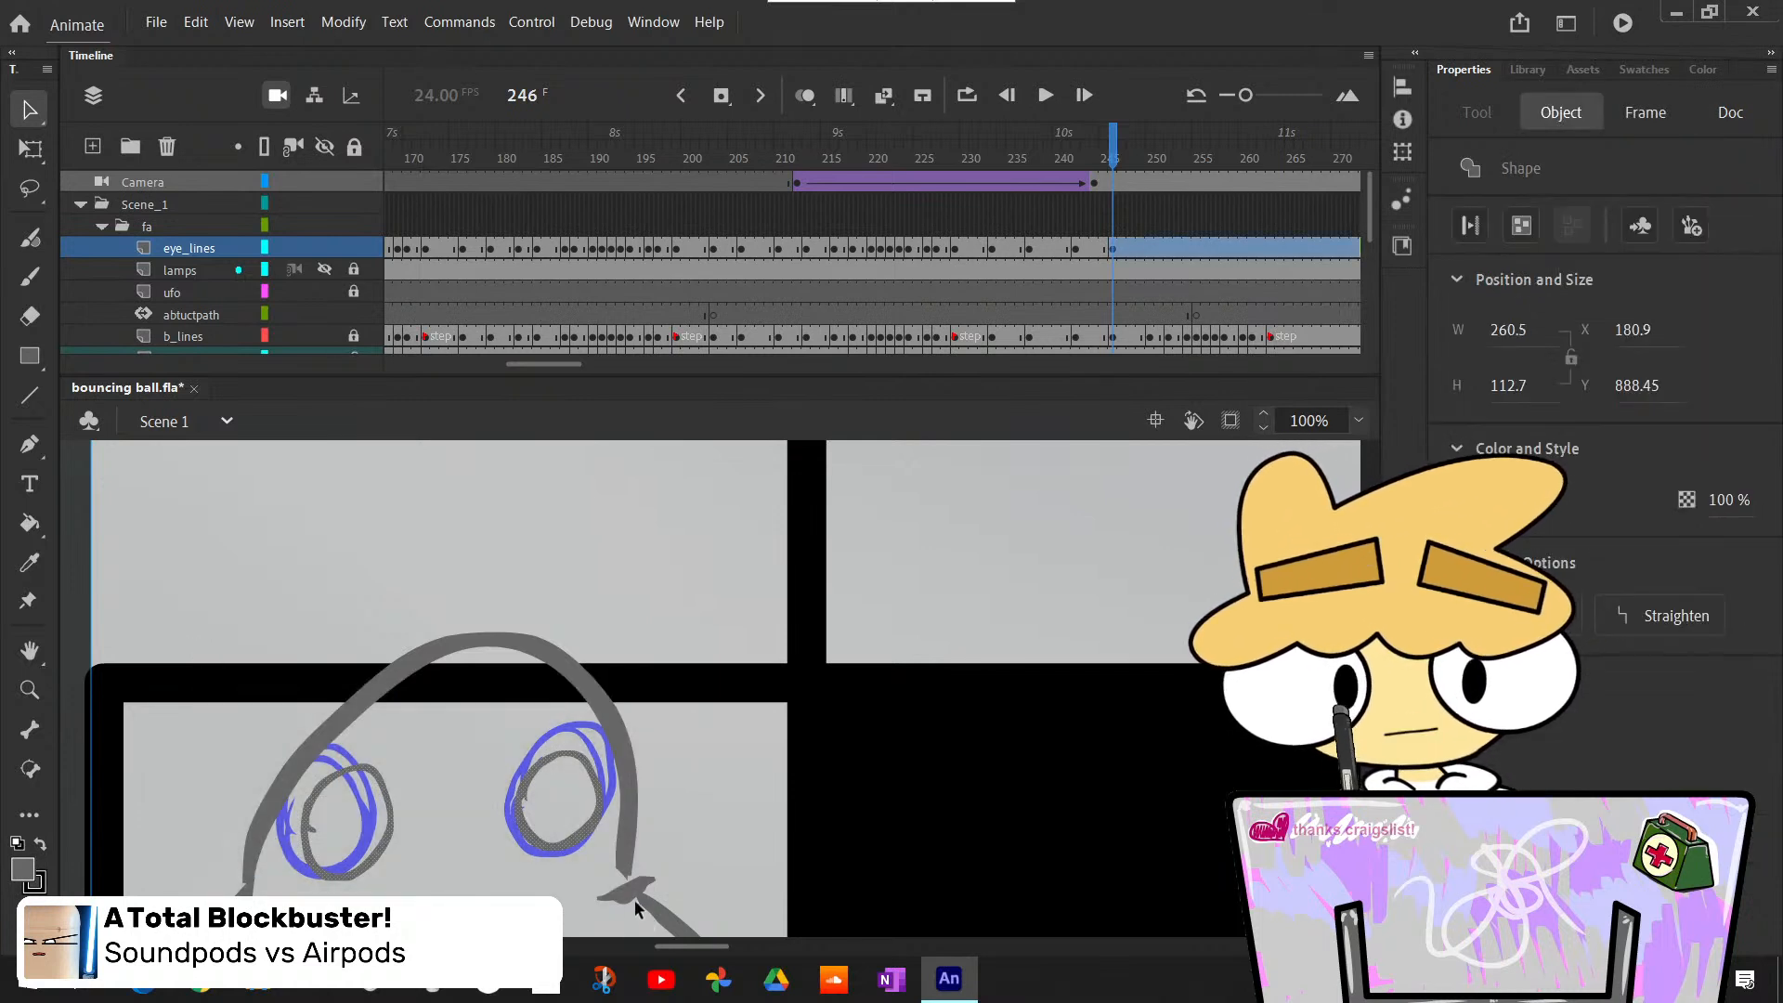
key(ctrl+alt+shift+n)
key(ctrl+alt+shift+n)
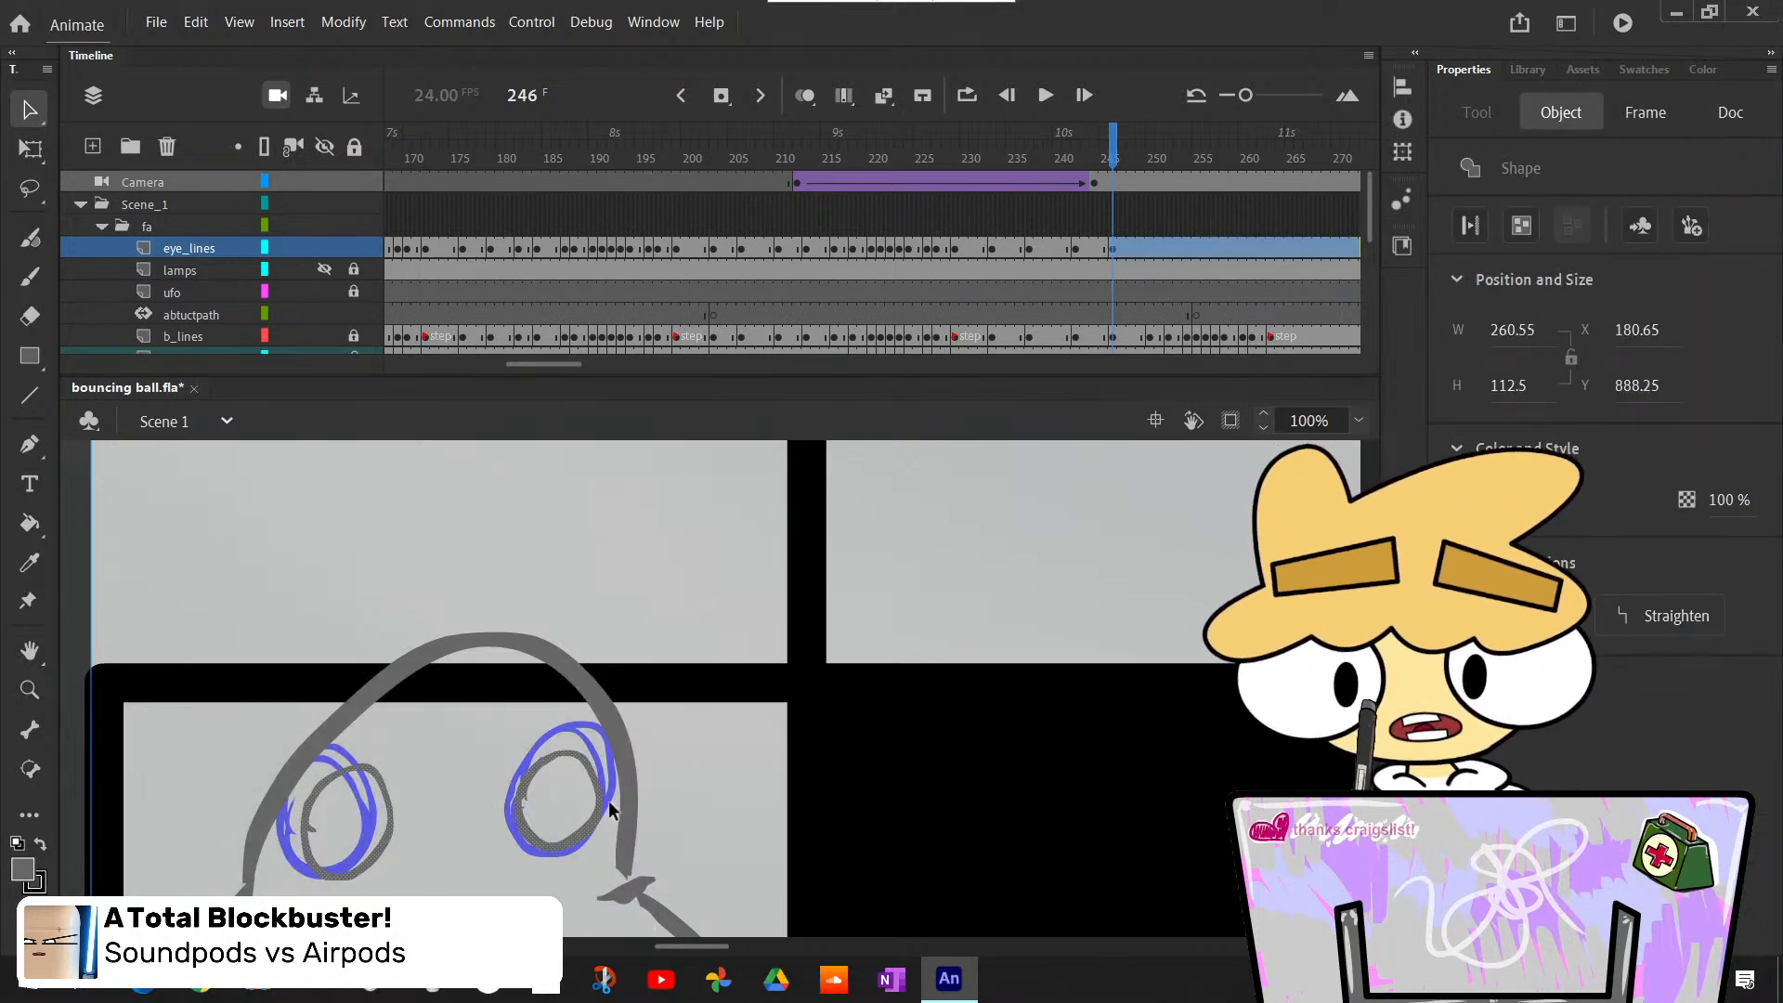
key(Up)
key(Up)
key(Up)
key(Up)
key(Up)
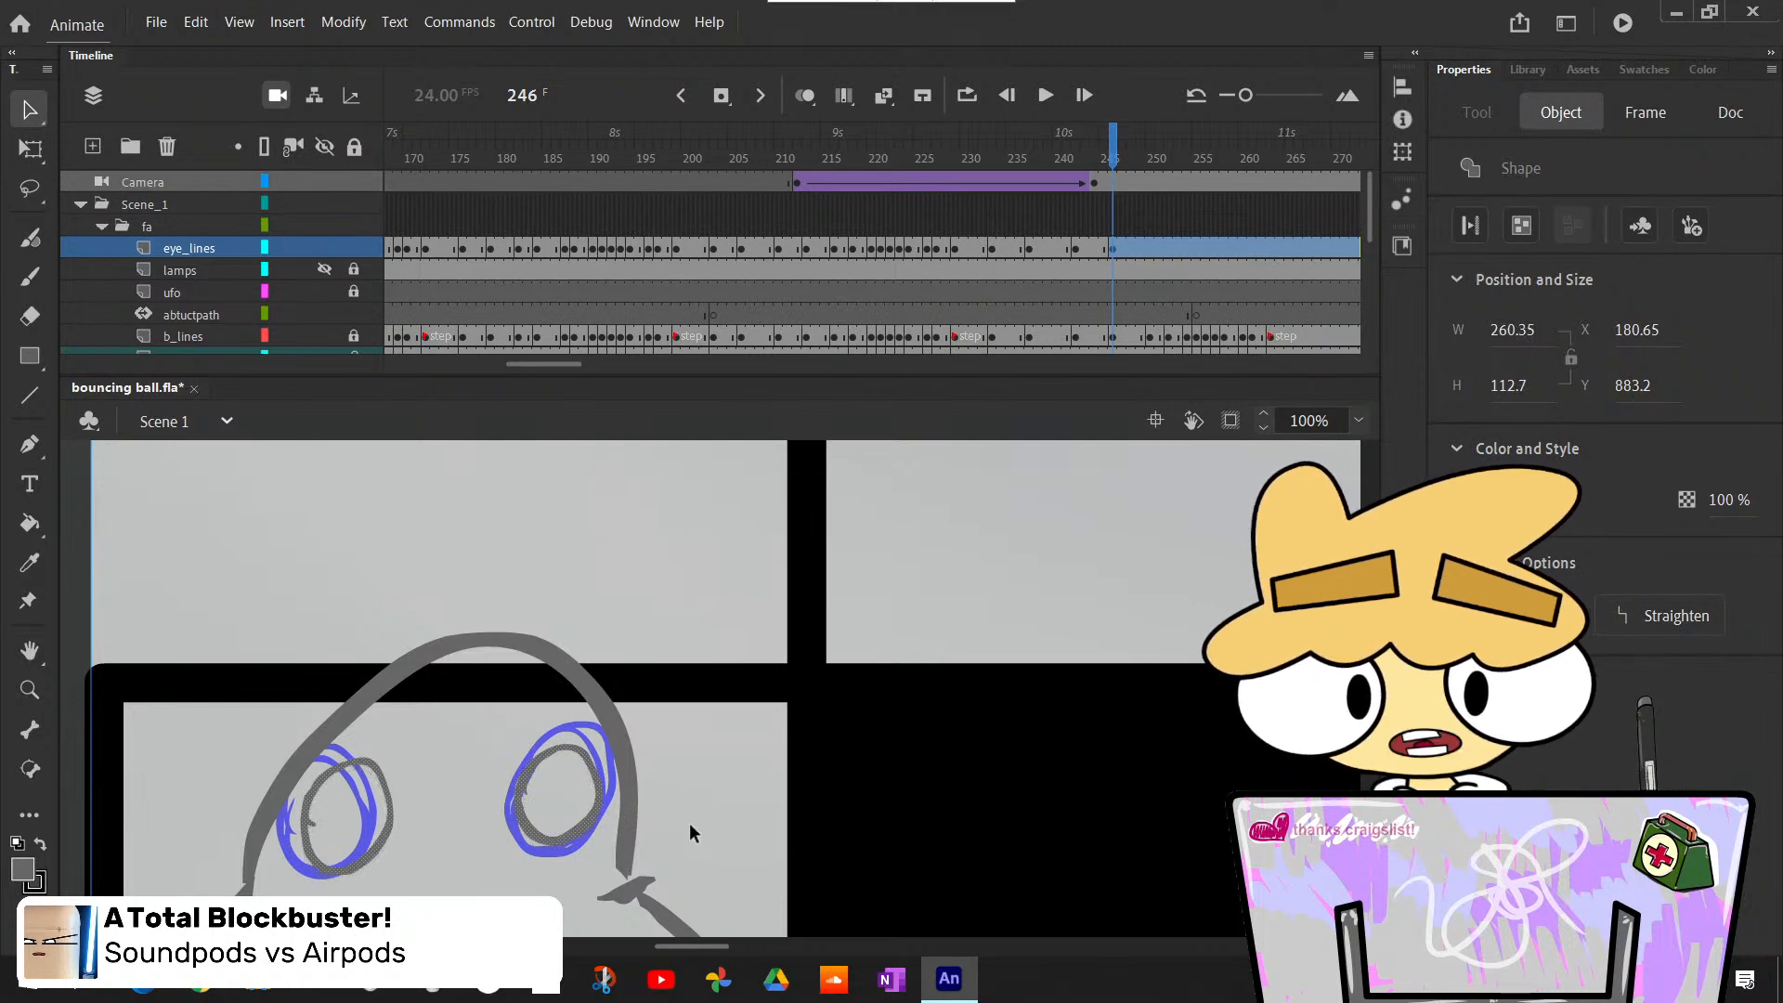
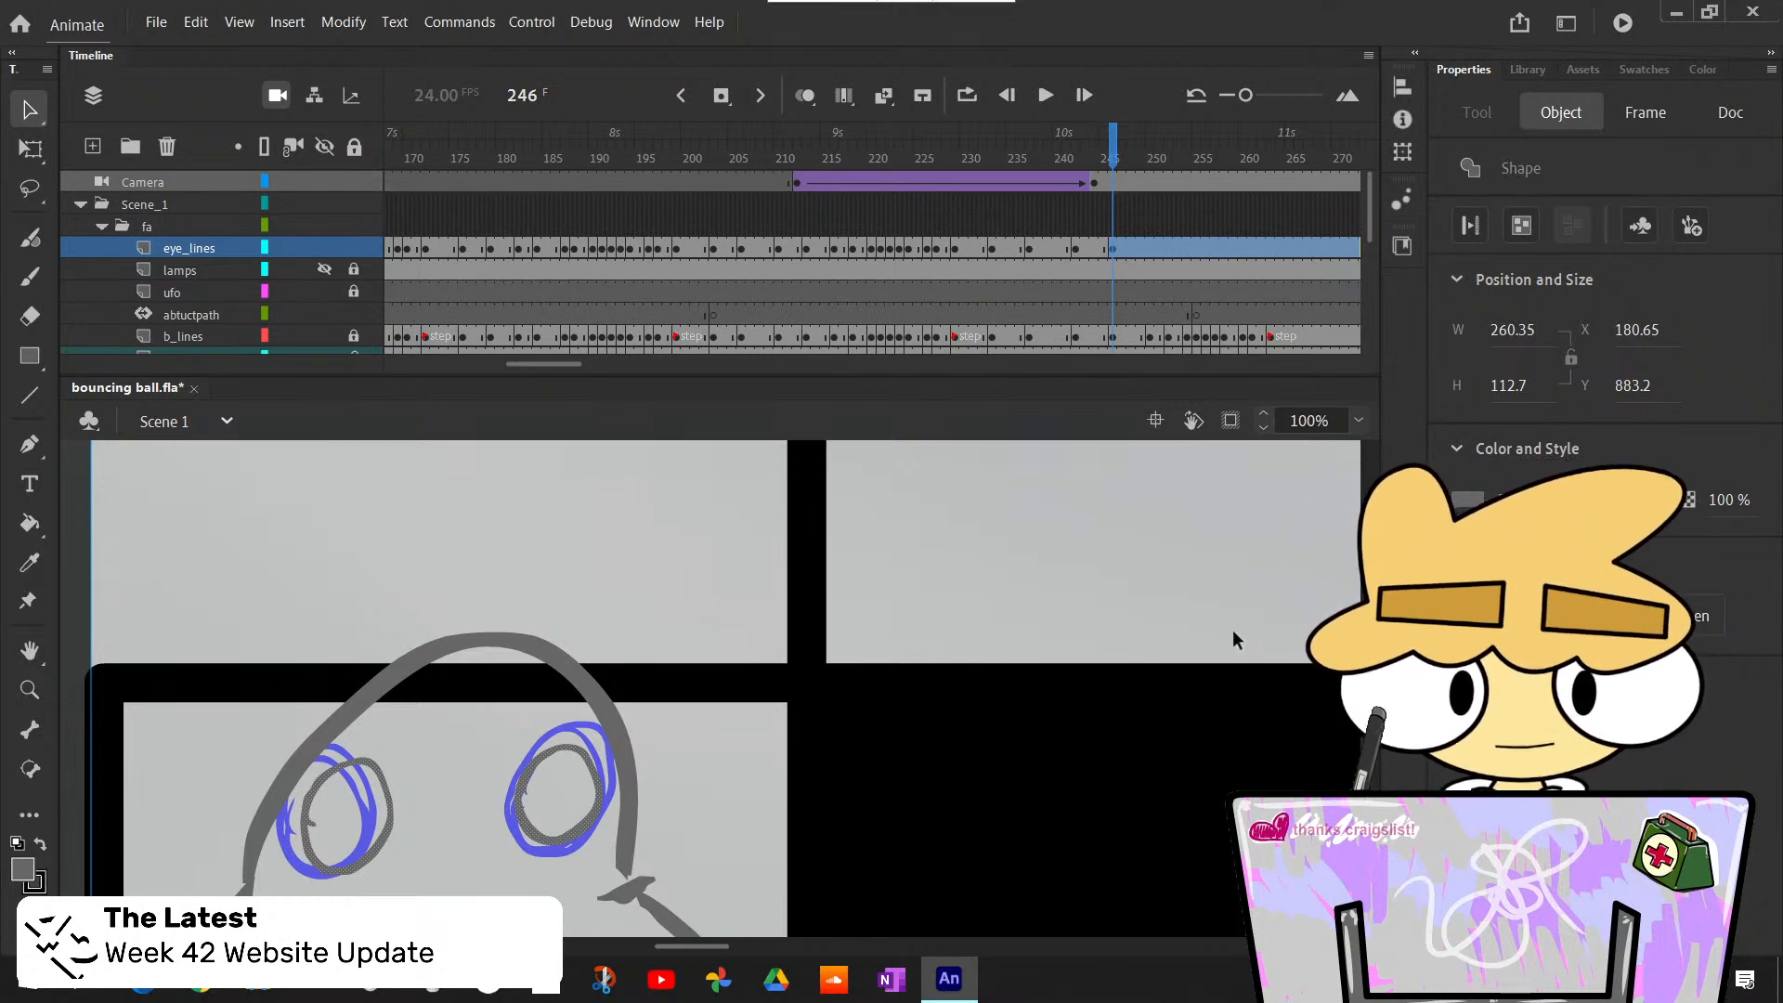
- Advance to the ball's squashed pose at frame 250 and insert a blank keyframe there on the eye_lines layer
key(comma)
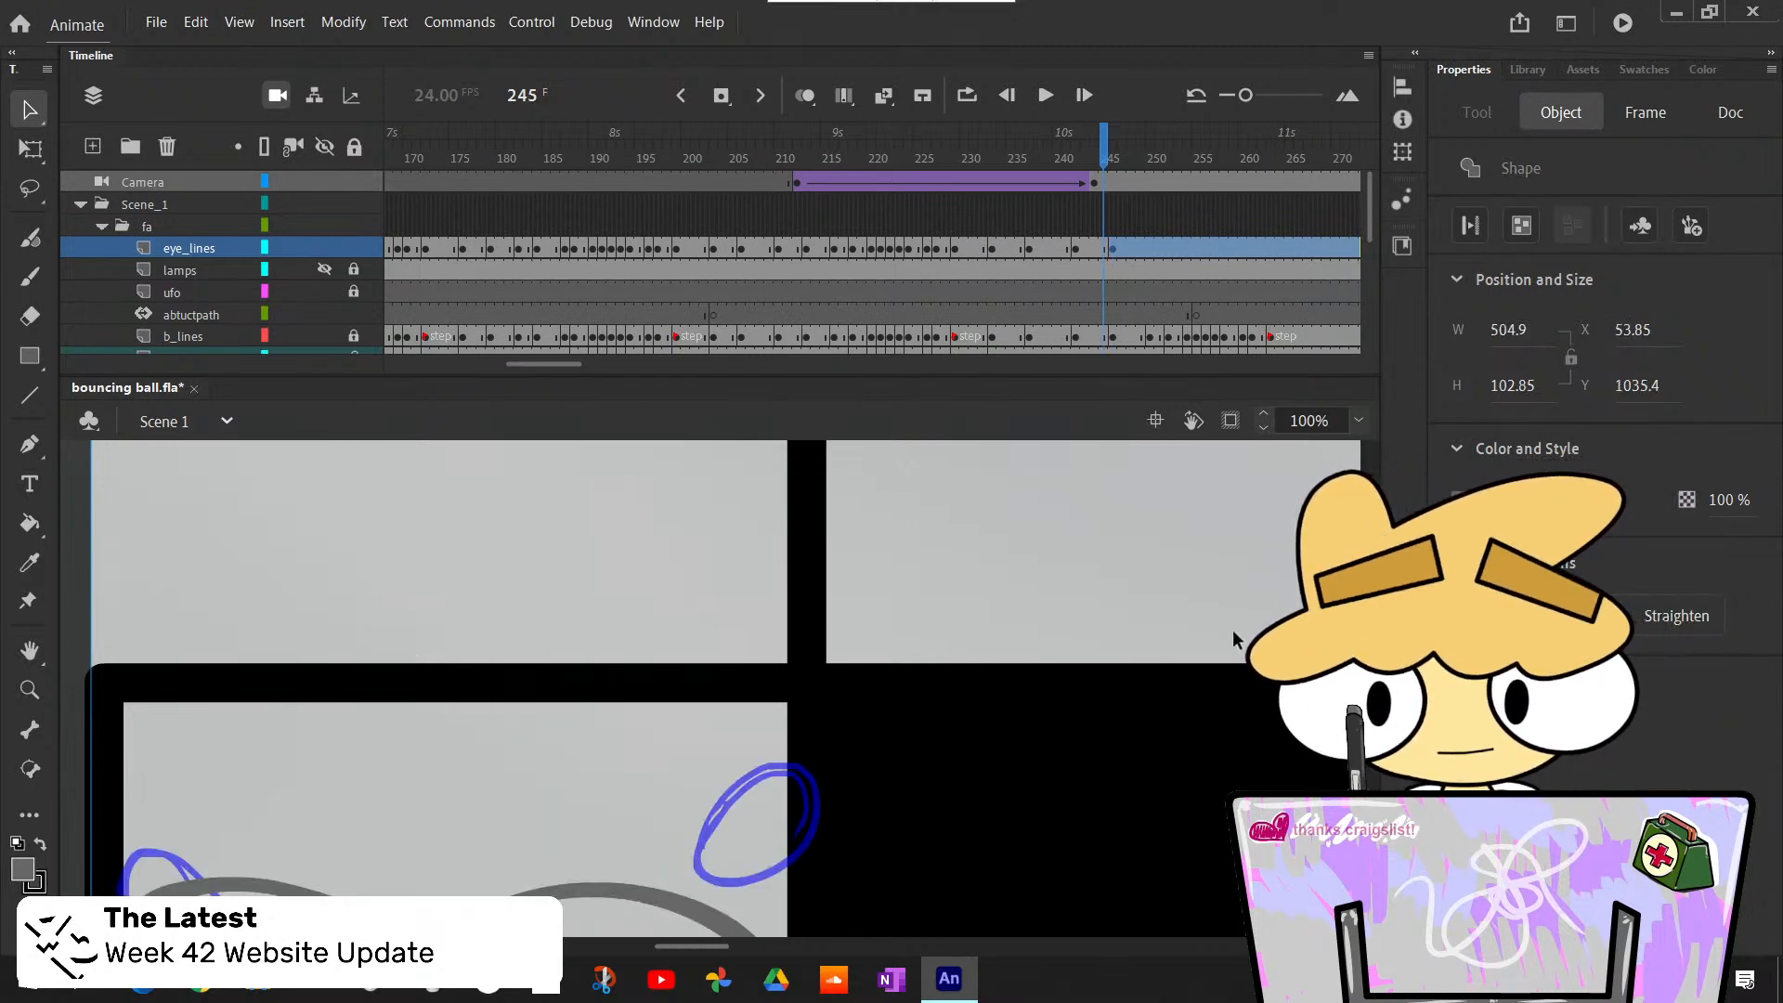
key(period)
key(period)
key(period)
key(period)
key(period)
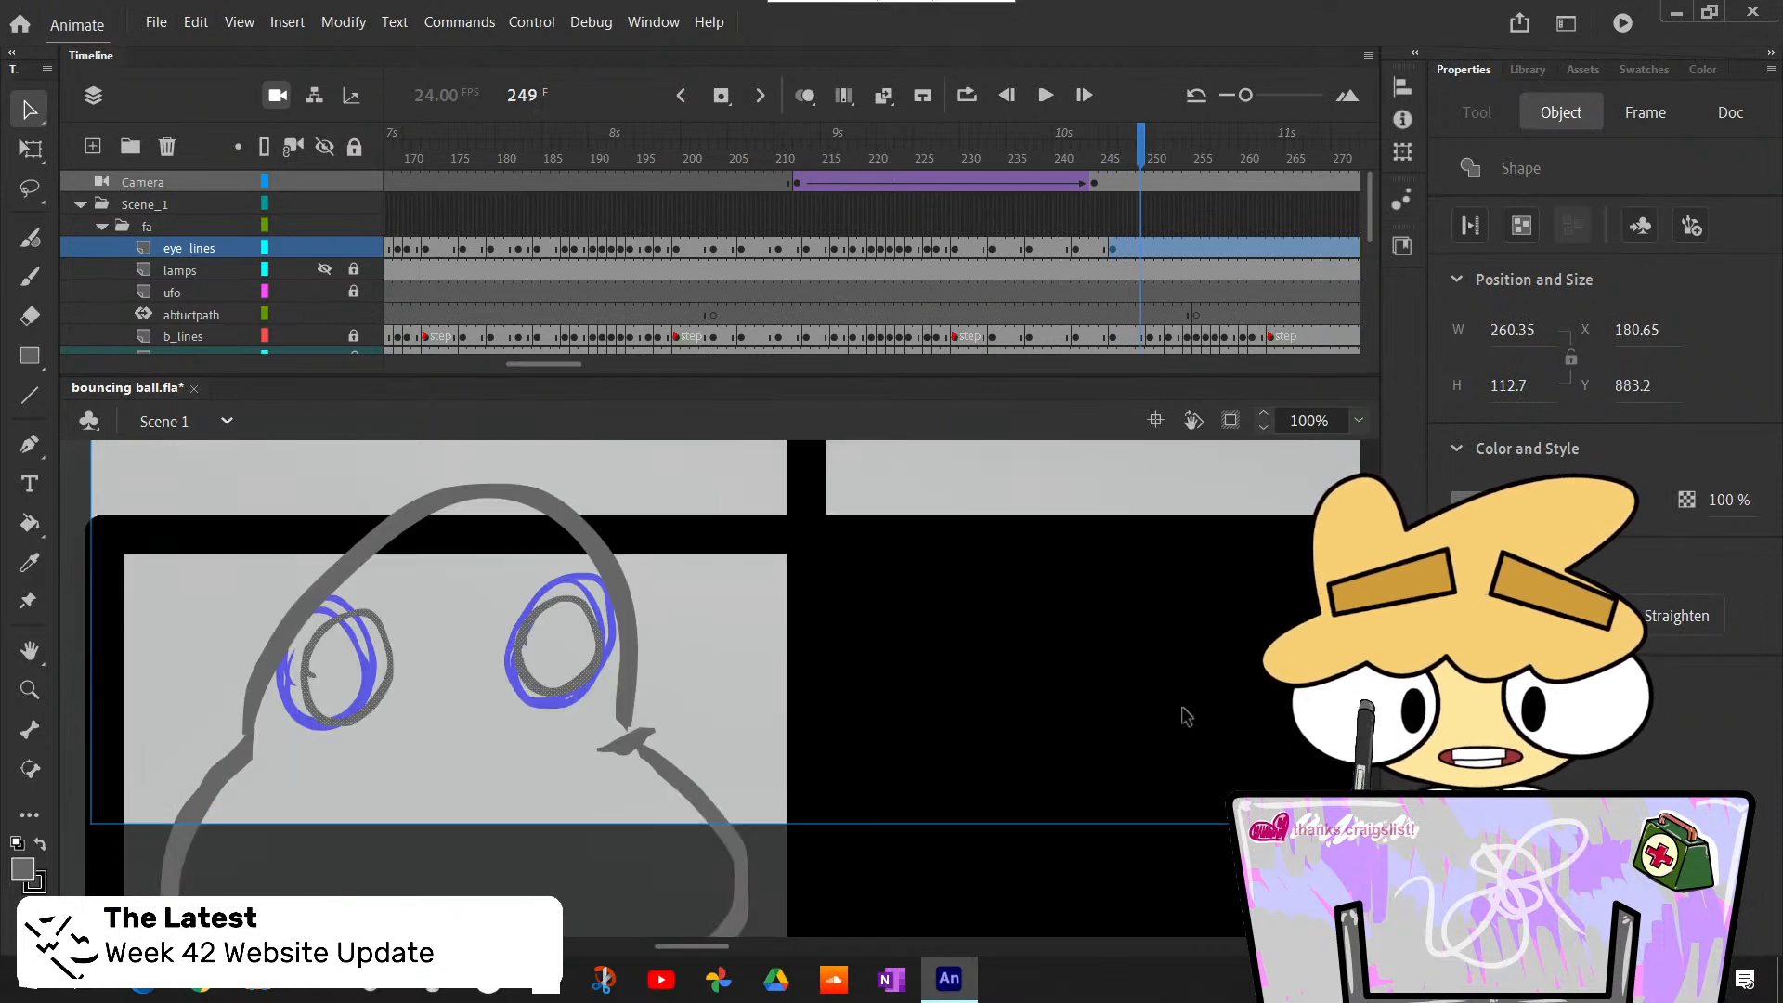
scroll(1187, 716, up, 3)
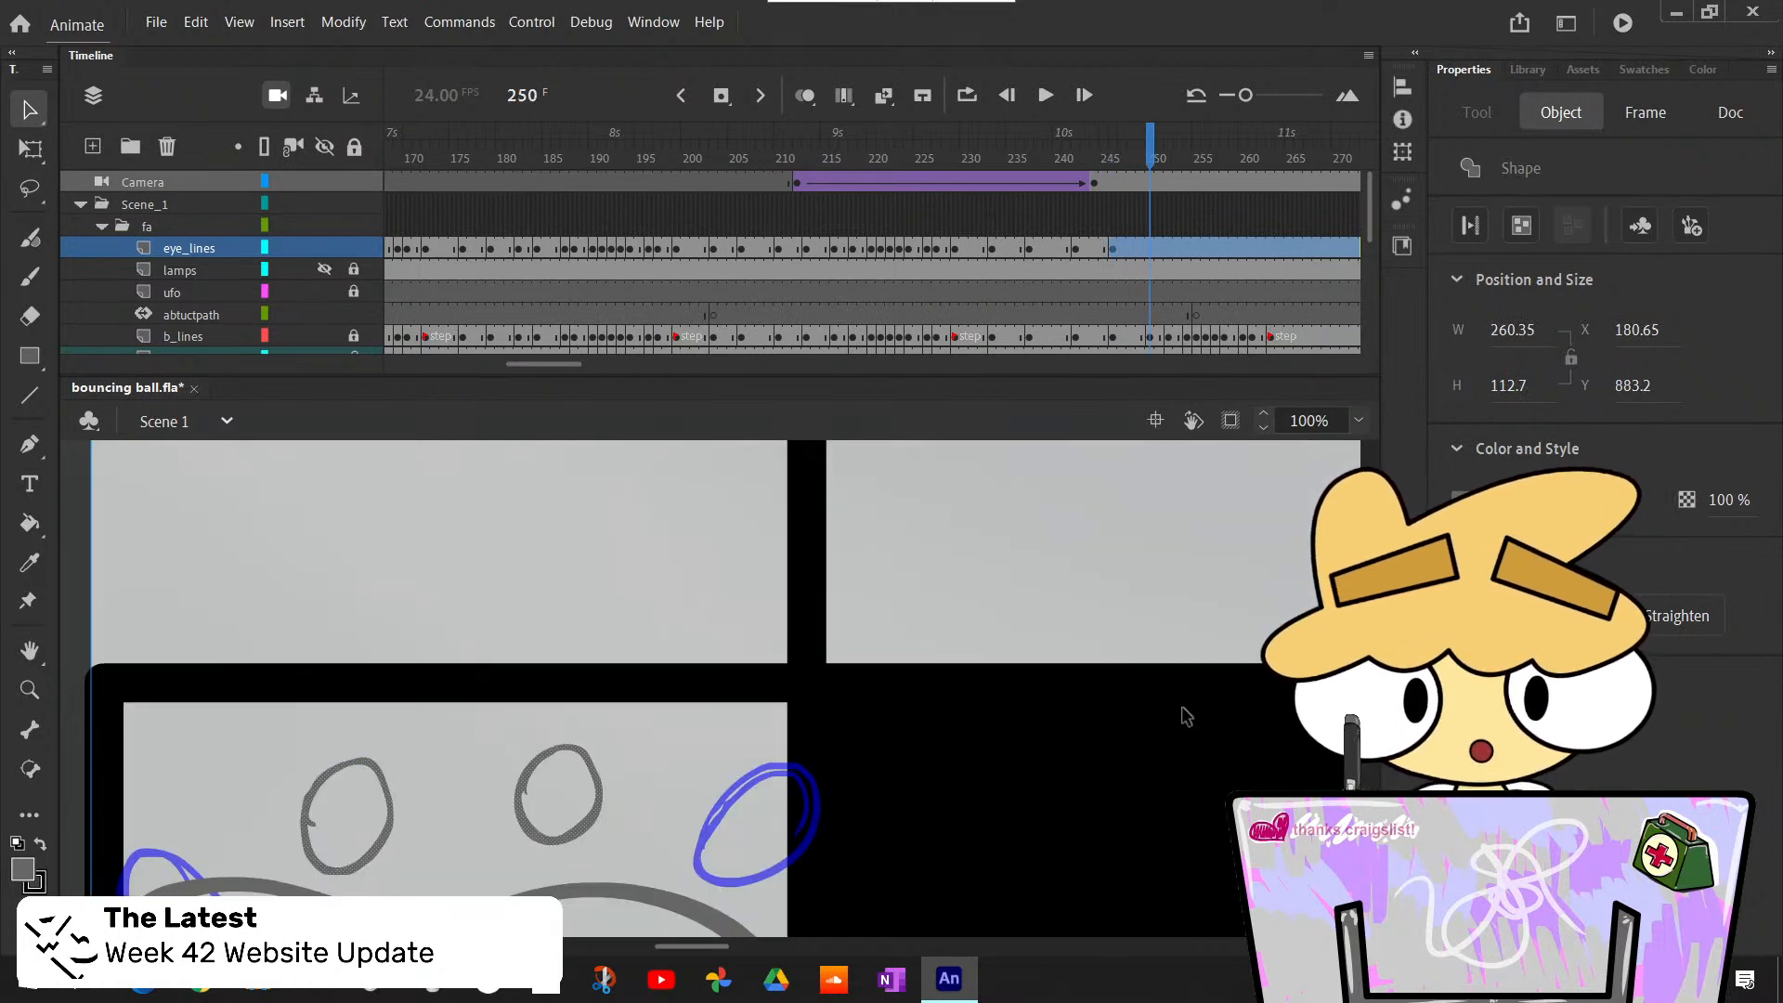
click(1150, 249)
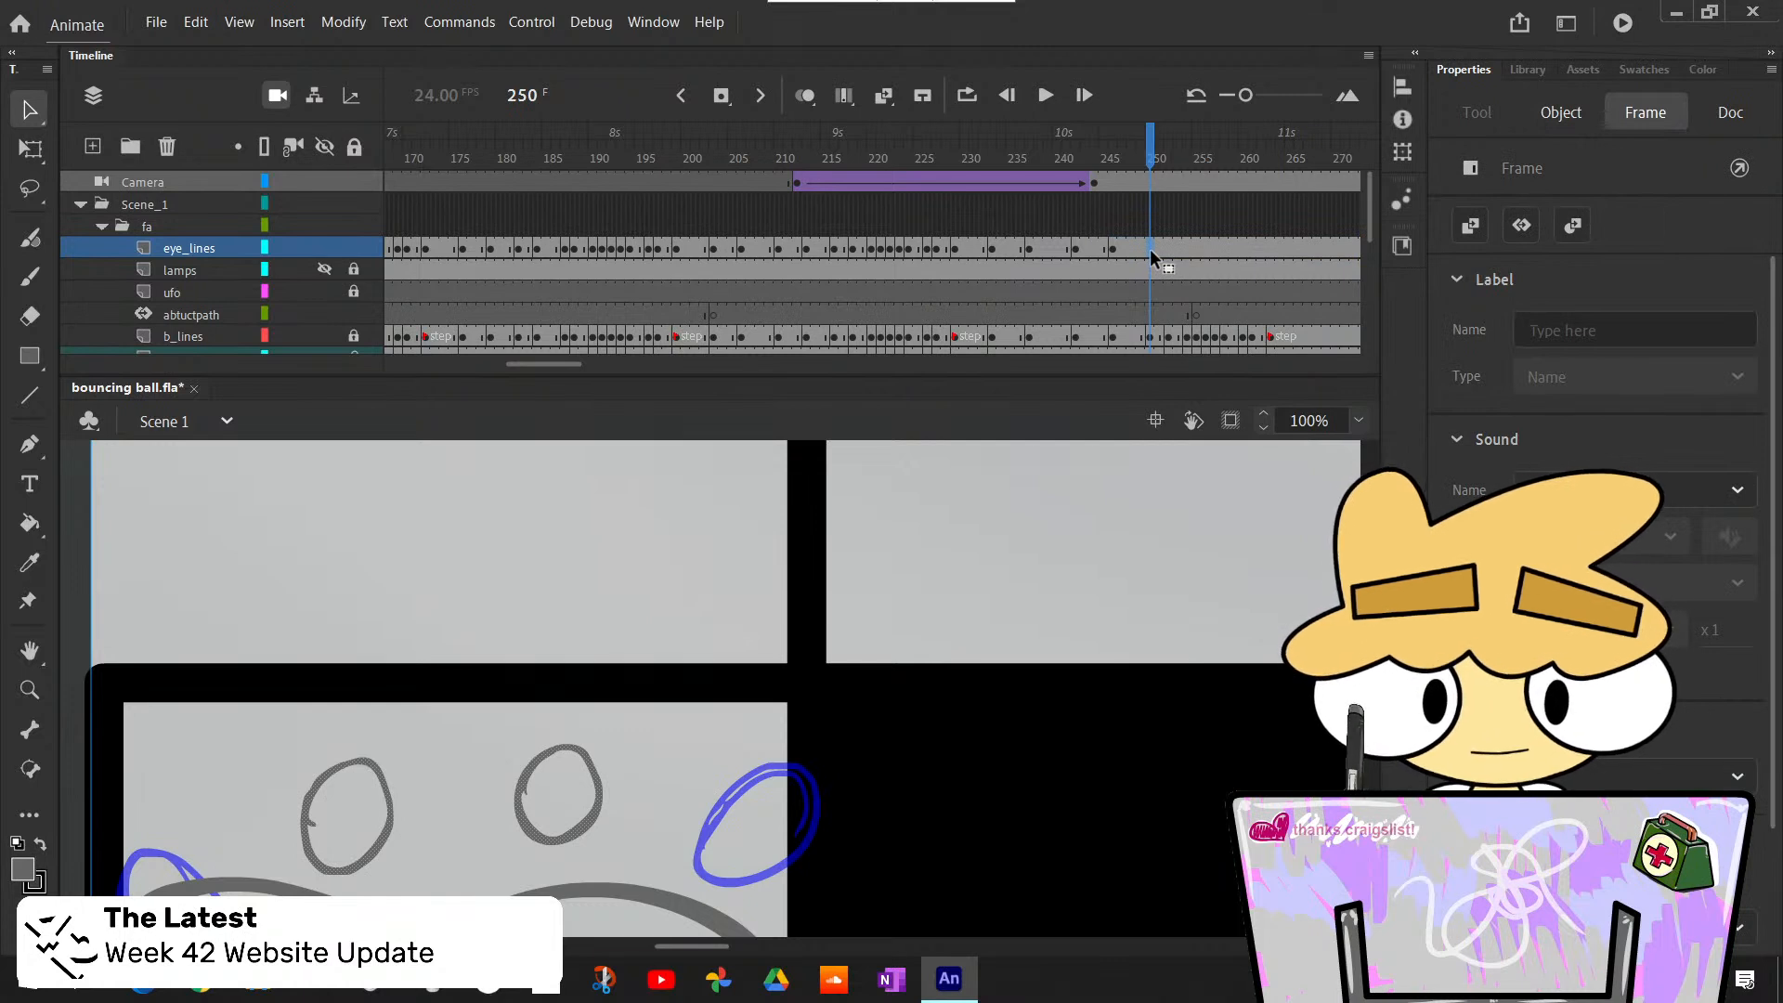
key(F7)
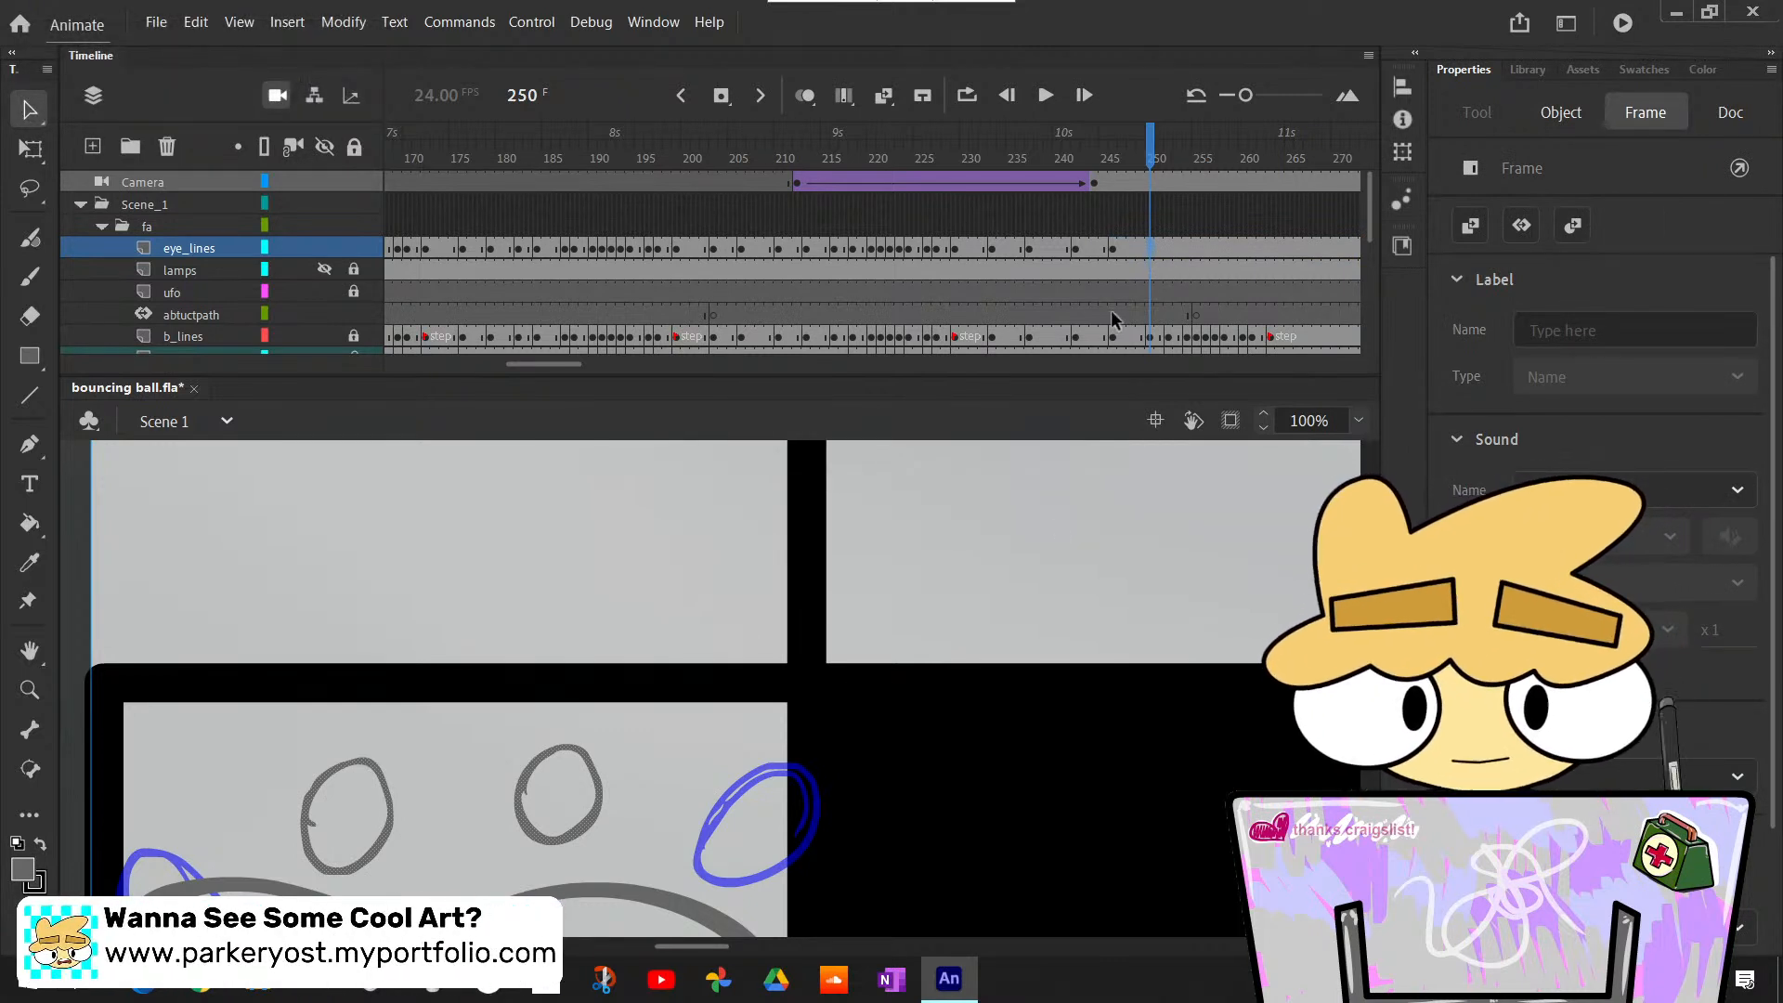
key(F7)
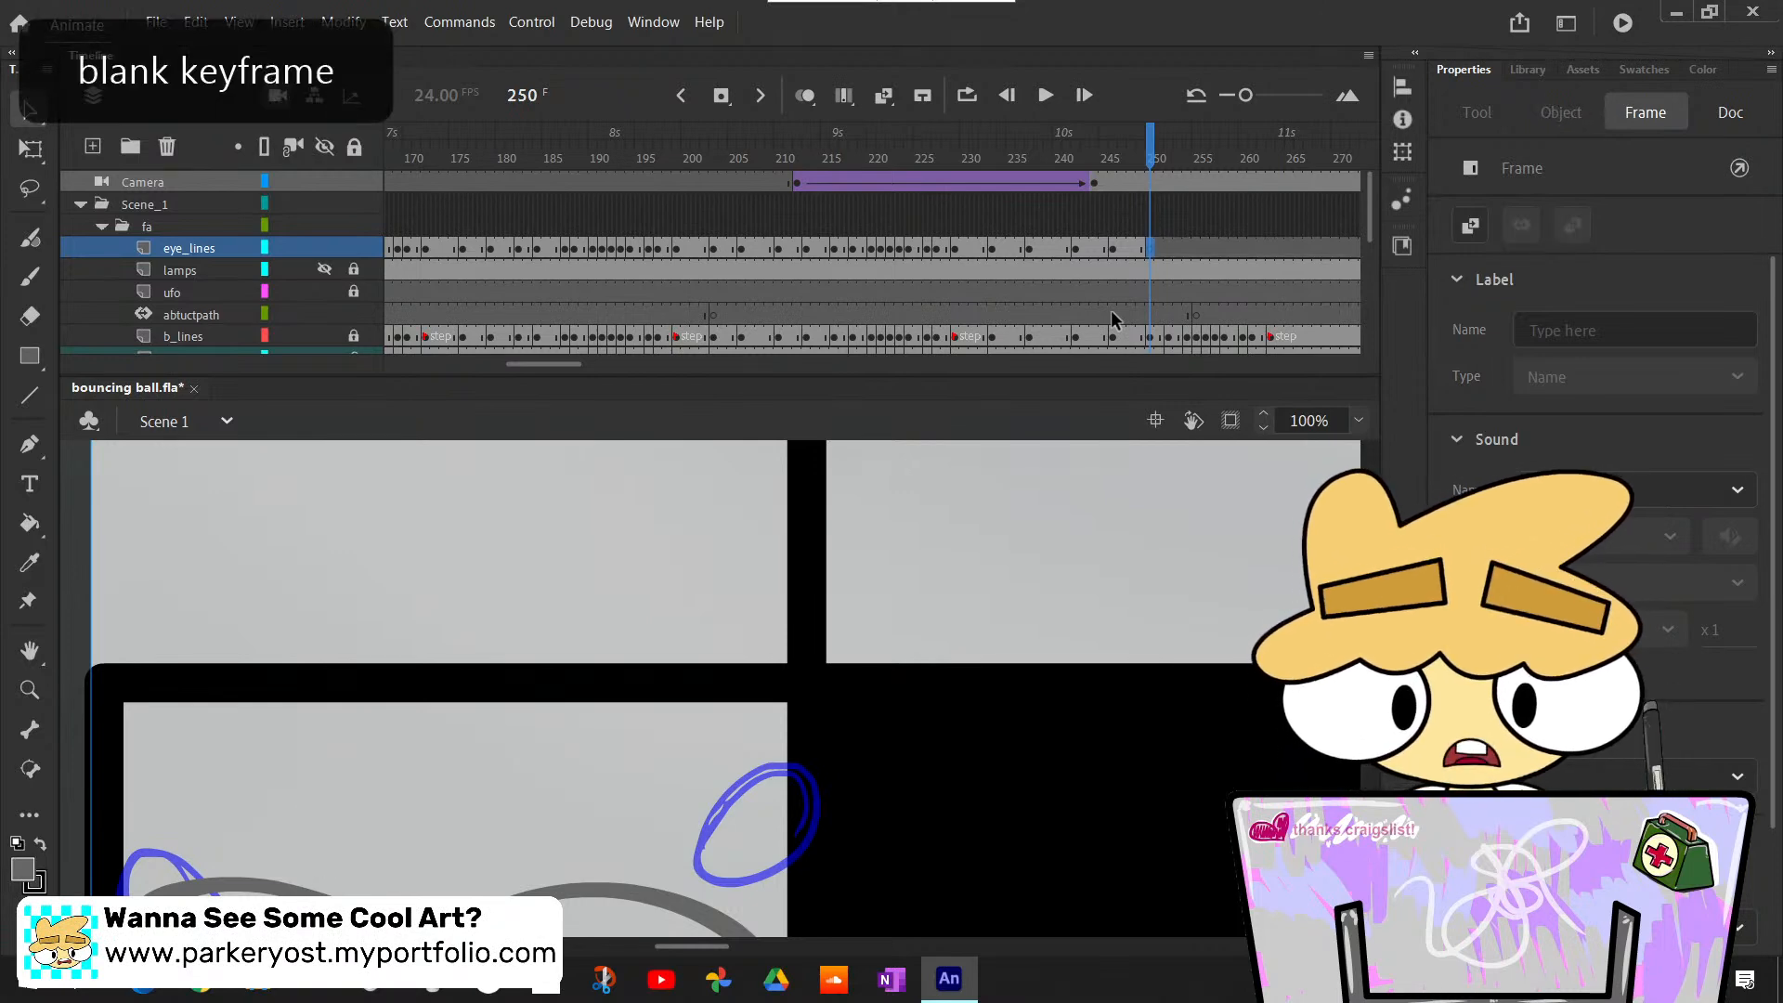
- Copy the round eye outlines from frame 244 of the eye_lines layer and paste them in place on frame 250
scroll(1112, 314, down, 2)
scroll(1112, 269, up, 2)
scroll(1053, 530, down, 2)
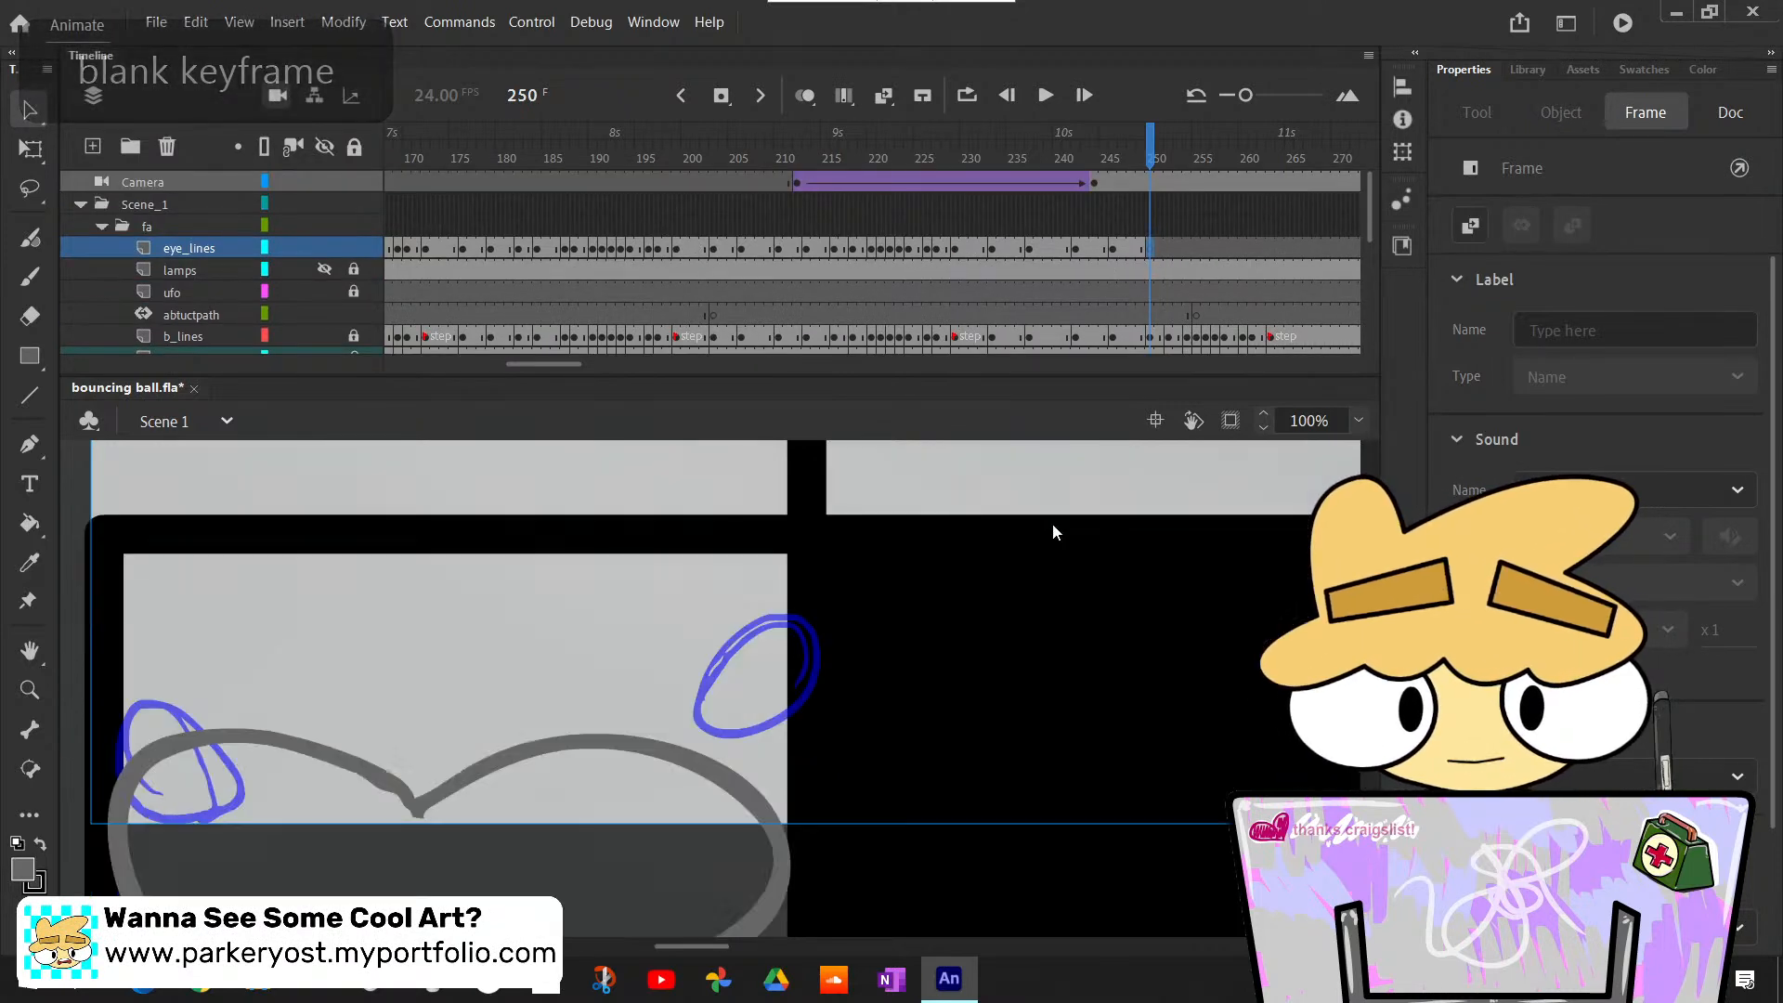
scroll(1051, 524, up, 2)
key(comma)
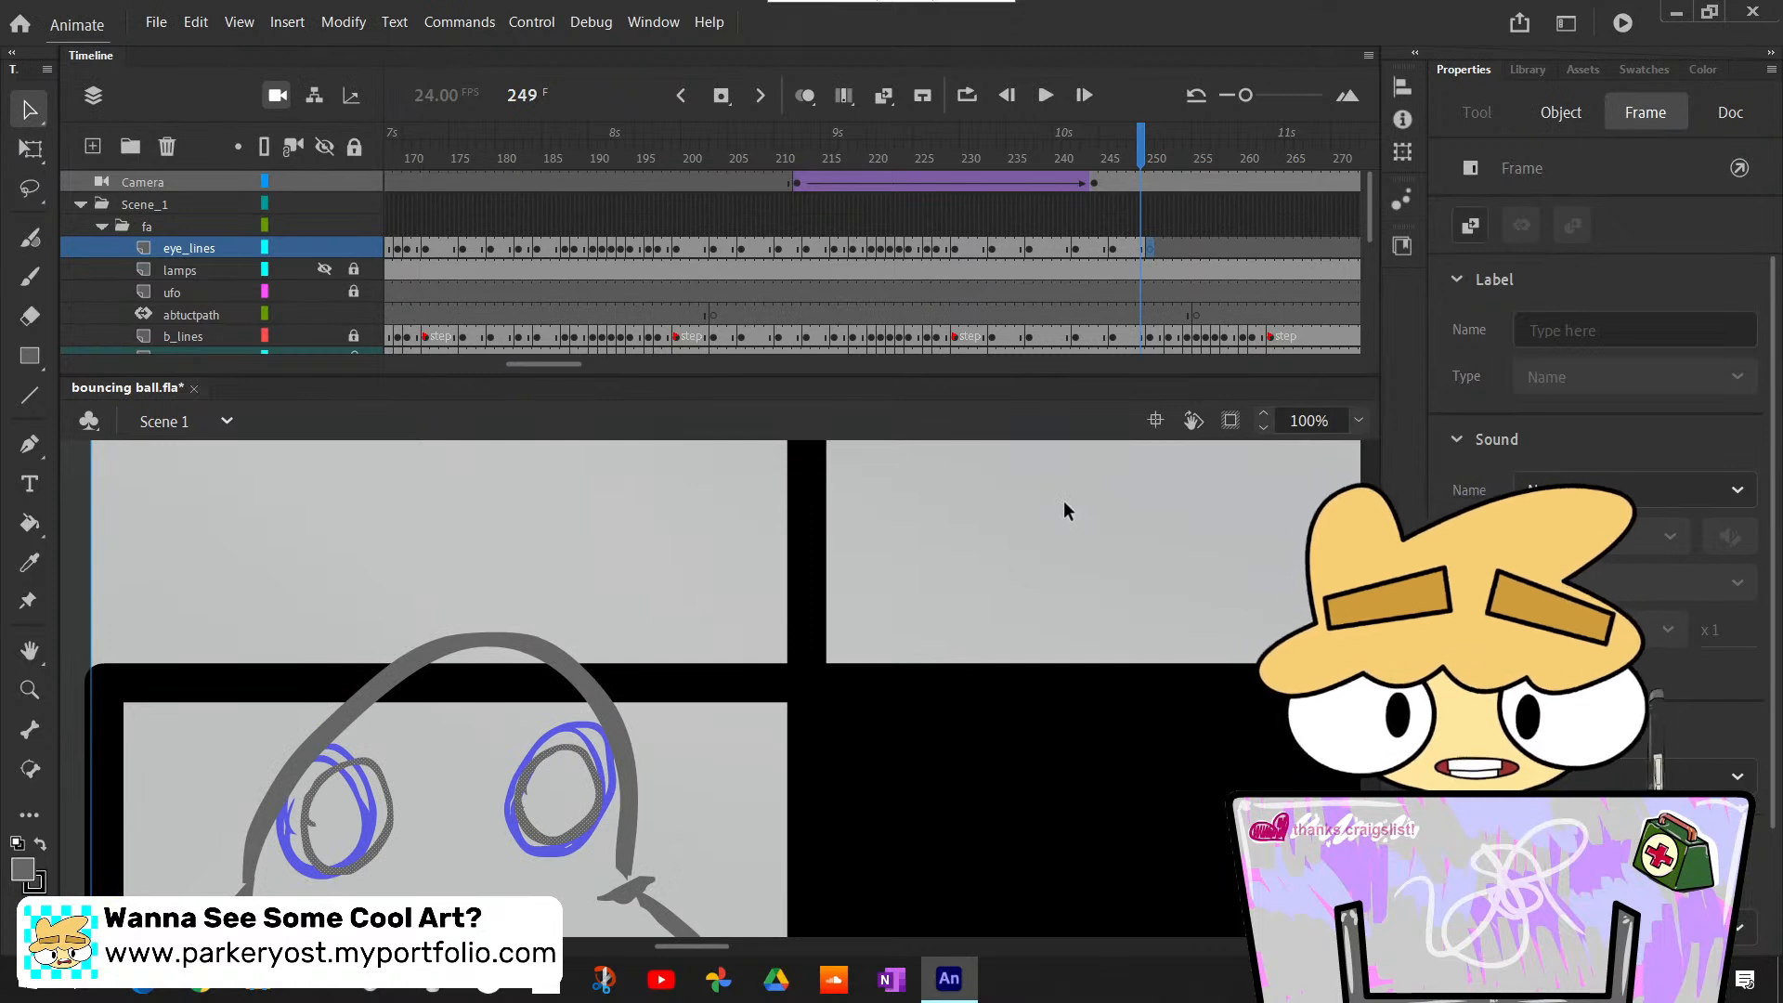
key(period)
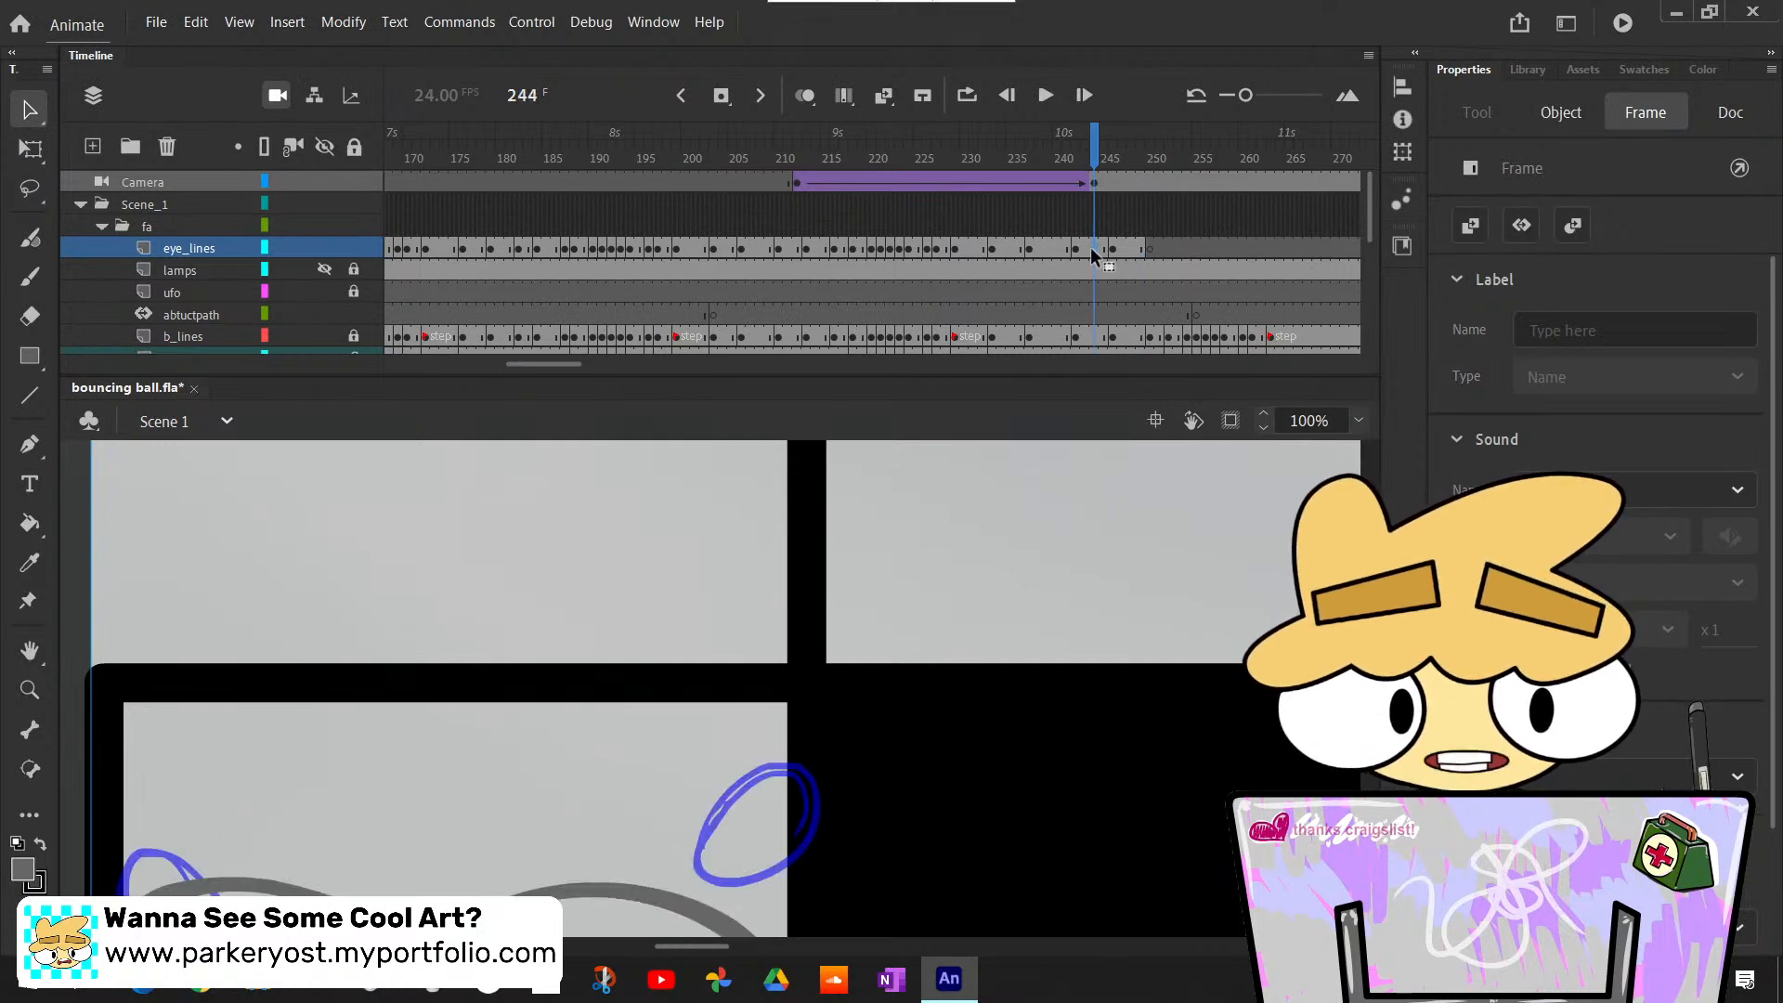
scroll(1077, 455, down, 4)
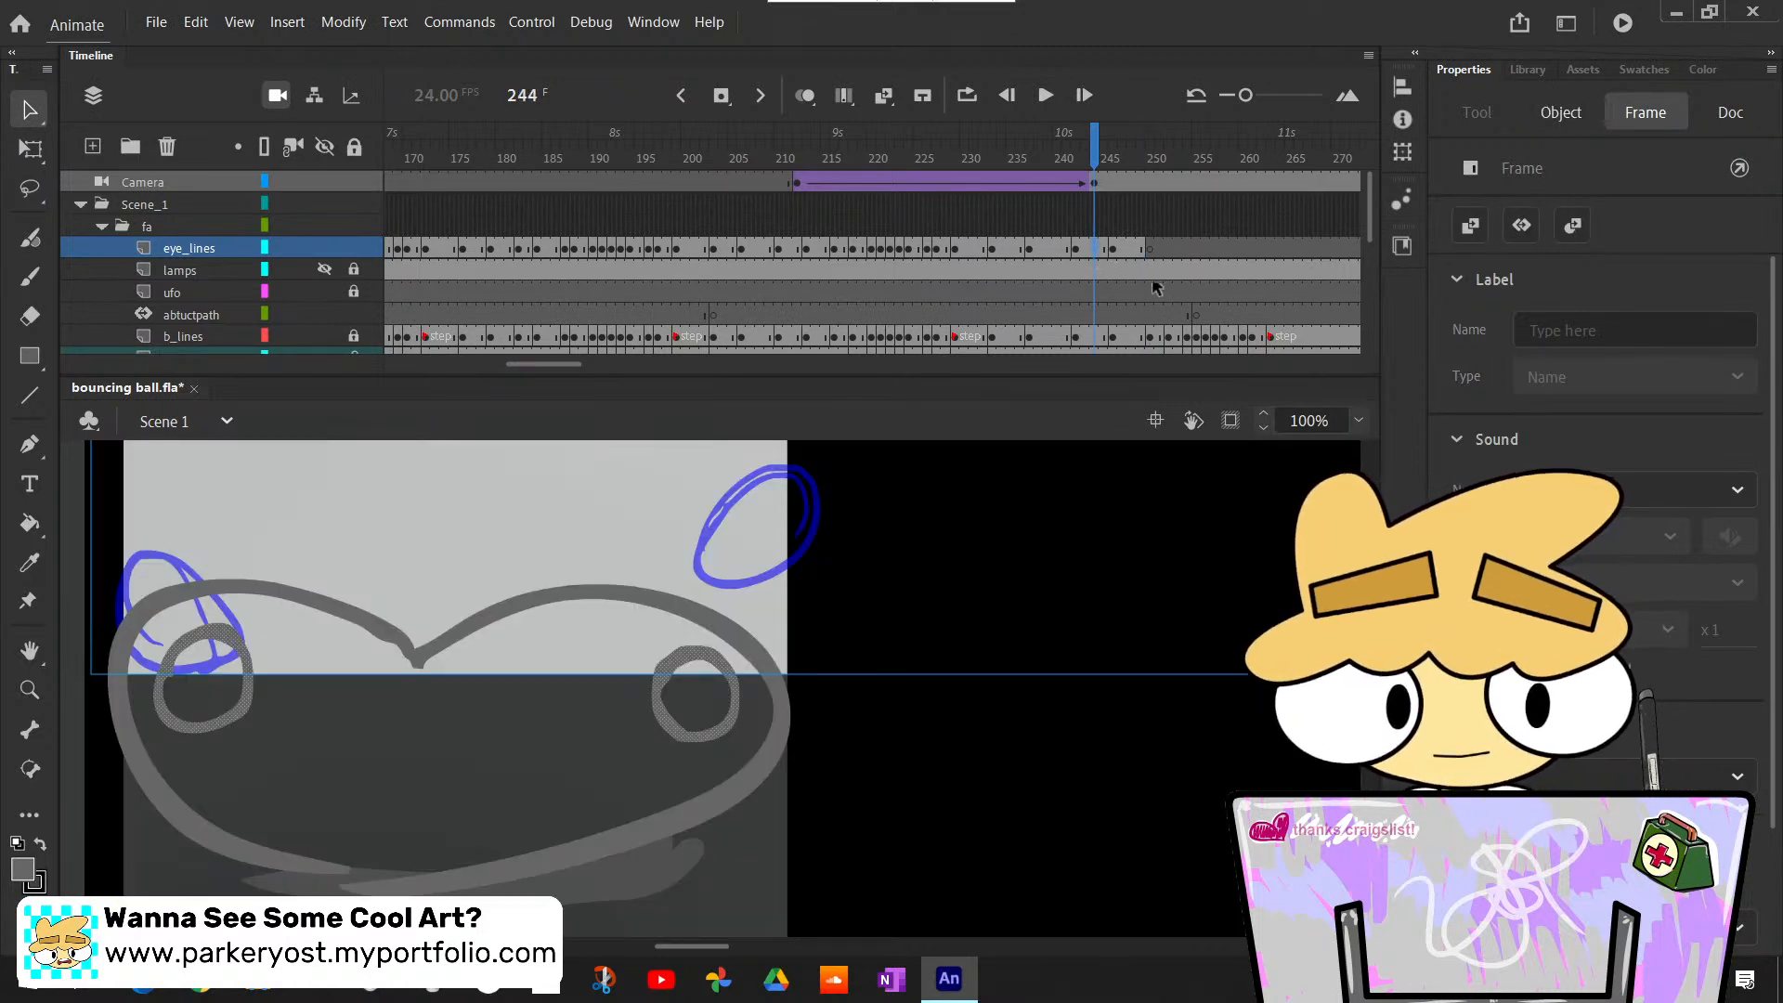
click(1146, 248)
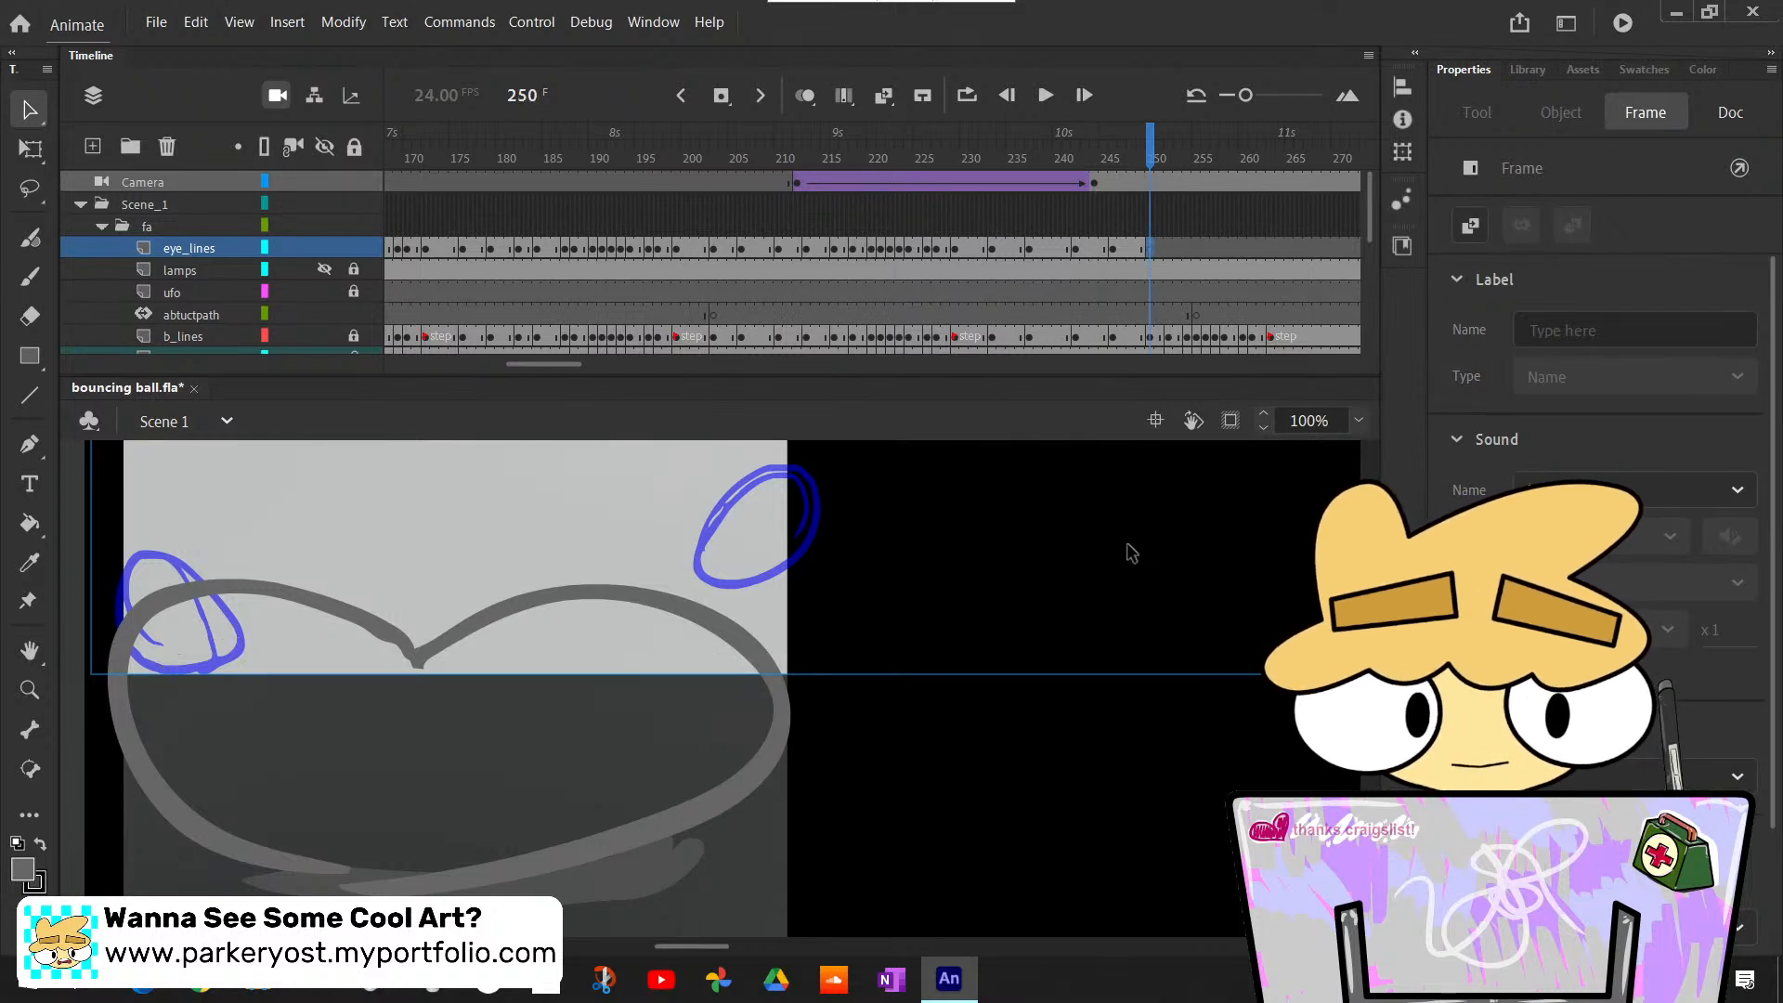
key(F6)
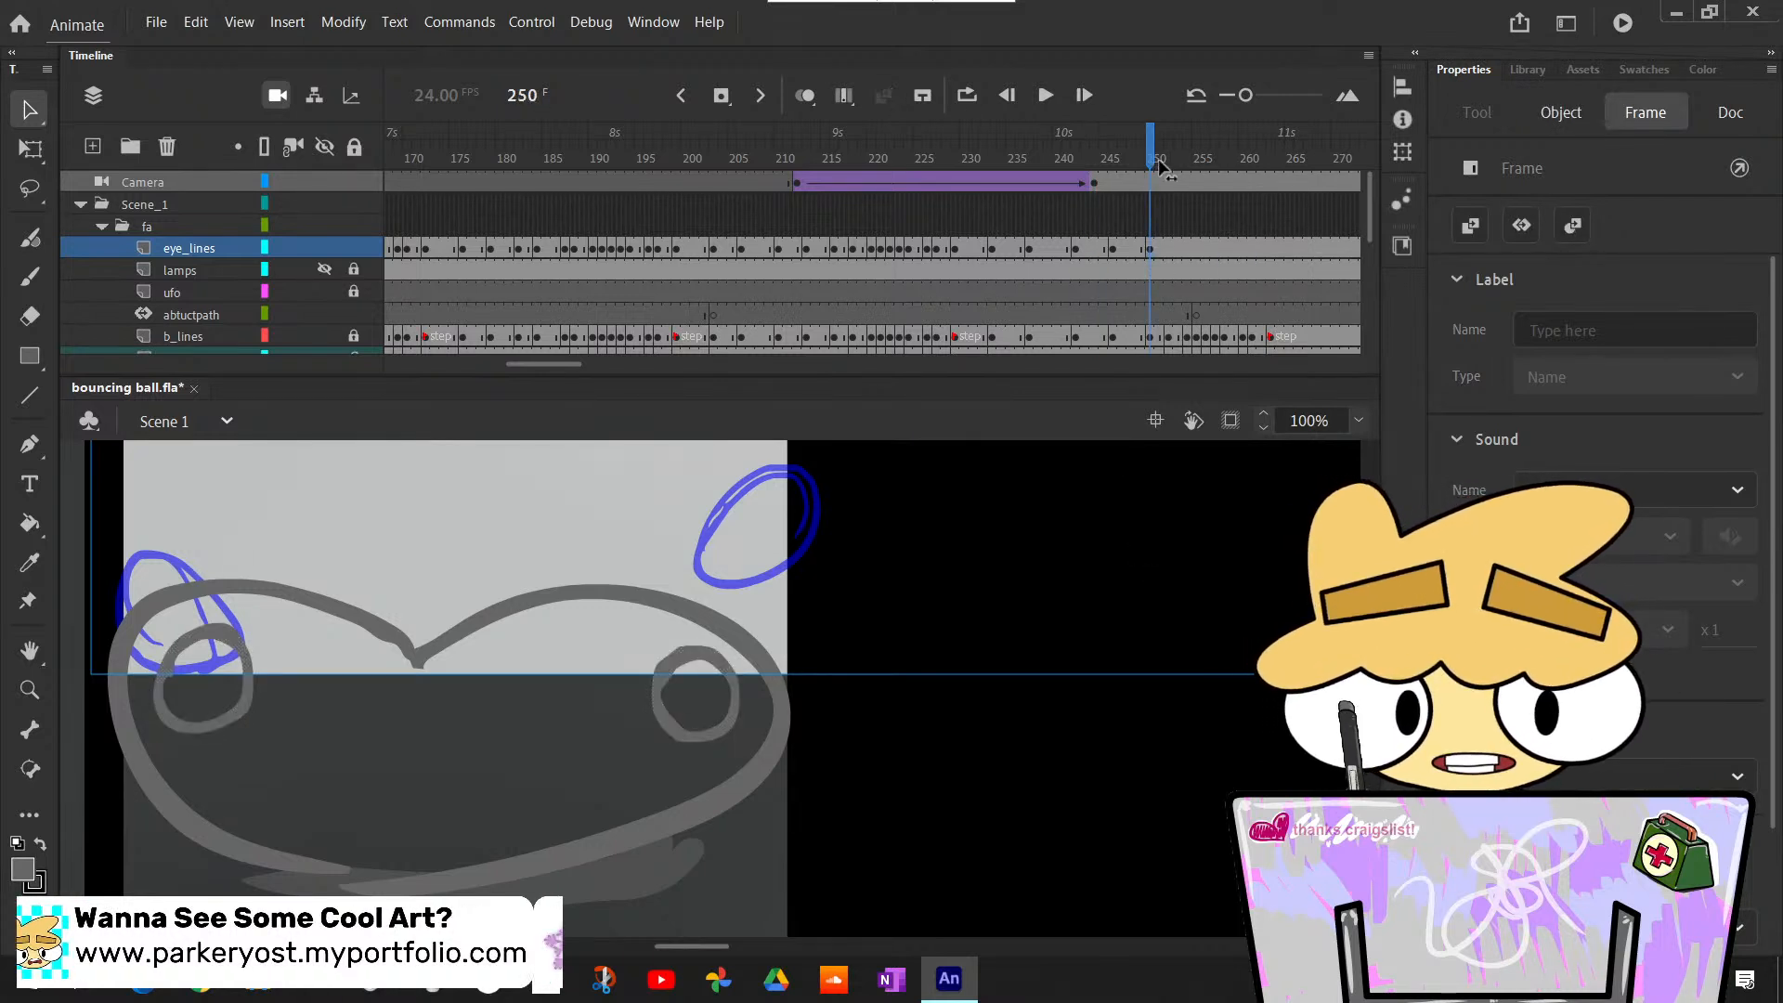
- Move to the stretched pose at frame 252 and insert a blank keyframe there on the eye_lines layer
drag(1150, 159, 1170, 169)
click(1024, 697)
scroll(1024, 697, up, 8)
scroll(1024, 696, down, 3)
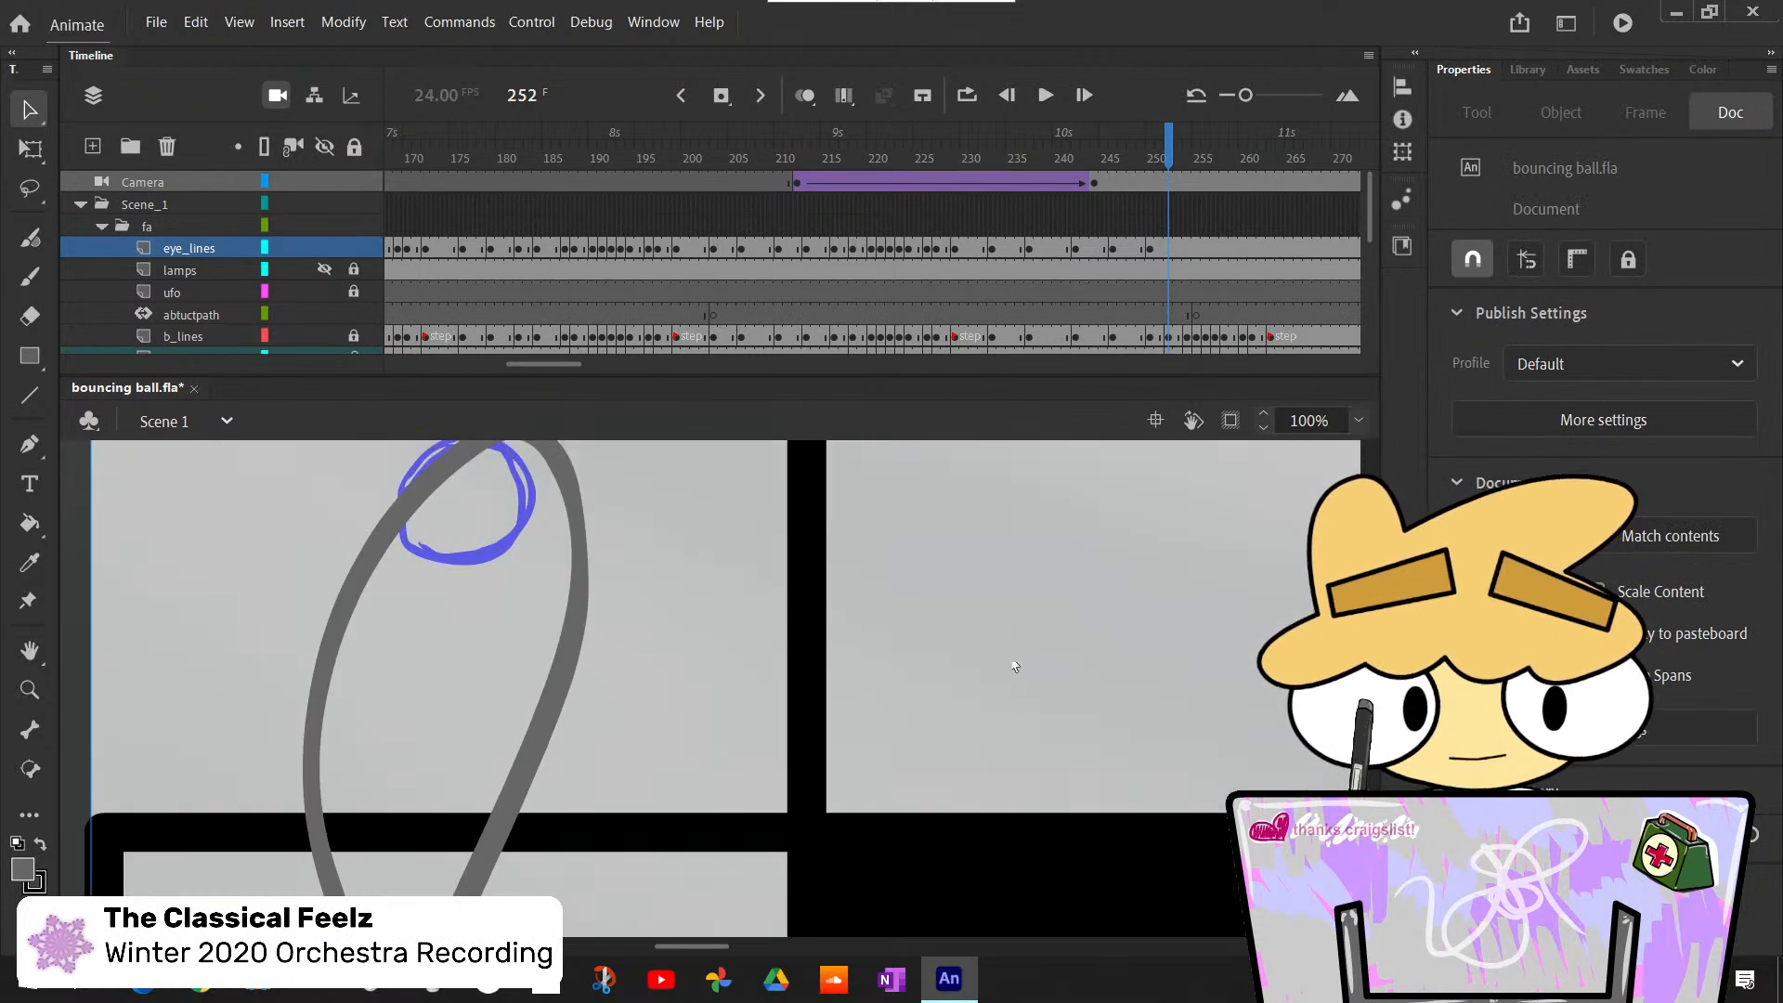
click(1168, 248)
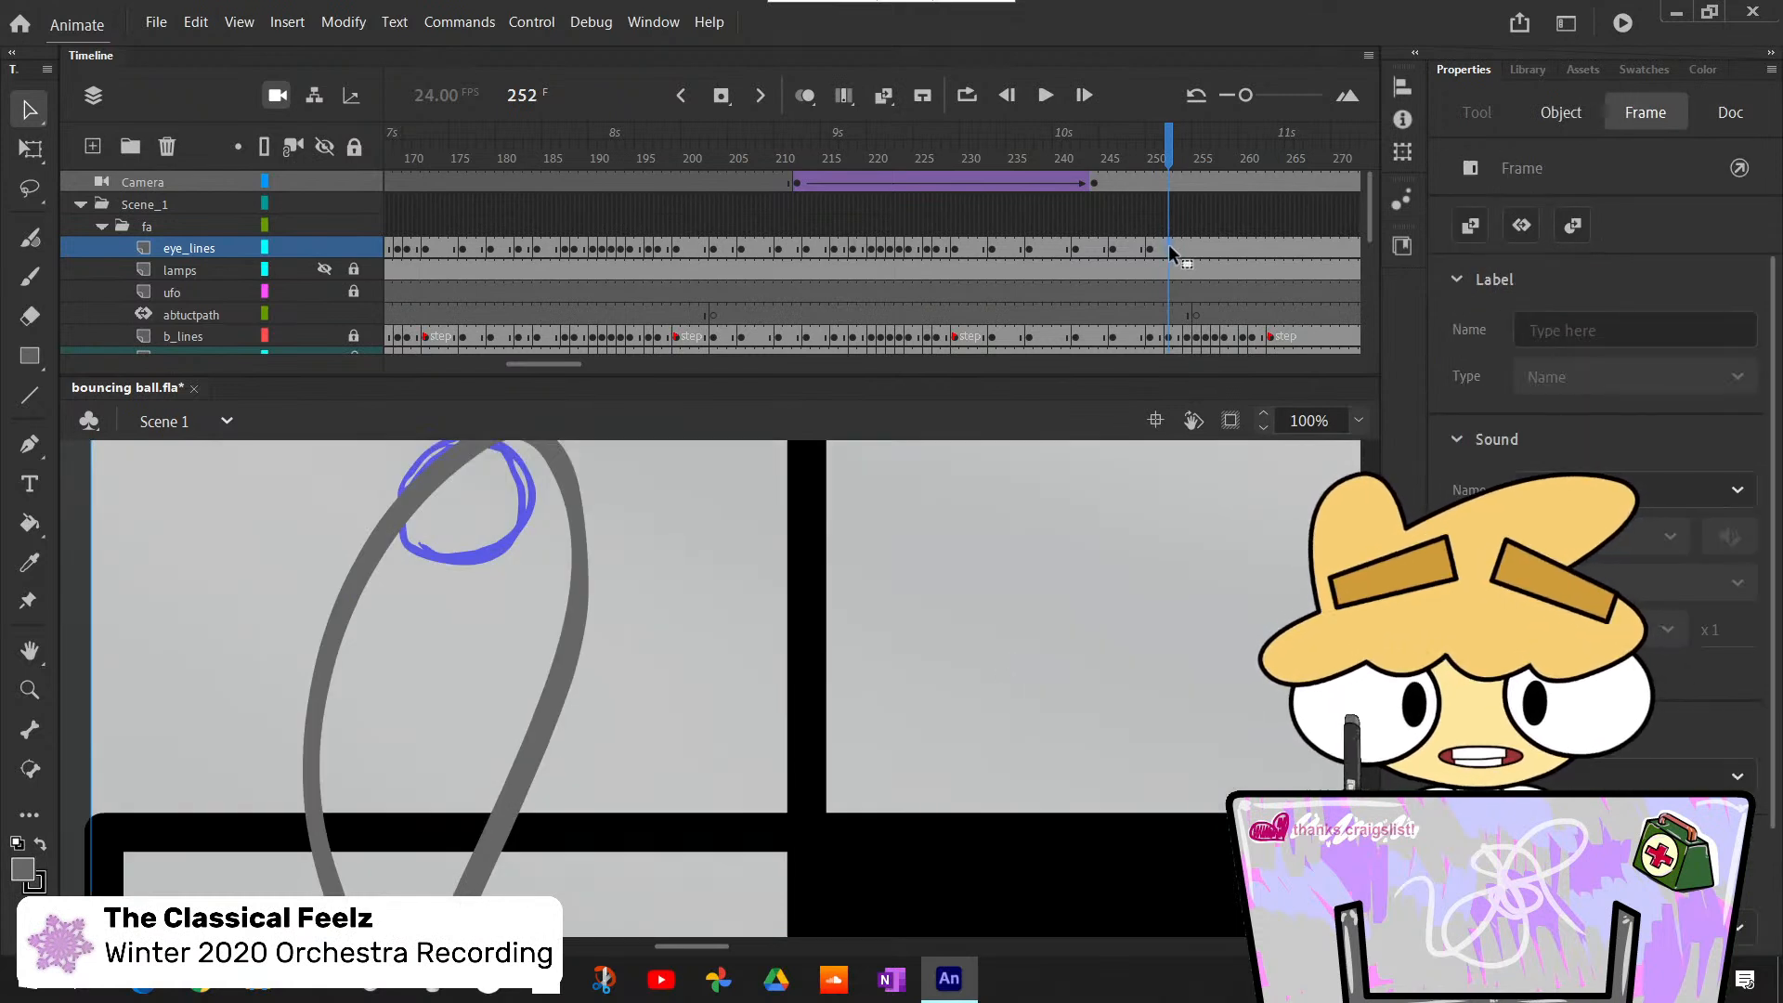
key(F7)
scroll(437, 669, up, 3)
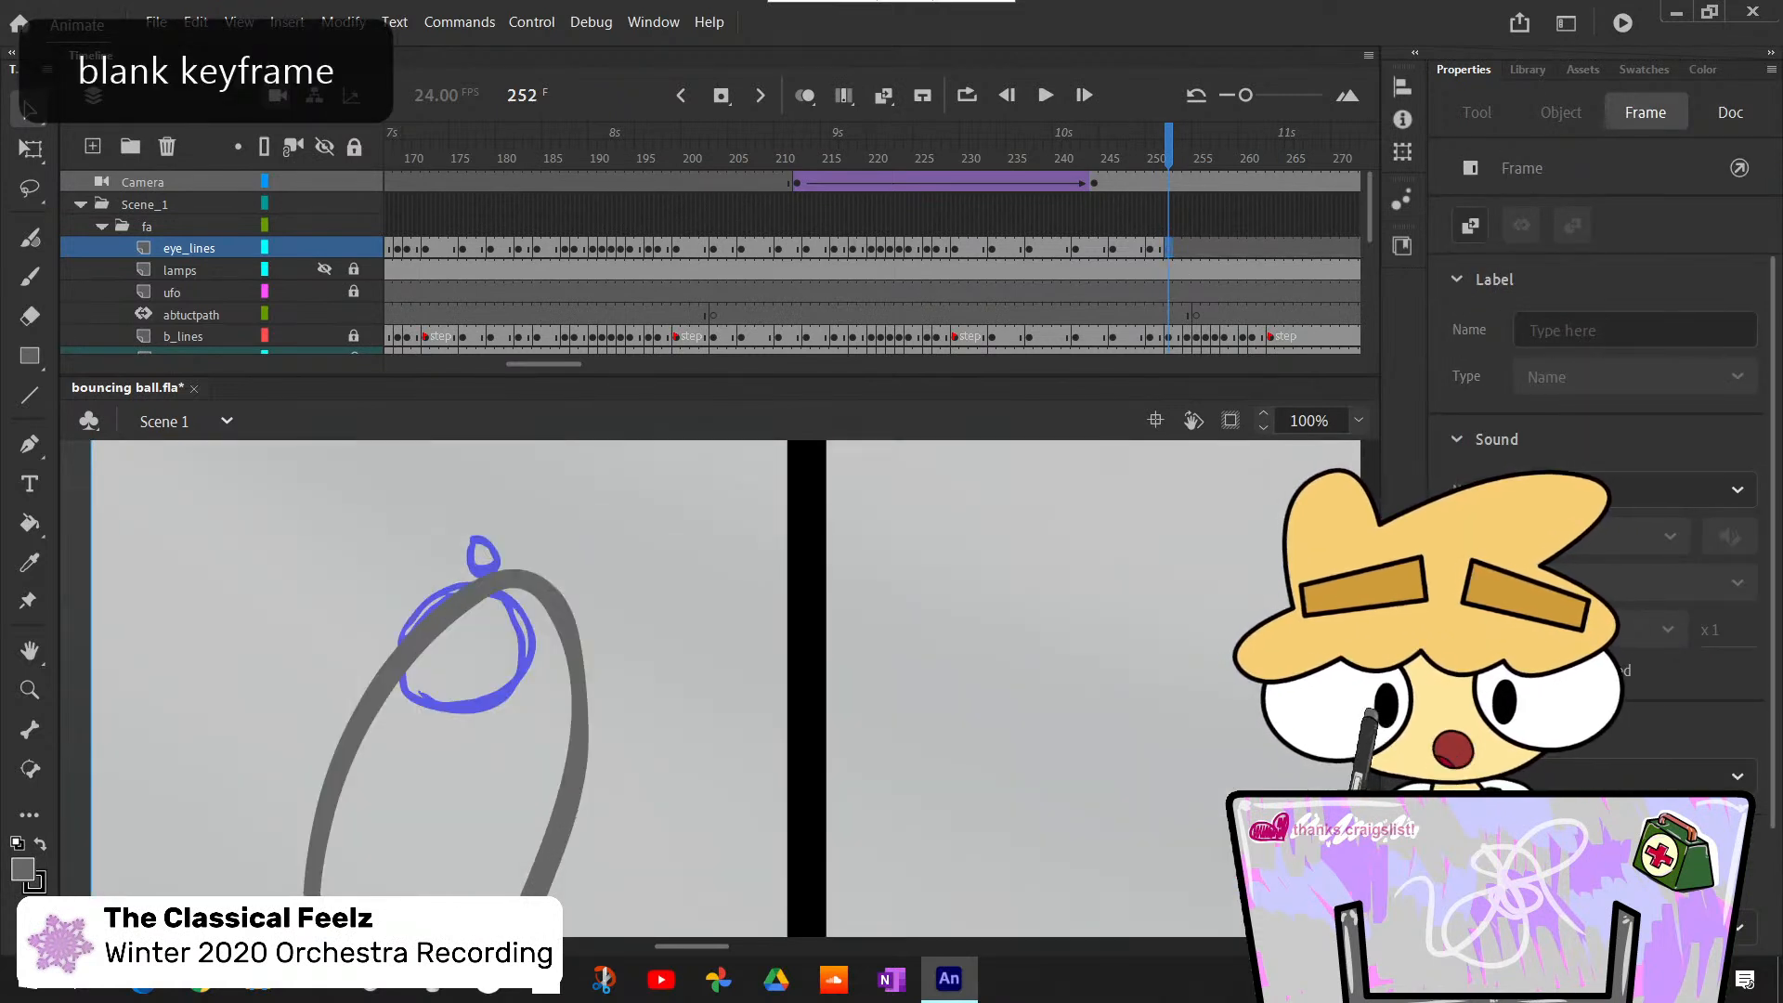
- Switch to the Classic Brush, set its size to 10, and try the large eye outline on frame 252
key(b)
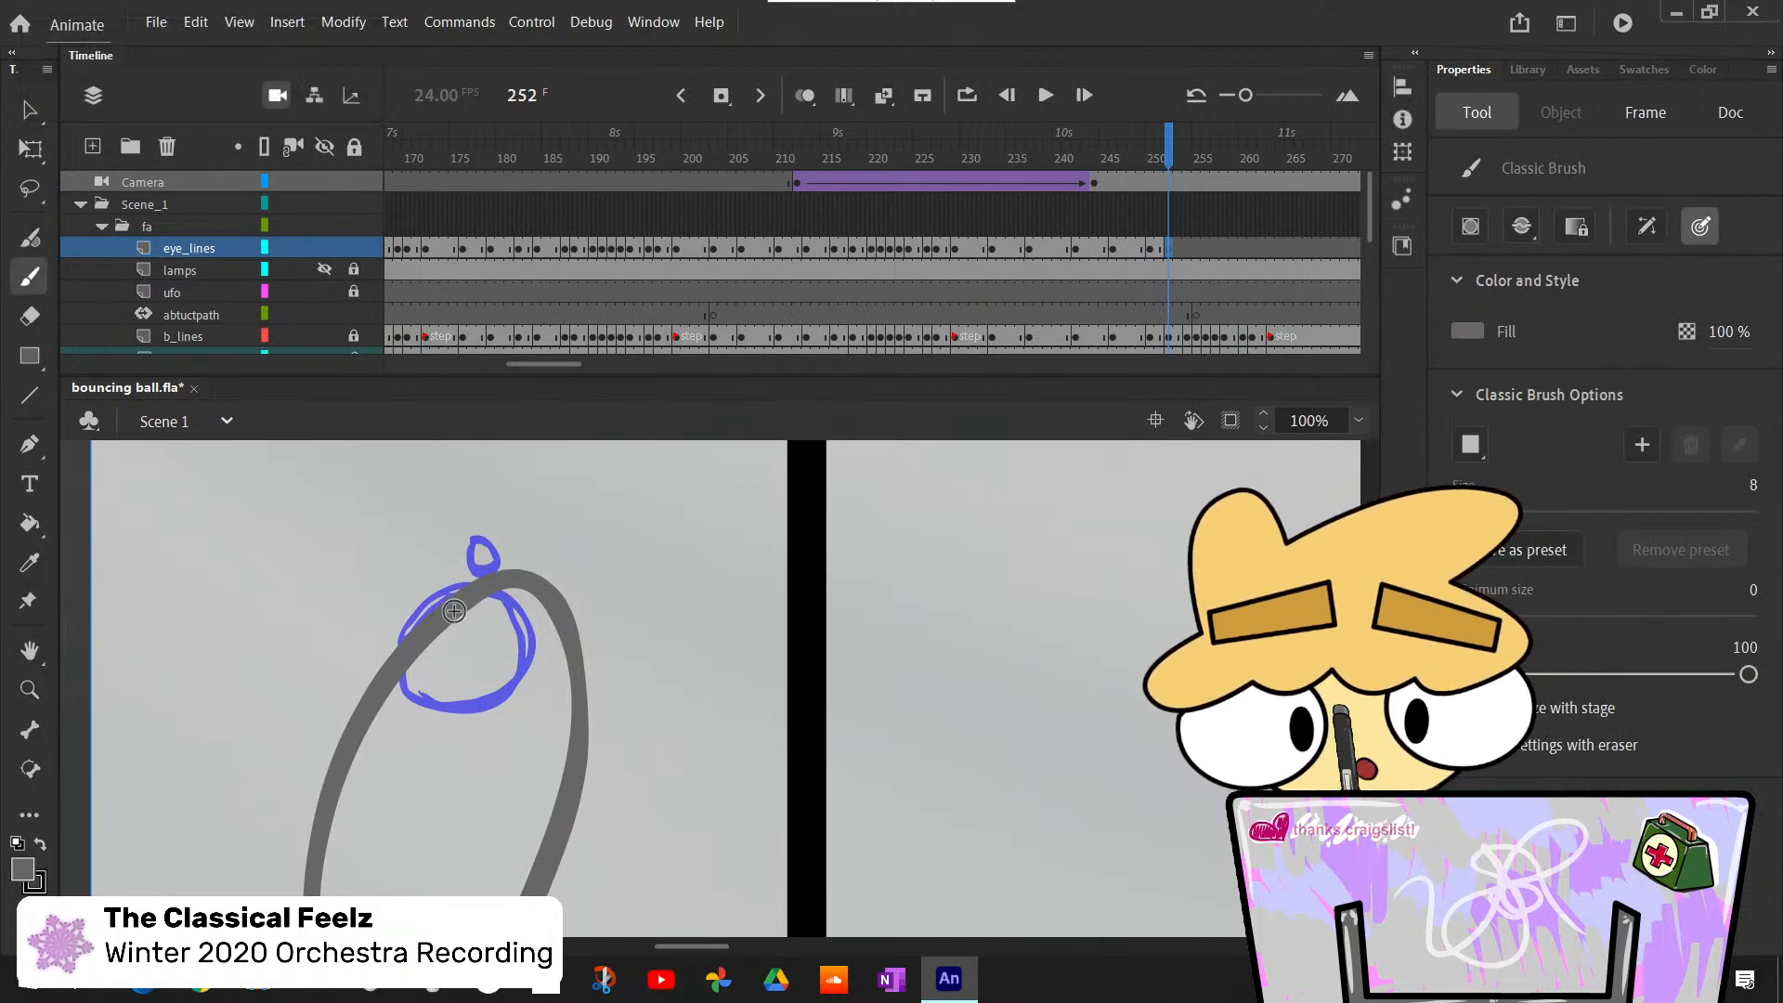
drag(477, 601, 450, 612)
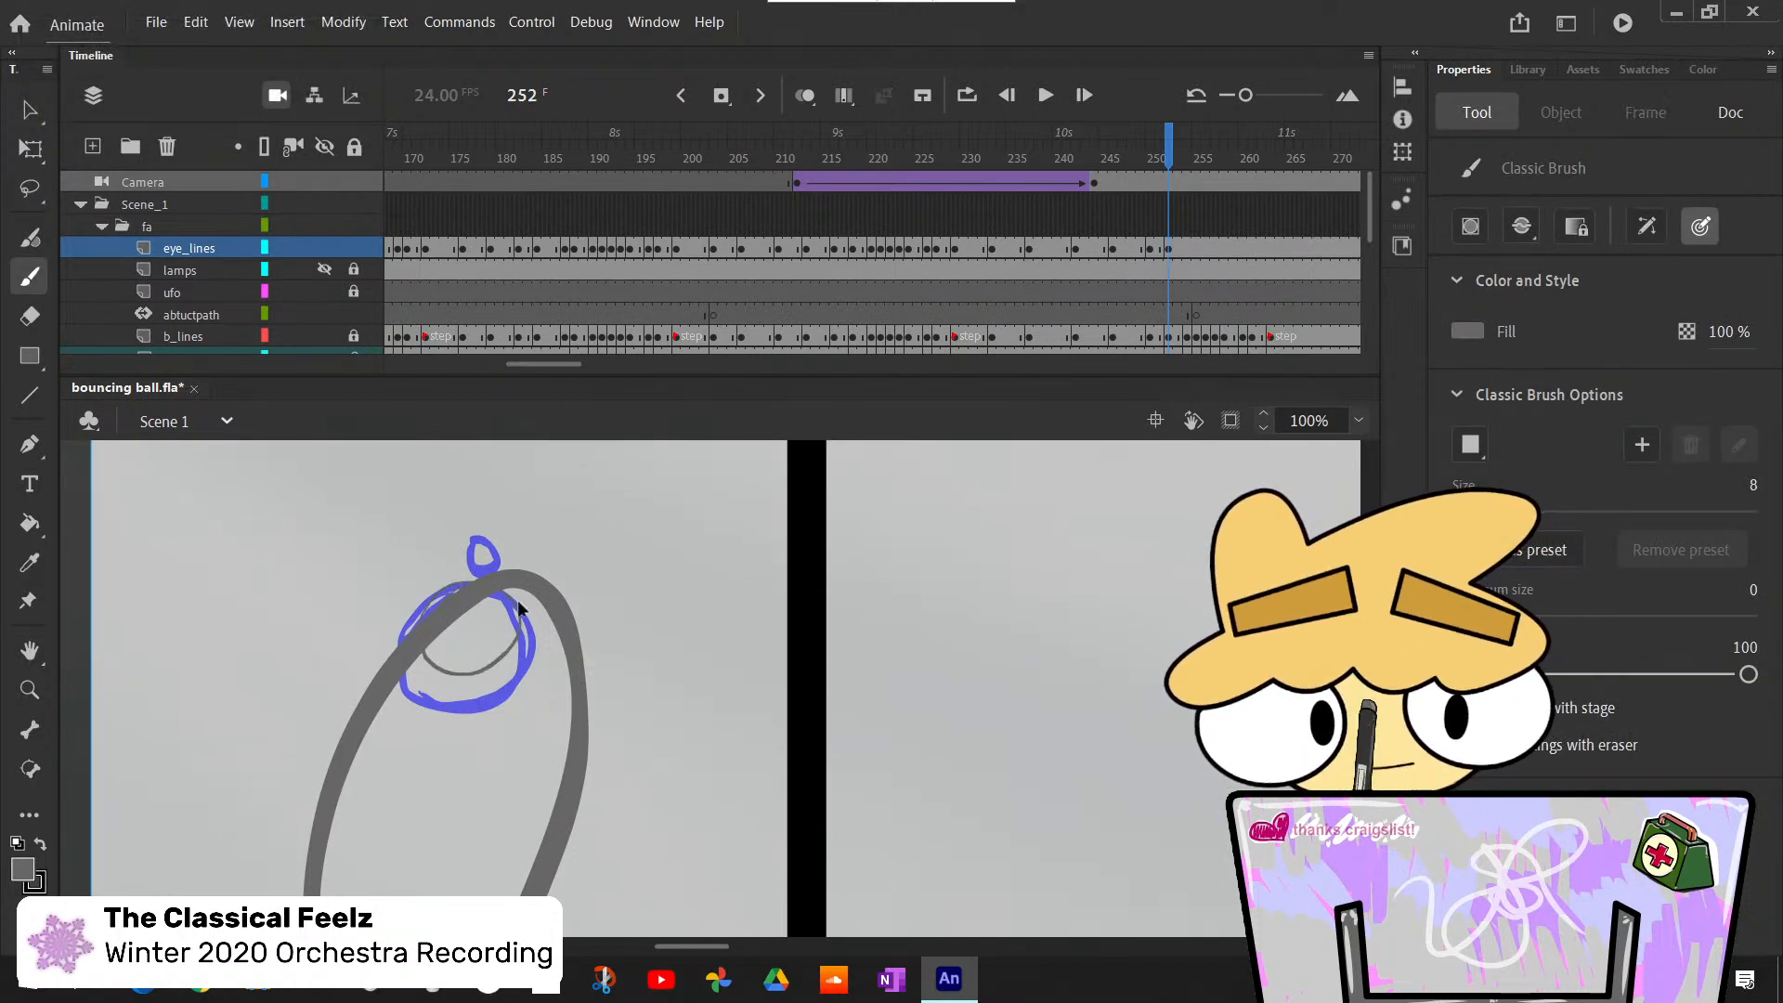
key(ctrl+z)
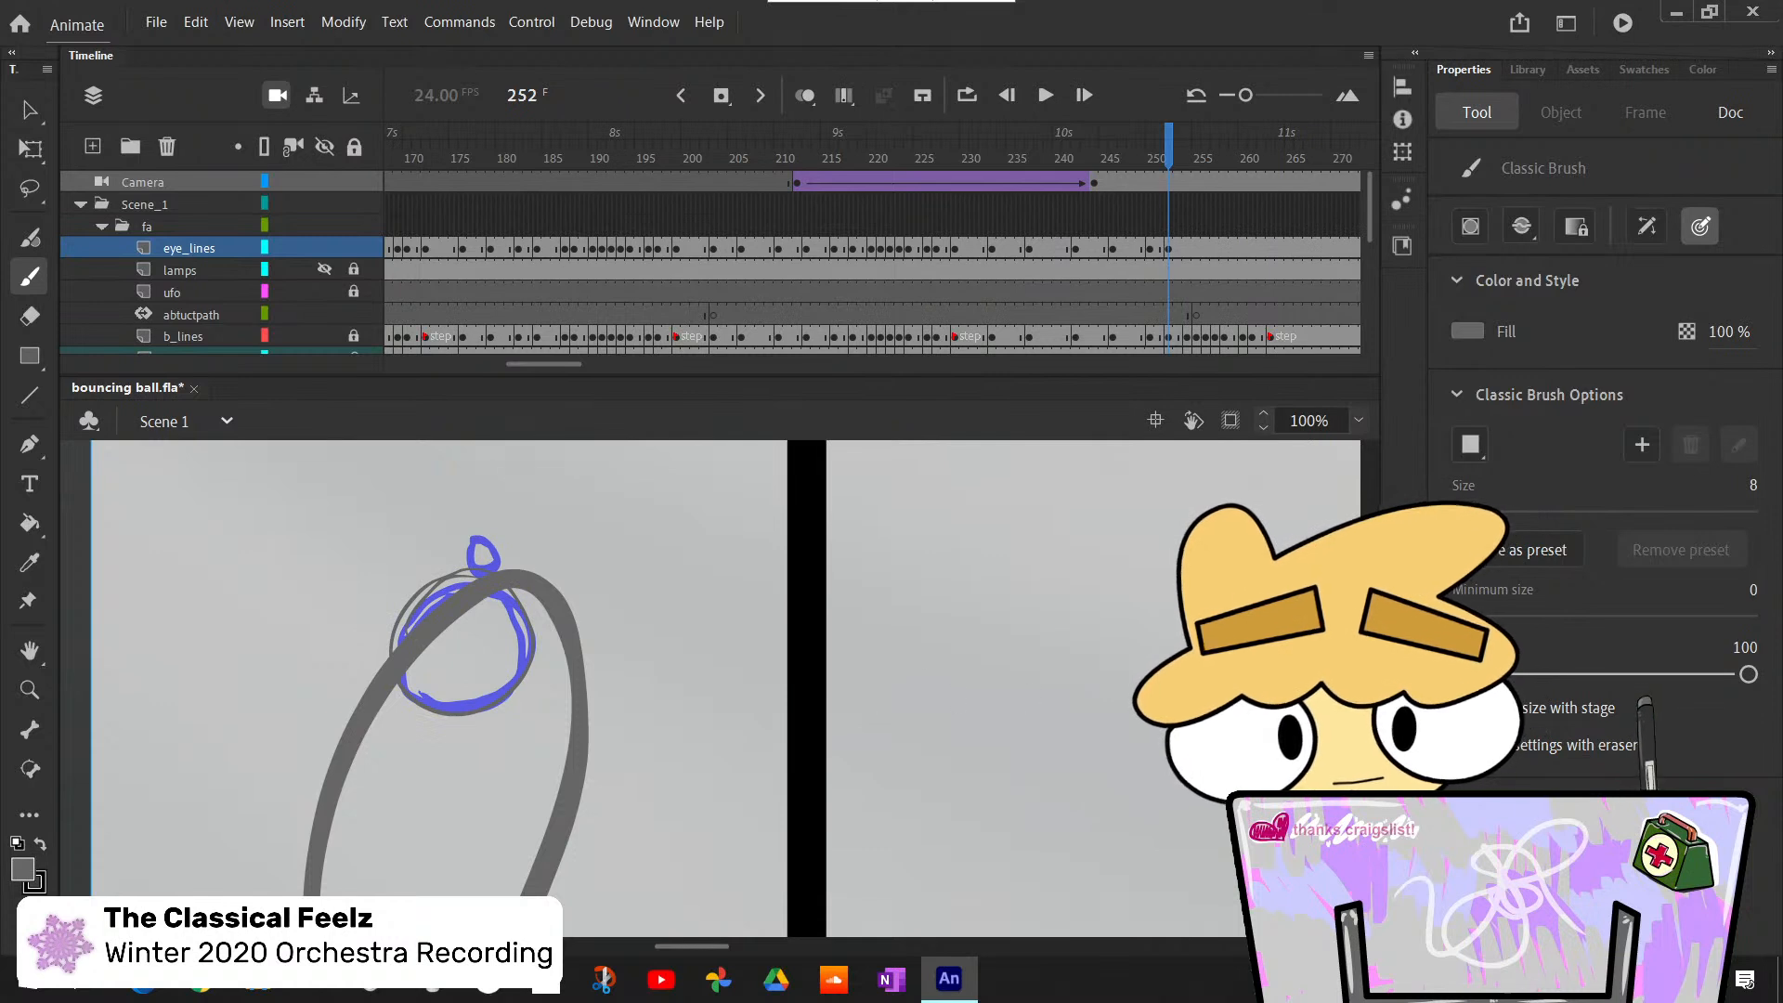
click(1755, 495)
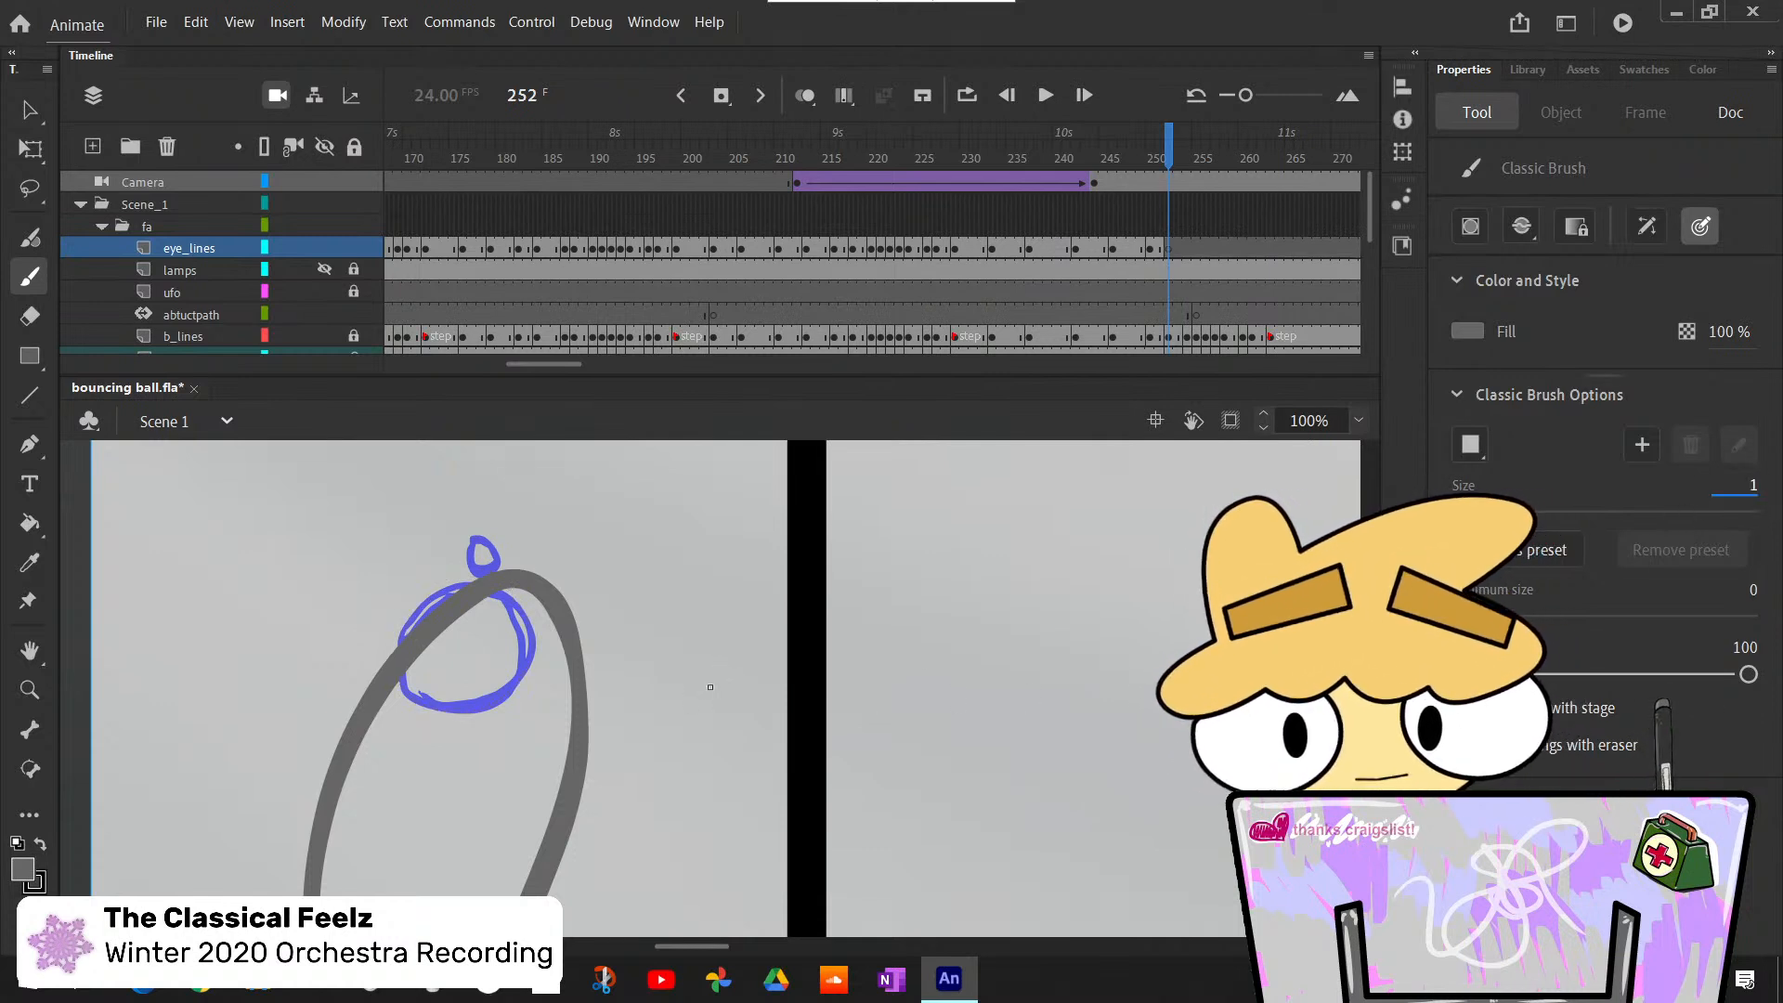
text(10)
key(Return)
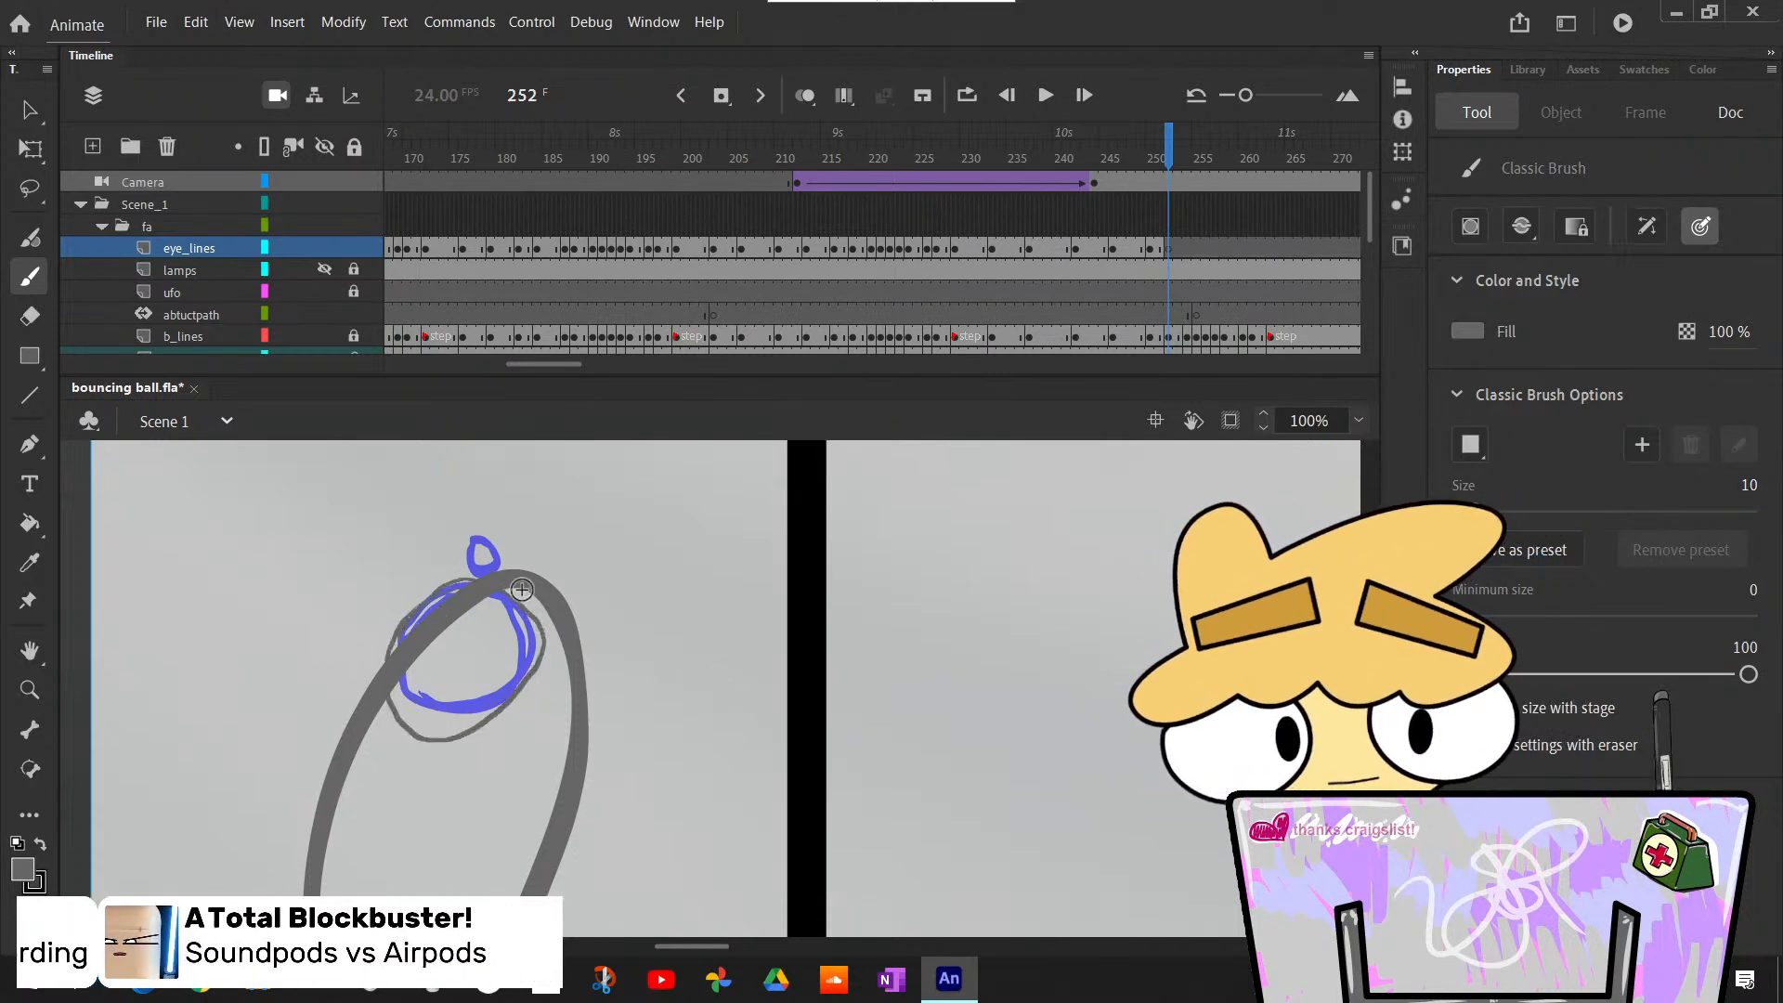
drag(511, 599, 529, 603)
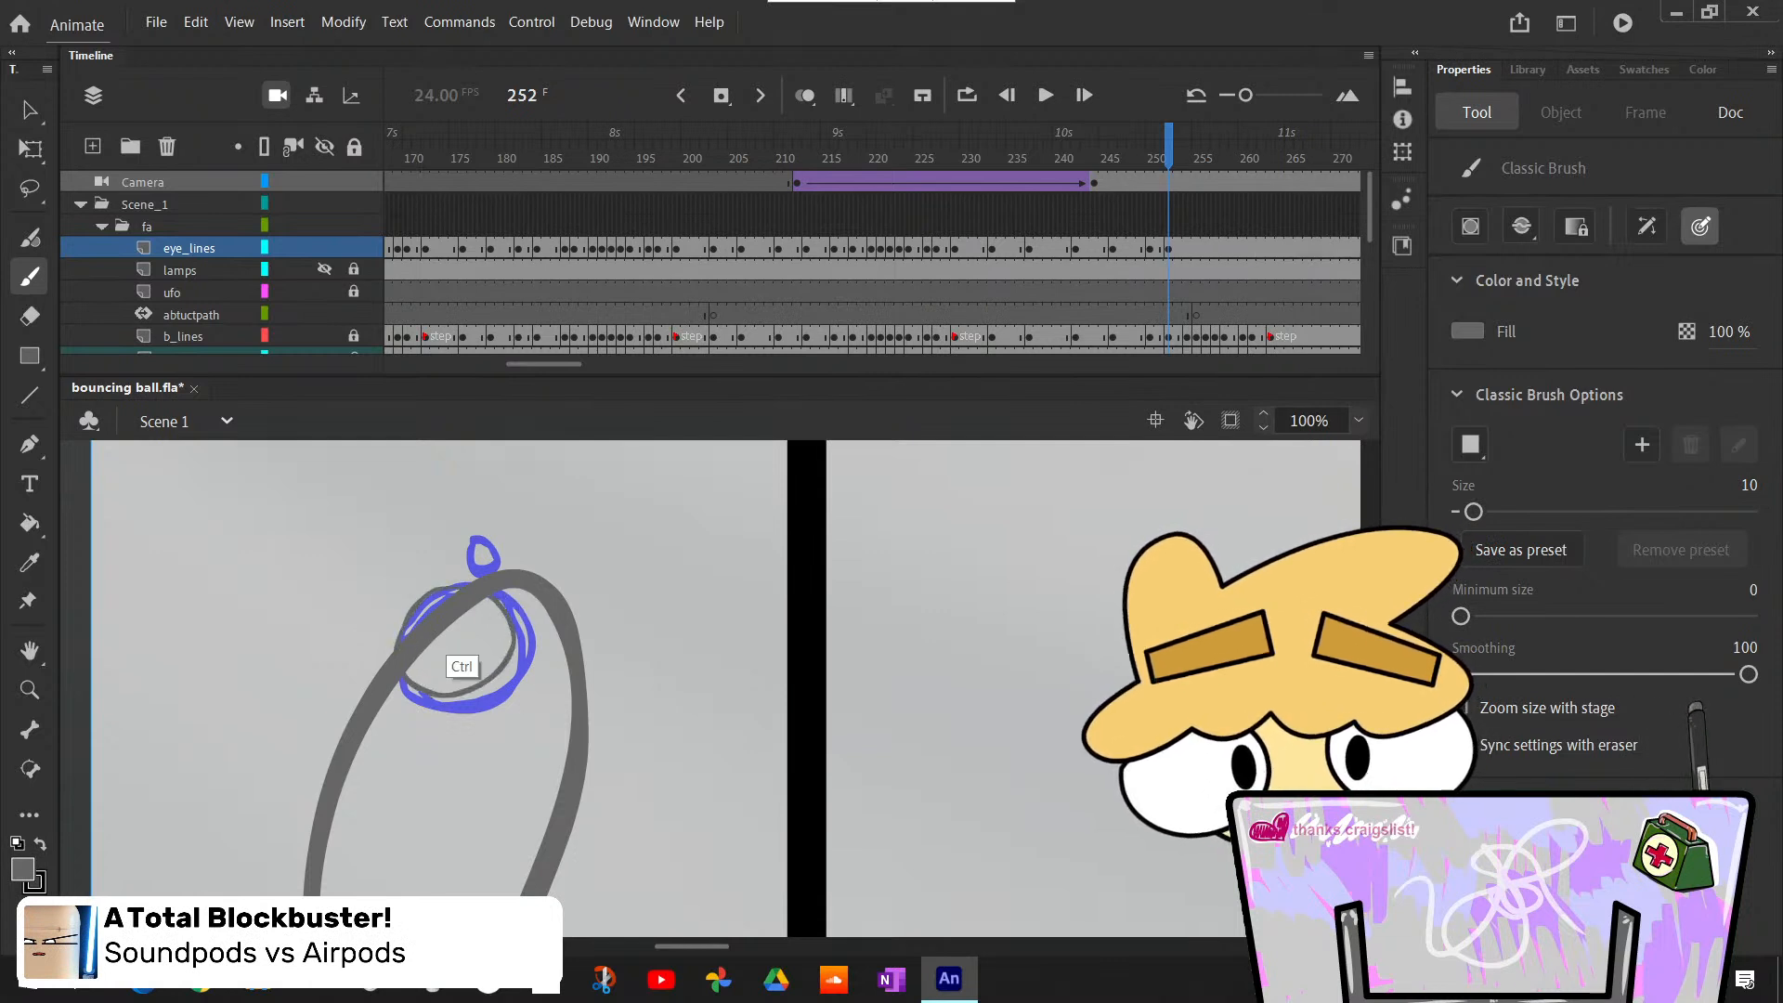
key(ctrl+z)
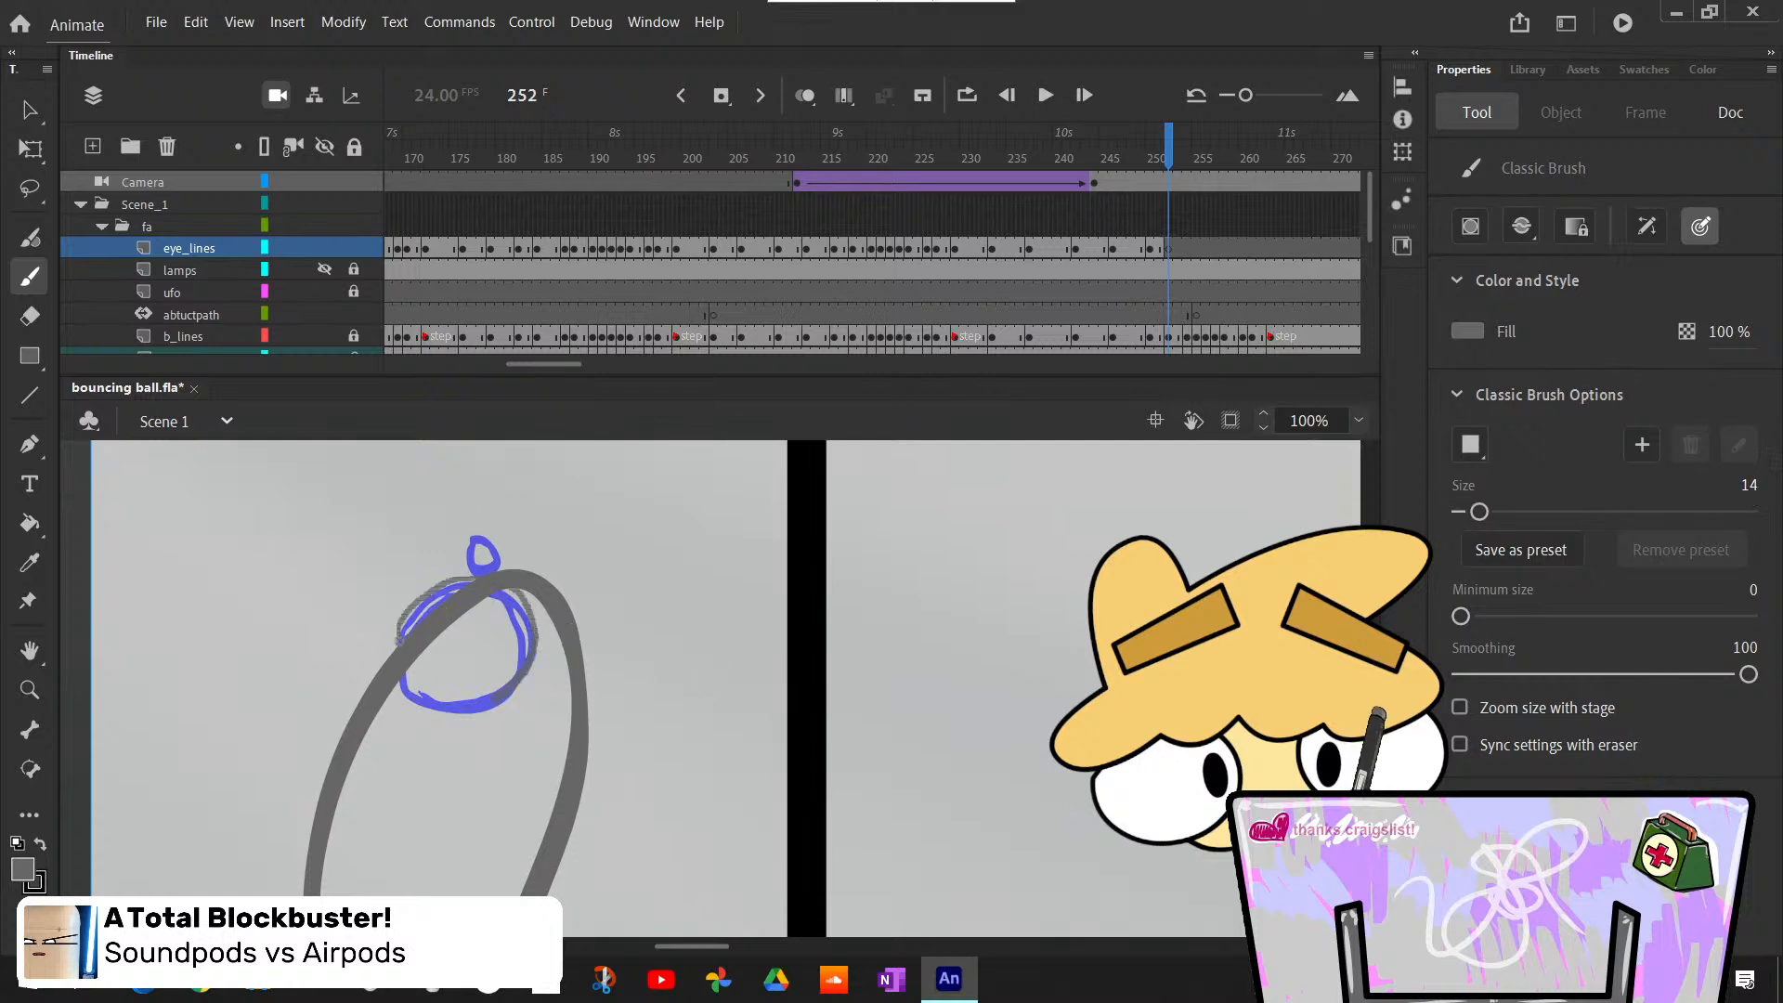
- Draw the large eye outline and the small circle above it on frame 252 over the blue sketch, using brush size 14
drag(522, 594, 565, 603)
key(ctrl+z)
mouse_move(428, 594)
mouse_down()
mouse_move(398, 656)
mouse_move(438, 591)
mouse_up()
key(ctrl+z)
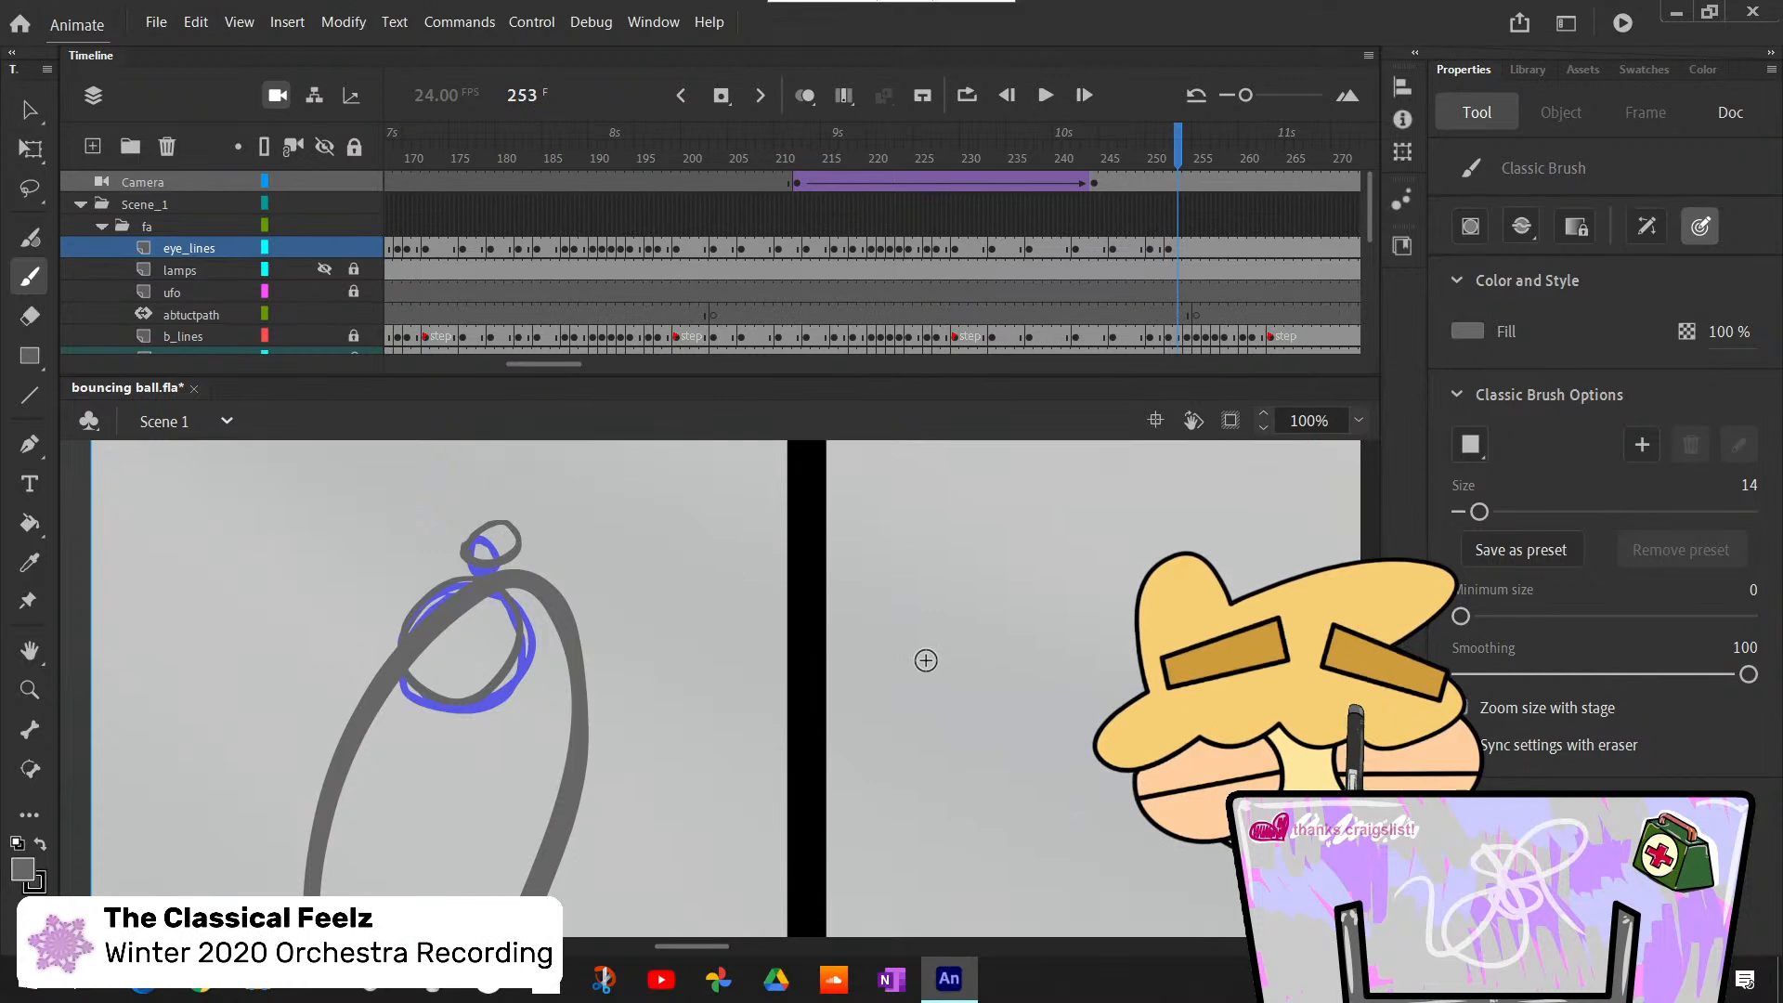
- Insert a blank keyframe at frame 254 on eye_lines and draw the large eye oval and small circle over the blue sketch
key(period)
key(period)
key(comma)
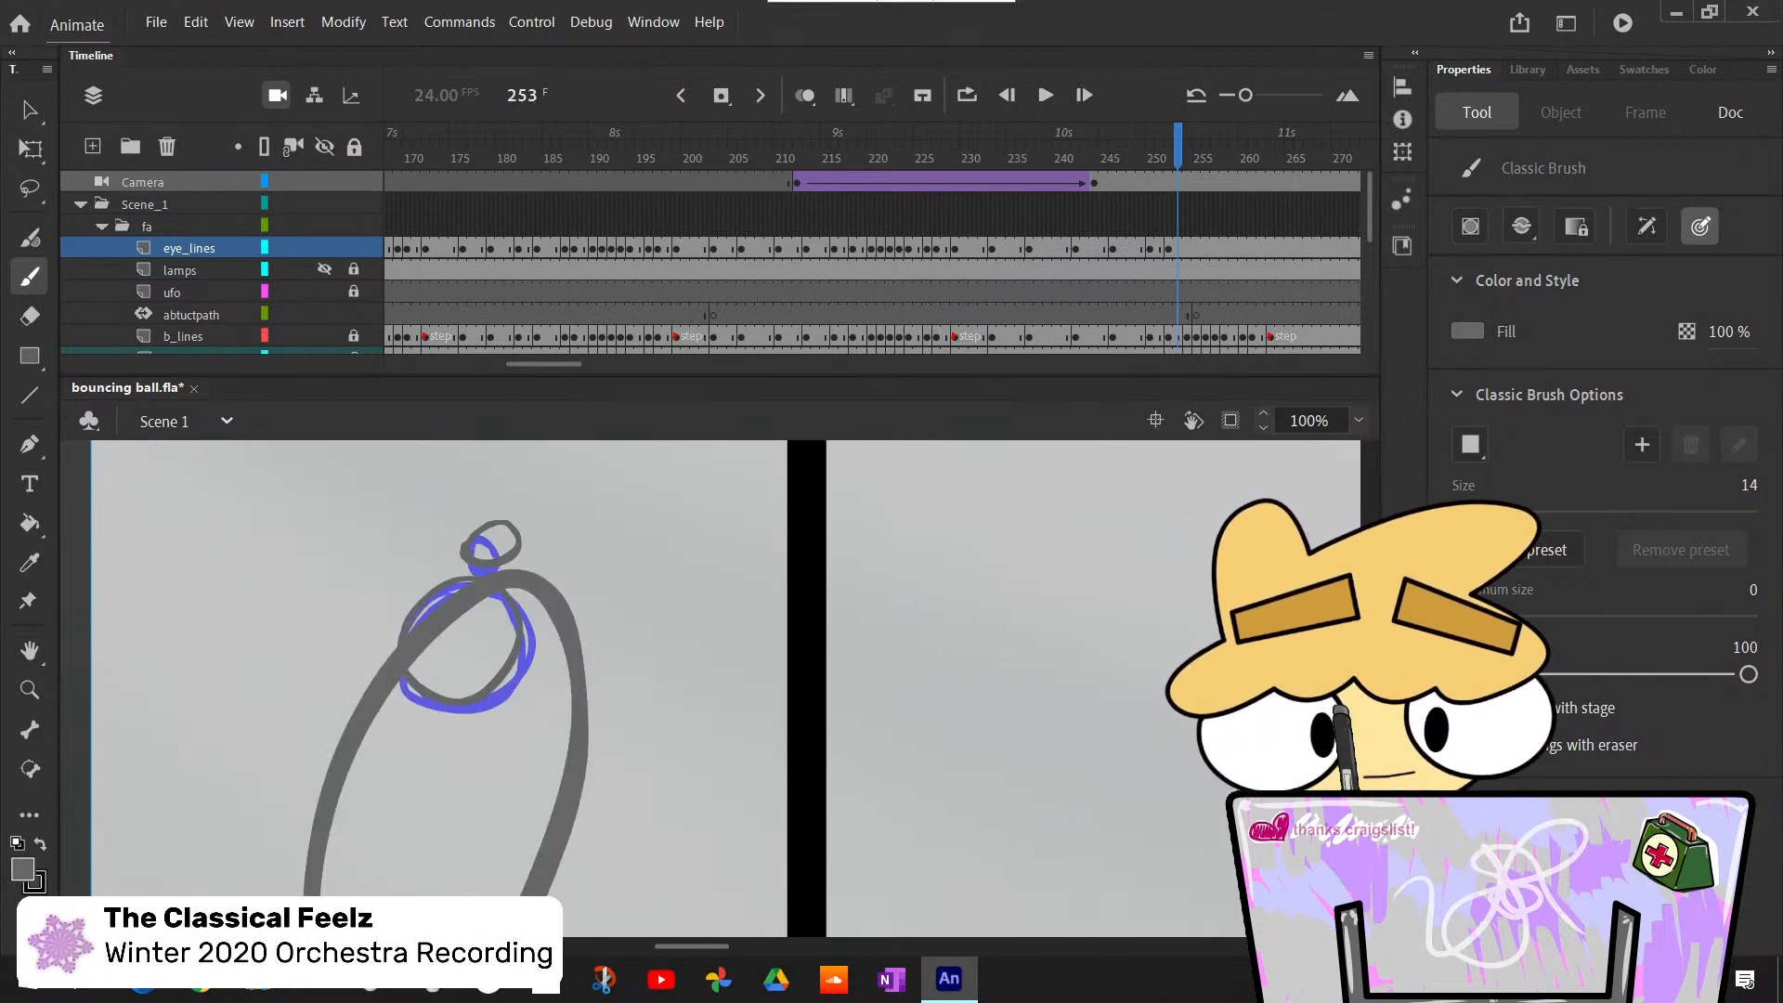
key(period)
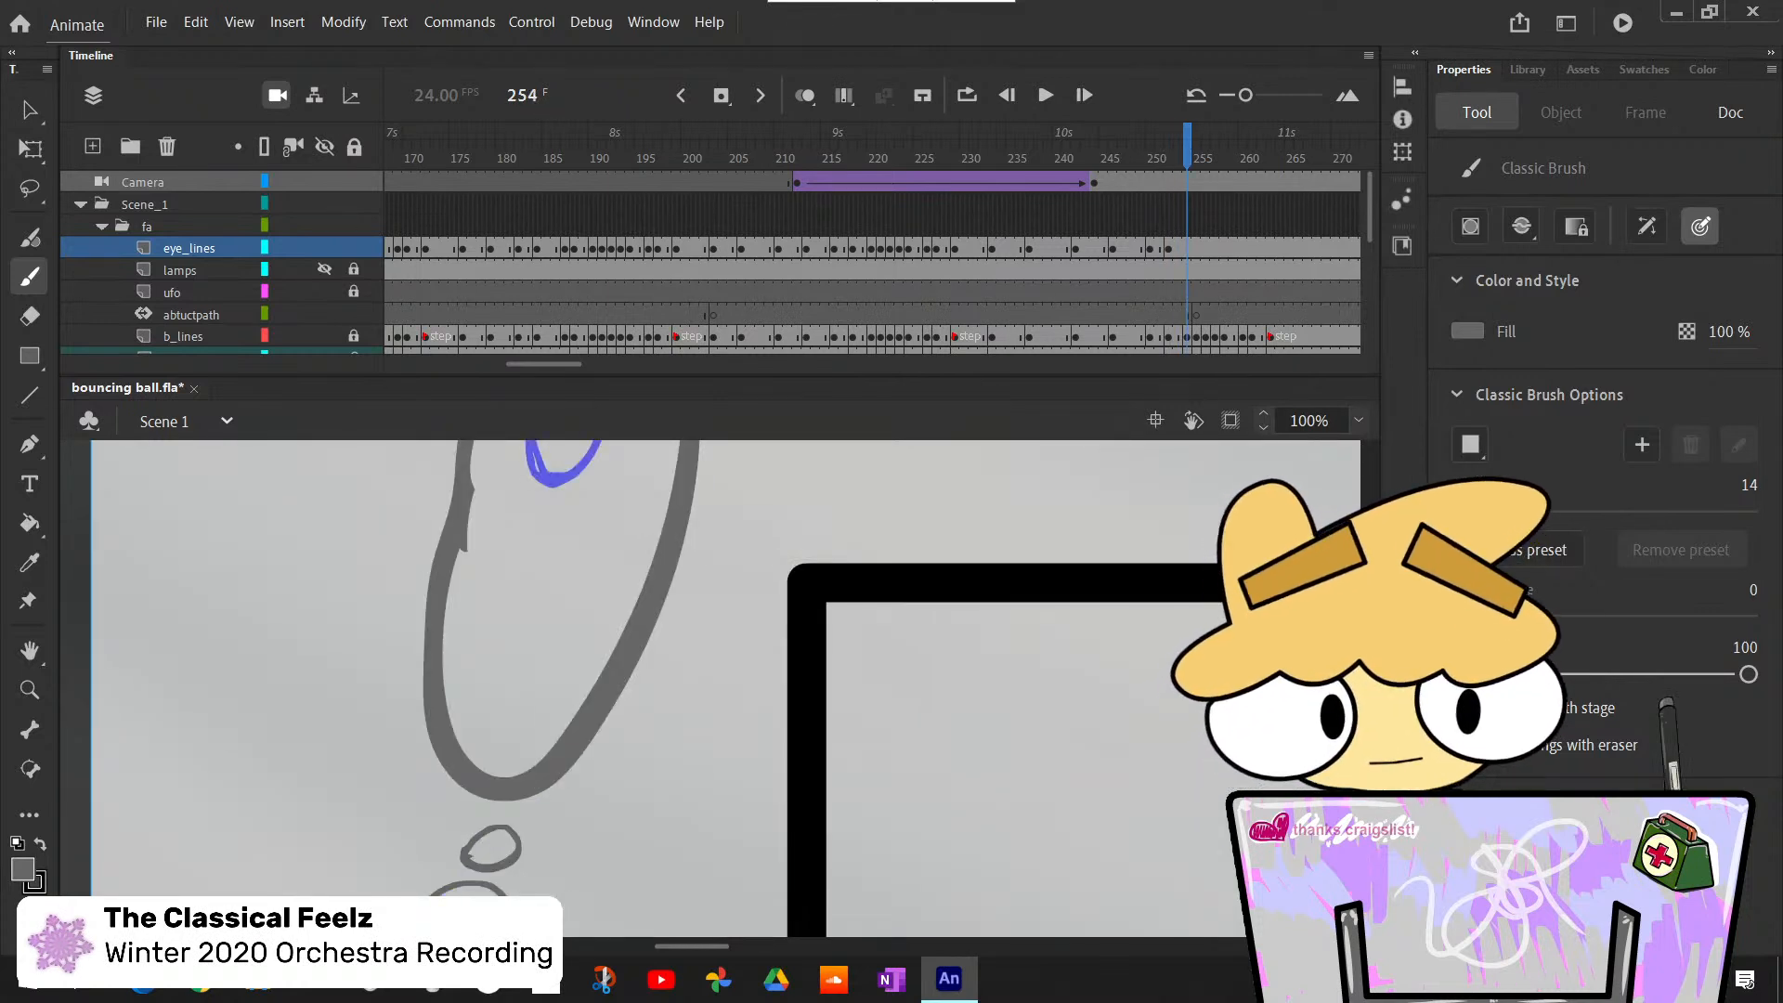
key(F7)
scroll(724, 687, up, 5)
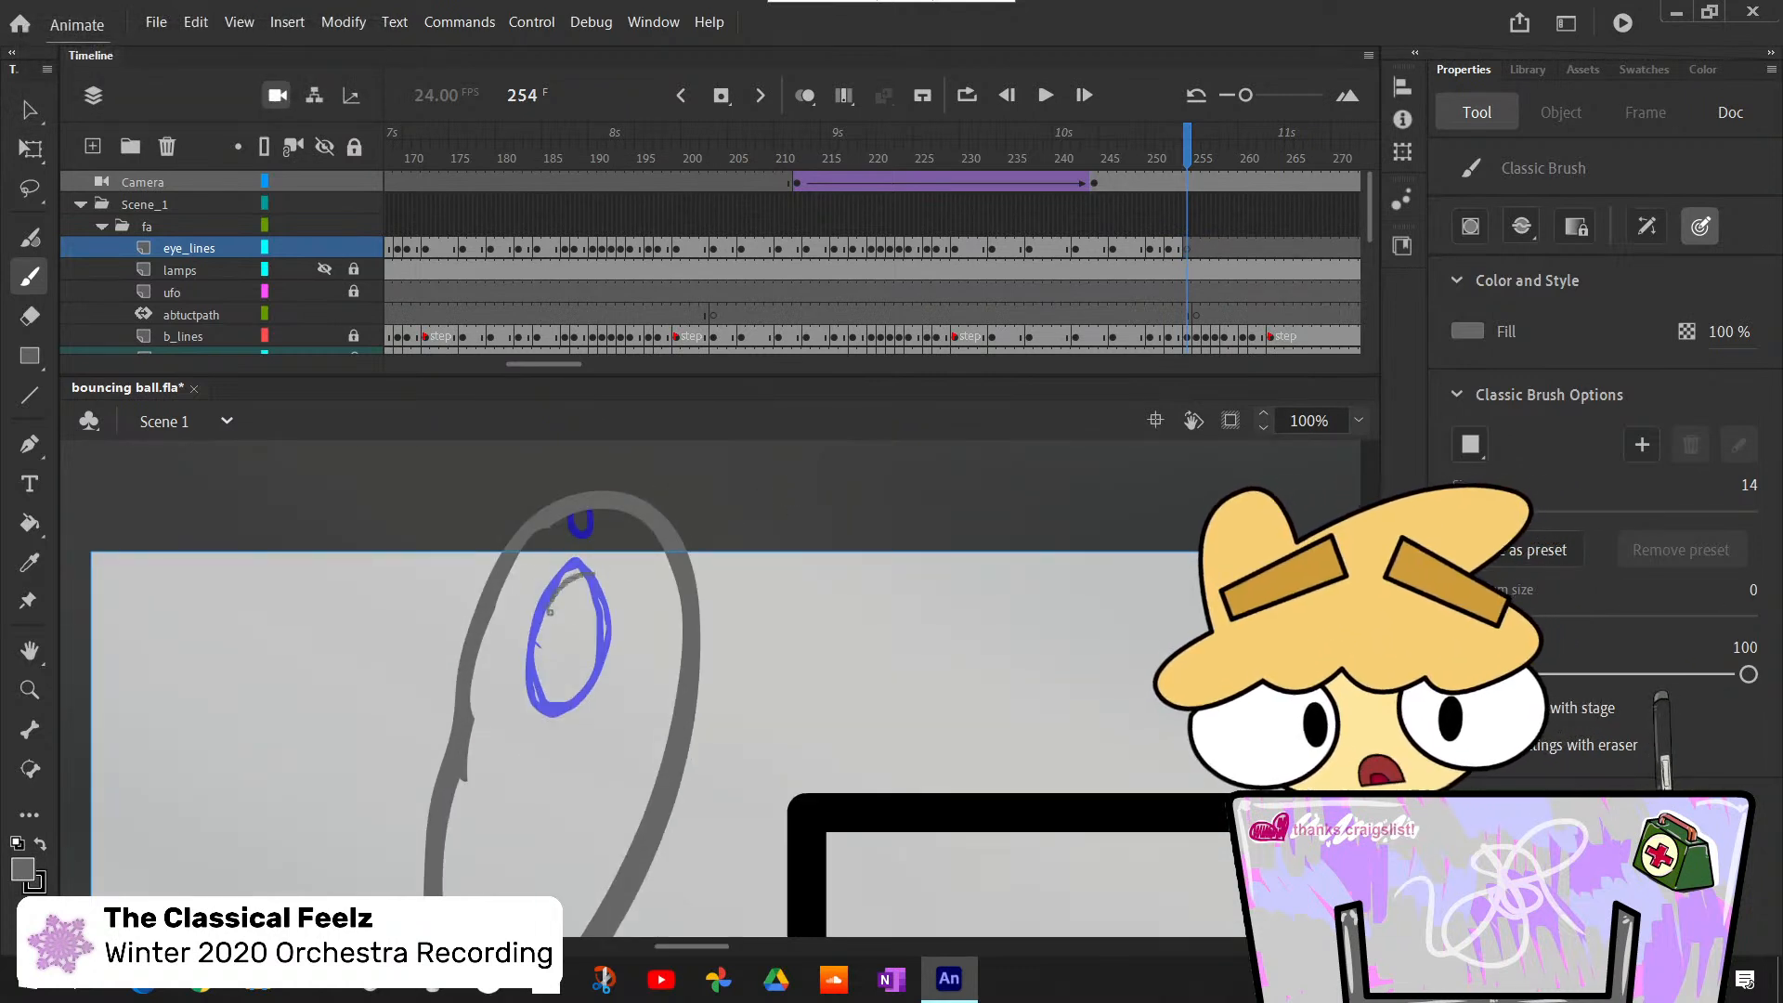
drag(547, 609, 548, 604)
drag(606, 530, 599, 525)
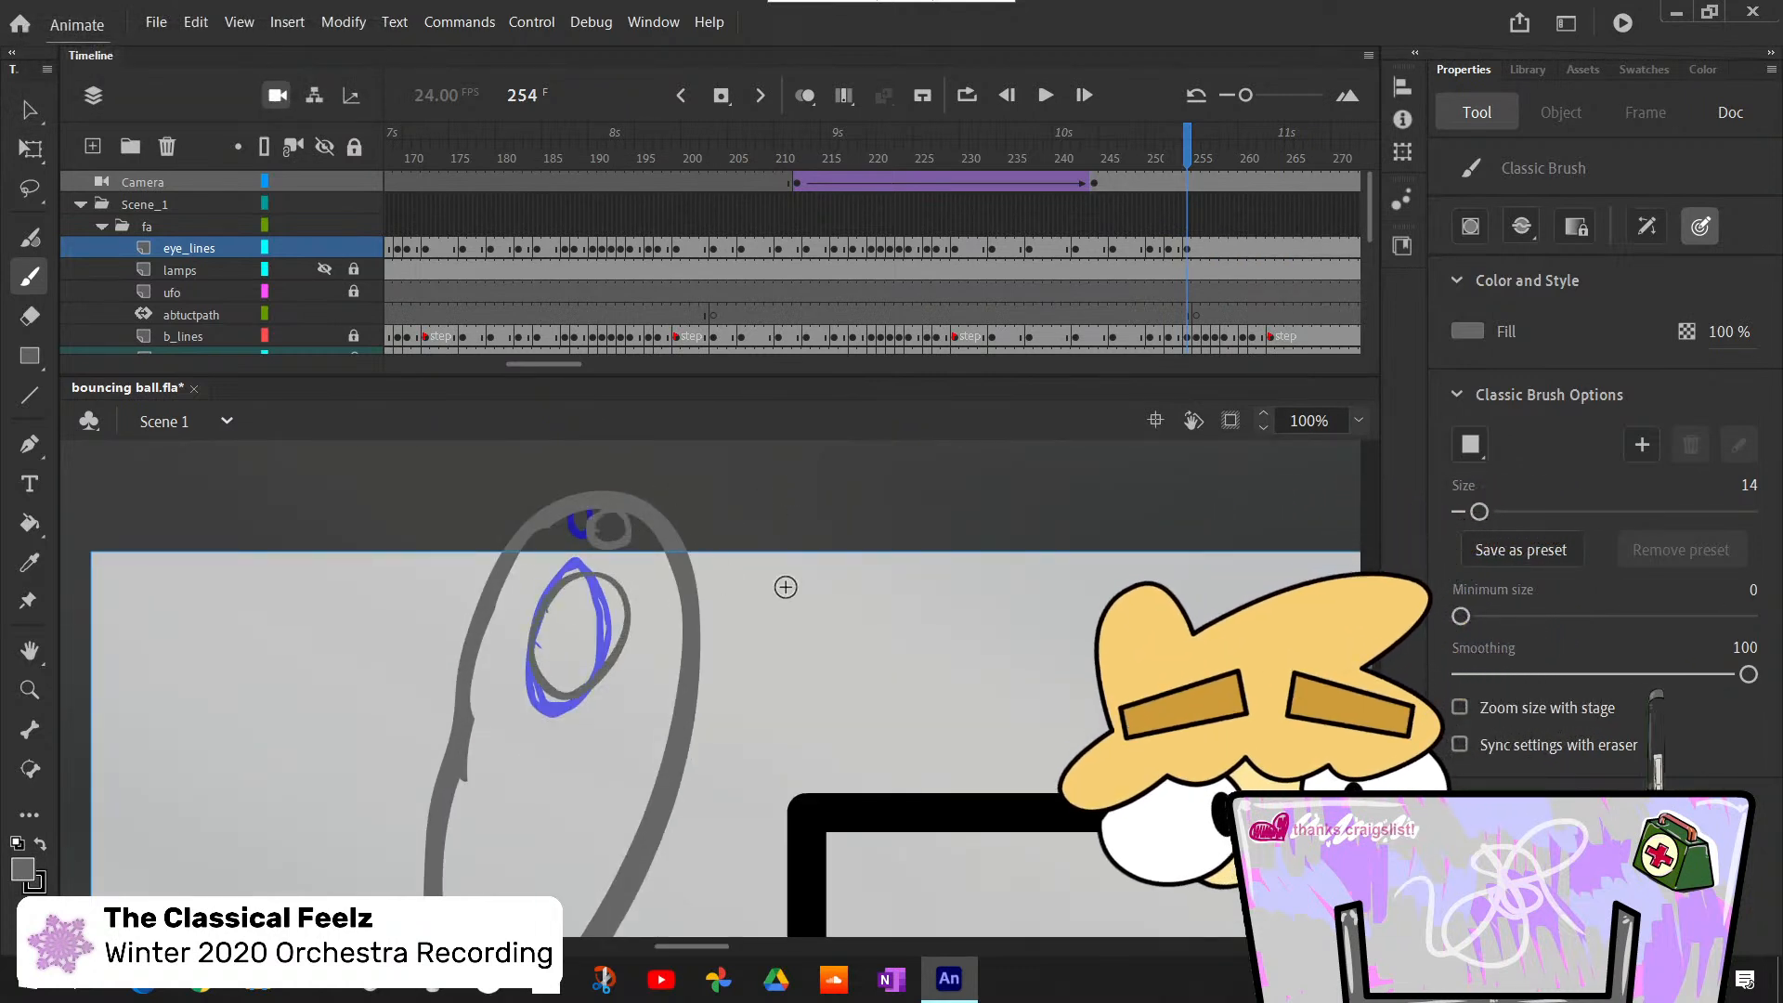
- Go to frame 255, zoom the stage out to 40%, and insert a blank keyframe there on the eye_lines layer
key(period)
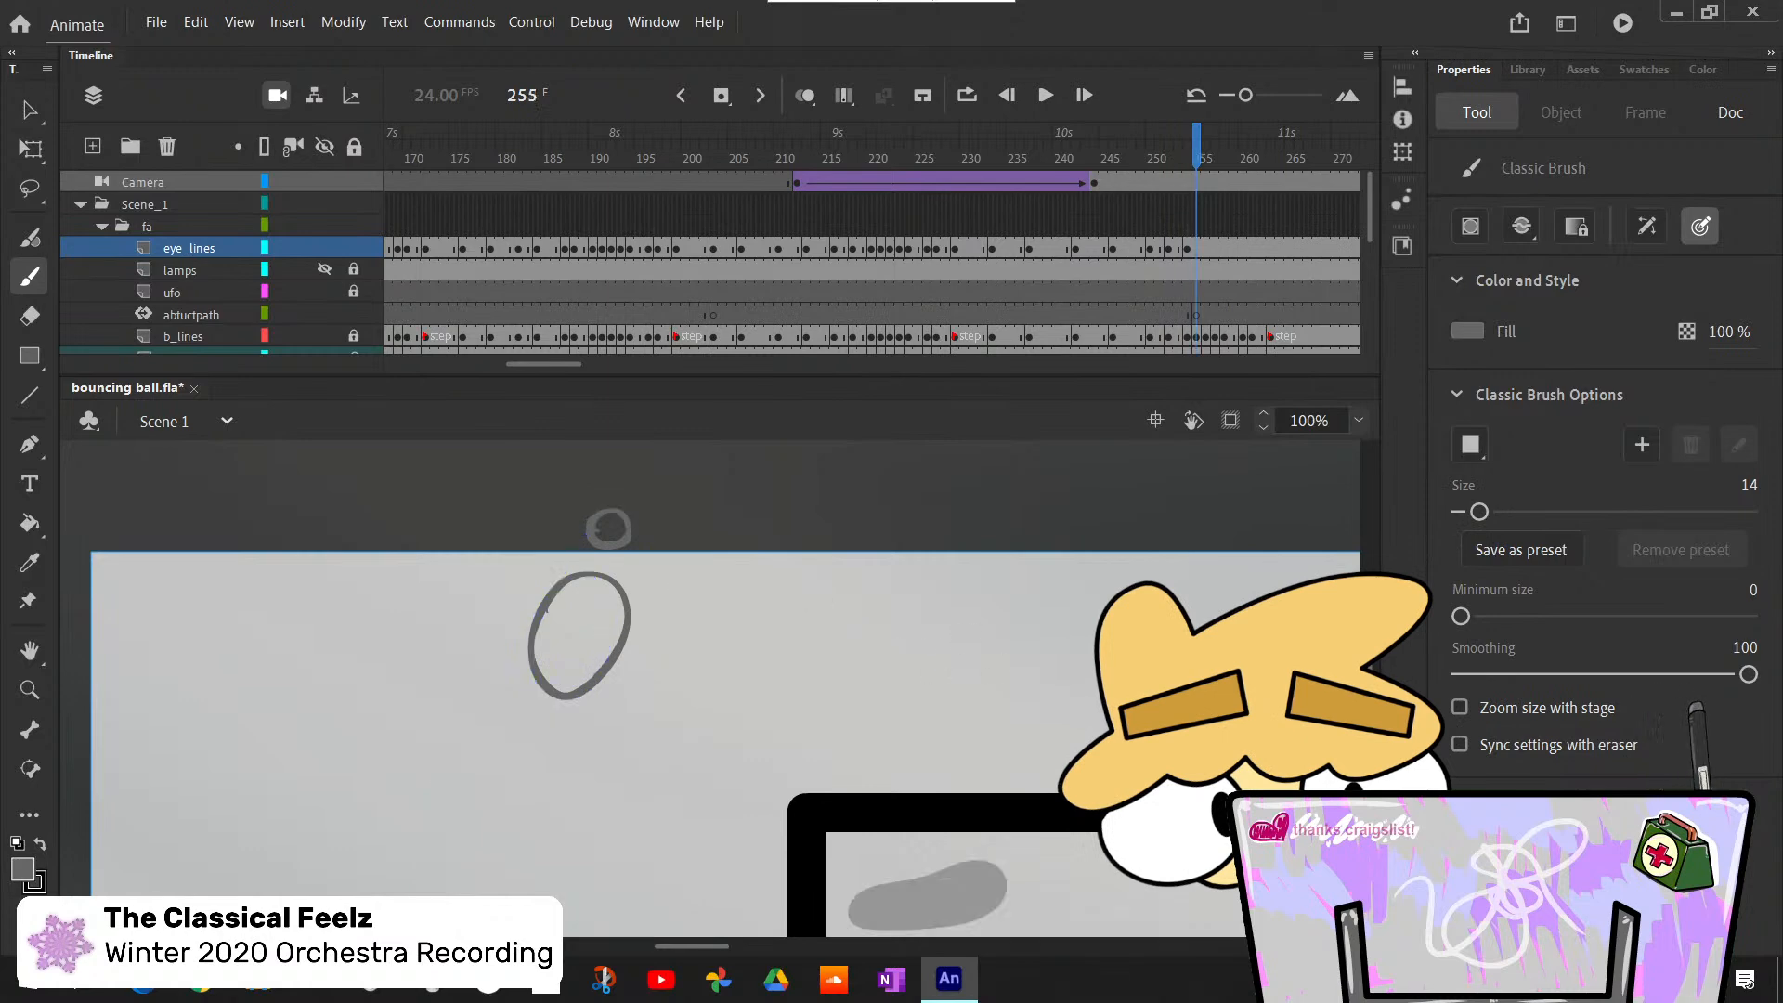
drag(1370, 668, 1373, 631)
click(1359, 421)
click(1414, 447)
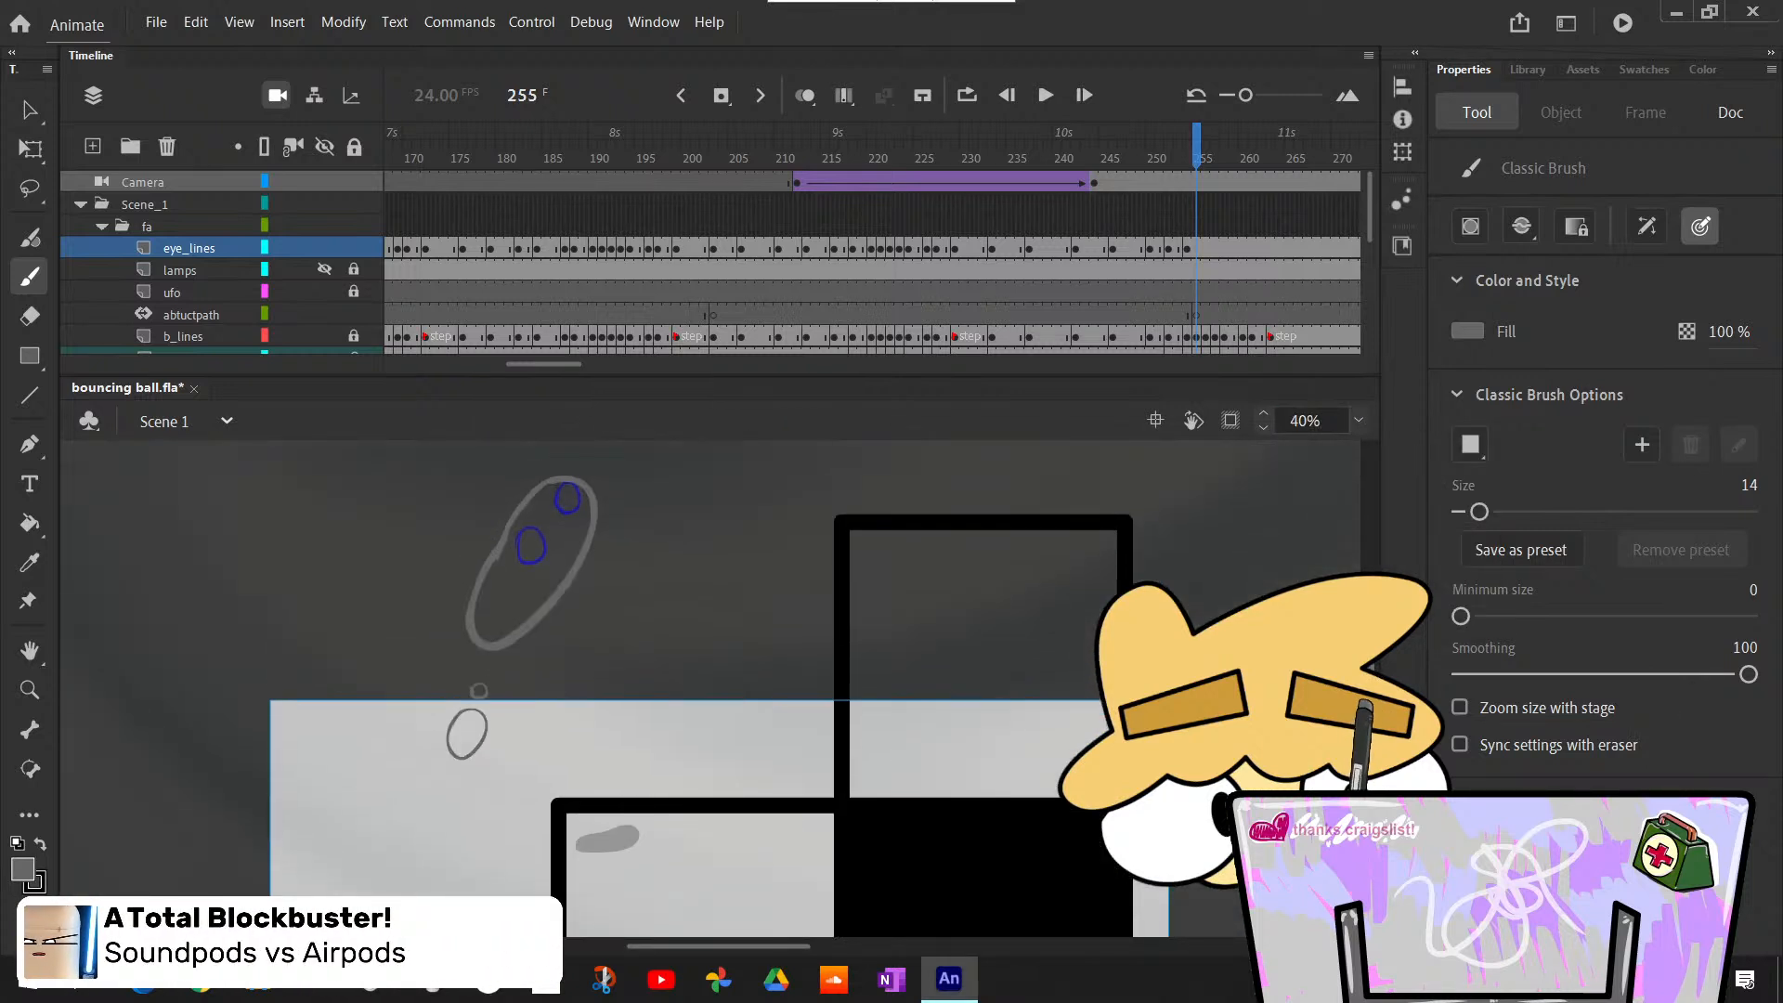
drag(1375, 667, 1375, 660)
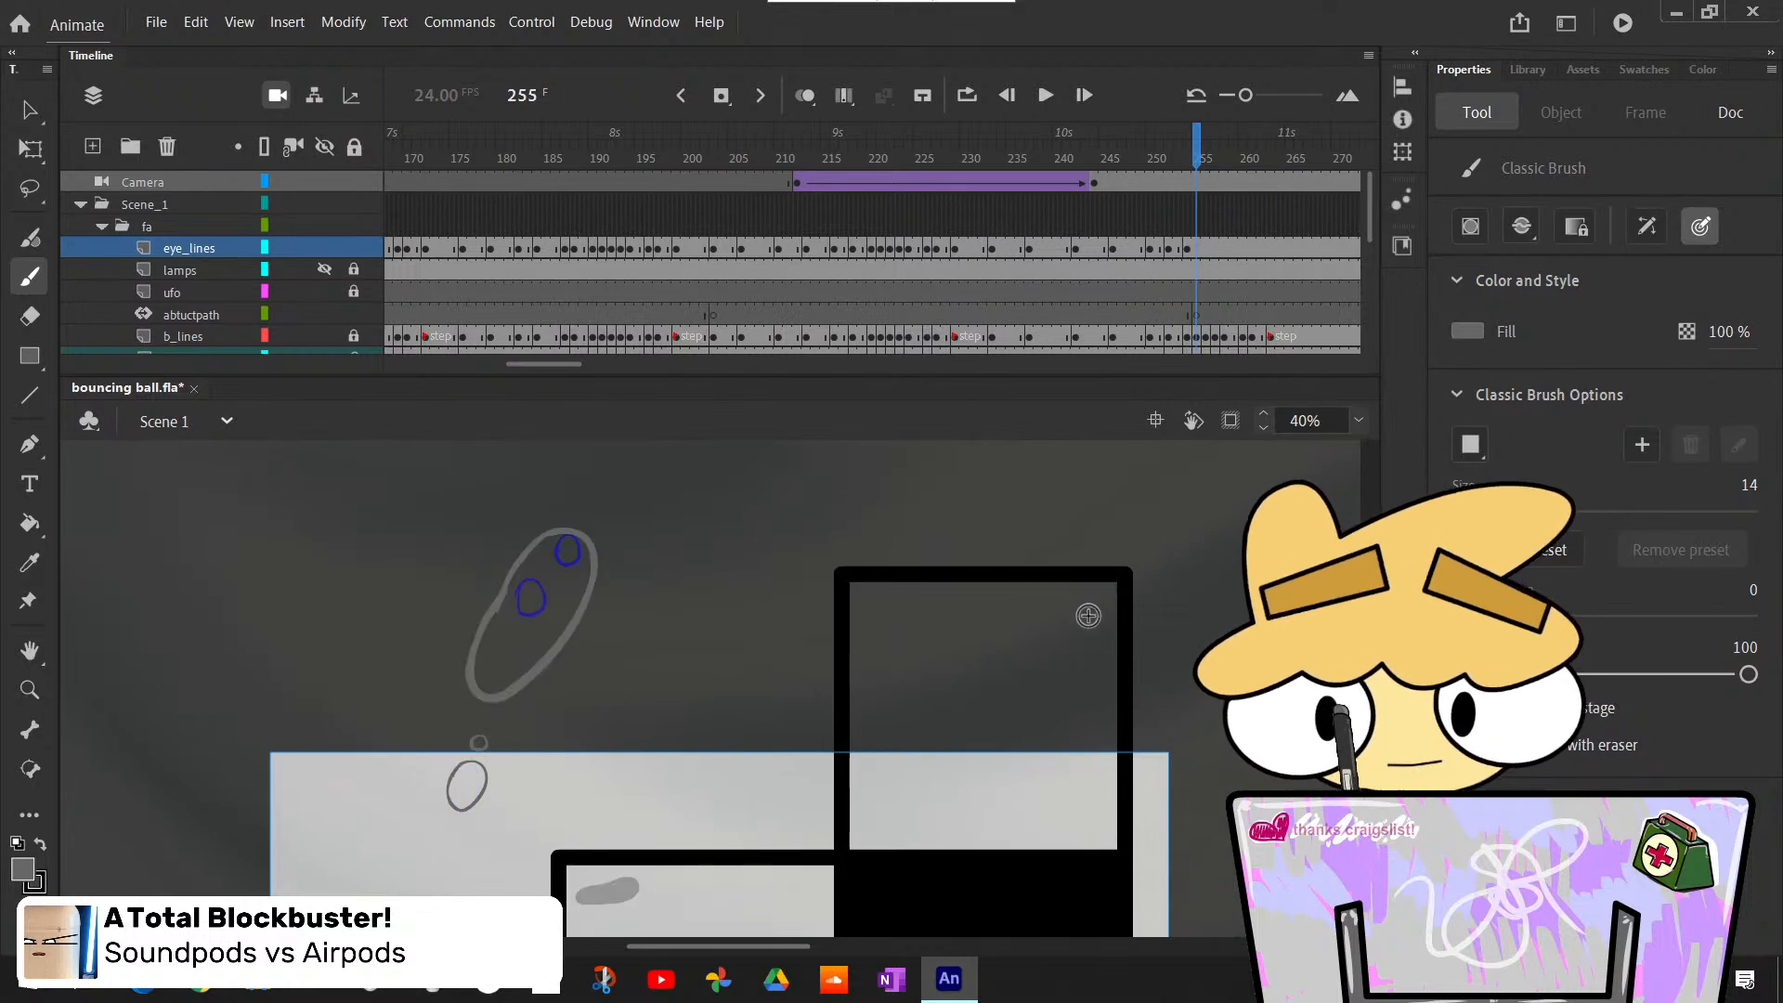
click(1196, 247)
key(F7)
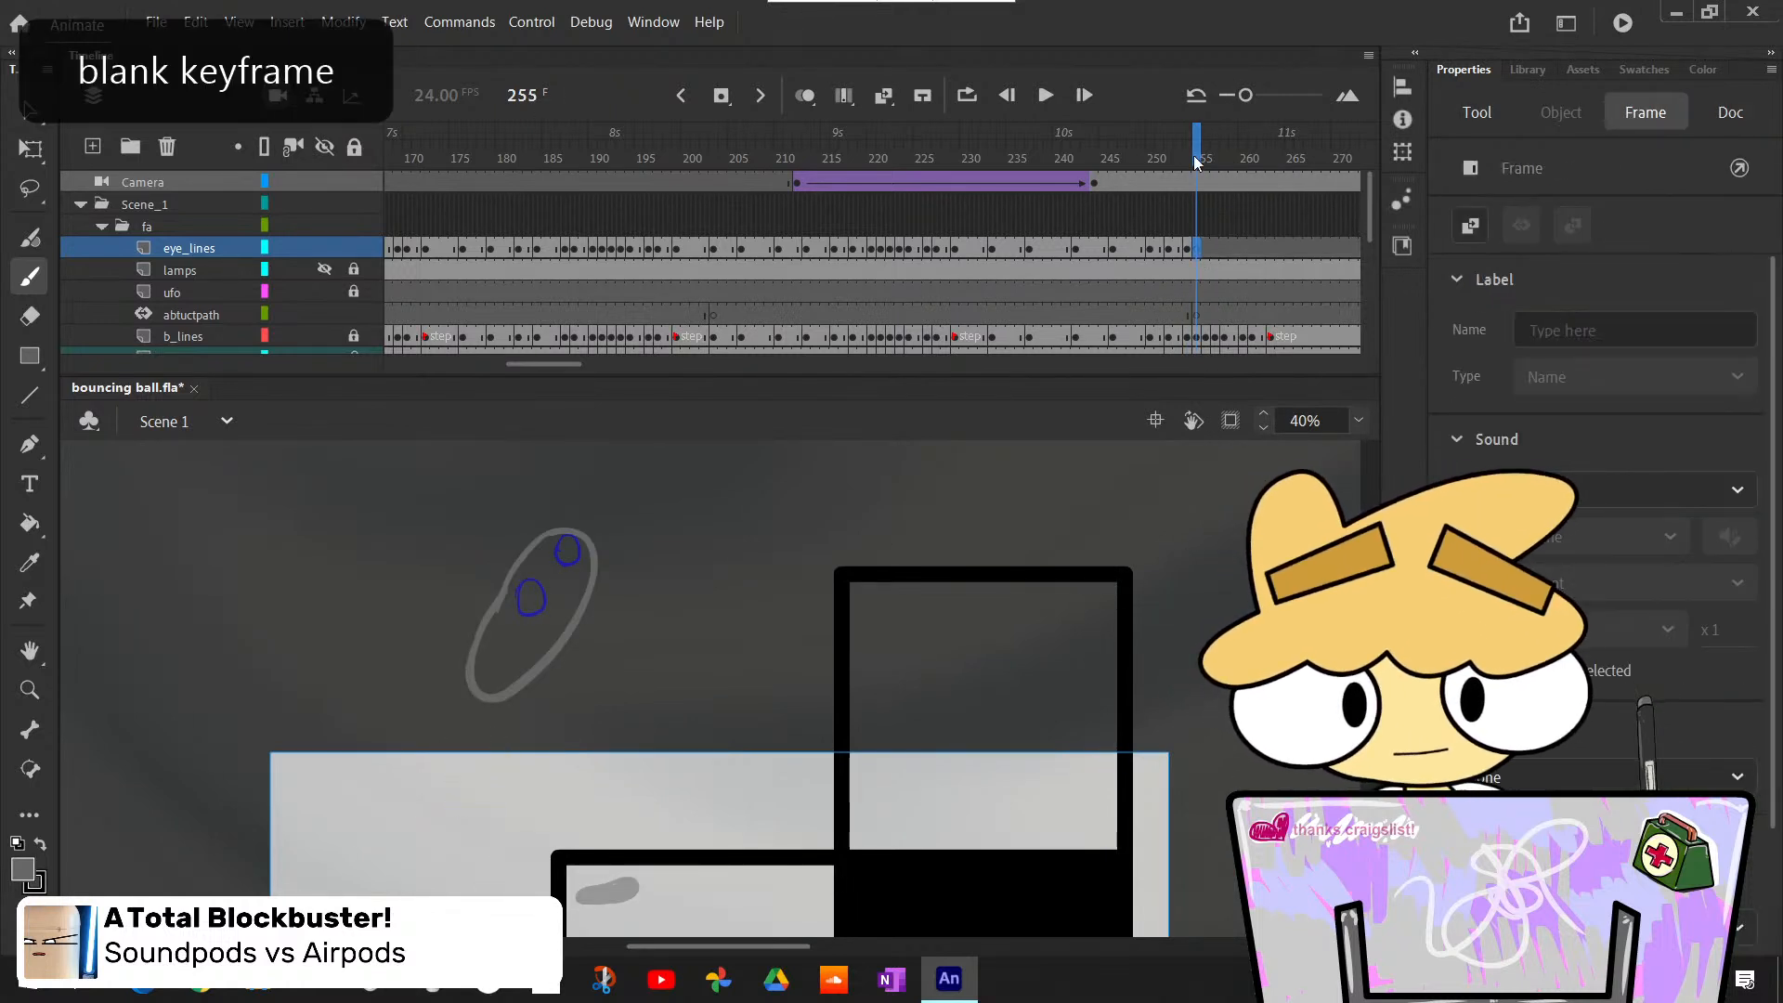
- Move to the ball pose at frame 257 and insert a blank keyframe there on the eye_lines layer
drag(1196, 163, 1214, 163)
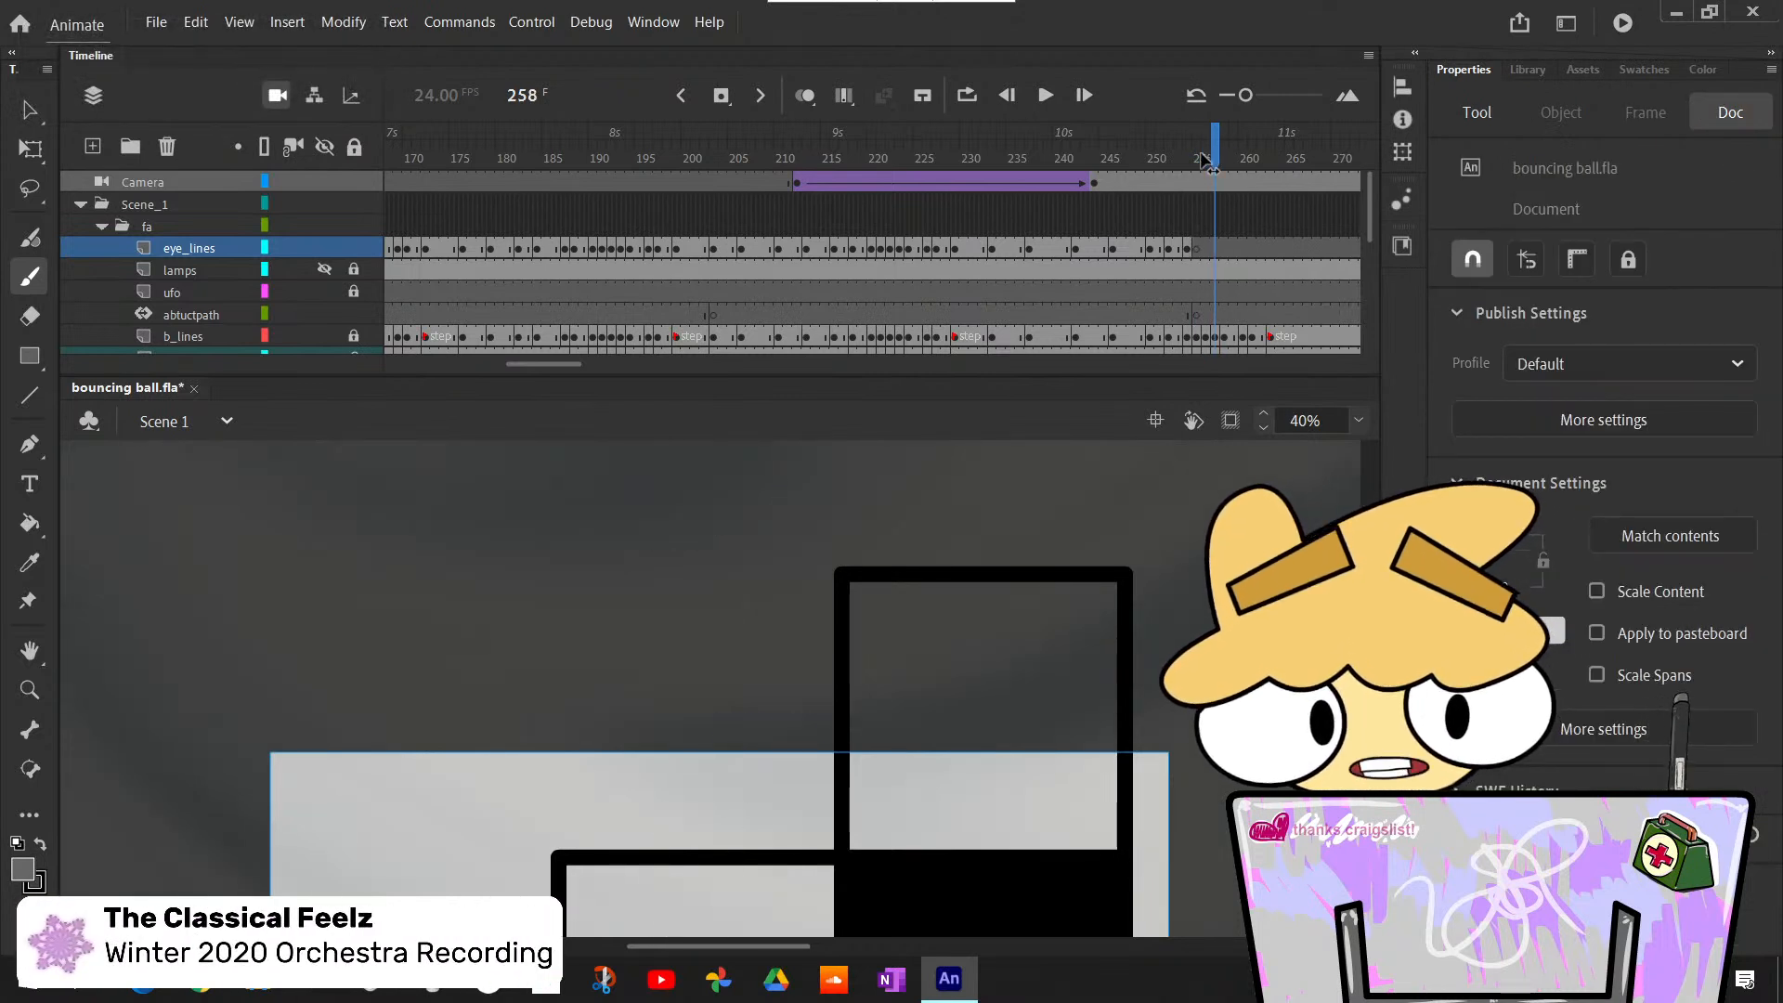
click(1213, 247)
key(F7)
- Clip the content outside the stage to check which part of the frame 257 pose lies within it
scroll(720, 687, down, 3)
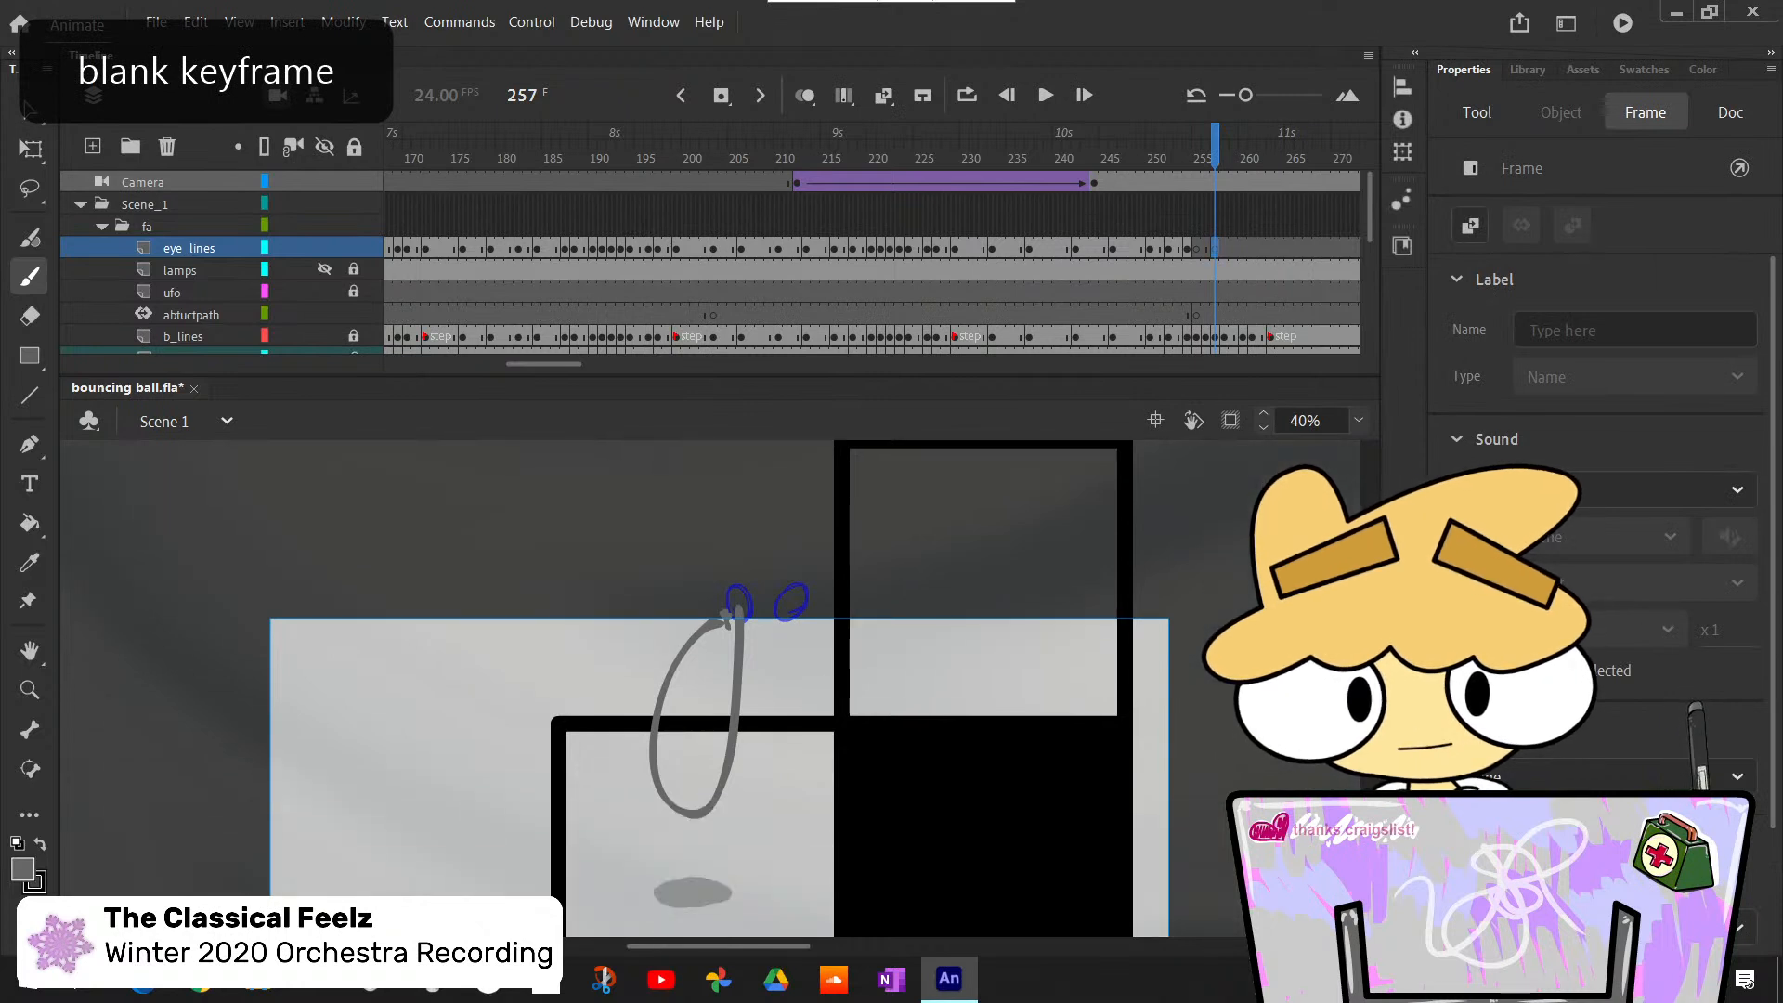
scroll(720, 688, up, 1)
click(1235, 425)
click(1236, 426)
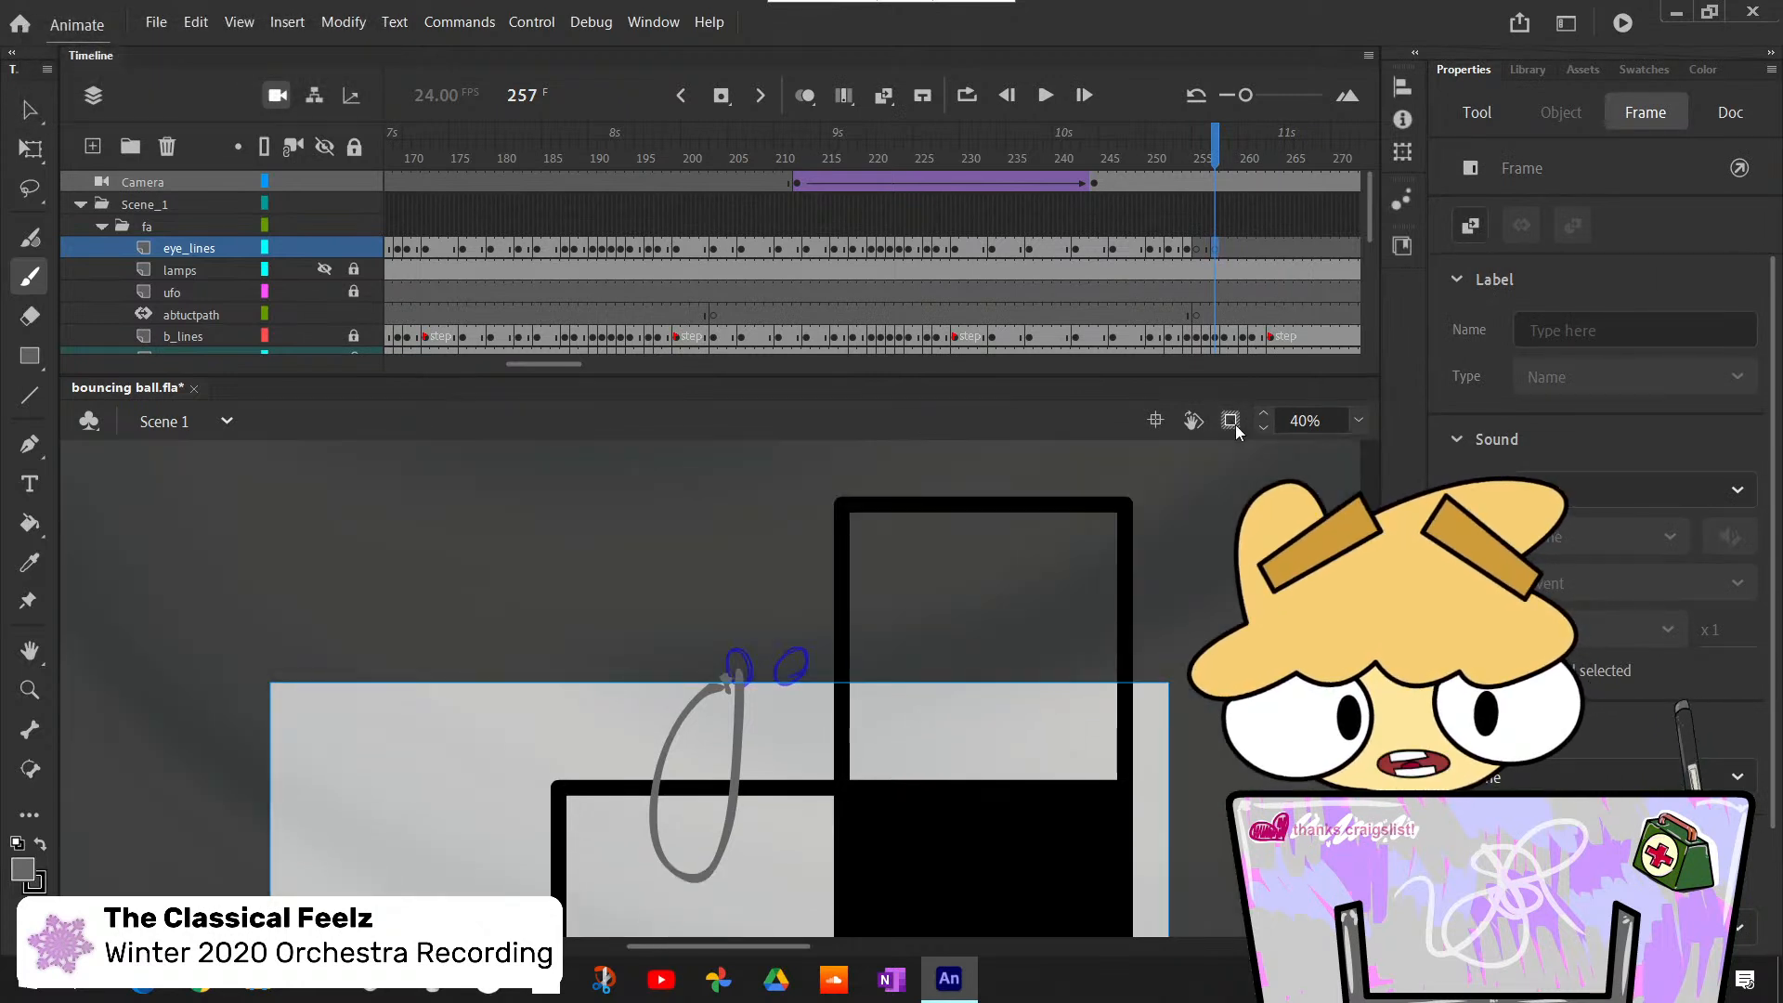
click(1238, 426)
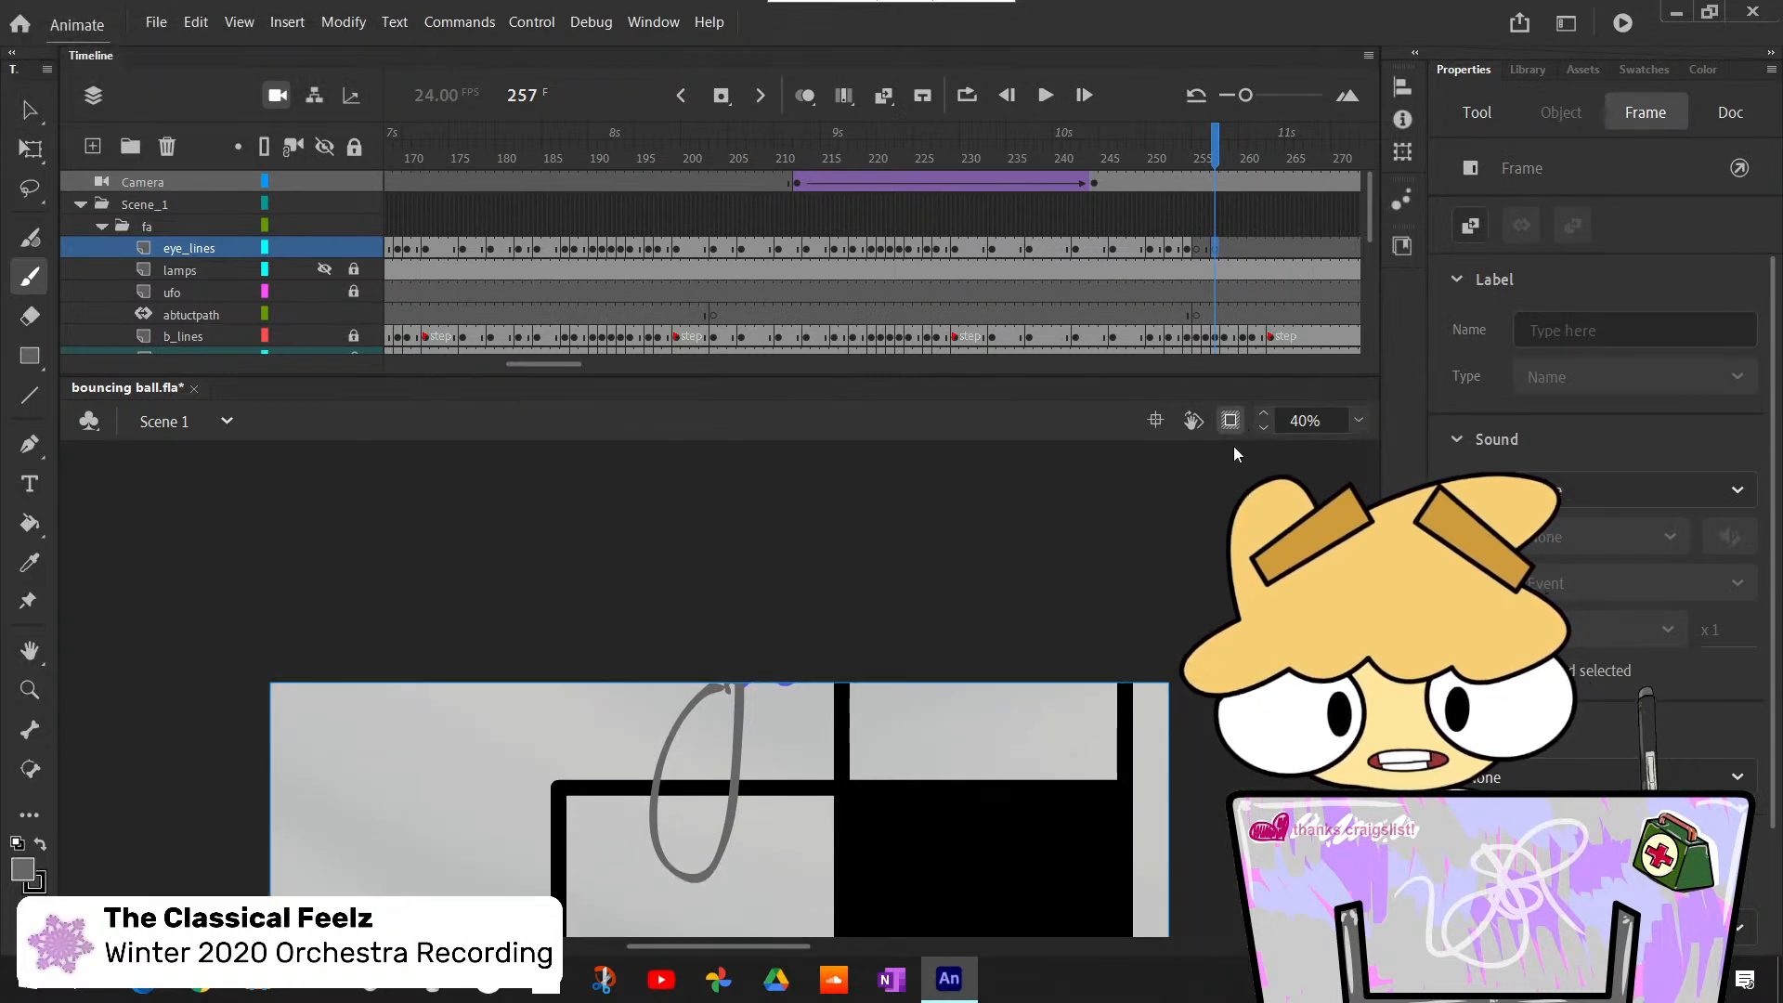
- Turn off stage clipping and draw two small eye ovals near the lower end of the stretched ball at frame 257
click(1230, 421)
scroll(720, 687, up, 3)
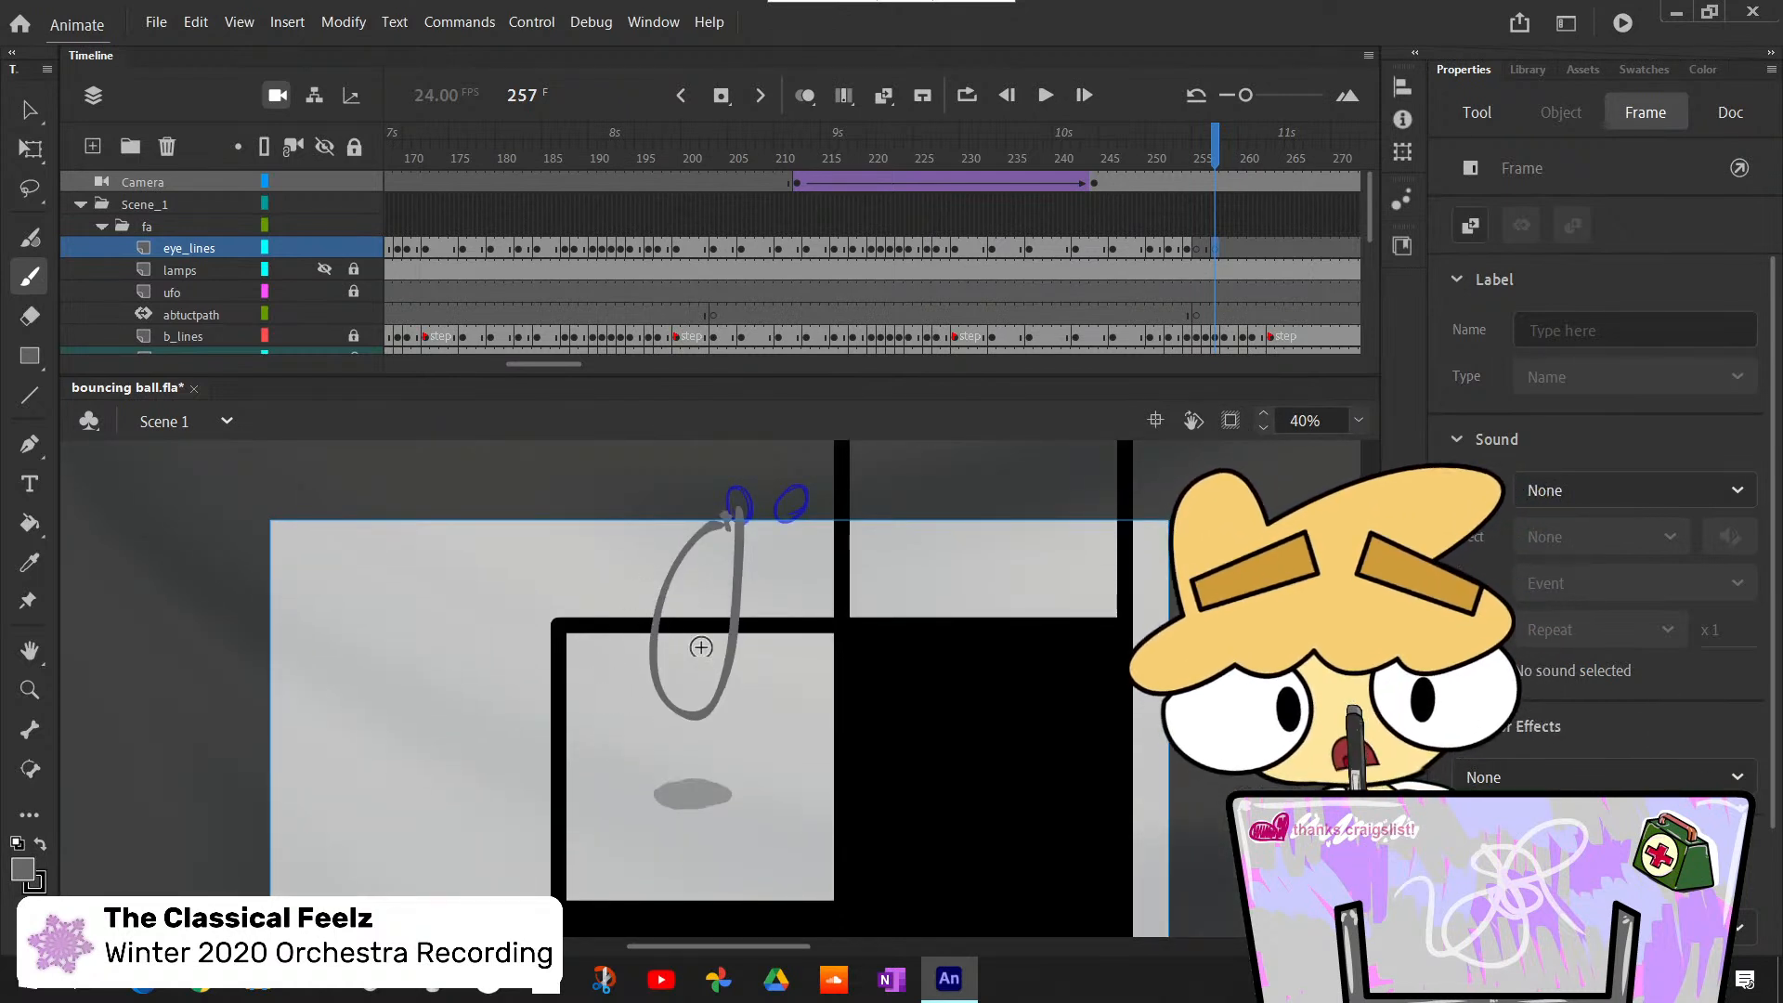
drag(656, 692, 678, 695)
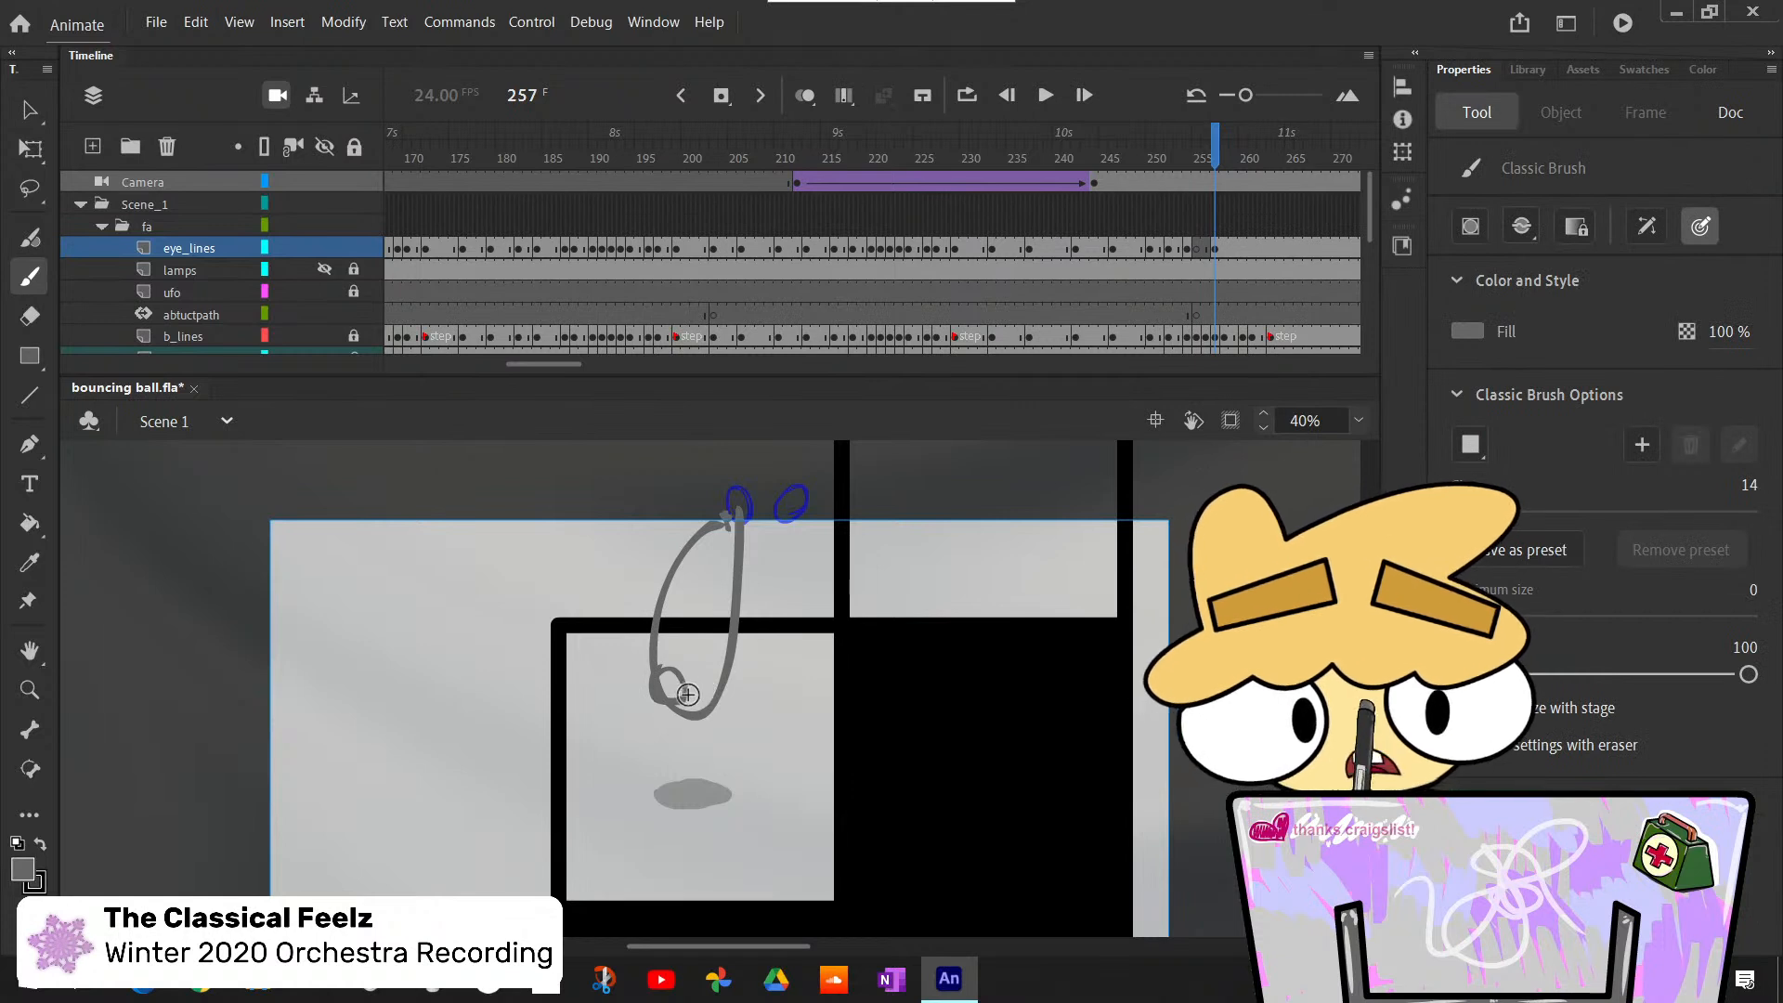
key(ctrl+z)
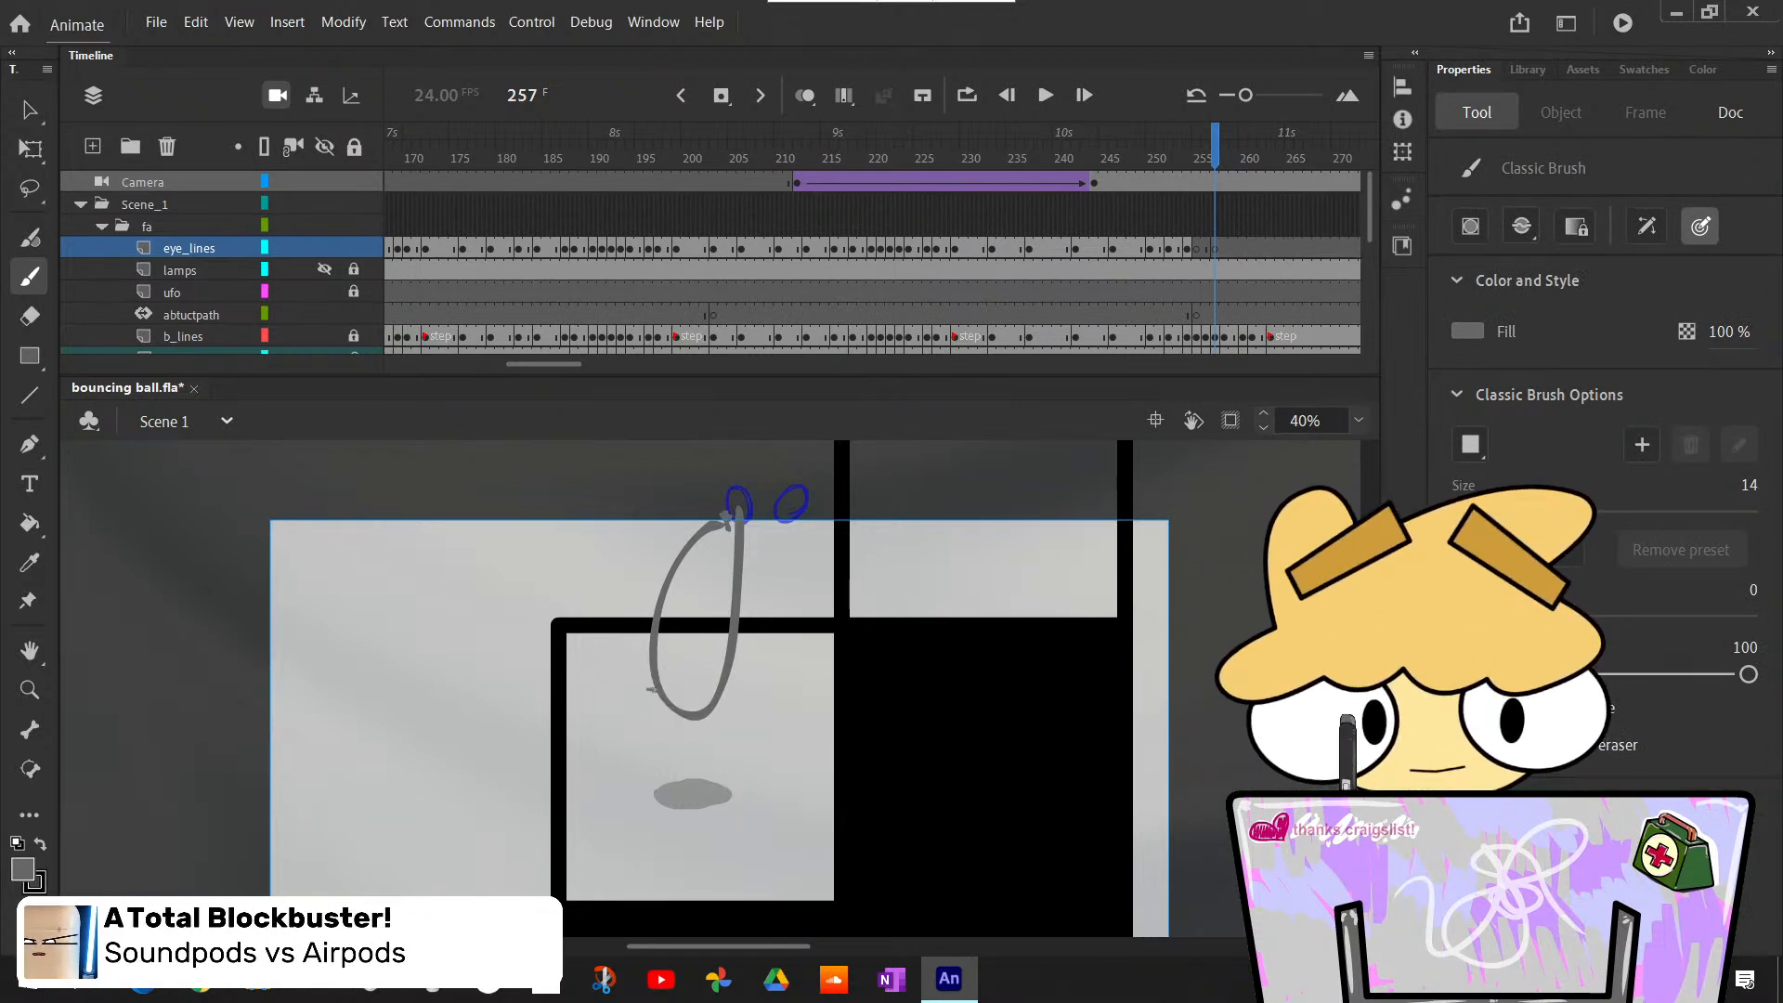
key(ctrl+z)
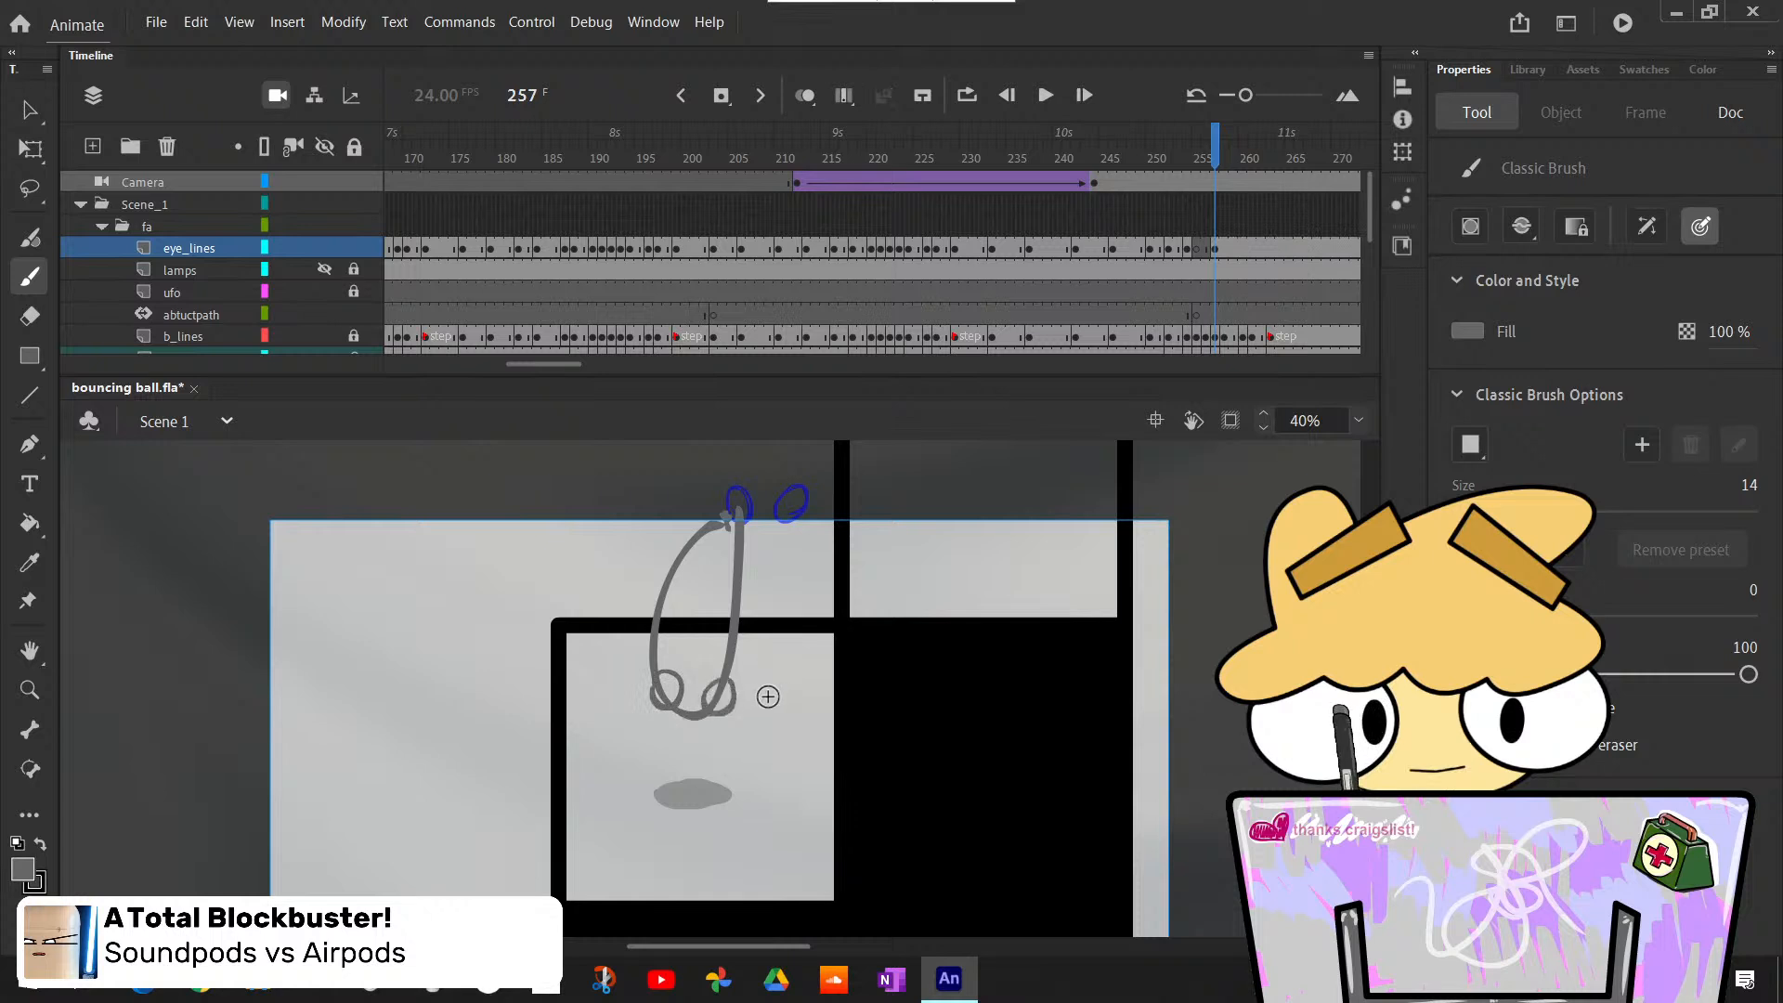
- Insert a blank keyframe at frame 258 on eye_lines and draw both eye outlines over the blue sketch on the squashed ball
key(period)
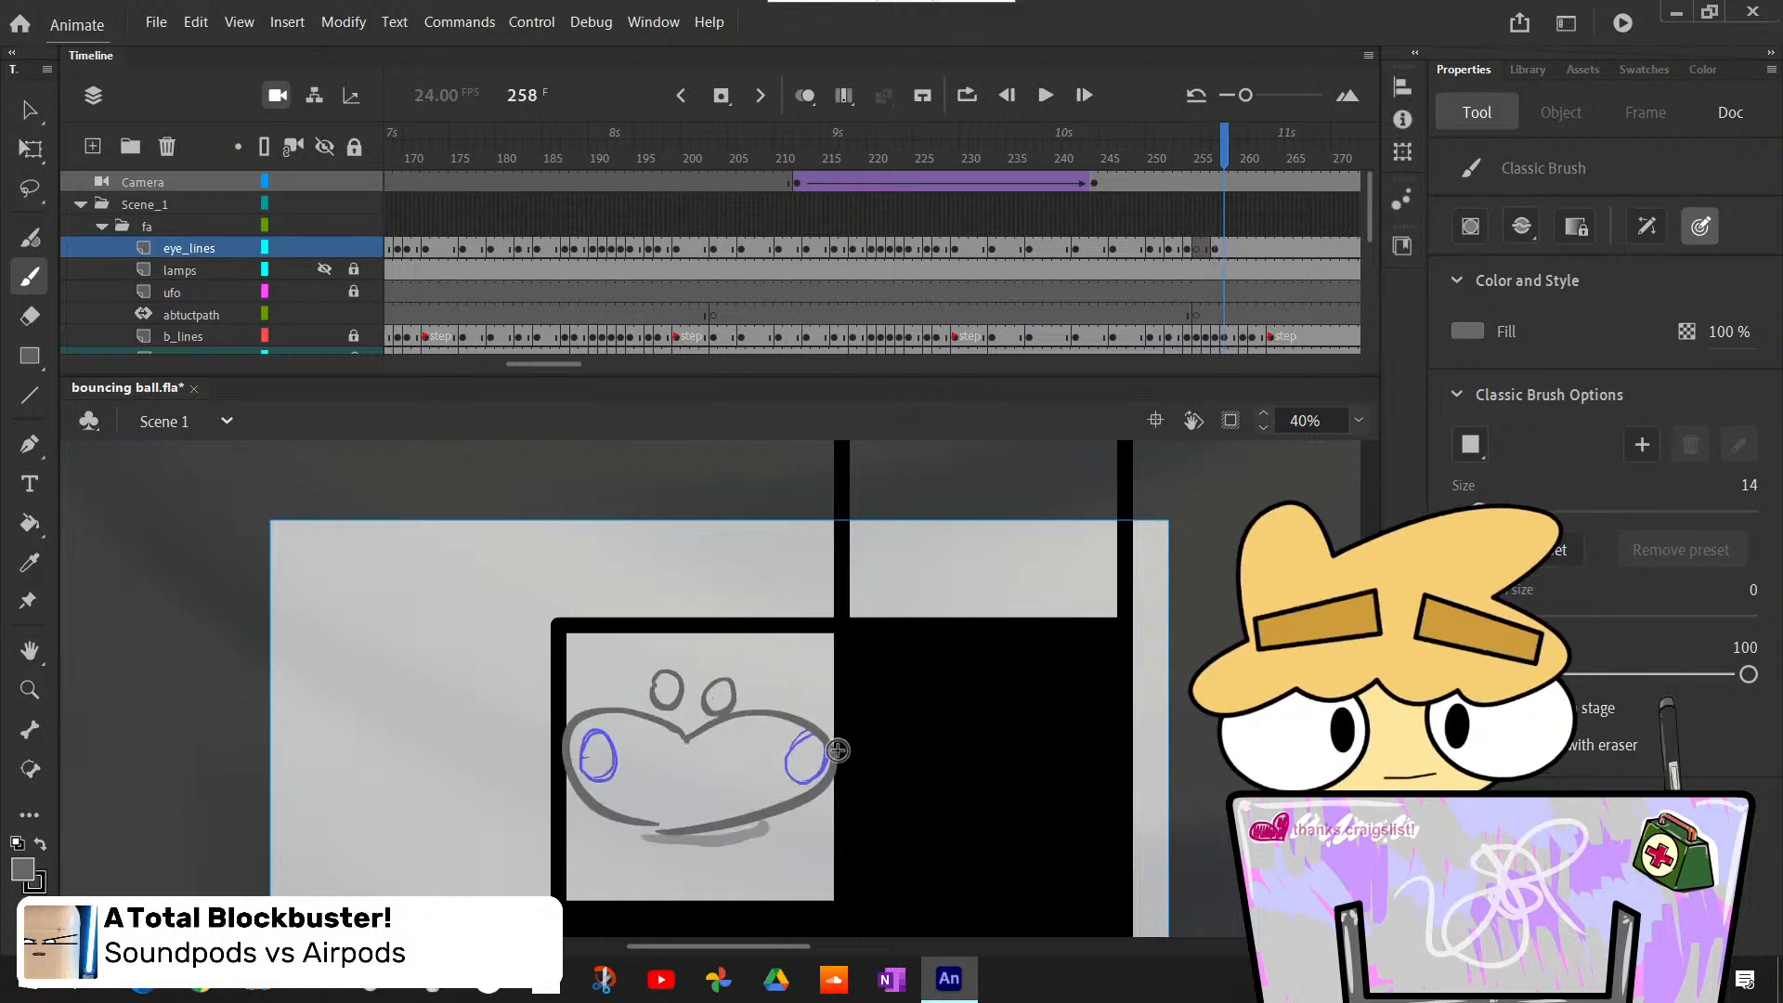
key(F7)
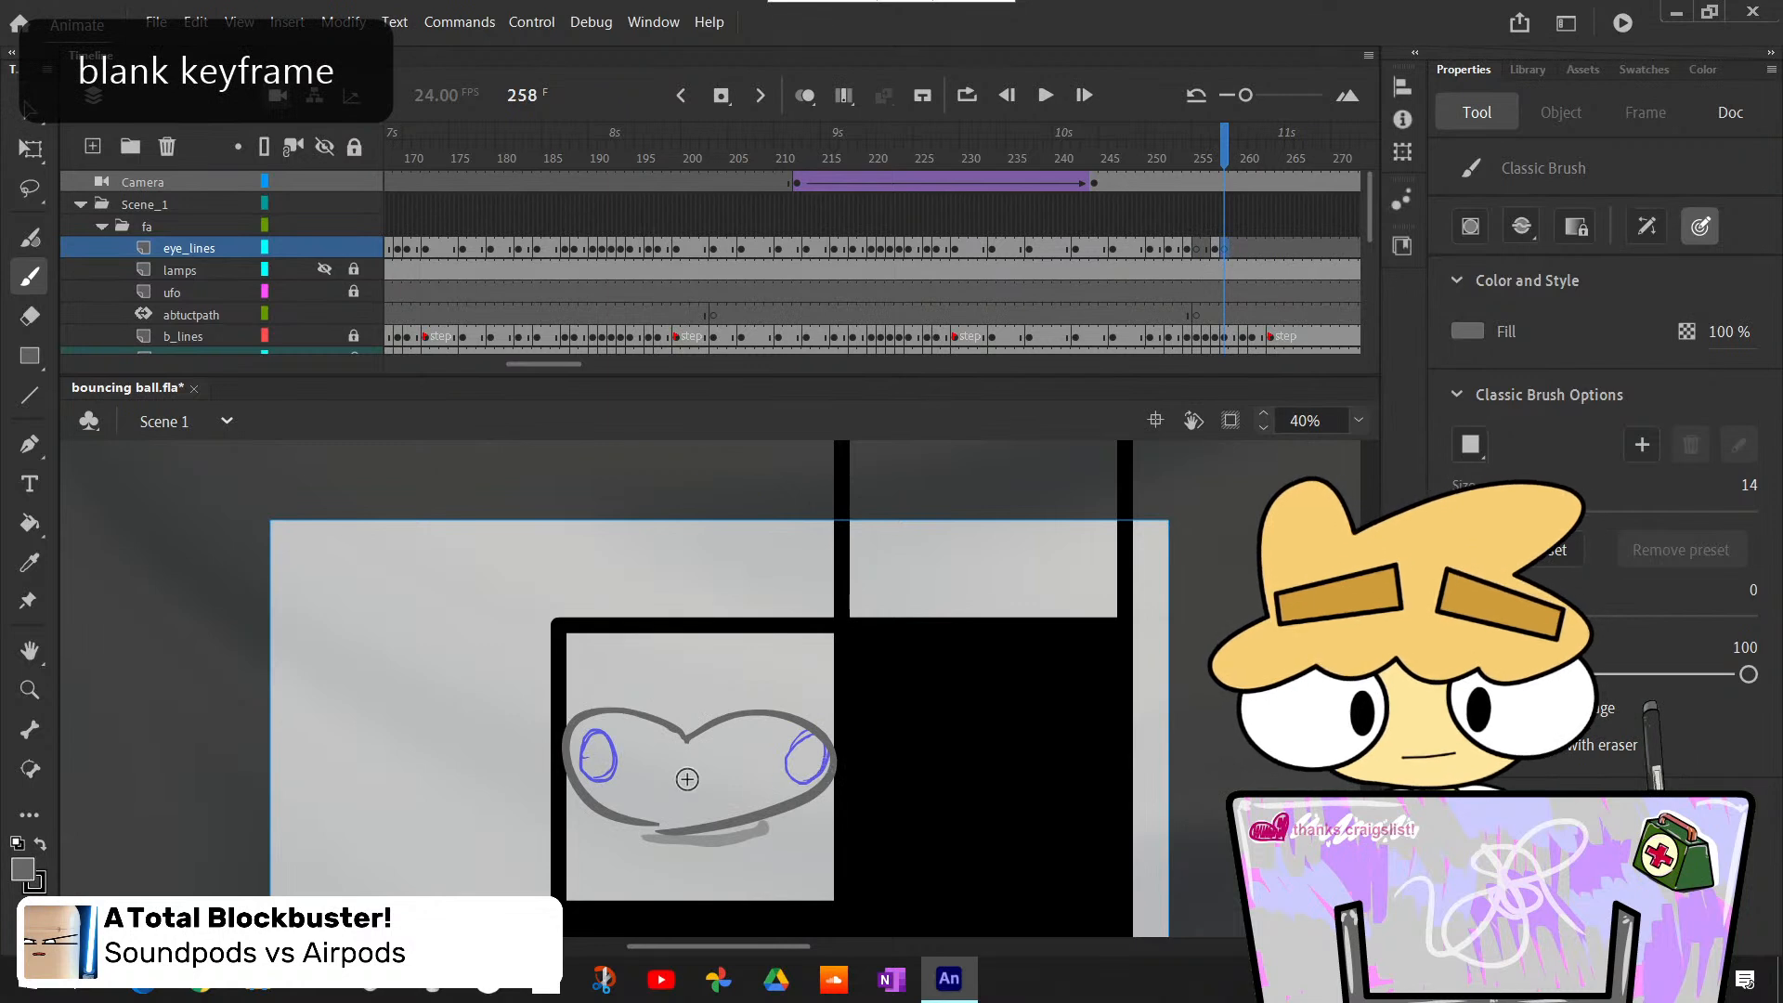
mouse_move(594, 760)
mouse_down()
mouse_move(619, 762)
mouse_move(594, 776)
mouse_move(614, 744)
mouse_up()
key(ctrl+z)
key(ctrl+z)
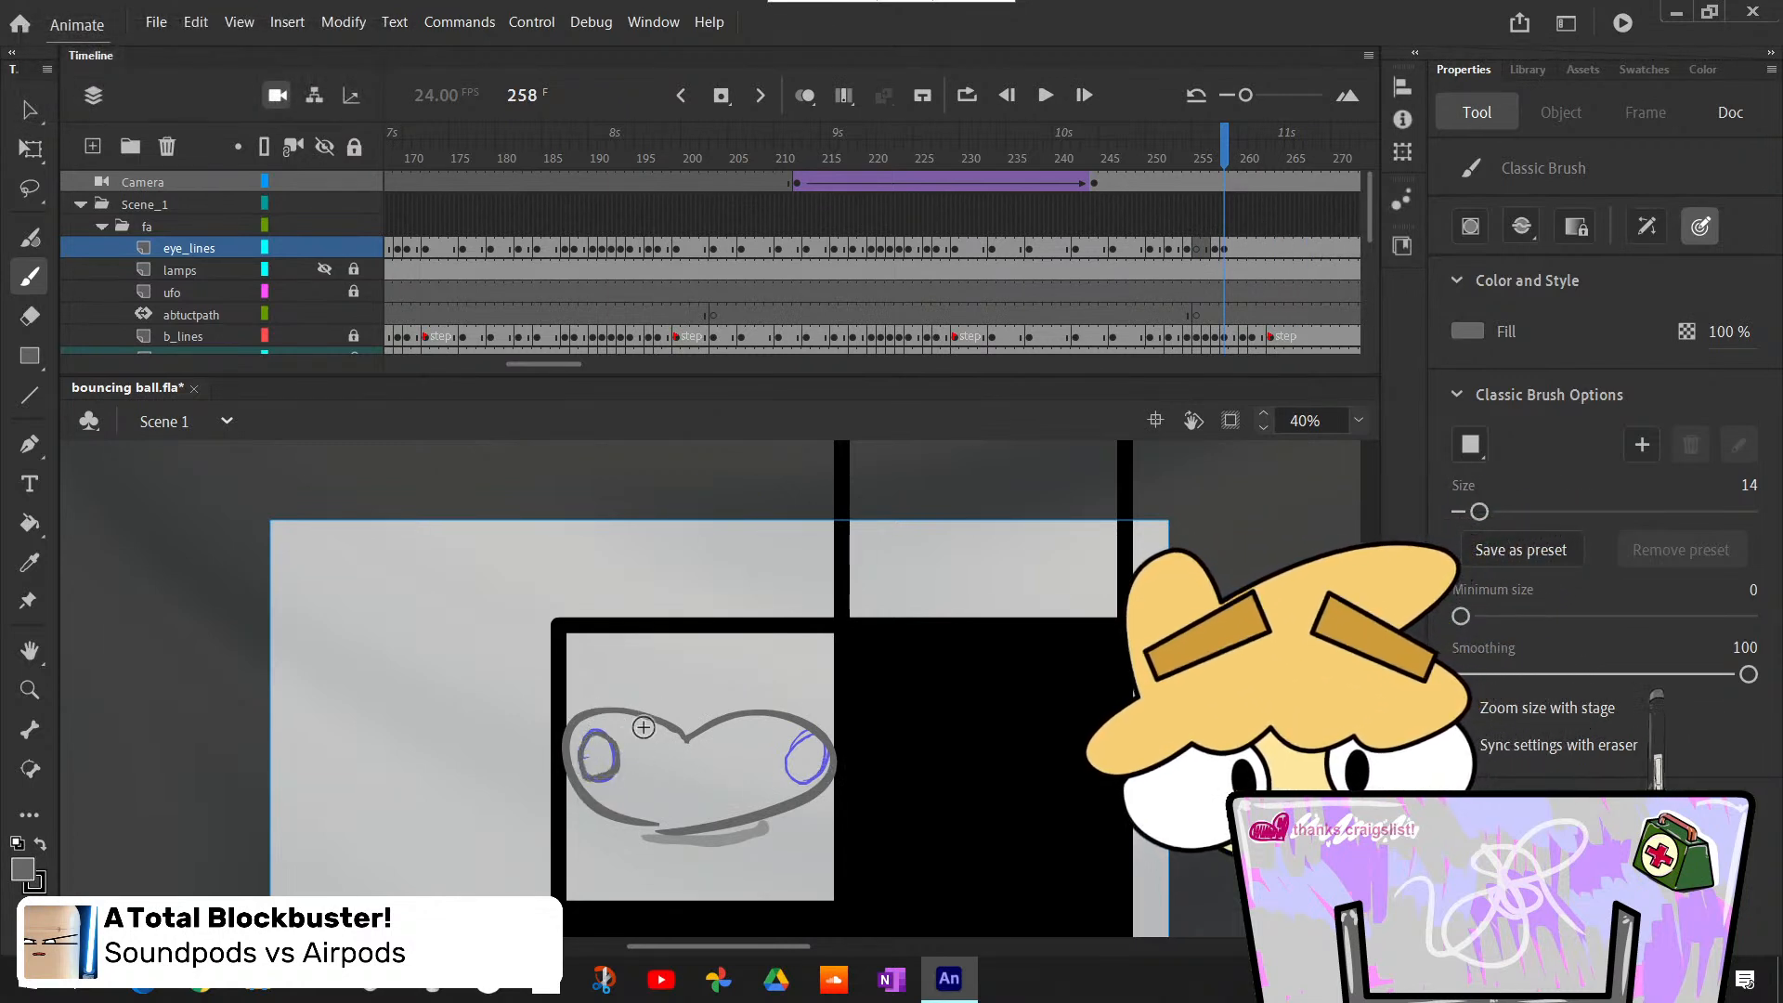
mouse_move(806, 748)
mouse_down()
mouse_move(787, 772)
mouse_move(810, 743)
mouse_up()
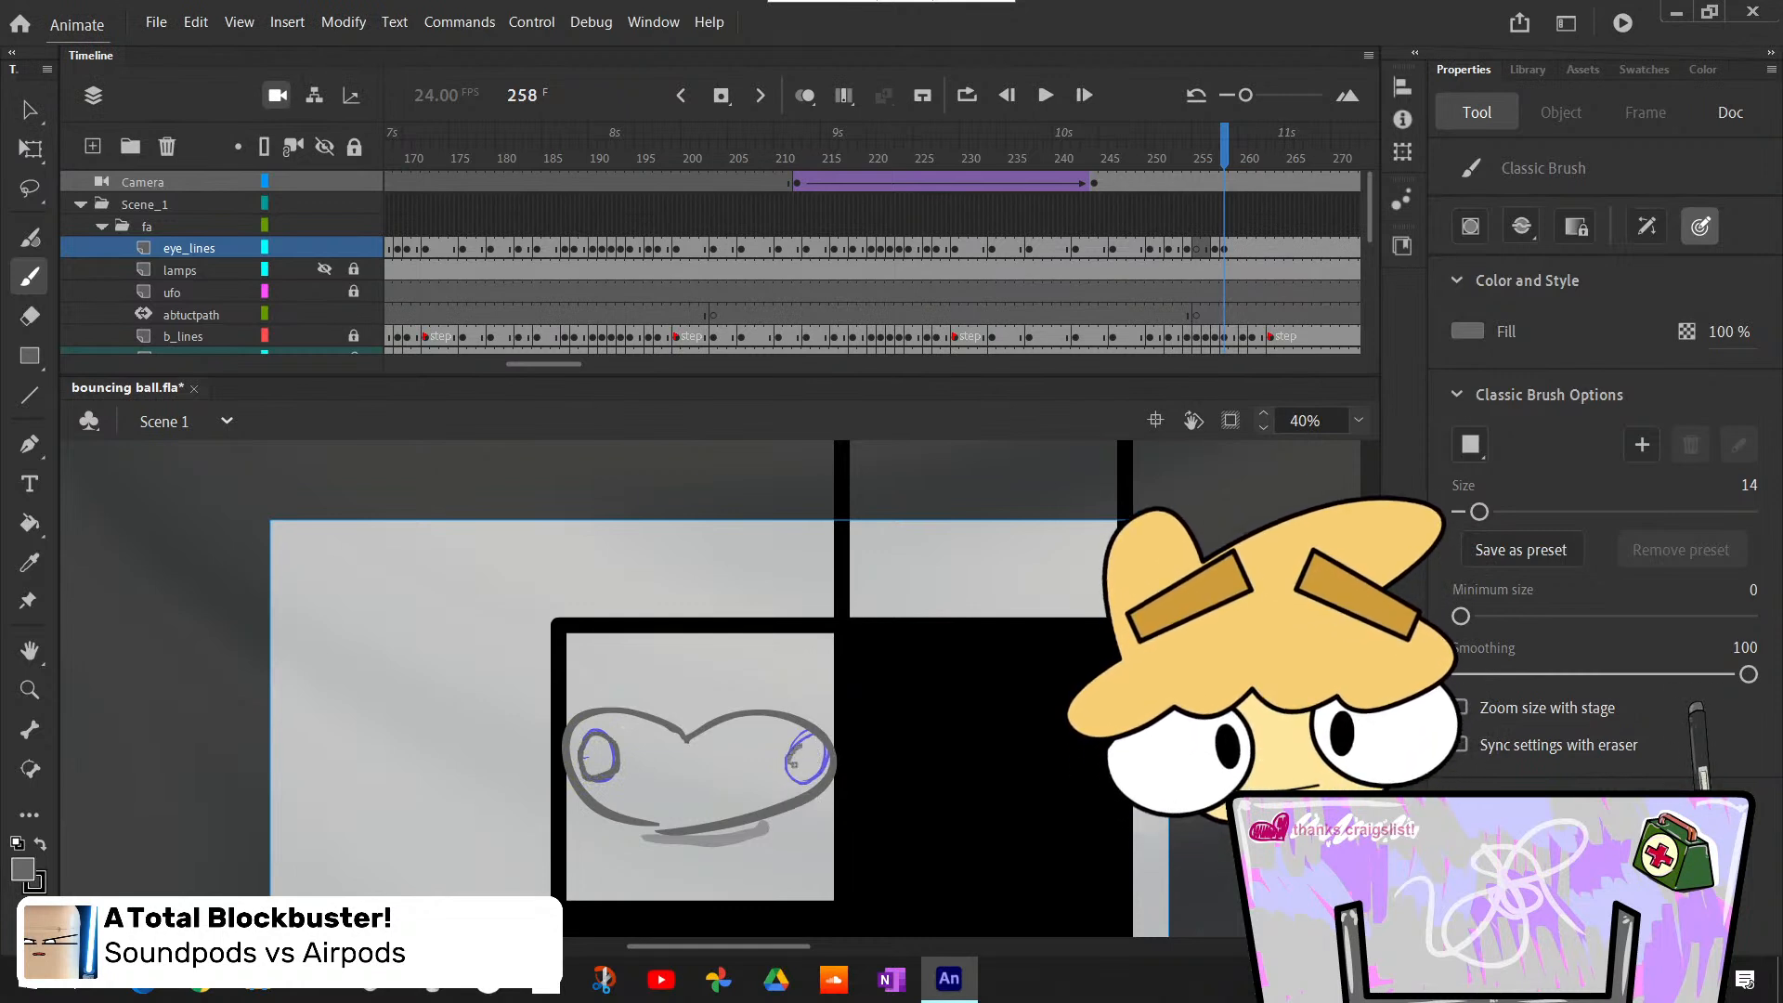
key(comma)
key(period)
key(period)
key(period)
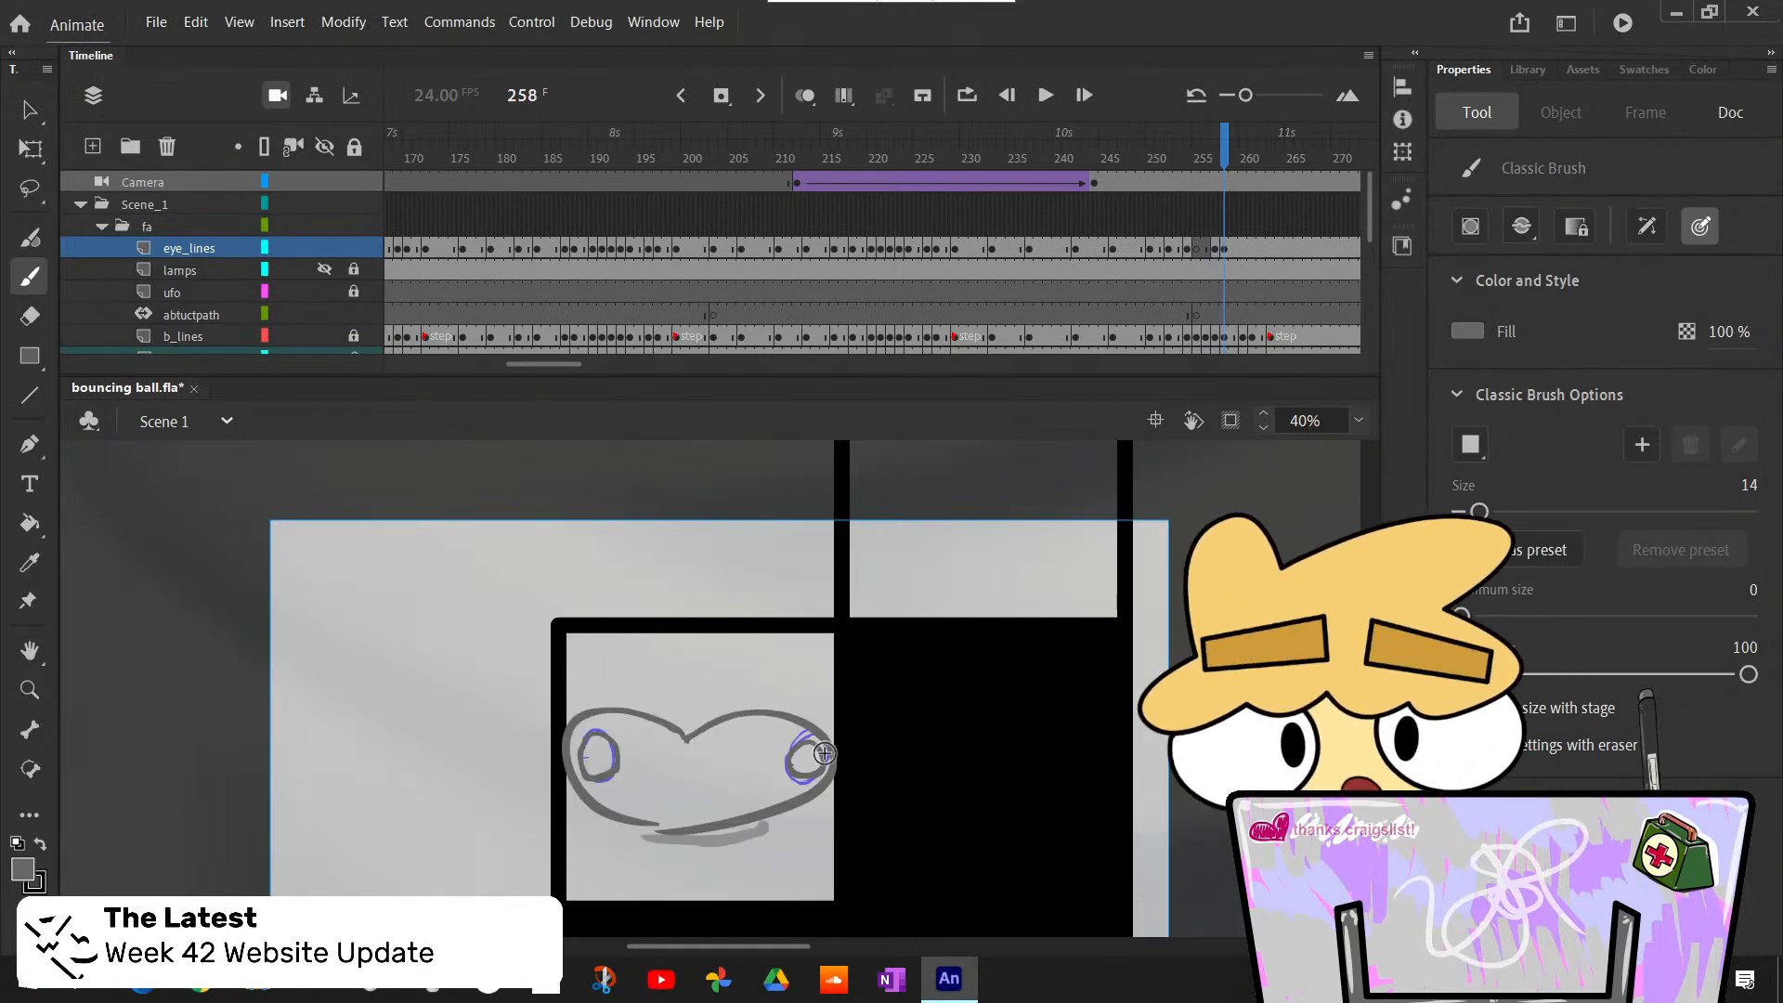
- Insert a blank keyframe at frame 260 on eye_lines and draw two flattened eyes along the ball's upper edge
key(comma)
key(period)
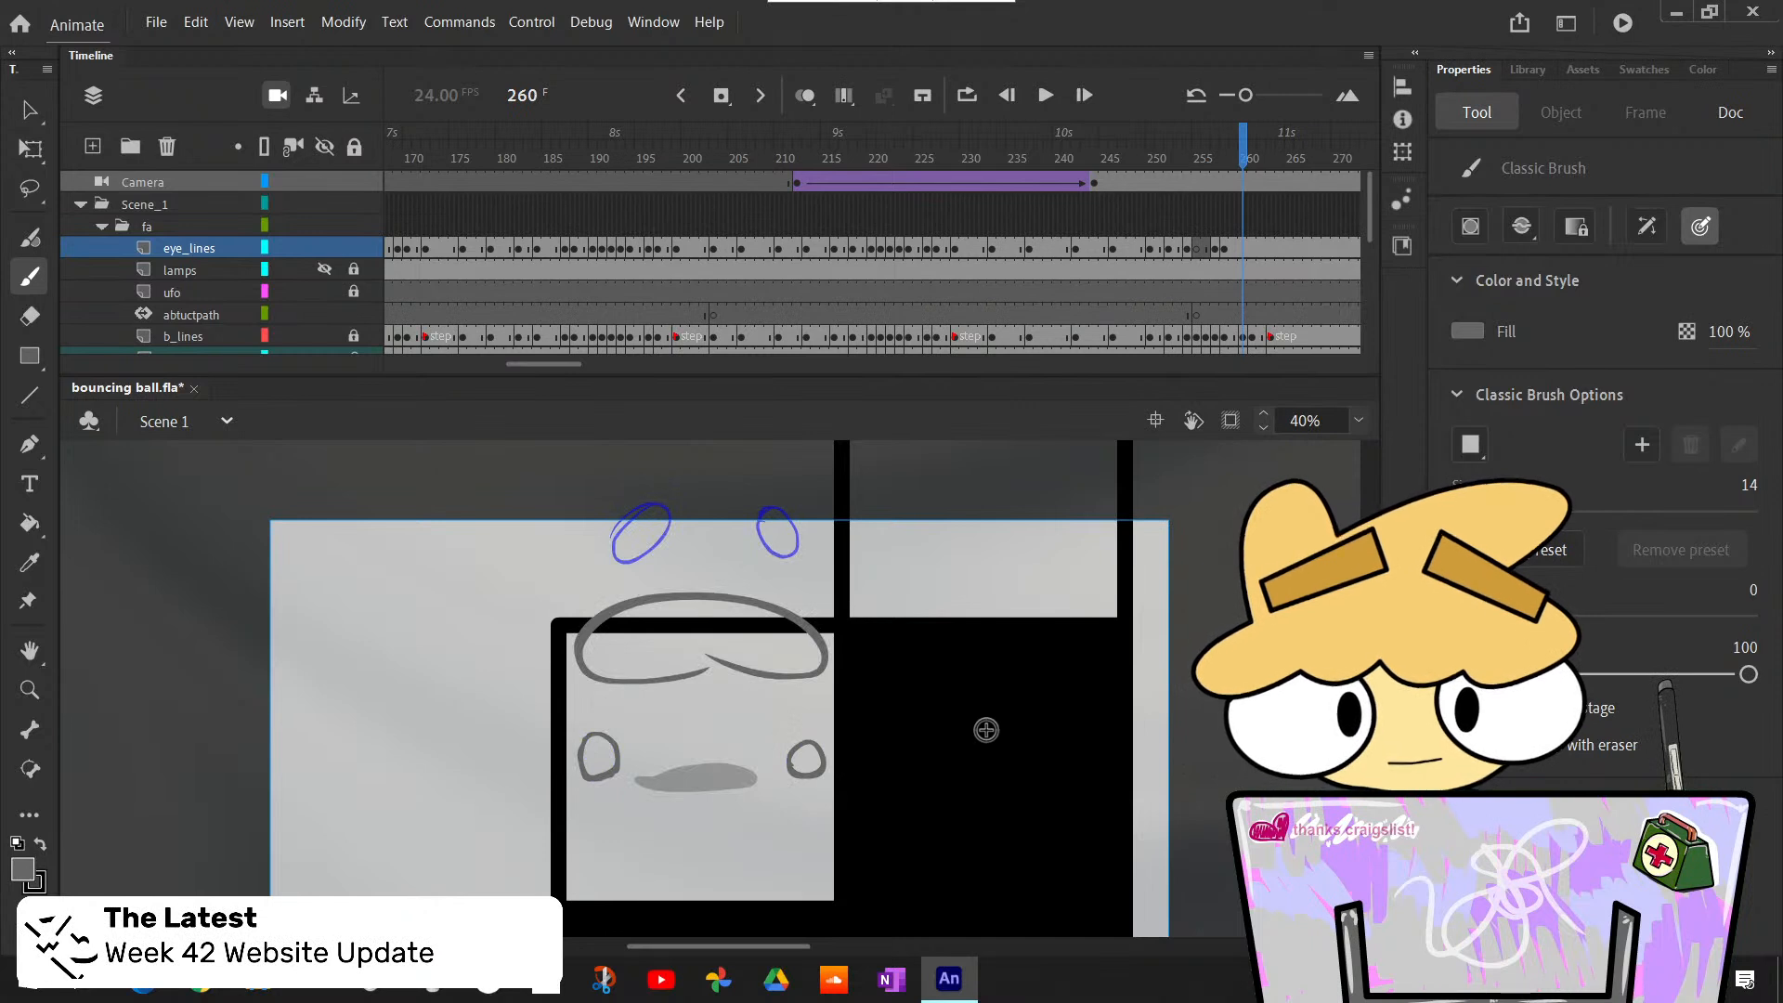
key(F7)
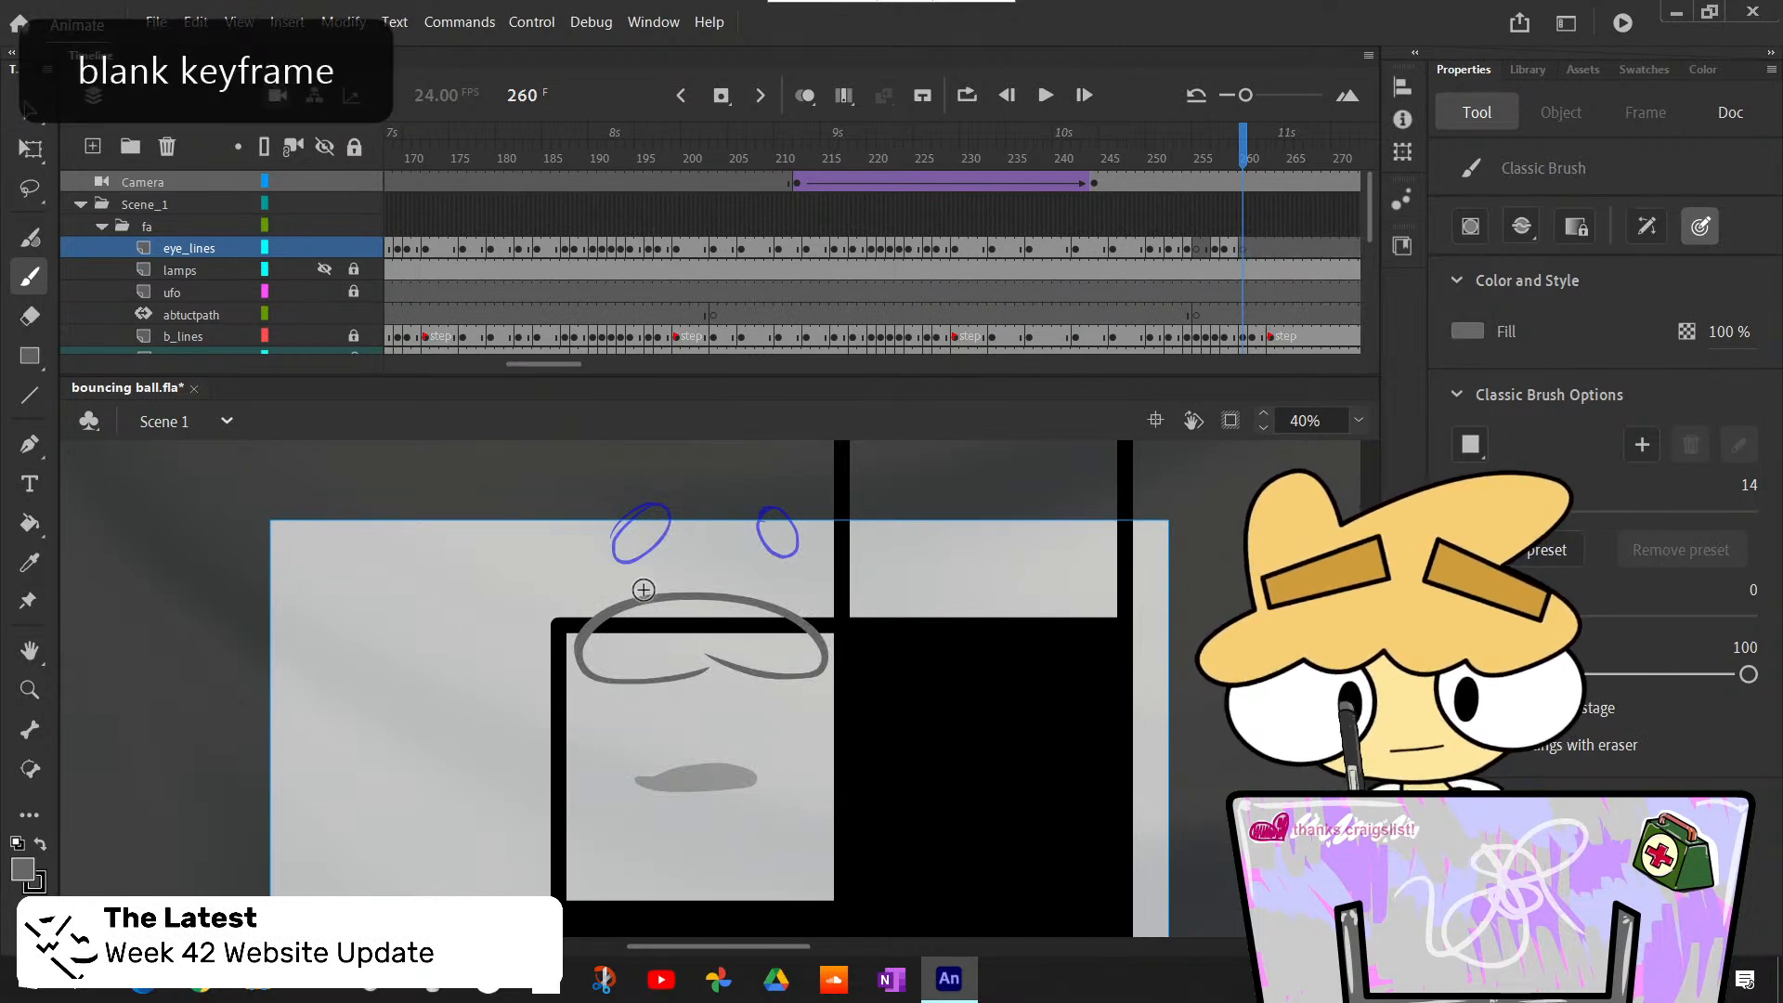
mouse_move(641, 589)
mouse_down()
mouse_move(614, 600)
mouse_move(665, 596)
mouse_move(618, 609)
mouse_up()
key(ctrl+z)
key(ctrl+z)
key(ctrl+z)
key(ctrl+z)
key(ctrl+z)
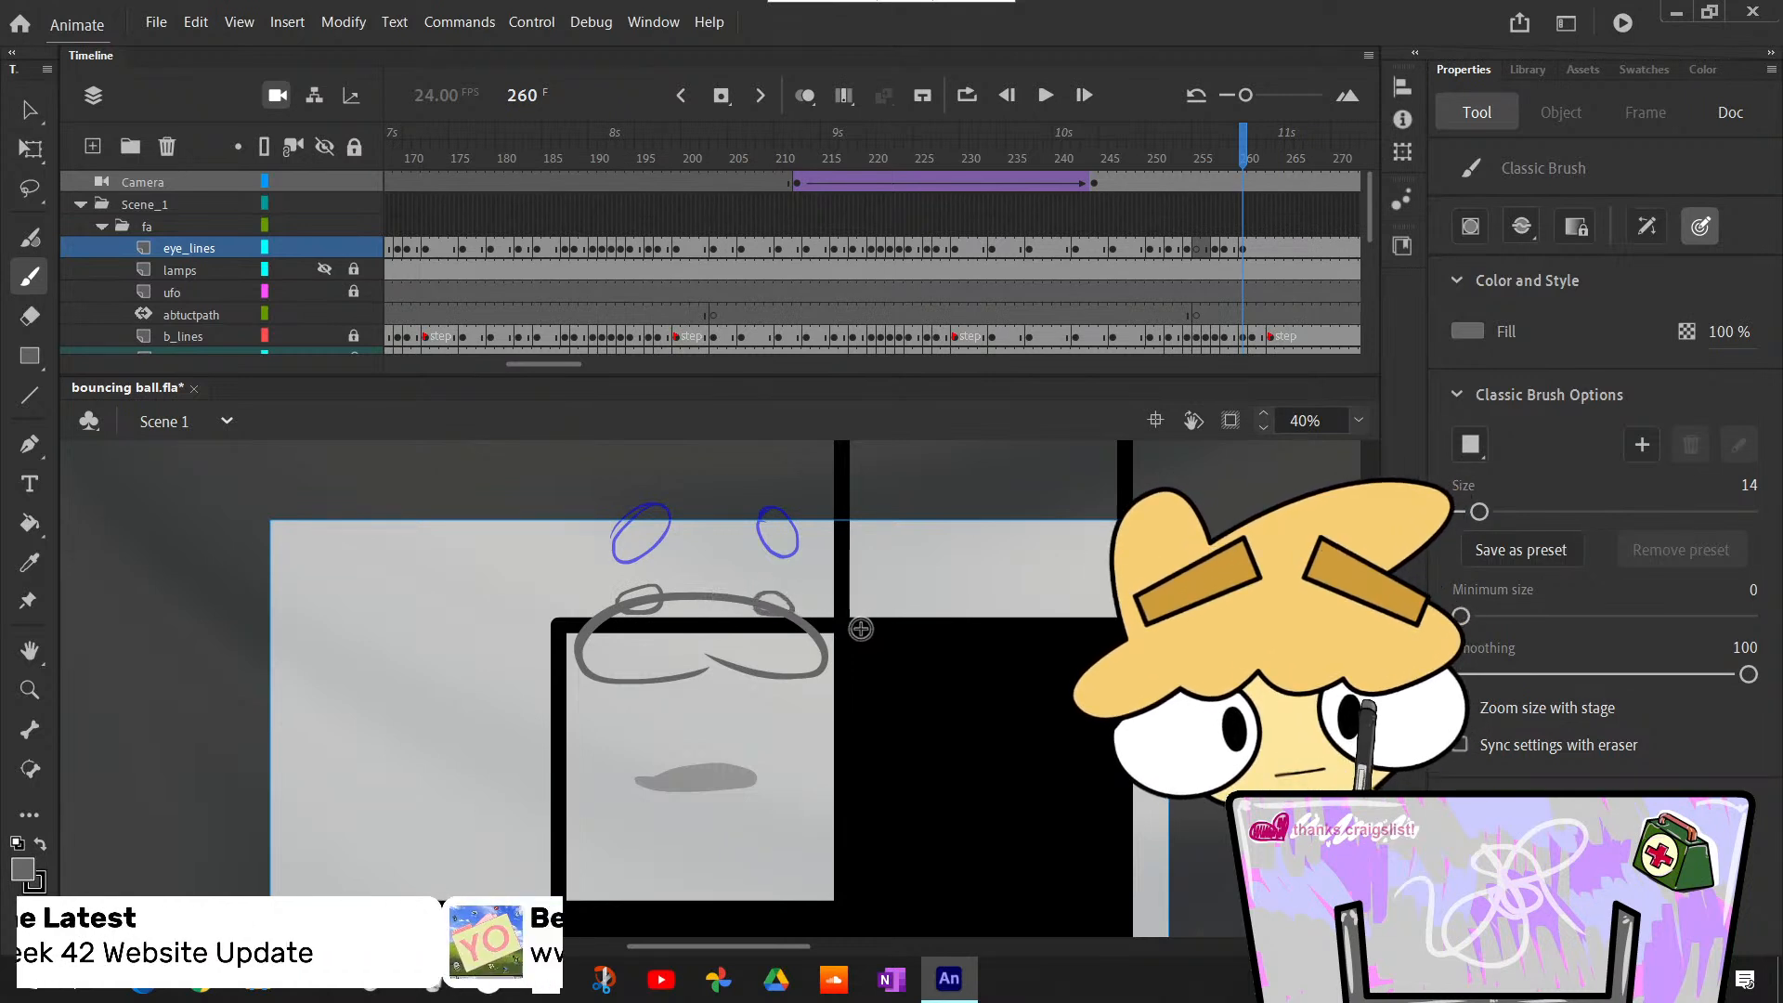
- Insert a blank keyframe at frame 261 on eye_lines and draw two eye ovals inside the ball, slightly below the blue sketch
key(comma)
key(period)
key(period)
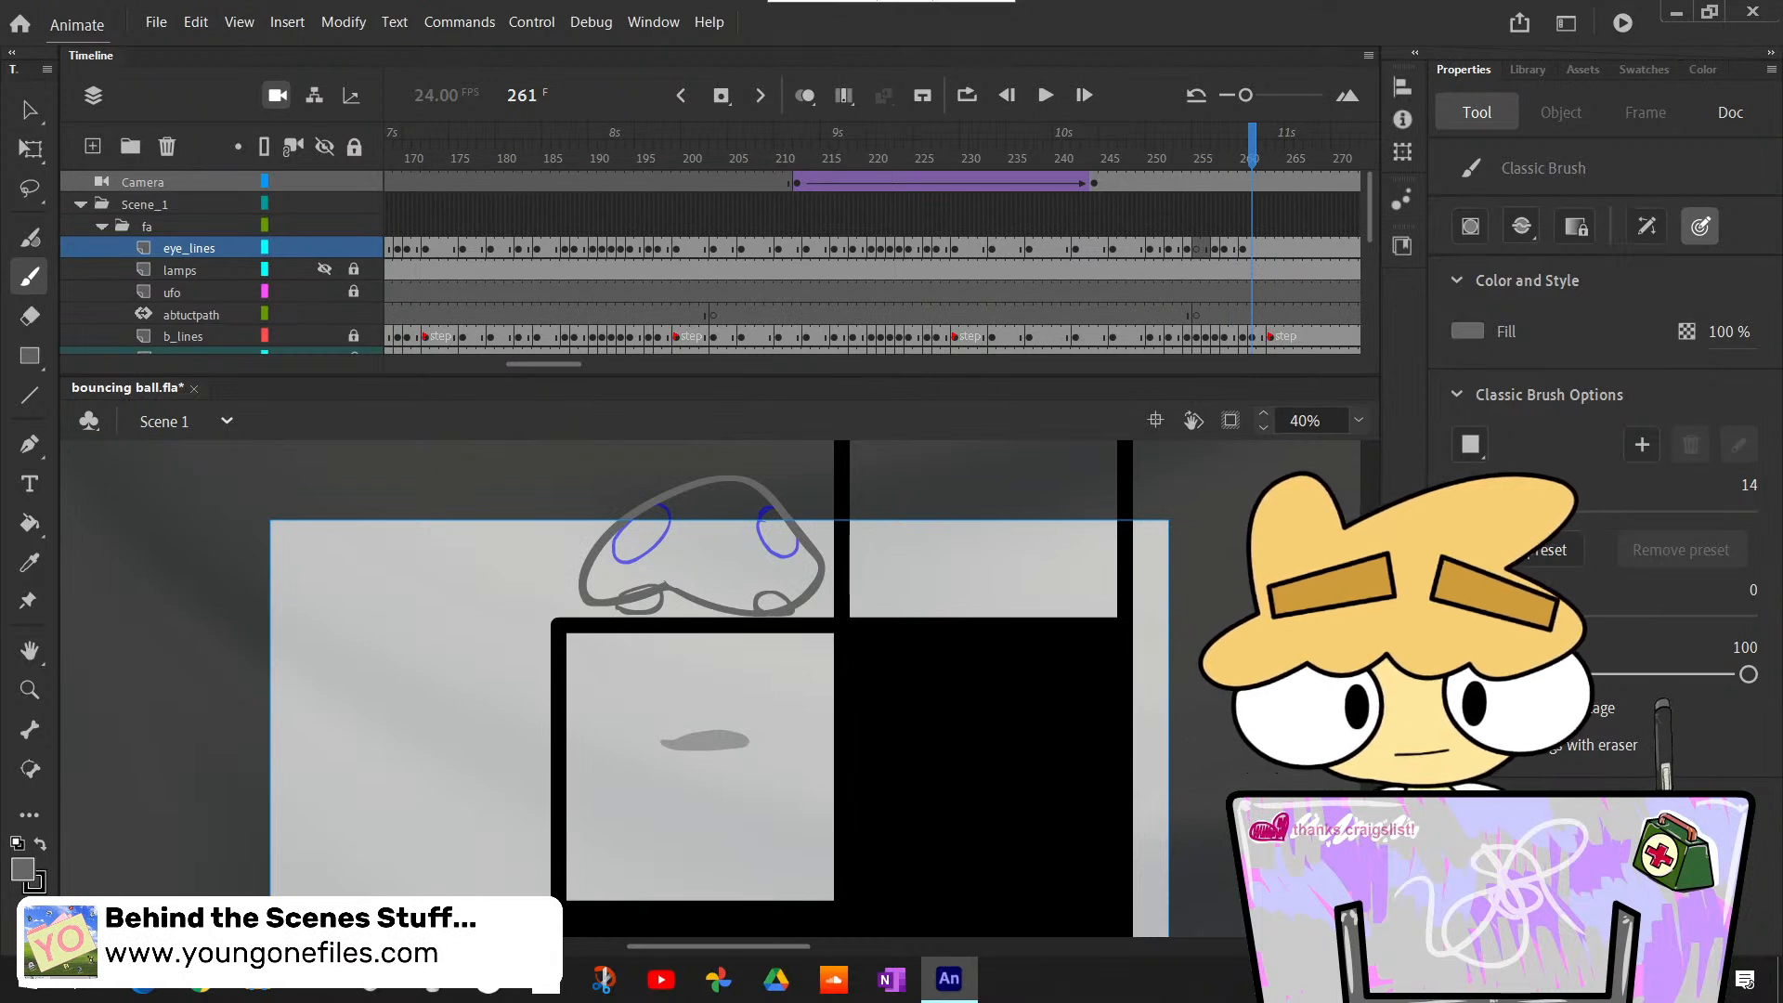
scroll(720, 687, up, 3)
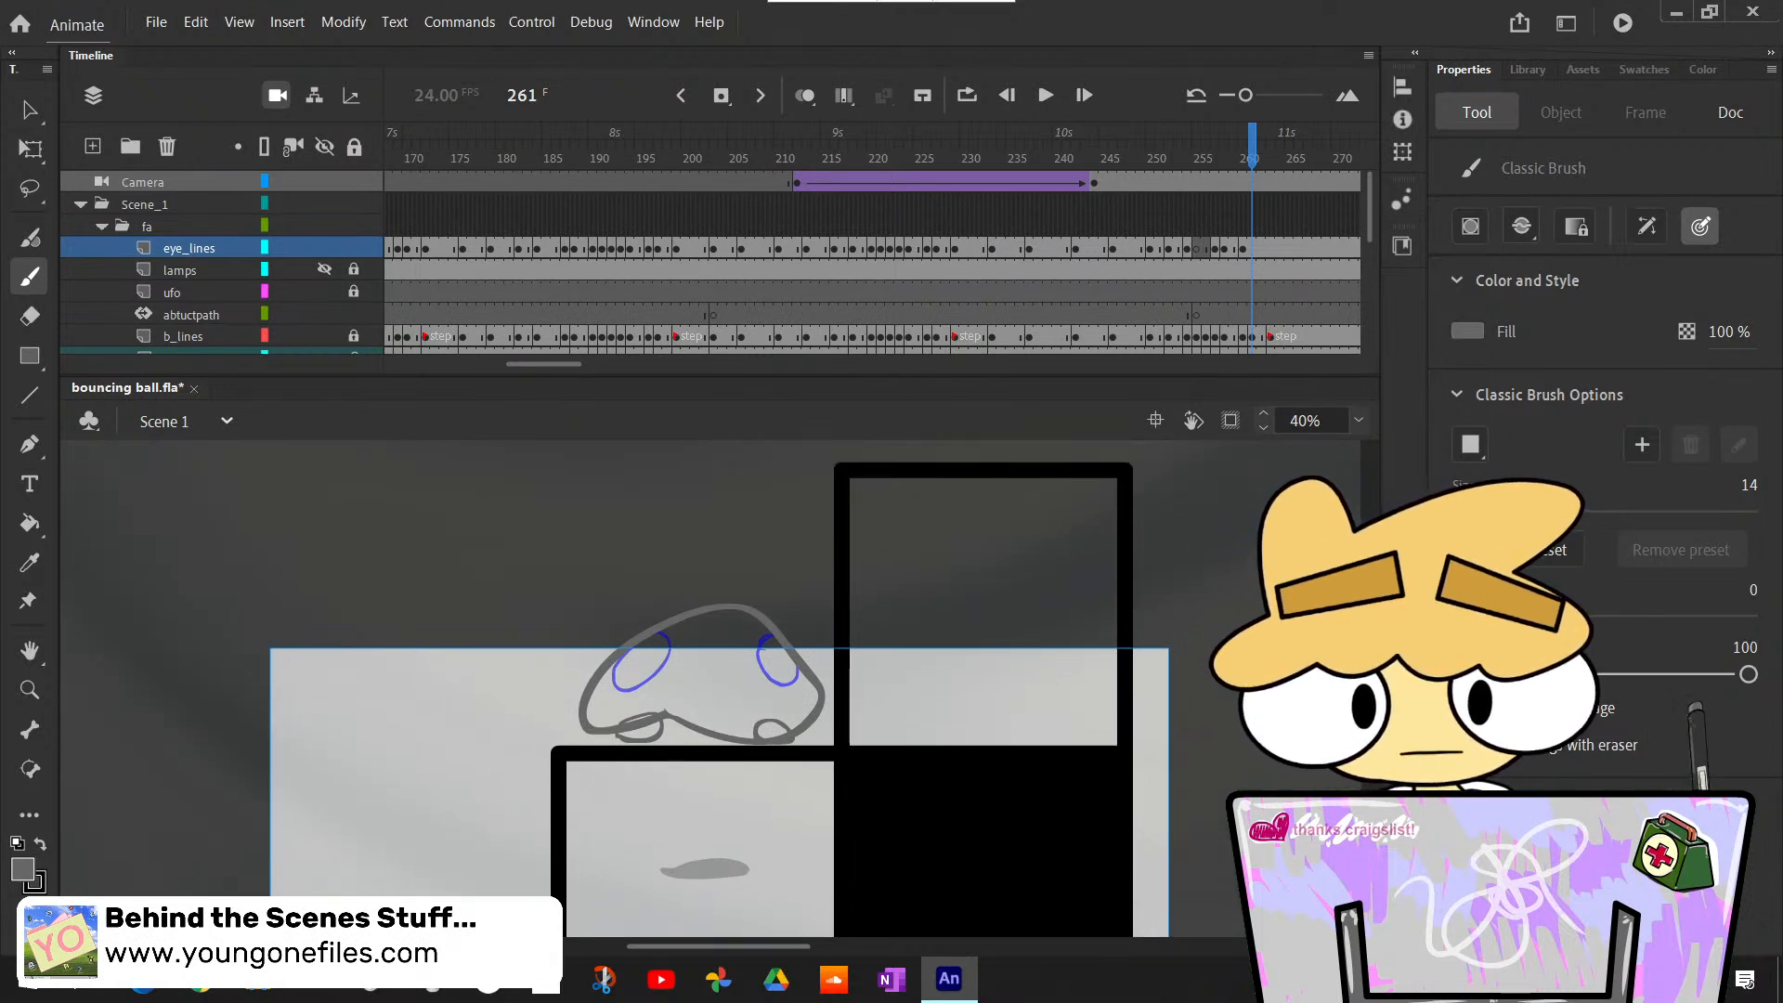
key(F7)
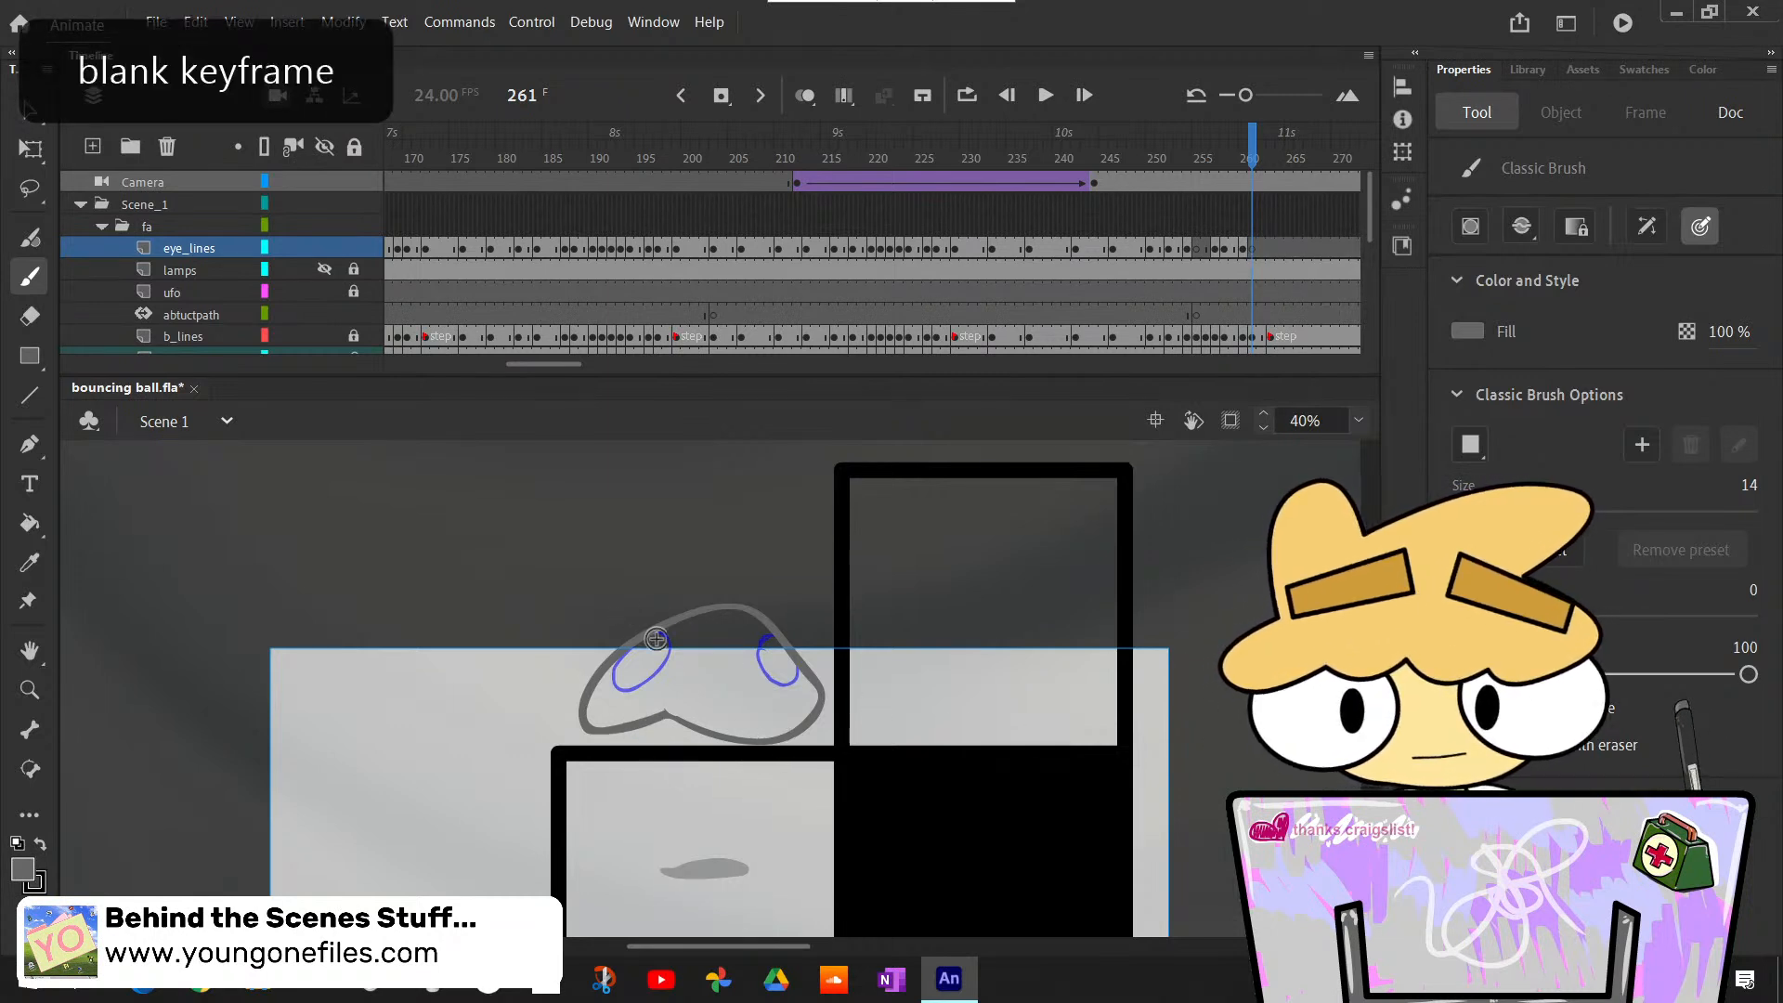
drag(651, 654, 631, 689)
key(ctrl+z)
key(ctrl+z)
key(ctrl+z)
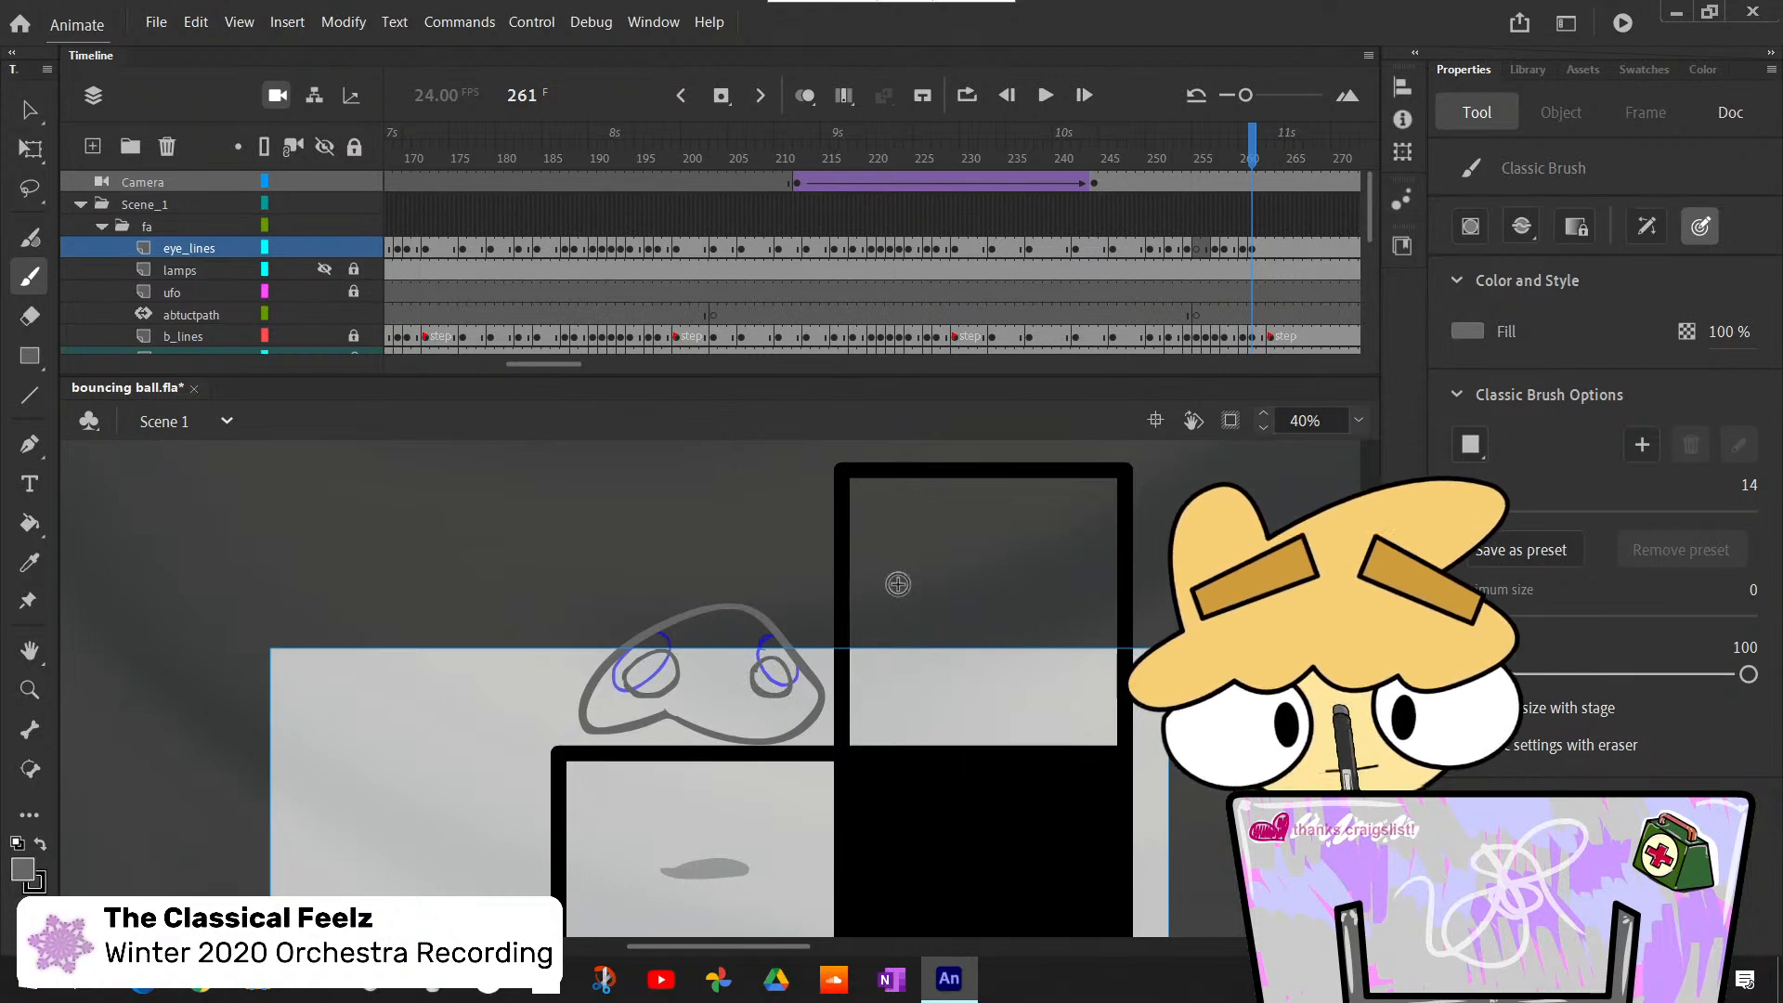
- Compare the neighbouring eye poses, then insert a blank keyframe at frame 263 on the eye_lines layer
key(comma)
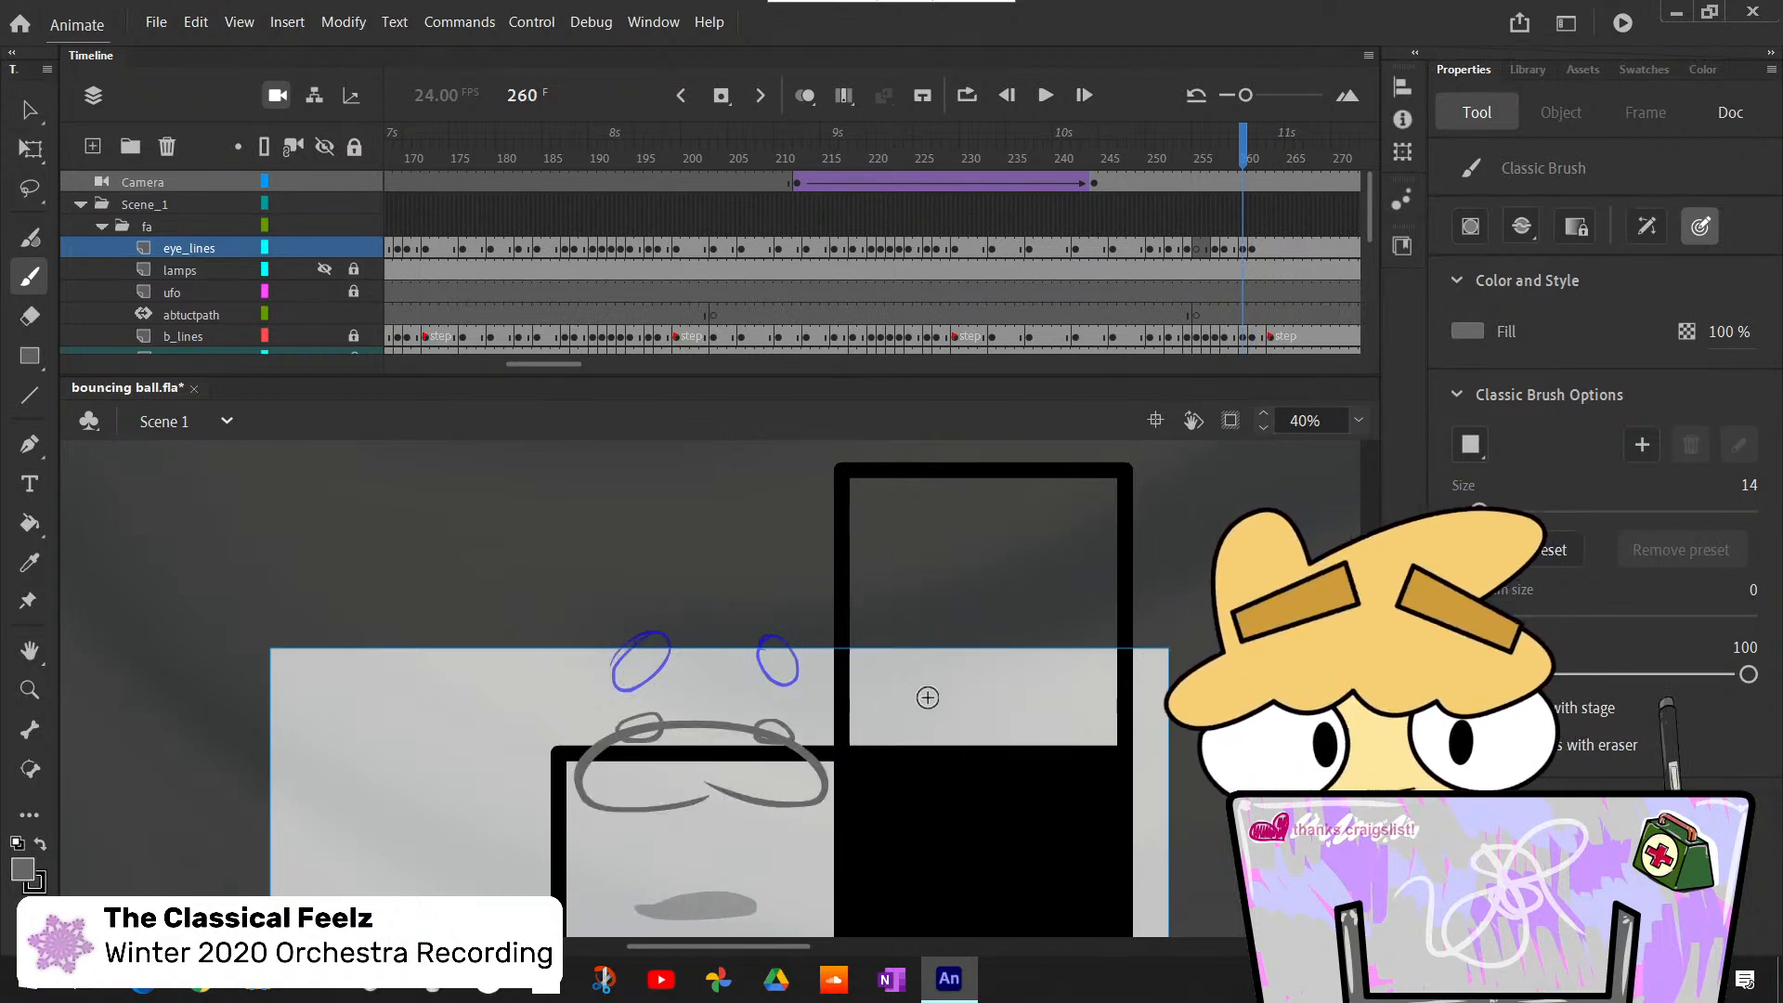
key(period)
key(period)
key(period)
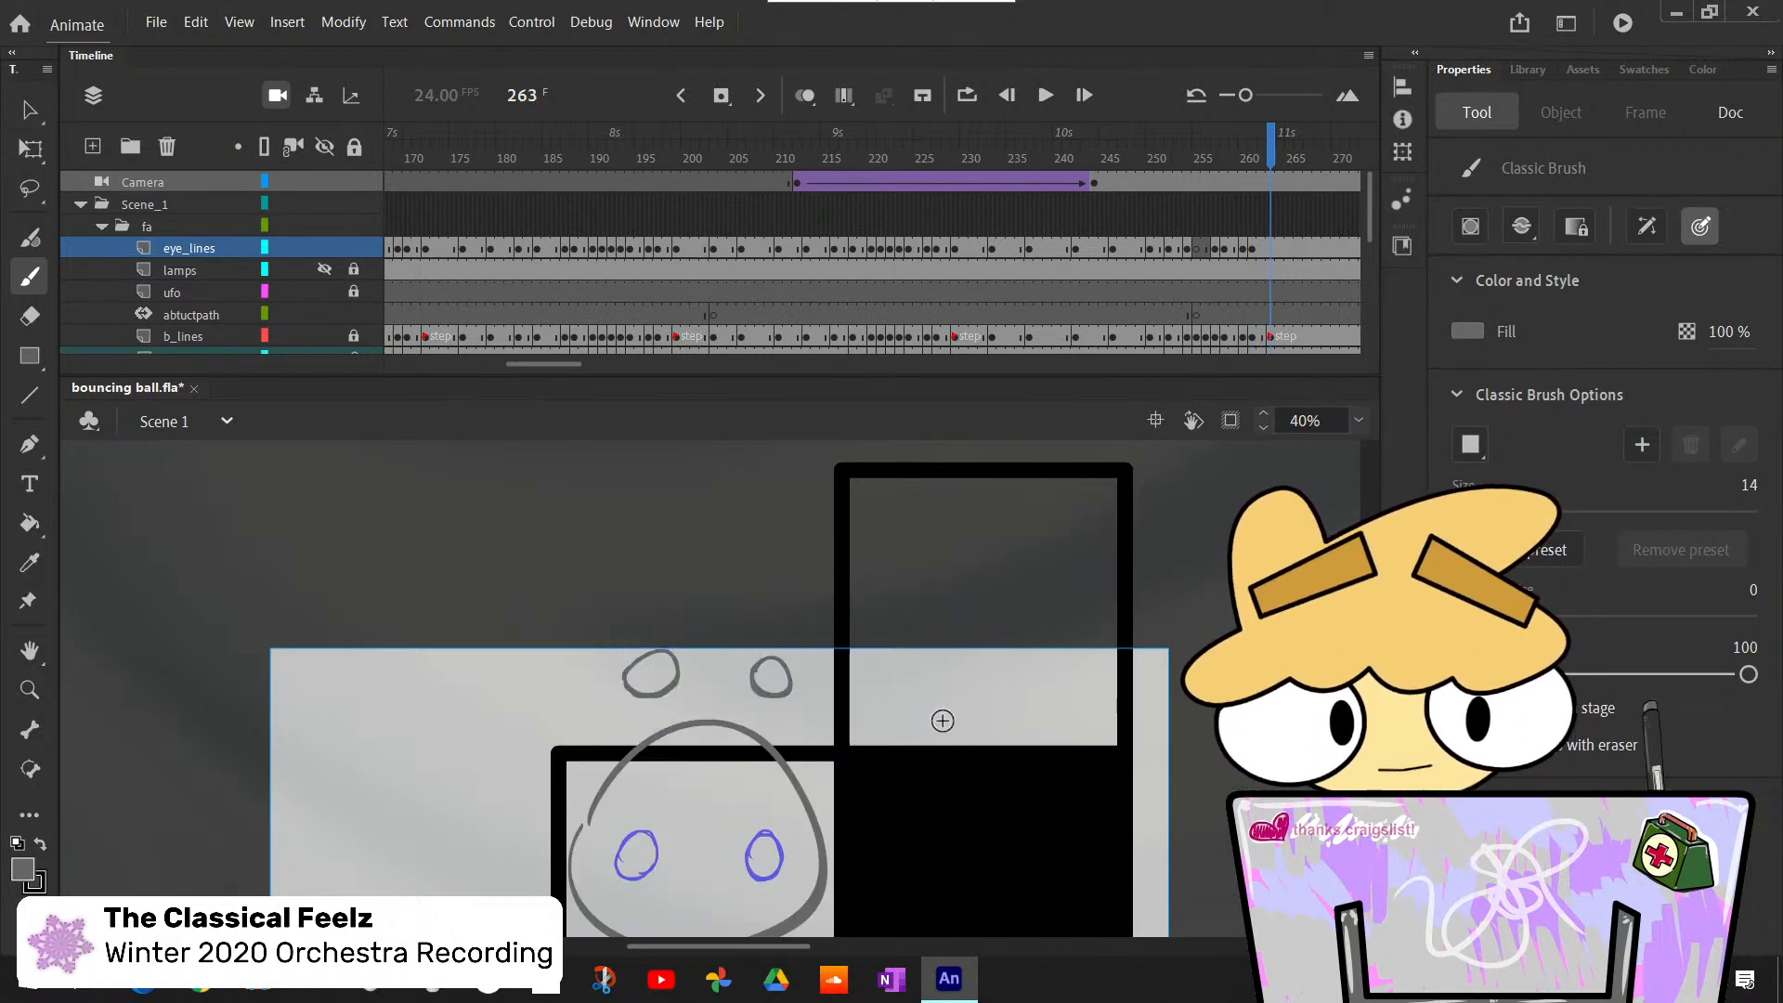
click(1268, 249)
key(F7)
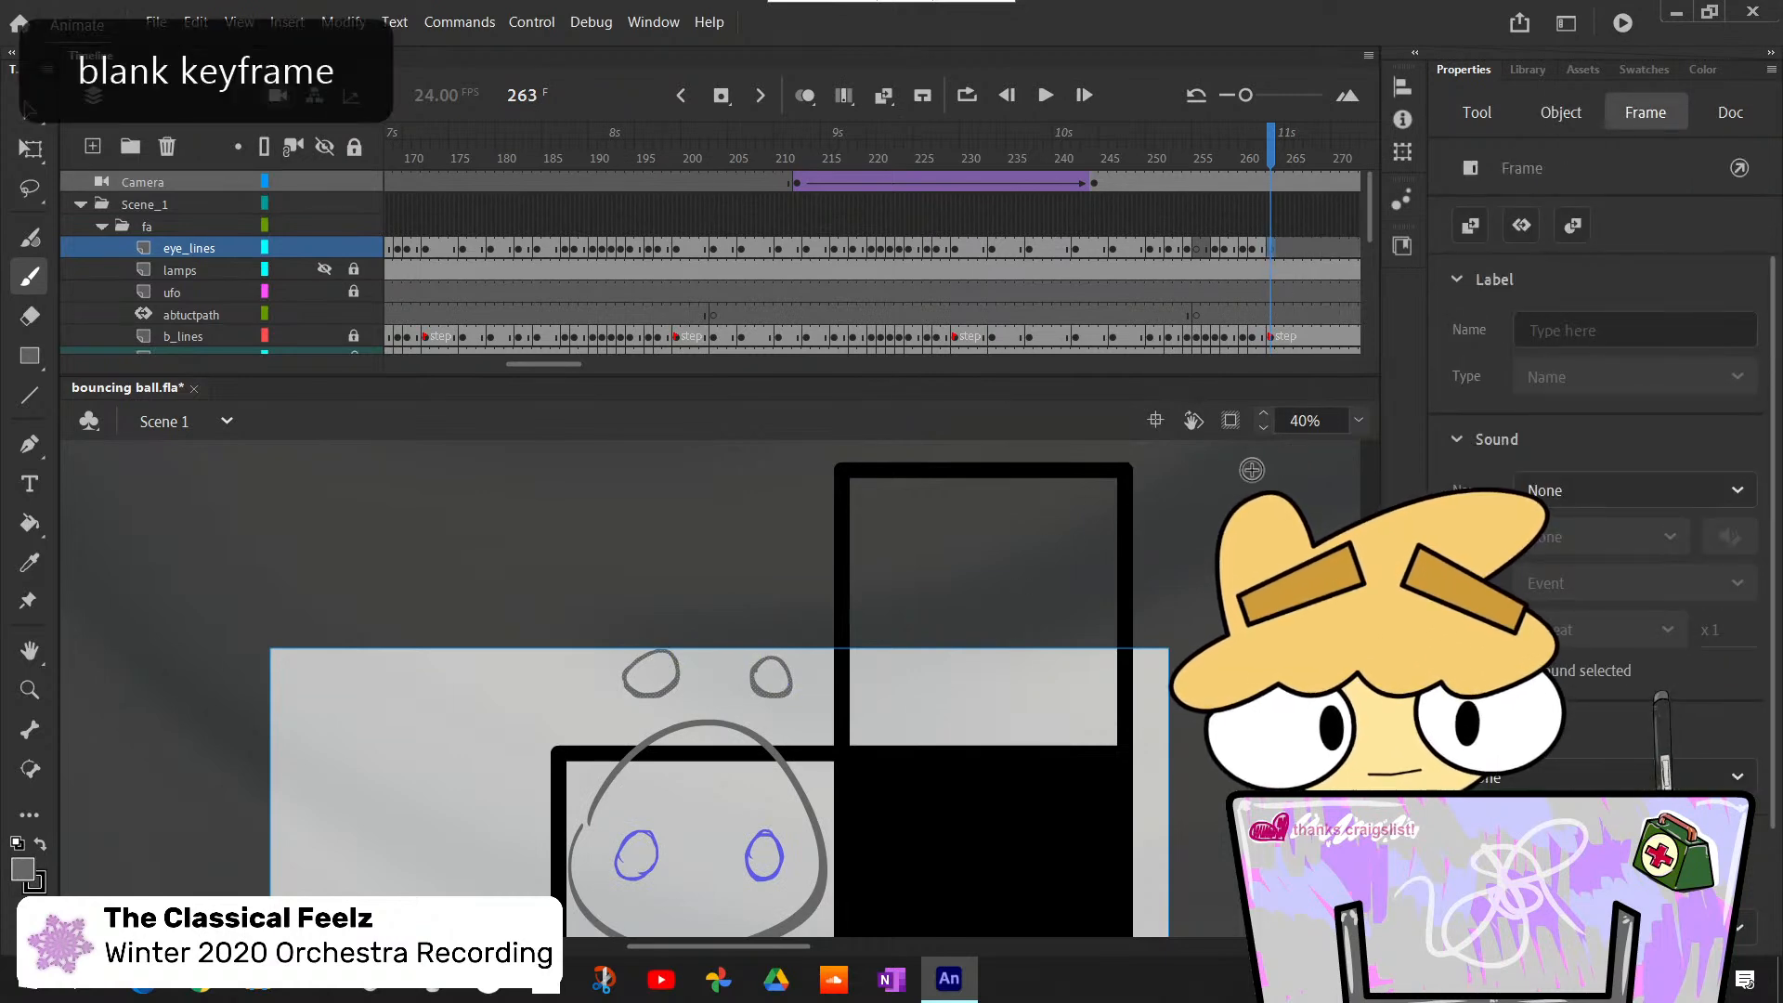
- Copy the eyes from frame 230 on eye_lines, paste them in place at frame 263, and move them onto the ball's face
click(962, 249)
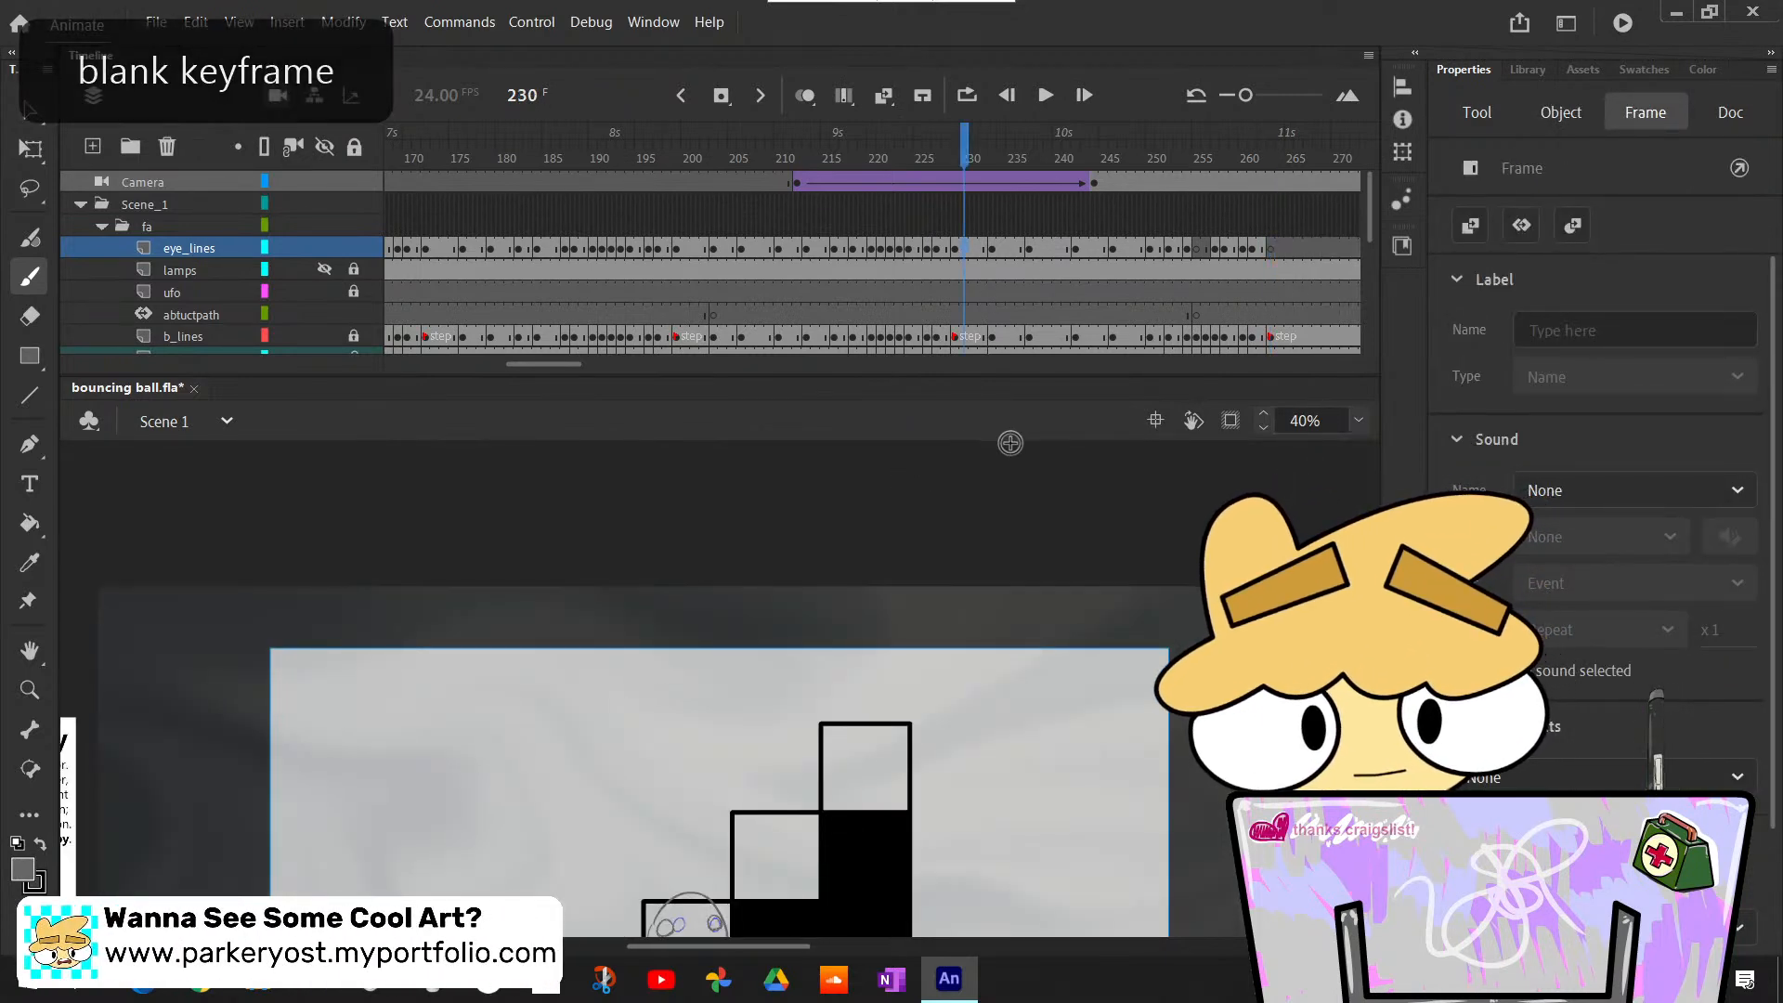
click(1272, 249)
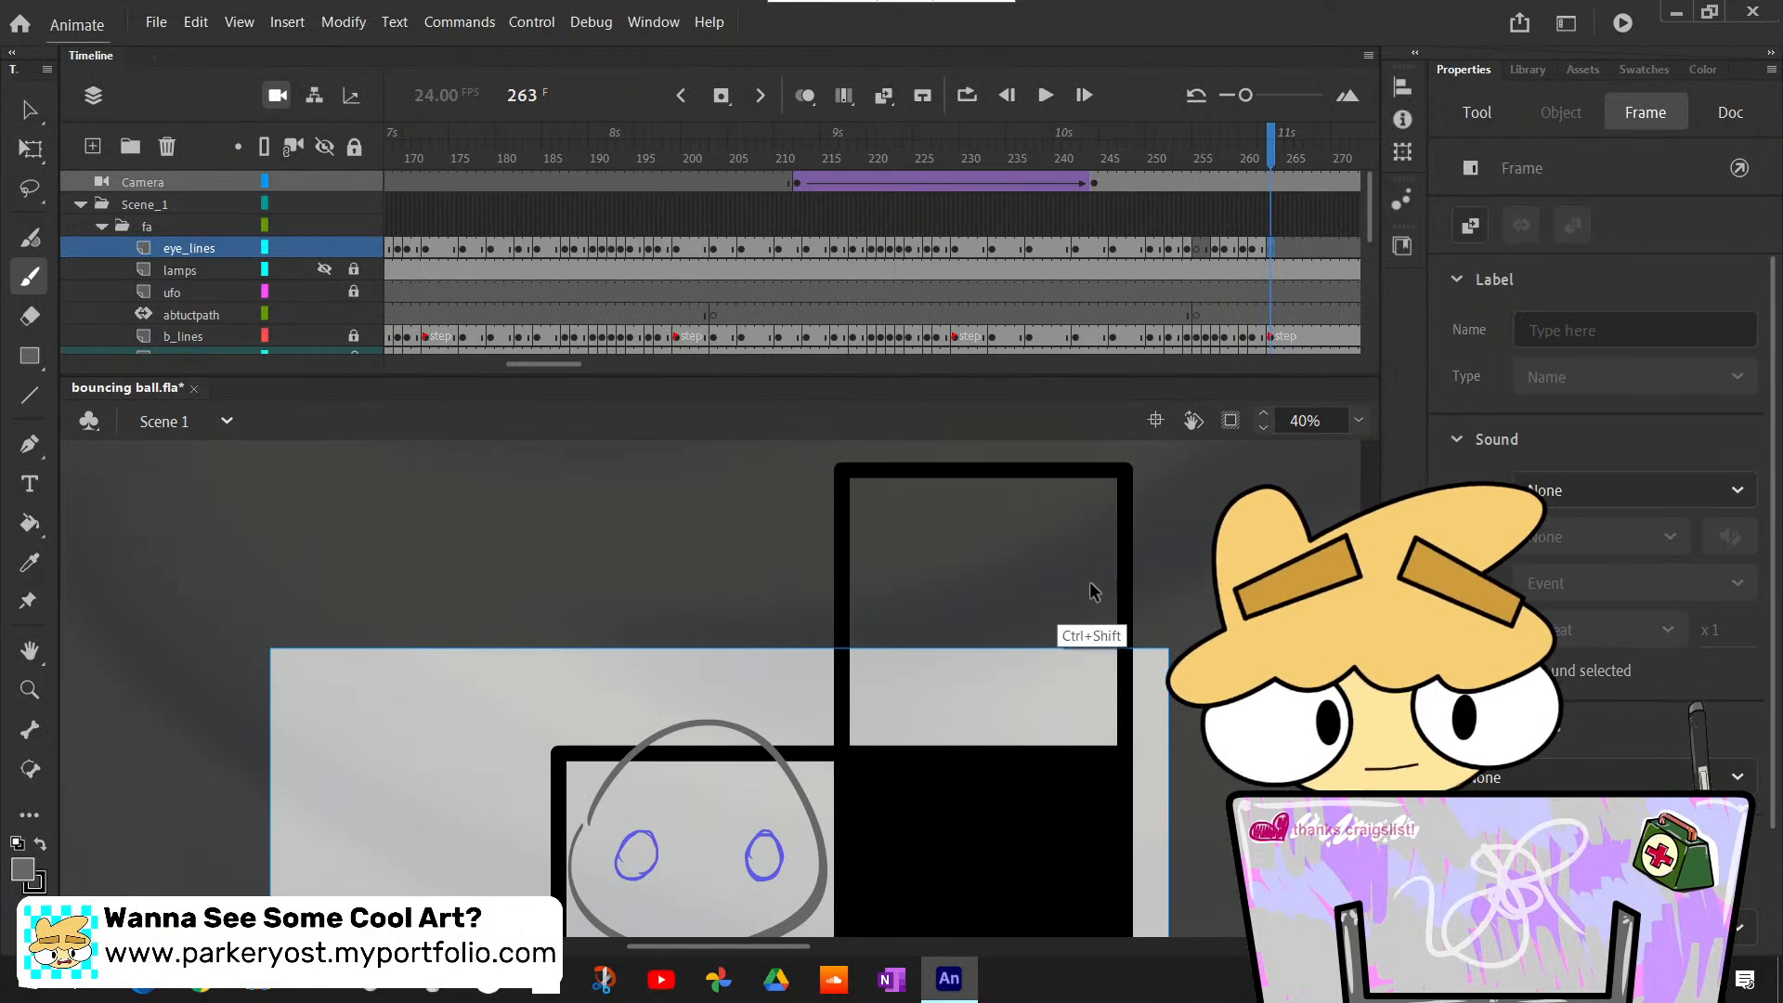
scroll(1091, 608, down, 3)
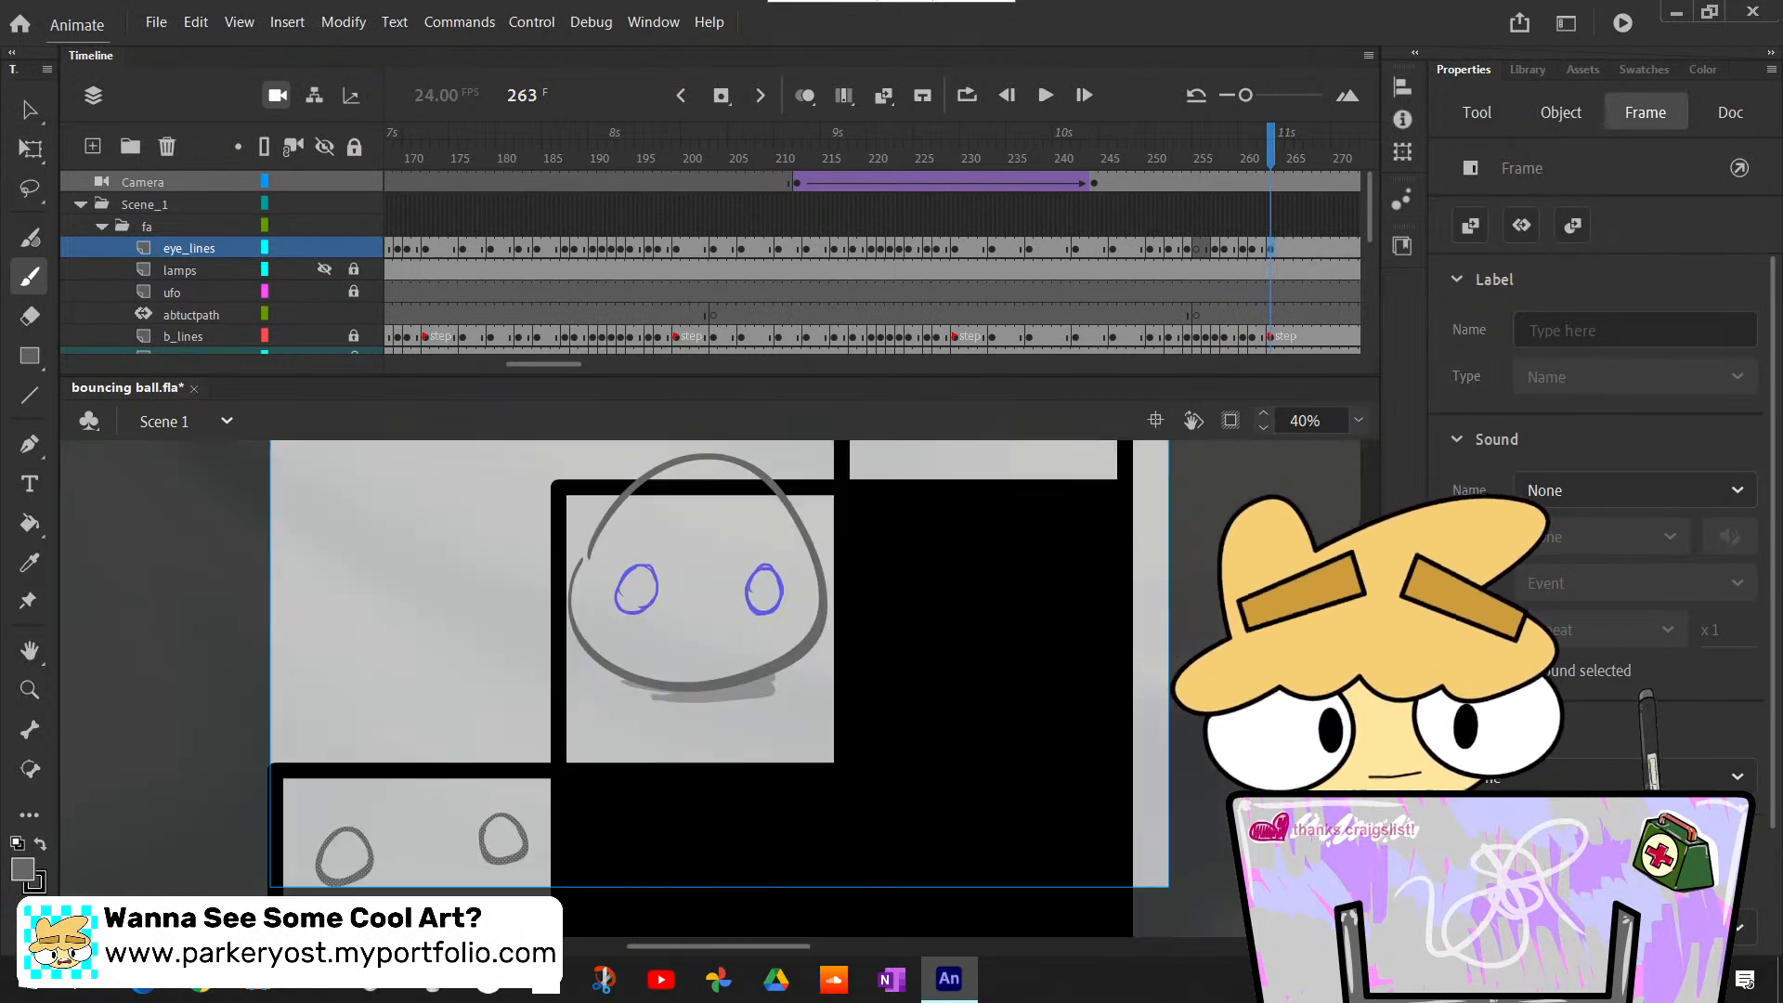
scroll(978, 755, up, 1)
key(q)
click(525, 878)
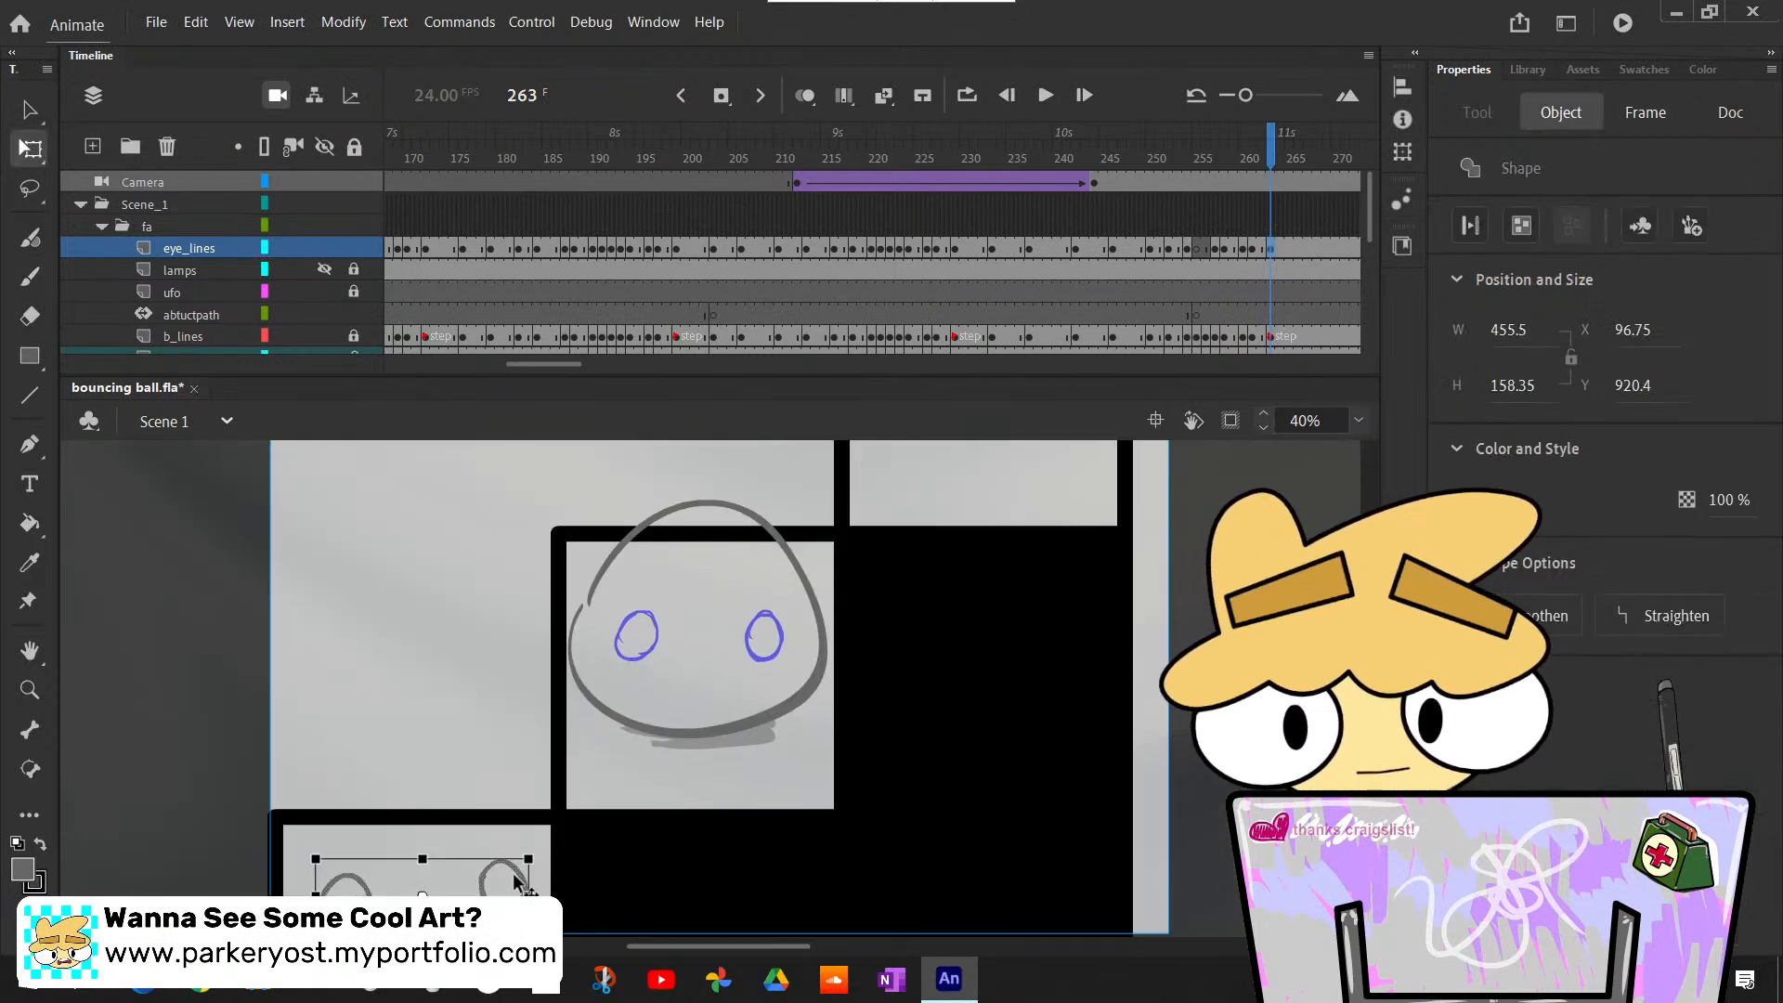
drag(516, 882, 794, 603)
click(1198, 652)
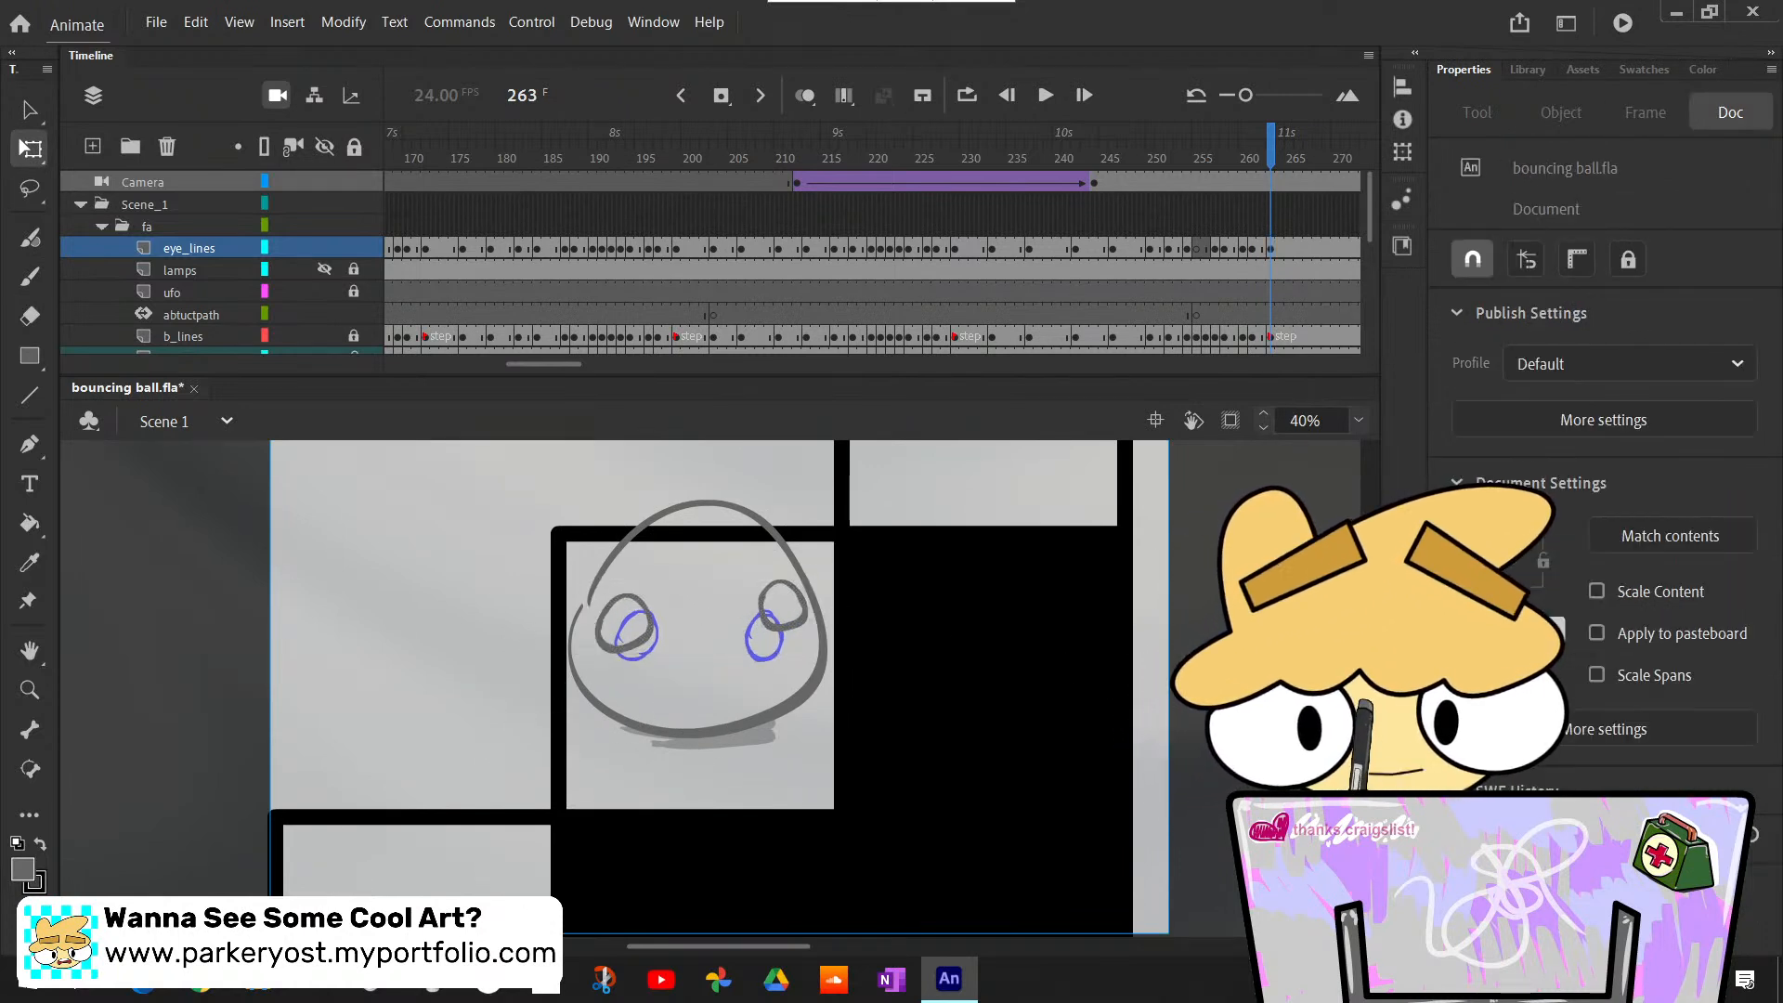
- Advance to frame 268, where the blue eye sketch changes to a narrowed shape, and bring its surrounding timeline layers into view
key(period)
key(period)
key(period)
key(period)
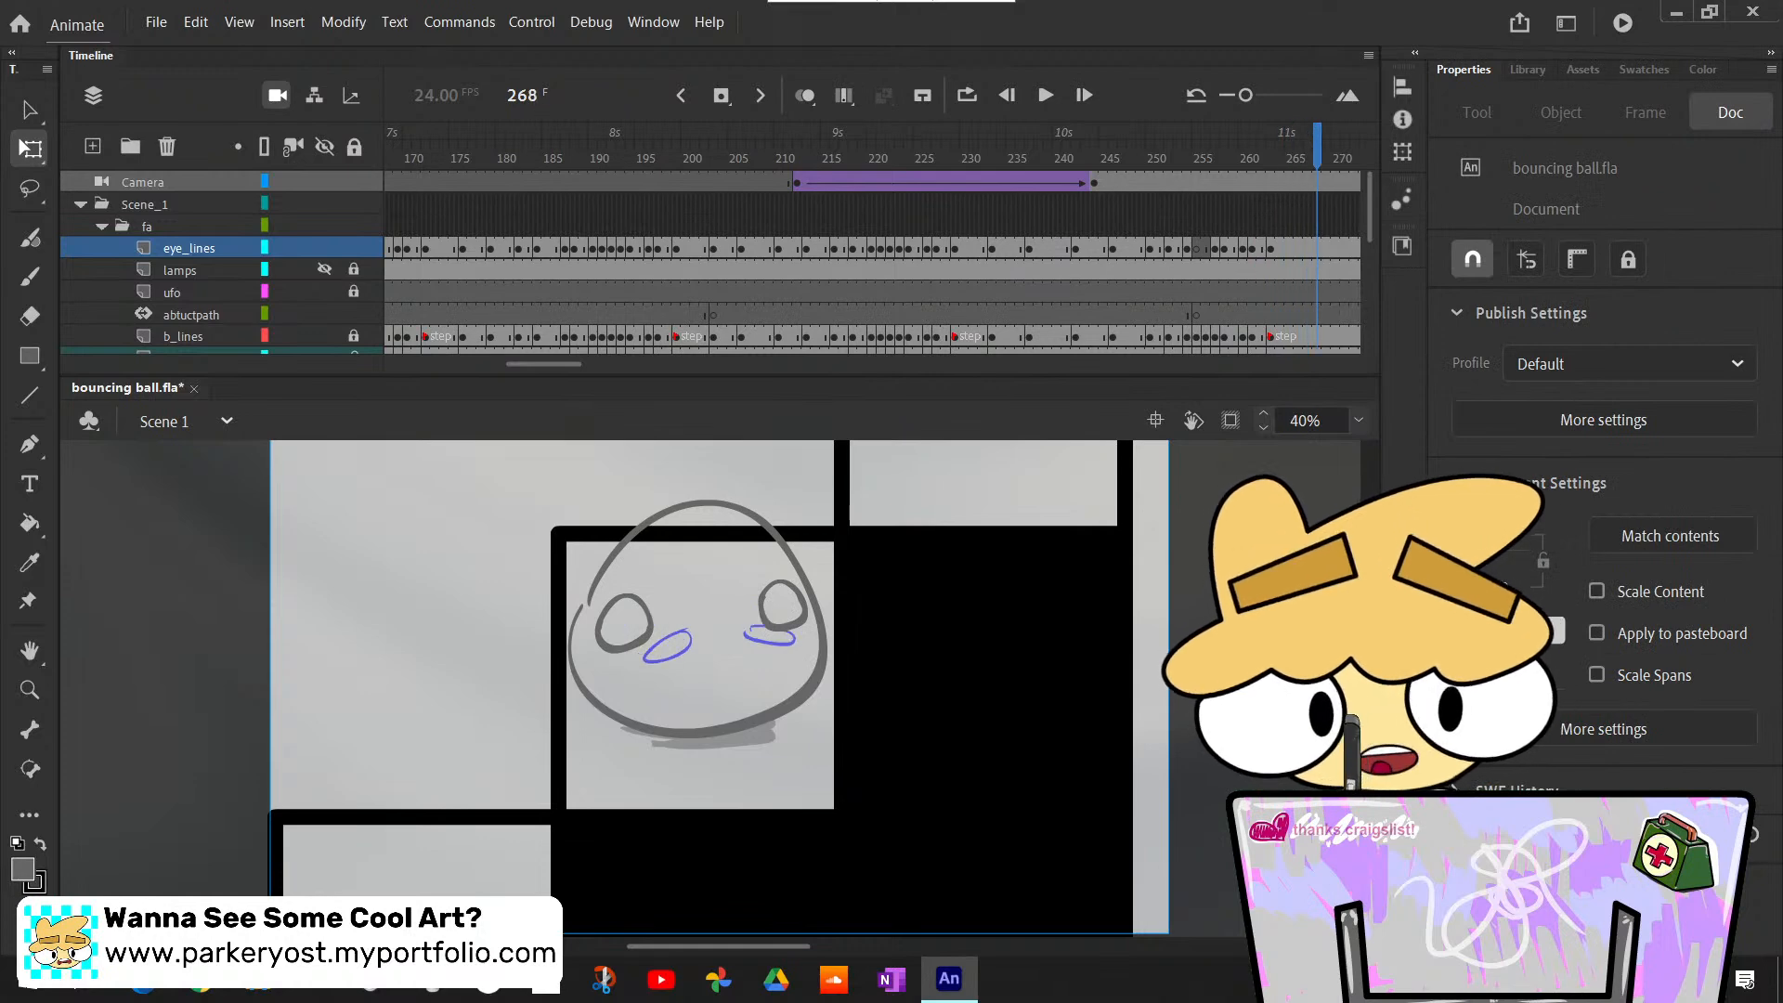
key(period)
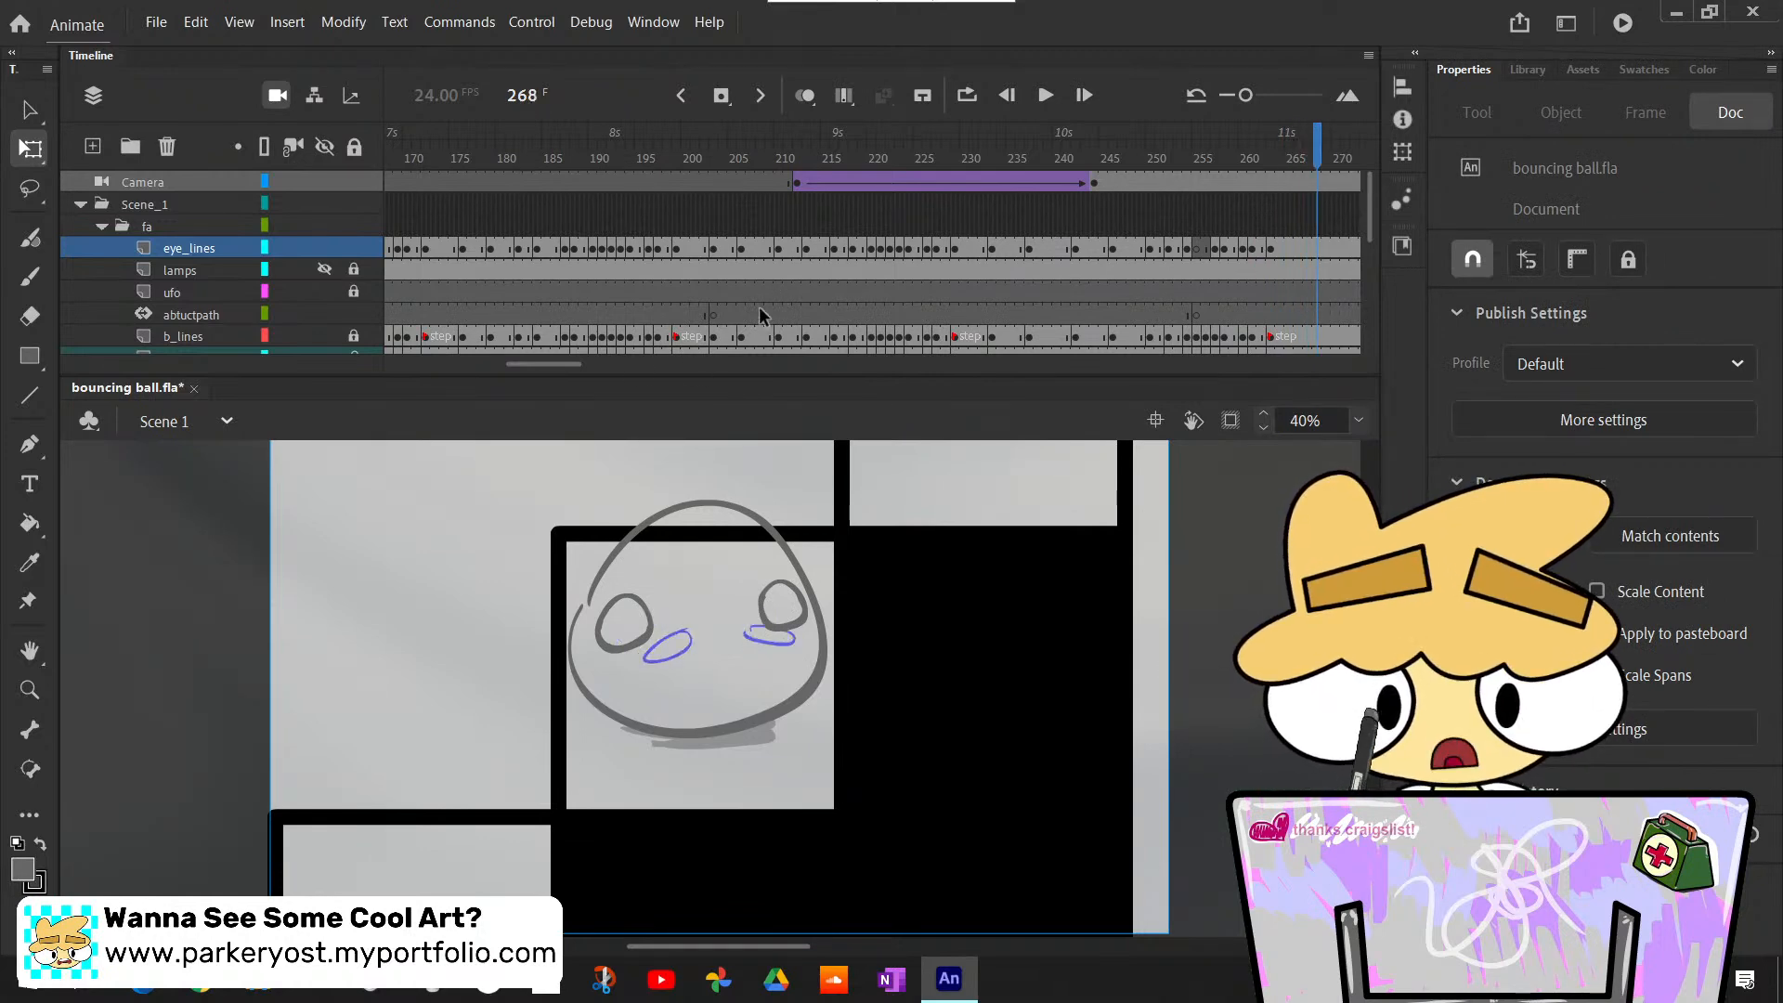
drag(541, 370, 574, 380)
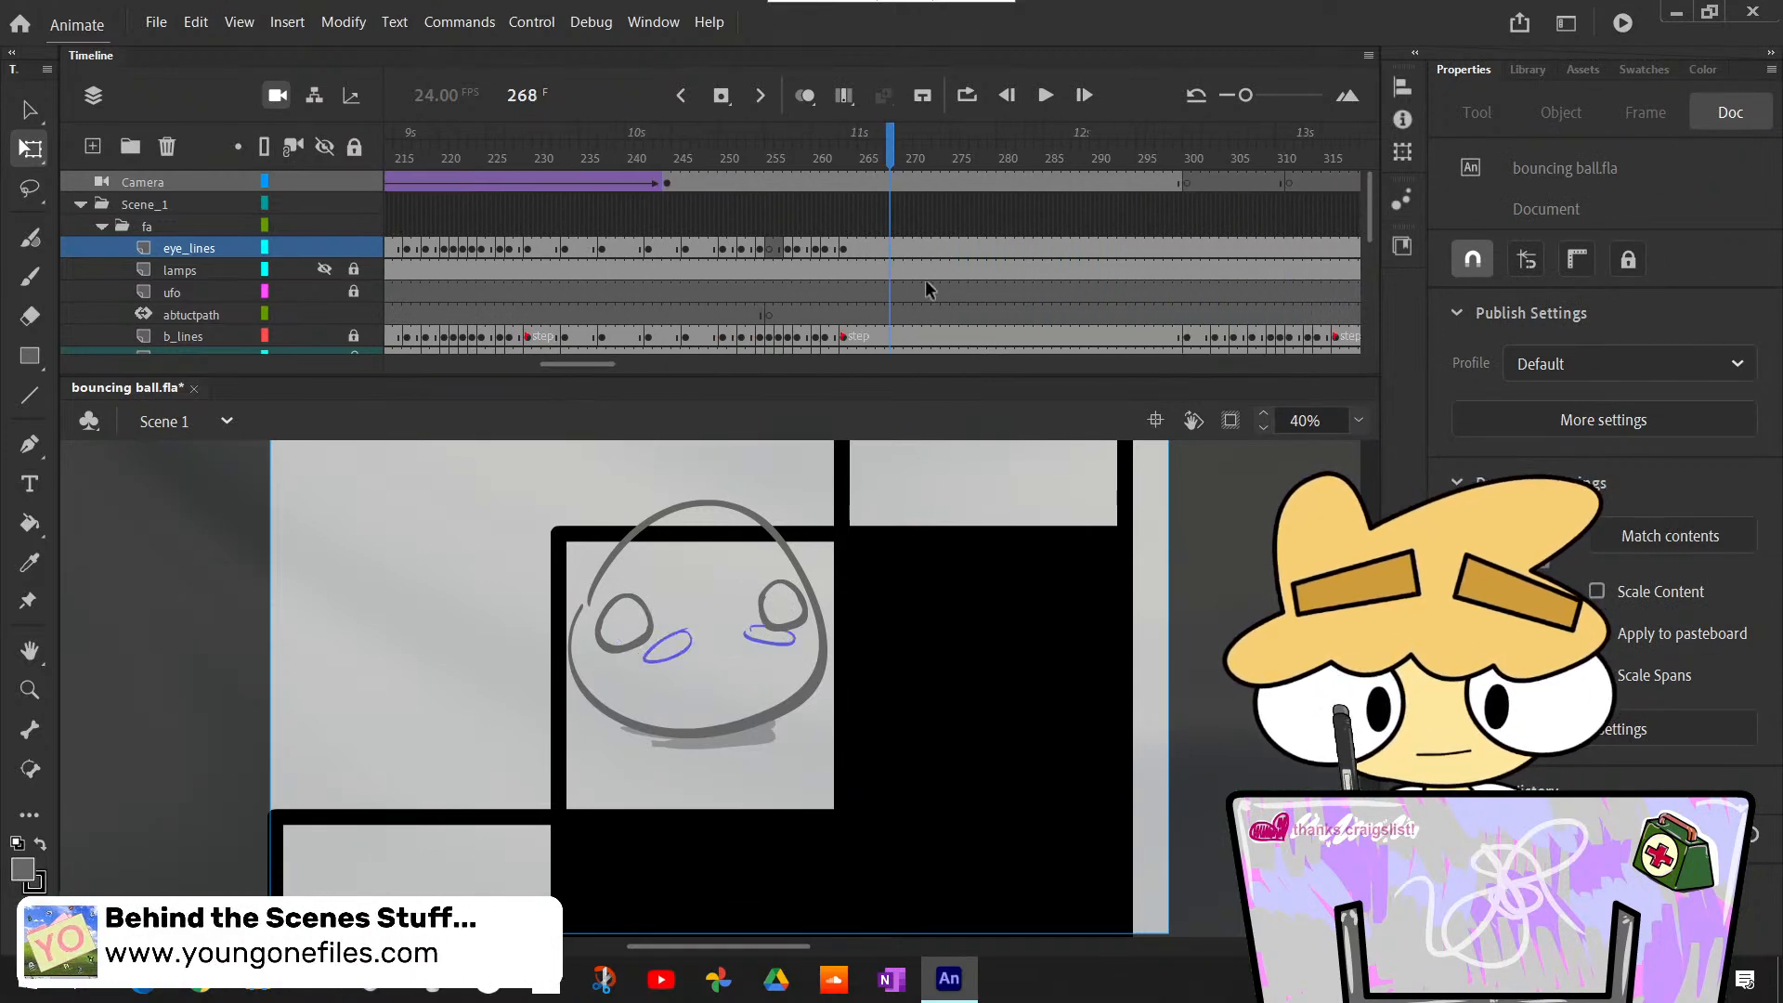
scroll(903, 293, down, 3)
scroll(897, 294, down, 2)
scroll(901, 292, up, 4)
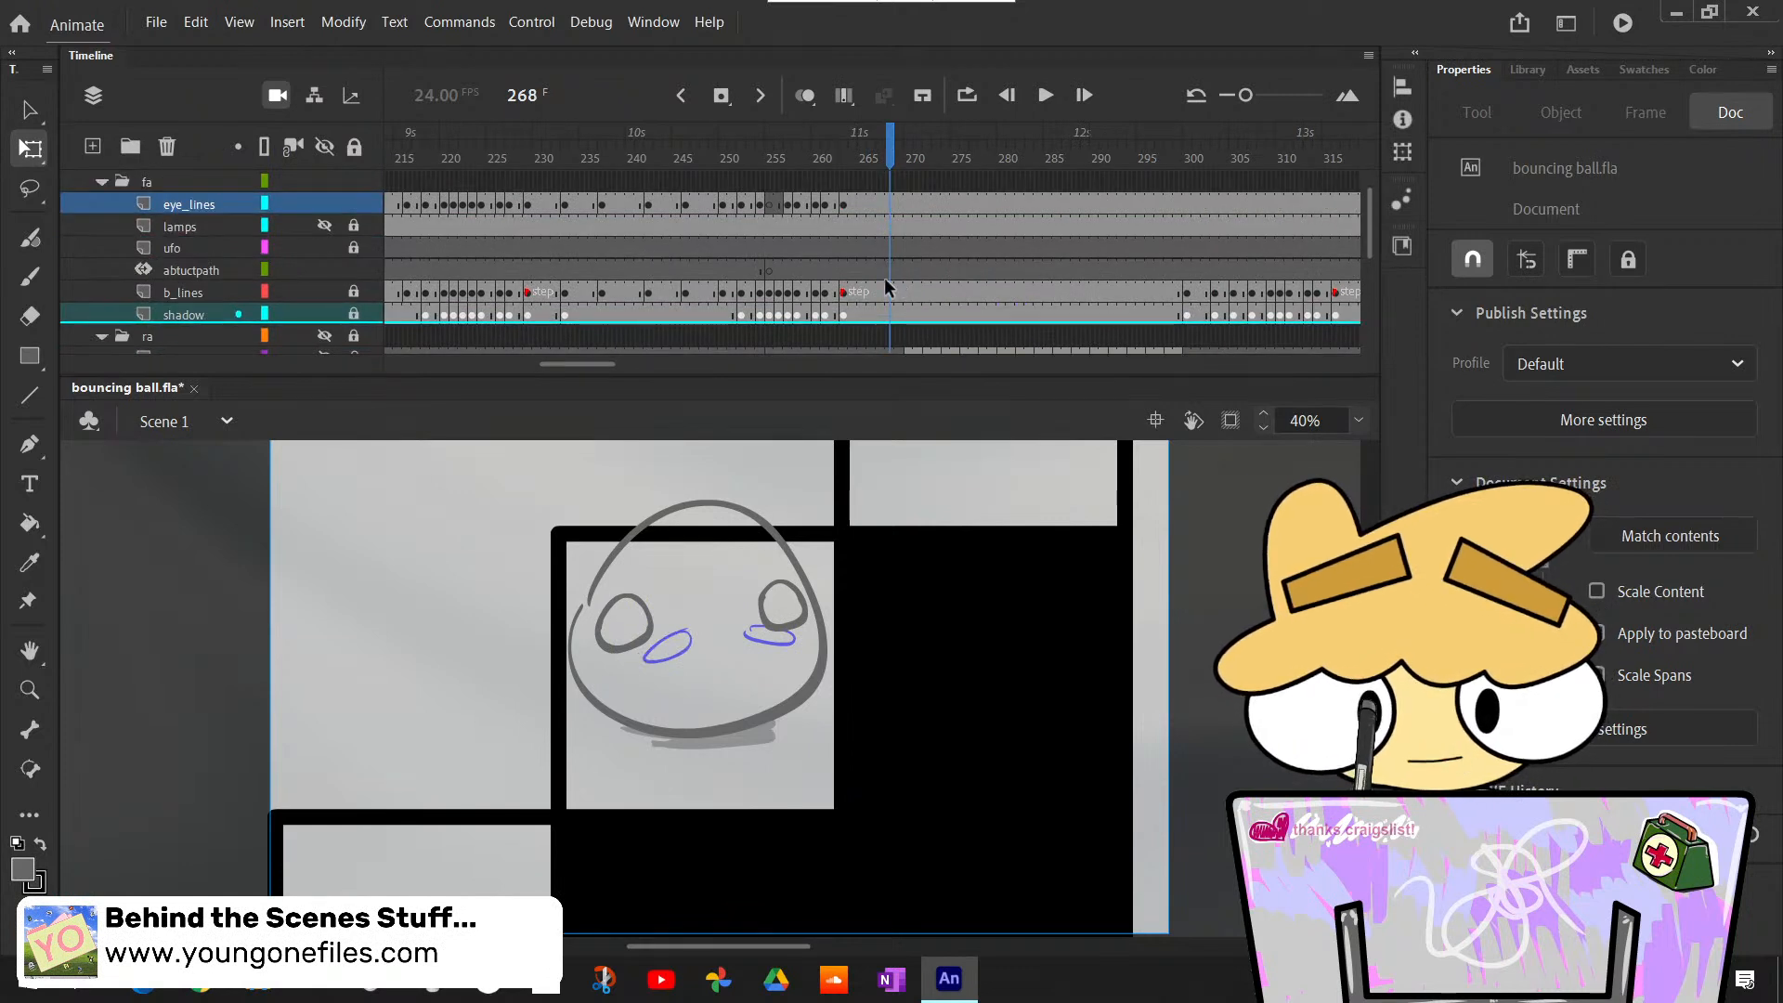
click(889, 292)
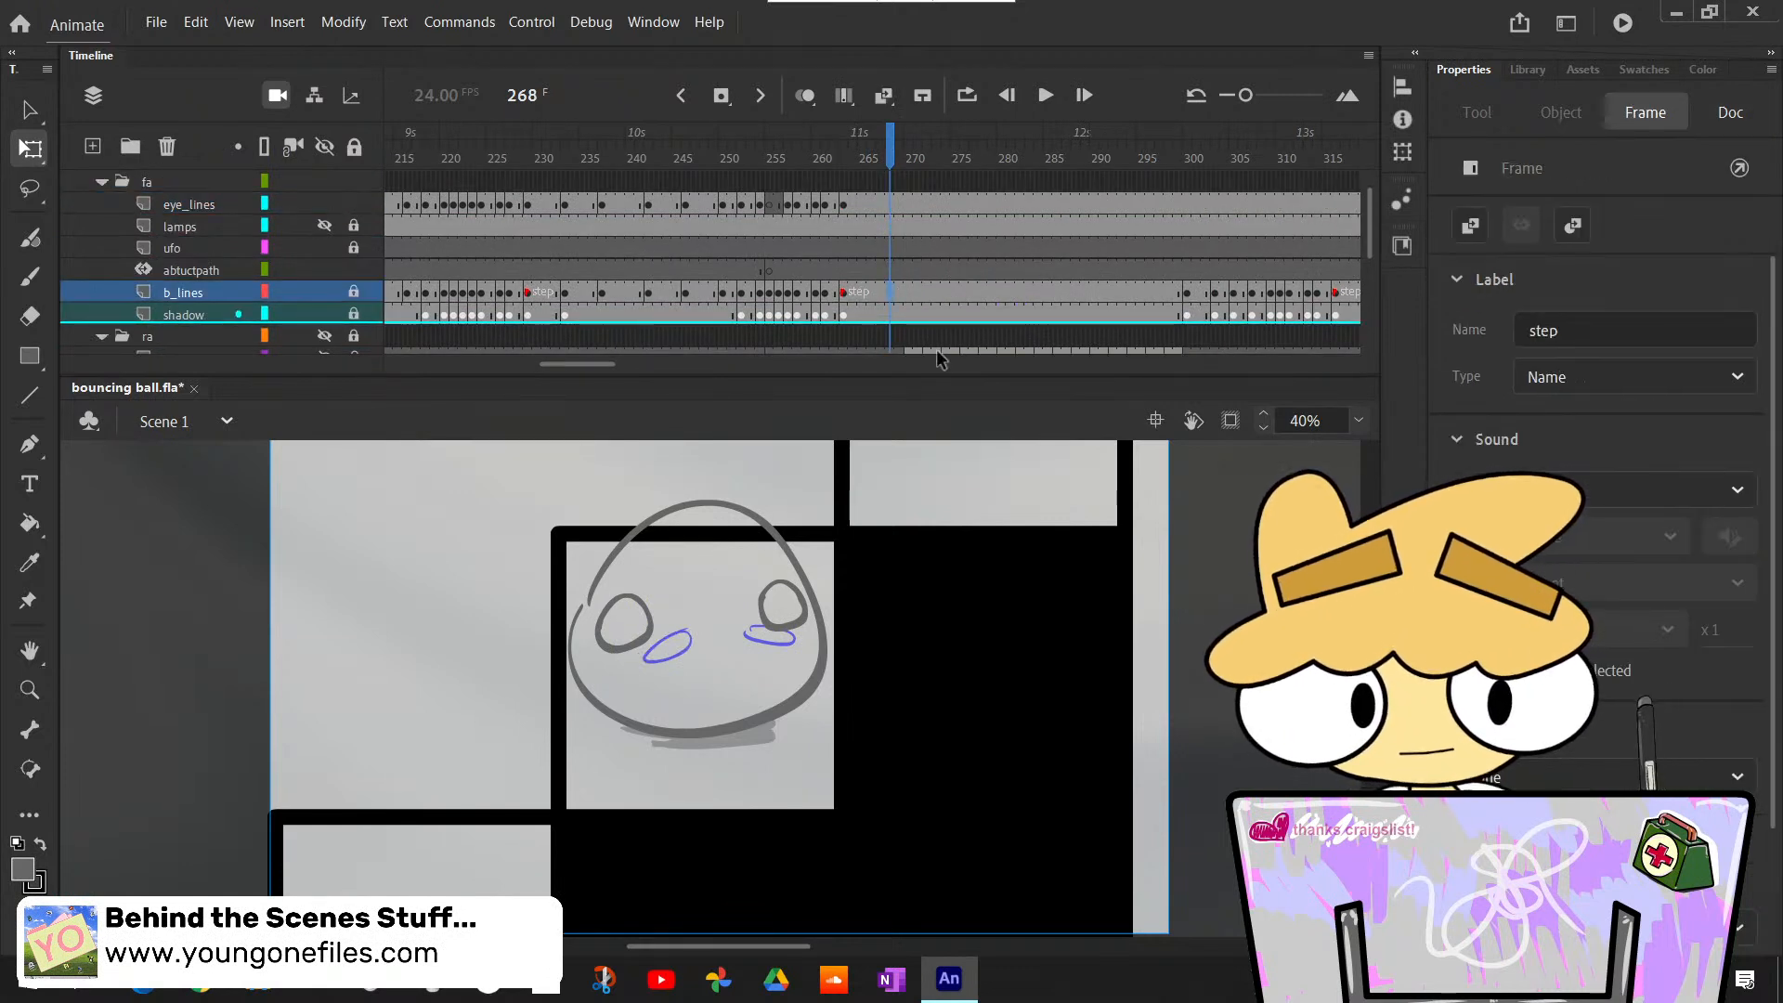
key(F7)
key(ctrl+z)
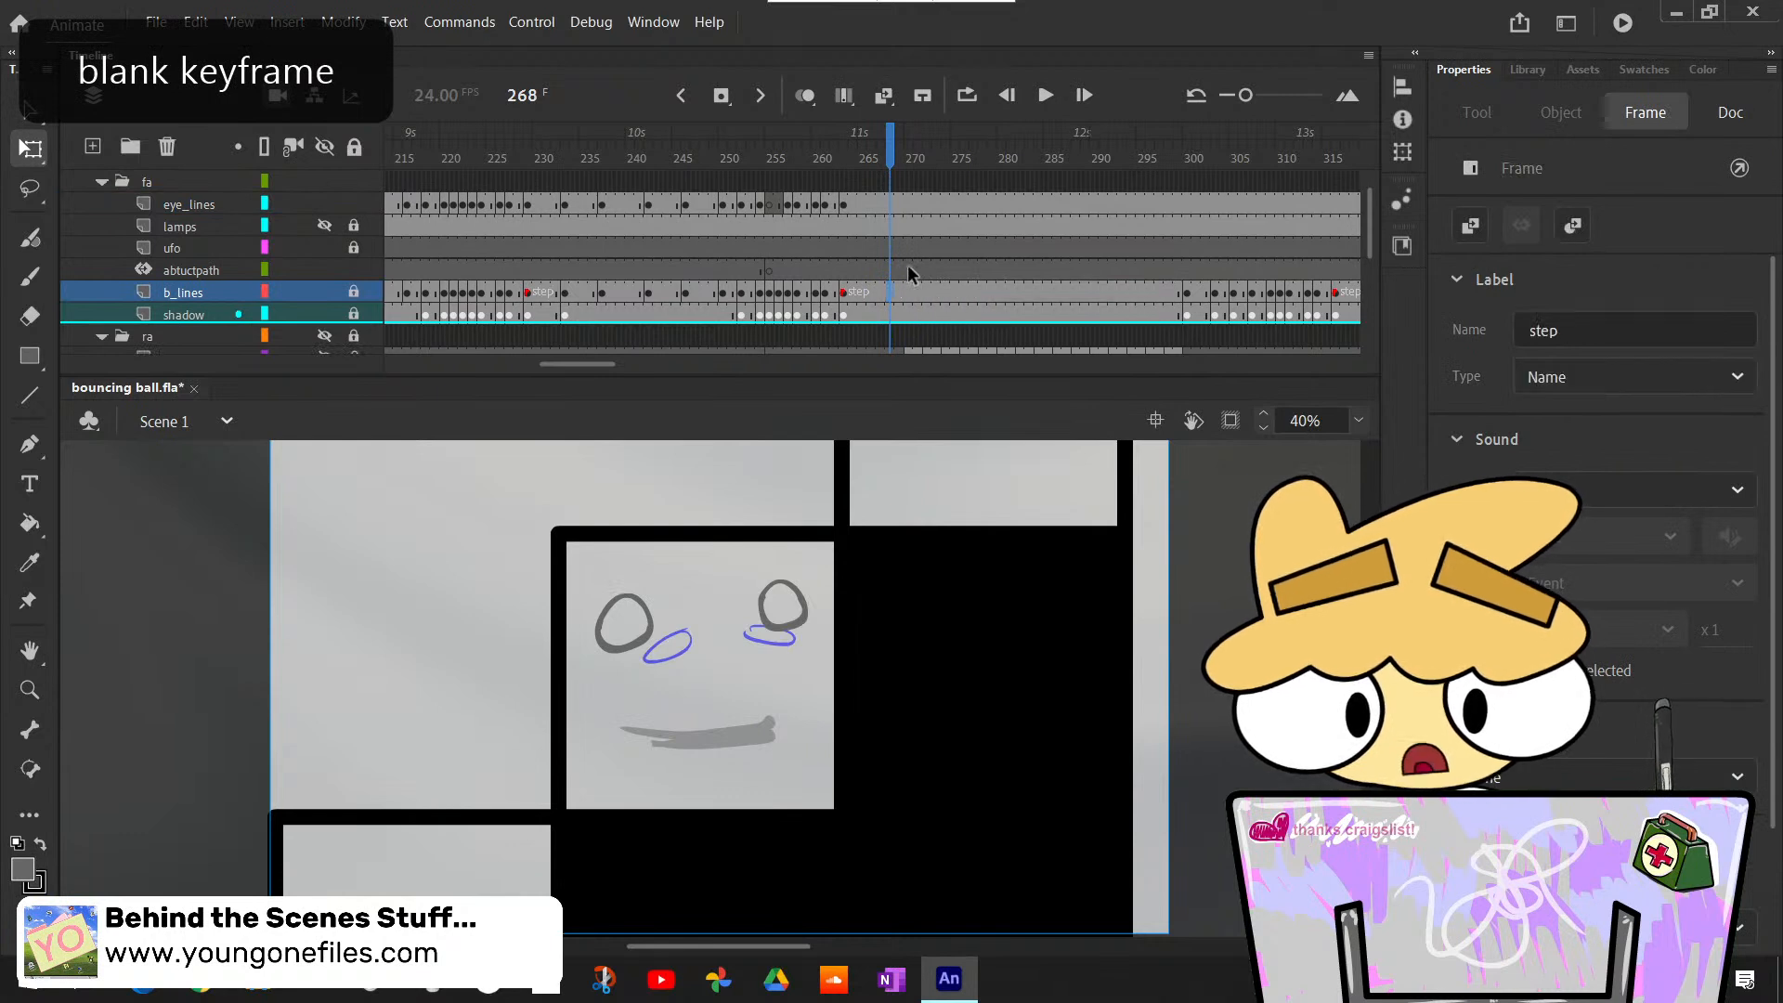
- Insert a blank keyframe at frame 268 on the eye_lines layer
click(889, 204)
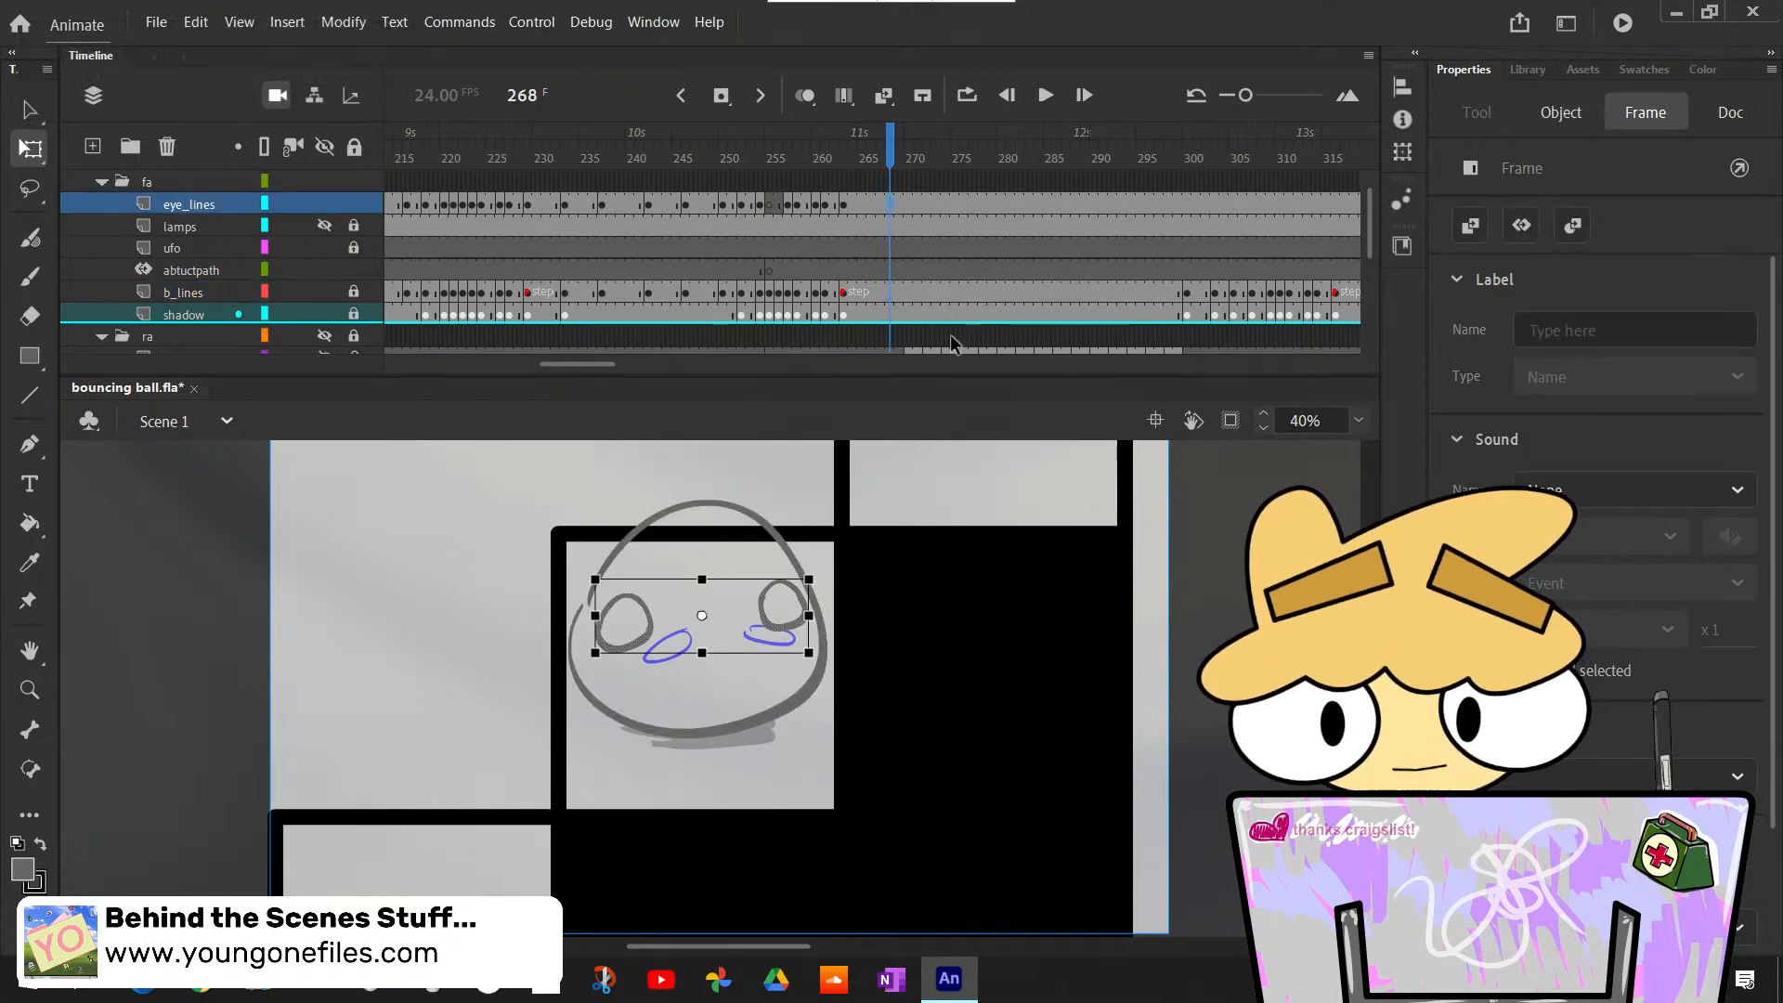
key(F7)
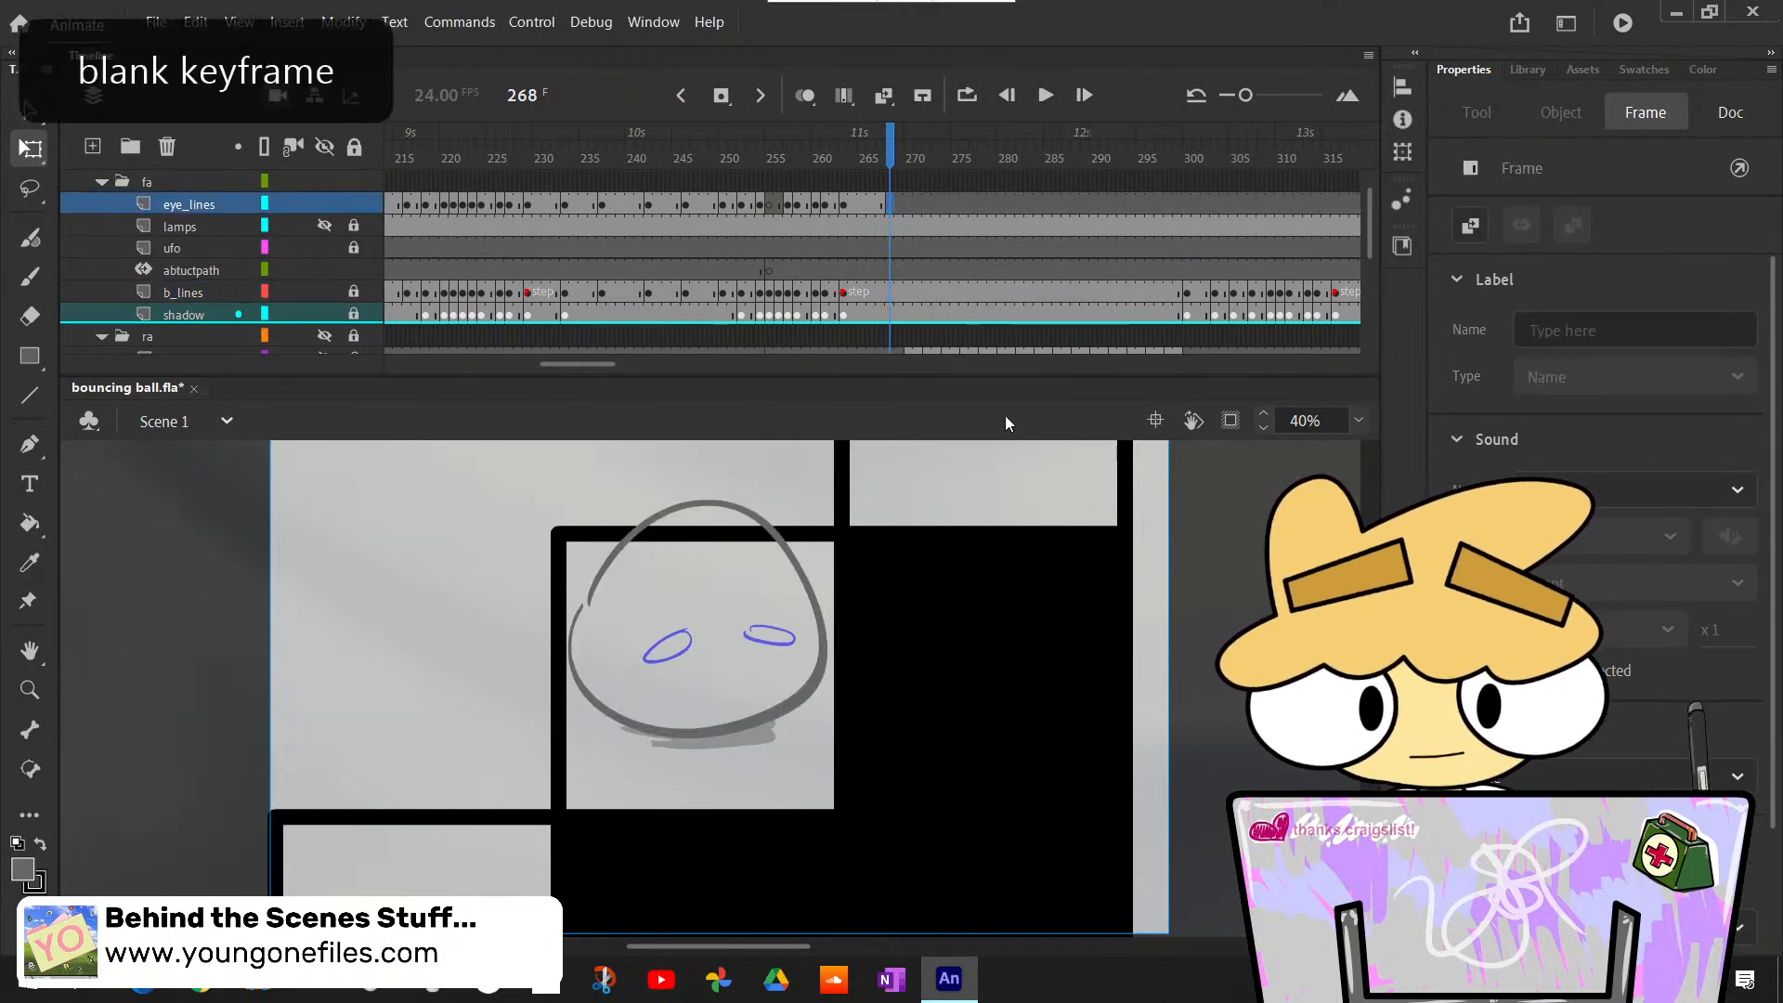
- Step through the frames after 268 to examine how the sketched eyes change against the keyframes of the eyes layer
scroll(1363, 236, down, 3)
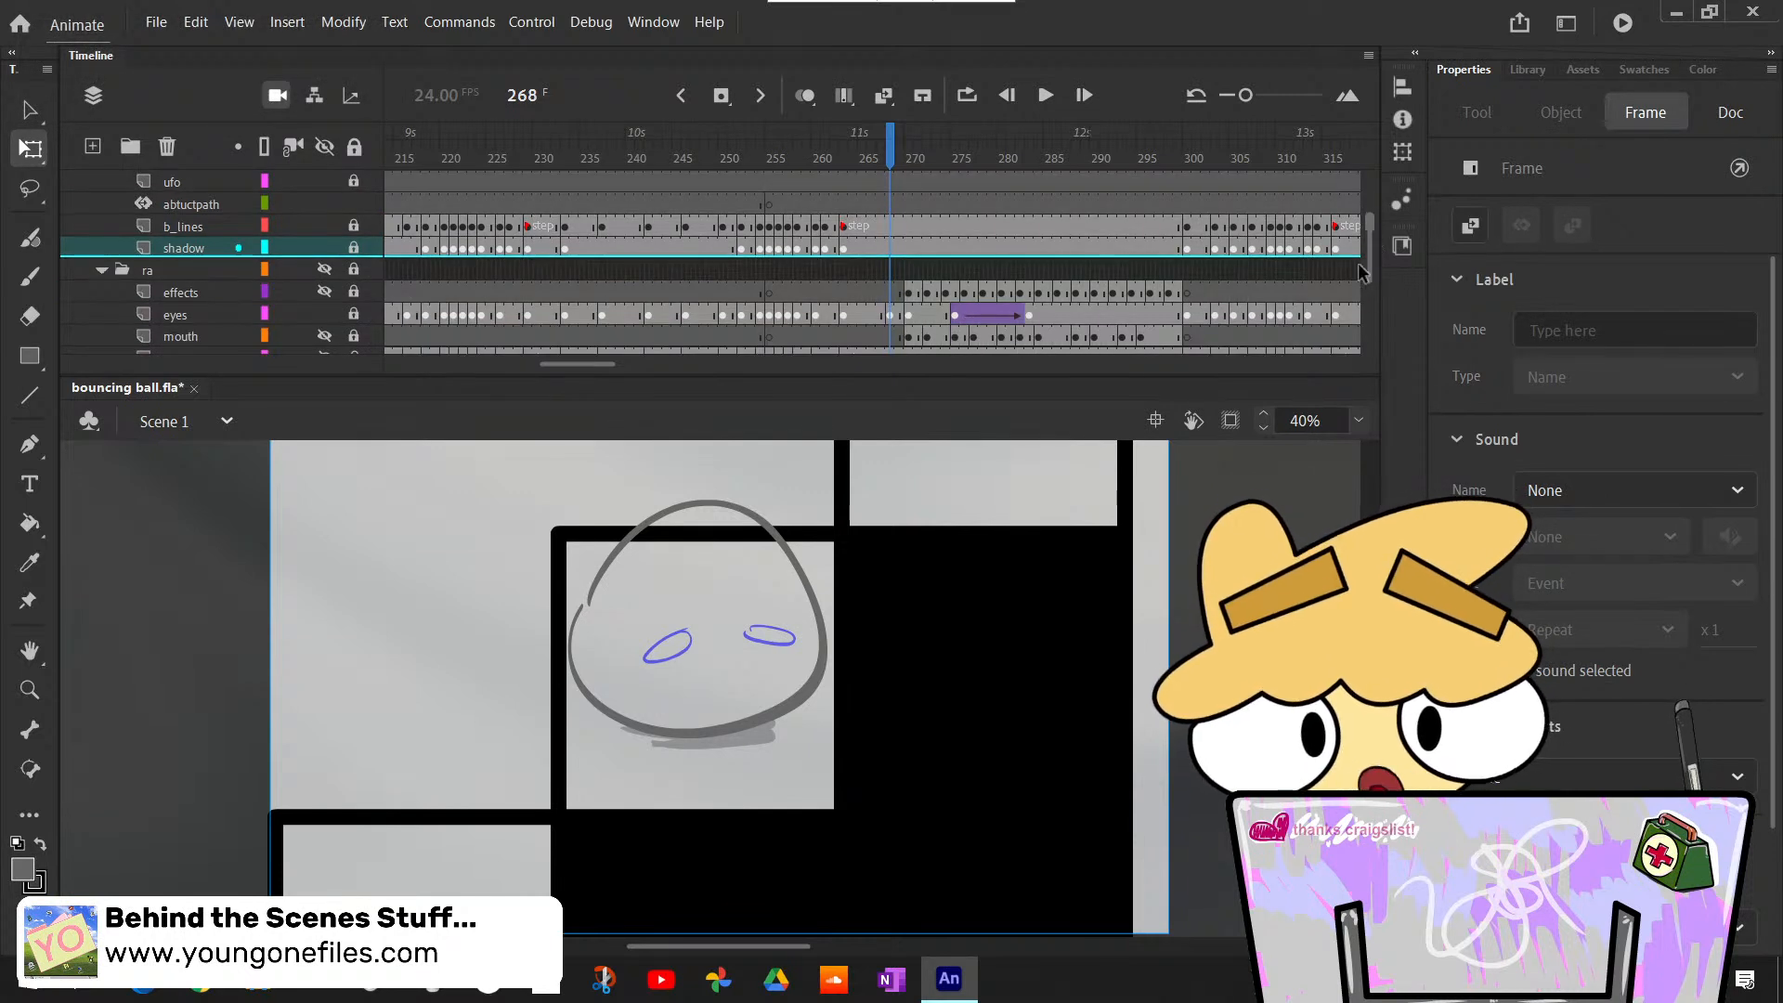
key(period)
key(period)
key(period)
key(period)
key(period)
key(period)
key(period)
key(period)
key(period)
key(period)
key(period)
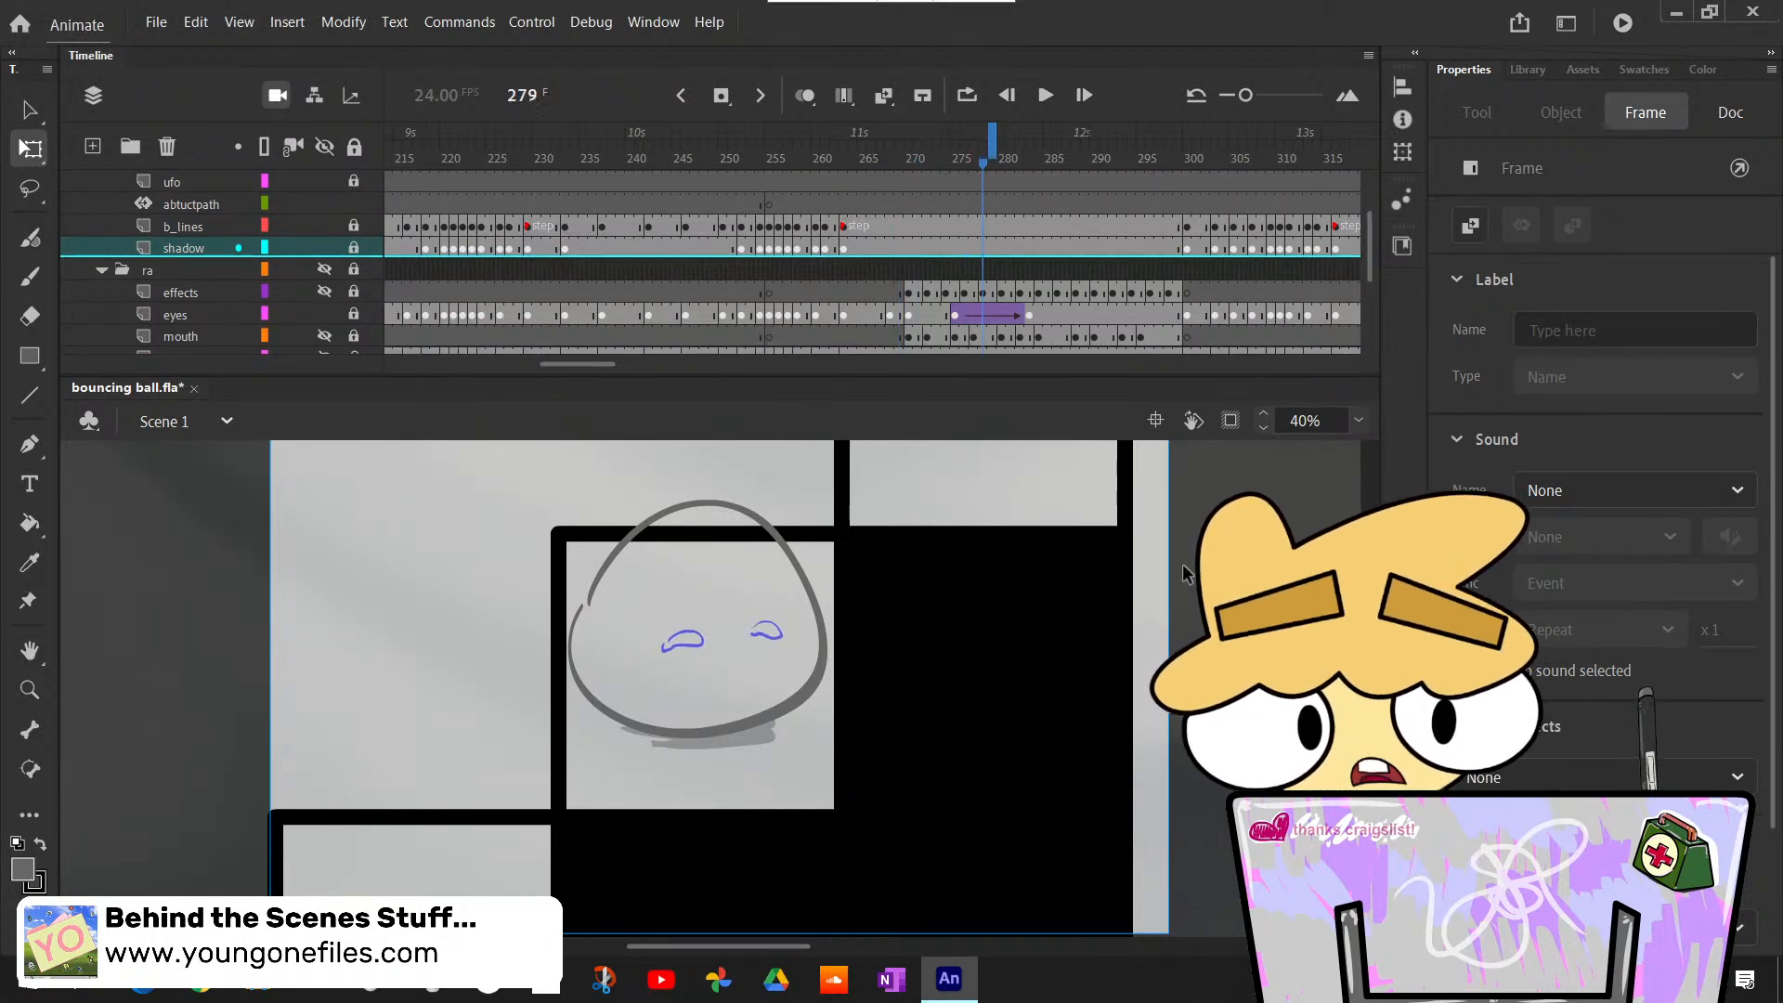
key(period)
key(period)
key(period)
key(period)
key(period)
key(period)
key(period)
key(period)
key(period)
key(period)
key(period)
key(period)
key(period)
key(period)
key(period)
key(period)
key(comma)
key(comma)
key(comma)
key(comma)
key(comma)
key(comma)
key(comma)
key(comma)
key(comma)
key(comma)
key(comma)
key(comma)
key(comma)
key(comma)
key(comma)
key(comma)
key(comma)
key(comma)
key(comma)
key(comma)
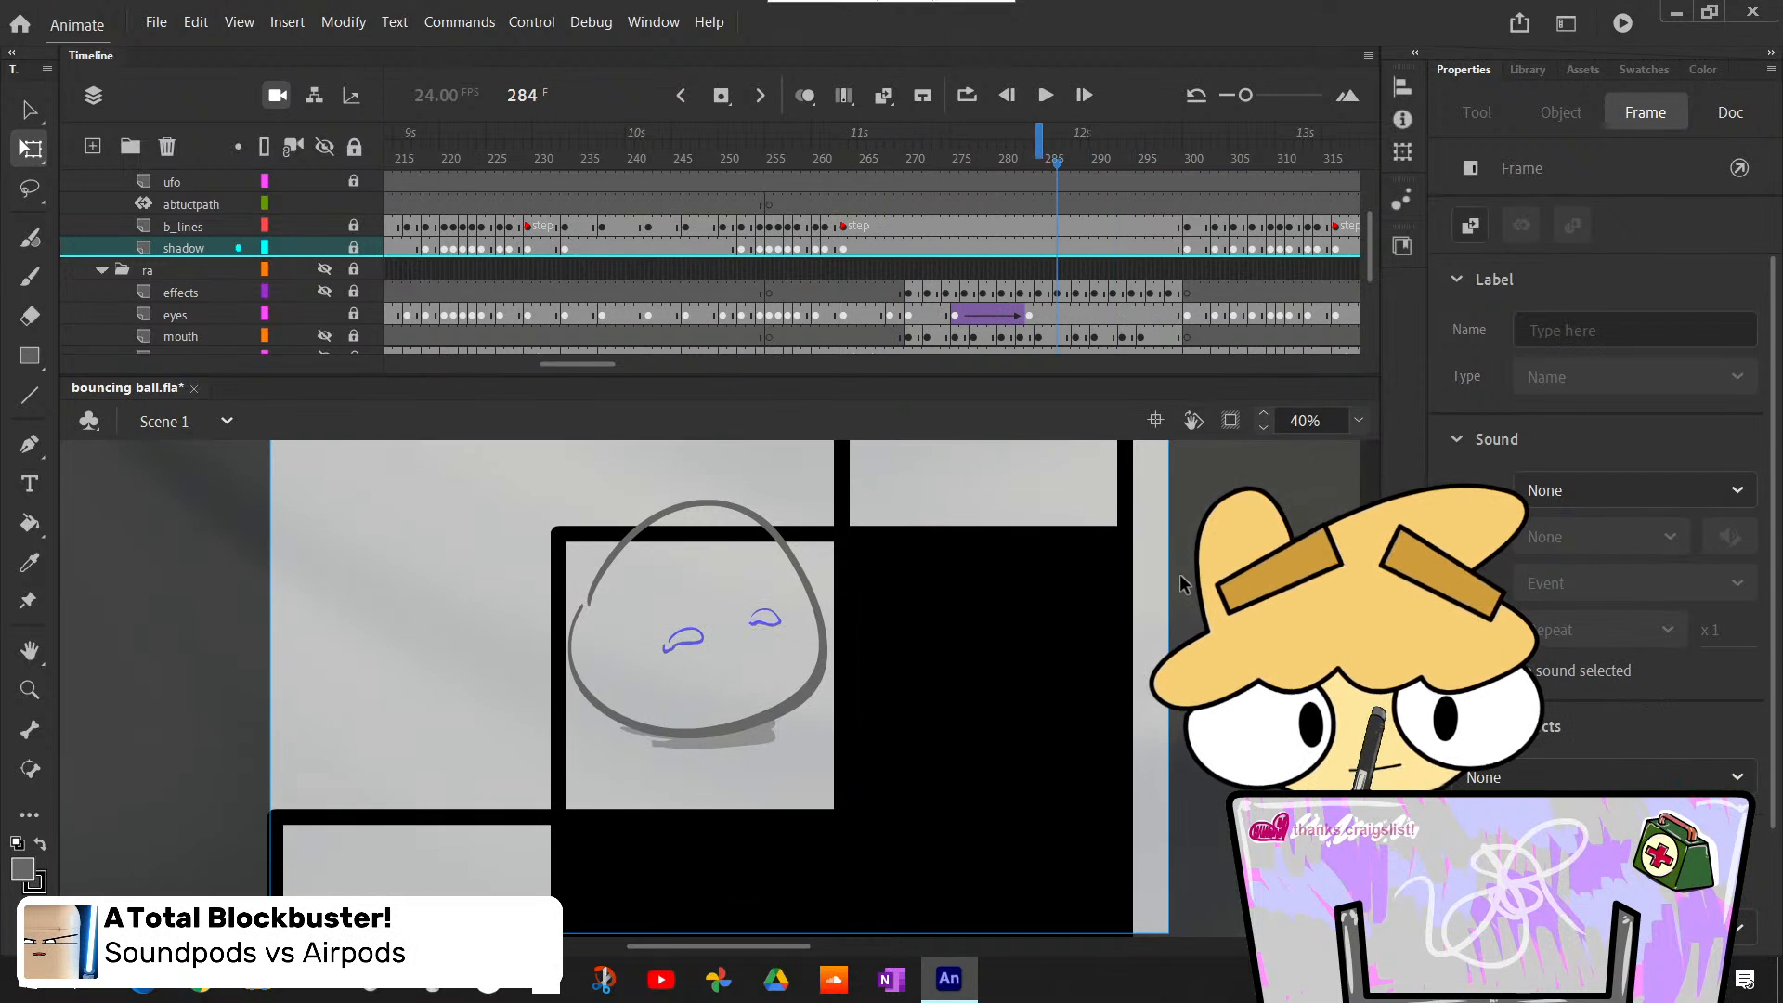
- Compare the sketched eye poses around frame 268, return to that frame, and bring the eye_lines layer back into view
key(comma)
key(comma)
key(comma)
key(comma)
key(comma)
key(comma)
key(period)
key(period)
key(period)
key(period)
key(period)
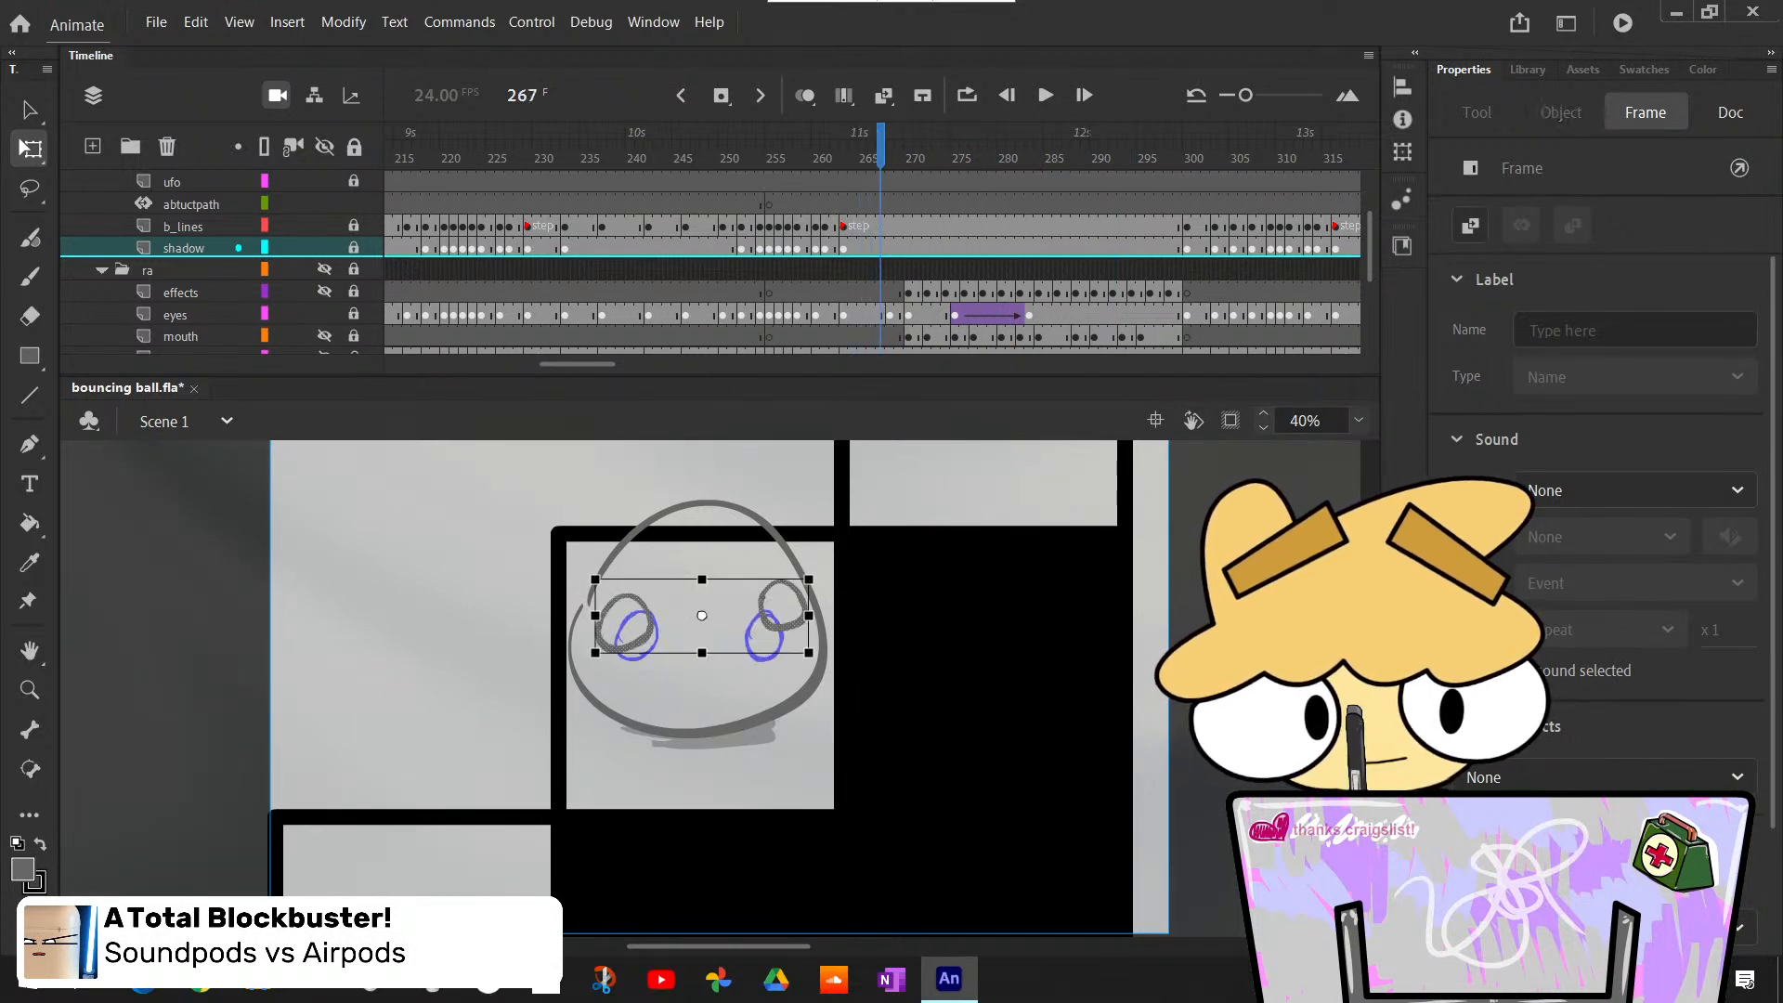
key(comma)
scroll(1372, 492, up, 3)
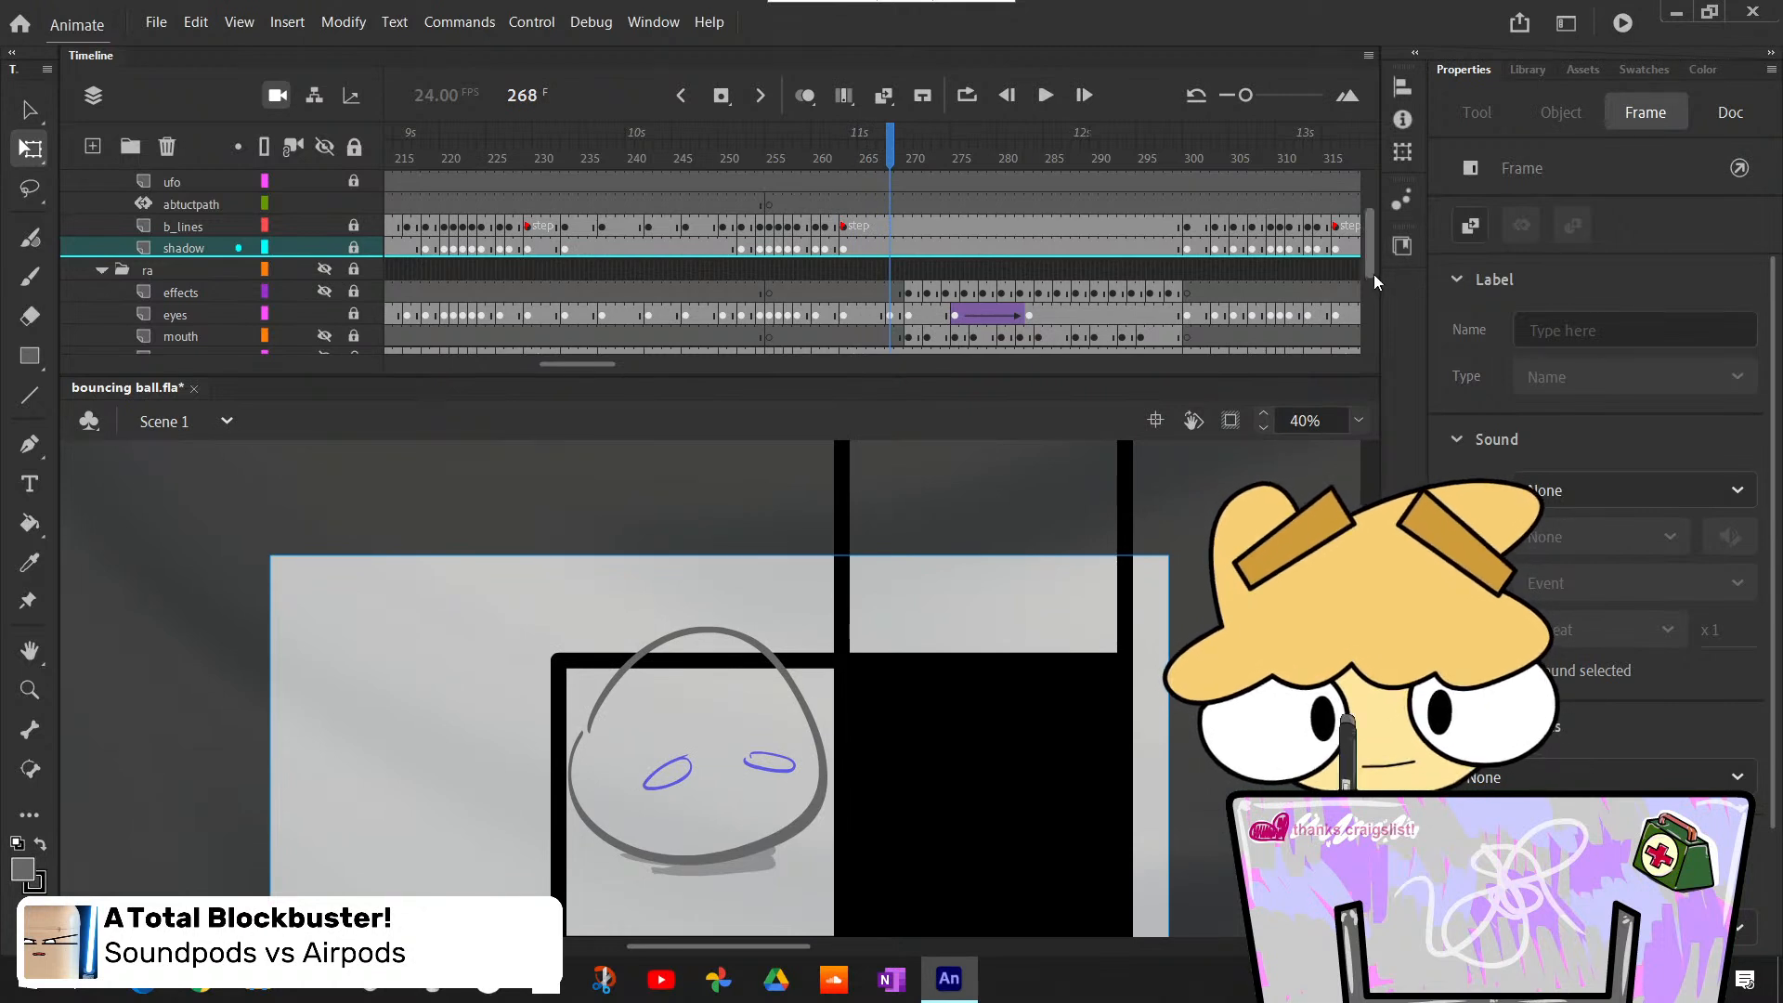
scroll(1373, 274, up, 3)
scroll(1374, 275, up, 1)
- Turn on onion skinning at frame 268 and narrow its range to a few frames before and after
key(b)
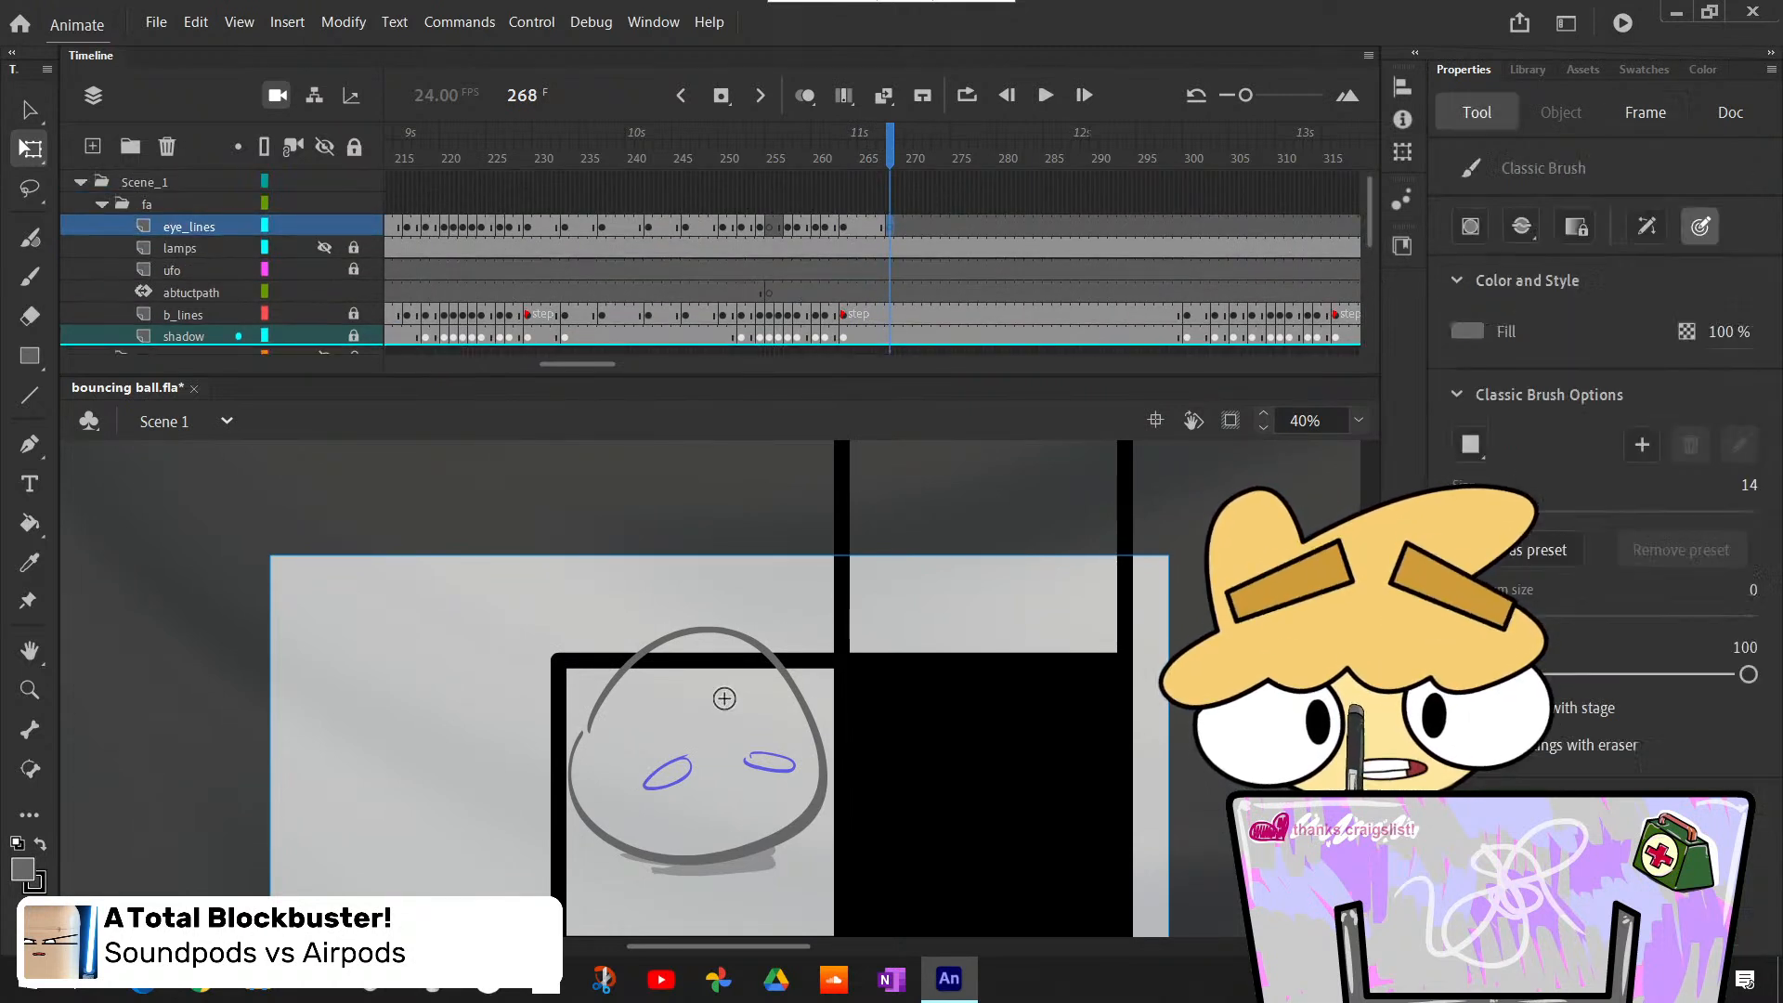
key(alt+shift+o)
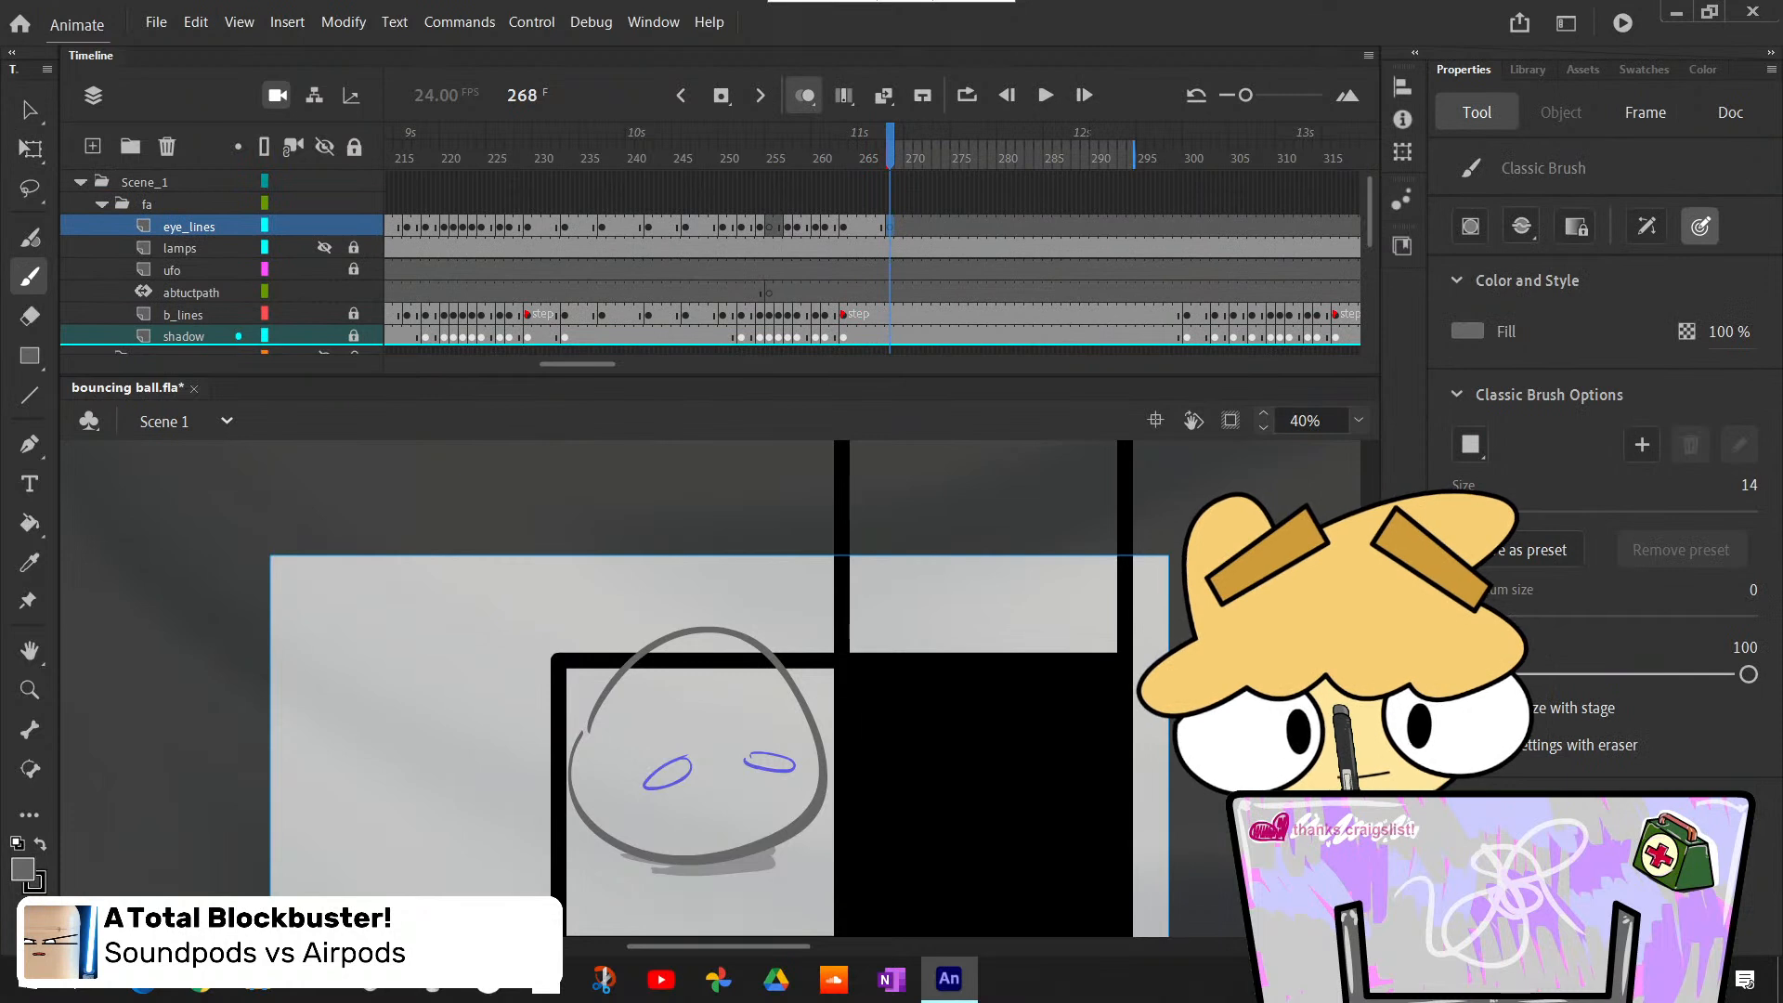
drag(883, 158, 868, 158)
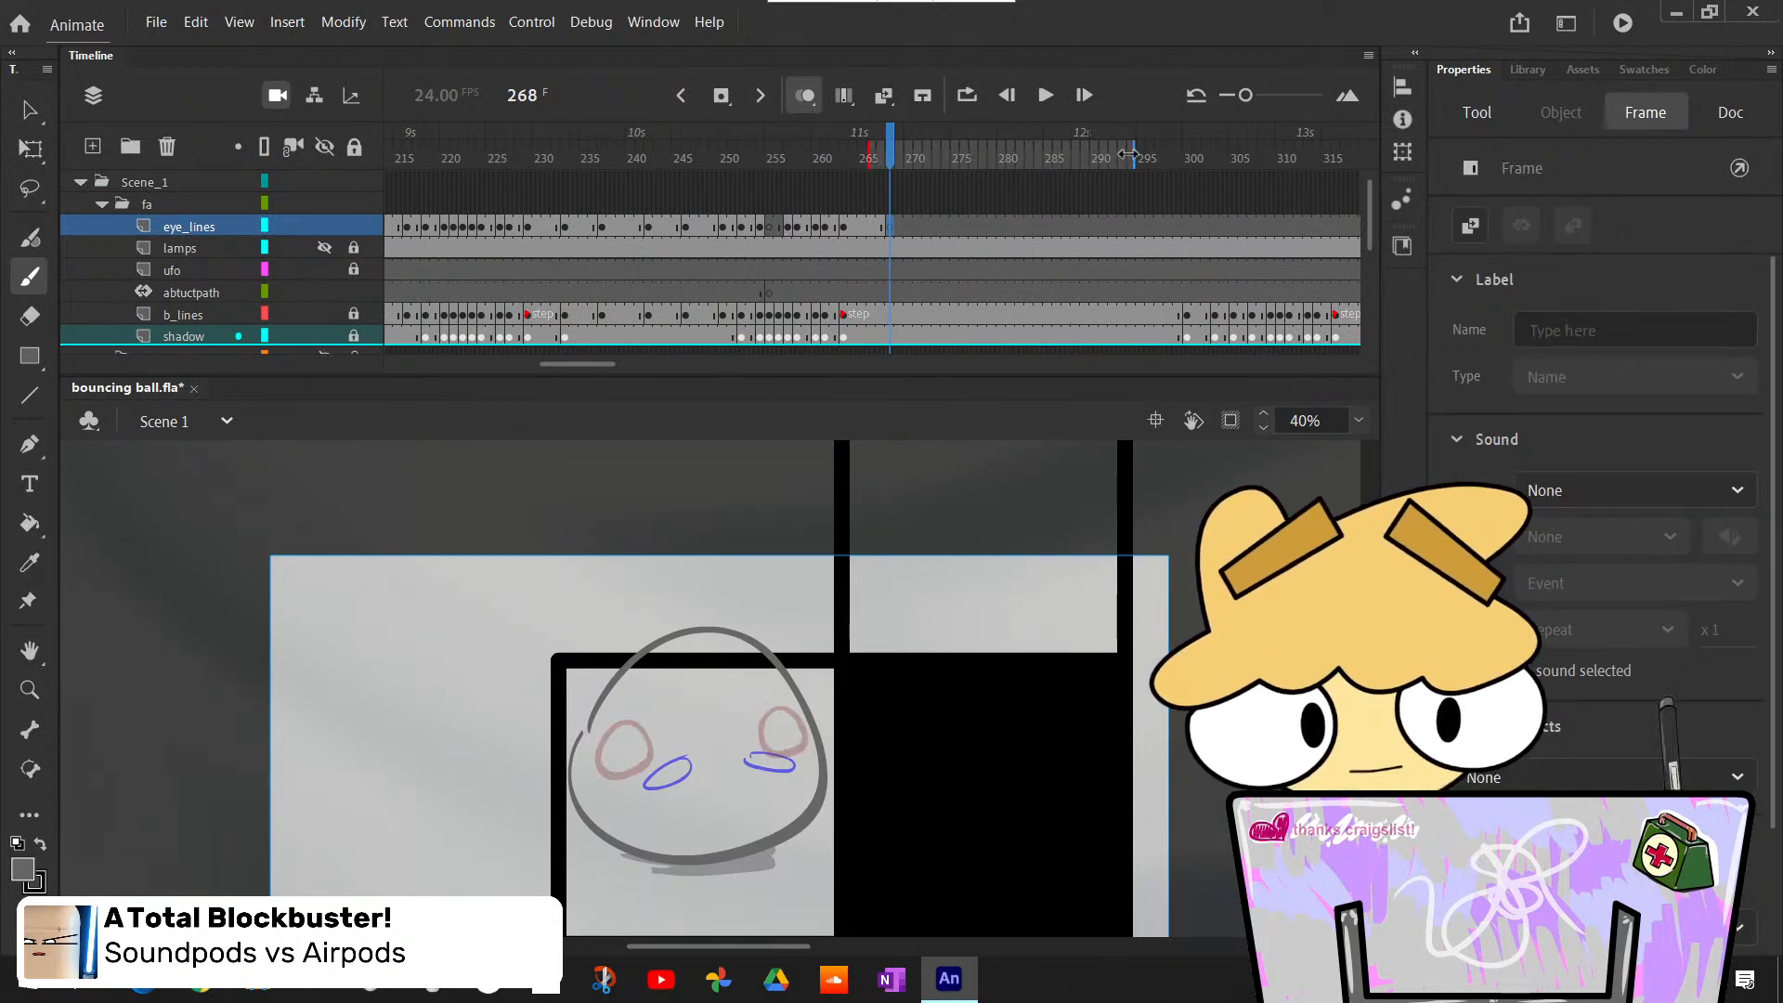
drag(1133, 156, 919, 156)
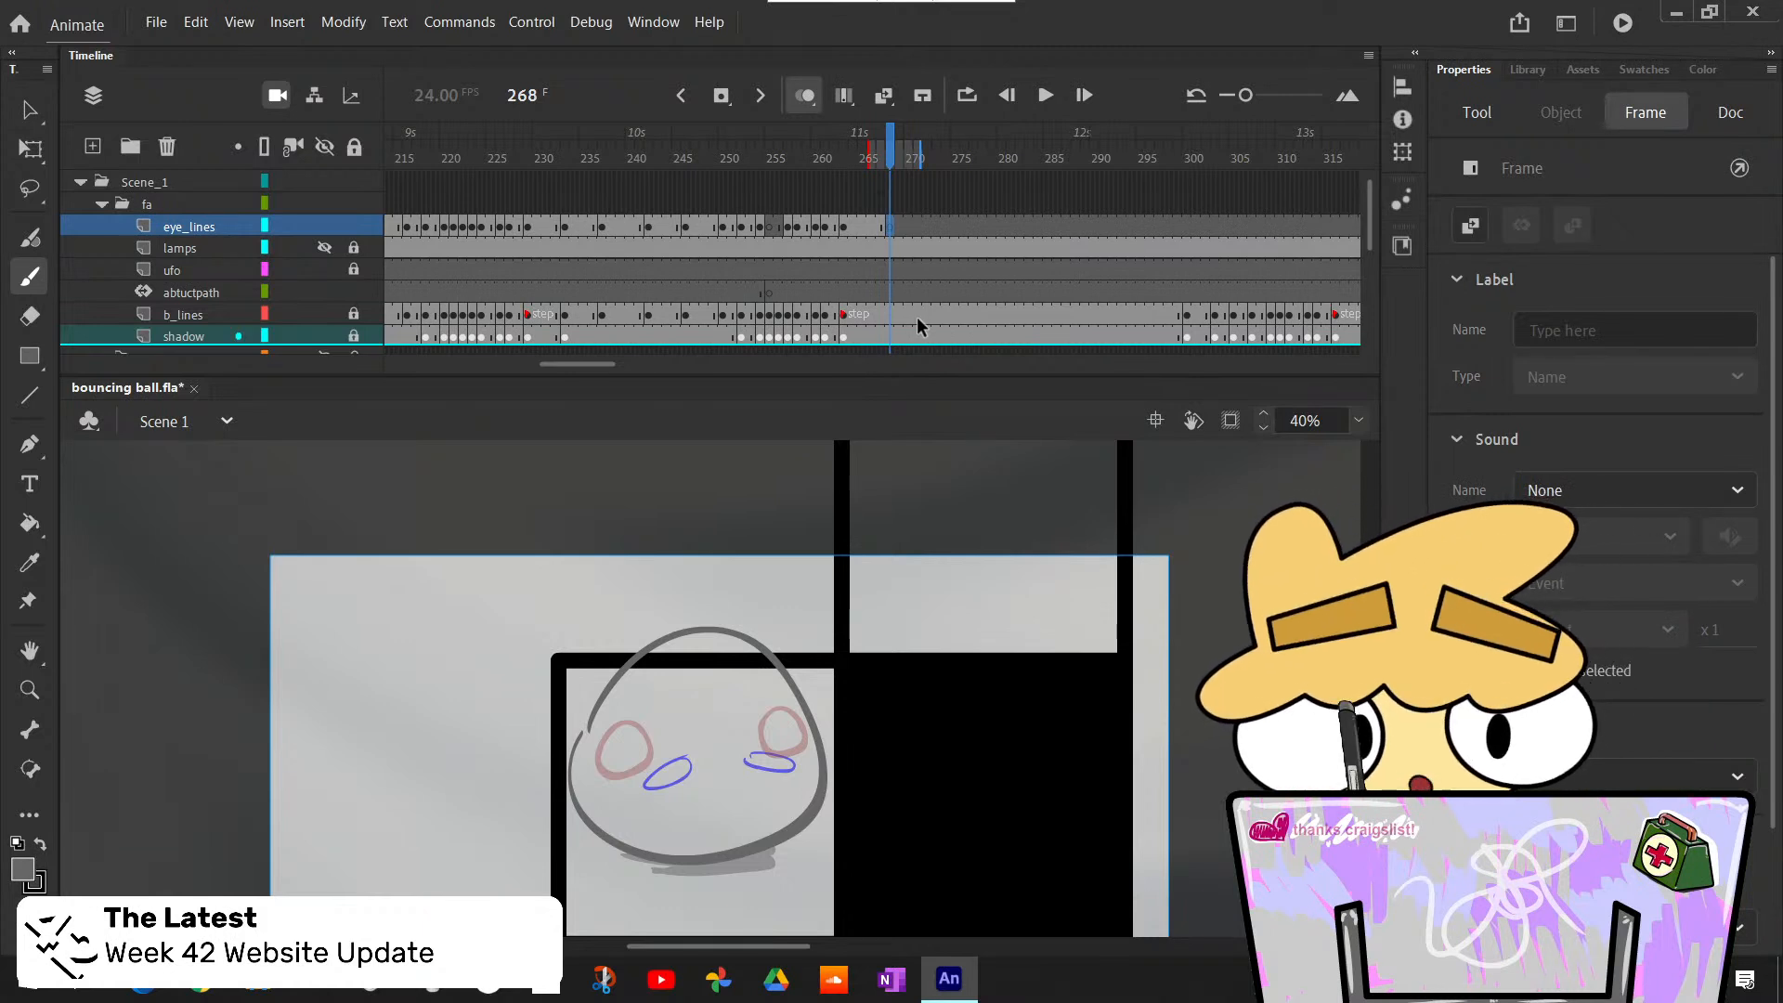
key(b)
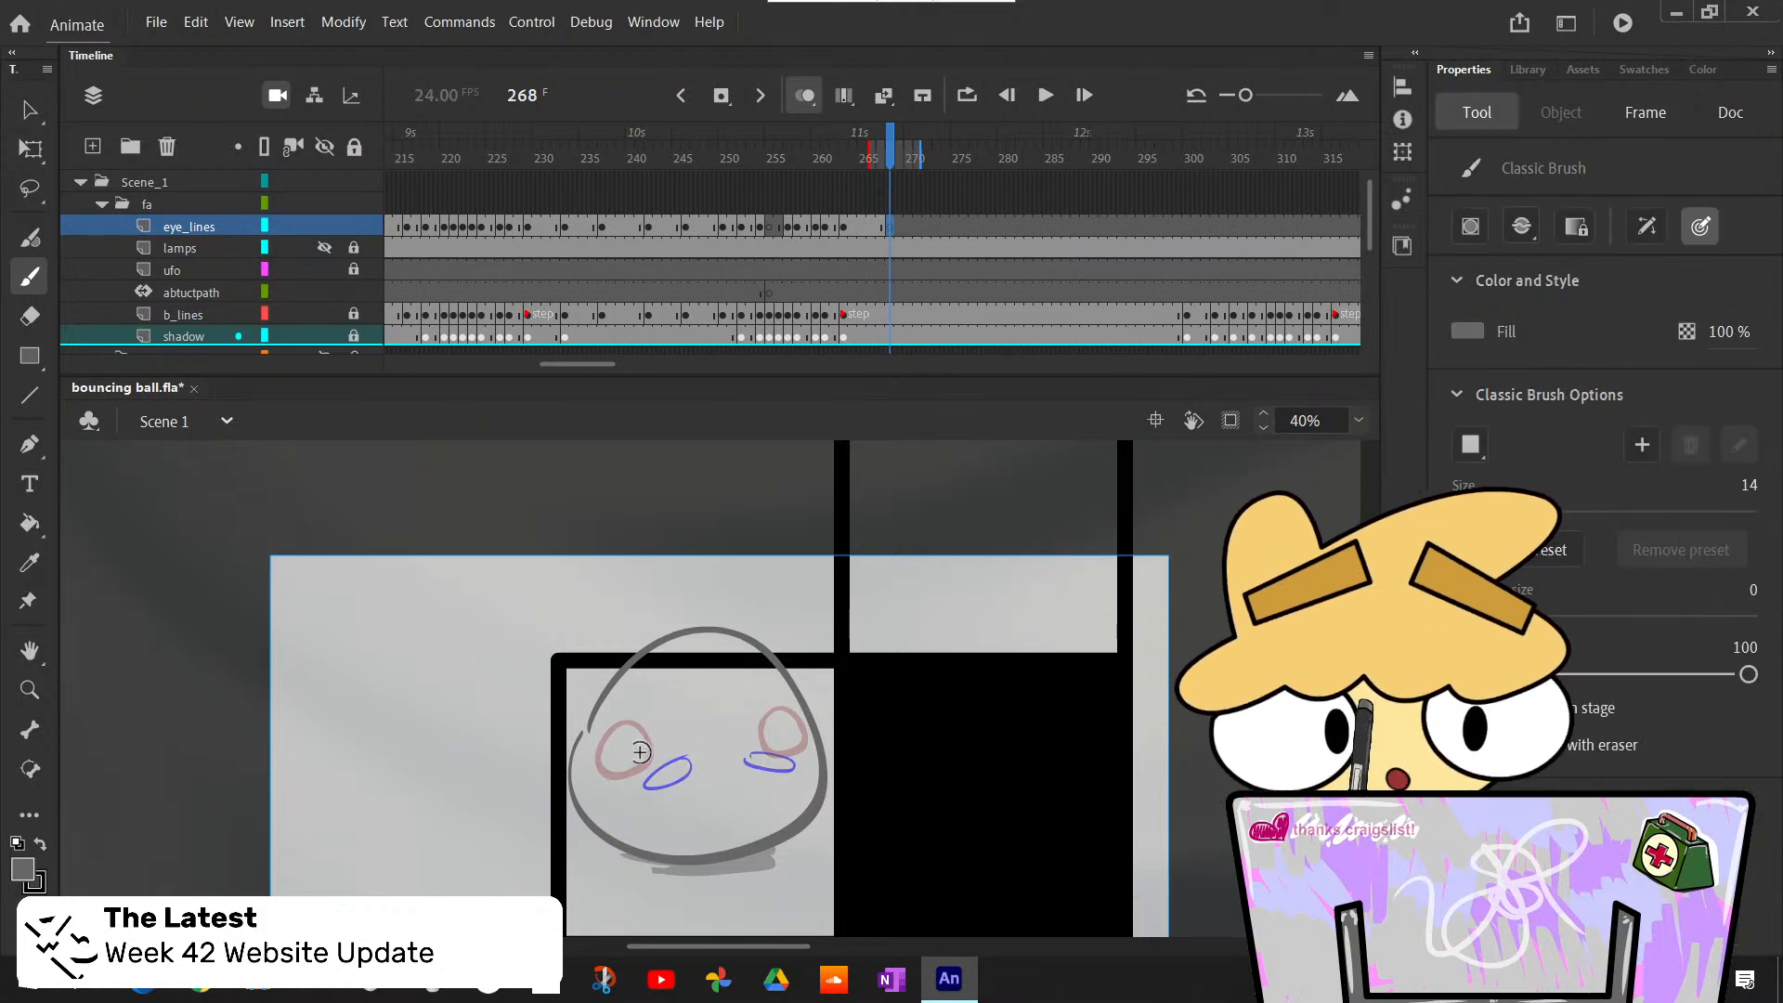
mouse_move(631, 749)
mouse_down()
mouse_move(682, 731)
mouse_move(636, 748)
mouse_up()
key(ctrl+z)
key(ctrl+z)
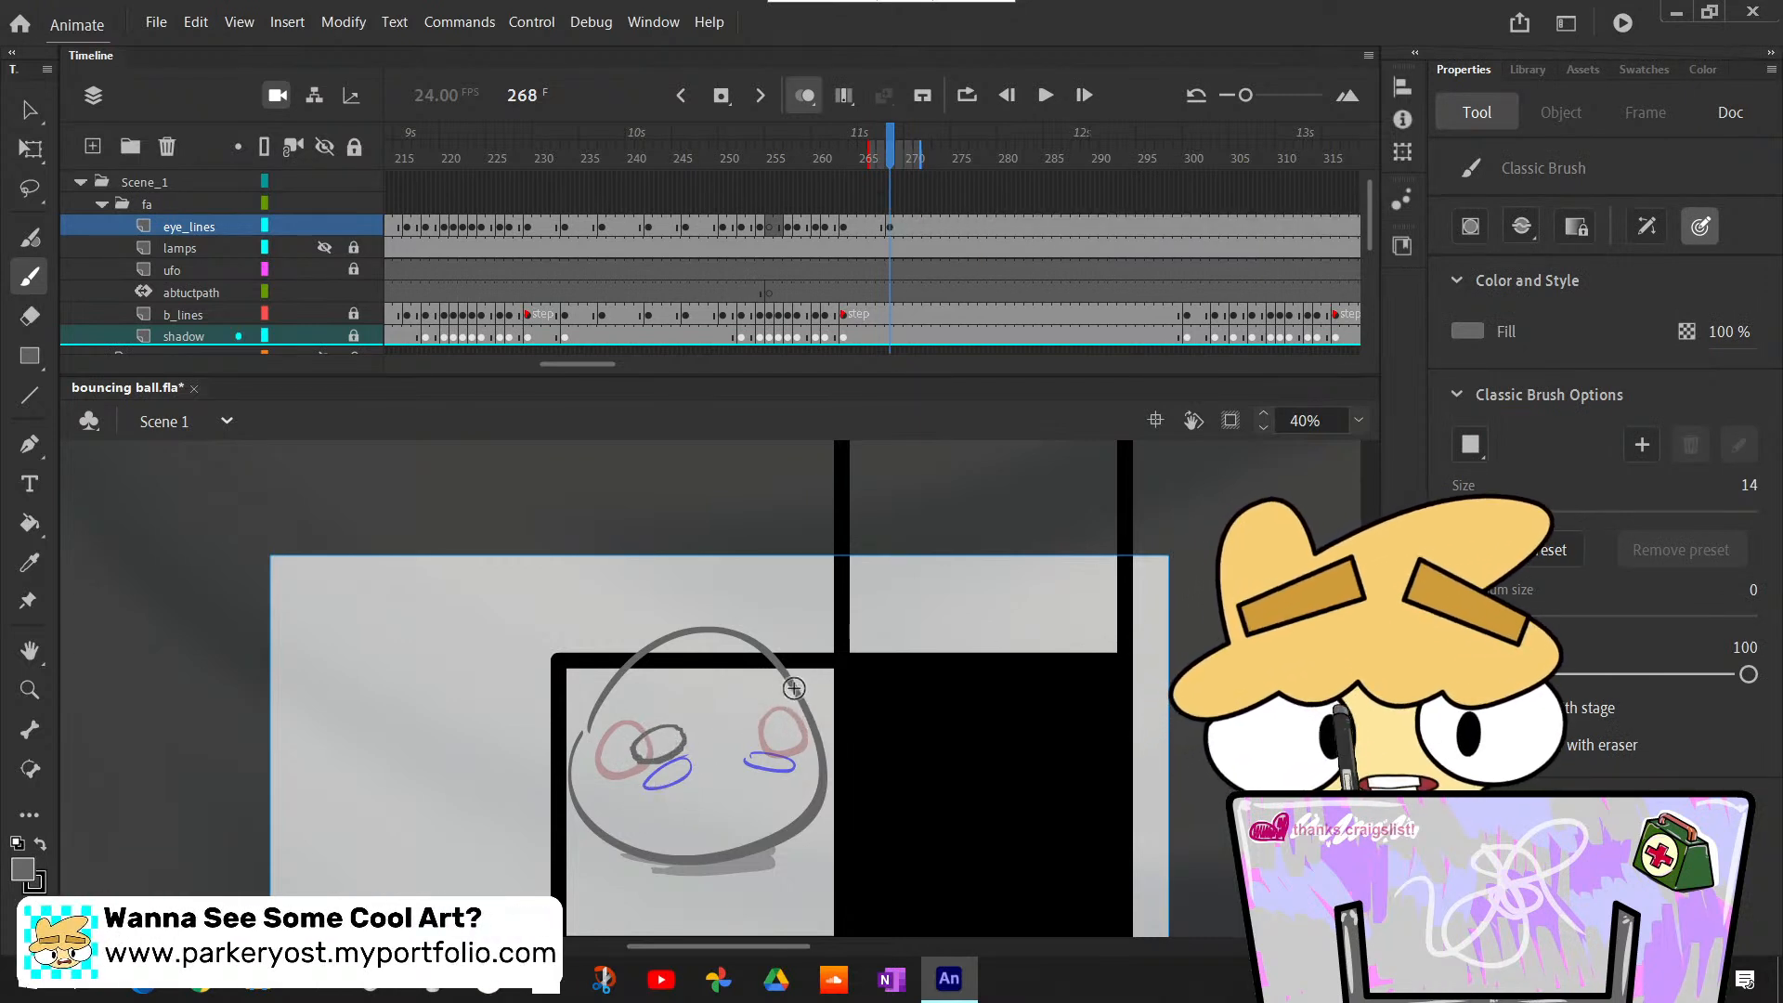
key(ctrl+z)
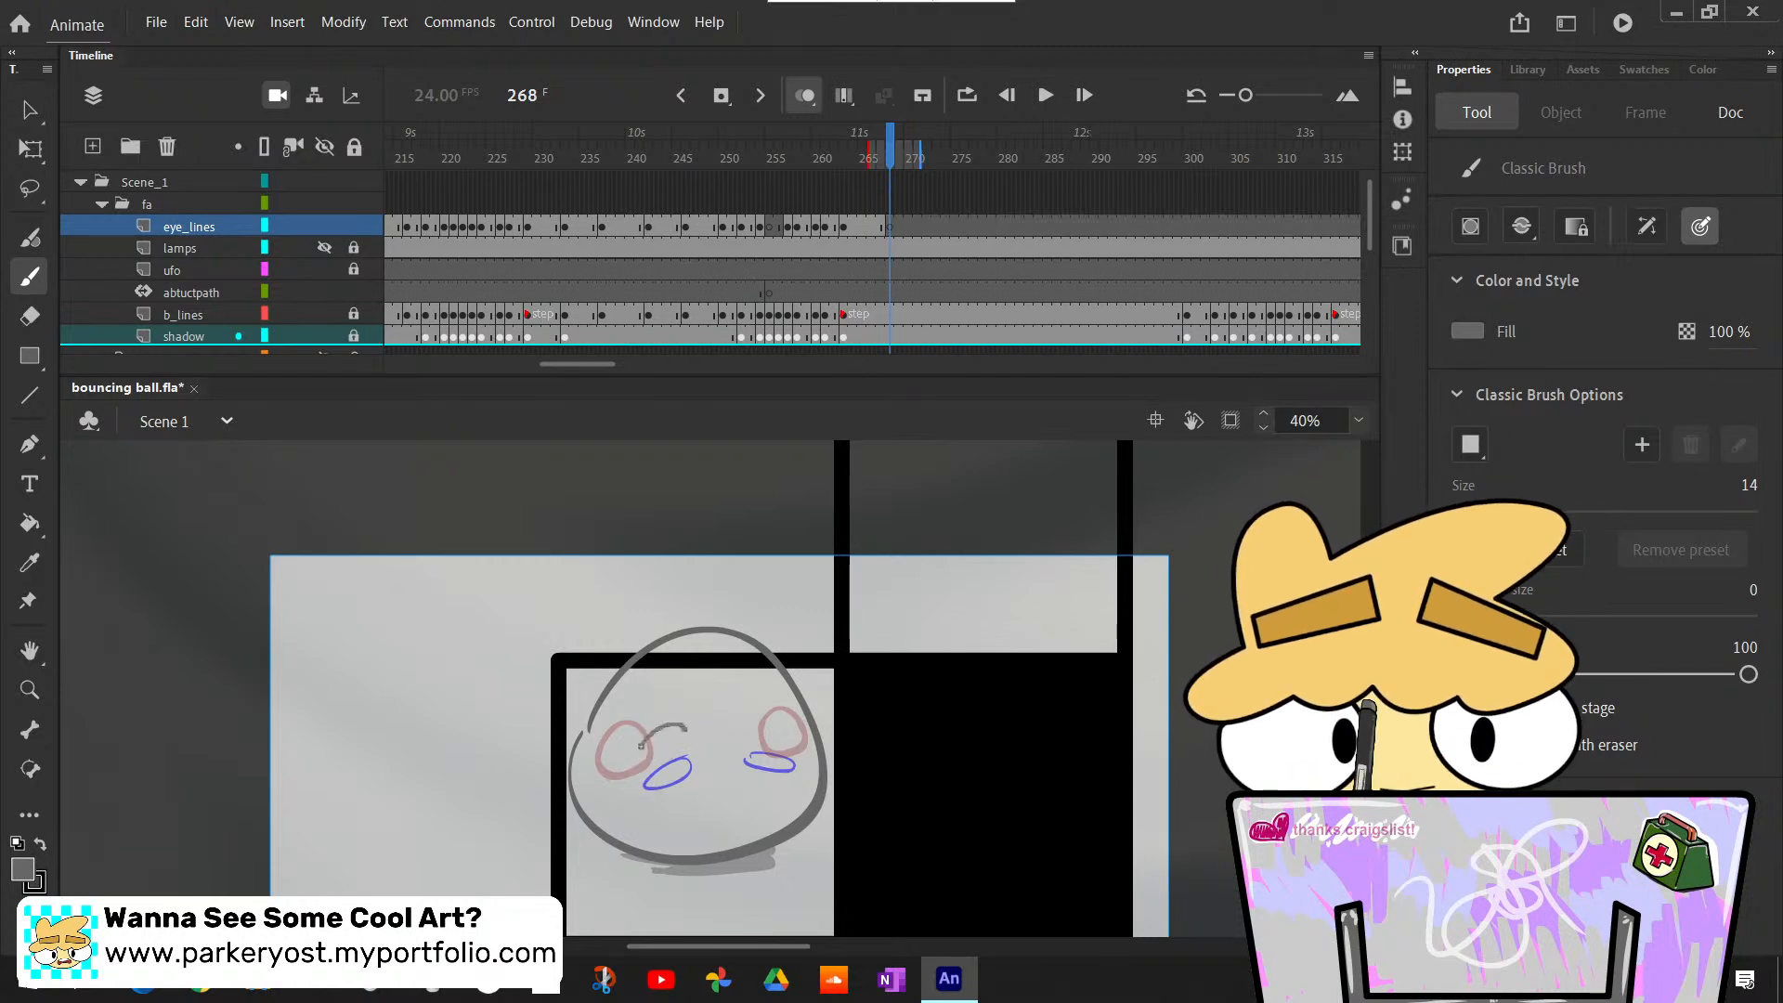
- Draw the ball's two narrowed eye outlines on eye_lines at frame 268 with the Classic Brush, slightly above the blue sketch
mouse_move(641, 746)
mouse_down()
mouse_move(687, 730)
mouse_move(637, 751)
mouse_up()
key(ctrl+z)
key(ctrl+z)
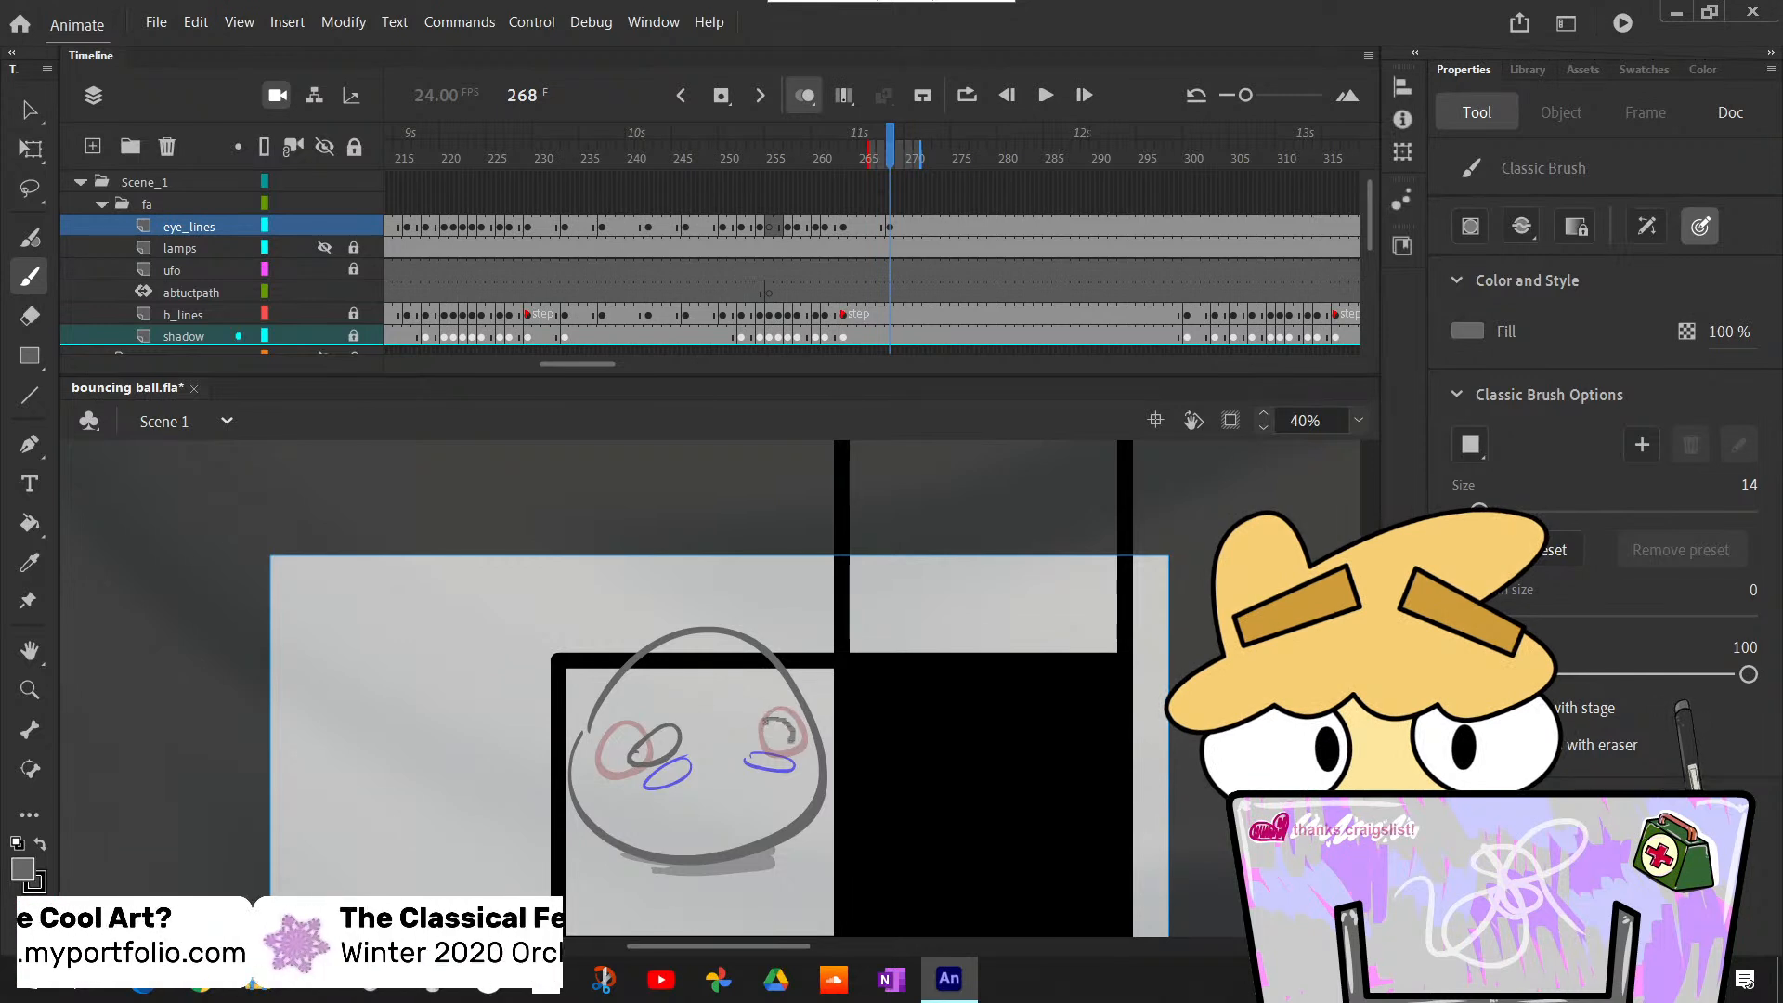
drag(778, 731, 764, 717)
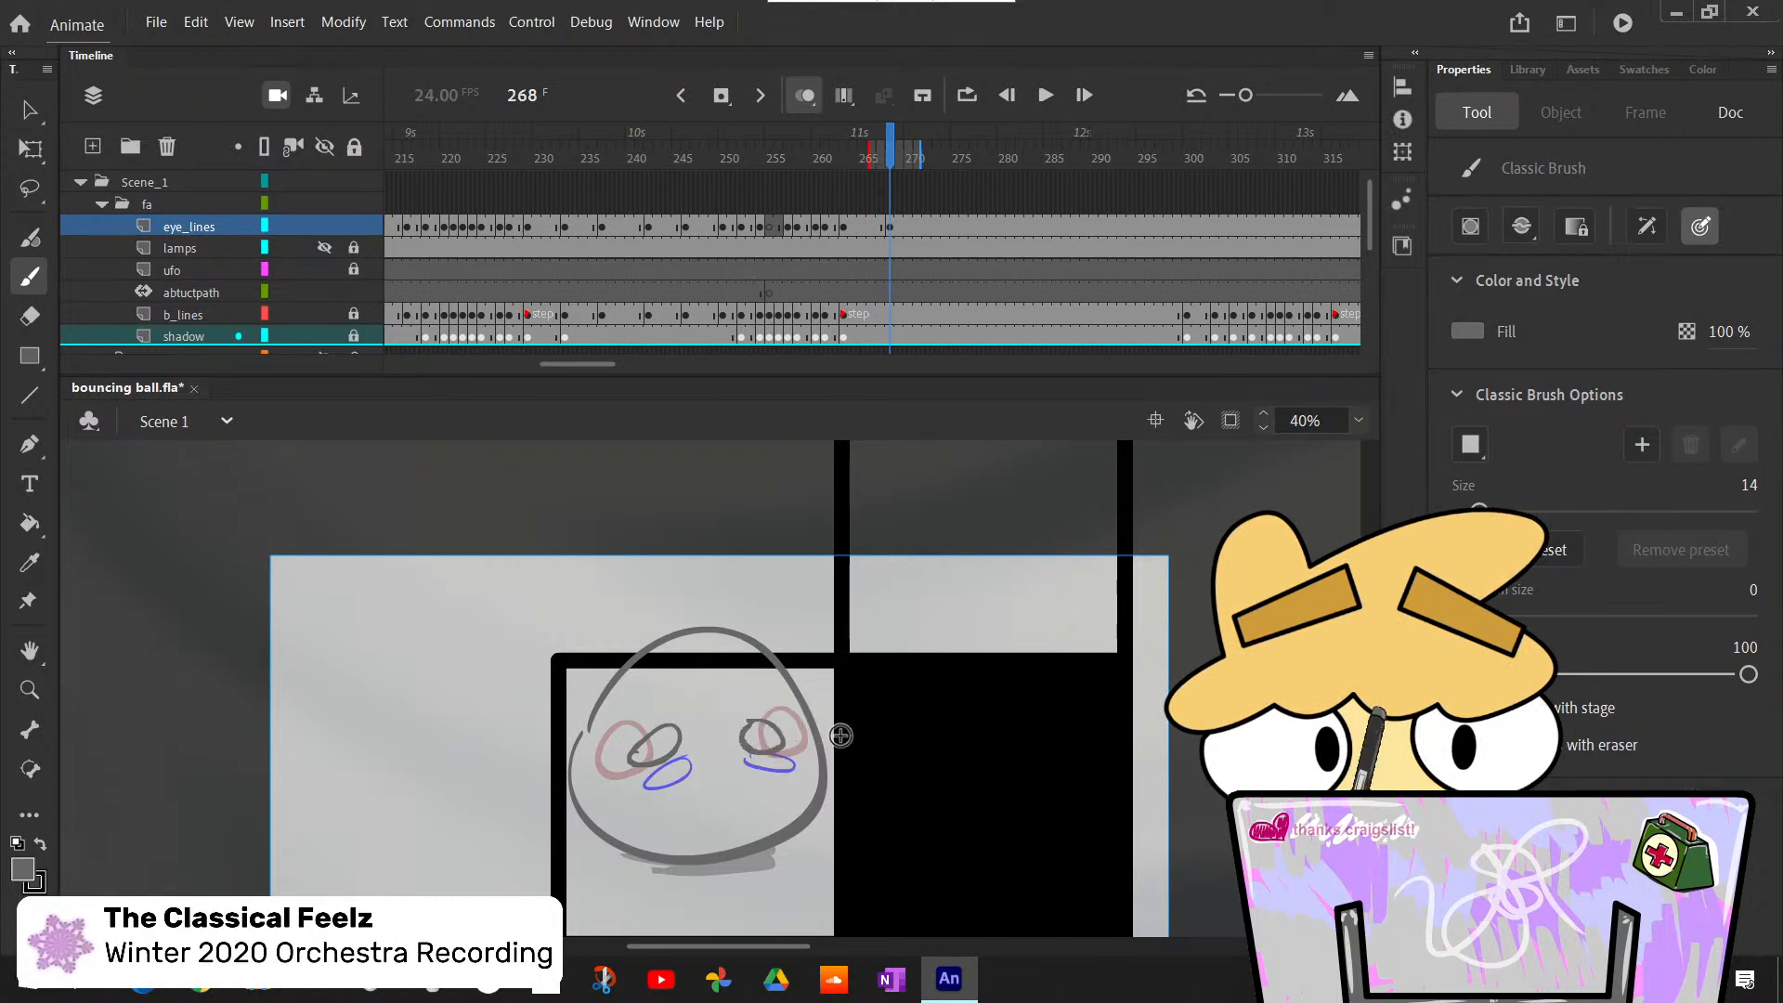
- Step back and forth around frame 268 and onward to frame 293 to compare the new eye outlines with the sketched poses
key(comma)
key(comma)
key(period)
key(period)
key(comma)
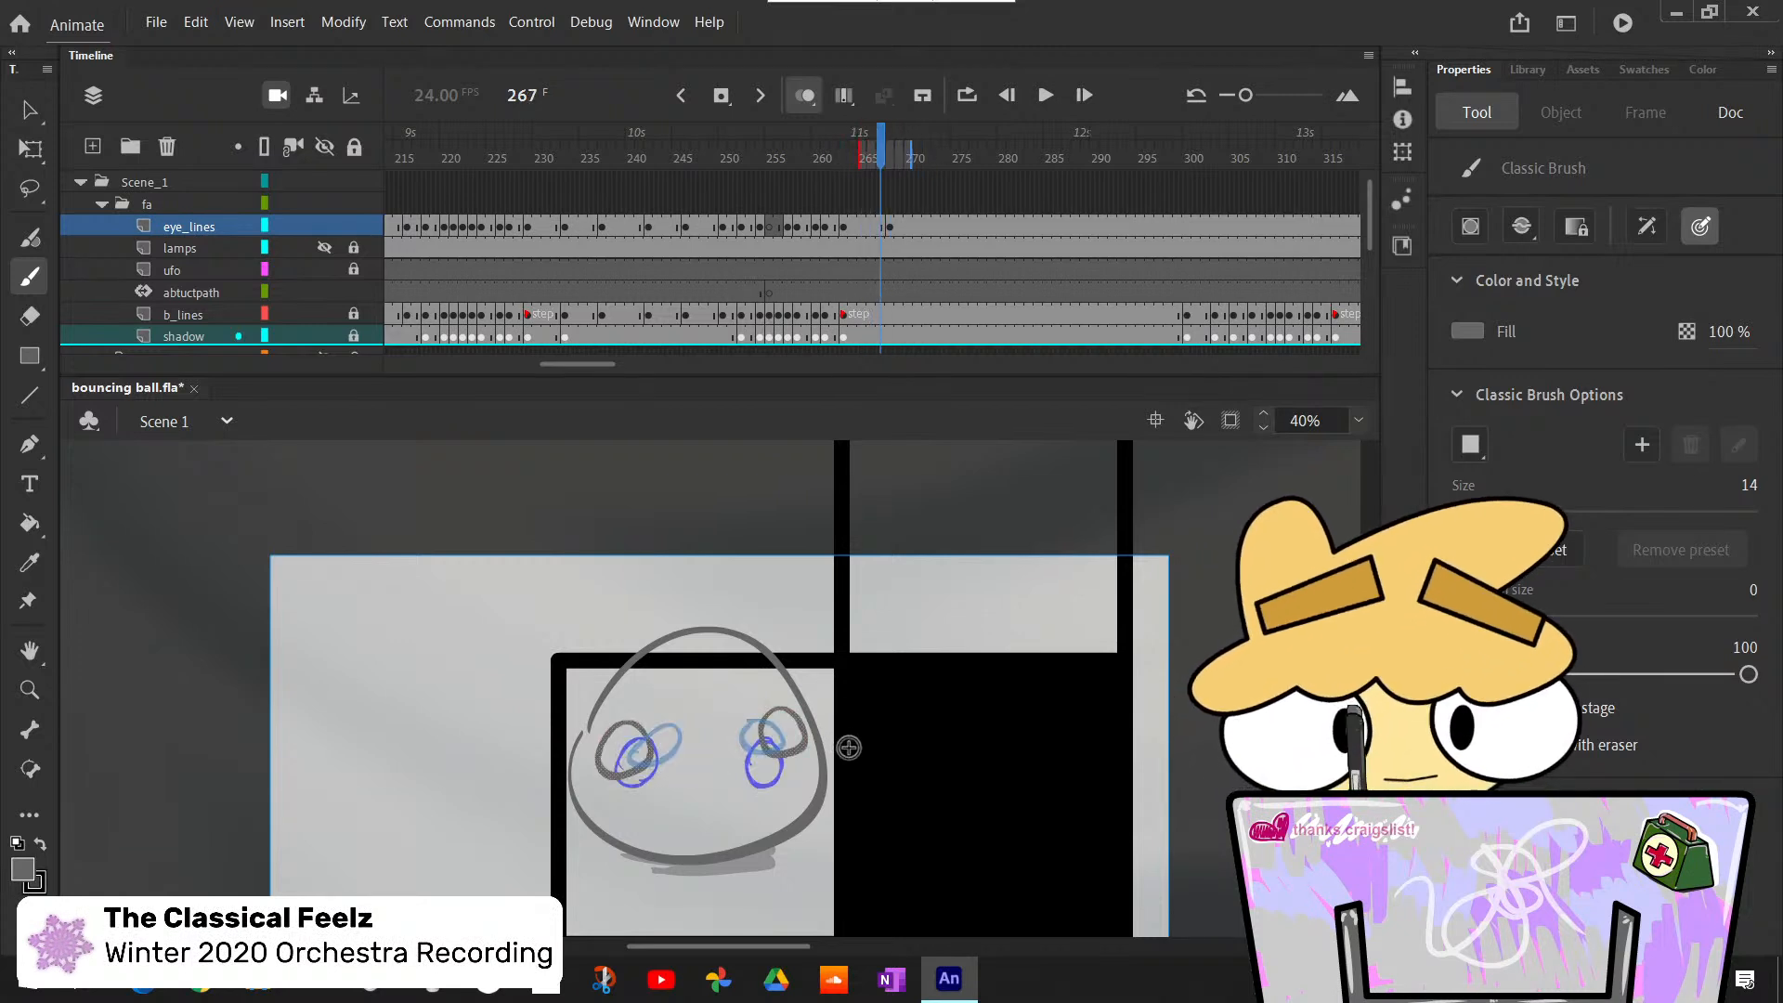
key(period)
key(period)
key(period)
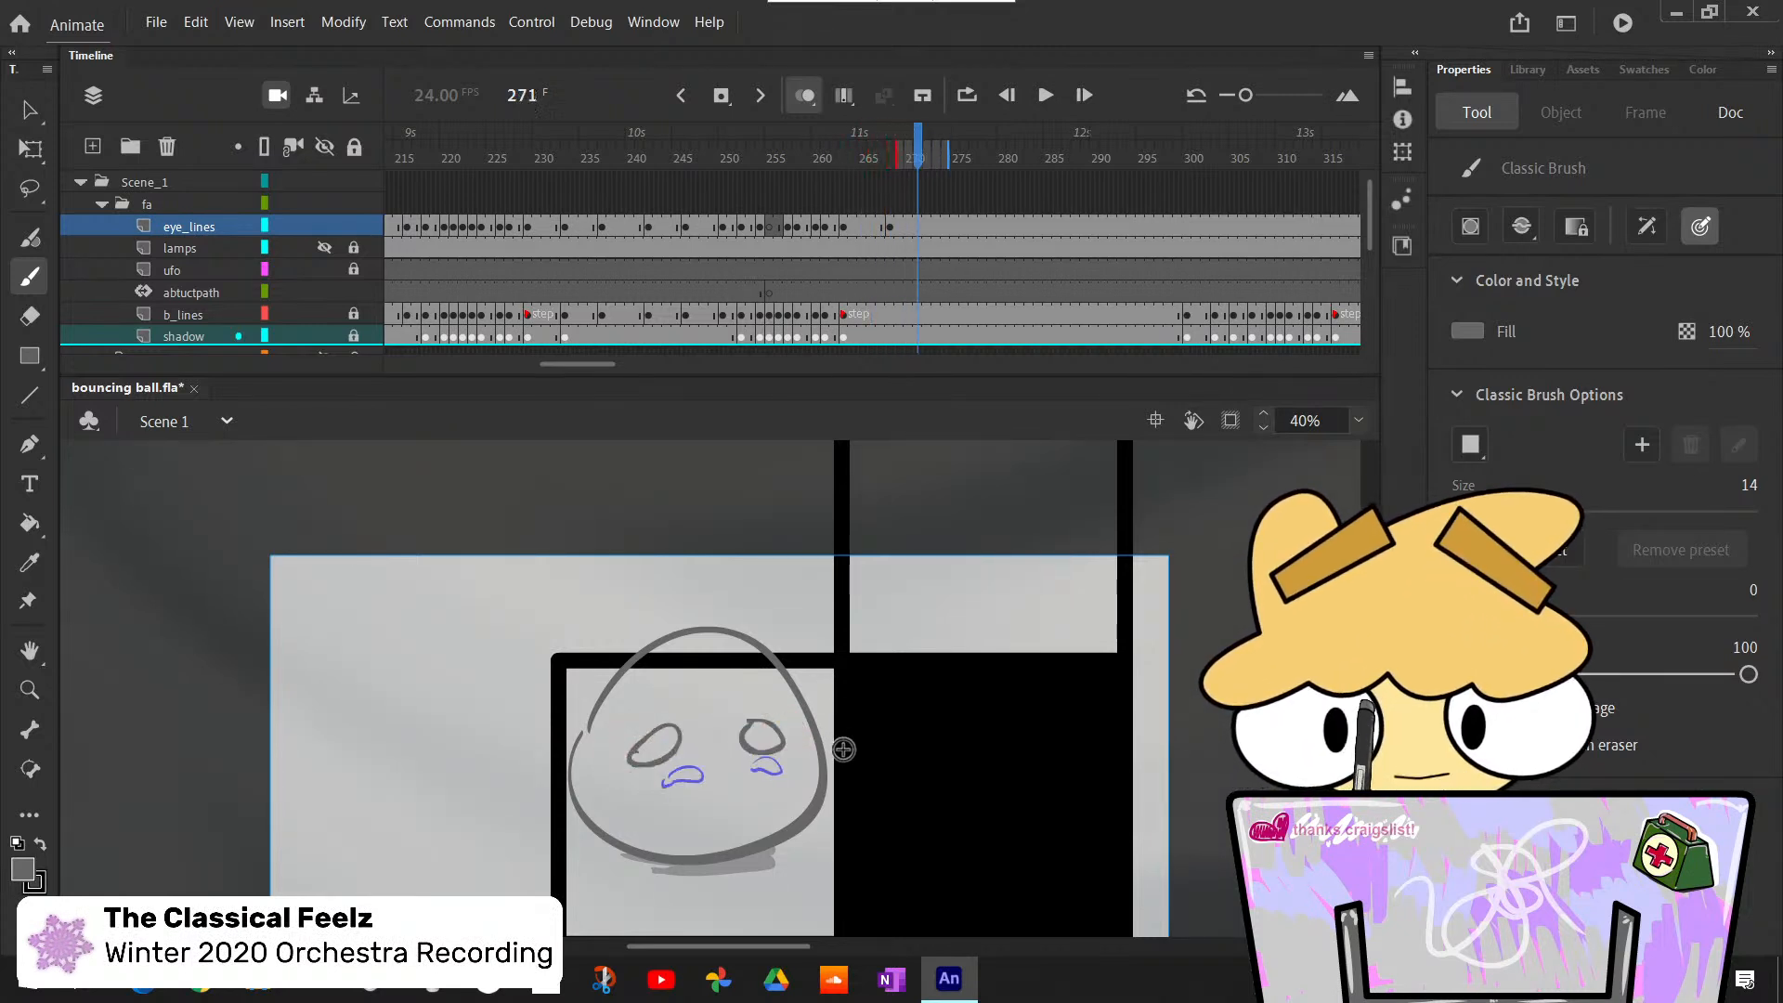
key(period)
key(period)
key(period)
key(period)
key(period)
key(period)
key(period)
key(period)
key(period)
key(period)
key(period)
key(period)
key(period)
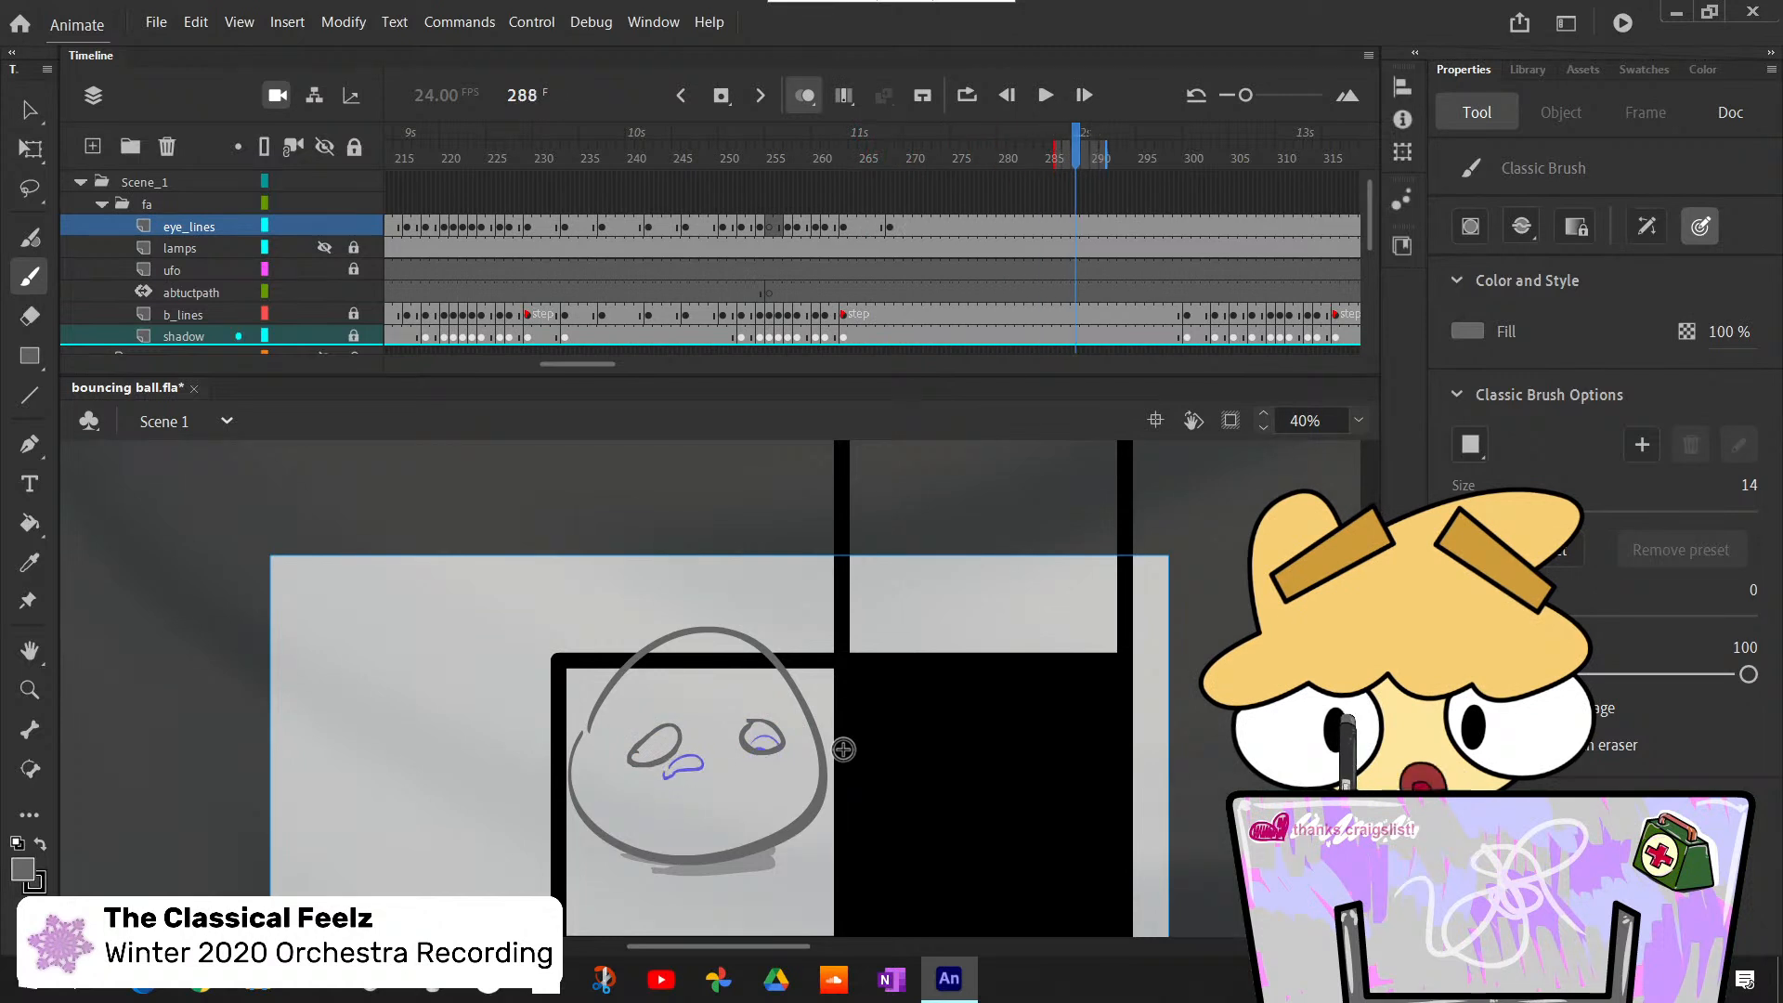
key(period)
key(period)
key(period)
key(period)
key(period)
key(period)
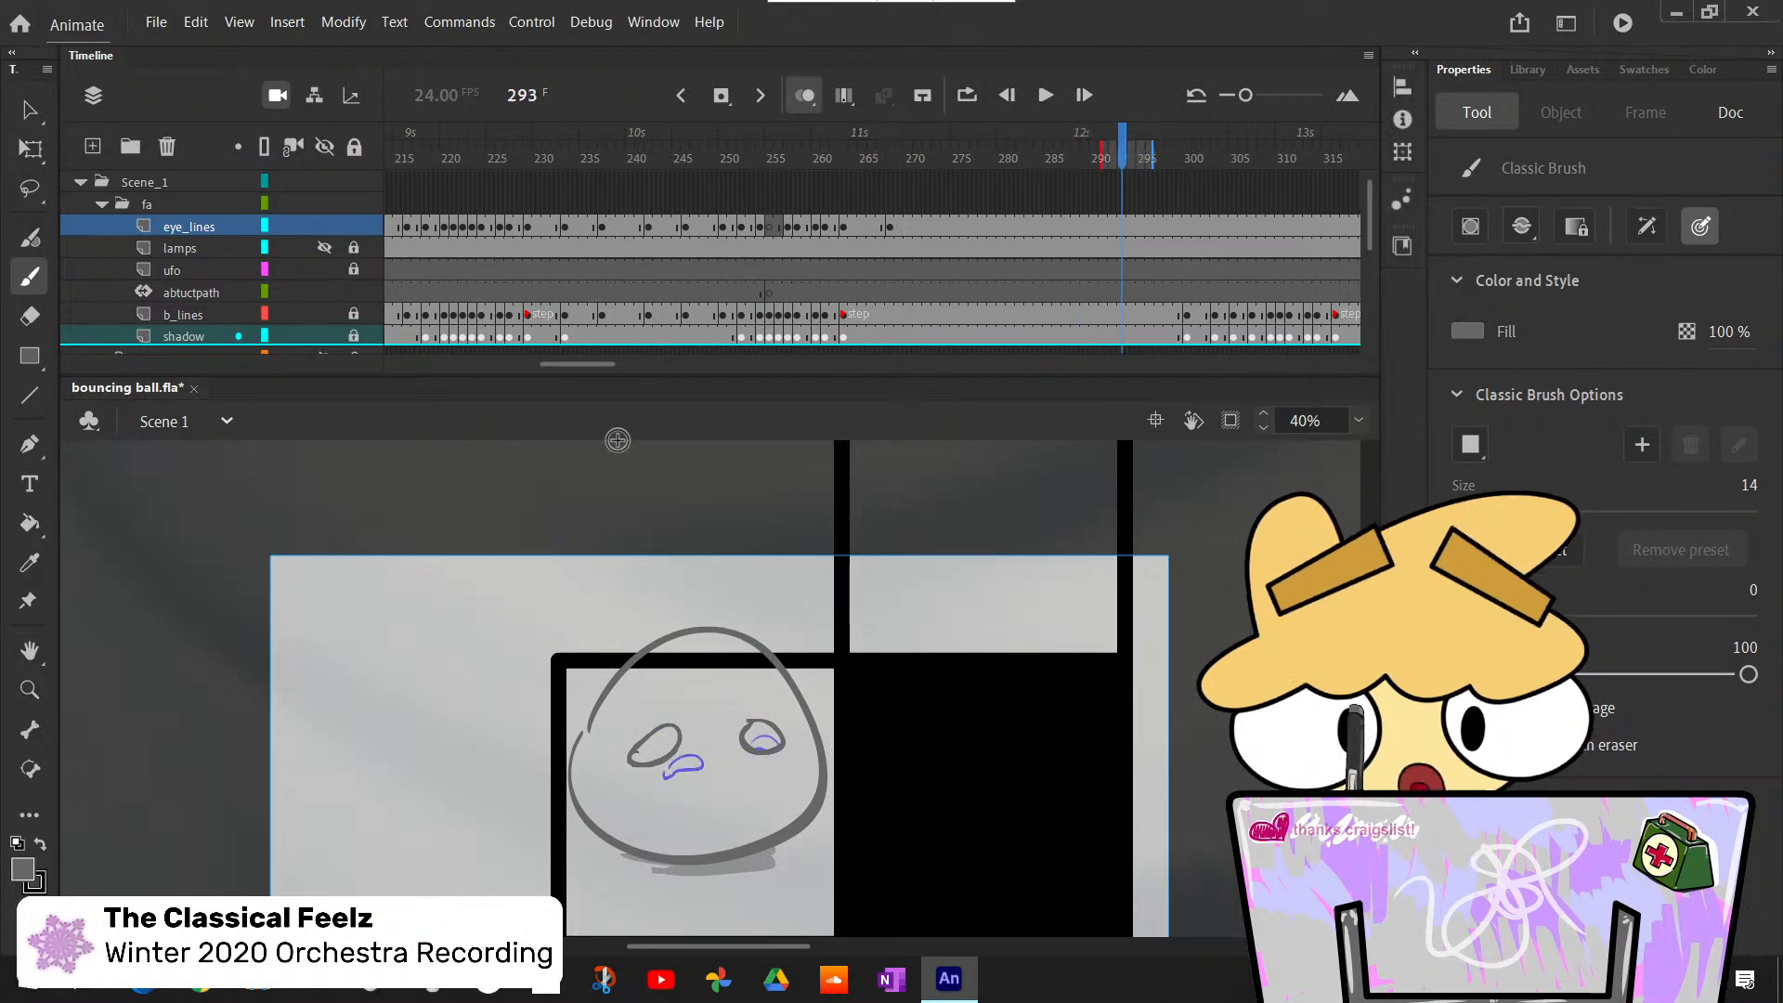
- Show and unlock the mouth layer in the ra folder, and step back from frame 293 to frame 270 to review the sketched mouth
scroll(678, 277, down, 3)
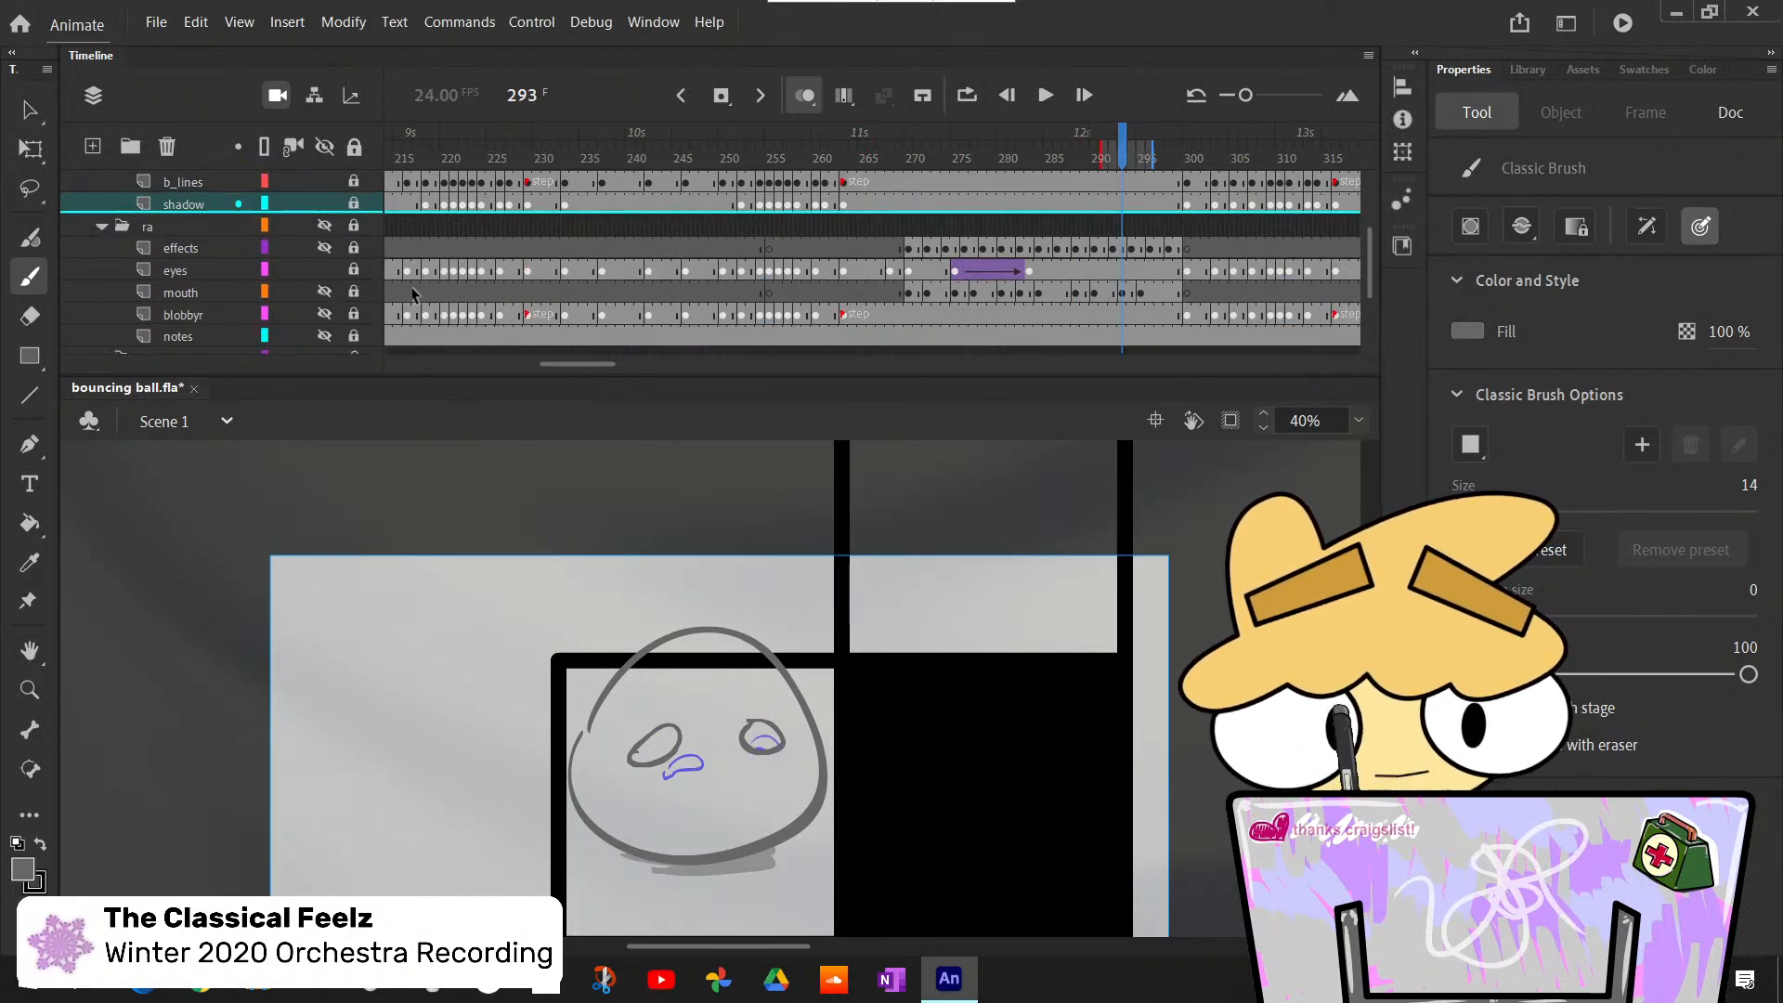
click(324, 292)
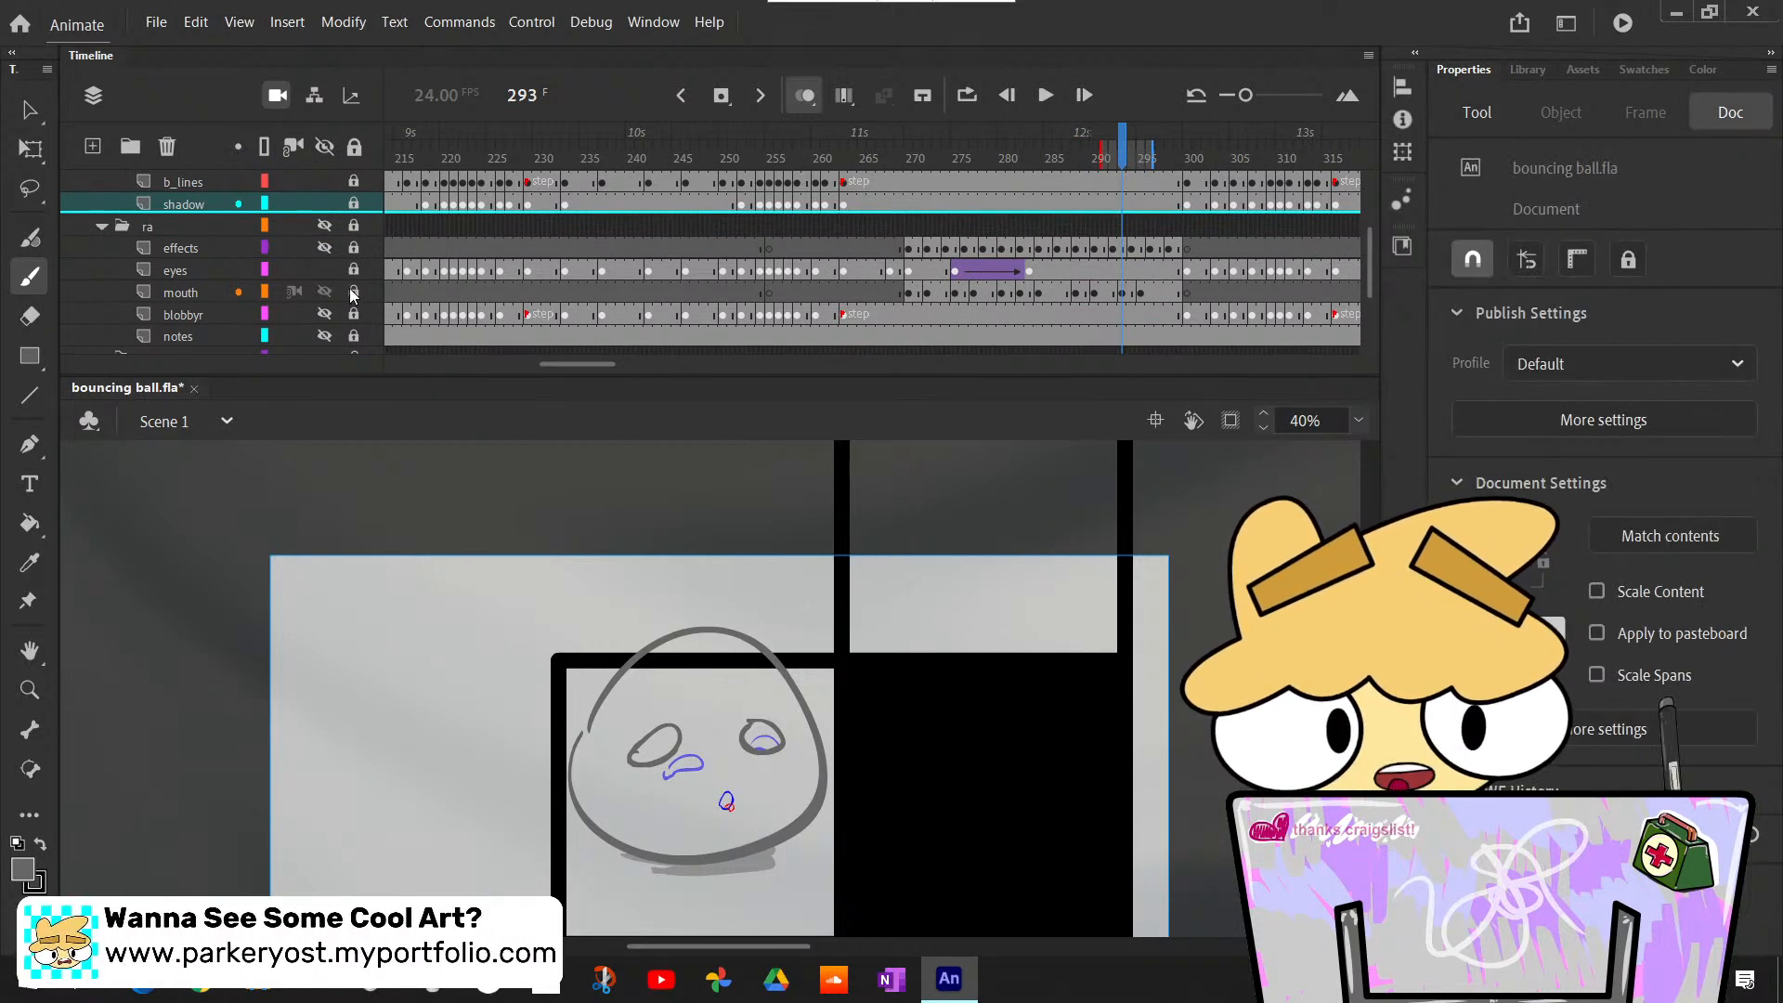
key(comma)
key(comma)
key(comma)
key(comma)
key(comma)
key(comma)
key(comma)
key(comma)
key(comma)
key(comma)
key(comma)
key(comma)
key(comma)
key(comma)
key(comma)
key(comma)
key(comma)
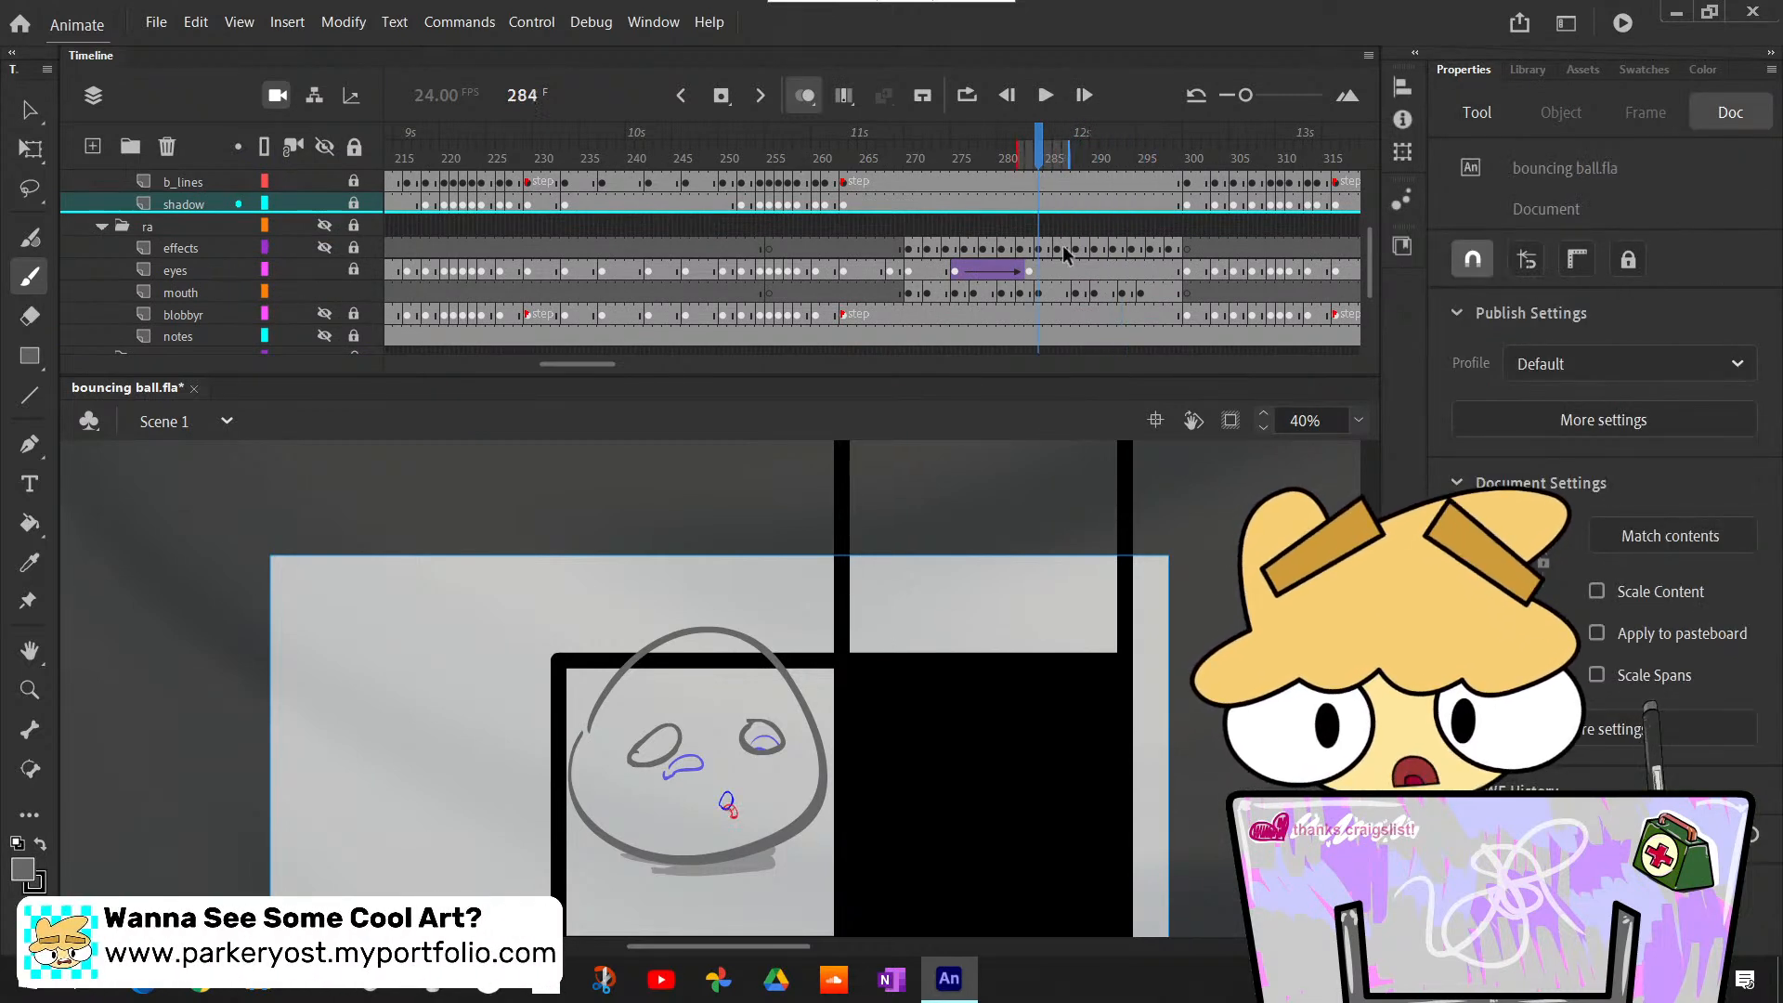
key(comma)
key(comma)
key(comma)
key(comma)
key(comma)
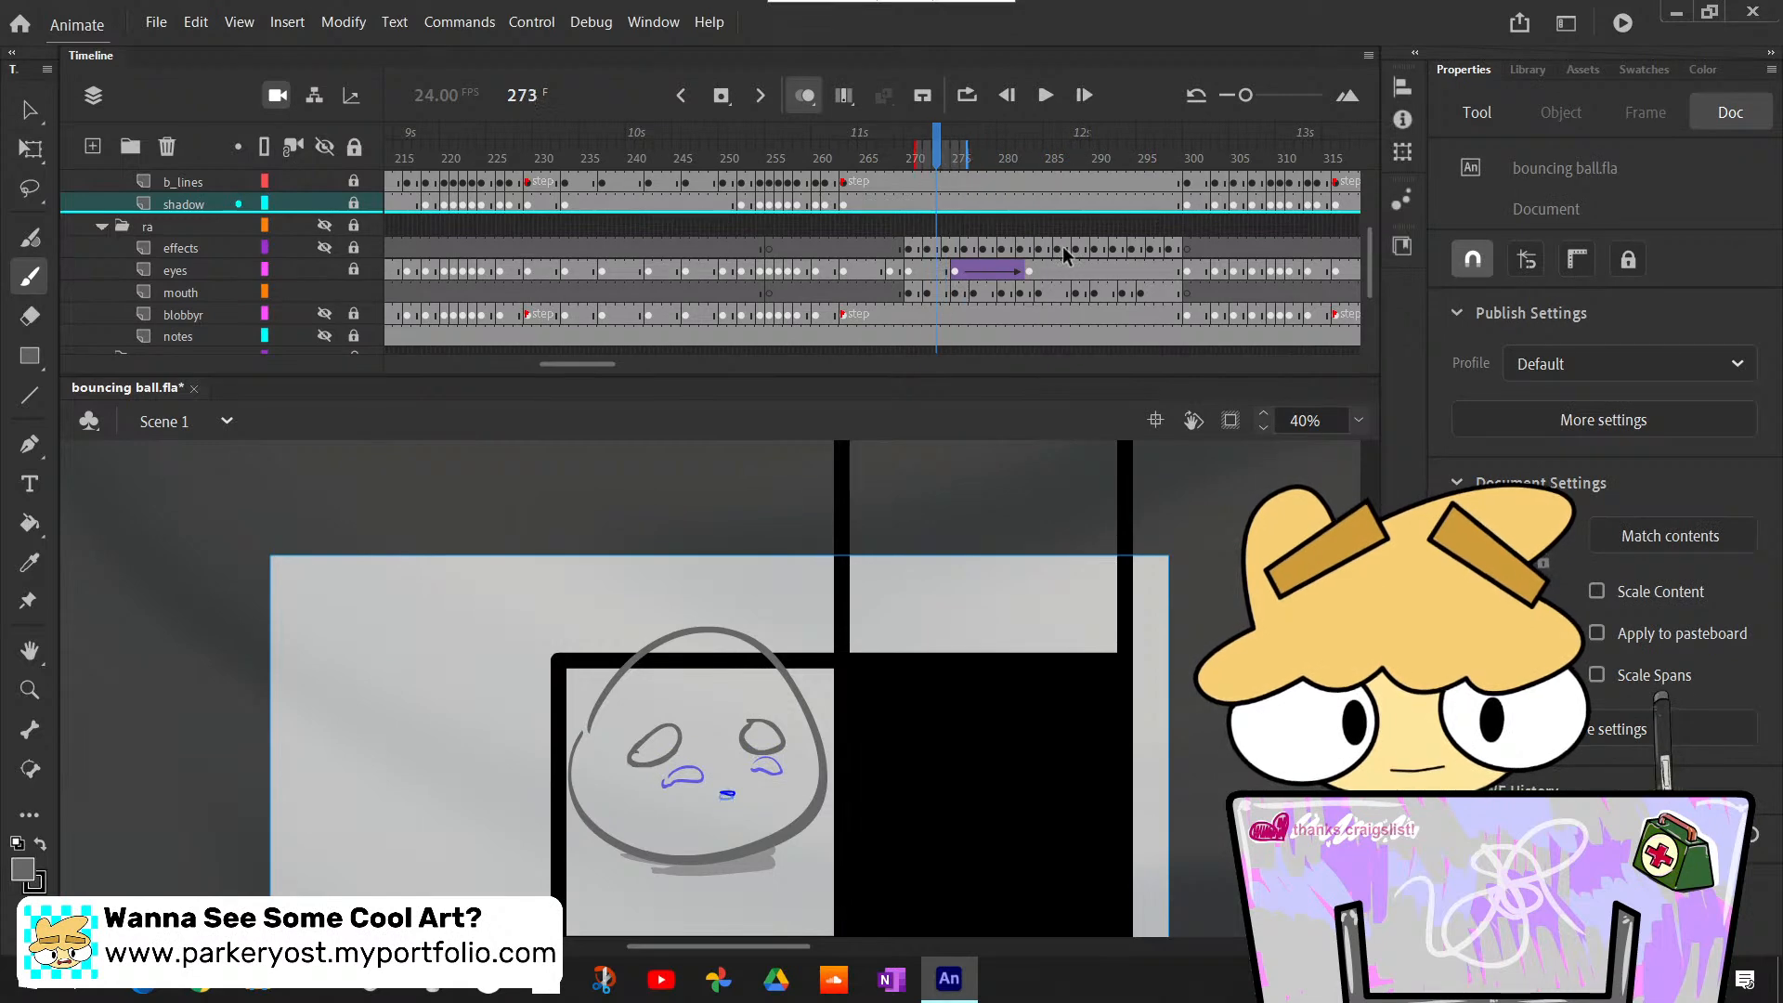
- Add a new layer above eye_lines in the fa folder and name it mouth_lines
scroll(1062, 247, up, 3)
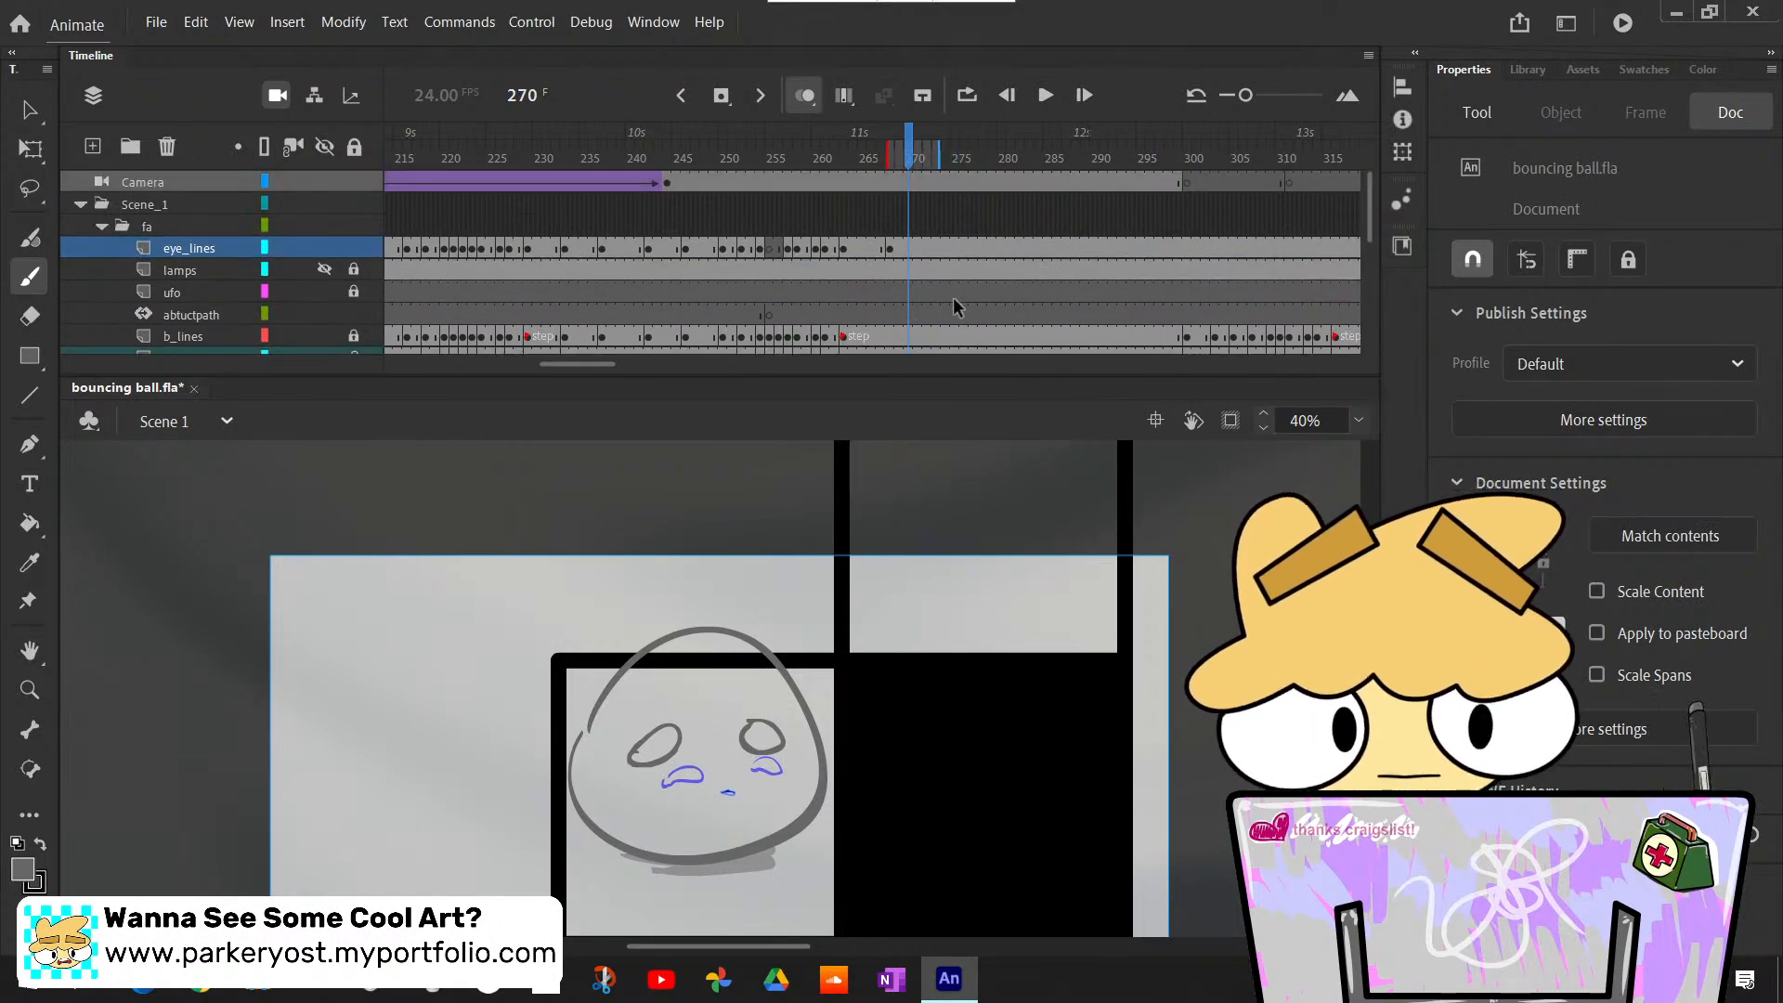
scroll(953, 297, down, 3)
scroll(952, 297, up, 3)
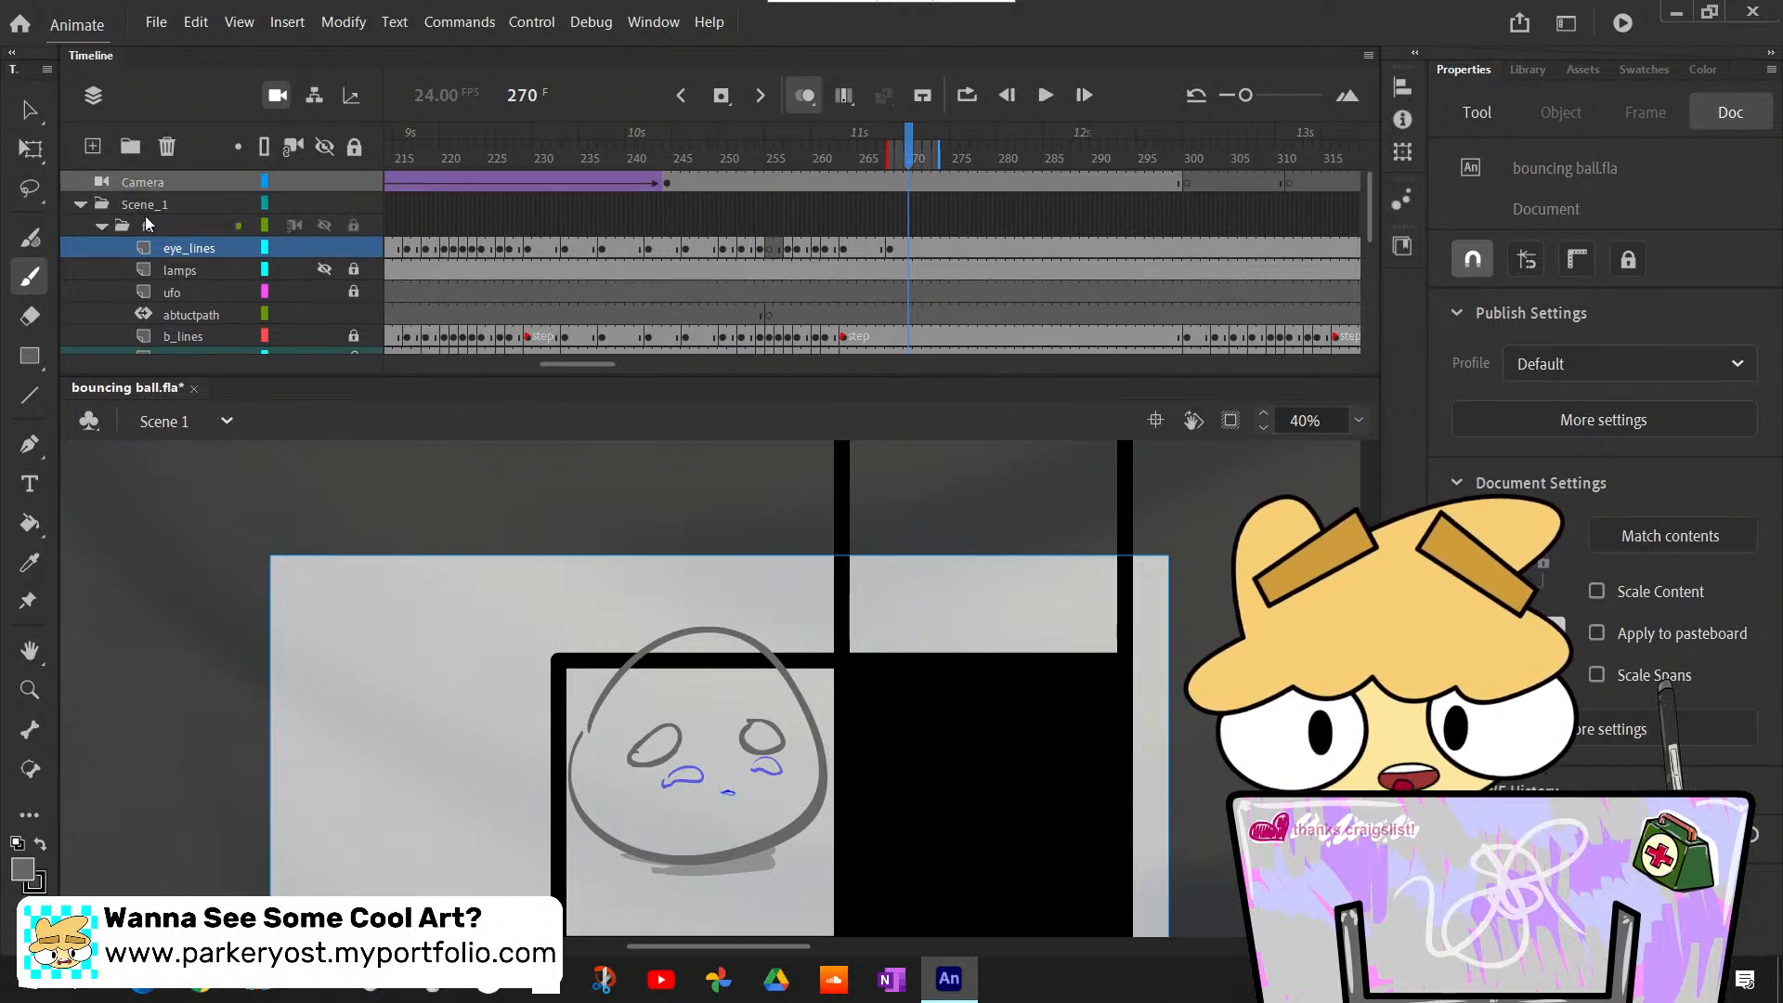
click(177, 249)
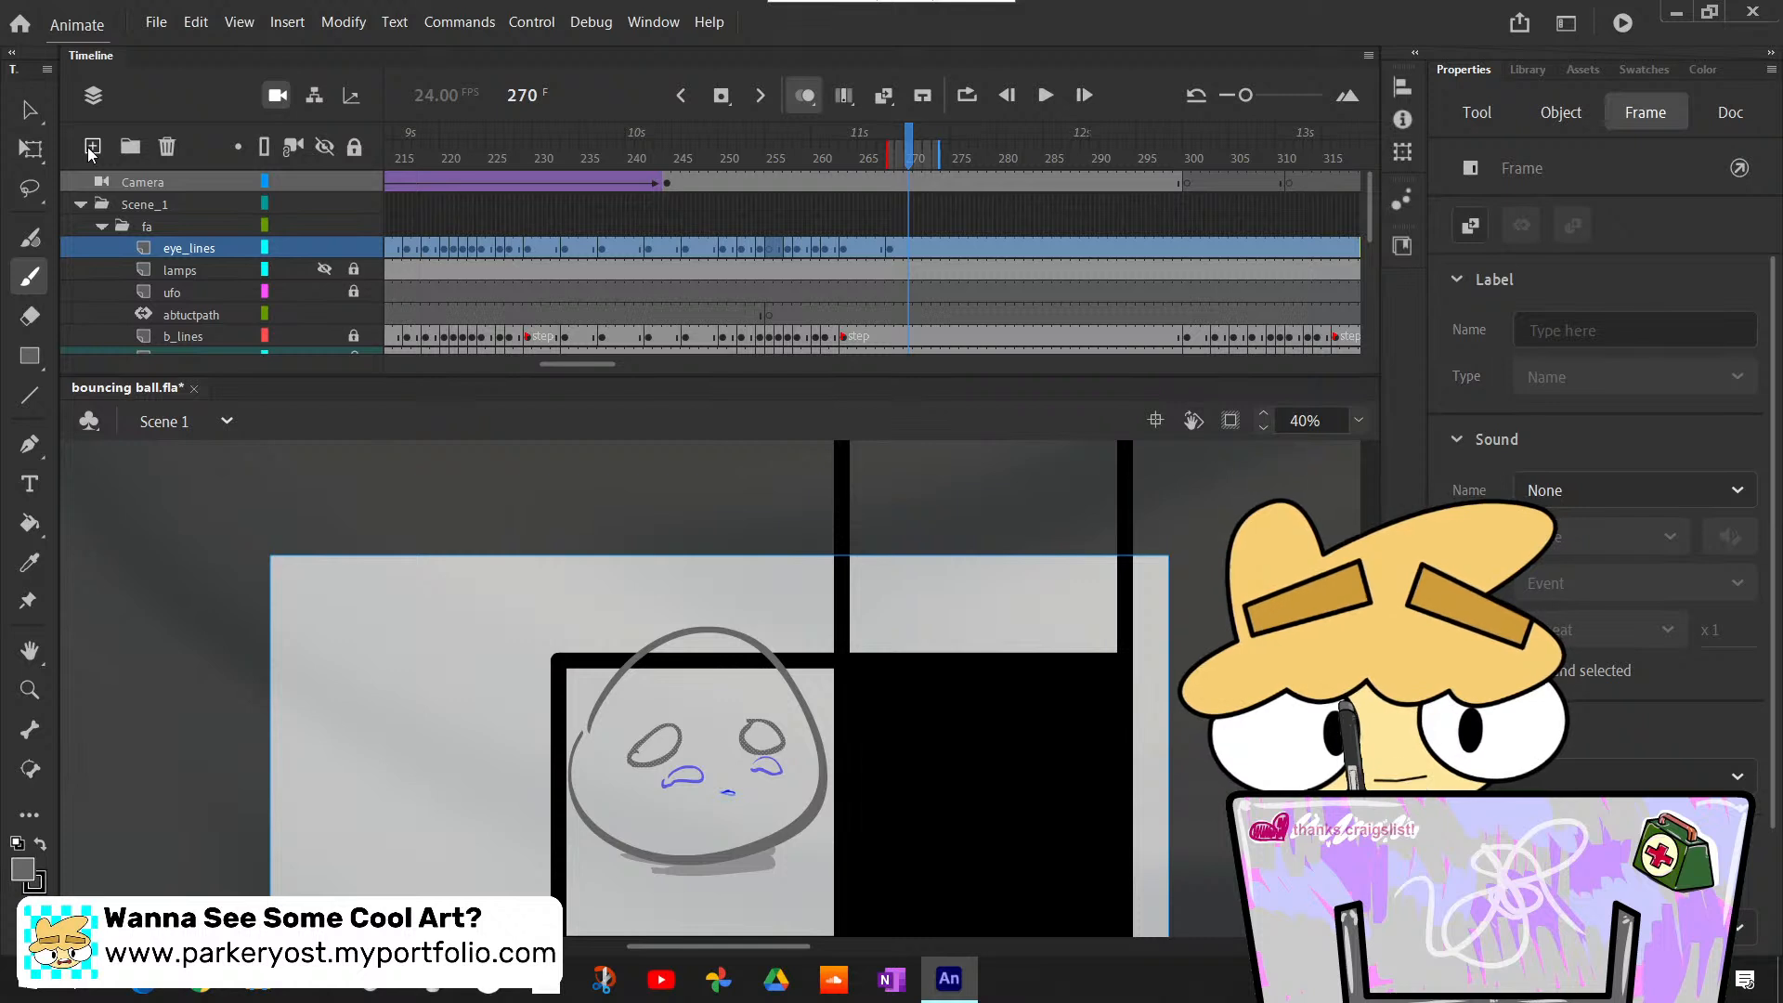
click(92, 147)
double_click(181, 249)
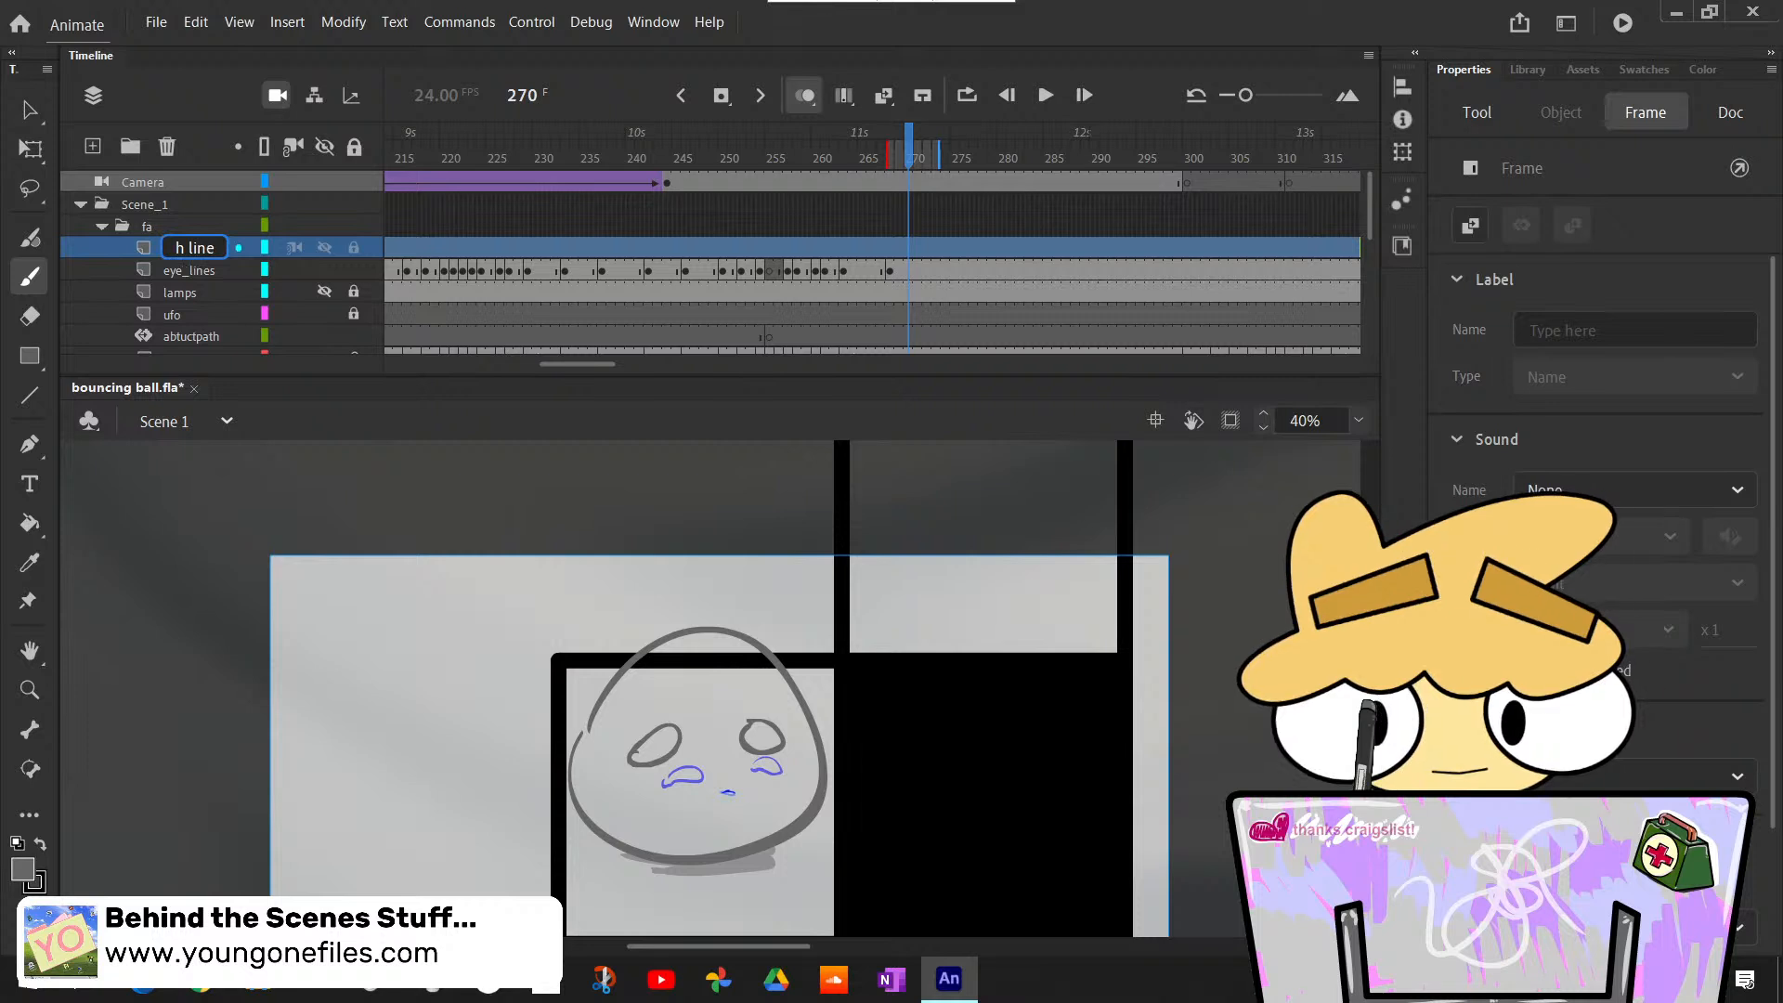
text(s)
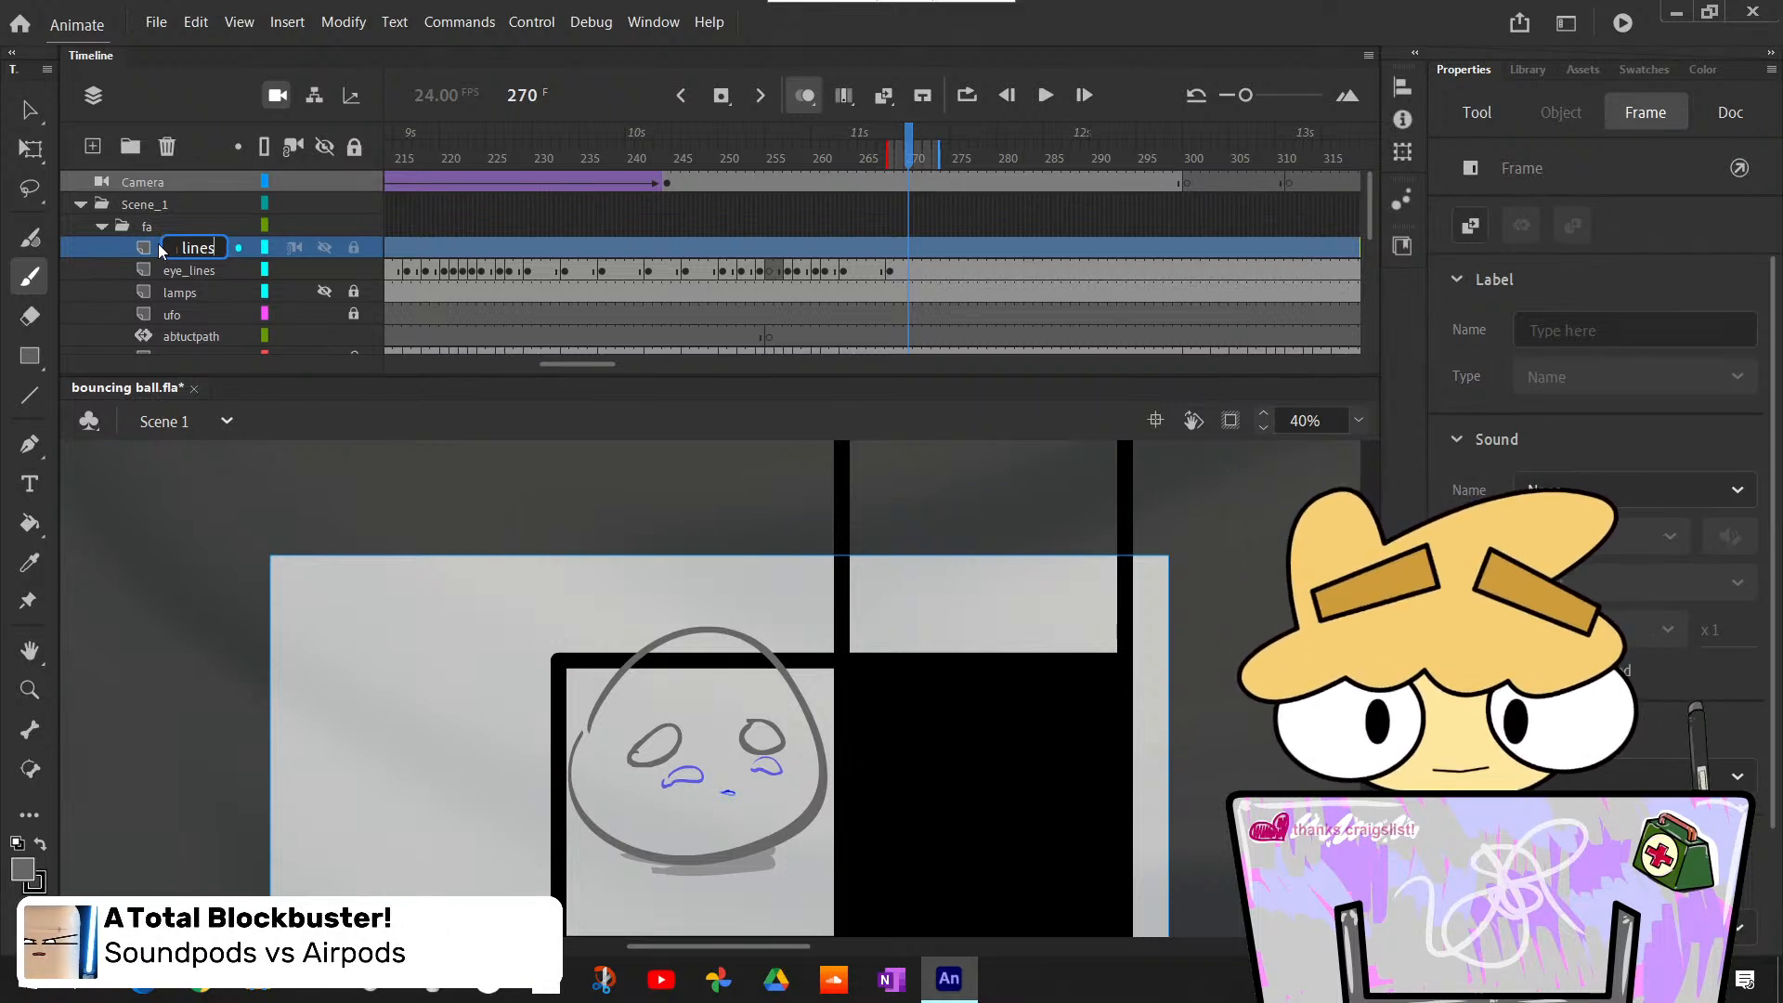
key(Return)
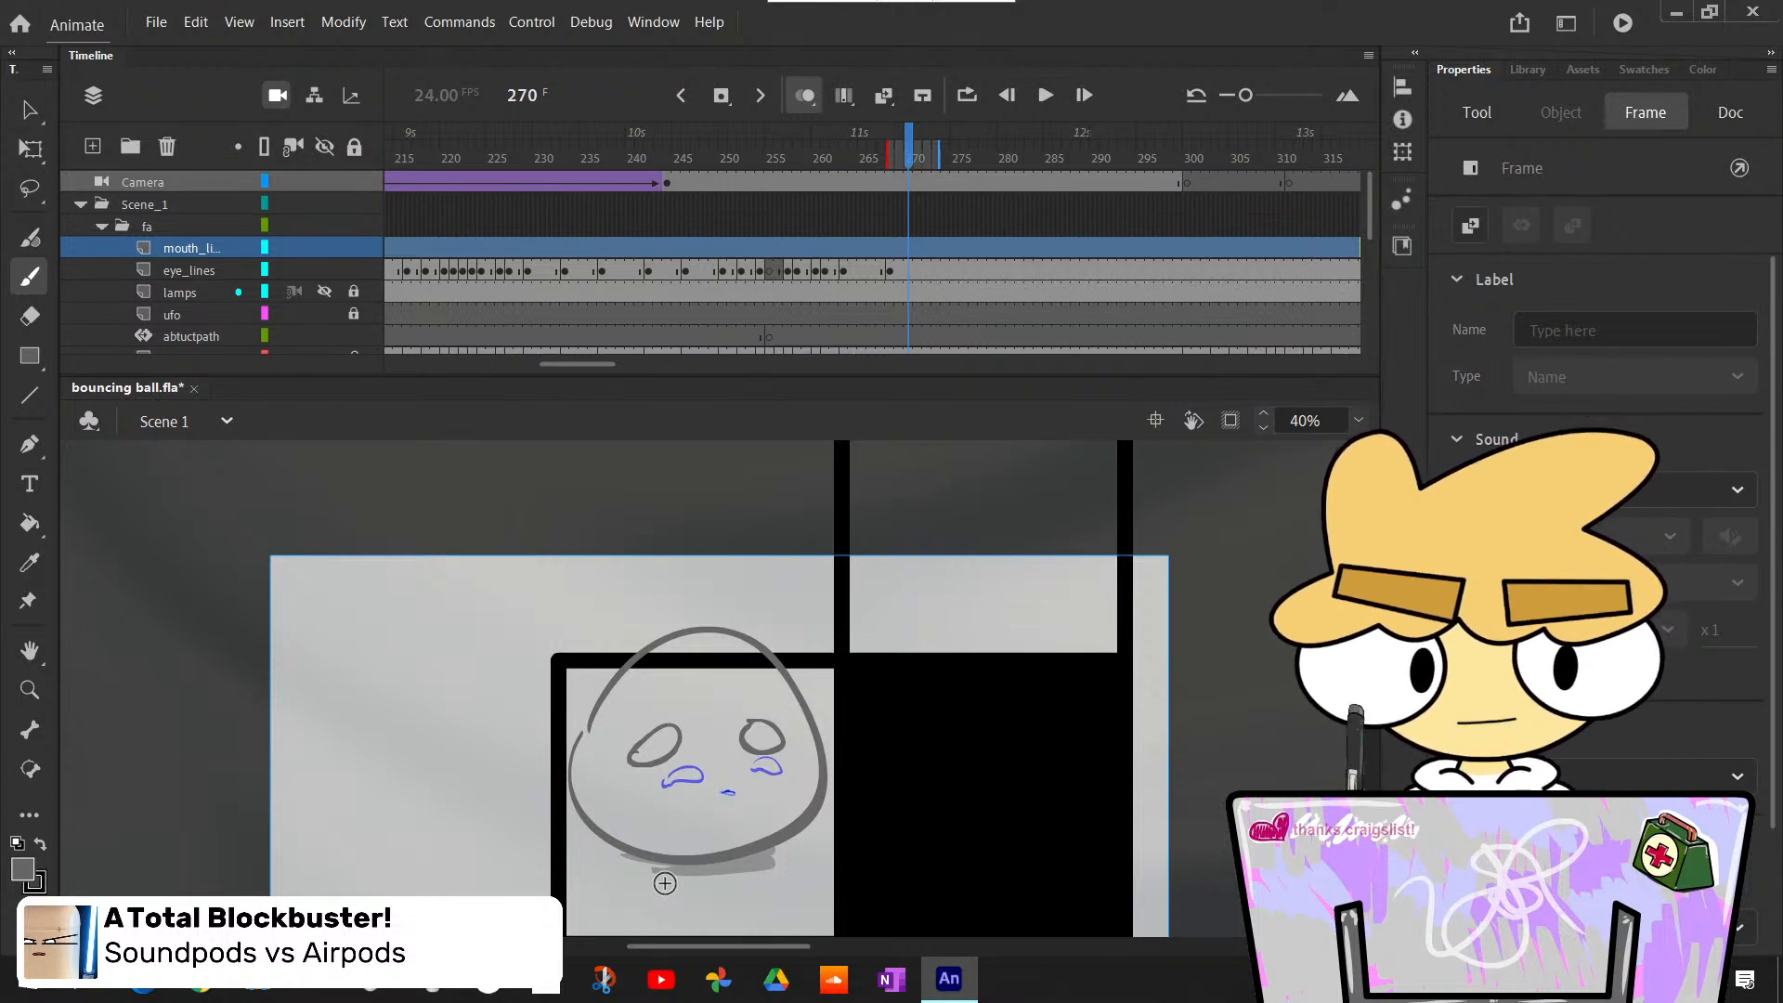
- Flip back and forth through the frames around 268 to examine when the sketched mouth and eyes change
key(comma)
key(comma)
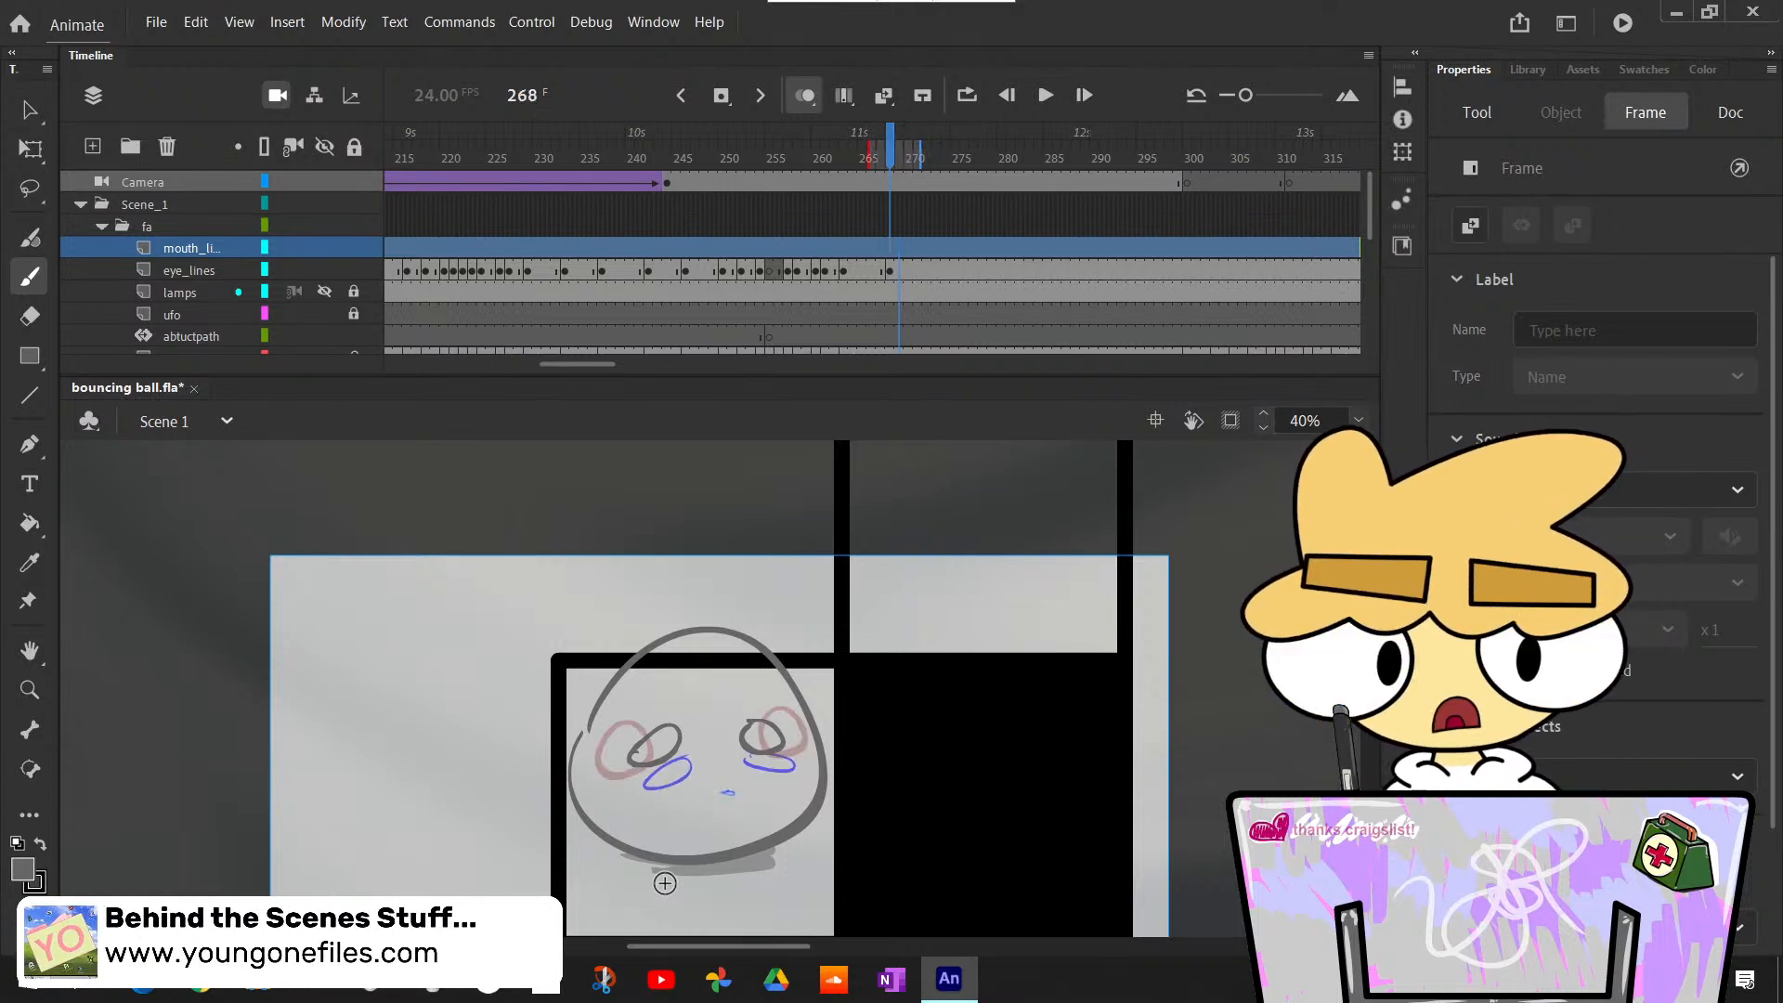
key(comma)
key(period)
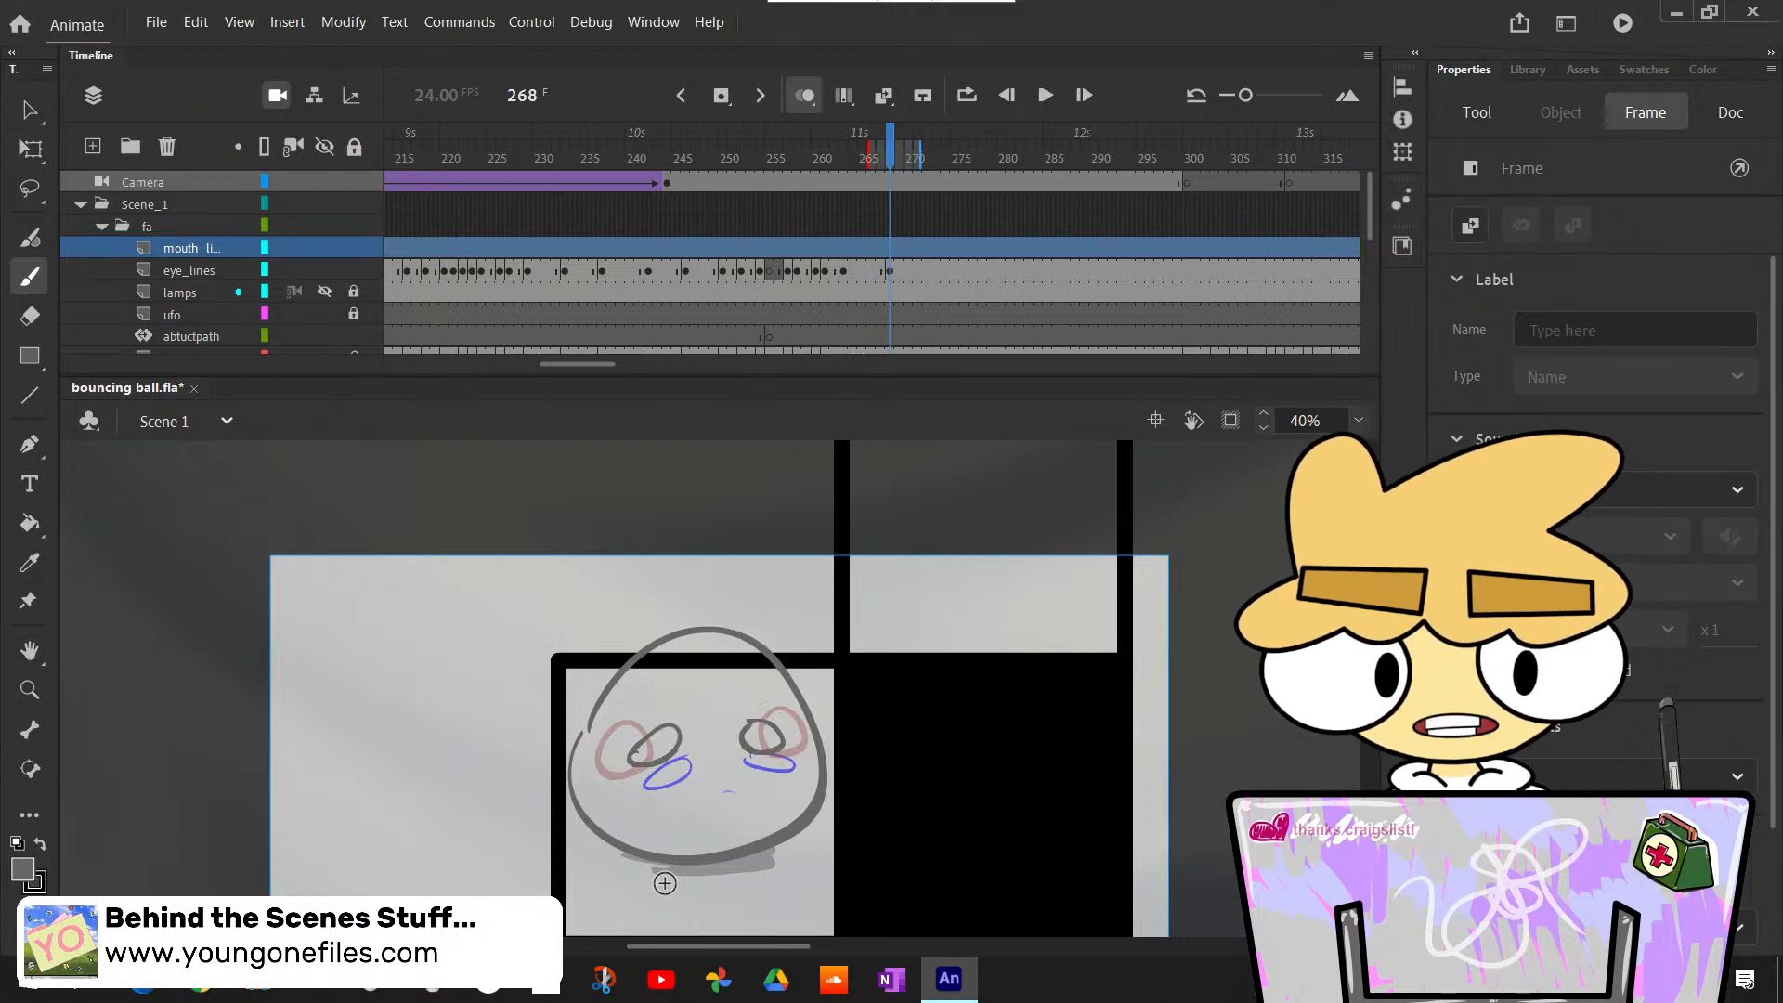
key(period)
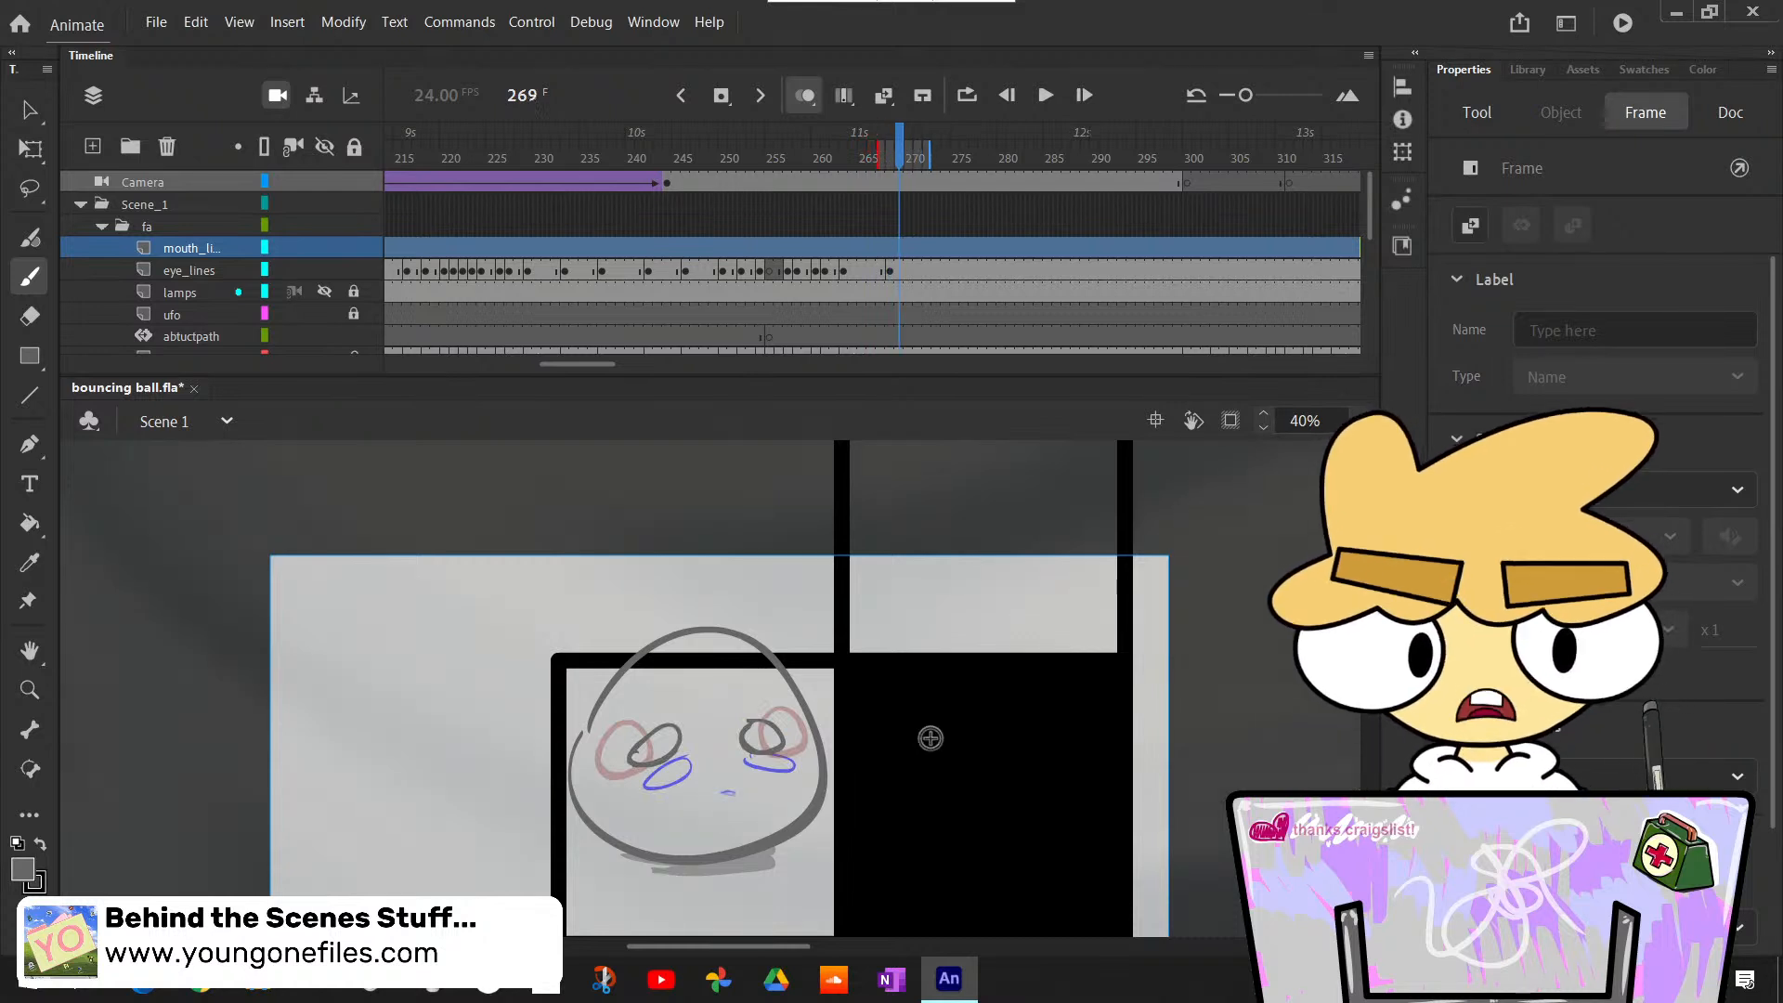
key(comma)
key(comma)
key(period)
key(period)
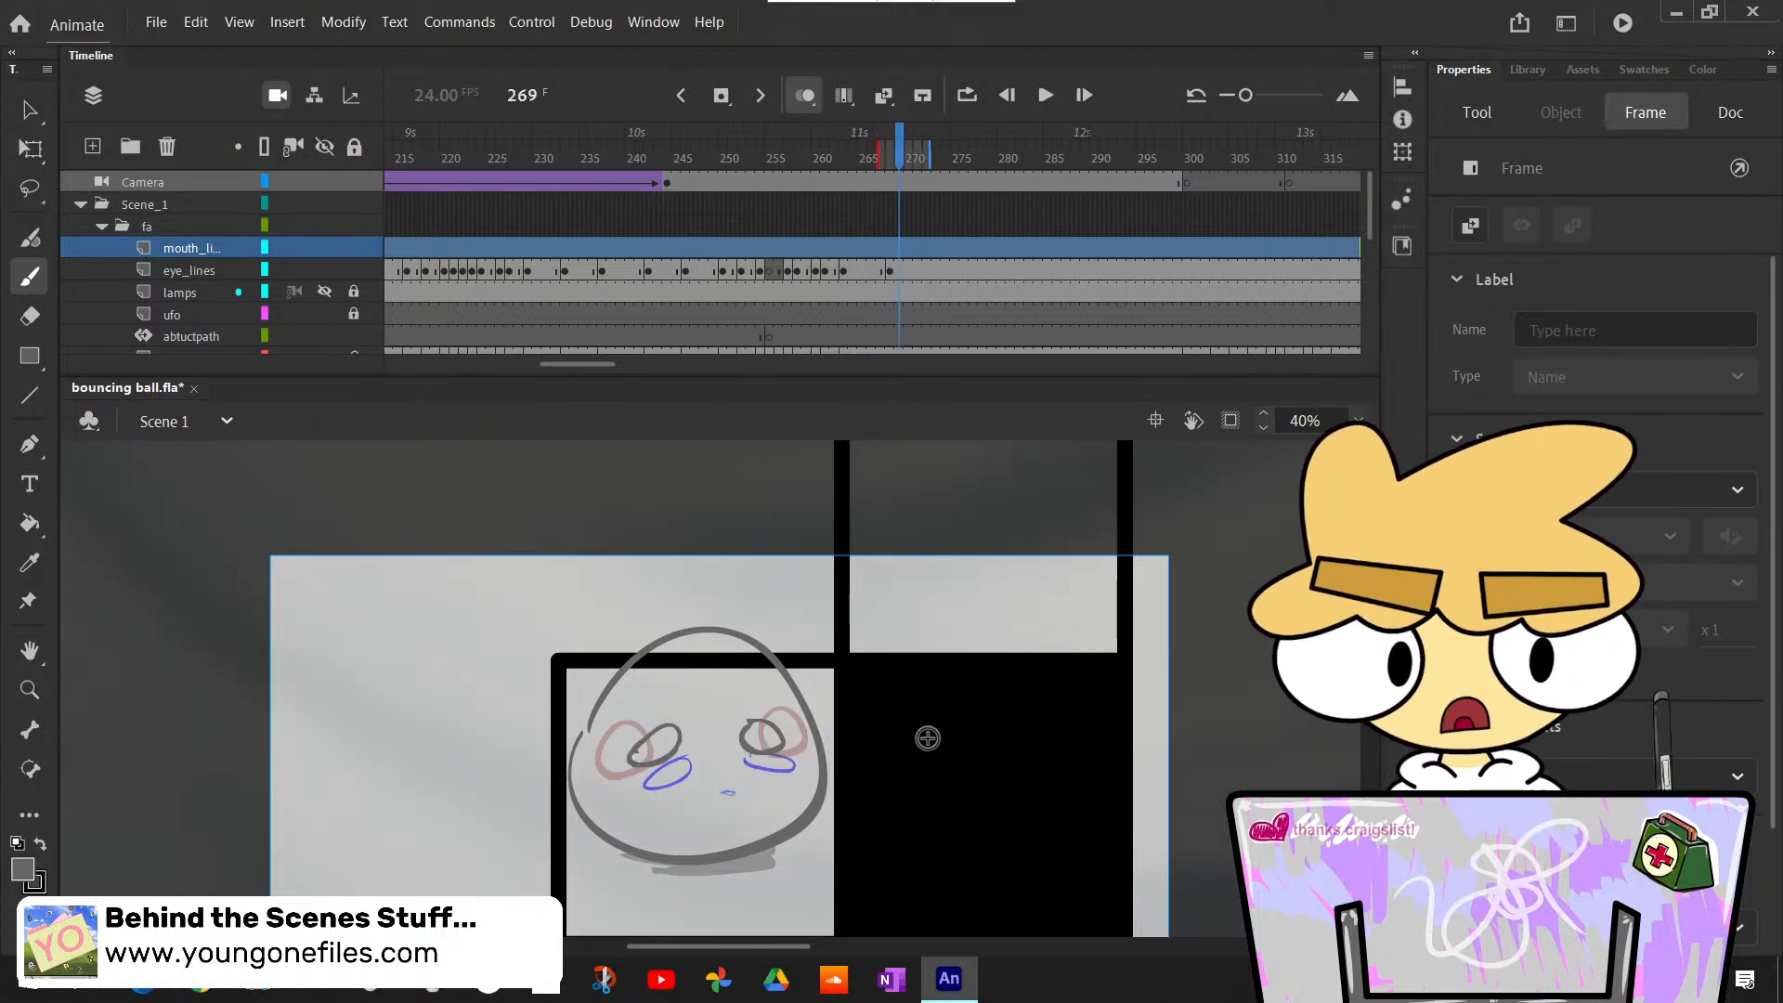
key(period)
key(comma)
key(comma)
key(comma)
key(comma)
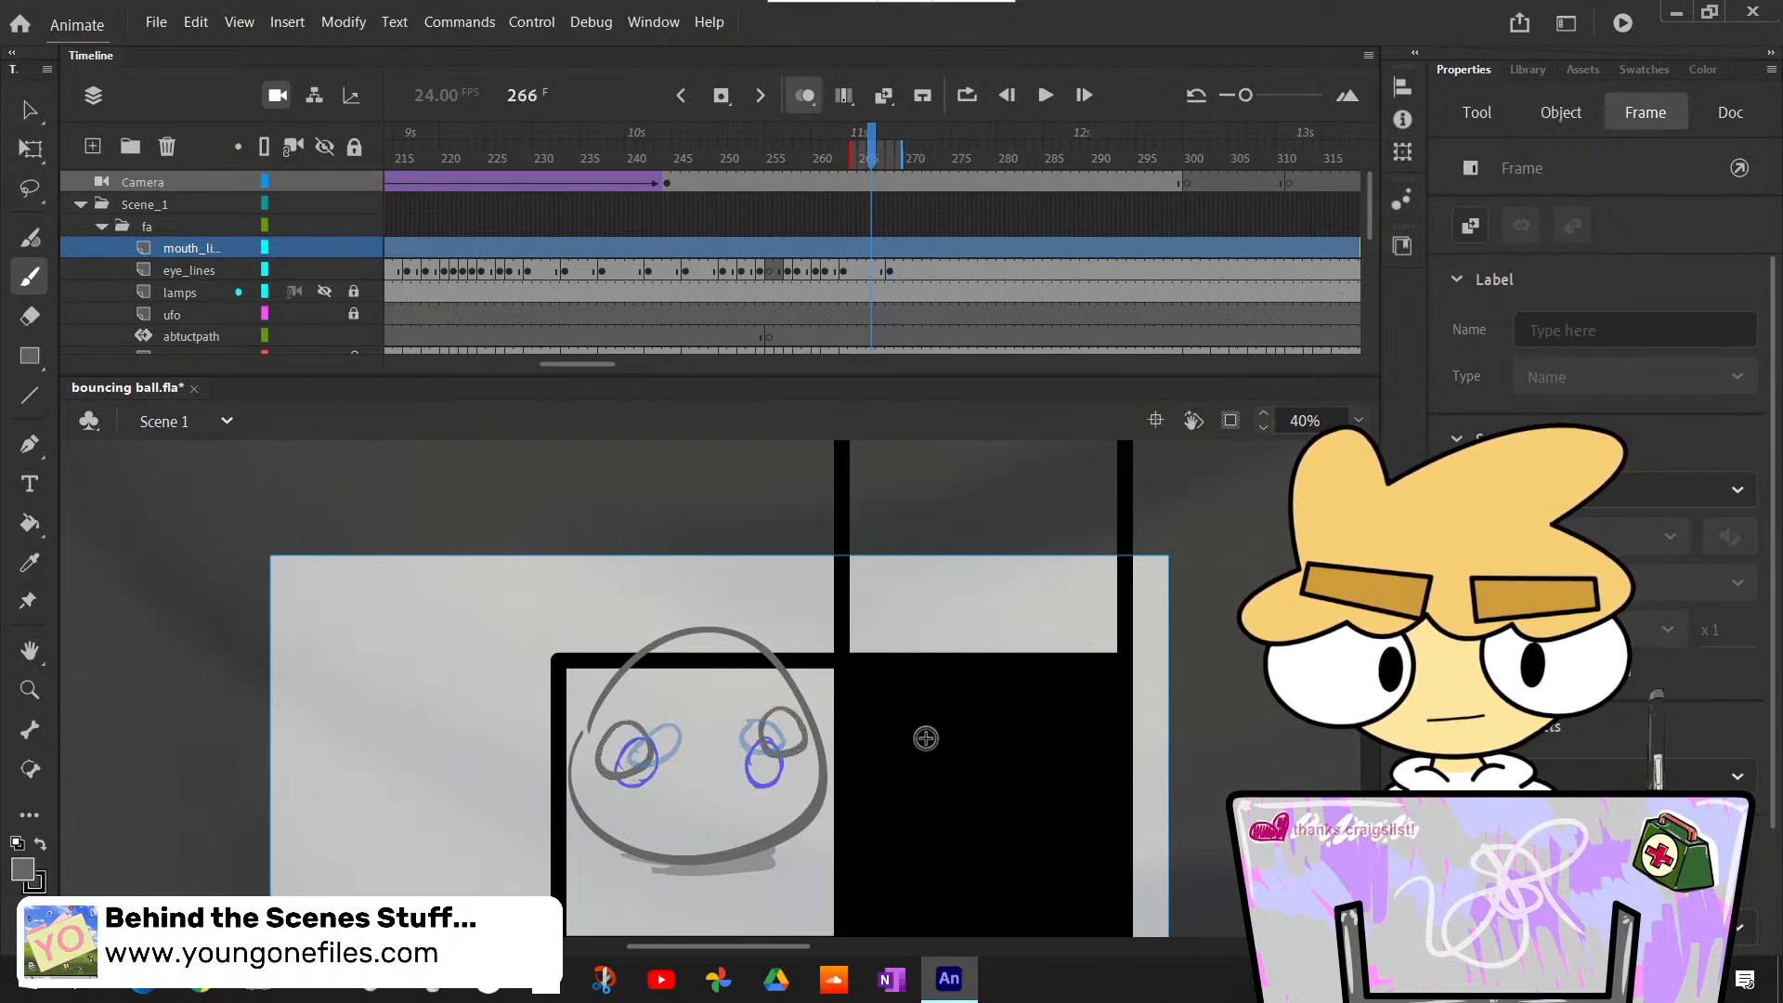
key(period)
key(period)
key(period)
key(comma)
key(period)
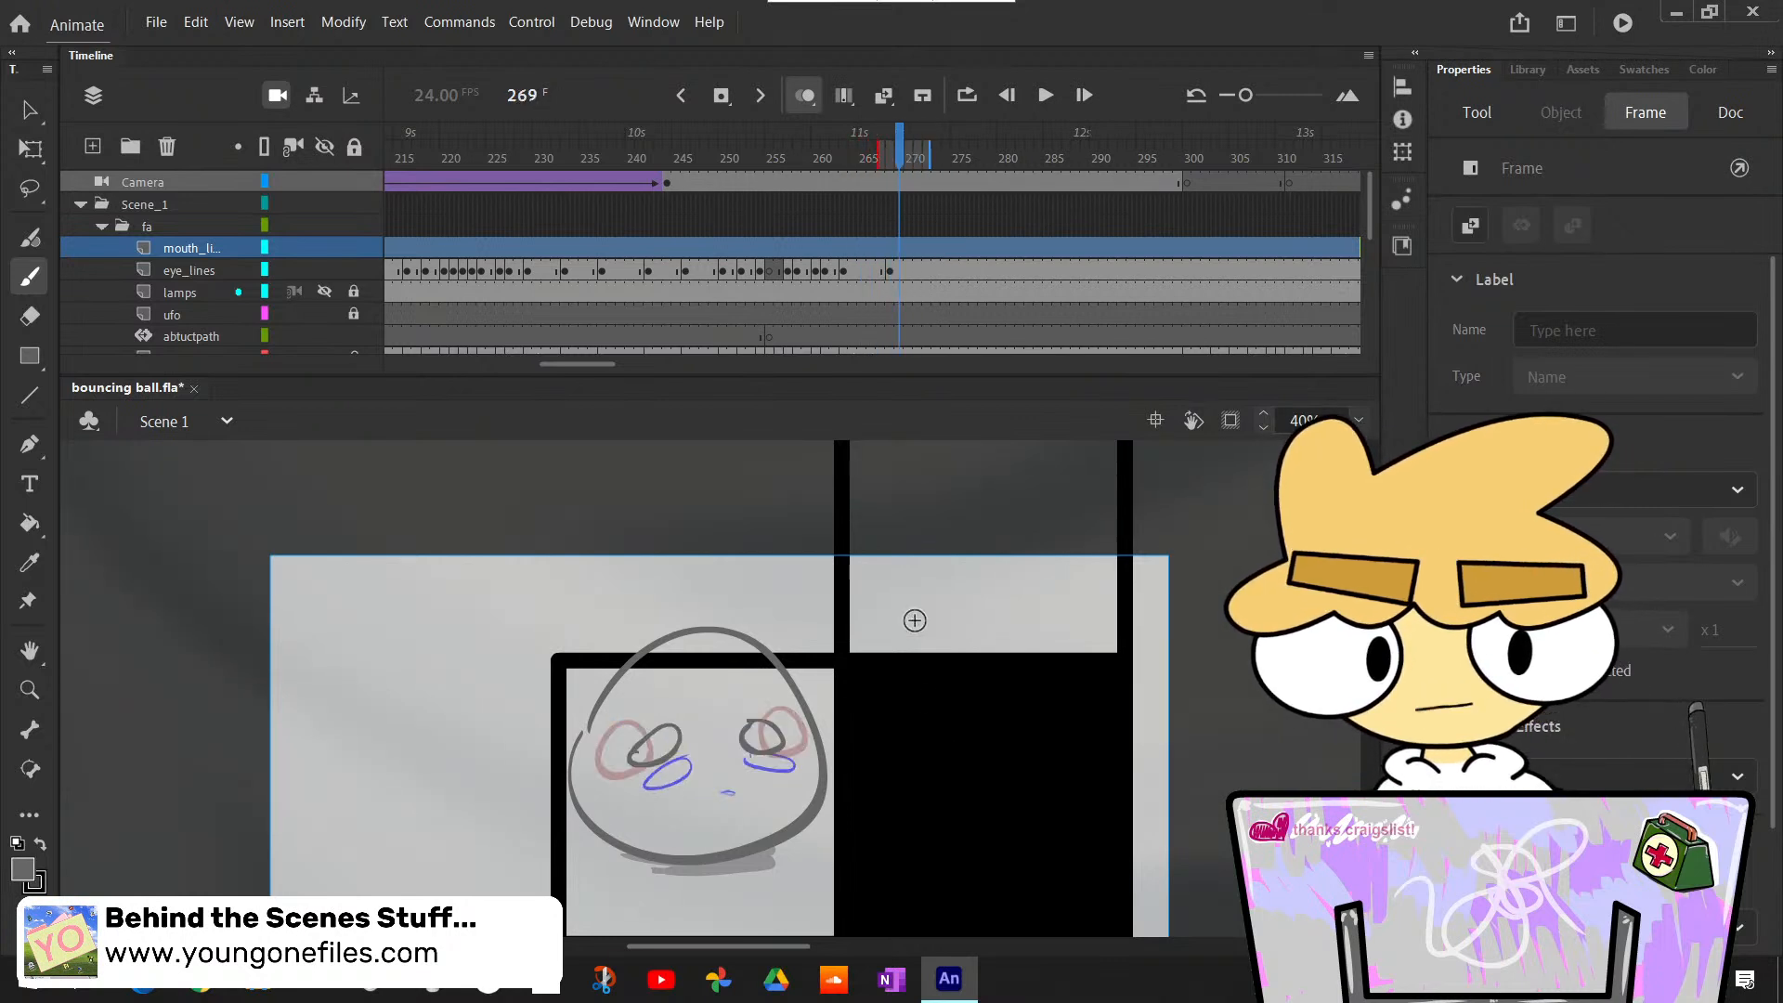
key(comma)
key(comma)
- Insert a blank keyframe at frame 268 on the mouth_lines layer
key(period)
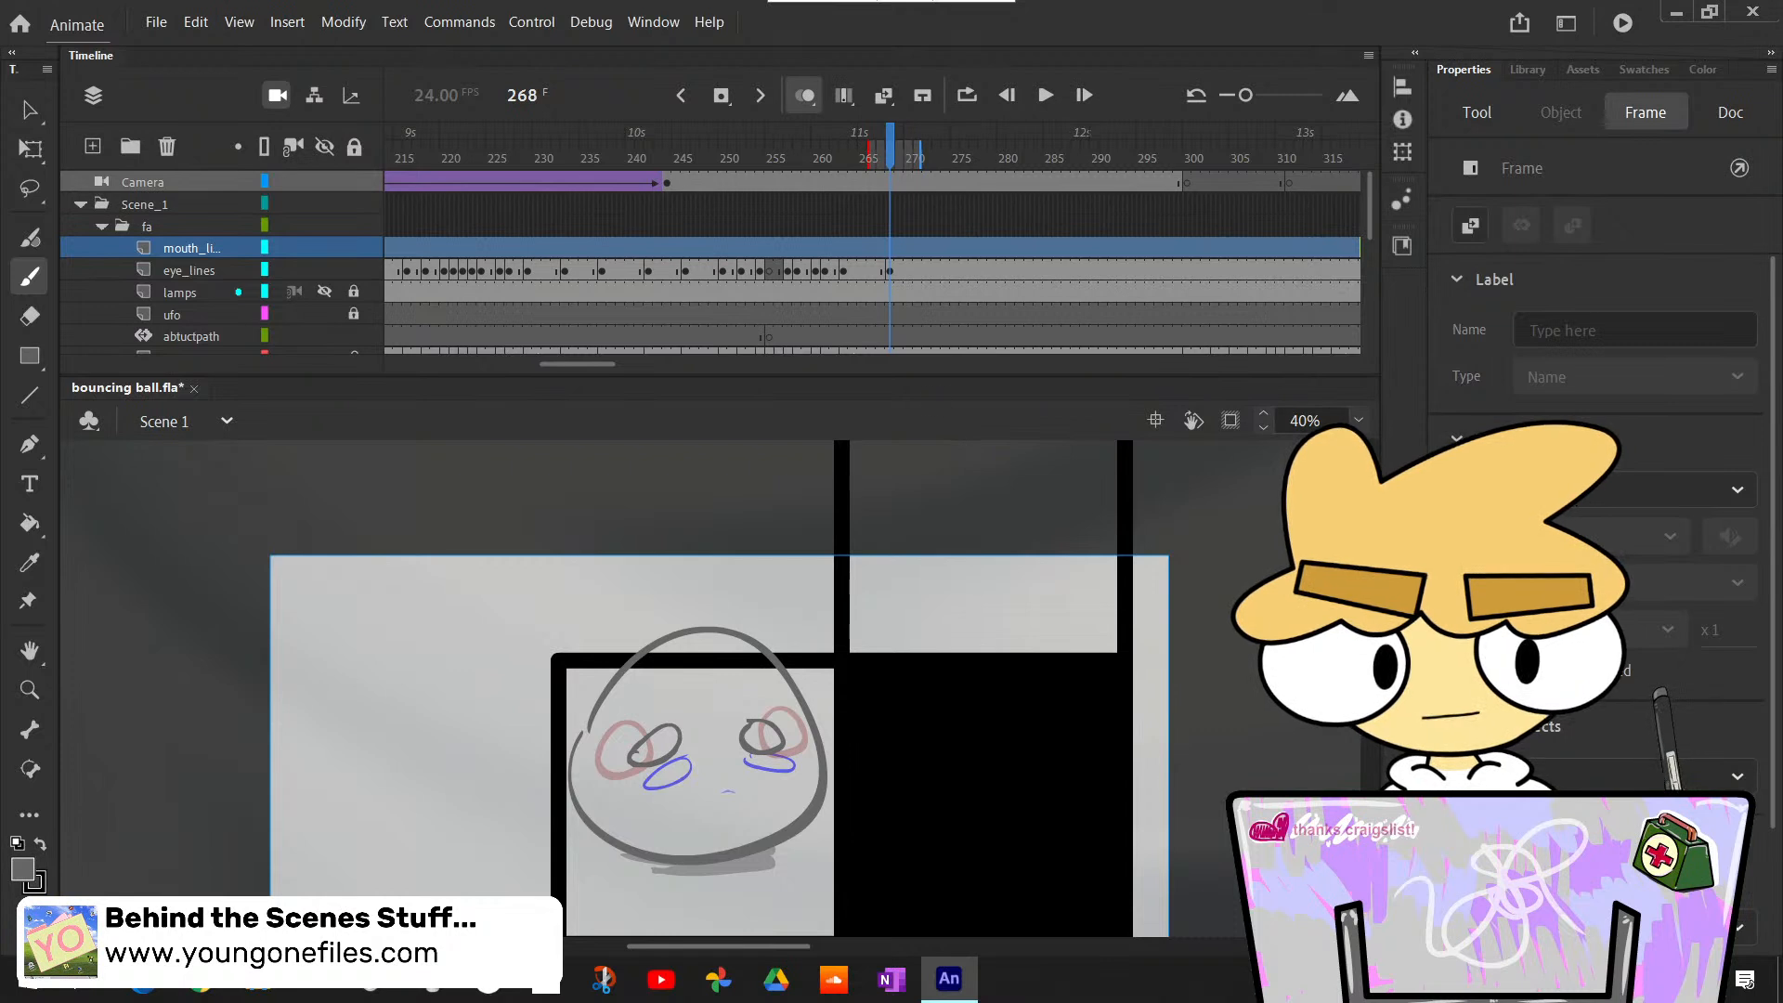
click(890, 249)
key(period)
key(period)
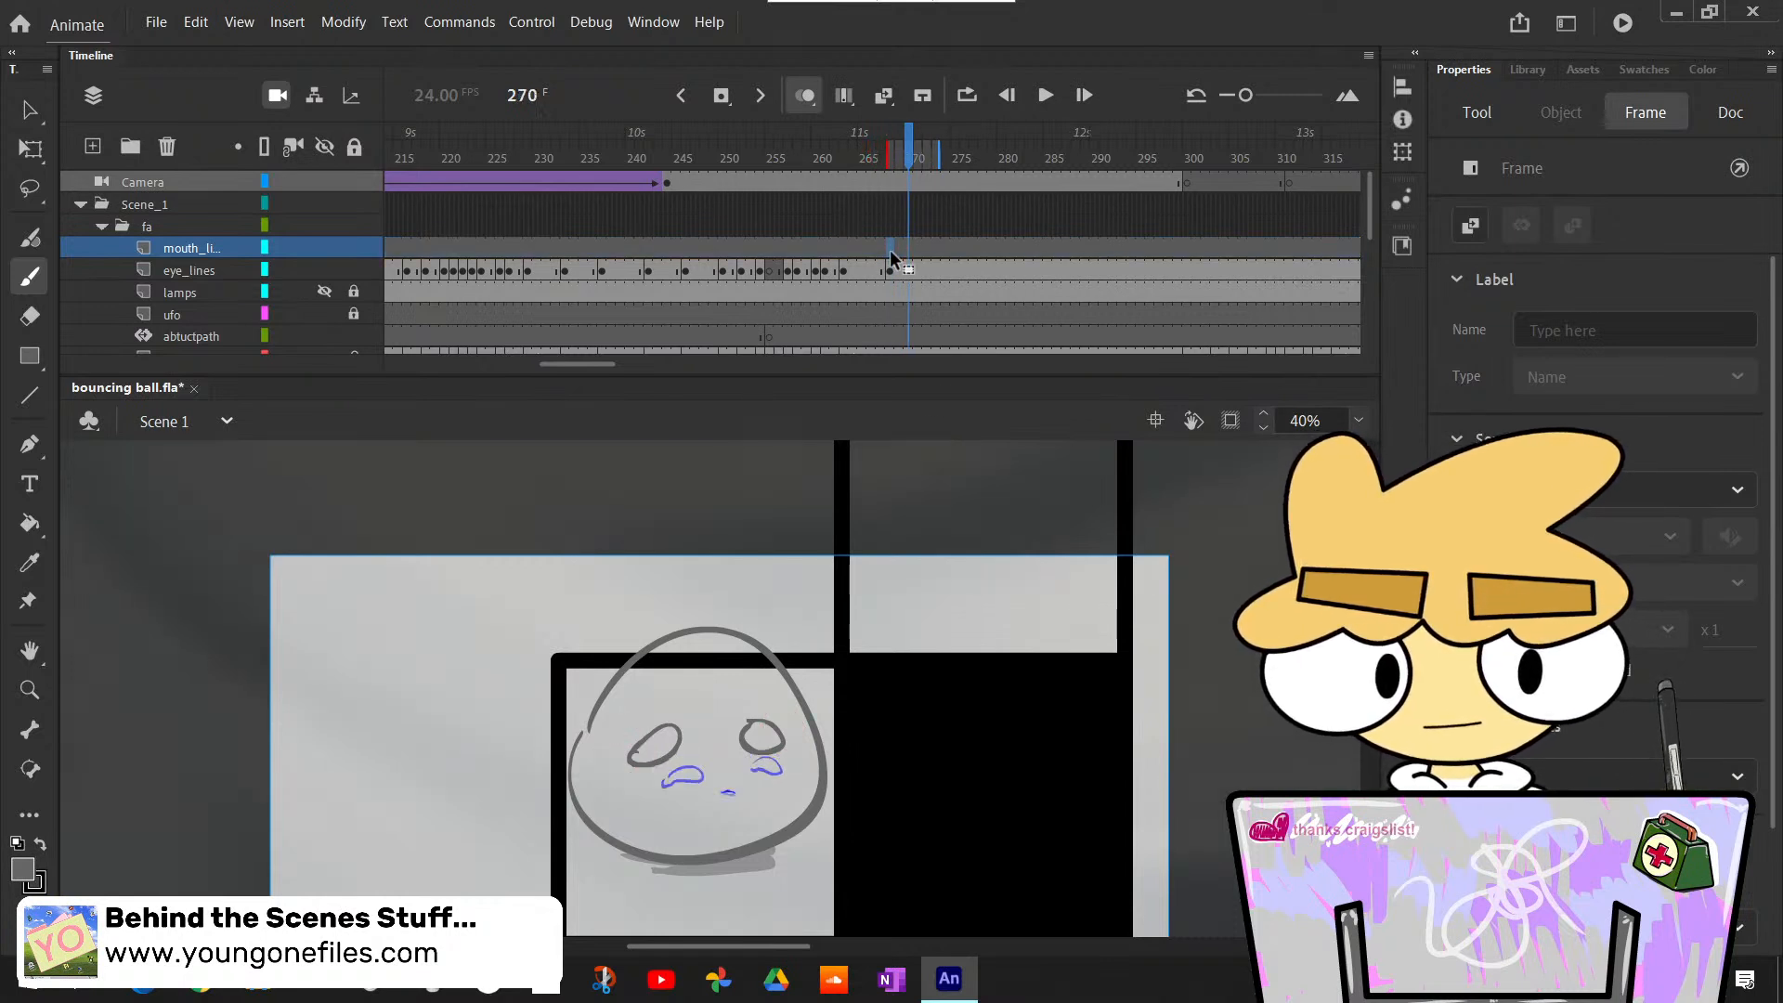
key(comma)
key(comma)
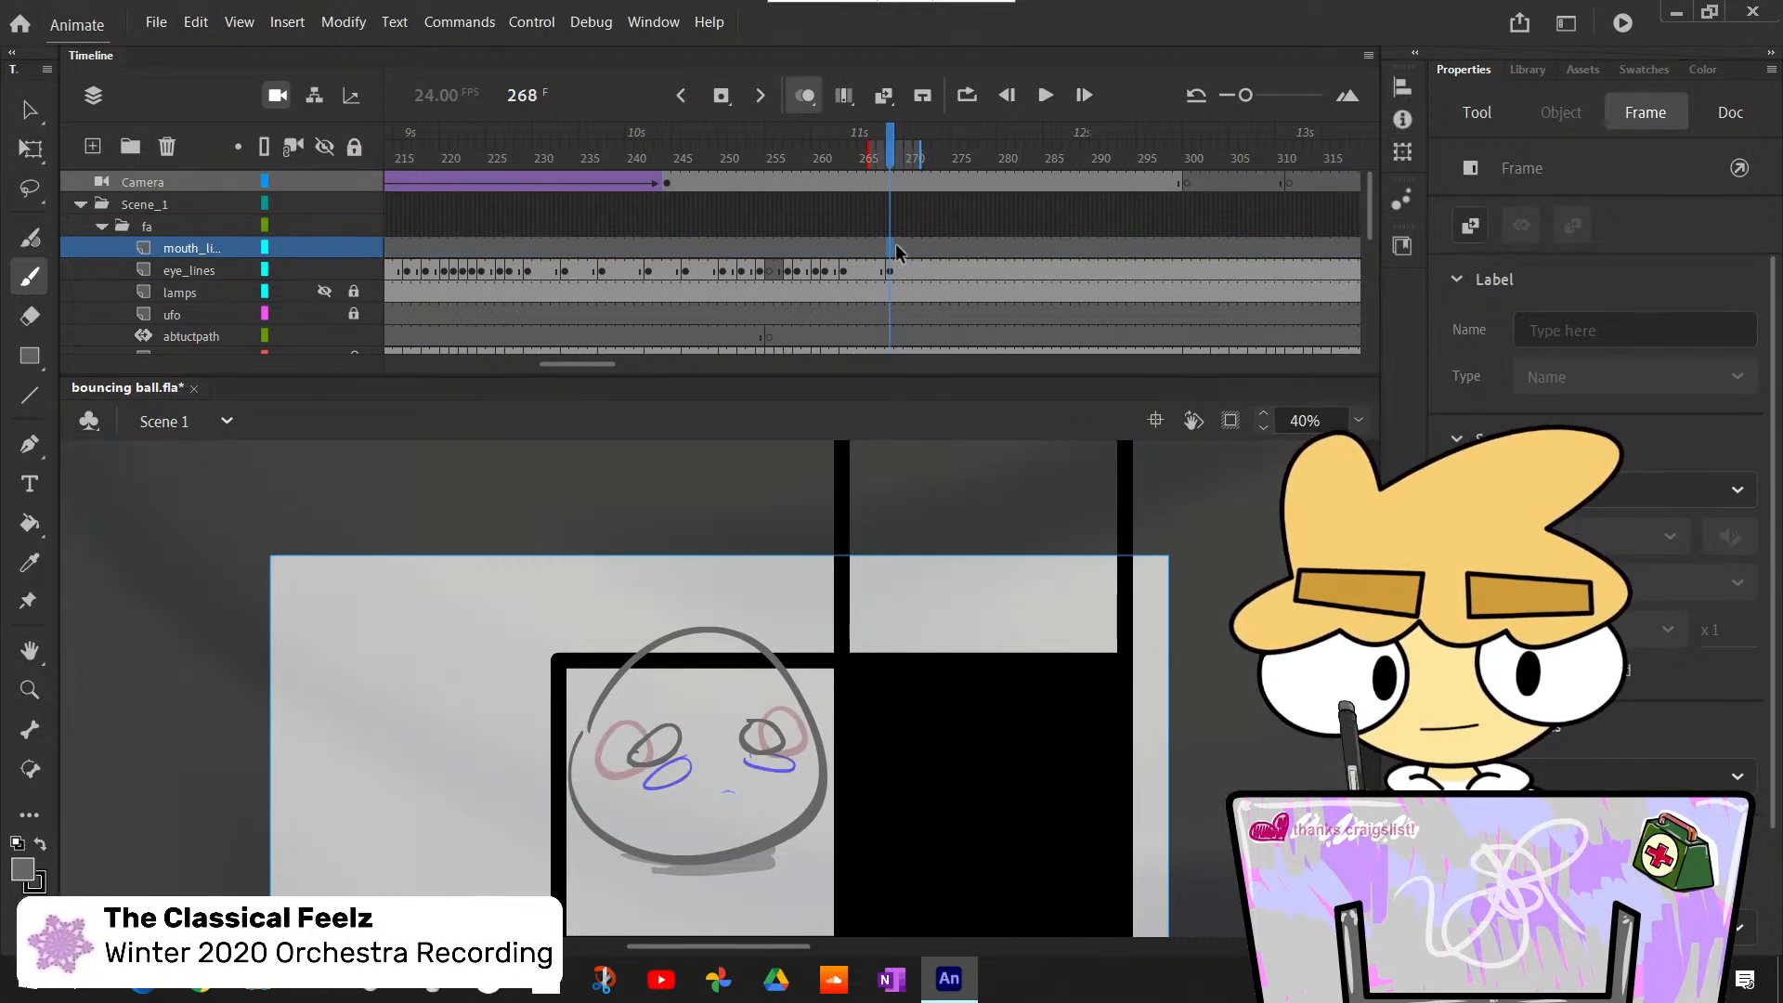
key(F7)
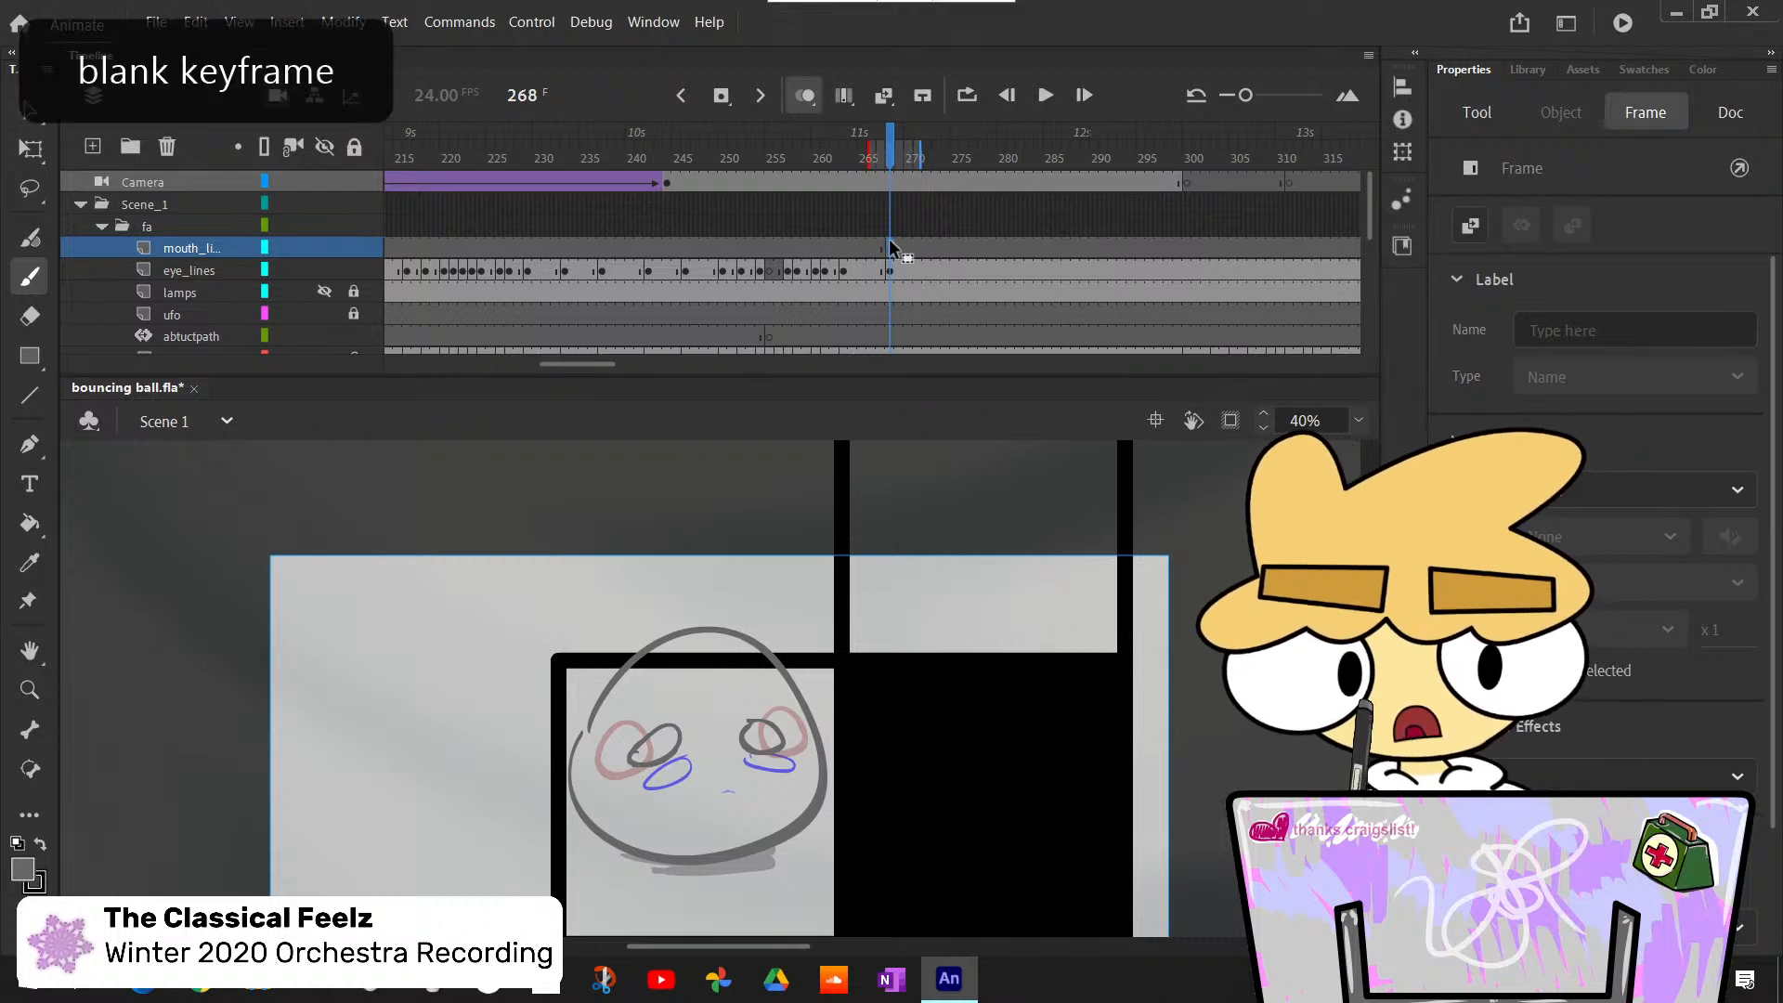
- Draw a short, nearly flat mouth line between the eyes at frame 268 with the Classic Brush at size 10
drag(704, 777, 720, 769)
key(ctrl+z)
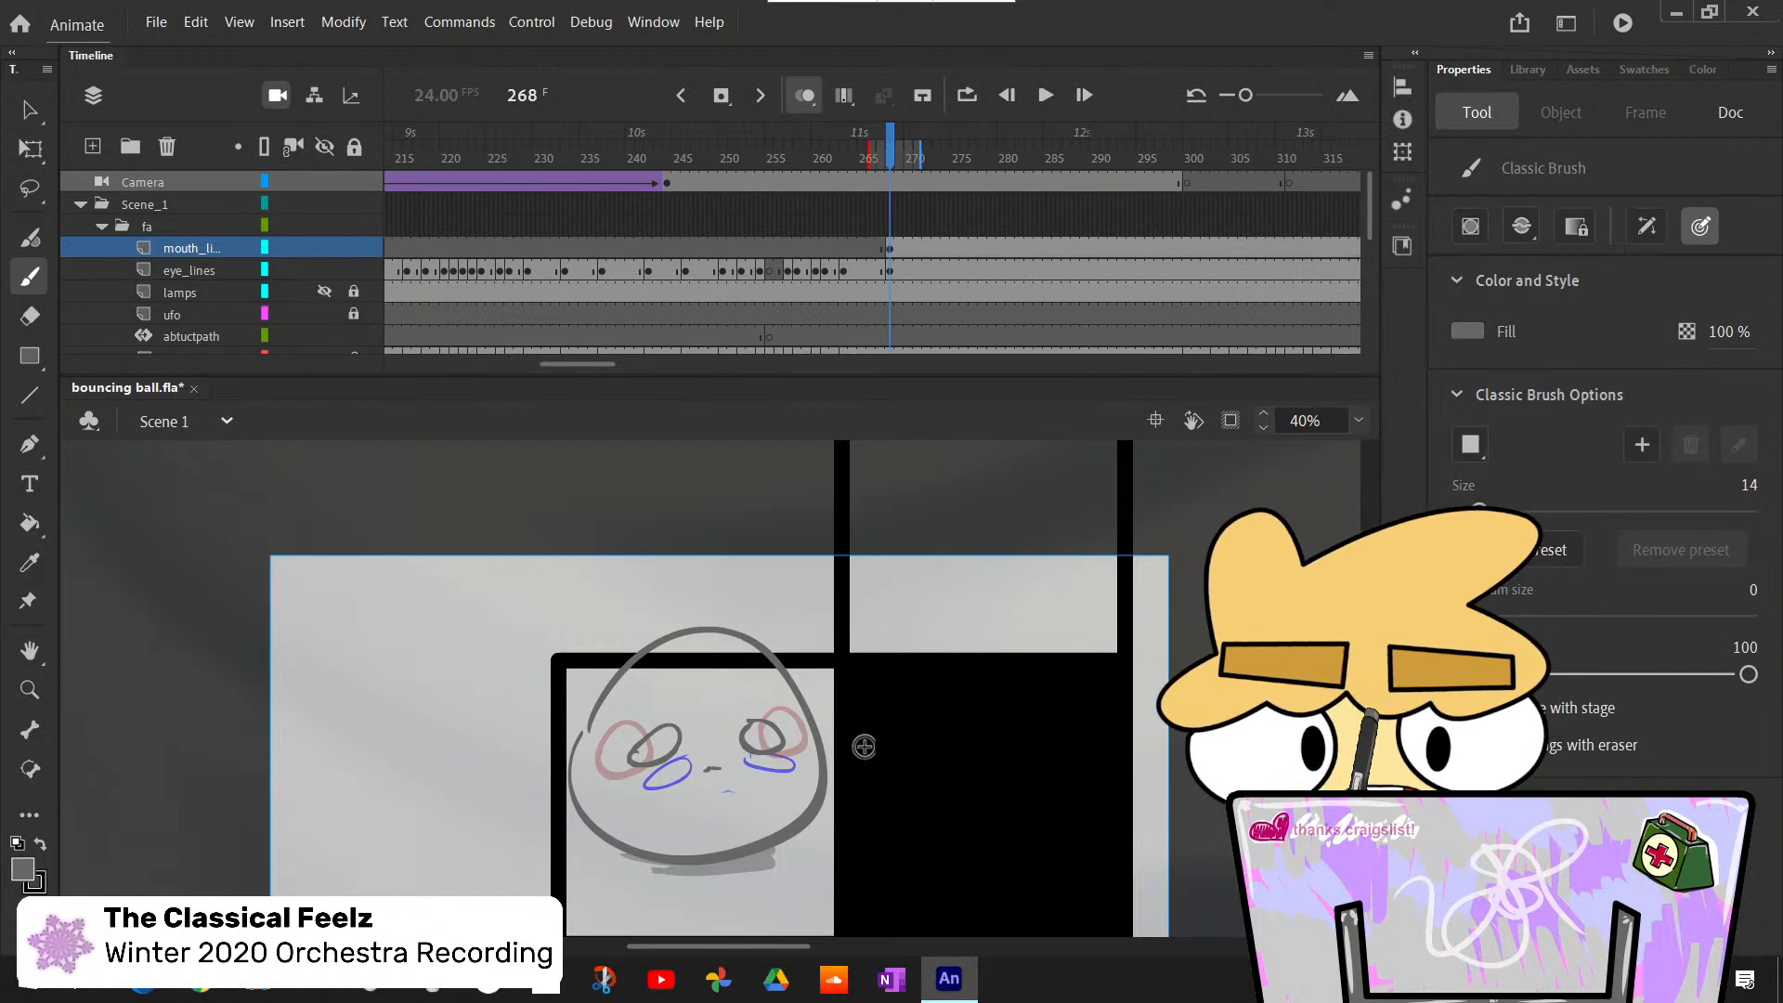
key(ctrl+z)
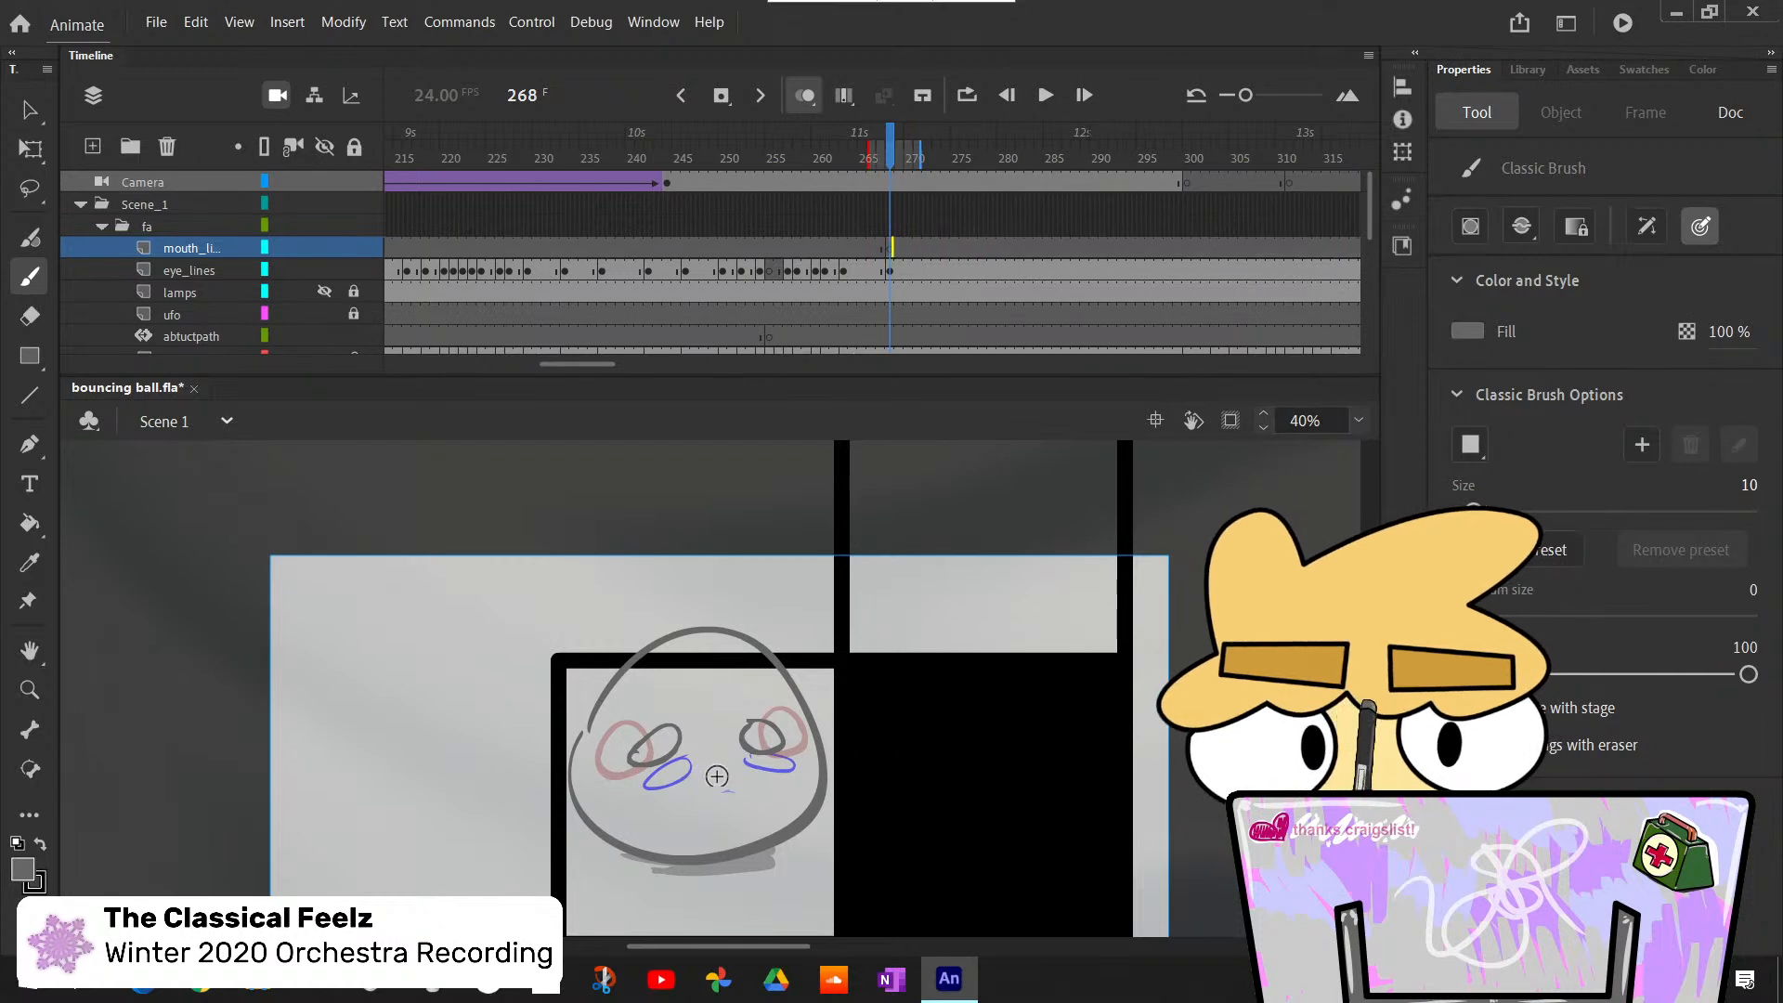
drag(717, 770, 722, 766)
key(ctrl+z)
key(ctrl+z)
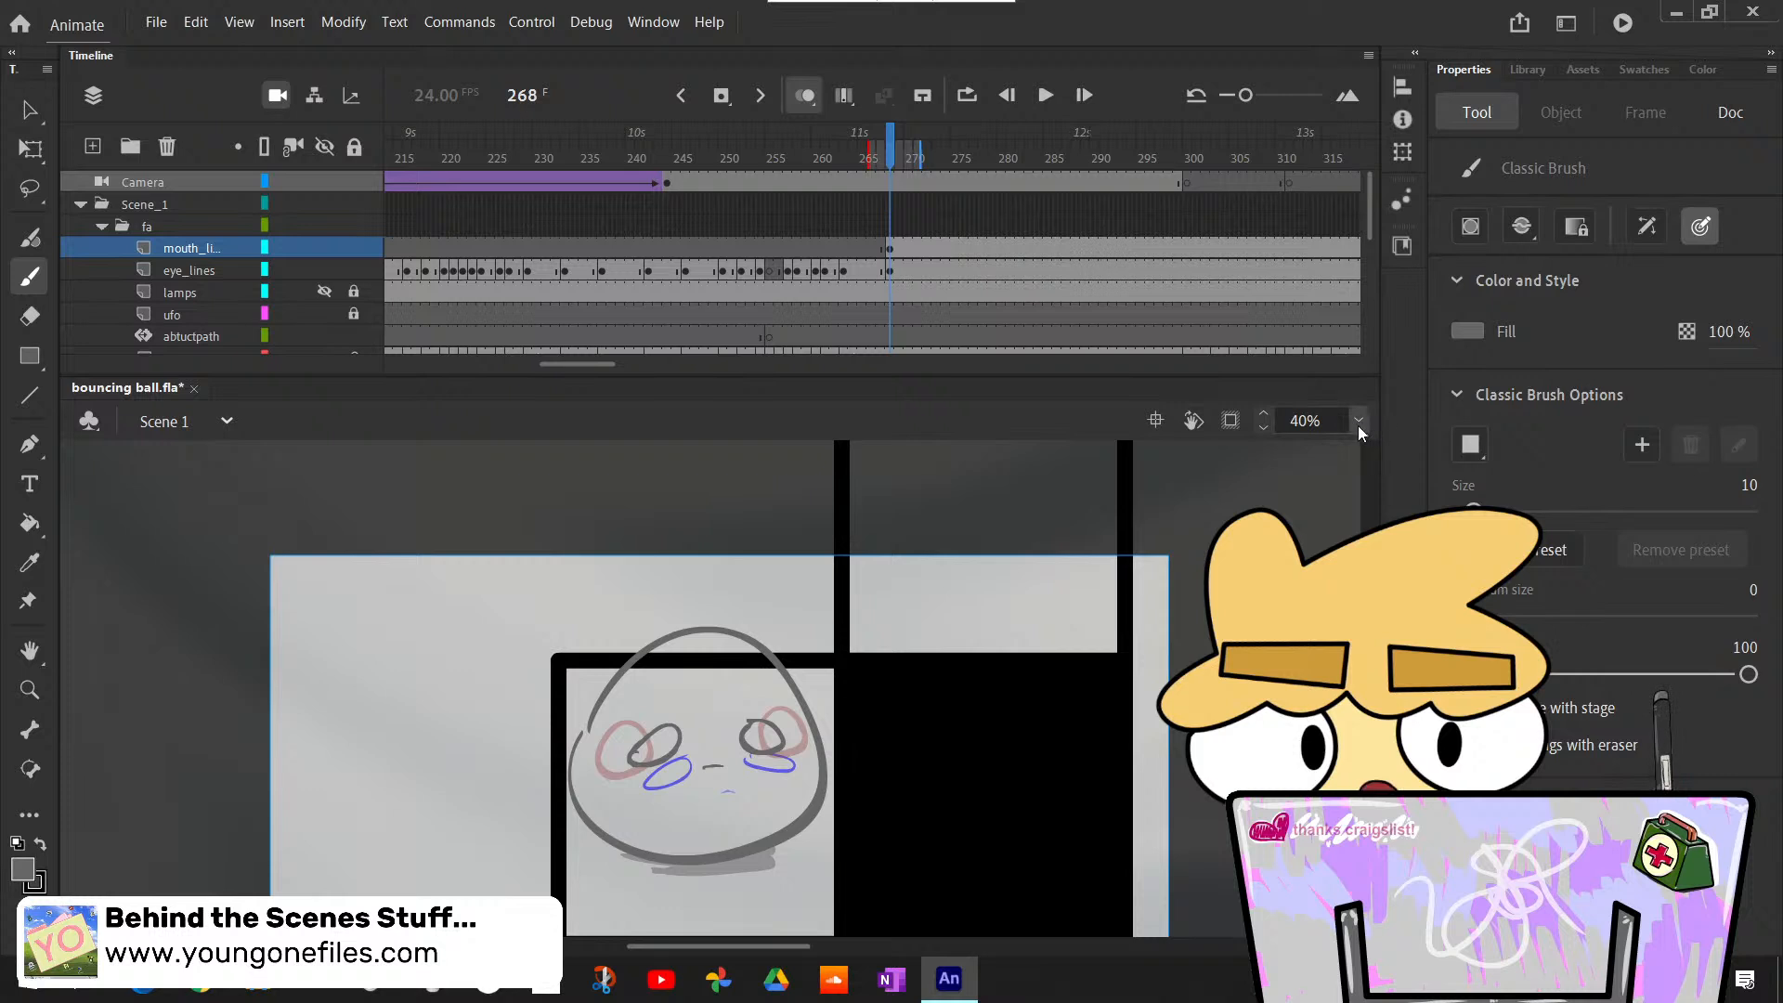
- Insert a blank keyframe at frame 270 on mouth_lines and draw the slightly open, curved mouth there
key(.)
key(.)
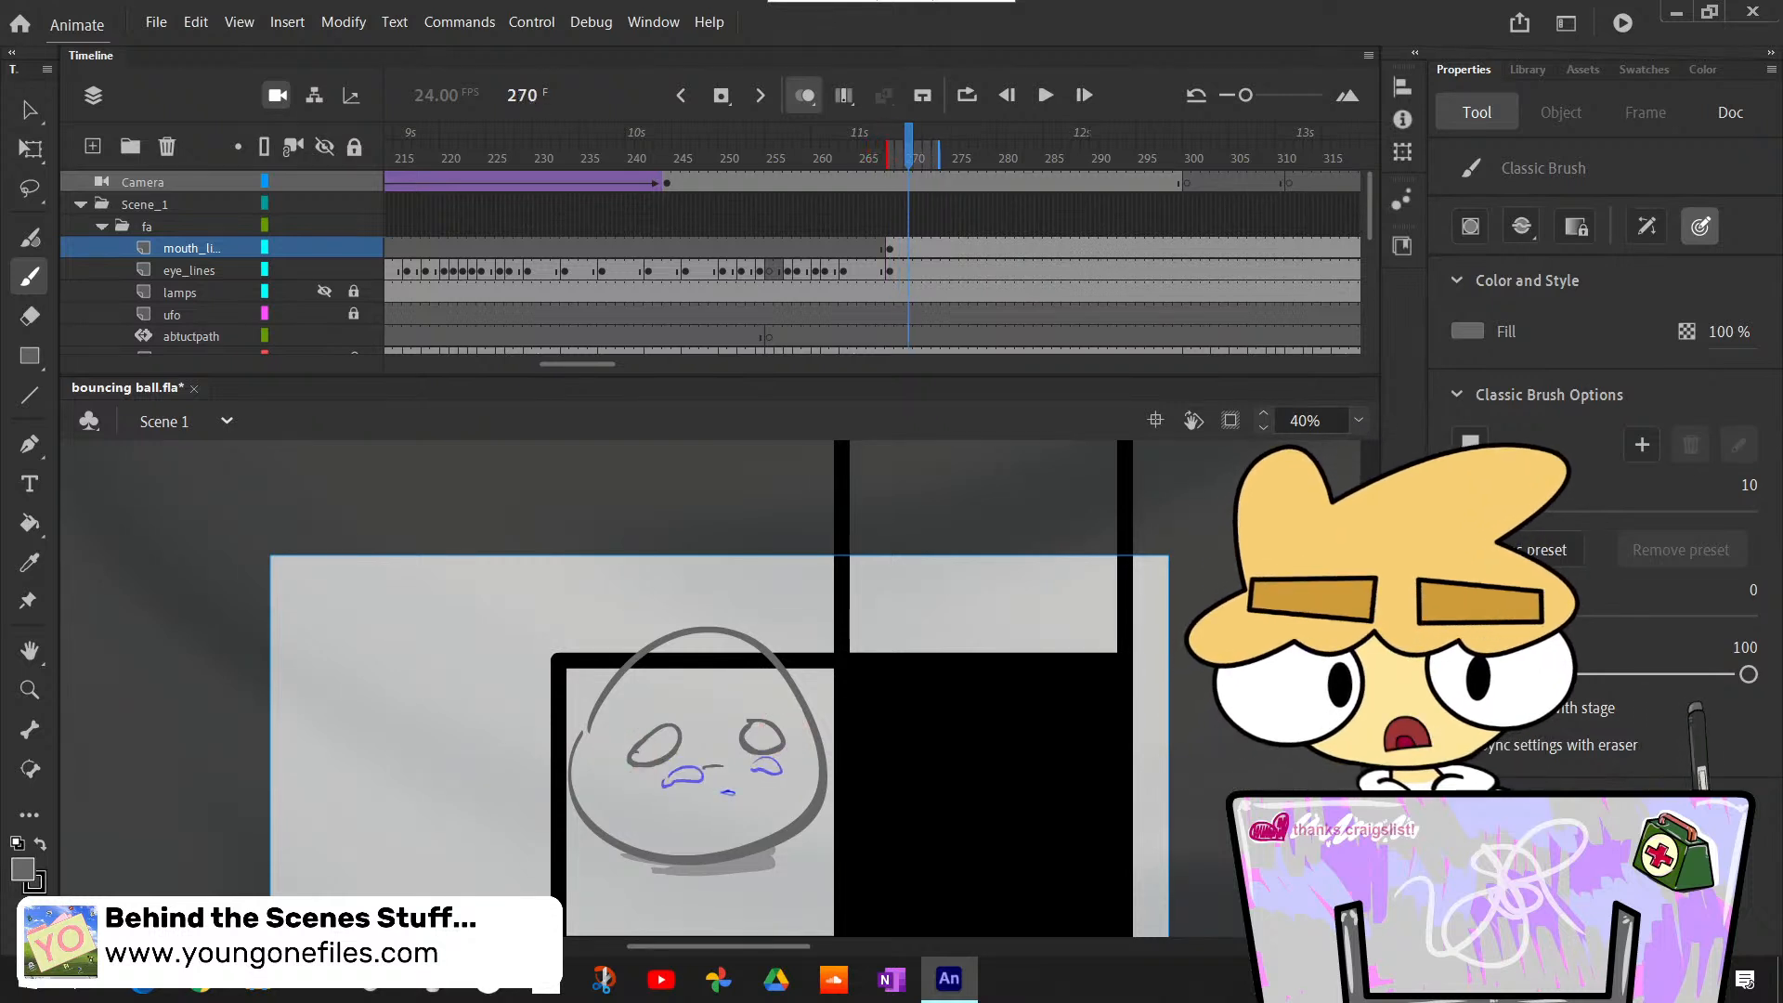
key(F7)
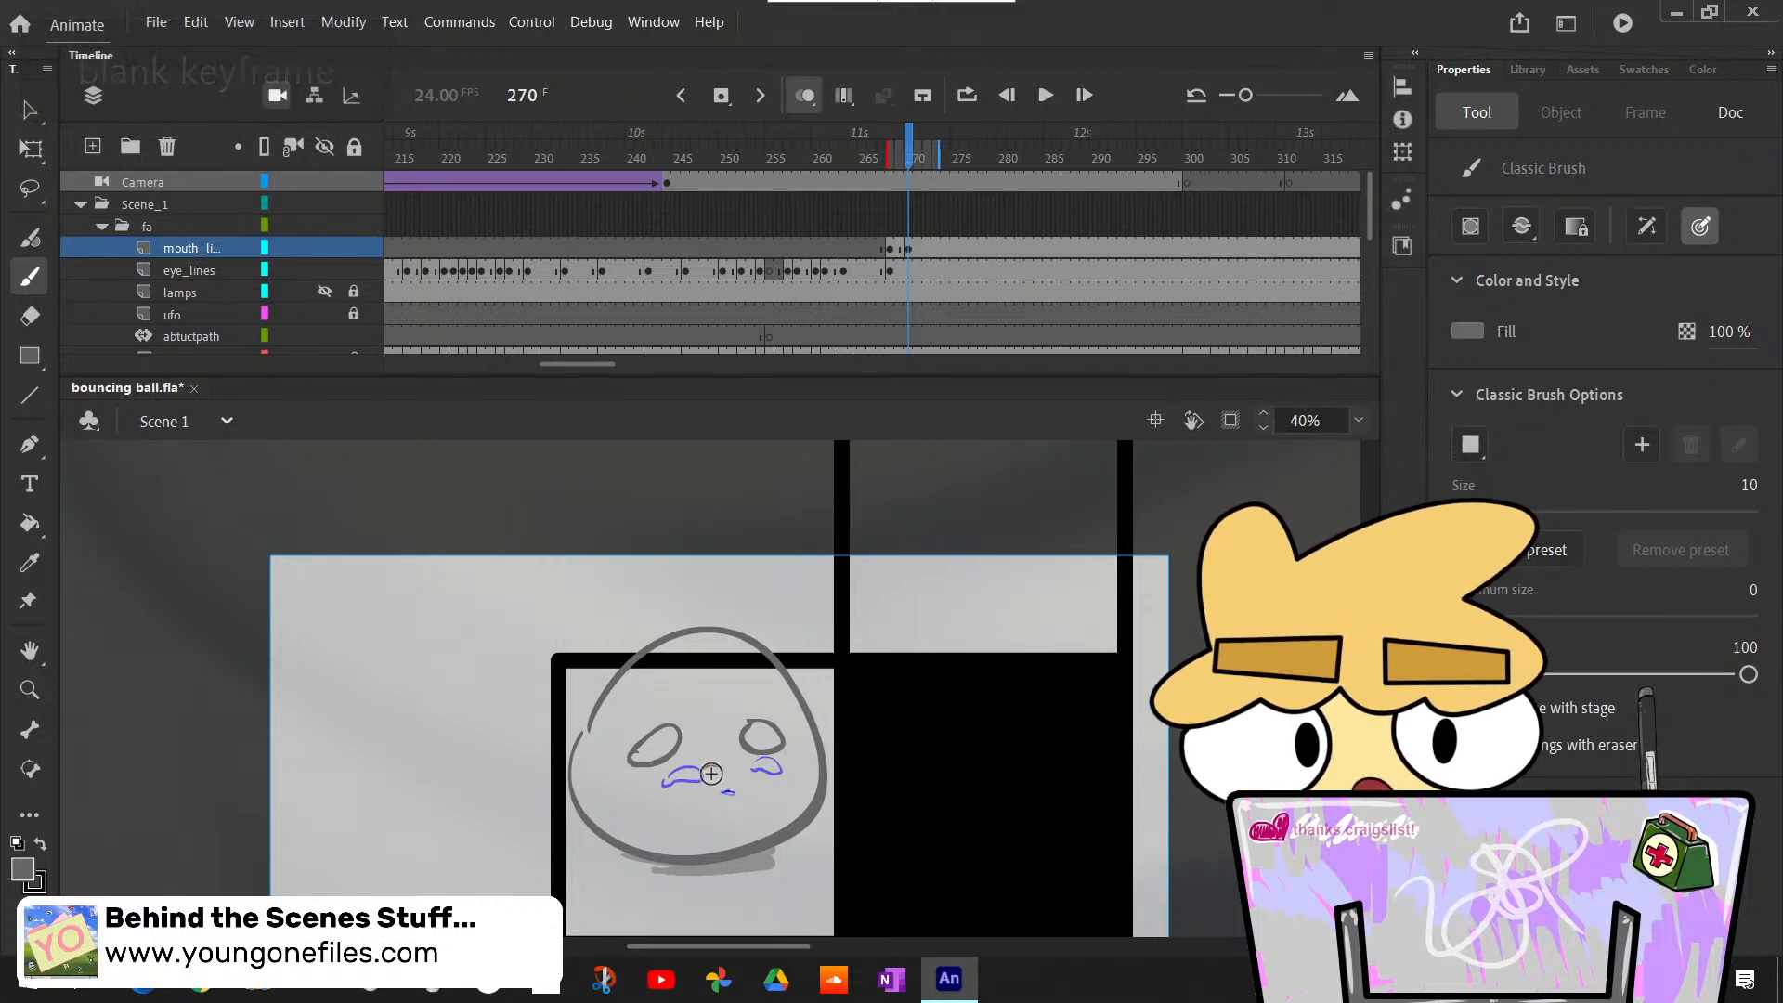
- Flip back and forth through frames 269 to 275 to compare the new mouth lines with the sketched mouth
key(comma)
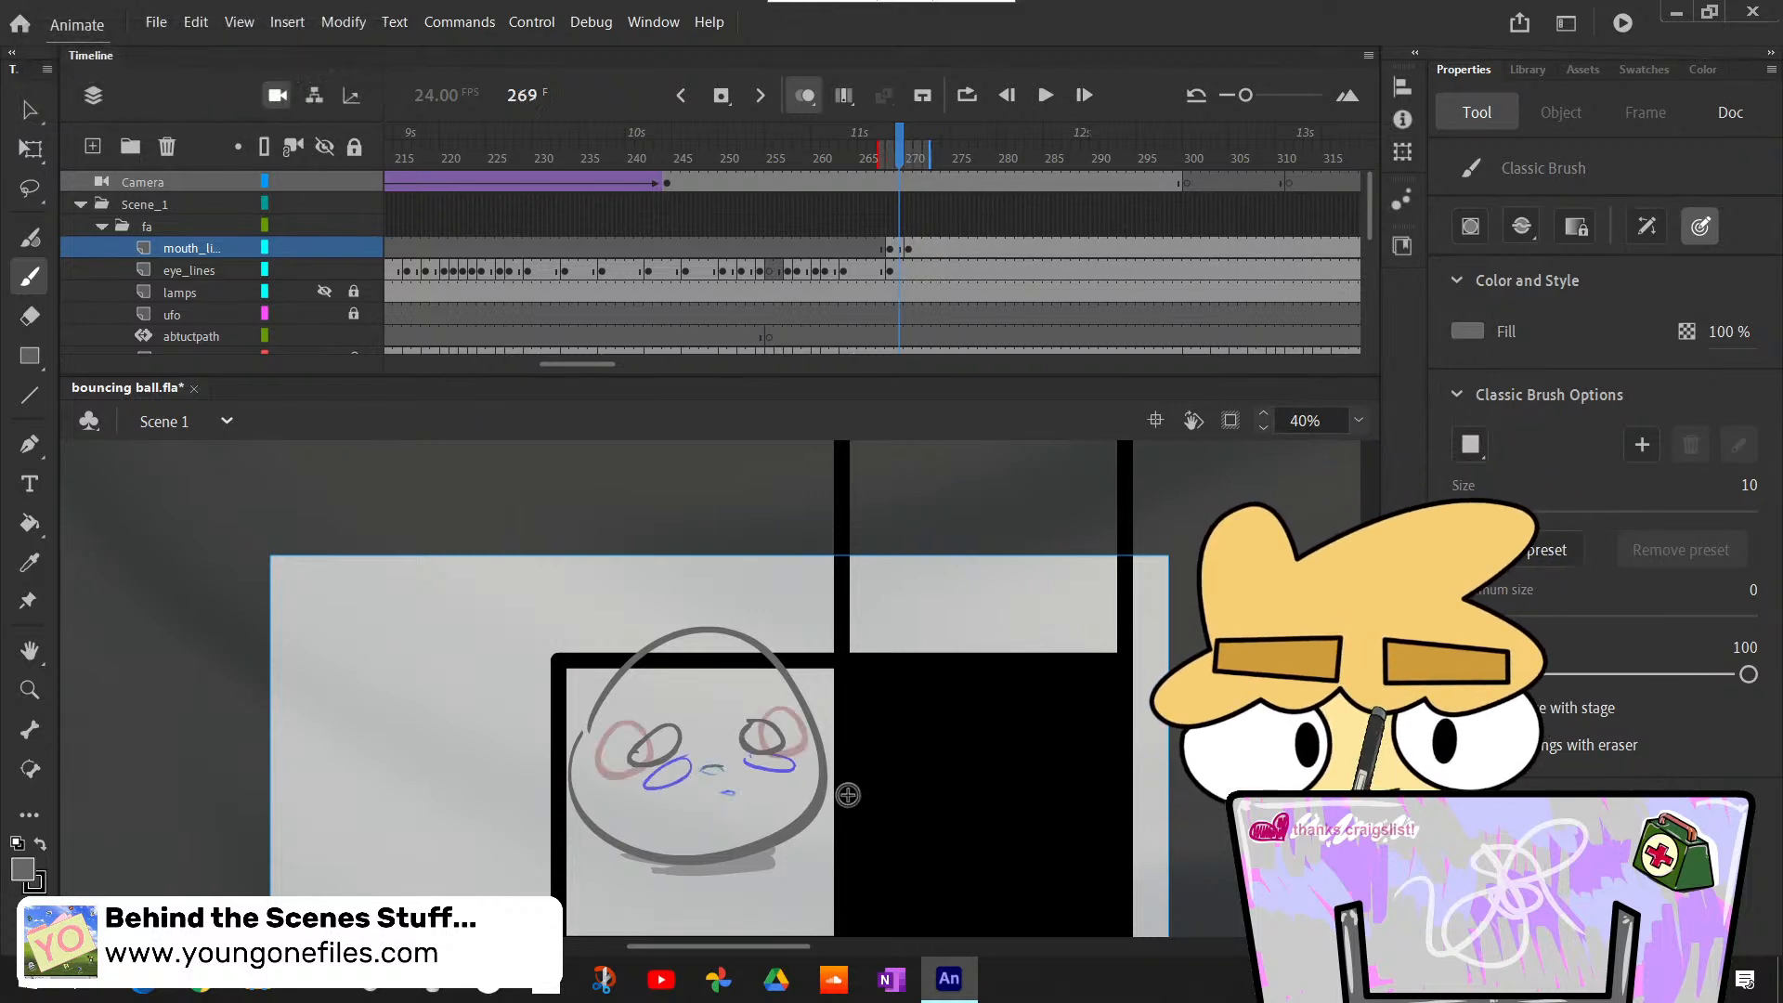
key(period)
key(comma)
key(period)
key(period)
key(period)
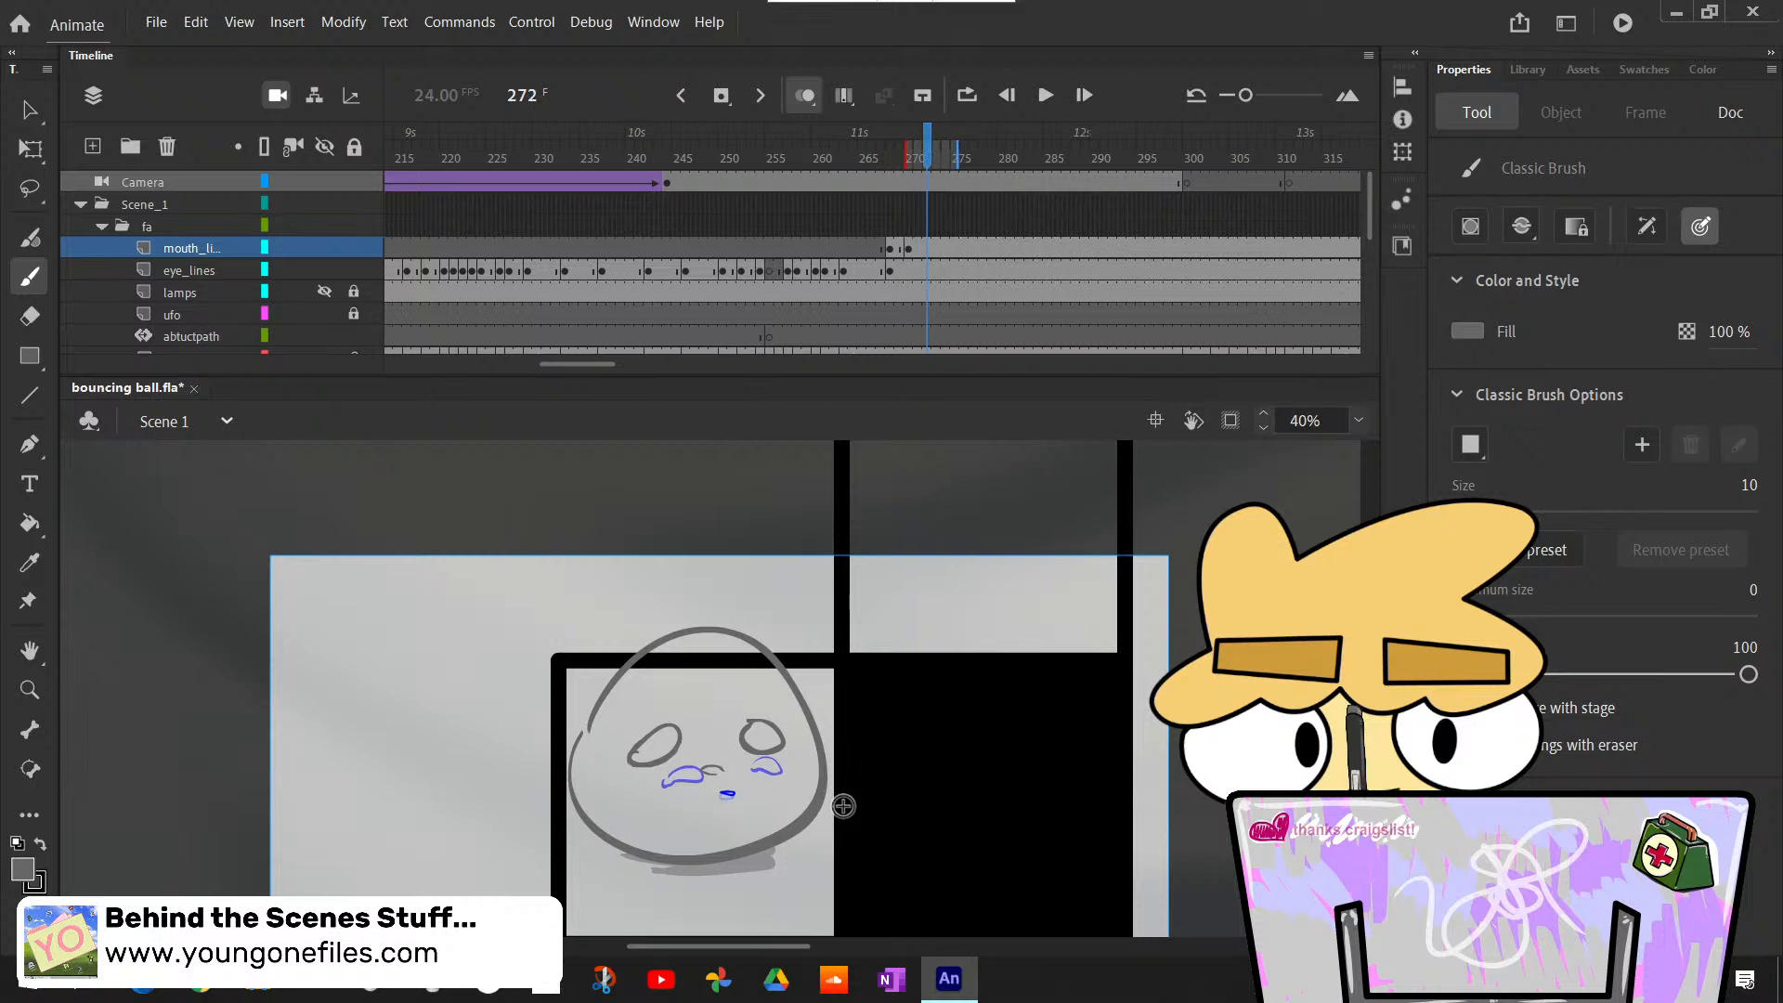
key(period)
key(comma)
key(comma)
key(comma)
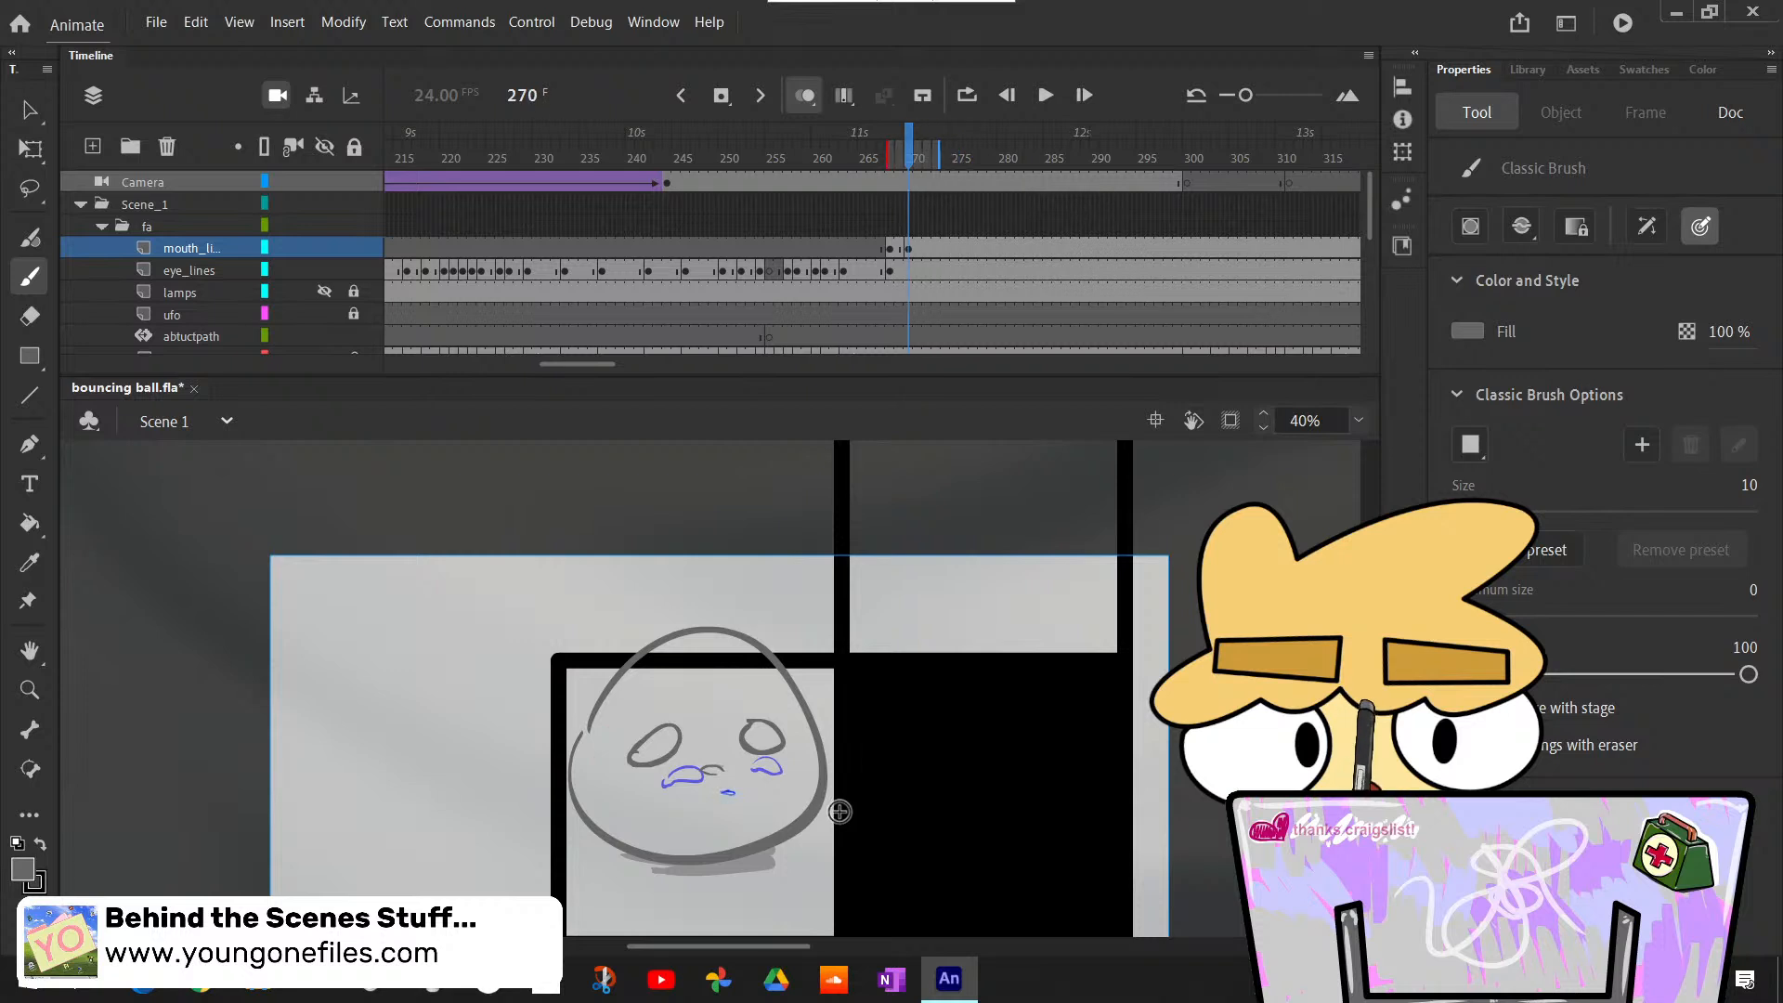
key(period)
key(period)
key(period)
key(period)
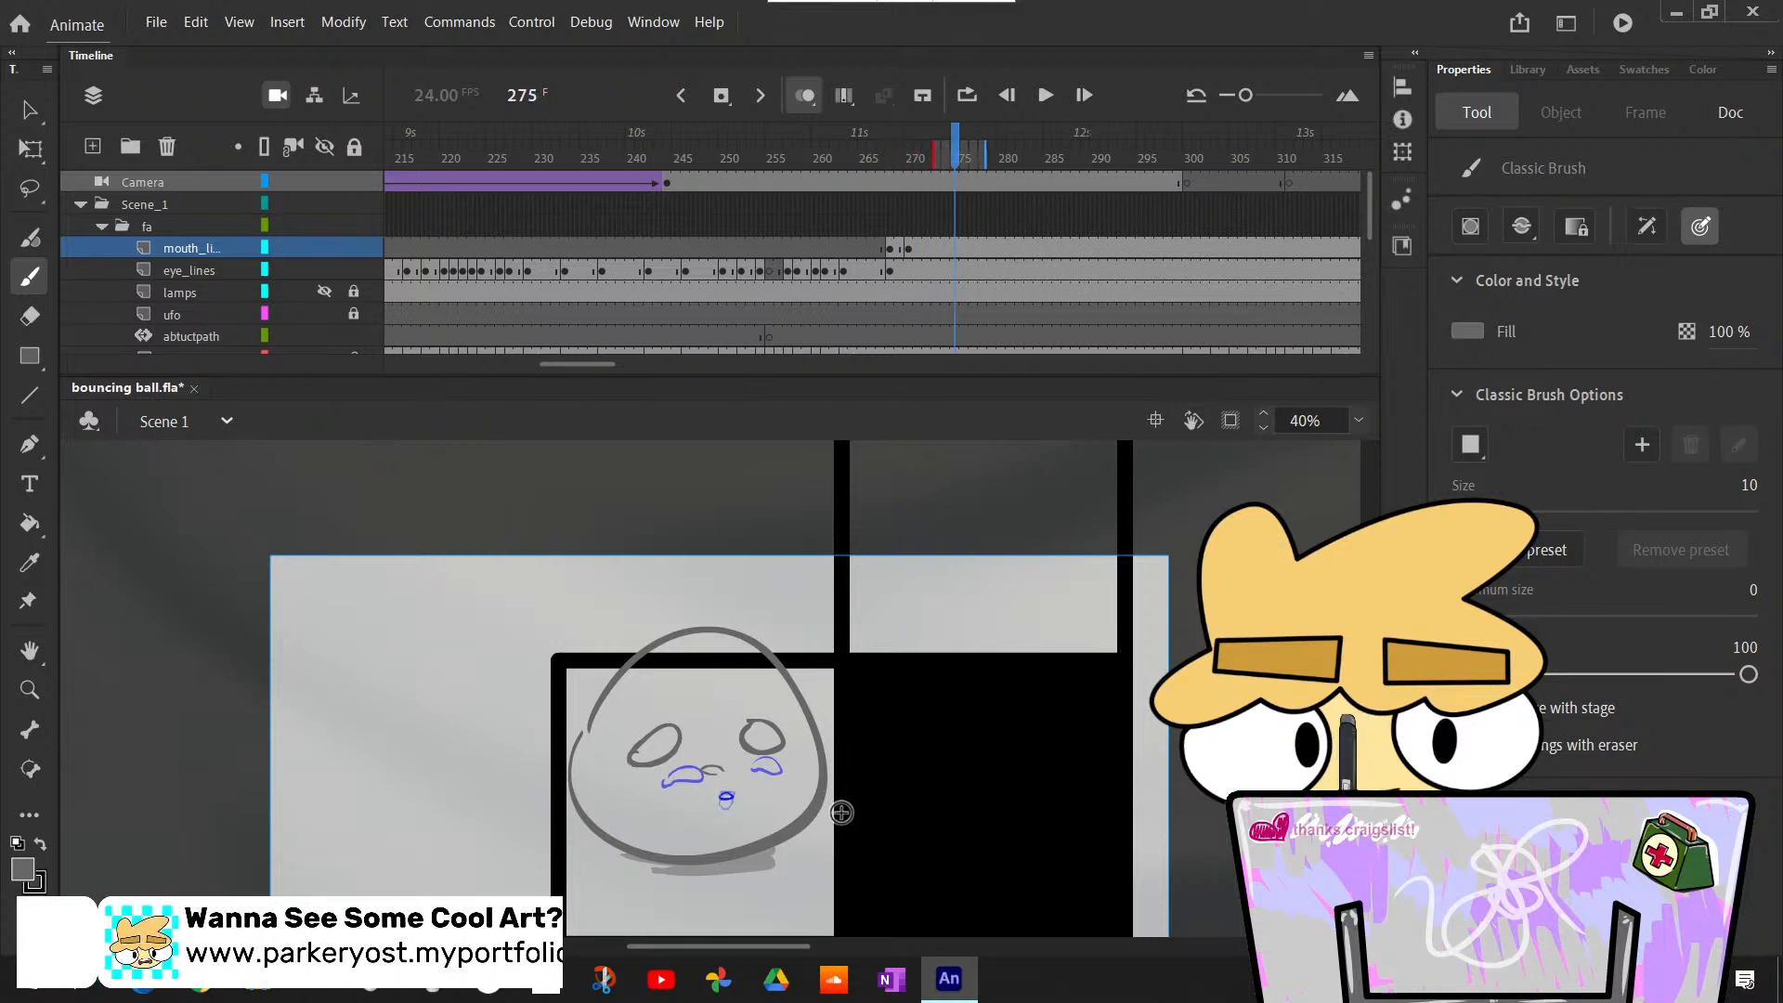
key(comma)
key(comma)
key(comma)
key(comma)
key(comma)
key(period)
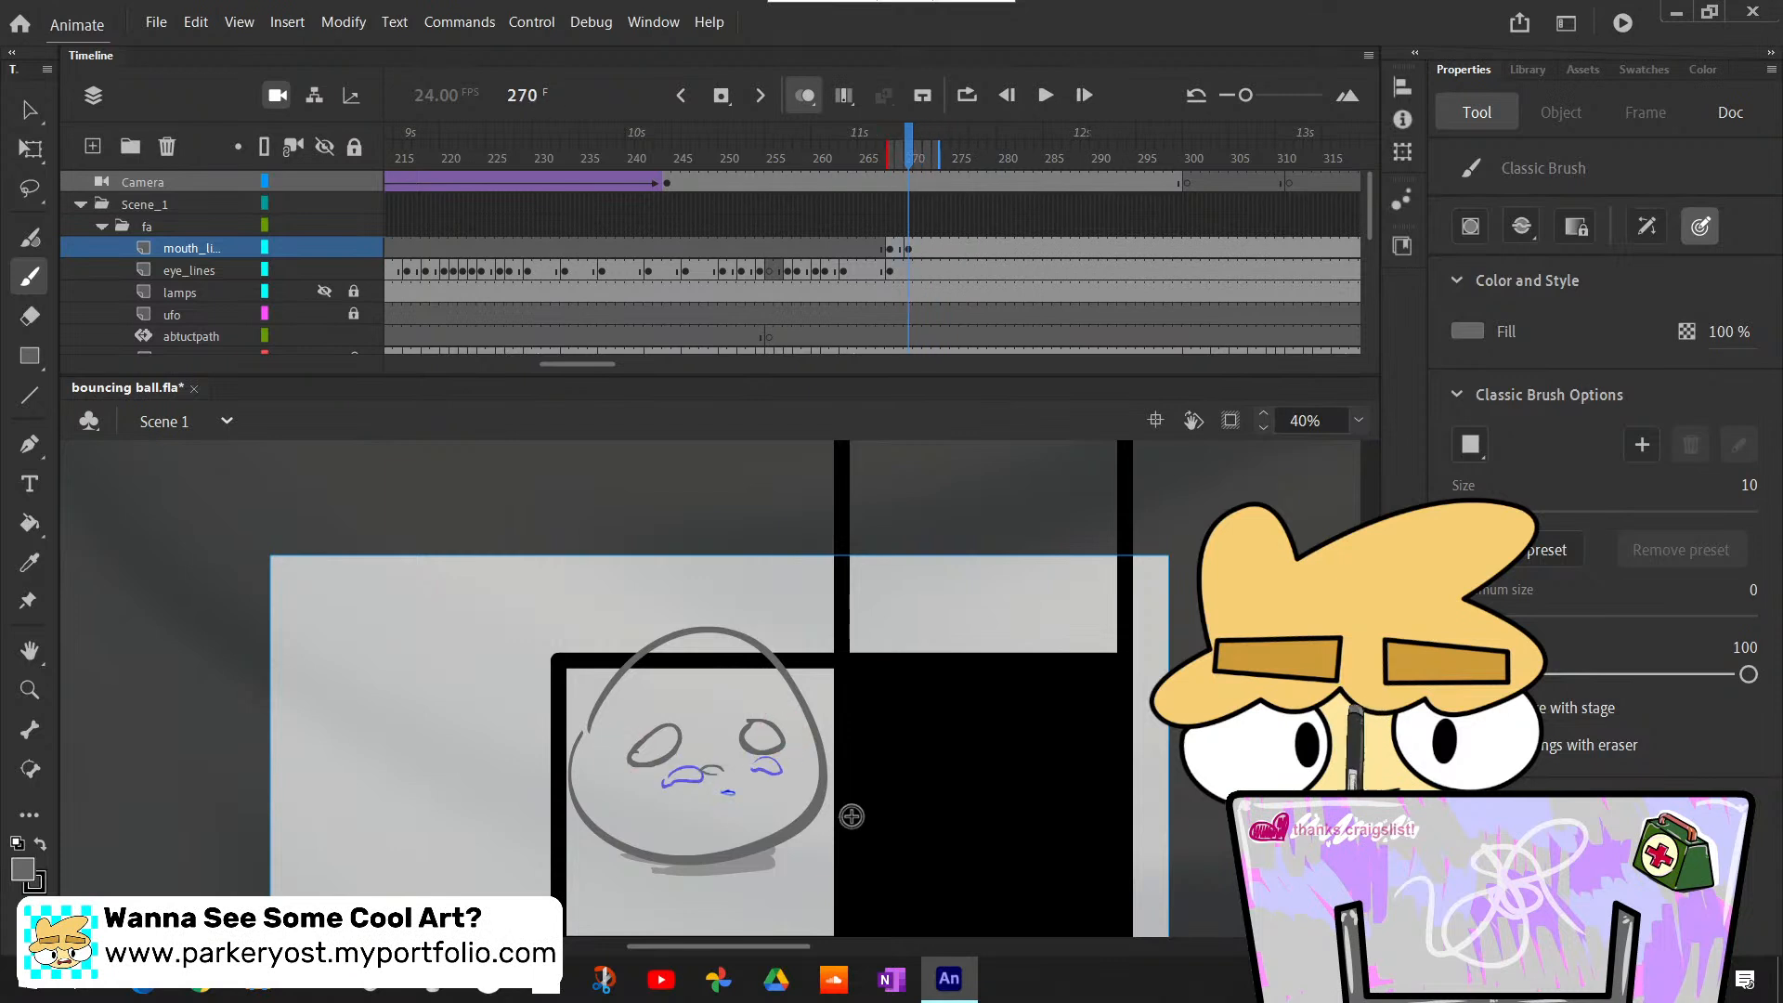
key(period)
key(period)
key(period)
key(comma)
key(comma)
key(comma)
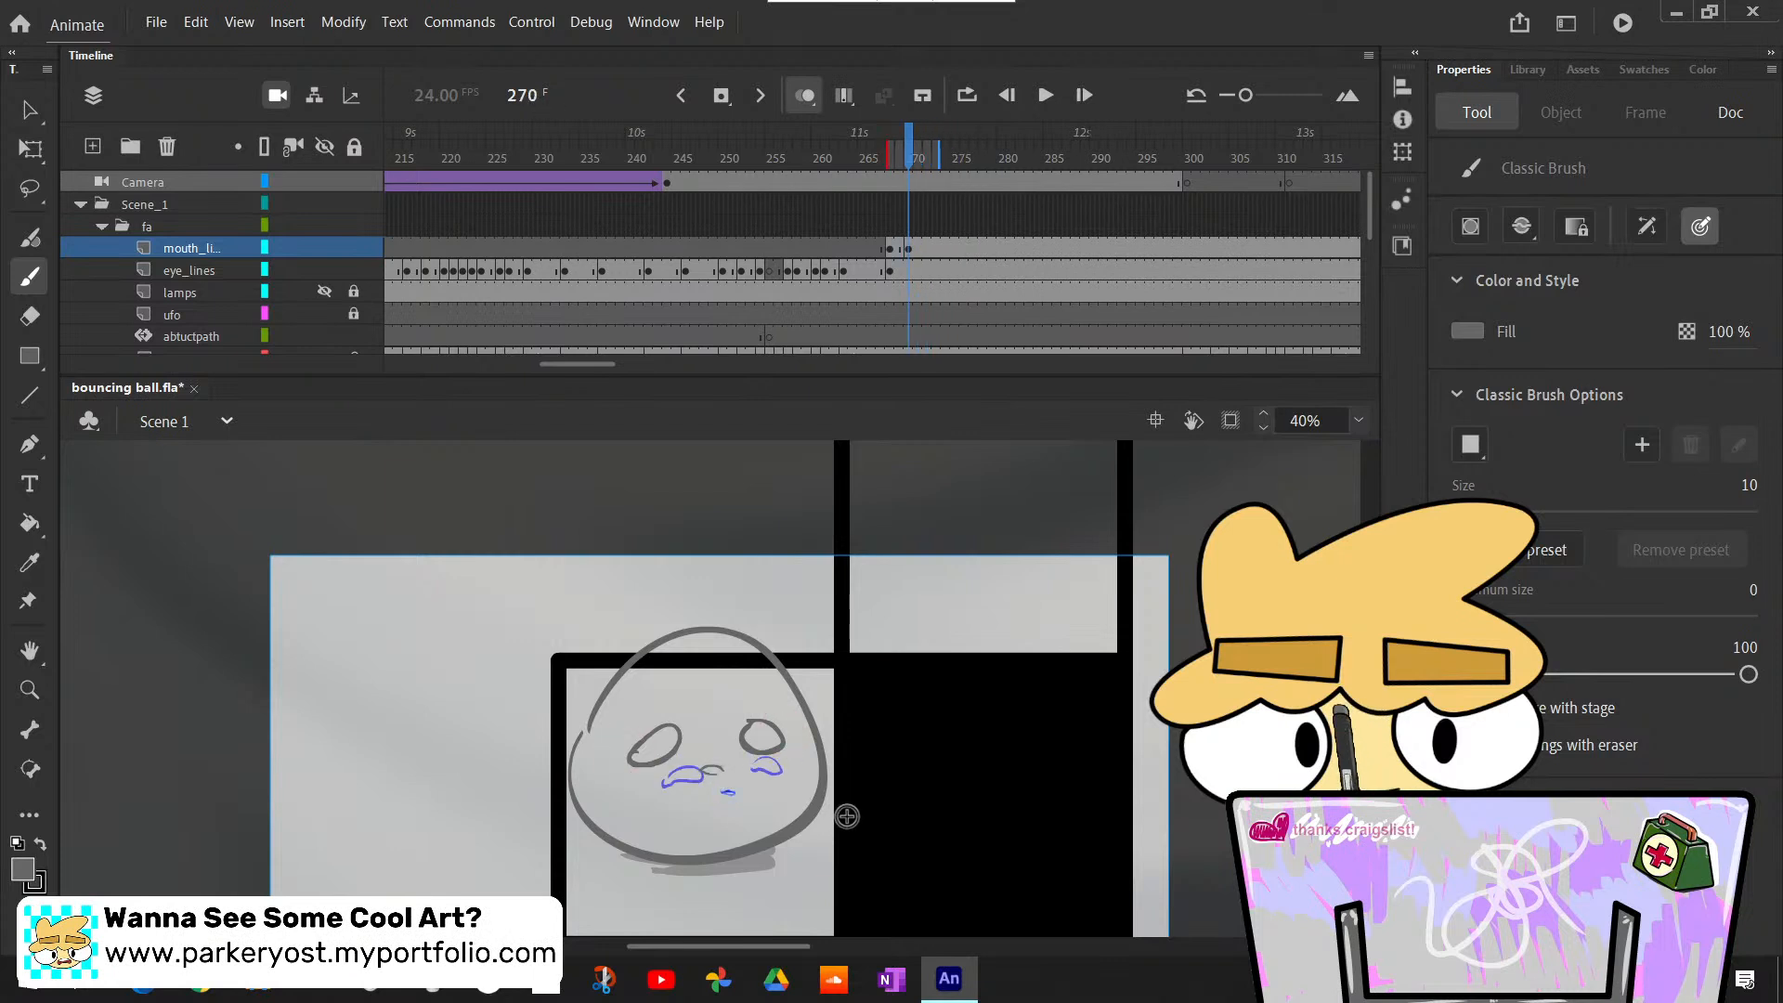
key(period)
key(period)
key(period)
key(period)
key(period)
key(period)
key(period)
key(comma)
key(comma)
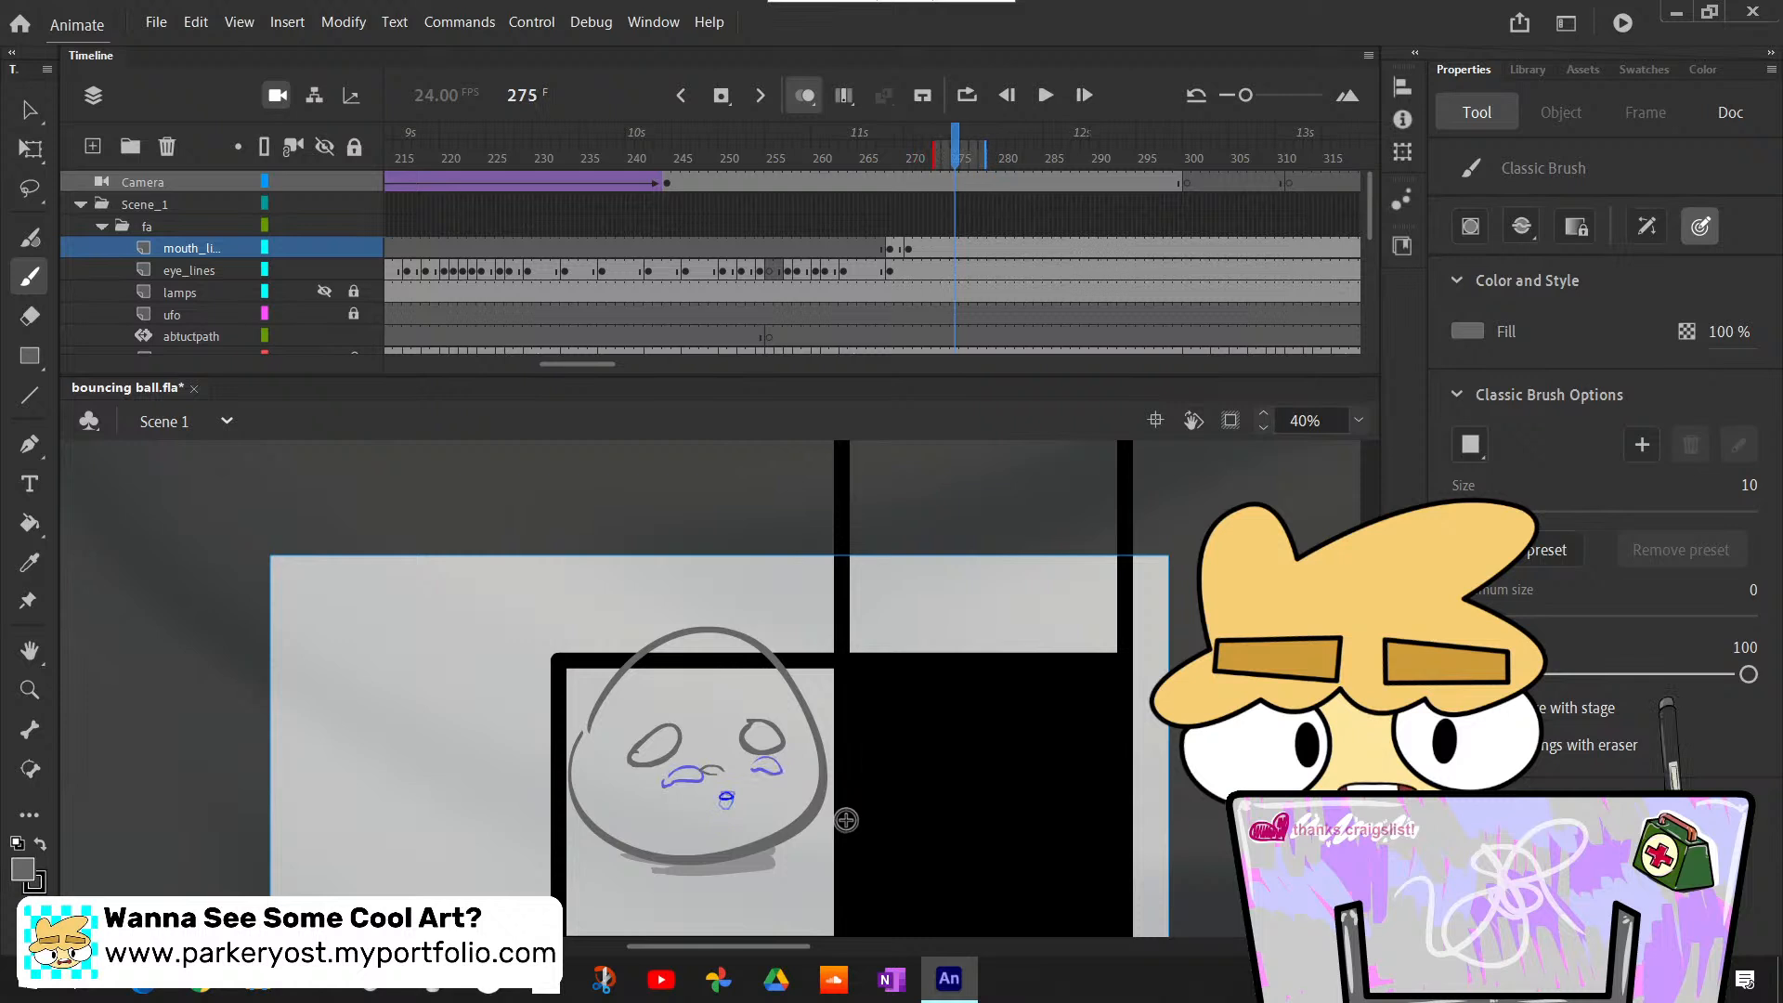
key(comma)
key(comma)
key(comma)
key(comma)
- Insert a blank keyframe at frame 277 on the mouth_lines layer
key(period)
key(period)
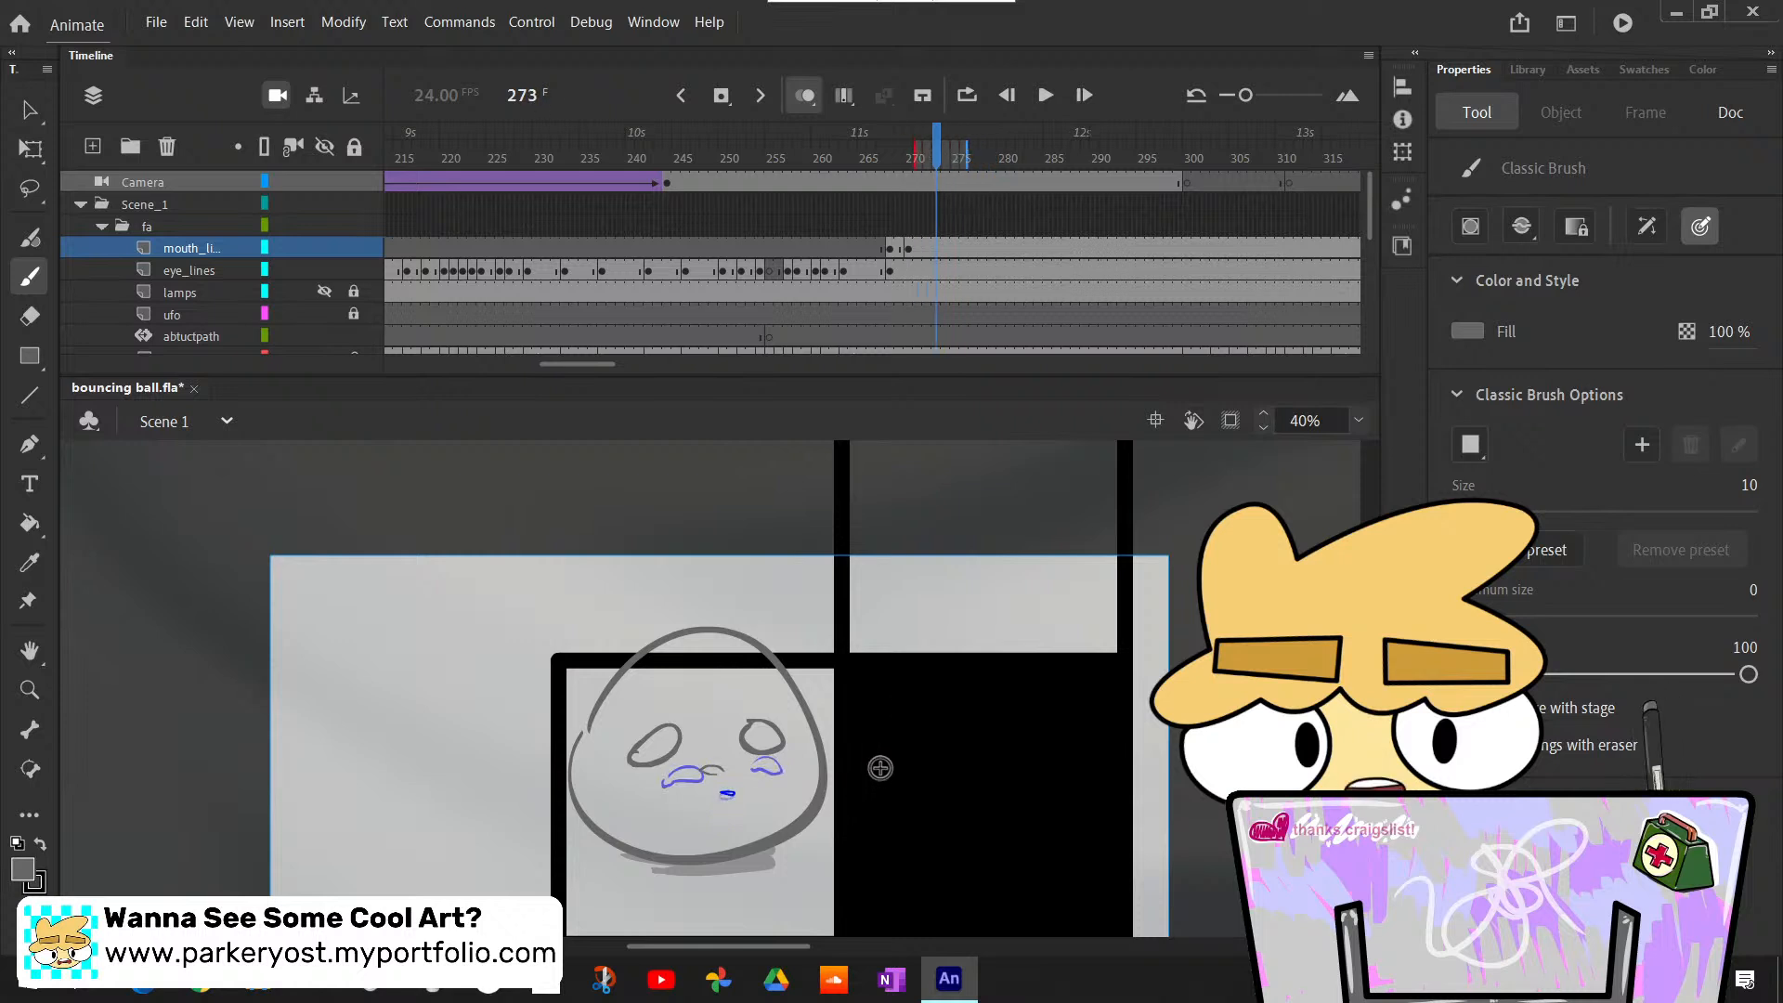
key(period)
key(period)
key(period)
key(period)
click(977, 251)
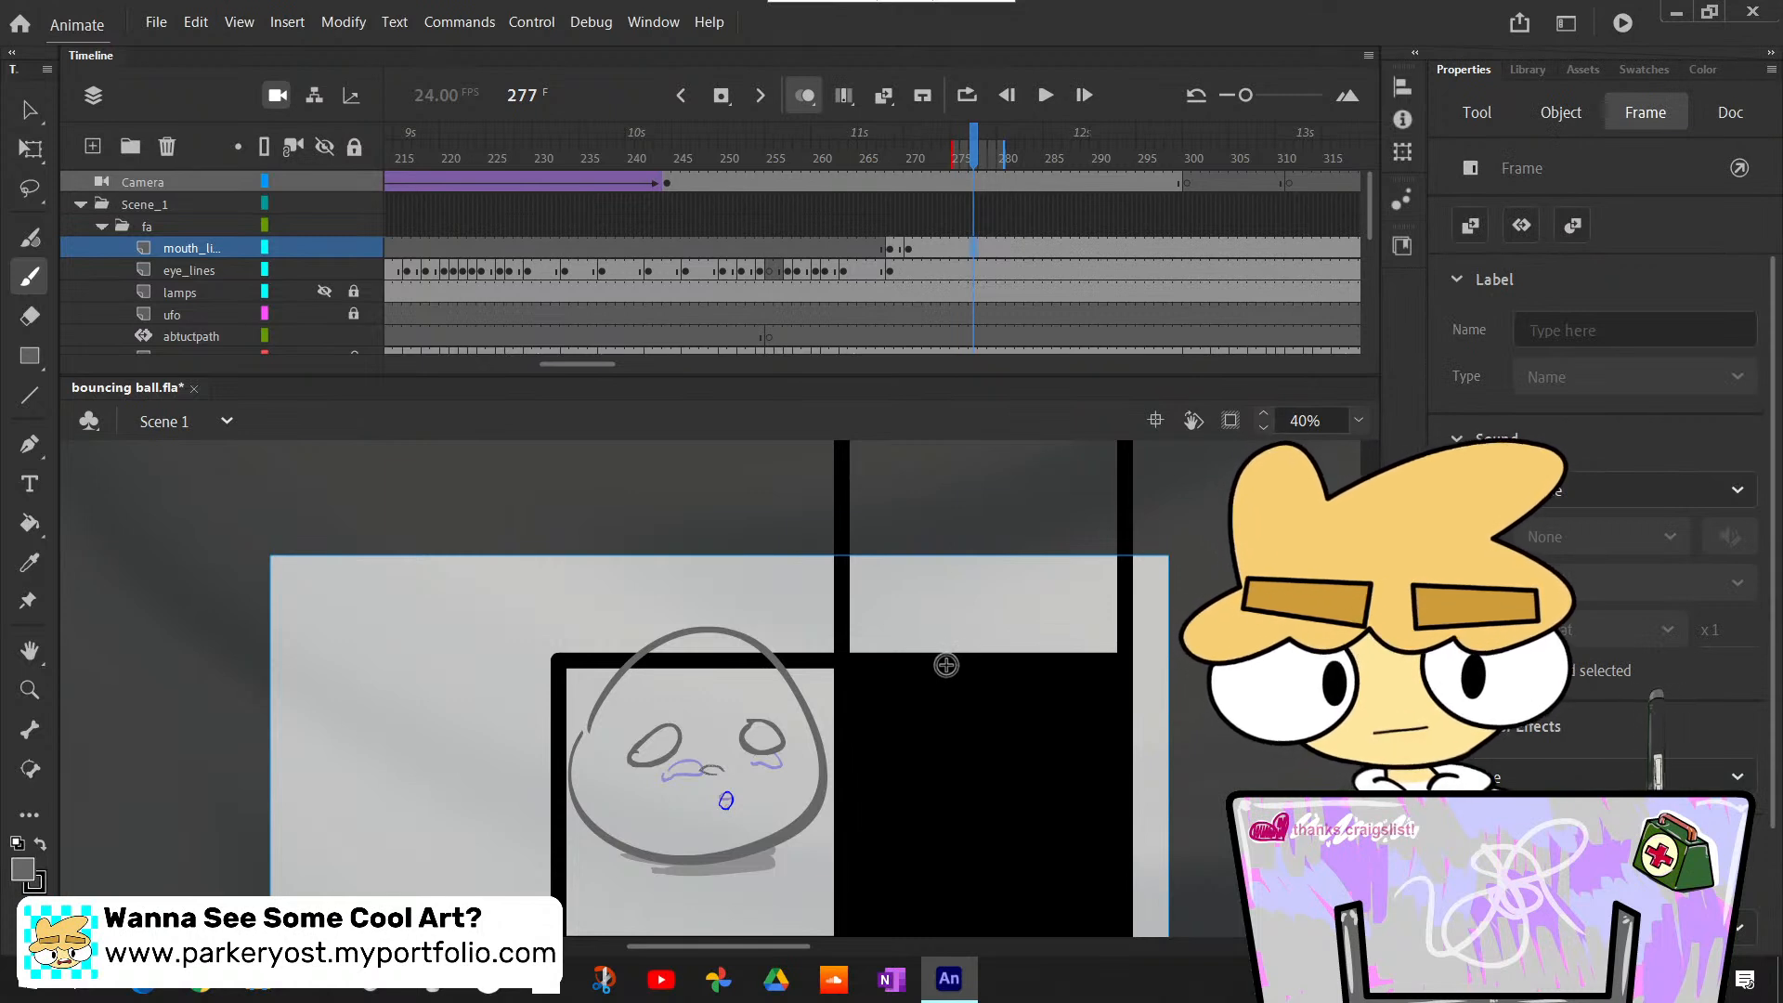
key(F7)
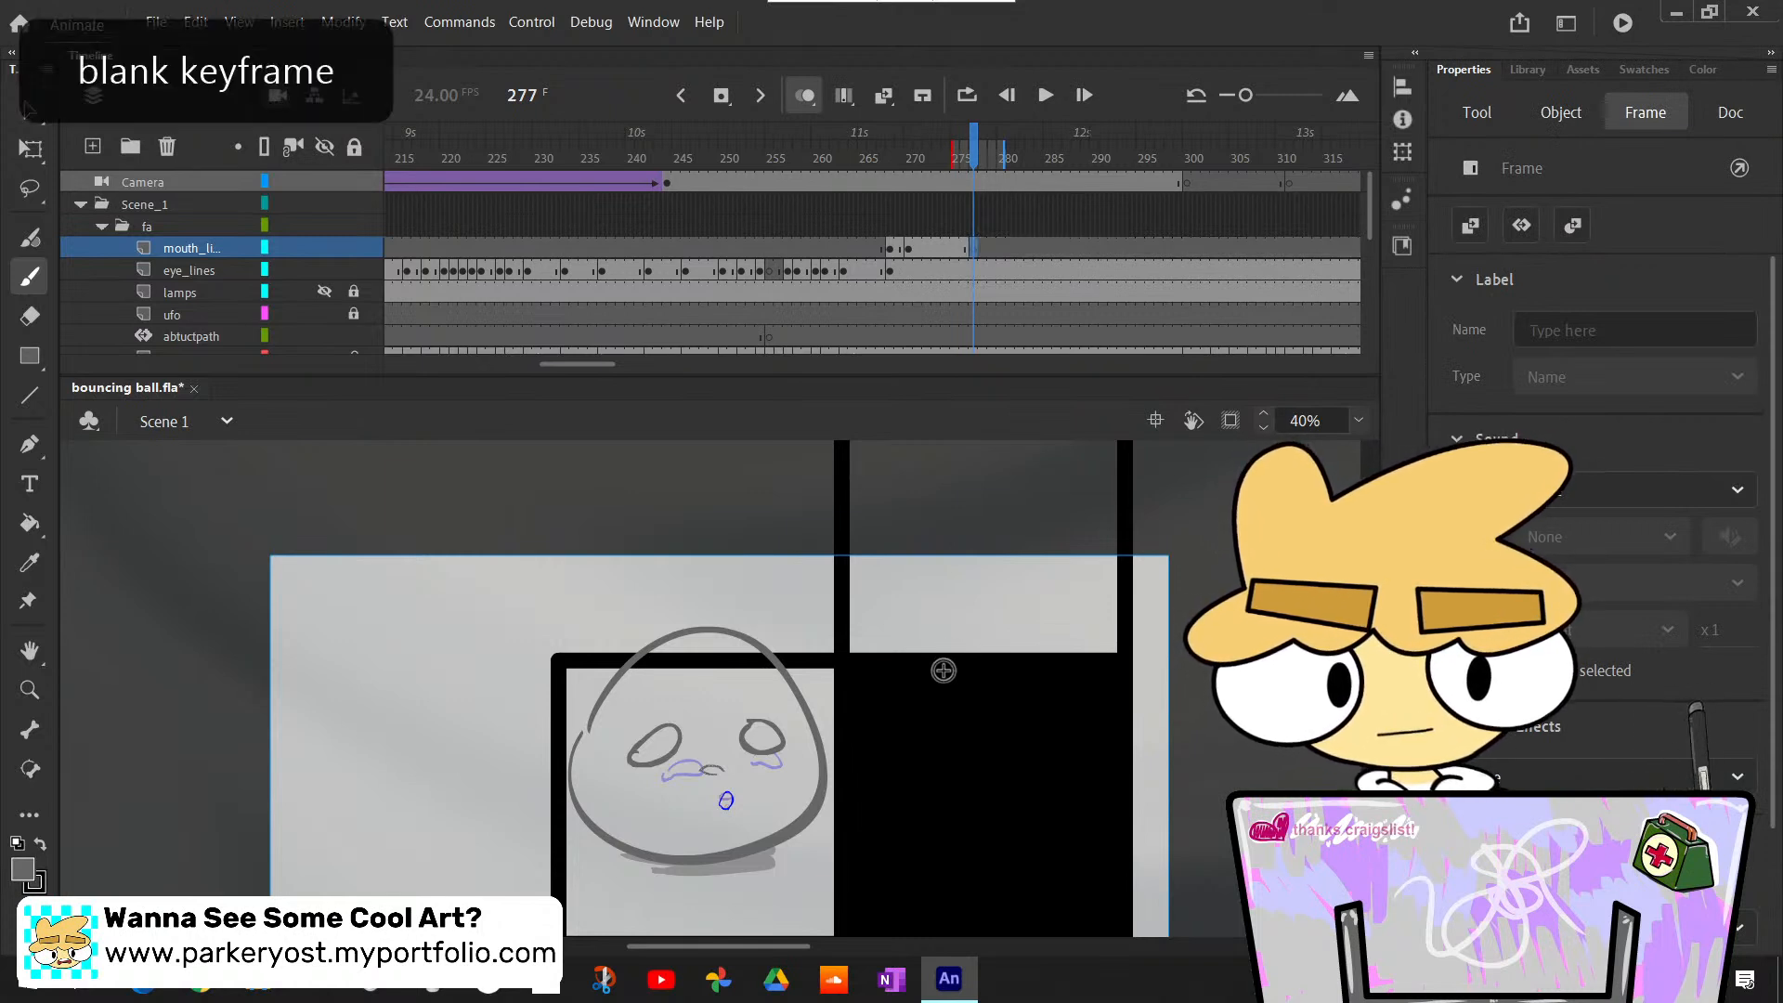
- Copy the mouth drawing from frame 276 and paste it in place at frame 277
click(961, 247)
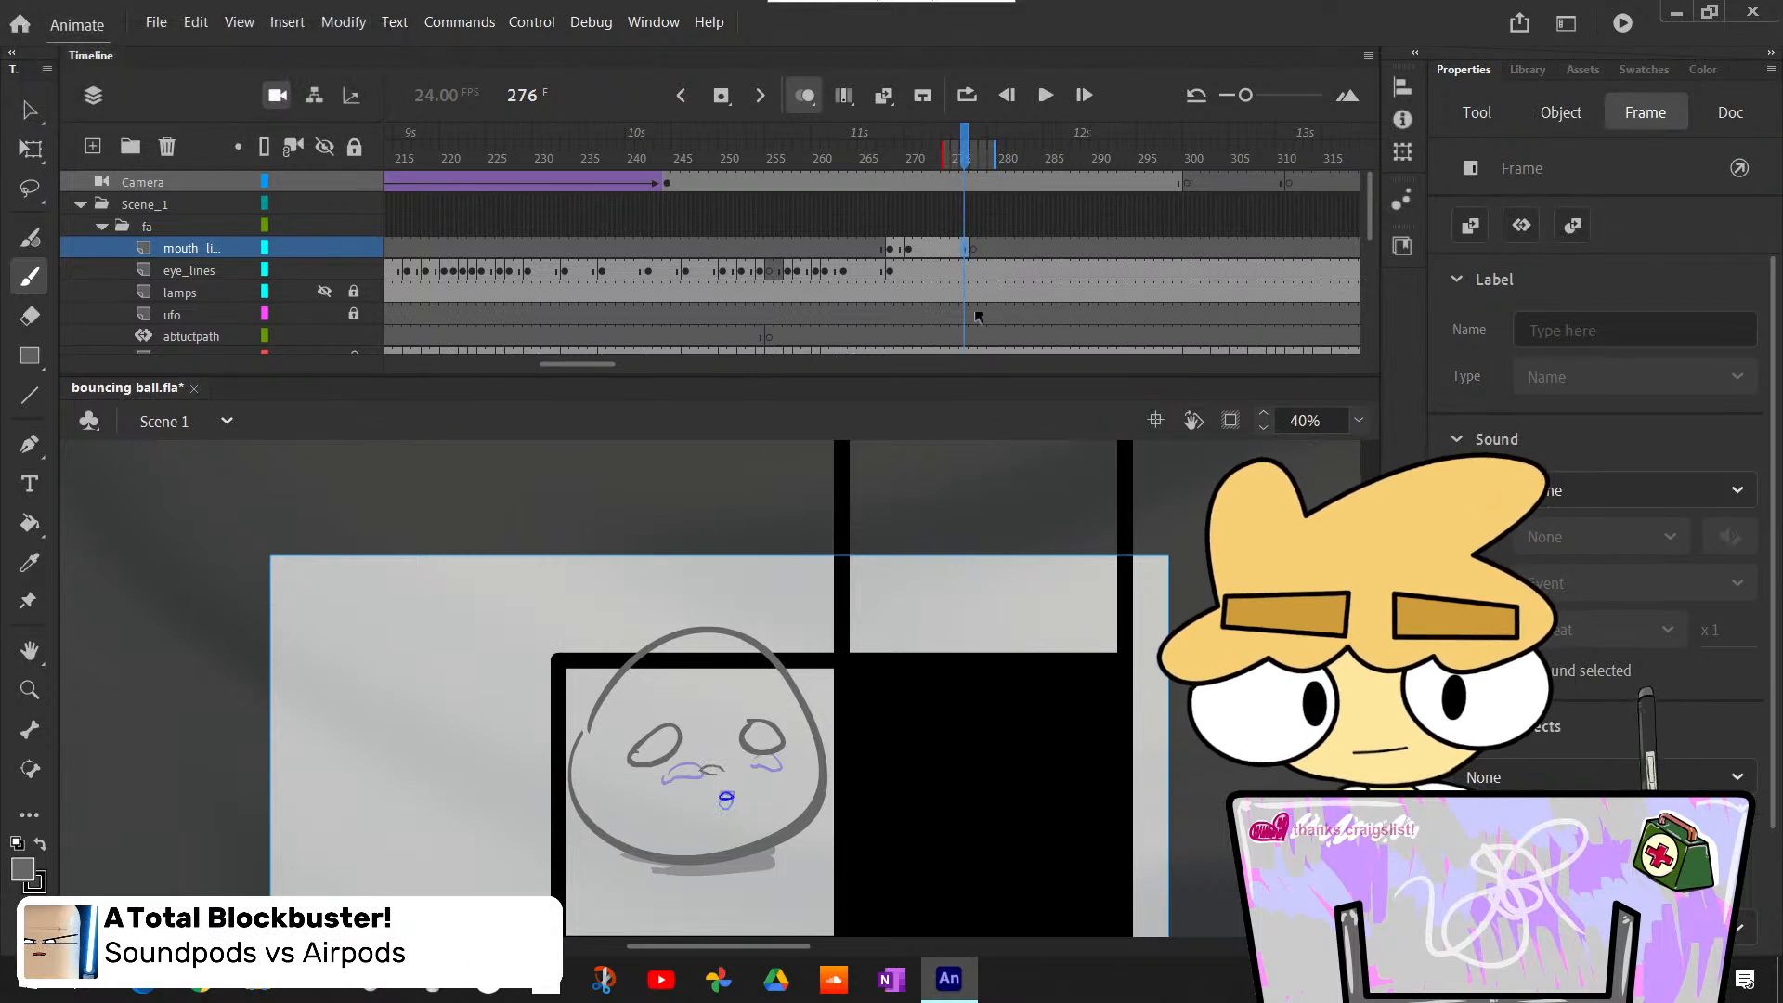
click(974, 248)
key(ctrl+shift+v)
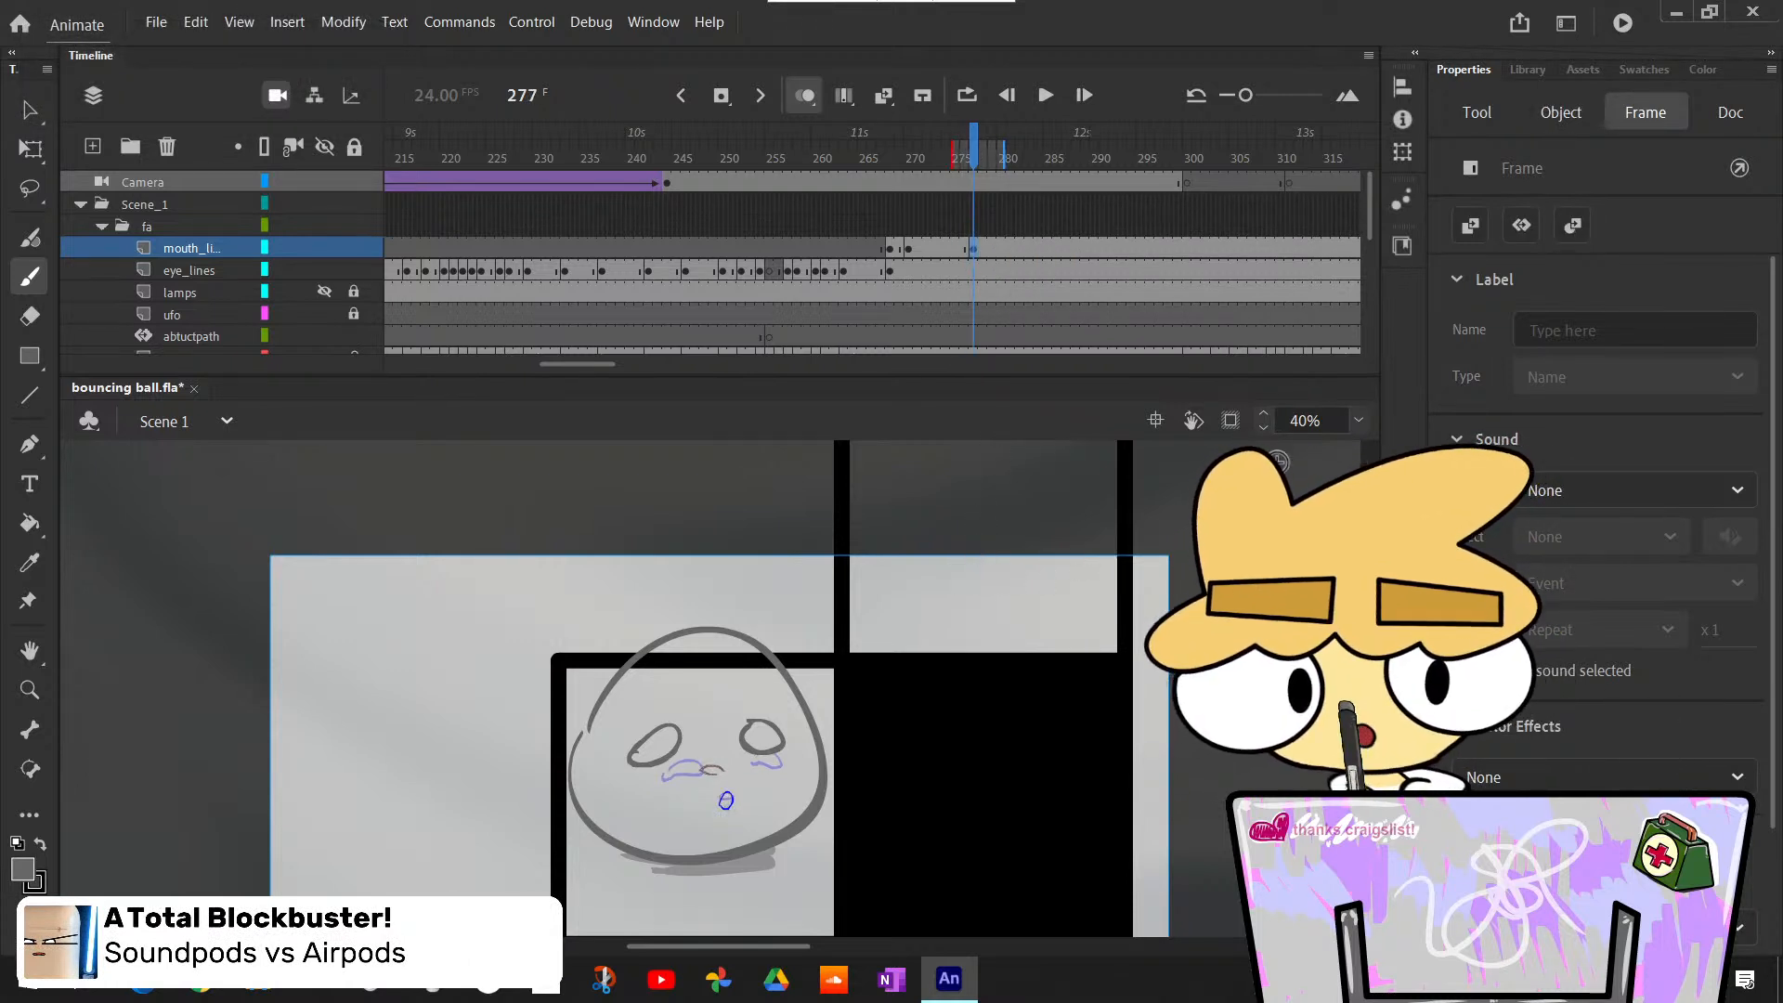
- Stretch the pasted mouth taller at frame 277 with Free Transform, working at 200% zoom and returning to 40%
click(1400, 594)
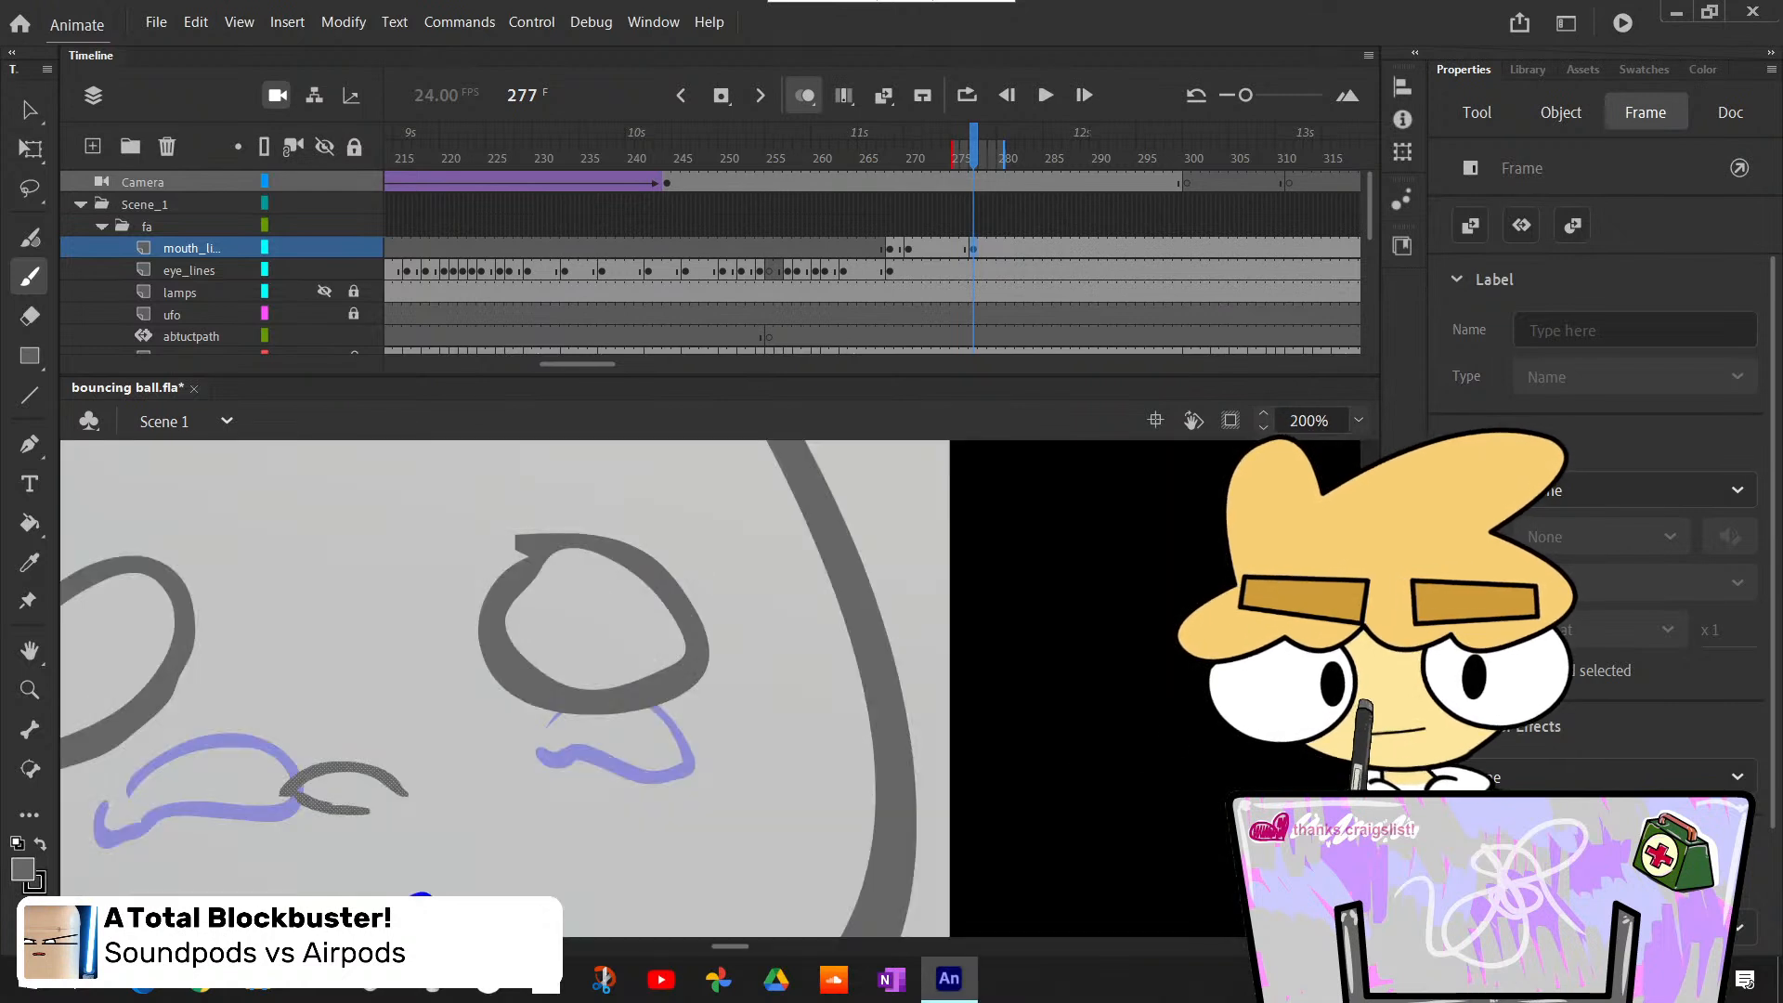
key(l)
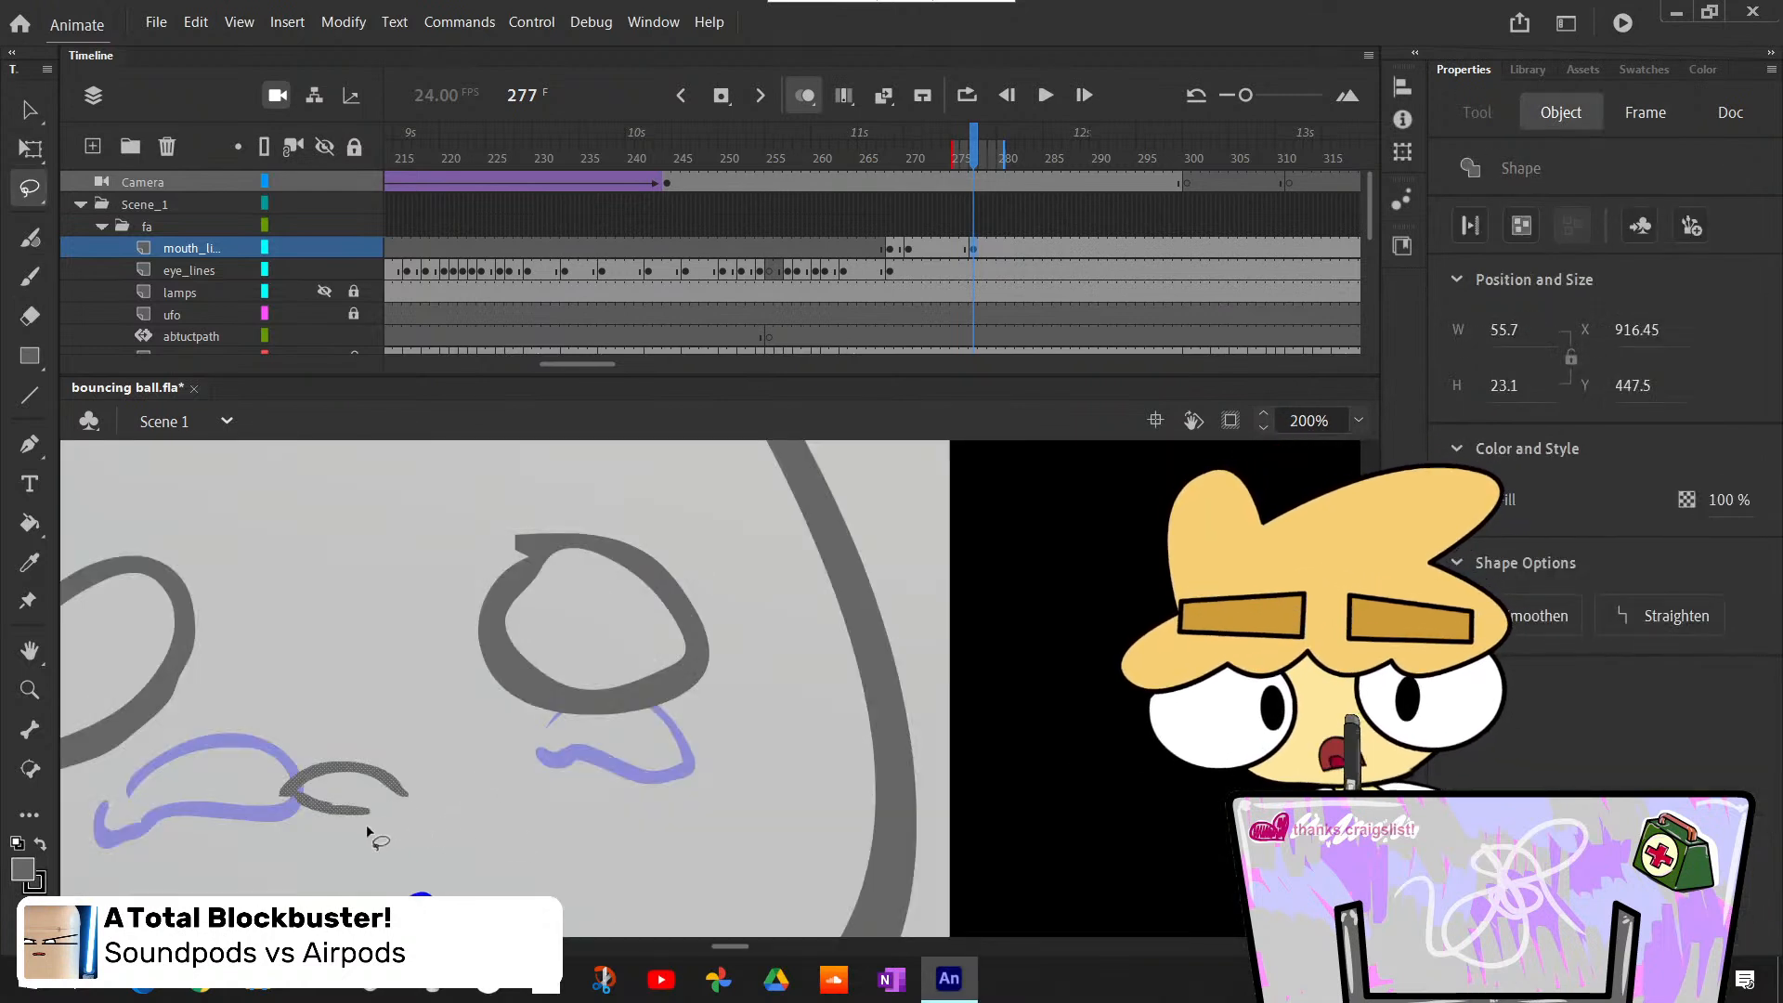
mouse_move(436, 769)
mouse_down()
mouse_move(303, 847)
mouse_move(437, 770)
mouse_up()
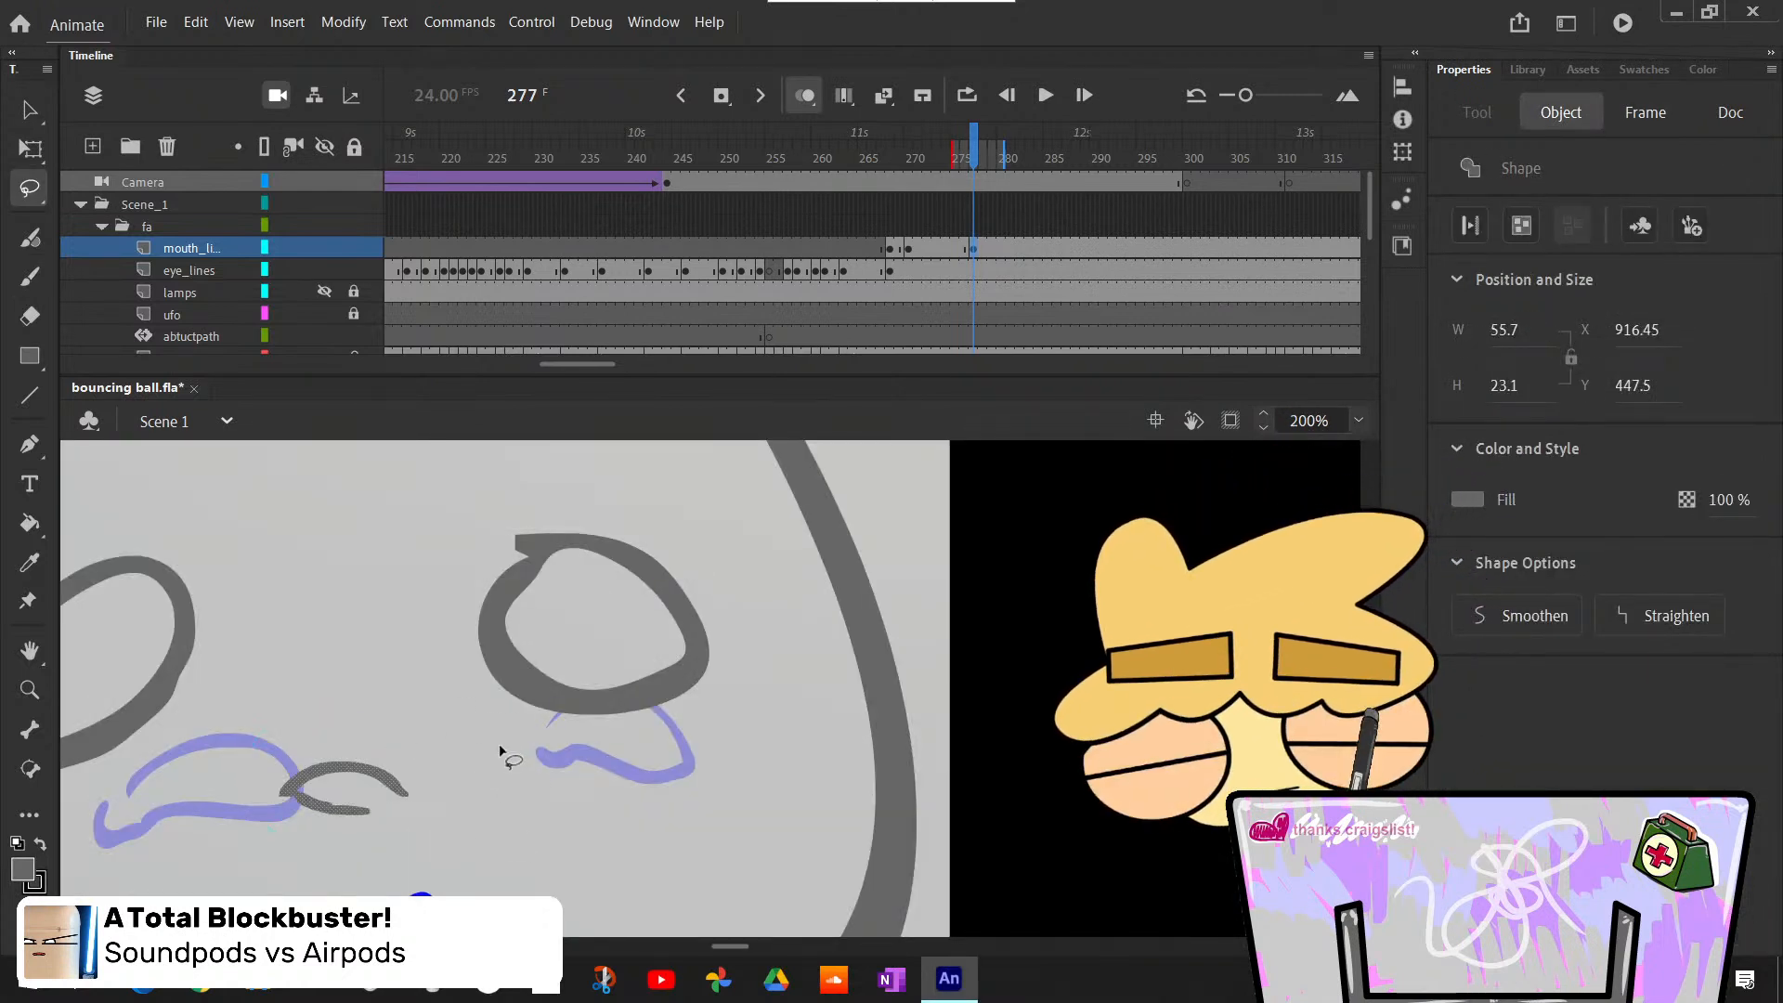
key(q)
mouse_move(341, 820)
mouse_down()
mouse_move(342, 868)
mouse_move(341, 844)
mouse_up()
click(467, 833)
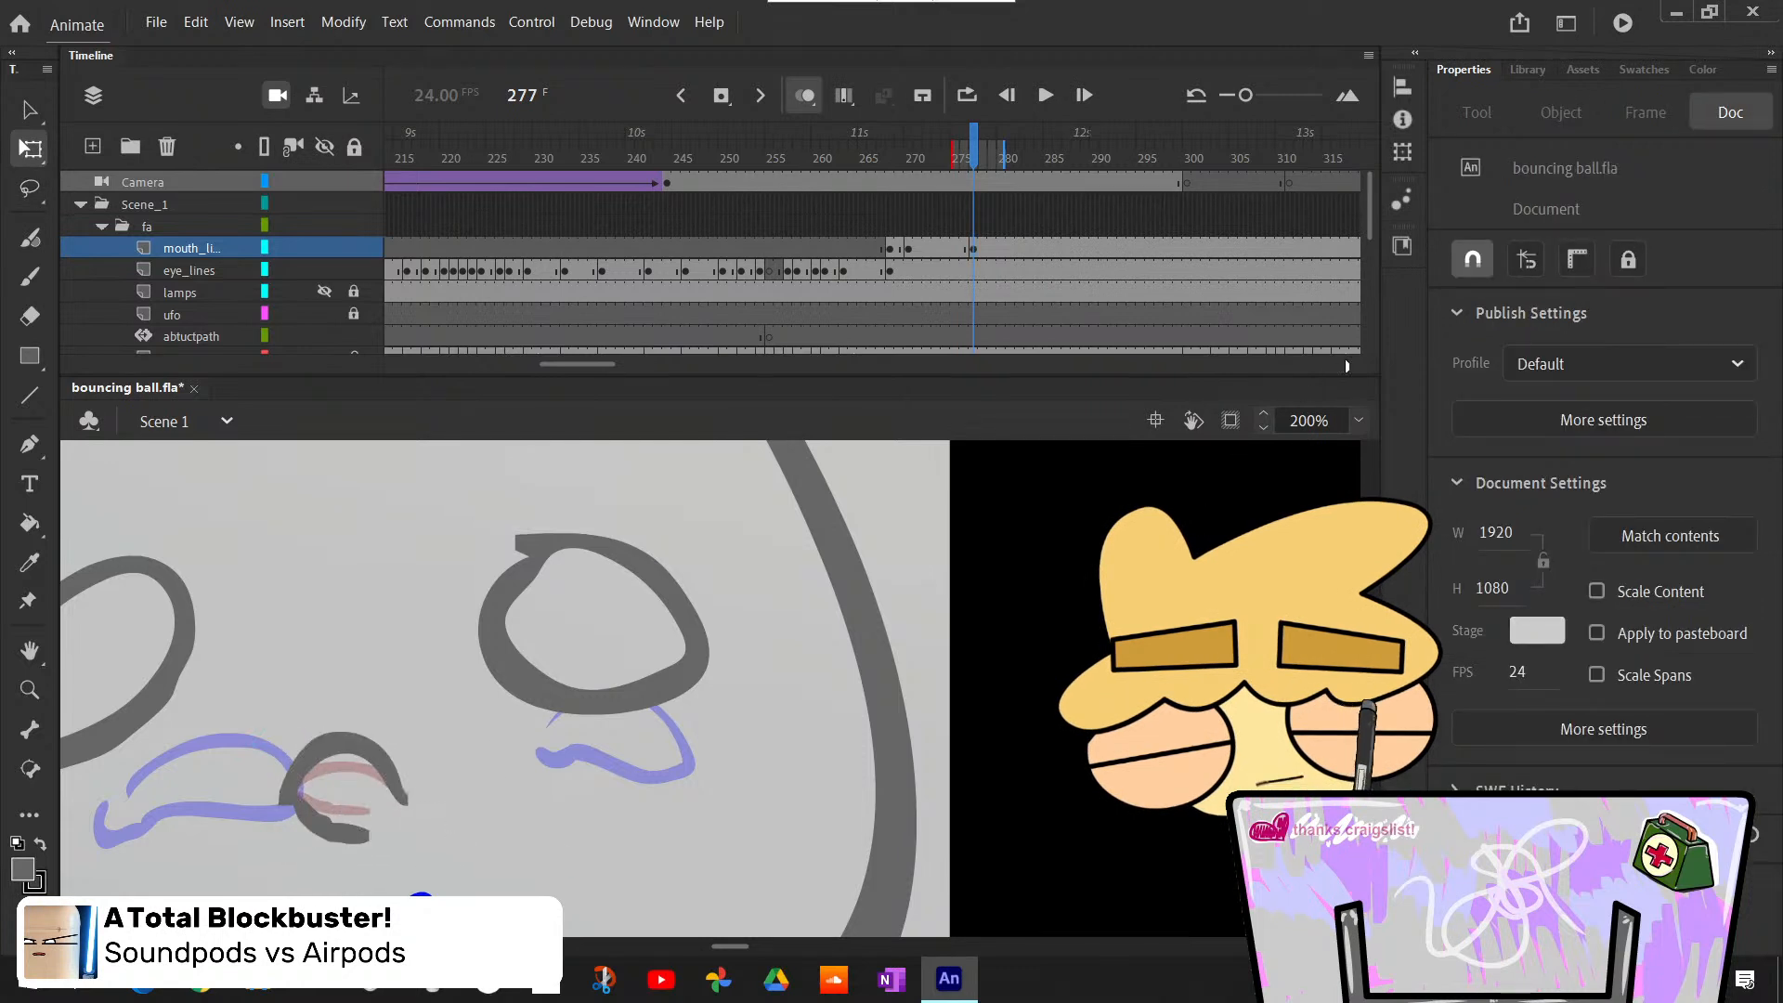
click(1358, 420)
click(1388, 461)
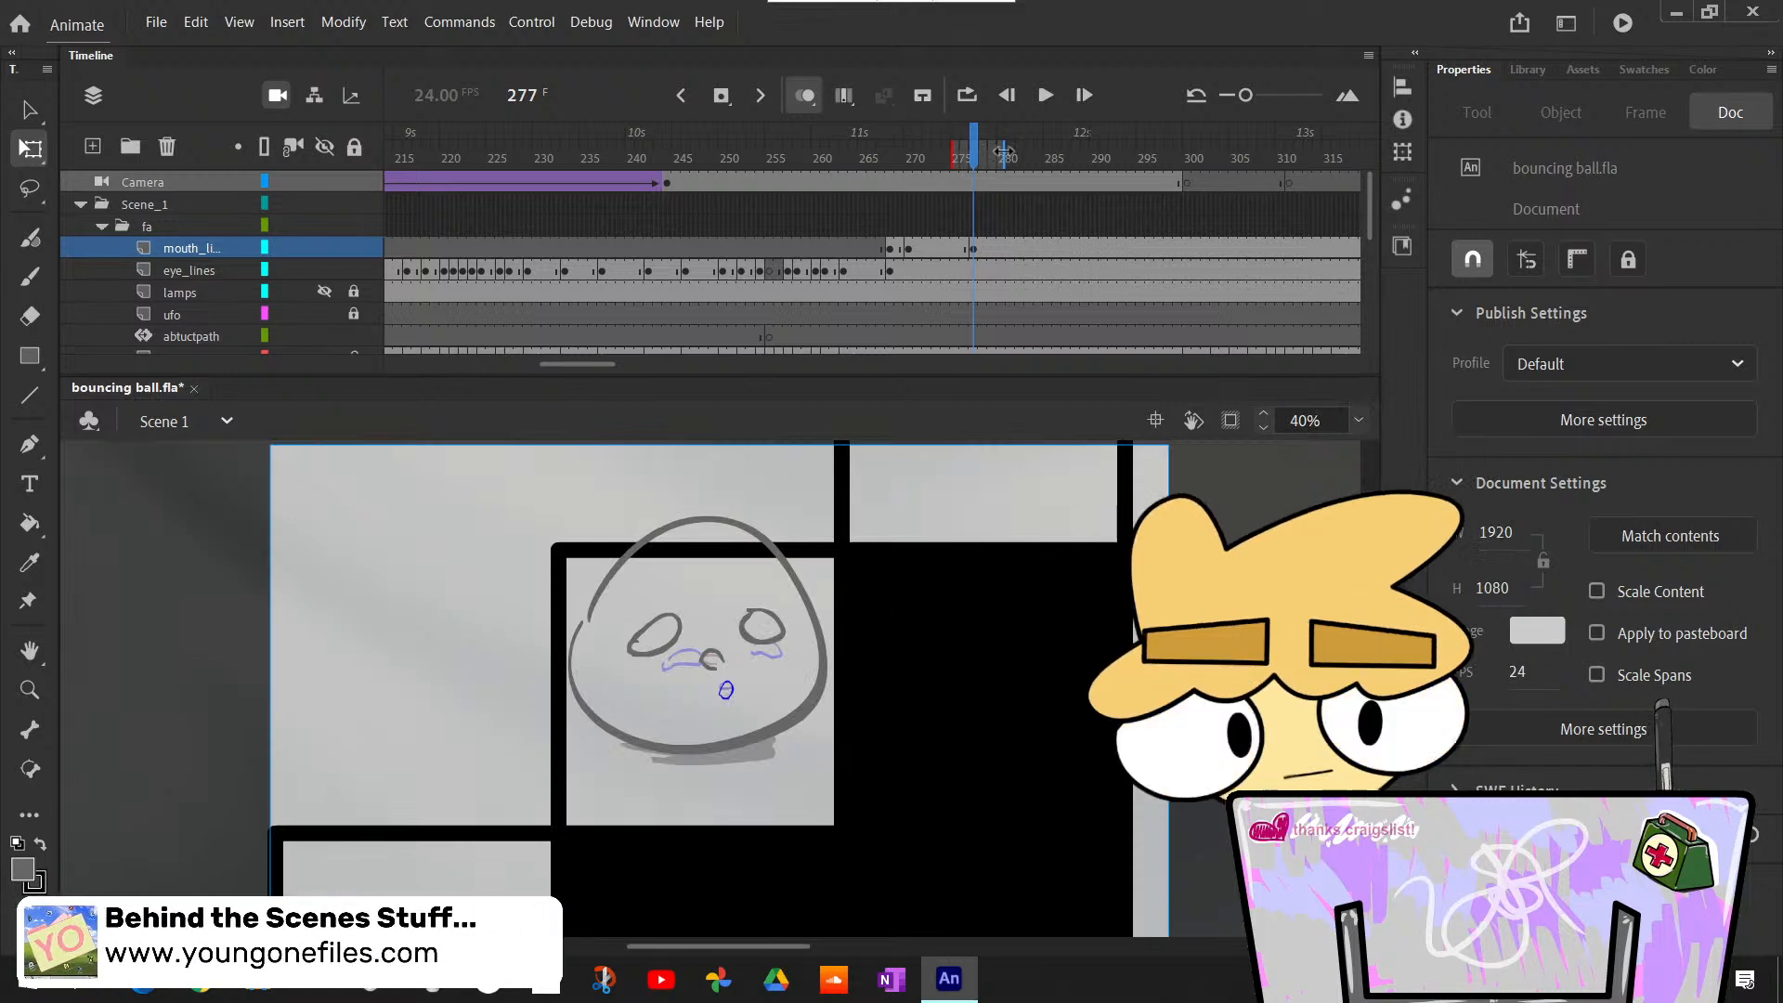
- Turn off onion skinning and play the animation from frame 268 to review the mouth opening
mouse_move(924, 200)
mouse_down()
mouse_move(873, 200)
mouse_move(1011, 213)
mouse_move(903, 225)
mouse_move(1015, 269)
mouse_move(1072, 265)
mouse_move(892, 265)
mouse_up()
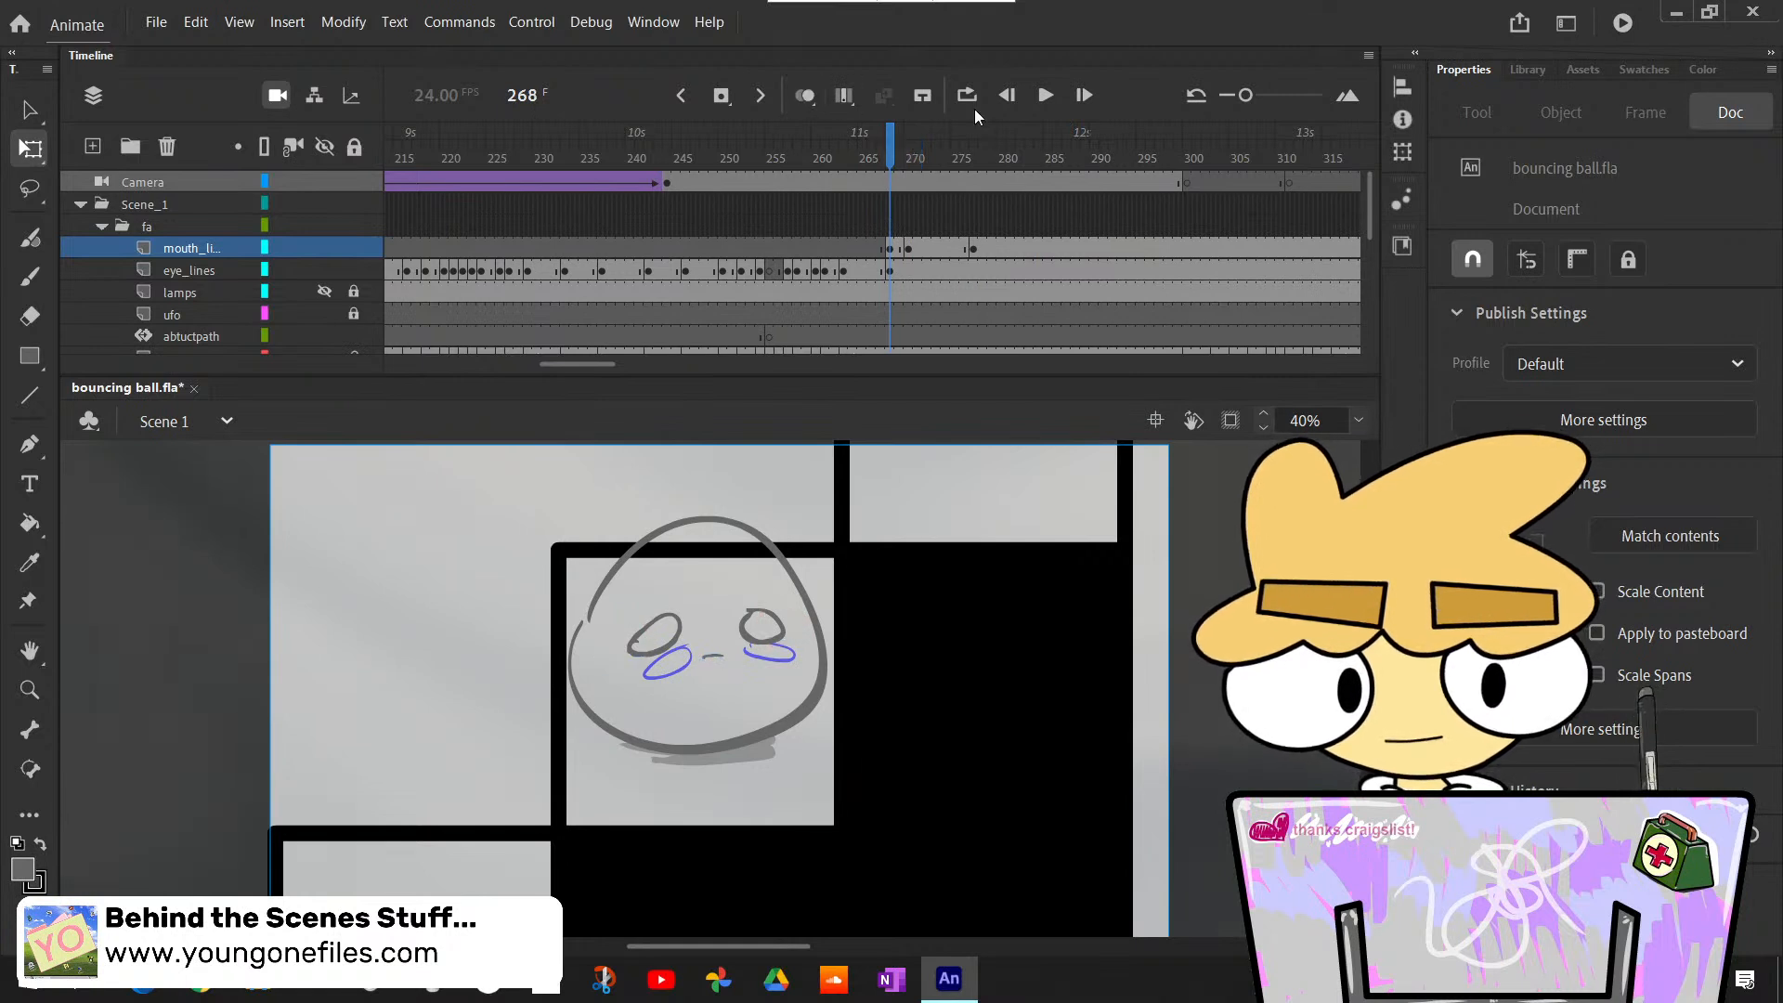
click(1053, 110)
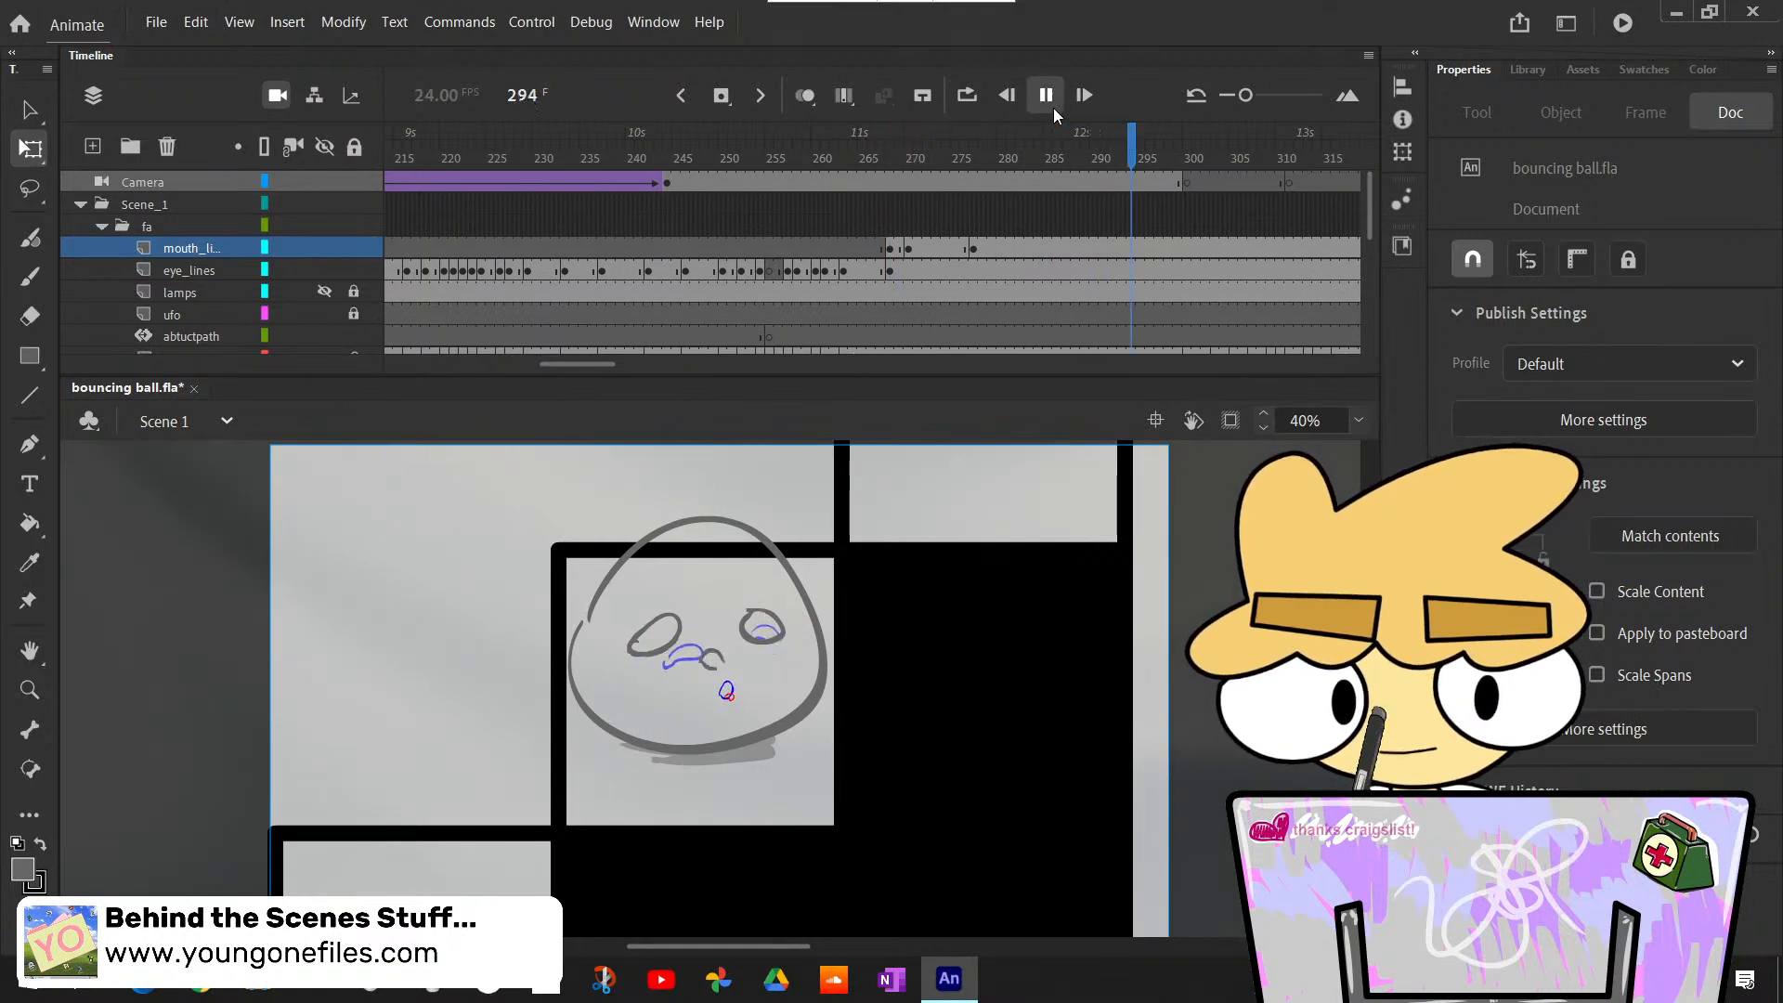
click(1053, 108)
- Clear the mouth at frame 277 on mouth_lines and redraw it as a rounder open mouth with onion skinning on
click(972, 249)
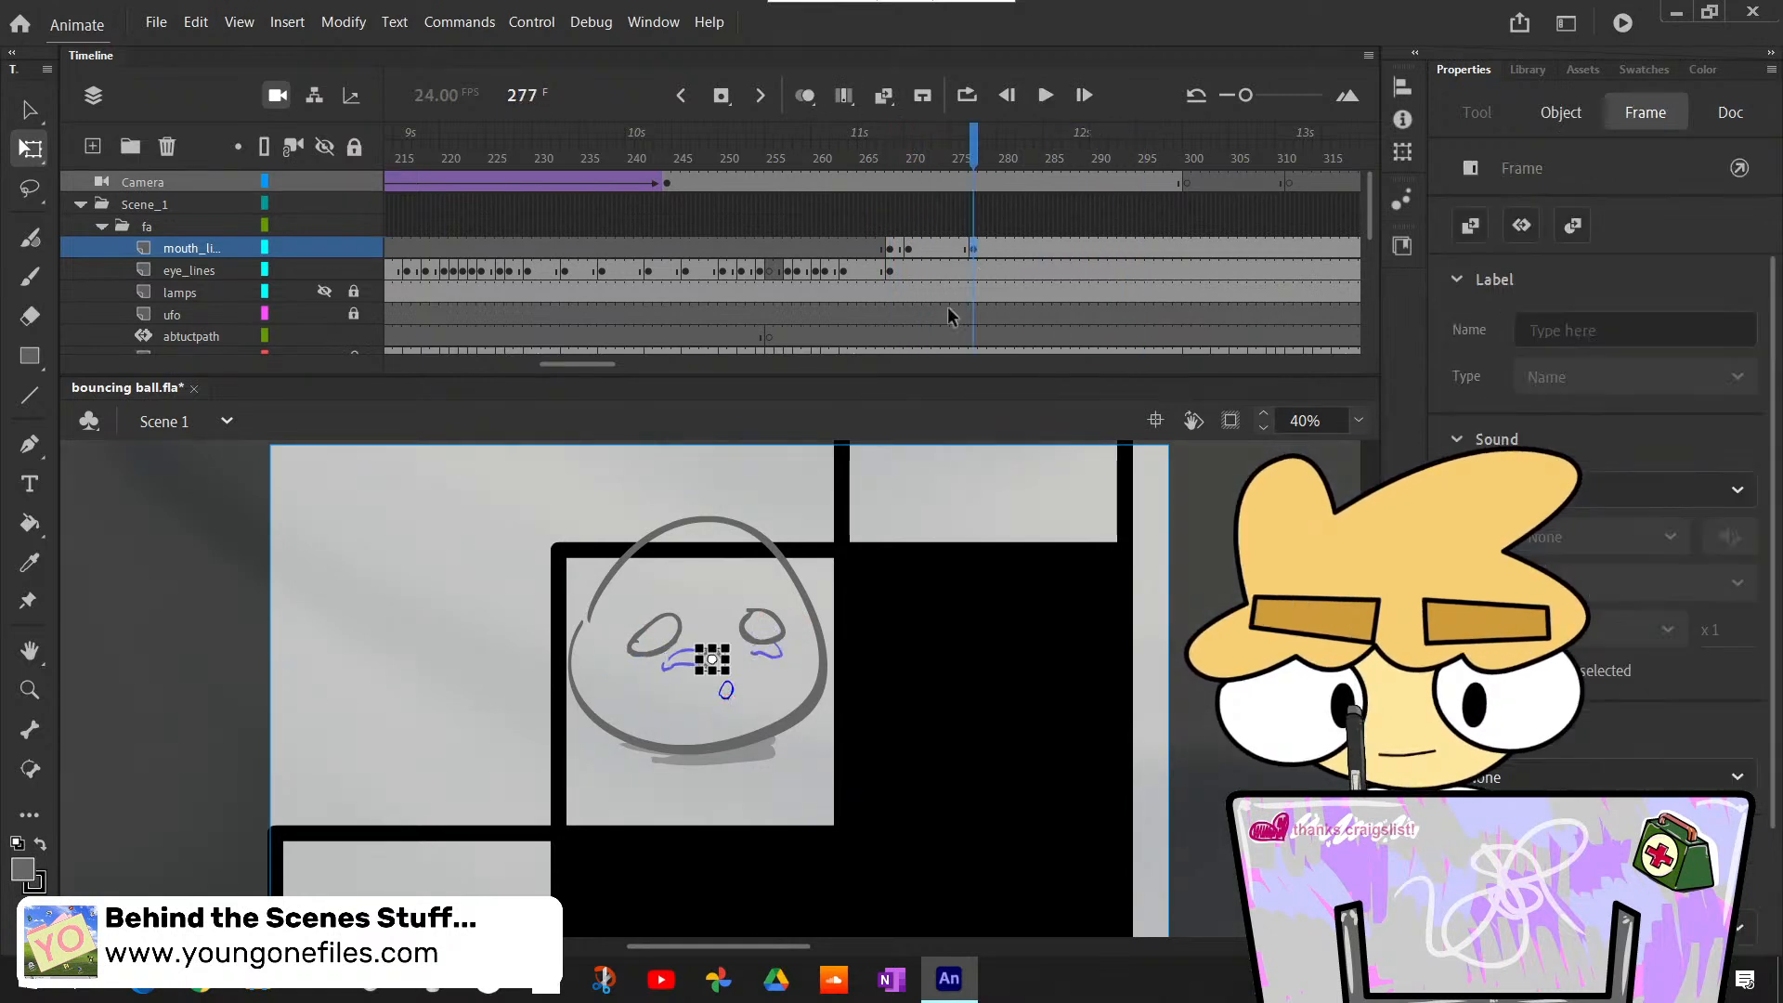
key(F7)
key(b)
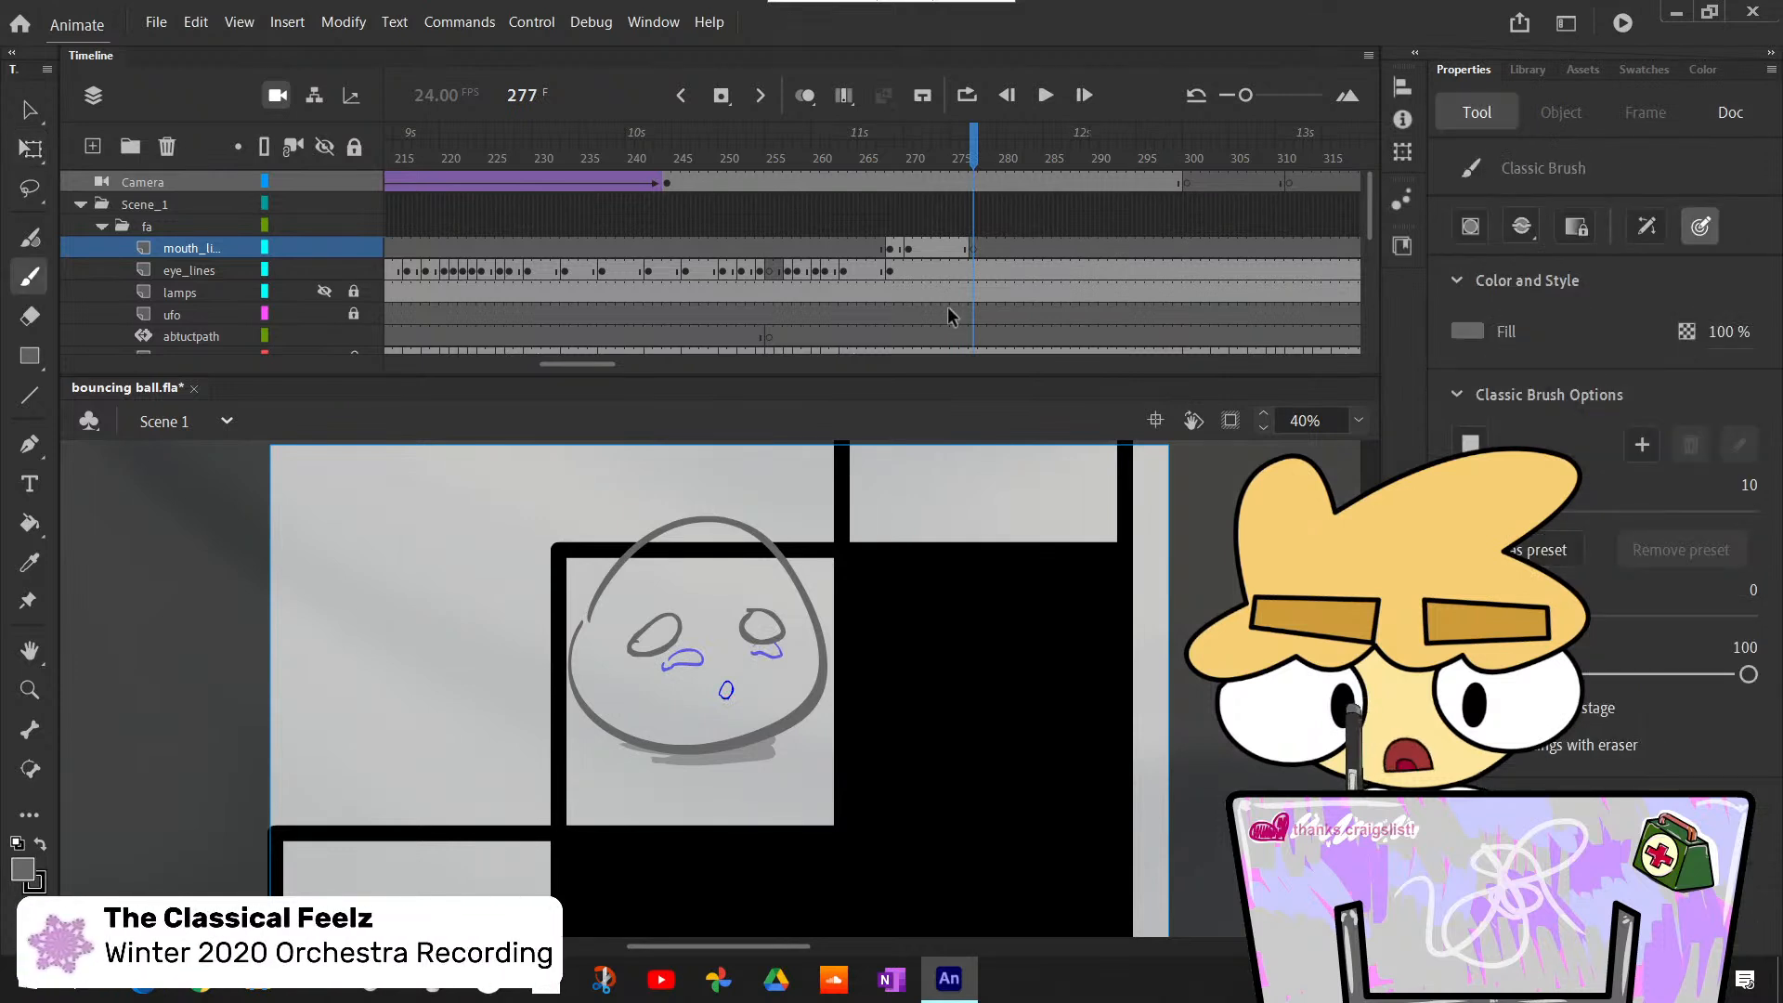
click(804, 100)
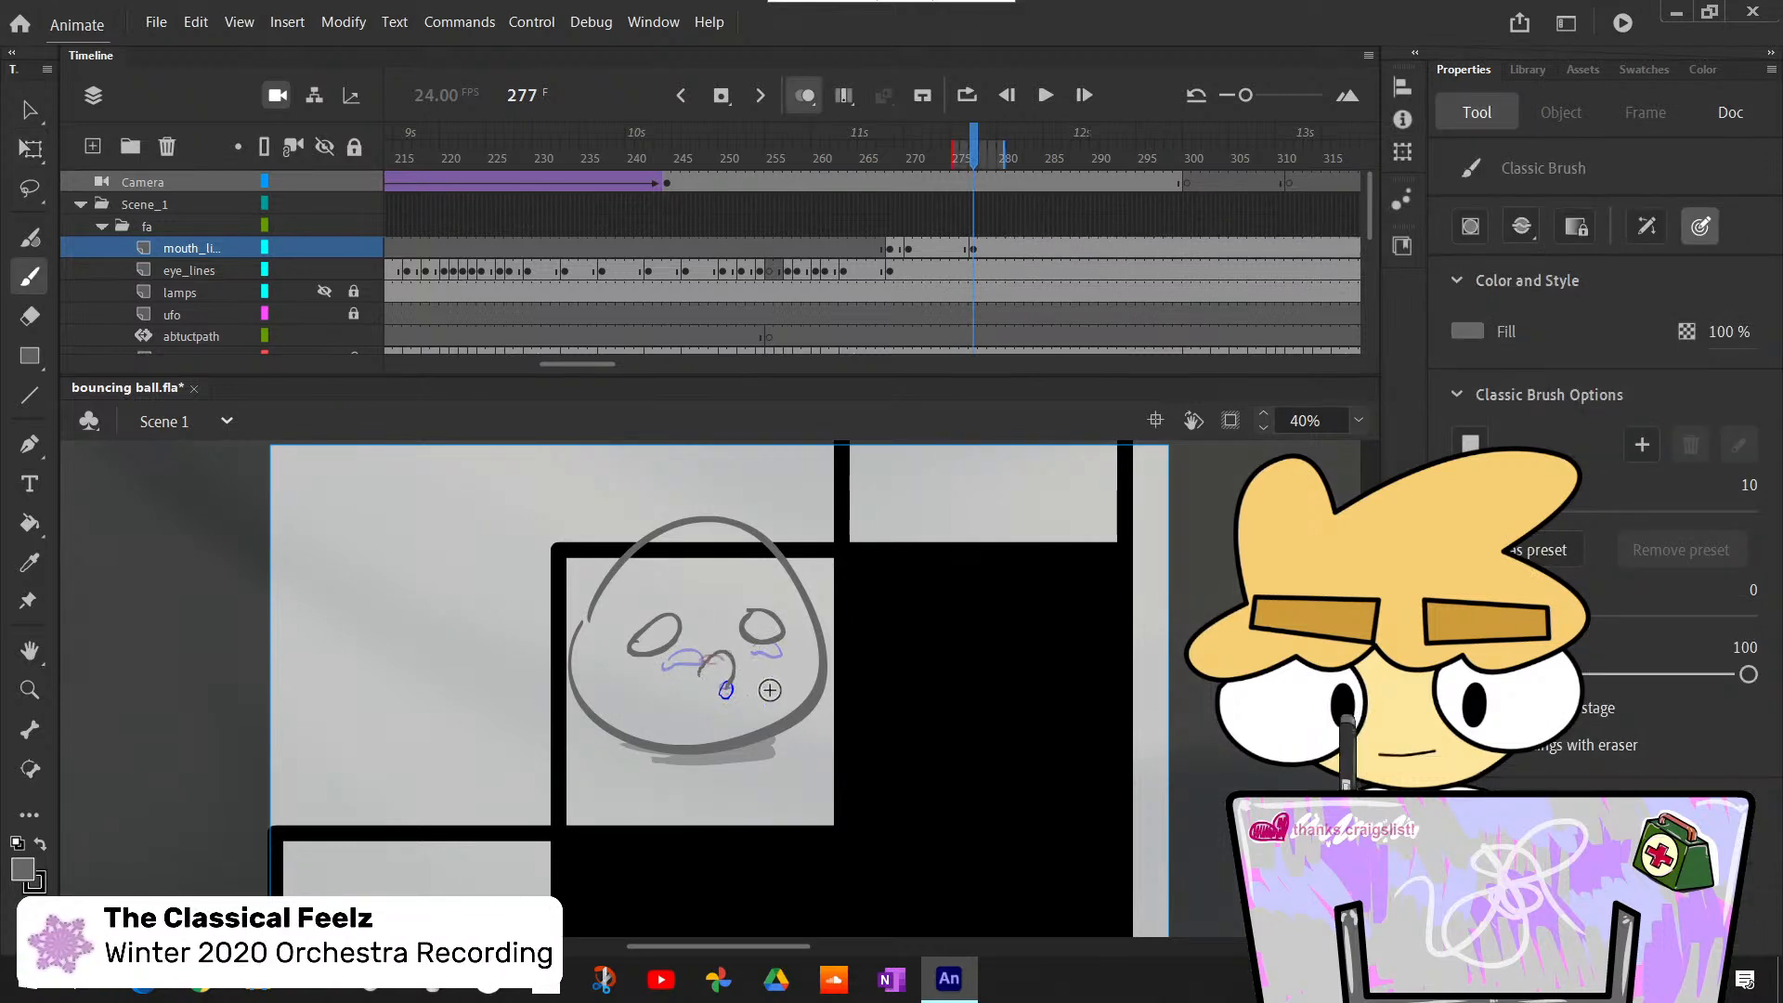
drag(726, 681, 702, 680)
key(ctrl+z)
key(ctrl+z)
key(ctrl+z)
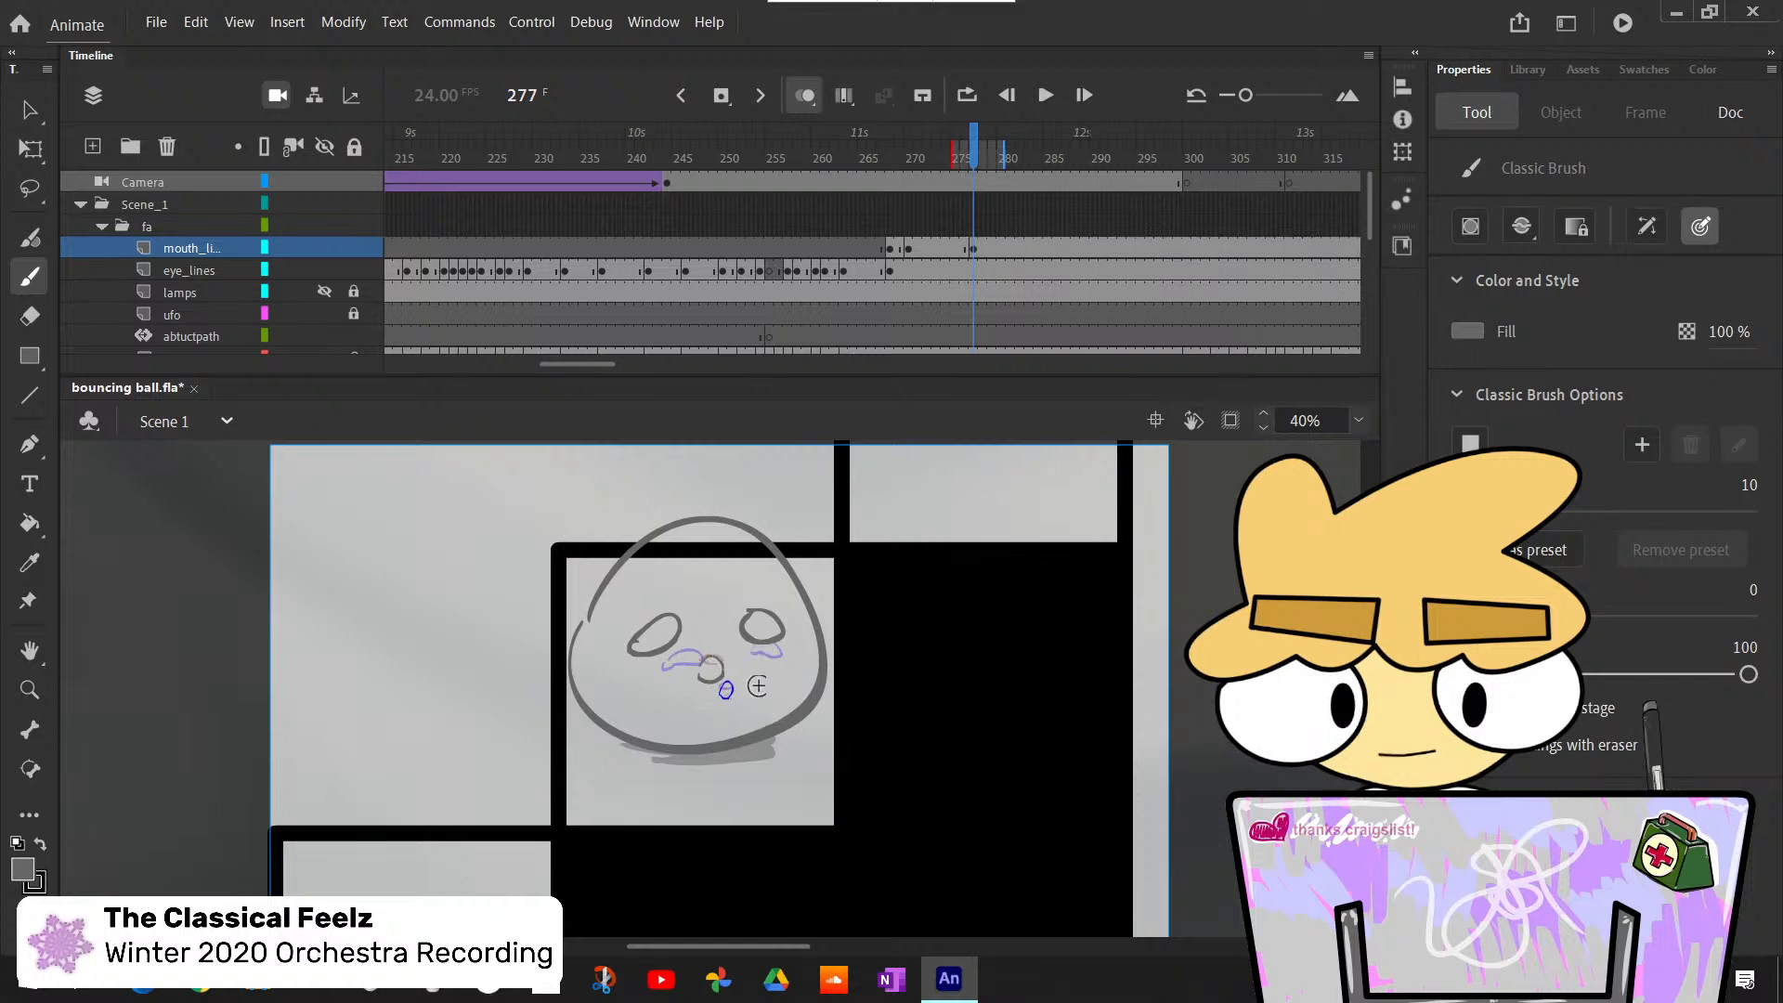
- Step back and forth between frames 269 and 287 to check the redrawn mouth against the sketch and neighbouring poses
key(comma)
key(comma)
key(comma)
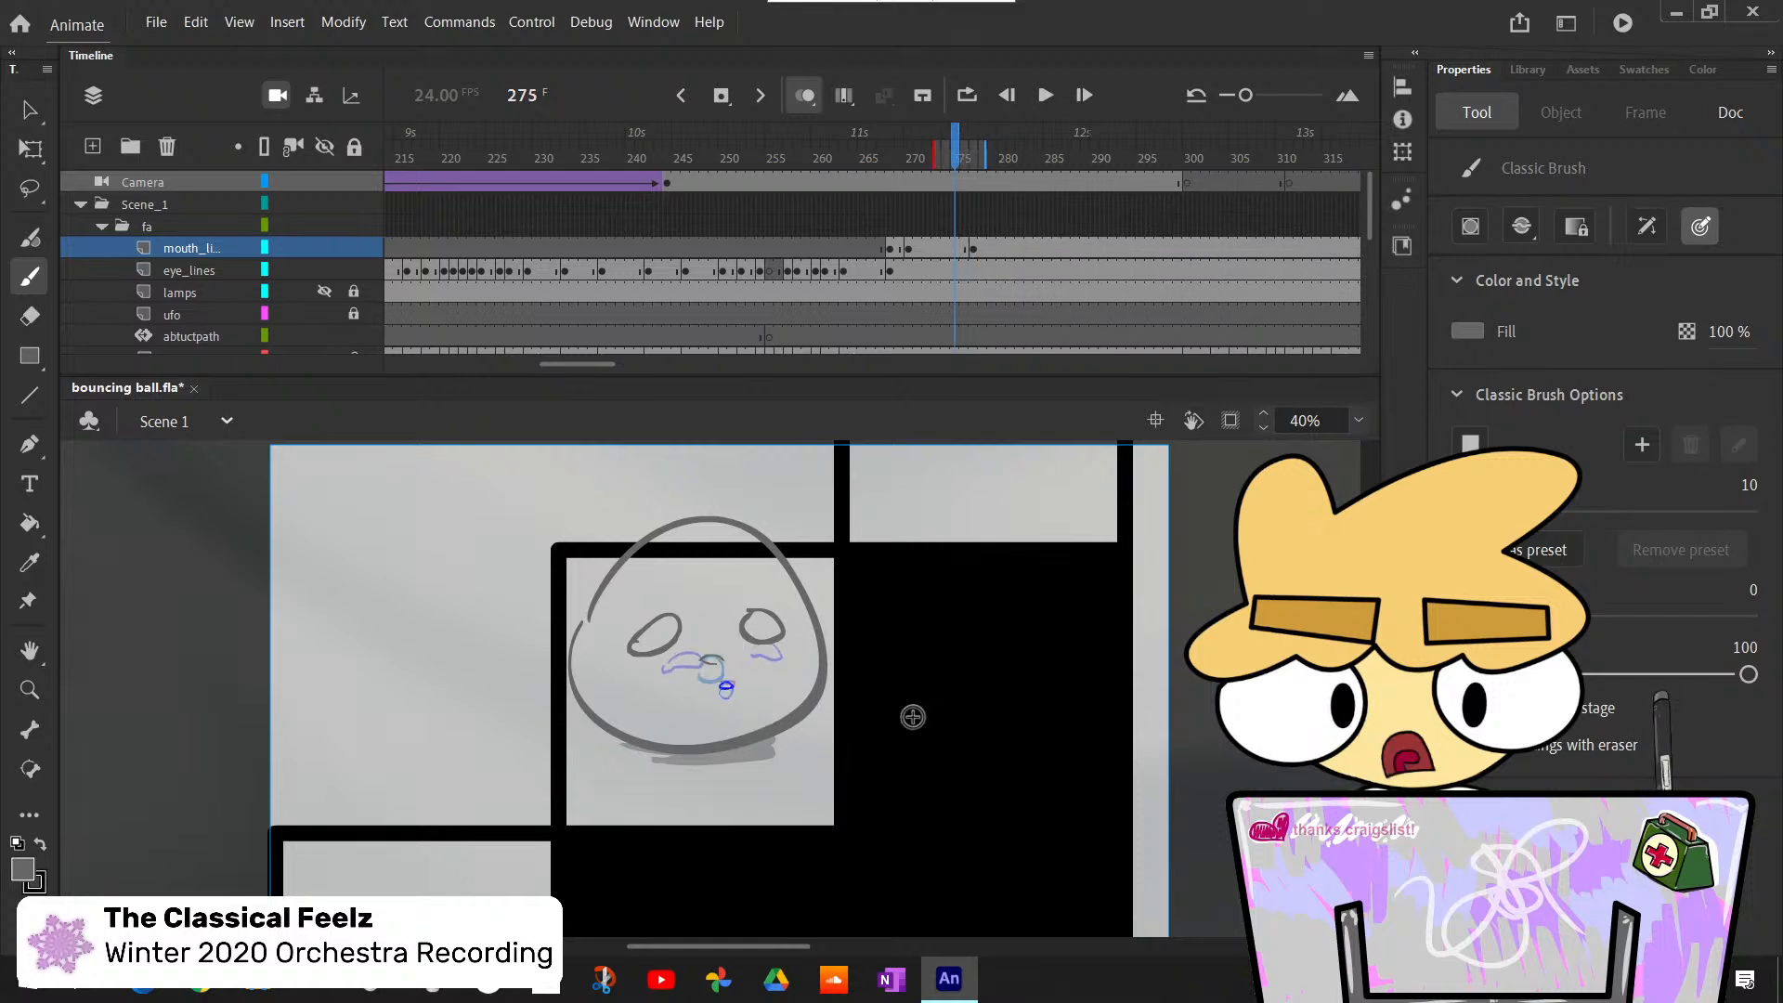
key(comma)
key(comma)
key(comma)
key(comma)
key(comma)
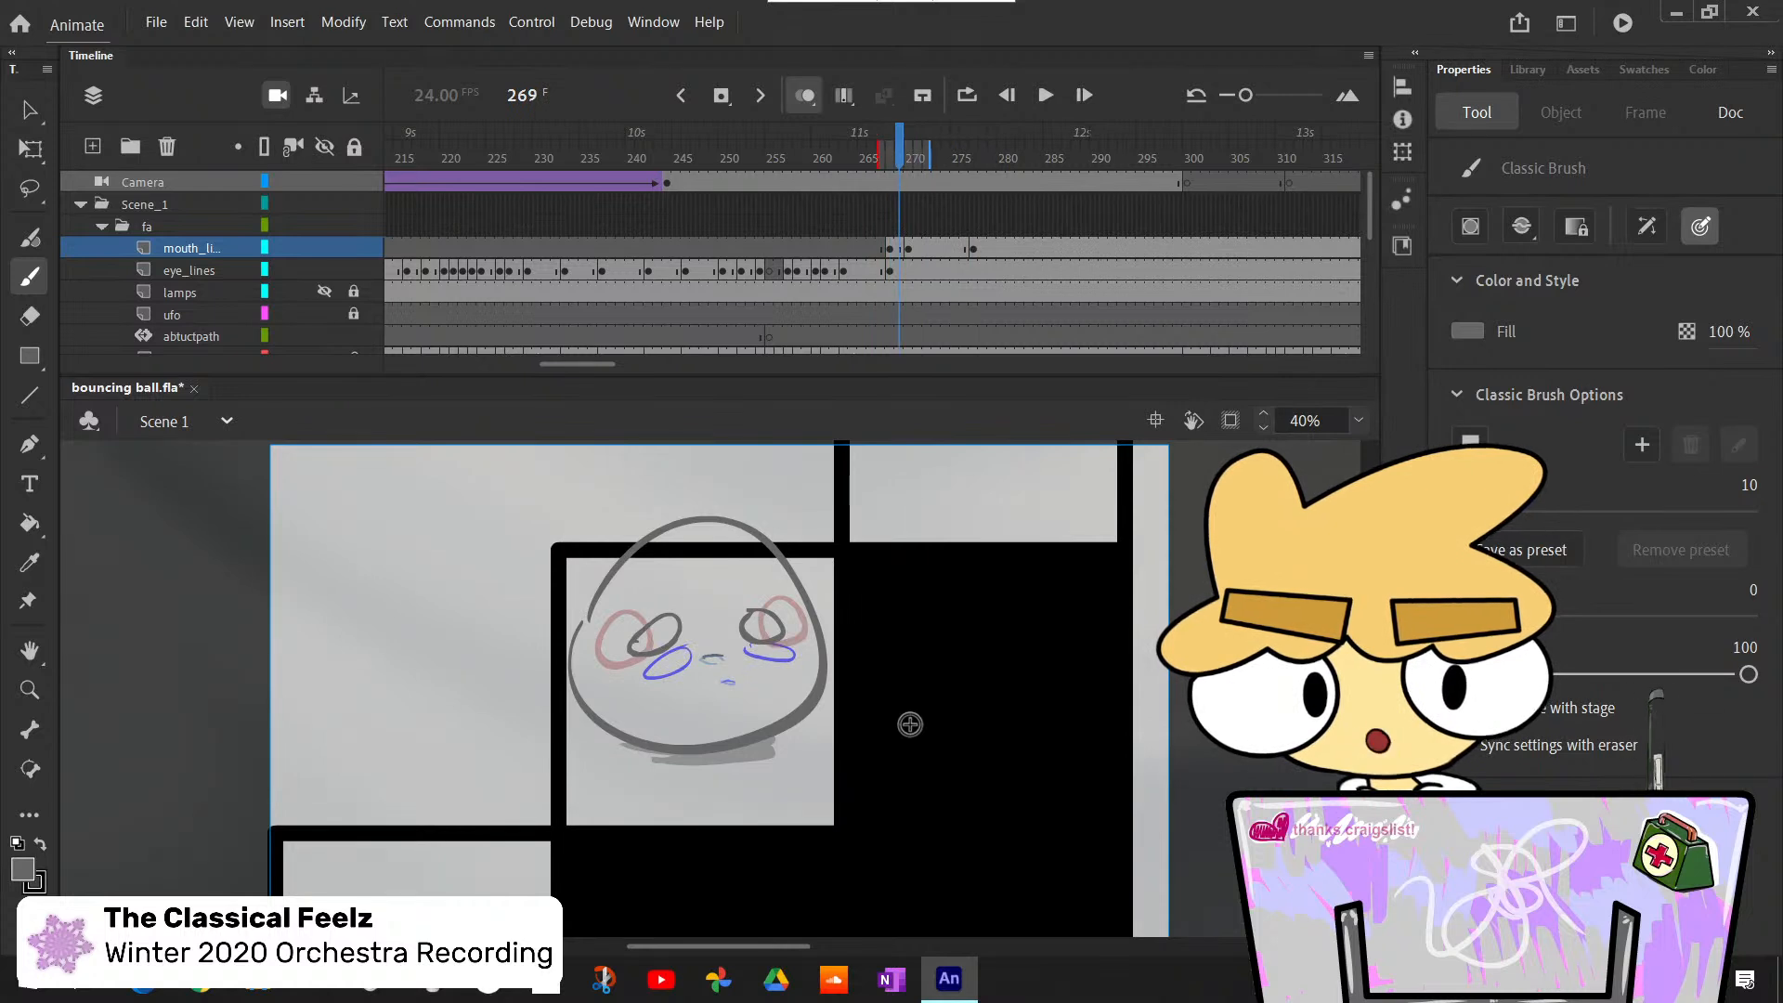
key(period)
key(period)
key(period)
key(period)
key(period)
key(period)
key(period)
key(period)
key(period)
key(period)
key(period)
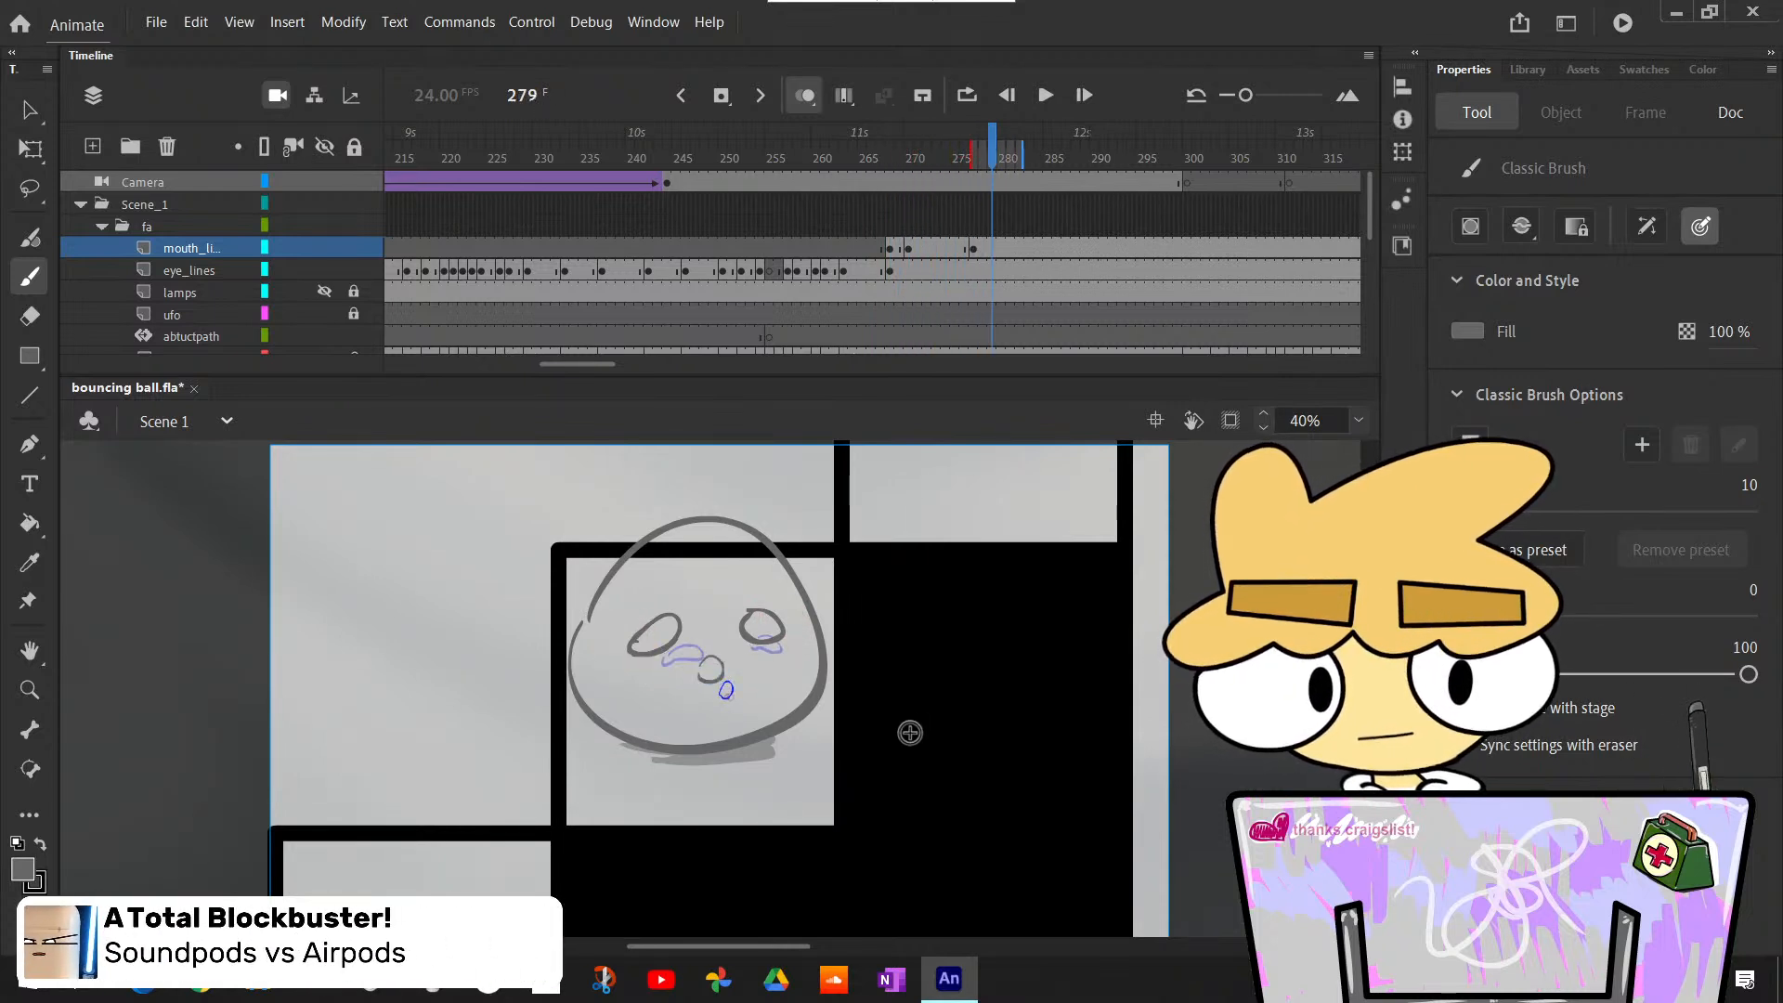
key(period)
key(period)
key(period)
key(period)
key(period)
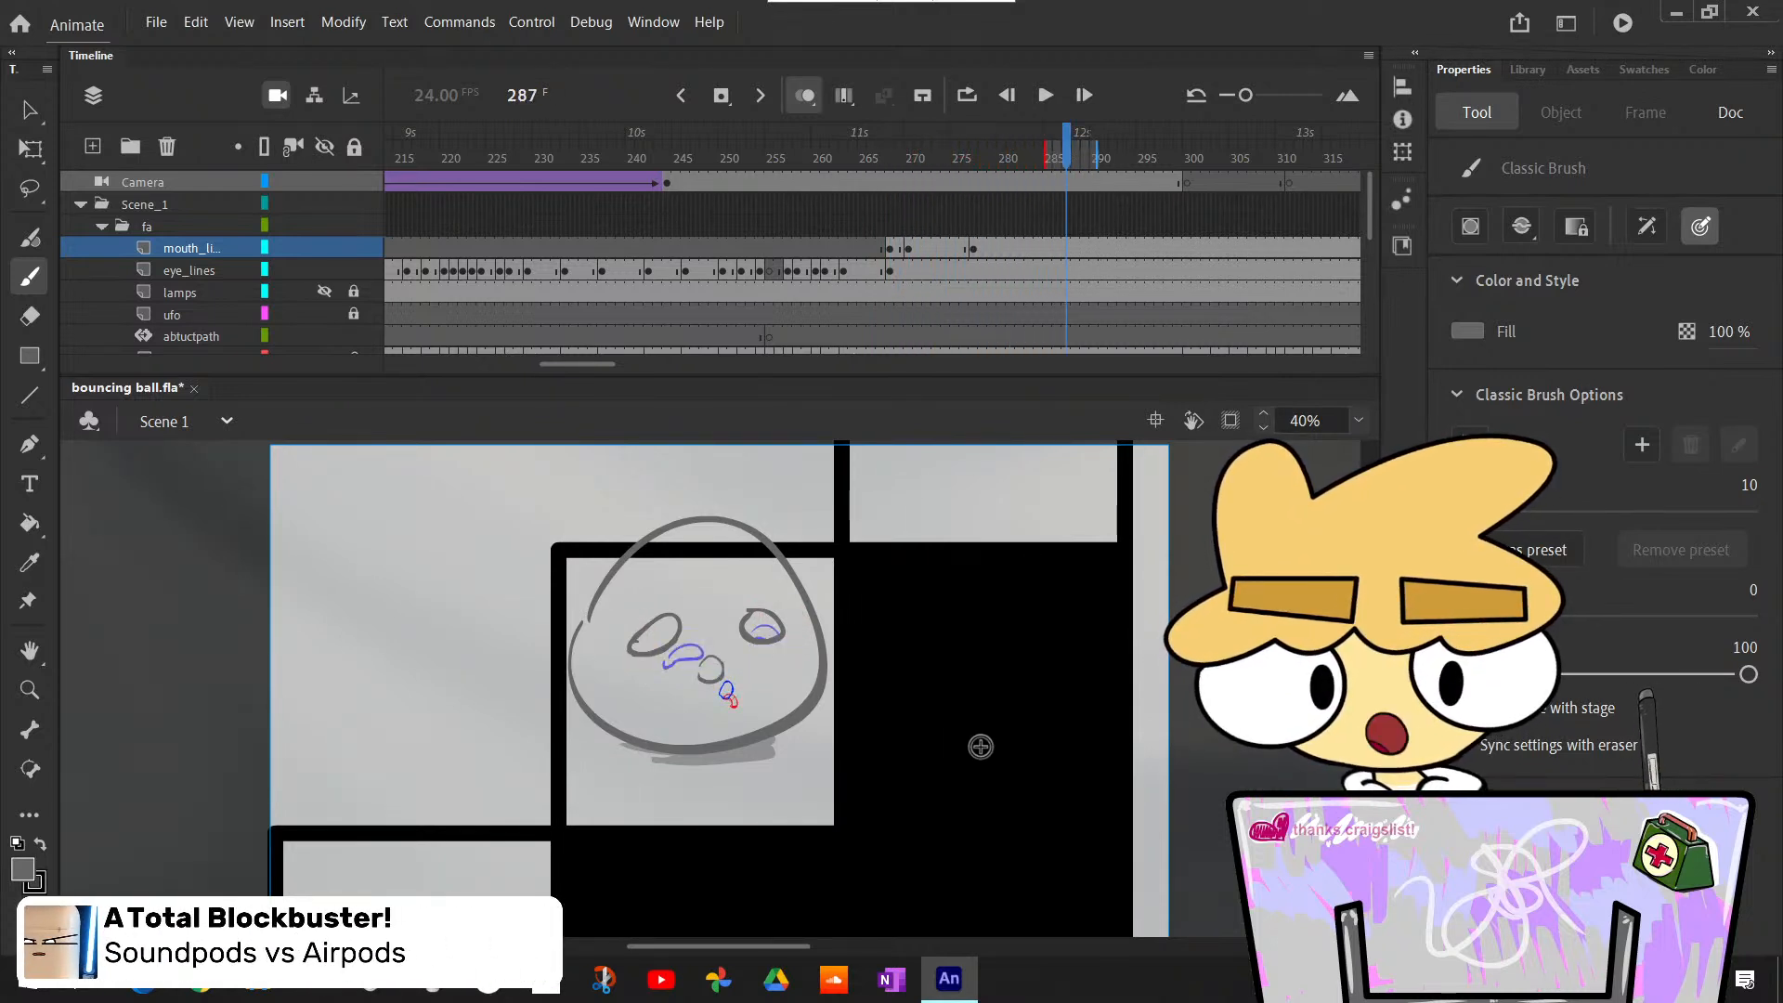
key(comma)
key(comma)
key(comma)
key(comma)
key(comma)
key(comma)
key(comma)
key(comma)
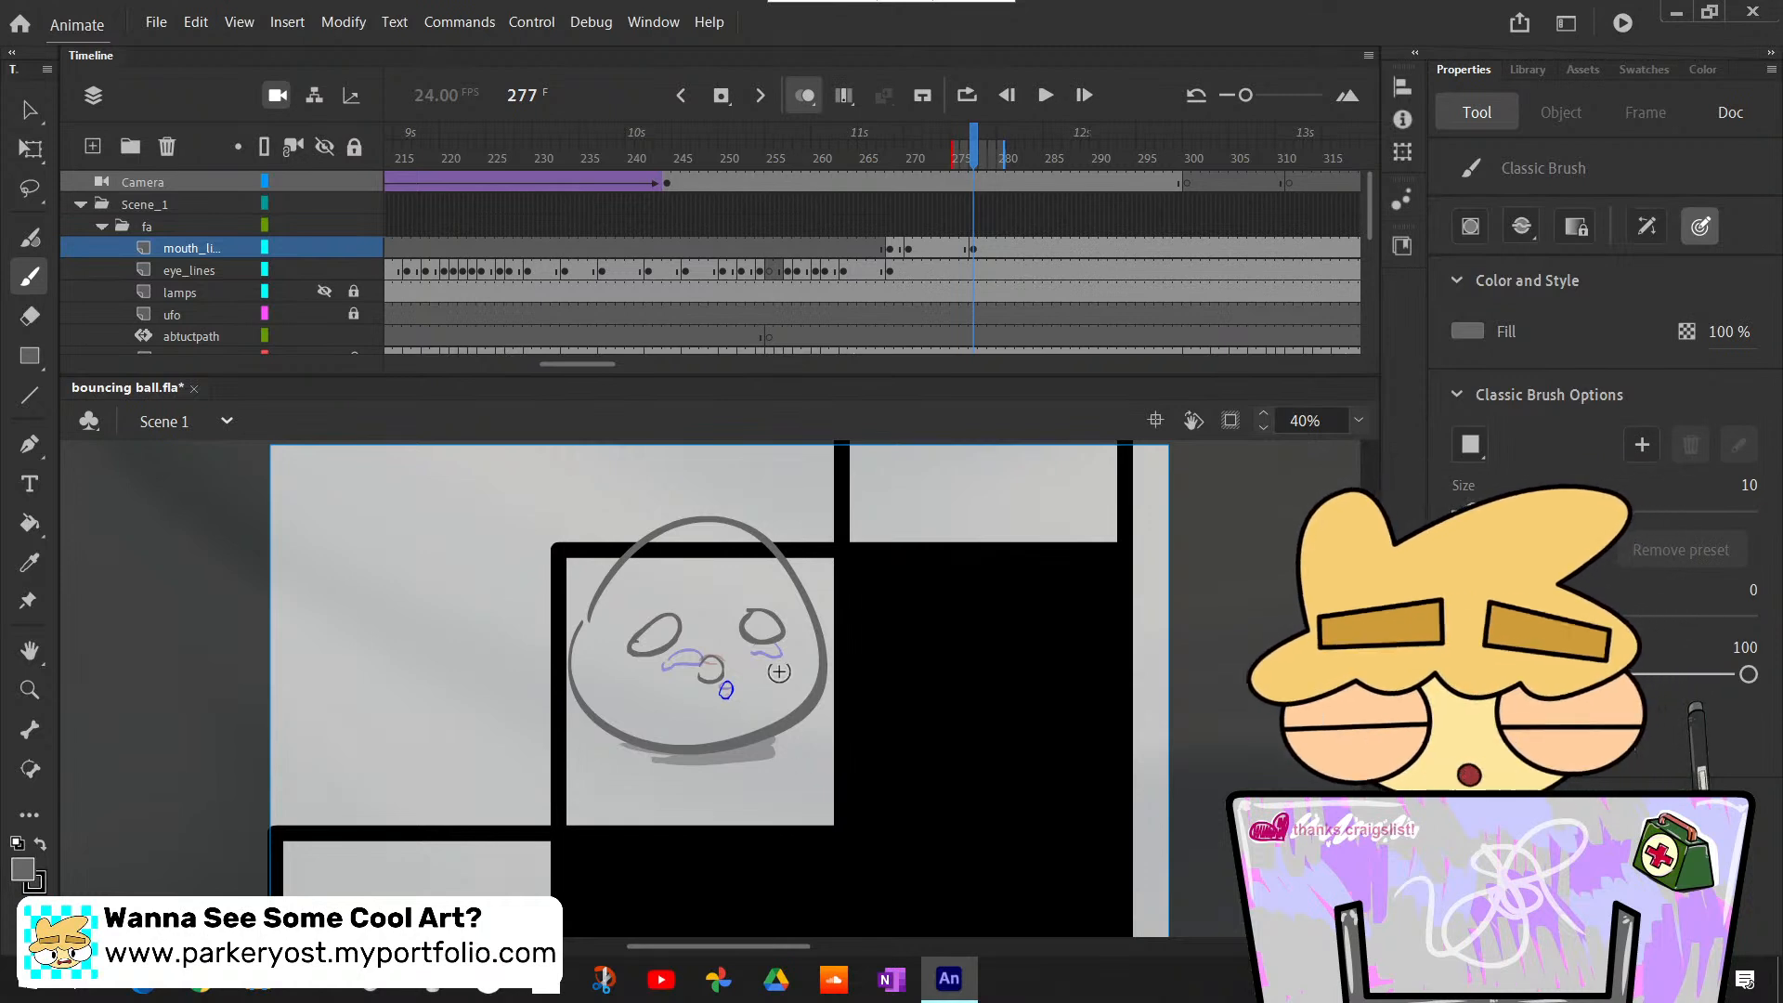
key(comma)
key(comma)
key(comma)
key(comma)
key(comma)
key(comma)
key(comma)
key(comma)
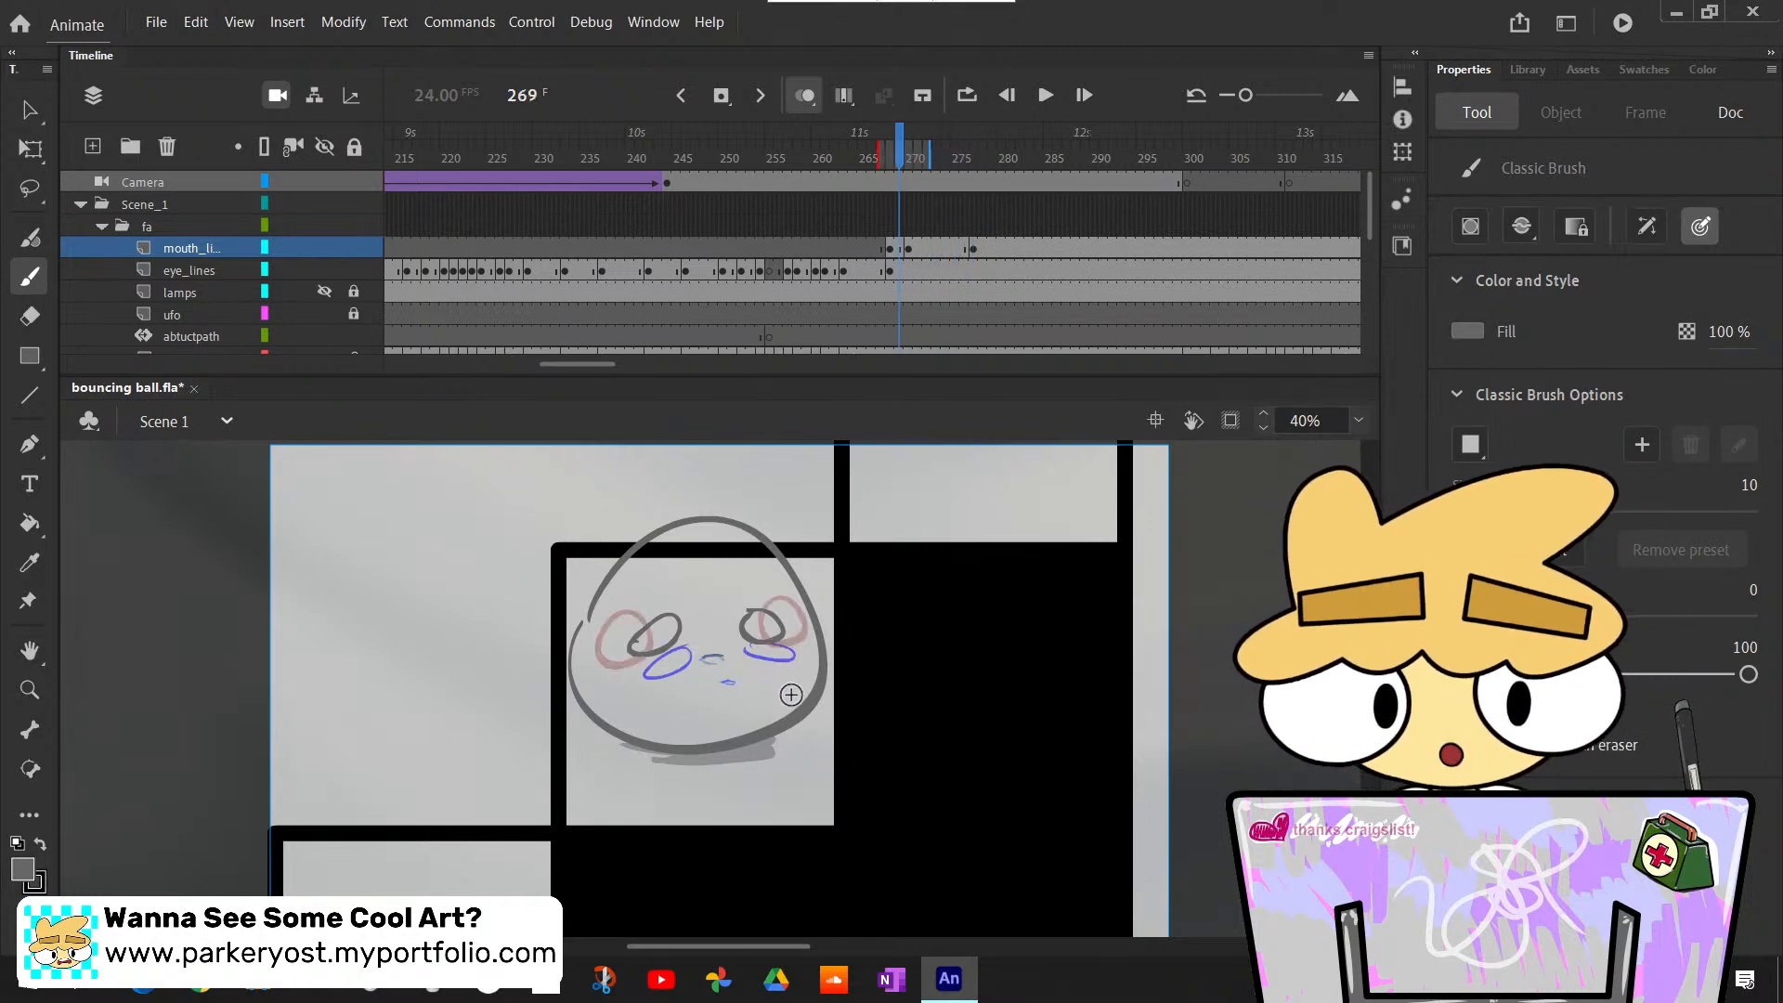
key(comma)
key(comma)
key(comma)
key(period)
key(period)
key(period)
key(period)
key(period)
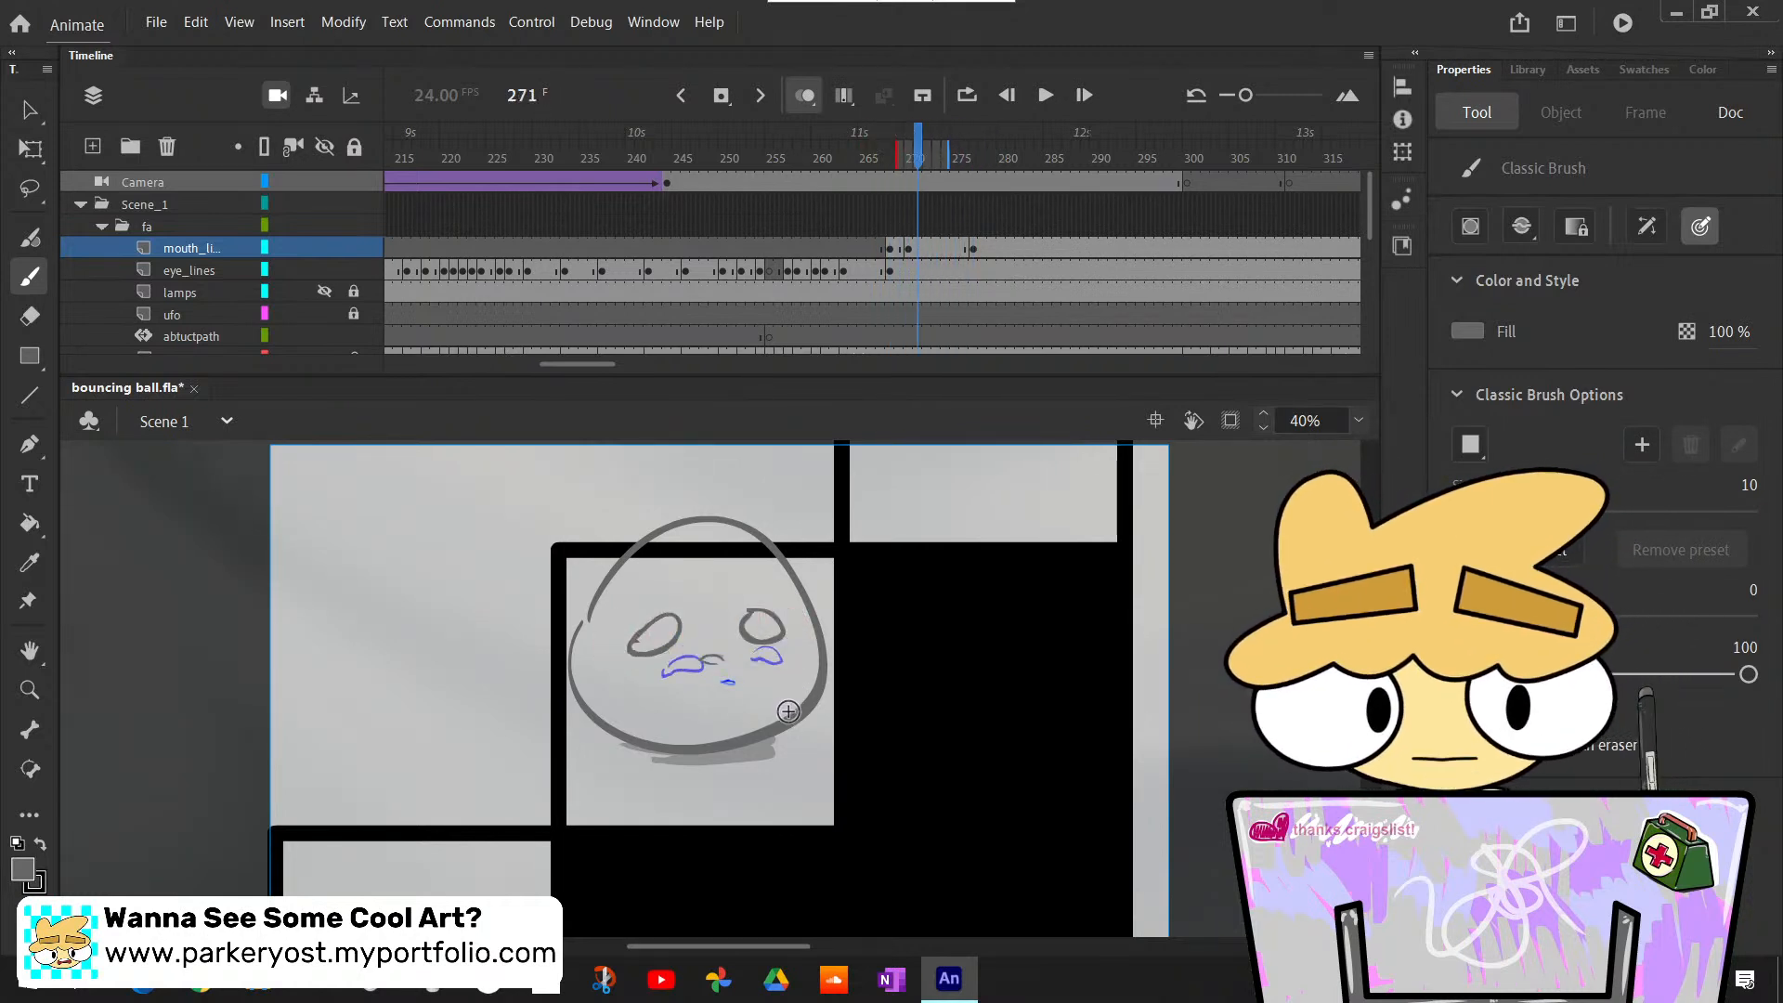
- Scan the frames from 271 to 312 in both directions, comparing the sketched mouth and tongue poses with the inked mouth on mouth_lines
key(period)
key(period)
key(period)
key(period)
key(period)
key(period)
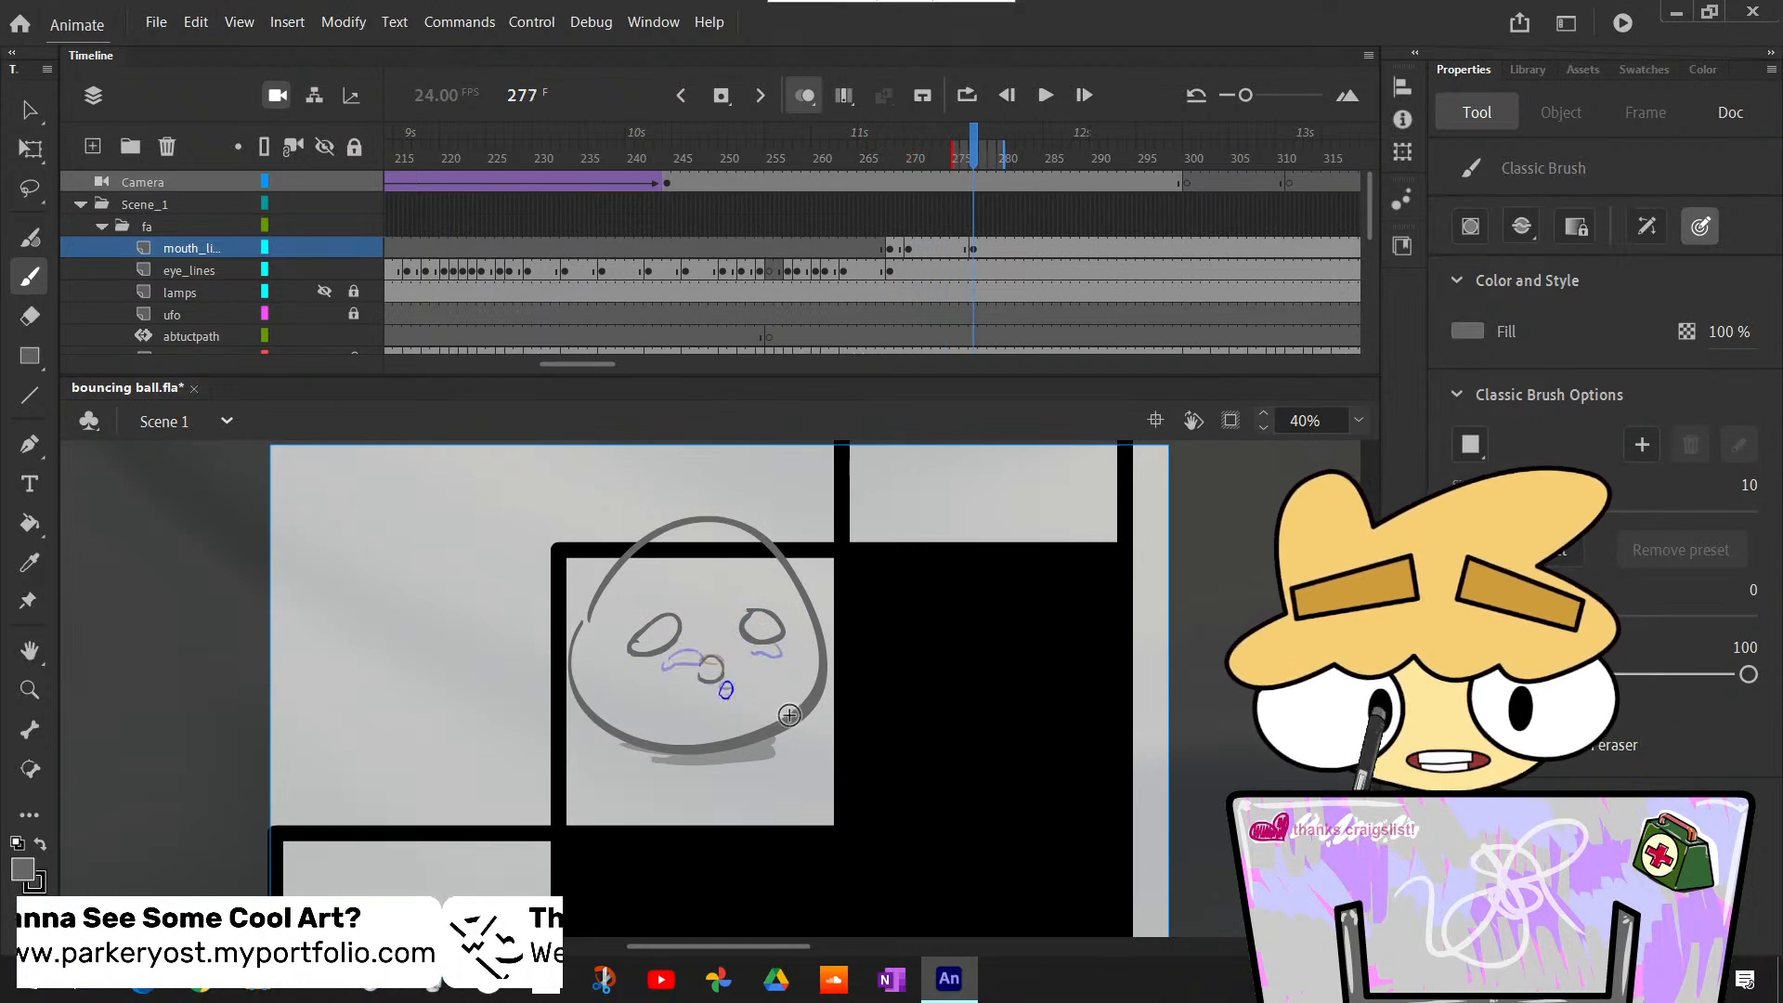
key(comma)
key(comma)
key(comma)
key(period)
key(period)
key(period)
key(period)
key(period)
key(period)
key(period)
key(period)
key(period)
key(period)
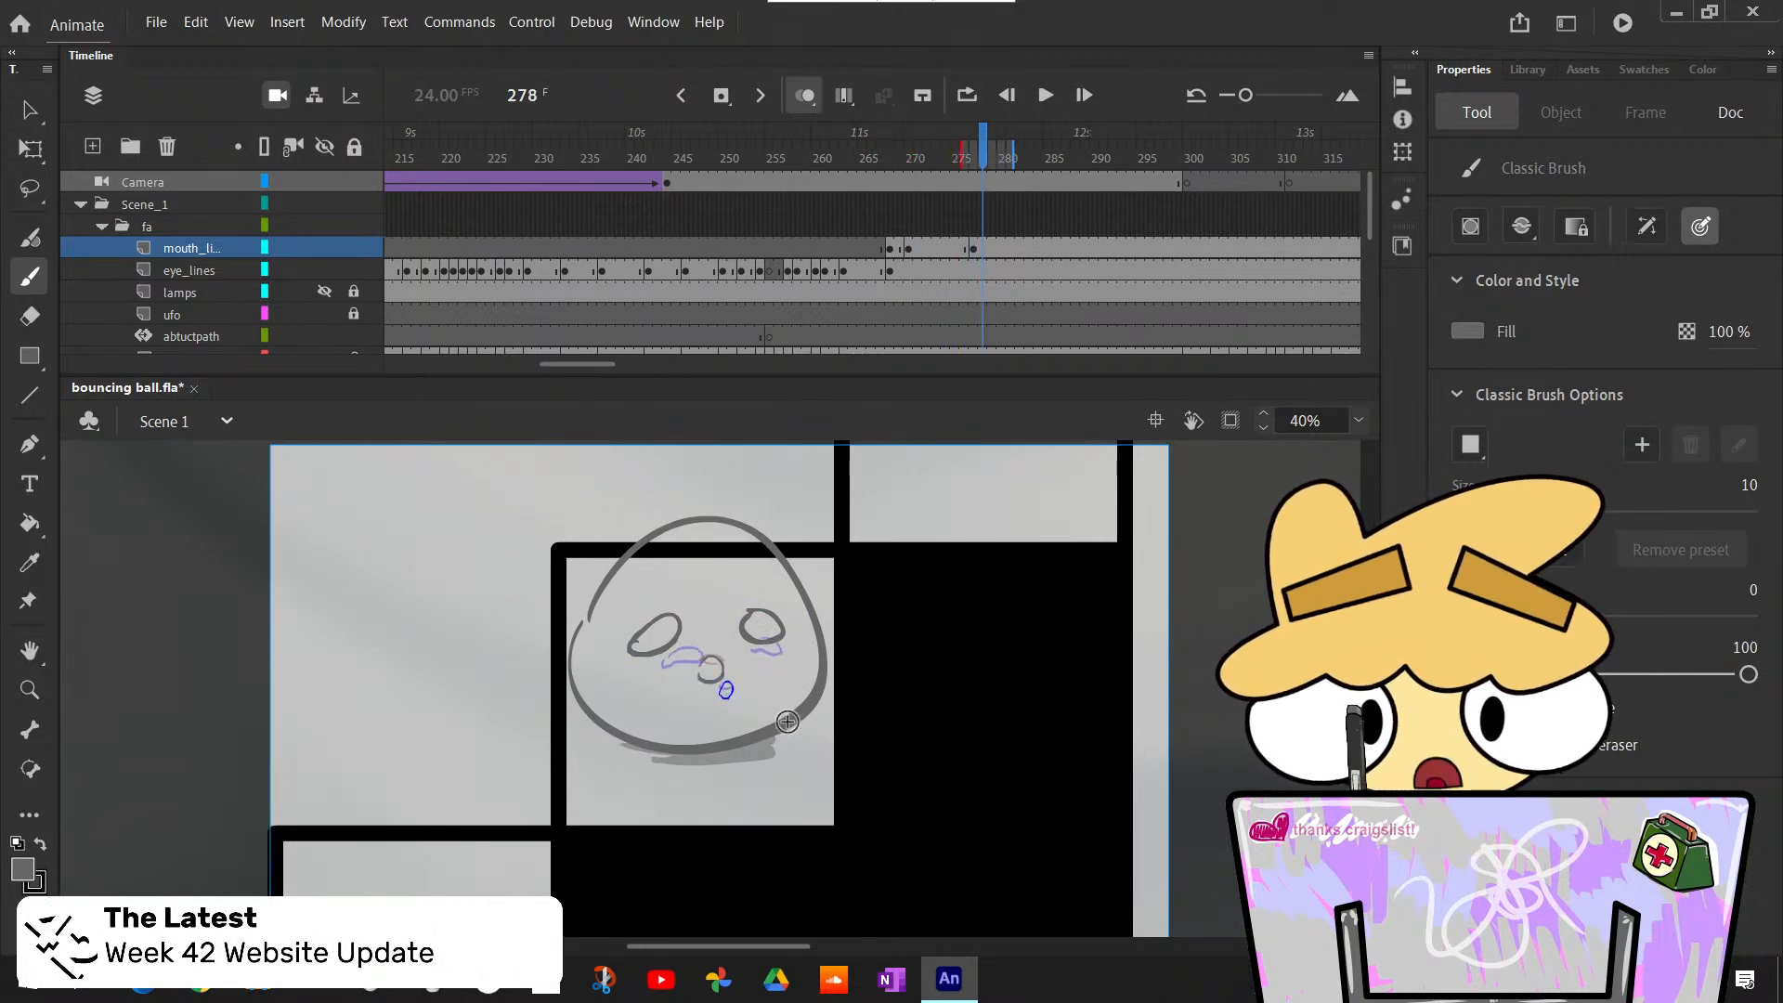
key(comma)
key(comma)
key(comma)
key(comma)
key(comma)
key(comma)
key(comma)
key(comma)
key(comma)
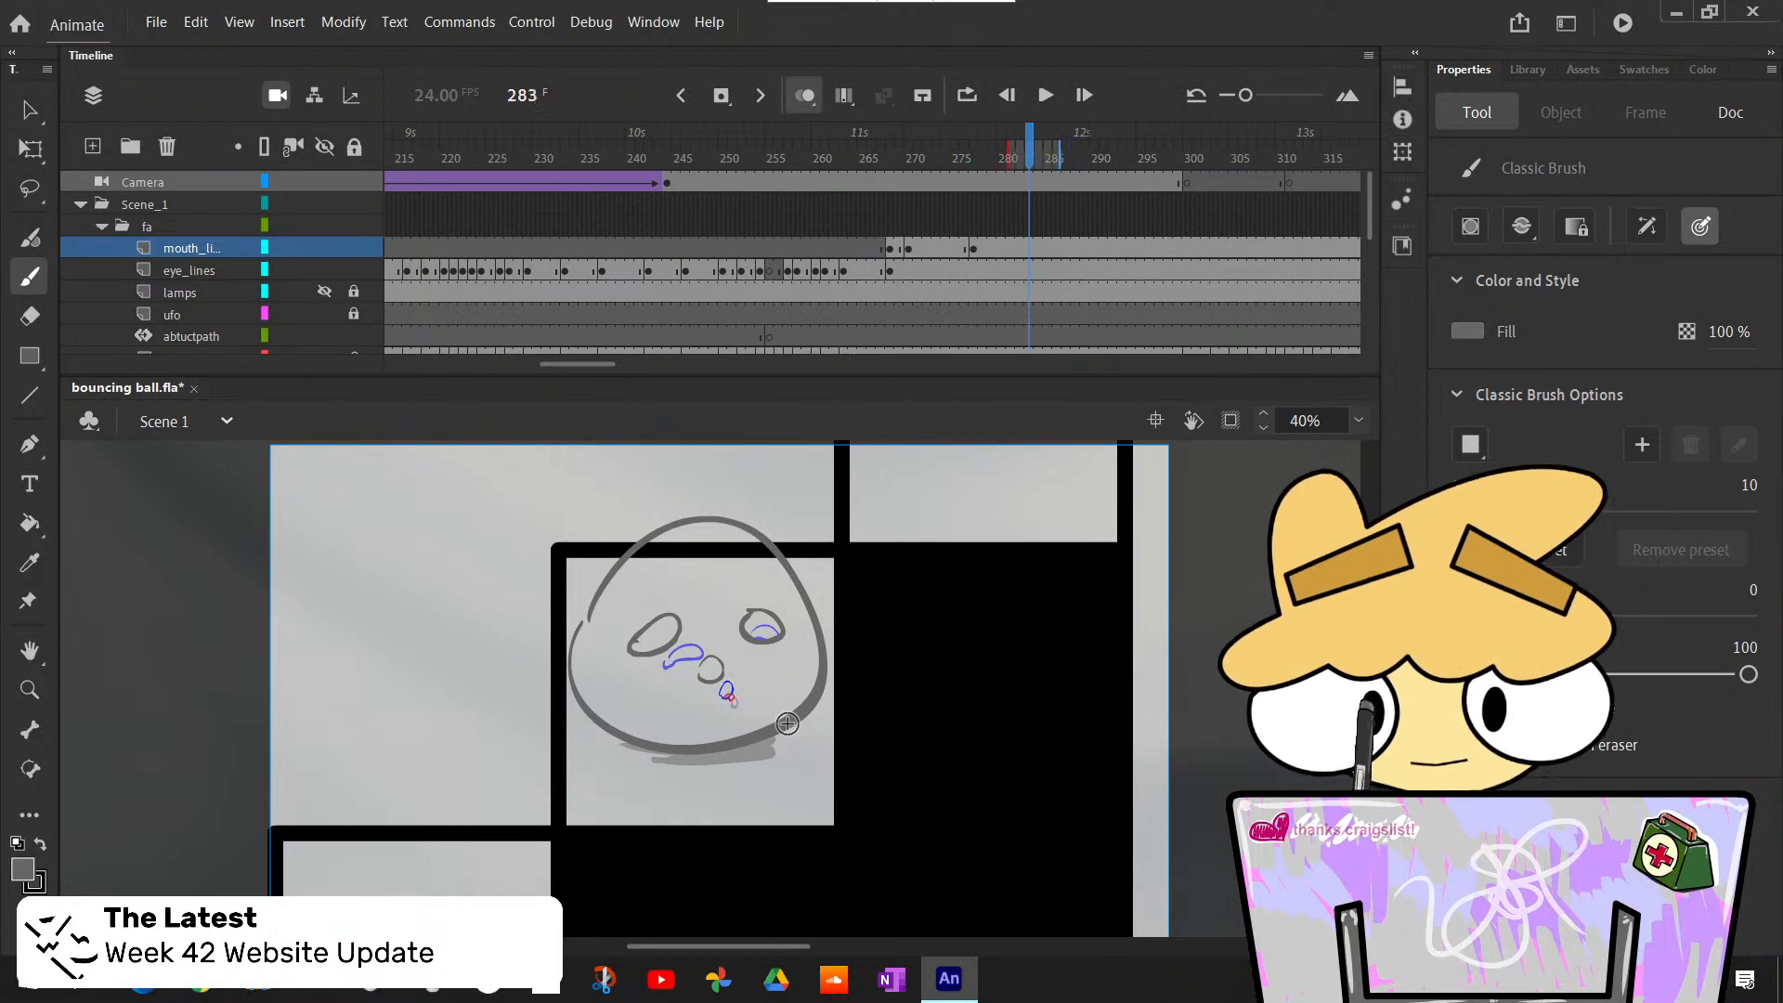
key(period)
key(period)
key(period)
key(period)
key(period)
key(period)
key(period)
key(period)
key(period)
key(period)
key(period)
key(period)
key(period)
key(period)
key(period)
key(period)
key(period)
key(period)
key(period)
key(period)
key(period)
key(period)
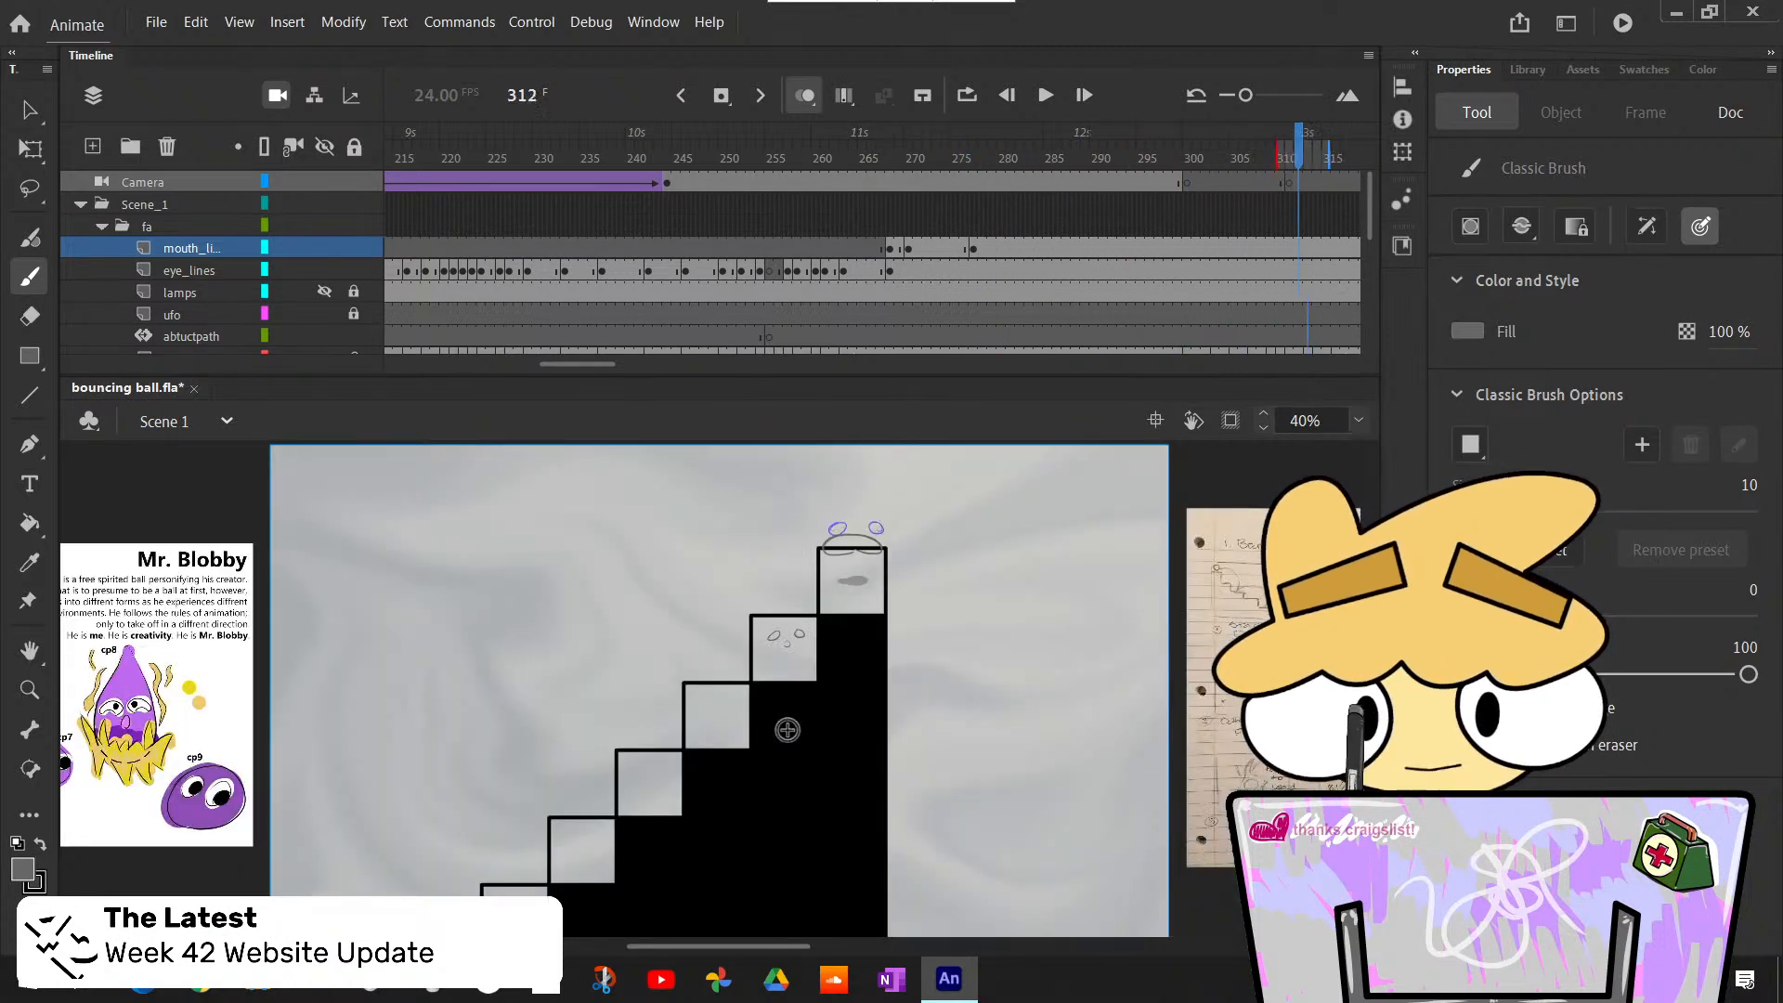
key(comma)
key(comma)
key(comma)
key(comma)
key(comma)
key(comma)
key(comma)
key(comma)
key(comma)
key(comma)
key(comma)
key(comma)
key(comma)
key(comma)
key(comma)
key(comma)
key(comma)
key(comma)
key(comma)
key(comma)
key(period)
key(period)
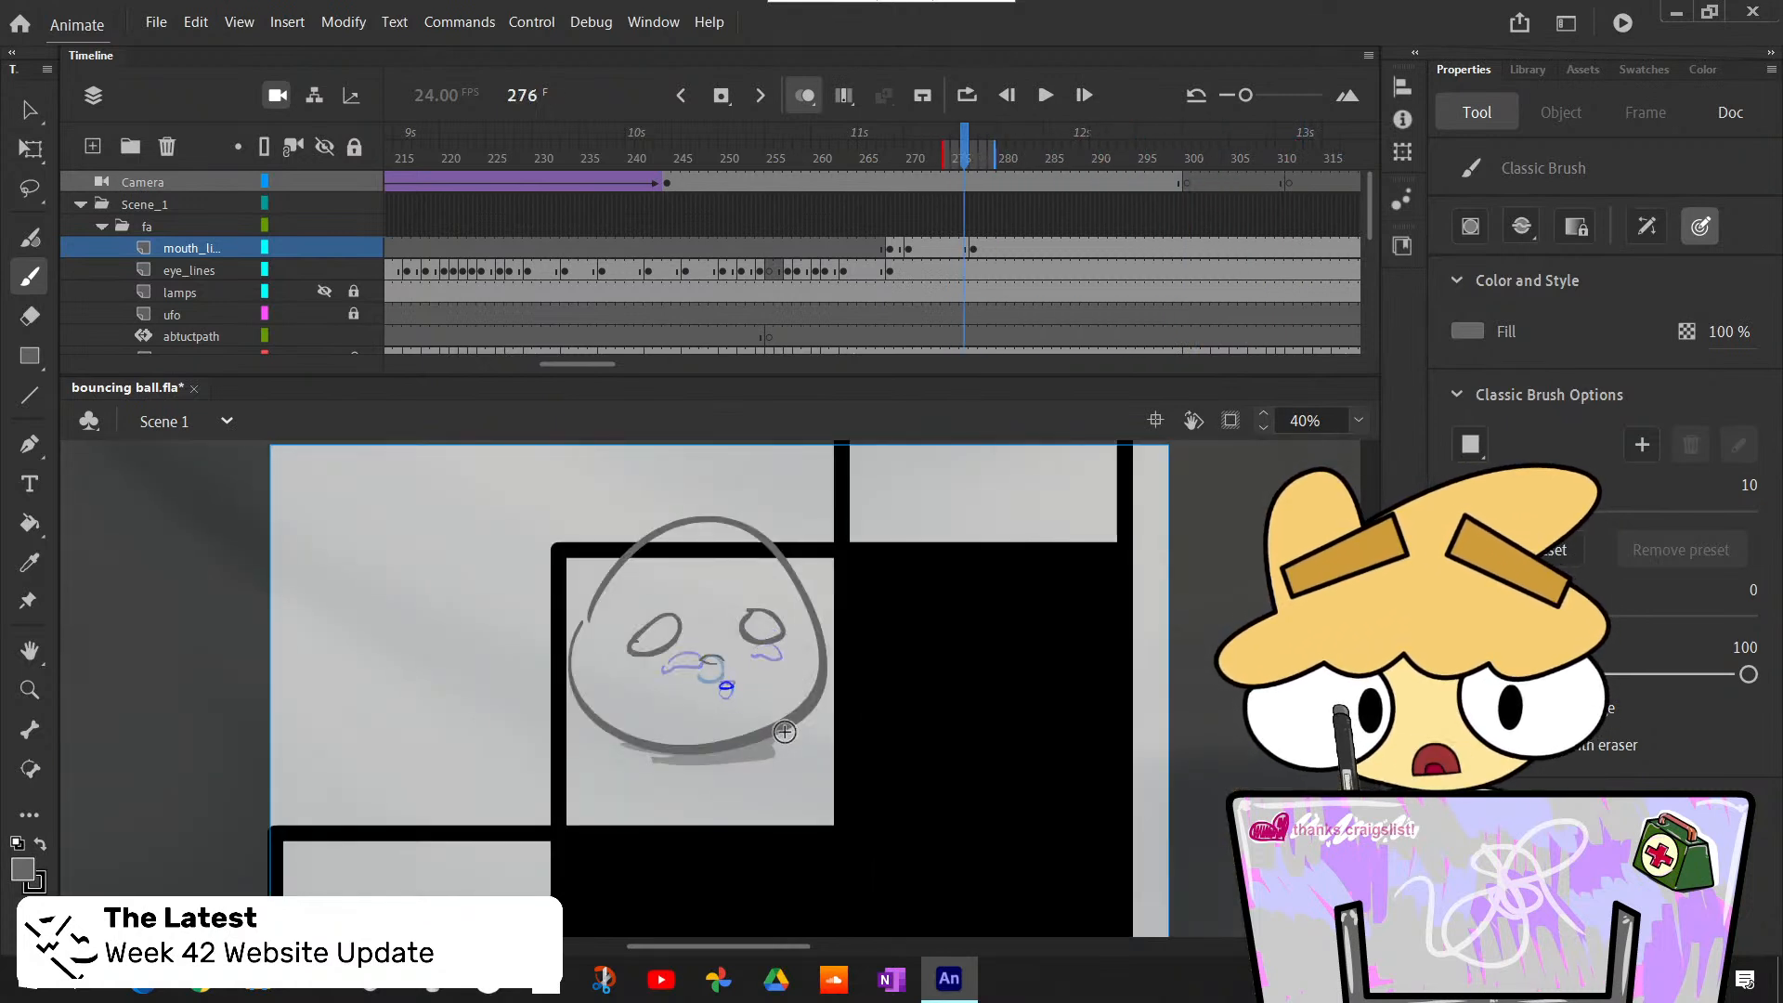
key(period)
key(period)
key(period)
key(period)
key(period)
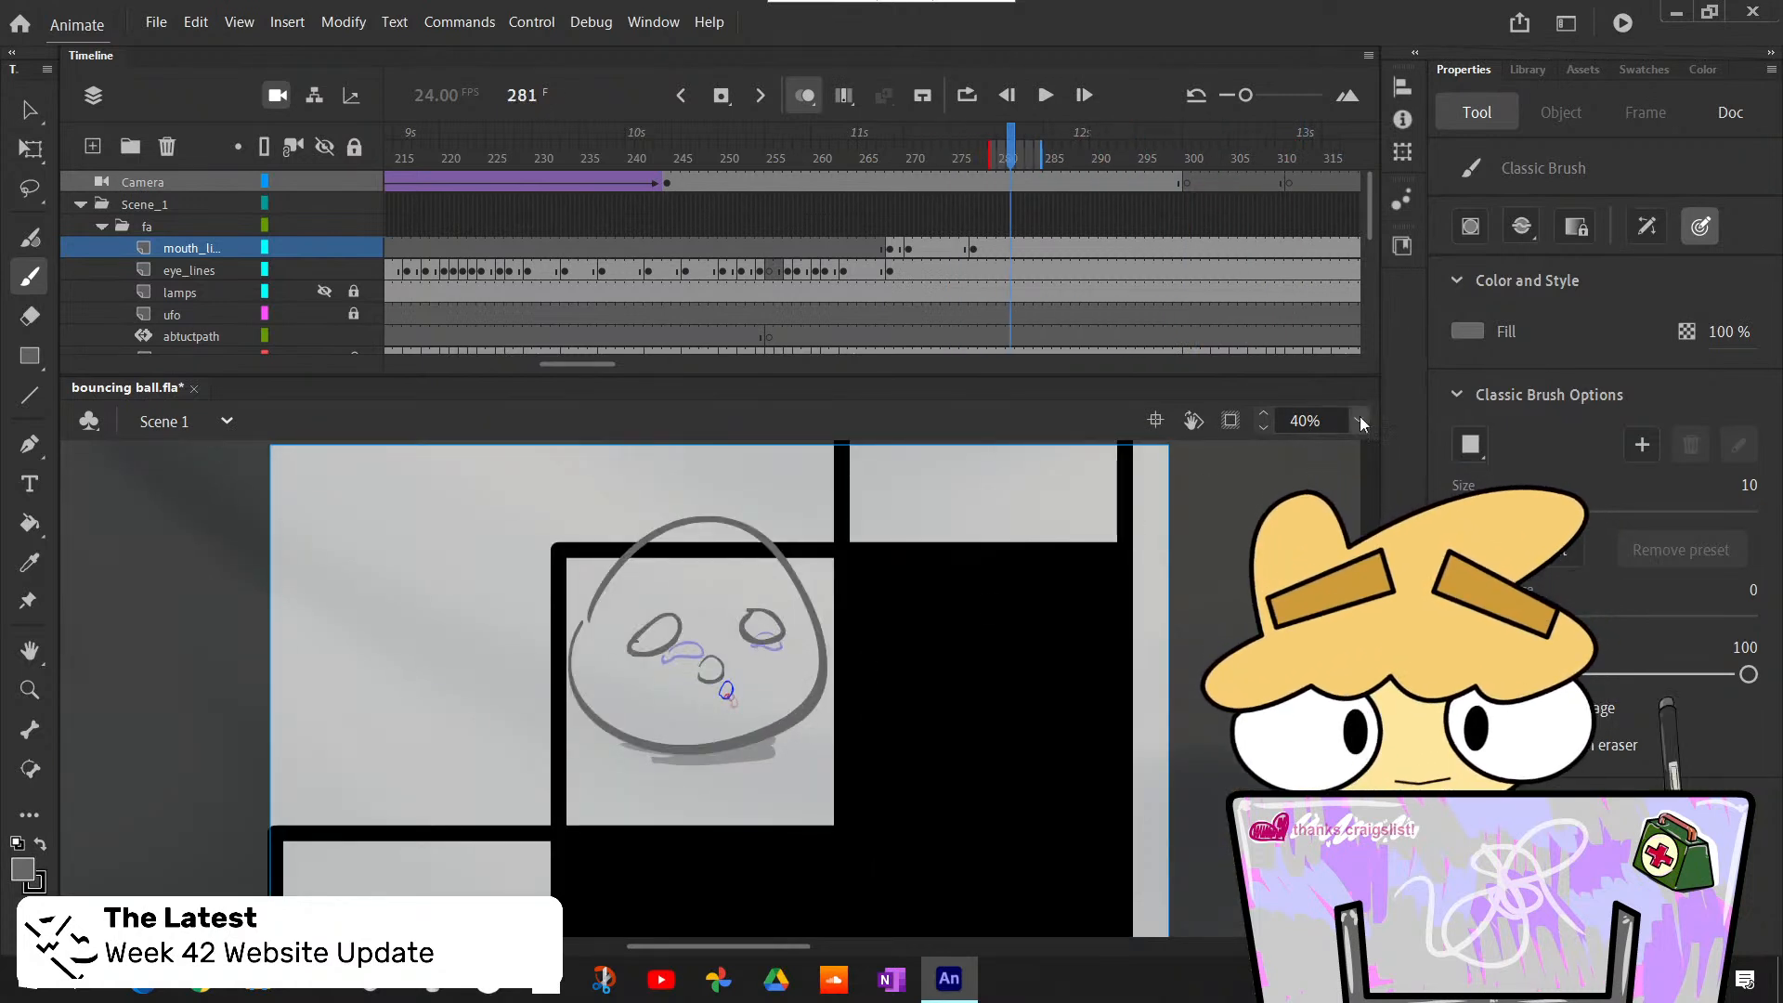
- Draw a small curved tongue inside the lower edge of the open mouth at frame 277 on mouth_lines, working at 100% zoom
click(1391, 574)
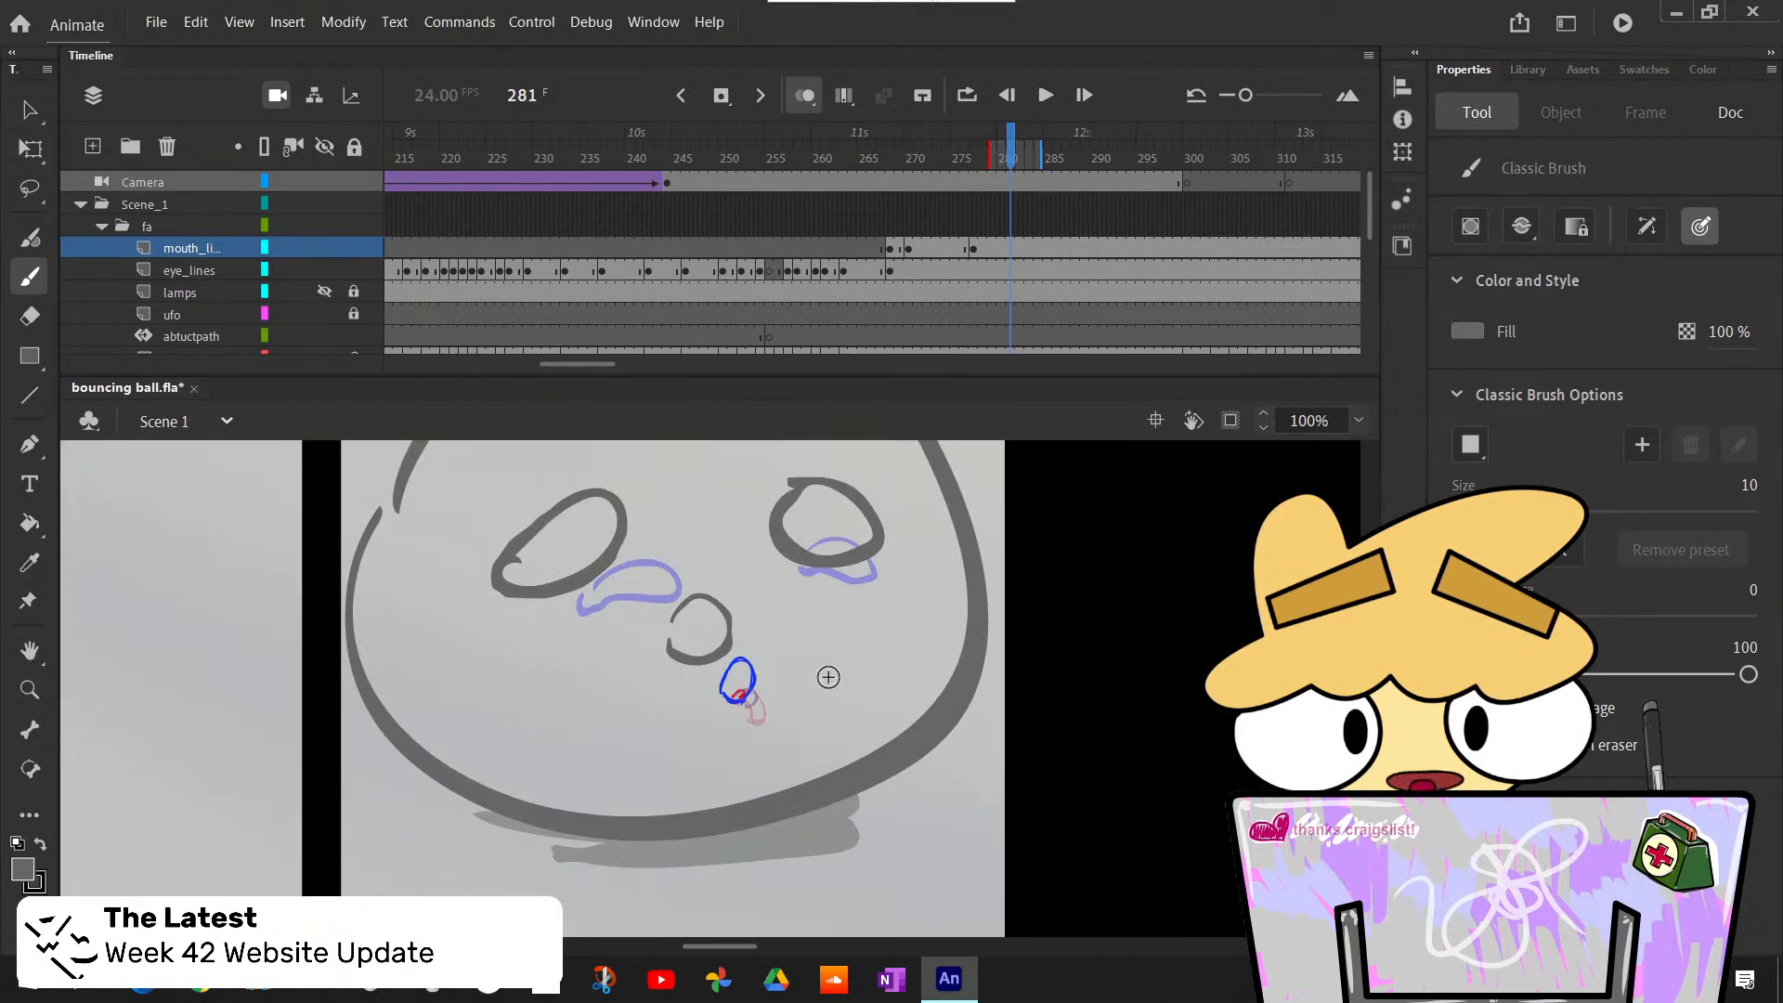
key(comma)
key(comma)
key(comma)
key(period)
key(period)
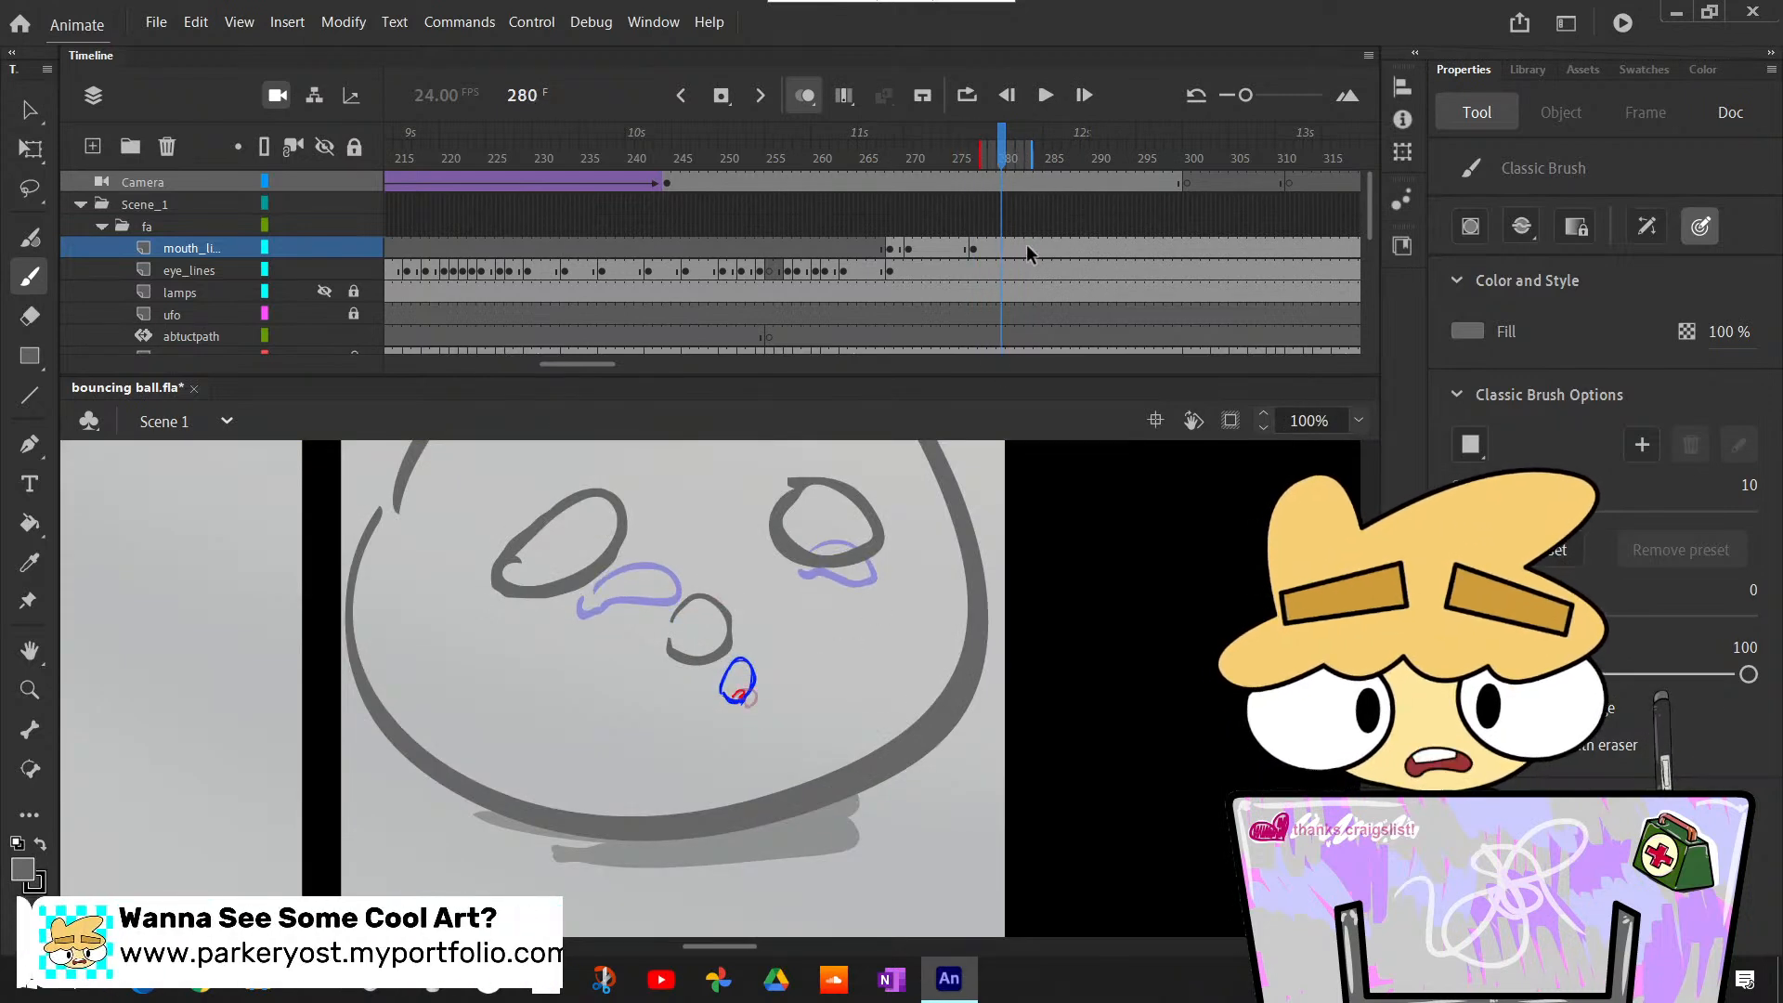
click(1002, 250)
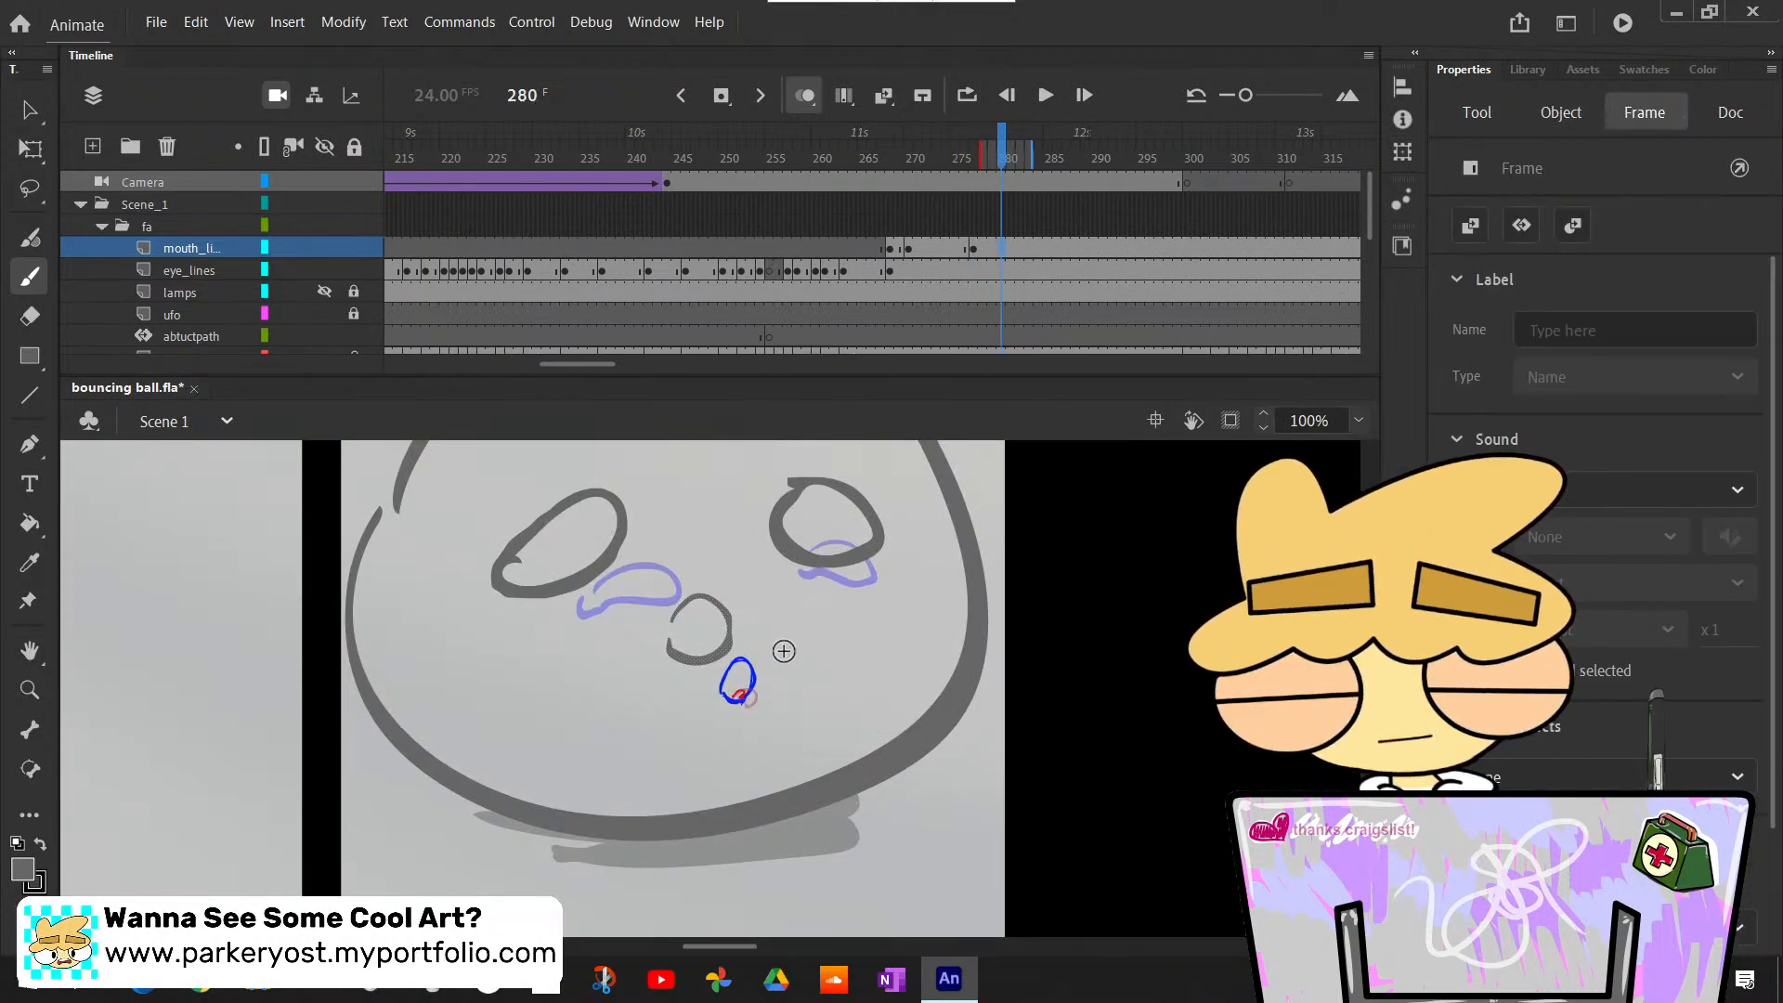
key(comma)
key(comma)
key(comma)
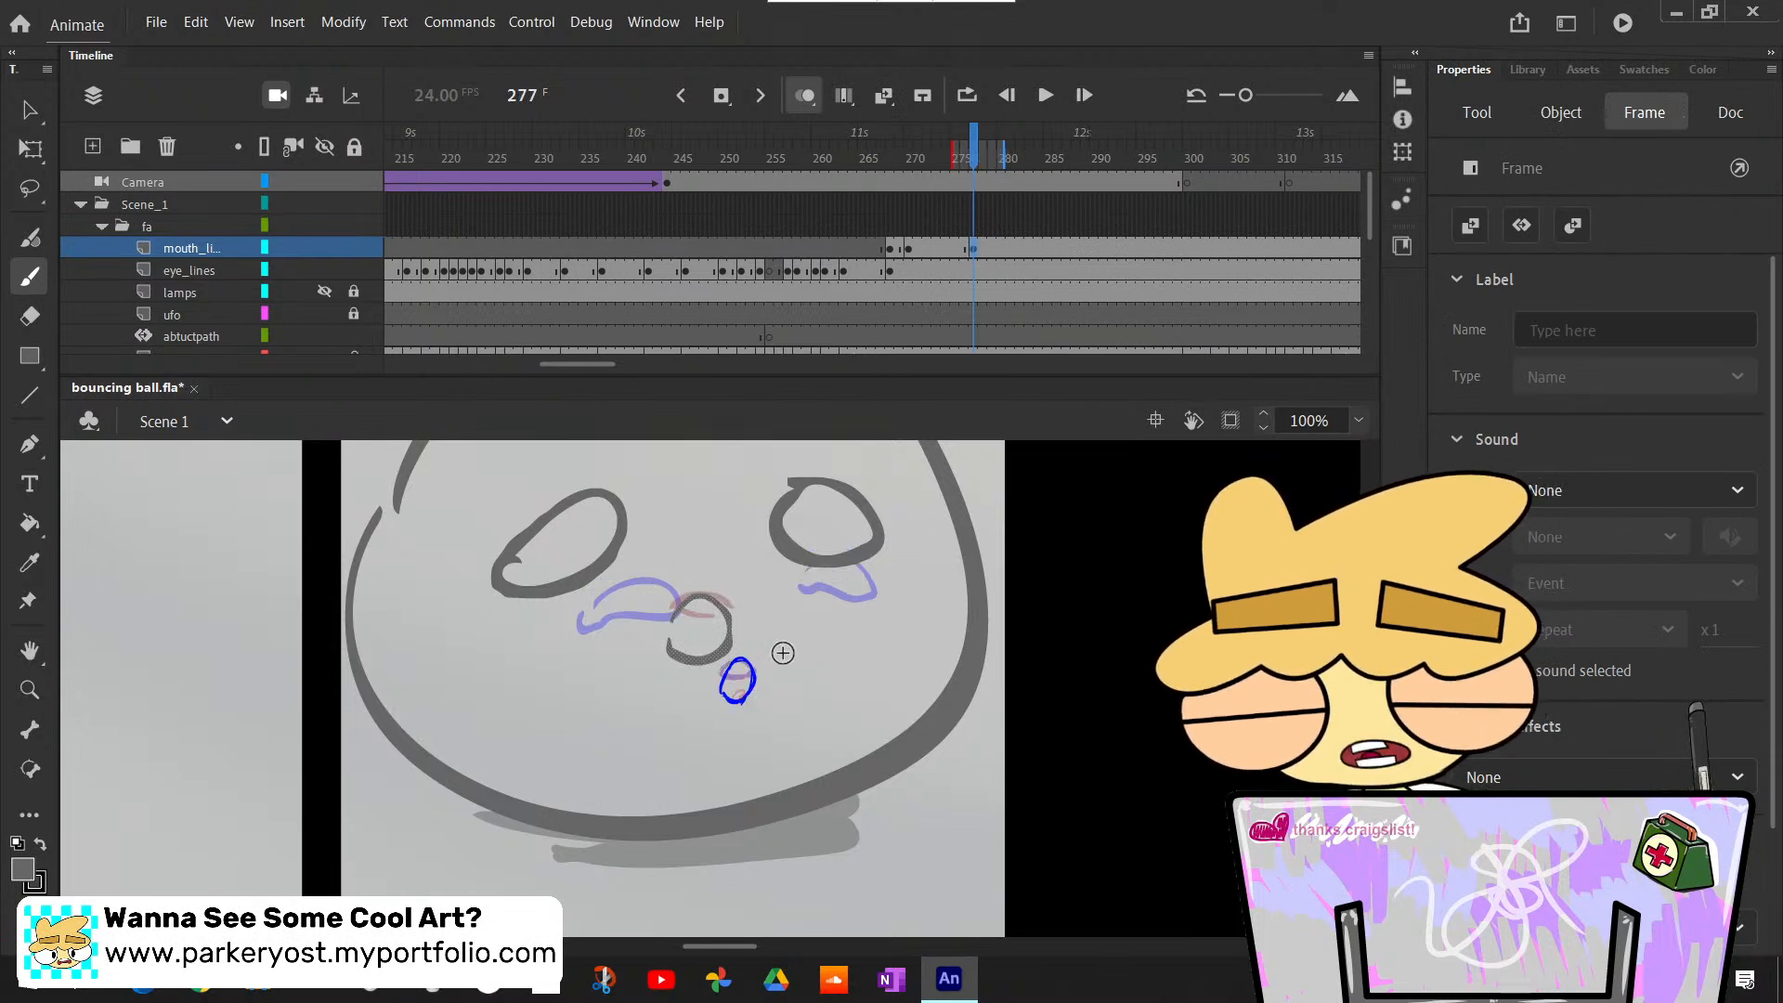
drag(682, 653, 718, 649)
key(ctrl+z)
key(ctrl+z)
key(ctrl+z)
key(ctrl+z)
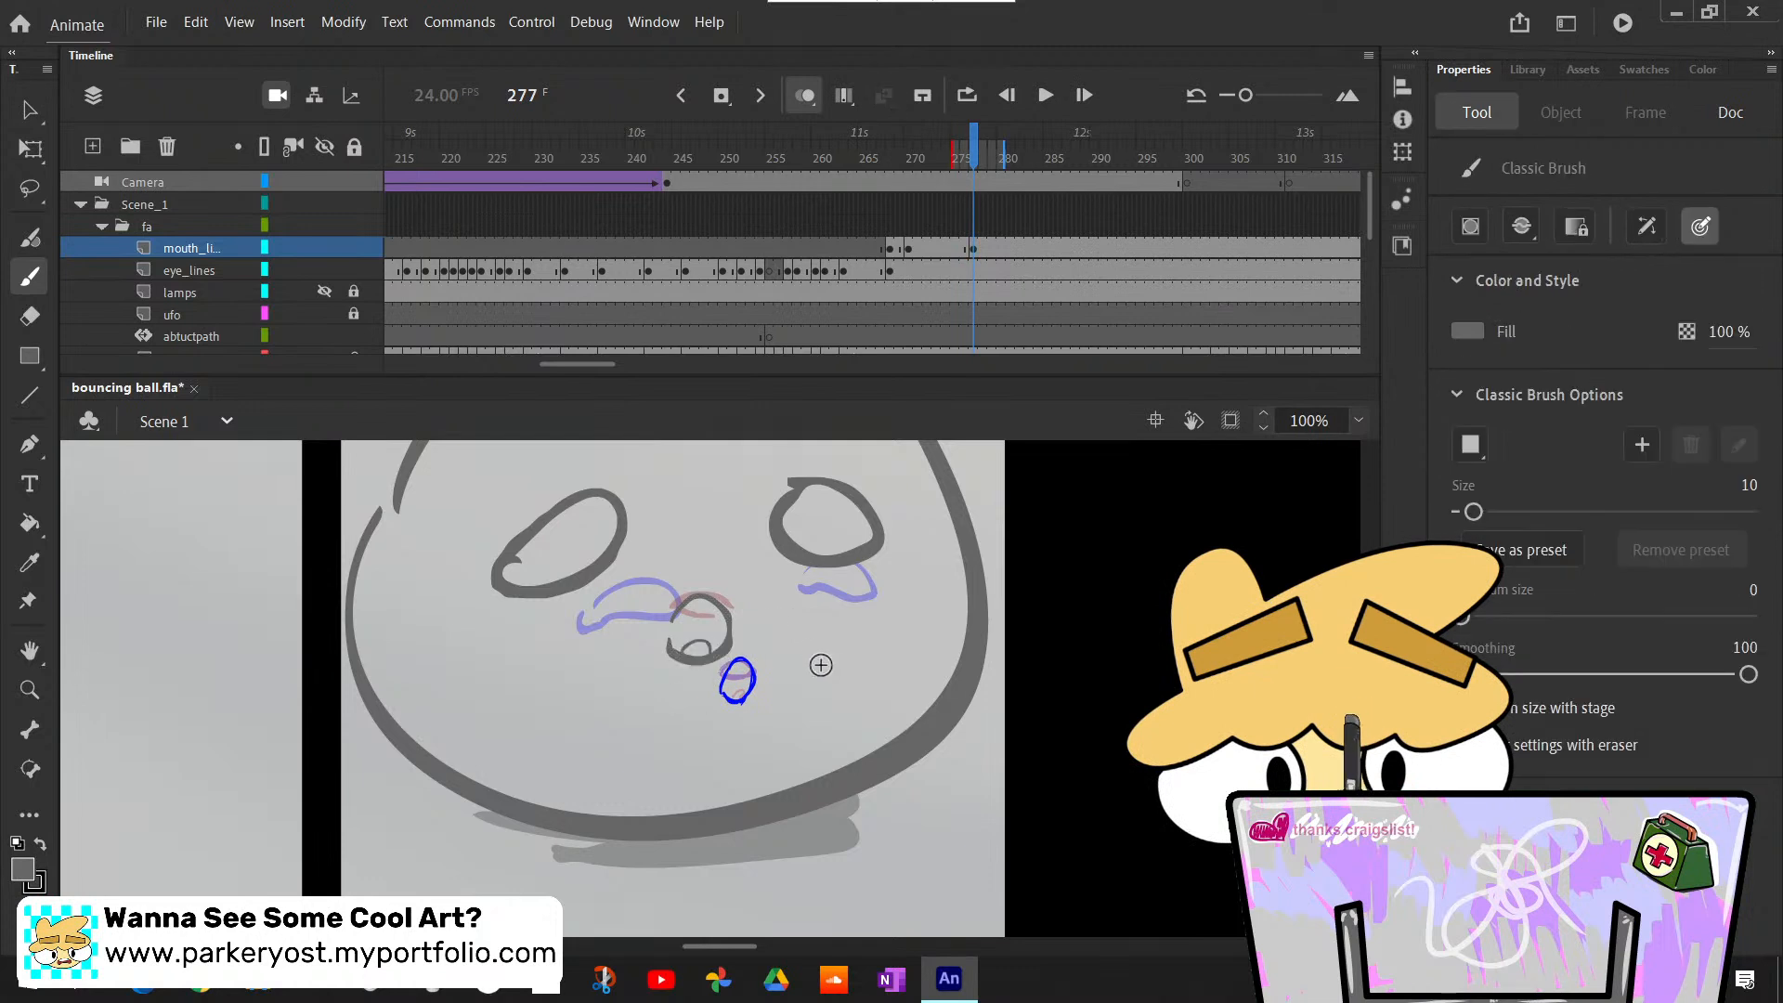
drag(697, 643, 696, 655)
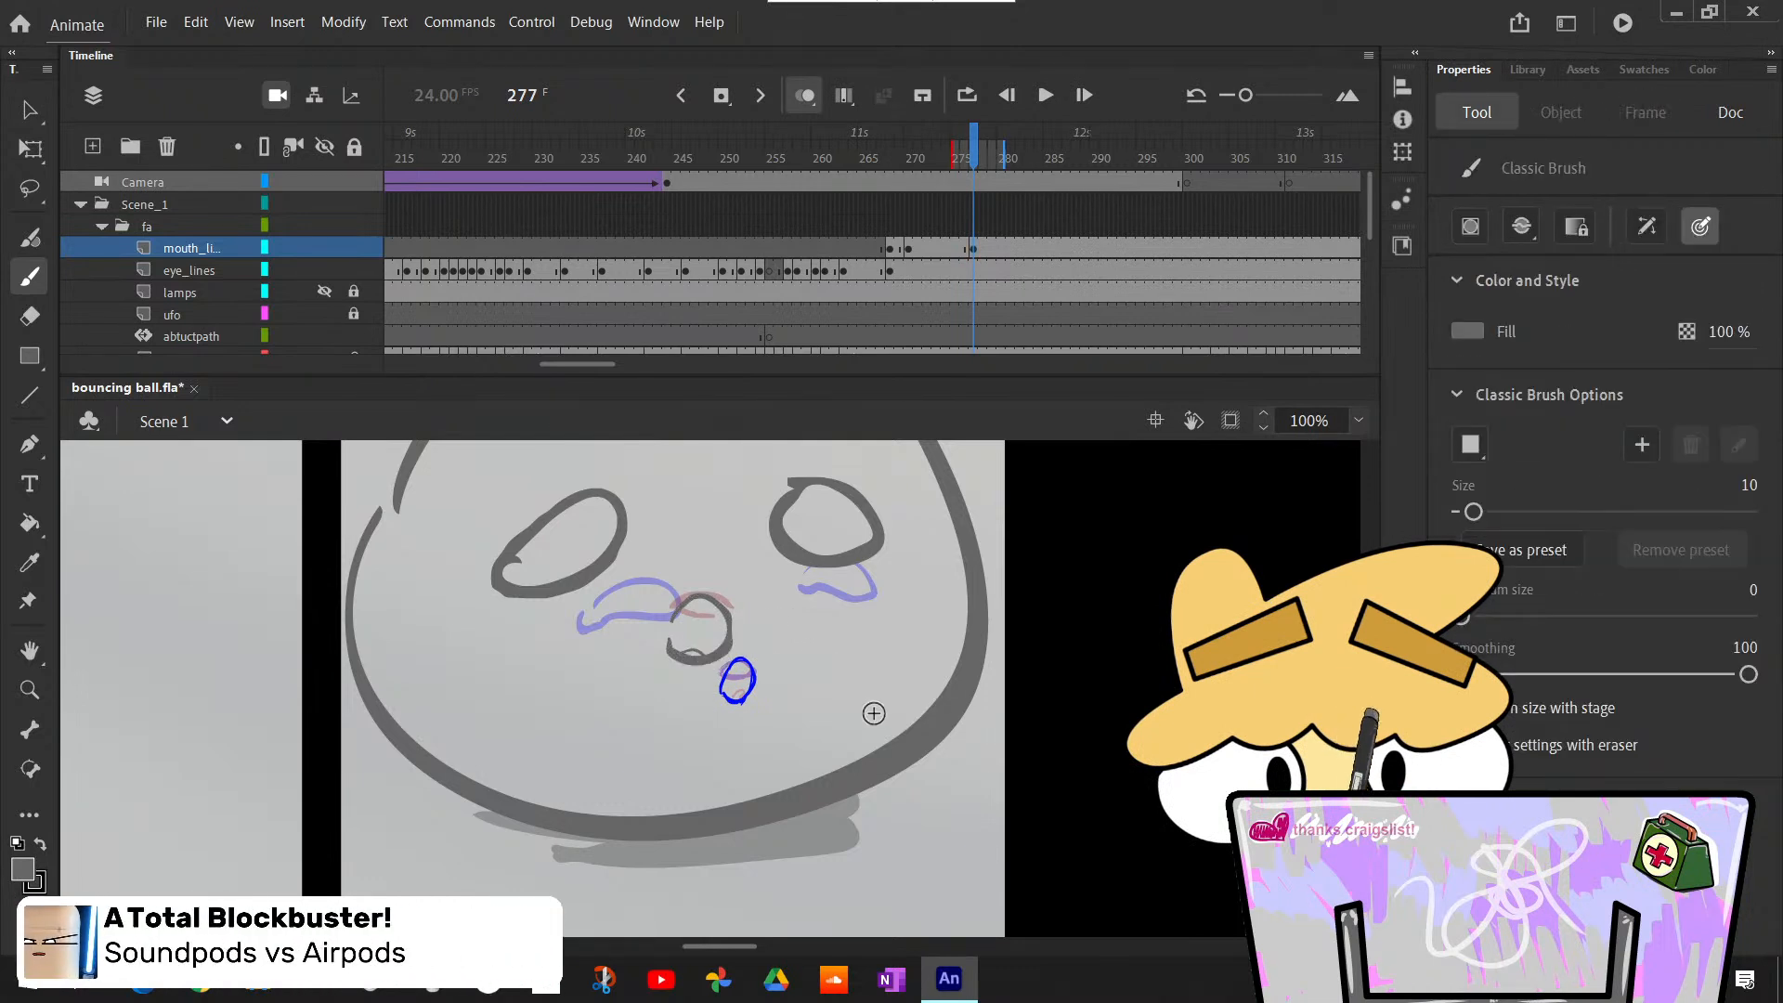
- Duplicate the mouth onto a keyframe at frame 279, erase its small tongue and draw a new one poking over the lower lip
key(period)
key(period)
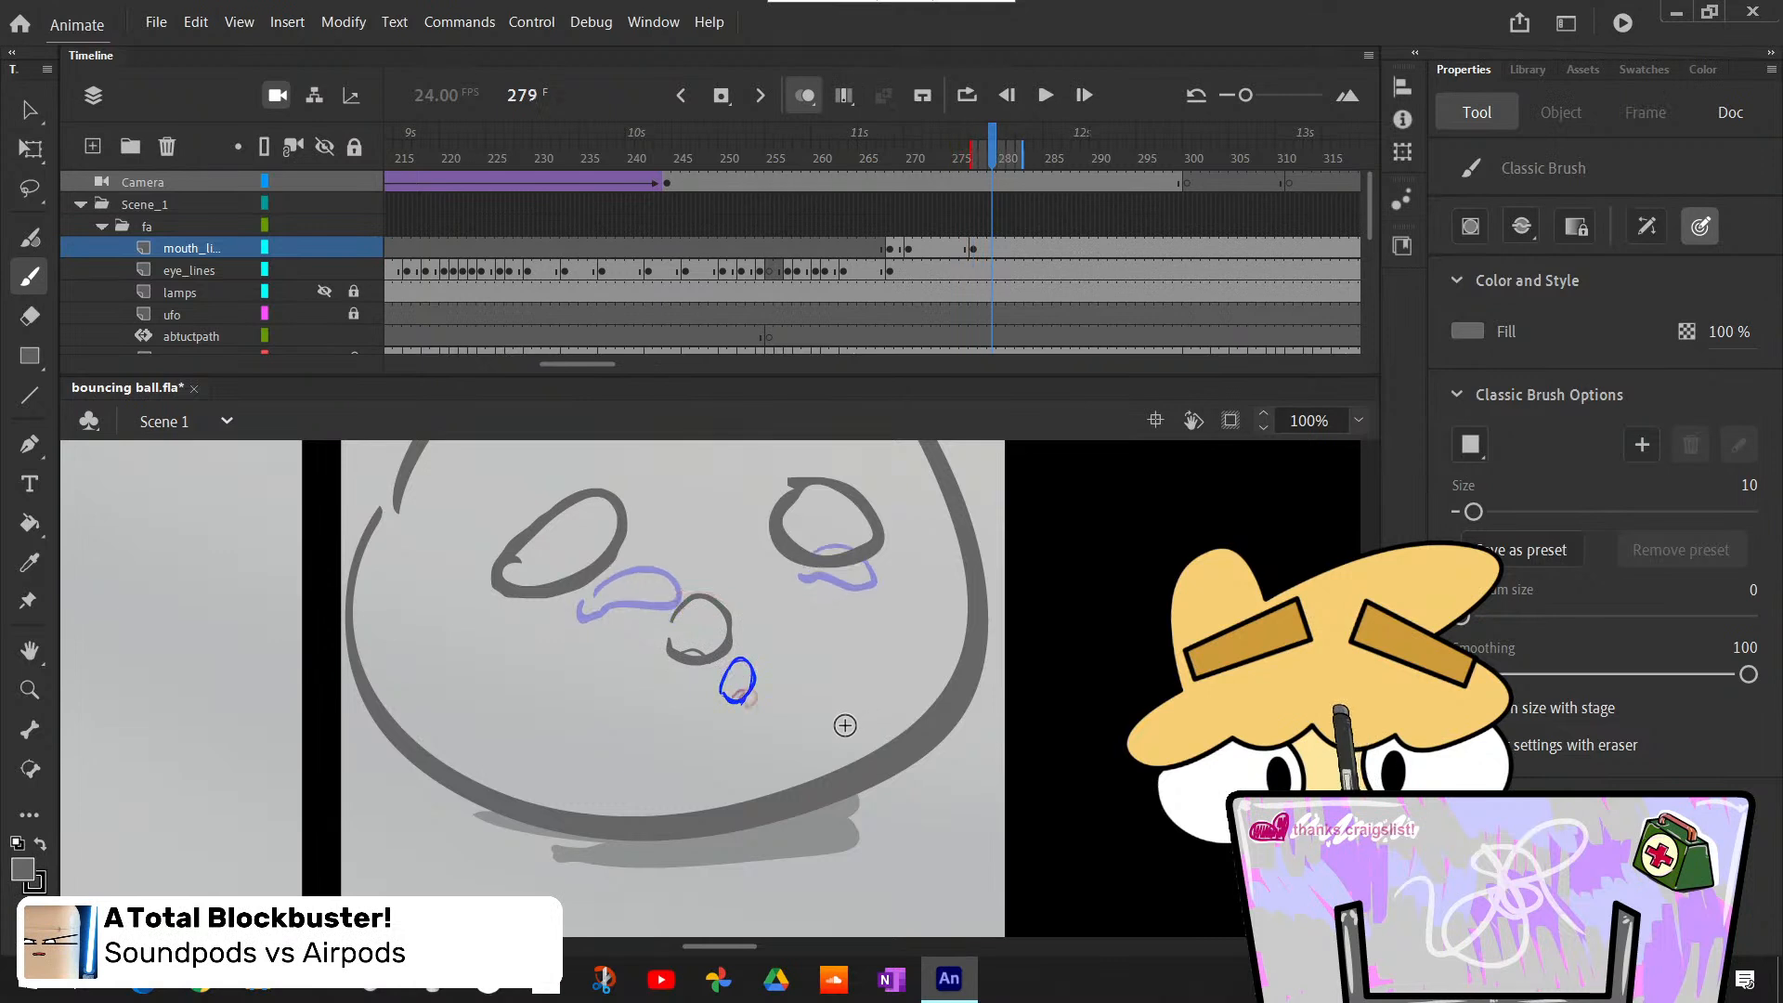
key(F6)
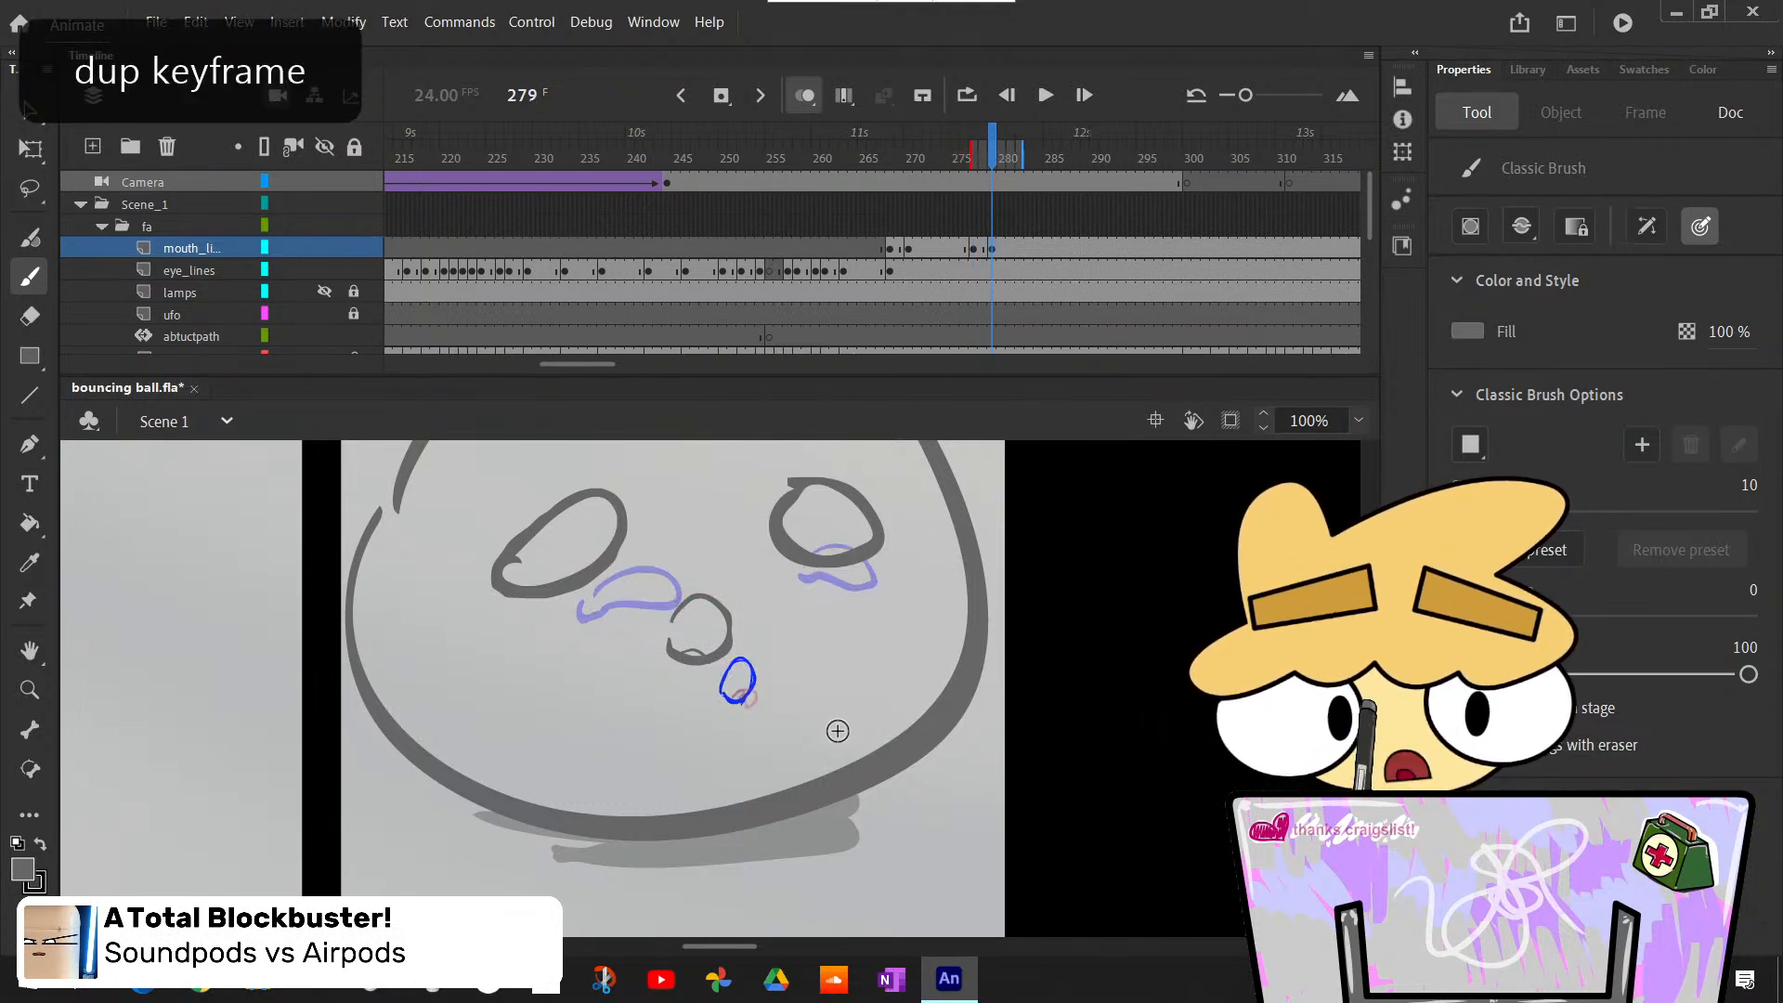
key(e)
drag(696, 656, 695, 641)
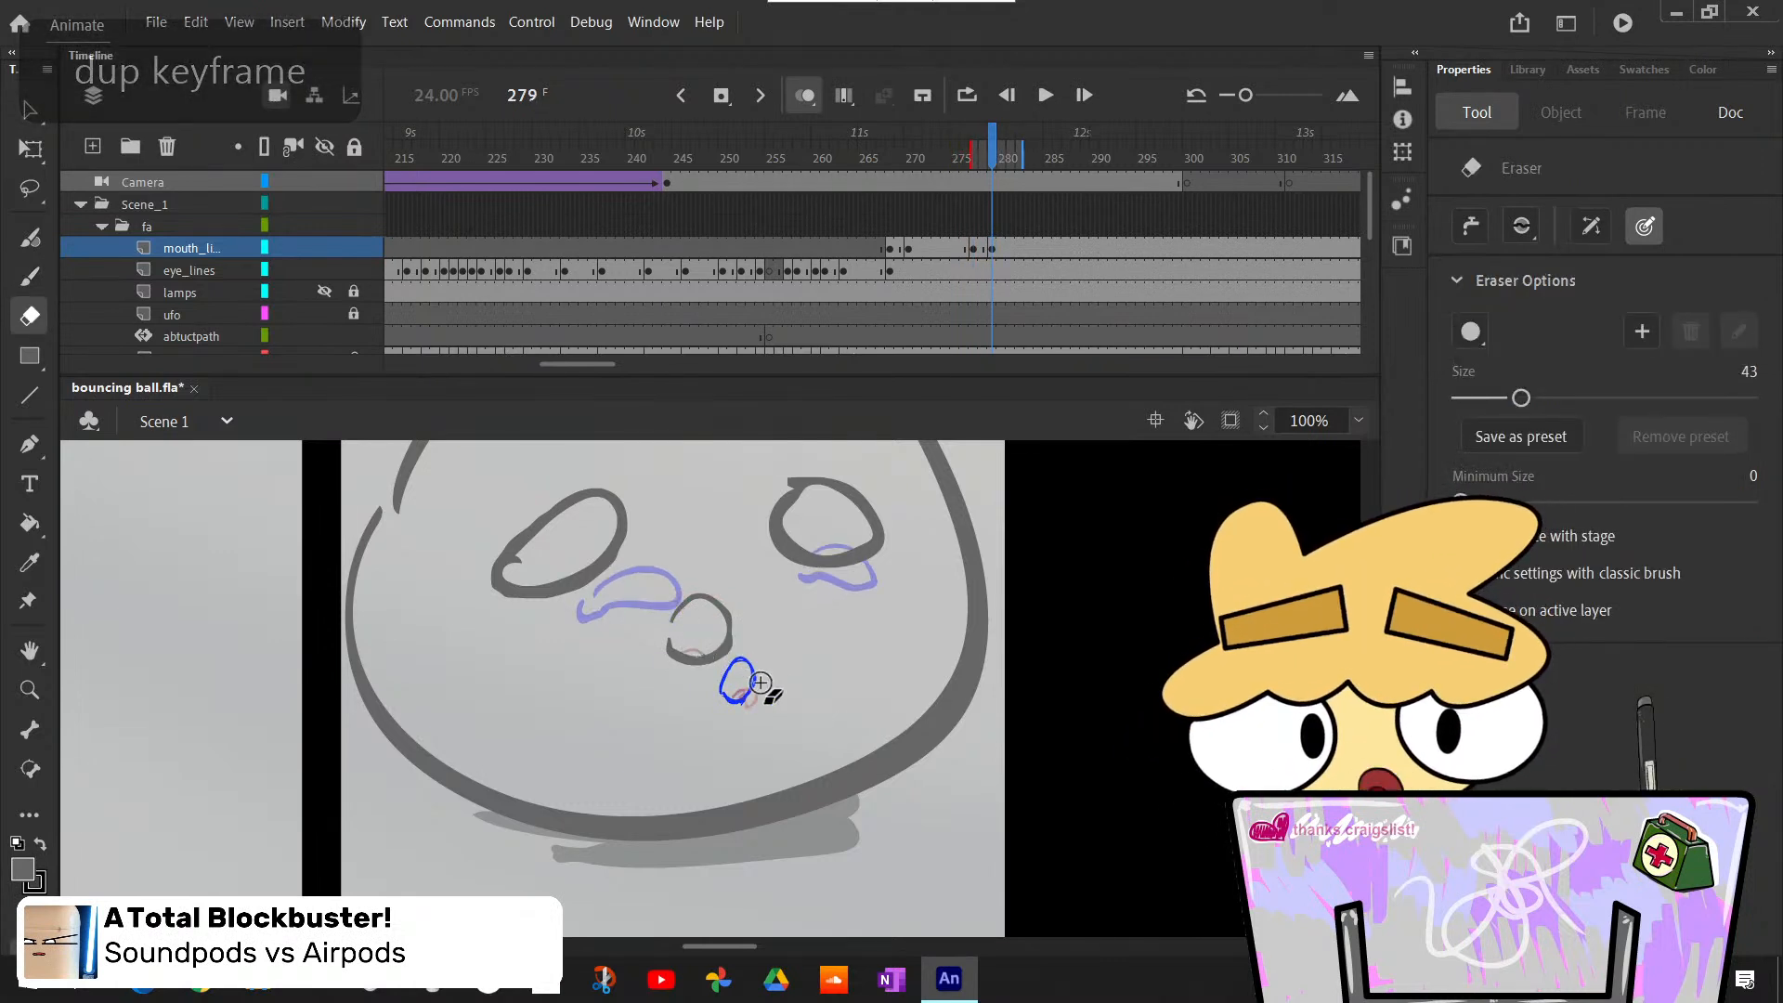
key(b)
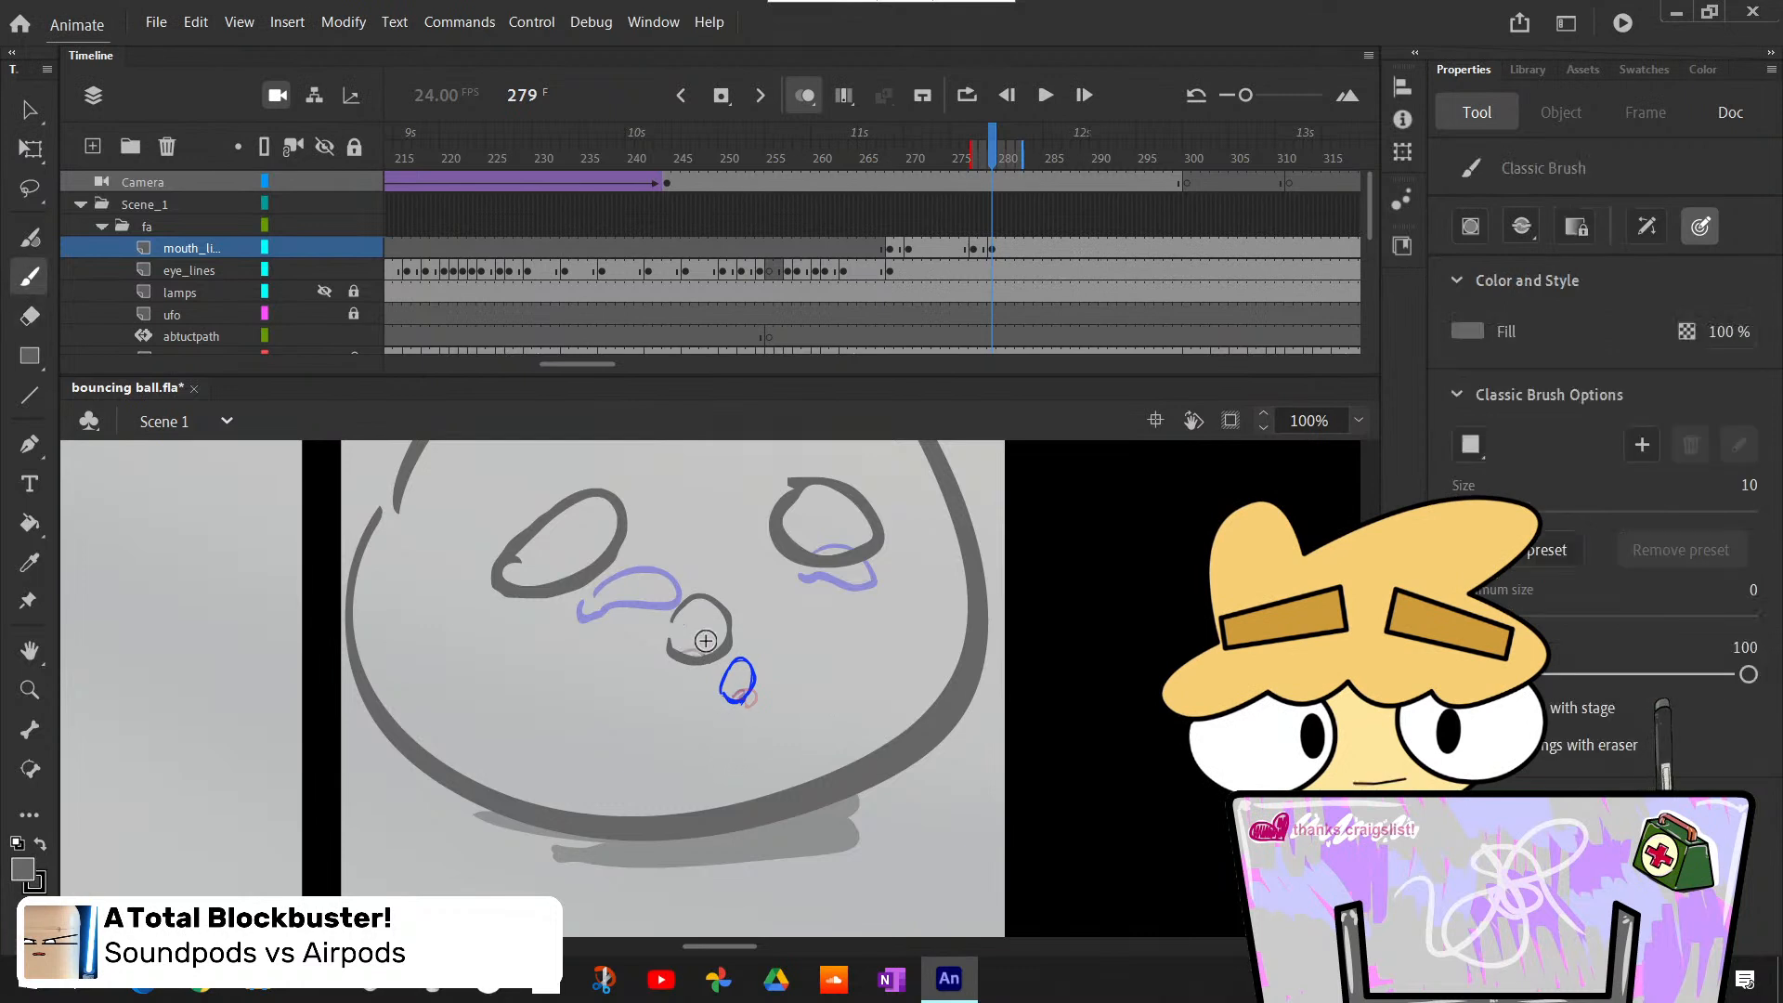
mouse_move(685, 652)
mouse_down()
mouse_move(724, 662)
mouse_move(705, 675)
mouse_up()
key(ctrl+z)
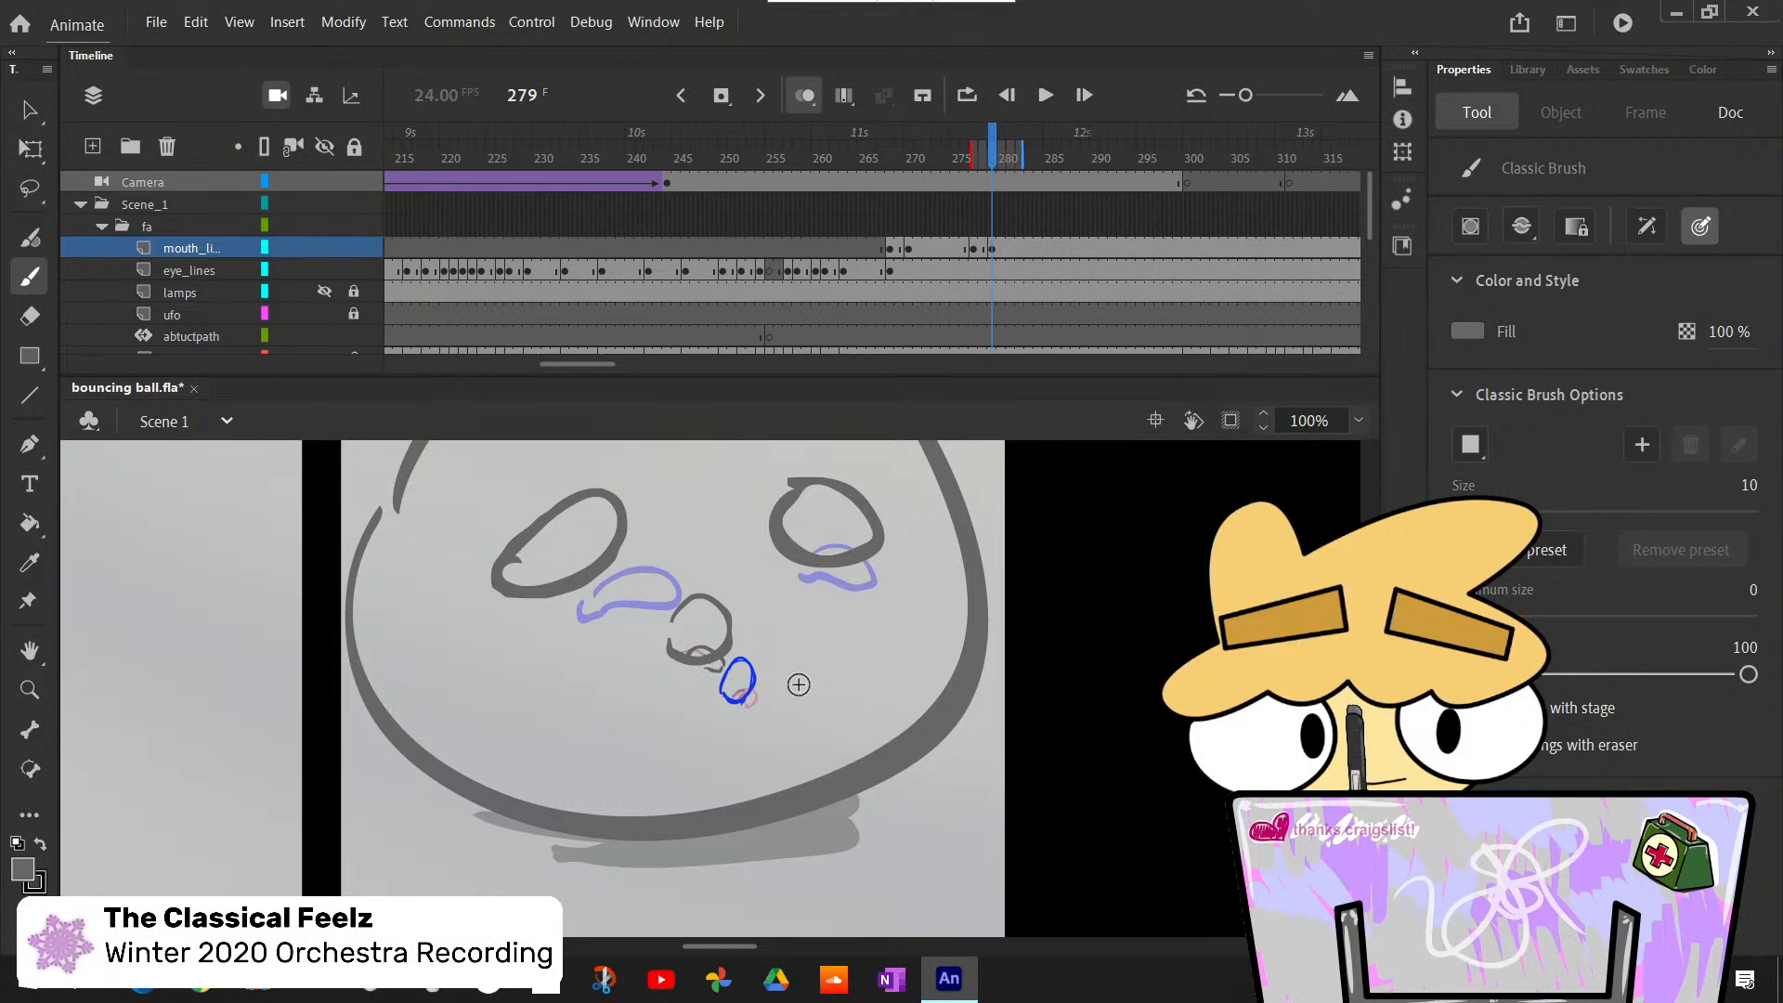
- Erase the lip line crossing the tongue at frame 279, close the tongue's rounded tip at 200% zoom and clean up its edges
key(e)
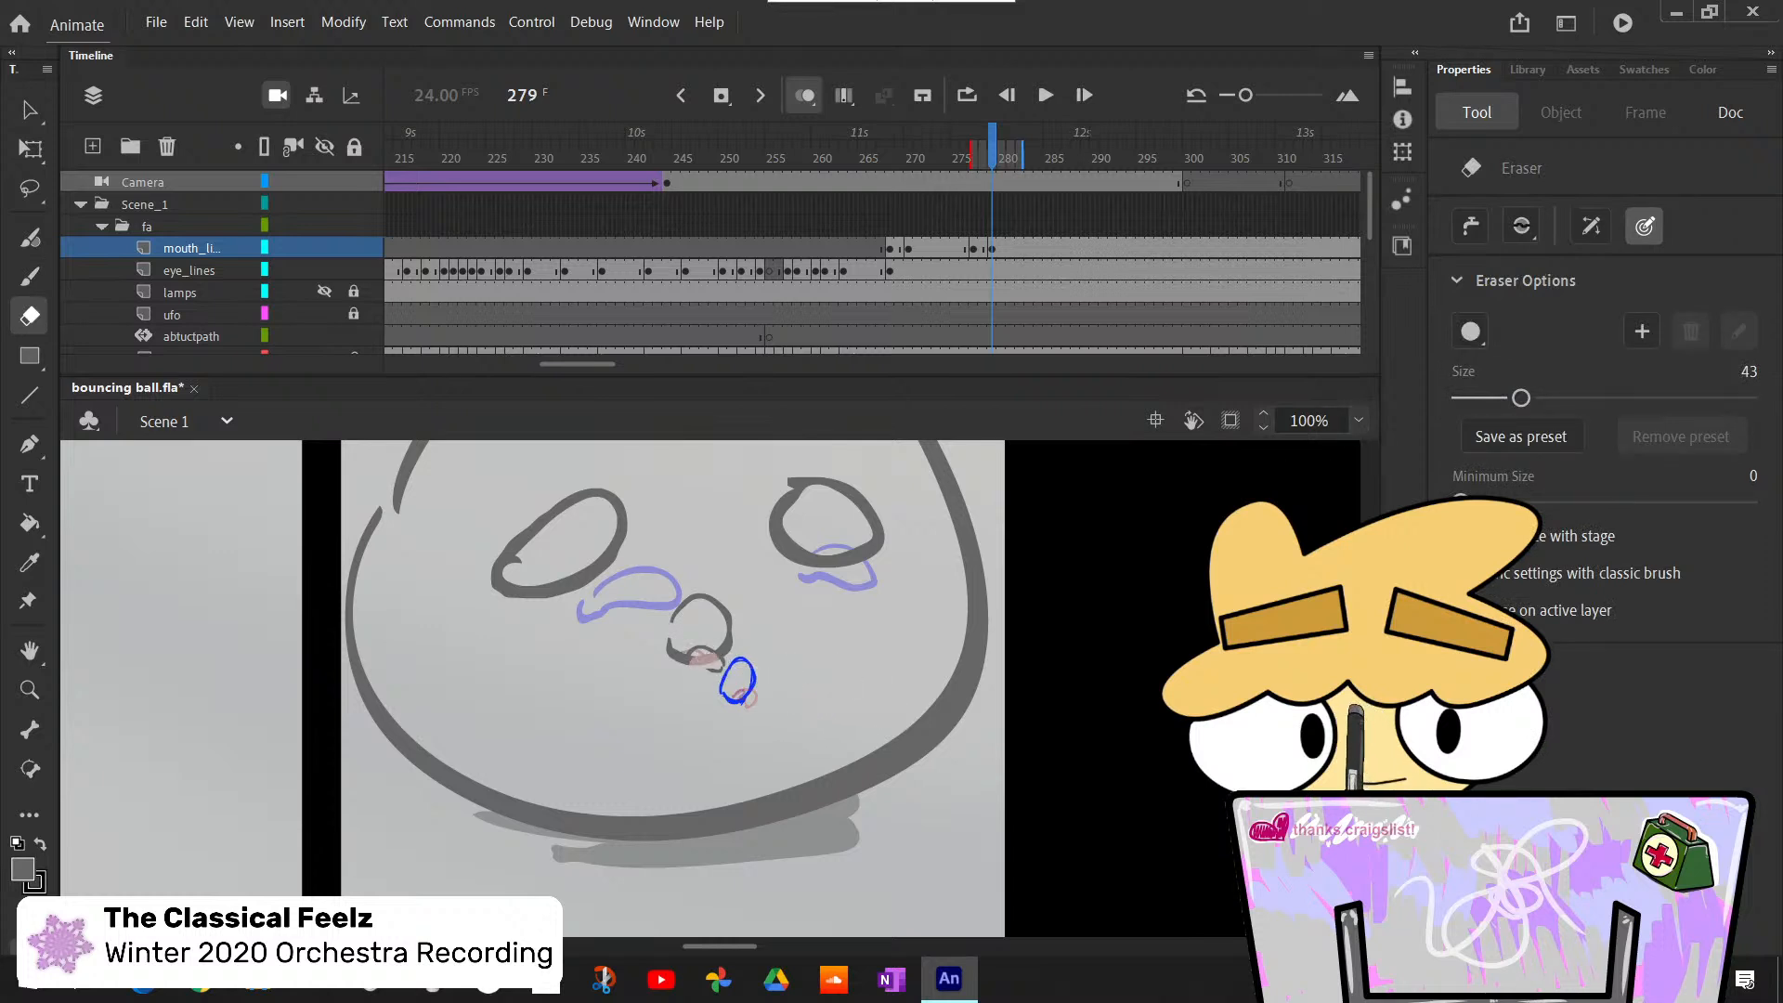
key(comma)
key(period)
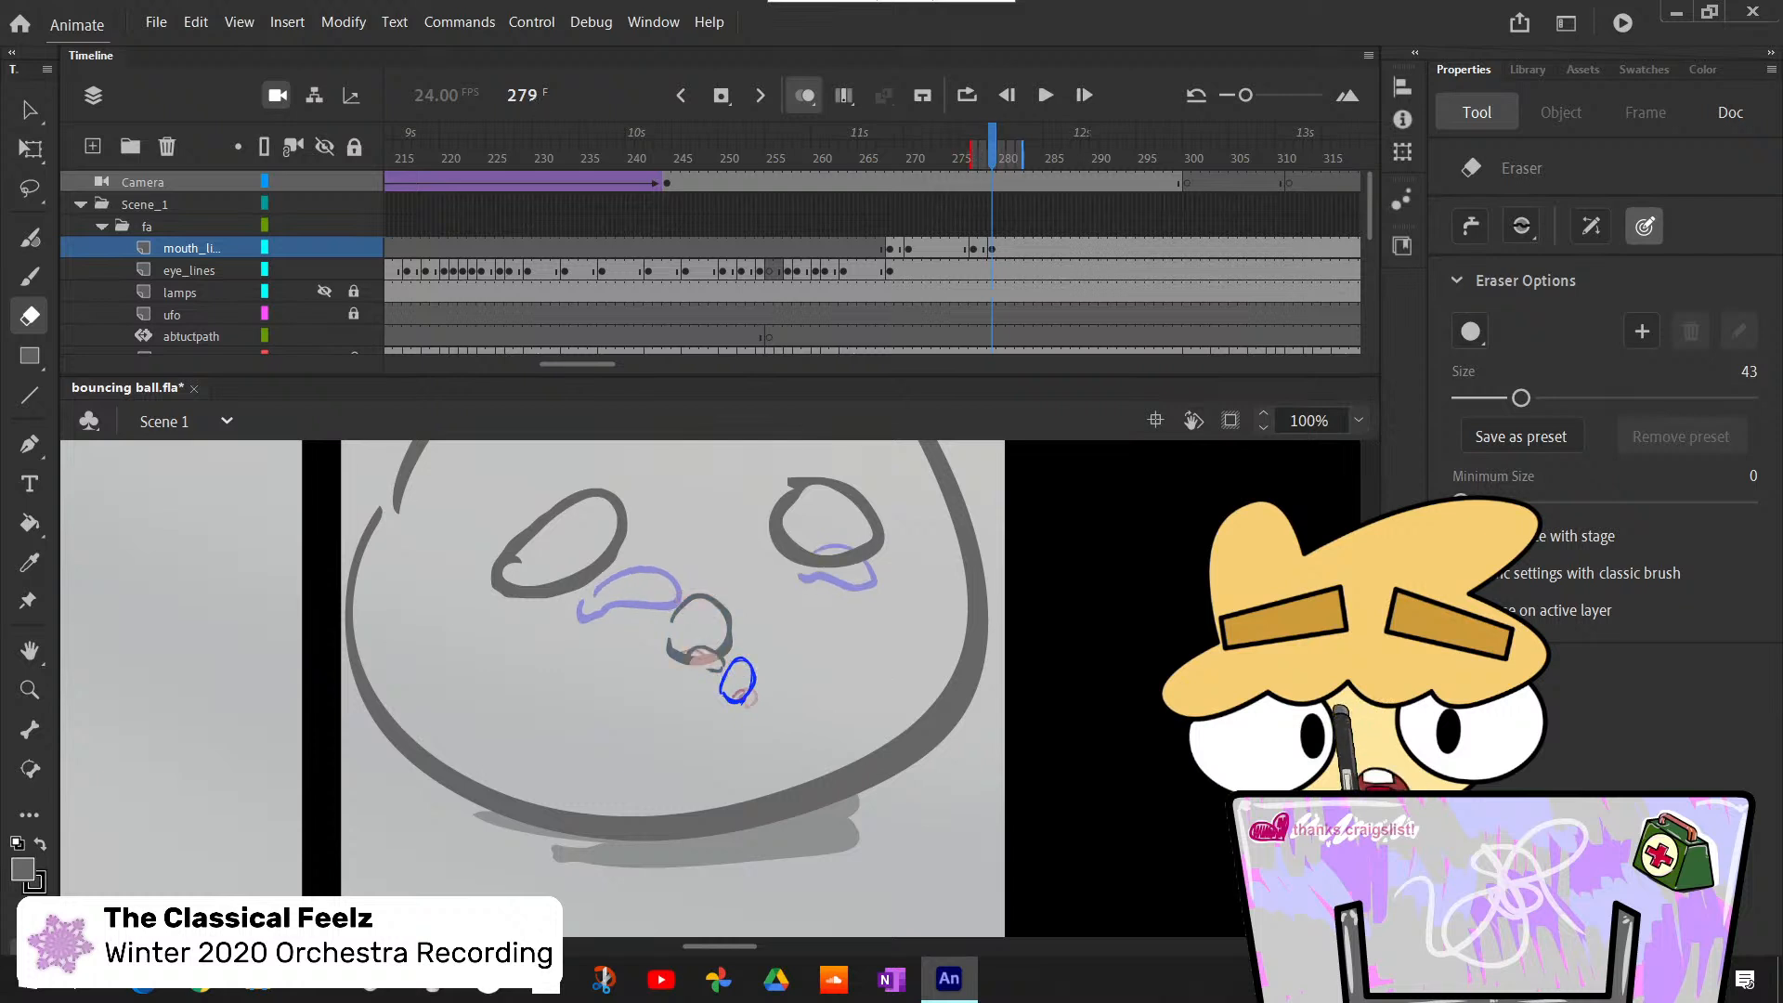
key(b)
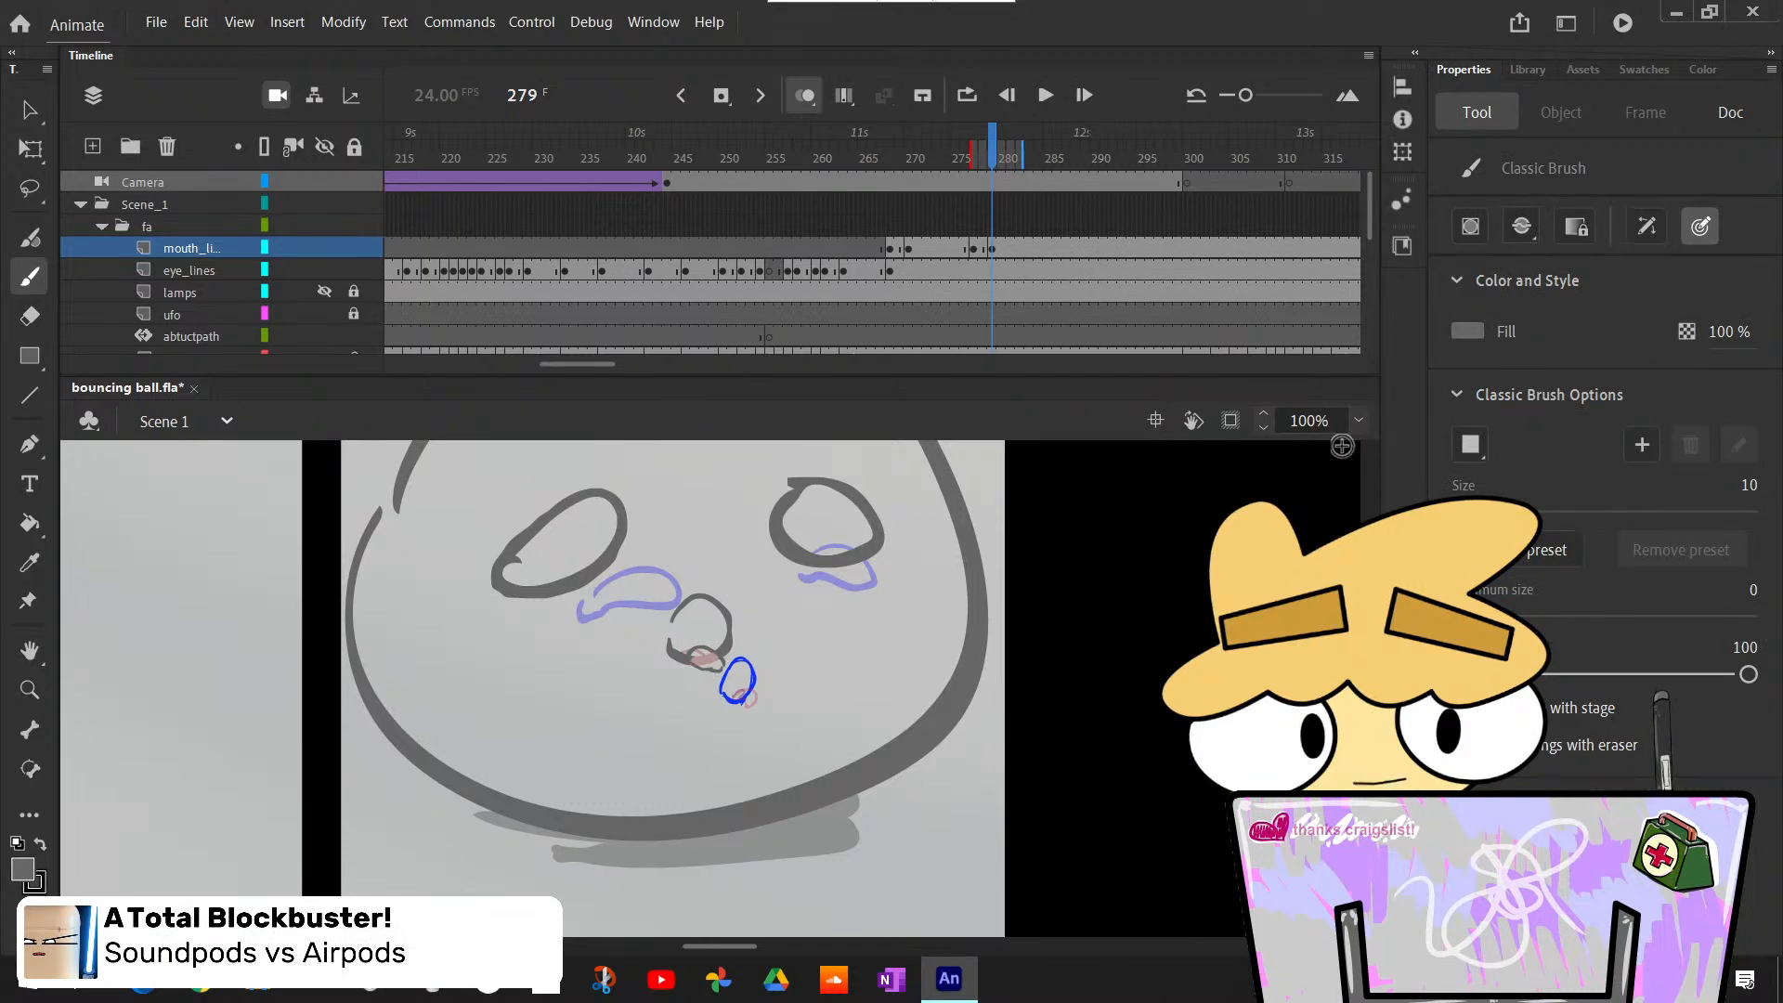
click(1358, 421)
click(1388, 602)
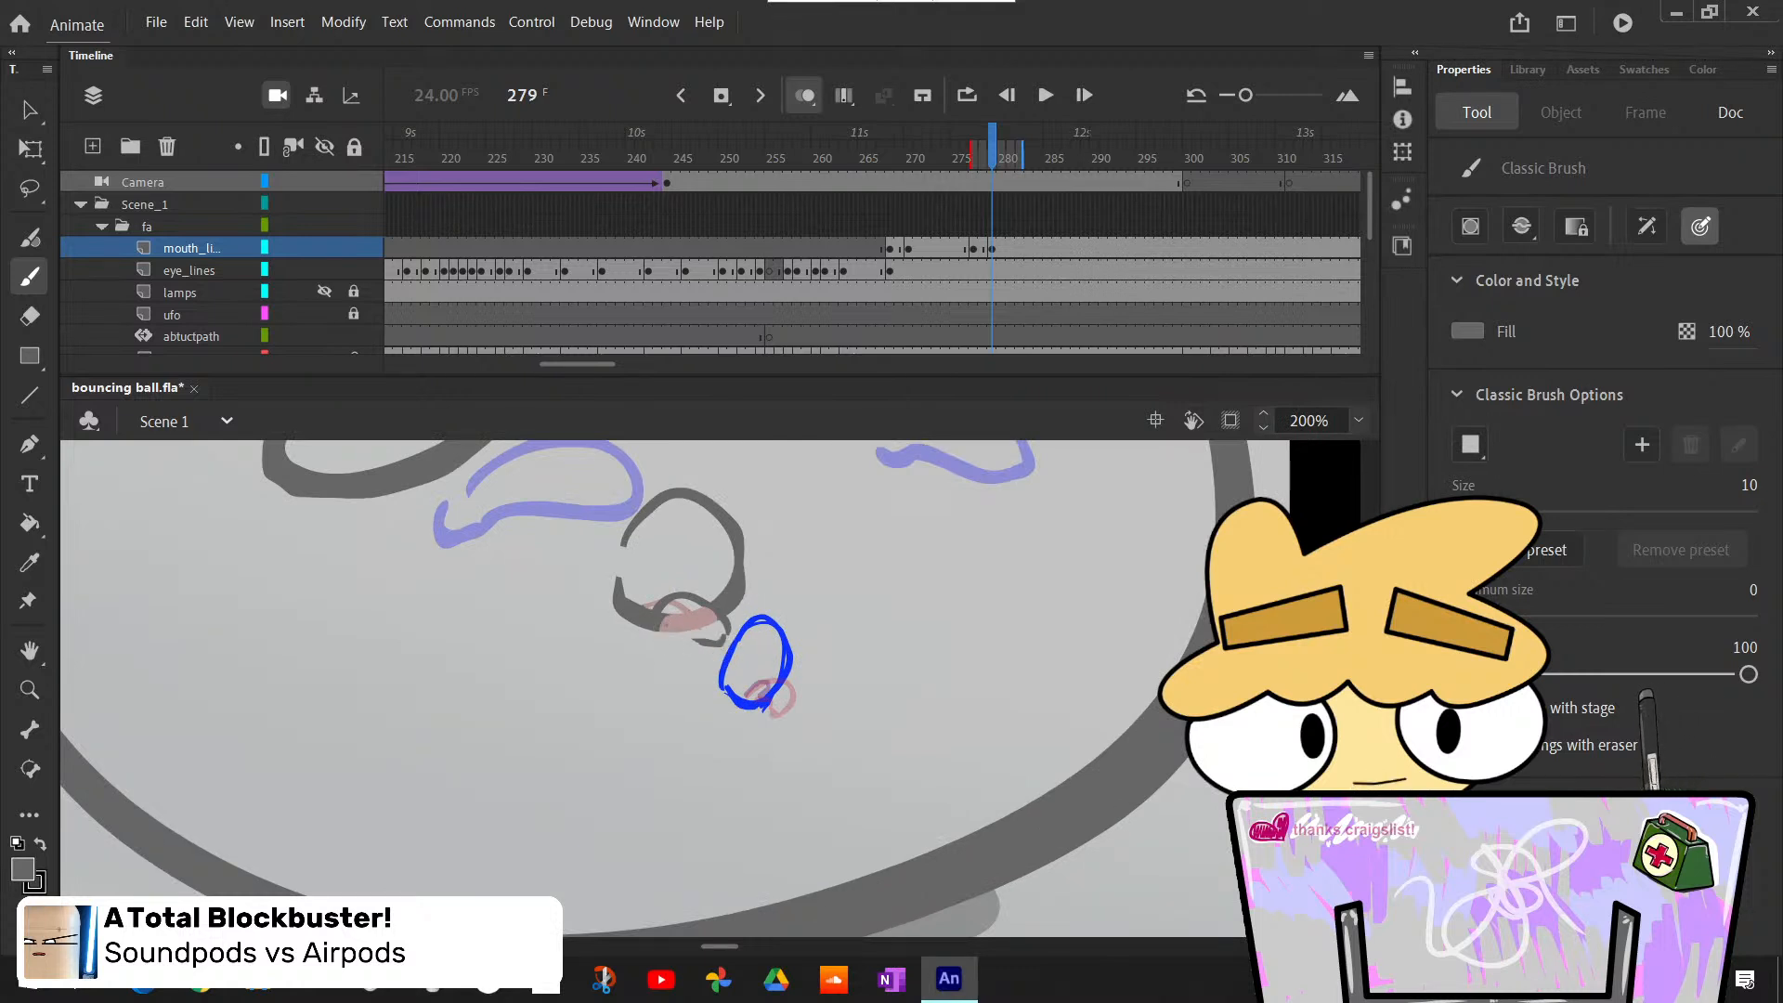
mouse_move(663, 631)
mouse_down()
mouse_move(713, 647)
mouse_move(697, 642)
mouse_up()
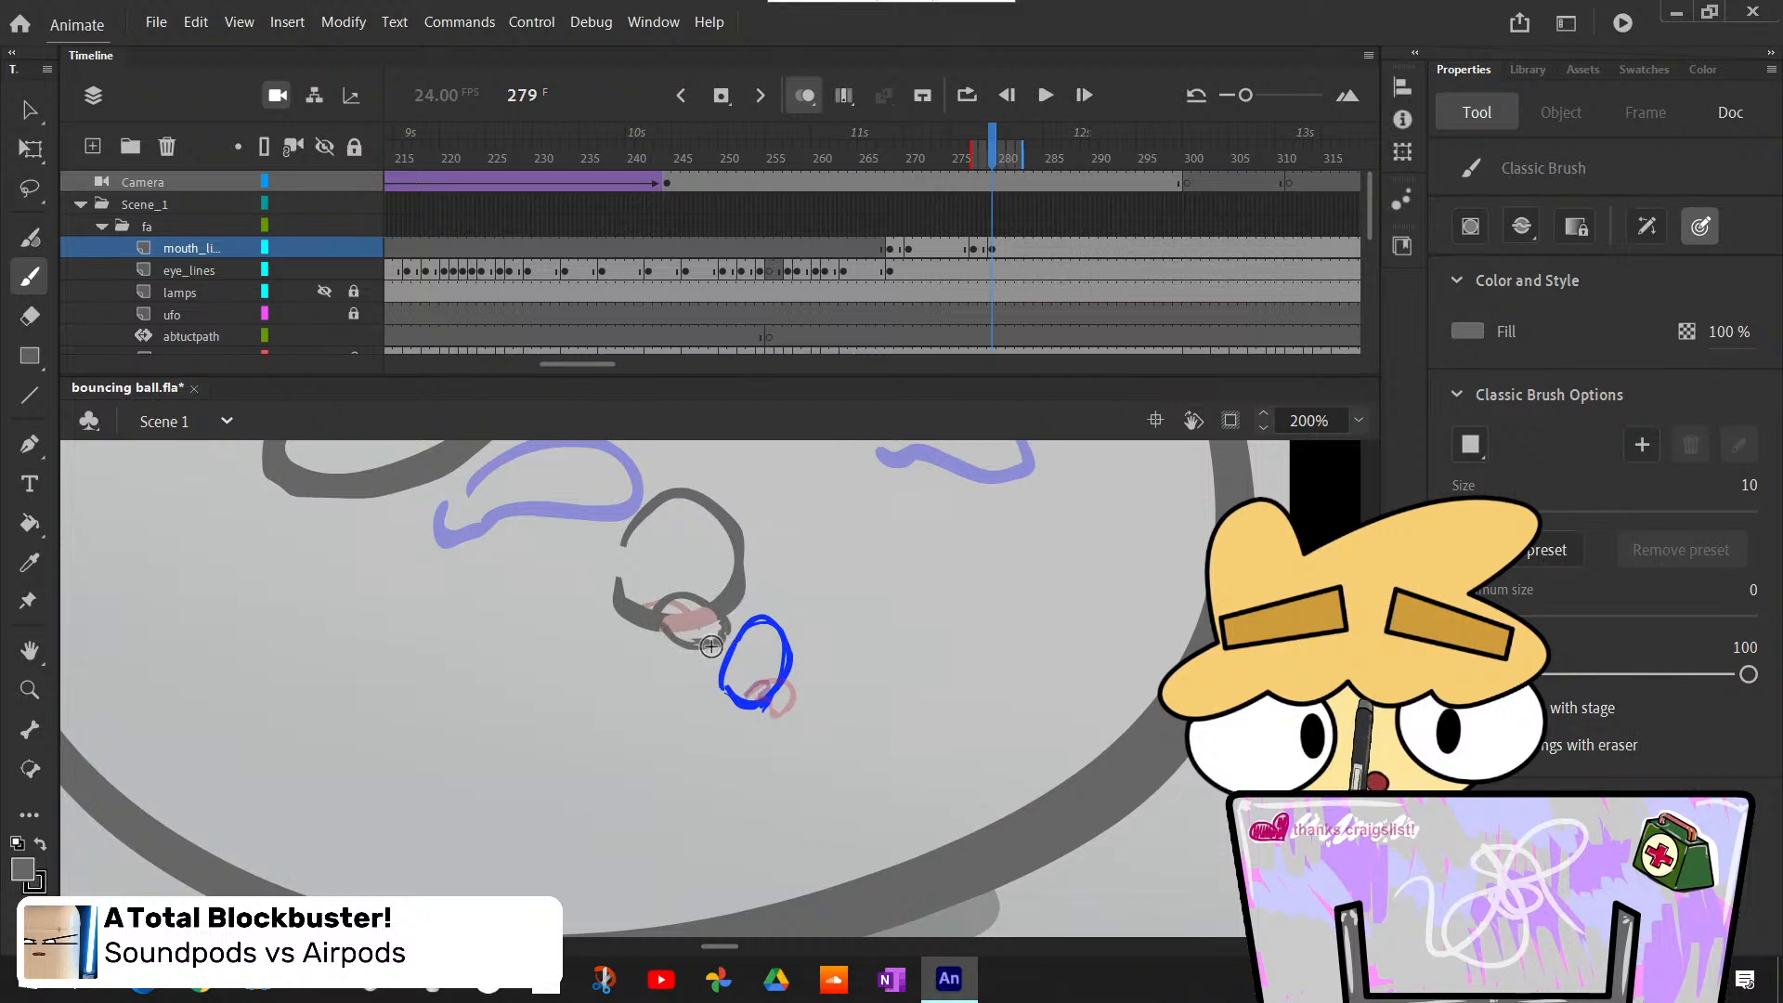
key(e)
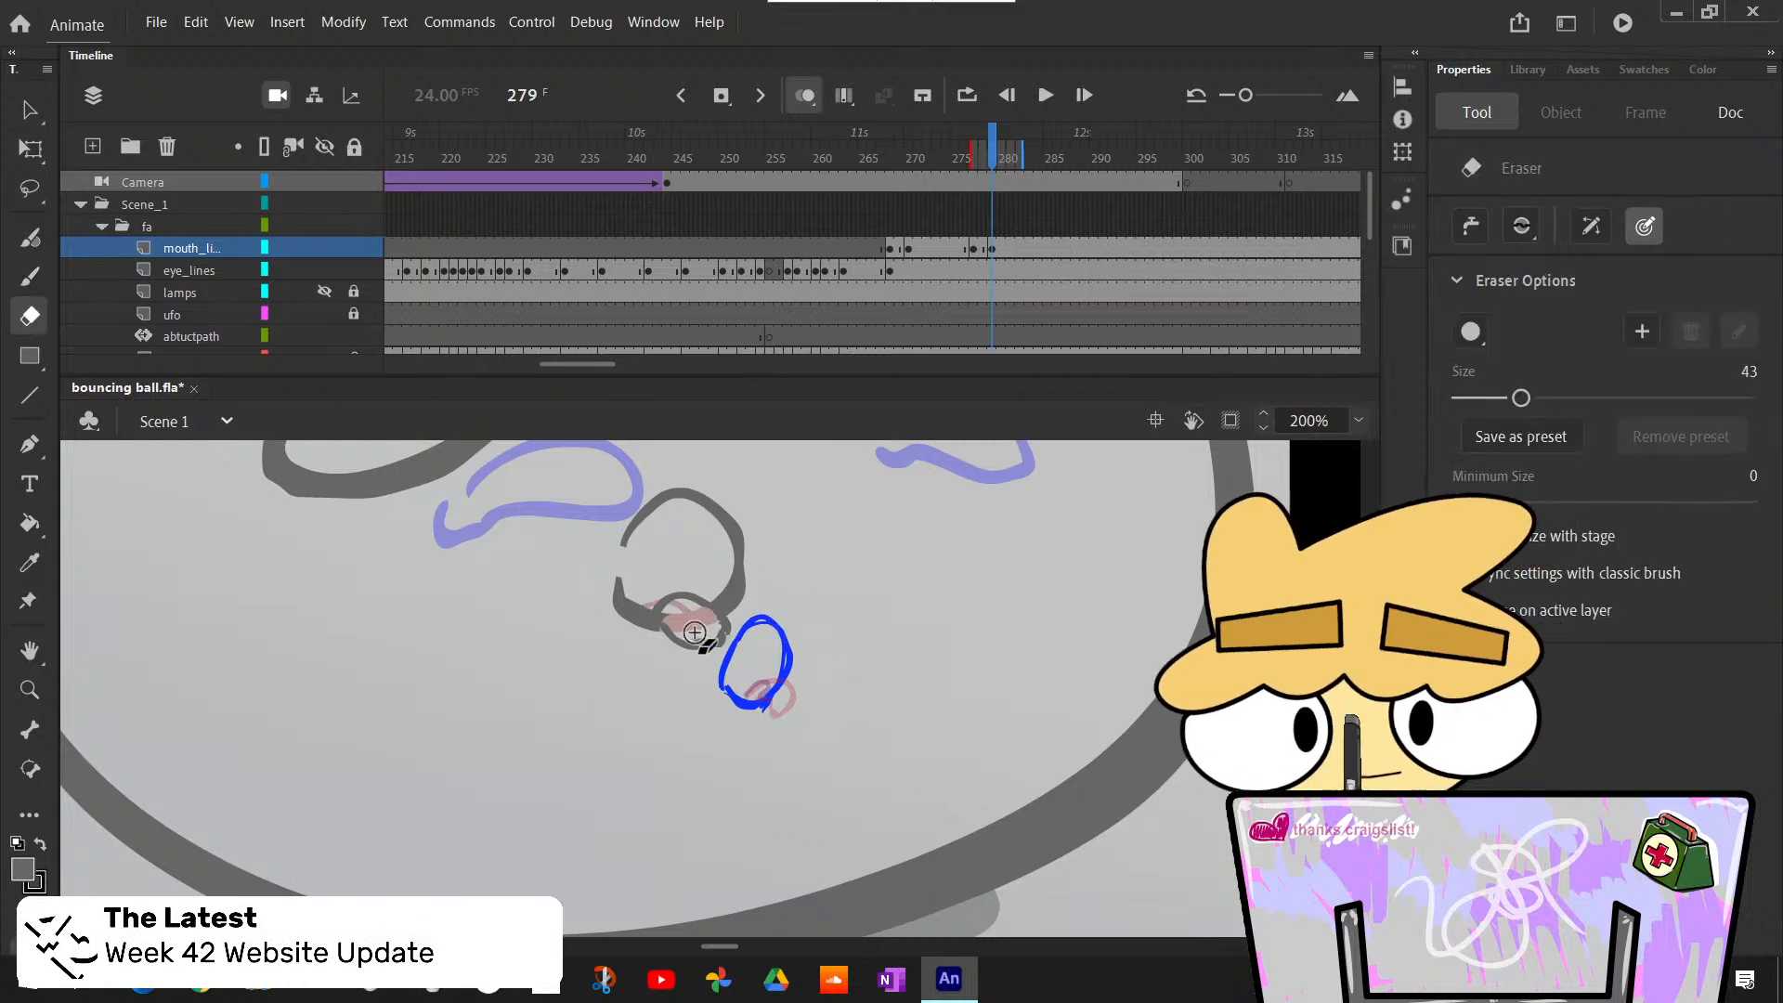
click(694, 634)
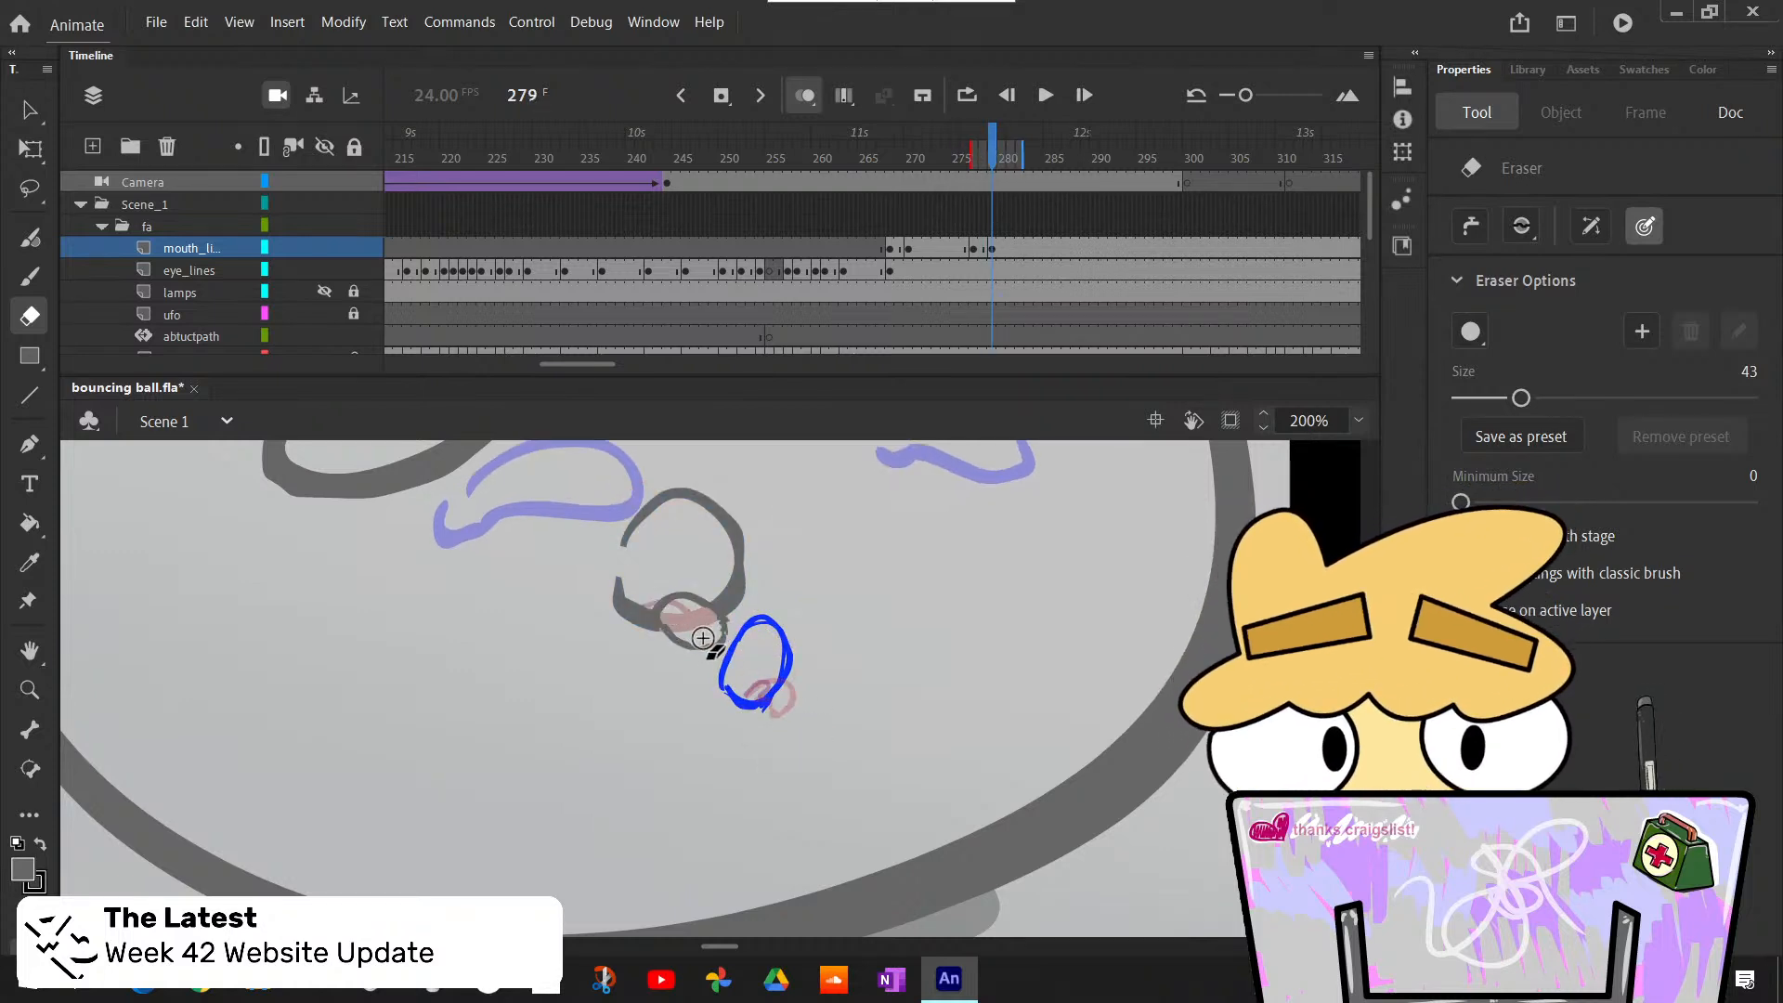
- Step between frames 279 and 283 to examine how the sketched tongue extends after the inked pose
key(period)
key(period)
key(period)
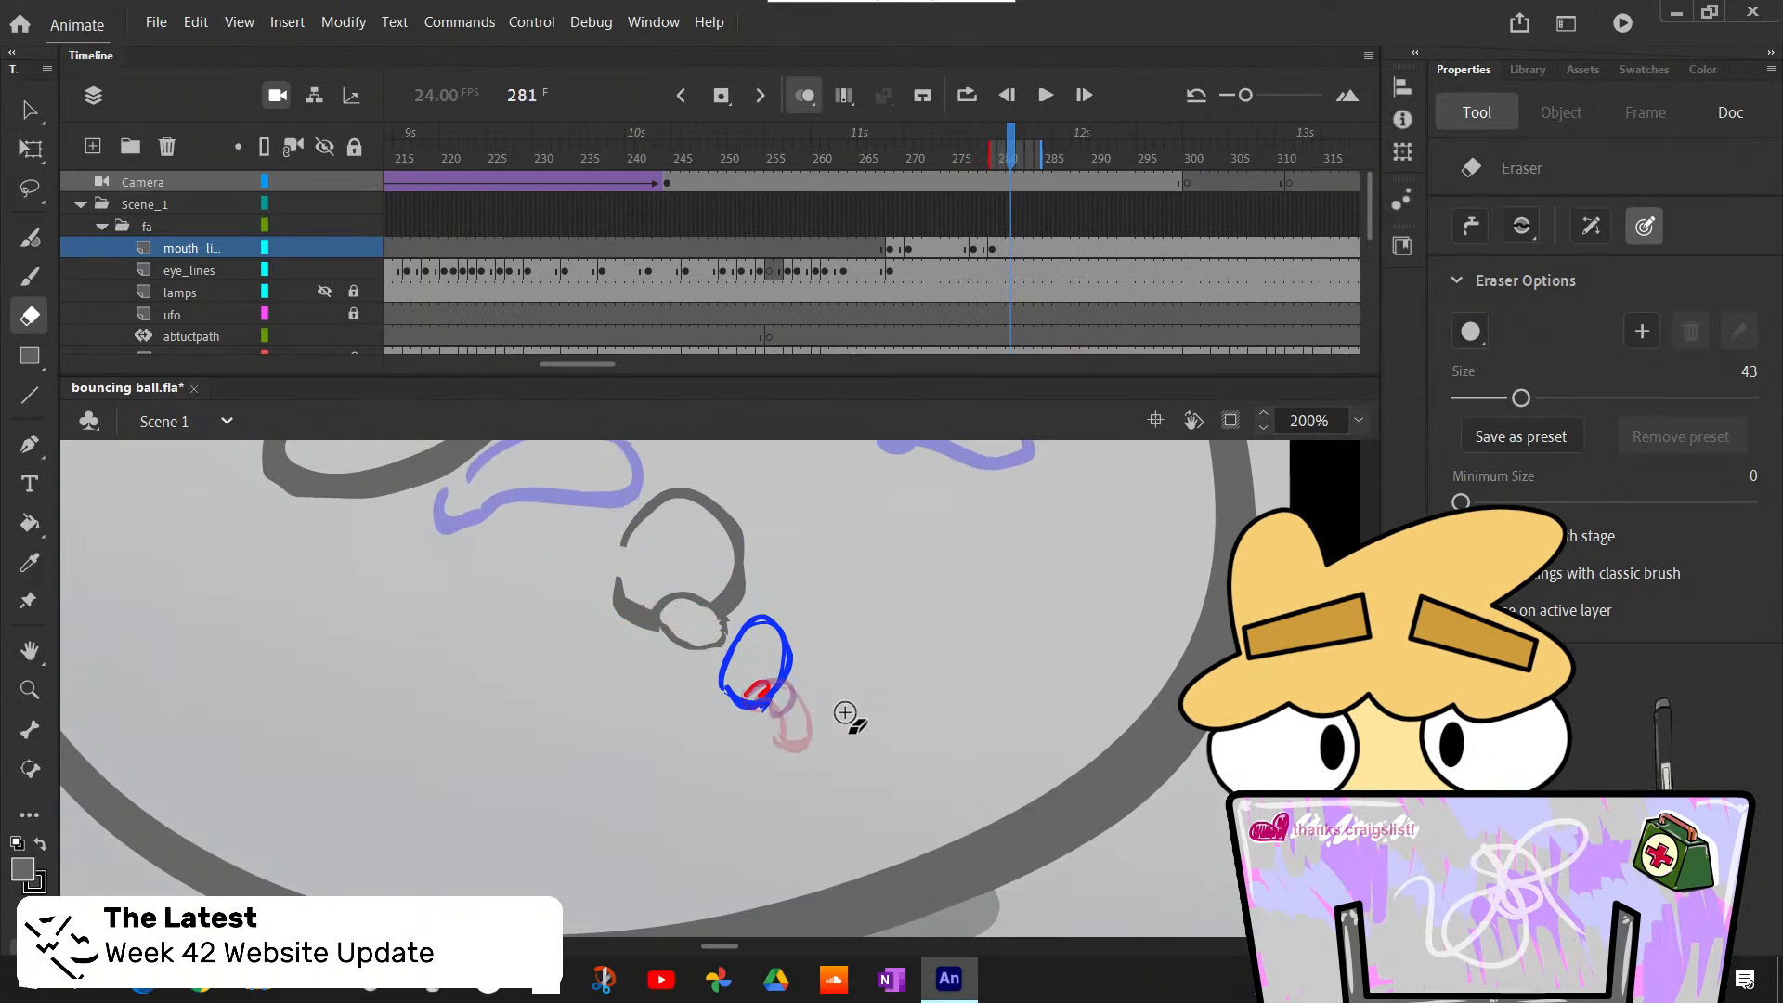
key(comma)
key(period)
key(period)
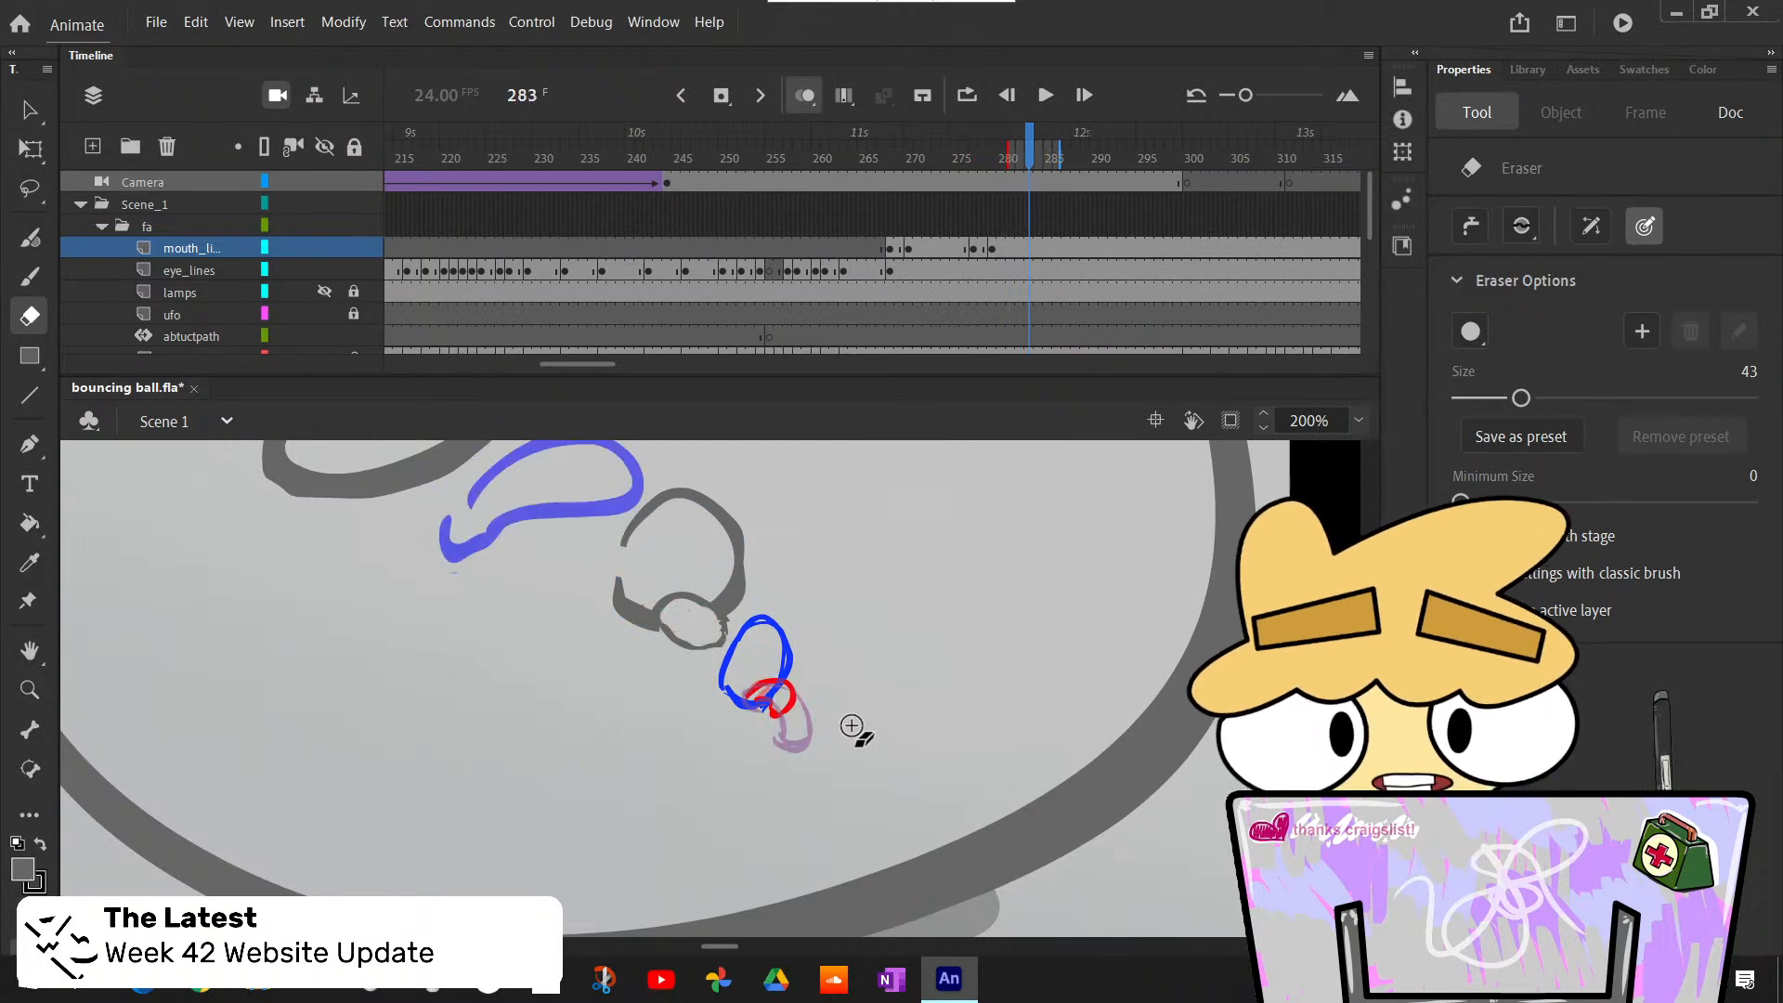
key(comma)
key(period)
key(comma)
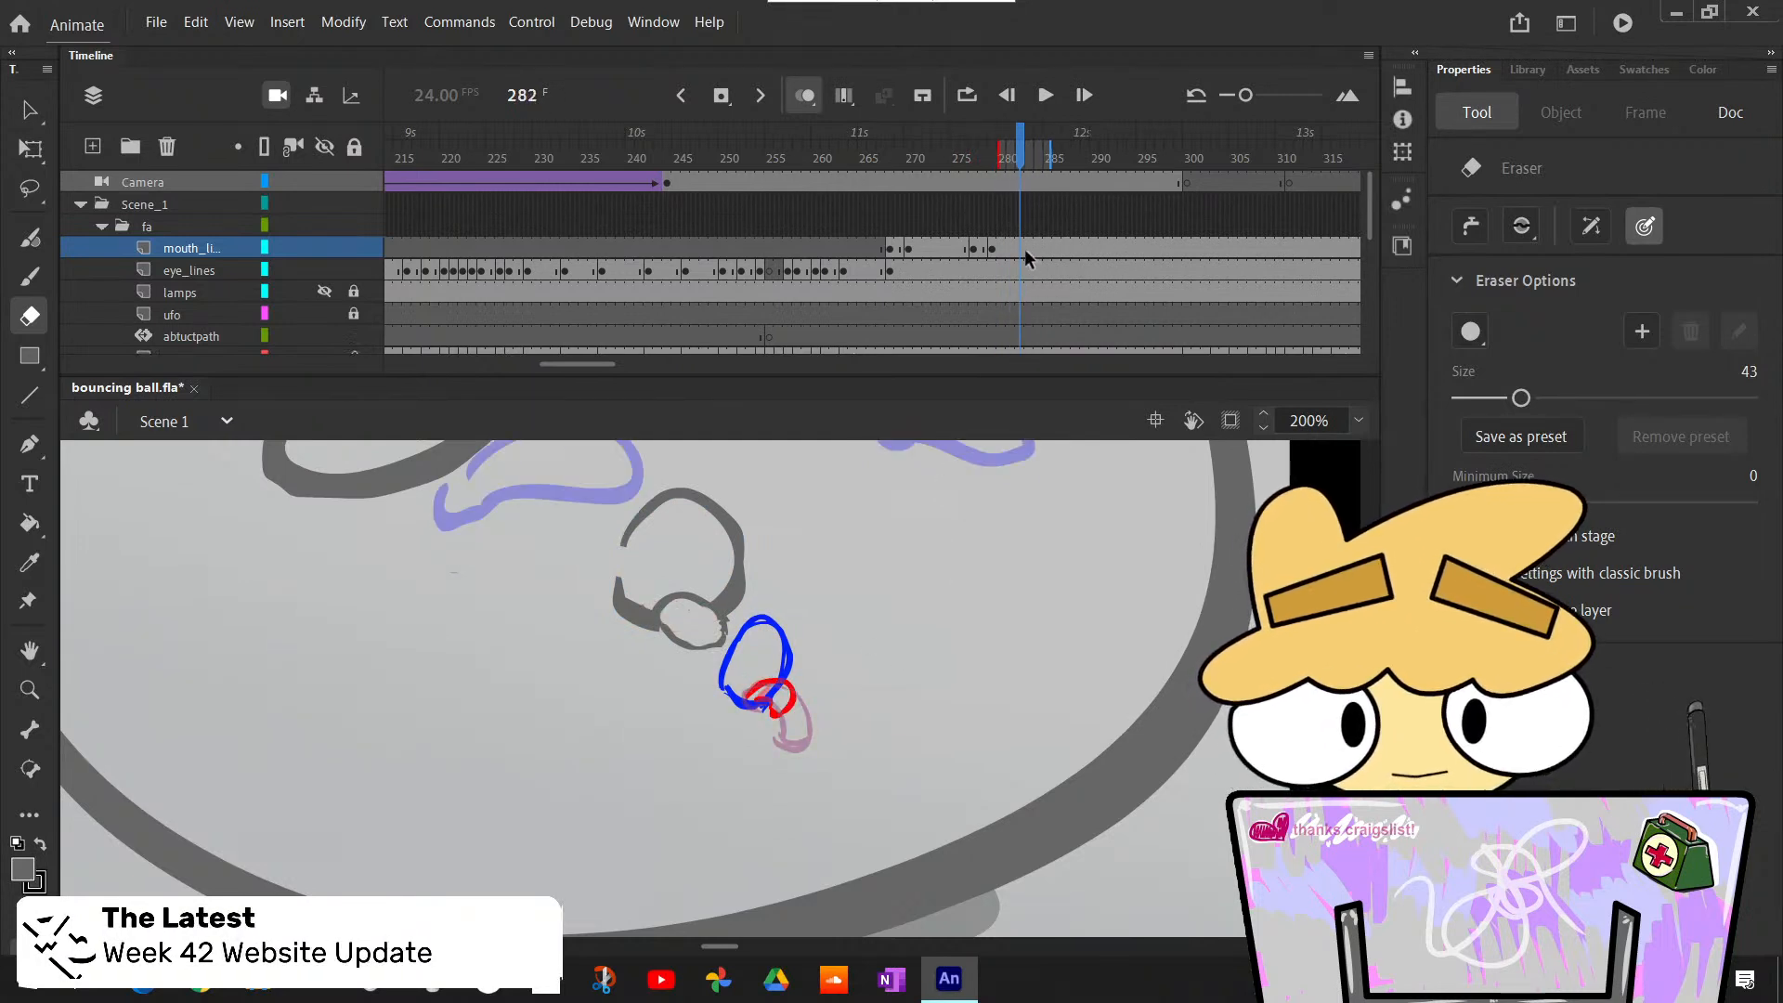
key(F7)
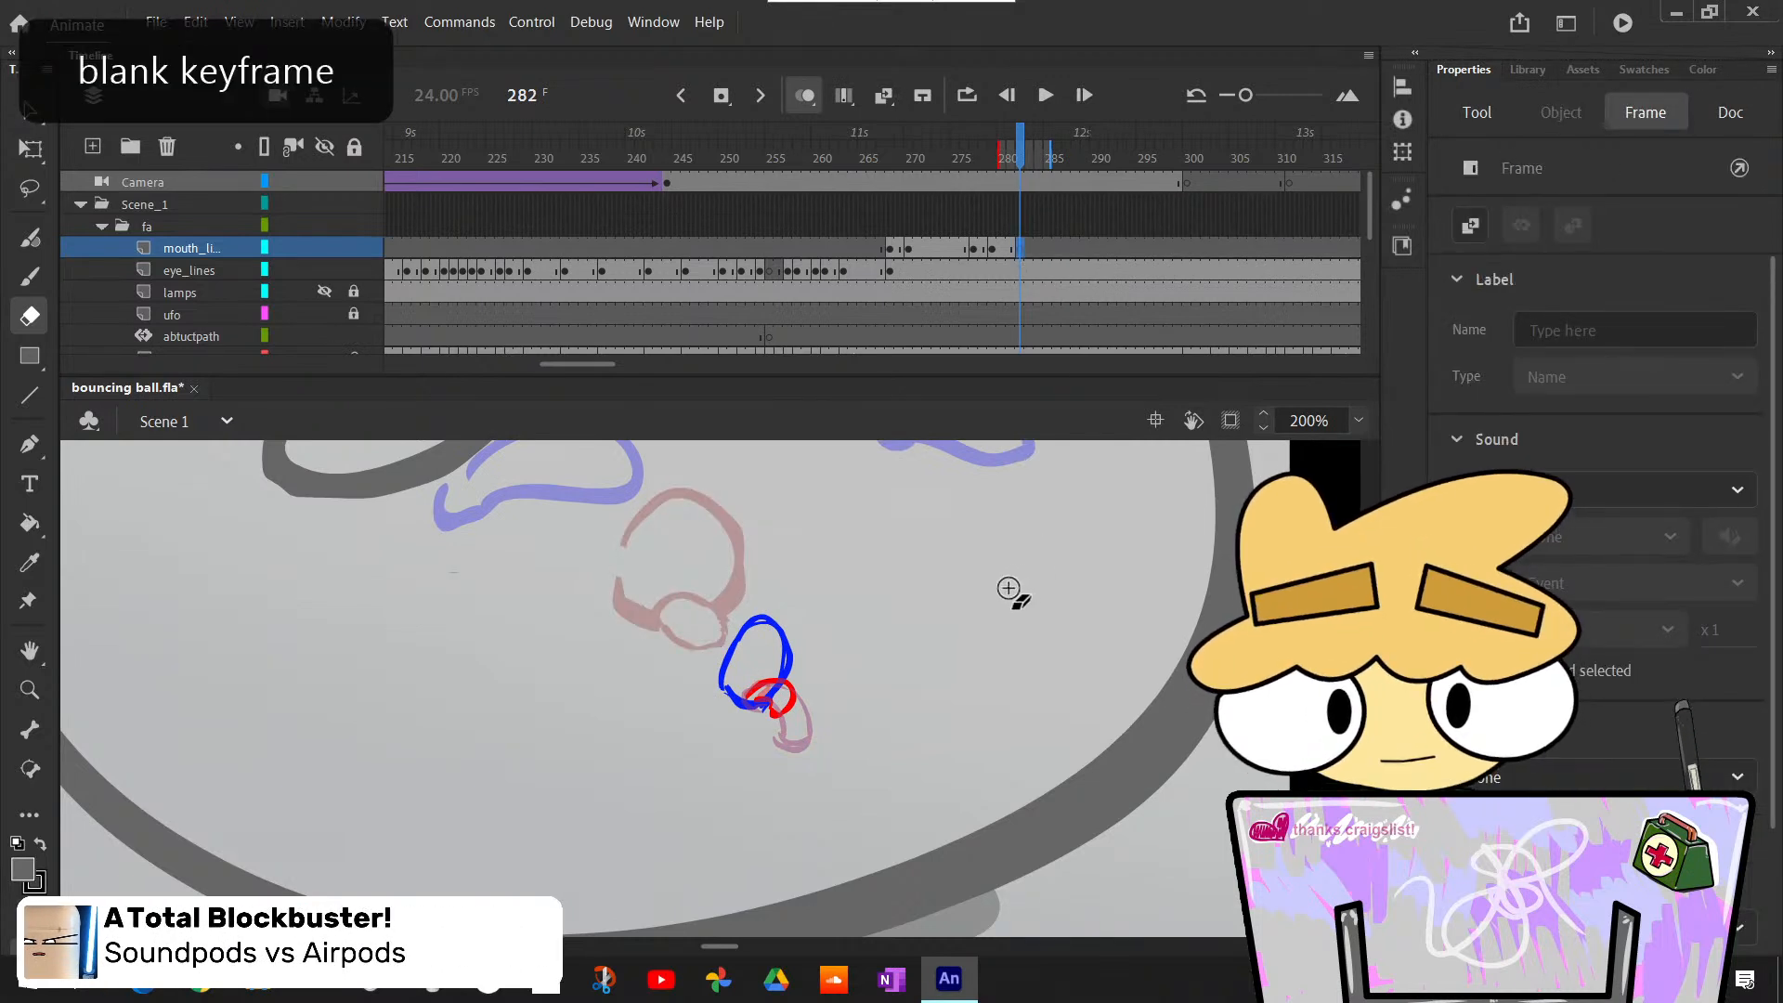
key(ctrl+shift+v)
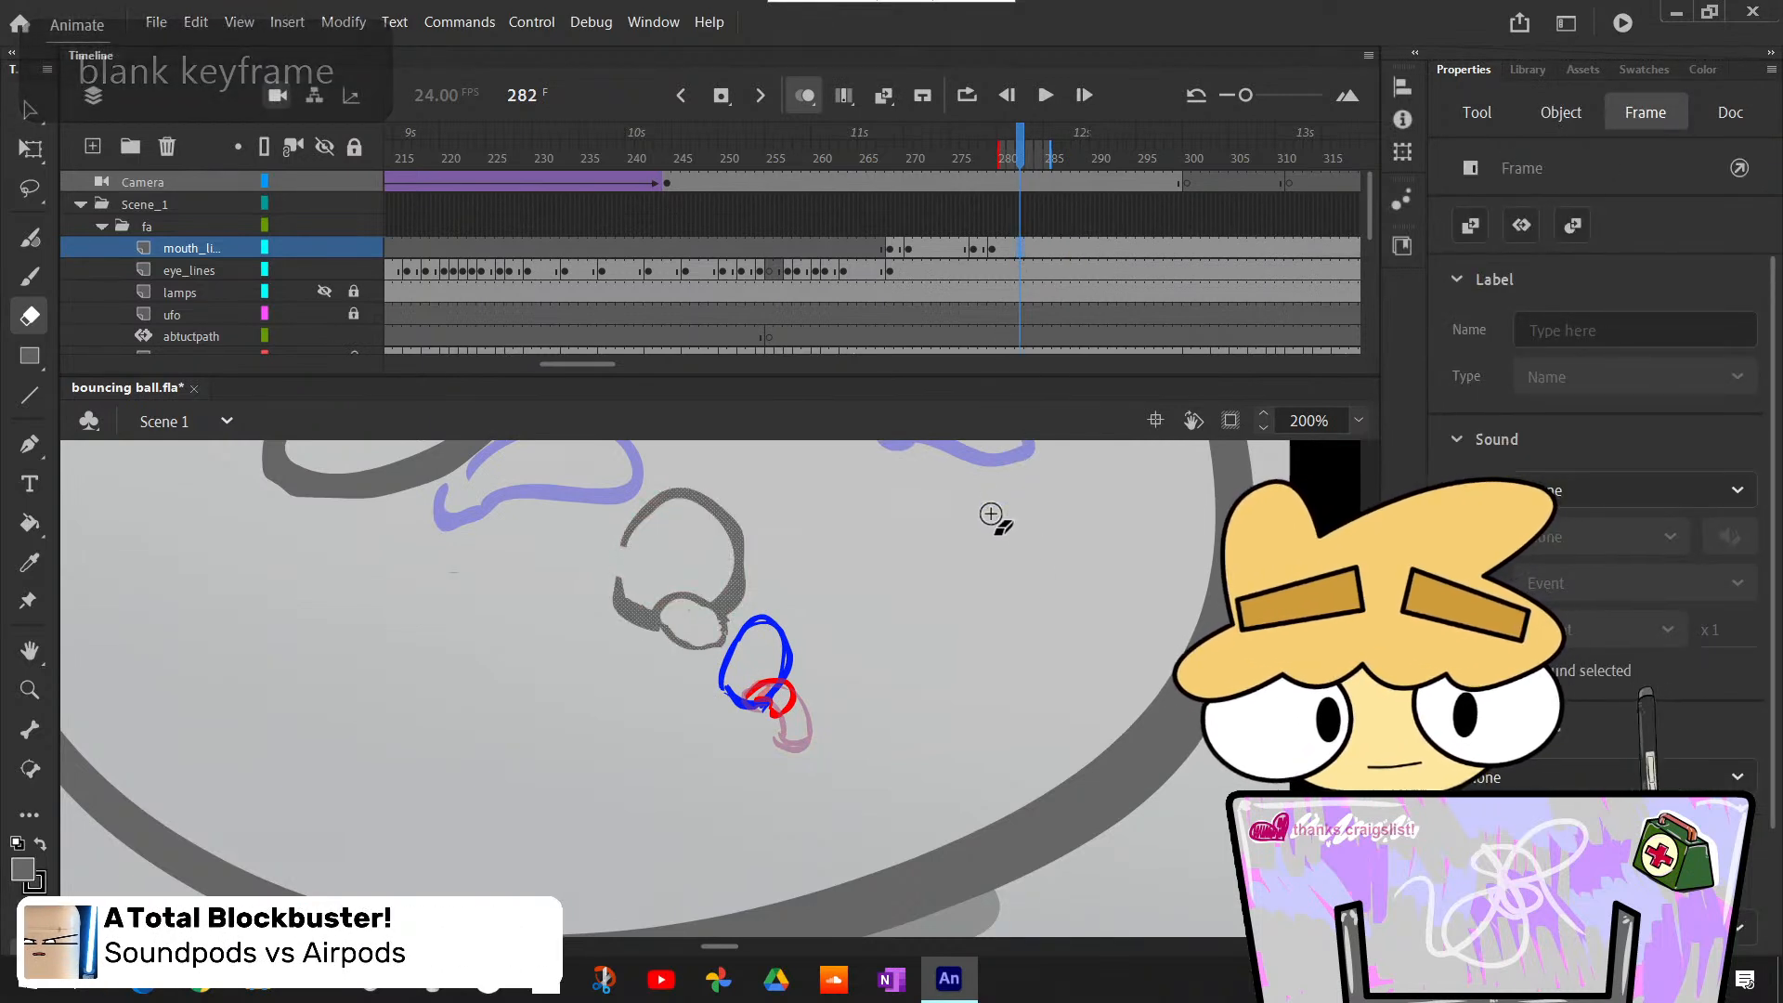
key(l)
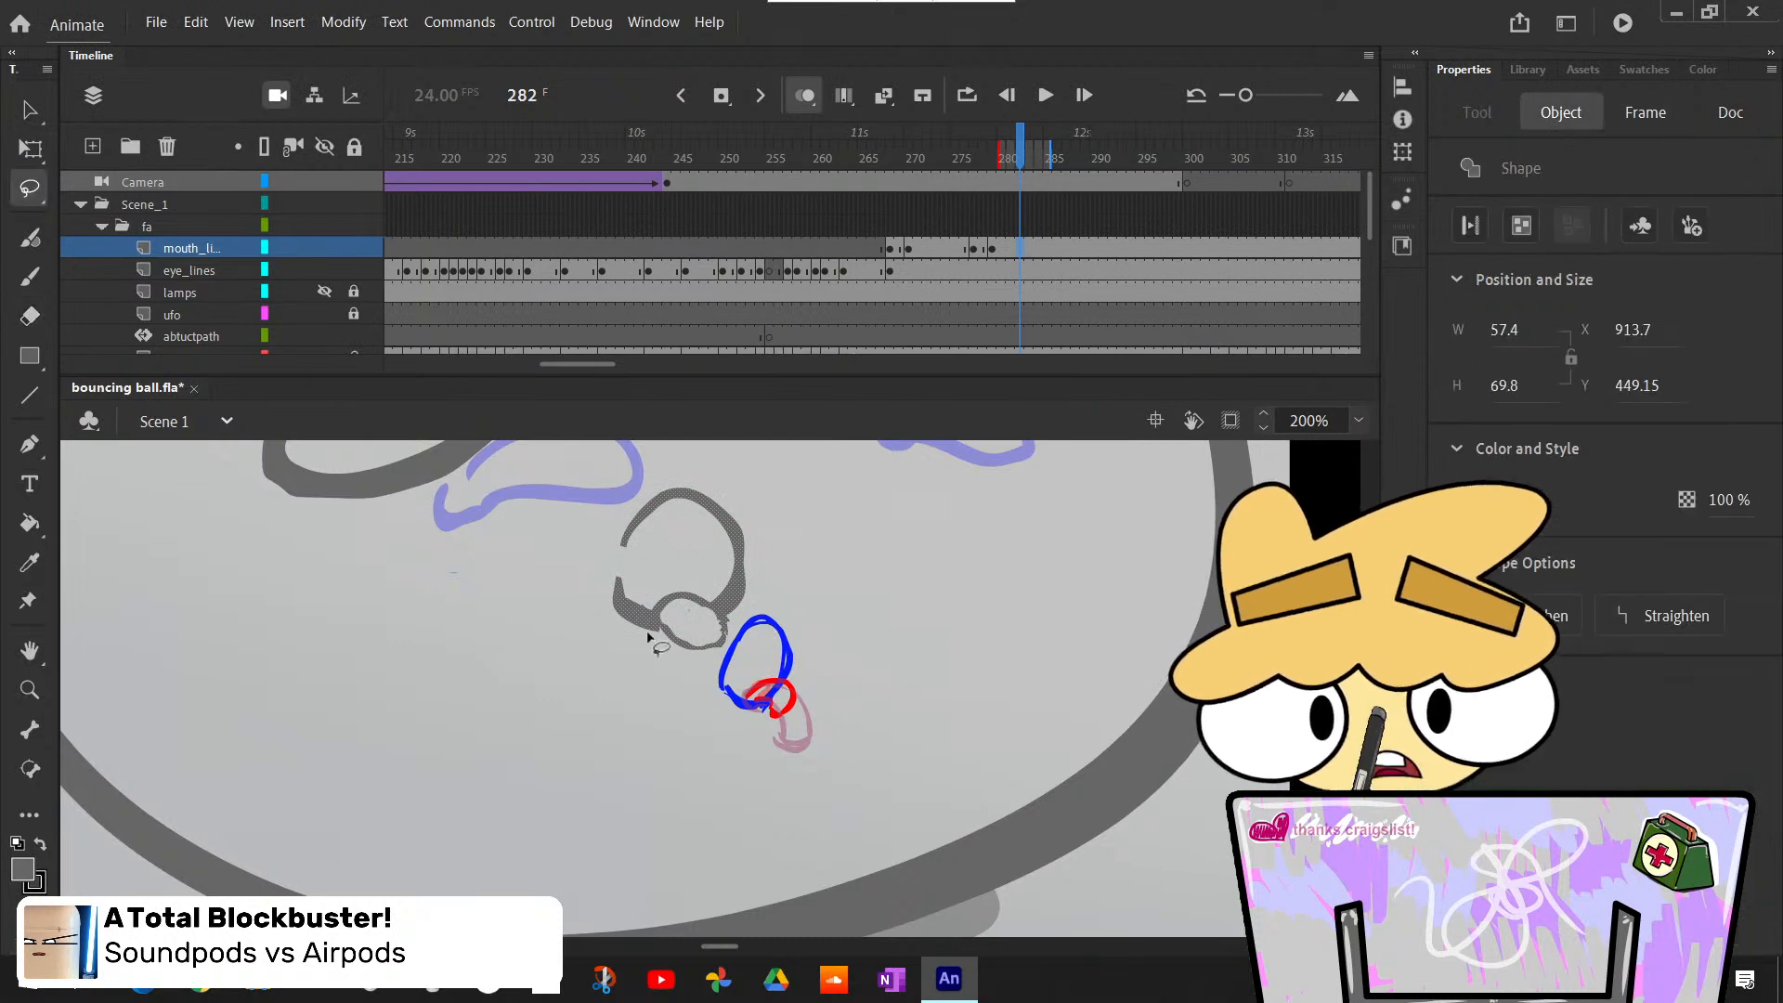
key(Delete)
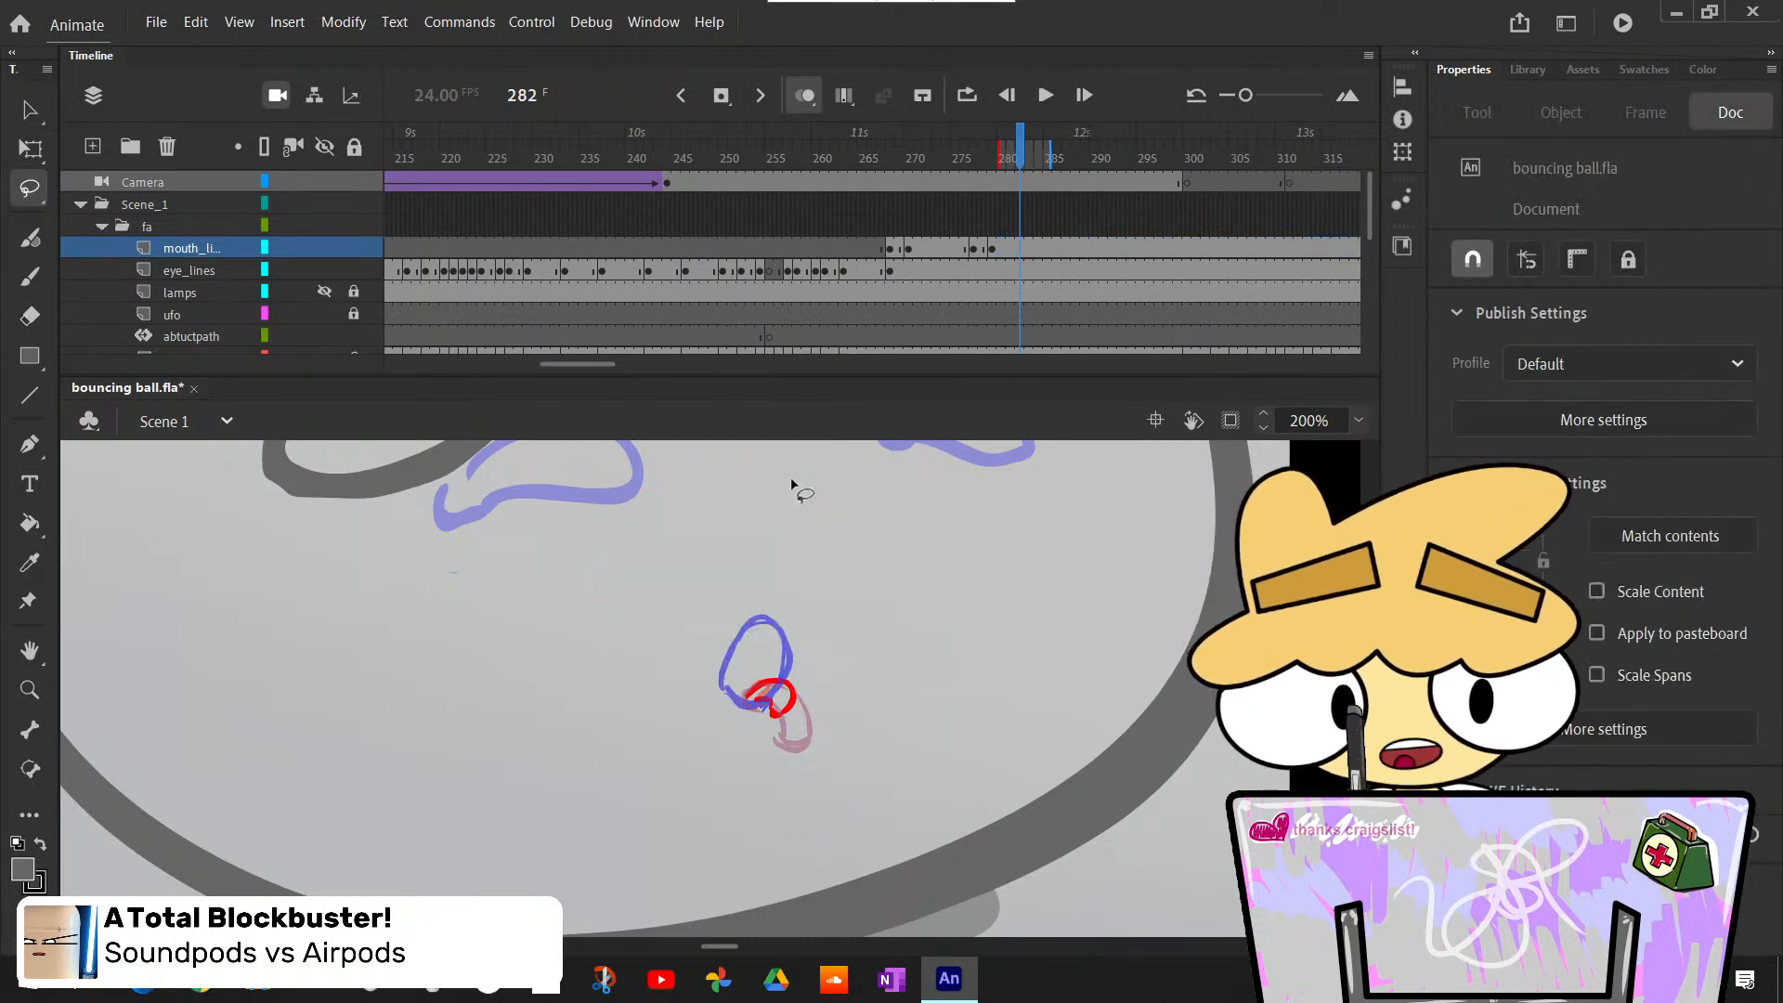
key(ctrl+z)
click(934, 595)
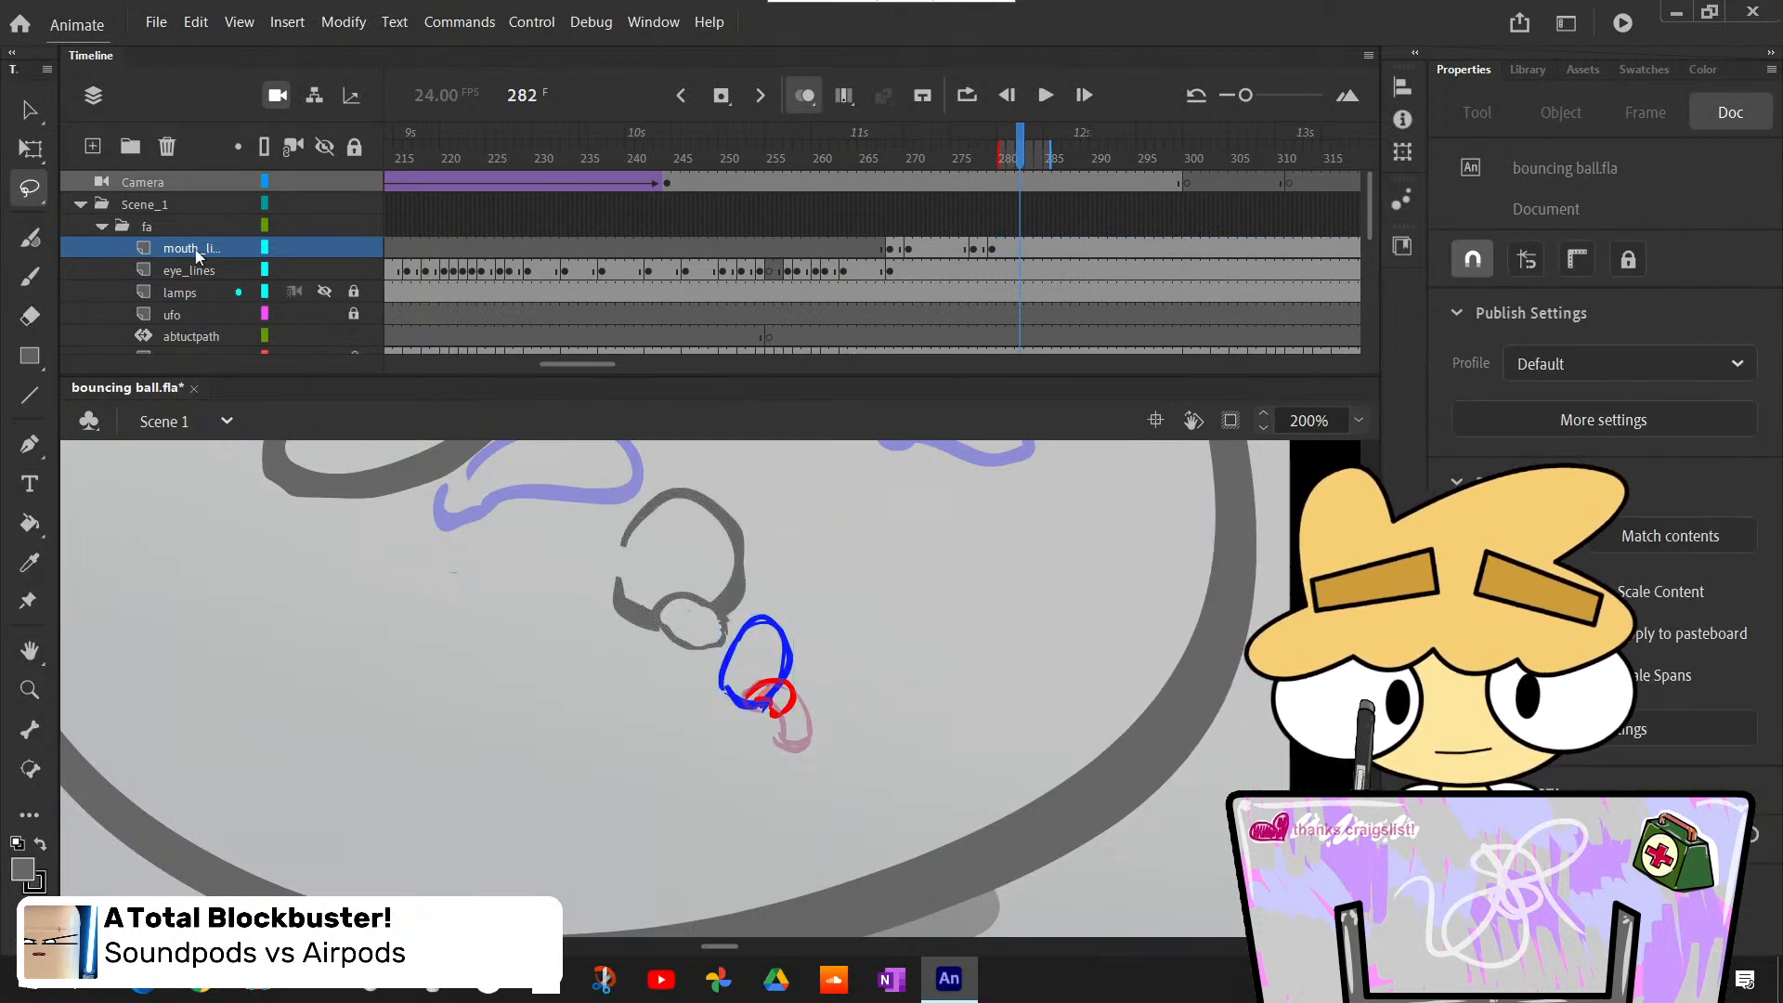
- Clear the mouth and tongue drawing from the frame 279 keyframe on mouth_lines
scroll(325, 322, down, 2)
scroll(332, 299, down, 2)
scroll(353, 291, down, 2)
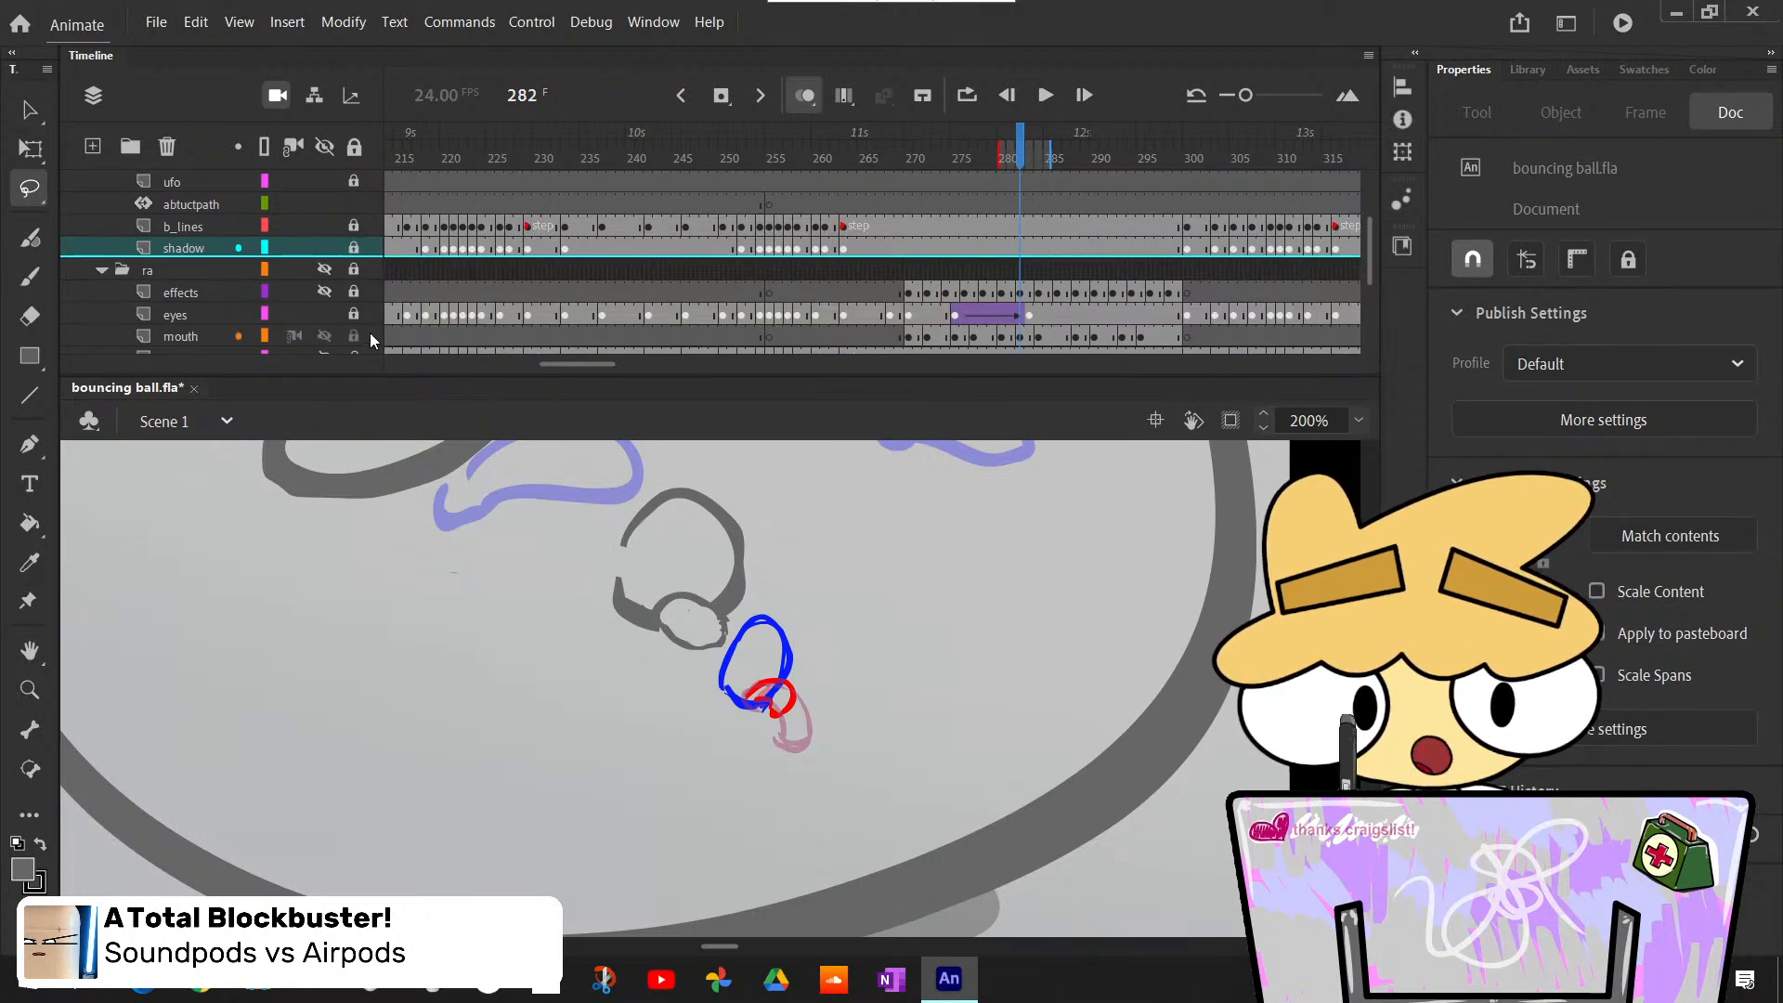
scroll(925, 453, up, 3)
scroll(1017, 288, up, 4)
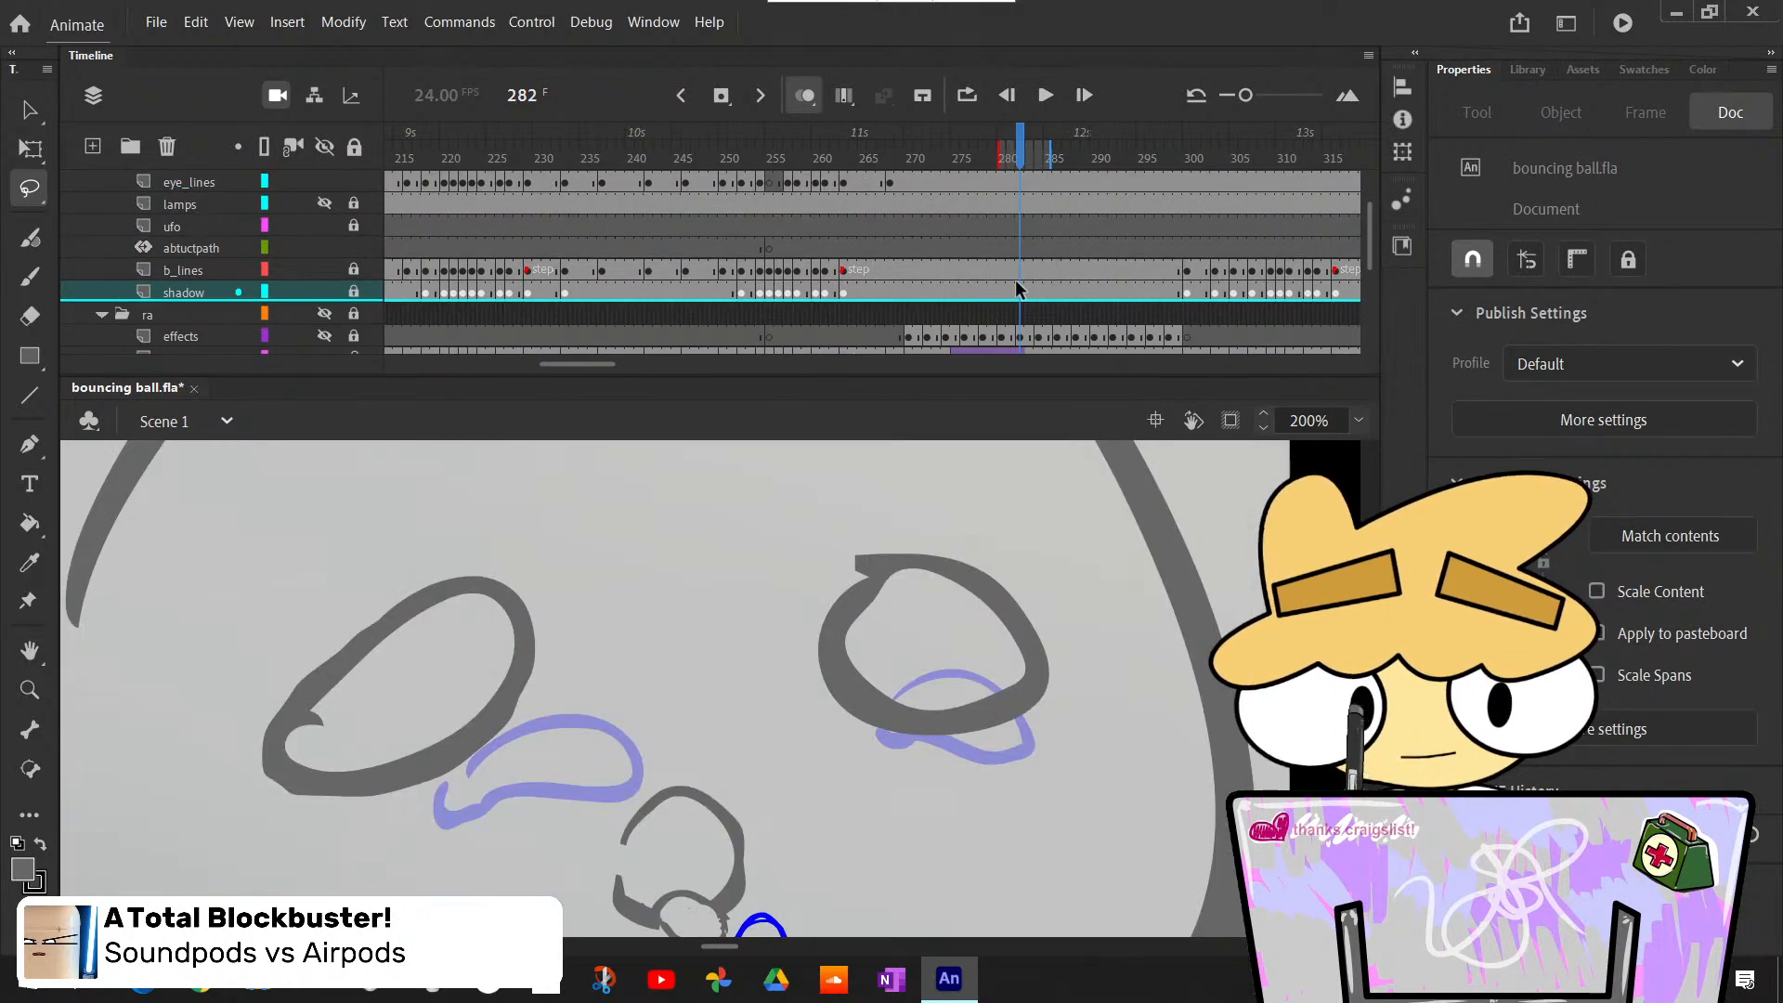
click(992, 207)
key(Delete)
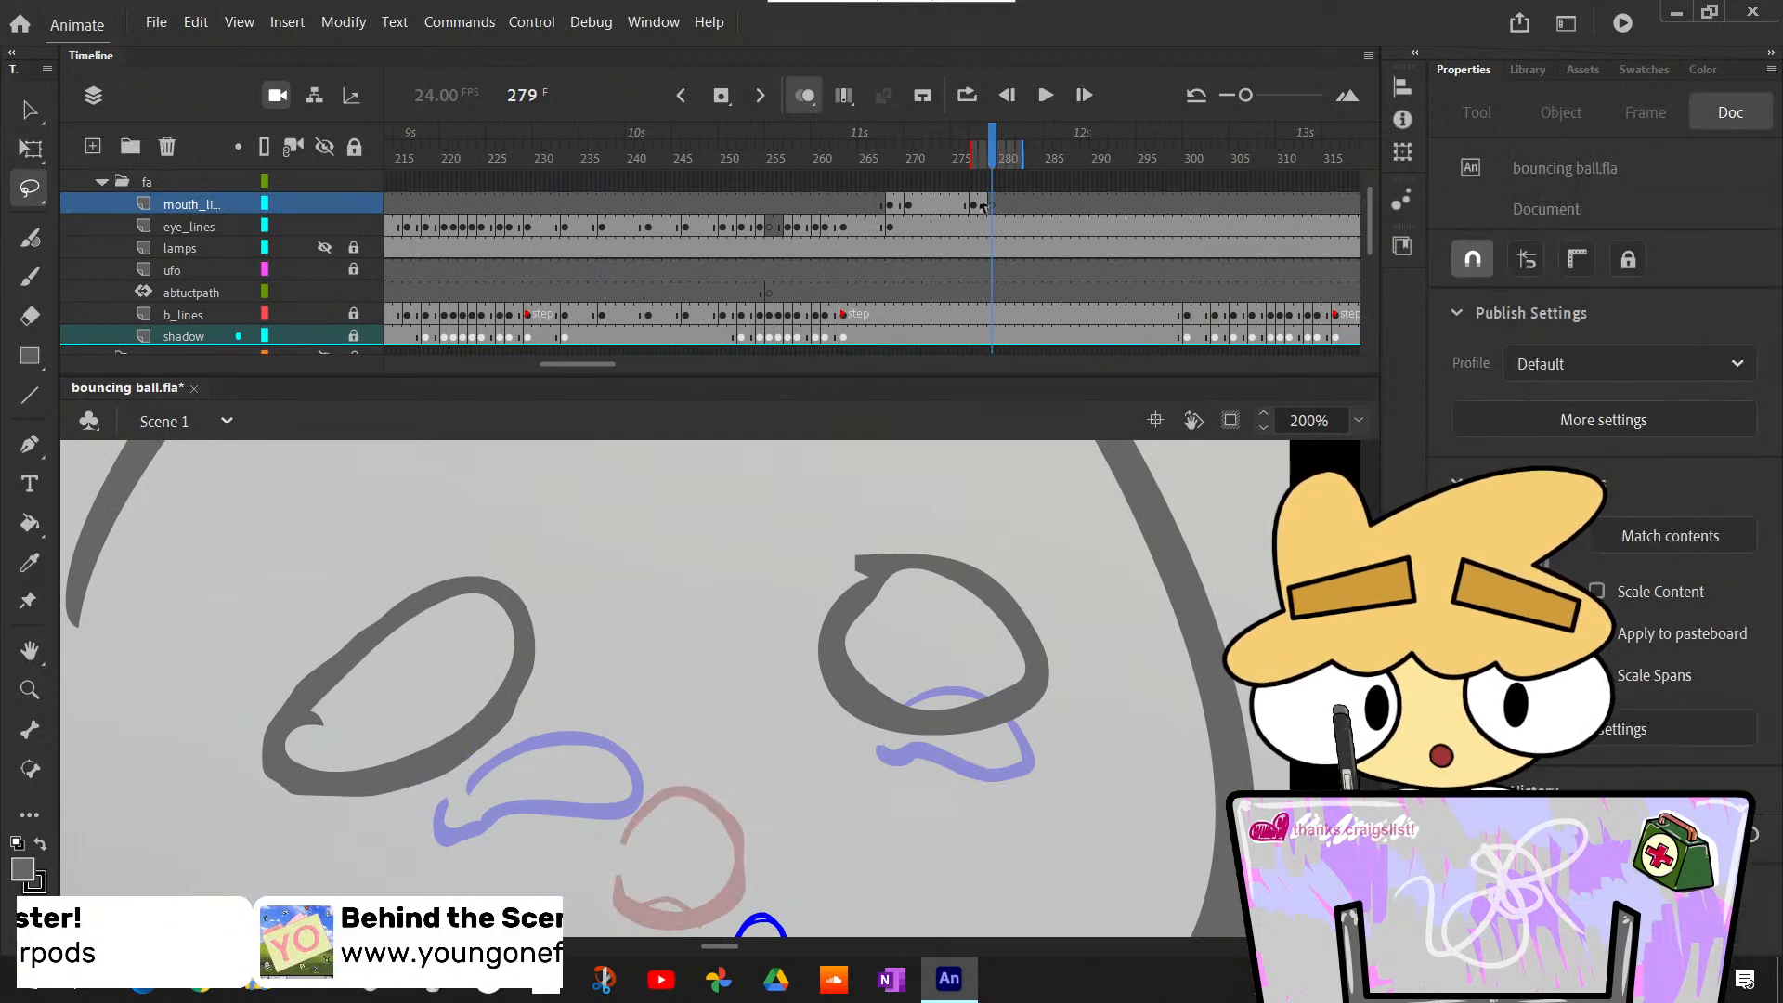
- Undo the recent mouth_lines edits back through the frame 279 keyframe and the small tongue drawn at frame 277
click(971, 211)
click(924, 206)
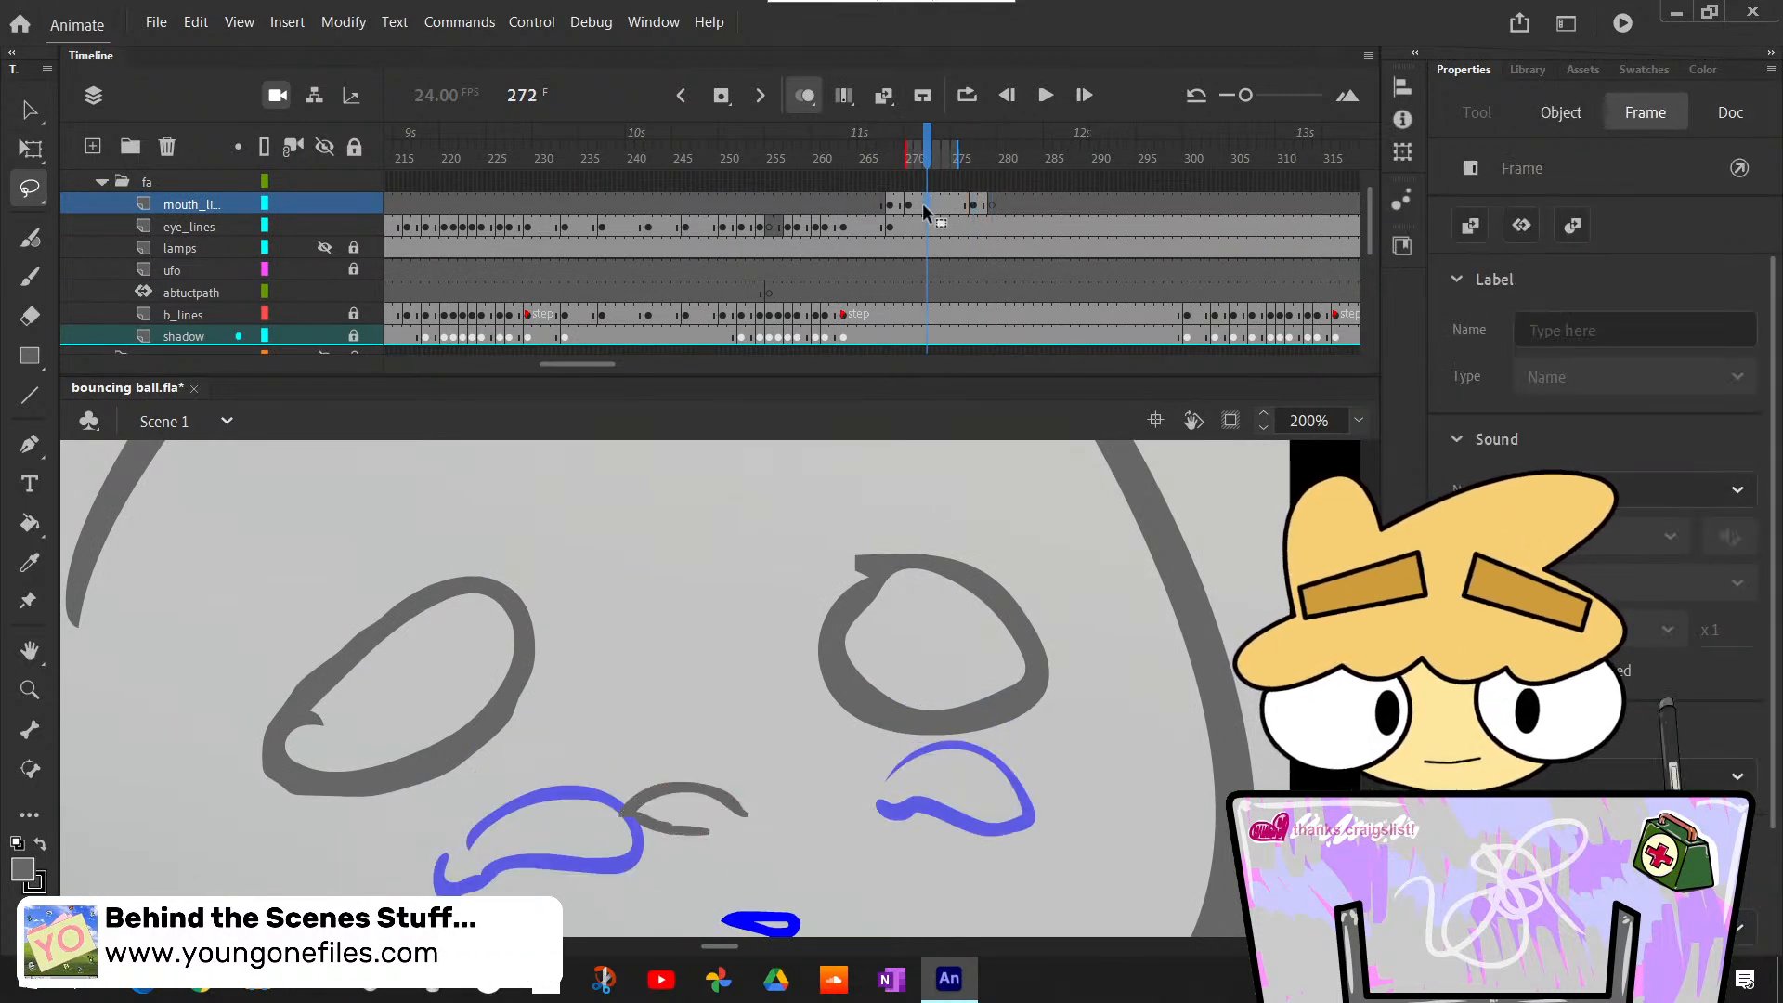
click(975, 210)
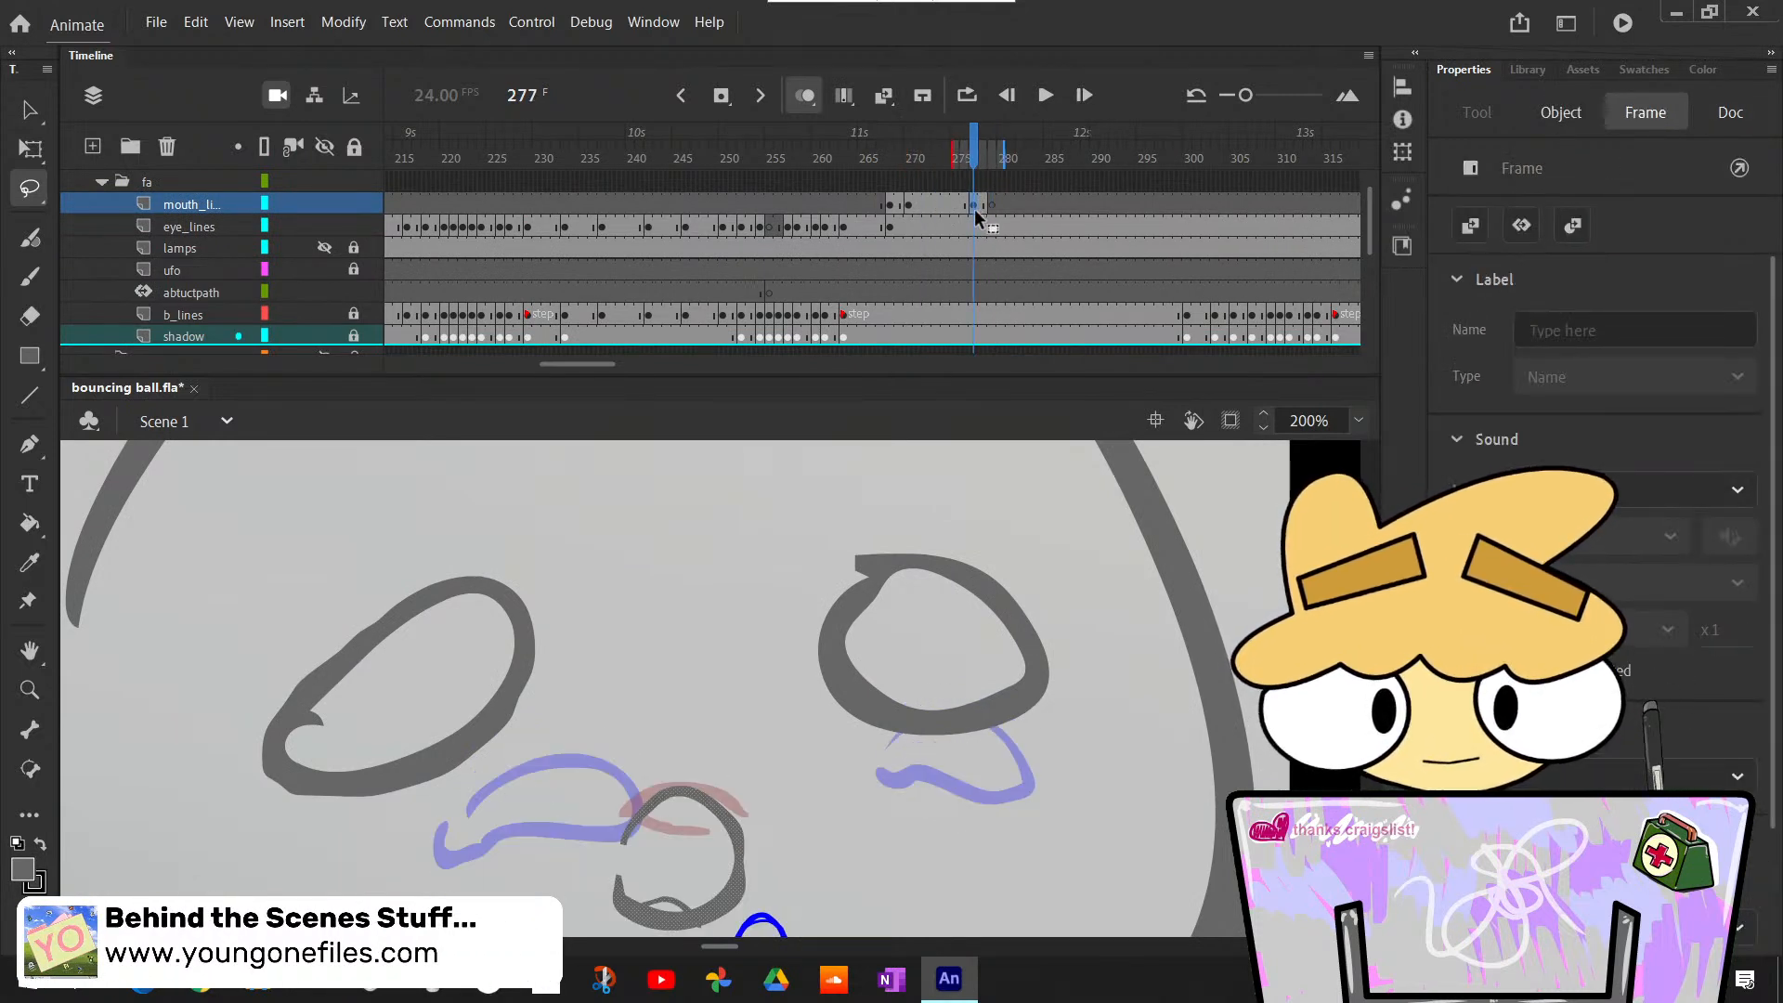
key(ctrl+z)
key(ctrl+z)
key(ctrl+z)
key(ctrl+z)
key(ctrl+z)
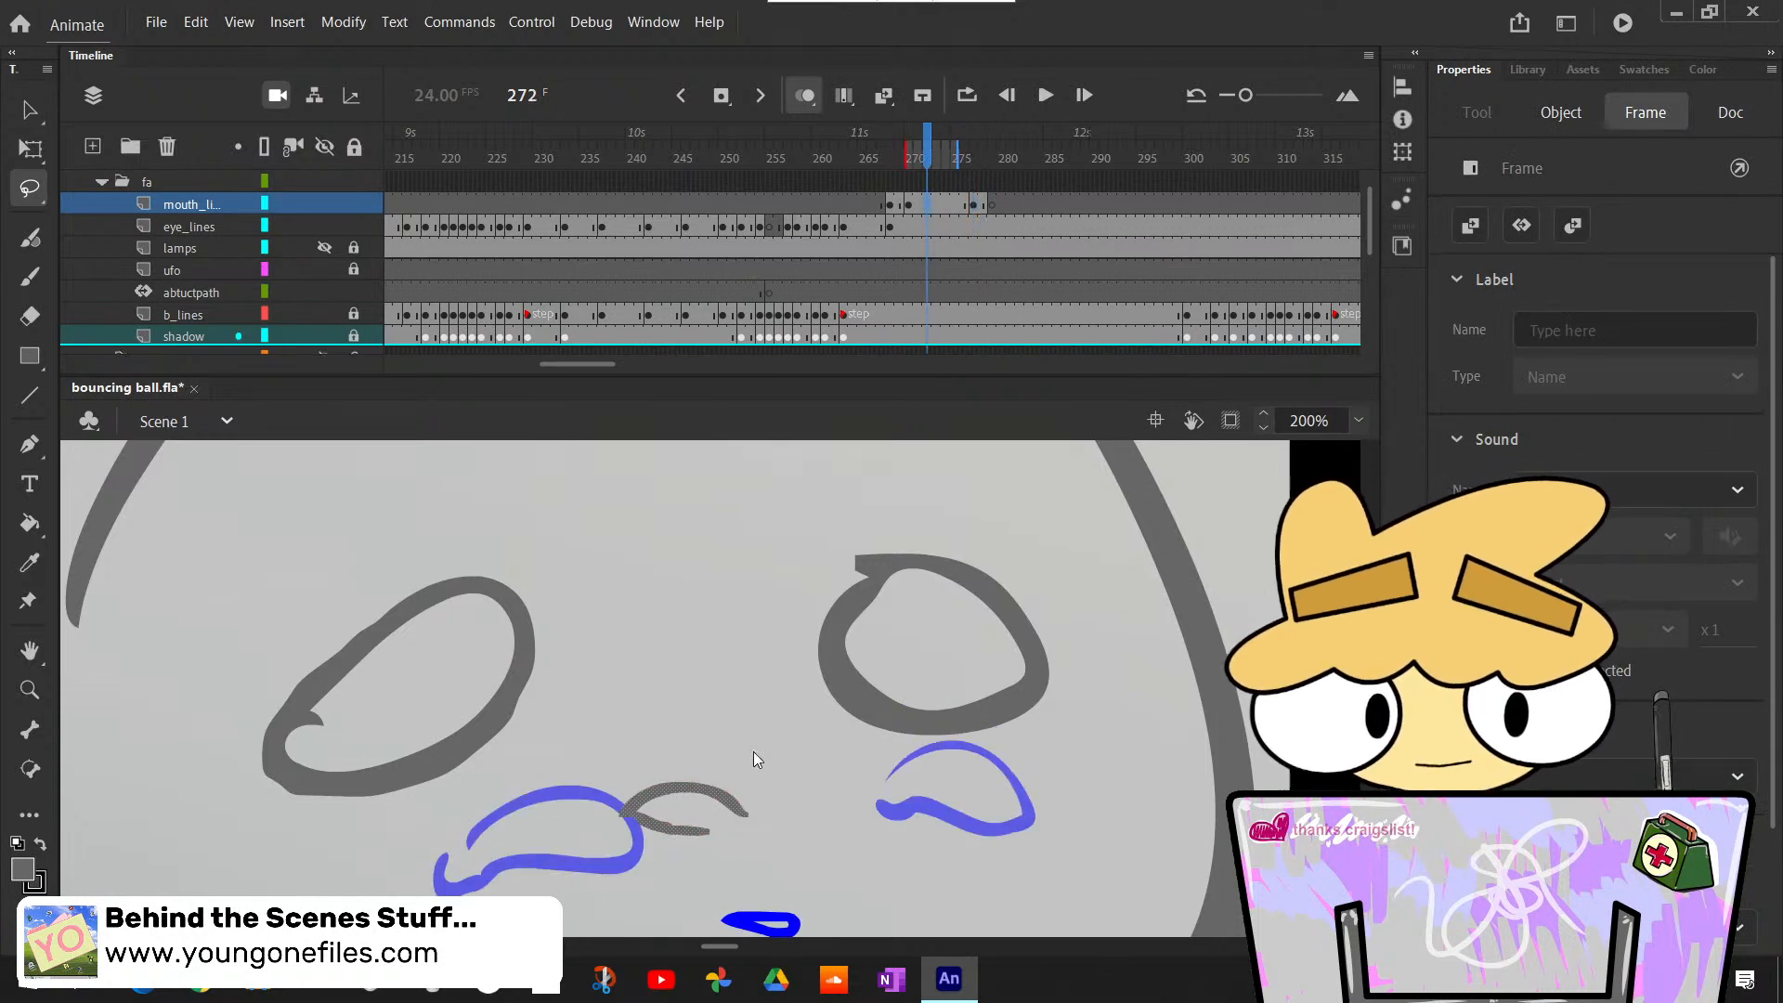
key(ctrl+z)
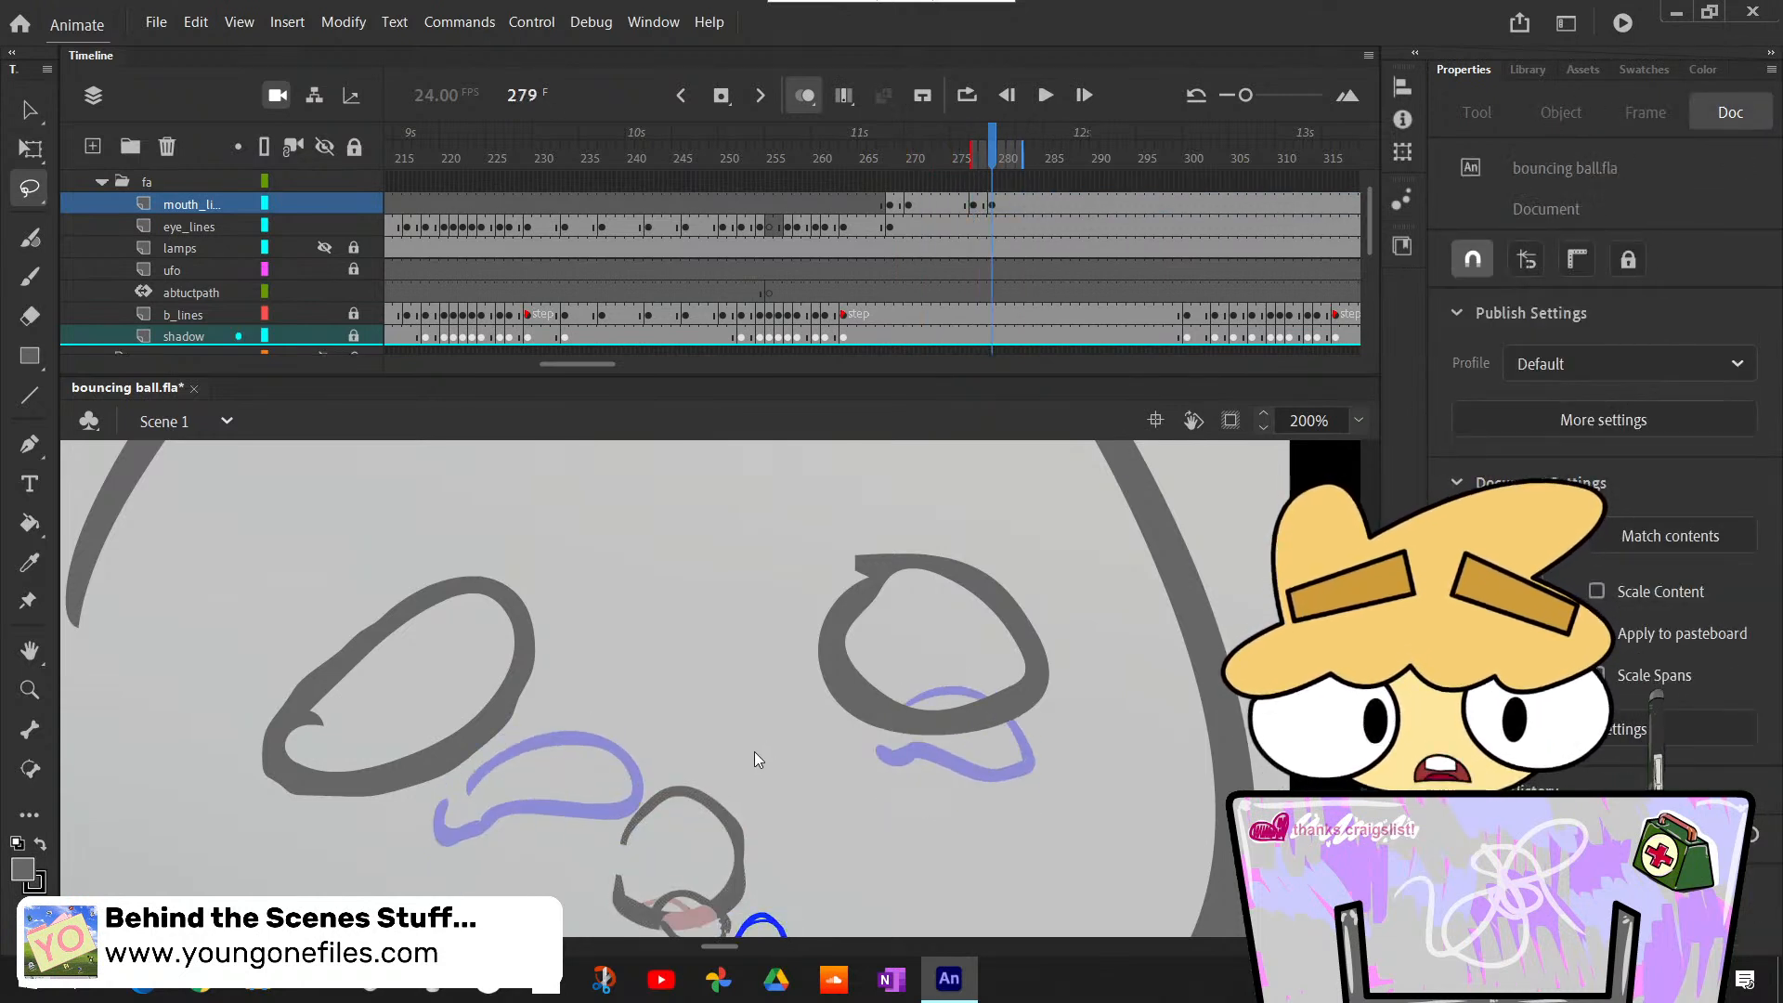
key(ctrl+z)
key(ctrl+z)
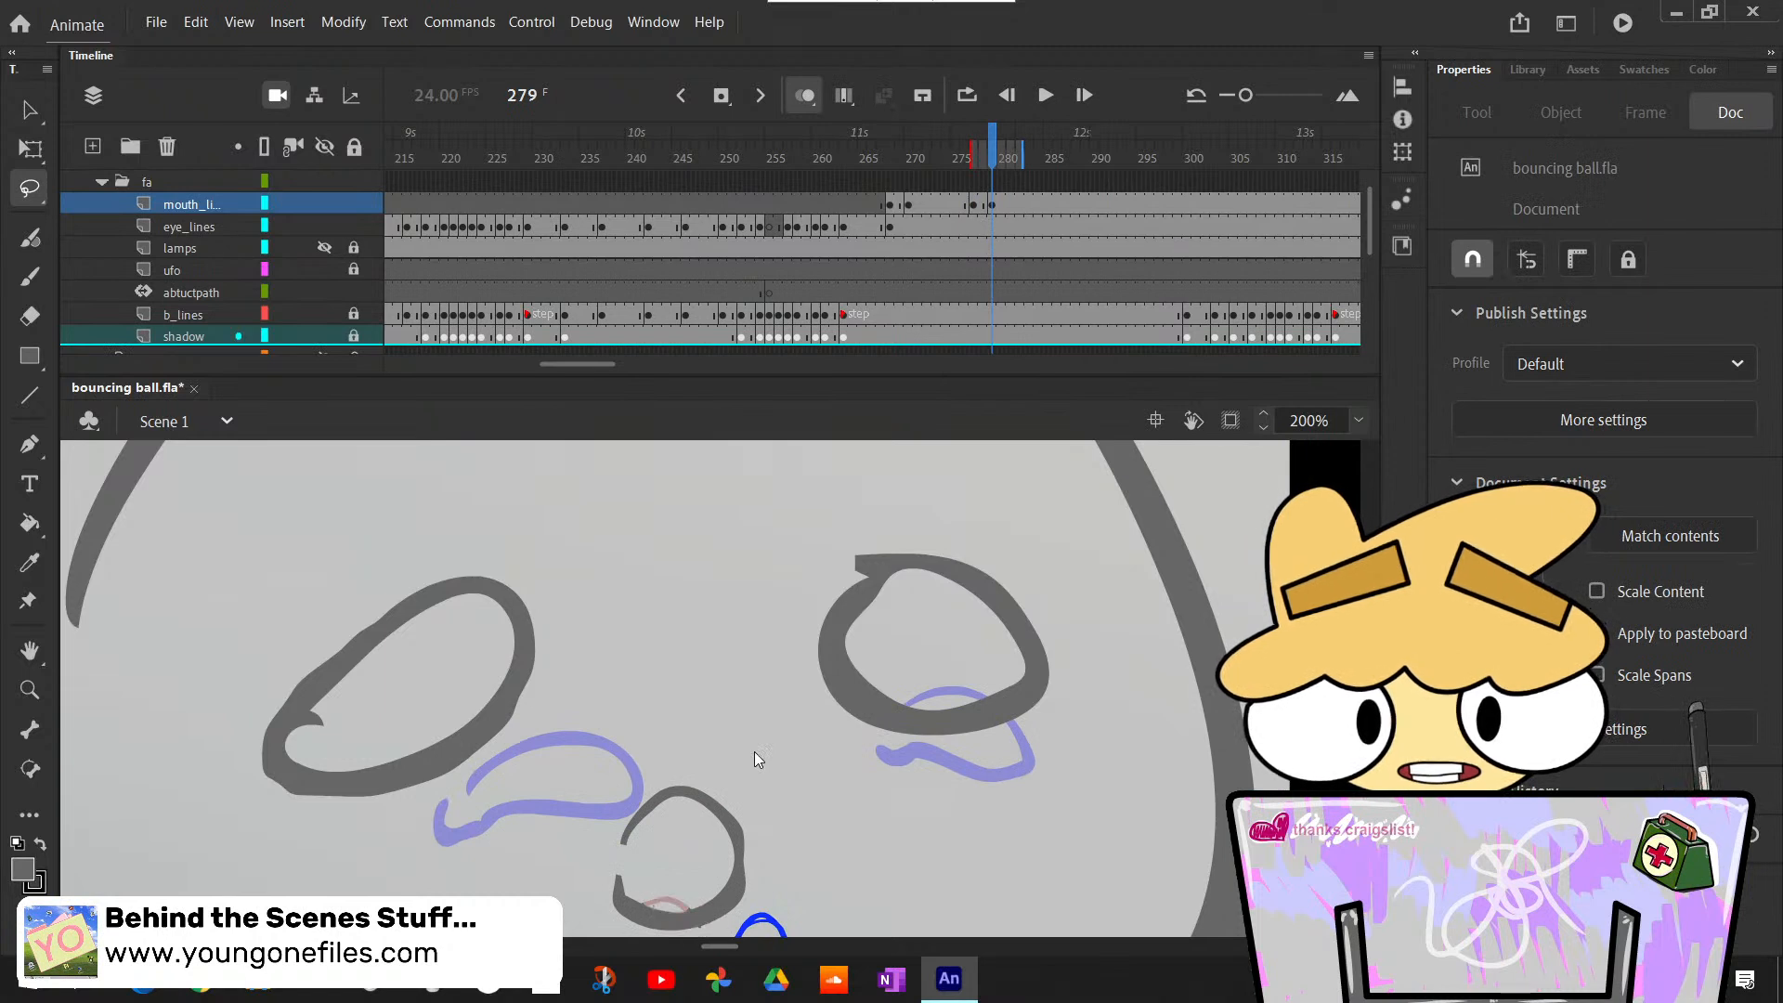
key(ctrl+z)
key(ctrl+z)
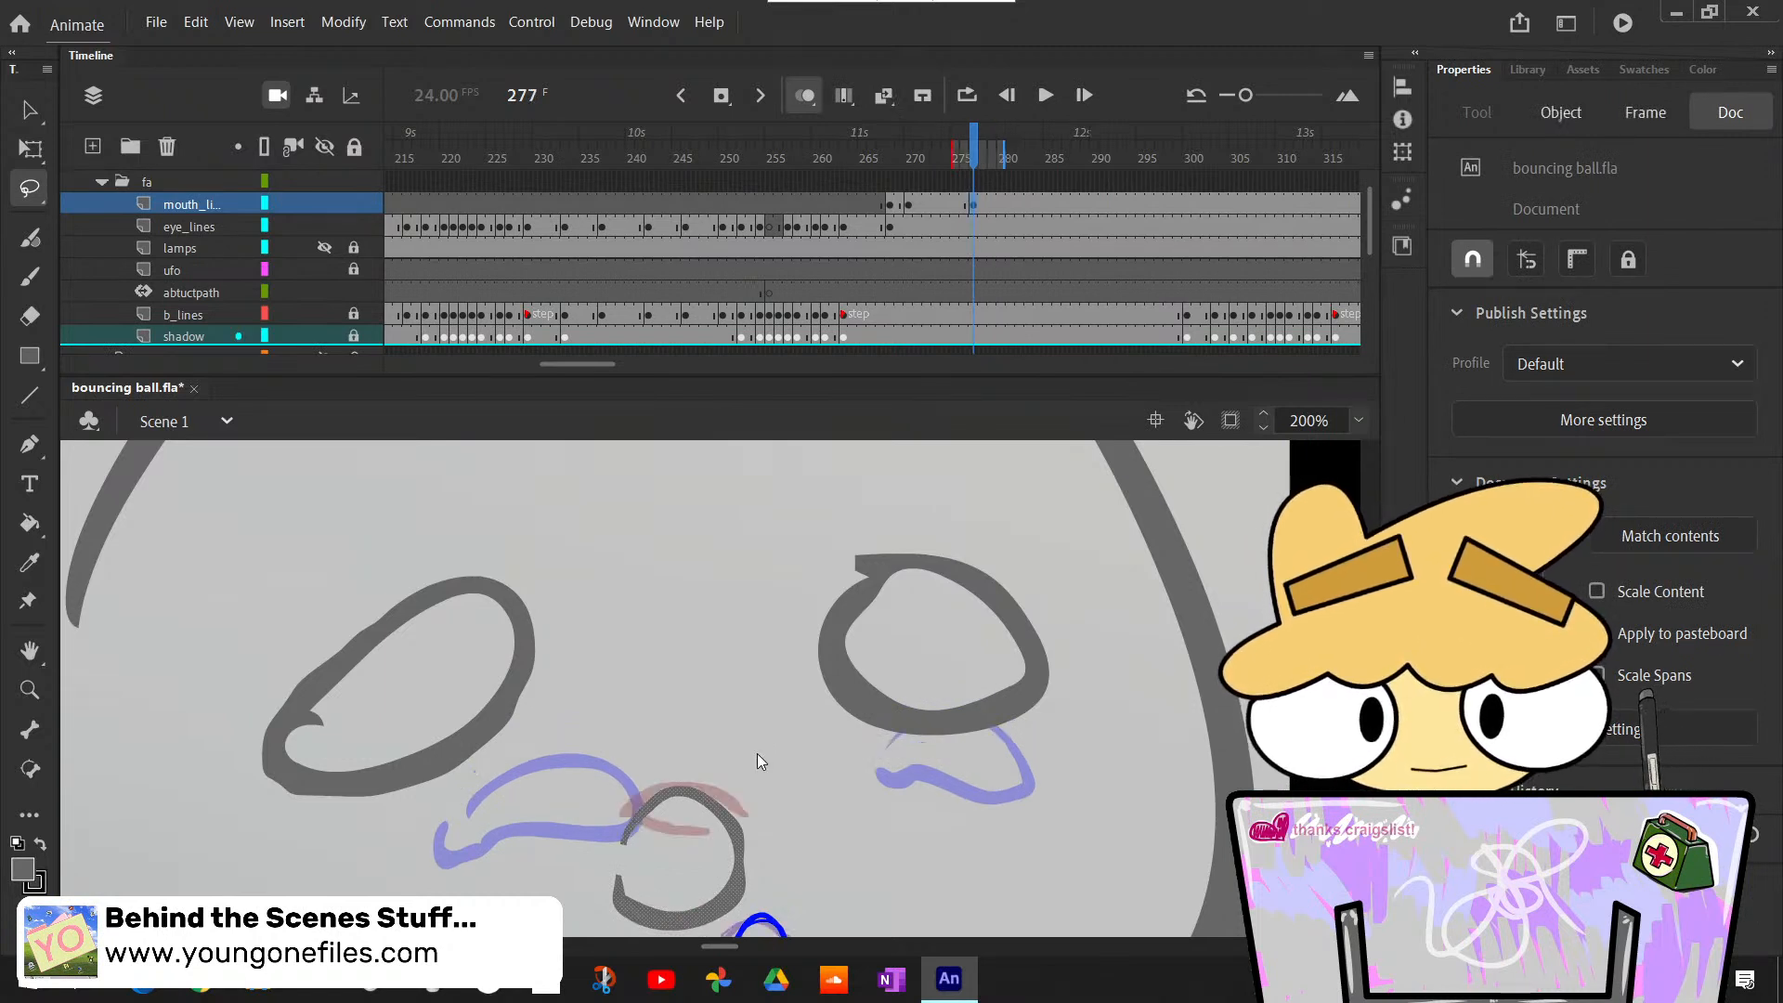
- Add a new layer above mouth_lines and name it "tongue"
click(974, 206)
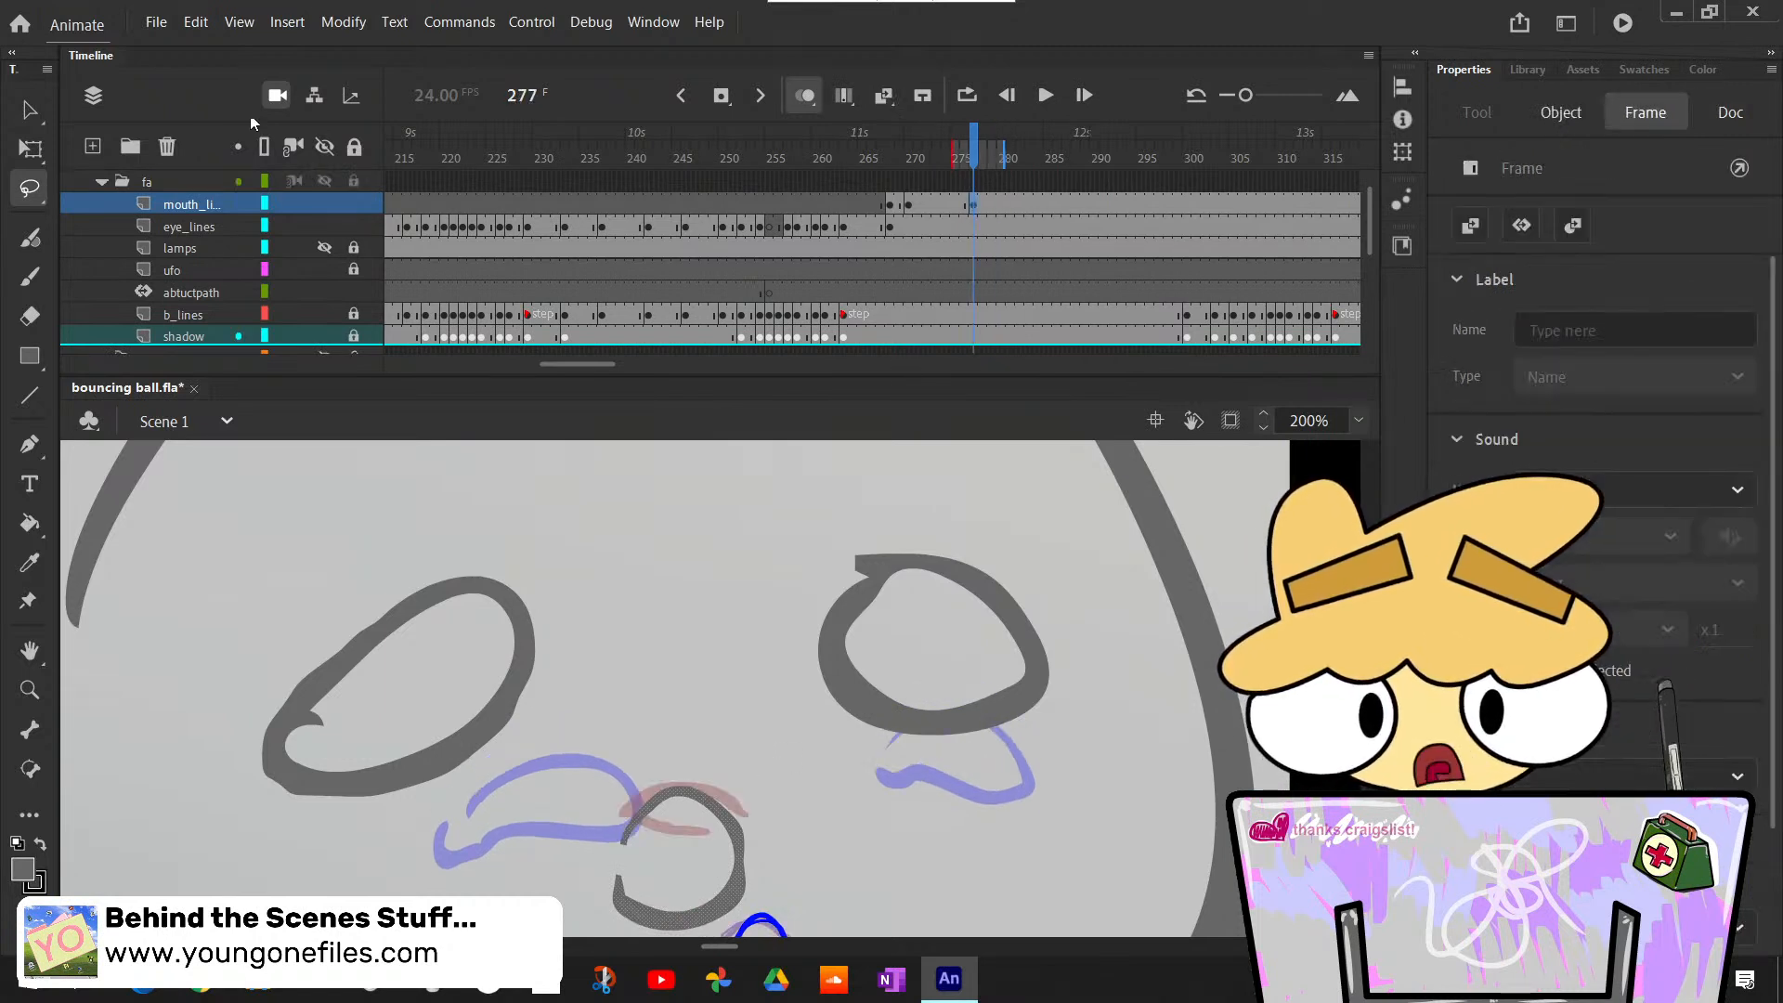
click(92, 147)
double_click(187, 203)
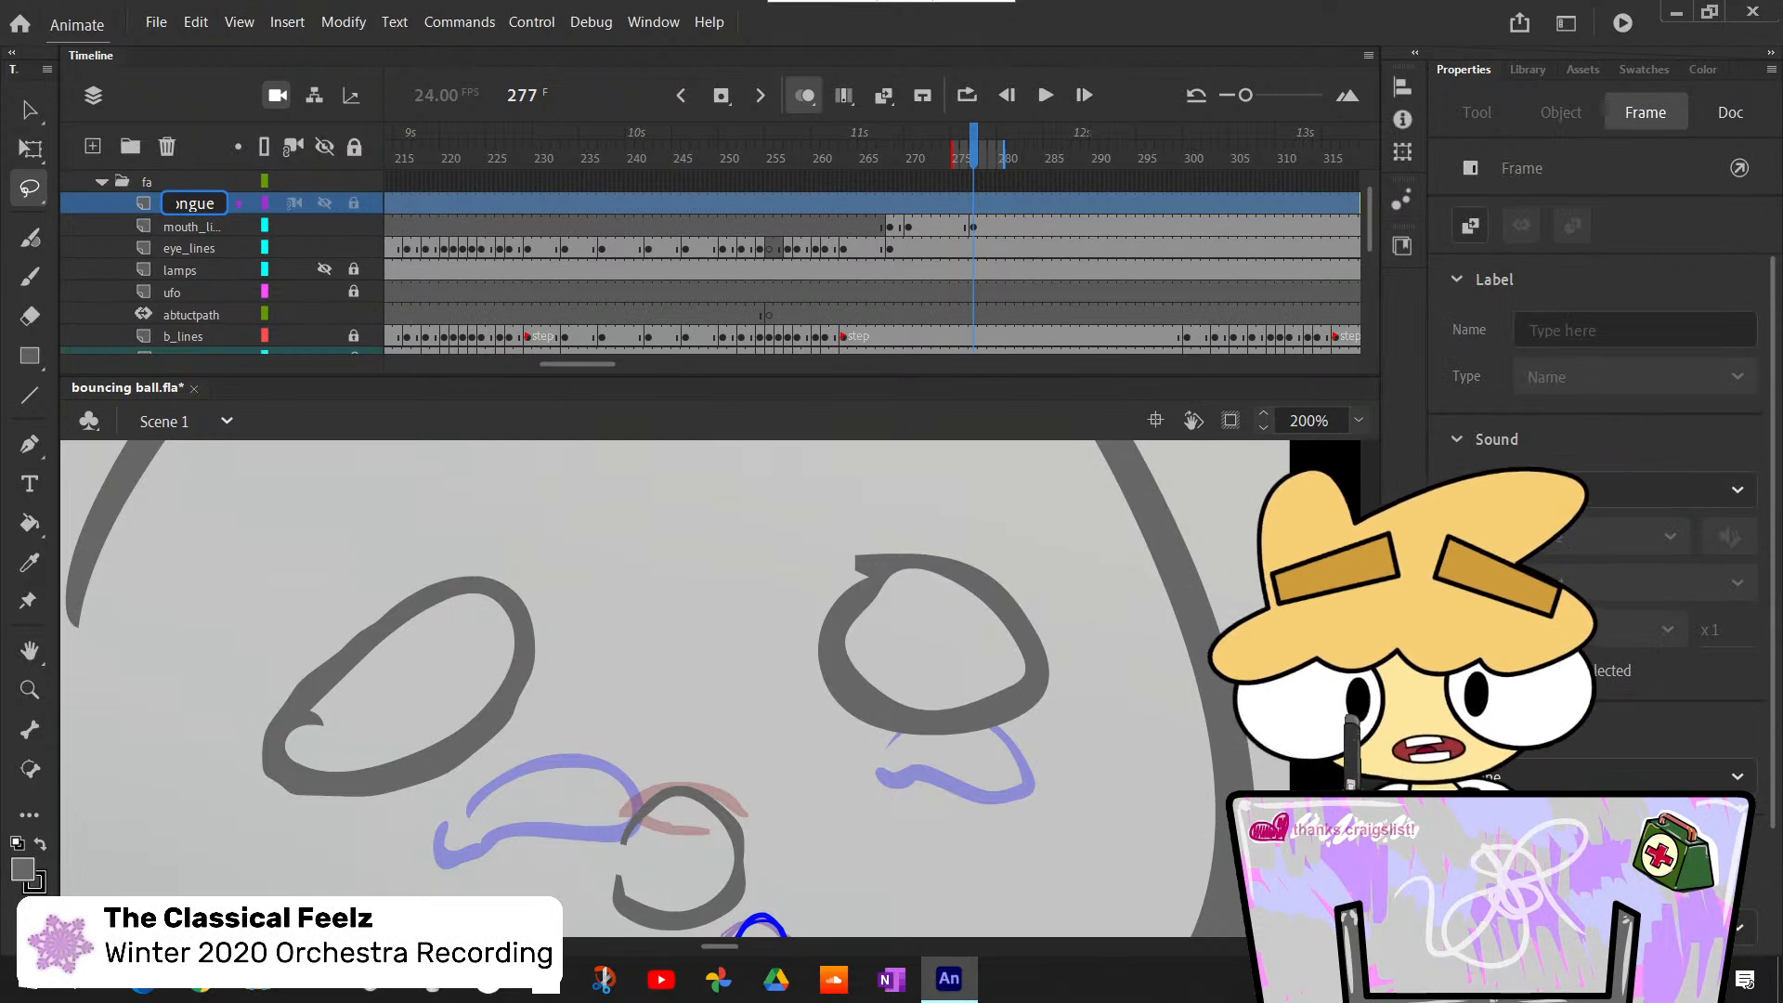
key(Return)
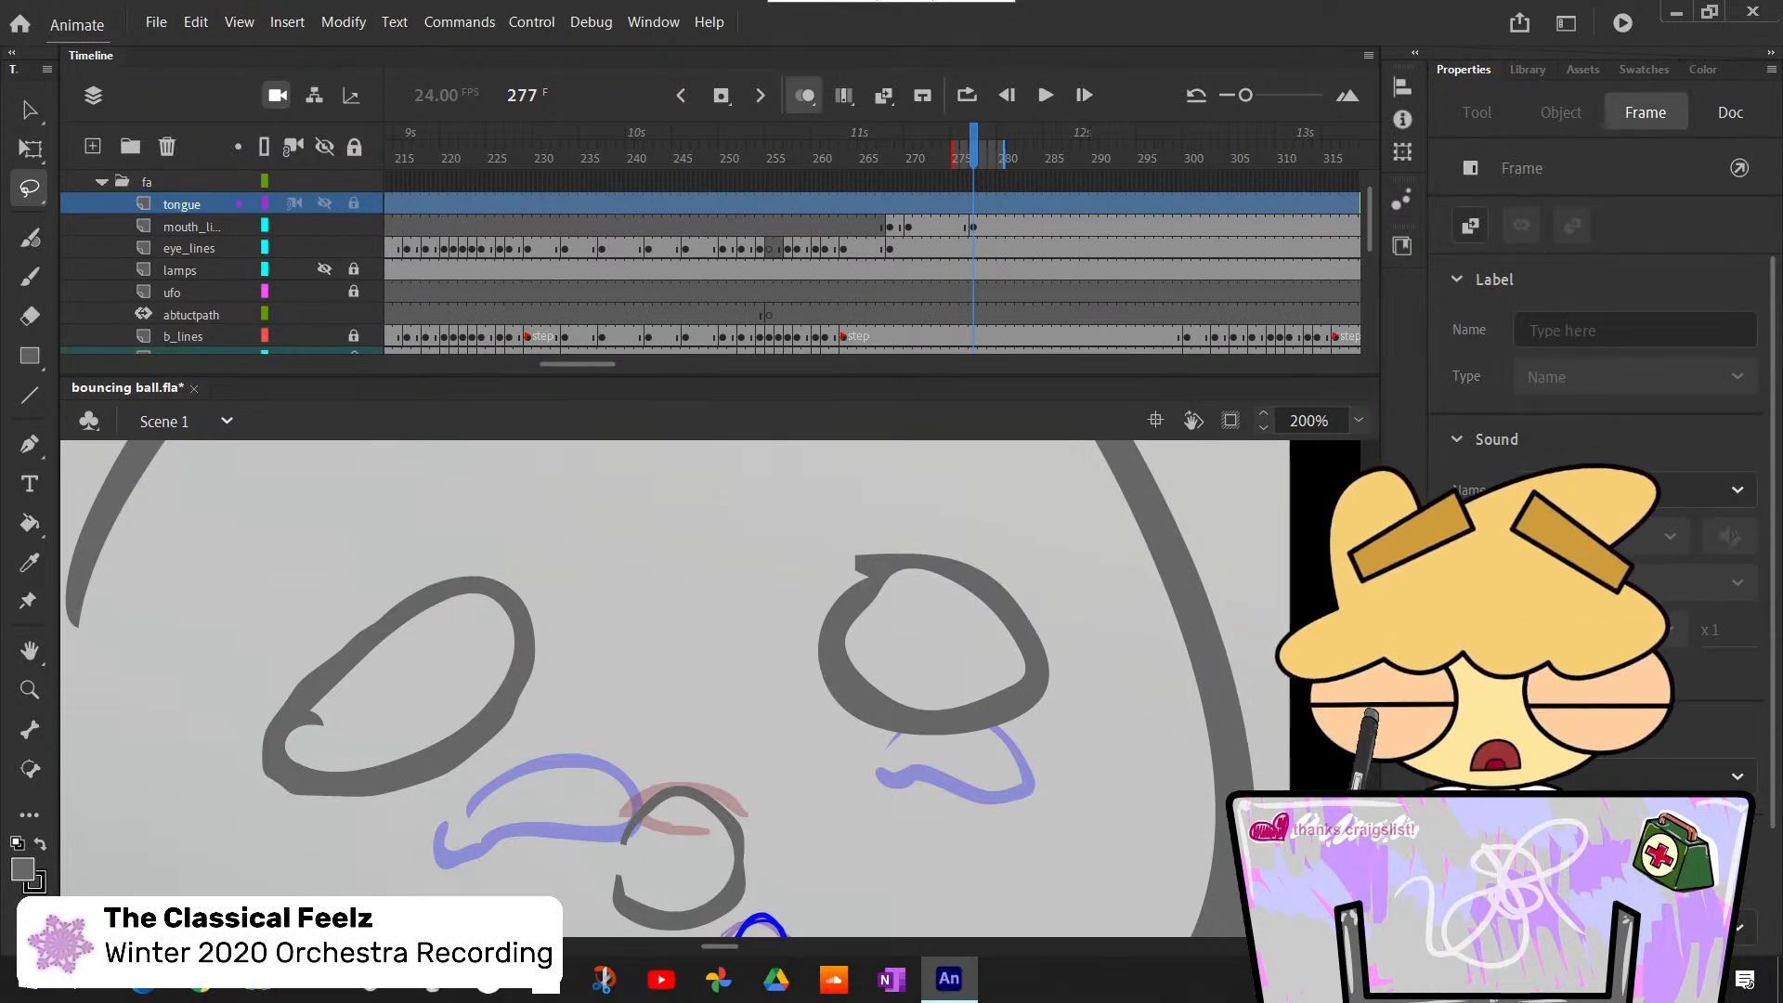
- Insert a blank keyframe at frame 277 on the tongue layer and brush a small tongue arc inside the lower lip
click(973, 204)
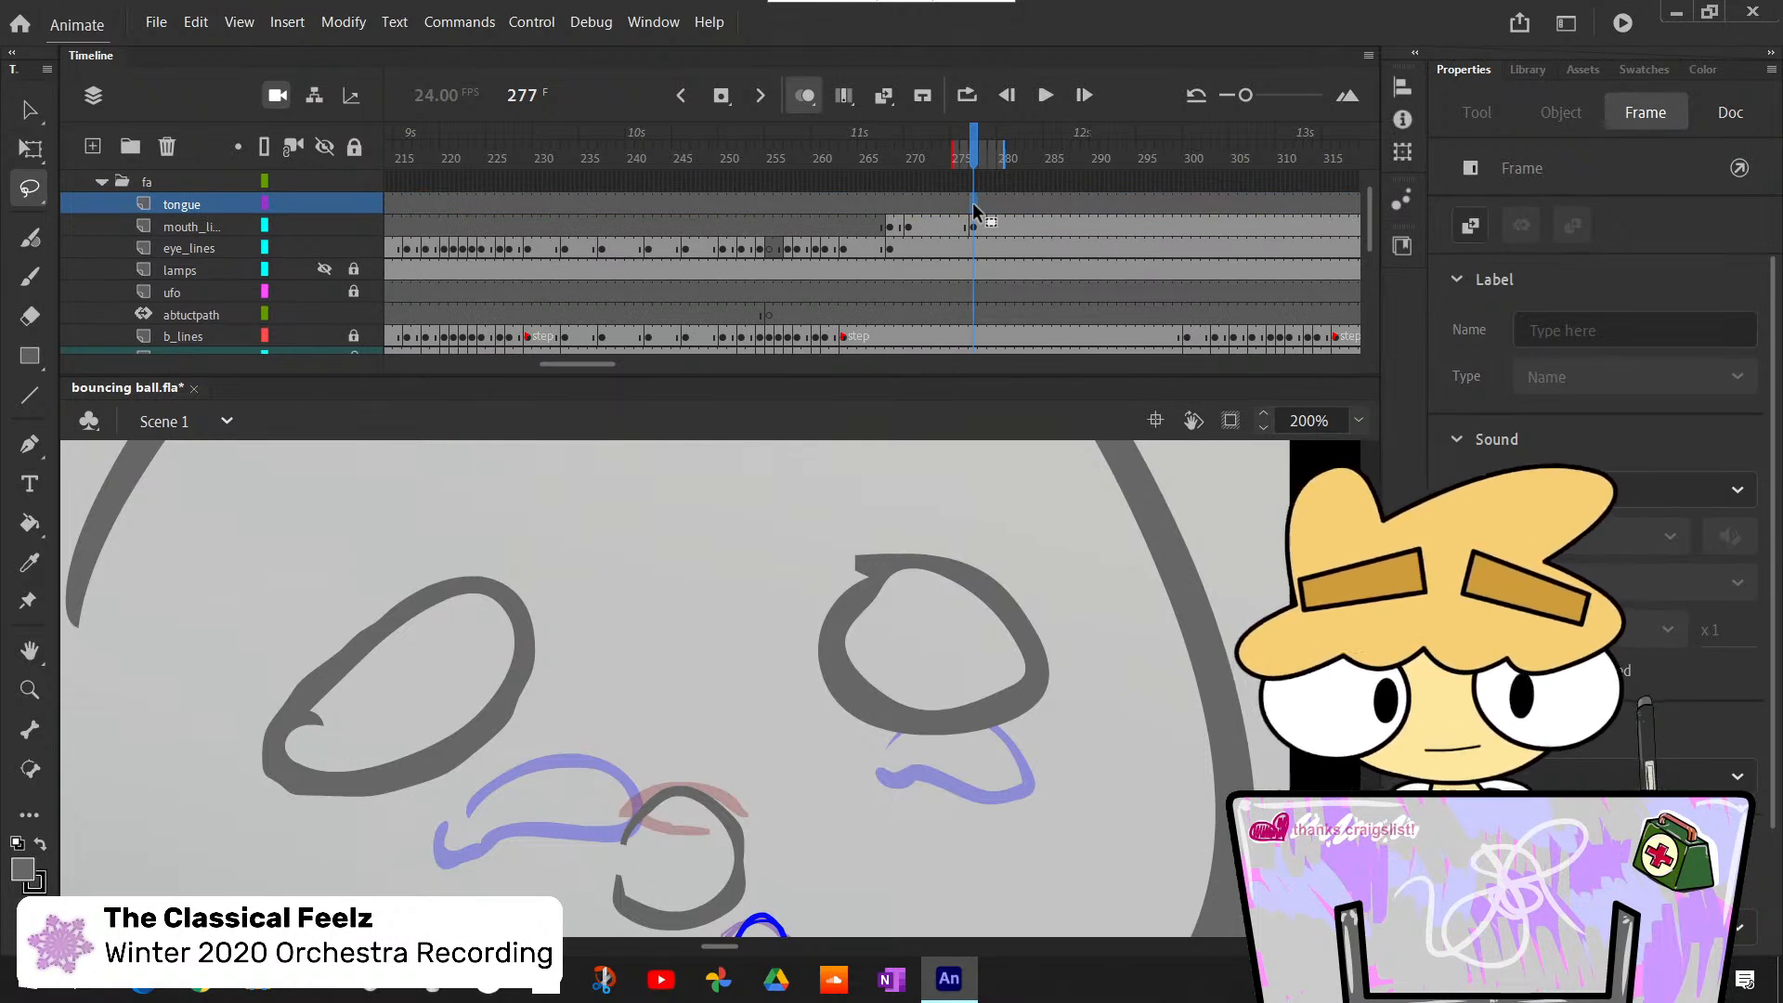
key(F7)
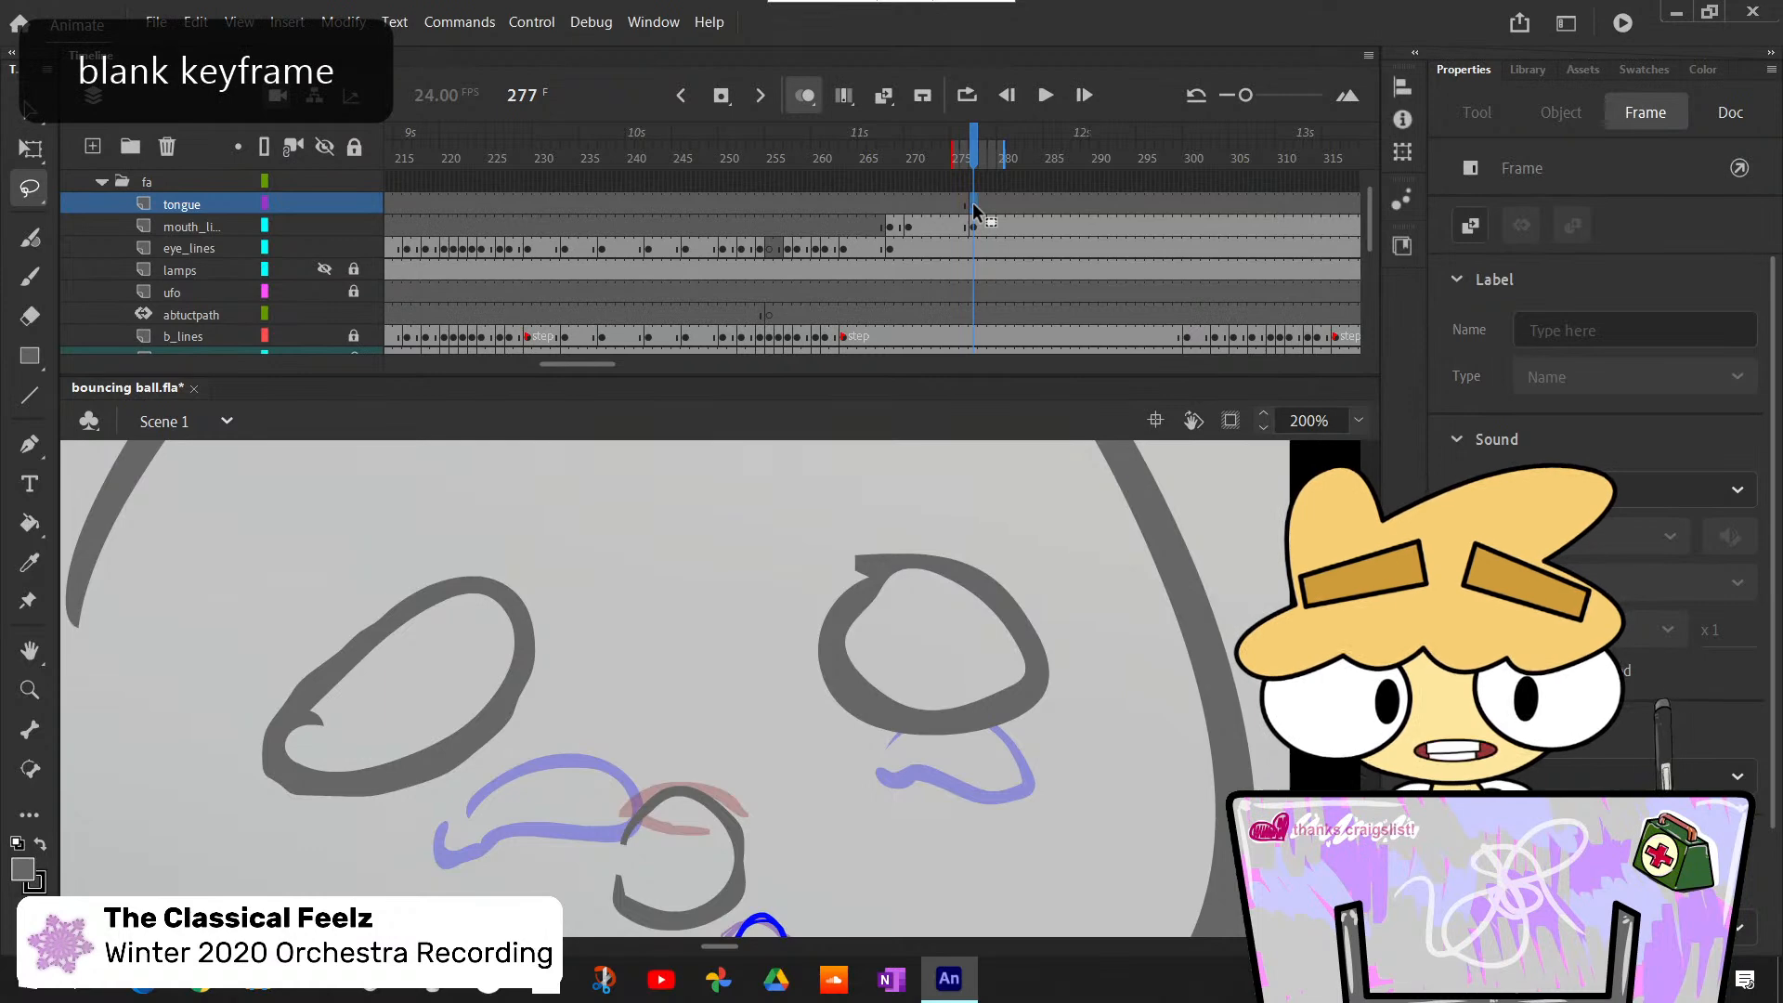
key(b)
scroll(650, 687, down, 5)
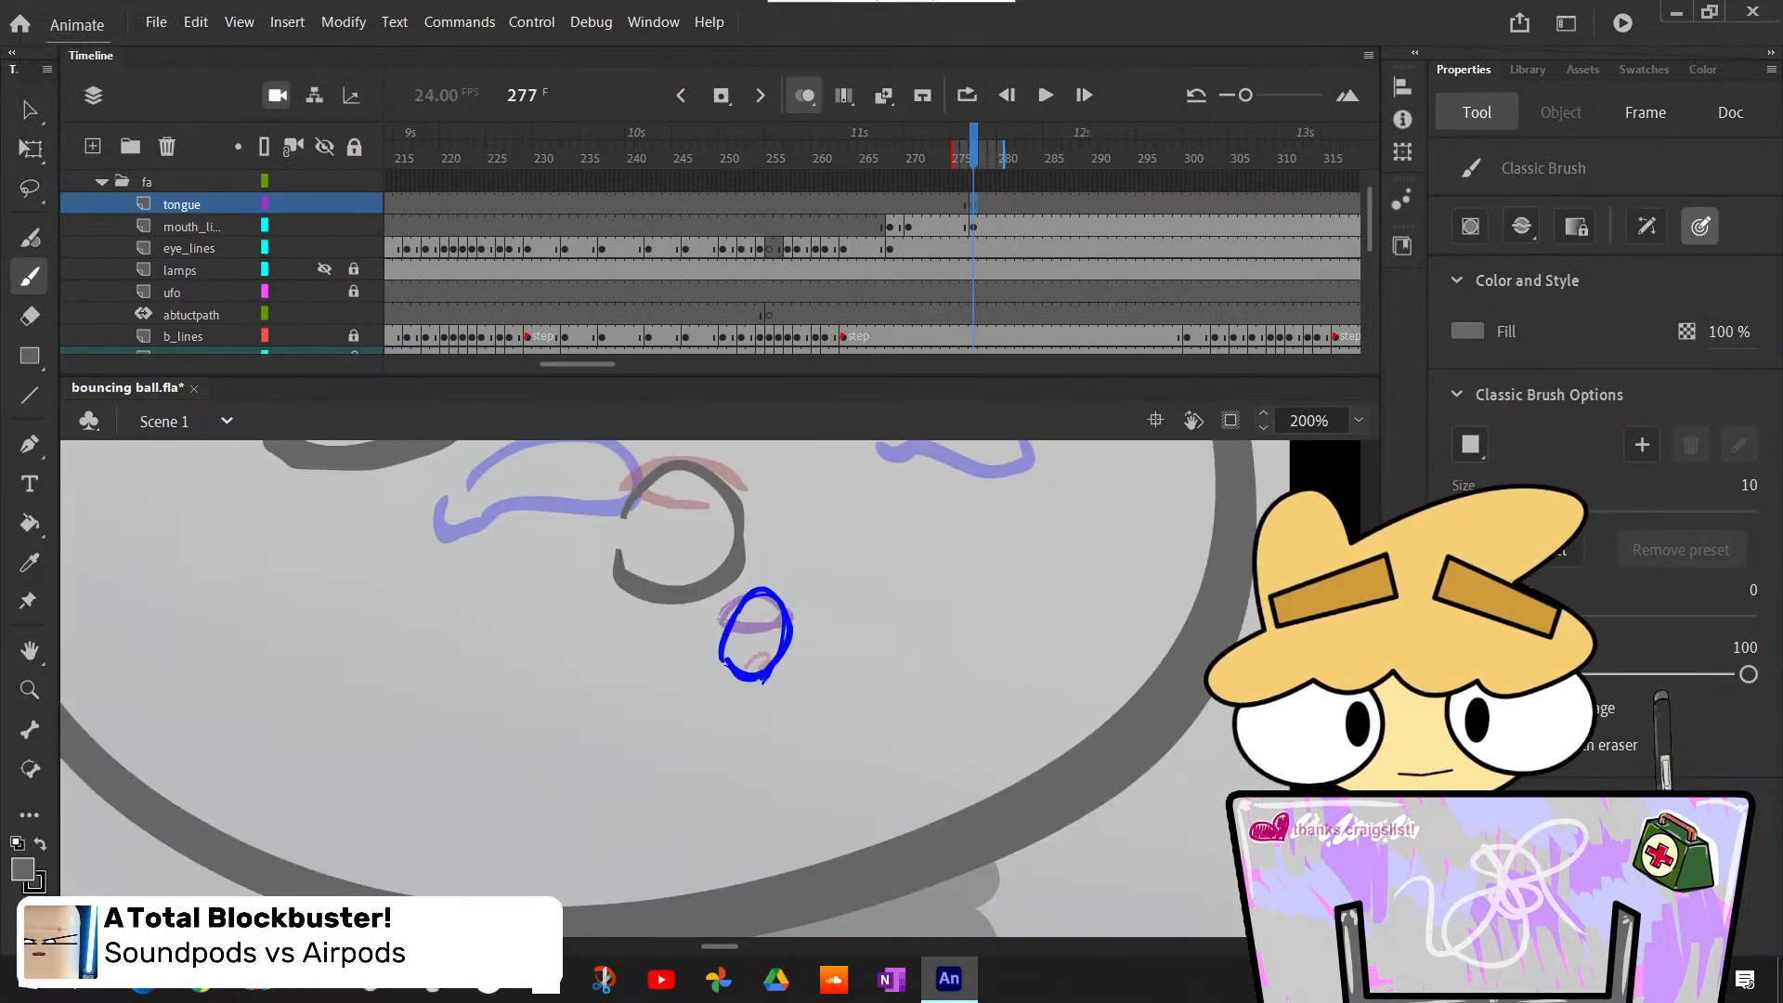
scroll(659, 733, up, 4)
scroll(660, 733, down, 1)
drag(646, 754, 697, 755)
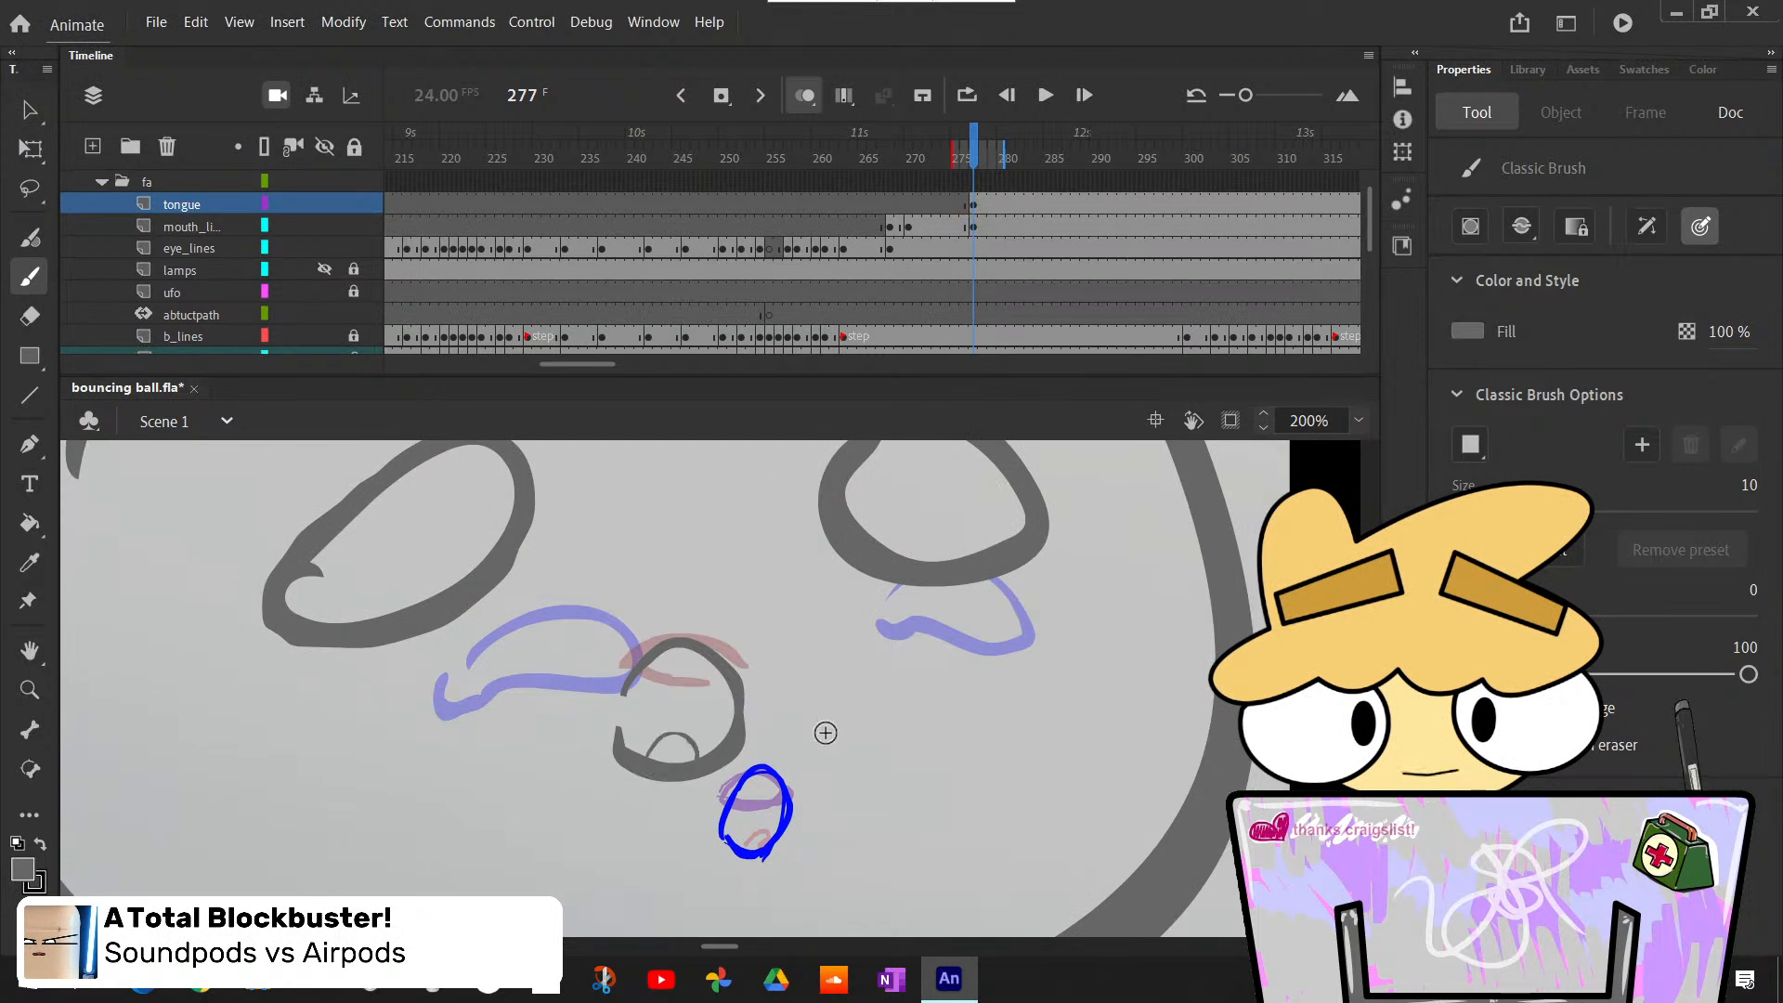
- Check the sketch through frame 280, undo the tongue arc at frame 277 and redraw it flatter along the lower lip
key(period)
key(period)
key(period)
key(period)
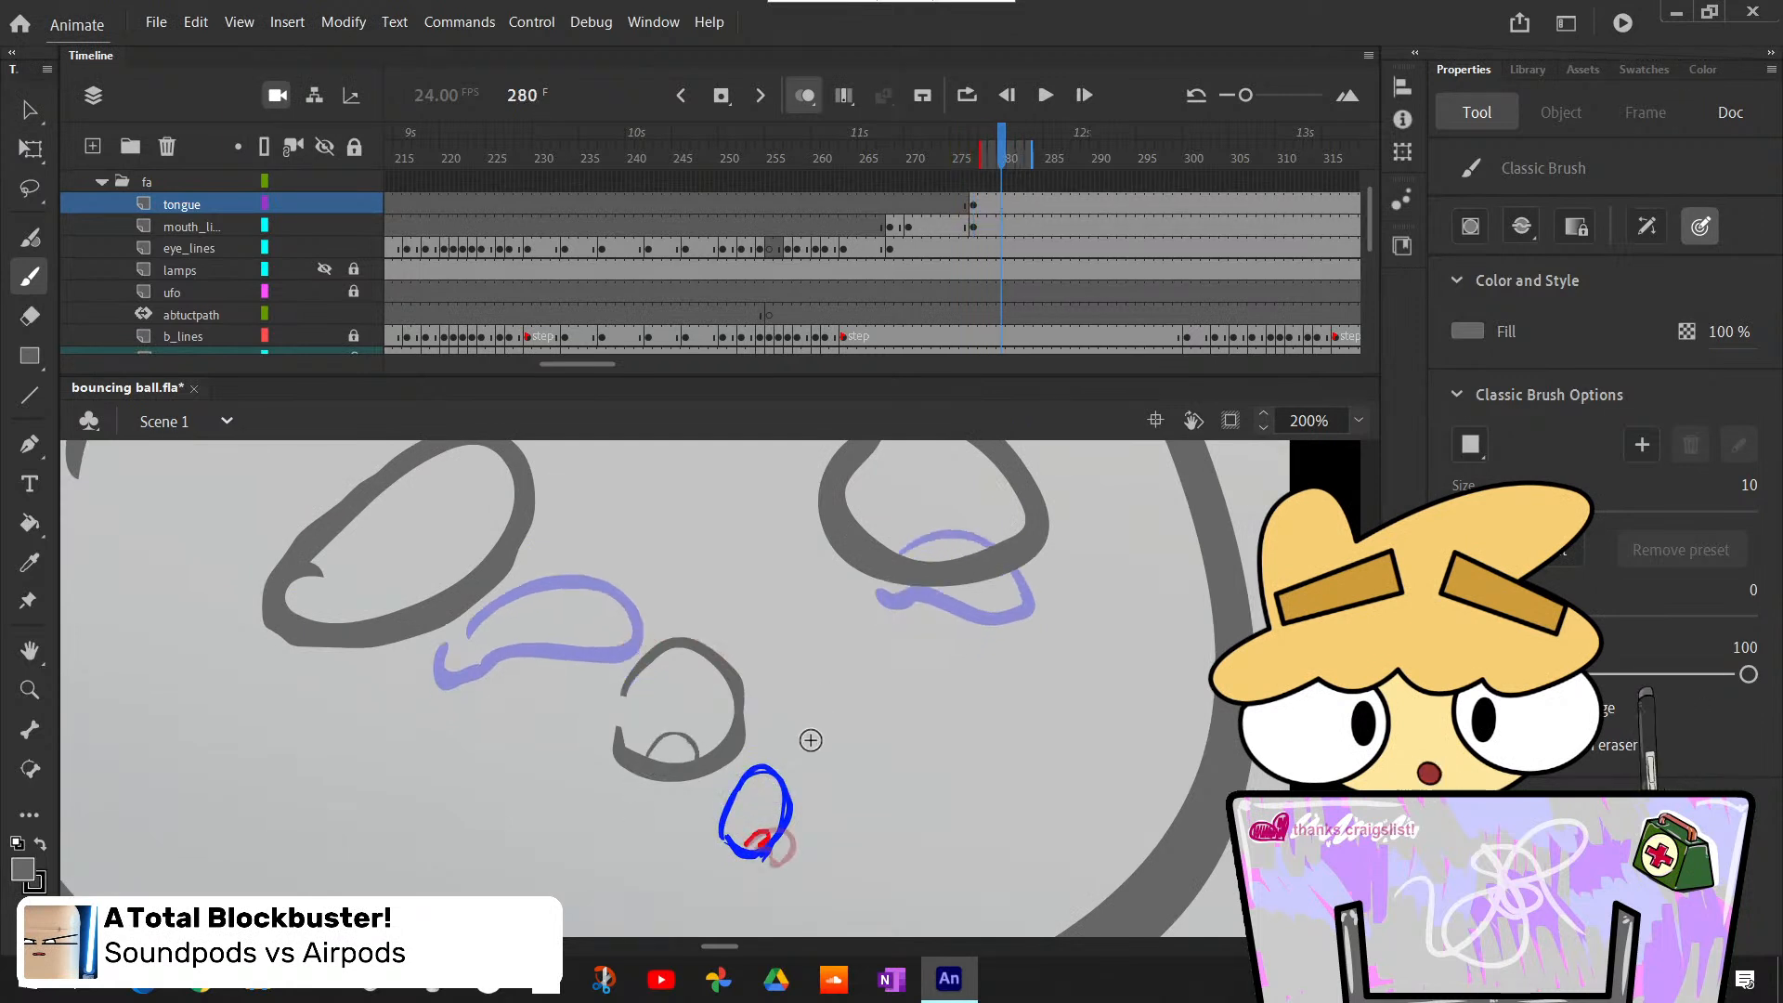
key(comma)
key(comma)
key(comma)
key(comma)
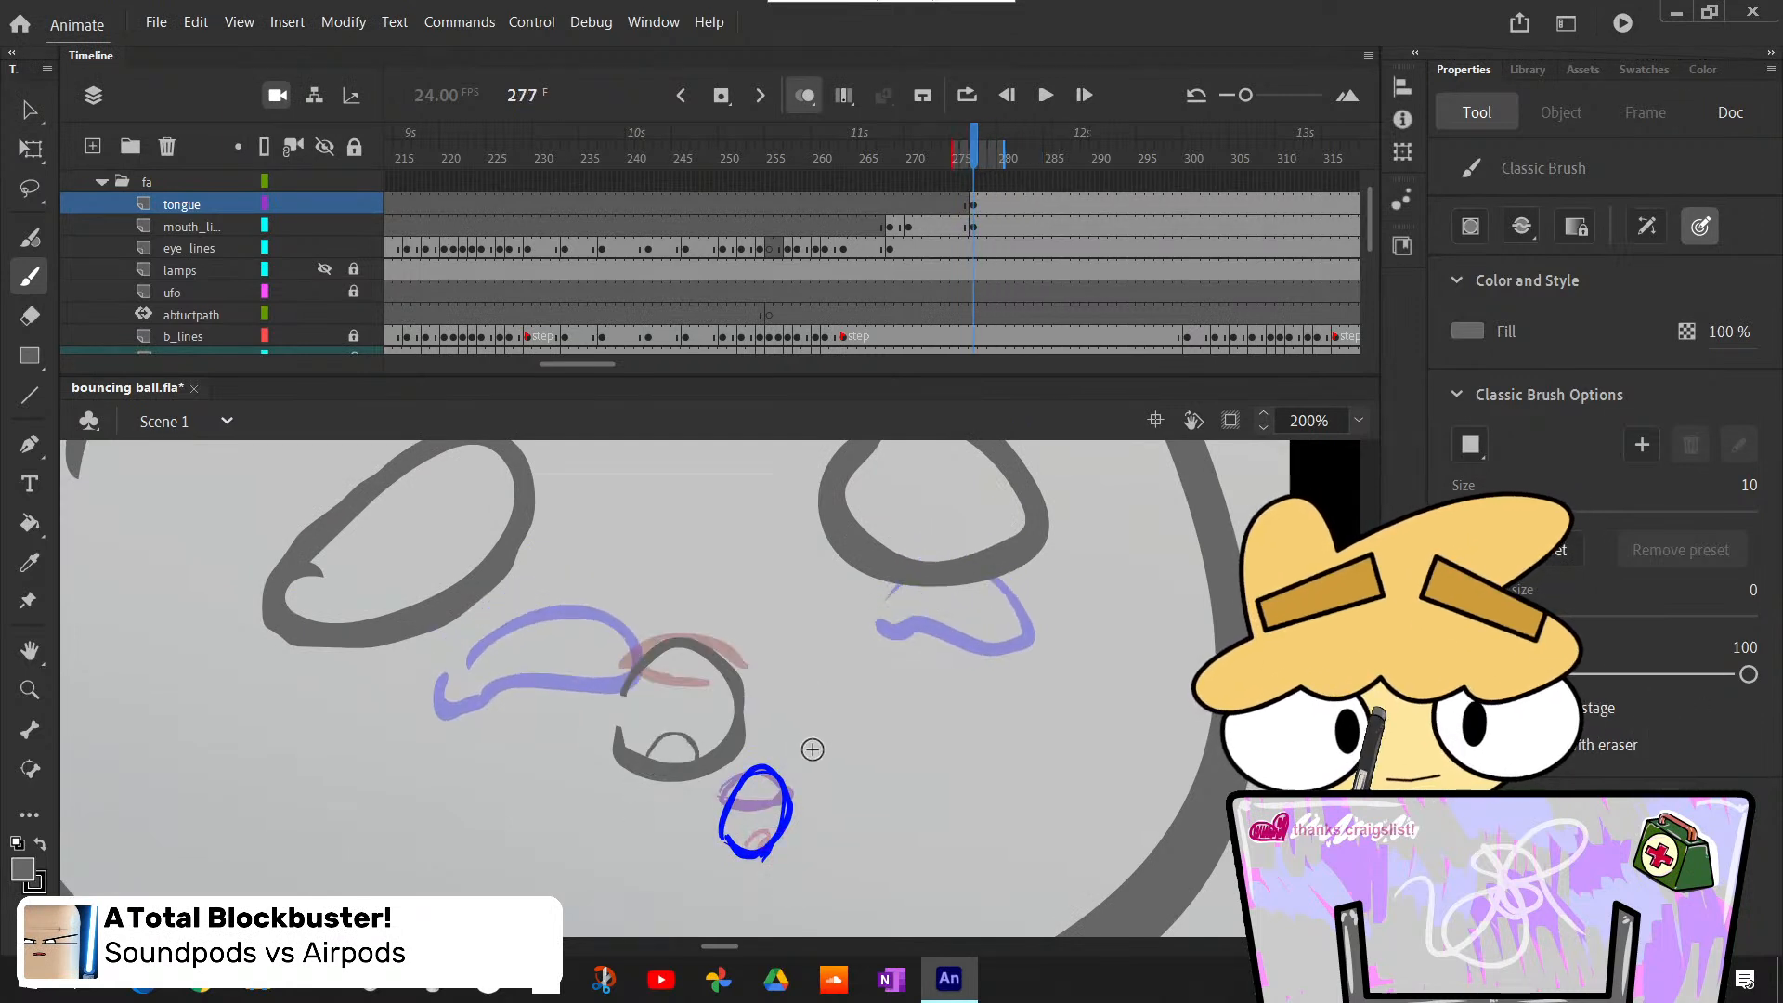
key(ctrl+z)
drag(639, 760, 689, 760)
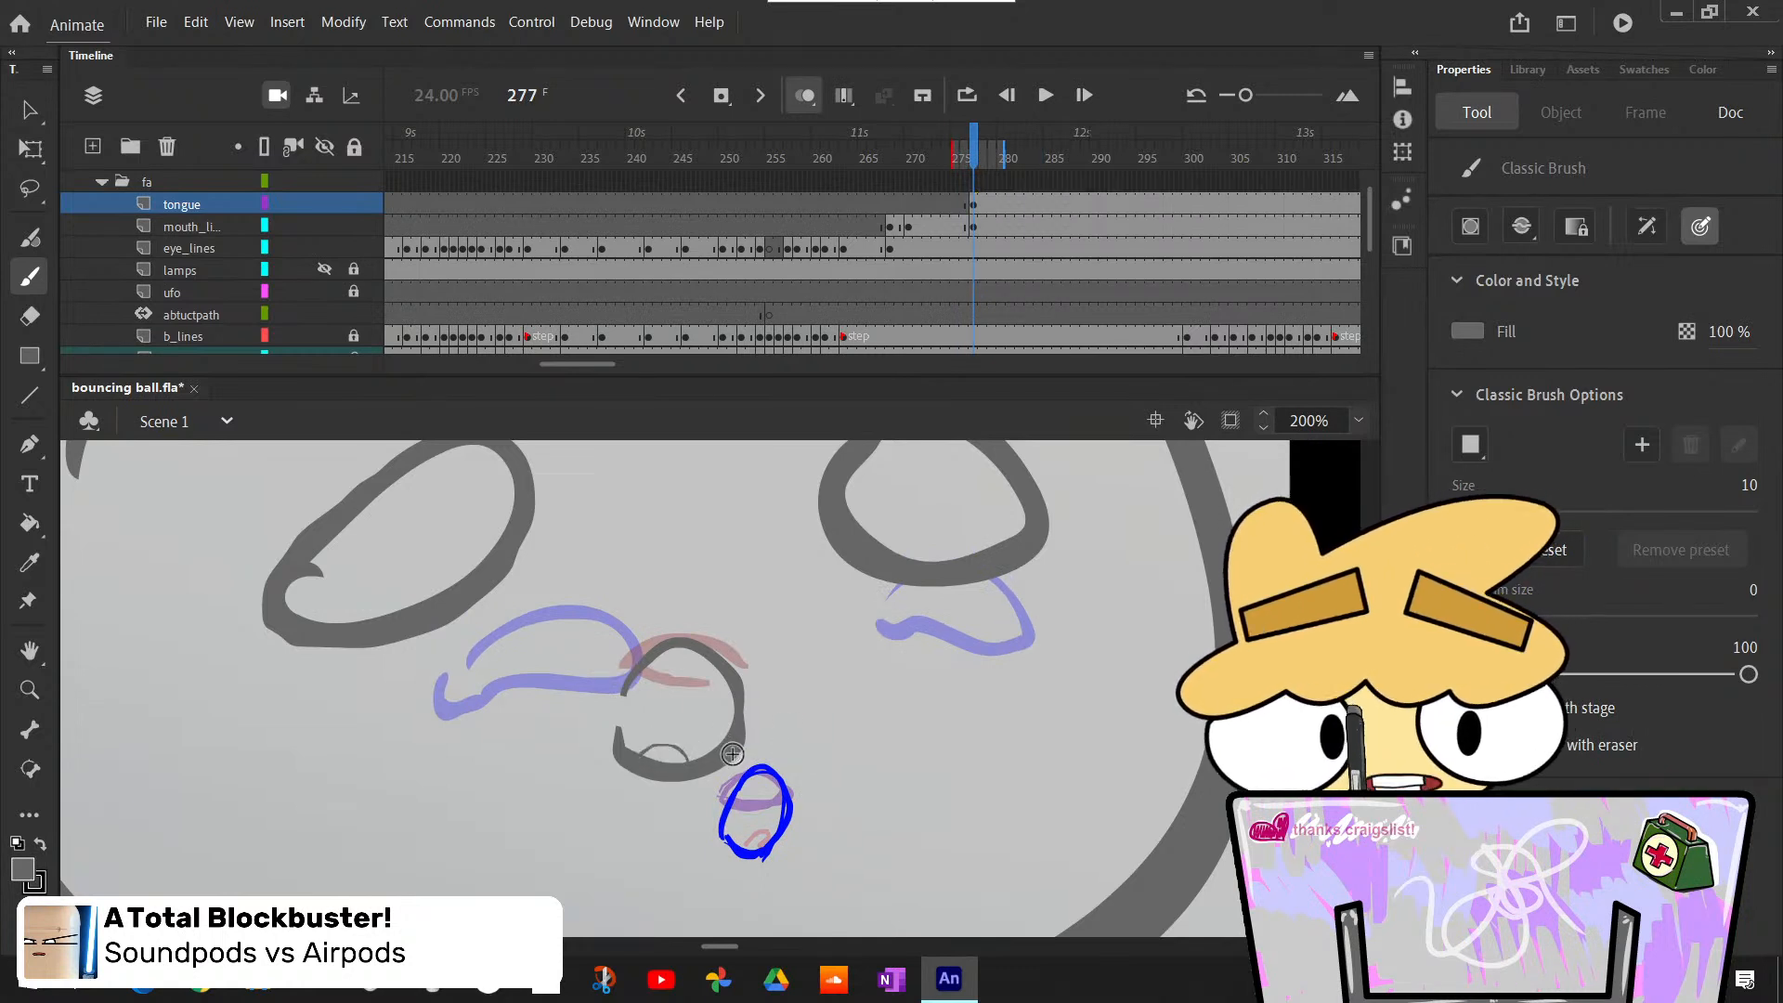
- Follow the sketched tongue forward to frame 282 and insert a blank keyframe there on the tongue layer
key(period)
key(period)
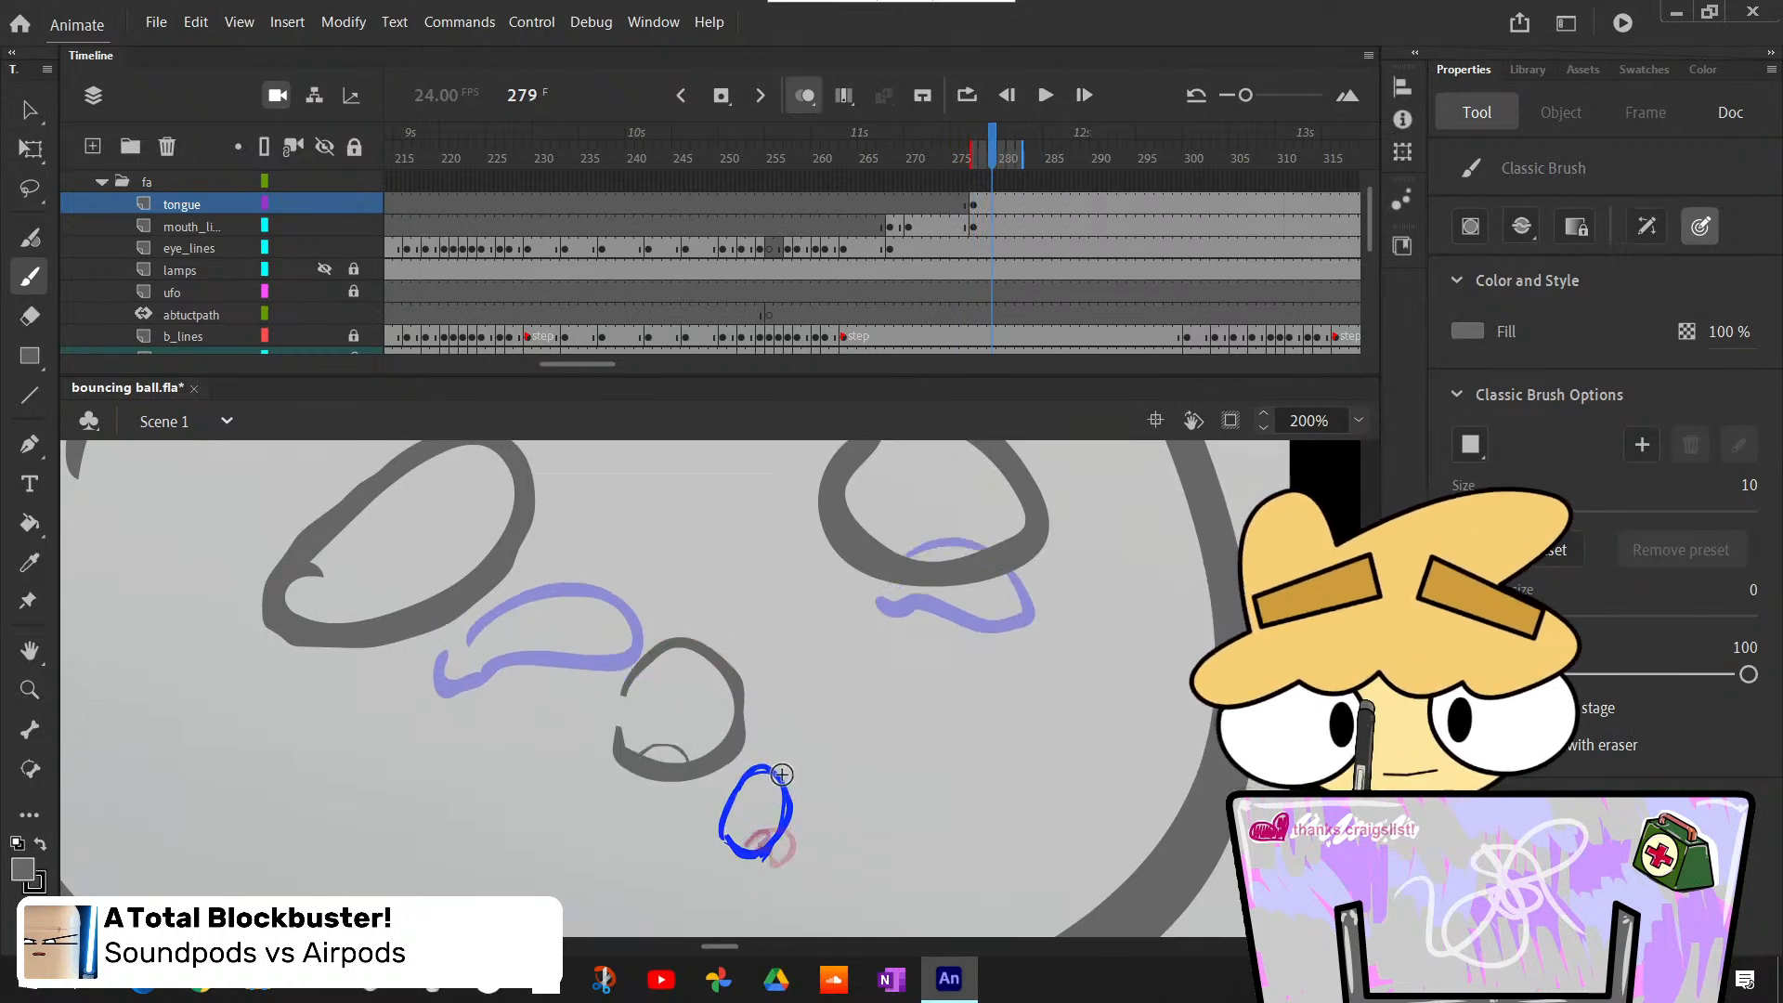
key(period)
key(comma)
key(period)
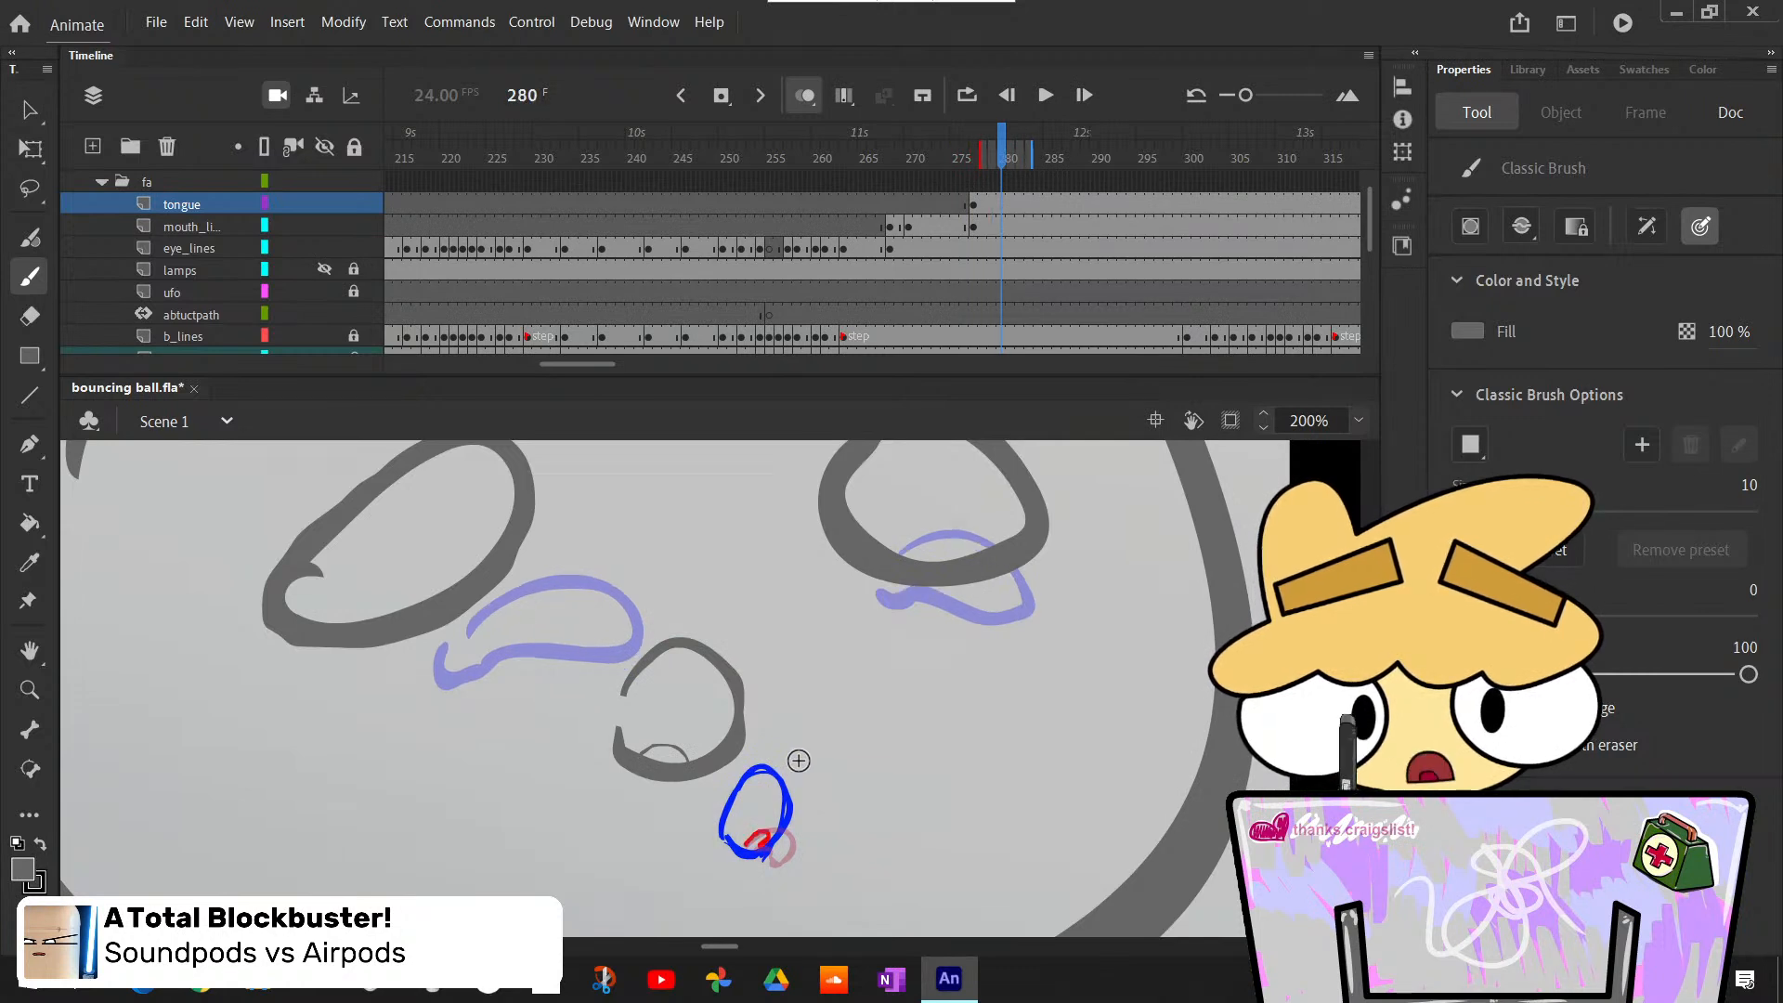
key(period)
key(period)
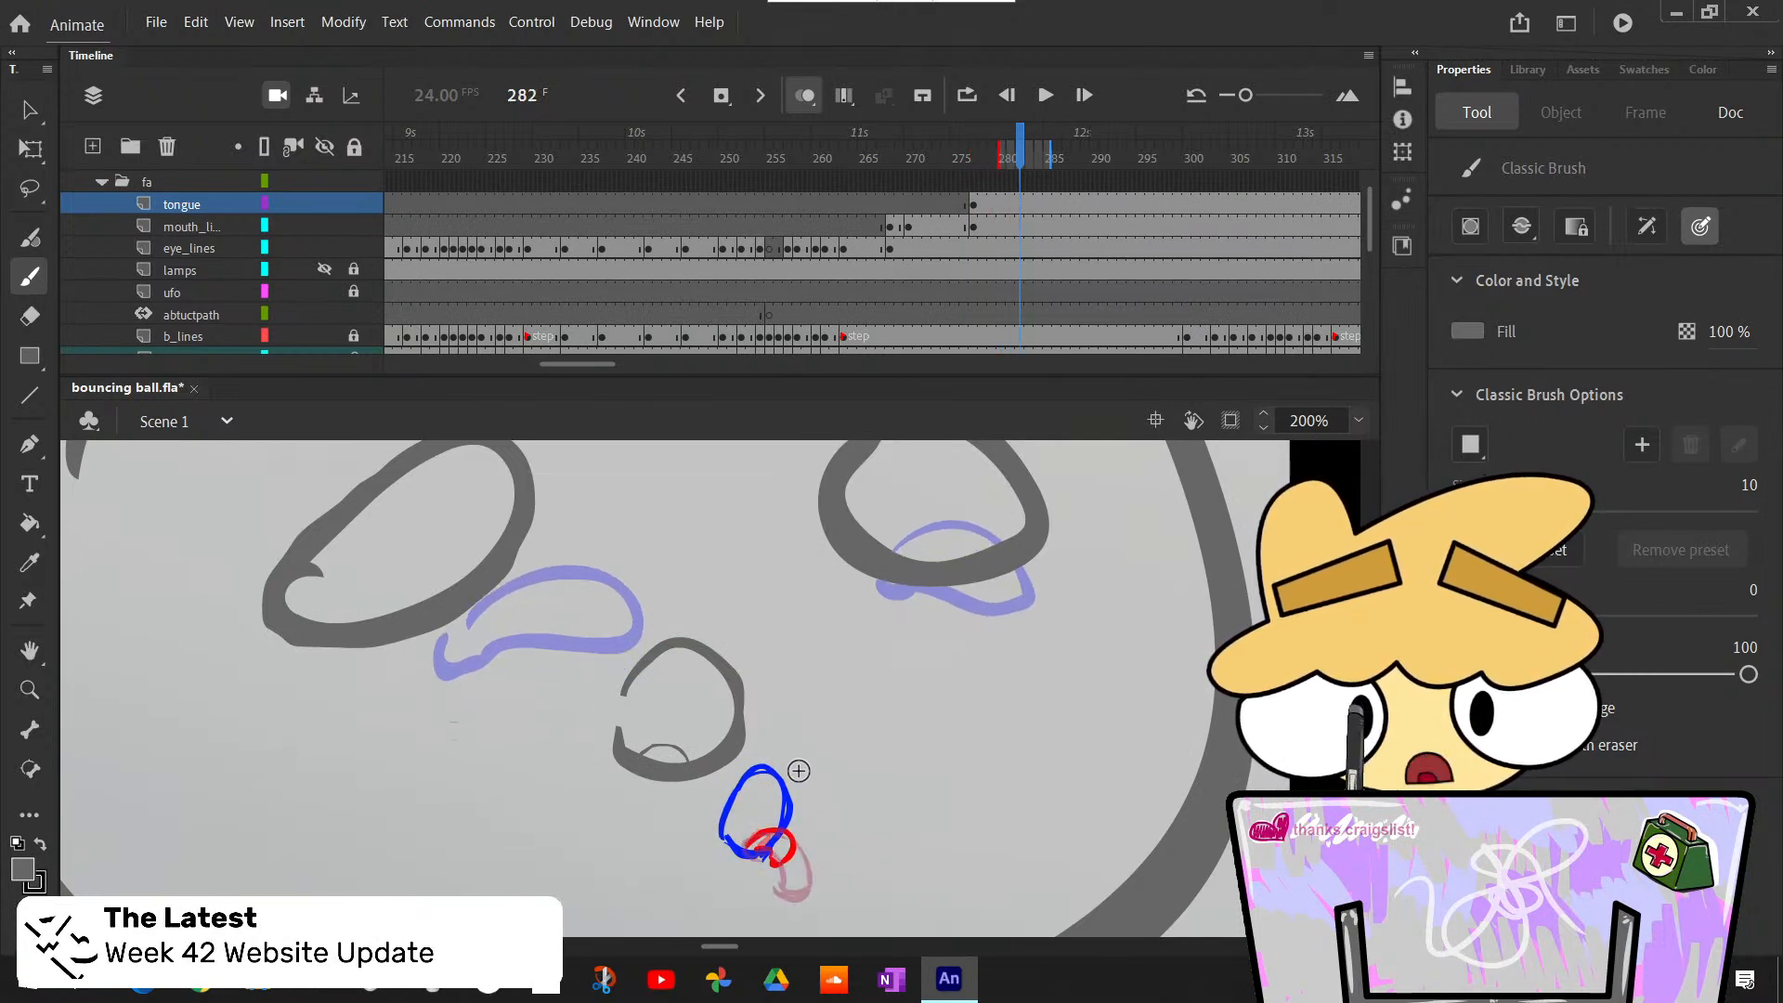
key(F7)
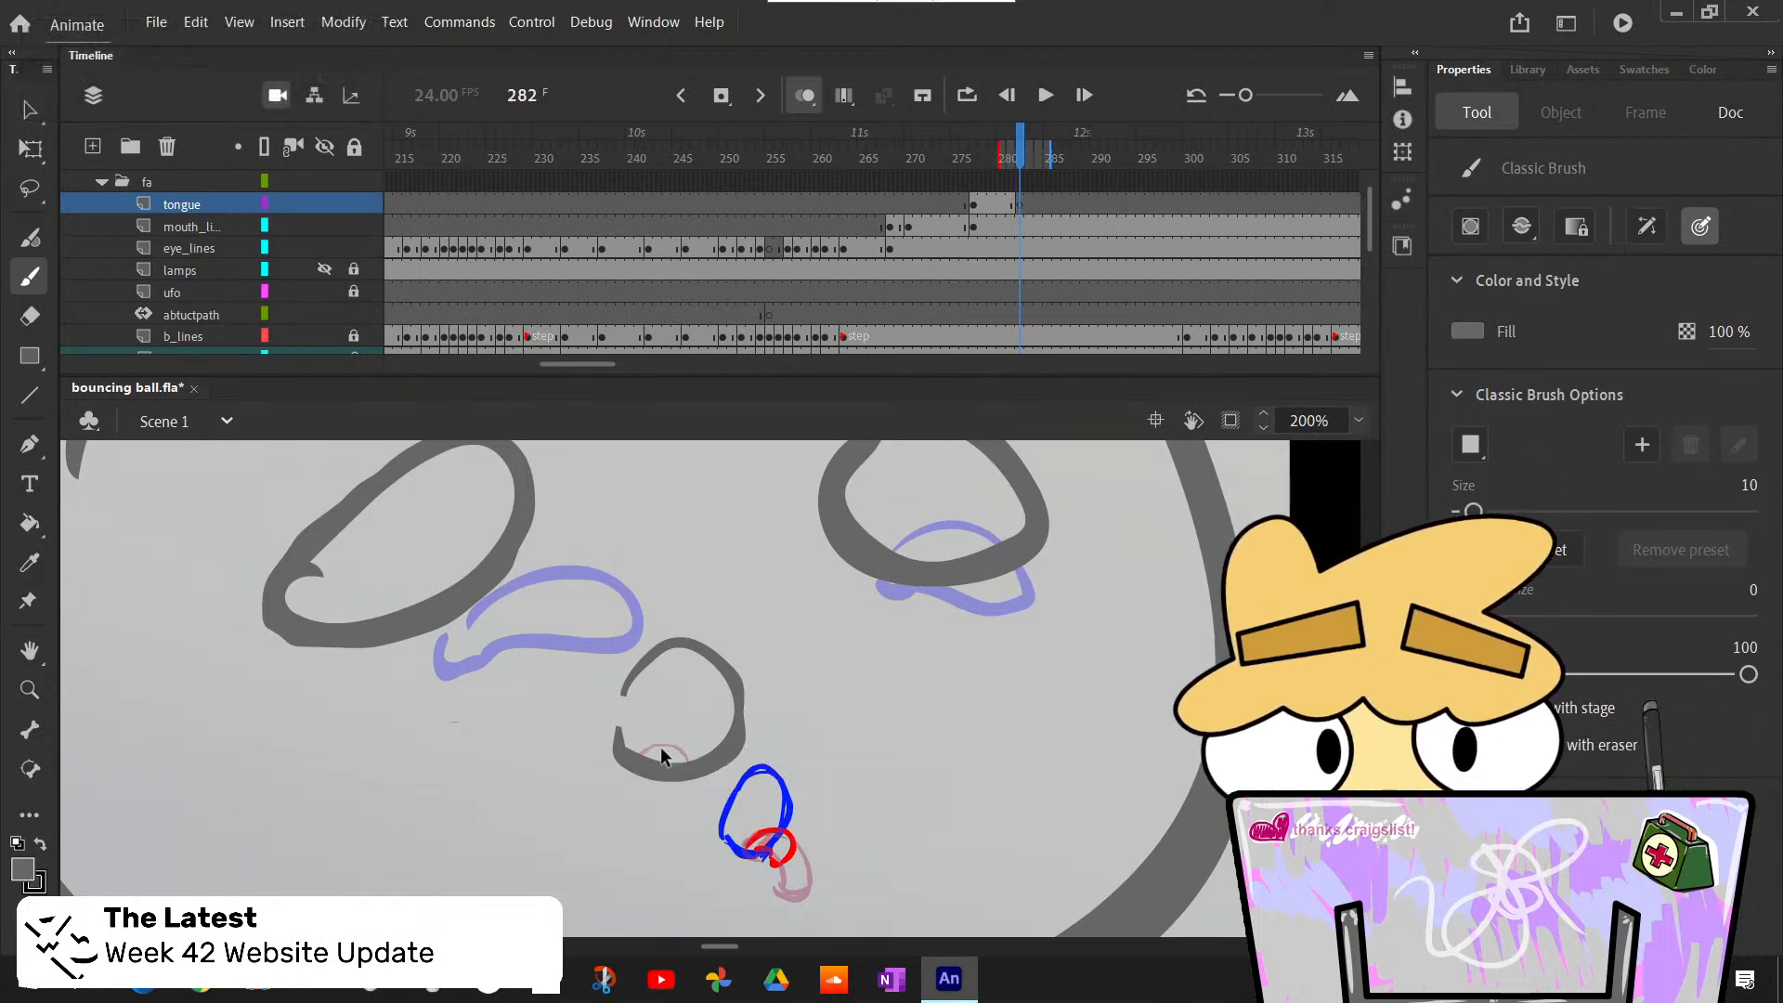
- Brush the tongue at frame 282 curving over the lower lip with a short rounded tip, undoing the unsatisfactory strokes
mouse_move(721, 786)
mouse_down()
mouse_move(685, 807)
mouse_move(667, 748)
mouse_move(730, 786)
mouse_move(667, 786)
mouse_up()
key(ctrl+z)
key(ctrl+z)
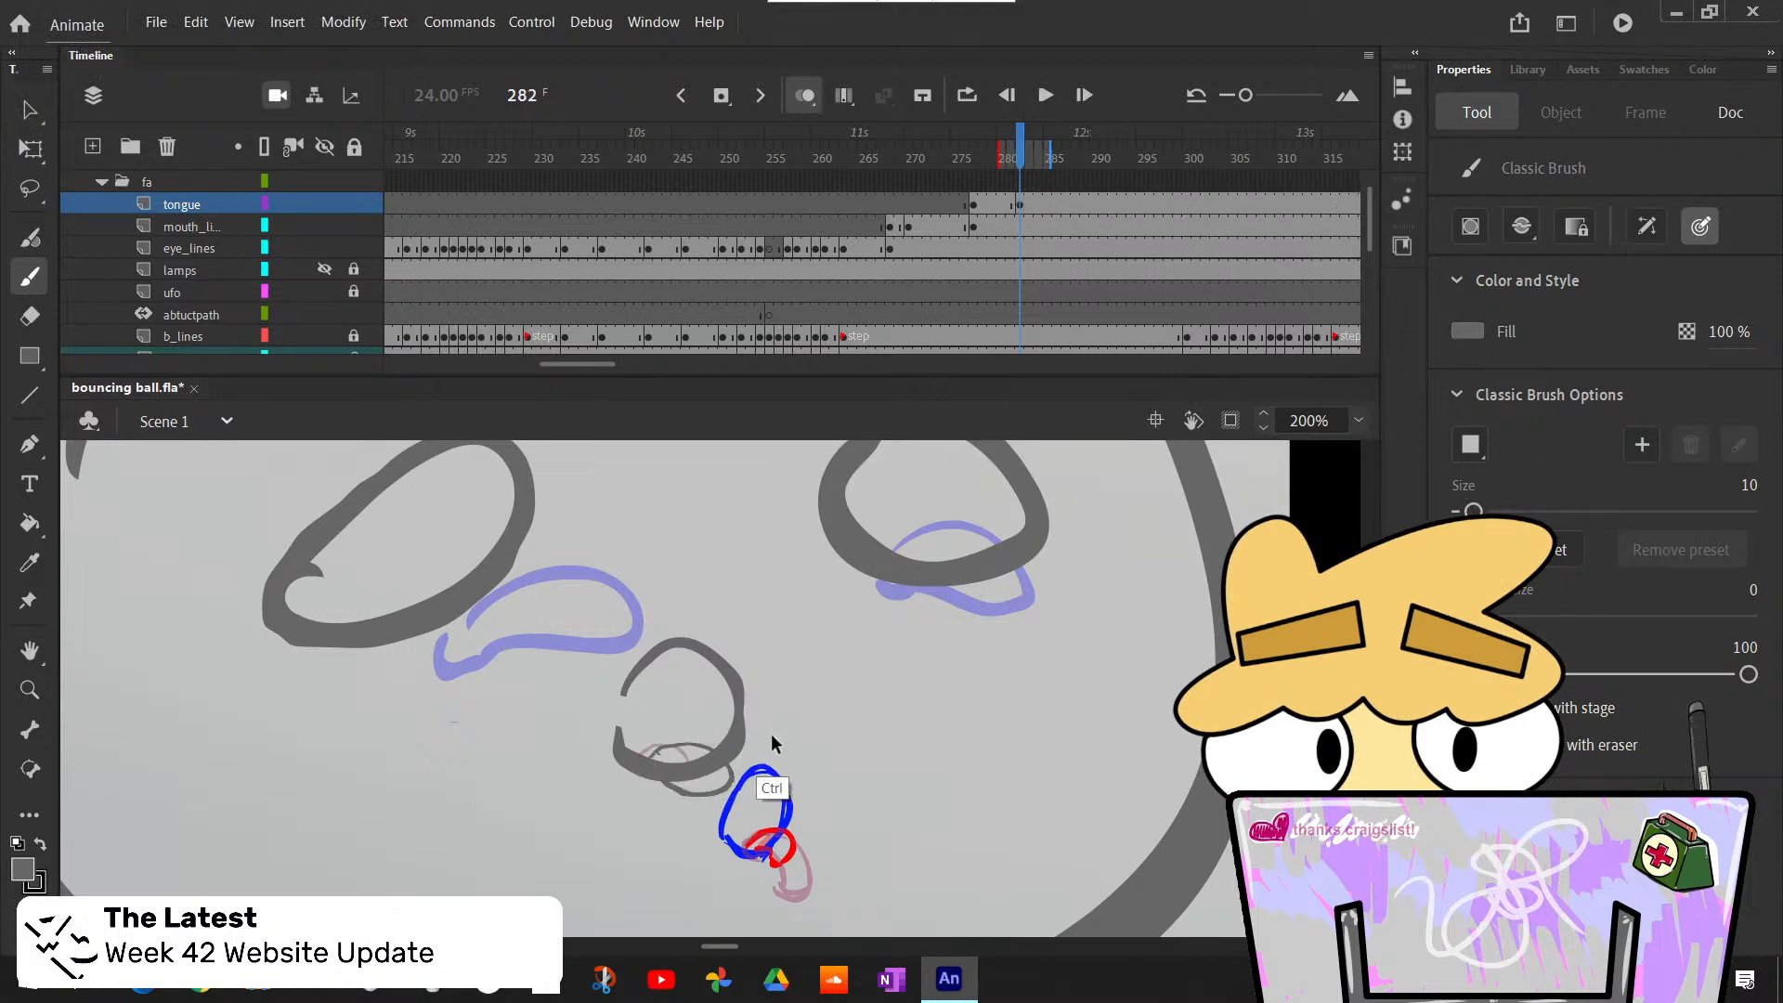
key(ctrl+z)
drag(648, 748, 686, 790)
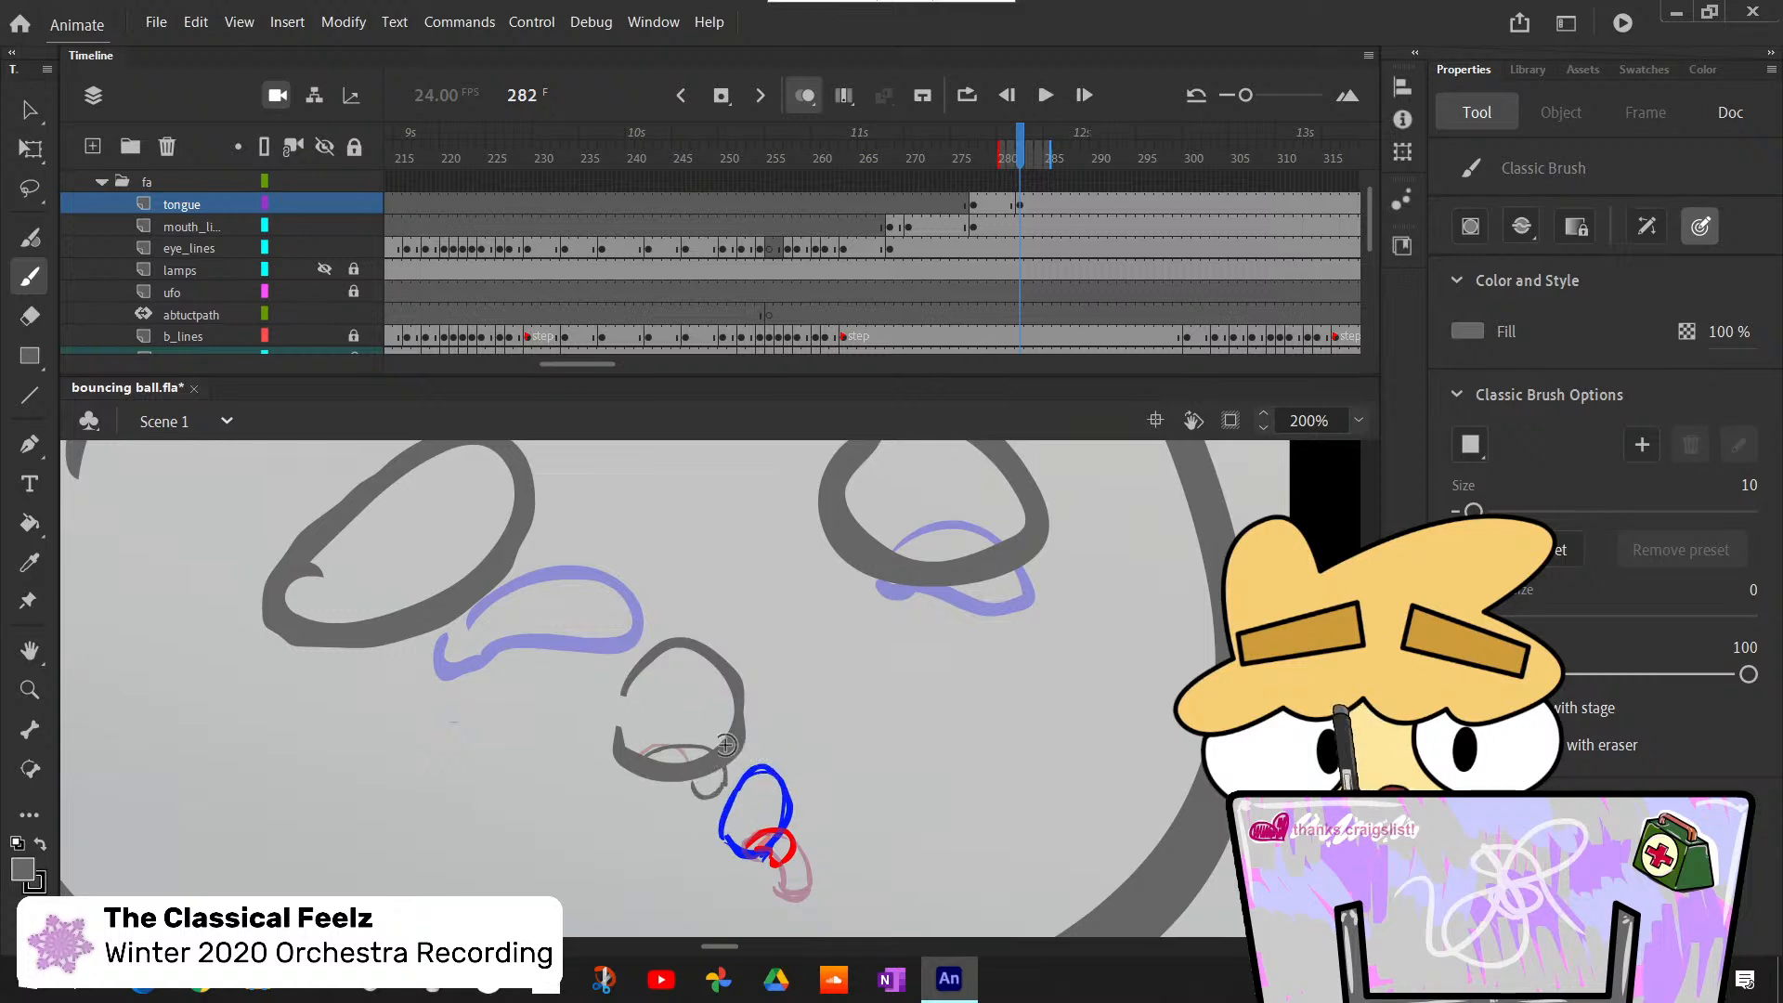
- Compare the sketched tongue poses after frame 282 and insert a blank keyframe at frame 284 on the tongue layer
key(period)
key(comma)
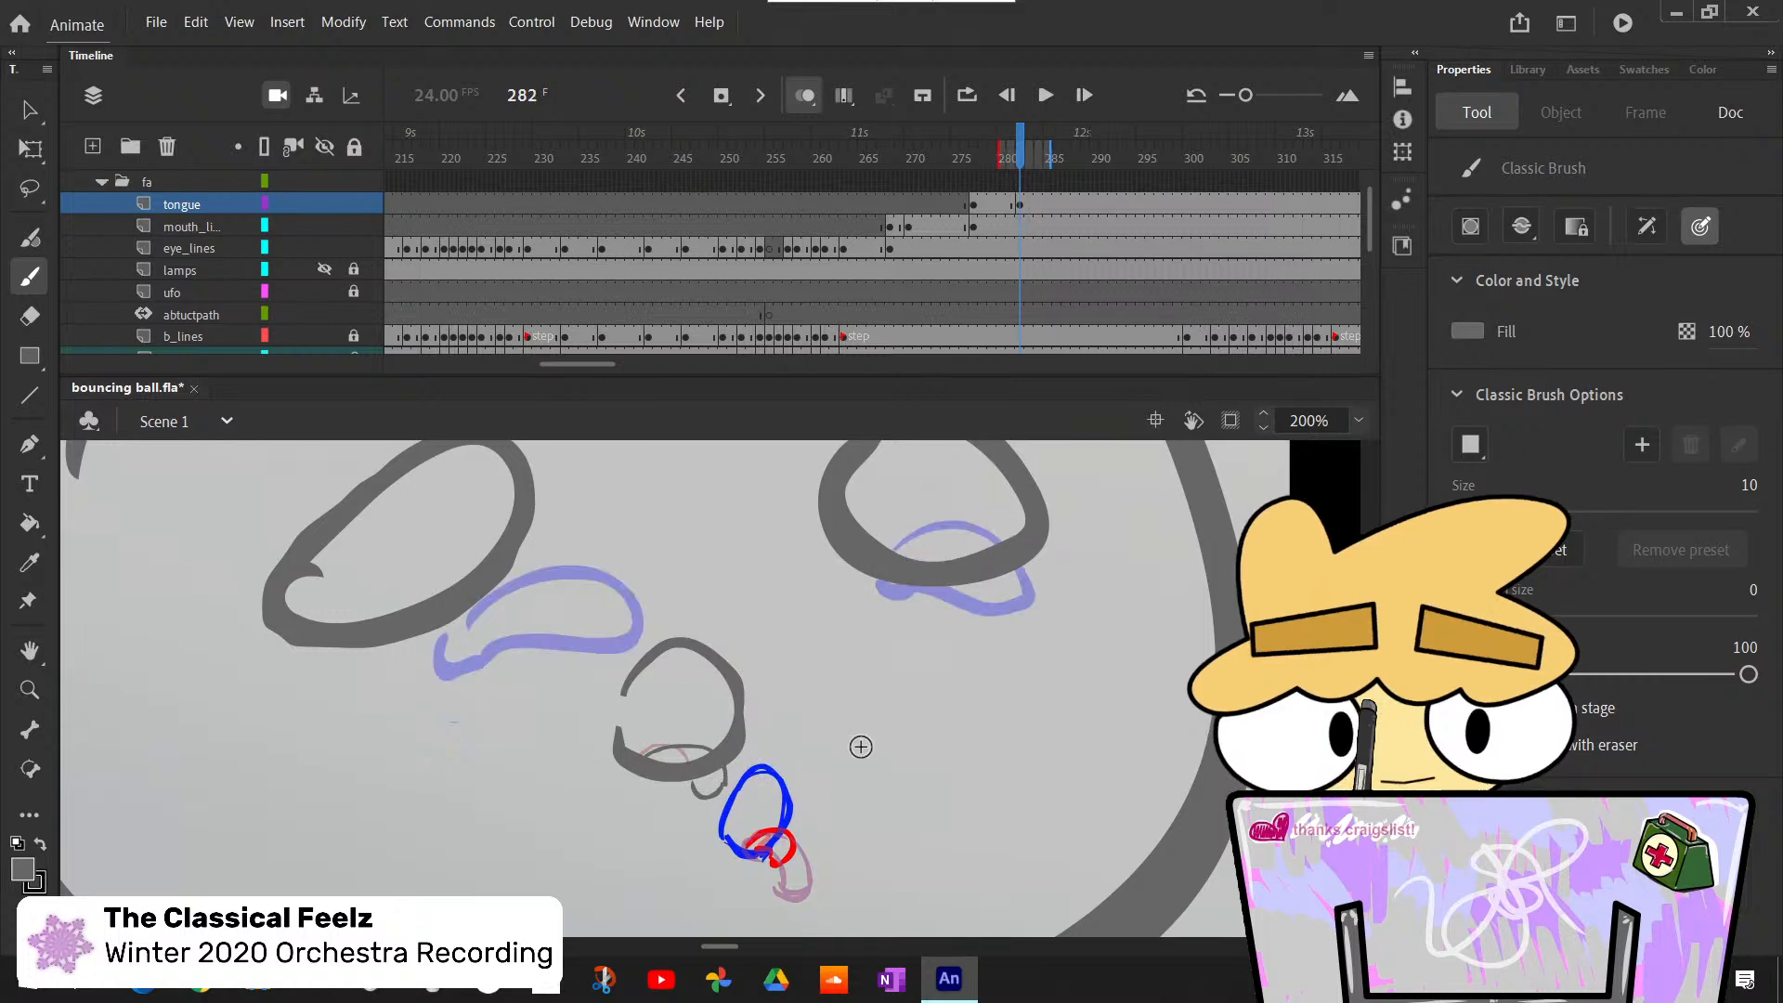
key(period)
key(period)
key(comma)
key(period)
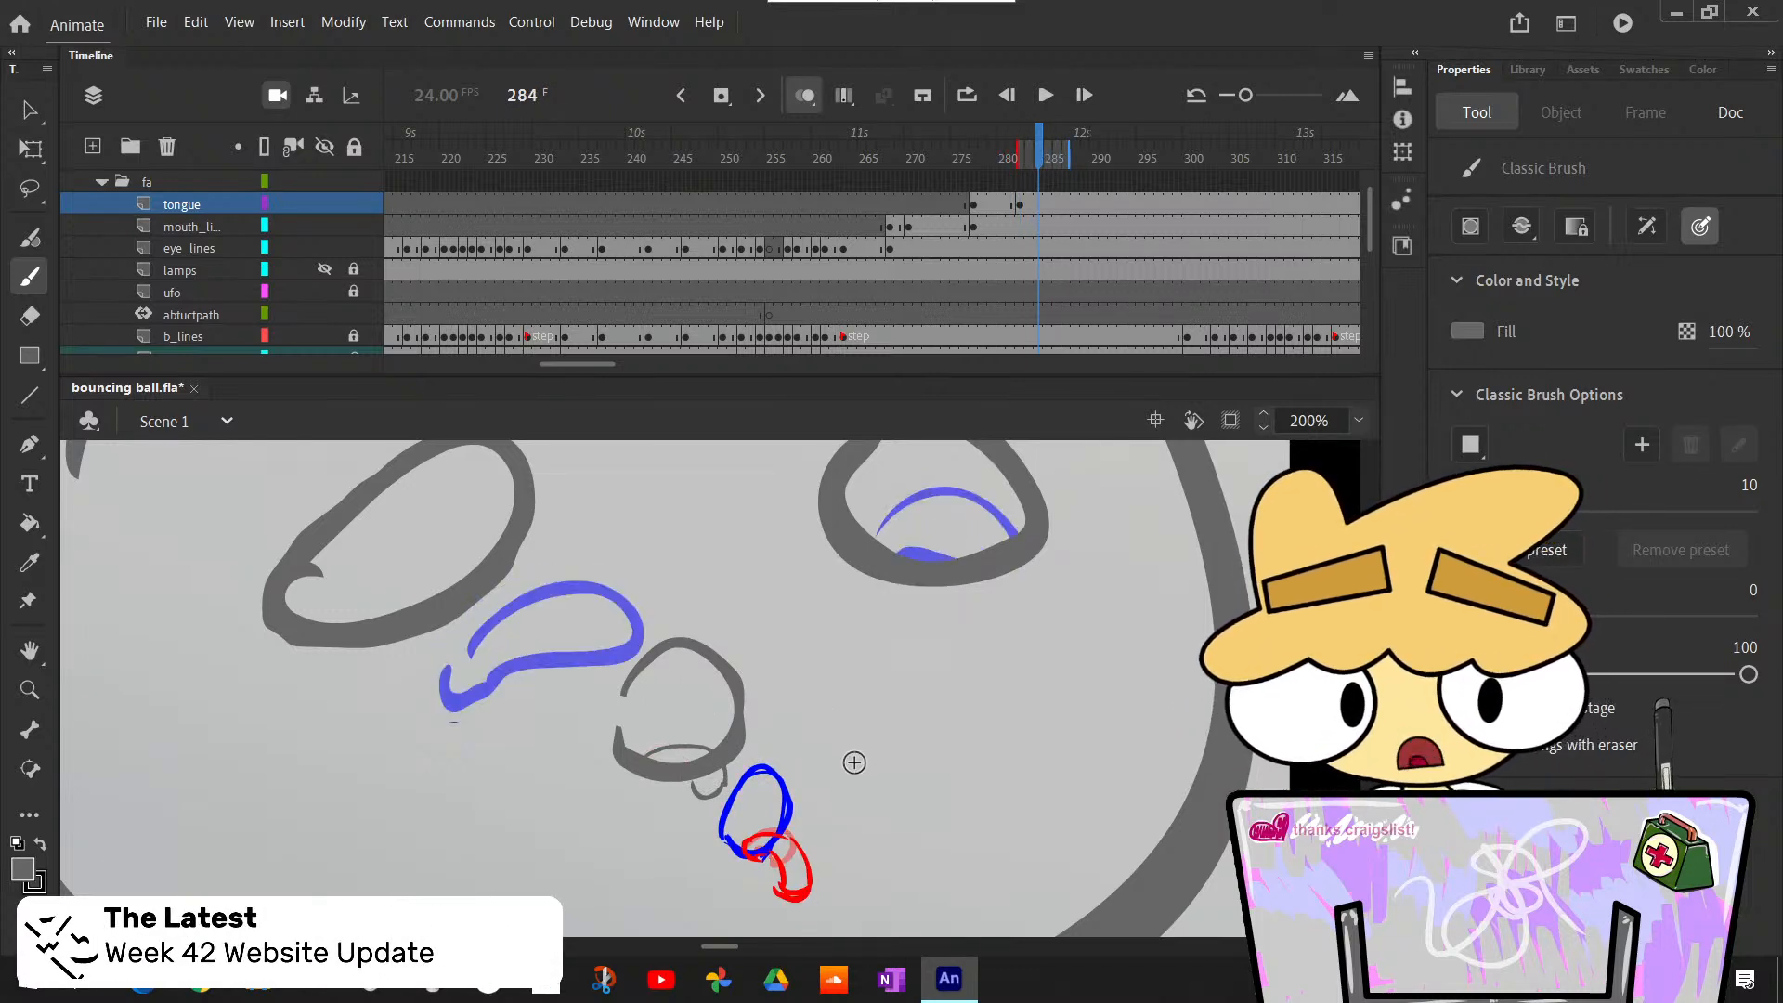
key(F7)
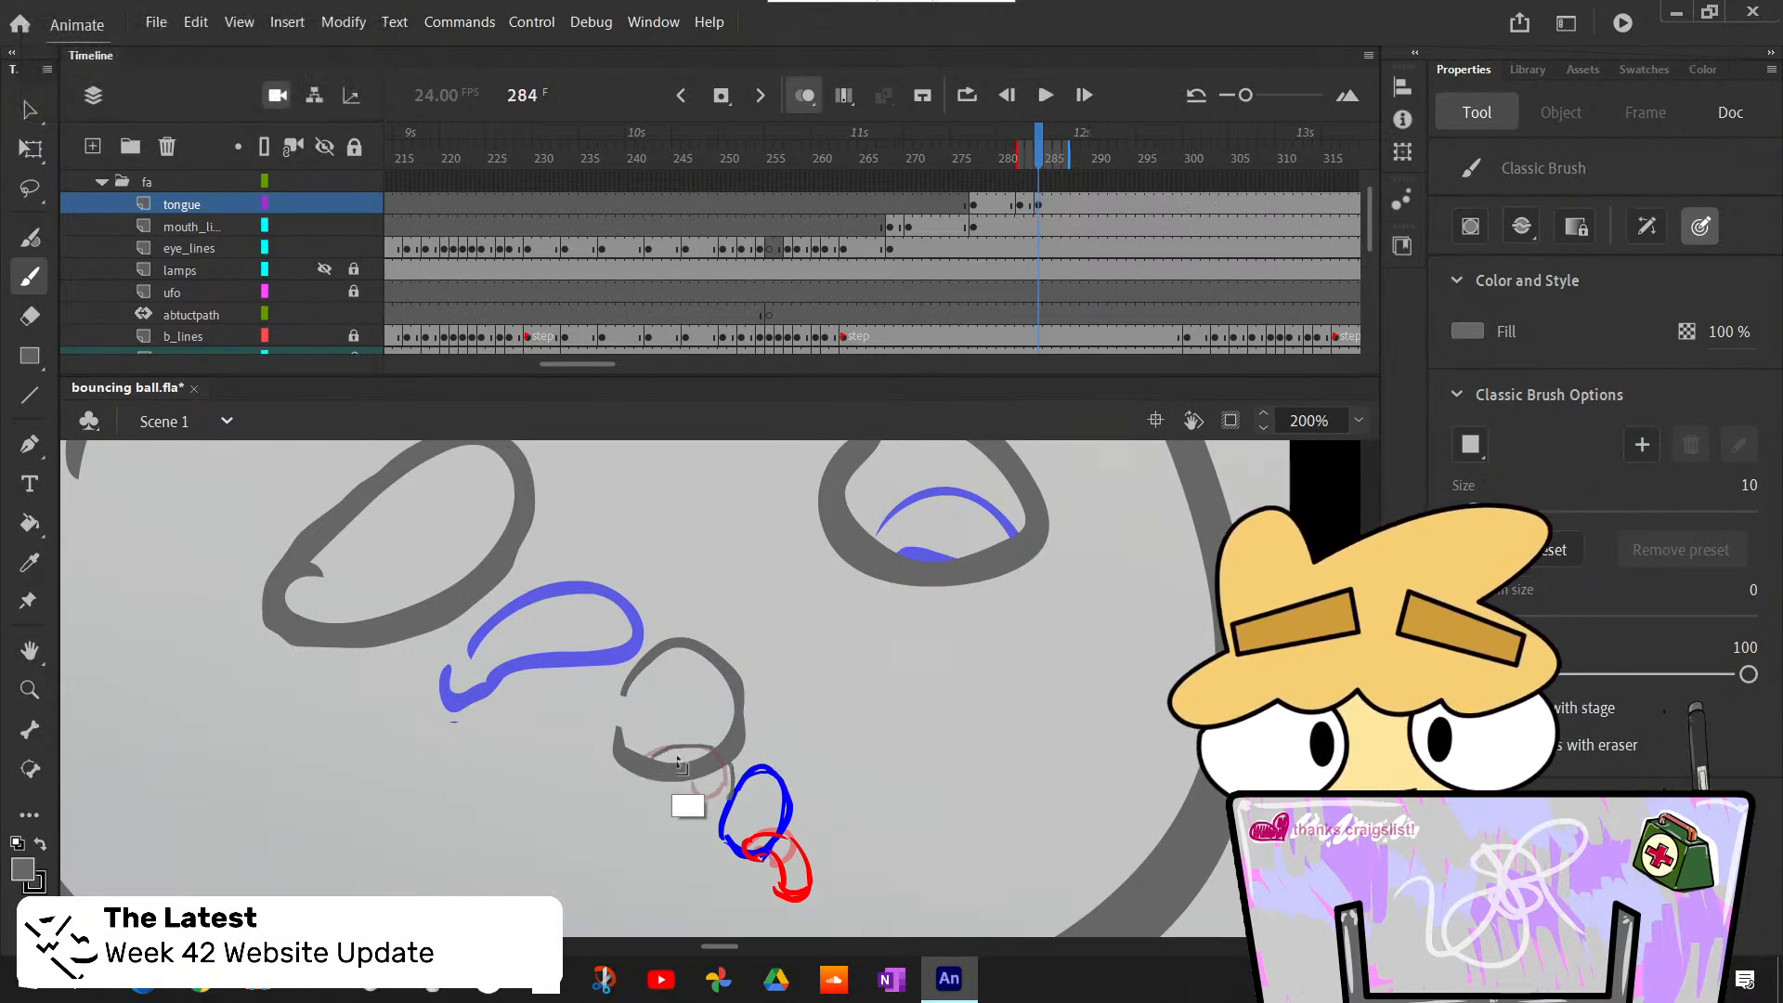
- Brush the longer tongue at frame 284, hanging further below the lower lip, undoing the strokes that miss
mouse_move(654, 754)
mouse_down()
mouse_move(728, 791)
mouse_move(727, 810)
mouse_up()
key(ctrl+z)
key(ctrl+z)
drag(655, 762, 740, 816)
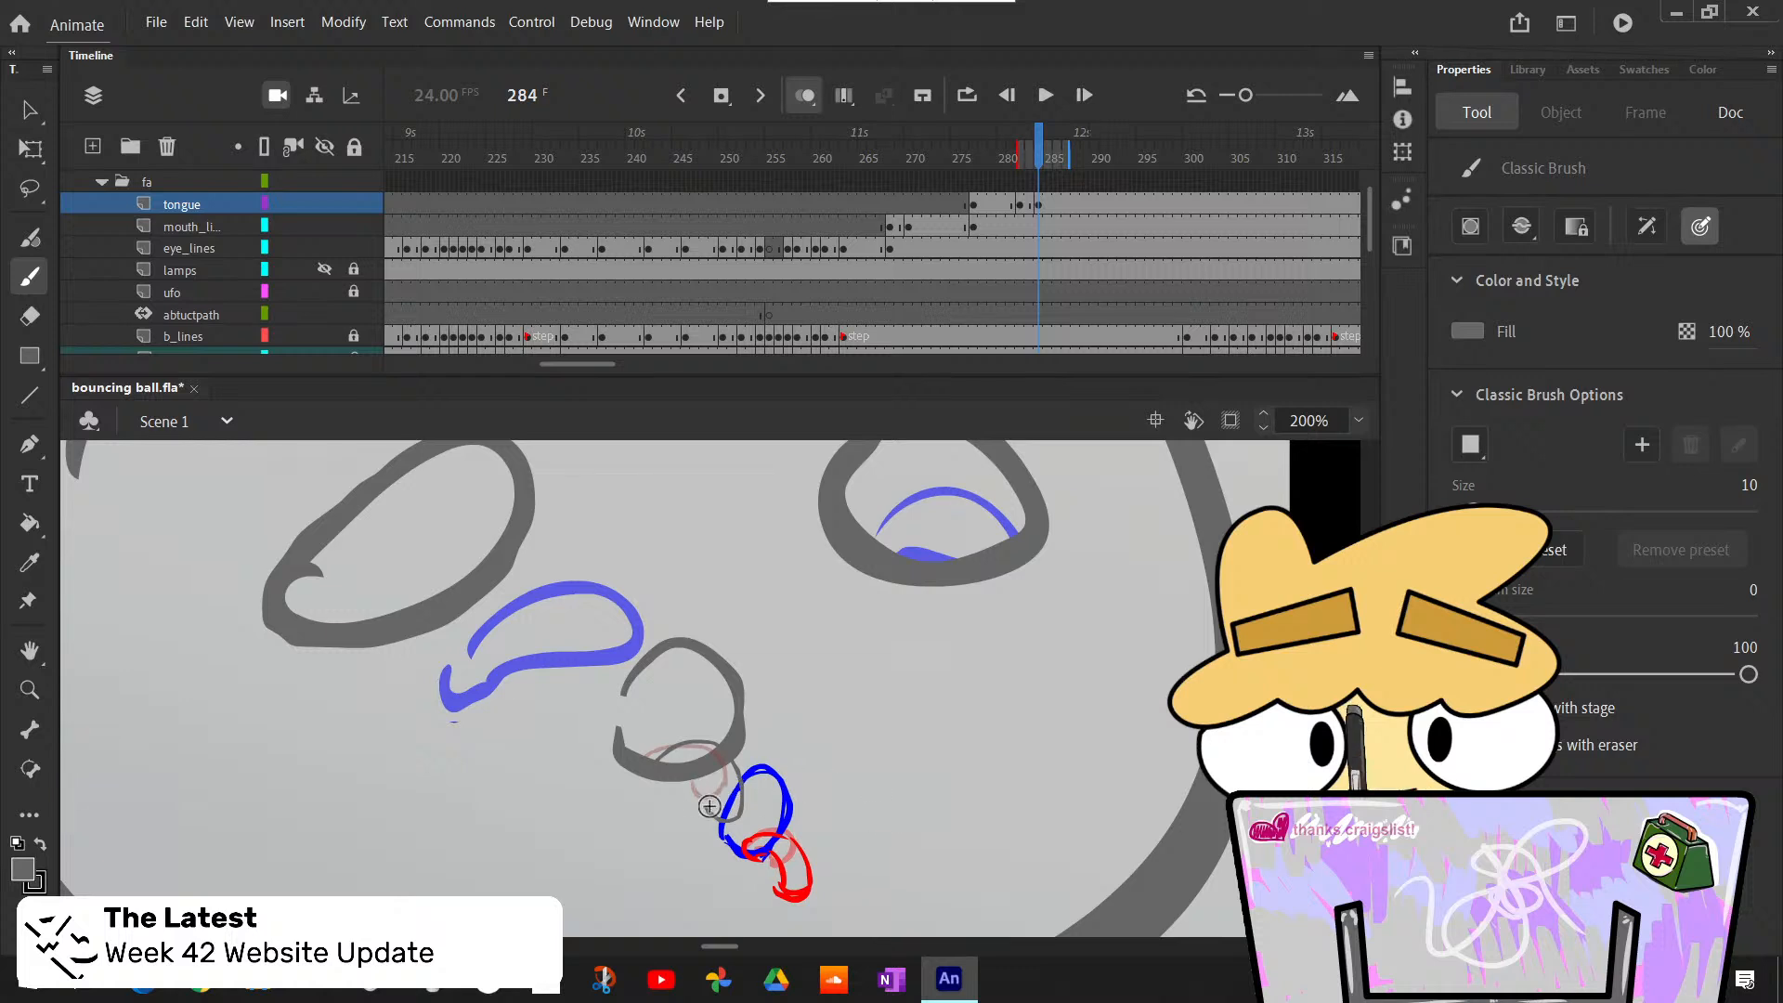
mouse_move(703, 776)
mouse_down()
mouse_move(704, 810)
mouse_move(701, 790)
mouse_move(740, 822)
mouse_up()
key(ctrl+z)
key(ctrl+z)
- Step back and forth between frames 282 and 291 to examine the inked tongue's extension against the sketch
key(comma)
key(comma)
key(comma)
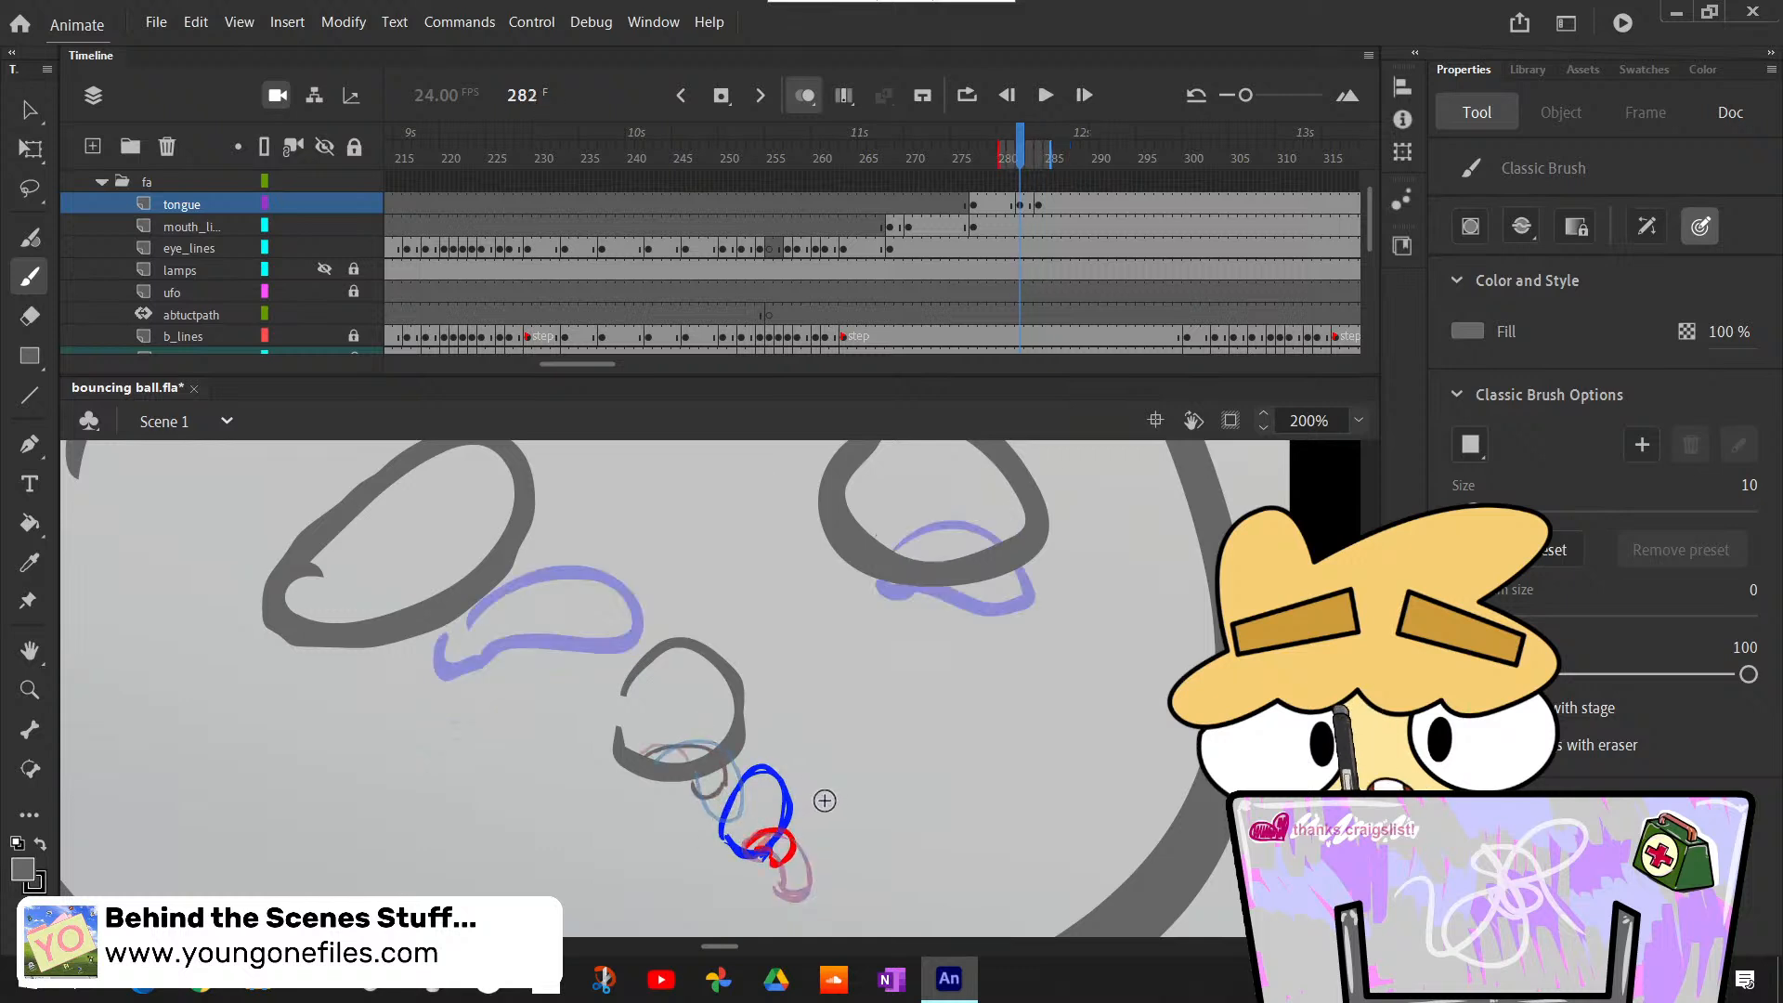
key(period)
key(period)
key(period)
key(comma)
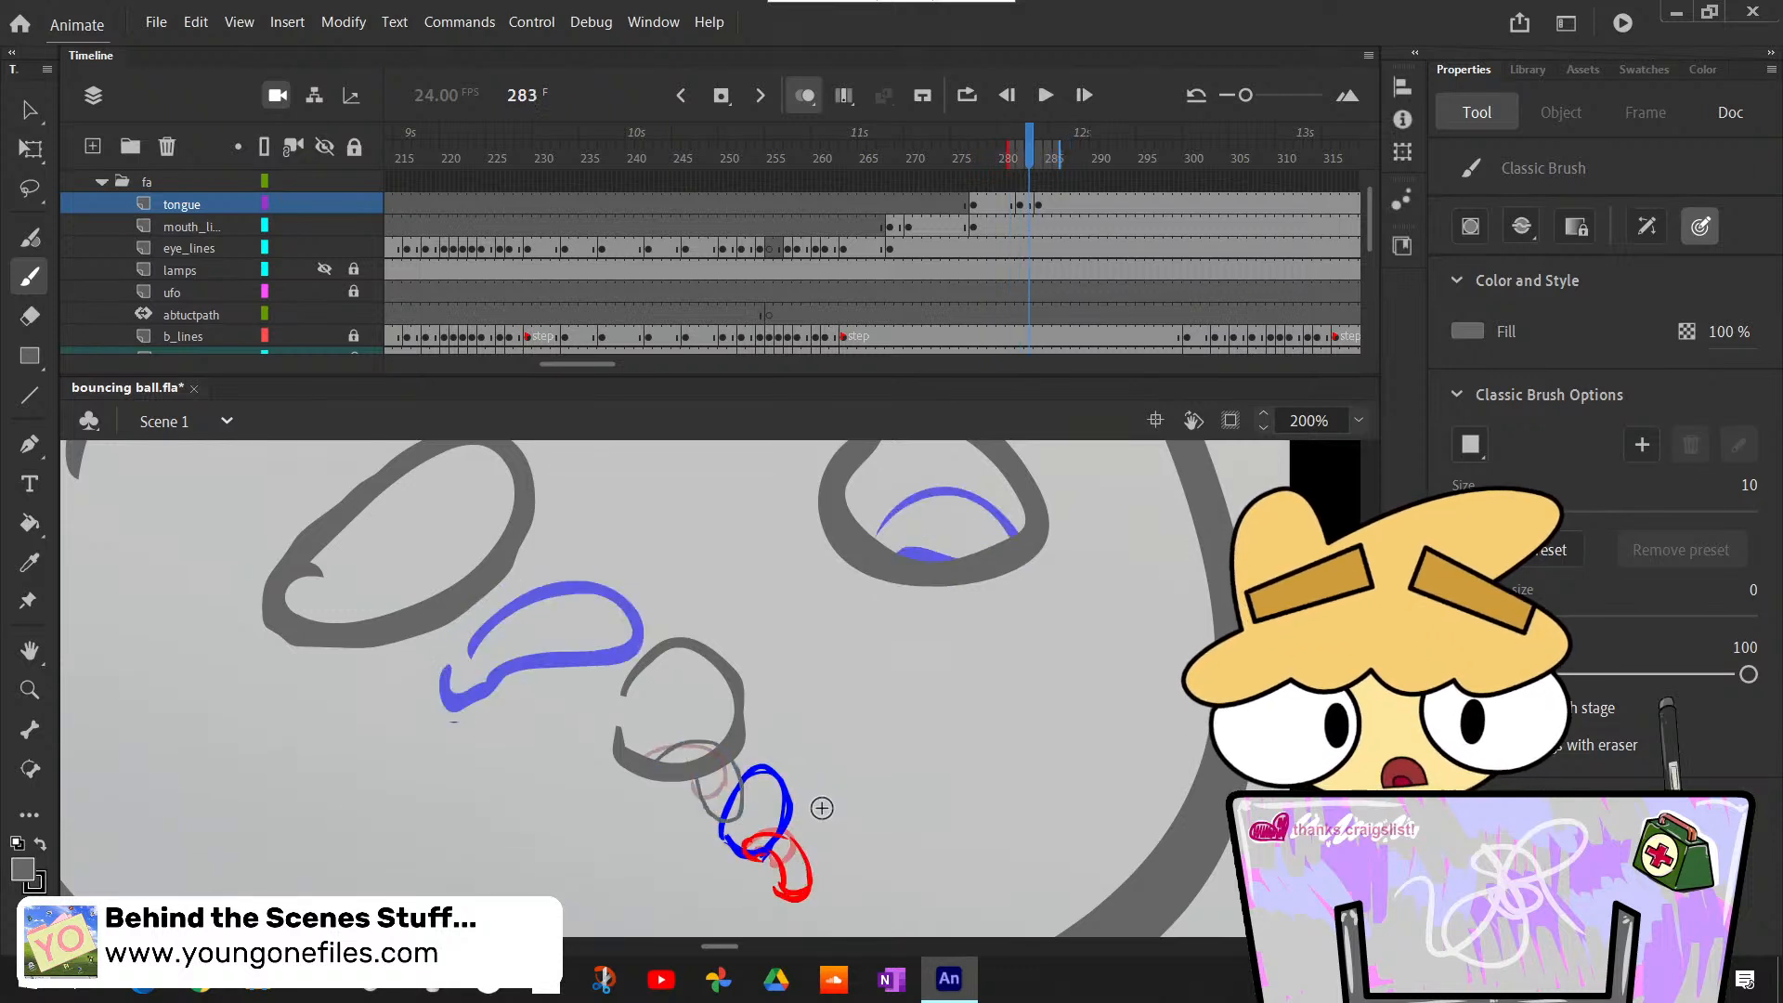
key(period)
key(period)
key(period)
key(period)
key(period)
key(period)
key(period)
key(period)
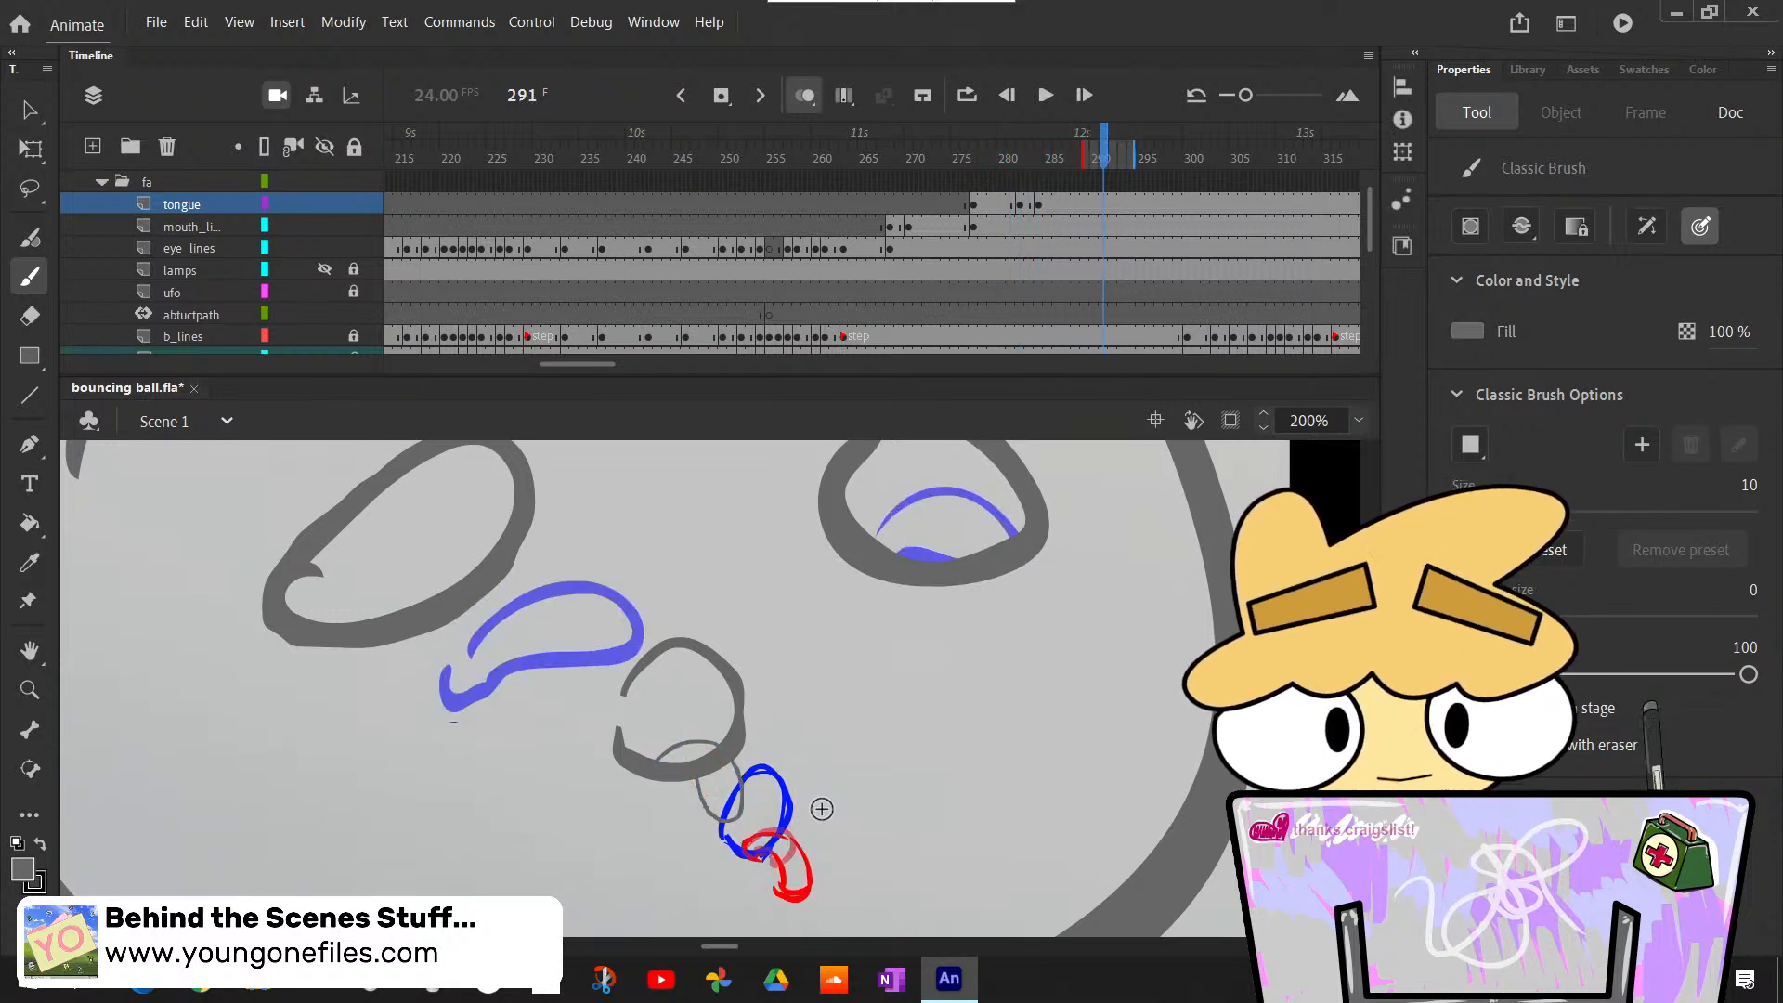
key(comma)
key(comma)
key(comma)
key(comma)
key(comma)
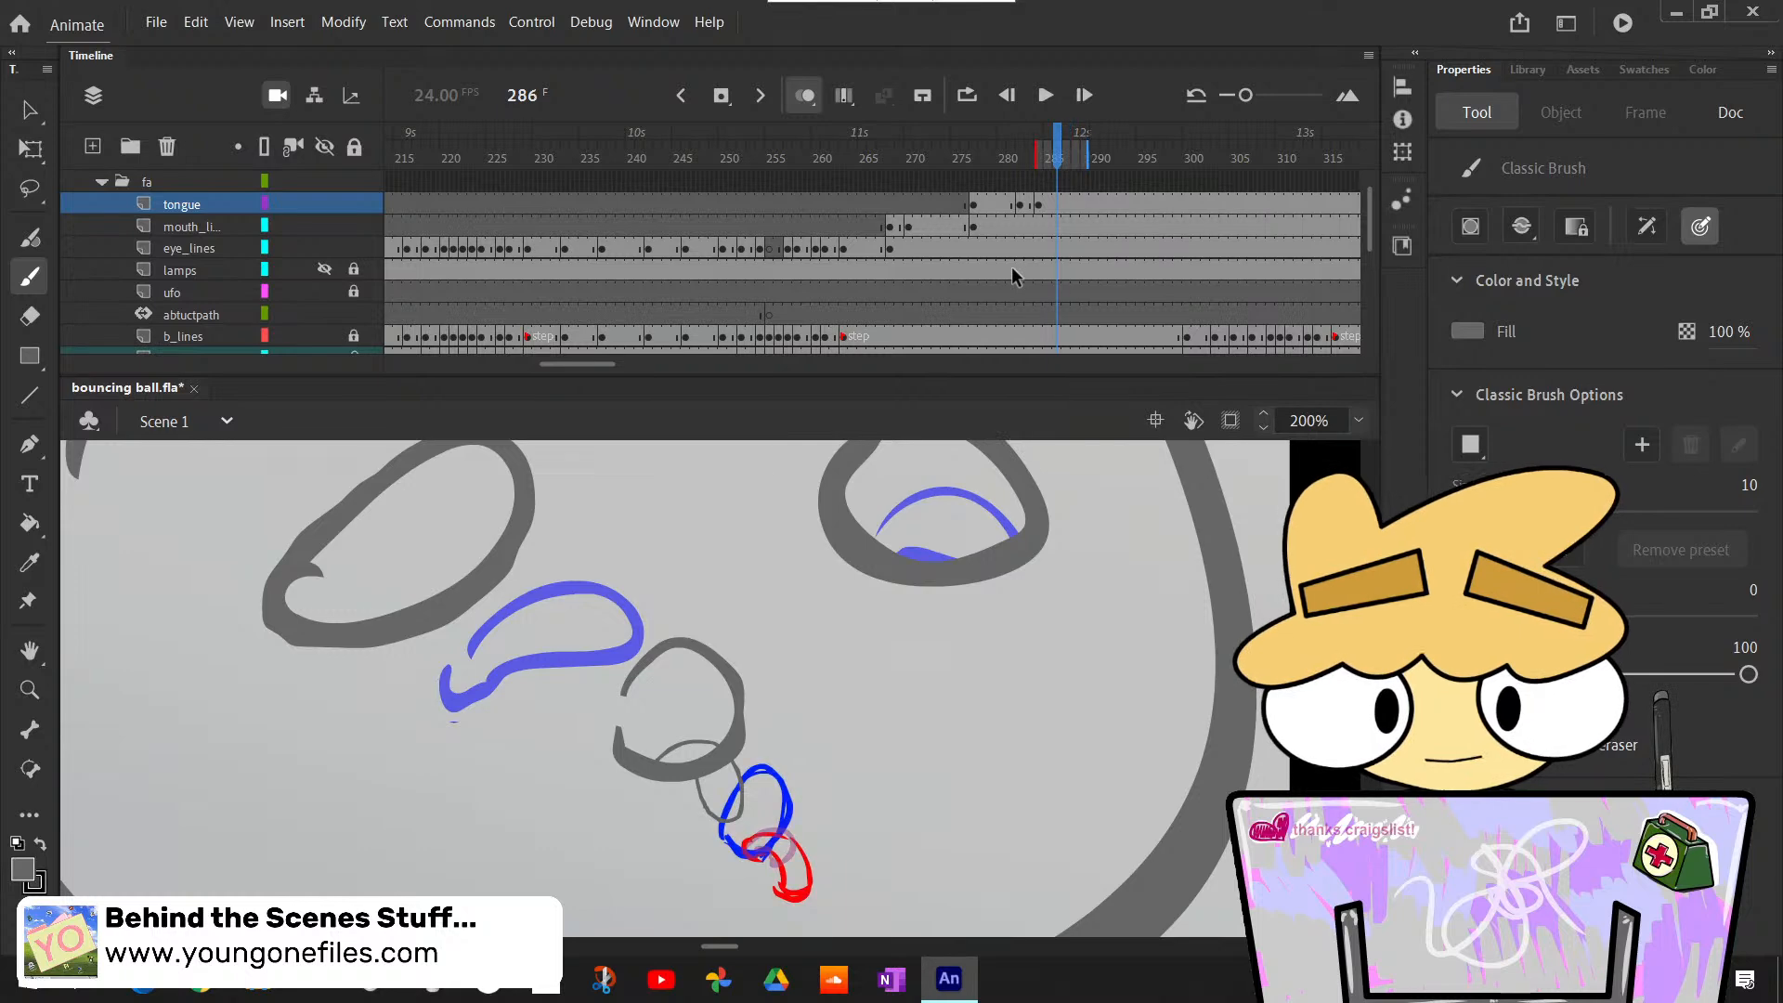
key(comma)
- Check the timing of the sketched mouth keyframes against the tongue layer and advance to frame 288
scroll(1046, 293, down, 2)
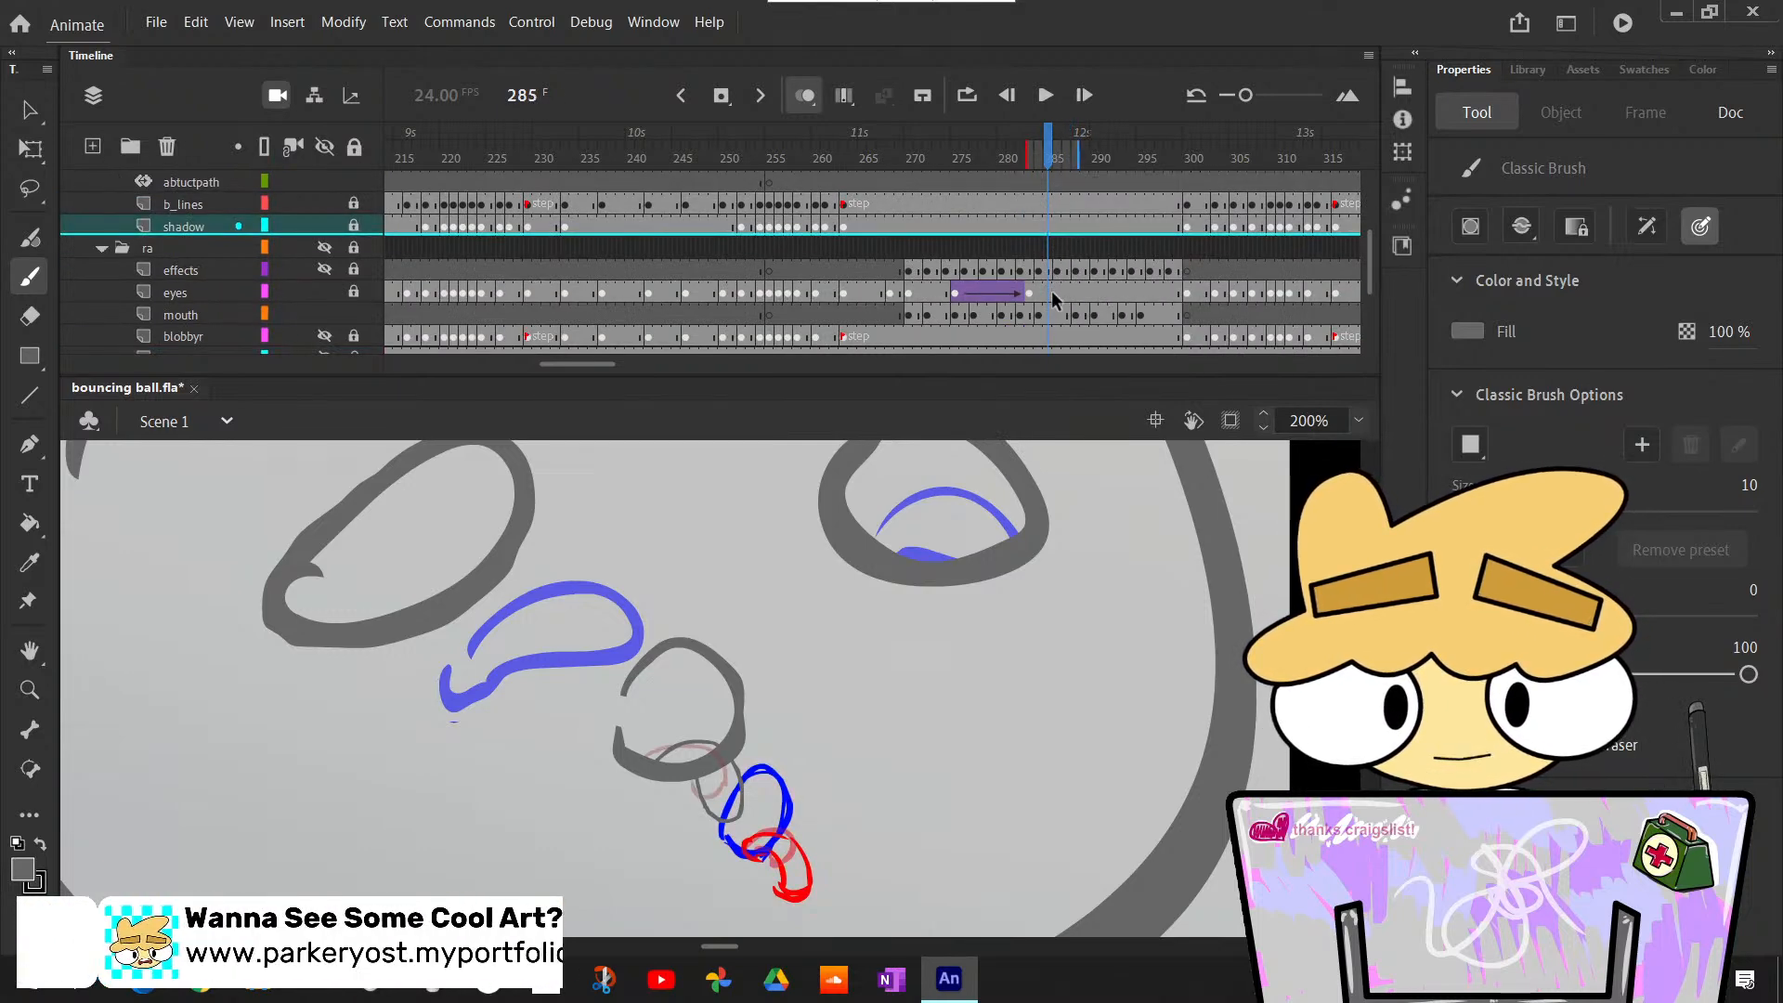
scroll(1047, 311, up, 5)
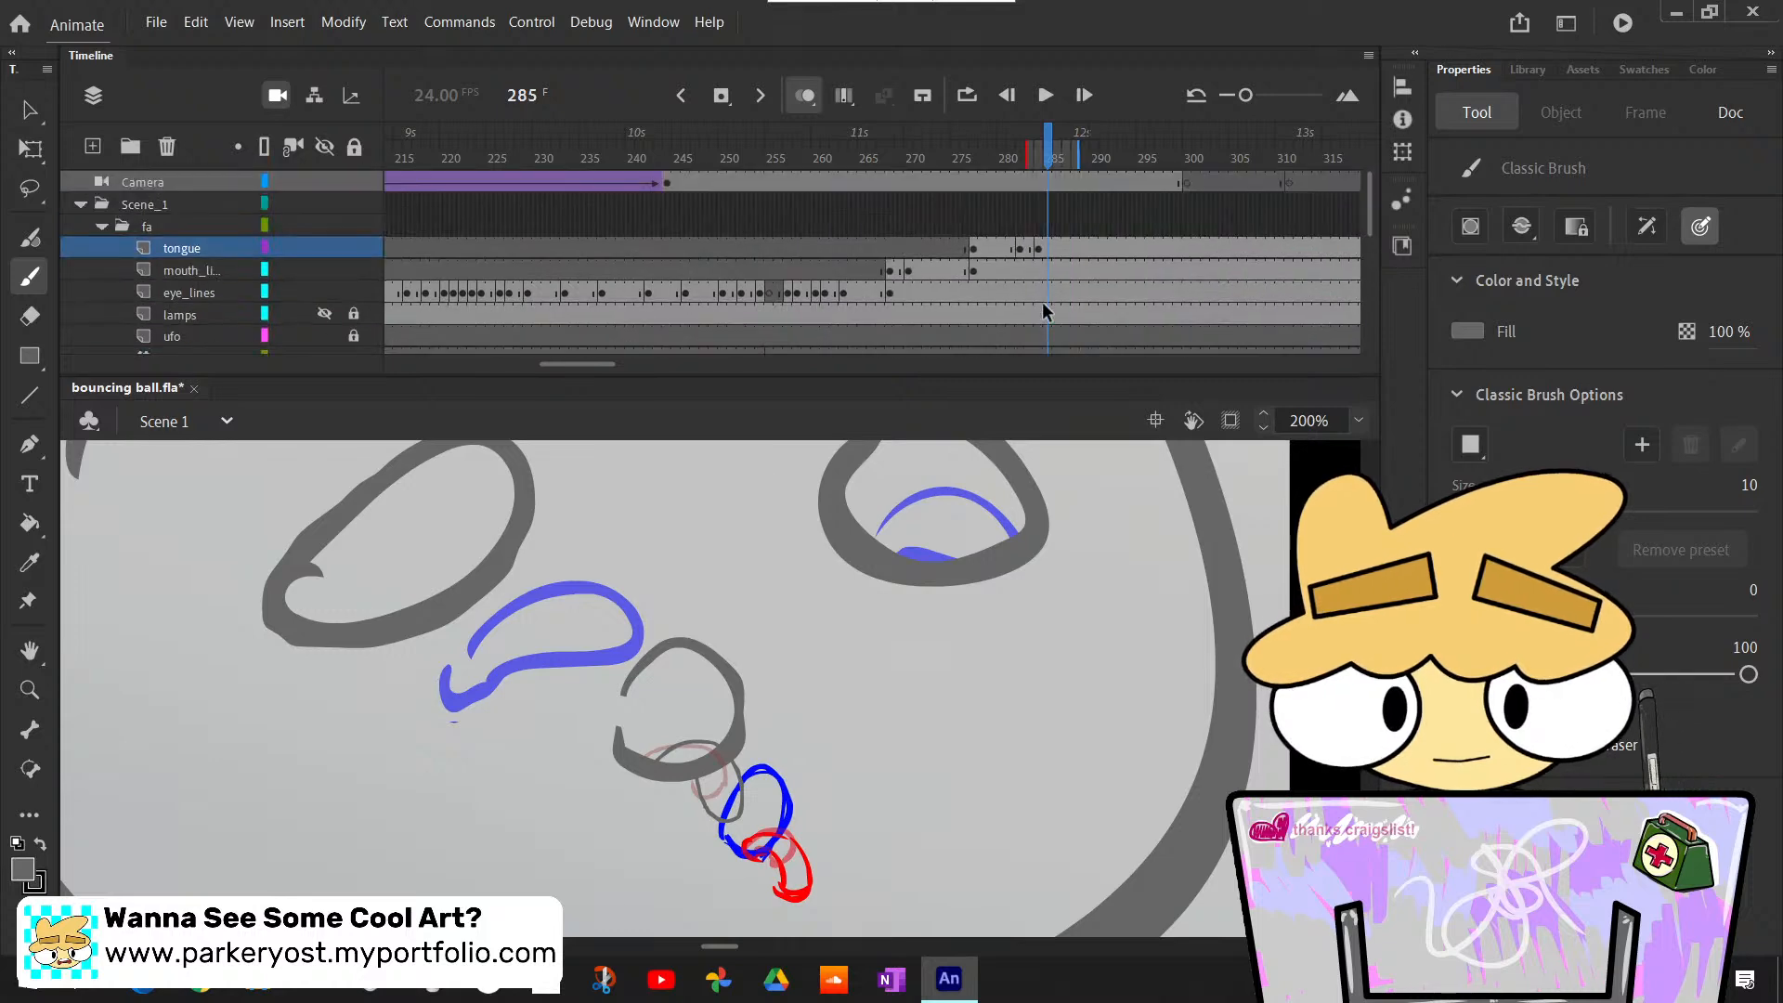
key(period)
key(period)
key(period)
scroll(1106, 291, down, 5)
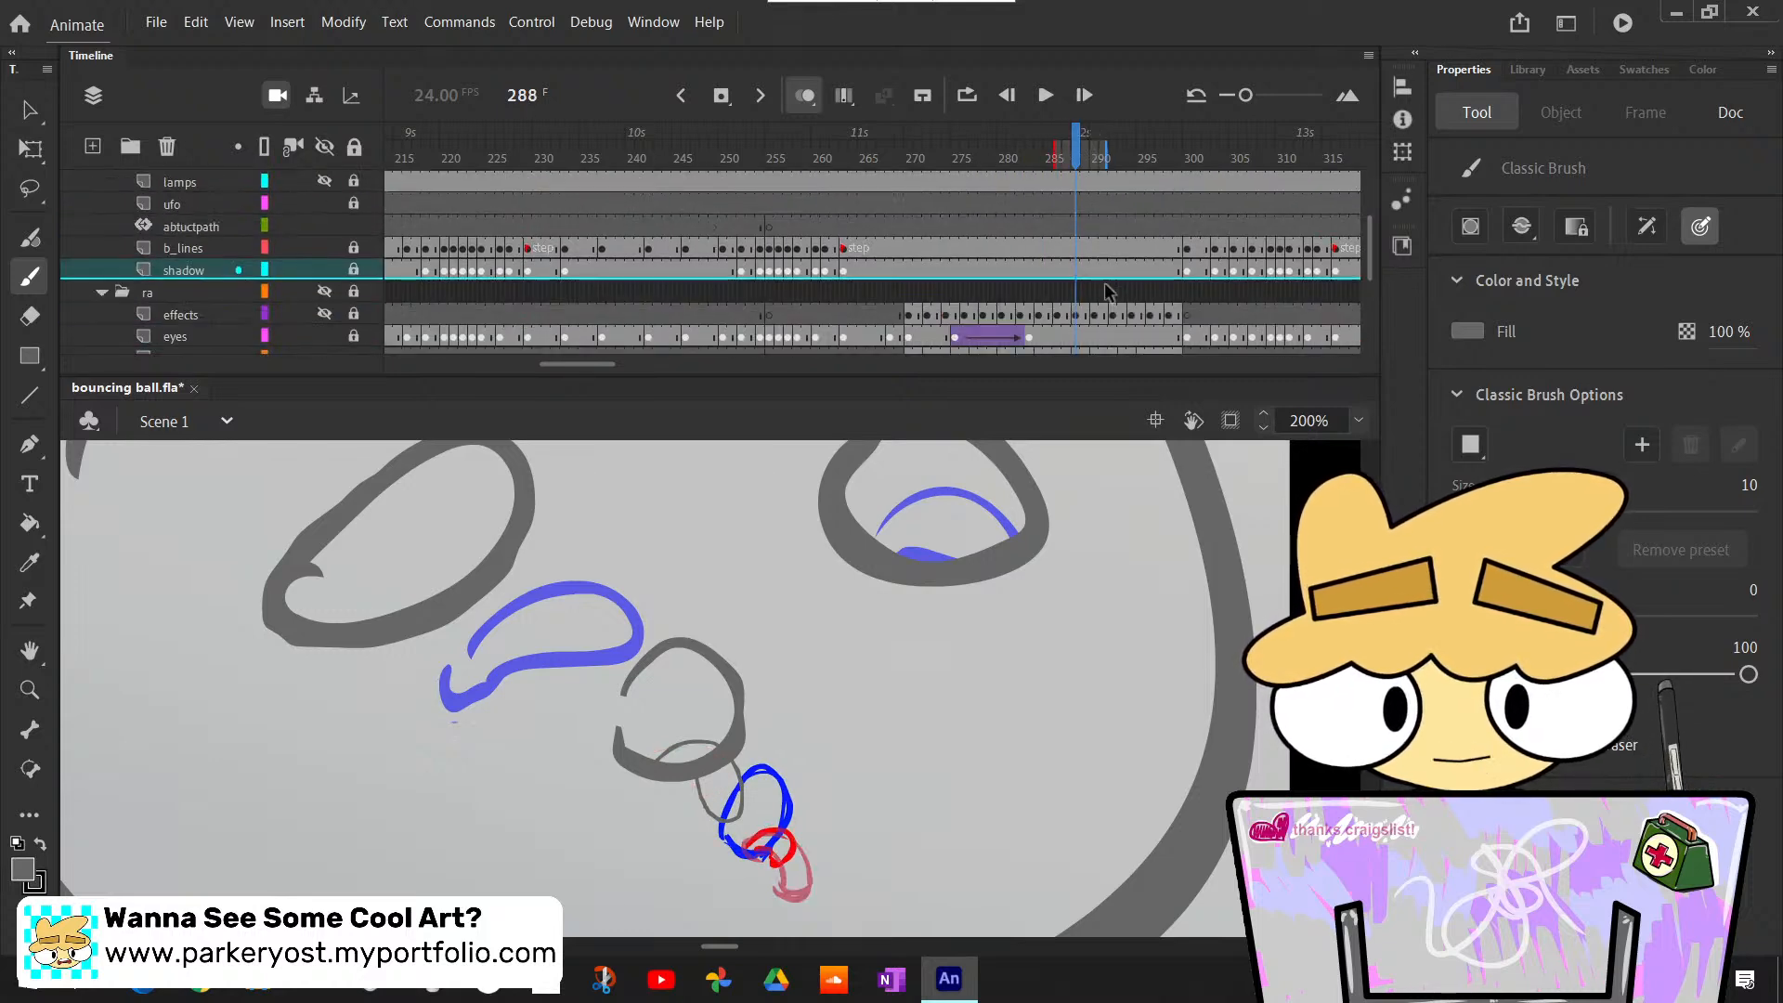
scroll(1107, 292, up, 3)
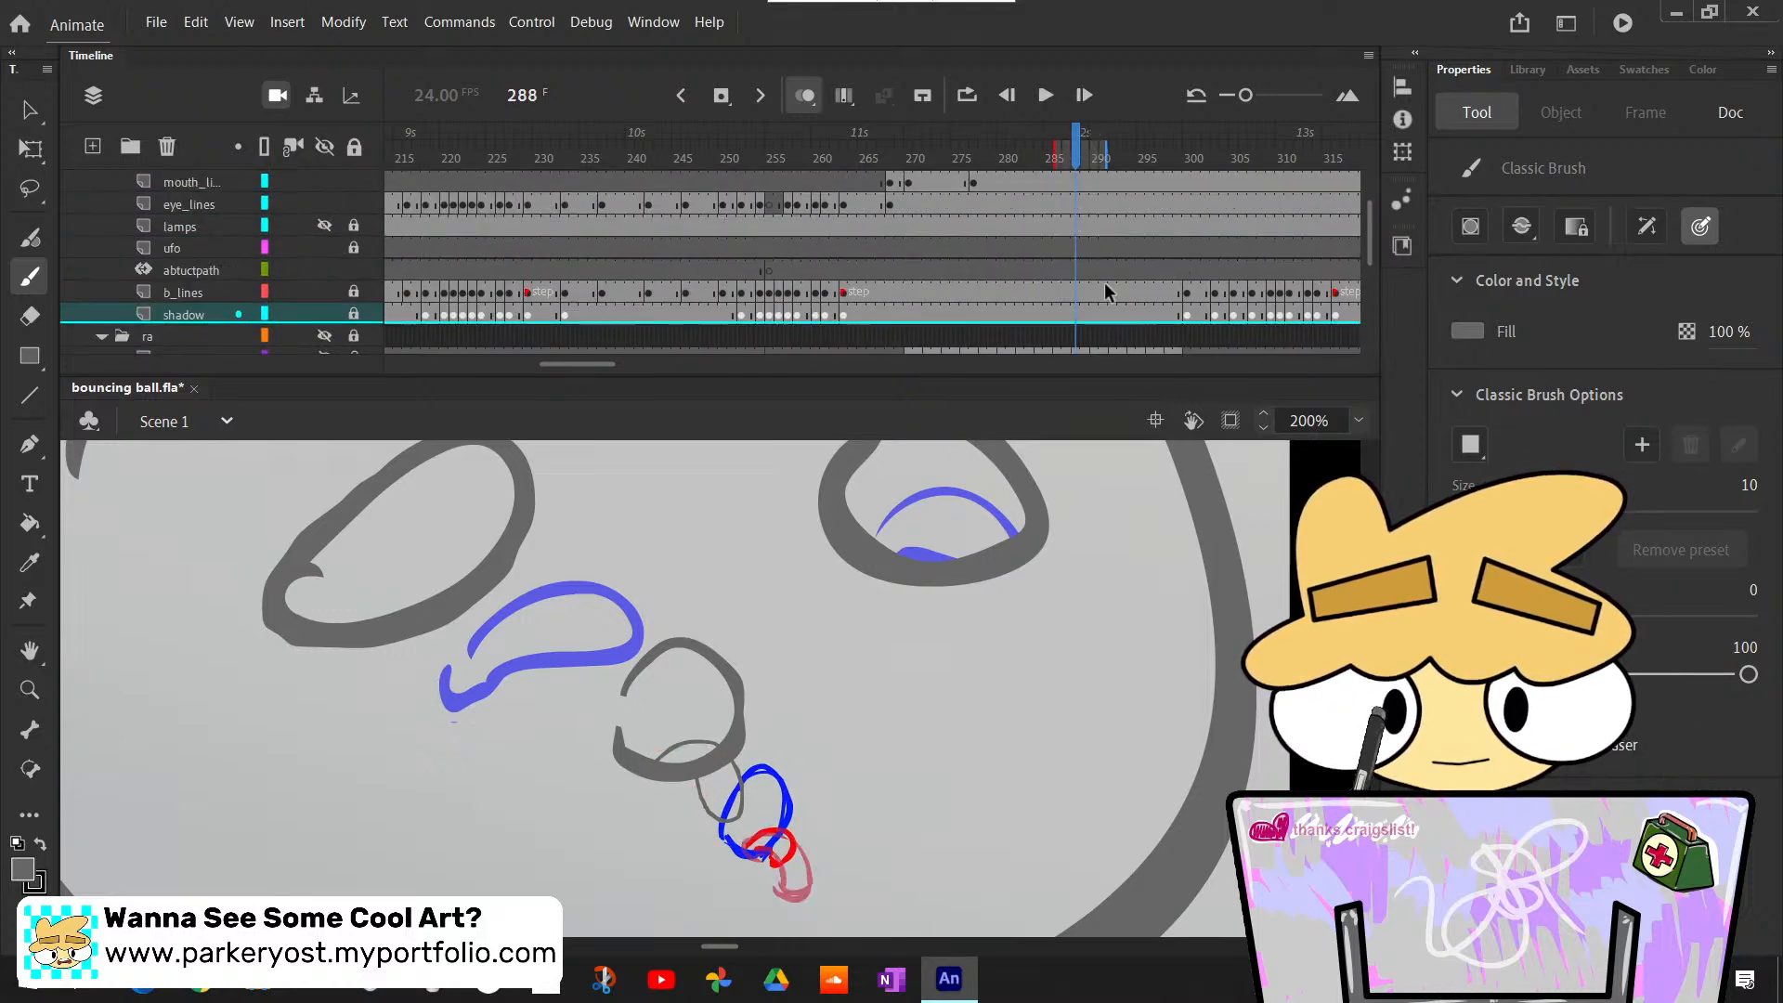
click(1076, 183)
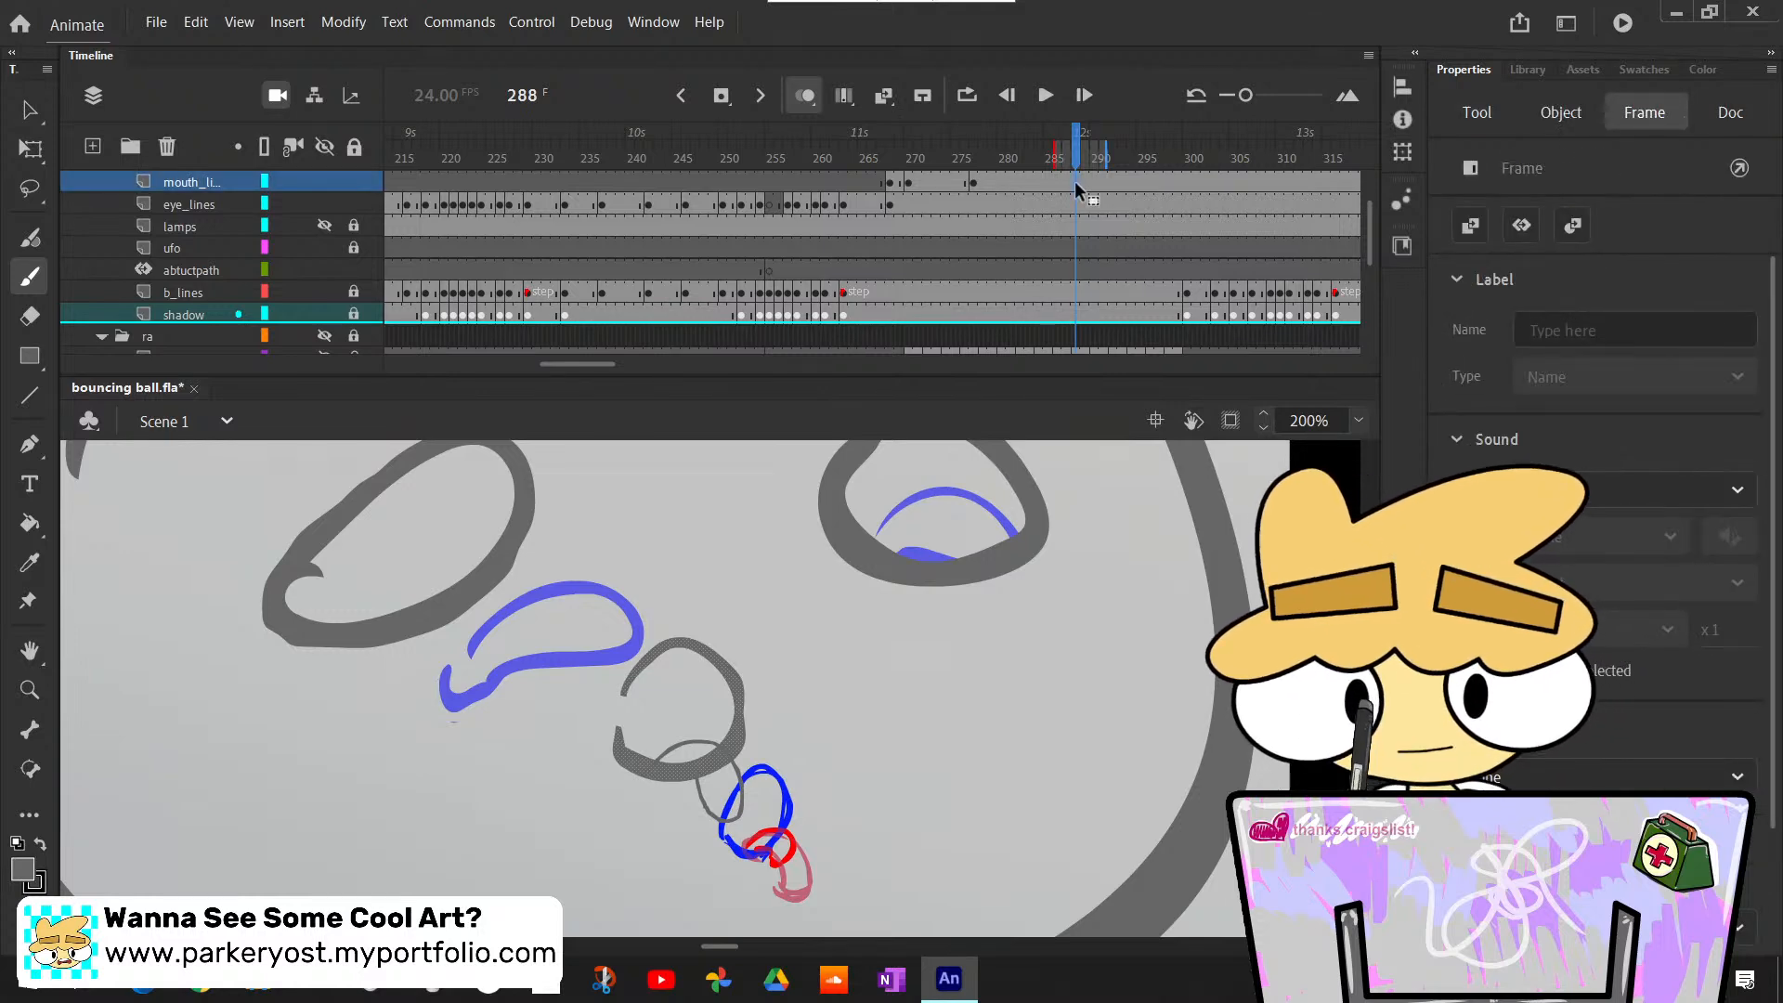
key(F7)
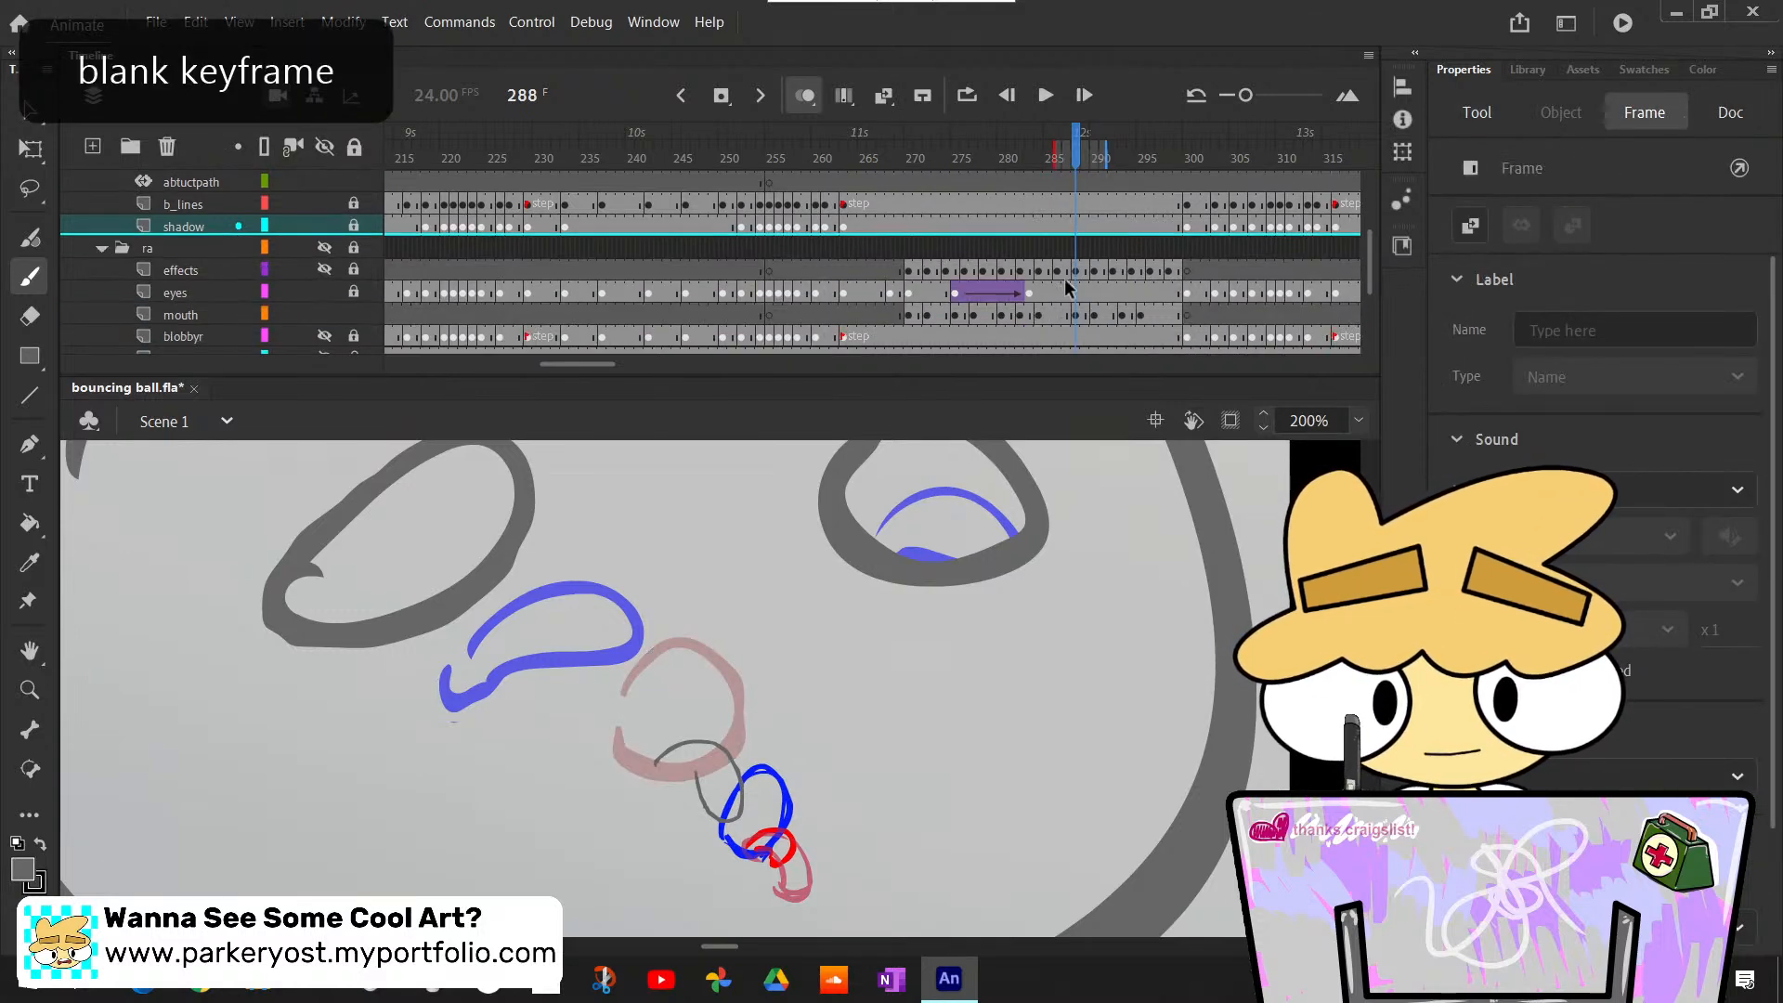
scroll(1064, 279, up, 3)
click(1014, 215)
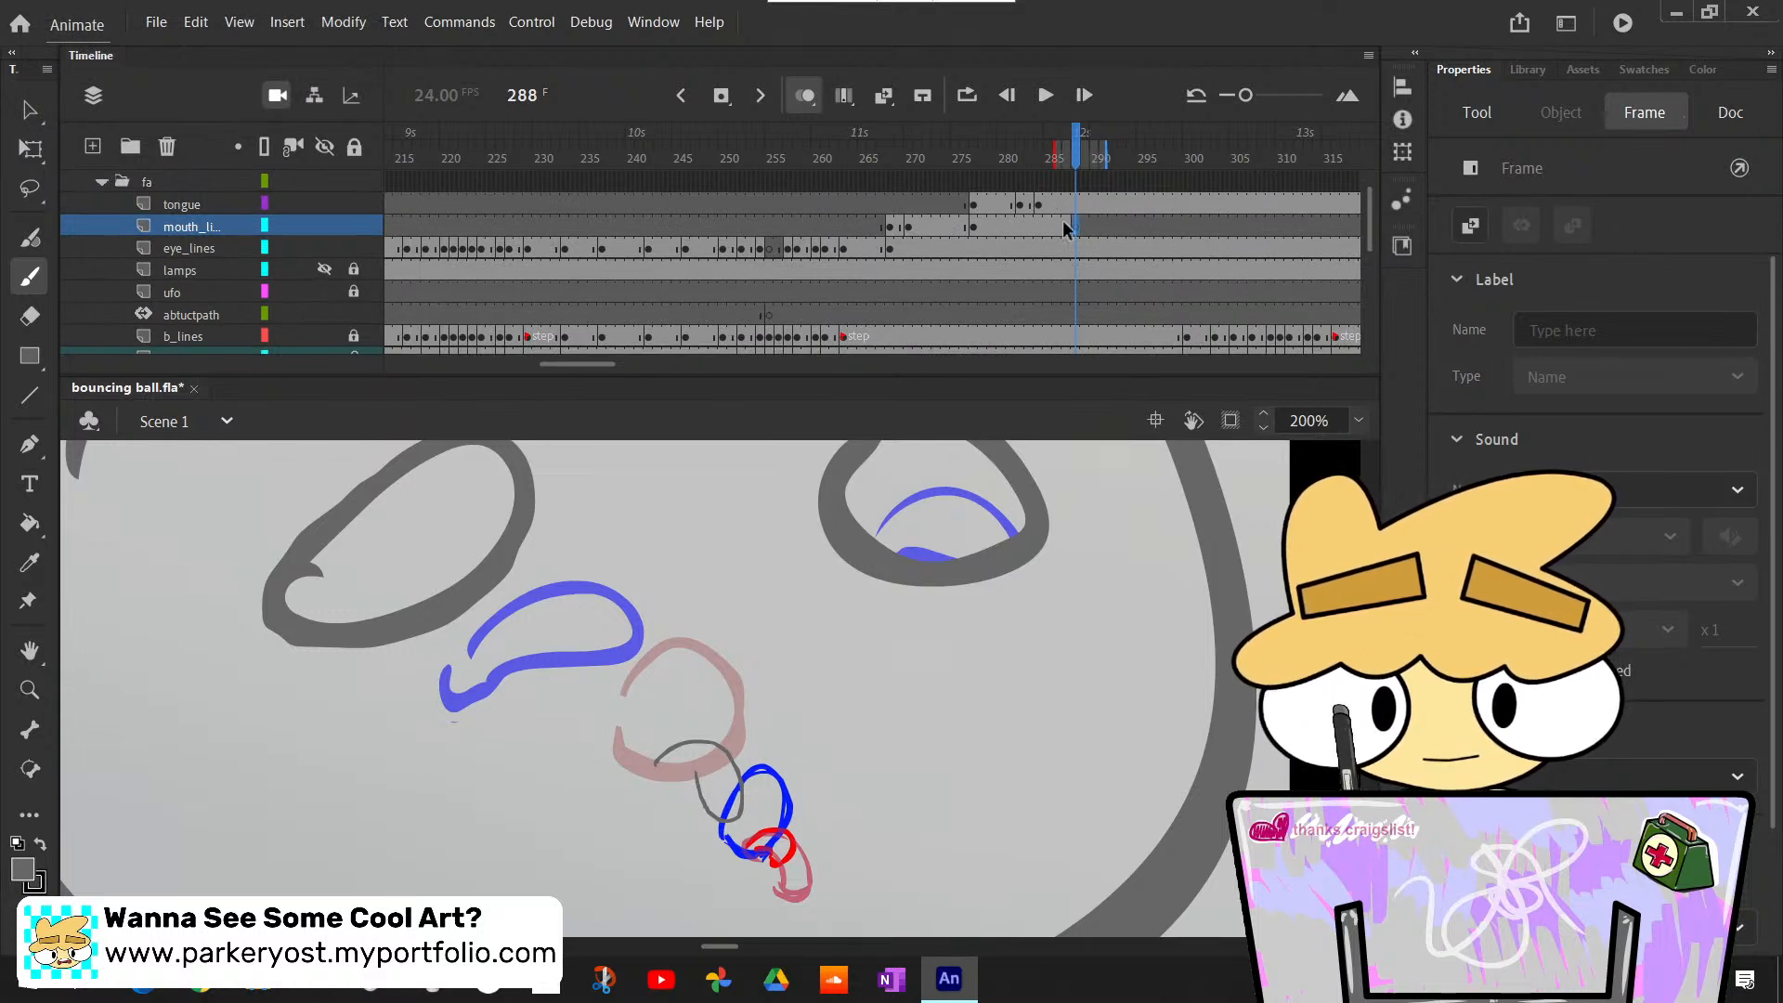
key(ctrl+z)
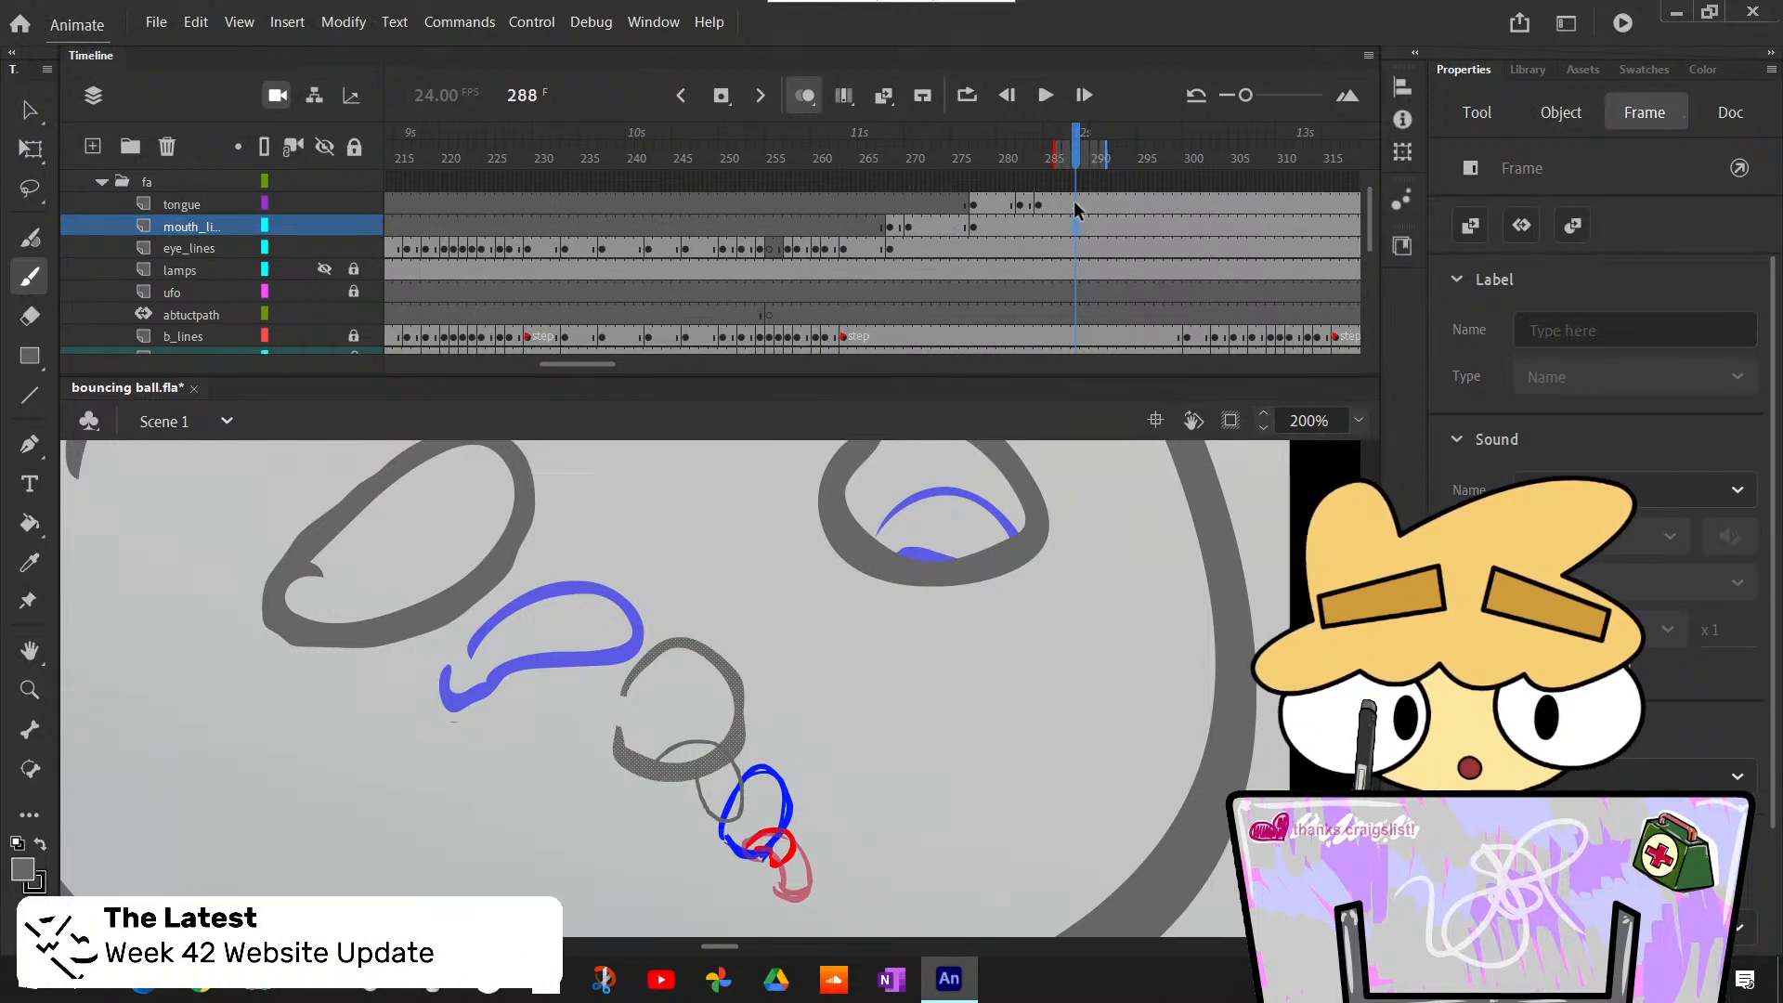
- Insert a blank keyframe at frame 288 on the tongue layer and paste in place the short tongue copied from frame 283
click(1076, 206)
key(F7)
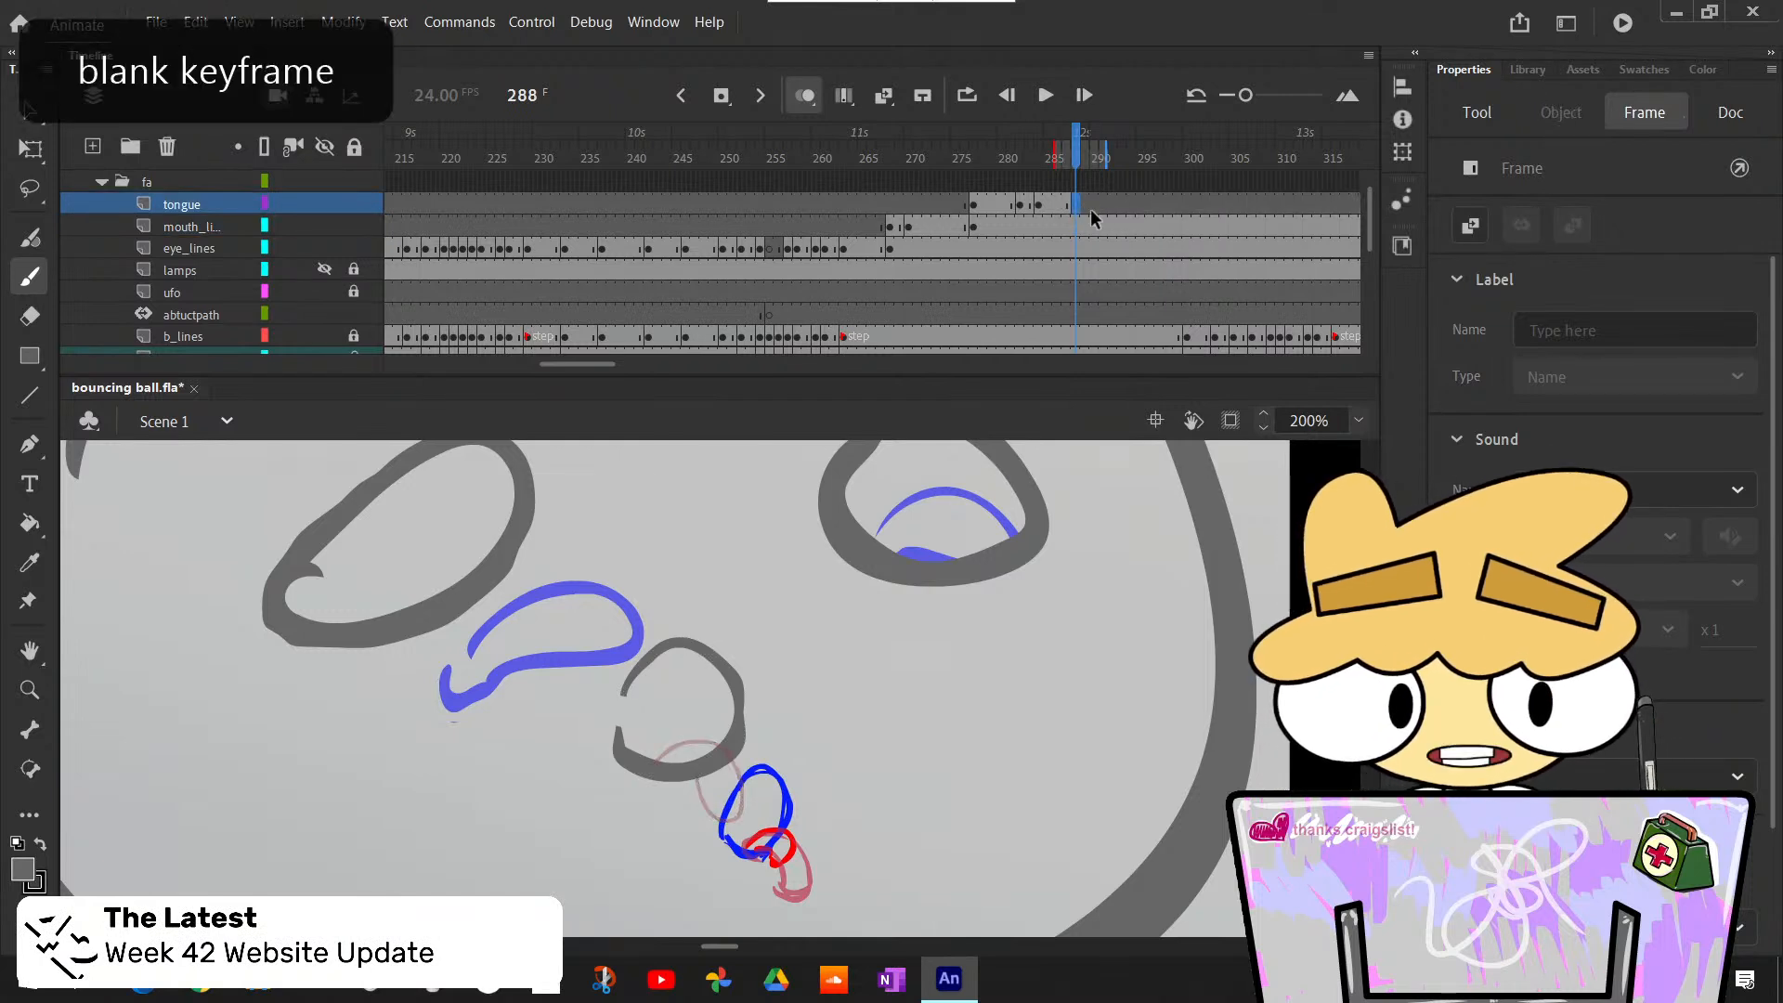
click(1028, 205)
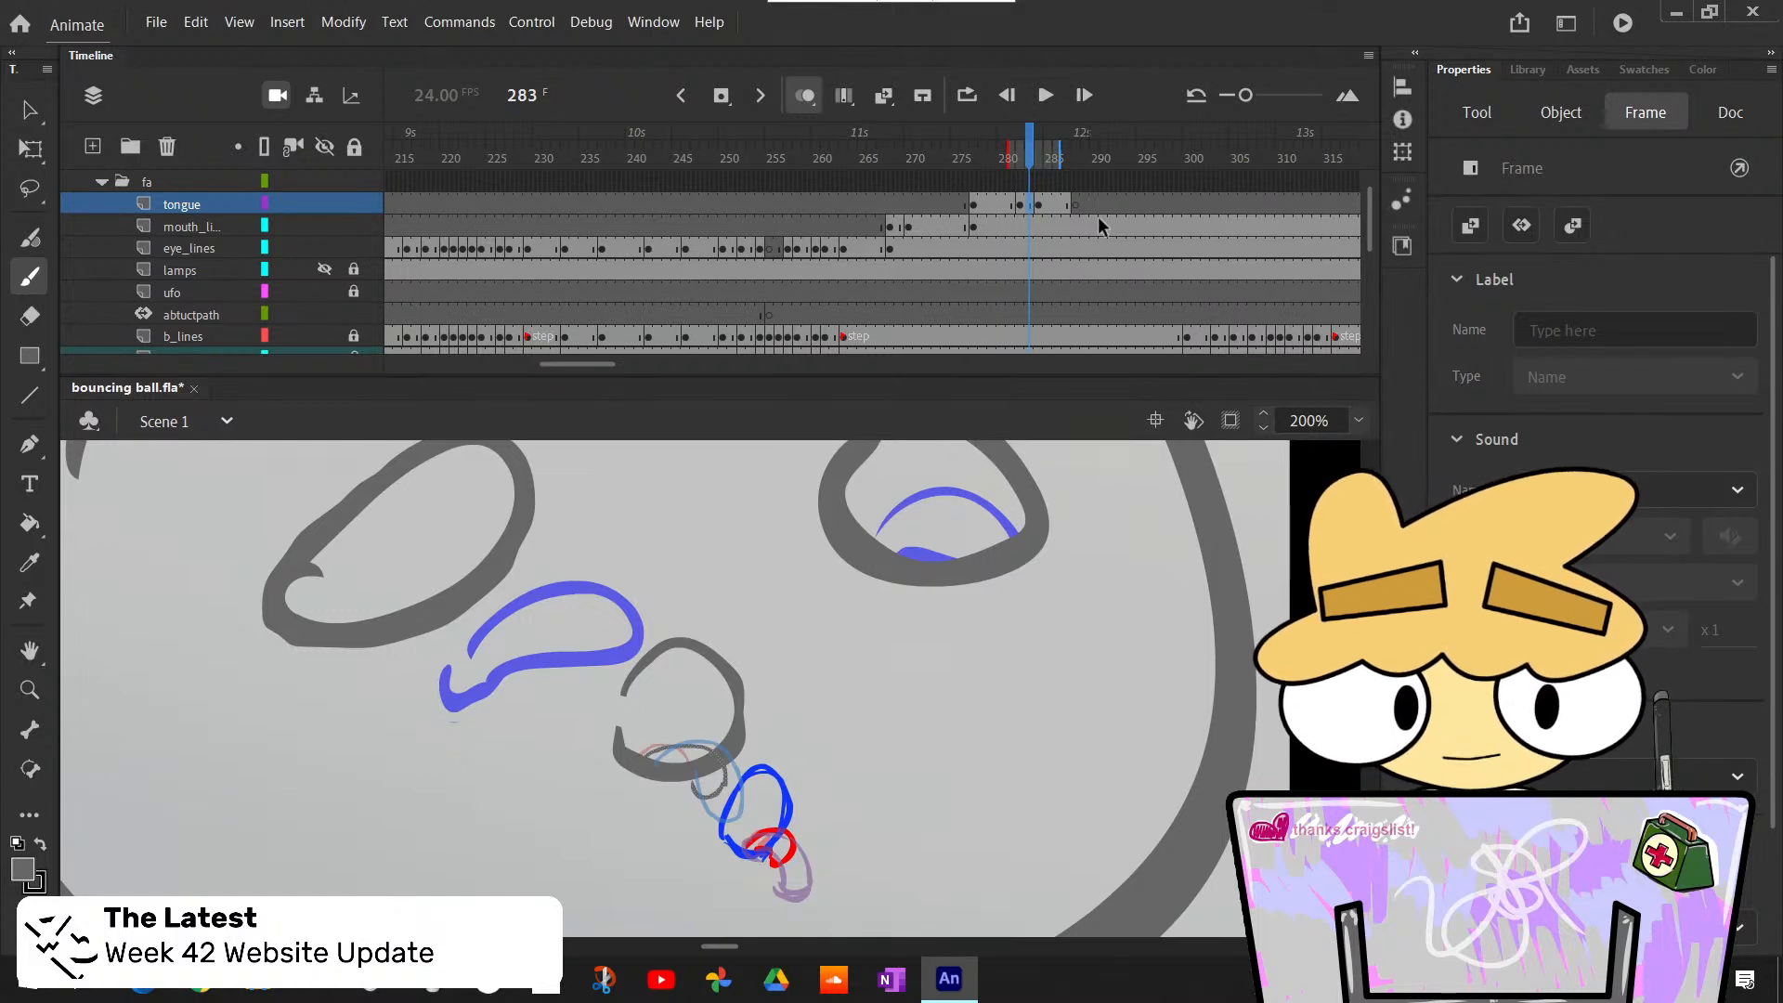
click(1074, 205)
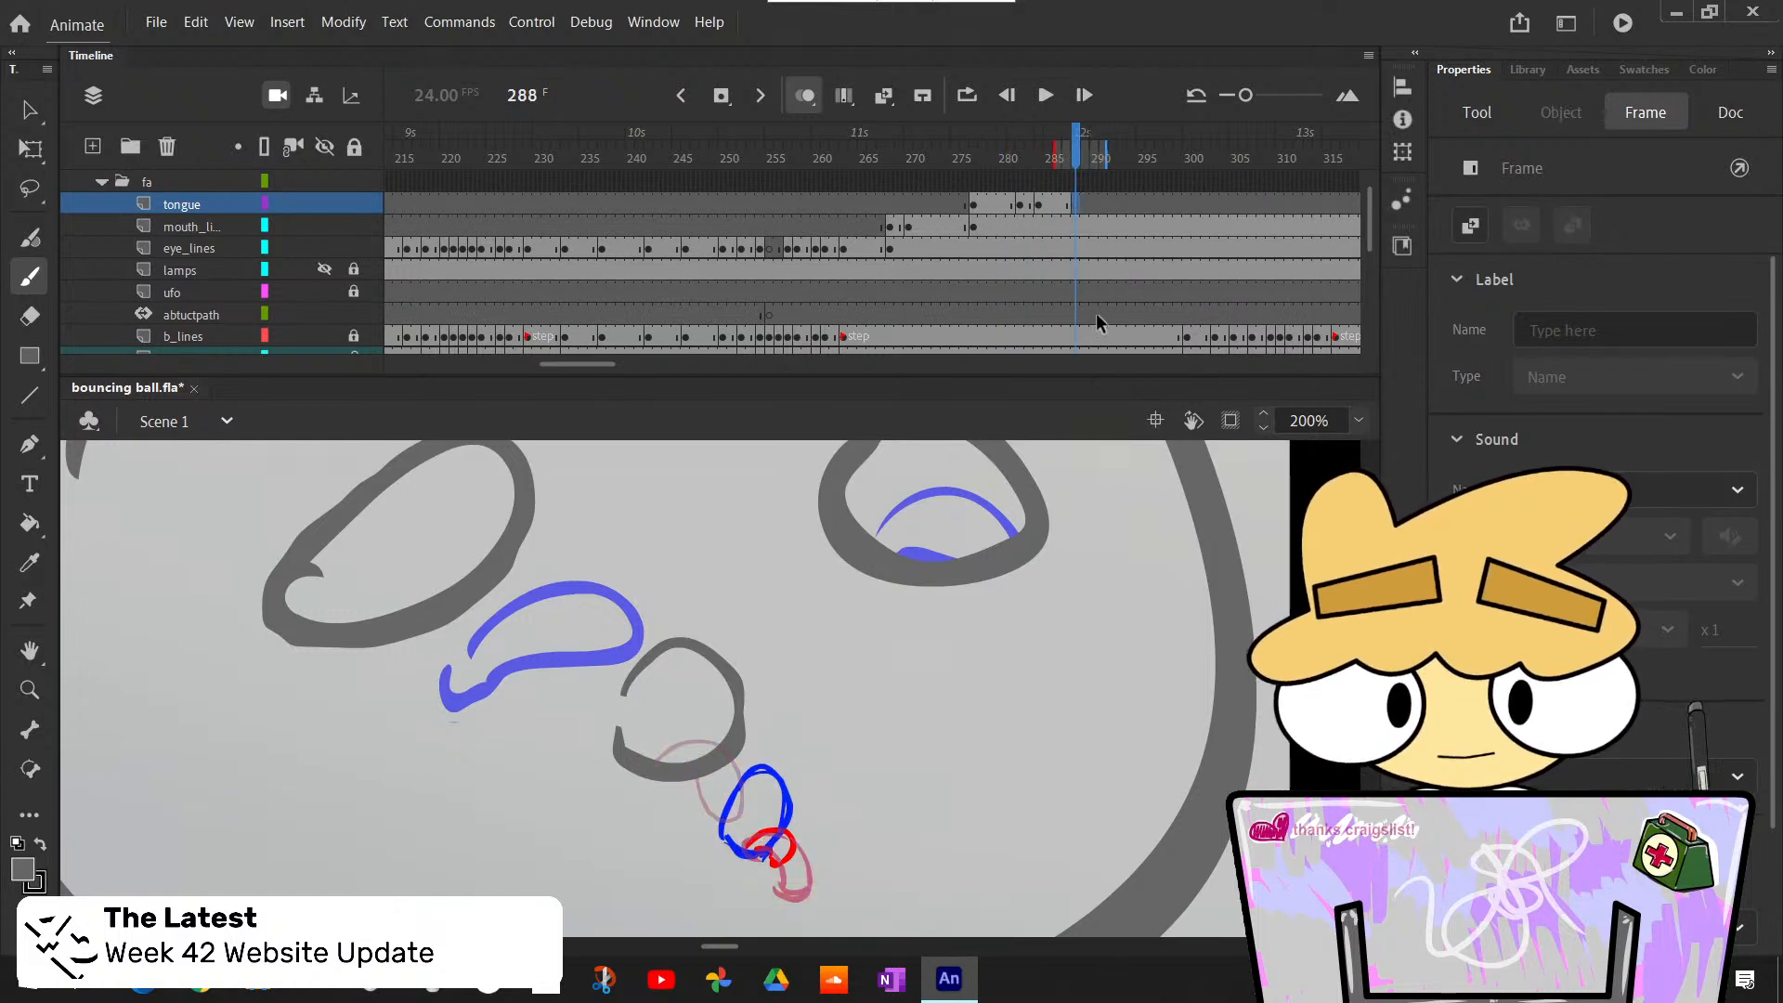
key(ctrl+shift+v)
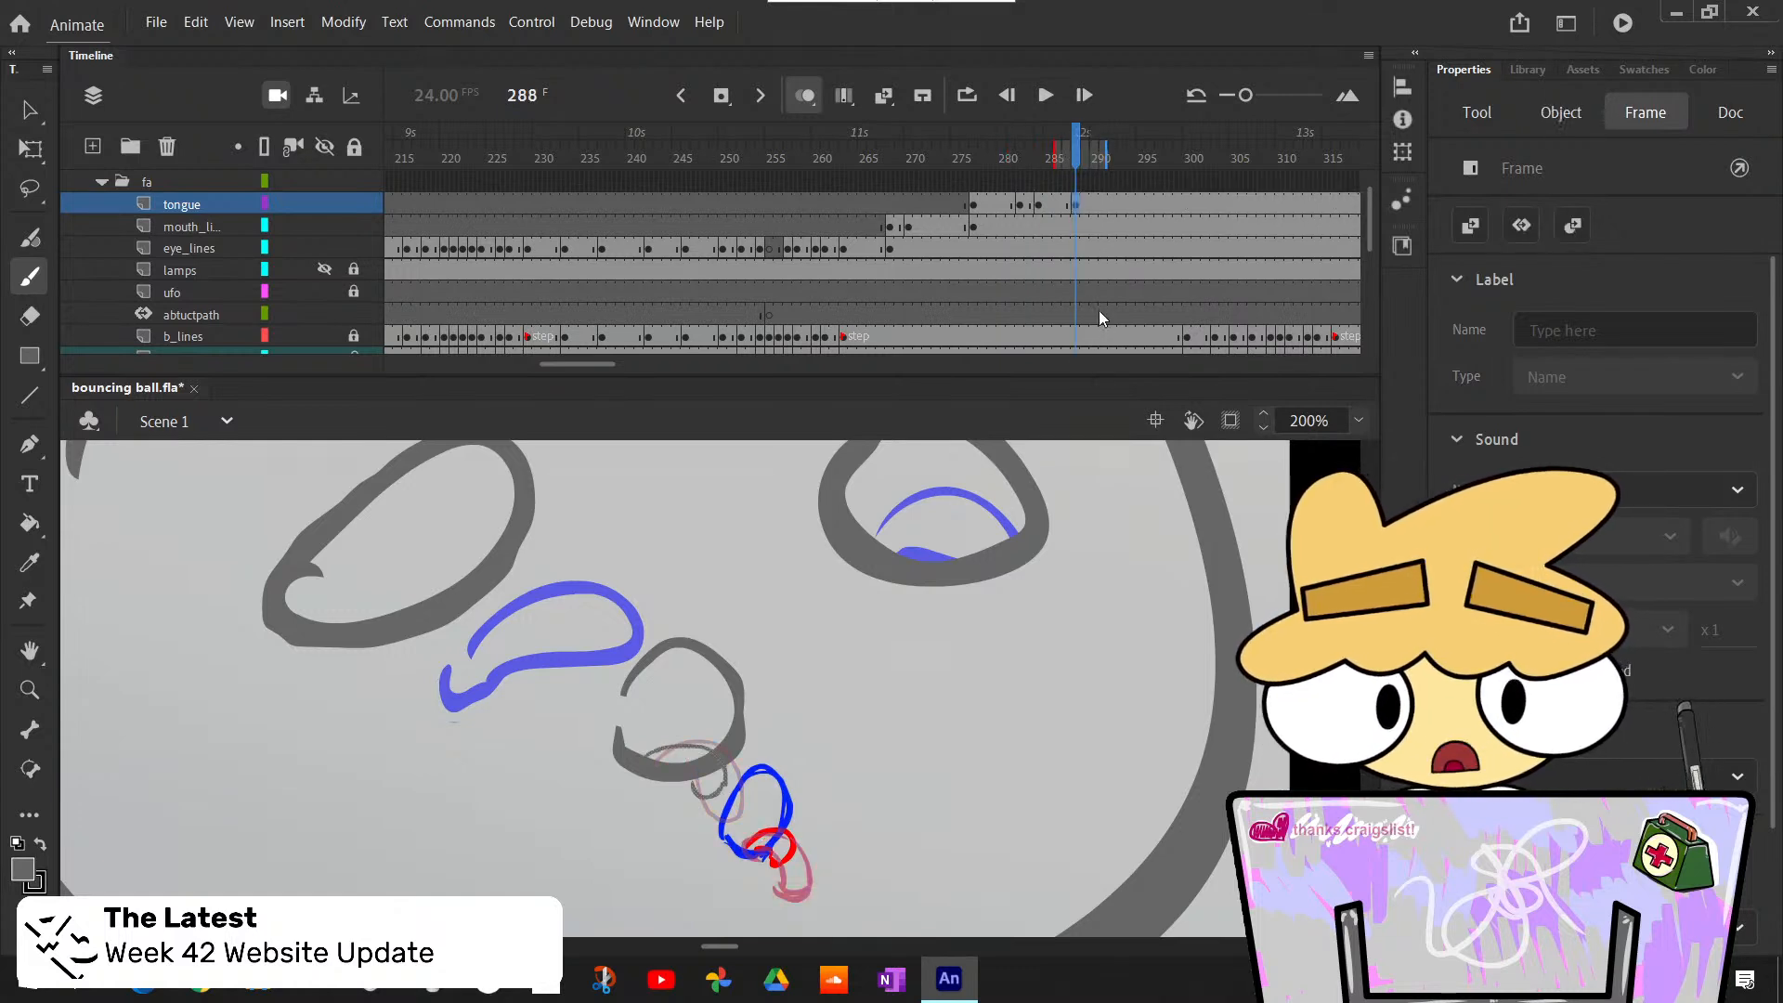
- Add a blank keyframe at frame 290 on the tongue layer and paste in place the longer tongue copied from frame 287
click(1095, 201)
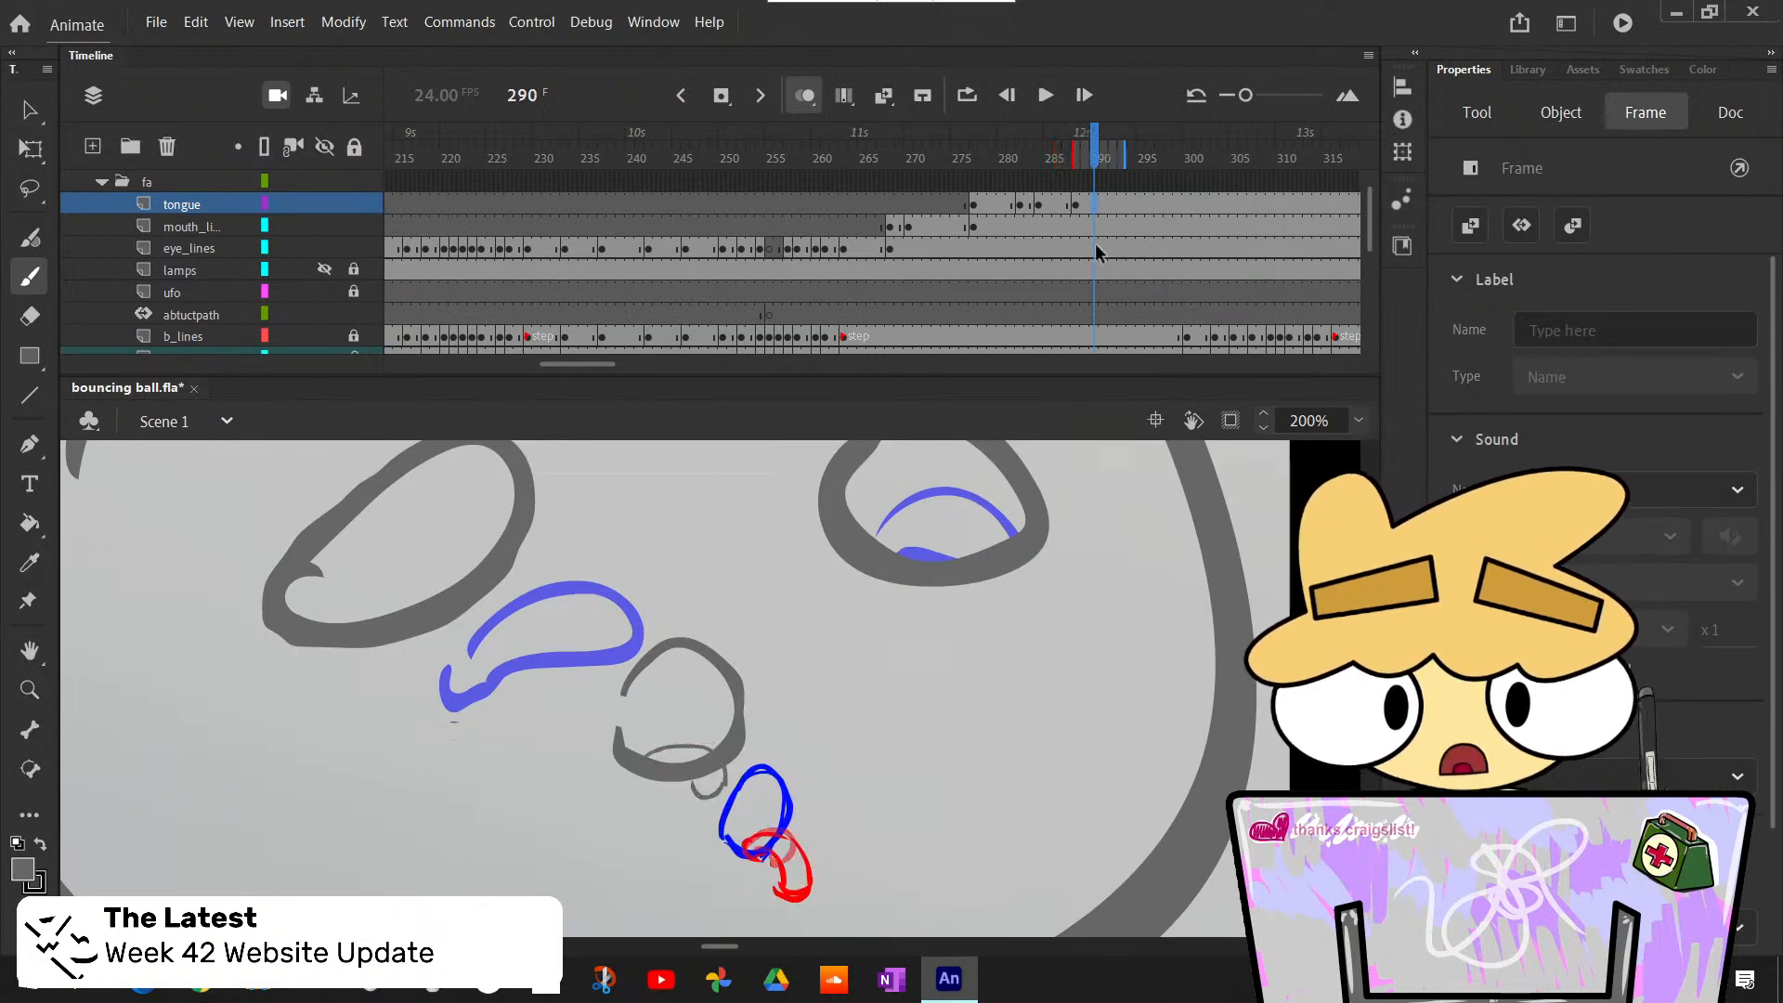
scroll(1113, 260, down, 2)
scroll(1116, 270, up, 1)
scroll(1116, 269, up, 3)
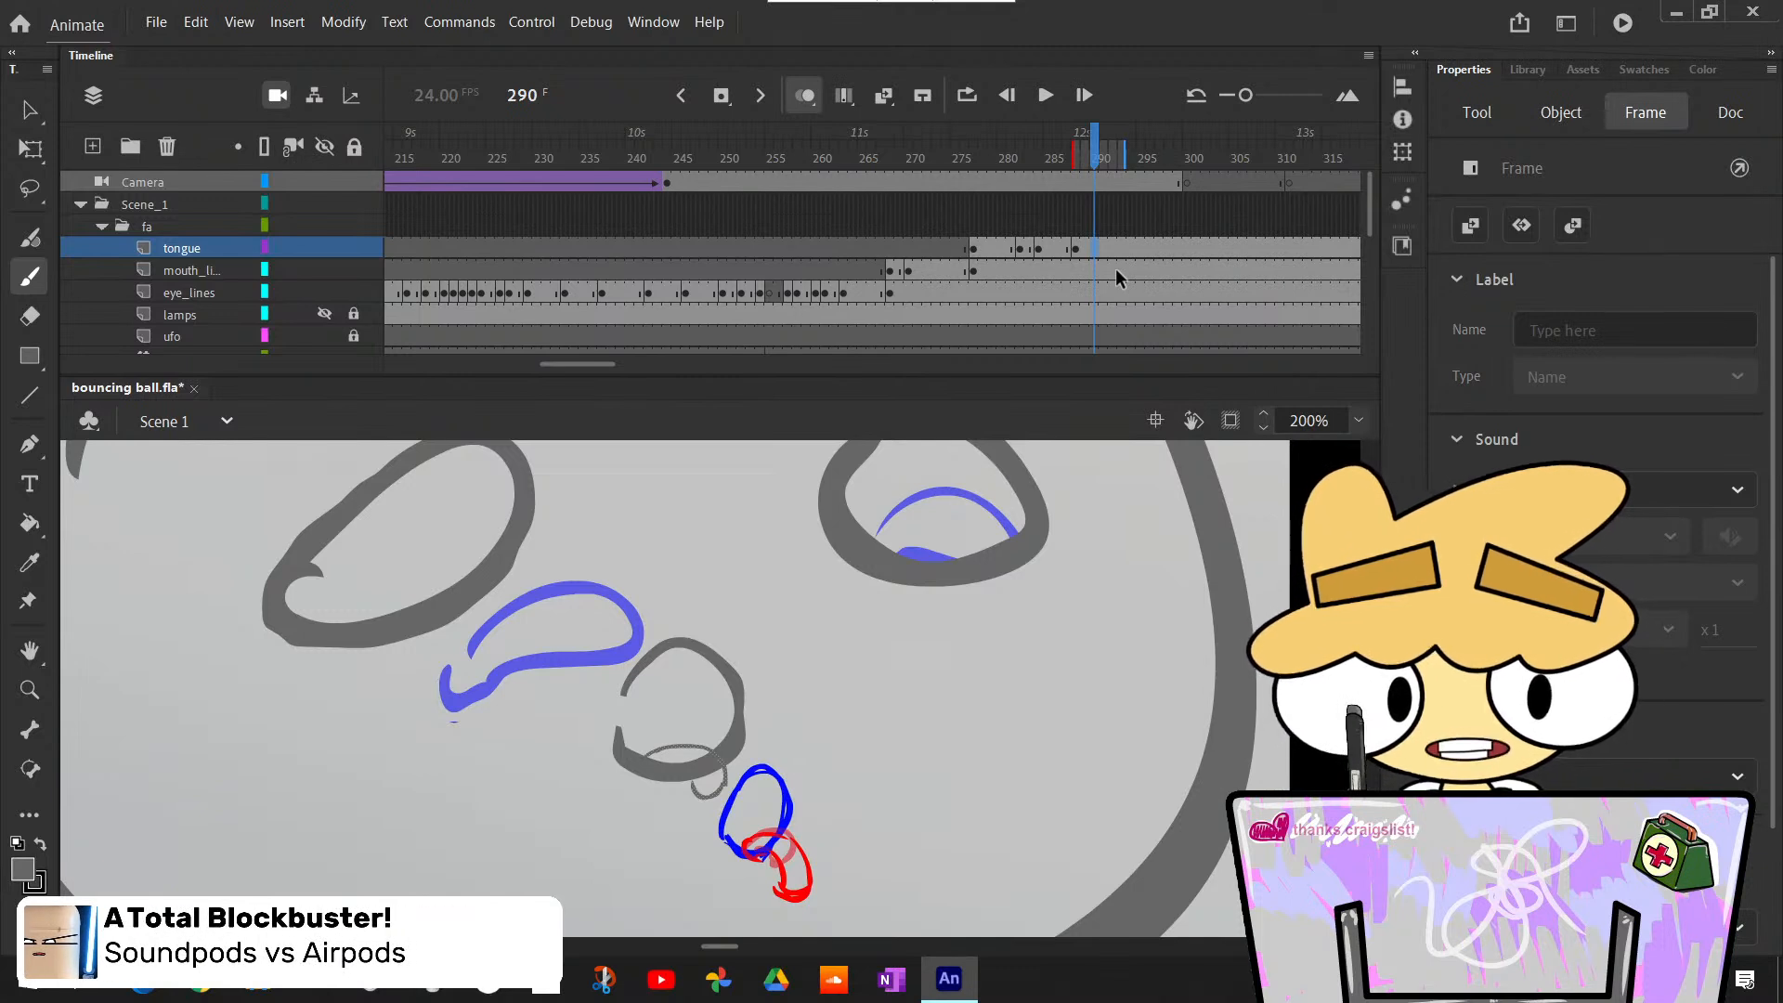
key(F7)
click(1064, 247)
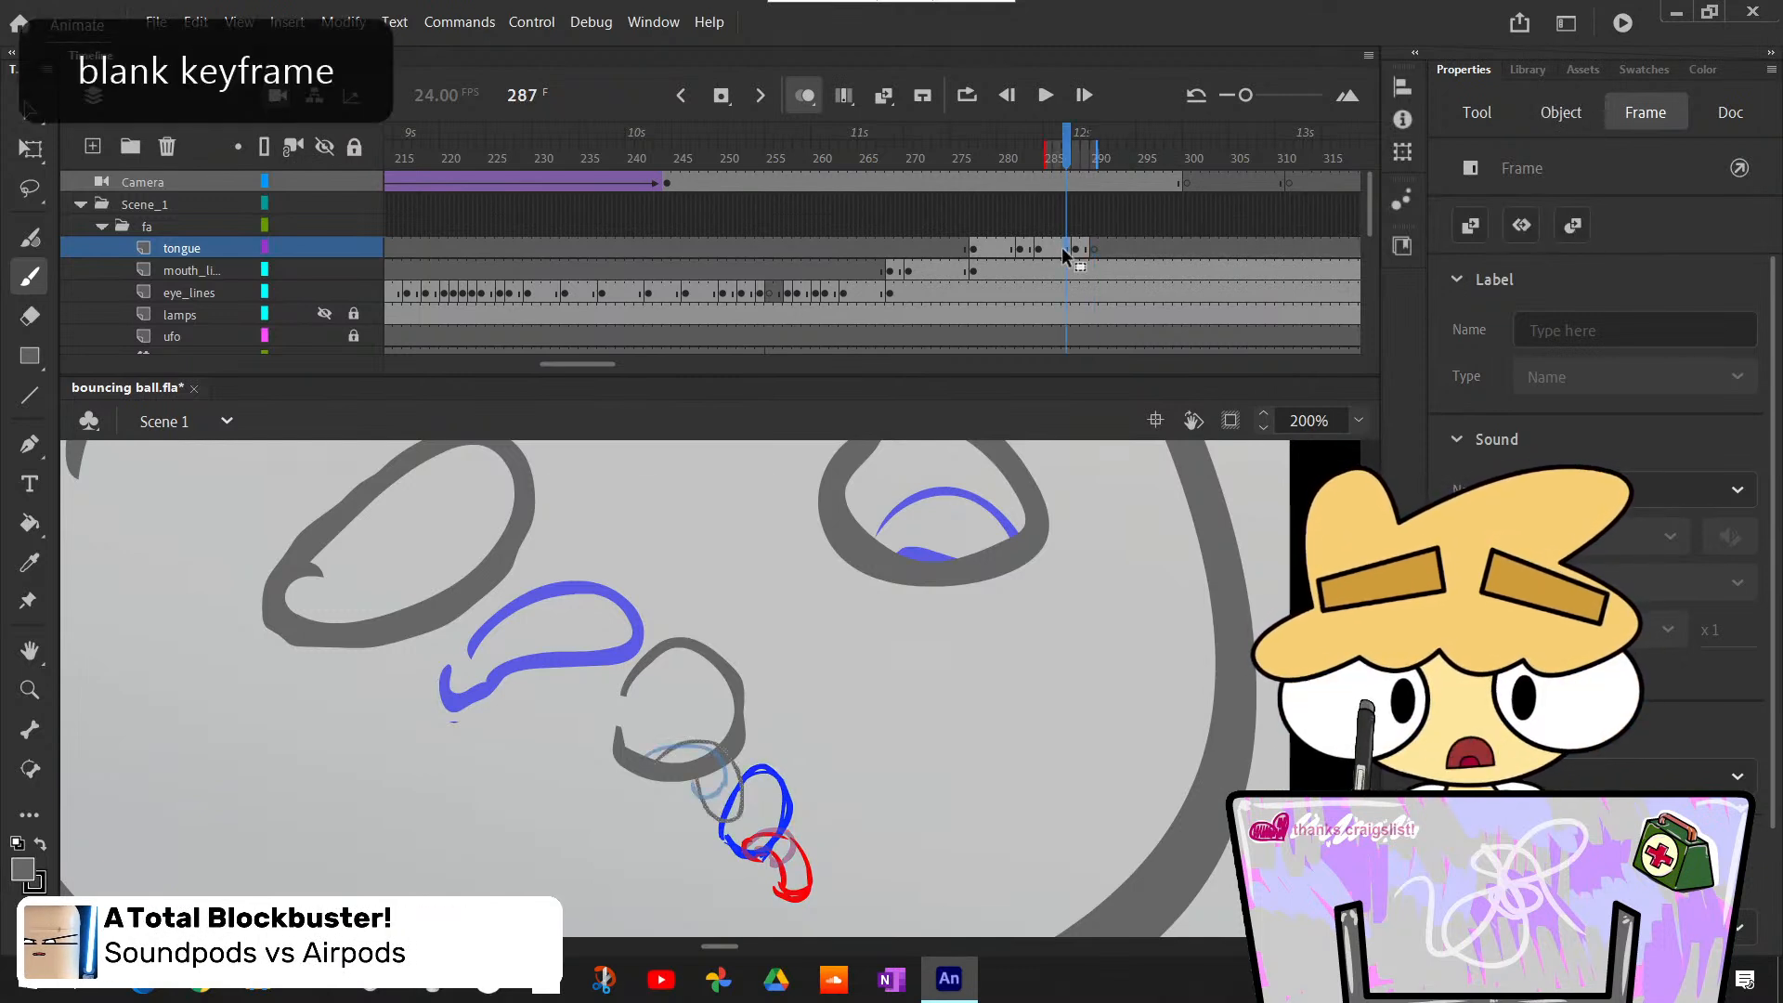
click(1096, 248)
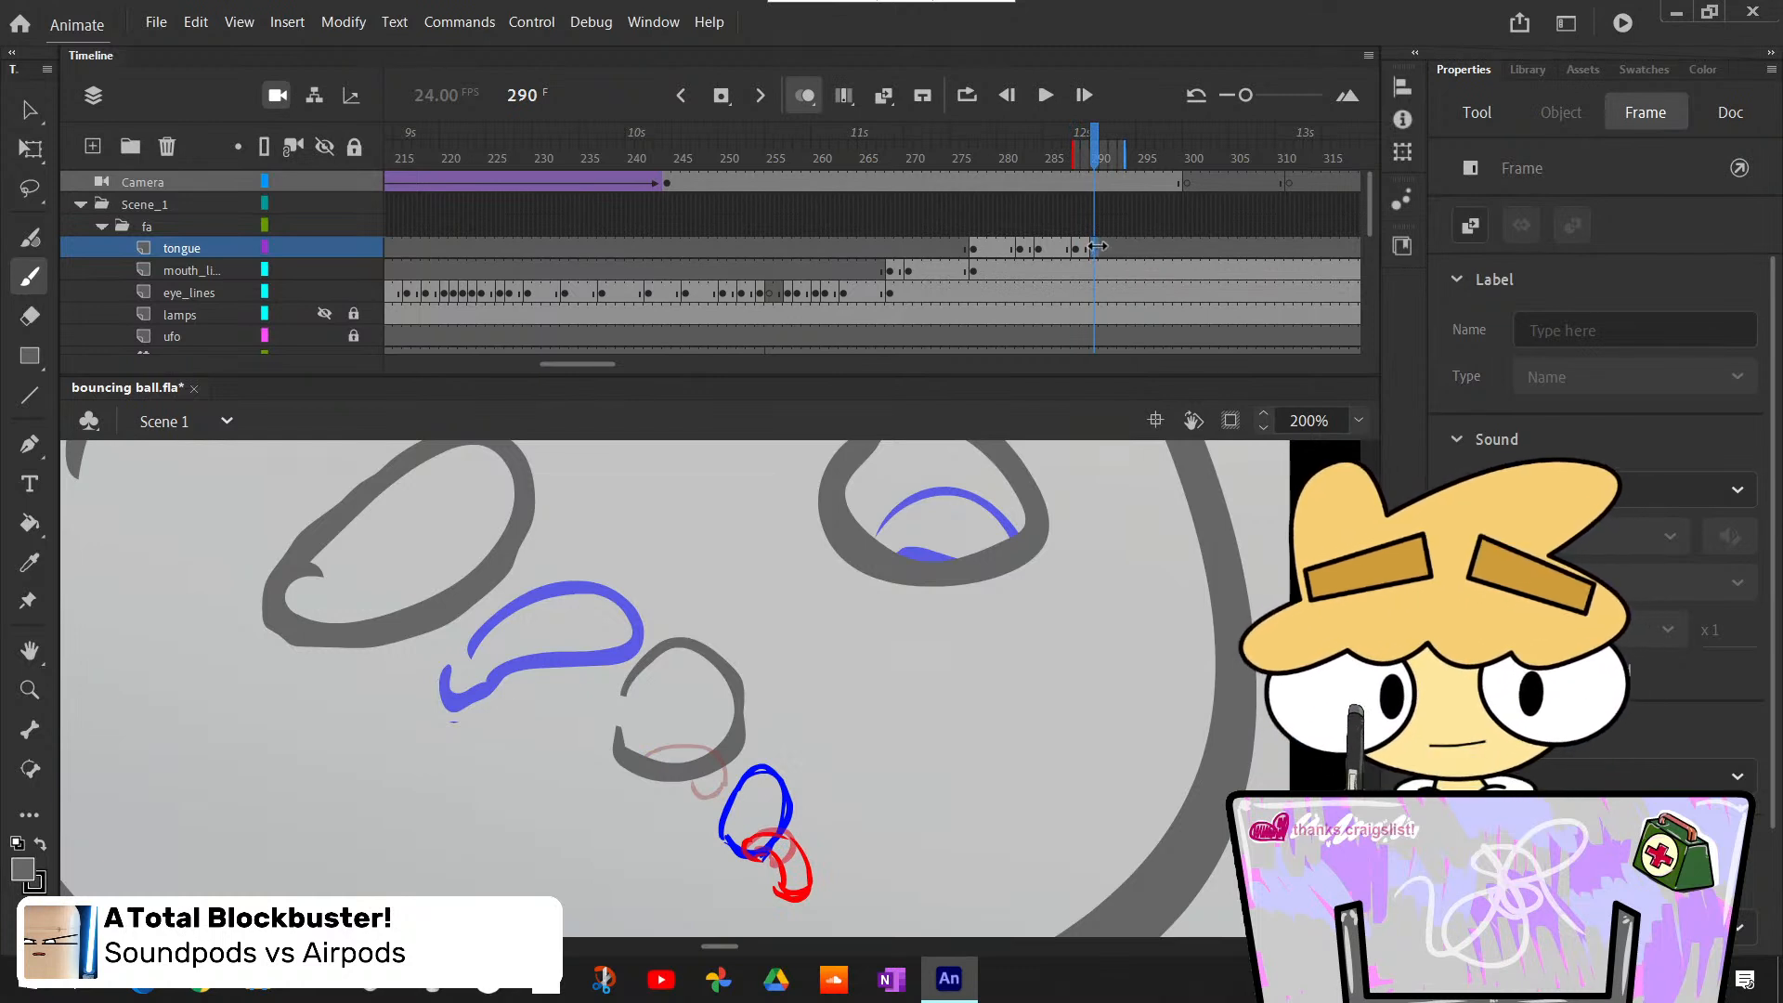
key(ctrl+alt+v)
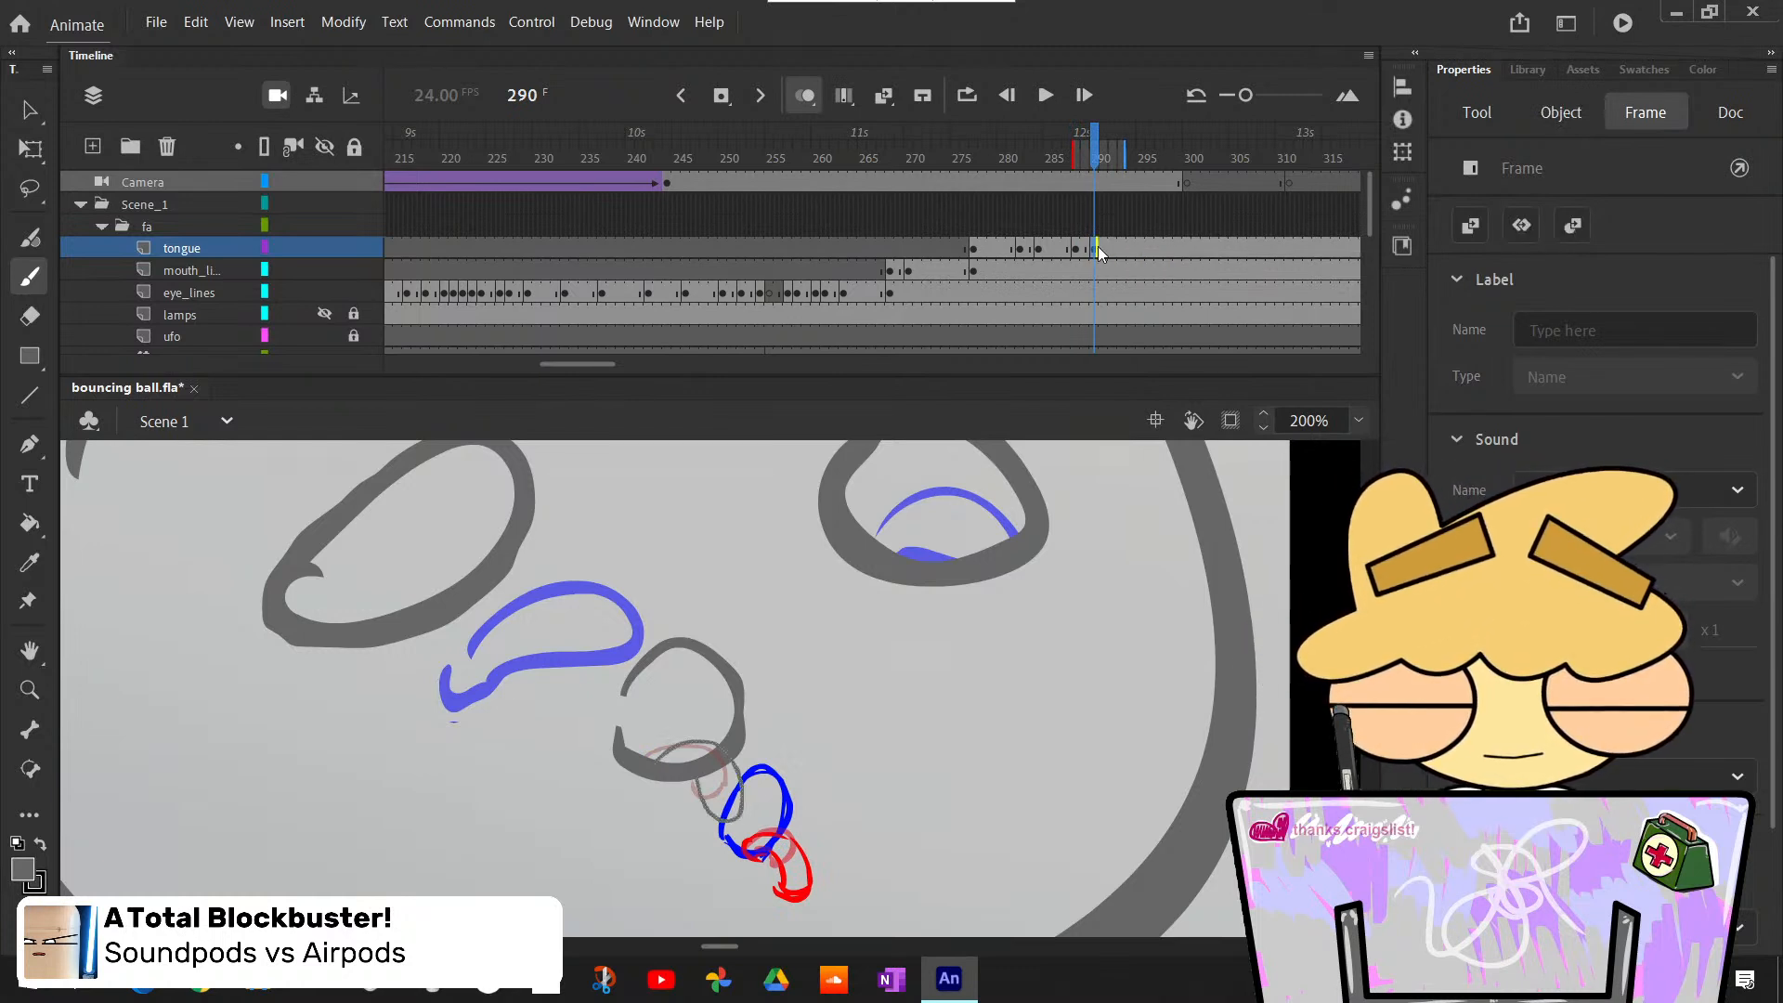
- Create a blank keyframe at frame 293 on the tongue layer and paste the short tongue from frame 289 in place
mouse_move(1094, 160)
mouse_down()
mouse_move(1055, 159)
mouse_move(1105, 212)
mouse_move(1131, 212)
mouse_move(1047, 207)
mouse_move(1121, 191)
mouse_move(1102, 159)
mouse_move(1126, 175)
mouse_up()
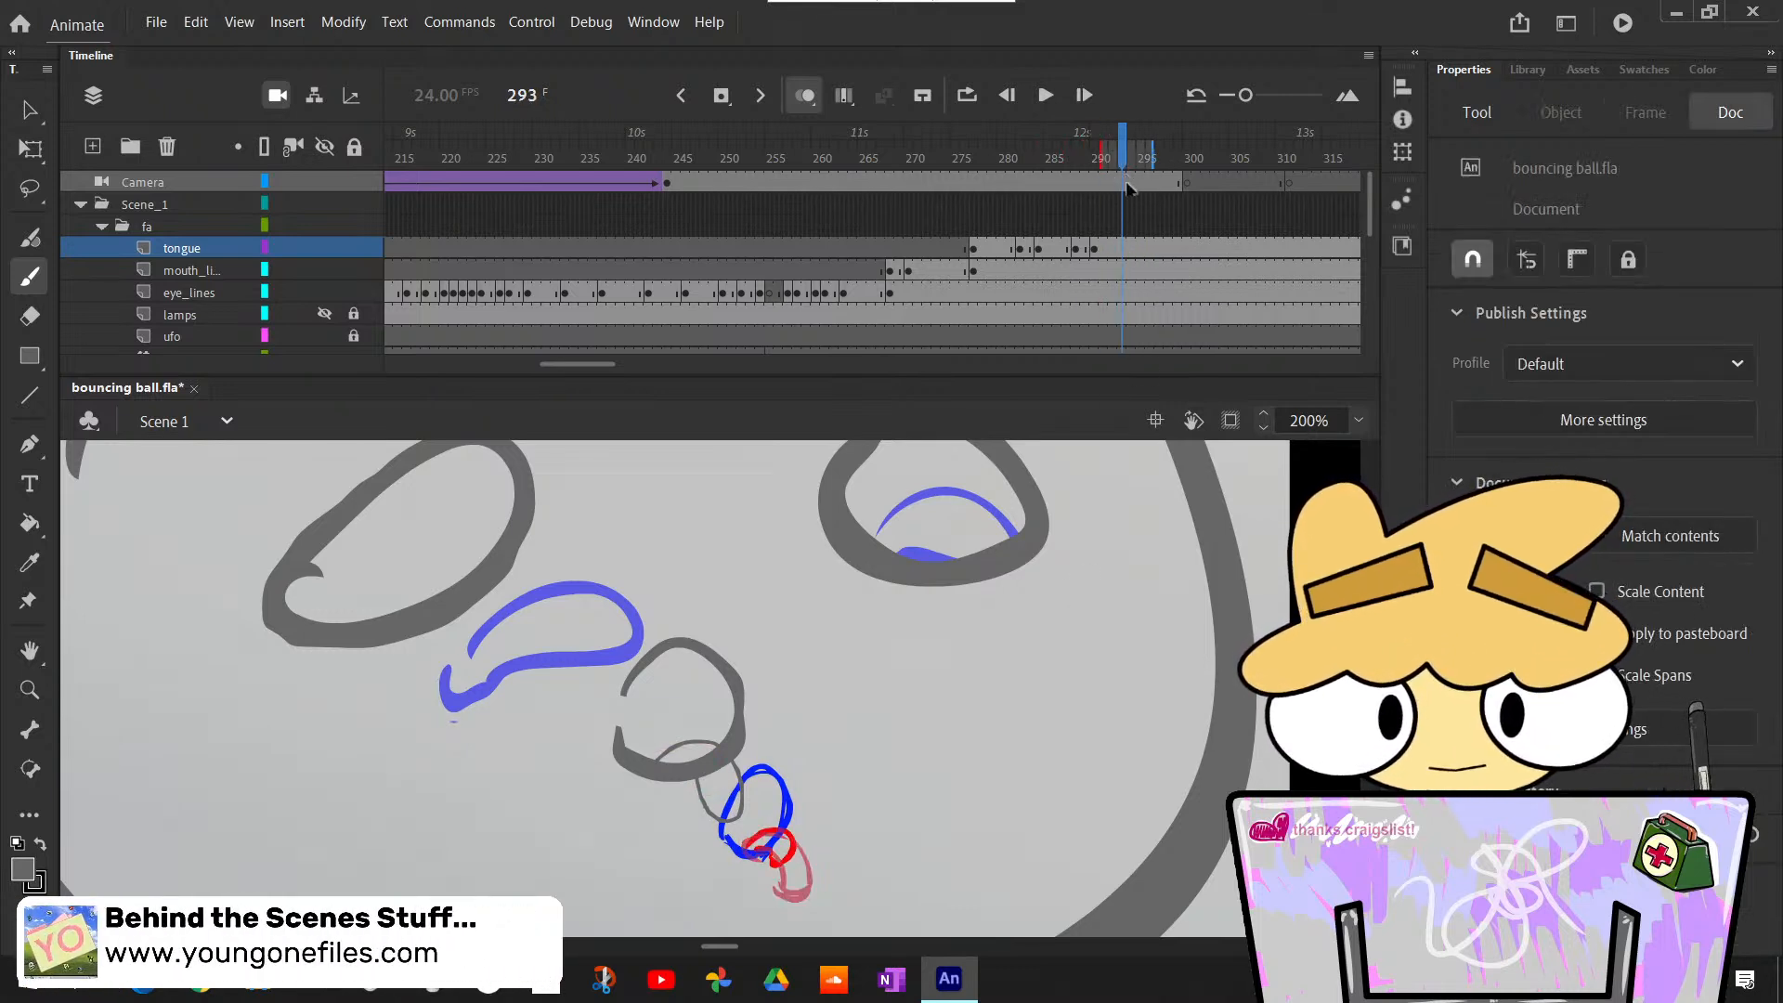
click(1120, 244)
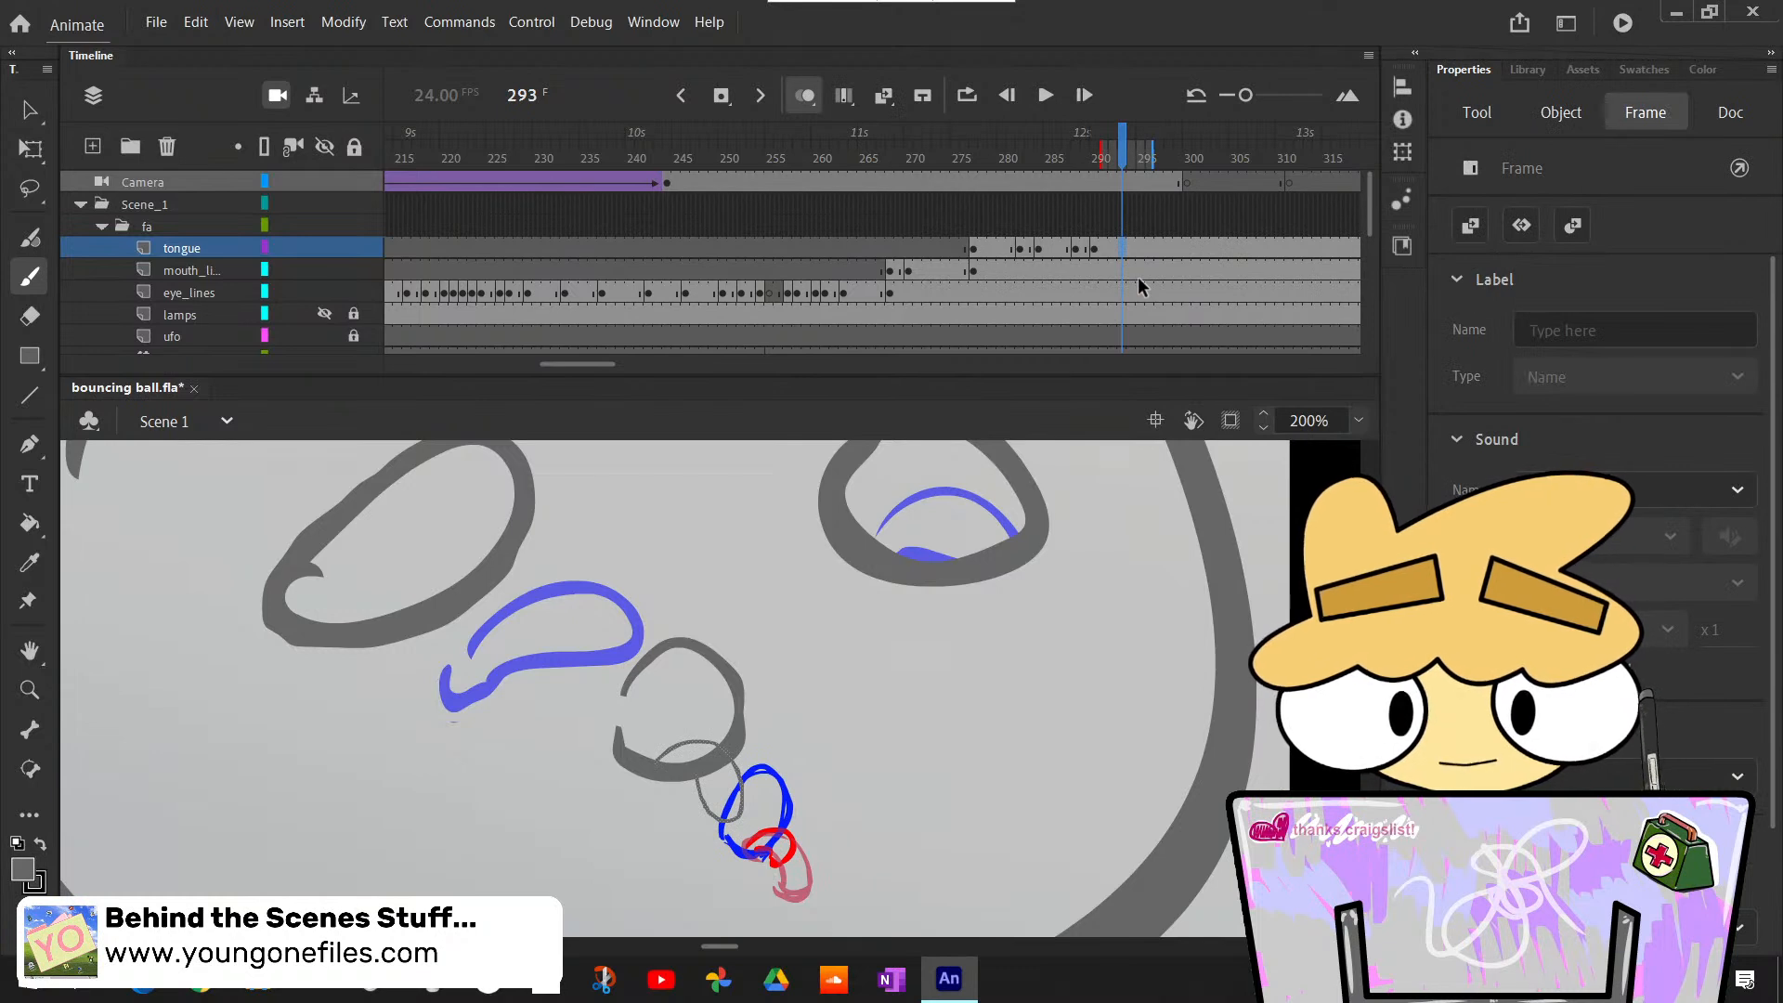
key(F7)
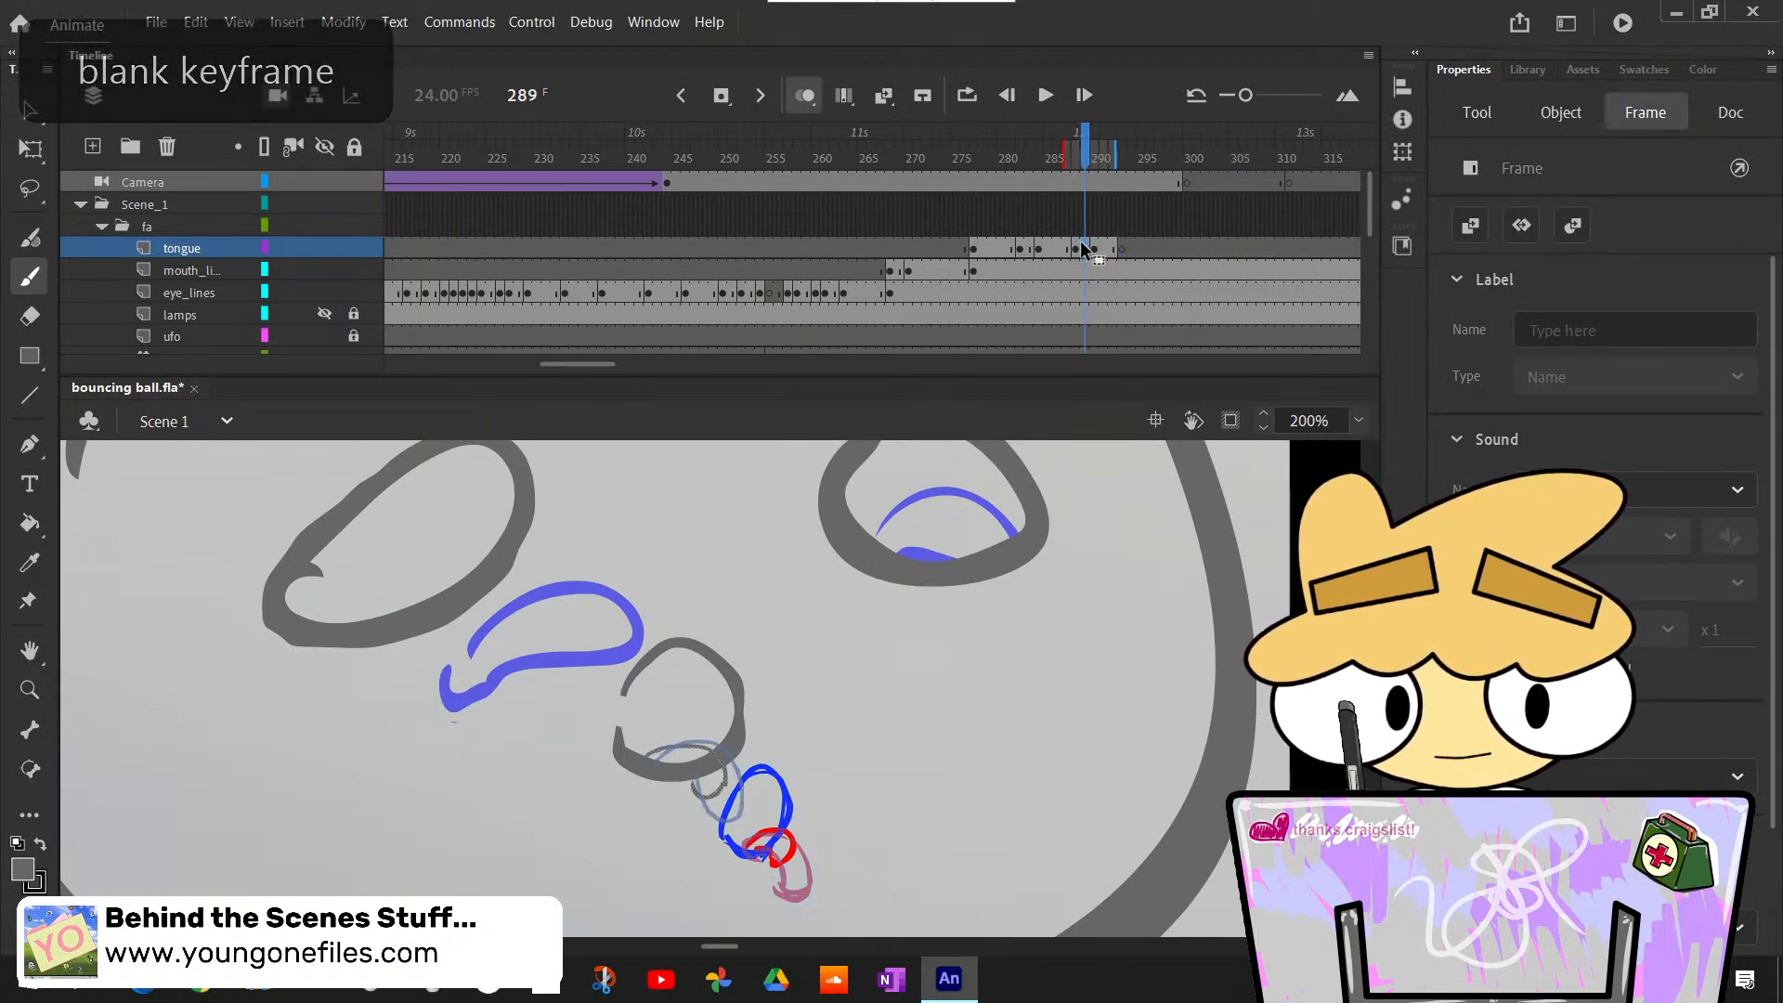
drag(723, 768, 715, 791)
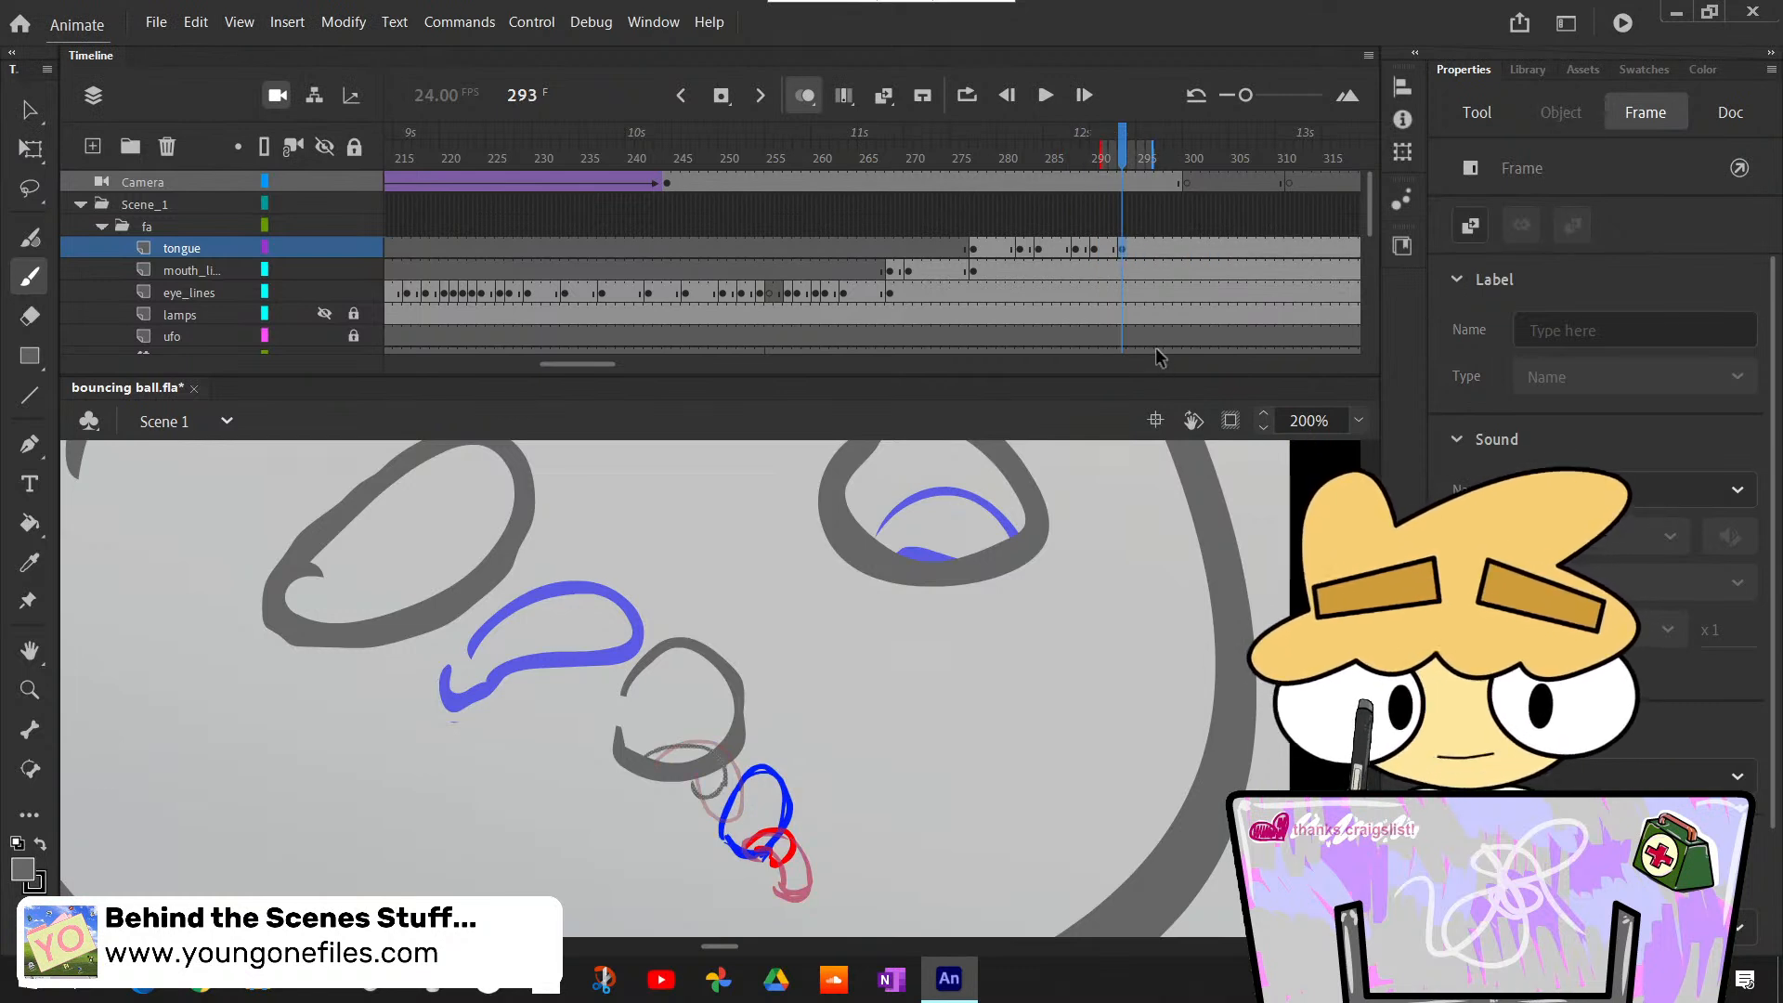
- Create a blank keyframe at frame 295 on the tongue layer and paste the longer tongue from frame 291 in place
mouse_move(1124, 160)
mouse_down()
mouse_move(1034, 158)
mouse_move(1103, 158)
mouse_move(1154, 249)
mouse_move(1026, 256)
mouse_move(1145, 270)
mouse_up()
click(1145, 249)
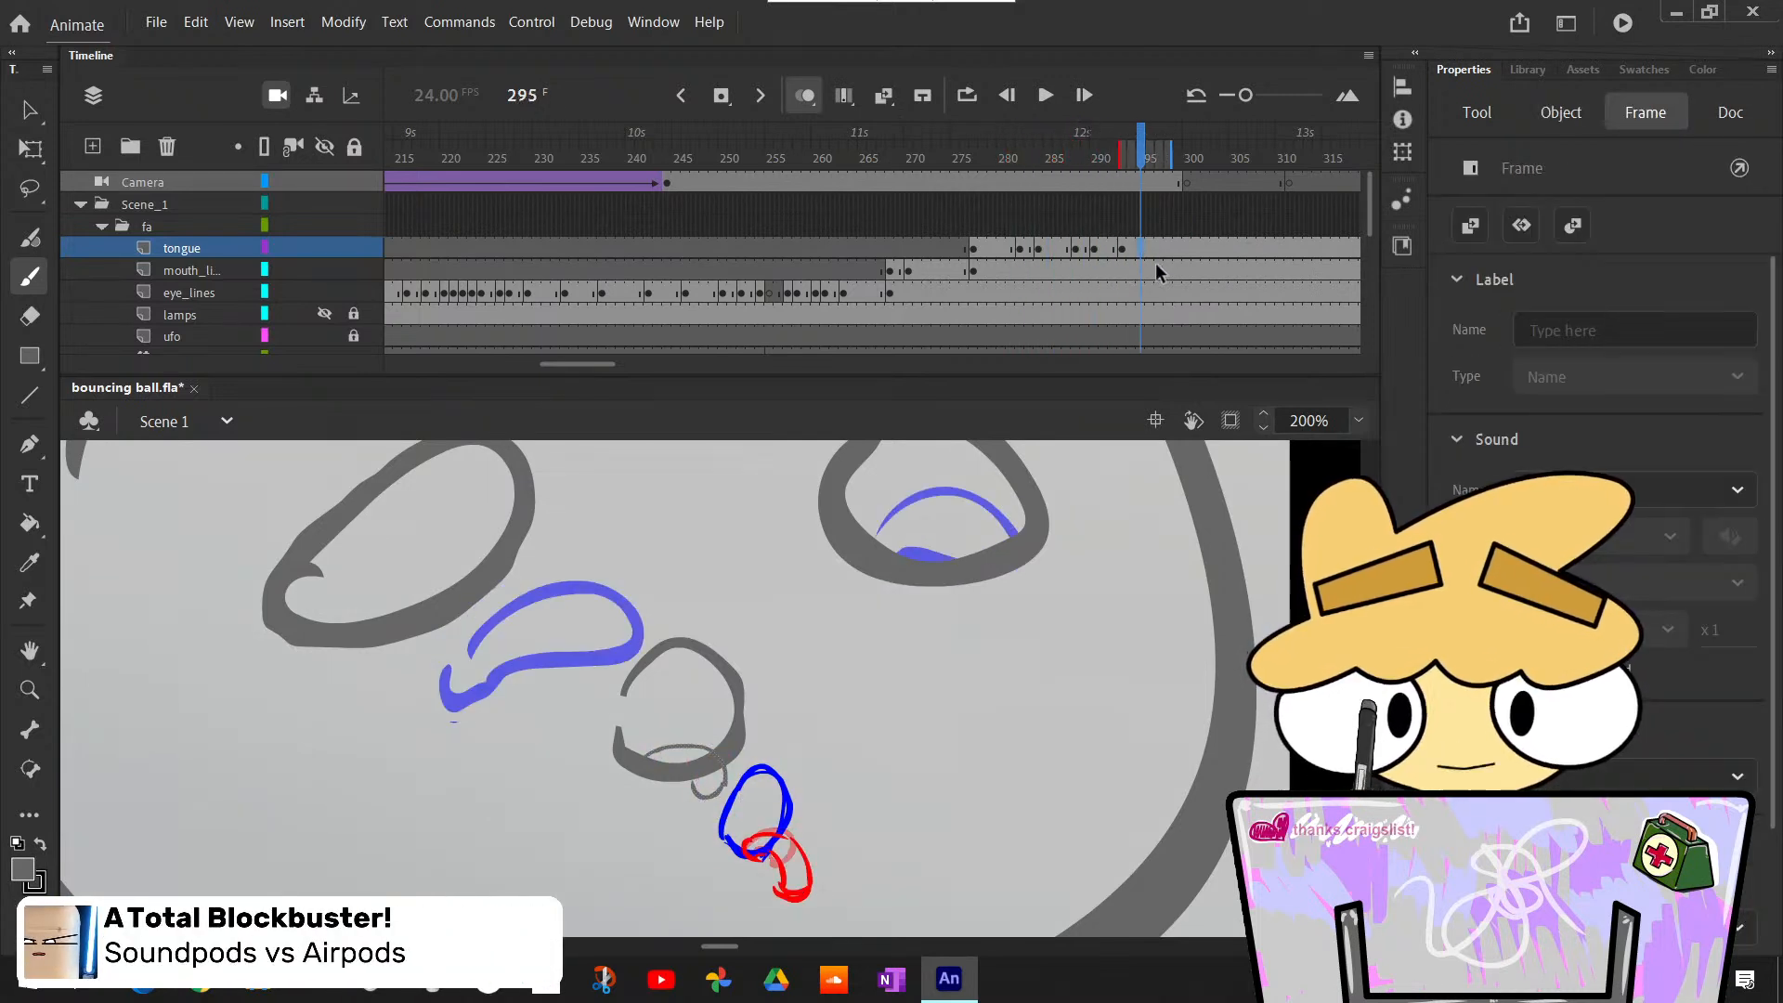
key(F7)
click(1105, 247)
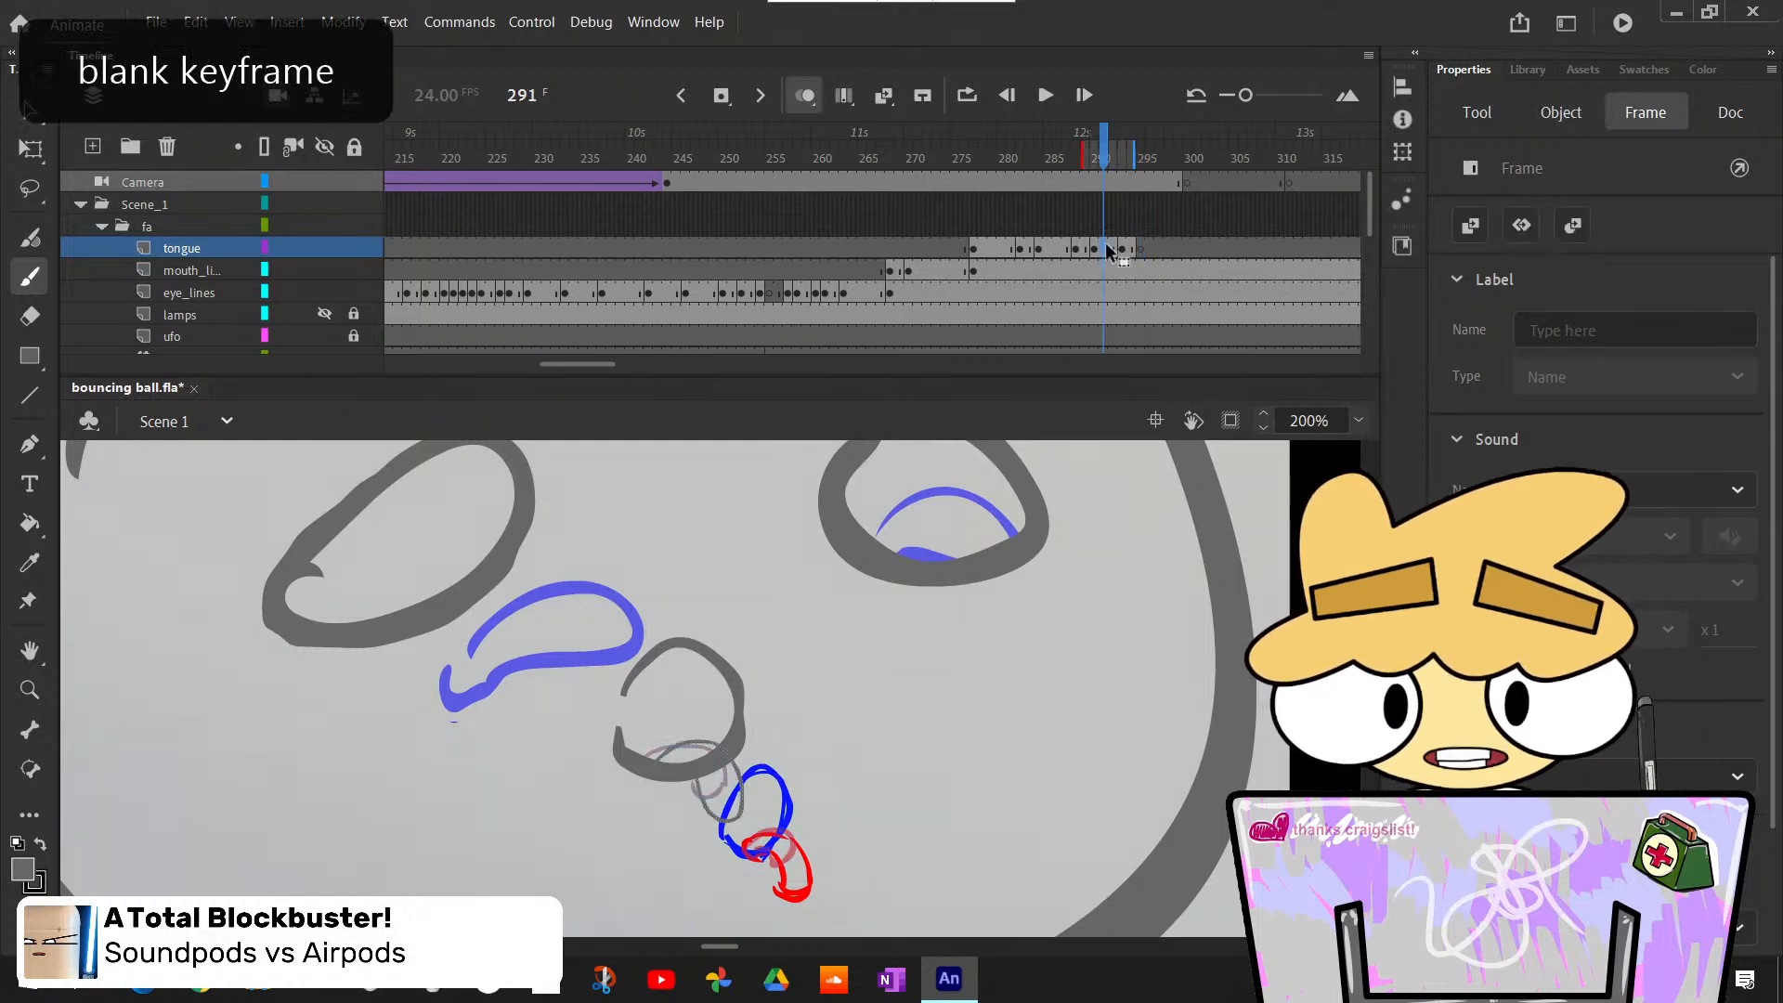
click(1141, 247)
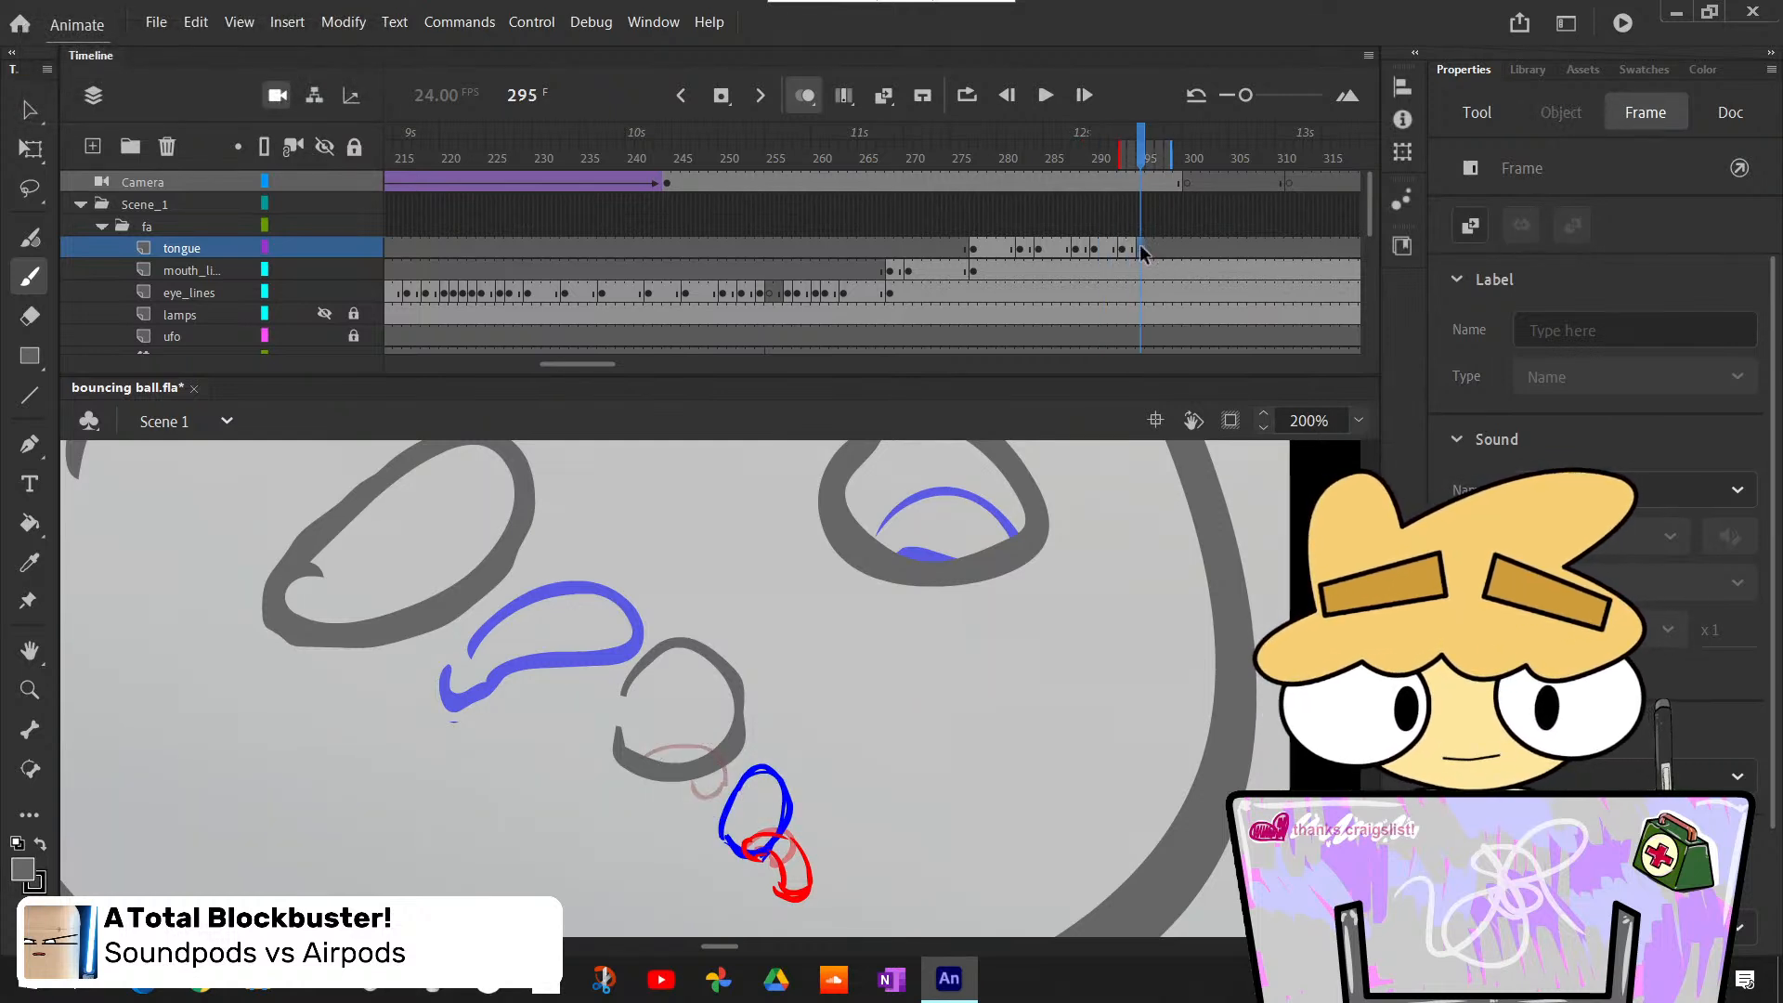
- Insert blank keyframes at frame 300 on the tongue, mouth_lines and eye_lines layers to end the face drawings at the scene change
mouse_move(1133, 168)
mouse_down()
mouse_move(1113, 191)
mouse_move(1187, 232)
mouse_up()
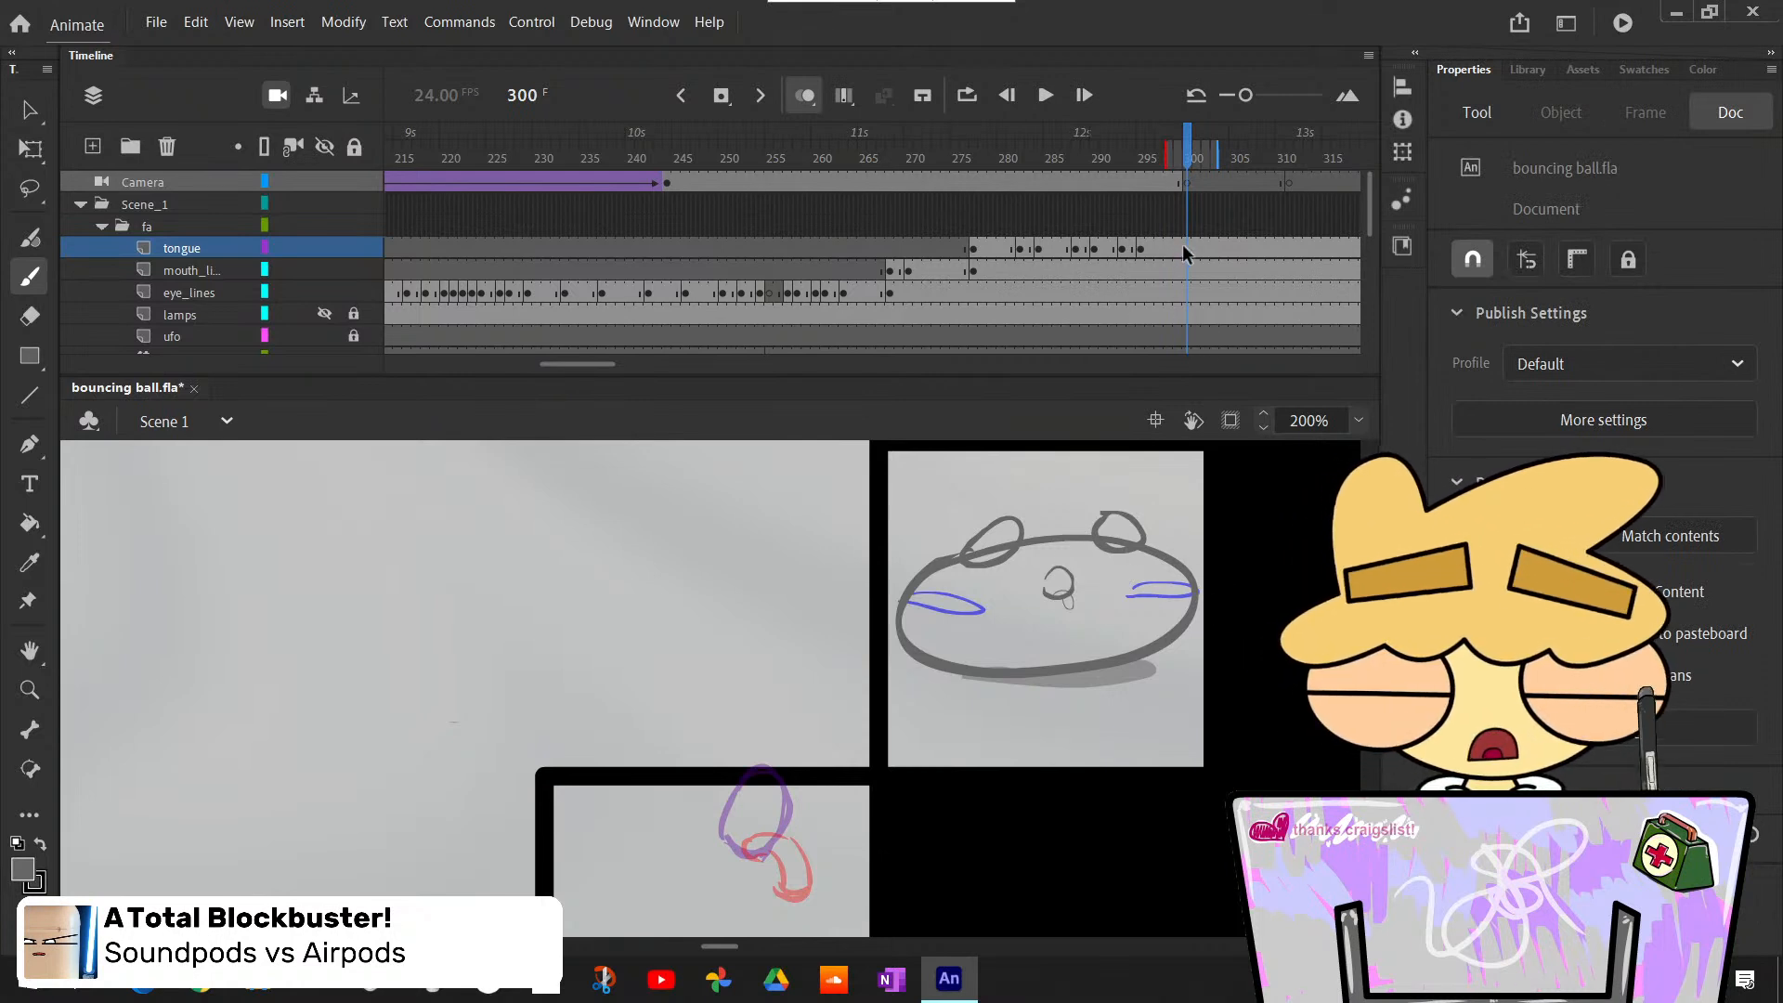
click(1185, 249)
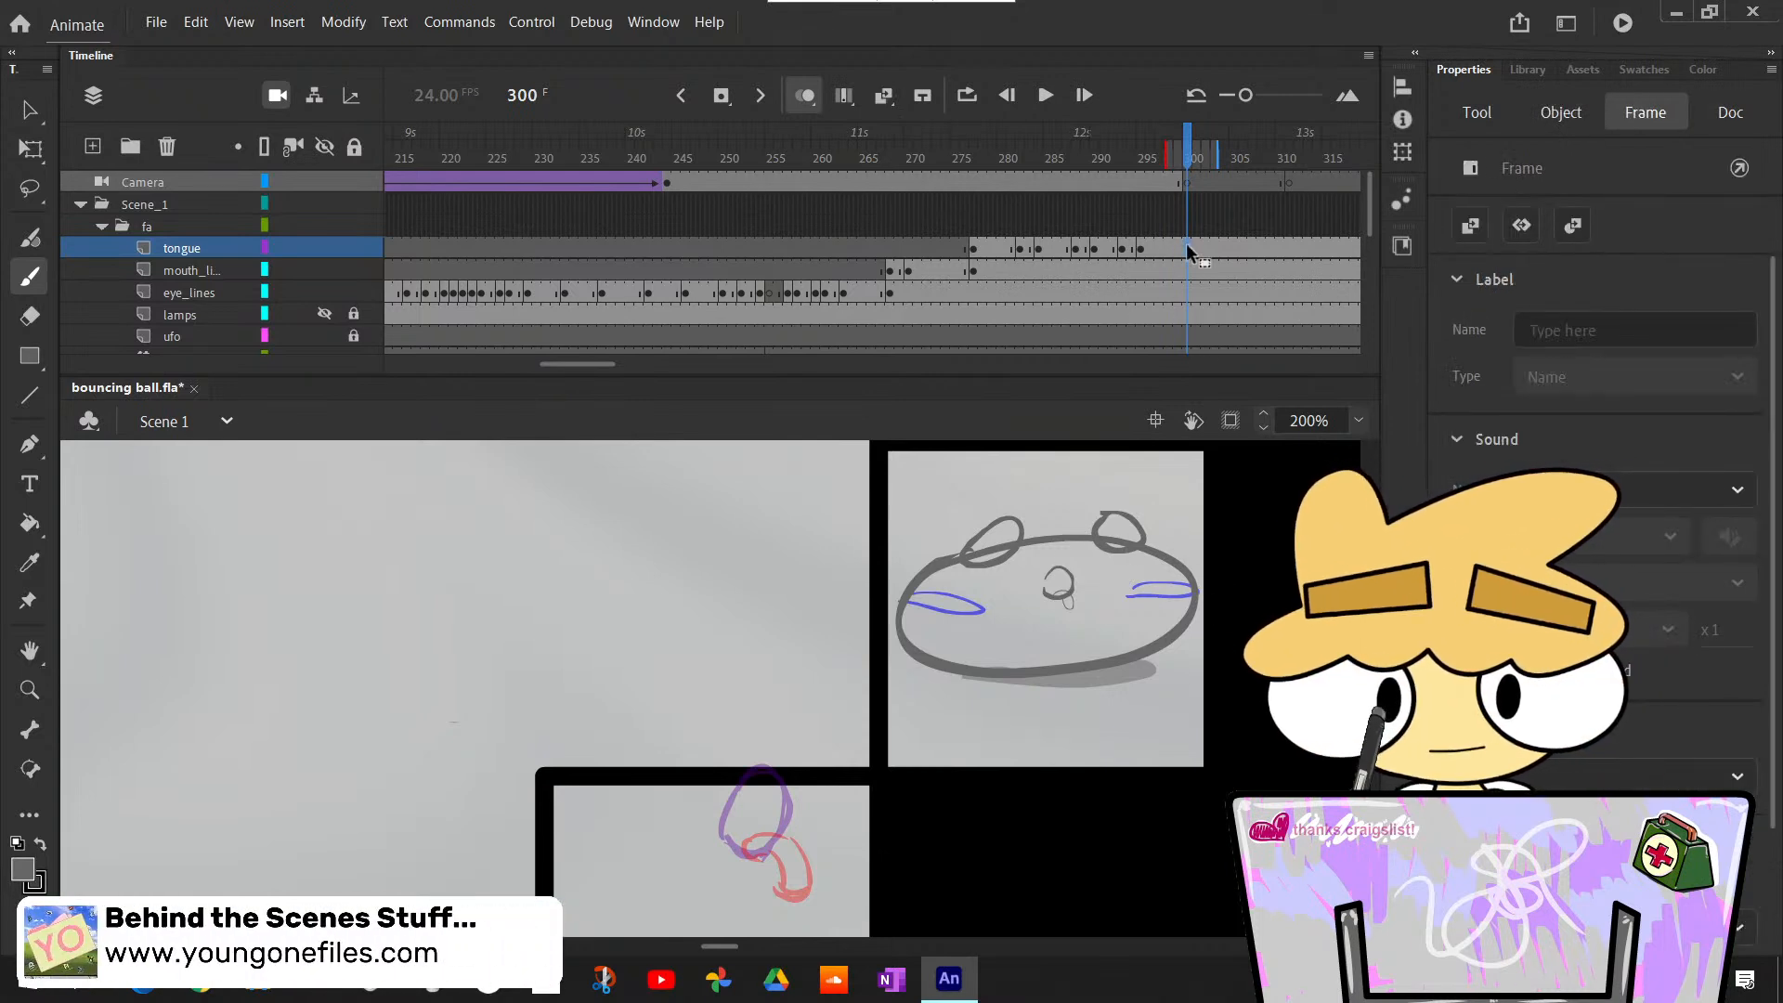
key(F7)
click(1188, 269)
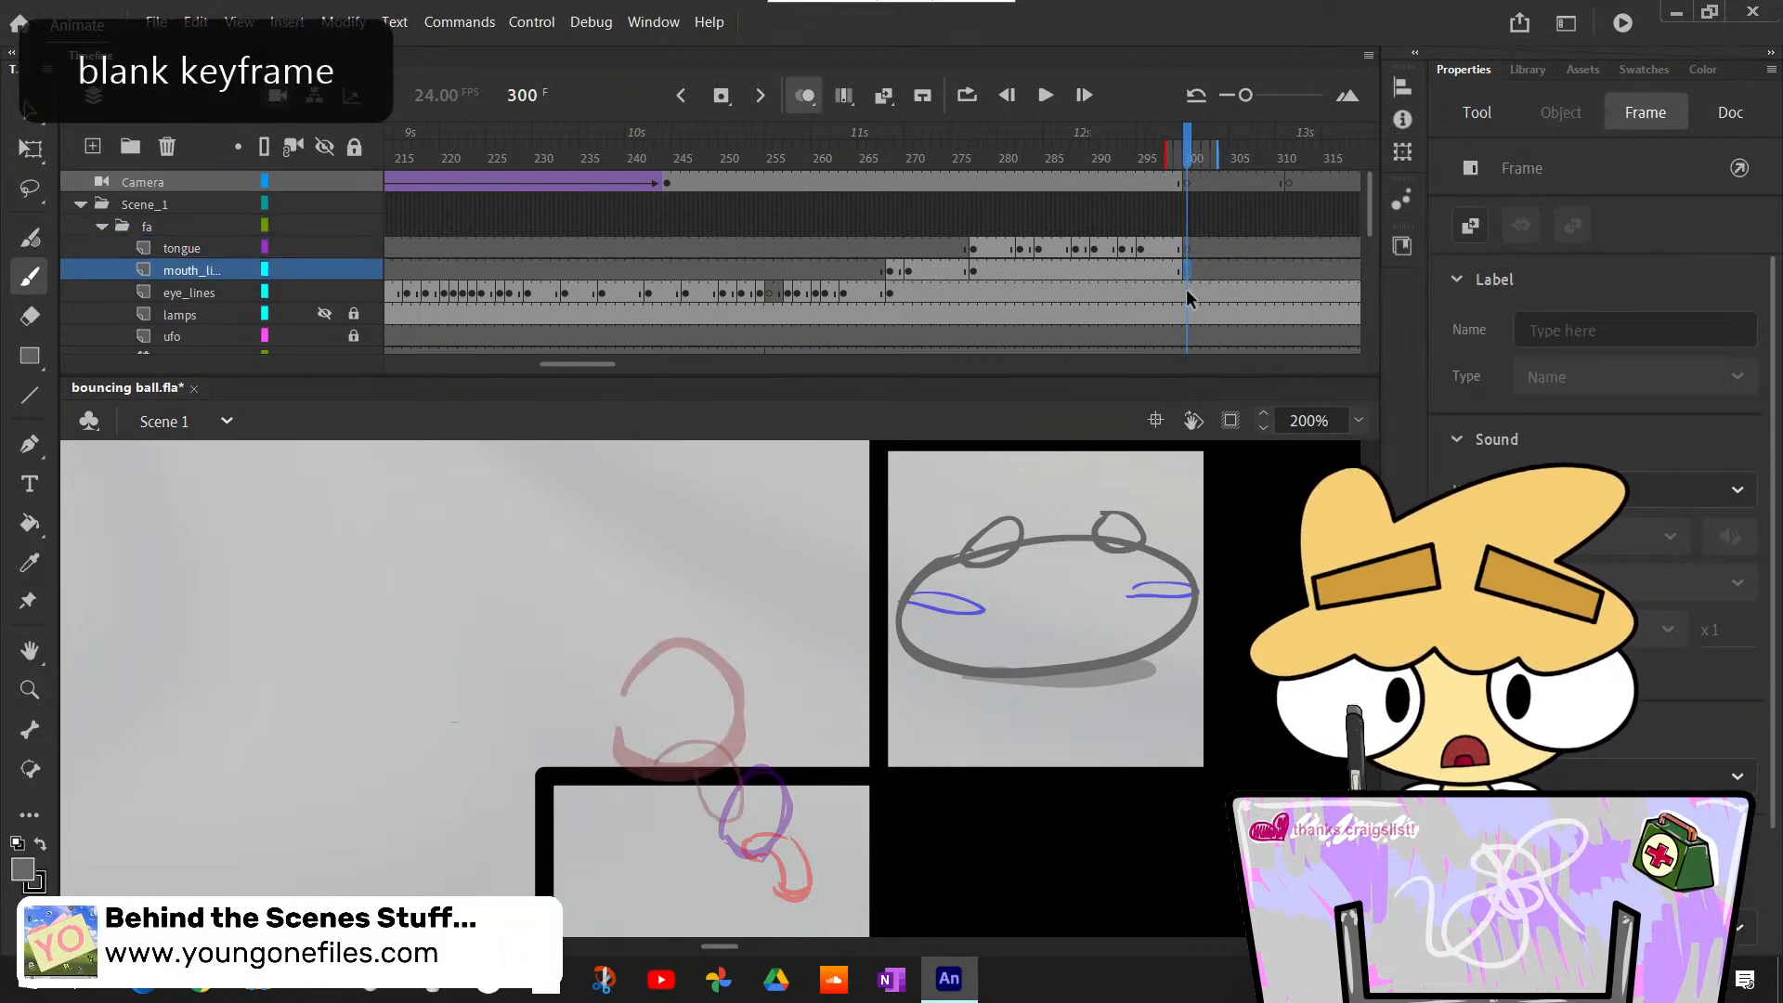
click(1186, 291)
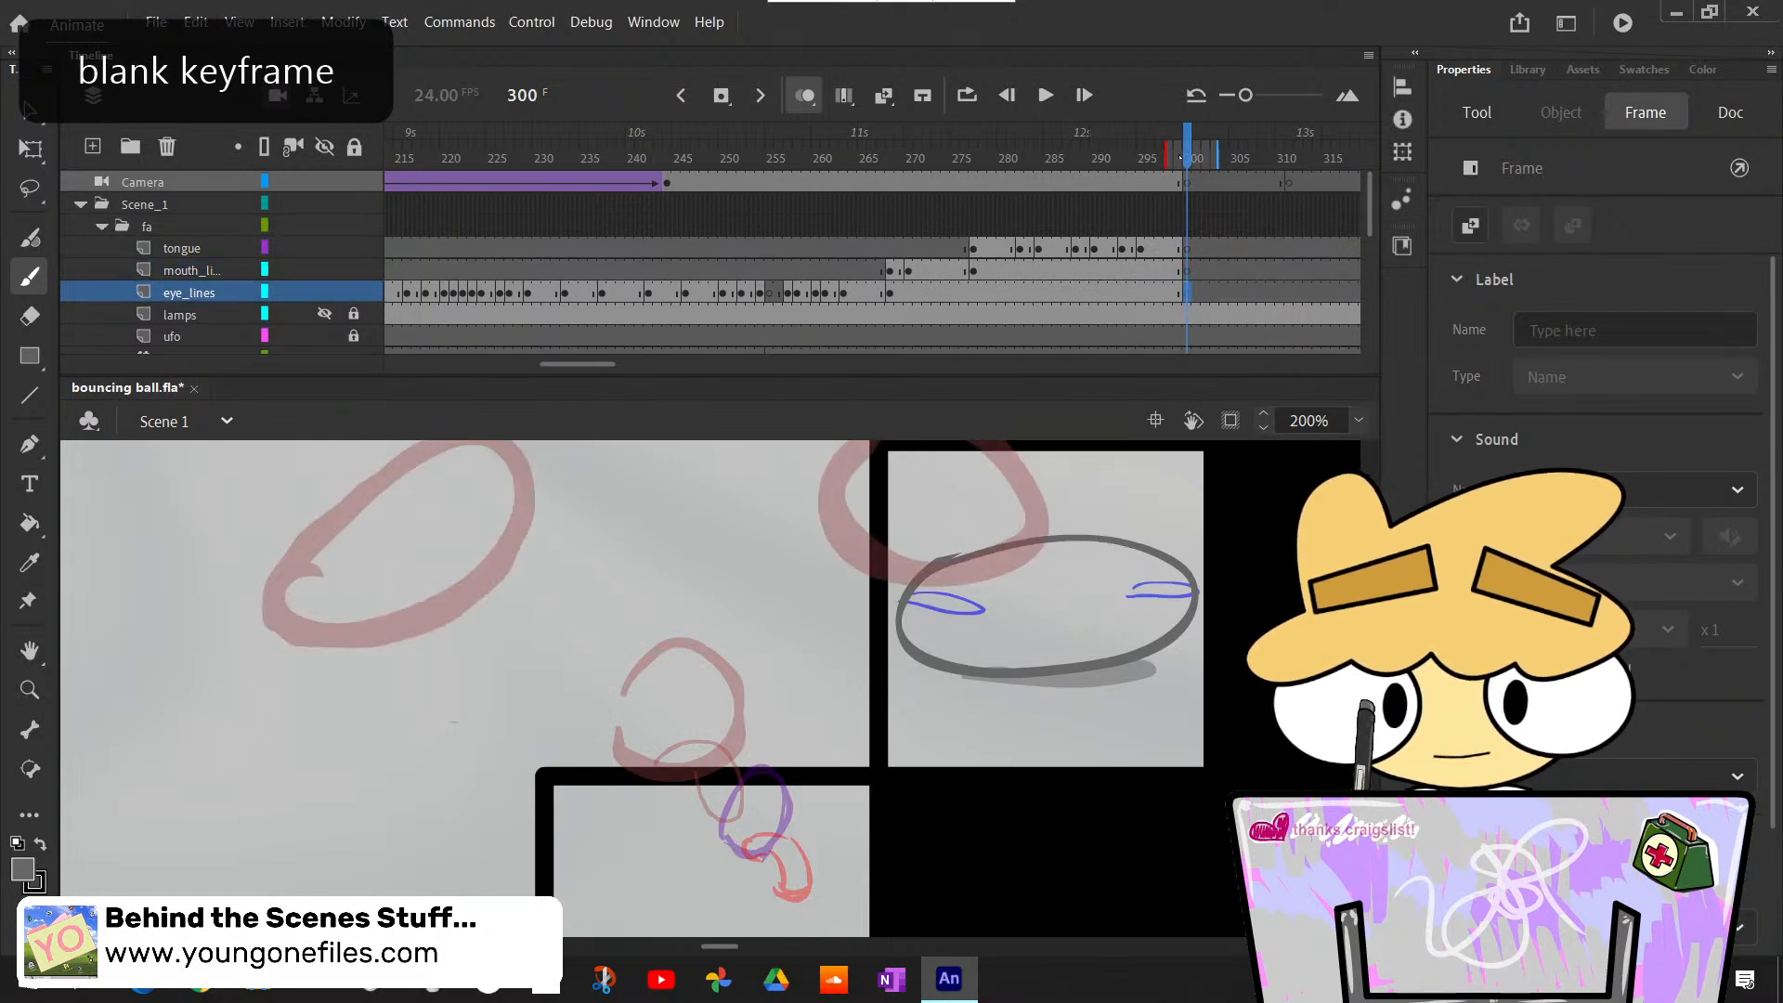
- Duplicate the mouth_lines keyframe at frame 282 and erase the lower lip line where the short tongue crosses it
mouse_move(1188, 156)
mouse_down()
mouse_move(1107, 222)
mouse_move(1022, 255)
mouse_move(975, 244)
mouse_up()
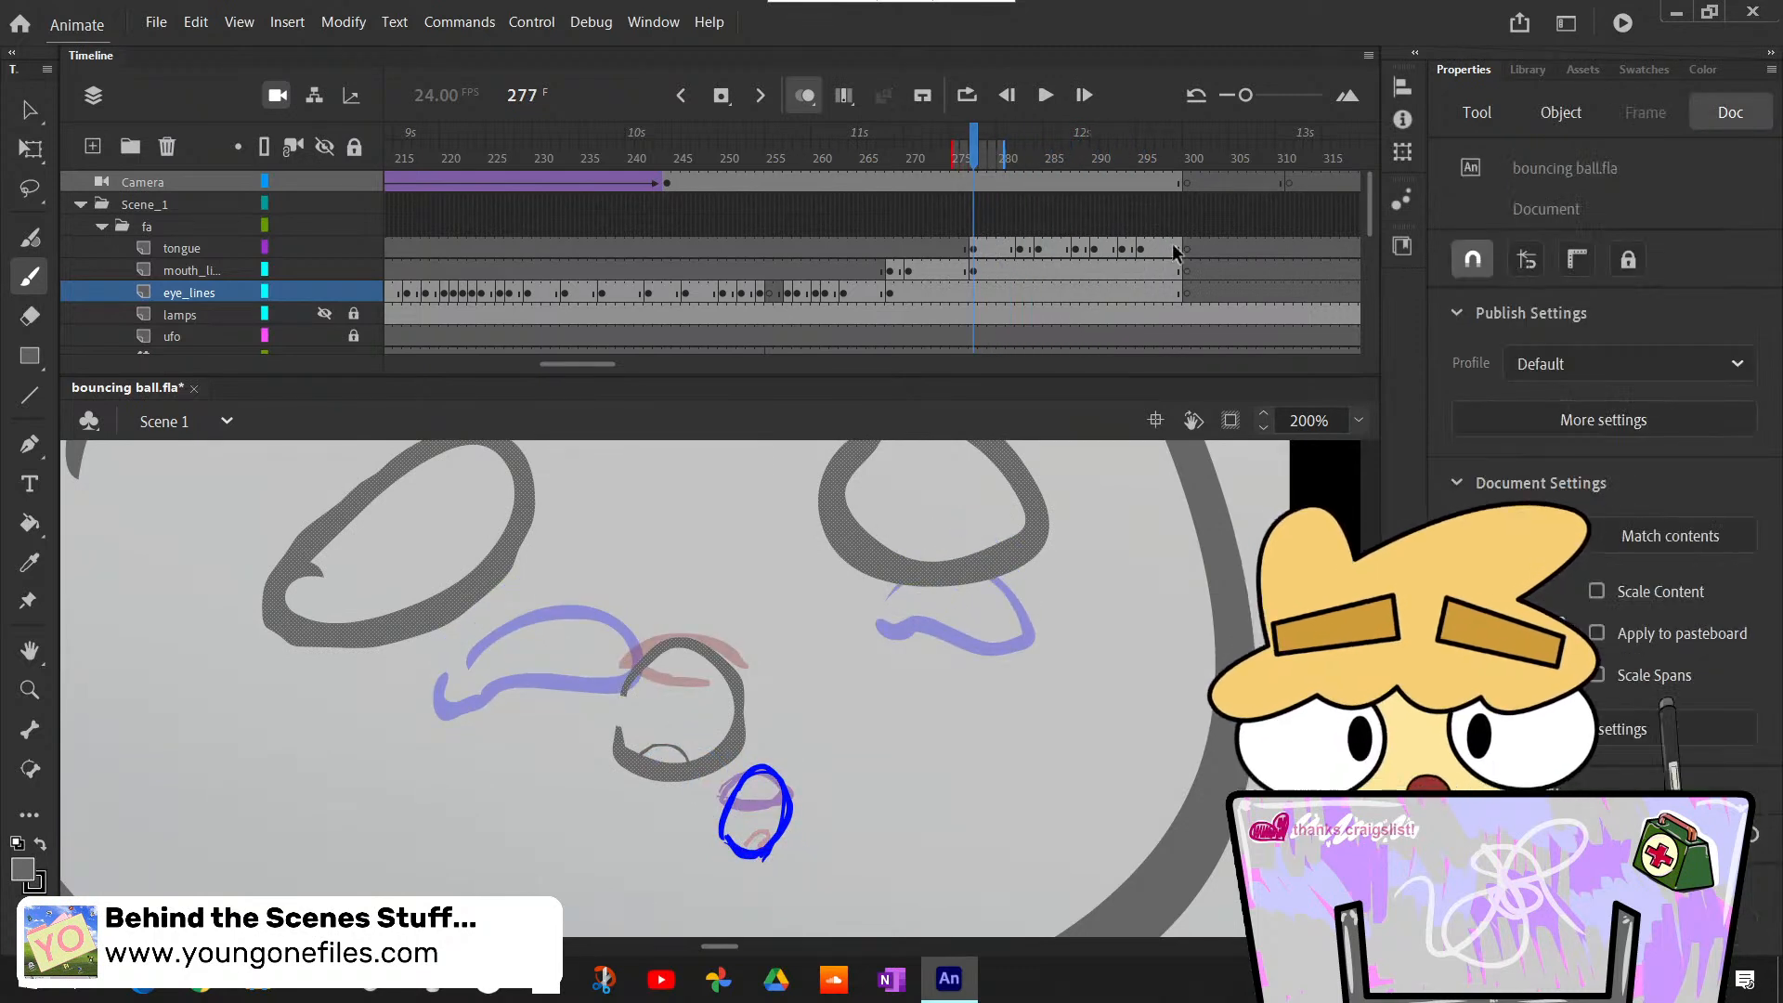
drag(1175, 252, 1025, 242)
click(1019, 271)
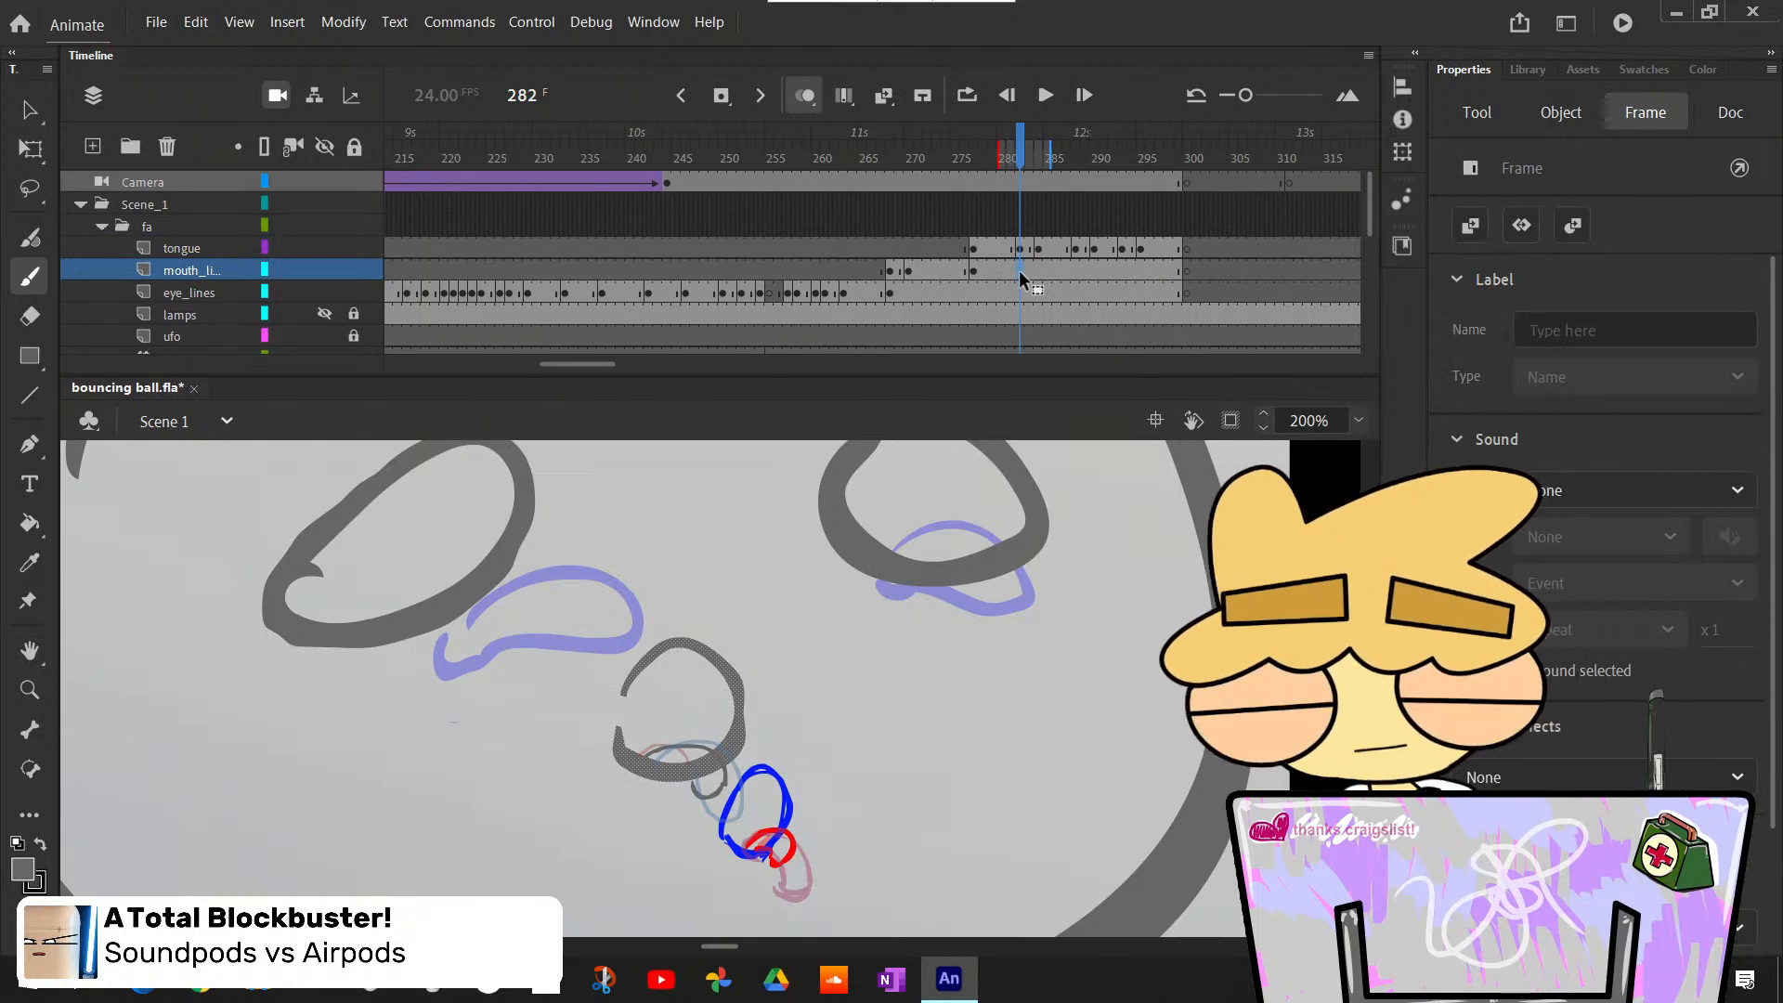
key(F6)
key(e)
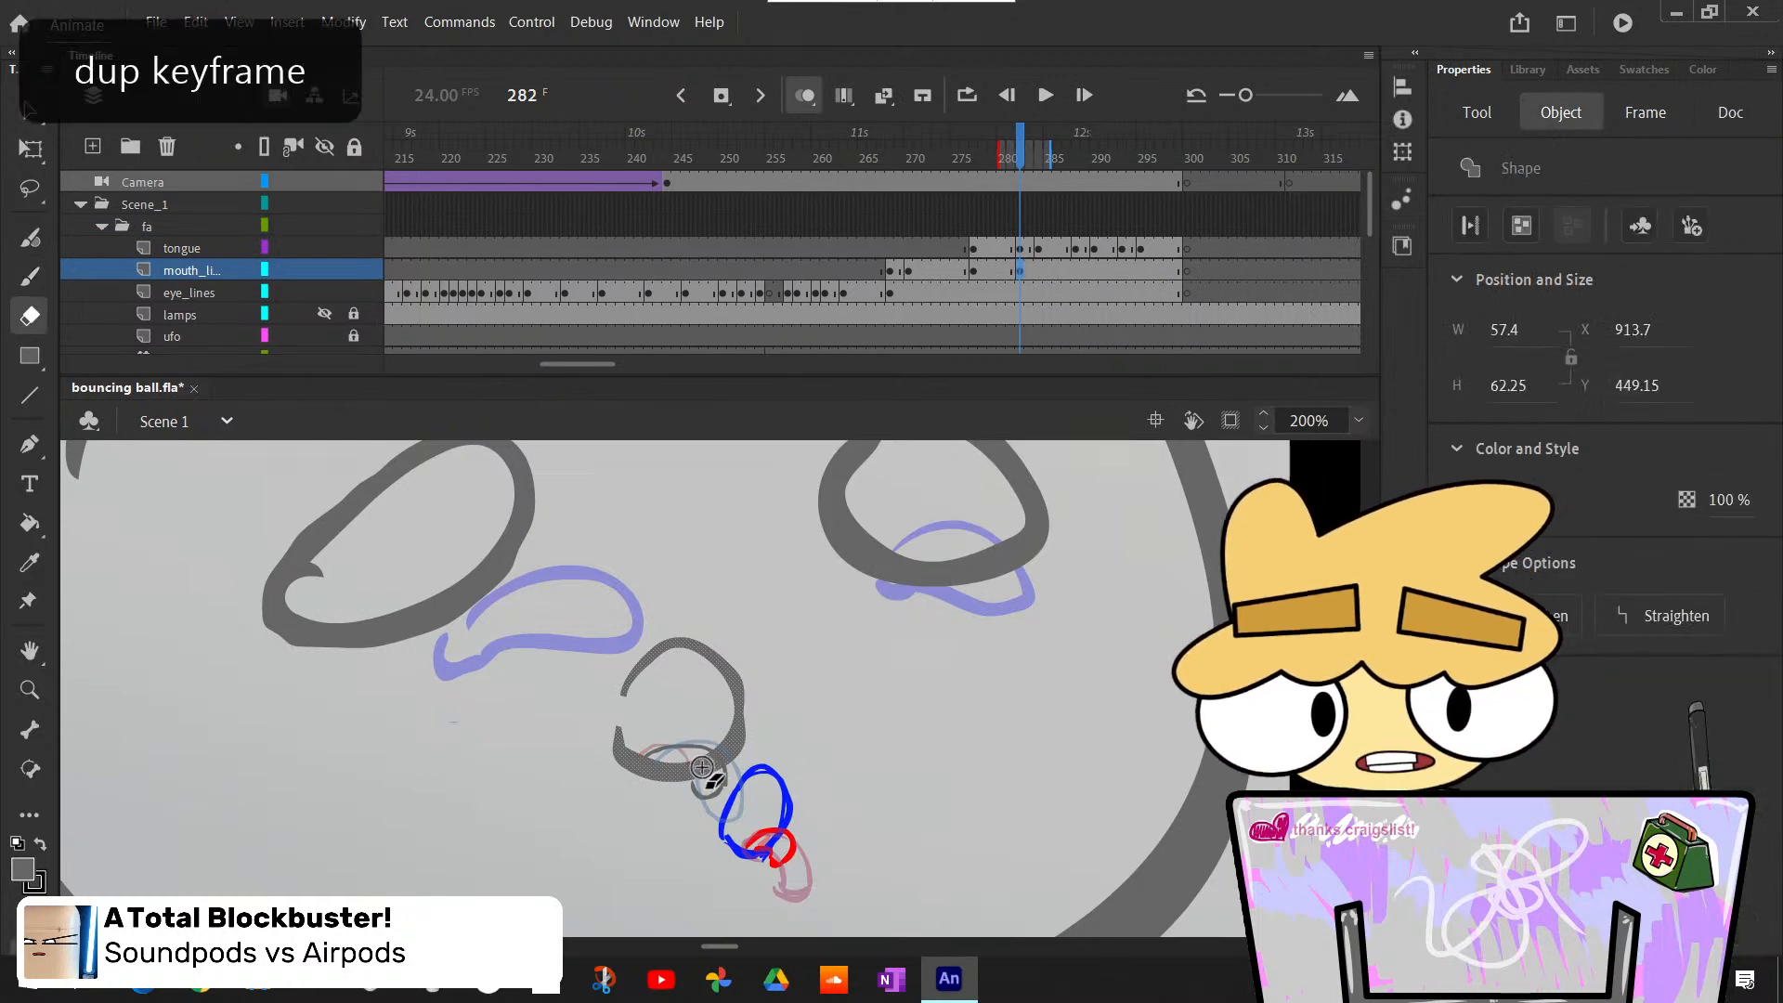
drag(702, 768, 701, 763)
key(ctrl+z)
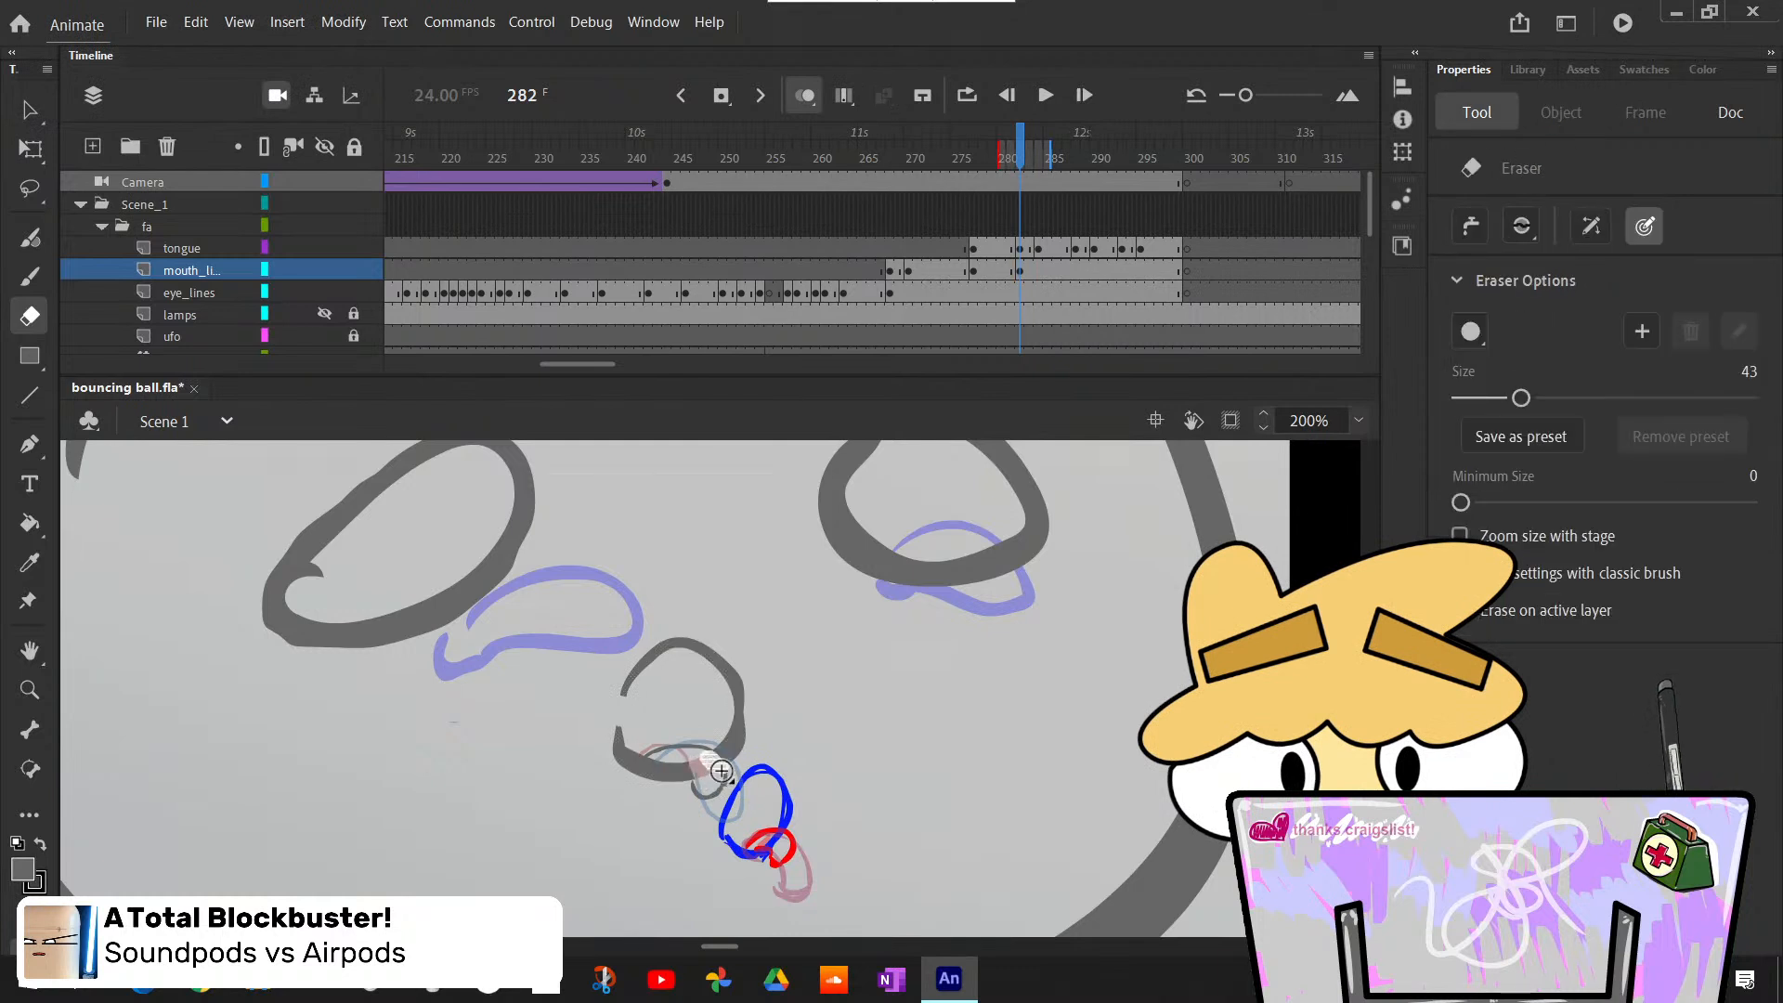
- Step between frames 282 and 284 to compare the erased lip gap with the short and longer tongues
key(period)
key(period)
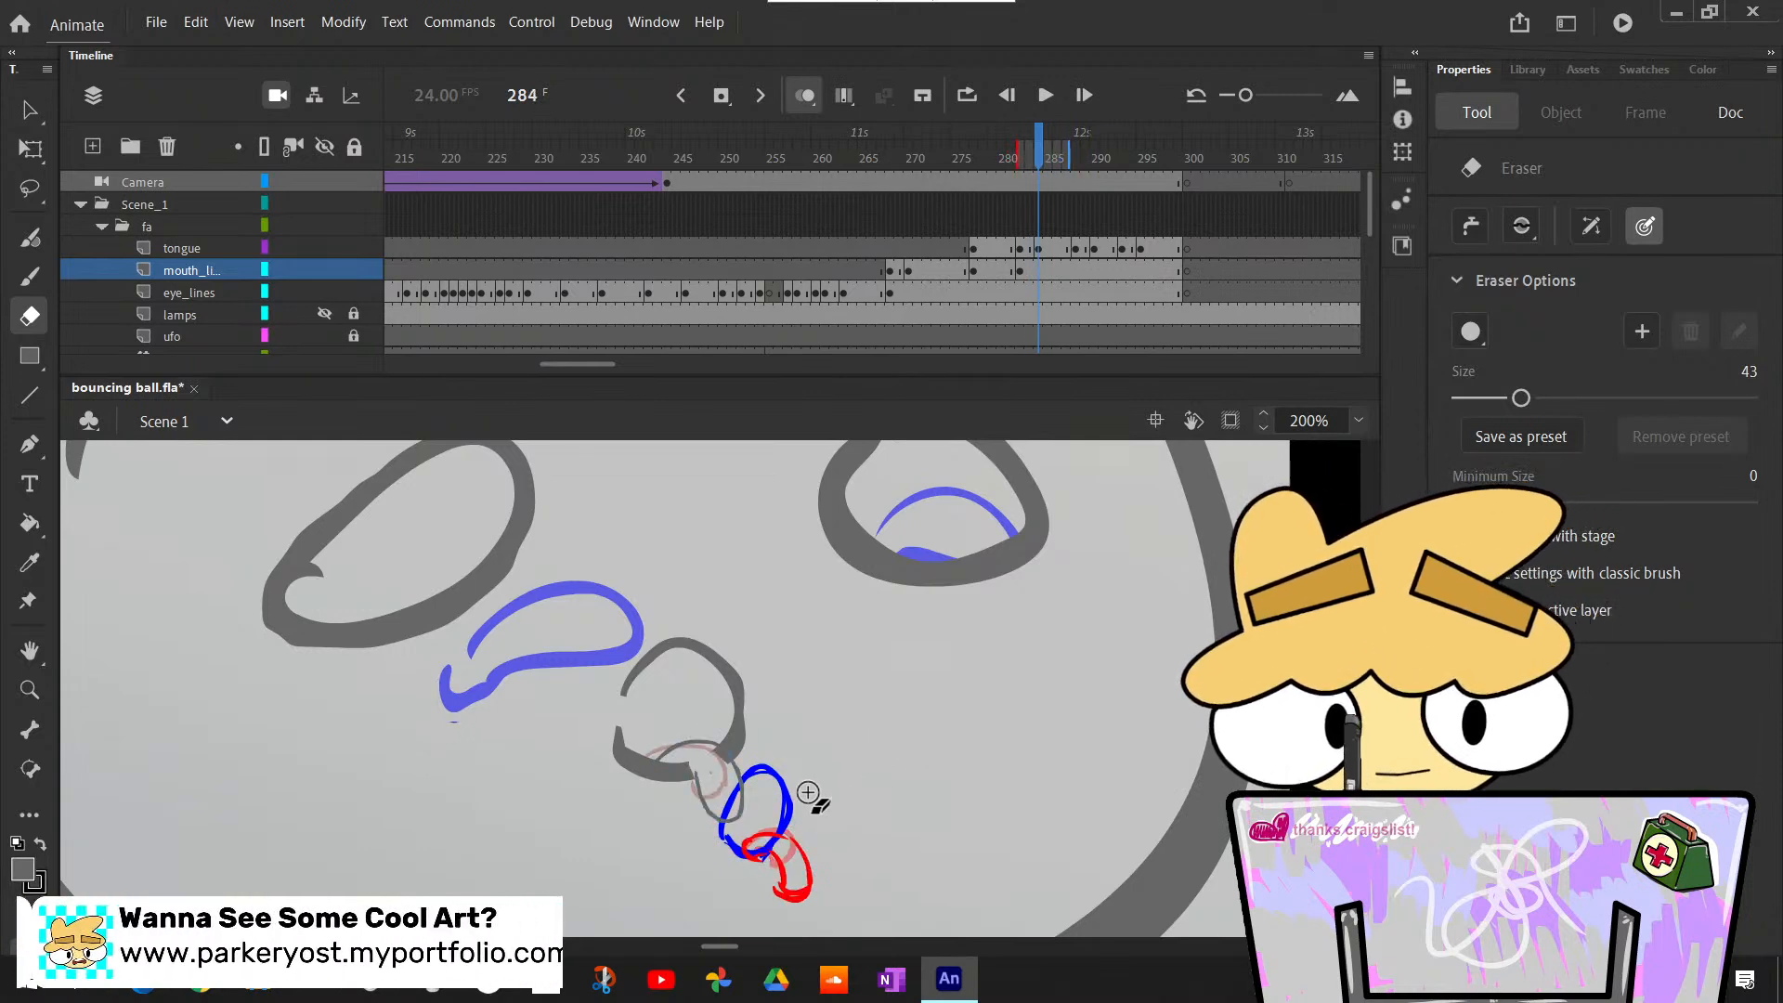
key(comma)
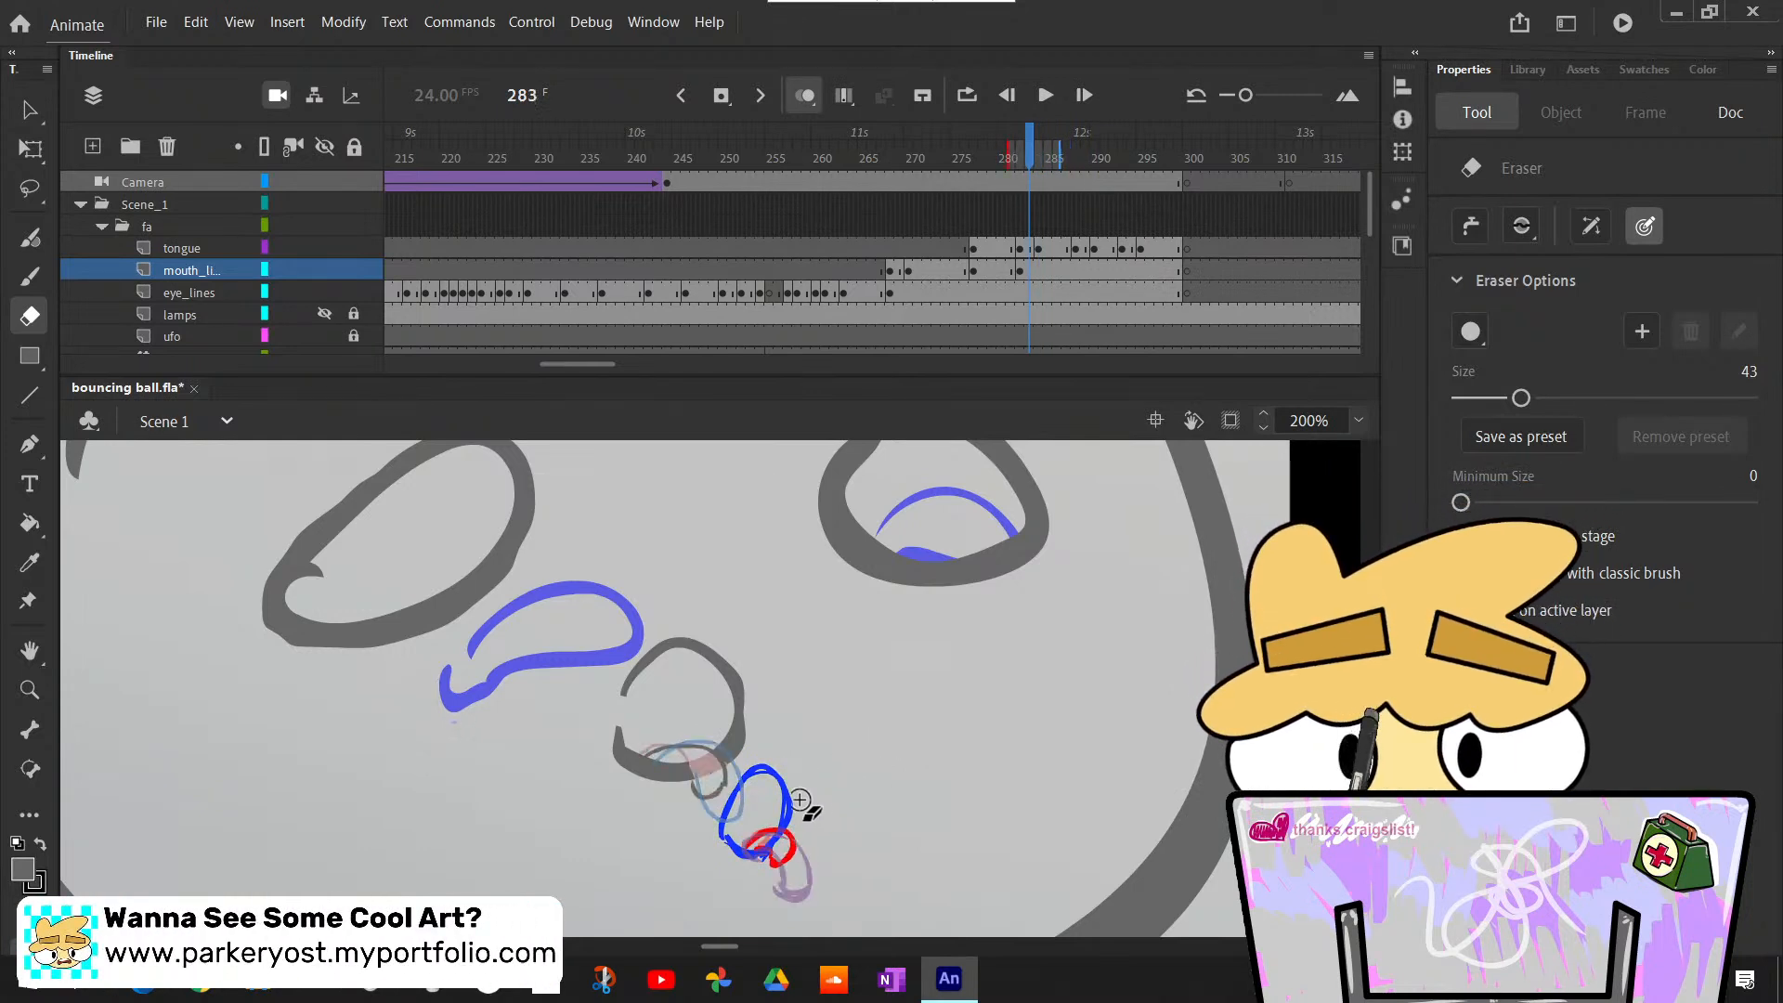
key(period)
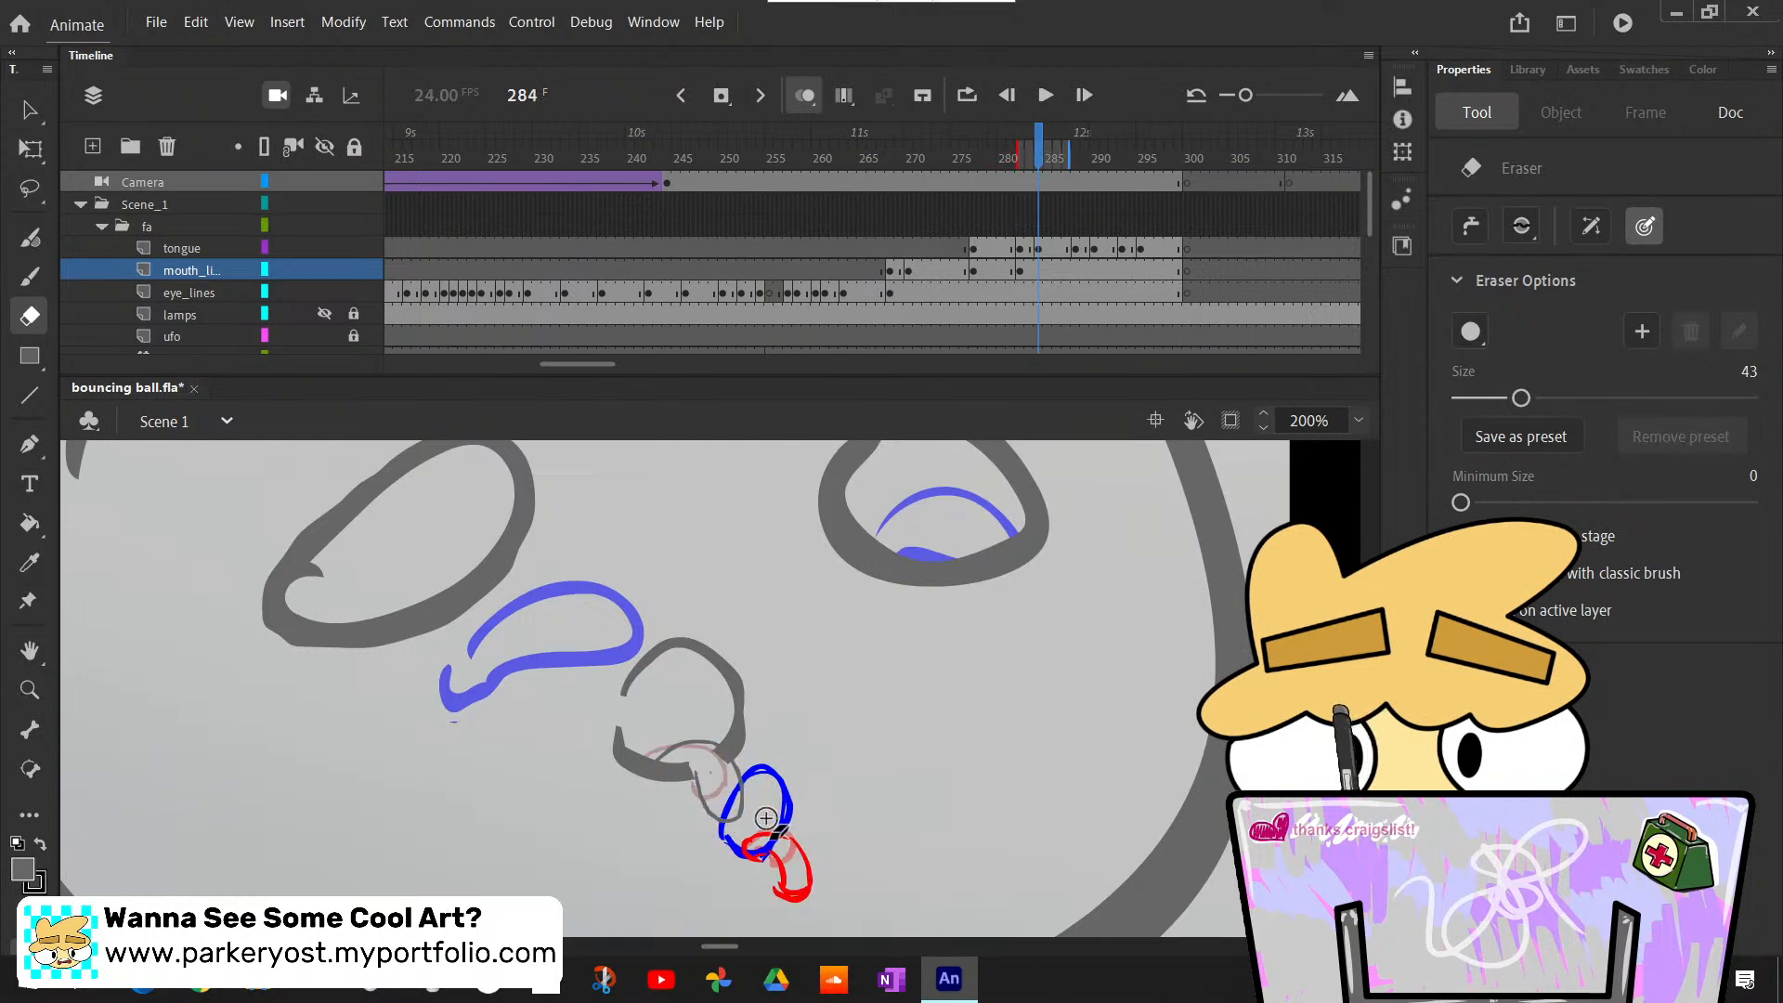
- Insert a keyframe at frame 284 on the mouth_lines layer, keeping the lip drawing from frame 282
key(F7)
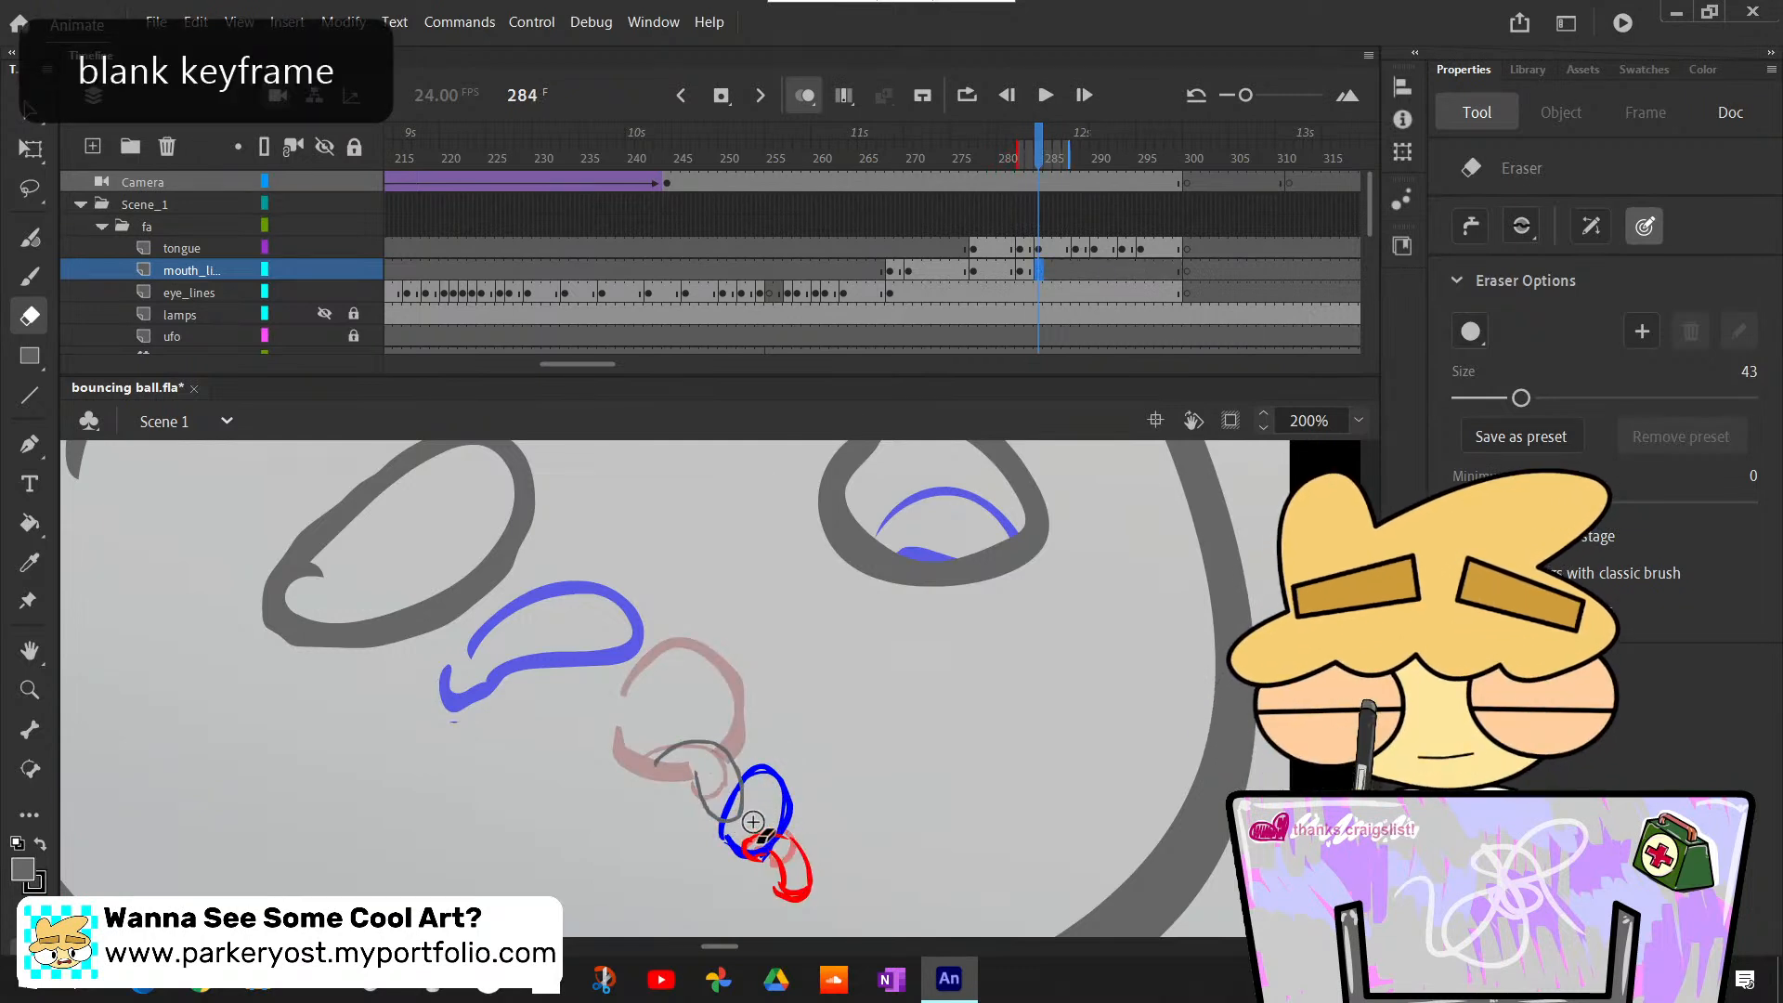
key(F6)
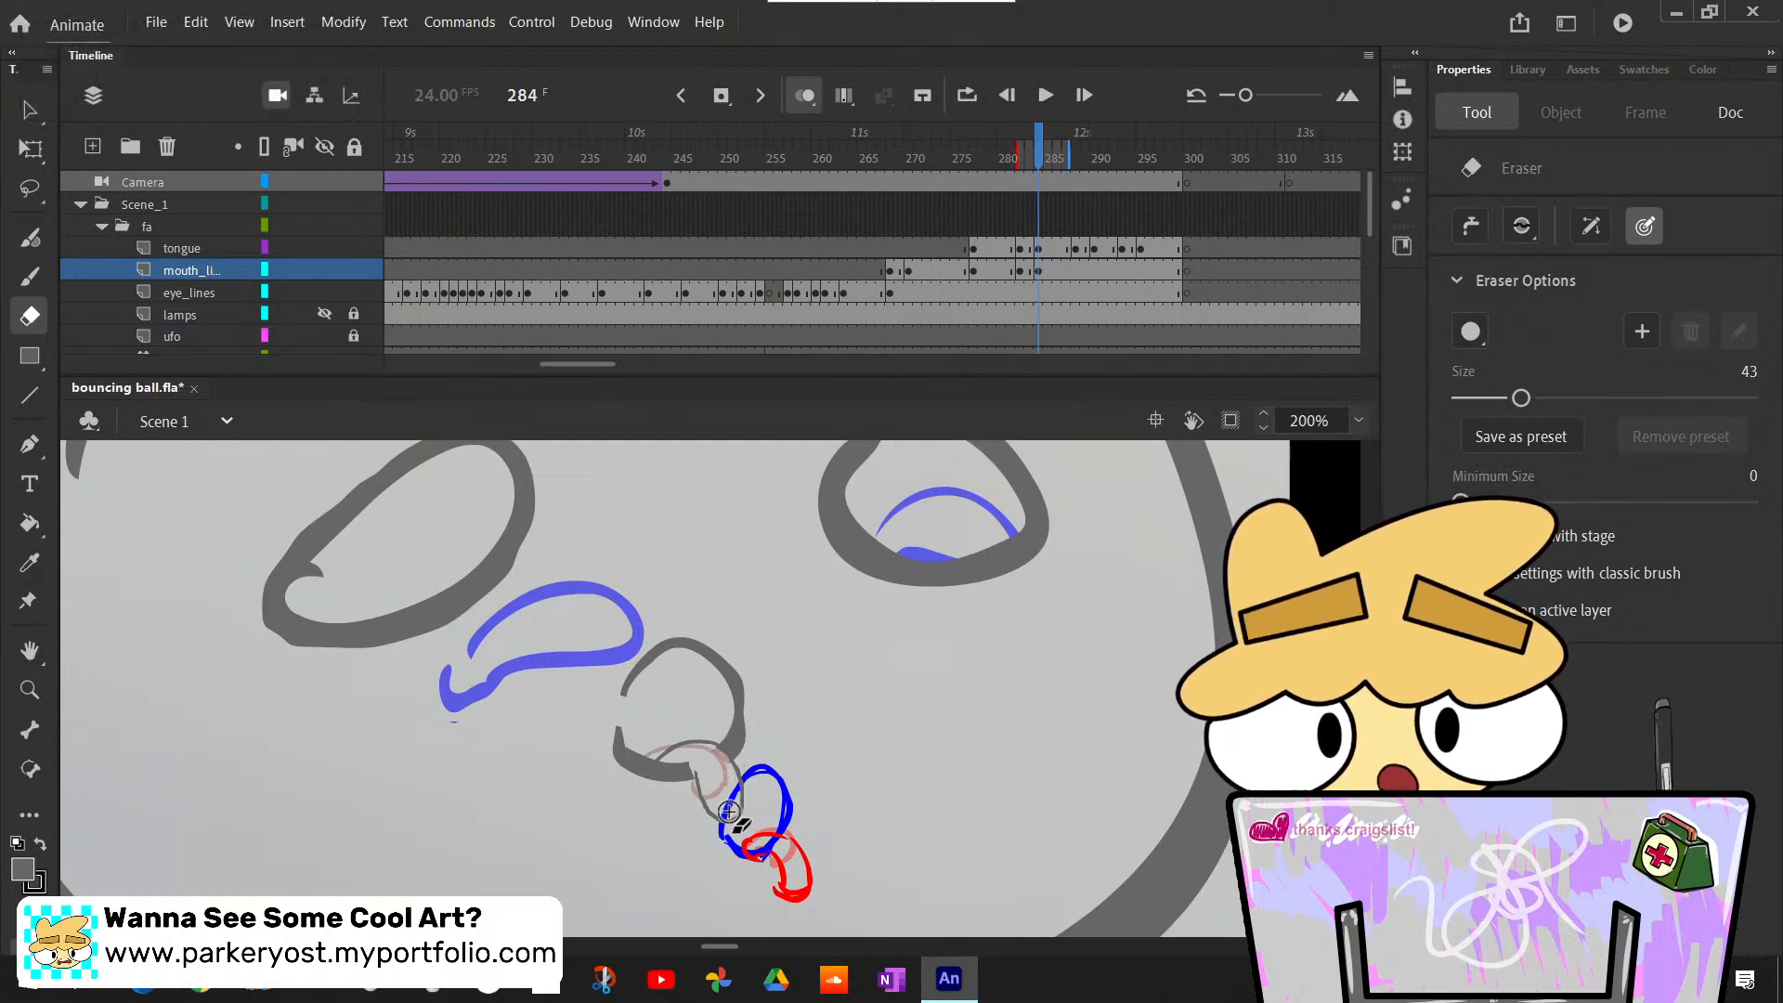
- Step between frames 281 and 287 to compare the lip line with the short and longer tongue poses
key(period)
key(period)
key(period)
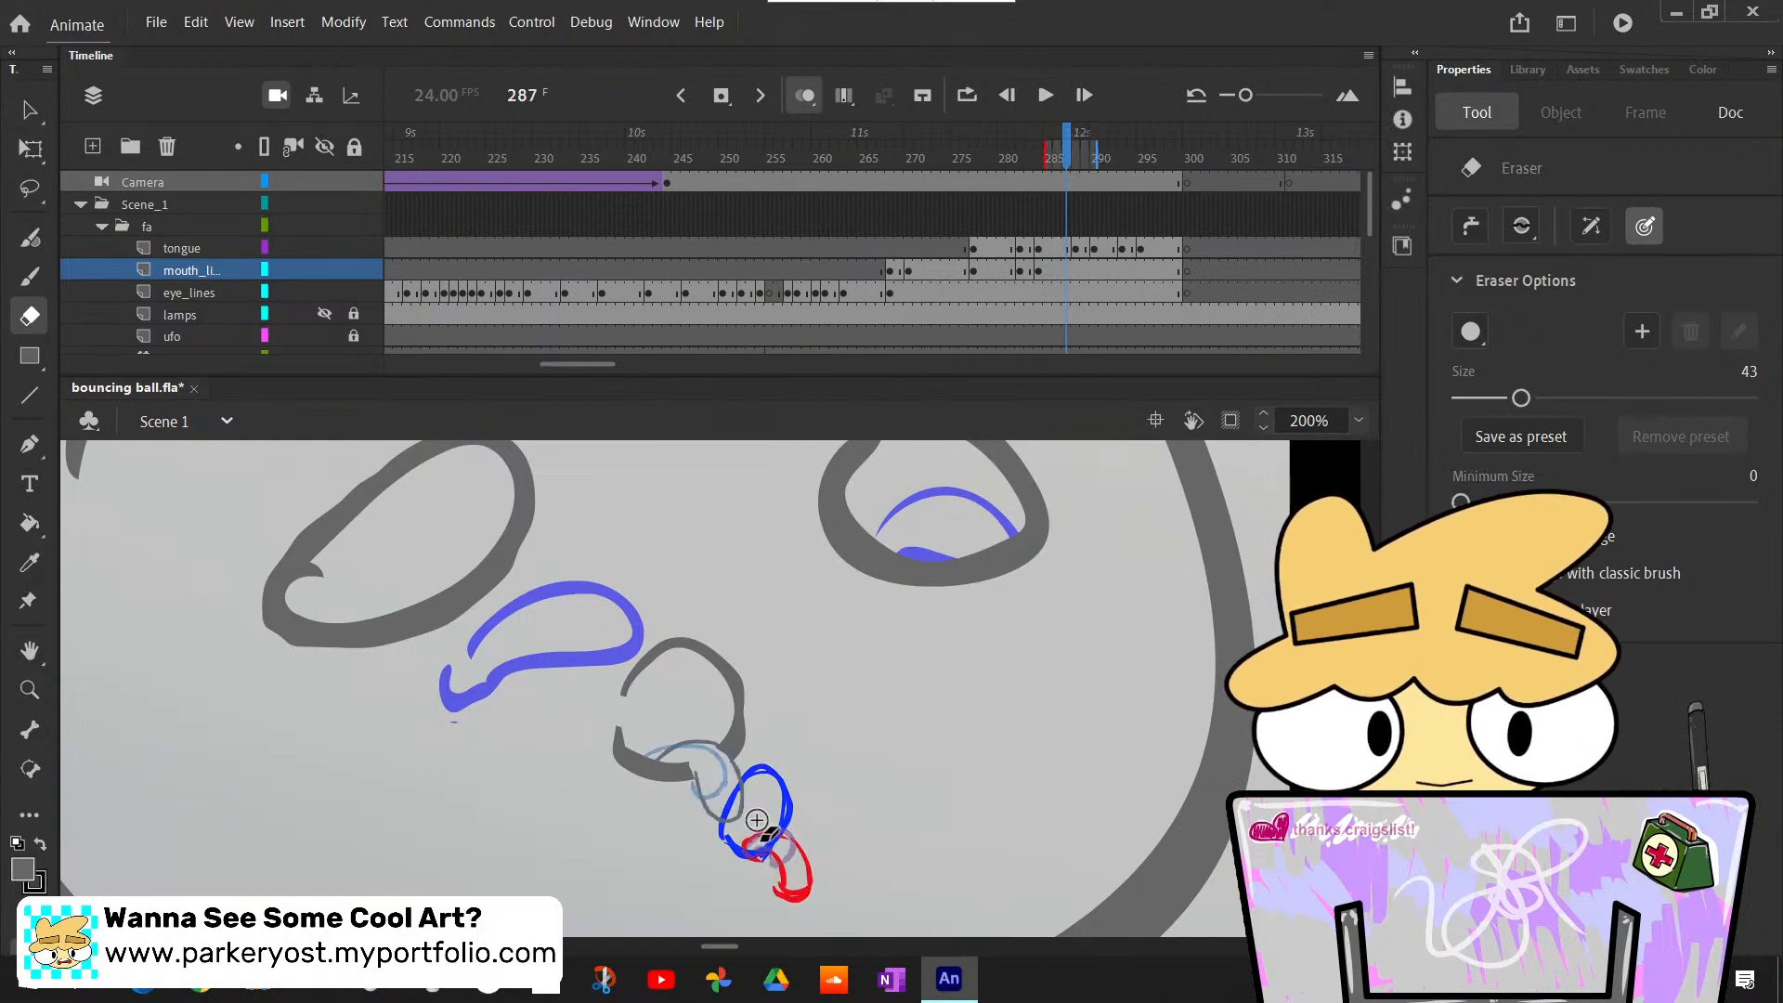
key(period)
key(comma)
key(comma)
key(comma)
key(comma)
key(comma)
key(comma)
key(comma)
key(comma)
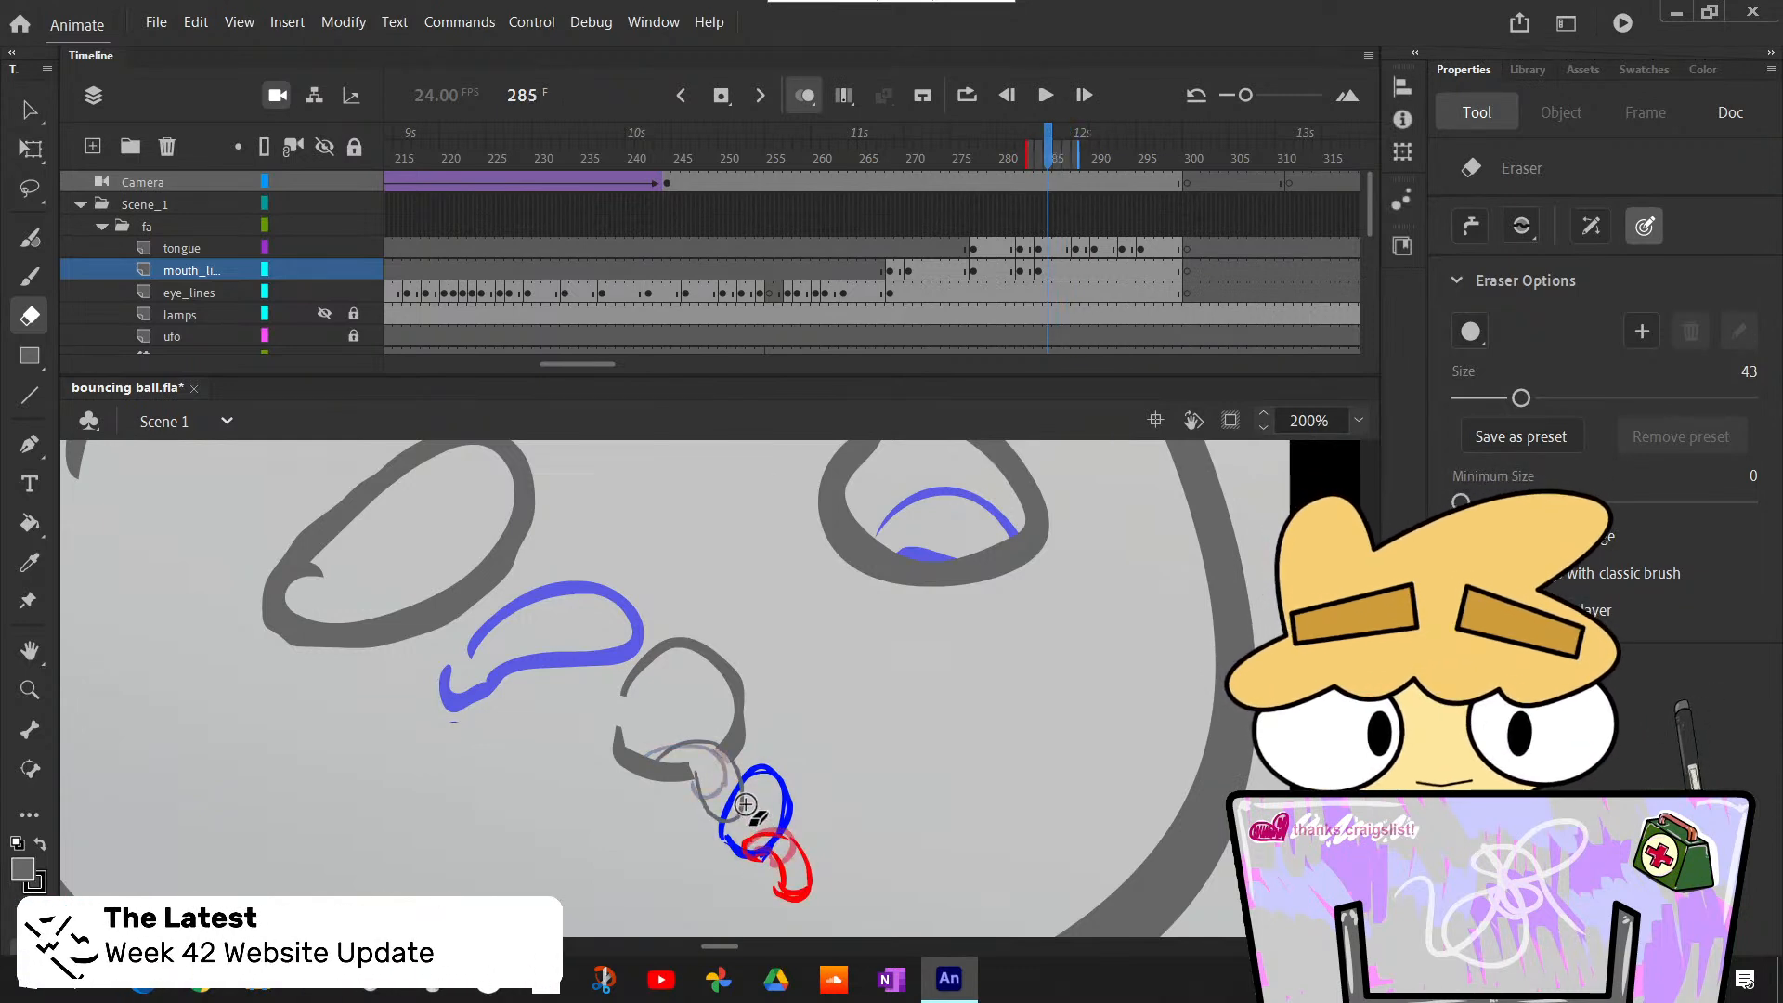
key(period)
key(period)
key(comma)
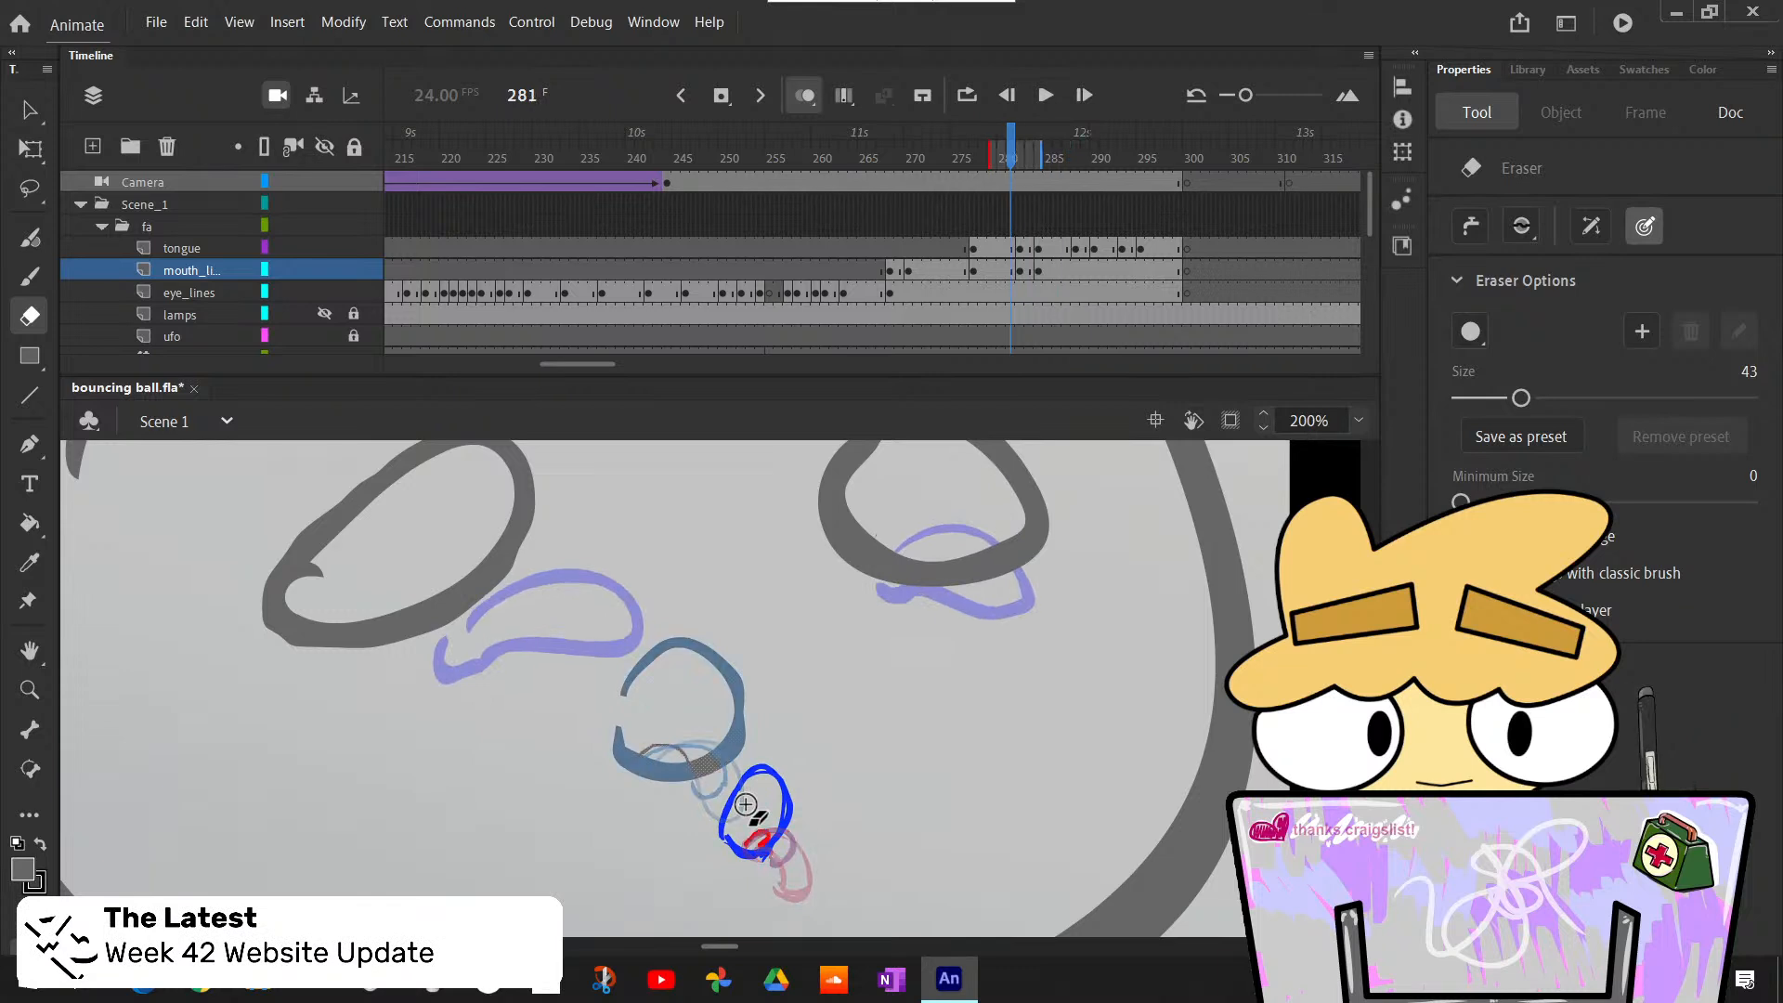
key(period)
key(period)
key(period)
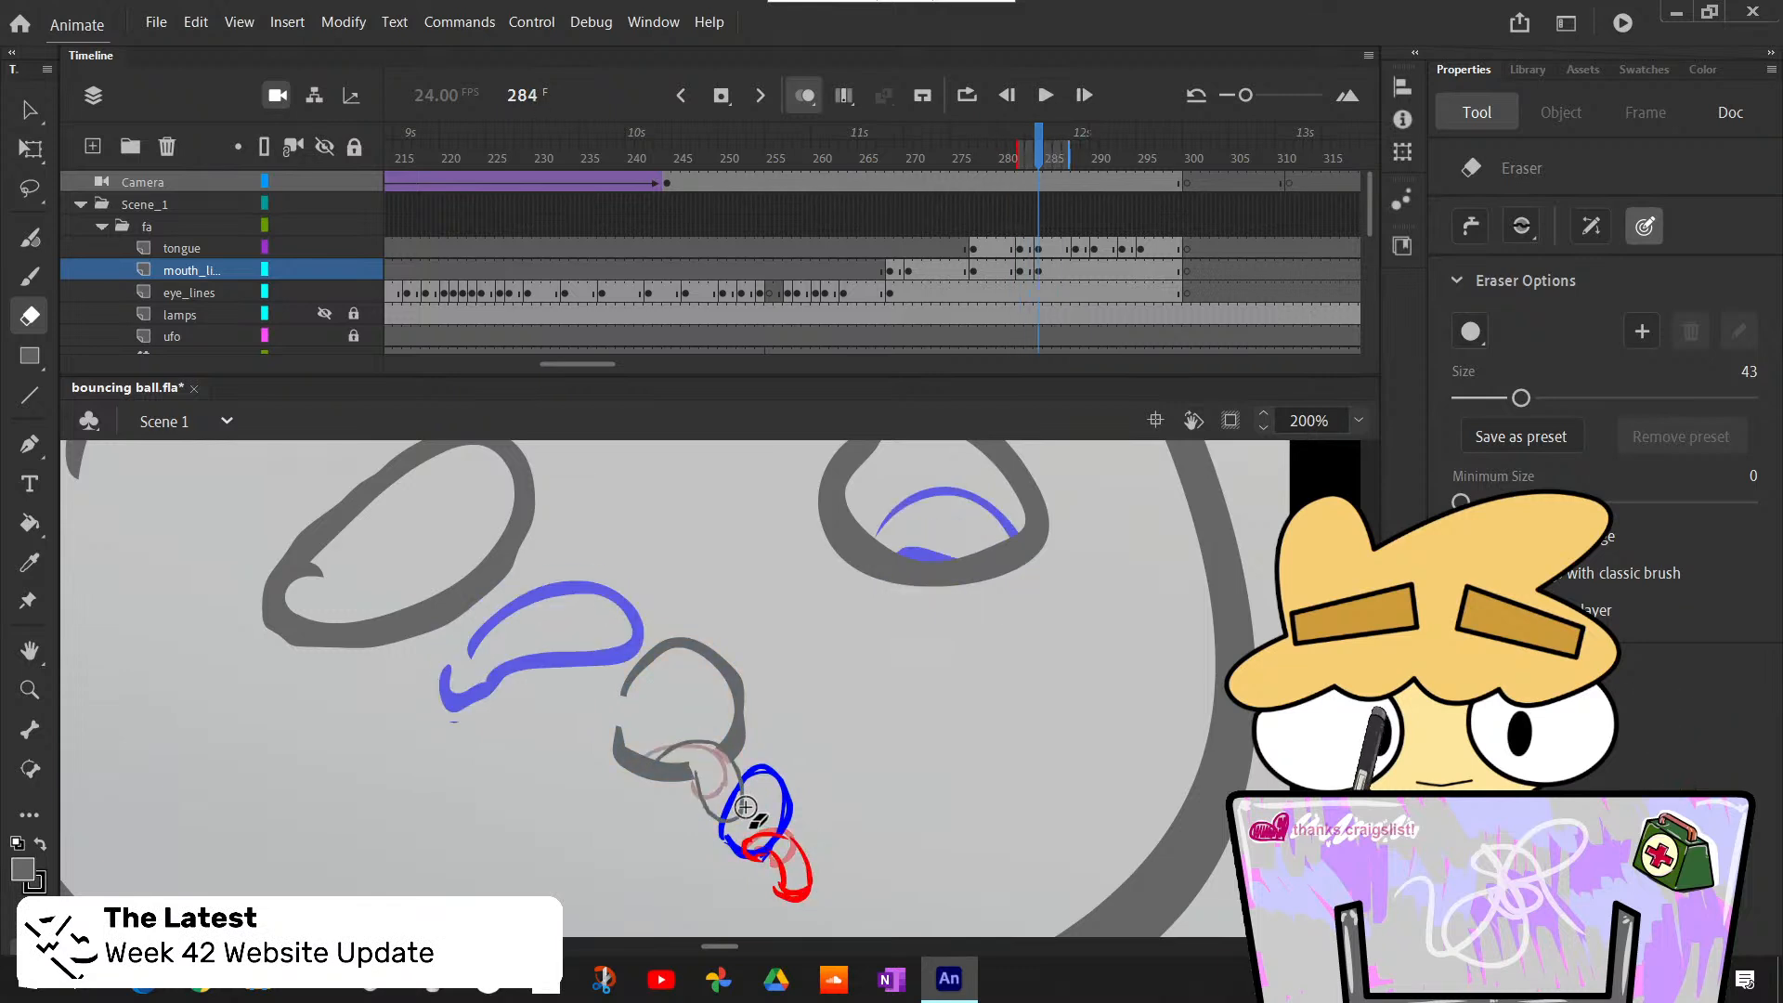
- Touch up the lower lip line at frame 284 on the mouth_lines layer with the Classic Brush so it meets the longer tongue
key(b)
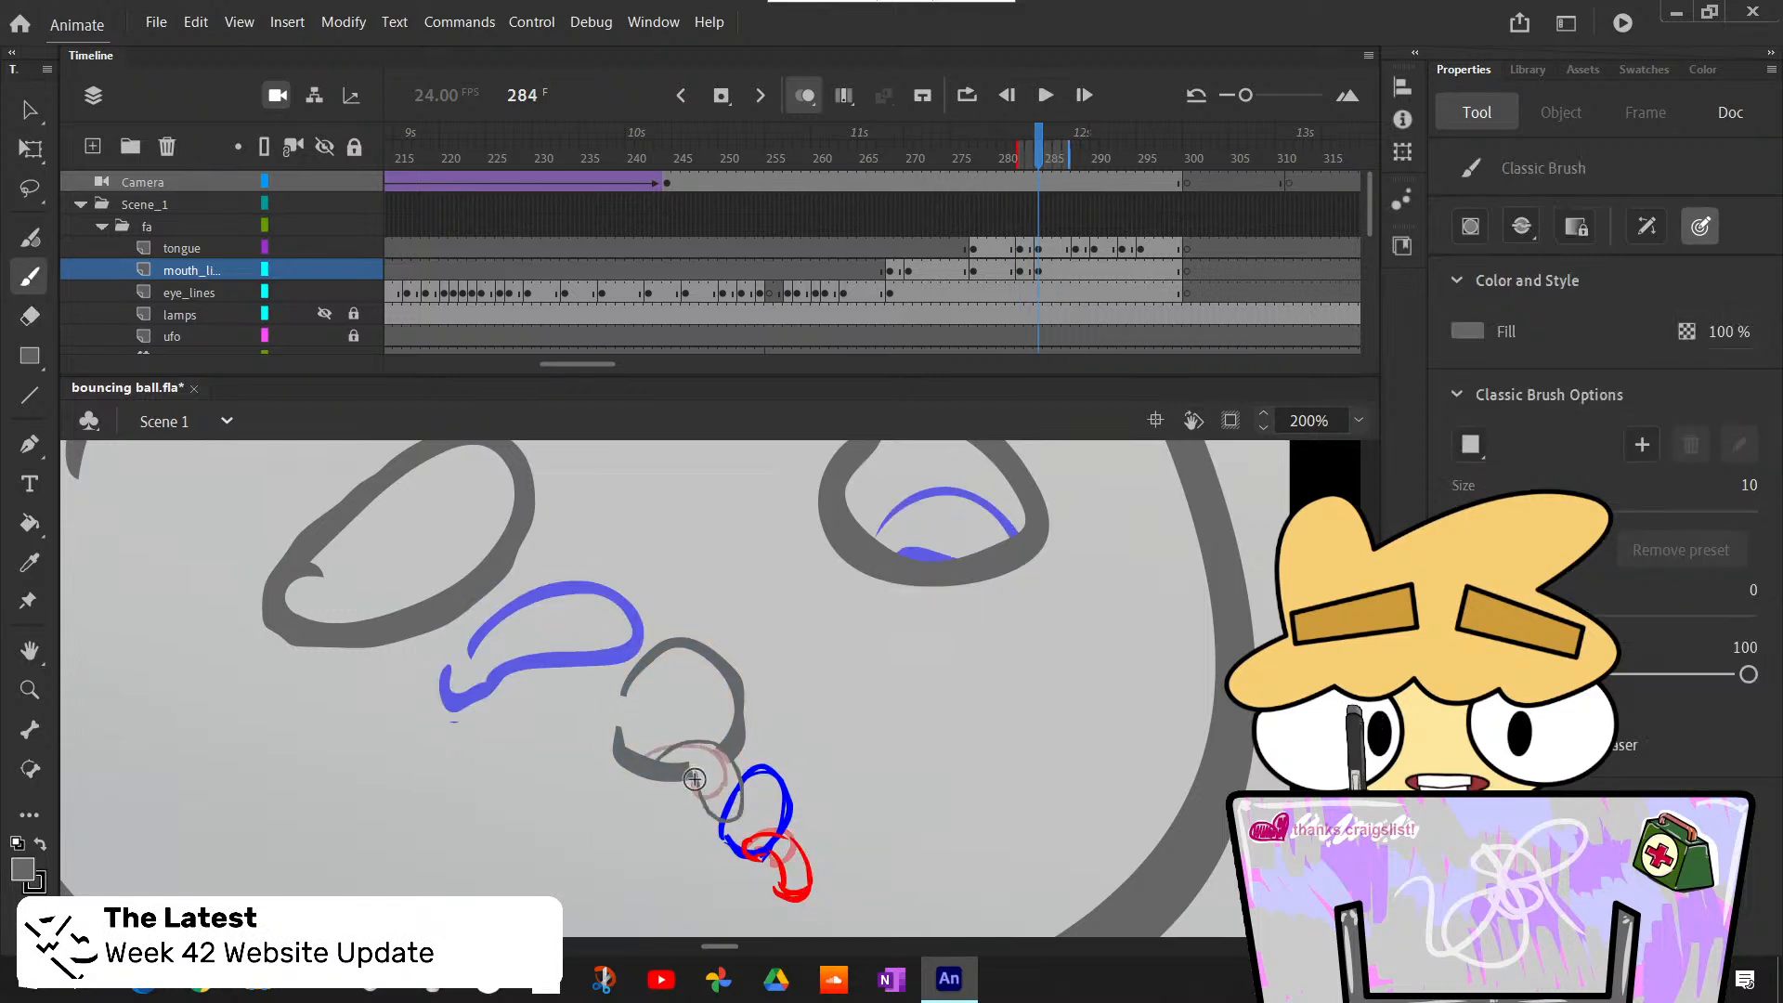
click(1038, 280)
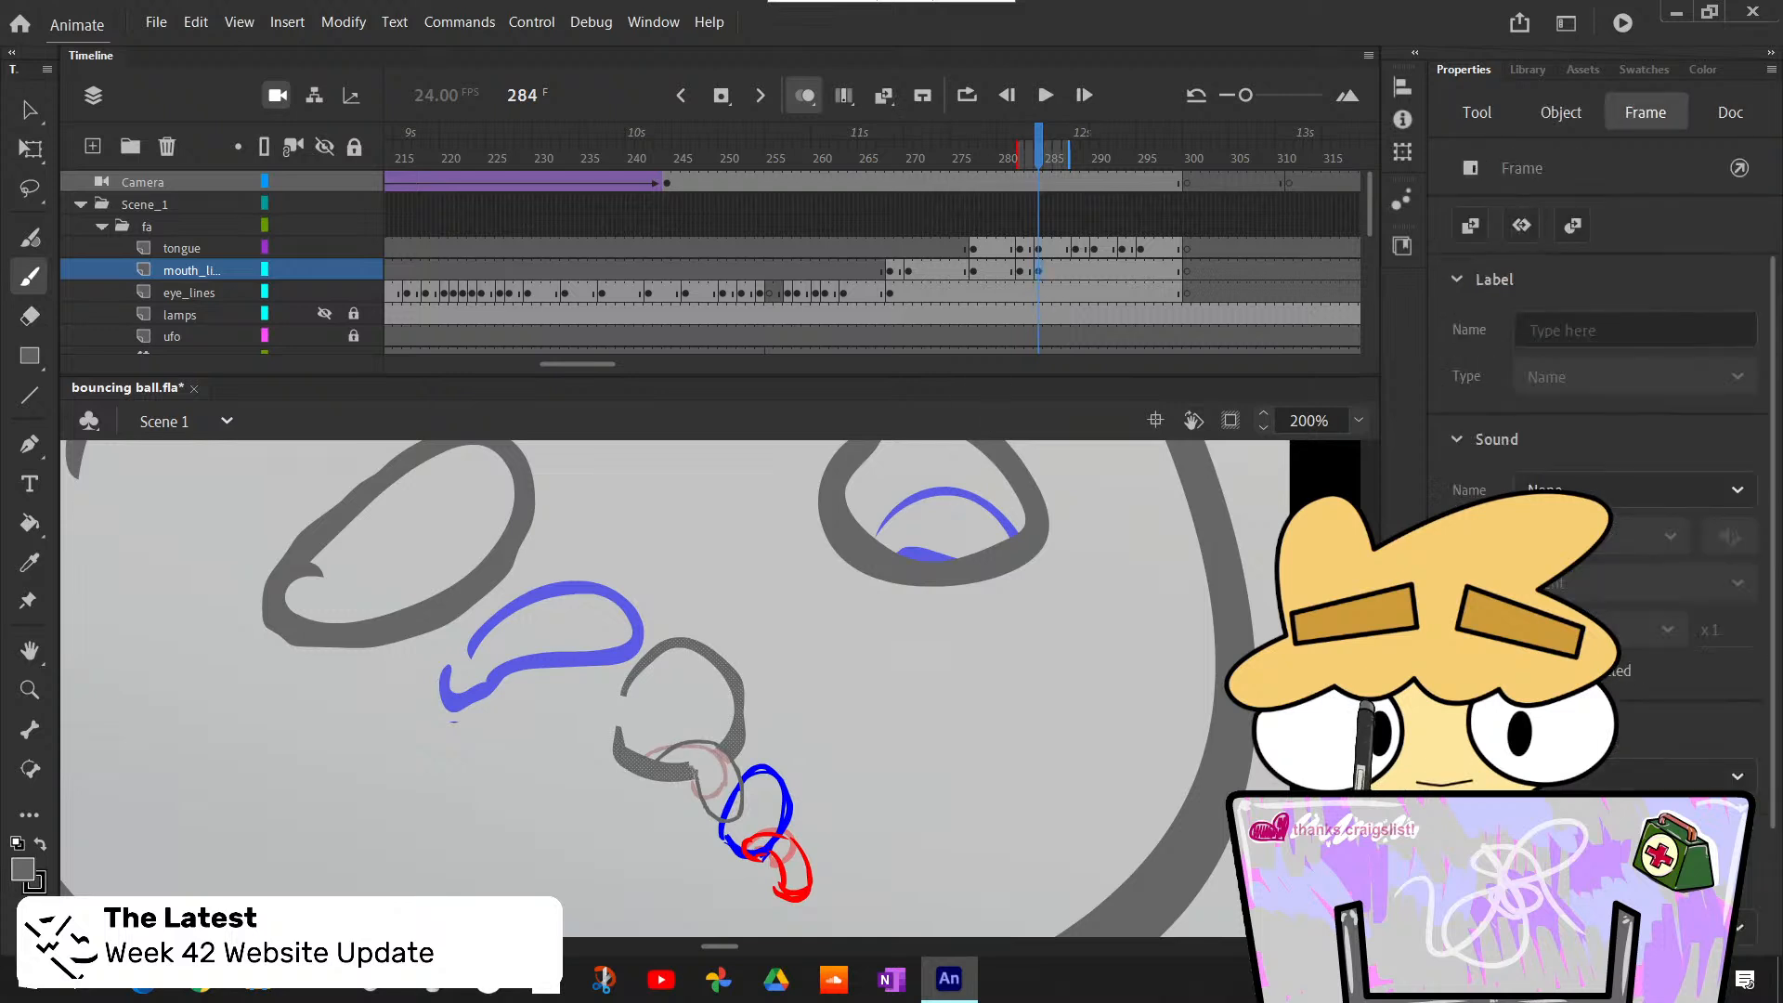
click(696, 772)
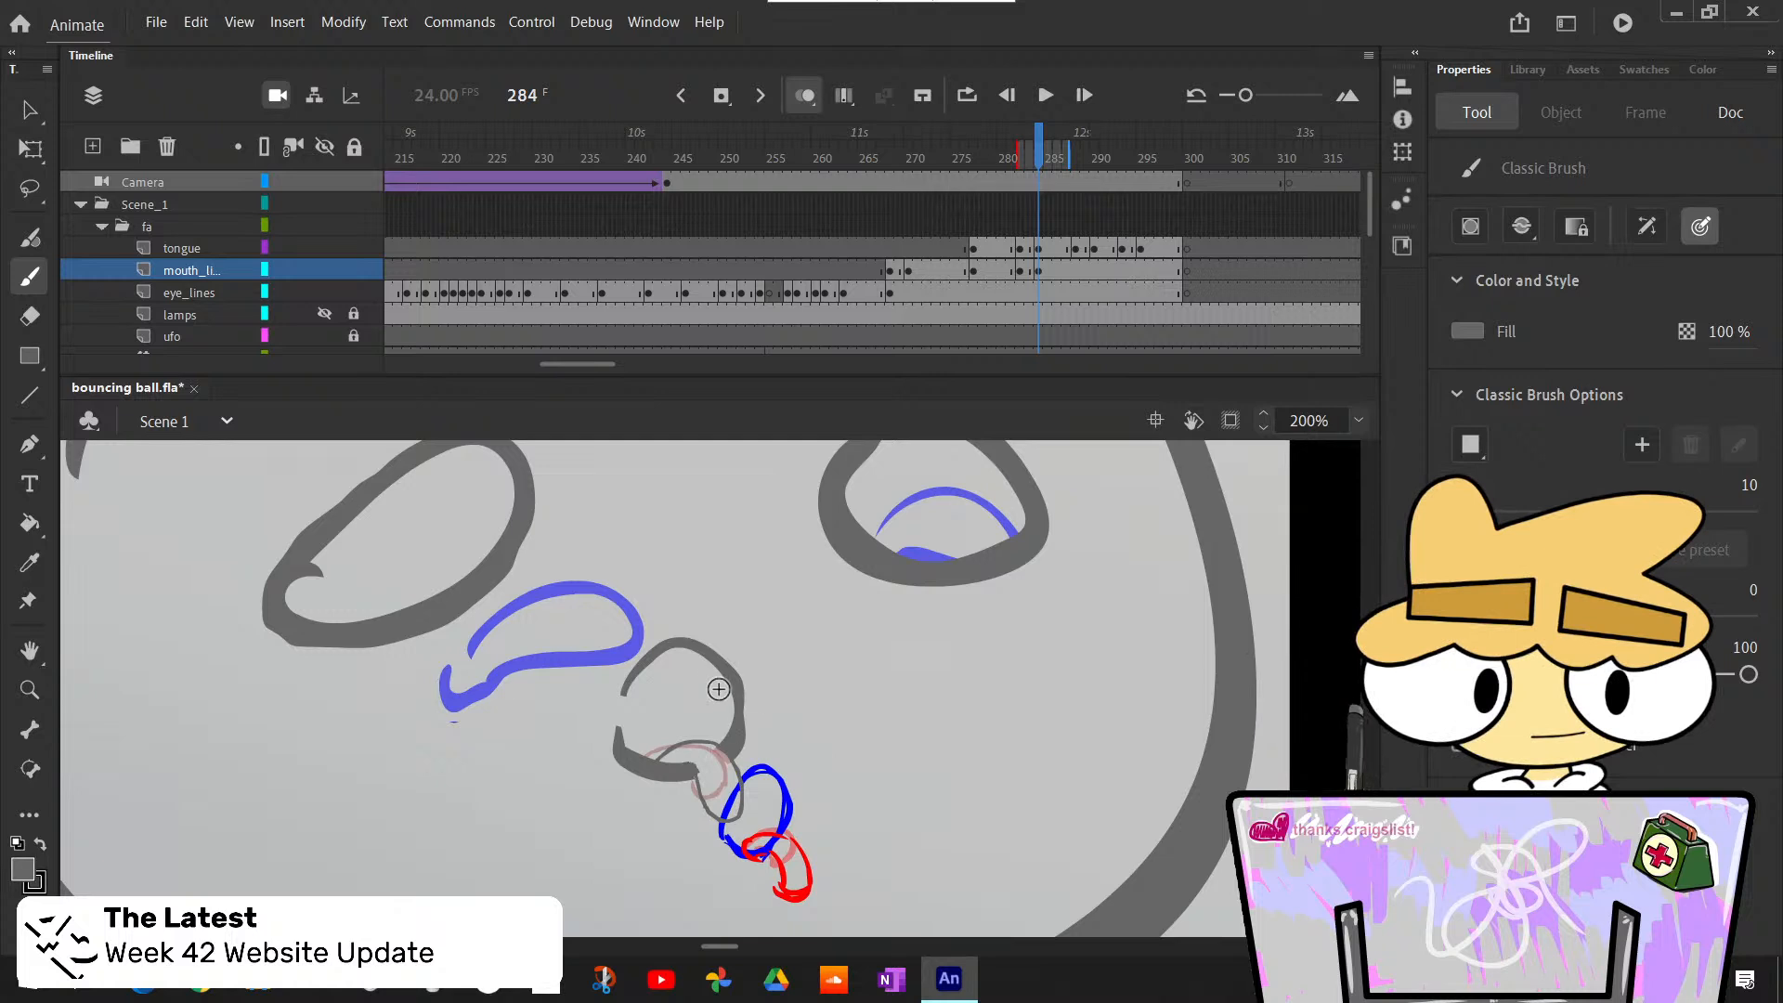
key(e)
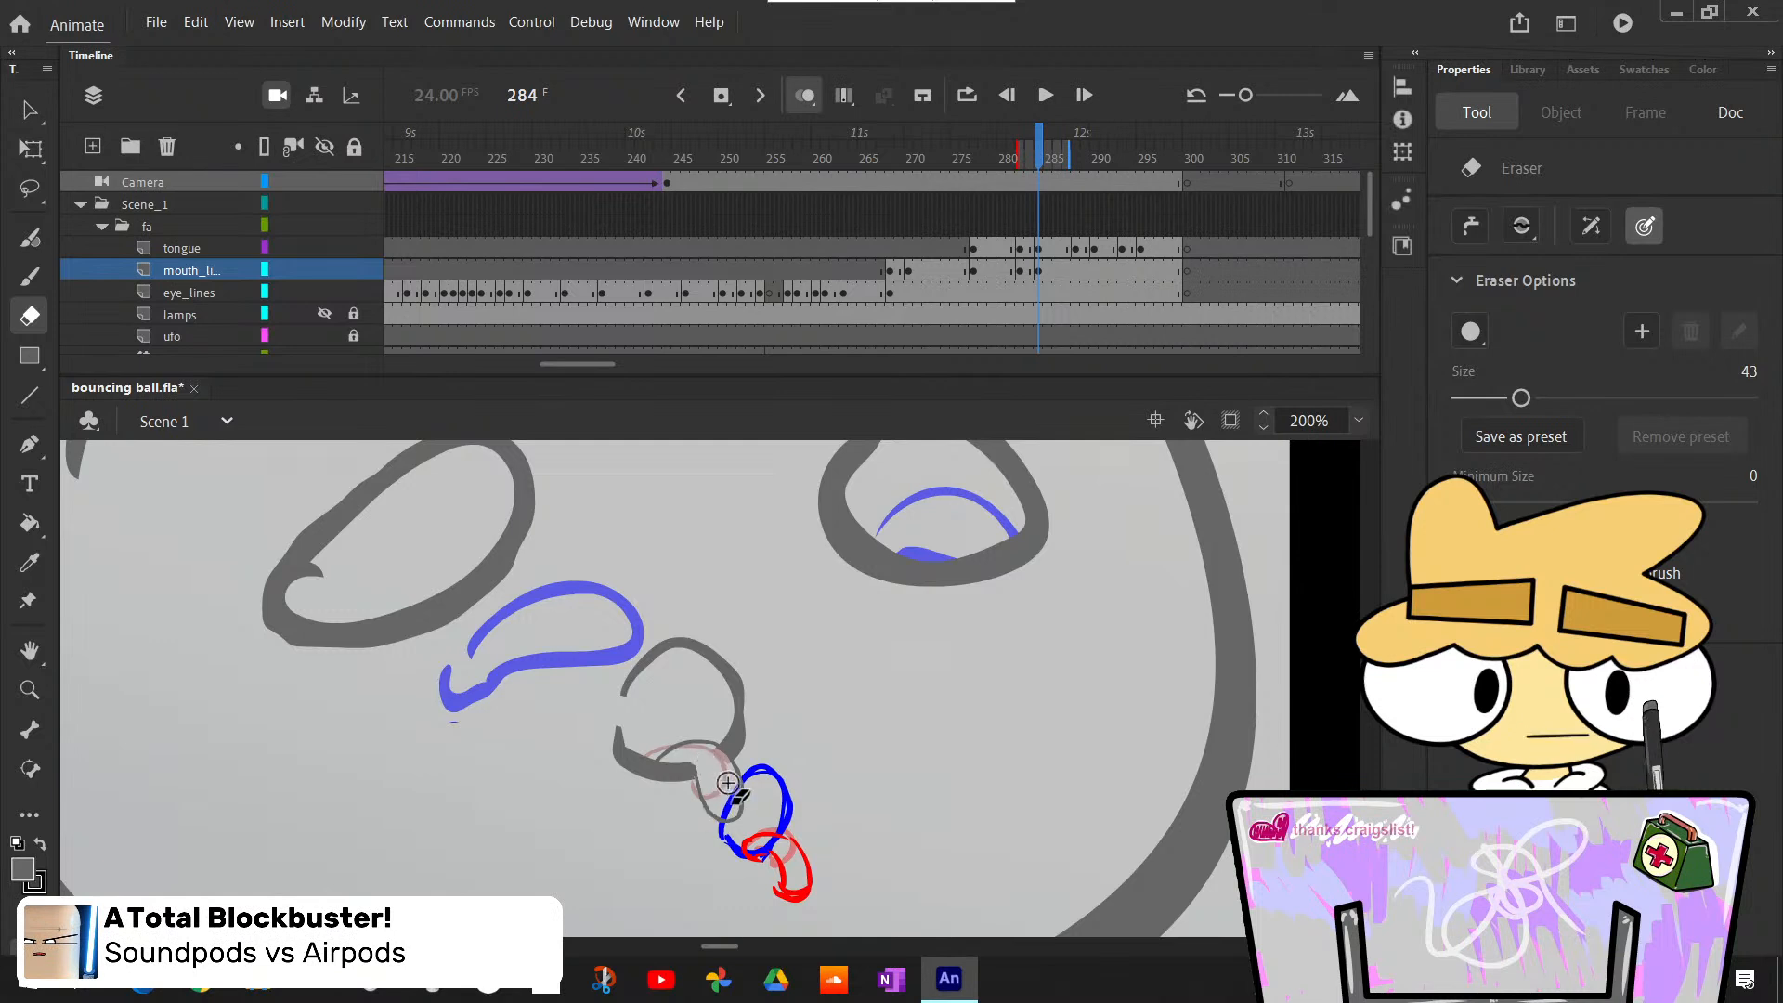
- Step back and forth through frames 283 to 291 to check how the lip gap fits each alternating tongue pose
key(comma)
key(period)
key(comma)
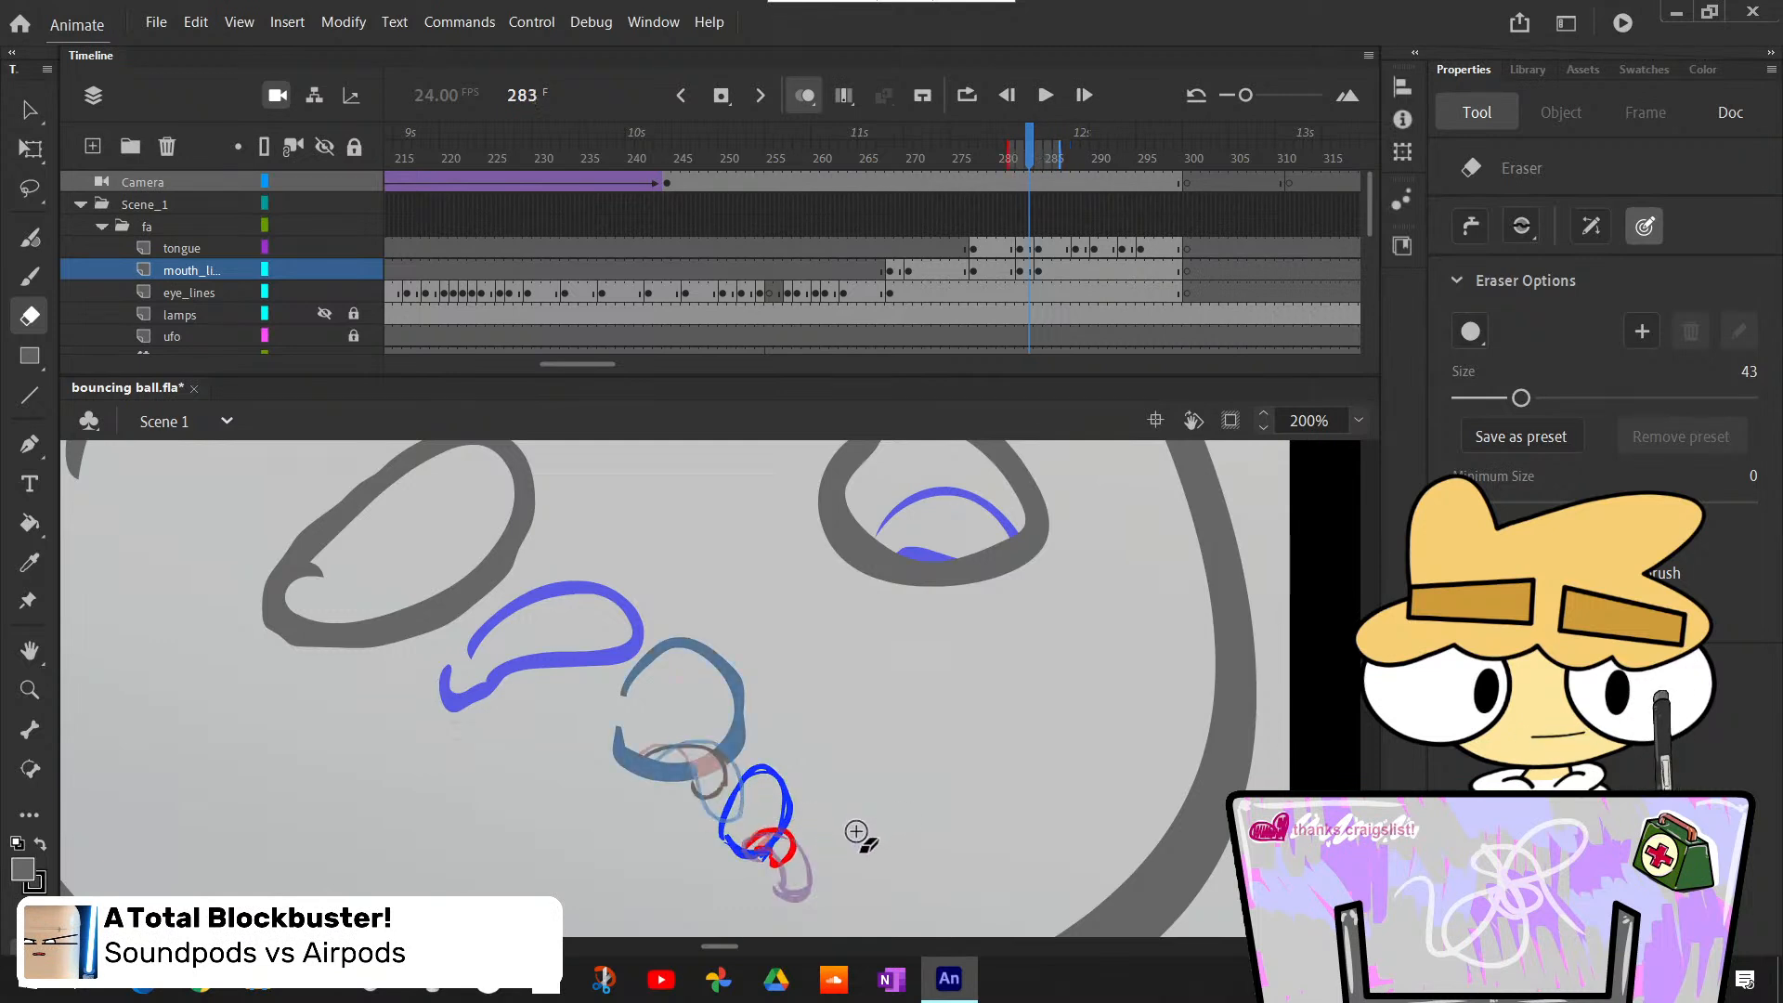
key(period)
key(period)
key(period)
key(period)
key(period)
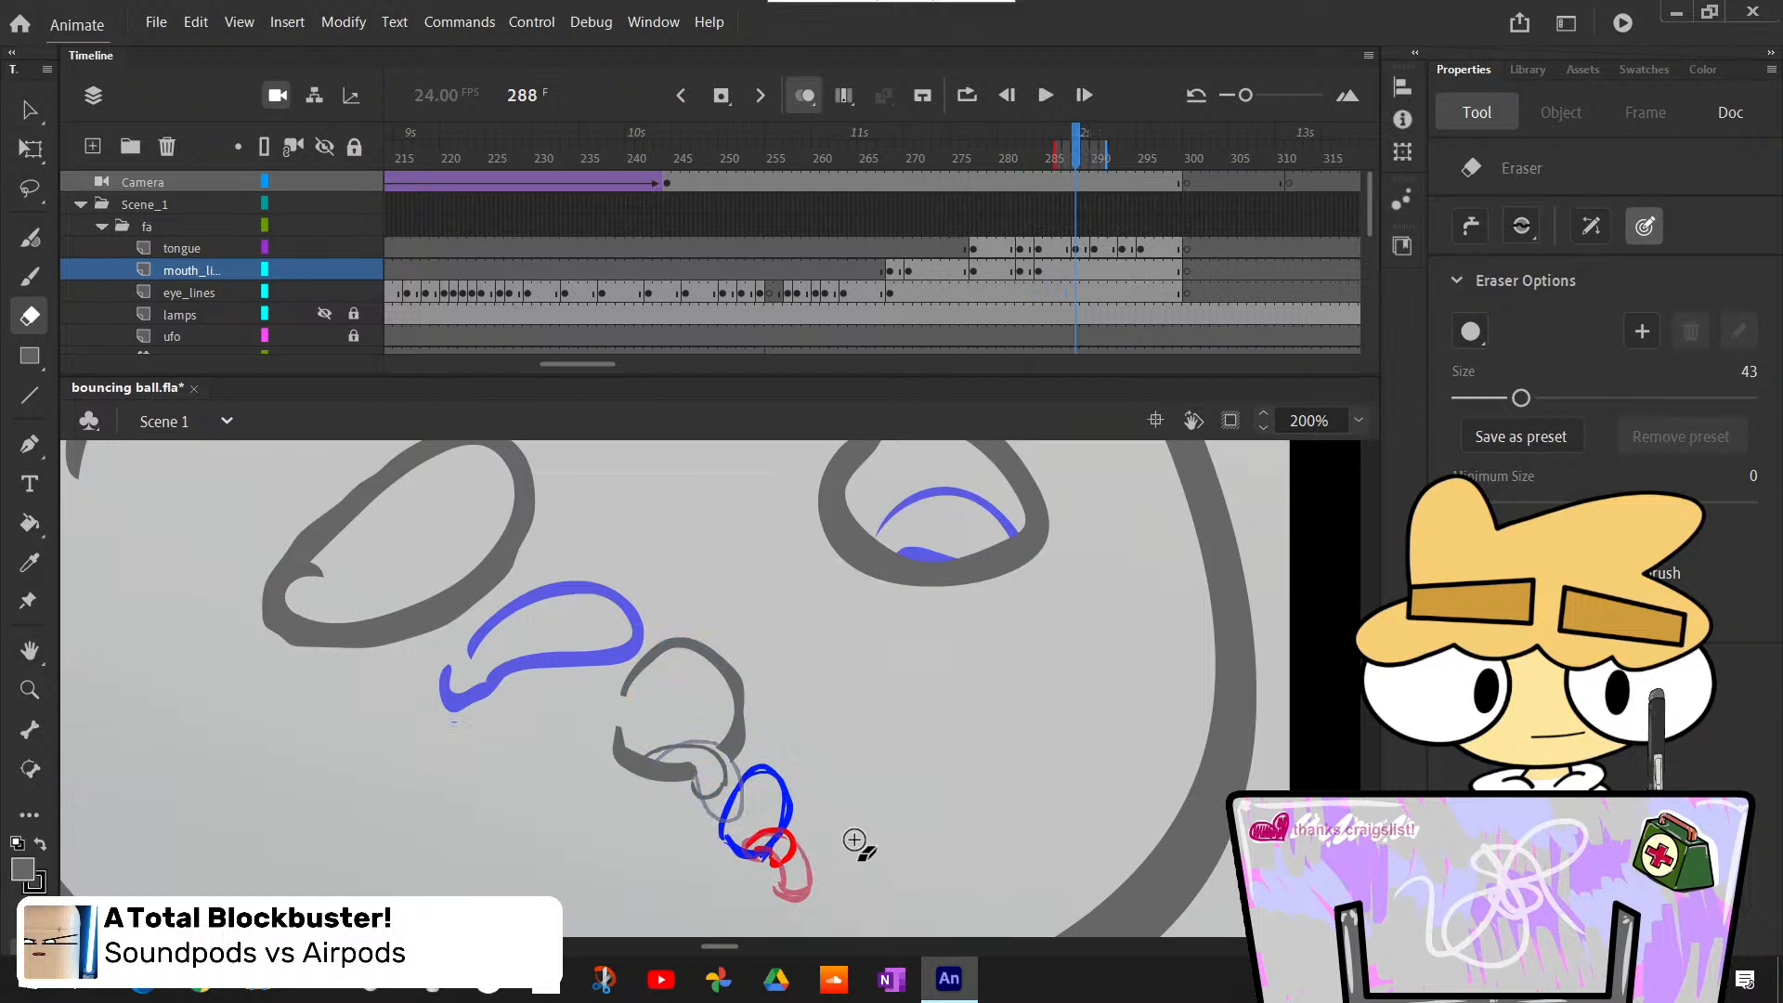
key(period)
key(period)
key(comma)
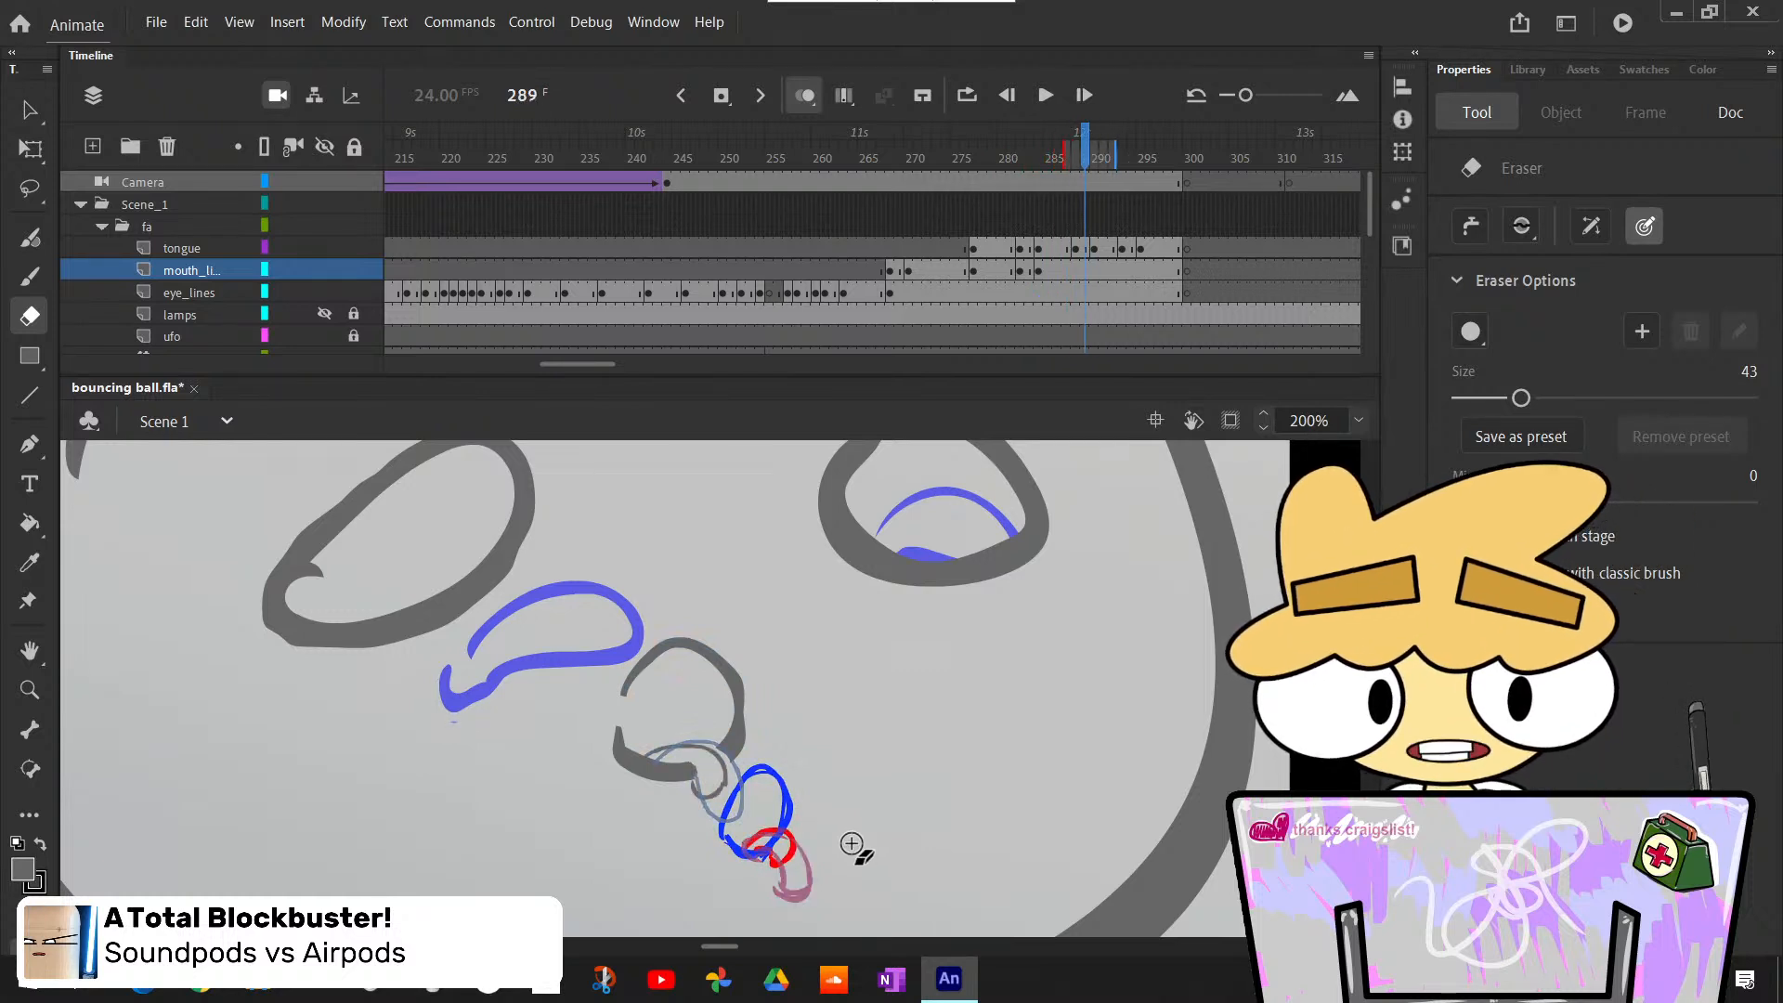
key(comma)
key(comma)
key(comma)
key(comma)
key(period)
key(period)
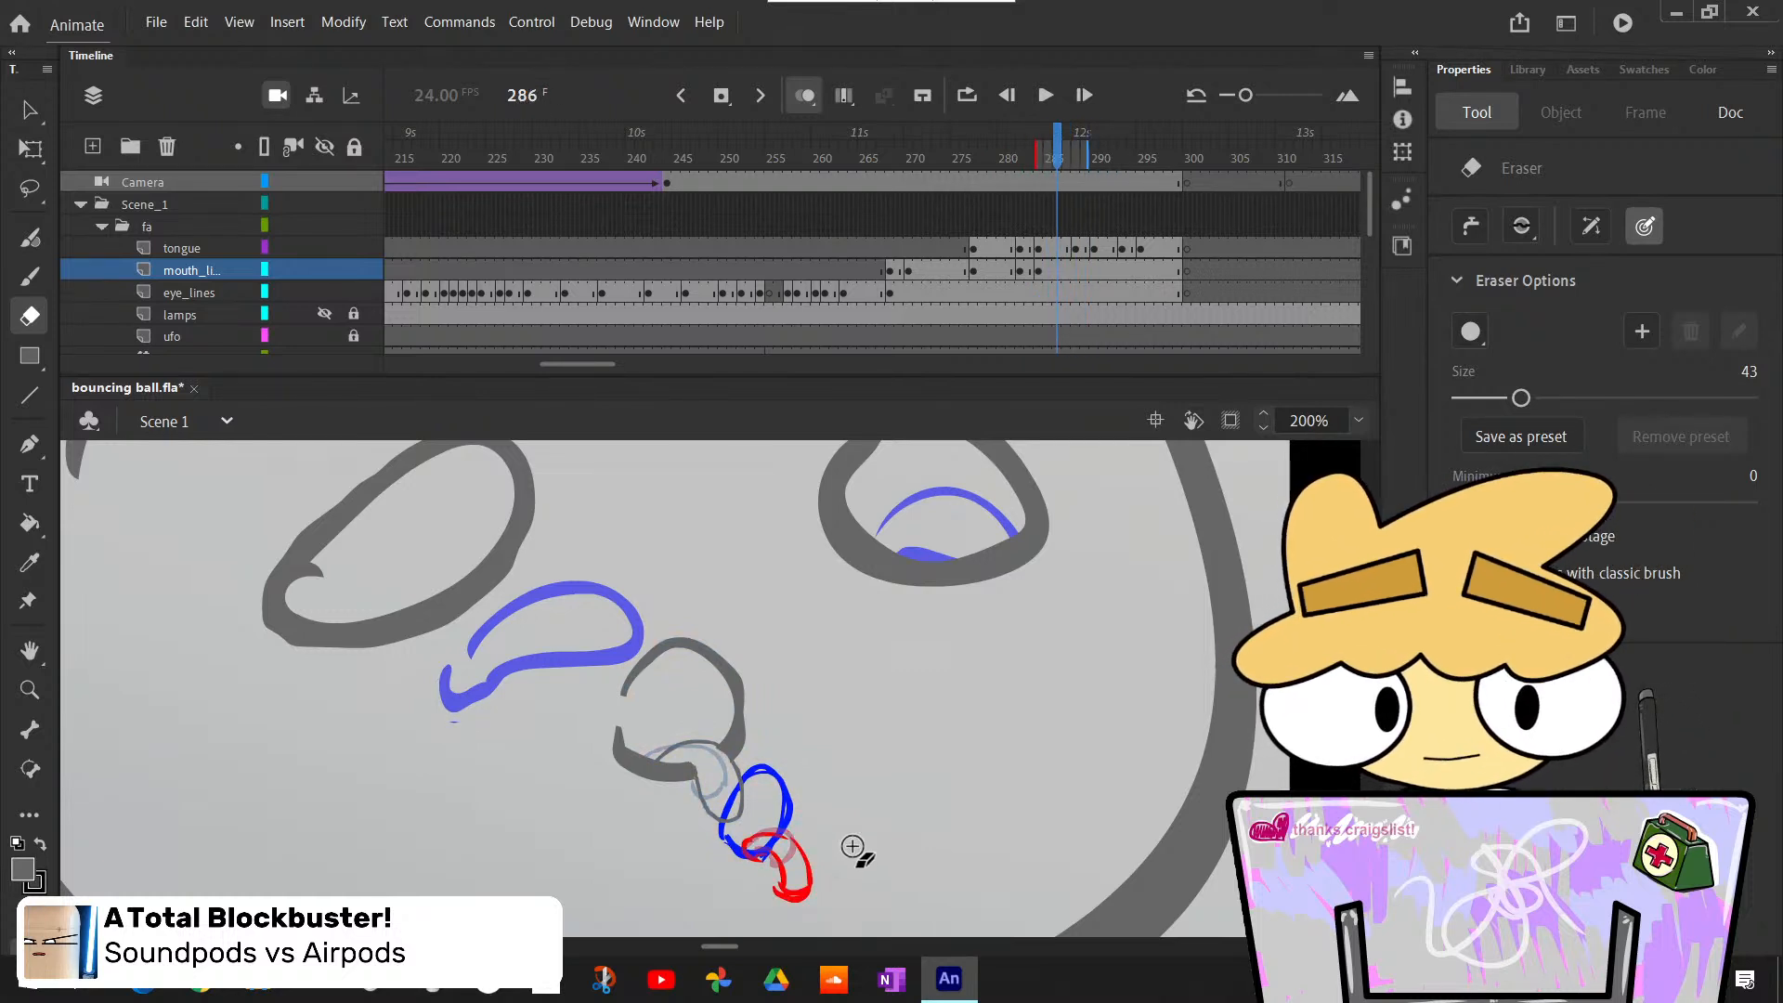
key(comma)
key(comma)
key(comma)
key(comma)
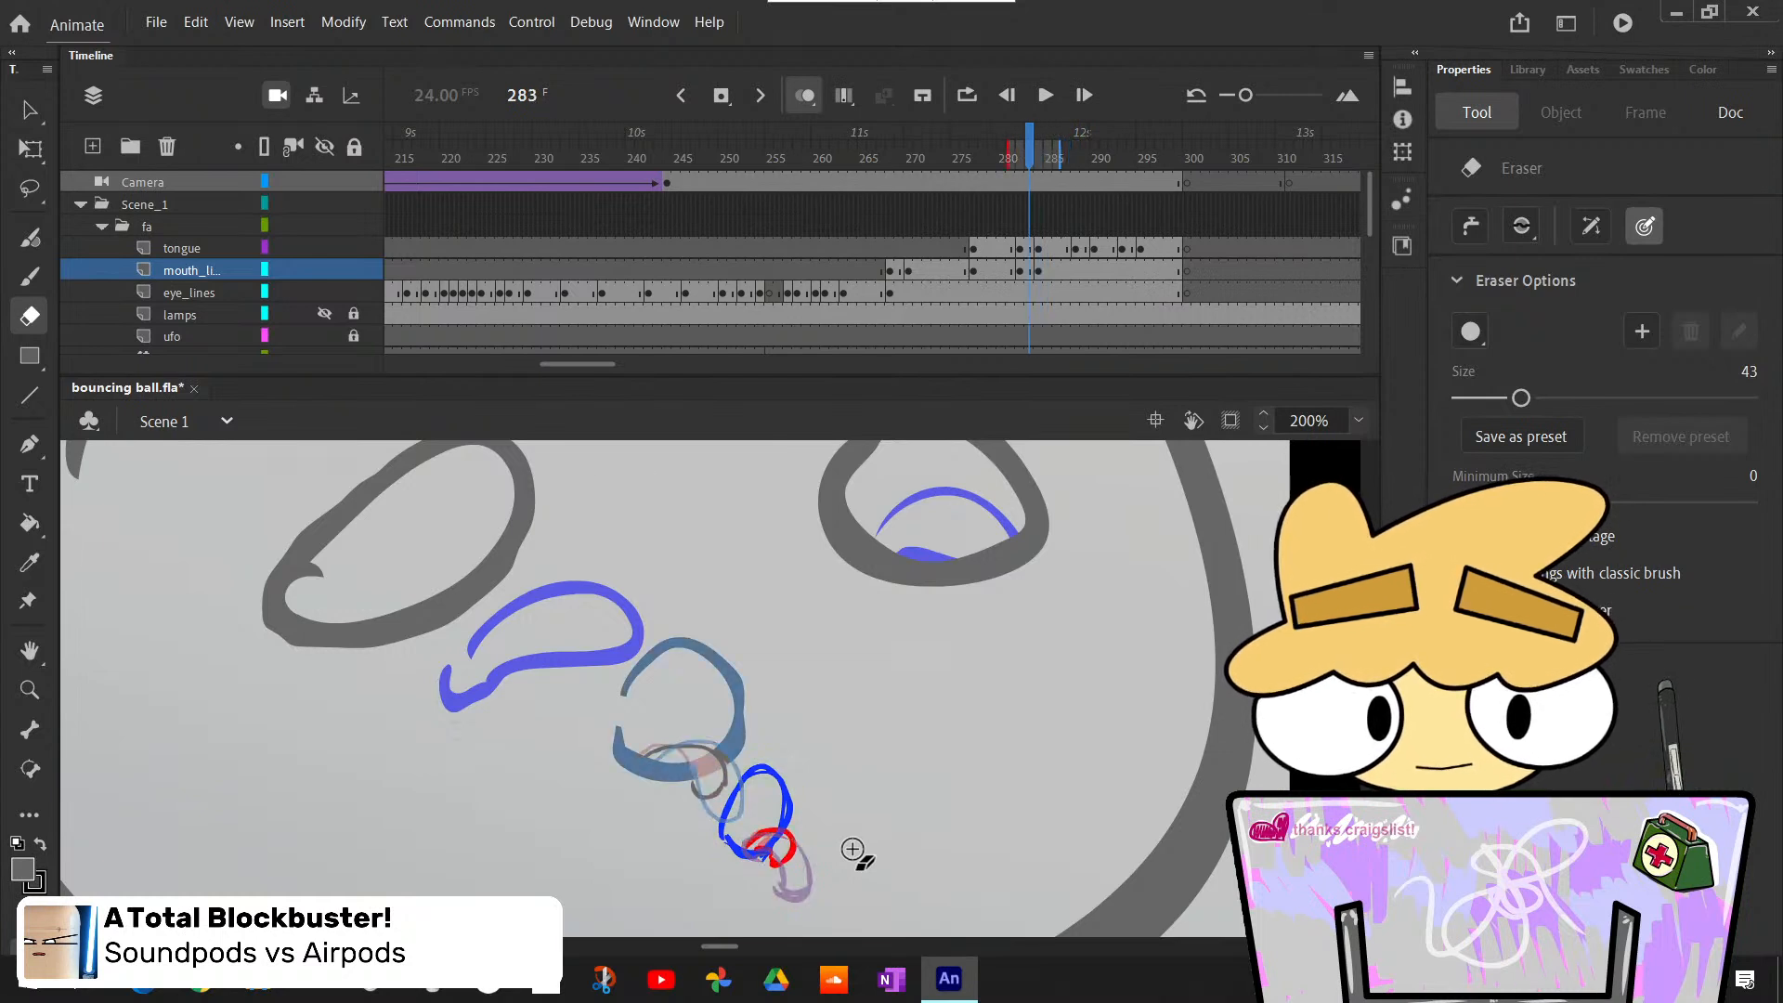
key(period)
key(comma)
key(period)
key(comma)
key(period)
key(comma)
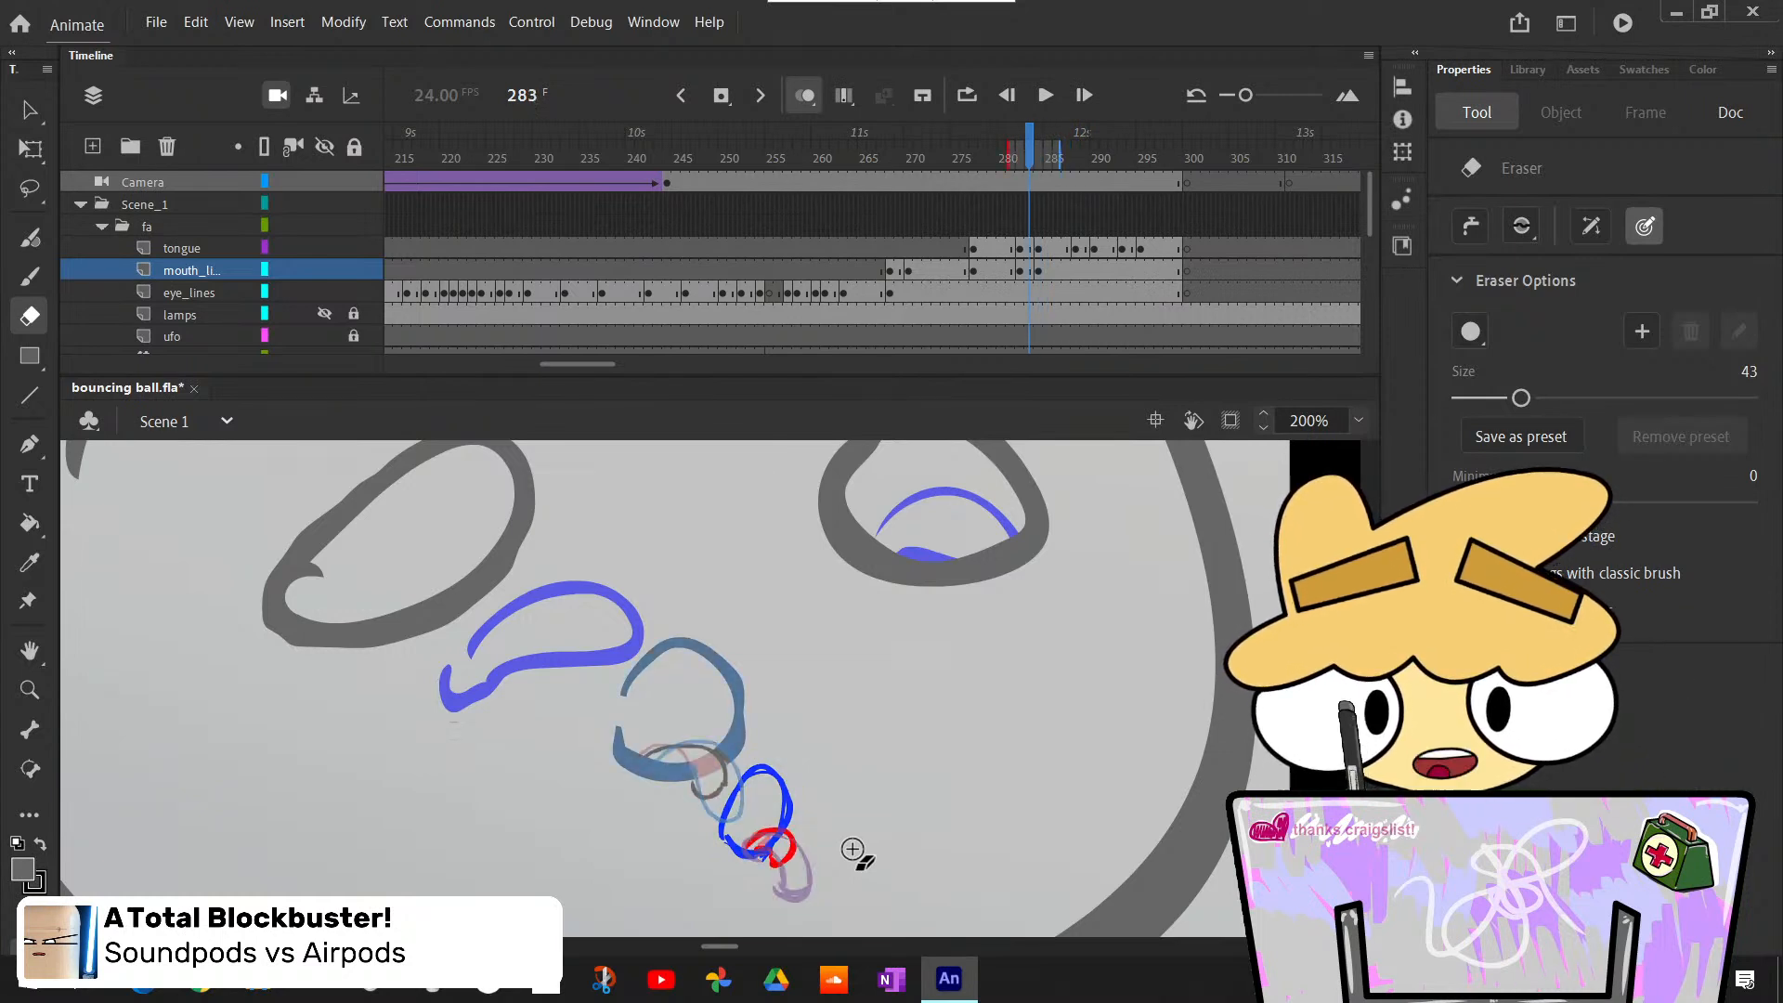
key(period)
key(period)
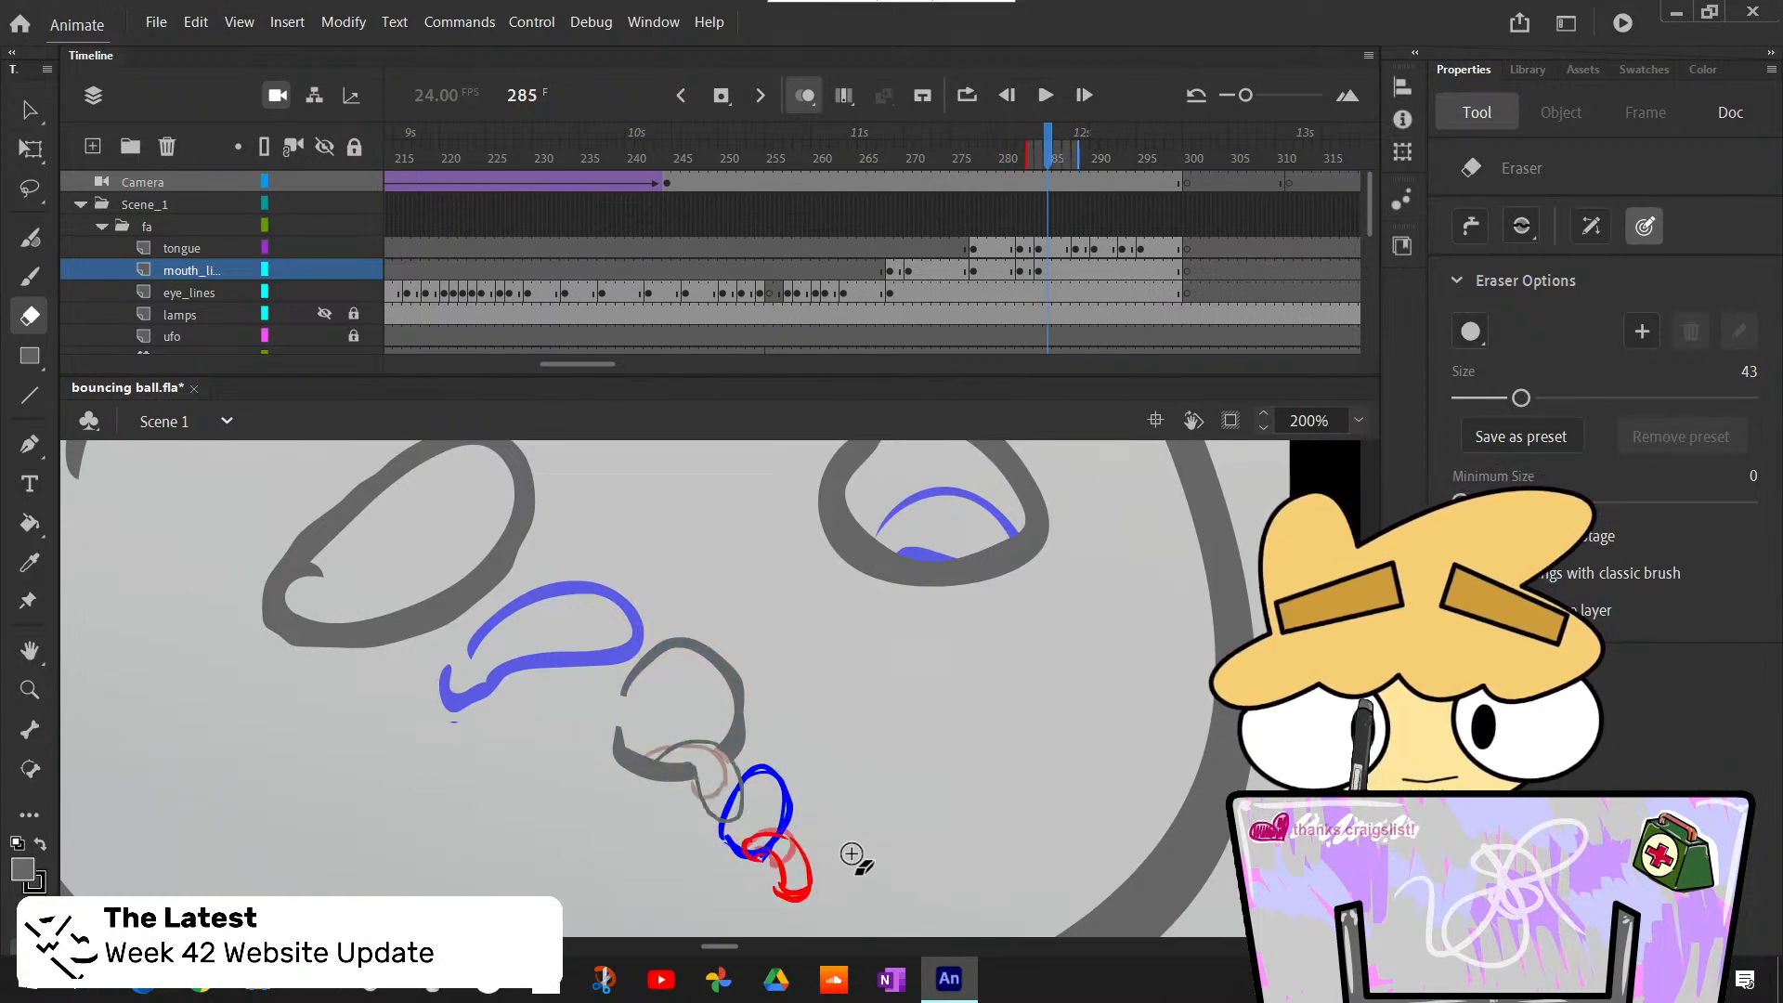
key(period)
key(period)
key(period)
key(period)
key(period)
key(period)
key(period)
key(comma)
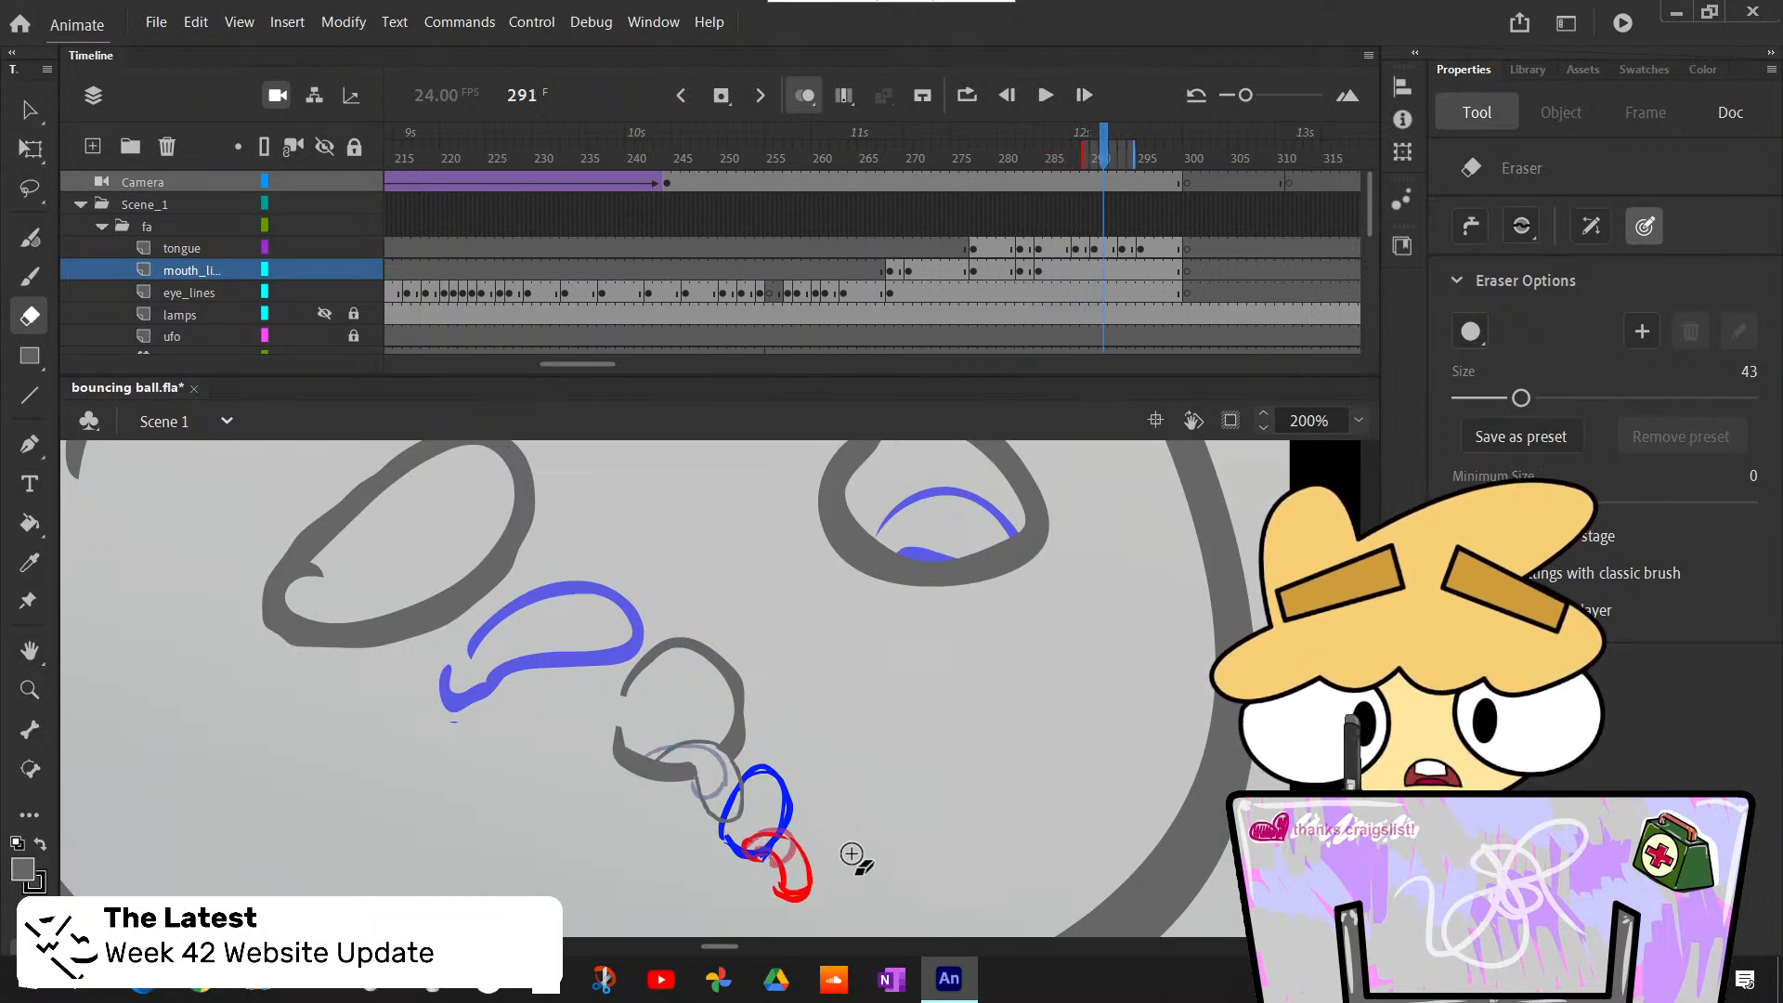
key(comma)
key(comma)
key(comma)
key(comma)
key(comma)
key(comma)
key(comma)
key(comma)
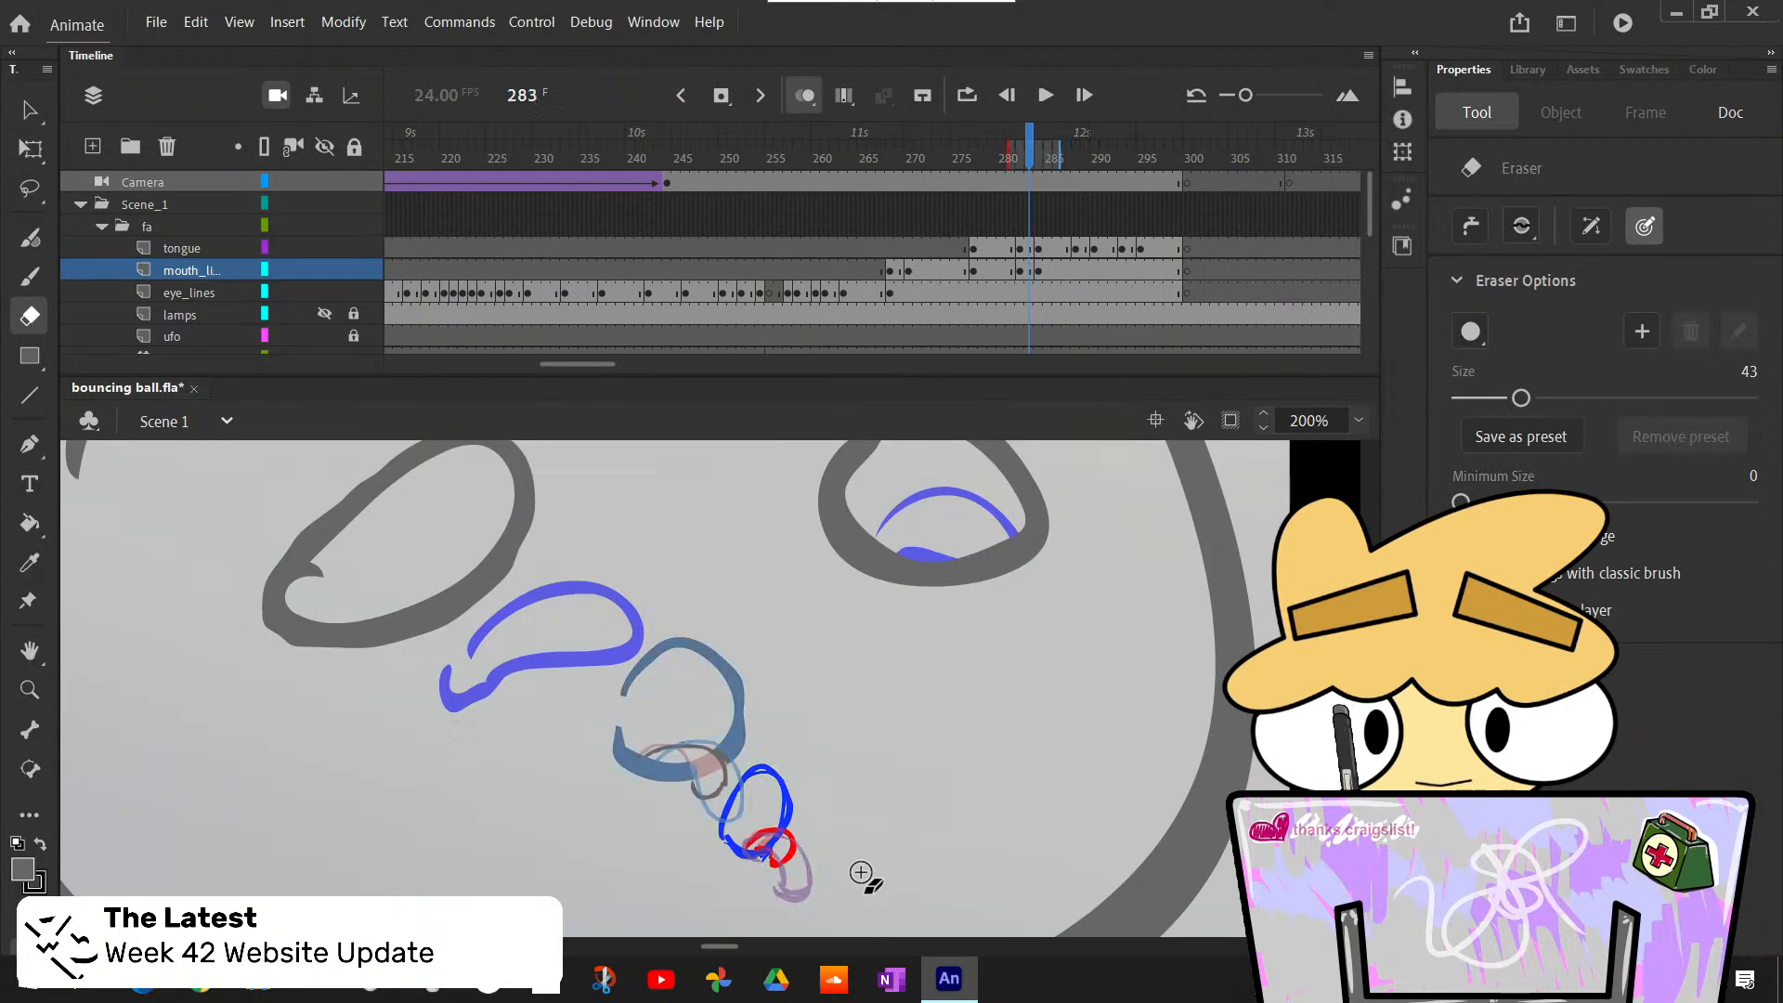
- Select frame 288 on the mouth_lines layer and open its frame commands
click(1076, 273)
right_click(1076, 273)
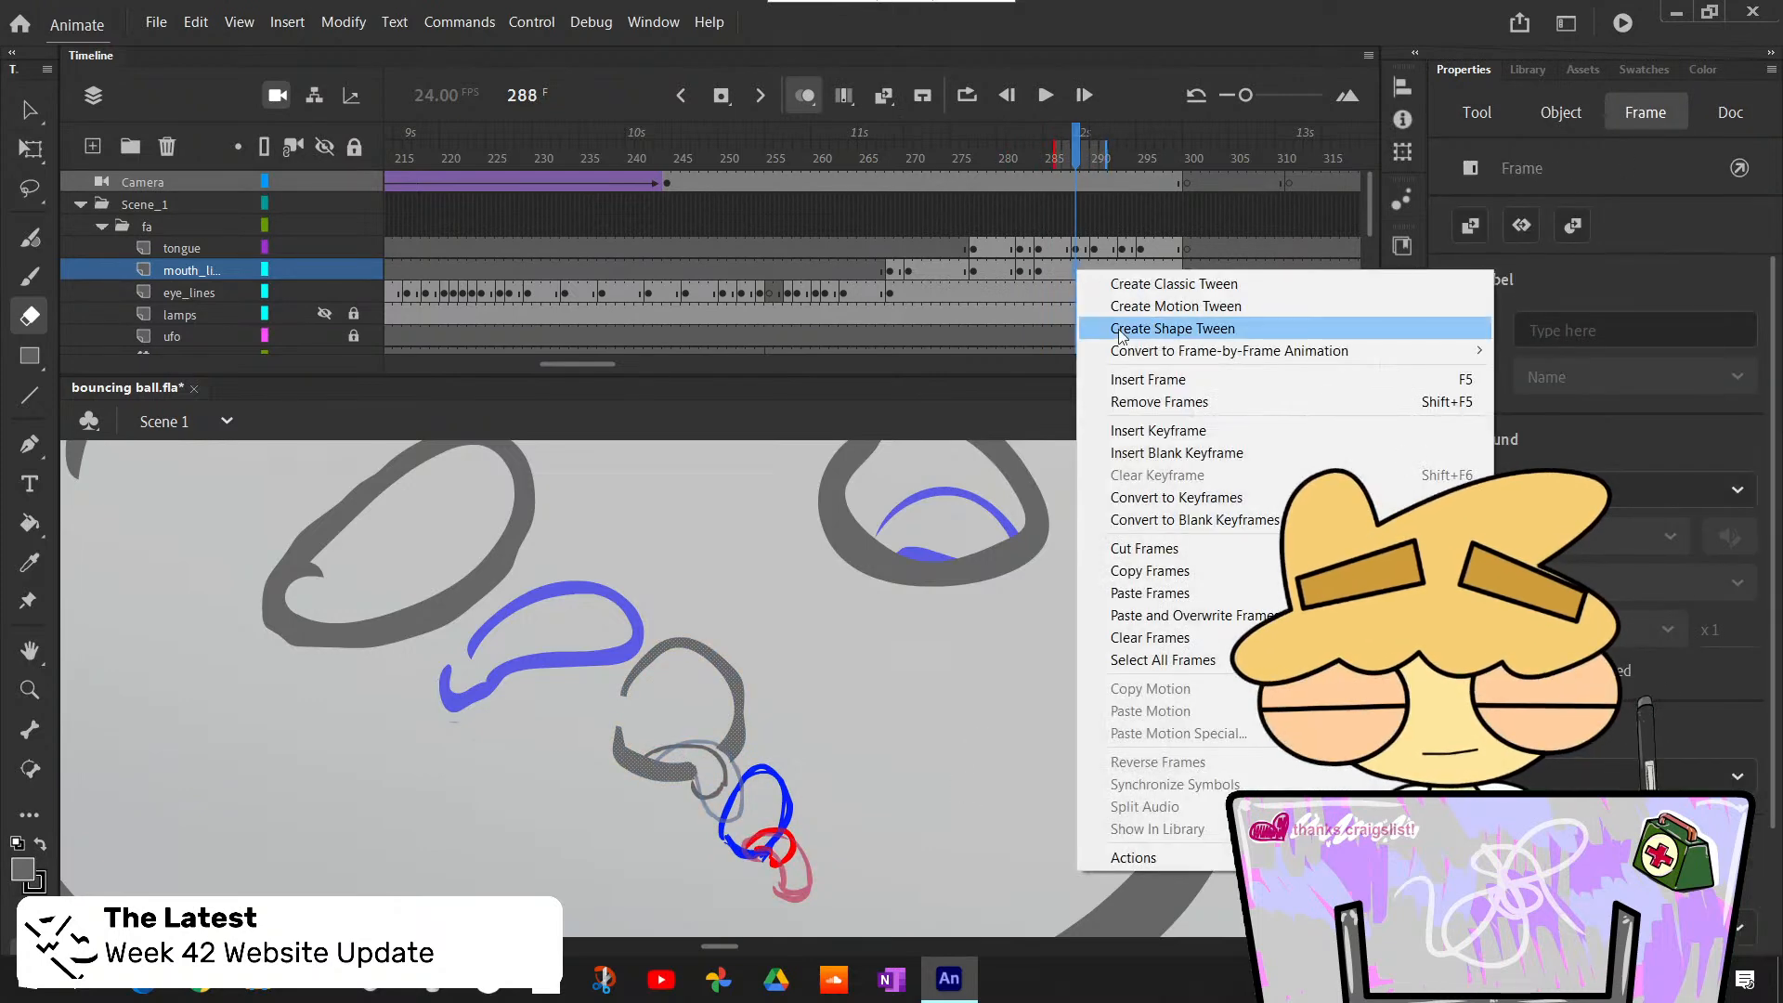
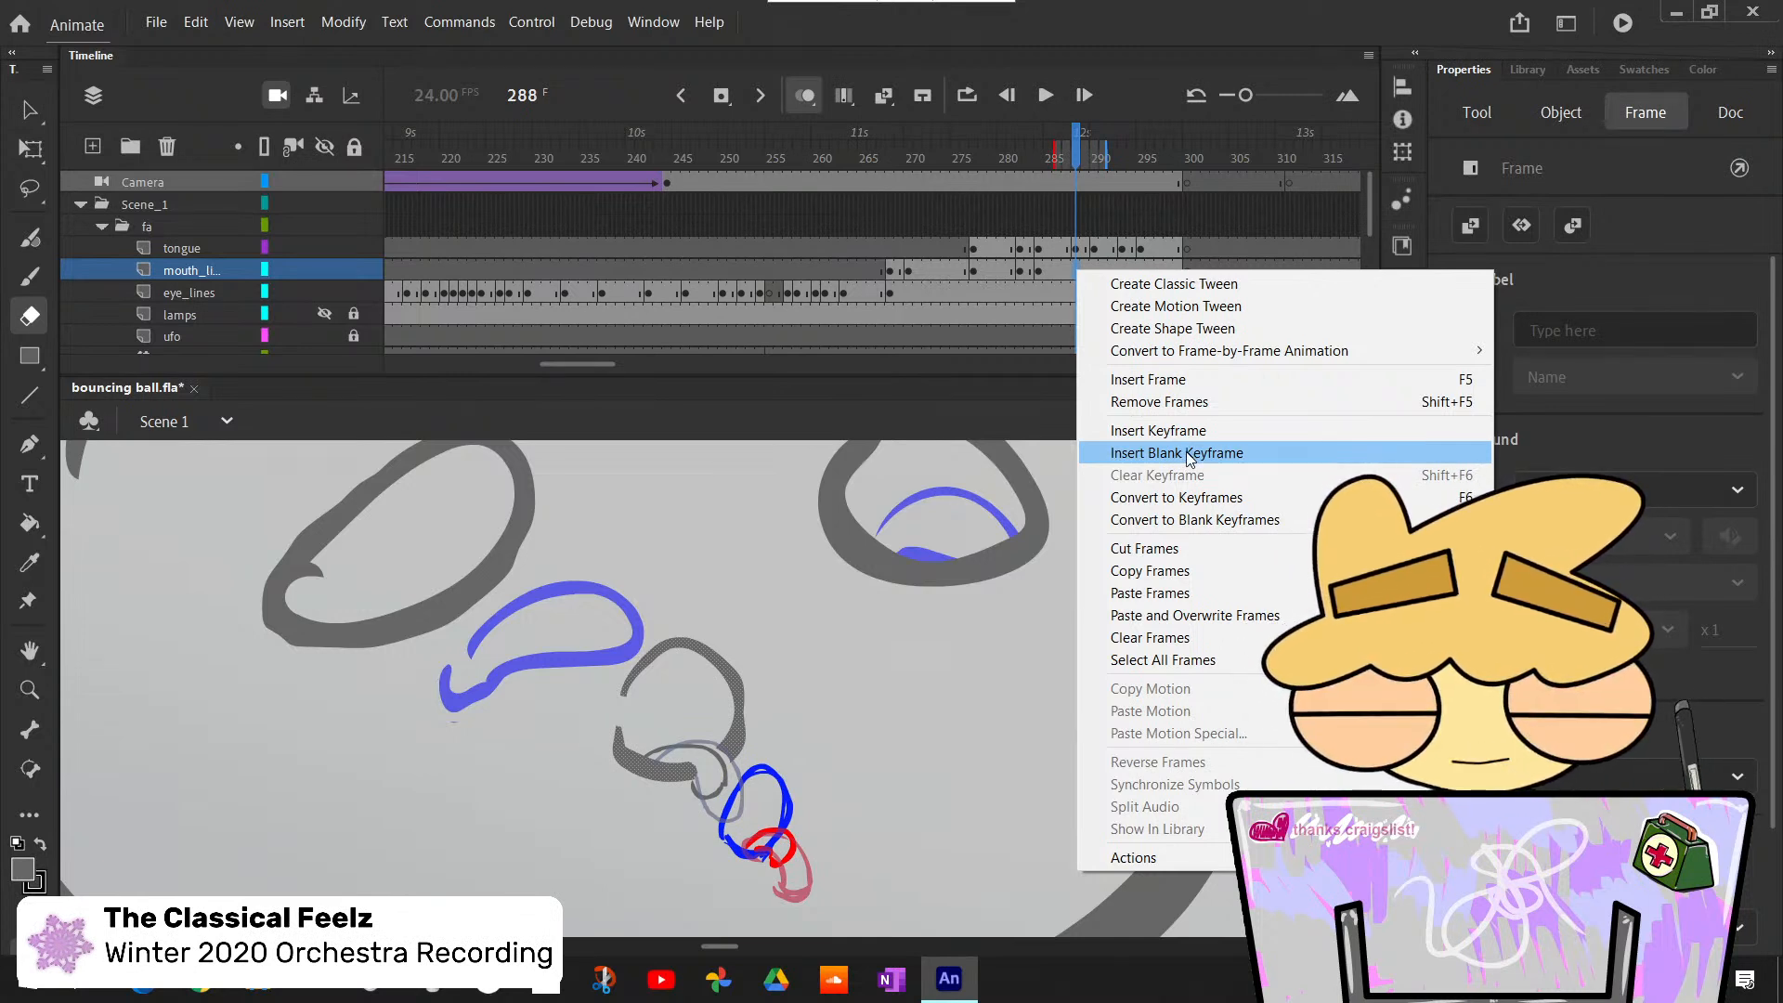
- Insert a blank keyframe at frame 288 on the mouth_lines layer and paste frame 283's lip line into it in place
click(1188, 455)
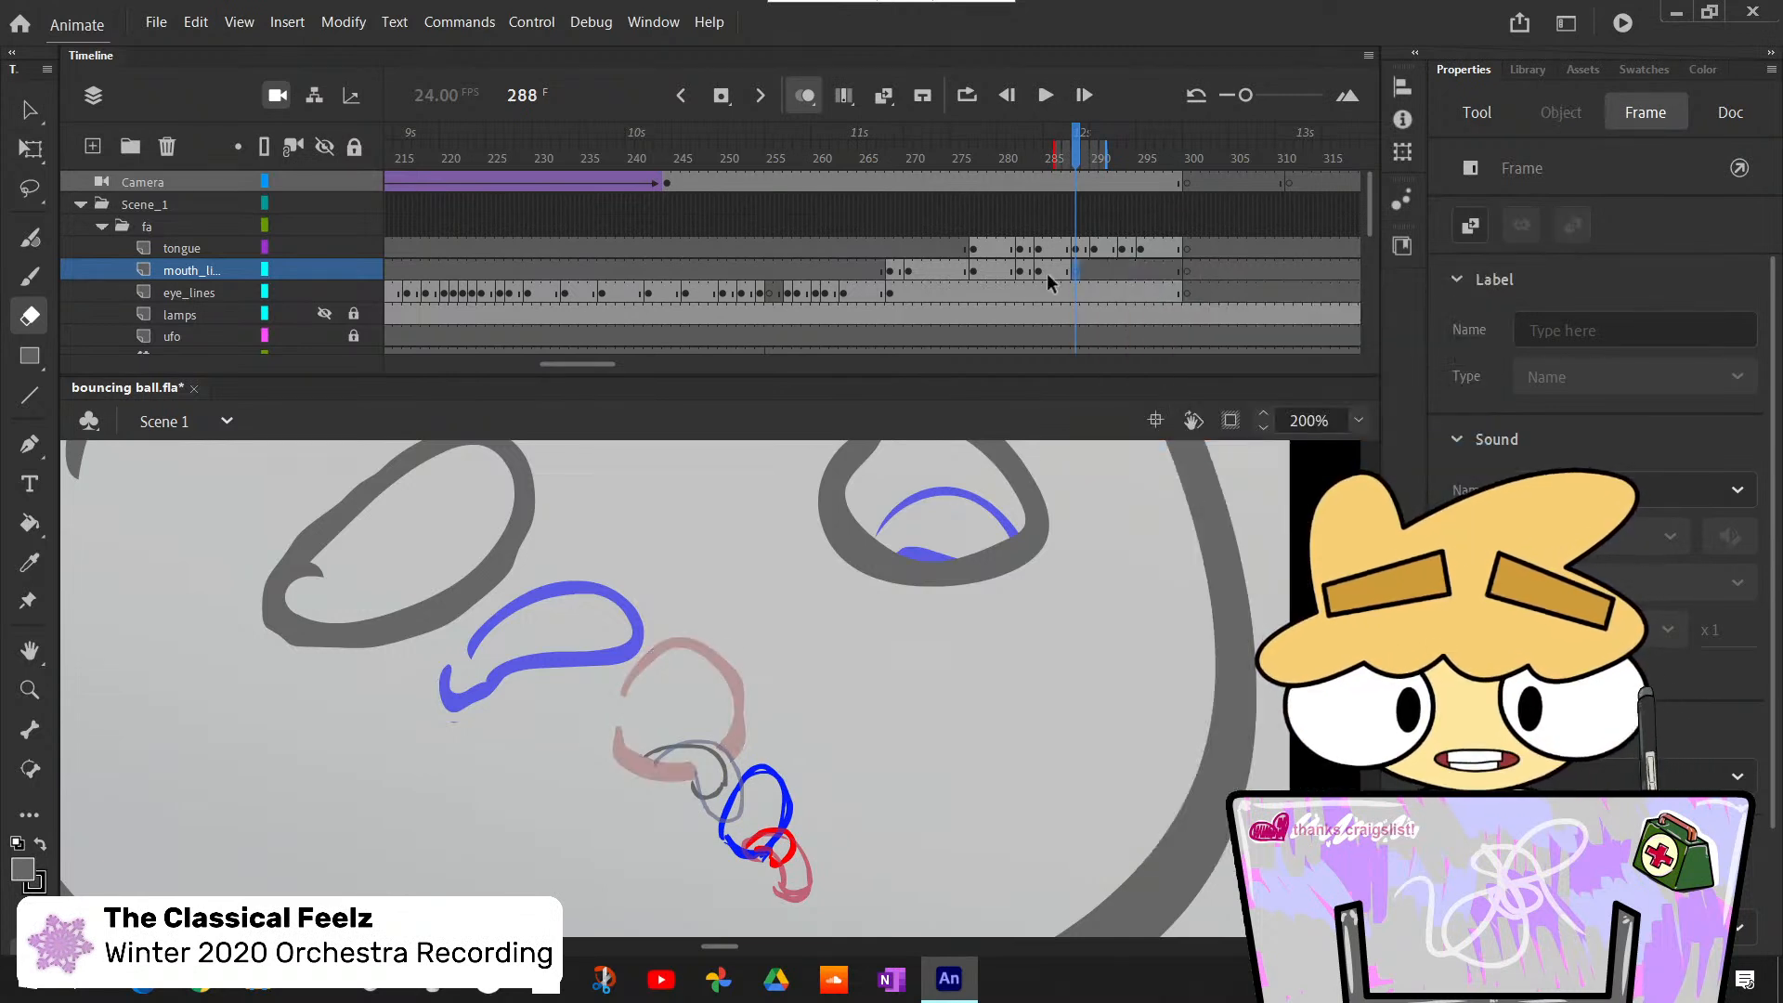
key(ctrl+shift+v)
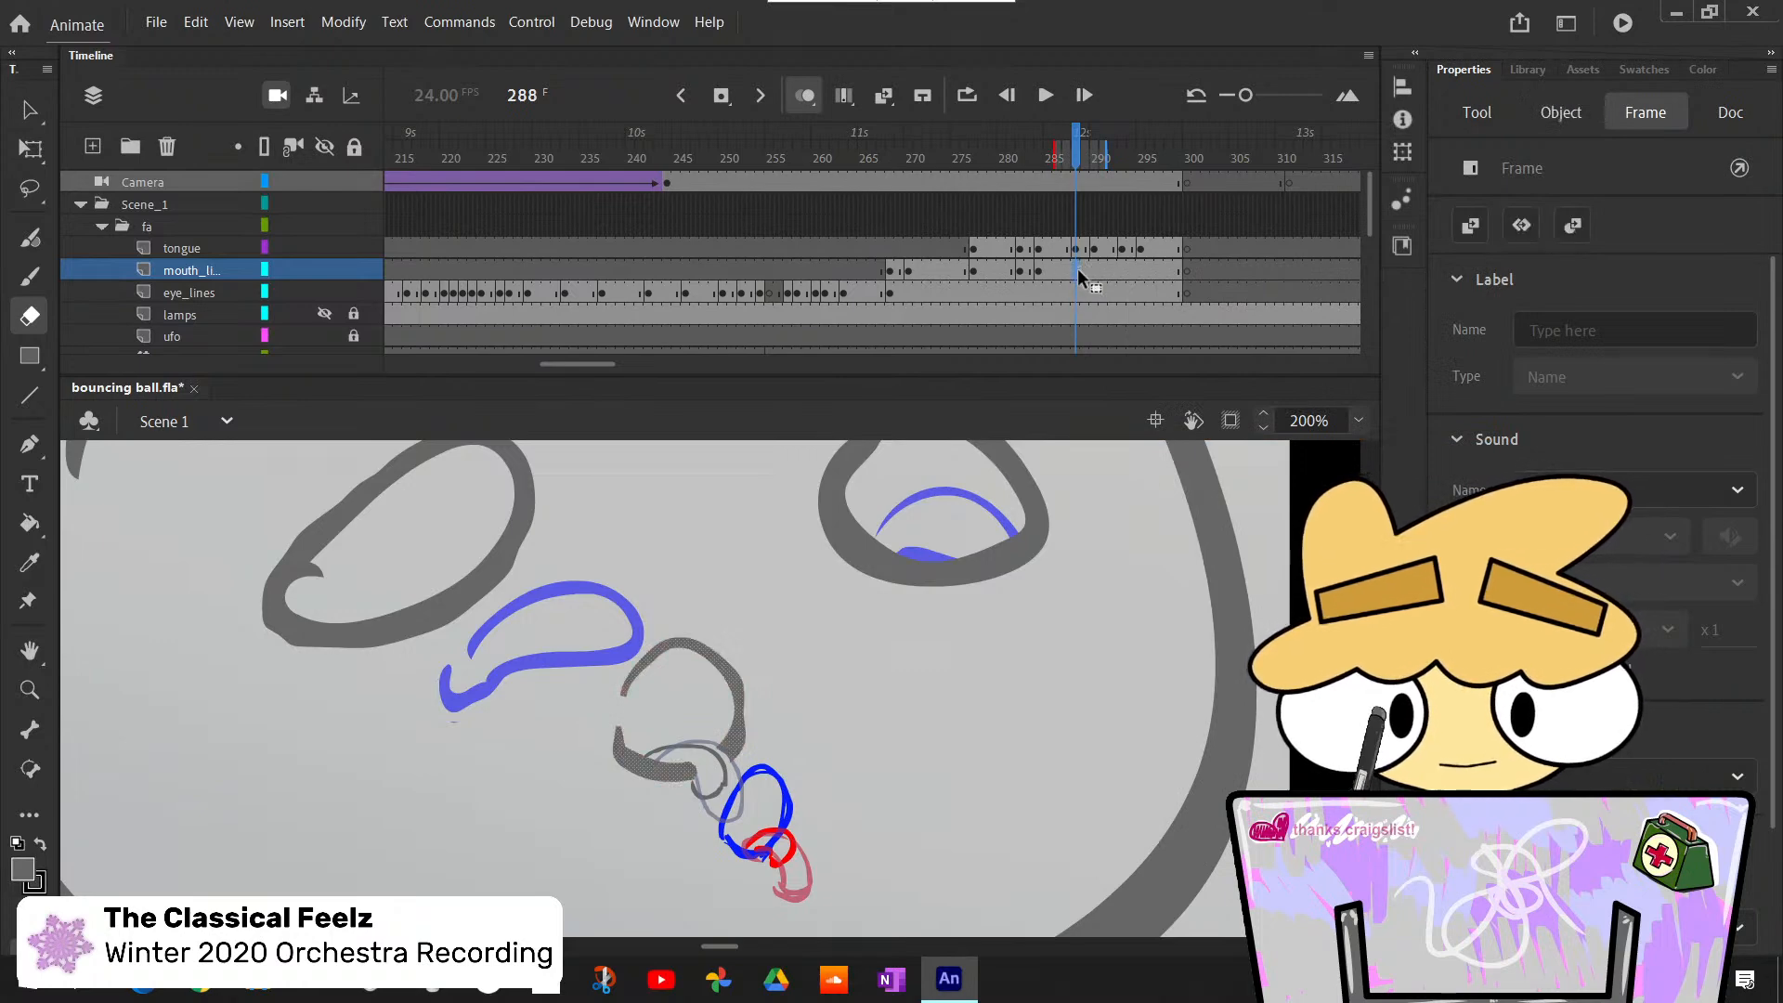
right_click(1077, 269)
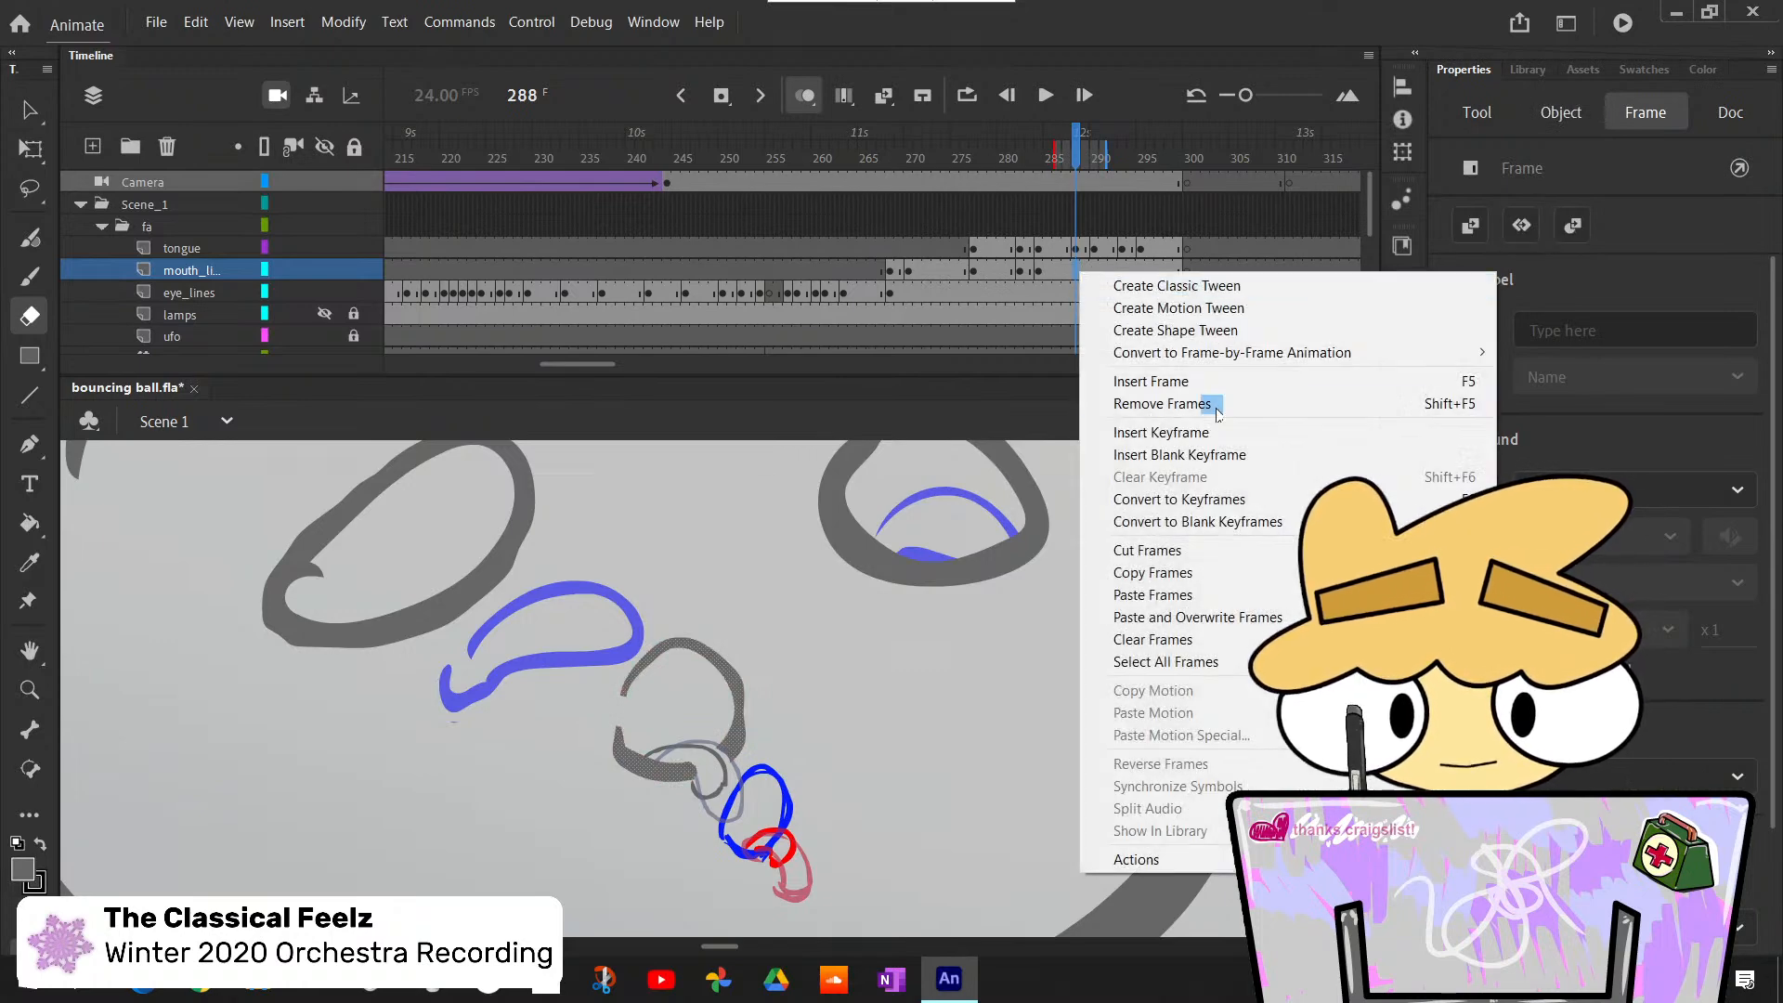
click(1202, 454)
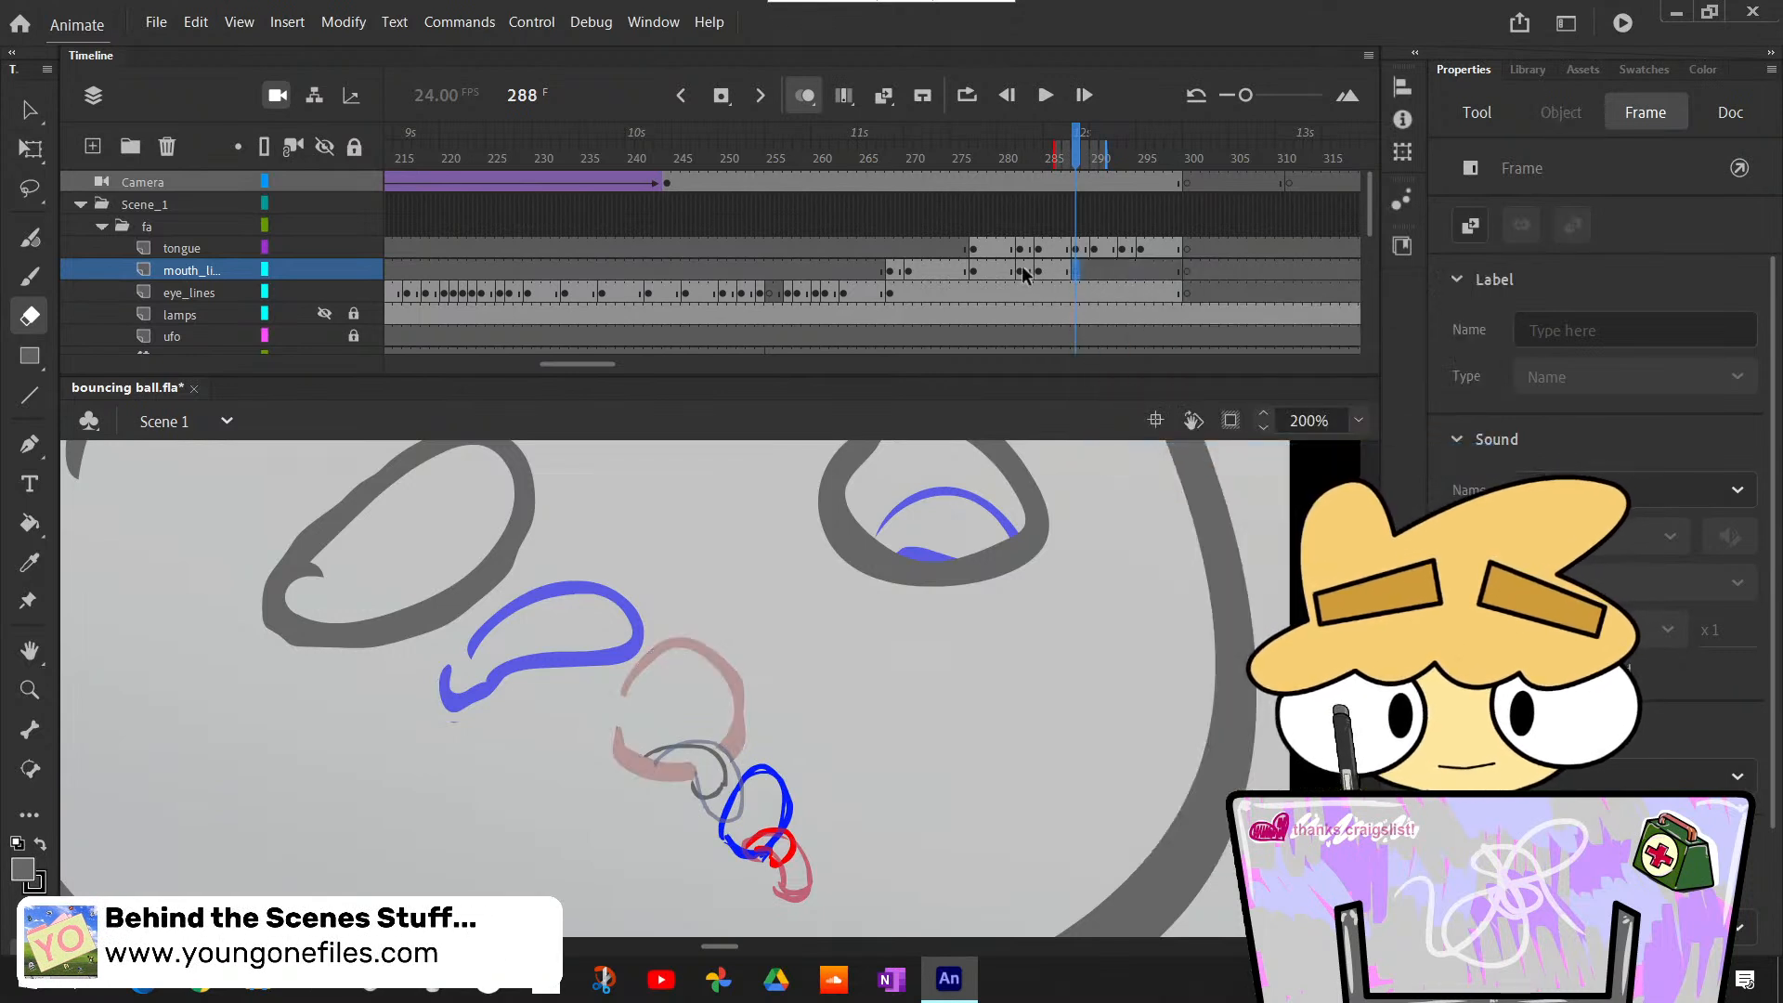
click(1028, 270)
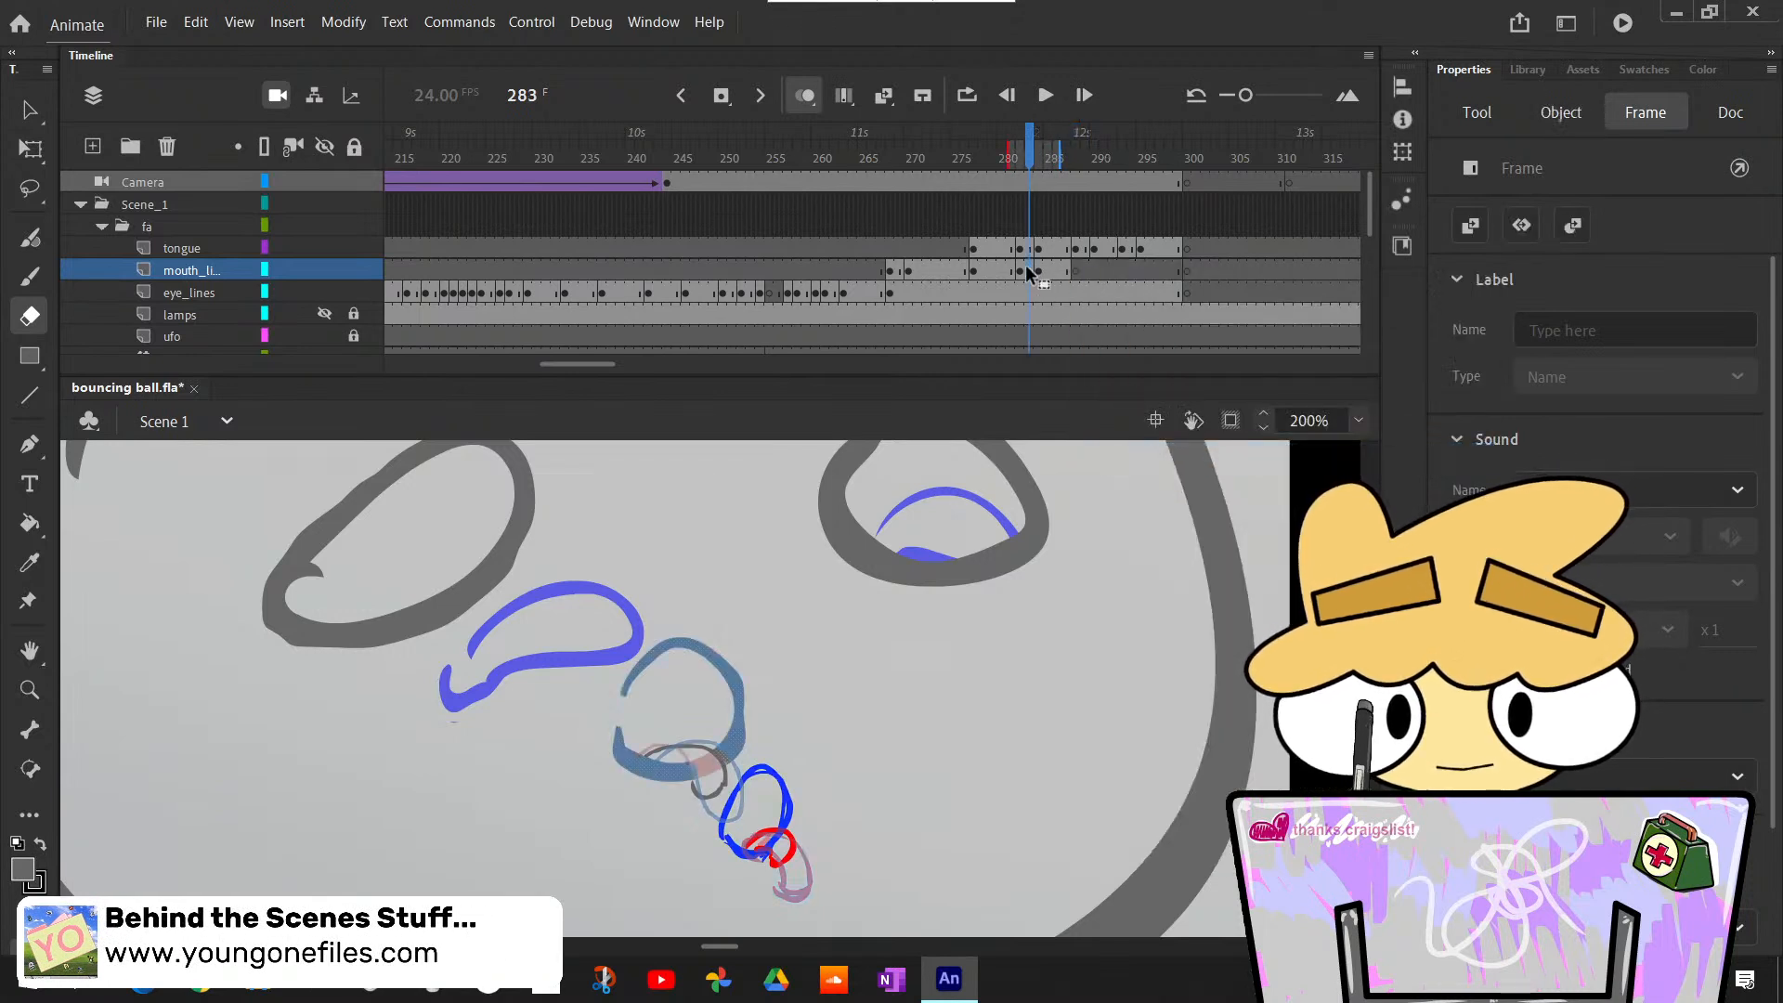
click(1076, 271)
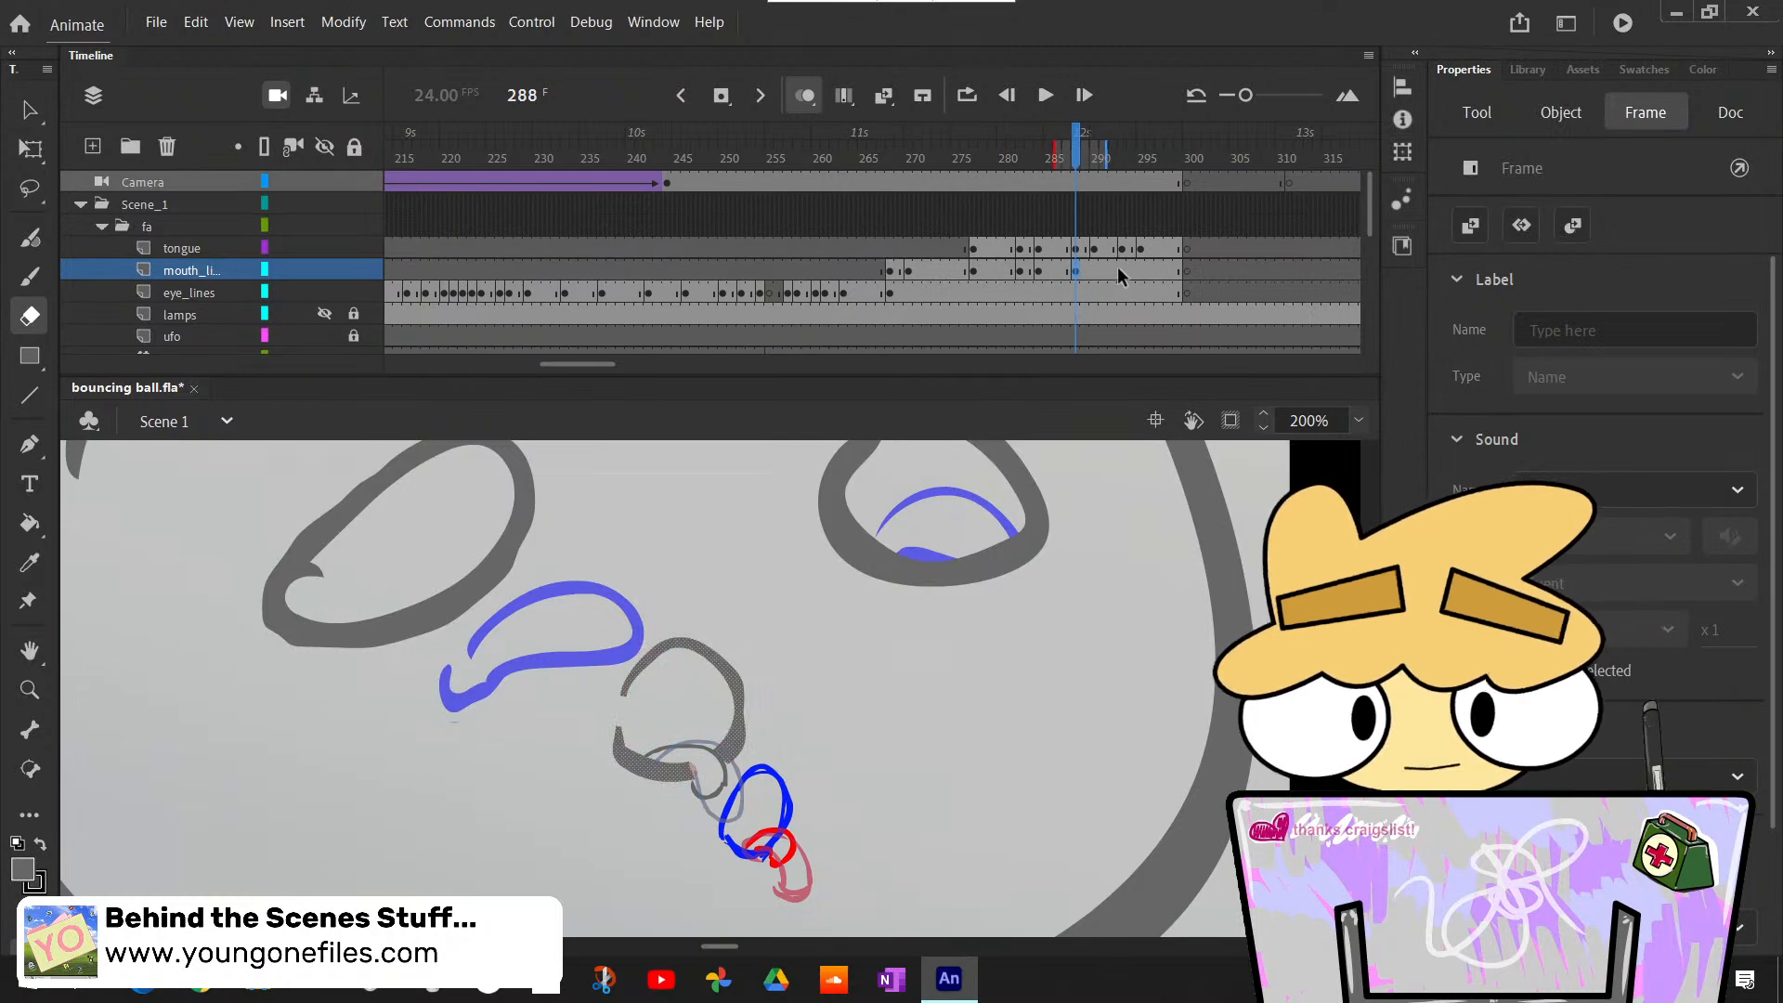
- Insert a blank keyframe at frame 293 on the mouth_lines layer and paste frame 289's lip line into it in place
click(1119, 270)
right_click(1122, 269)
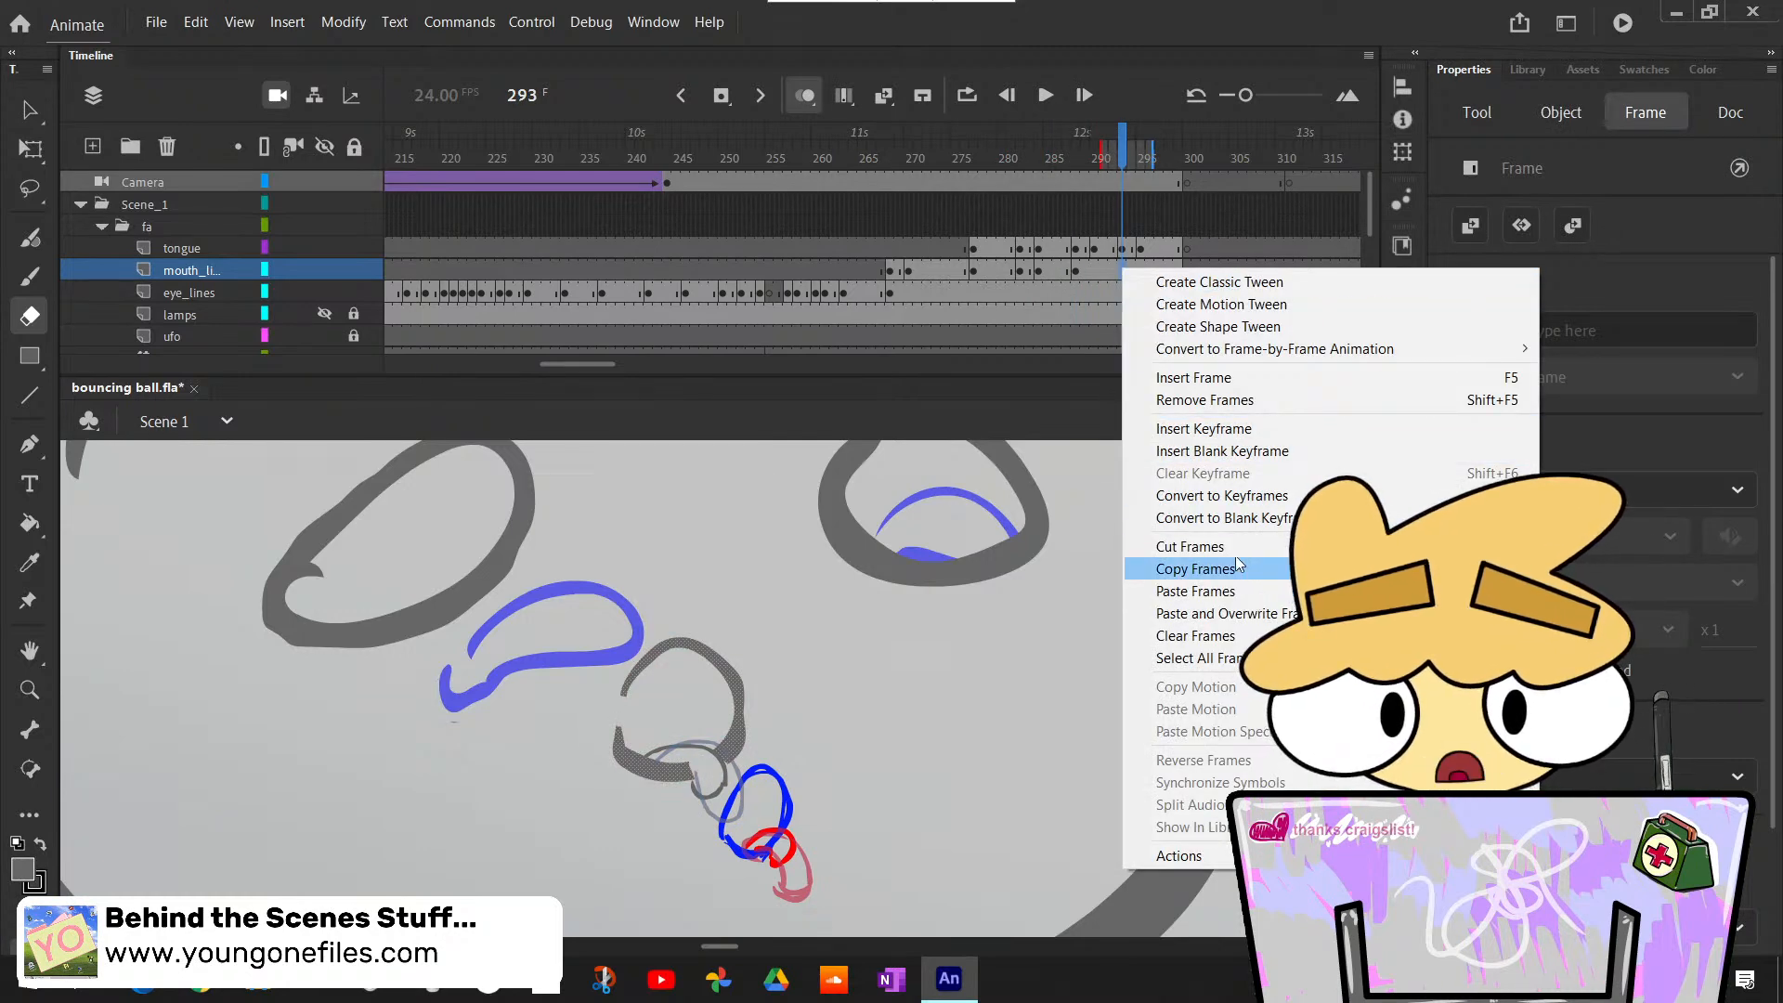
click(1223, 451)
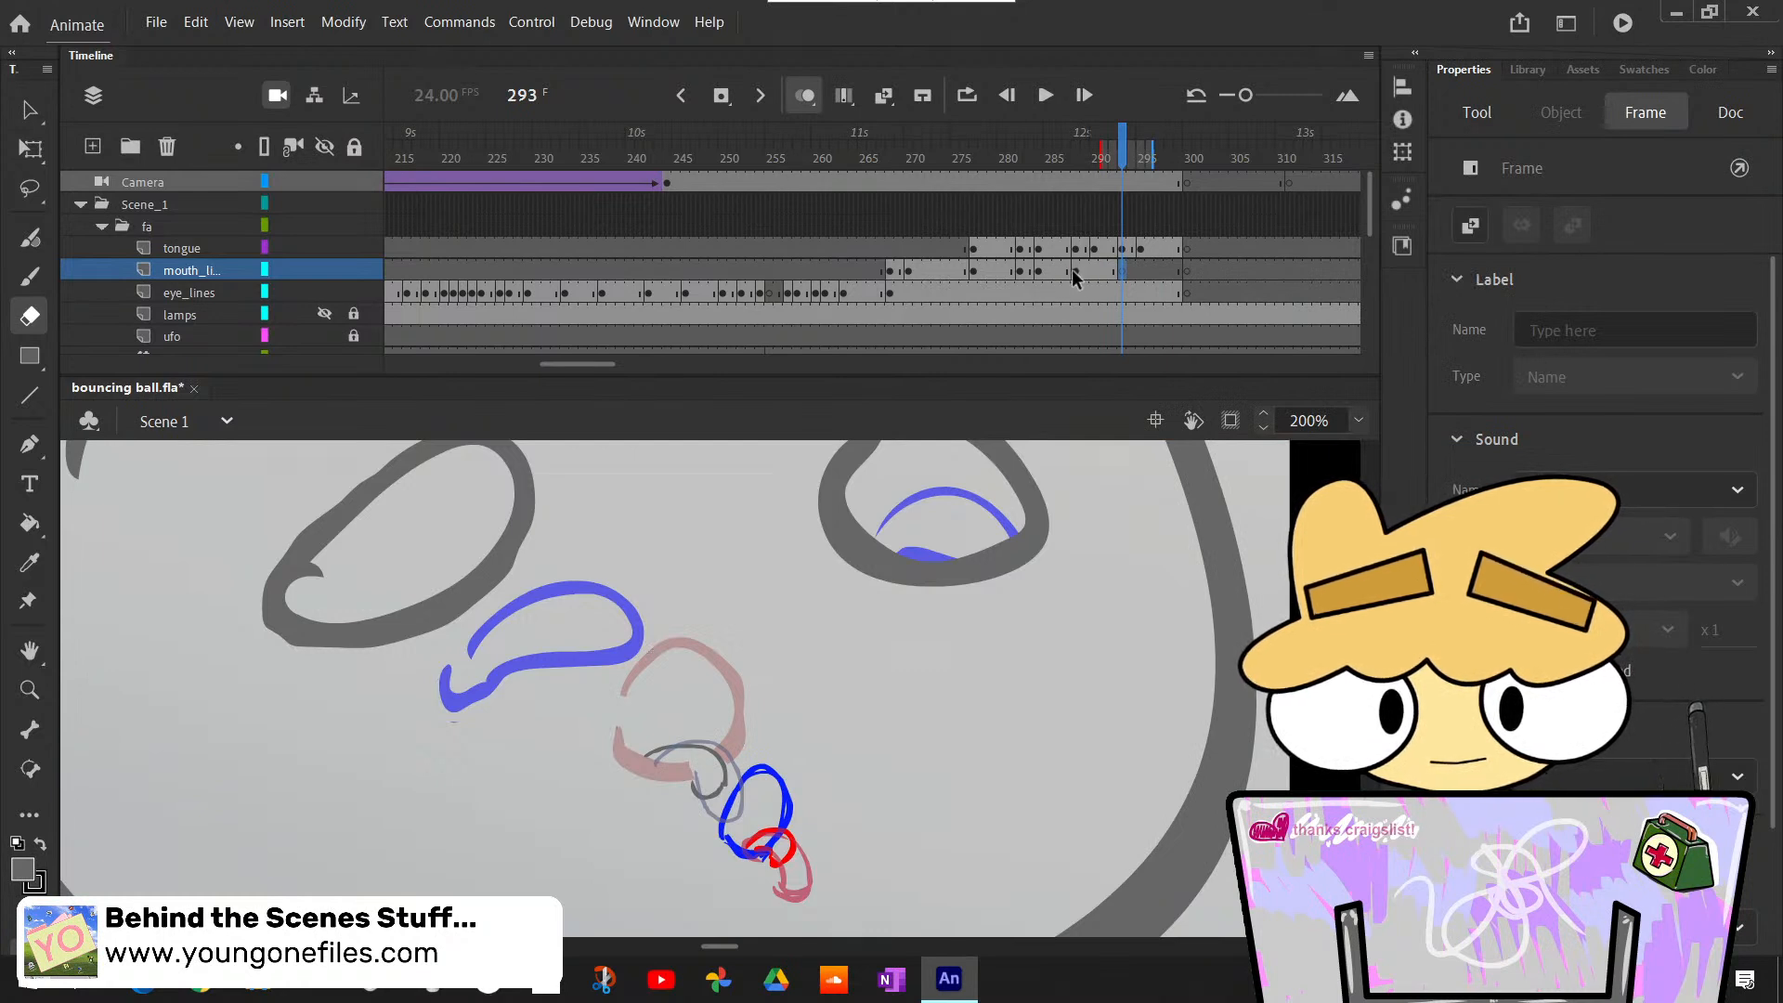
click(1079, 270)
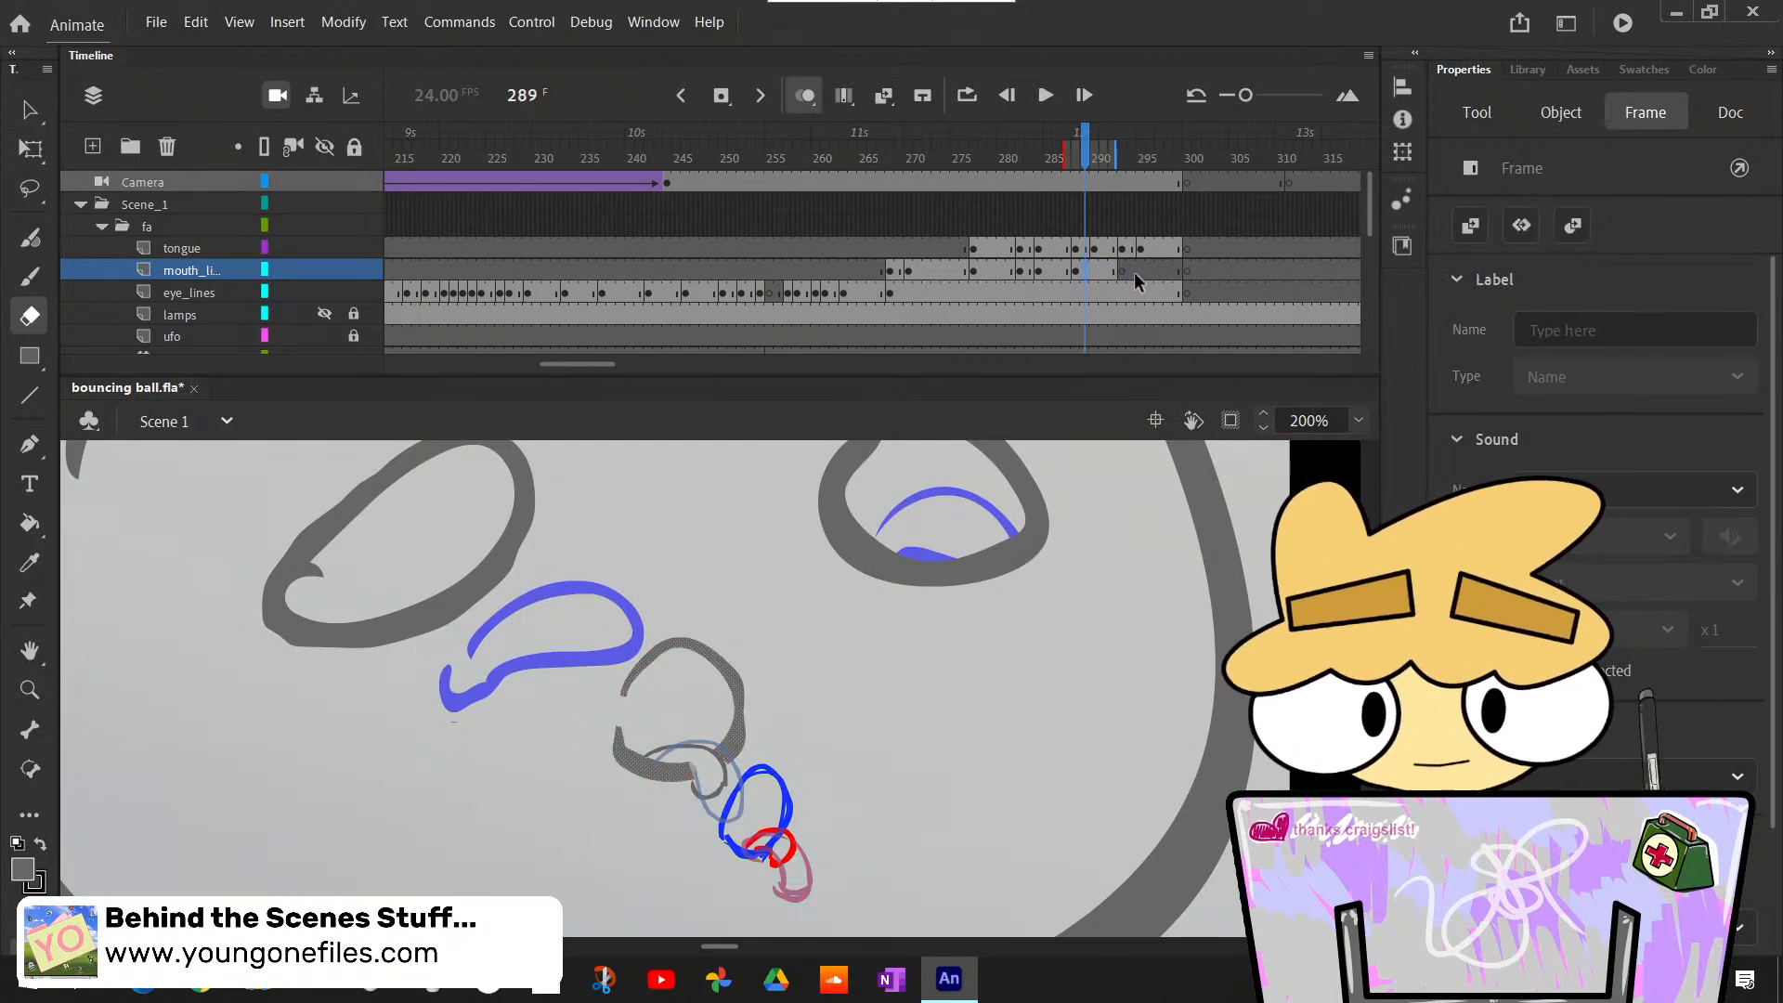
click(1123, 270)
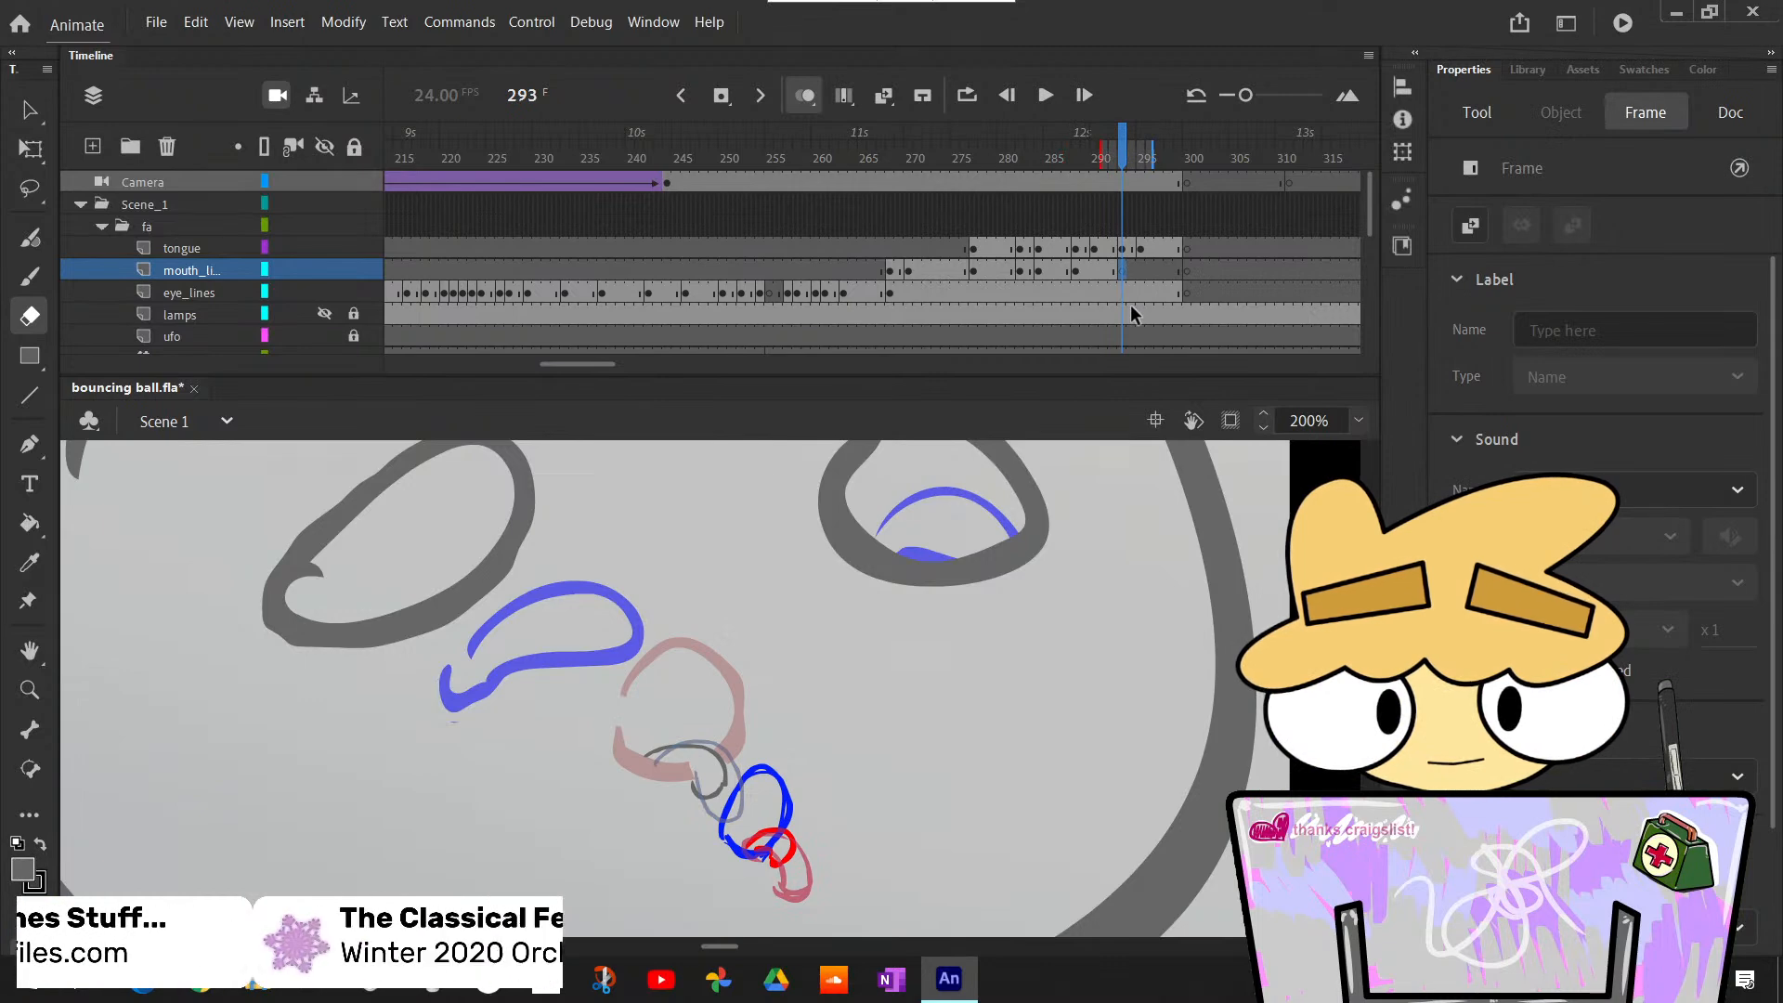
key(ctrl+shift+v)
- Insert a blank keyframe at frame 295 on the mouth_lines layer, paste frame 287's lip line in place, and deselect it
click(1142, 274)
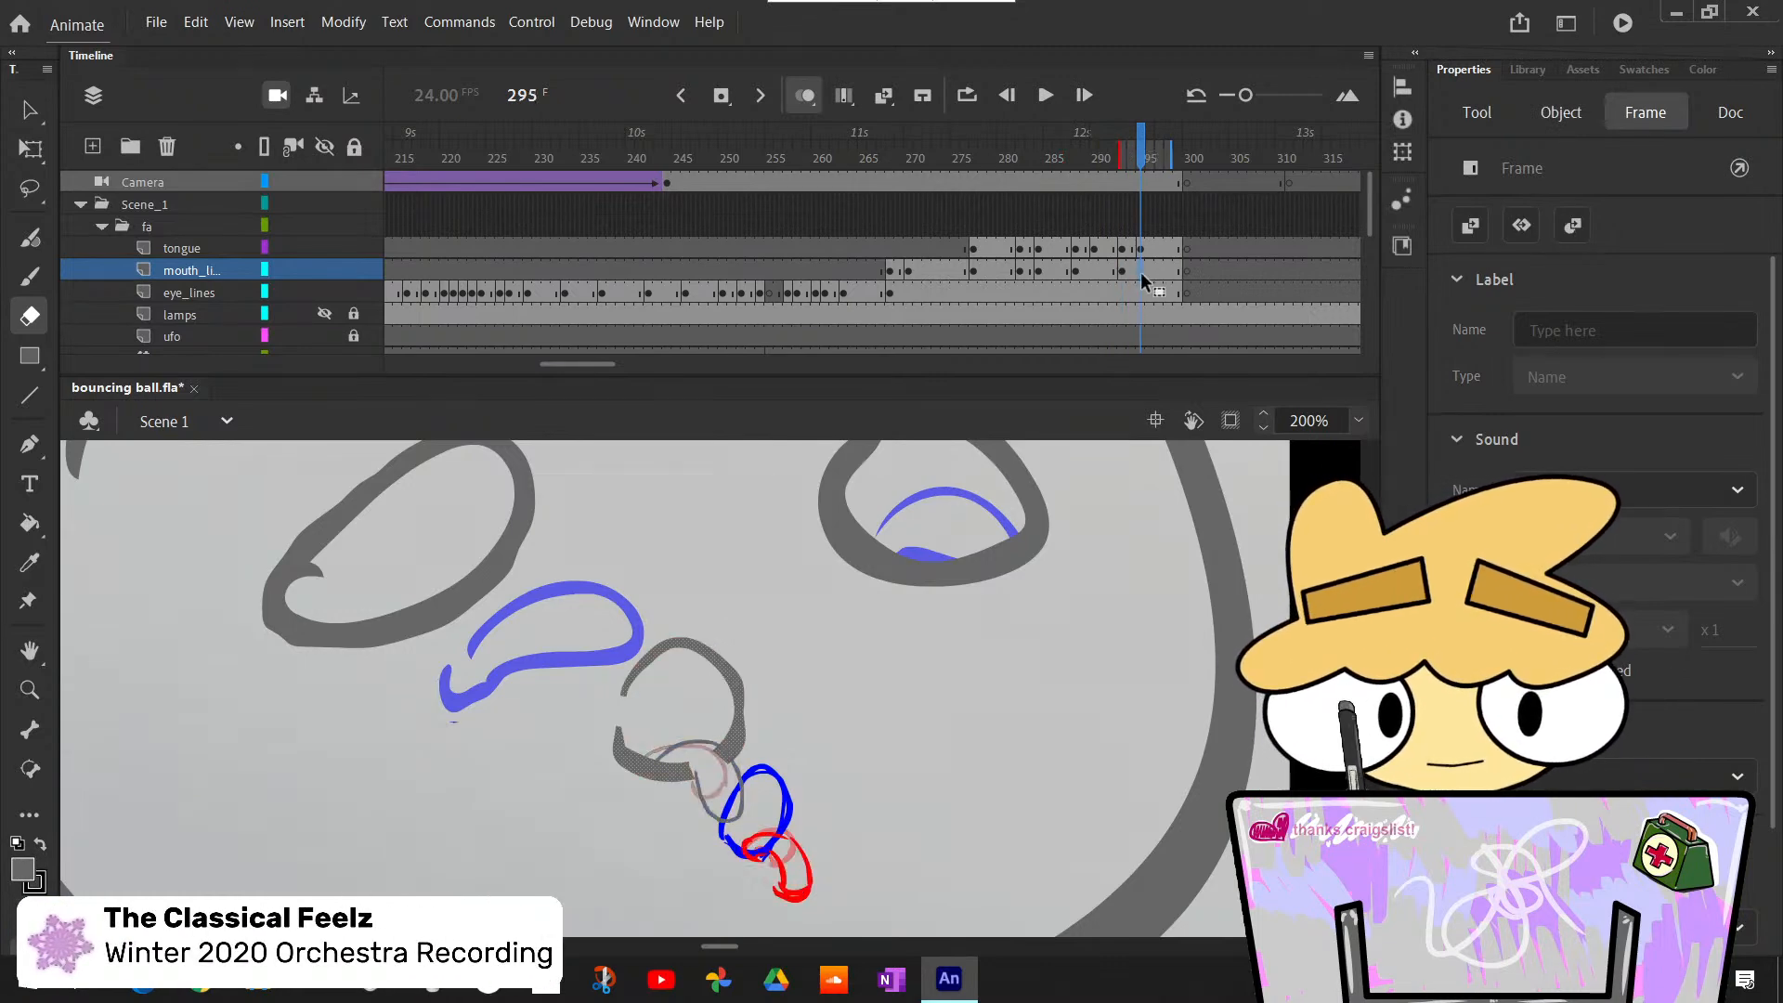
right_click(1142, 275)
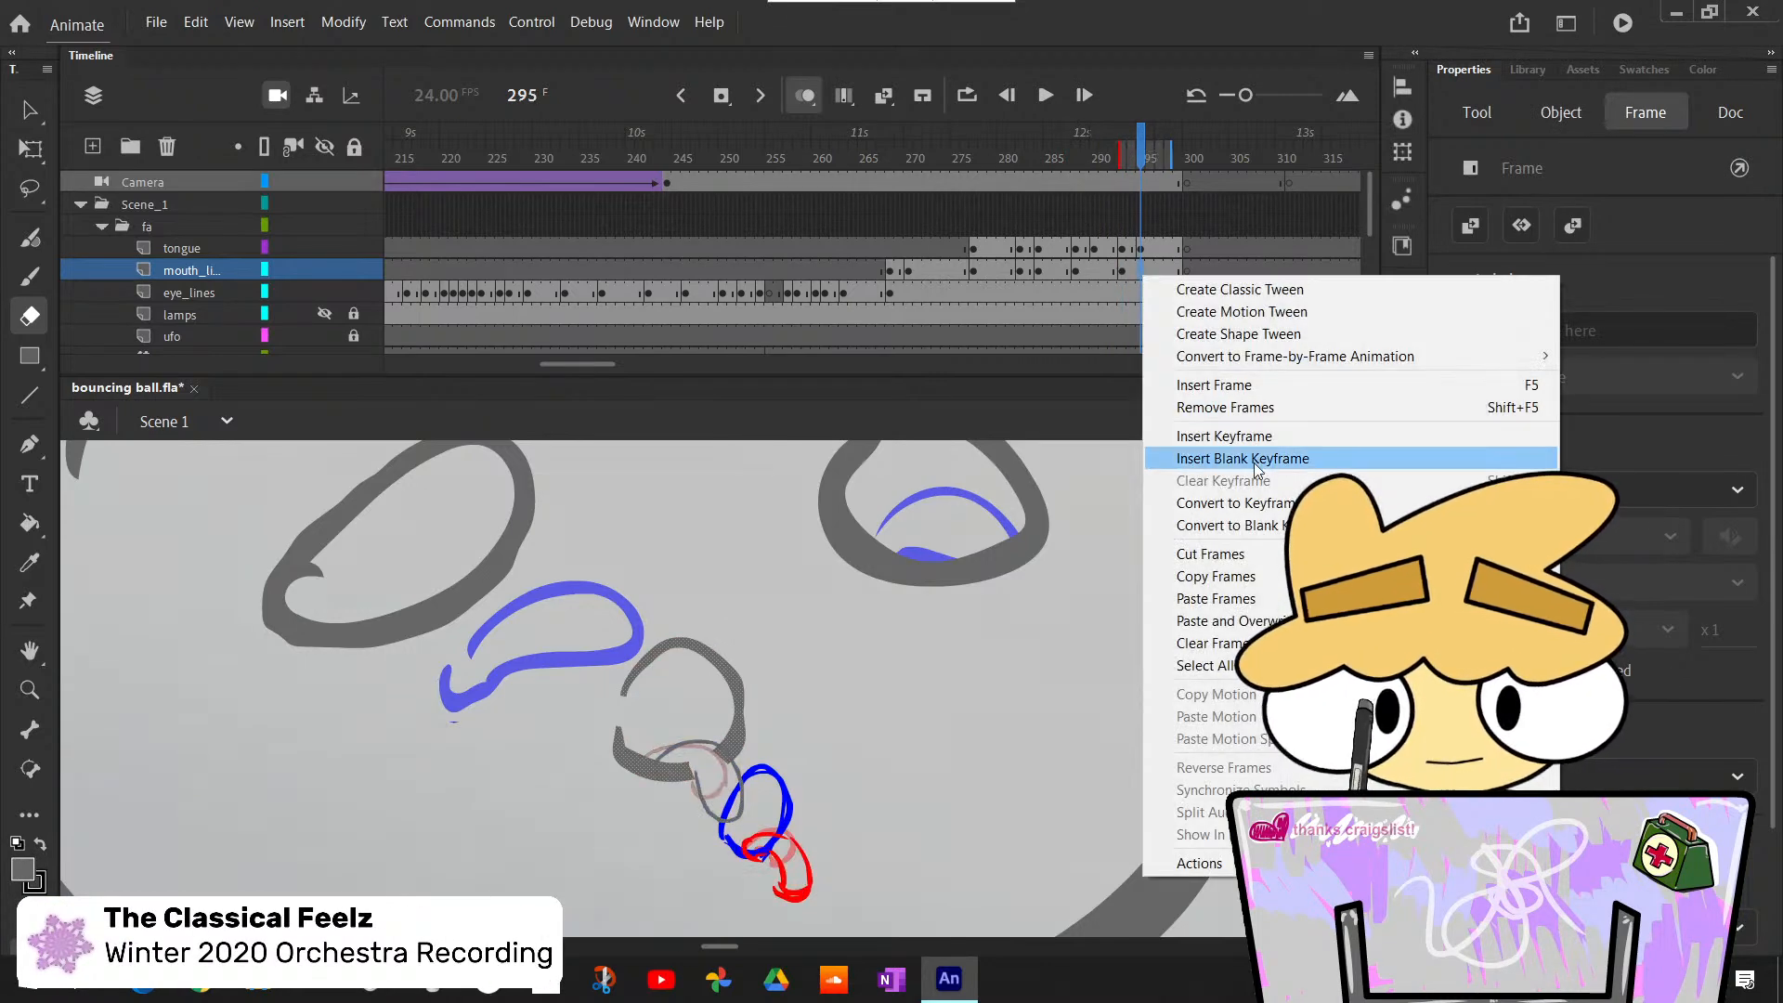
click(1254, 463)
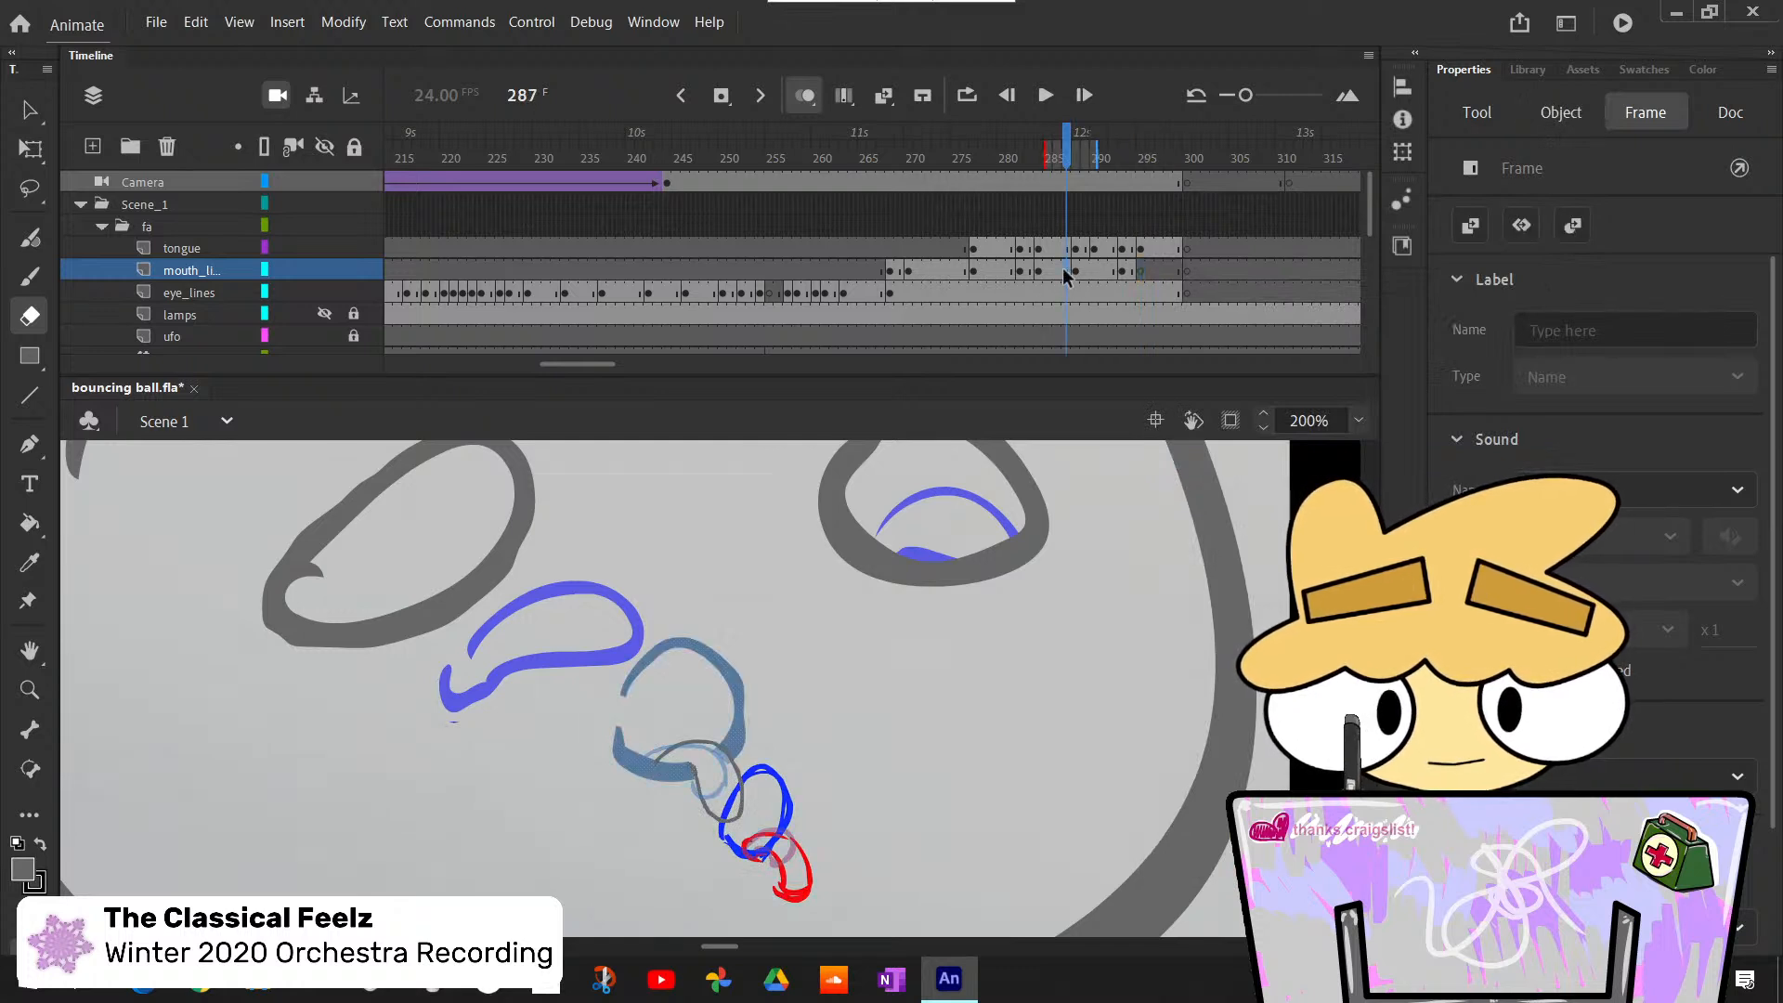
click(1140, 284)
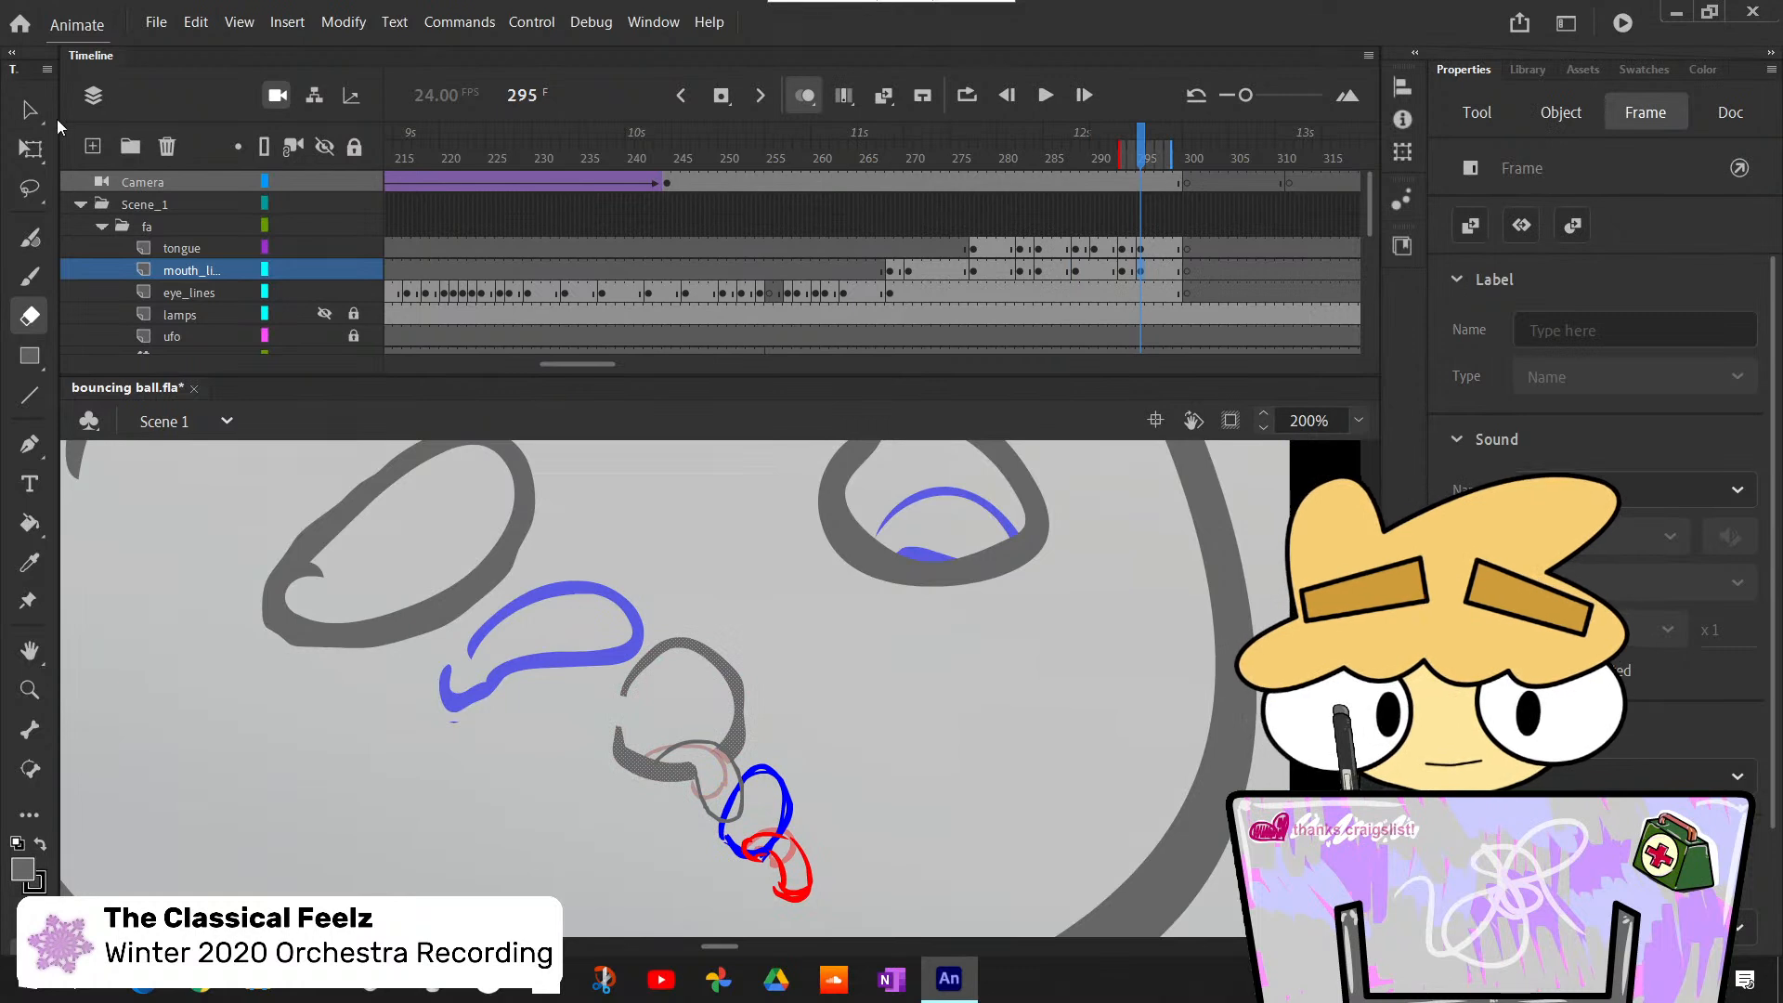
click(29, 111)
click(918, 748)
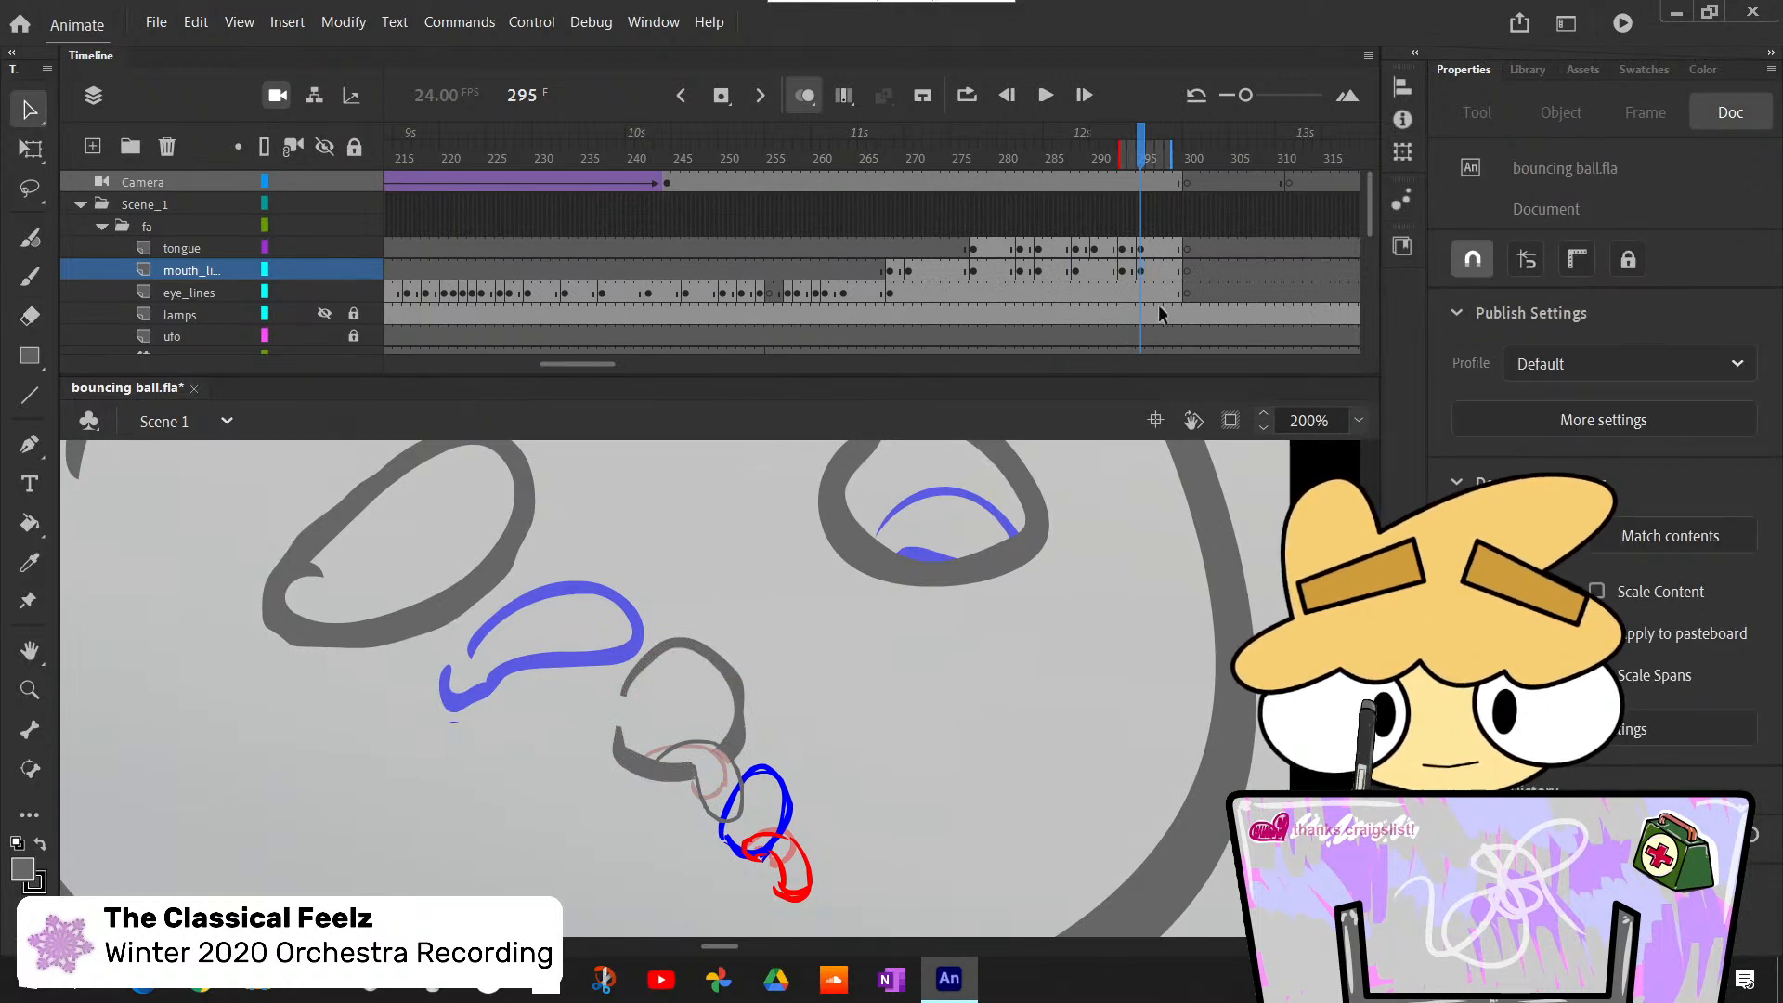
- Insert a blank keyframe at frame 290 on the mouth_lines layer and paste frame 286's lip line into it in place
drag(1135, 163, 1114, 212)
click(1096, 270)
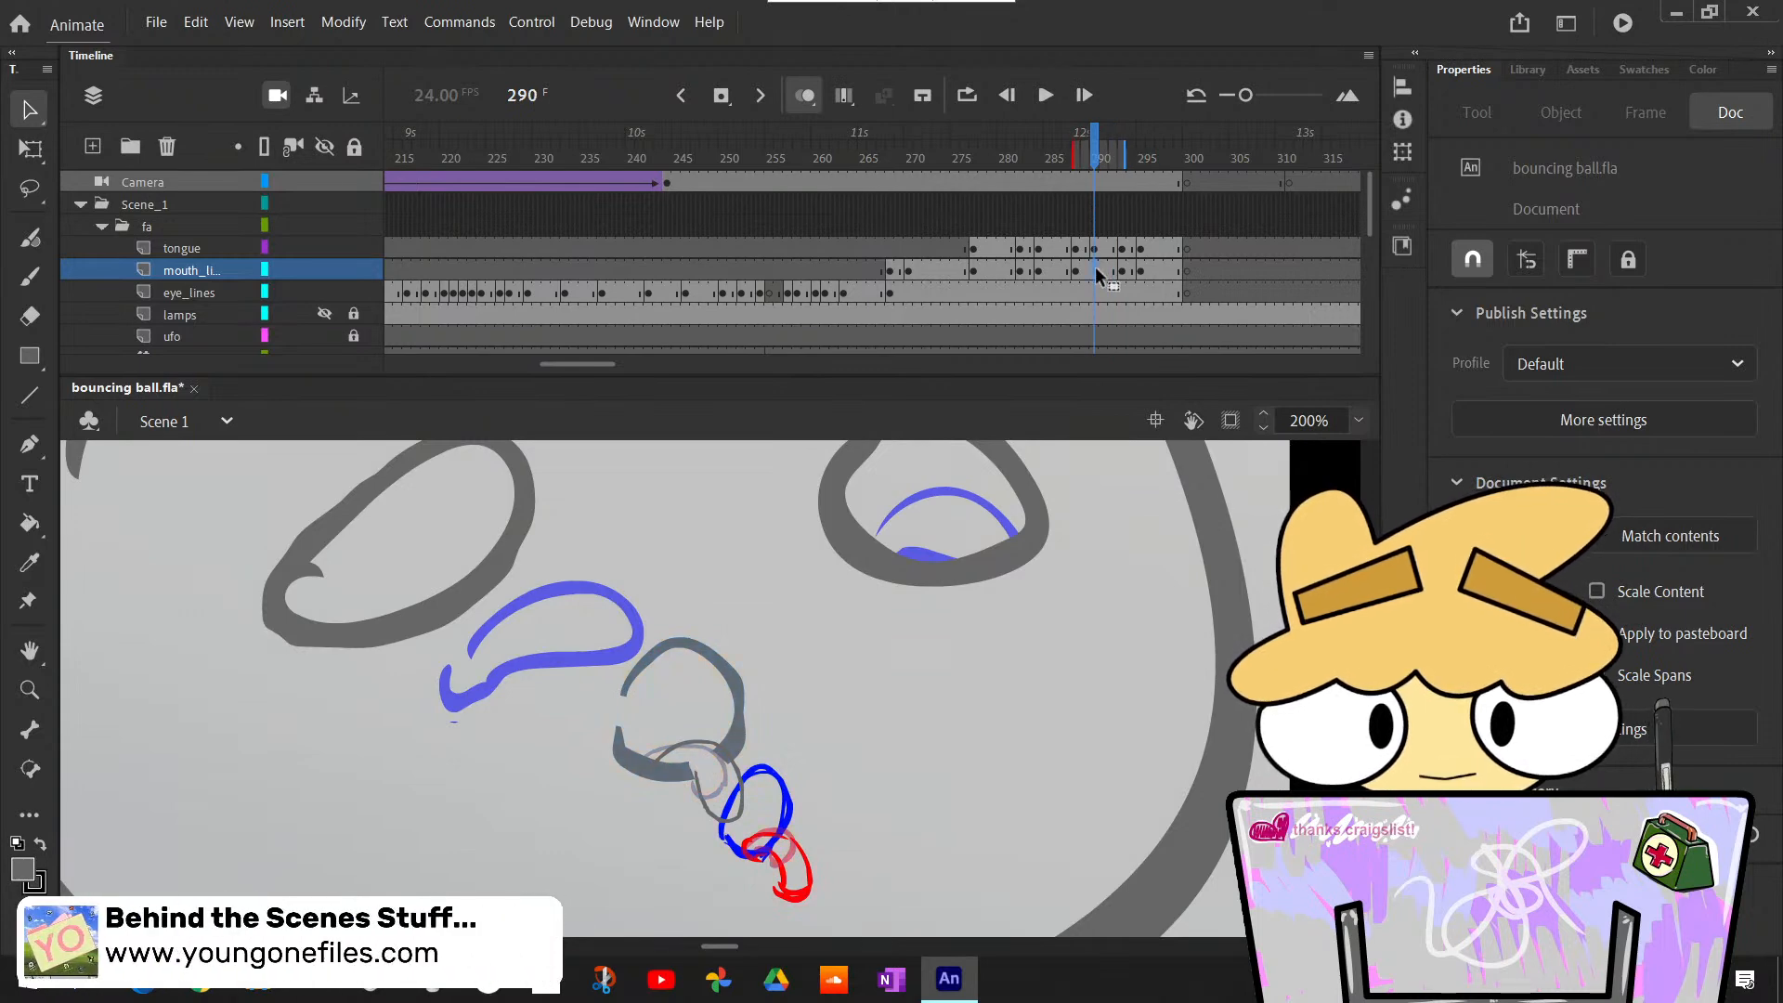
right_click(1096, 270)
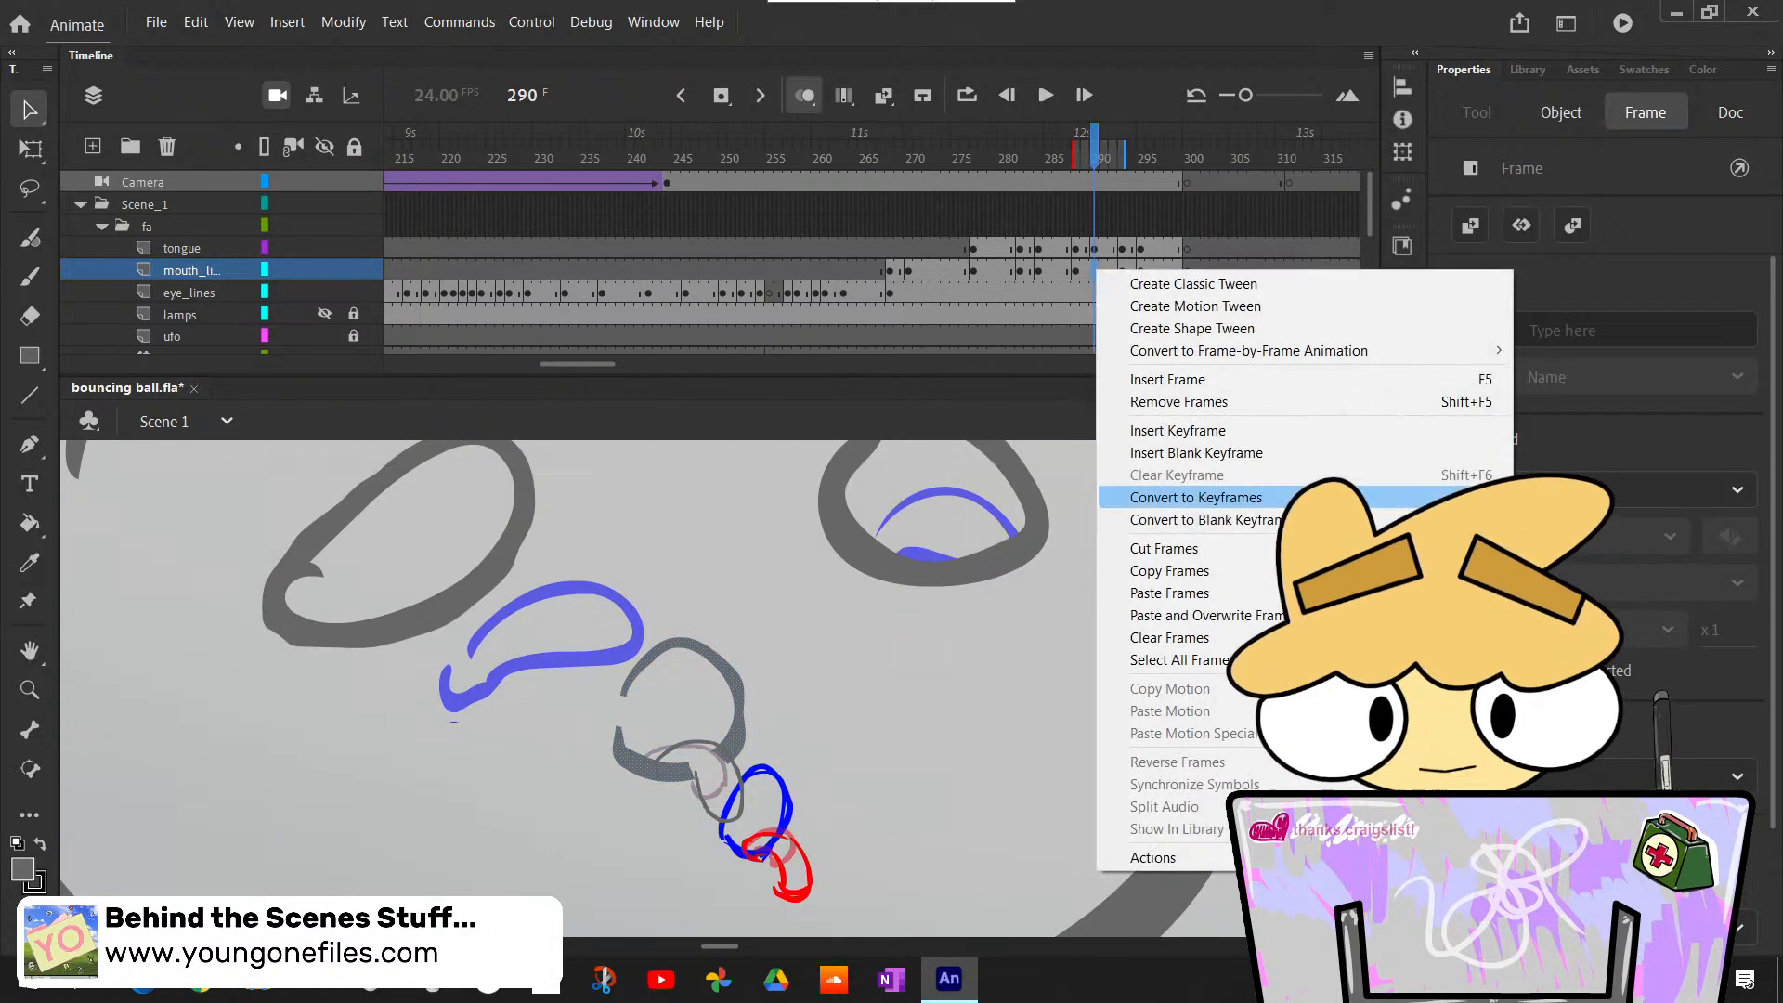
click(1196, 452)
click(1057, 271)
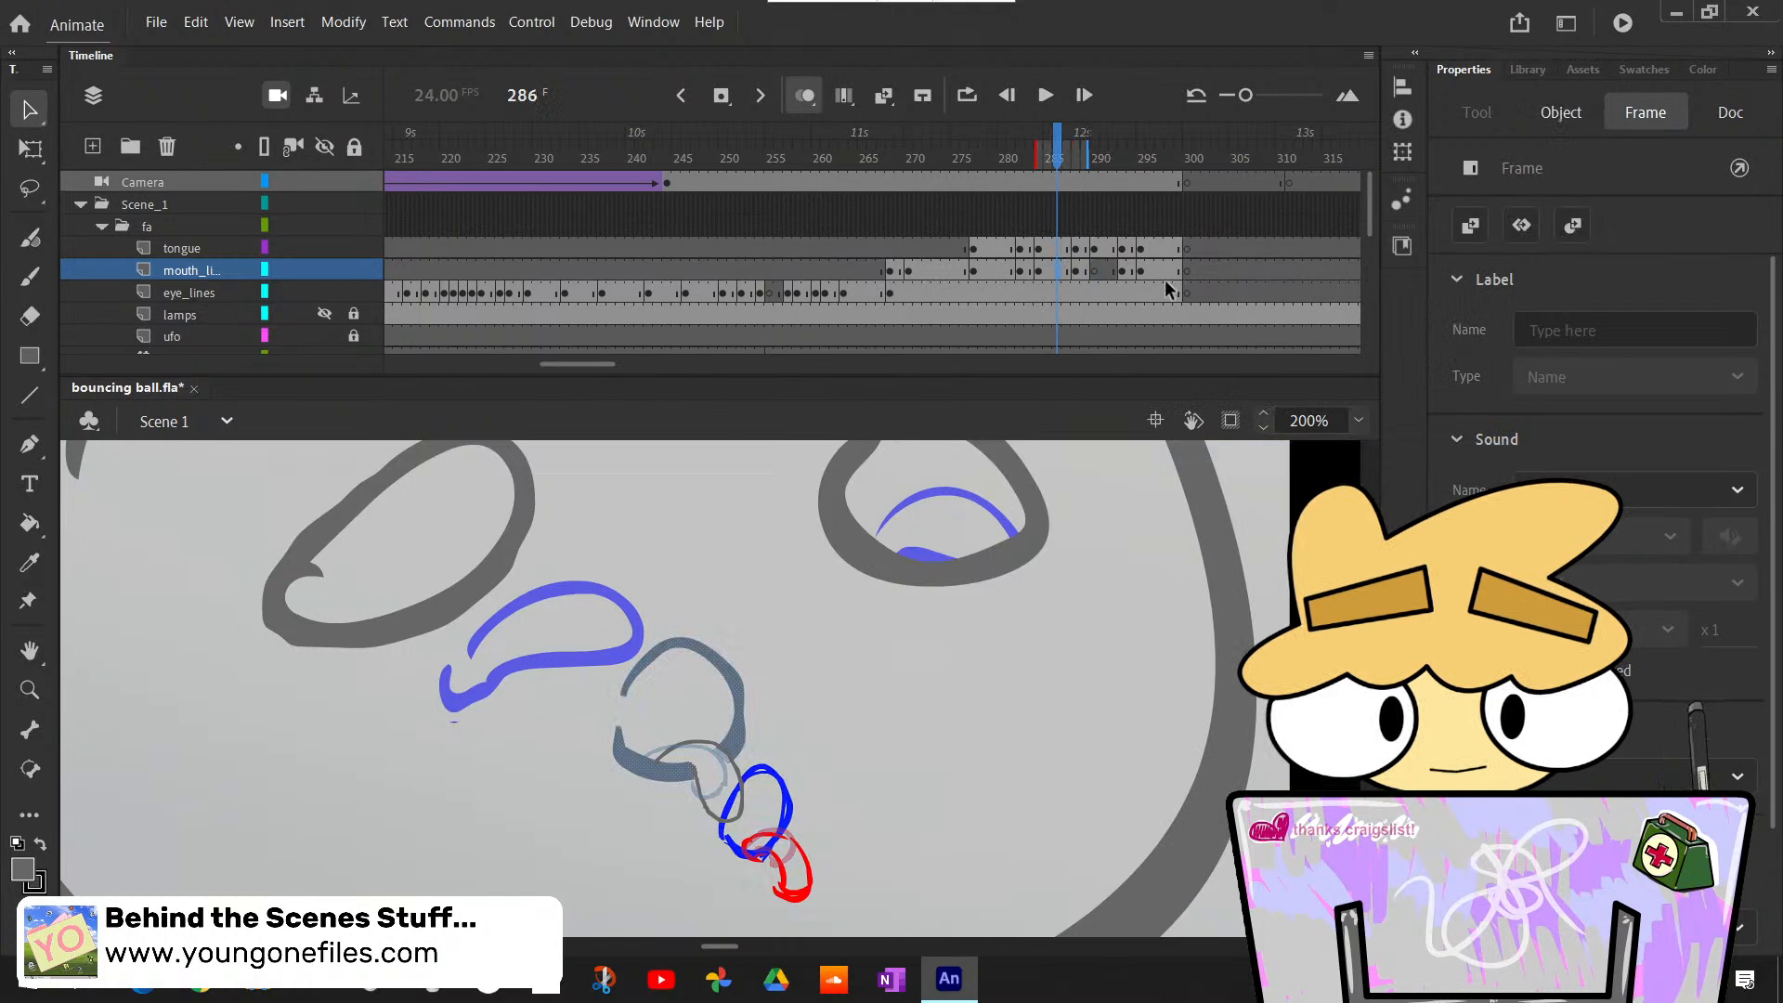
click(1095, 271)
key(ctrl+shift+v)
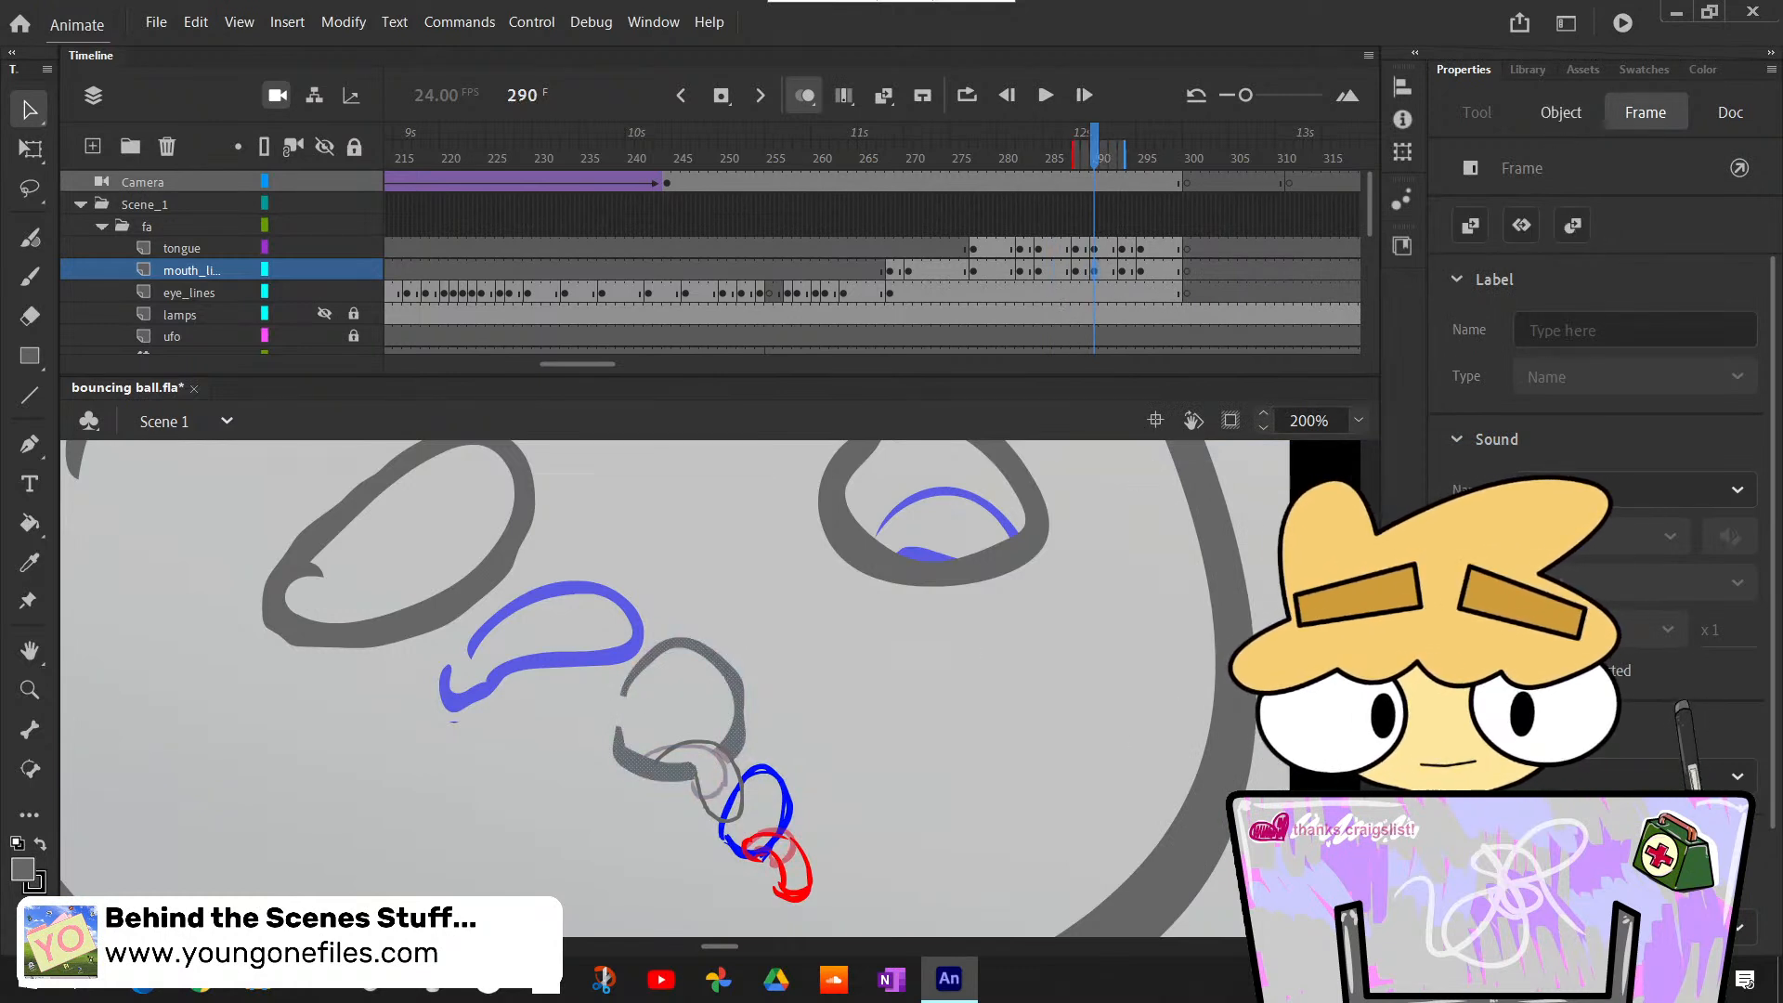
click(922, 657)
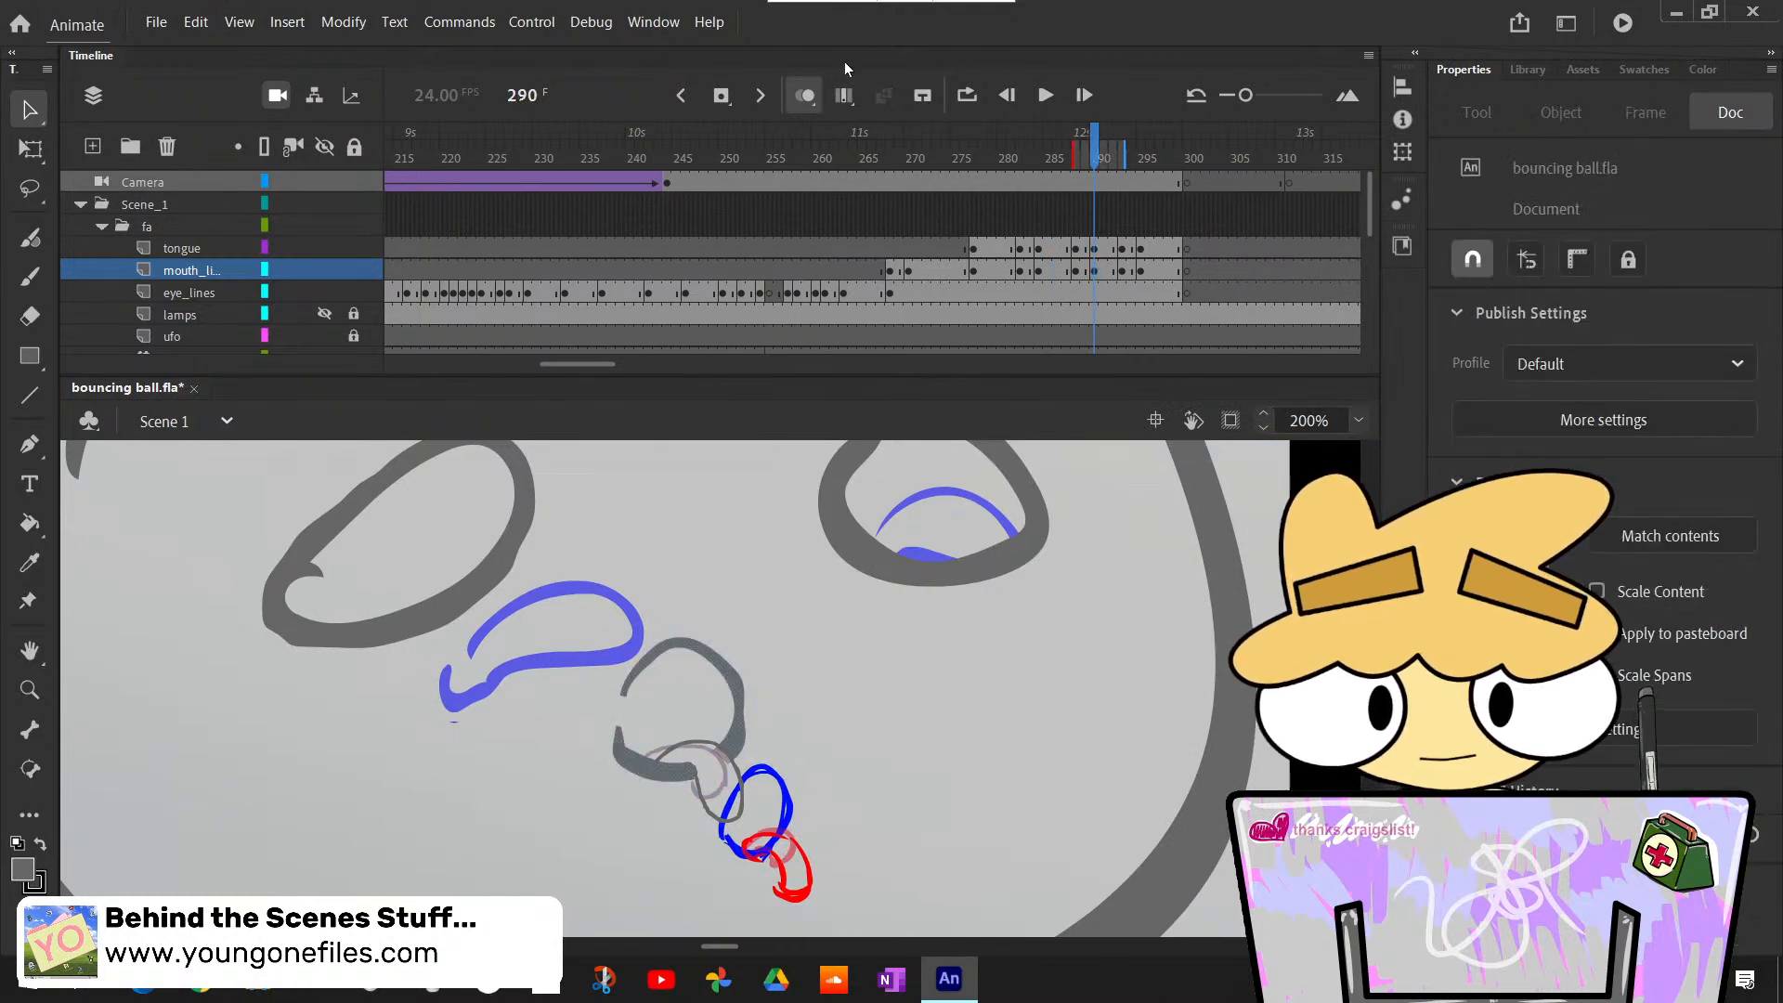
- Turn off onion skinning and play and scrub through the mouth animation to check the lip and tongue timing
click(805, 95)
mouse_move(1112, 161)
mouse_down()
mouse_move(1155, 177)
mouse_move(914, 190)
mouse_up()
click(1037, 98)
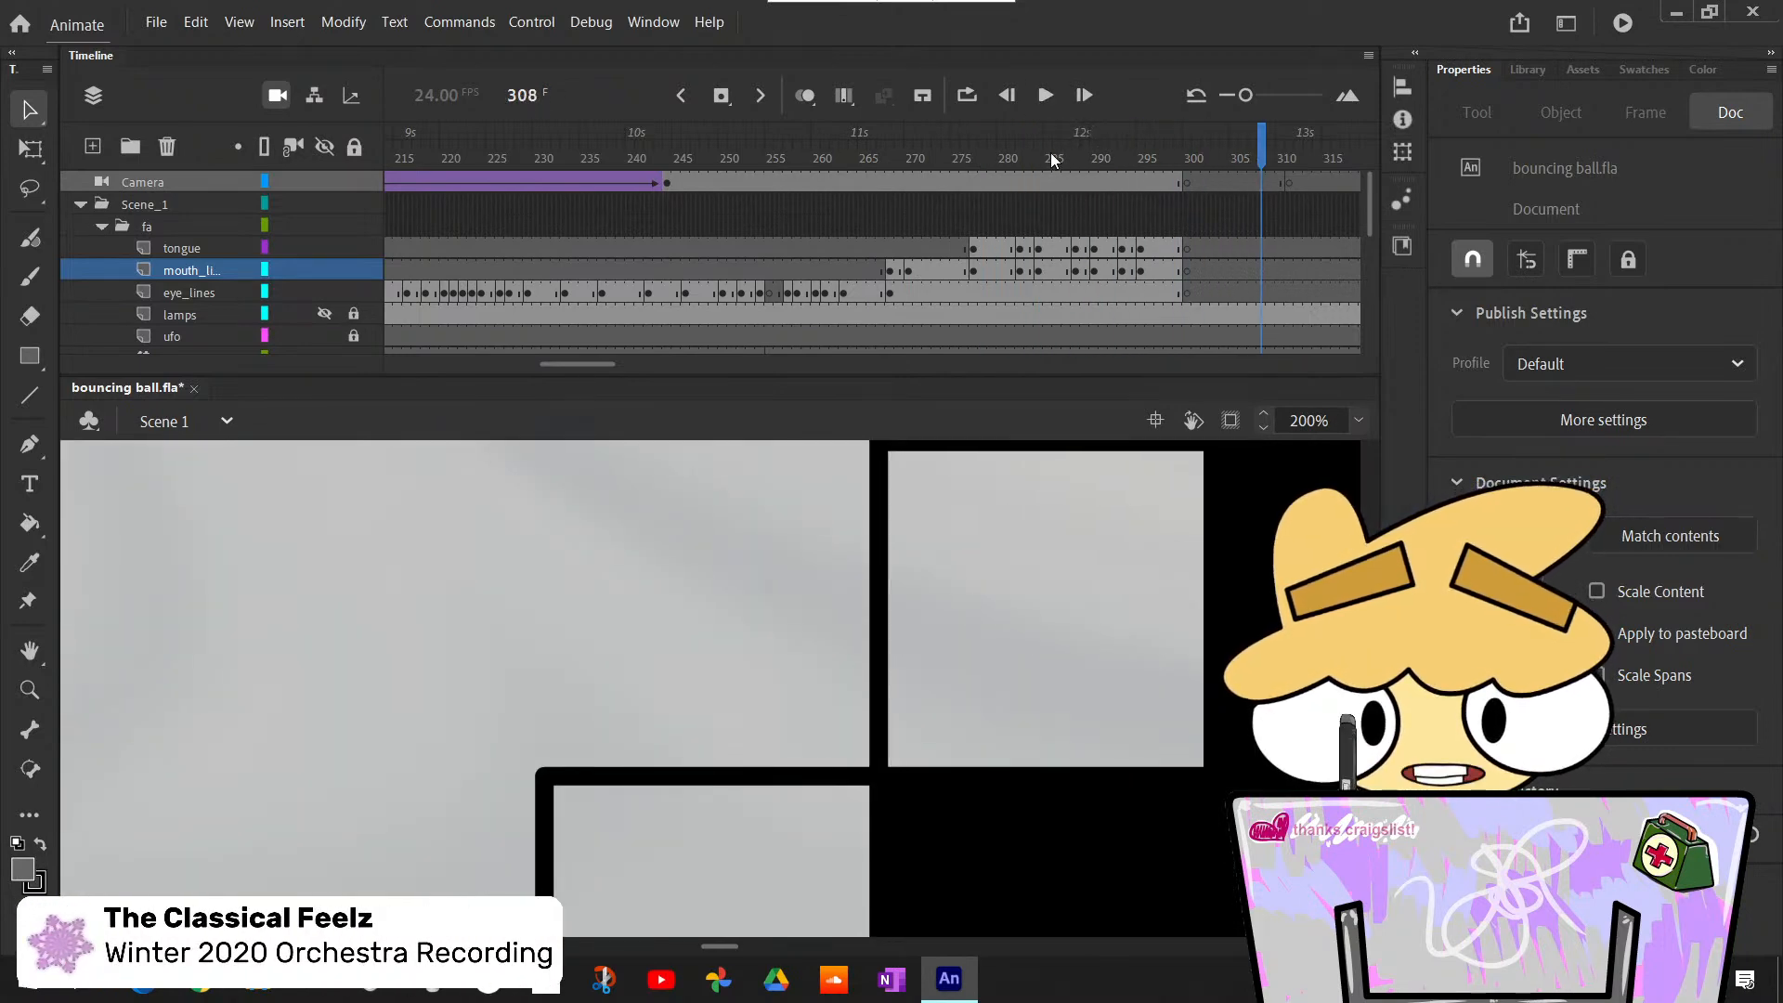
click(1010, 181)
drag(1010, 181, 1037, 193)
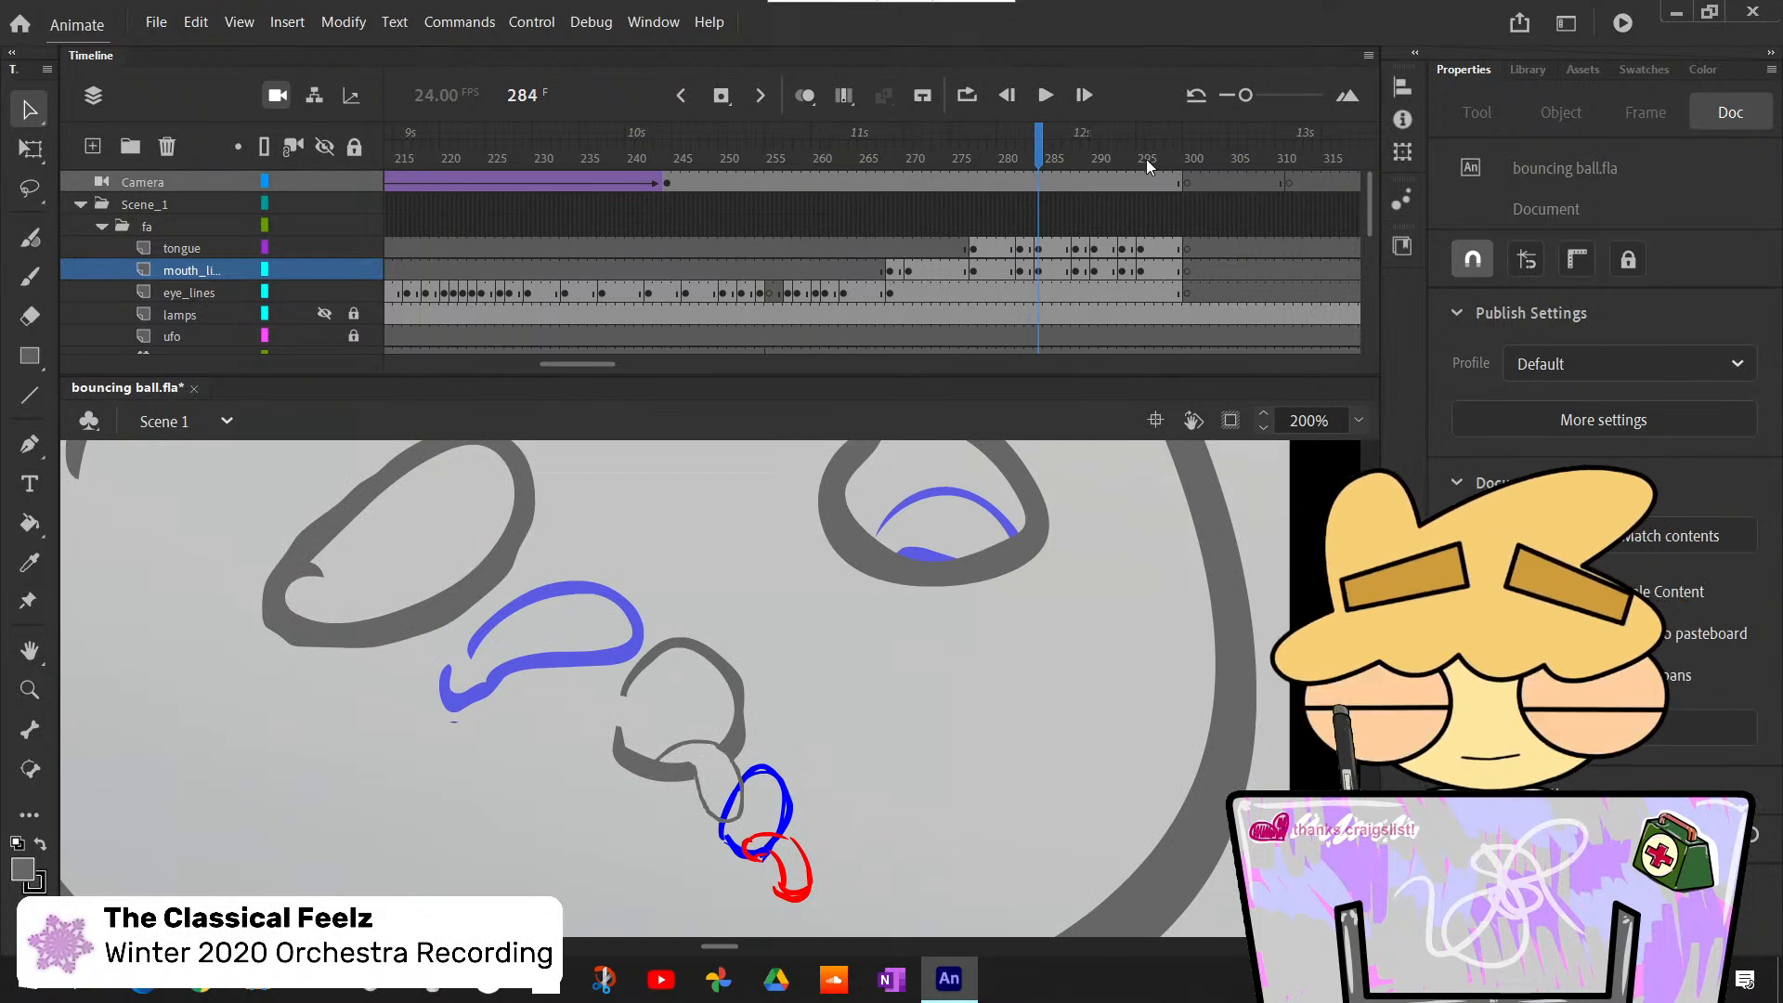
mouse_move(1043, 157)
mouse_down()
mouse_move(1185, 168)
mouse_move(1072, 247)
mouse_move(995, 270)
mouse_move(1170, 305)
mouse_move(713, 304)
mouse_up()
- Show the whole frame and scrub between frames 269 and 291 to review the ball's mouth movement
click(1357, 419)
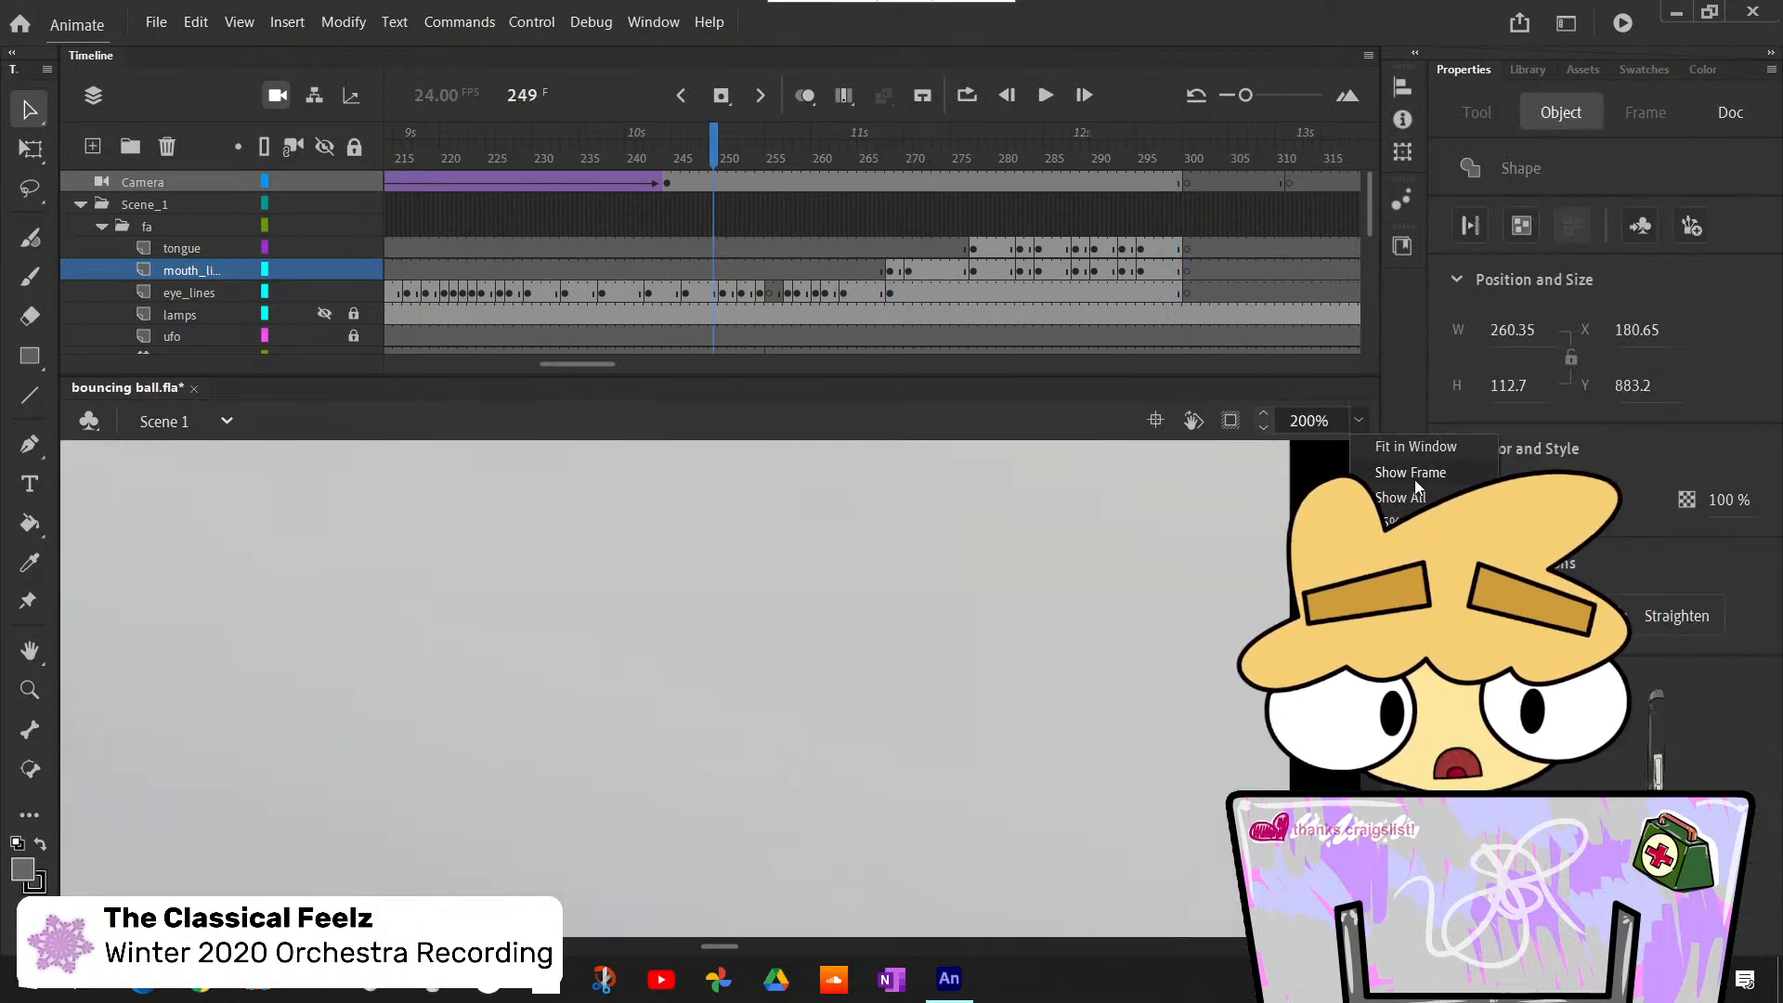
click(1413, 479)
click(1006, 260)
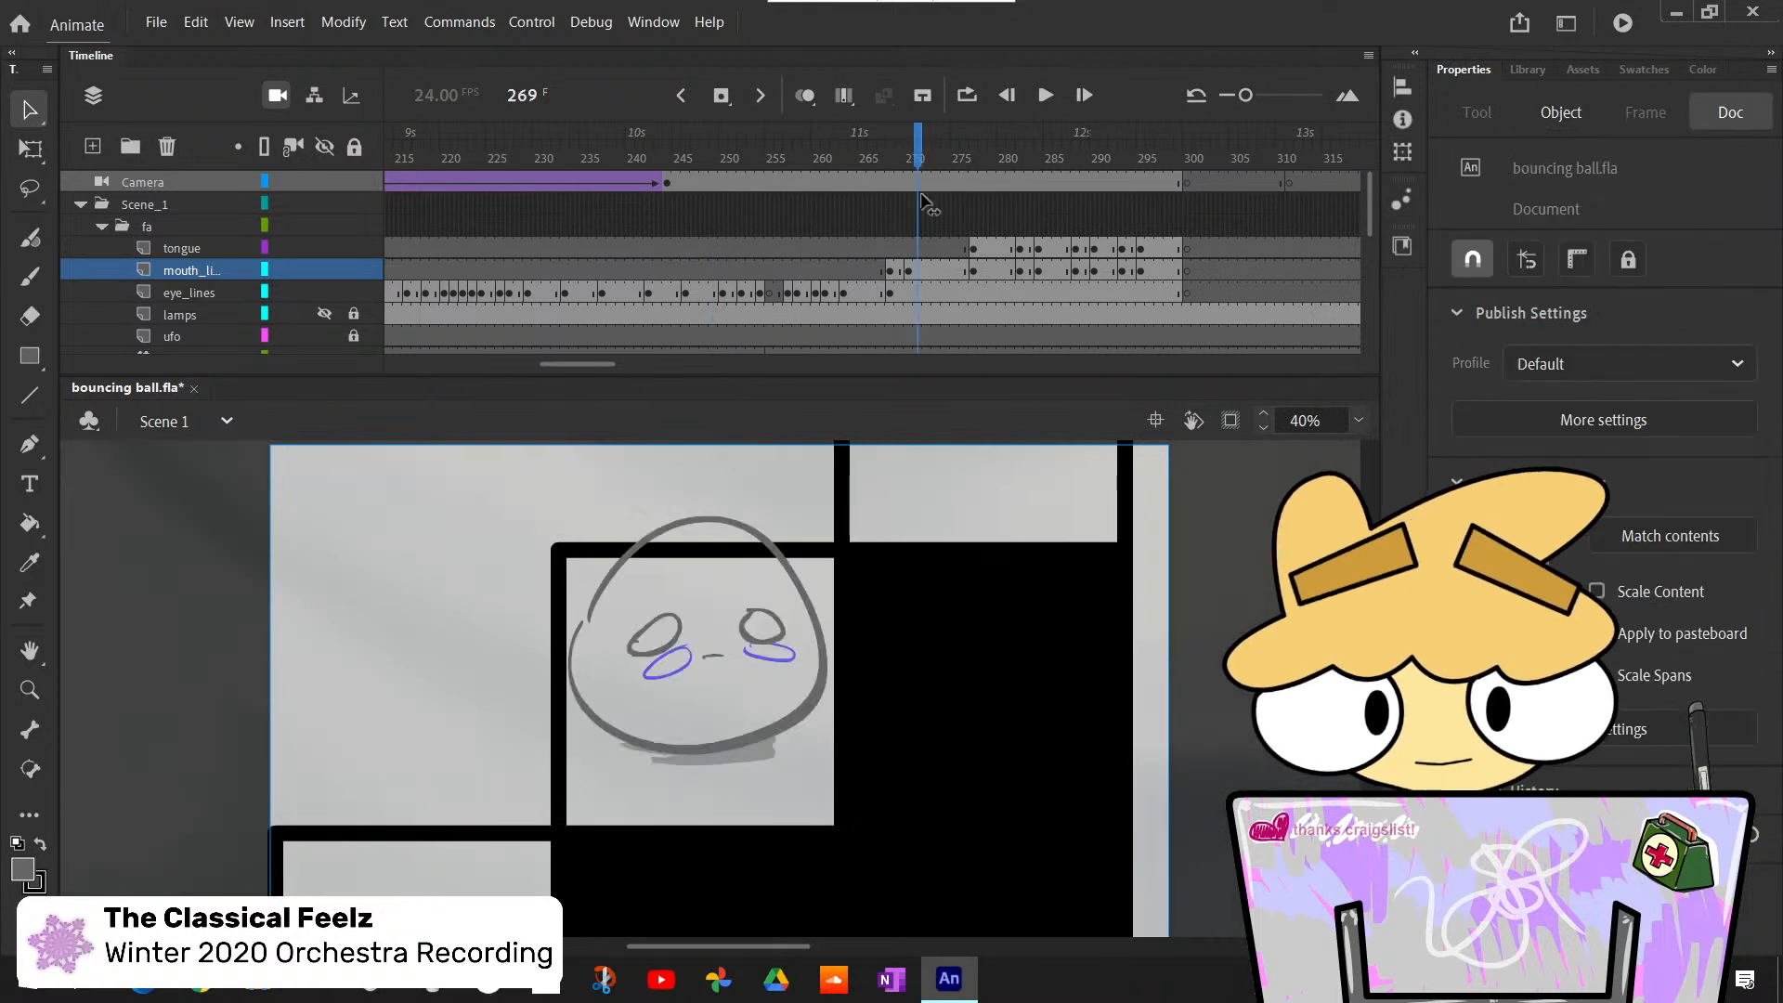
drag(1006, 260, 1104, 260)
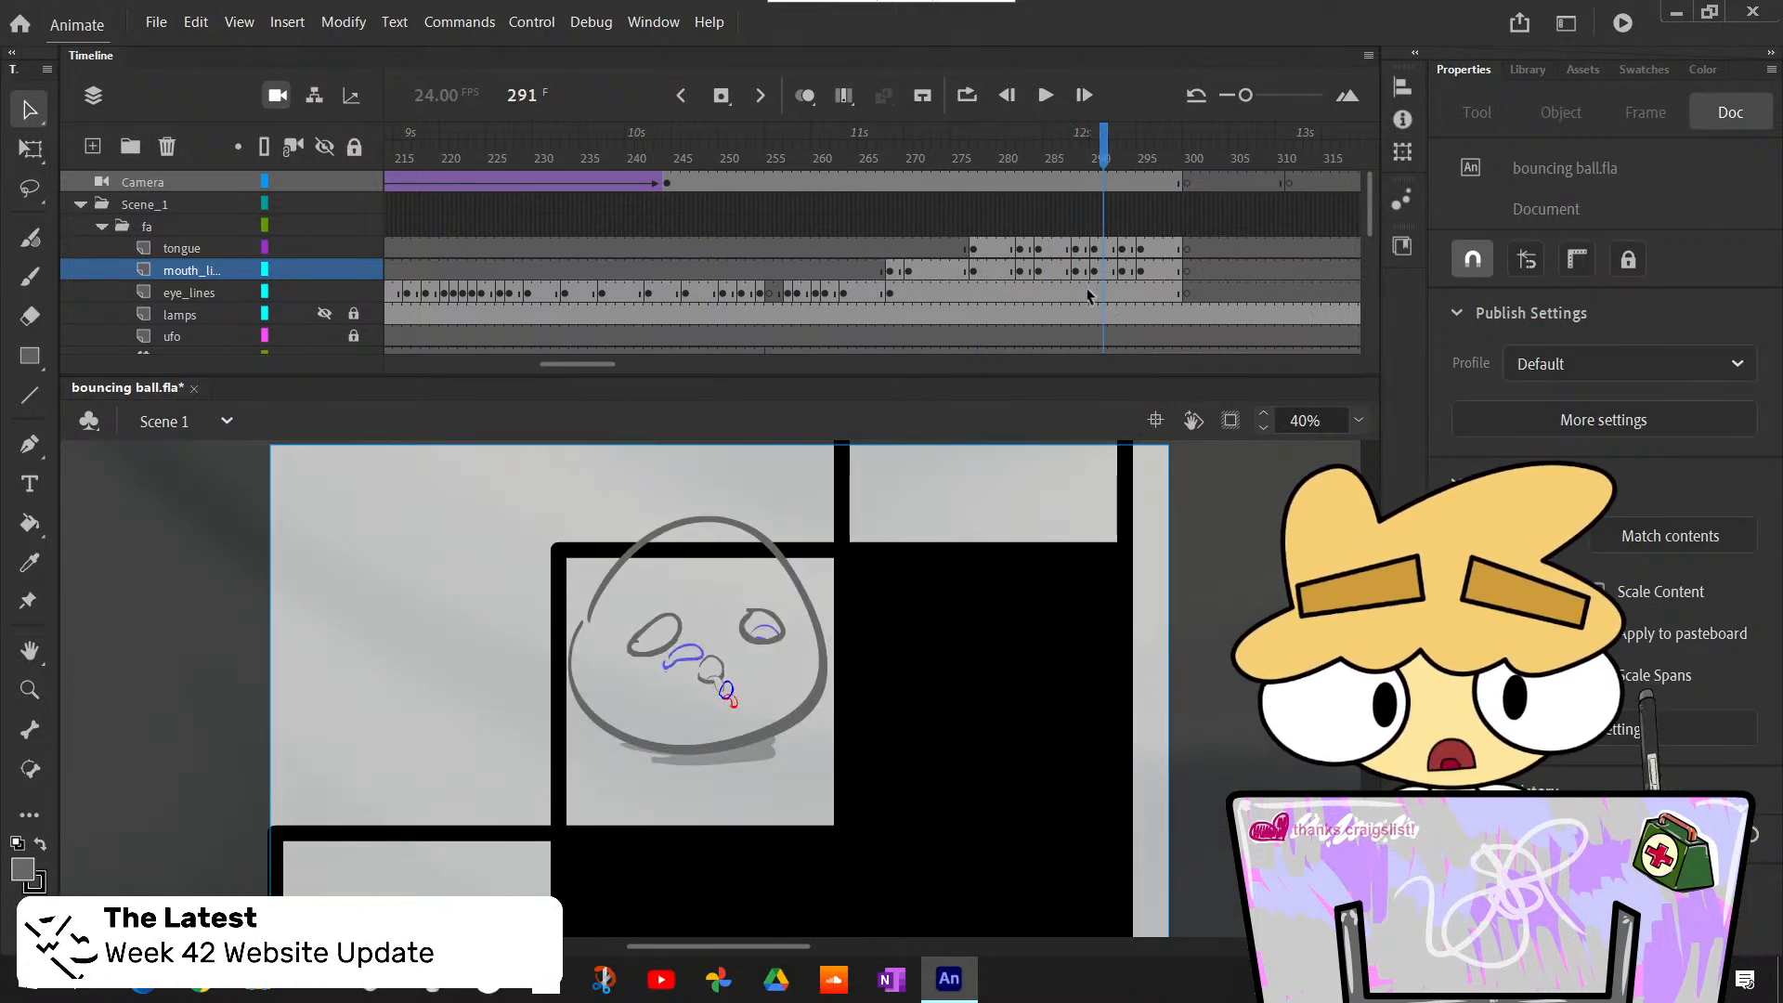
drag(984, 159, 973, 159)
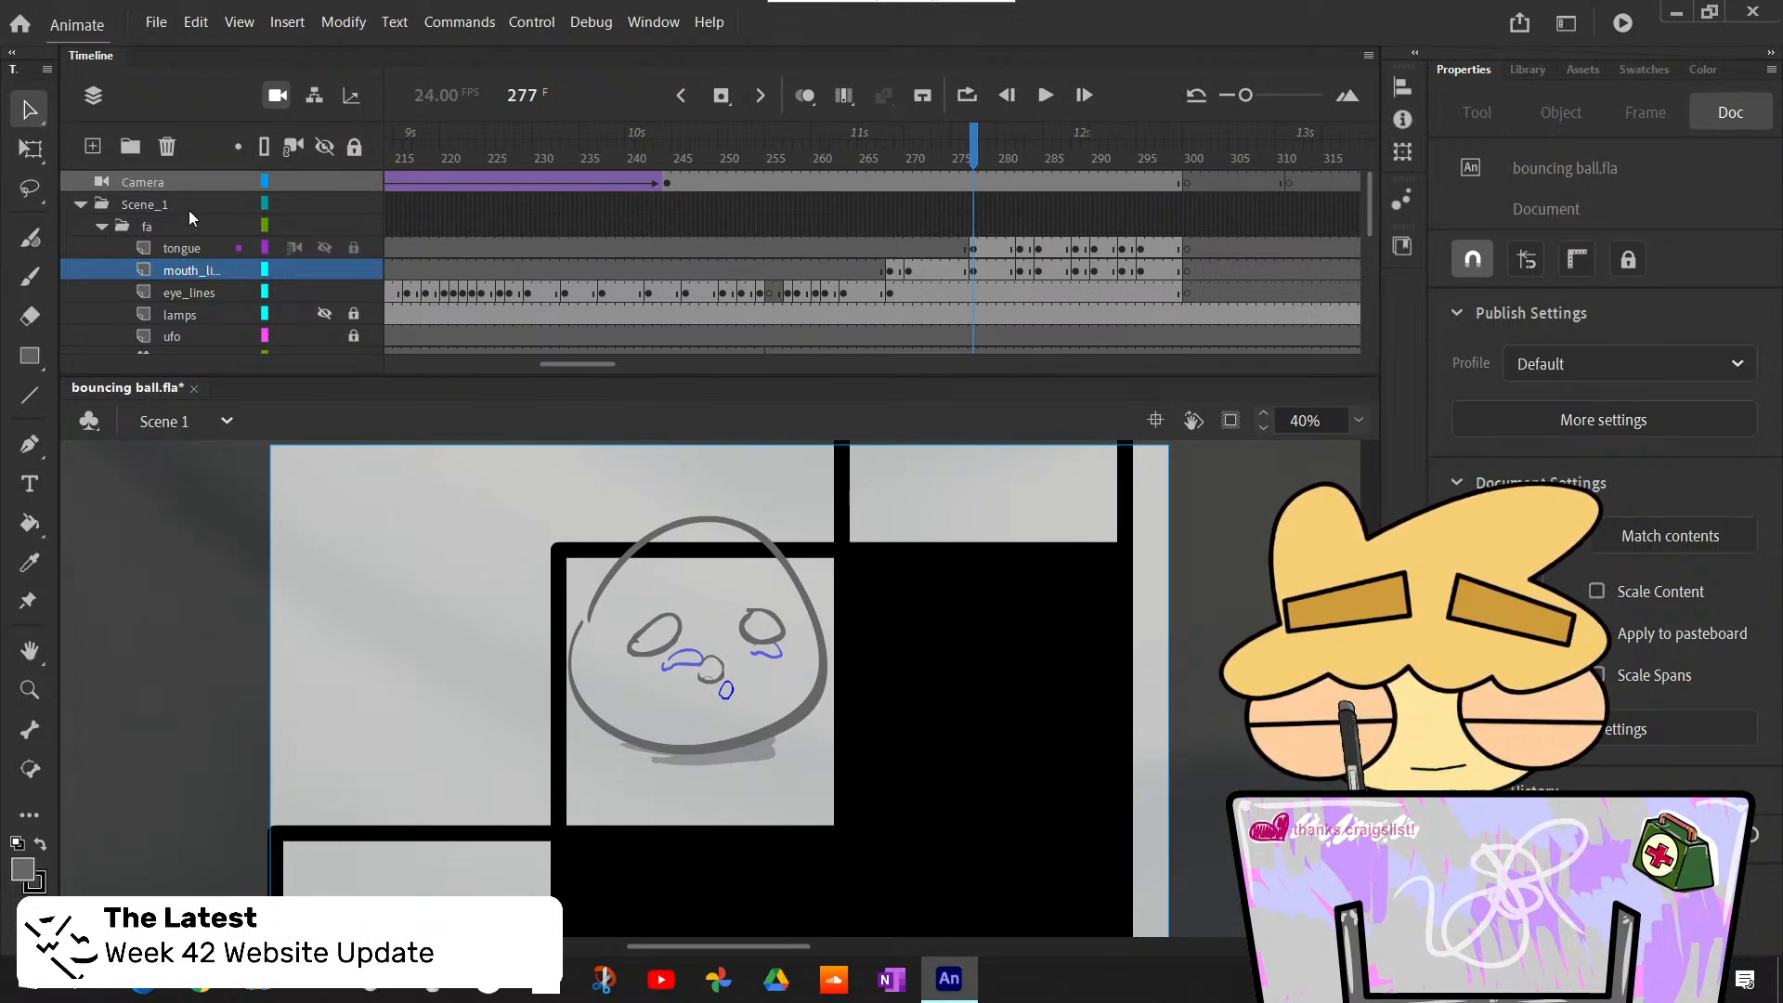
- Merge the tongue and mouth_lines layers into one layer and rename it mouth
click(184, 249)
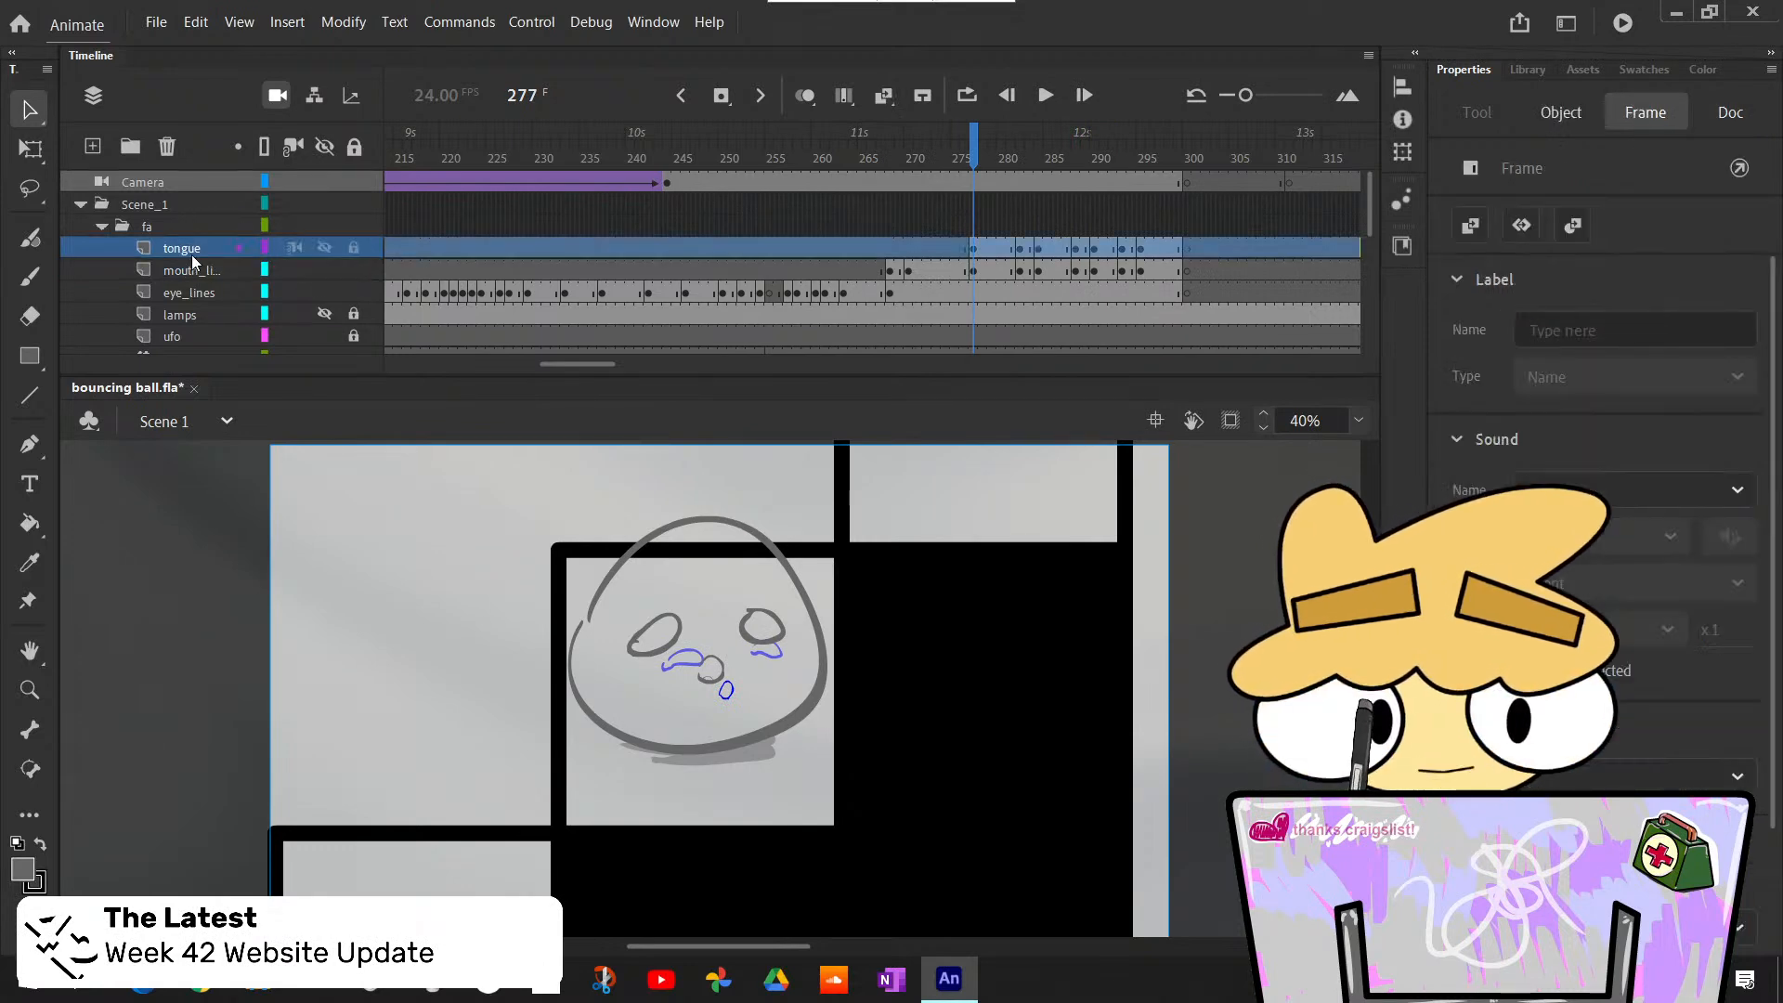
right_click(189, 249)
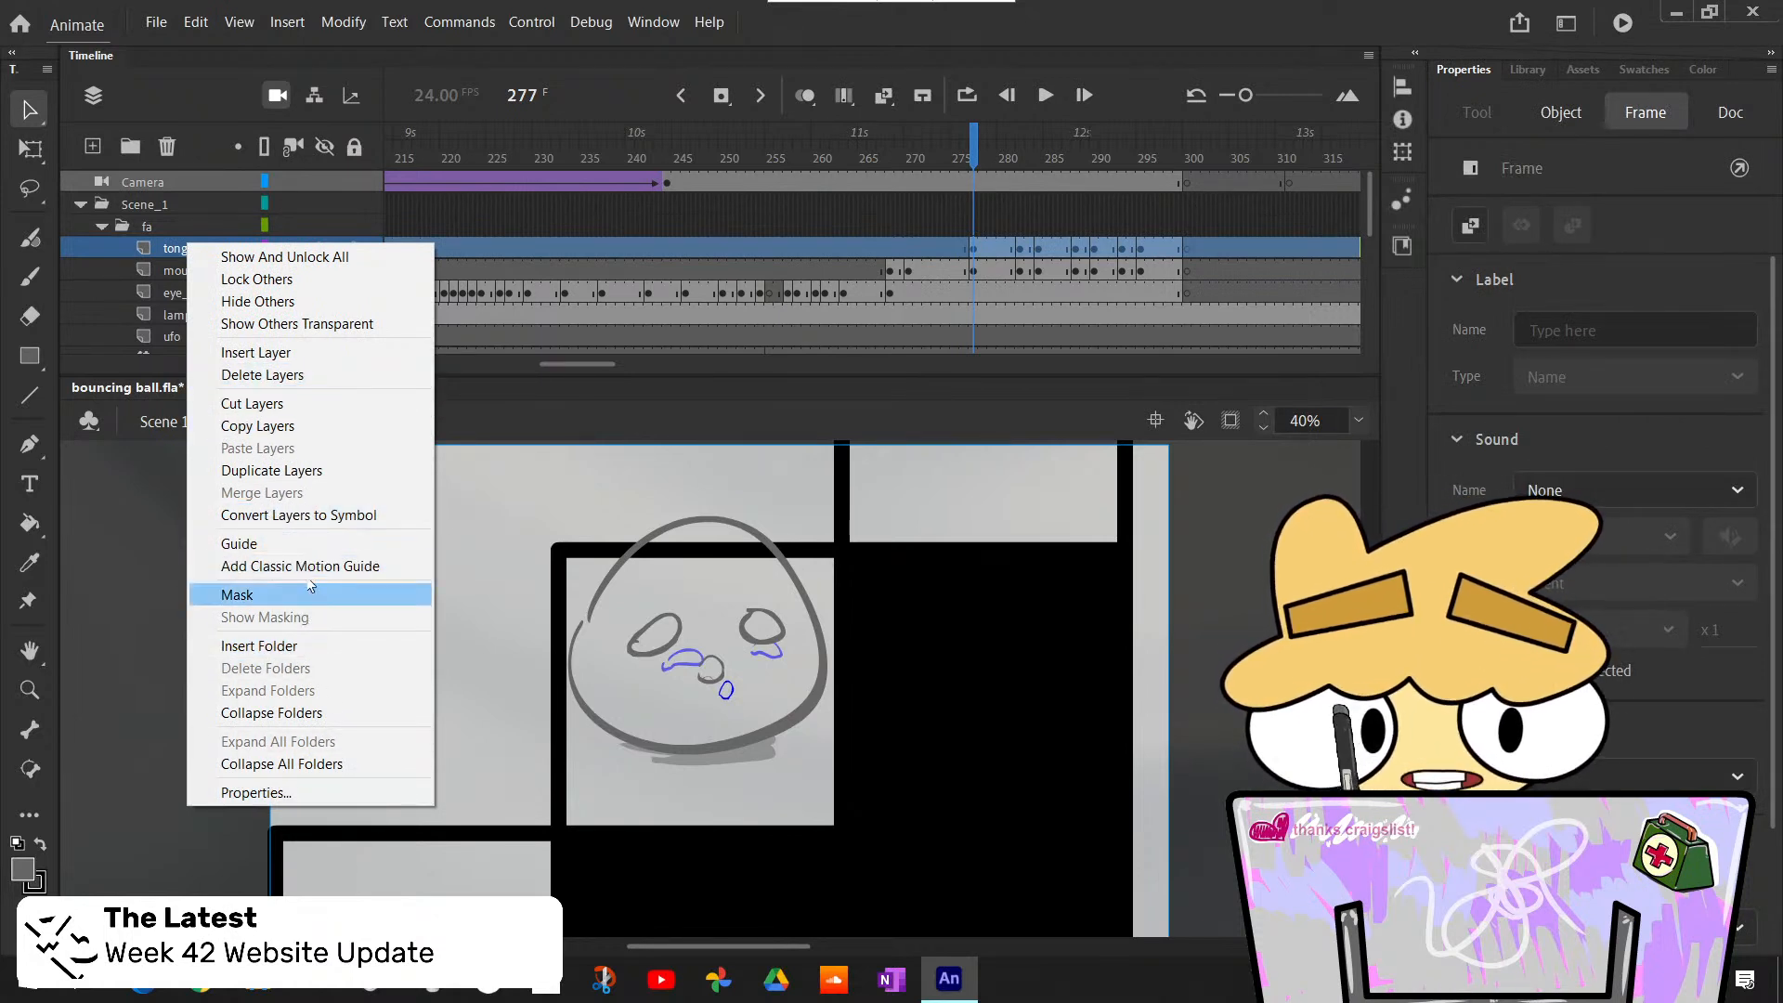
click(160, 282)
click(181, 267)
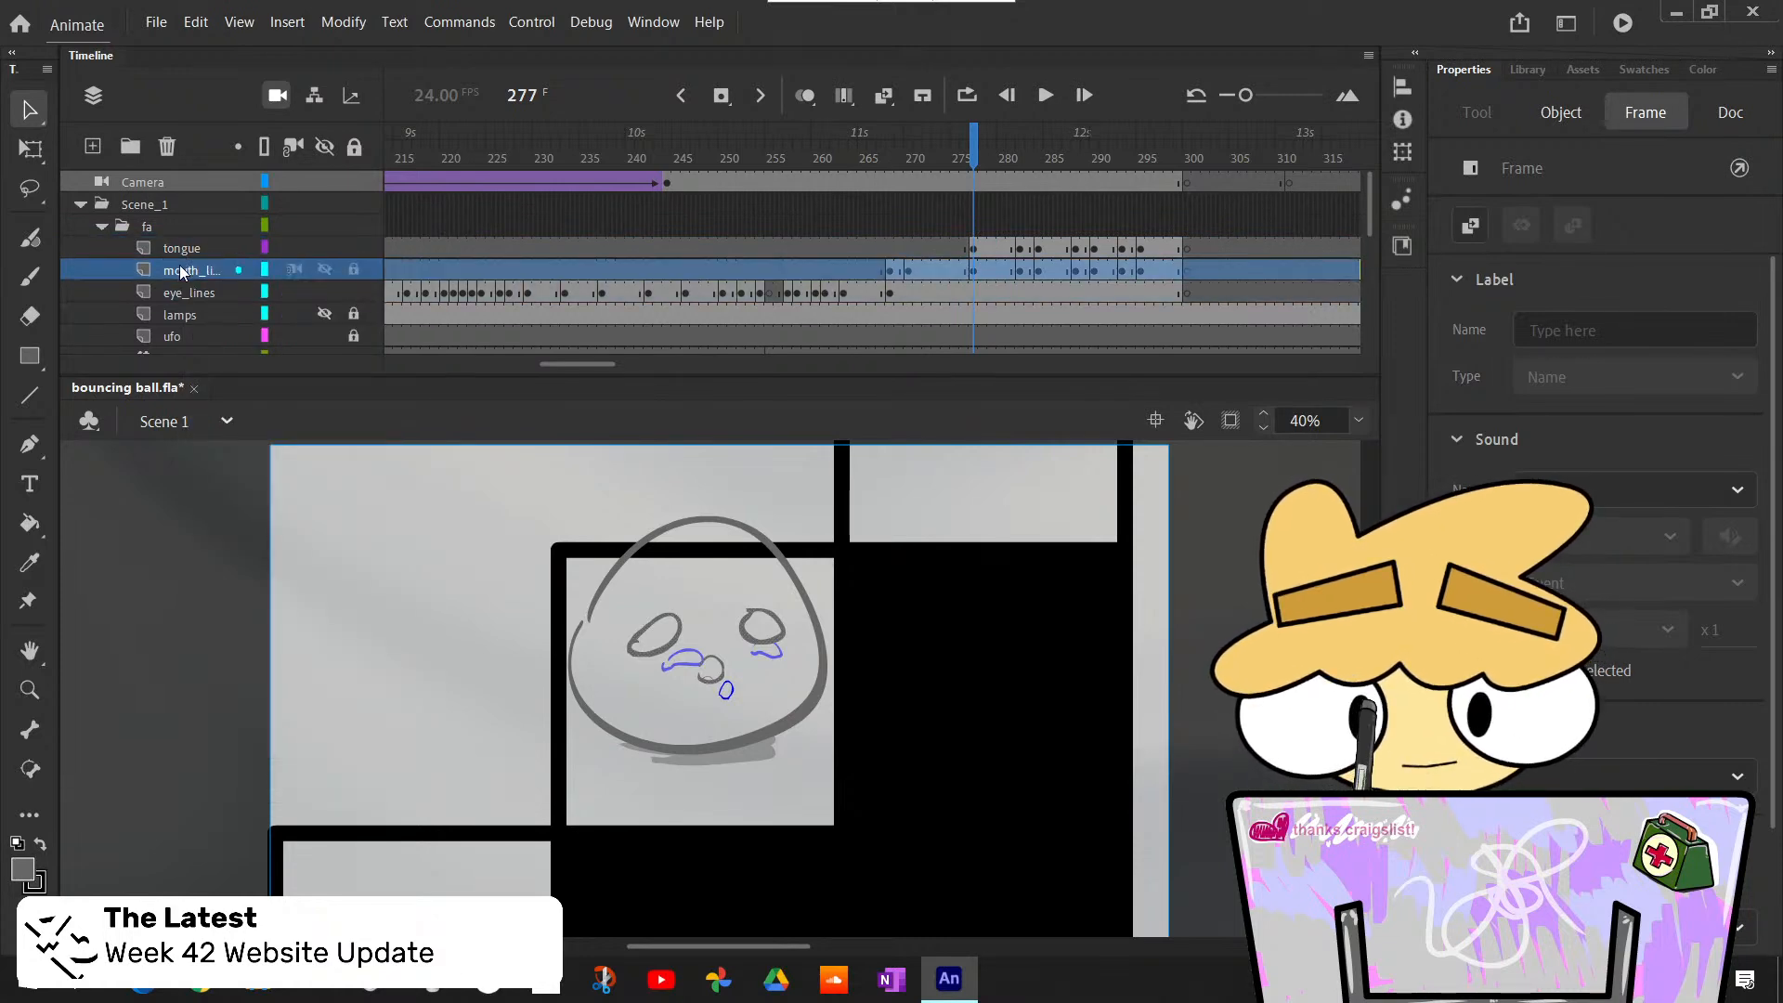
shift+click(186, 251)
right_click(185, 251)
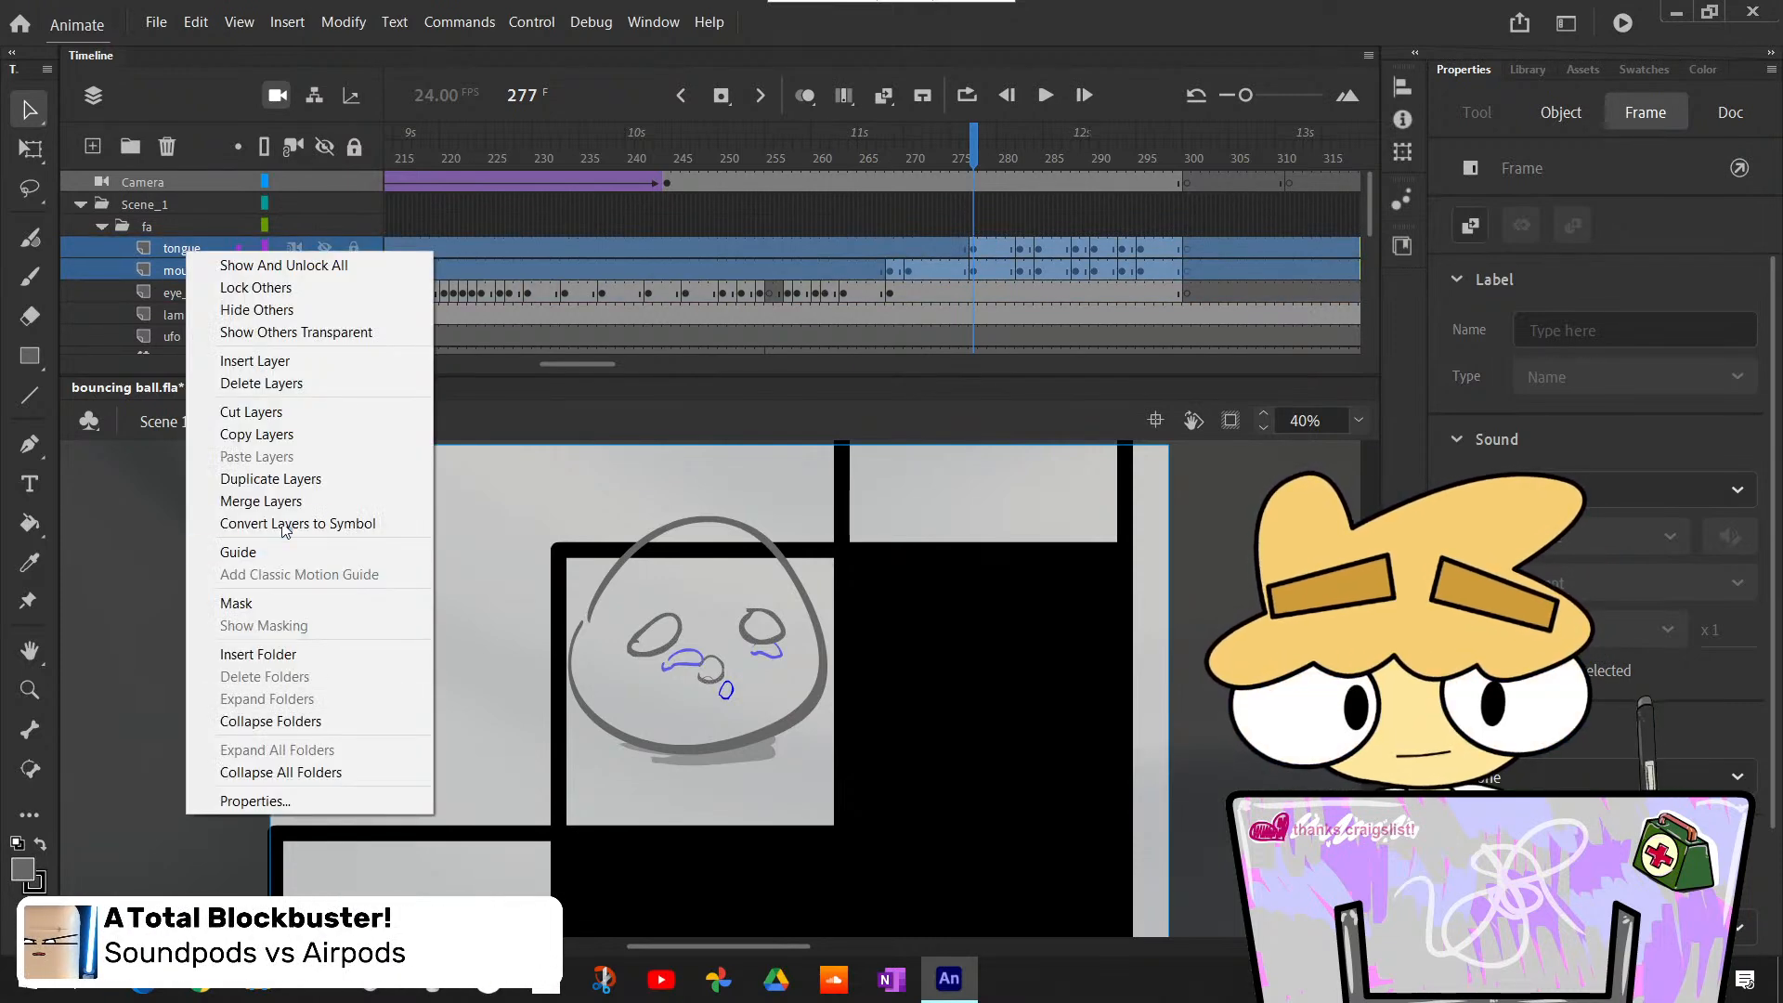
click(261, 501)
double_click(183, 247)
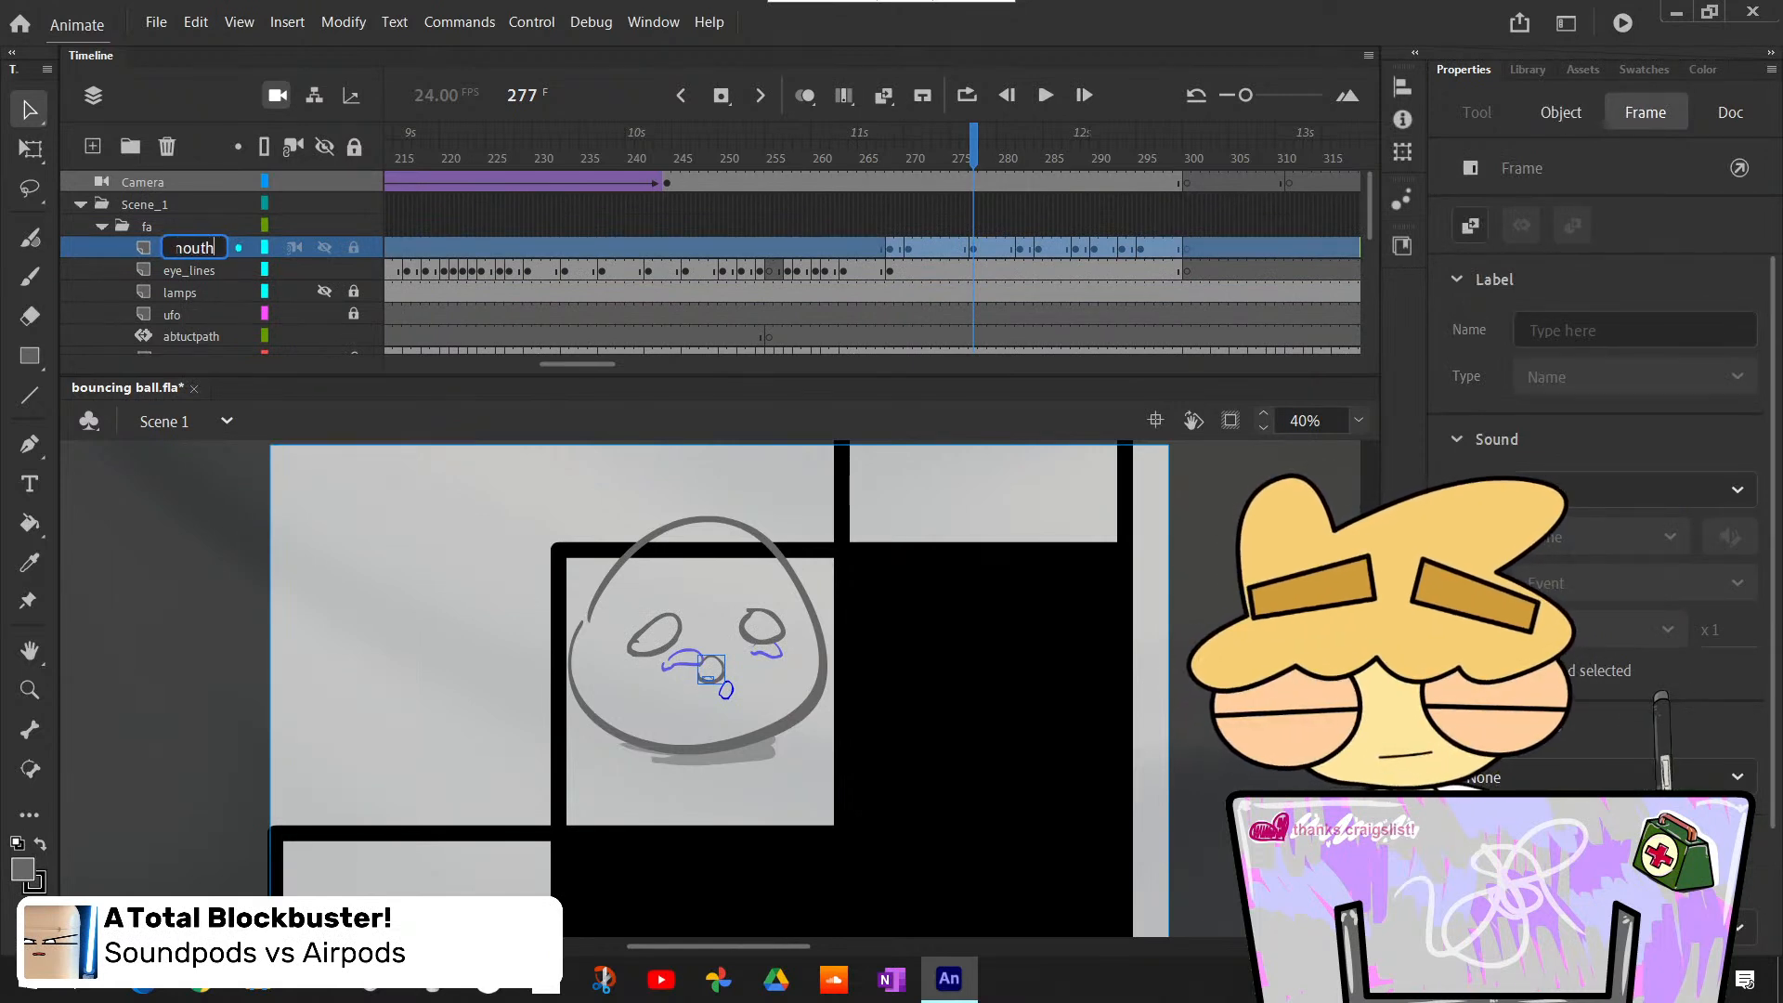
key(Return)
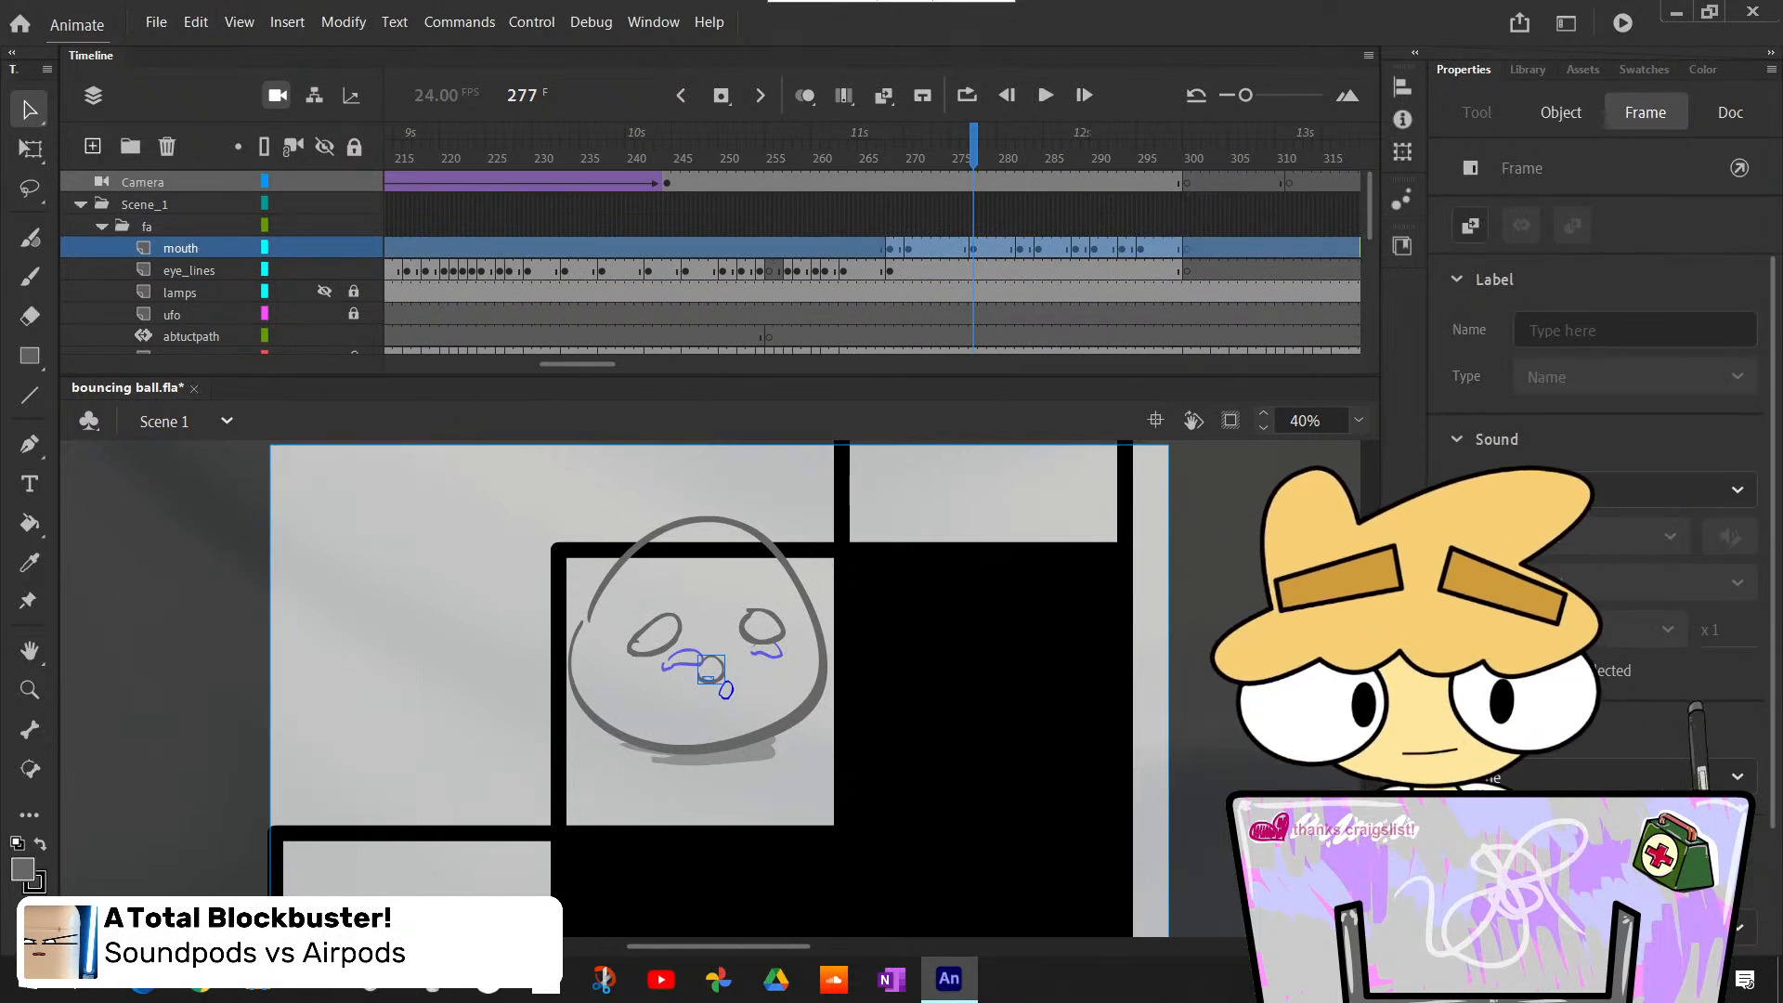
- Add a new layer above mouth in the fa folder and reveal the rough effects layer, scrubbing back to frame 270
mouse_move(1008, 169)
mouse_down()
mouse_move(1066, 215)
mouse_move(995, 207)
mouse_move(1008, 230)
mouse_move(1095, 283)
mouse_move(1180, 290)
mouse_move(983, 283)
mouse_move(896, 256)
mouse_move(1174, 316)
mouse_move(960, 300)
mouse_move(1019, 312)
mouse_up()
click(93, 147)
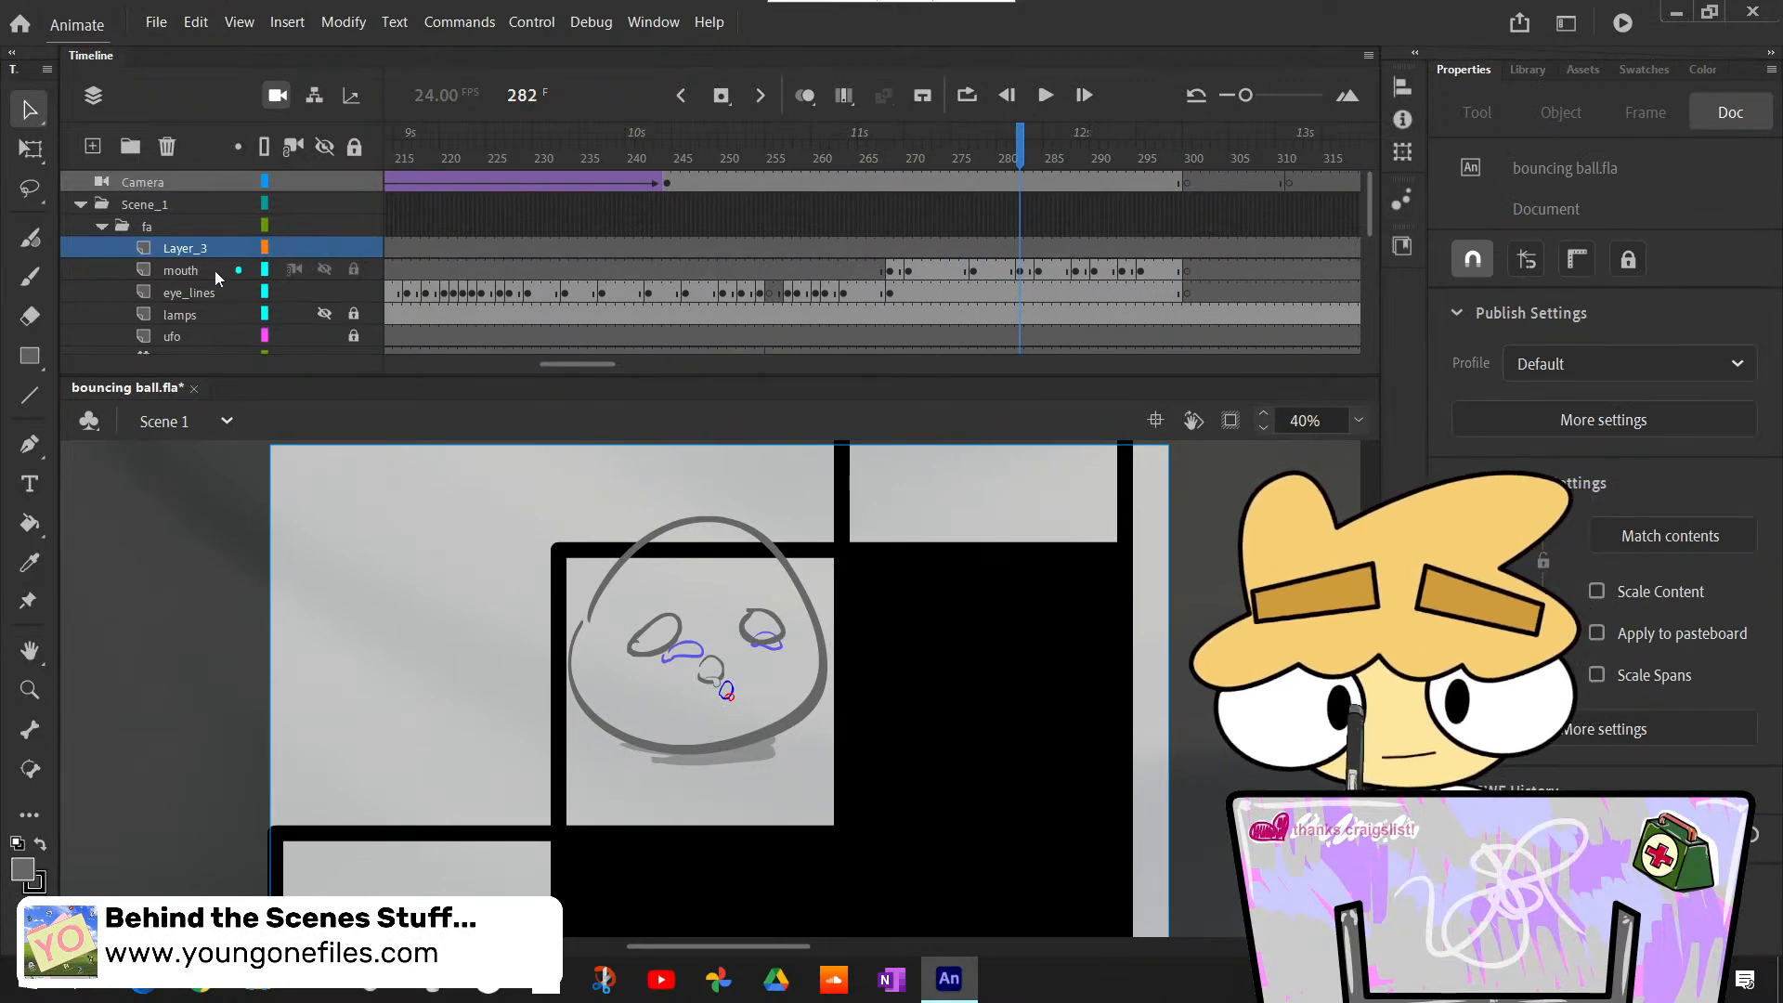
scroll(206, 266, down, 5)
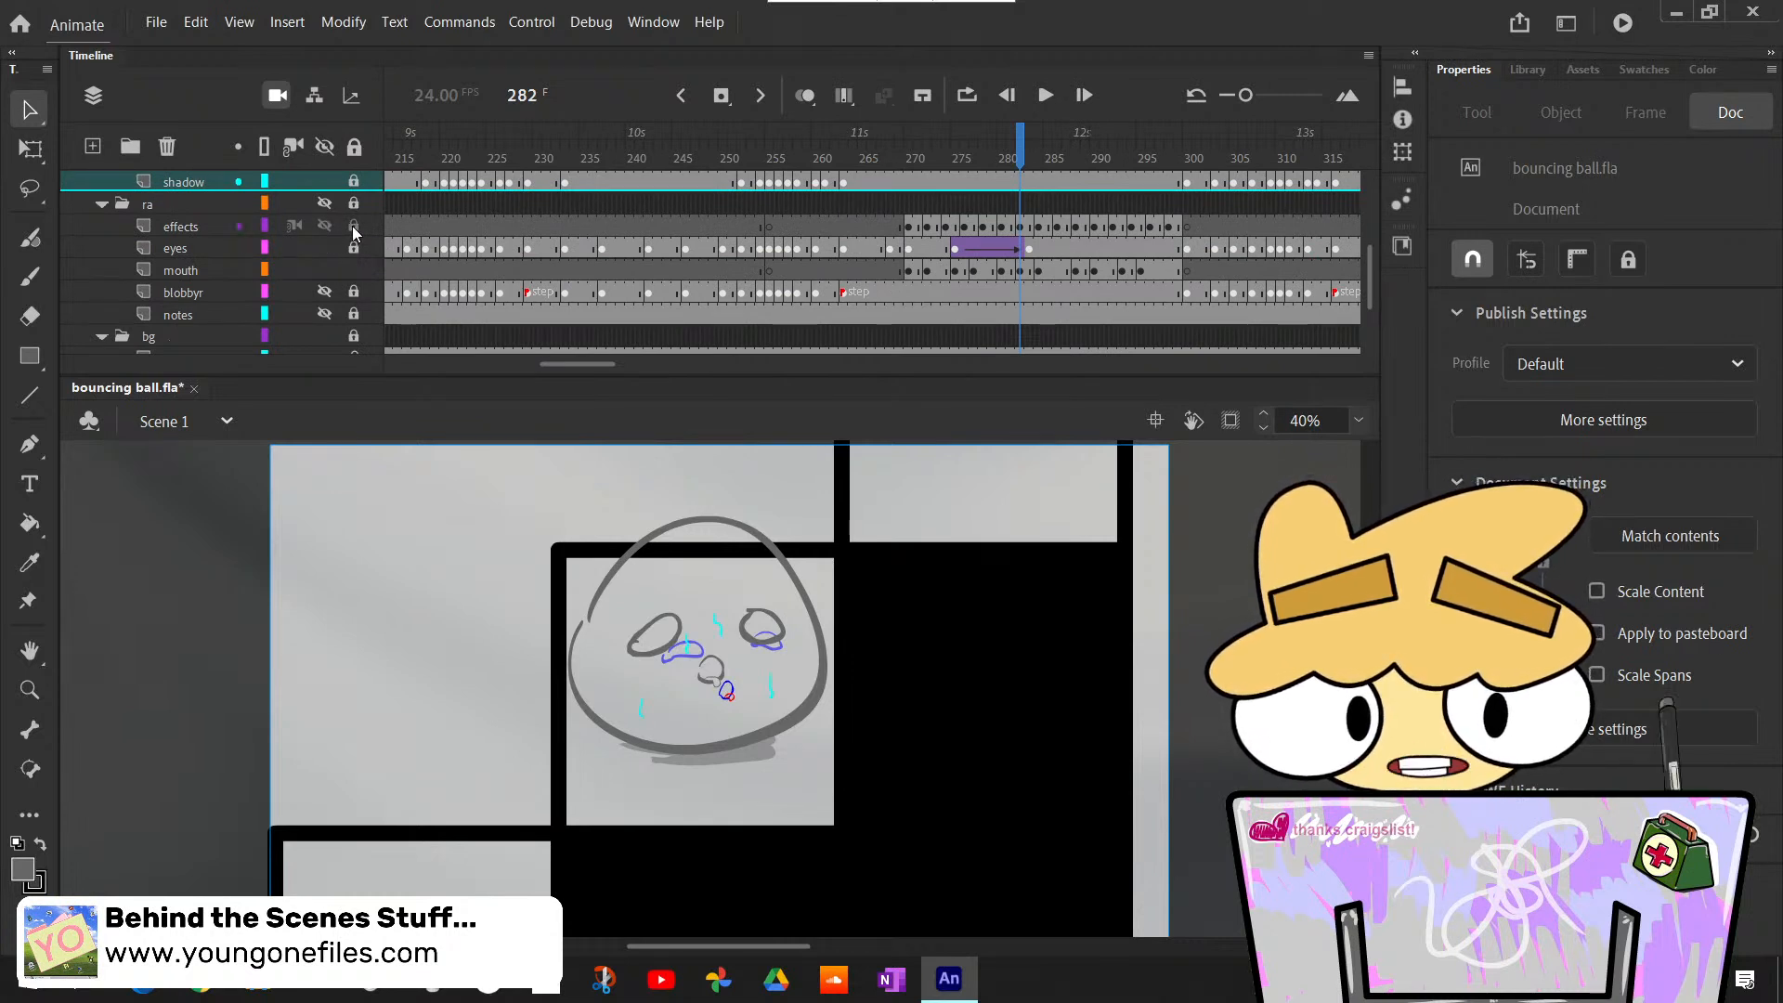
drag(983, 176, 909, 177)
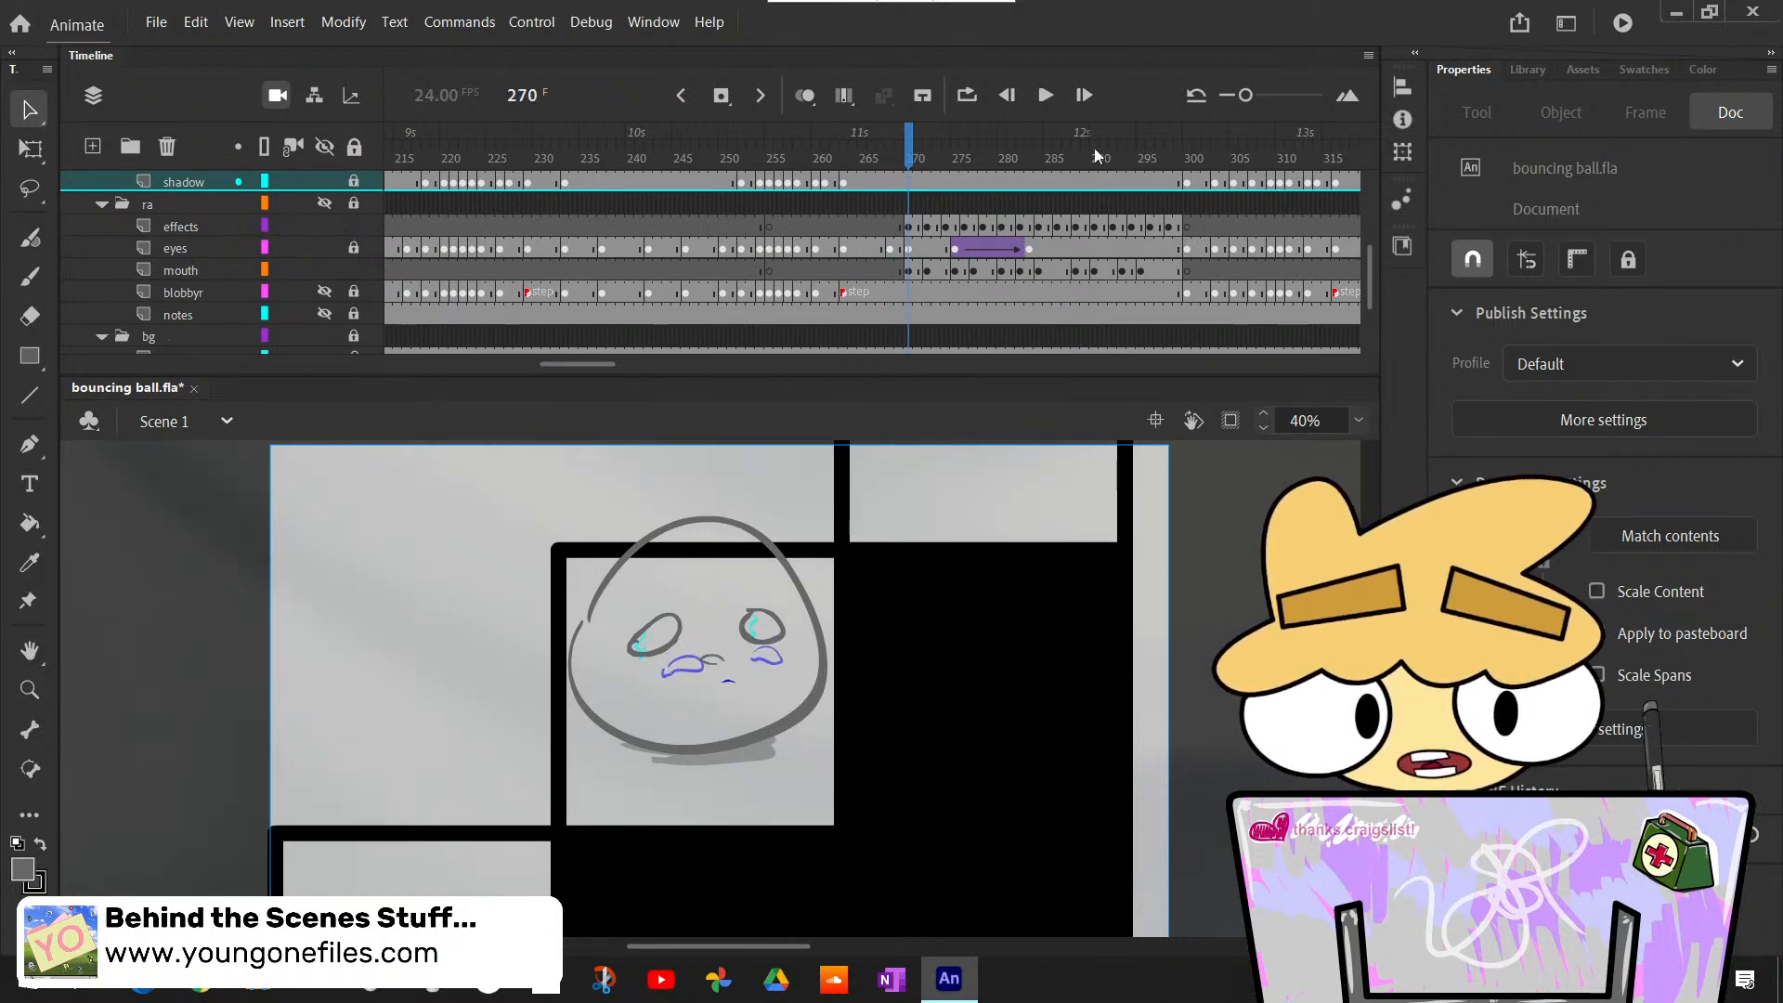
- Play back the rough effects animation and move the effects layer from the ra folder into the fa folder above Layer_3
click(1047, 95)
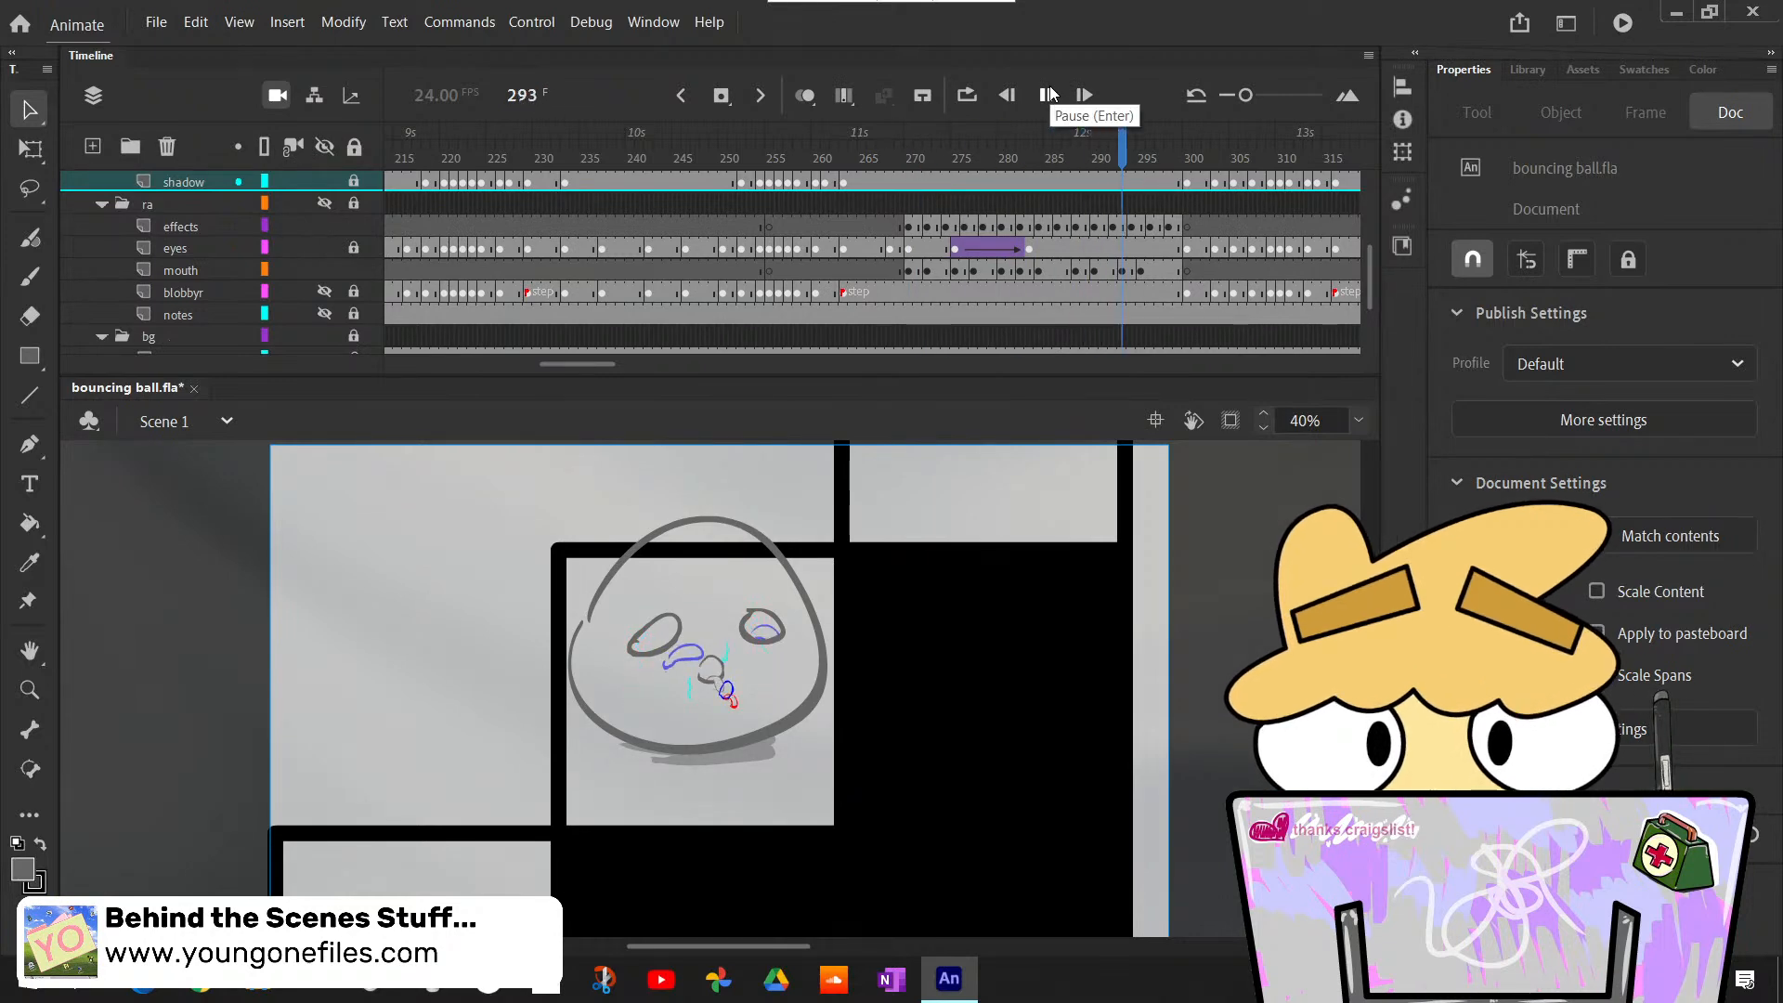
click(1047, 95)
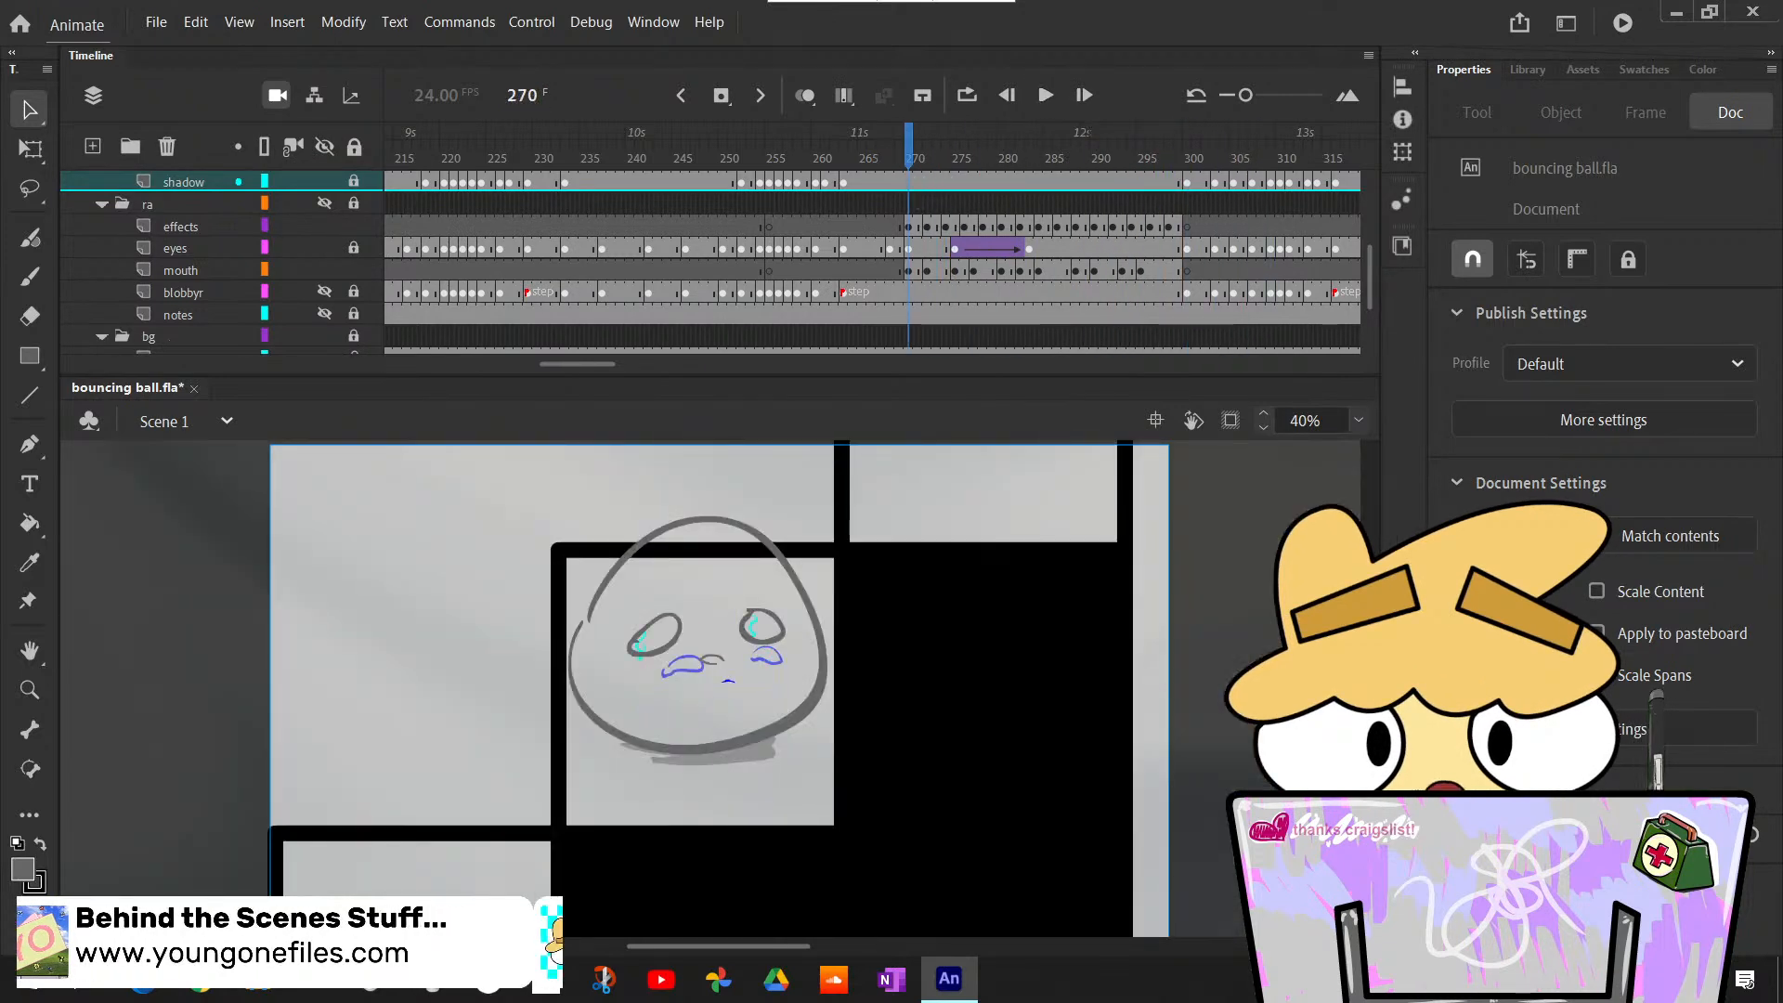
scroll(145, 292, up, 2)
click(183, 271)
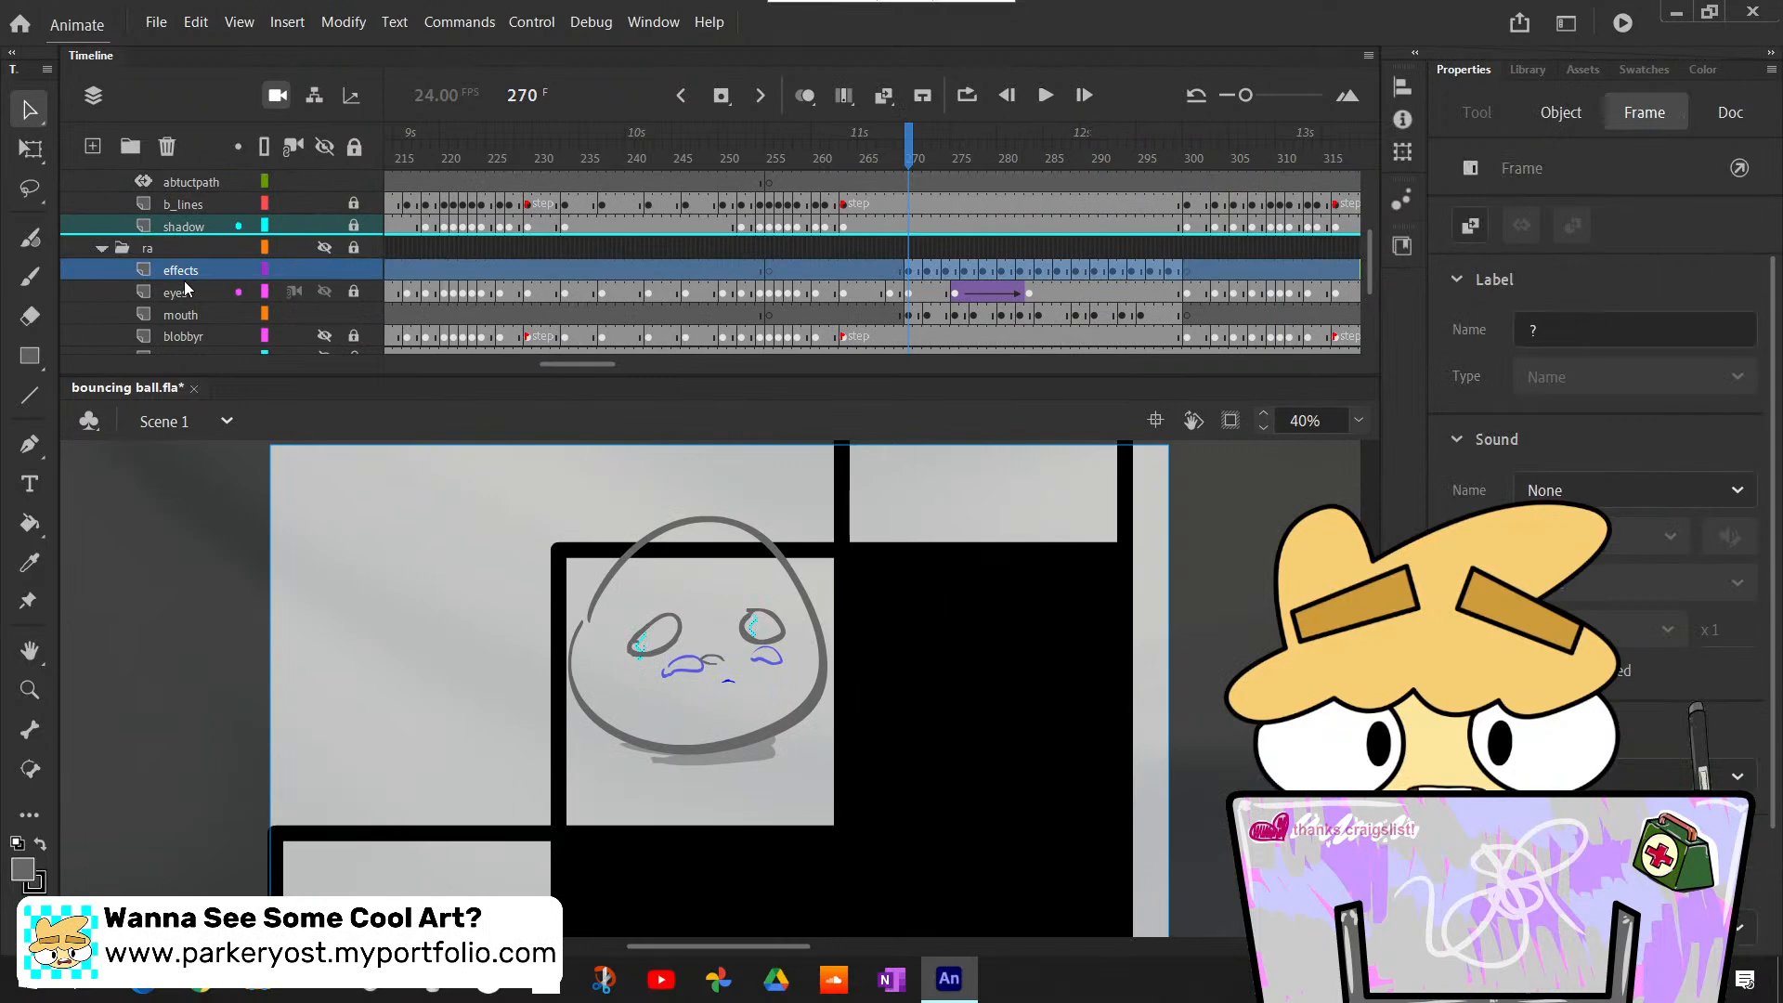
scroll(184, 281, up, 2)
scroll(186, 279, up, 4)
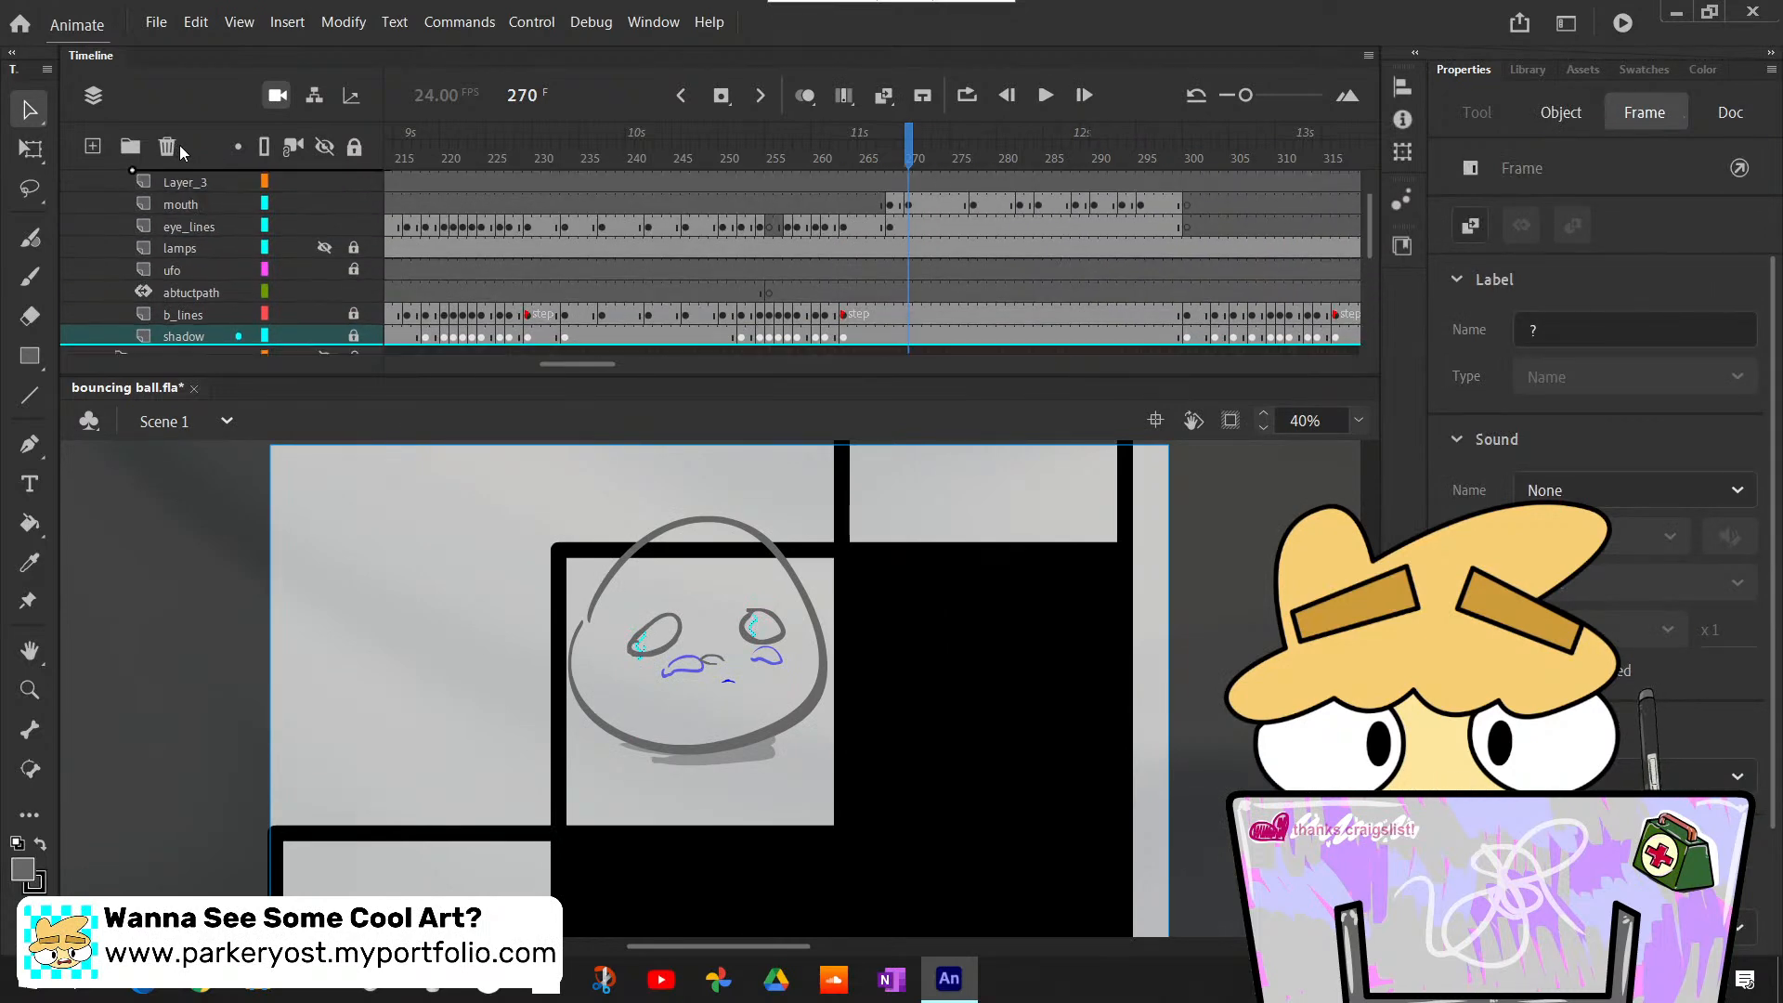
drag(214, 205, 206, 196)
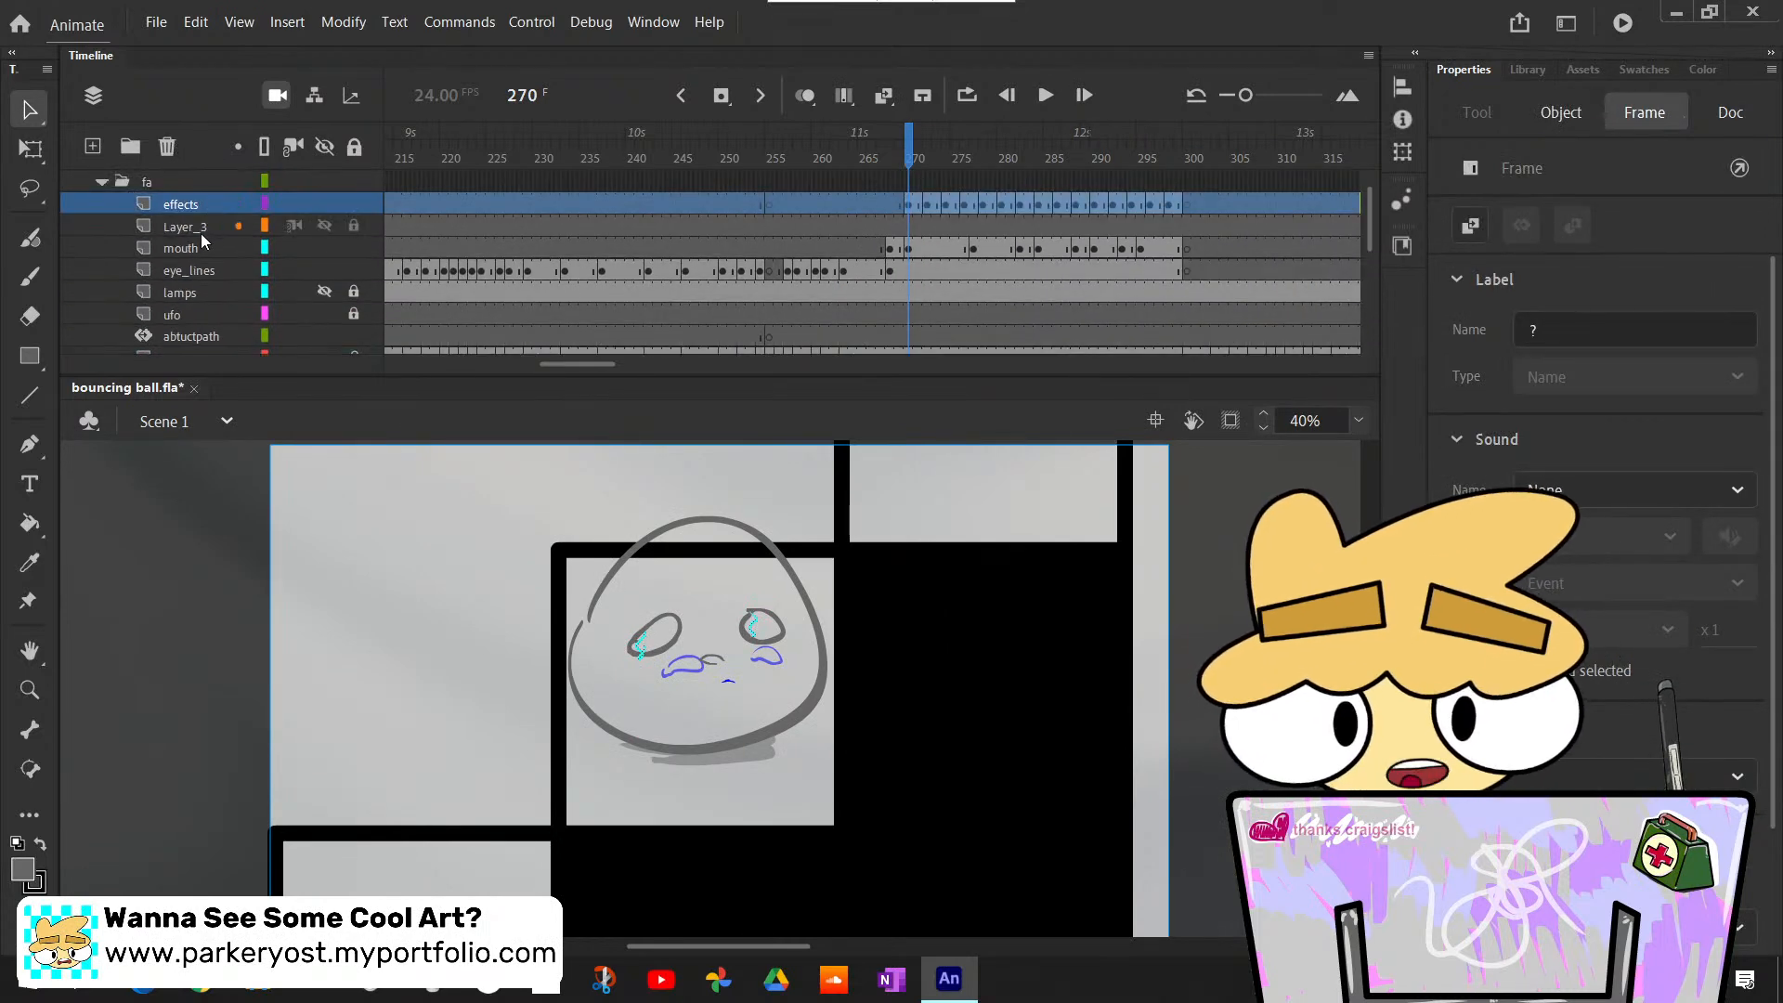
- Delete the empty Layer_3 from the fa folder and make the effects layer active
click(198, 230)
click(168, 146)
click(197, 206)
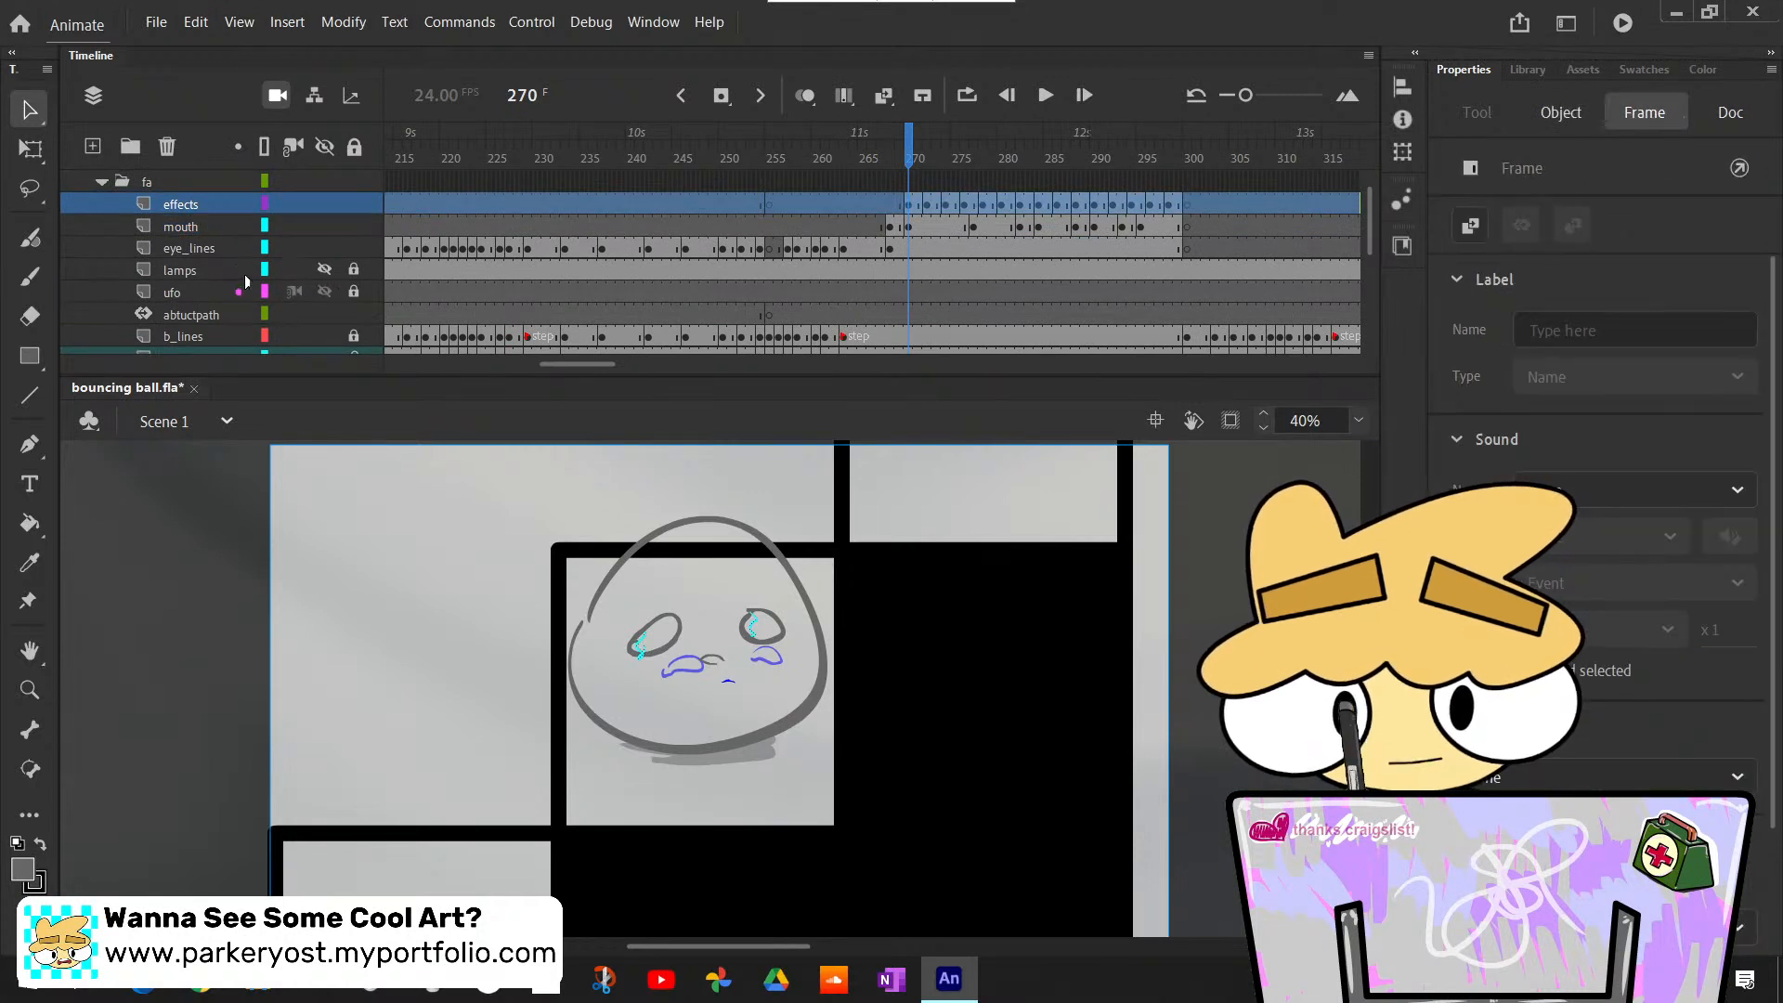
- Turn on multiple-frame editing, lock the mouth and eye_lines layers, and extend the editing range to the last effects frame near 300
click(843, 97)
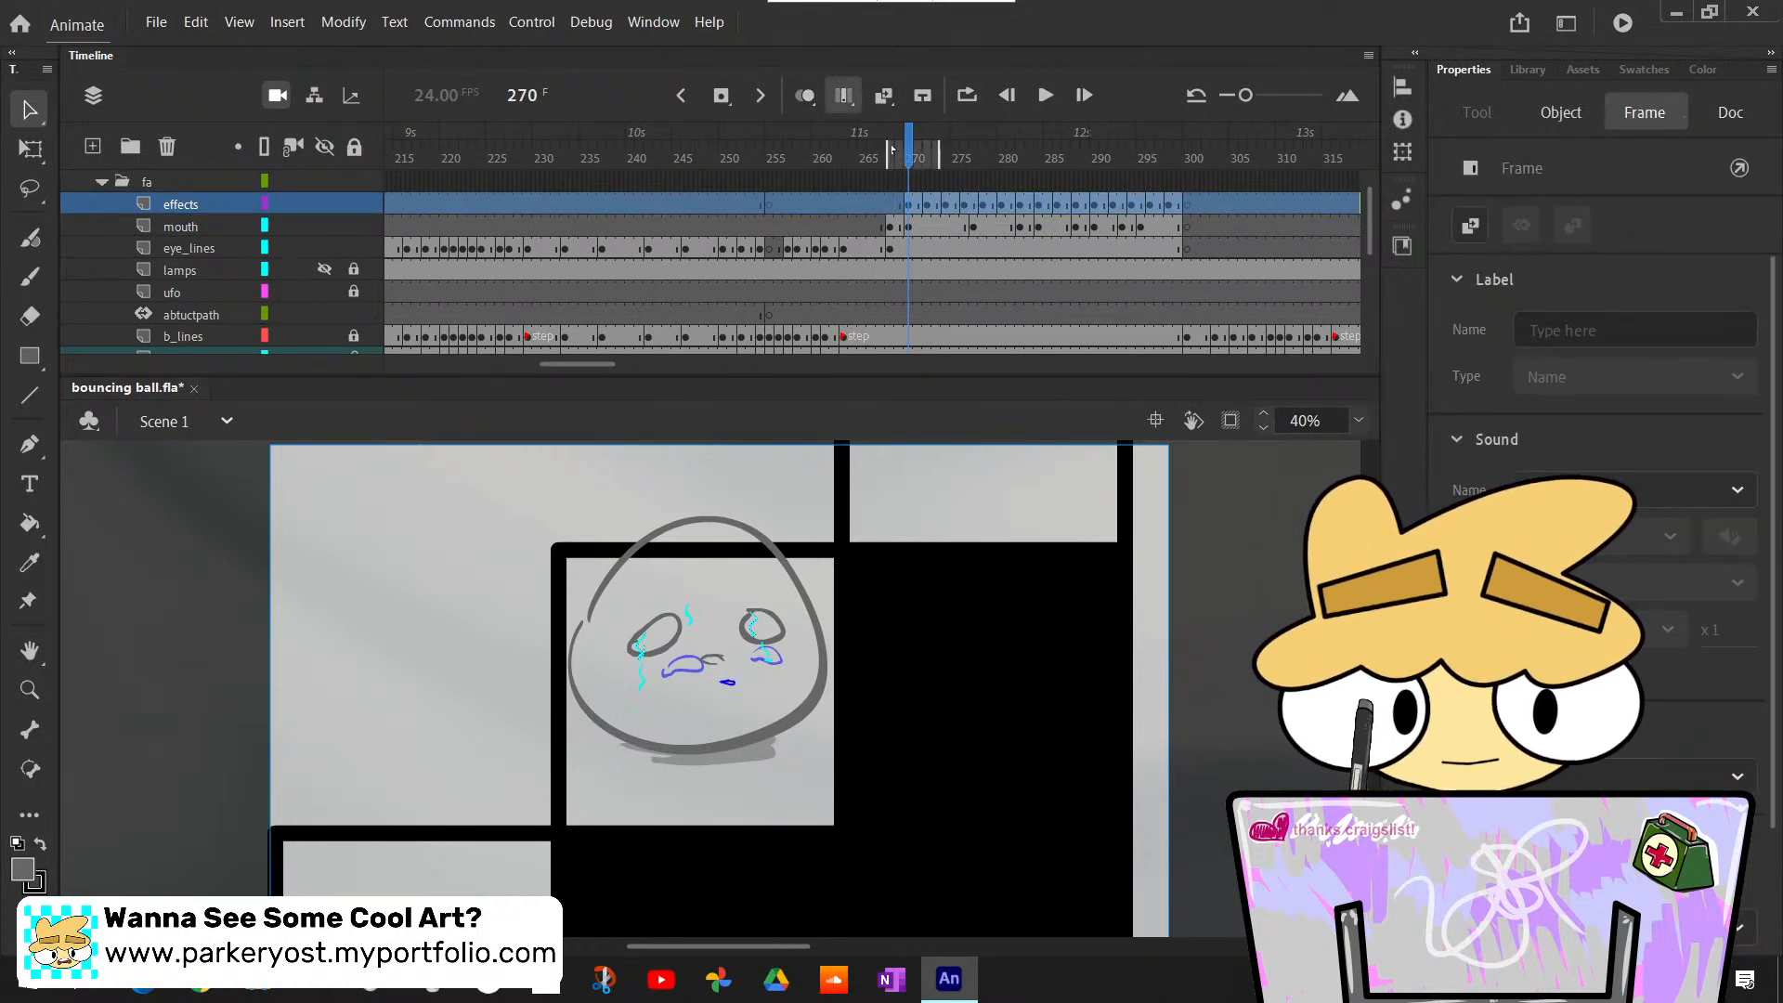
click(352, 242)
click(353, 231)
click(353, 247)
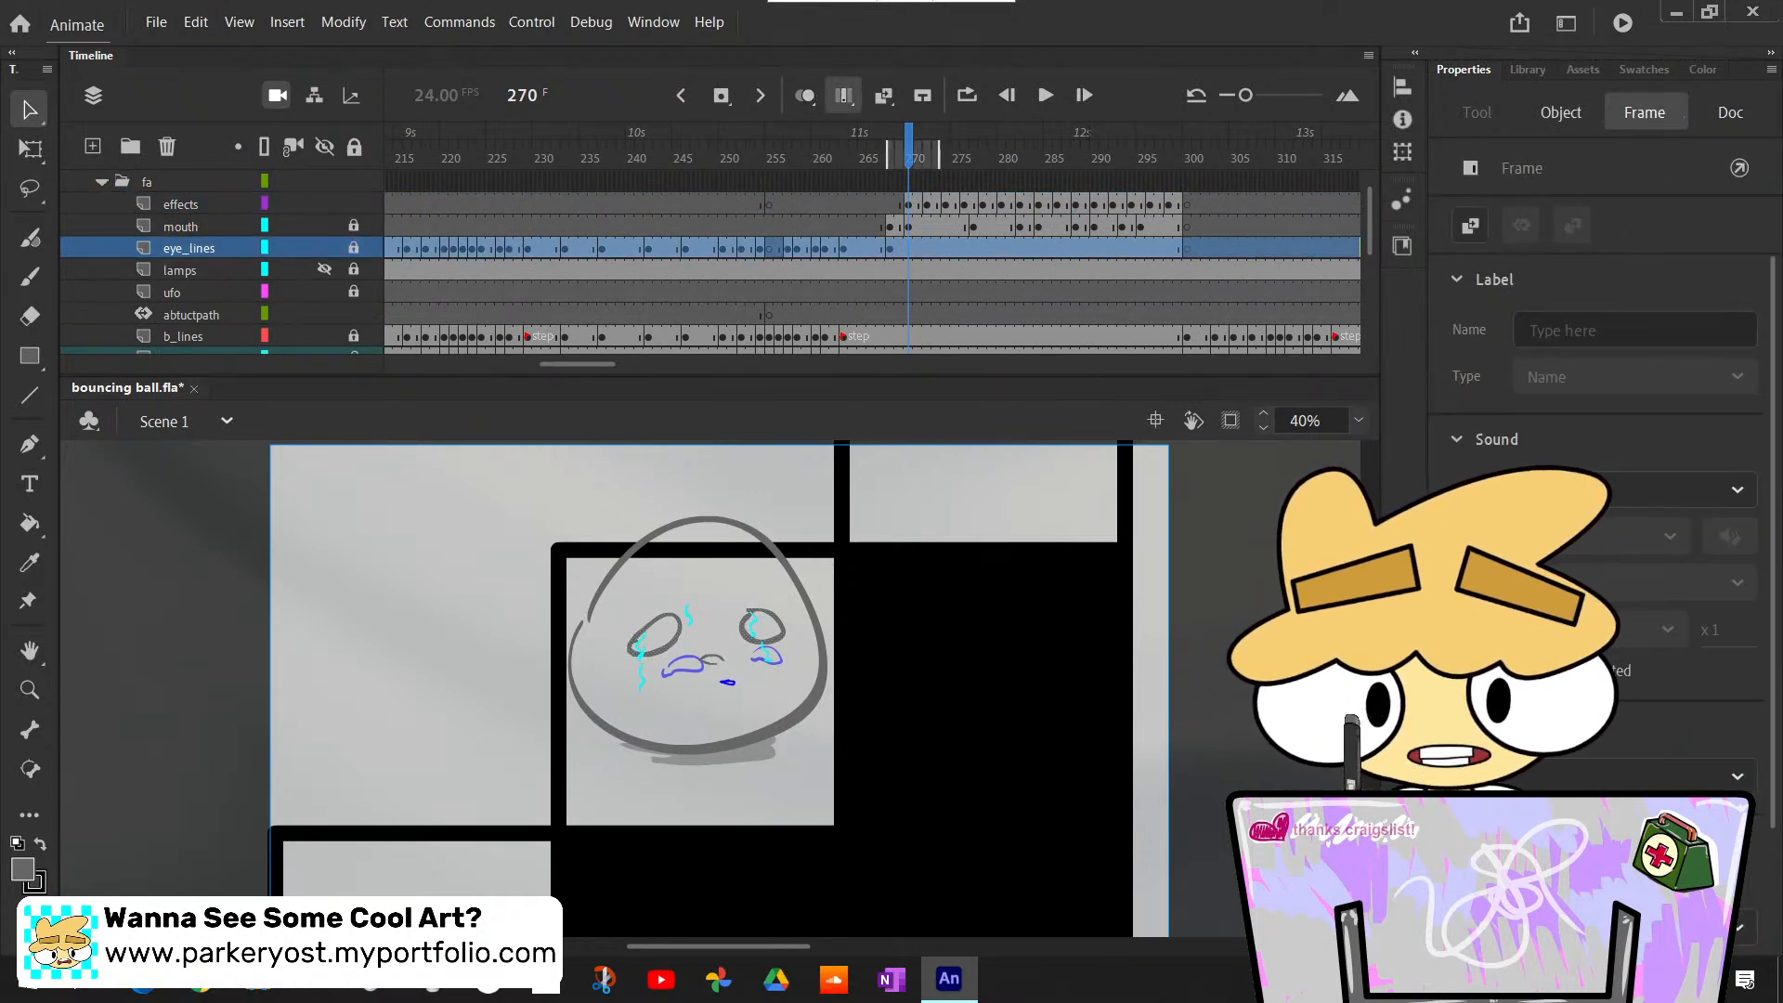
click(927, 209)
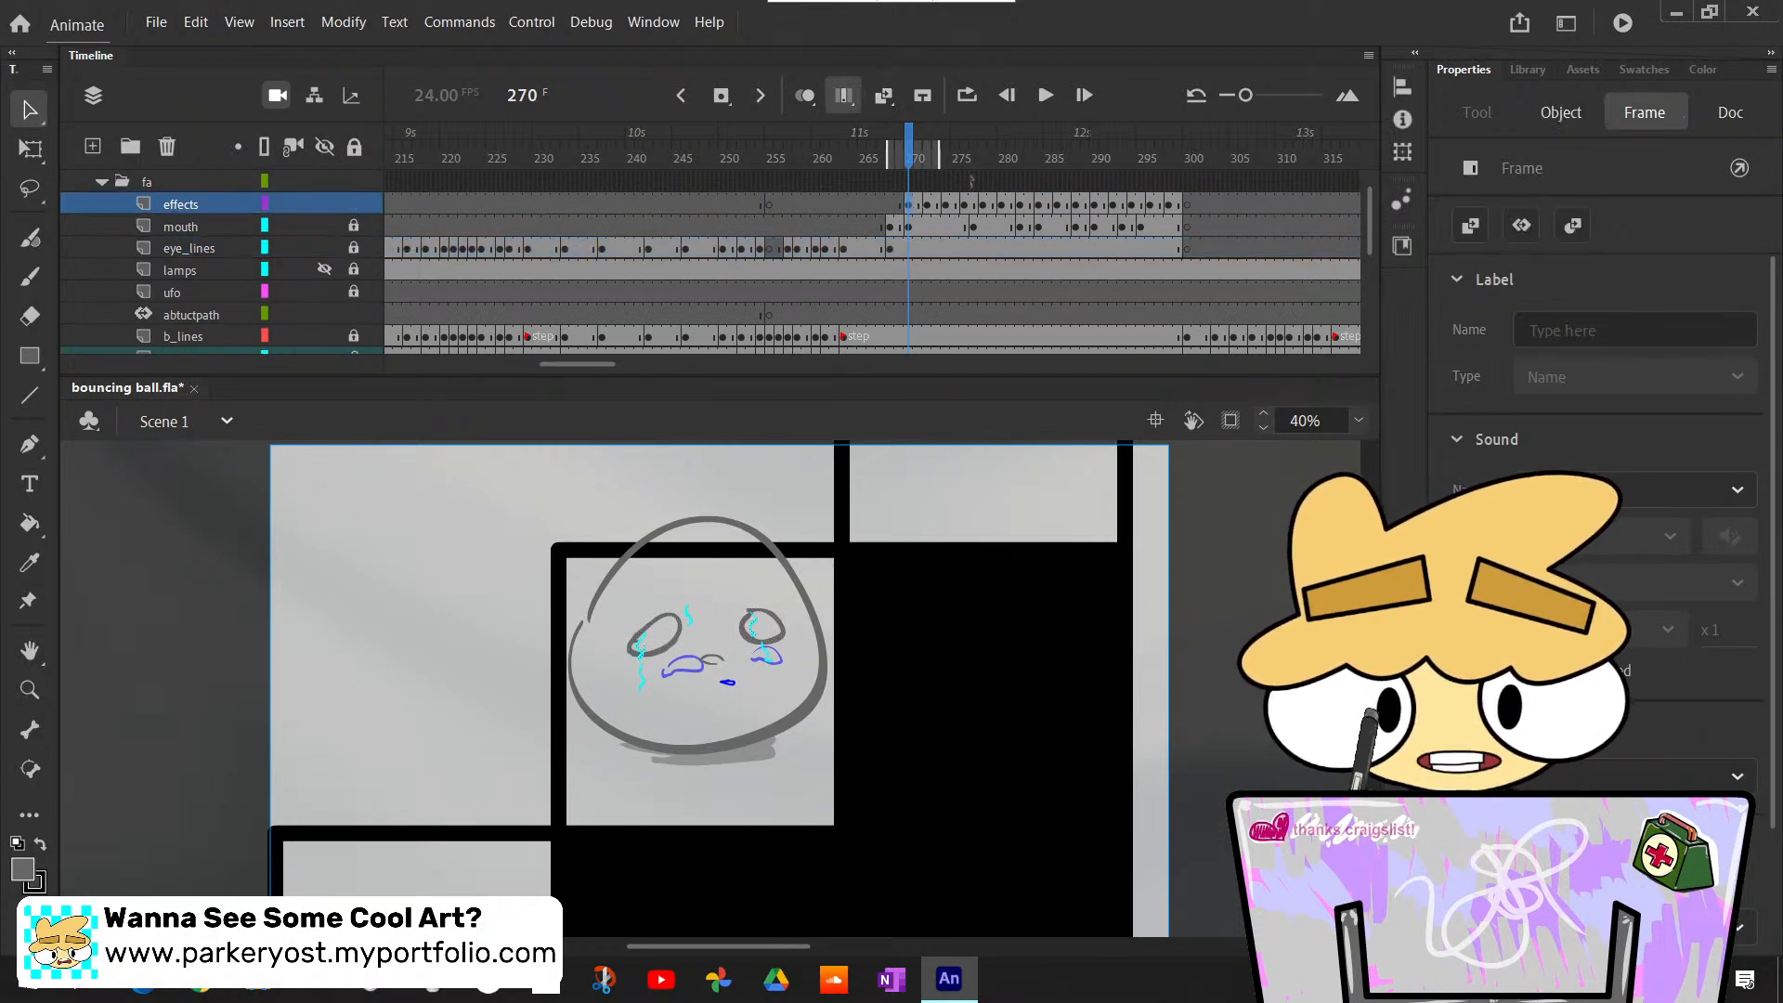
mouse_move(940, 157)
mouse_down()
mouse_move(1236, 224)
mouse_move(1181, 217)
mouse_up()
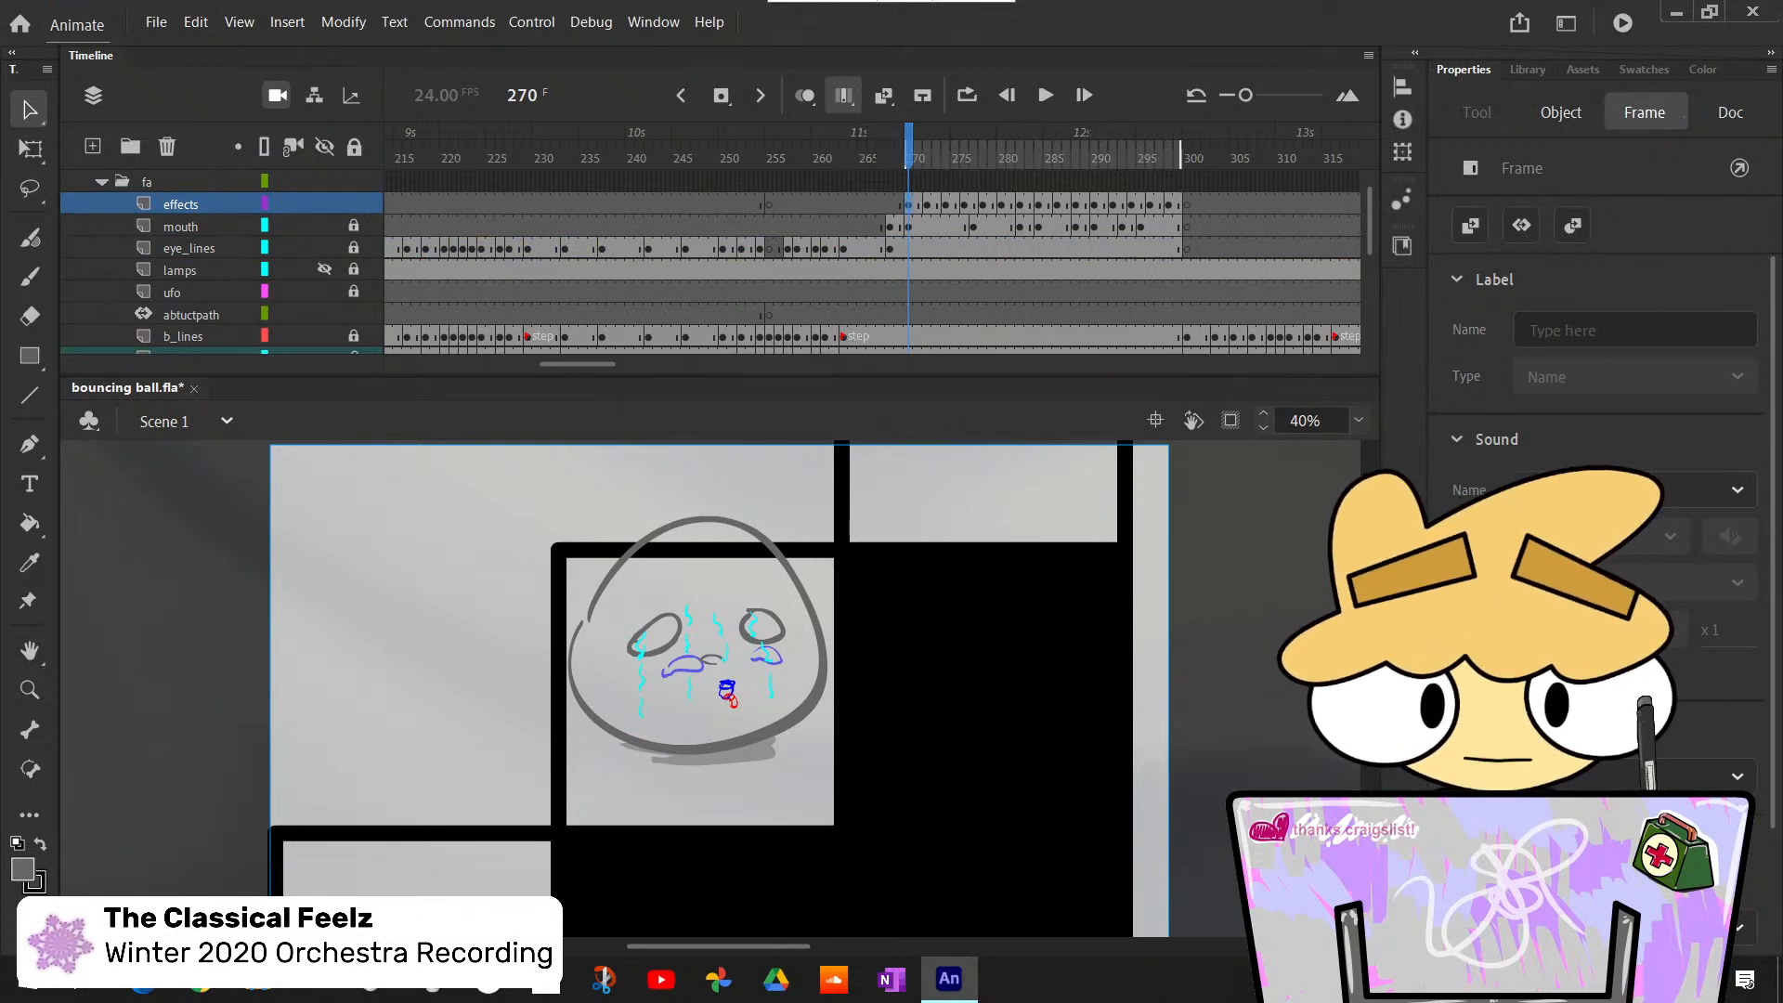
- Scale the effects strokes on all frames to about 518 by 426 and move them up over the ball's head
drag(571, 526, 857, 762)
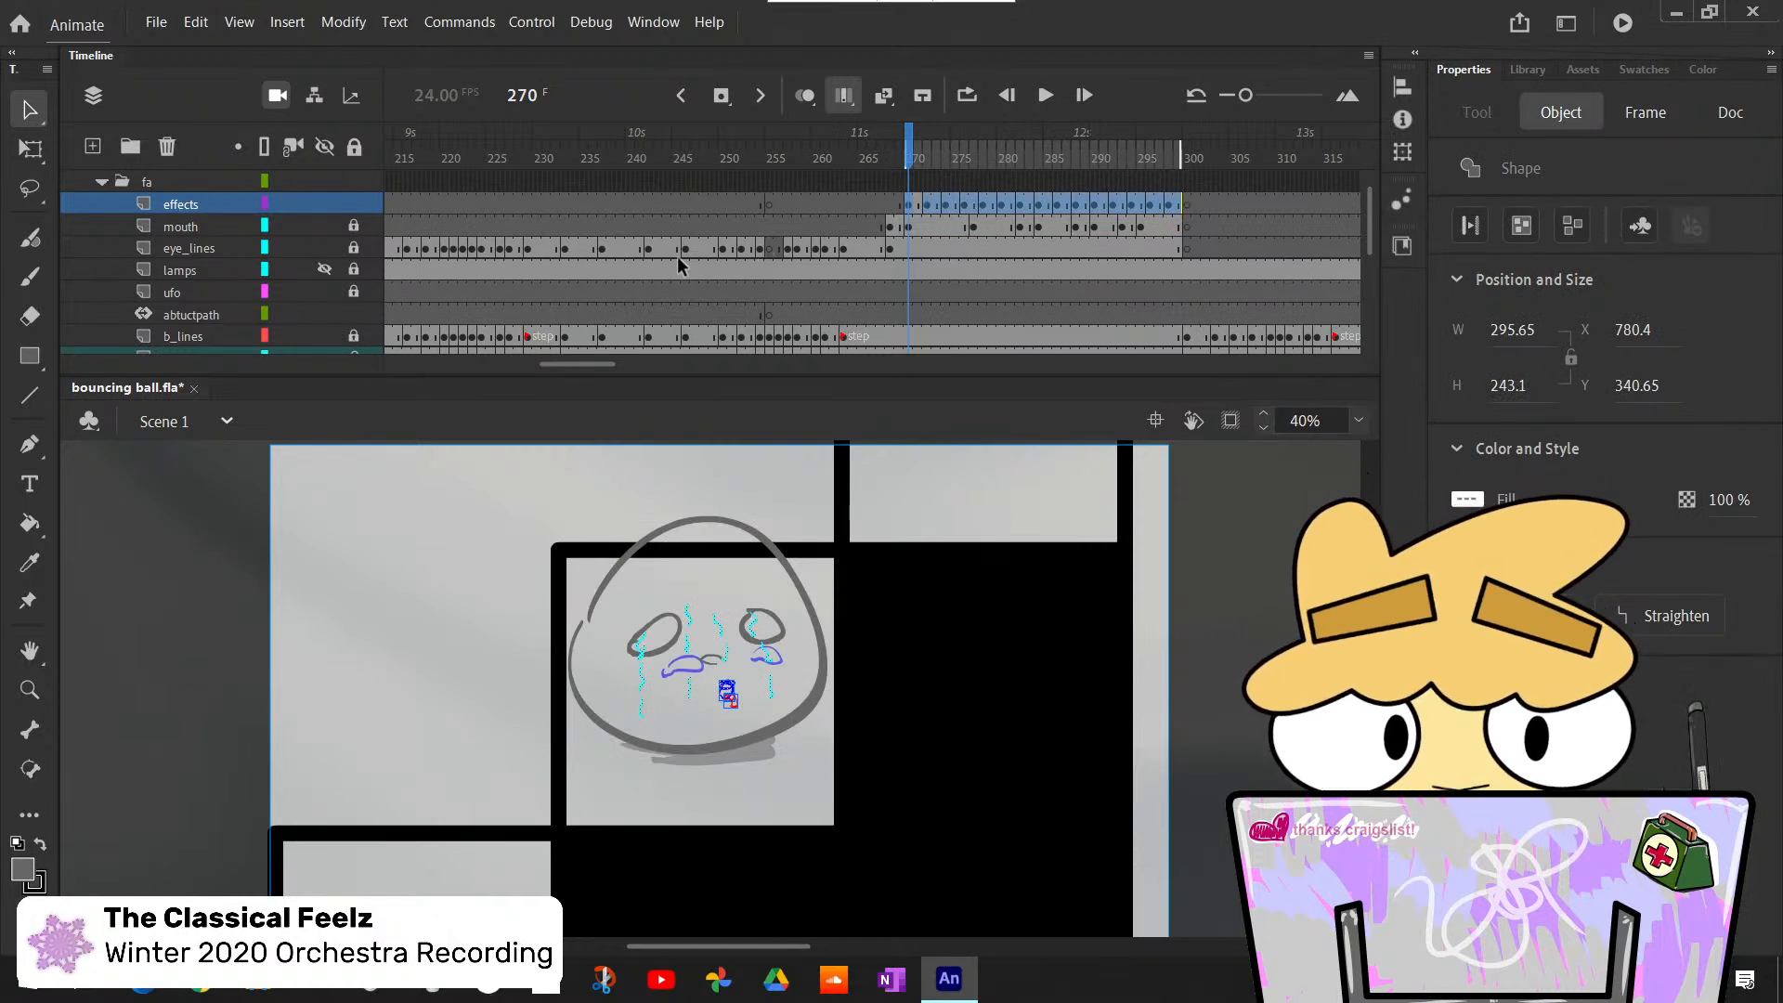
key(q)
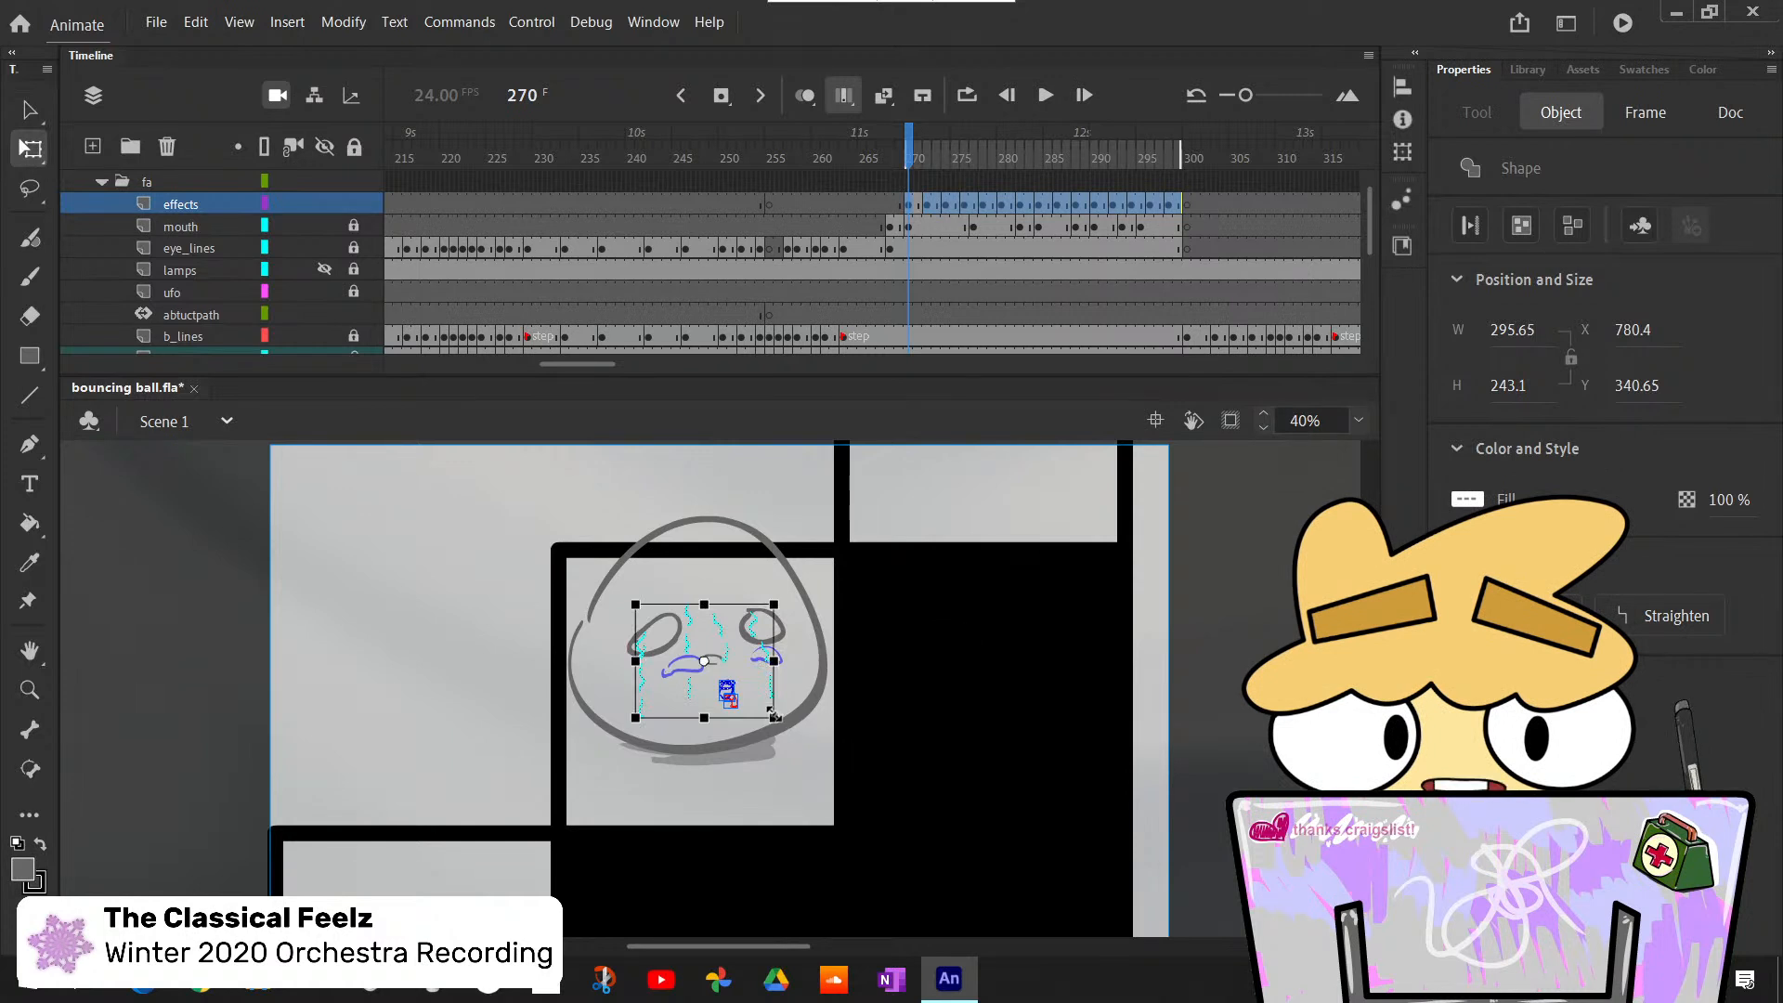
drag(774, 716, 826, 782)
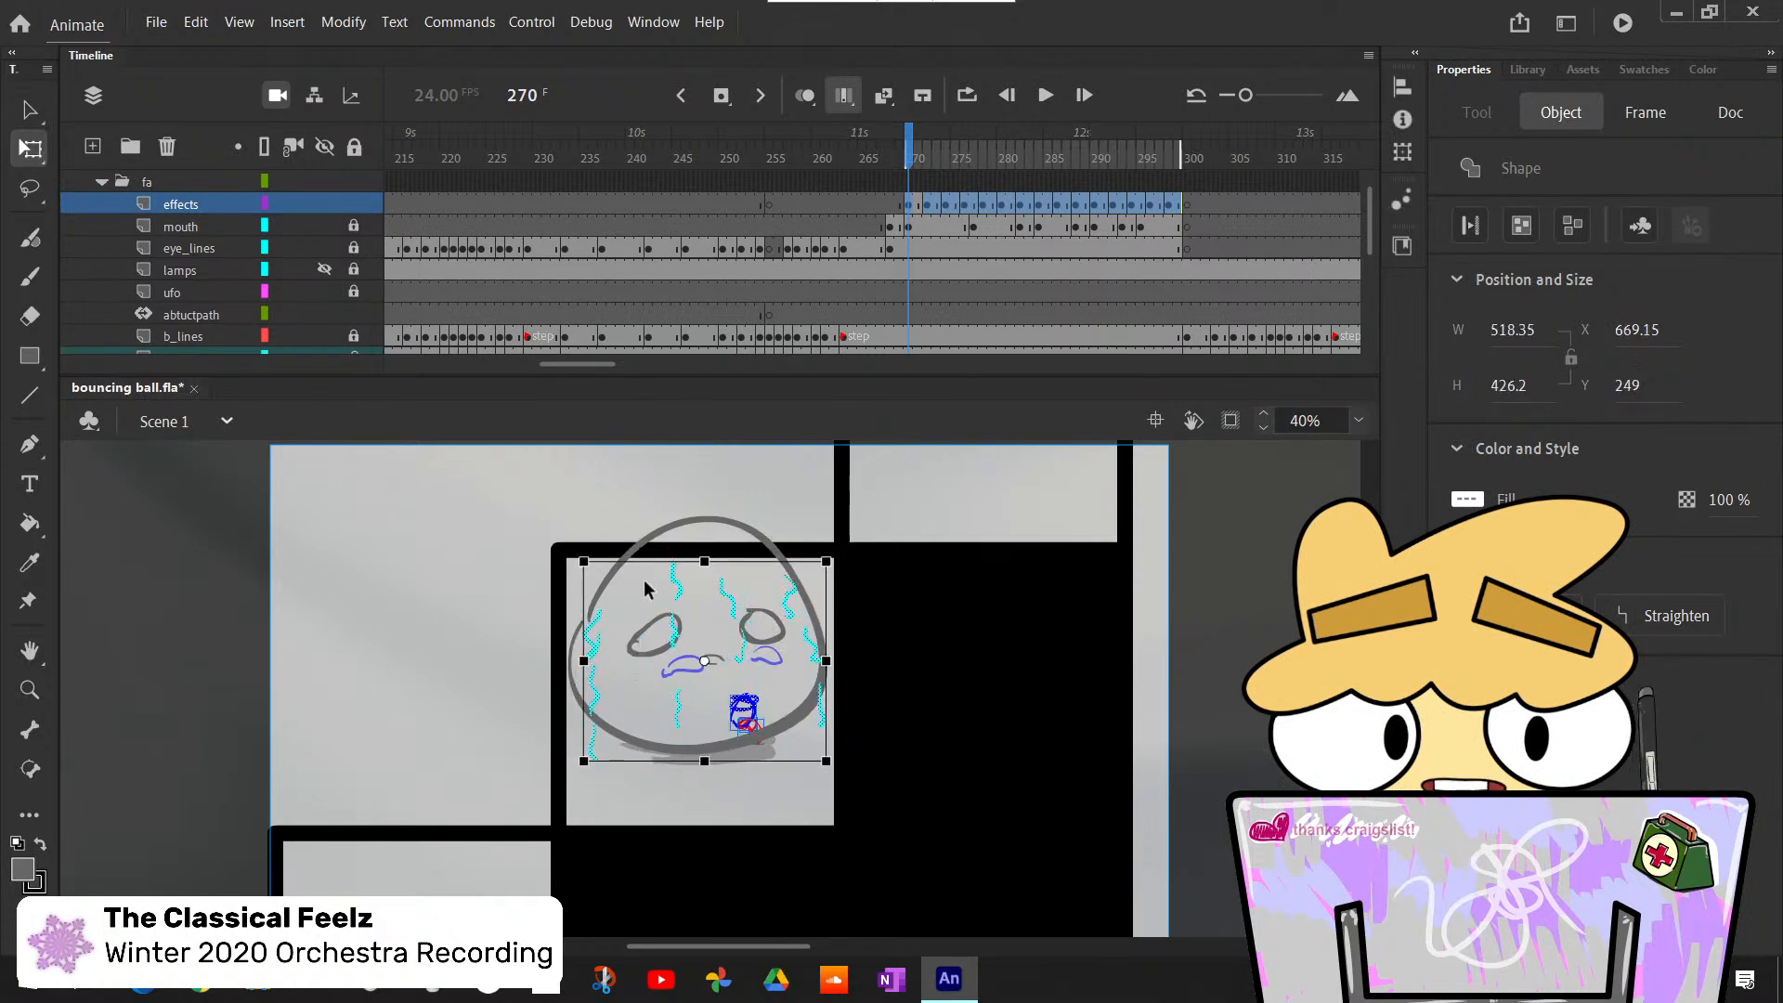
drag(680, 634, 665, 587)
click(438, 537)
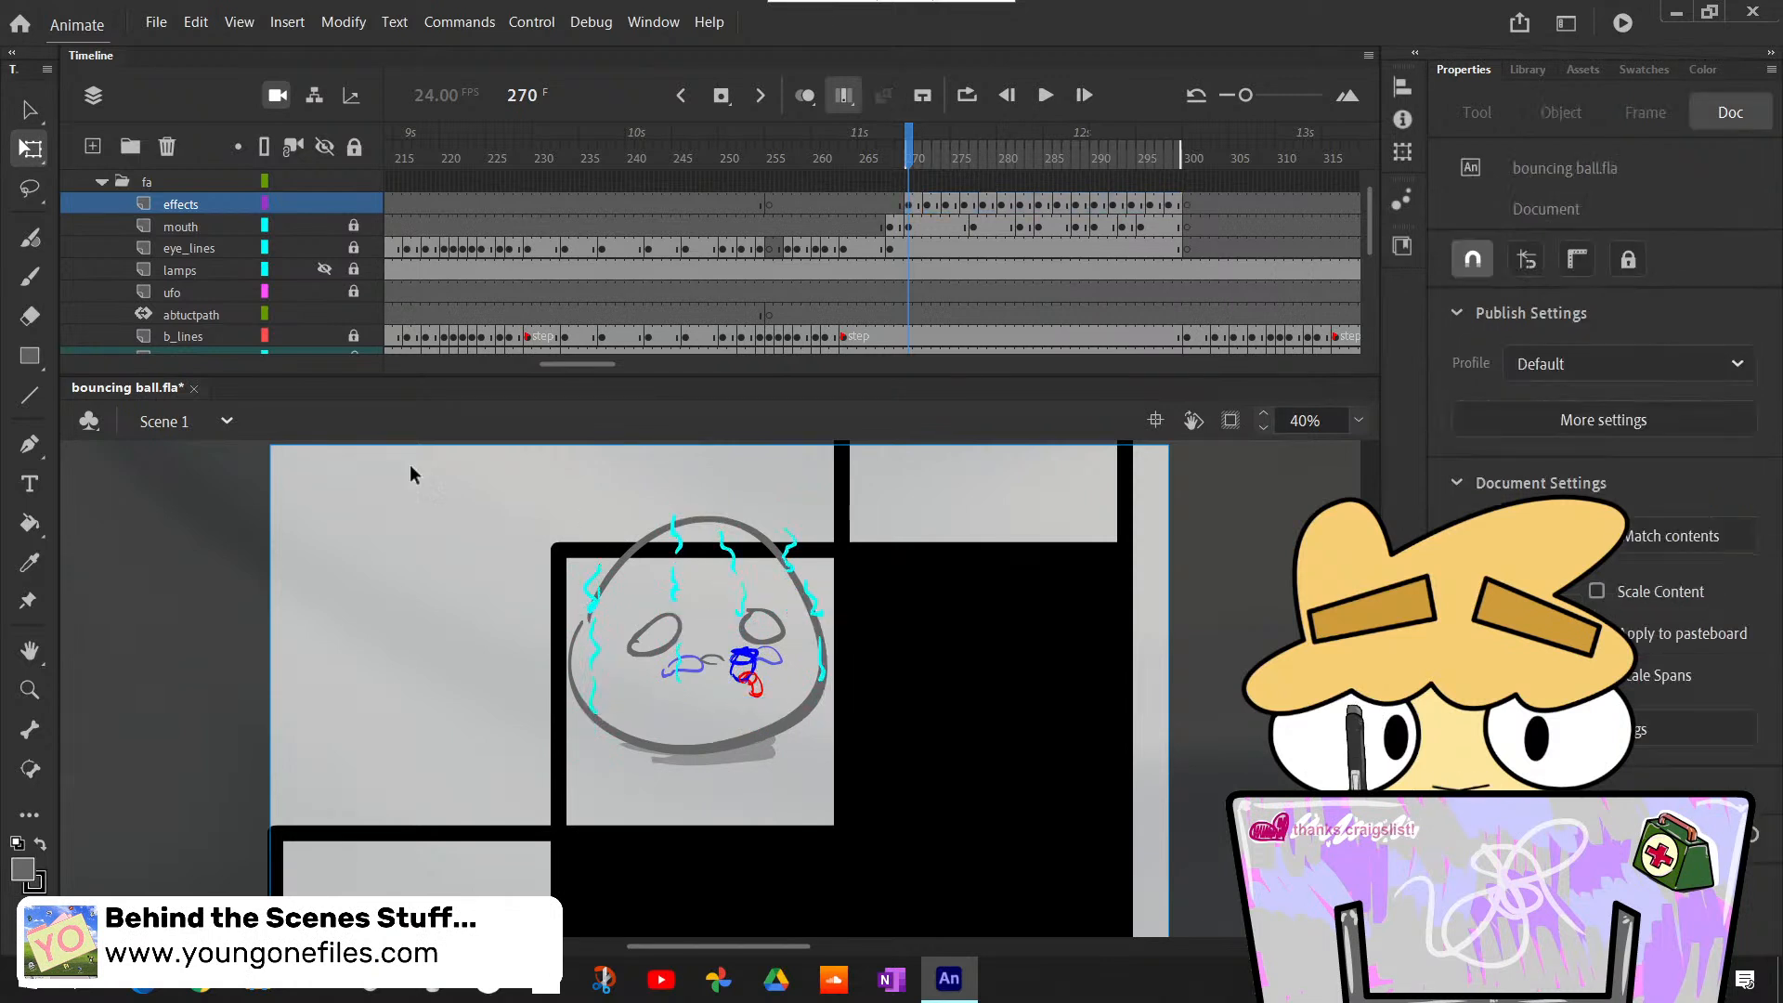
- Change the fill of all the effects strokes from cyan to medium blue
click(227, 203)
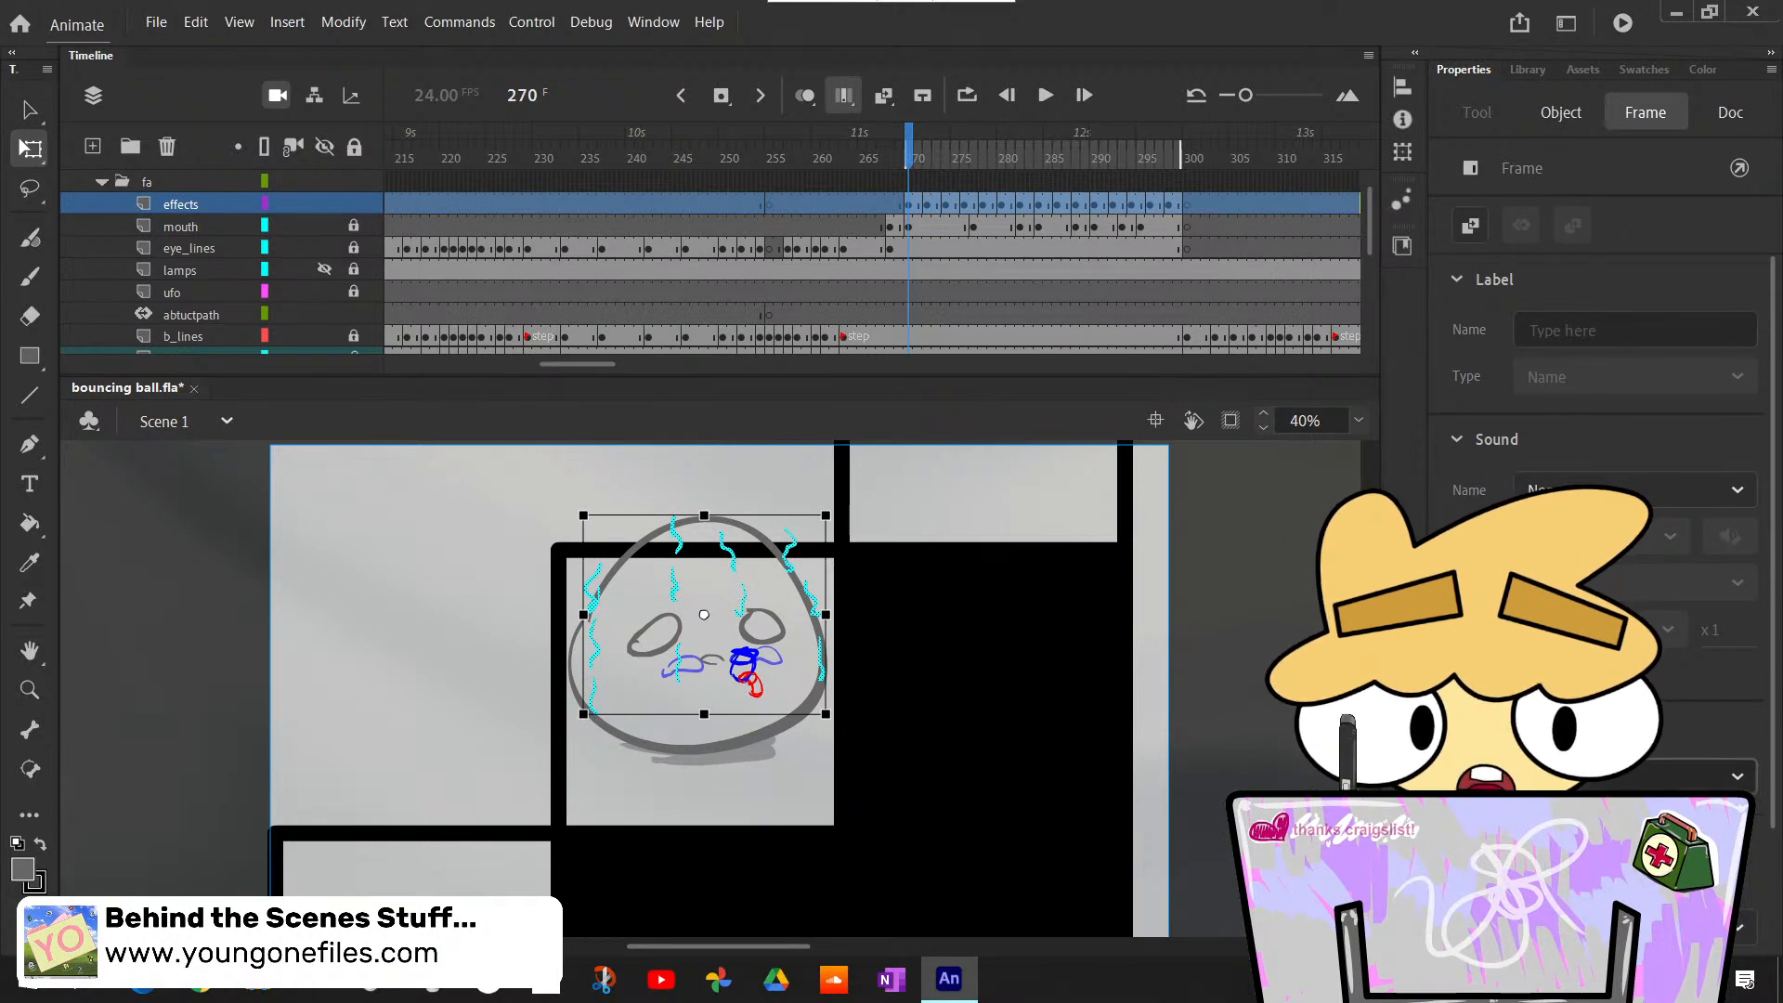
click(1560, 112)
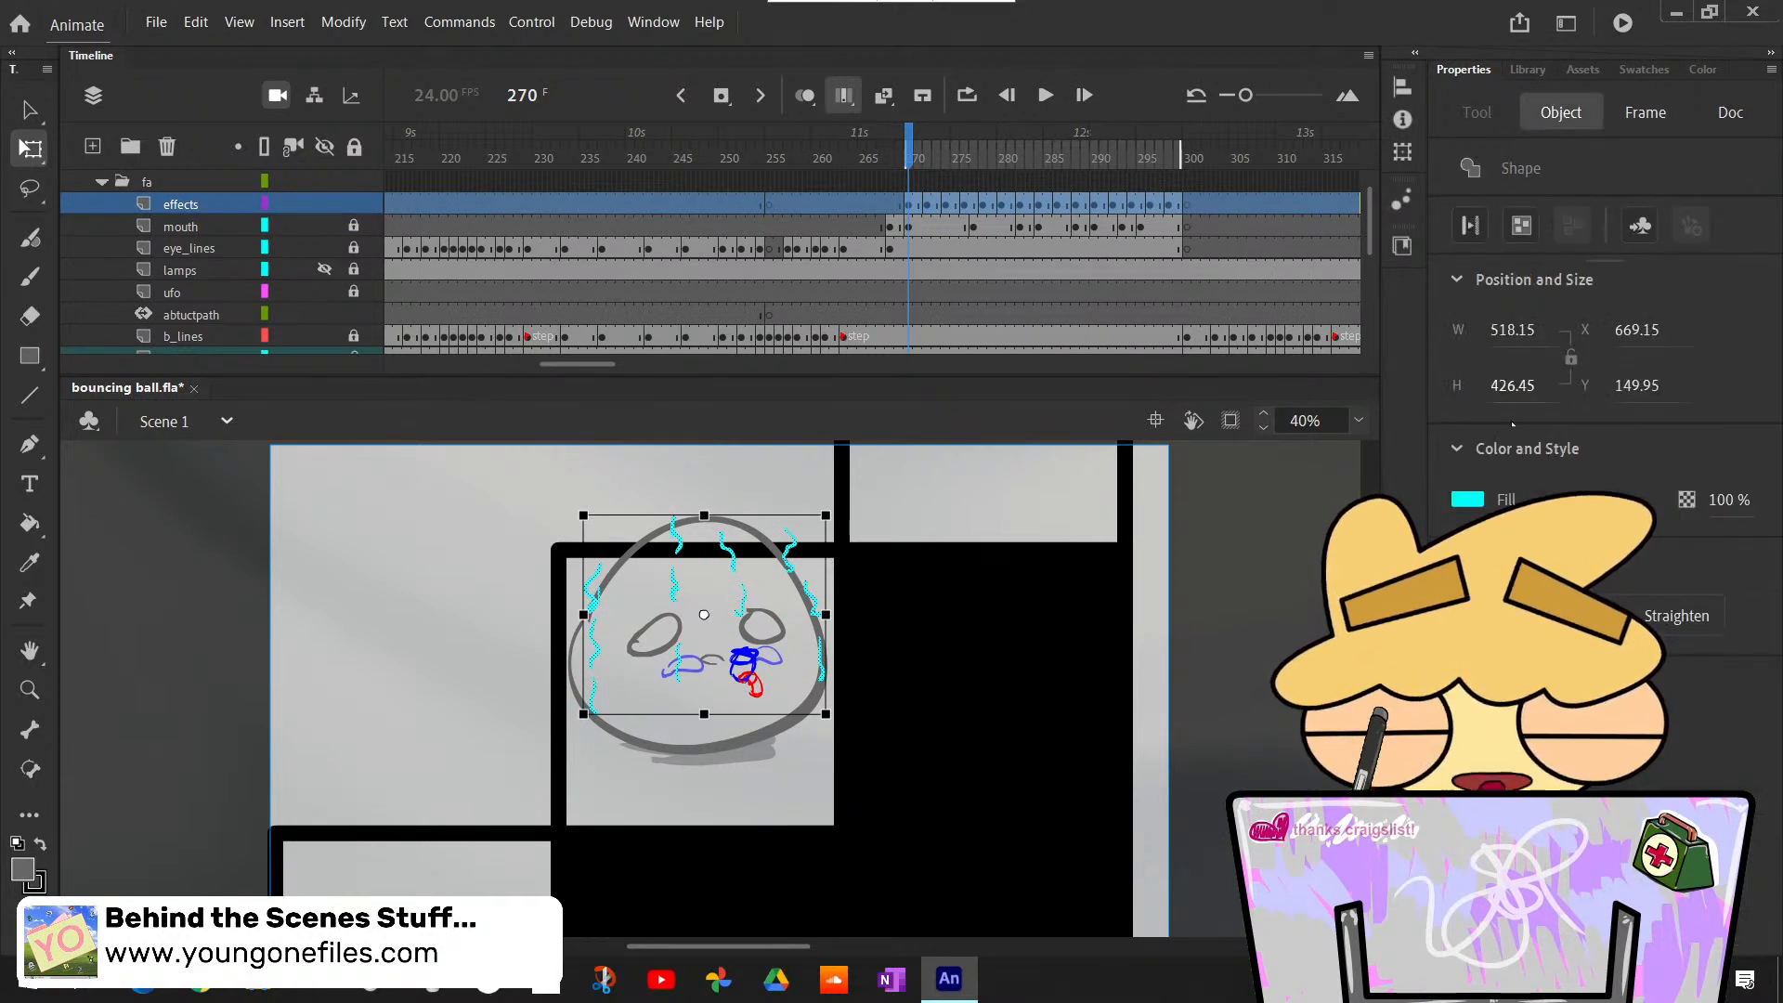
click(1467, 499)
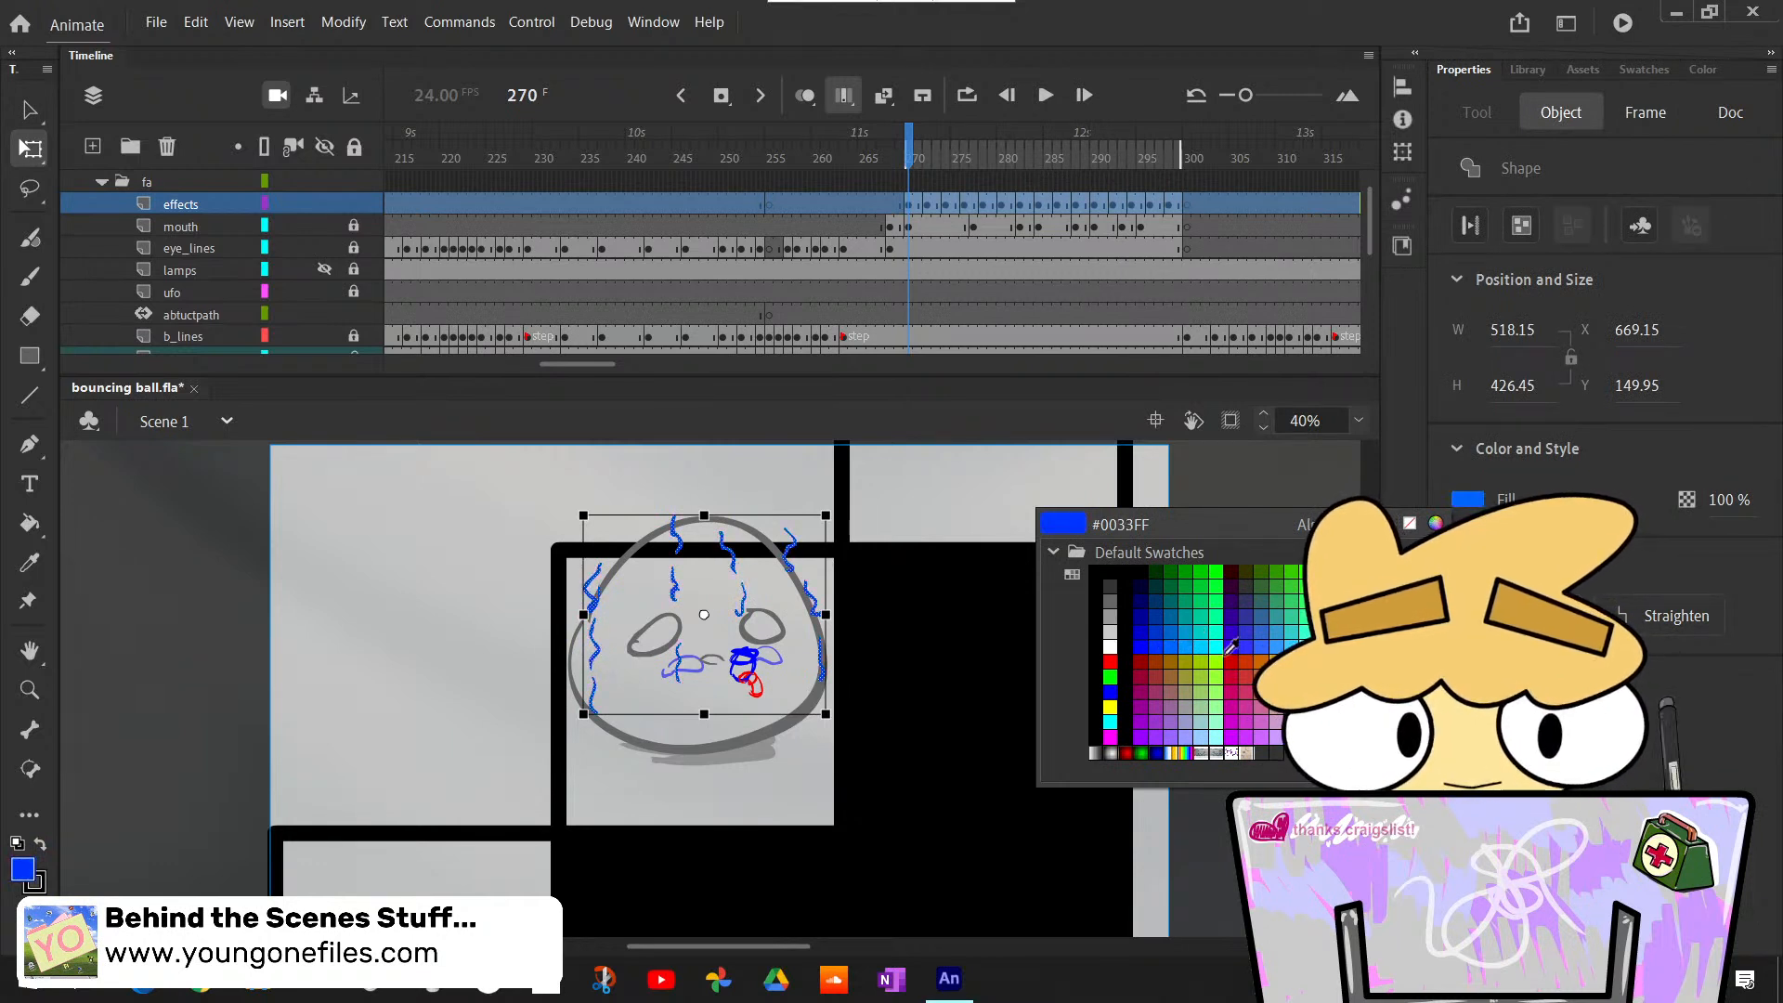
click(1273, 636)
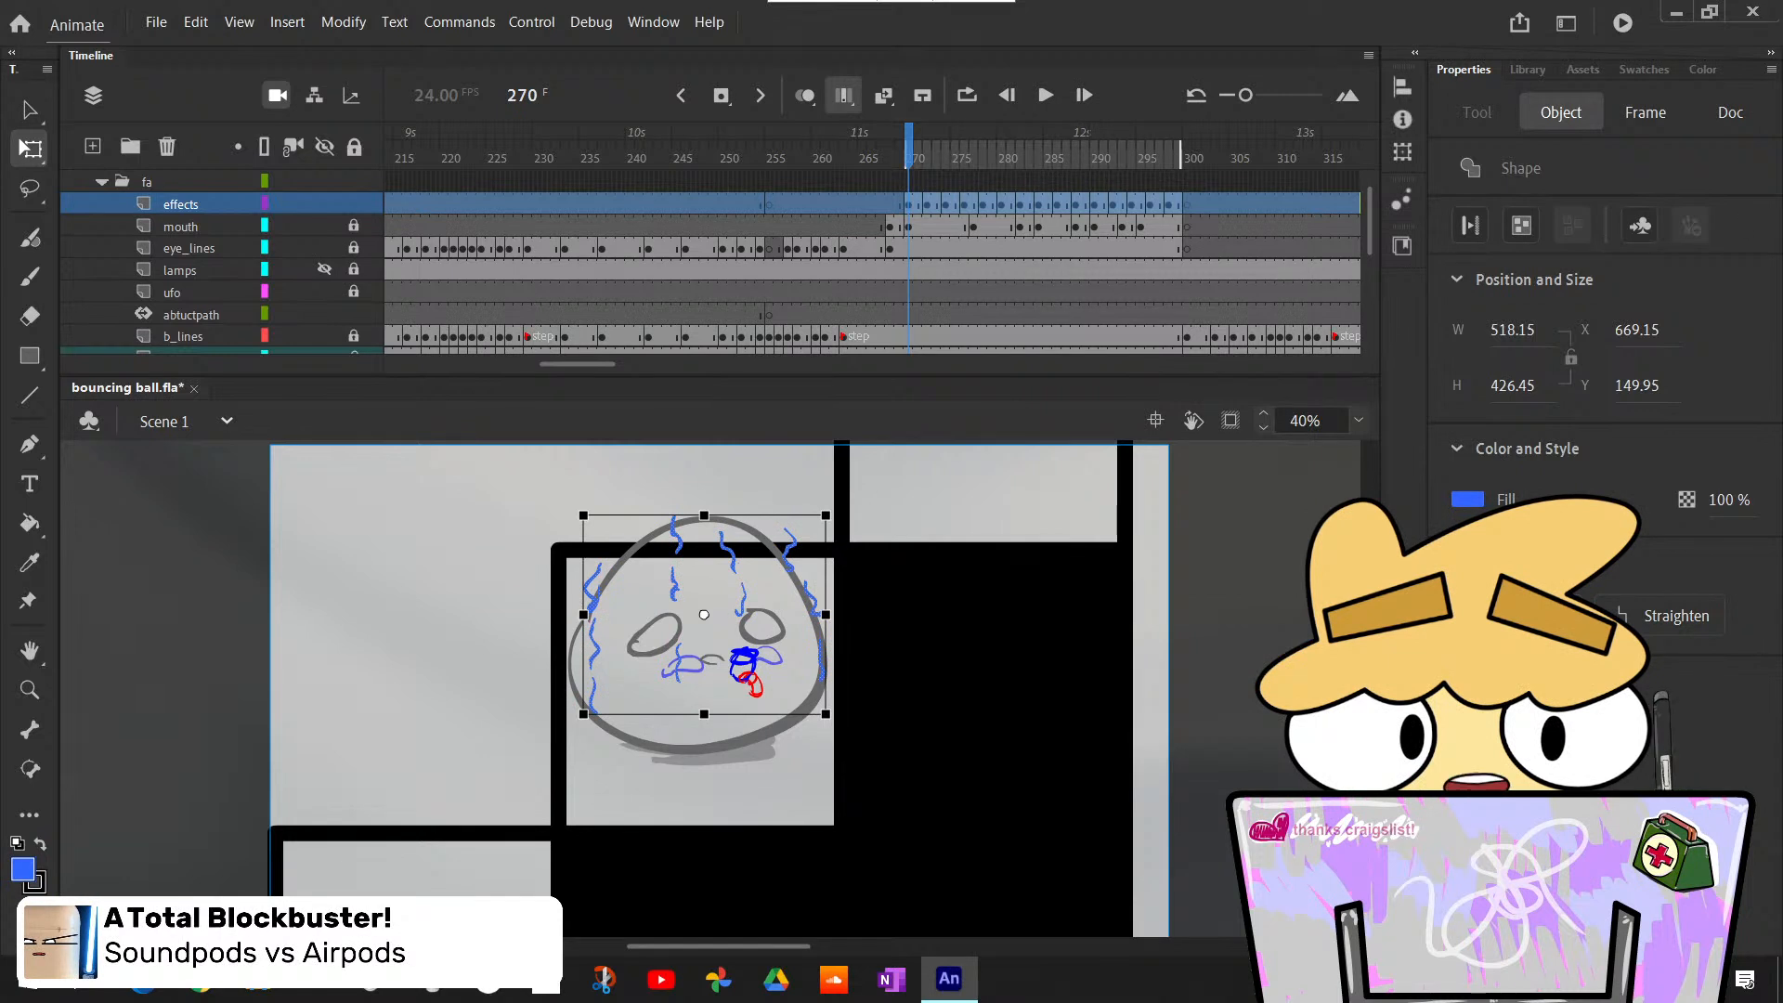
- Apply an Alpha color effect to all the effects keyframes so that the strokes are semi-transparent
click(1629, 127)
click(1742, 125)
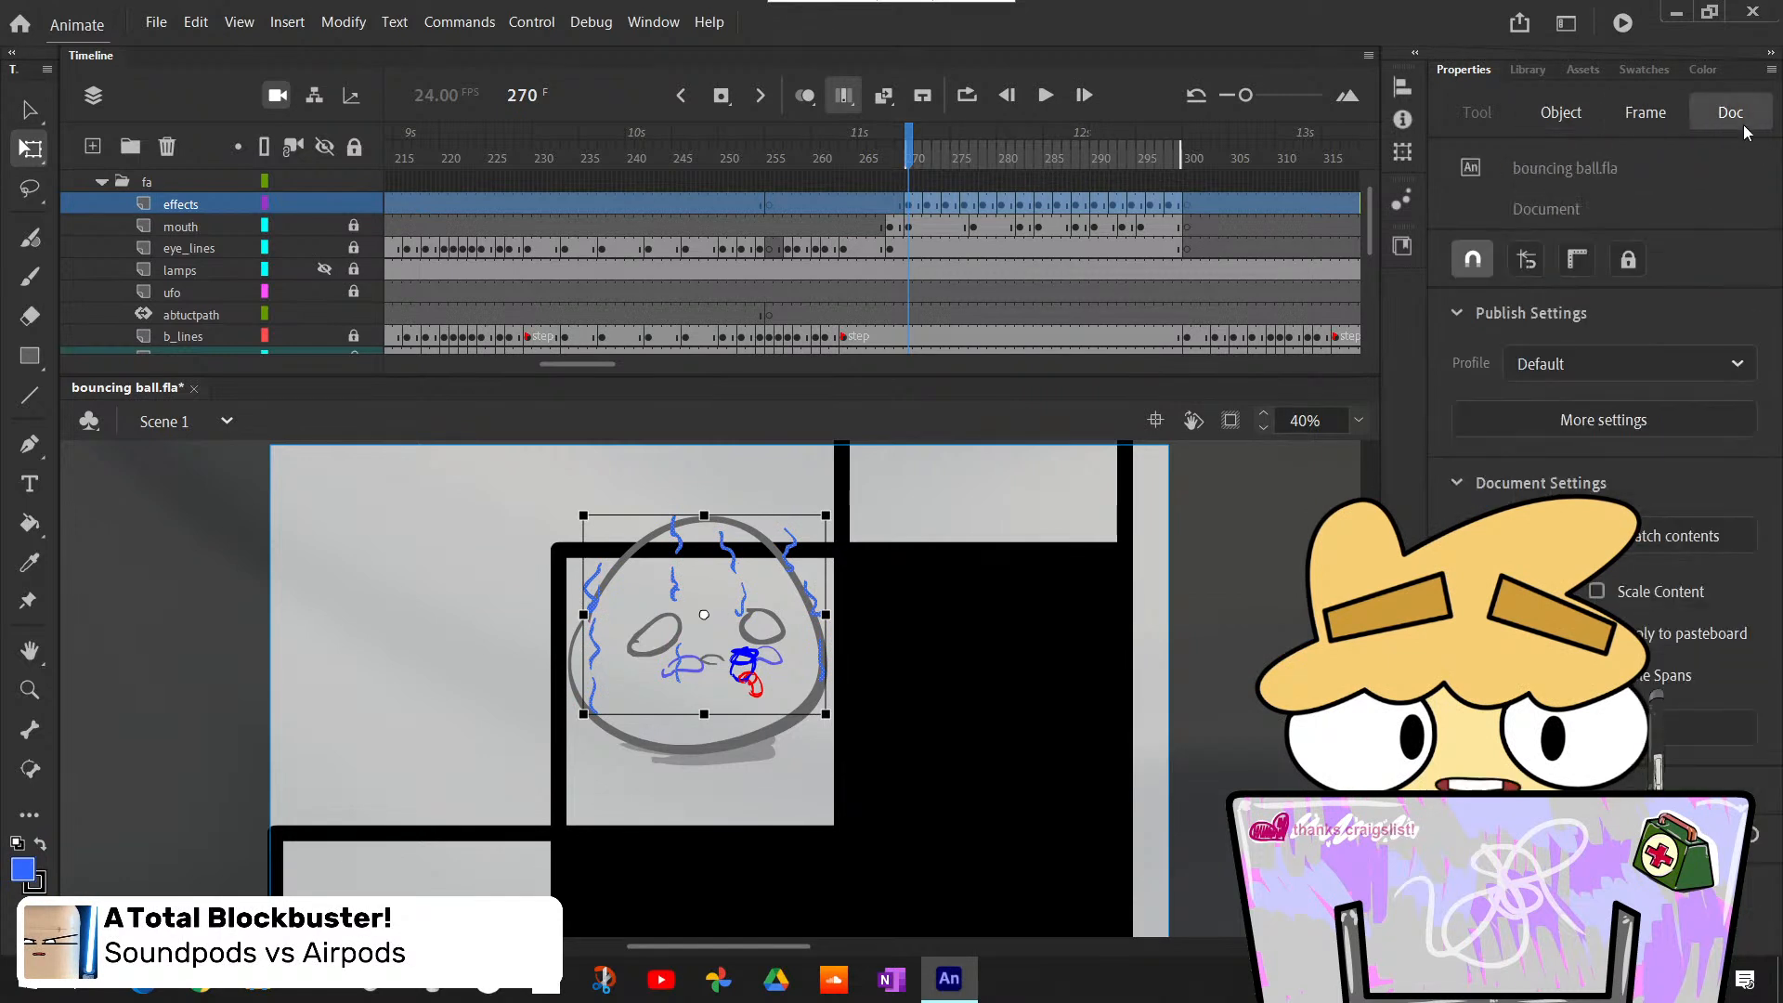
click(1668, 119)
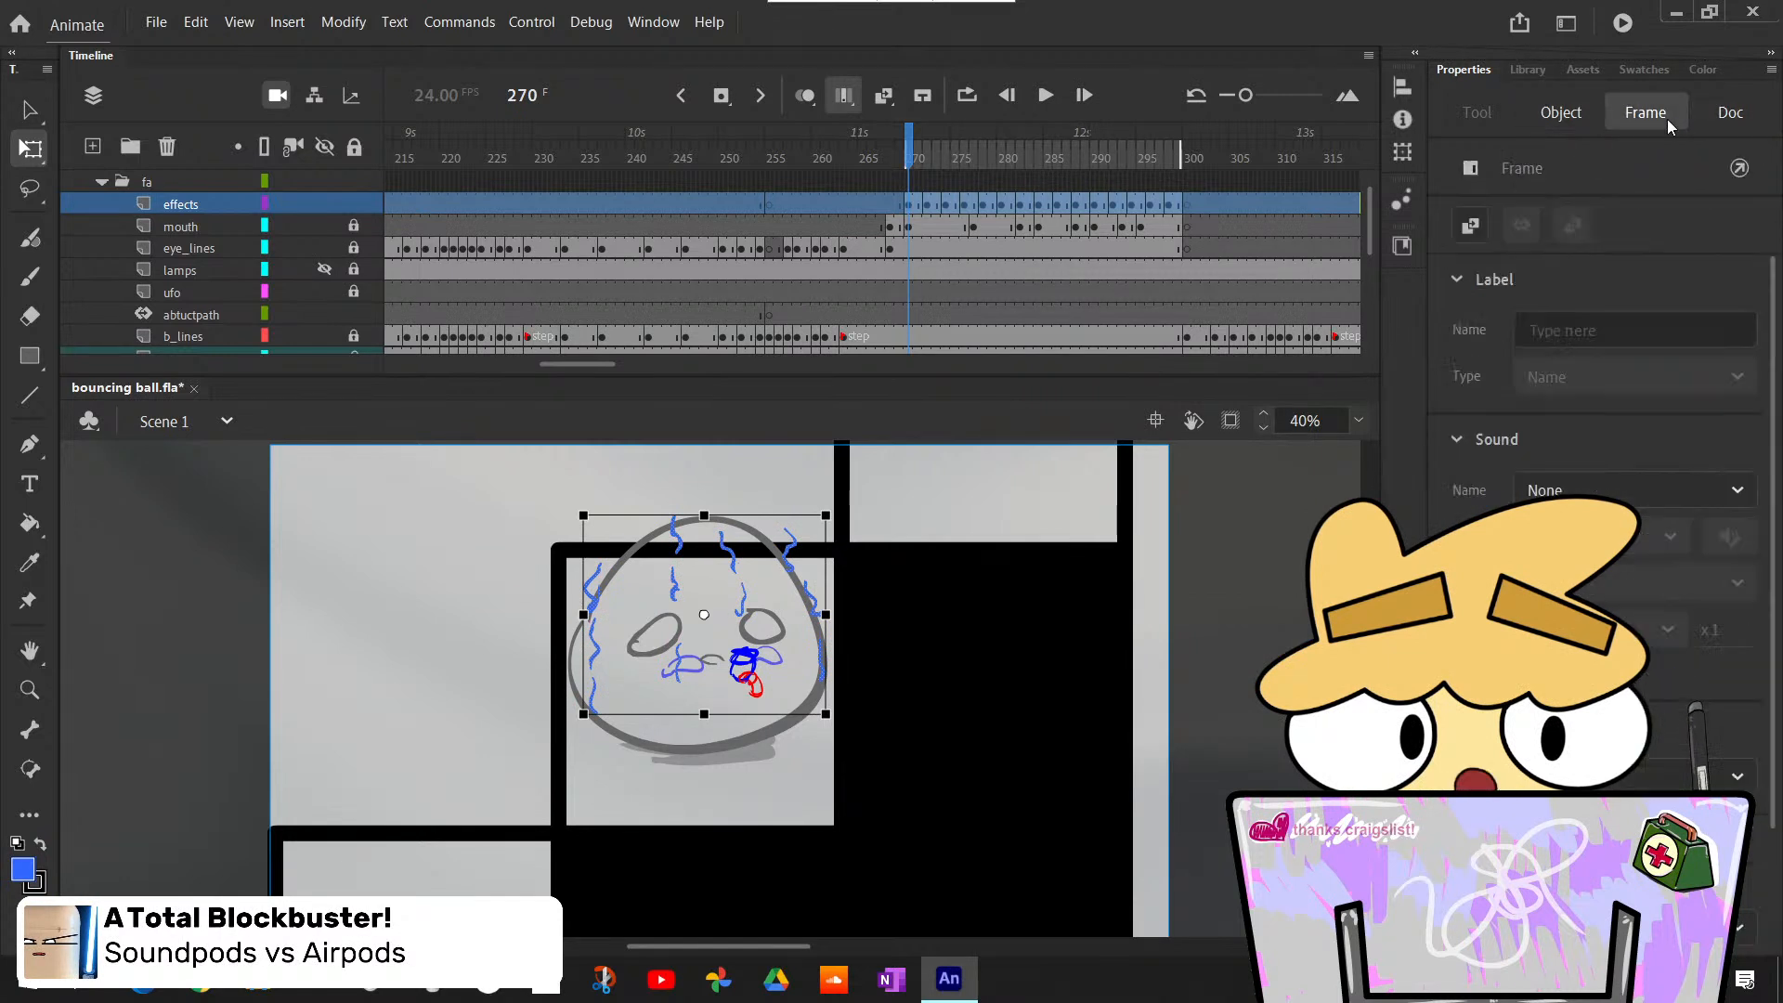
click(1643, 774)
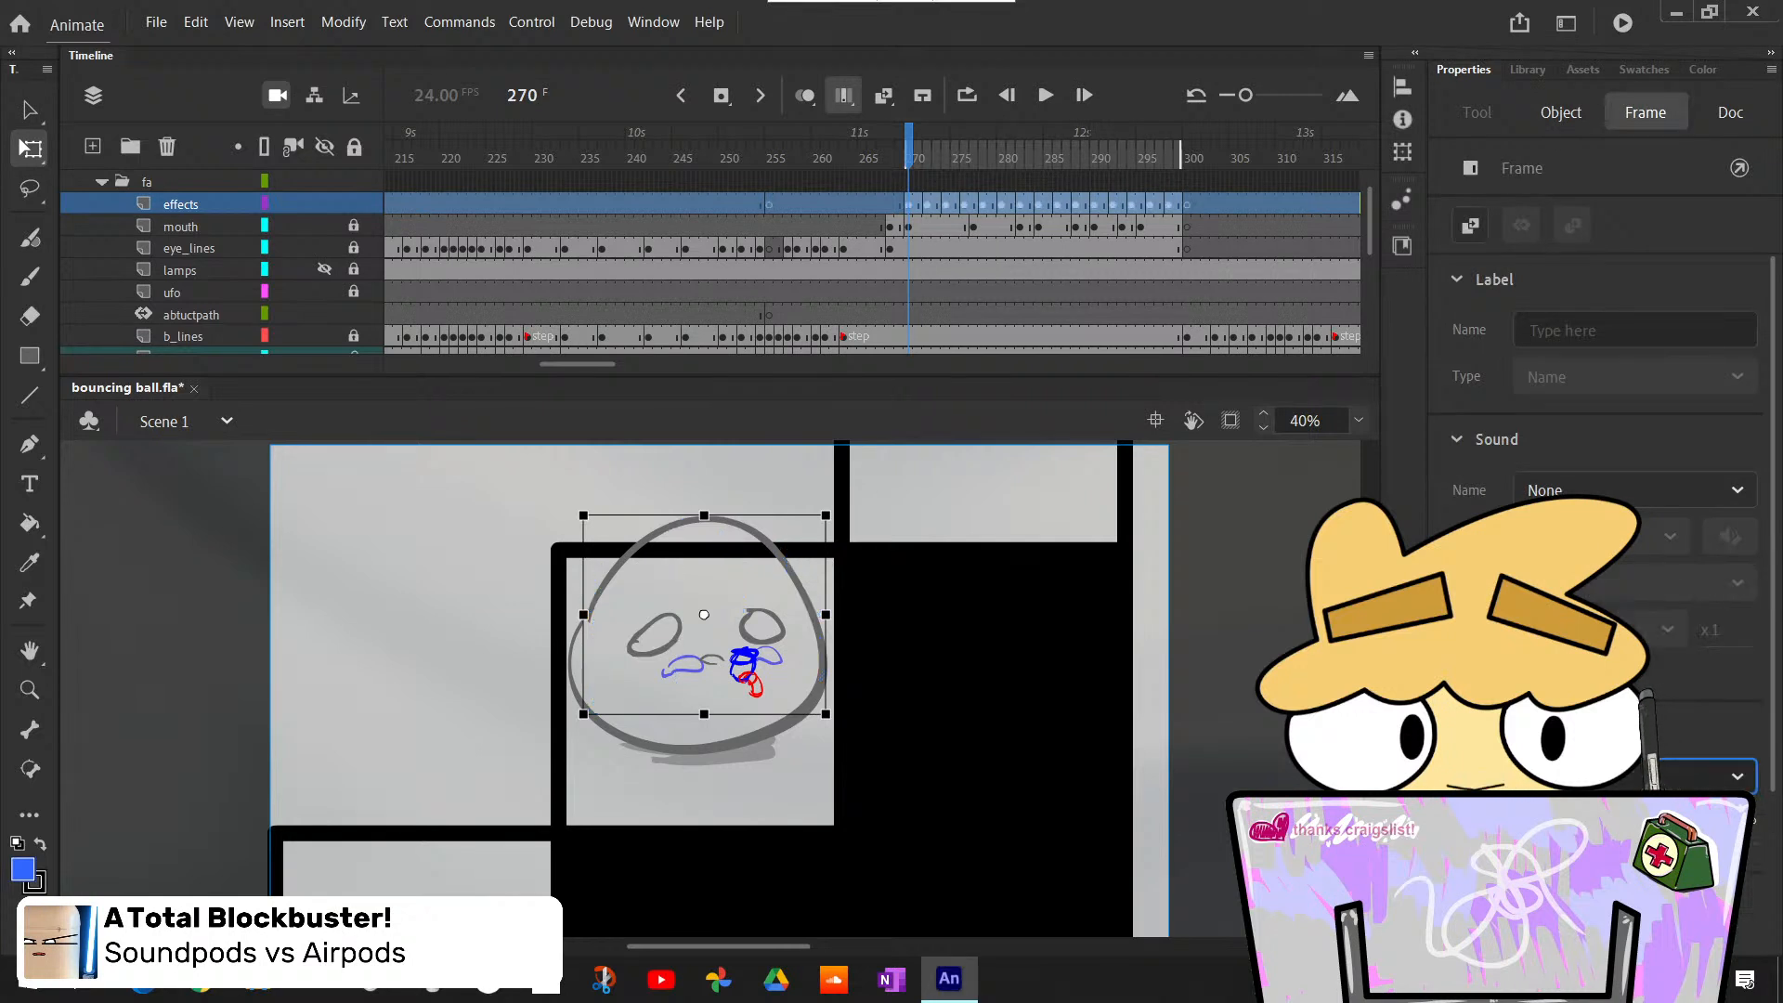
click(1646, 790)
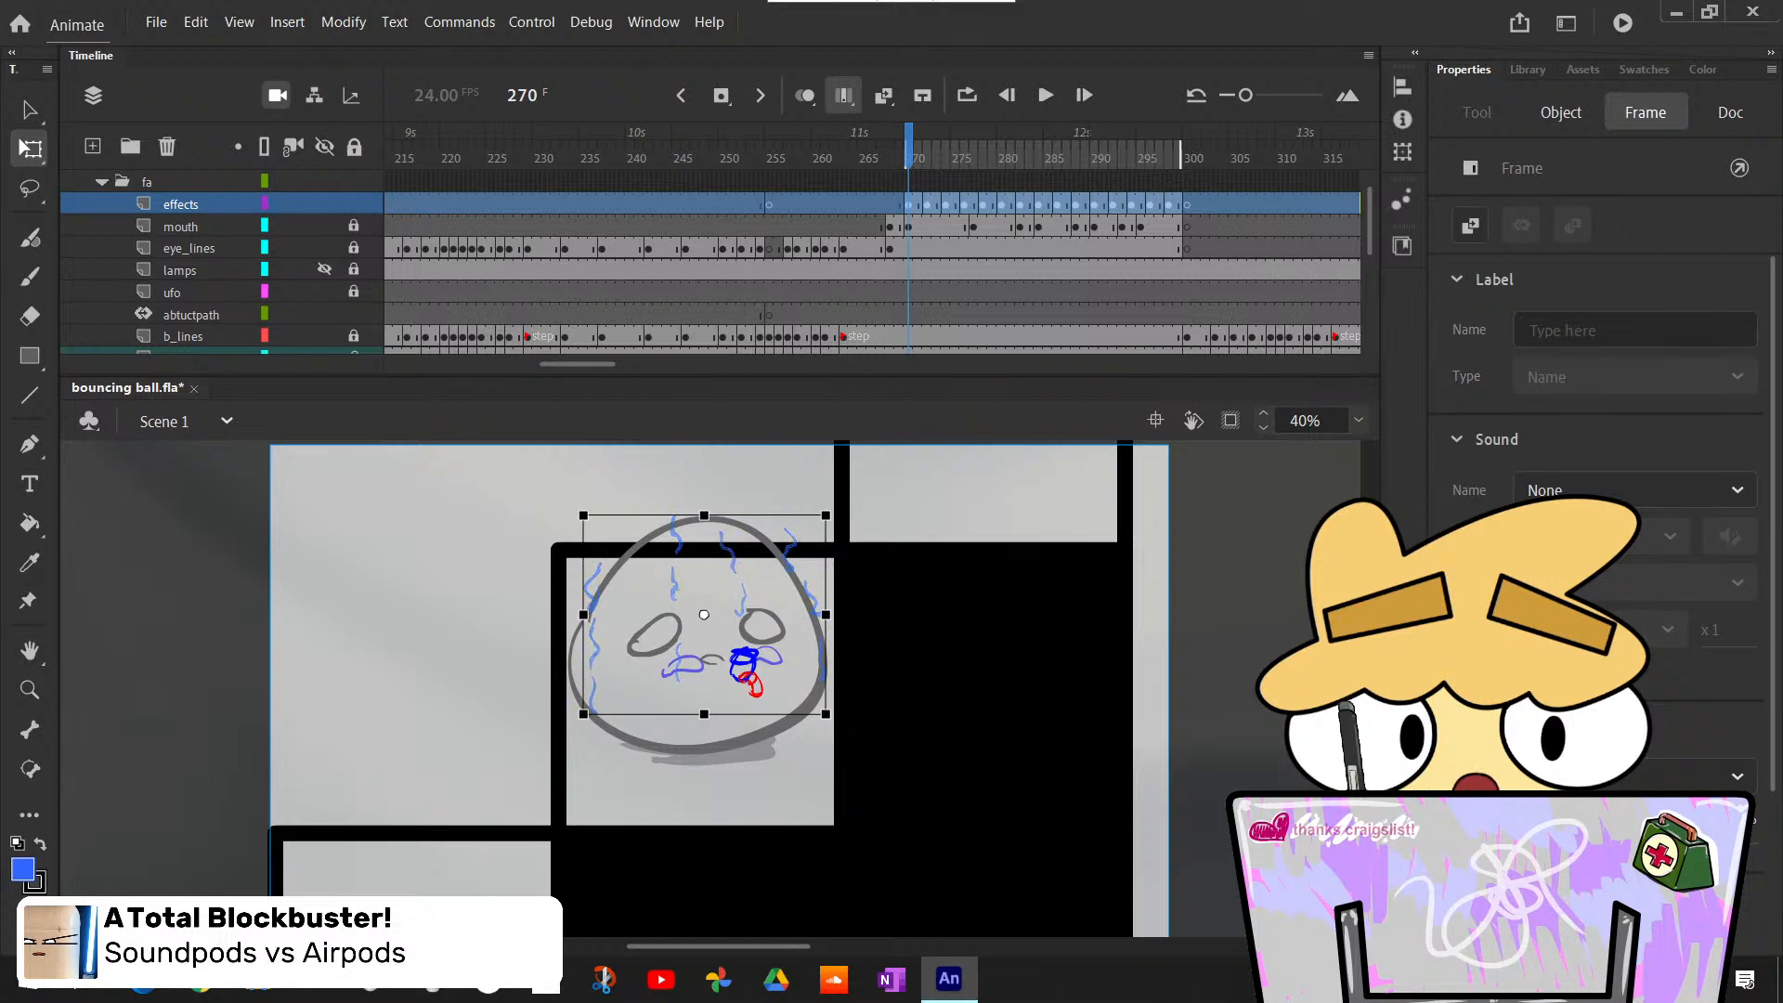
click(998, 534)
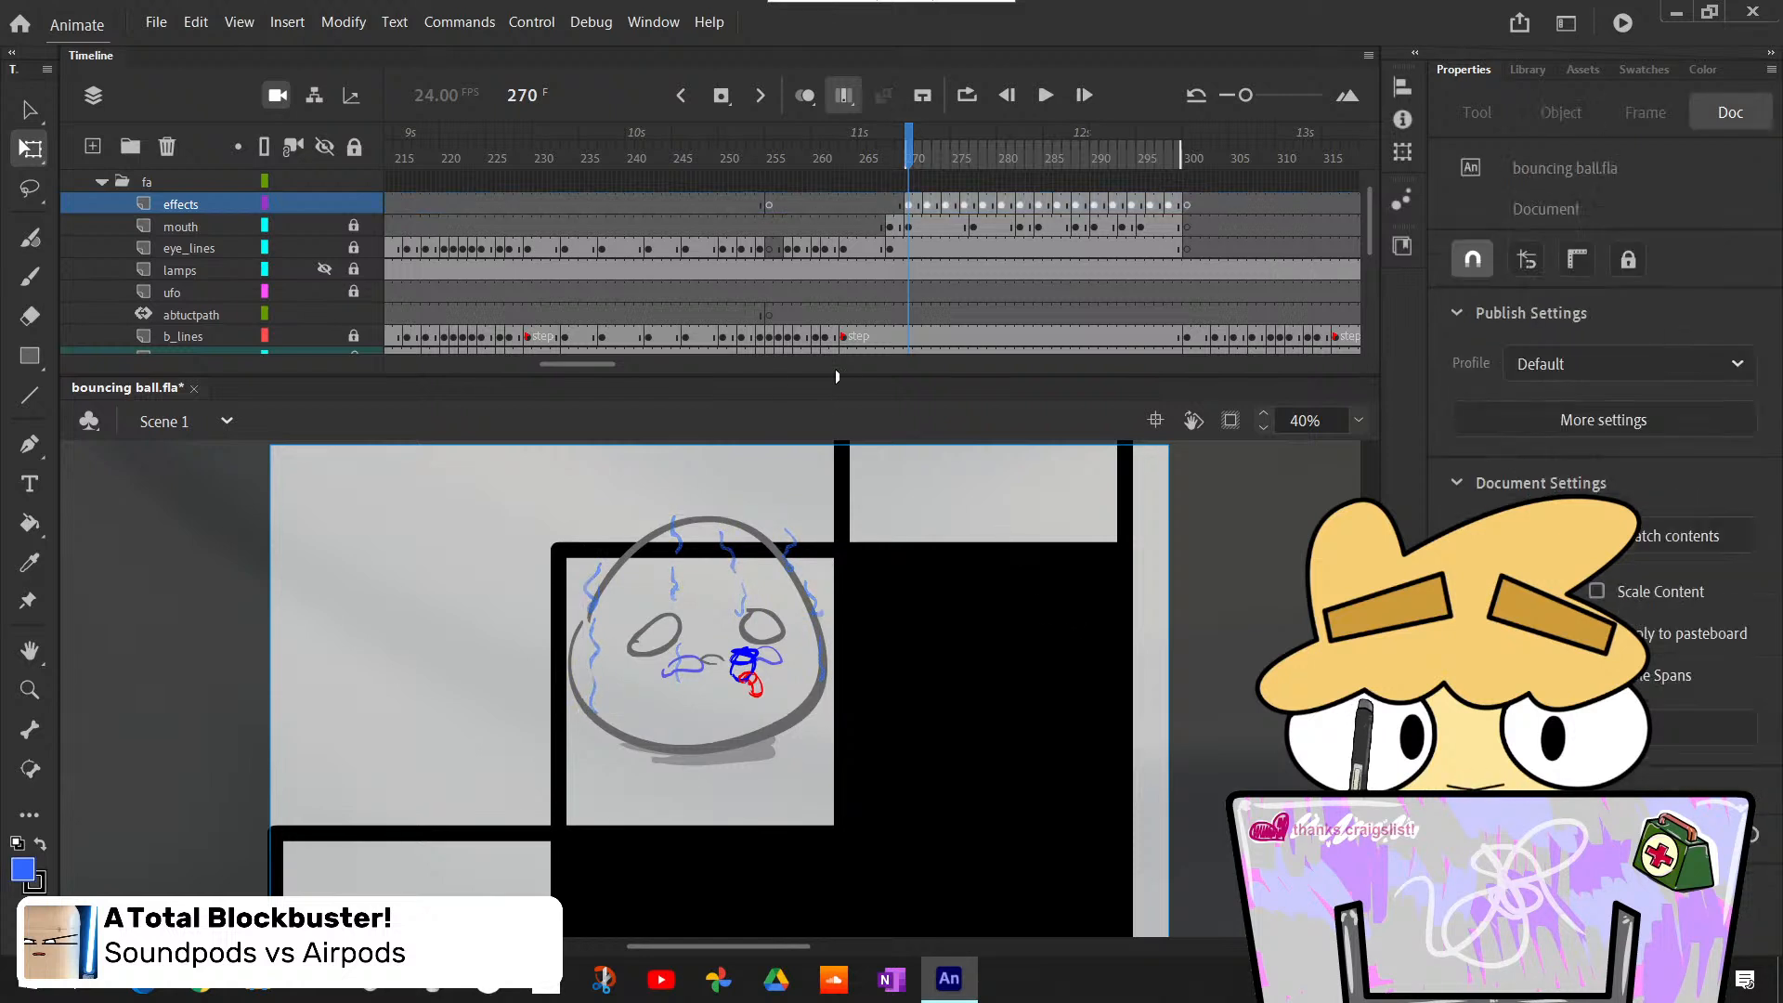
- Turn off multiple-frame editing, then play and scrub back to frame 270 to check the faded effects strokes
click(842, 96)
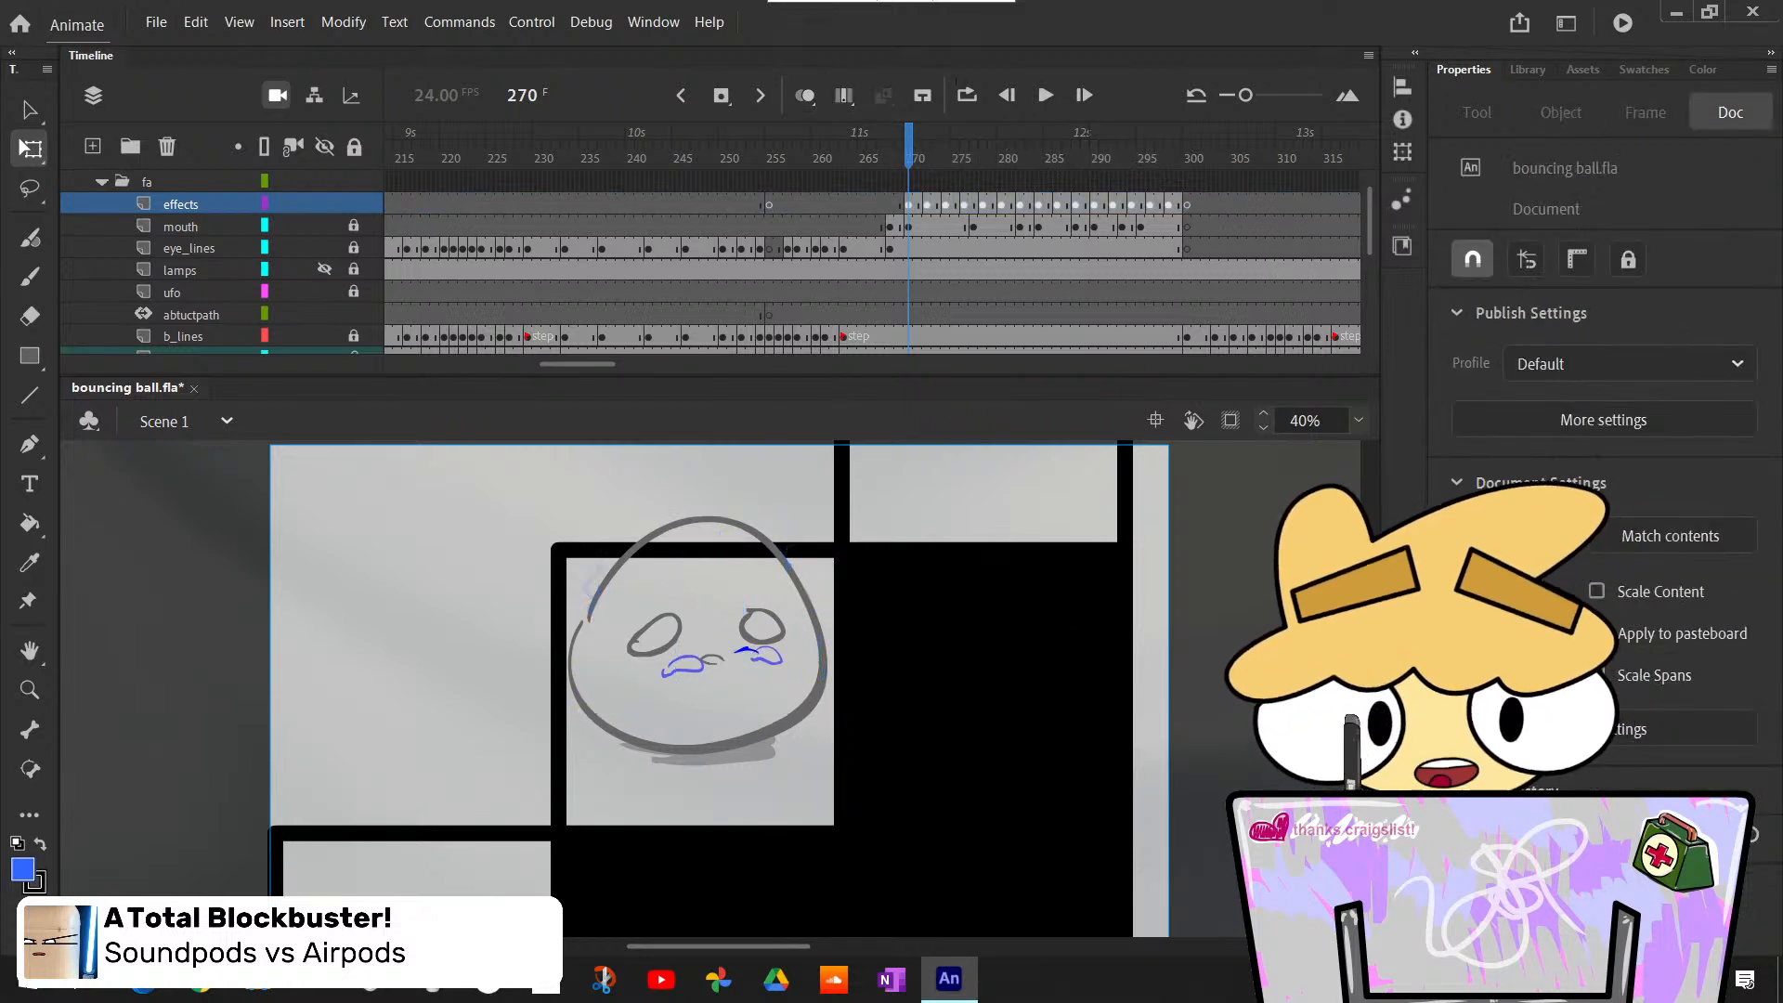
click(1047, 95)
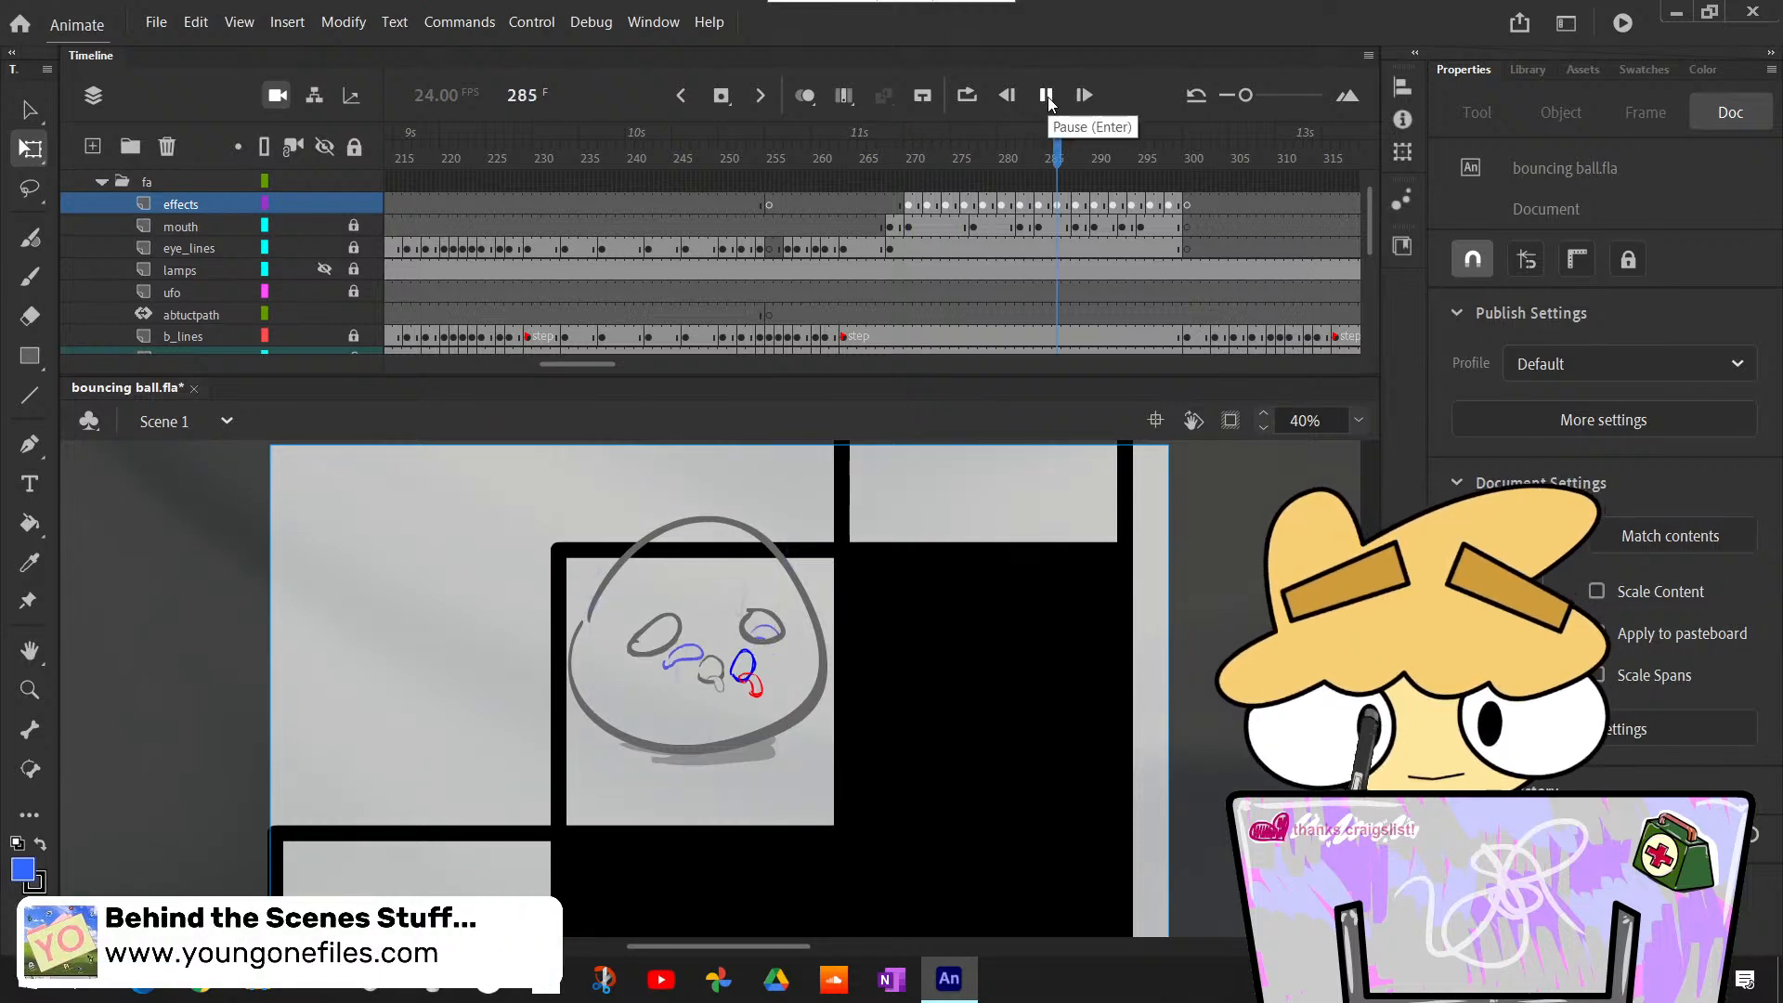
click(948, 225)
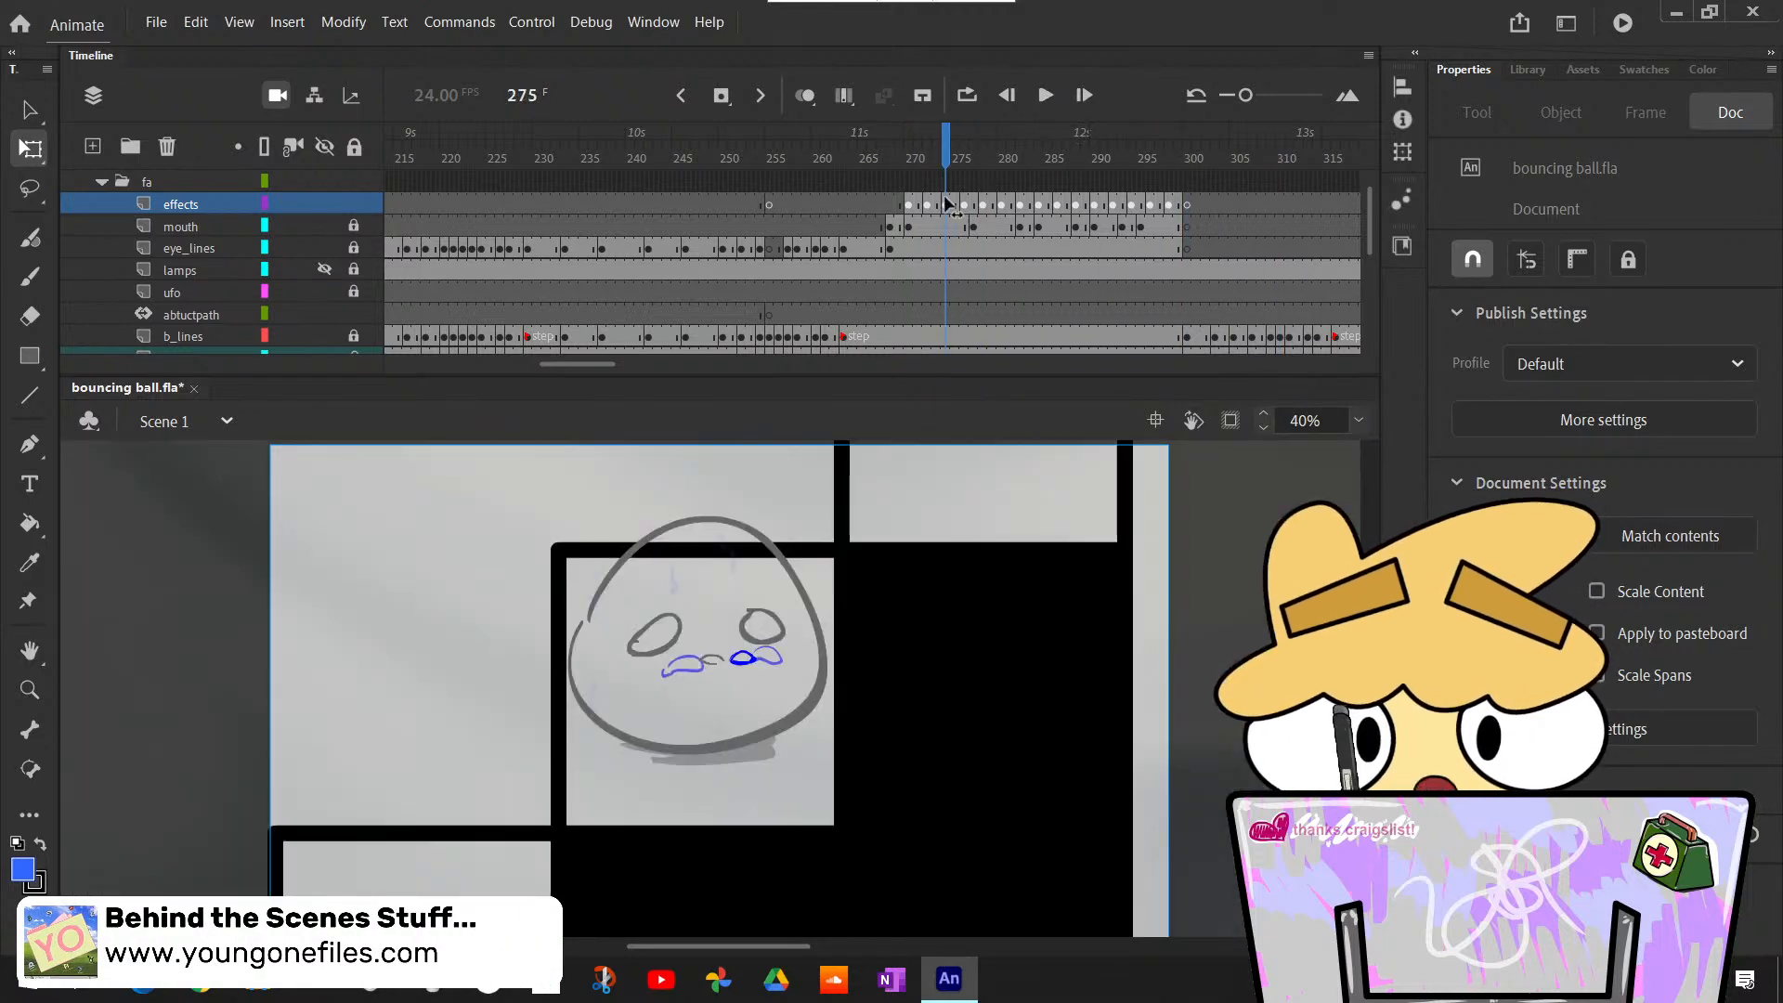
mouse_move(963, 223)
mouse_down()
mouse_move(1000, 227)
mouse_move(909, 230)
mouse_up()
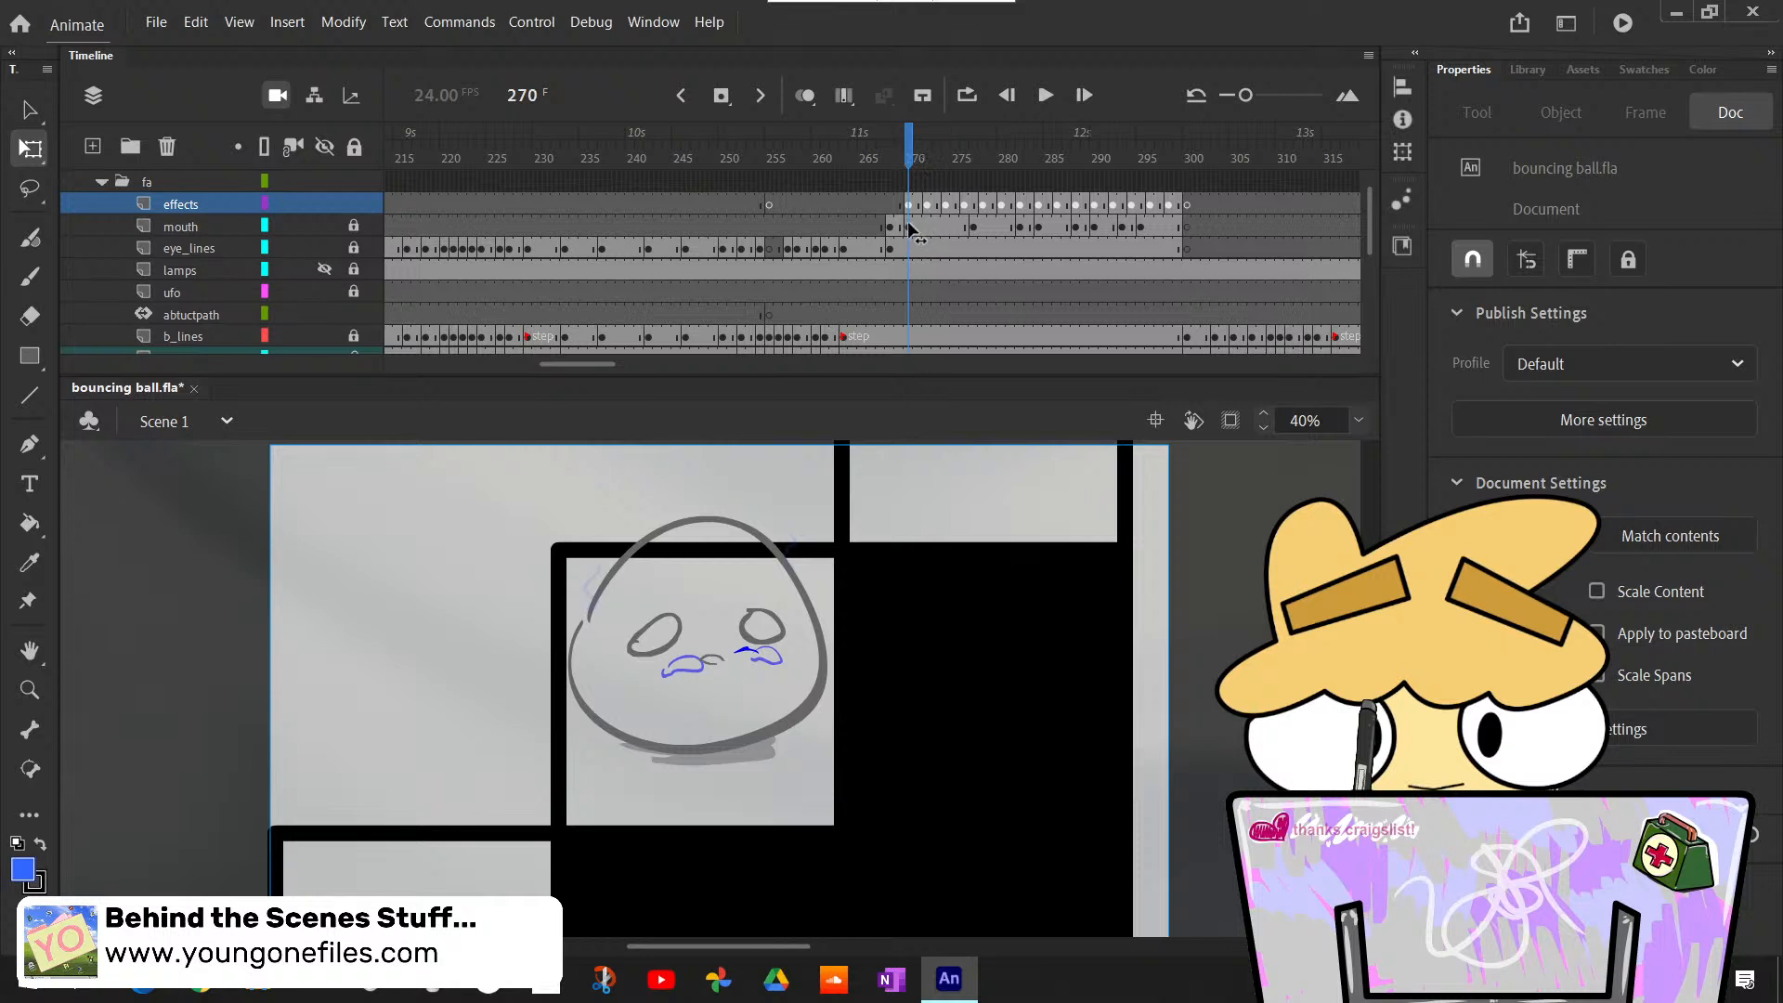
- Raise the opacity of the effects keyframes with multiple-frame editing on, and turn that mode off again
click(845, 95)
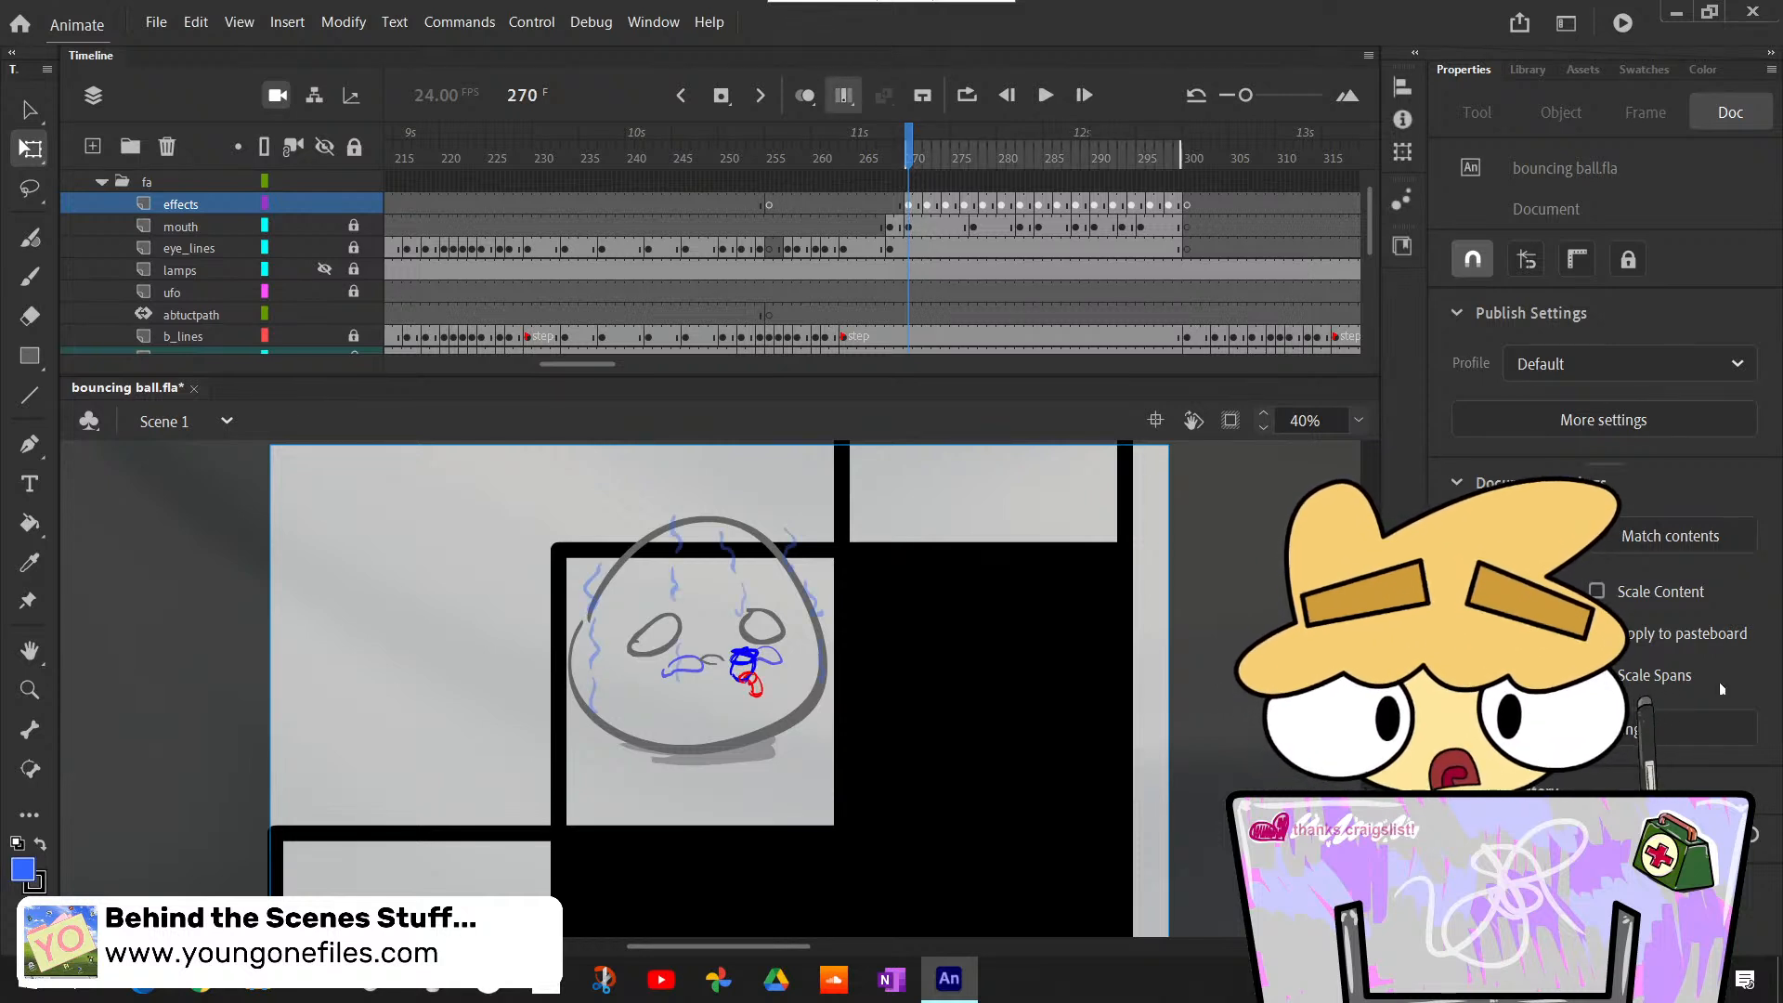
click(181, 202)
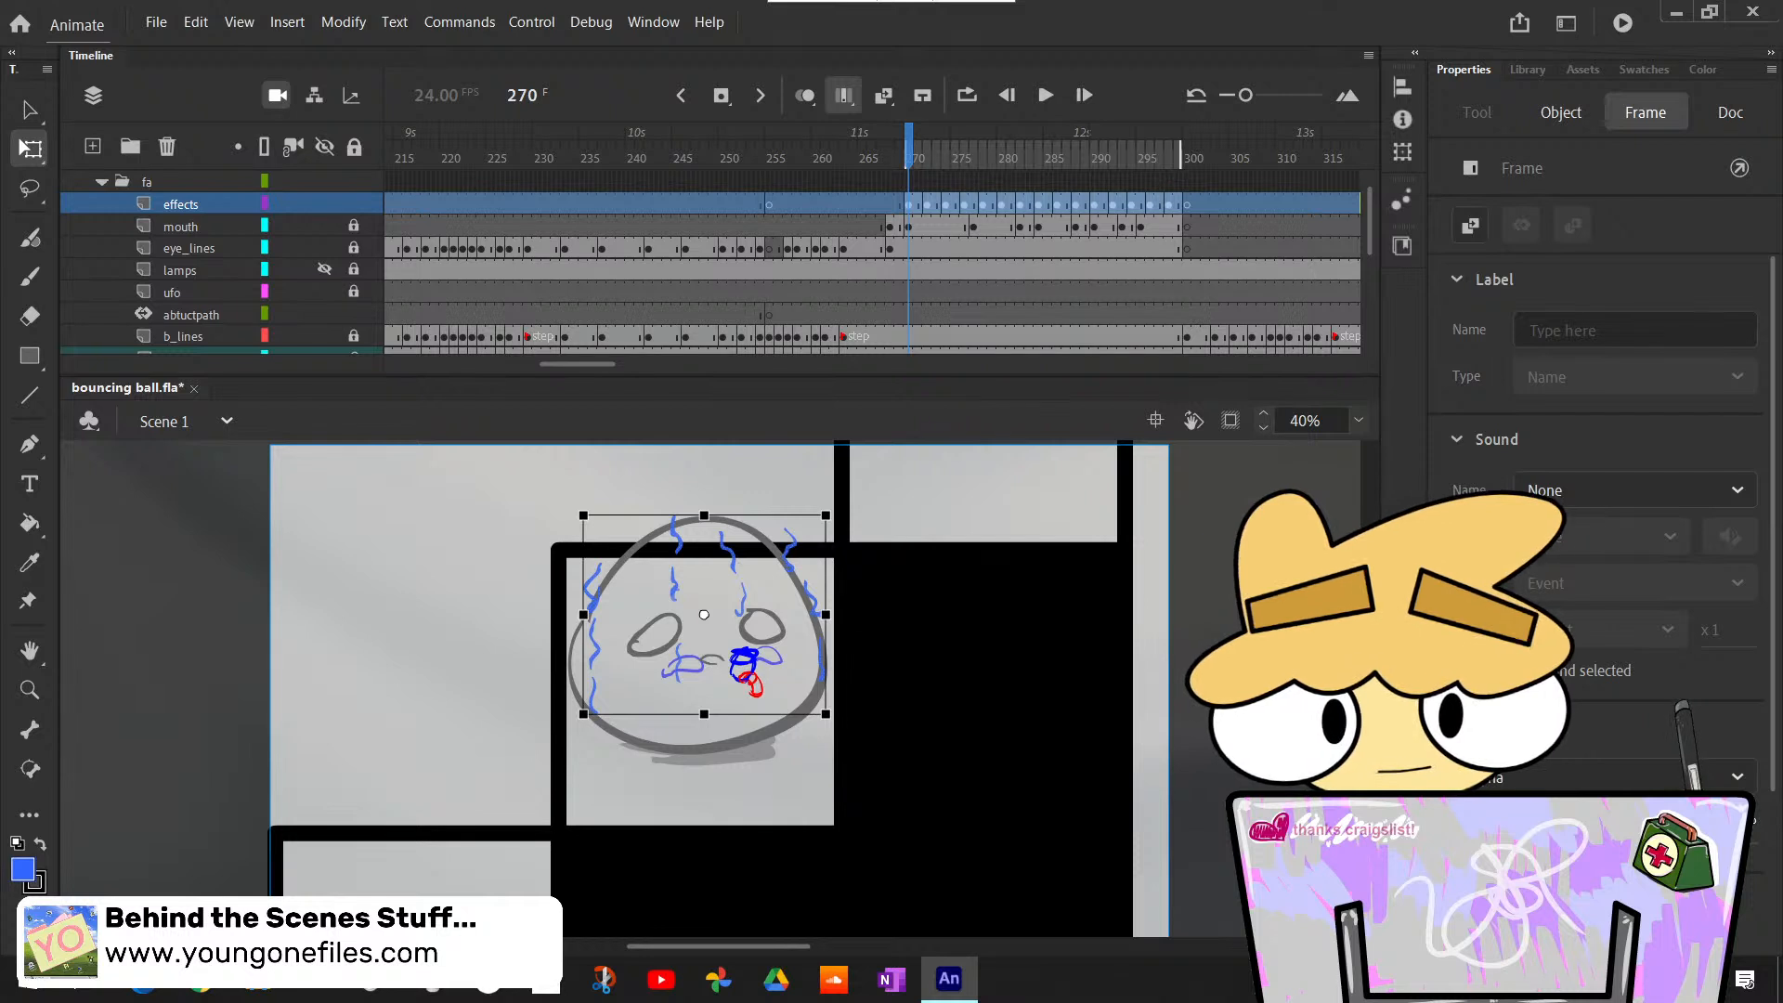
click(844, 96)
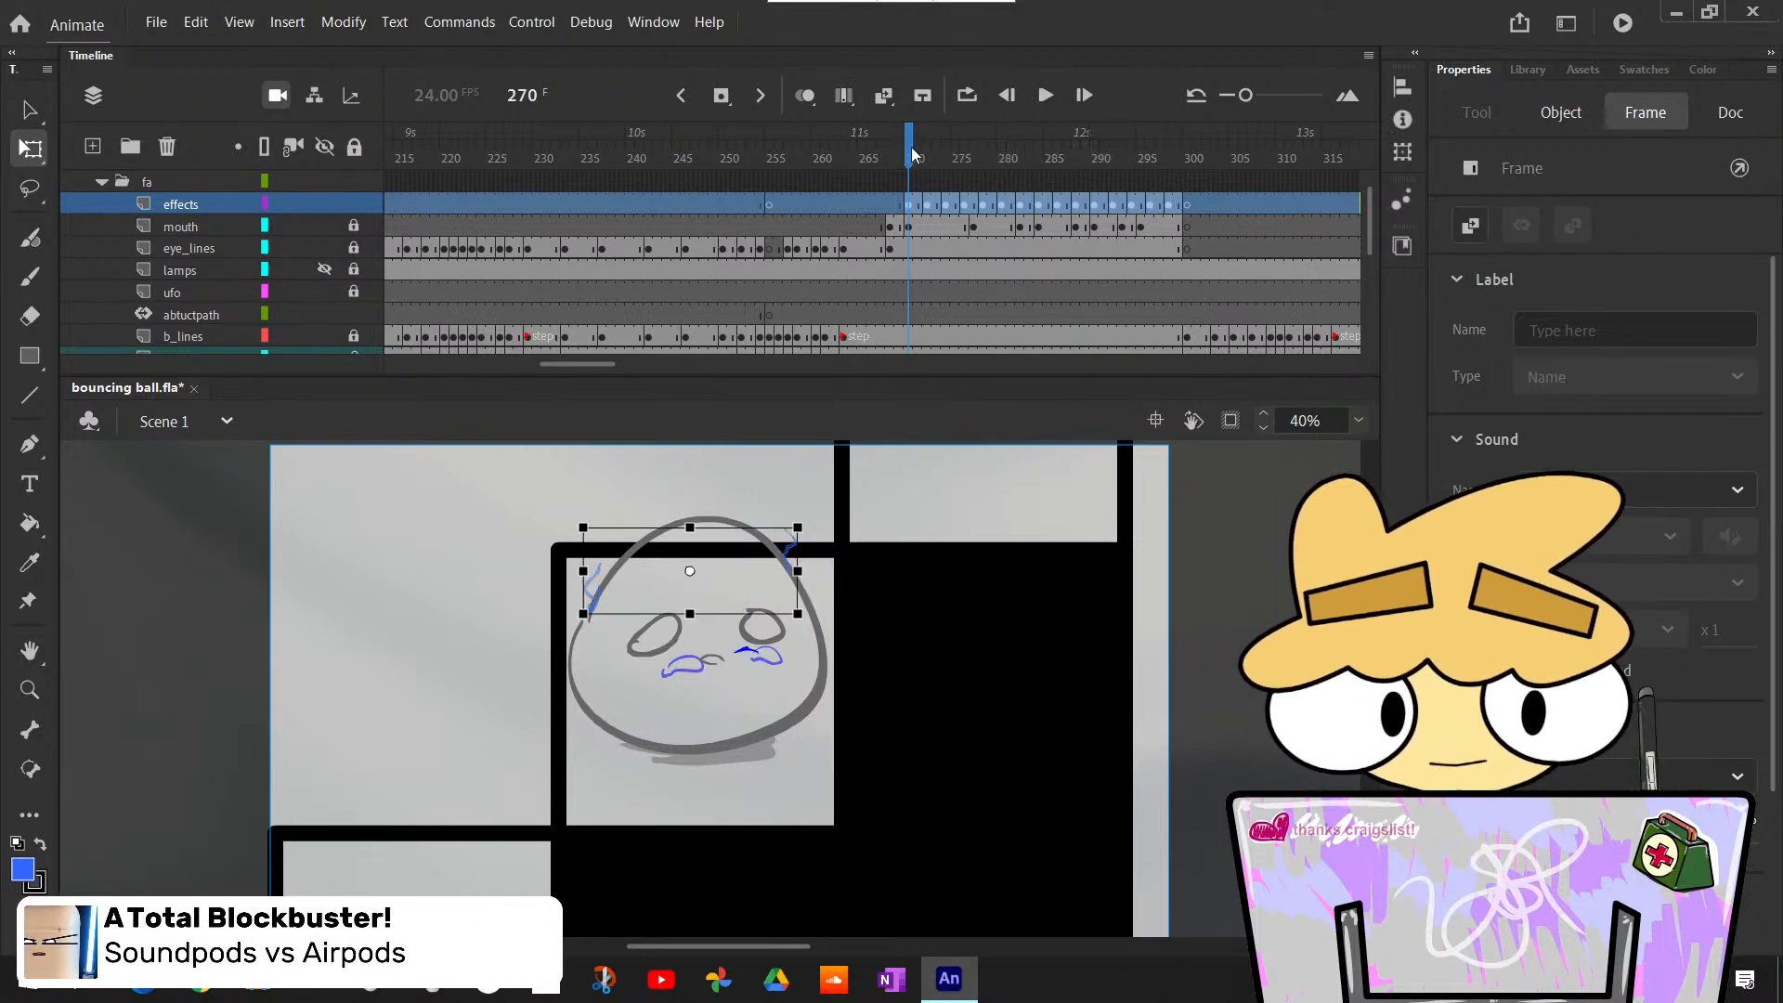
- Play the animation from about frame 264 through 299 and stop at frame 281 to review the effects timing
drag(912, 154, 853, 154)
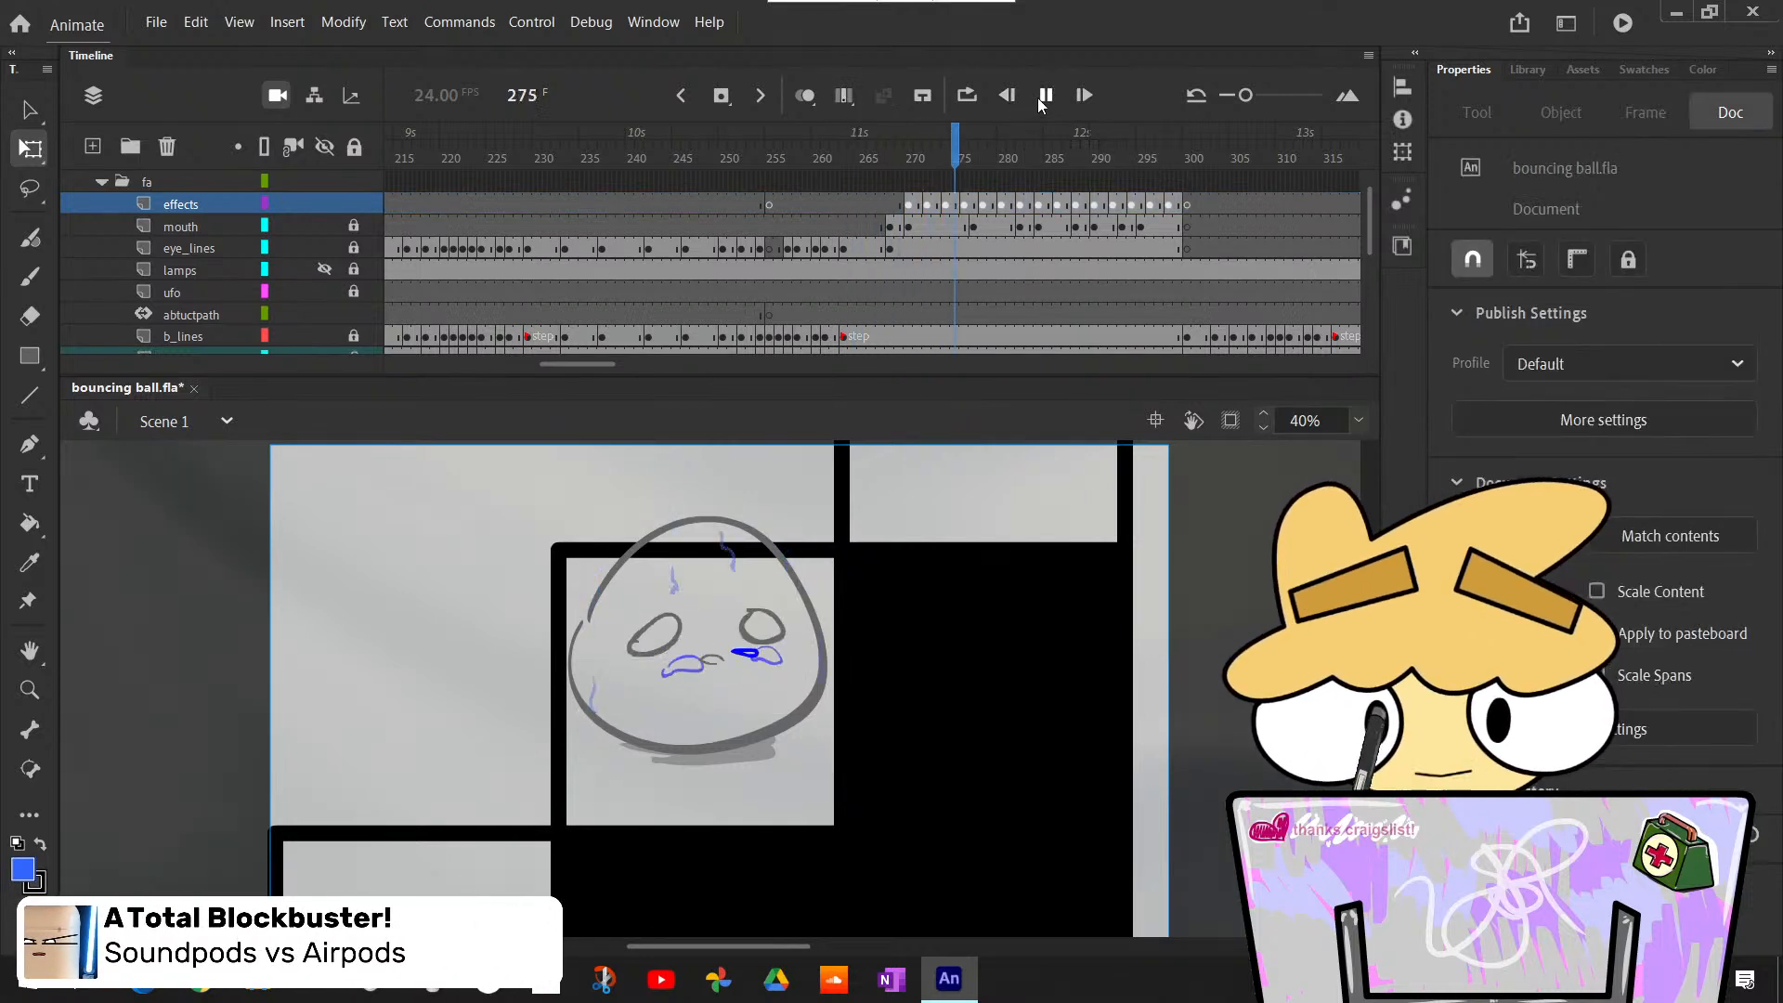
click(1039, 99)
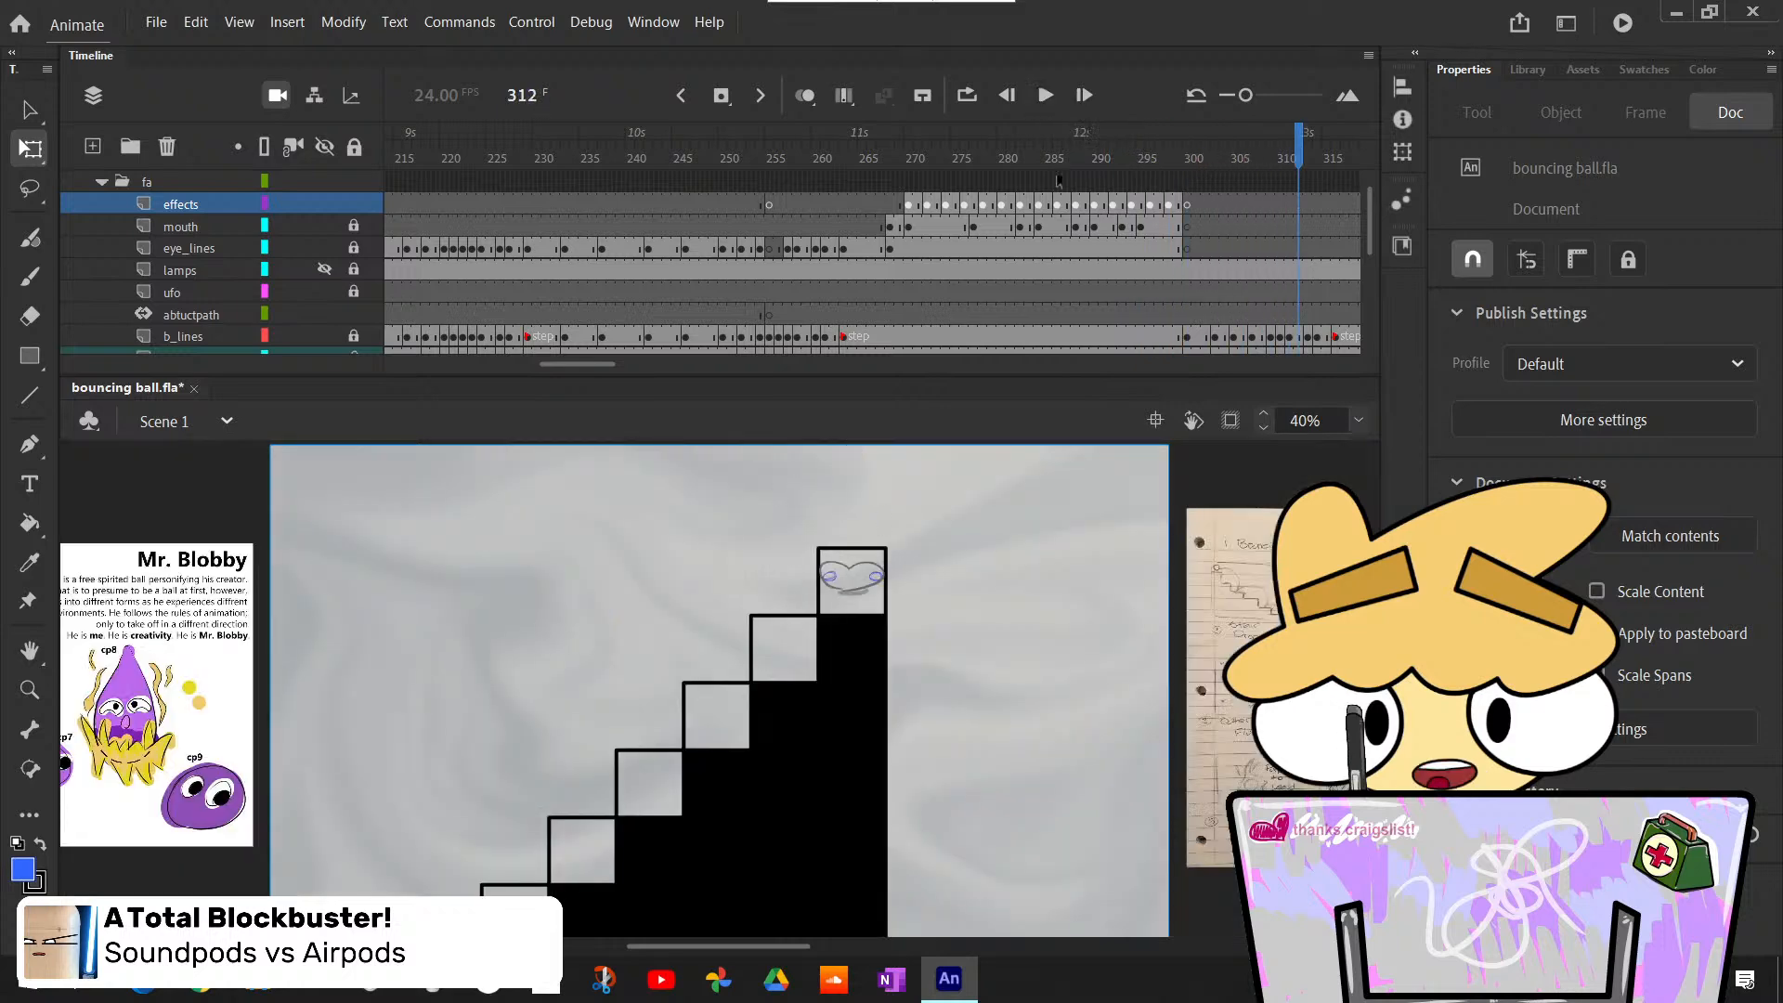
drag(1065, 160, 852, 258)
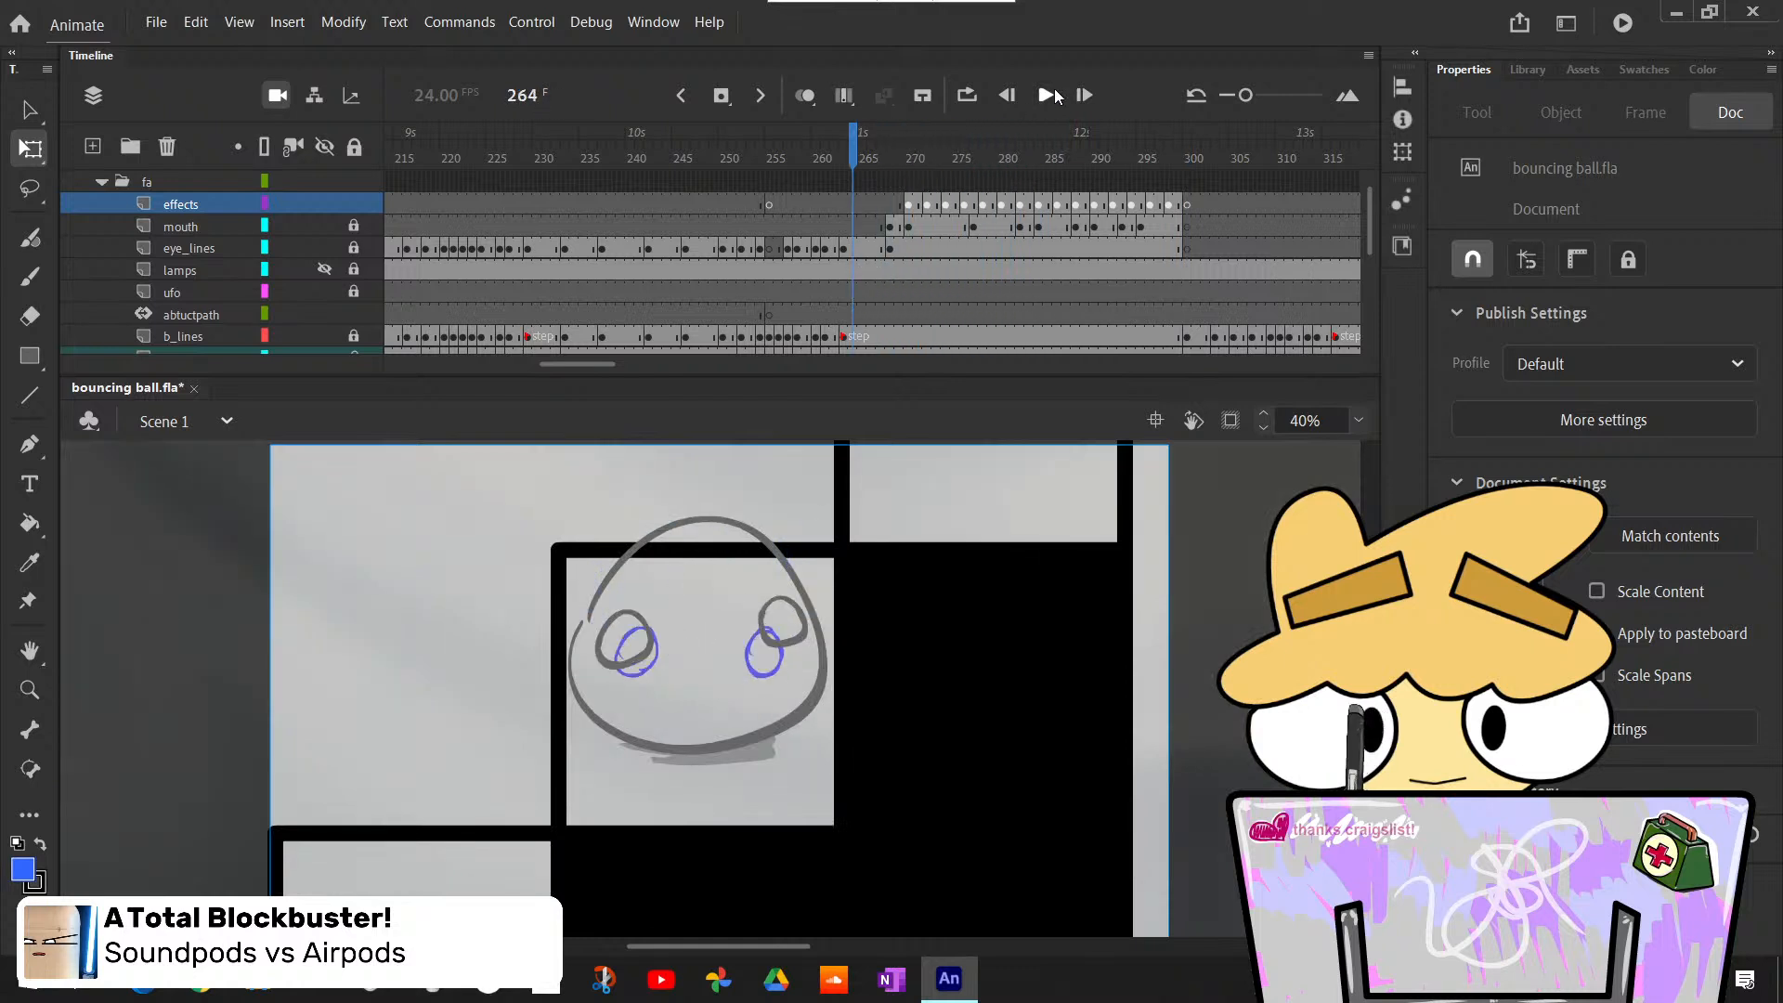
click(1055, 97)
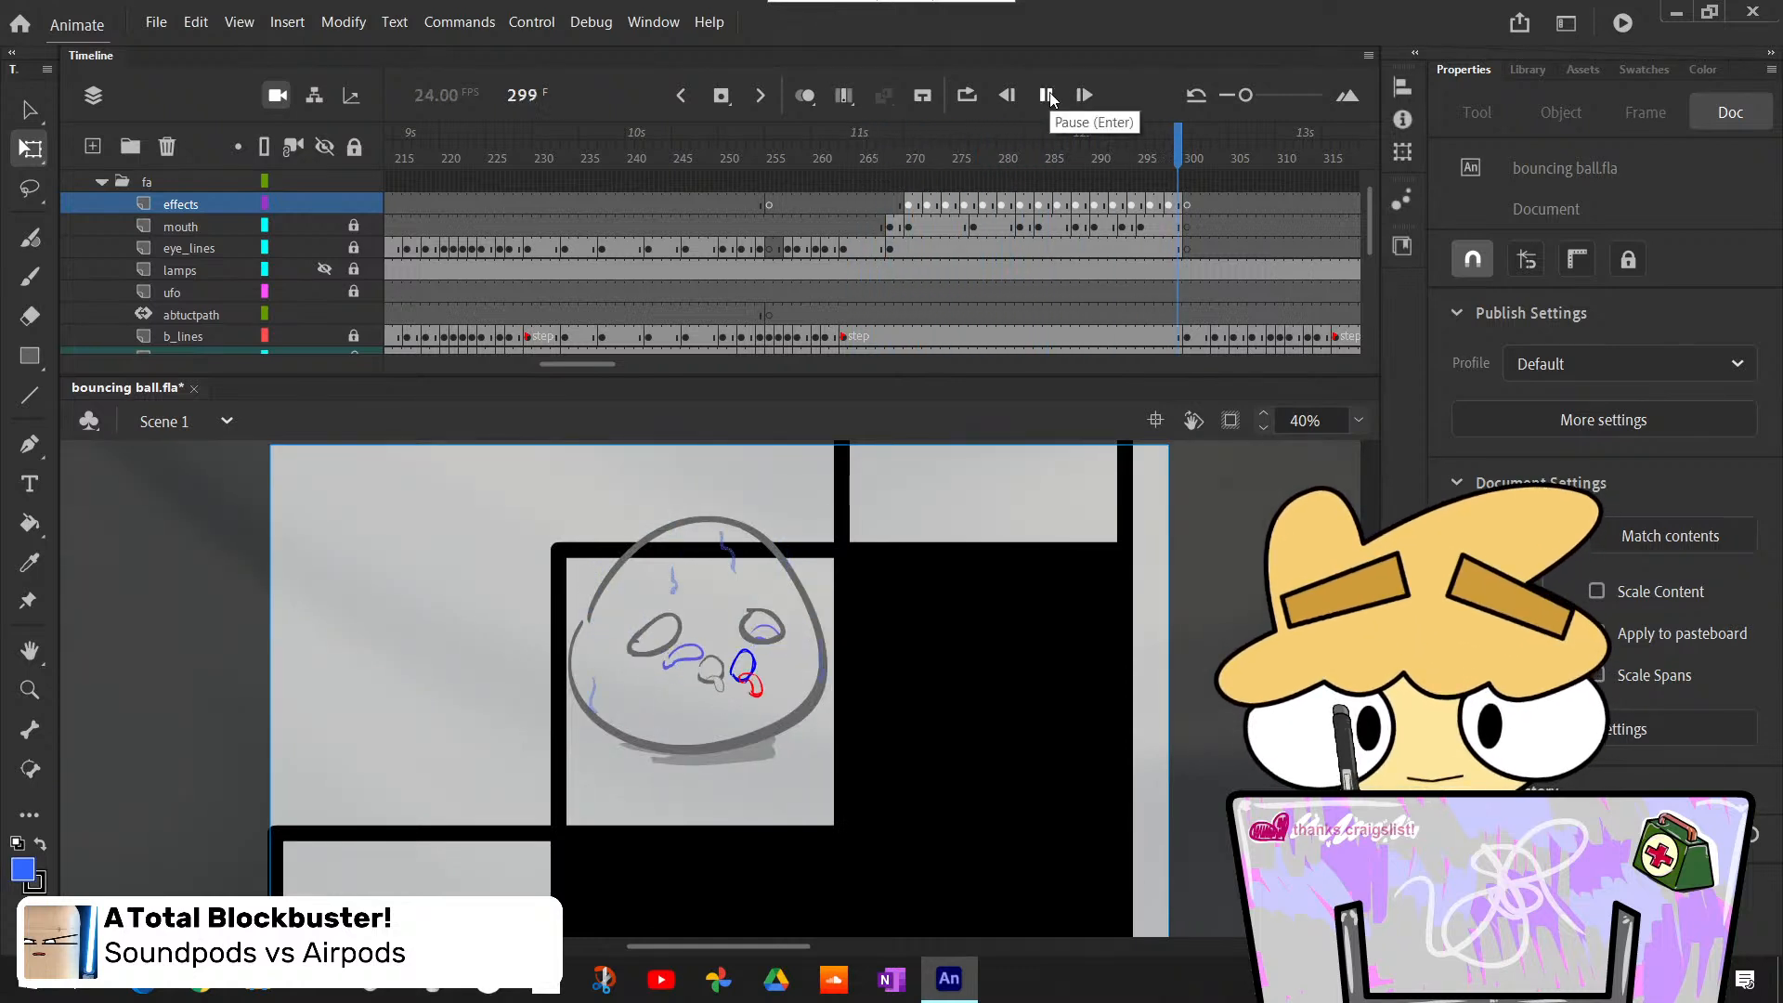
click(1024, 304)
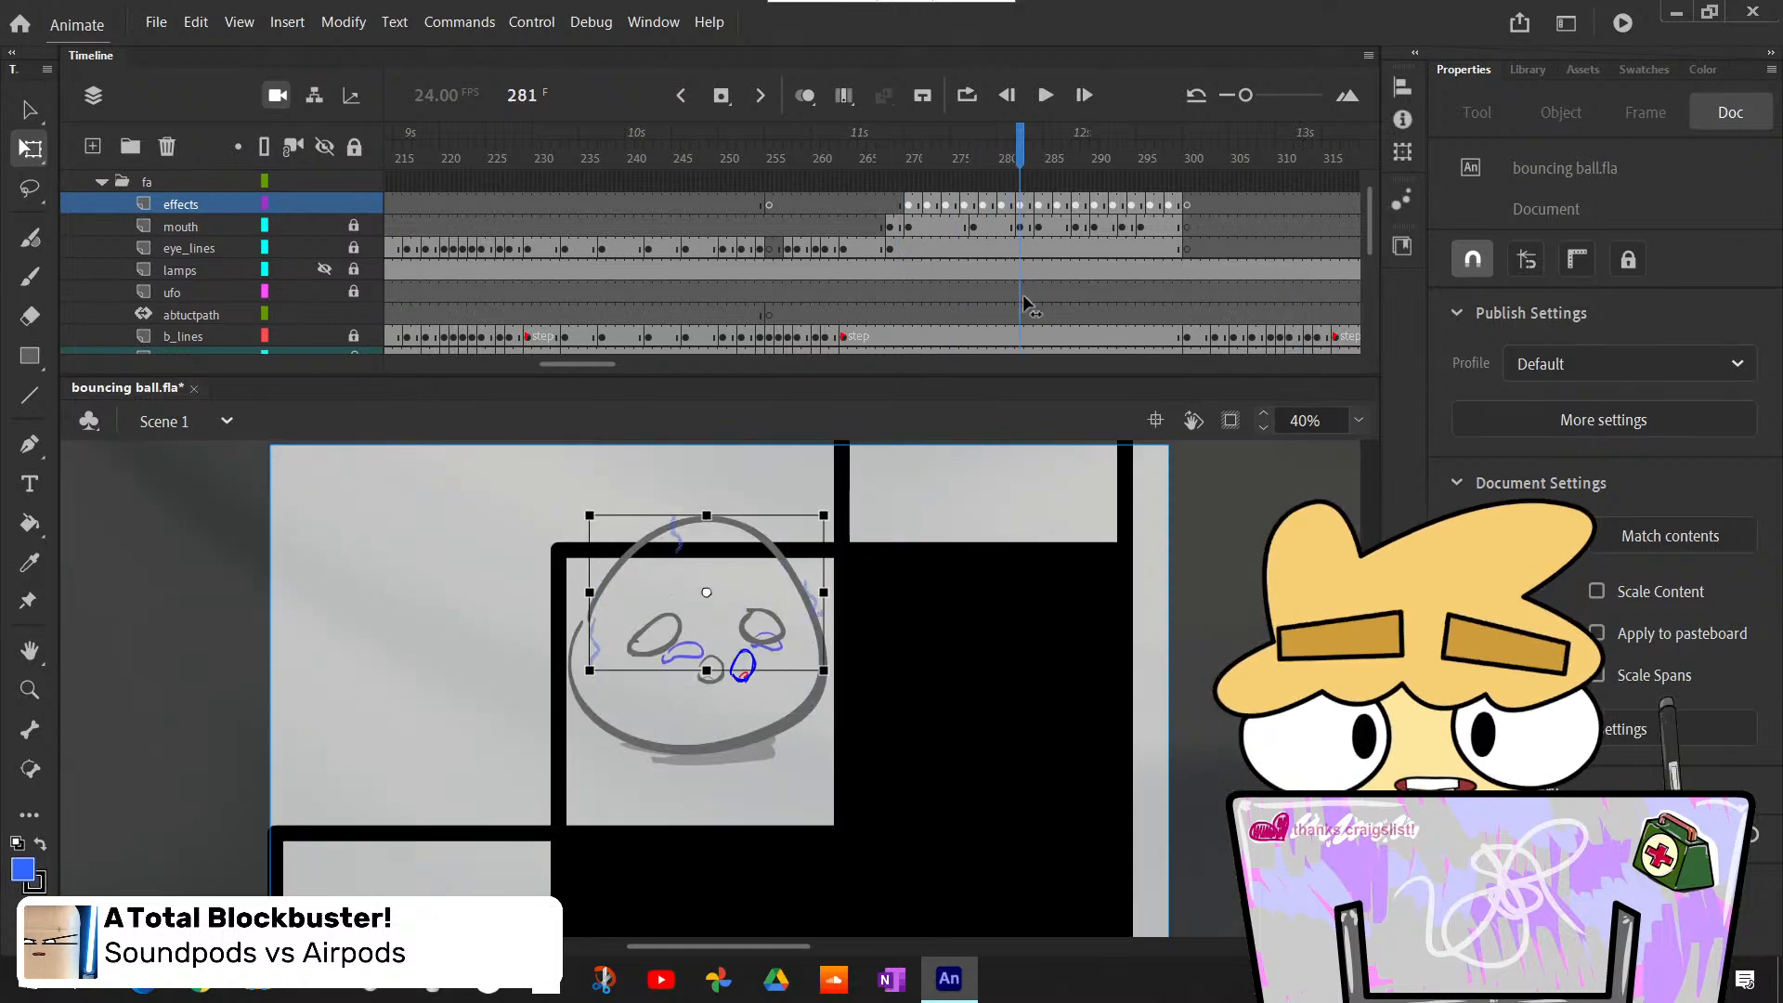
- Go to frame 300 and rename the effects layer as sweat
drag(1024, 304, 1183, 334)
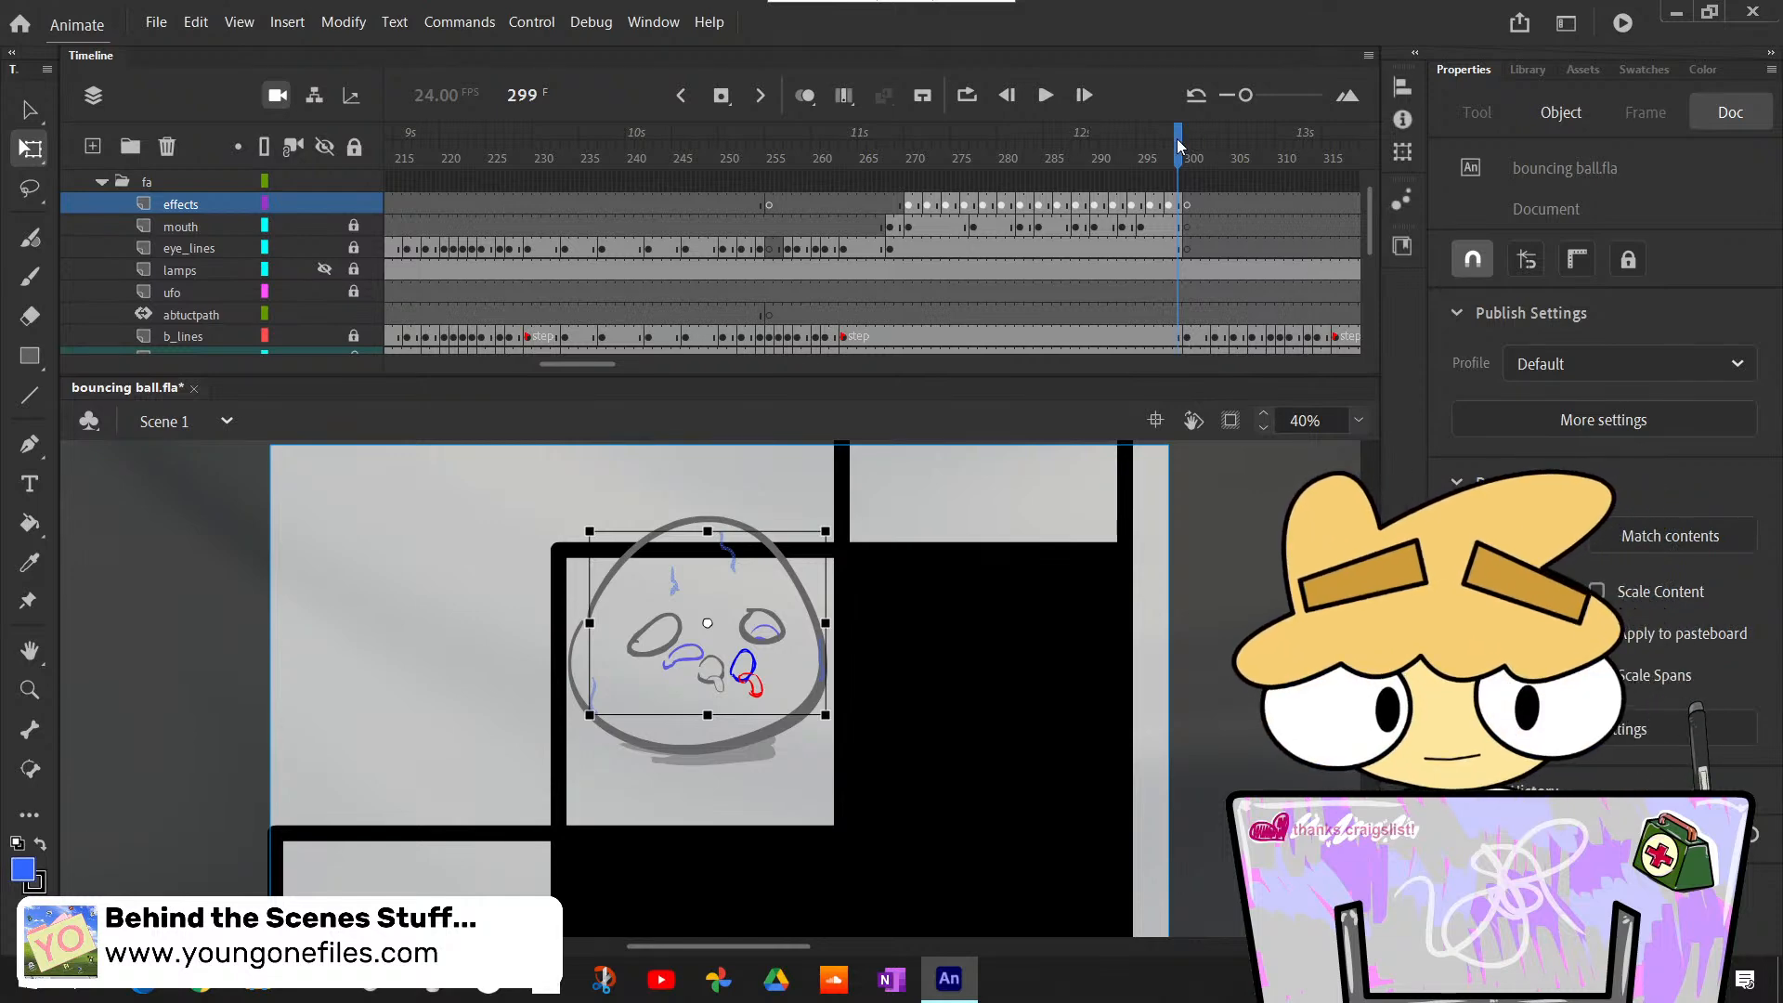
drag(1178, 138, 1186, 152)
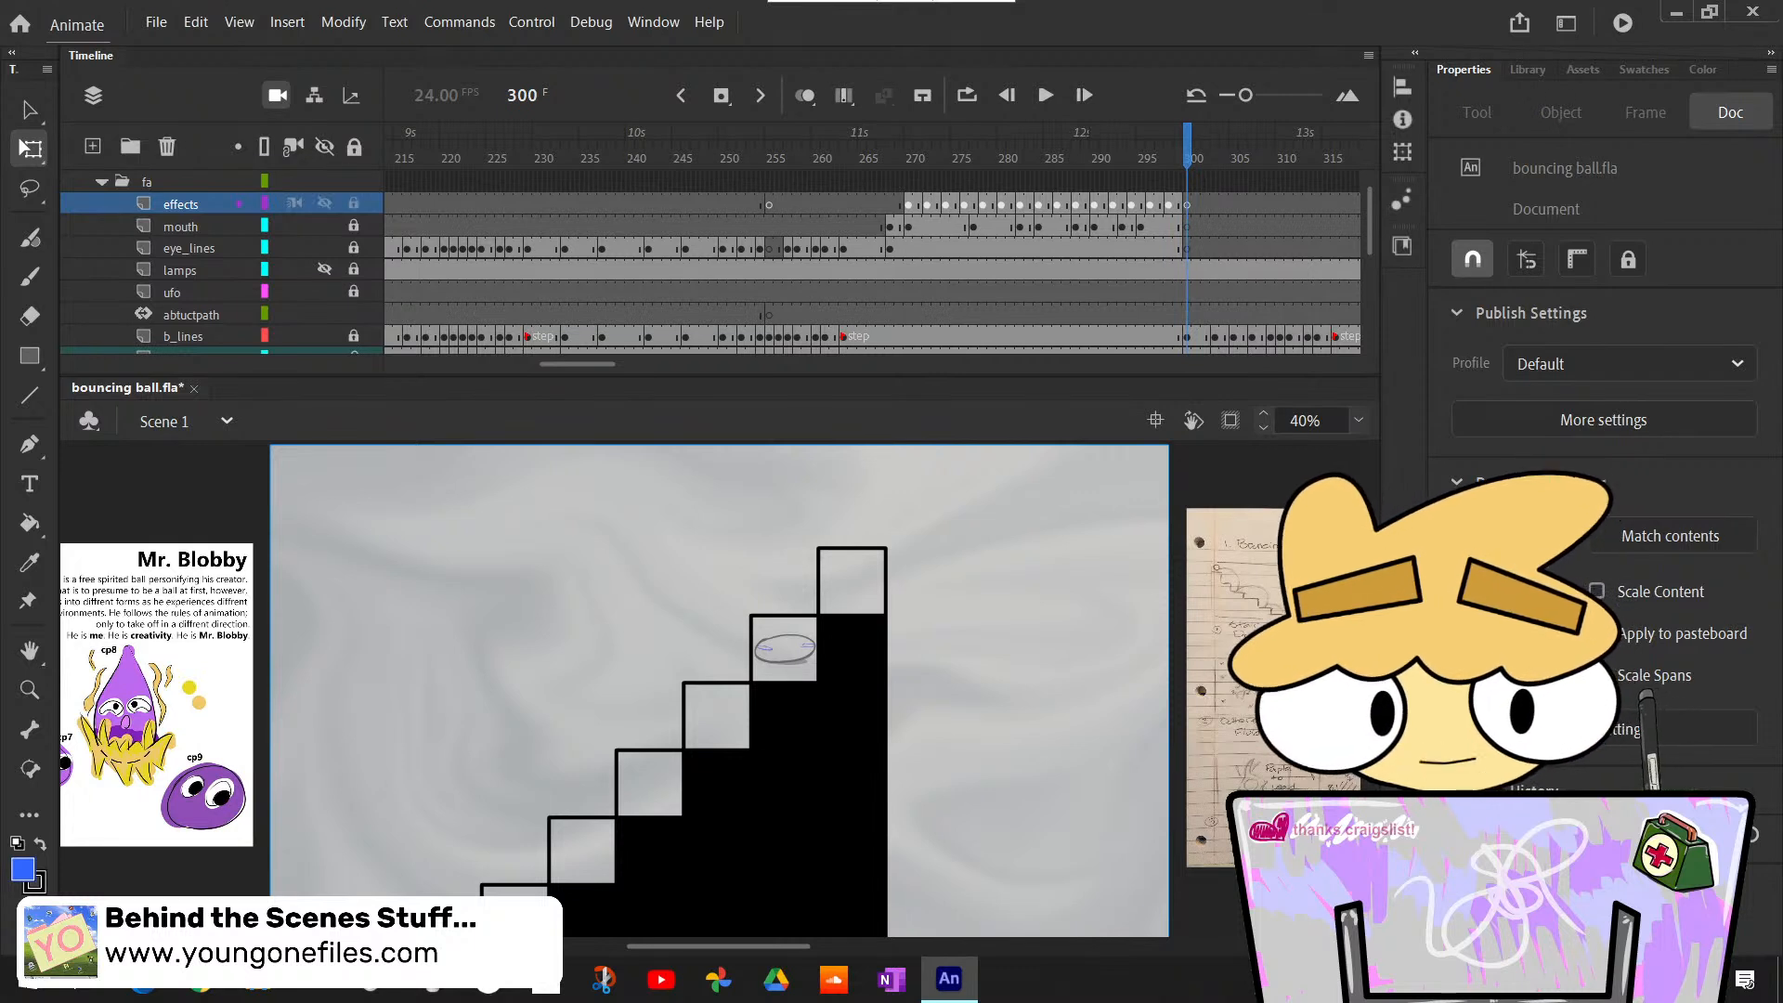
double_click(171, 203)
text(s)
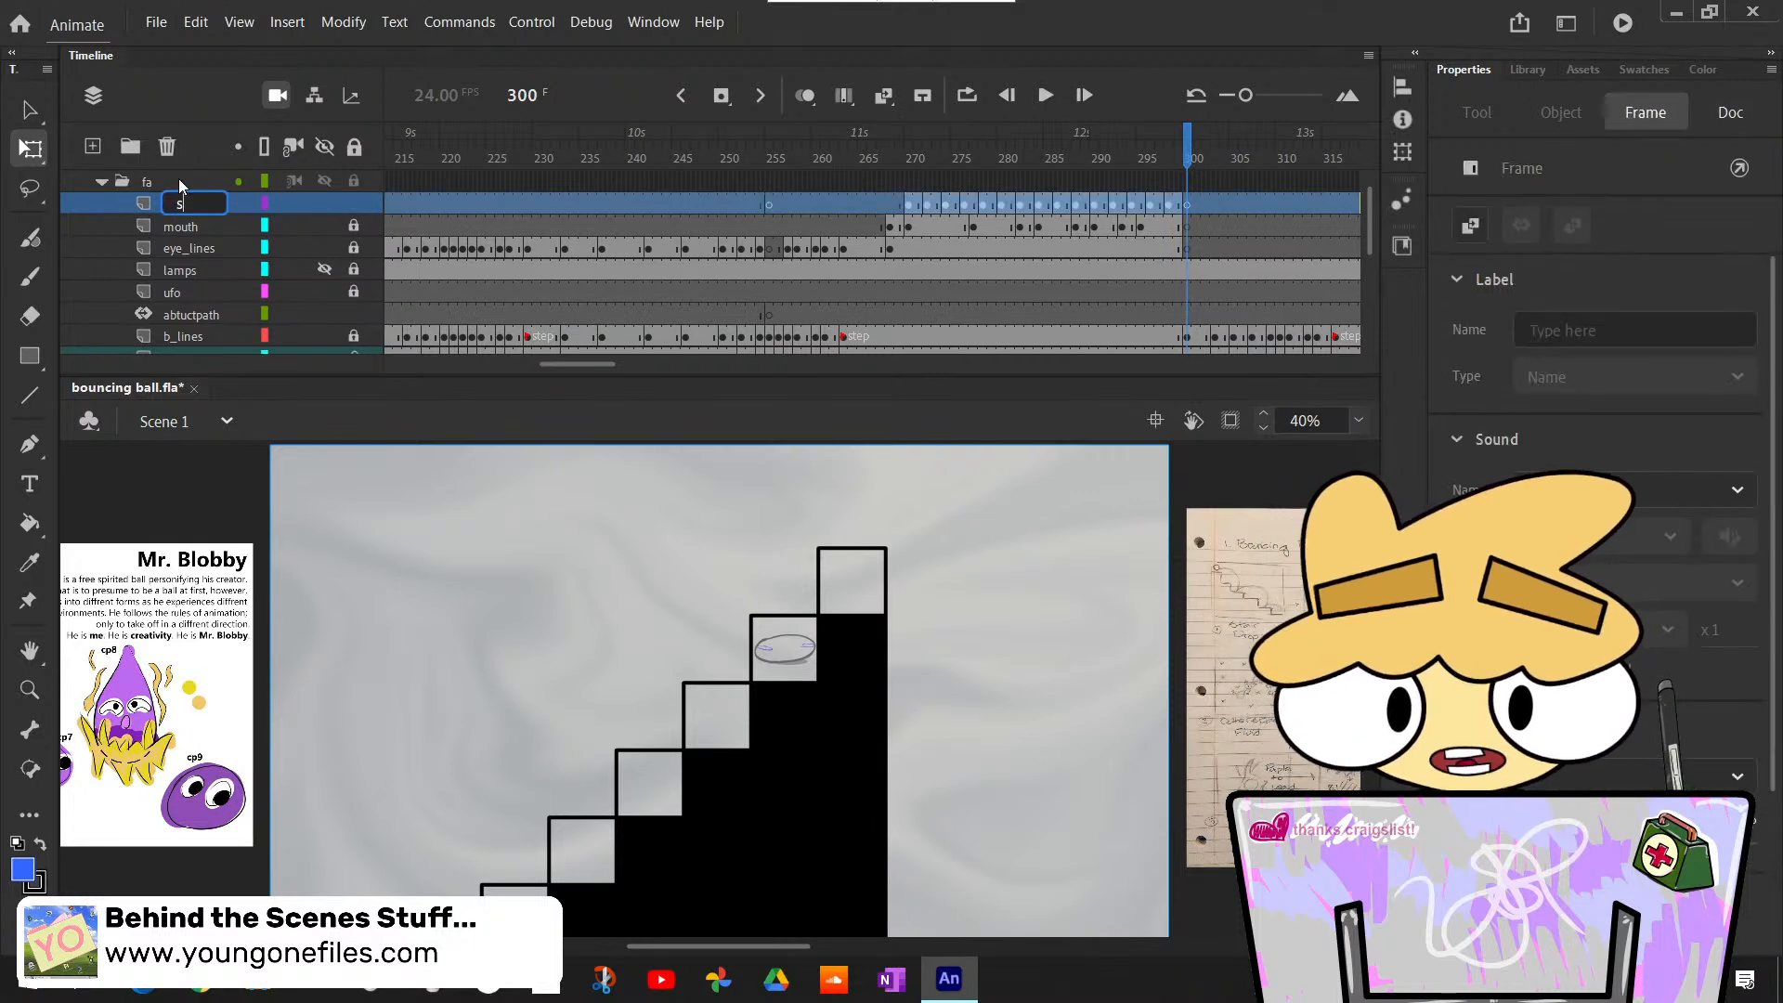
text(weat)
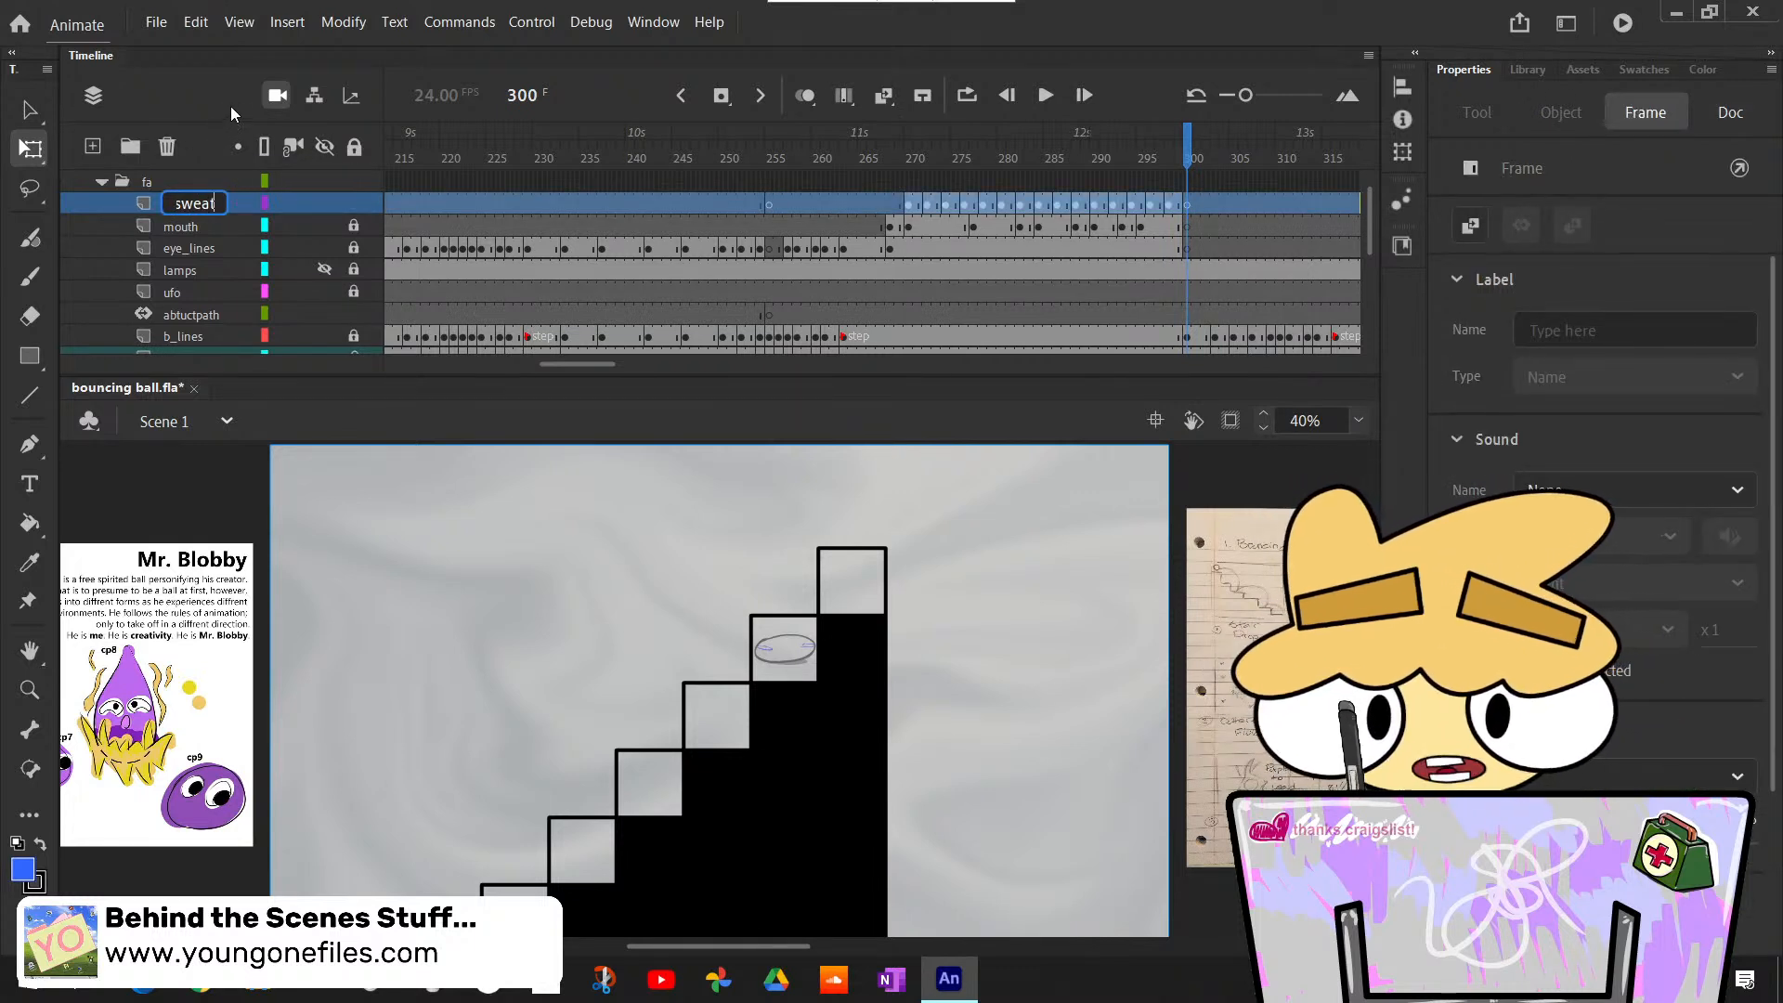
key(Return)
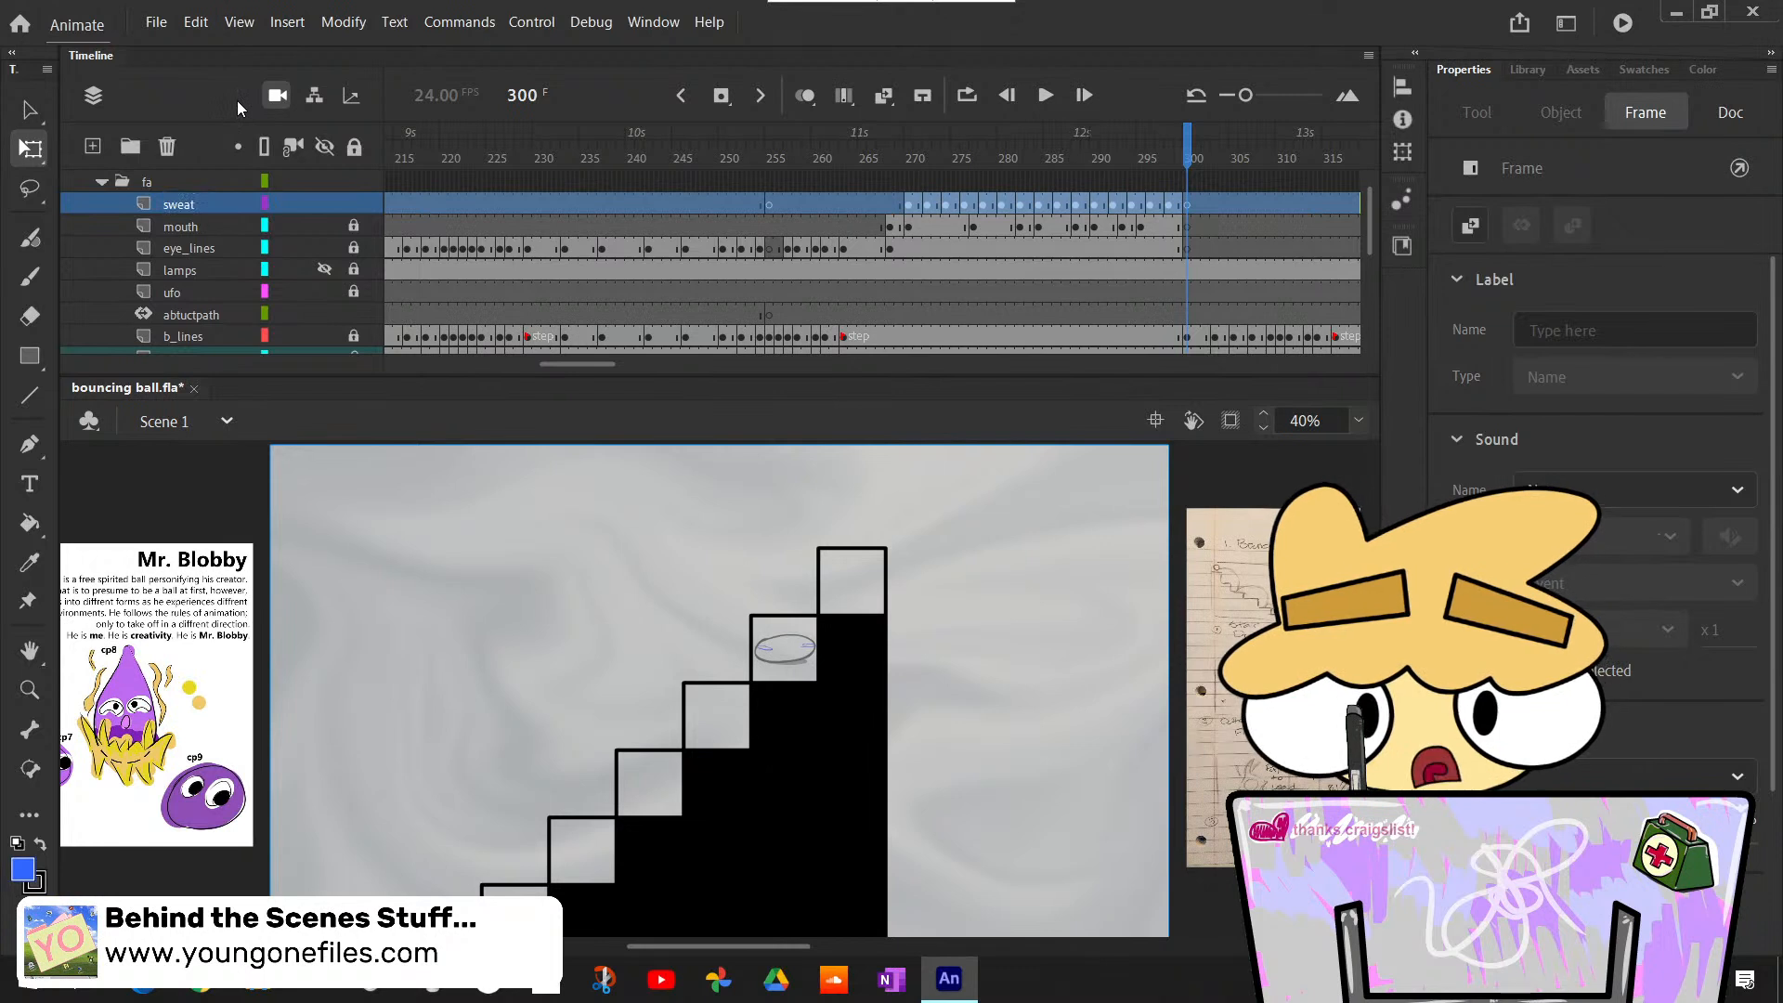
- Lock the sweat layer and switch to the Classic Brush with the eye_lines layer current at frame 300
click(1194, 247)
click(1191, 247)
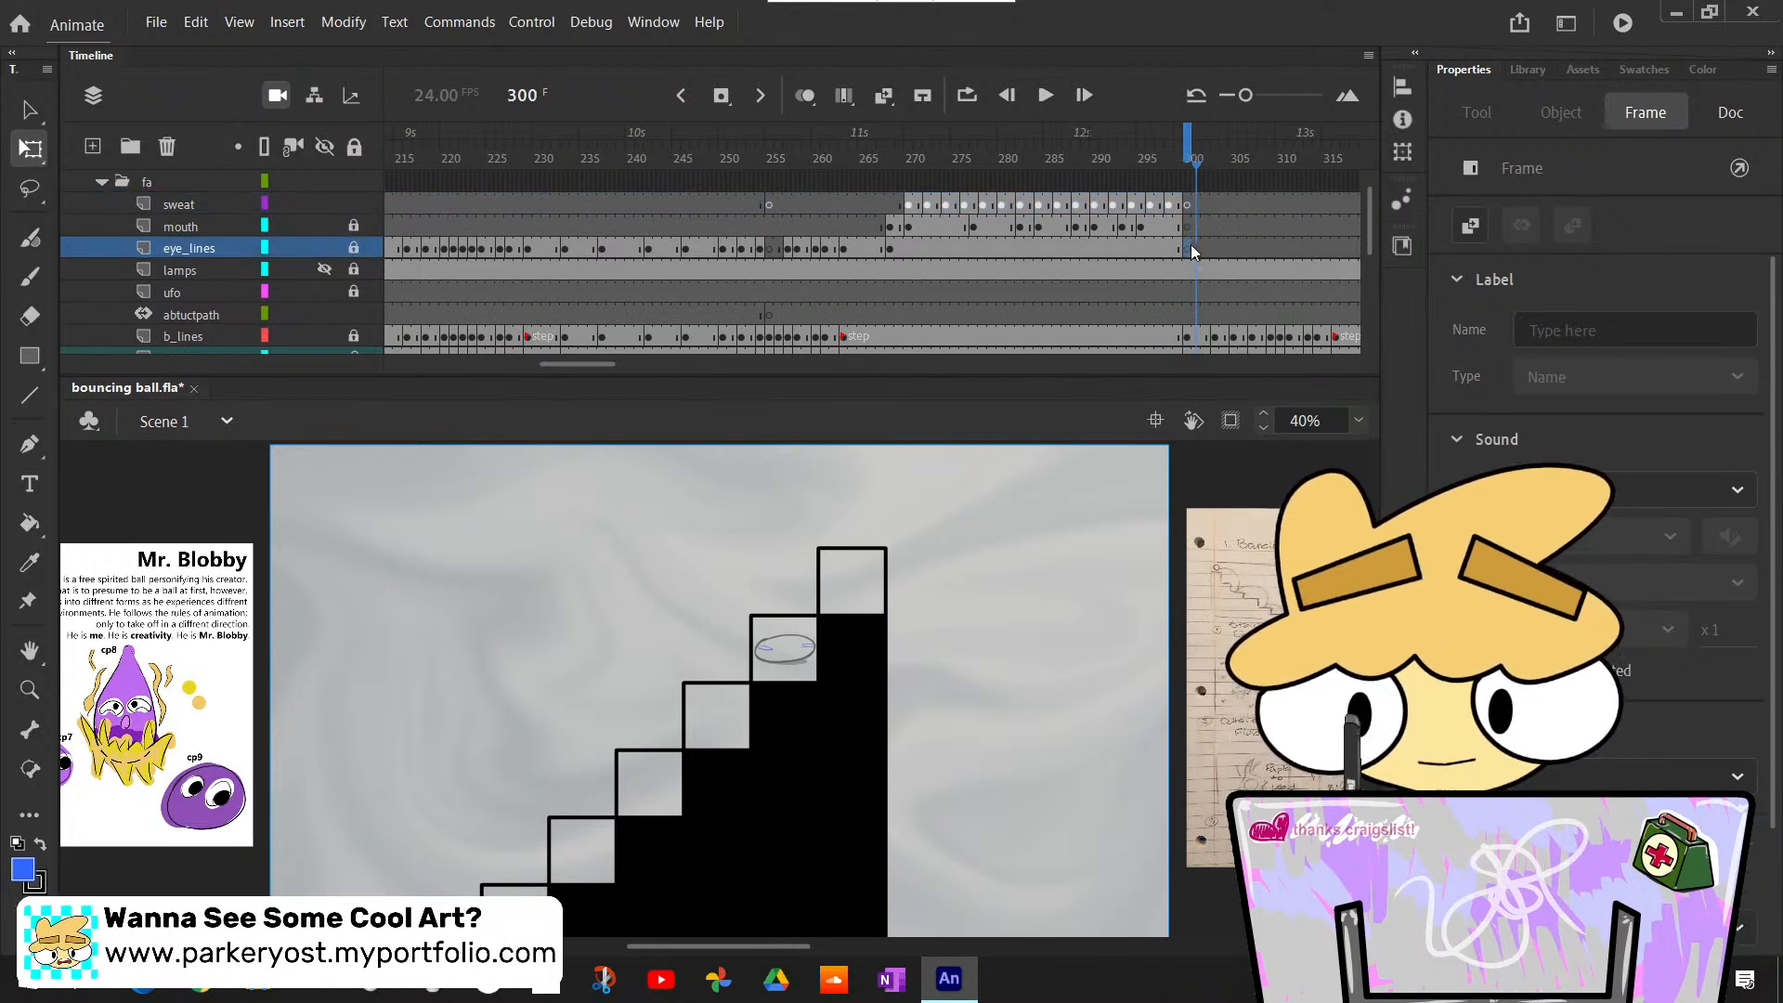
scroll(1153, 260, up, 1)
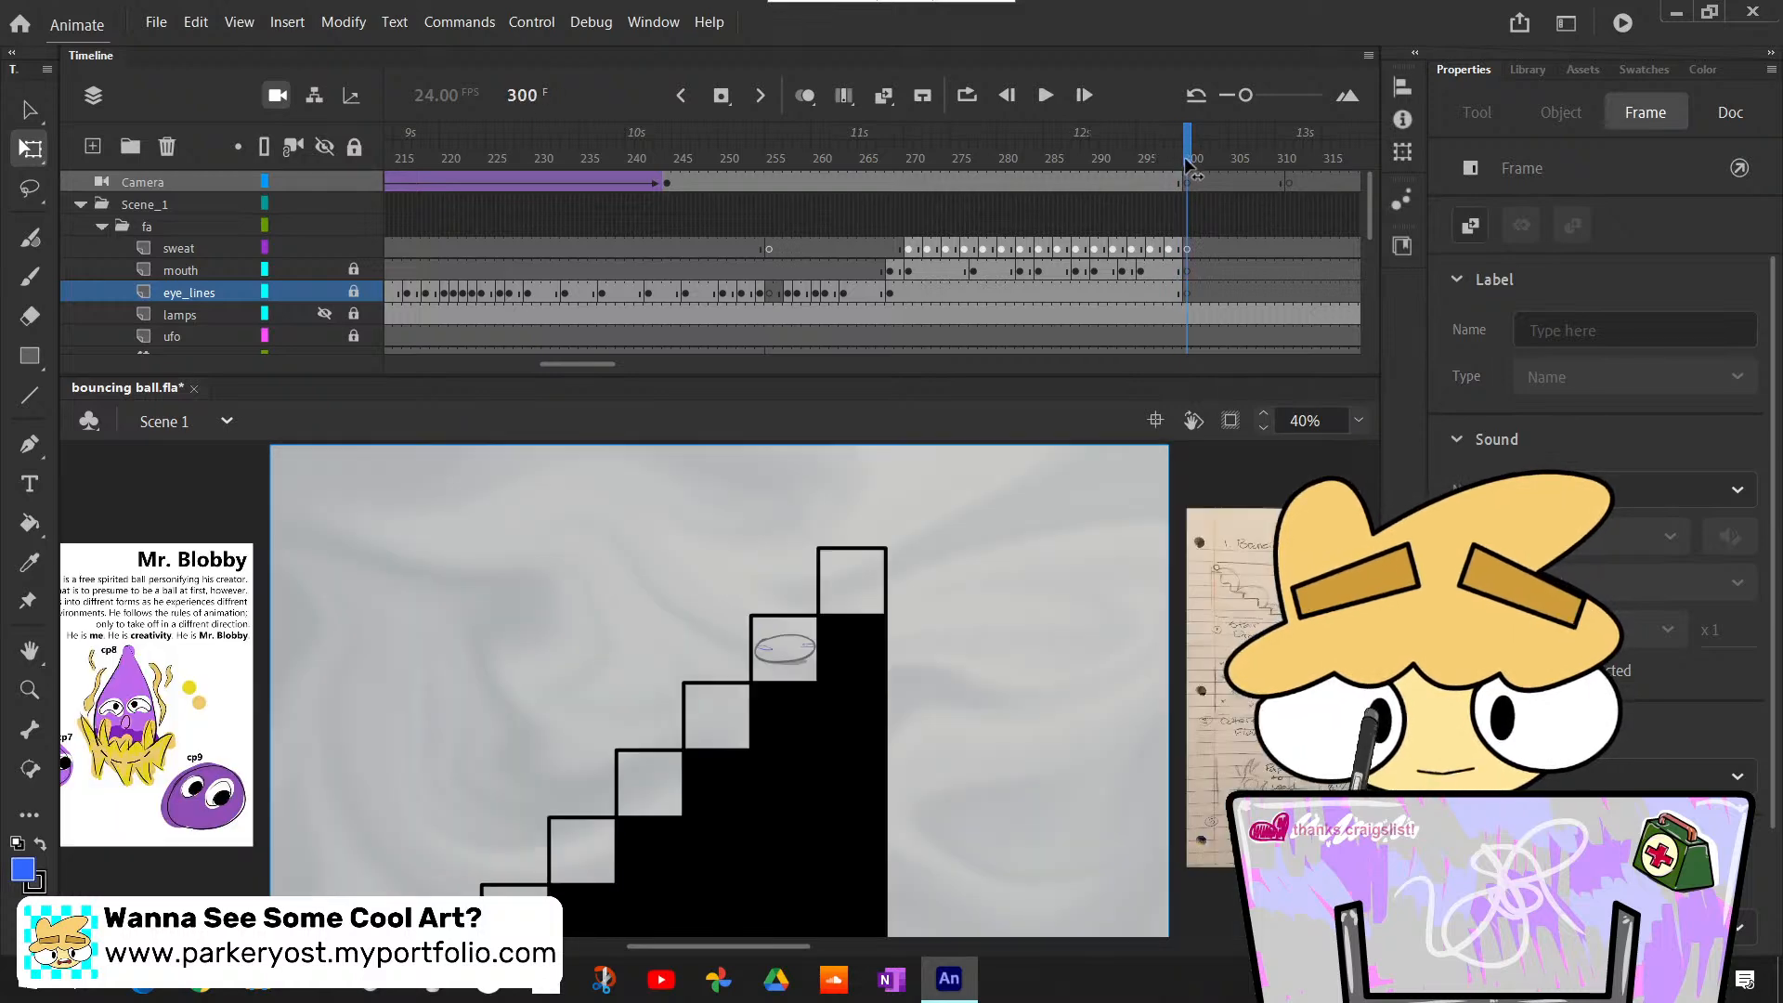
click(1203, 357)
key(b)
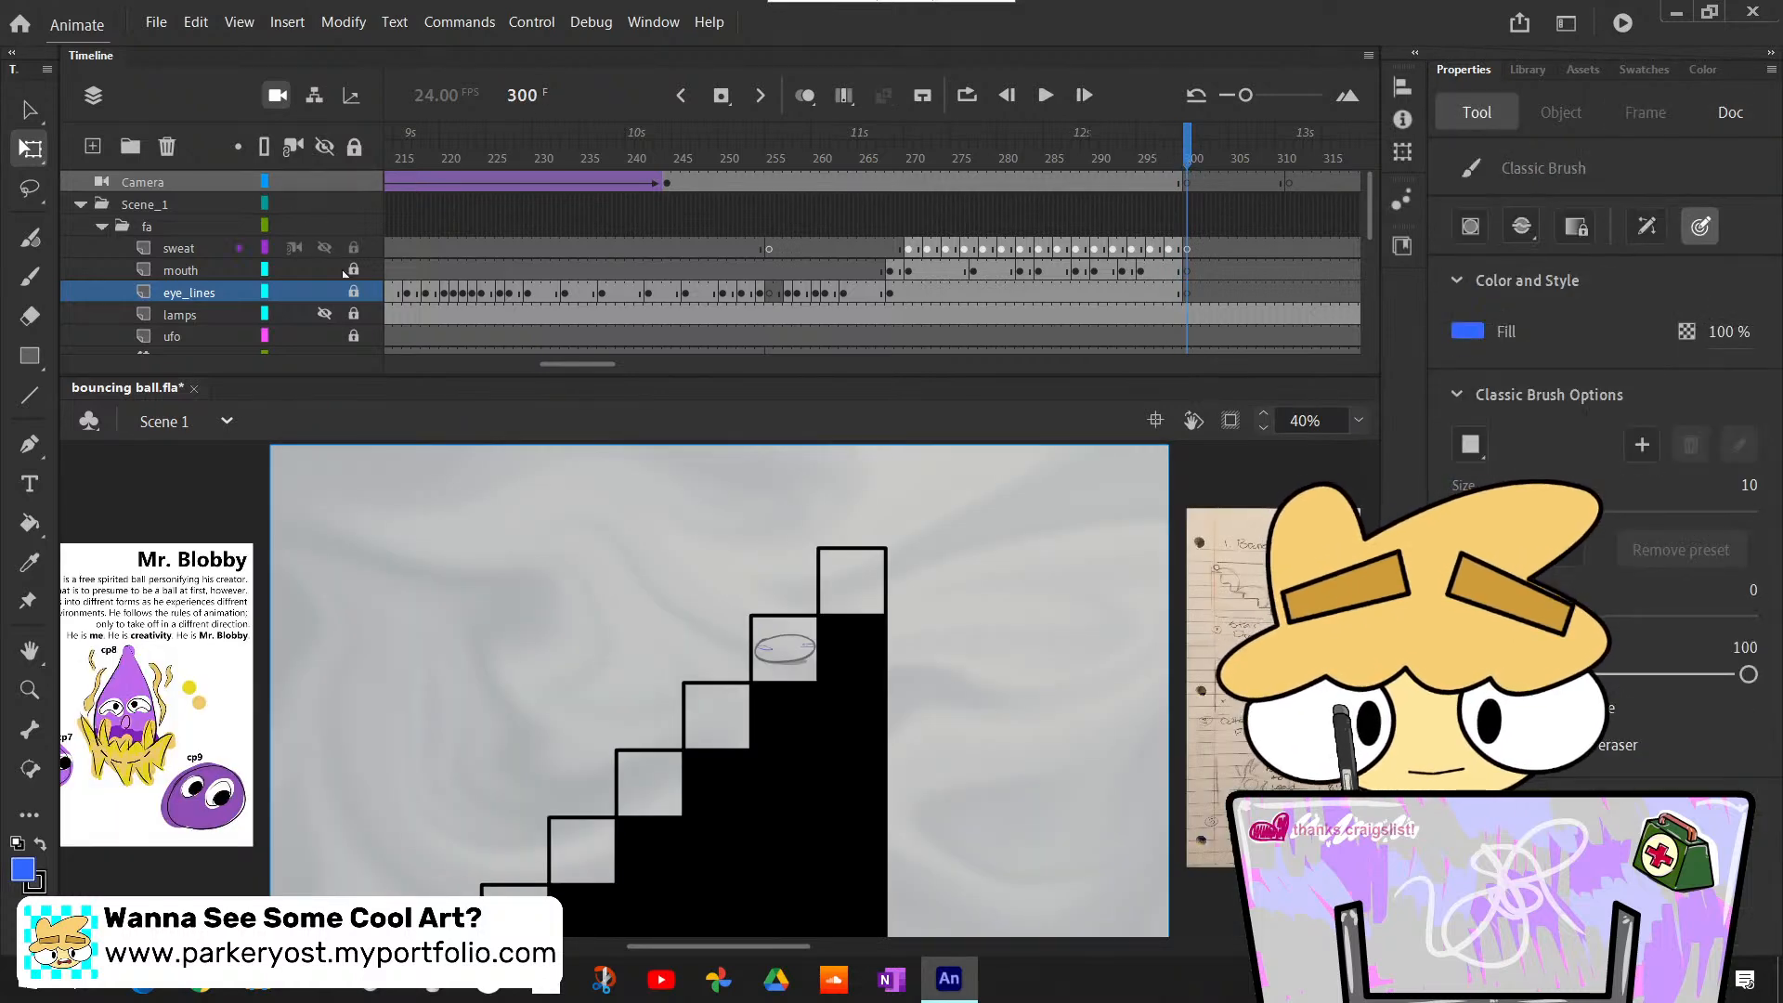
click(354, 249)
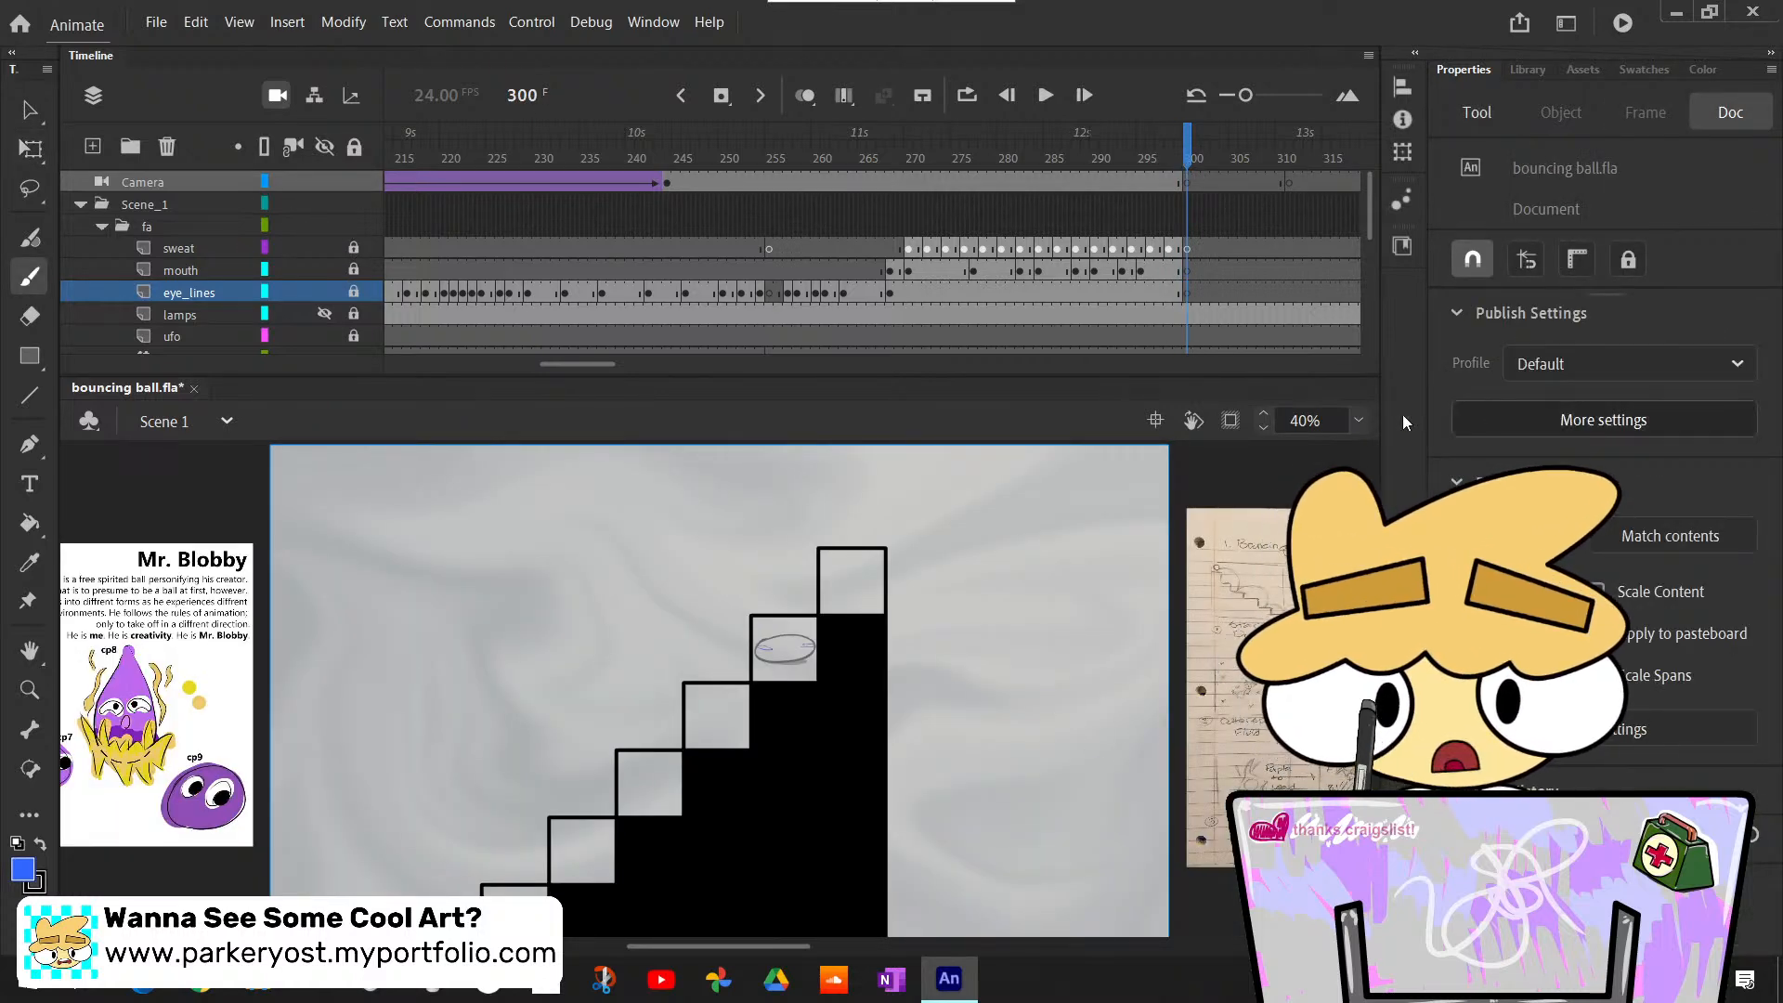
- Unlock the eye_lines layer at frame 300 and change the brush fill to grey
click(1358, 420)
click(1393, 601)
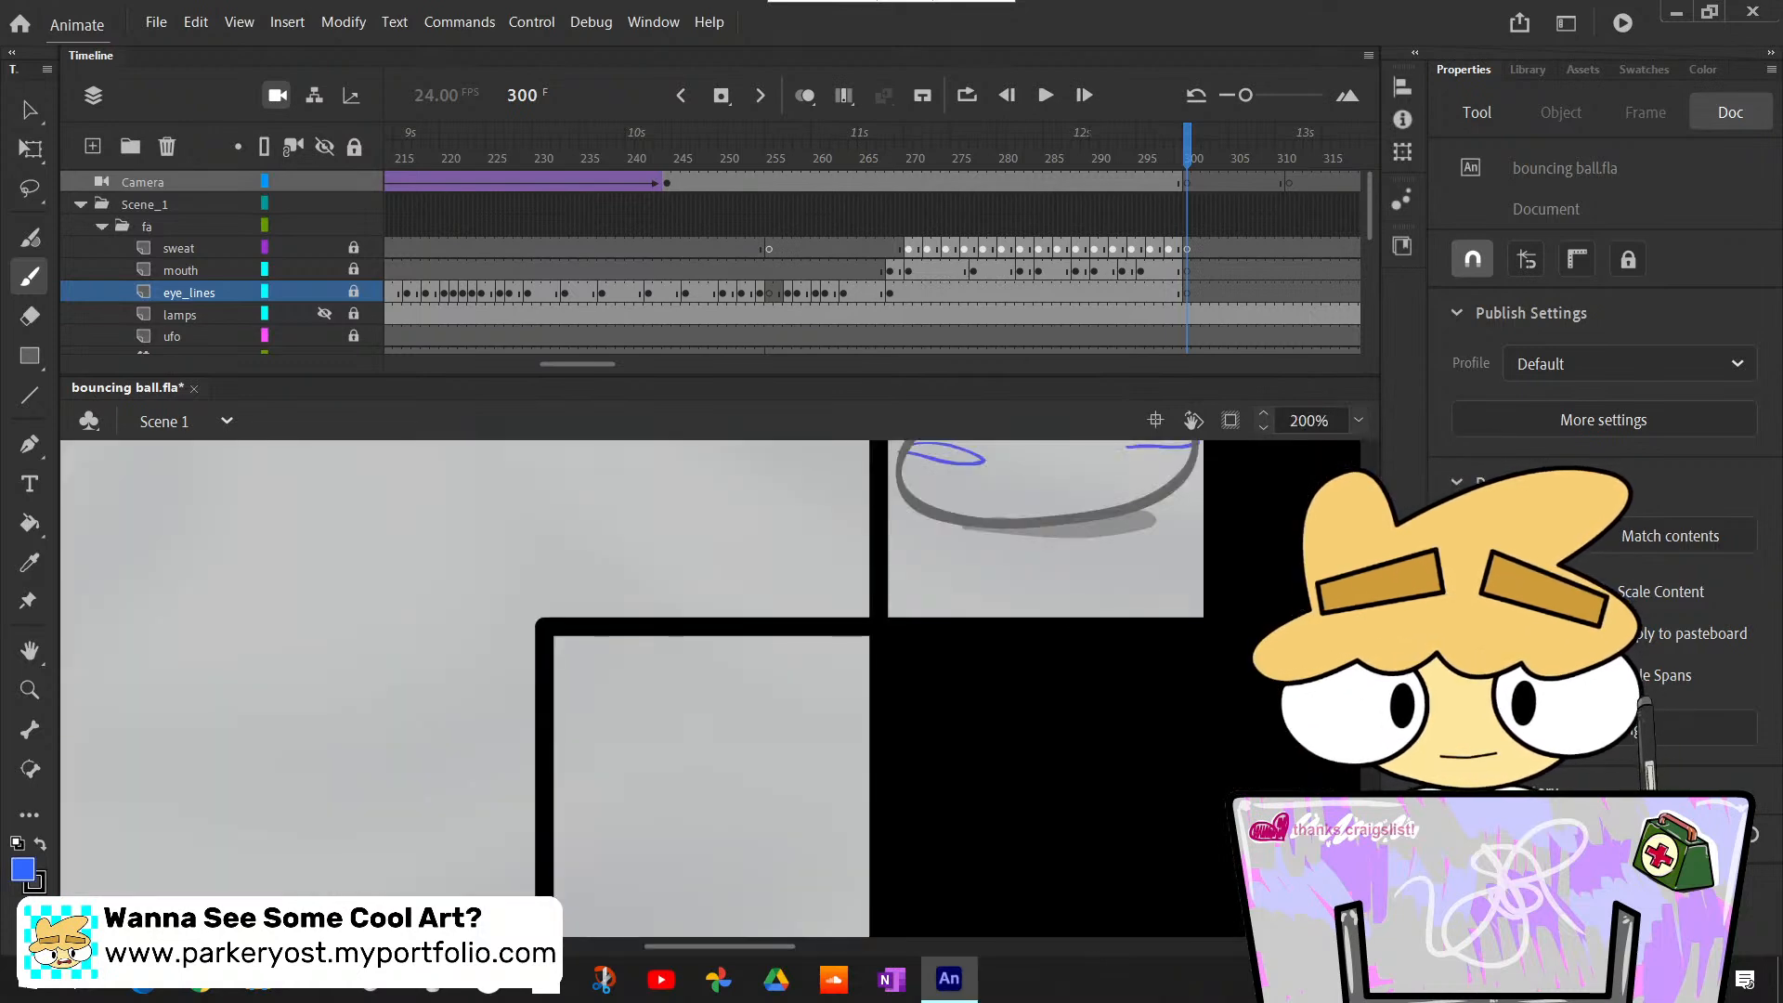
scroll(1086, 650, up, 2)
scroll(1083, 626, down, 1)
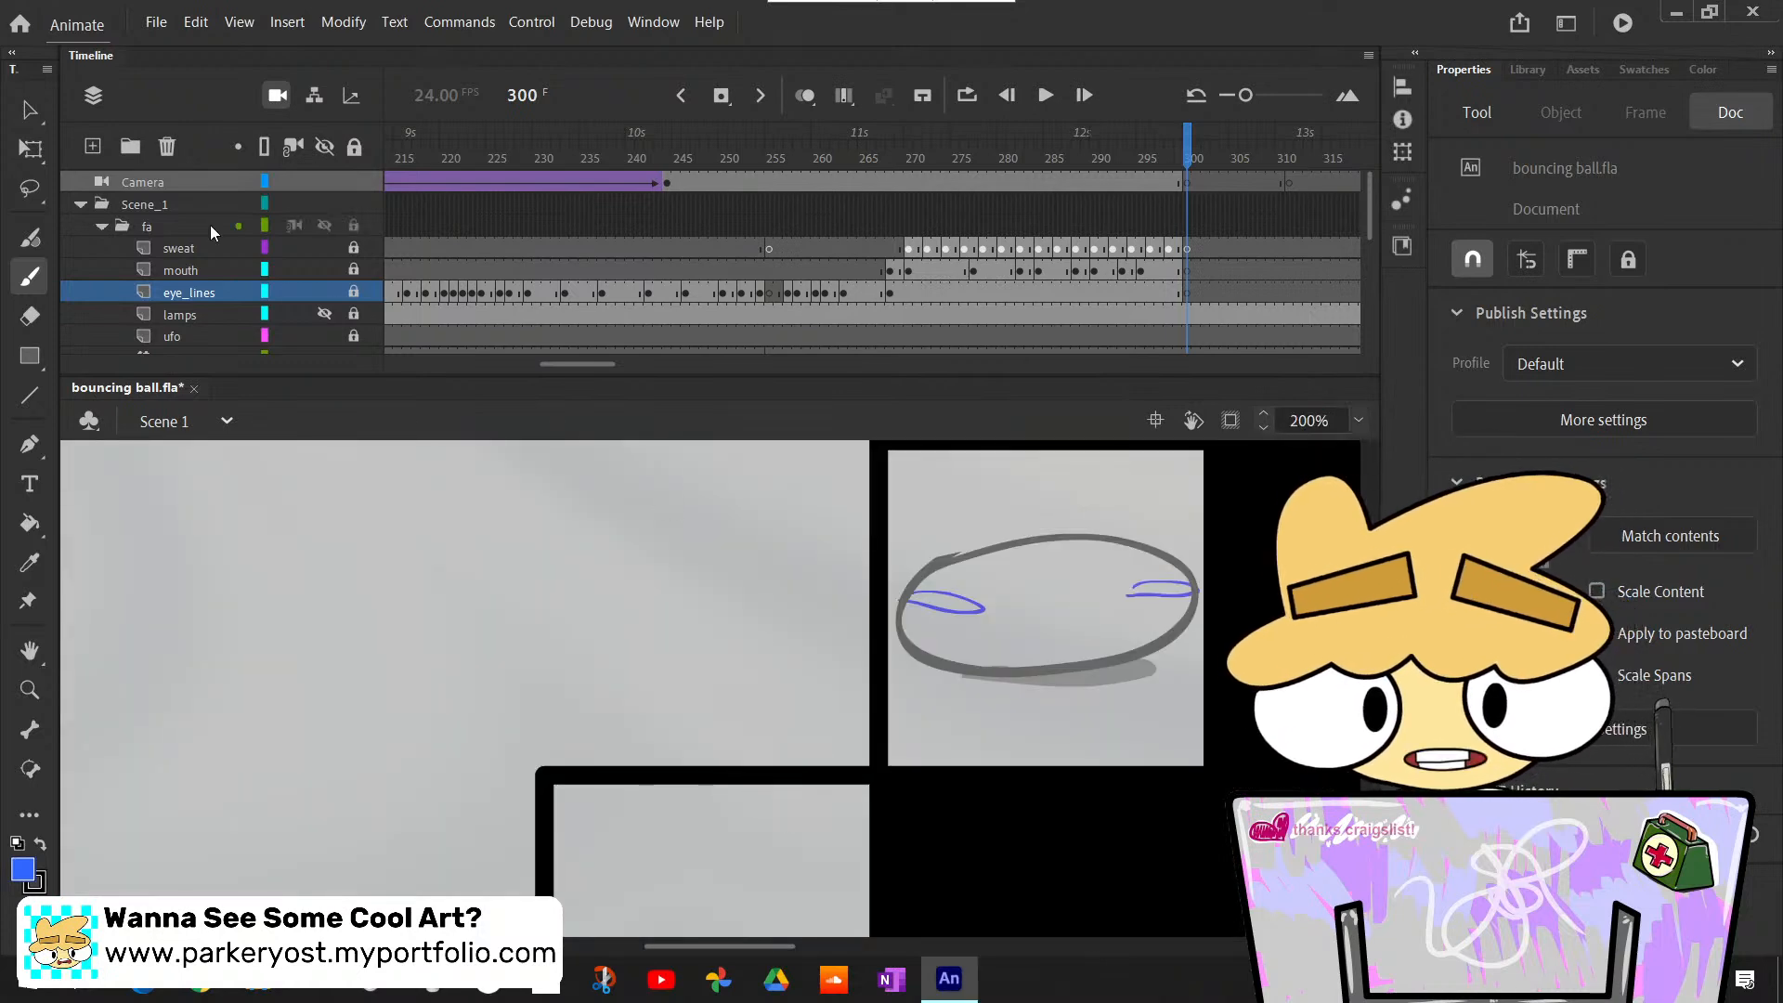
click(1183, 294)
drag(579, 370, 604, 376)
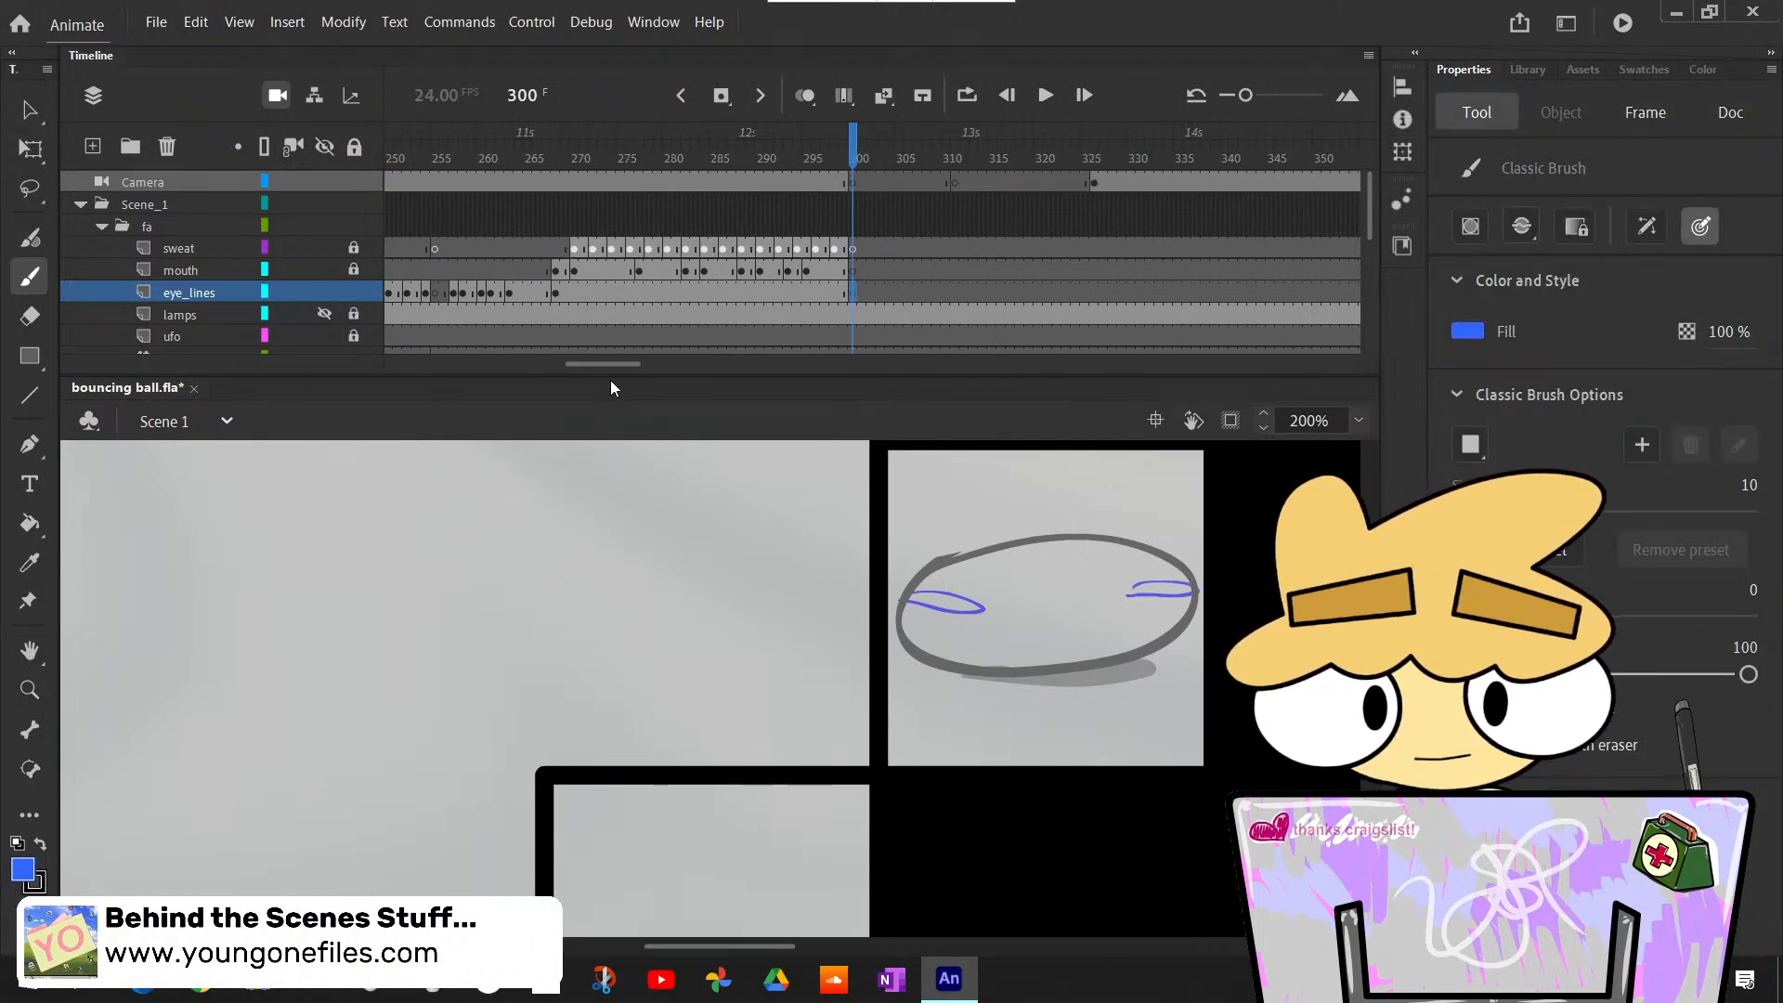
click(1475, 329)
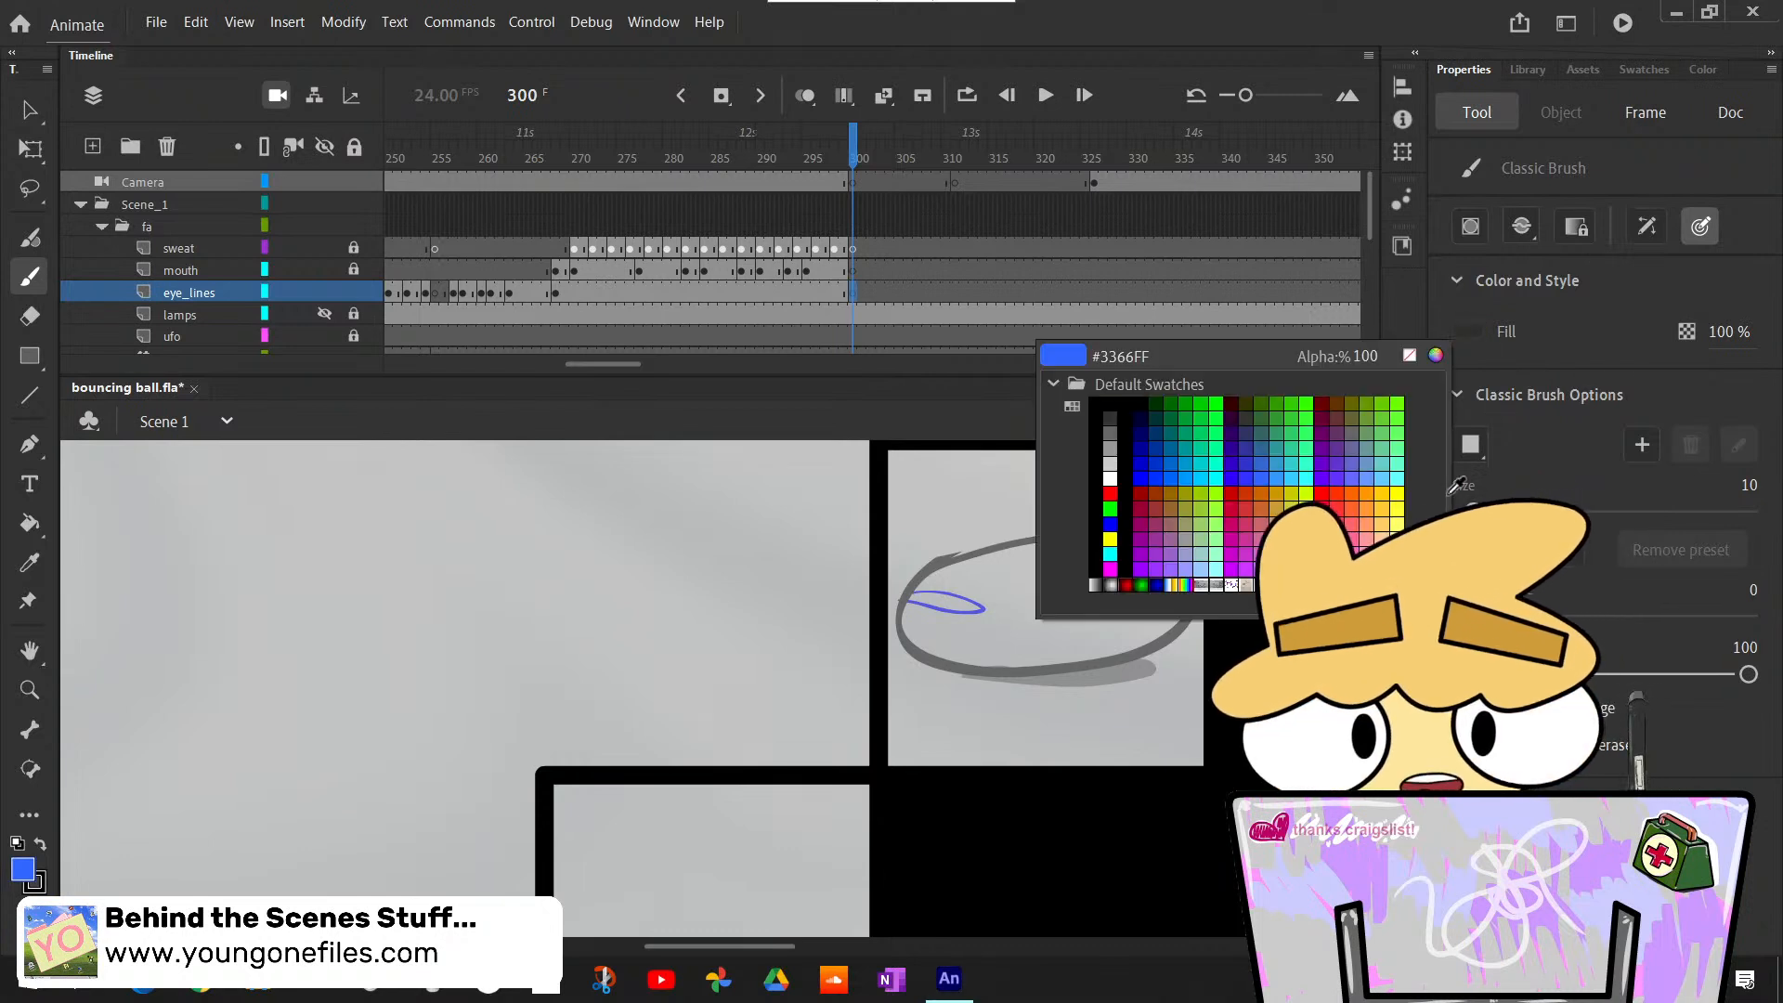
click(1111, 434)
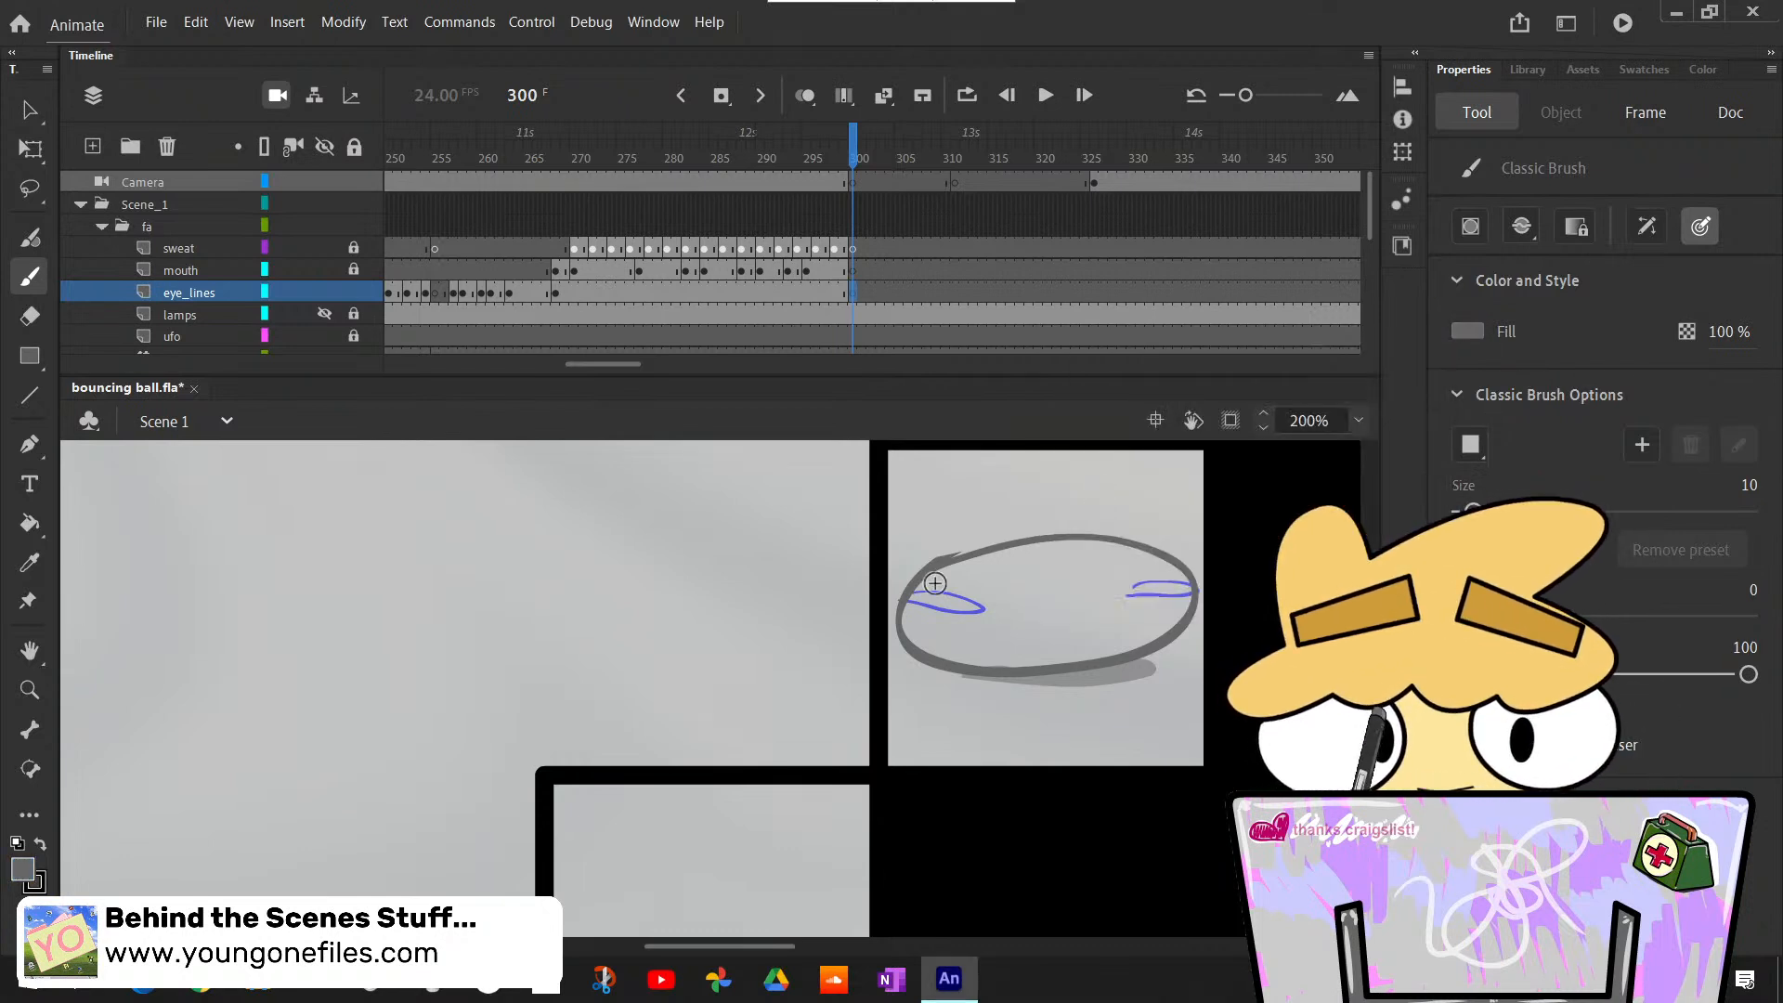
- Draw grey oval outlines for both eyes over the blue guide strokes on the squashed ball at frame 300, undoing stray strokes
mouse_move(947, 596)
mouse_down()
mouse_move(994, 613)
mouse_move(998, 593)
mouse_up()
key(ctrl+z)
key(ctrl+z)
key(ctrl+z)
key(ctrl+z)
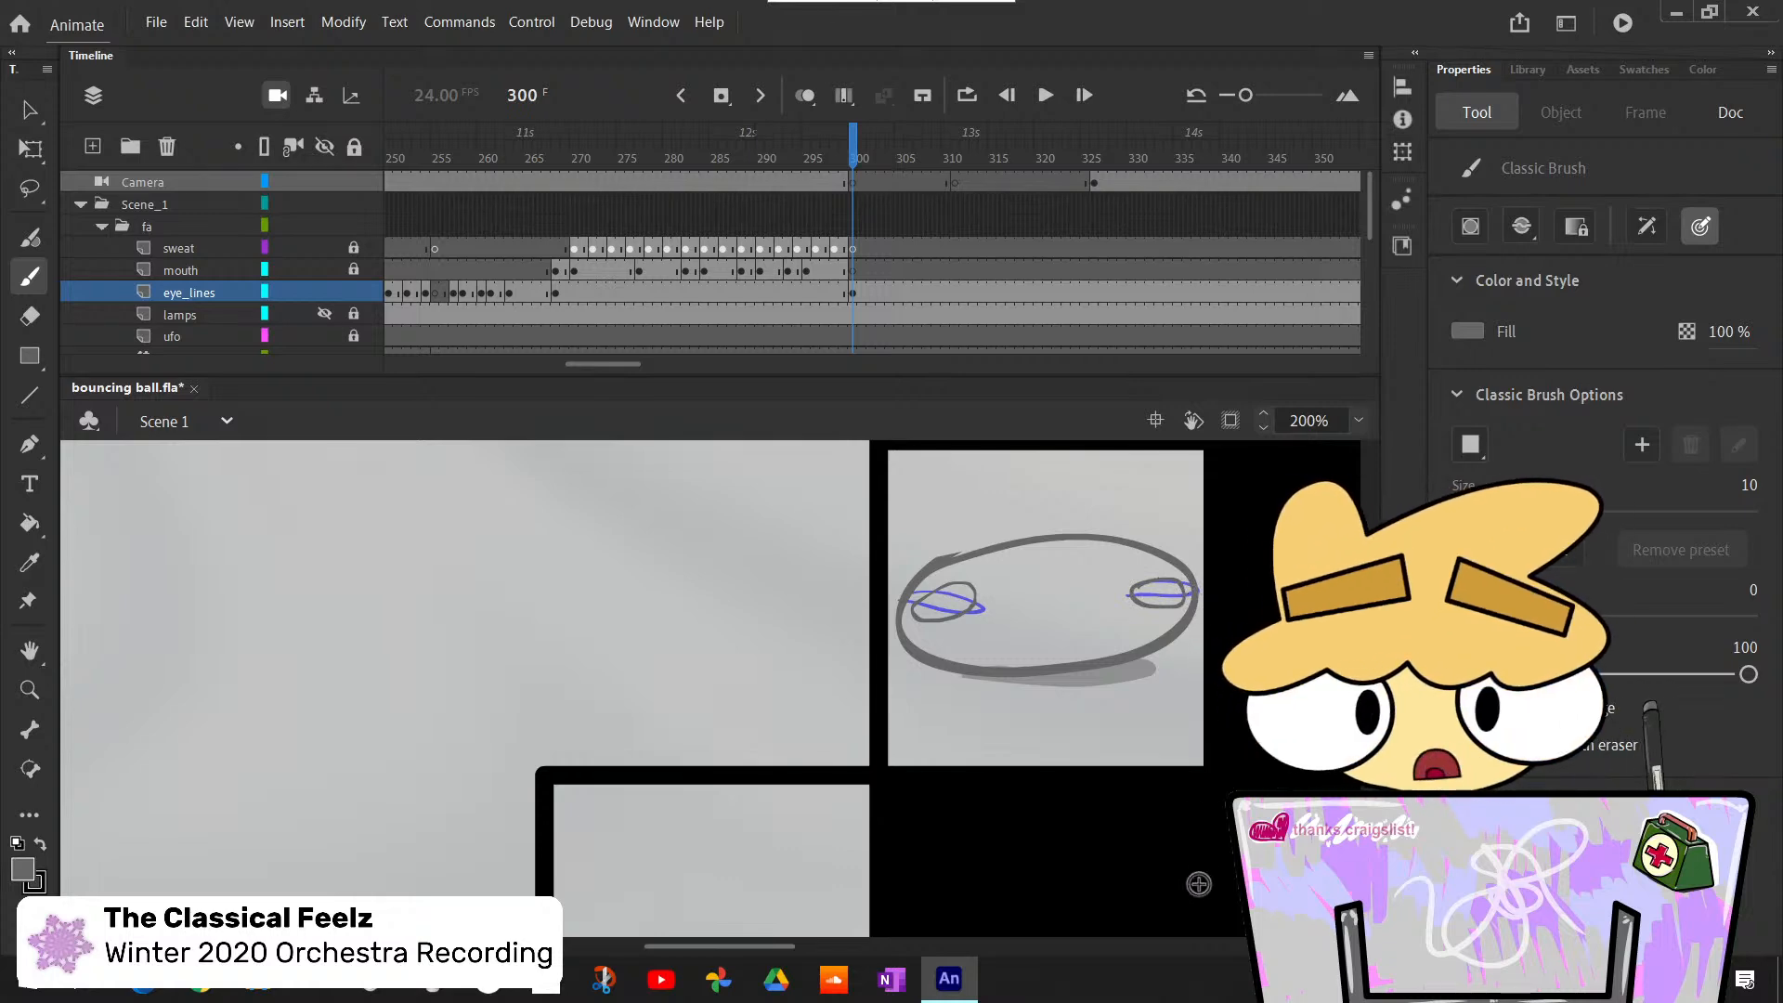
- Flip through the frames after 300 and insert a blank keyframe on the eye_lines layer at frame 303
key(comma)
key(period)
key(period)
key(period)
key(period)
key(period)
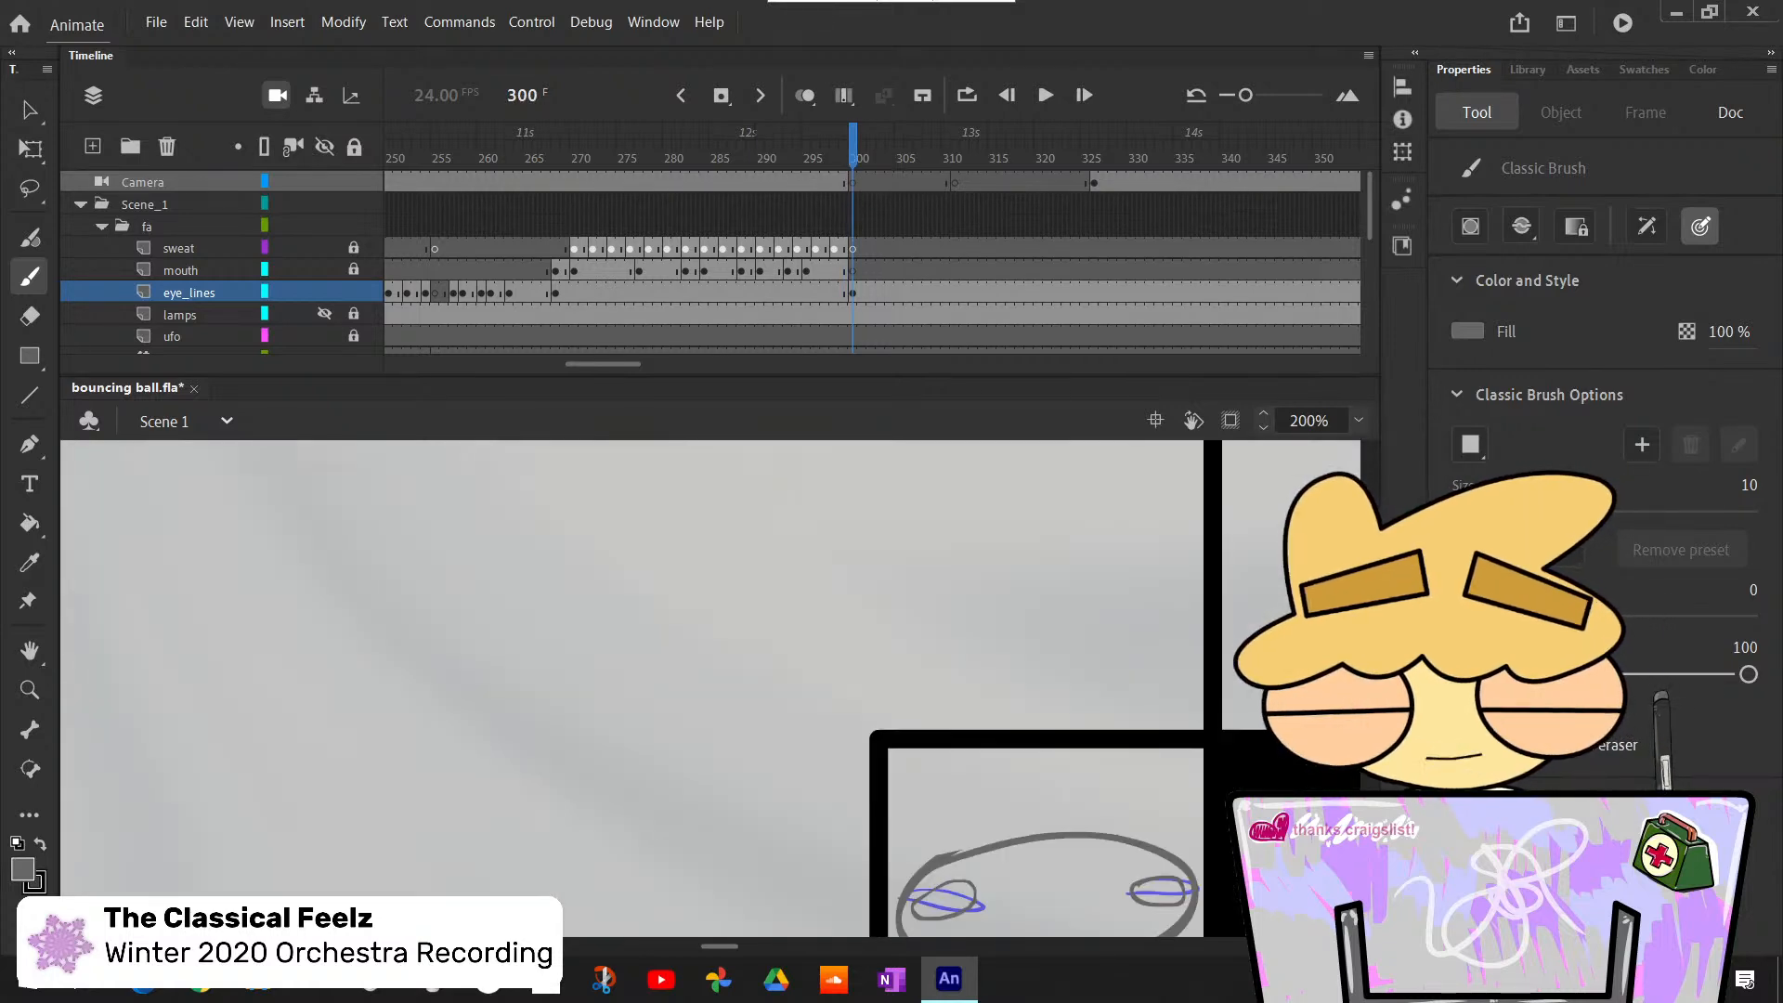
key(comma)
key(comma)
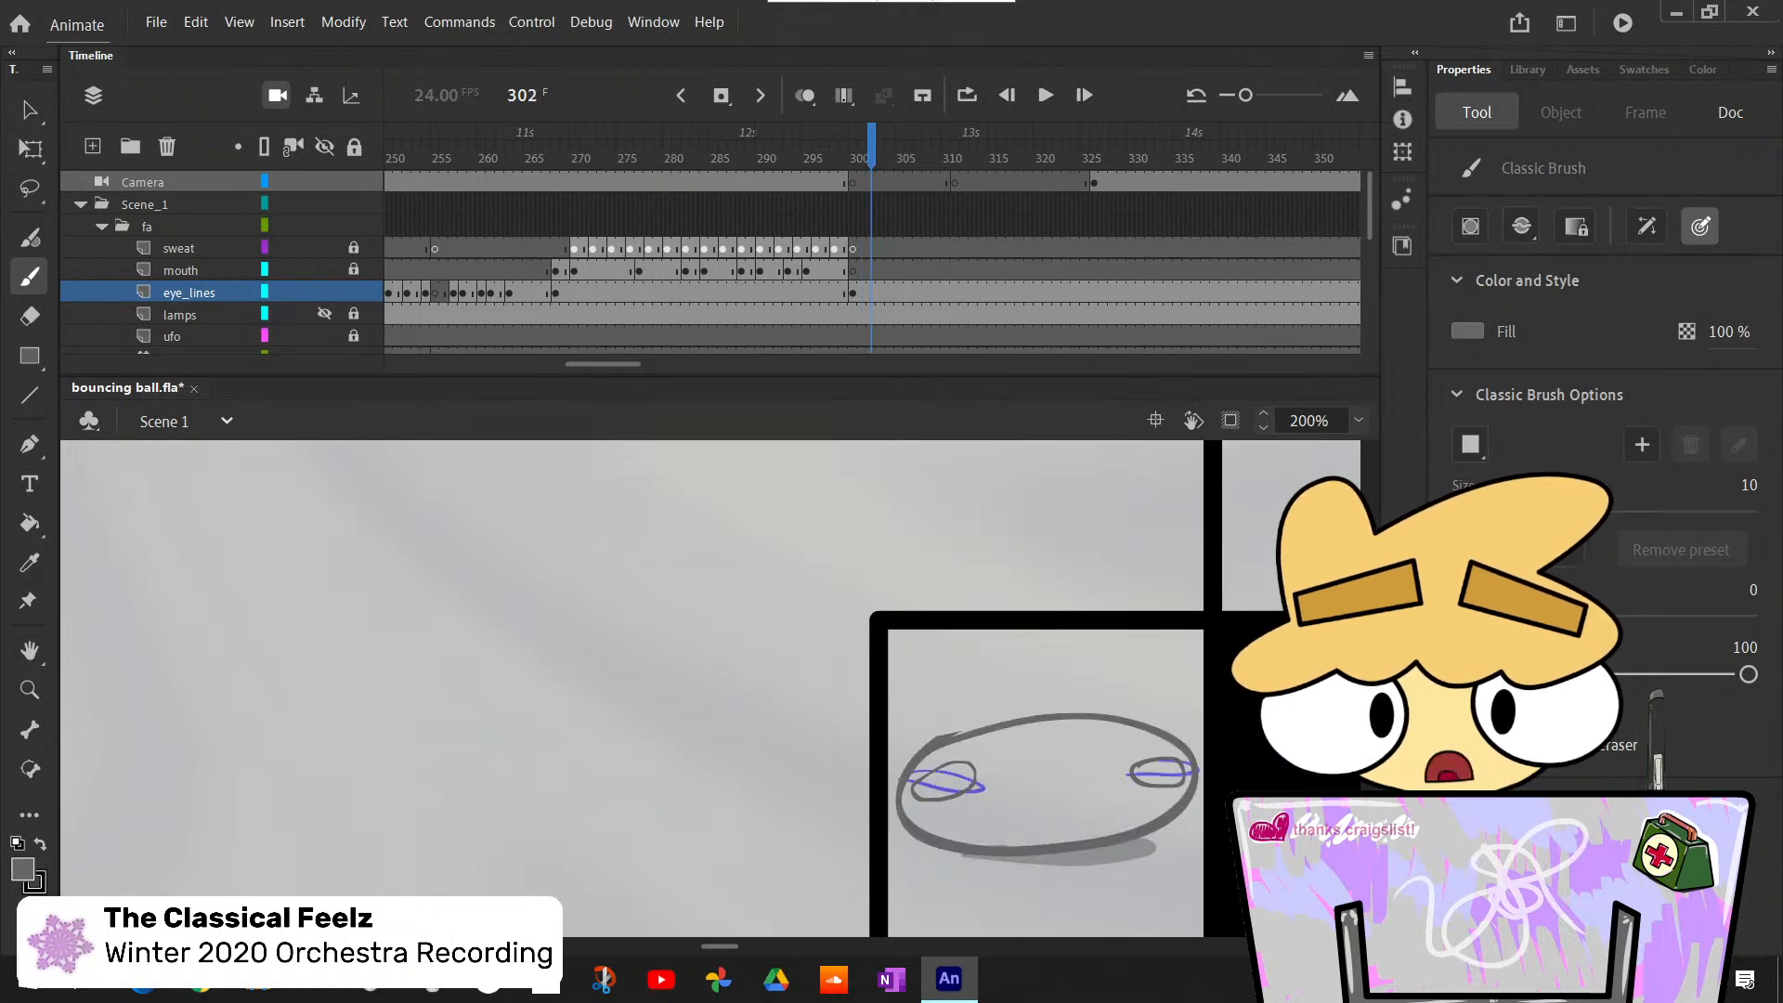
key(period)
scroll(711, 688, up, 1)
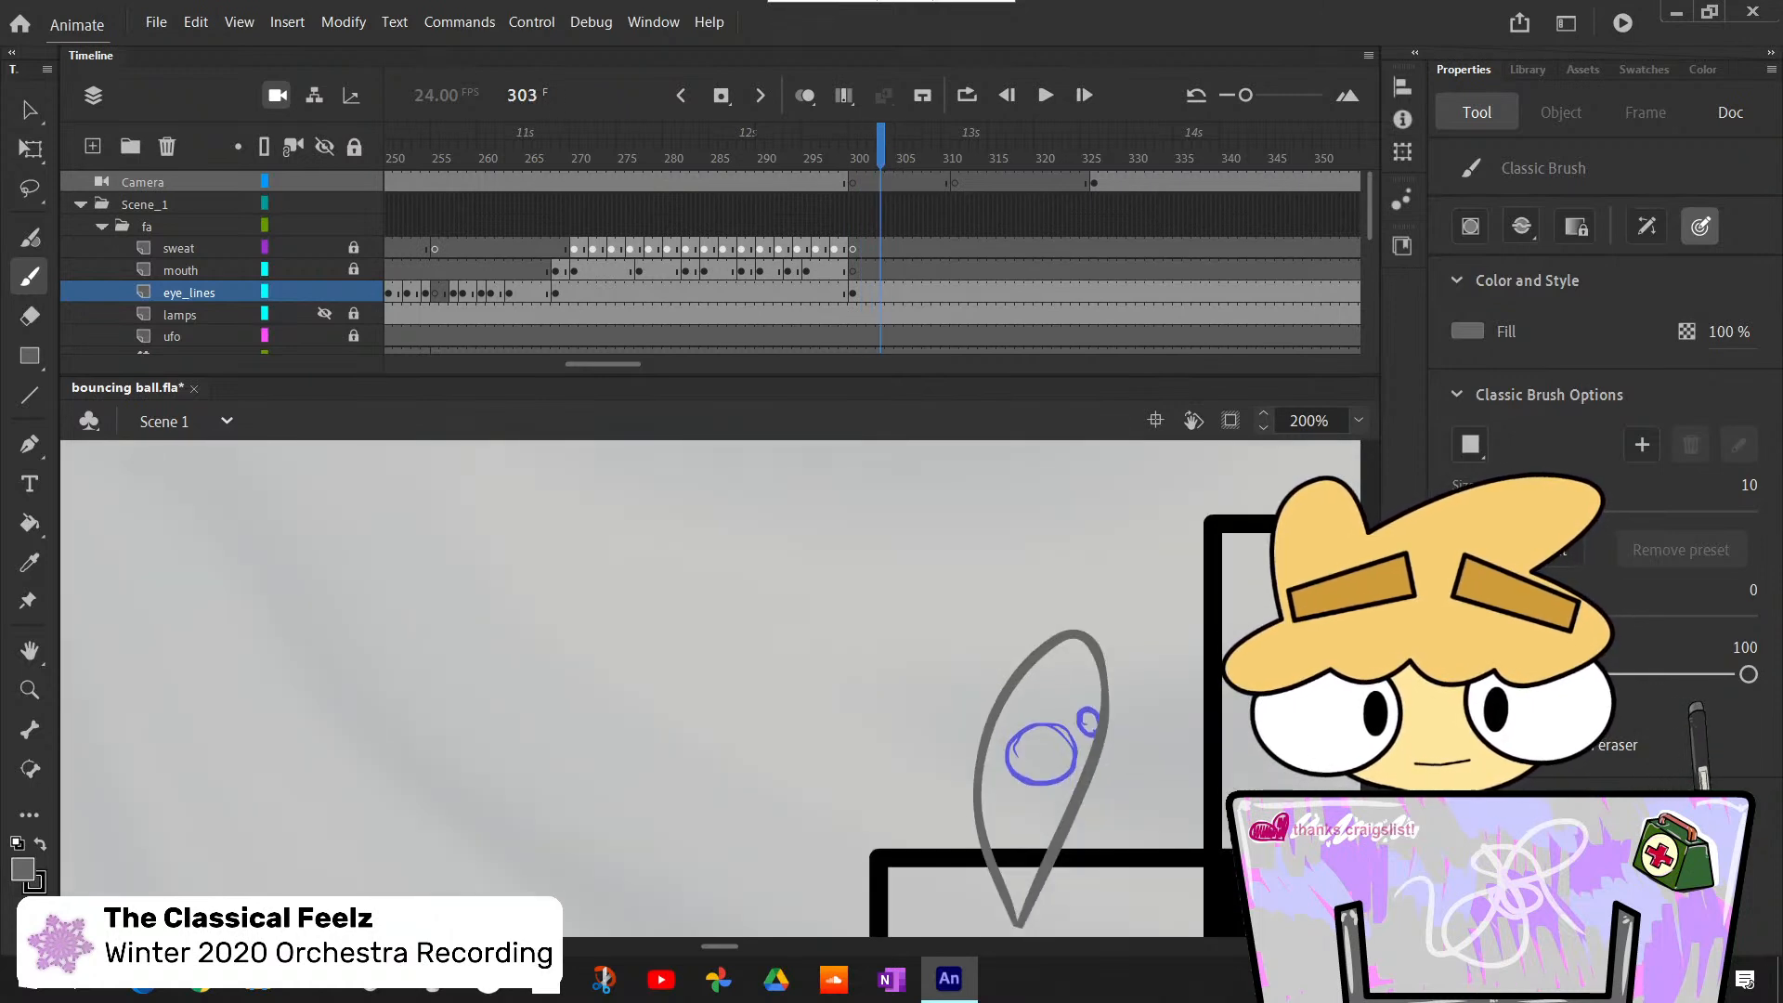
key(F6)
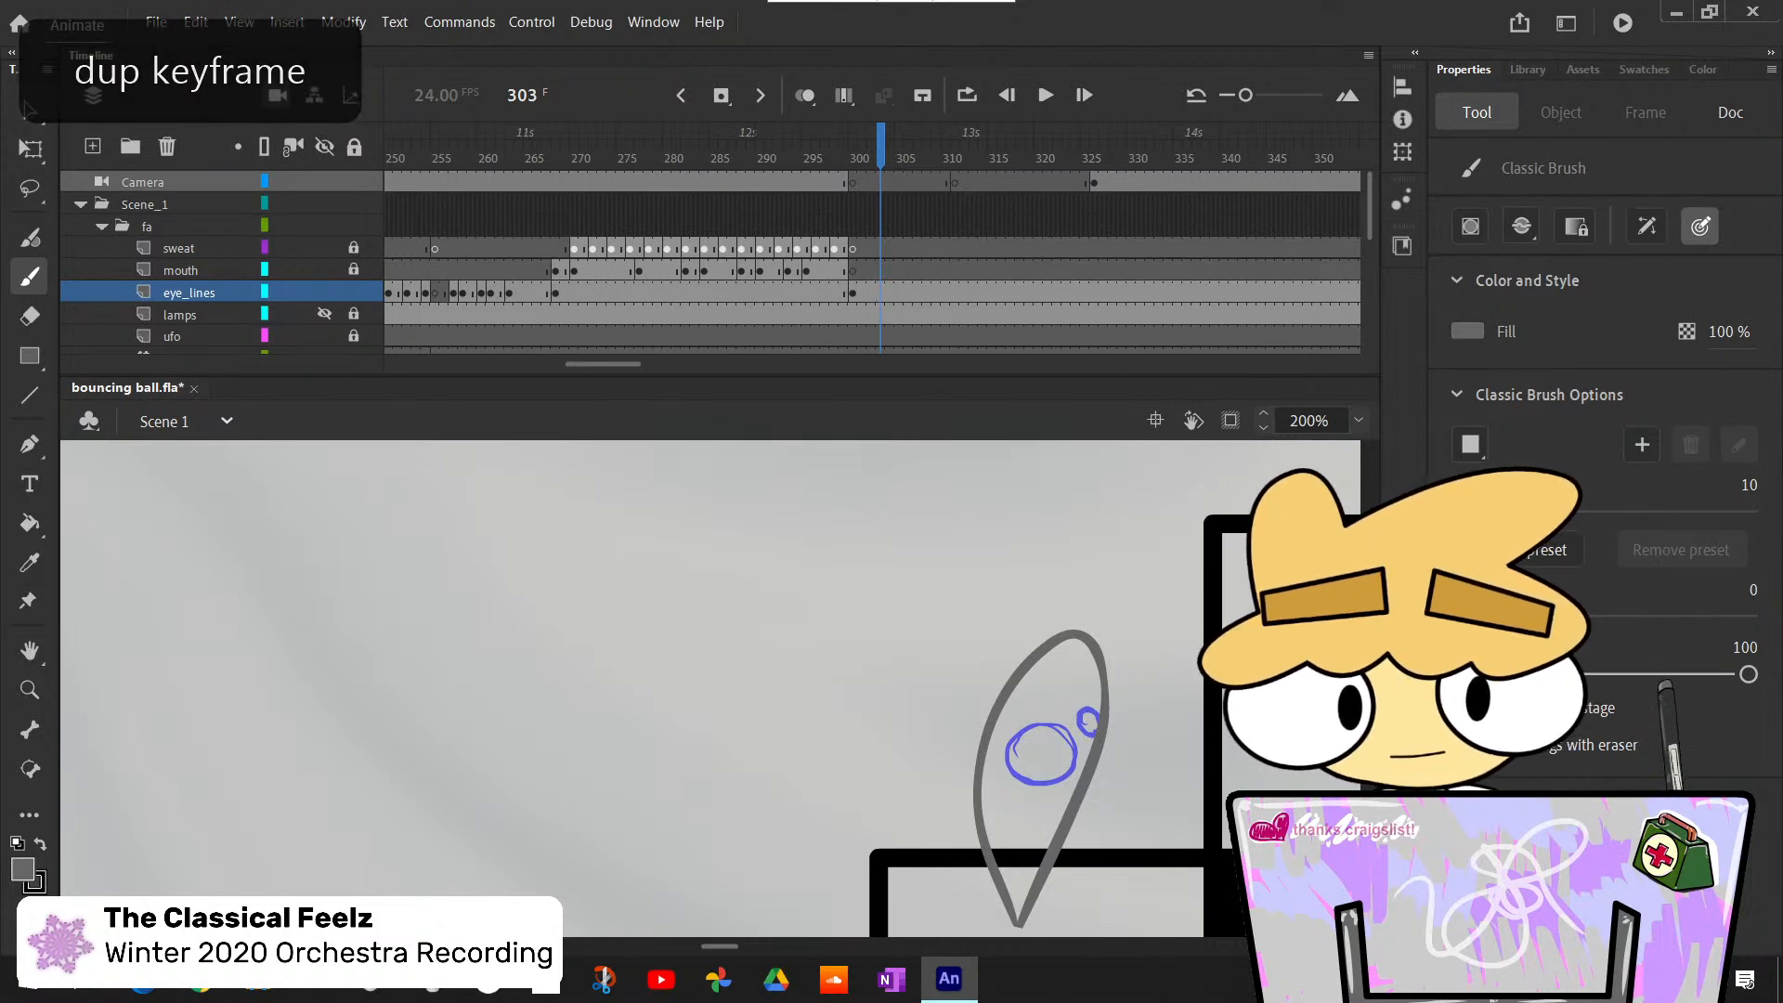
key(F7)
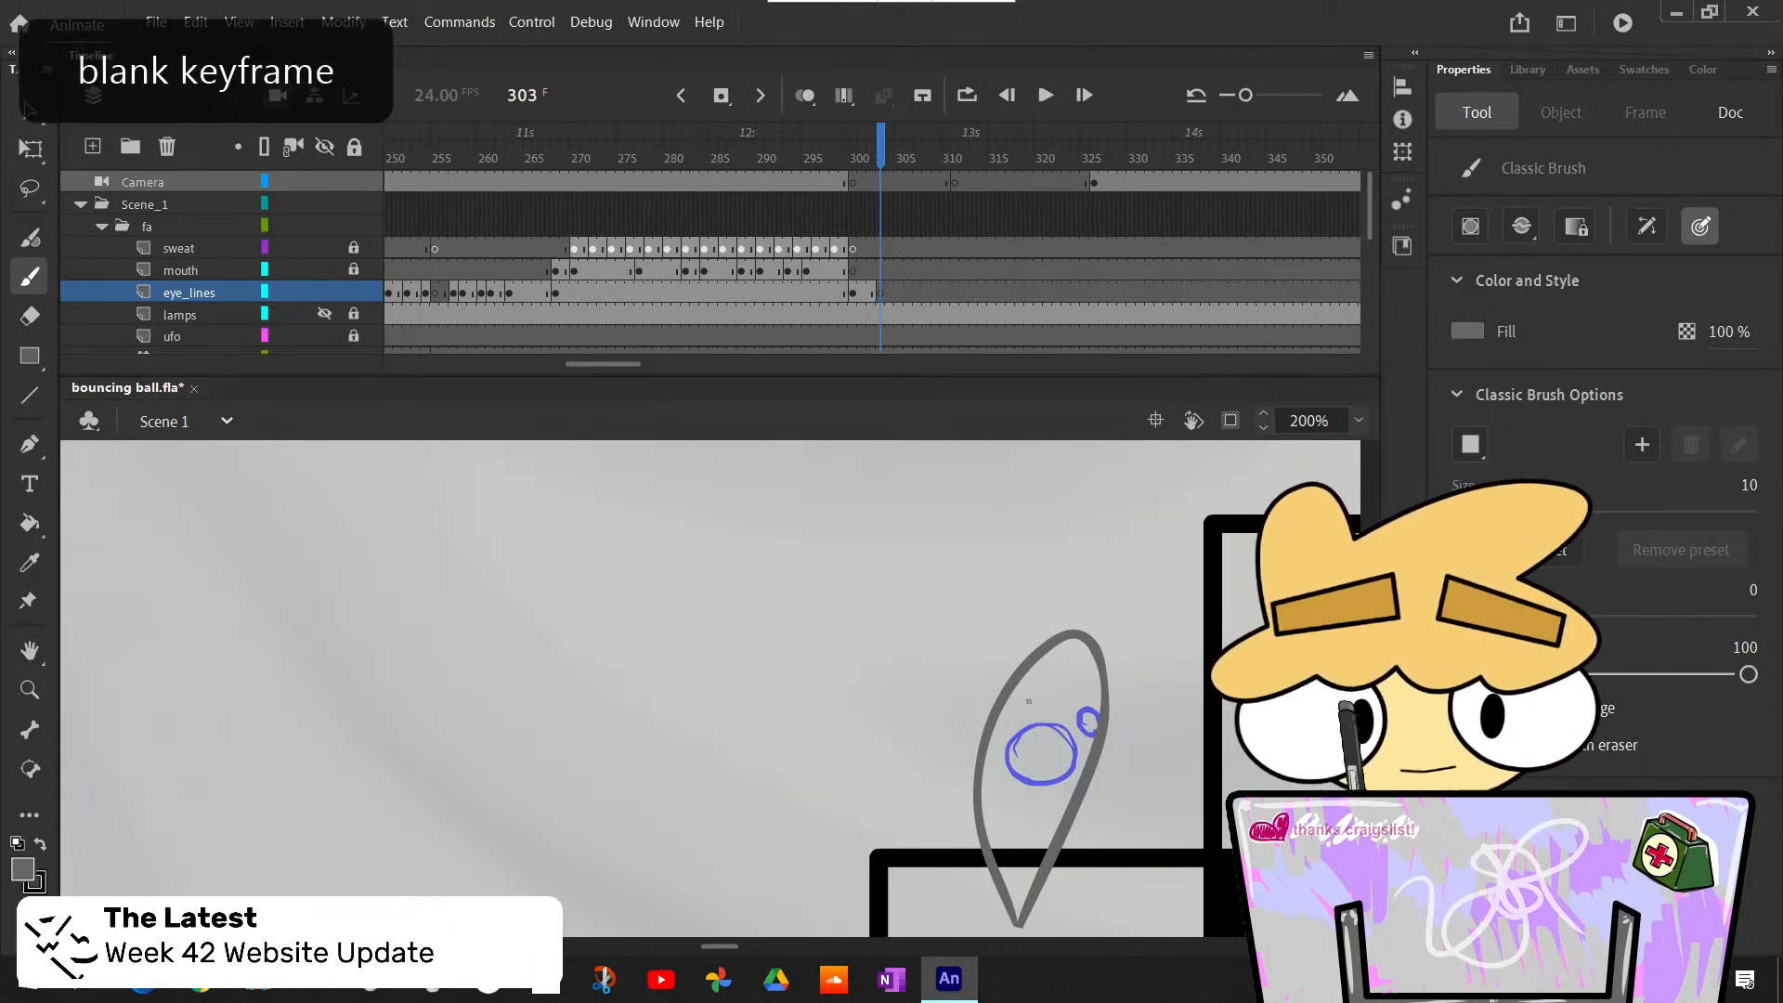
- Draw a large eye across the stretched ball's upper edge and a small one just above its tip at frame 303, redrawing faulty strokes
key(ctrl+z)
mouse_move(1084, 681)
mouse_down()
mouse_move(1080, 704)
mouse_move(1040, 676)
mouse_move(1075, 715)
mouse_move(1030, 711)
mouse_move(1083, 690)
mouse_move(1040, 688)
mouse_move(1067, 671)
mouse_up()
key(ctrl+z)
key(ctrl+z)
key(ctrl+z)
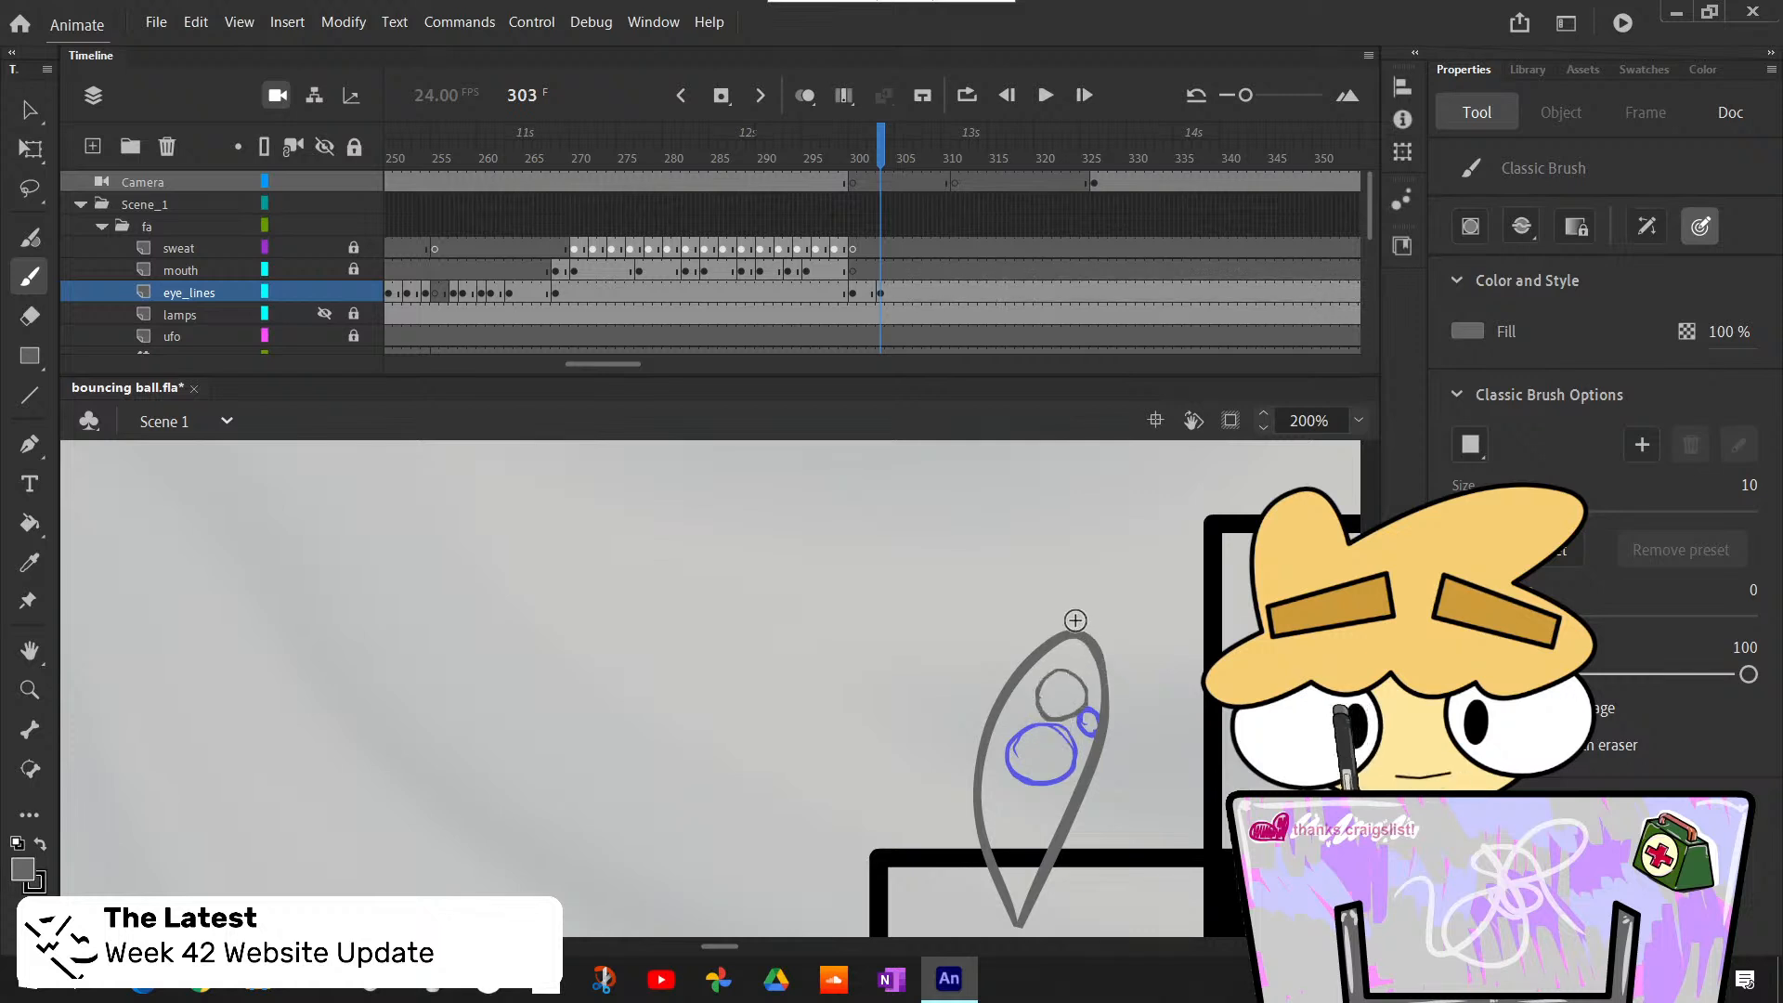
key(ctrl+z)
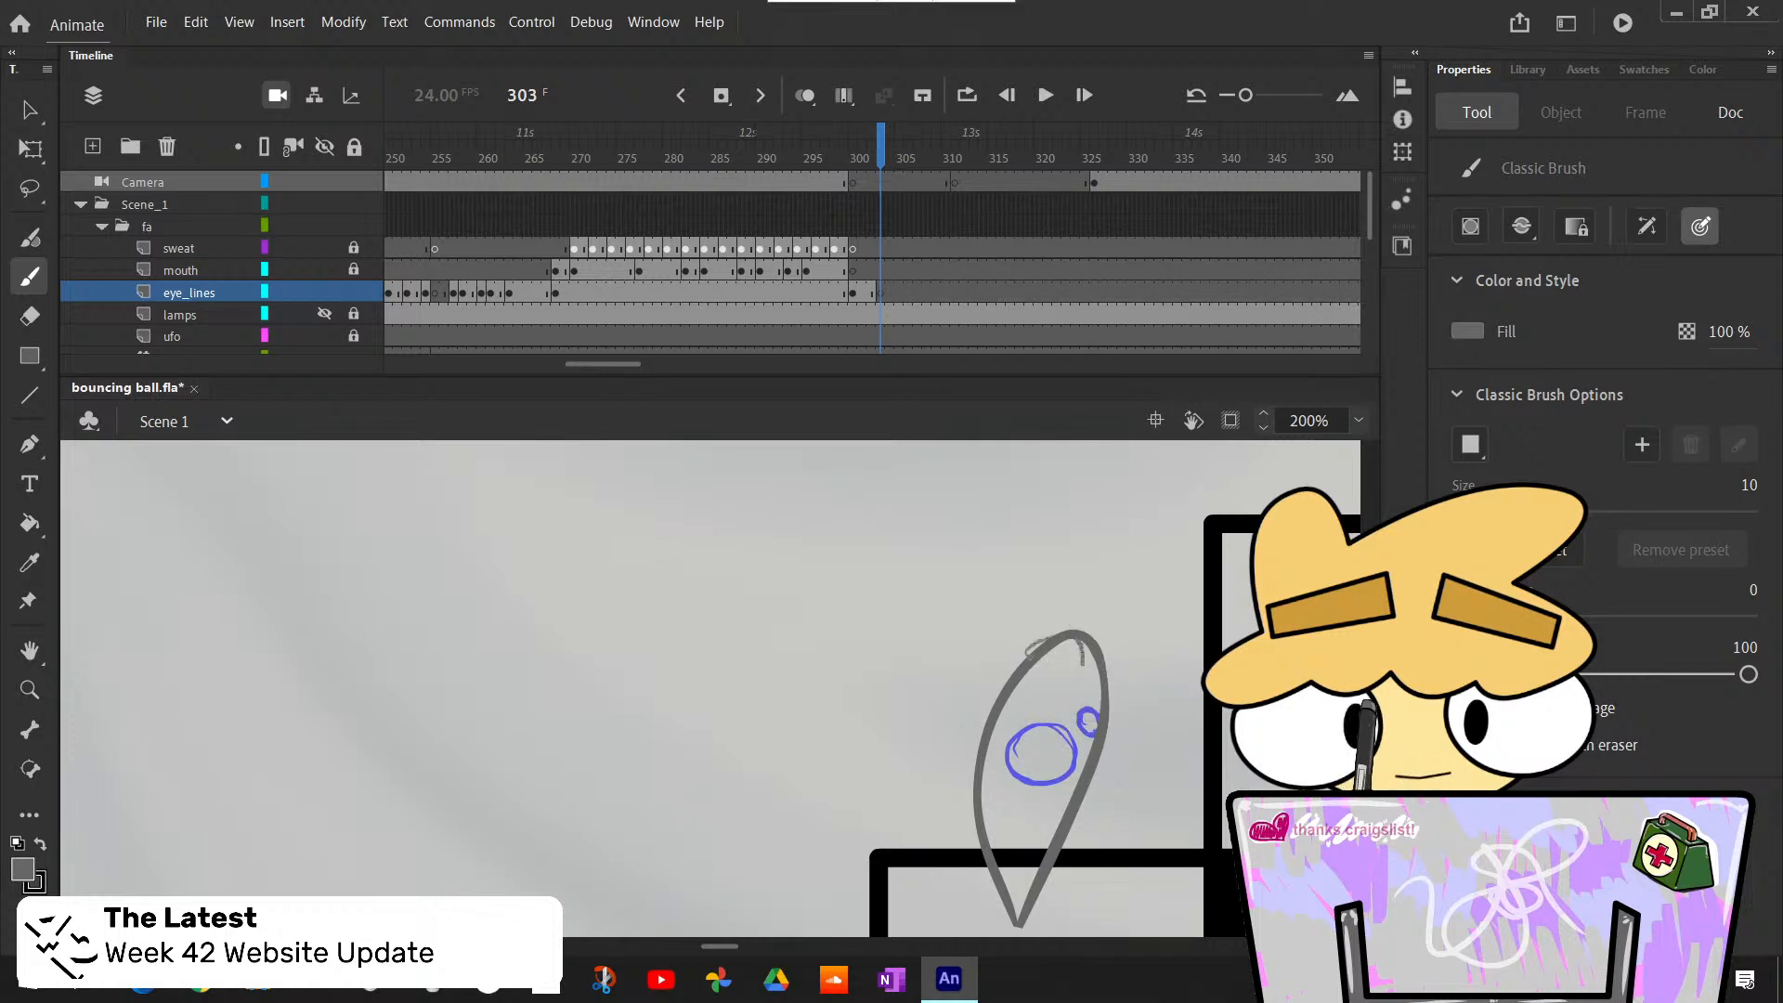
mouse_move(1082, 664)
mouse_down()
mouse_move(1031, 634)
mouse_move(1110, 611)
mouse_up()
key(ctrl+z)
key(ctrl+z)
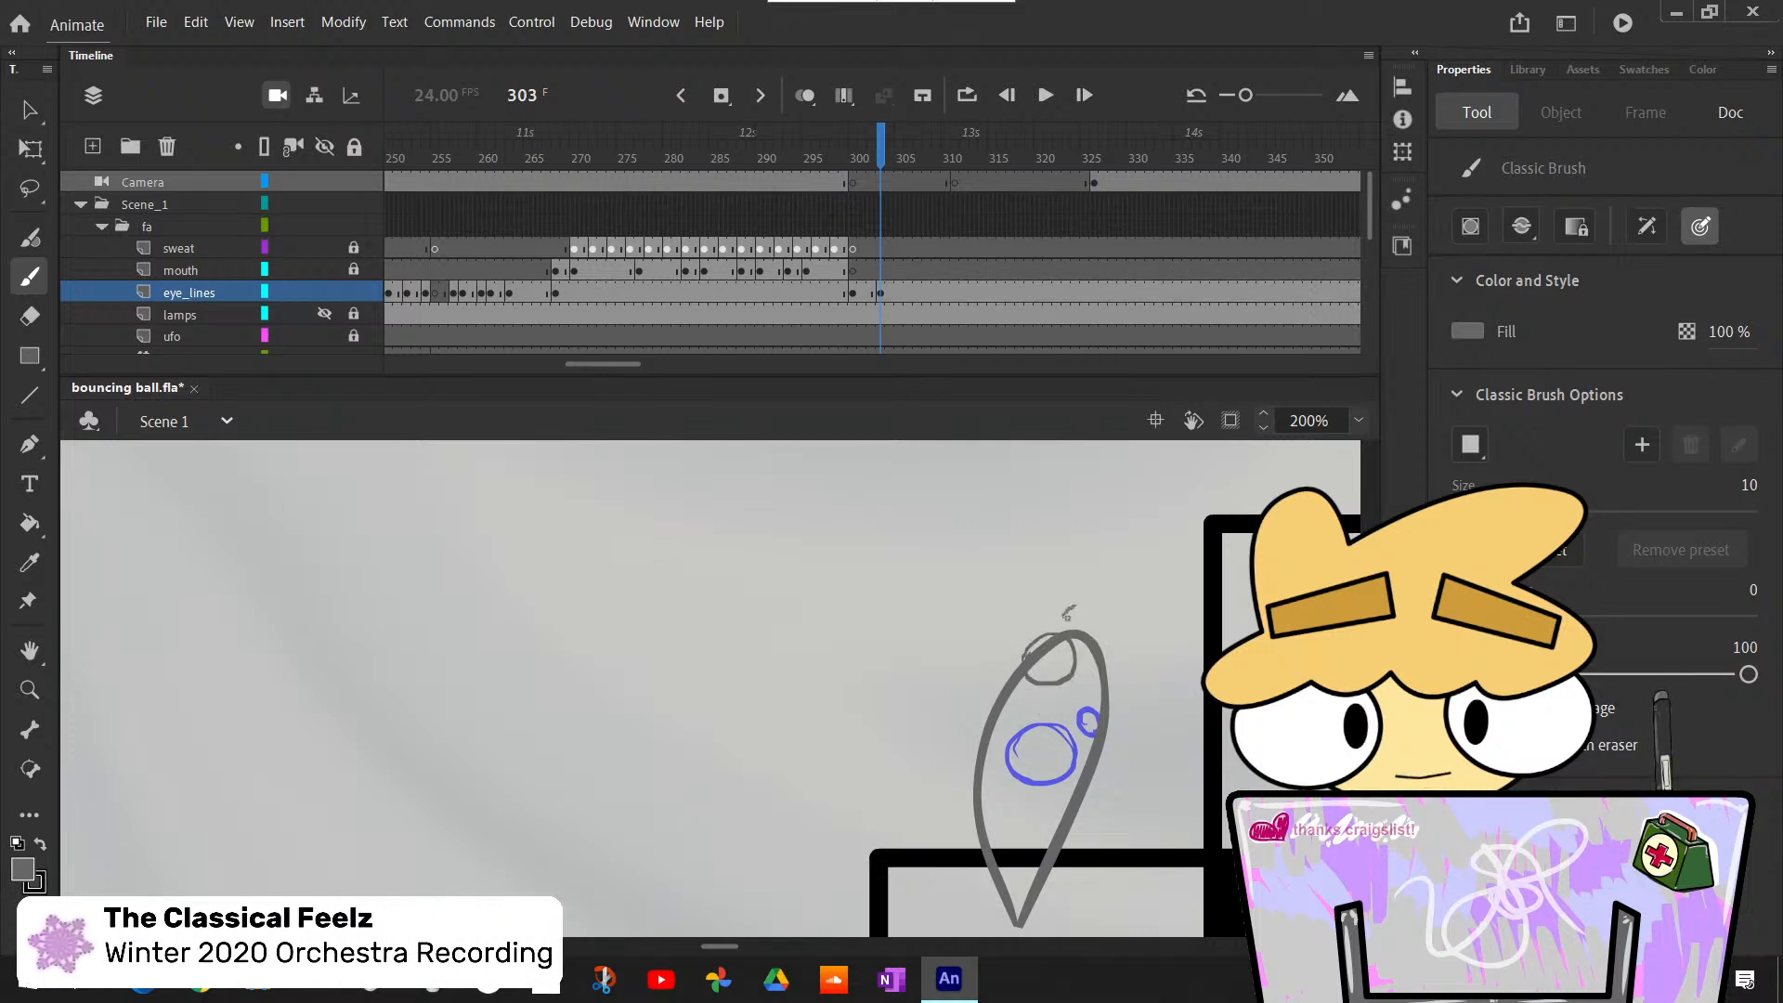
key(ctrl+z)
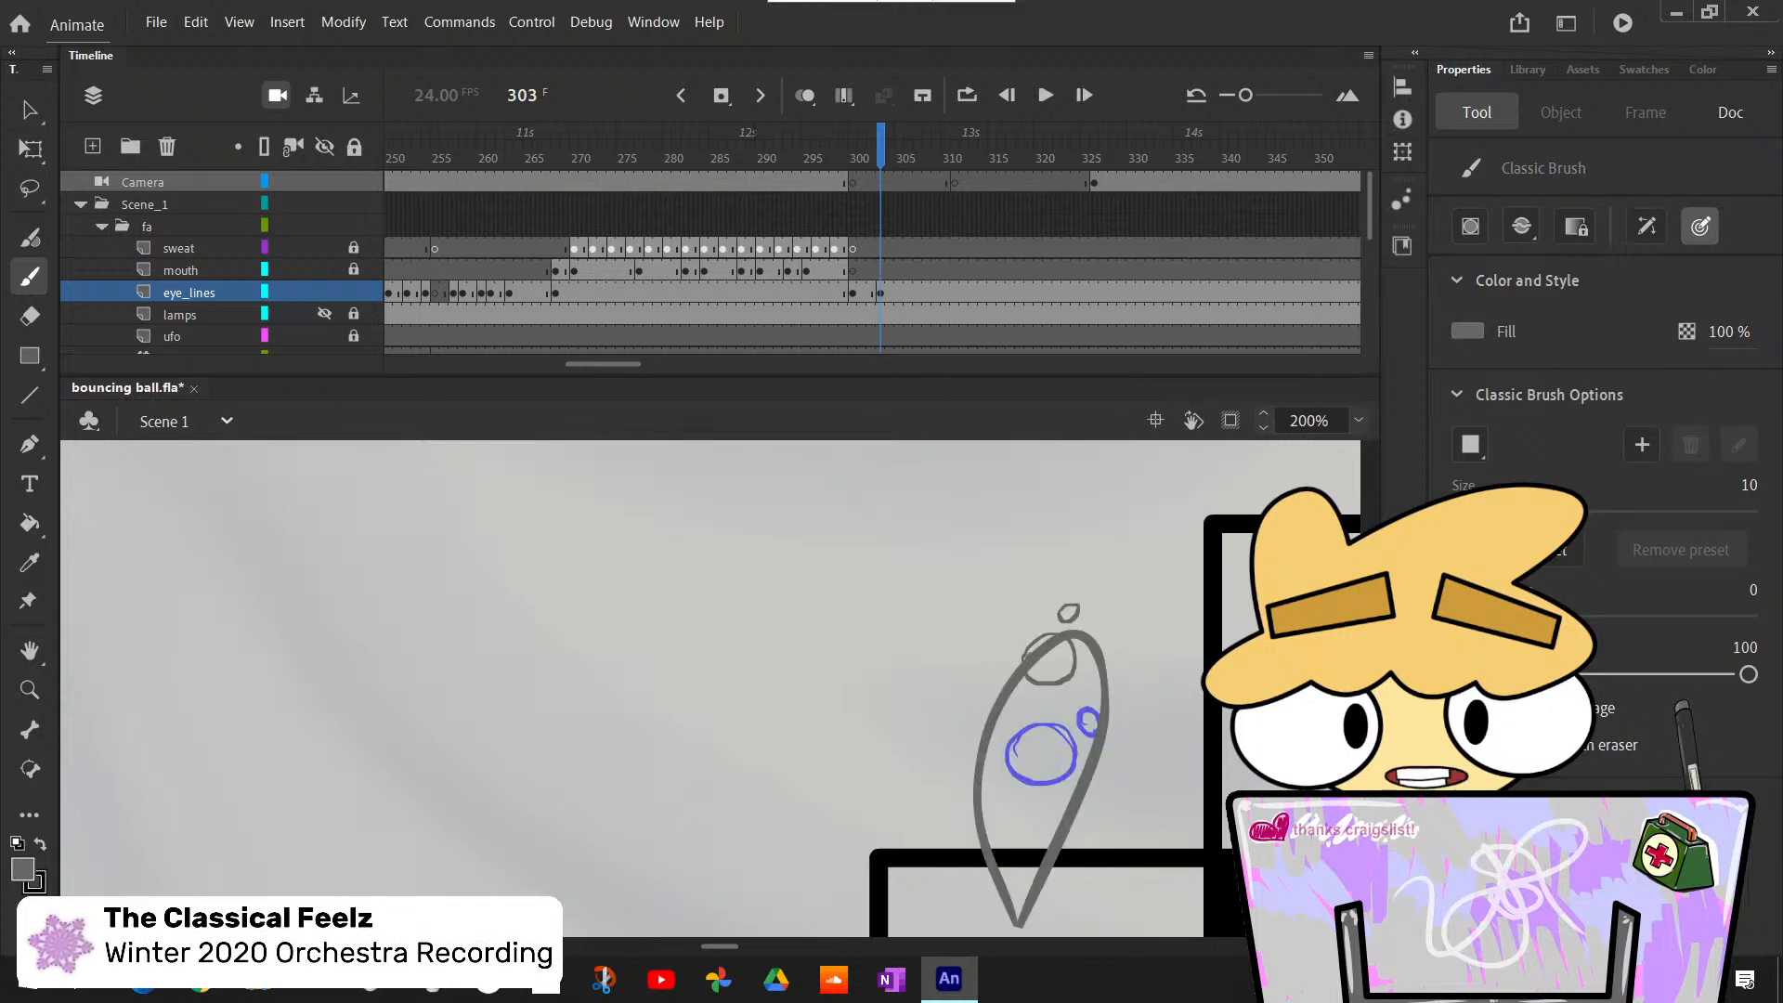
- Insert a blank eye_lines keyframe at frame 305, draw the large and small eyes there, and flip back and forth to compare
key(period)
key(period)
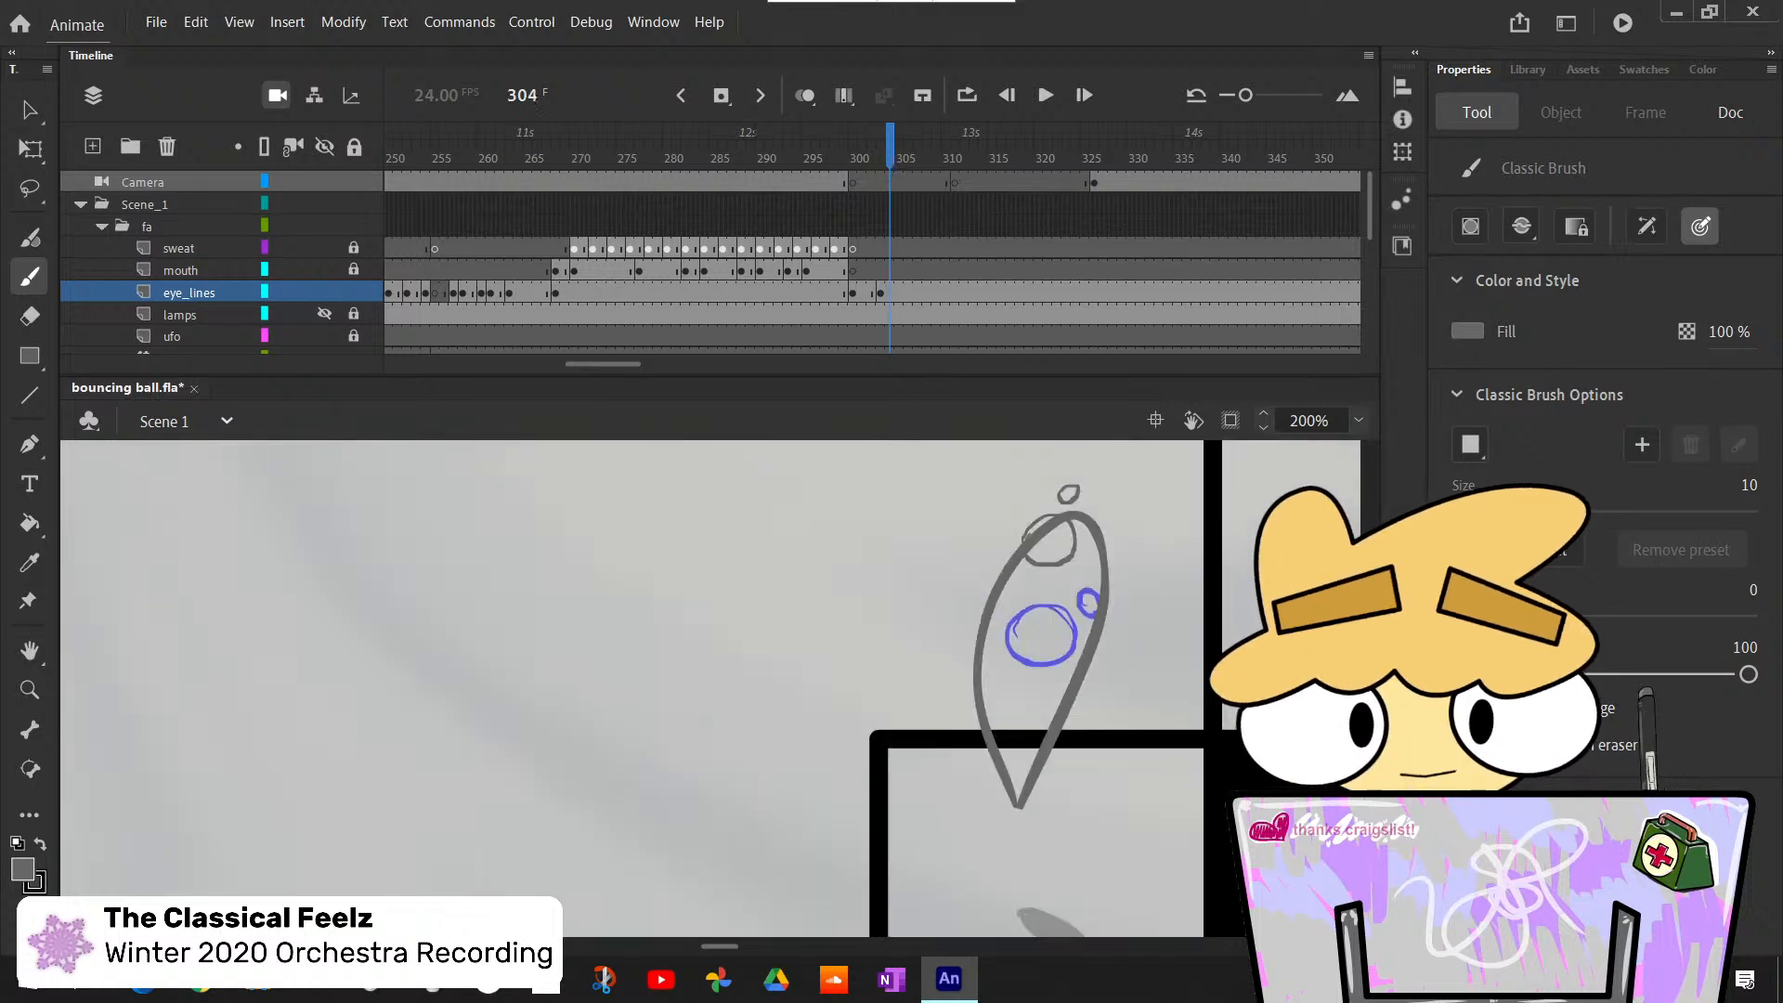
drag(1370, 692, 1369, 682)
key(F7)
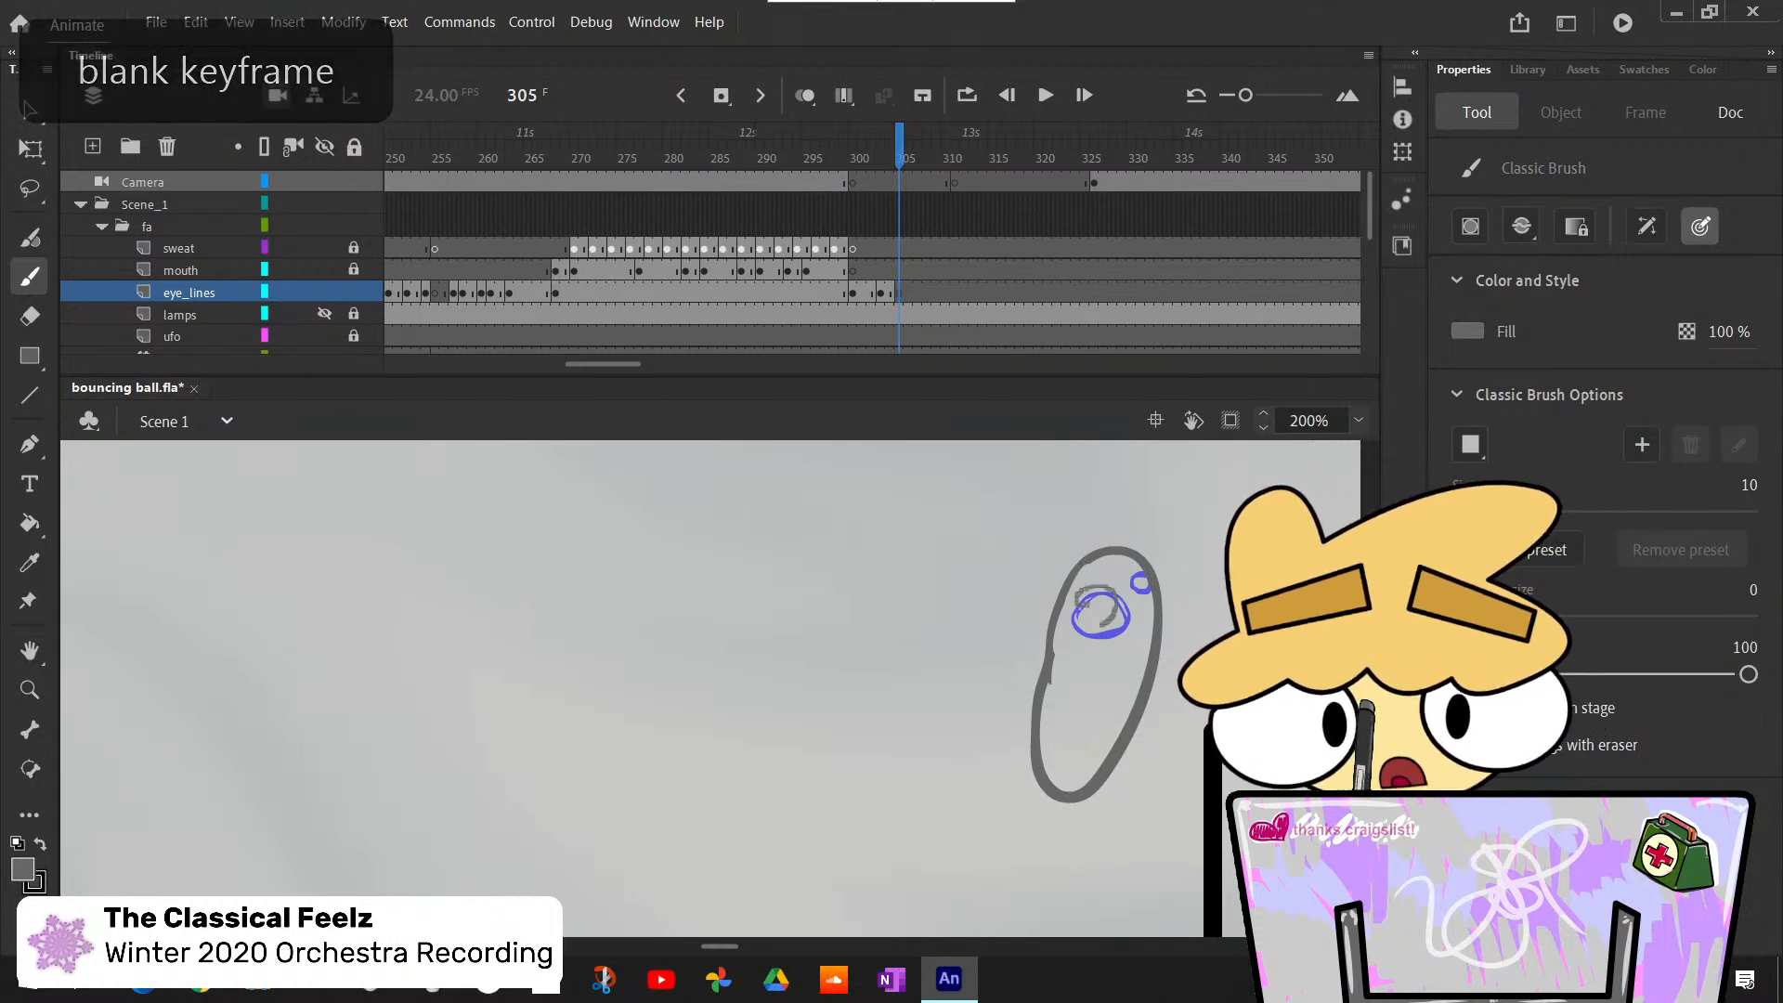
drag(1084, 615, 1125, 562)
key(comma)
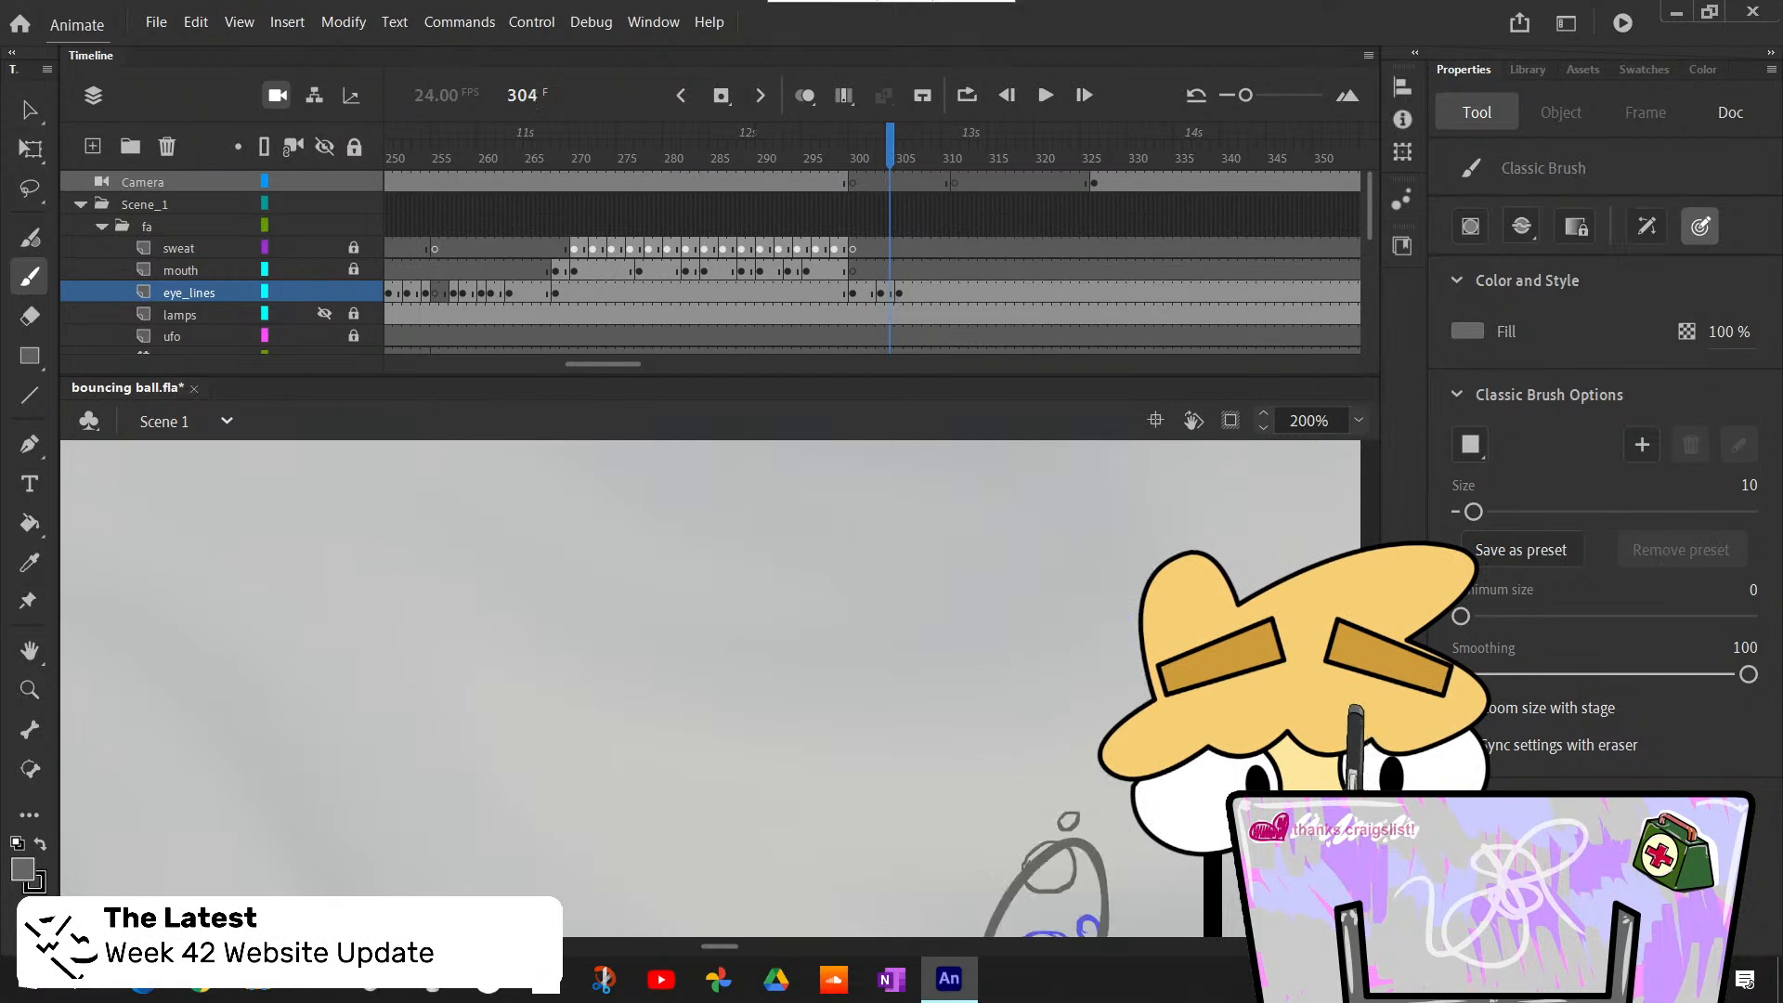
key(period)
key(comma)
- Insert a blank eye_lines keyframe at frame 307, draw the large and small eyes there, and step back to frame 304 to compare
key(period)
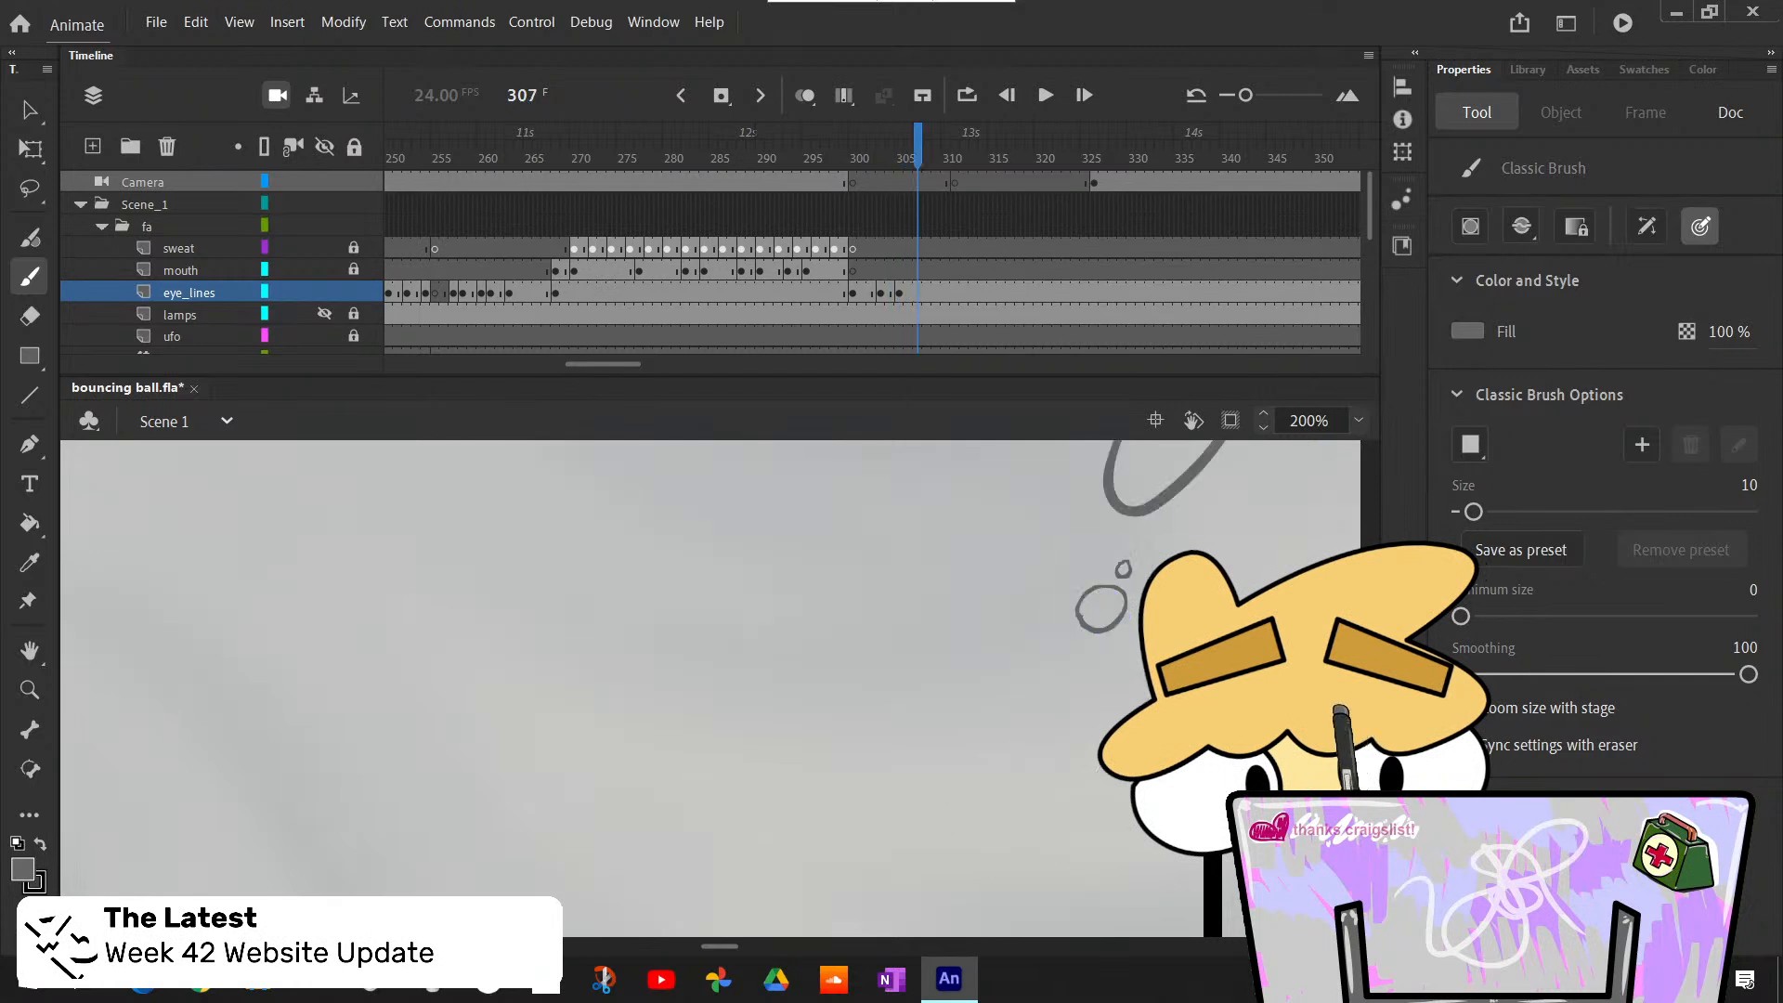
scroll(725, 946, right, 3)
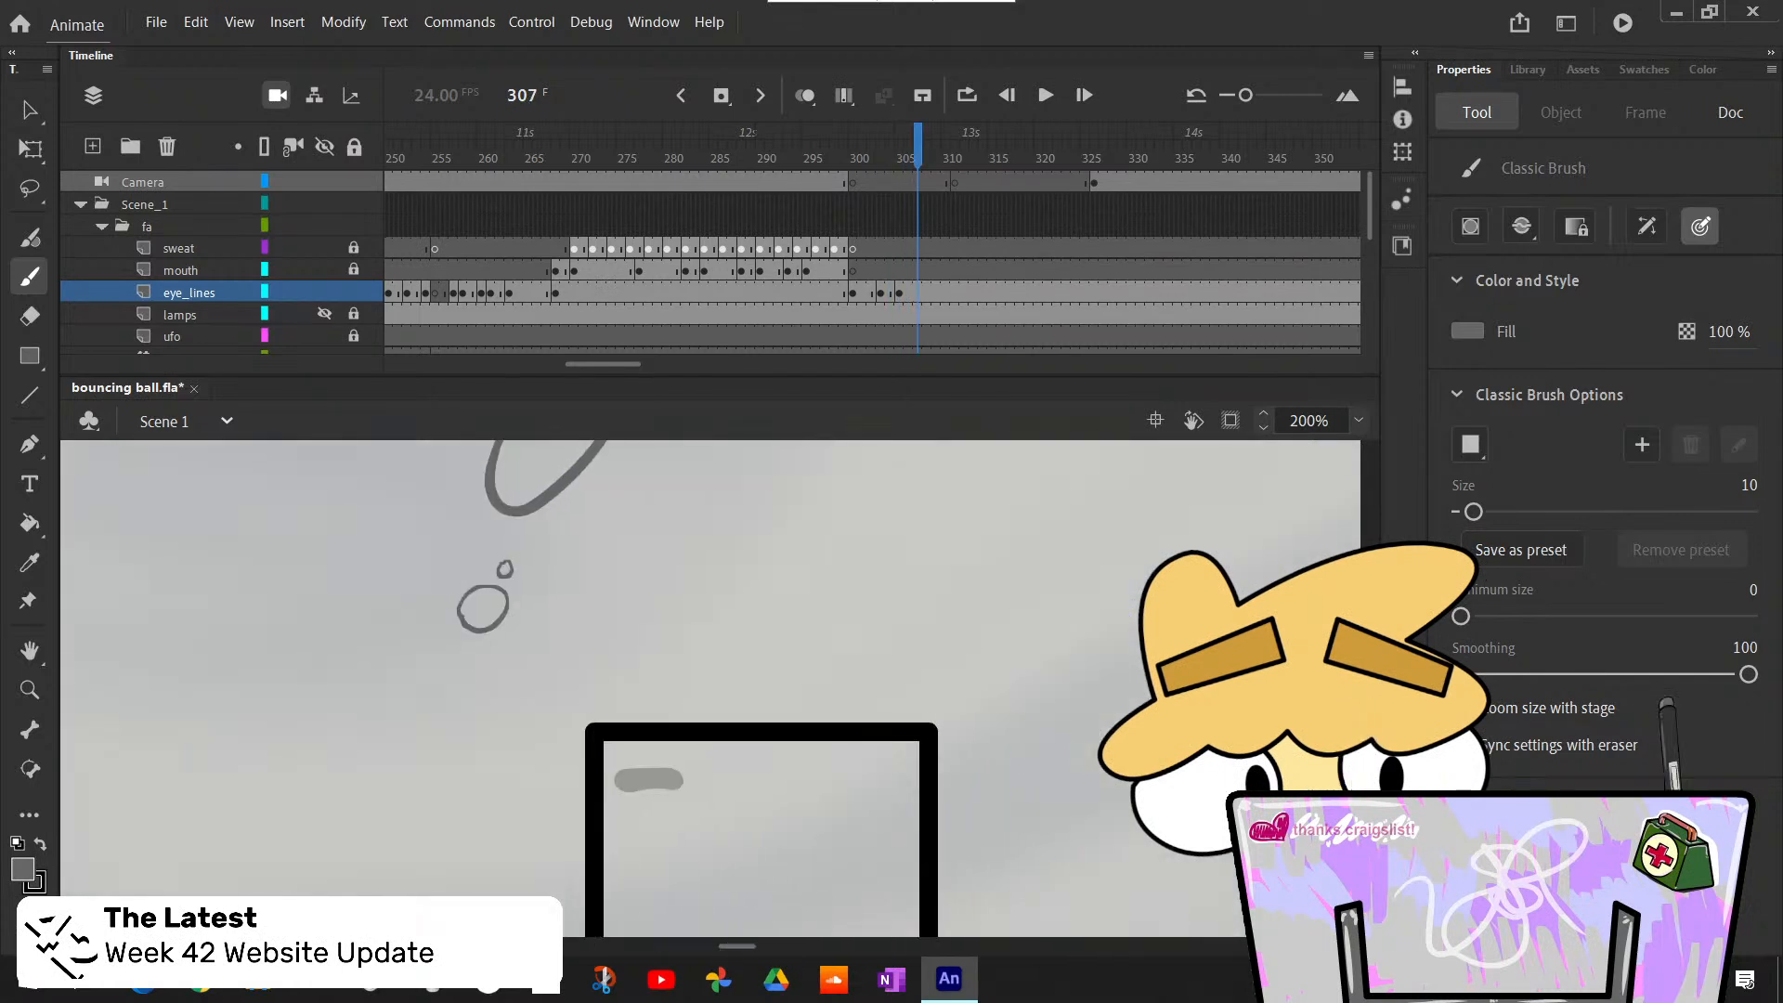
scroll(710, 688, up, 3)
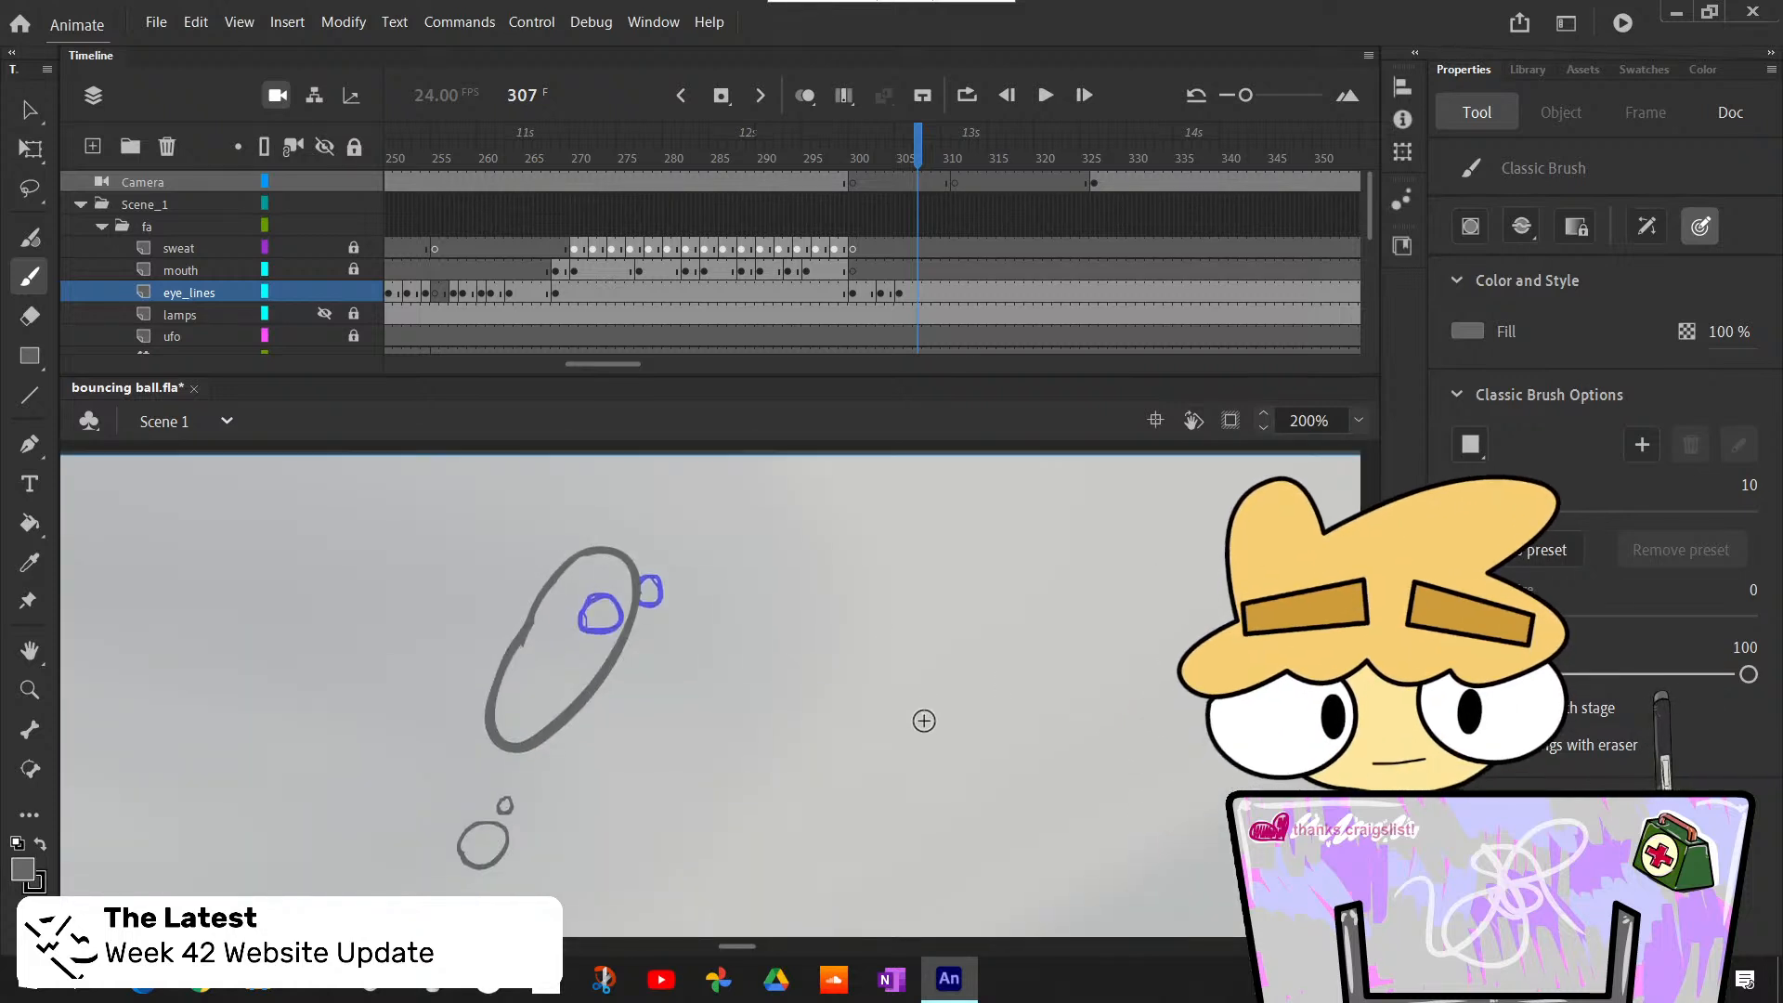
key(F7)
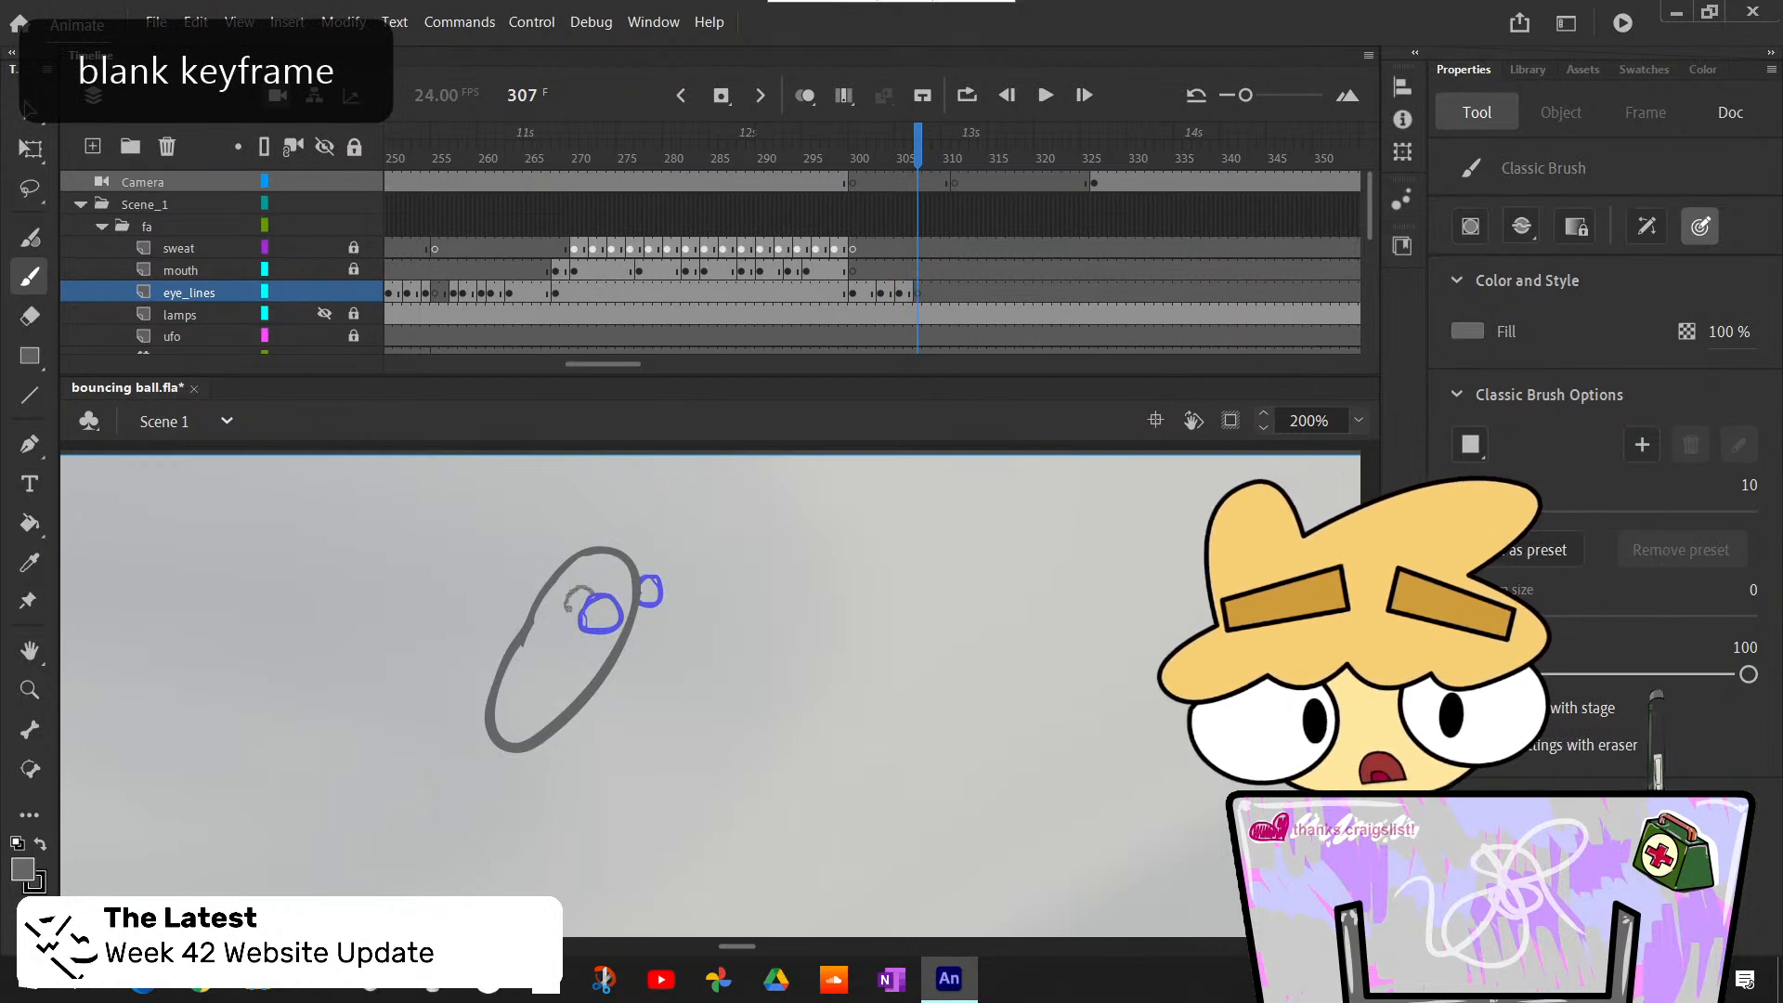
drag(577, 603, 616, 578)
key(comma)
key(comma)
key(comma)
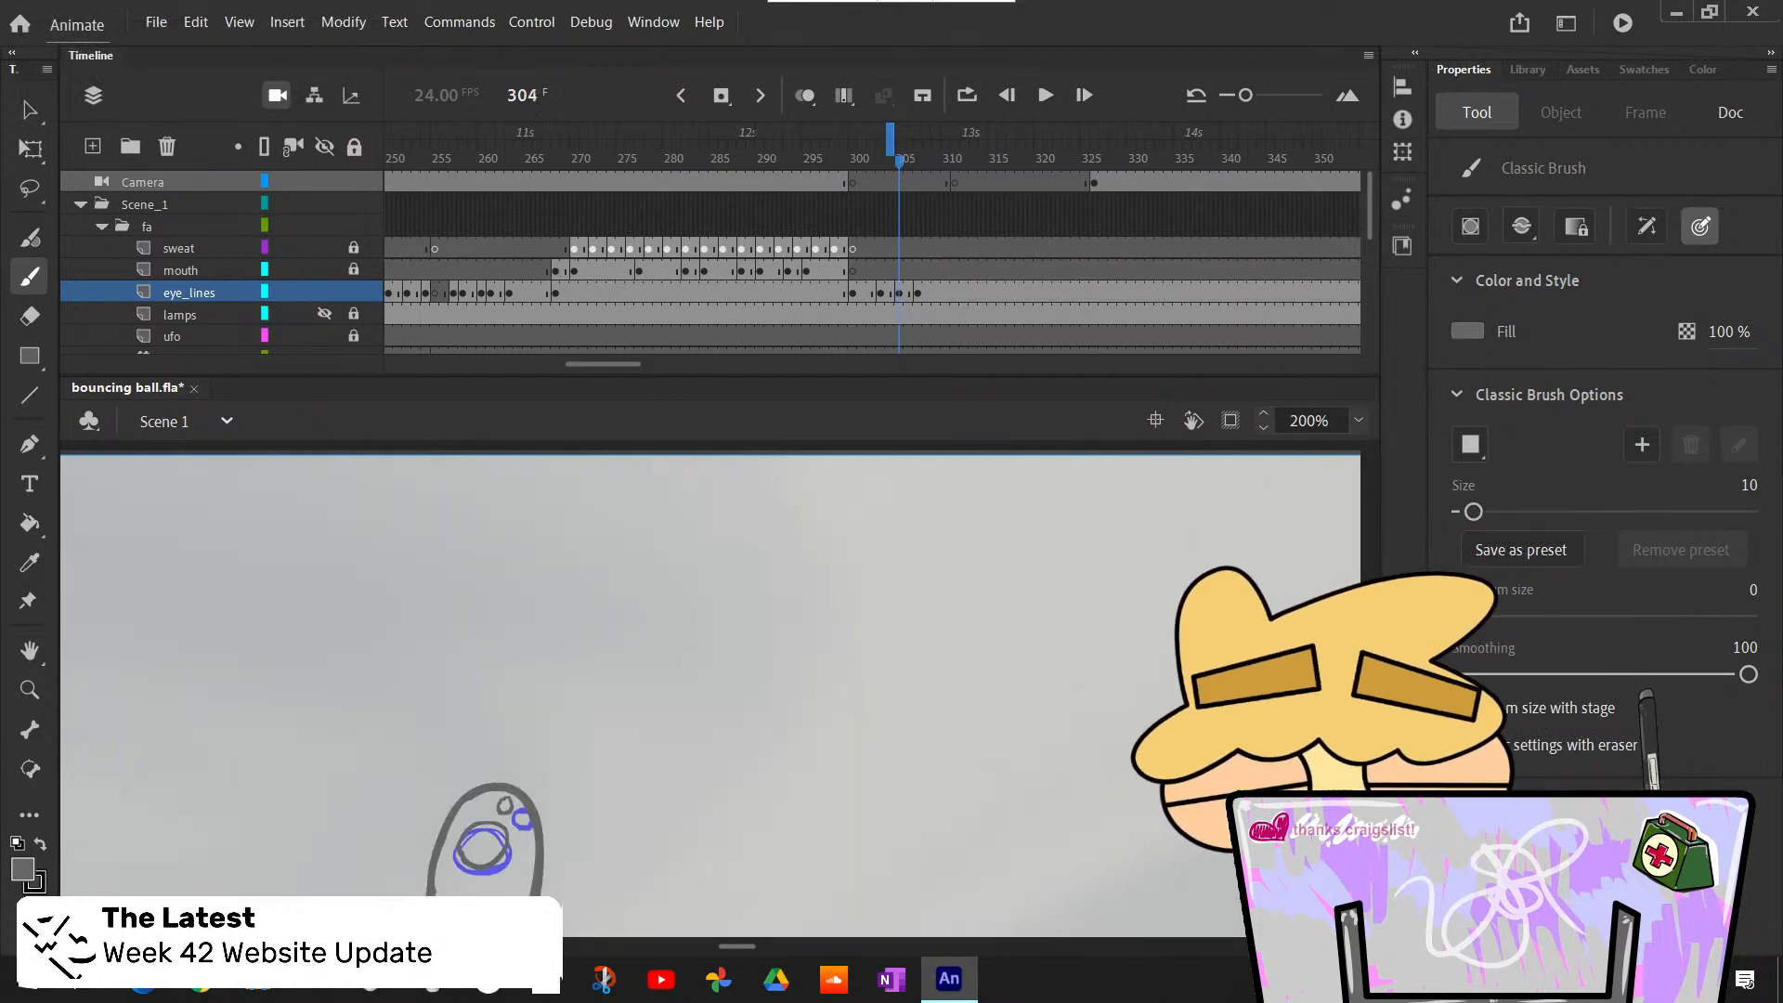
- Insert a blank eye_lines keyframe at frame 309 and draw a large eye and a smaller one inside the ball
key(period)
key(period)
key(period)
key(period)
key(period)
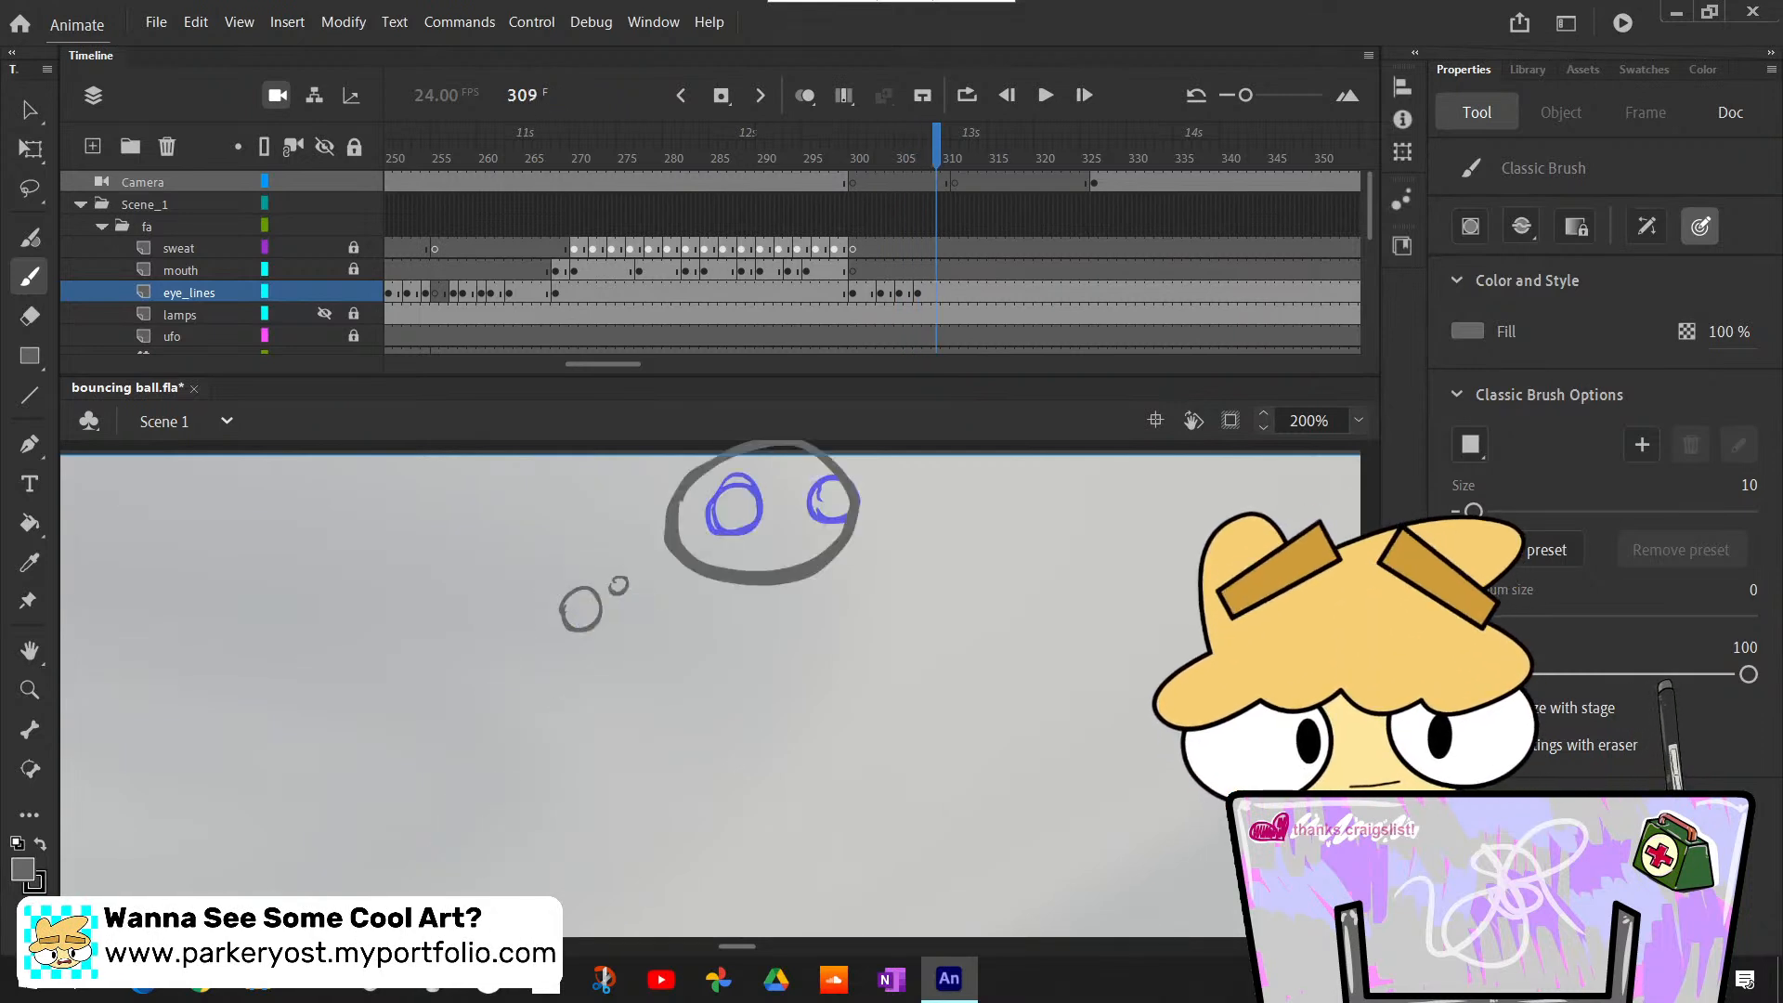
key(F7)
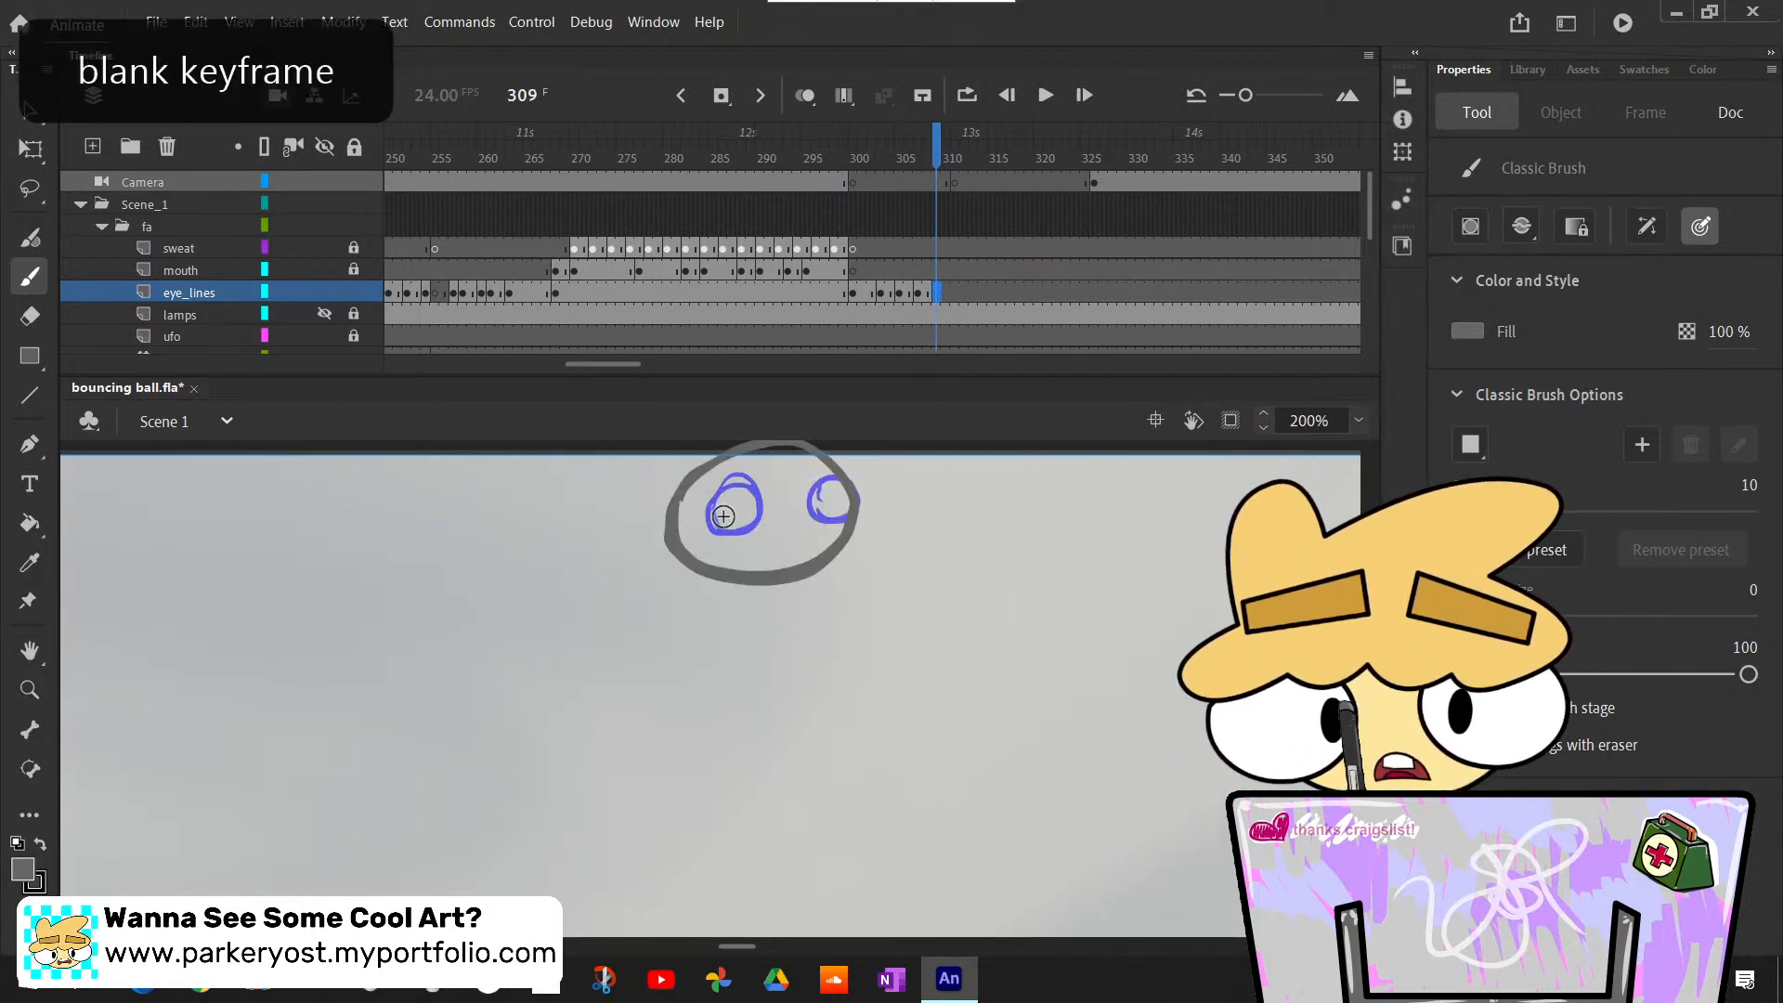
drag(743, 509, 739, 511)
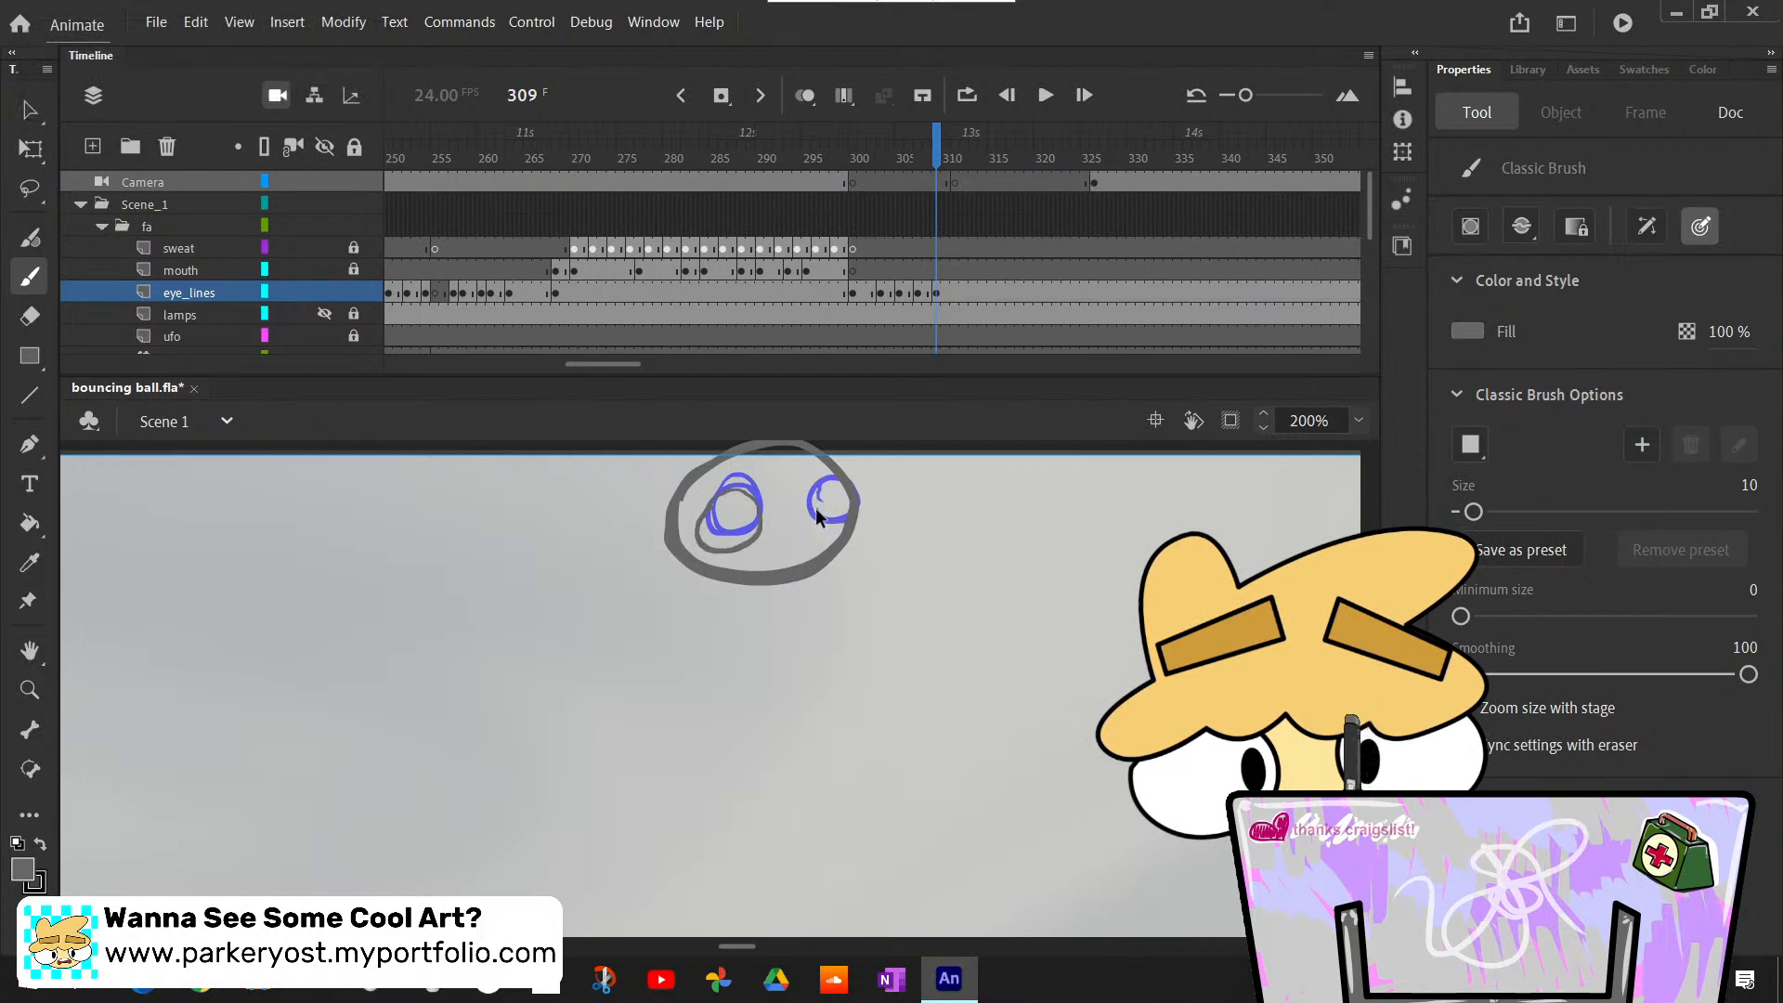
- Insert a blank eye_lines keyframe at frame 310 and draw two small oval eyes near the stretched ball's lower tip
key(period)
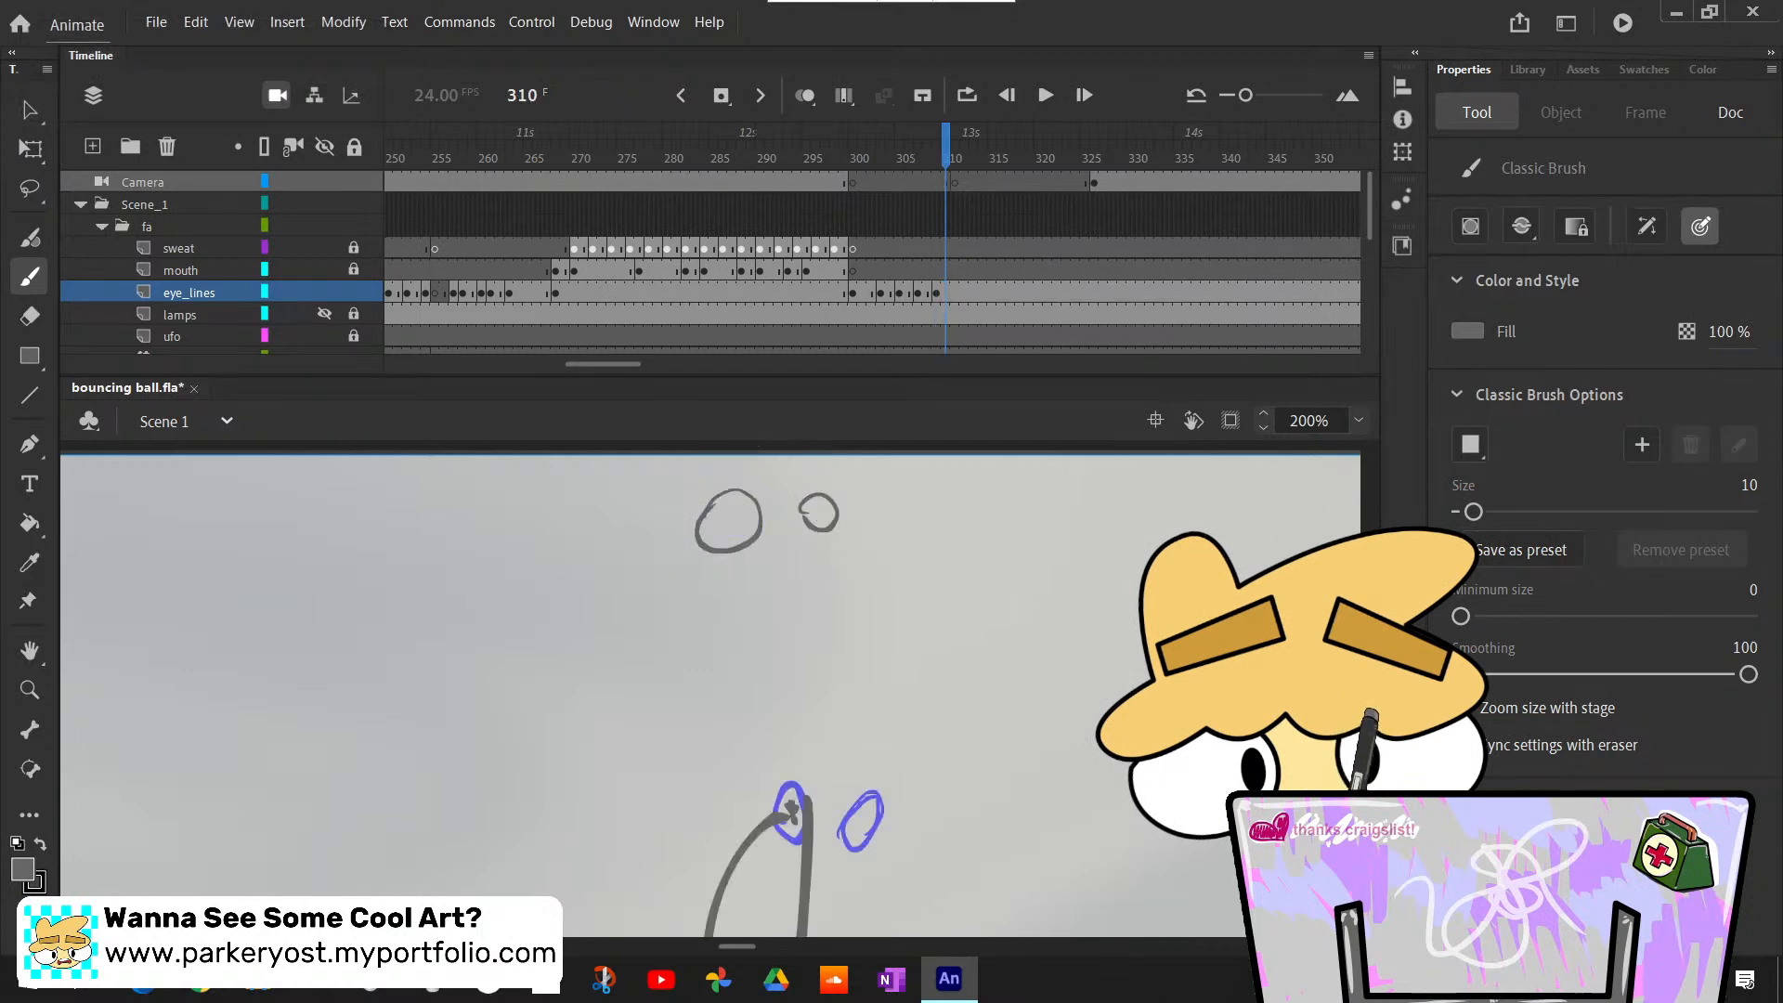
scroll(711, 688, down, 5)
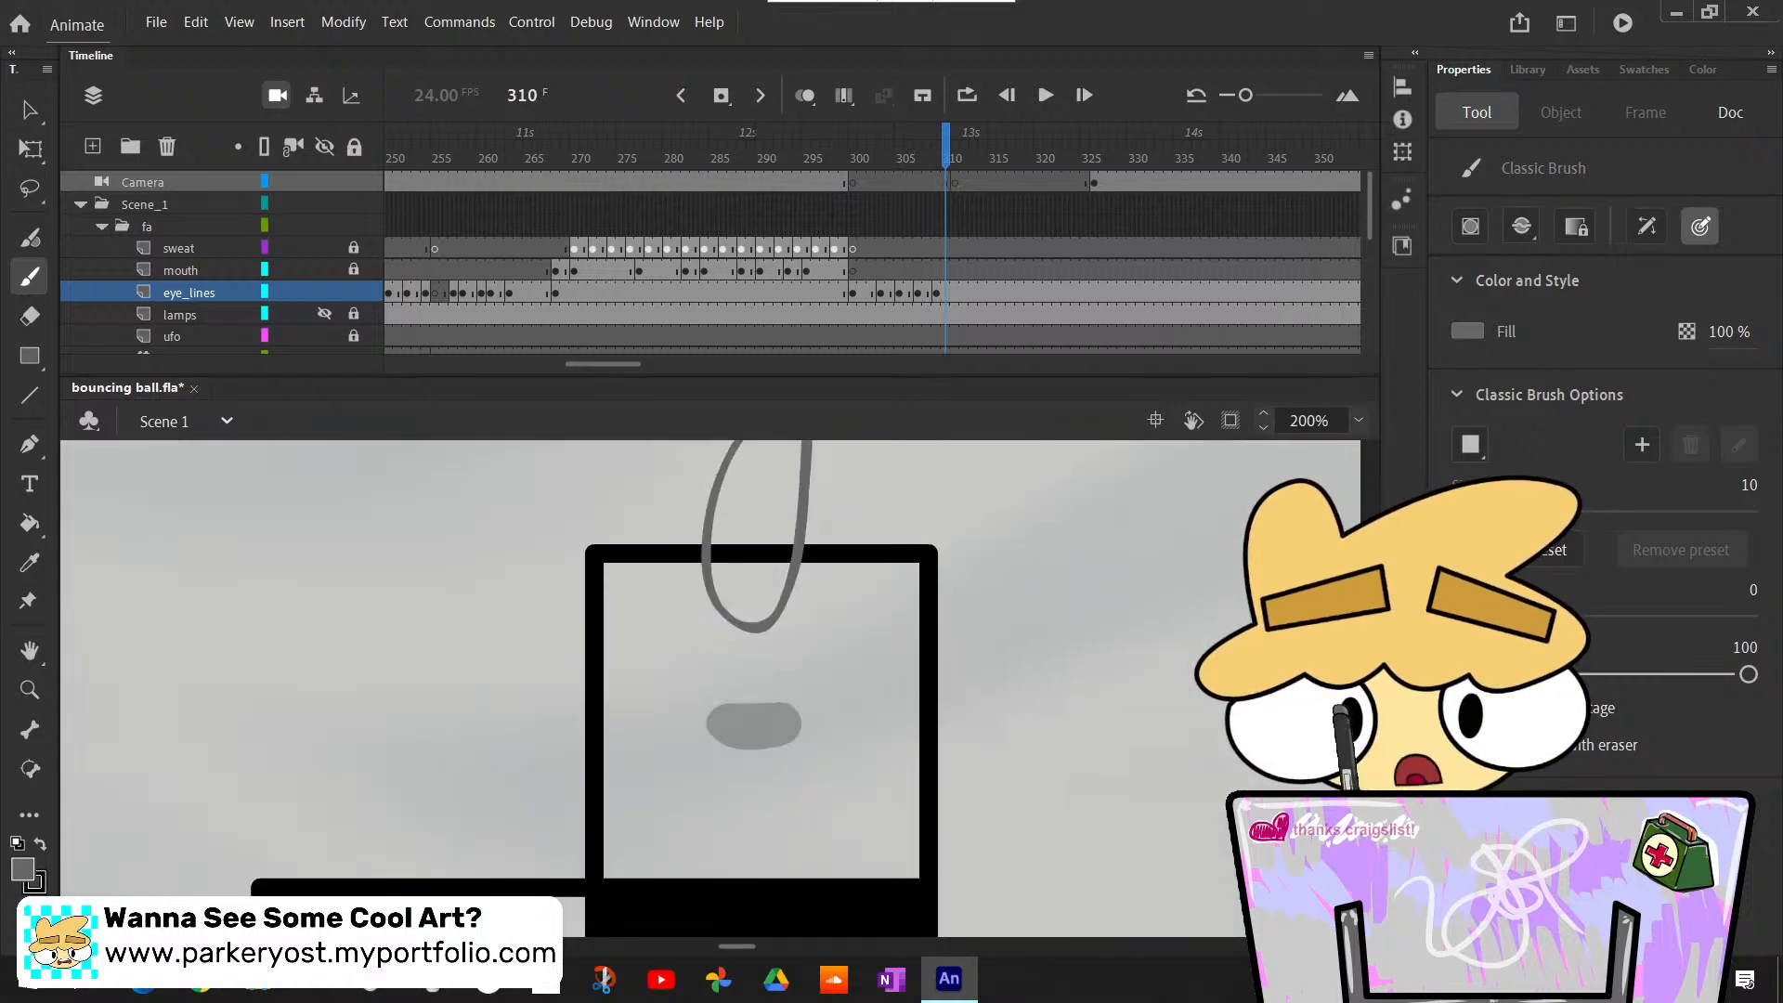
key(F7)
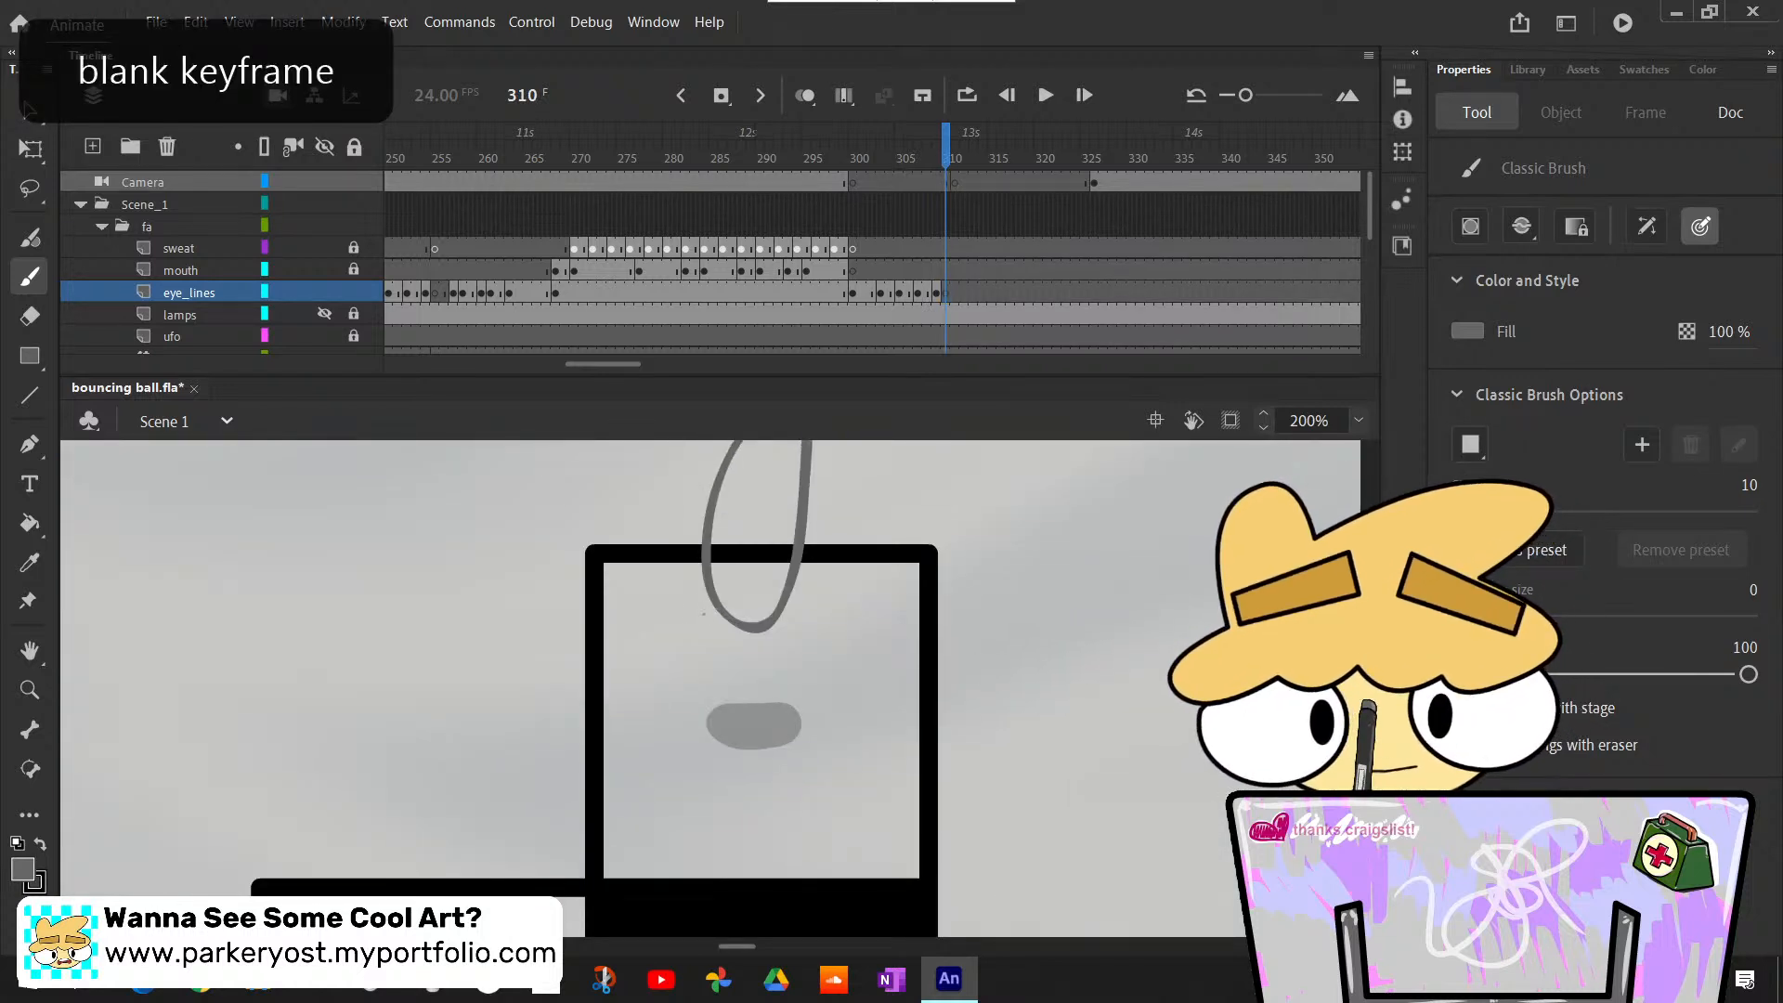
key(ctrl+z)
drag(706, 595, 769, 611)
- Insert a blank eye_lines keyframe at frame 311 and draw two round eyes at the sides of the squashed, heart-shaped ball
key(.)
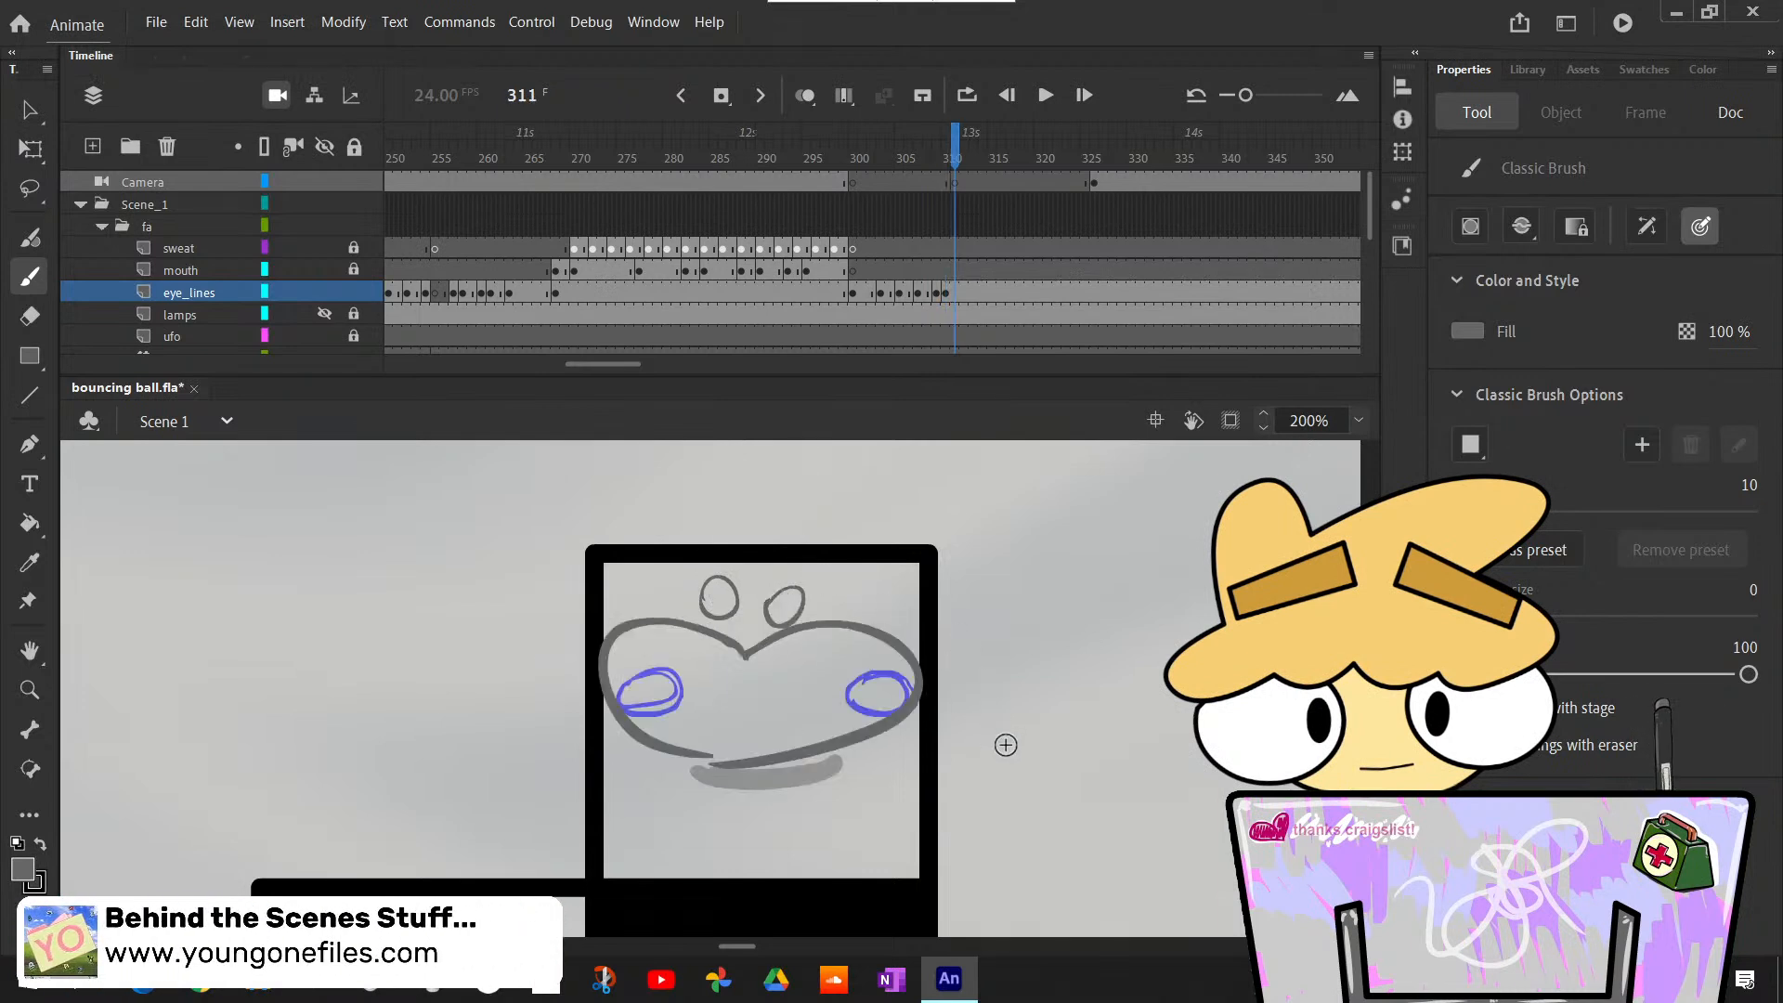
key(F7)
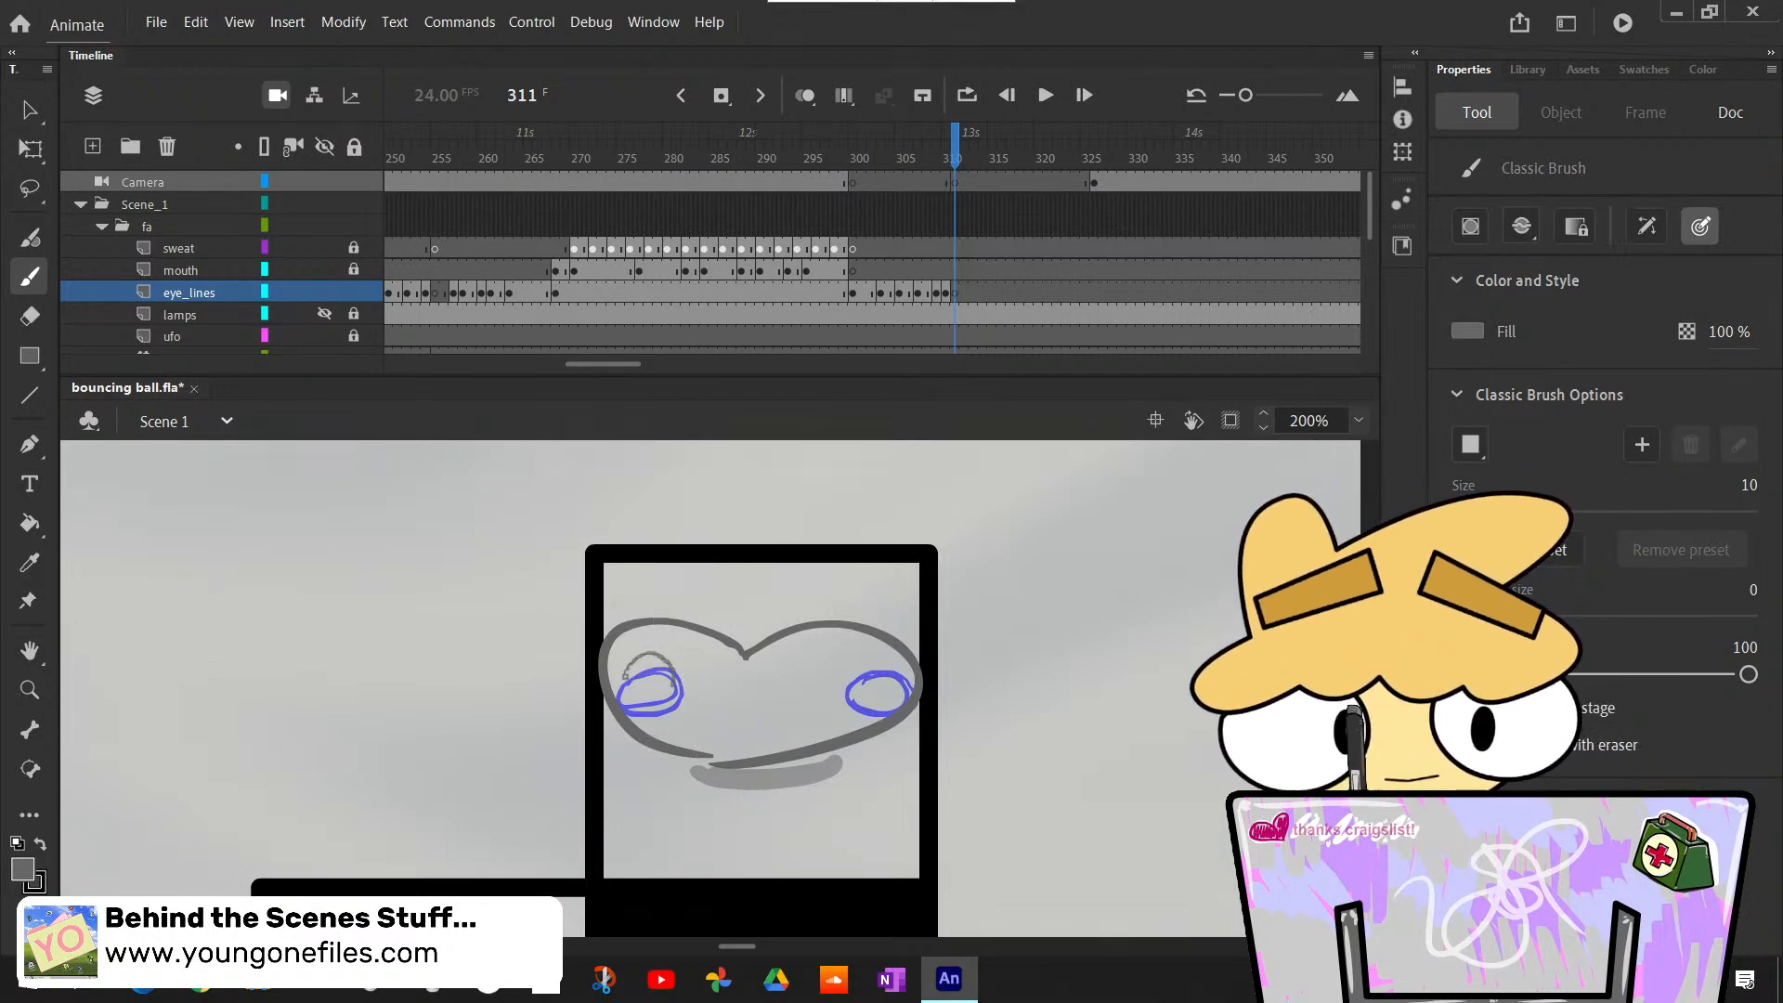
drag(624, 680, 674, 685)
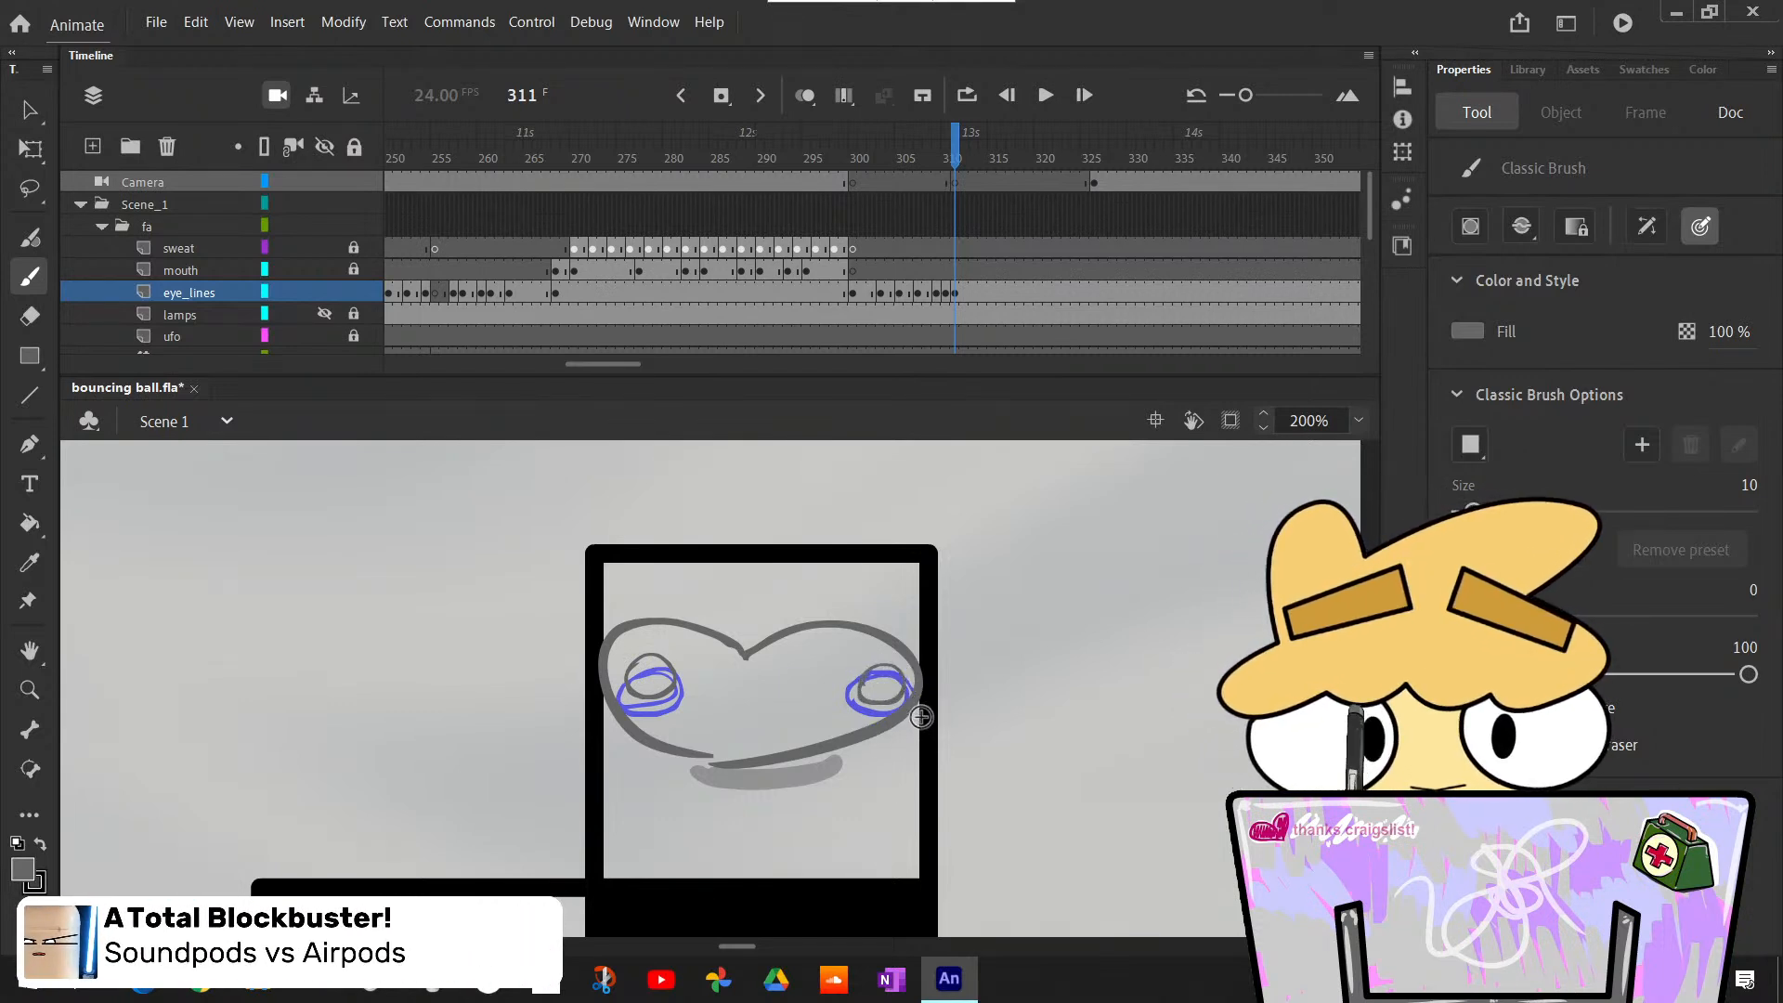
- Insert a blank eye_lines keyframe at frame 313 and draw two flattened oval eyes across the ball's upper edge, redoing the faulty stroke
key(period)
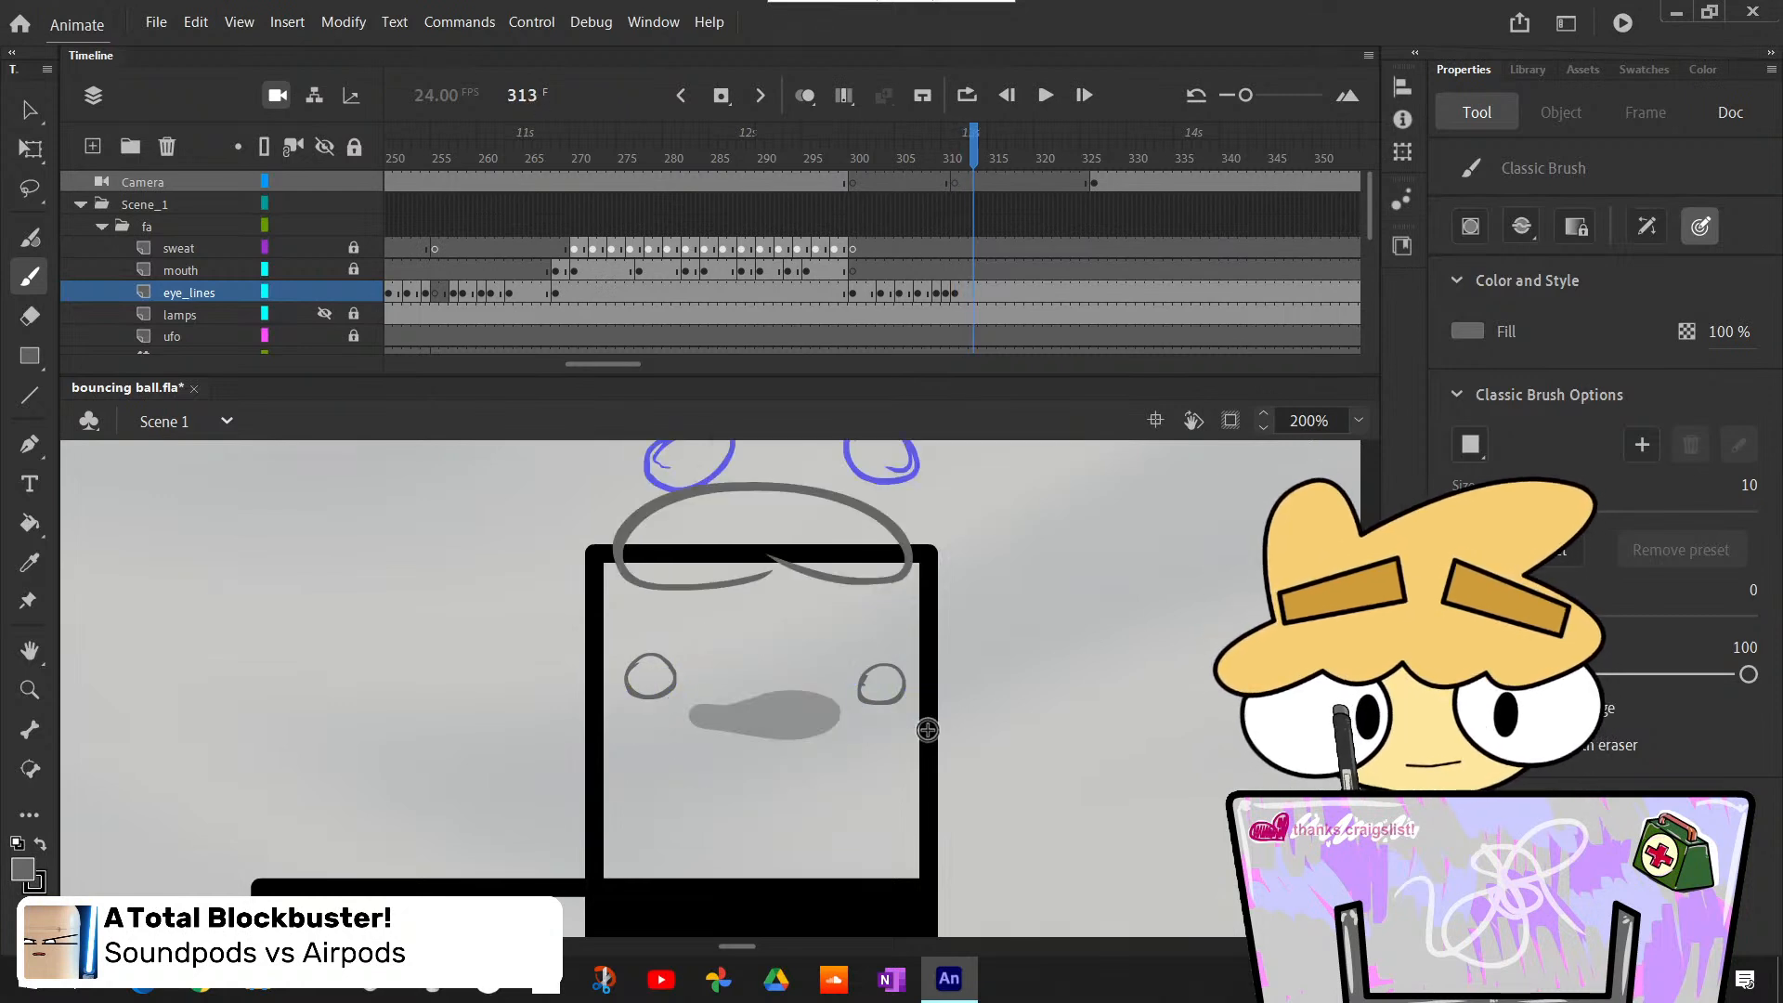
scroll(710, 688, up, 6)
scroll(710, 688, down, 3)
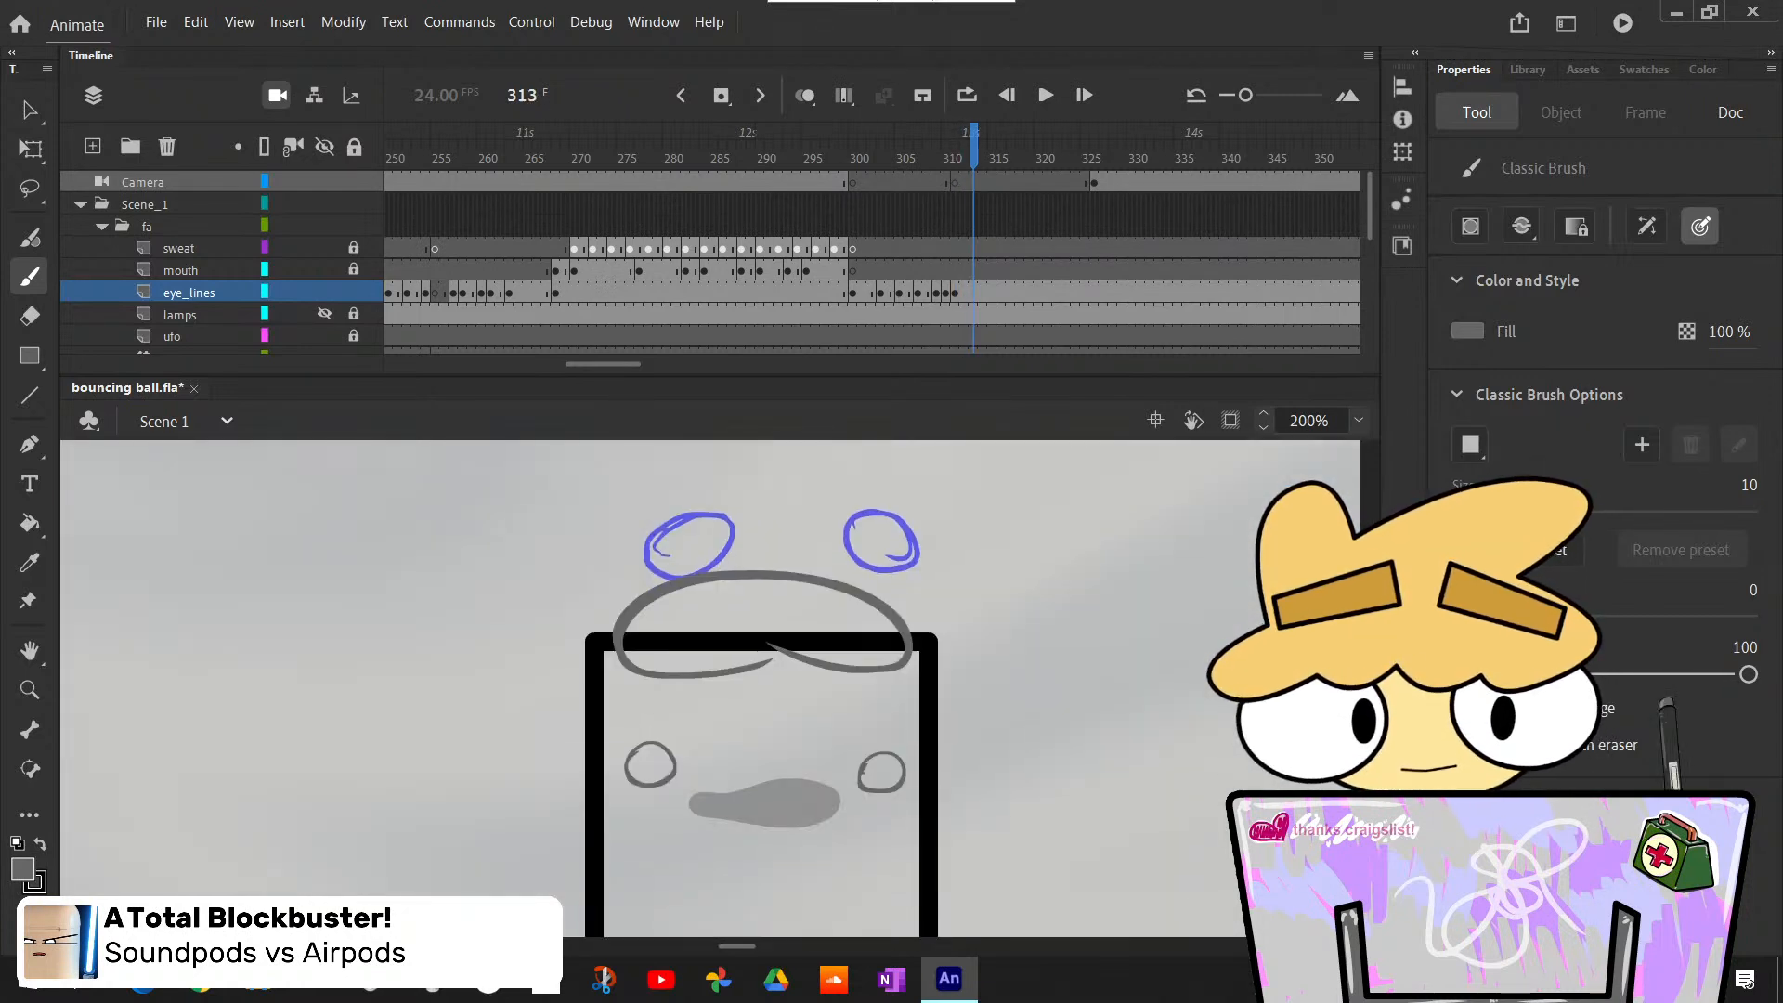
key(F7)
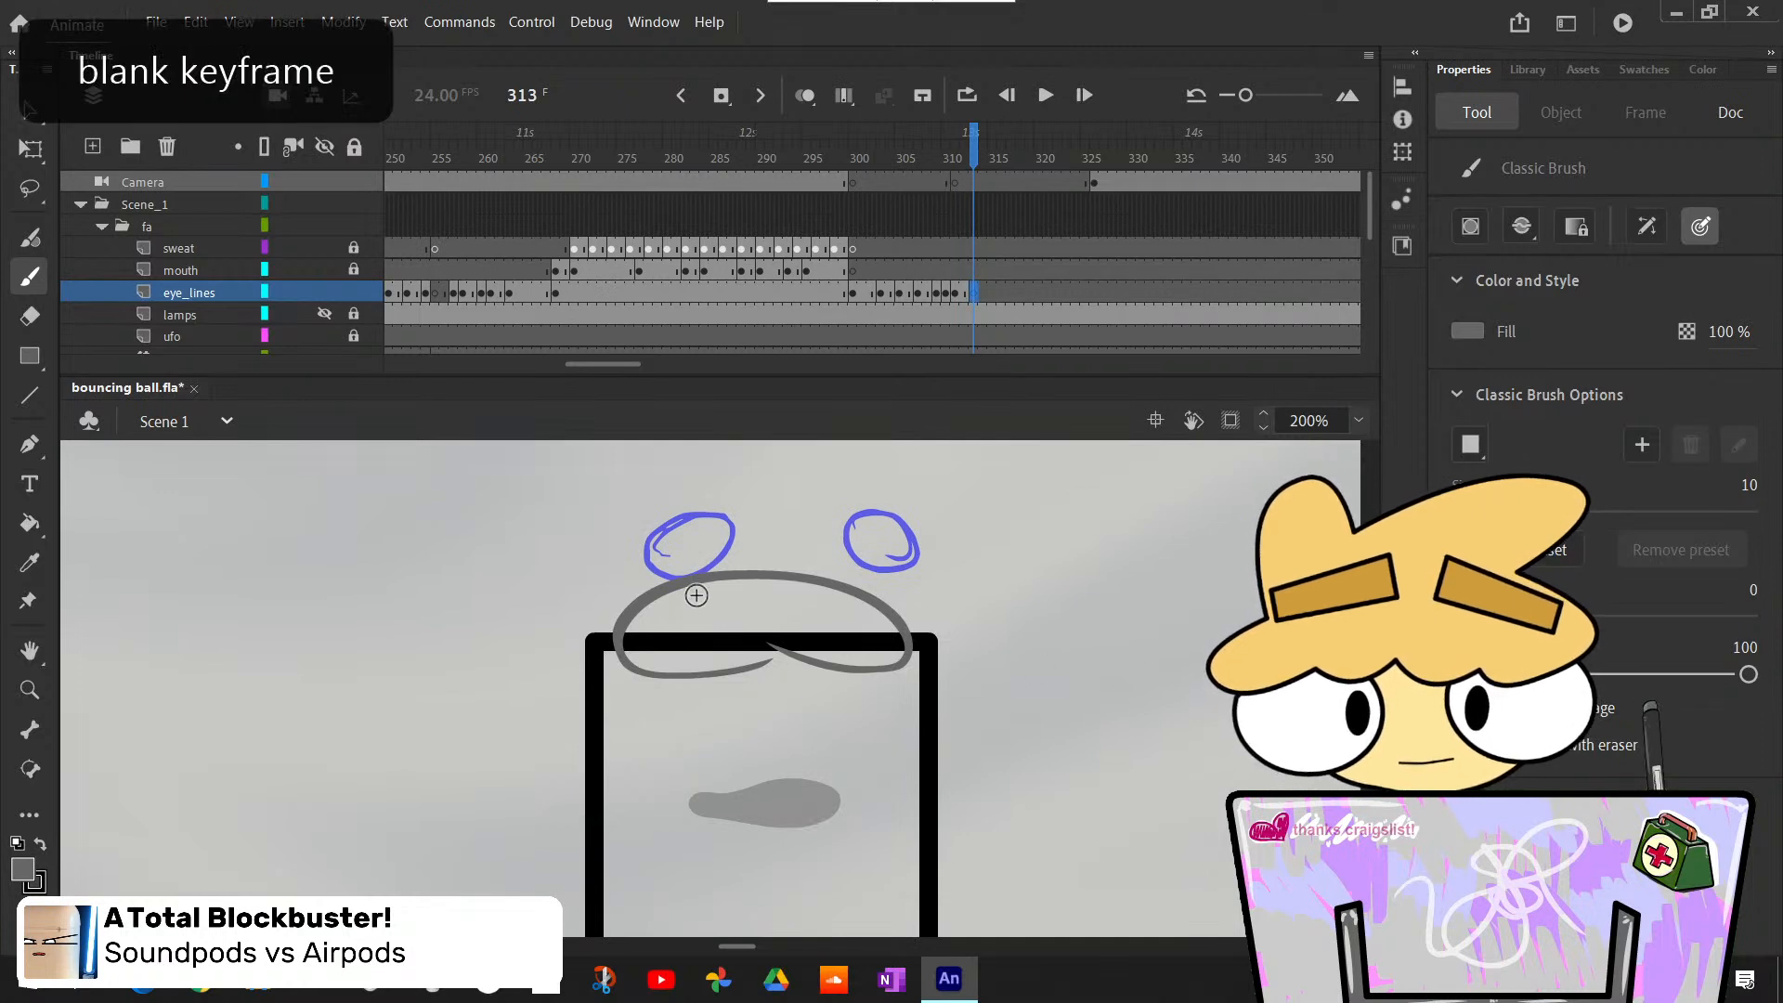
key(ctrl+z)
drag(734, 603, 715, 563)
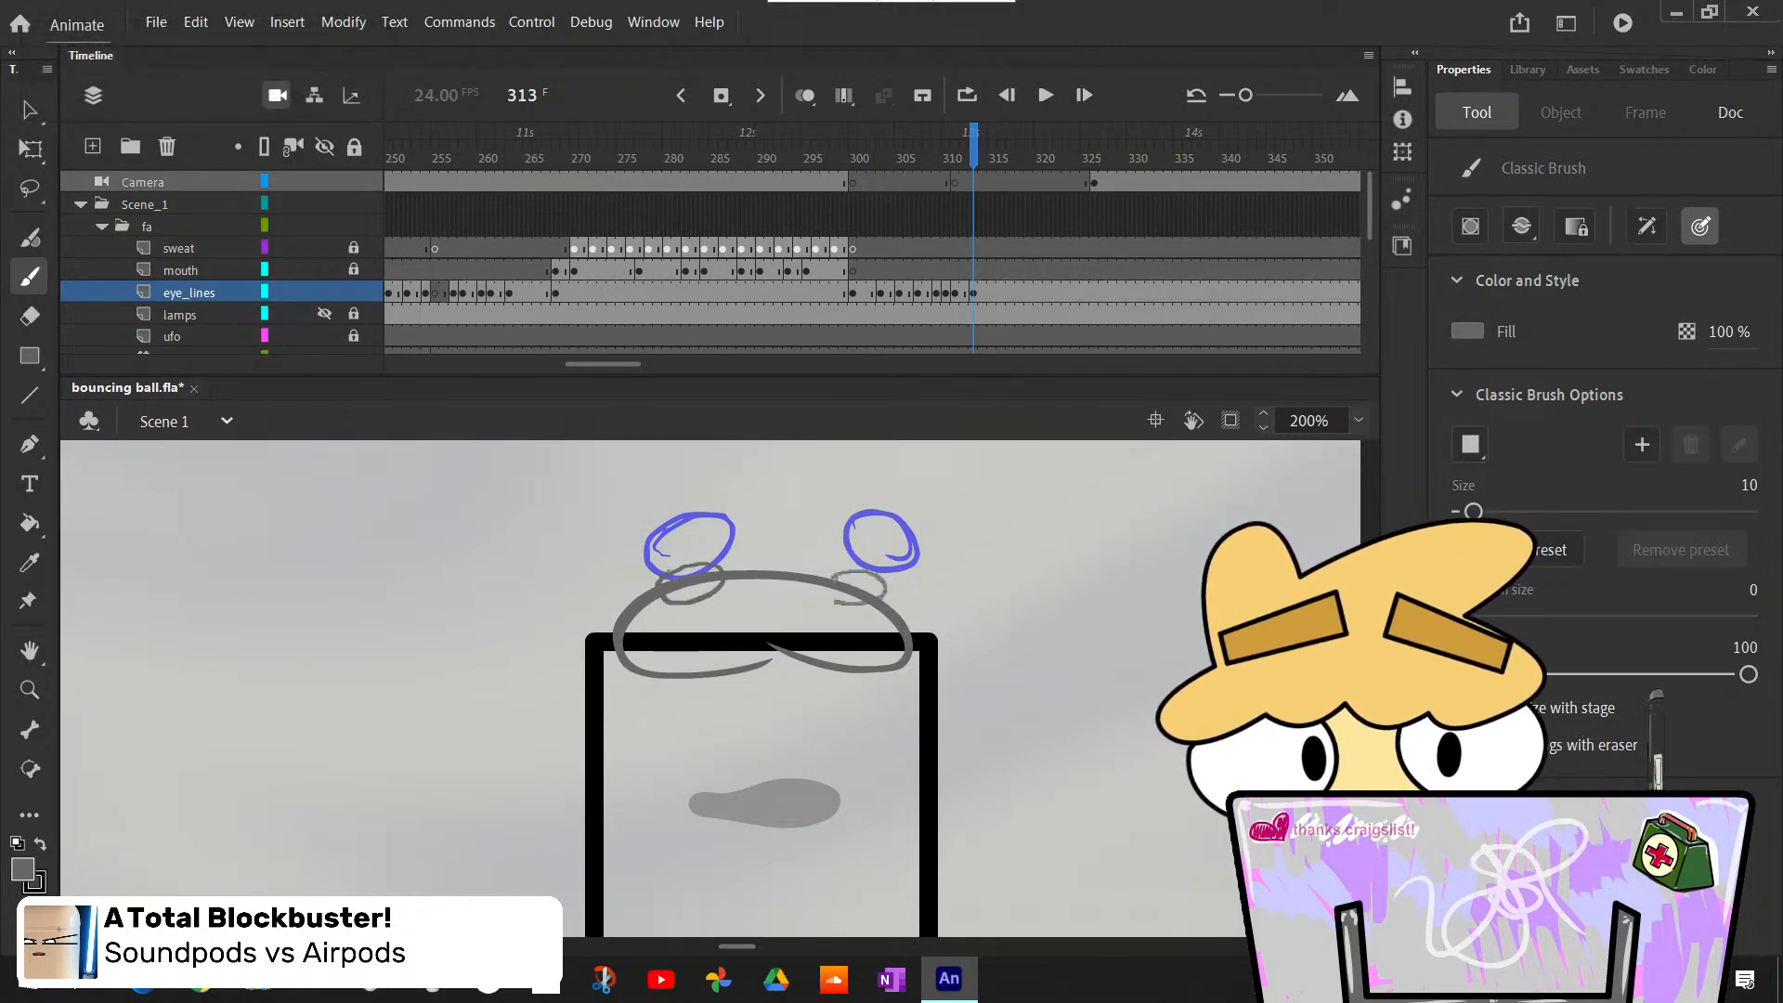
- Insert a blank eye_lines keyframe at frame 314 and draw two round eyes at the ball's lower corners, redrawing faulty strokes
key(period)
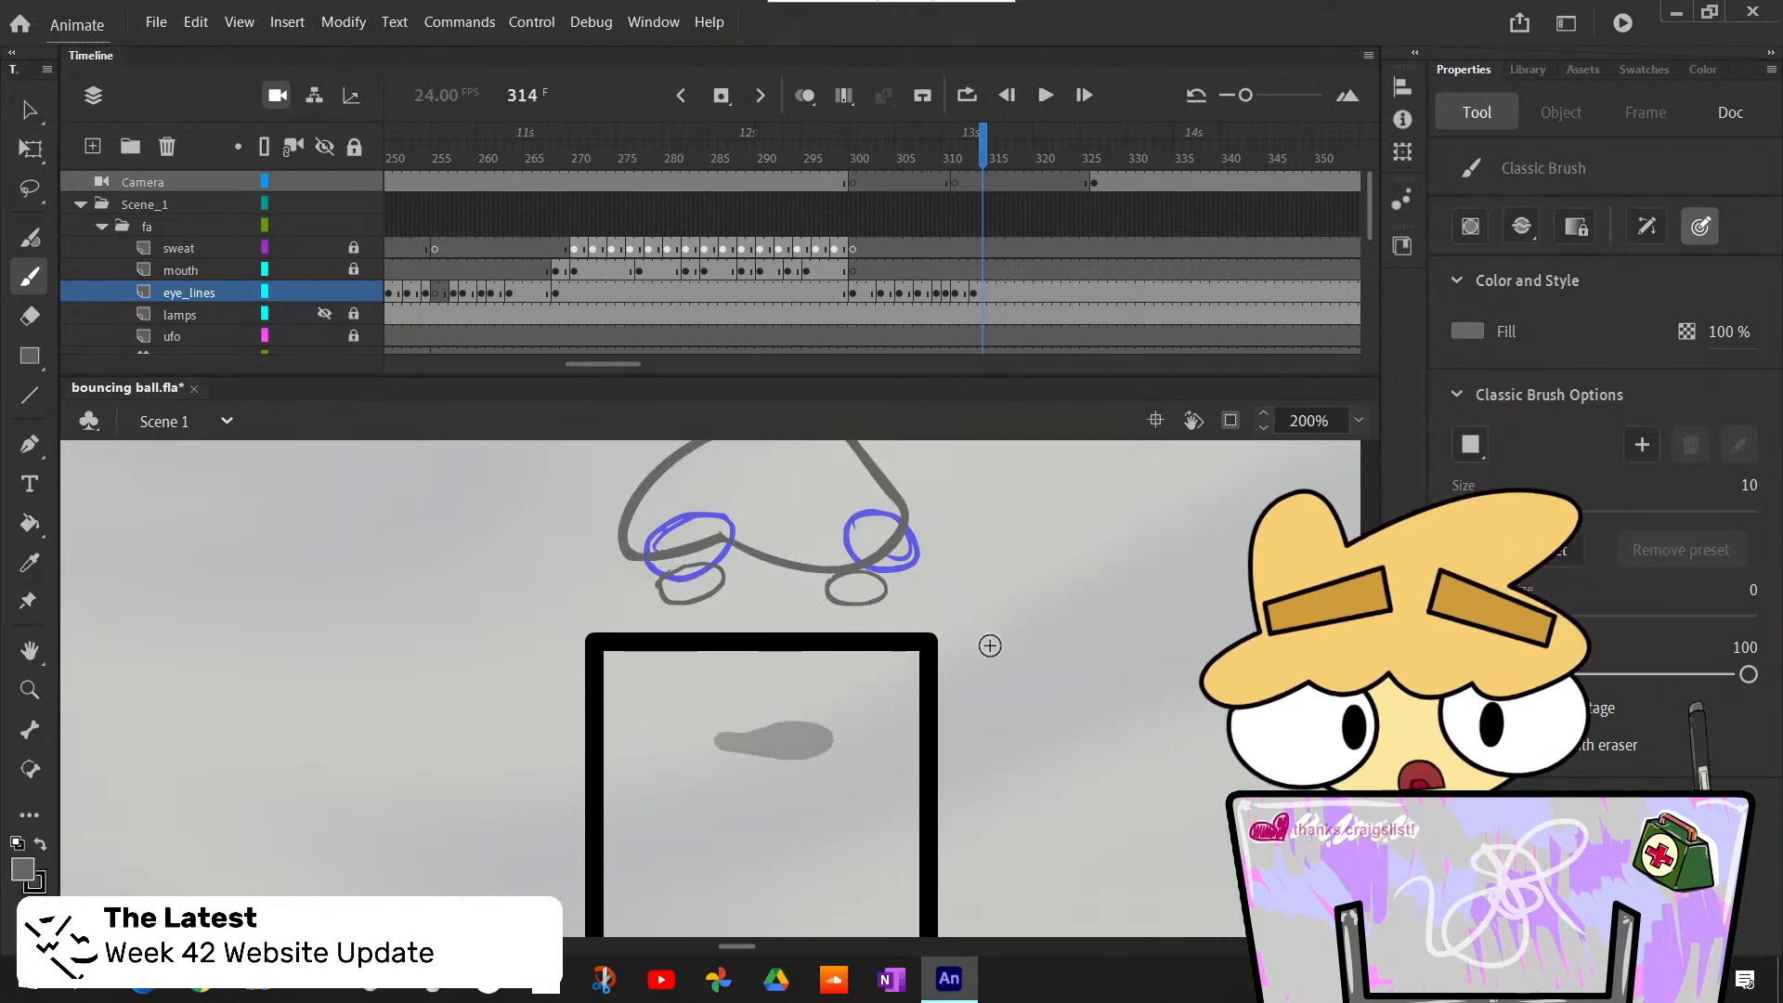
key(F7)
scroll(706, 687, up, 4)
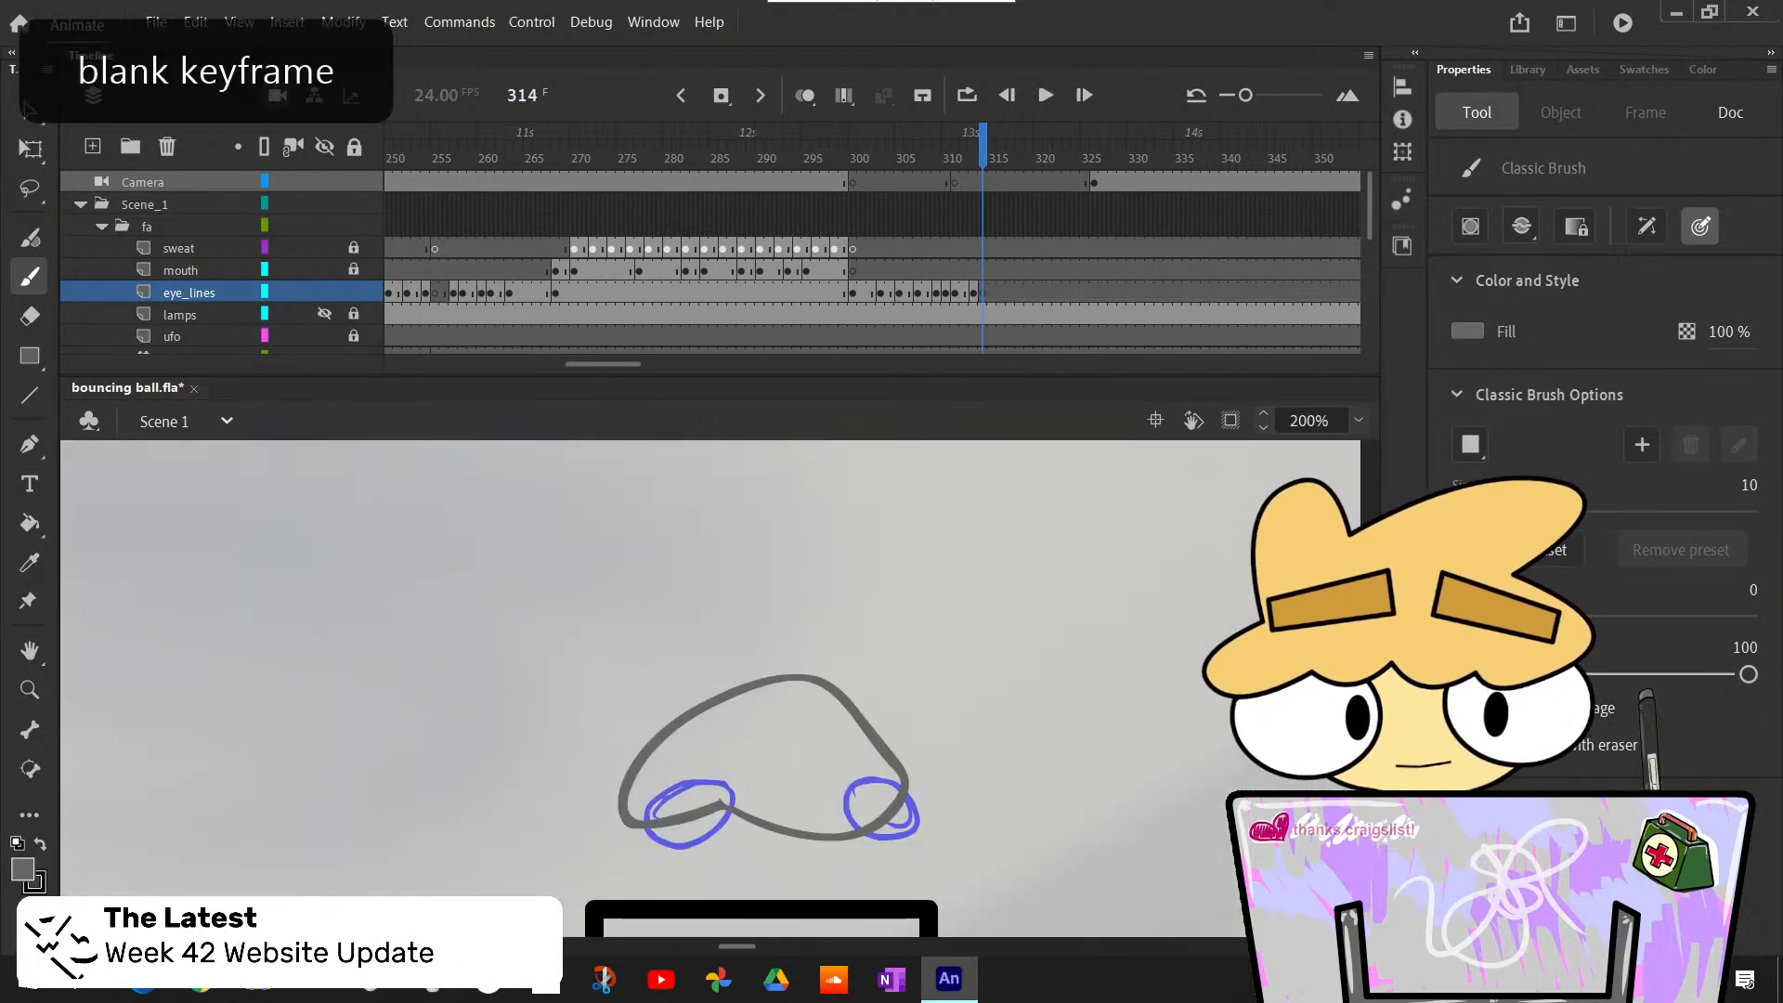
mouse_move(691, 745)
mouse_down()
mouse_move(652, 778)
mouse_move(701, 748)
mouse_move(657, 782)
mouse_move(692, 796)
mouse_up()
key(ctrl+z)
key(ctrl+z)
key(ctrl+z)
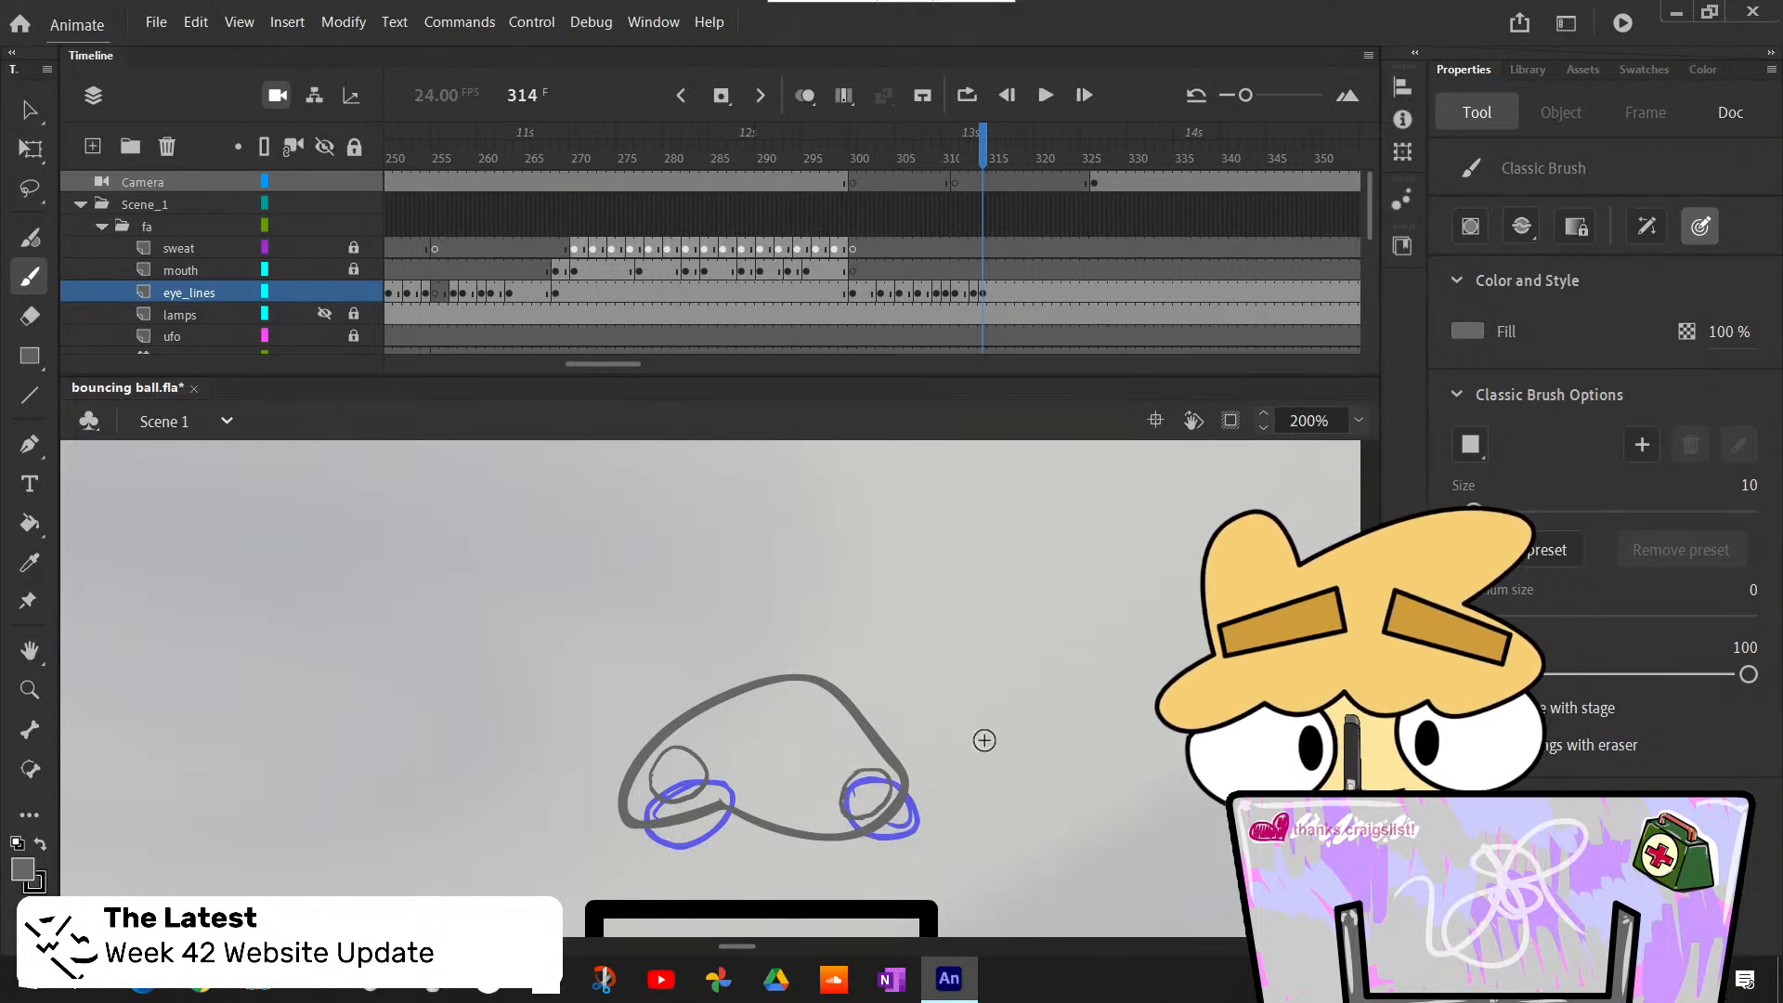
- Flip back and forth through frames 312 to 320 to examine how the eyes move from the squash into the squint sketches
key(comma)
scroll(711, 687, down, 3)
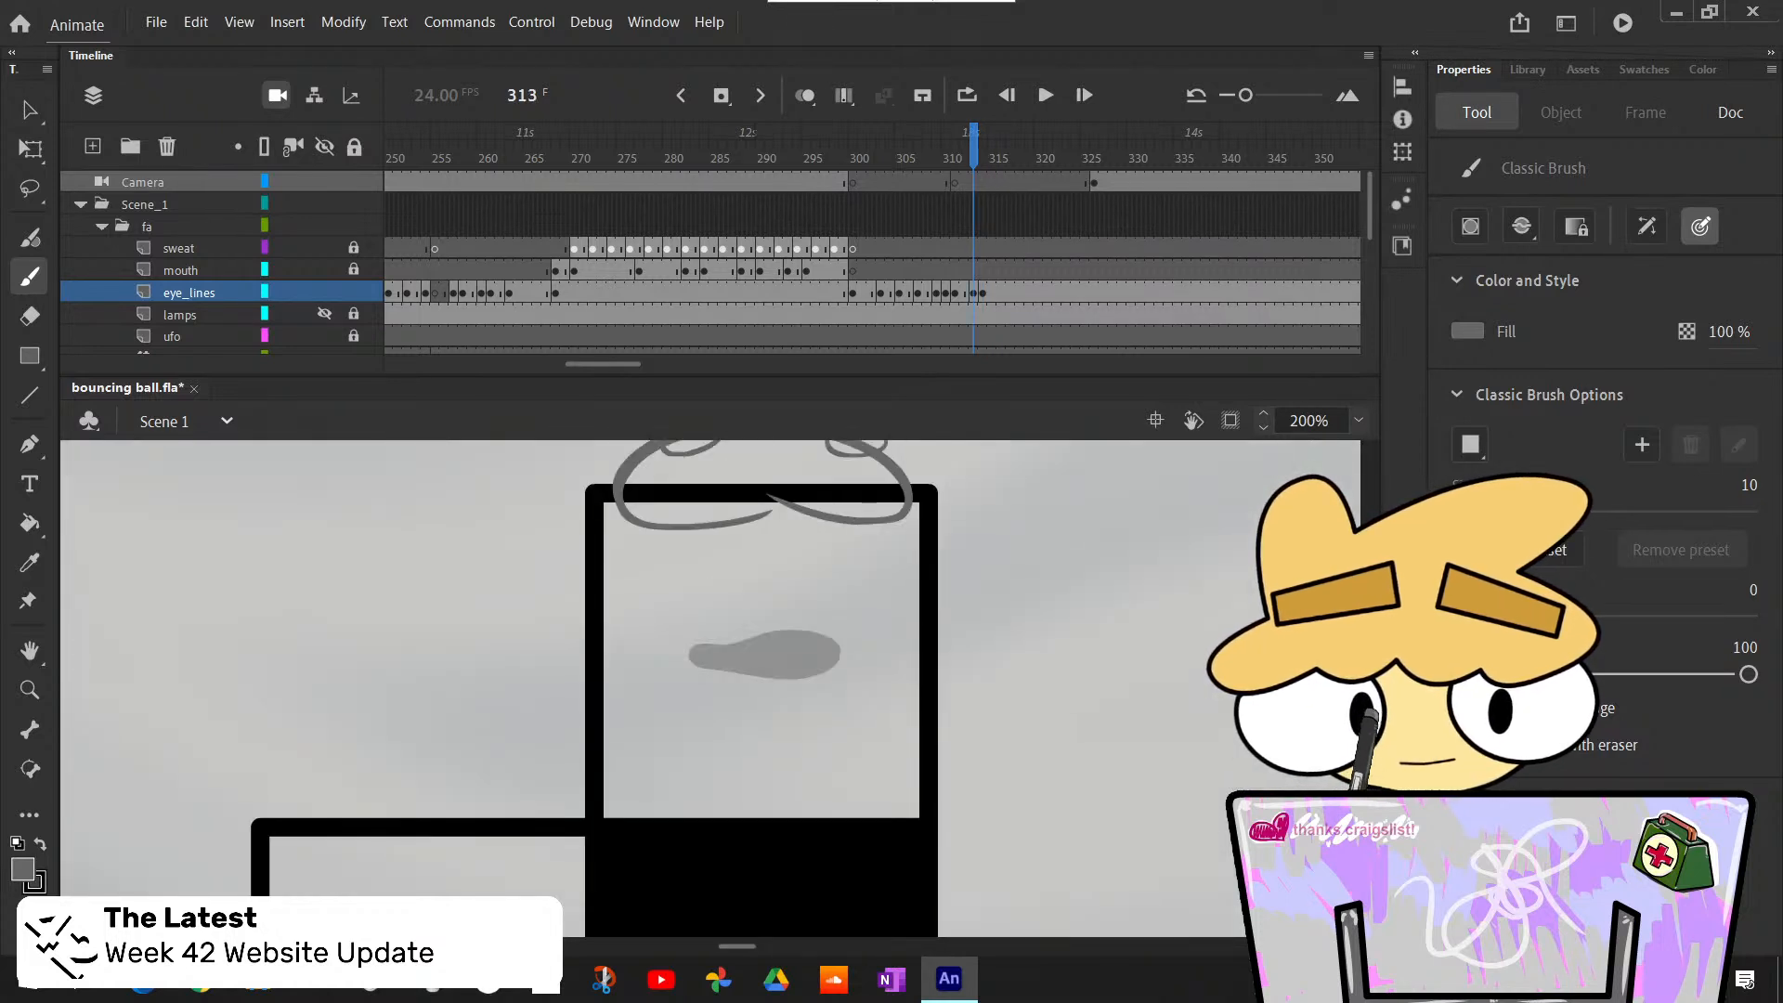
key(period)
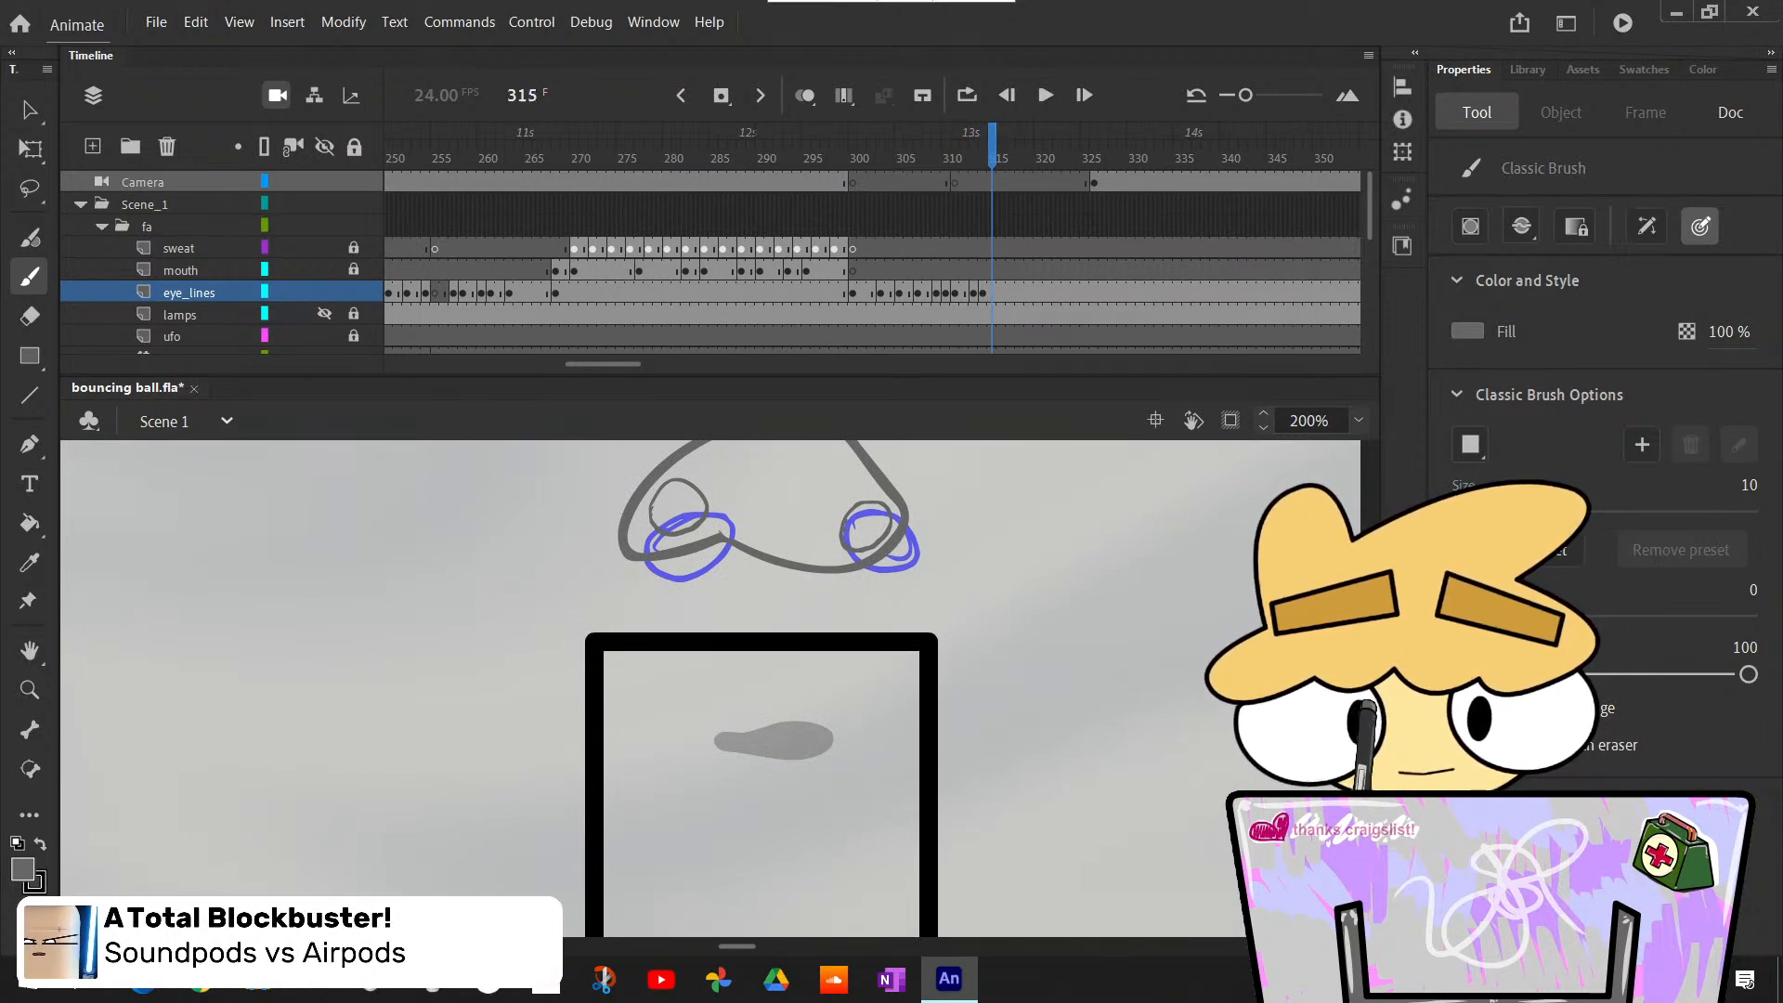
key(period)
key(comma)
key(period)
key(period)
key(period)
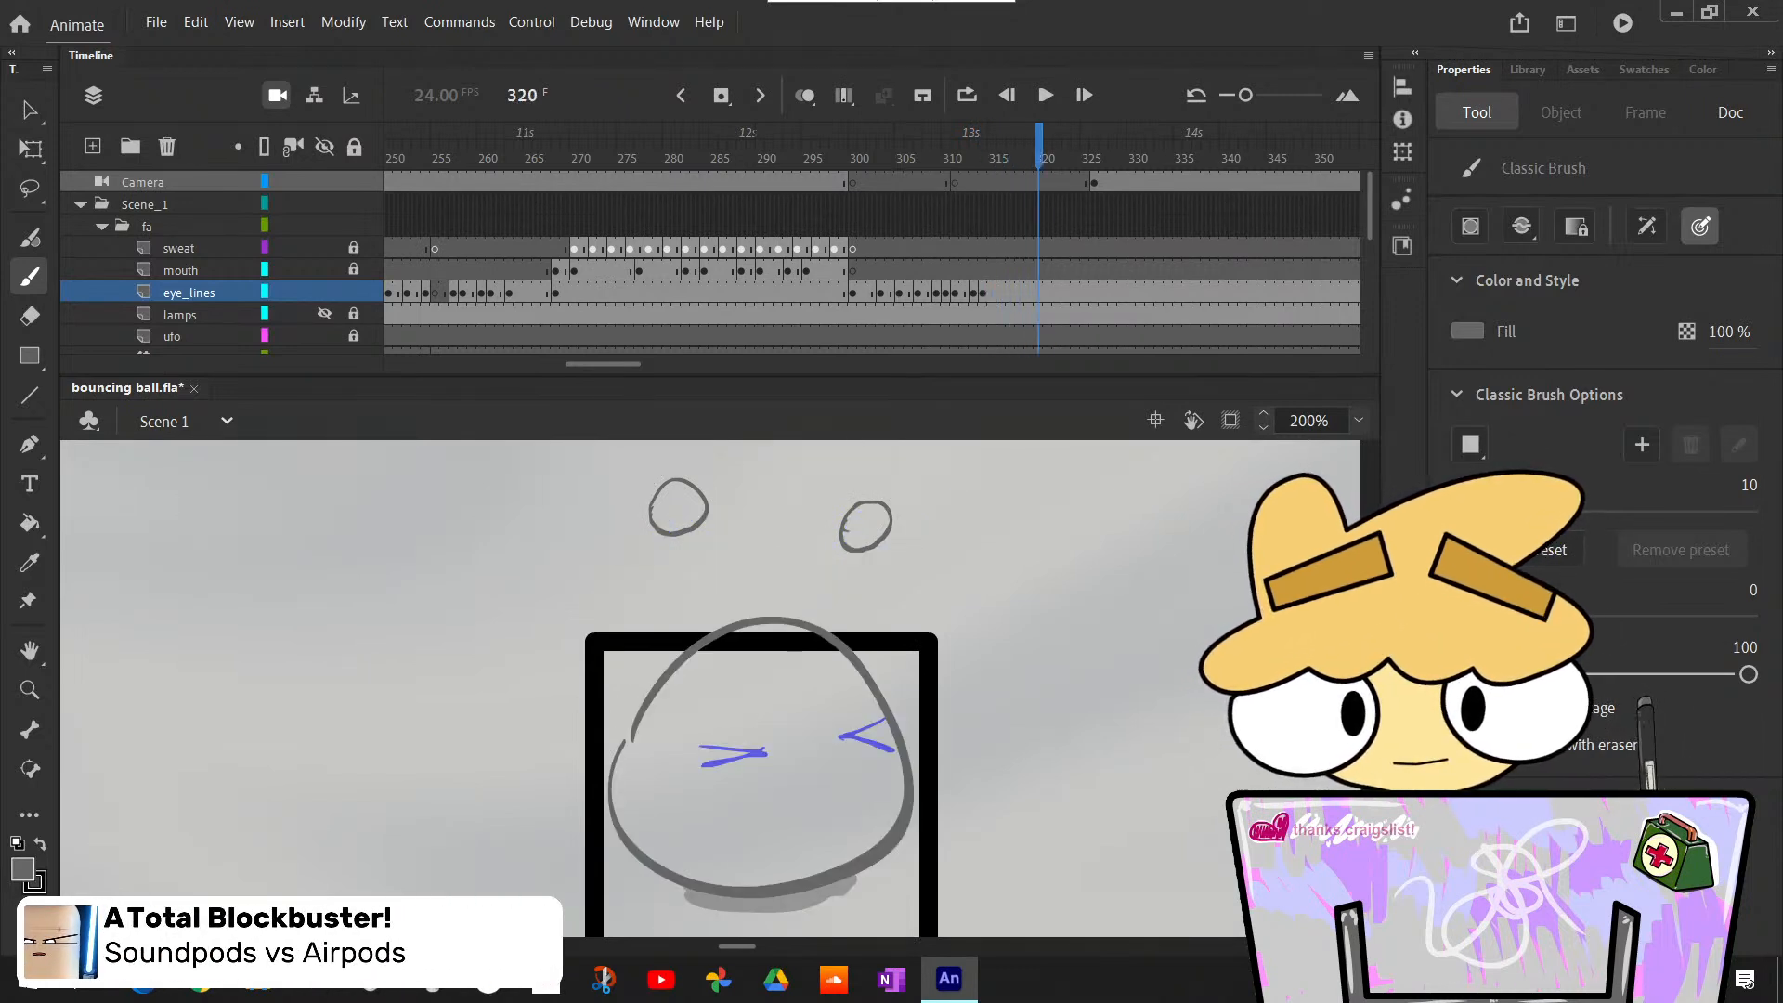
key(comma)
key(comma)
key(comma)
key(comma)
key(comma)
key(comma)
key(comma)
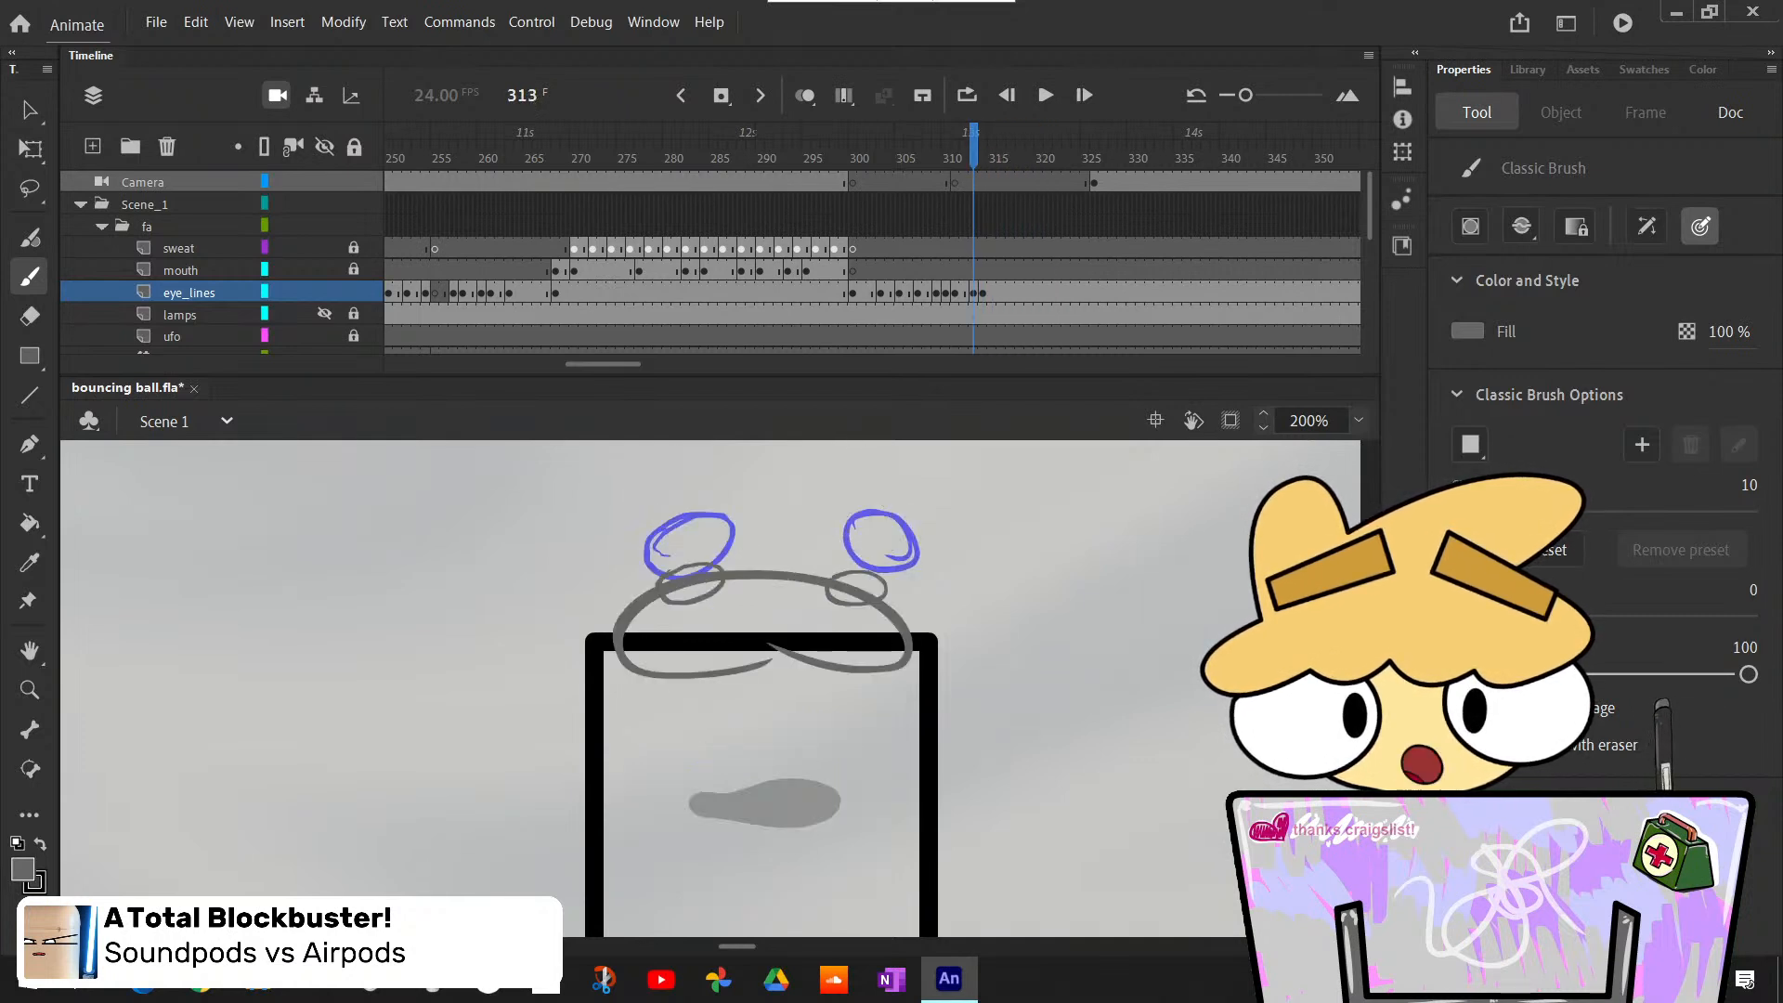
key(period)
key(comma)
key(period)
key(period)
key(period)
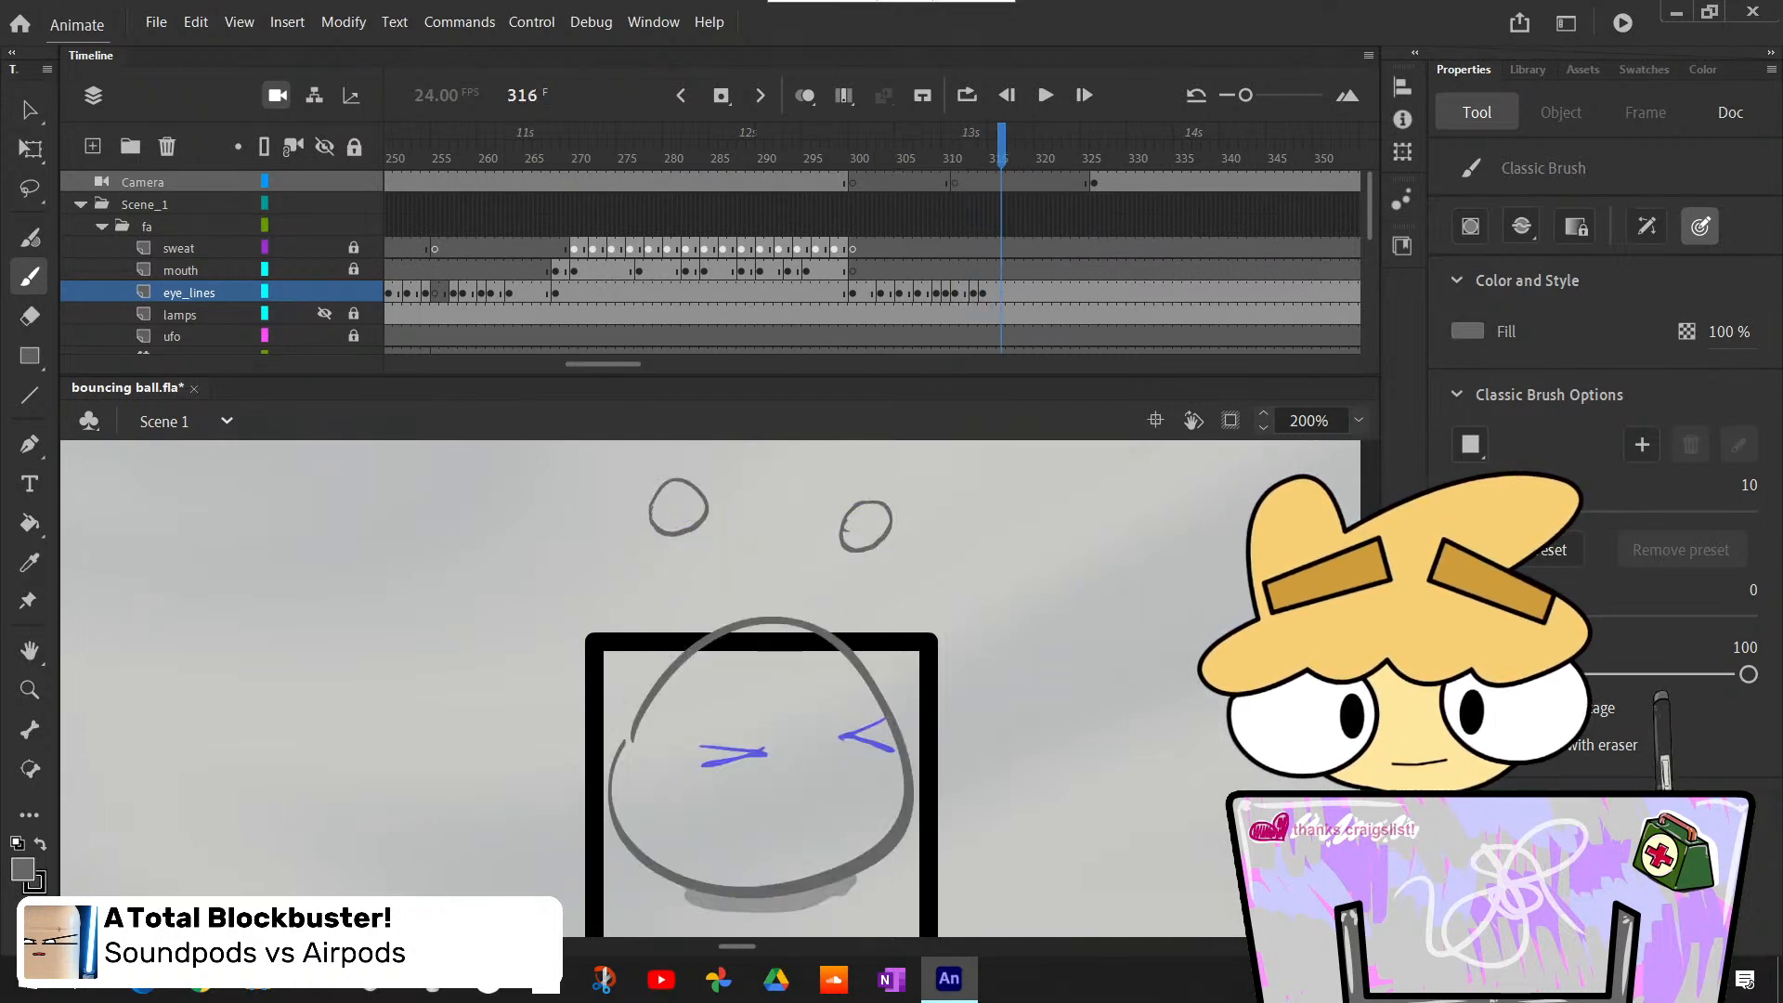
key(comma)
key(period)
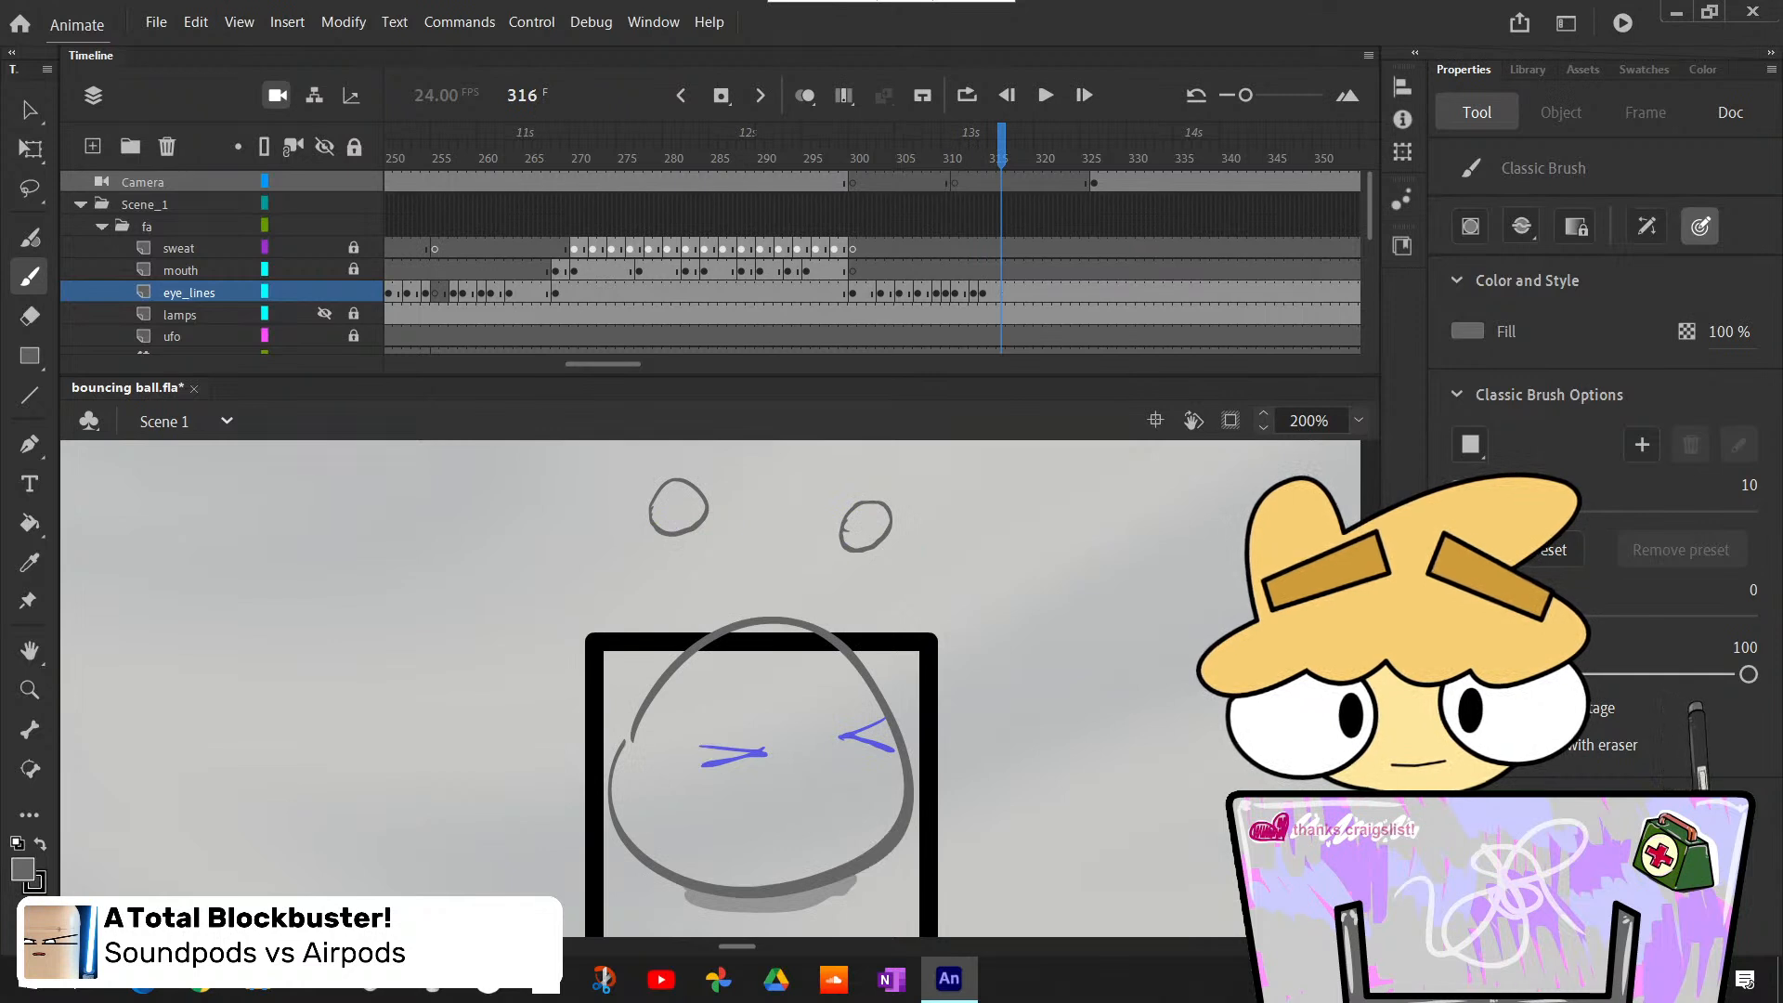
key(comma)
key(comma)
key(period)
key(period)
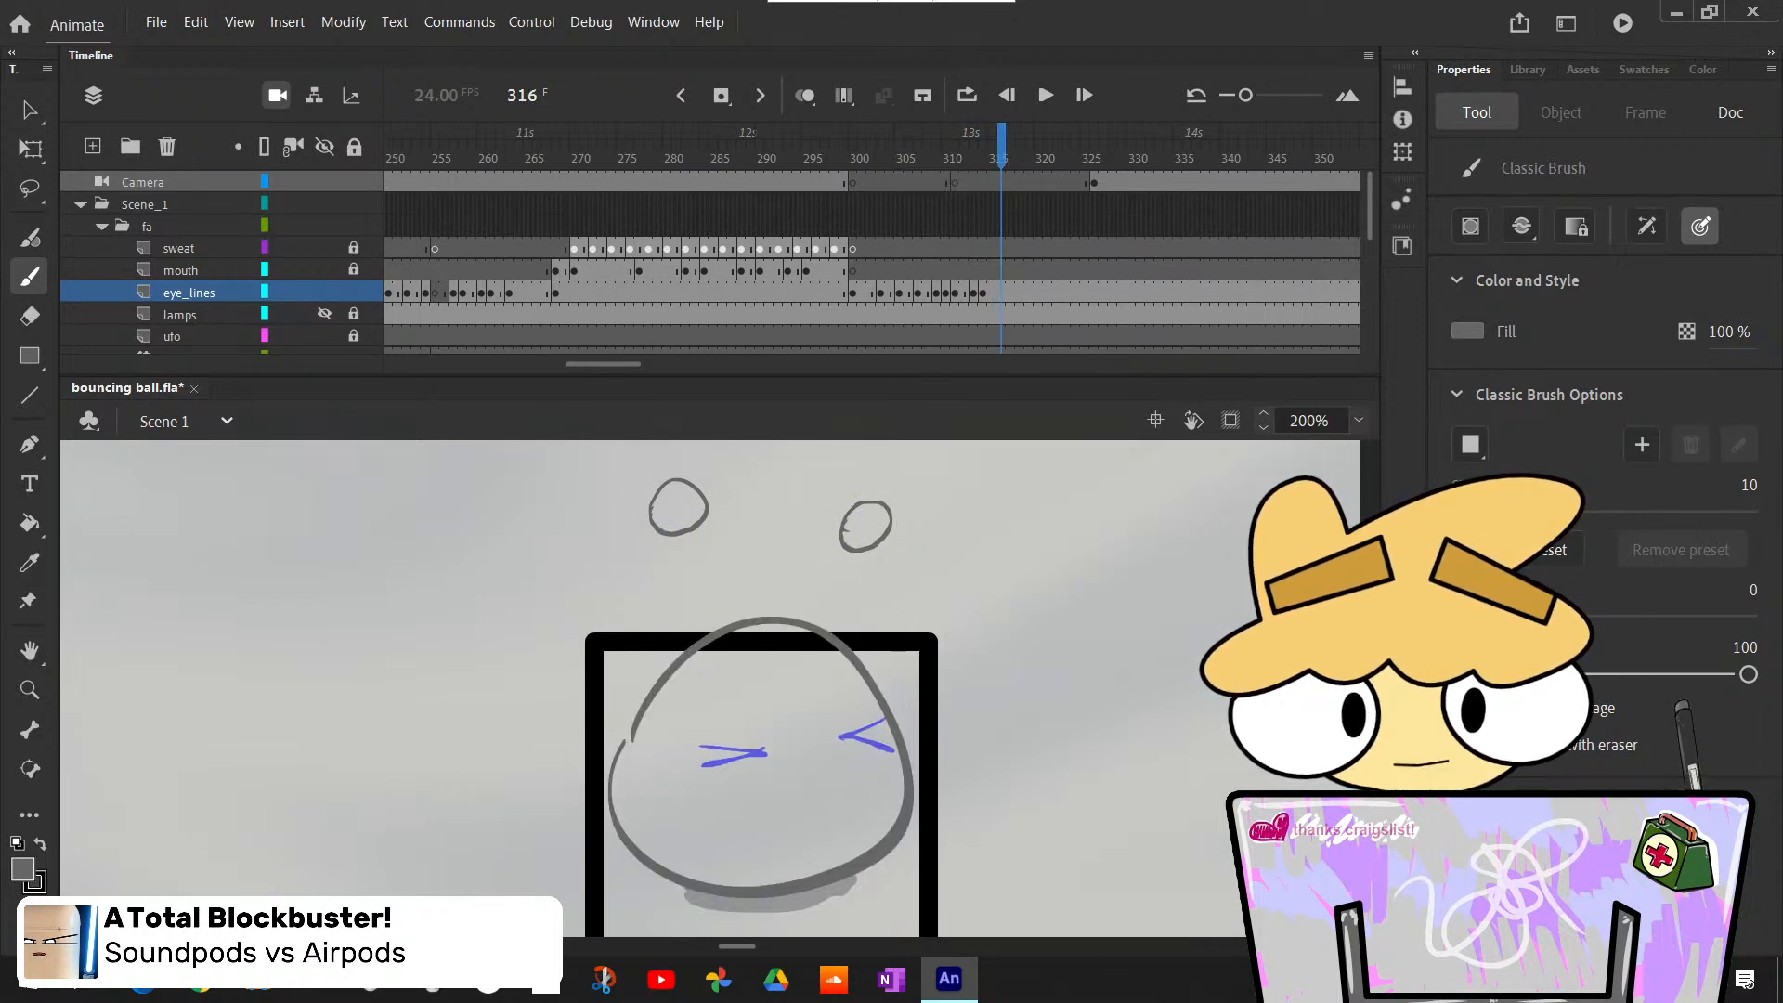
key(comma)
key(comma)
key(comma)
key(comma)
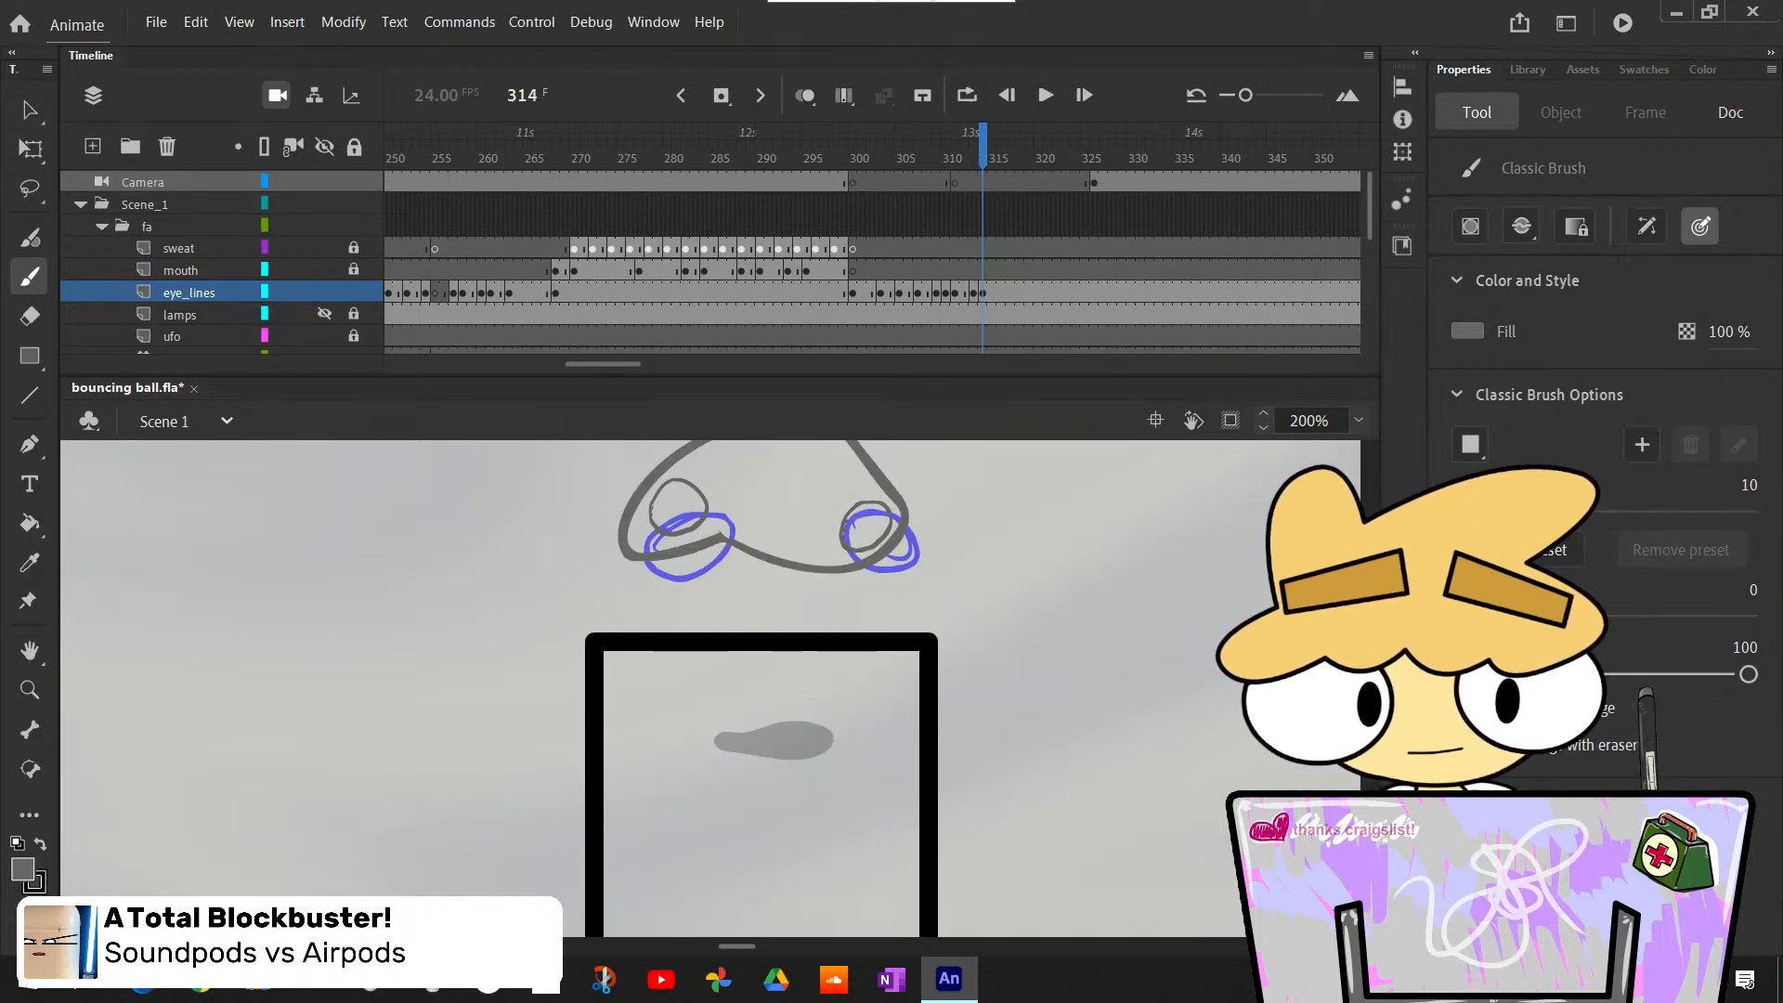
key(comma)
key(period)
key(period)
key(period)
key(period)
key(period)
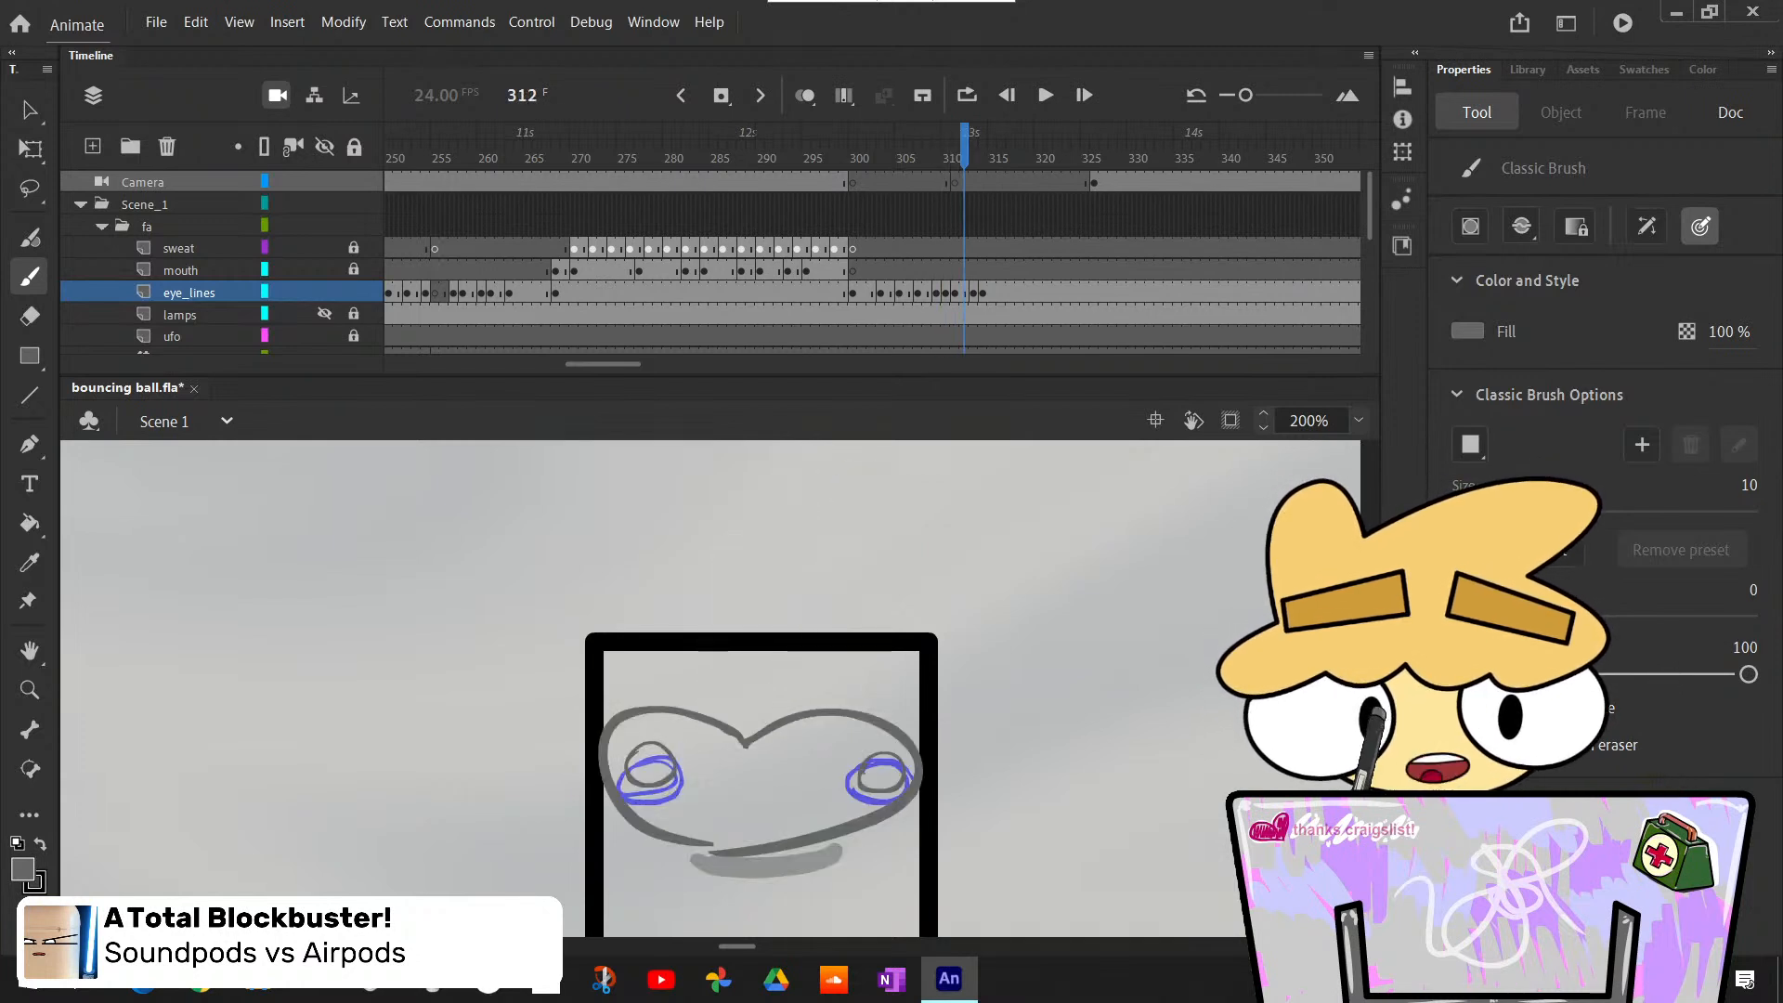
key(comma)
key(comma)
key(period)
key(period)
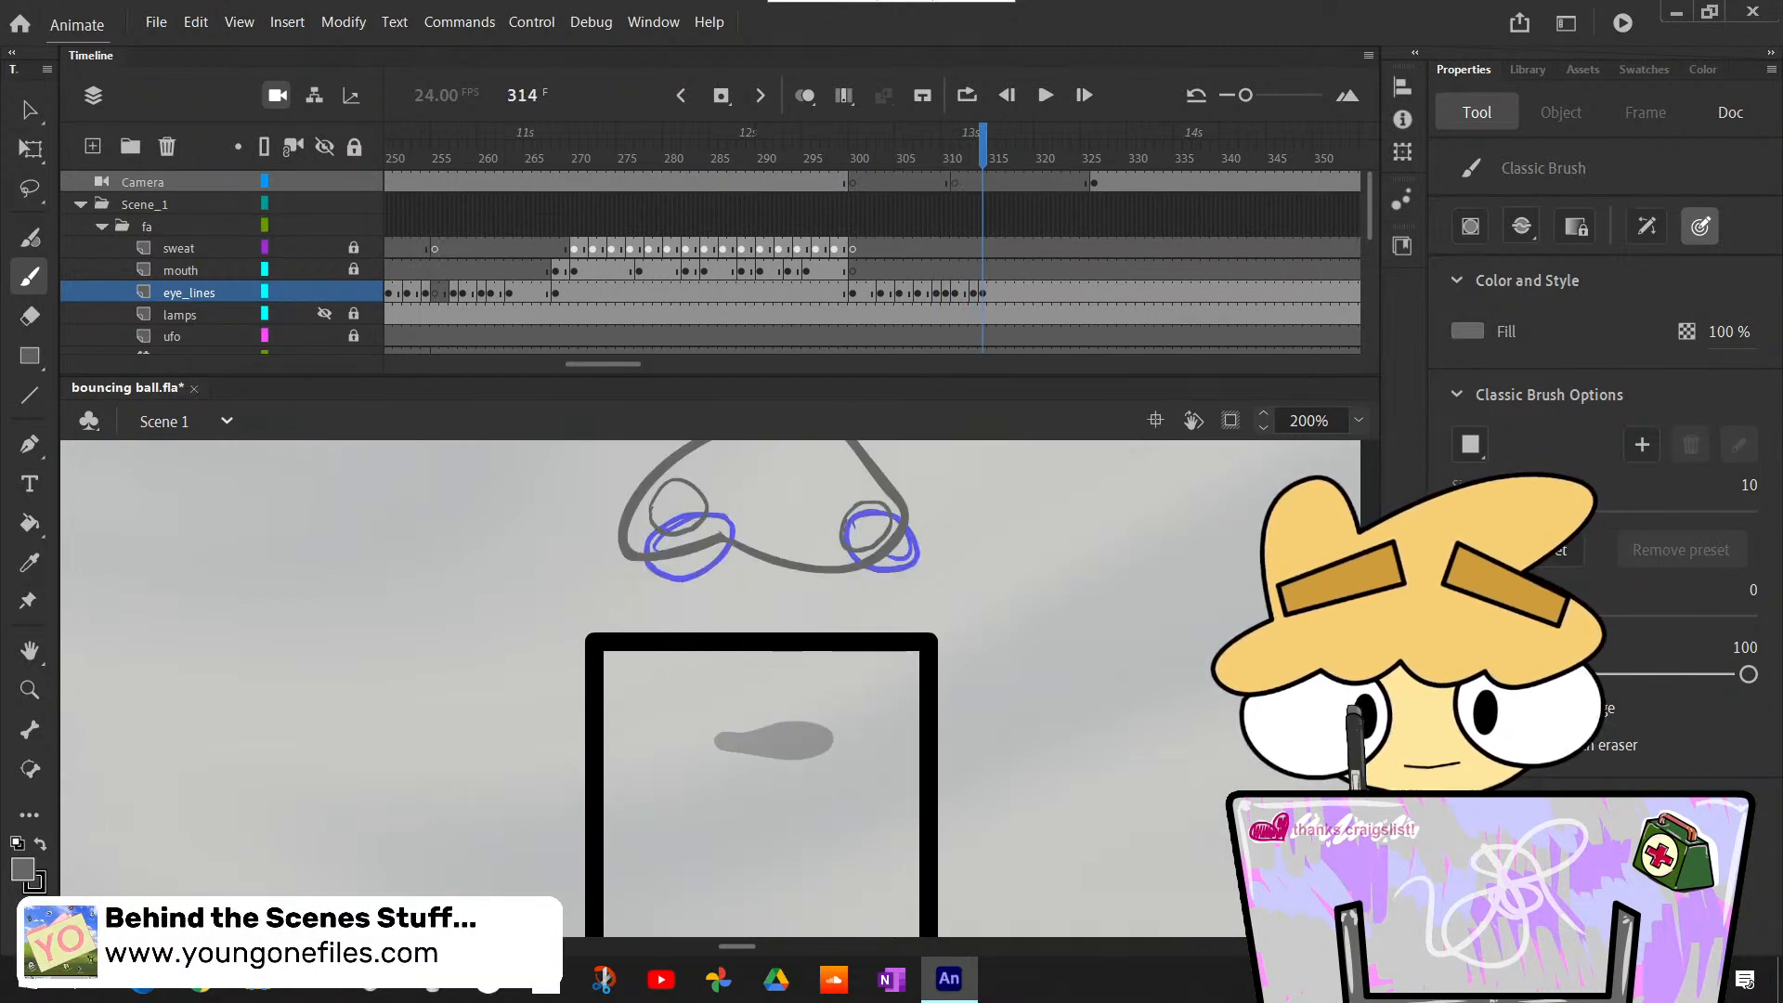
key(comma)
key(comma)
key(period)
key(period)
key(period)
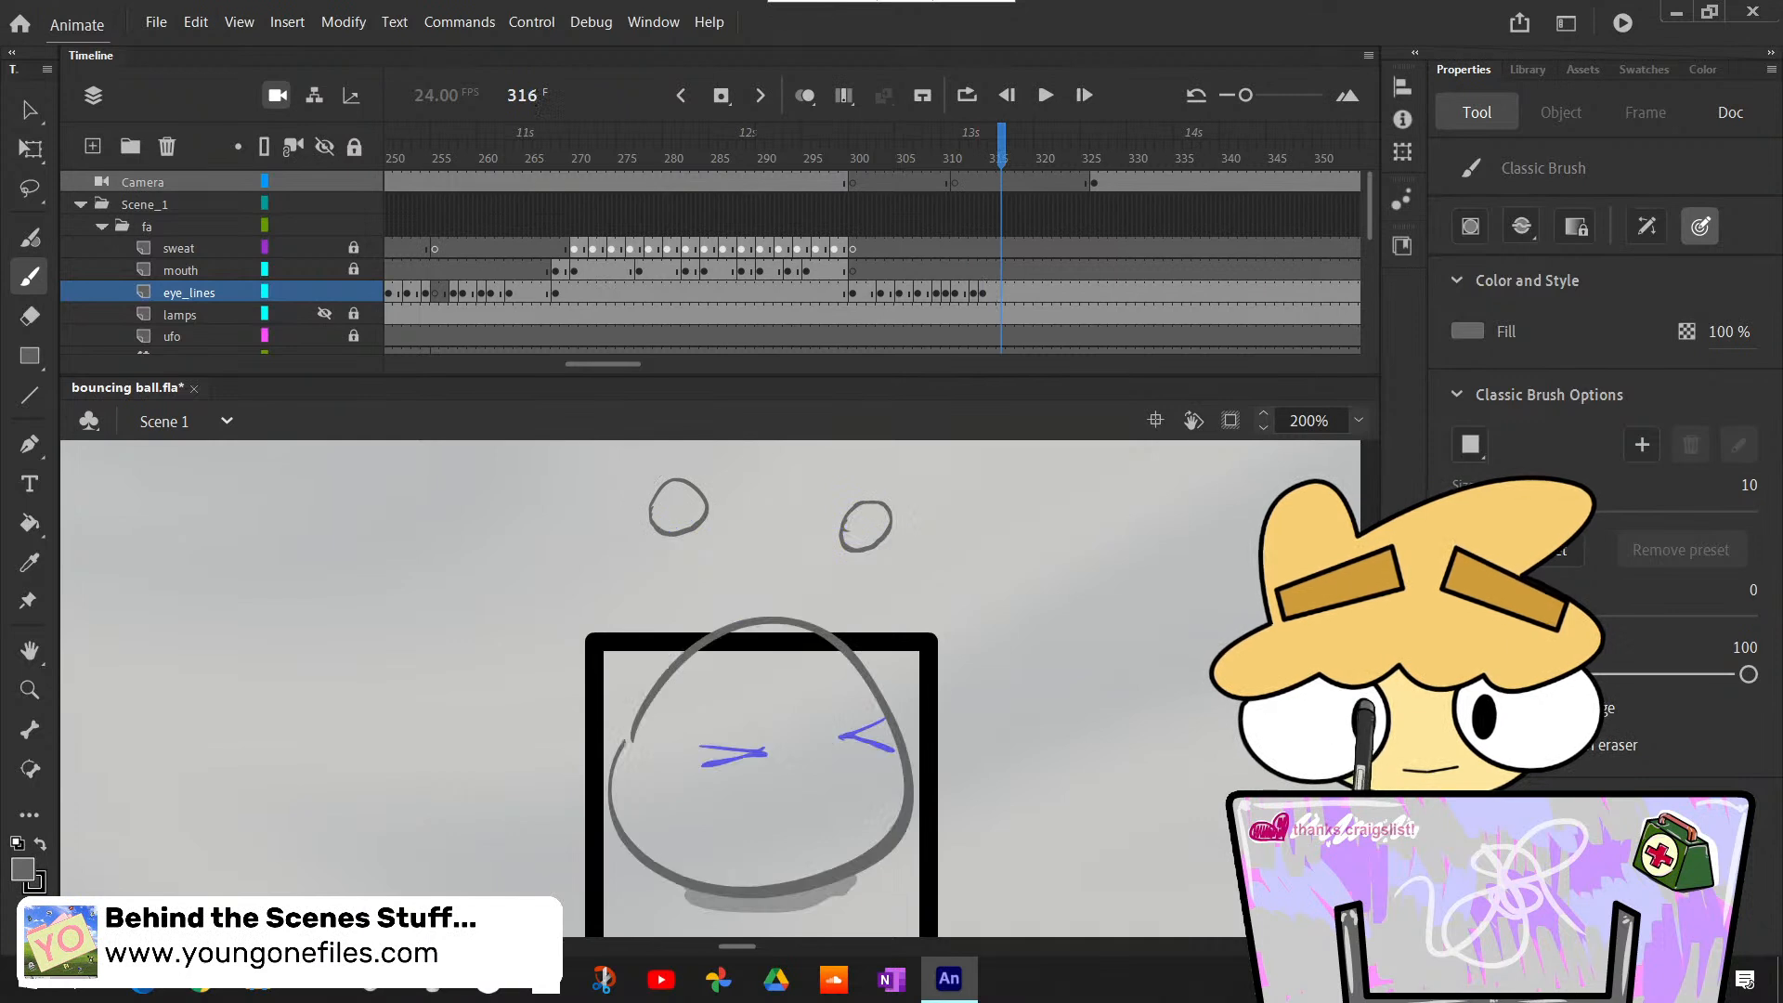
key(comma)
key(period)
- Insert a blank eye_lines keyframe at frame 316 and draw the left squinting eye as a sideways V, discarding the round eye attempt
key(F7)
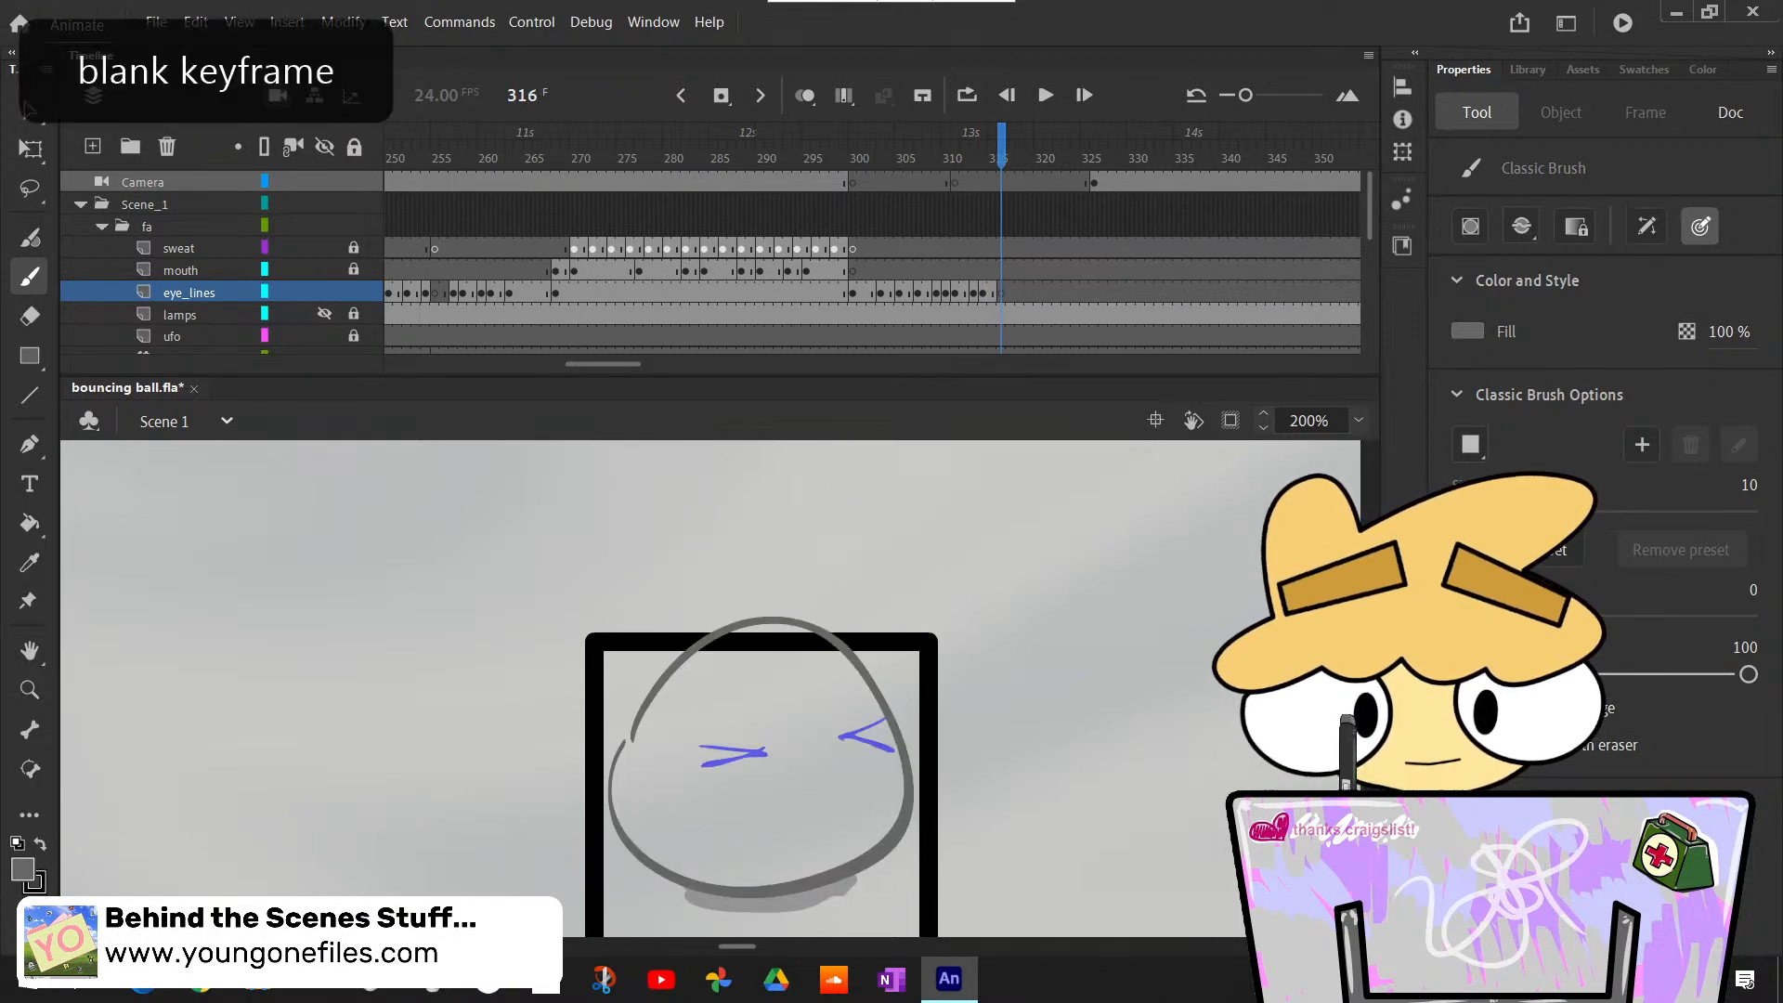
mouse_move(737, 753)
mouse_down()
mouse_move(707, 787)
mouse_move(740, 749)
mouse_up()
key(ctrl+z)
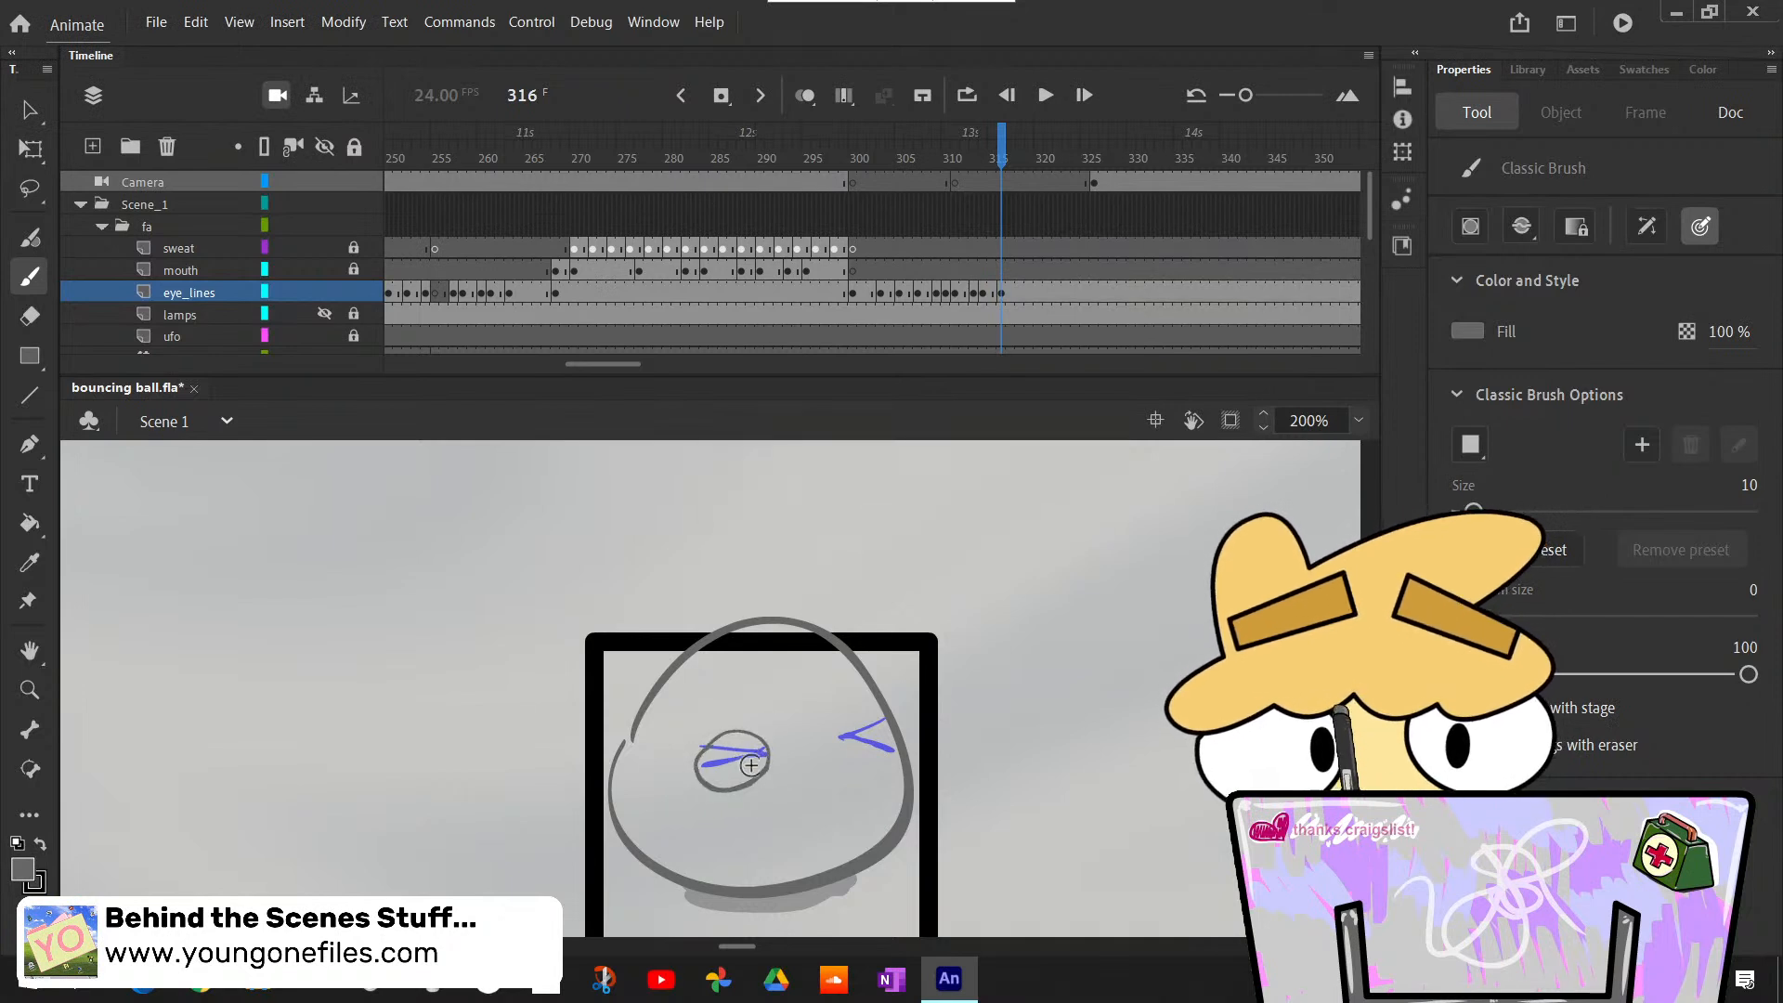
key(ctrl+z)
drag(764, 751, 772, 756)
key(ctrl+z)
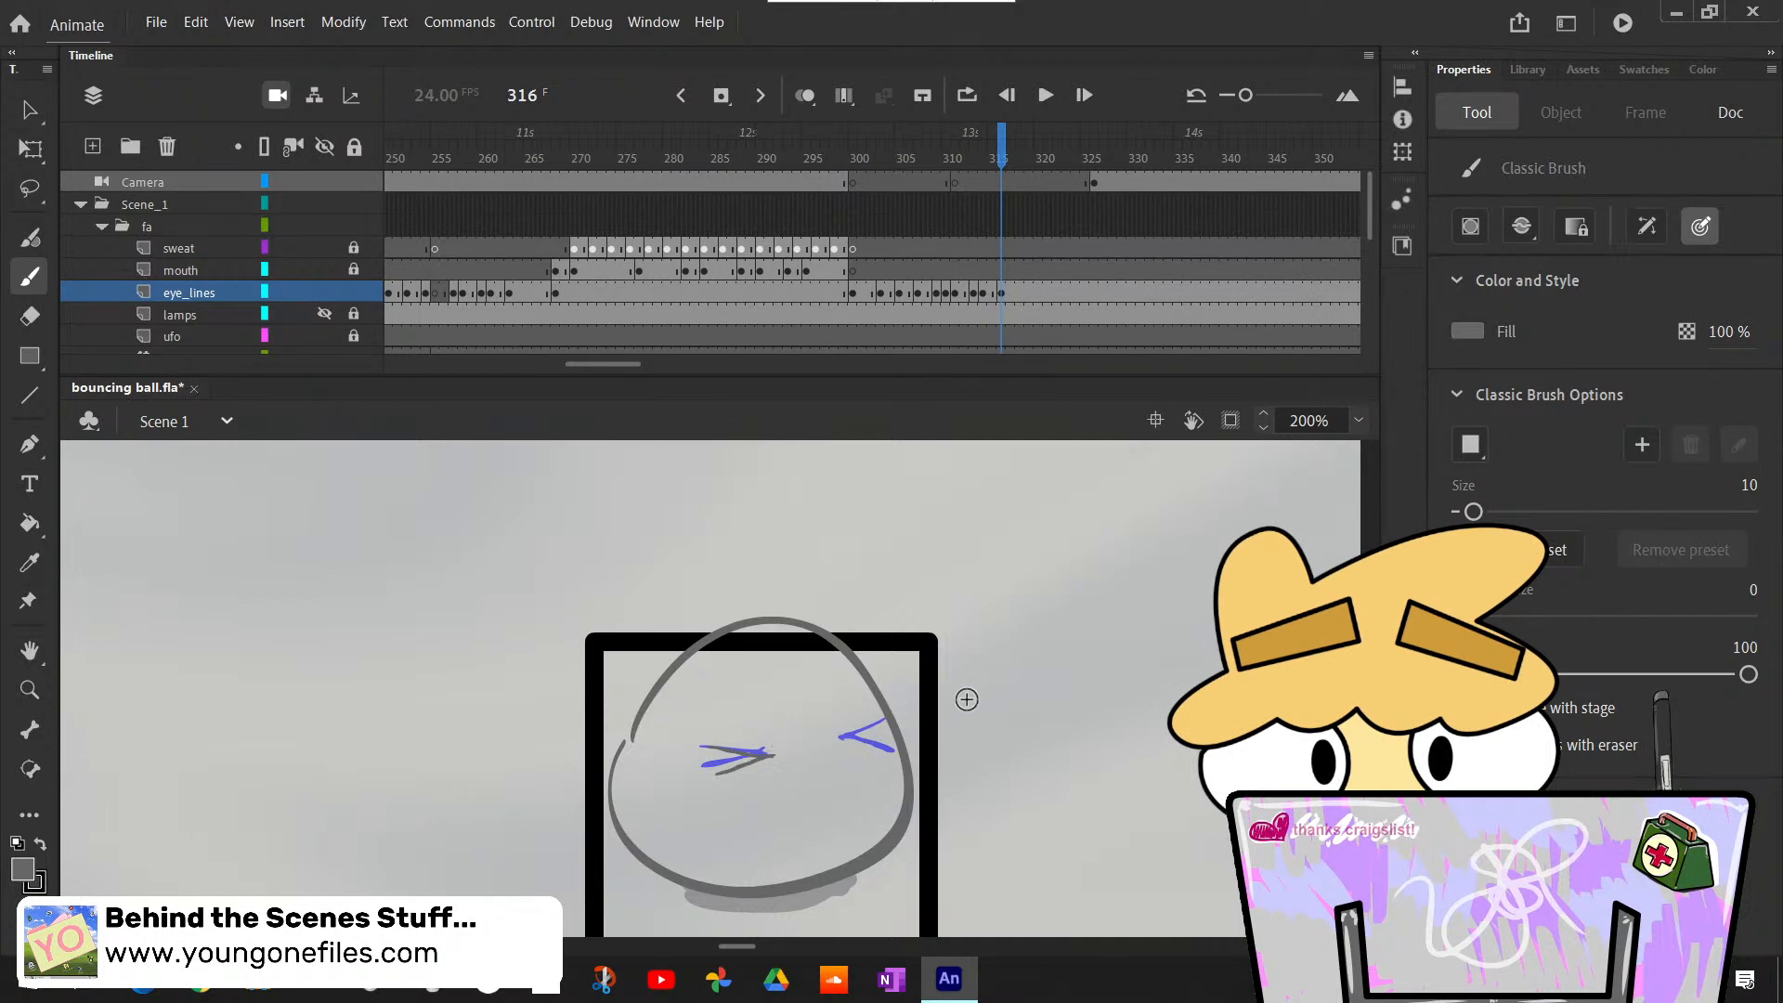
- Duplicate the squinting eye on frame 316, flip the copy horizontally, and place it over the right squint sketch
key(l)
drag(744, 808, 777, 801)
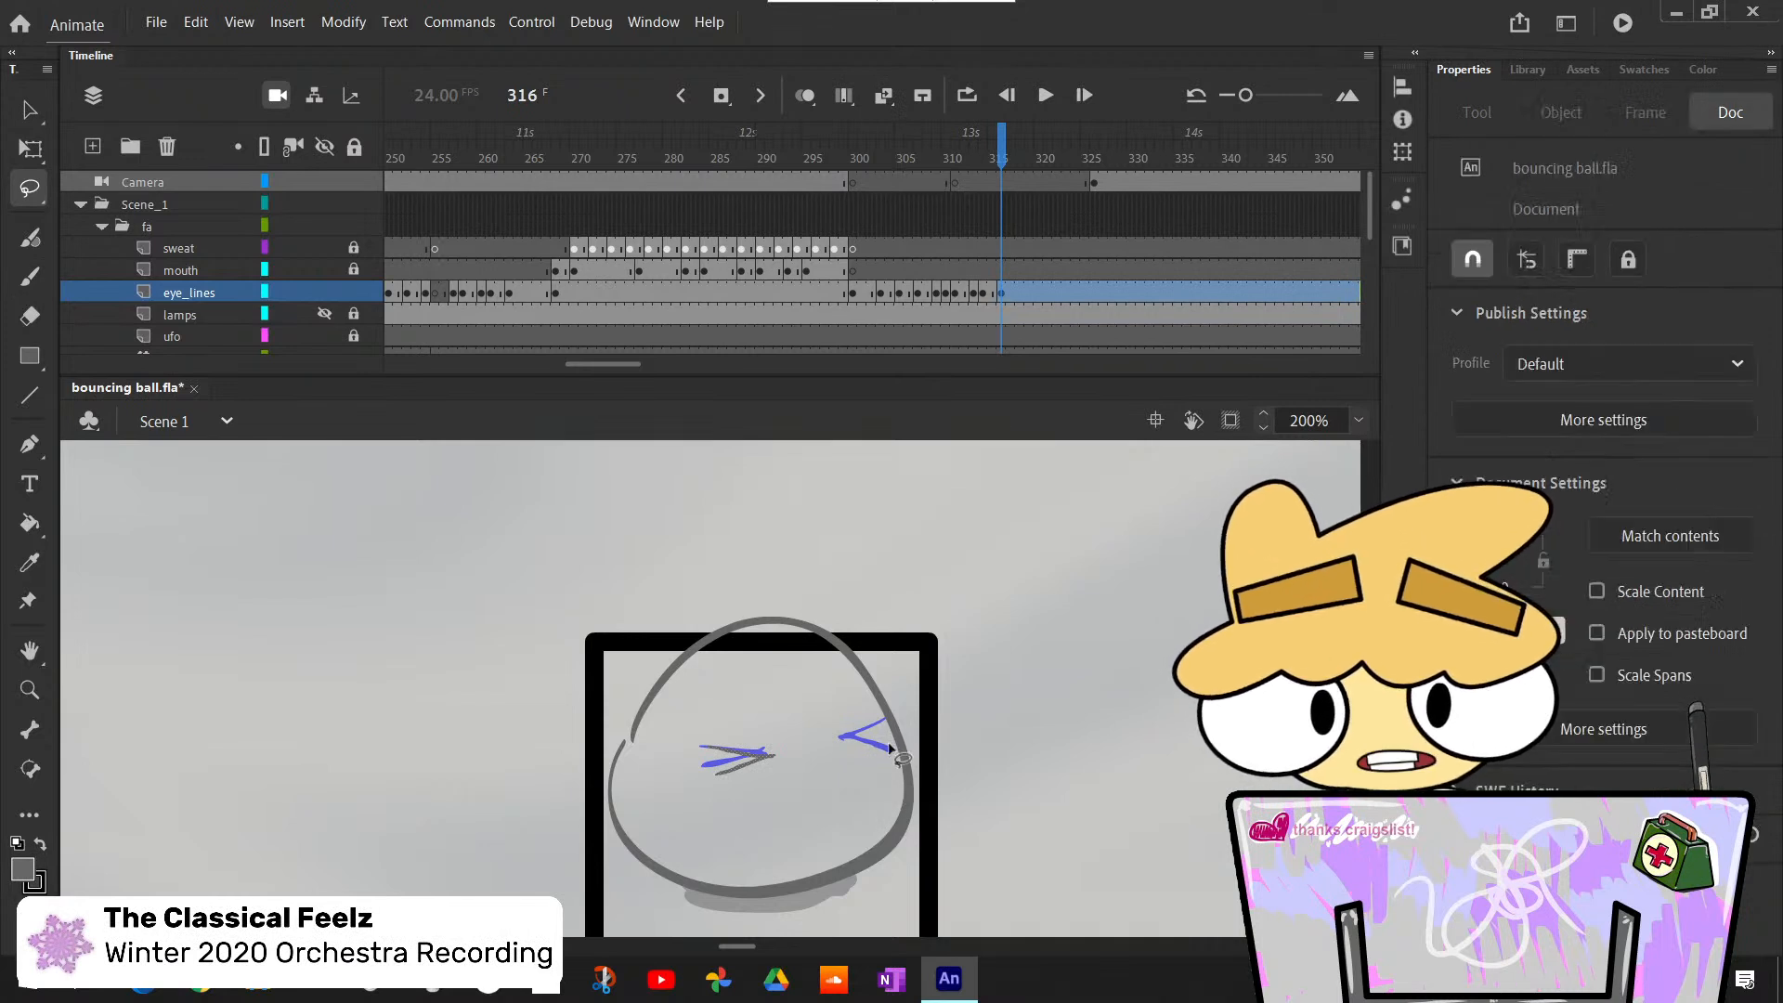
key(ctrl+c)
key(ctrl+v)
click(30, 149)
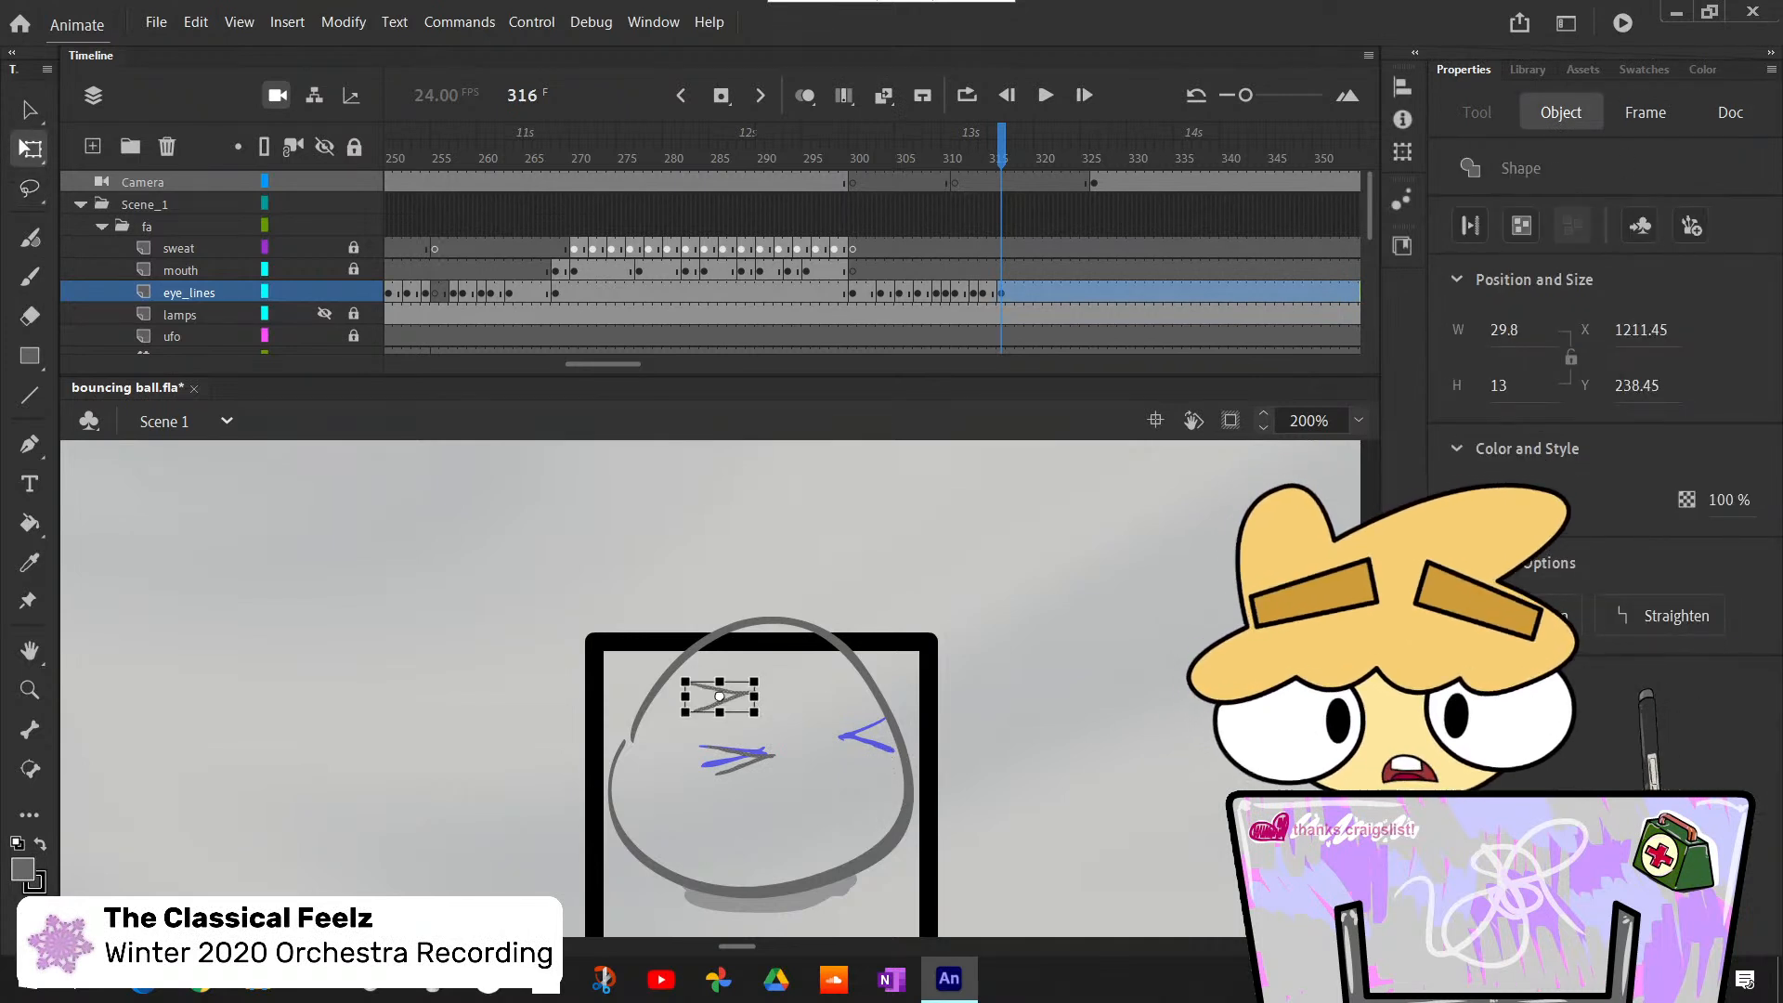
right_click(735, 695)
mouse_move(841, 505)
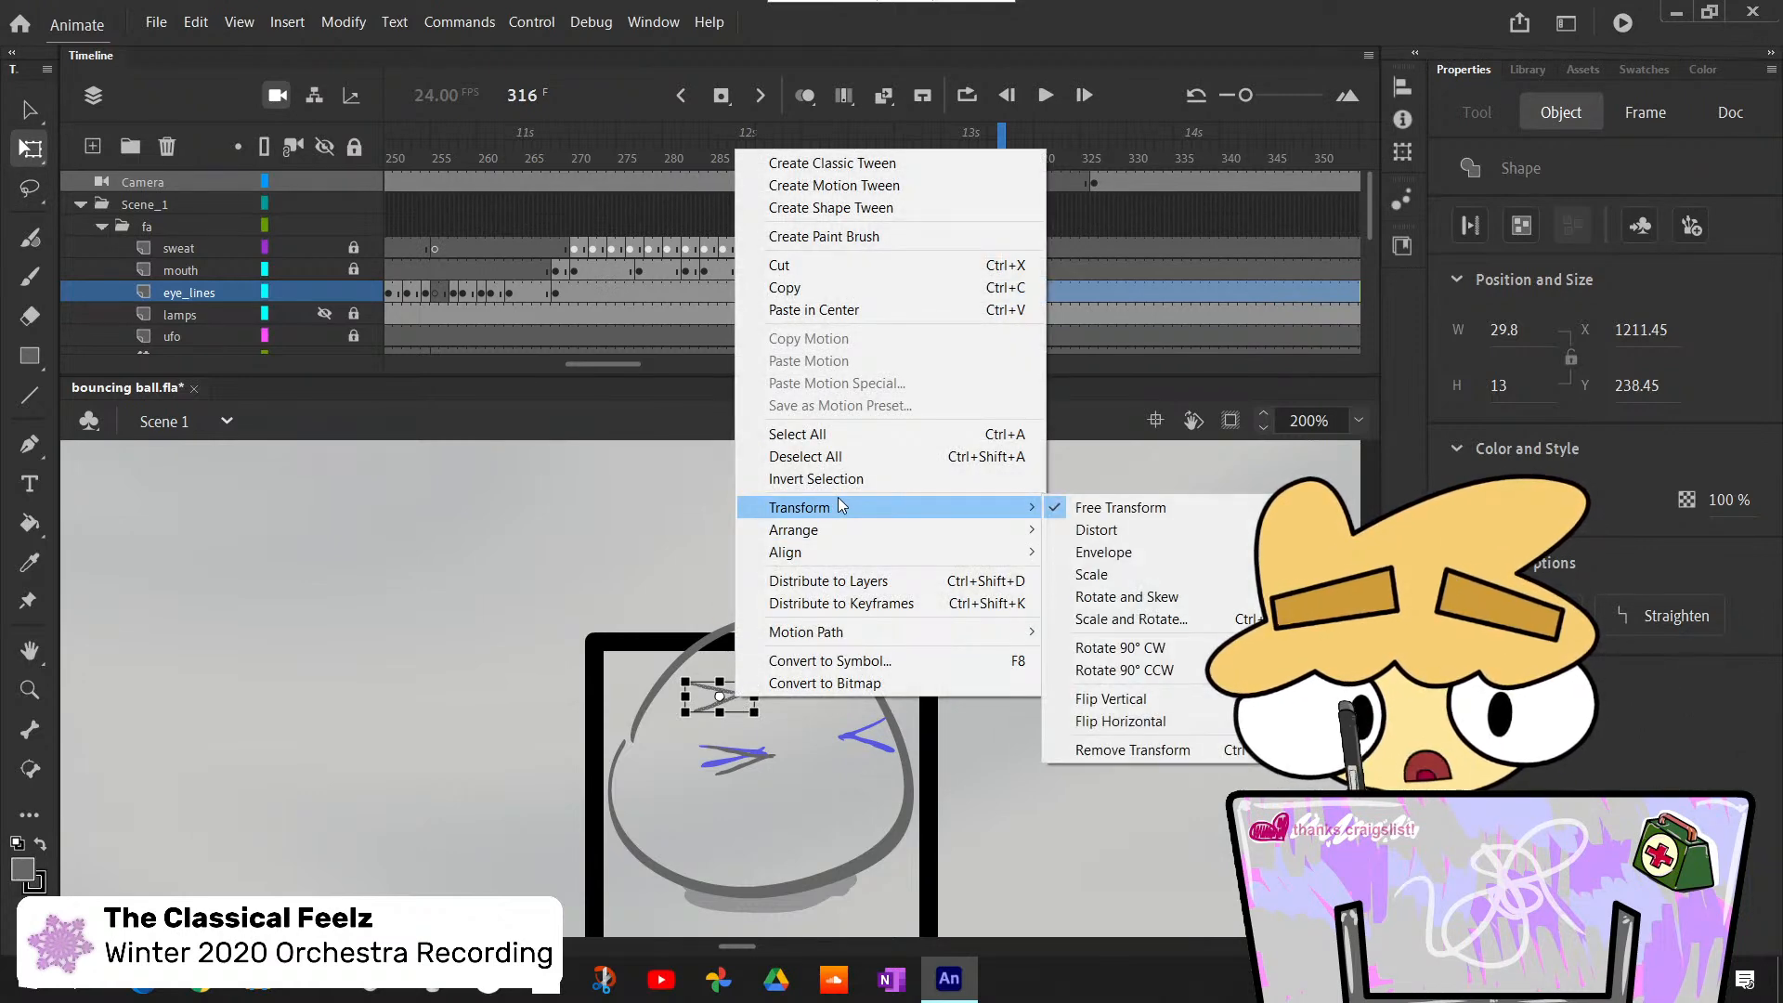
click(1211, 719)
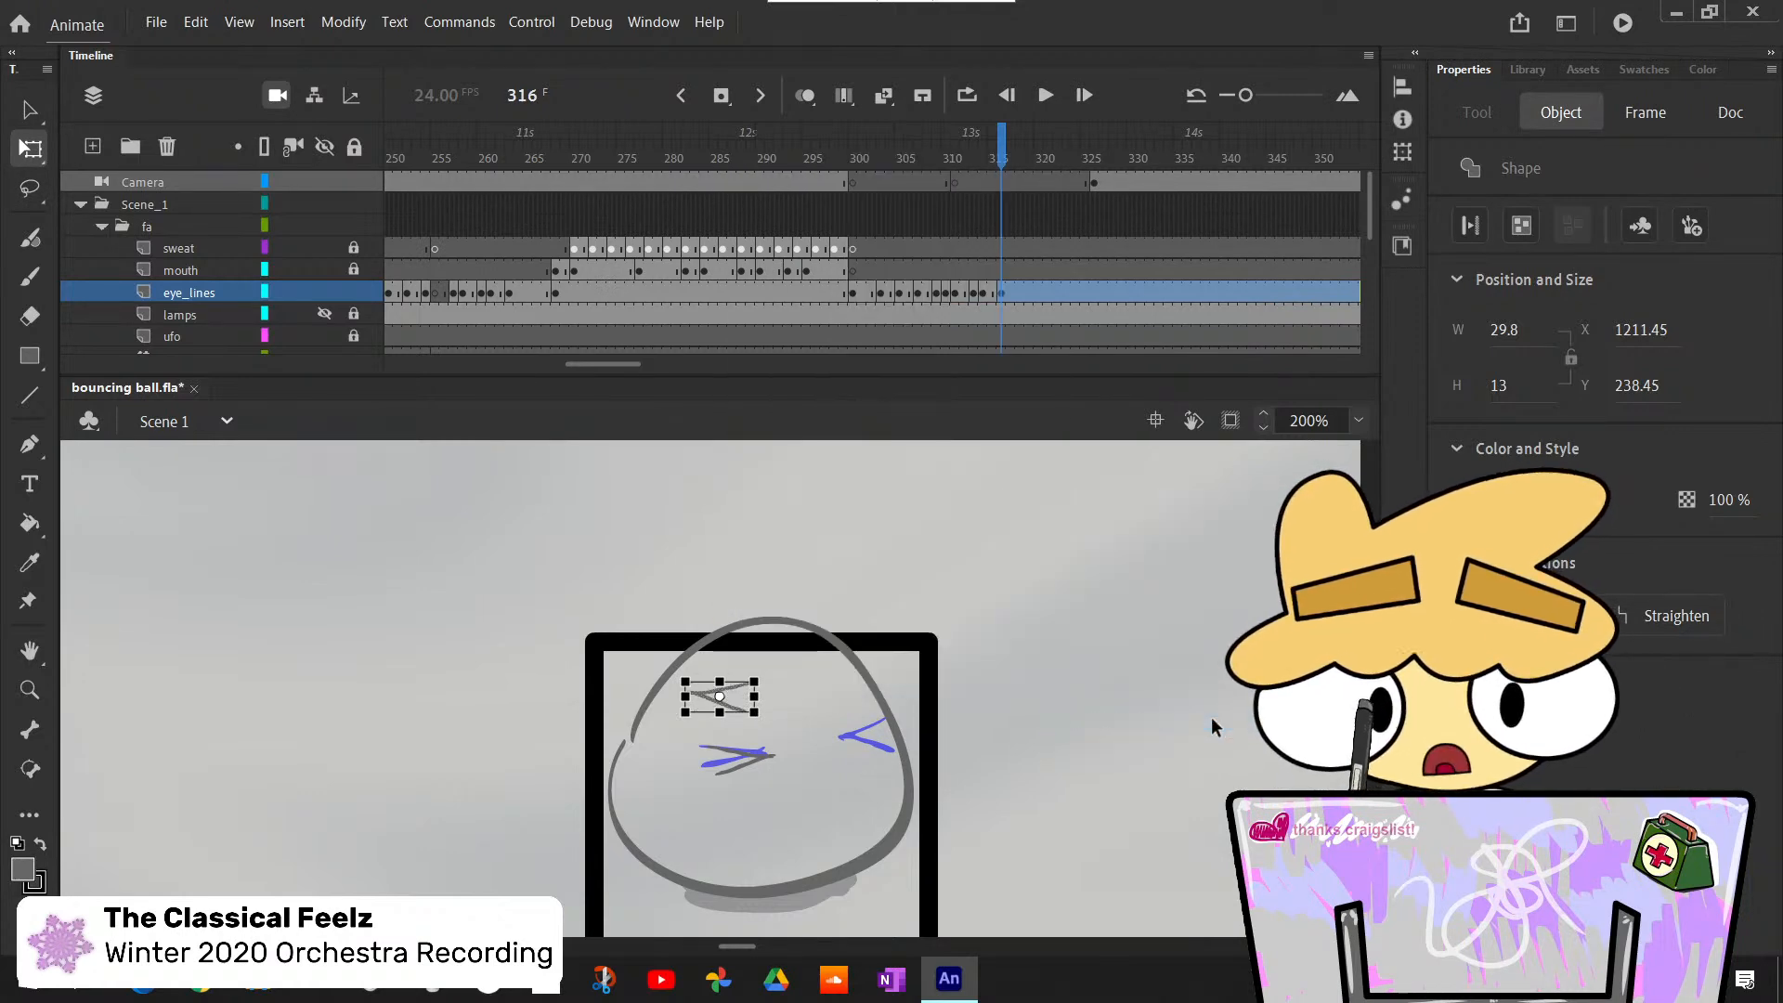
mouse_move(705, 696)
mouse_down()
mouse_move(907, 757)
mouse_move(990, 751)
mouse_move(687, 715)
mouse_up()
click(979, 771)
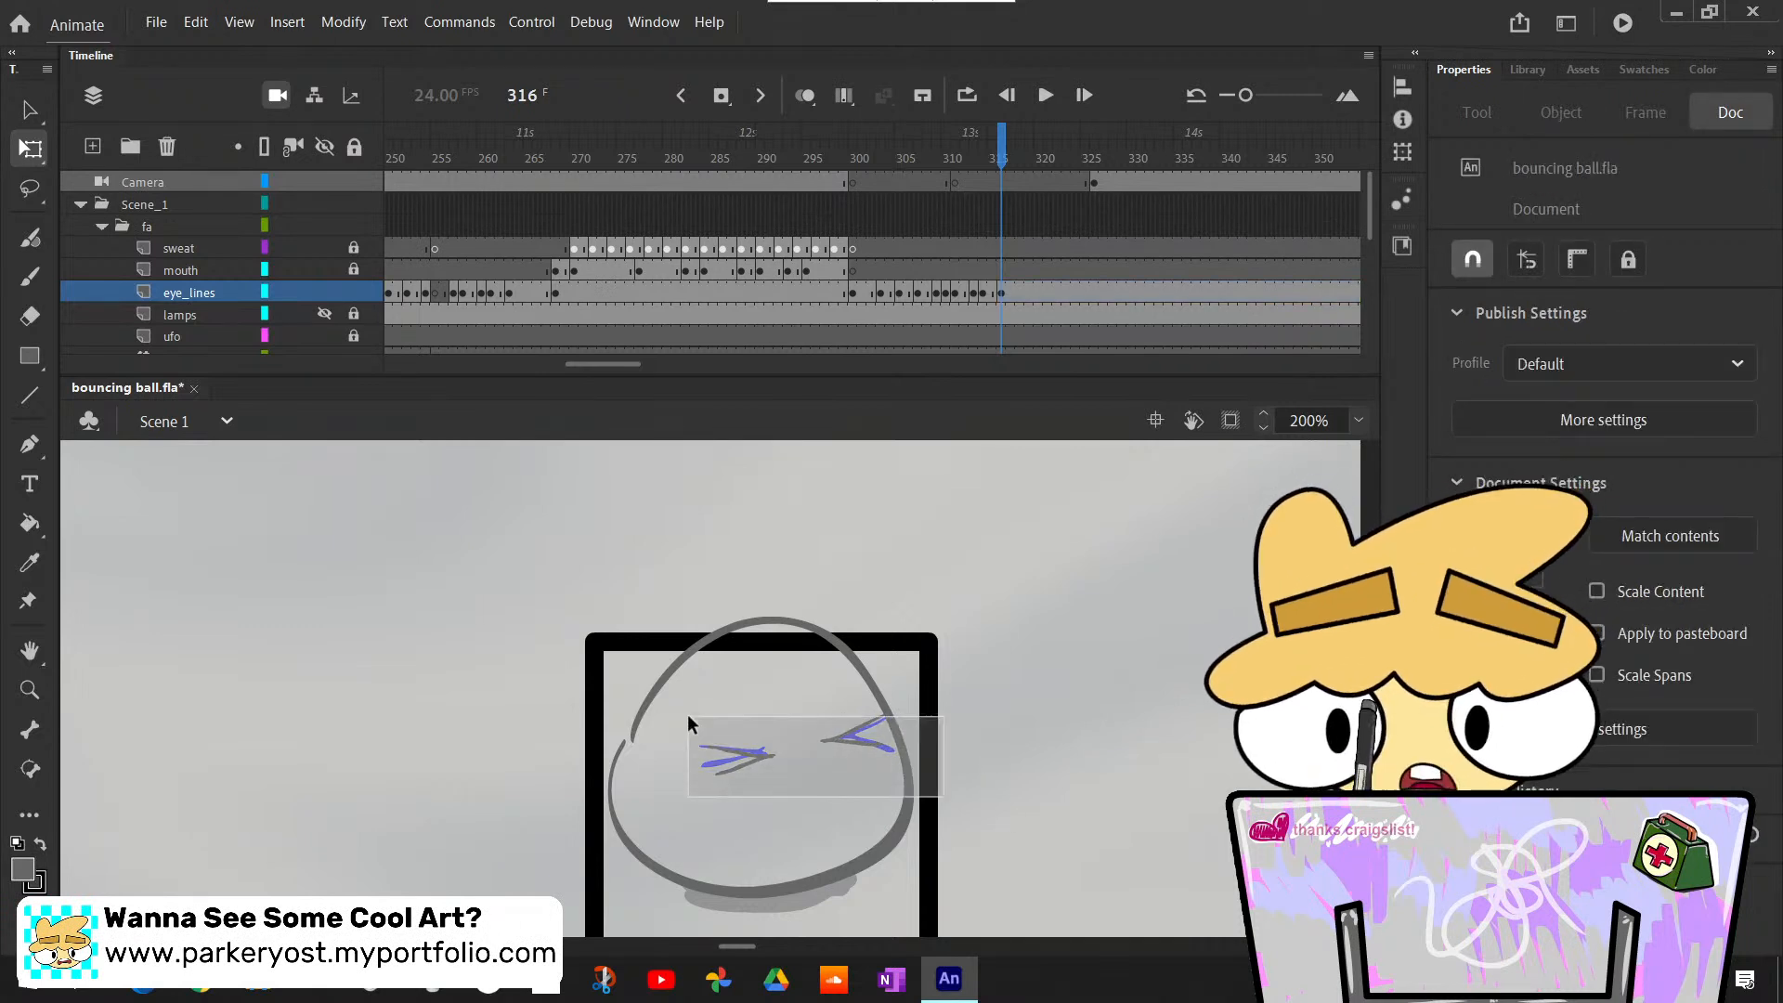
- Select both squinting eyes on frame 316 and nudge them slightly left and up together
drag(982, 811, 686, 689)
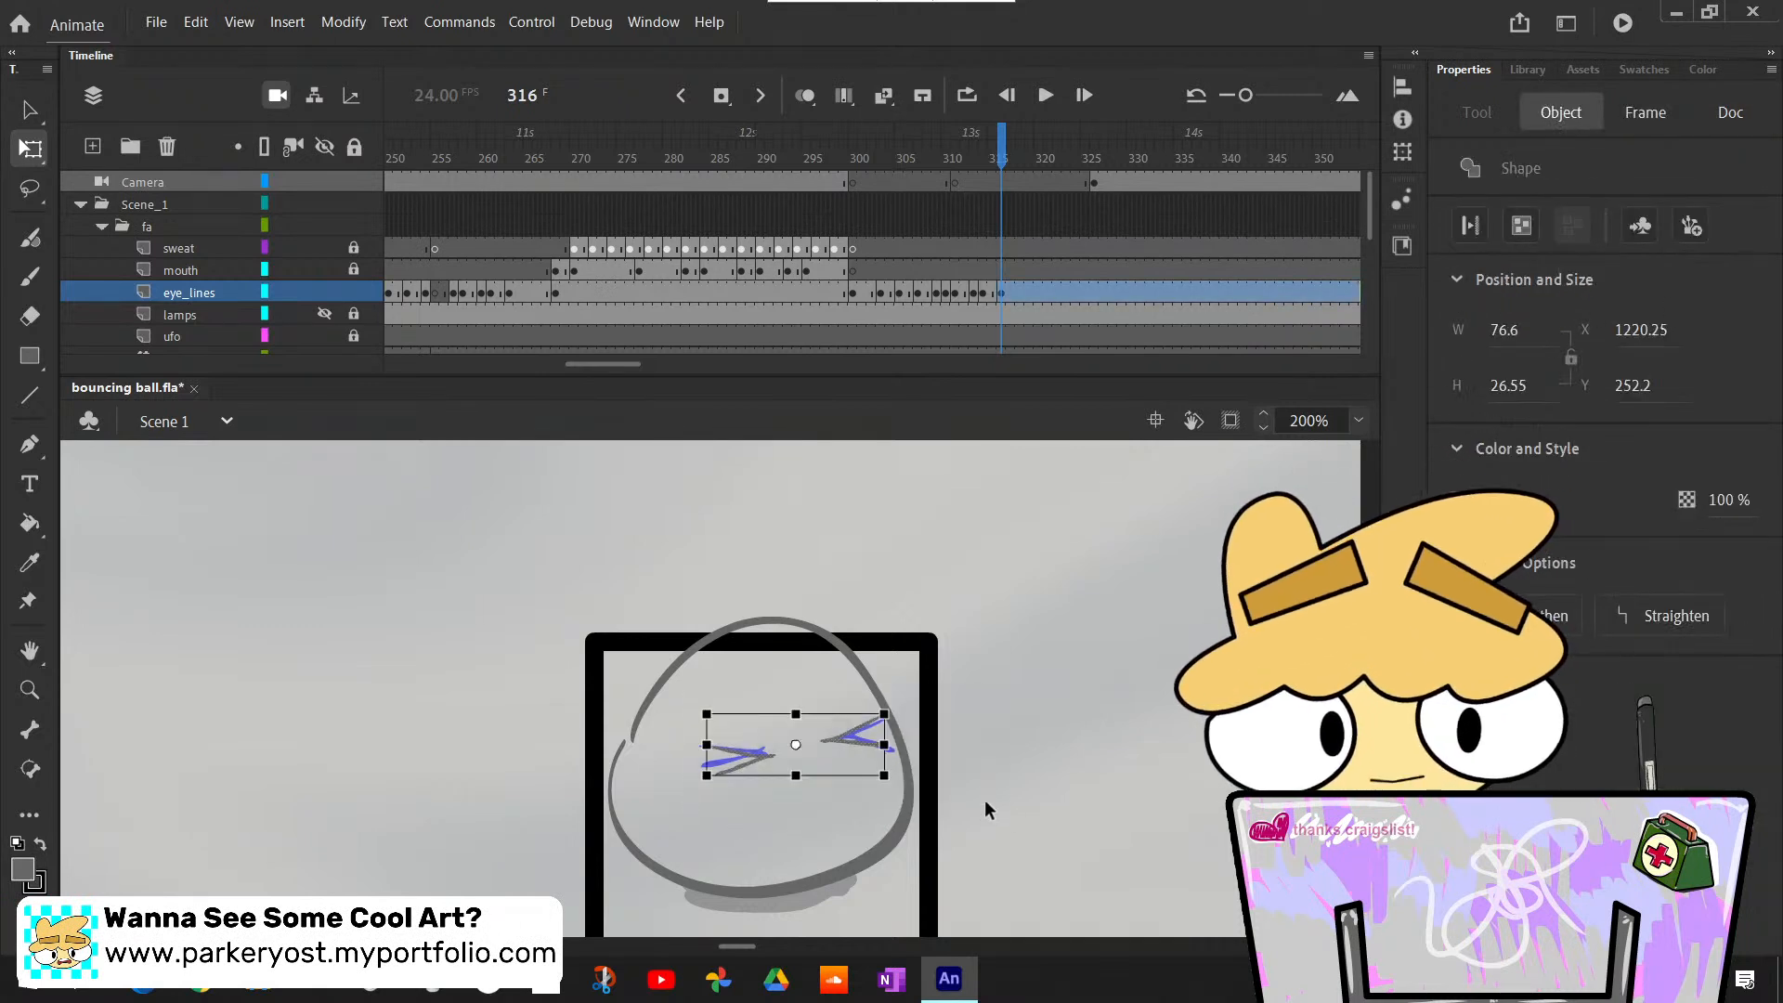
click(1001, 767)
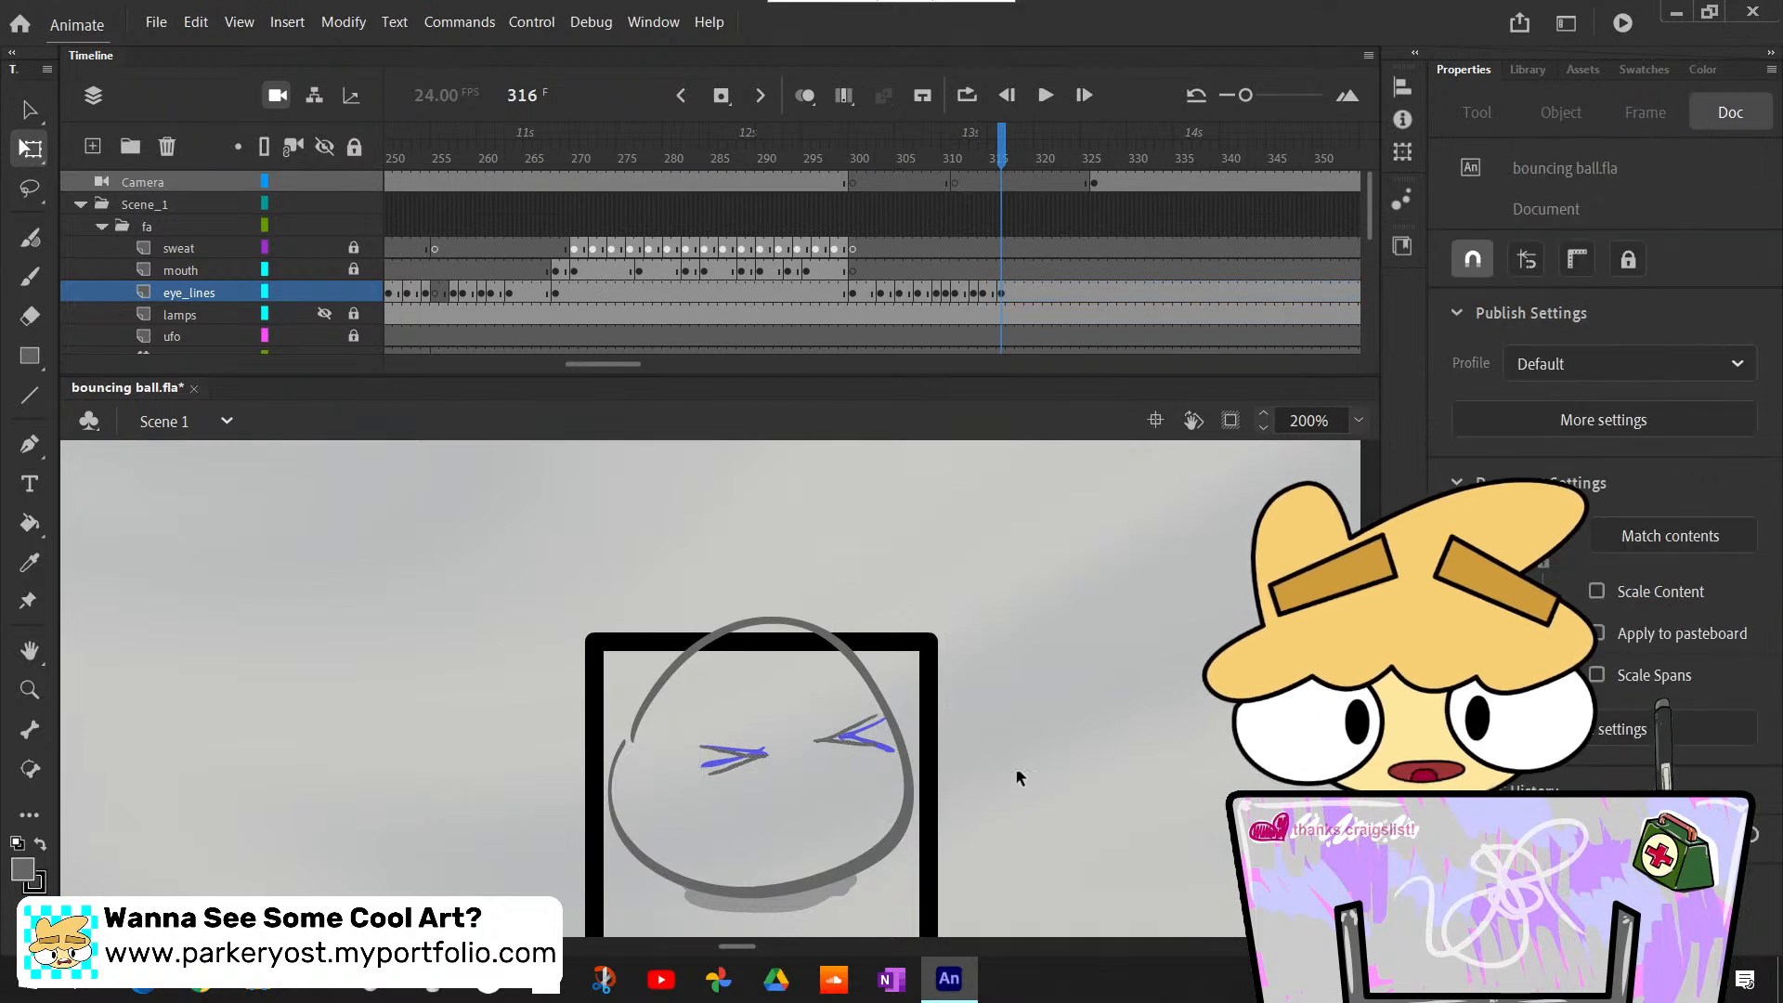
drag(983, 796, 676, 705)
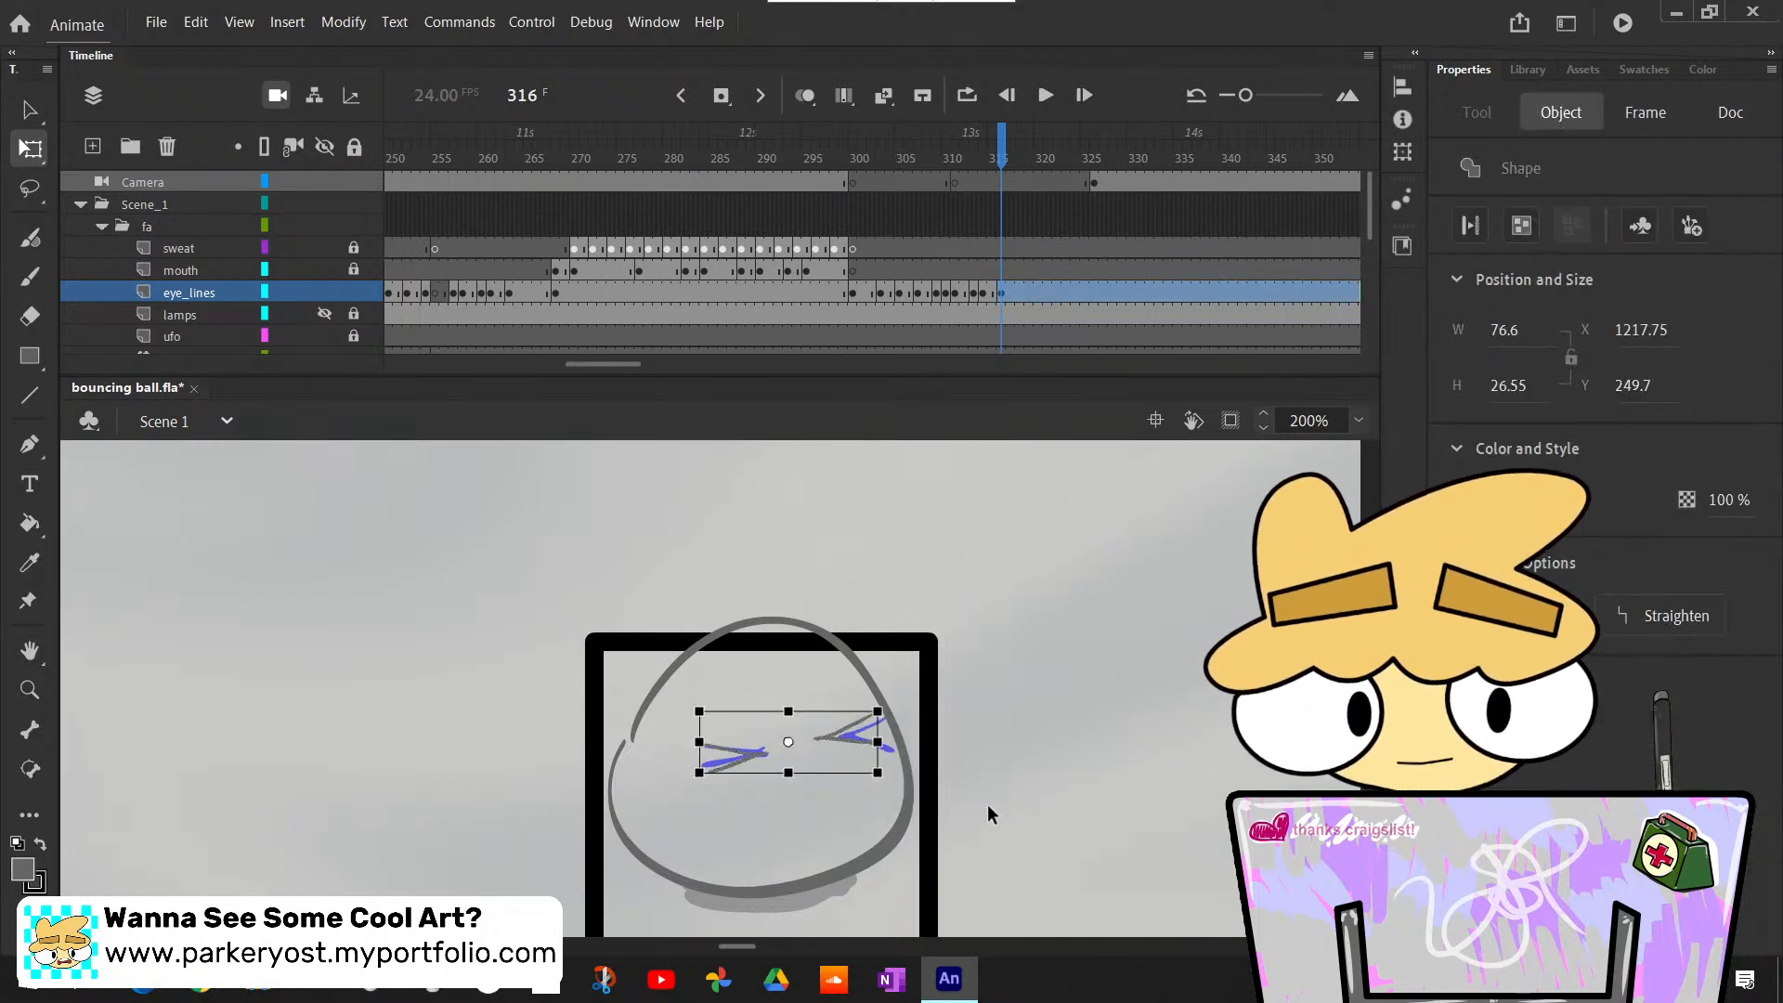
click(991, 806)
- Flip back and forth between frames 316 and 321 to compare the squinting eyes with the sketched eyes
click(1358, 428)
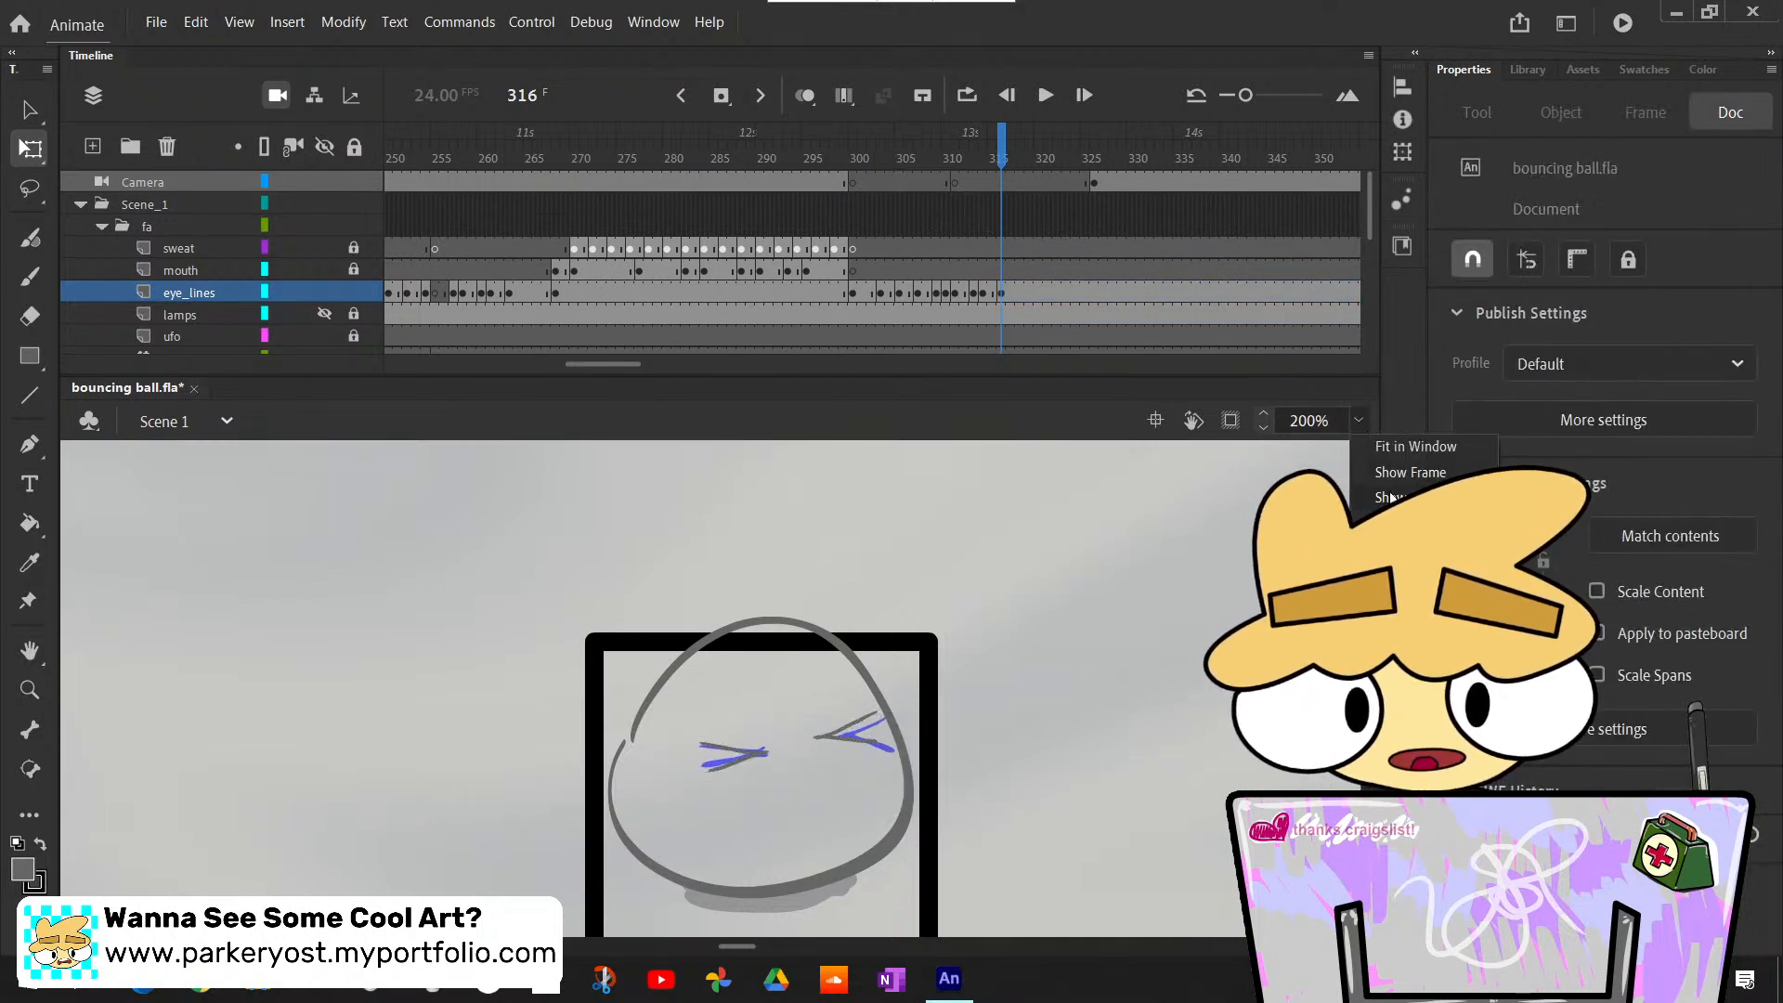
click(1393, 561)
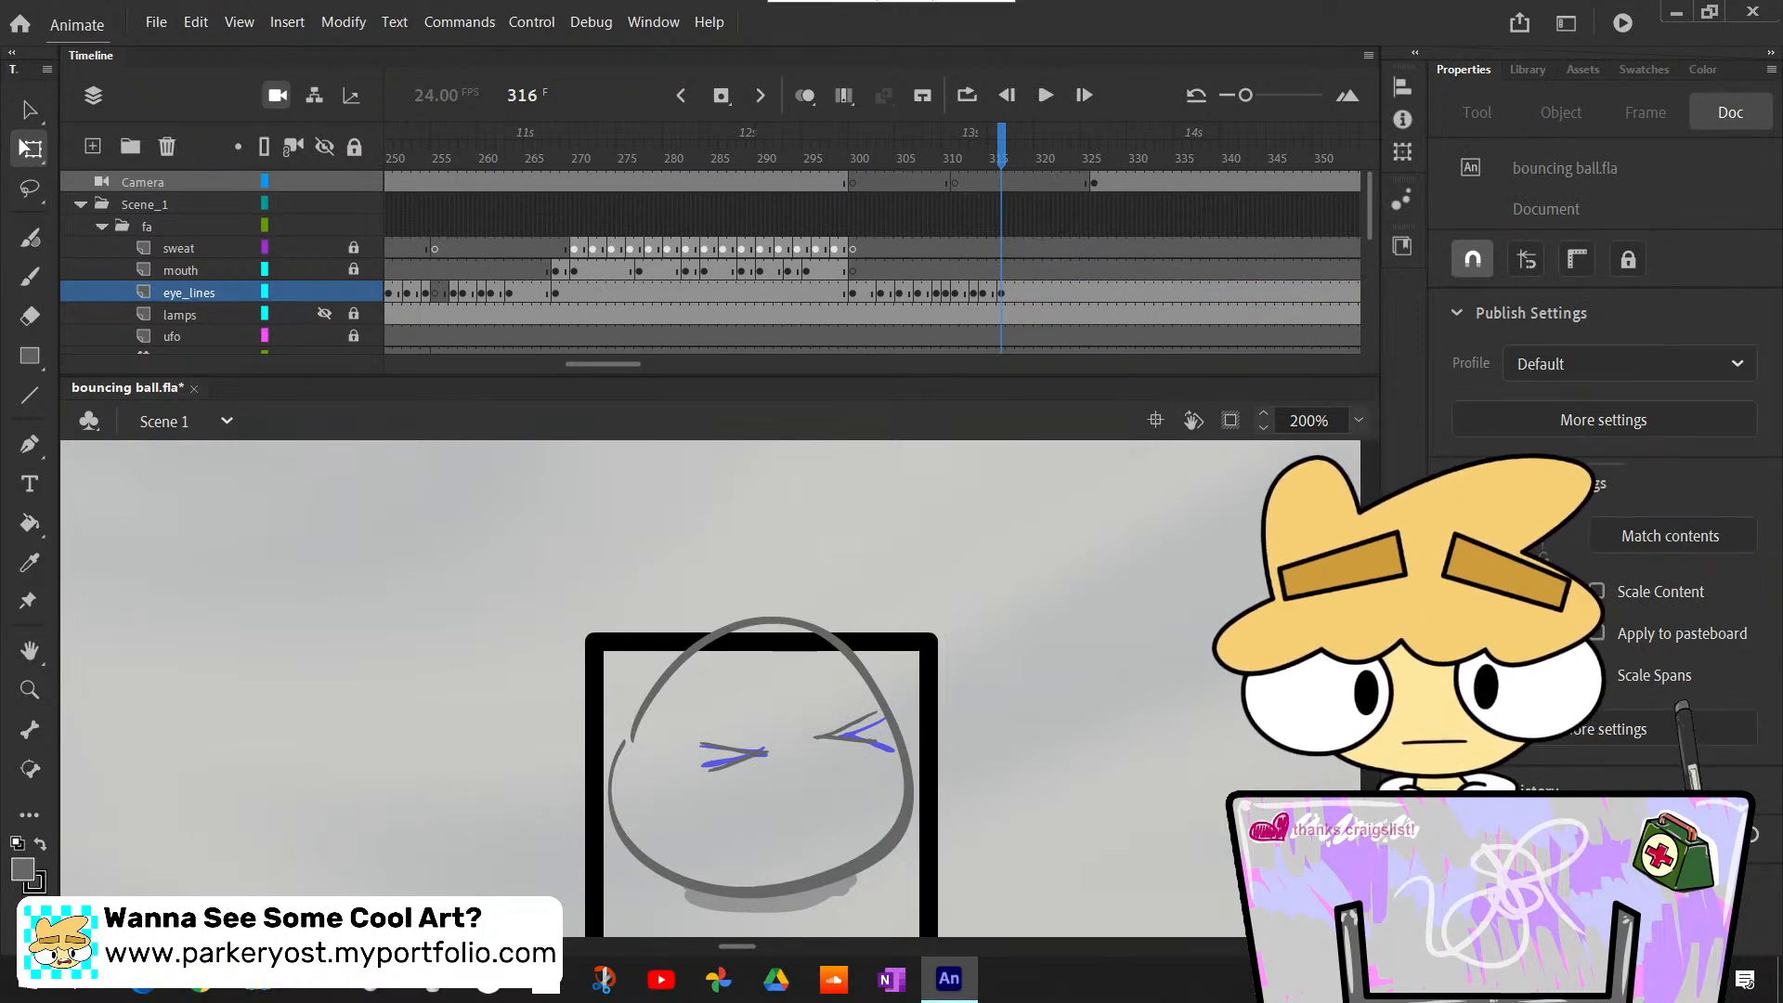
scroll(1179, 705, up, 5)
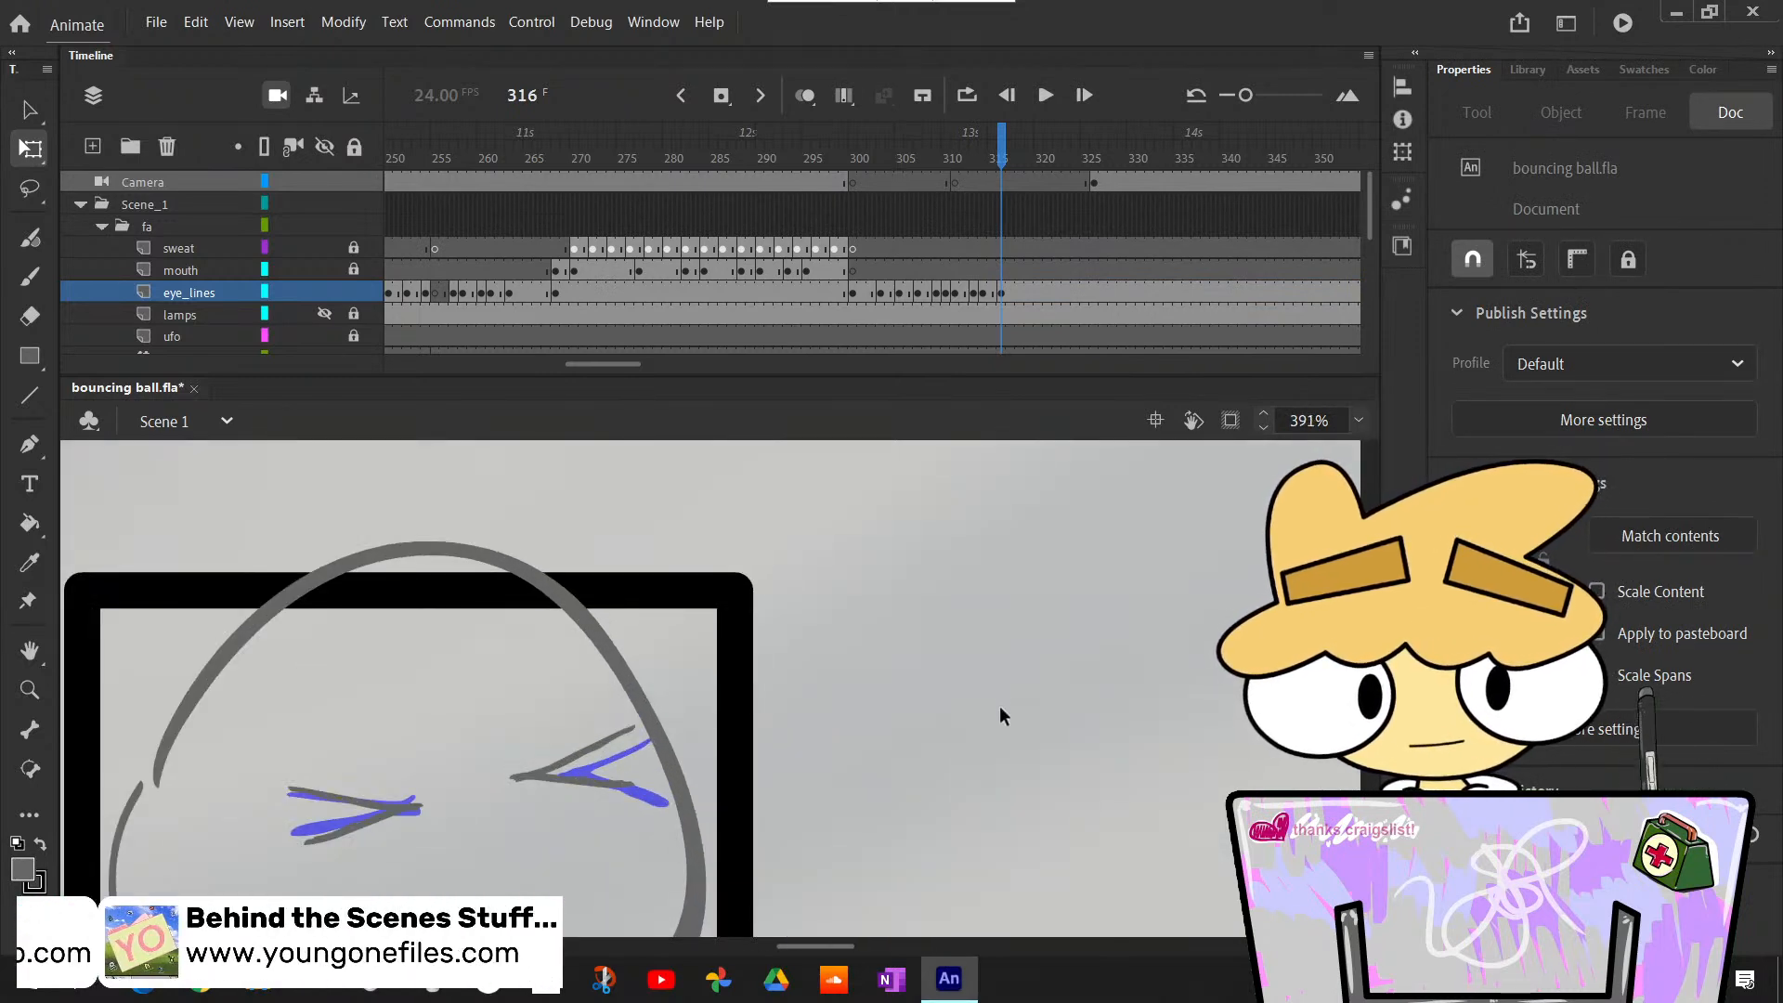
scroll(999, 706, up, 1)
scroll(1001, 708, down, 4)
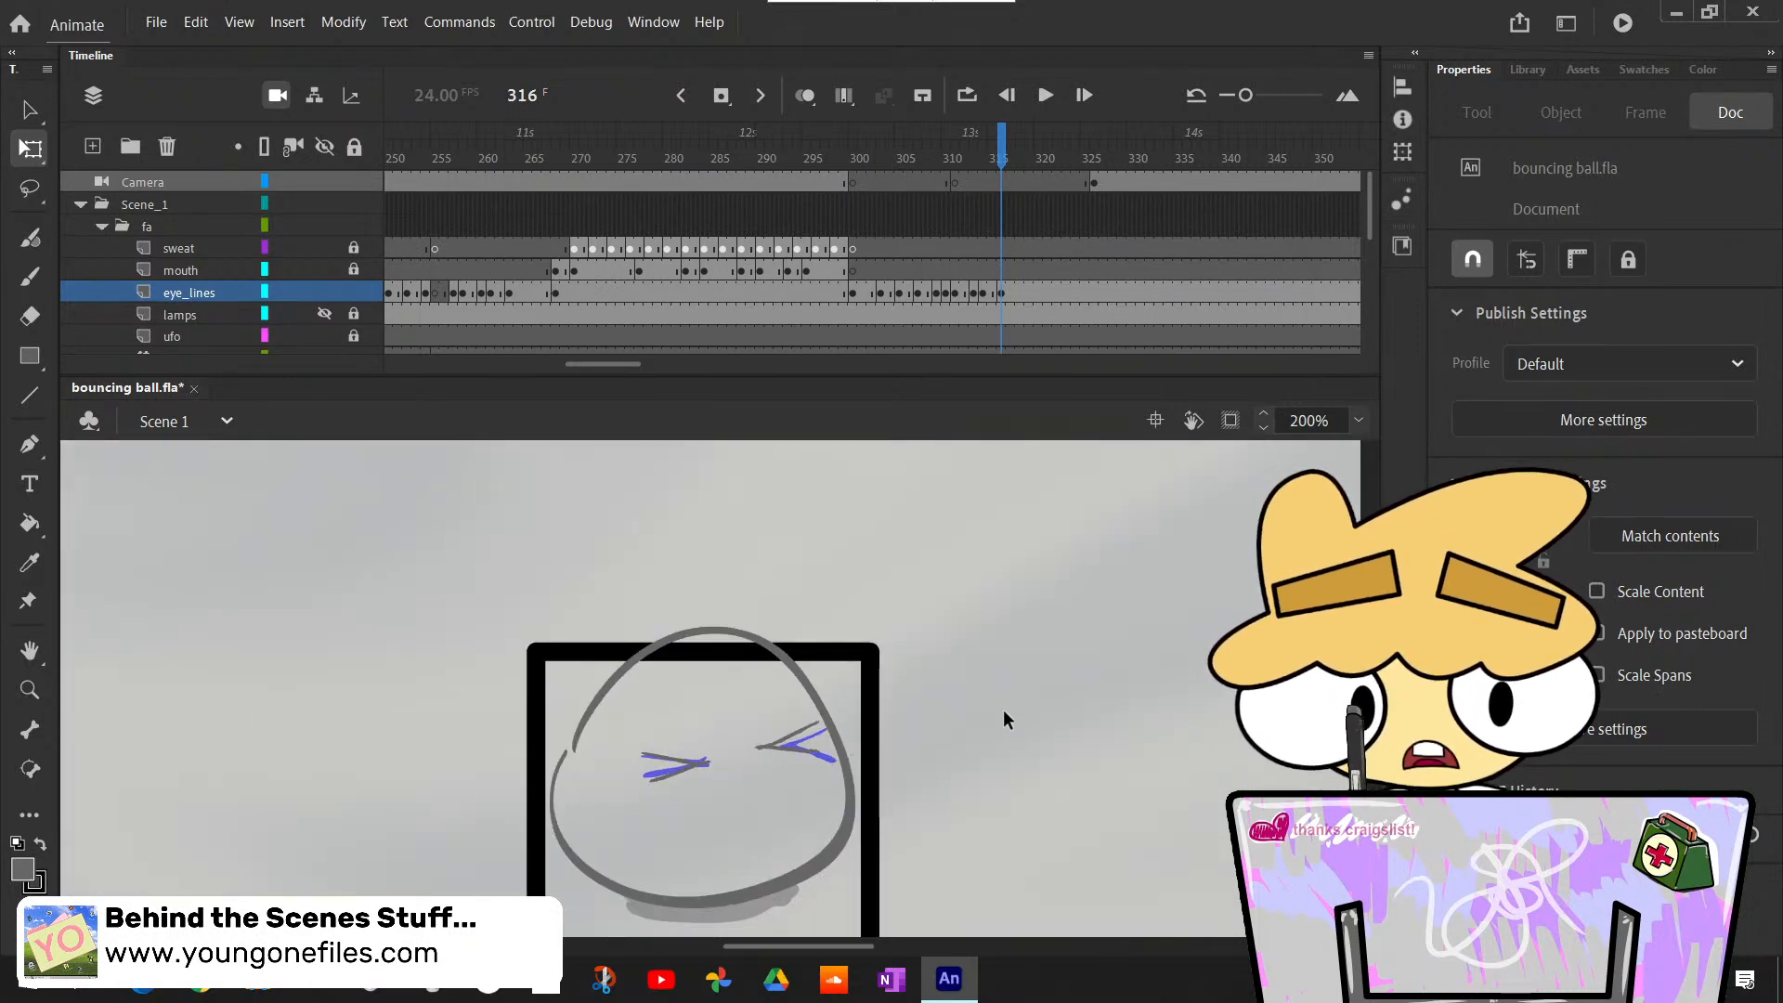
scroll(1003, 709, down, 1)
scroll(1003, 710, up, 1)
scroll(1003, 710, down, 1)
key(period)
key(period)
key(period)
key(period)
key(period)
key(period)
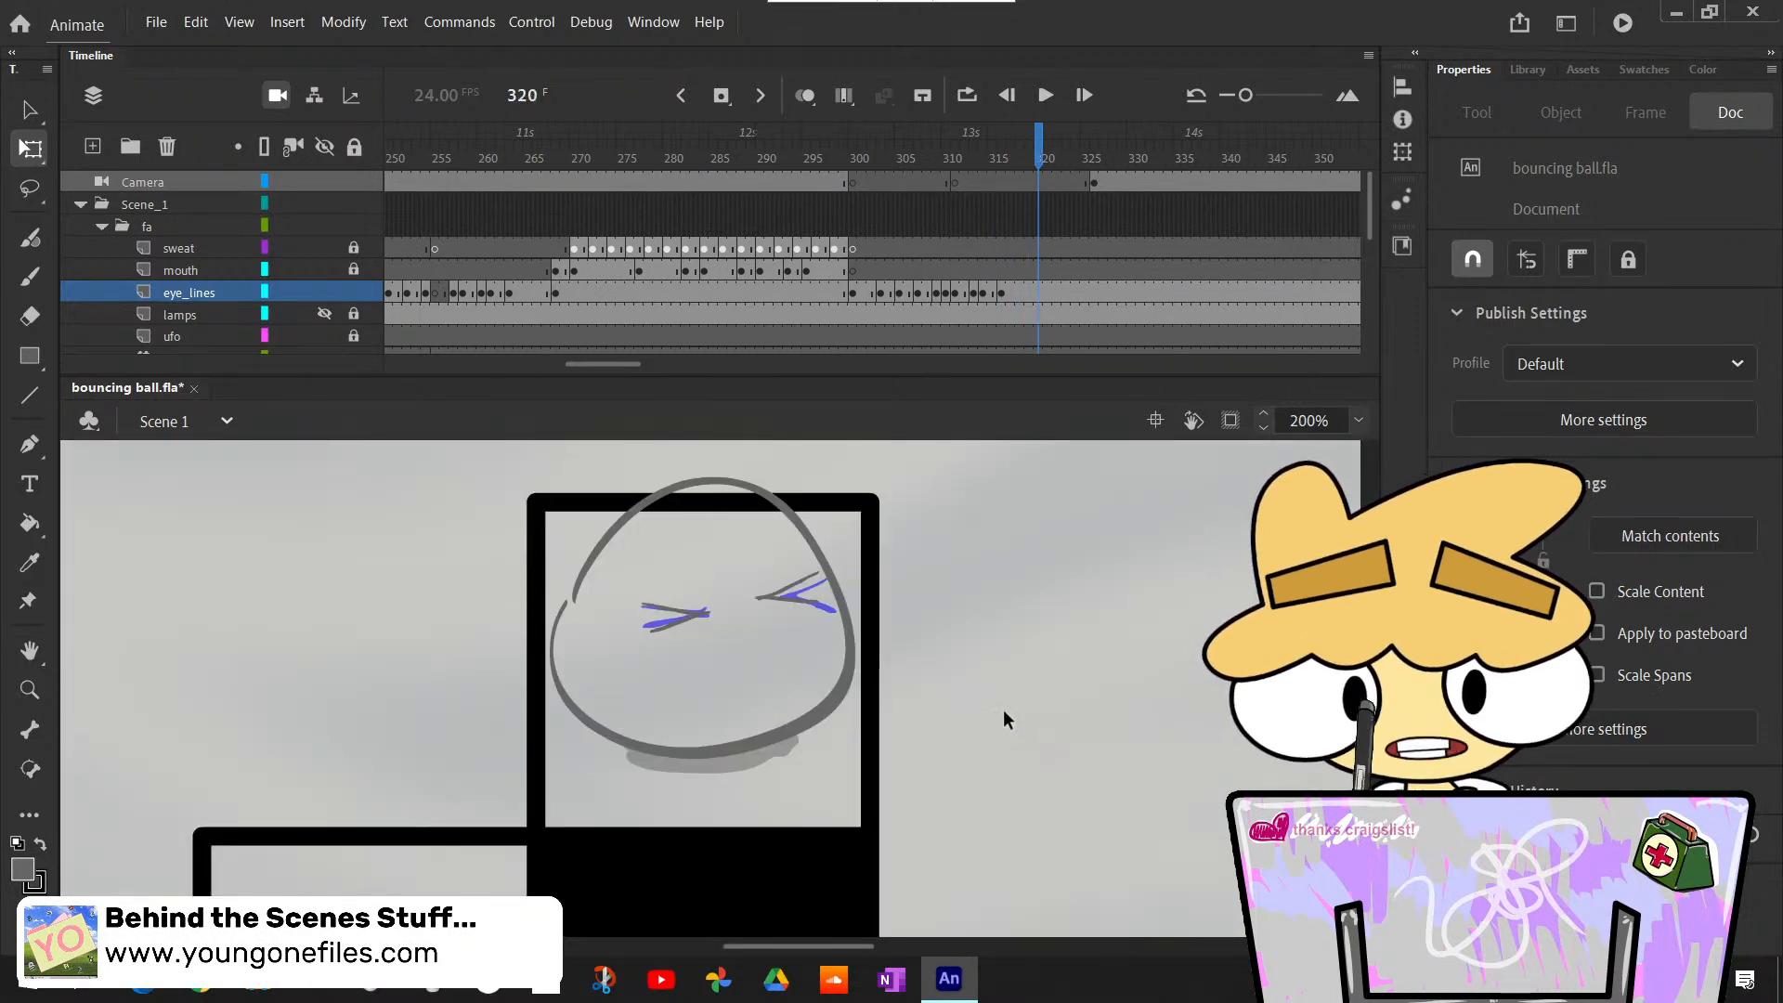
key(comma)
key(comma)
key(period)
key(comma)
key(period)
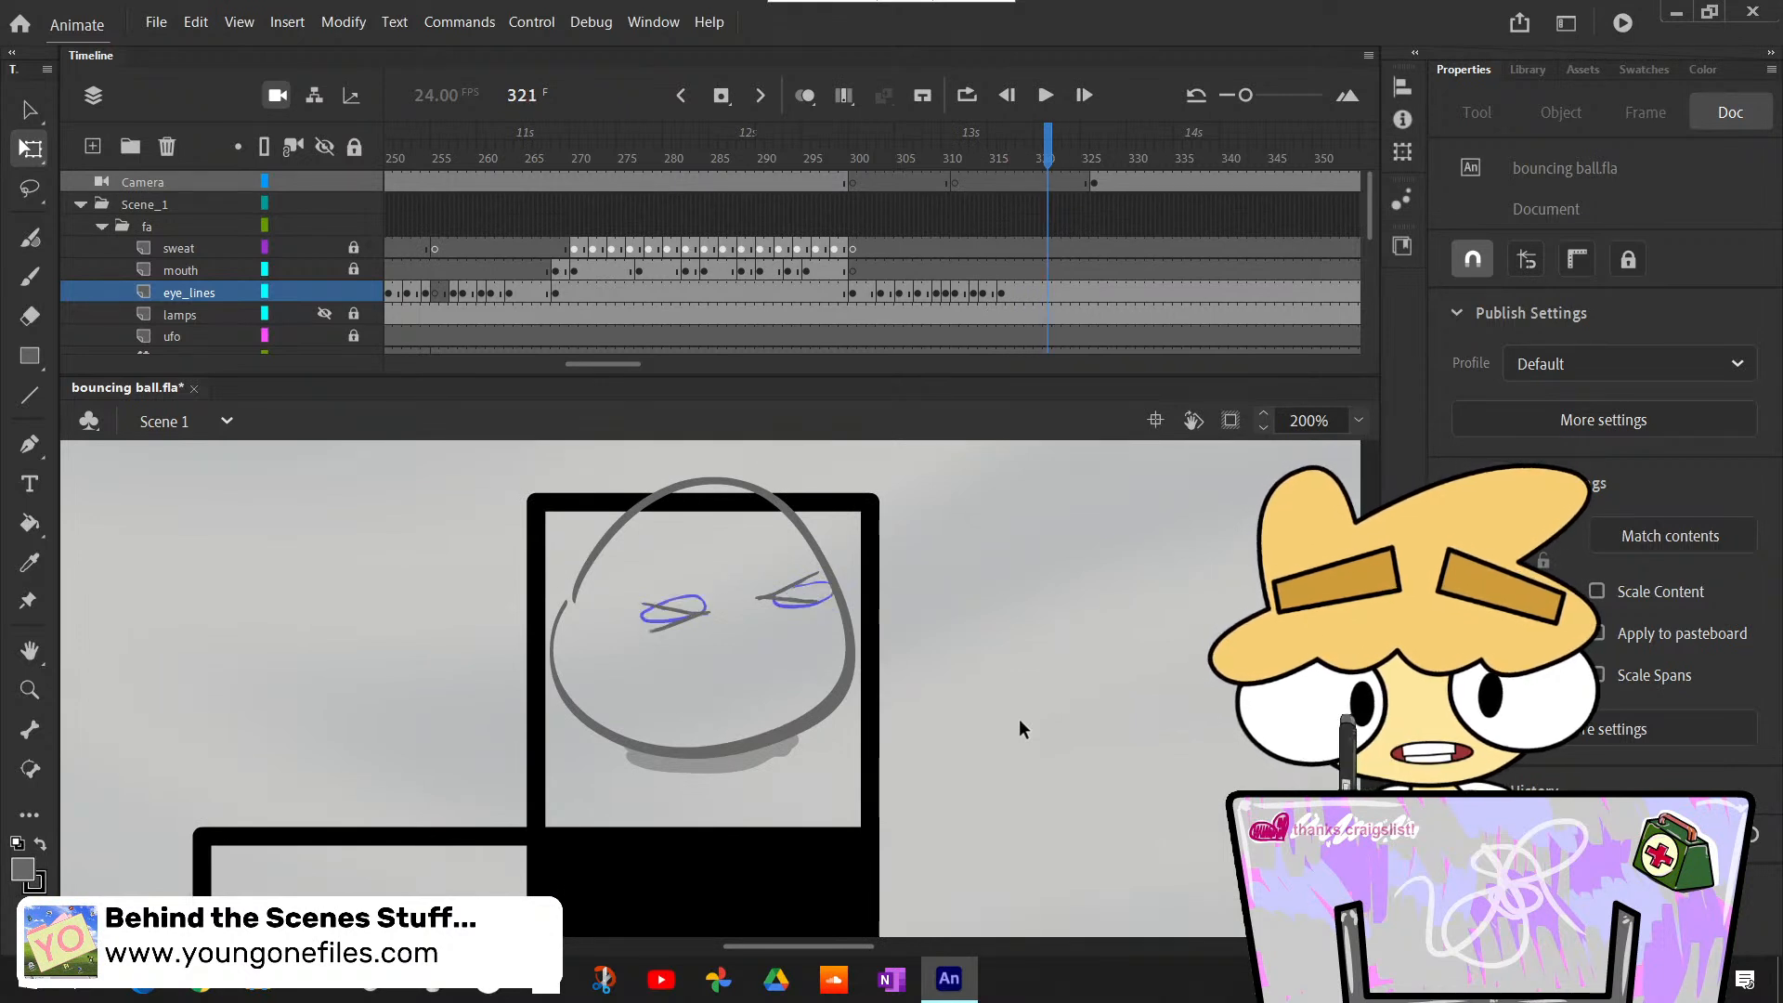
scroll(1019, 720, up, 1)
scroll(1019, 720, down, 1)
key(comma)
key(period)
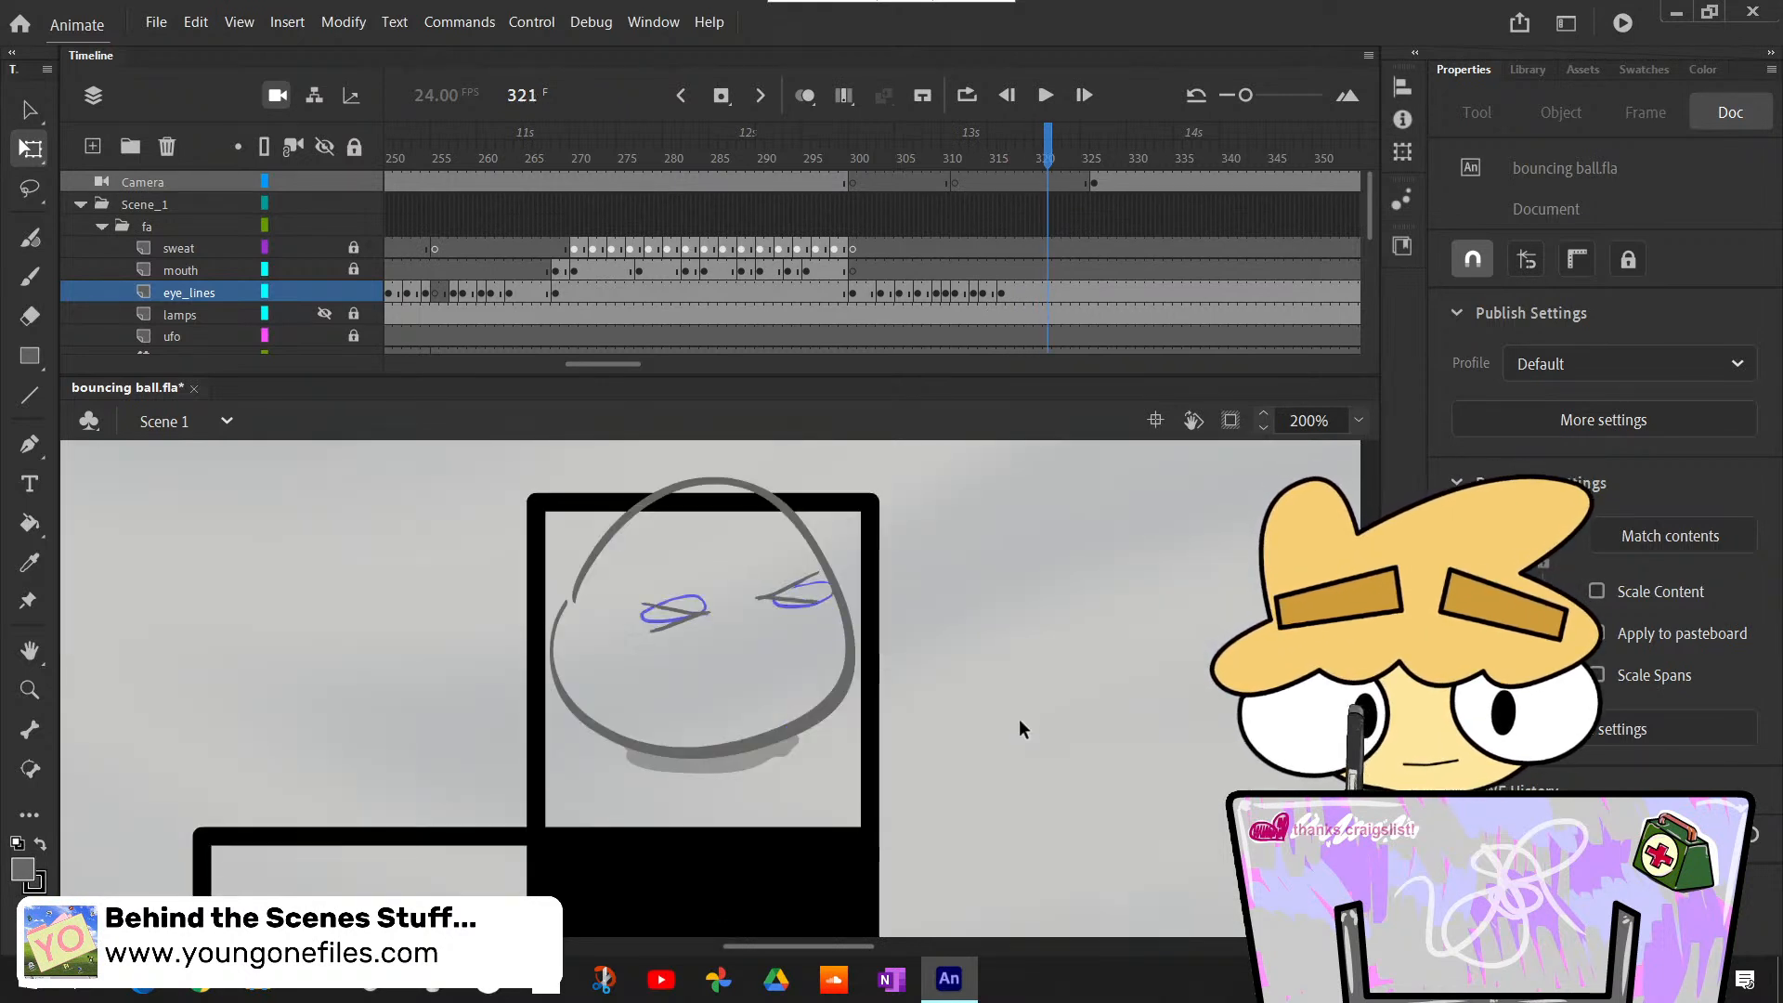
scroll(1019, 720, up, 1)
scroll(1019, 720, down, 1)
- Rotate both squinting eyes clockwise until they sit level and shift them toward the ball's left side
drag(644, 578, 905, 699)
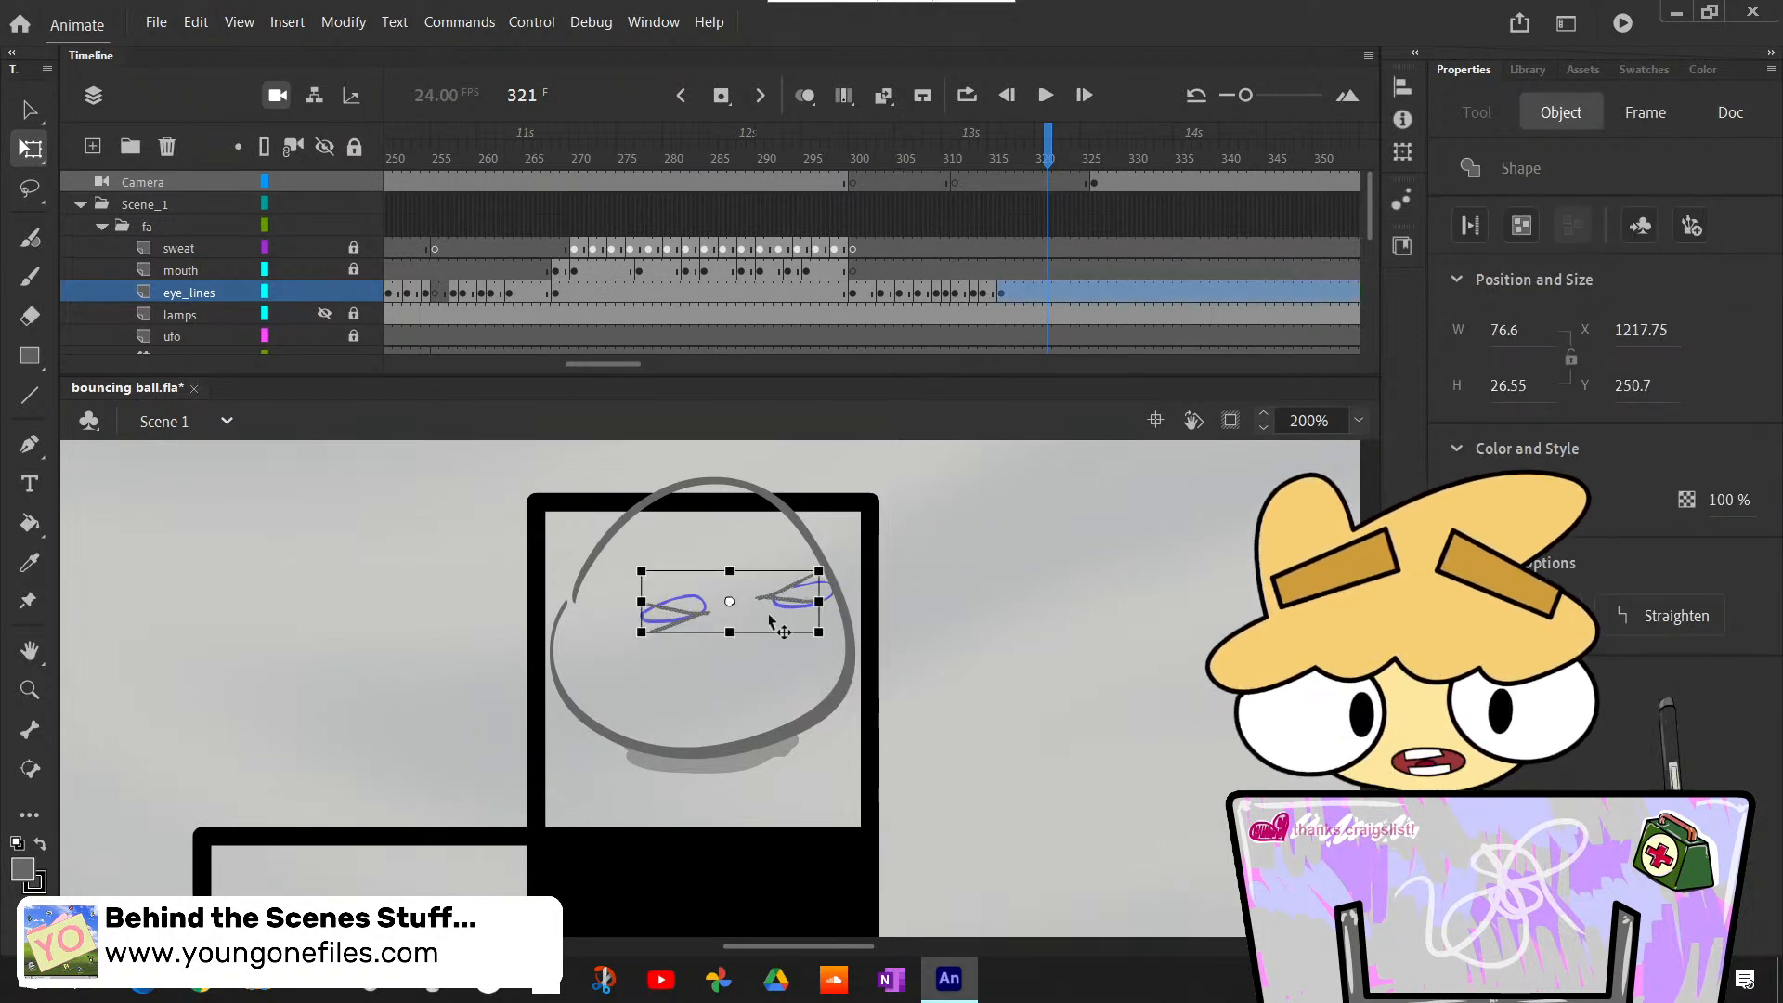
drag(794, 599, 841, 680)
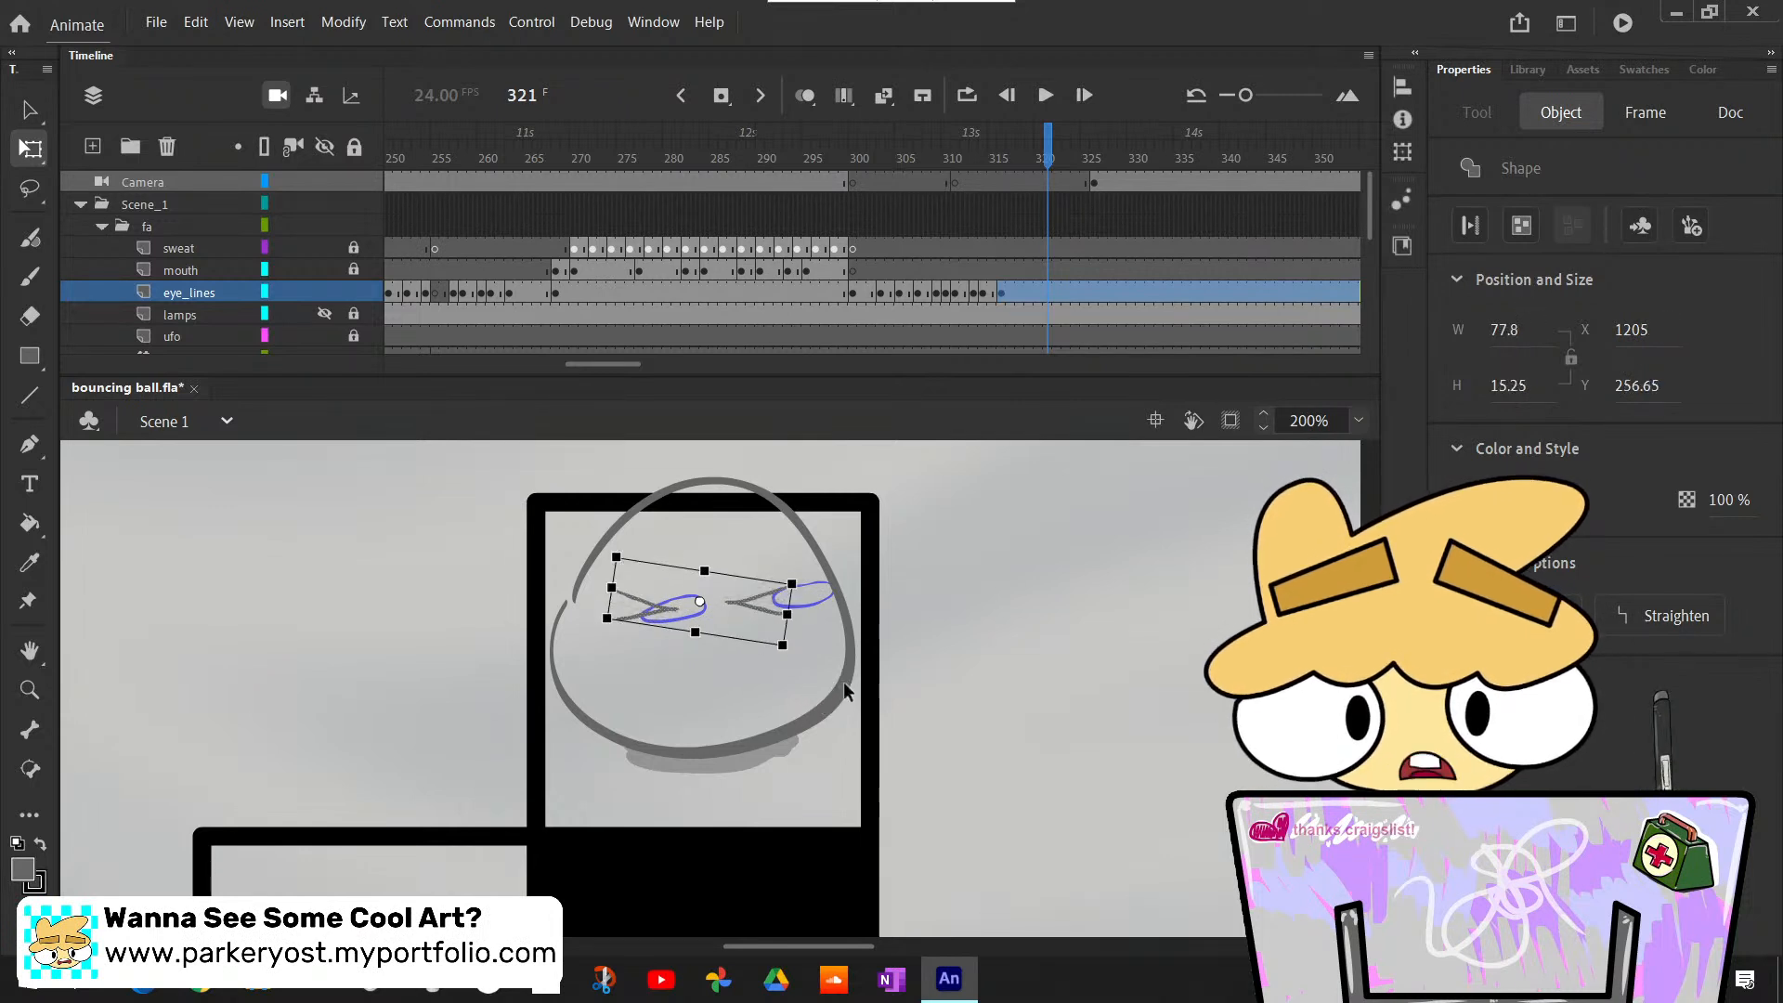
key(Right)
key(Right)
key(Right)
key(Right)
key(Right)
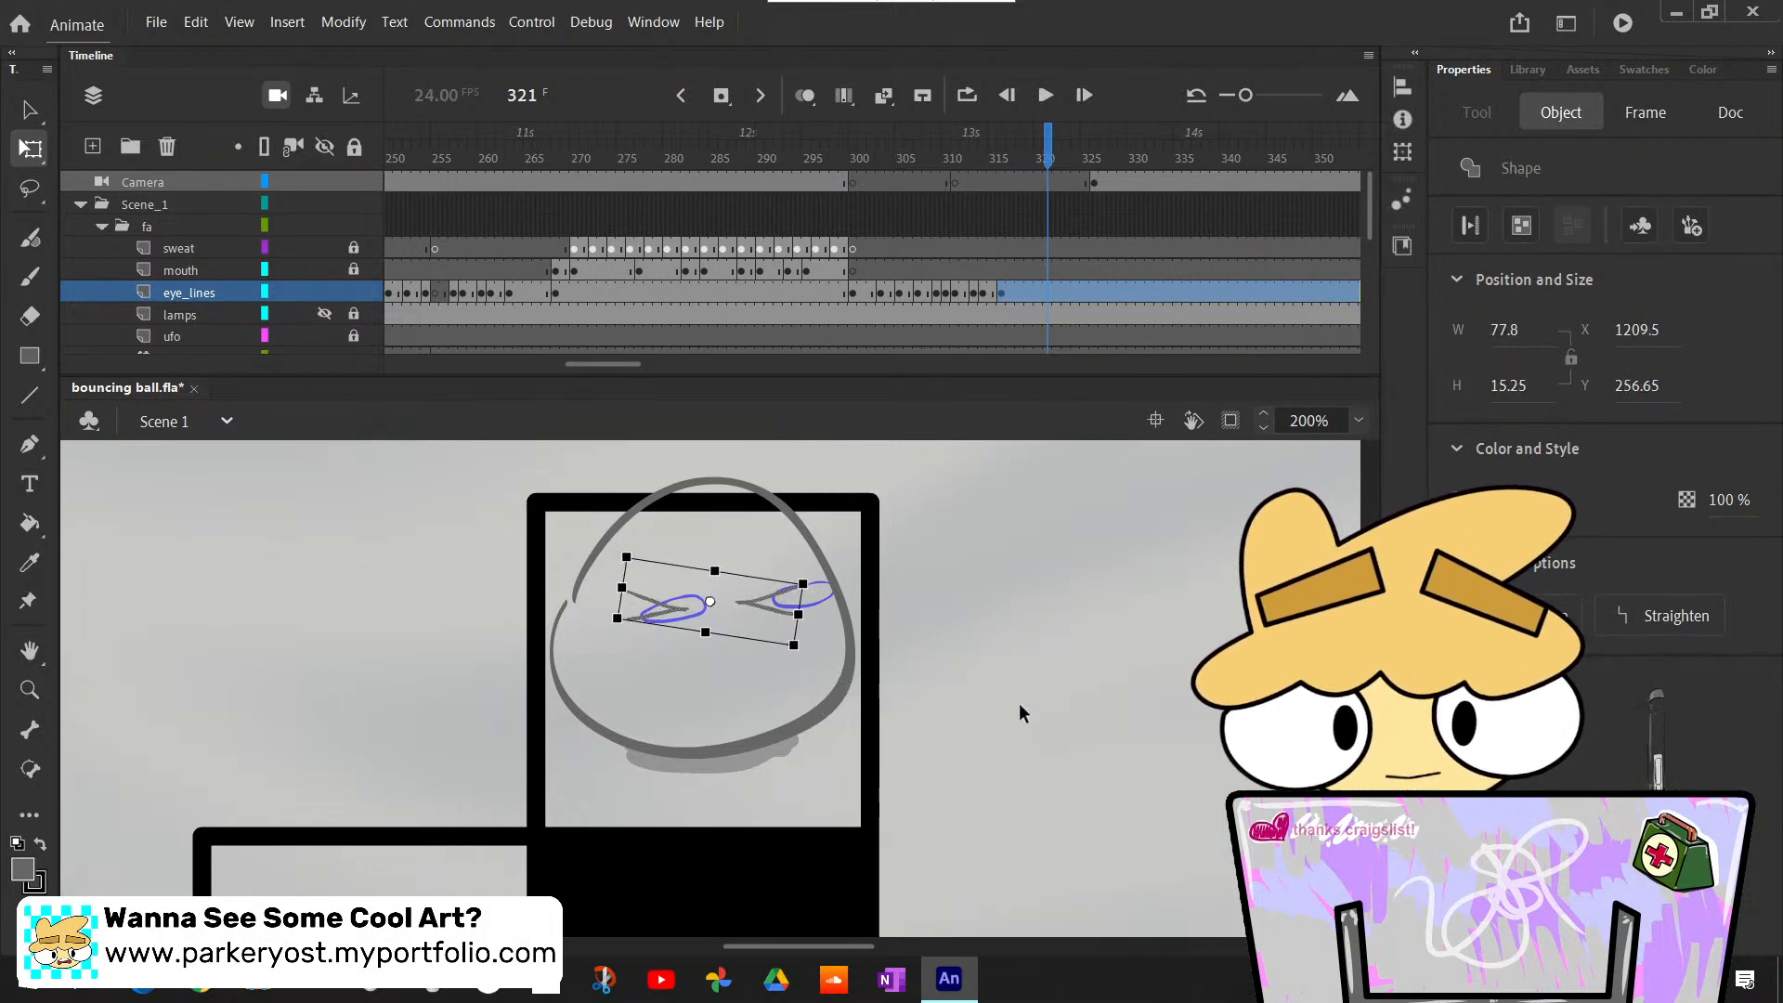
click(1022, 705)
- Nudge the right squinting eye slightly to the right, away from the left eye
scroll(1023, 708, up, 3)
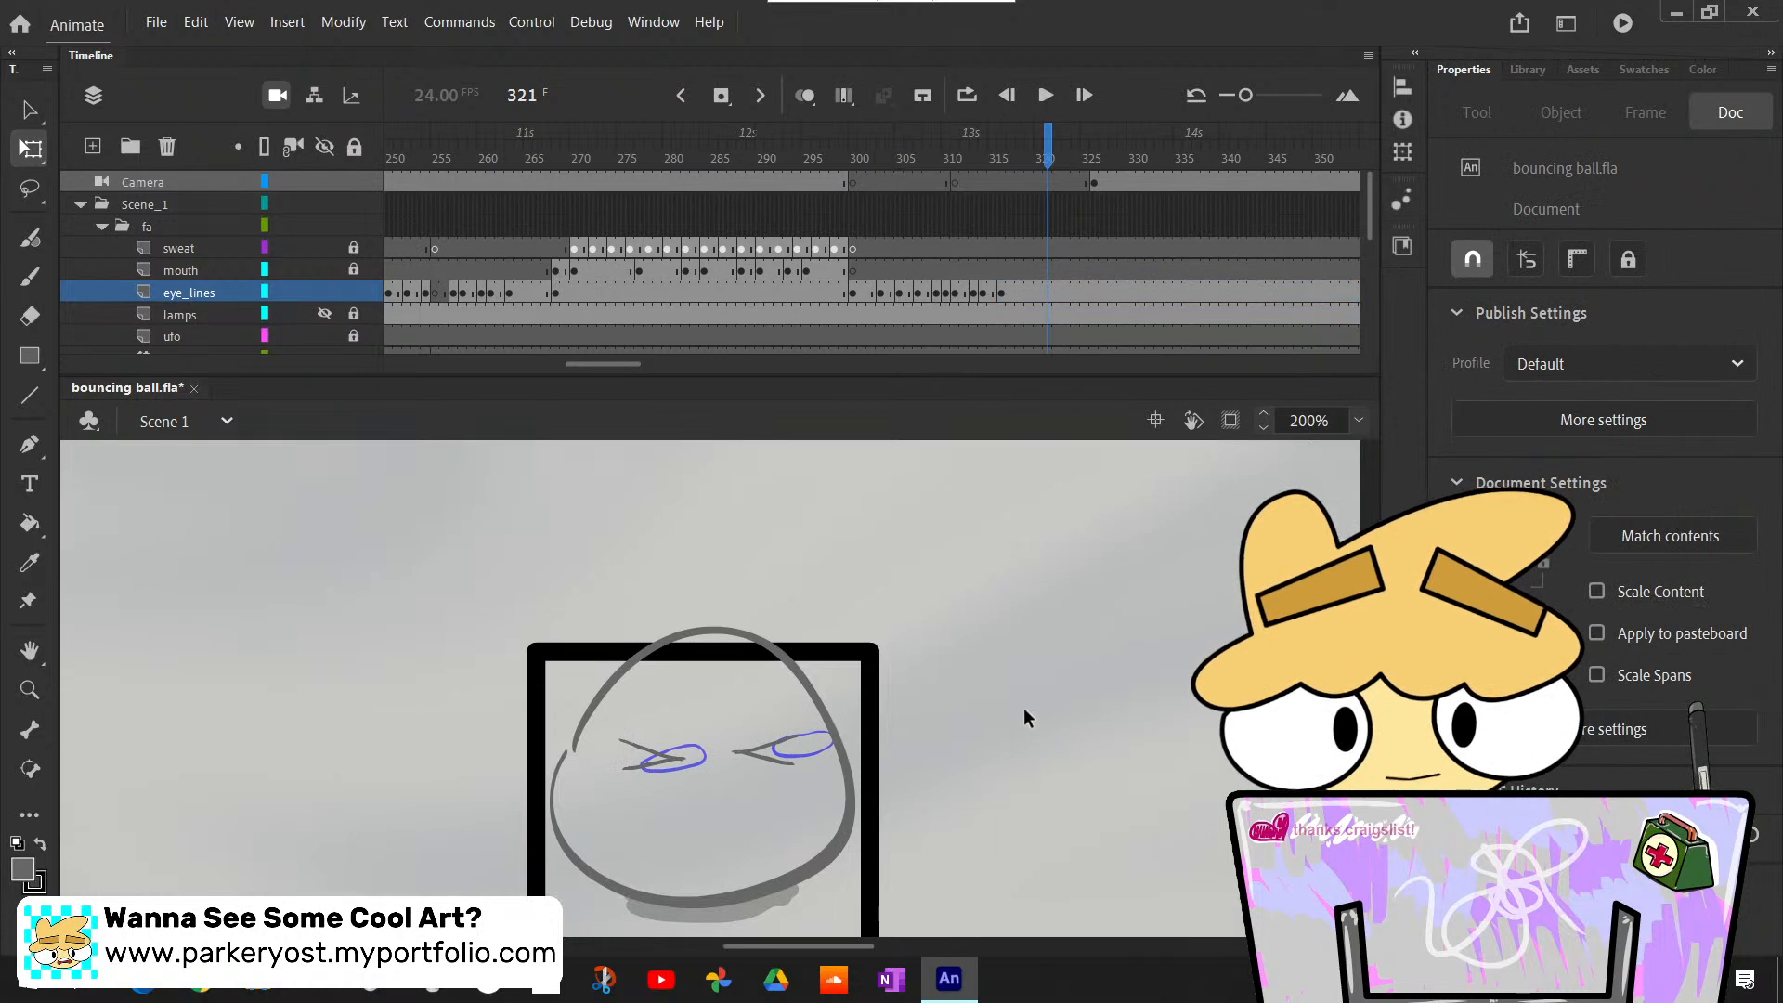
scroll(1023, 708, down, 3)
drag(711, 564, 822, 654)
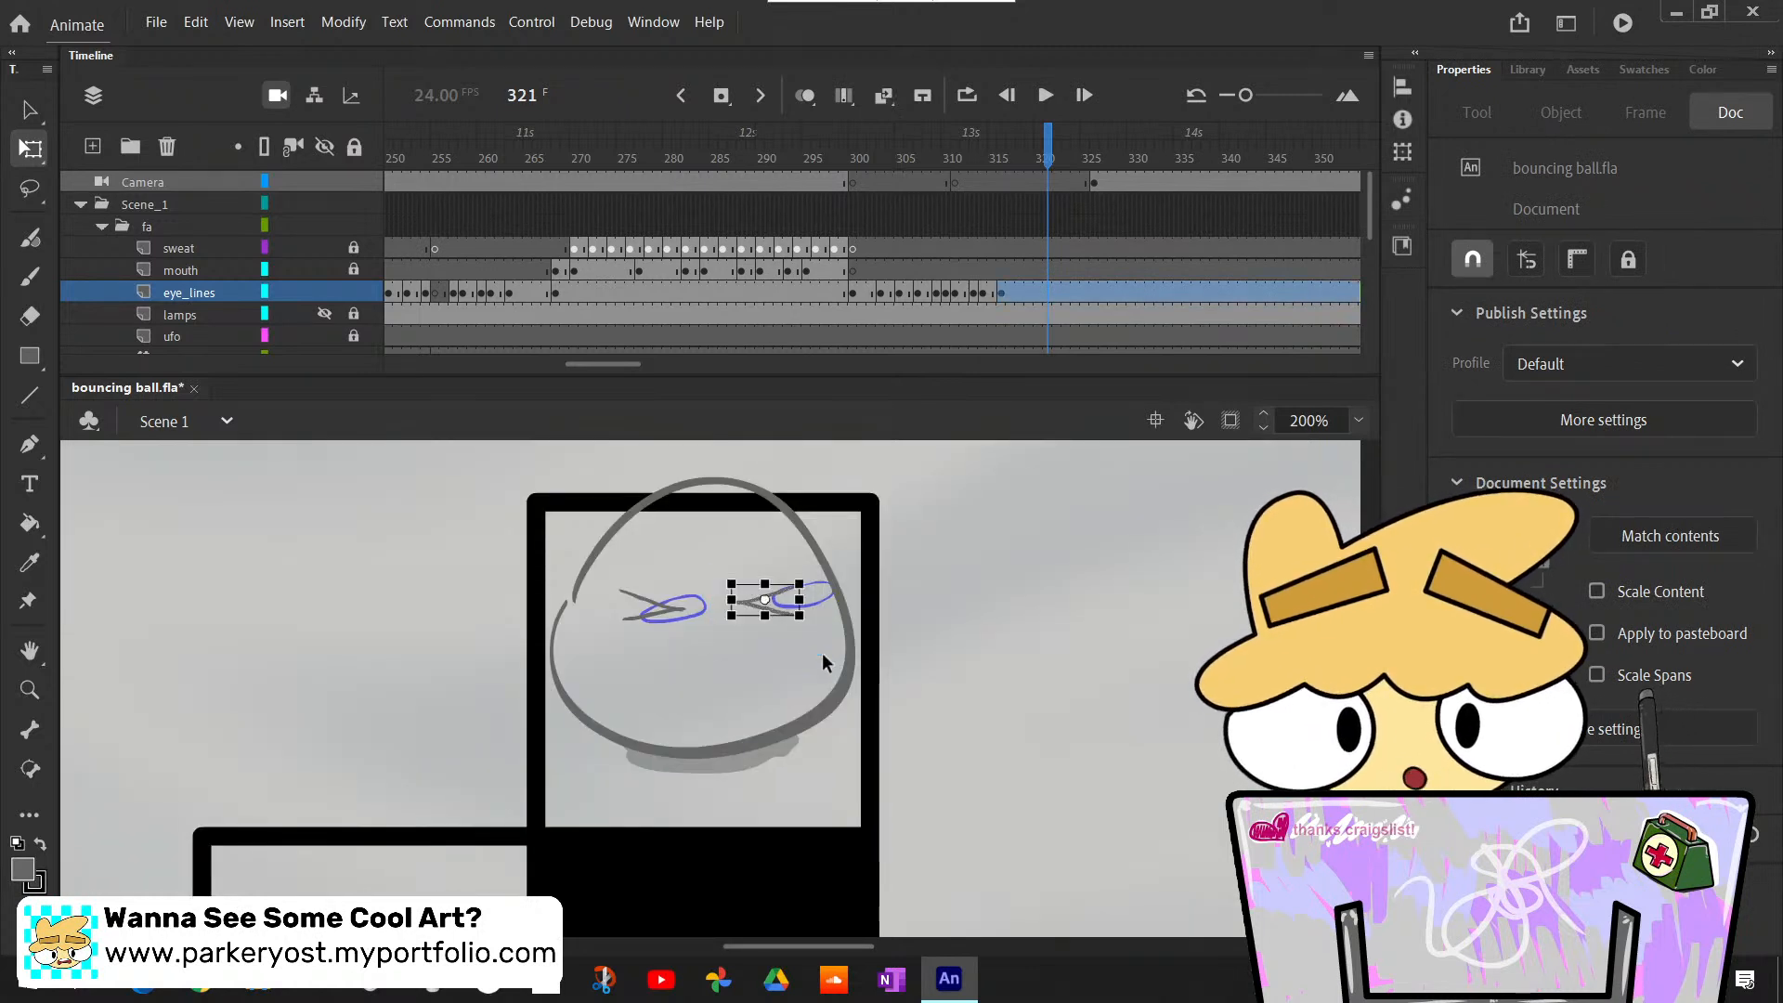
key(Right)
key(Right)
key(Right)
key(Right)
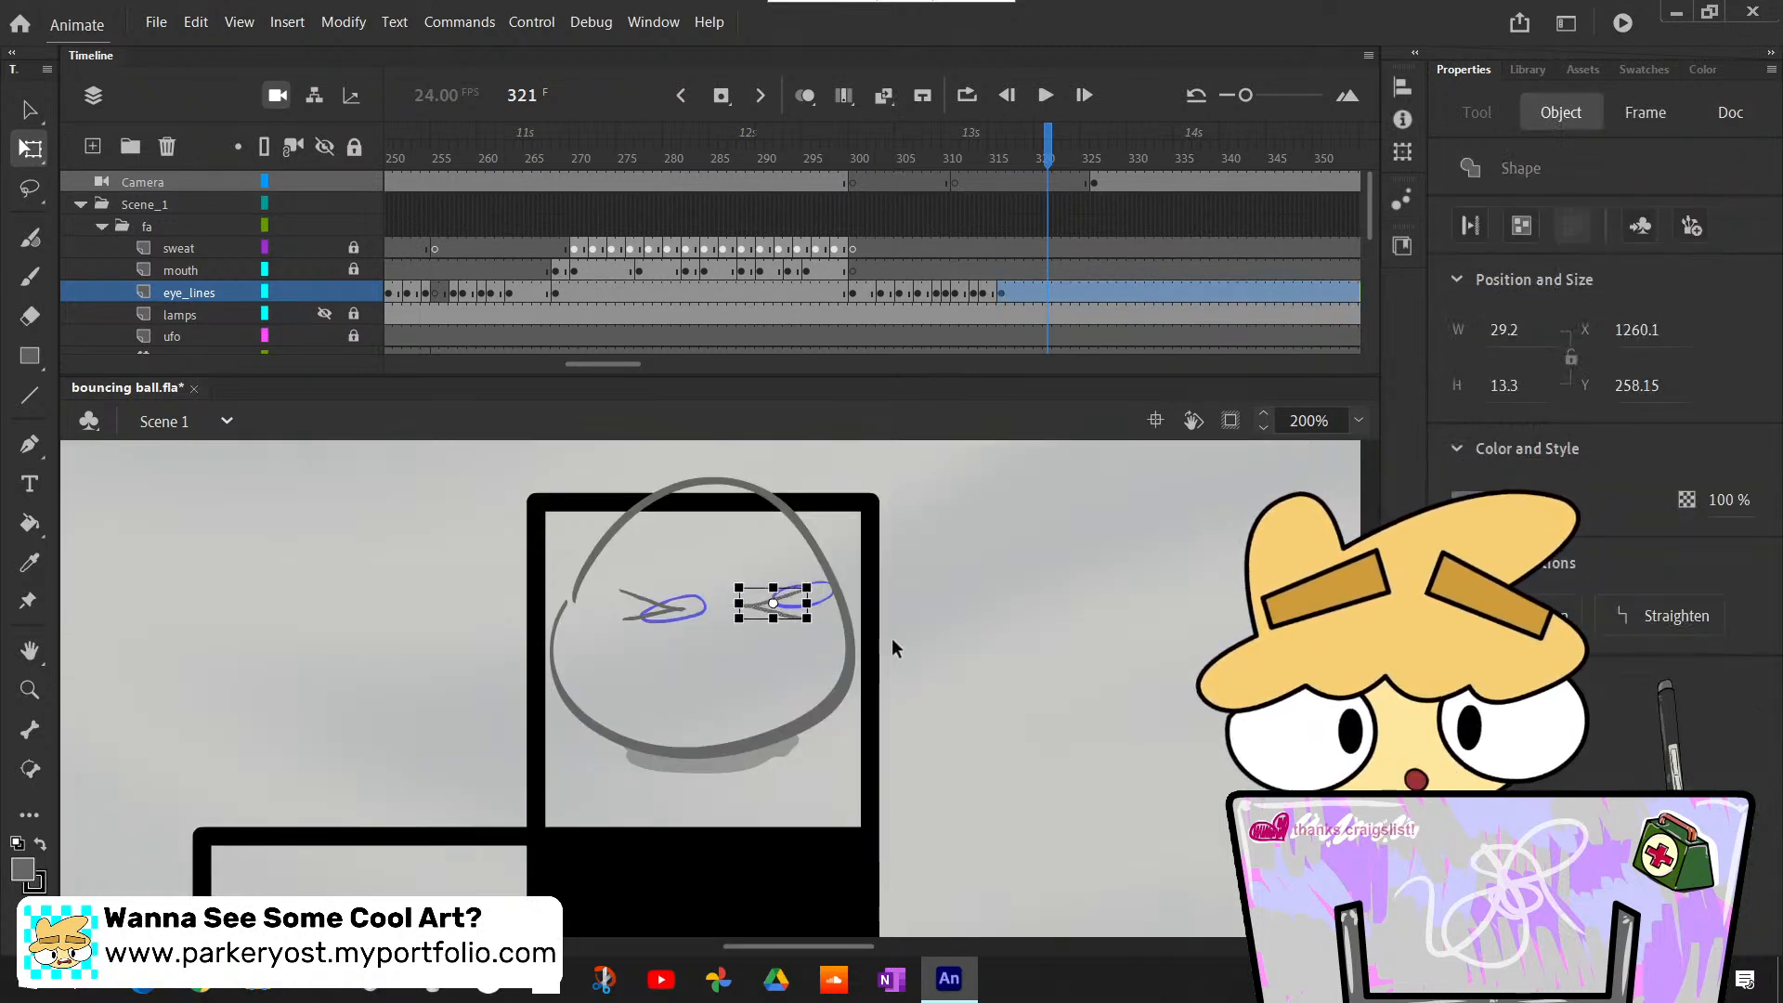
click(892, 648)
- Nudge the left squinting eye slightly left and adjust its height to match the right eye
drag(593, 562, 704, 643)
key(Left)
key(Left)
key(Left)
key(Left)
key(Left)
key(Left)
key(Up)
key(Up)
key(Down)
key(Down)
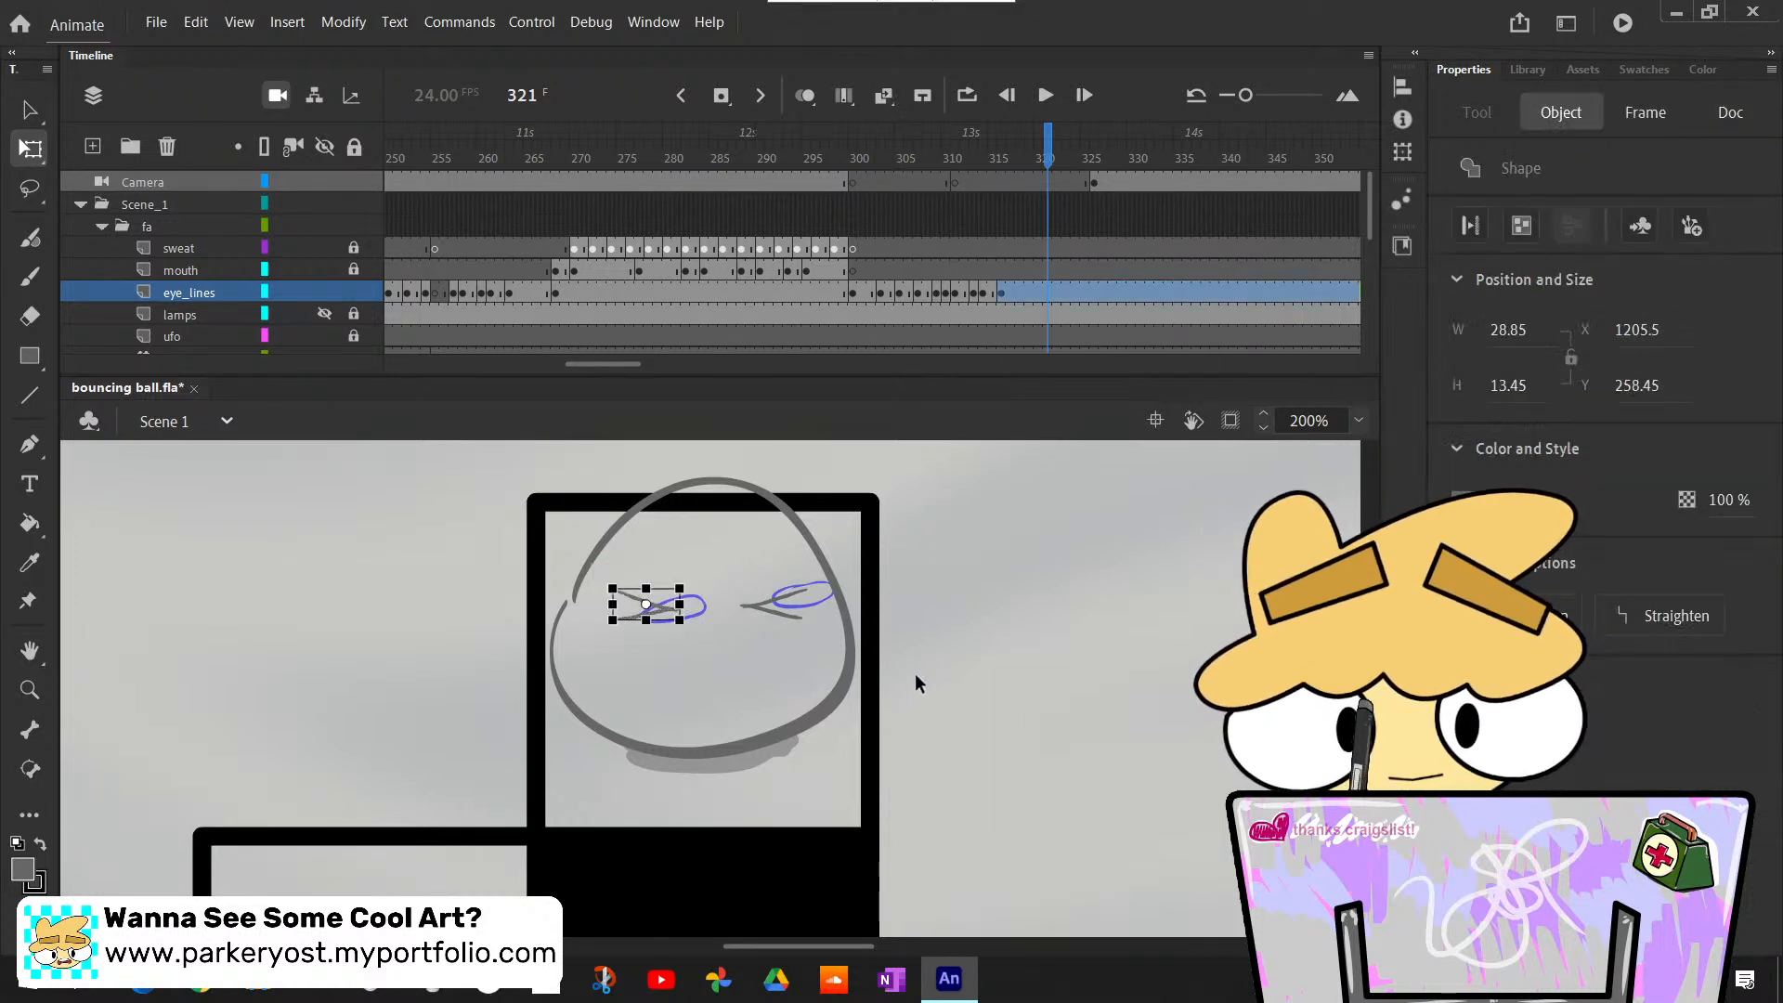
key(Up)
click(954, 679)
- Select both leveled squinting eyes and shift them a little further left together
drag(723, 576, 853, 670)
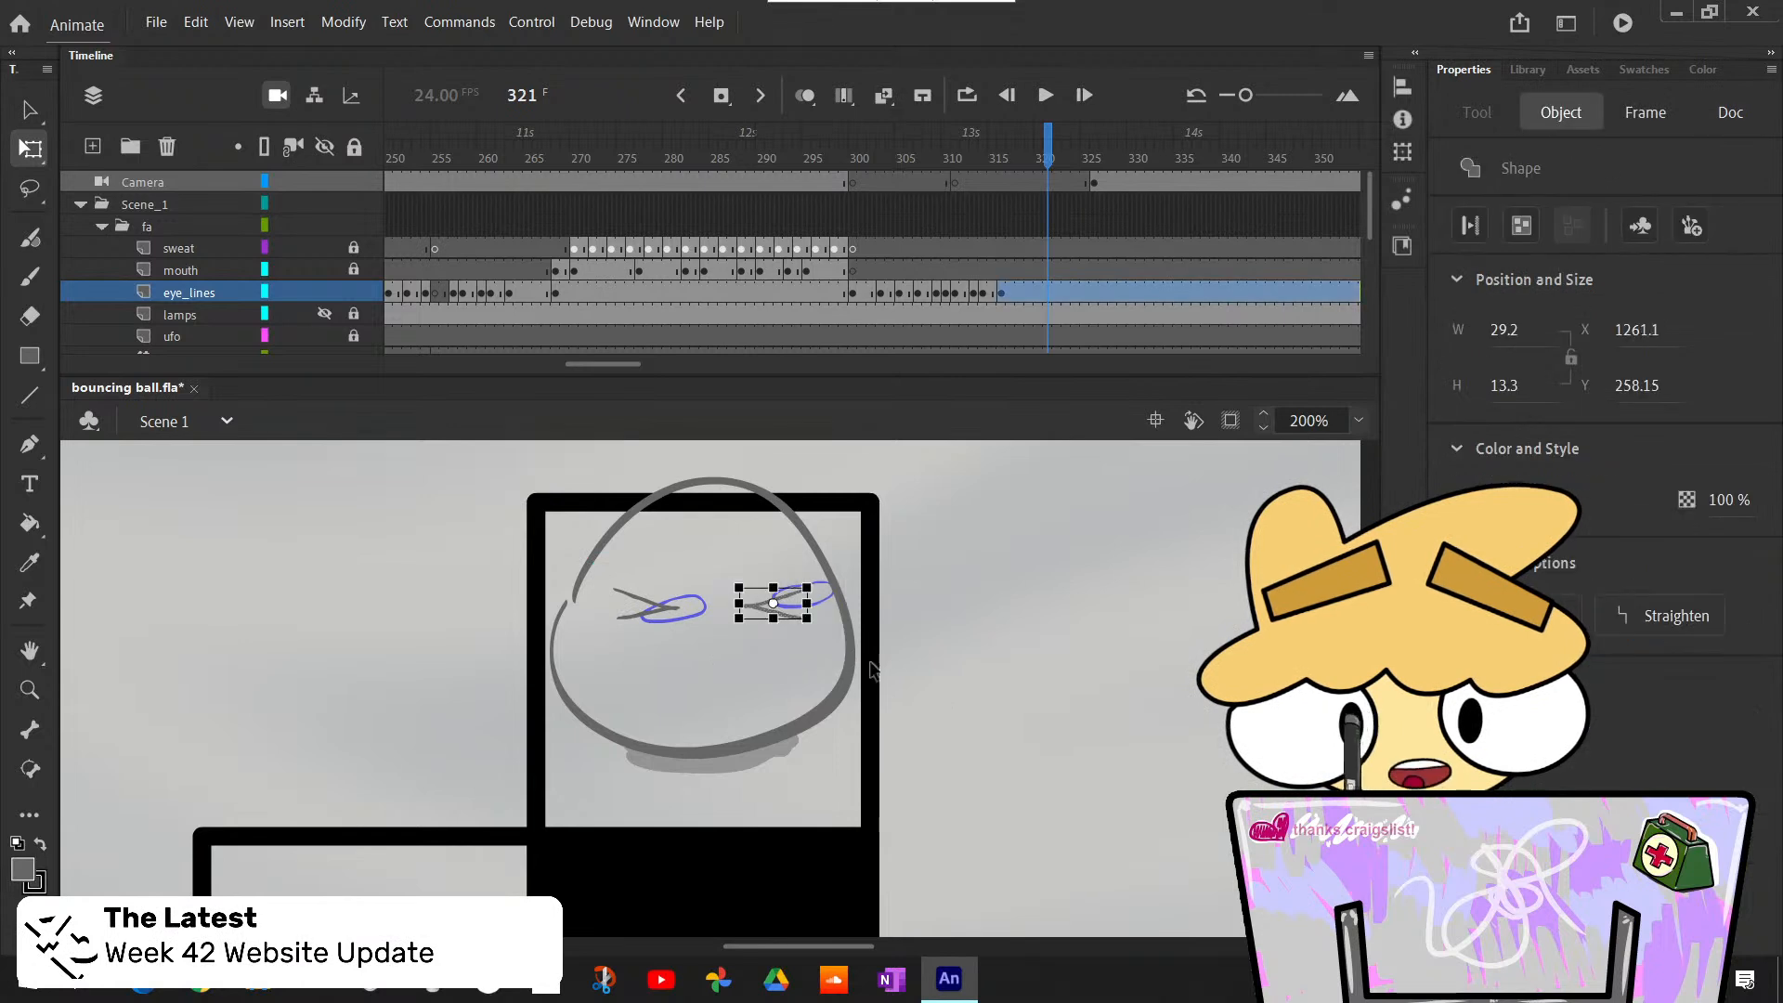
click(639, 627)
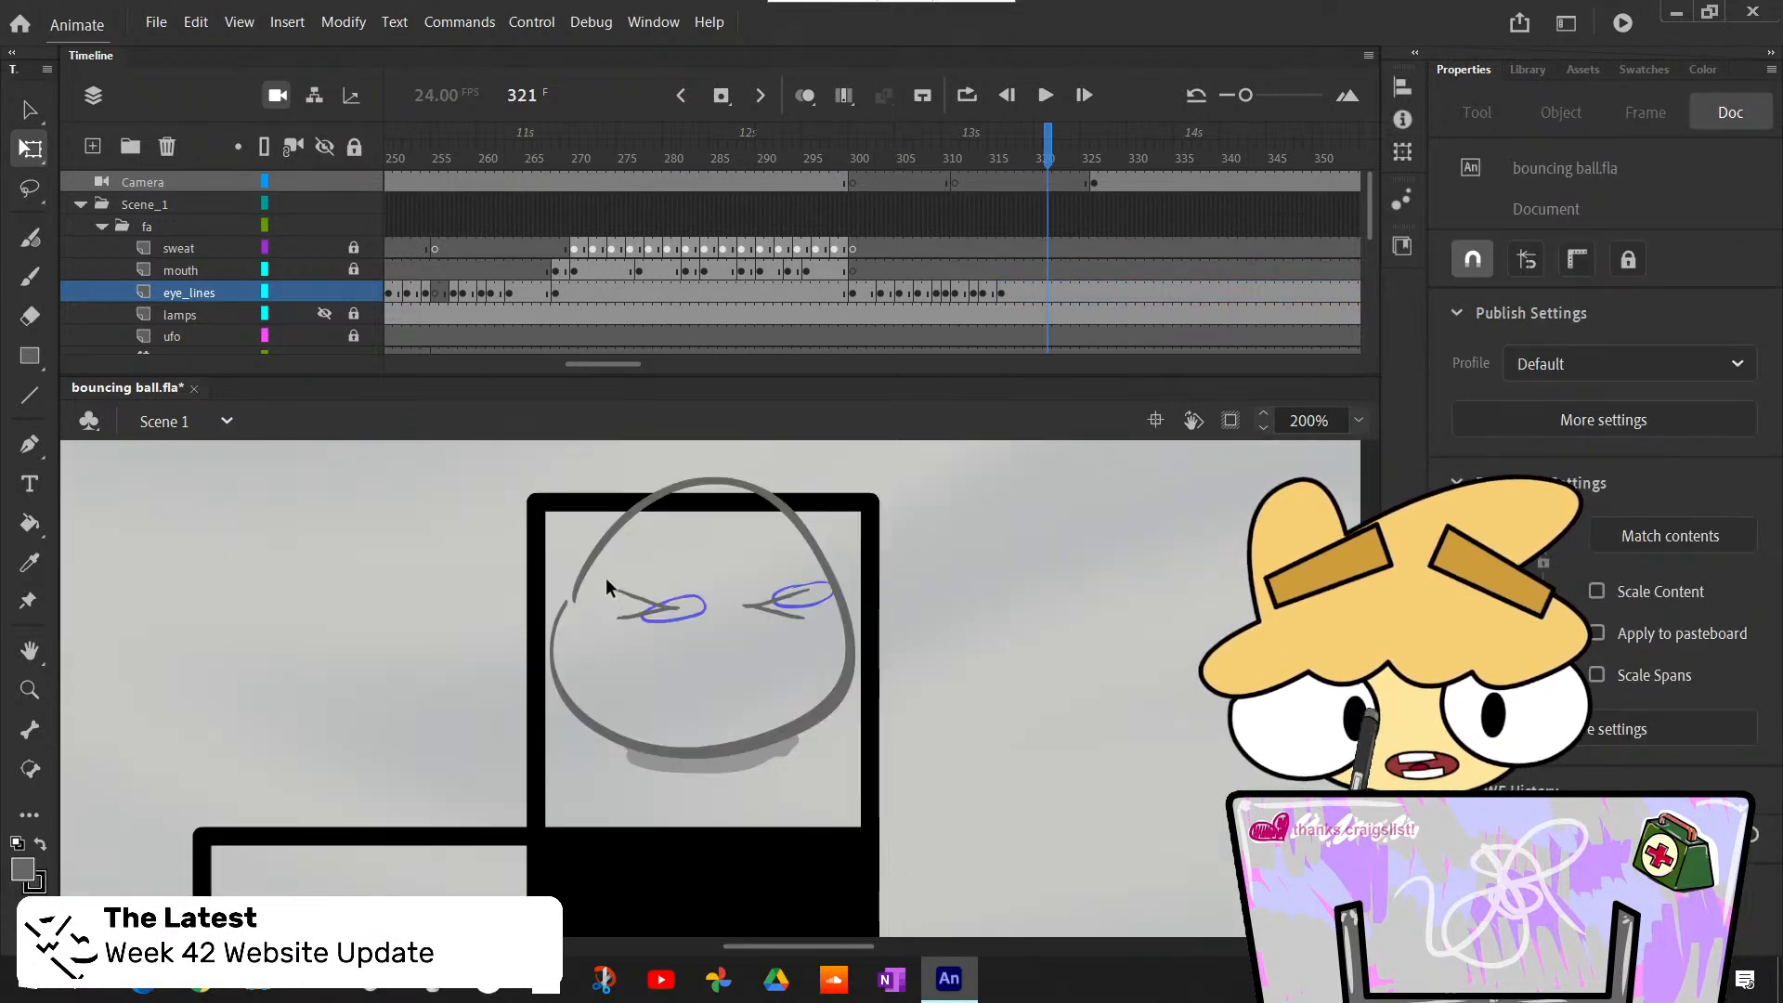
mouse_move(599, 556)
mouse_down()
mouse_move(757, 639)
mouse_move(837, 656)
mouse_move(807, 605)
mouse_up()
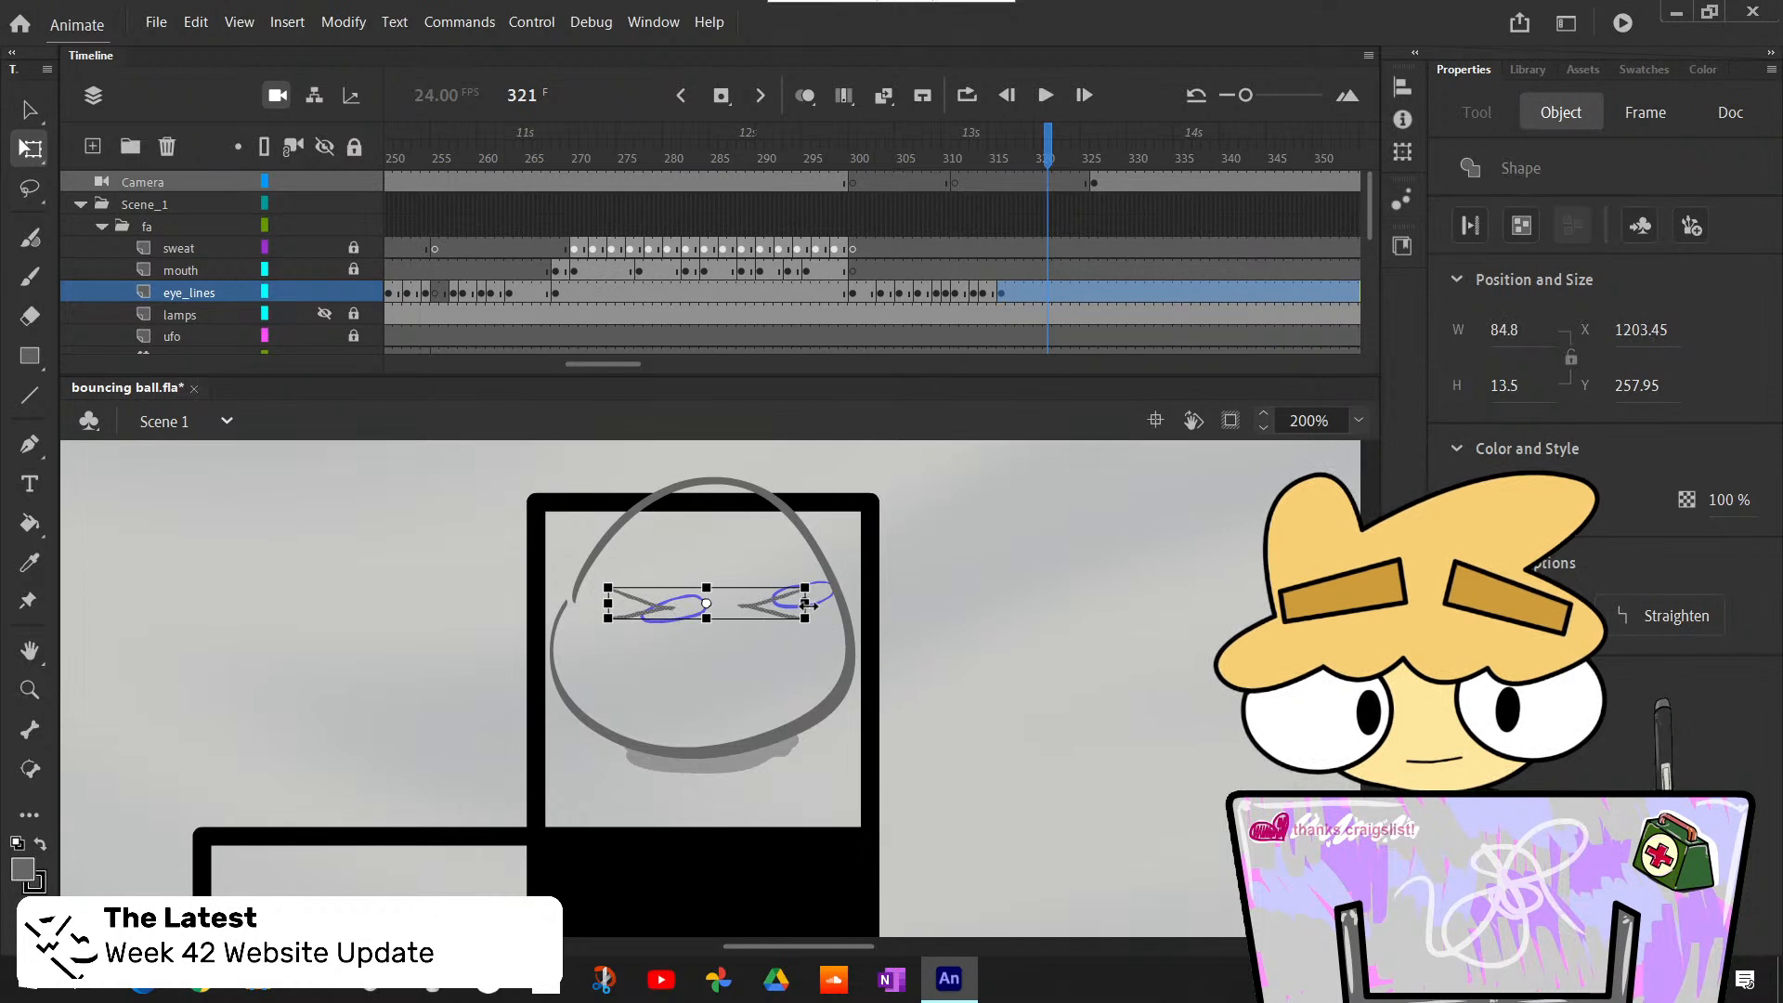
click(936, 625)
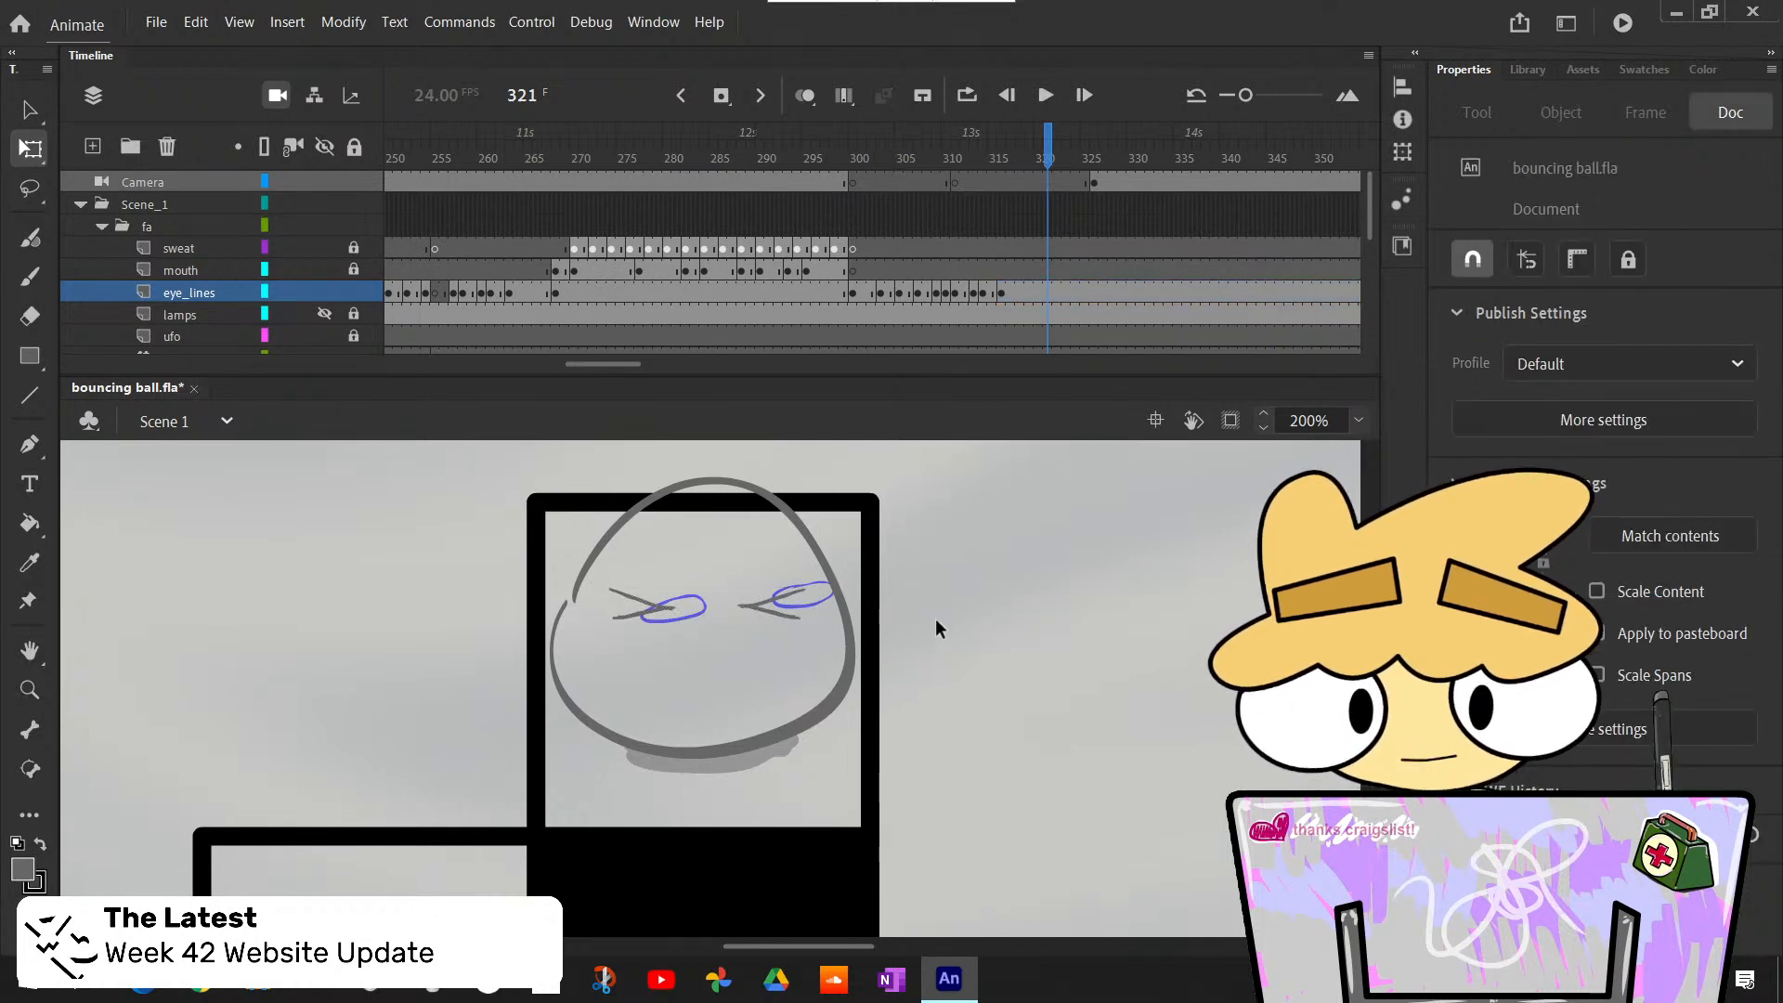
- Flip through frames 316 to 322 to examine the repositioned squint and where the eyes start to open
key(period)
key(comma)
key(comma)
key(comma)
key(comma)
key(comma)
key(comma)
key(comma)
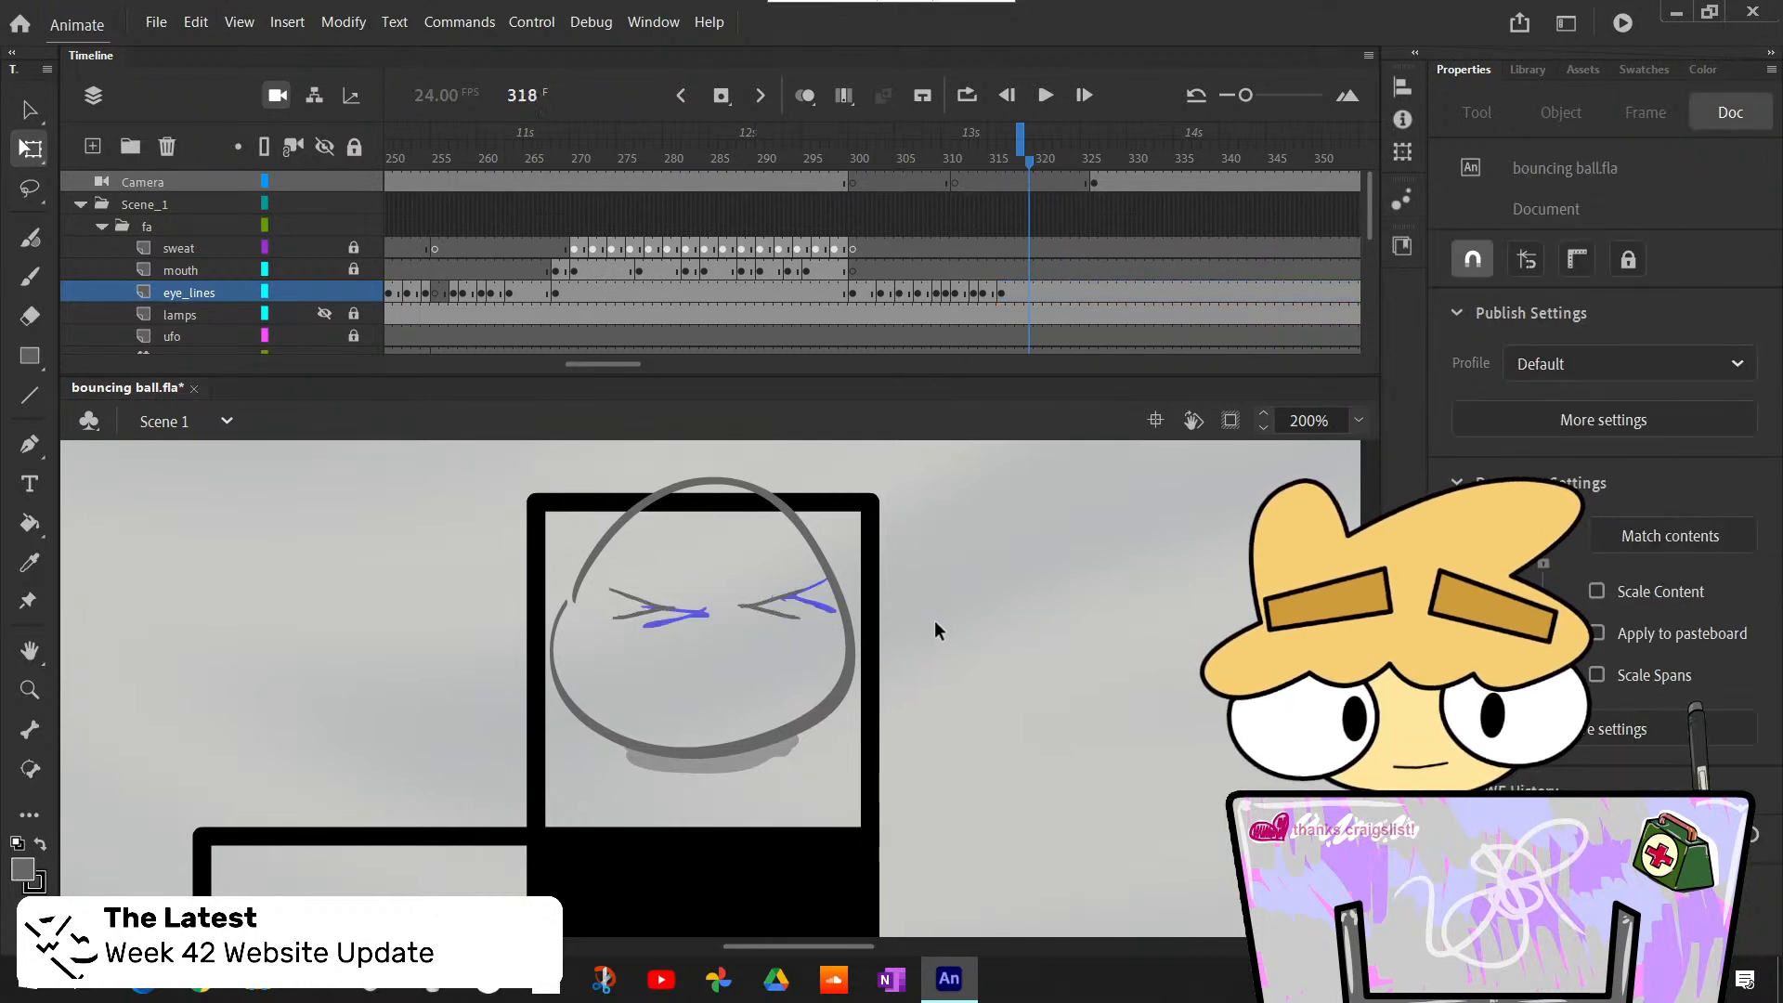
key(period)
key(period)
key(period)
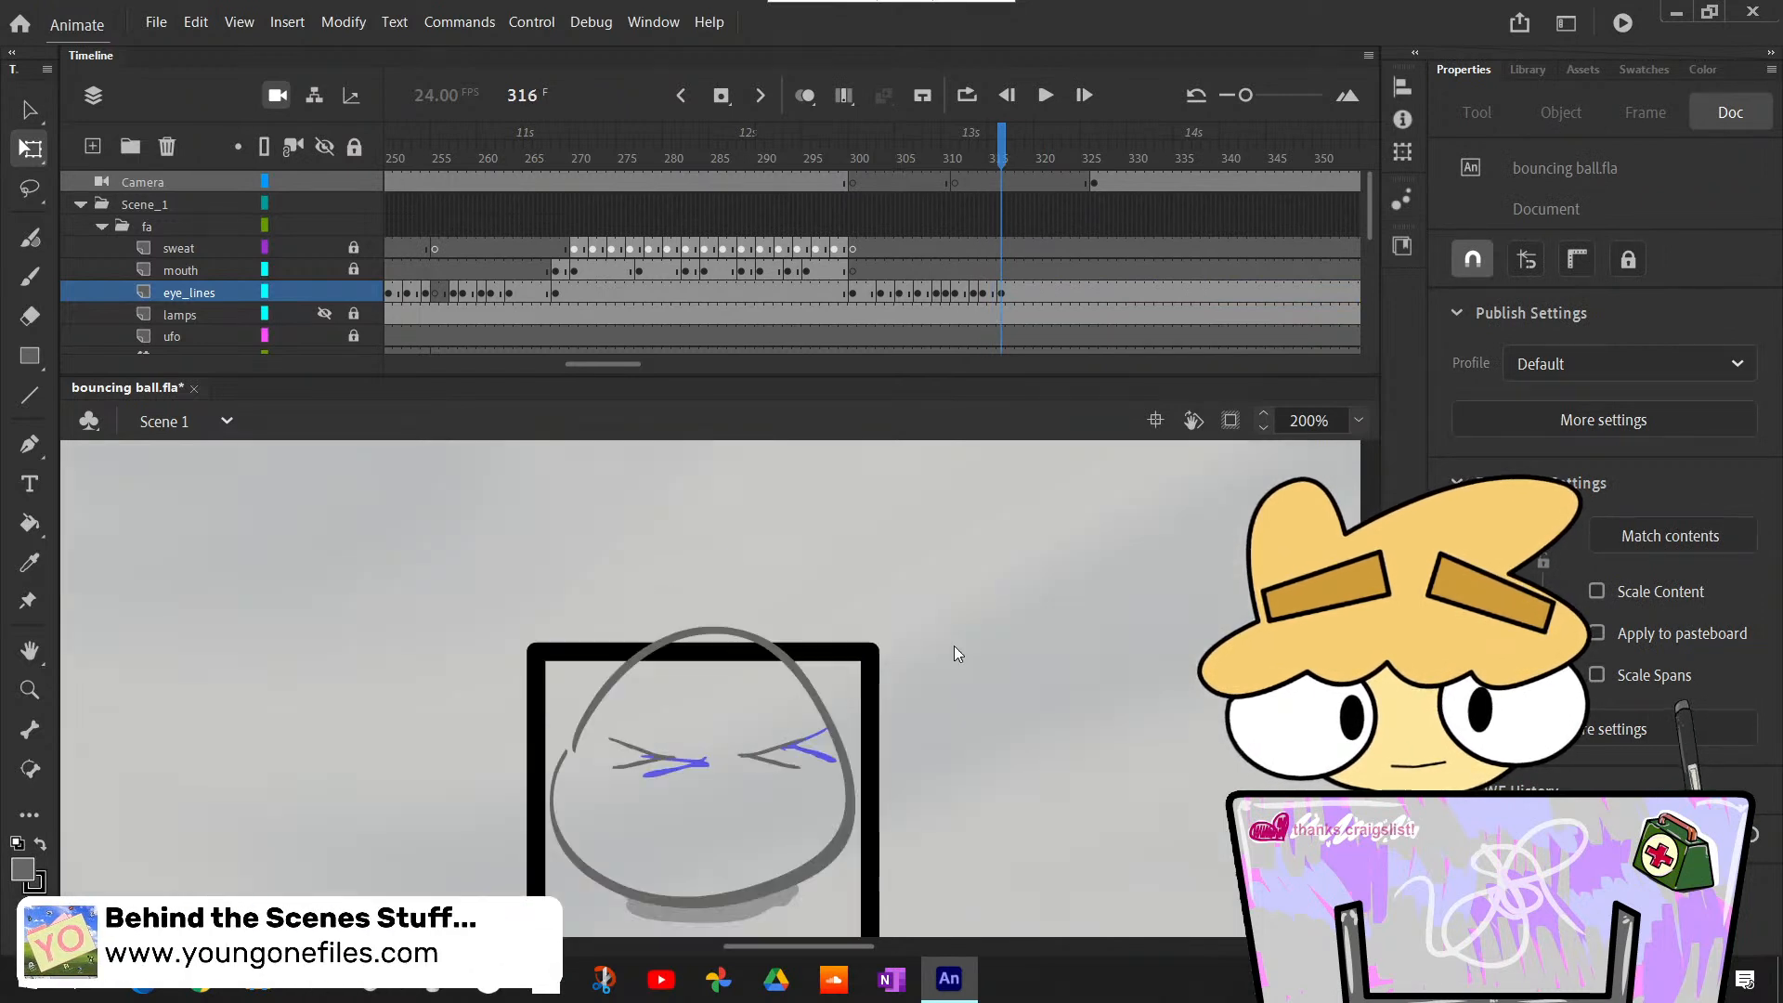
key(period)
key(period)
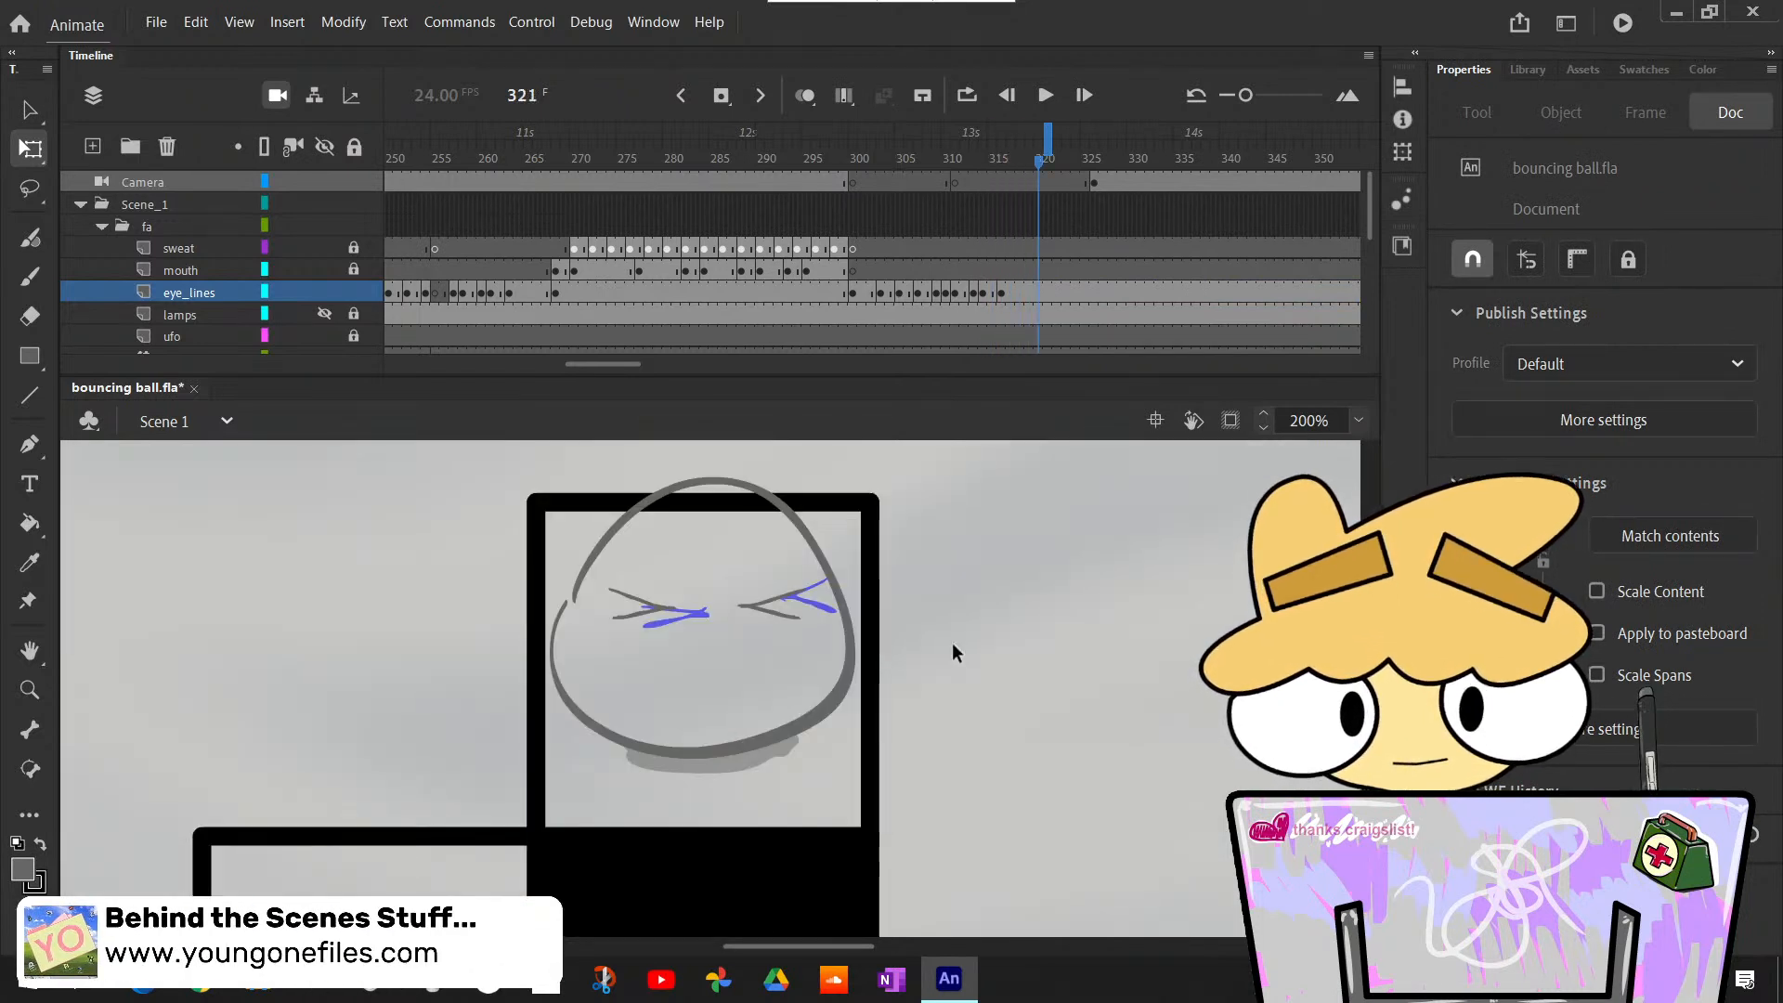
- Insert a blank eye_lines keyframe at frame 321 and brush a trial flat oval for the left eye, undoing the rough attempt
click(1049, 293)
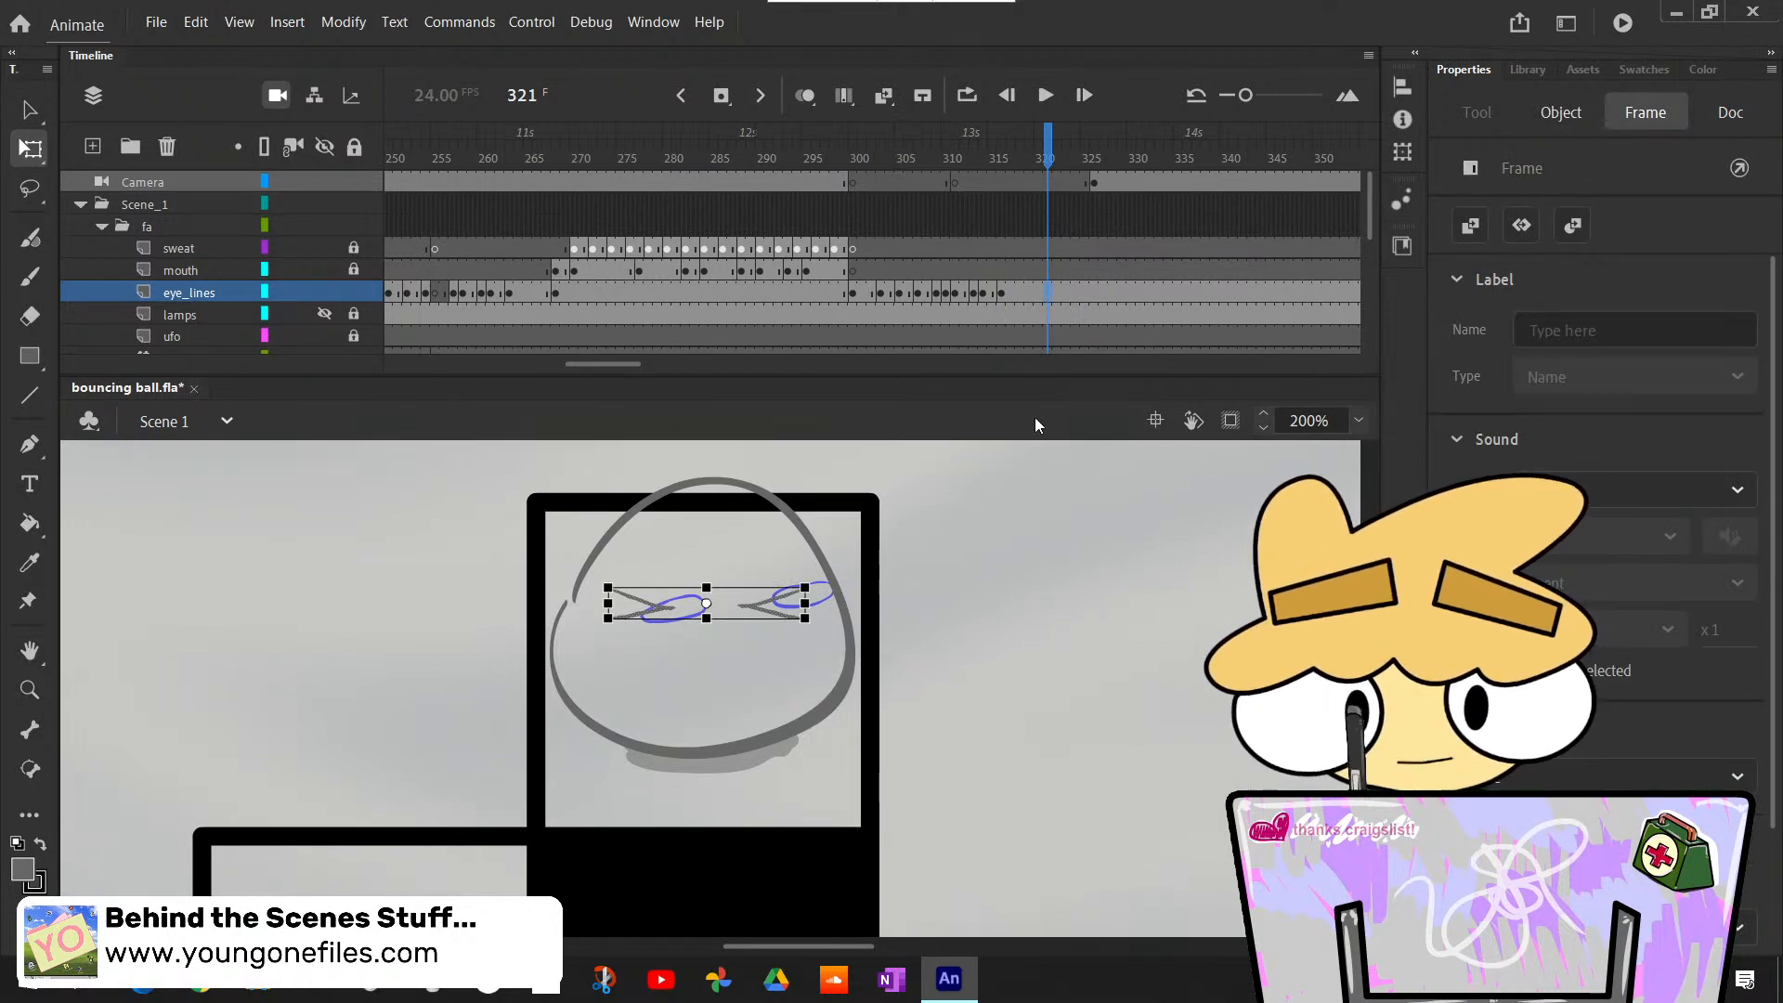
key(F7)
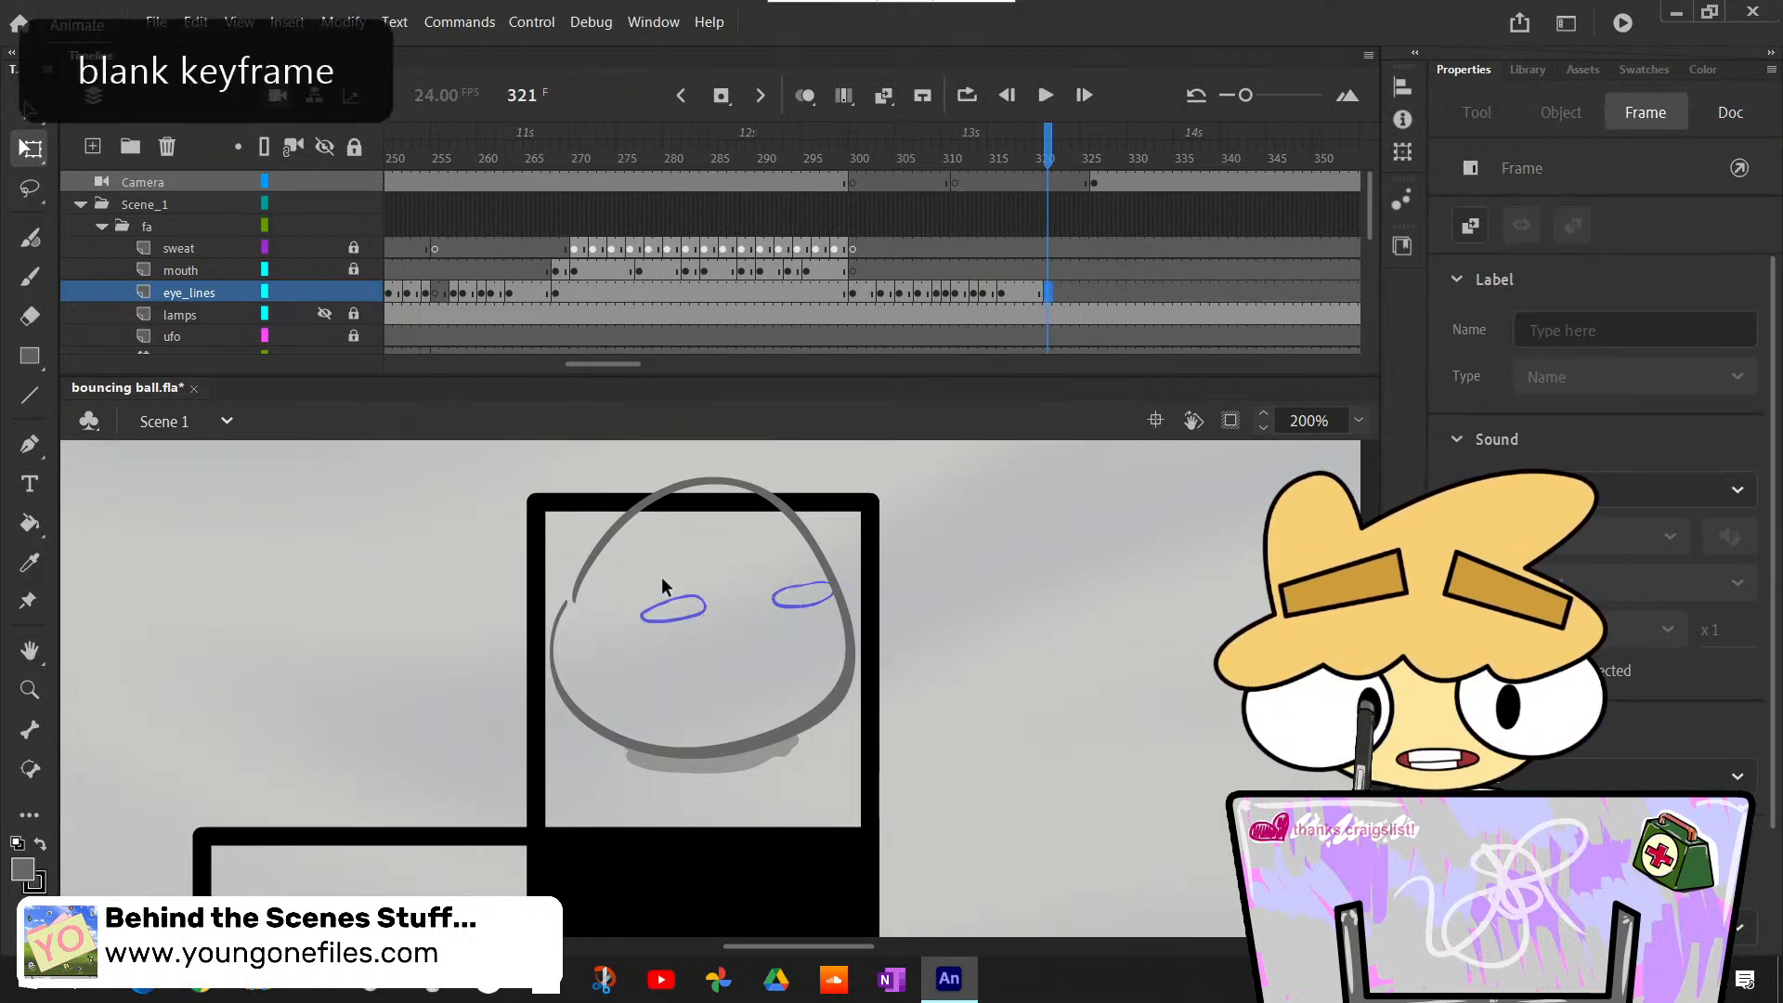
key(b)
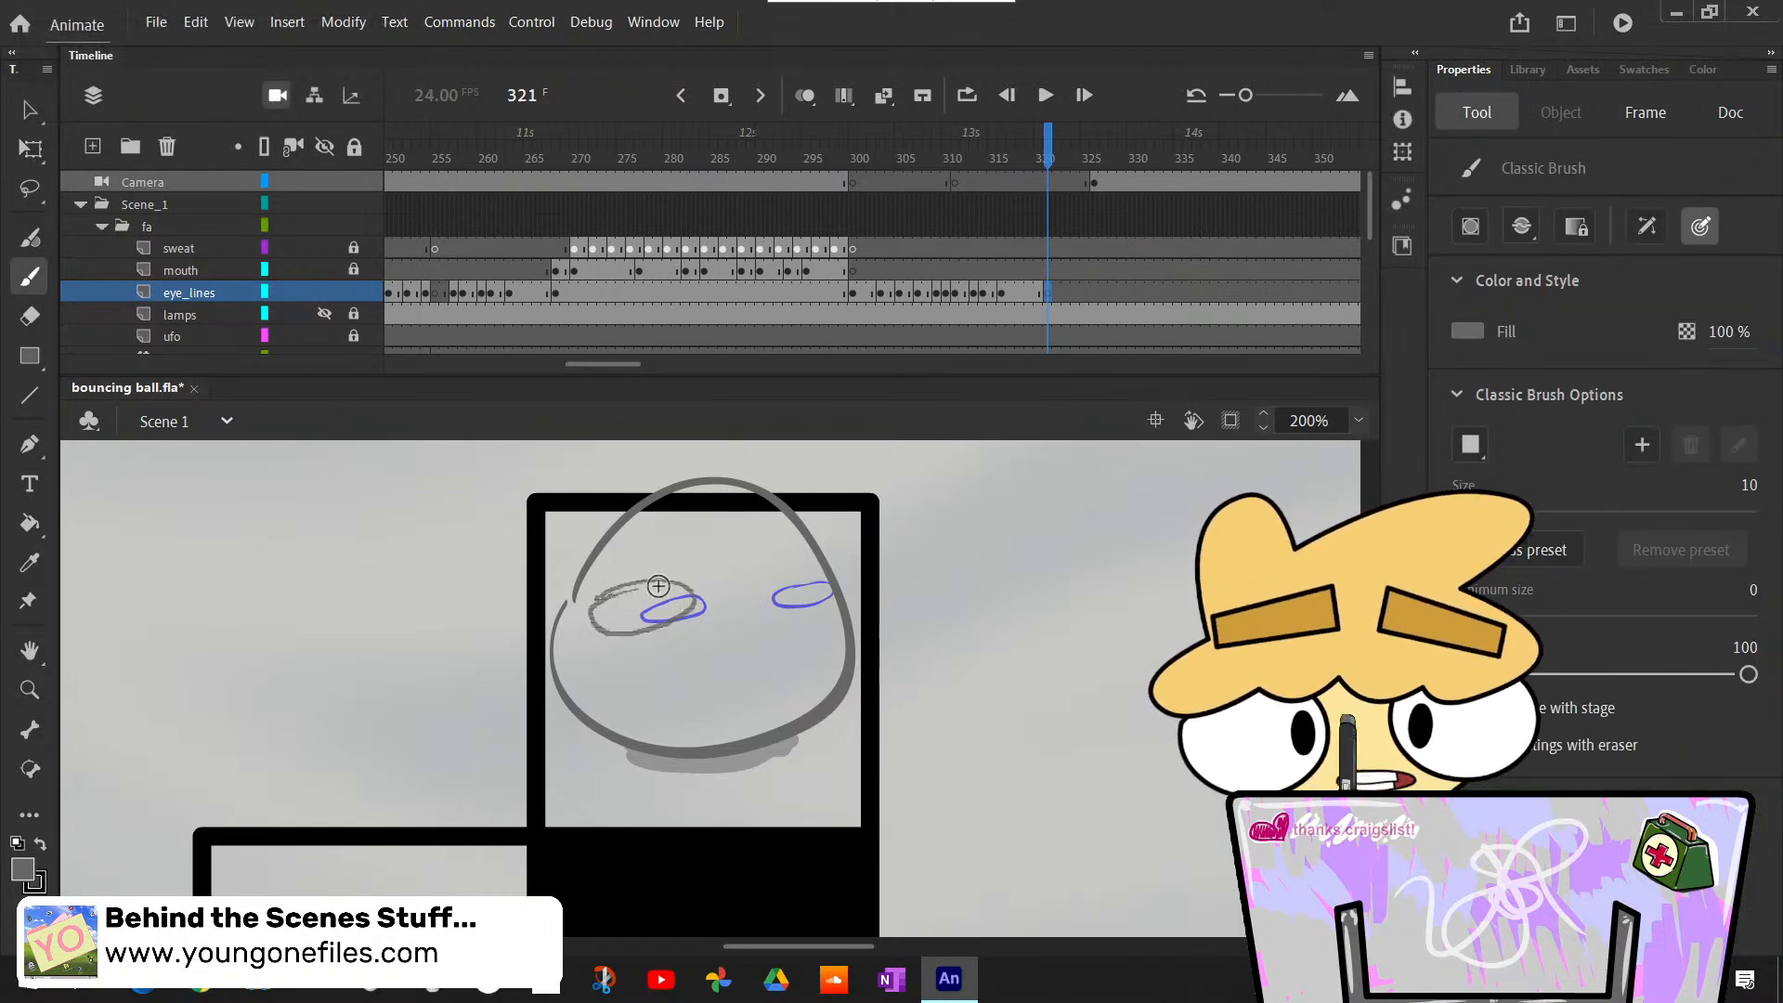
mouse_move(608, 609)
mouse_down()
mouse_move(670, 614)
mouse_move(600, 612)
mouse_up()
key(ctrl+z)
- Turn on onion skinning and narrow its range to frames 318 through 323
click(805, 98)
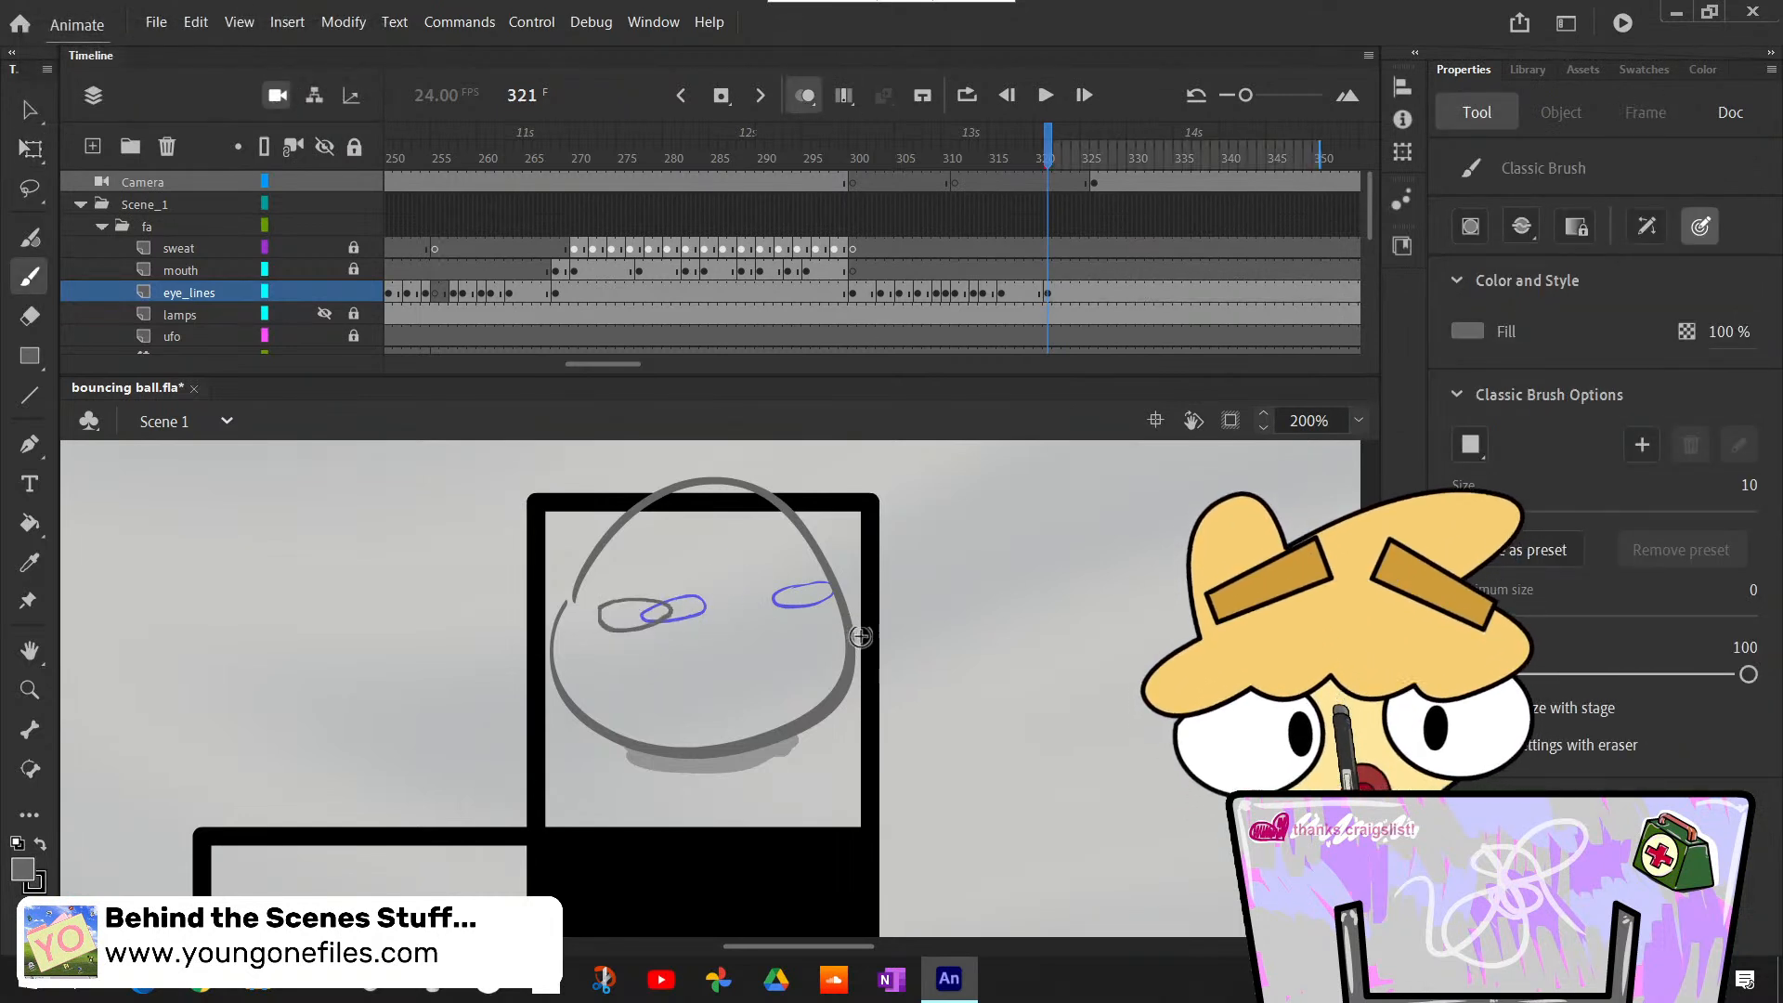
drag(1040, 158, 1019, 158)
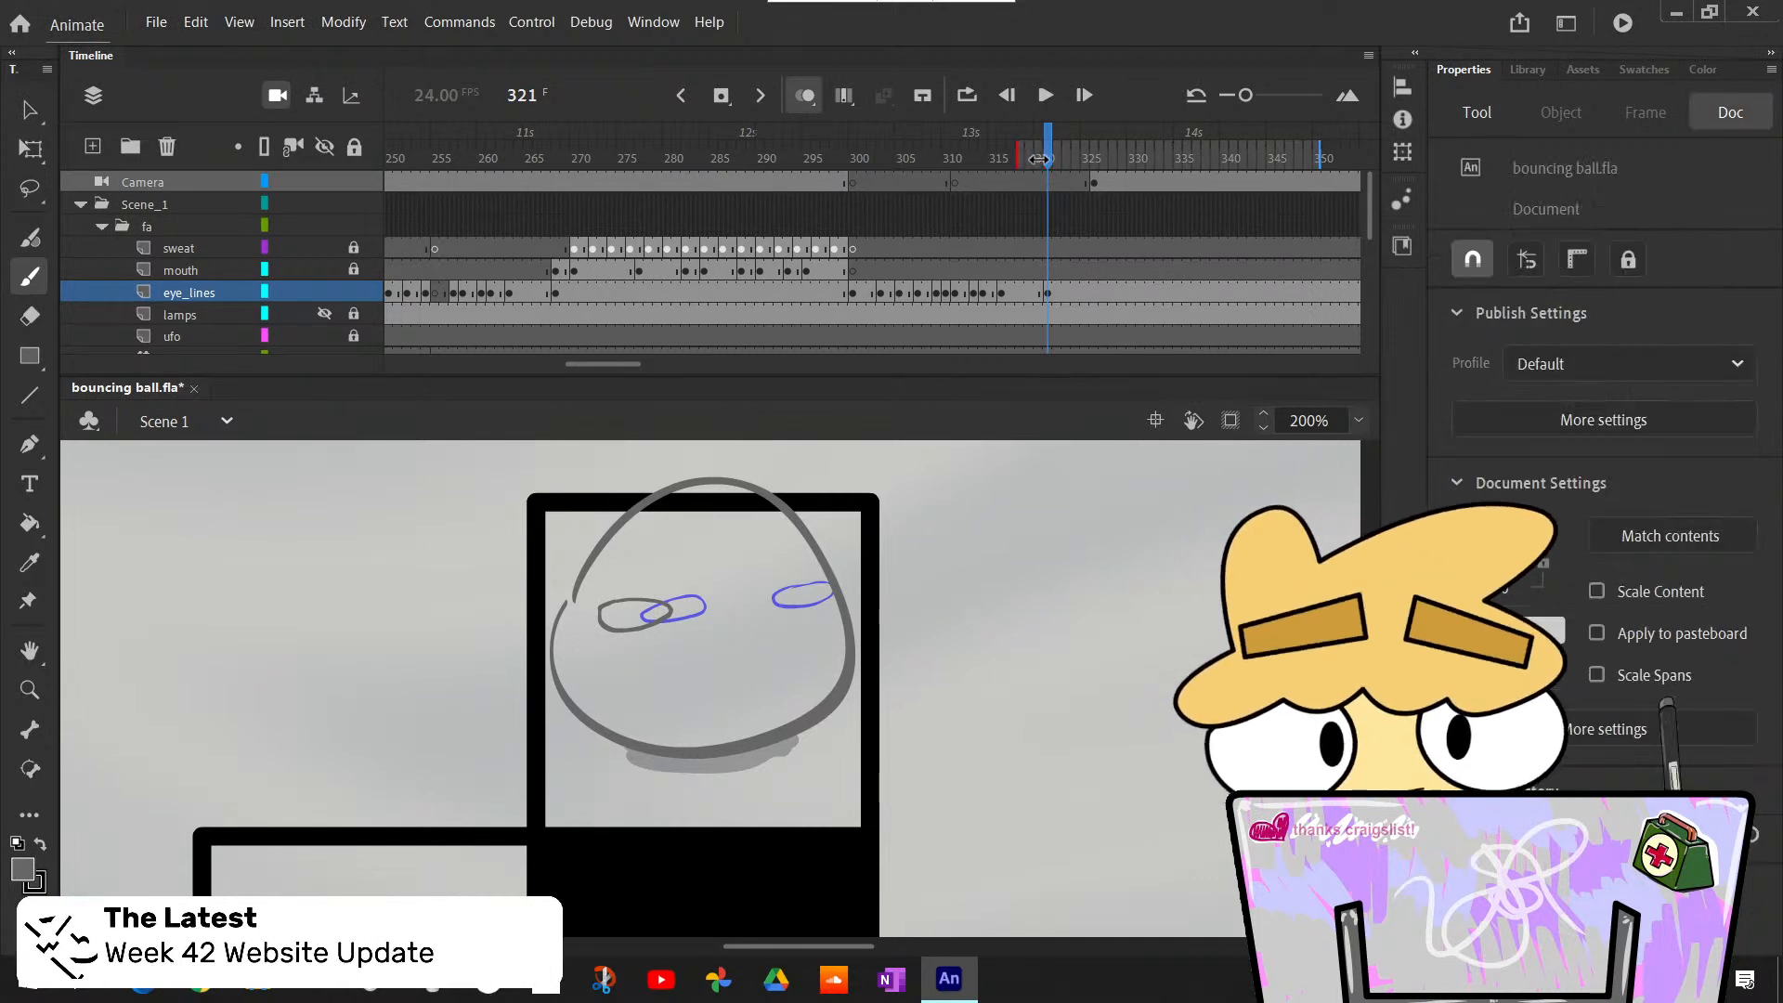
drag(1321, 155, 1060, 155)
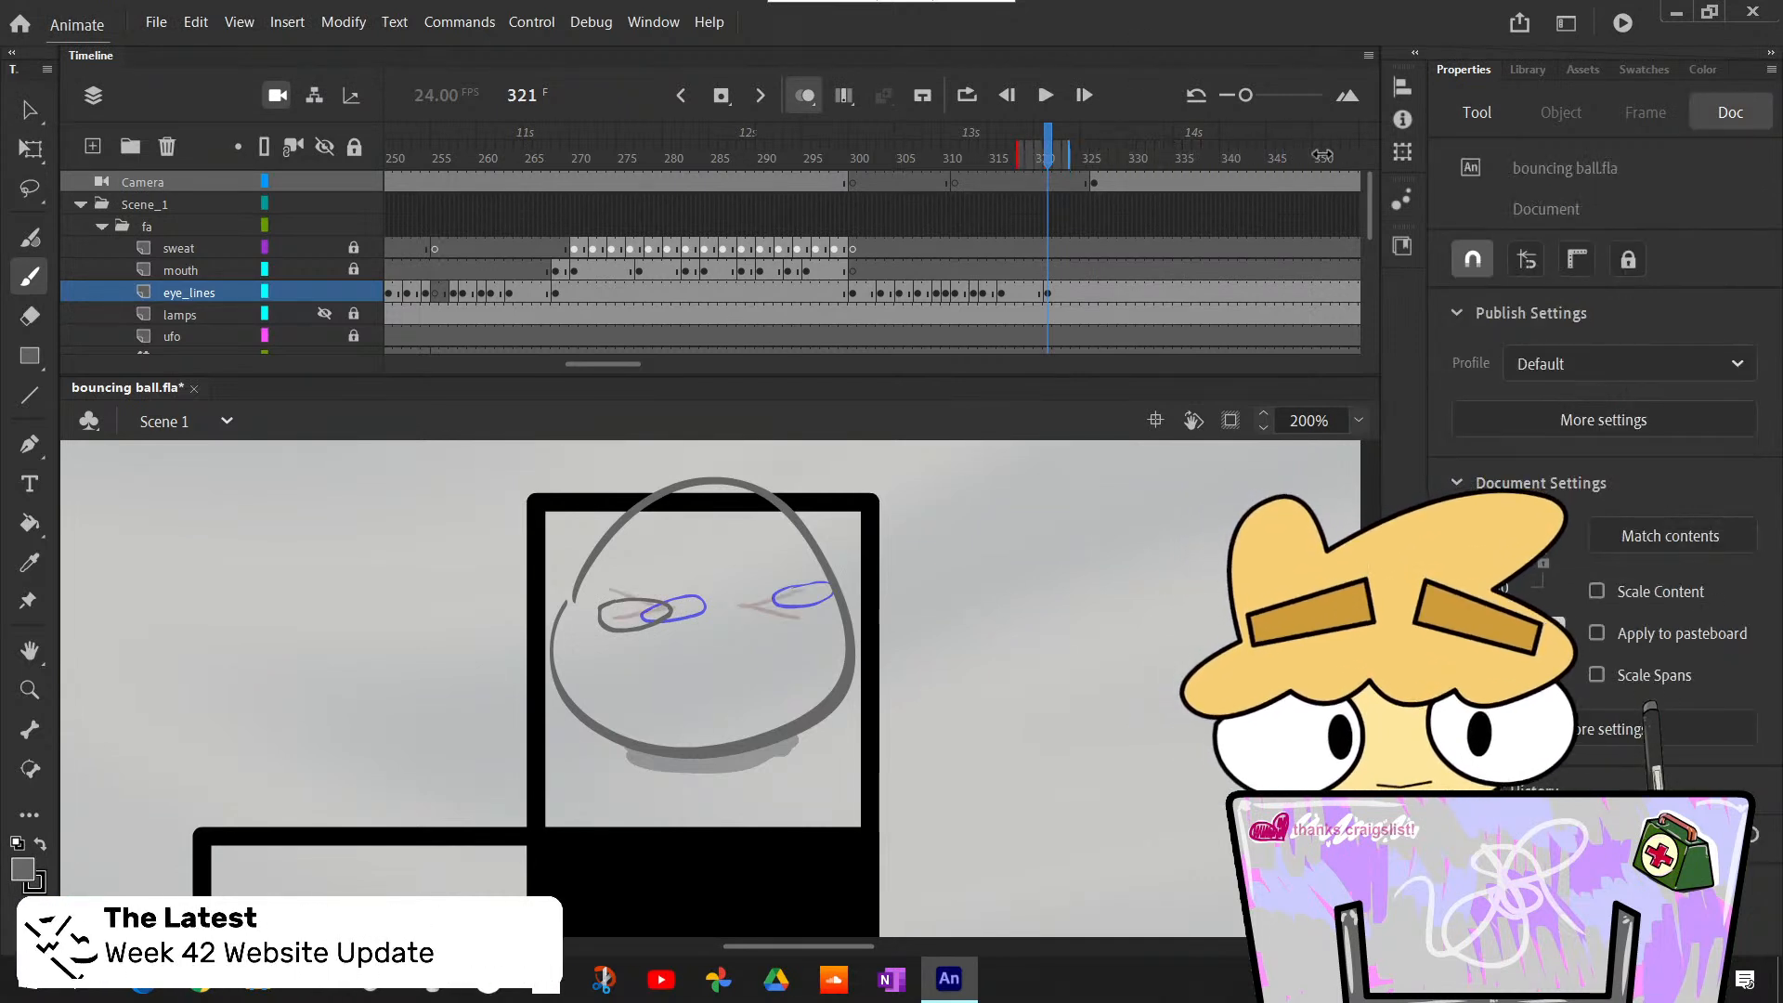
- Undo the trial left eye on frame 321 and draw two flat, narrow oval eyes over the onion-skinned squint
key(ctrl+z)
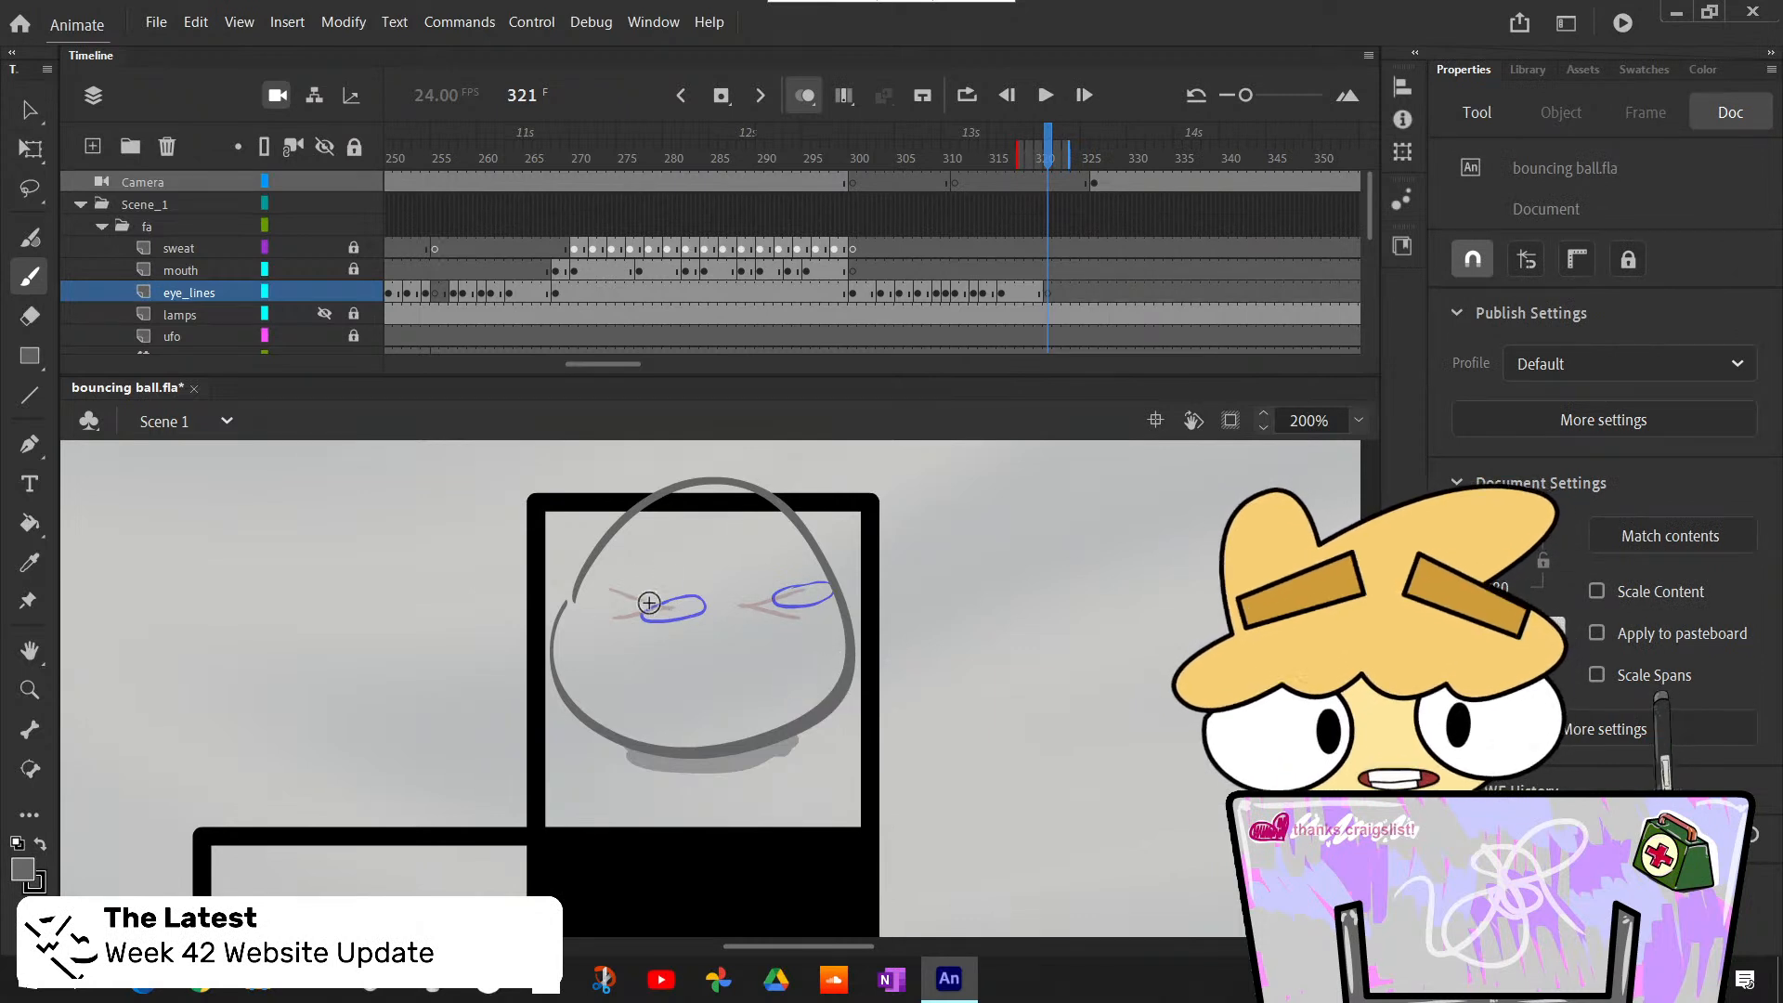
mouse_move(664, 600)
mouse_down()
mouse_move(606, 602)
mouse_move(663, 602)
mouse_up()
key(ctrl+z)
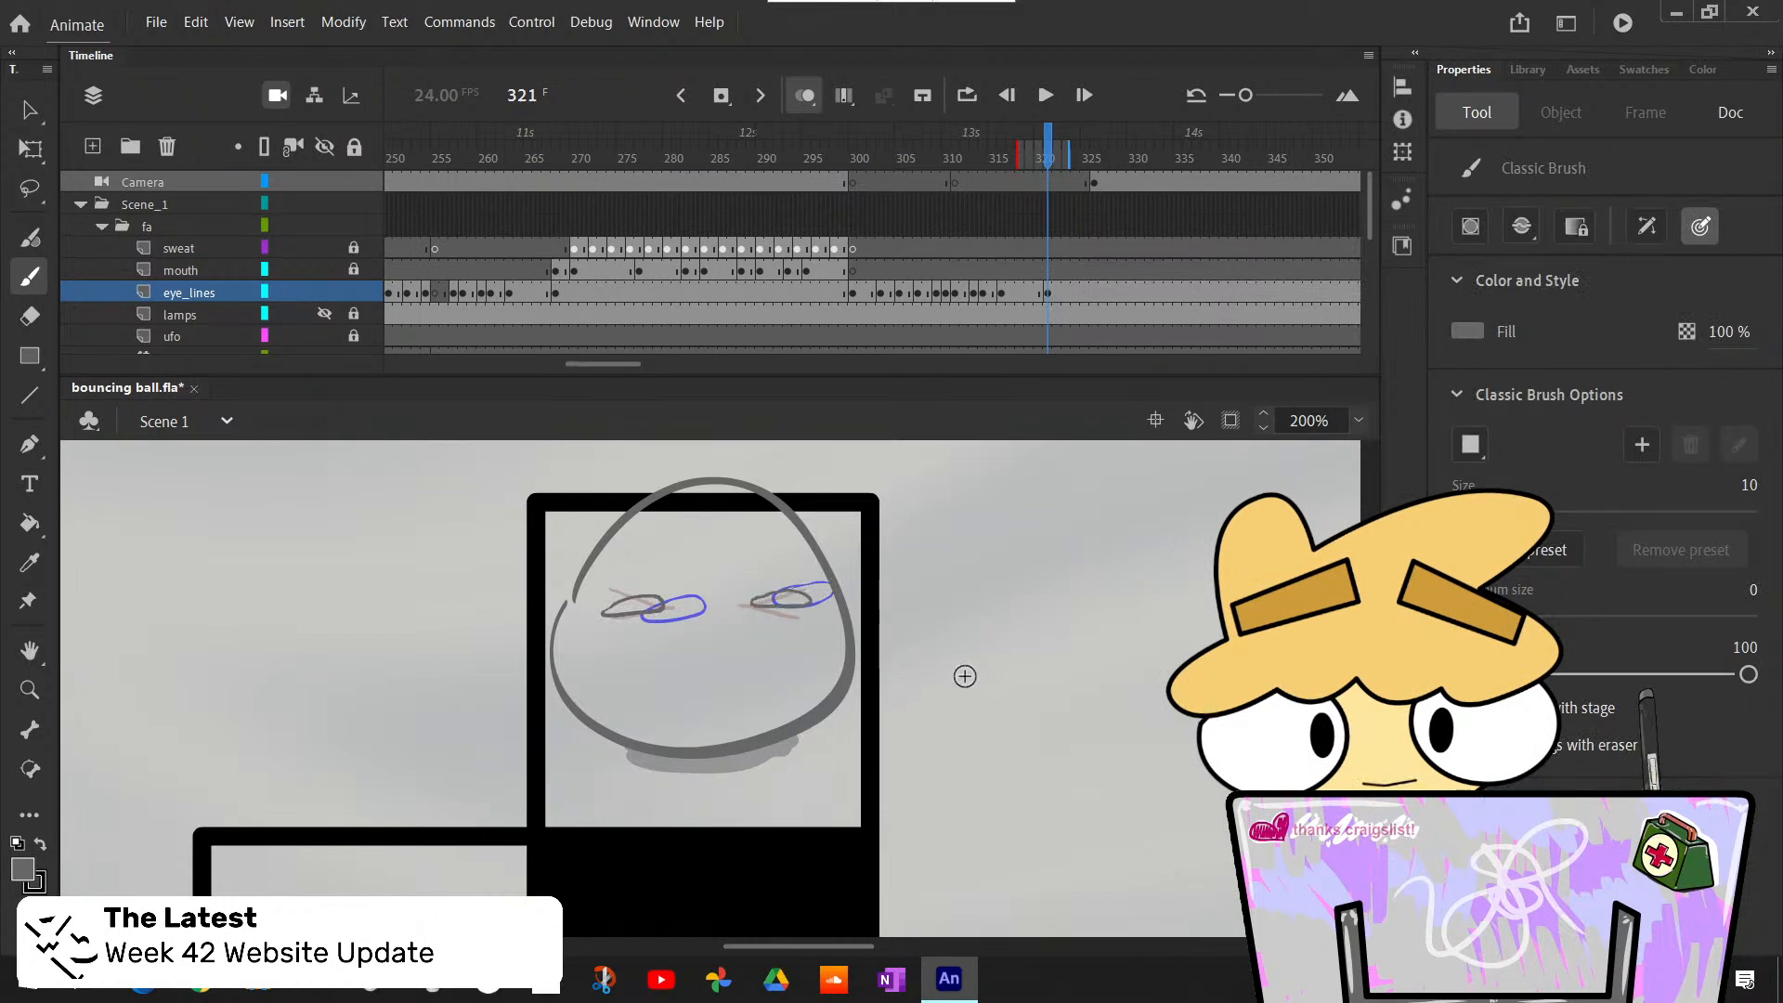
- Flip back and forth between frames 317 and 321 to check the transition from squint to narrow open eyes
key(comma)
key(period)
key(comma)
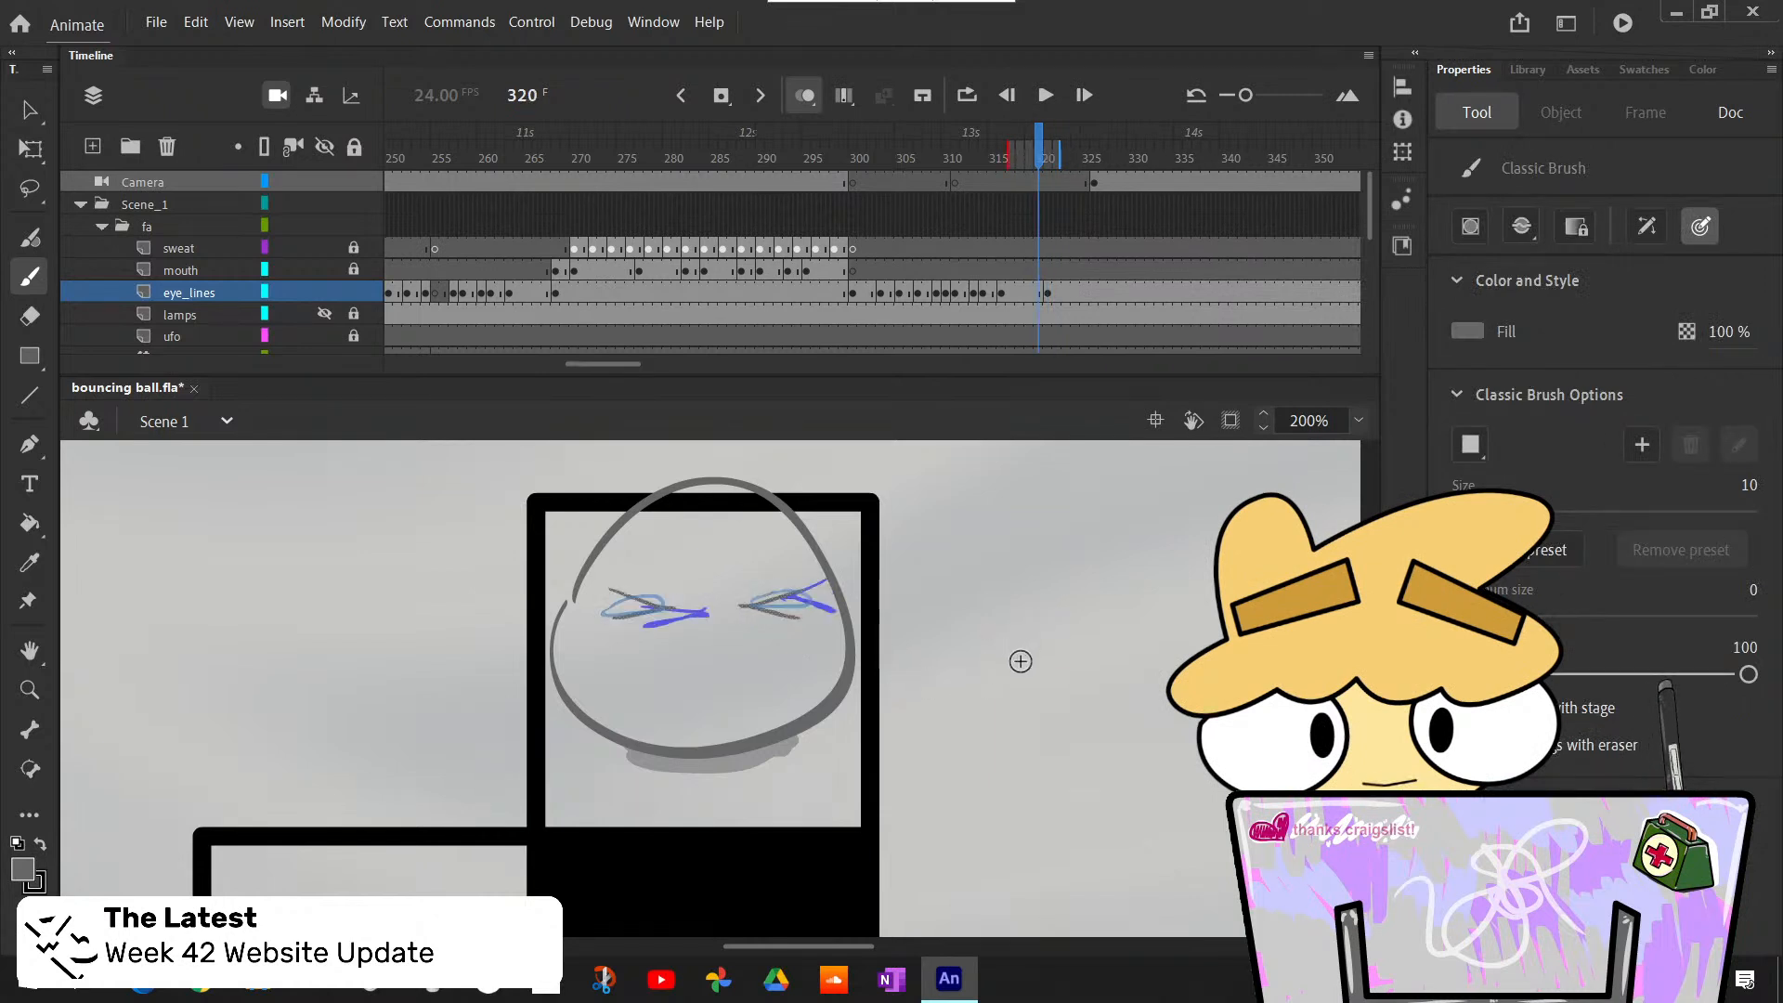
key(period)
key(period)
key(comma)
key(comma)
key(comma)
key(comma)
key(comma)
key(comma)
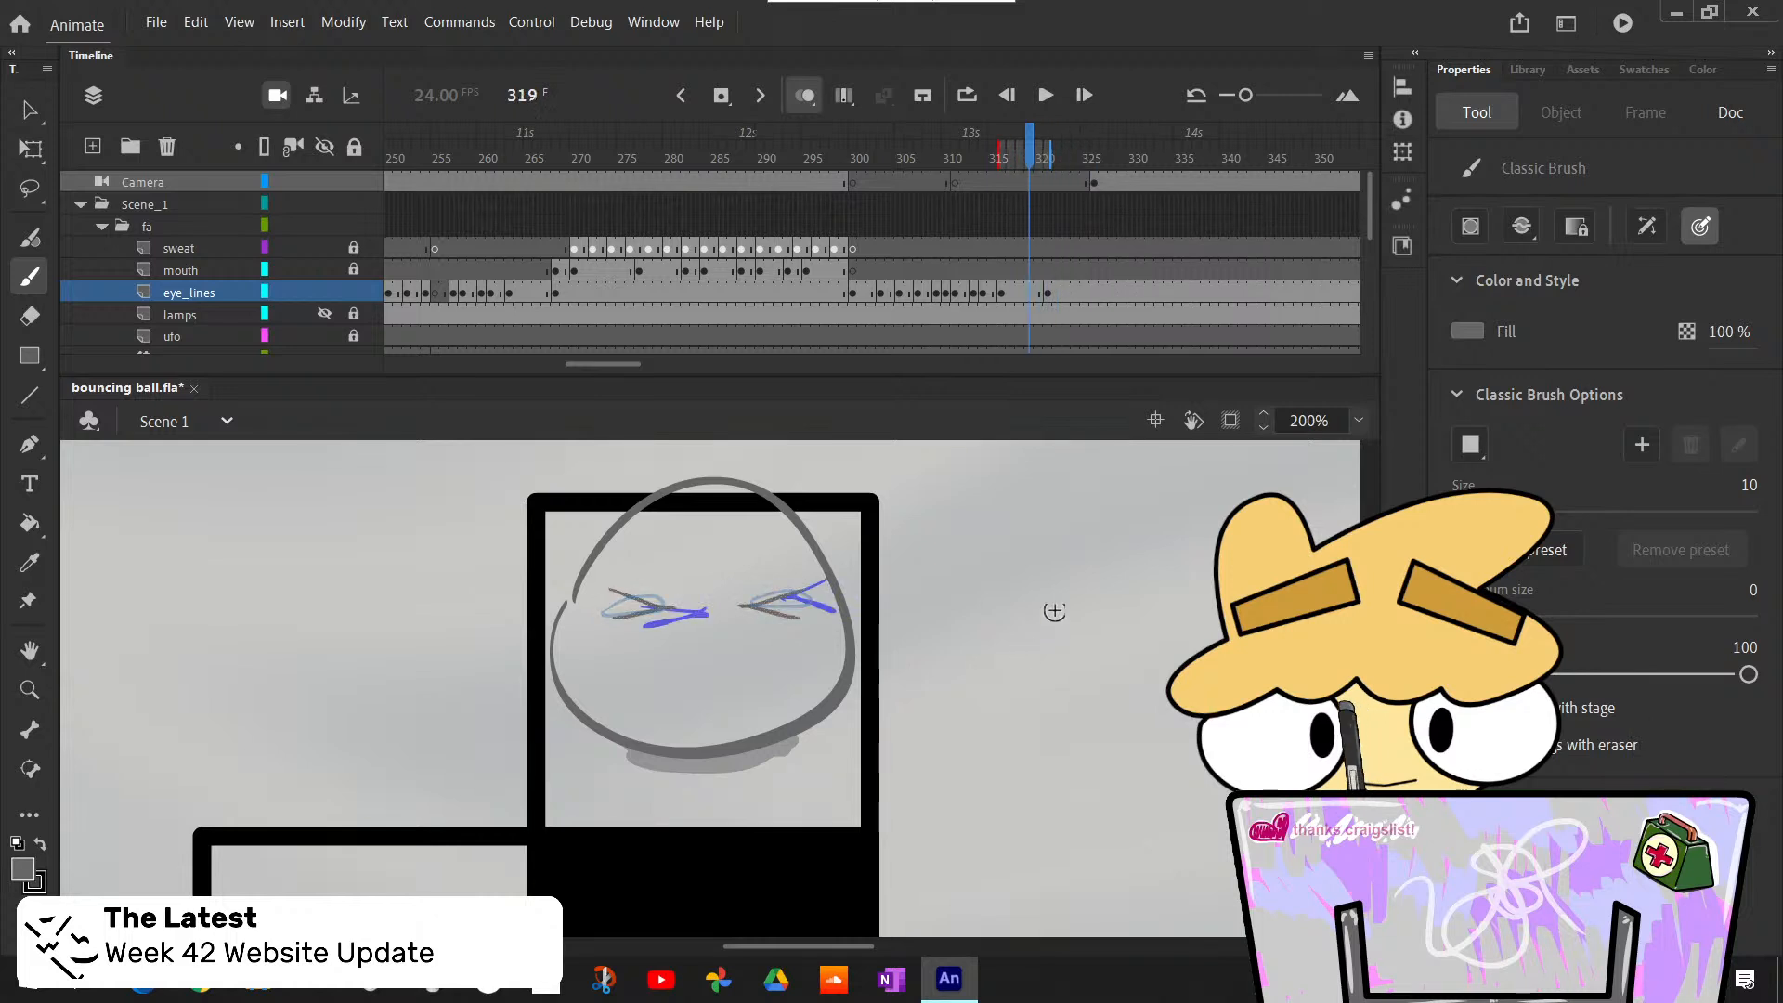
key(period)
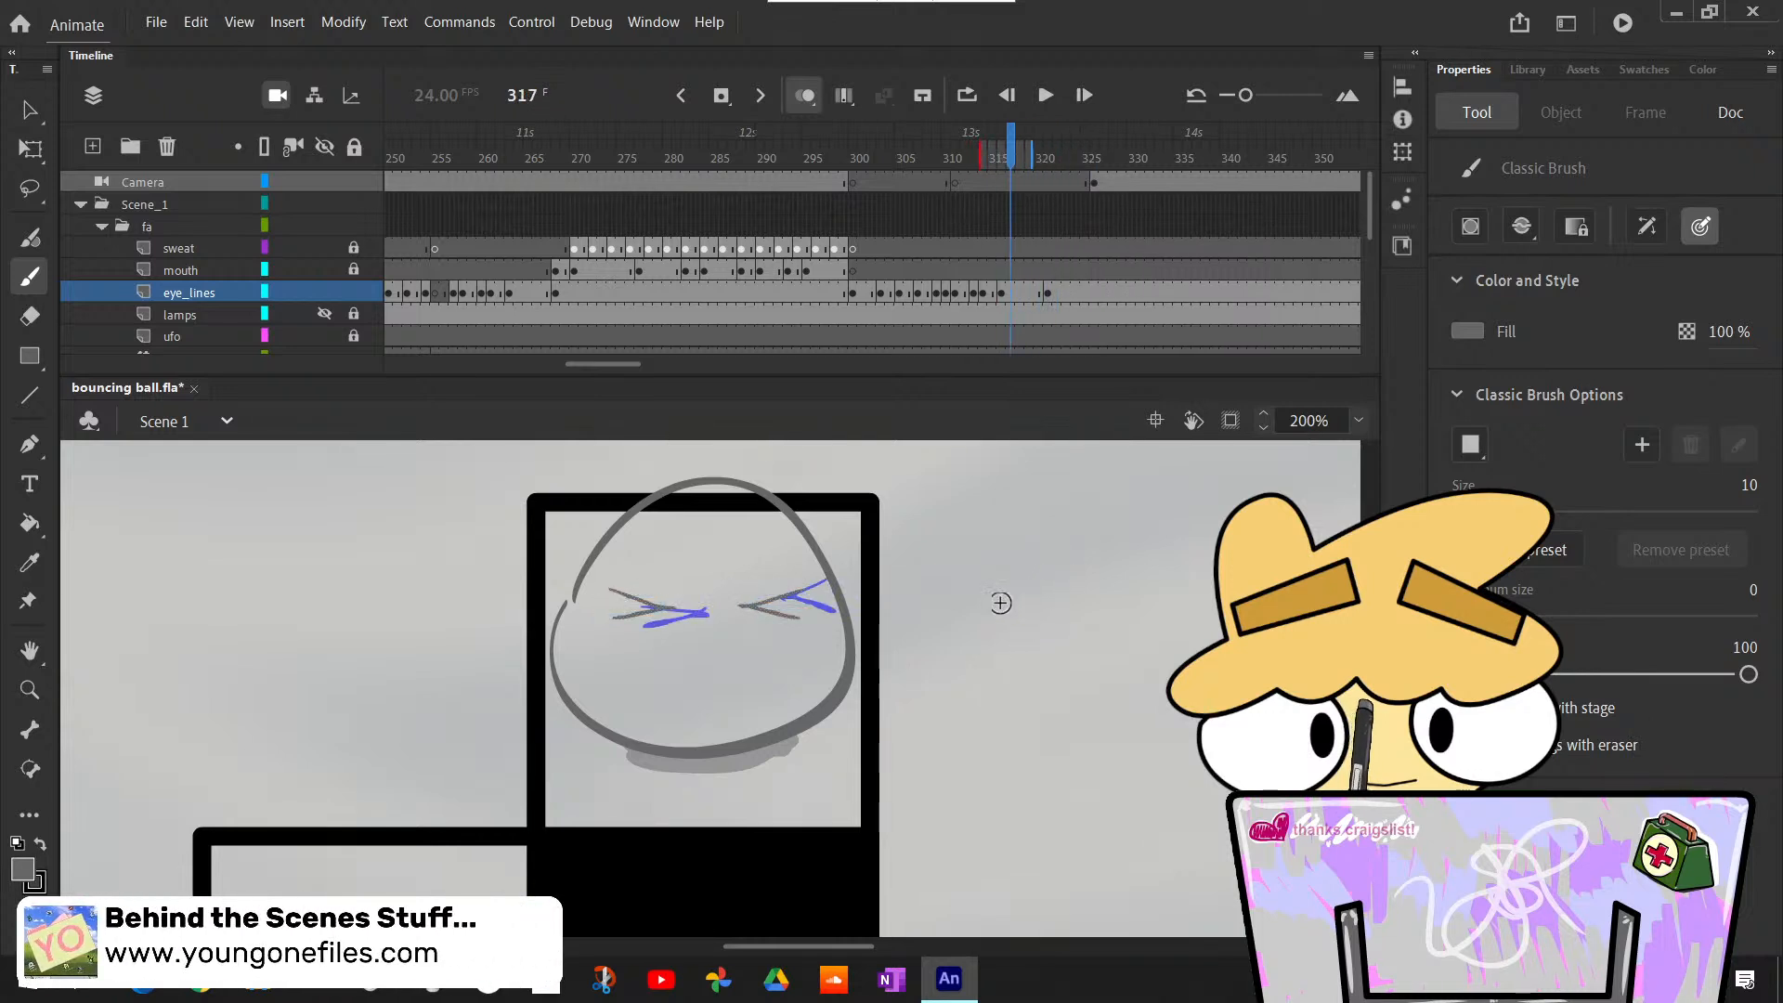
- On frame 320, select the right squint eye and nudge it right and down over the onion-skinned narrow oval
key(period)
key(period)
key(period)
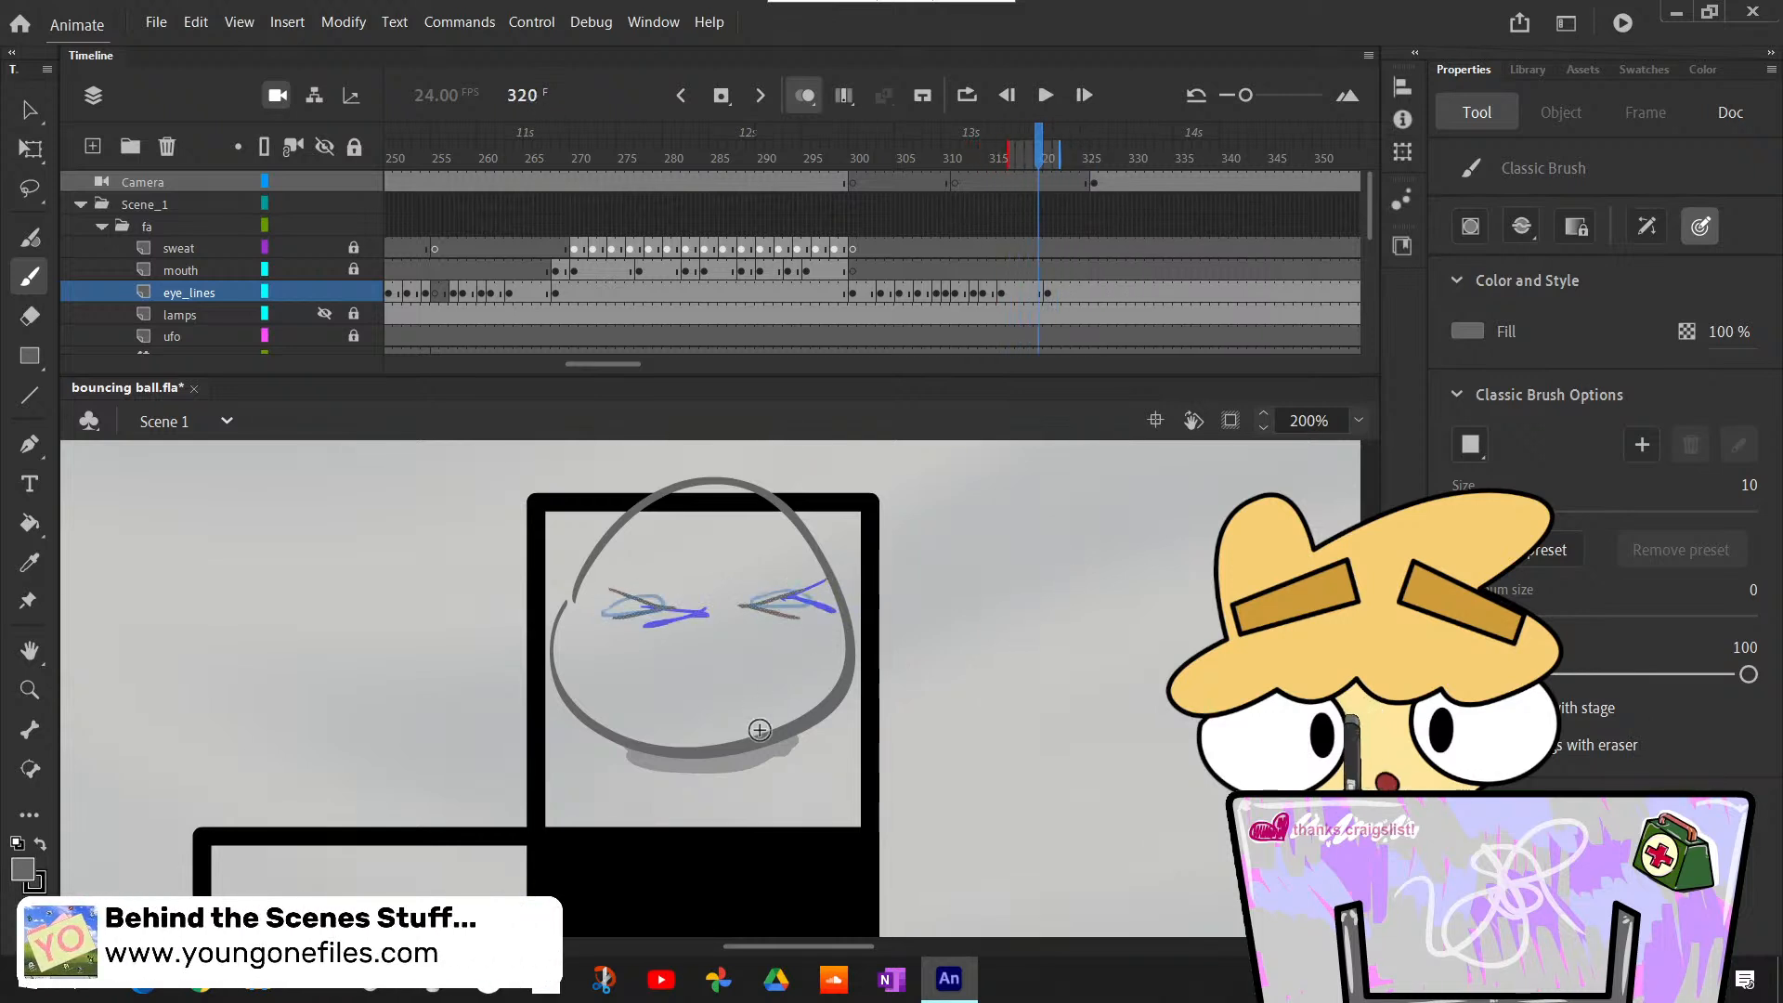
key(l)
drag(758, 581, 729, 617)
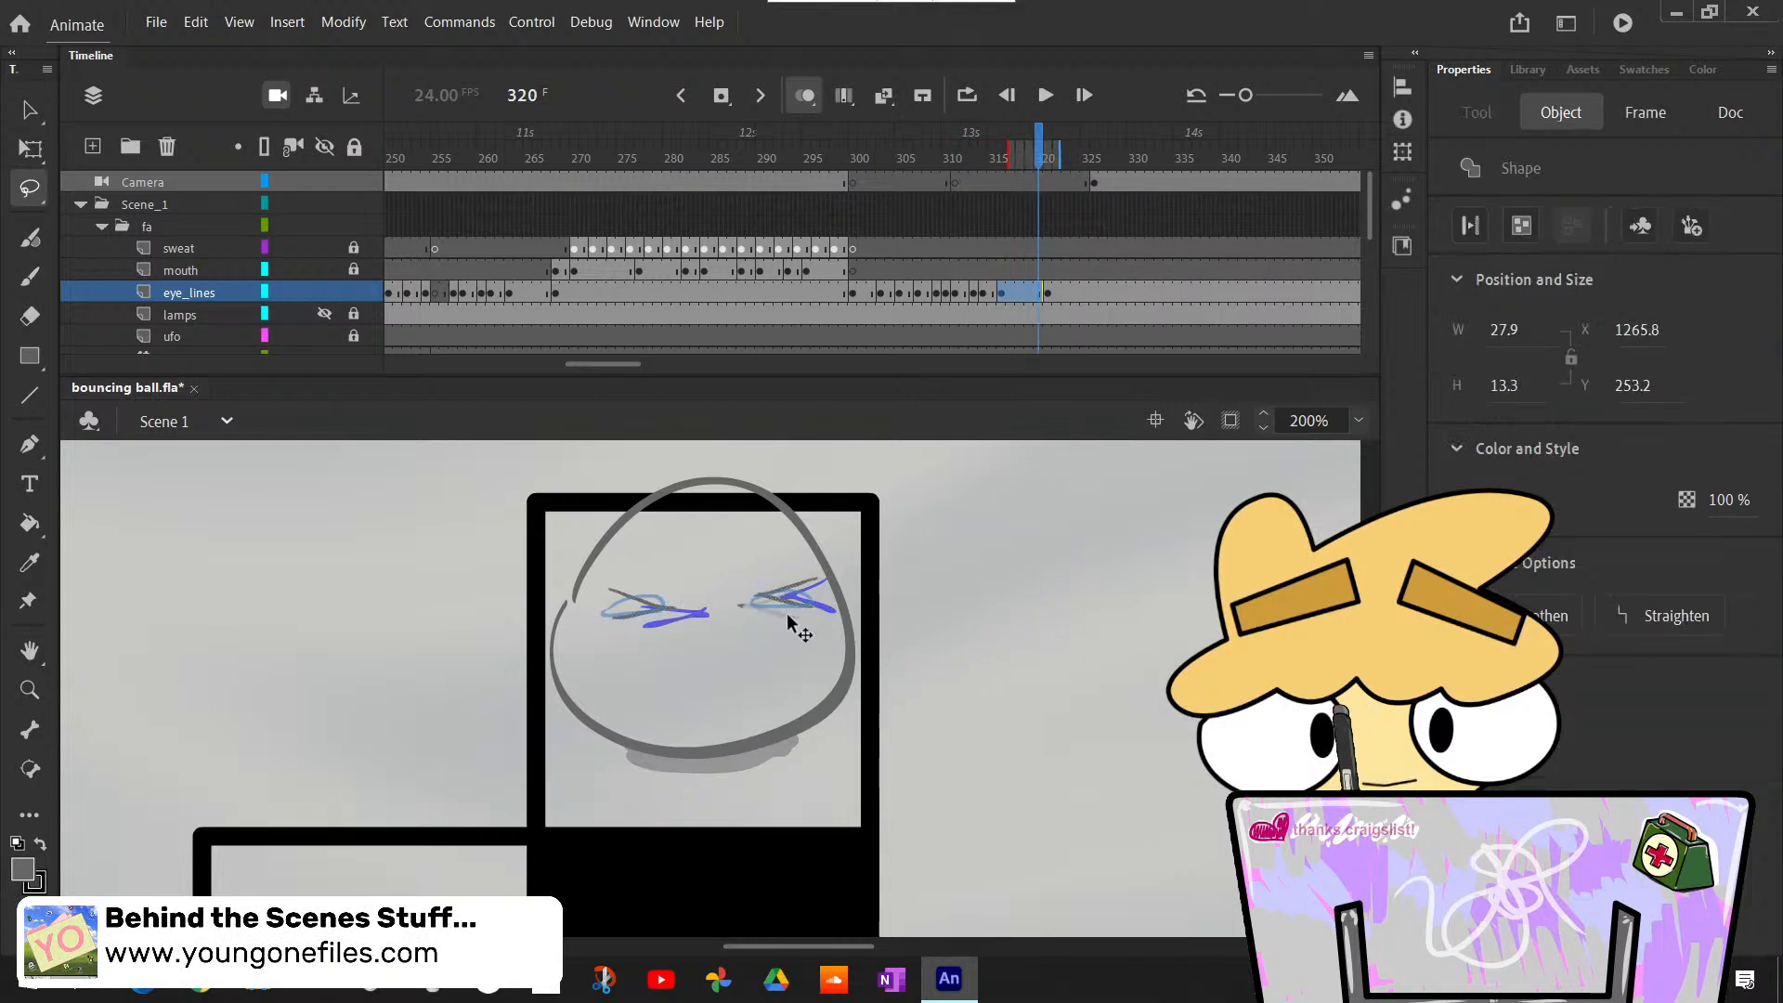
click(761, 660)
mouse_move(782, 578)
mouse_down()
mouse_move(728, 597)
mouse_move(826, 624)
mouse_up()
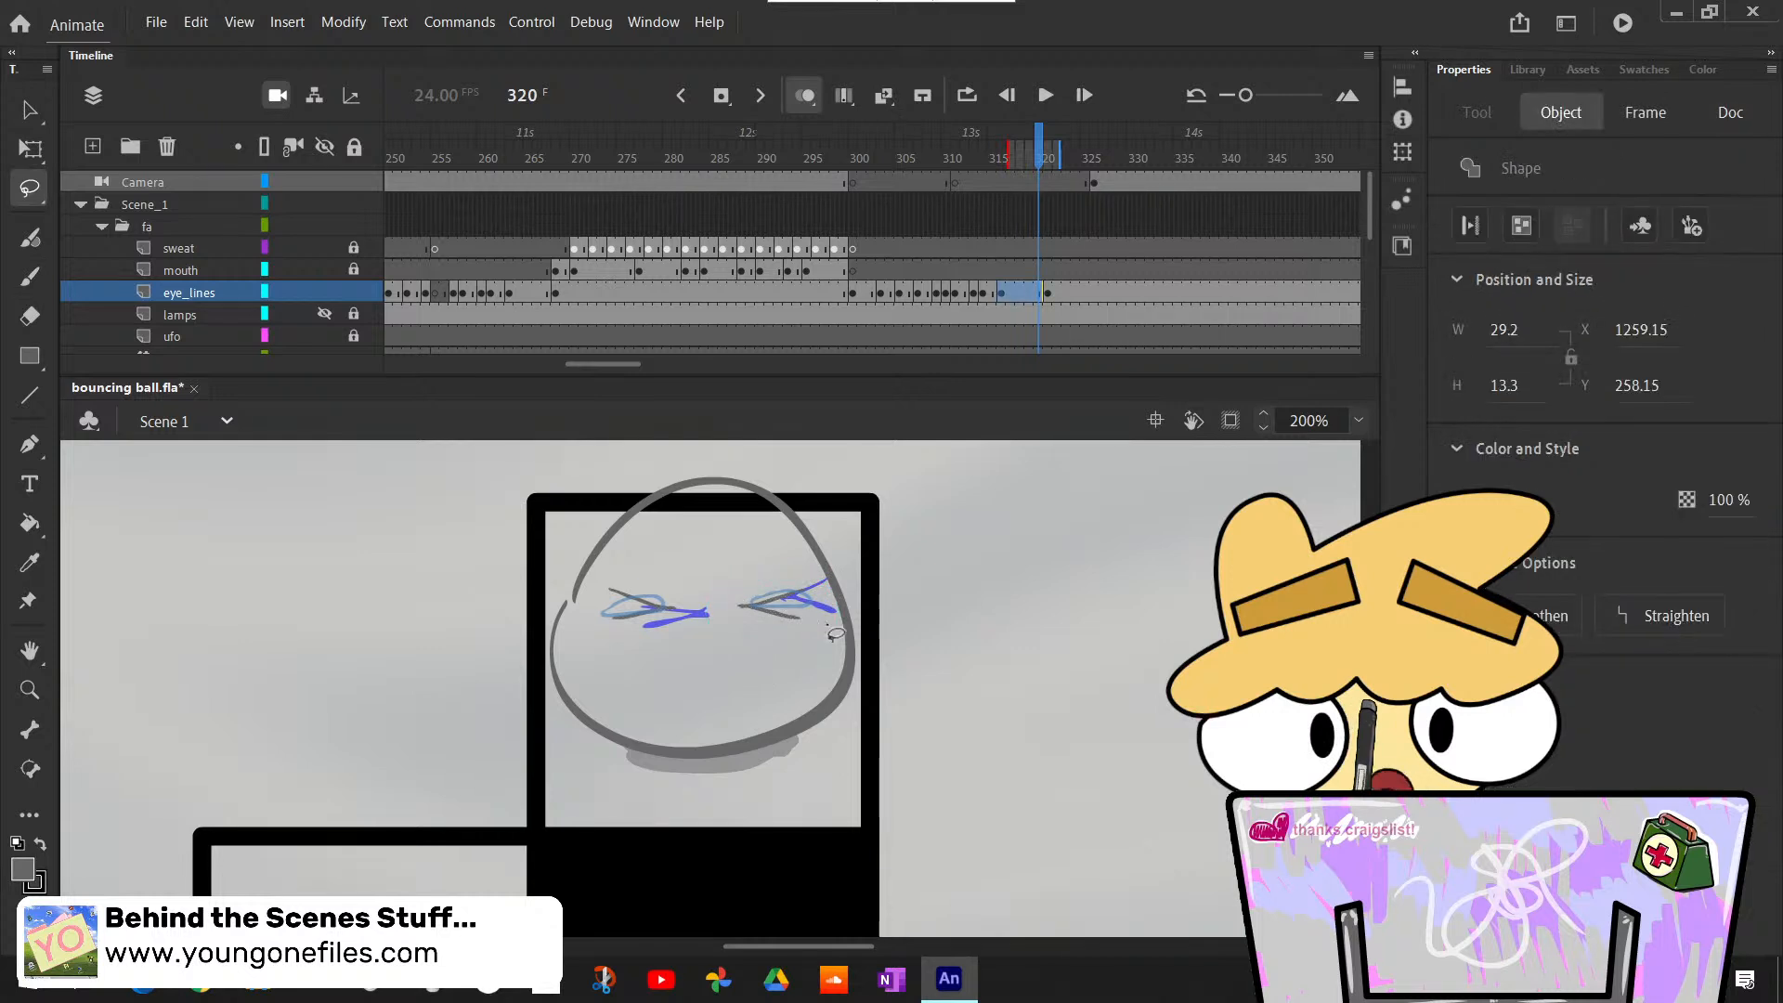
key(Right)
key(Down)
key(Down)
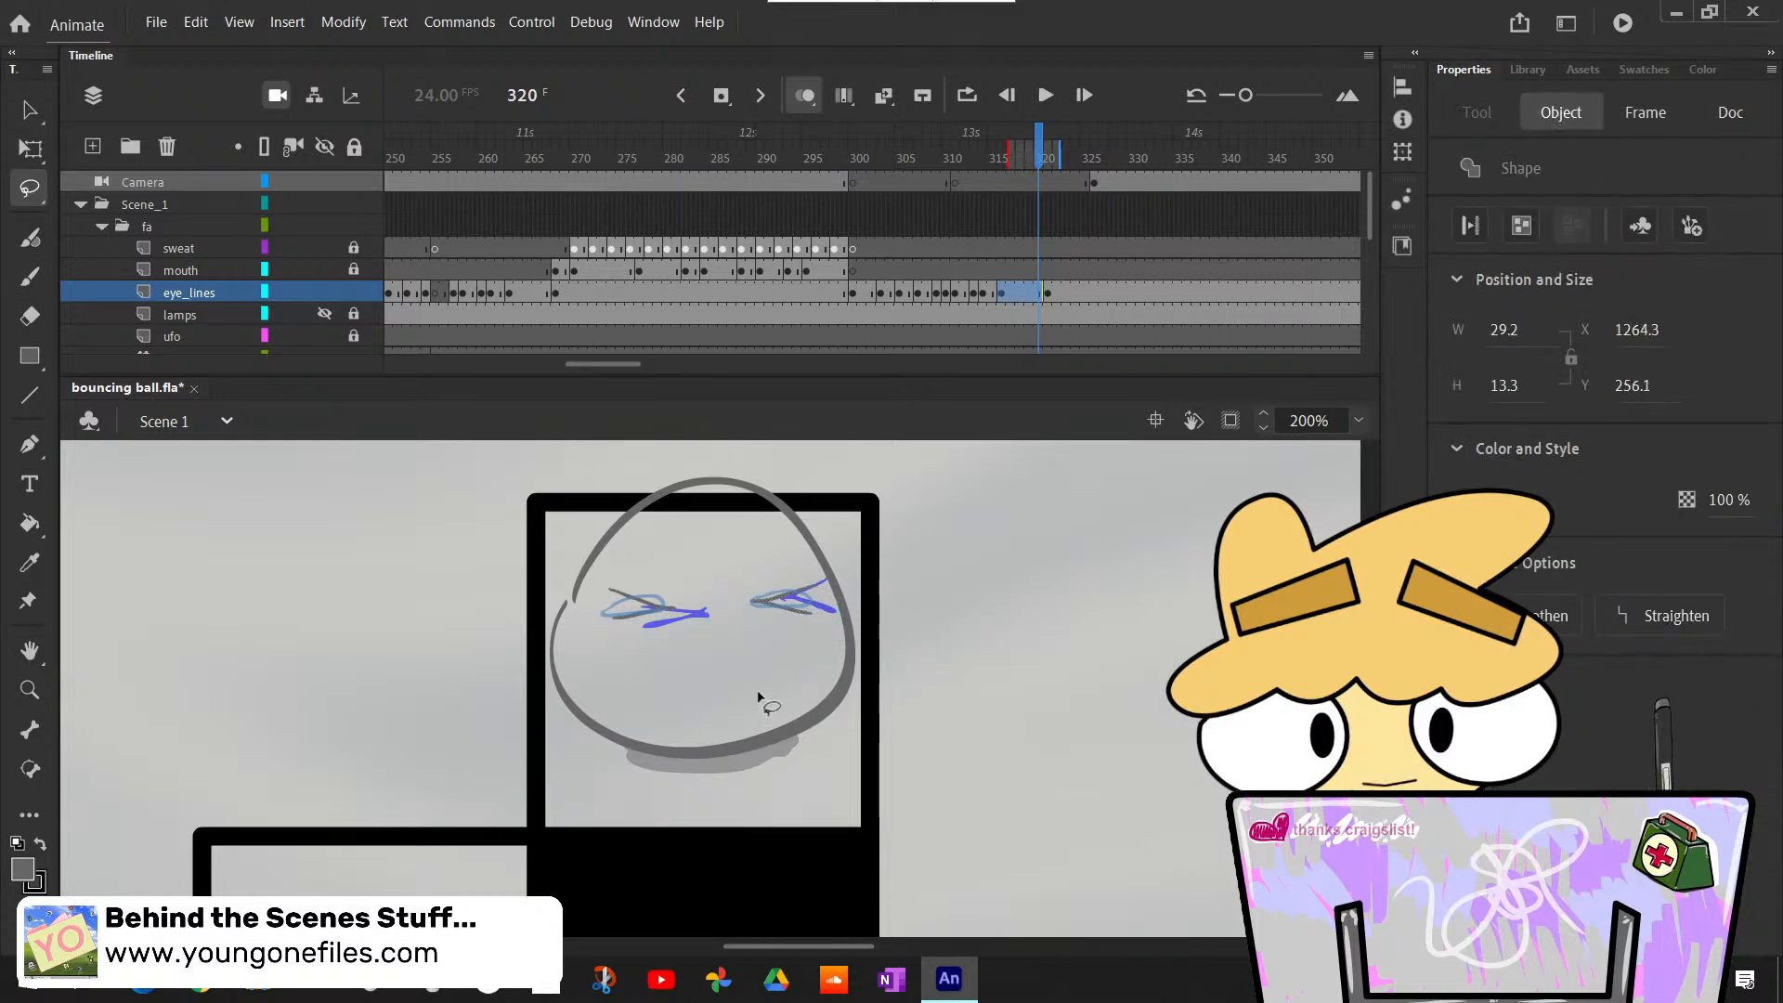
- Nudge the left squint eye on frame 320 left and slightly up, and flip to frame 321 to compare
drag(698, 611, 706, 623)
key(Left)
key(Left)
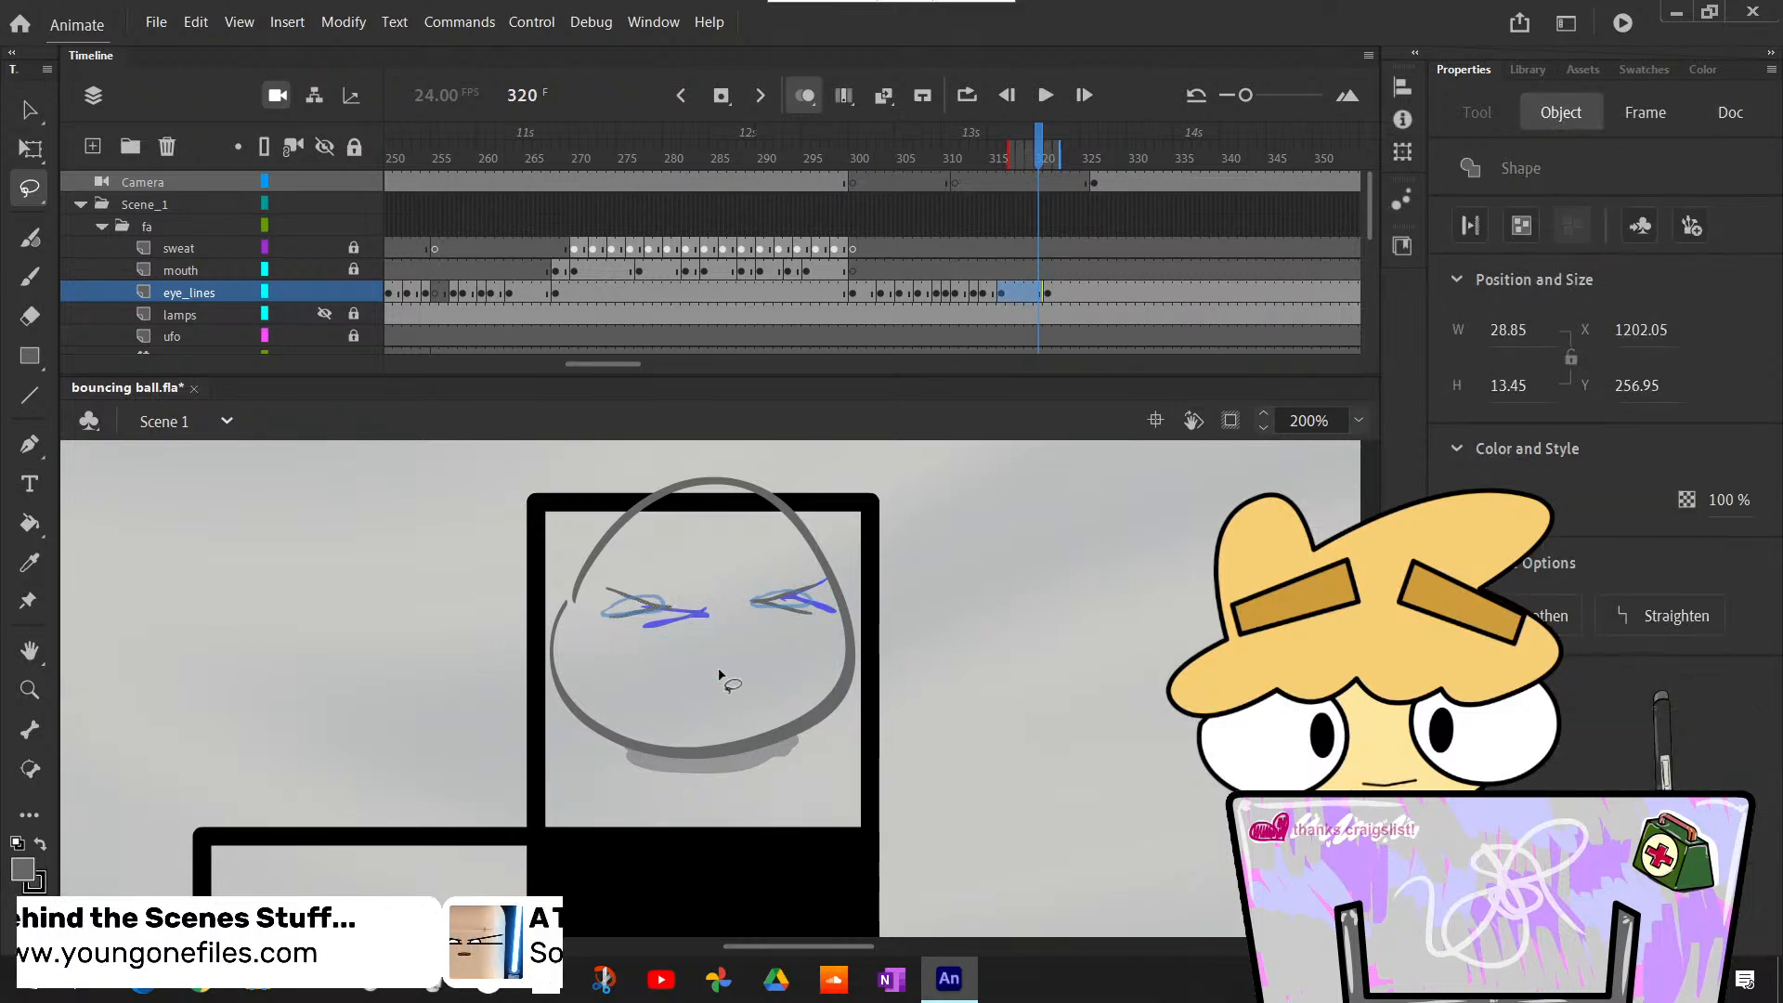
key(Left)
key(Left)
key(Left)
key(Up)
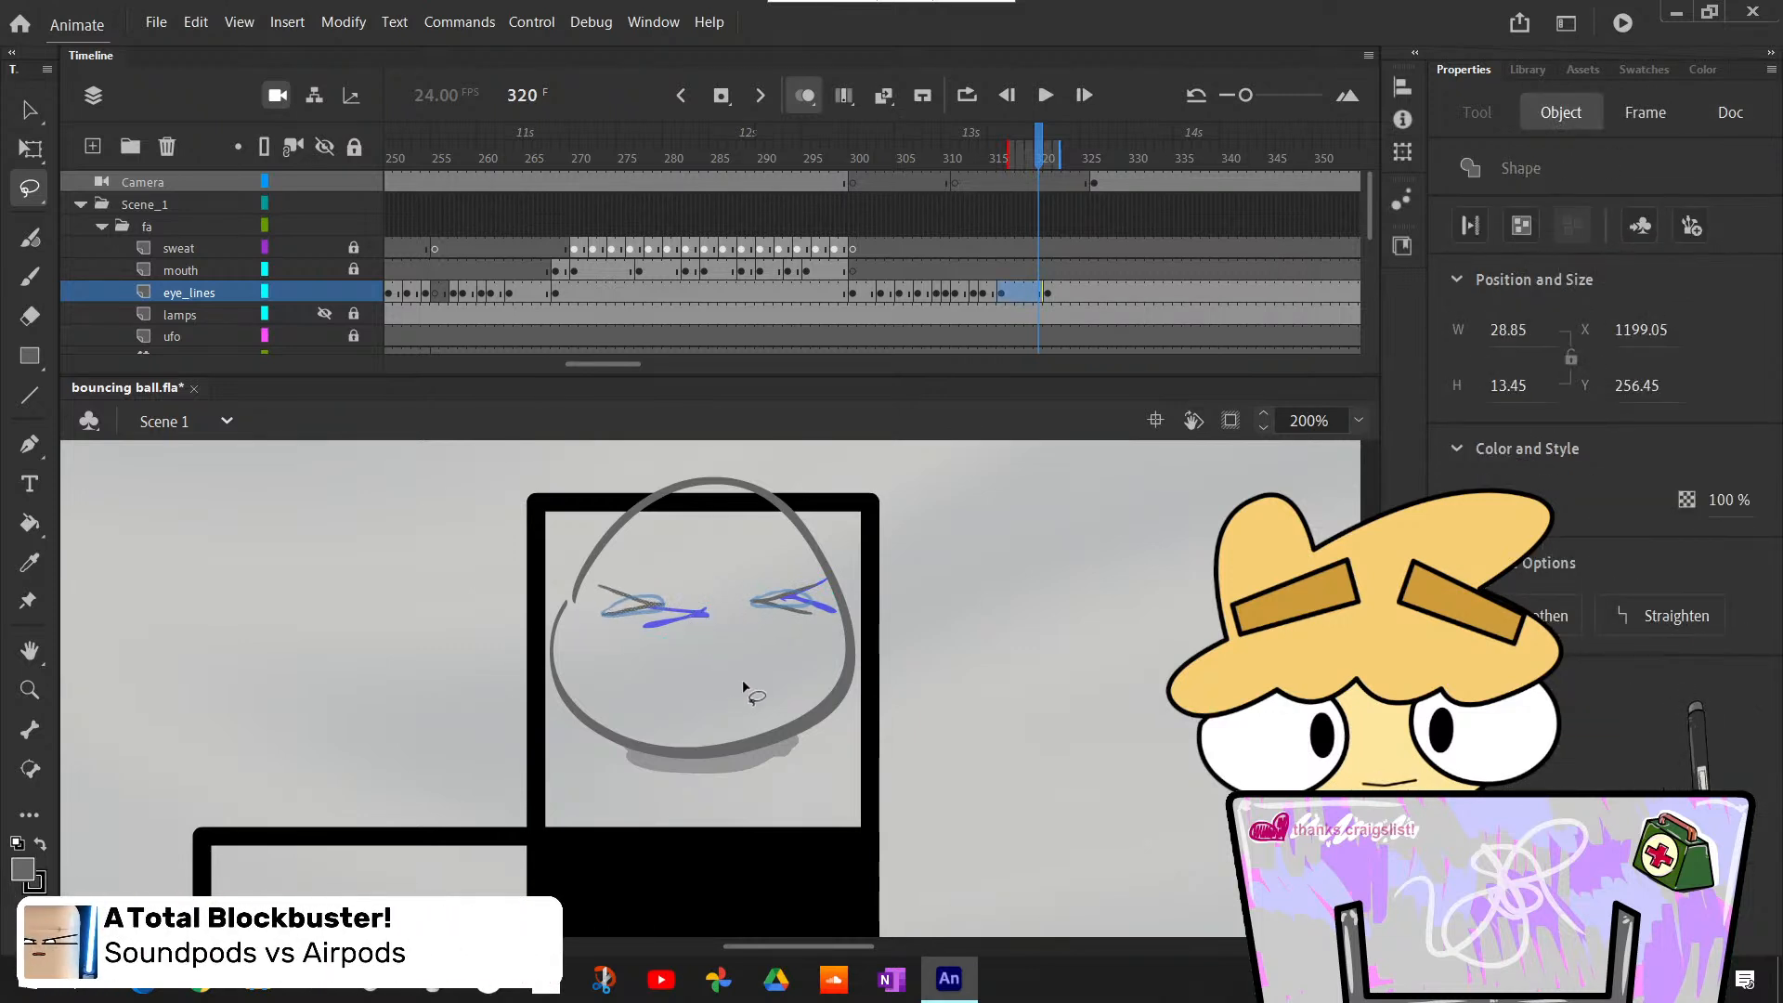
click(804, 670)
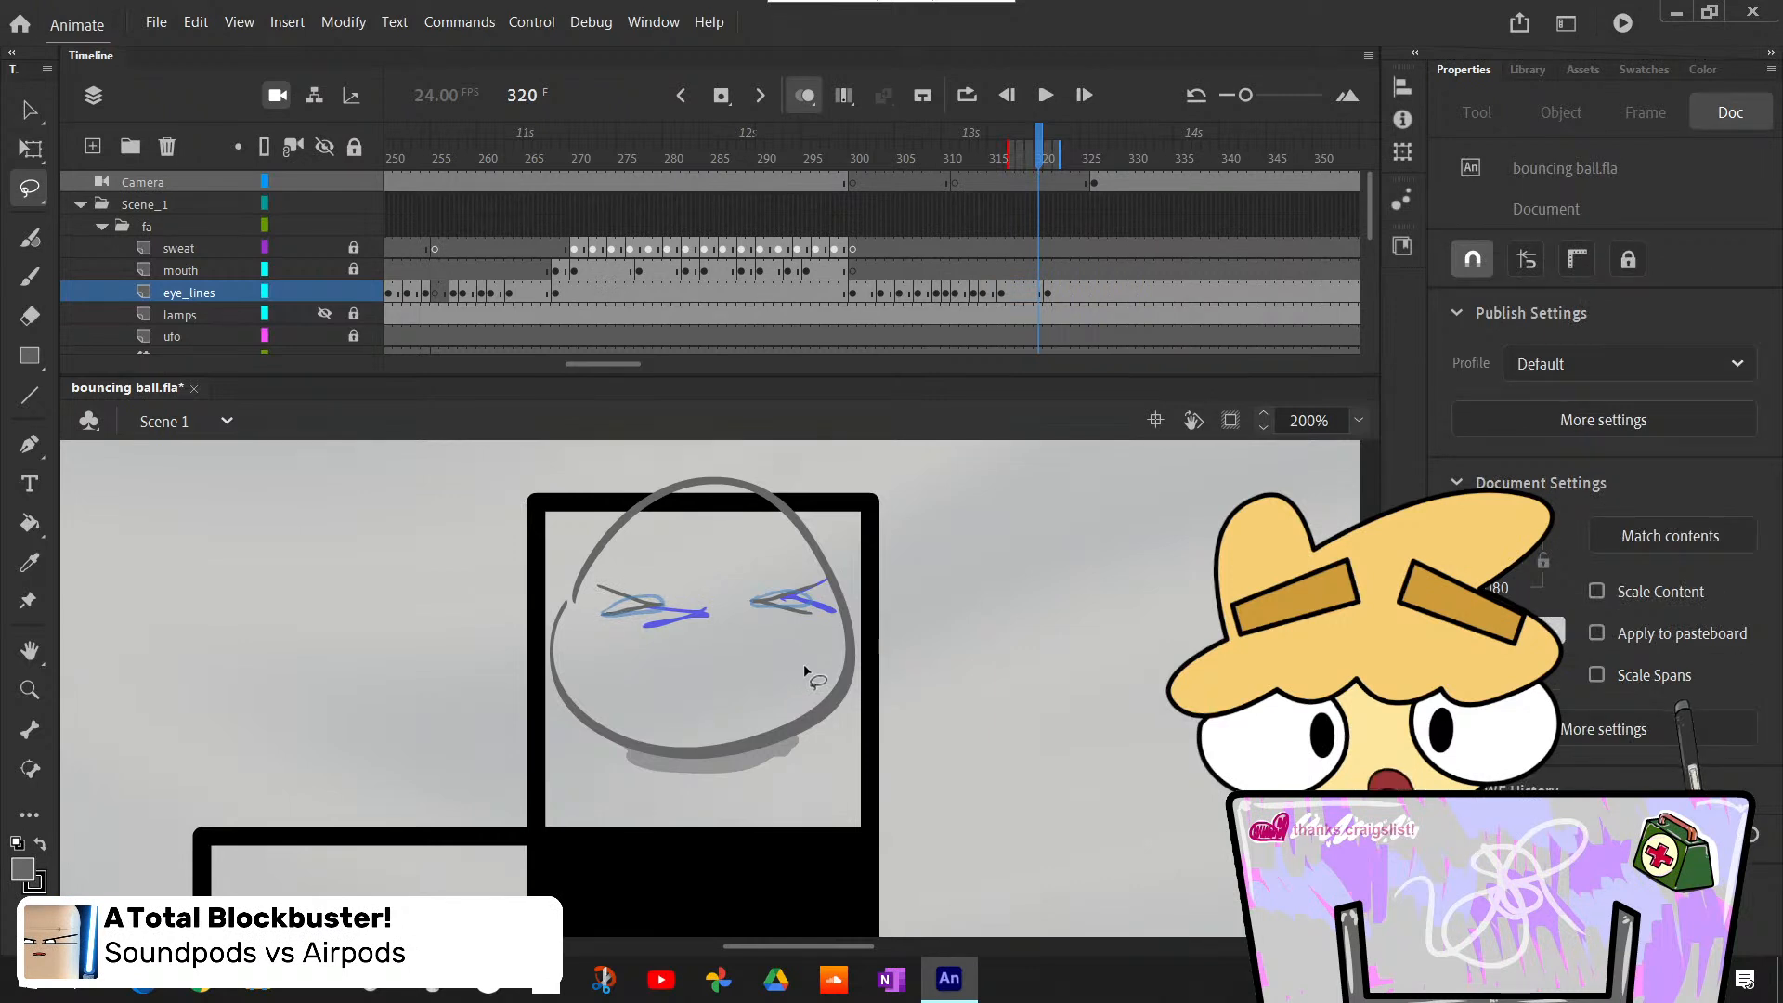
key(period)
key(comma)
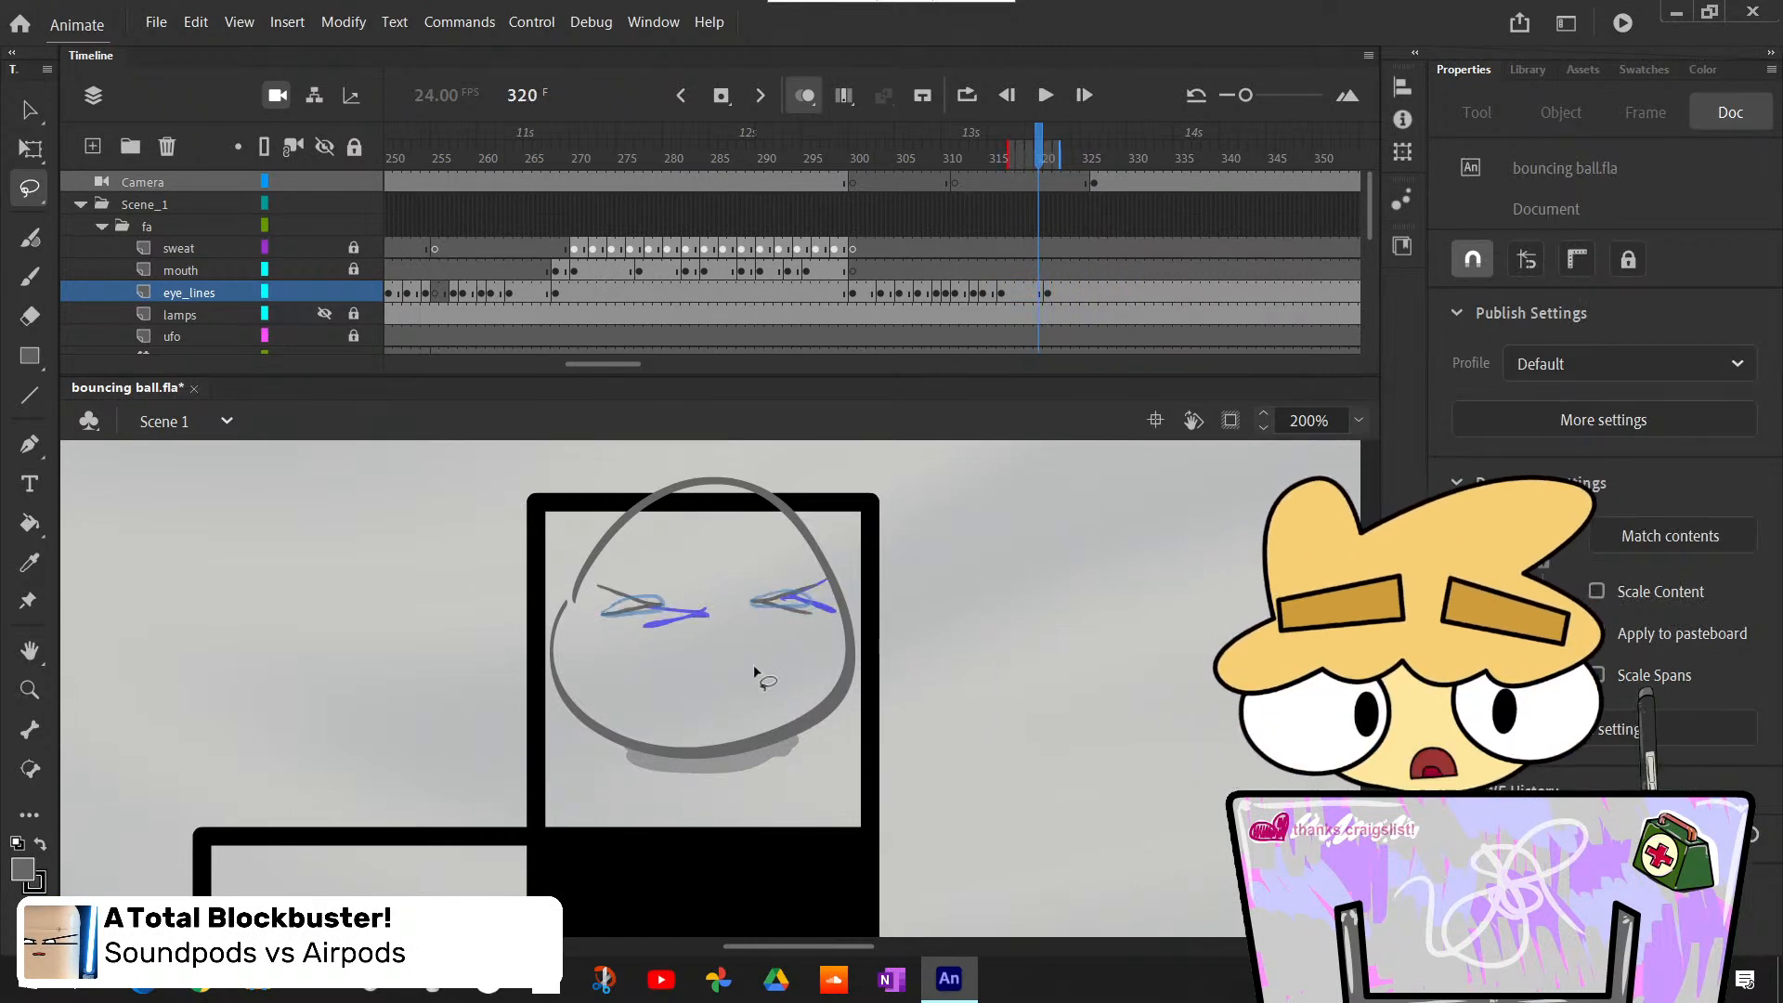
key(period)
key(comma)
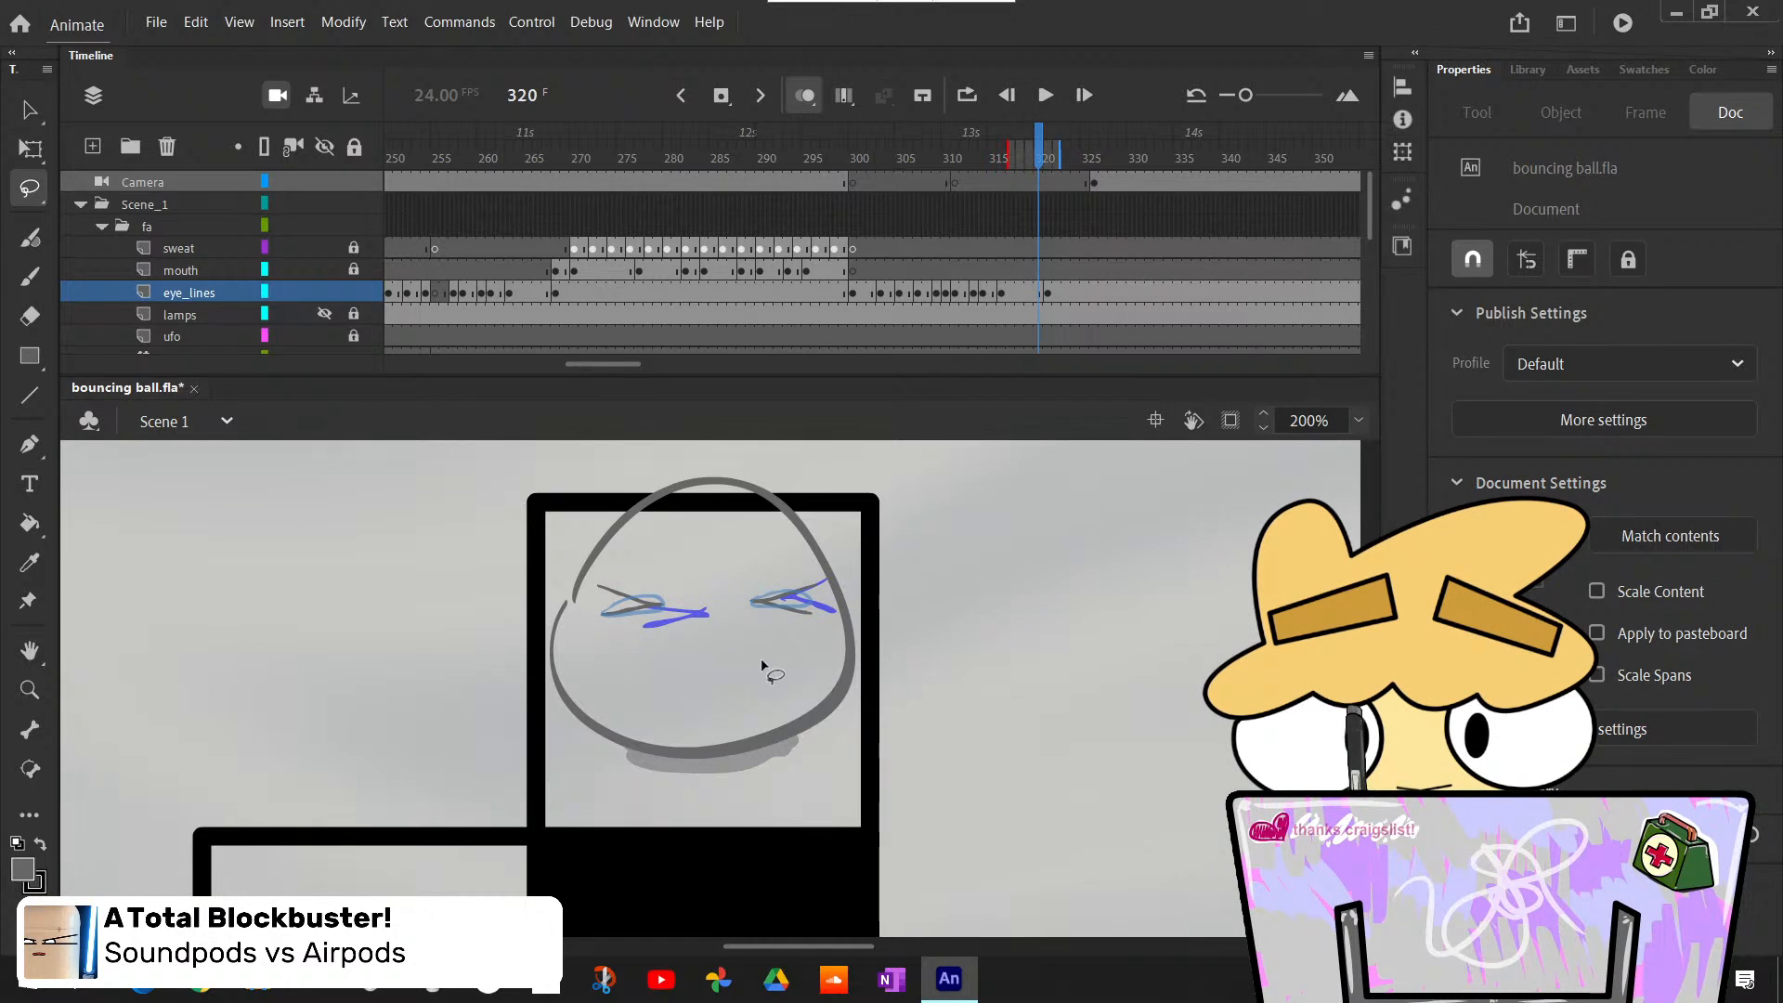
- Delete both squint eyes at frame 320 and brush smaller squint marks inside the onion-skinned narrow ovals
drag(582, 611, 841, 635)
key(Delete)
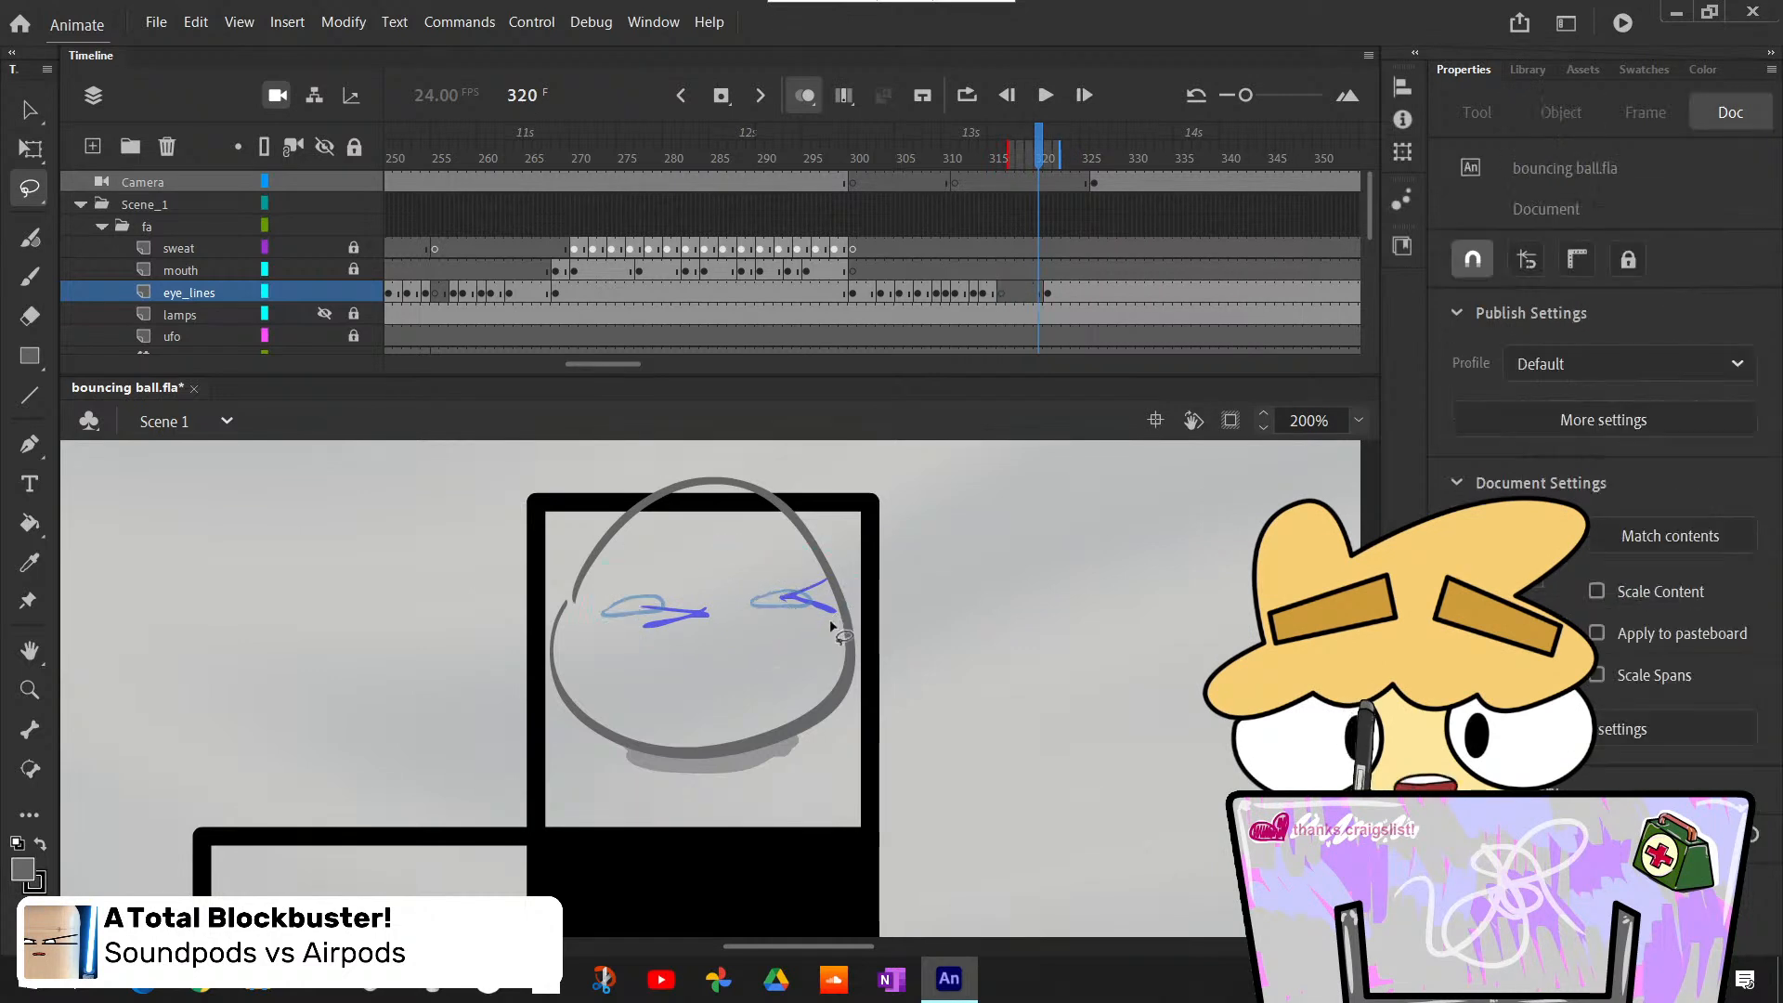
key(b)
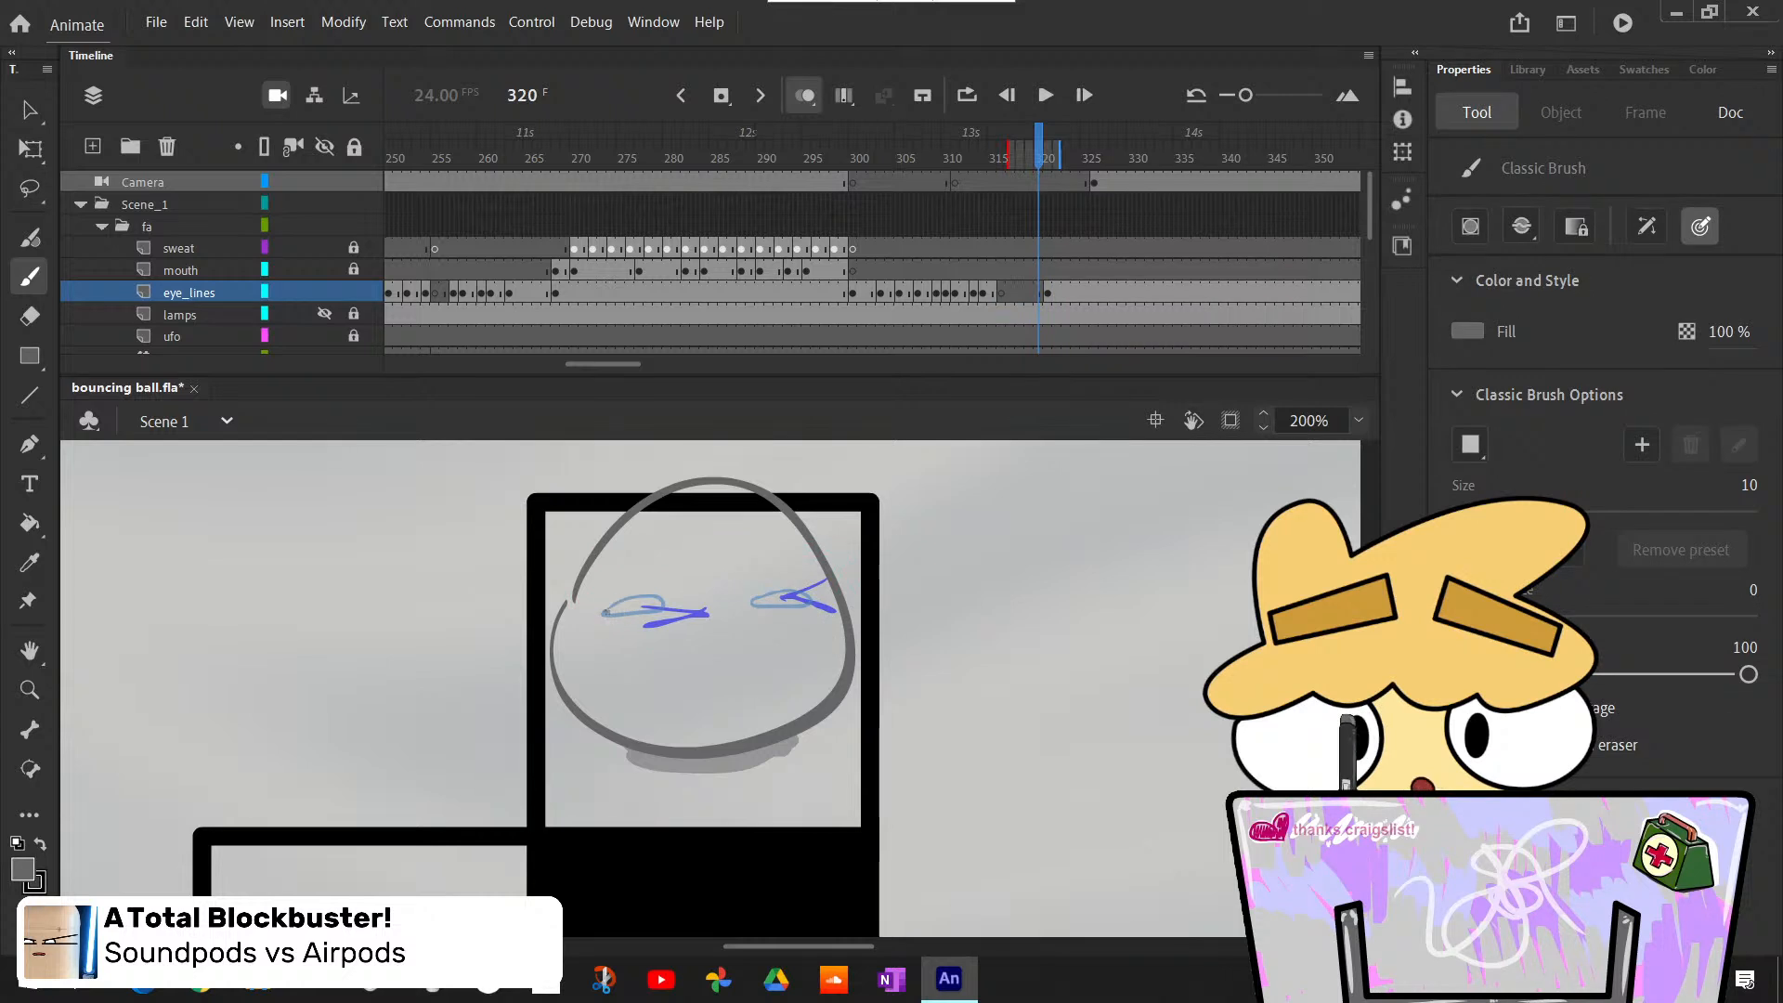
drag(665, 600, 603, 607)
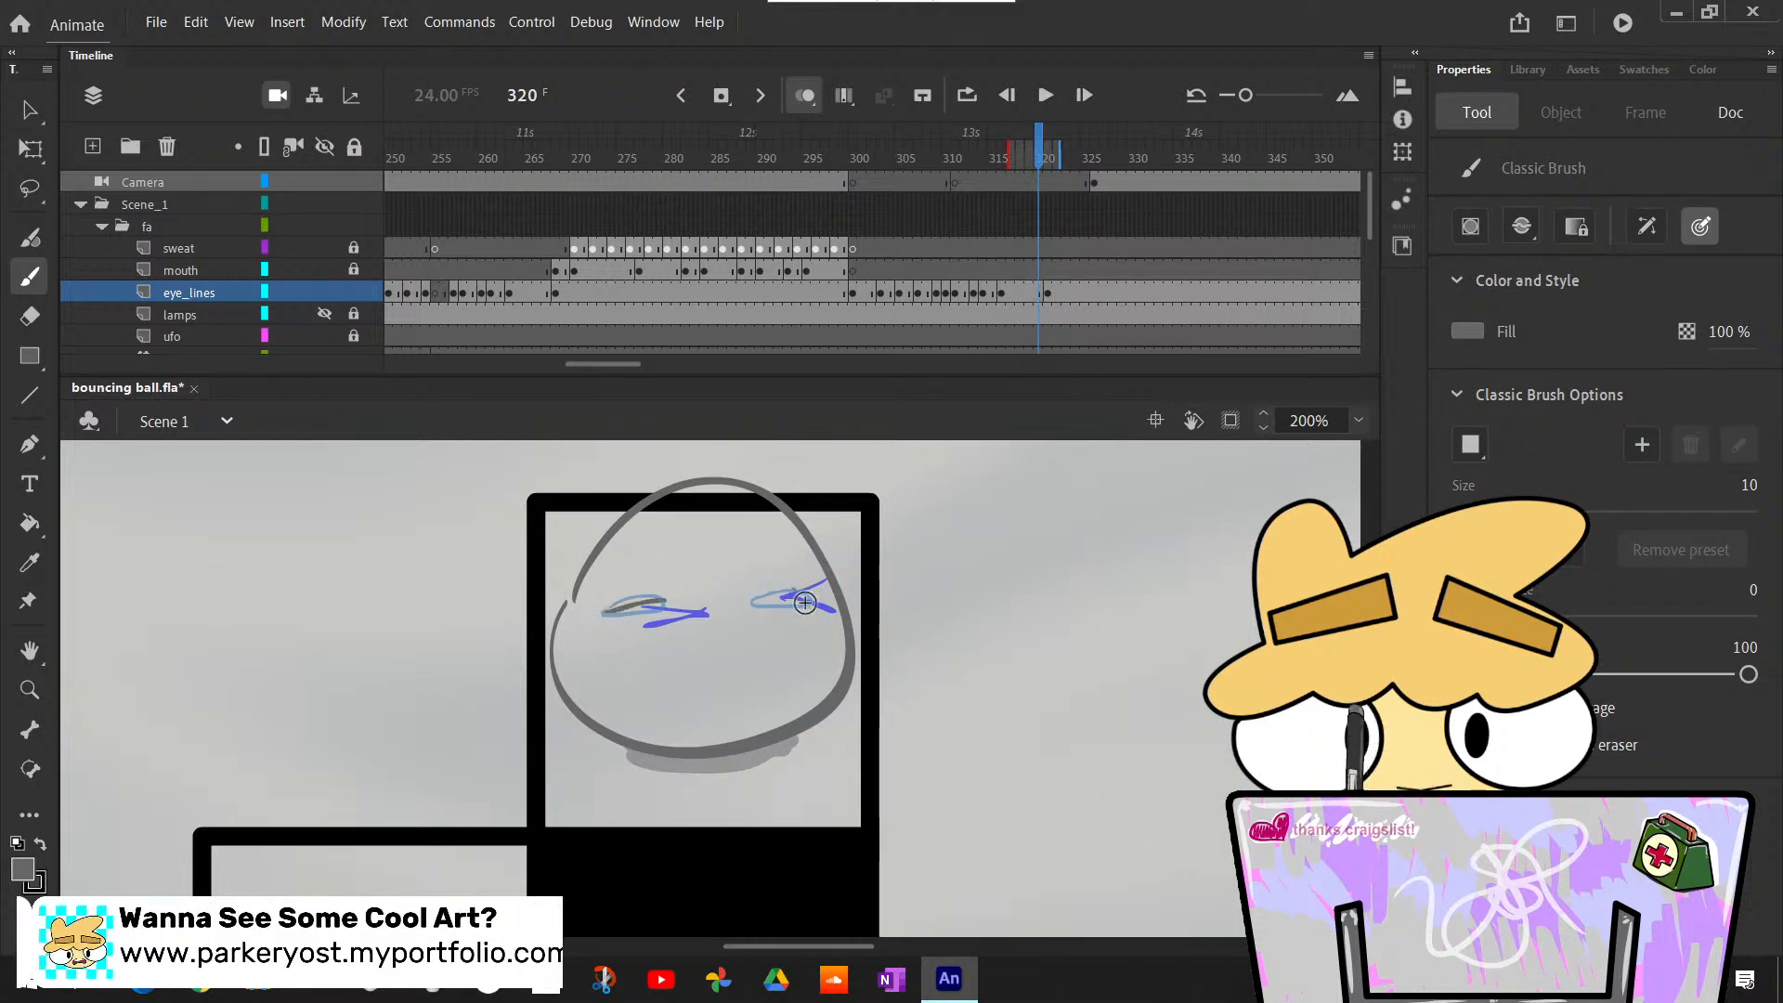
key(ctrl+z)
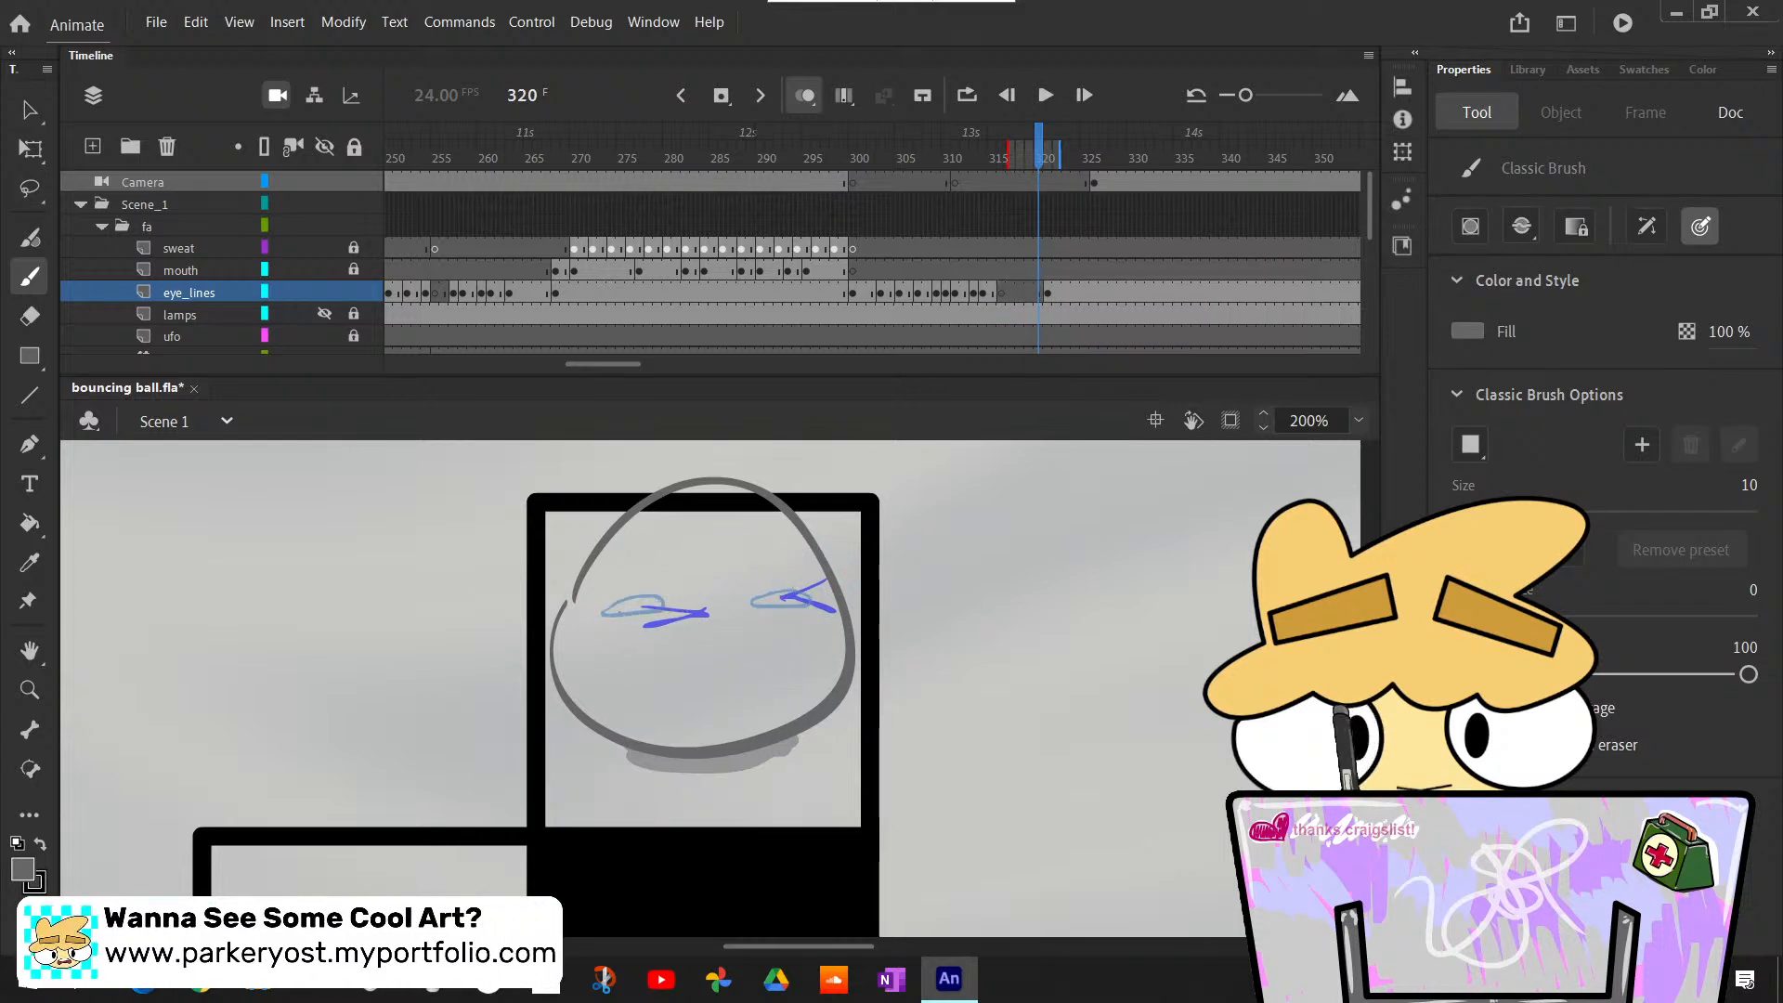
key(ctrl+y)
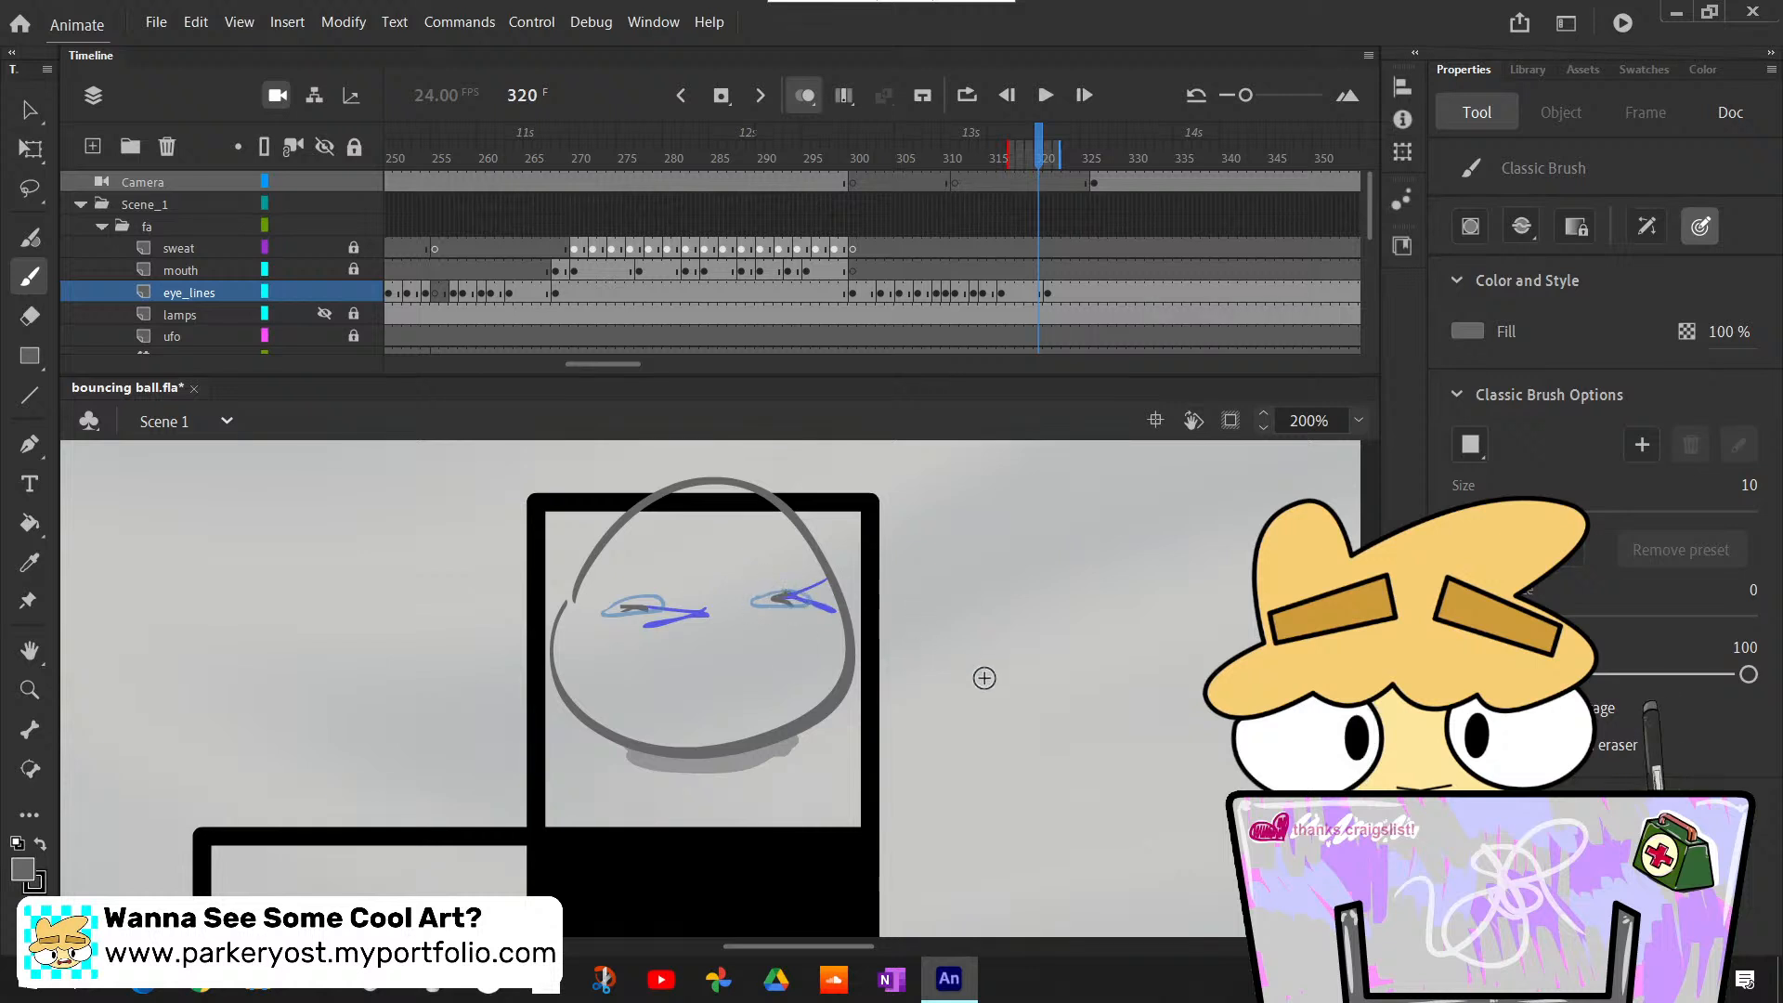
key(ctrl+z)
key(ctrl+y)
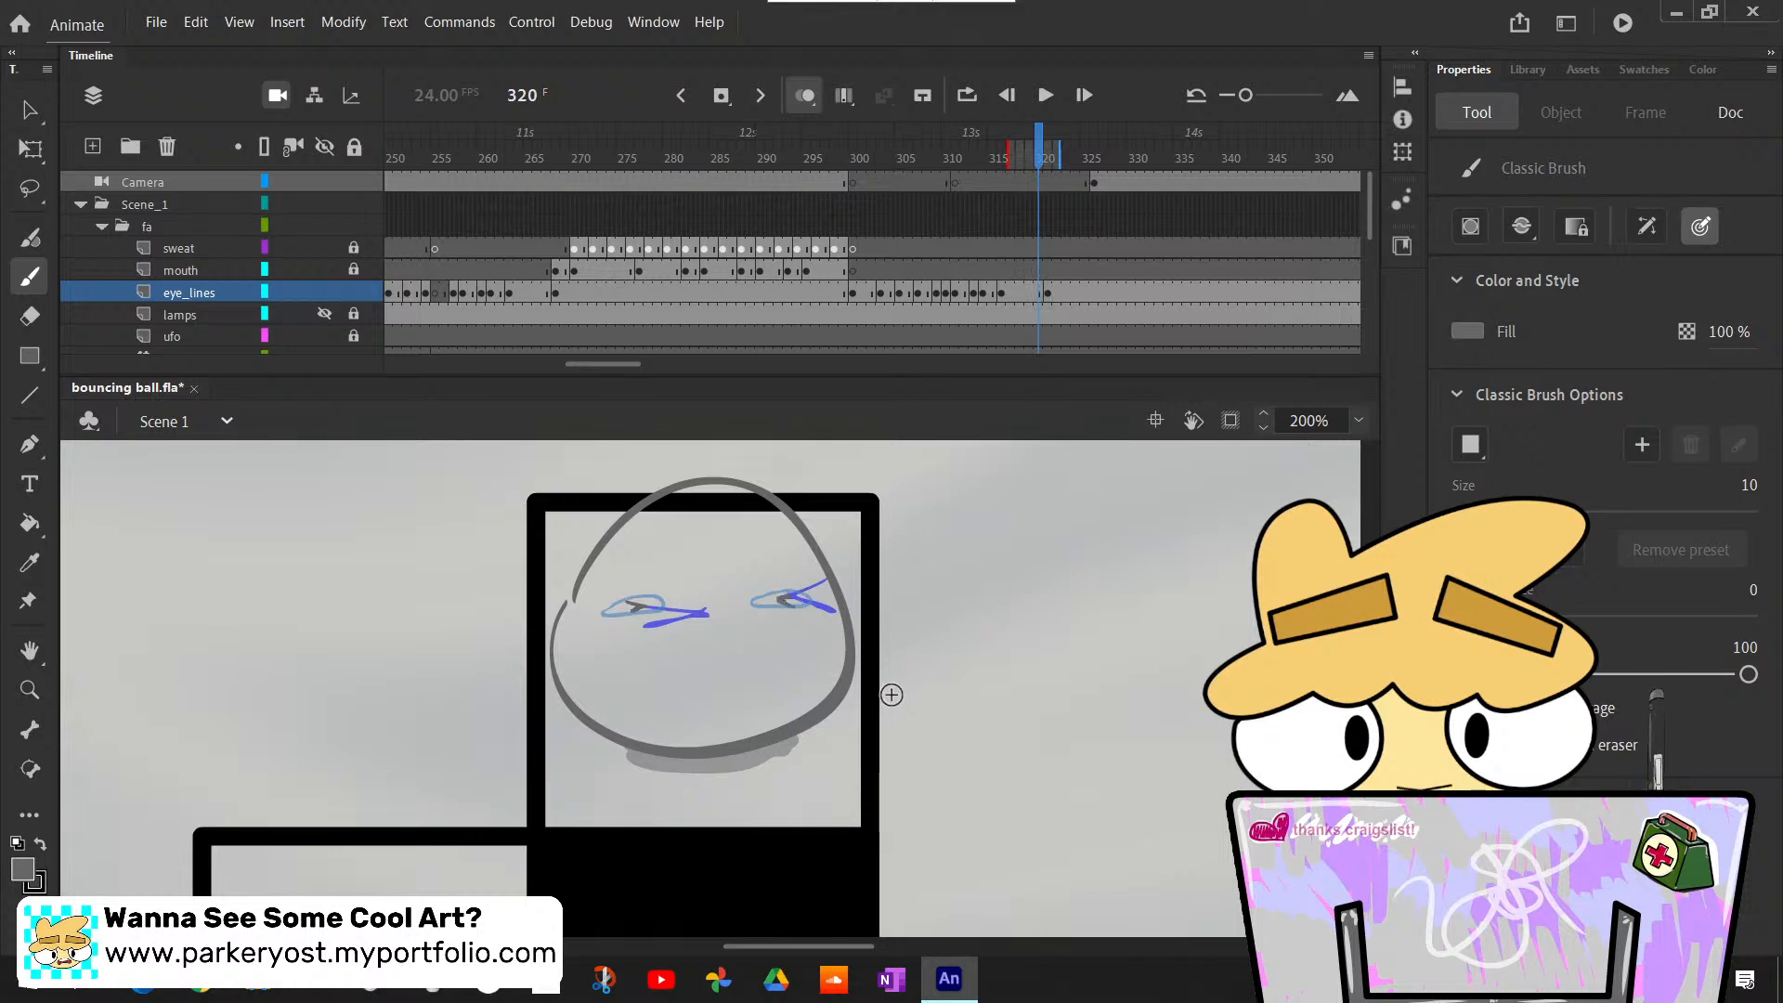
- Step back and forth through frames 316 to 325 to check the change from squint marks to narrow oval eyes
key(period)
key(period)
key(comma)
key(comma)
key(comma)
key(comma)
key(comma)
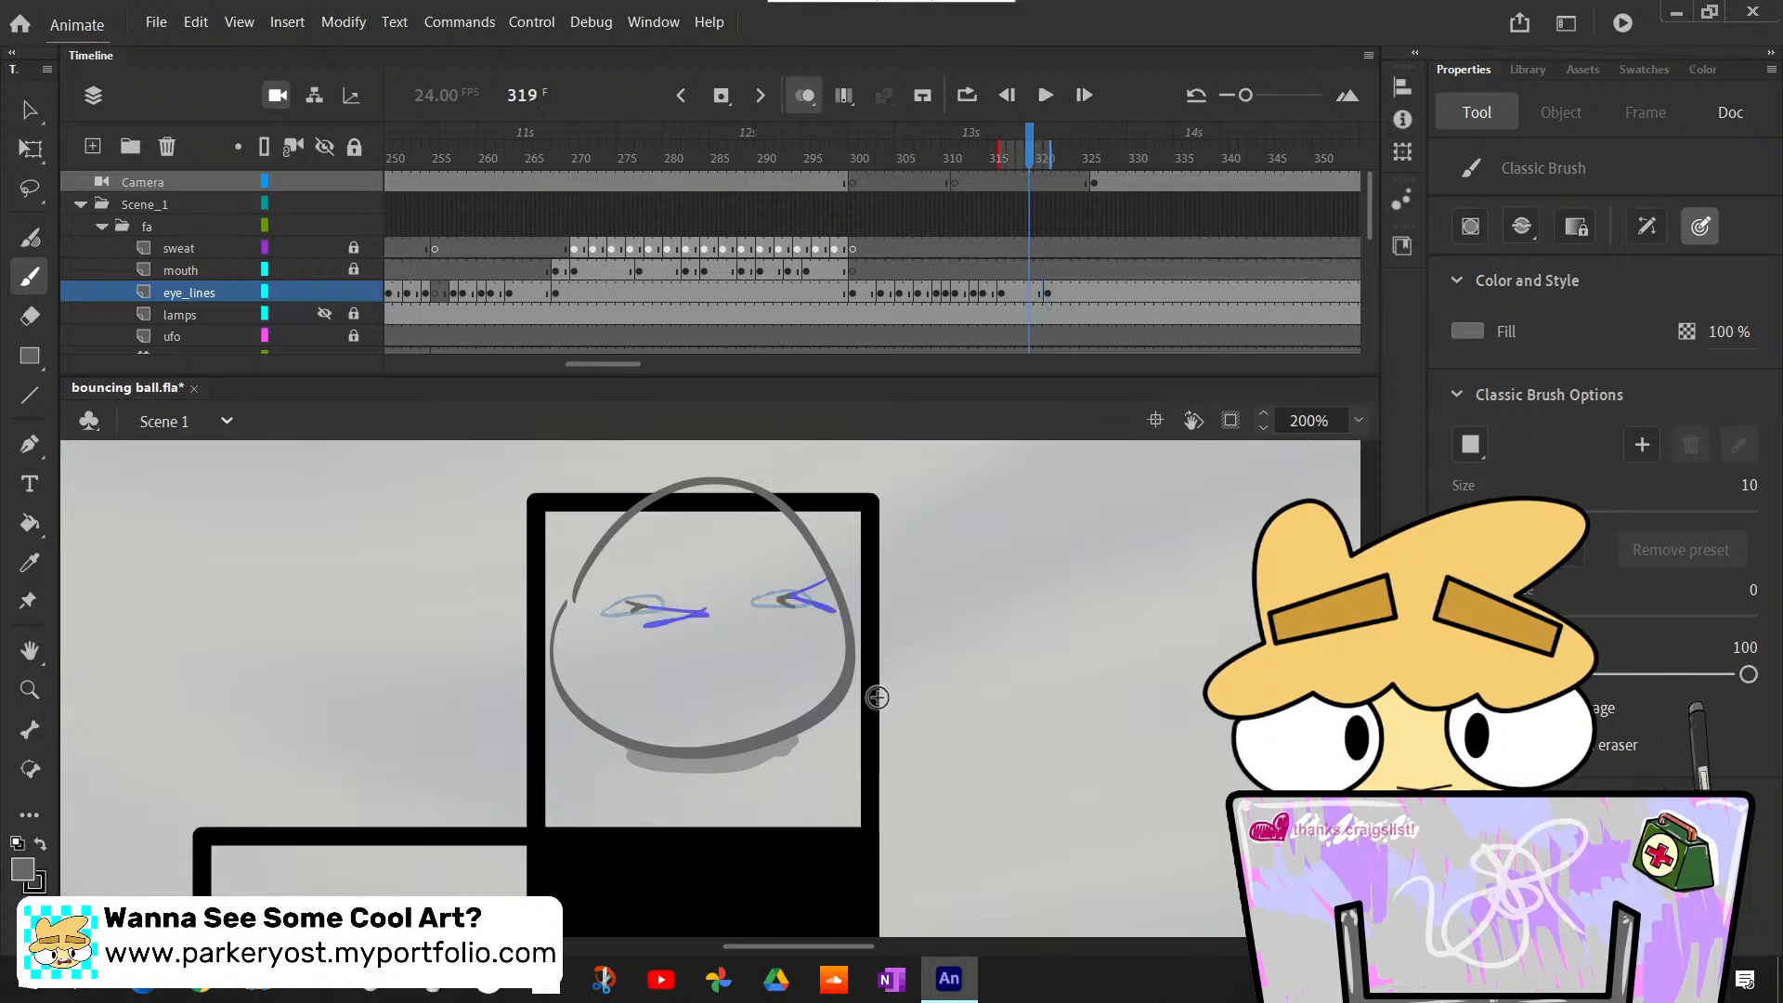
key(comma)
key(comma)
key(period)
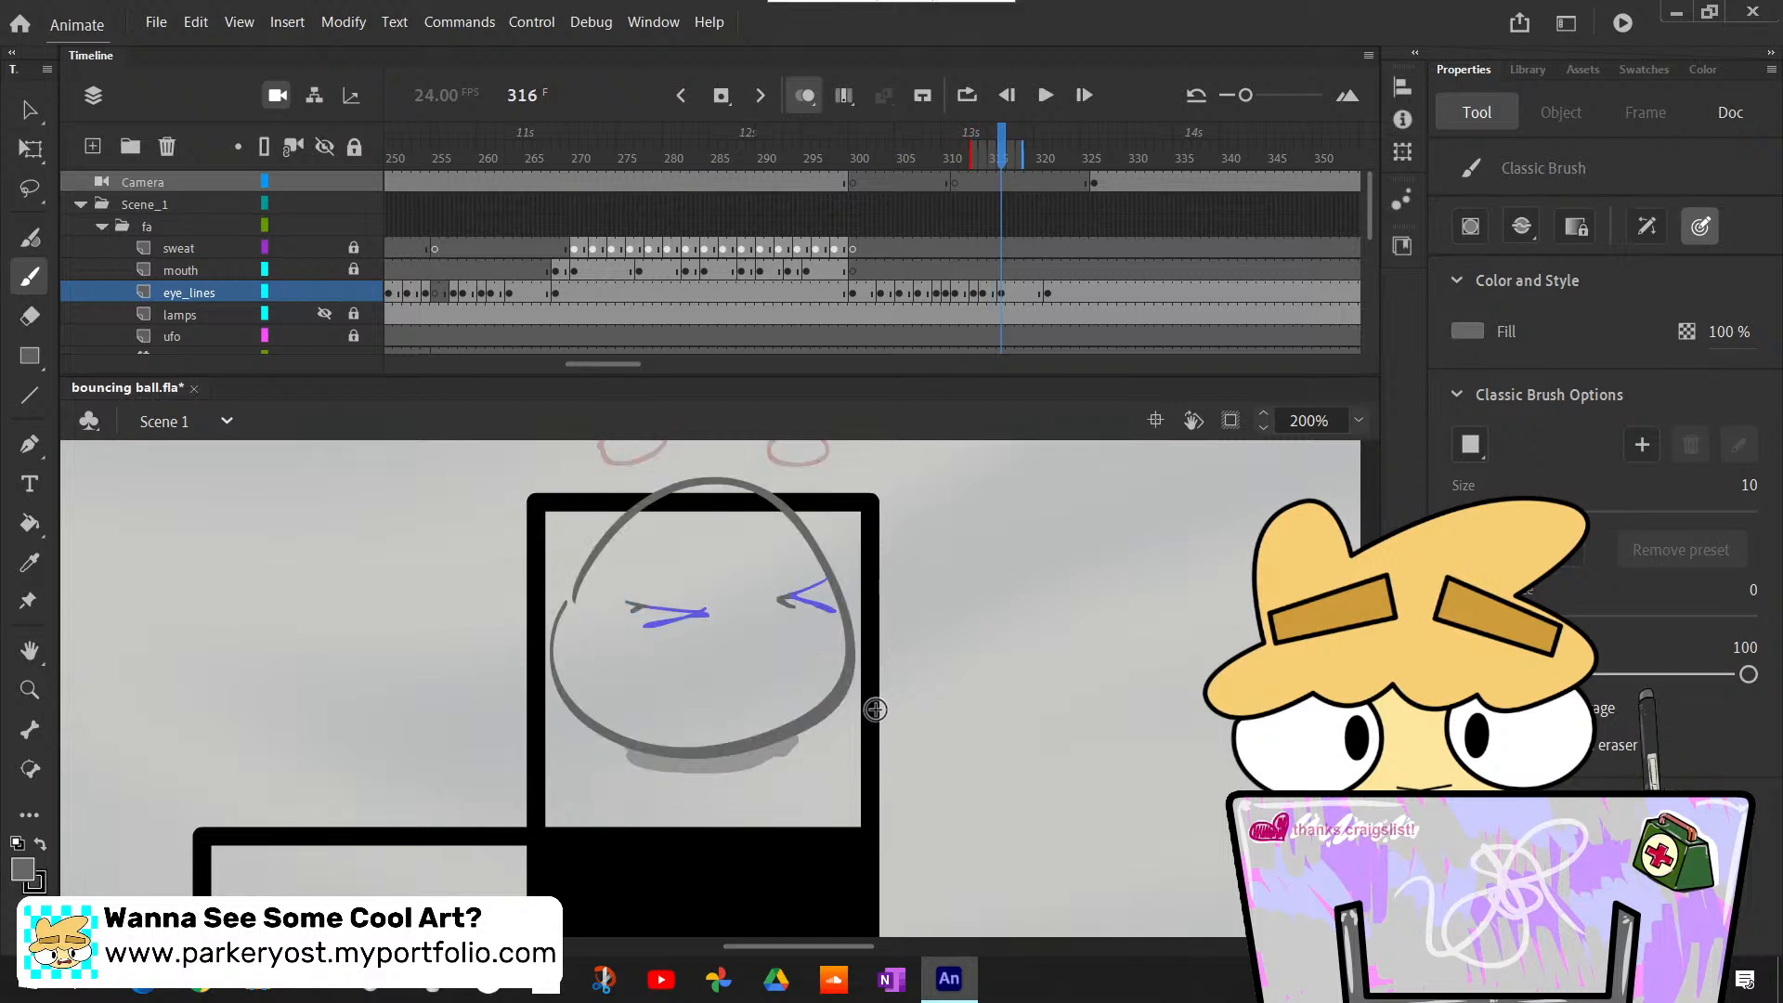
key(period)
key(period)
key(period)
key(period)
key(period)
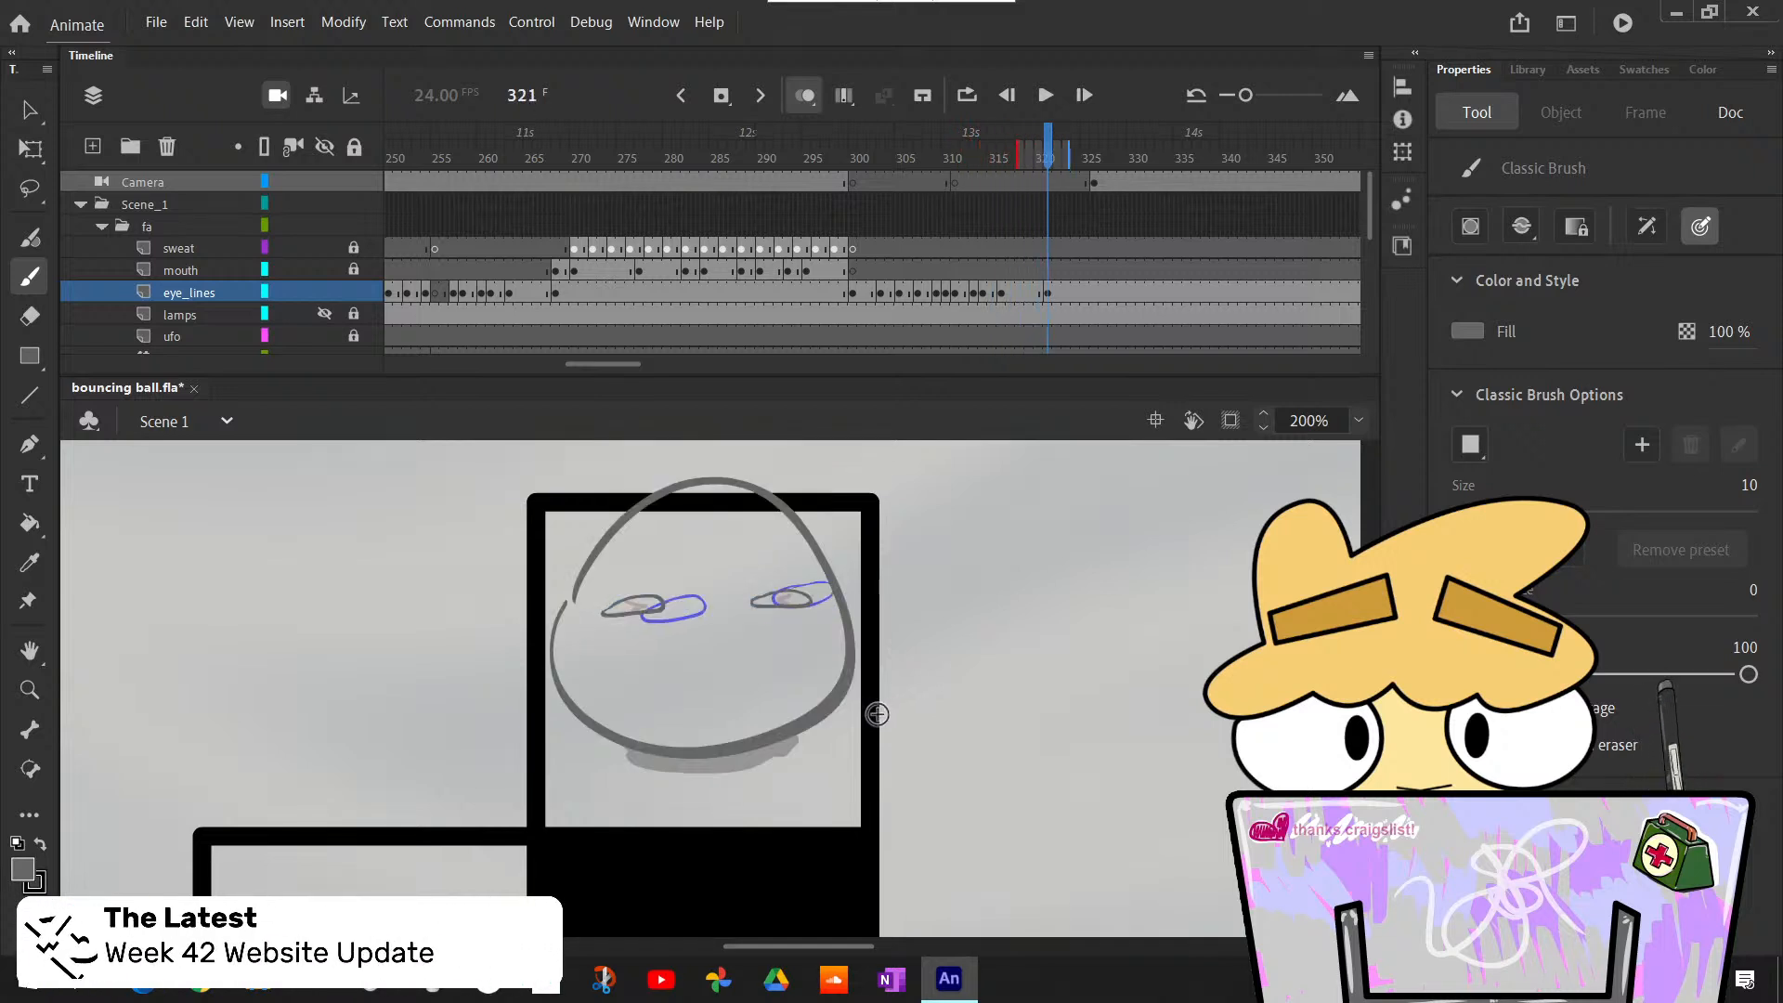
key(period)
key(period)
key(period)
key(period)
key(period)
key(period)
key(comma)
key(comma)
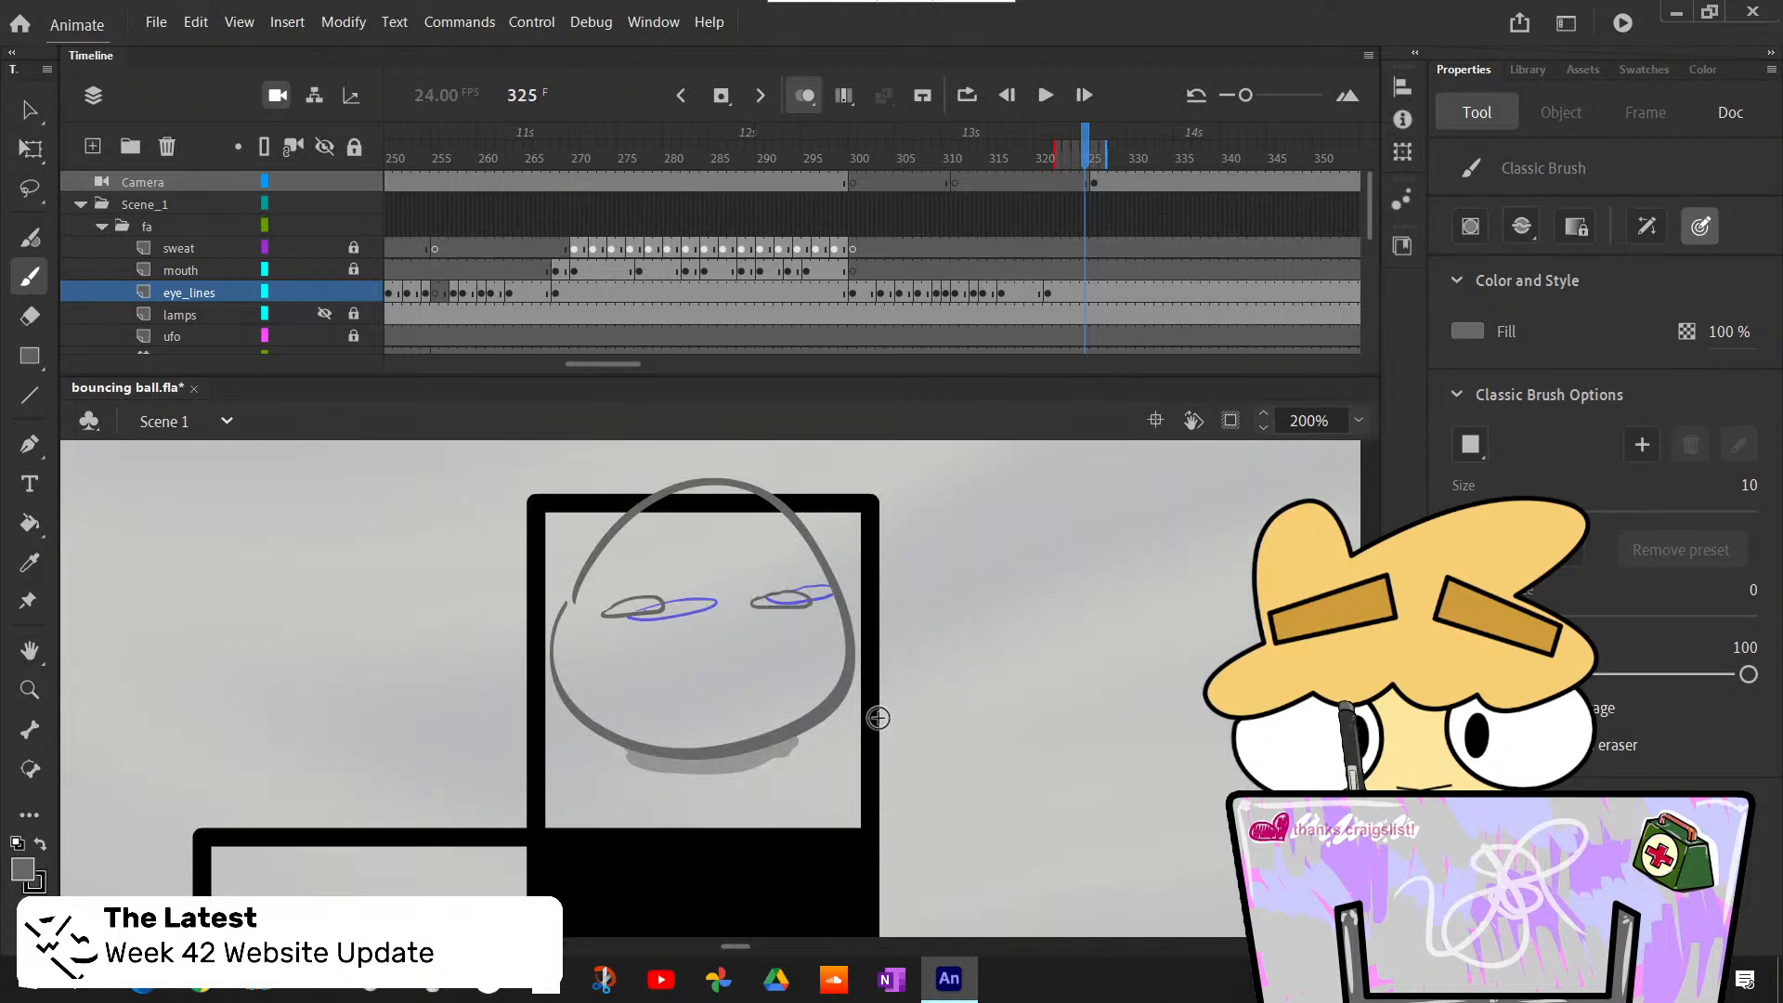
key(comma)
key(comma)
key(comma)
key(period)
key(period)
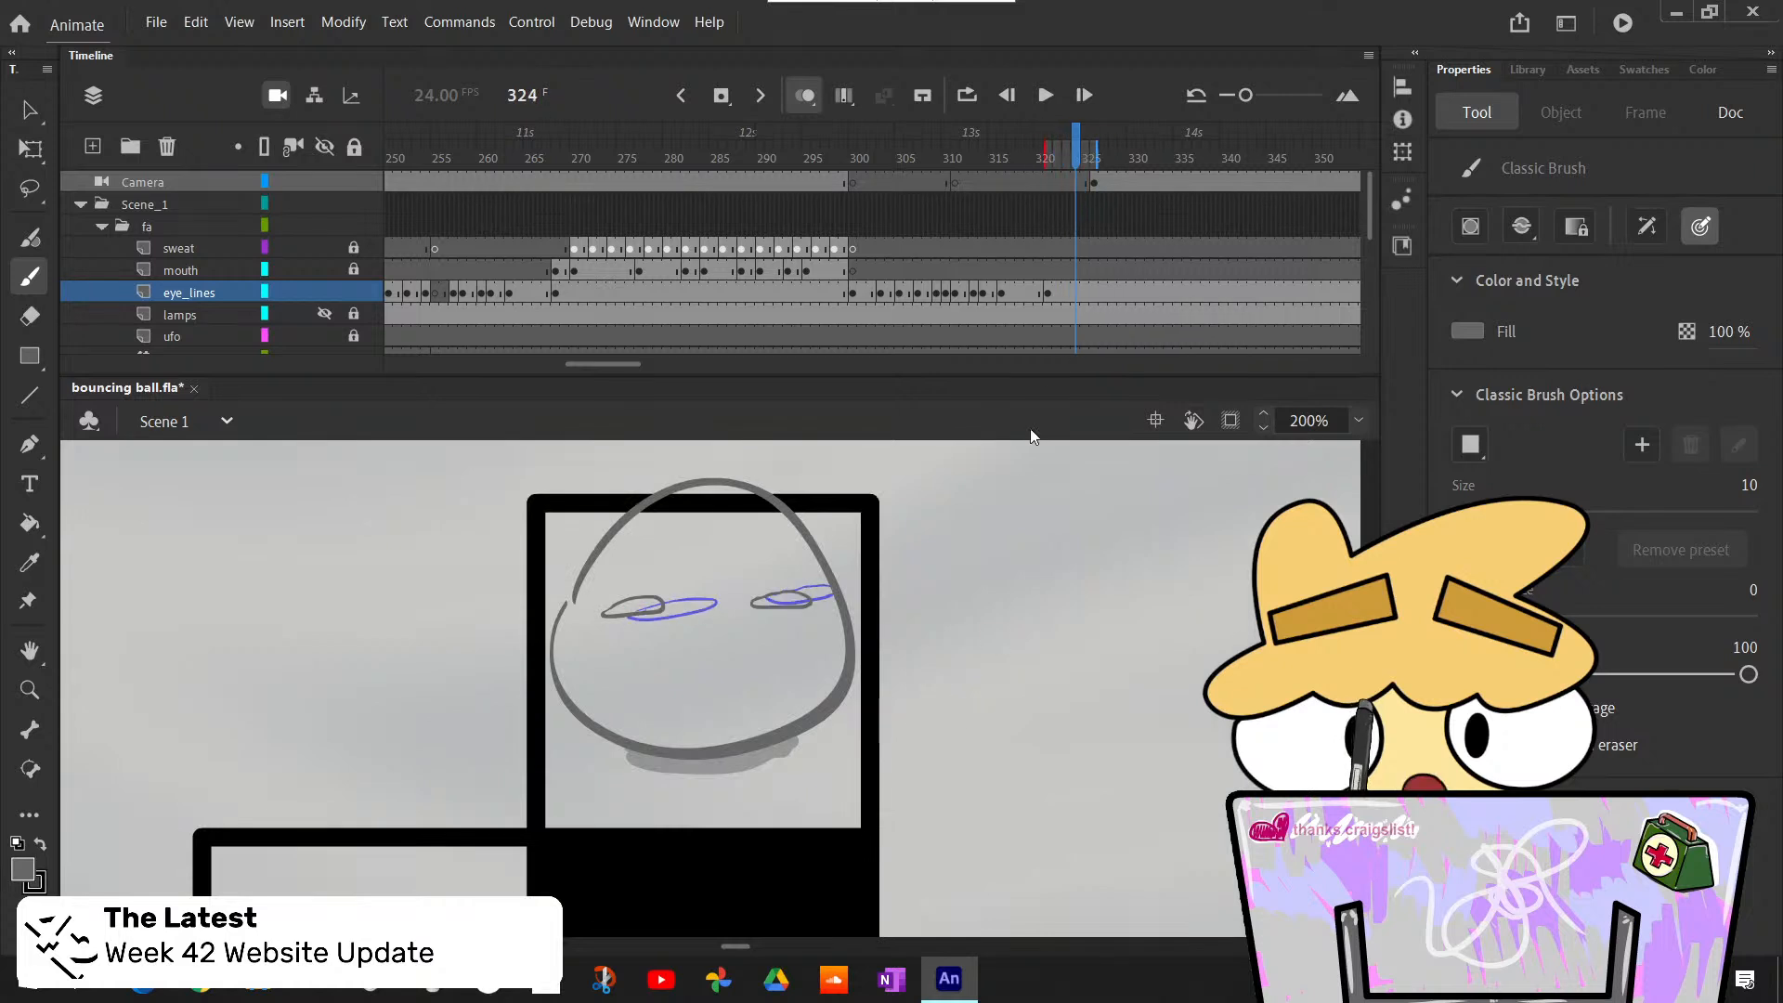
- Insert a duplicate keyframe at frame 324 on the eye_lines layer
click(1073, 293)
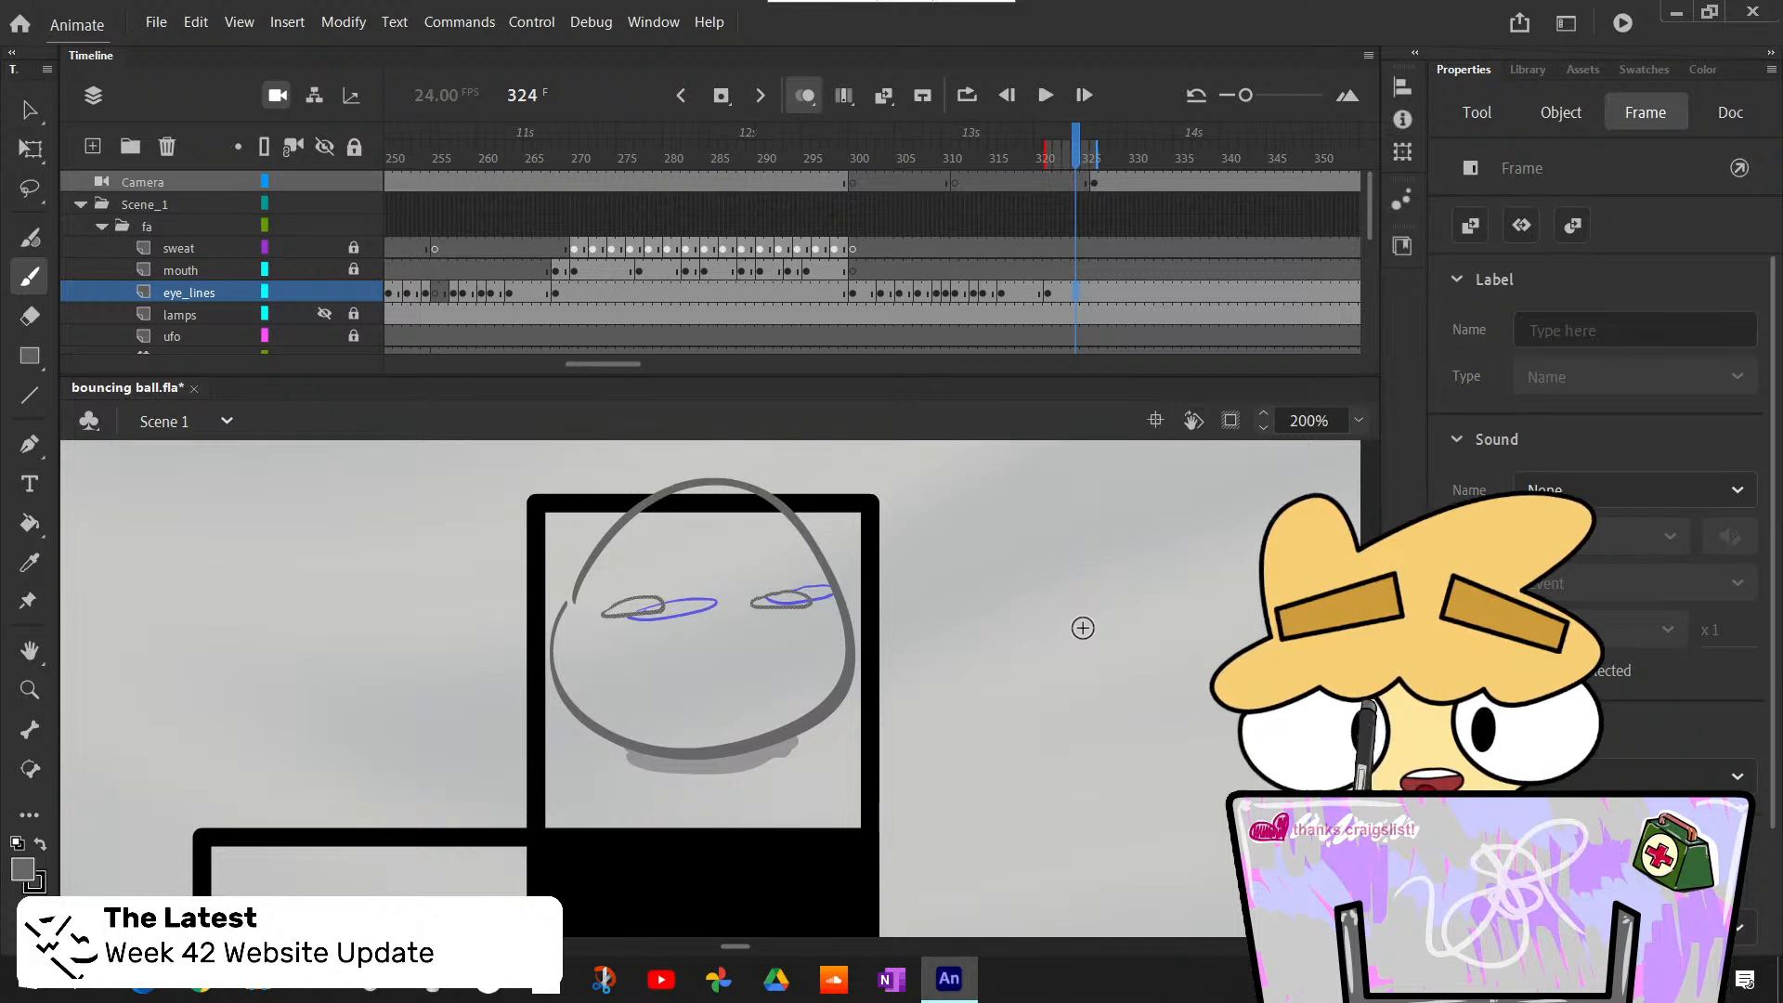
key(comma)
key(period)
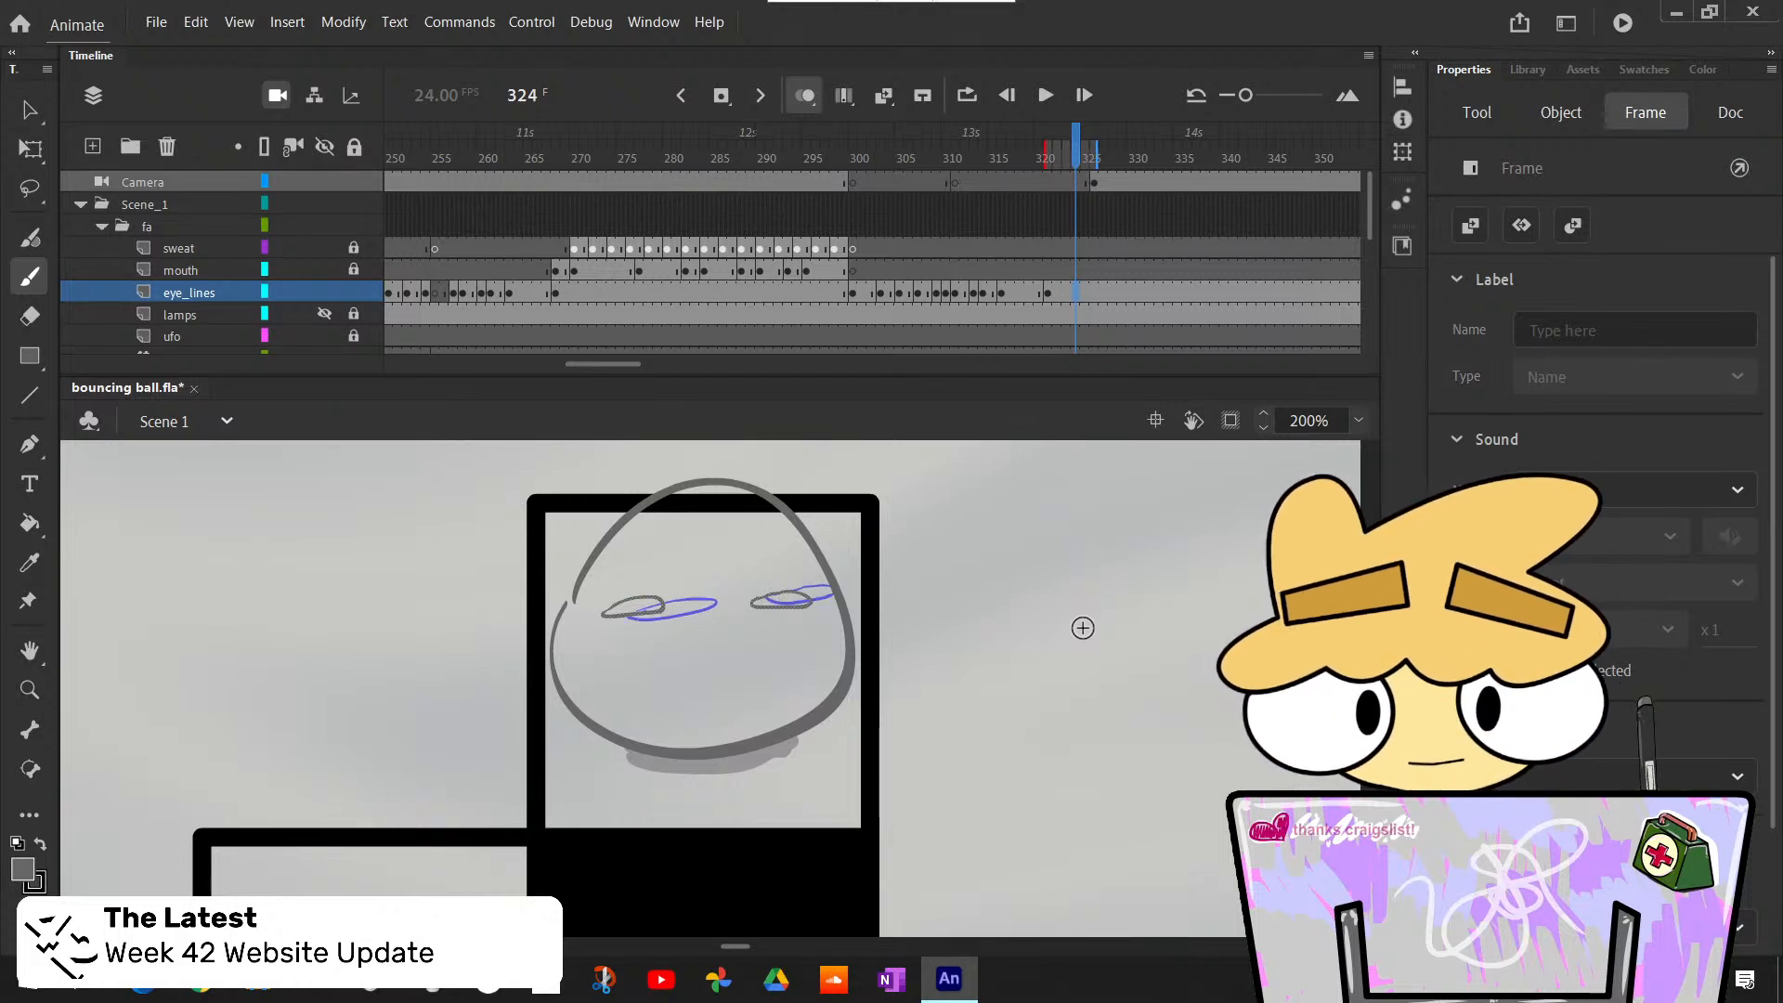
key(F6)
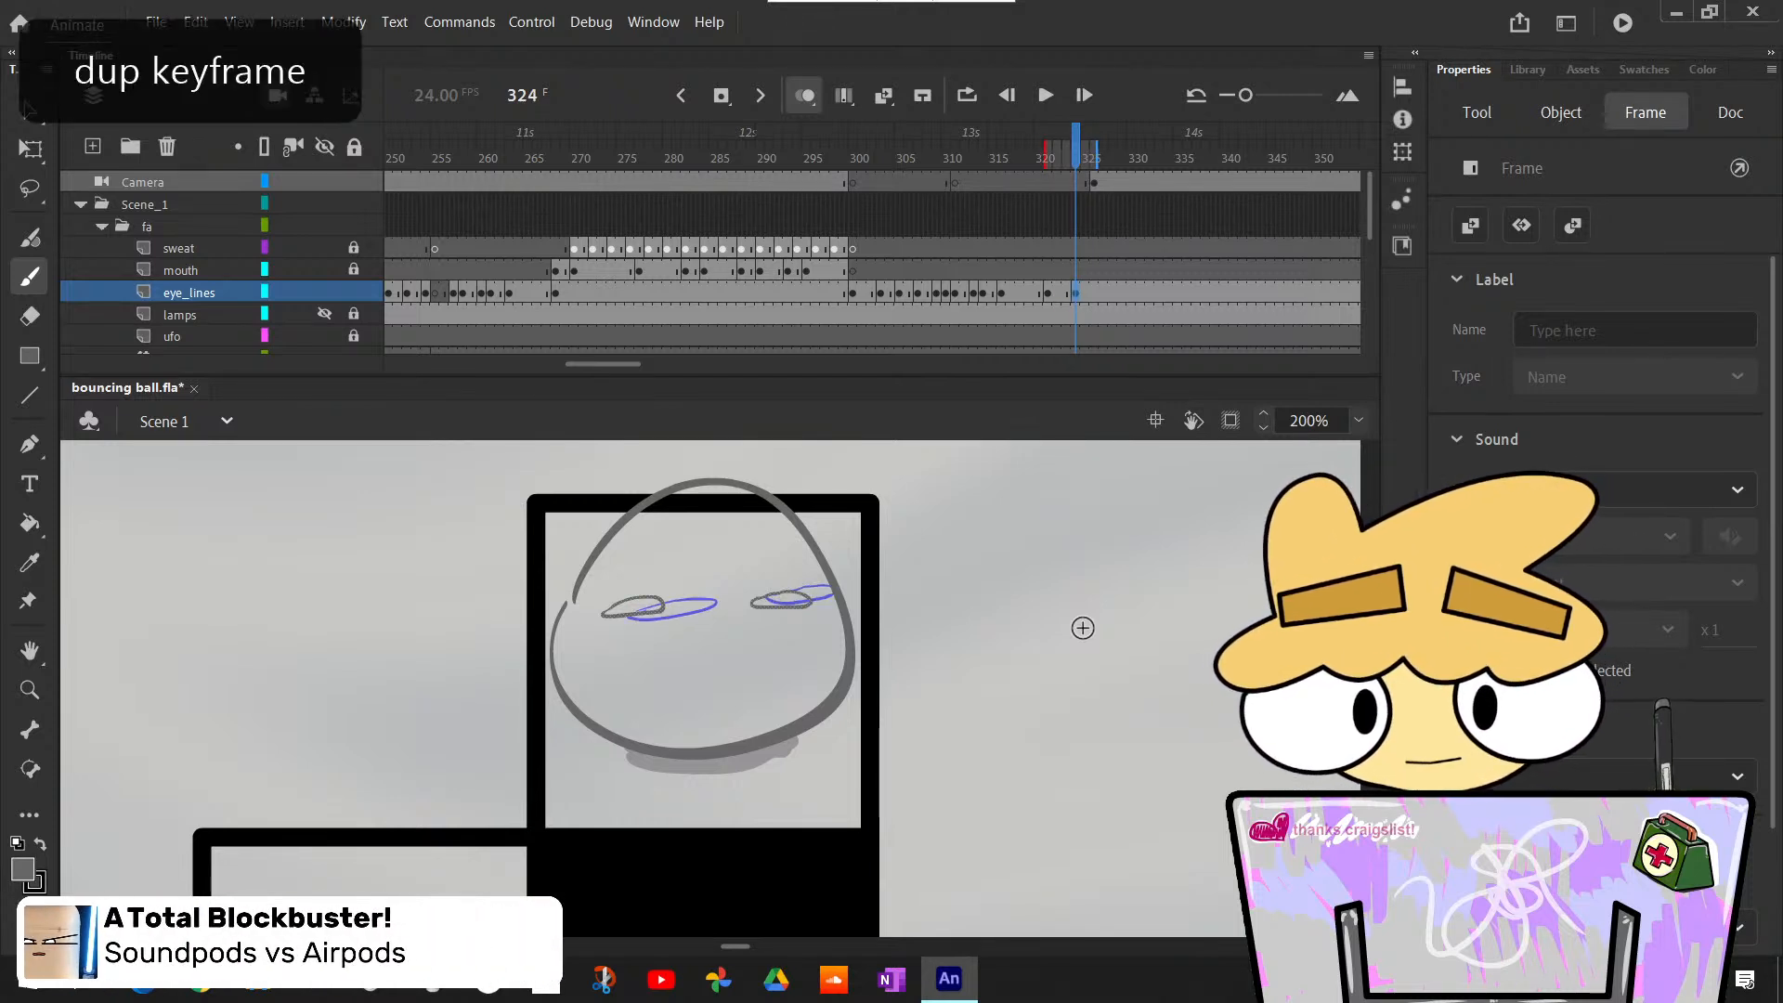
- Select both oval eyes on frame 324 and free-transform them flatter and wider, to about 102 wide by 6 high
key(l)
mouse_move(762, 515)
mouse_down()
mouse_move(599, 645)
mouse_move(808, 605)
mouse_move(816, 657)
mouse_up()
key(q)
drag(710, 621, 709, 611)
drag(821, 604, 817, 605)
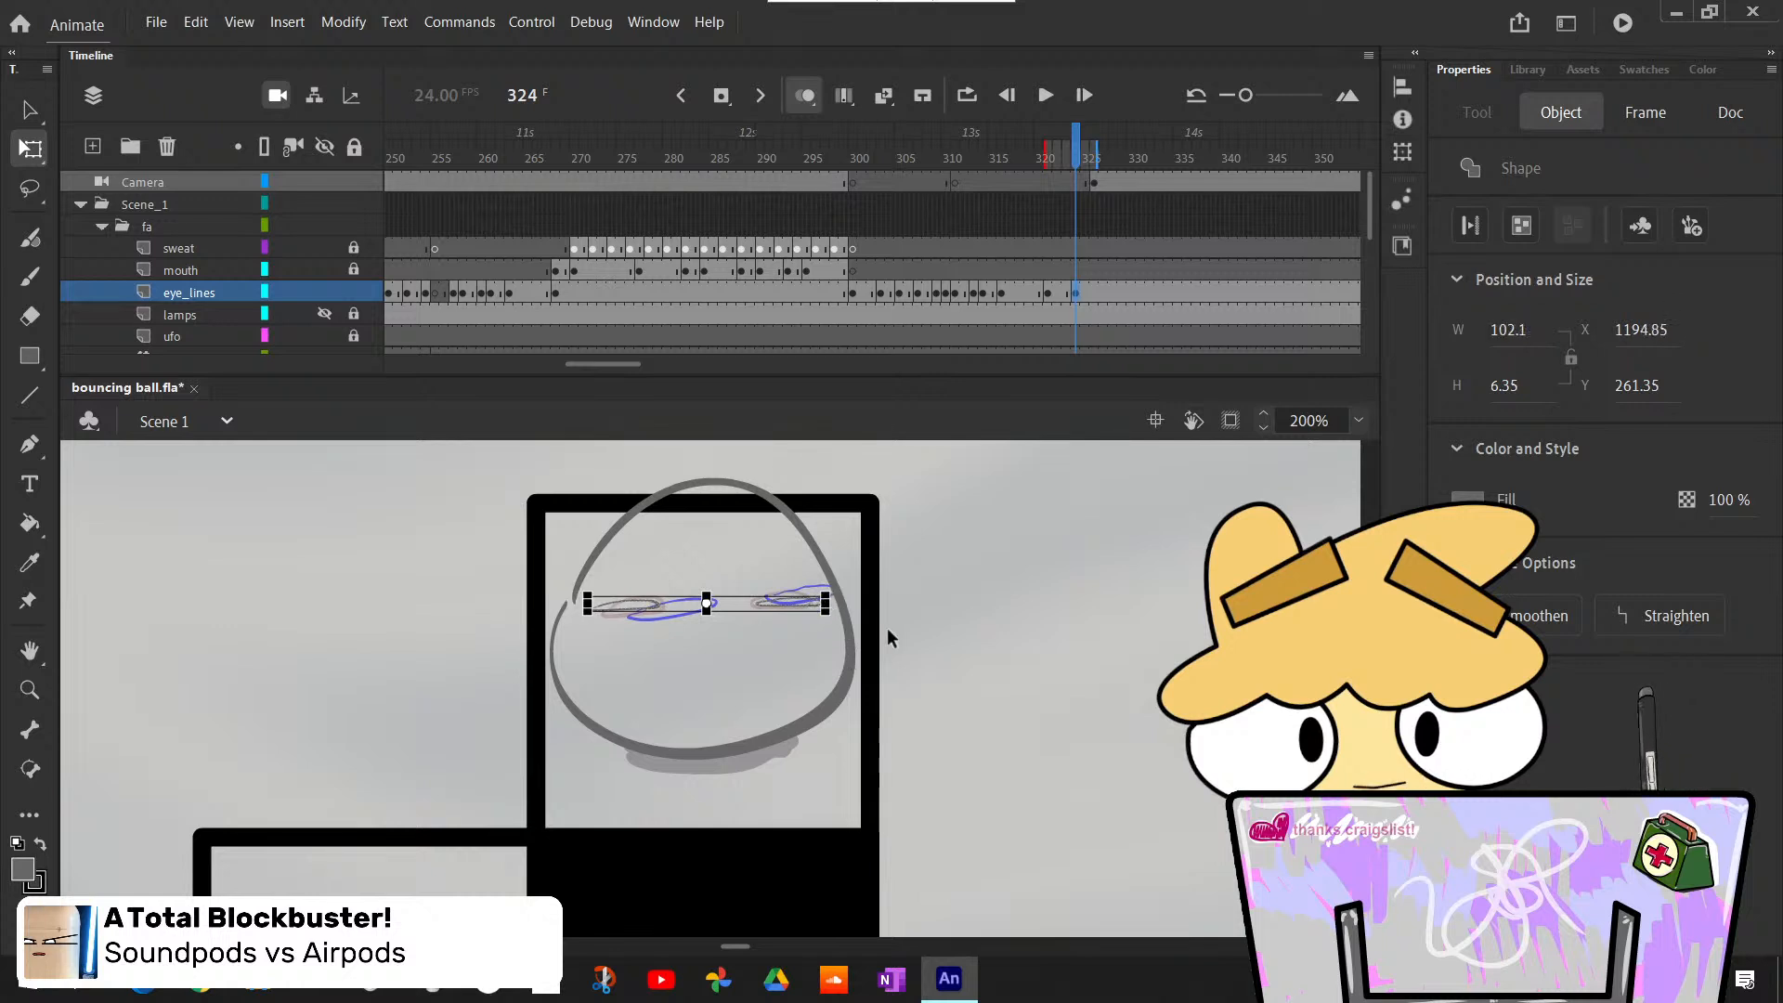
click(958, 692)
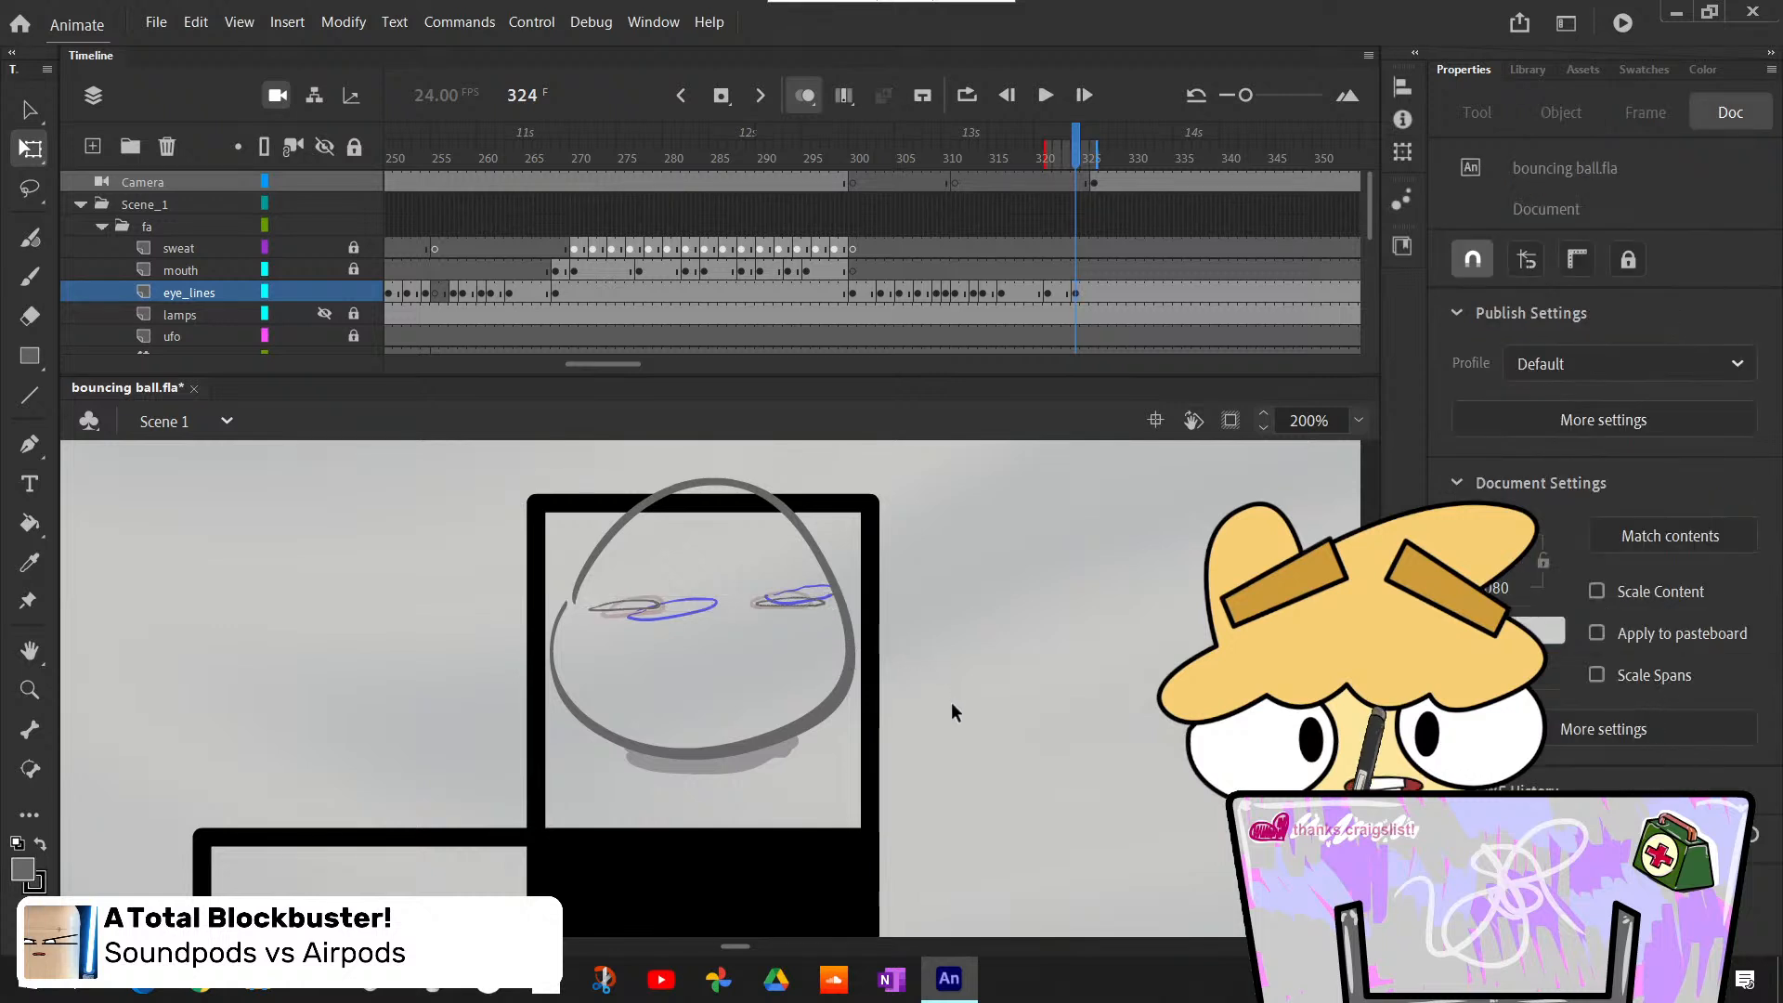
drag(554, 555, 945, 711)
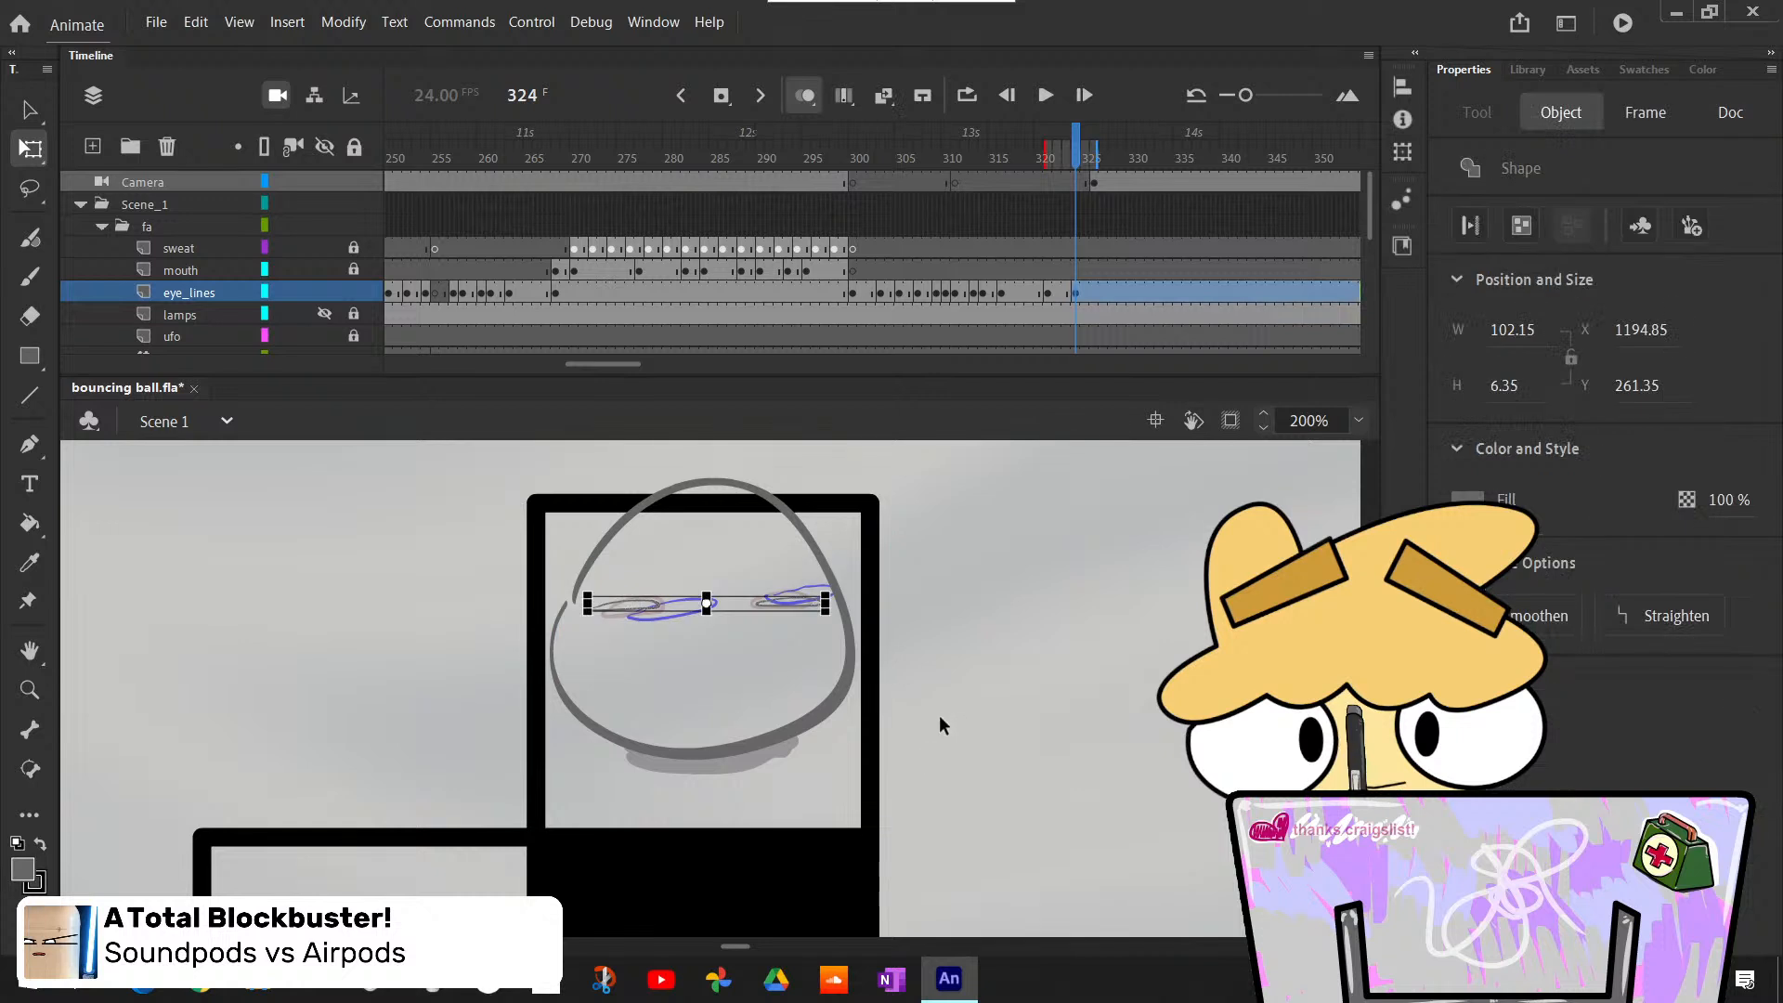
click(957, 722)
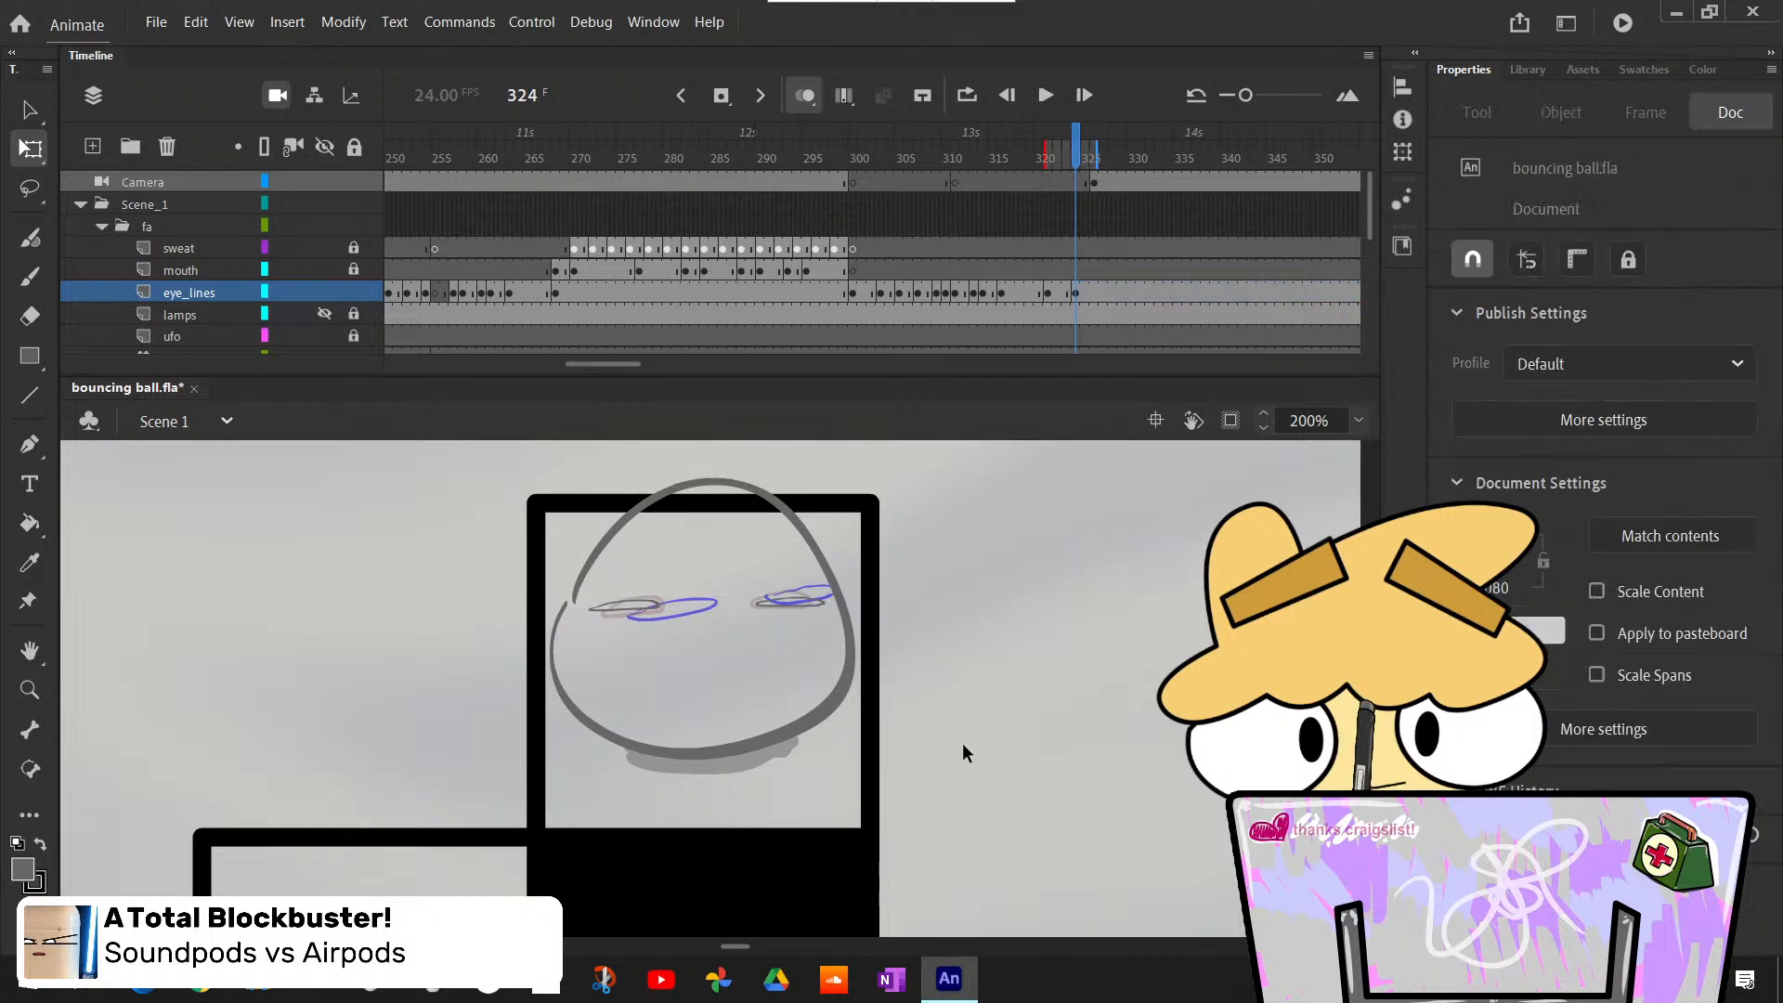
- Brush heavier pointed outlines over the flattened eyes on frame 324 and inspect them close up
key(b)
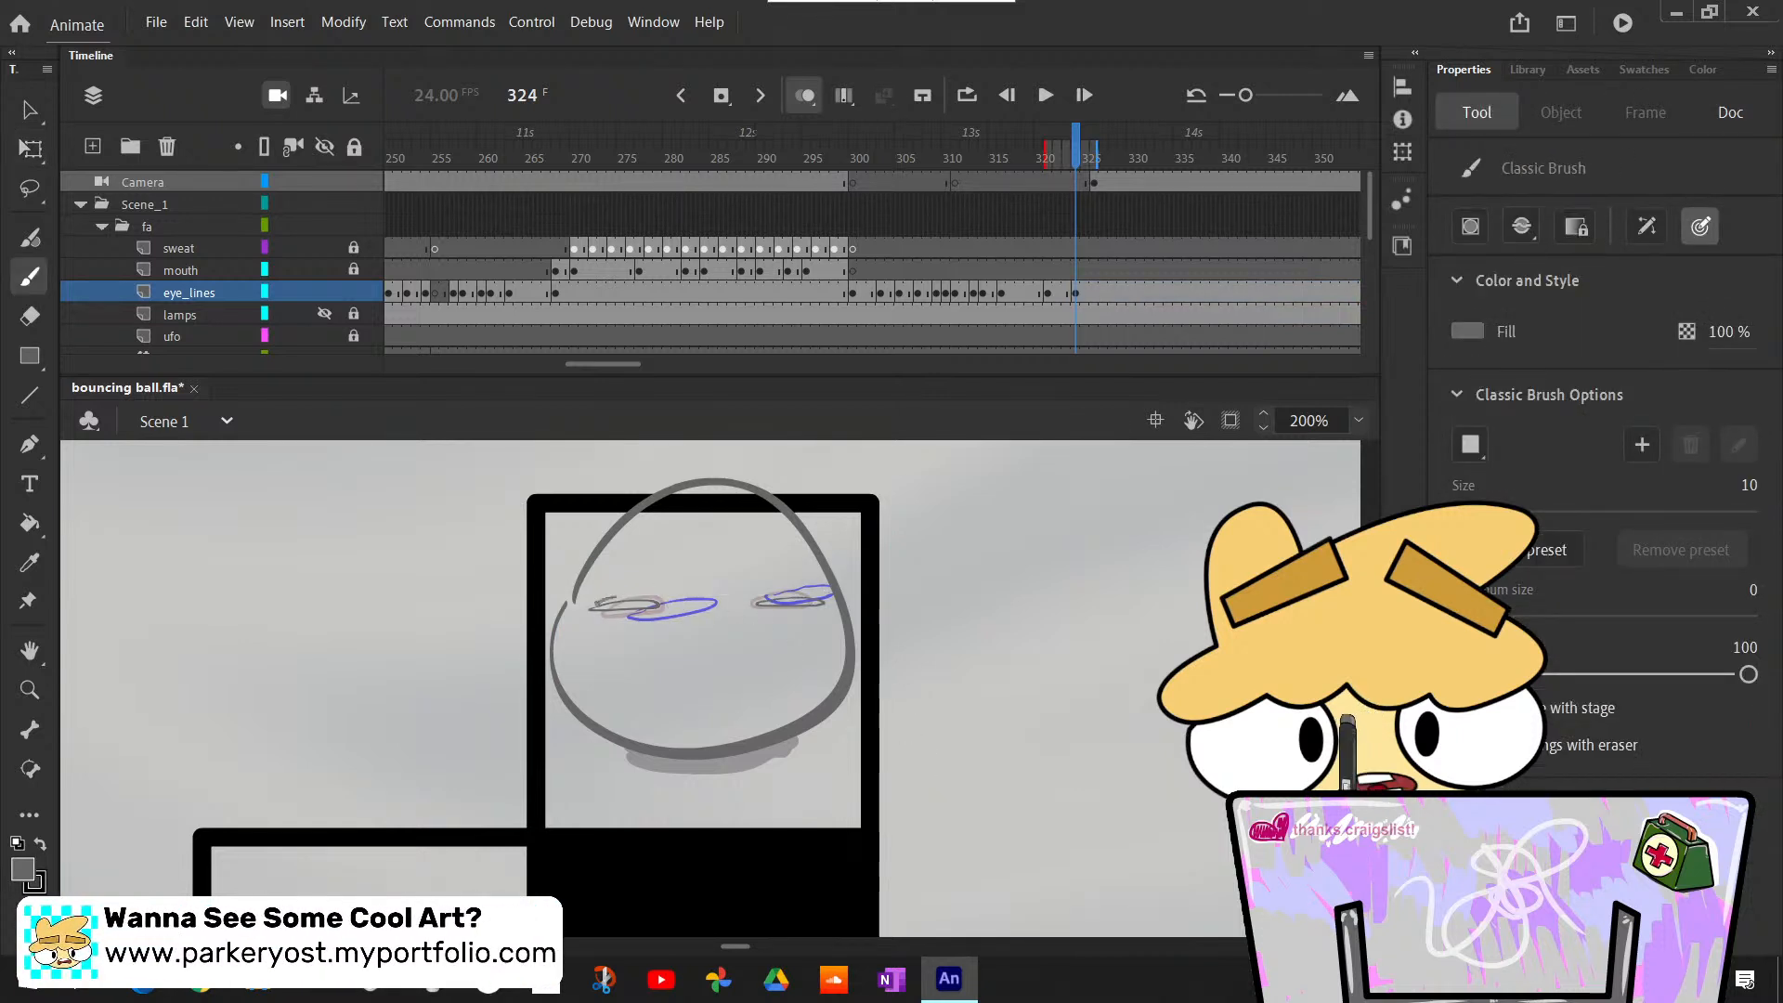
key(ctrl+z)
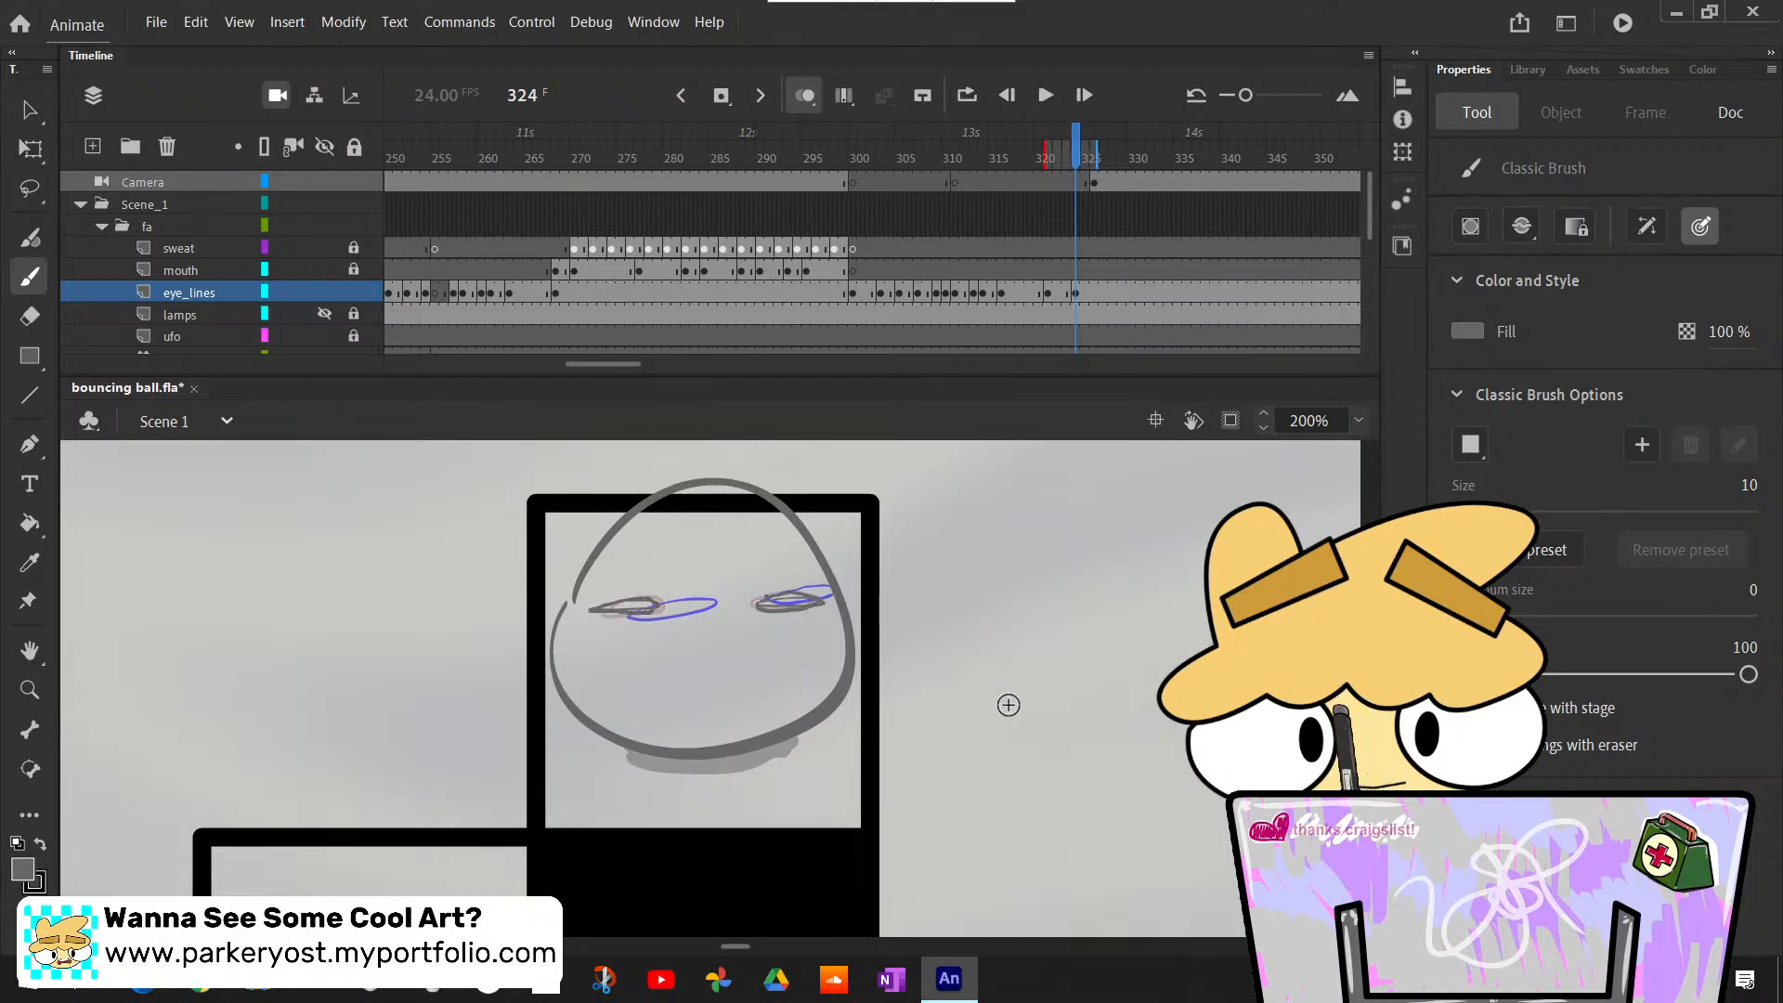
click(1357, 426)
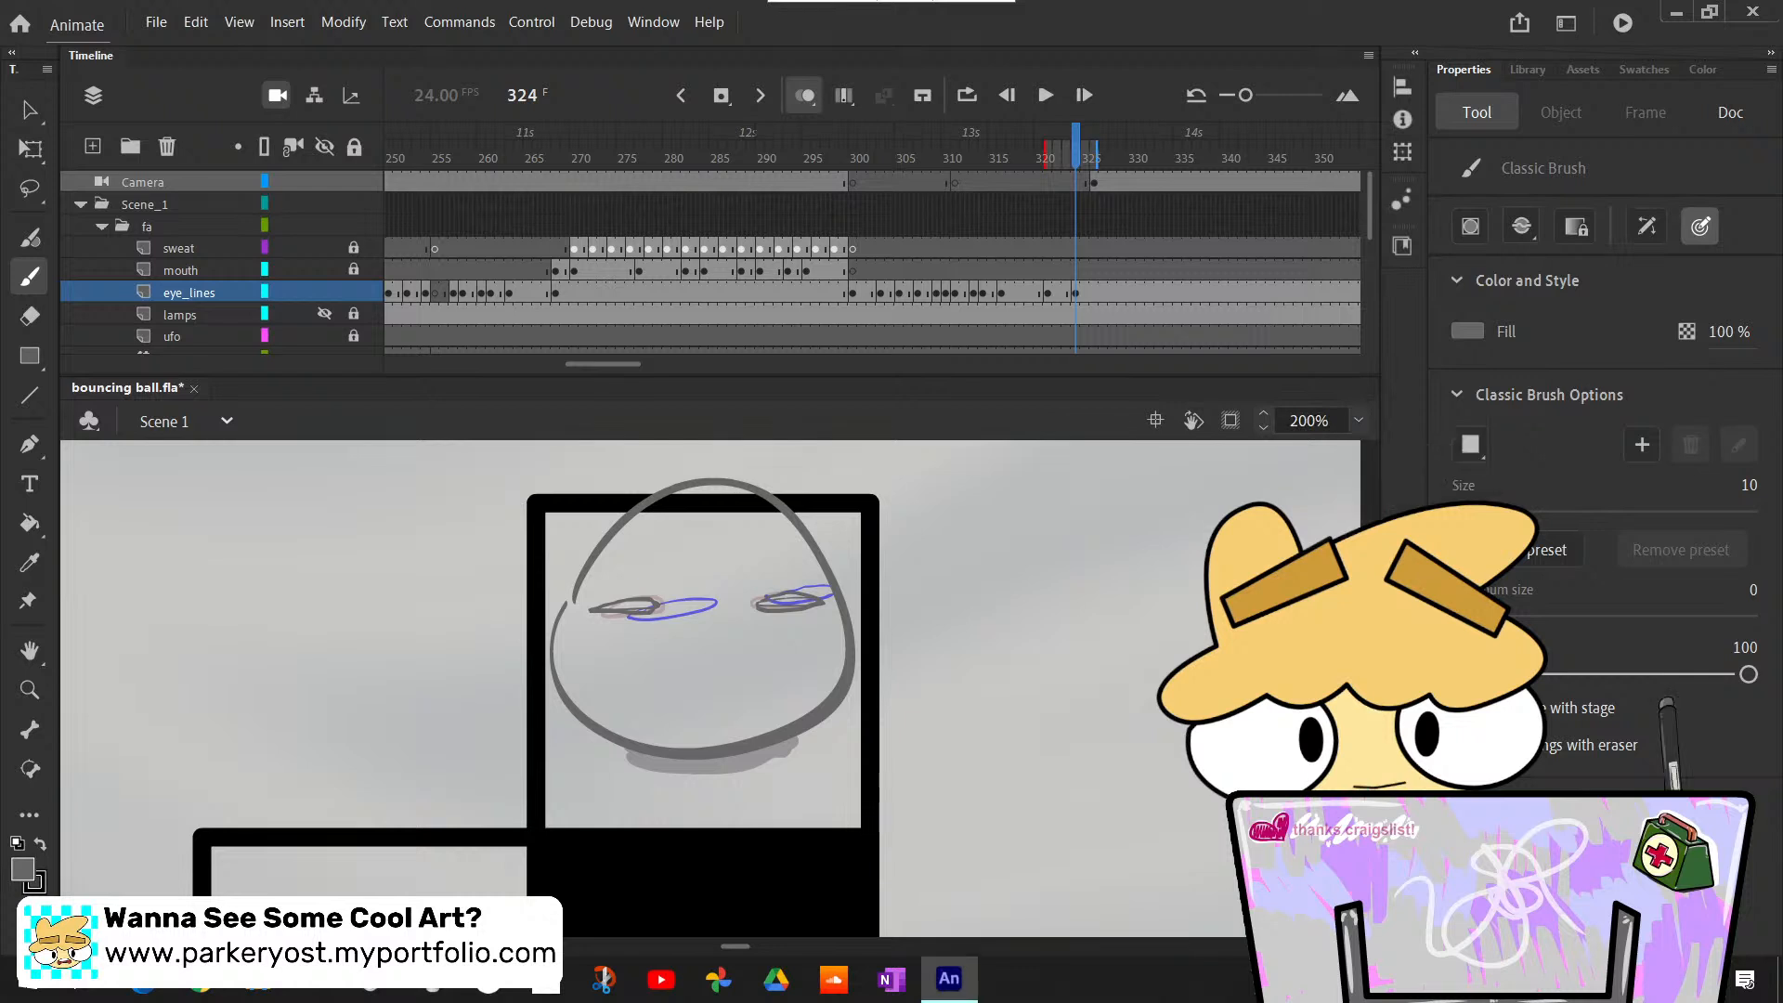
scroll(819, 512, up, 5)
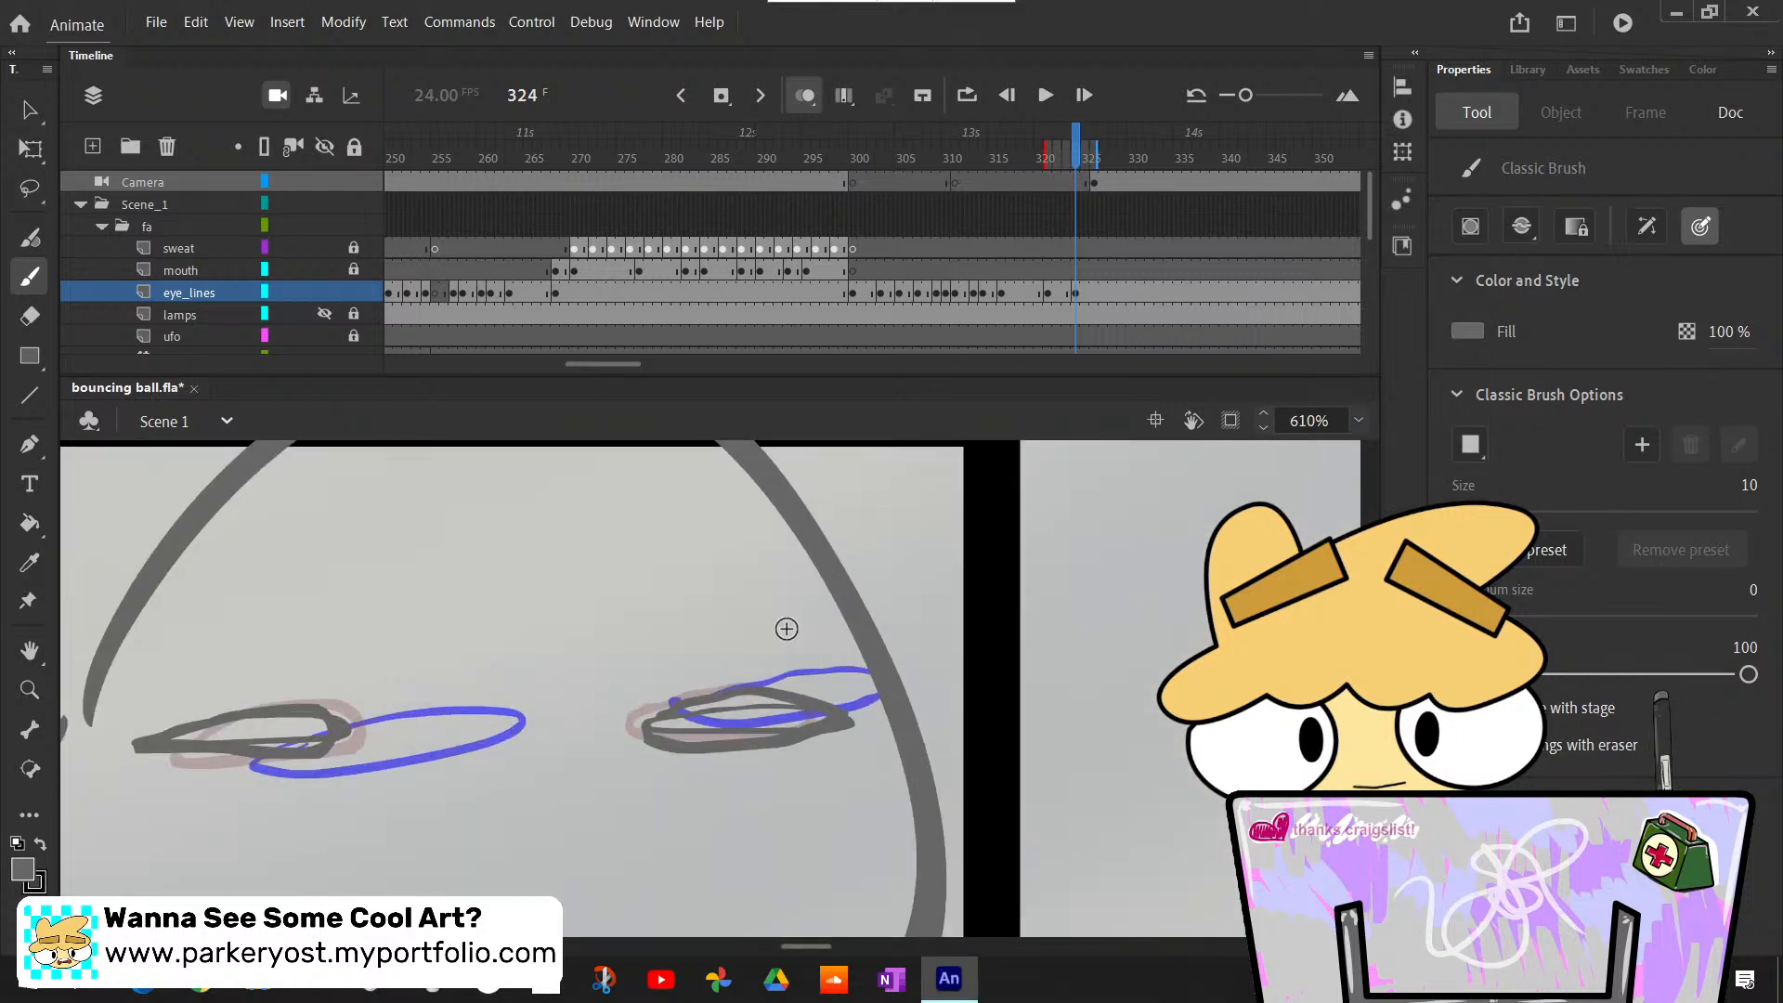
- Delete the reworked left and right eyes from frame 324
key(v)
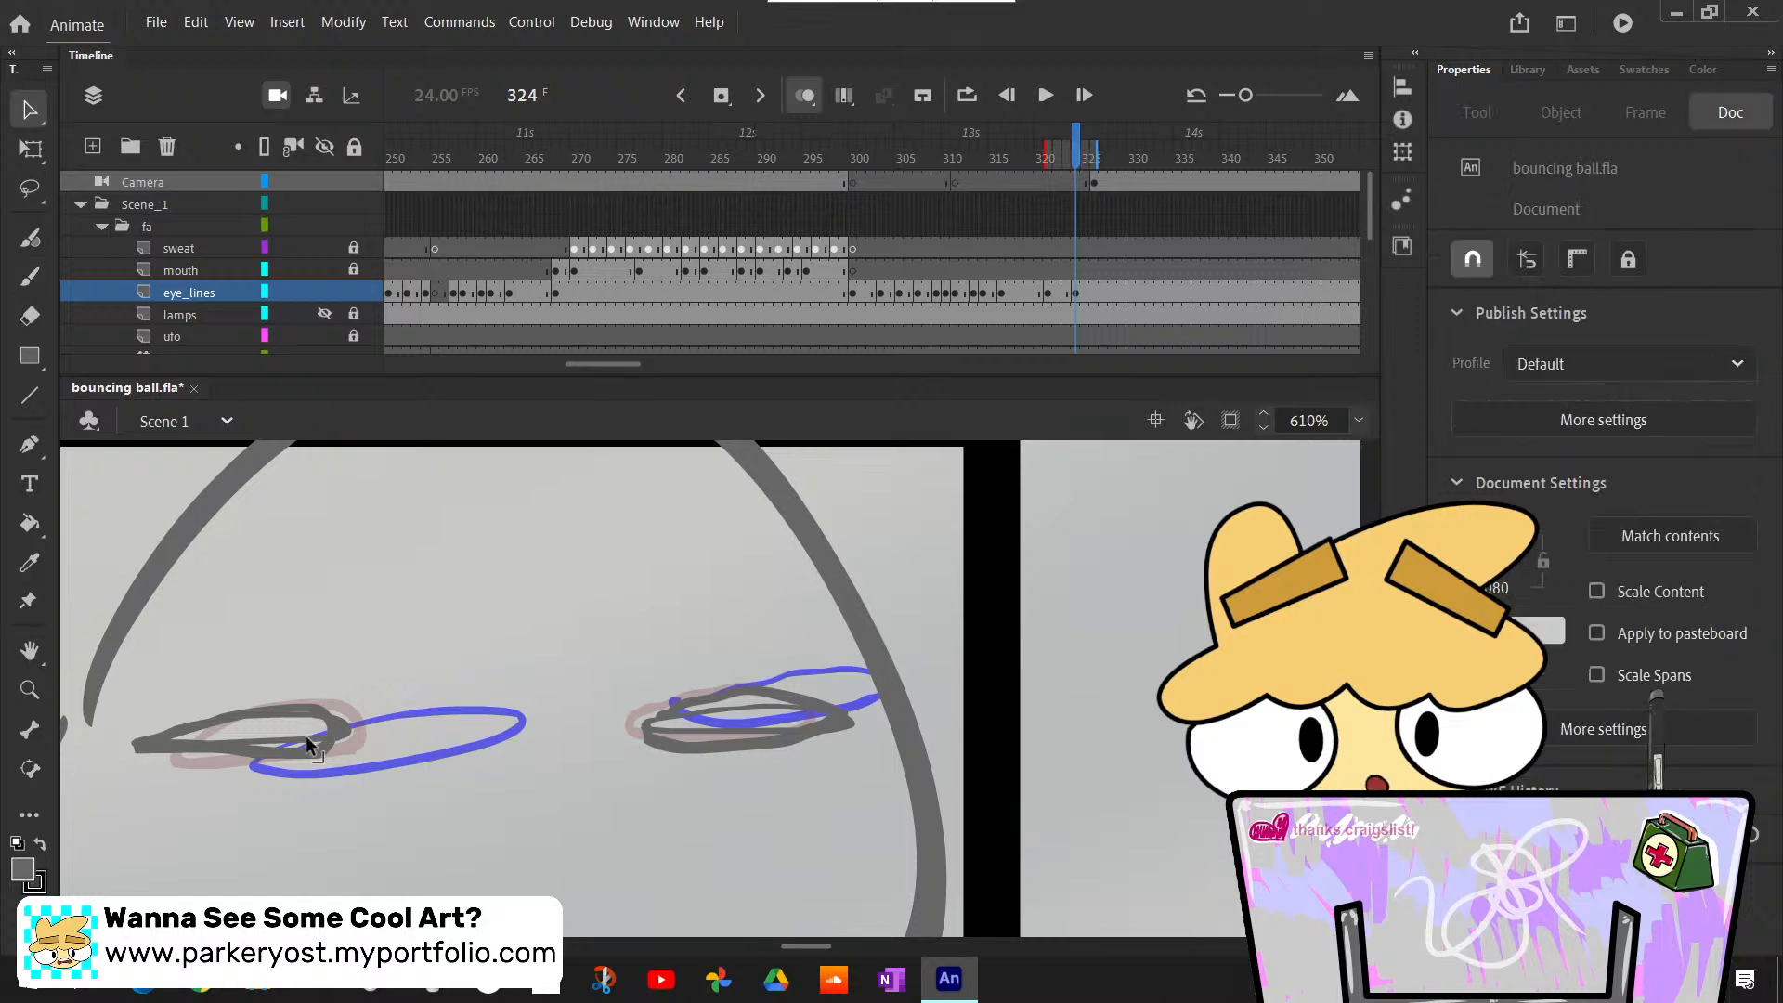
click(346, 736)
key(Delete)
drag(577, 632, 875, 821)
key(Delete)
- Set the brush size to 21 and redraw both eyes on frame 324 as thin, flat ovals
mouse_move(817, 940)
mouse_down()
mouse_move(793, 936)
mouse_move(810, 935)
mouse_up()
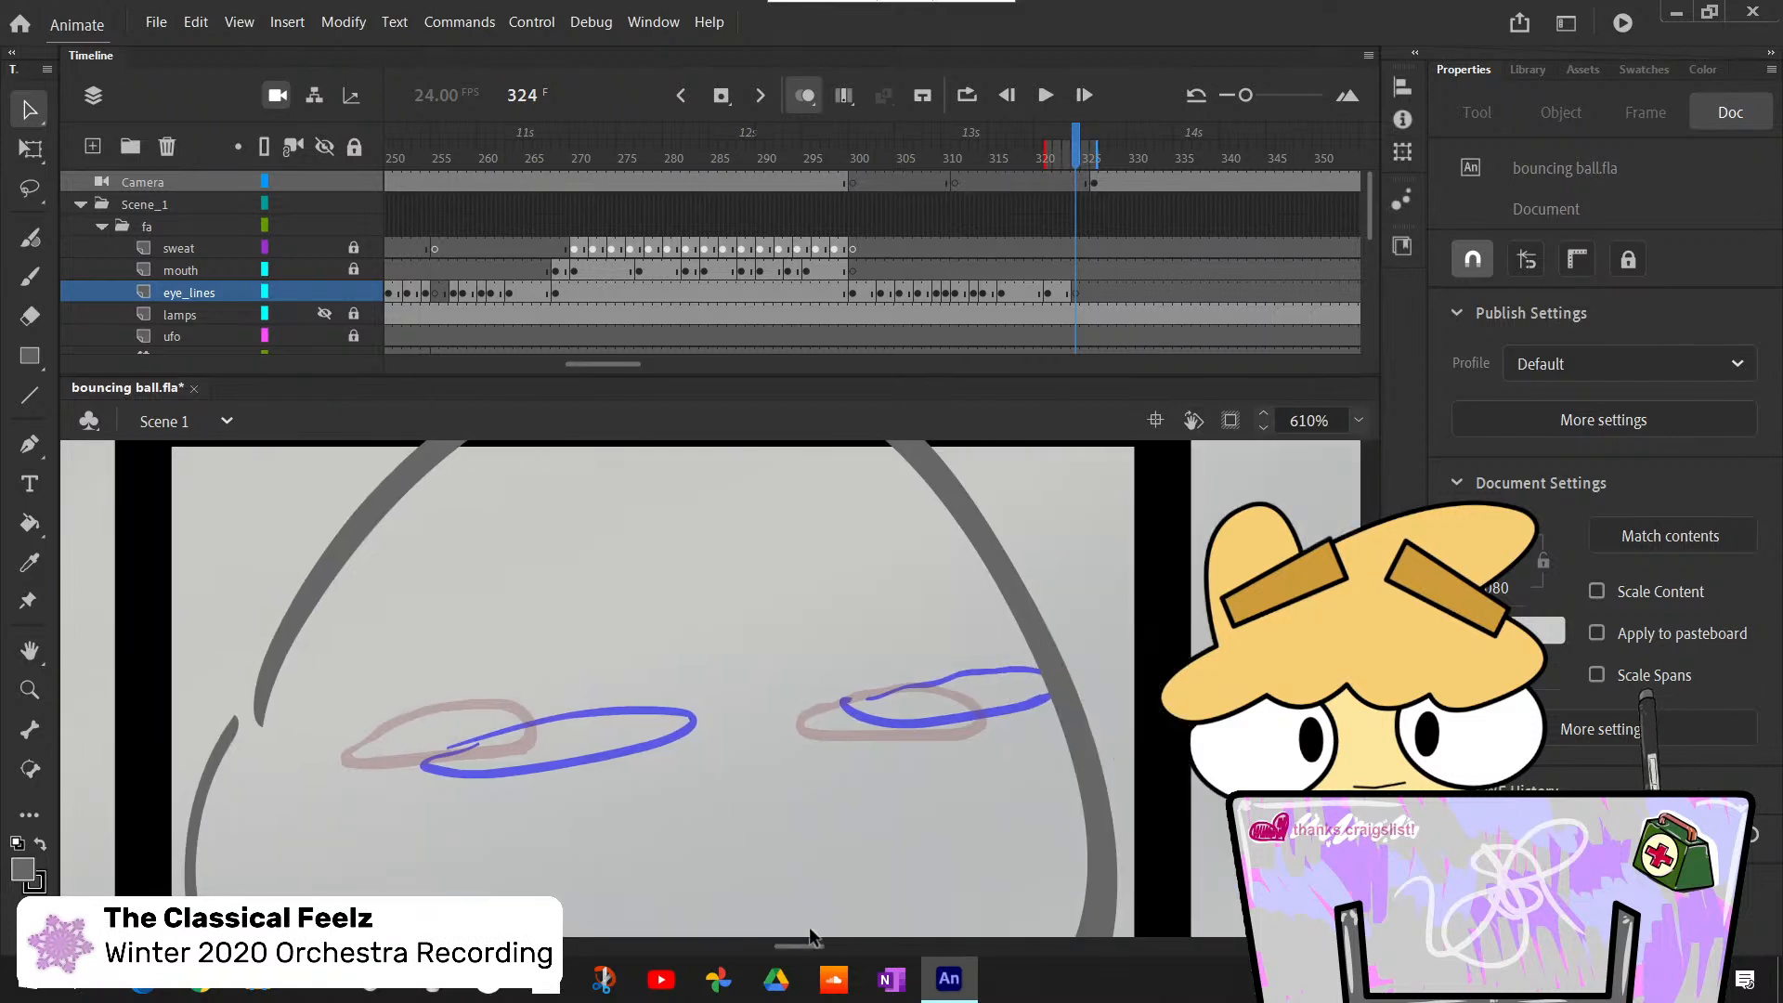
key(b)
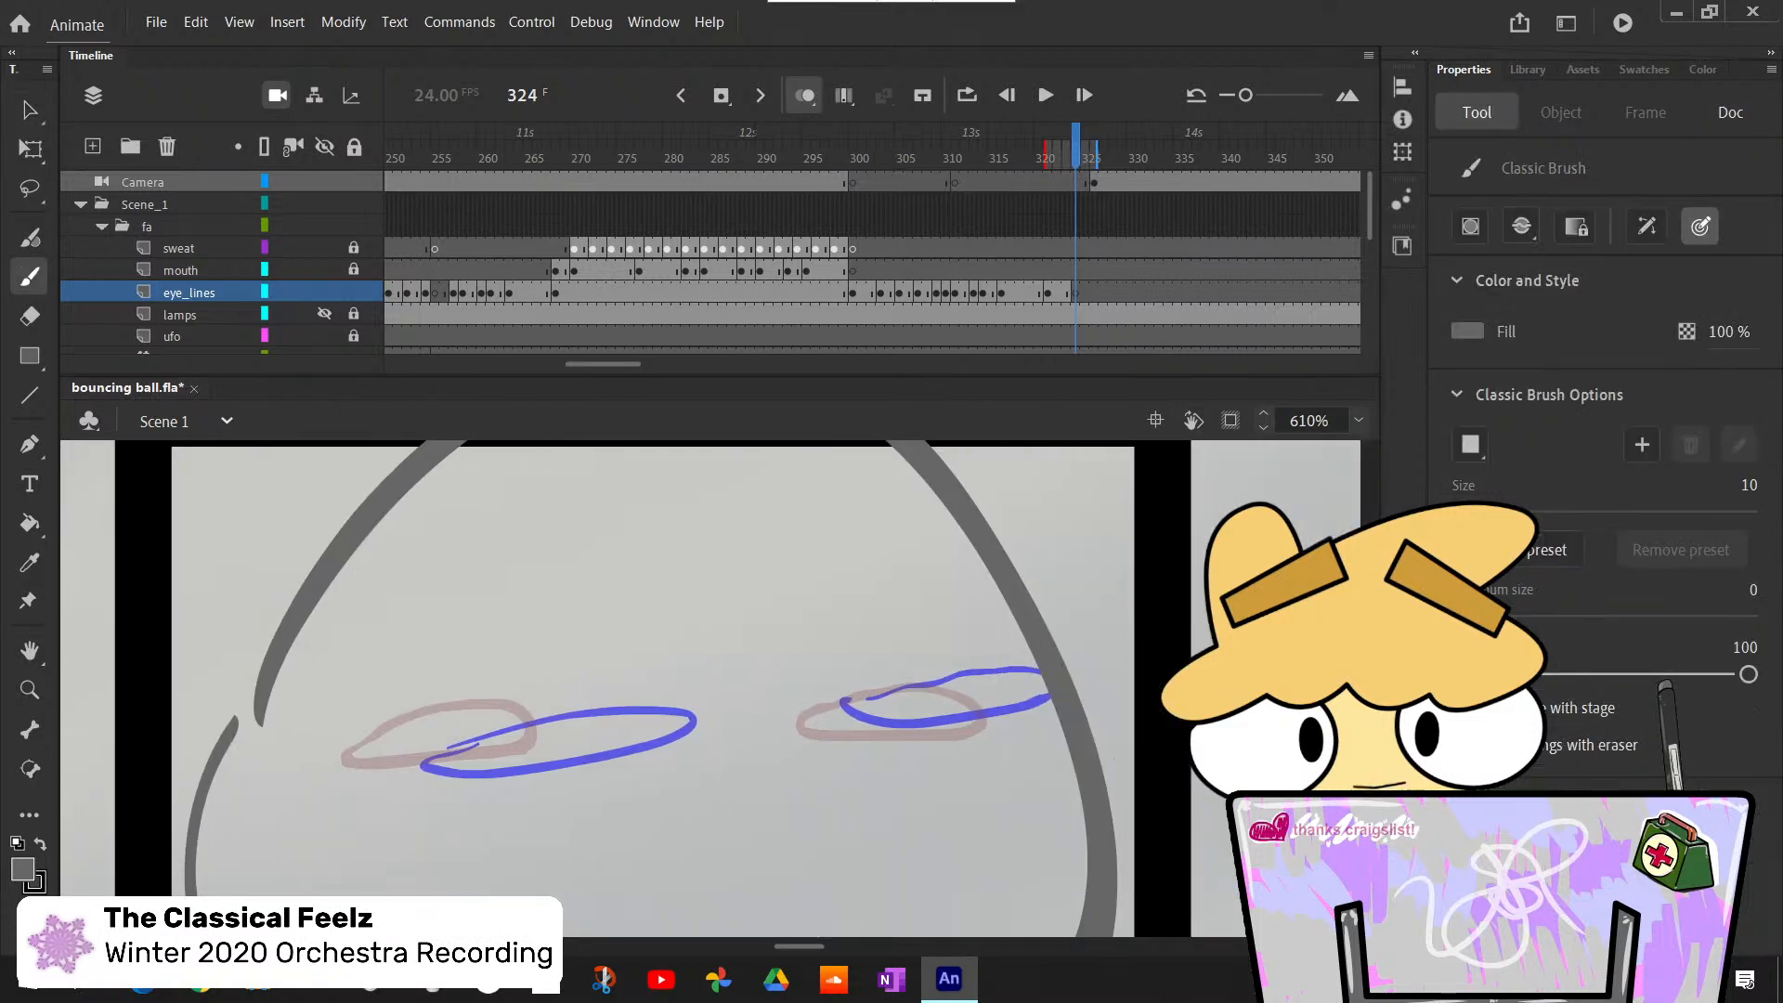
mouse_move(797, 941)
mouse_down()
mouse_move(773, 942)
mouse_move(788, 942)
mouse_up()
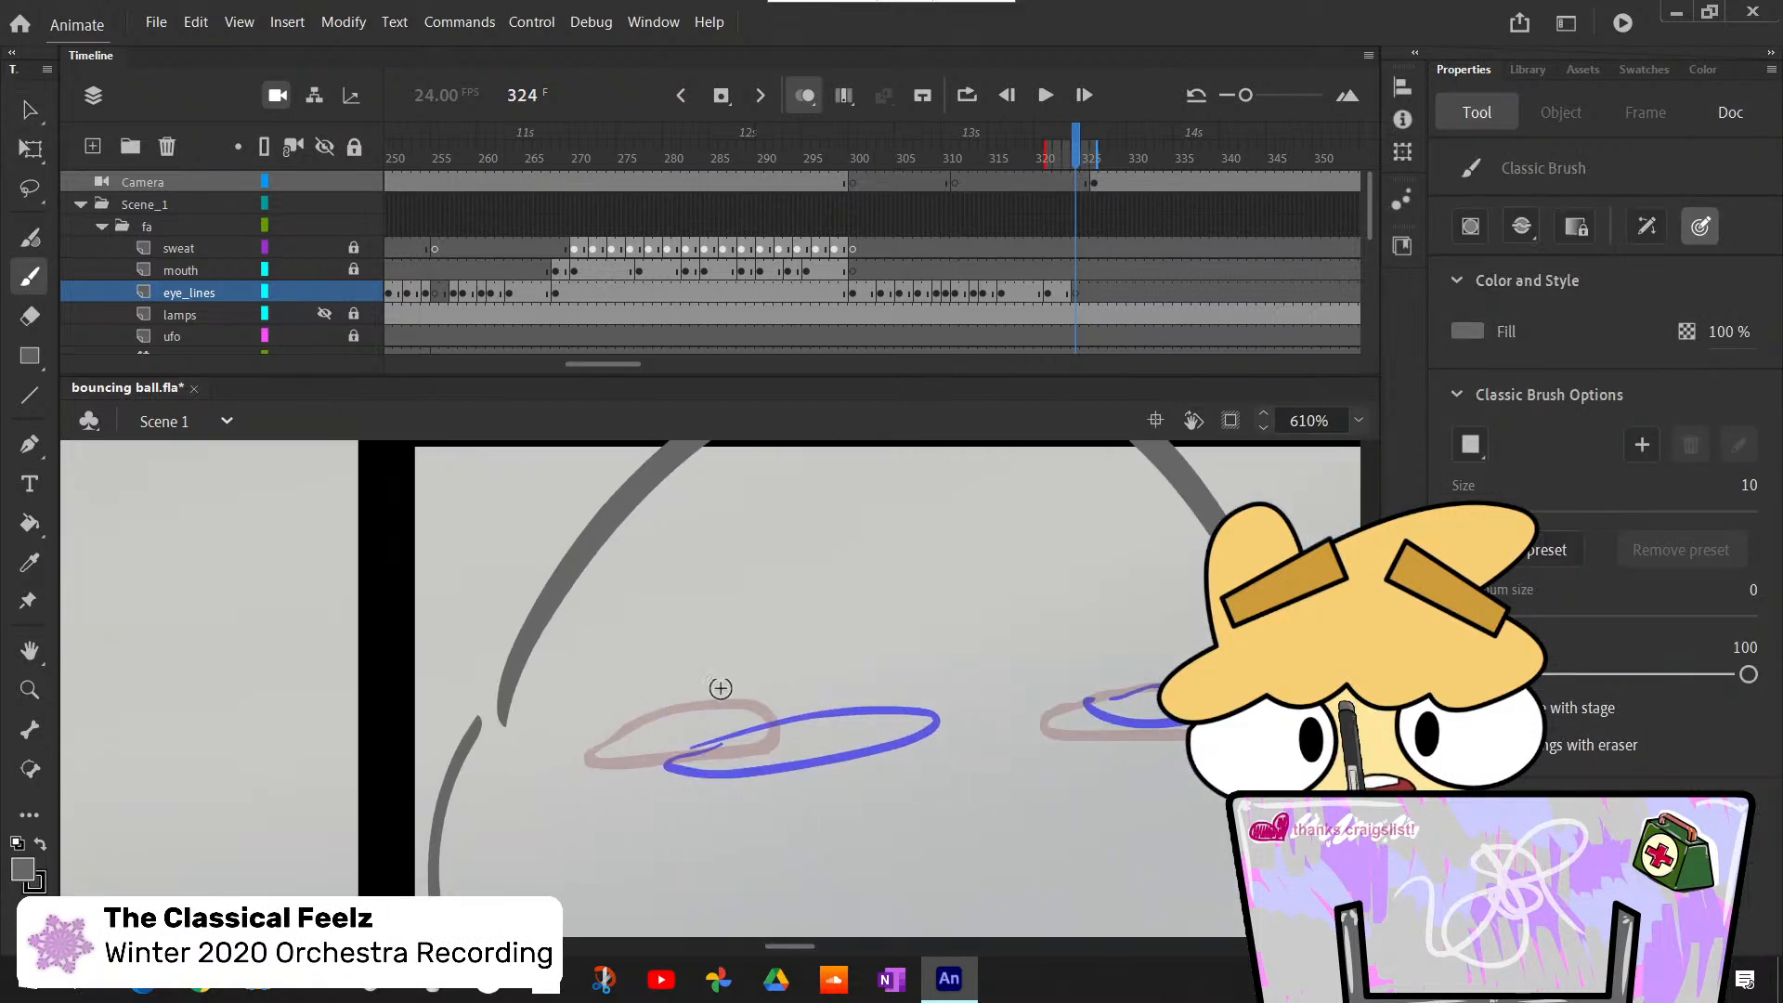
mouse_move(769, 718)
mouse_down()
mouse_move(571, 761)
mouse_move(656, 708)
mouse_move(670, 776)
mouse_move(617, 708)
mouse_up()
key(ctrl+z)
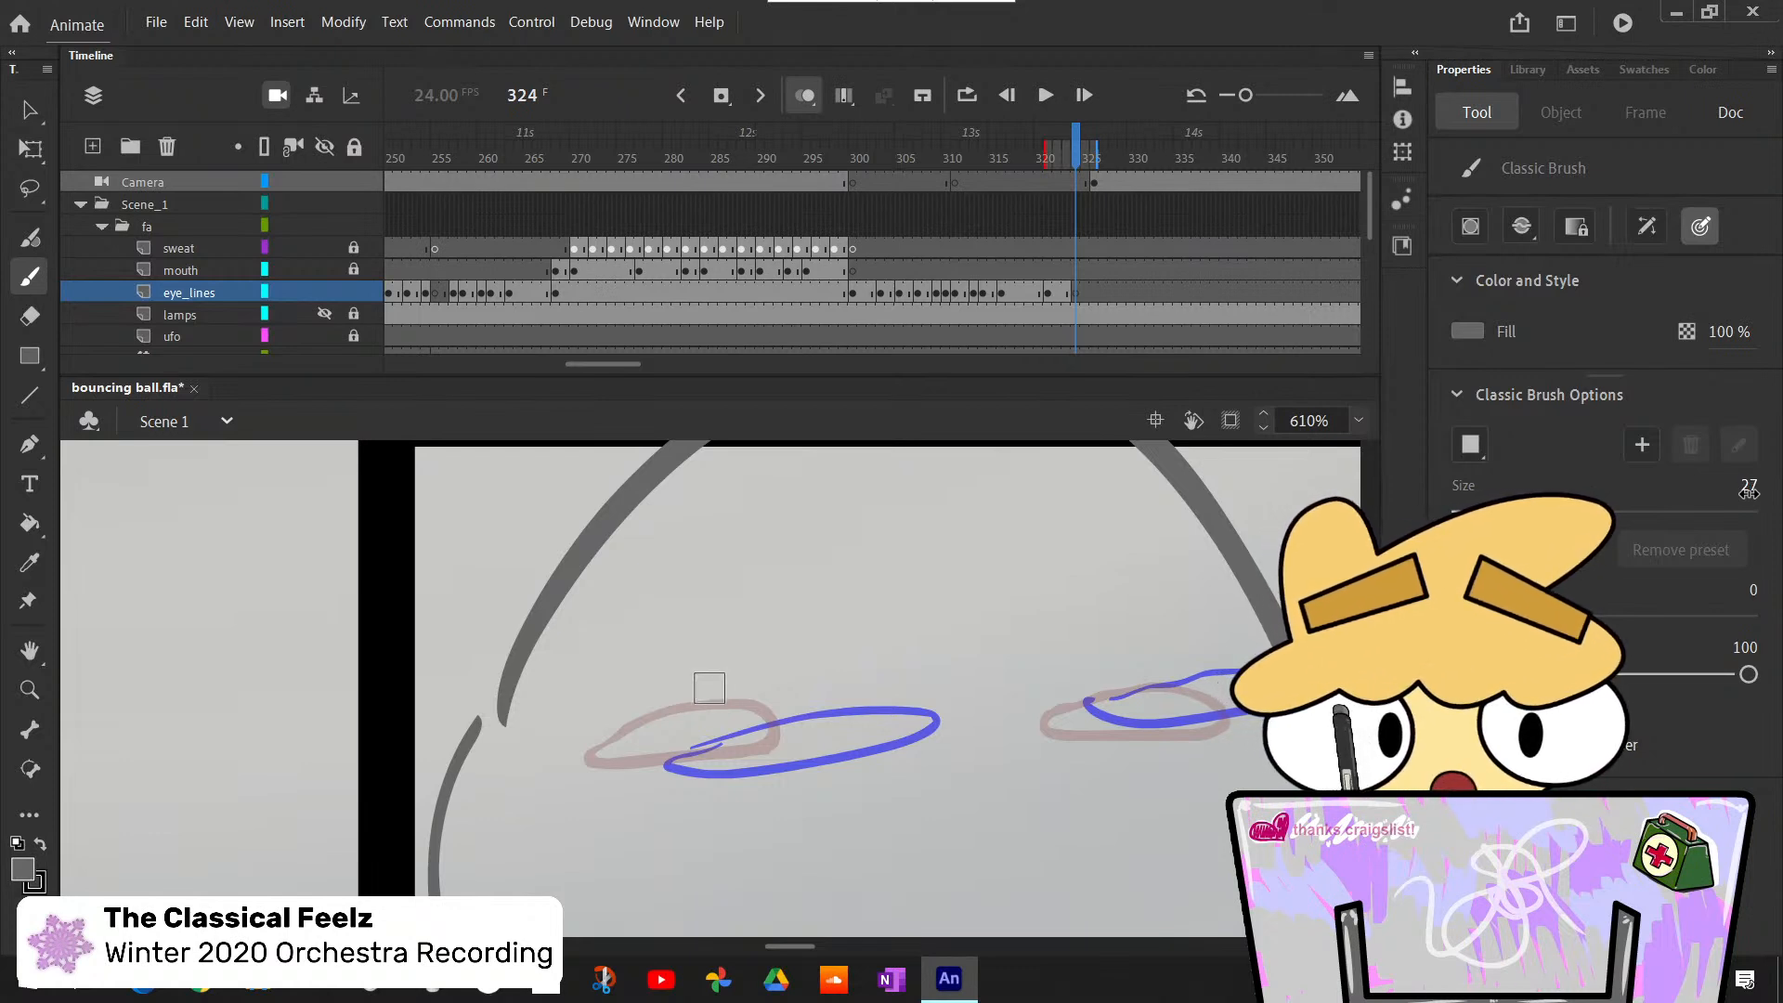
drag(1749, 493, 1742, 493)
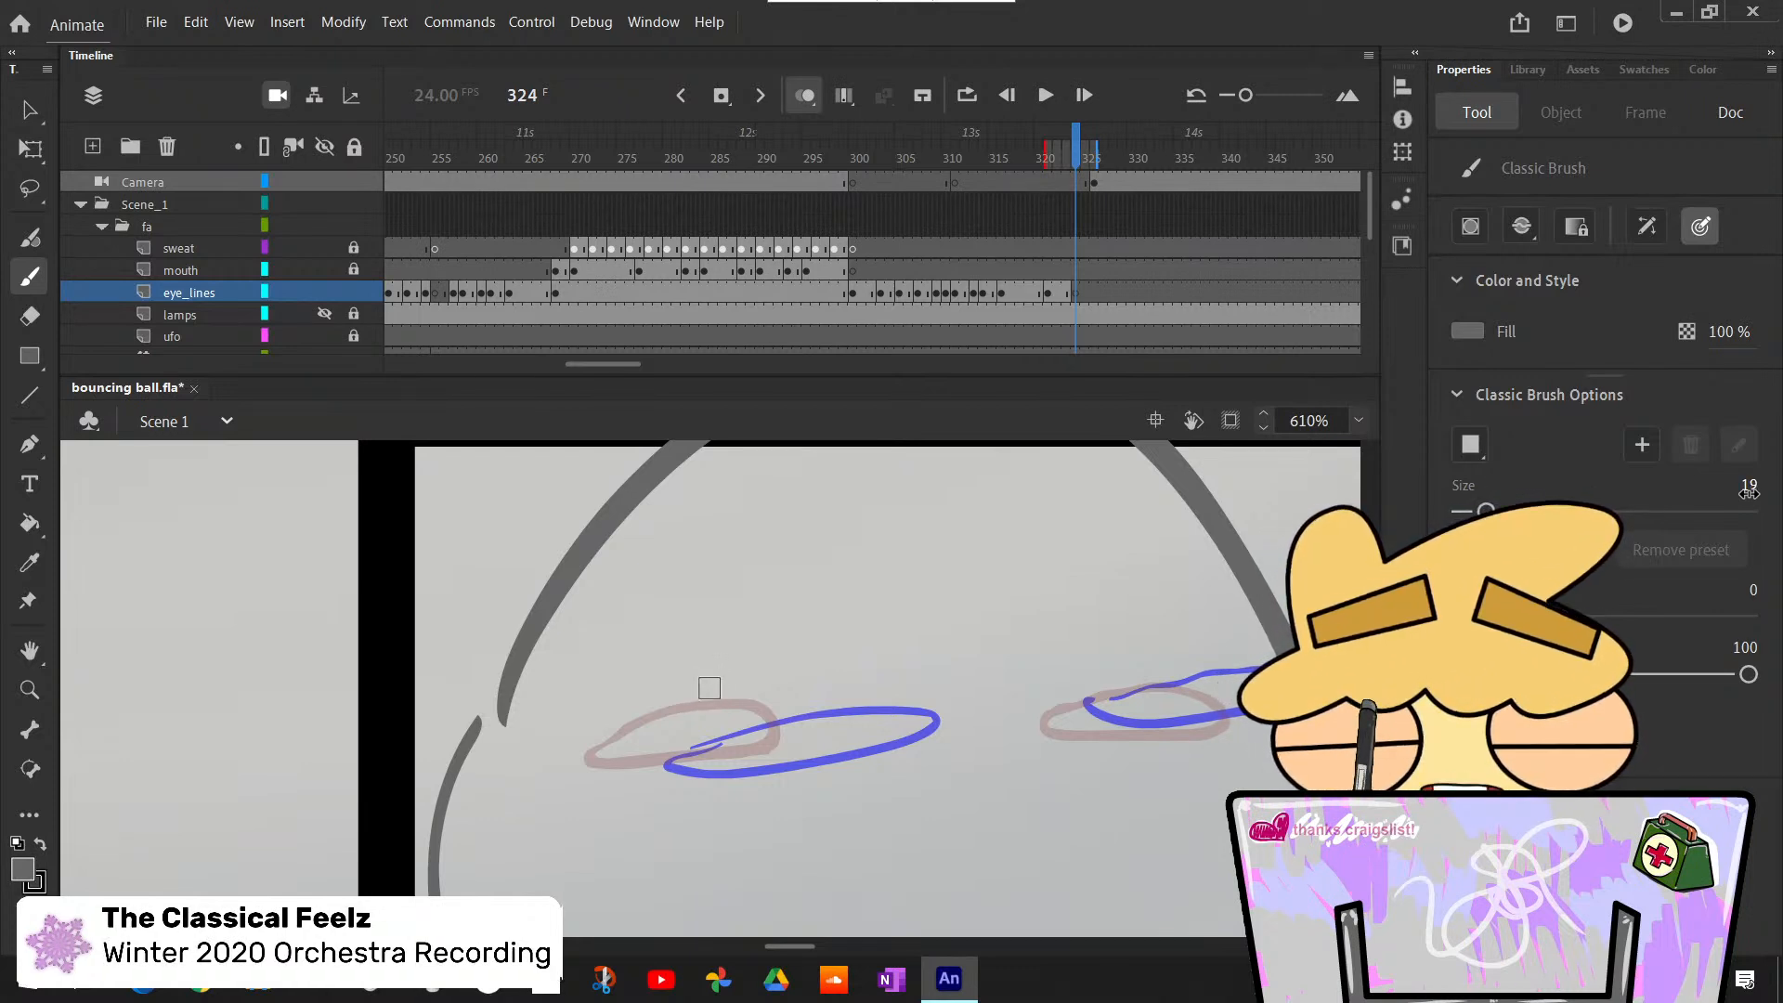
drag(1208, 694, 1225, 710)
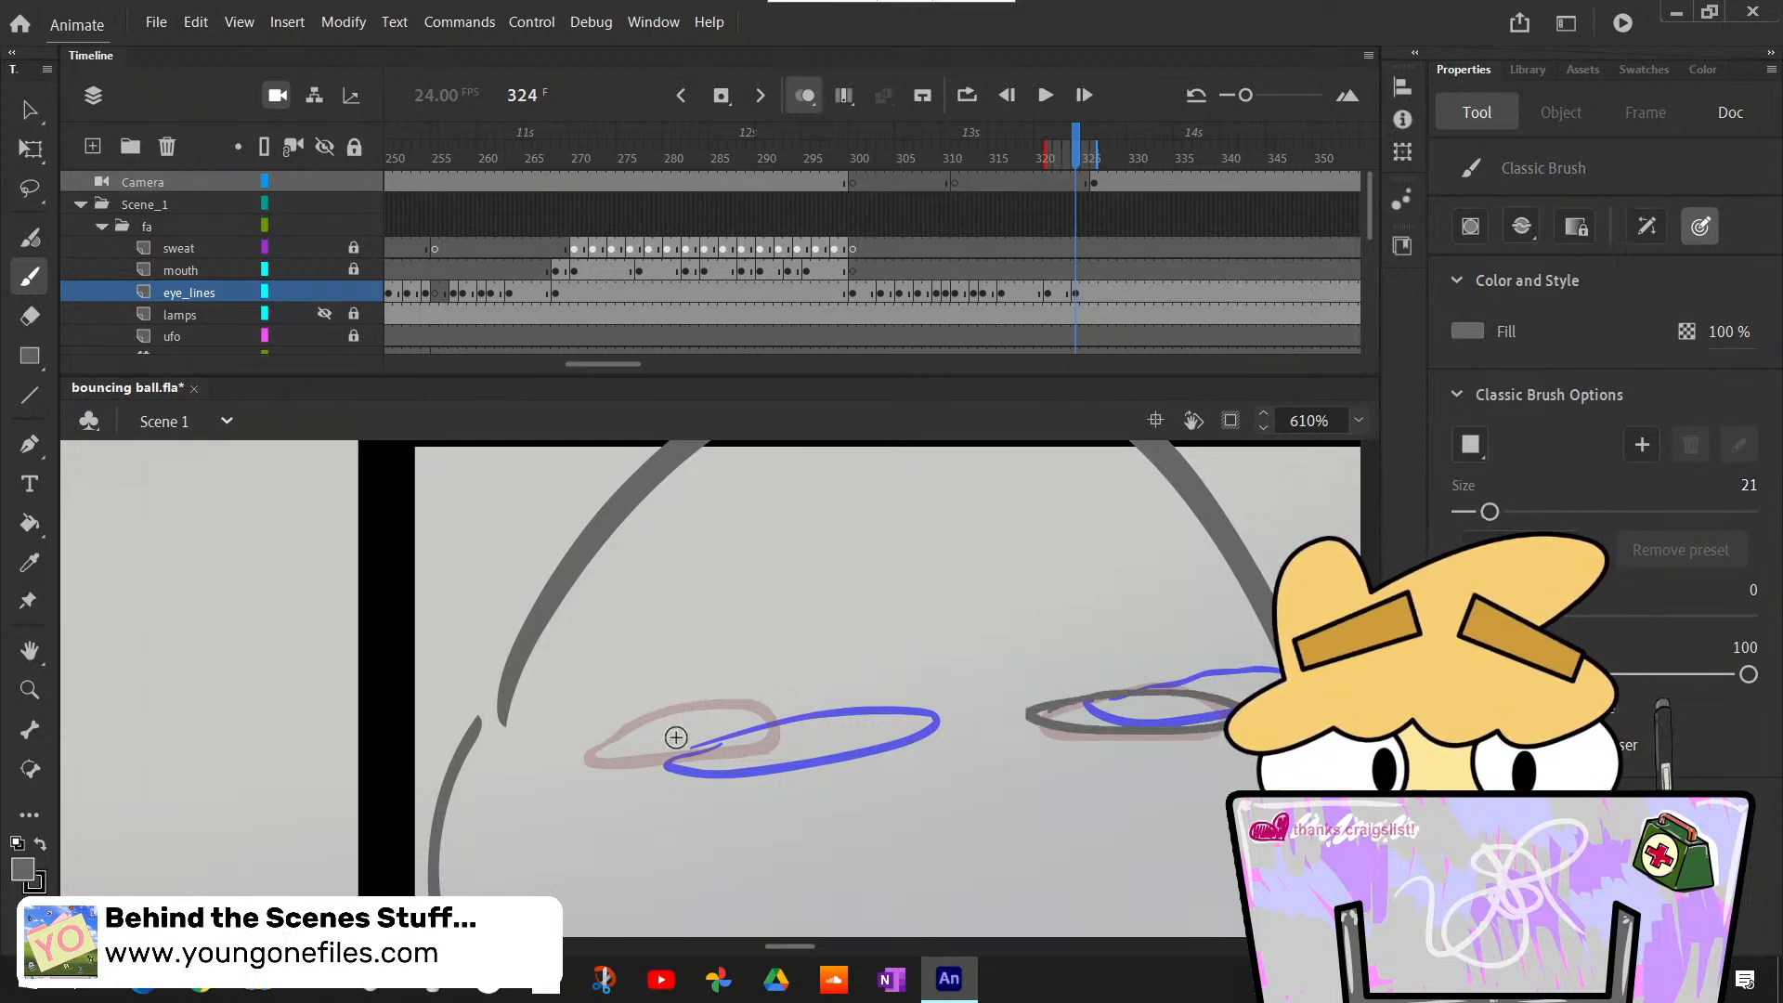
mouse_move(677, 737)
mouse_down()
mouse_move(797, 717)
mouse_move(692, 734)
mouse_up()
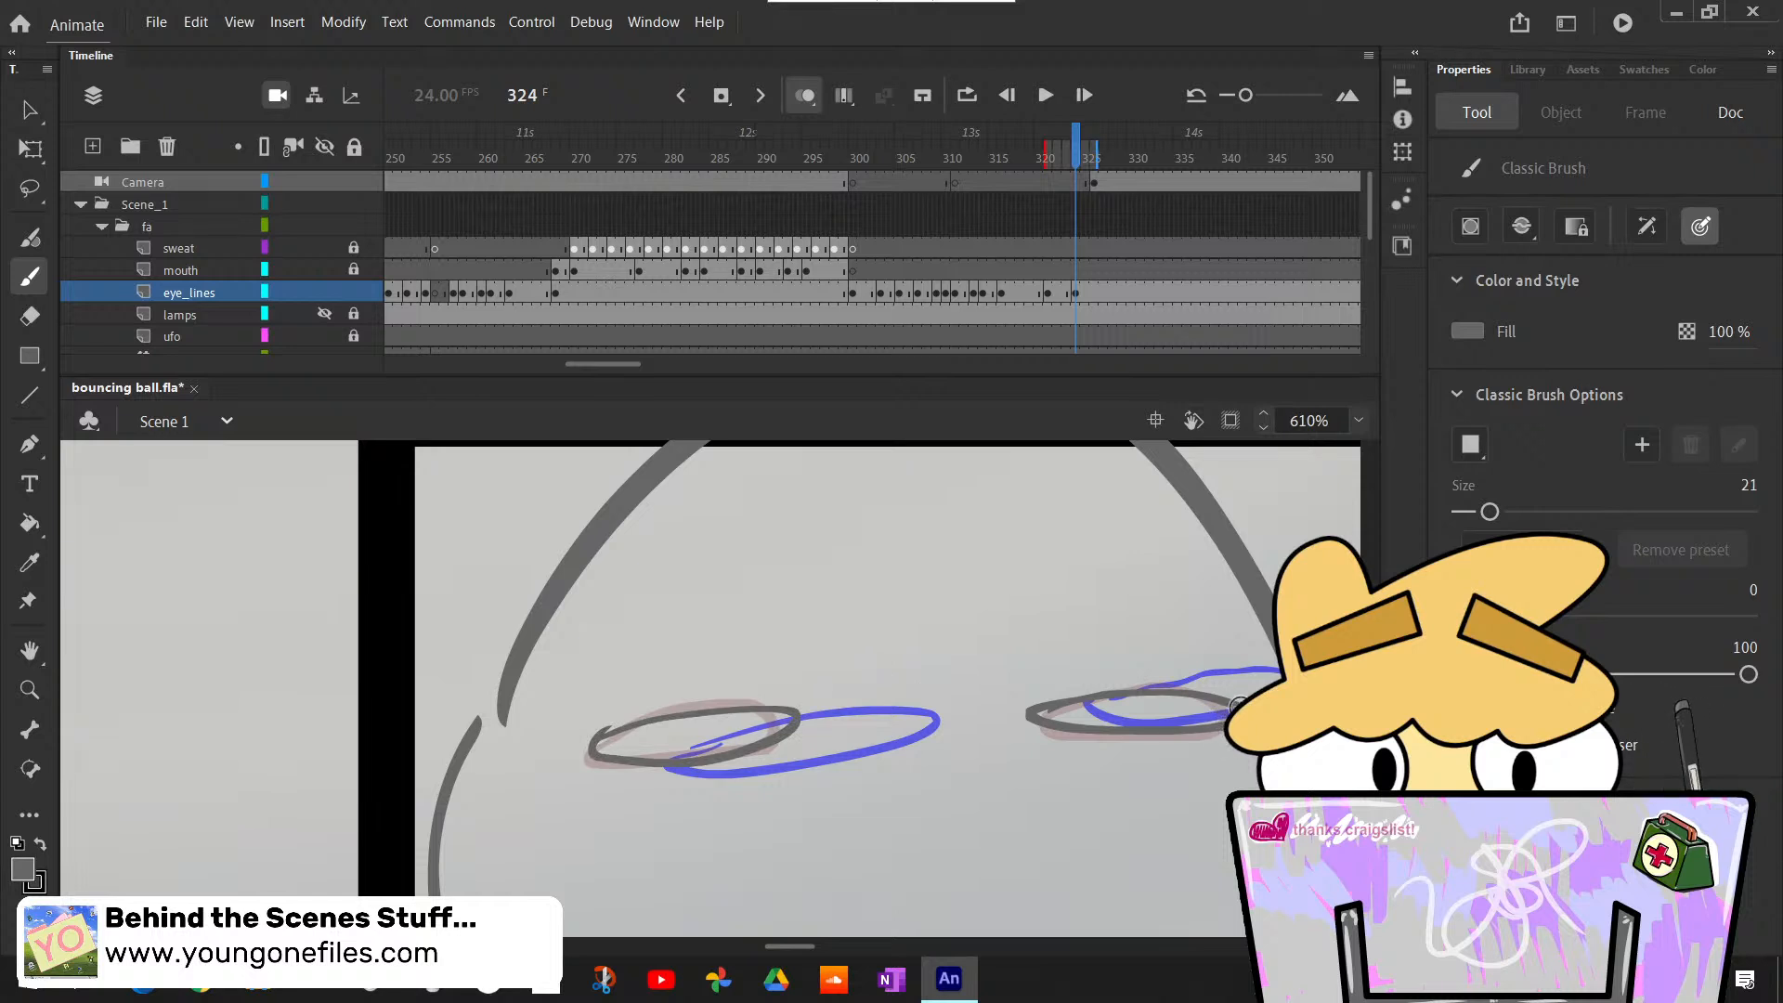
- Erase the stray brush end at the outer tip of the left eye's redrawn outline
key(comma)
key(period)
key(comma)
key(period)
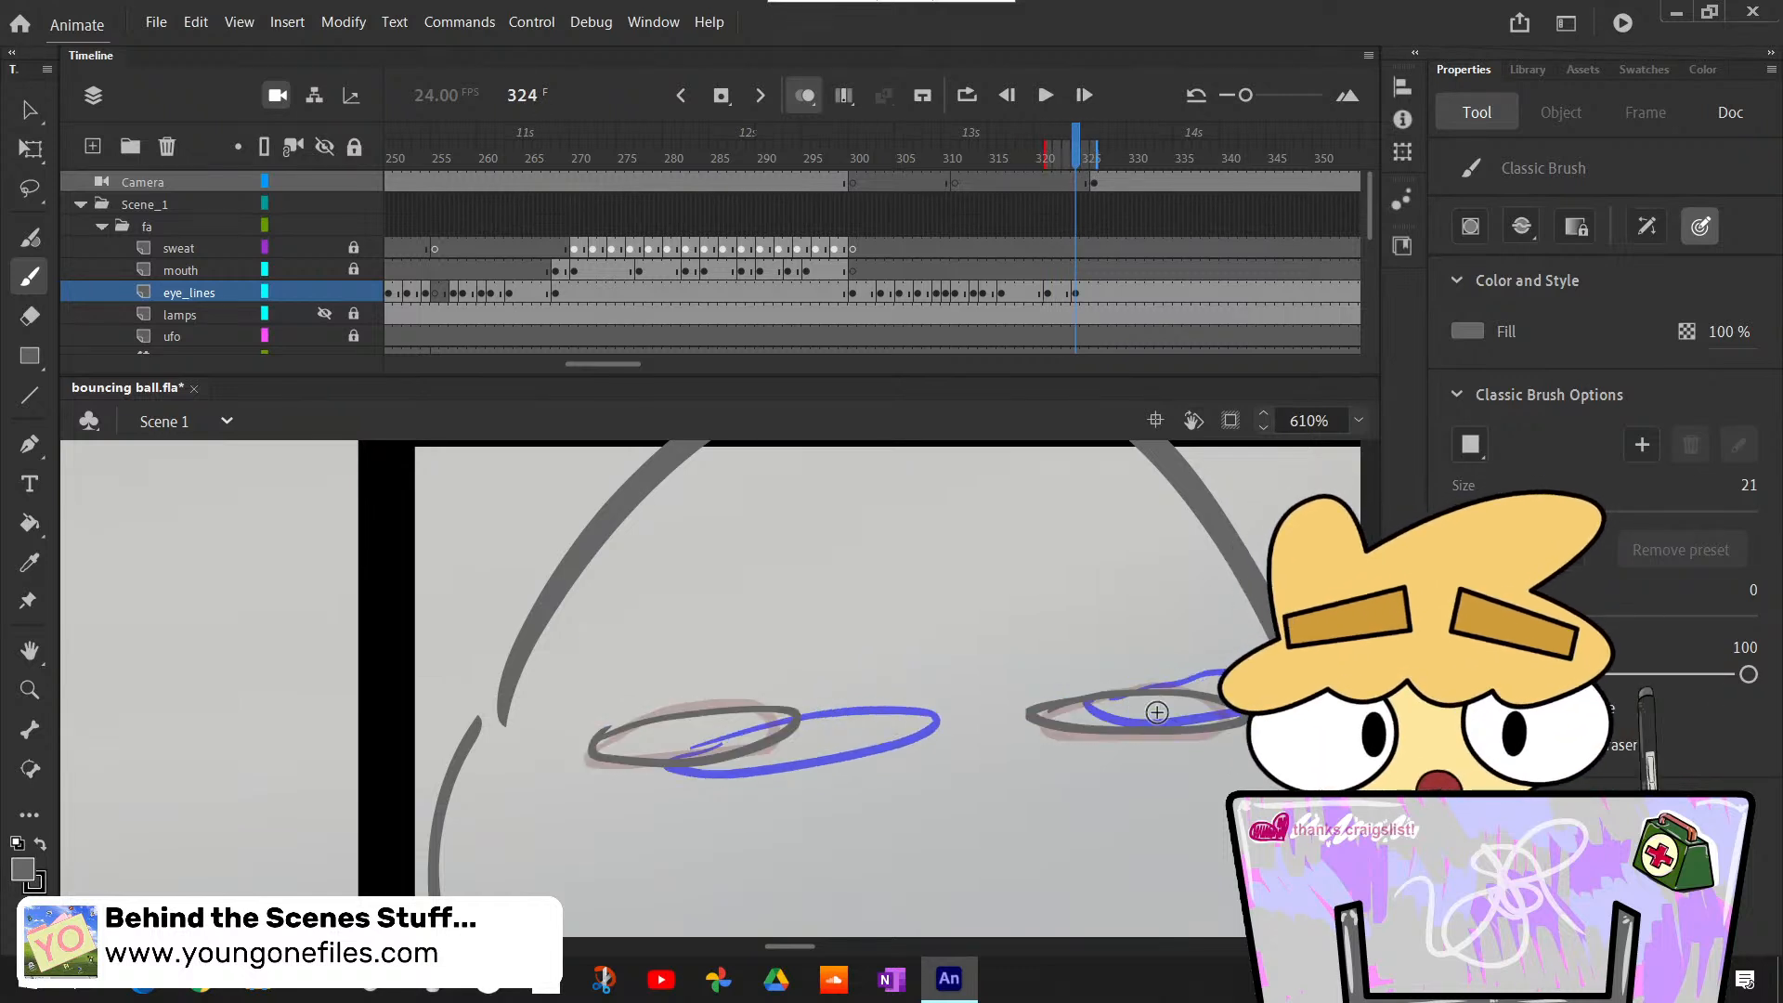
key(period)
key(period)
key(period)
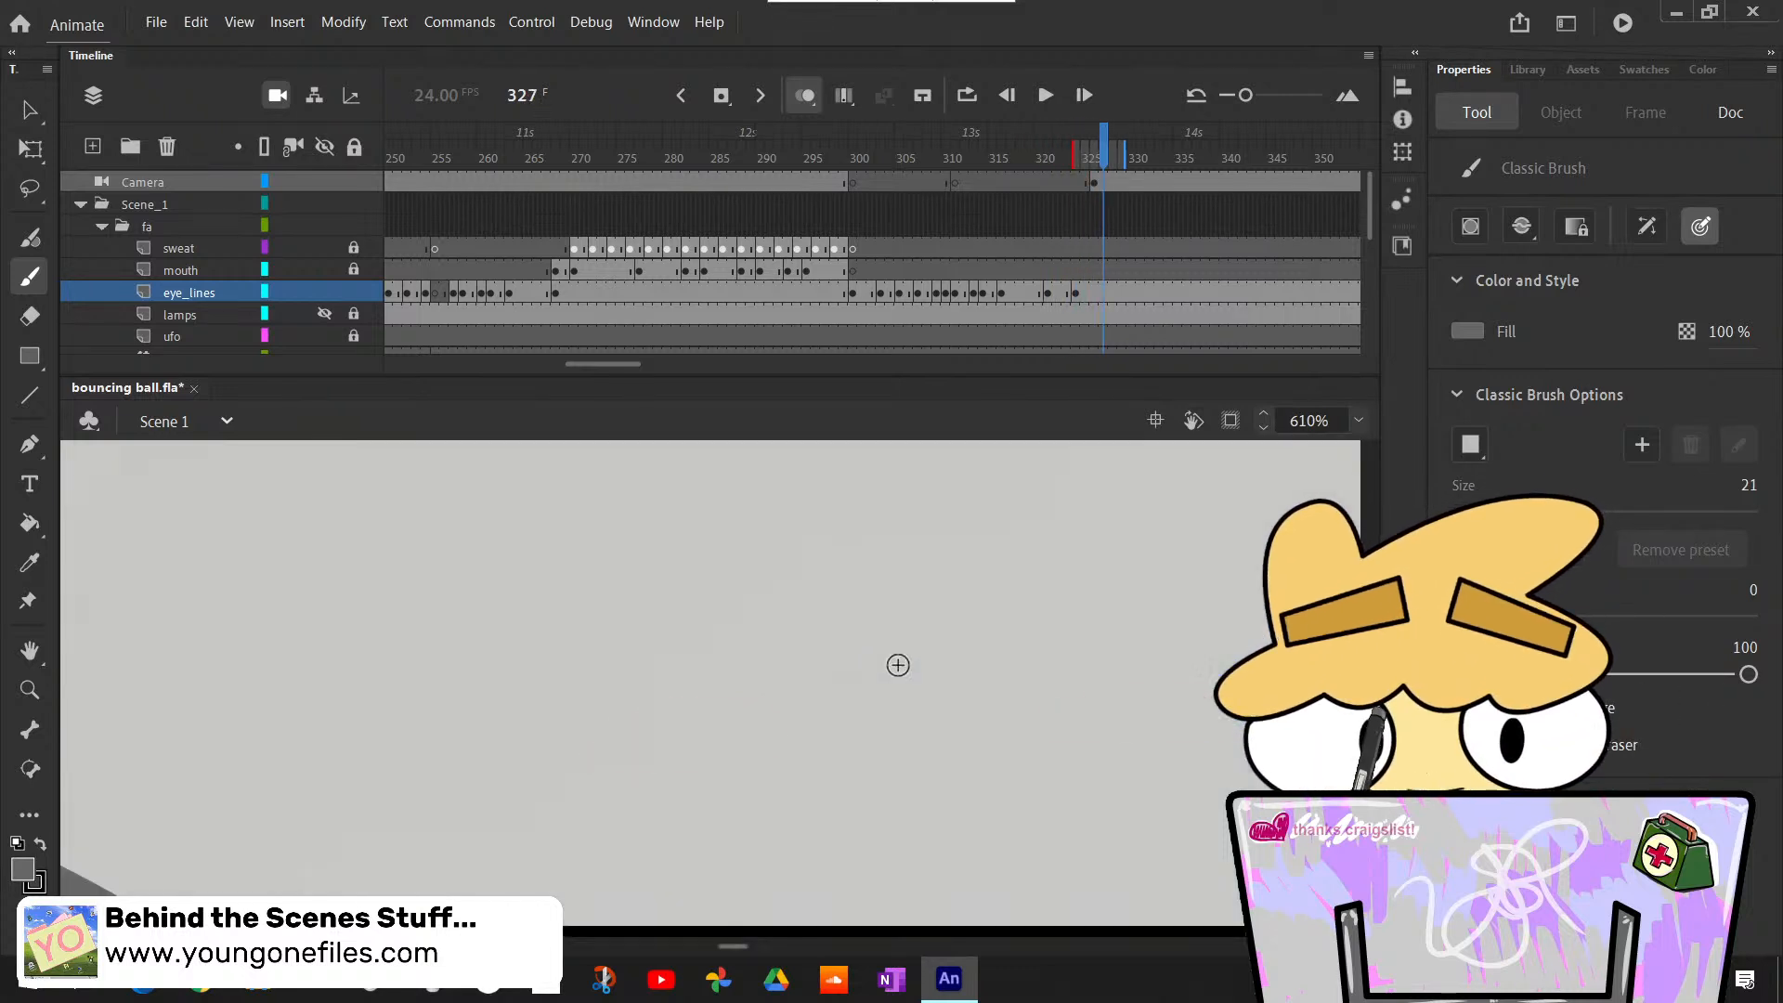
key(comma)
key(comma)
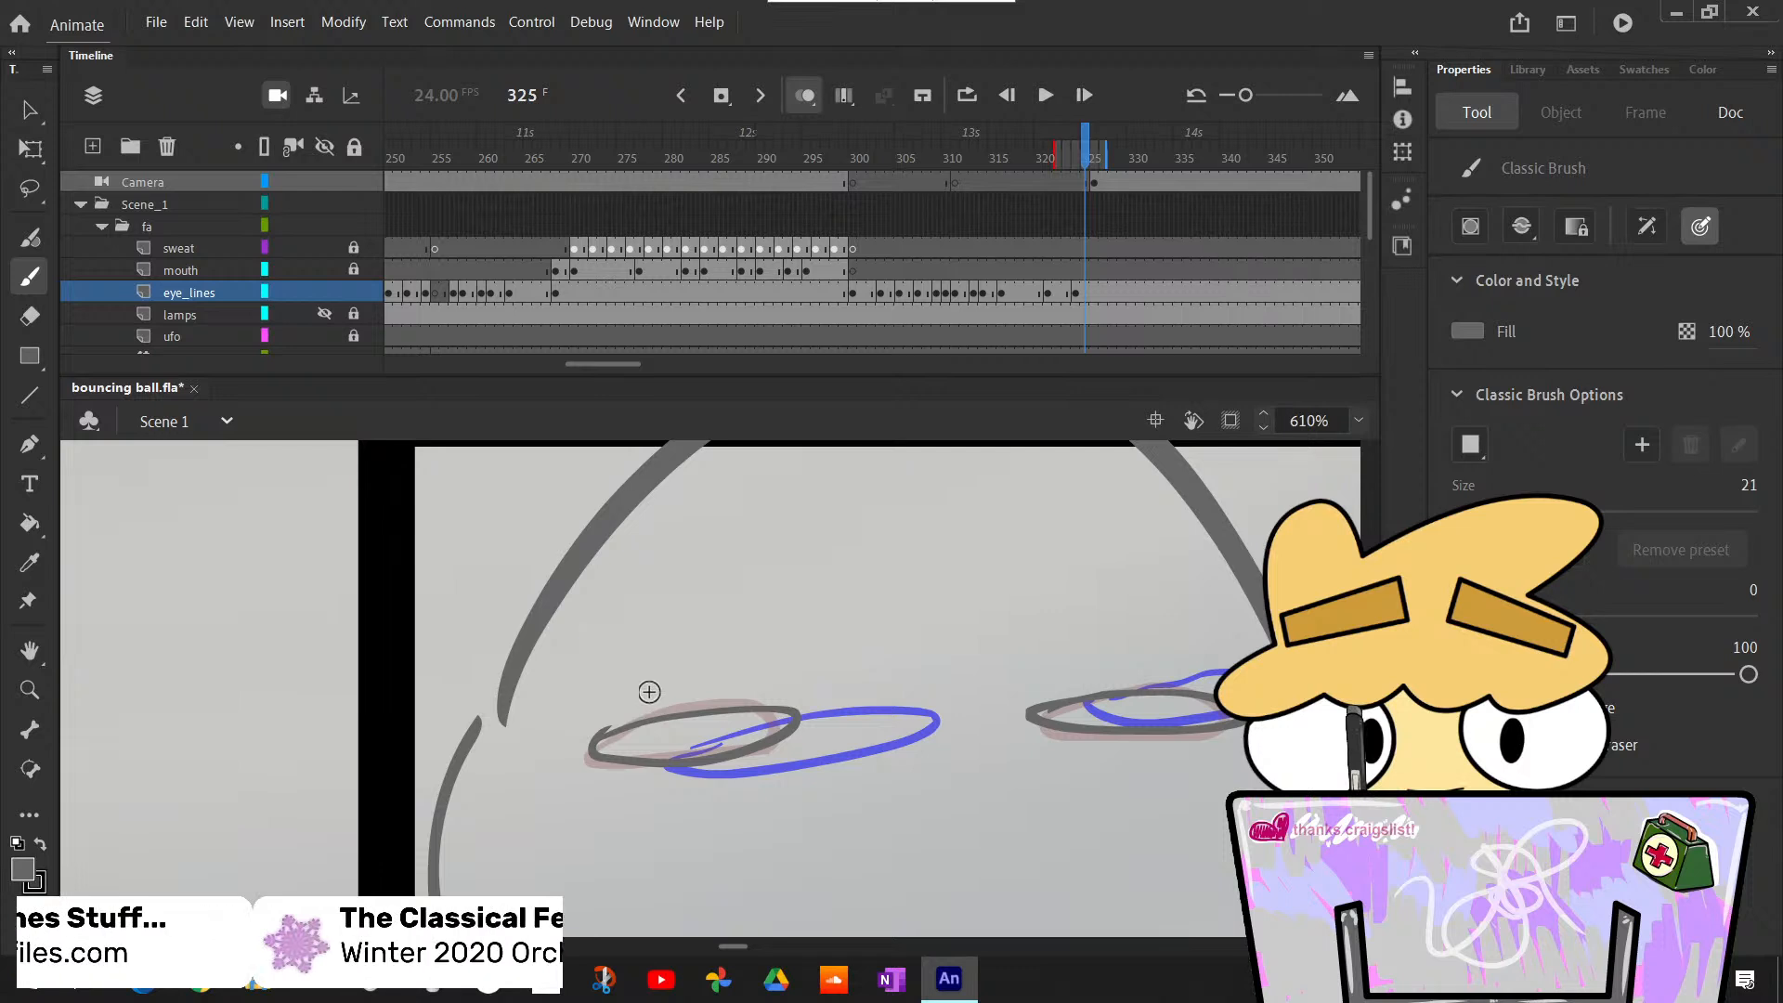
key(e)
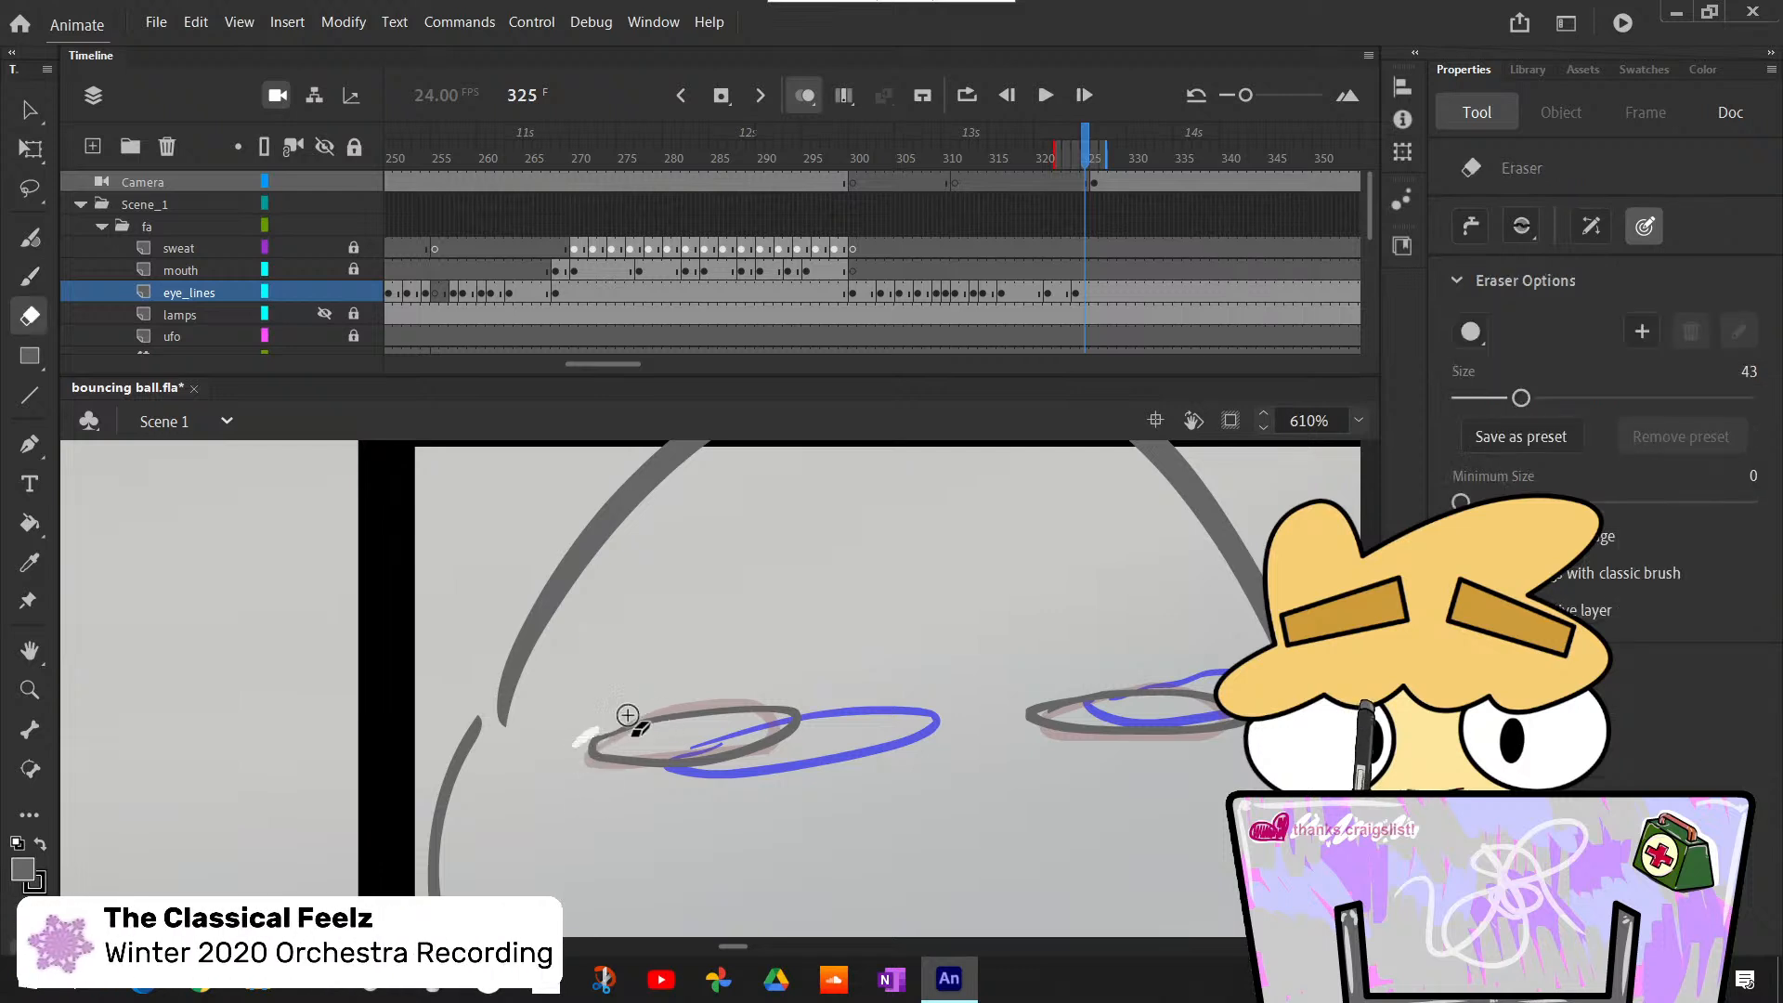
key(ctrl+z)
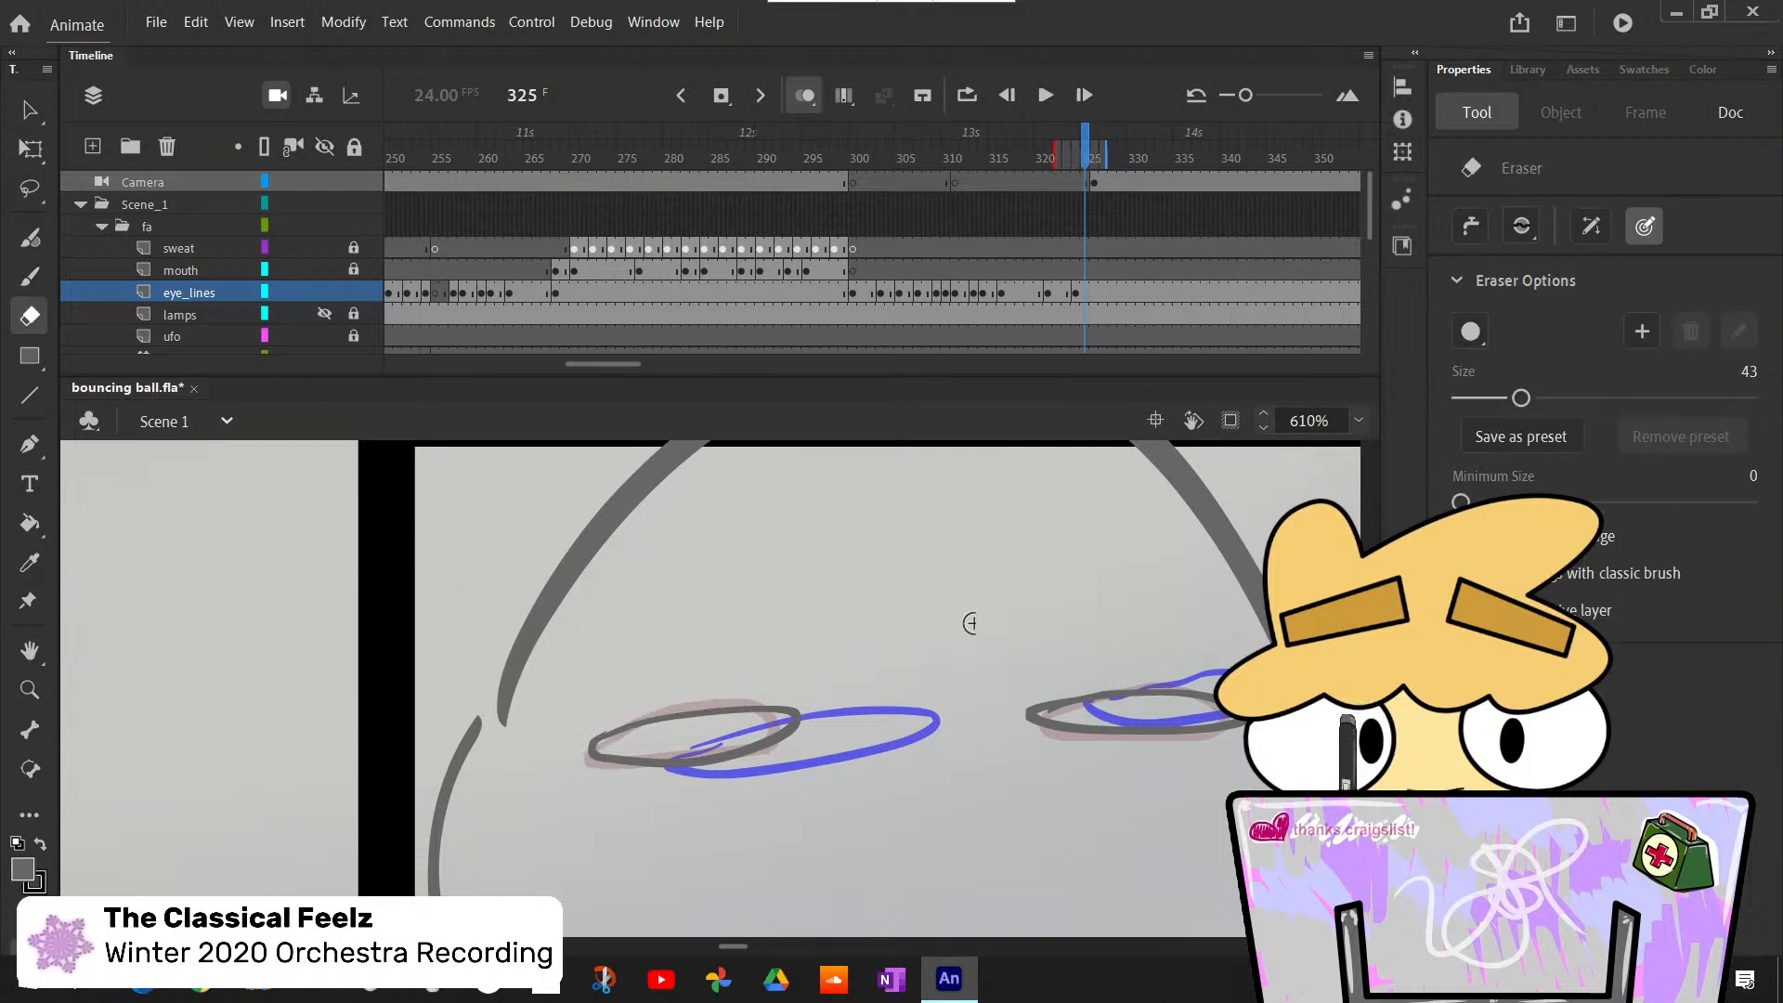
- Step back and forth through the frames around 324 up to 327 to check the eye outlines' motion
key(comma)
key(period)
key(comma)
key(comma)
key(comma)
key(period)
key(period)
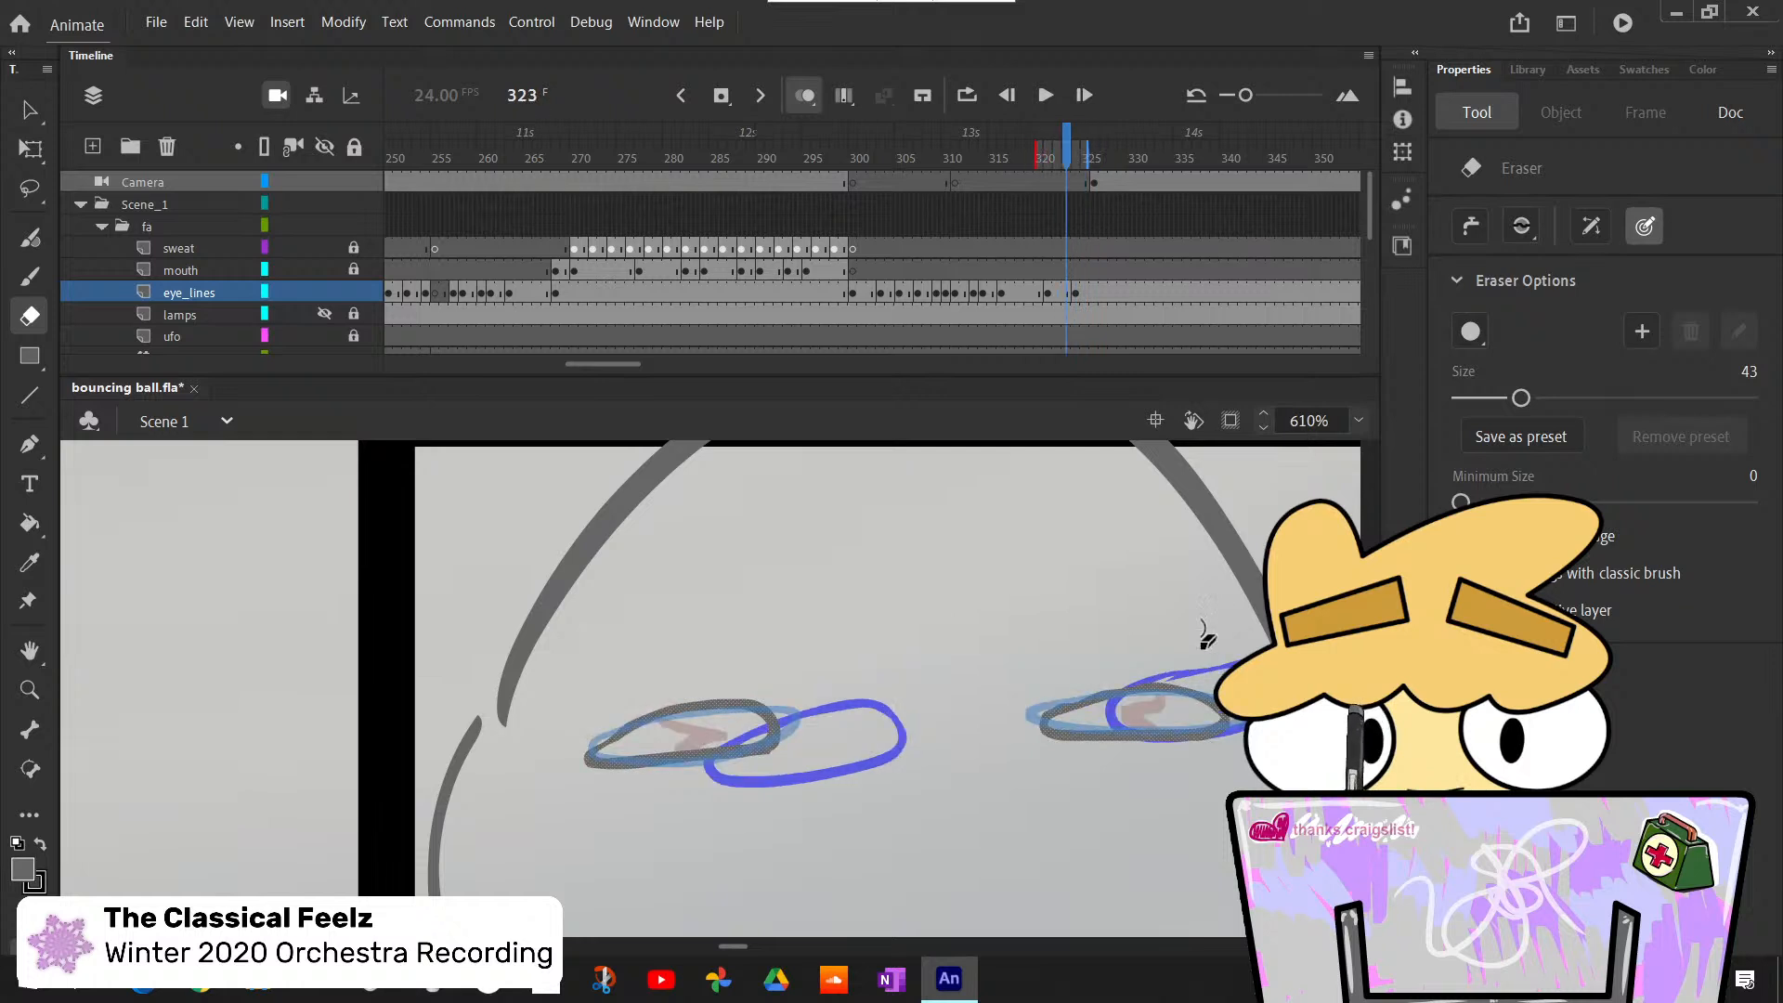
scroll(1156, 628, up, 1)
scroll(1156, 627, down, 1)
key(period)
key(period)
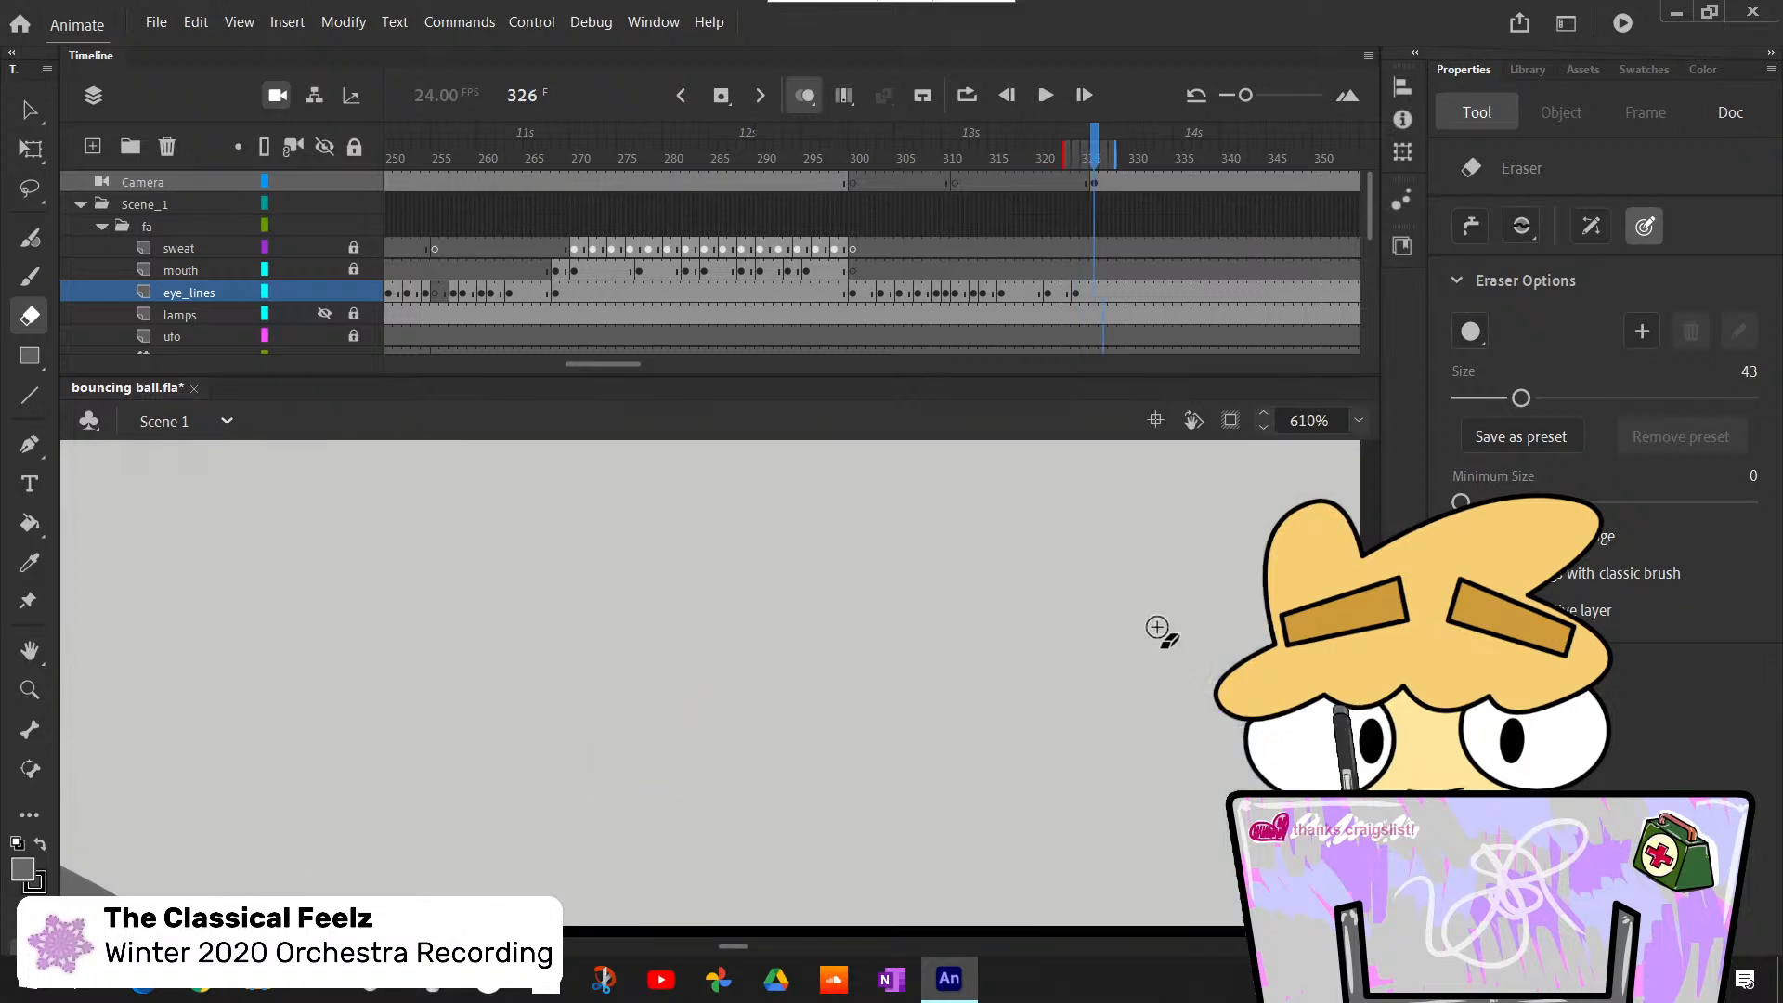
key(comma)
key(comma)
key(comma)
key(comma)
key(period)
key(period)
key(period)
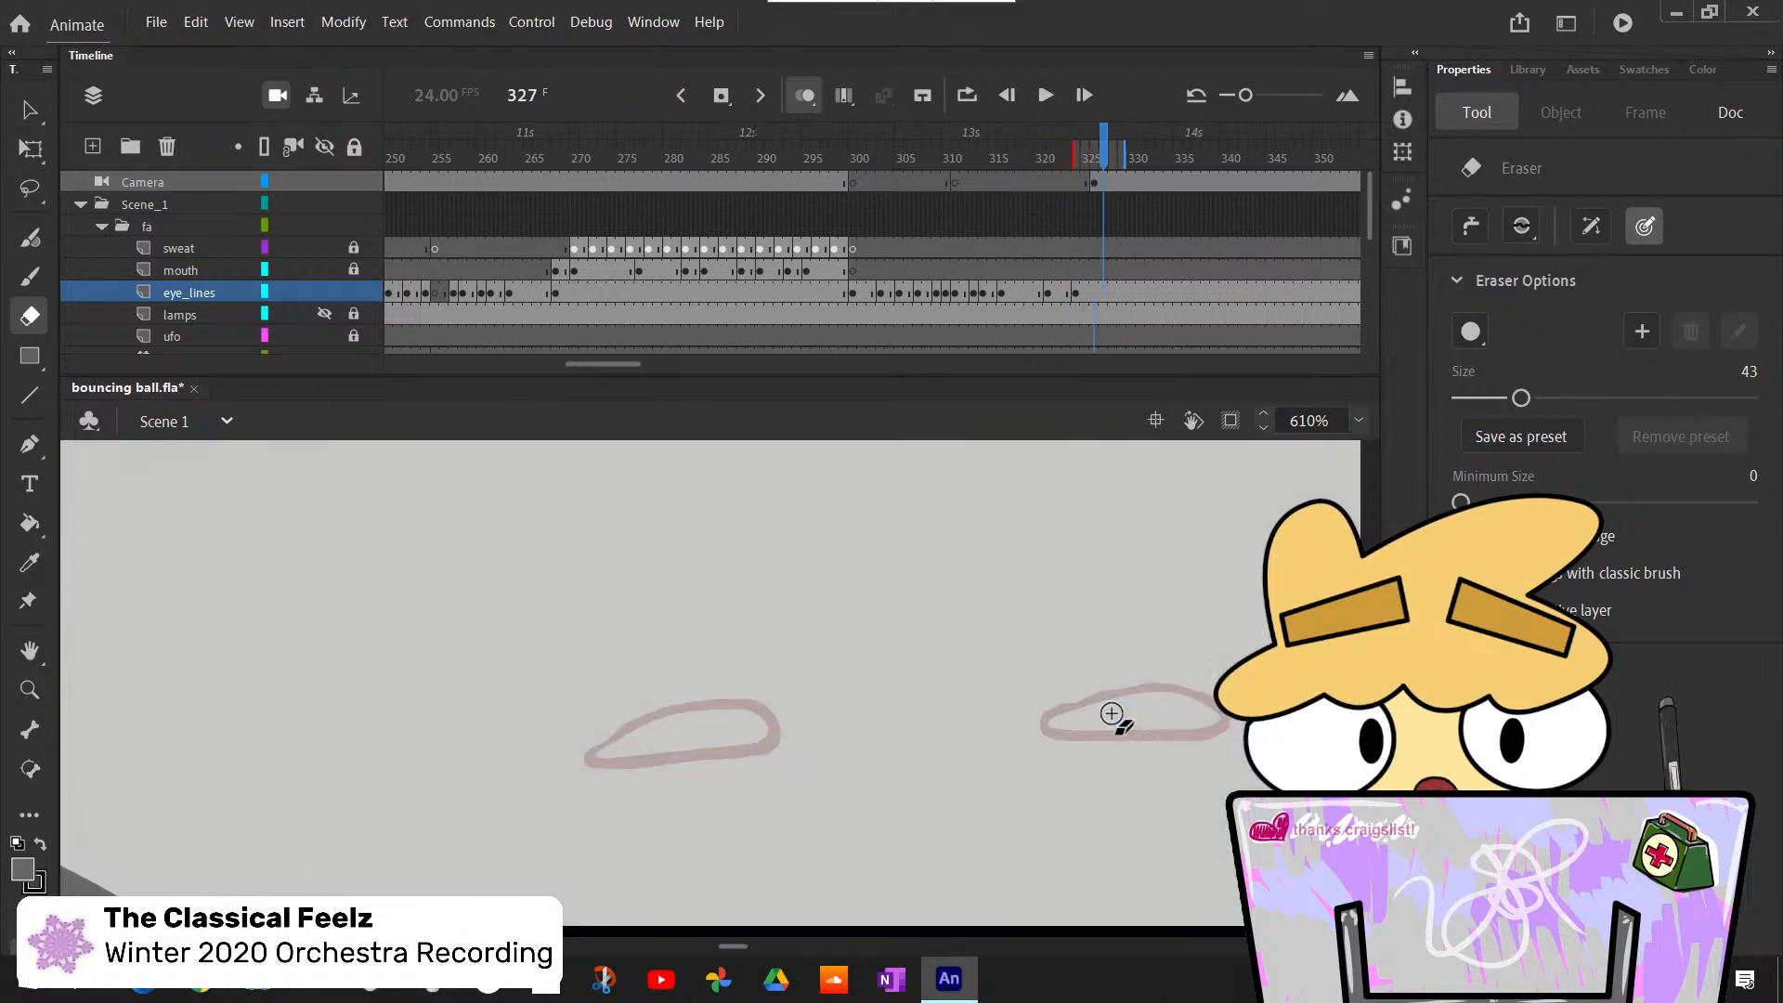
key(period)
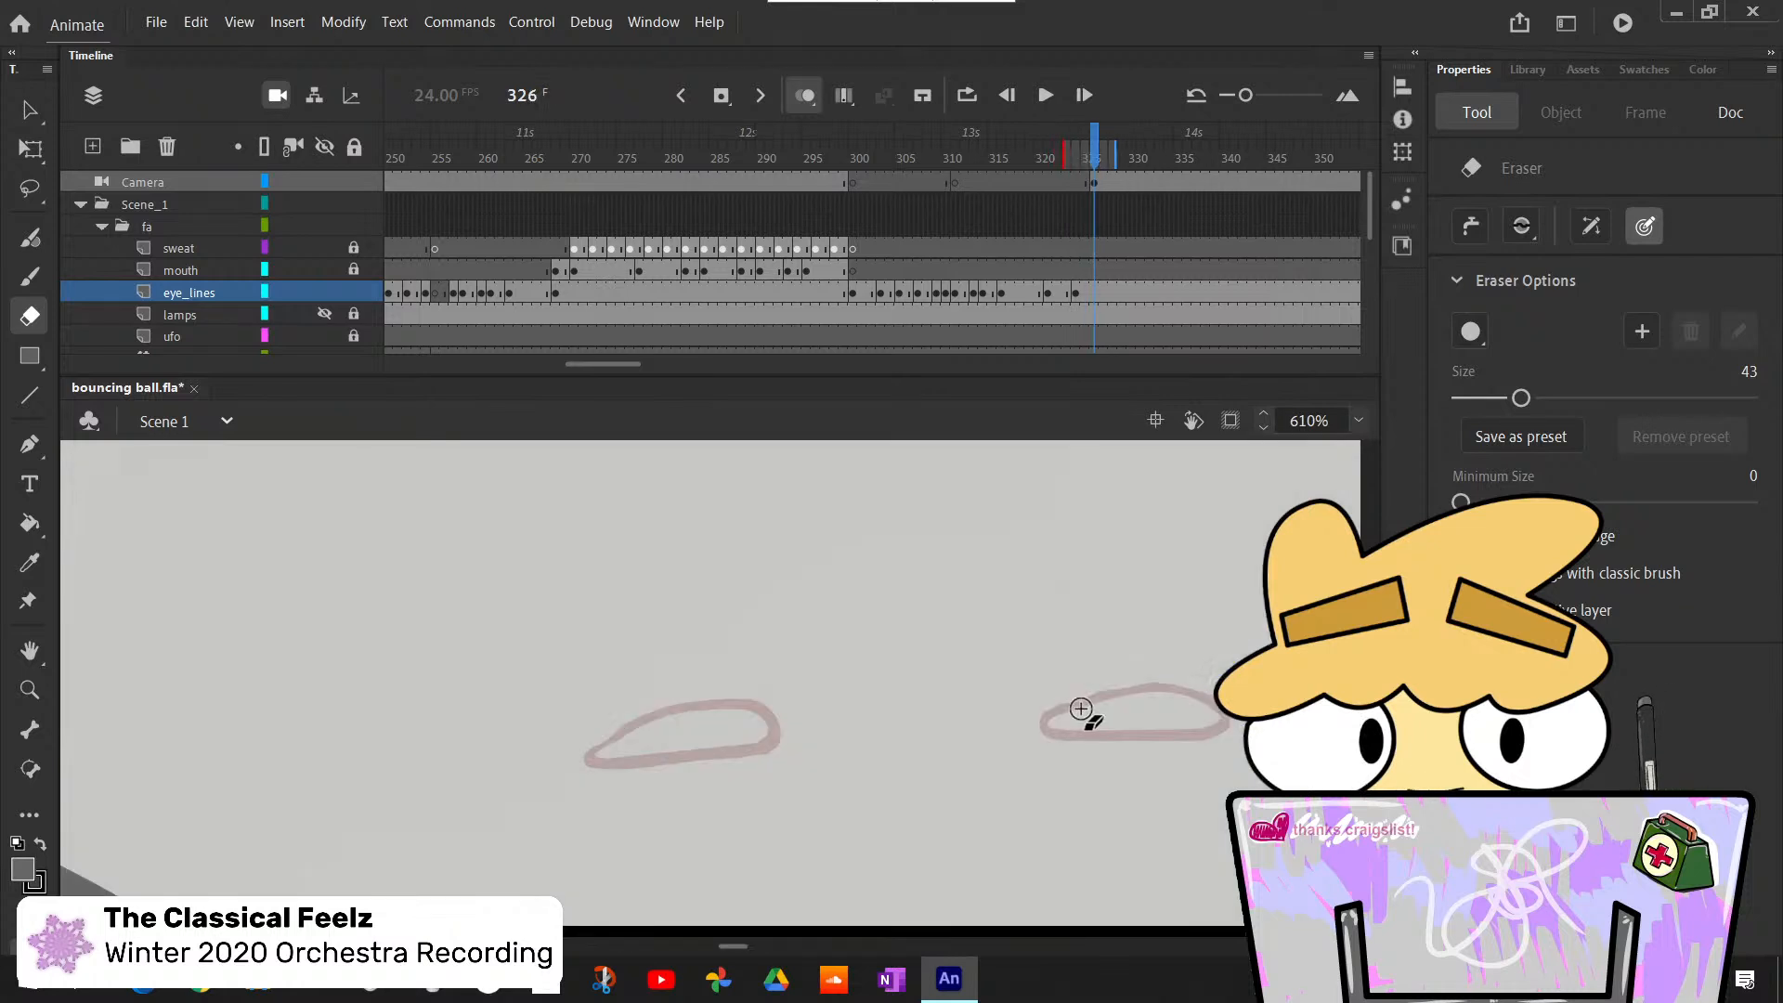
- Insert a blank keyframe at frame 326 on the eye_lines layer
click(1094, 296)
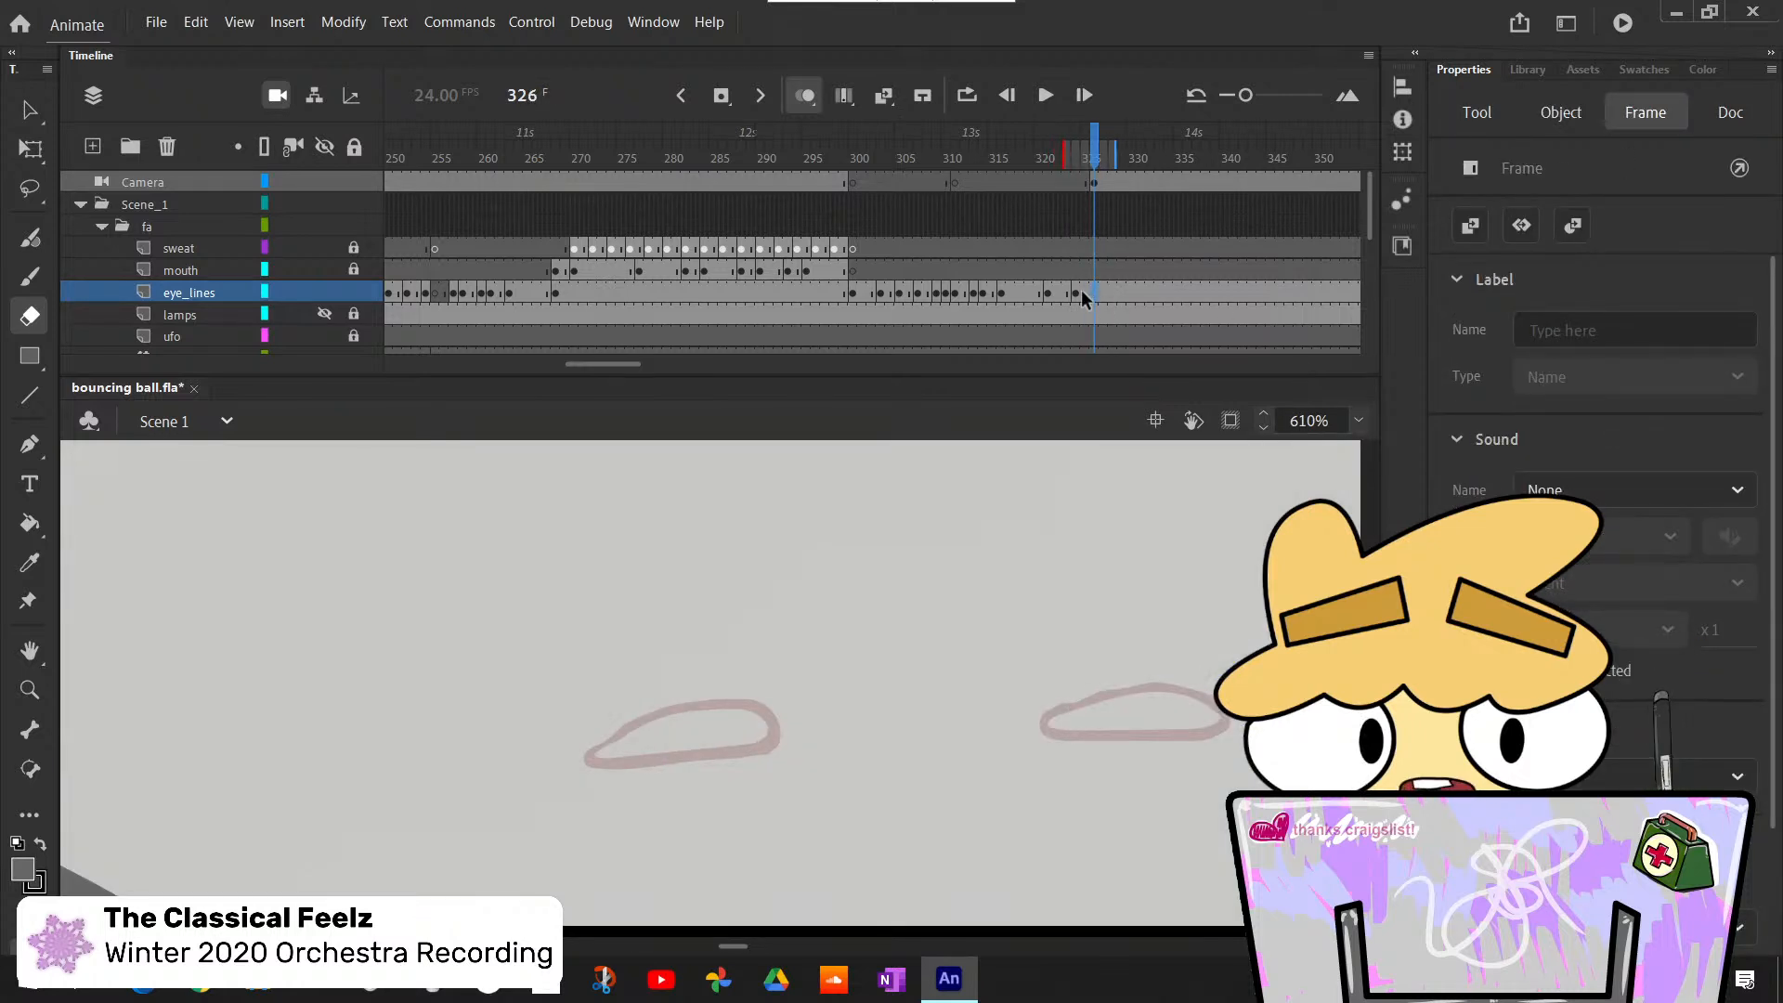
key(F7)
click(1359, 420)
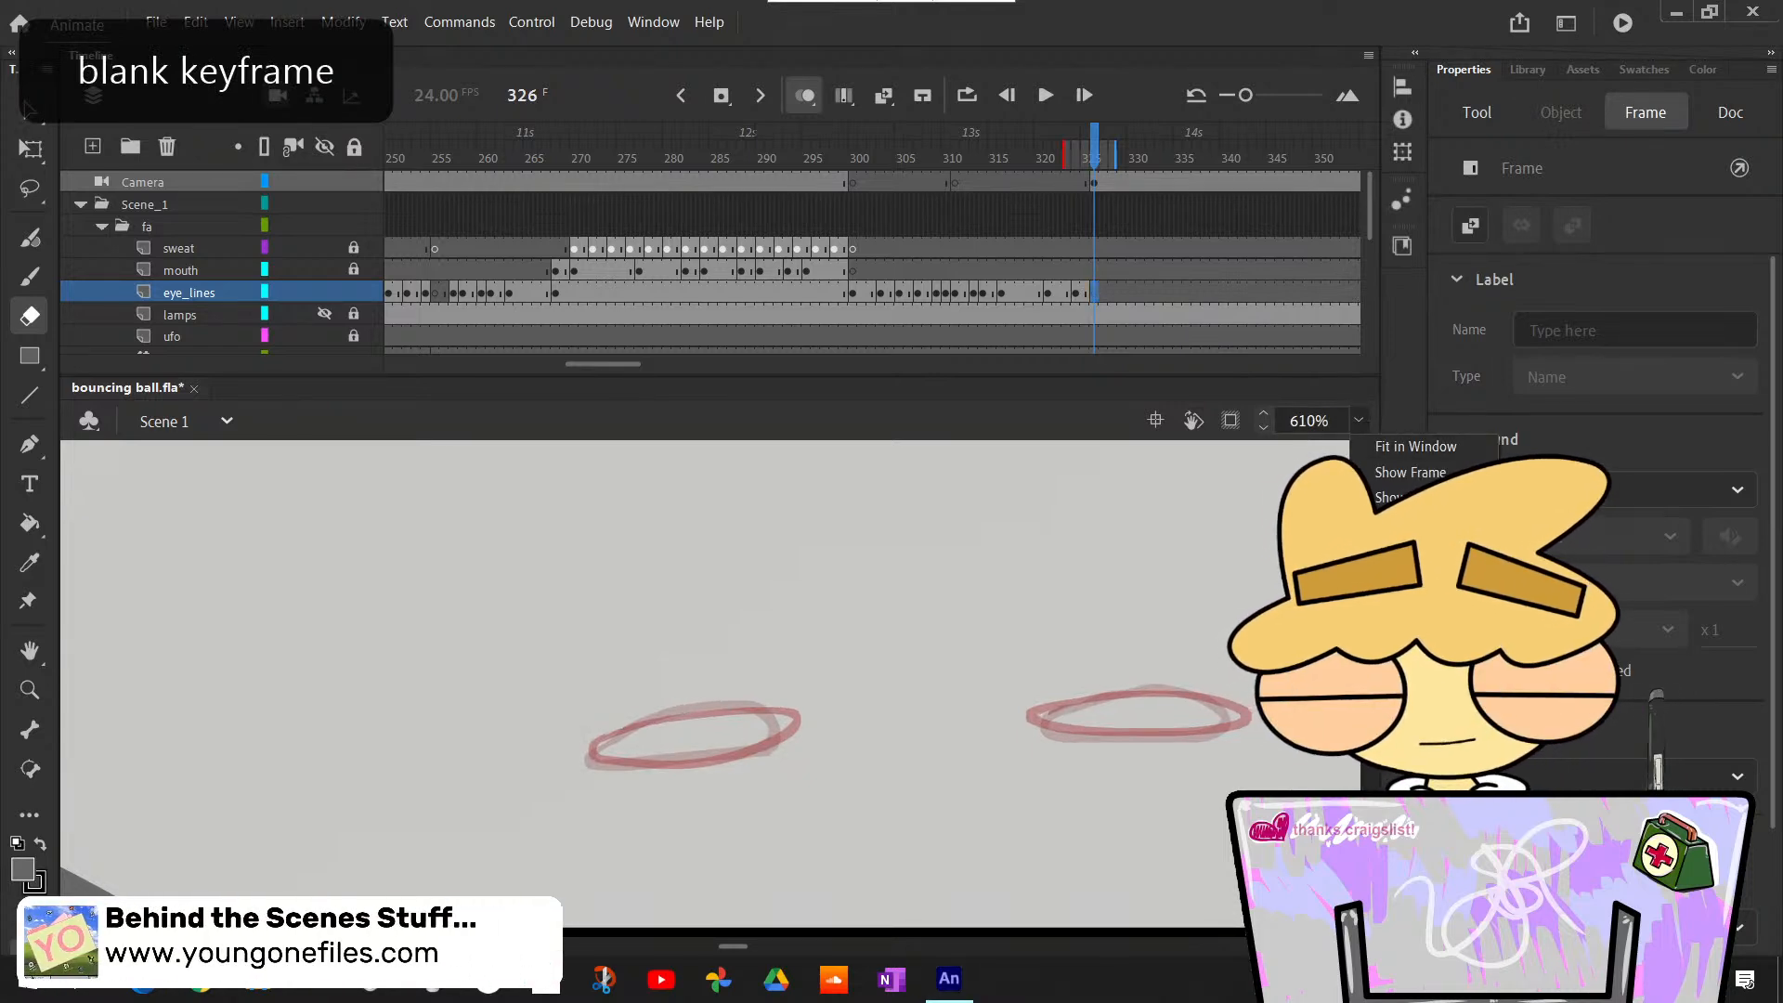
click(1393, 601)
scroll(938, 715, down, 5)
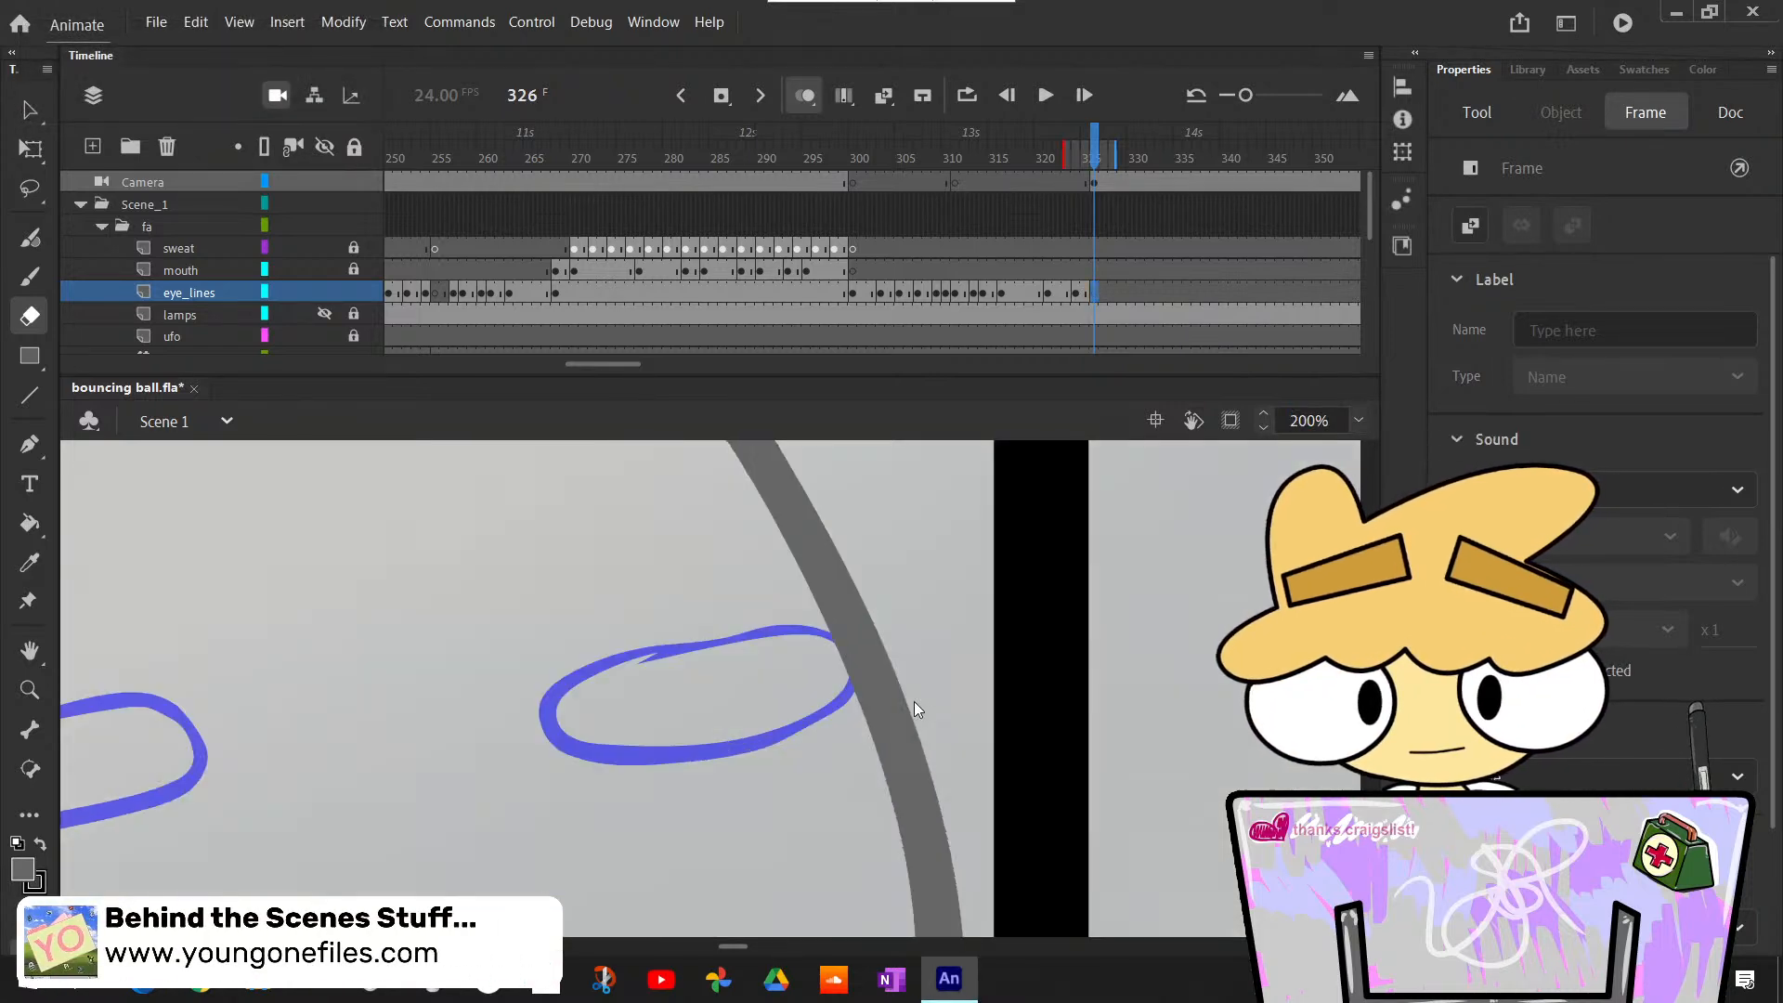
scroll(909, 697, down, 5)
key(h)
drag(638, 620, 1301, 787)
click(1358, 421)
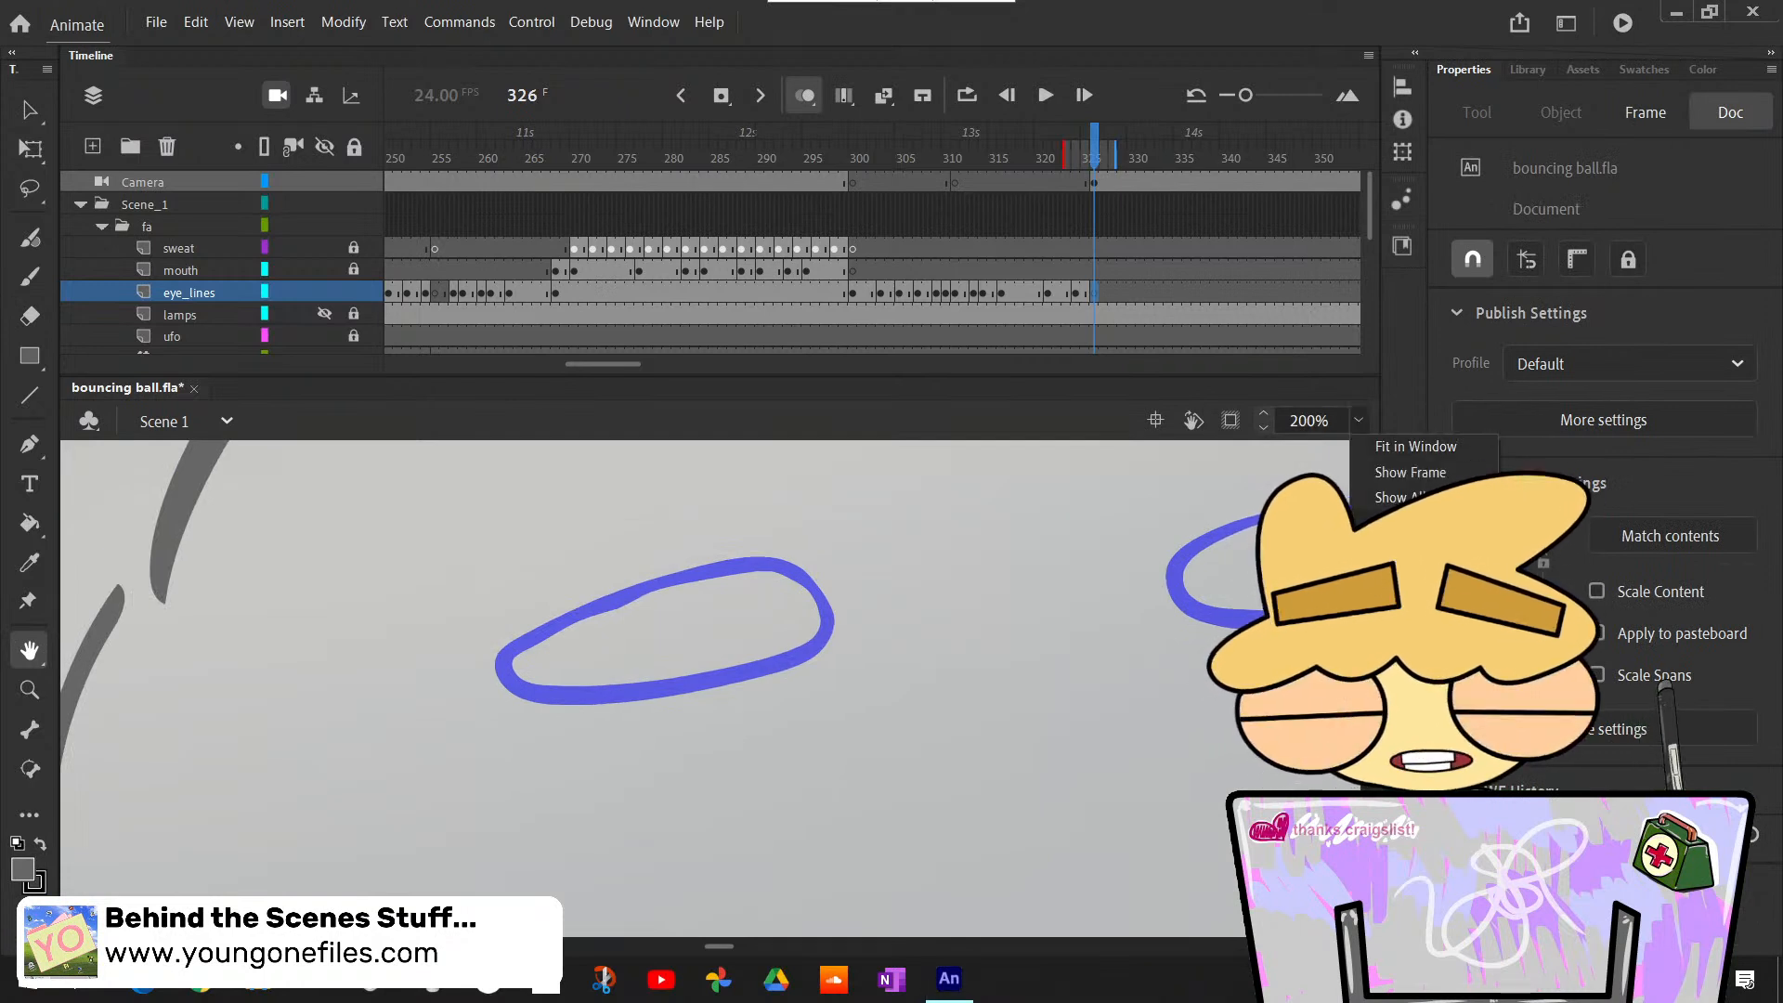
click(1427, 491)
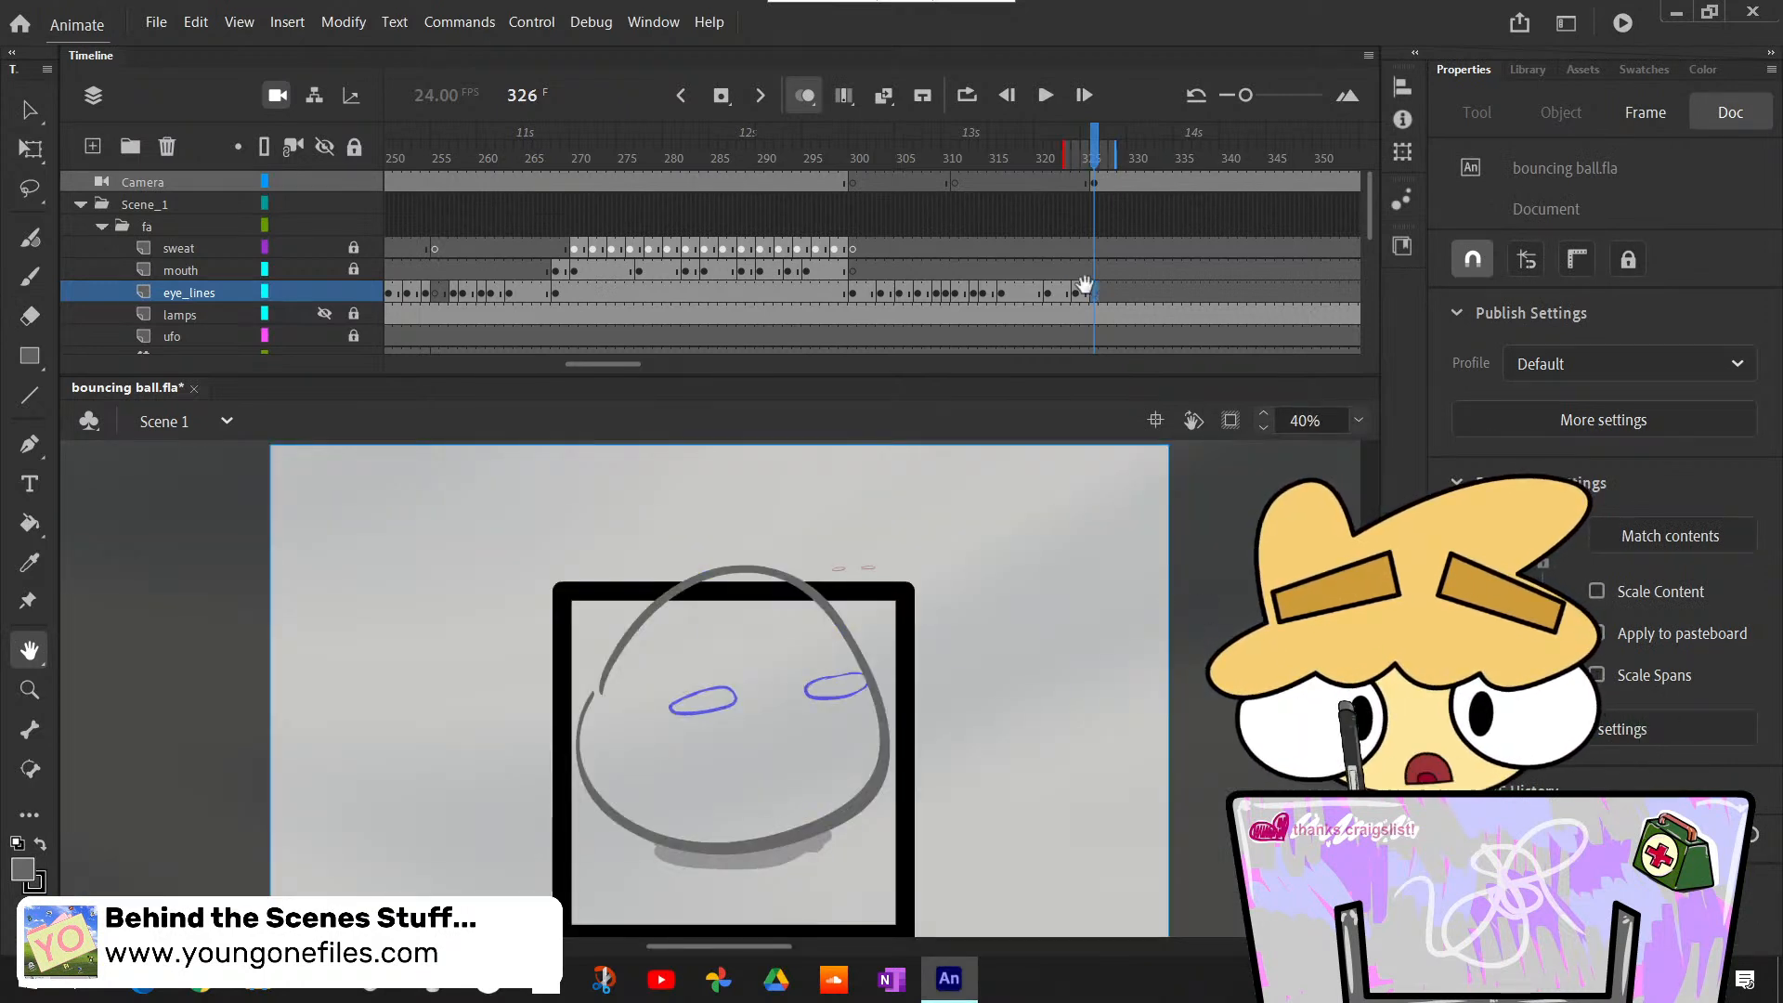
- Copy the flattened eyes from frame 324 into frame 326 on the eye_lines layer
mouse_move(1086, 160)
mouse_down()
mouse_move(1156, 162)
mouse_move(1095, 185)
mouse_up()
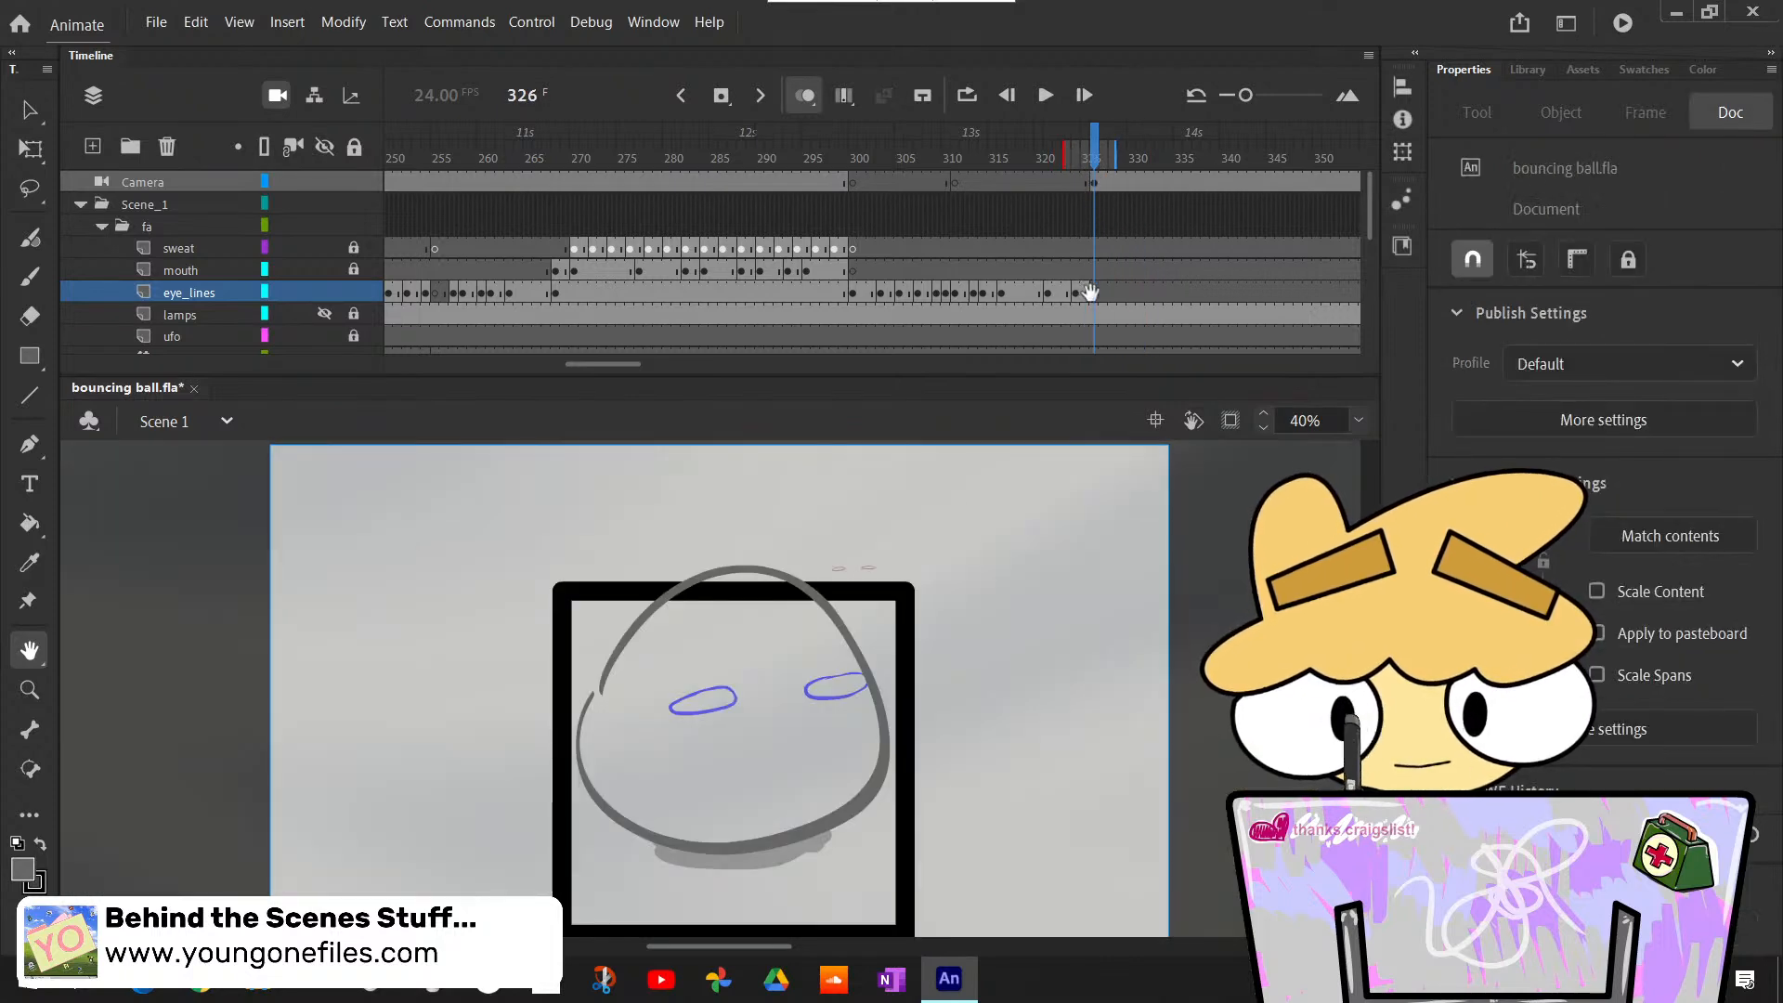
key(v)
click(1075, 293)
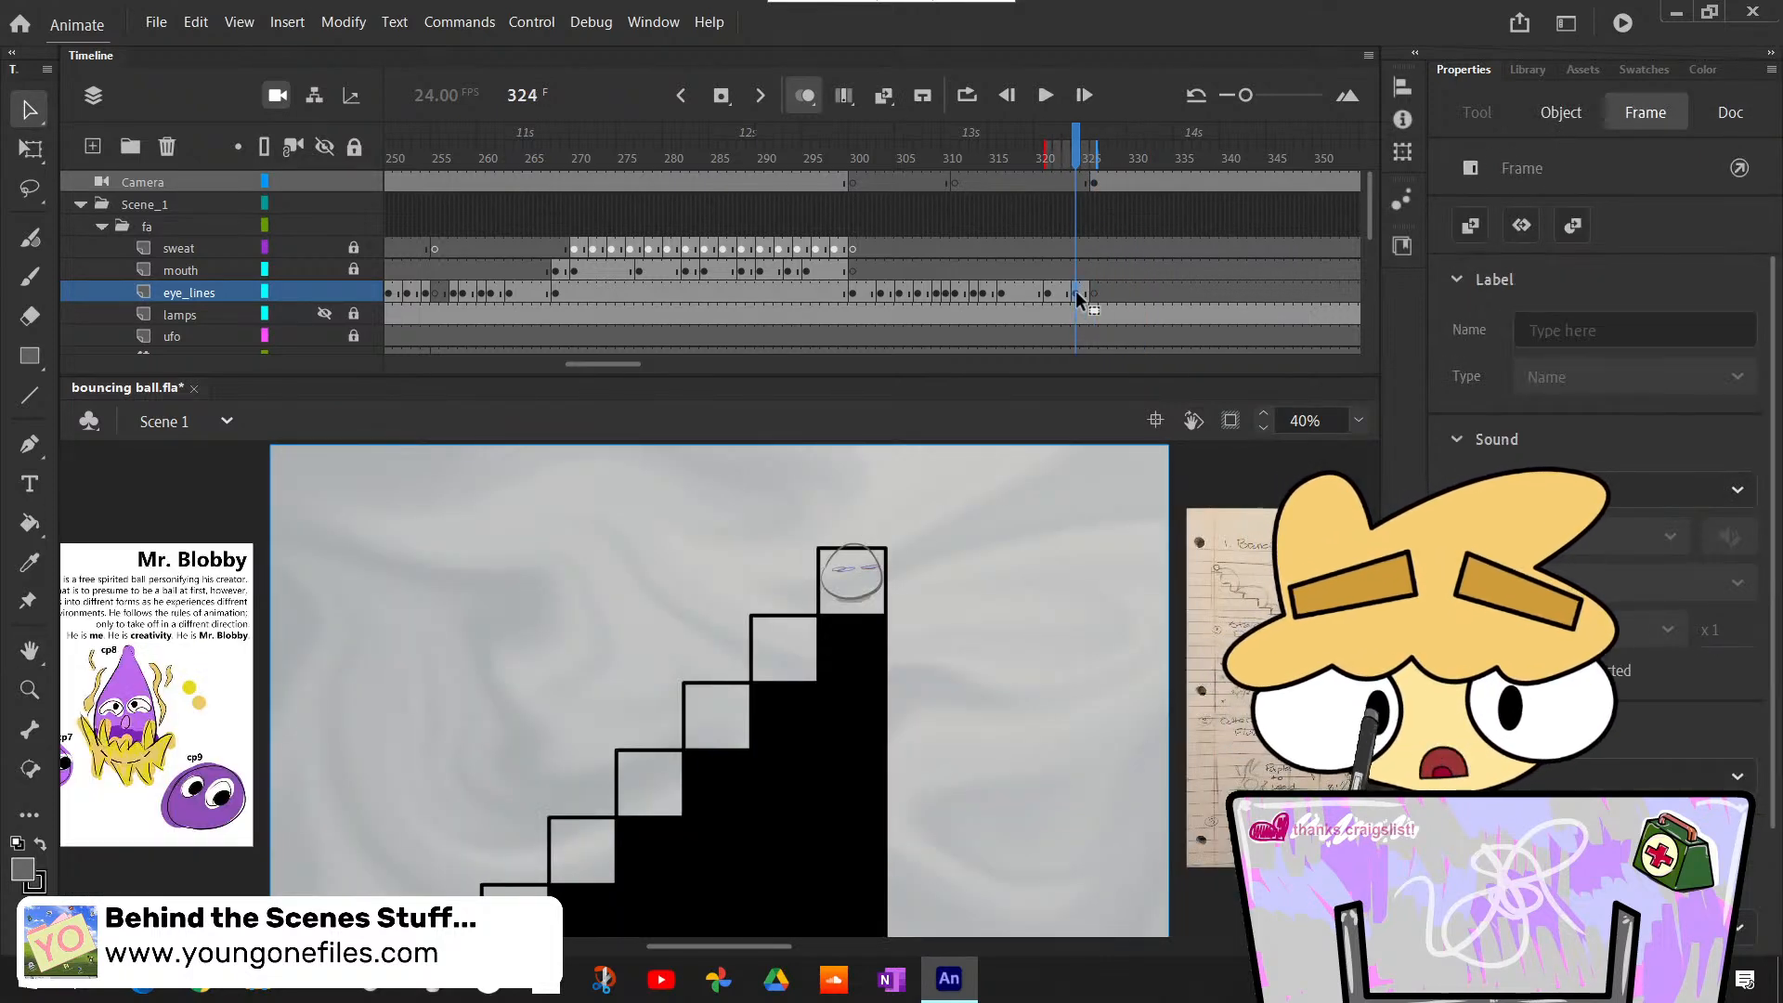
click(1094, 292)
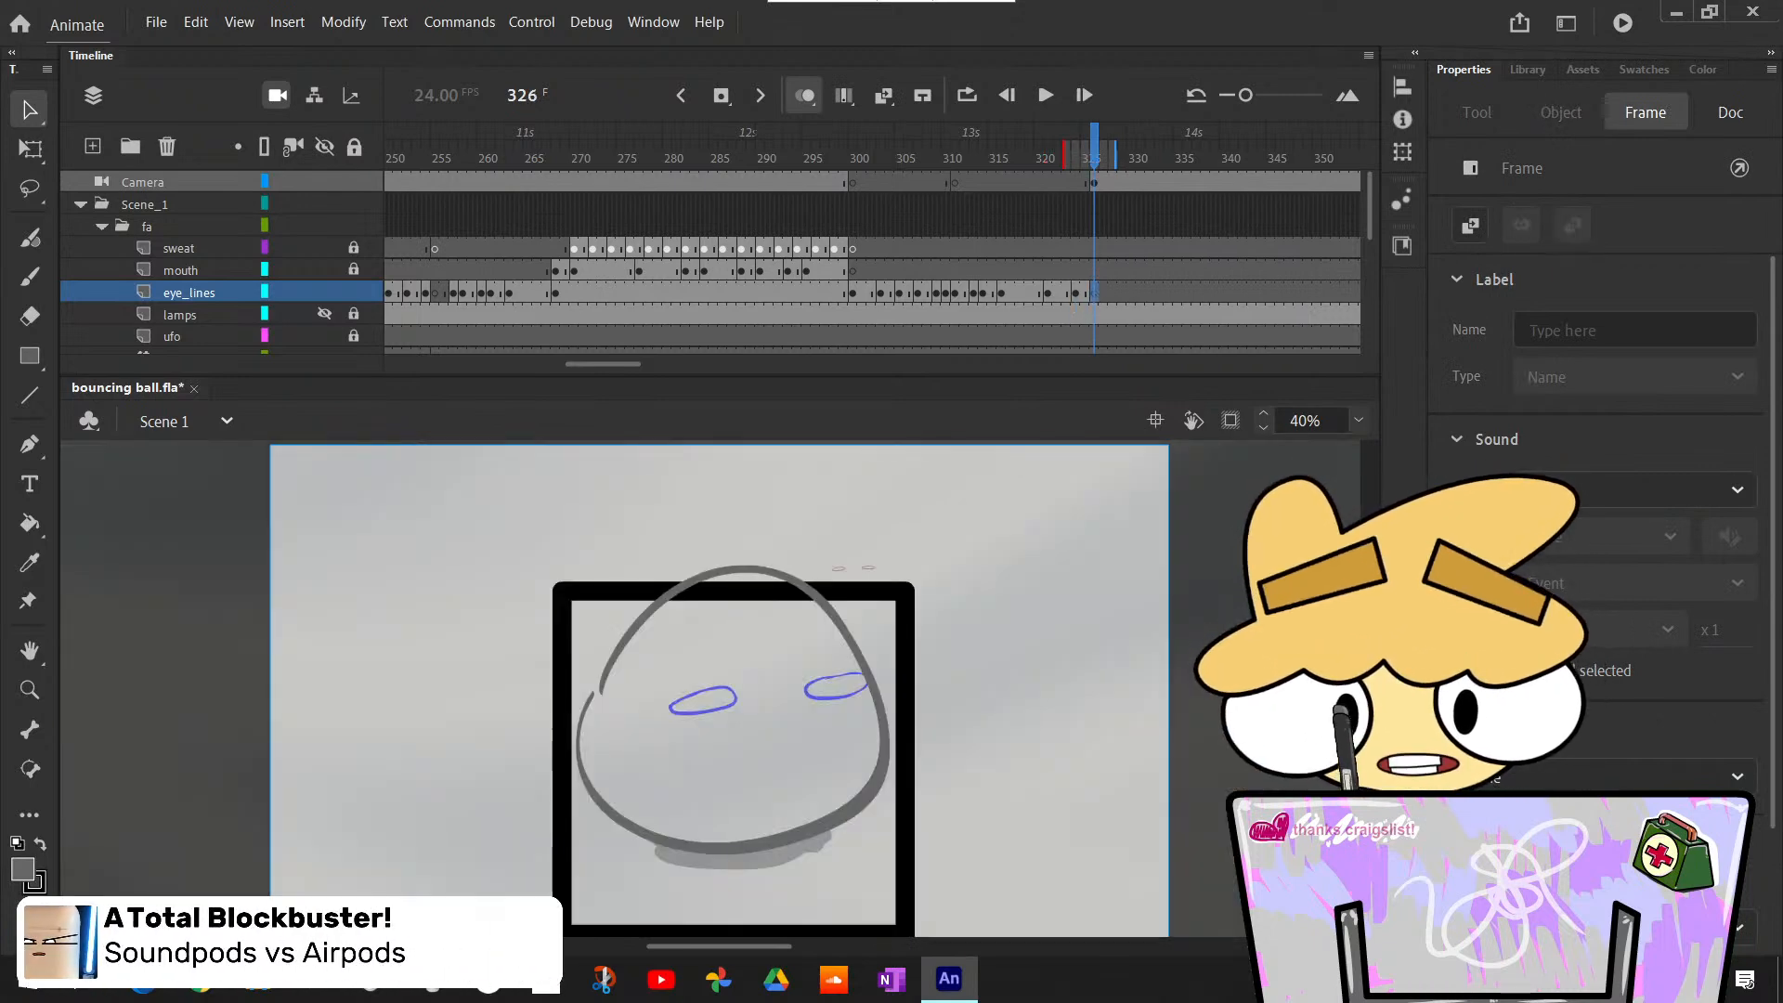
click(1016, 601)
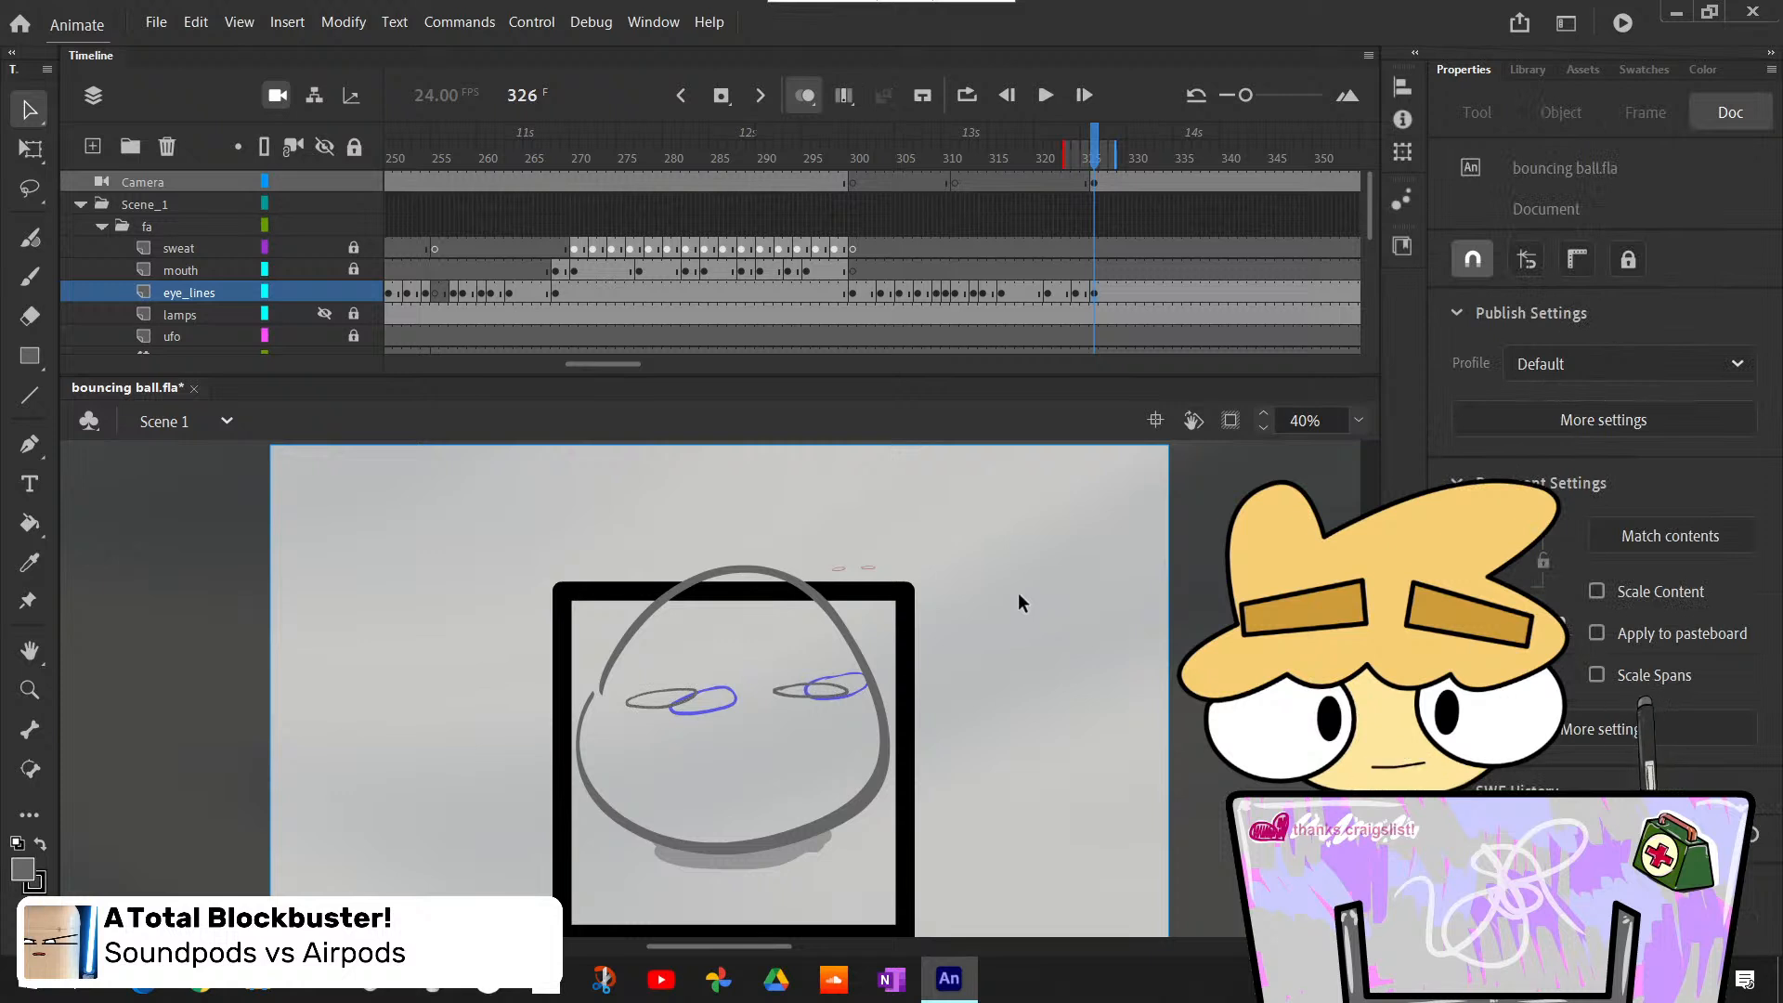
- Insert a blank keyframe at frame 329 on the eye_lines layer
key(period)
key(period)
key(period)
key(period)
key(comma)
key(comma)
key(period)
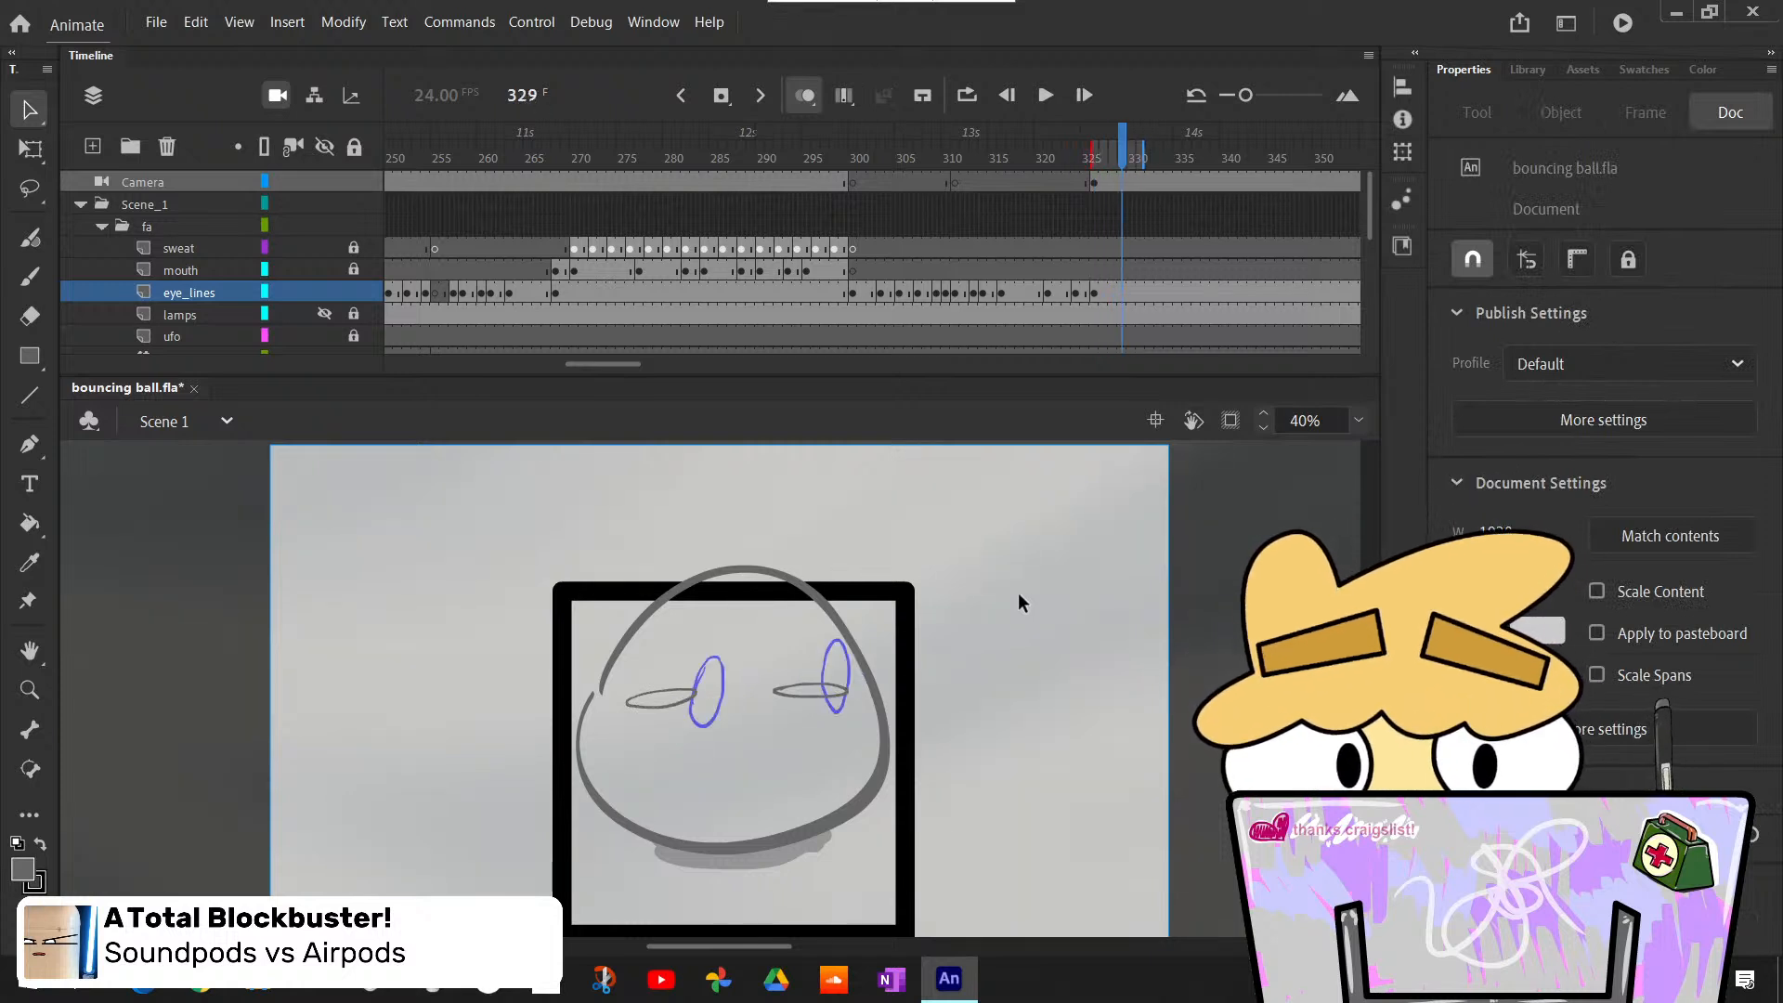
click(1120, 293)
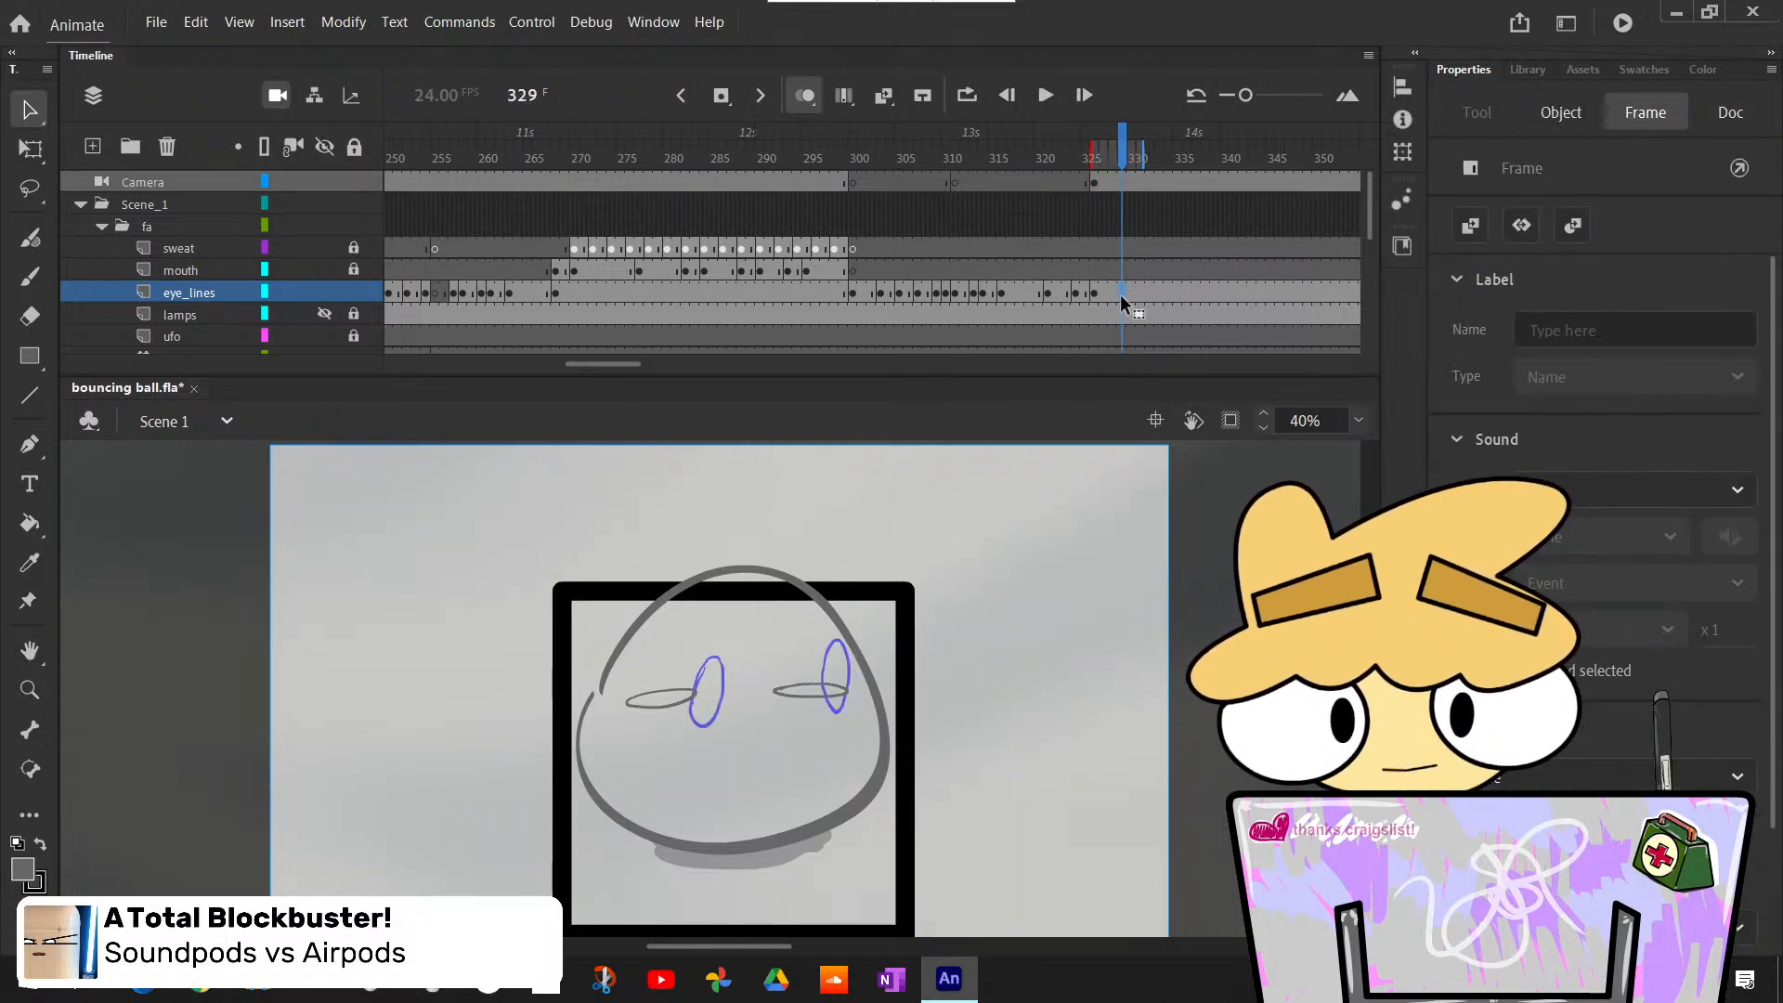
key(F7)
- Brush upright oval outlines for both eyes on frame 329 at brush size 10, beside the blue sketch eyes
key(b)
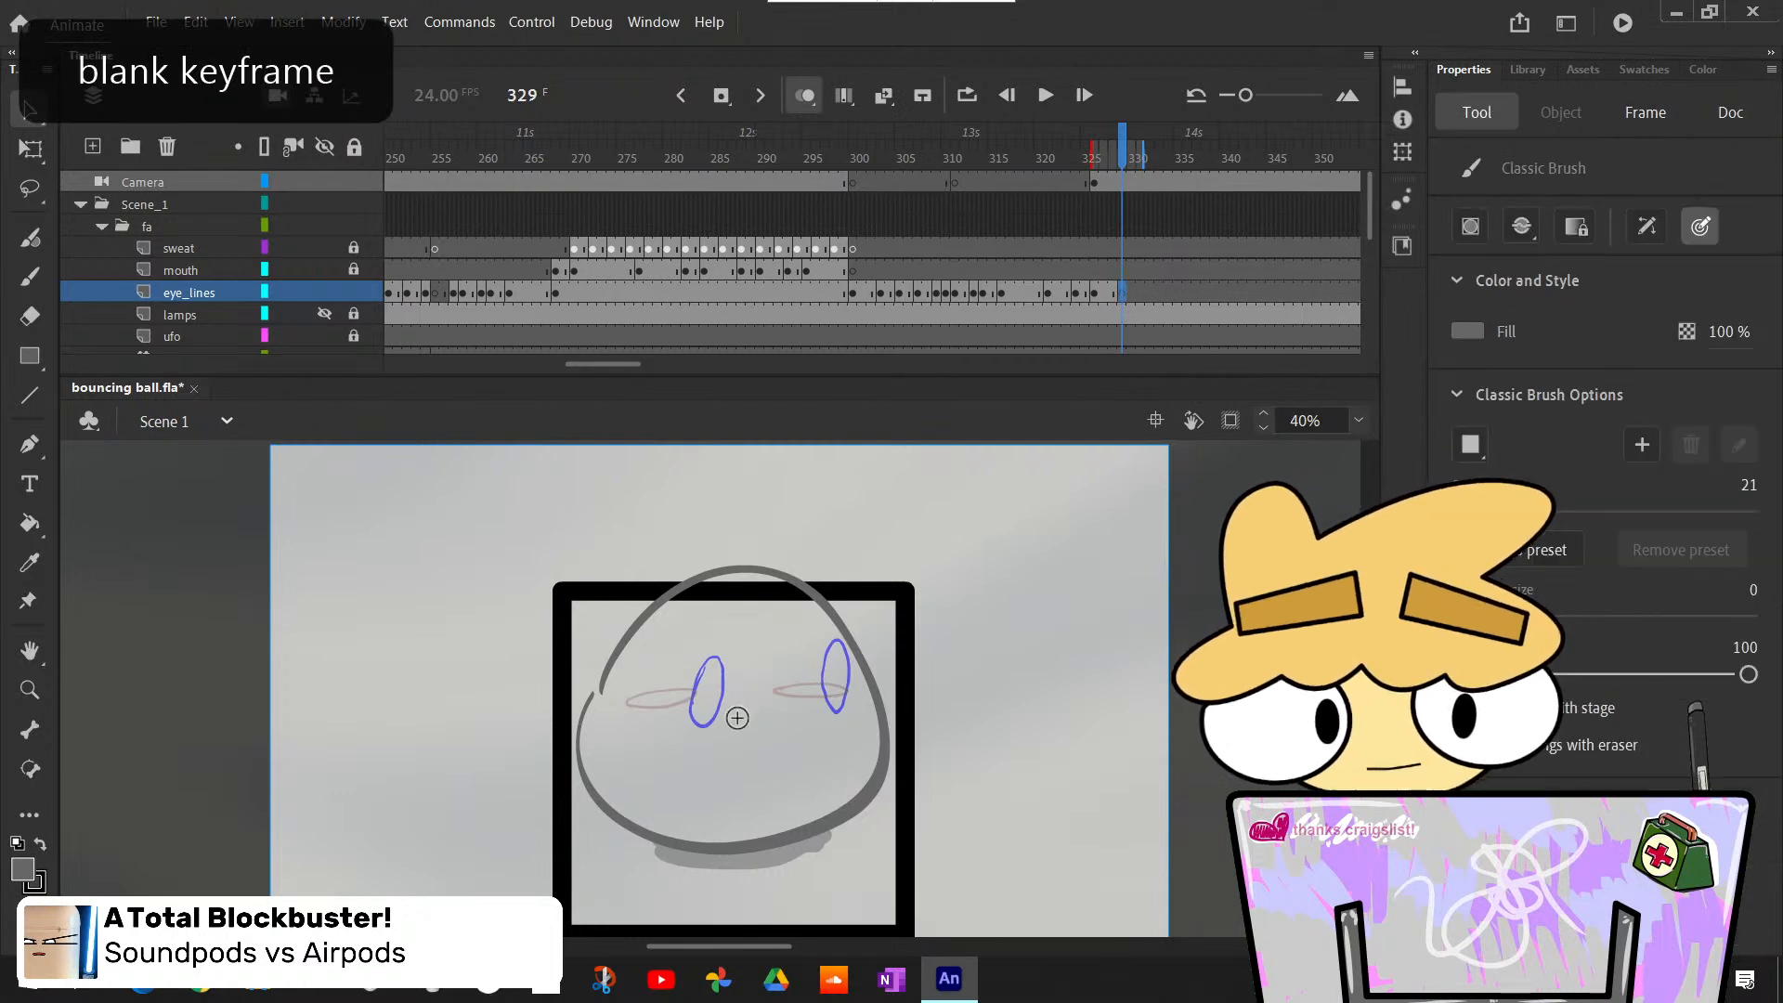
key(comma)
key(period)
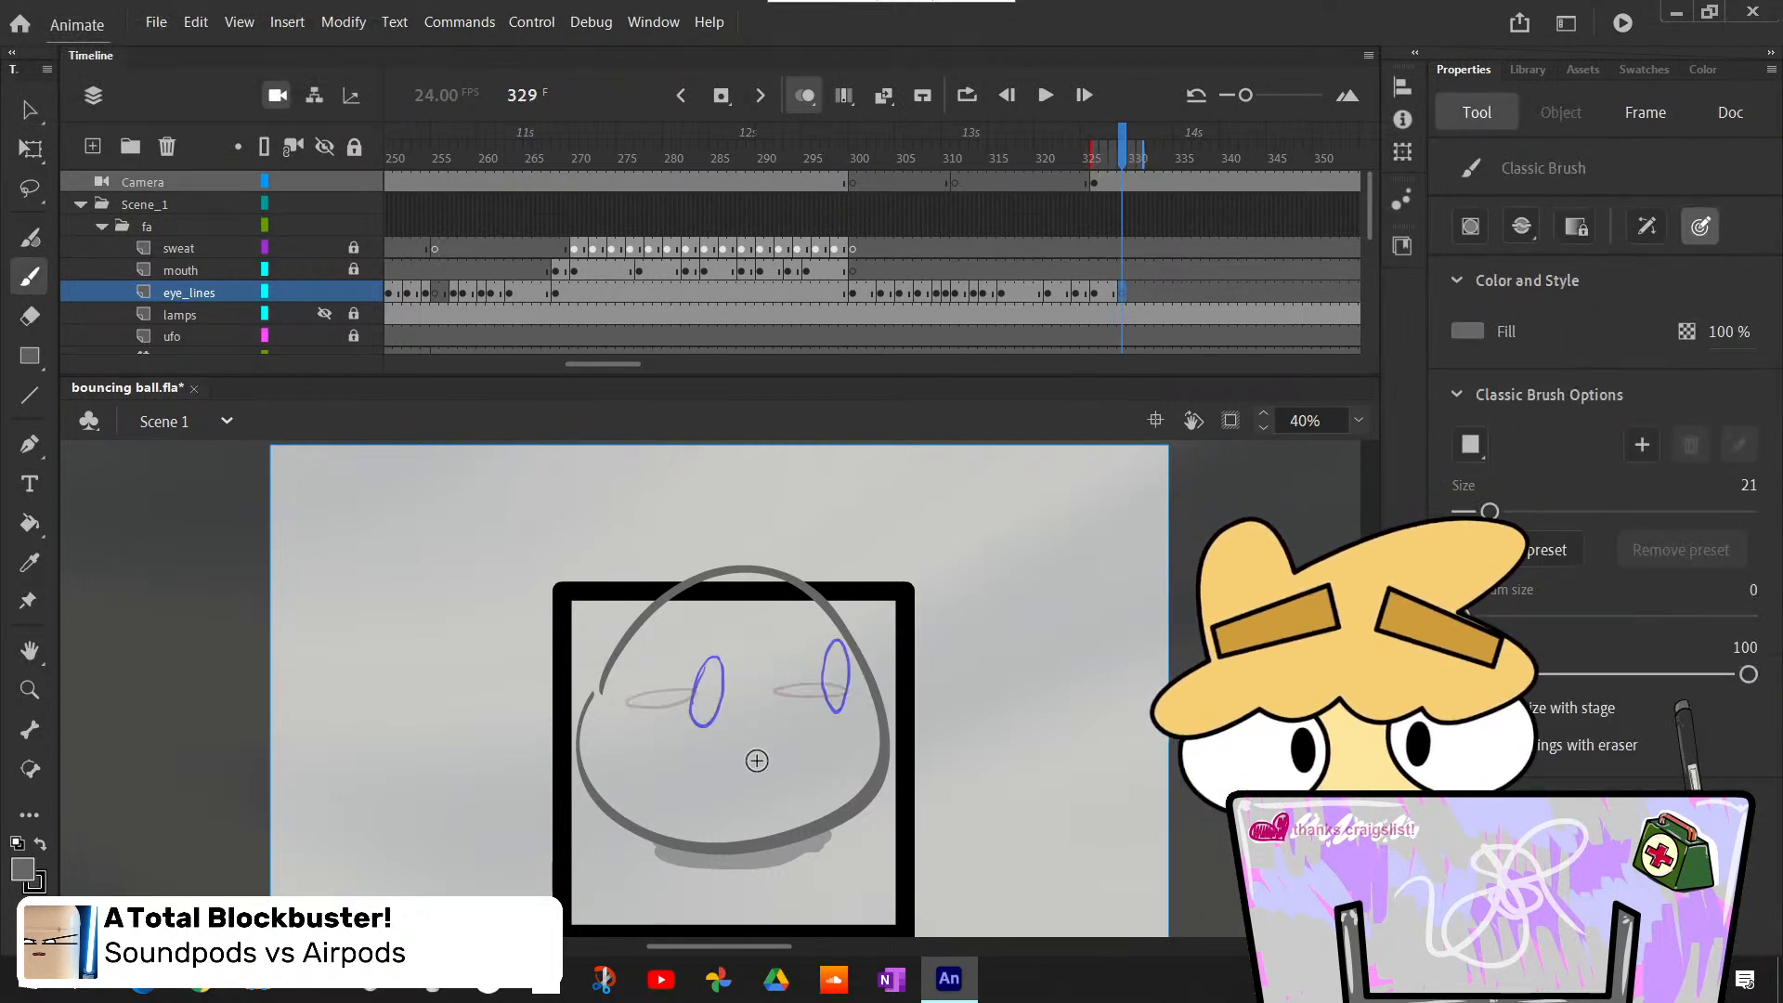
mouse_move(678, 703)
mouse_down()
mouse_move(670, 729)
mouse_move(694, 678)
mouse_up()
key(ctrl+z)
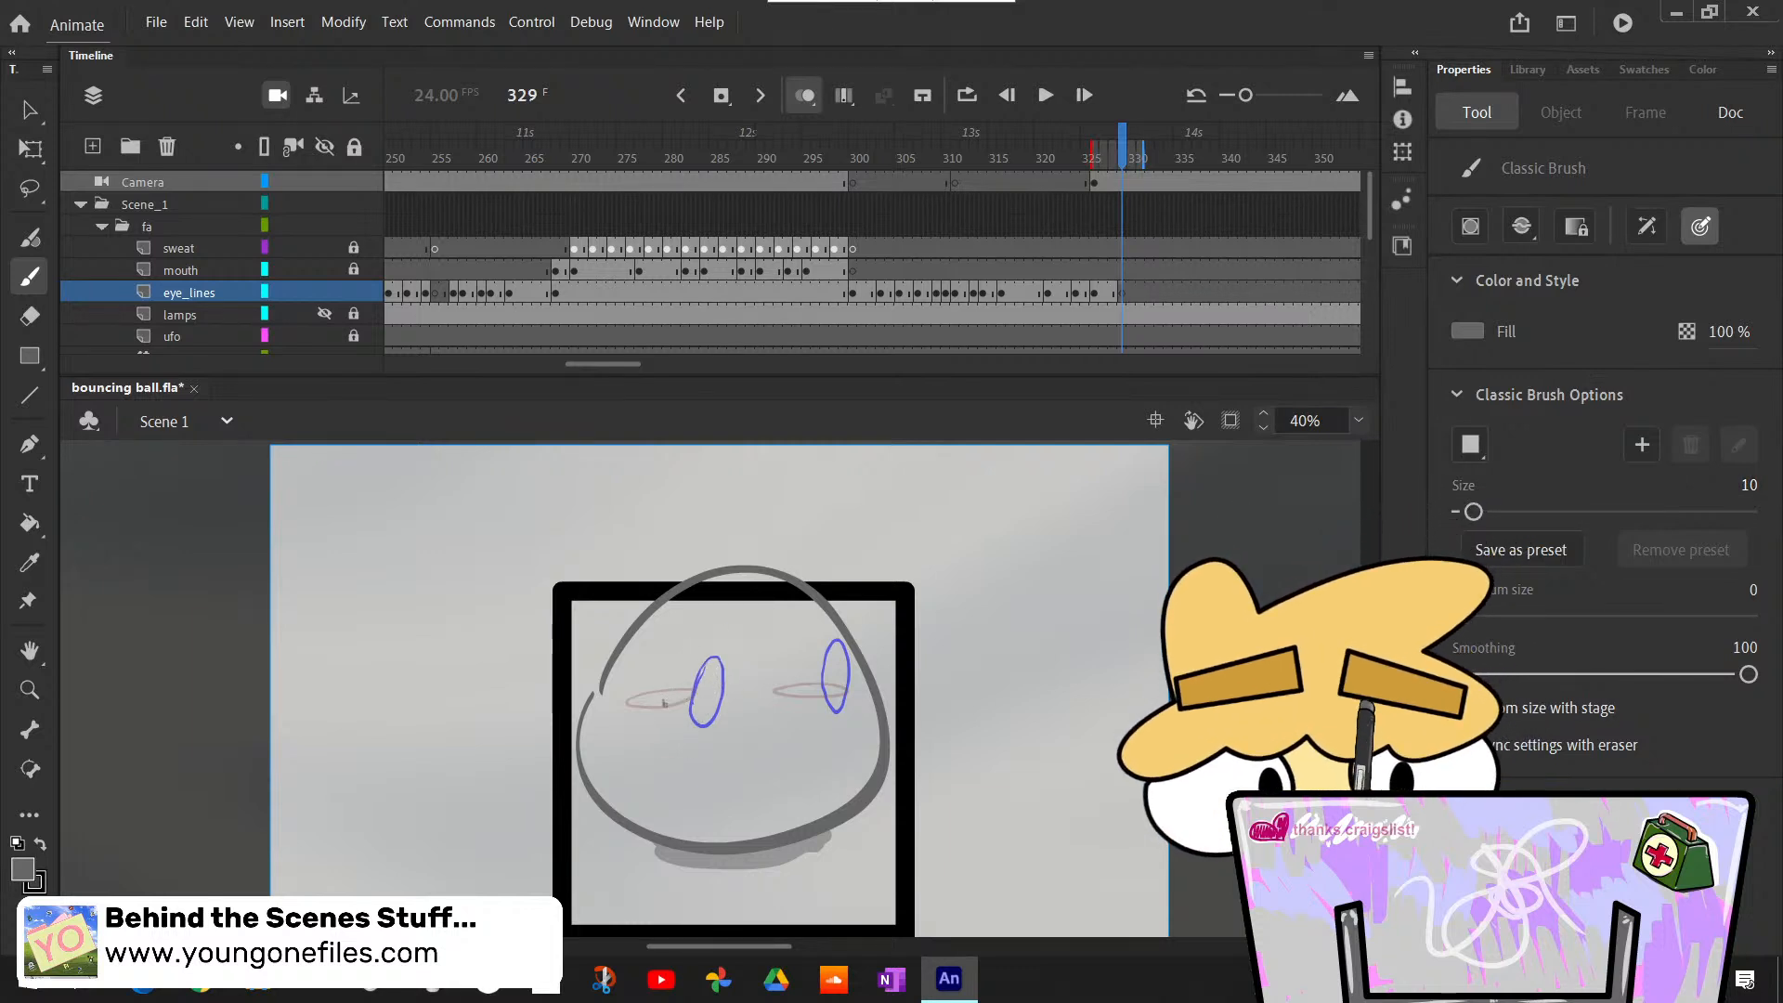
drag(680, 683, 687, 673)
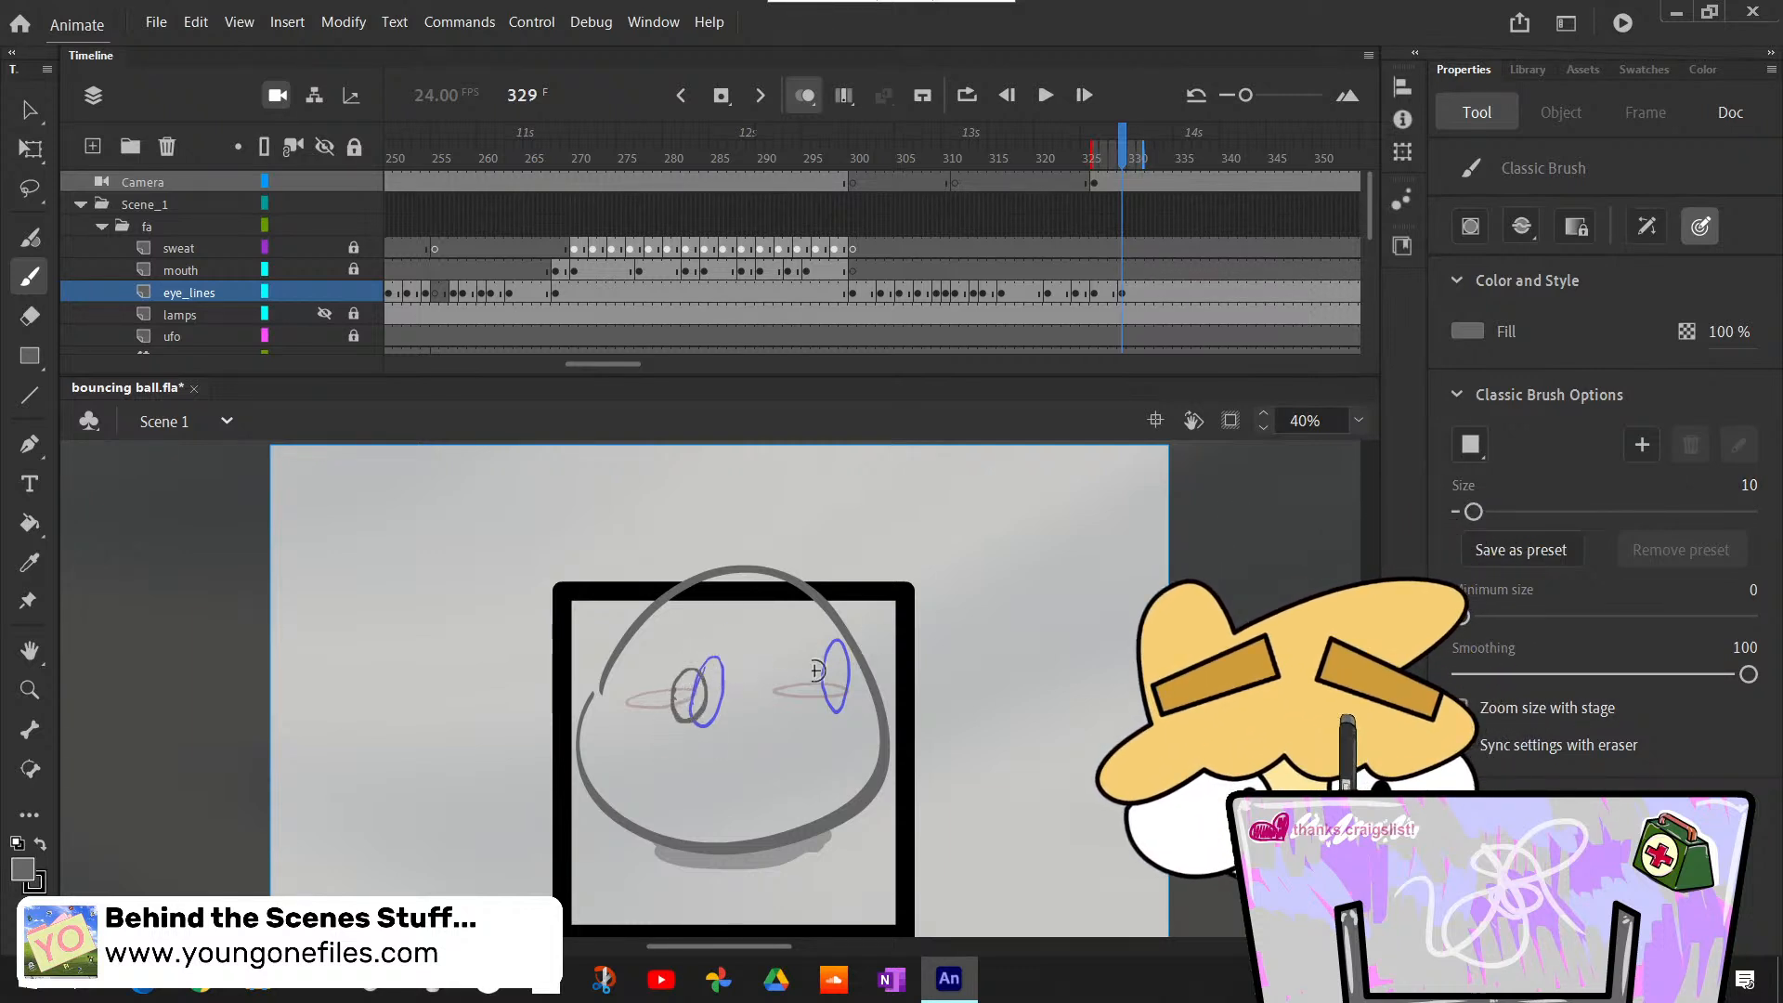
key(ctrl+z)
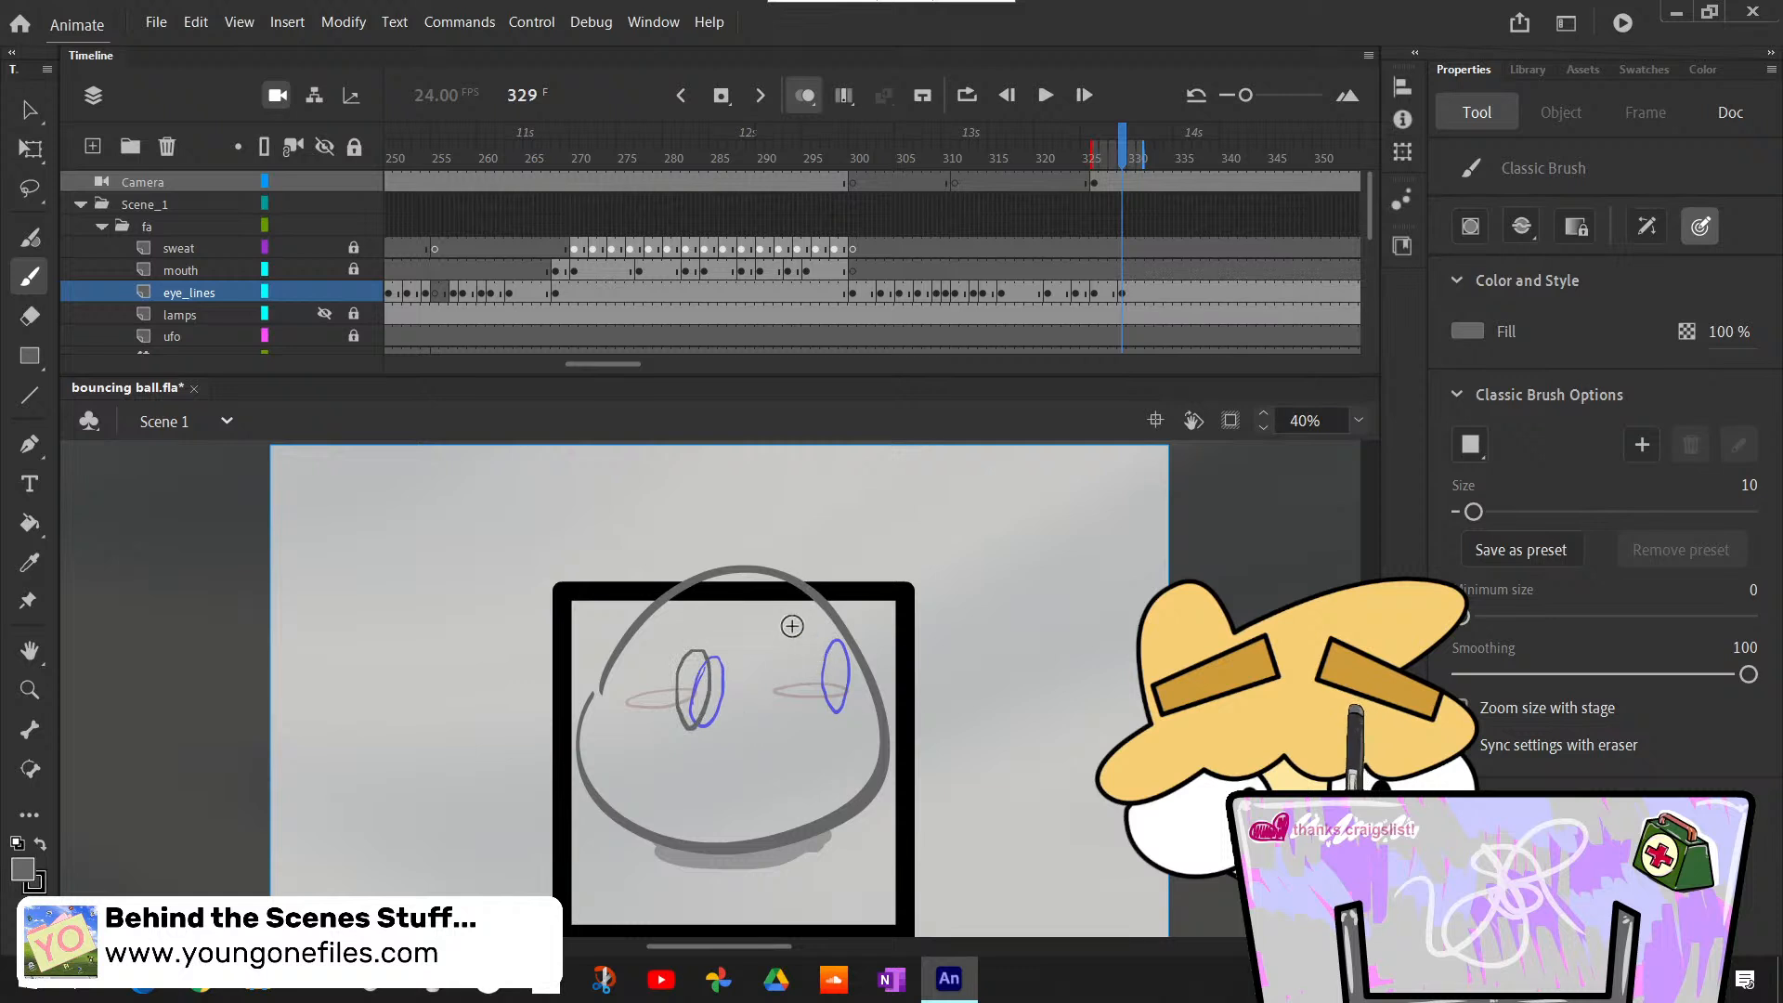
drag(701, 685, 679, 671)
key(ctrl+z)
key(ctrl+z)
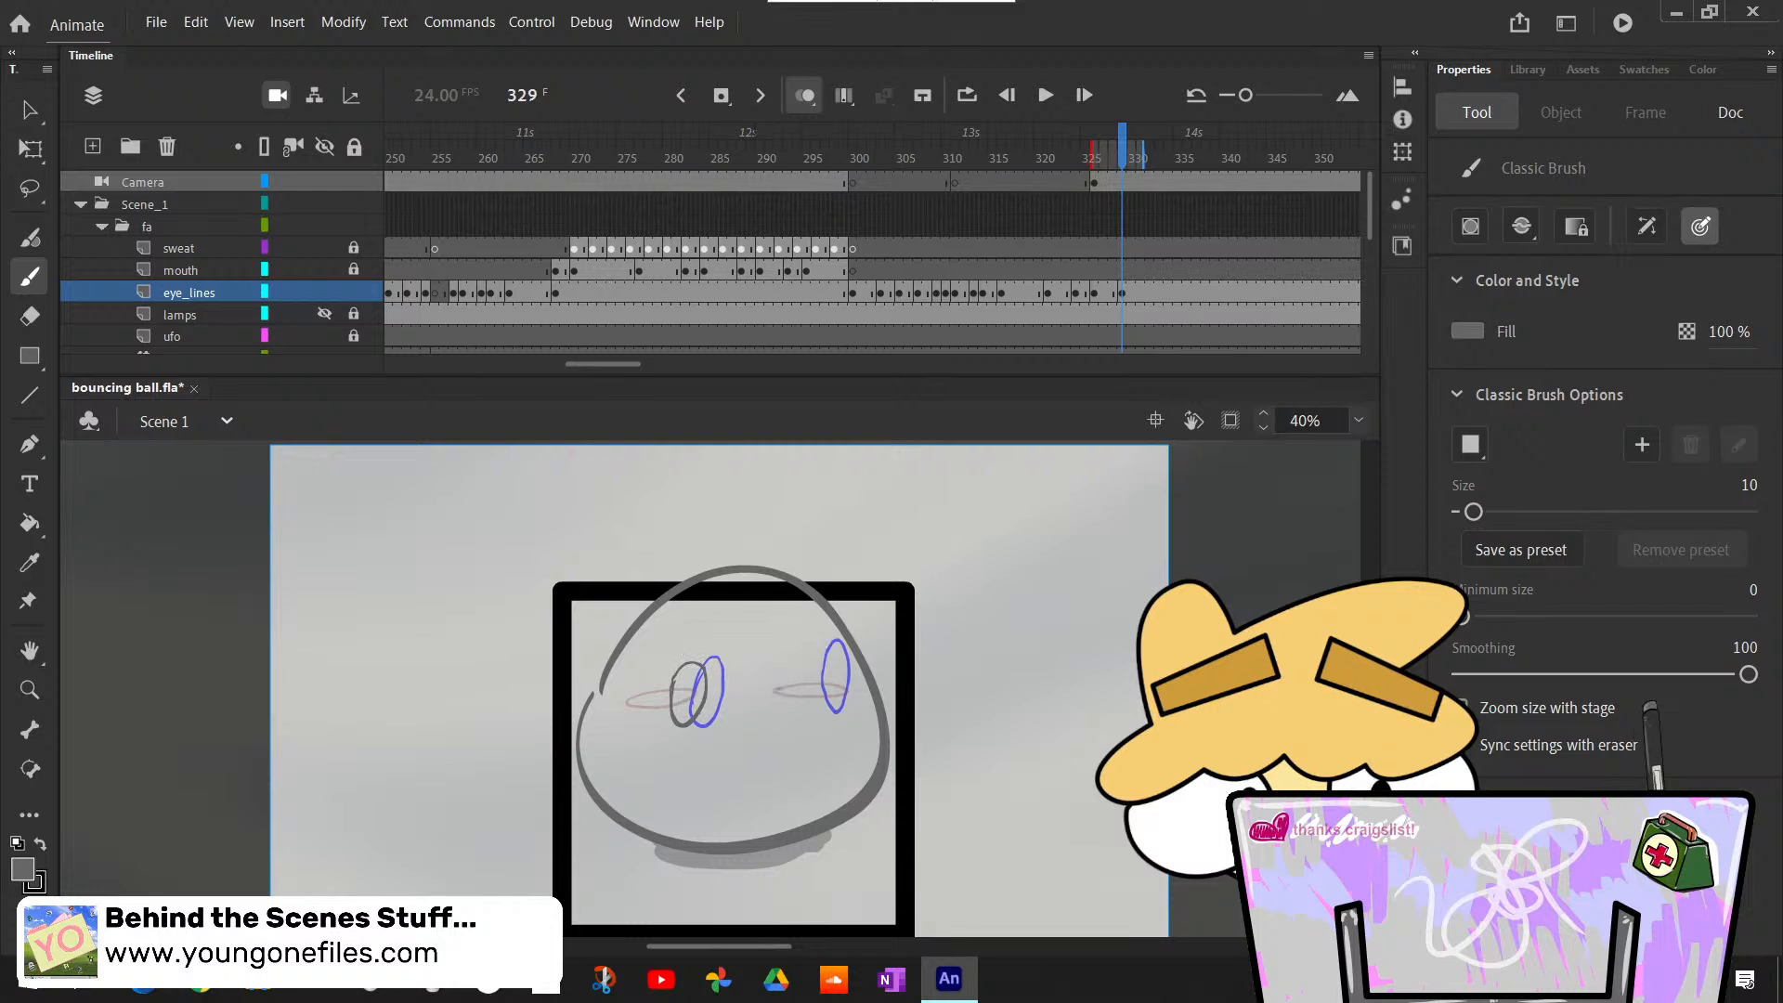
drag(804, 695, 795, 664)
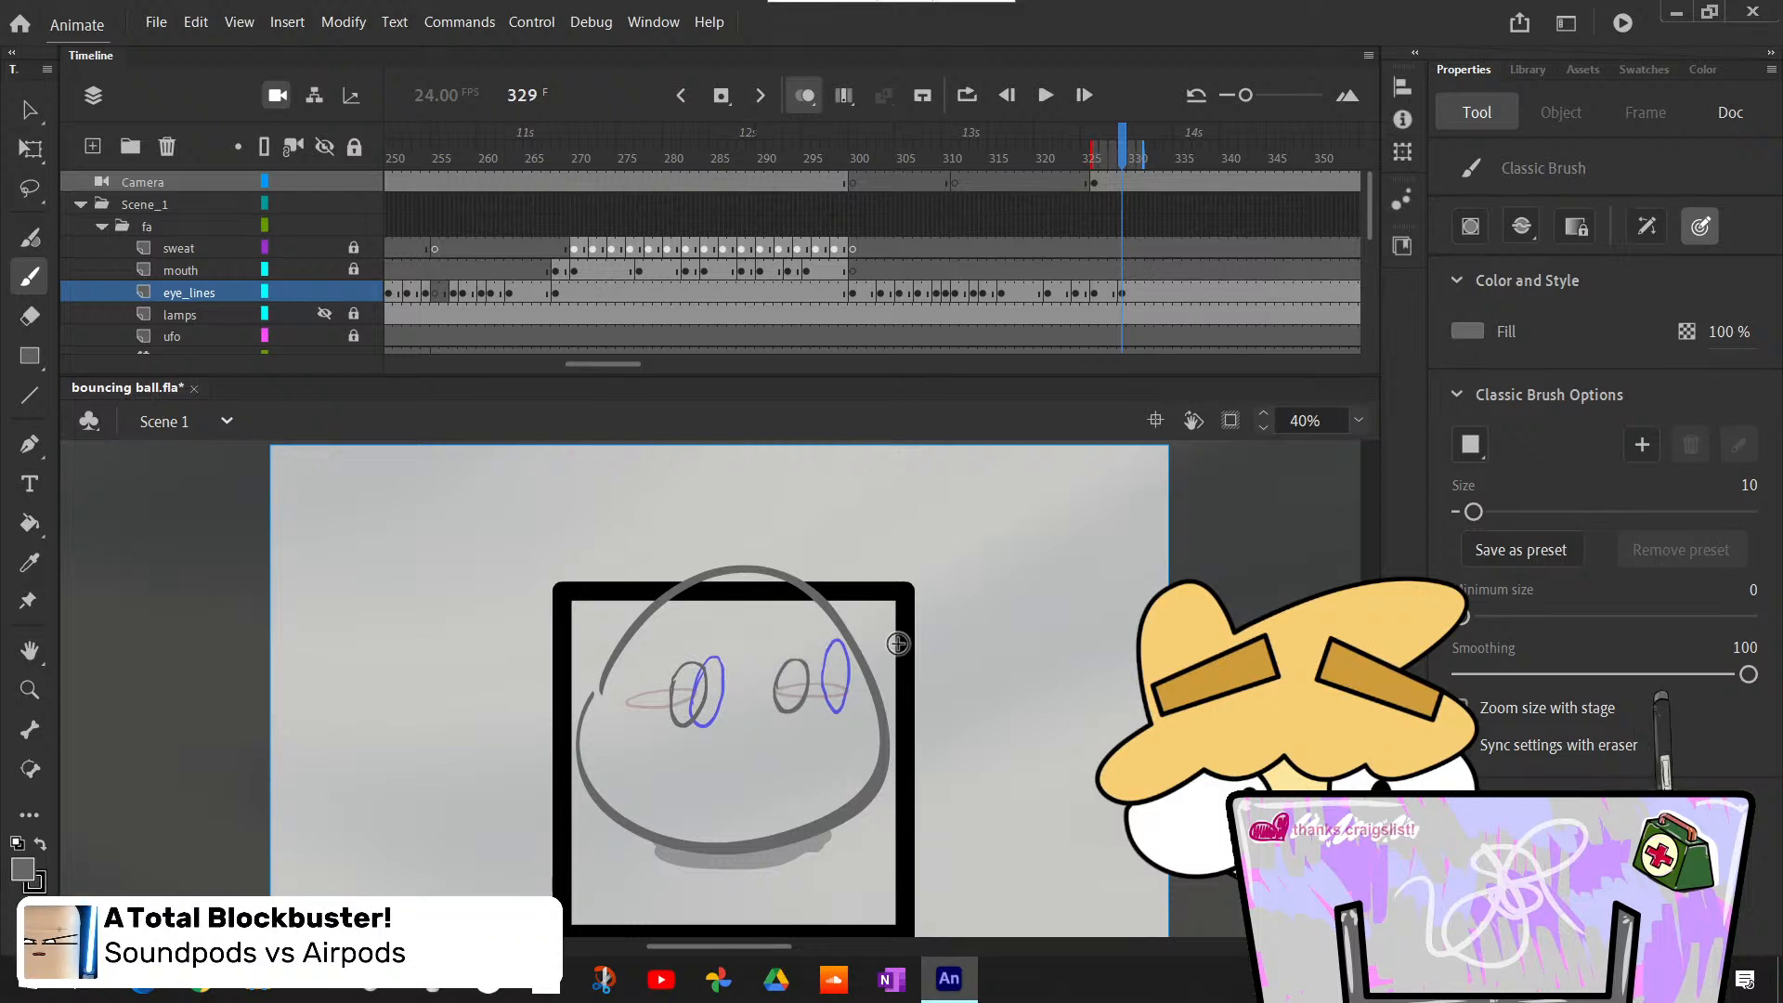
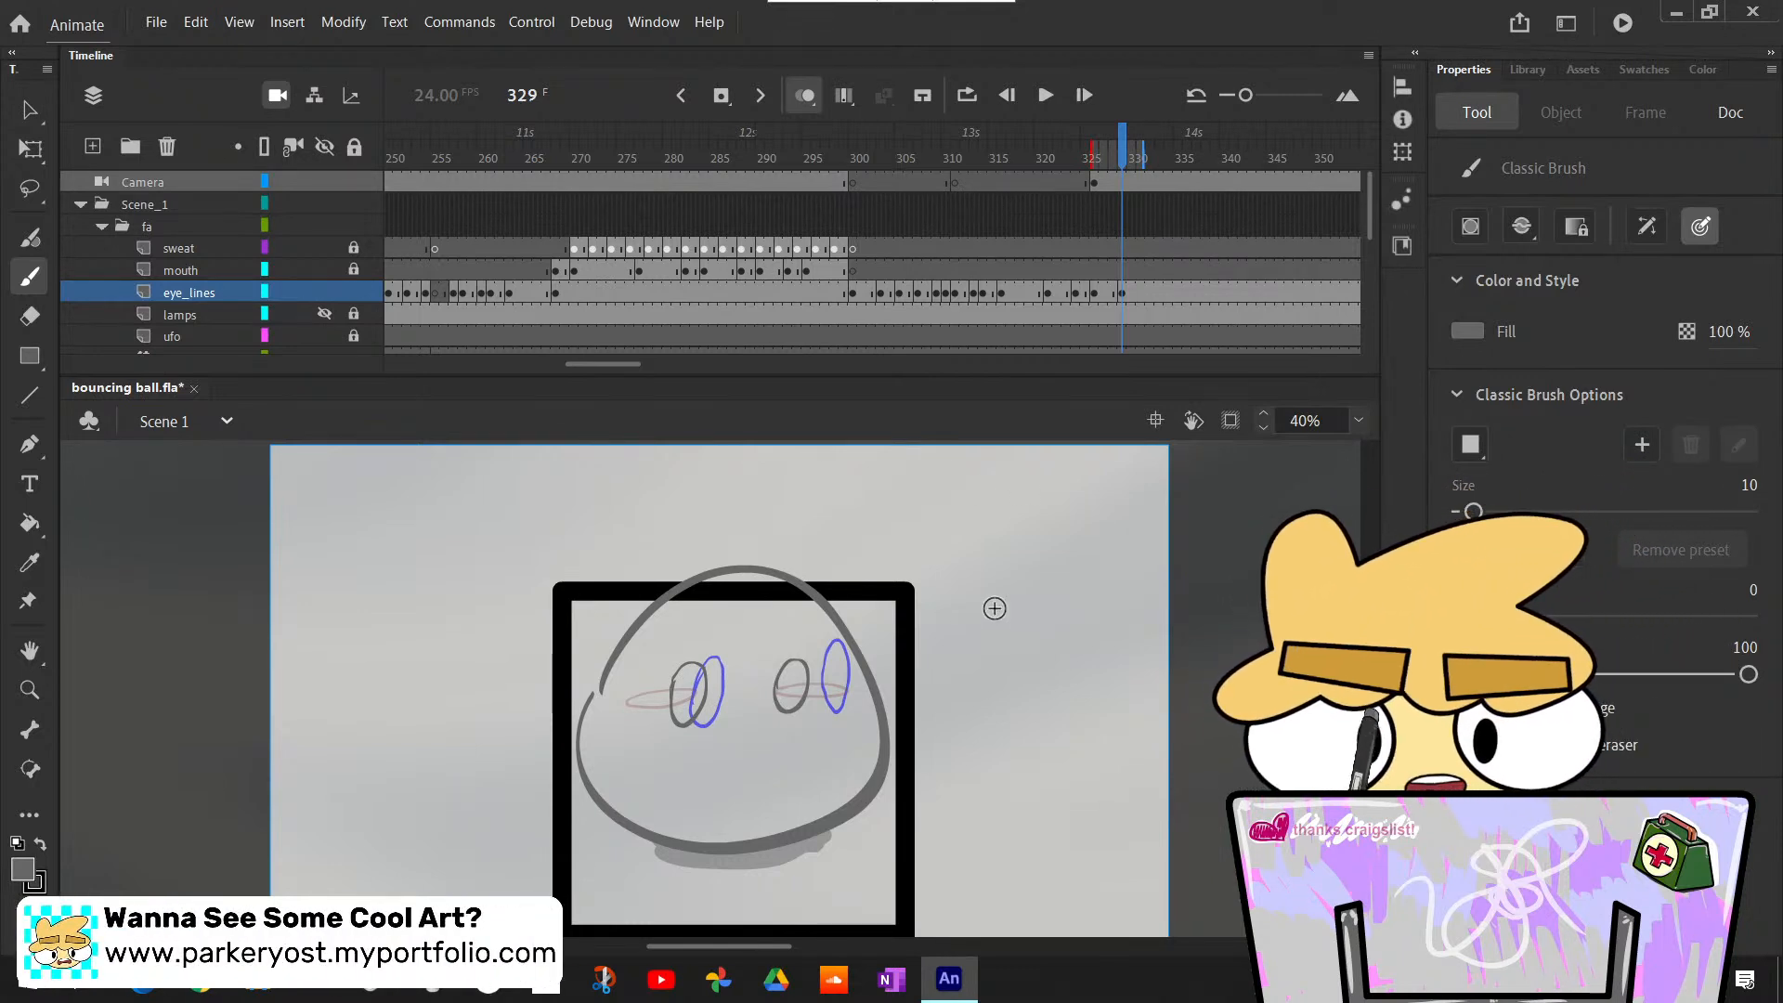
- Move the right eye outline on frame 329 to about X 1098, Y 449
key(l)
drag(856, 650, 828, 687)
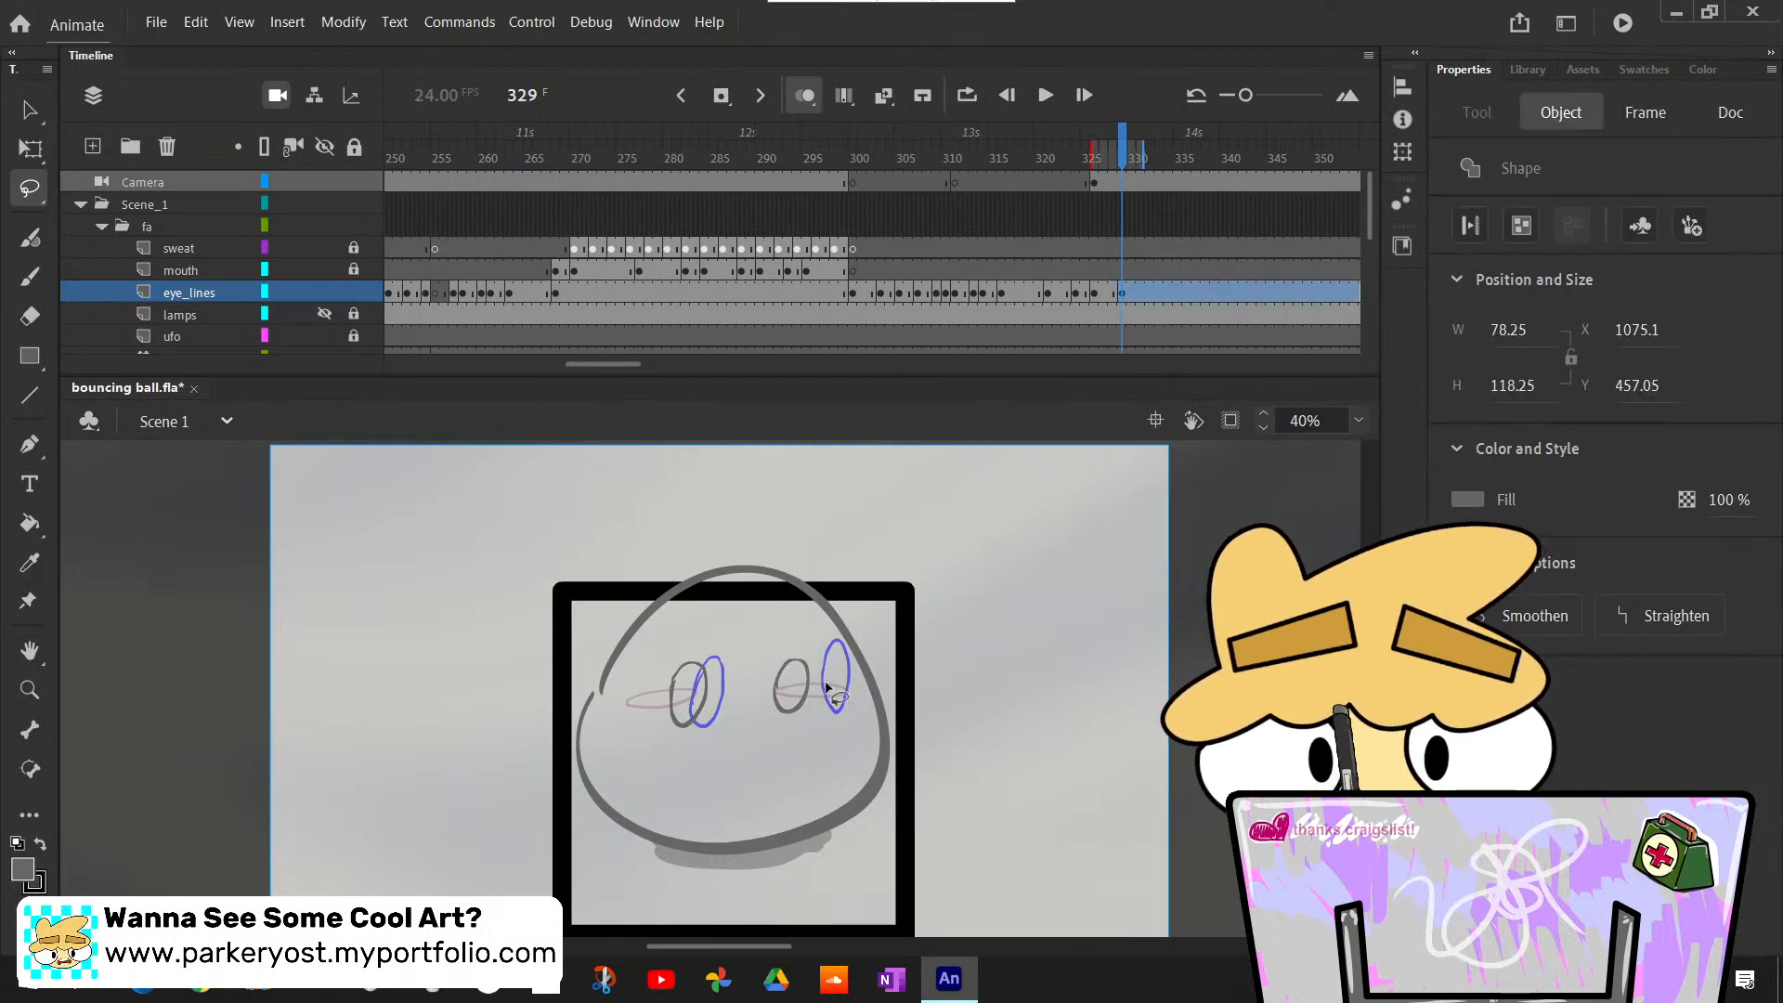
key(v)
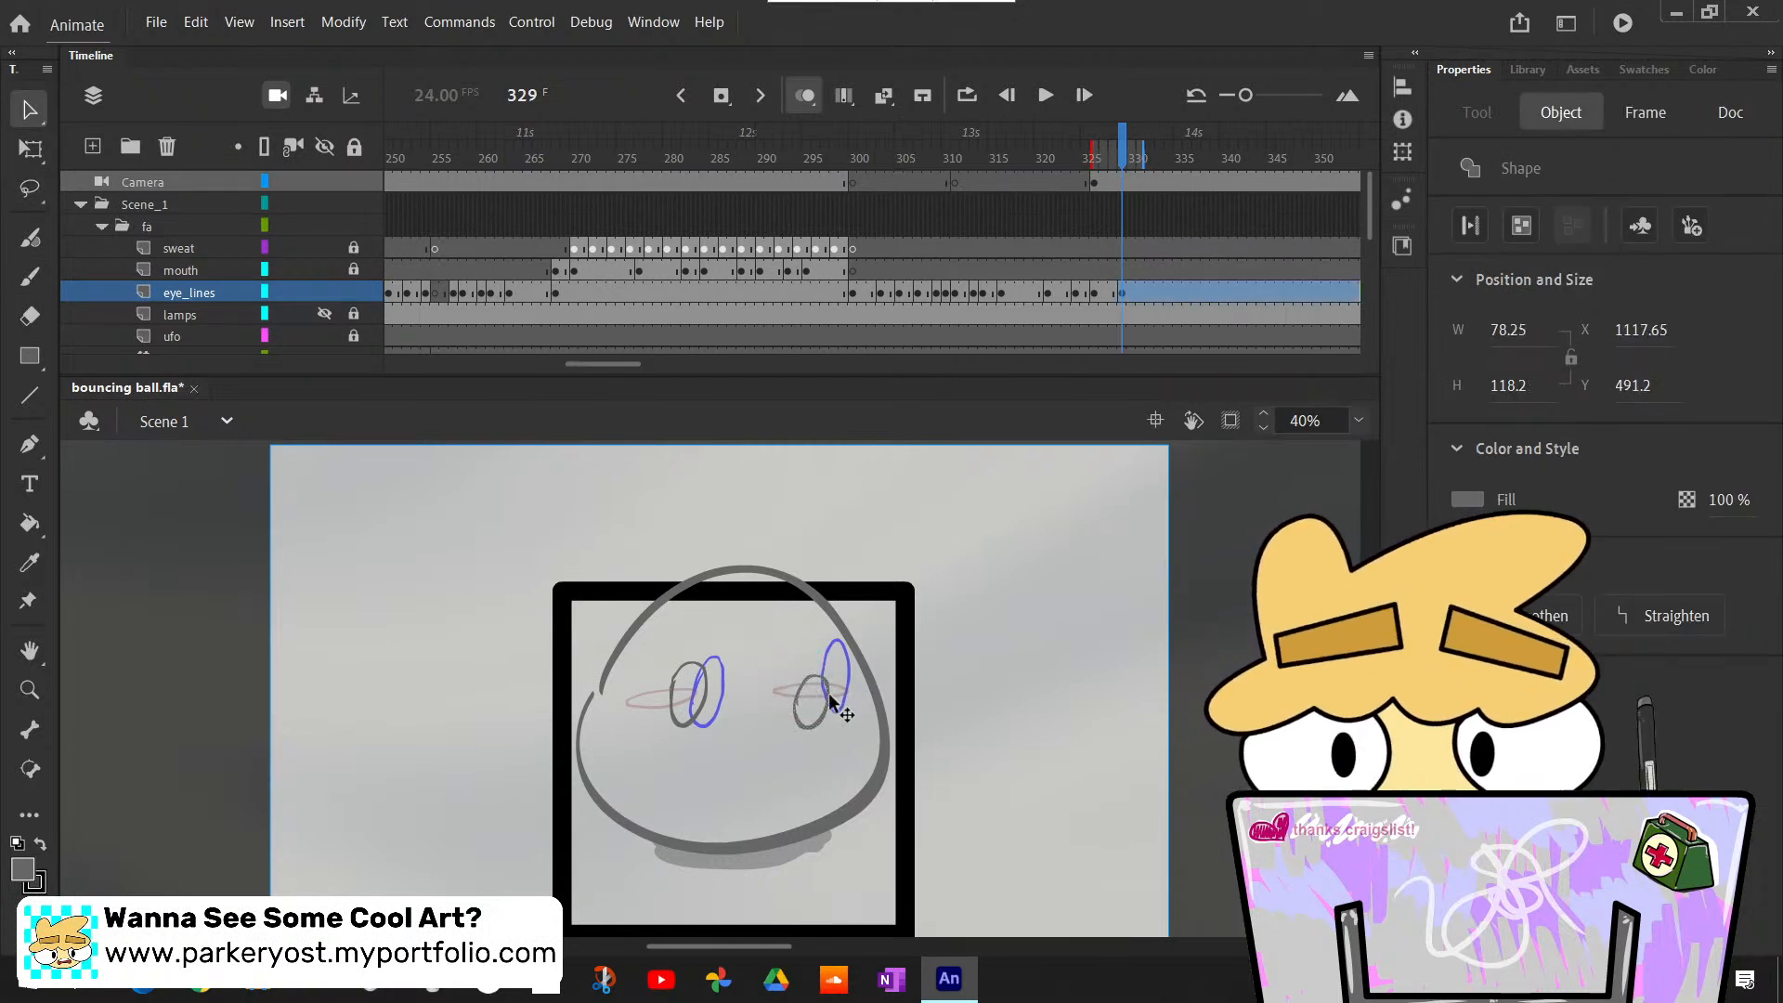
drag(832, 702, 829, 699)
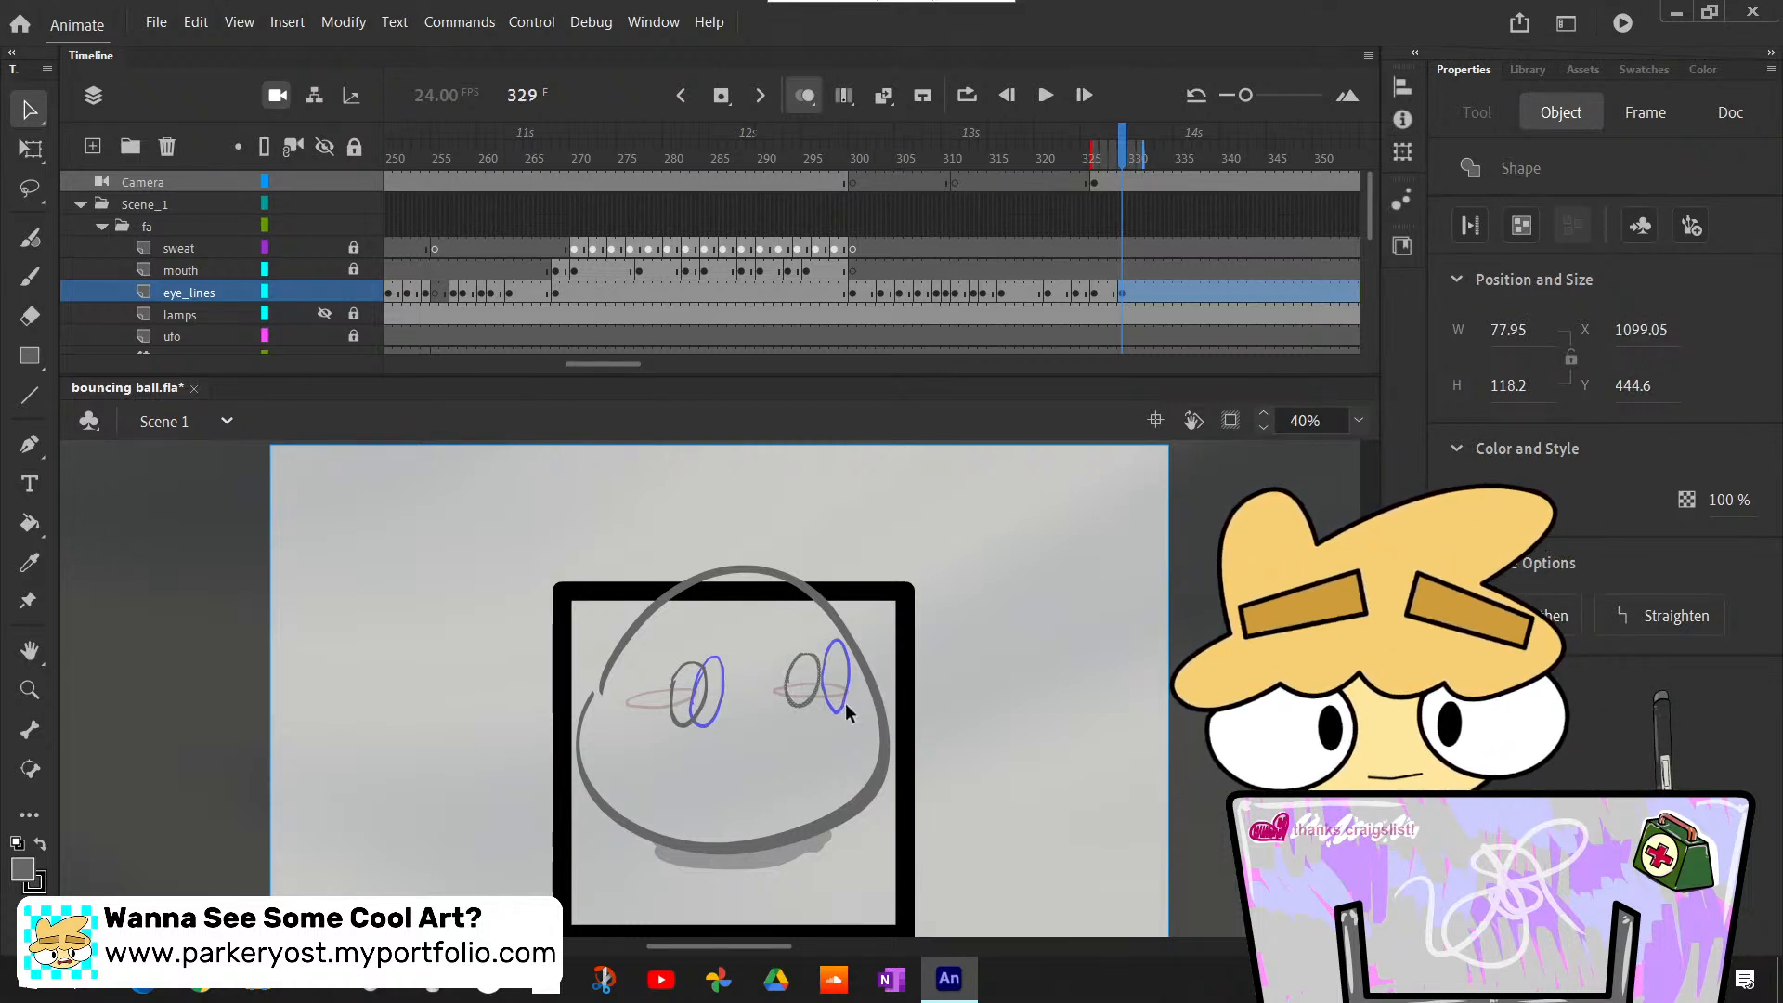
key(c)
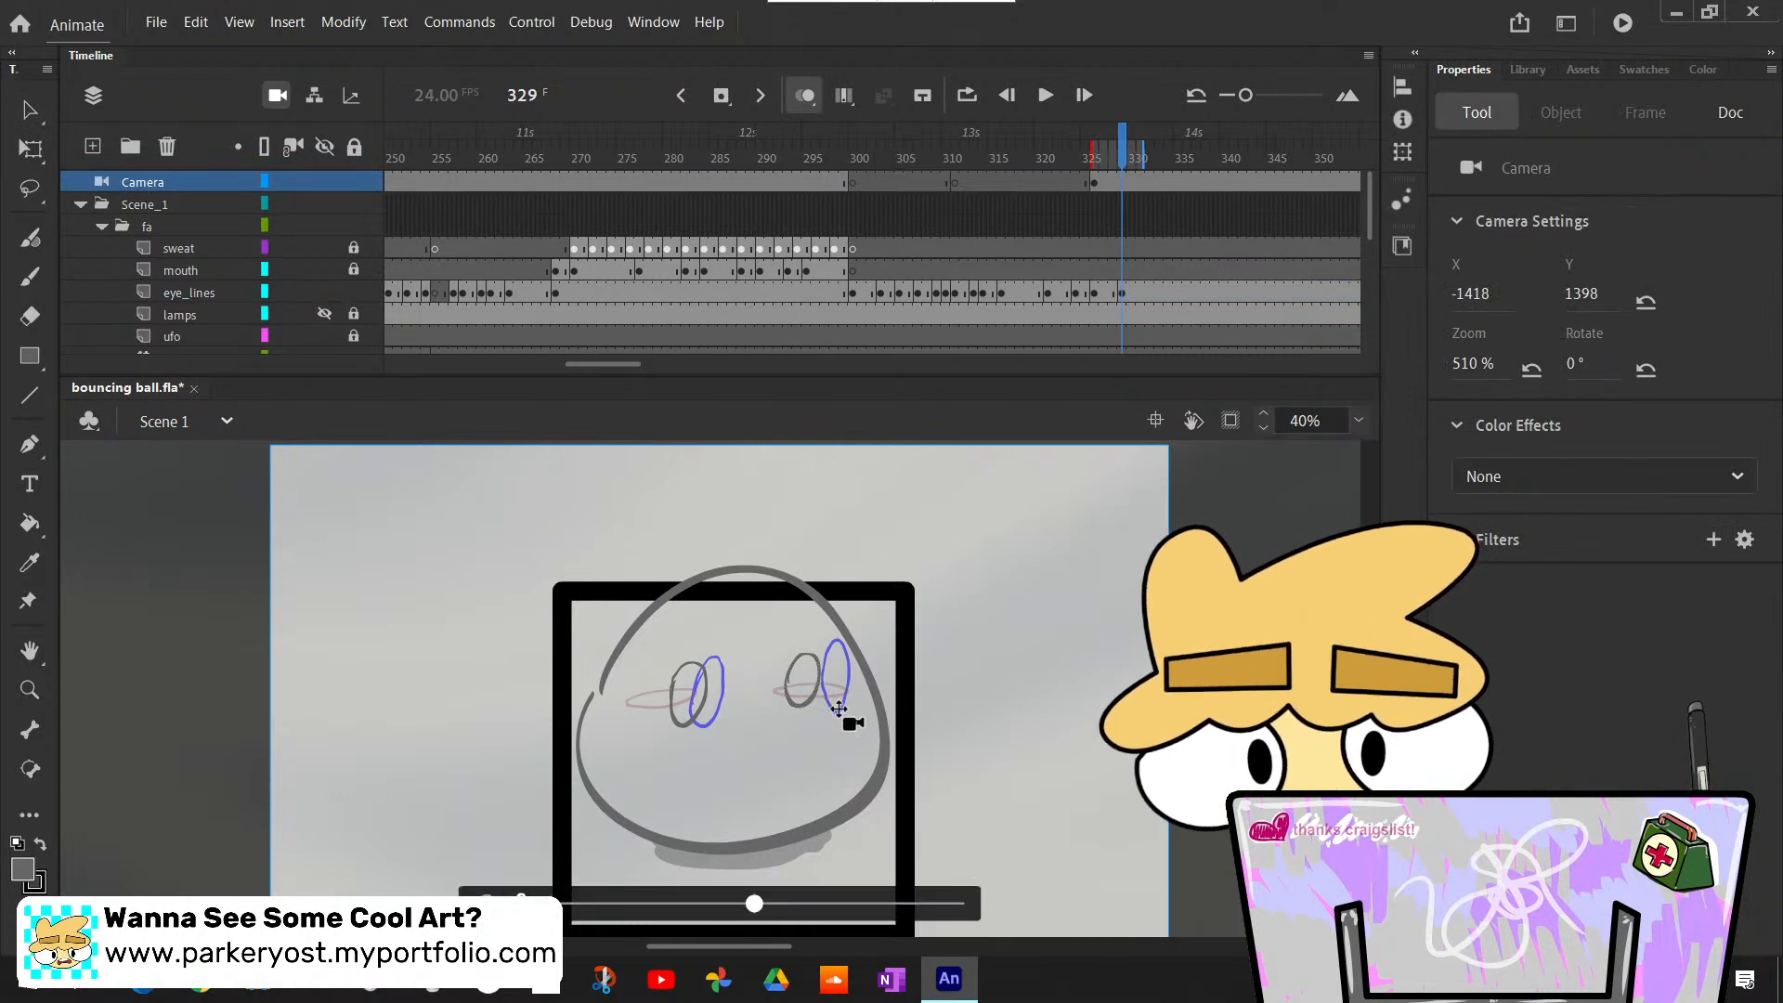
key(v)
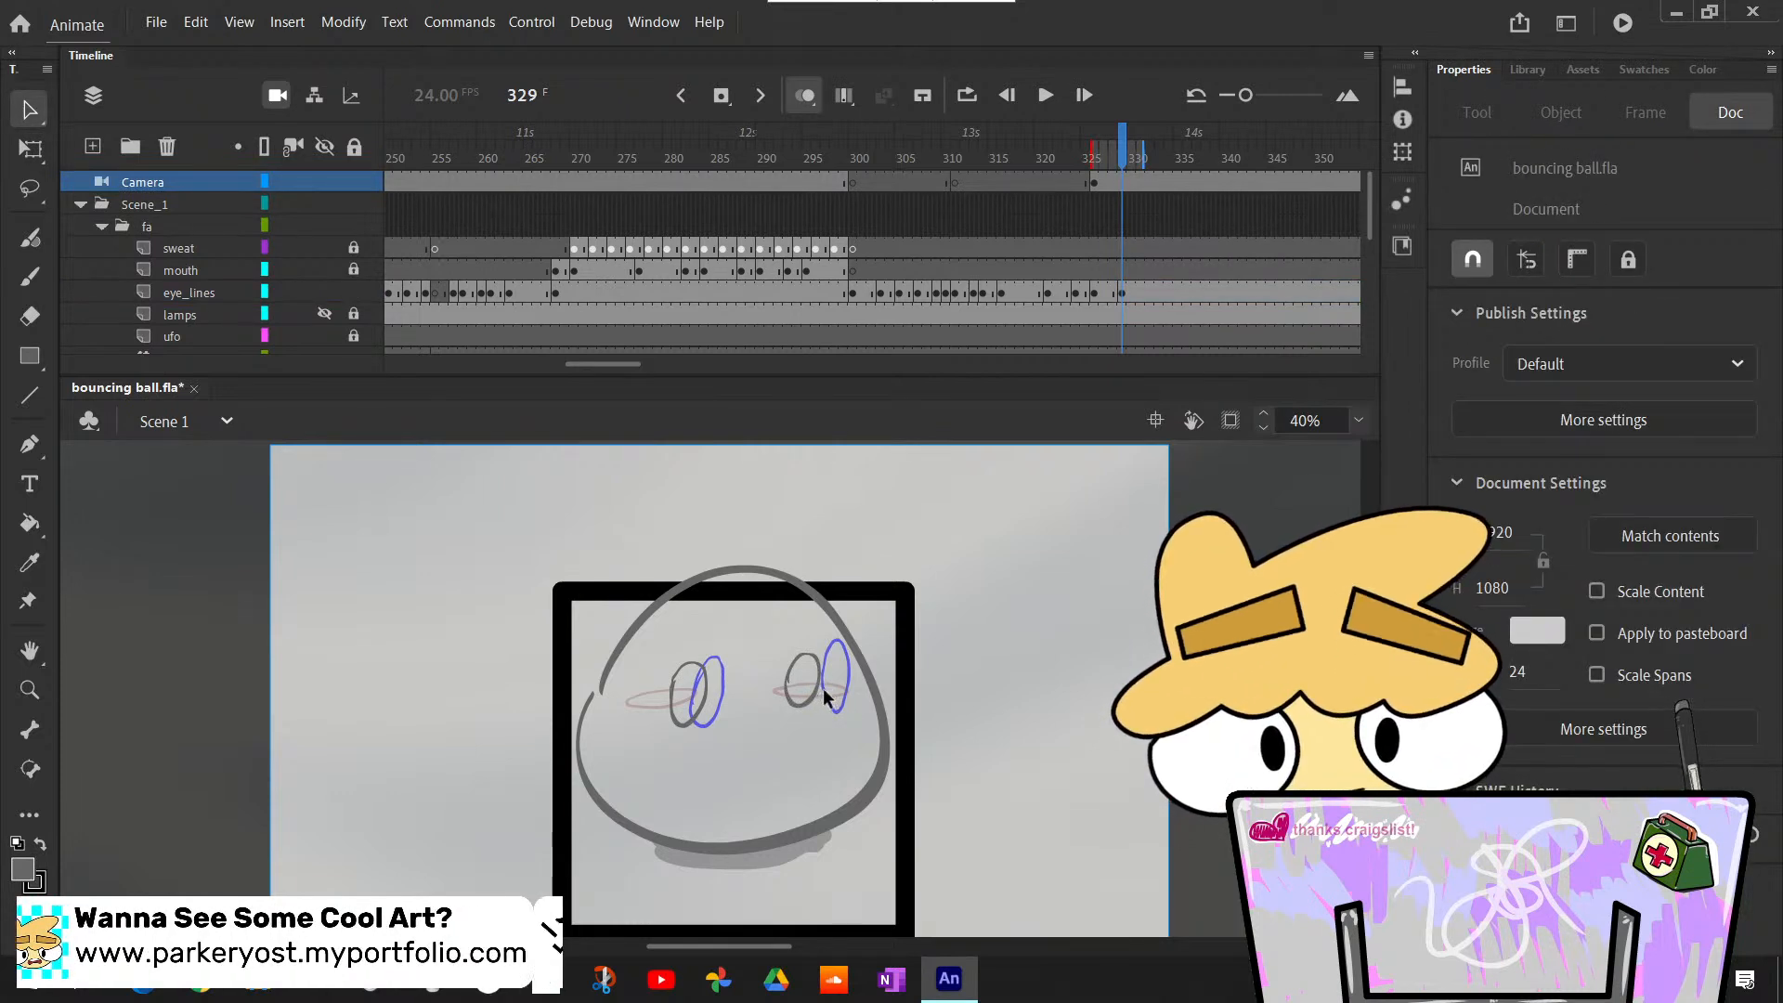
drag(754, 639, 840, 741)
key(q)
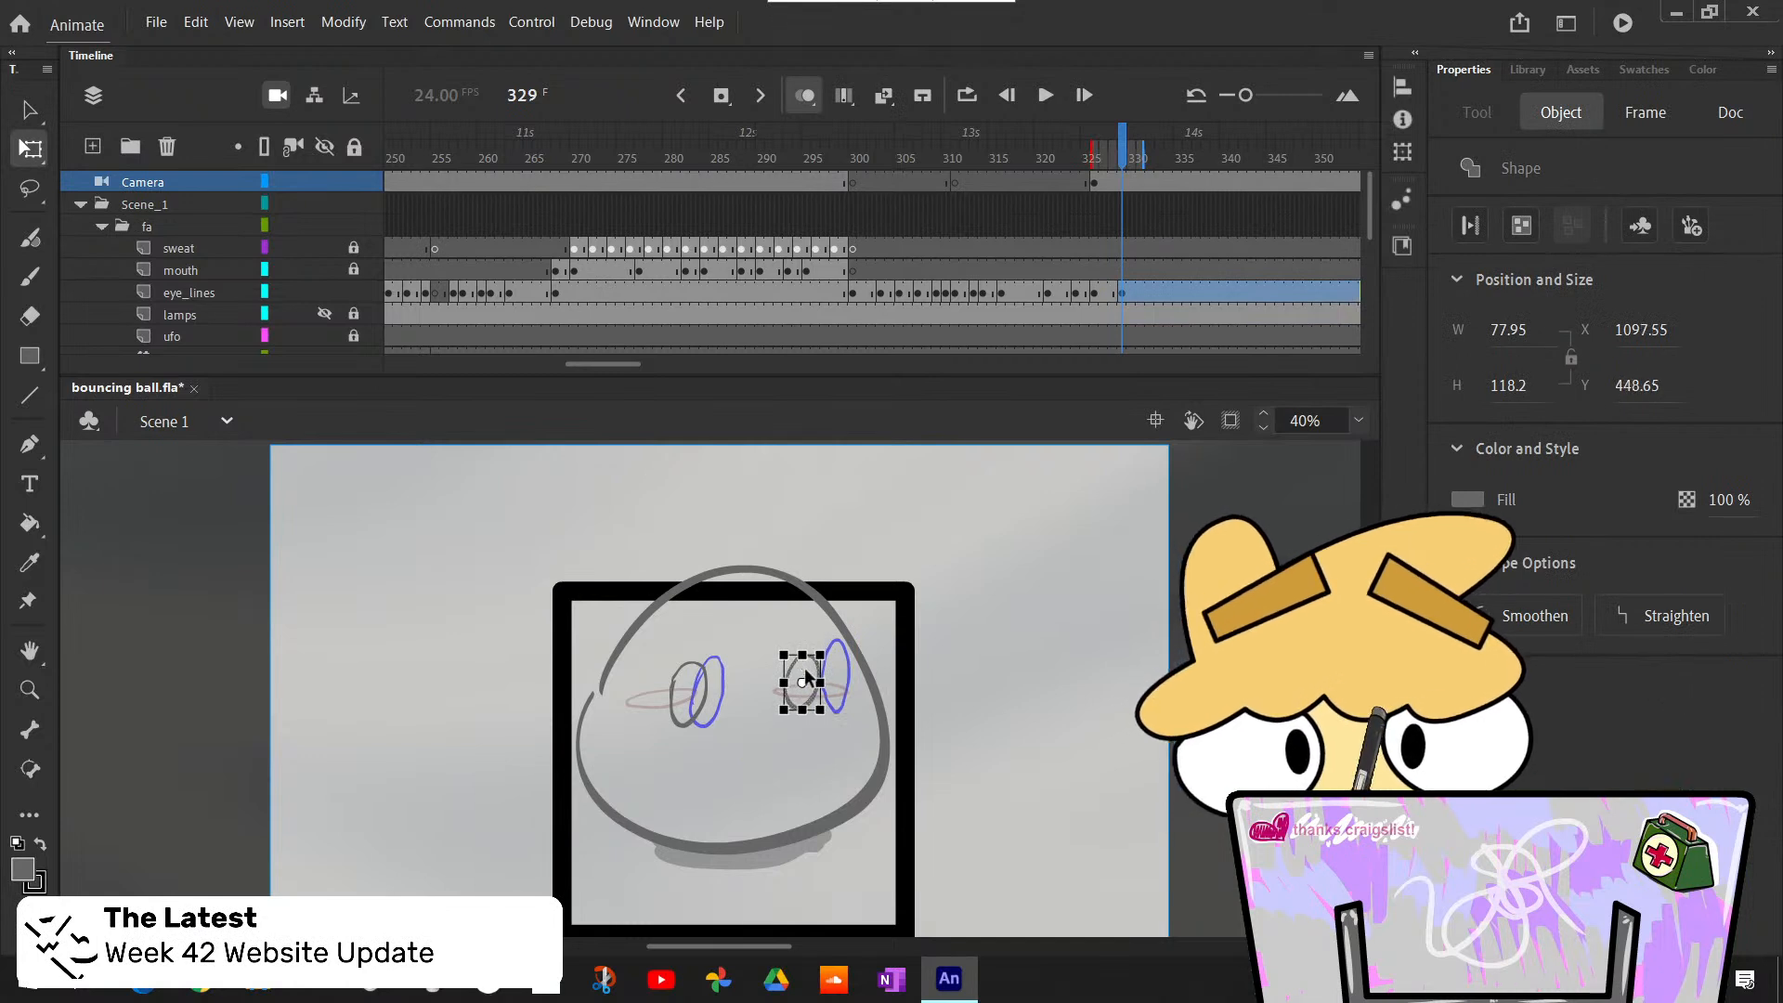
- Replace the left eye outline on frame 329 with a copy of the right eye at about X 834, Y 465
click(963, 767)
drag(651, 654, 739, 755)
drag(764, 637, 843, 726)
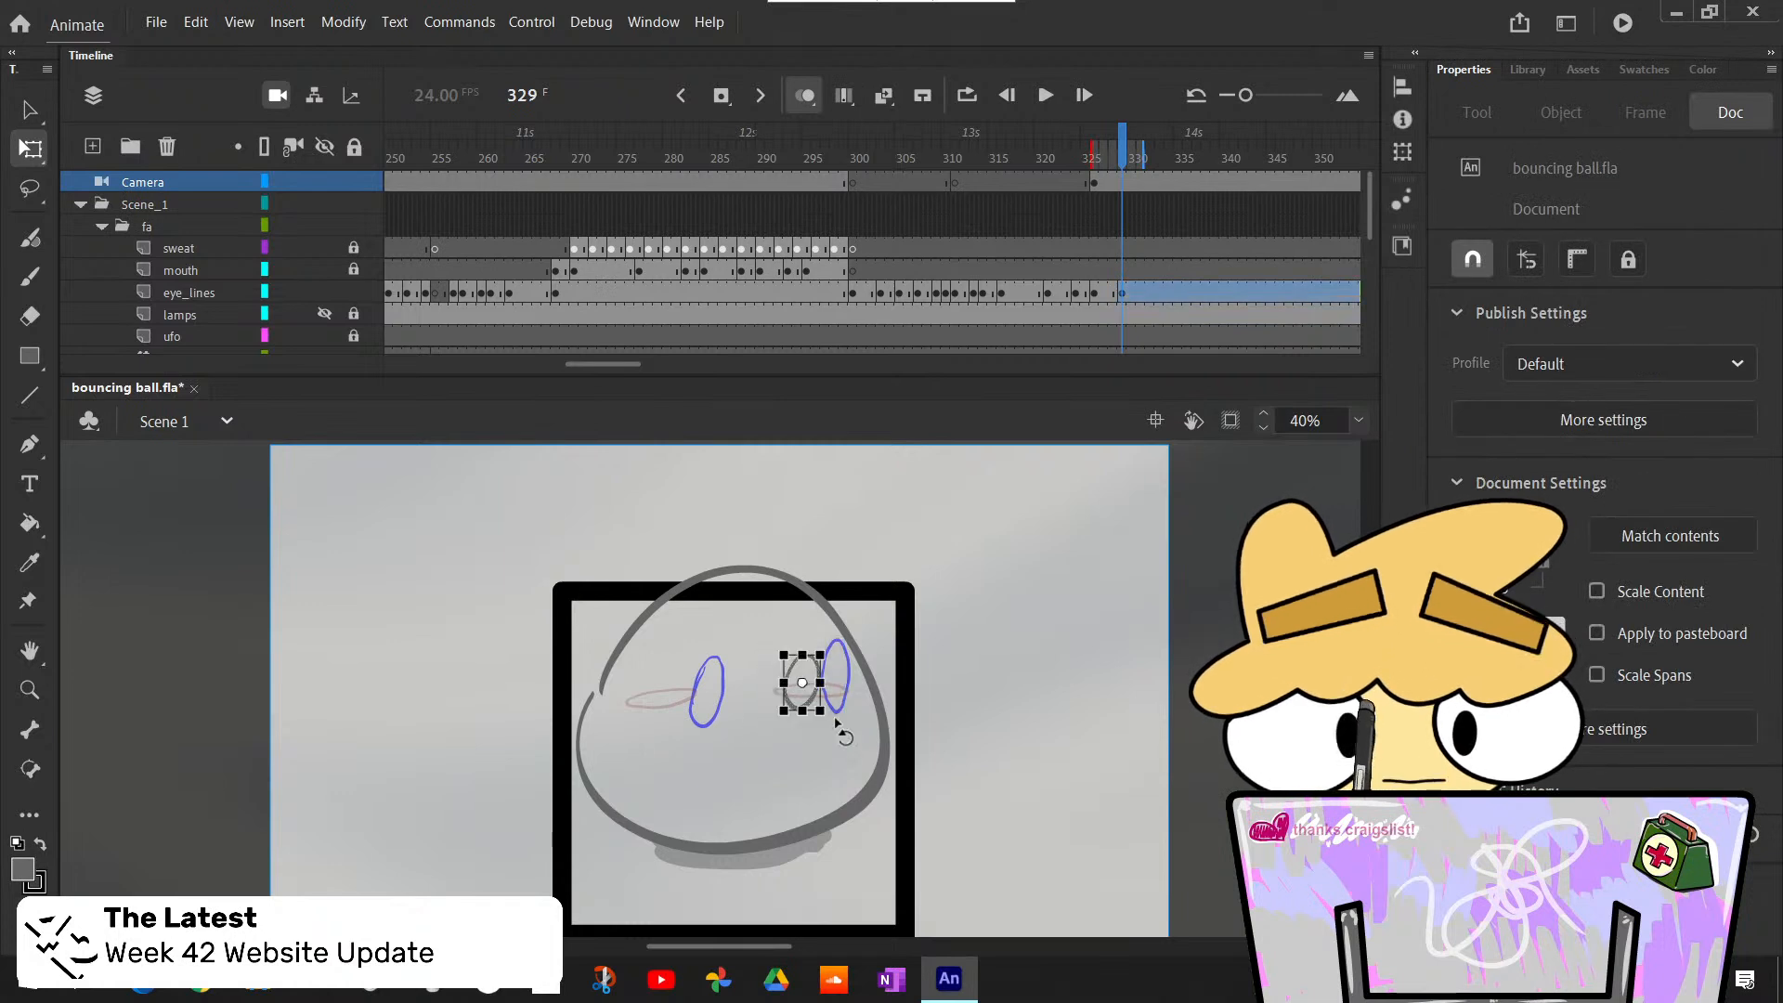
key(ctrl+c)
key(ctrl+v)
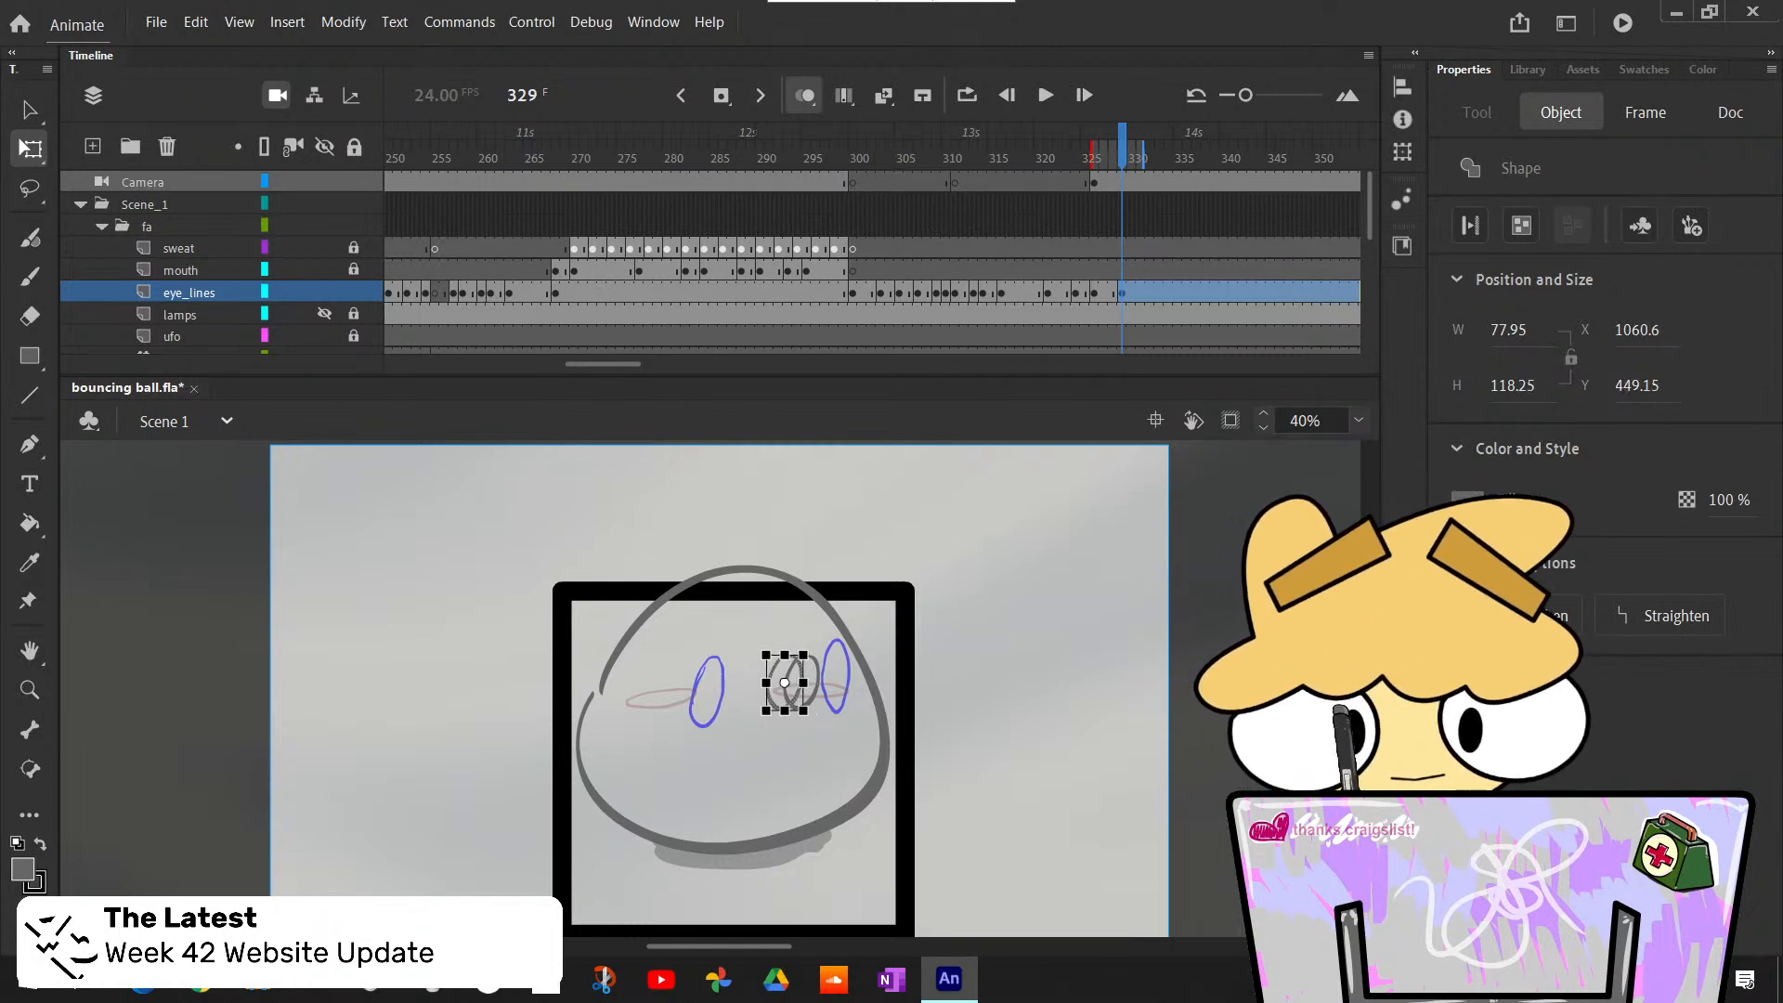
click(29, 109)
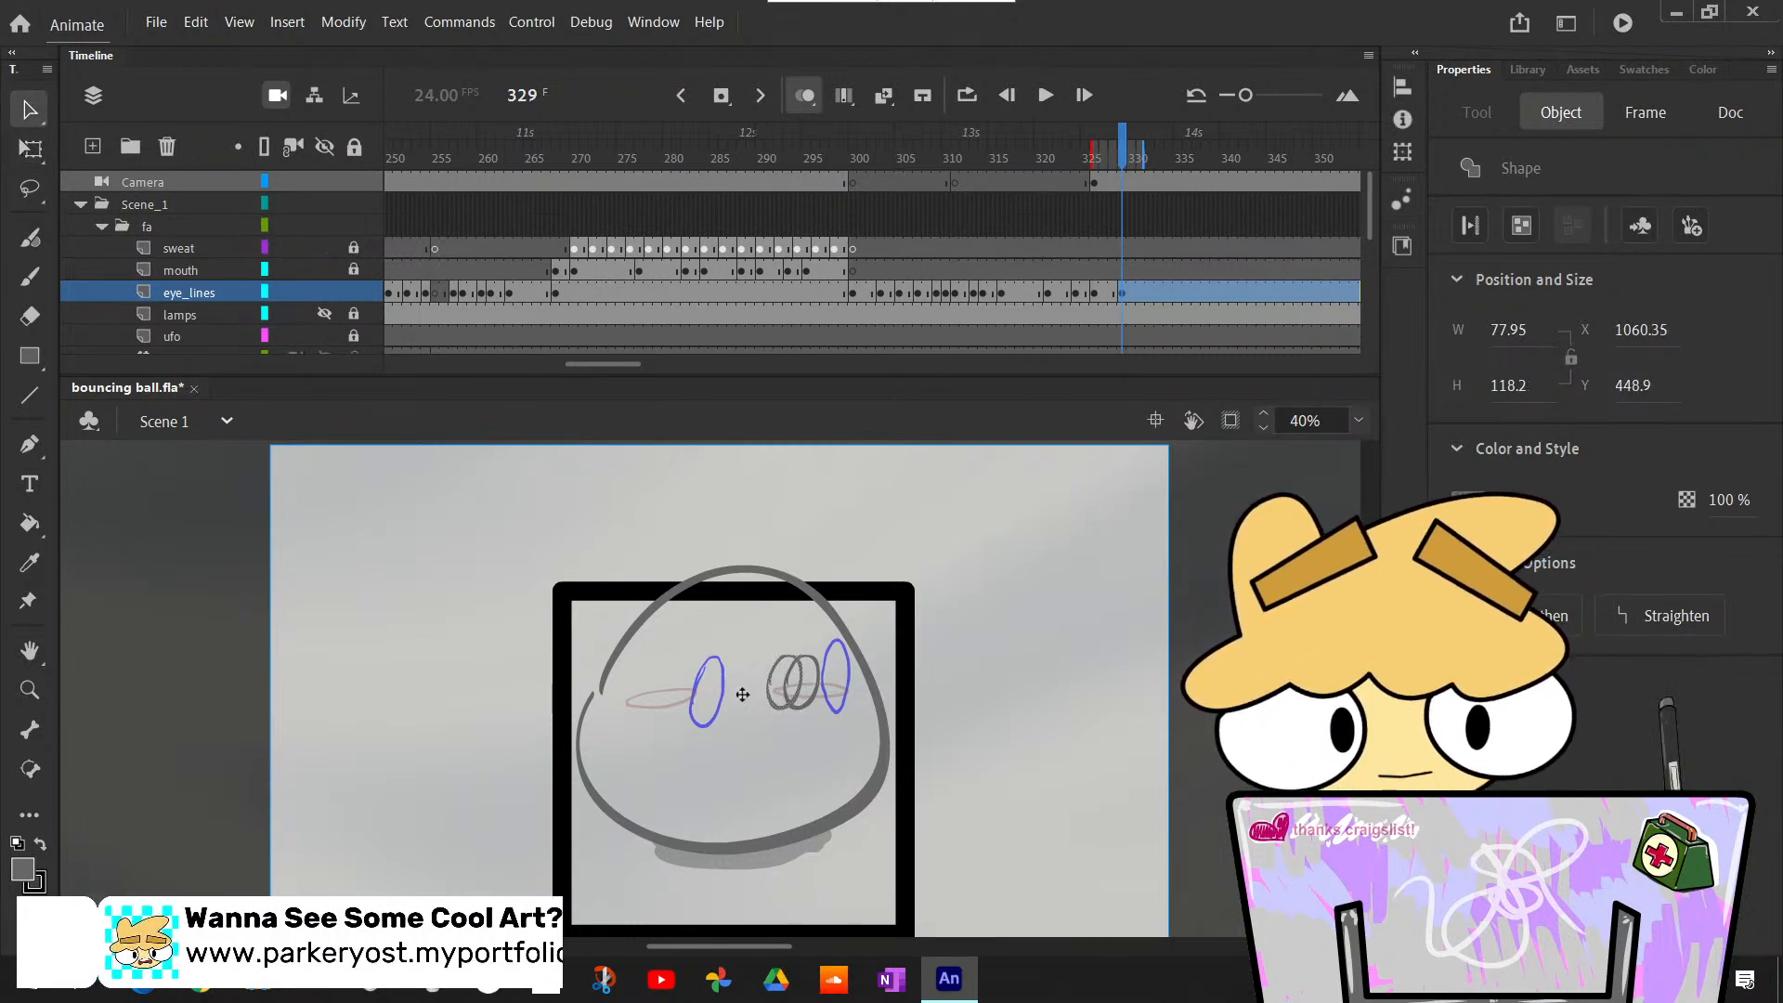
mouse_move(765, 685)
mouse_down()
mouse_move(662, 690)
mouse_move(696, 698)
mouse_up()
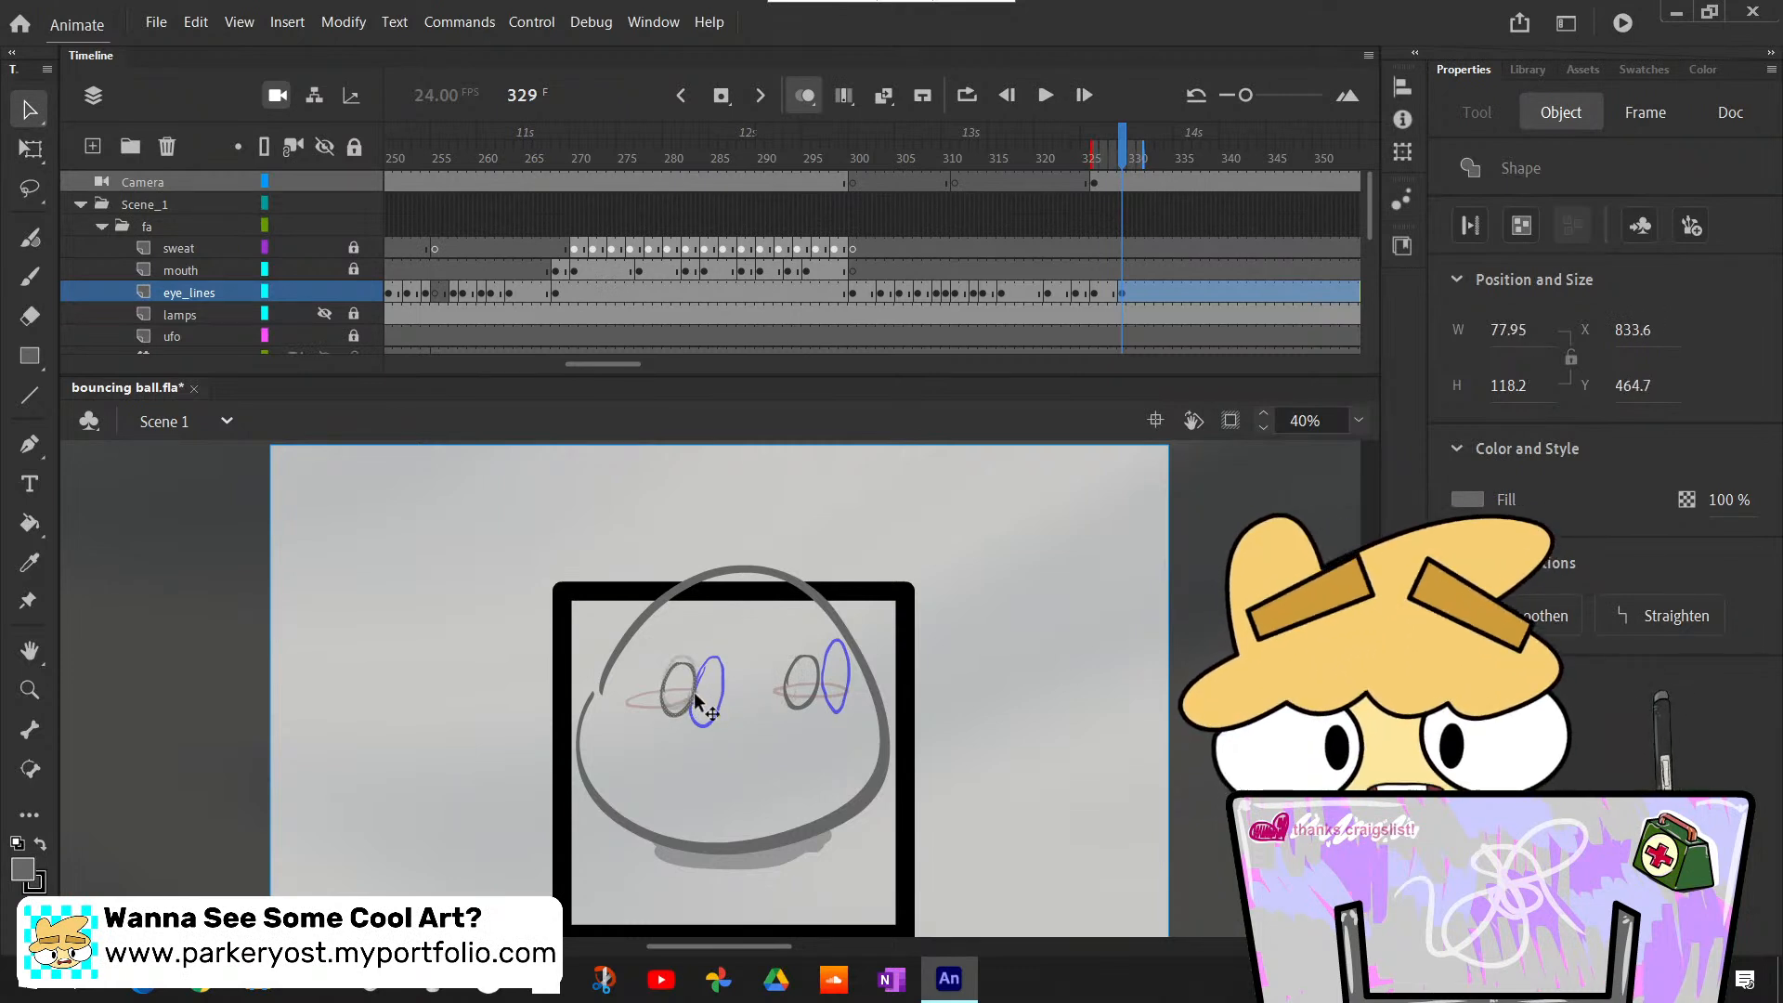
drag(764, 647, 844, 743)
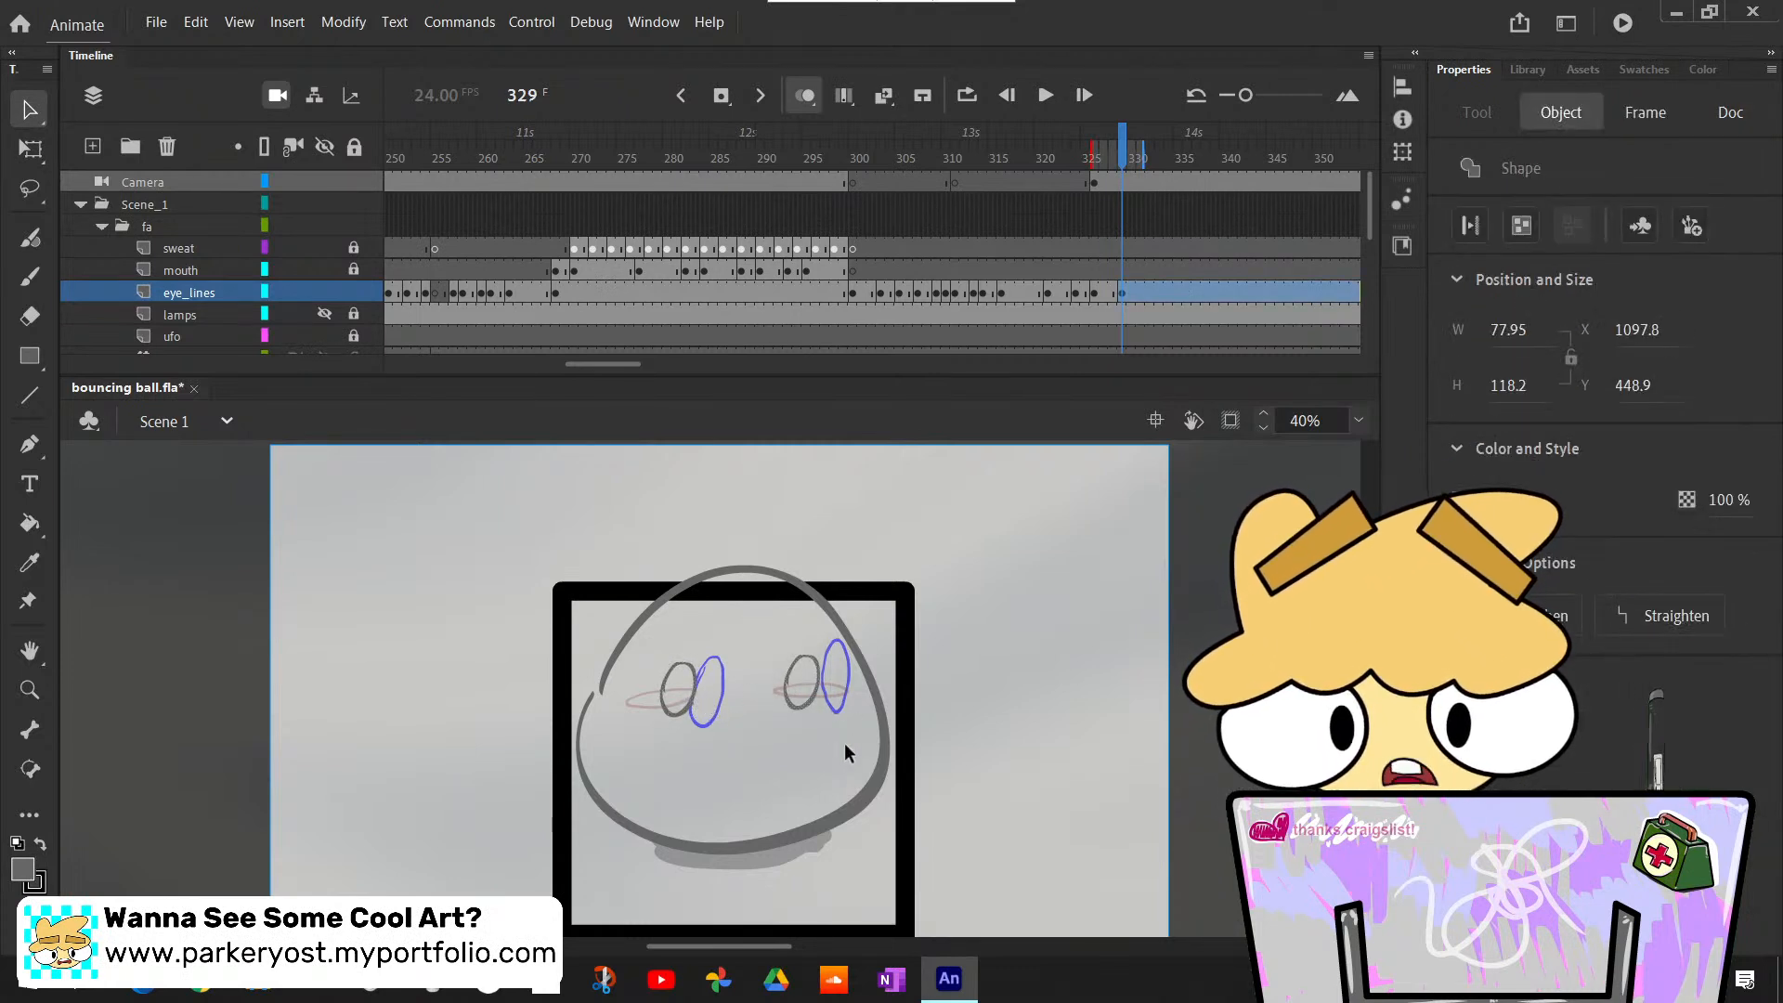
click(804, 749)
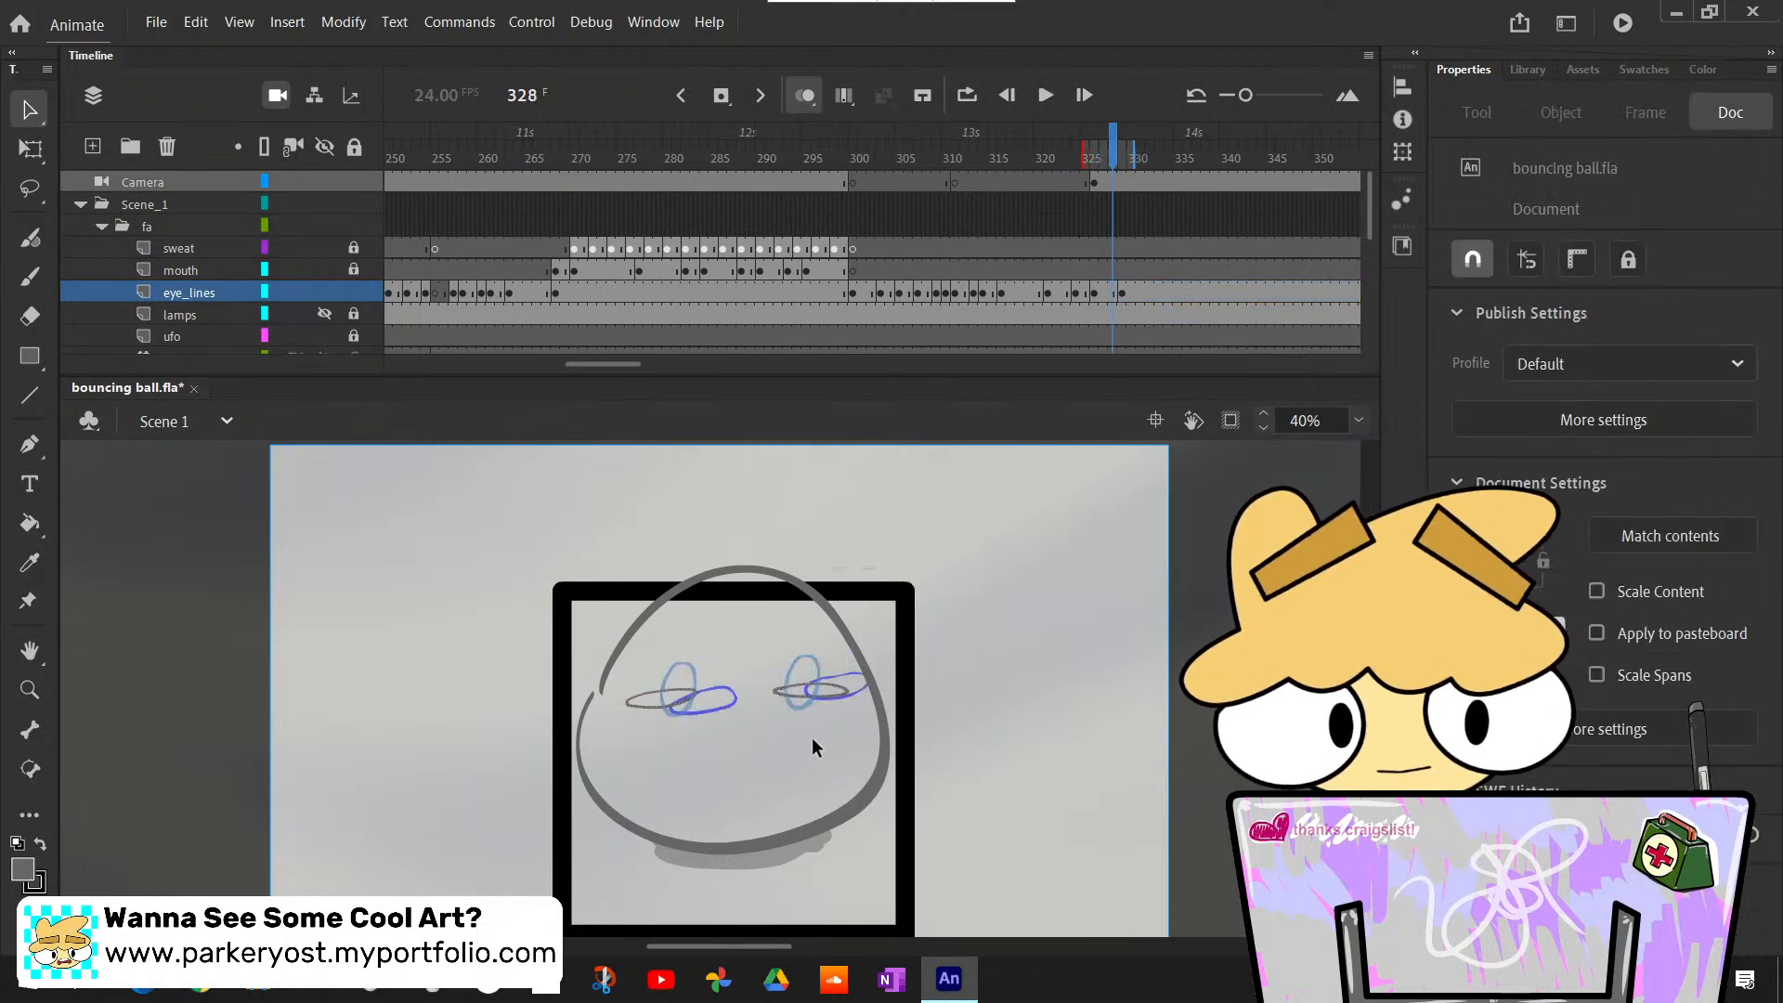
- Step back and forth between frames 328 and 330 to examine how the eyes open
key(period)
key(period)
key(period)
key(period)
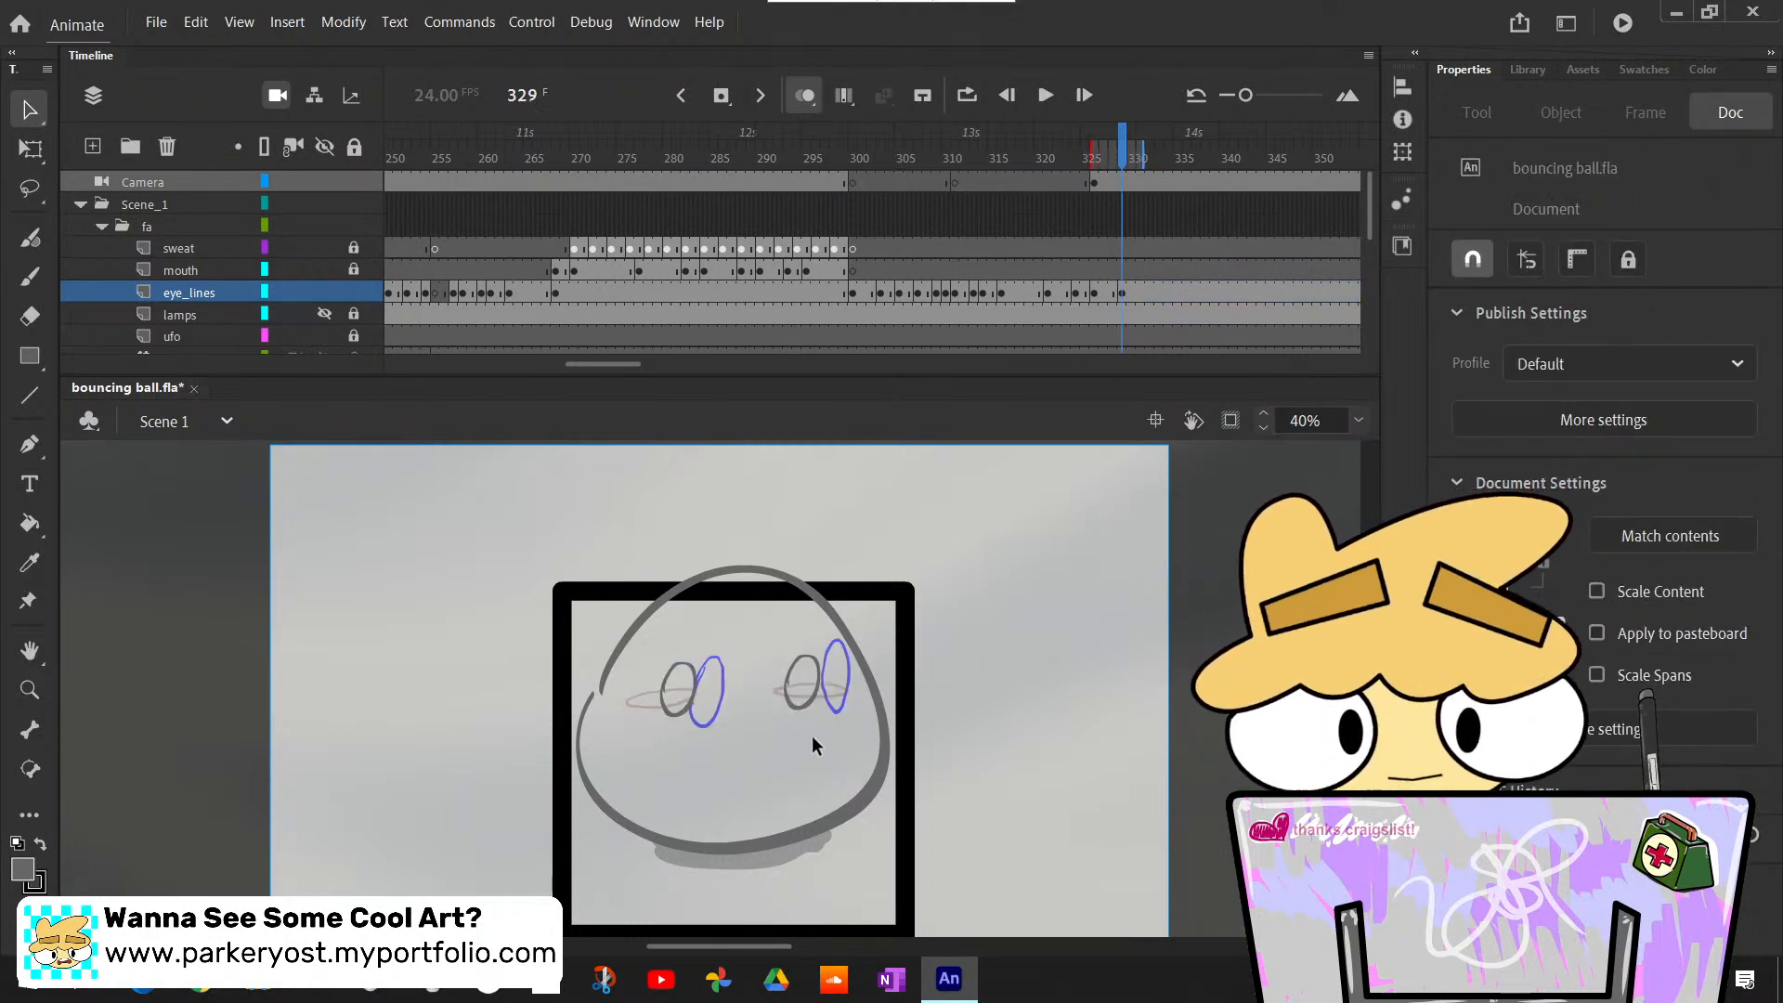
key(comma)
key(comma)
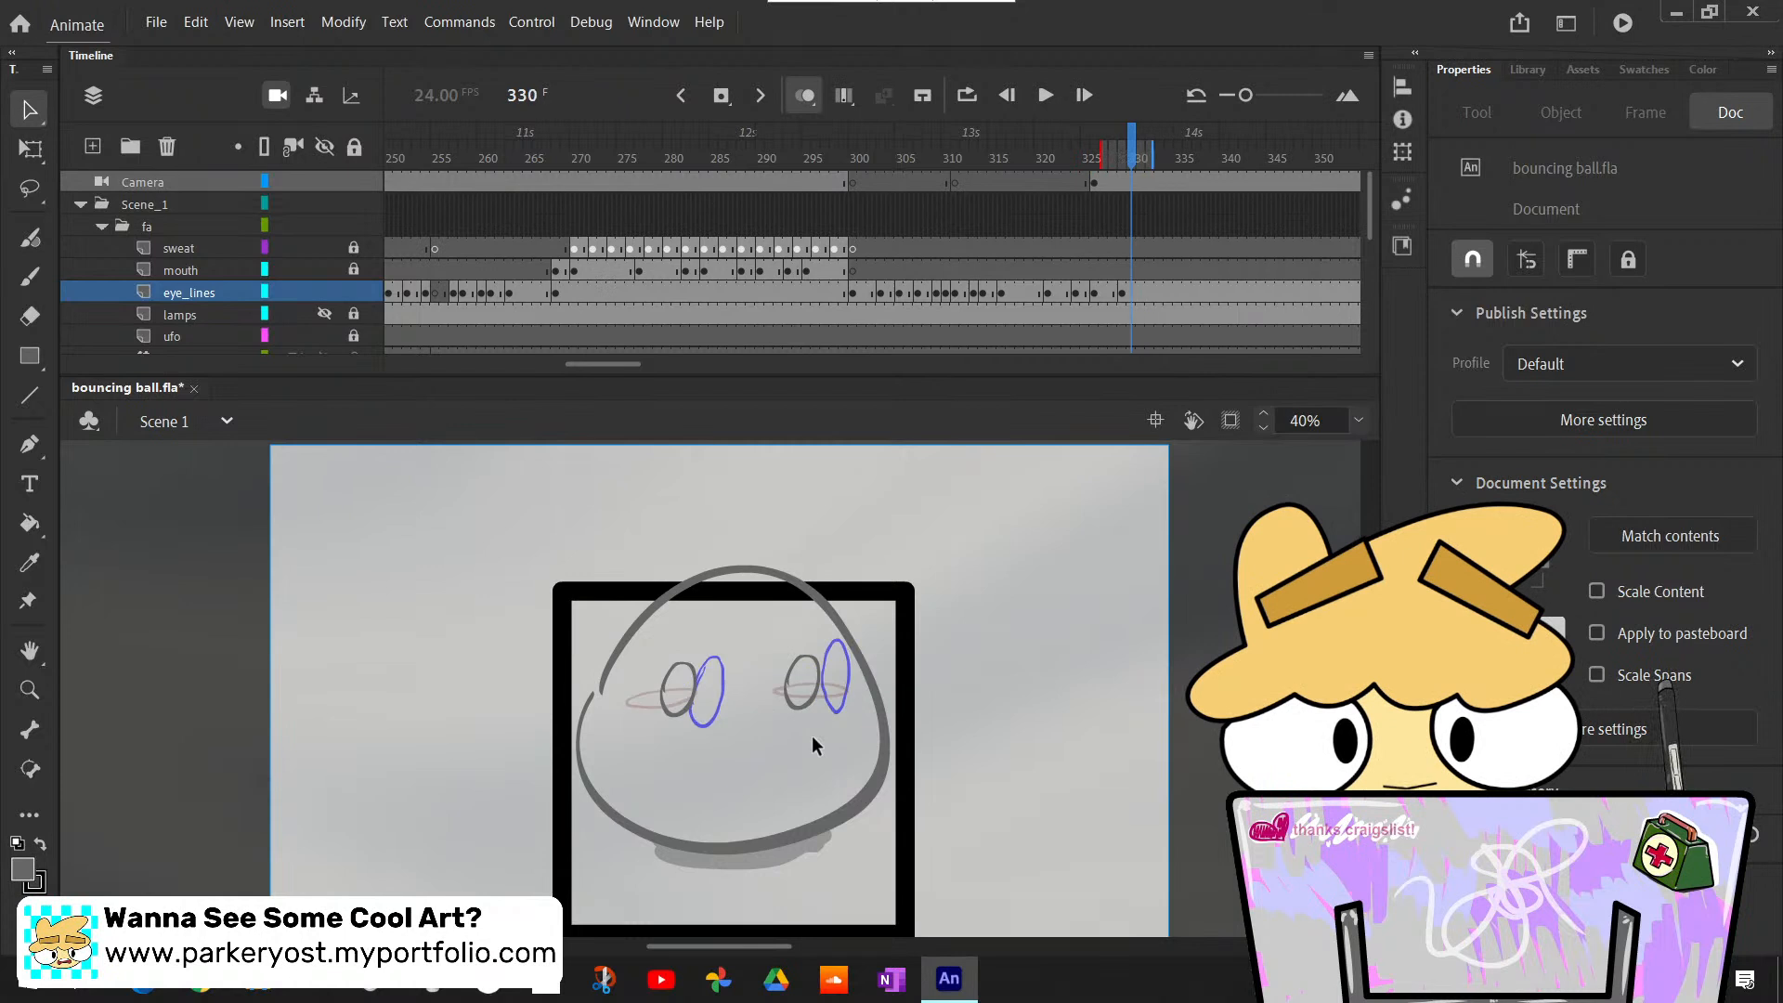
key(comma)
key(comma)
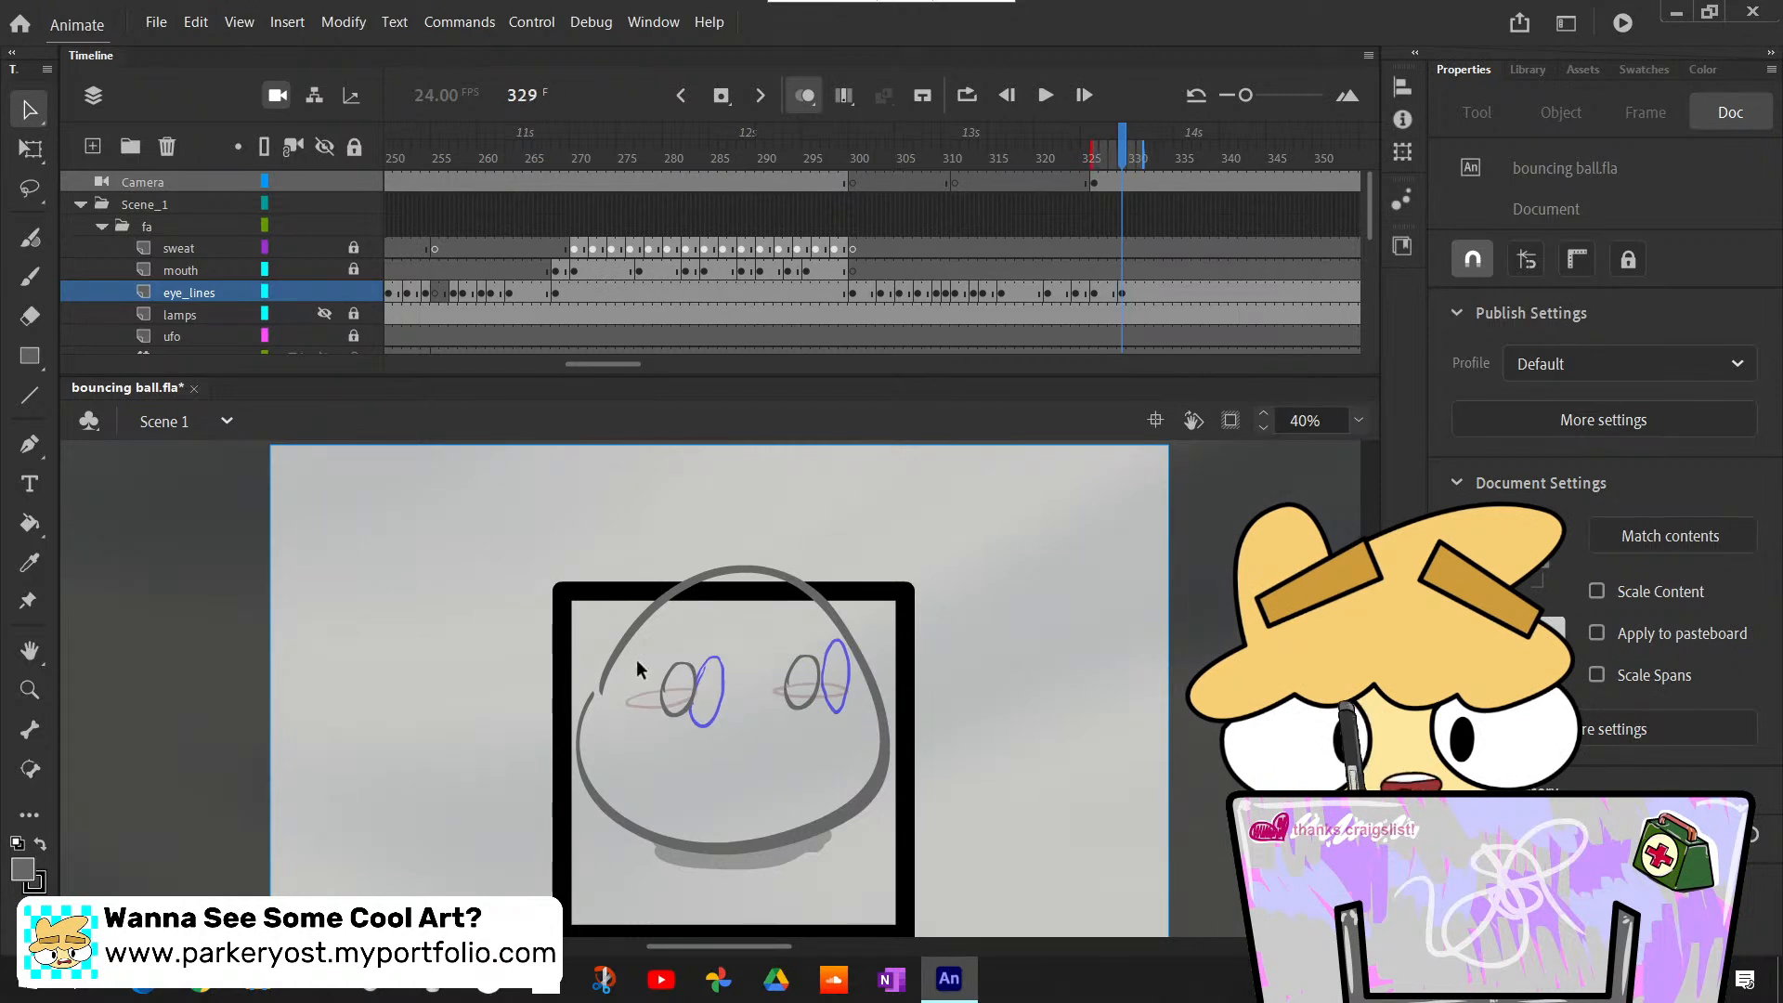
- Stretch both eye outlines on frame 329 vertically into taller ovals
drag(637, 660, 847, 766)
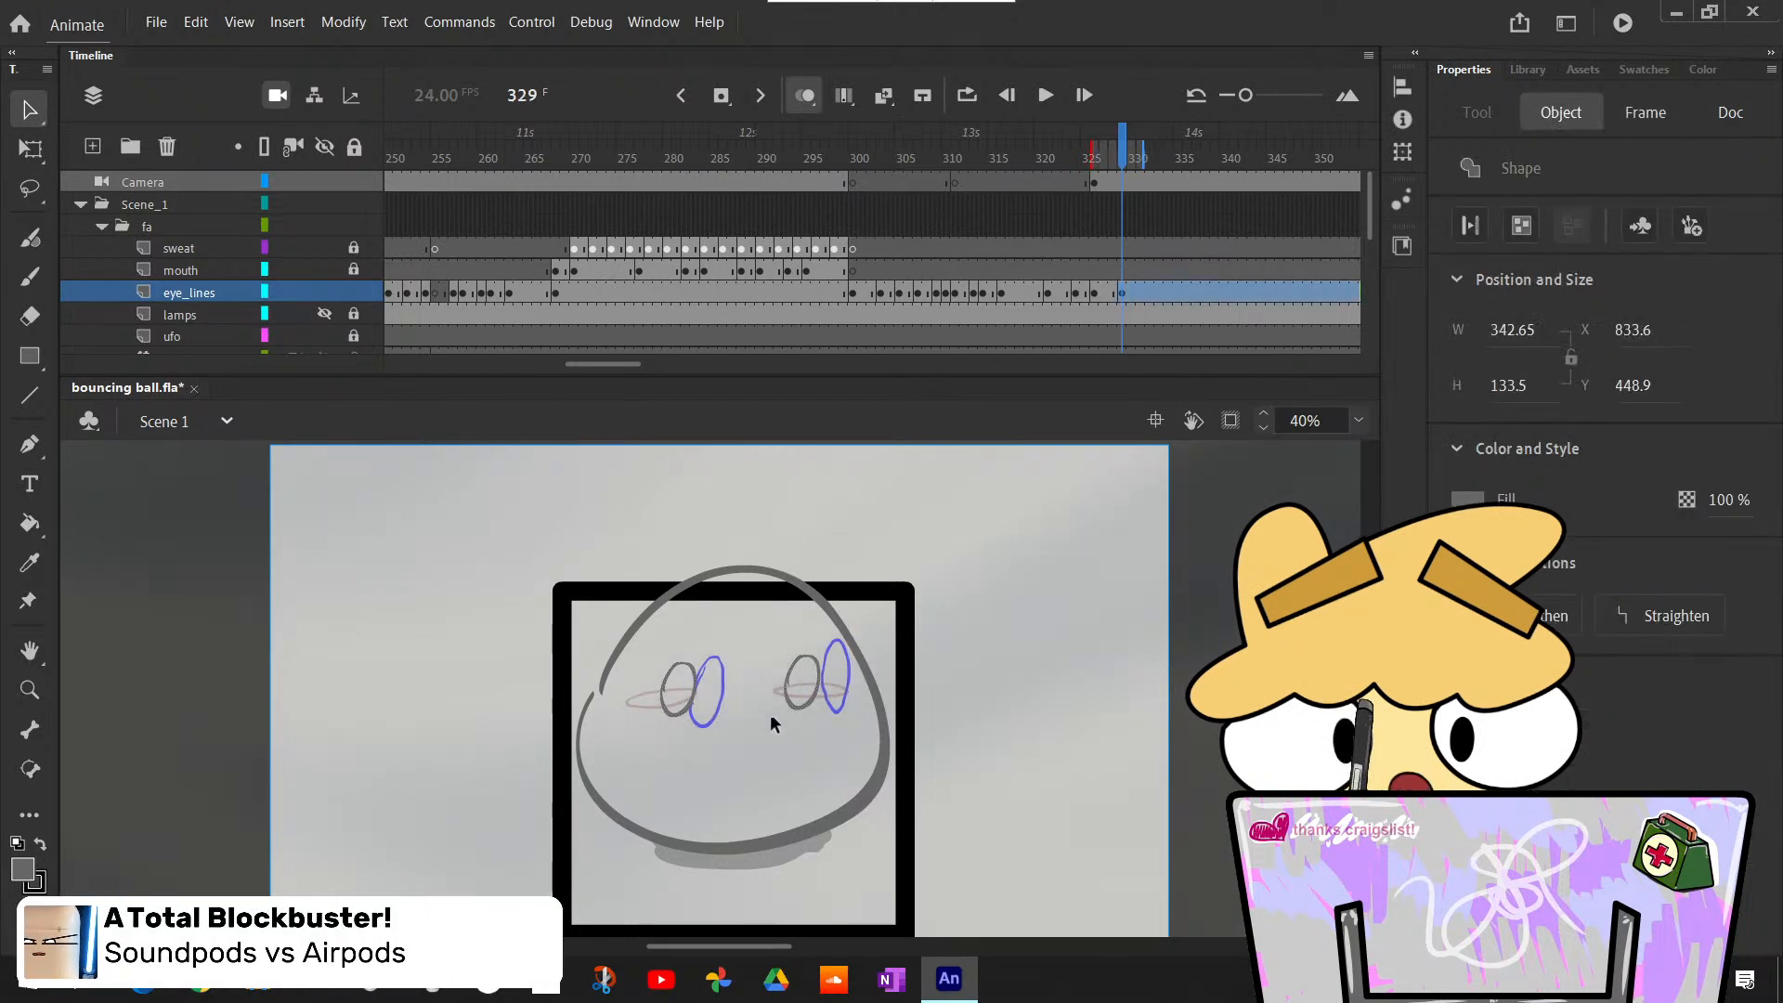
key(q)
drag(740, 717, 740, 734)
click(996, 743)
key(m)
- Step through frames 328 to 332 to examine the motion of the stretched eyes
key(comma)
key(comma)
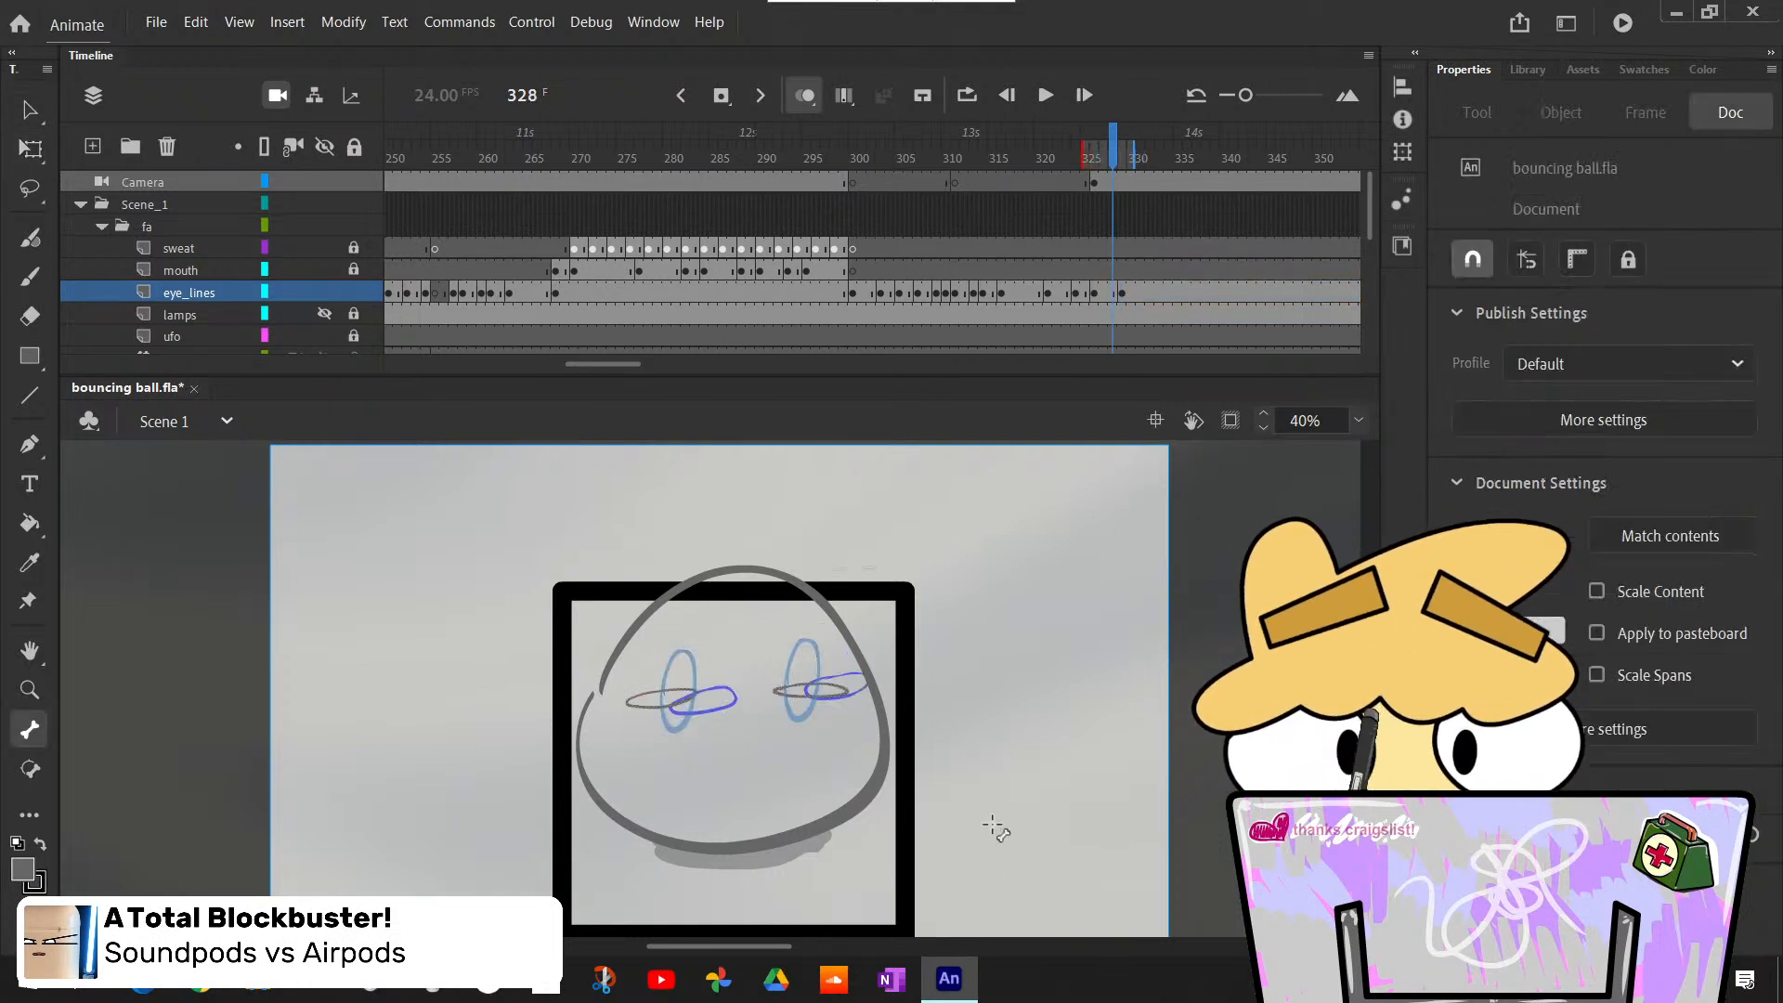
key(period)
key(period)
- Insert a blank keyframe at frame 332 on the eye_lines layer
key(period)
key(period)
key(period)
key(period)
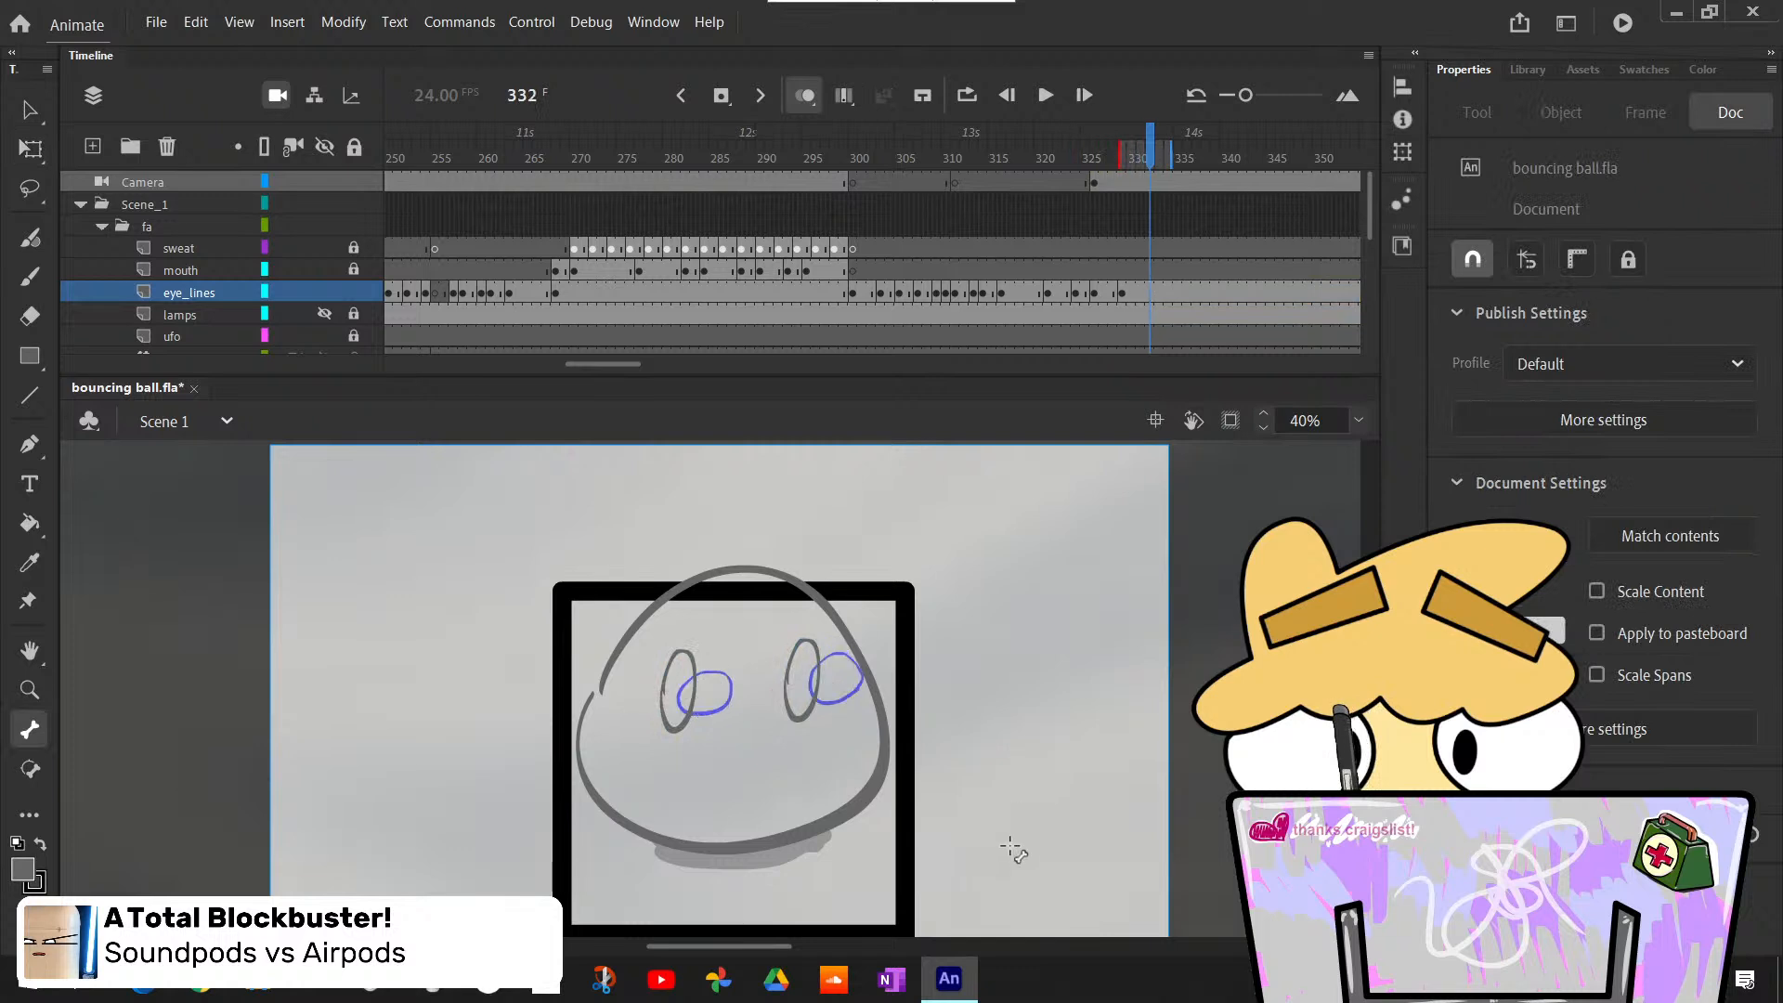
key(comma)
key(comma)
key(period)
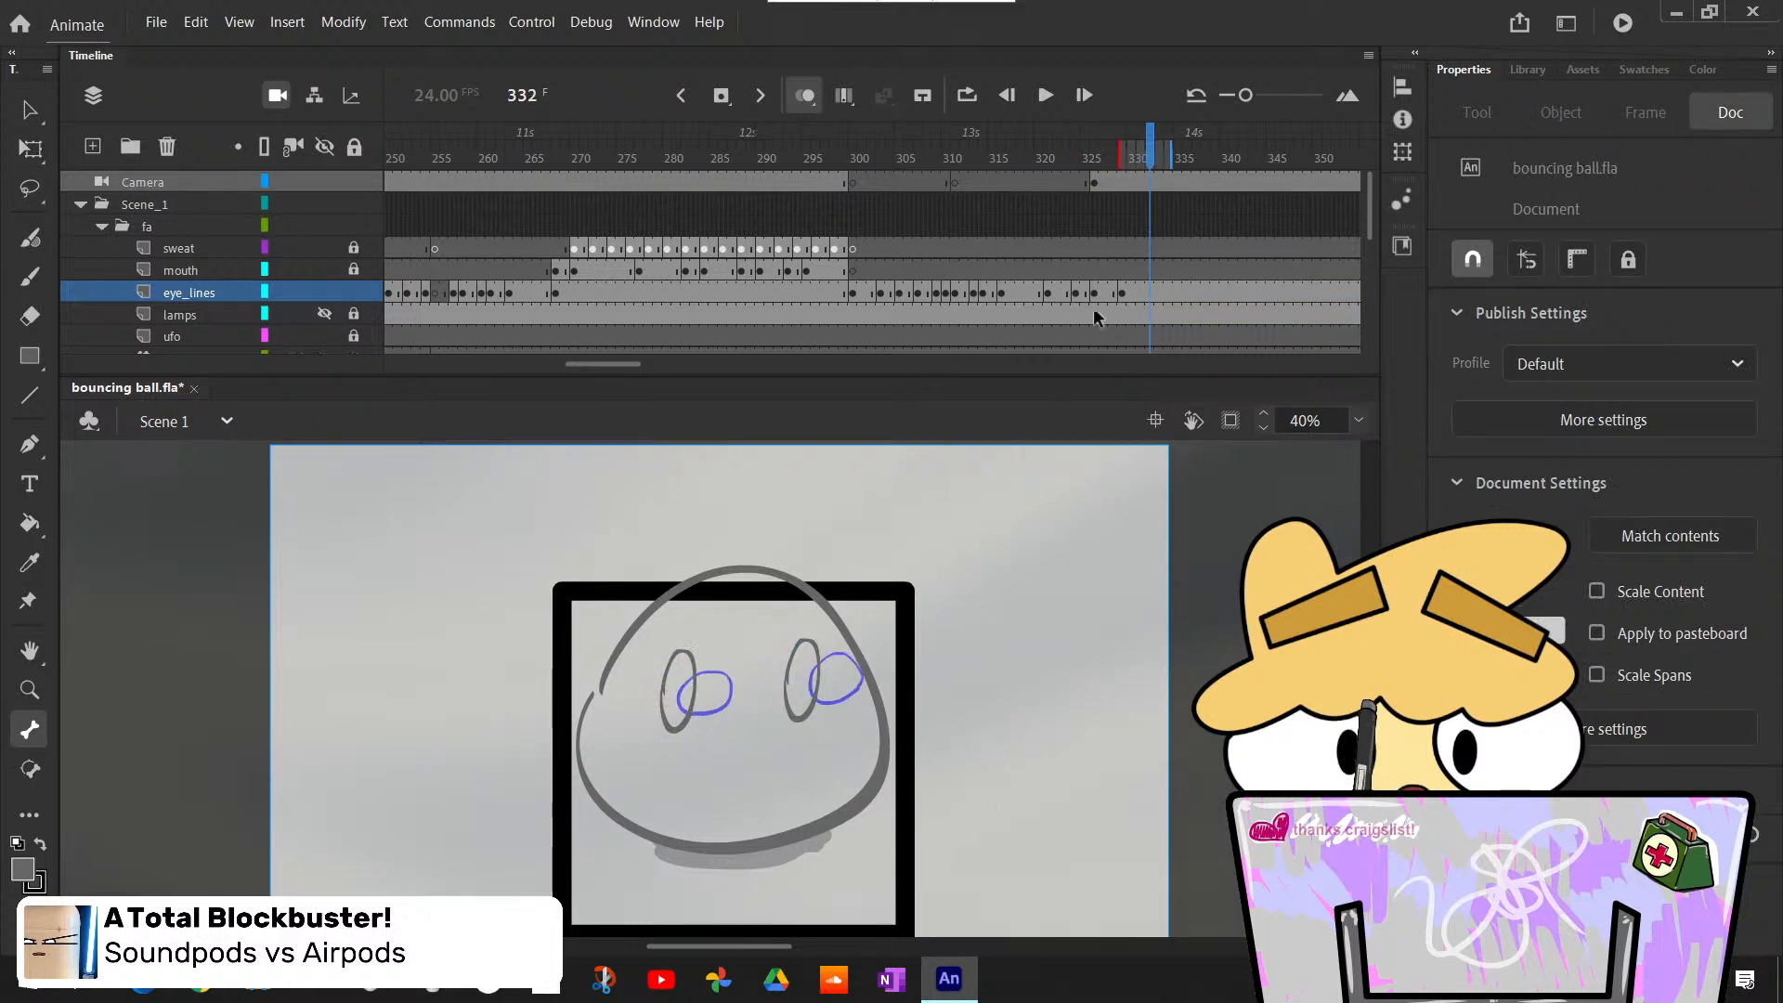
click(1147, 294)
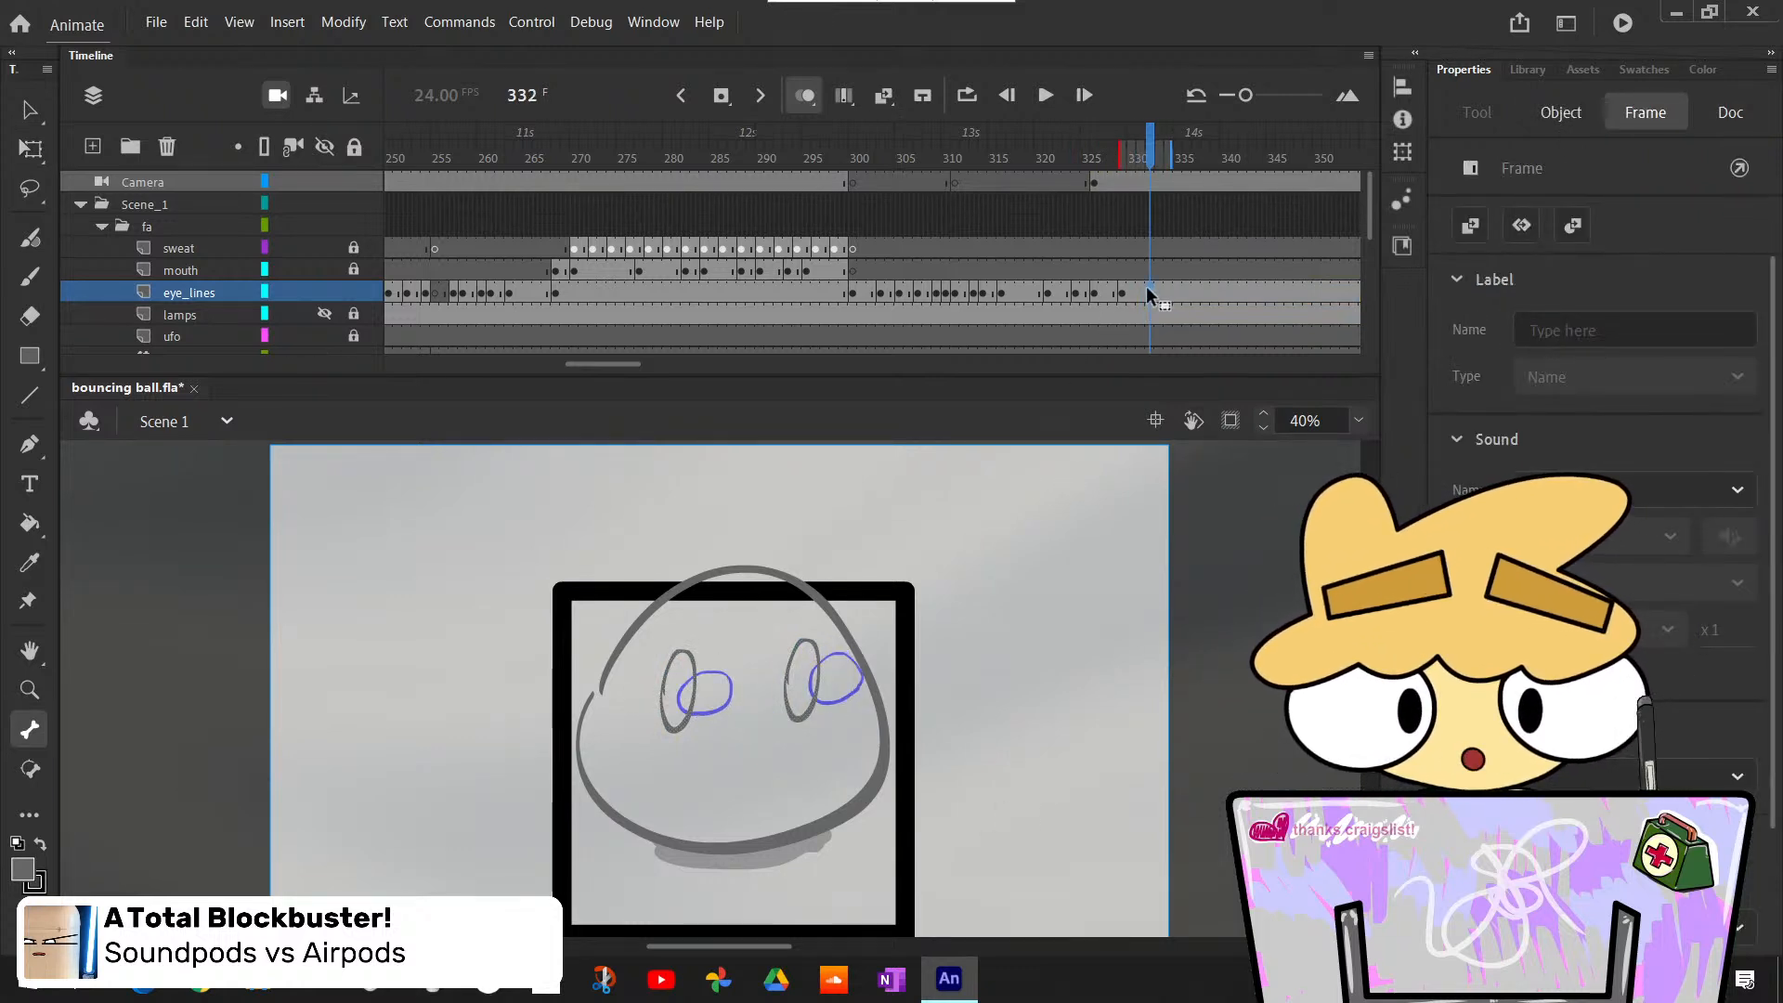
key(F7)
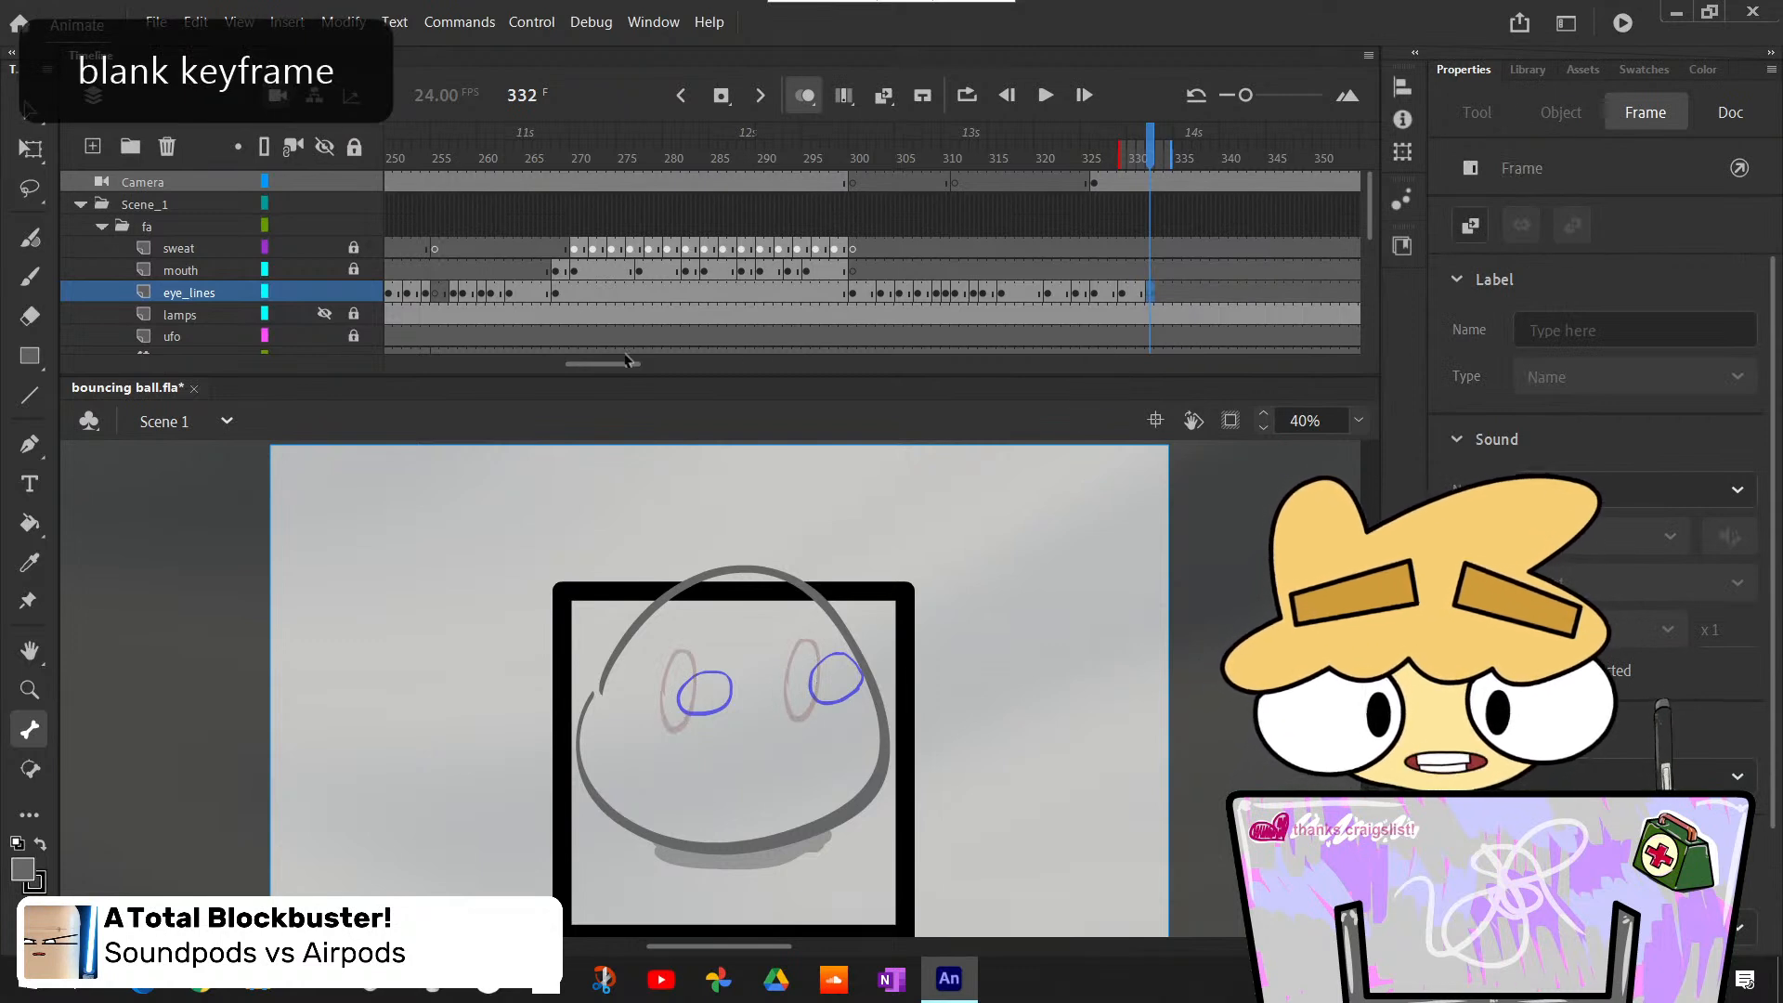
- Copy the round eye outlines from frame 231 of the eye_lines layer and return to frame 332
drag(610, 363, 572, 343)
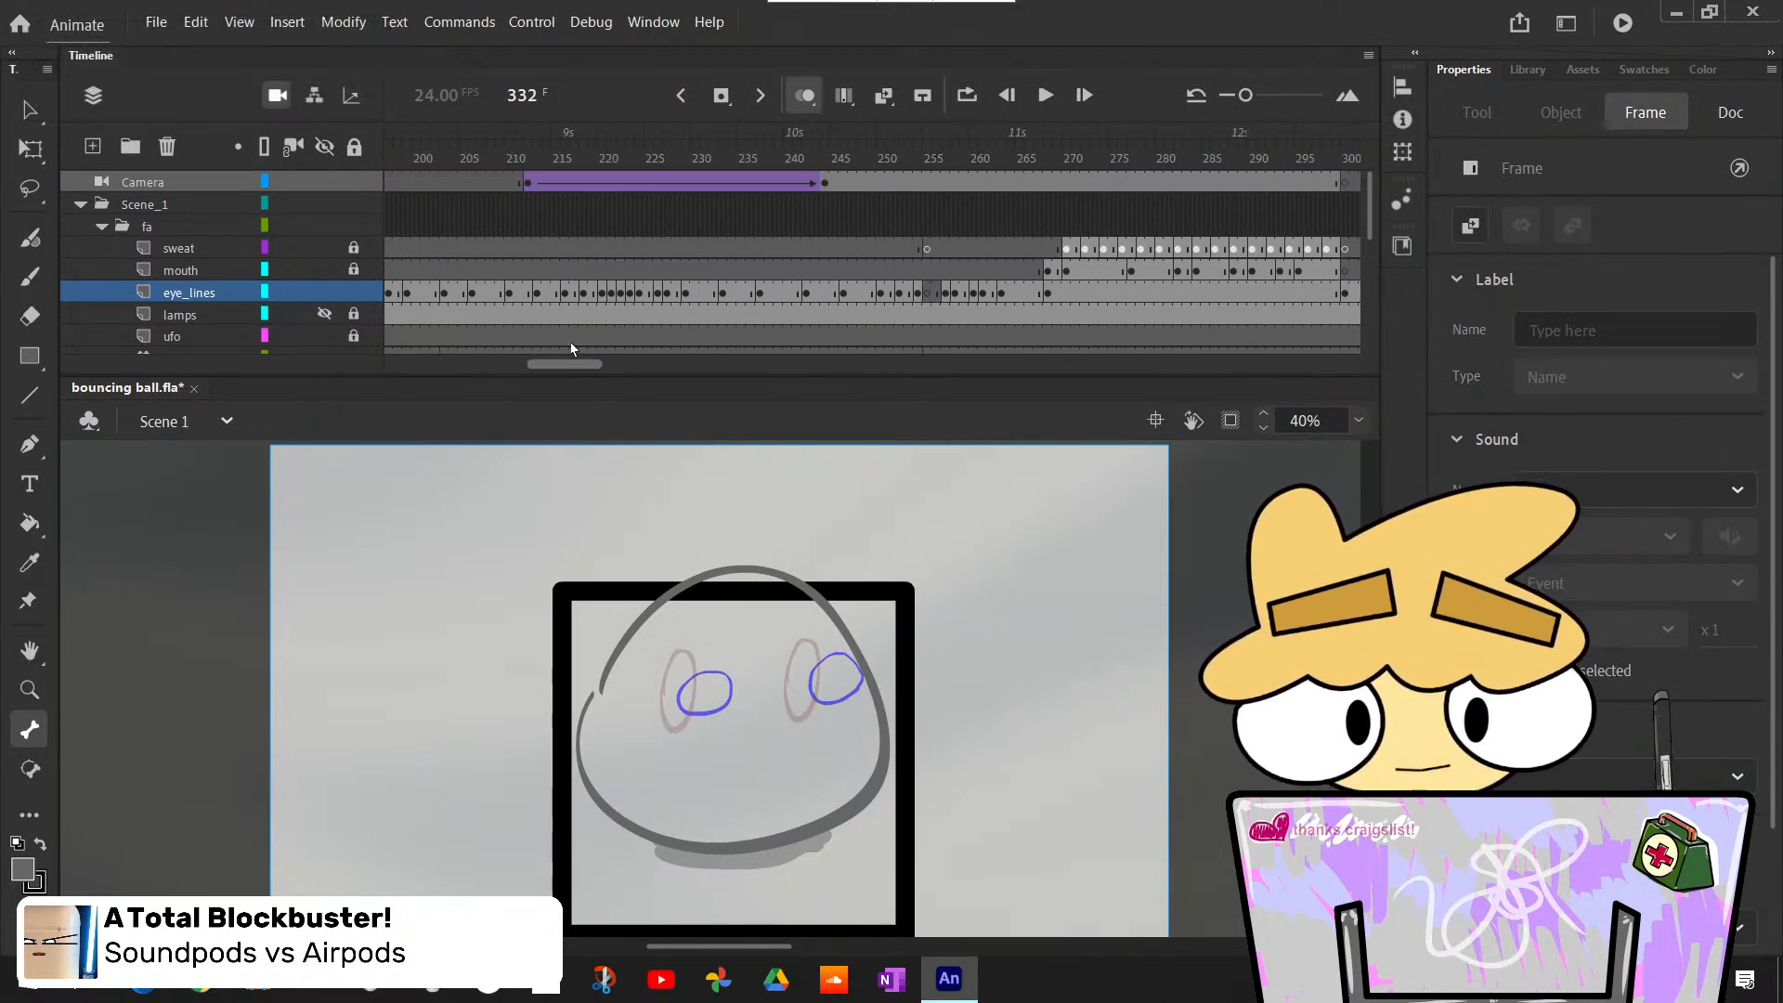
scroll(563, 296, down, 2)
scroll(563, 295, up, 2)
click(788, 248)
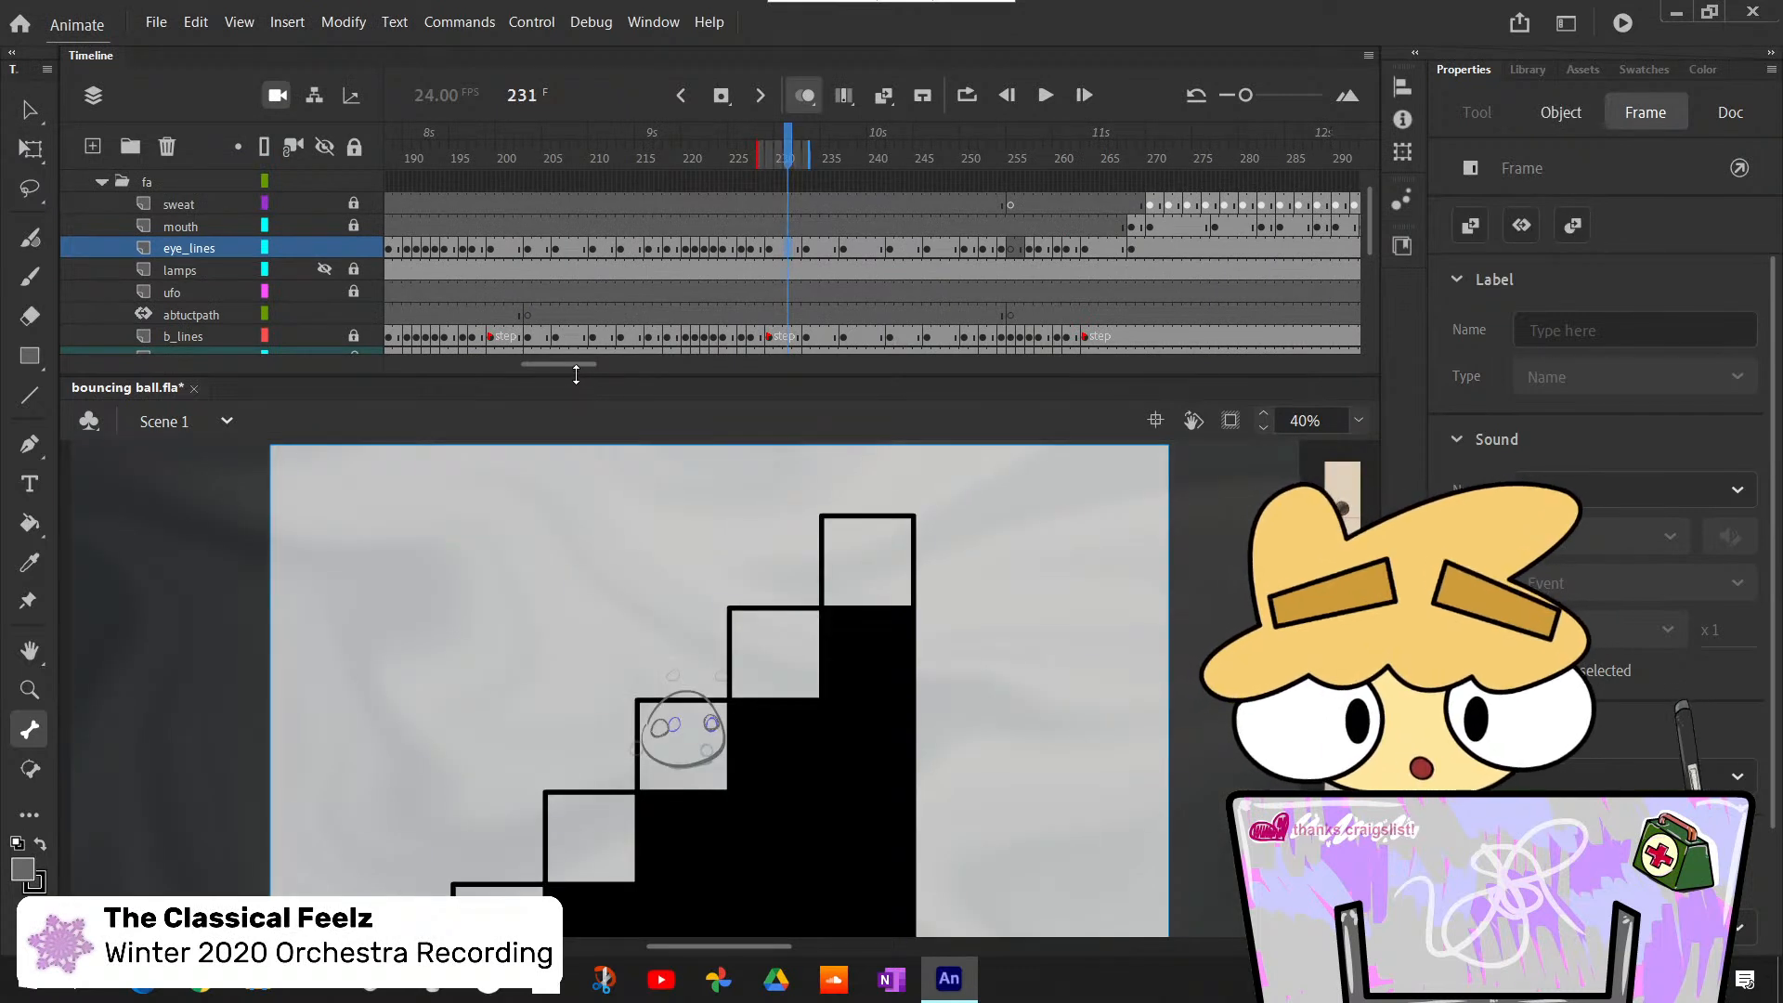
drag(575, 364, 646, 386)
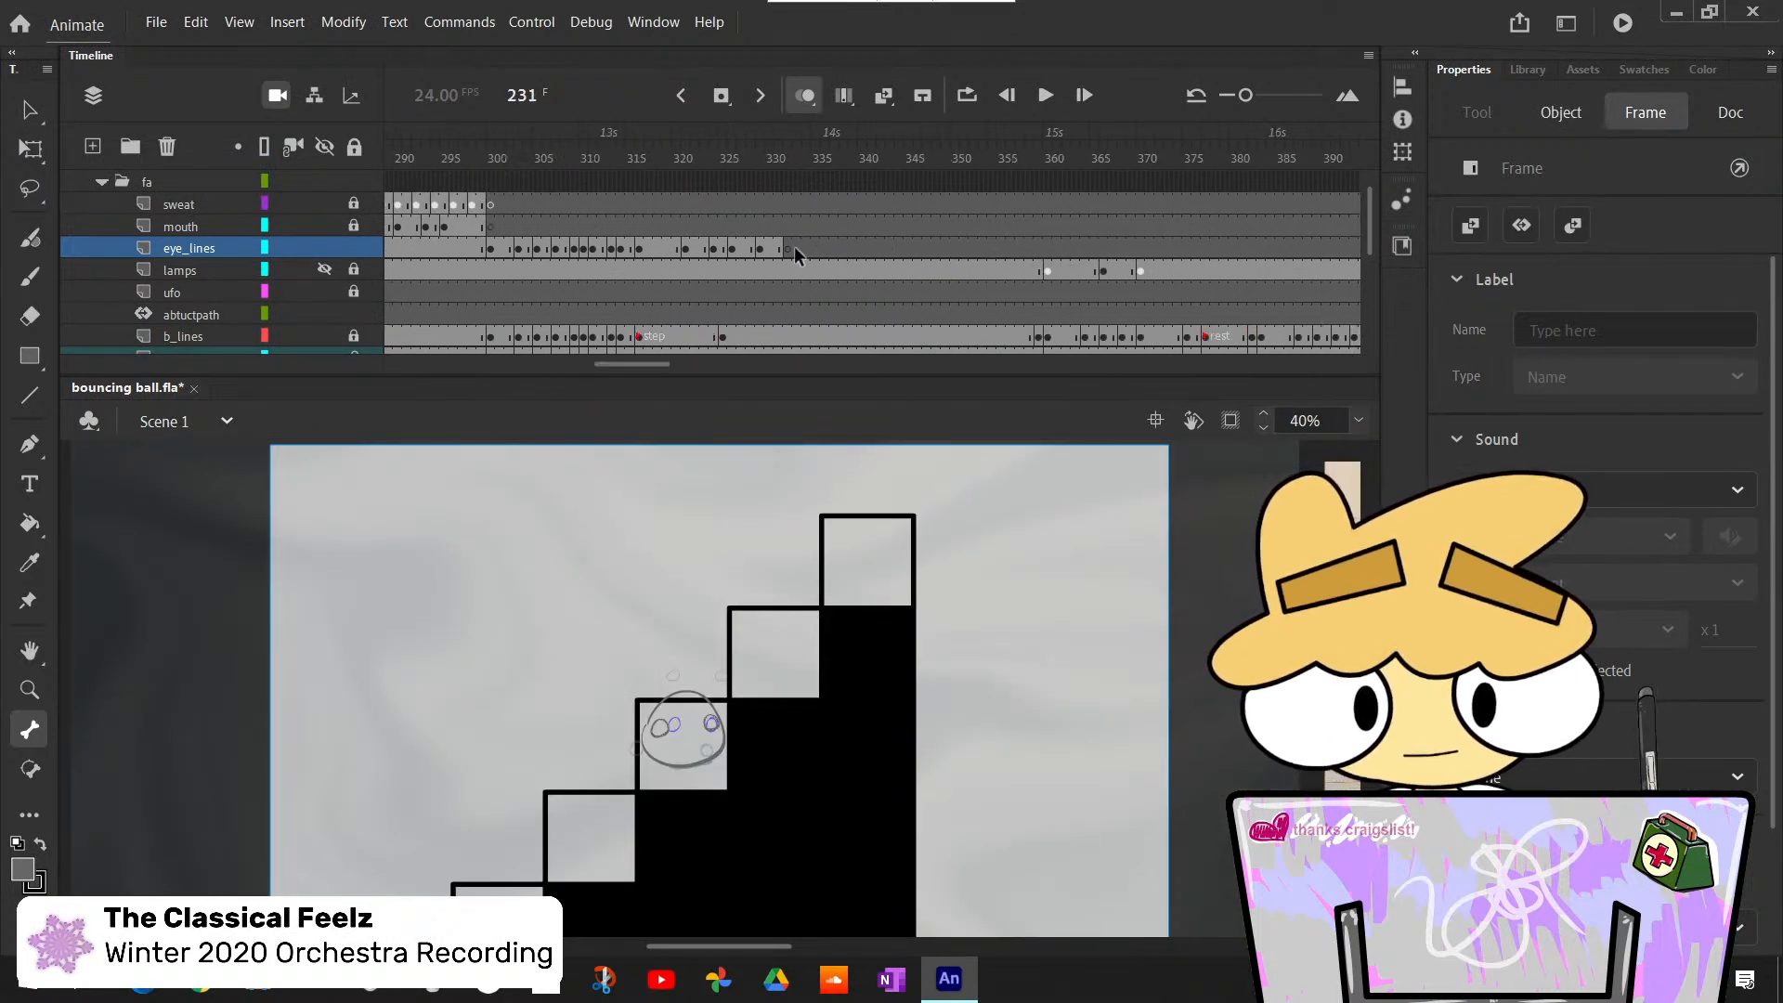
click(791, 247)
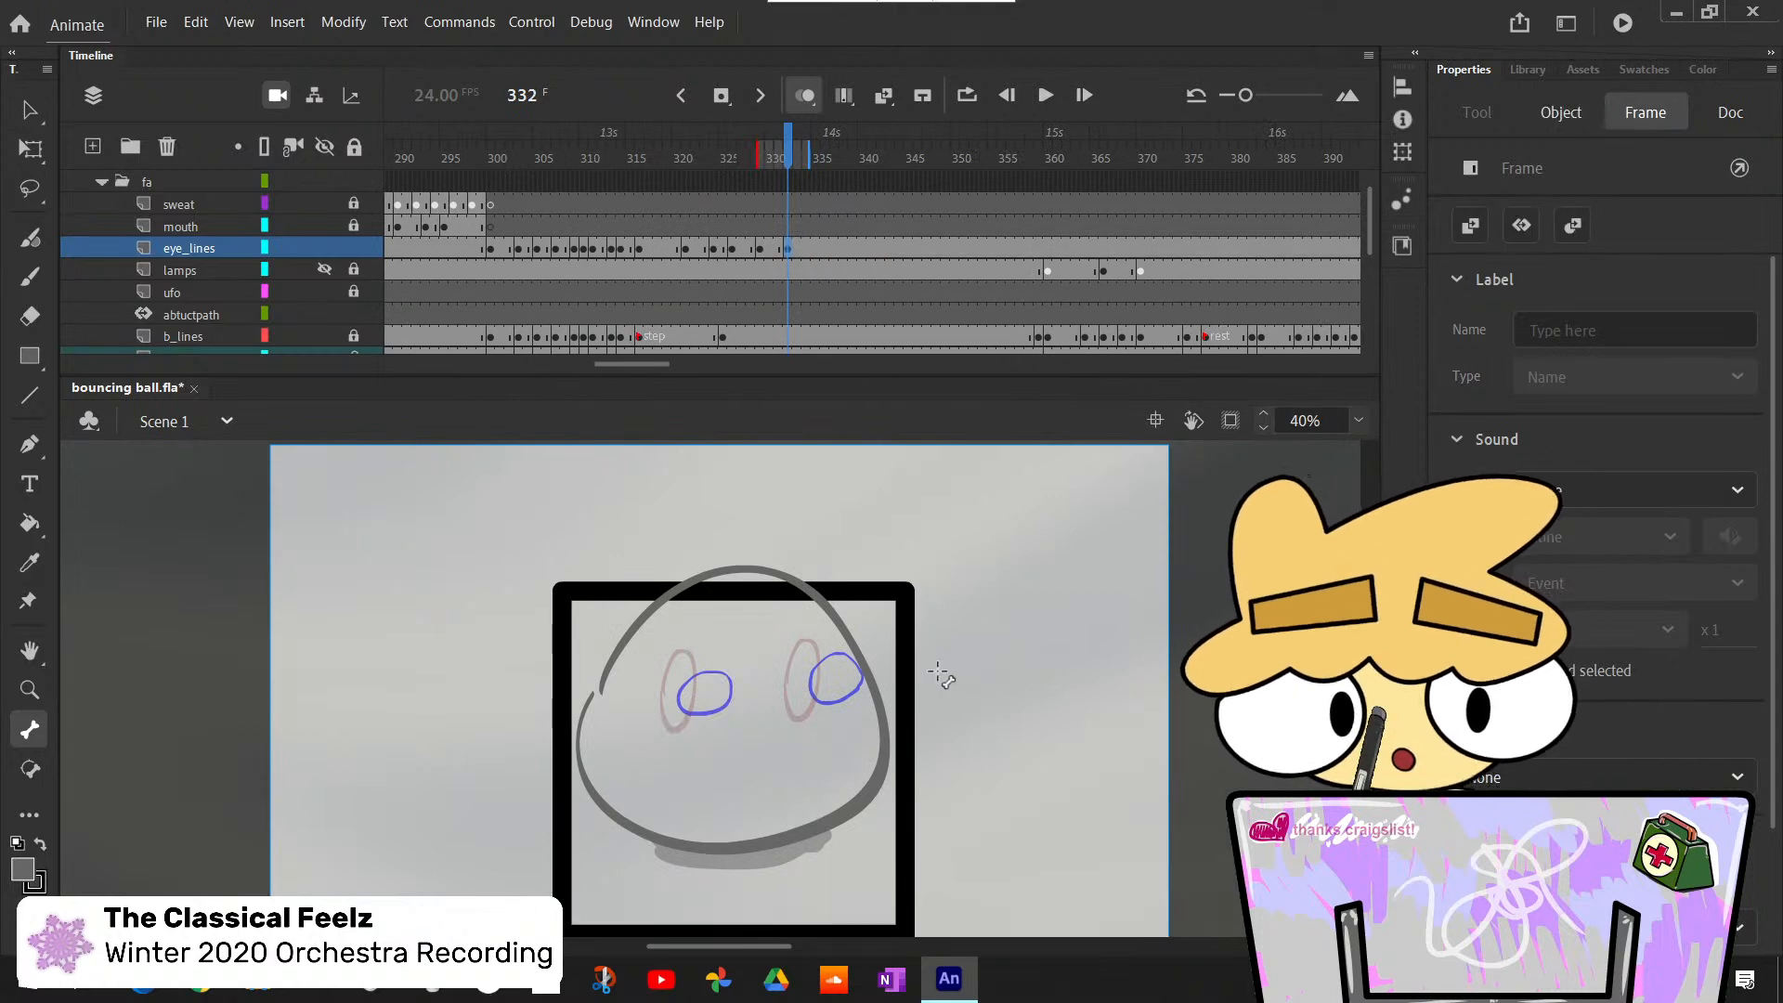
- Paste the copied eyes into frame 332 and place them on the ball's face at about X 717, Y 435
scroll(940, 676, down, 5)
key(q)
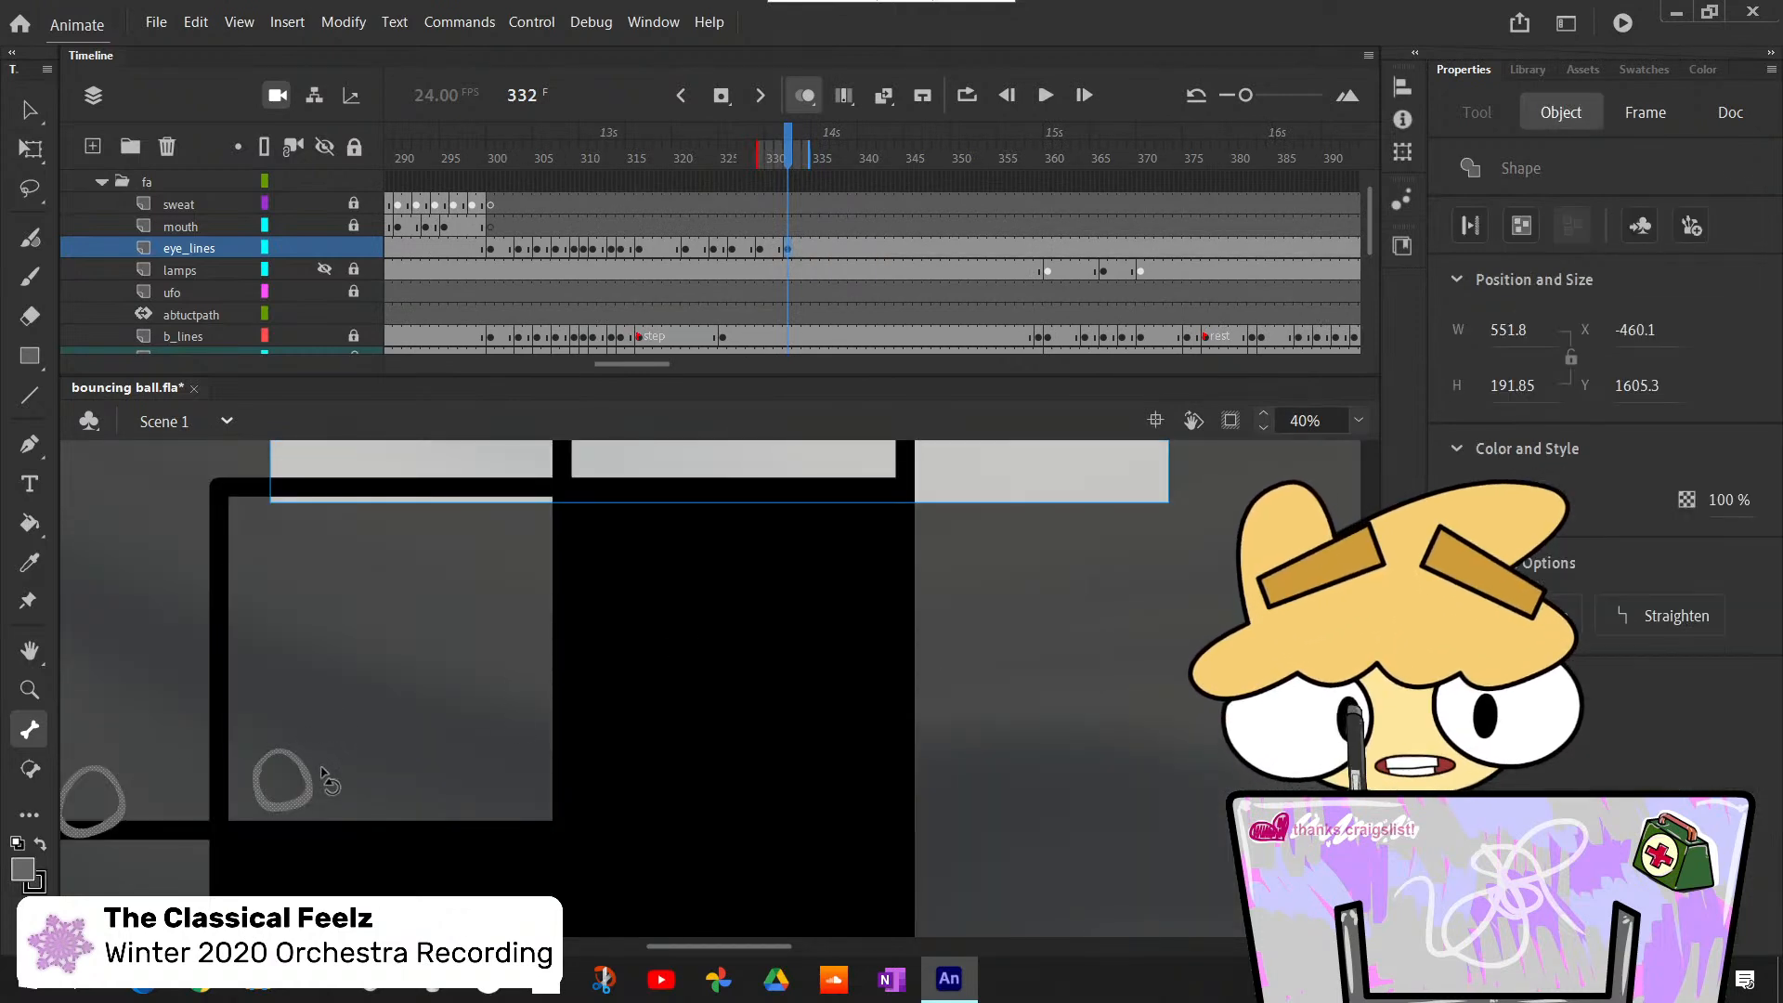
drag(304, 770, 837, 492)
scroll(851, 583, up, 4)
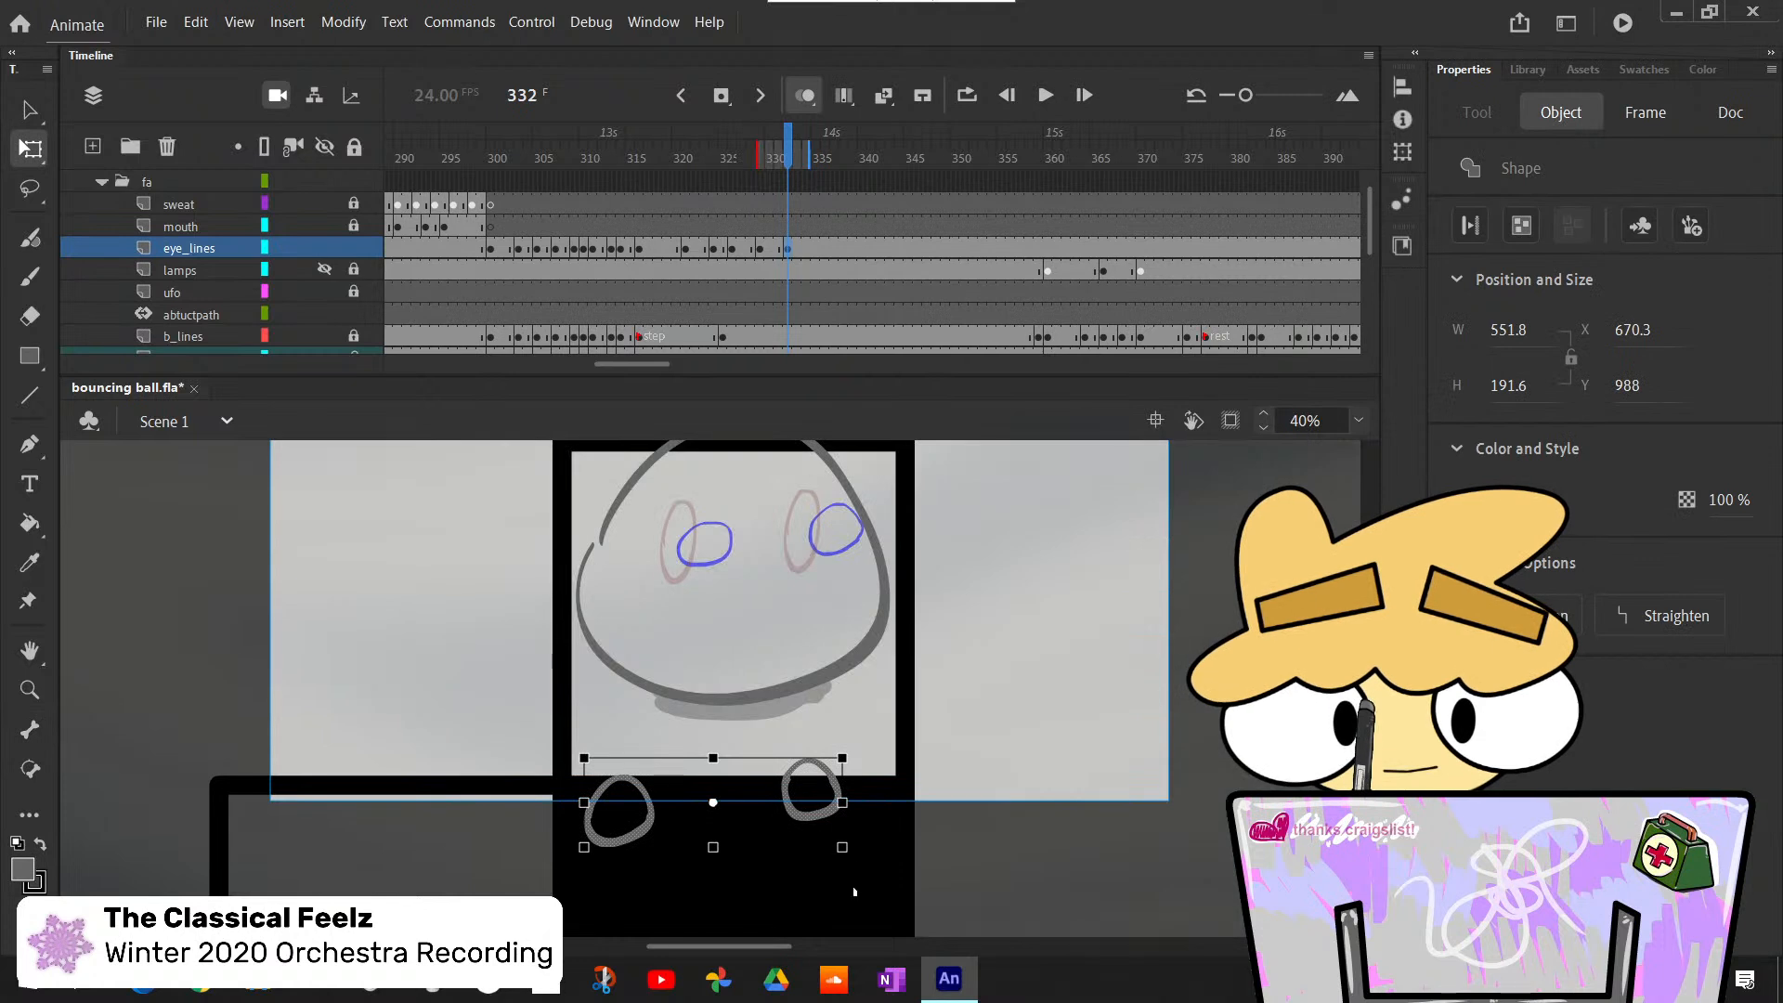
drag(788, 790, 809, 527)
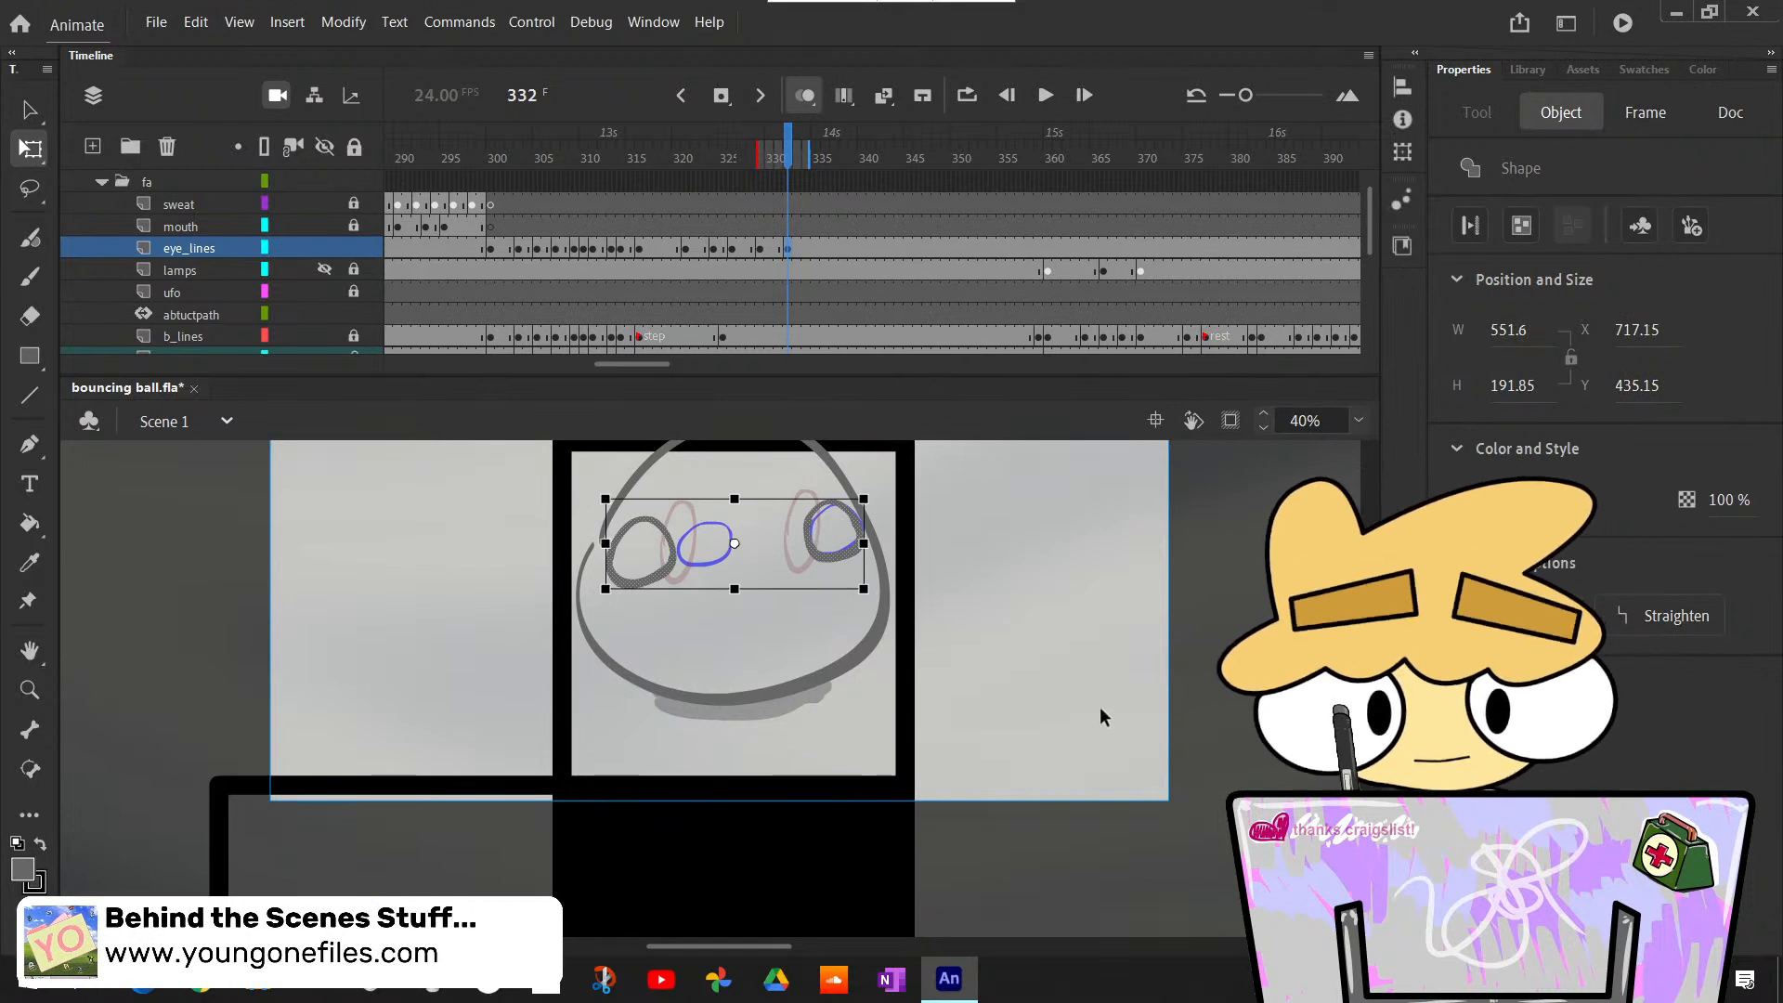
click(1049, 696)
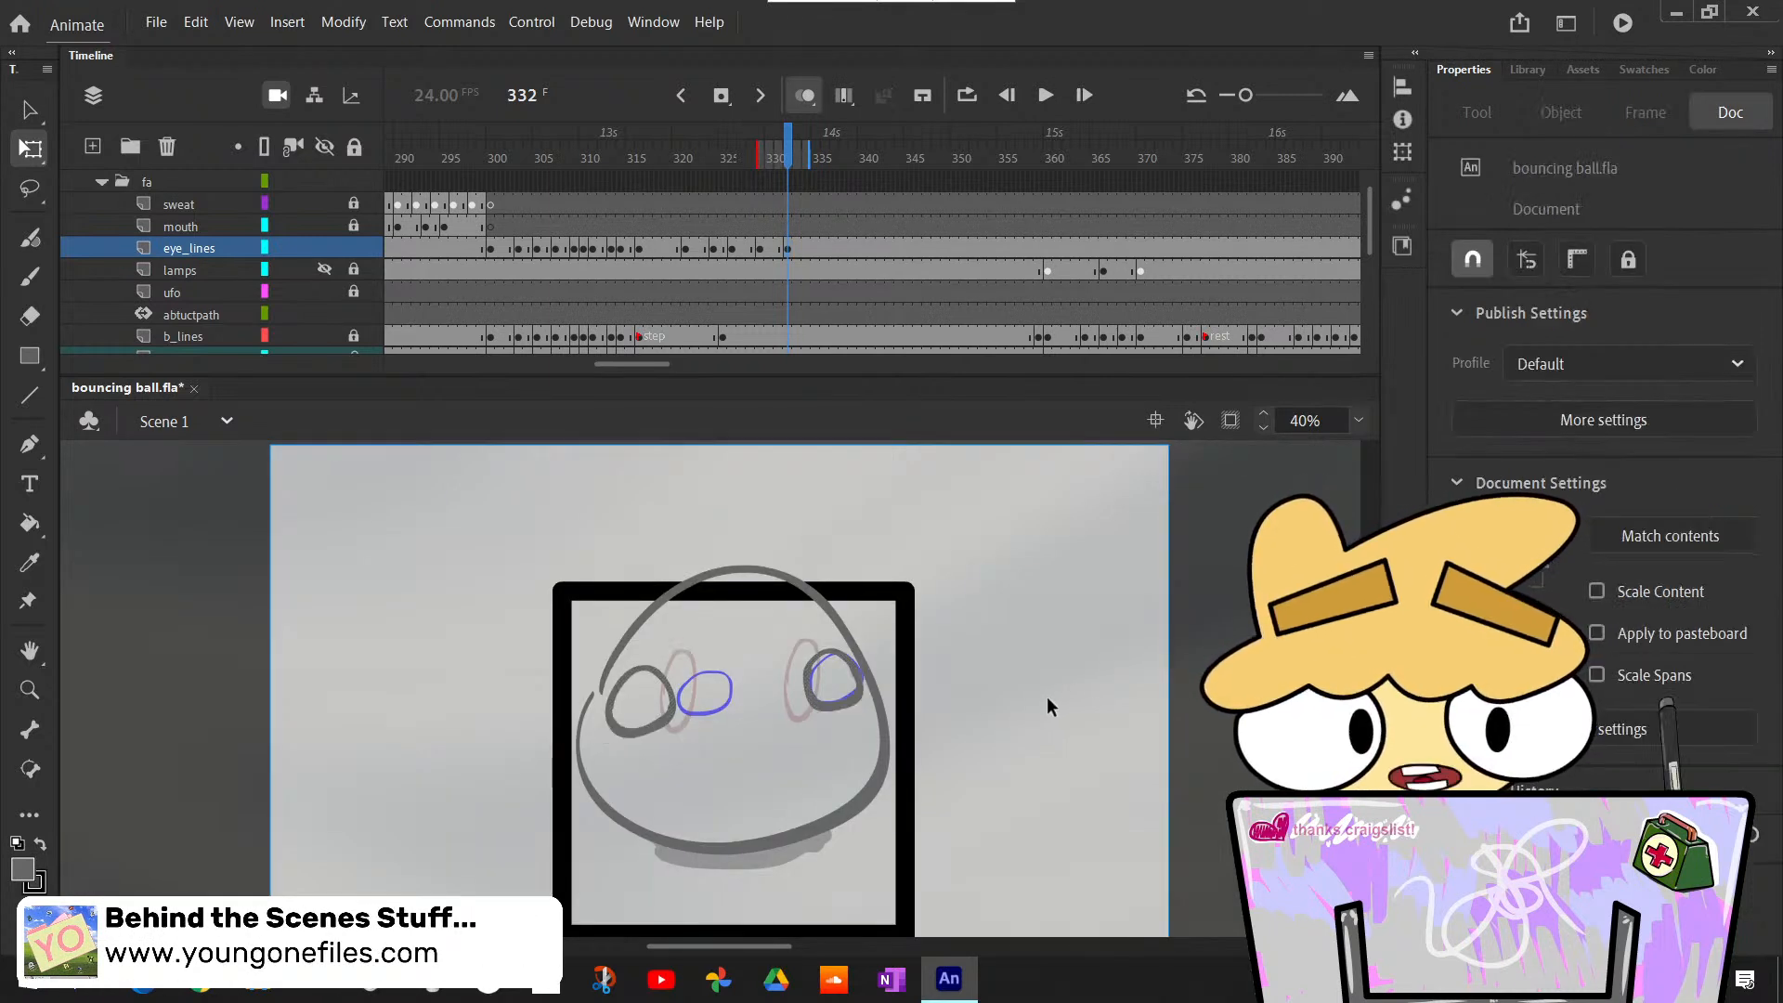
- Step through frames 323 to 338 to review the eye animation leading into and following the new eye pose
key(comma)
key(period)
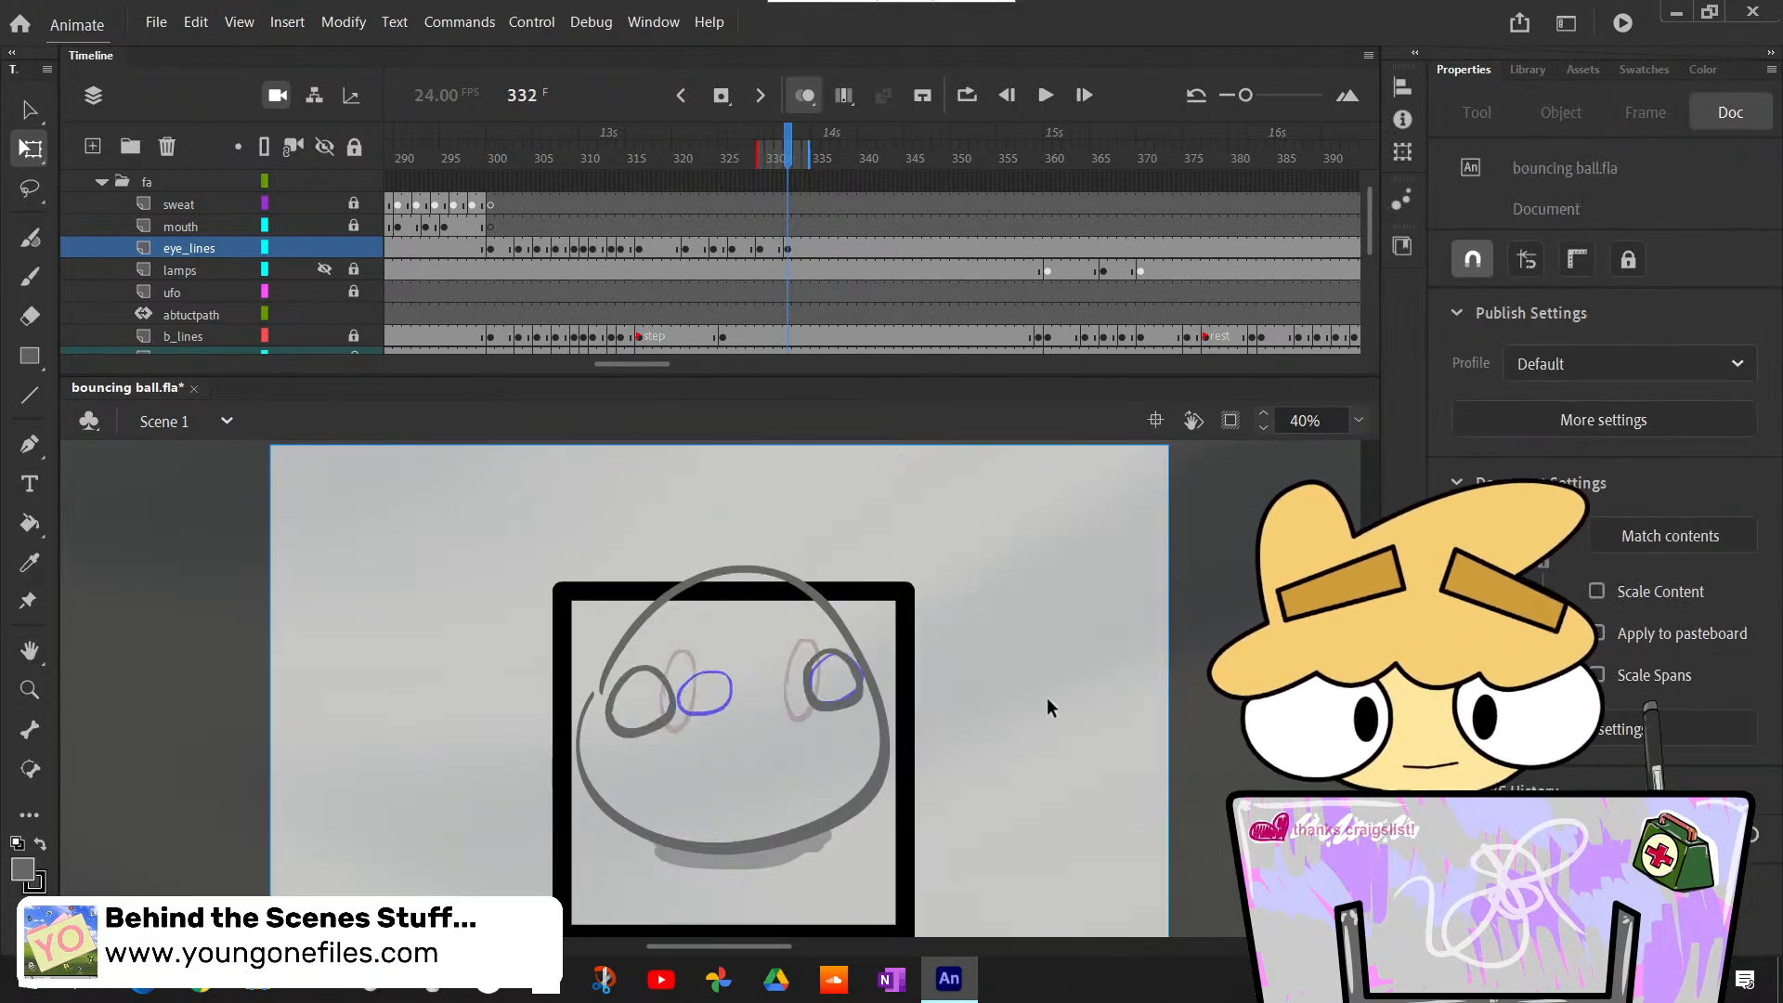
key(period)
key(period)
key(period)
key(period)
key(period)
key(period)
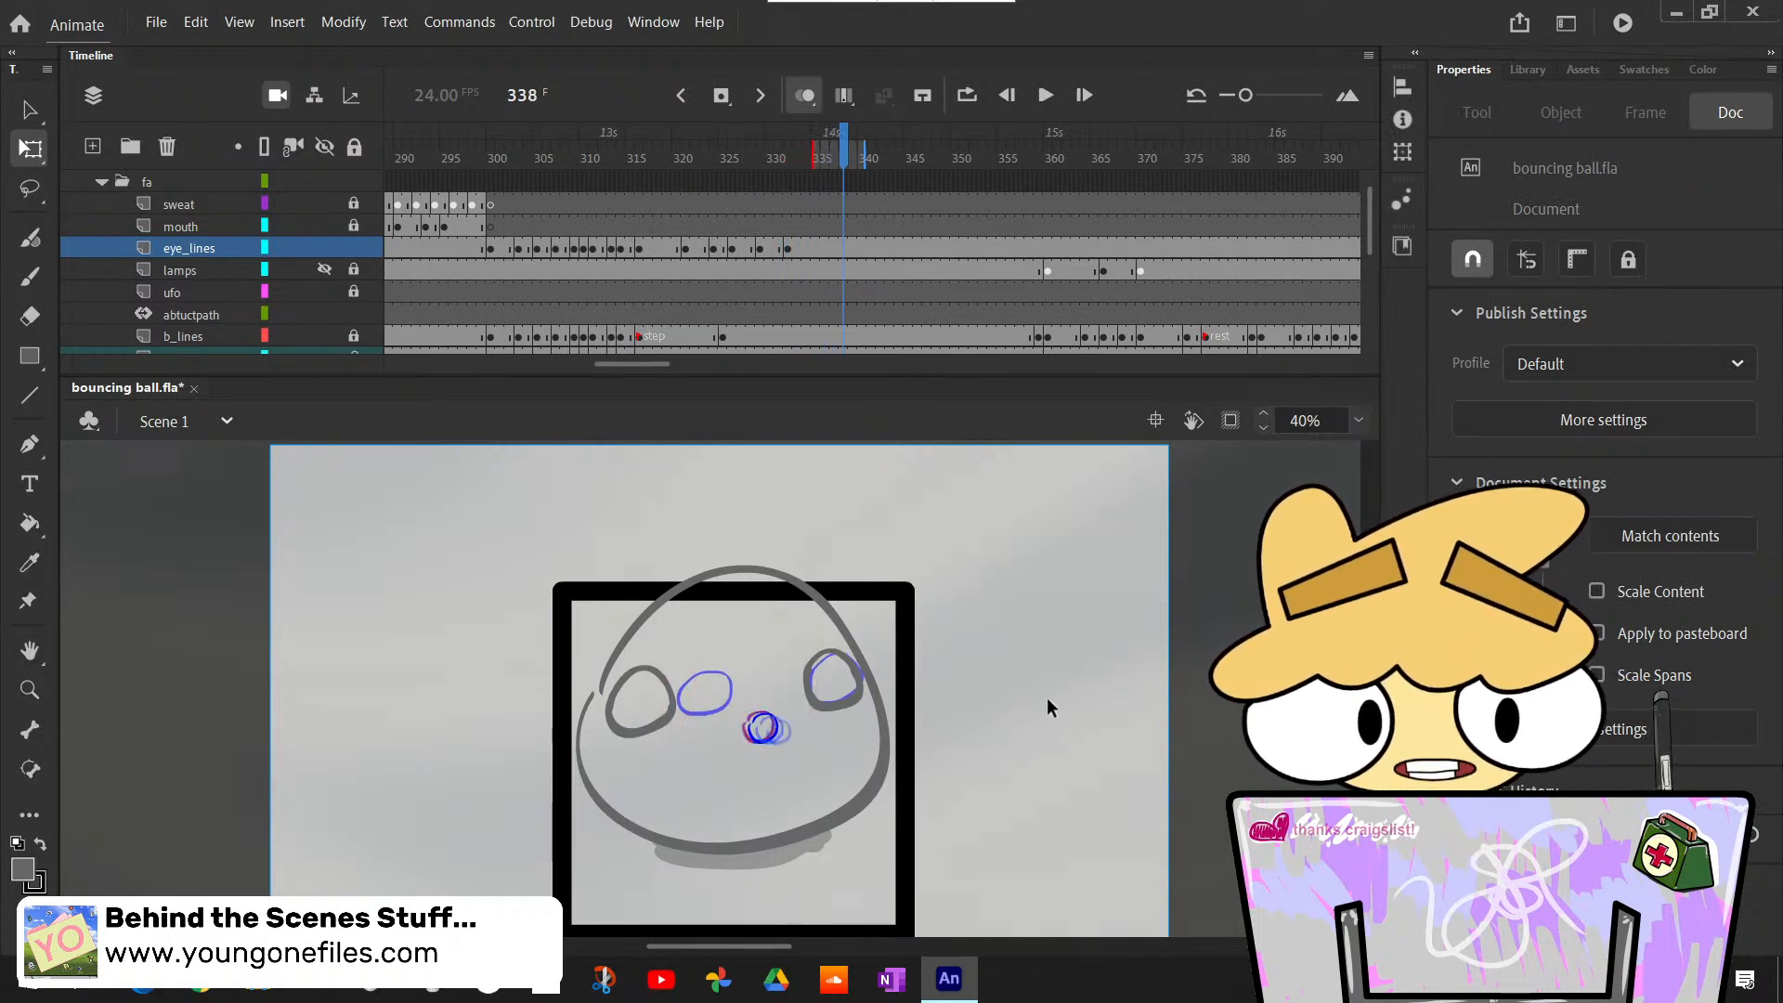
key(comma)
key(comma)
key(comma)
key(comma)
key(comma)
key(comma)
key(comma)
key(comma)
key(comma)
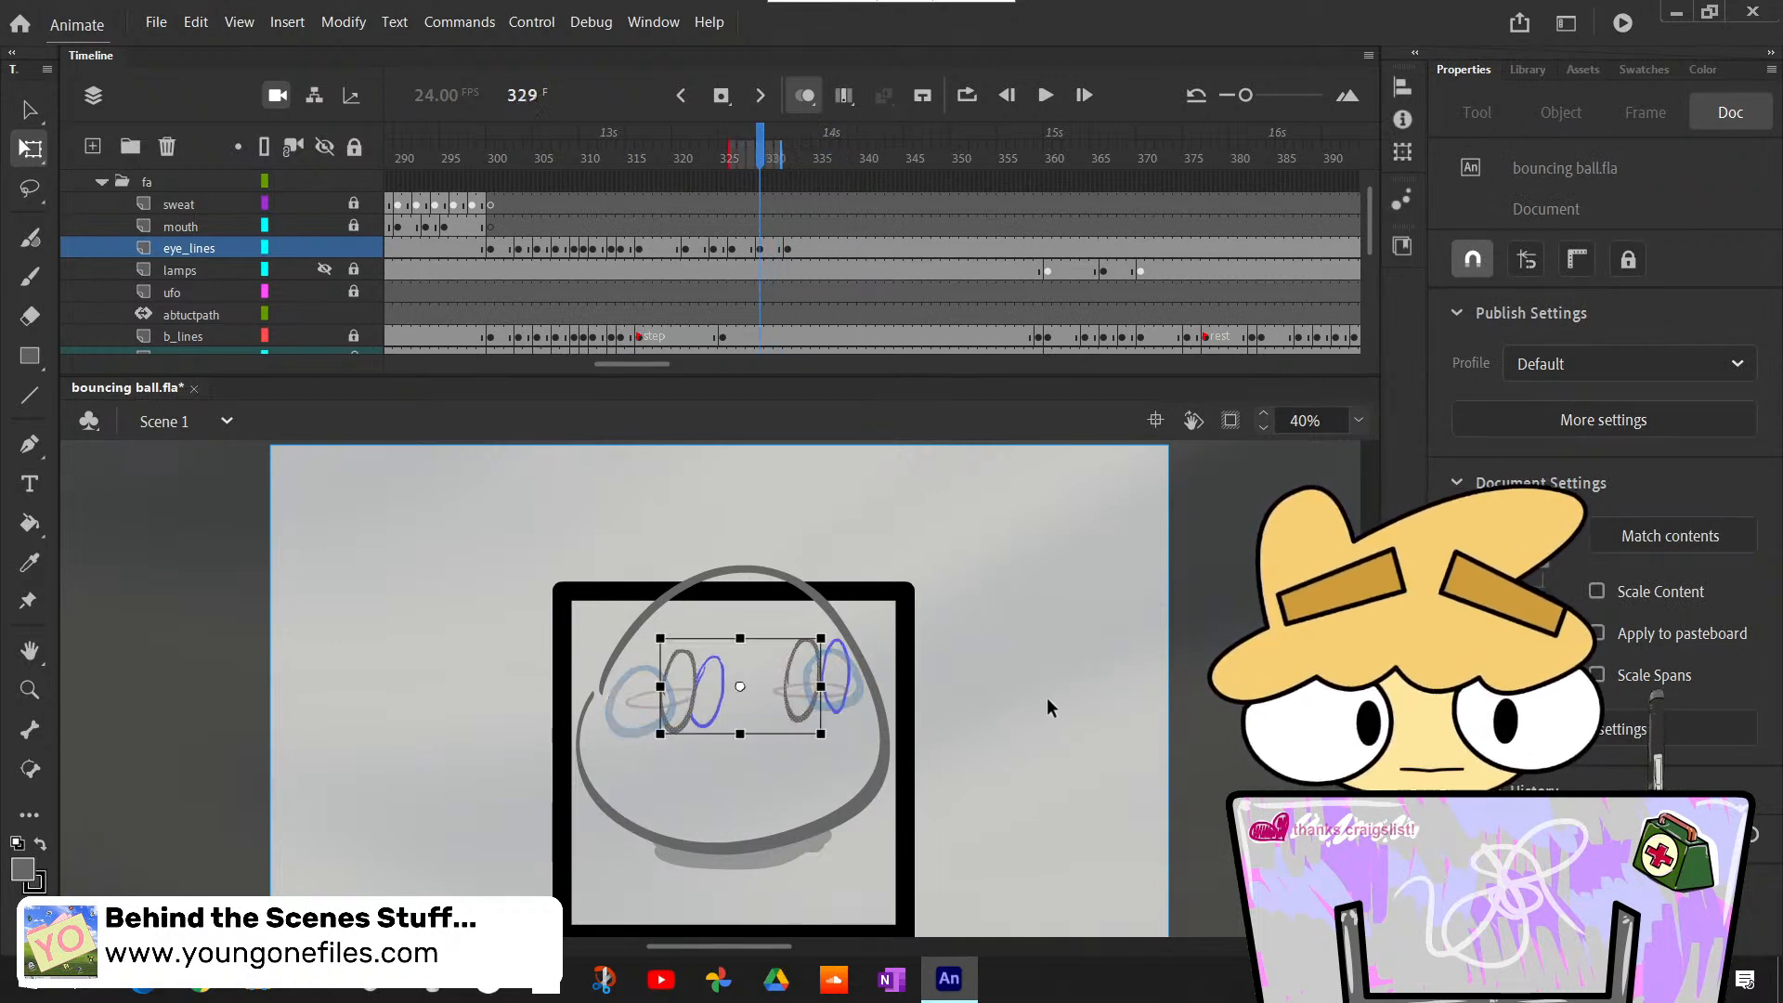
key(comma)
key(comma)
key(comma)
key(comma)
key(comma)
key(comma)
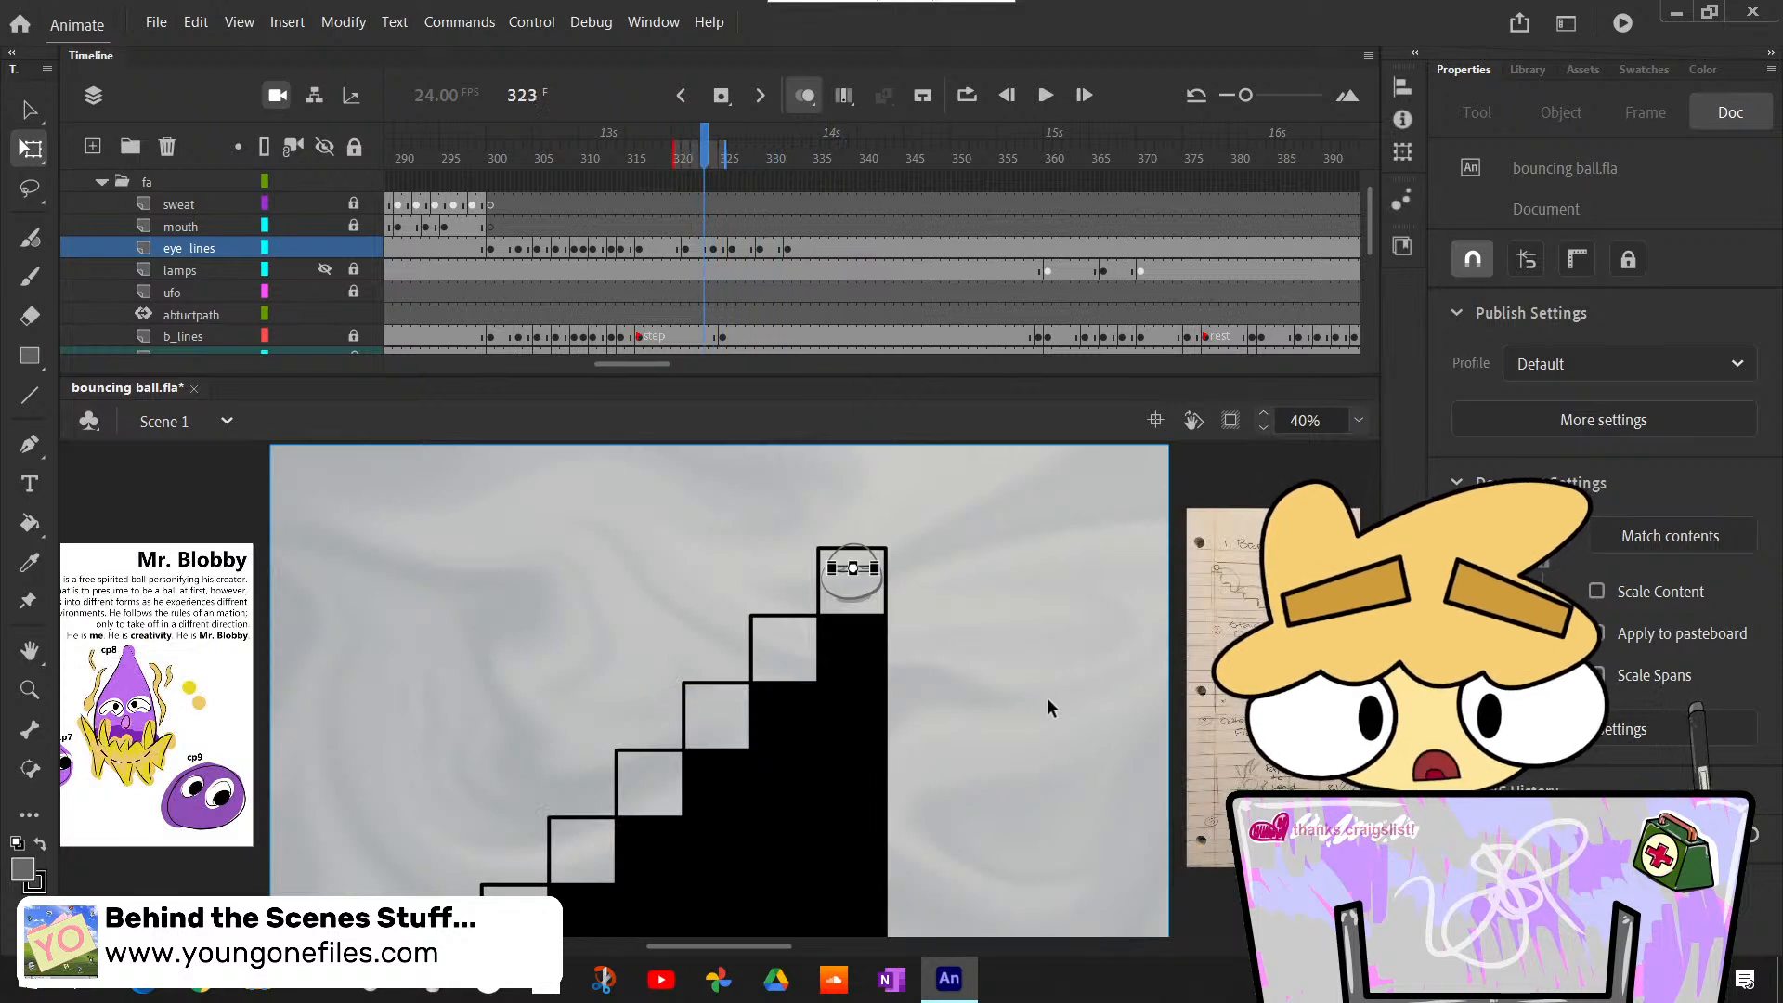
key(period)
key(period)
key(period)
key(period)
key(period)
key(period)
key(period)
key(period)
key(period)
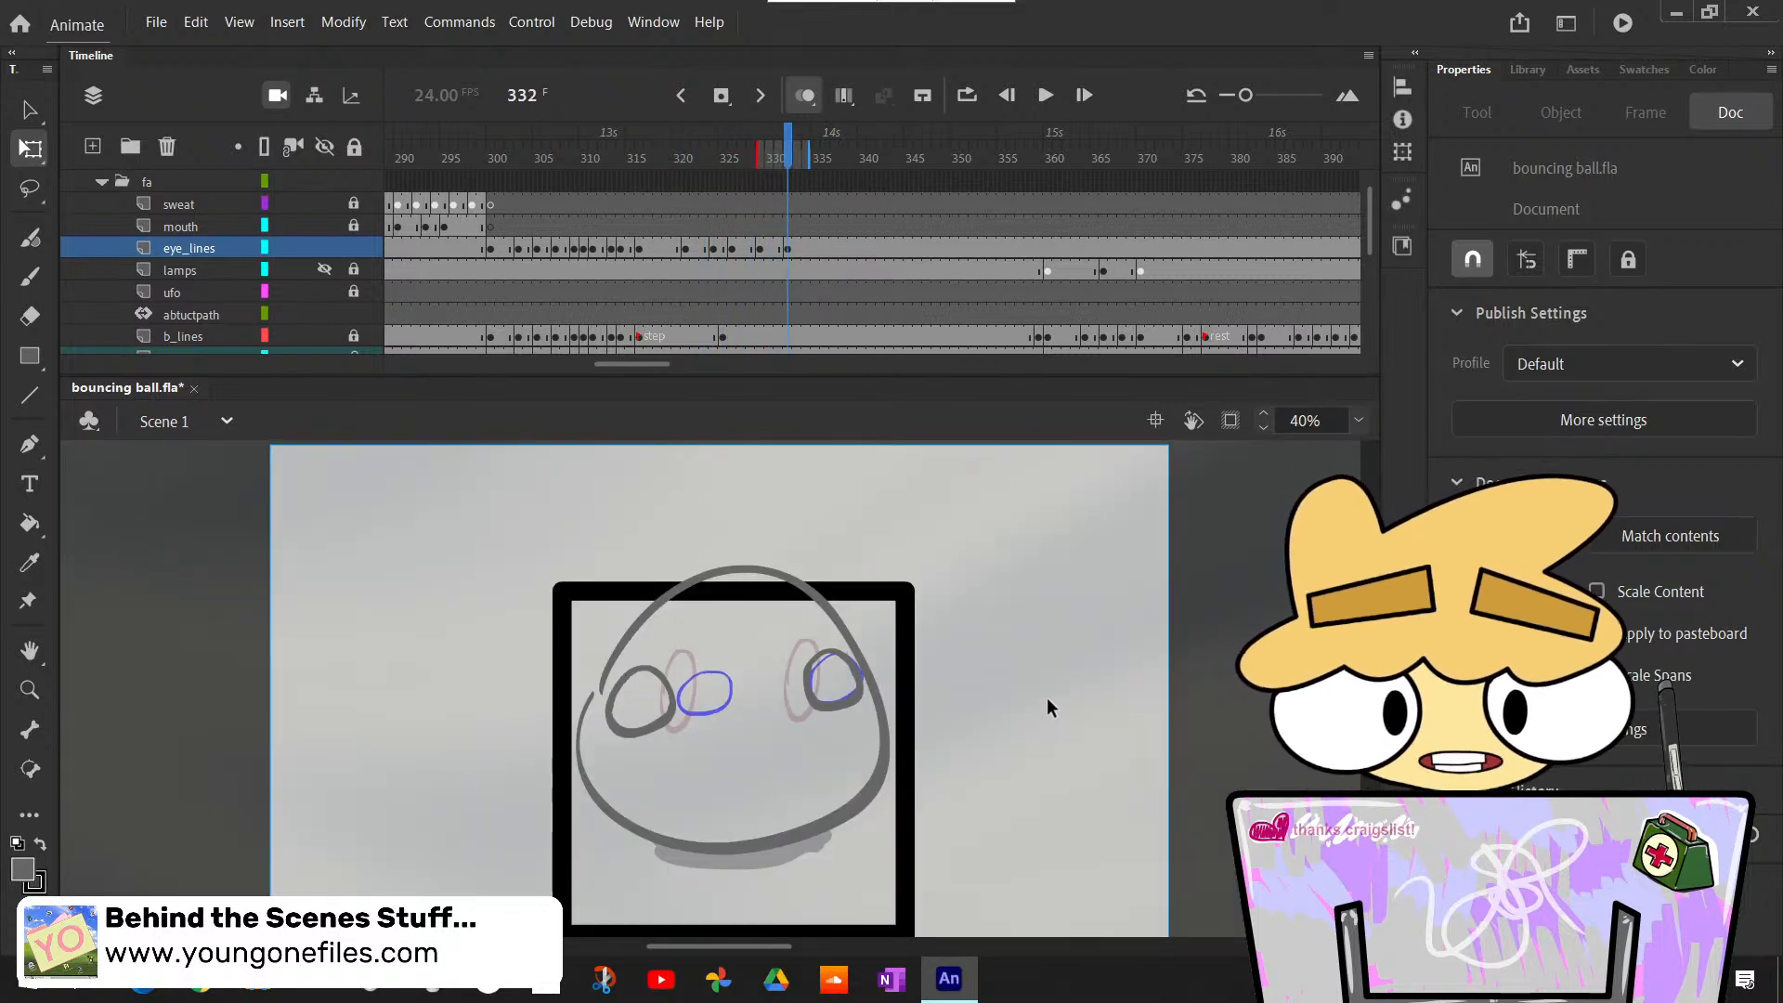
key(period)
key(period)
key(period)
key(period)
key(period)
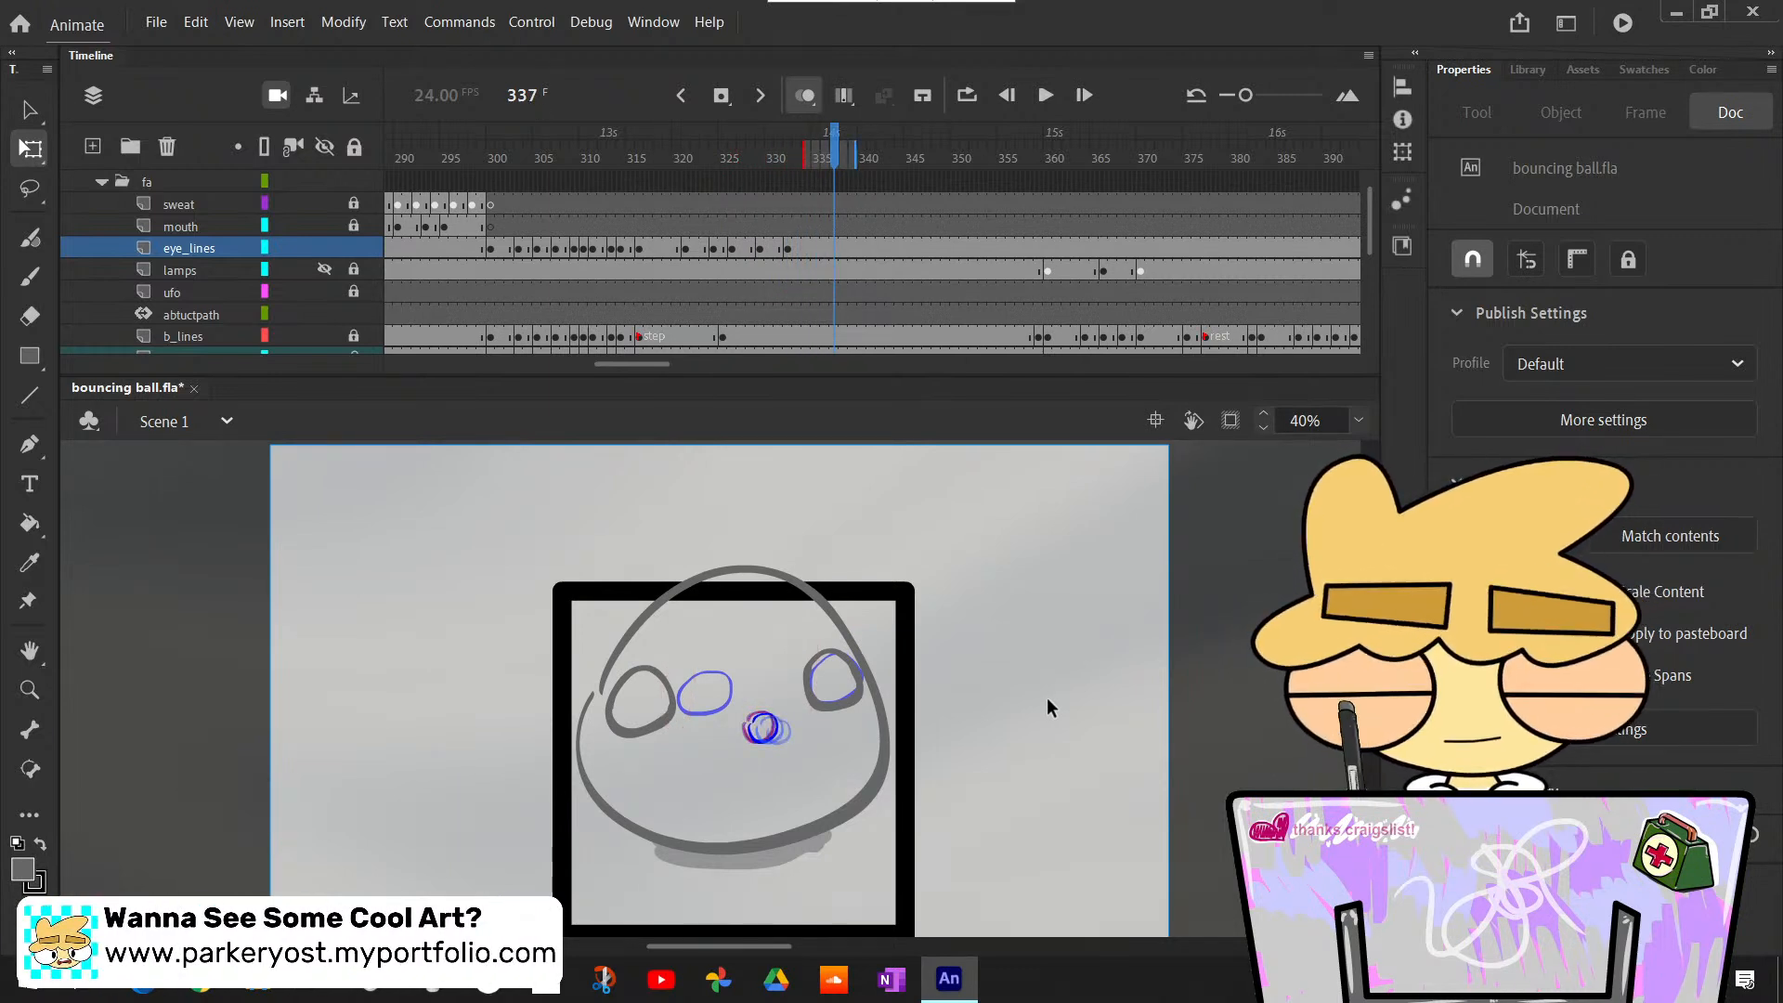
- Step through frames 327 to 342 to examine the timing of the eye poses against the rough mouth's movement
key(comma)
key(comma)
key(comma)
key(comma)
key(comma)
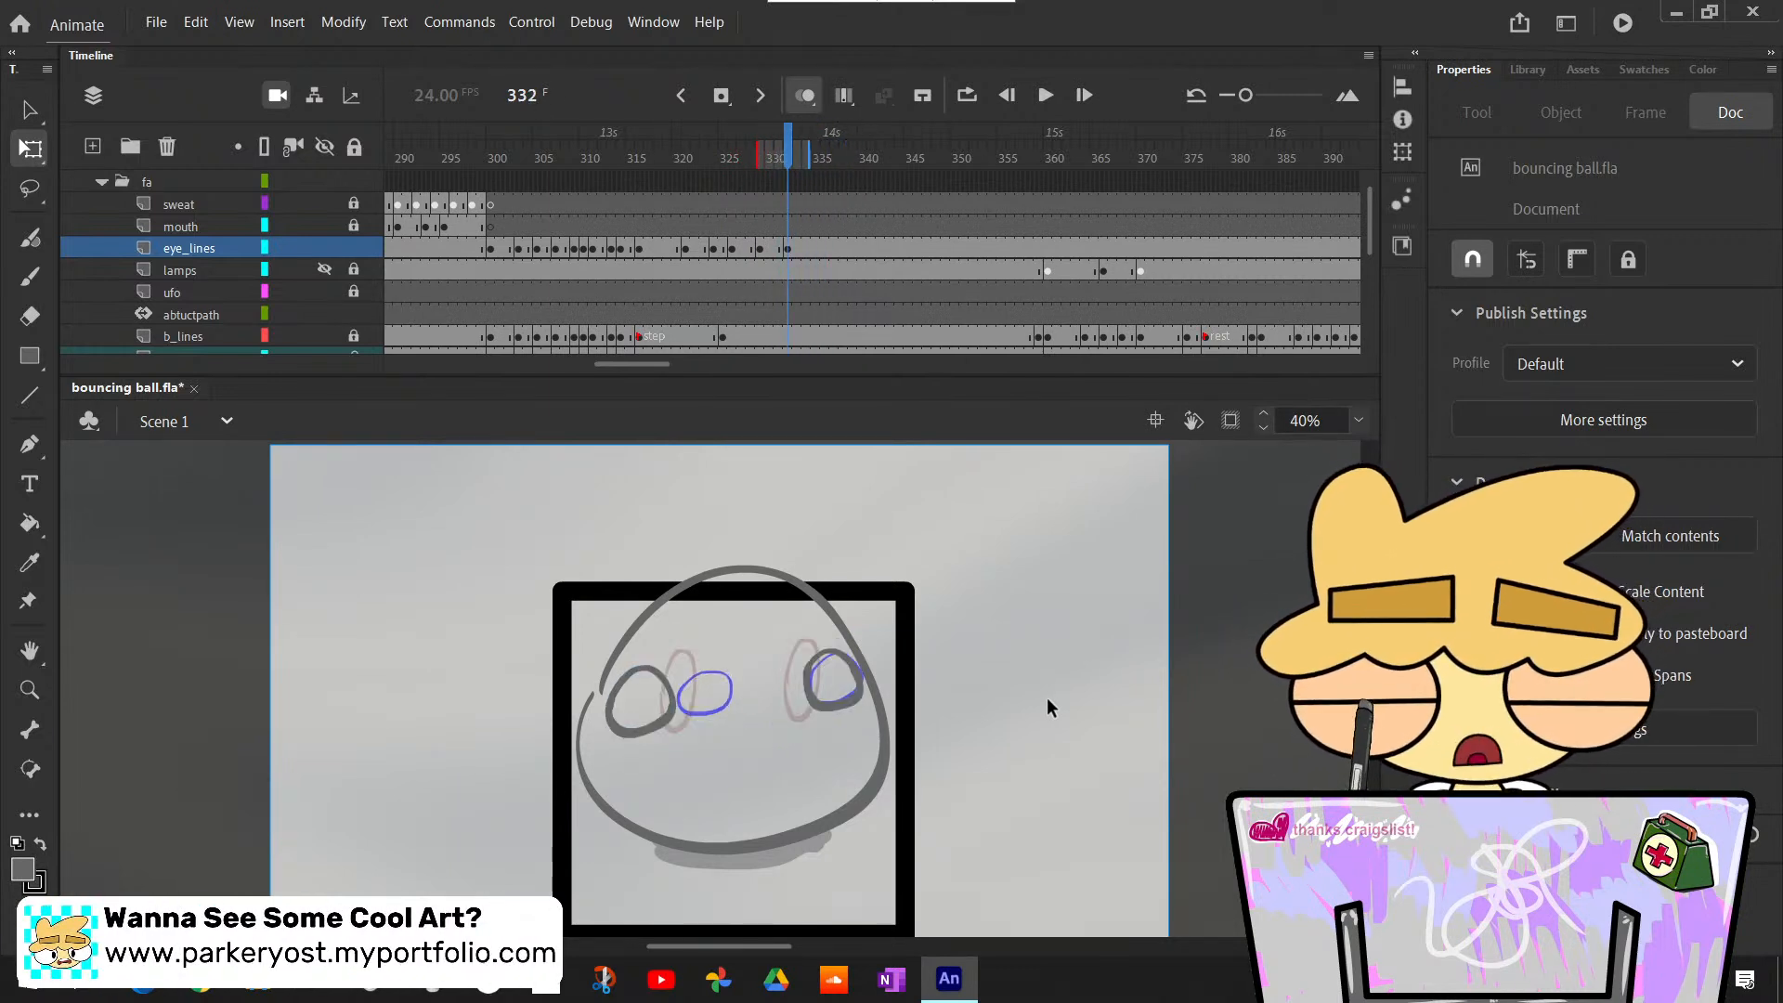
key(period)
key(period)
key(.)
key(.)
key(.)
key(.)
key(.)
key(.)
key(.)
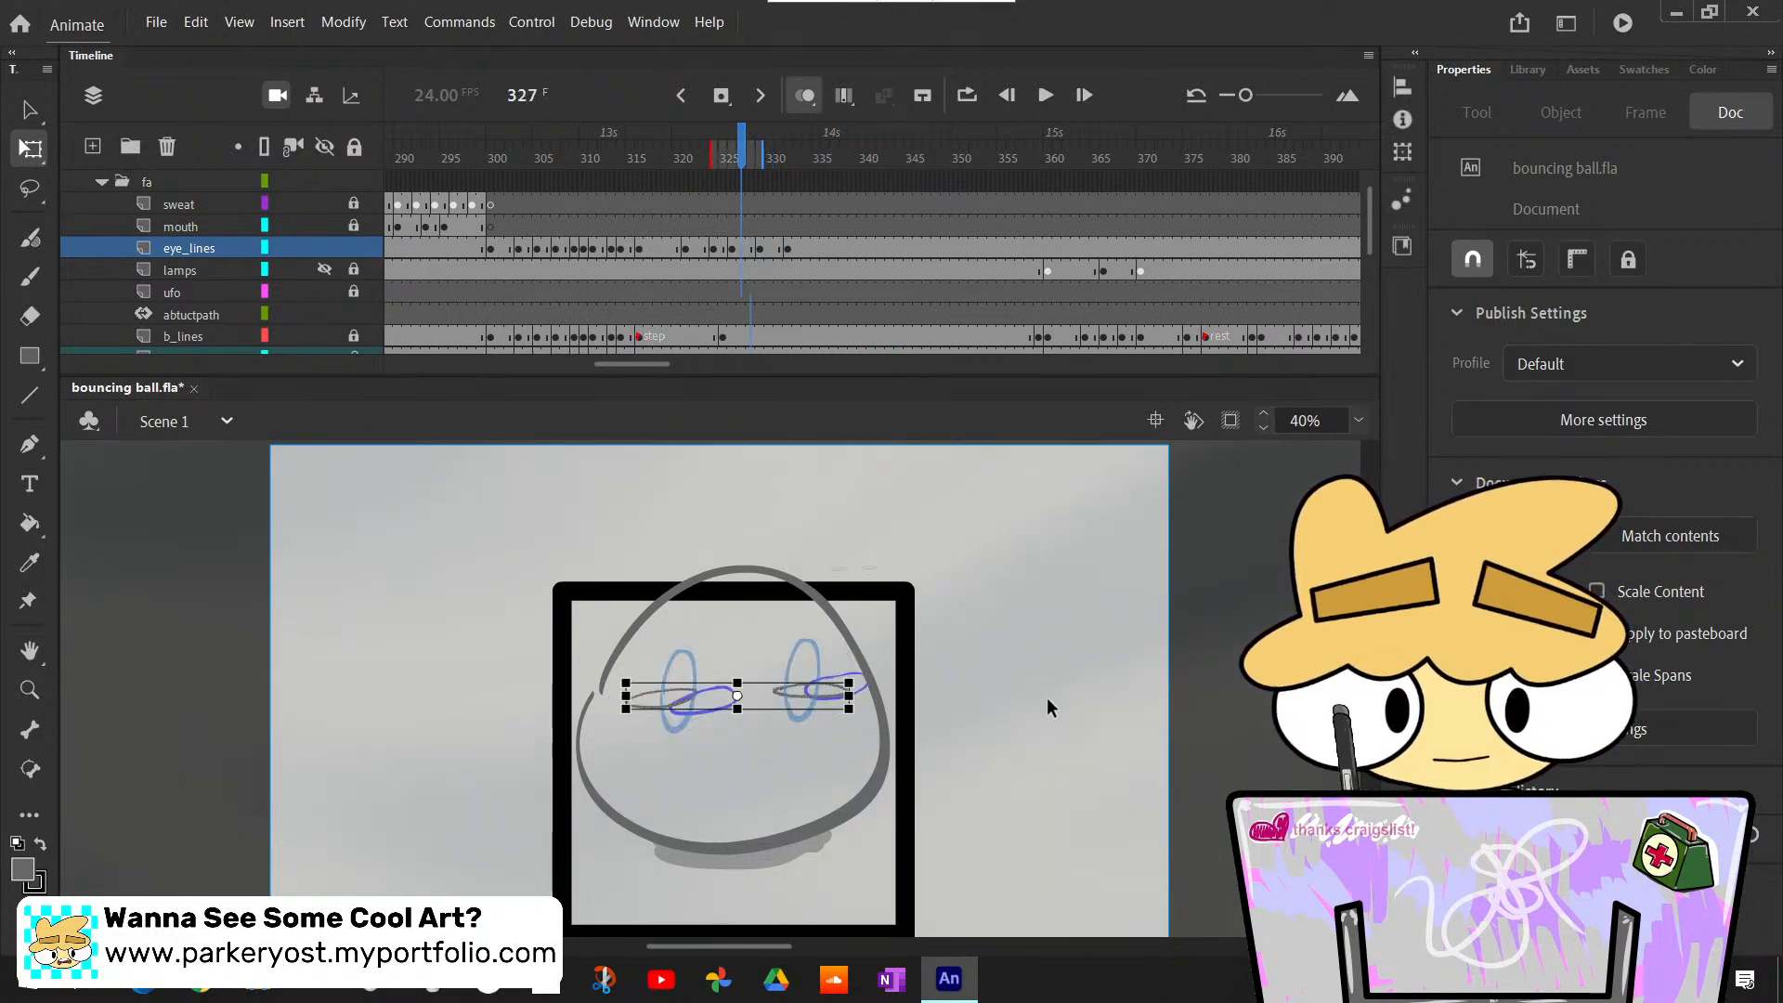
key(.)
key(.)
key(.)
key(.)
key(.)
key(.)
key(.)
key(.)
key(.)
key(.)
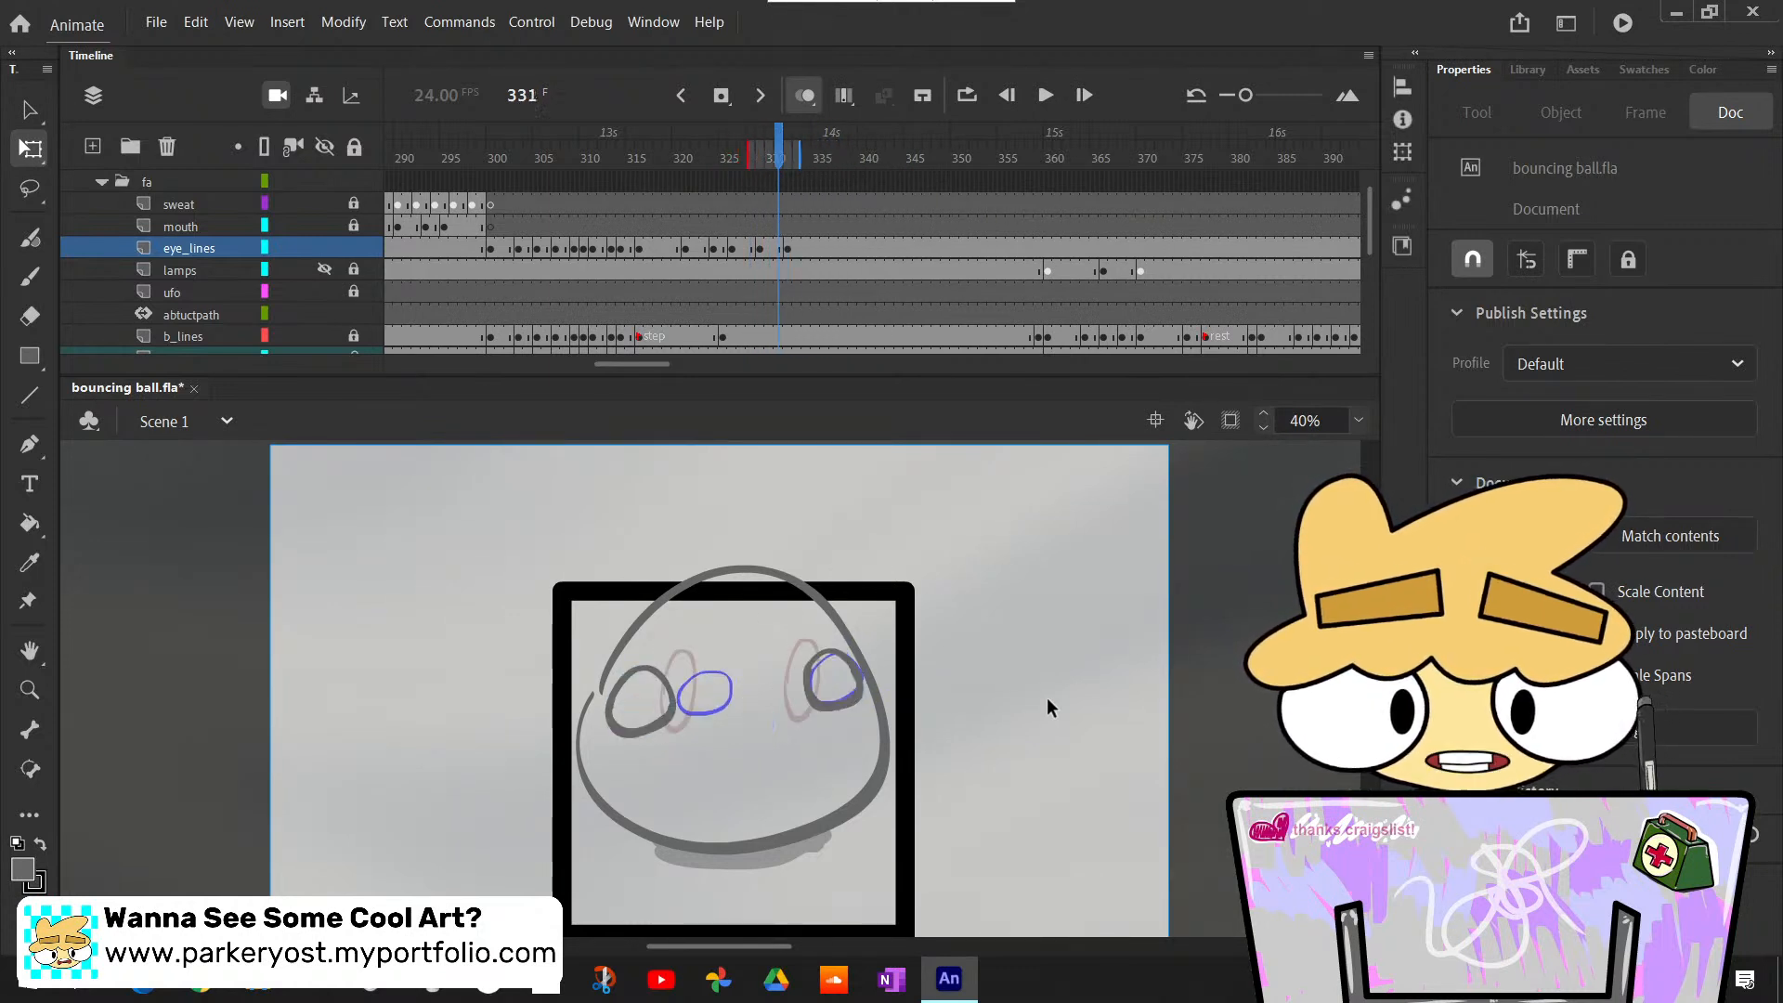
key(.)
key(.)
key(.)
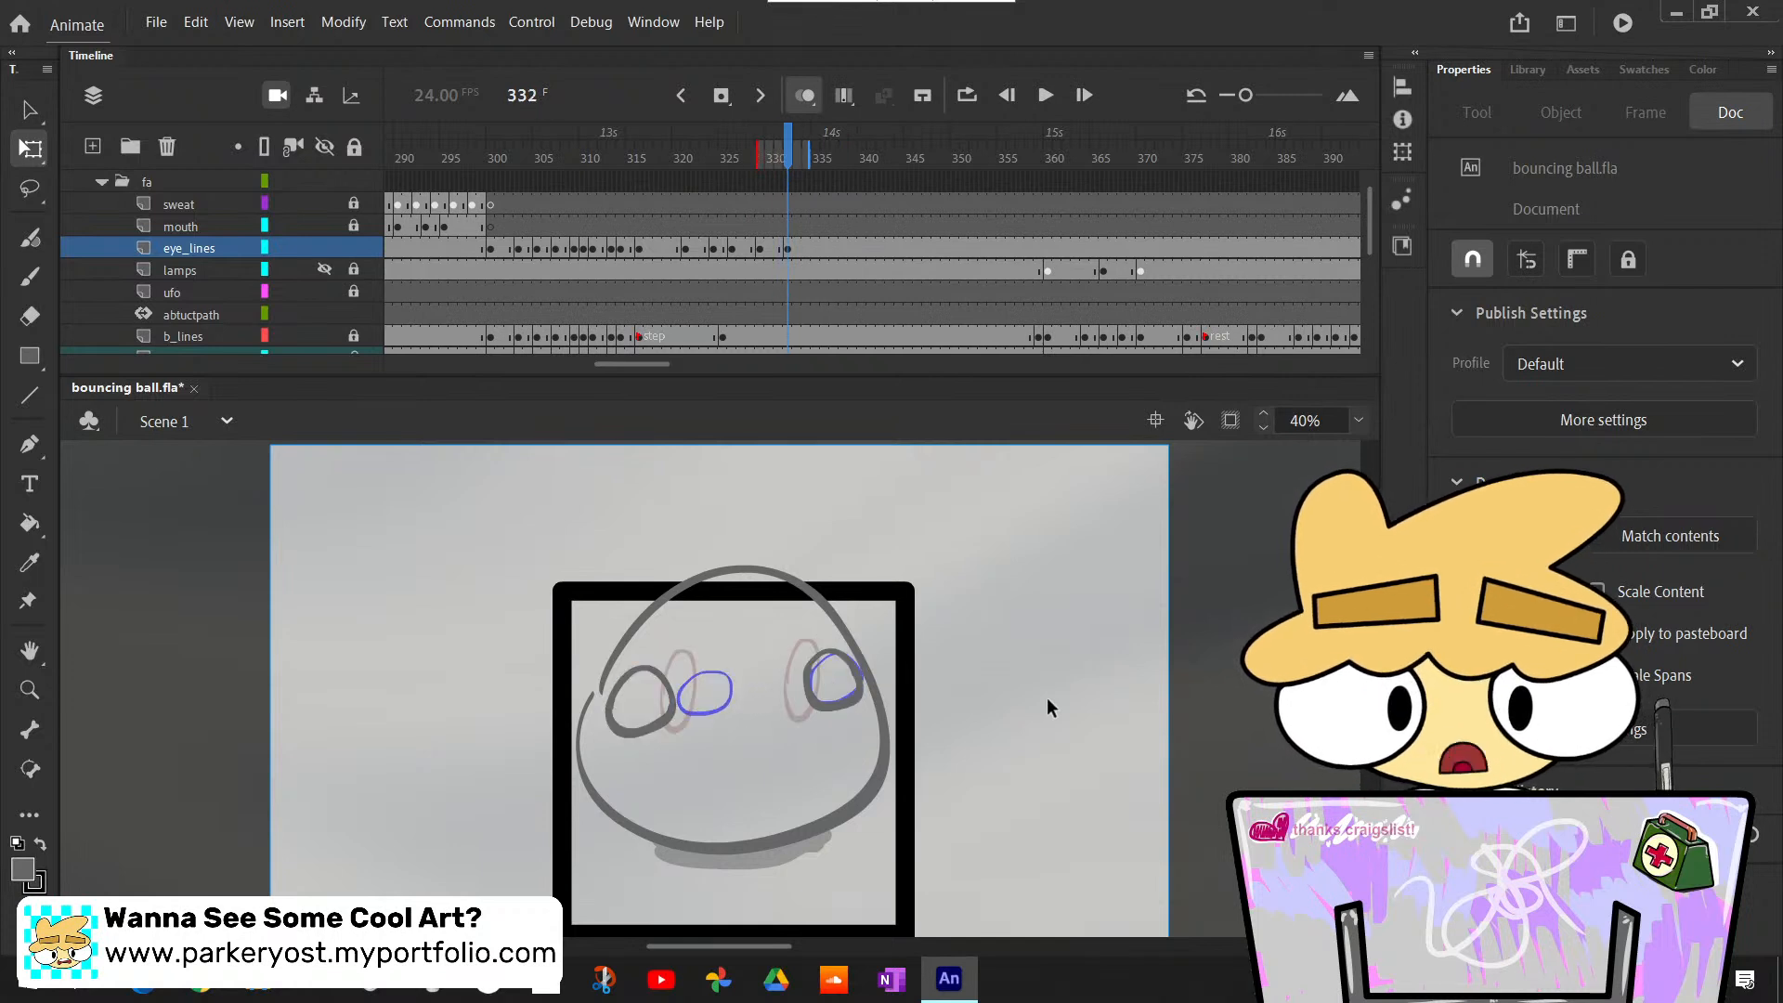
key(.)
key(.)
key(.)
key(.)
key(.)
key(.)
key(.)
key(.)
key(.)
key(.)
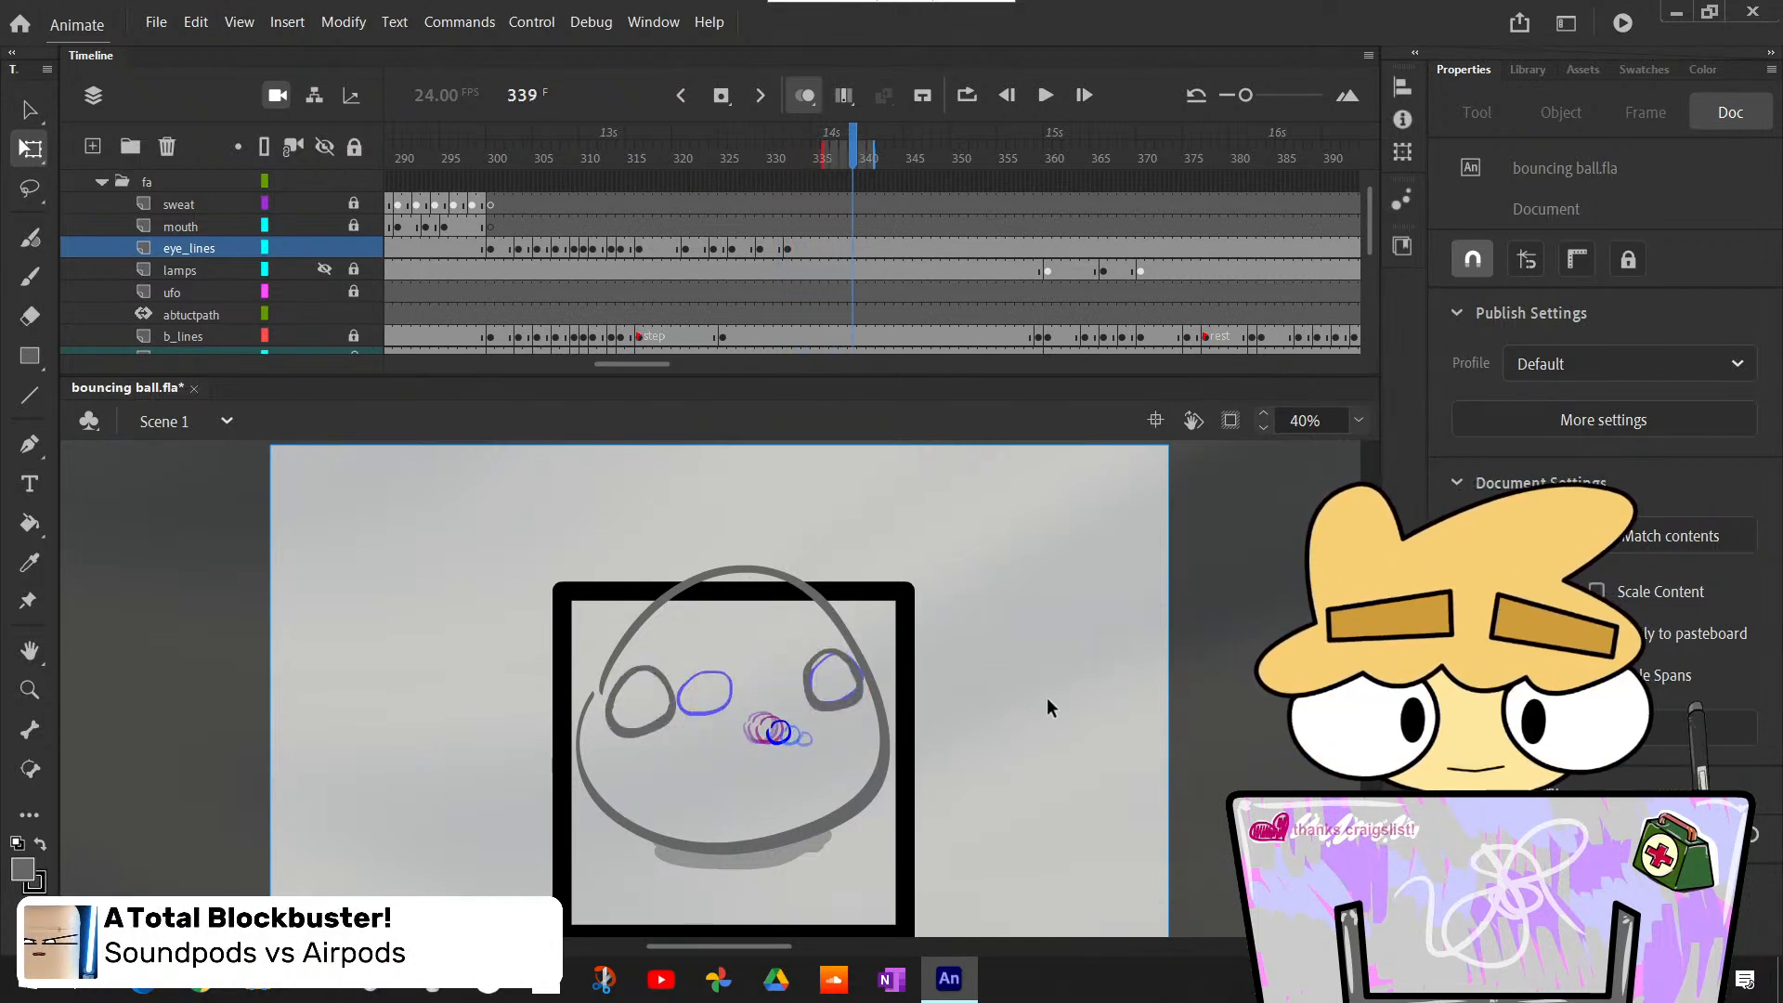
key(.)
key(.)
key(.)
key(.)
key(.)
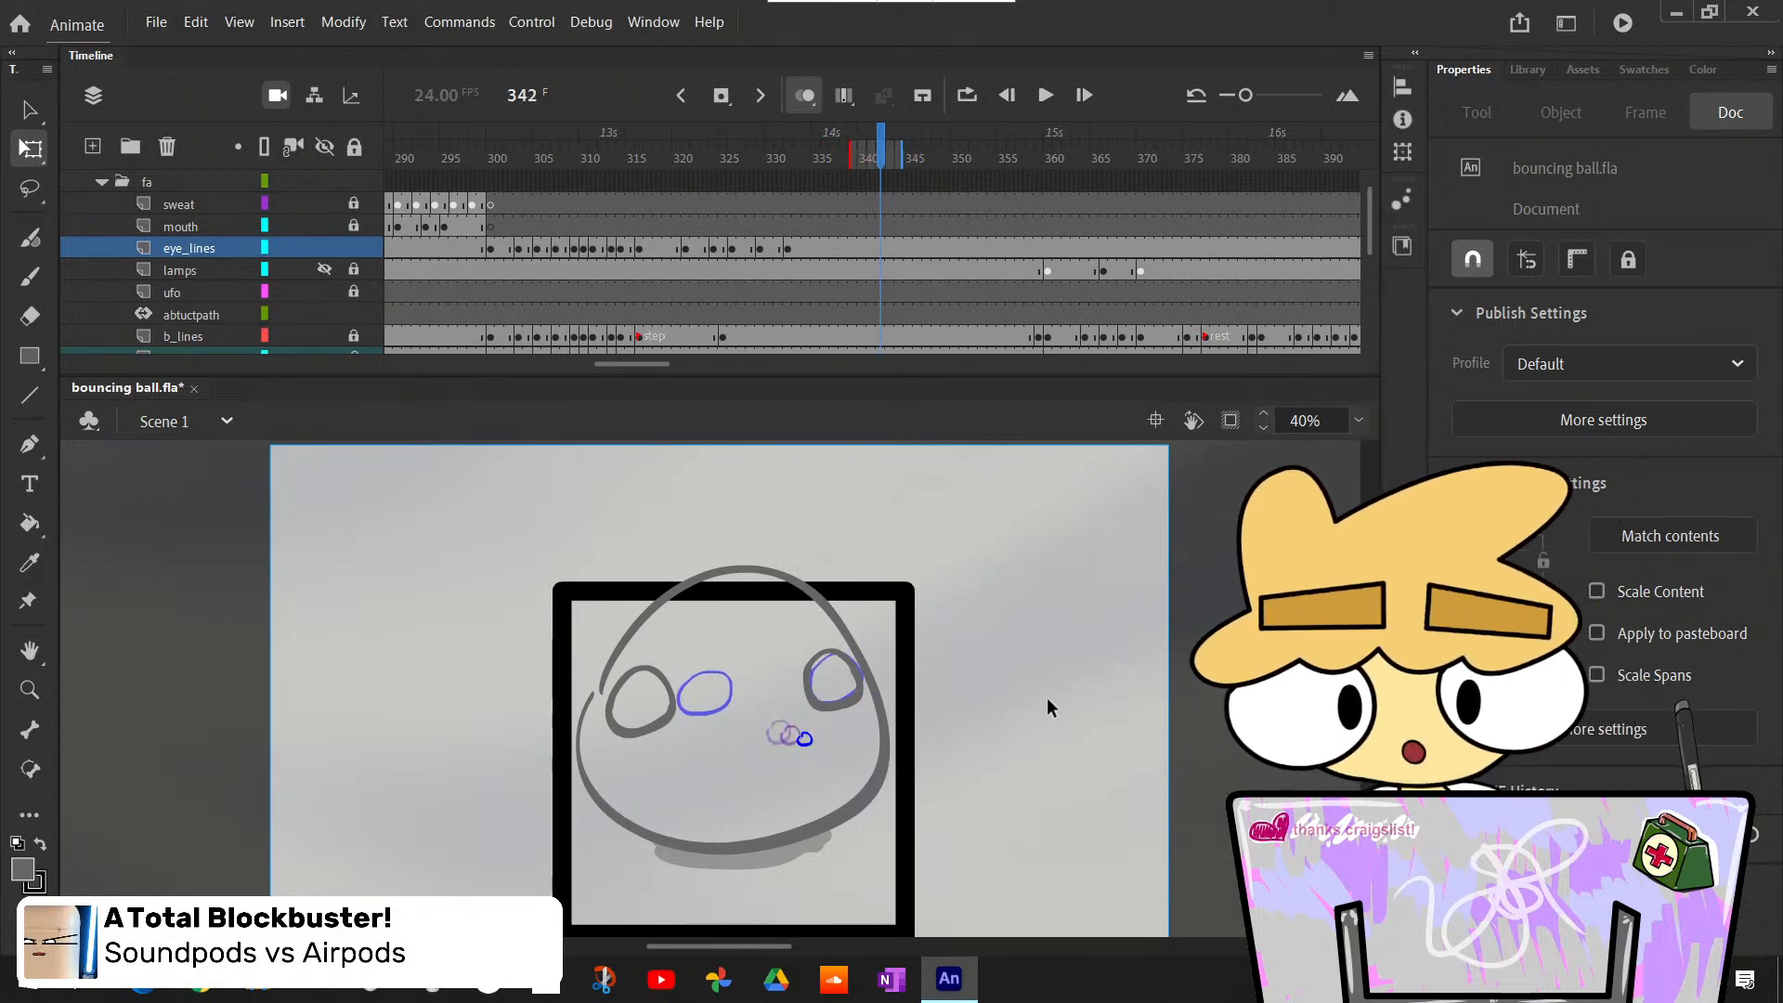
key(.)
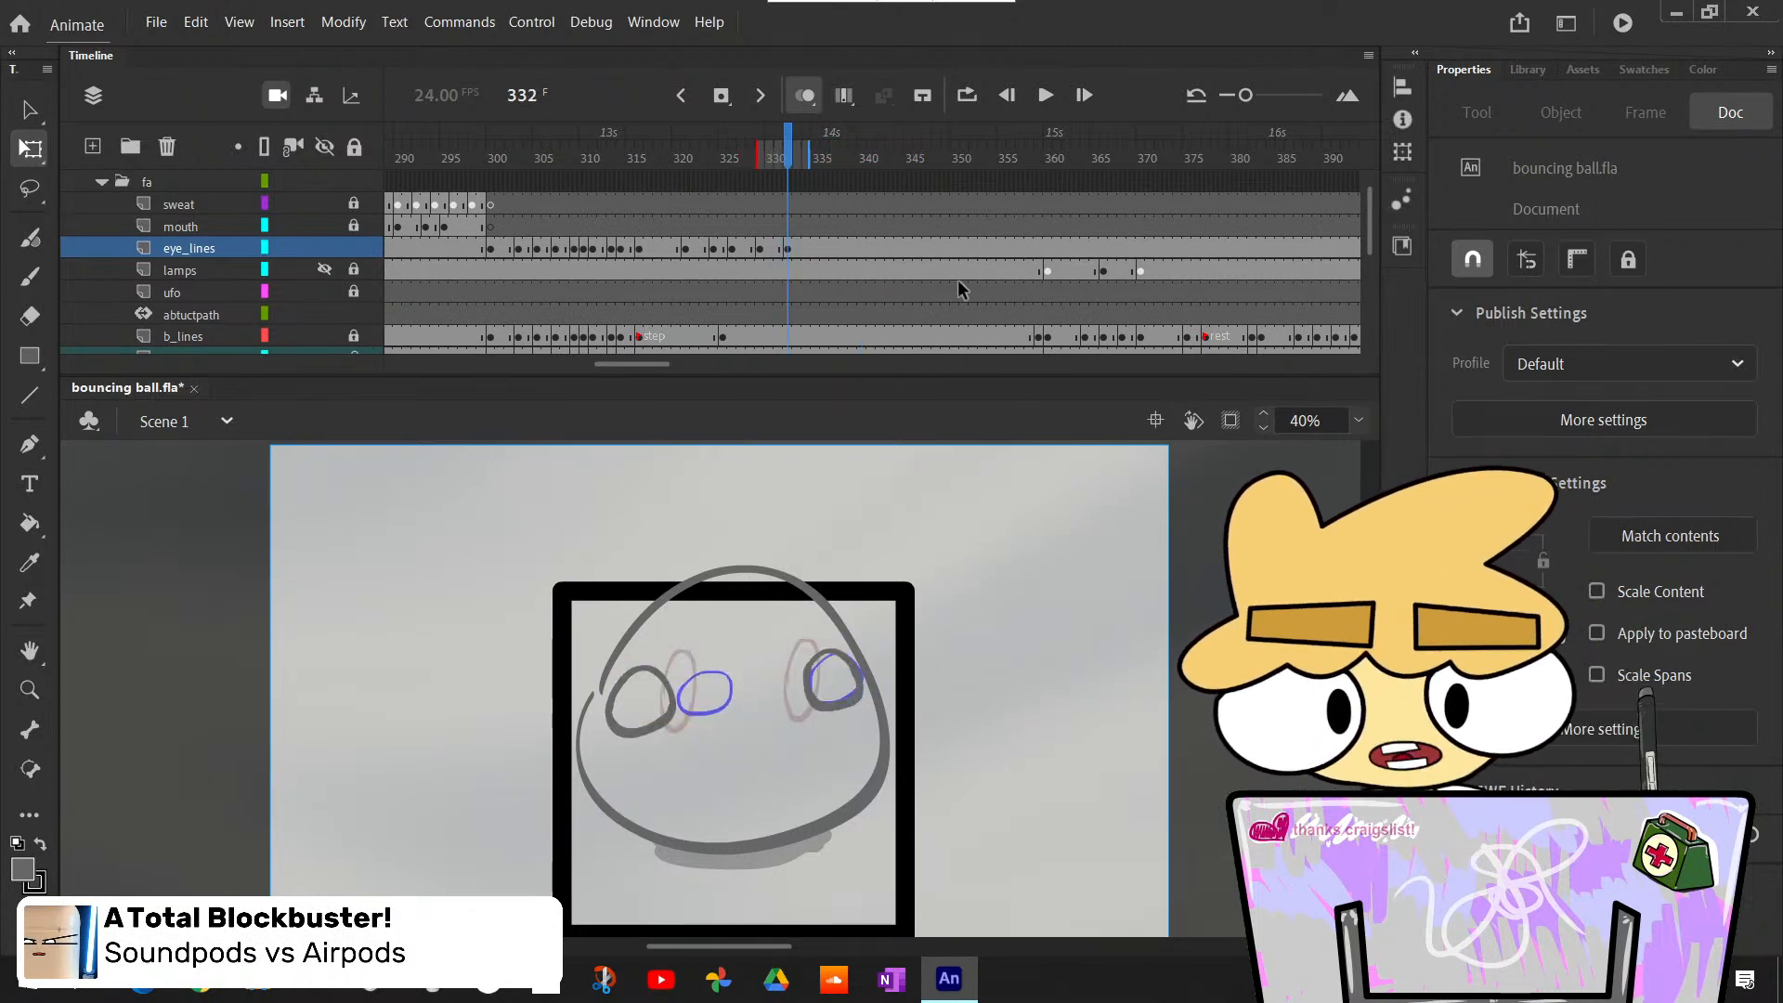
- Insert a blank keyframe at frame 335 on the mouth layer of the fa folder, matching the rough mouth's tween start in the ra folder
scroll(956, 280, down, 3)
key(.)
key(.)
key(.)
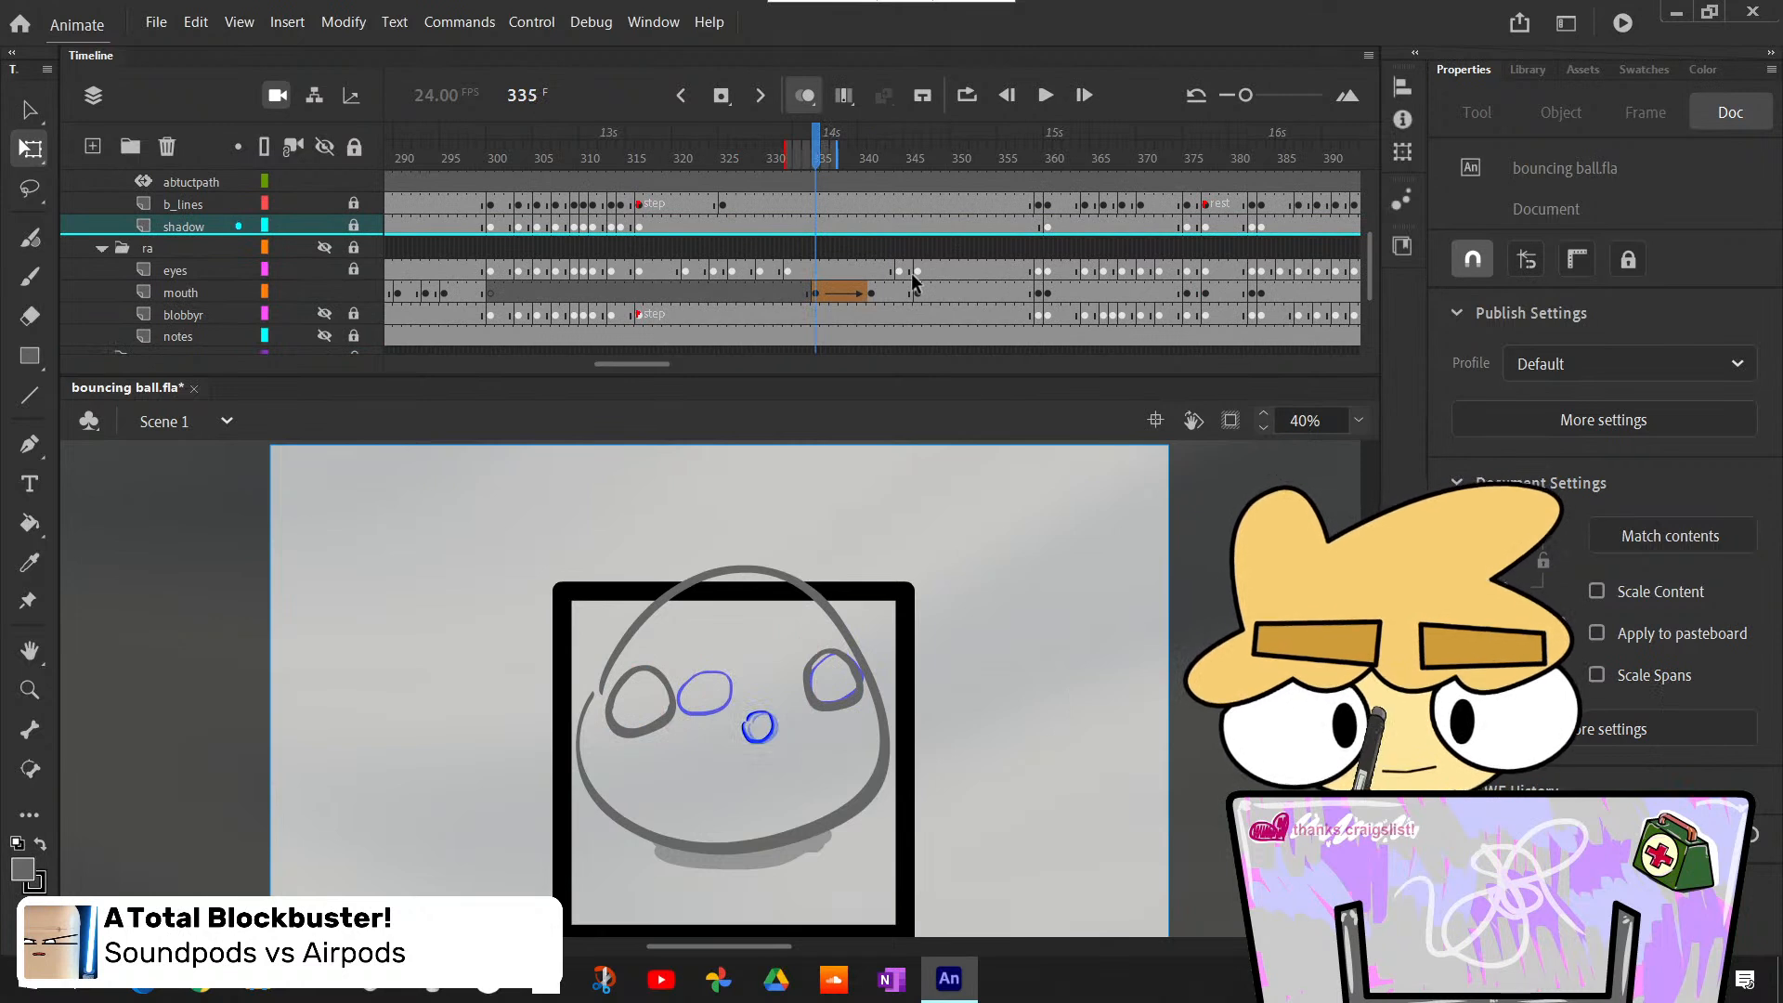
scroll(913, 281, up, 3)
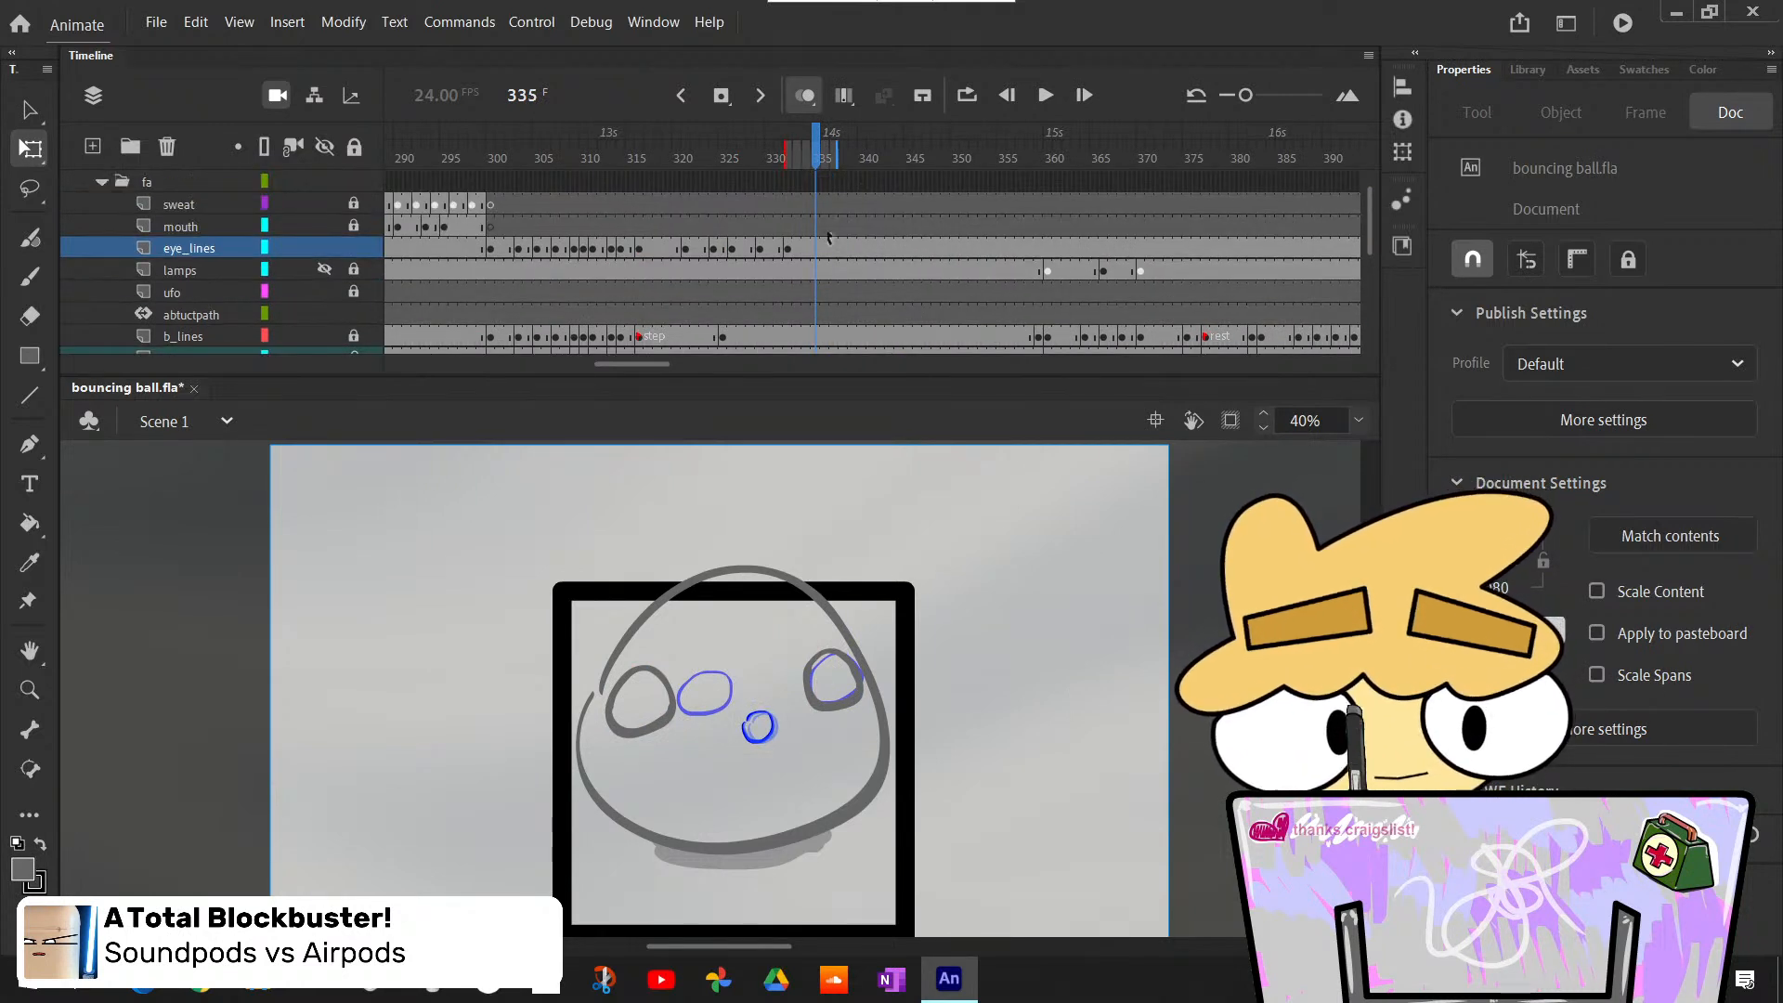
click(816, 226)
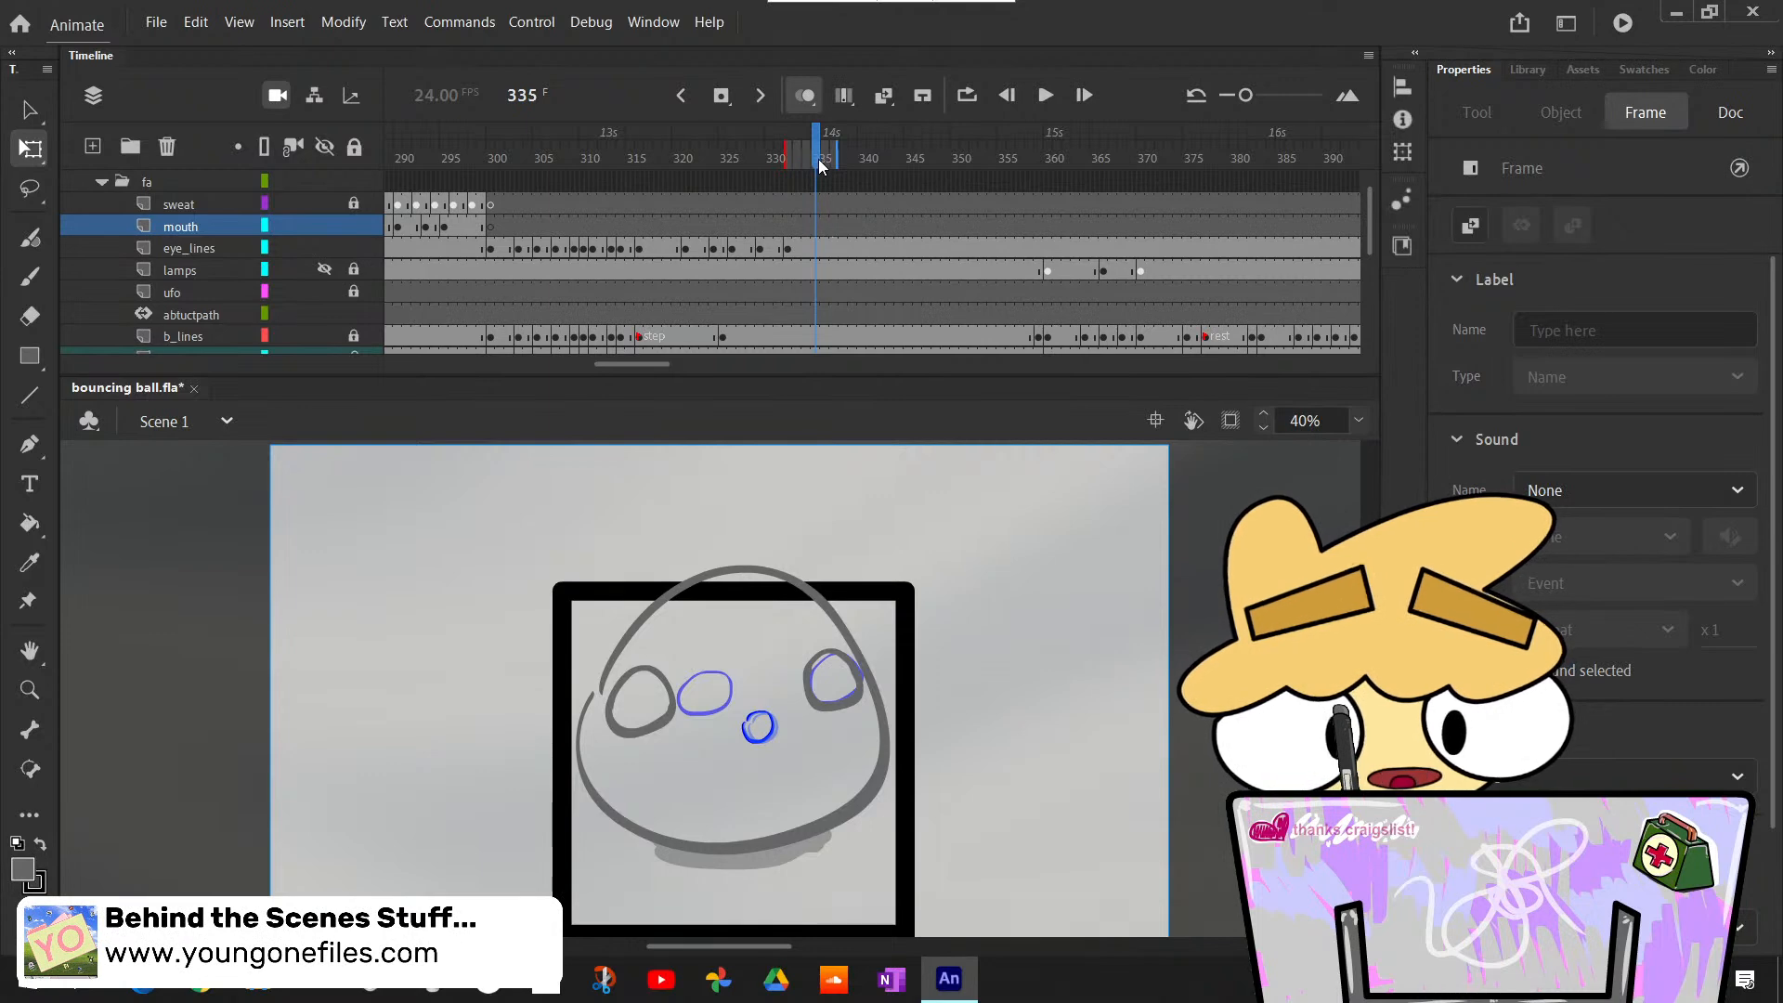
mouse_move(819, 166)
mouse_down()
mouse_move(900, 167)
mouse_move(806, 265)
mouse_move(824, 283)
mouse_up()
scroll(873, 298, down, 3)
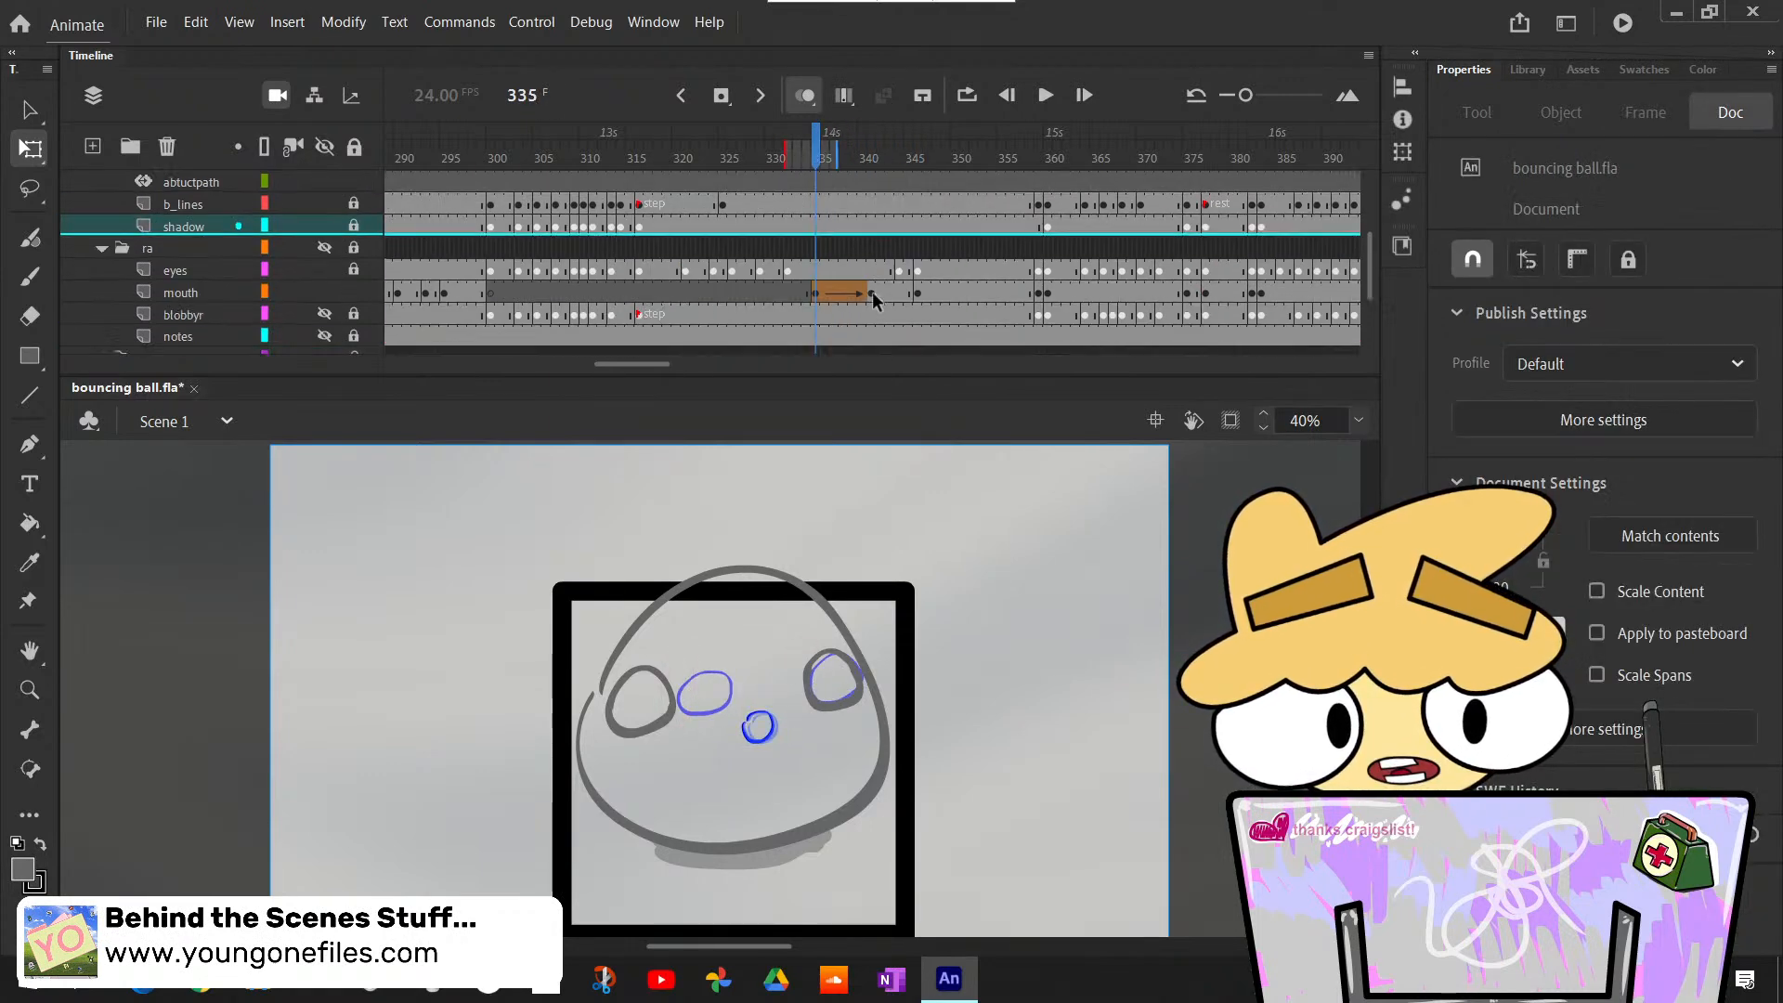
scroll(873, 292, up, 3)
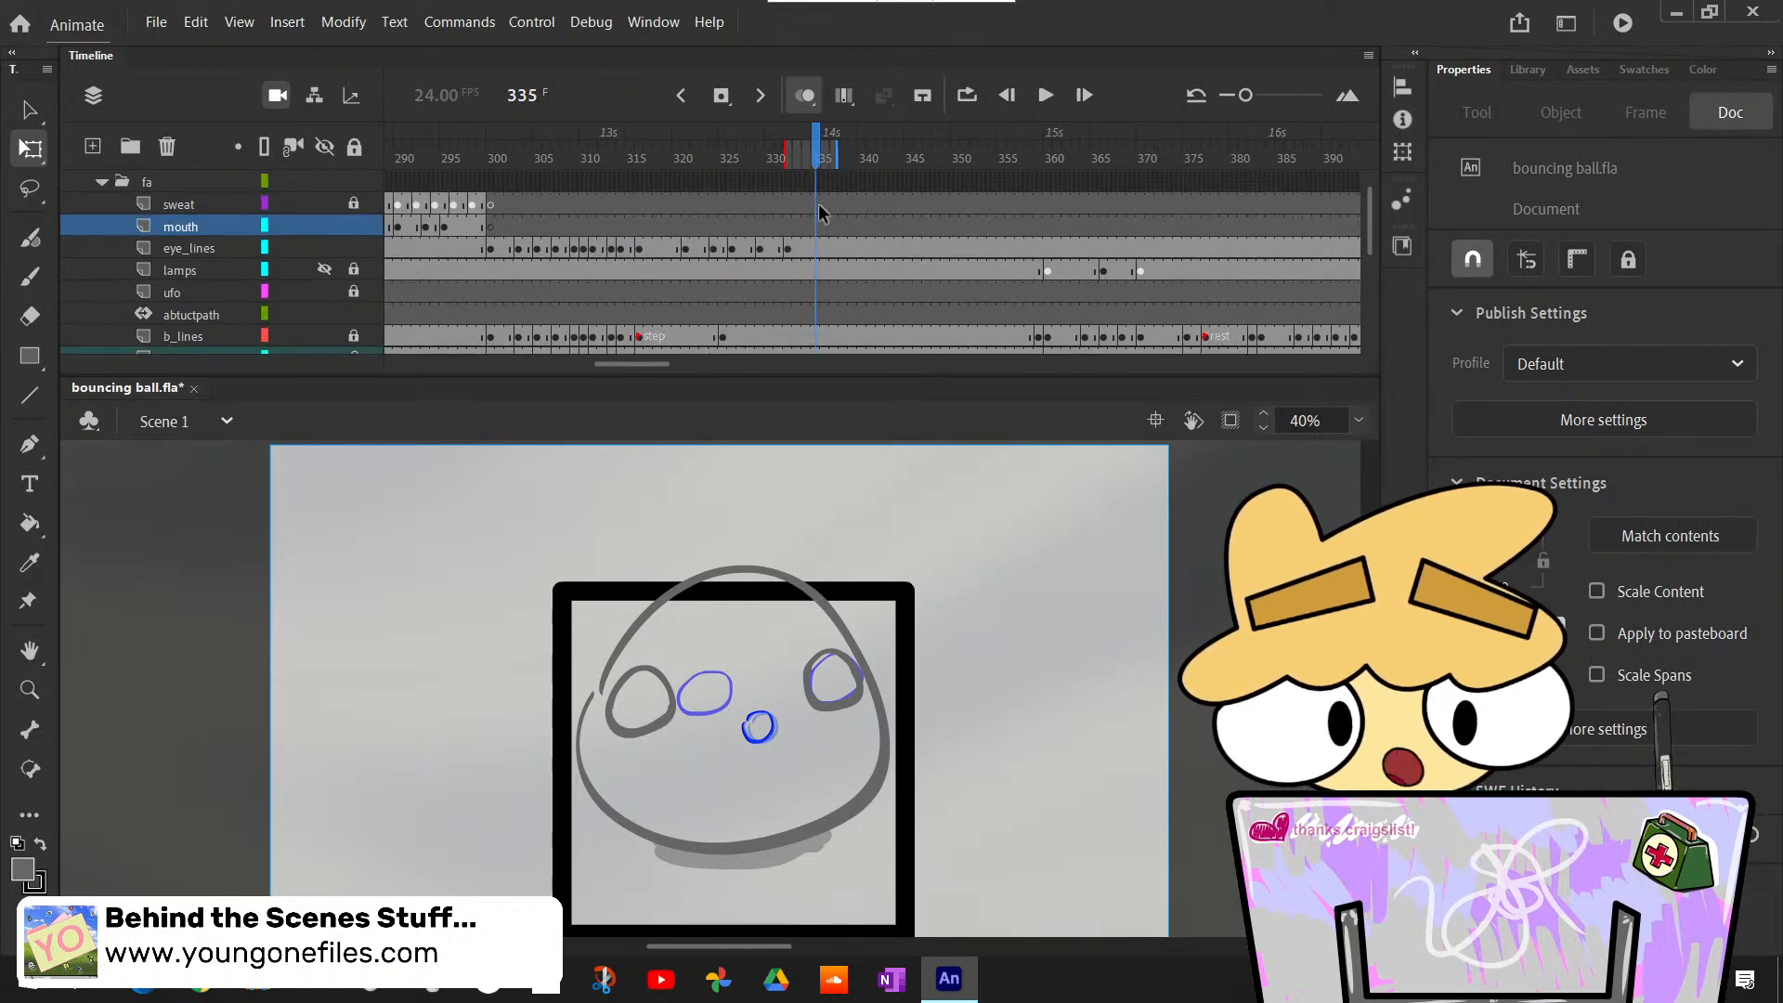
click(816, 225)
key(F7)
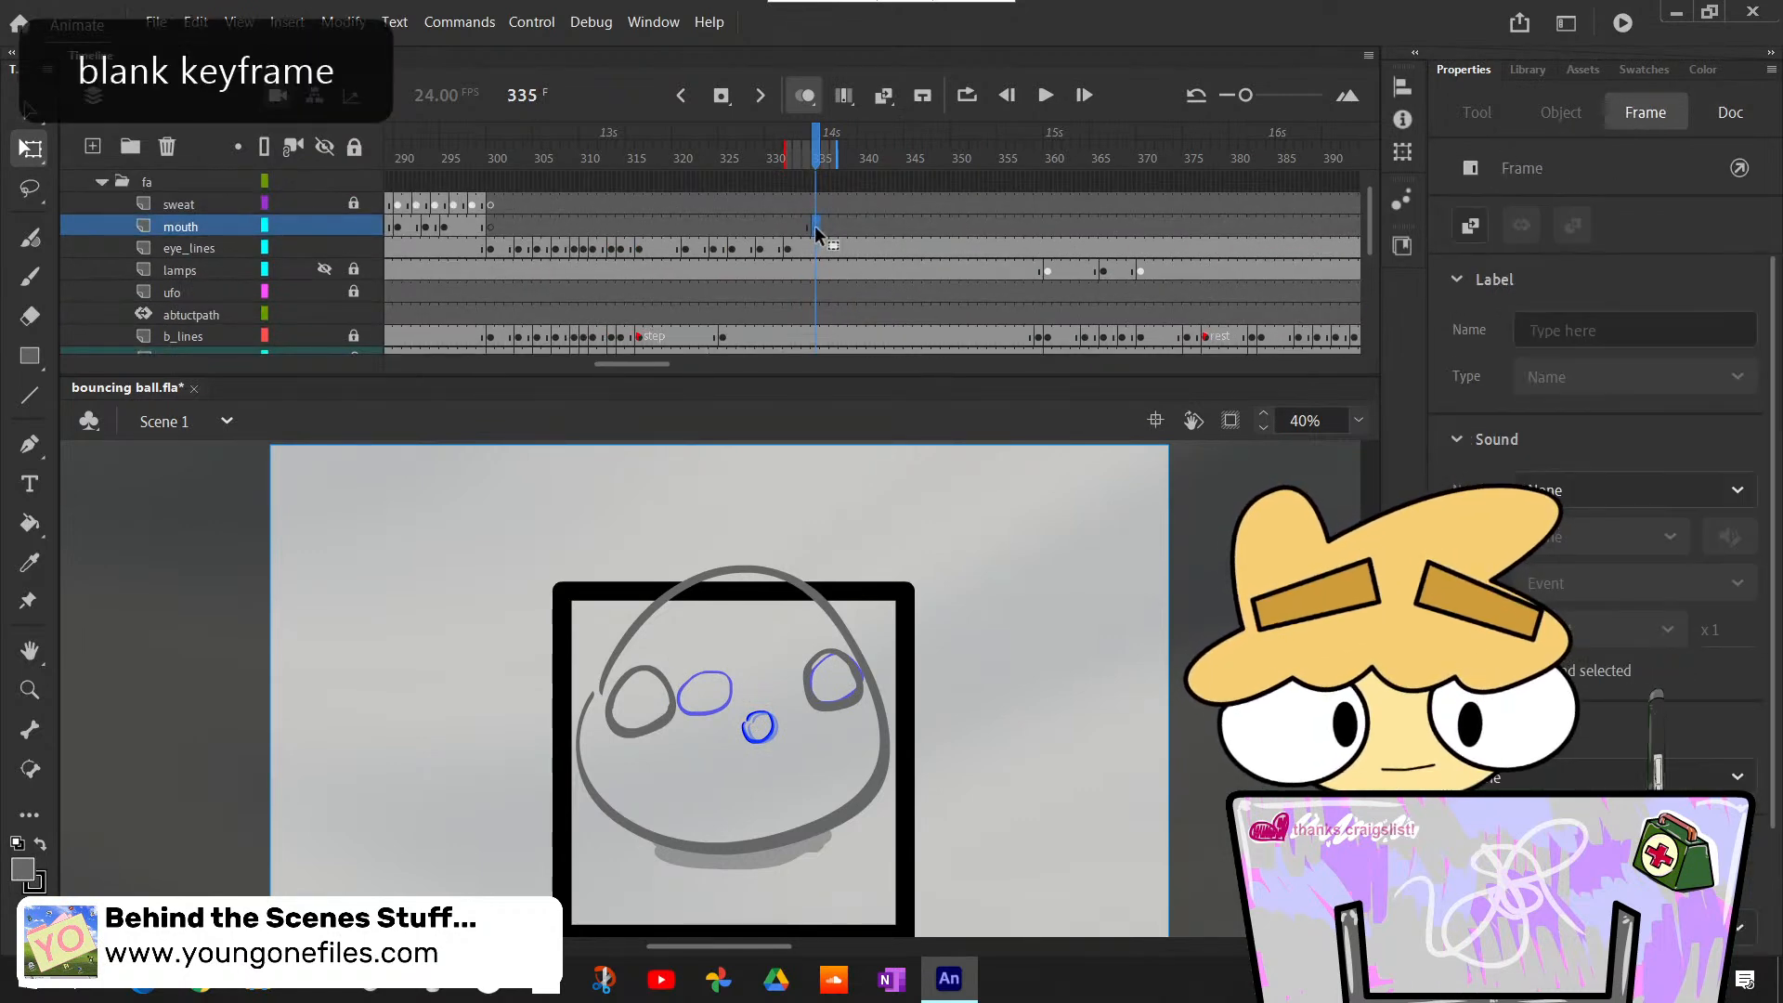
- Draw a small round mouth of about 85 by 77 px with the Classic Brush on the ball's face at about X 955, Y 573
key(b)
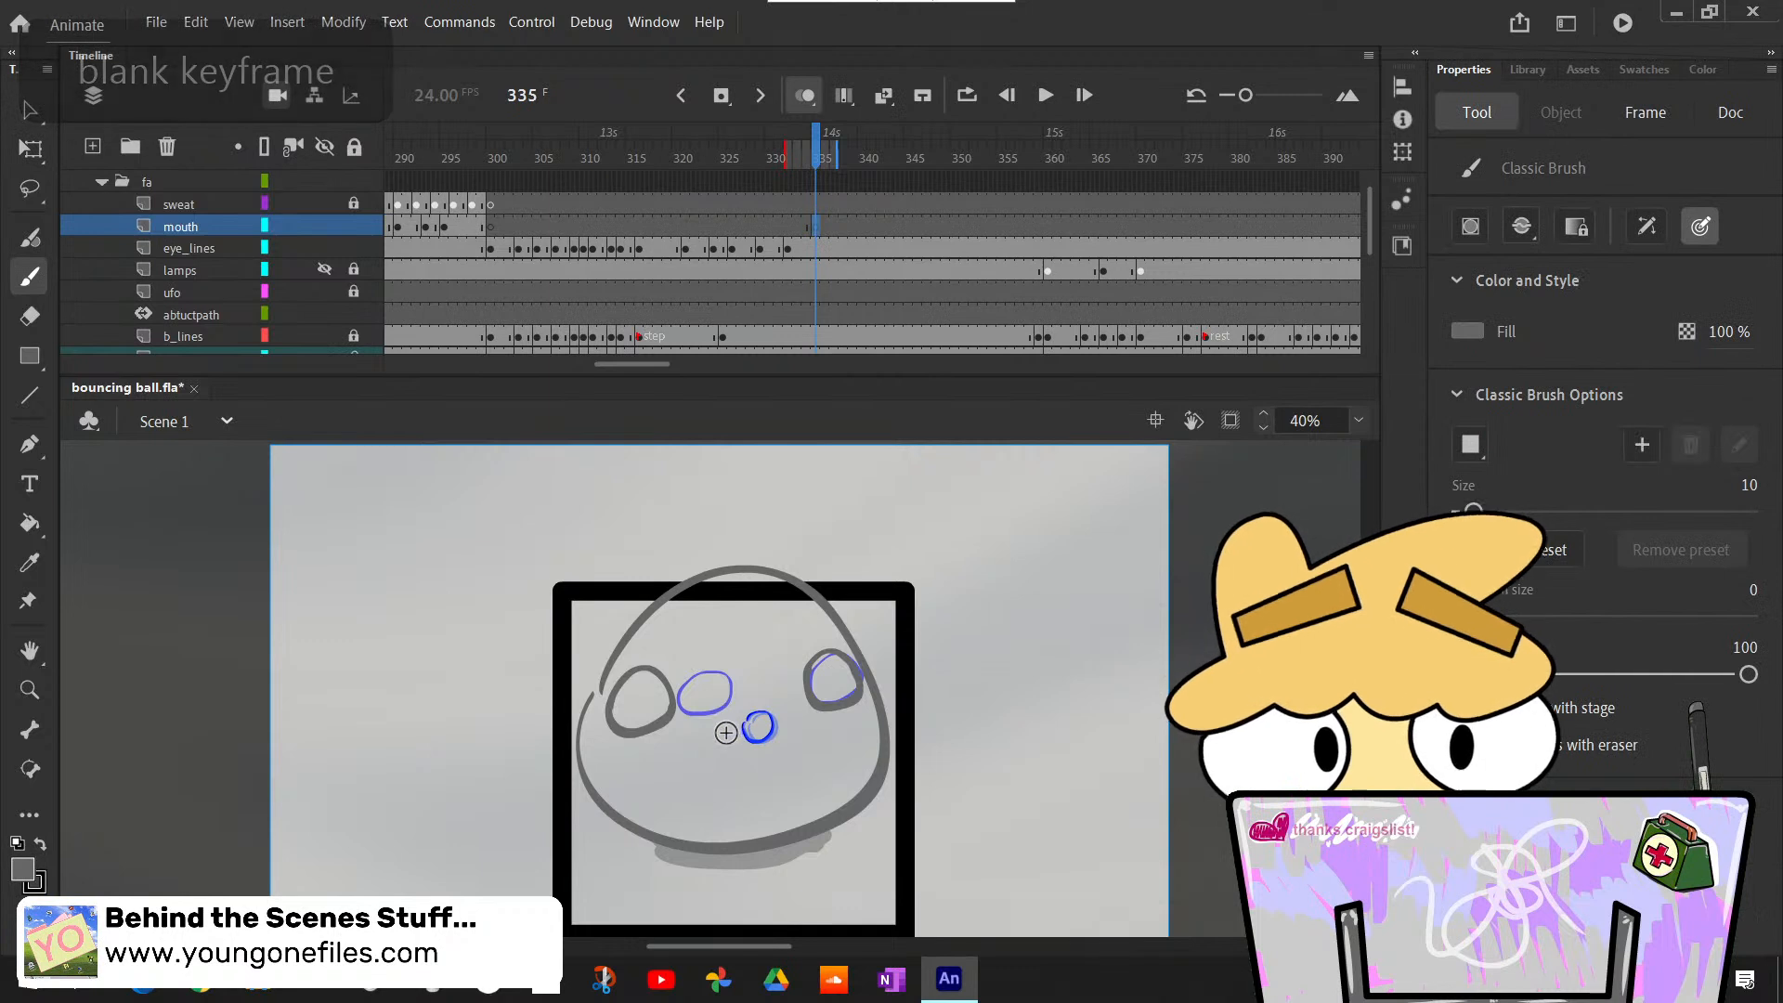
mouse_move(724, 732)
mouse_down()
mouse_move(754, 732)
mouse_move(741, 717)
mouse_move(722, 732)
mouse_move(743, 716)
mouse_move(721, 732)
mouse_up()
key(ctrl+z)
key(ctrl+z)
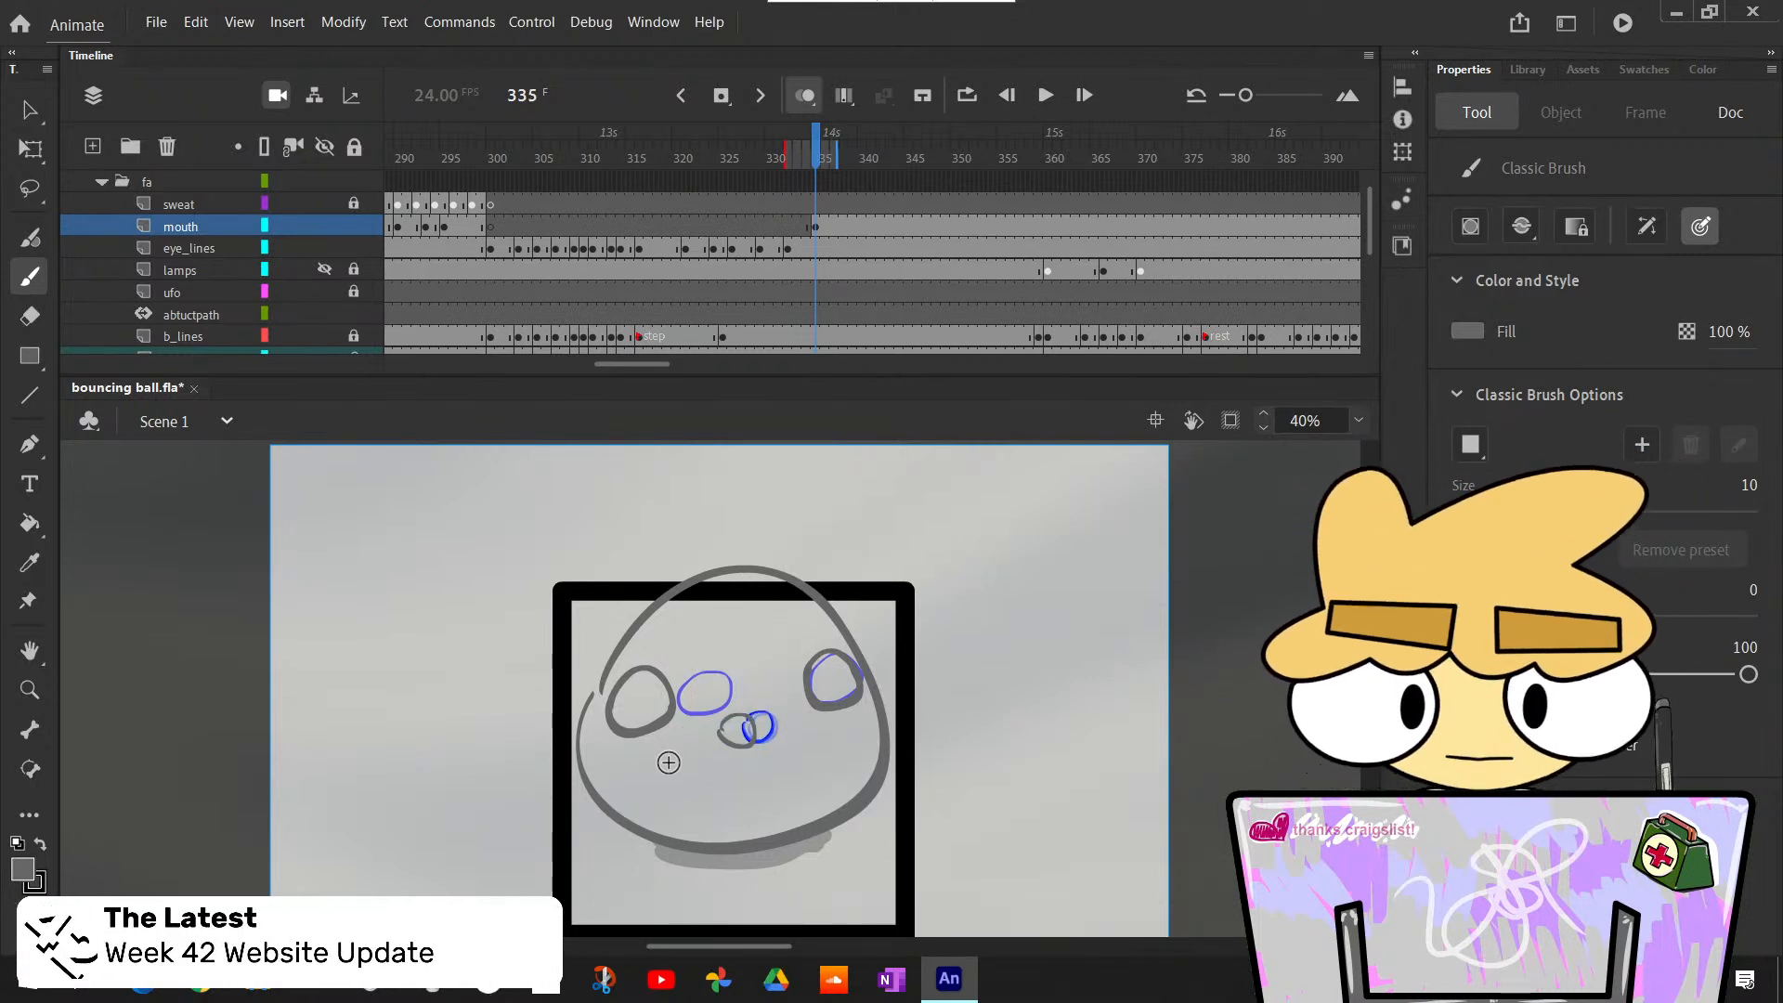
- Insert a keyframe duplicating the mouth at frame 341 on the mouth layer, matching the end of the rough mouth's tween
key(period)
key(period)
key(period)
key(period)
key(period)
key(period)
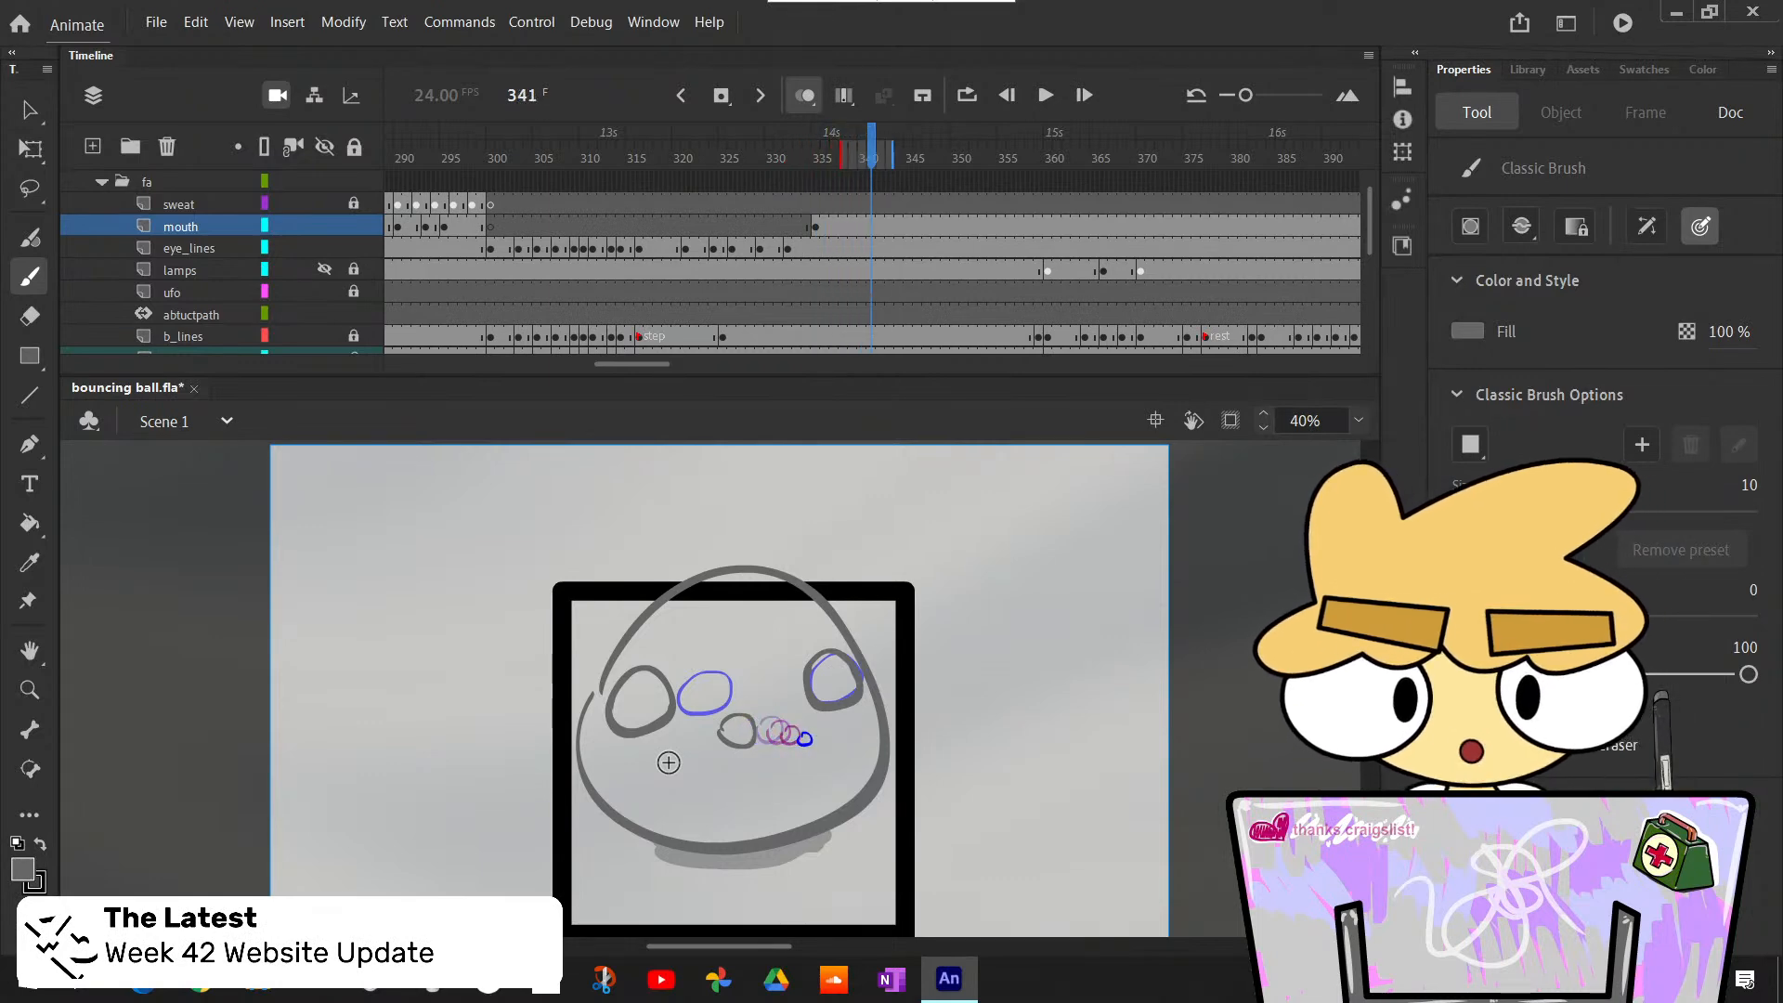
scroll(870, 314, down, 2)
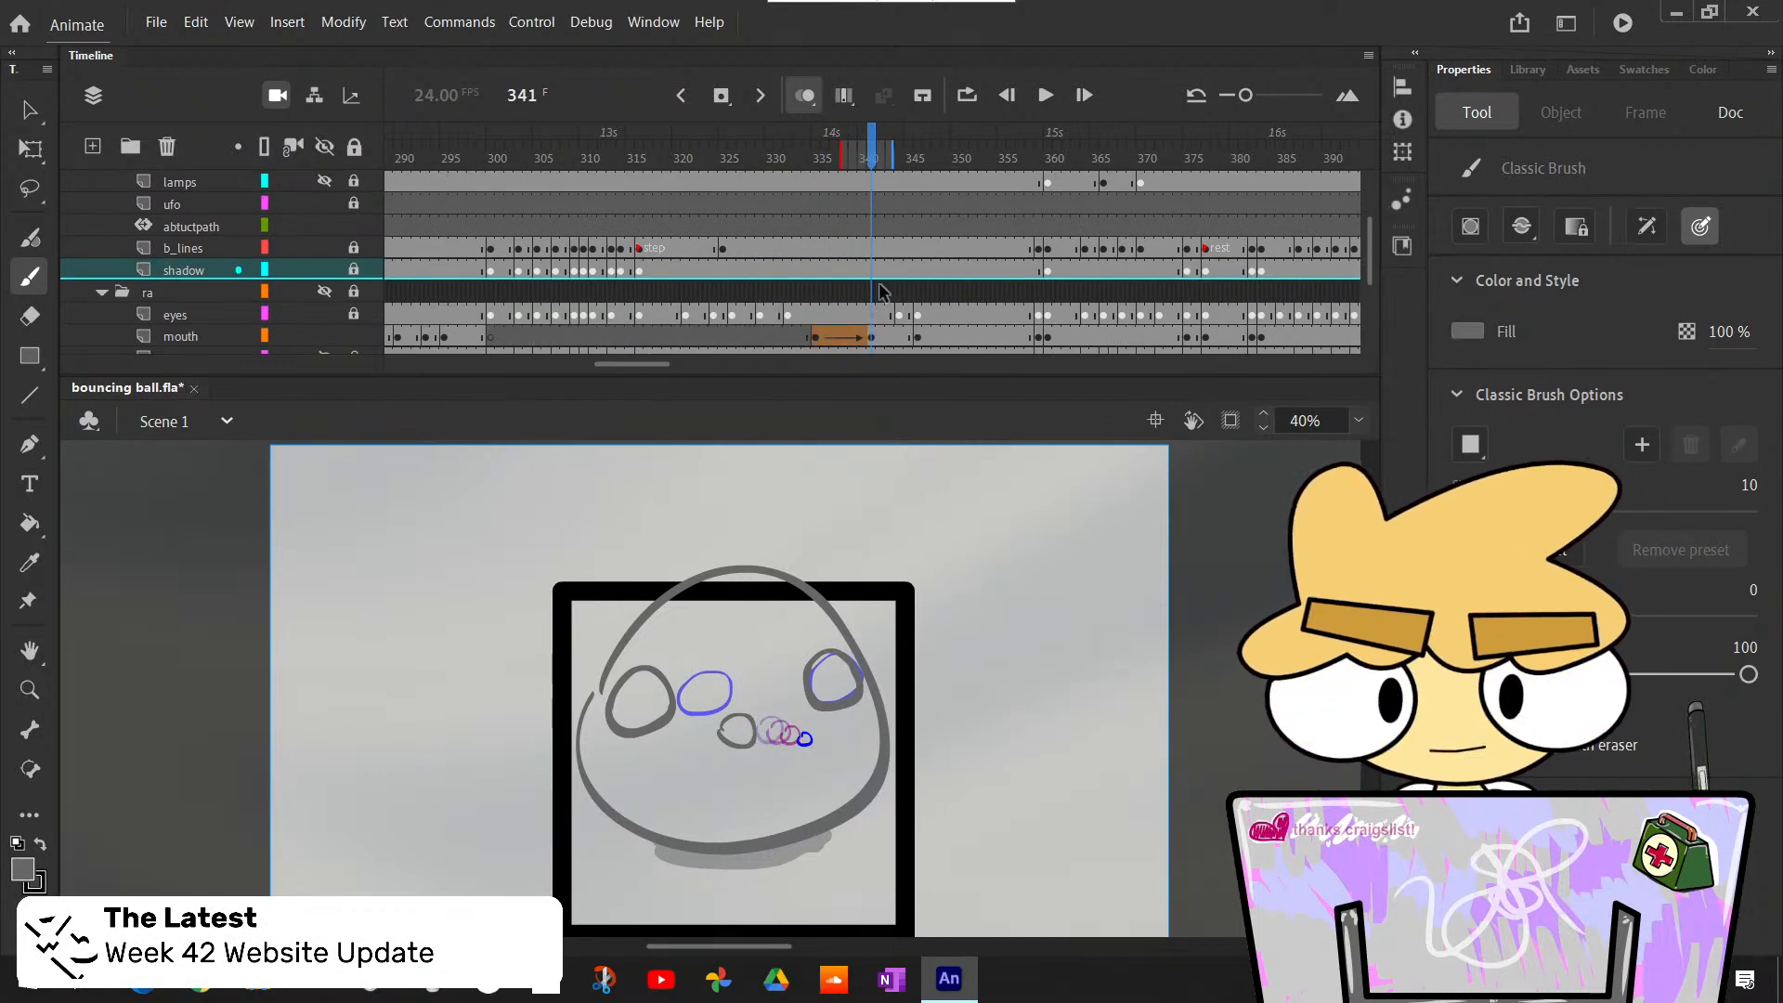
scroll(882, 293, up, 3)
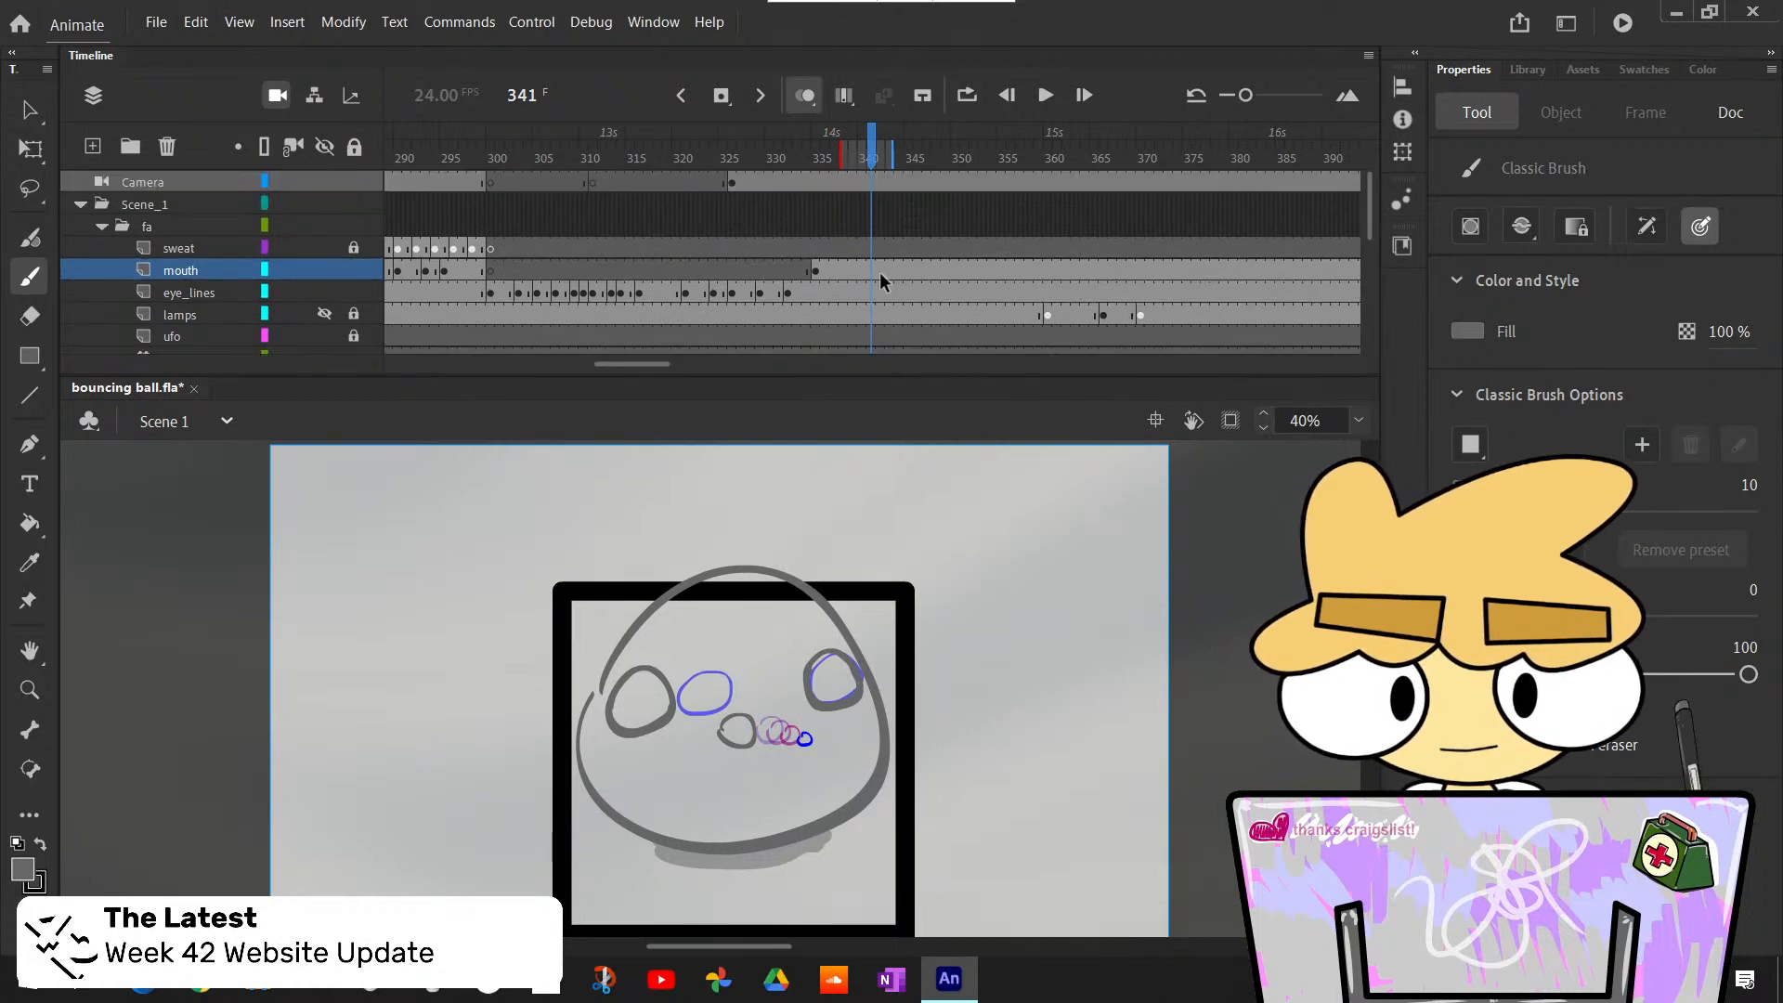
click(873, 273)
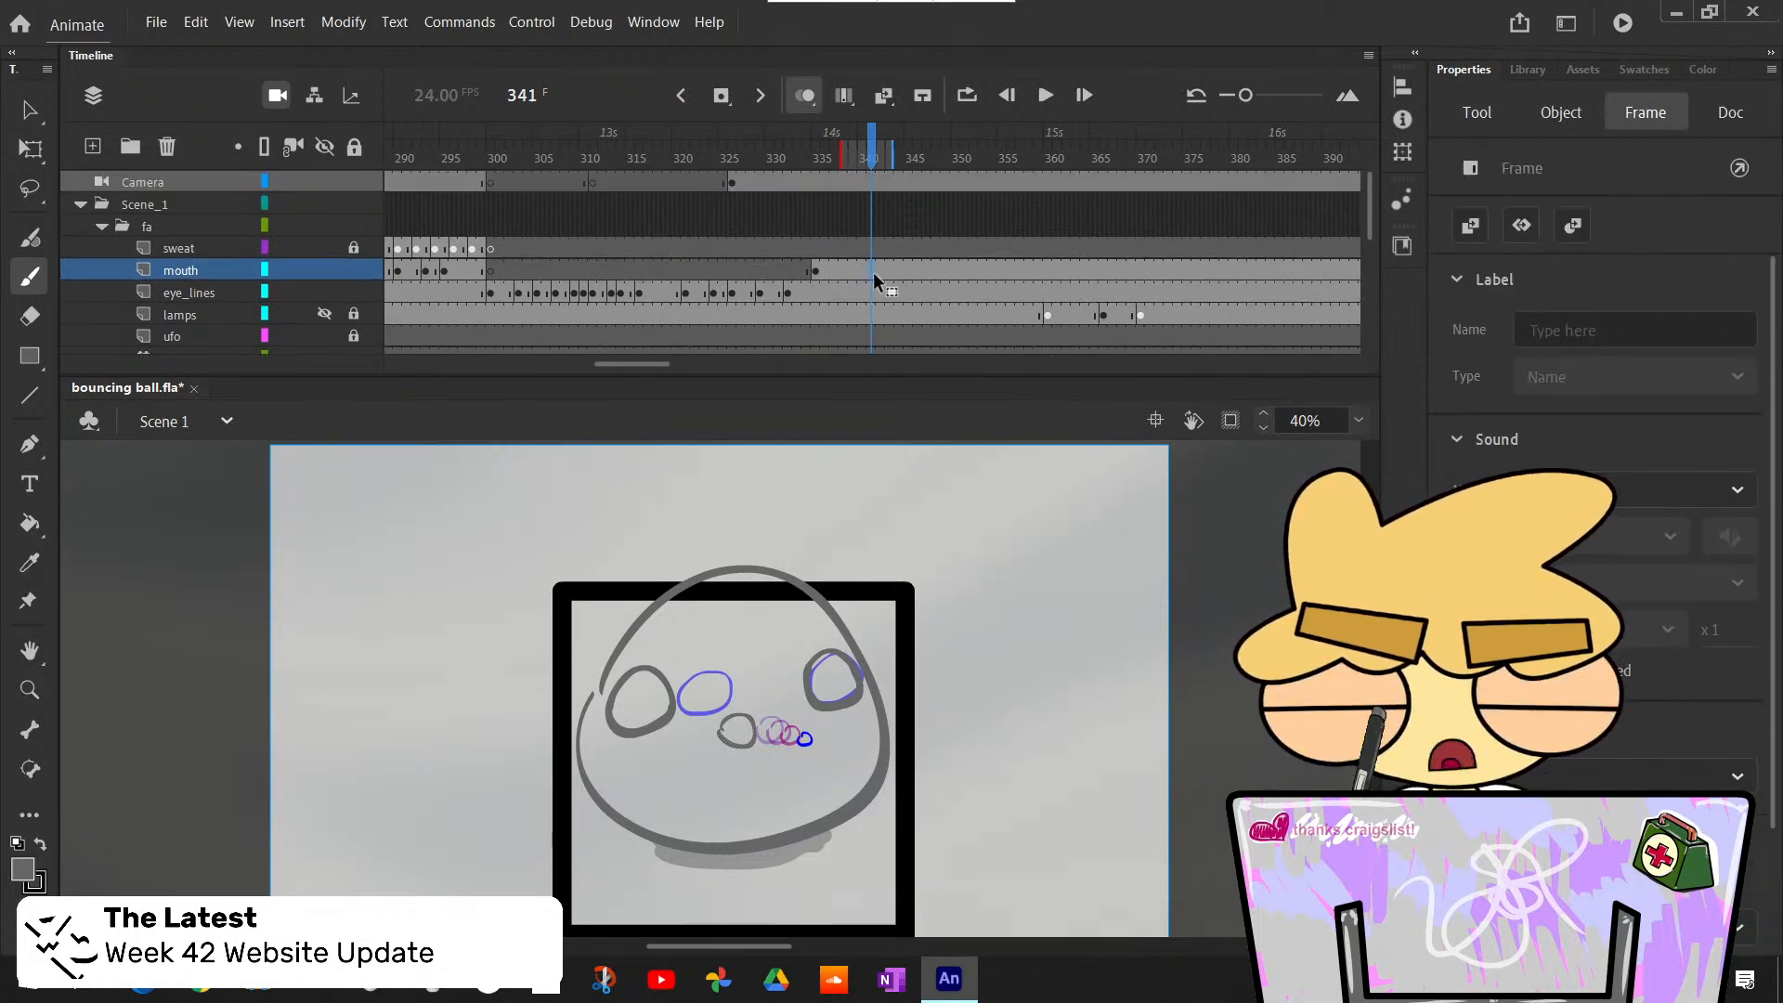
key(F6)
- Move the duplicated mouth at frame 341 next to the small rough mouth and scale it to about 45 by 41 px
key(l)
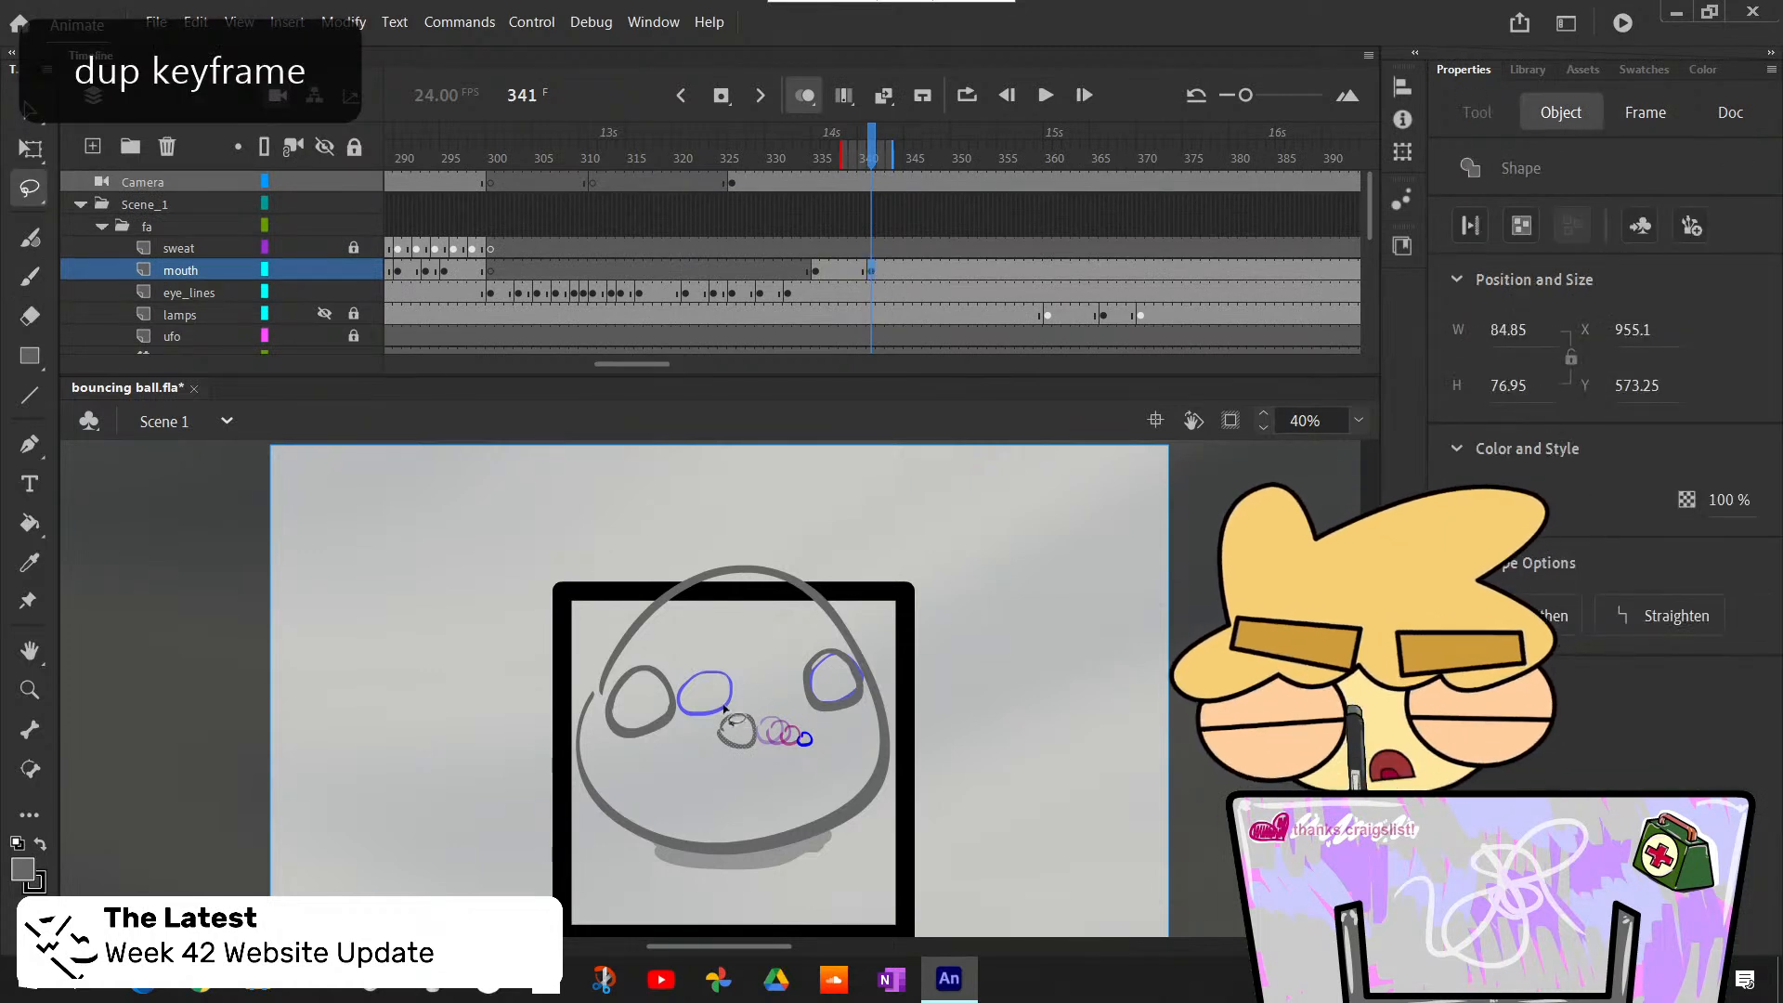
key(q)
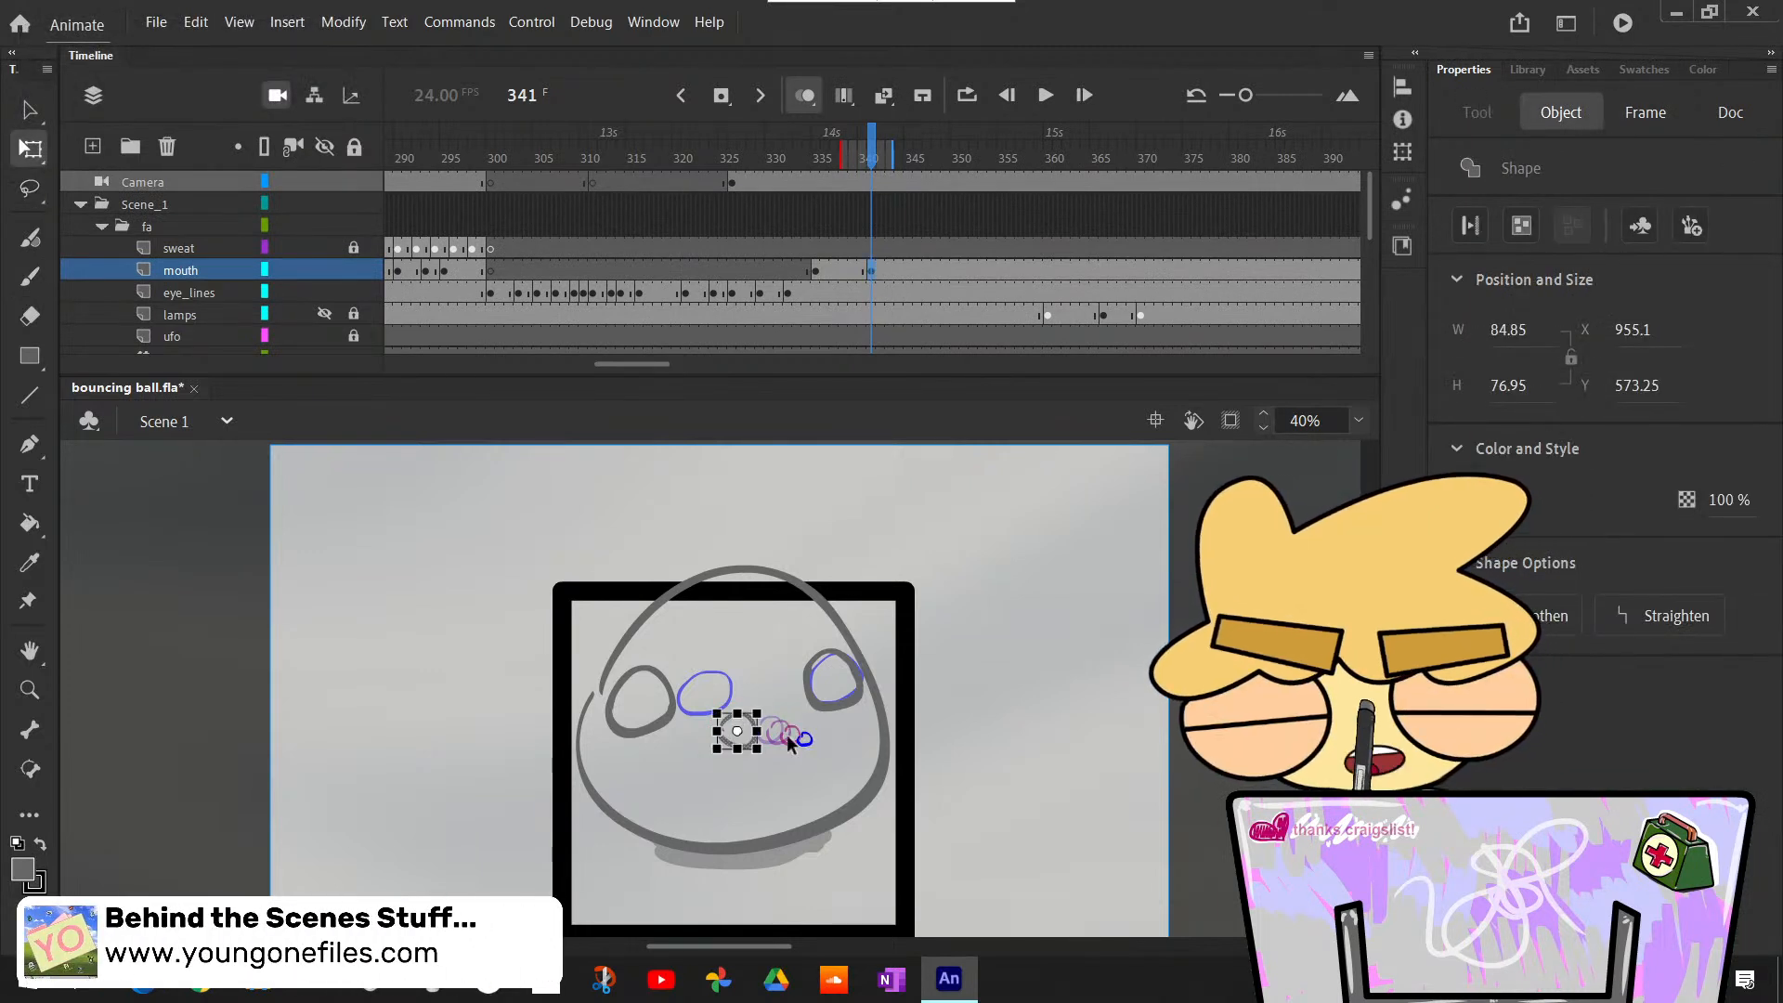
click(31, 108)
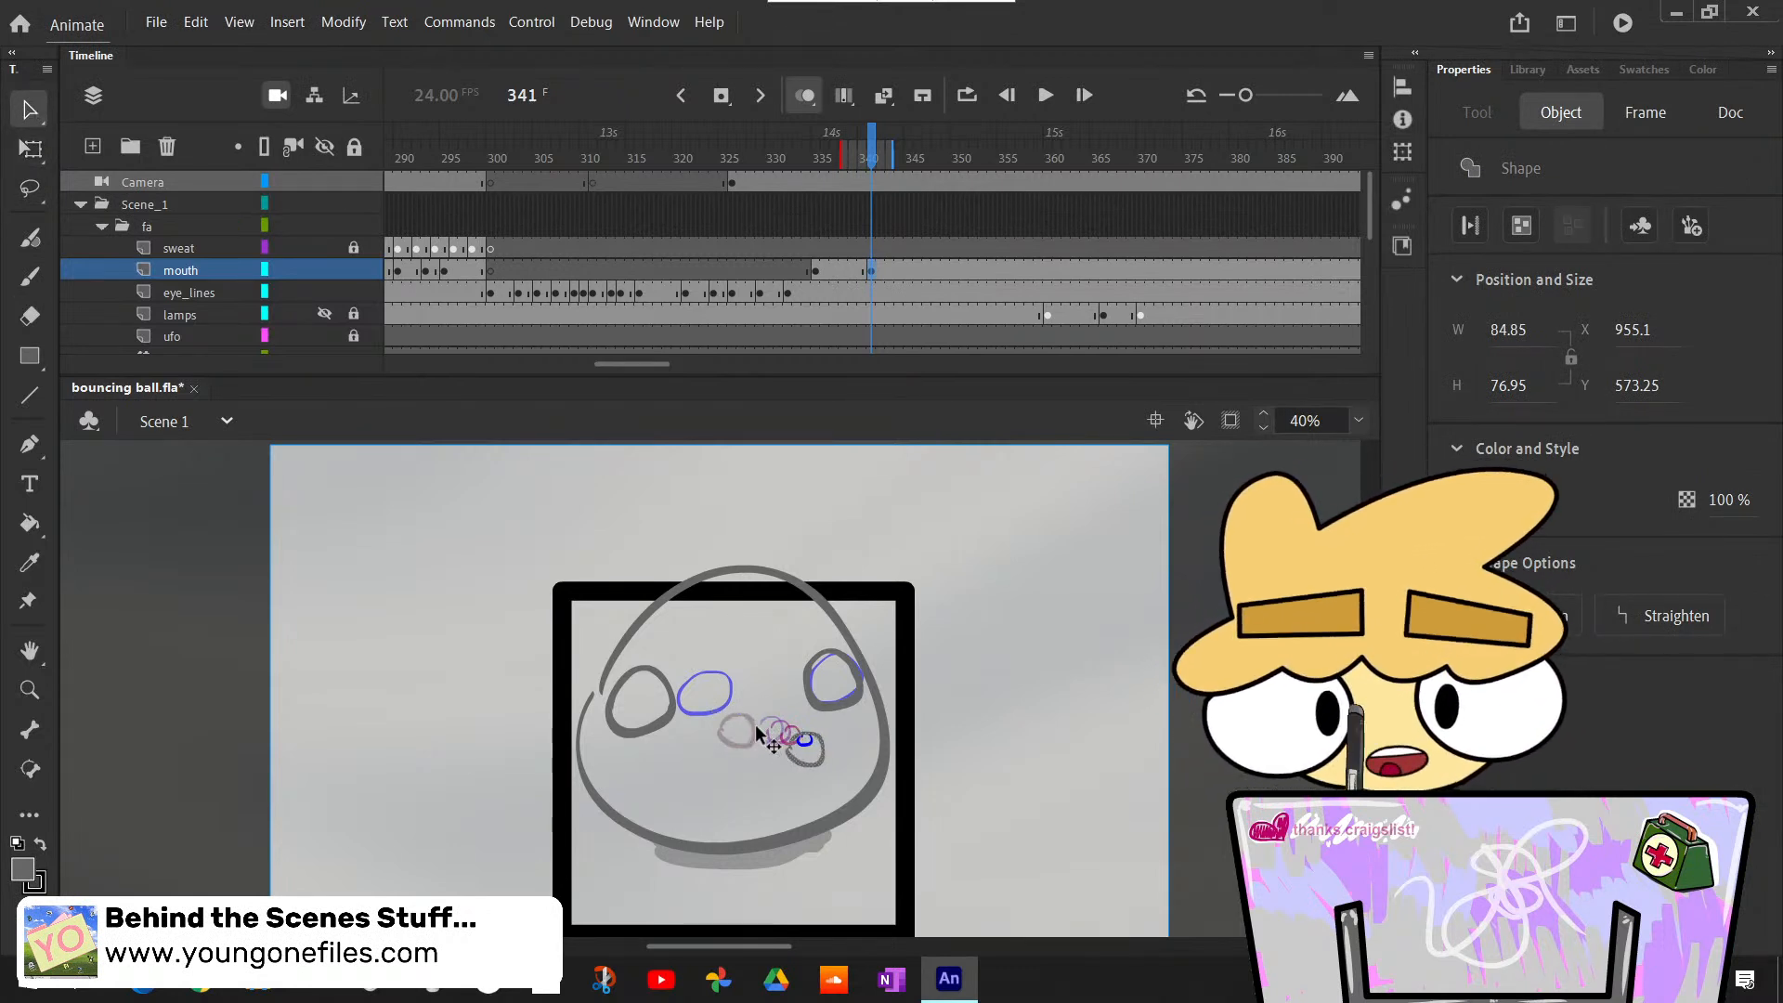
key(q)
drag(836, 778, 826, 768)
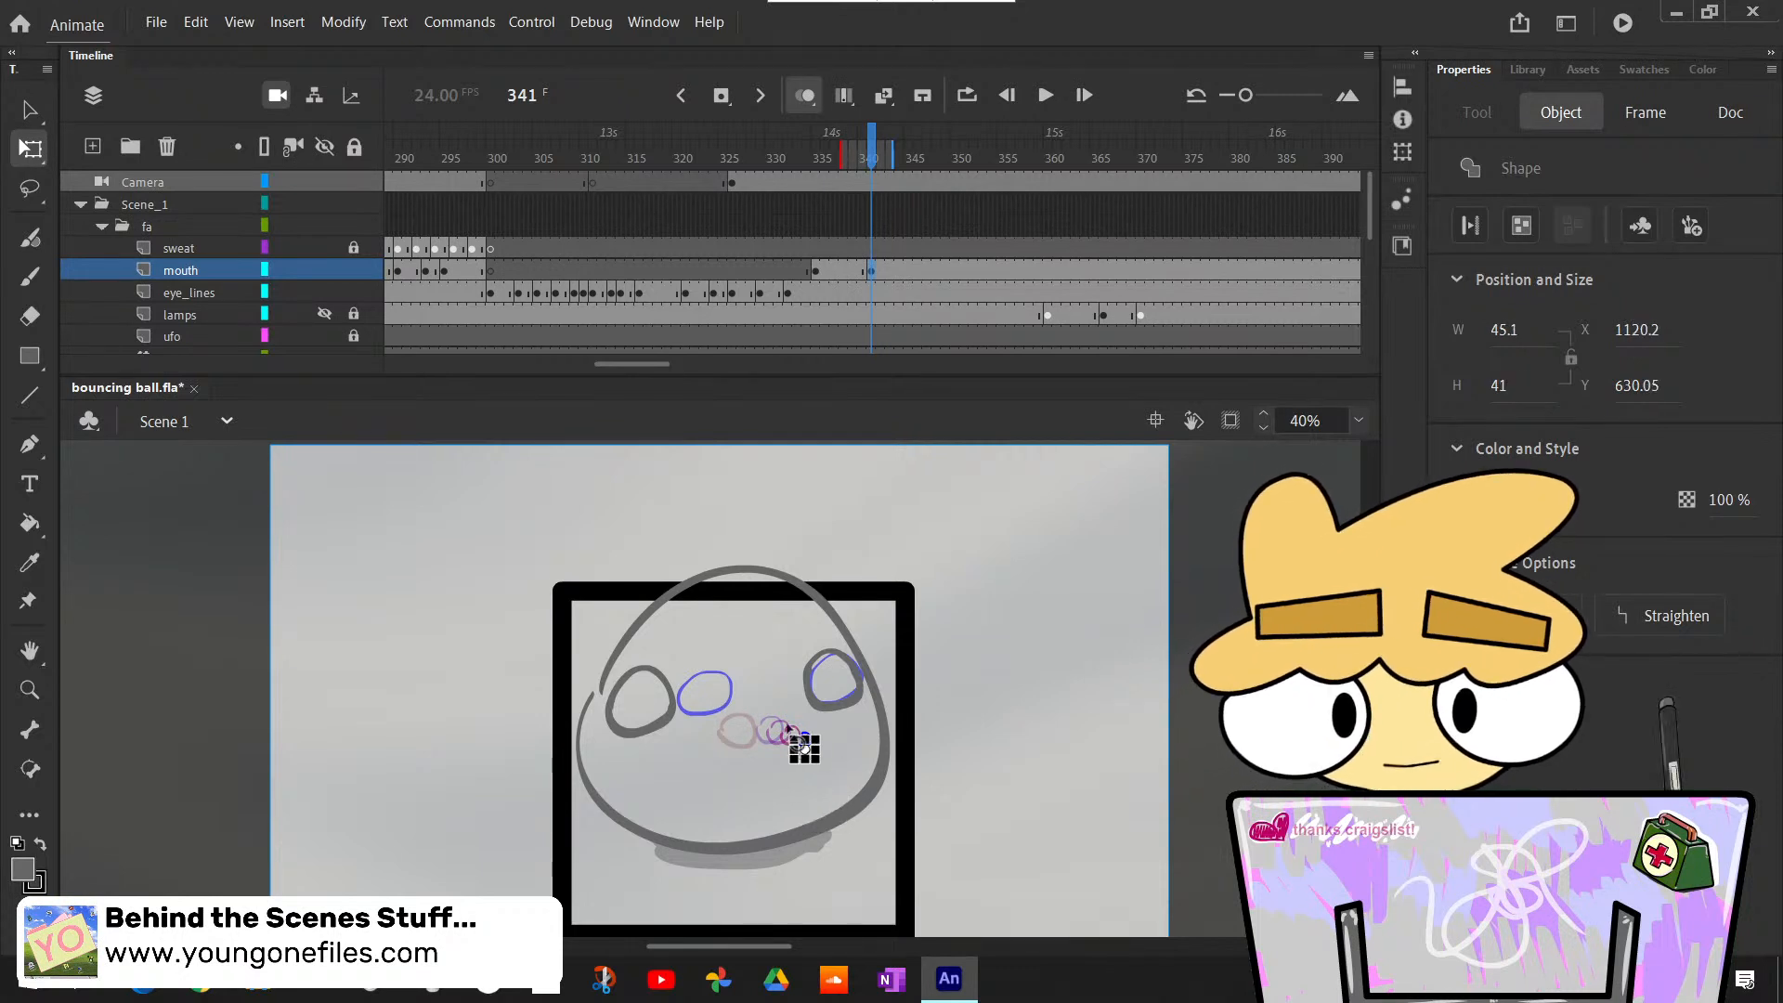
- Shrink the mouth at frame 341 further toward the size of the small rough mouth
click(824, 737)
click(804, 743)
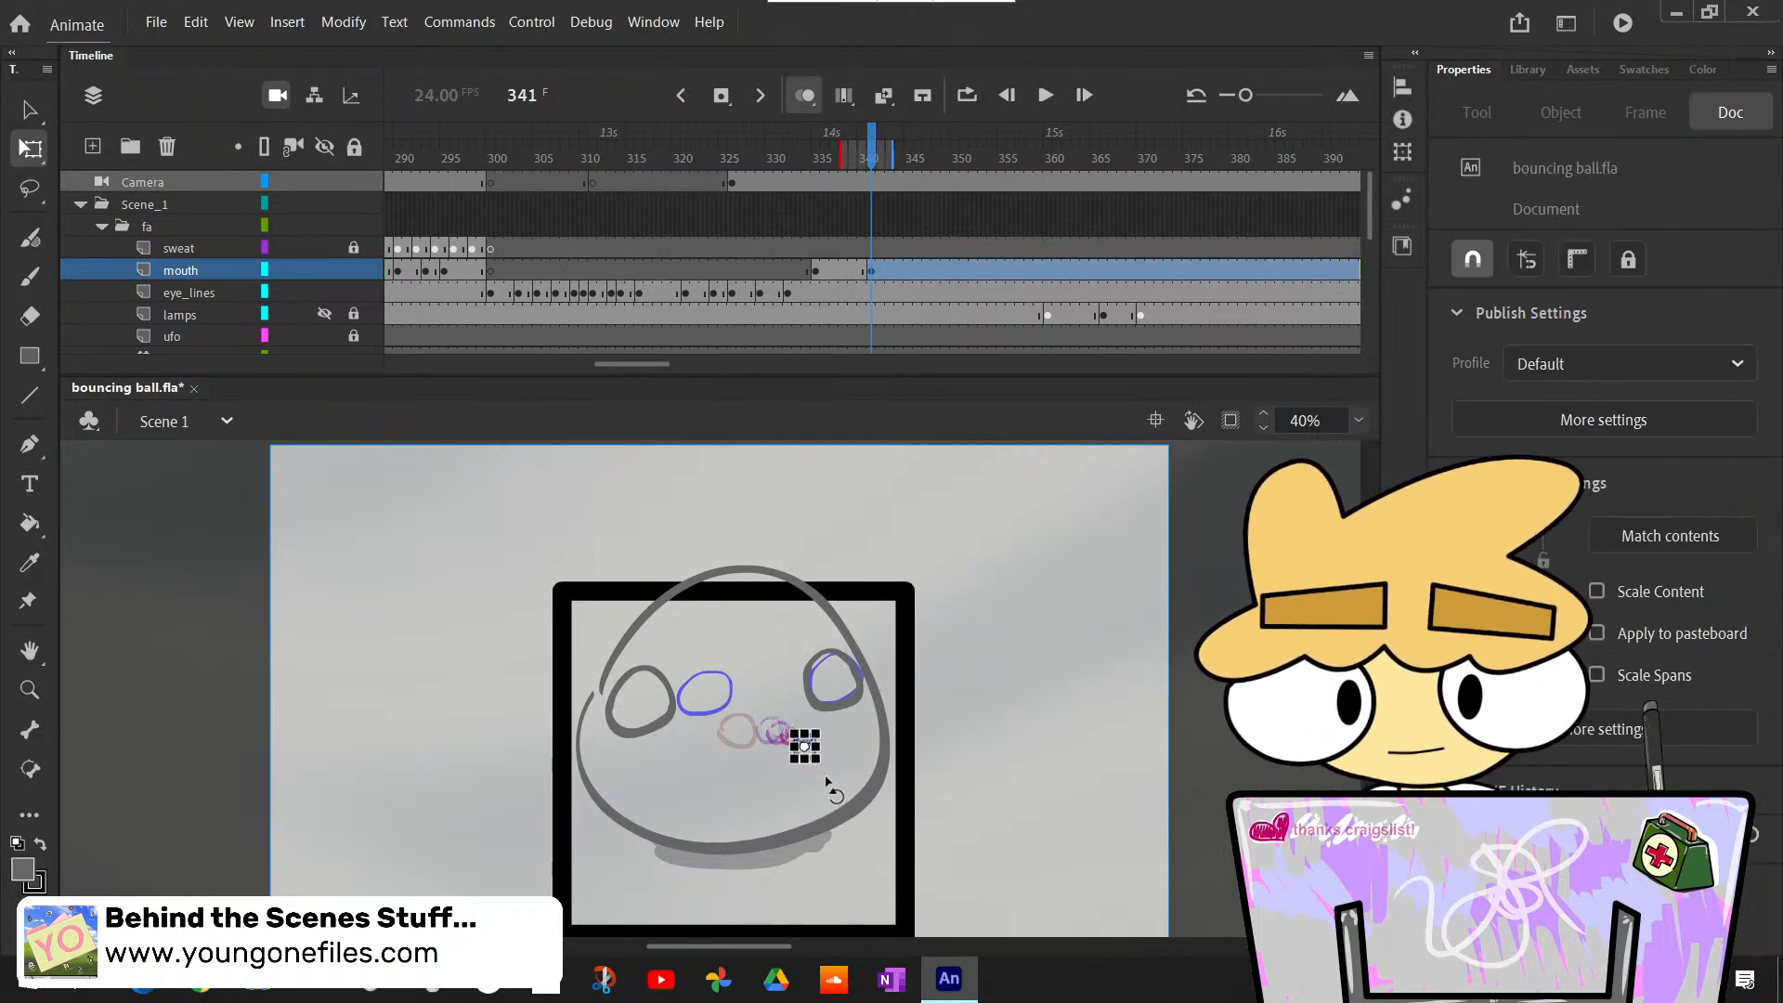
drag(823, 775, 826, 774)
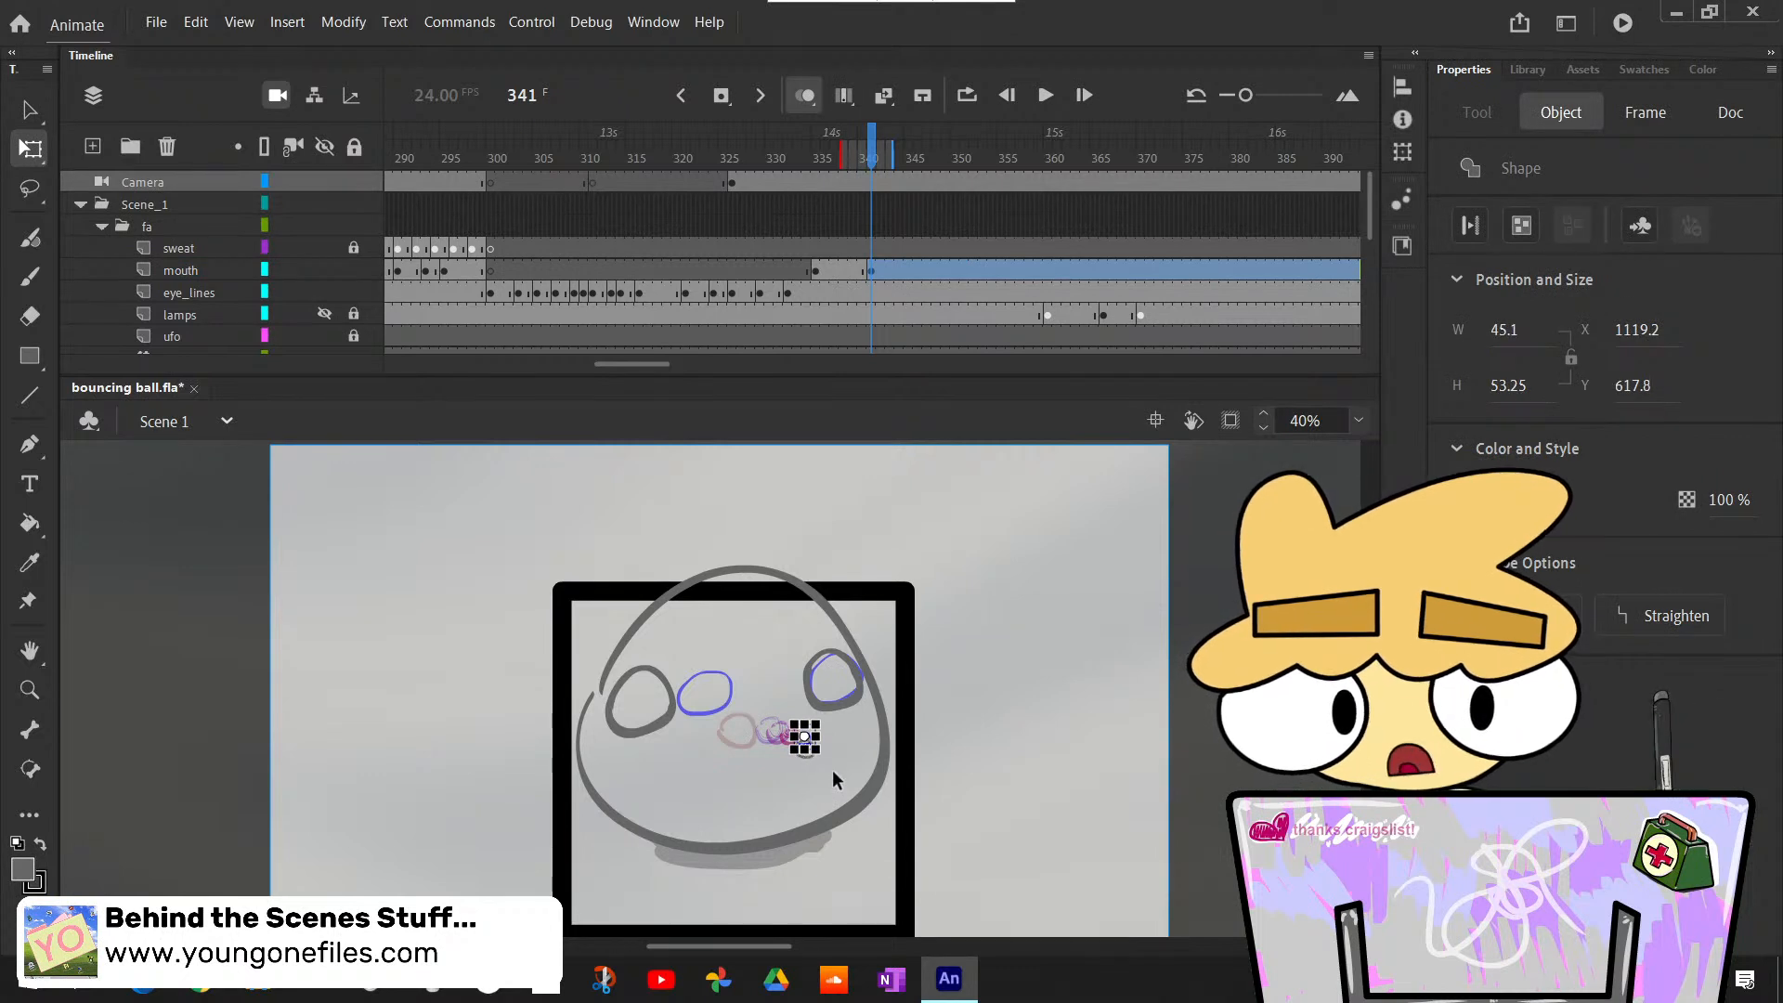
click(835, 775)
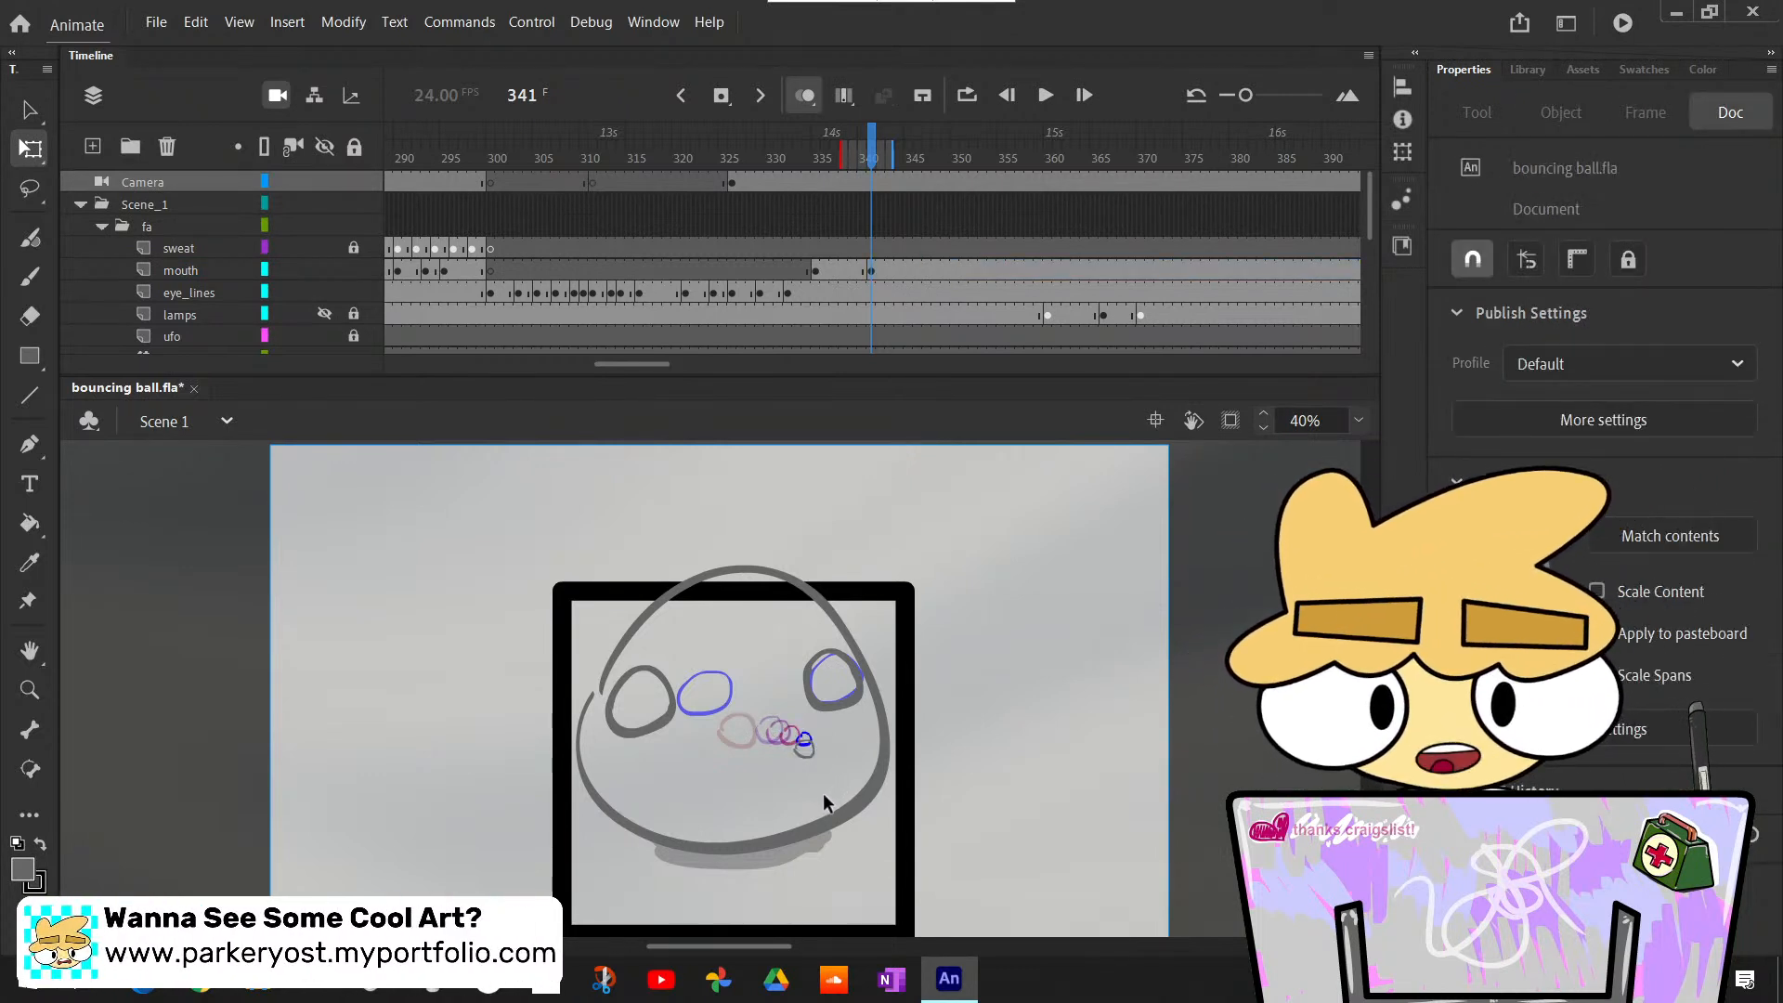
click(803, 741)
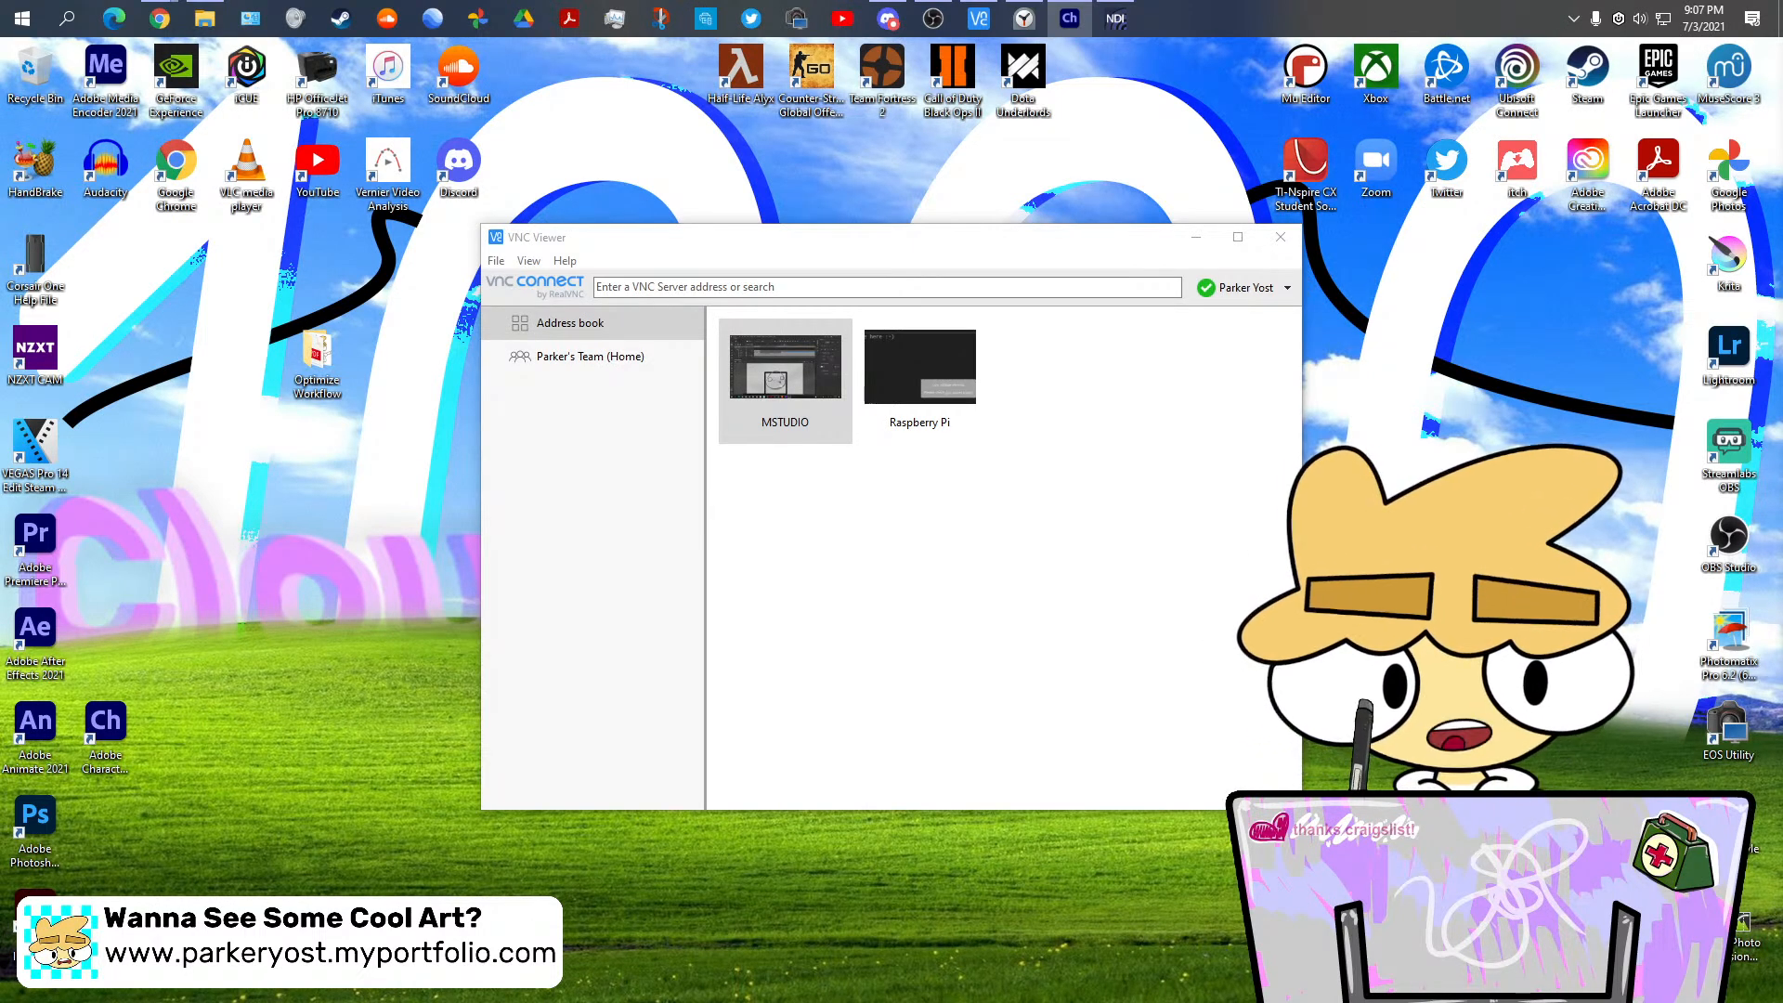
- Reconnect to the MSTUDIO computer in VNC Viewer and magnify the stage to 200% around the small mouth
double_click(817, 388)
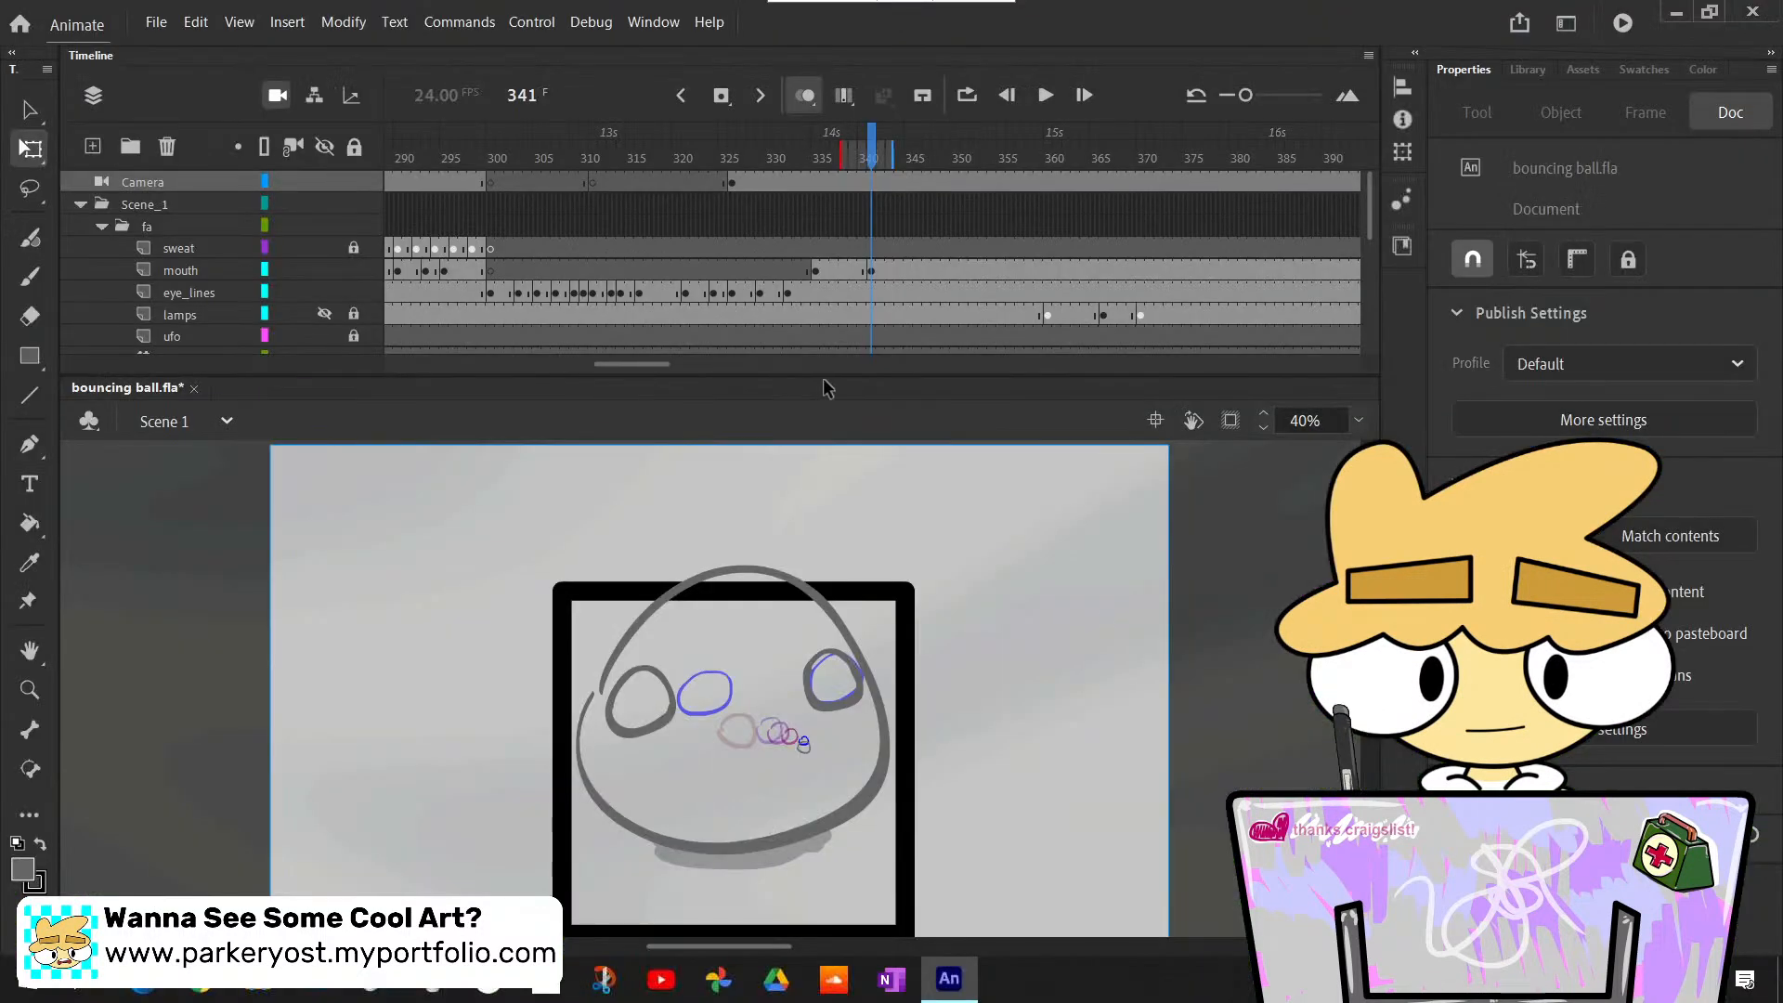
click(1362, 421)
click(1403, 632)
scroll(1135, 687, down, 3)
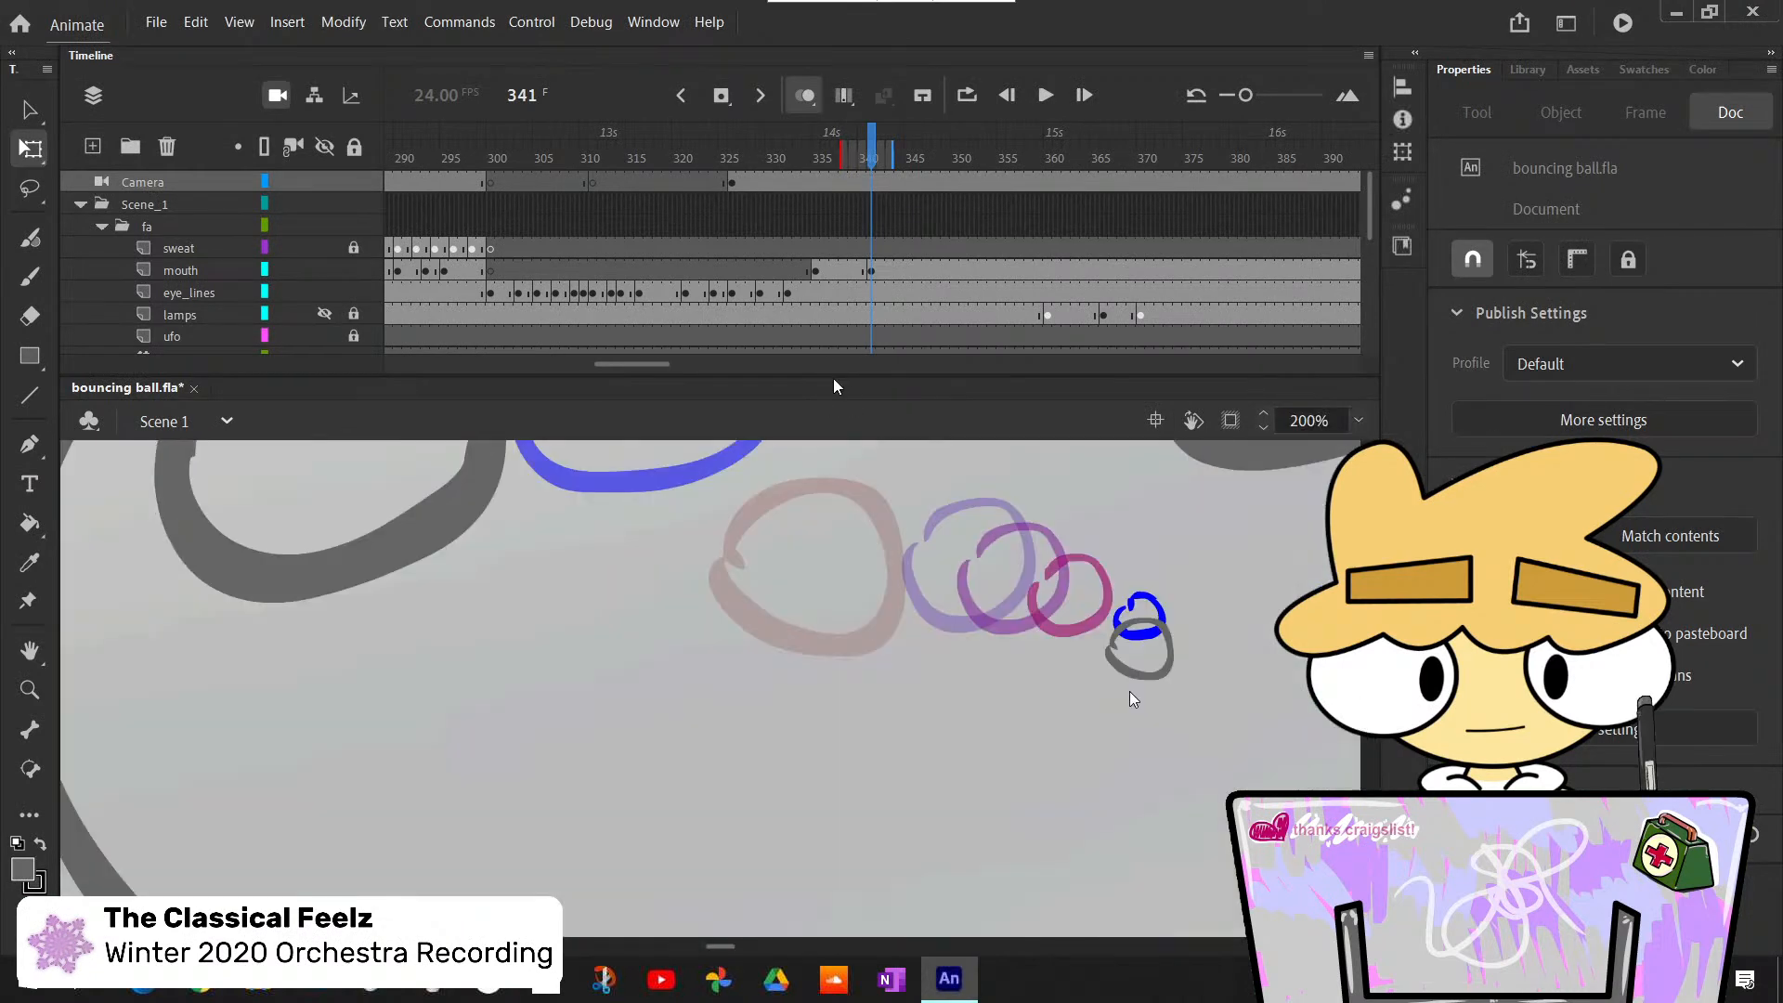
scroll(1129, 693, up, 3)
- Undo the last change to the selected mouth shapes and lock the rough mouth layer in the ra folder
drag(1089, 738, 1161, 778)
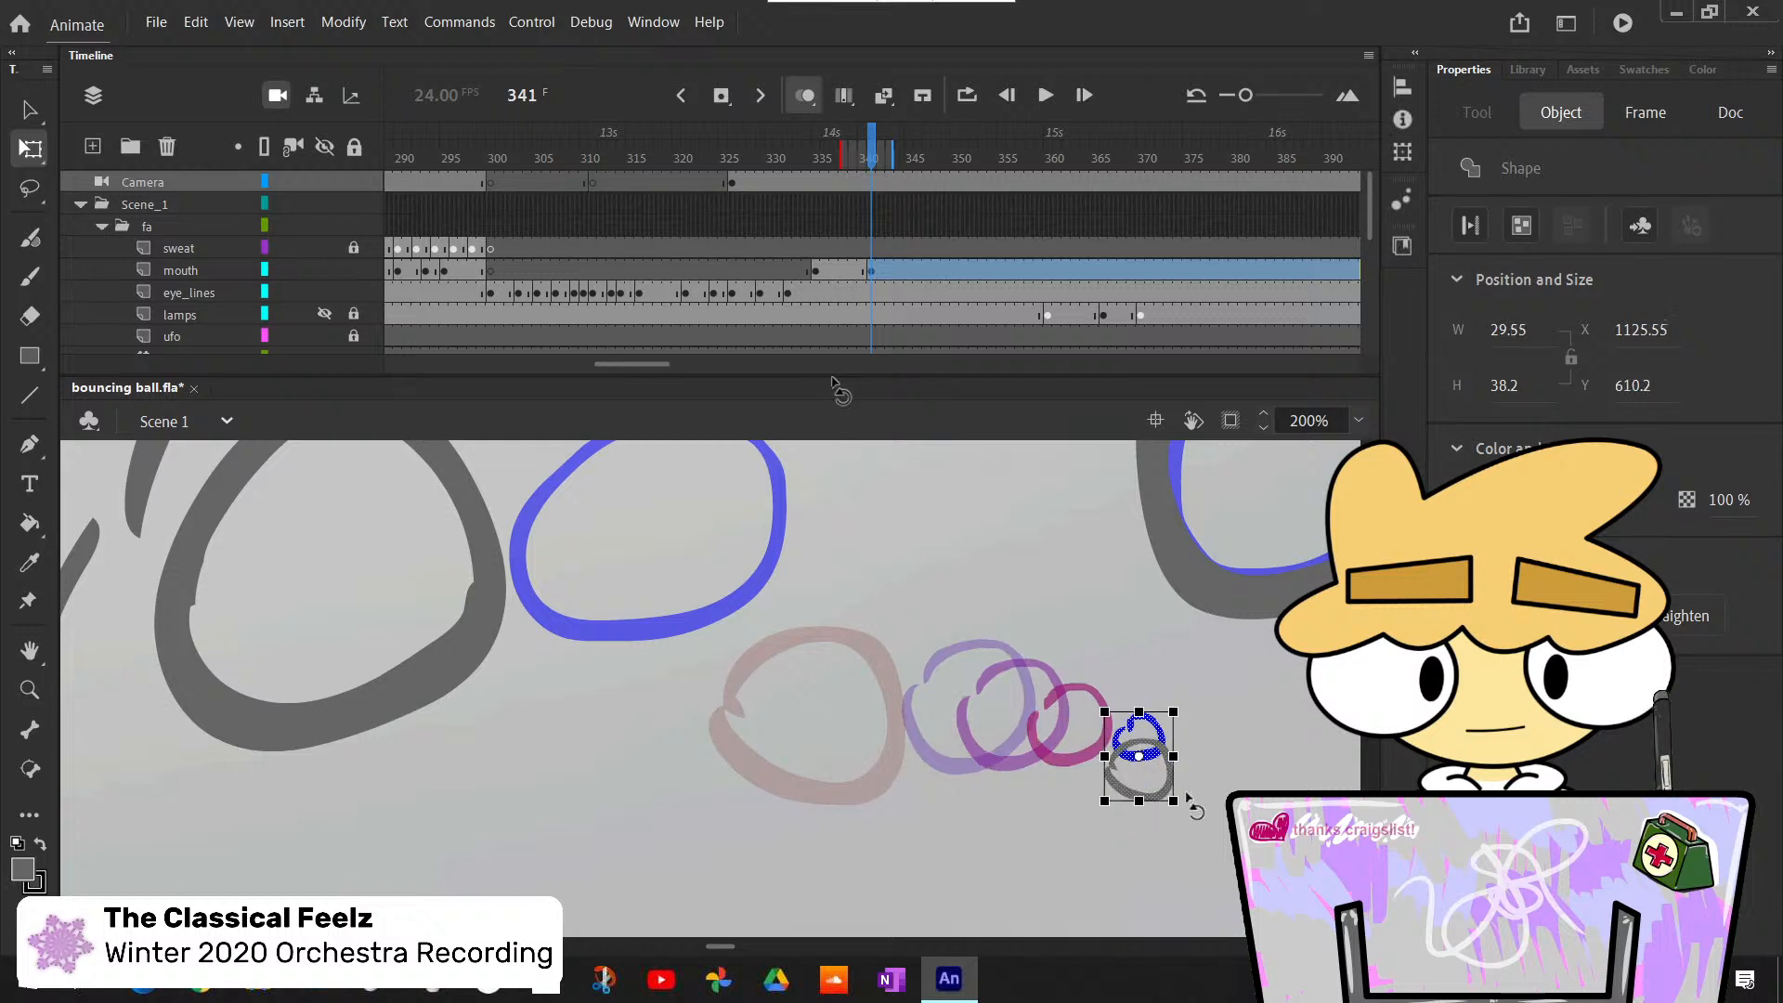
key(ctrl+z)
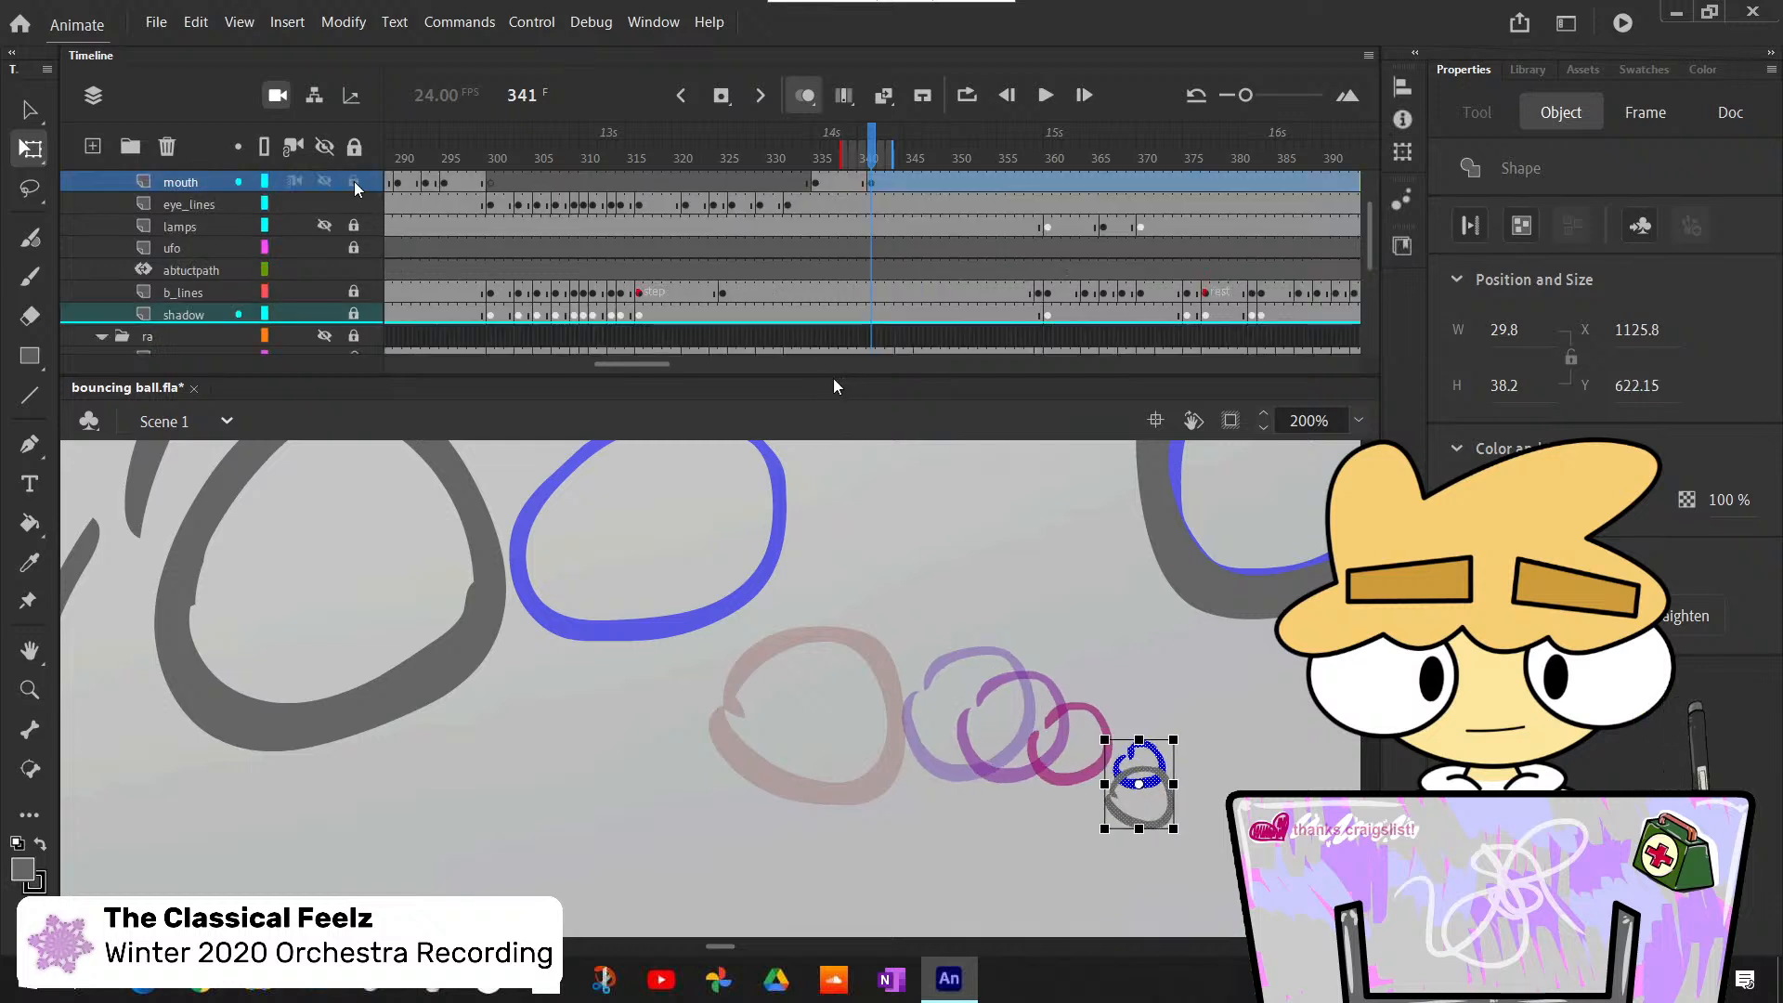
drag(1370, 226, 1370, 255)
click(355, 293)
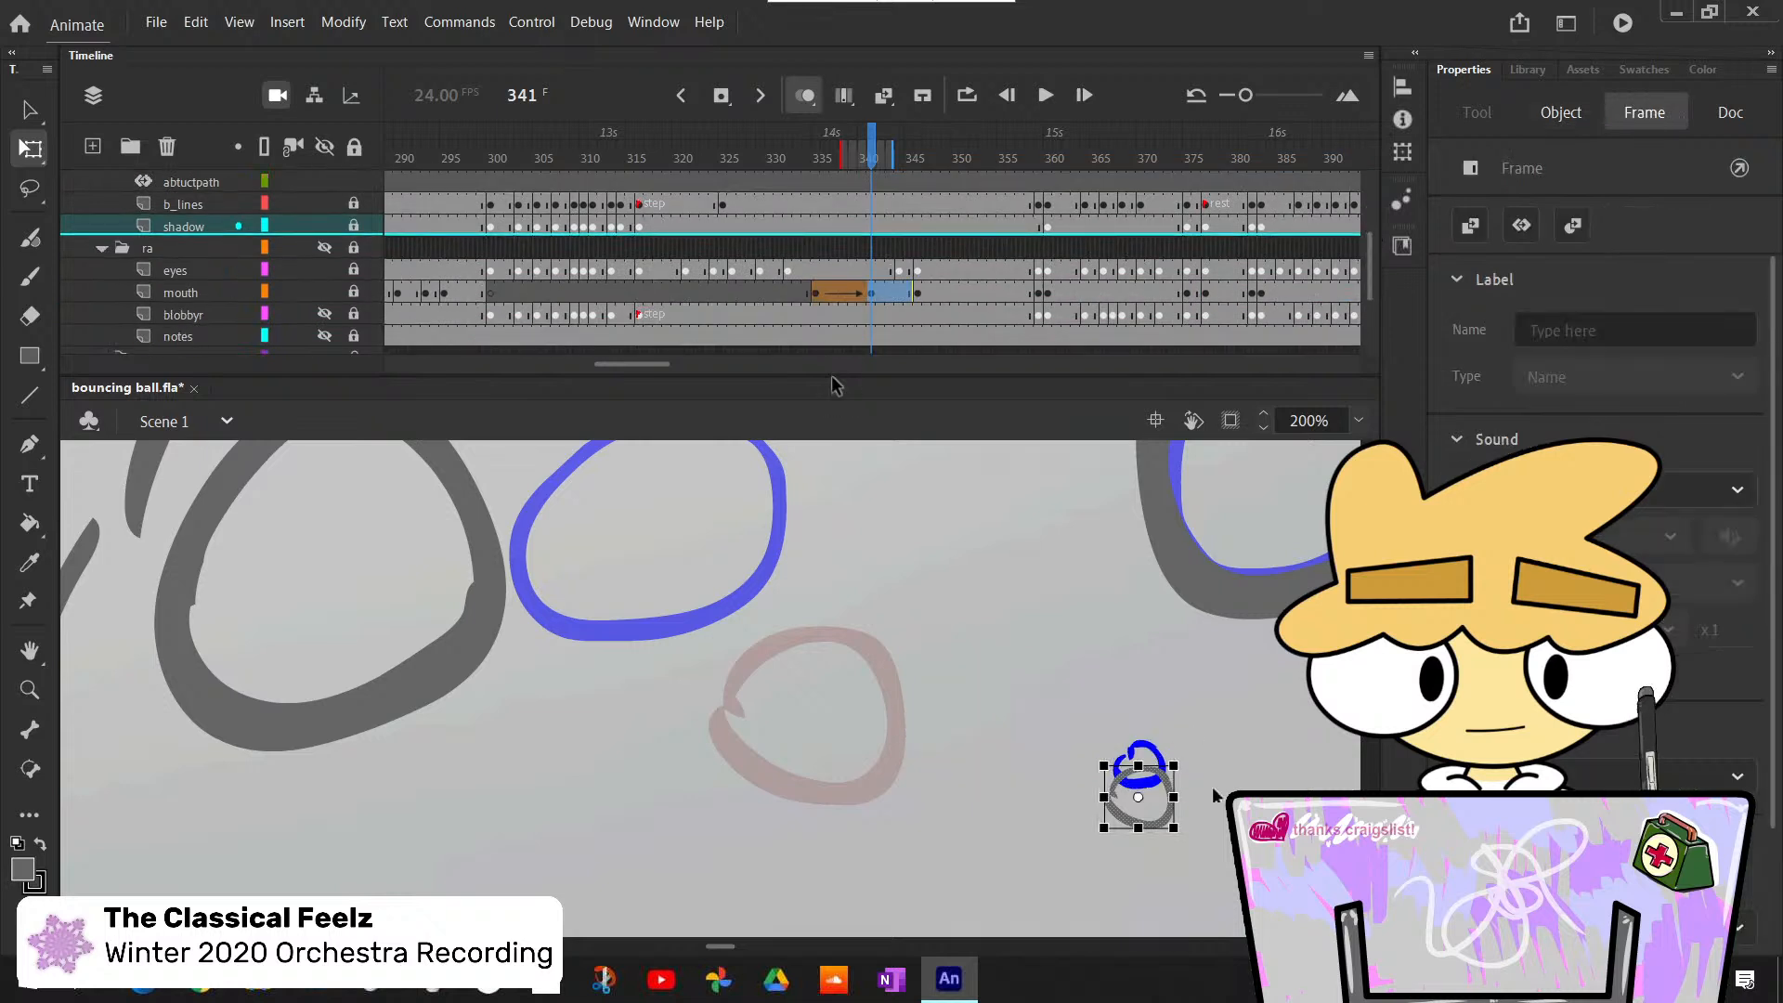
- Adjust the grey mouth outline at frame 341 so that it encircles the small blue rough mouth
drag(1076, 721, 1165, 799)
click(1195, 817)
drag(1083, 728, 1176, 810)
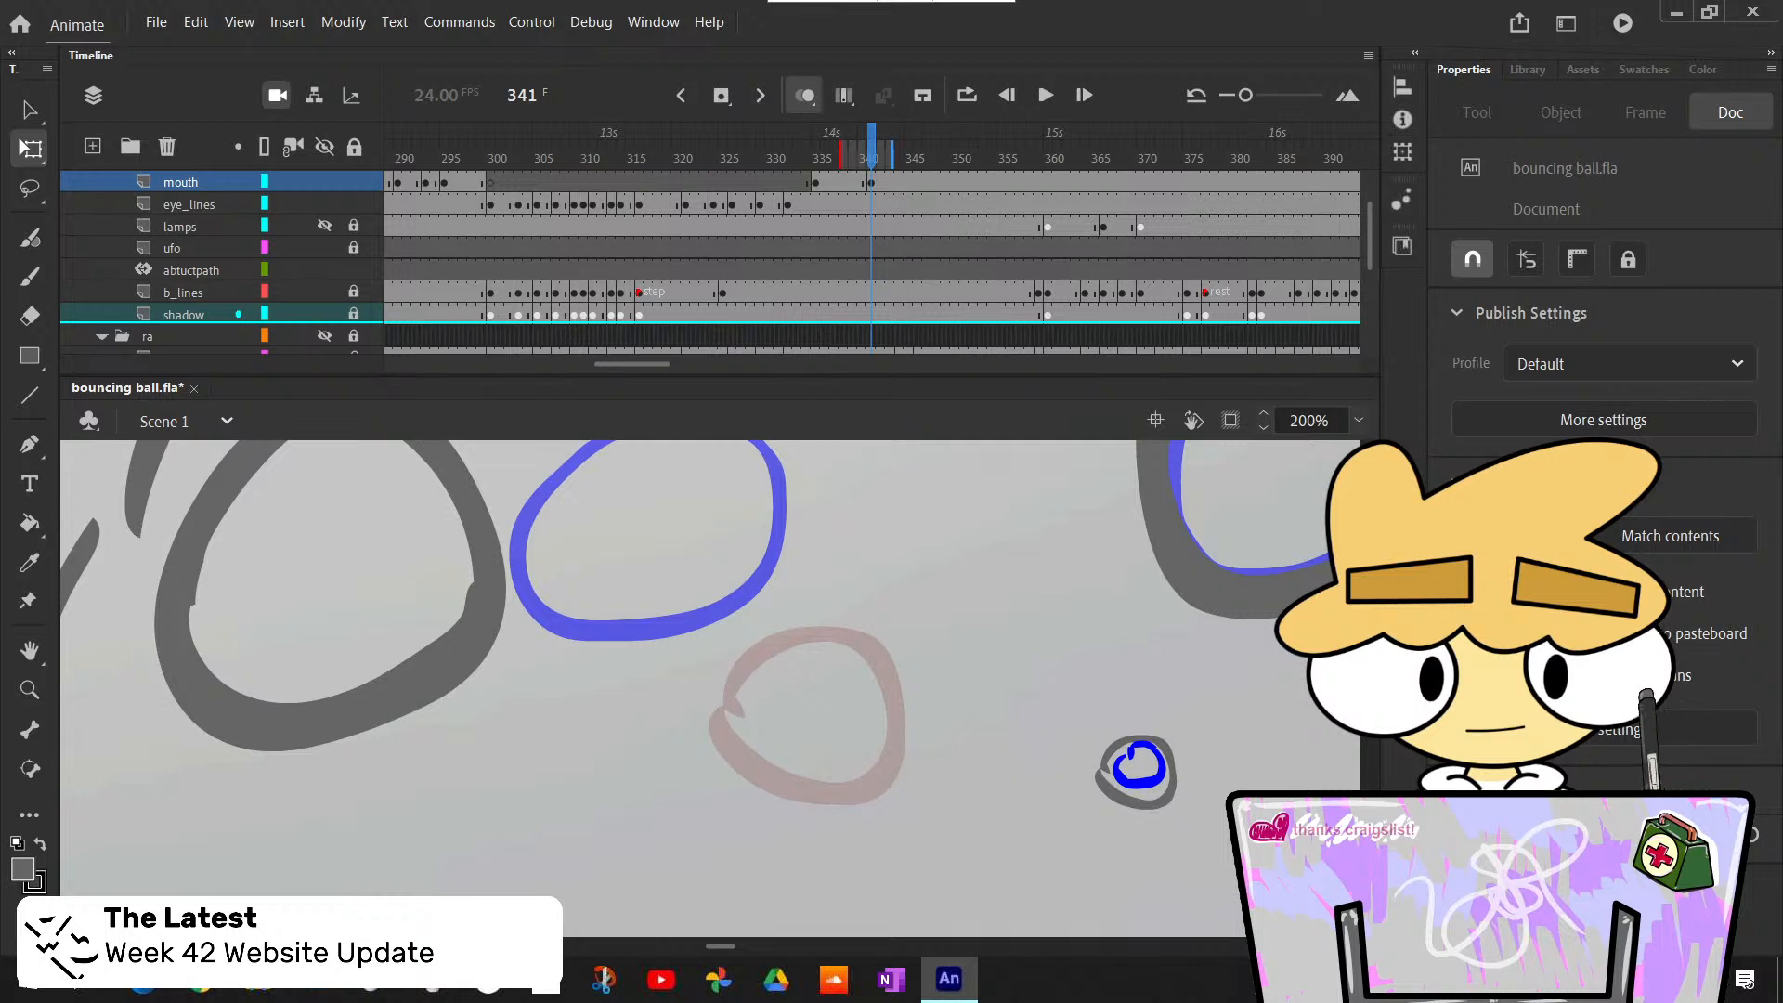
- Create a shape tween on the mouth layer between frames 335 and 341 with an ease of -100
click(1358, 421)
click(1393, 446)
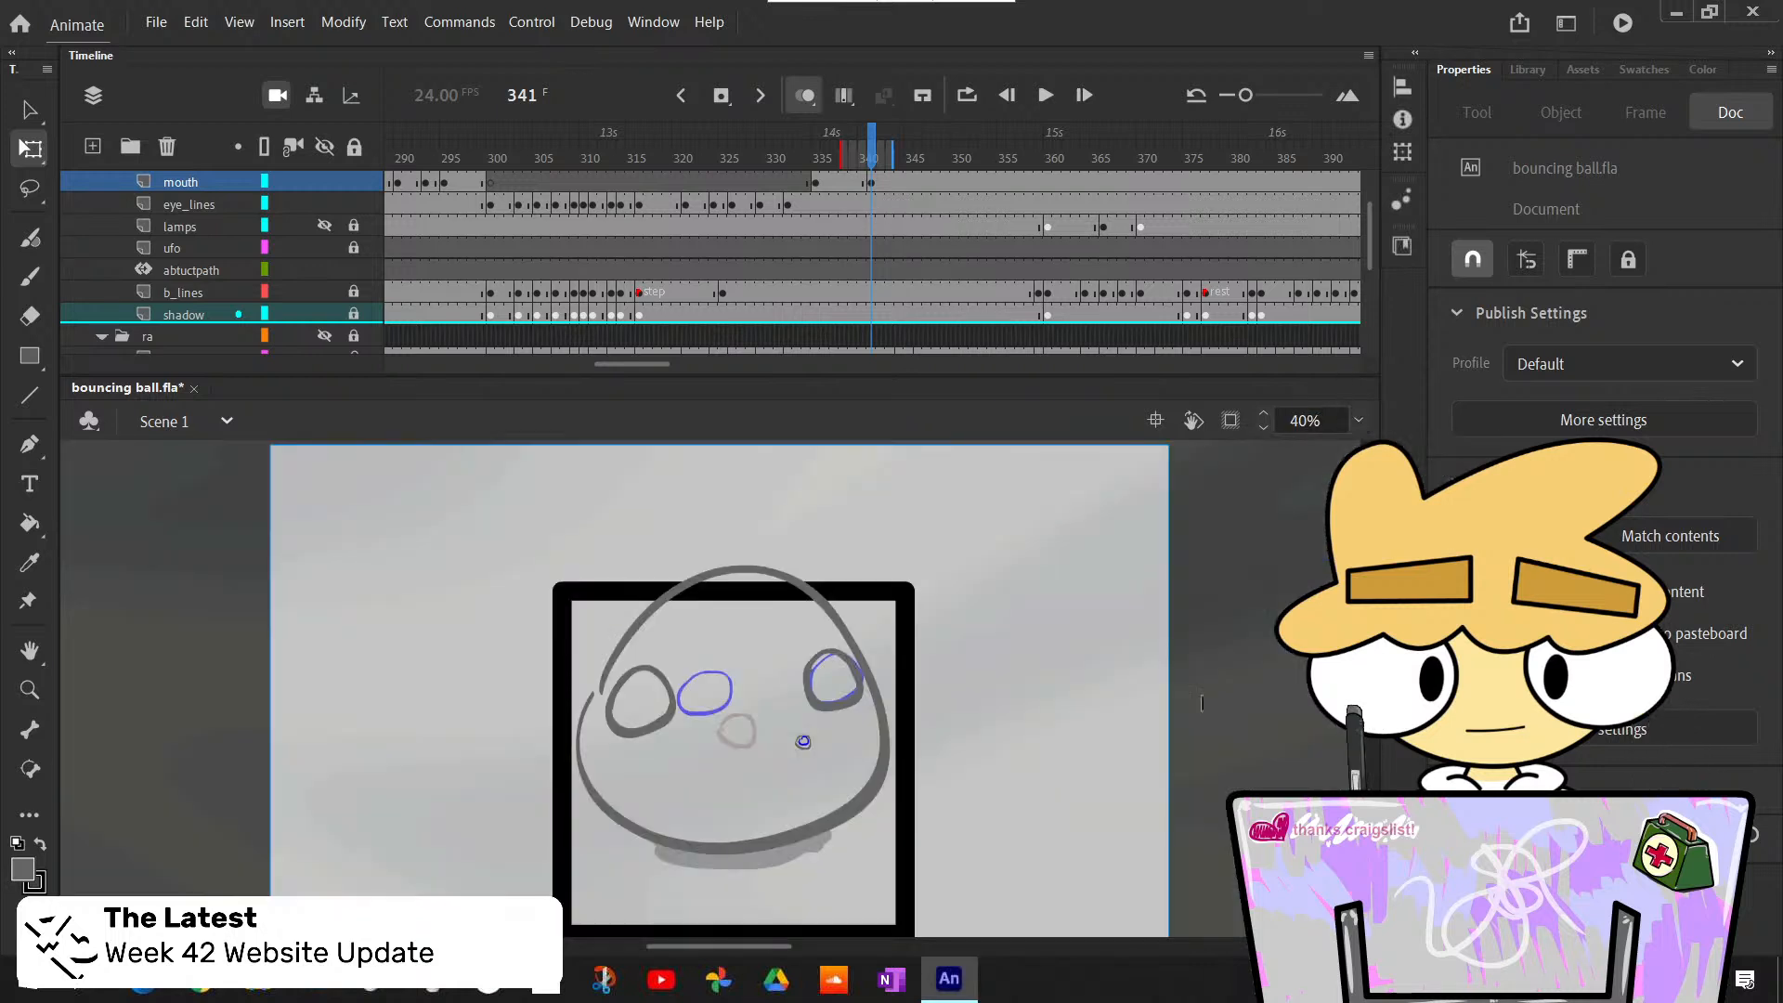
click(838, 182)
right_click(836, 182)
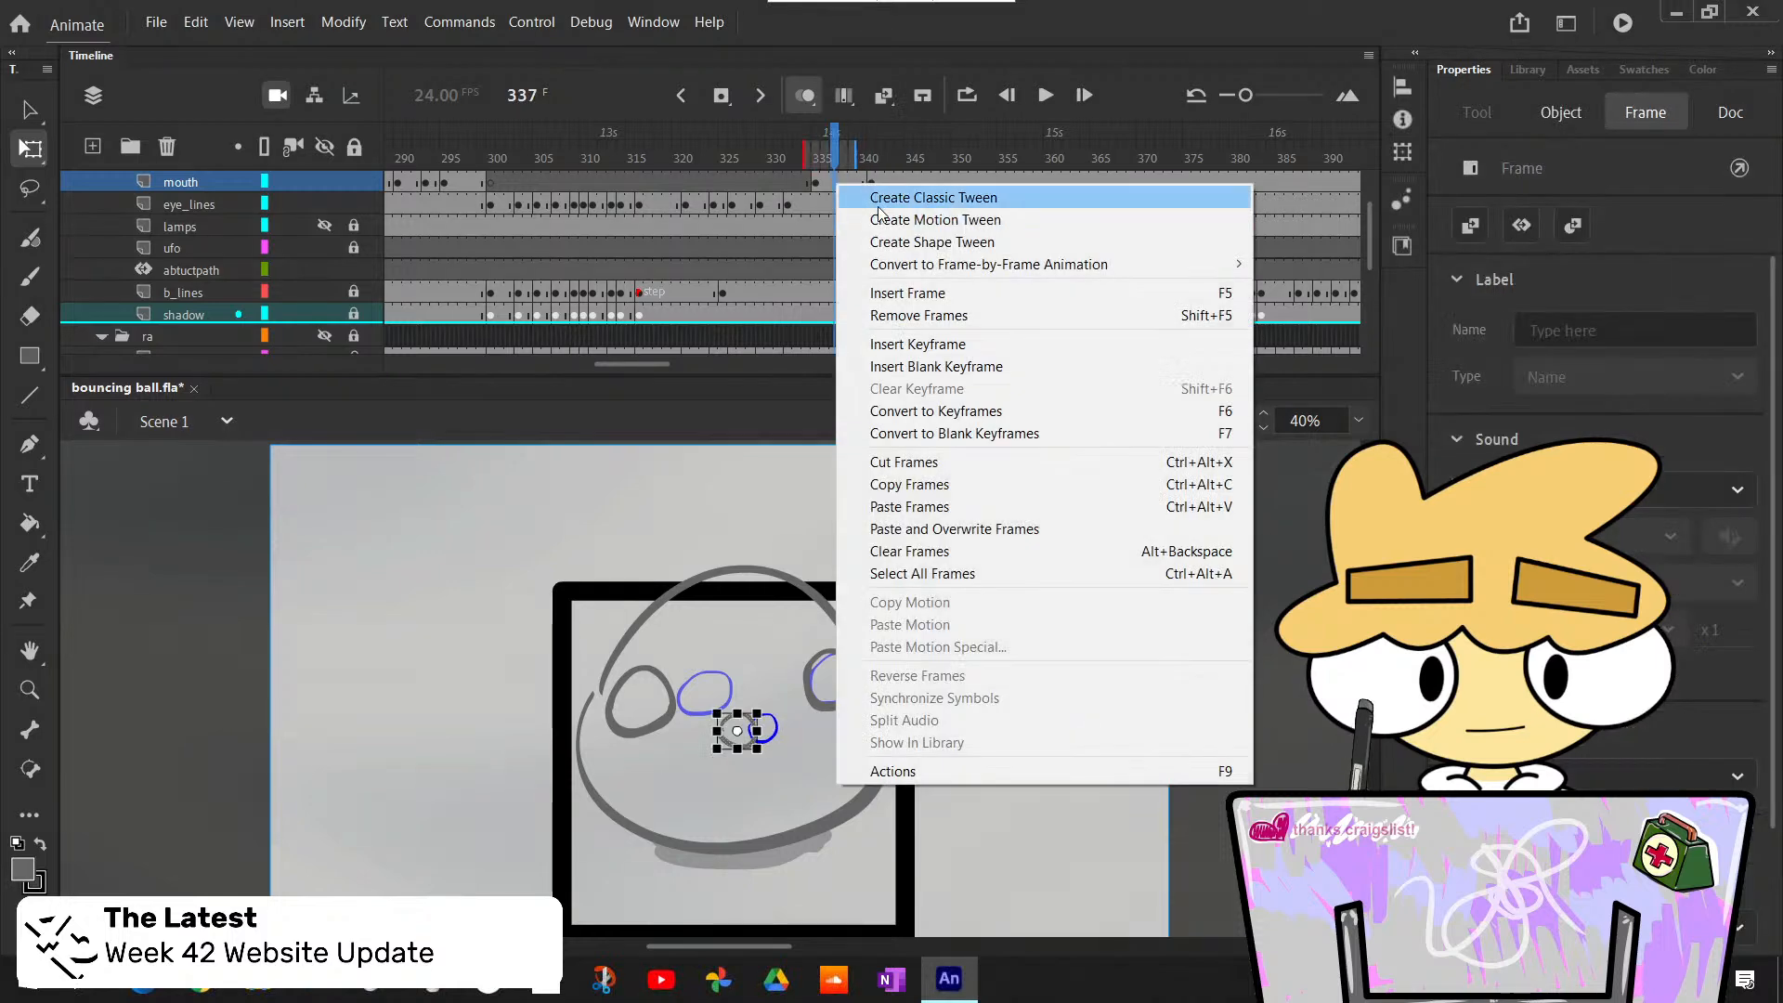
click(882, 241)
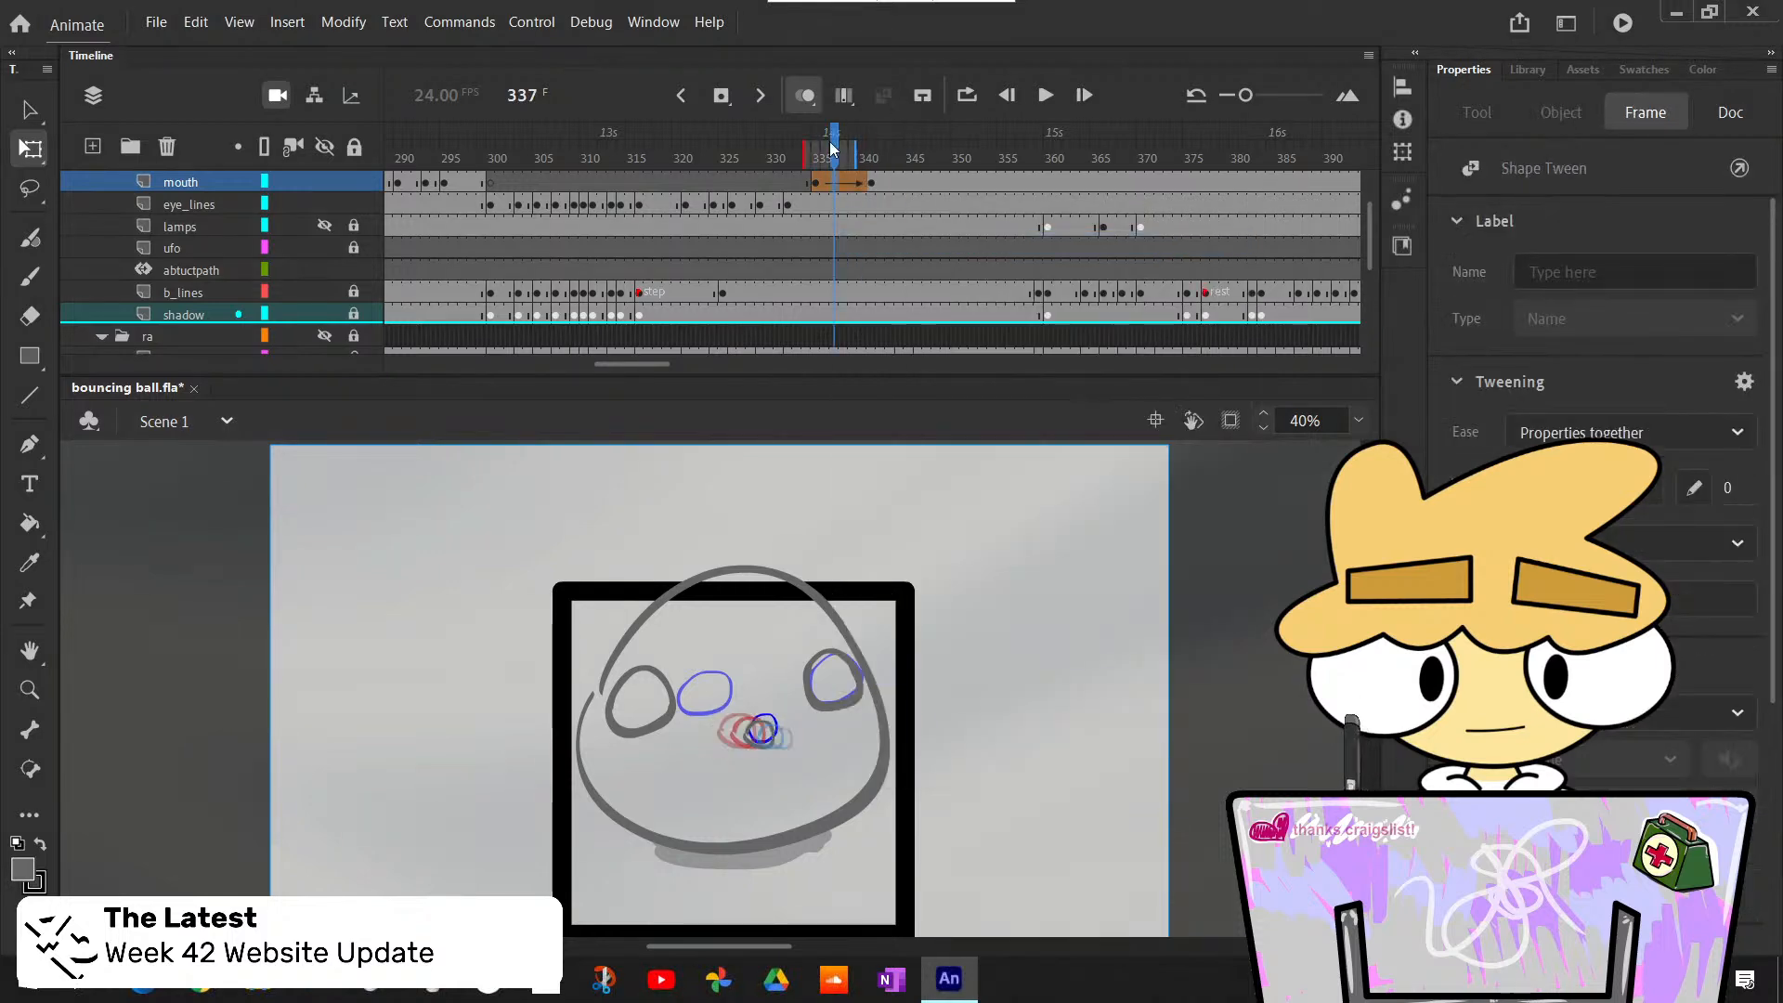
mouse_move(834, 148)
mouse_down()
mouse_move(892, 223)
mouse_move(843, 177)
mouse_up()
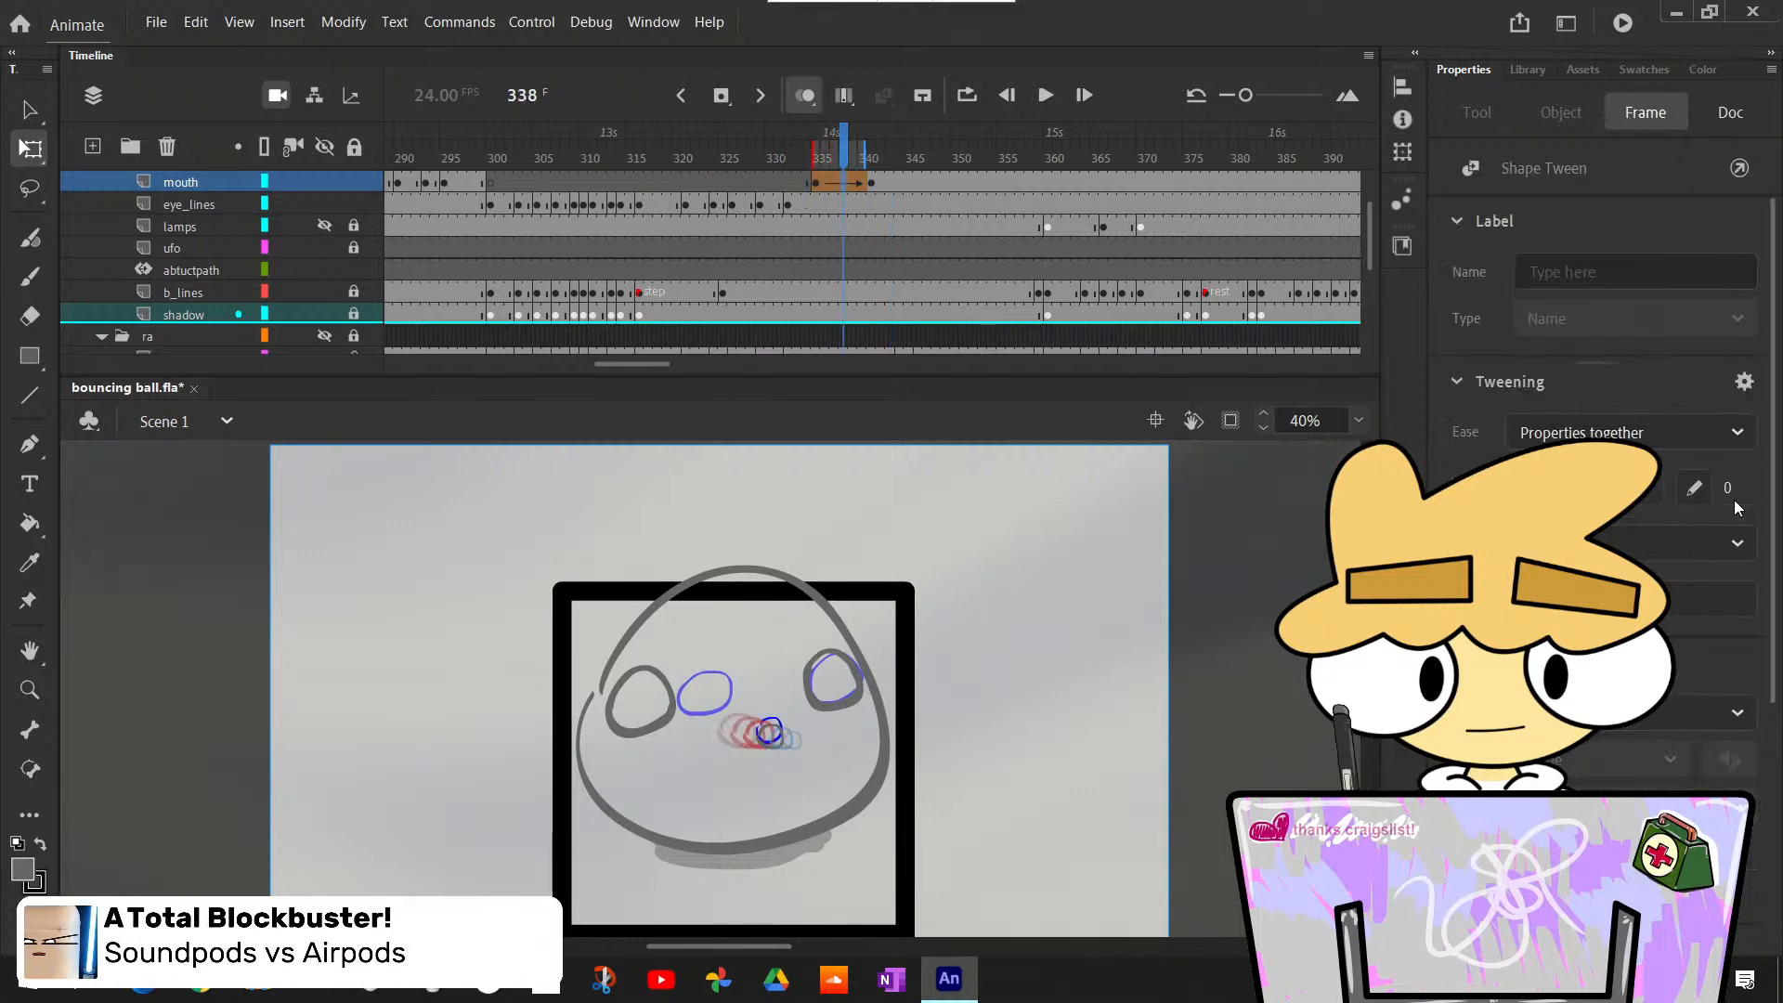
click(1132, 503)
- Turn off onion skinning and play back the mouth tween from frame 333
click(806, 96)
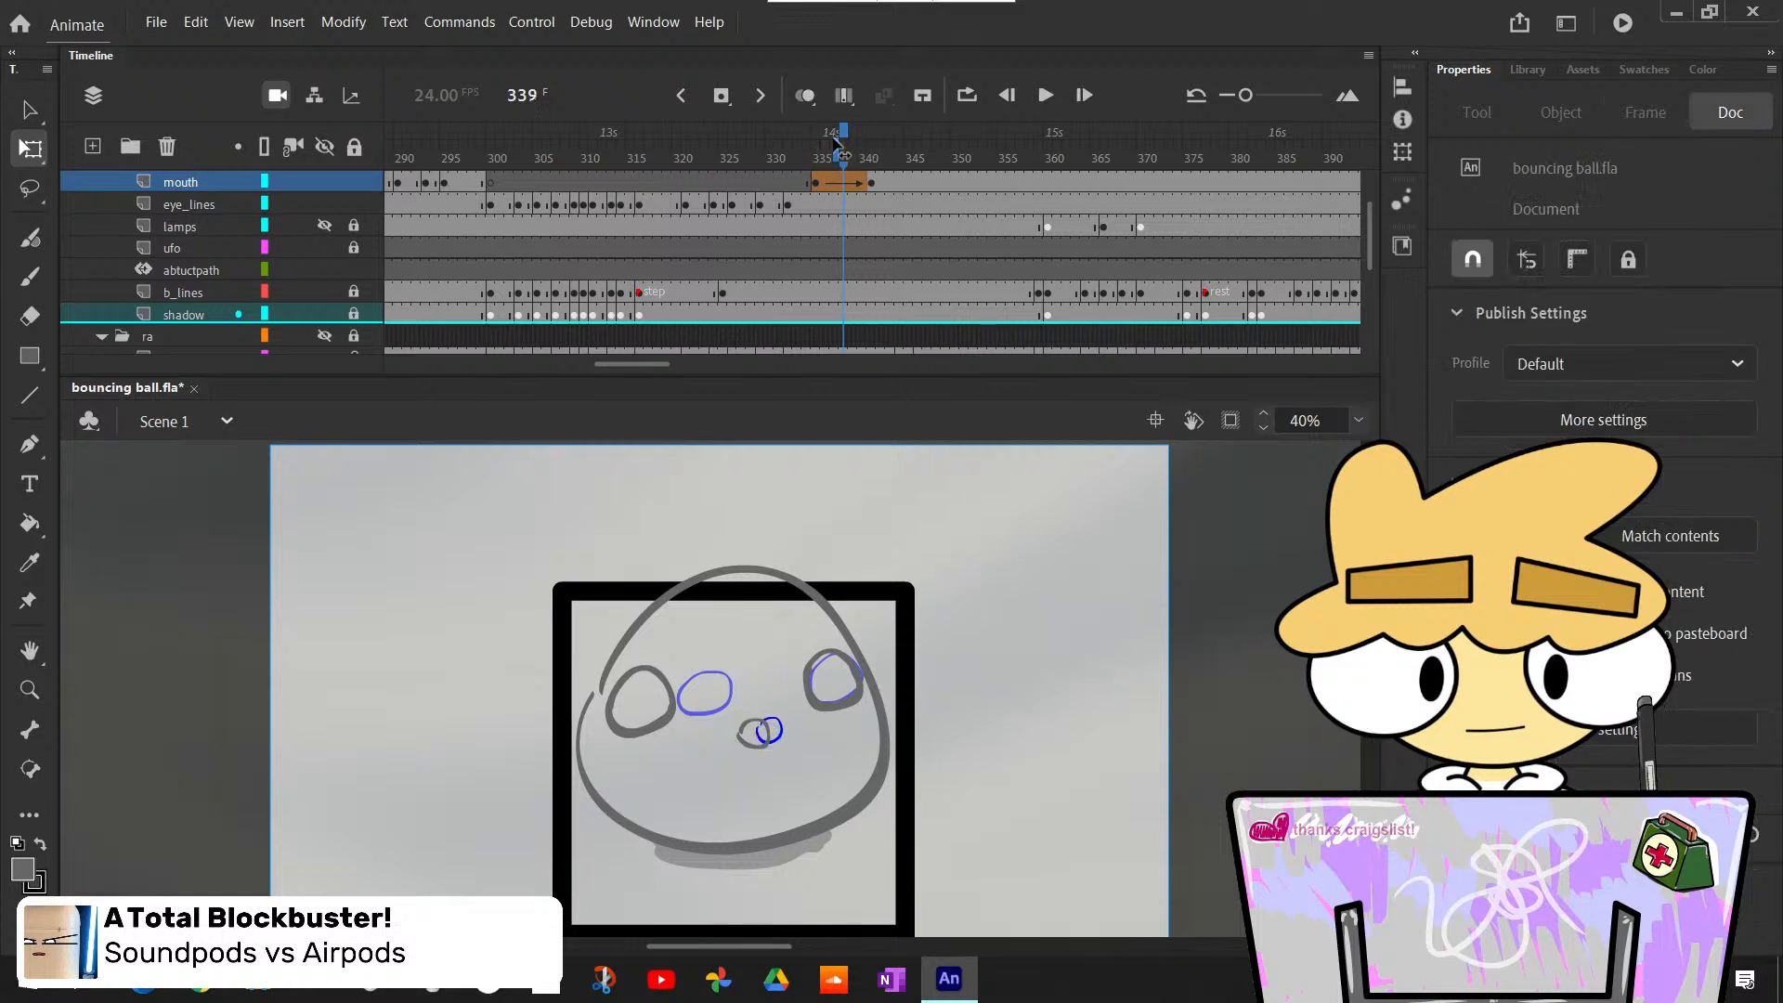
drag(845, 149, 806, 153)
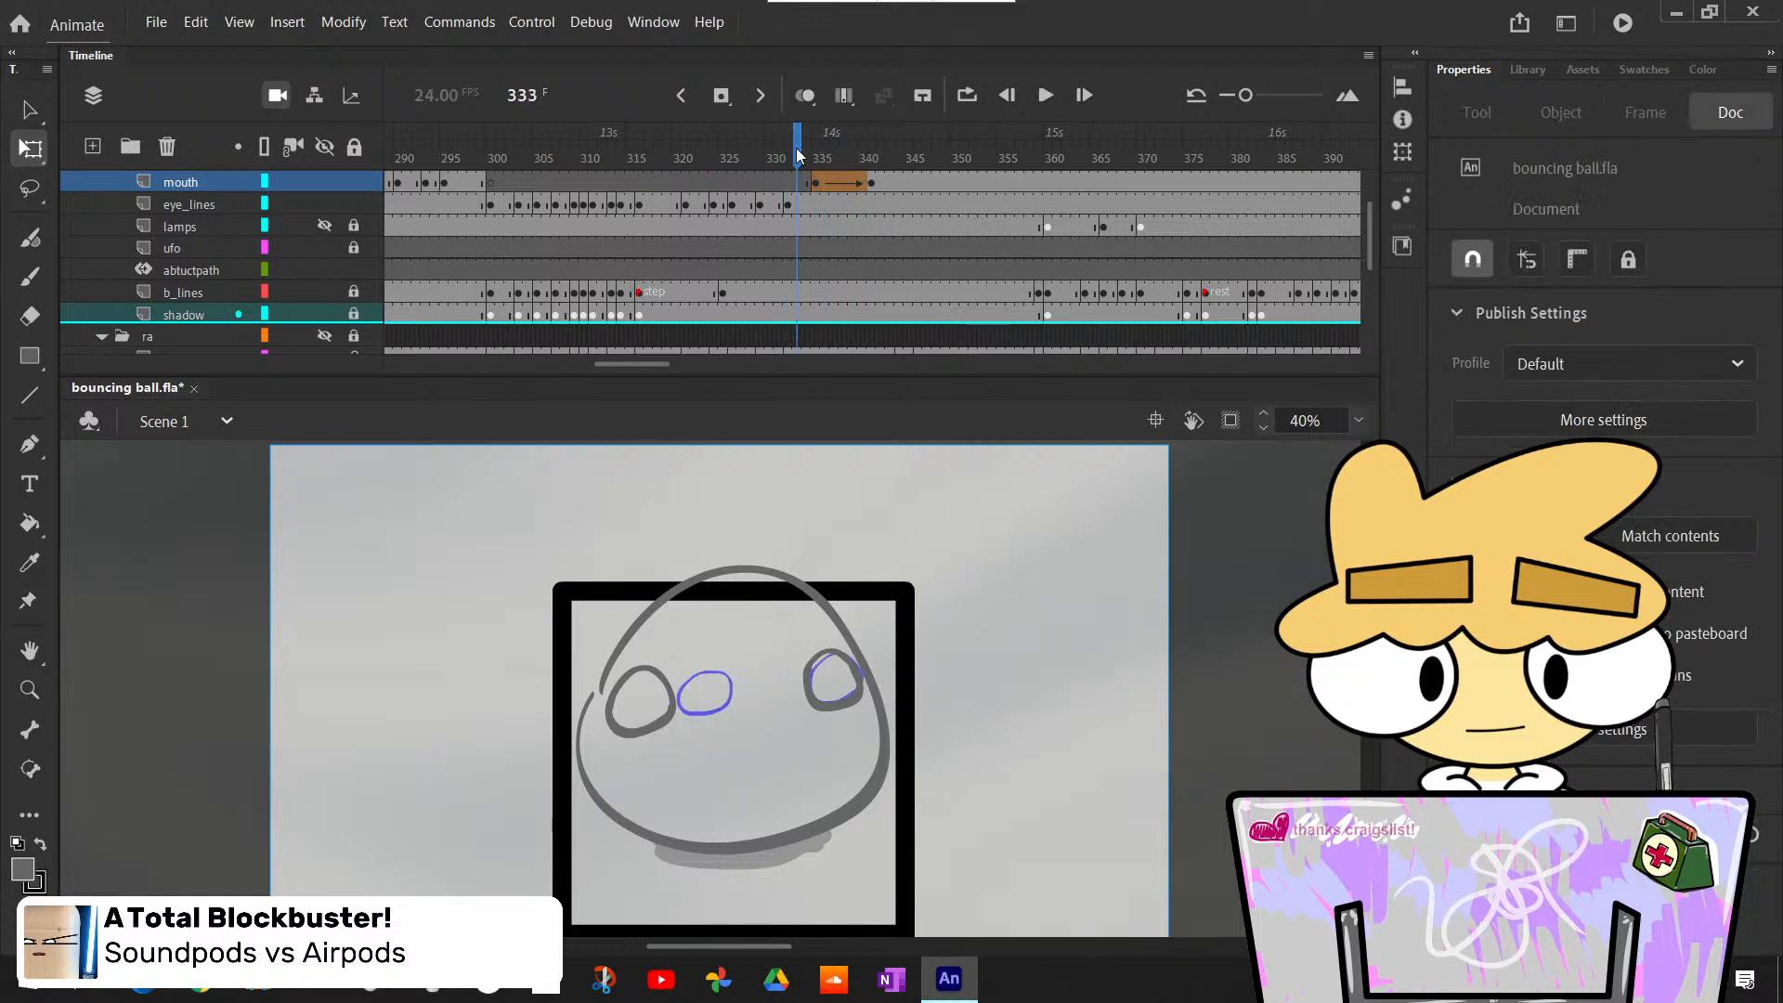
click(1046, 96)
click(1045, 95)
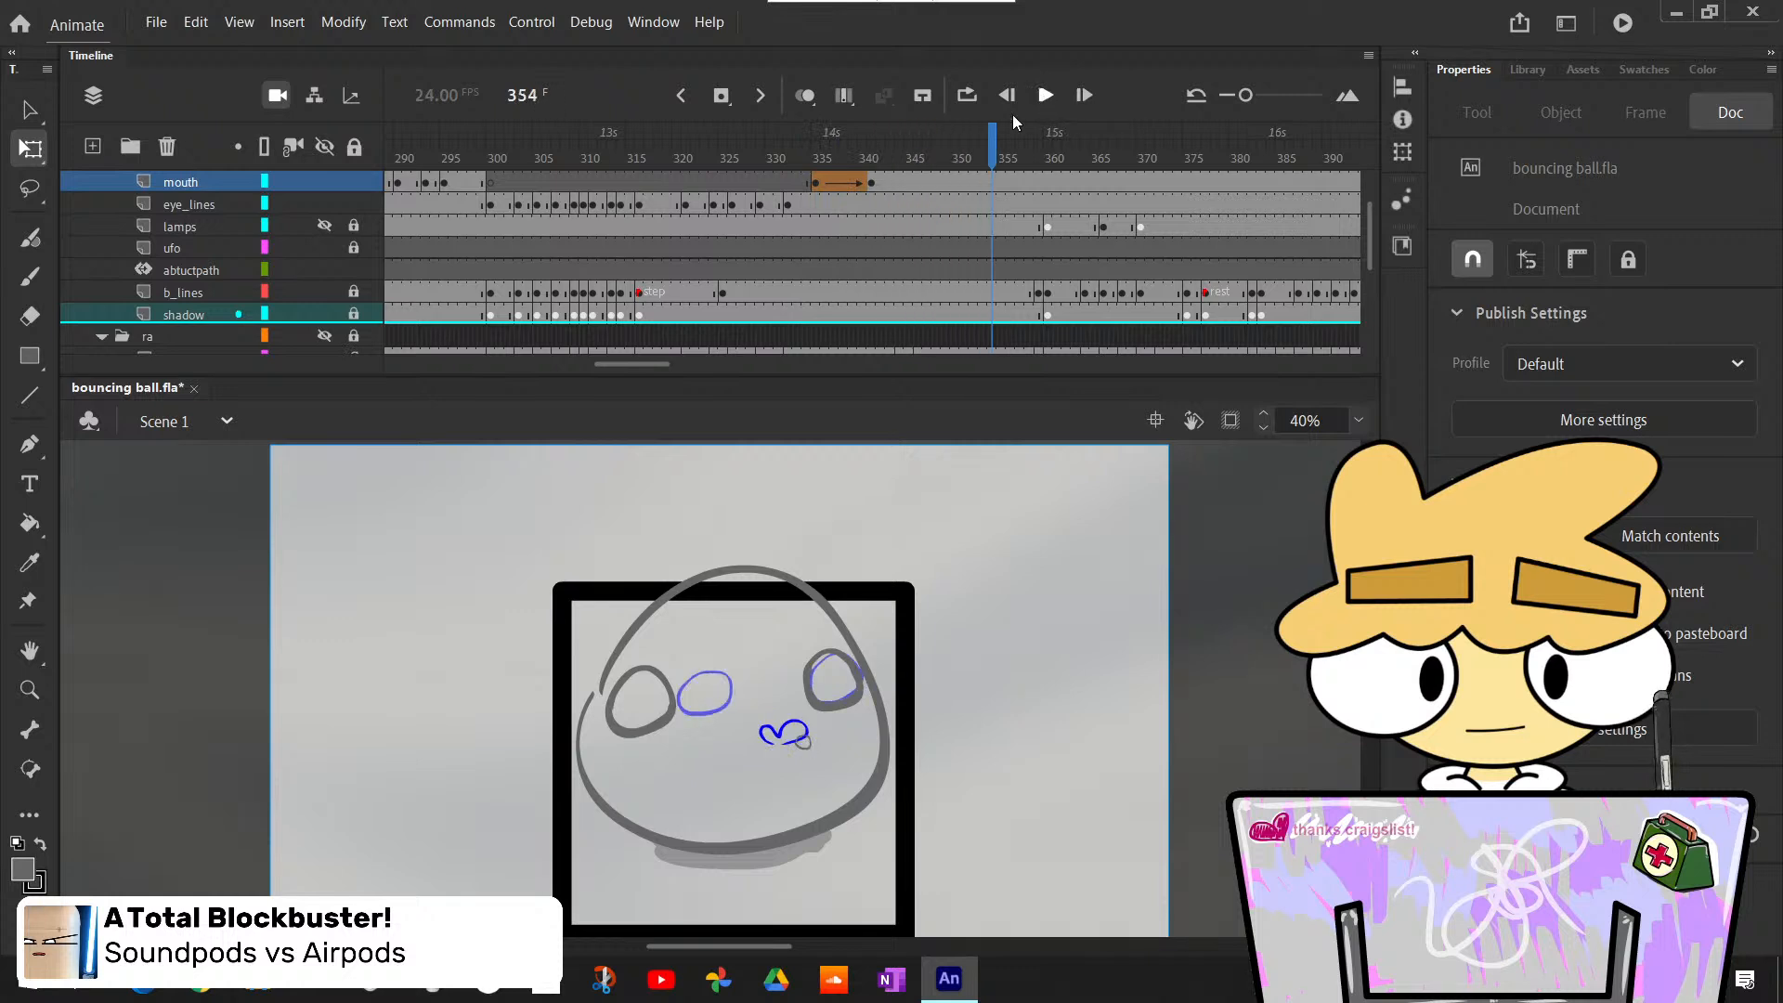
- Insert blank keyframes at frame 344 on the mouth and eye_lines layers, where the rough eyes close
mouse_move(921, 146)
mouse_down()
mouse_move(890, 191)
mouse_move(871, 186)
mouse_move(931, 243)
mouse_move(909, 227)
mouse_up()
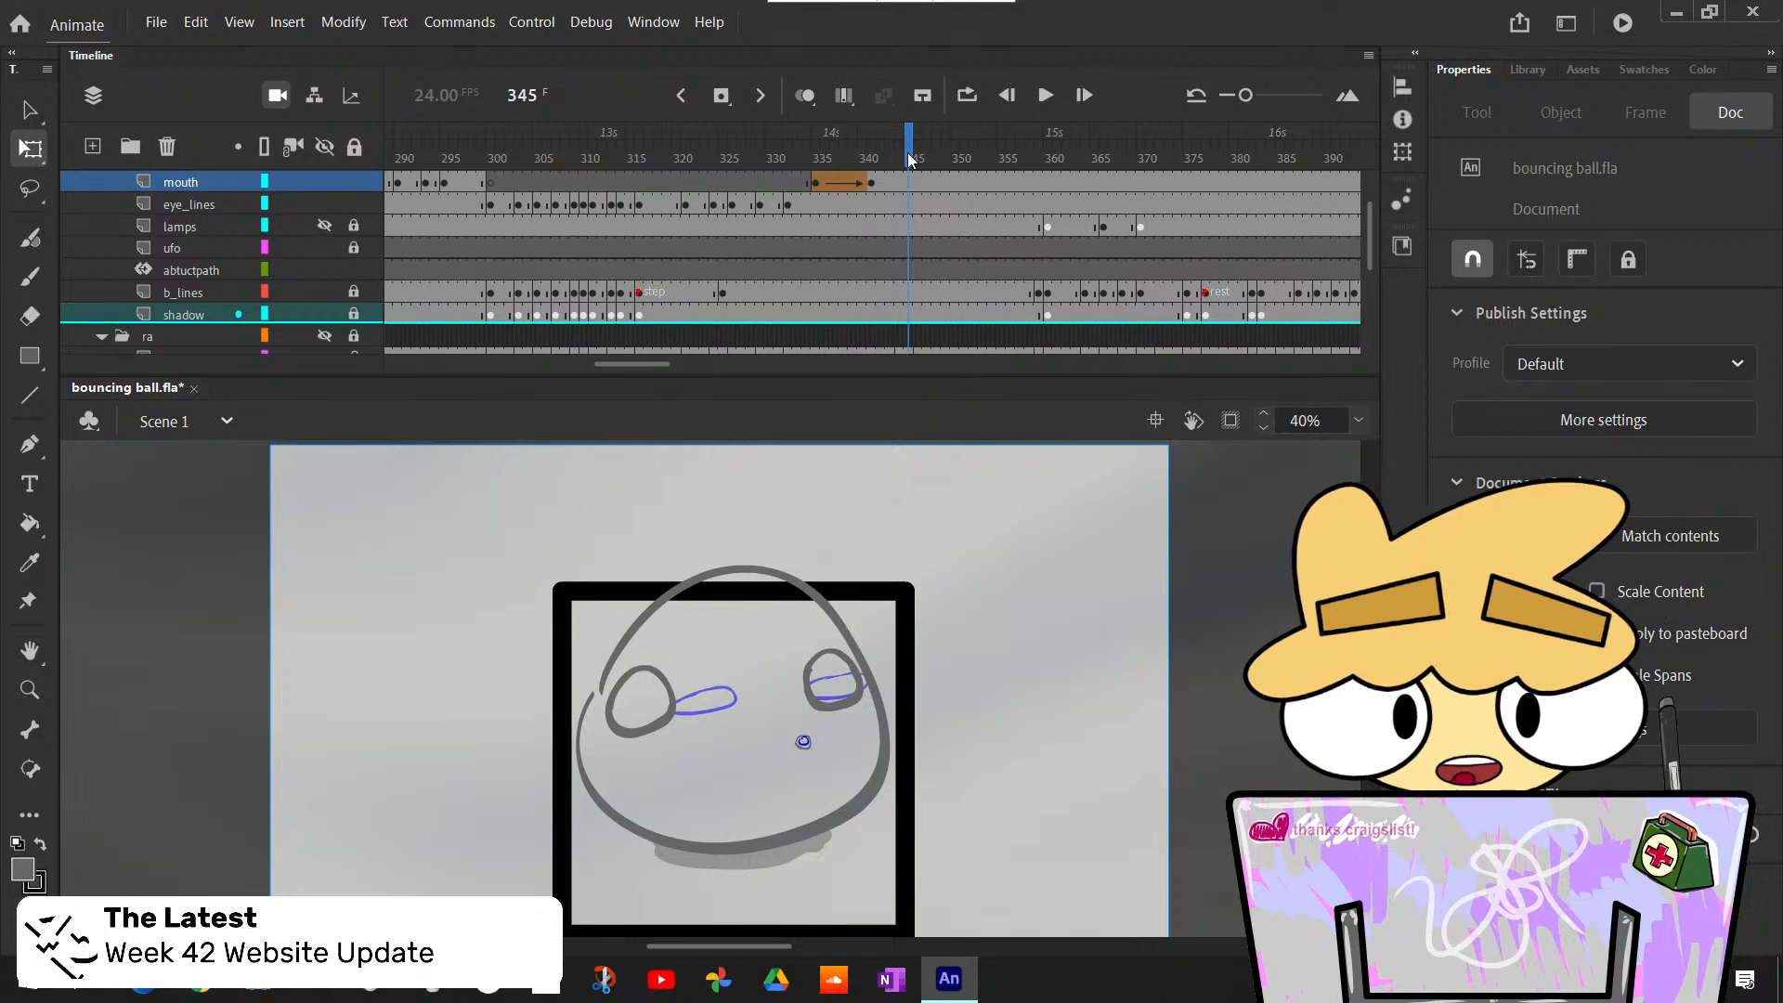
mouse_move(910, 160)
mouse_down()
mouse_move(811, 198)
mouse_move(897, 268)
mouse_move(848, 278)
mouse_move(916, 301)
mouse_move(881, 293)
mouse_move(895, 292)
mouse_up()
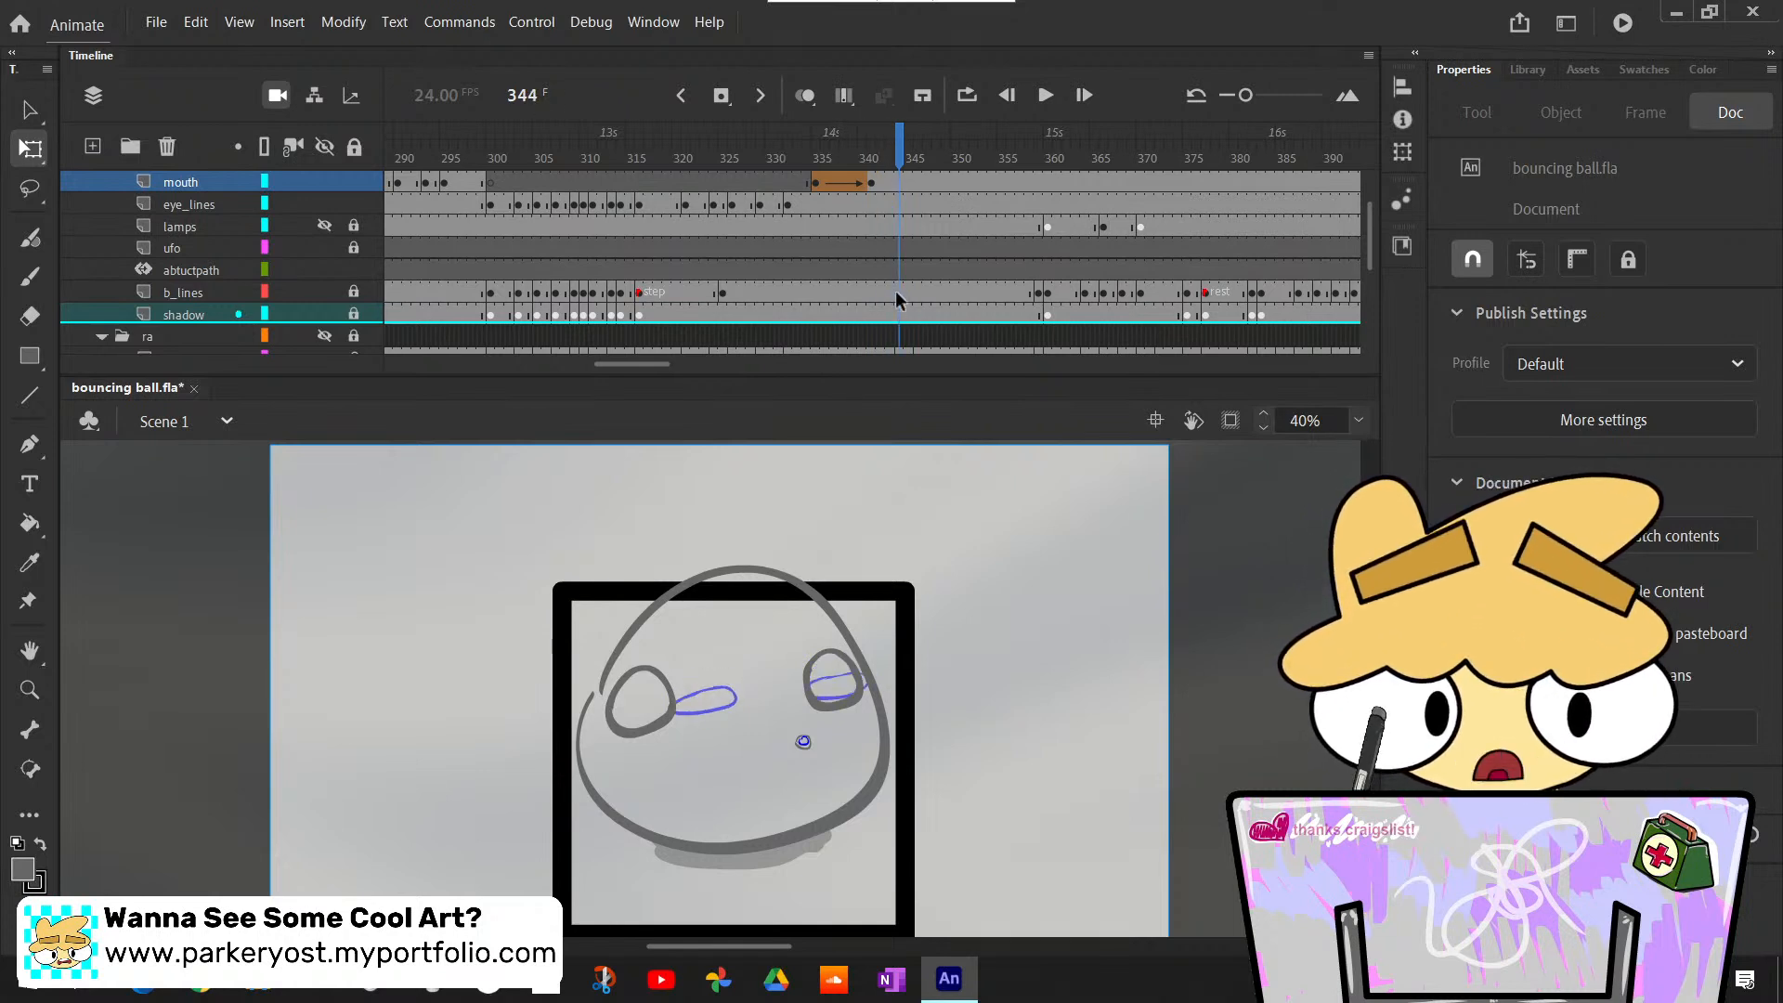
click(899, 181)
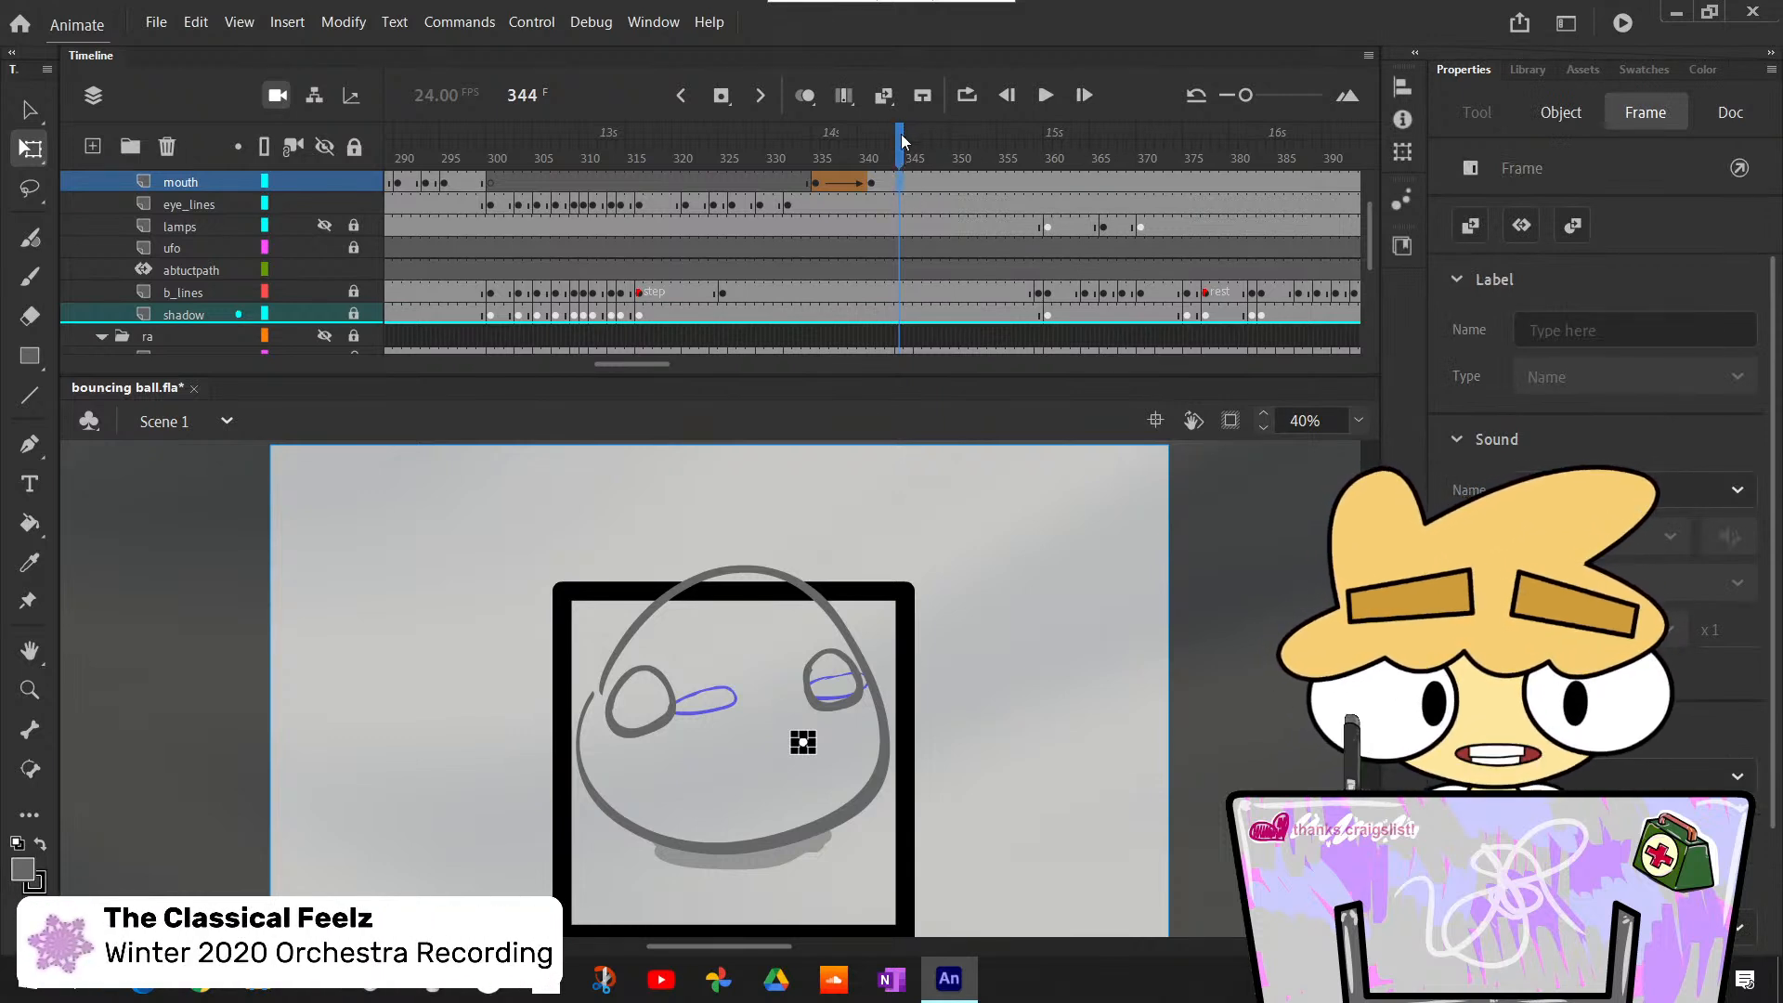
mouse_move(901, 139)
mouse_down()
mouse_move(797, 139)
mouse_move(890, 139)
mouse_up()
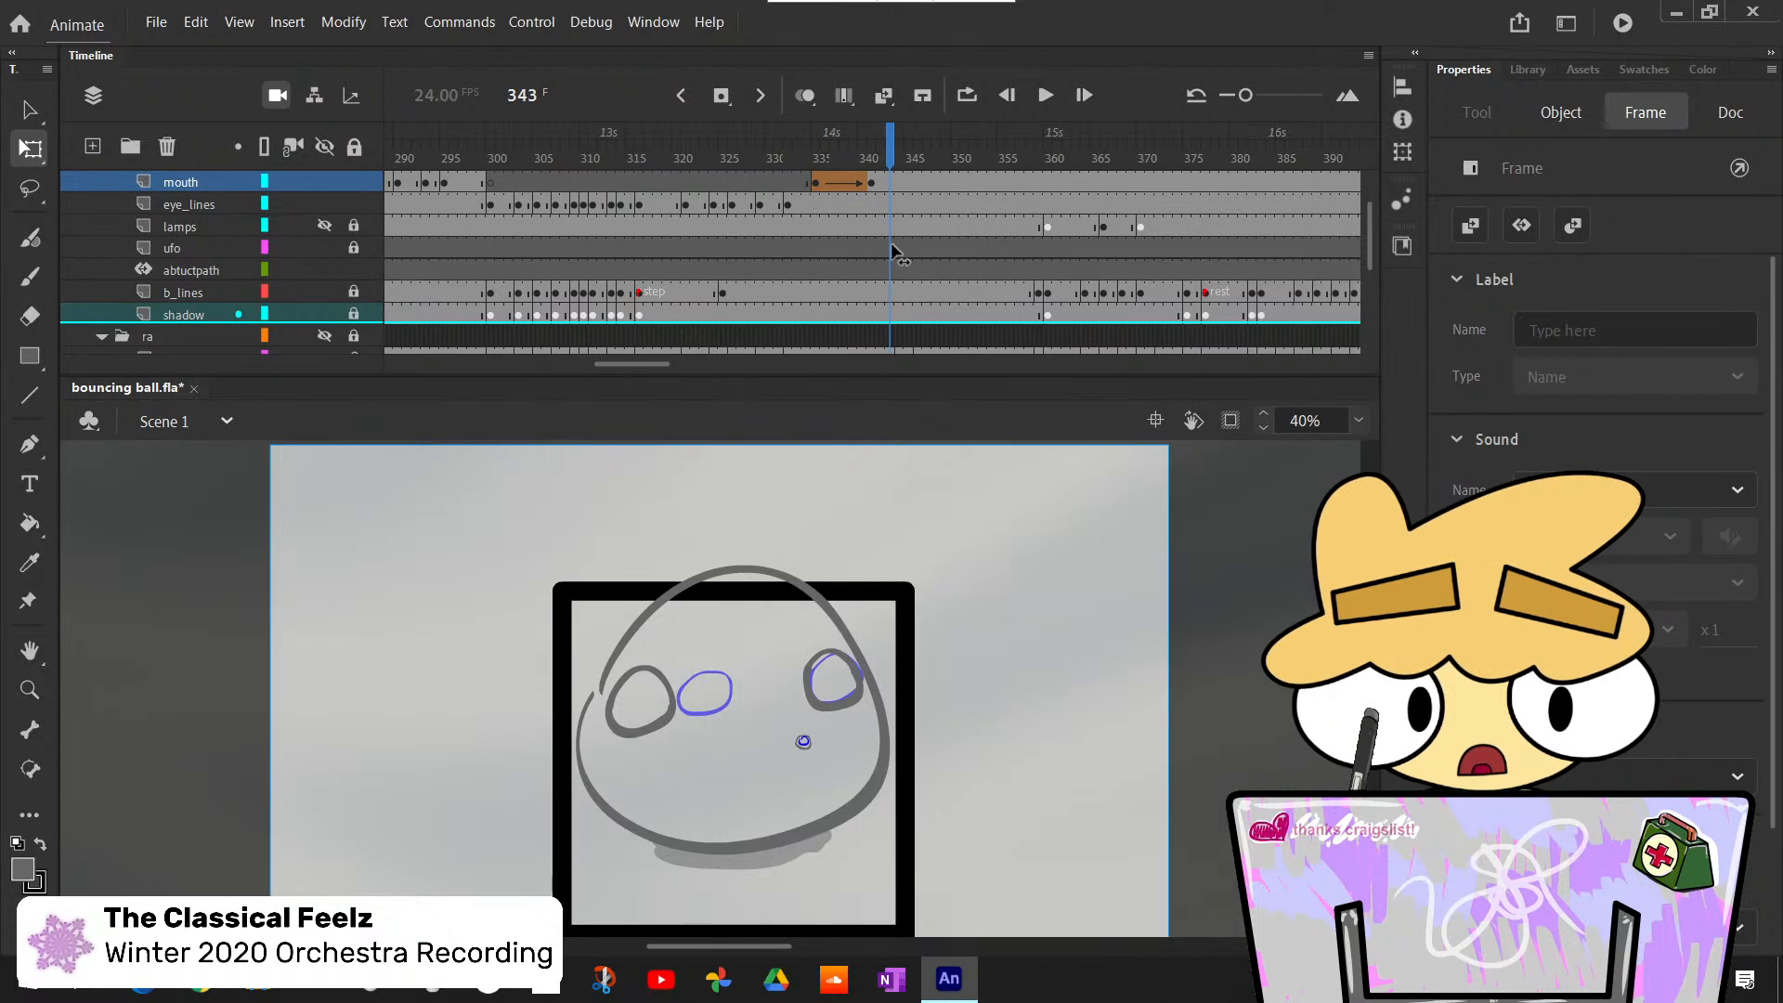
mouse_move(894, 252)
mouse_down()
mouse_move(822, 257)
mouse_move(916, 262)
mouse_move(897, 263)
mouse_up()
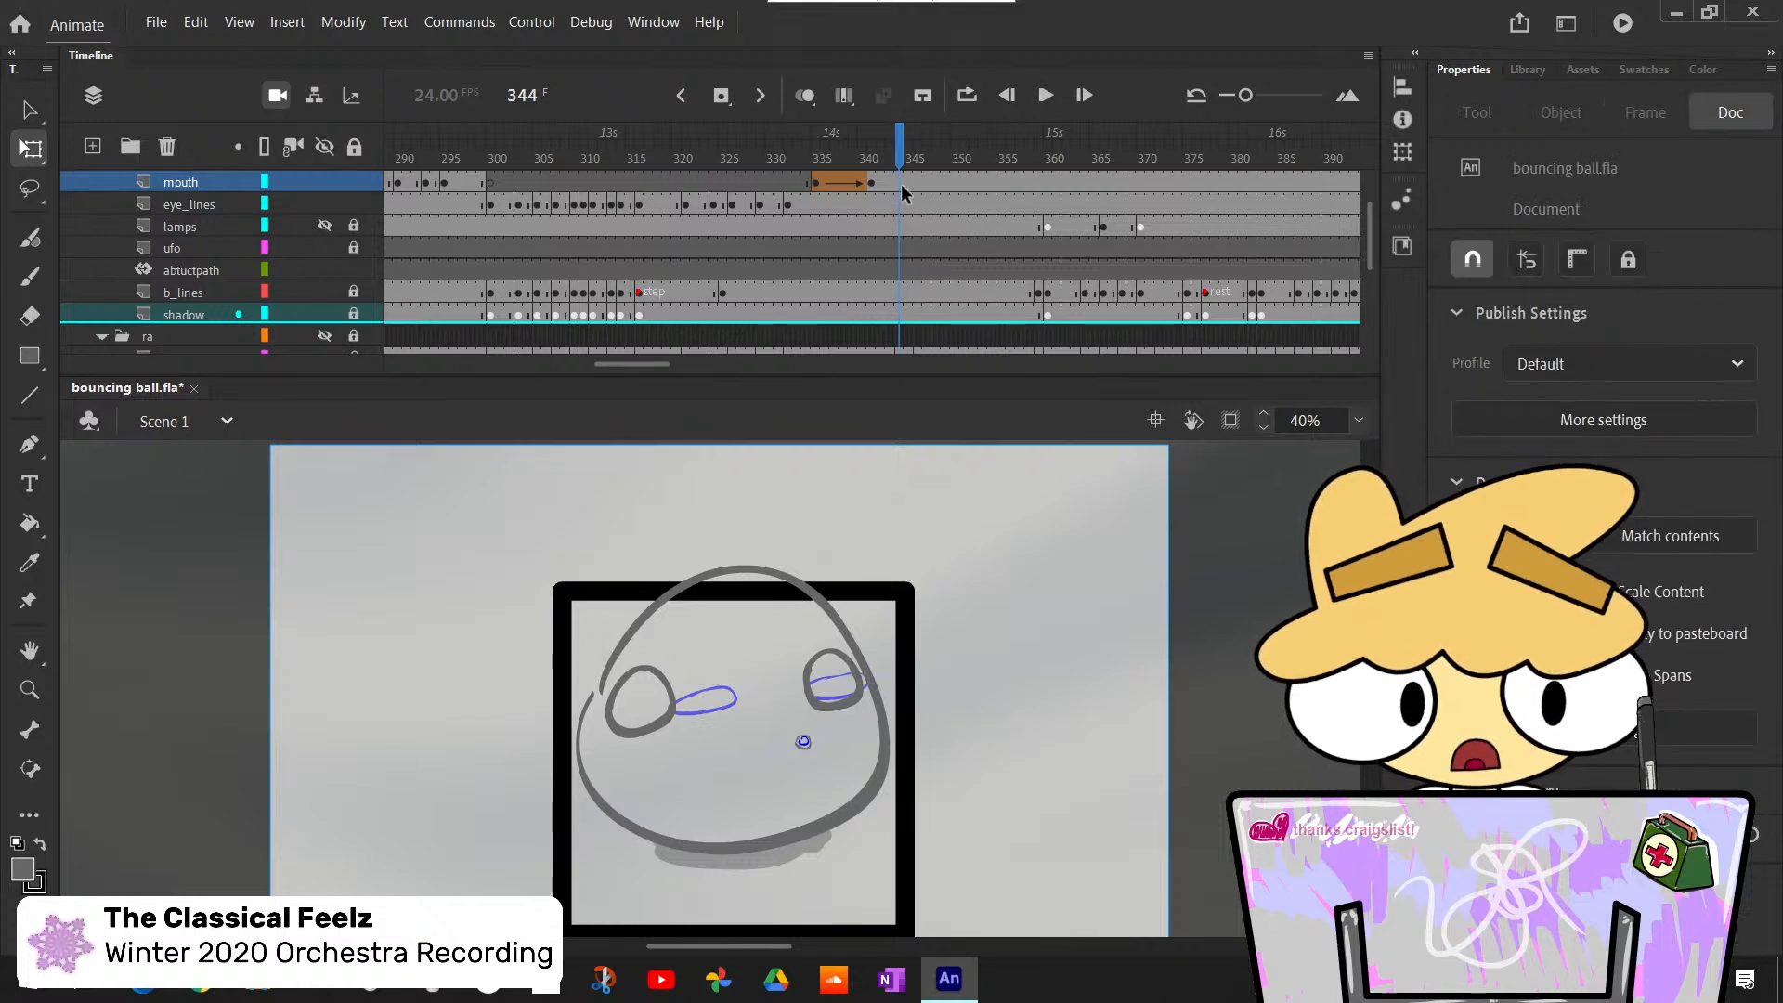
click(901, 186)
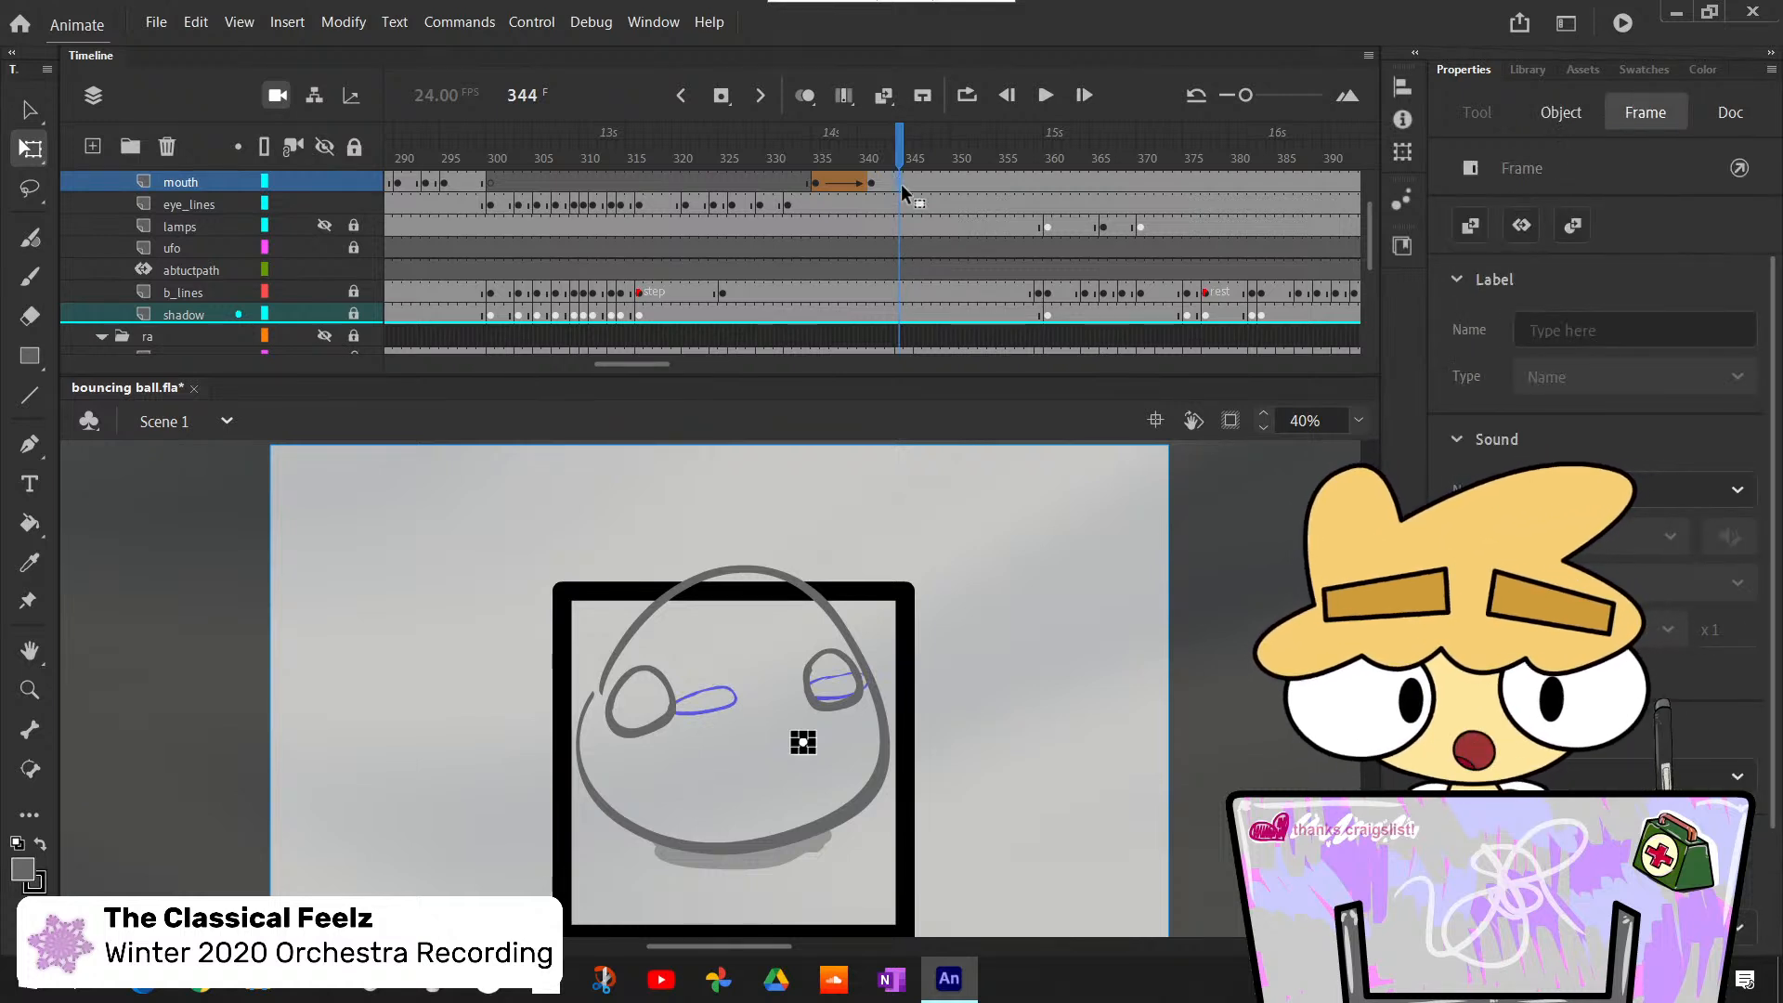
key(F7)
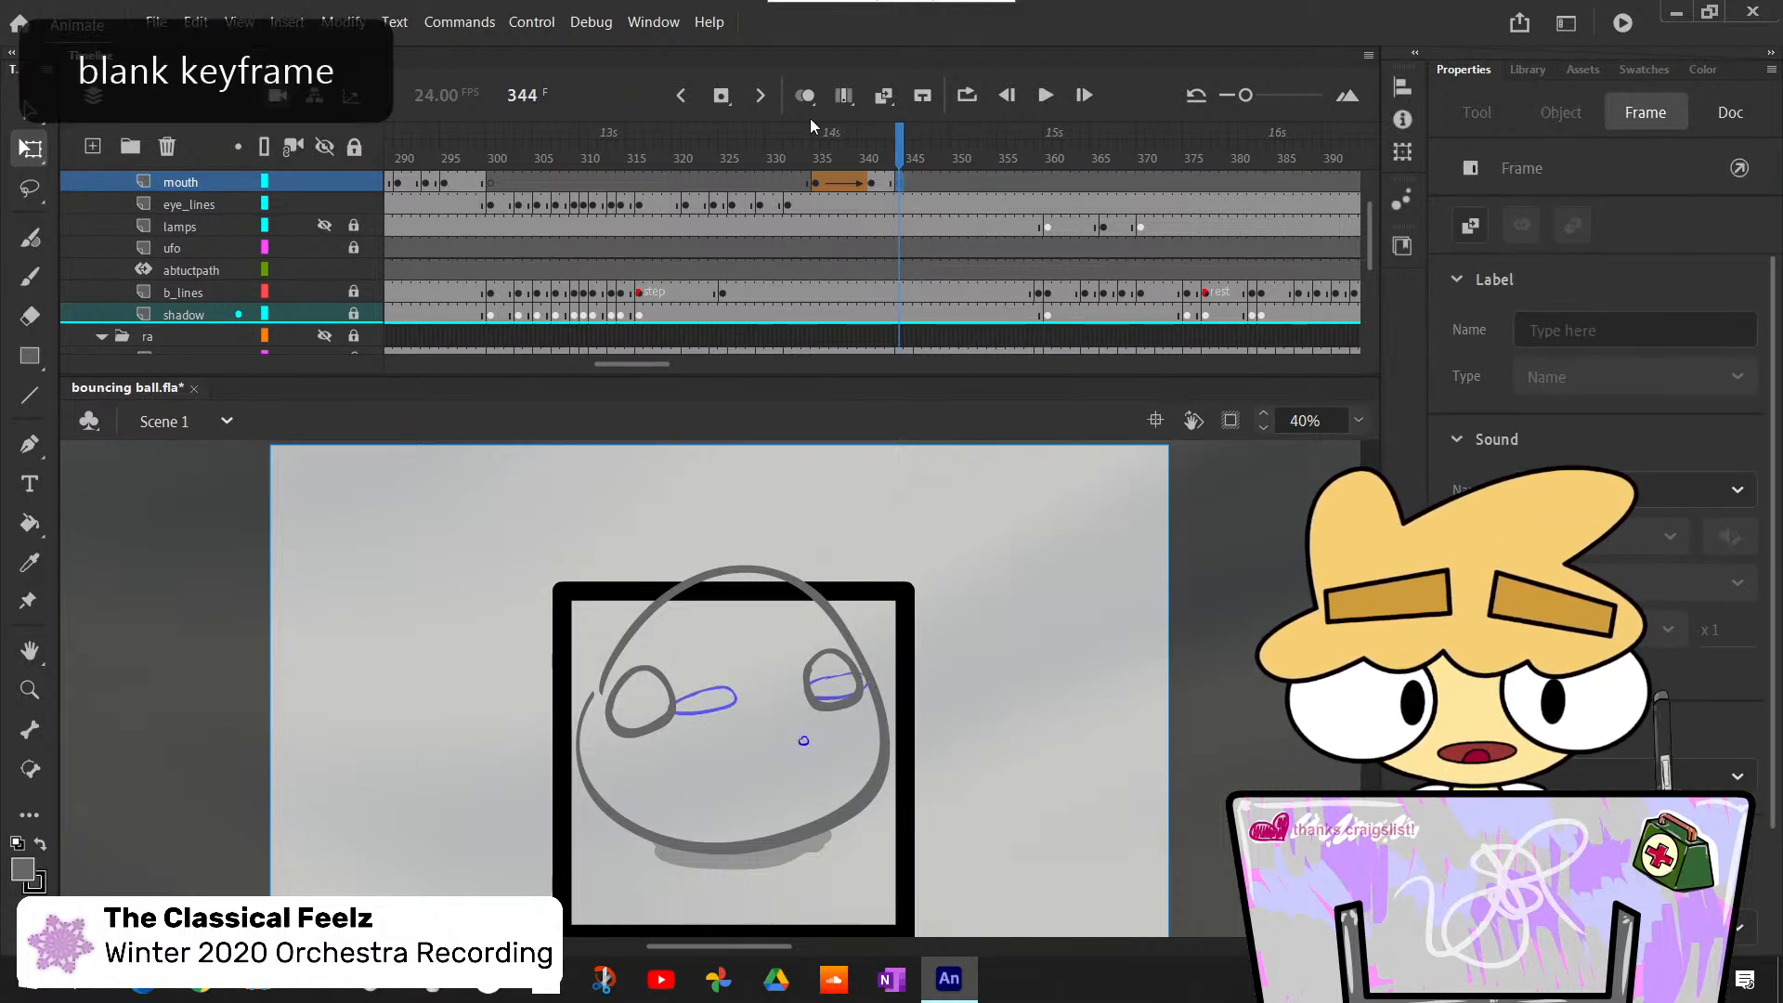
click(899, 201)
key(F7)
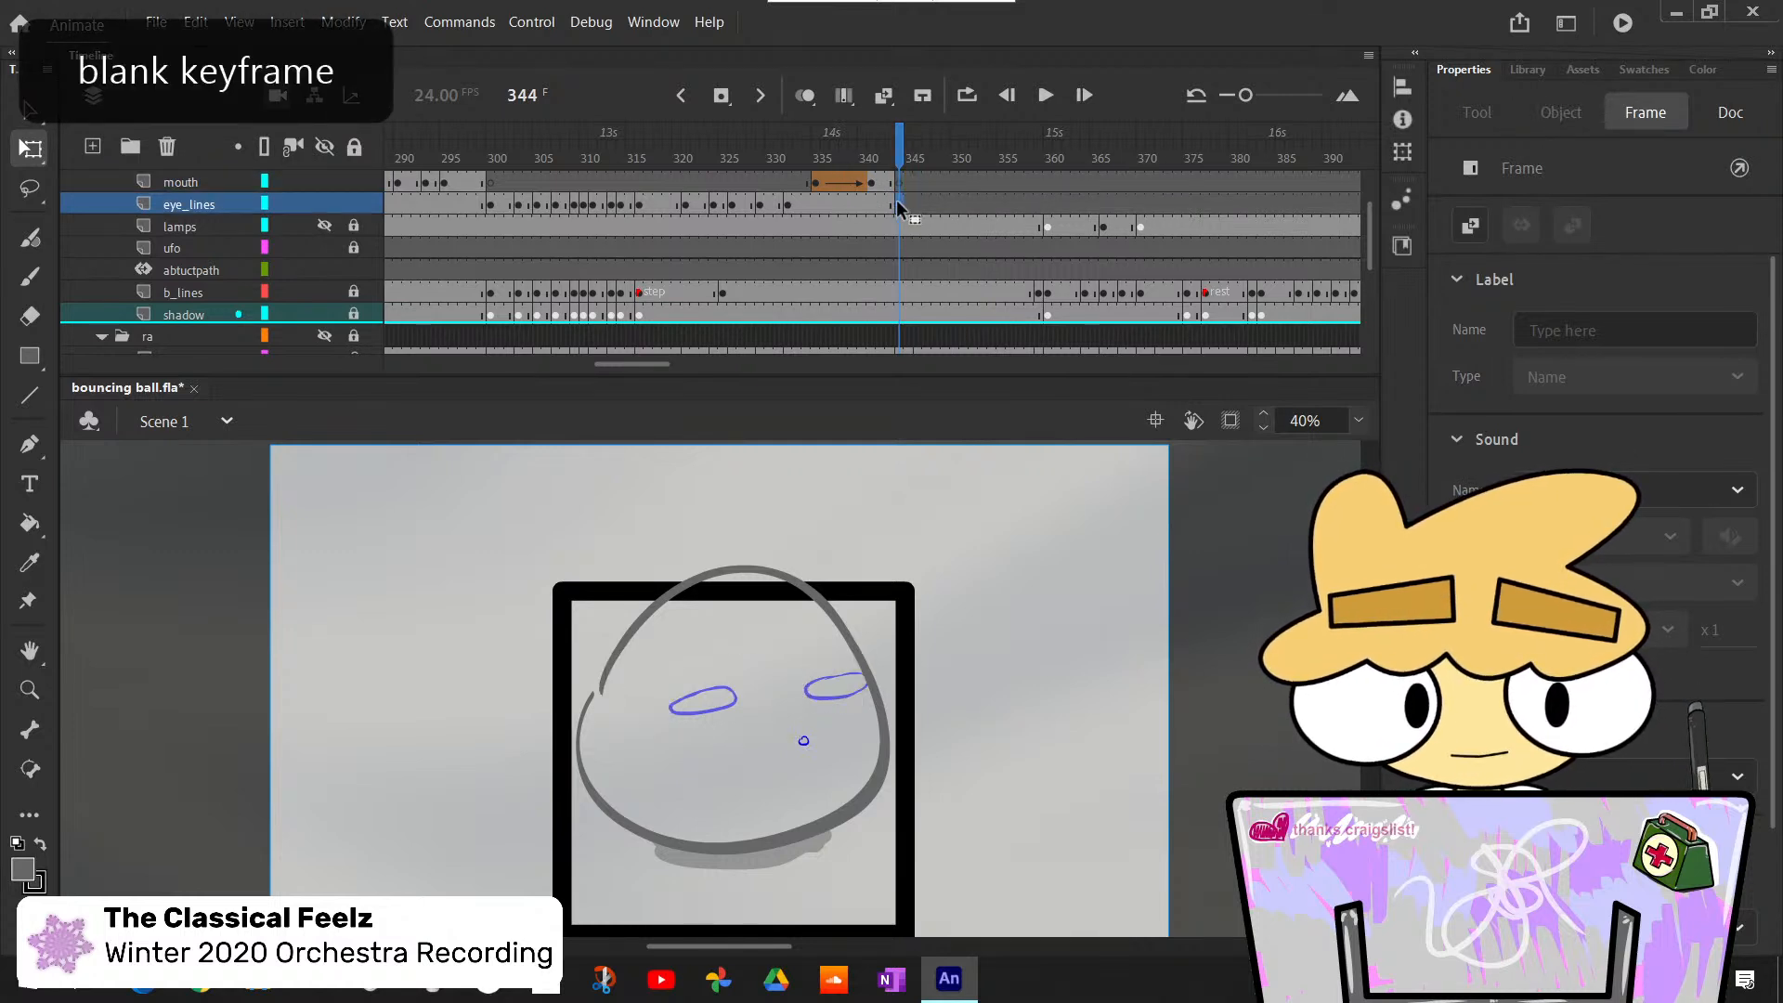
- Copy the closed eyes from frame 326 and the small mouth from frame 343 in place into frame 344
click(771, 205)
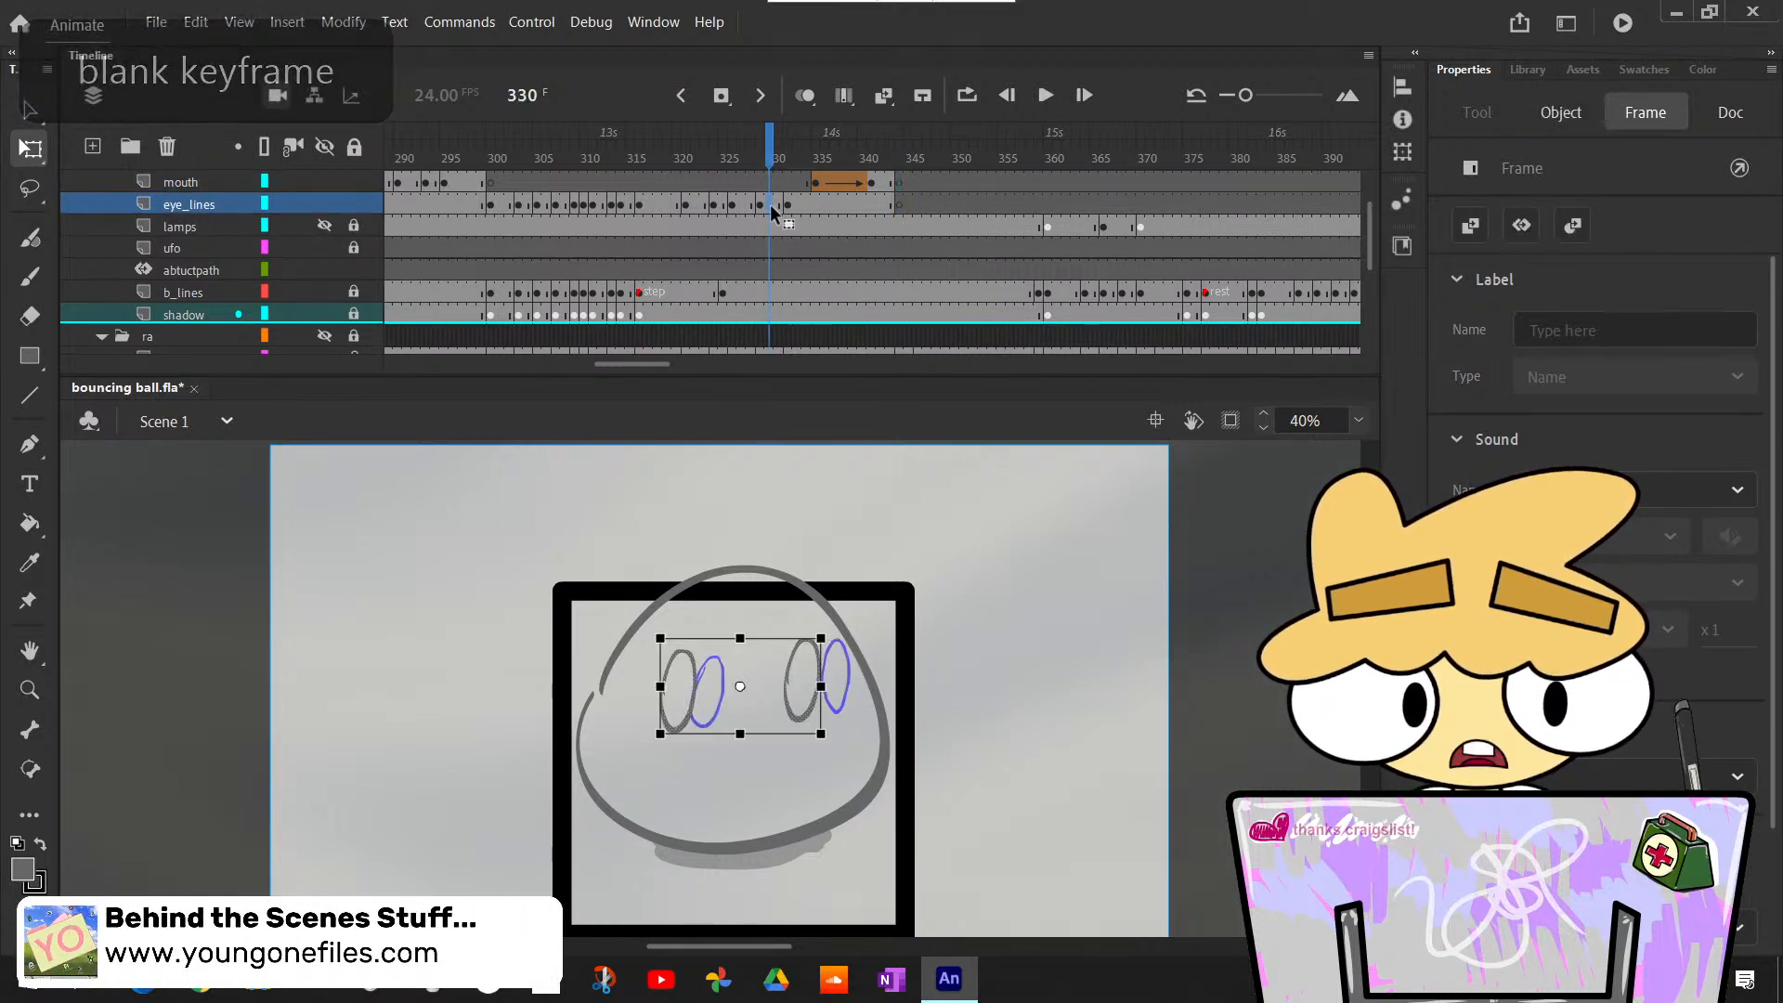
click(733, 203)
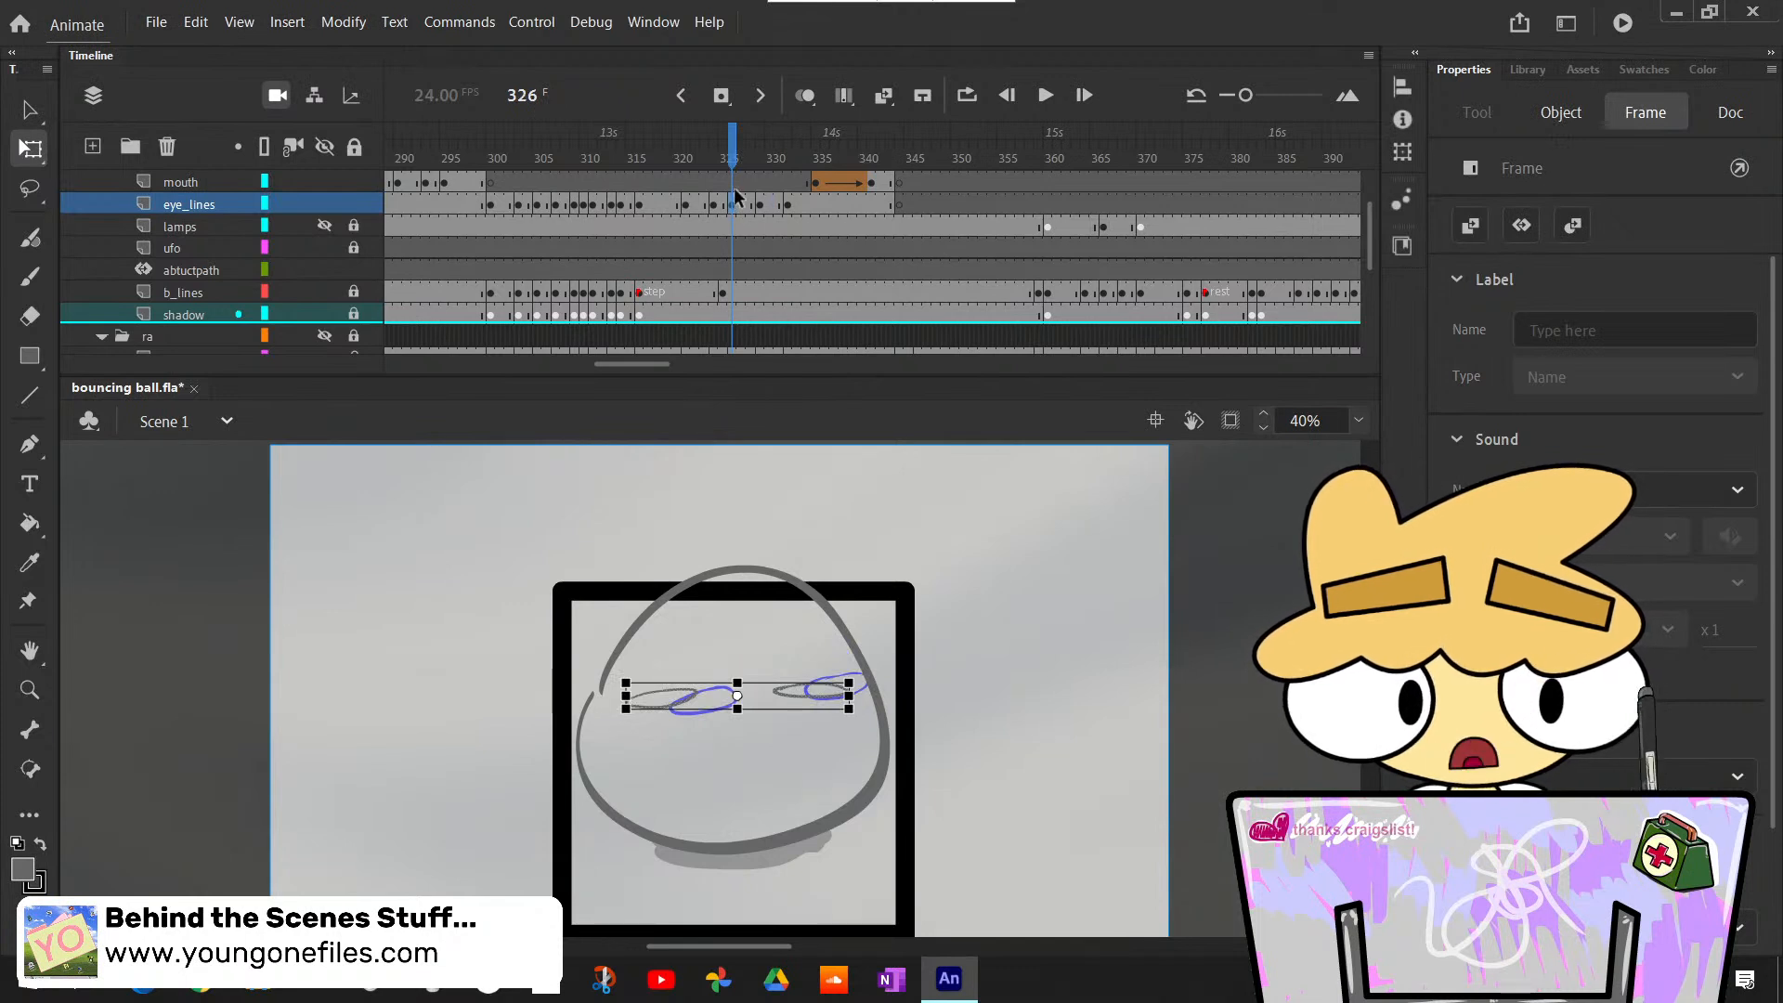
click(897, 203)
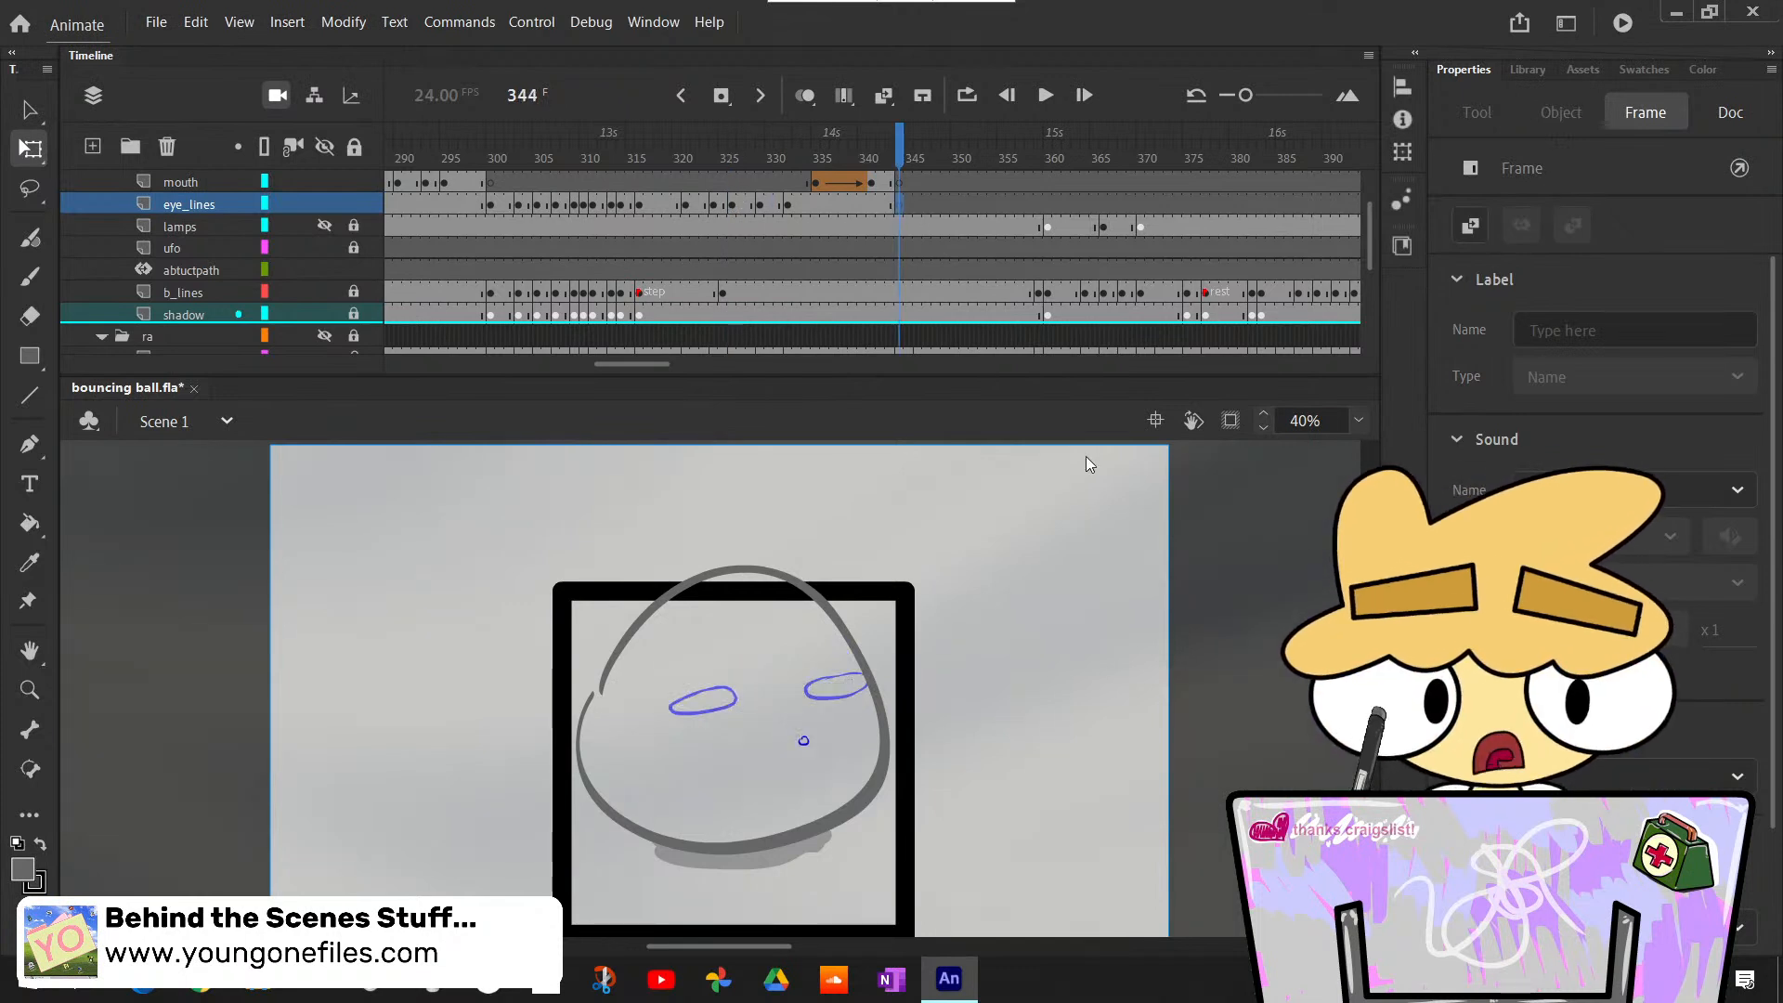
key(ctrl+shift+v)
click(1107, 585)
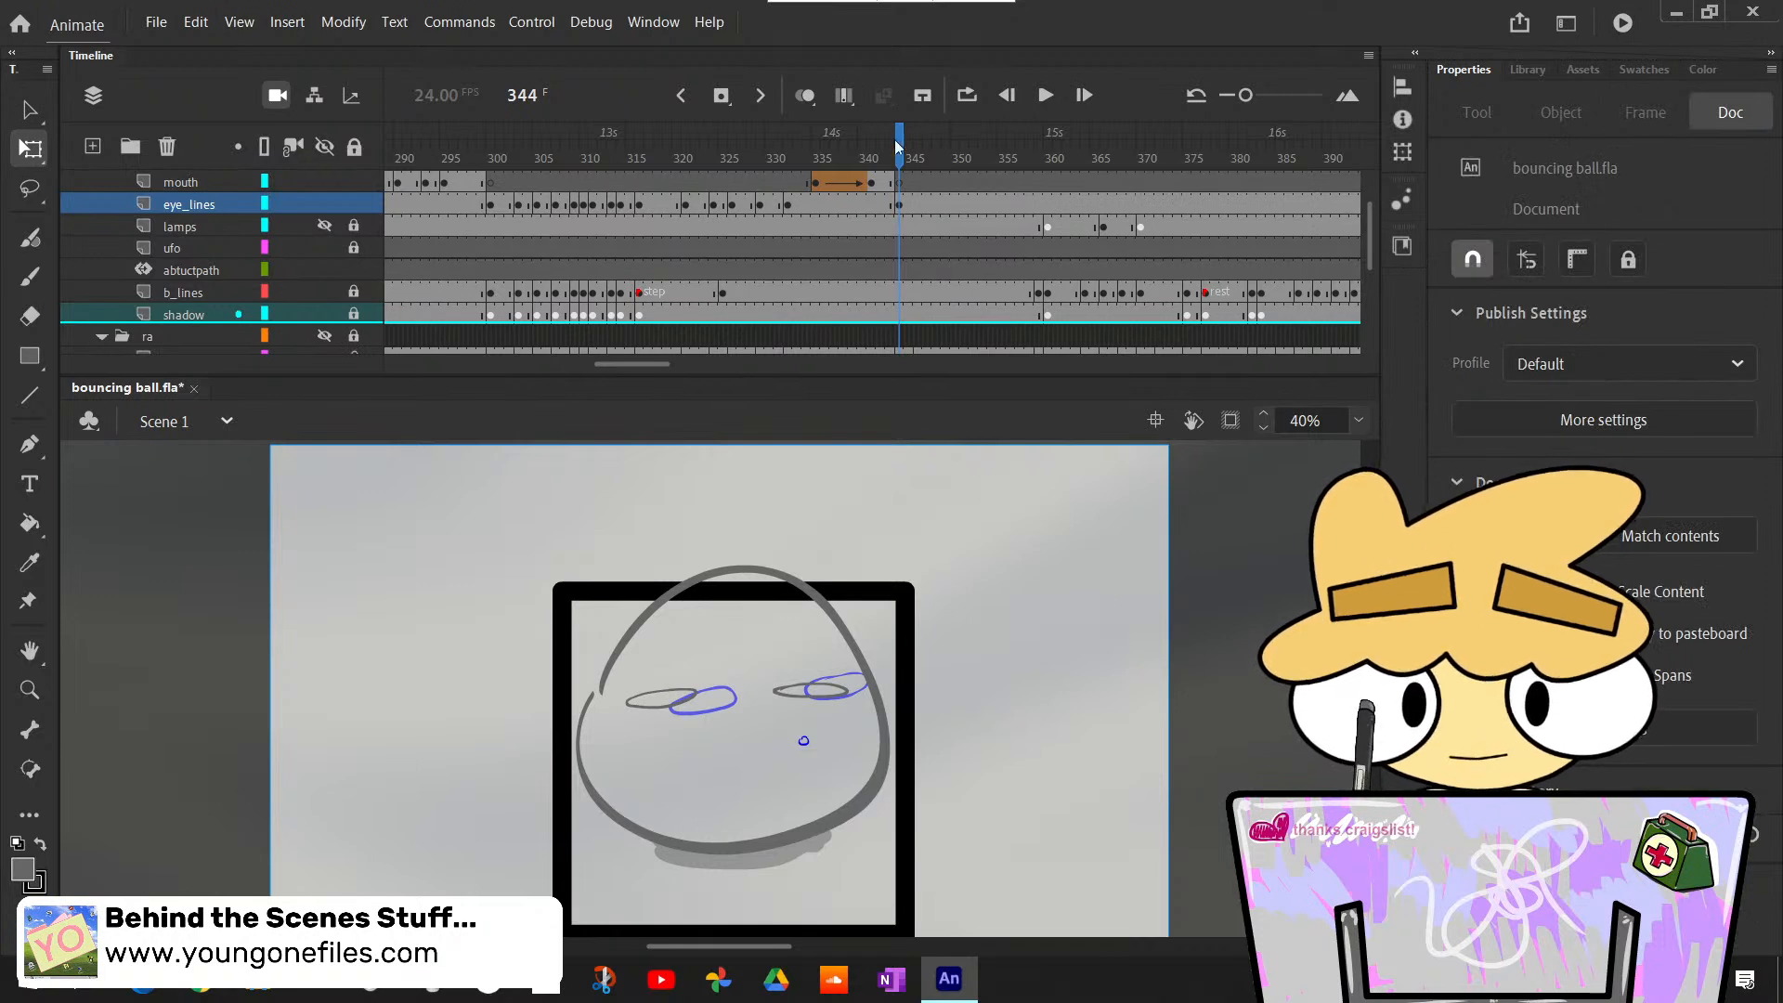
click(890, 181)
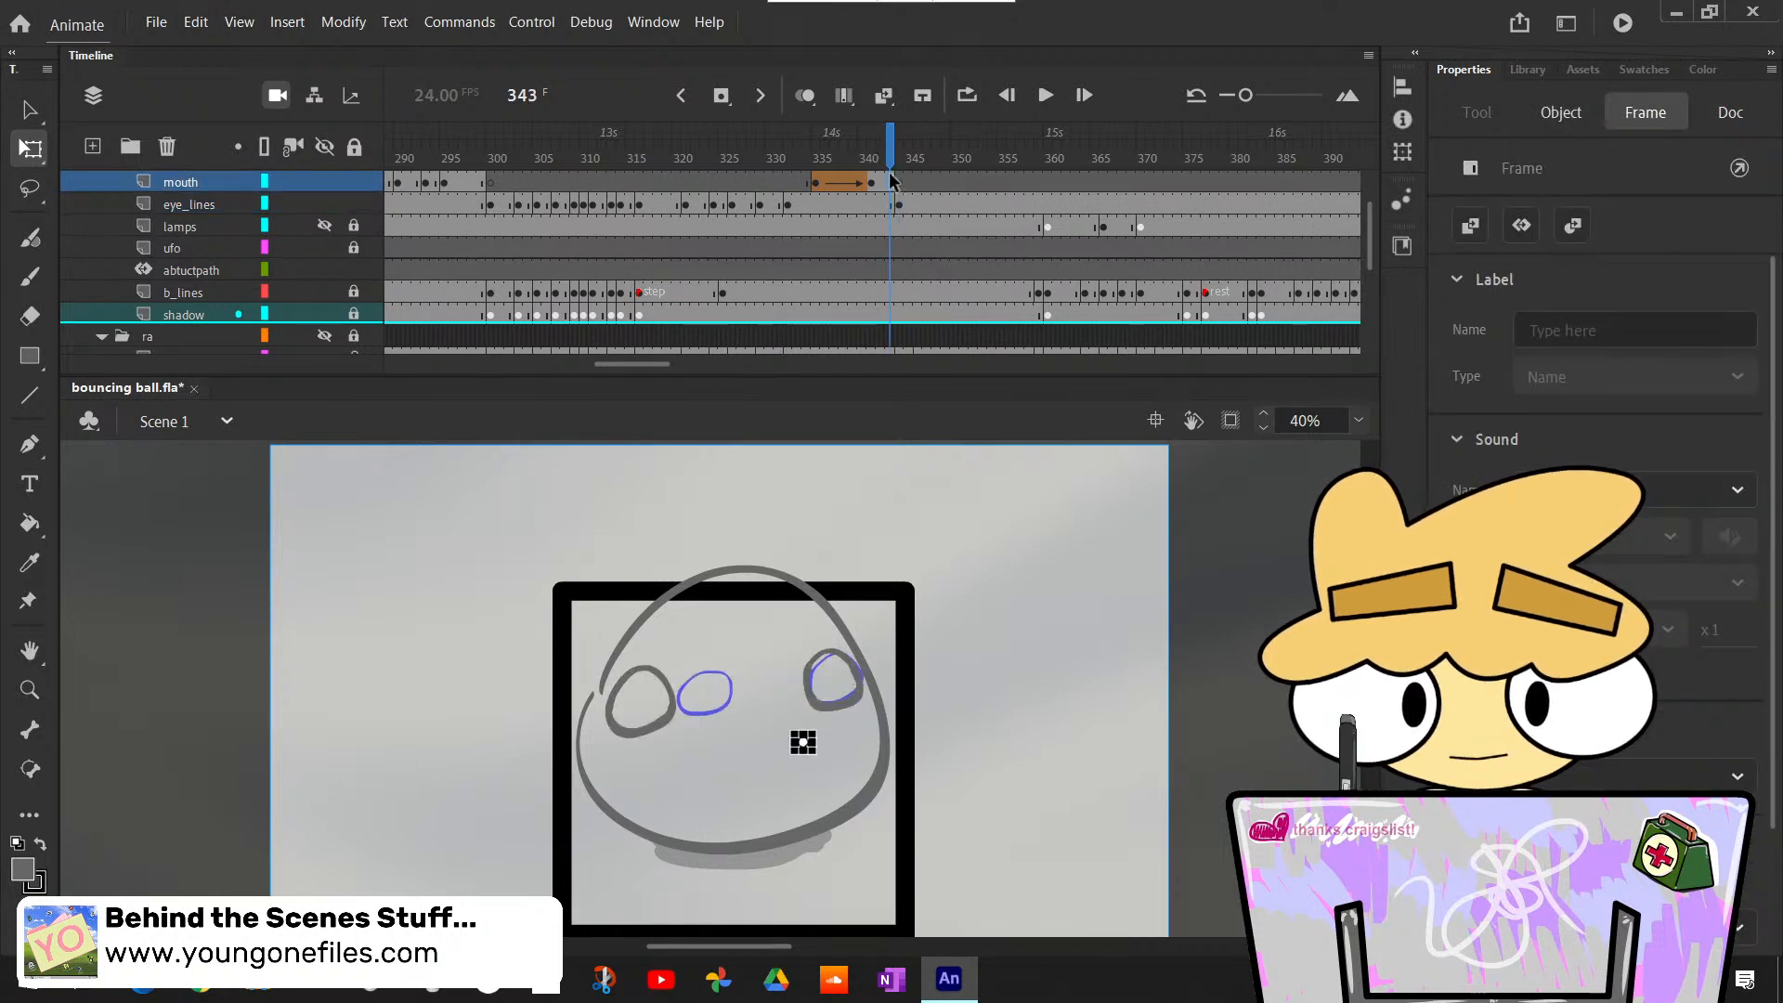
click(899, 186)
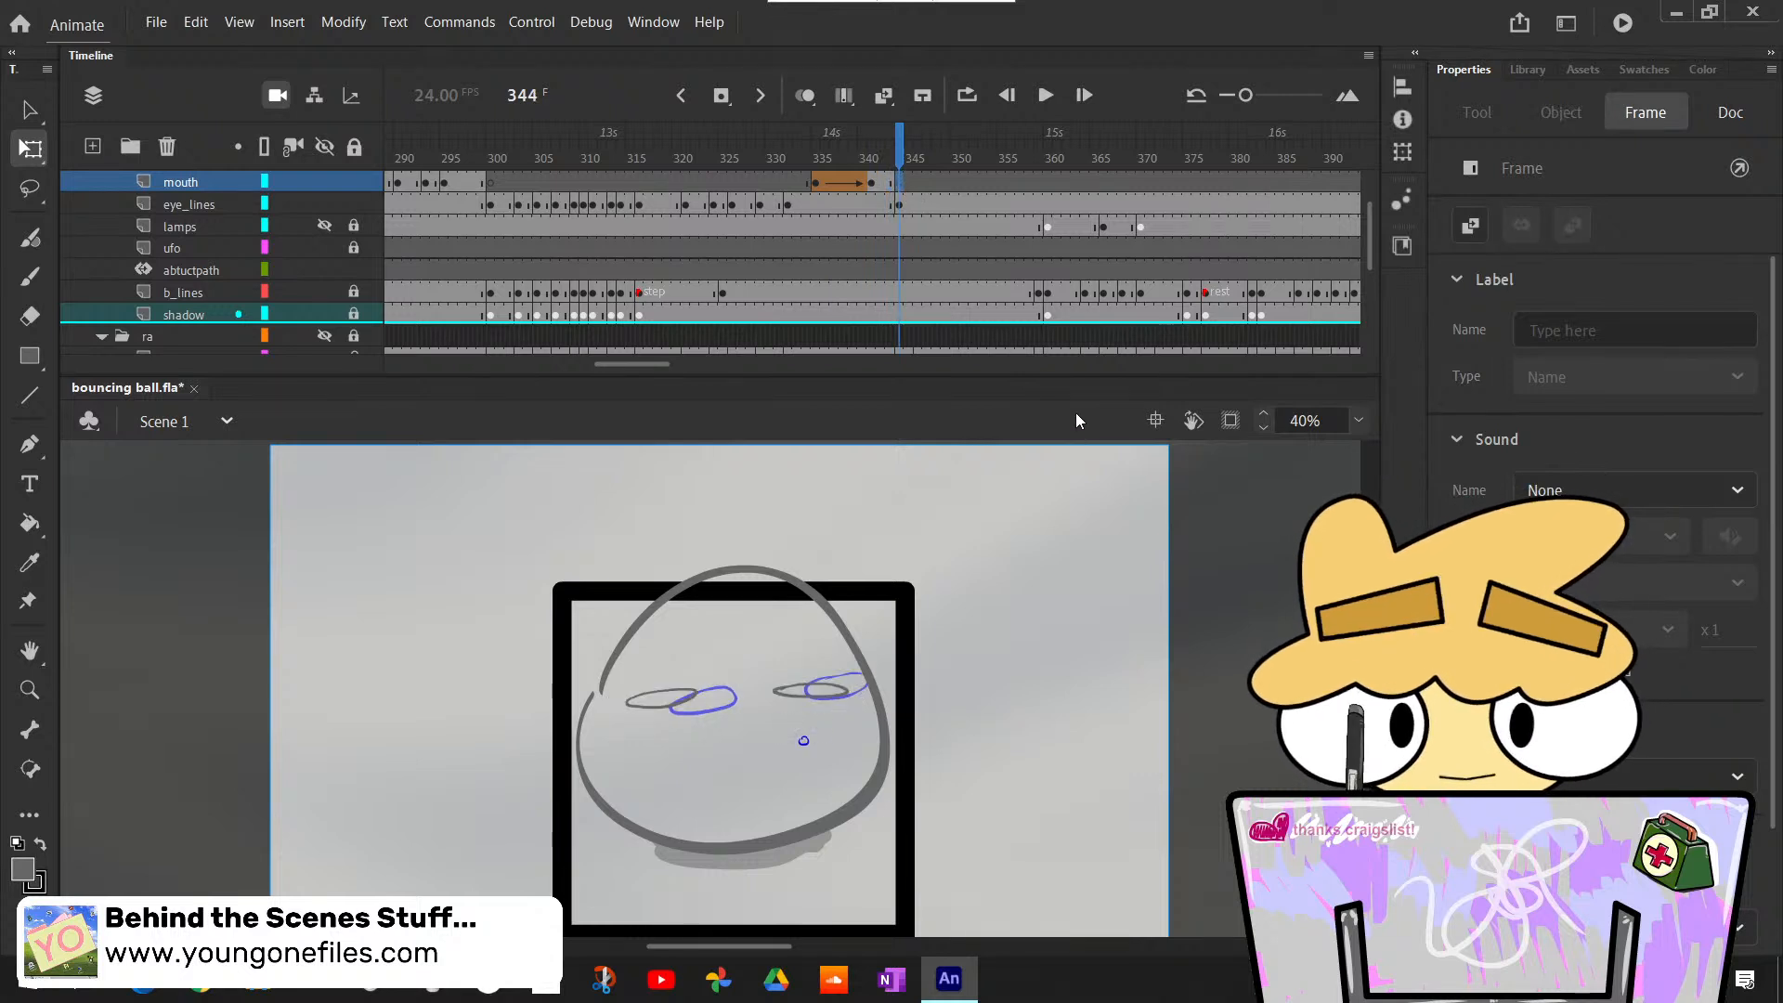
- Insert blank keyframes at frame 346 on the mouth and eye_lines layers, where the rough mouth changes shape
click(918, 141)
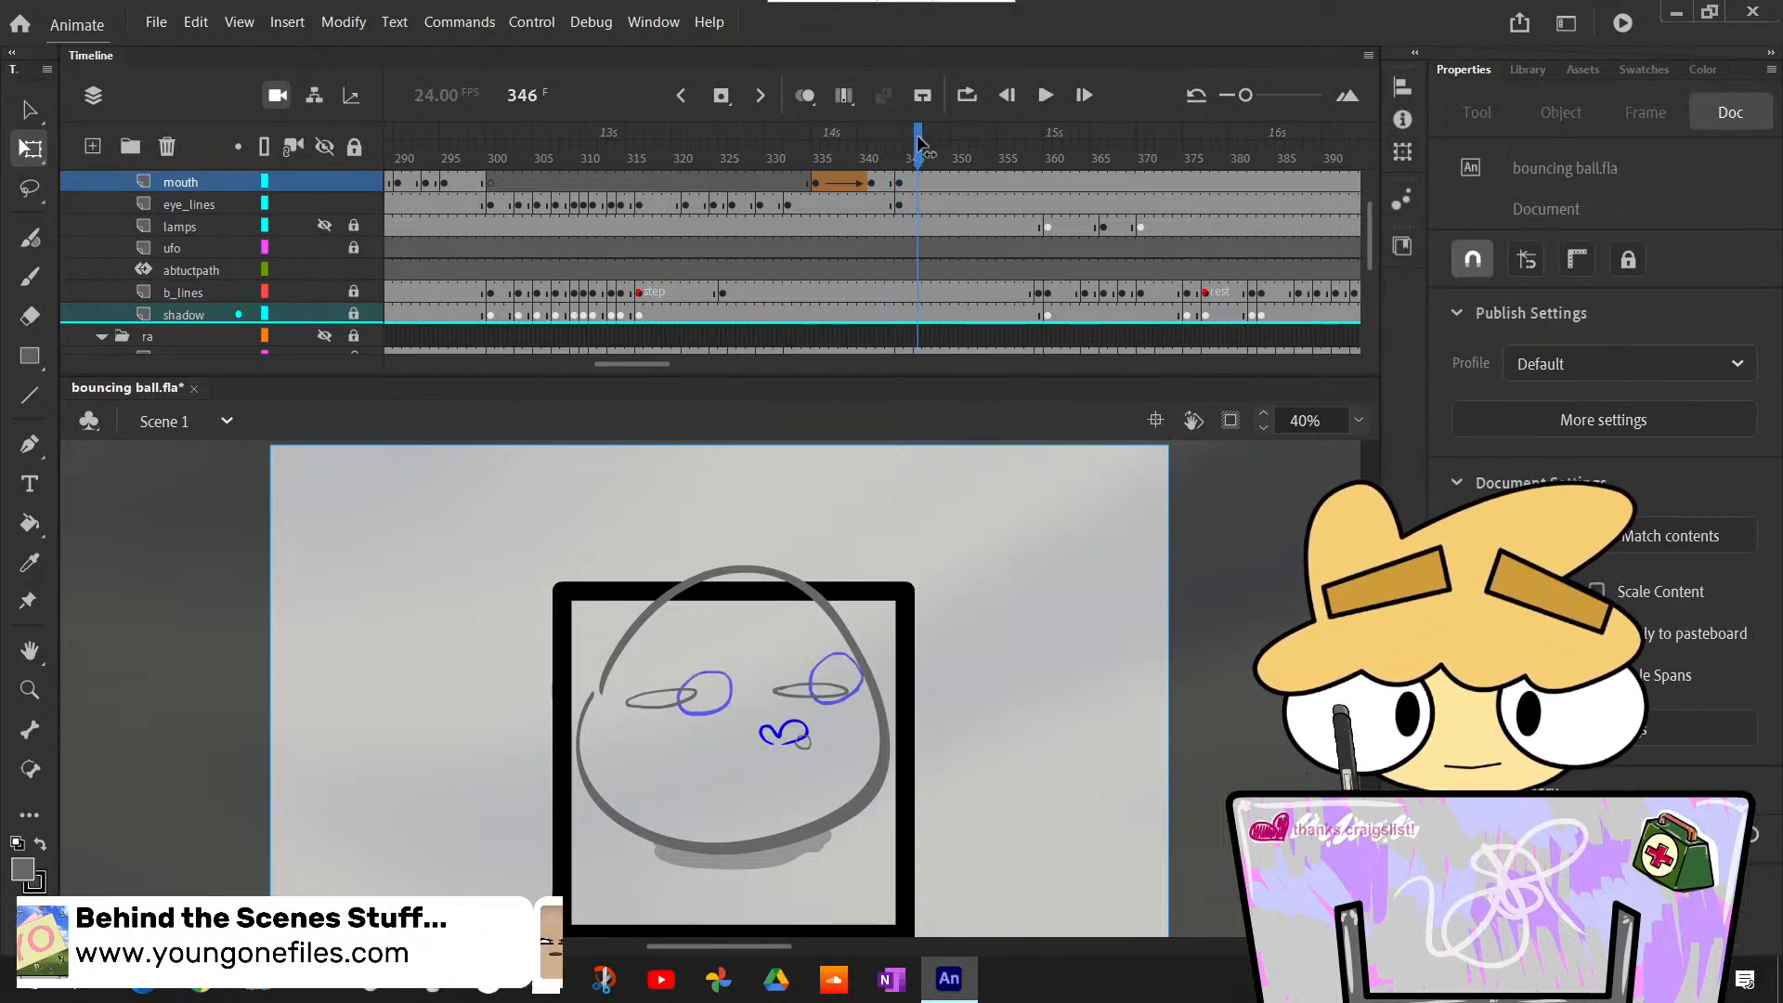
click(912, 141)
click(915, 141)
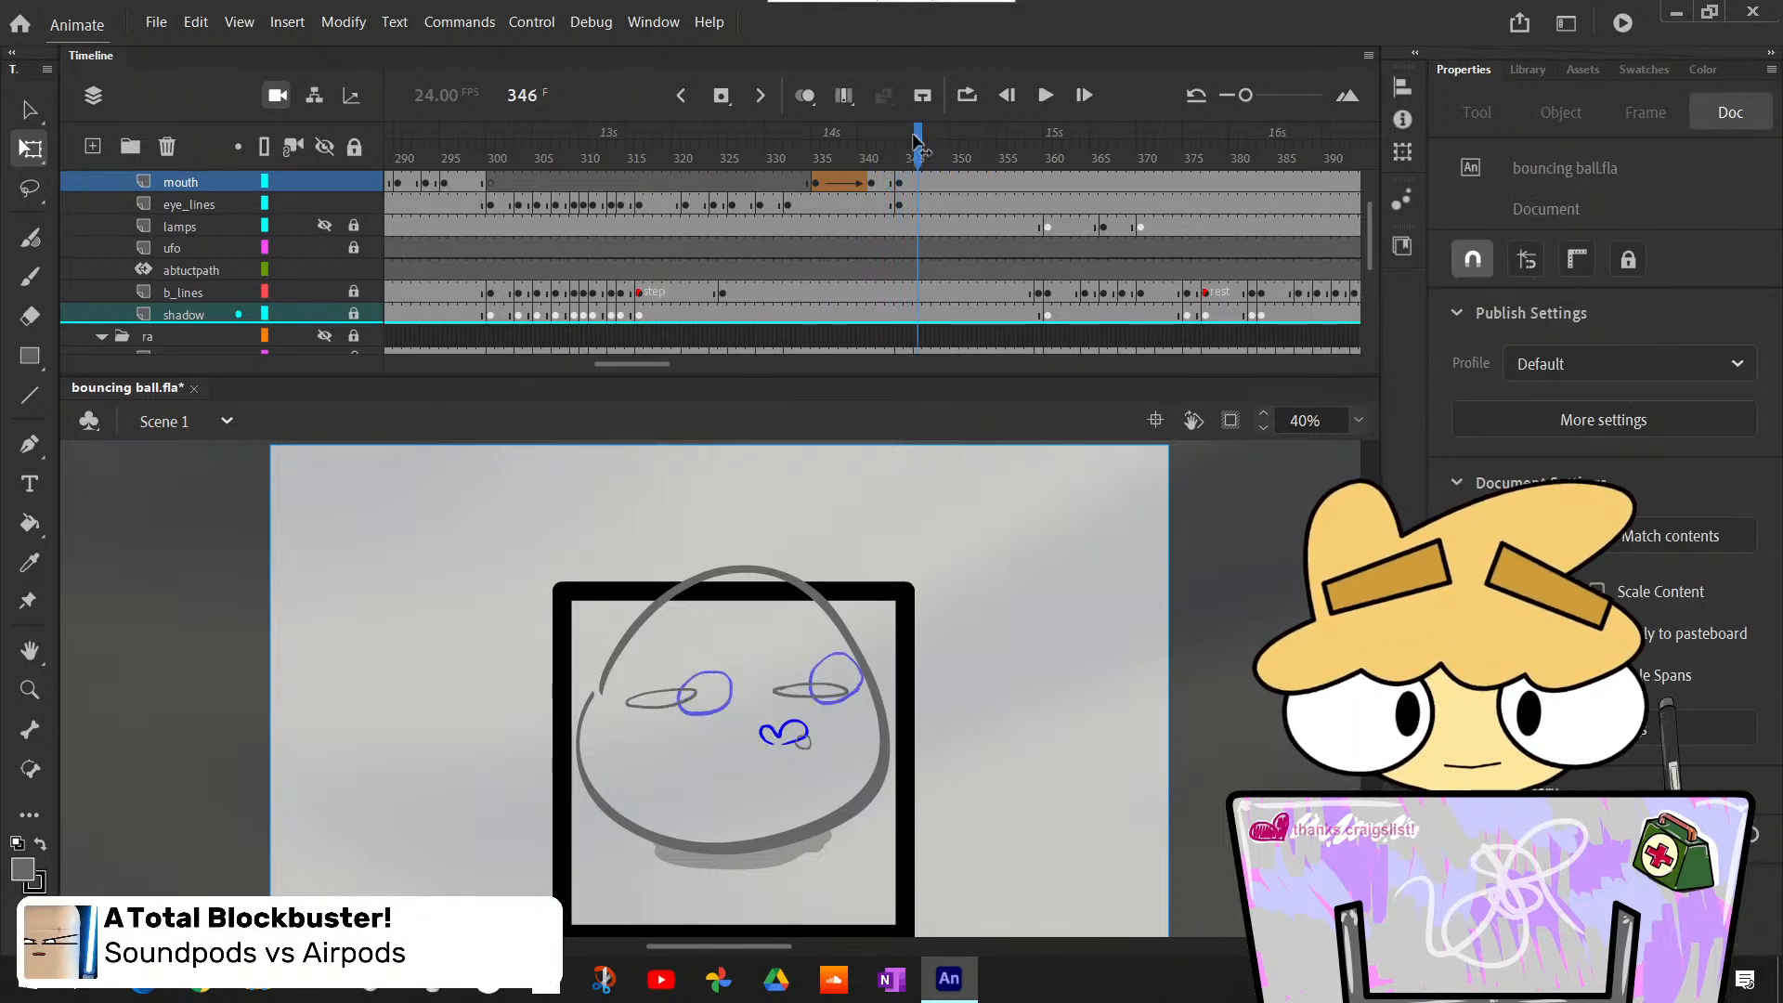
click(916, 187)
scroll(917, 187, down, 1)
scroll(931, 218, up, 3)
key(F7)
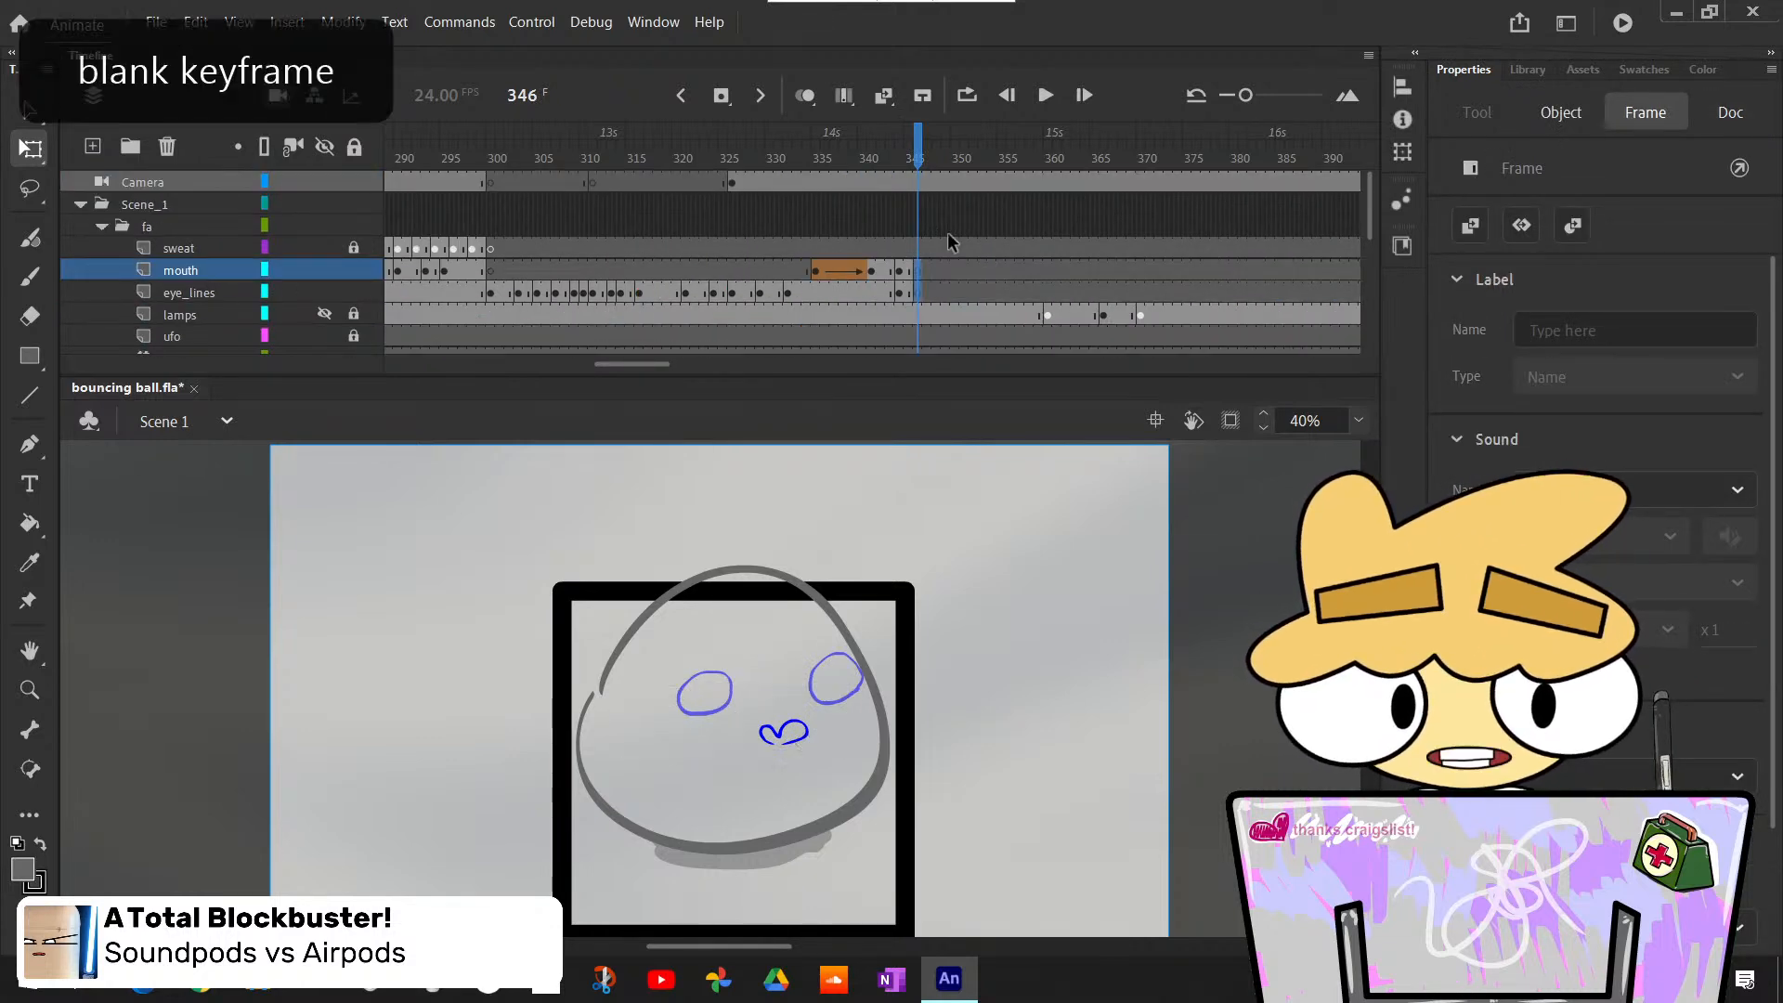
- Copy the open eyes from frame 332 in place into the eye_lines keyframe at frame 346
click(788, 293)
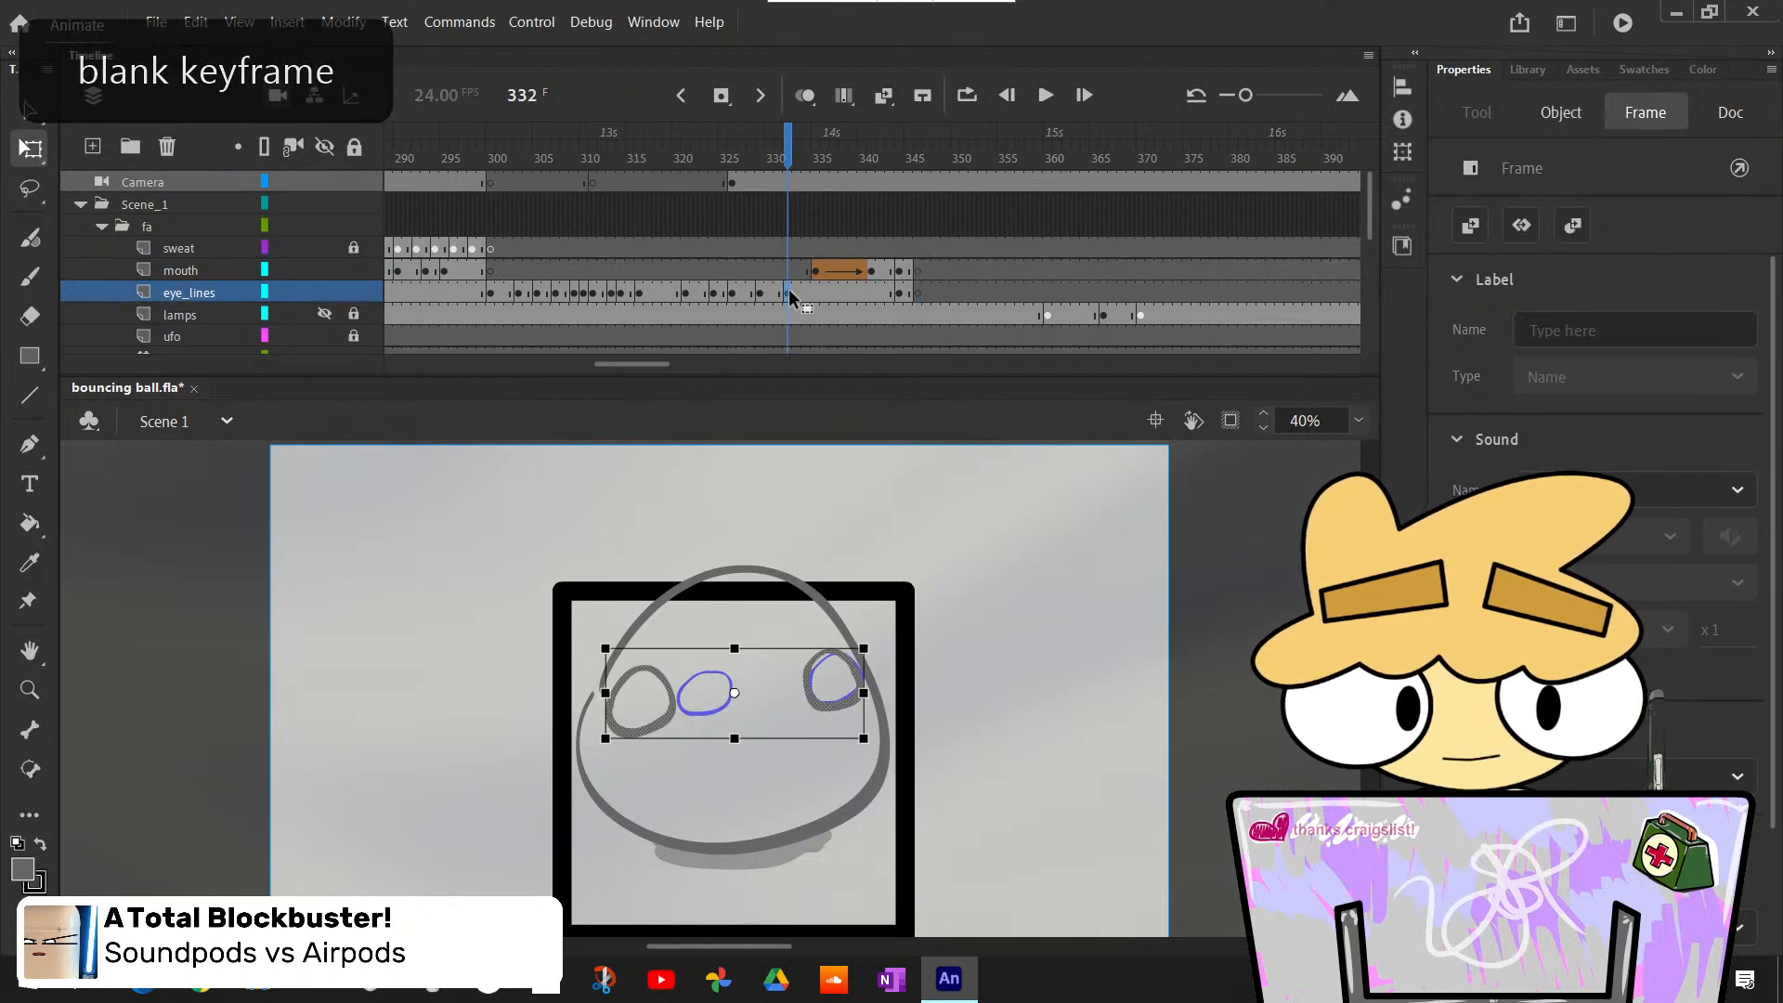
click(918, 297)
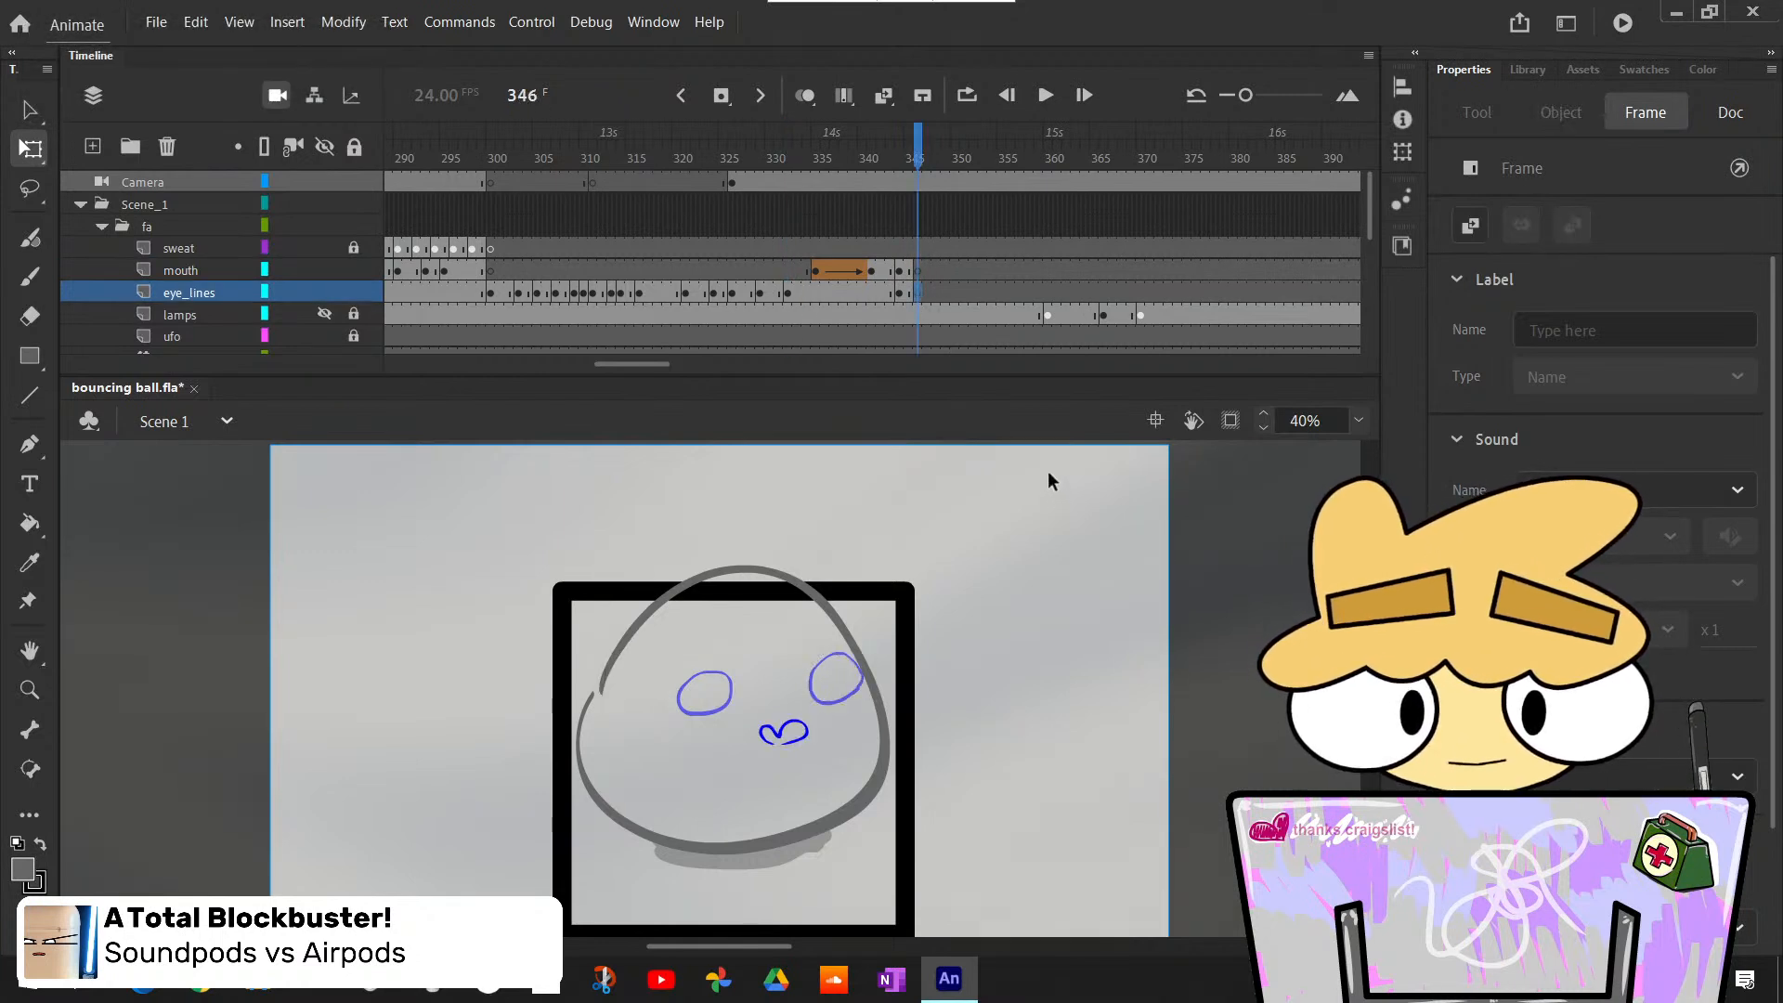
key(F6)
- With onion skinning on, stretch the closed eyes at frame 345 to about 556 wide and 91 high to match the open eyes
click(915, 144)
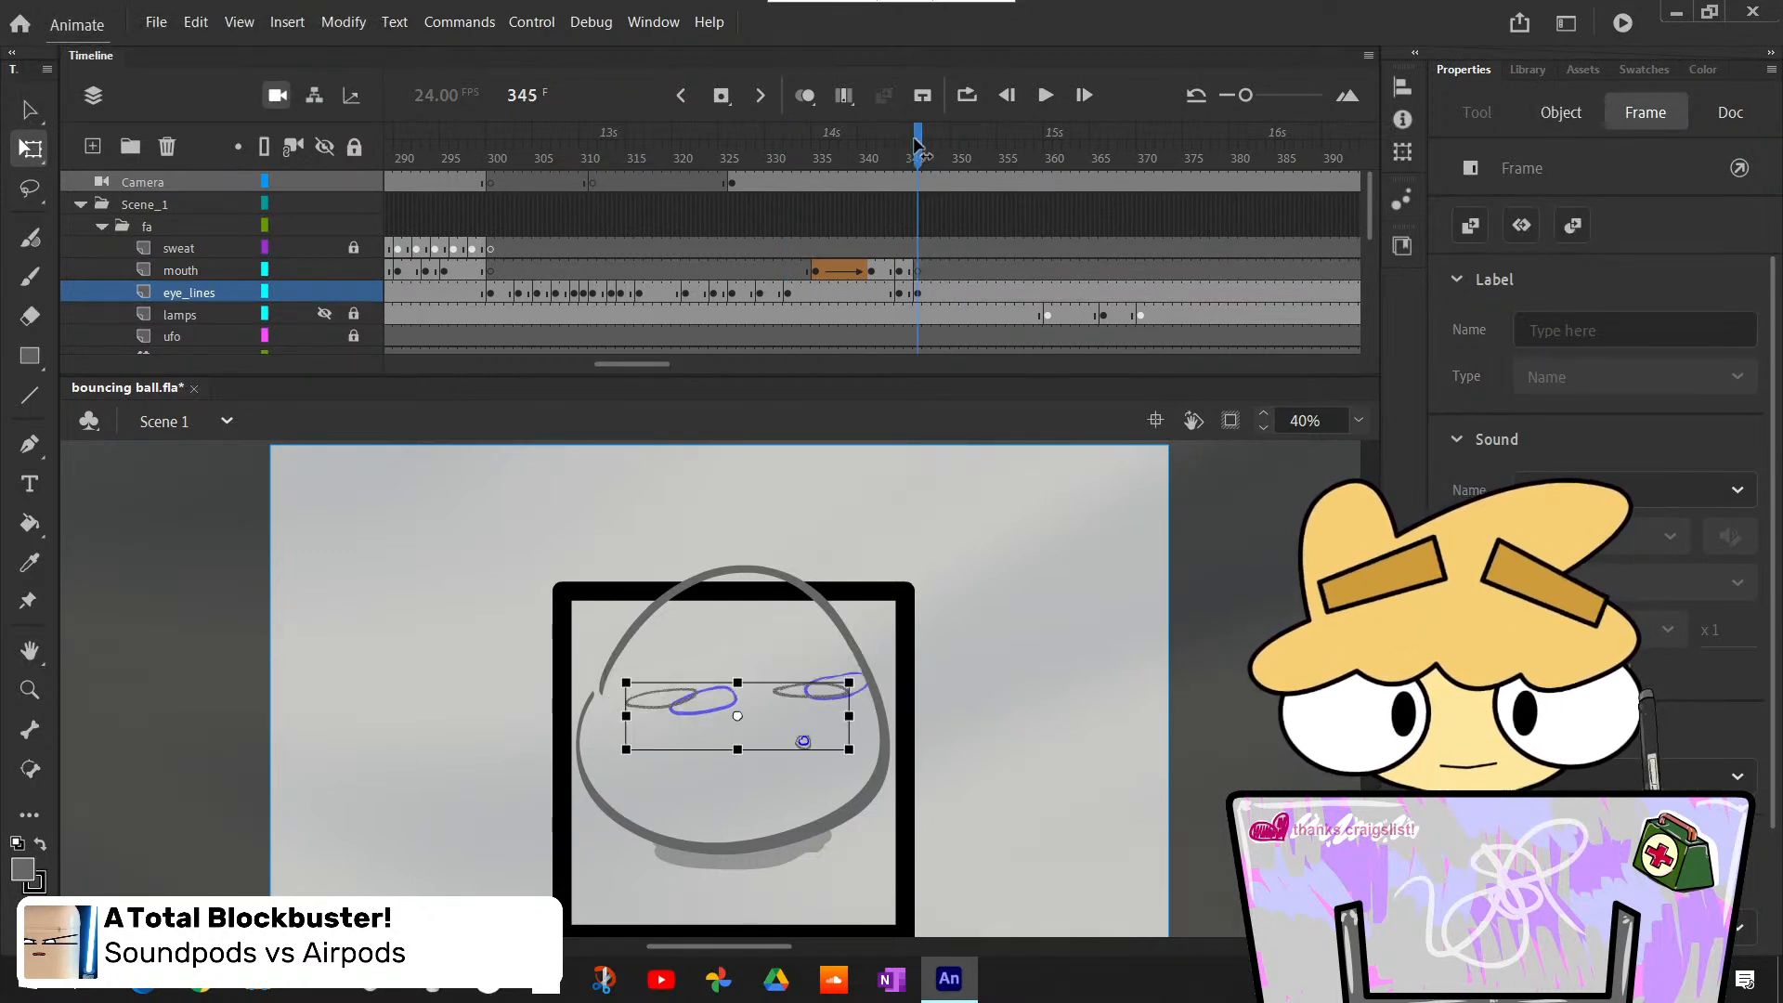
mouse_move(916, 144)
mouse_down()
mouse_move(749, 146)
mouse_move(878, 177)
mouse_move(910, 208)
mouse_up()
click(911, 291)
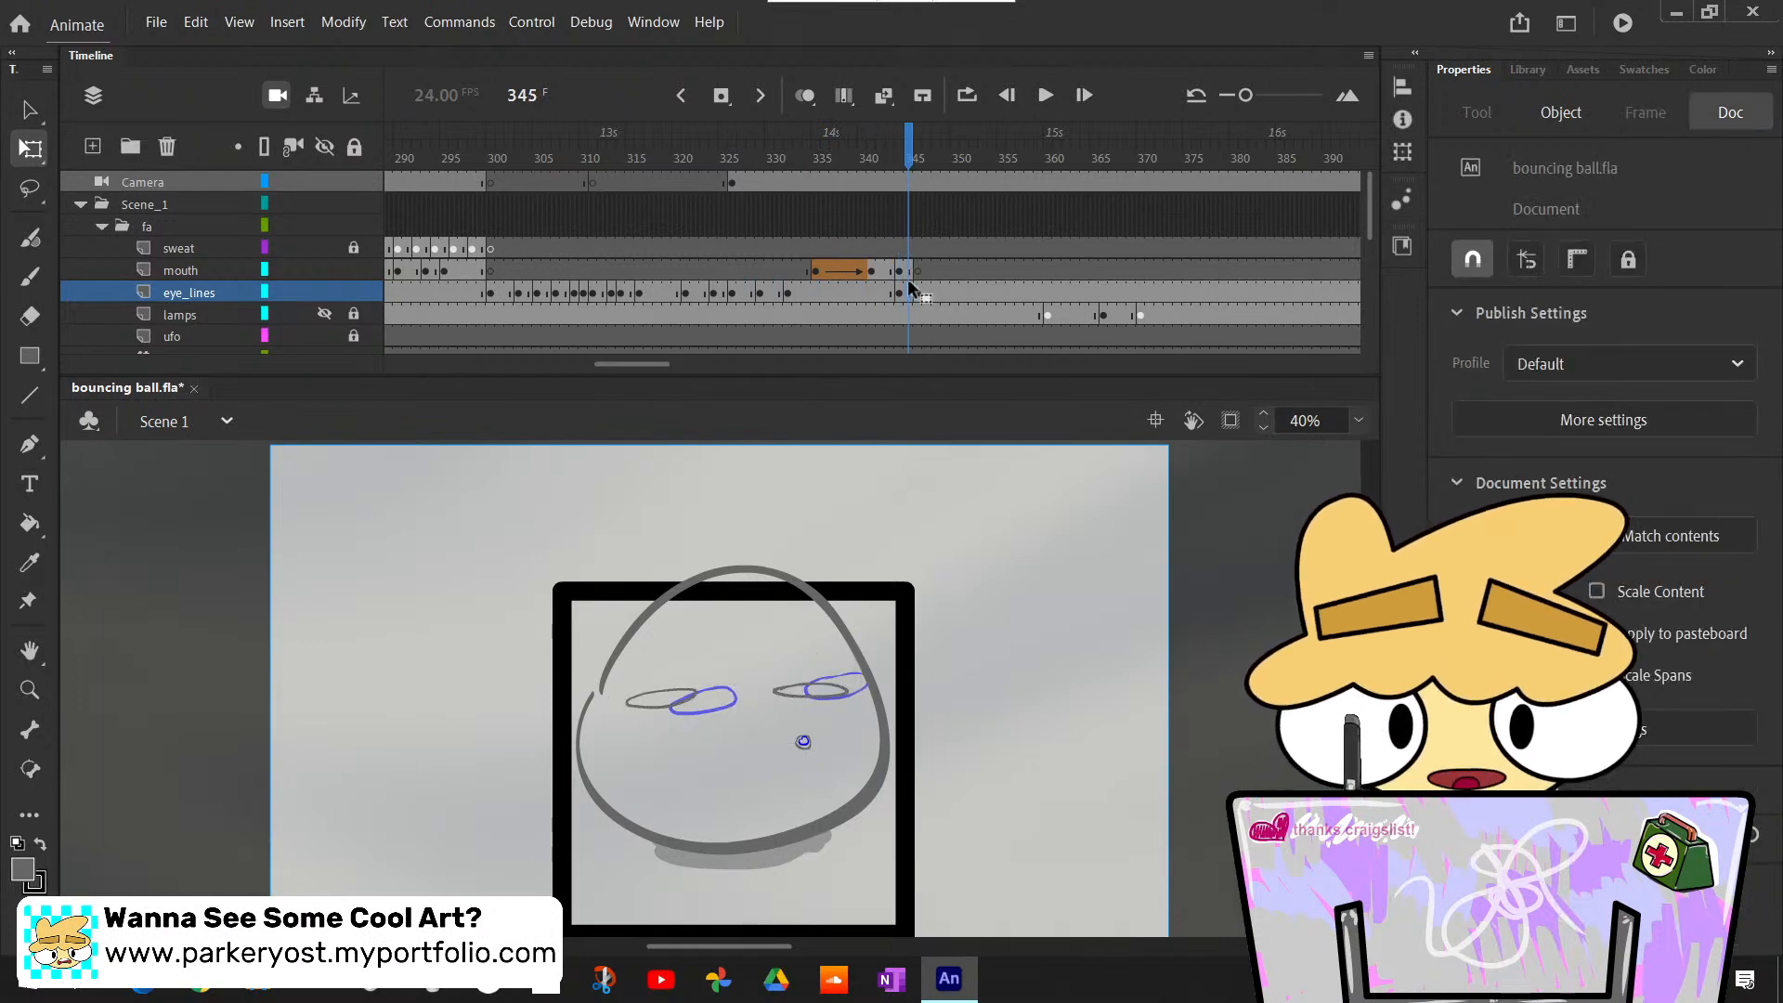
click(818, 97)
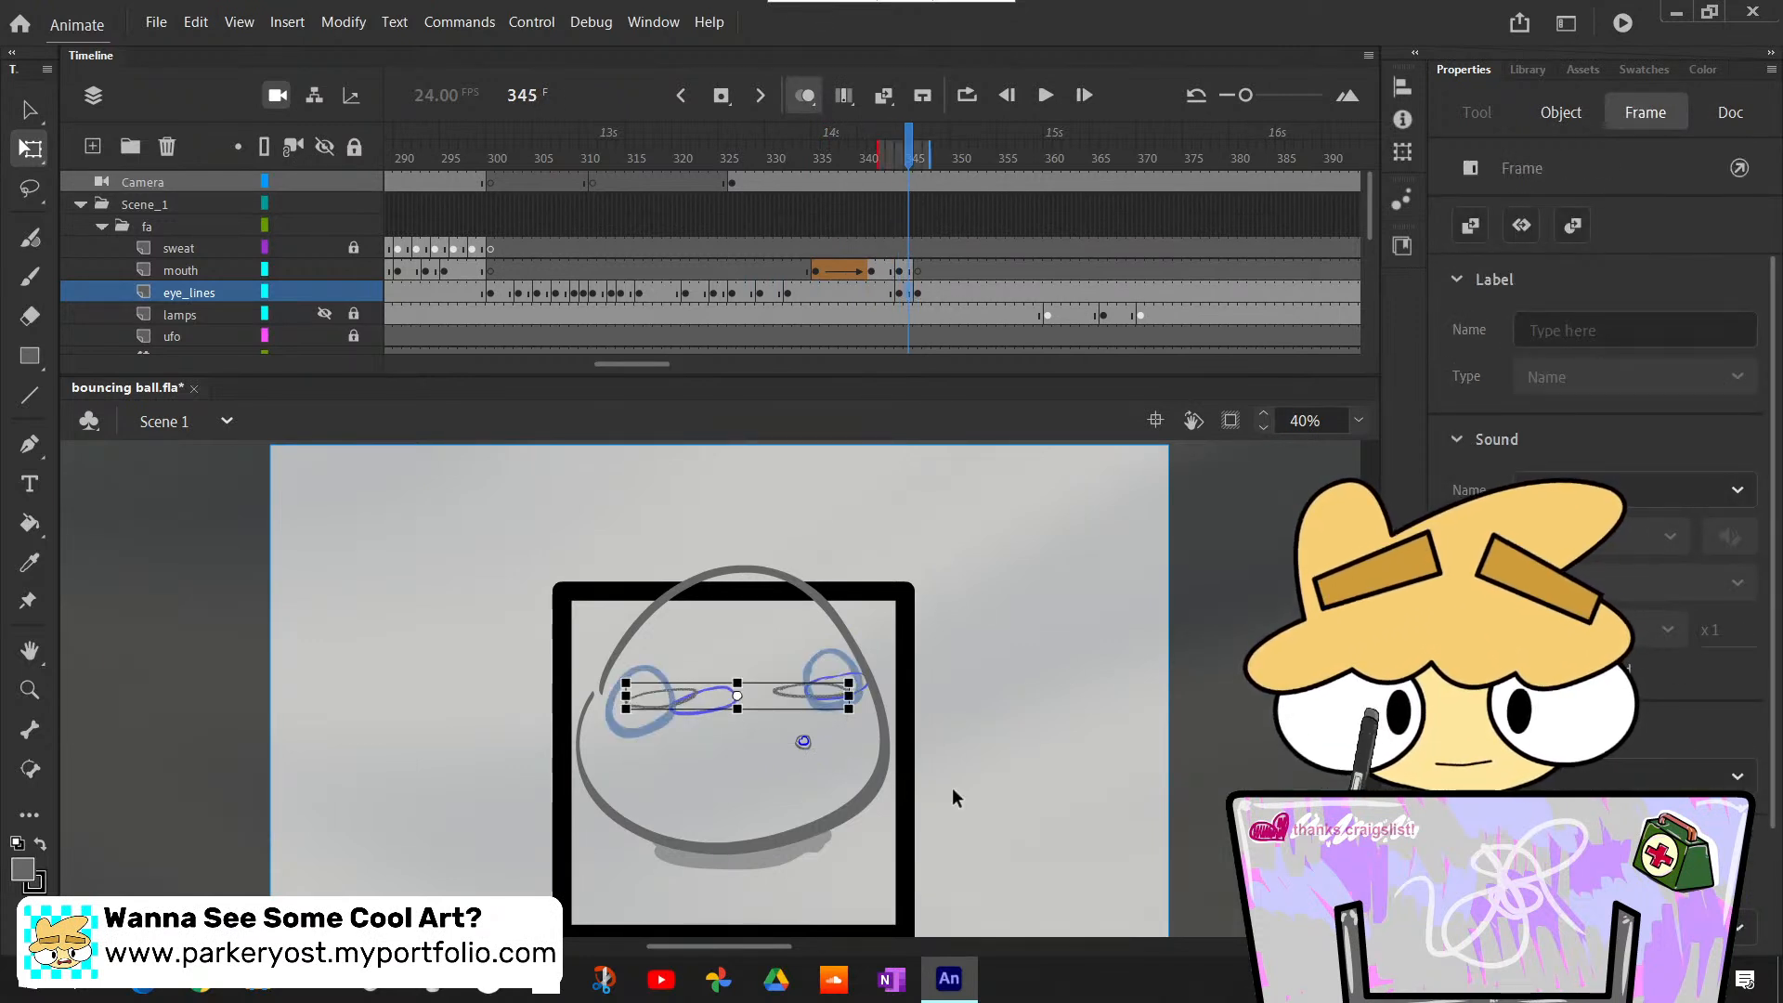
drag(852, 696, 872, 698)
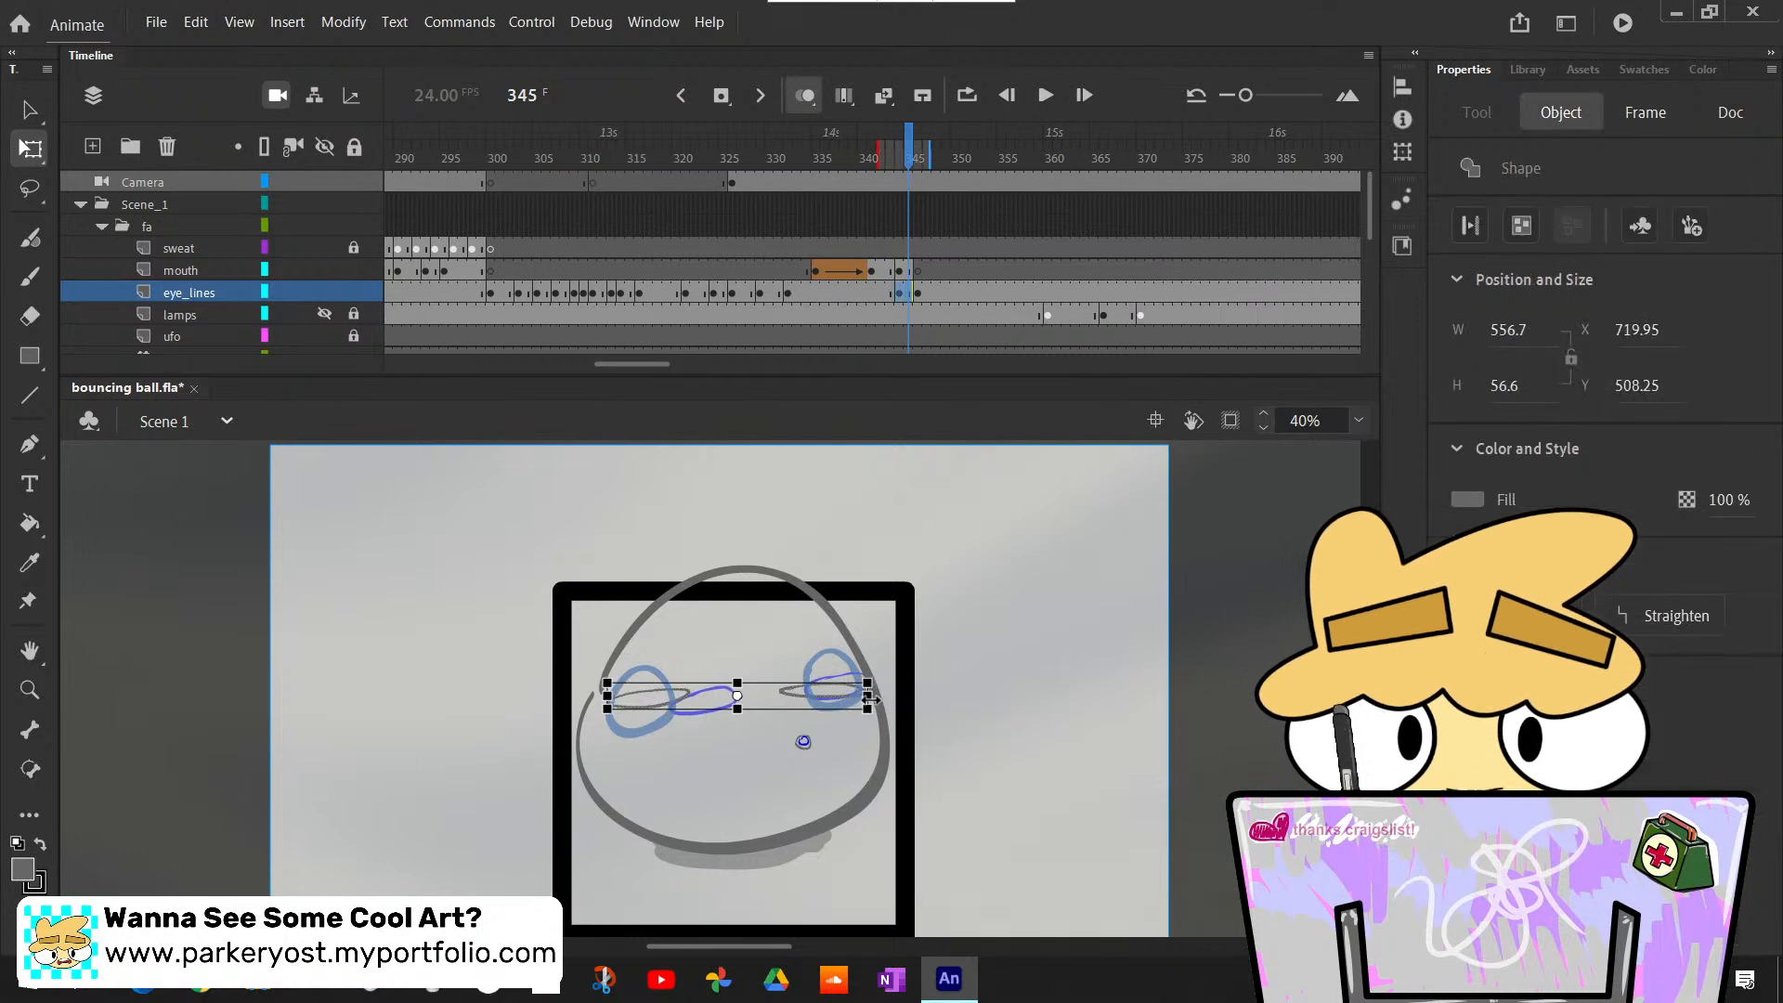
mouse_move(740, 711)
mouse_down()
mouse_move(740, 743)
mouse_move(741, 718)
mouse_up()
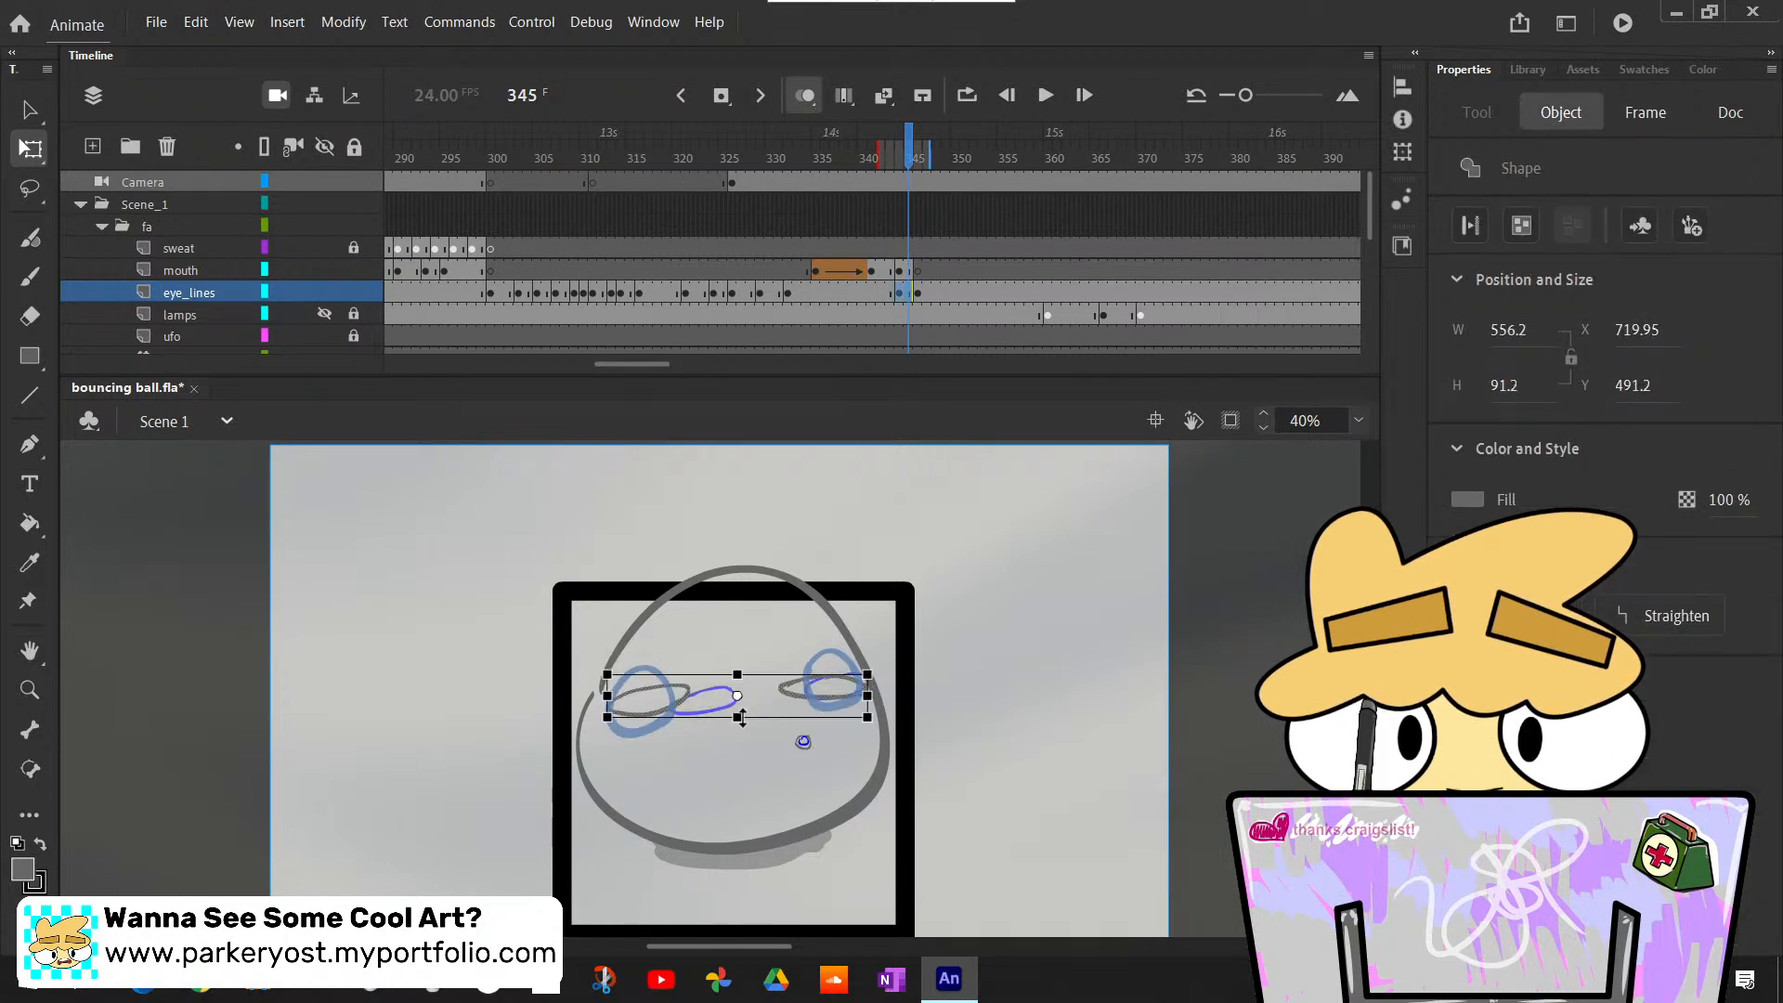
click(1019, 730)
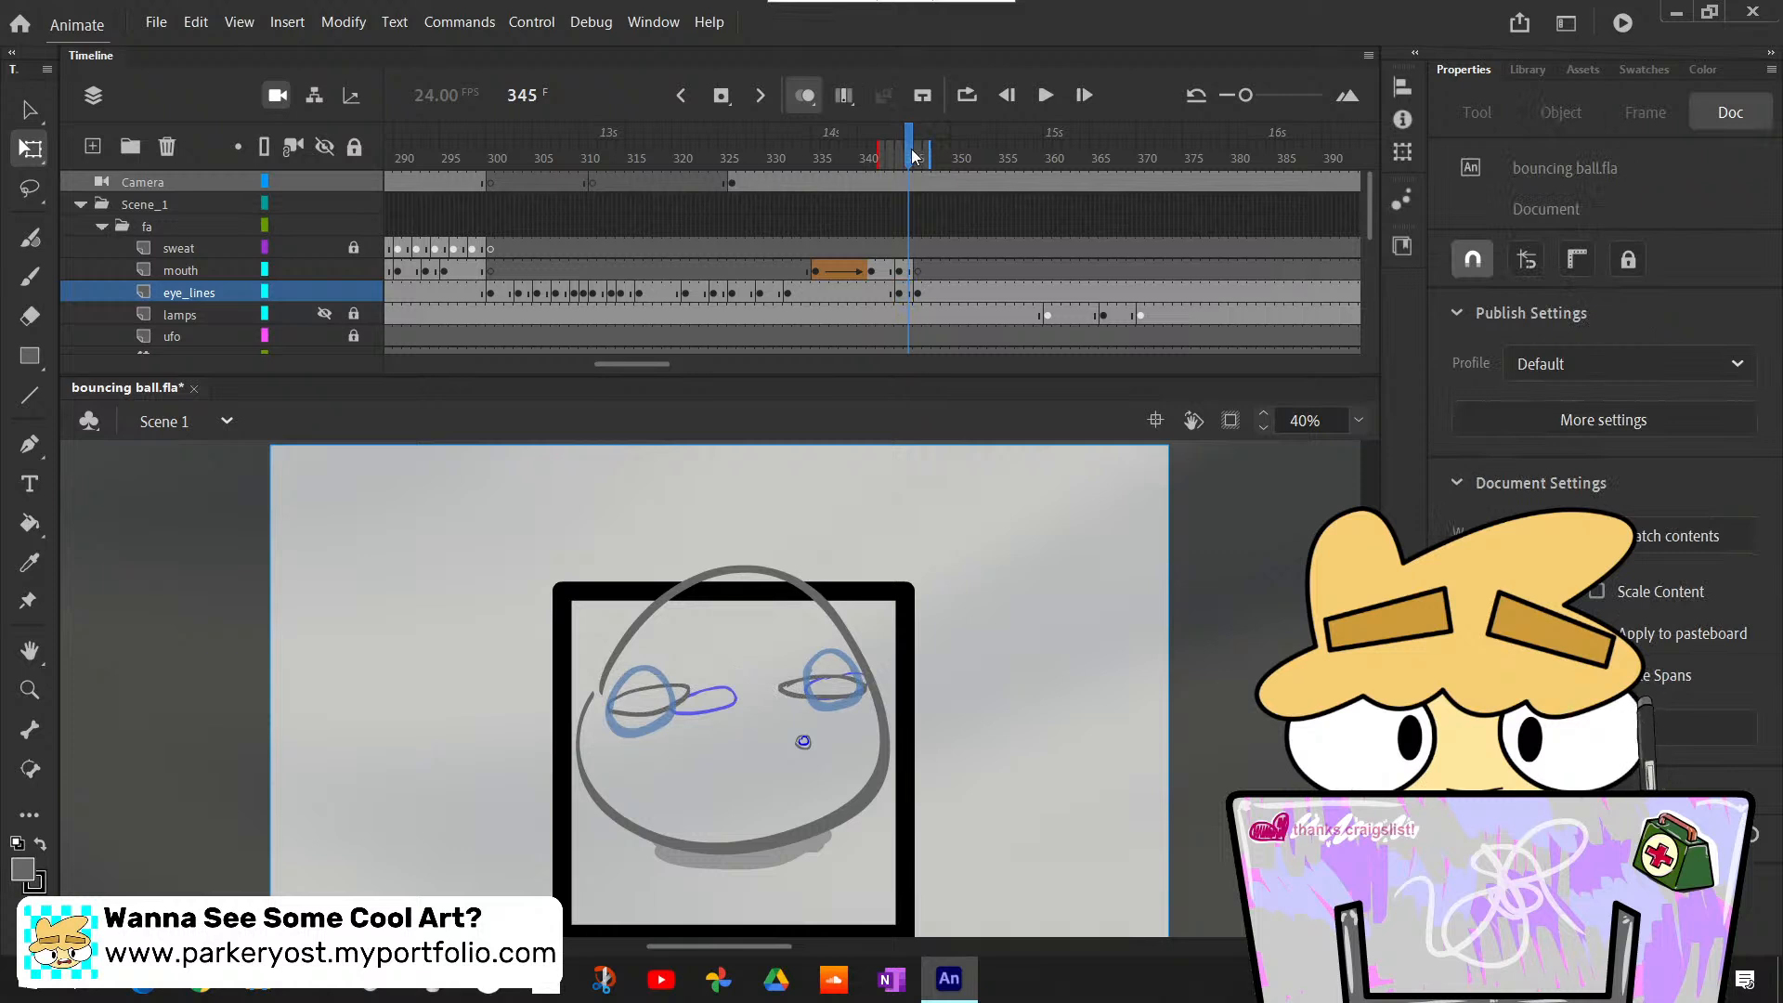
- Draw a heart-shaped mouth outline on the mouth layer at frame 346, following the blue rough mouth's shape
mouse_move(913, 156)
mouse_down()
mouse_move(896, 157)
mouse_move(933, 157)
mouse_move(873, 162)
mouse_move(929, 160)
mouse_up()
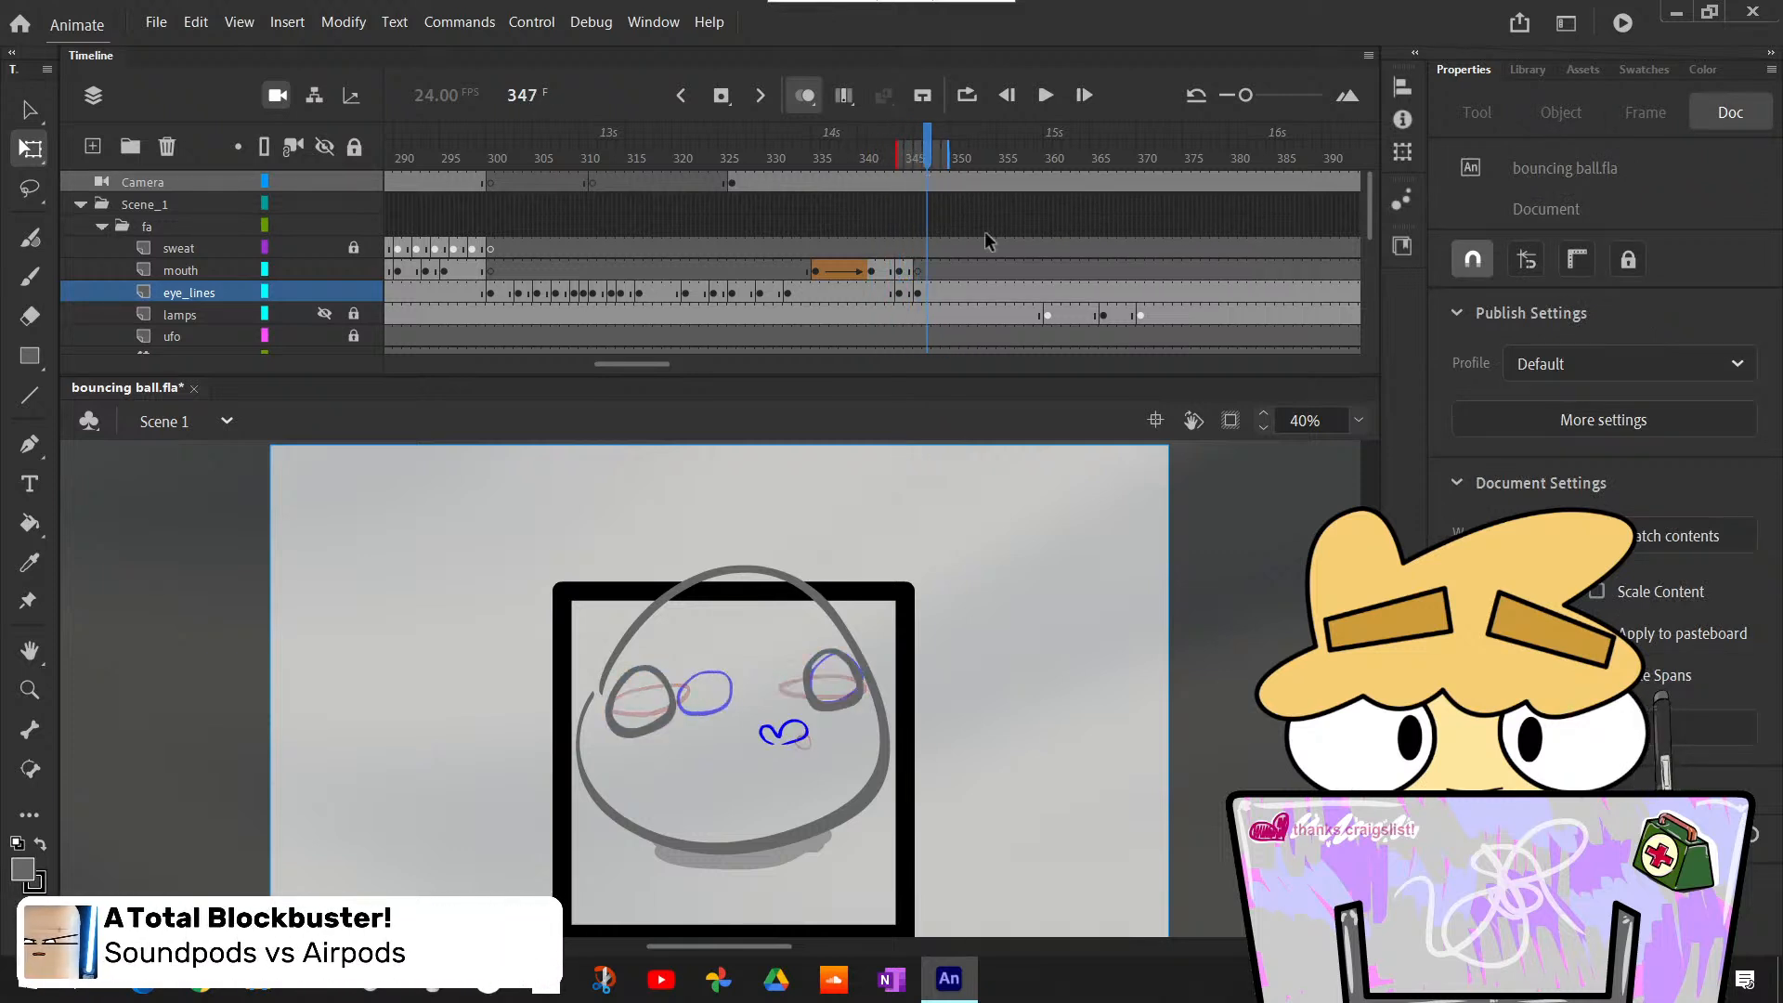
click(916, 271)
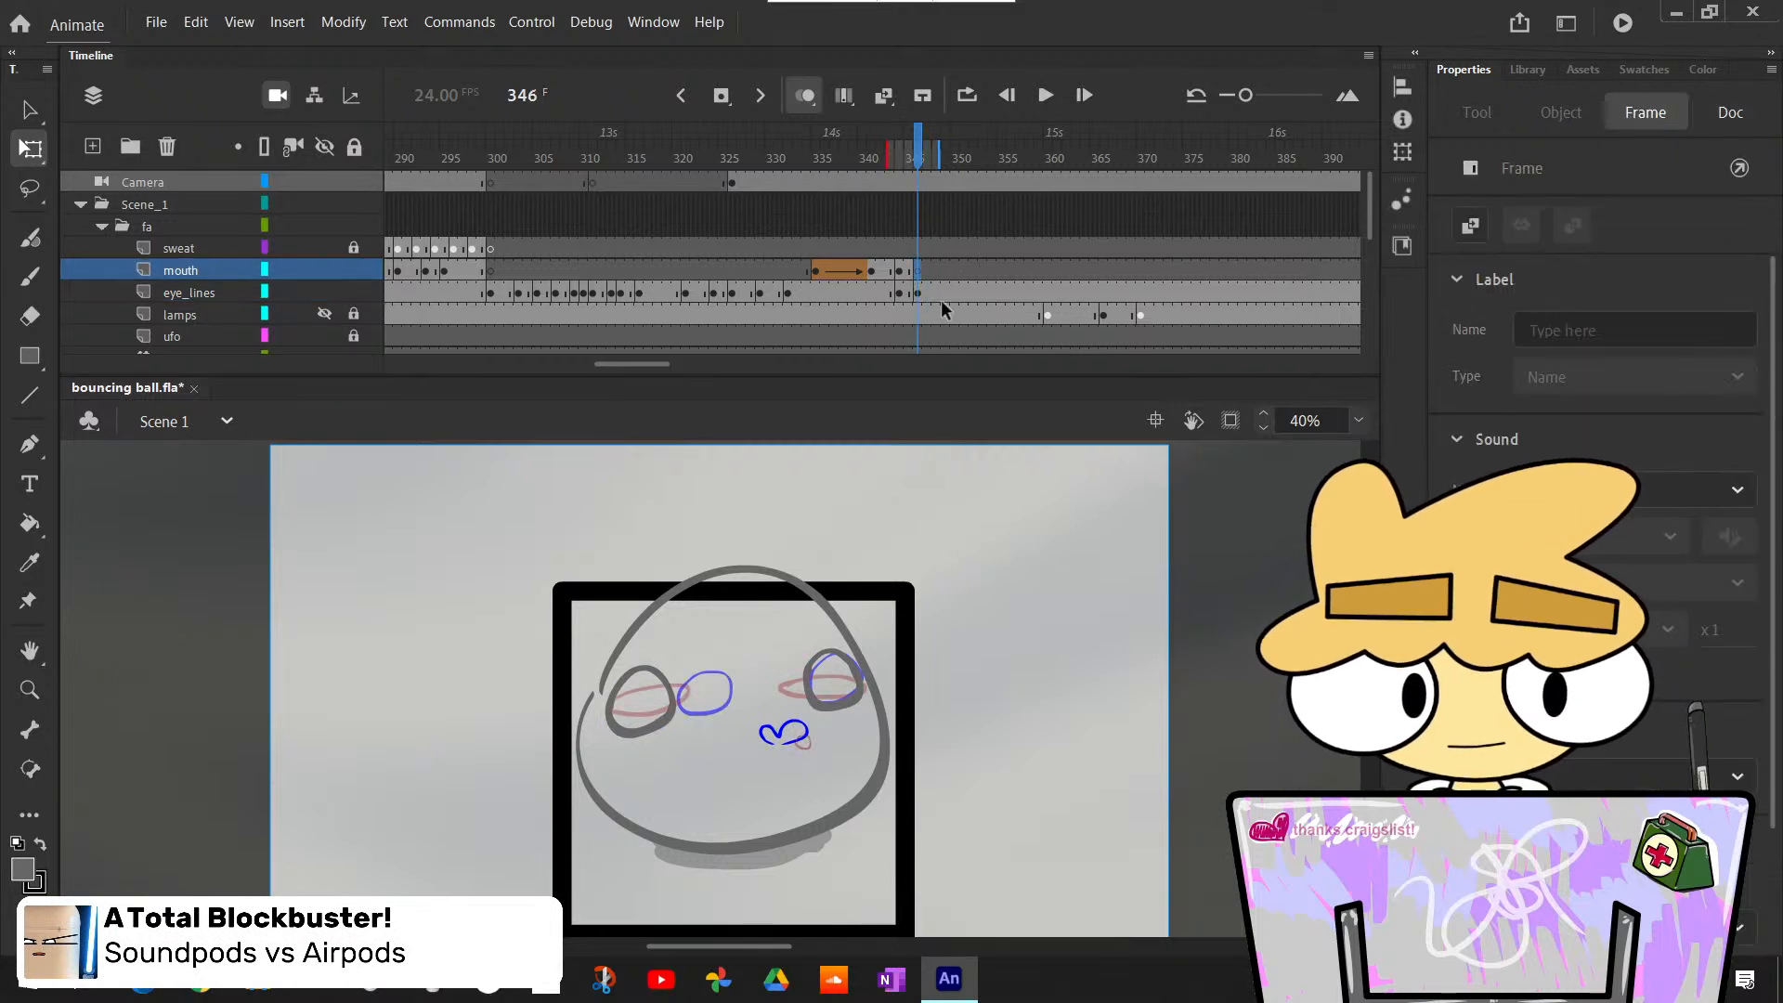
key(b)
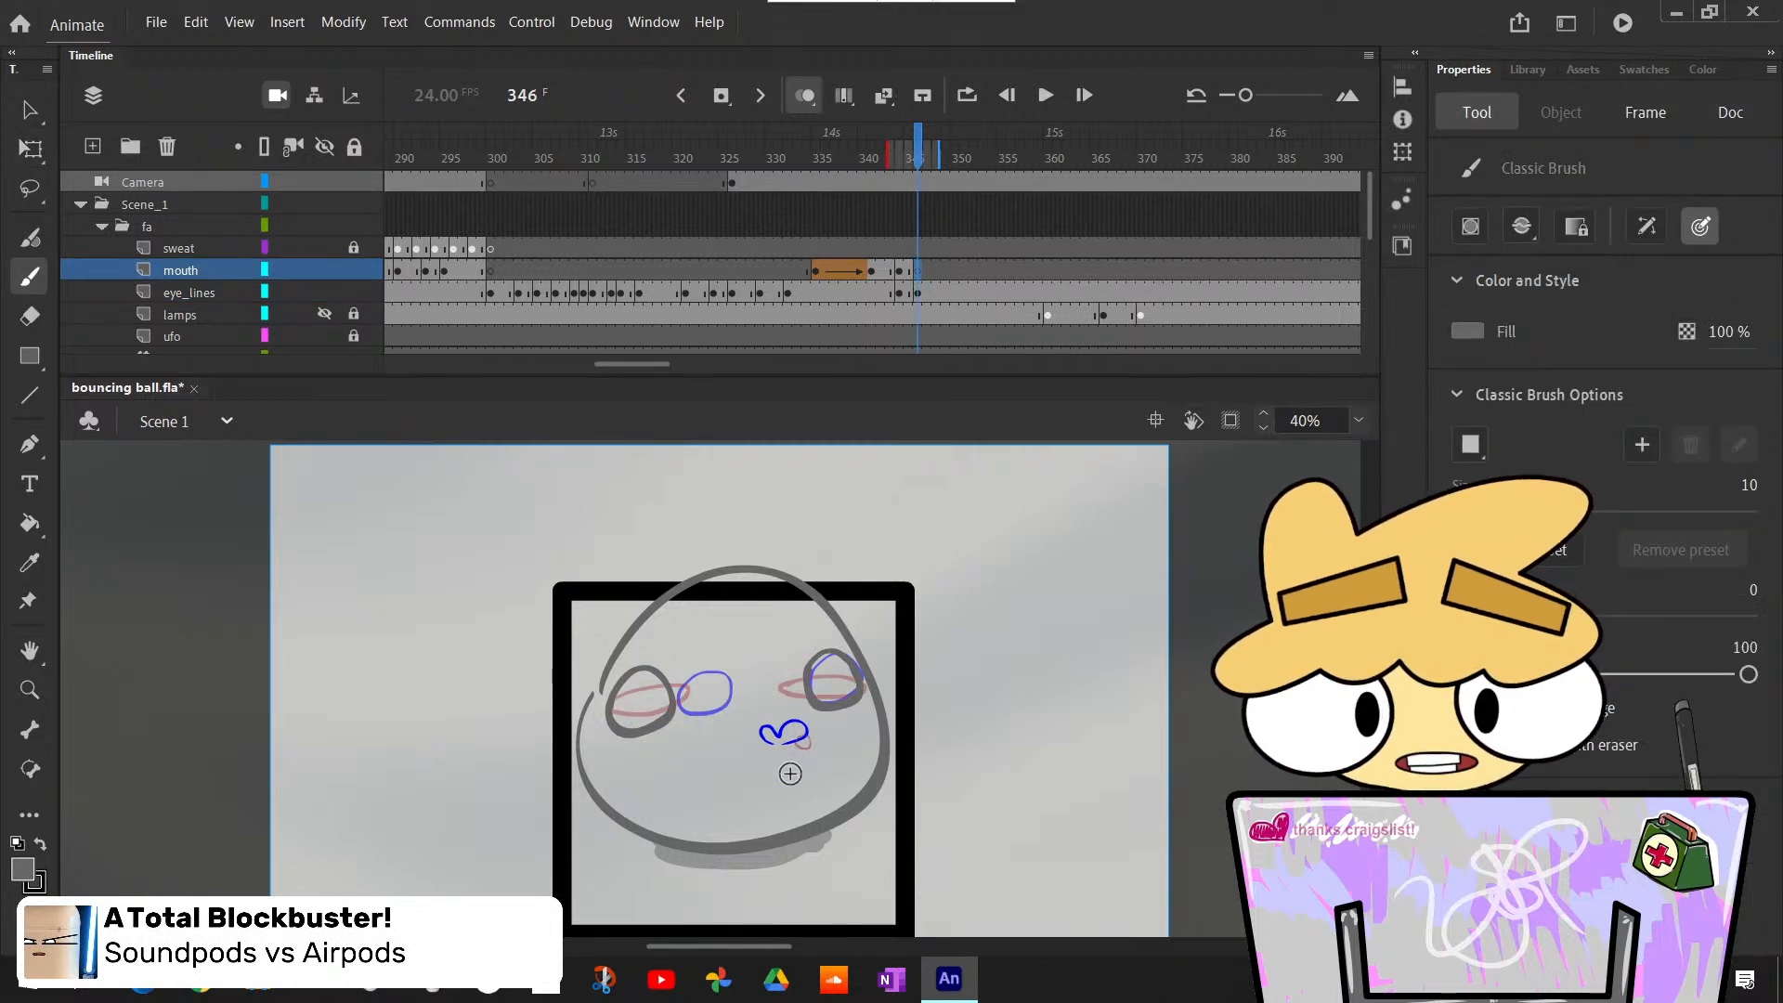
mouse_move(763, 748)
mouse_down()
mouse_move(802, 740)
mouse_move(751, 748)
mouse_move(766, 720)
mouse_move(745, 748)
mouse_up()
key(ctrl+z)
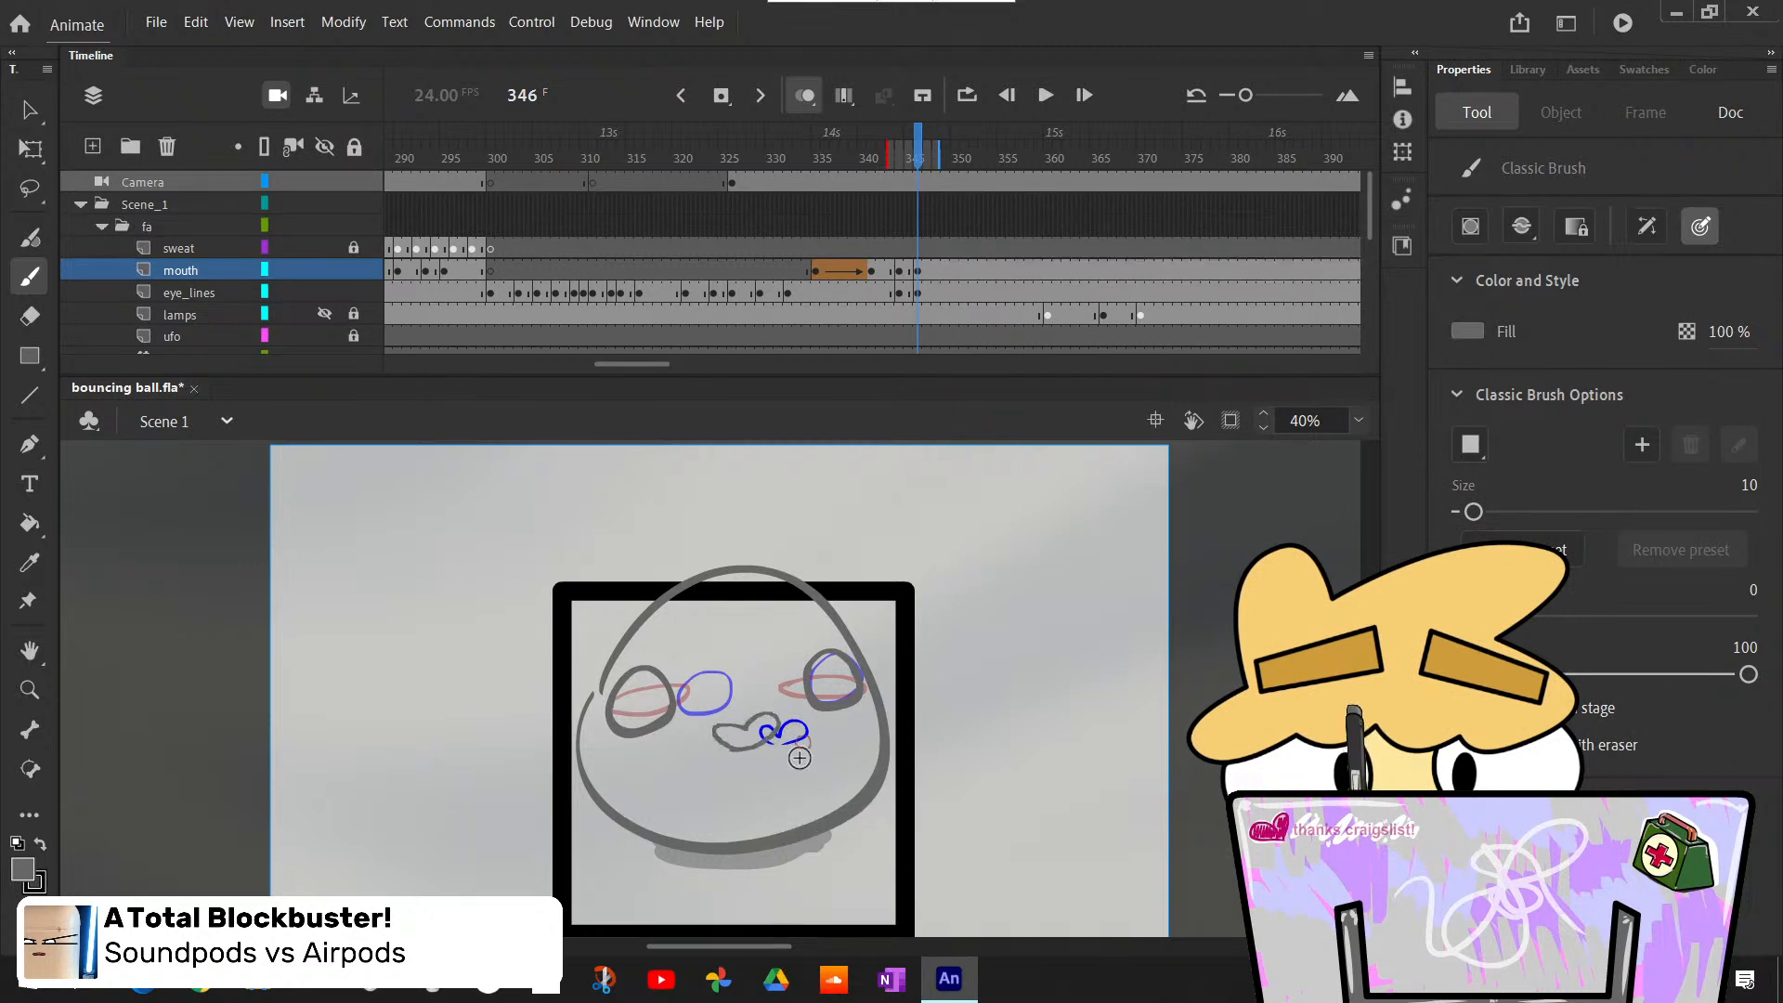
- Smooth the rough lower and outer edges of the heart-shaped mouth at frame 346 with the Eraser at size 43
click(1359, 421)
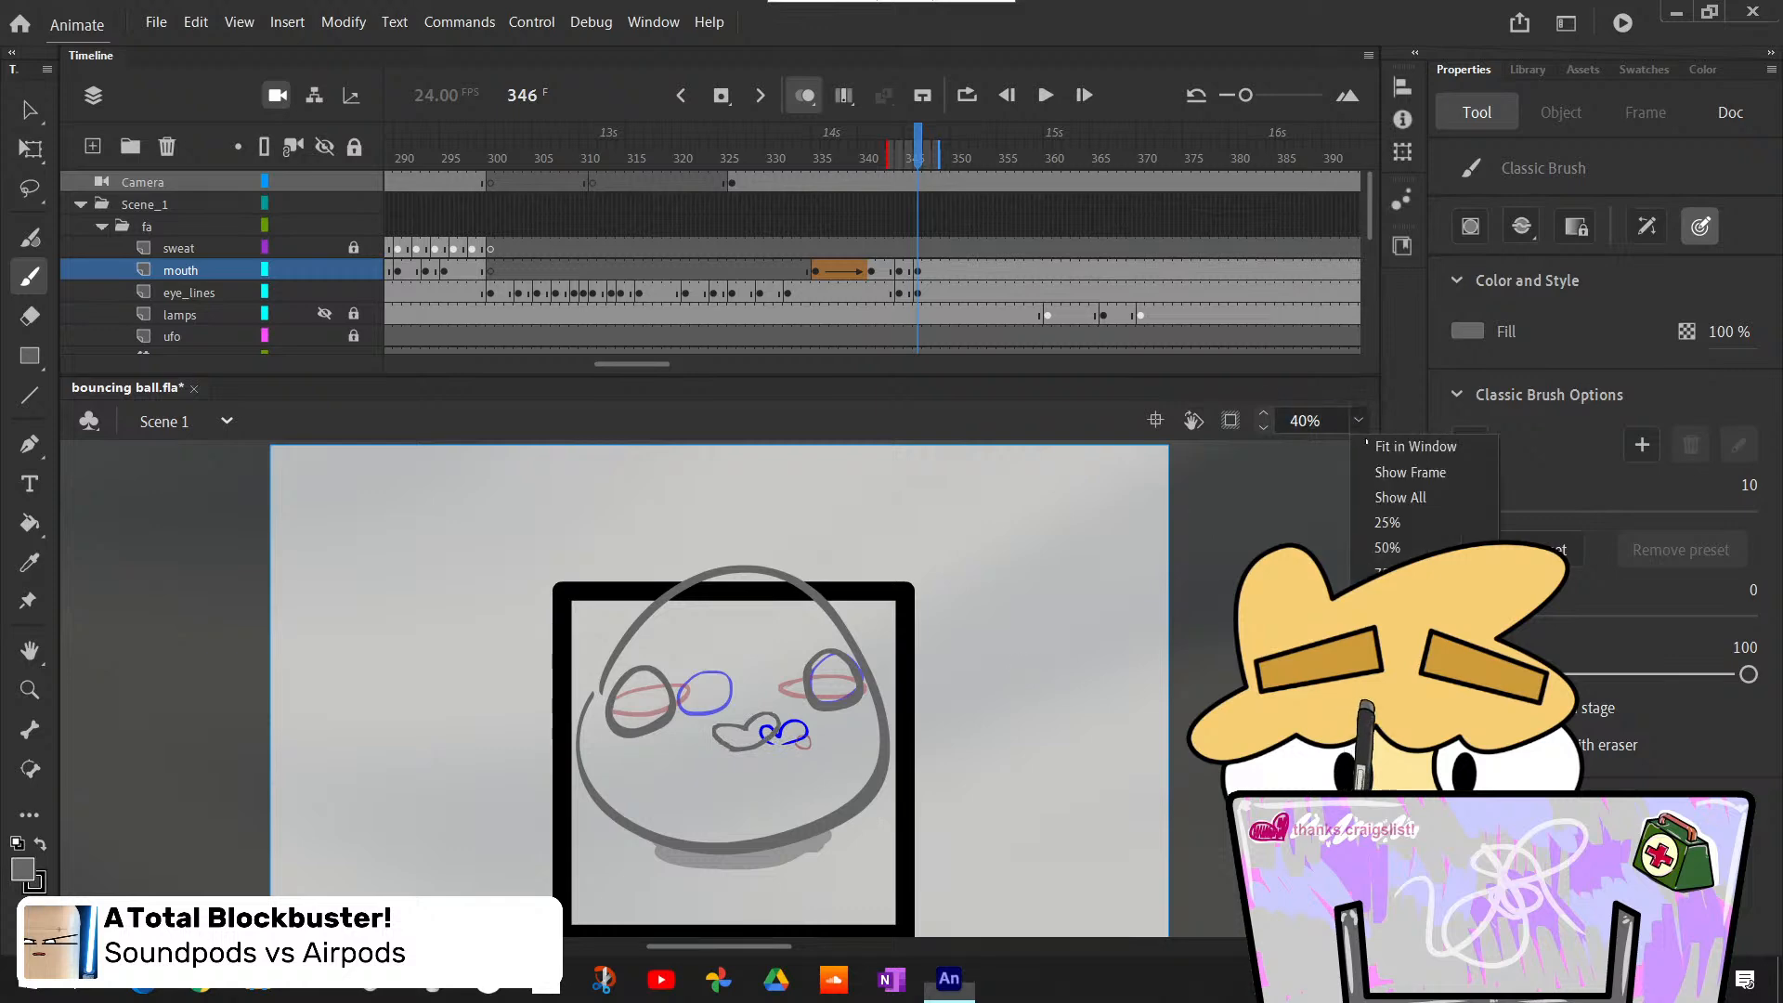
click(1389, 596)
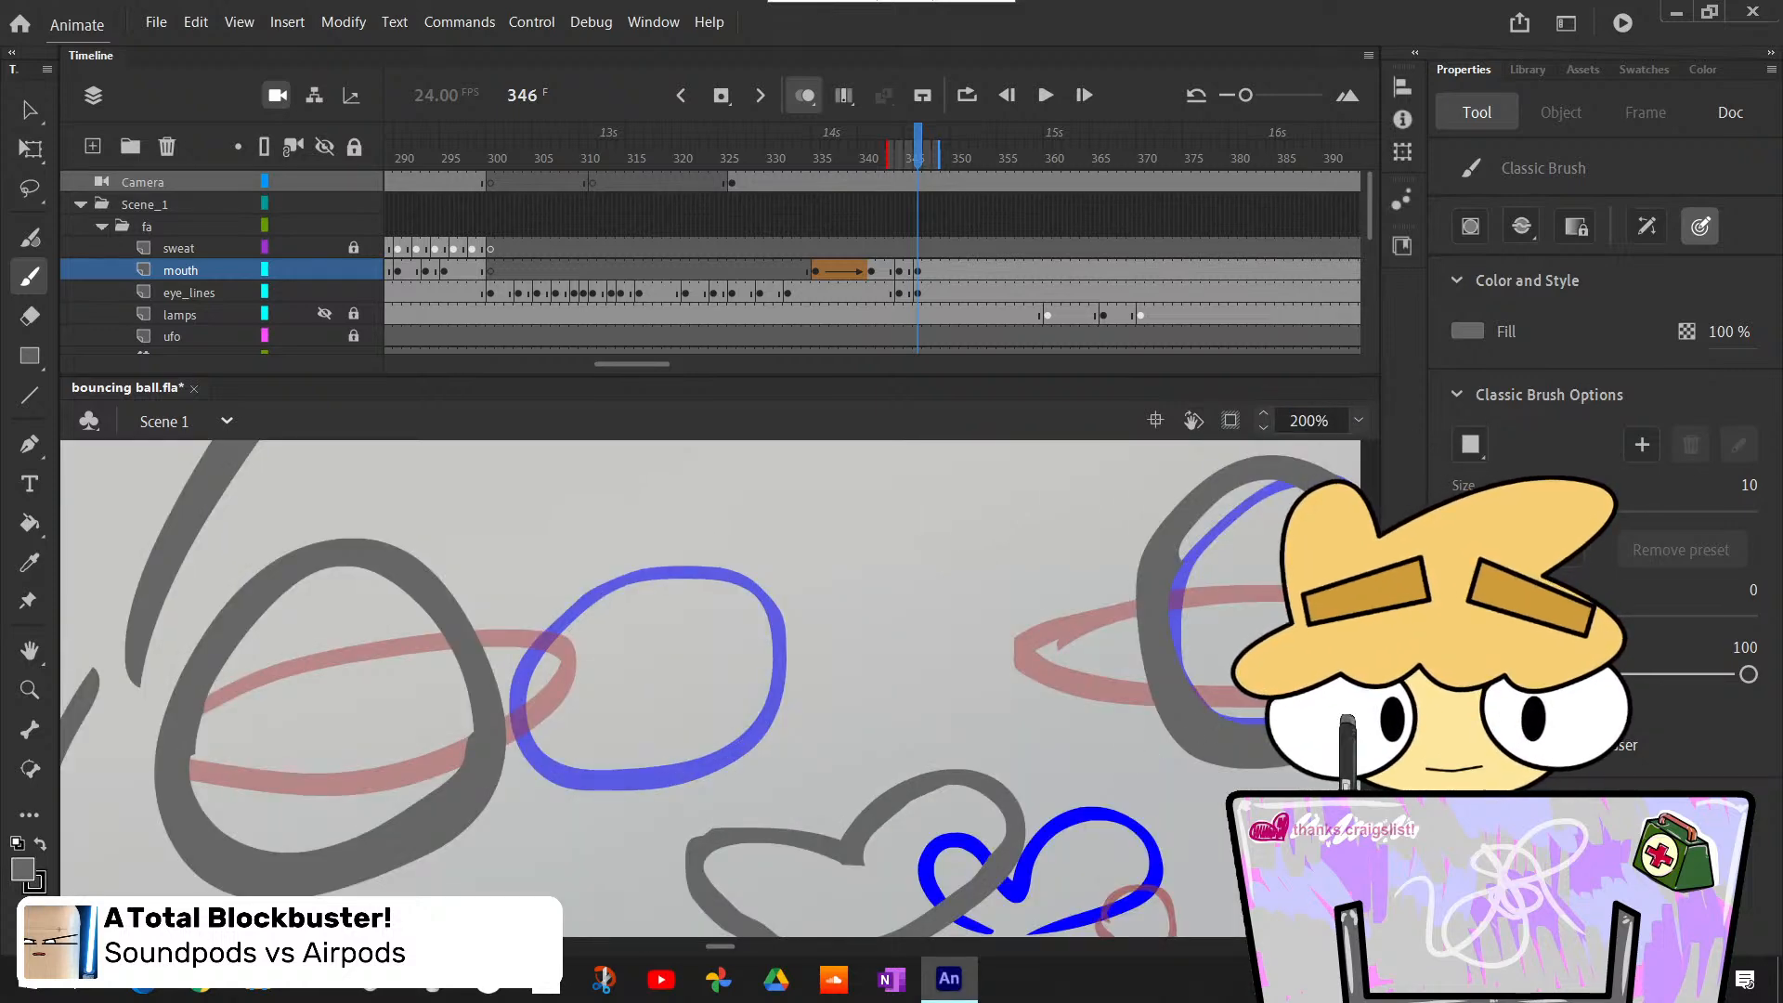
scroll(1122, 777, up, 5)
scroll(1142, 780, down, 6)
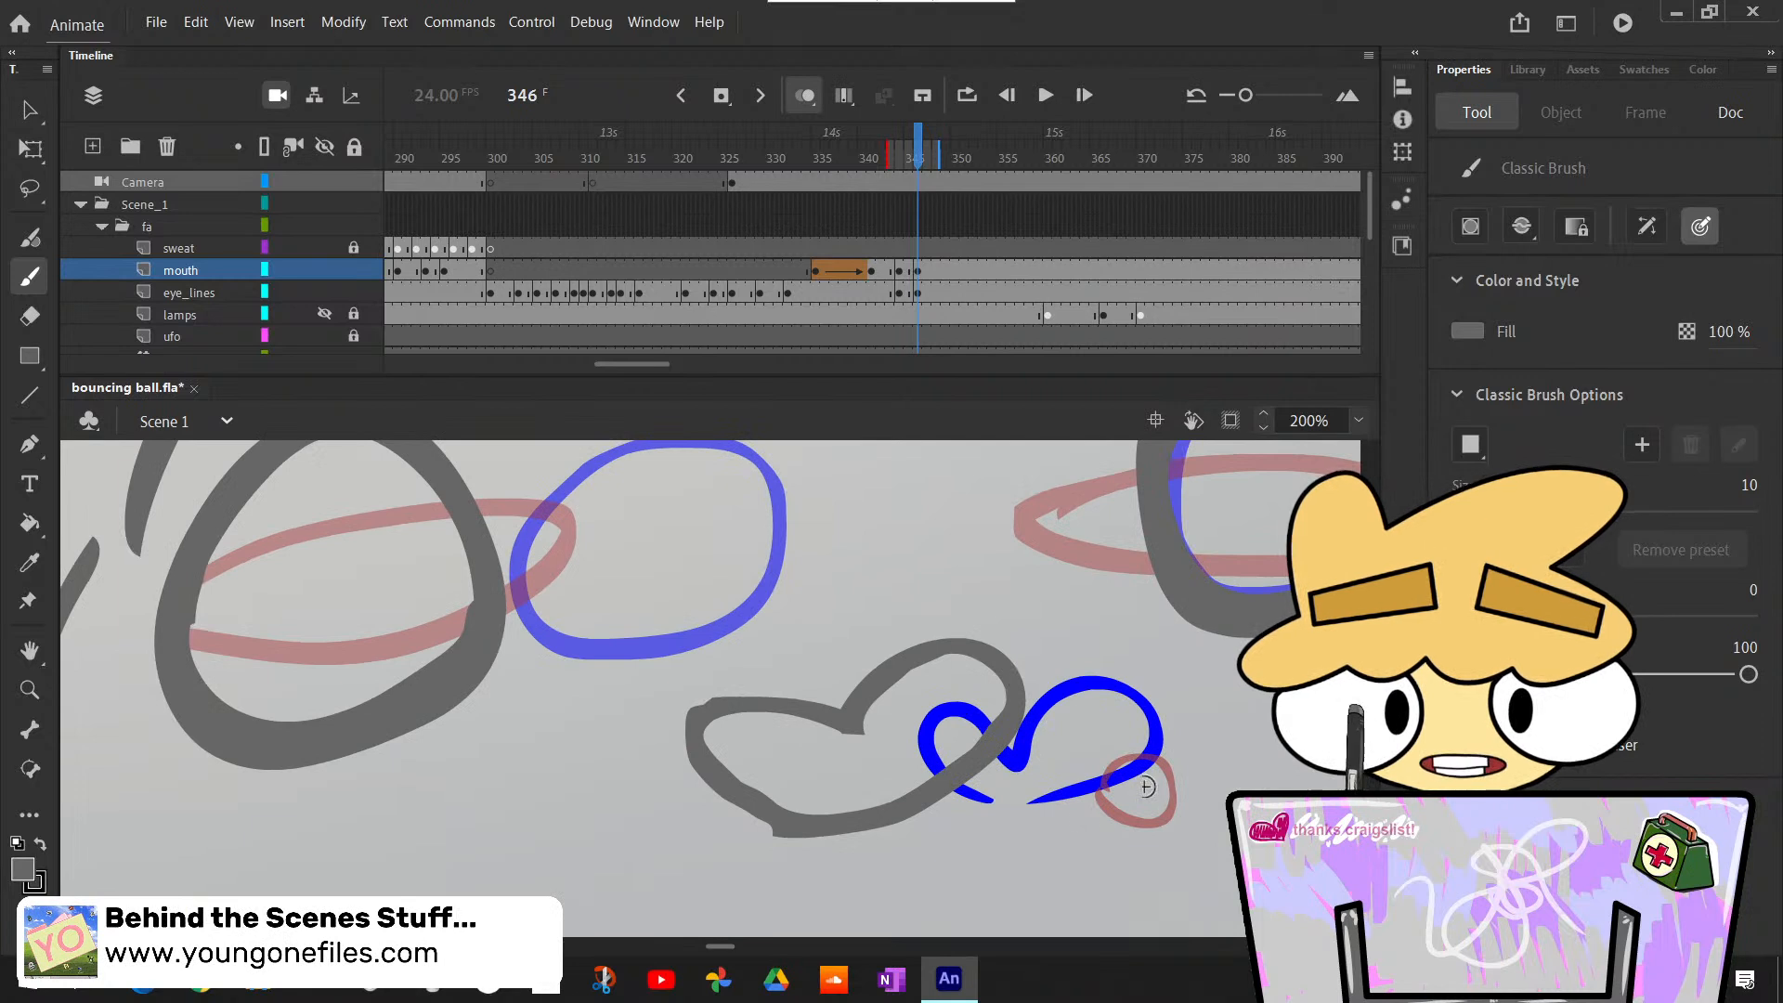
key(e)
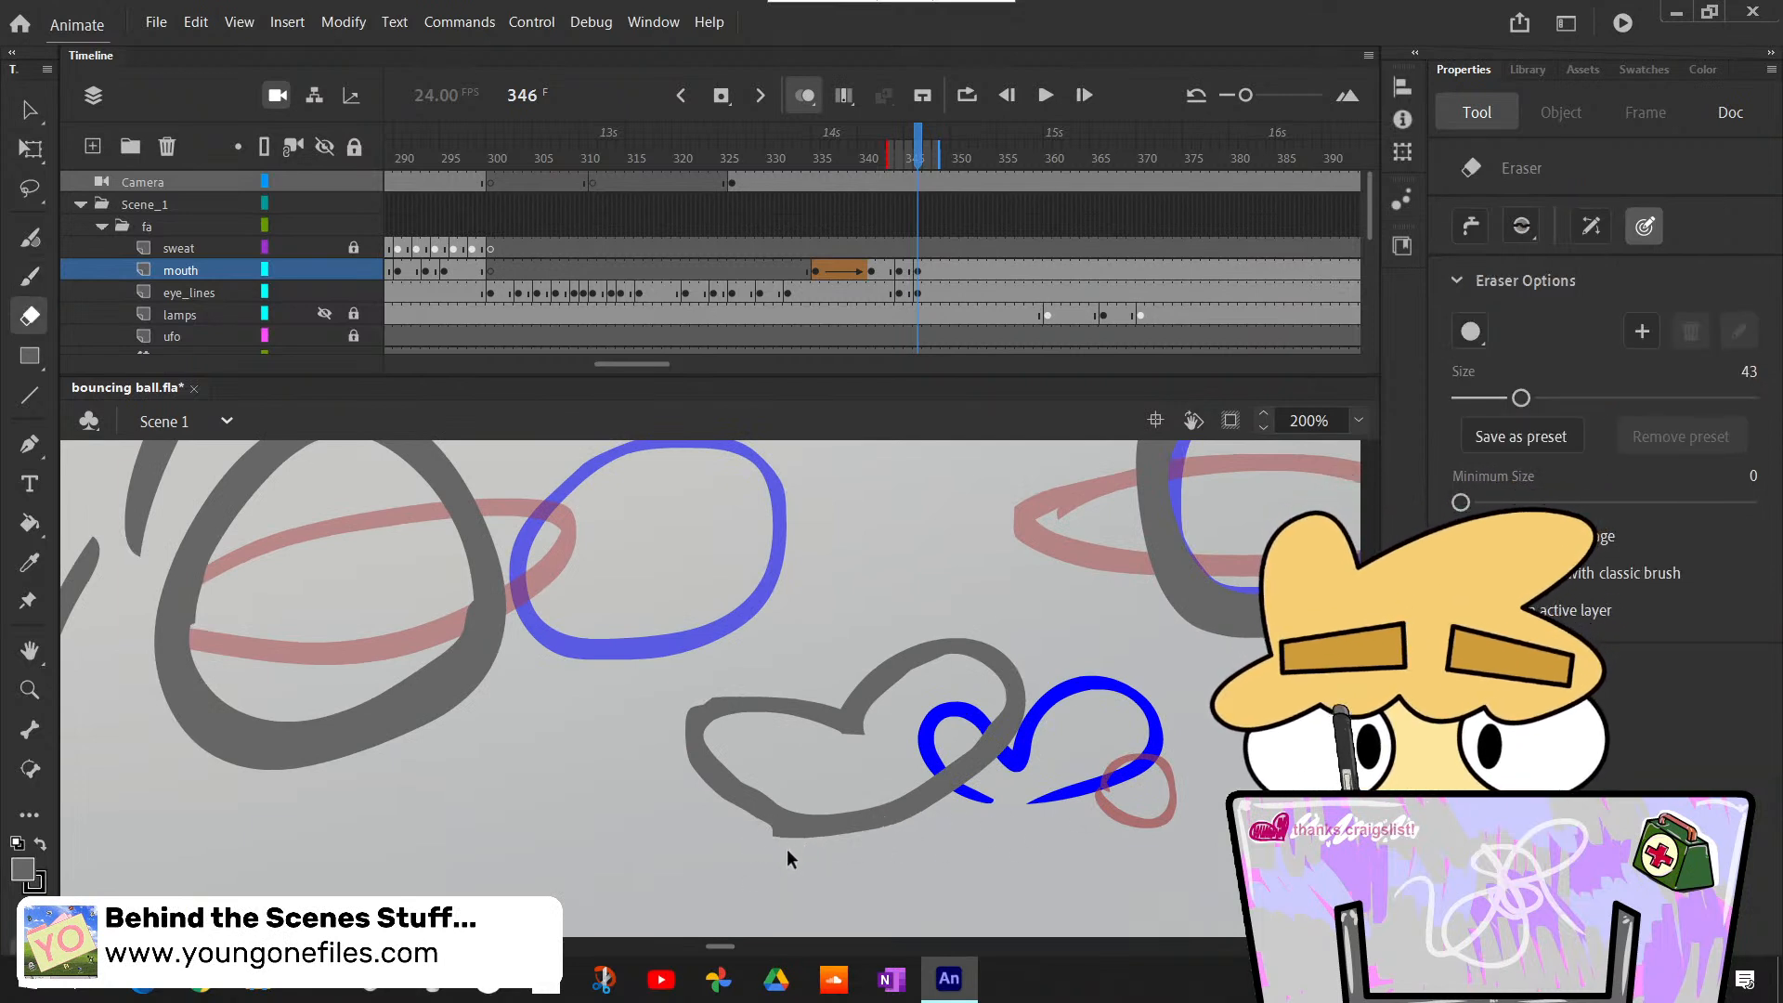
drag(764, 829, 847, 864)
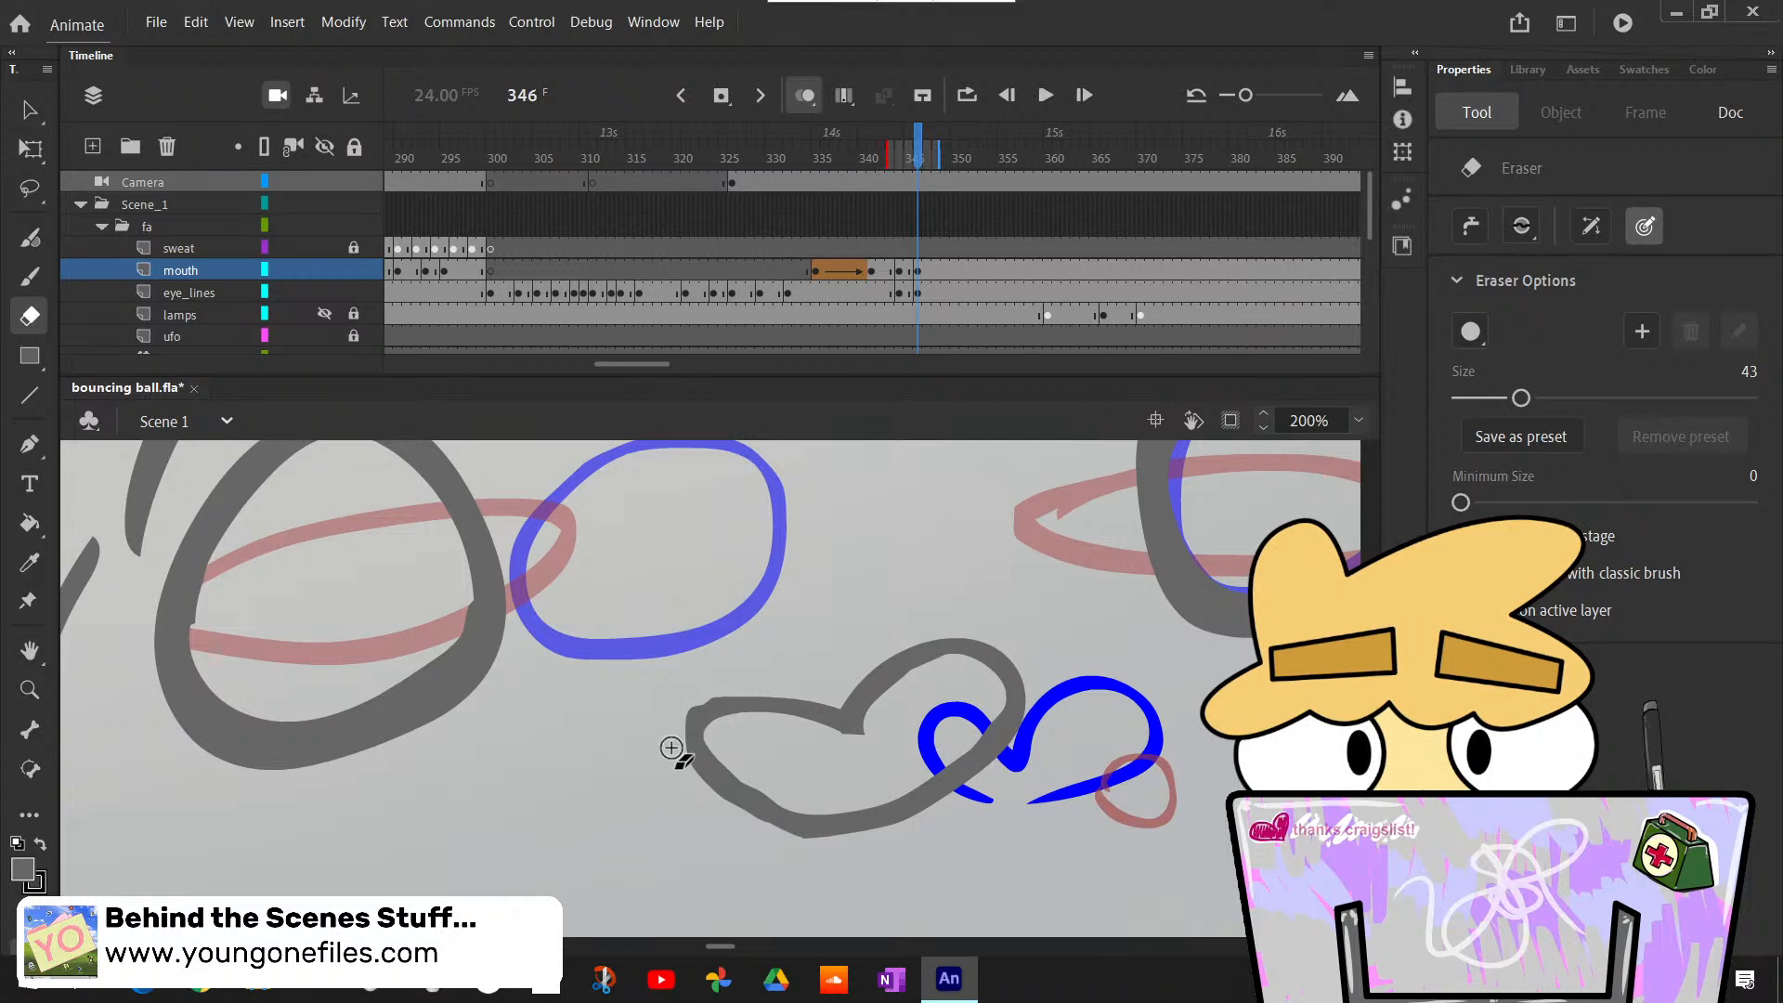
mouse_move(697, 738)
mouse_down()
mouse_move(748, 698)
mouse_move(770, 706)
mouse_up()
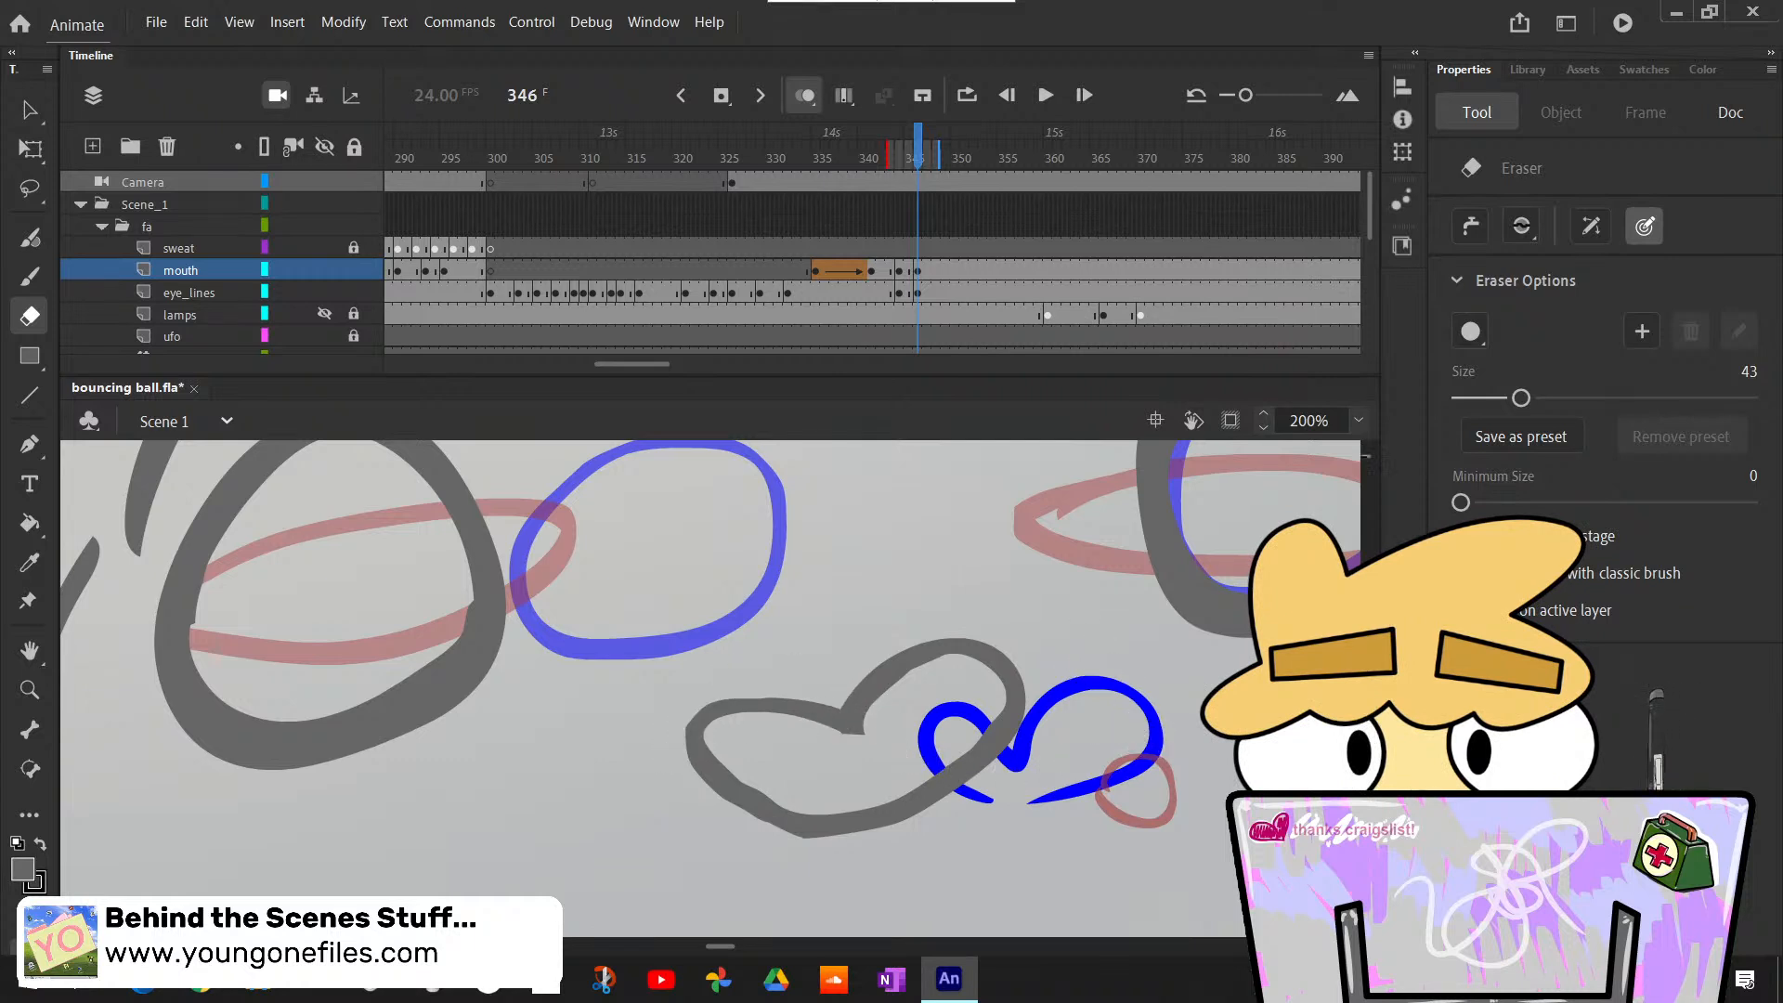
click(1362, 421)
click(1417, 470)
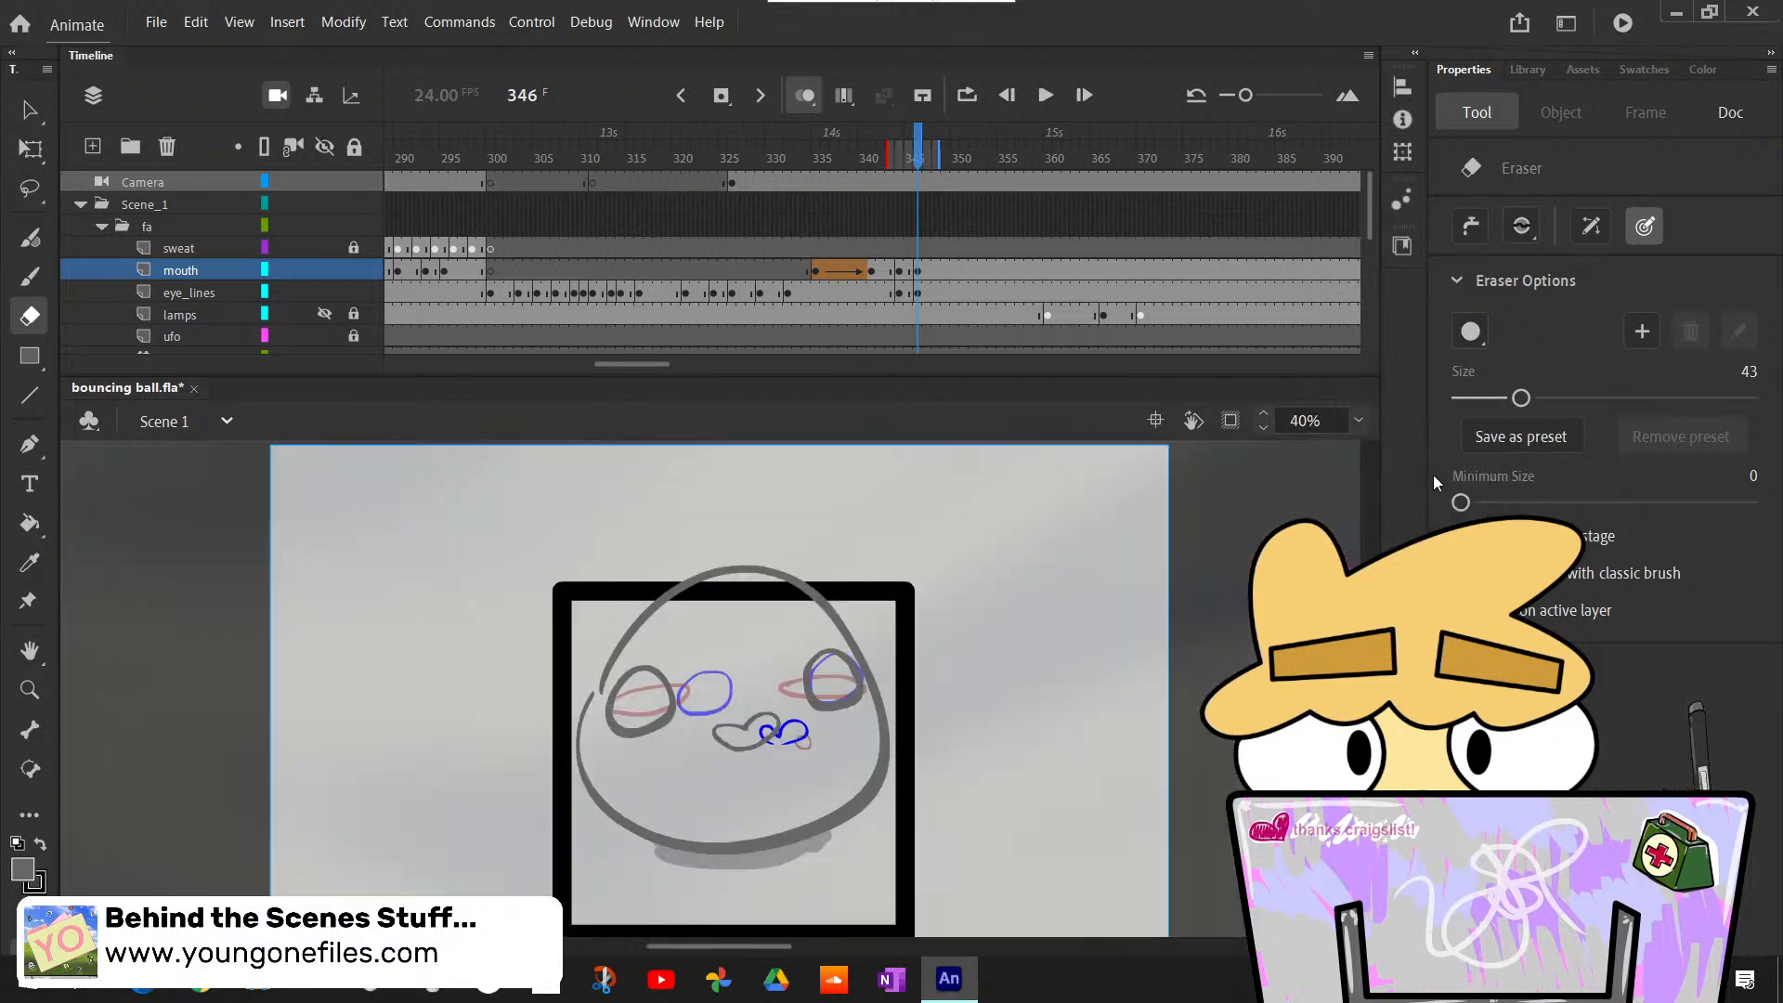
- Step through the frames from 345 to 359 to examine where the rough eyes and mouth change pose
key(comma)
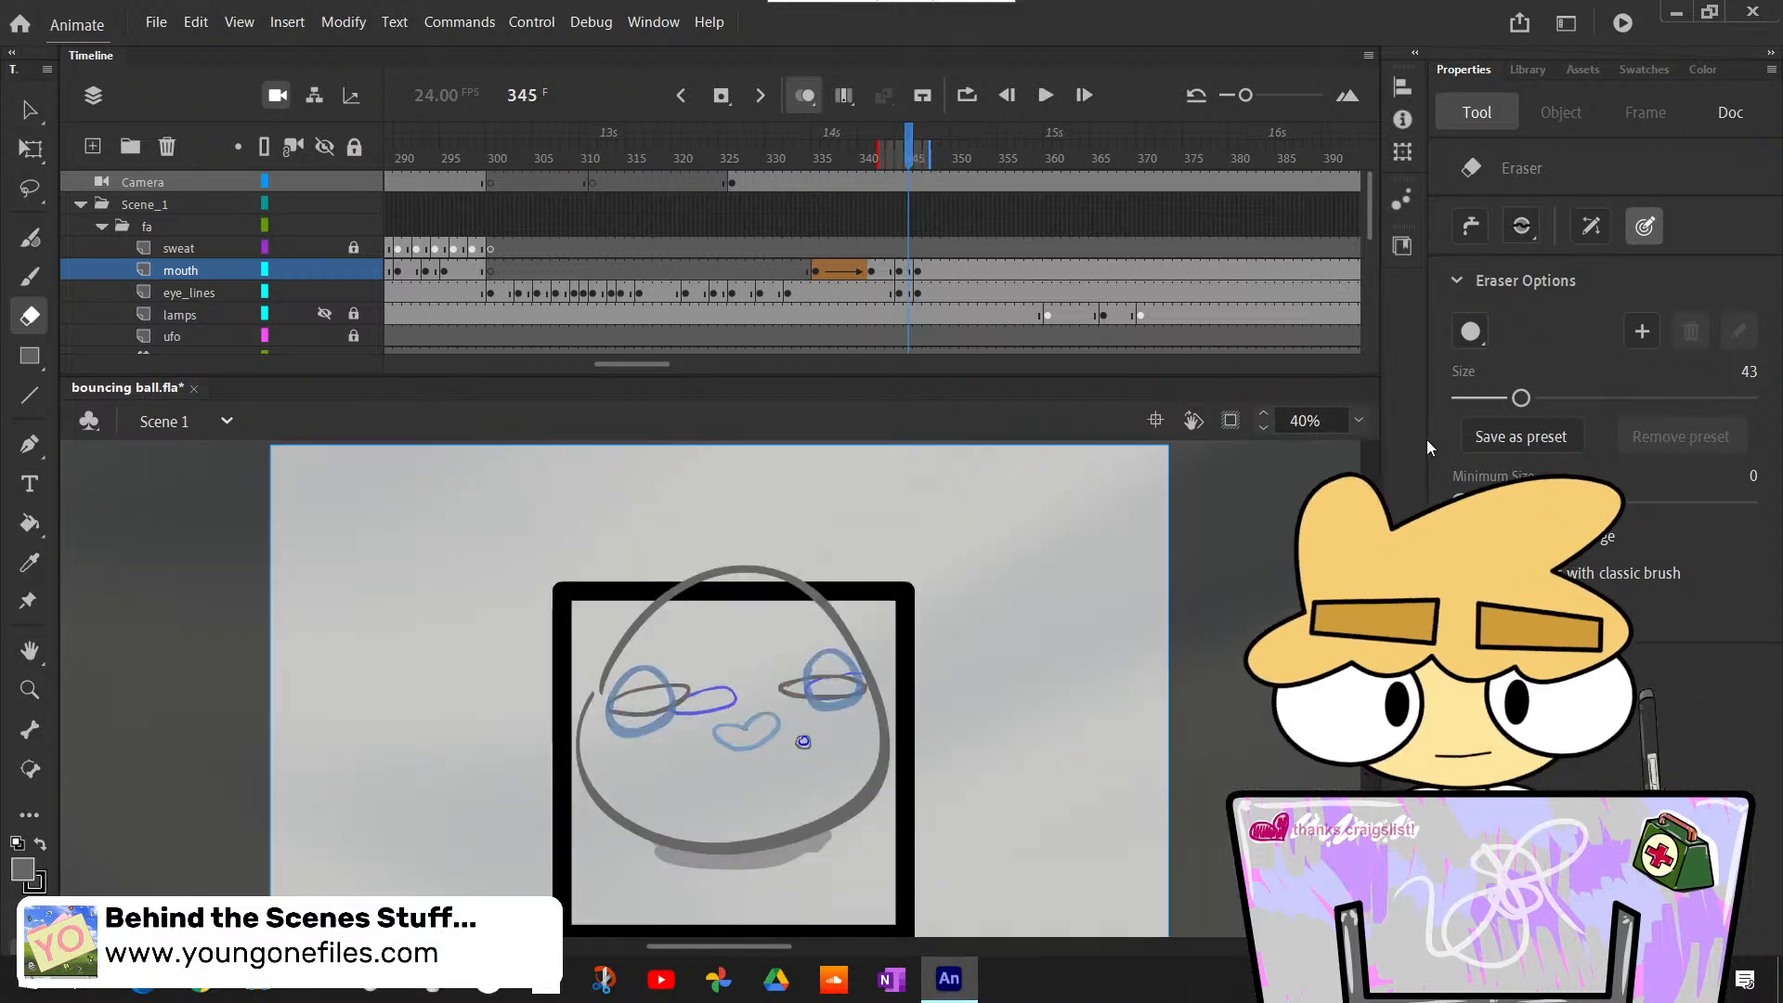
key(period)
key(period)
key(period)
key(period)
key(period)
key(period)
key(period)
key(period)
key(period)
key(period)
key(period)
key(period)
key(period)
key(period)
key(period)
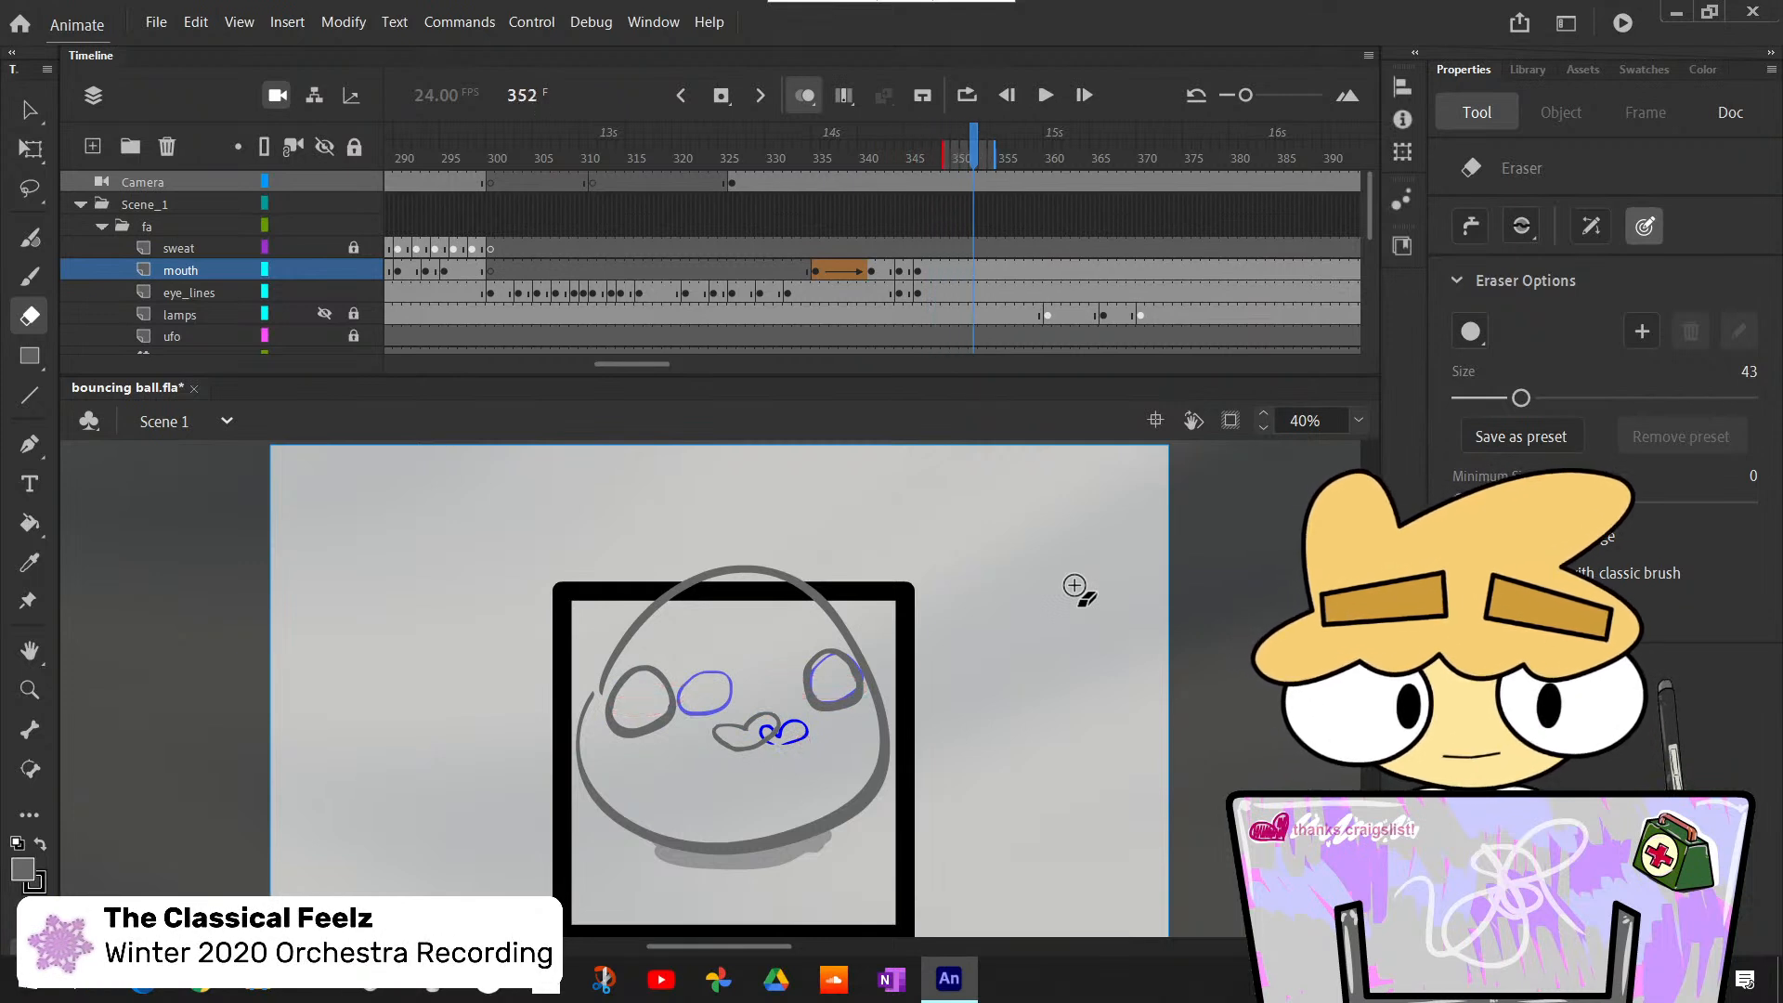
key(comma)
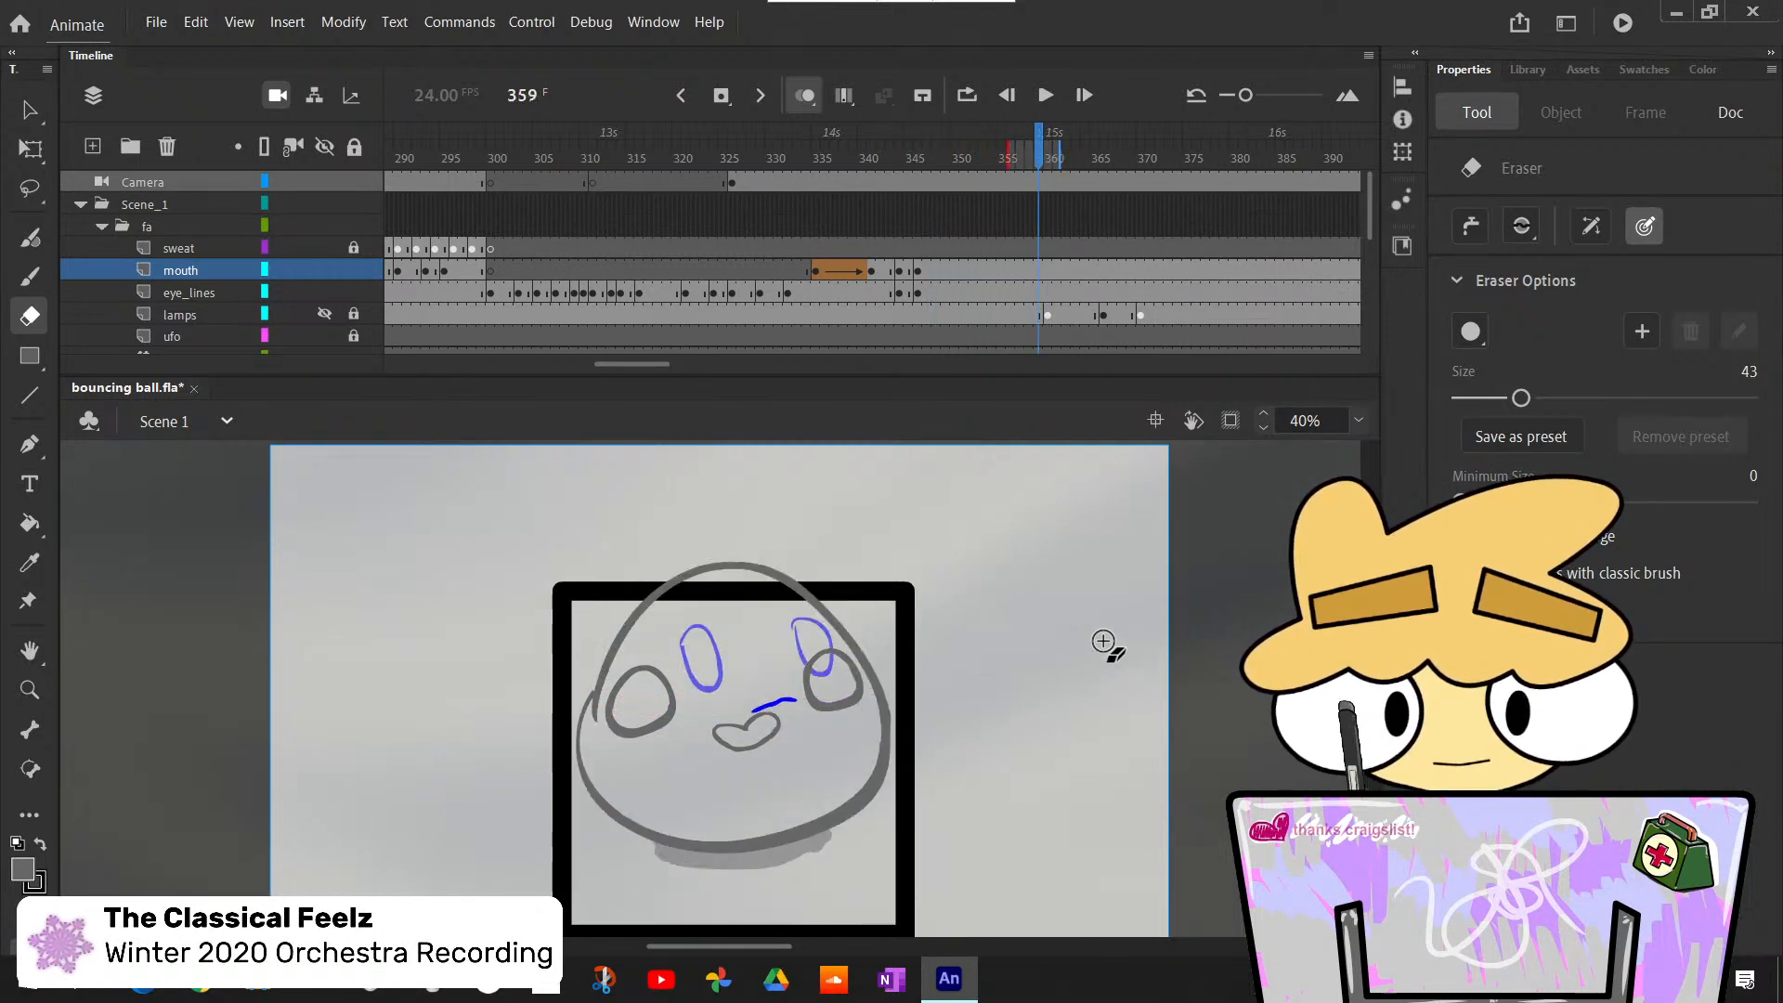
key(period)
key(comma)
key(comma)
key(period)
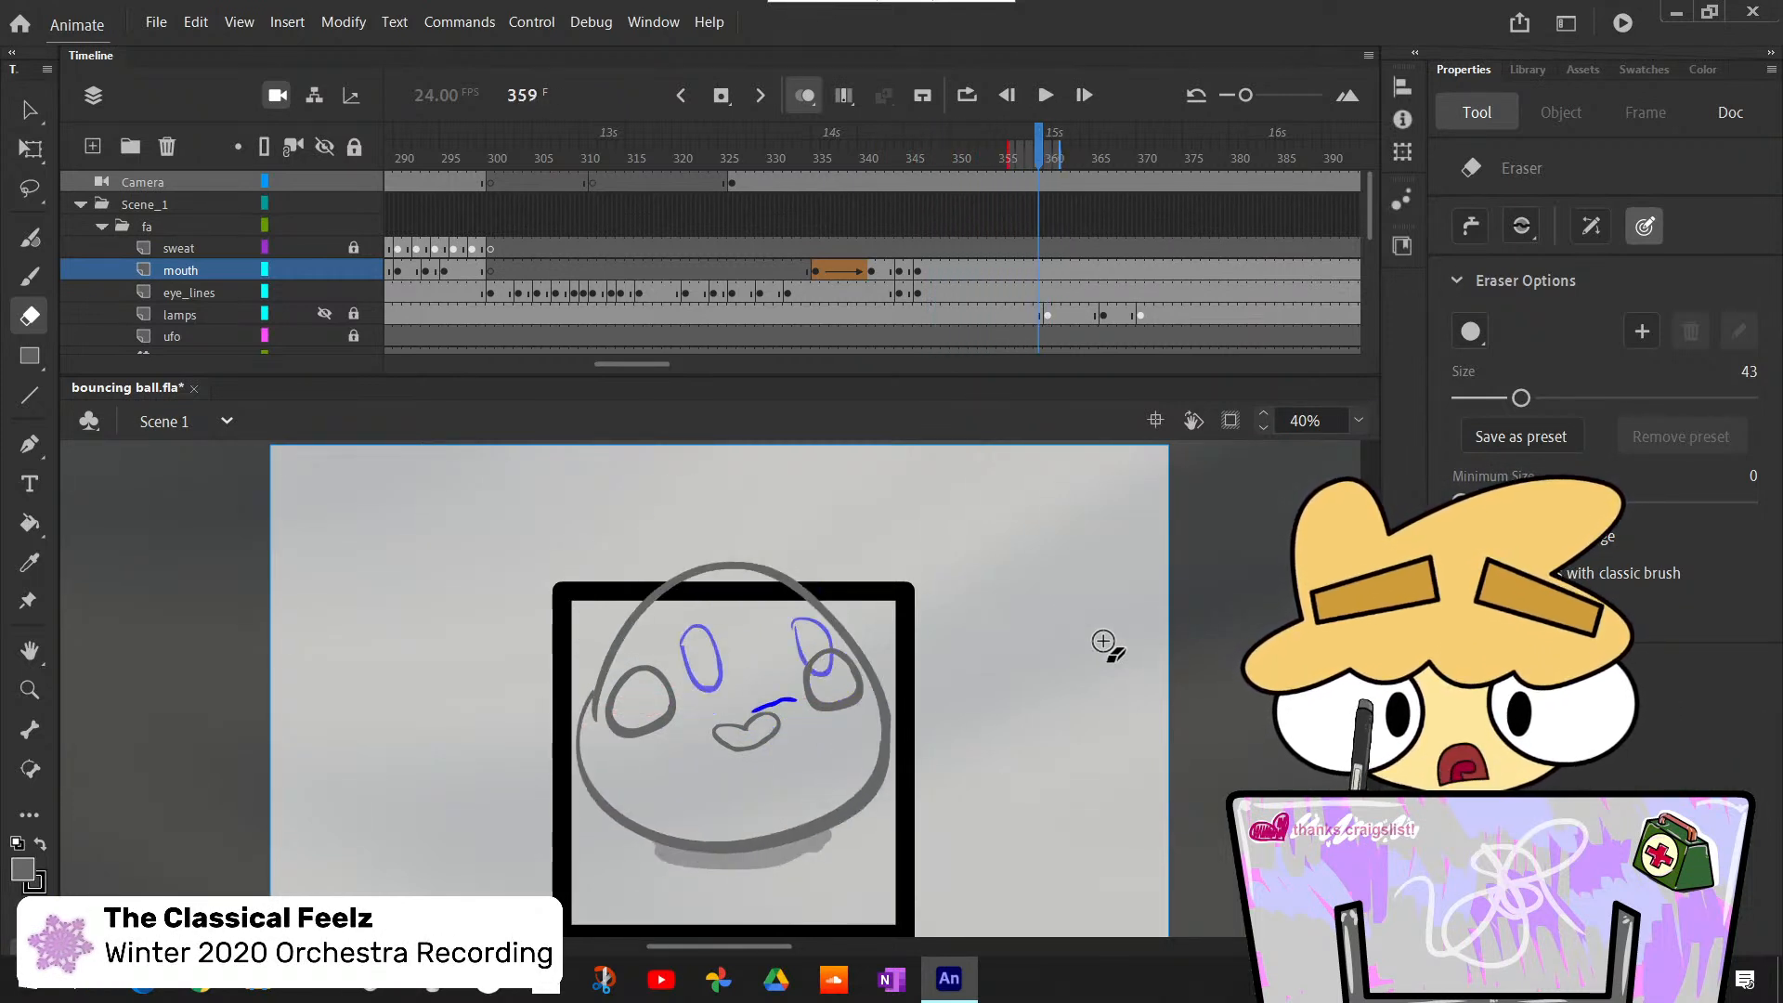
key(comma)
key(period)
key(comma)
key(period)
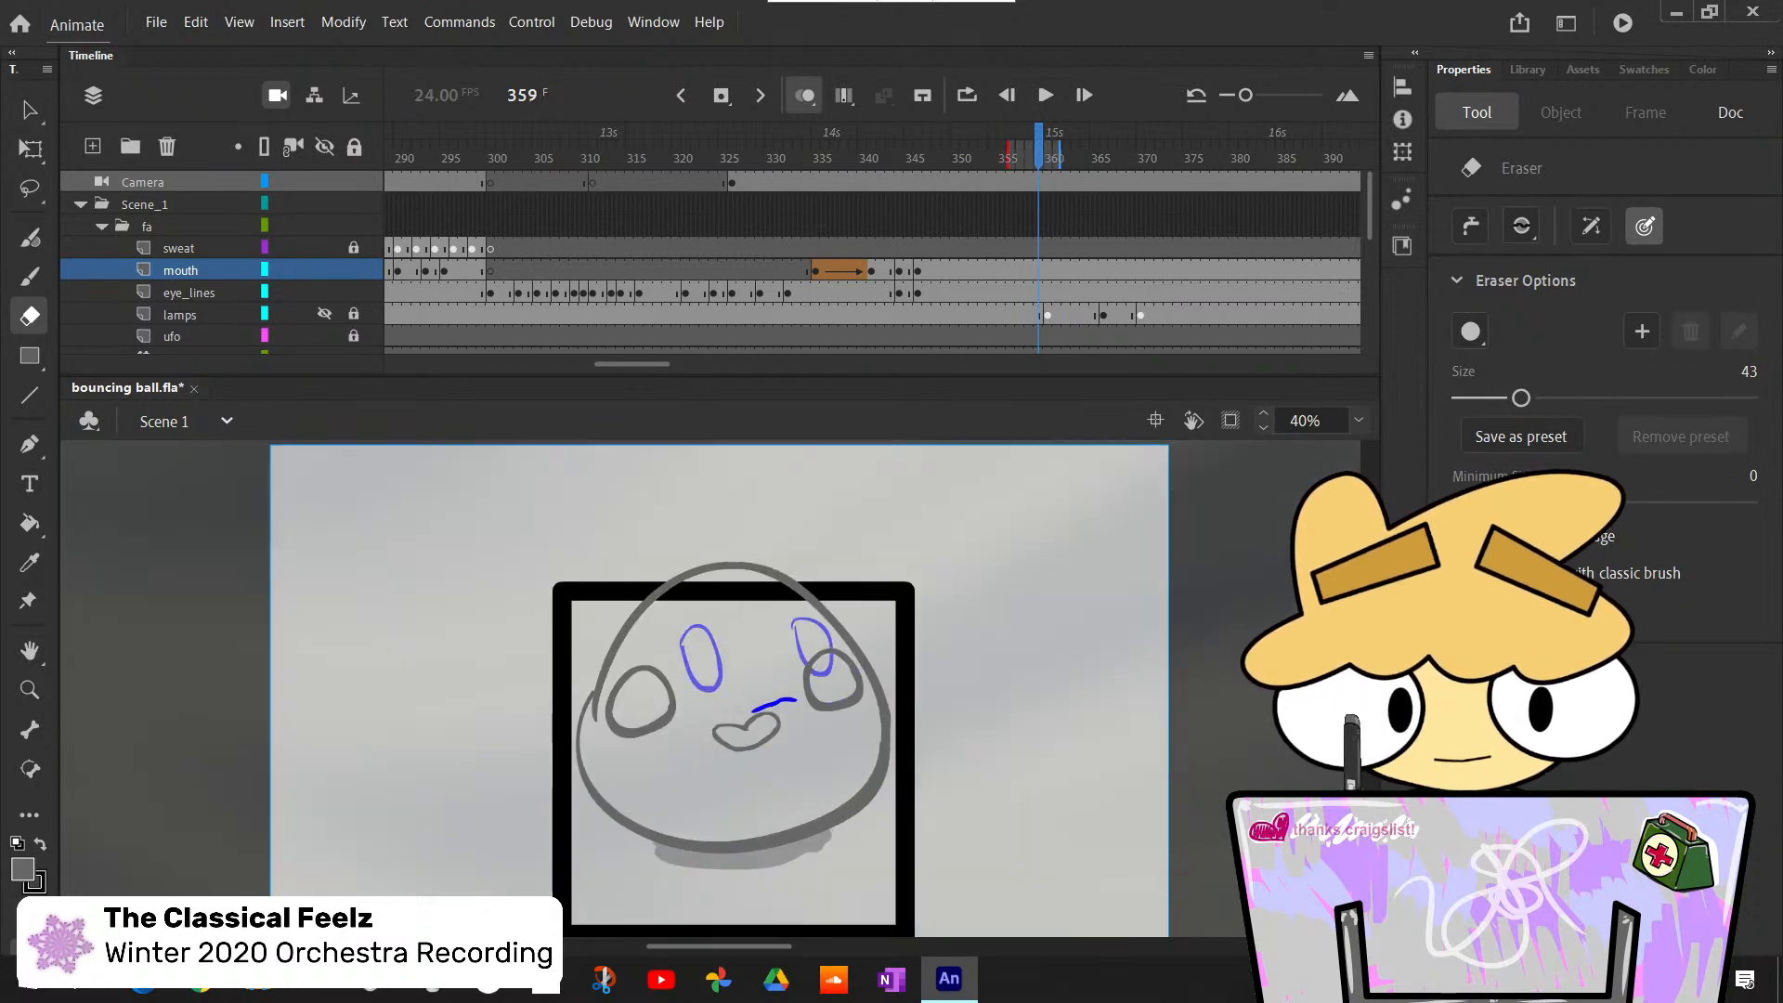
key(comma)
key(period)
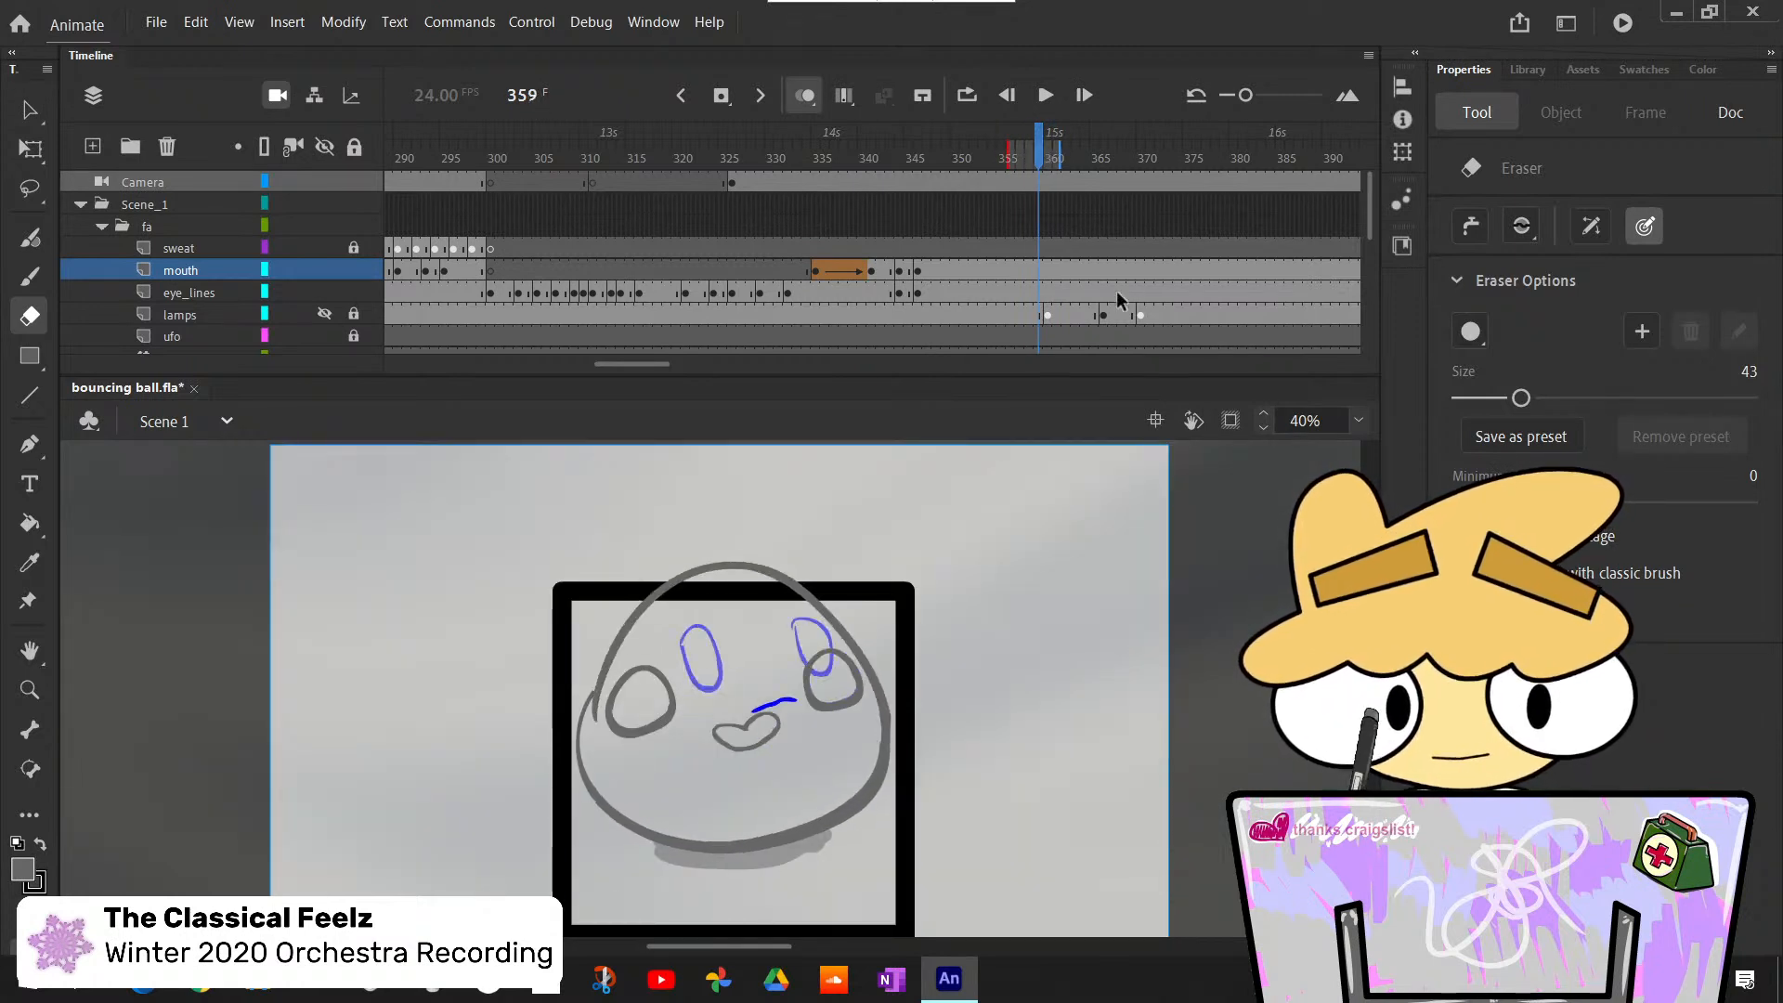
- Insert blank keyframes at frame 359 on the mouth and eye_lines layers
click(1039, 272)
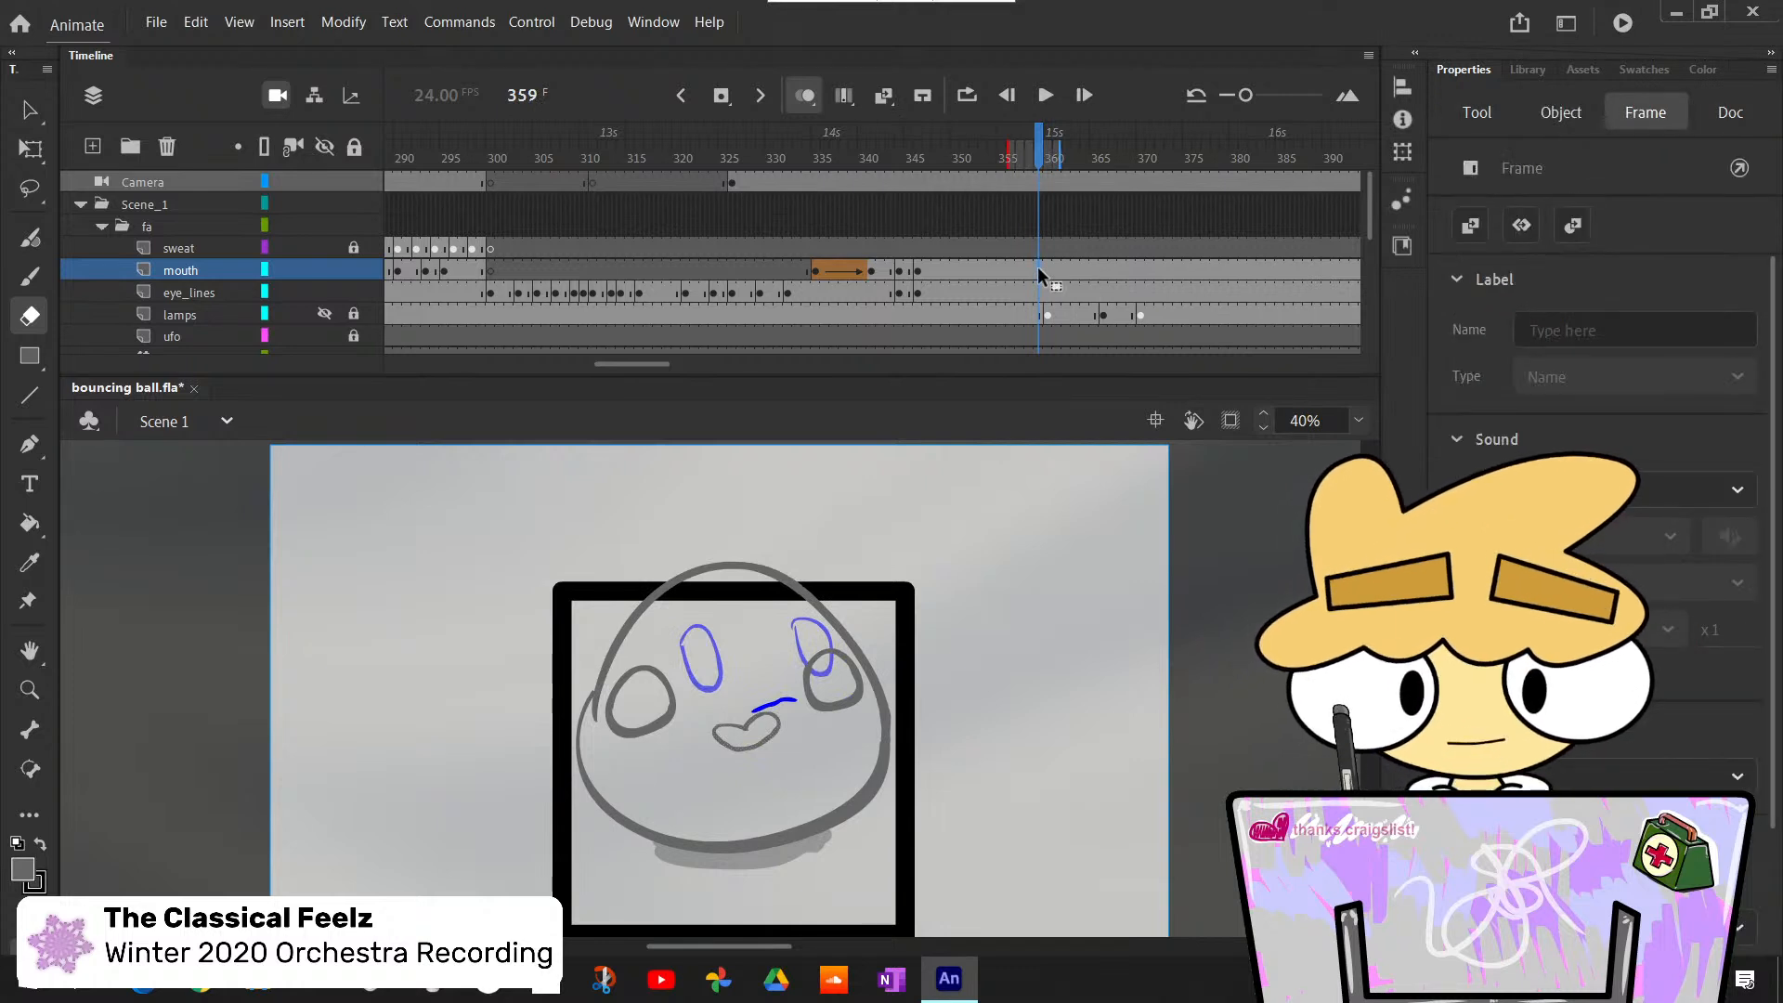
key(F7)
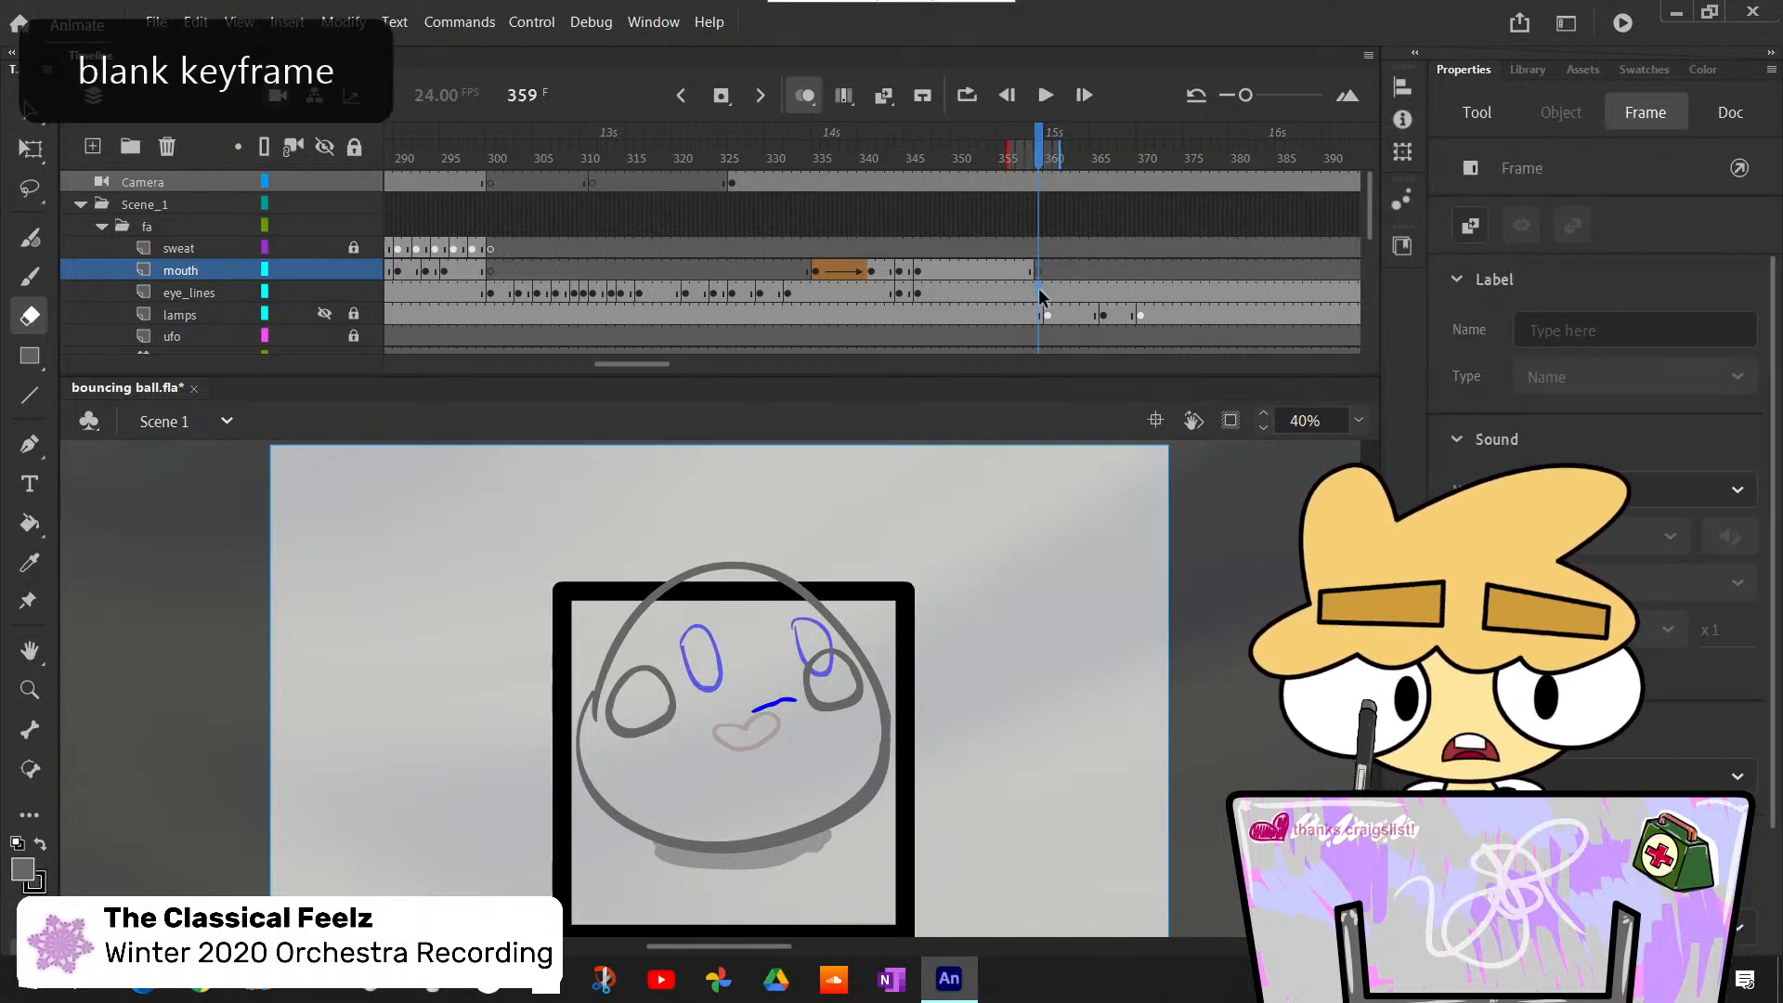
click(1040, 296)
key(F7)
- At frame 359, draw two narrow oval eyes on the eye_lines layer and a short slanted mouth line on the mouth layer over the roughs
key(b)
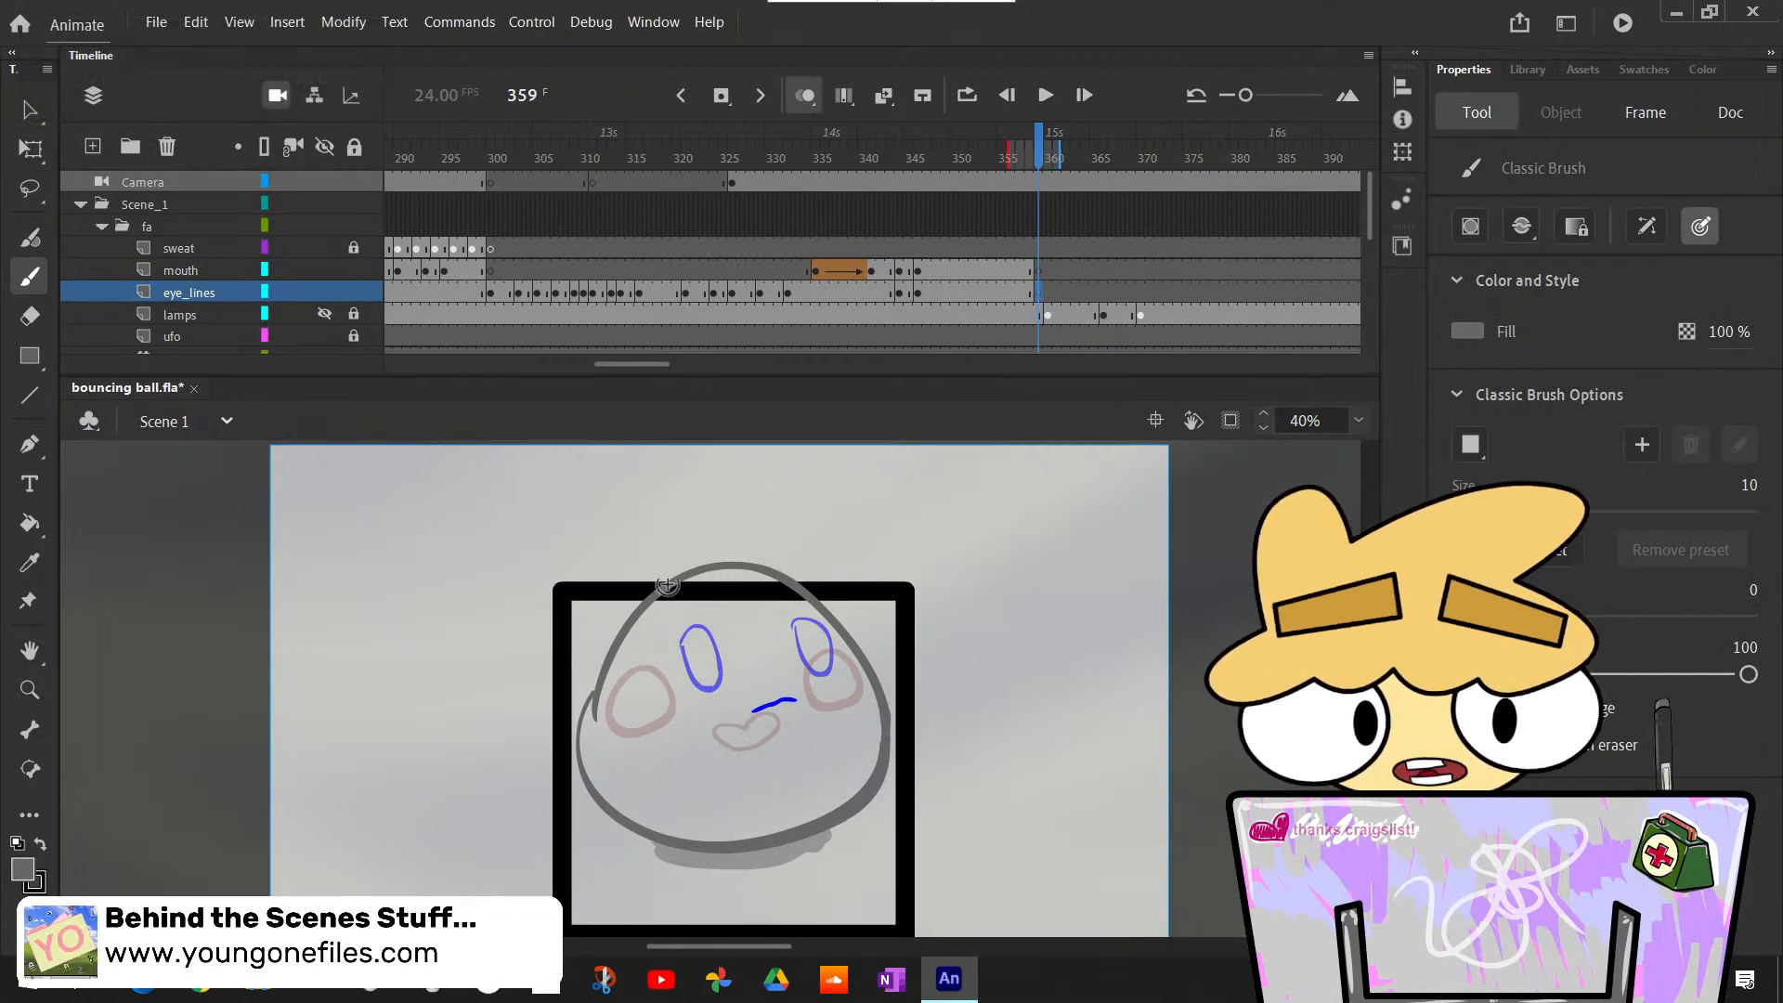
key(ctrl+z)
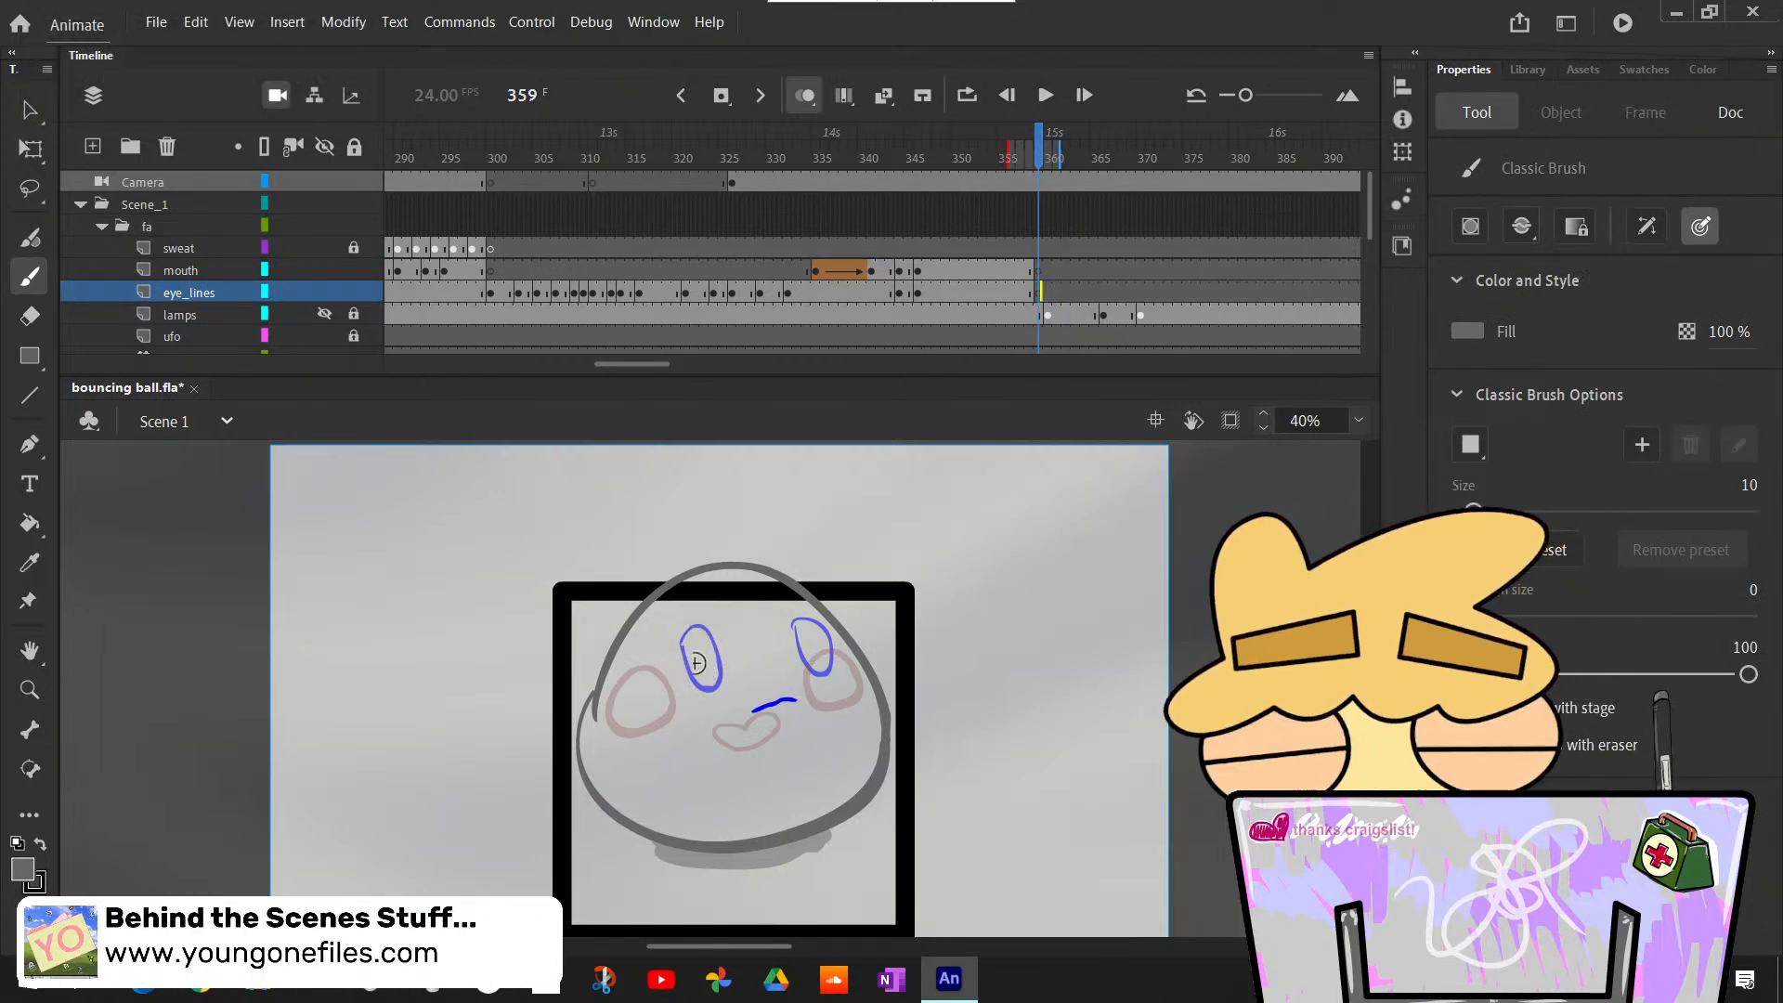
mouse_move(694, 635)
mouse_down()
mouse_move(700, 680)
mouse_move(698, 633)
mouse_up()
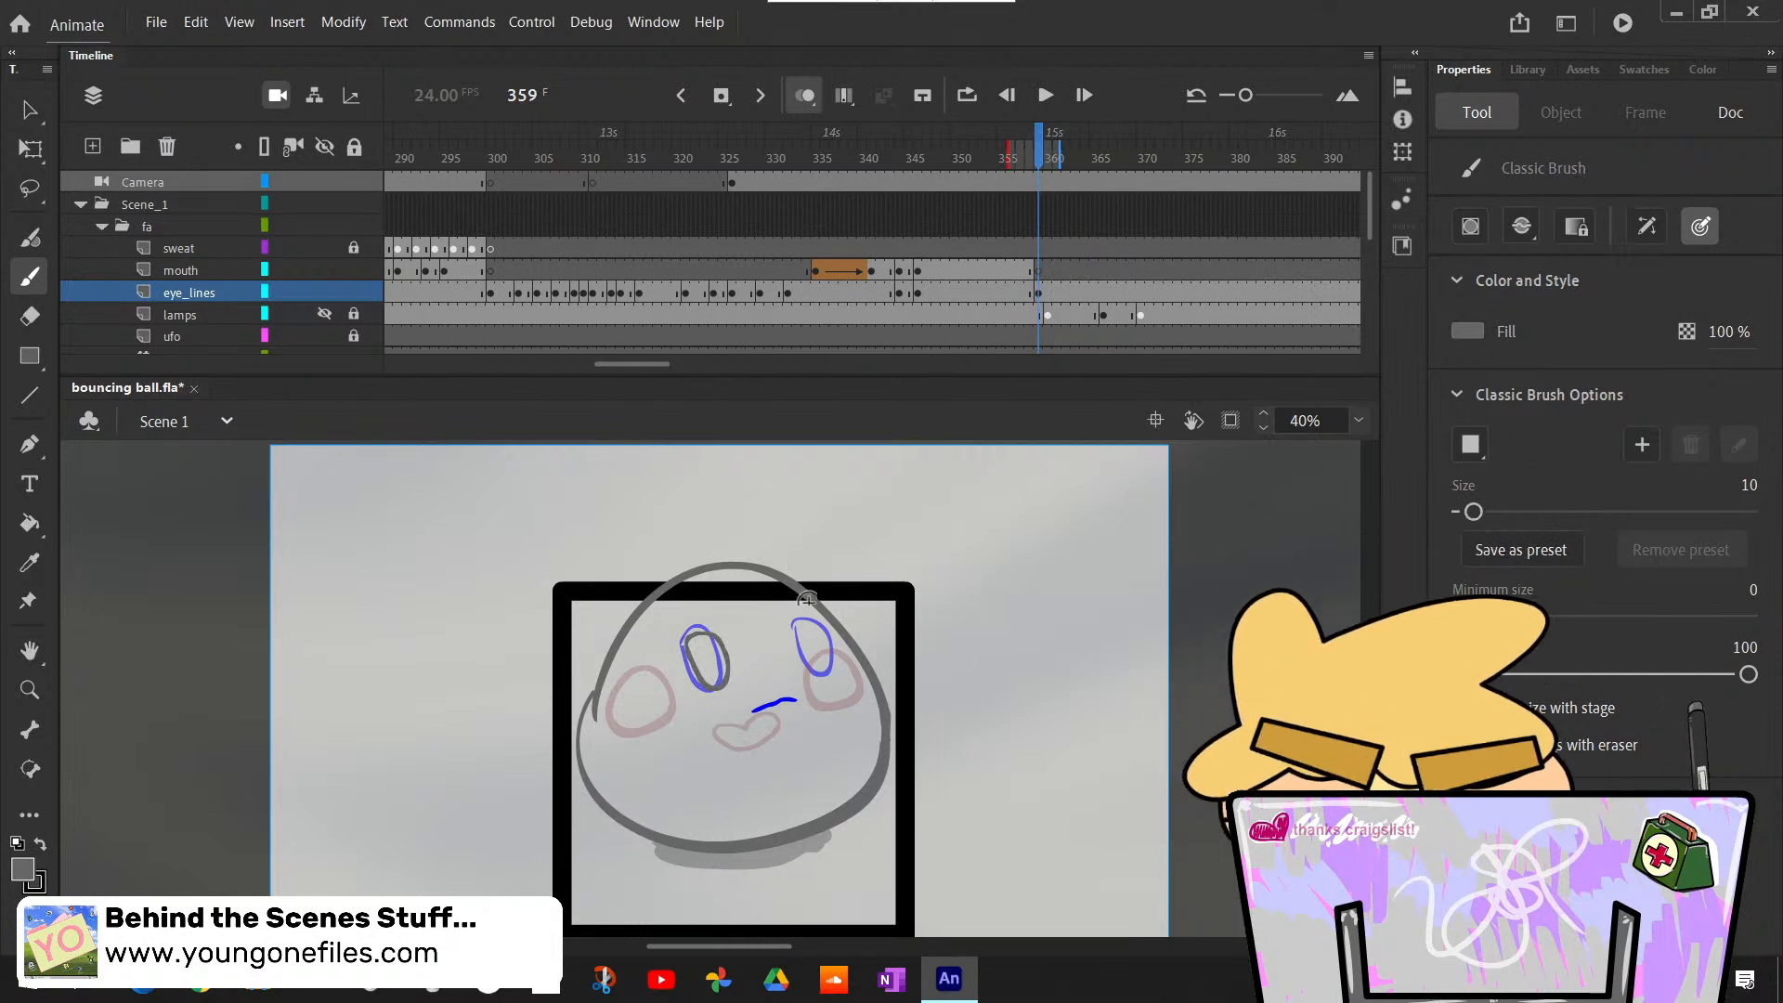
drag(804, 622, 810, 621)
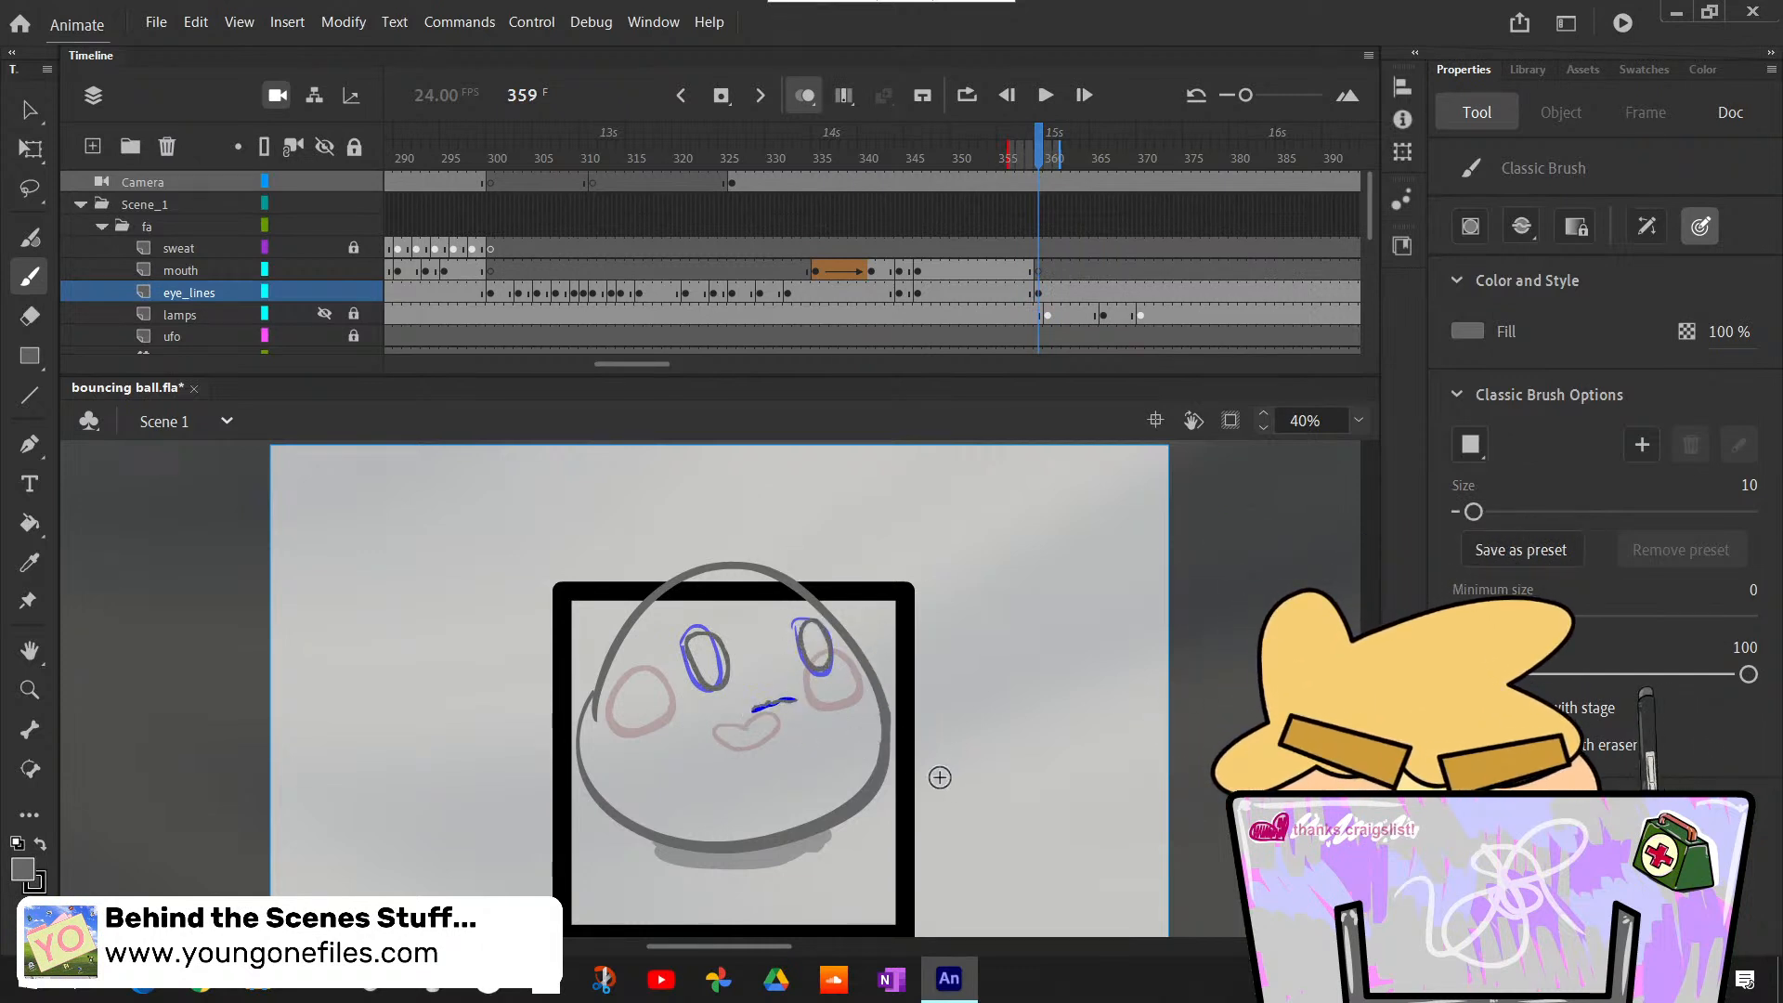
click(1039, 270)
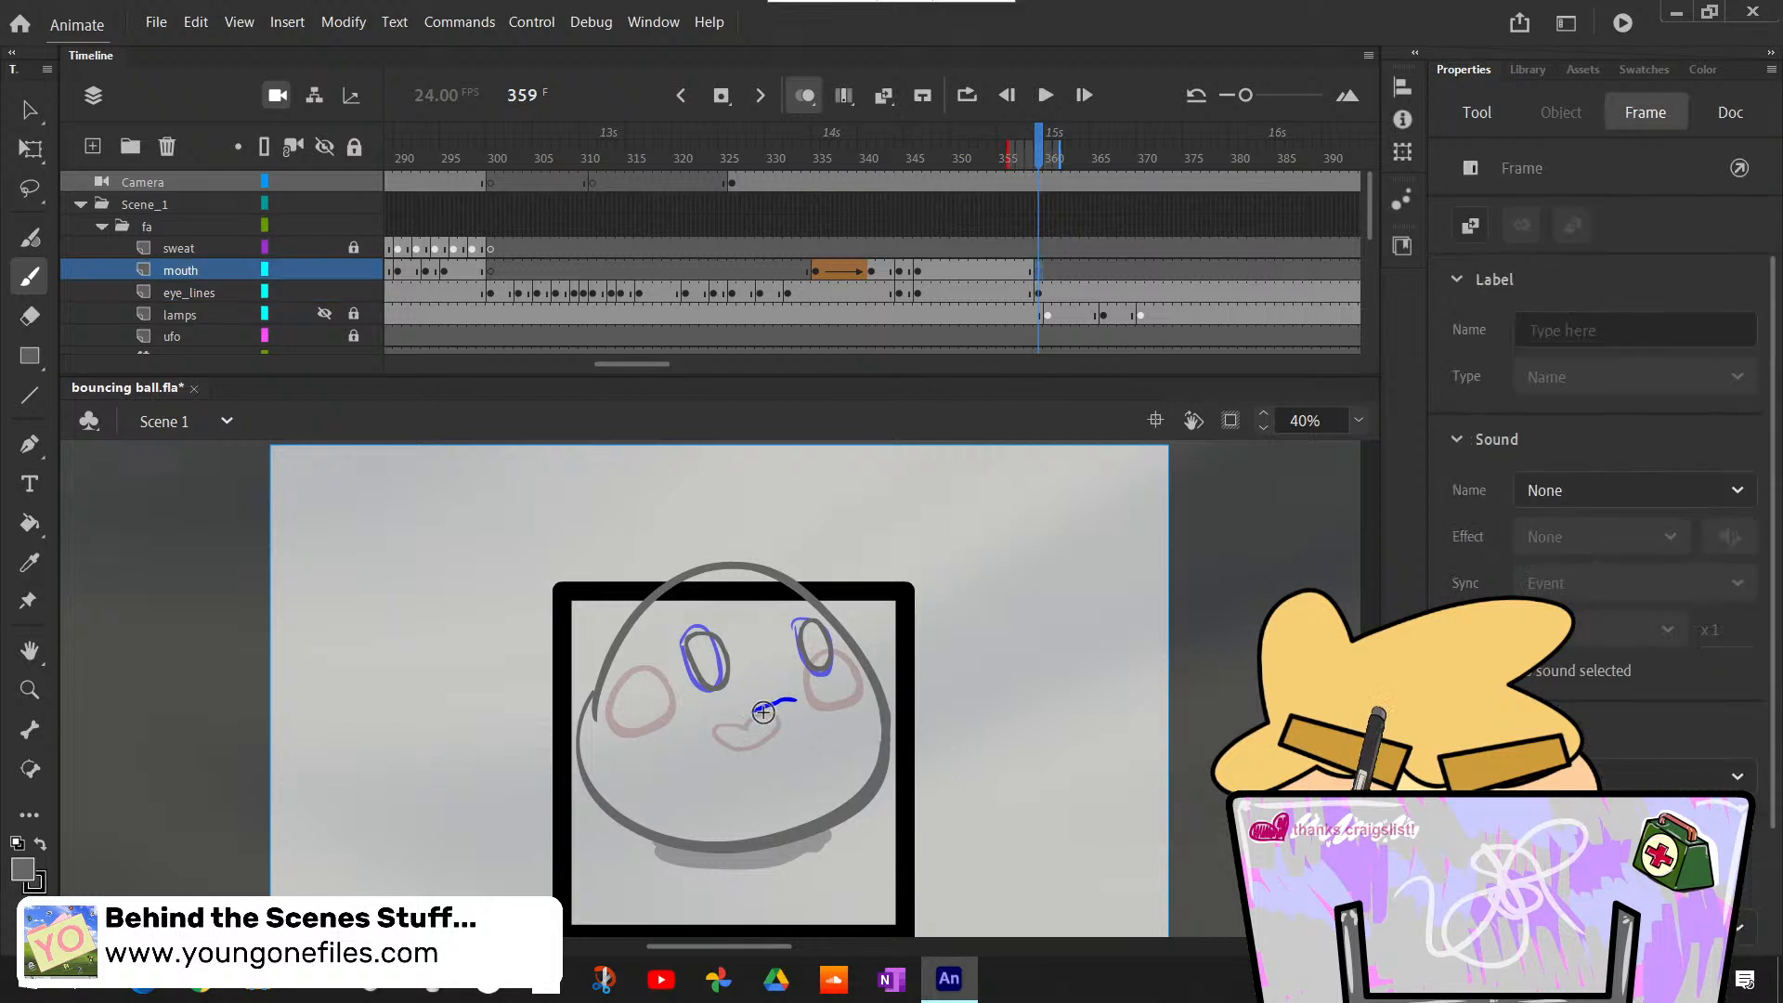
drag(772, 706, 797, 698)
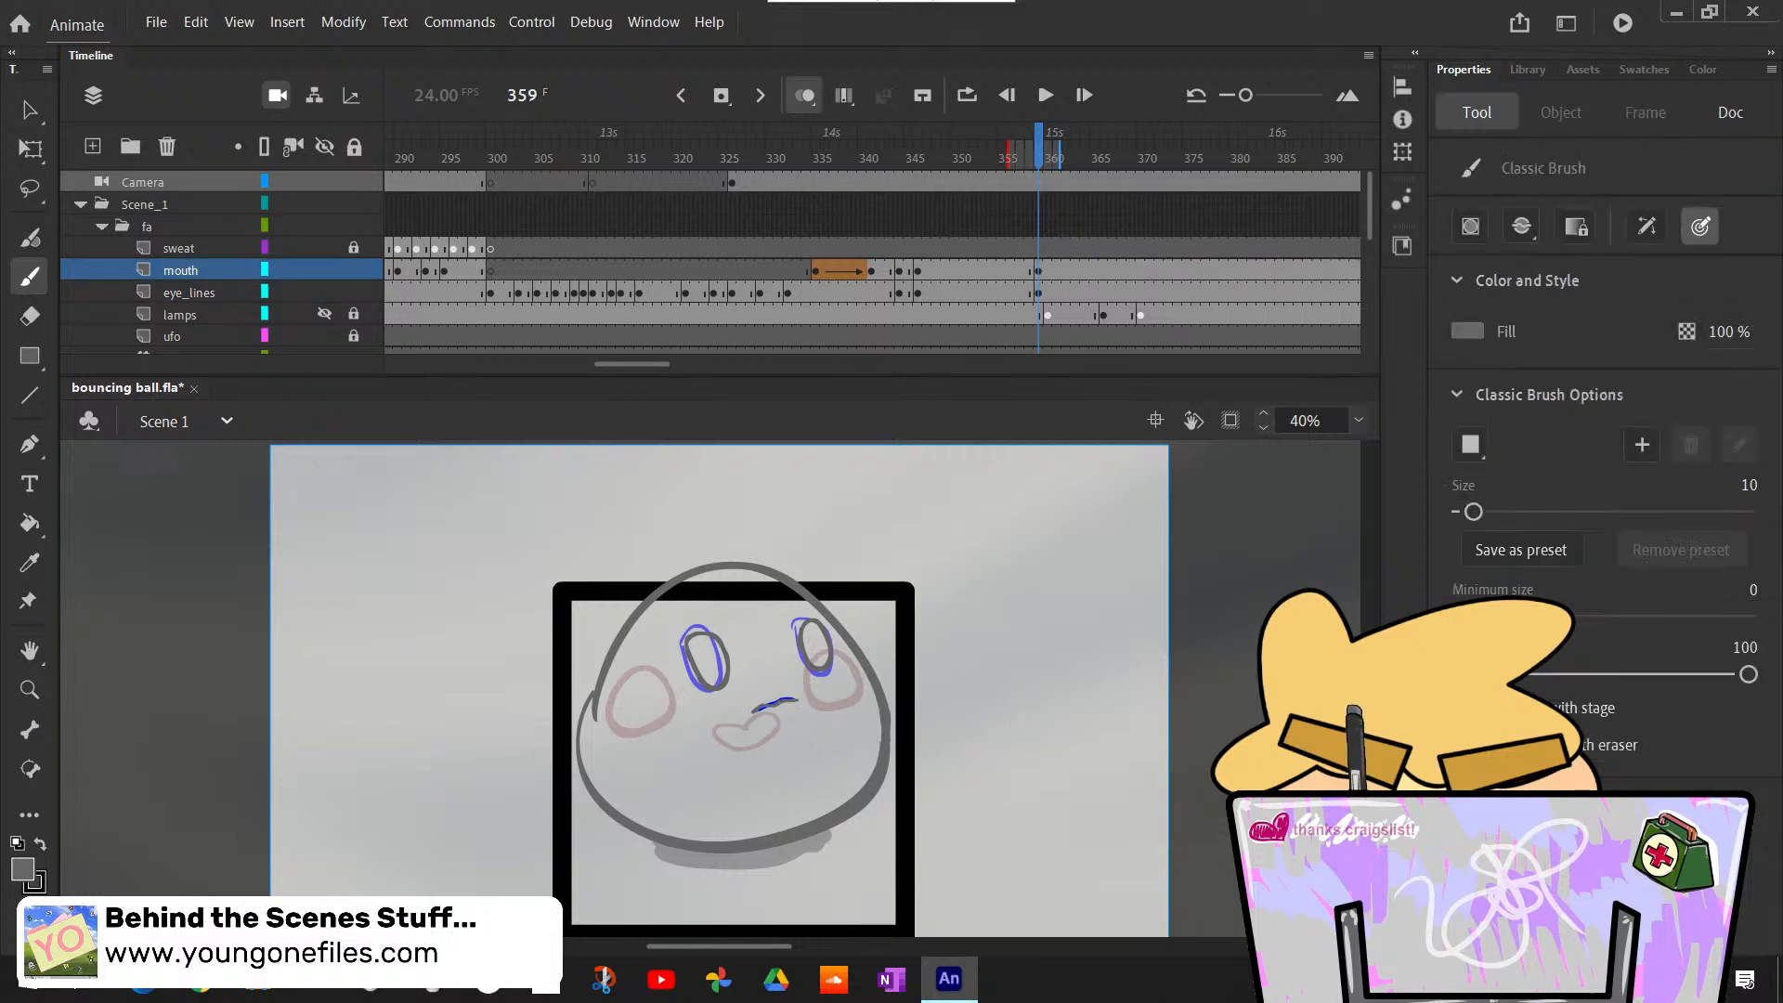
- Fade the rough mouth across all frames of the ra folder's mouth layer, keep that layer locked, and save the file
scroll(1377, 226, down, 3)
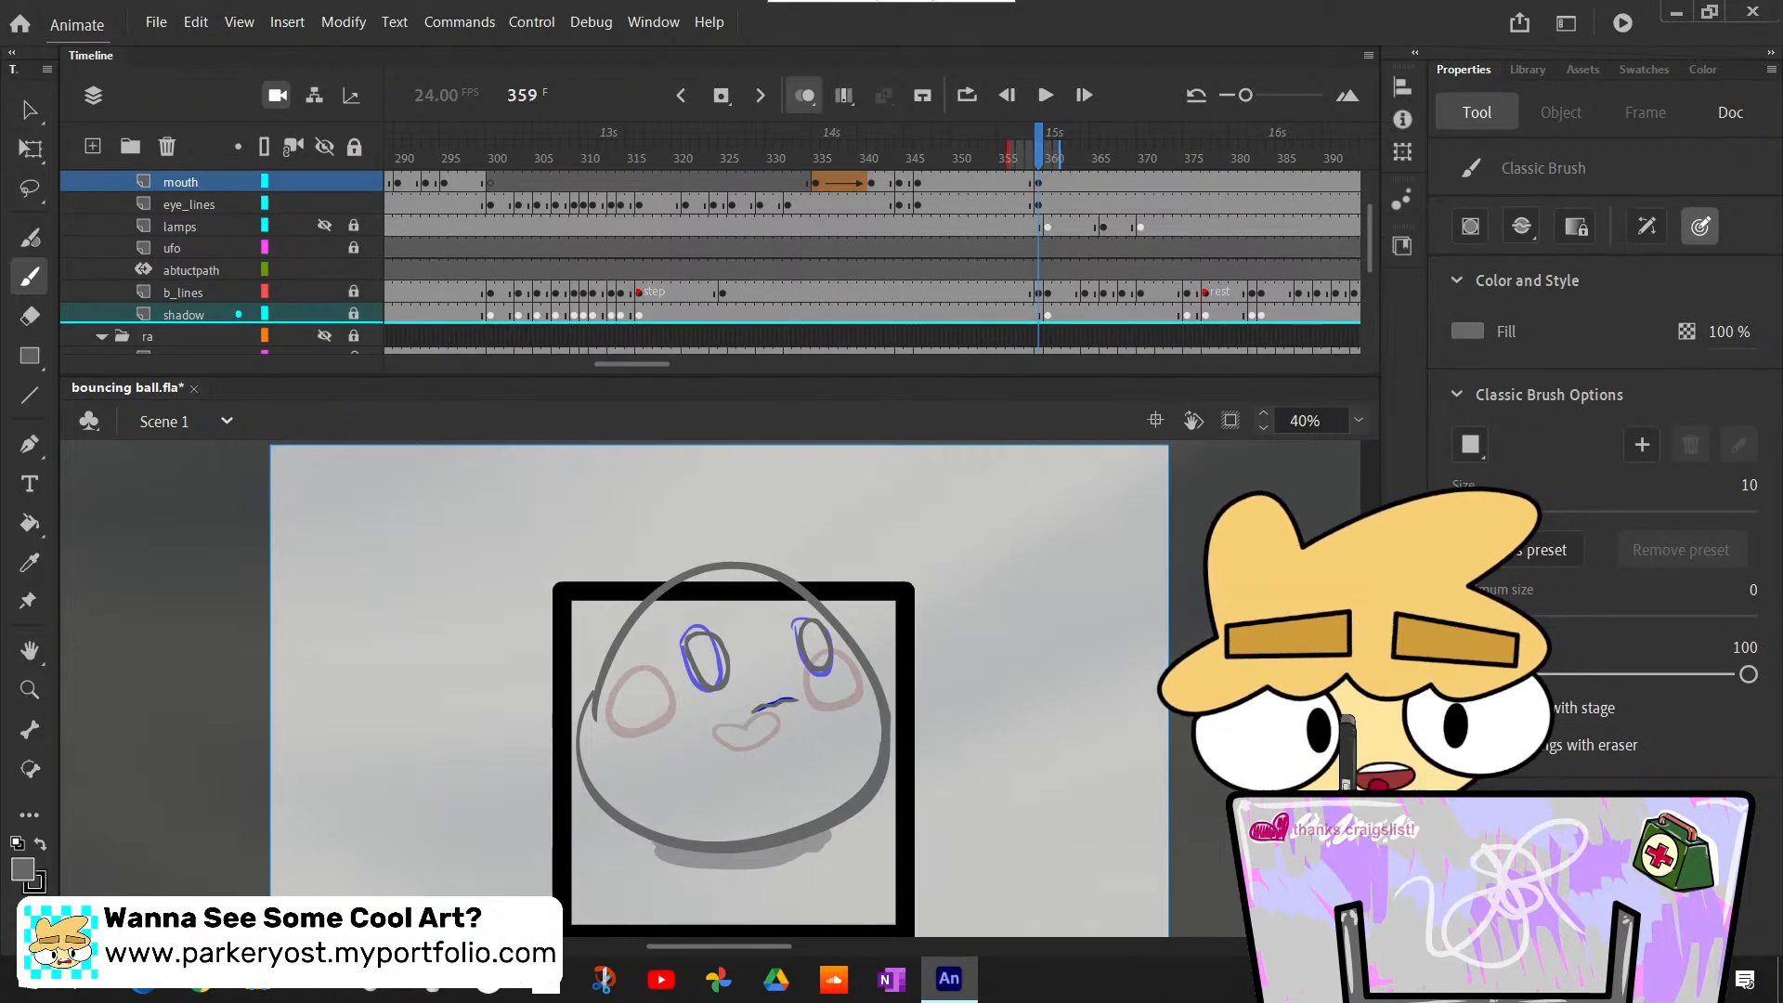
click(181, 342)
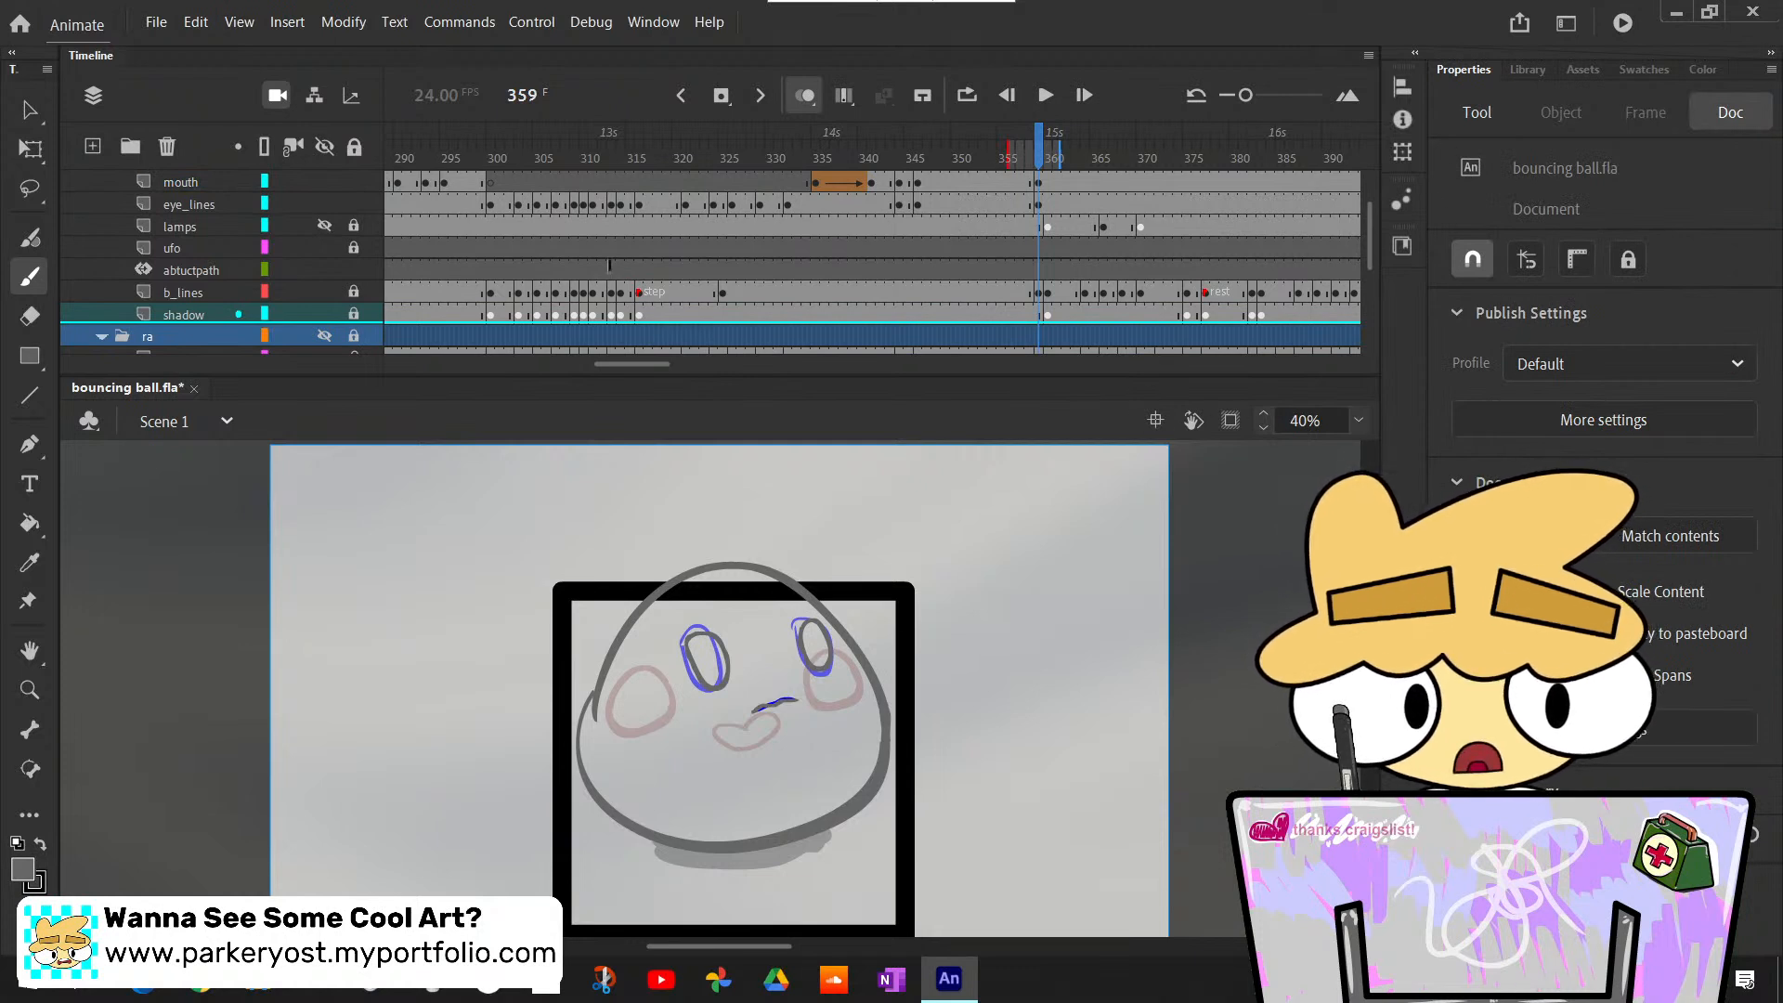
scroll(1371, 242, down, 3)
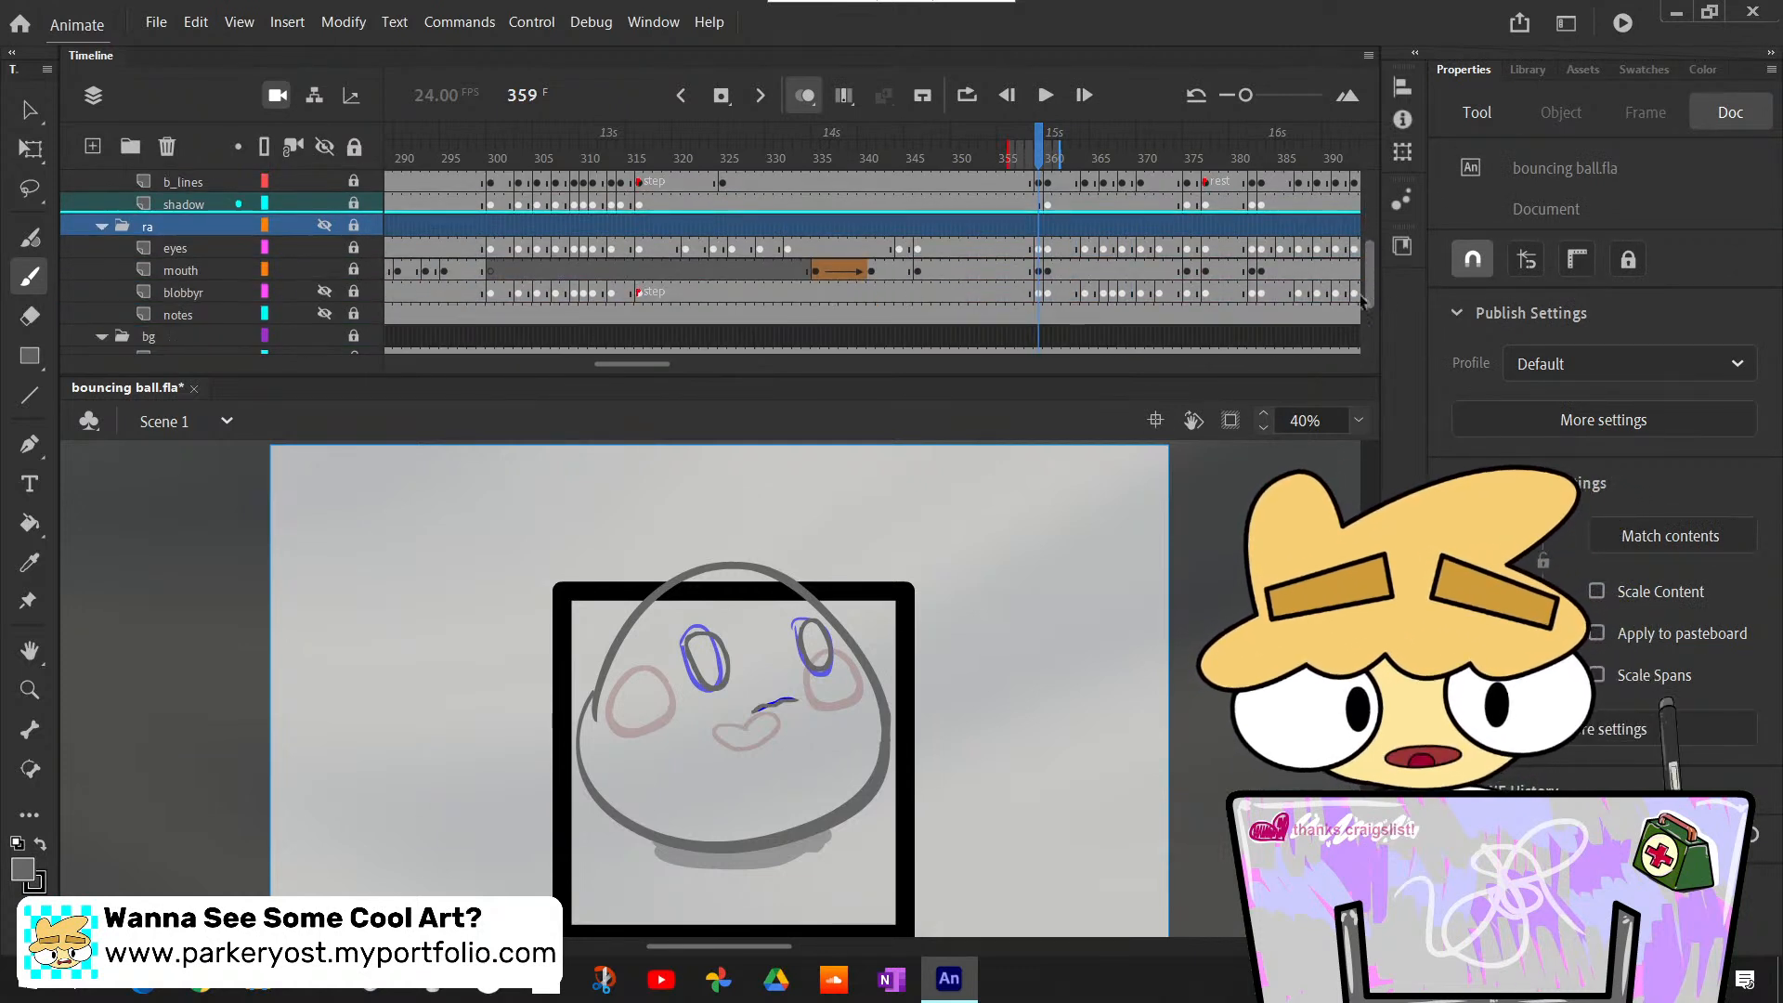
click(234, 271)
click(354, 270)
click(224, 270)
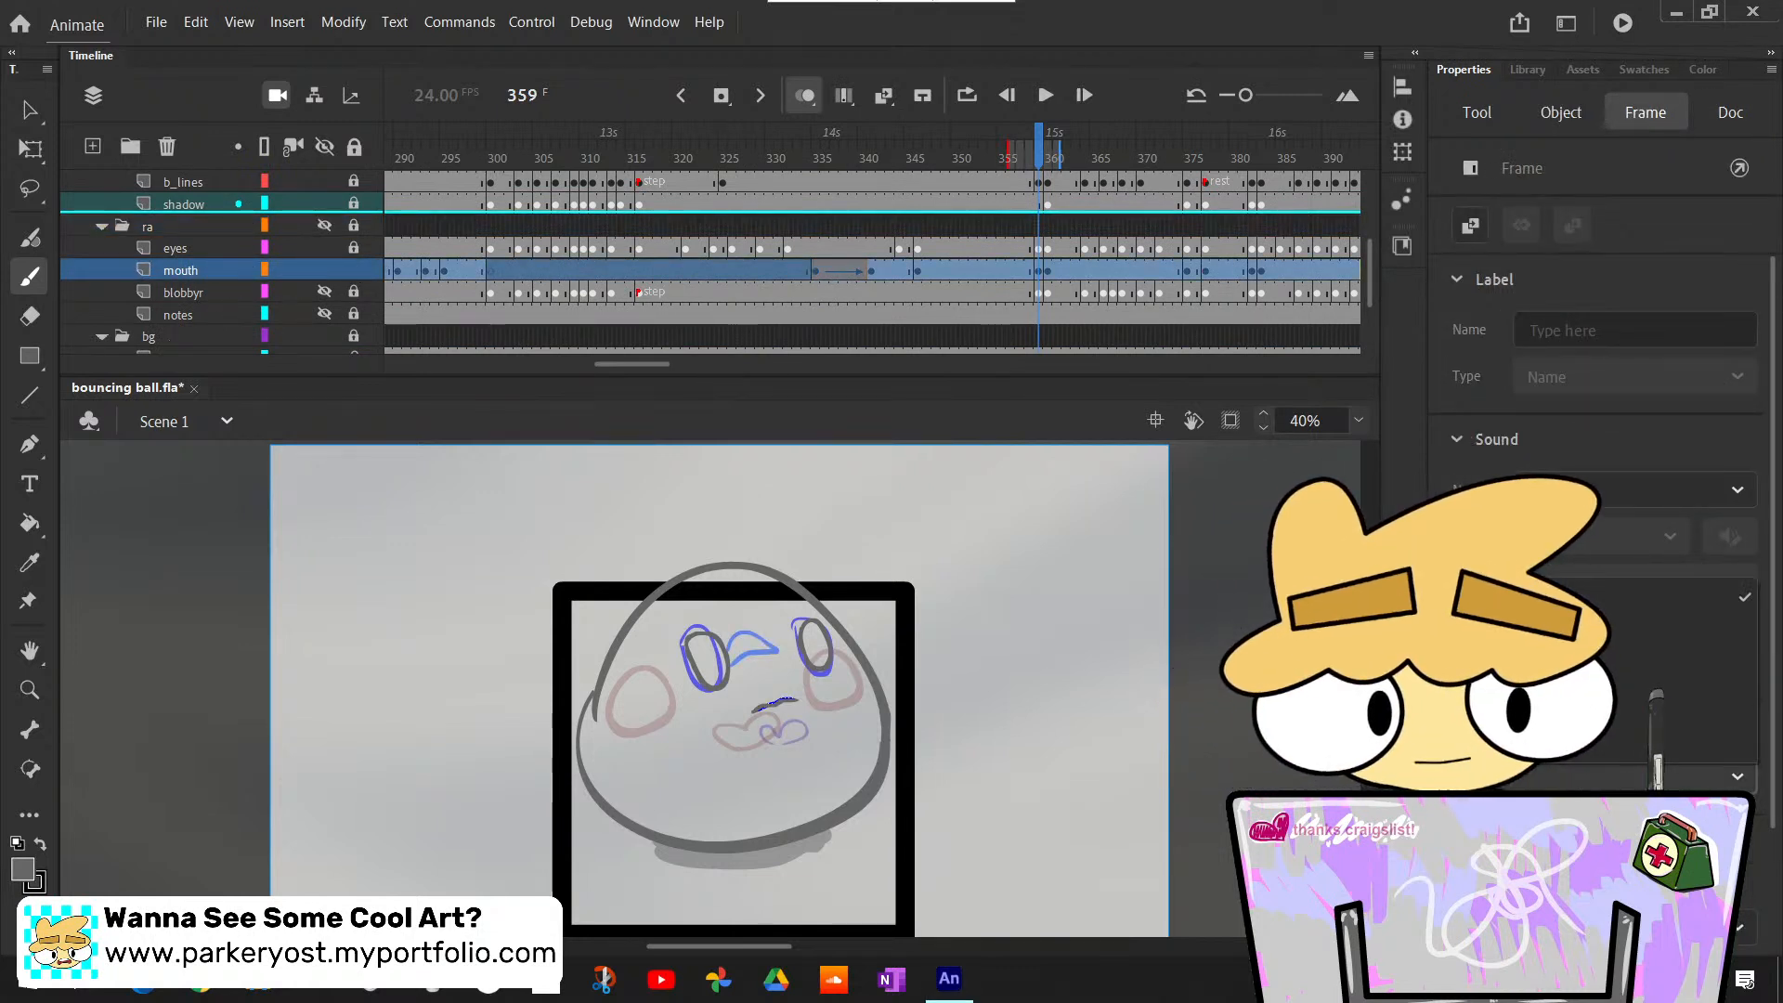
key(Delete)
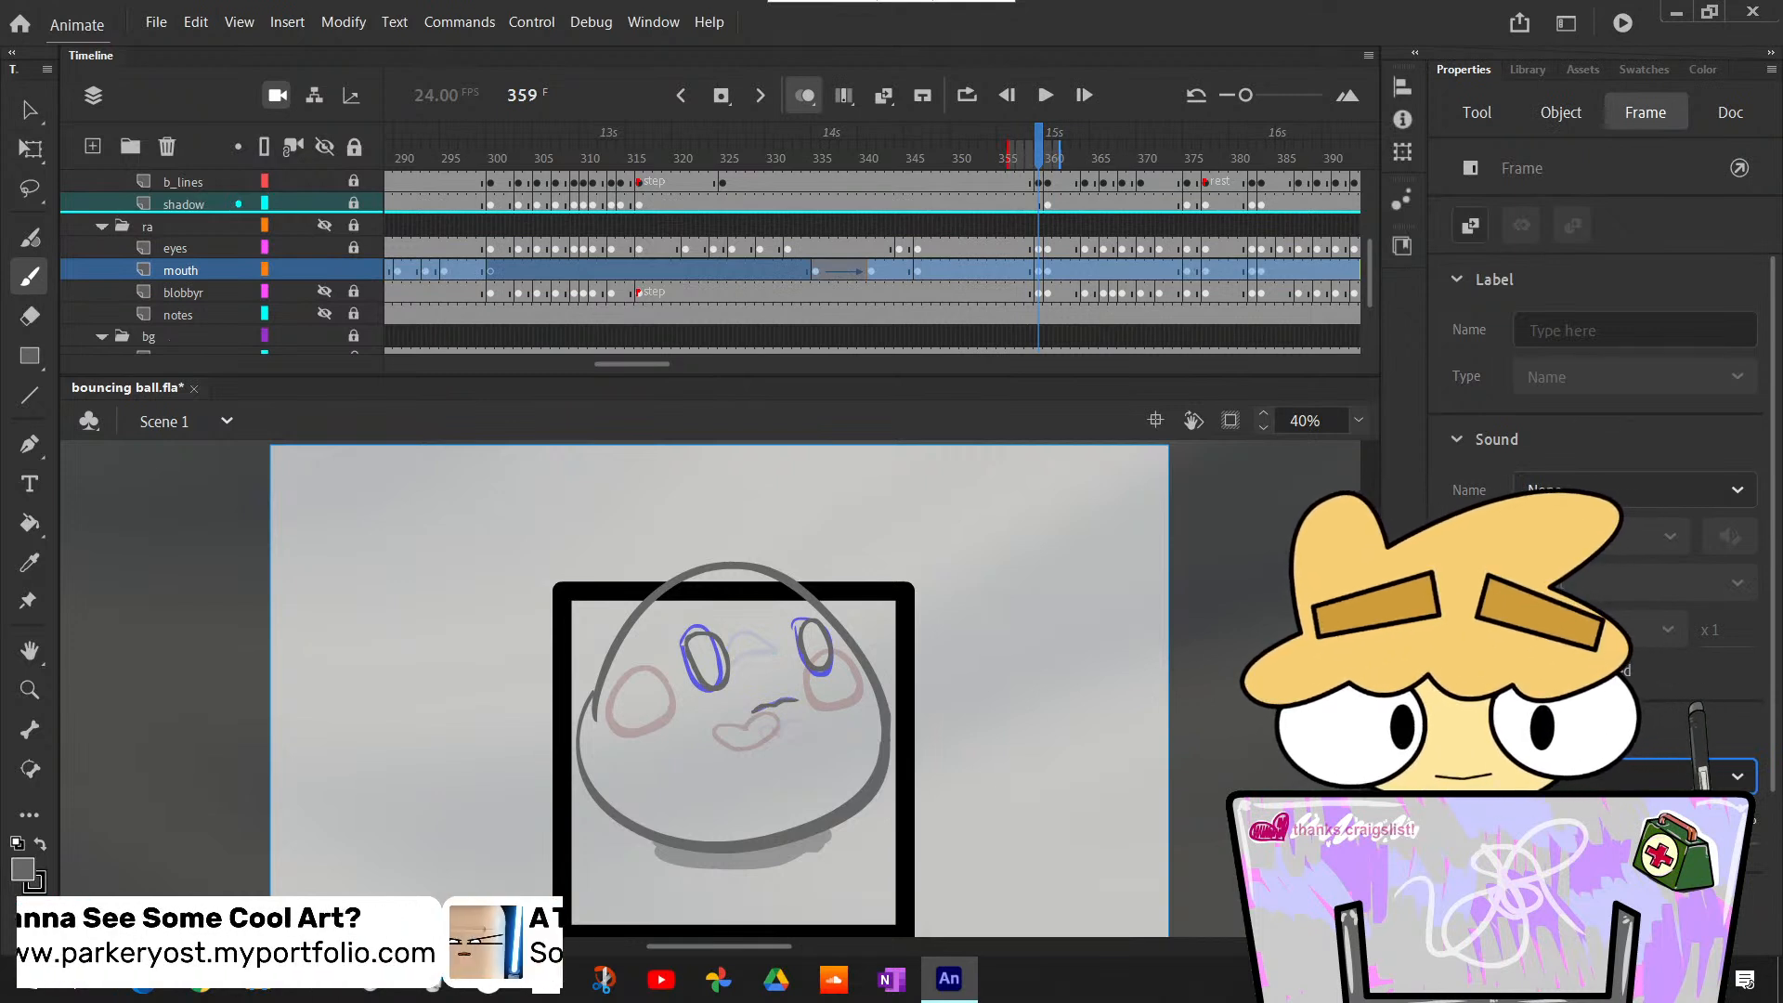
click(213, 247)
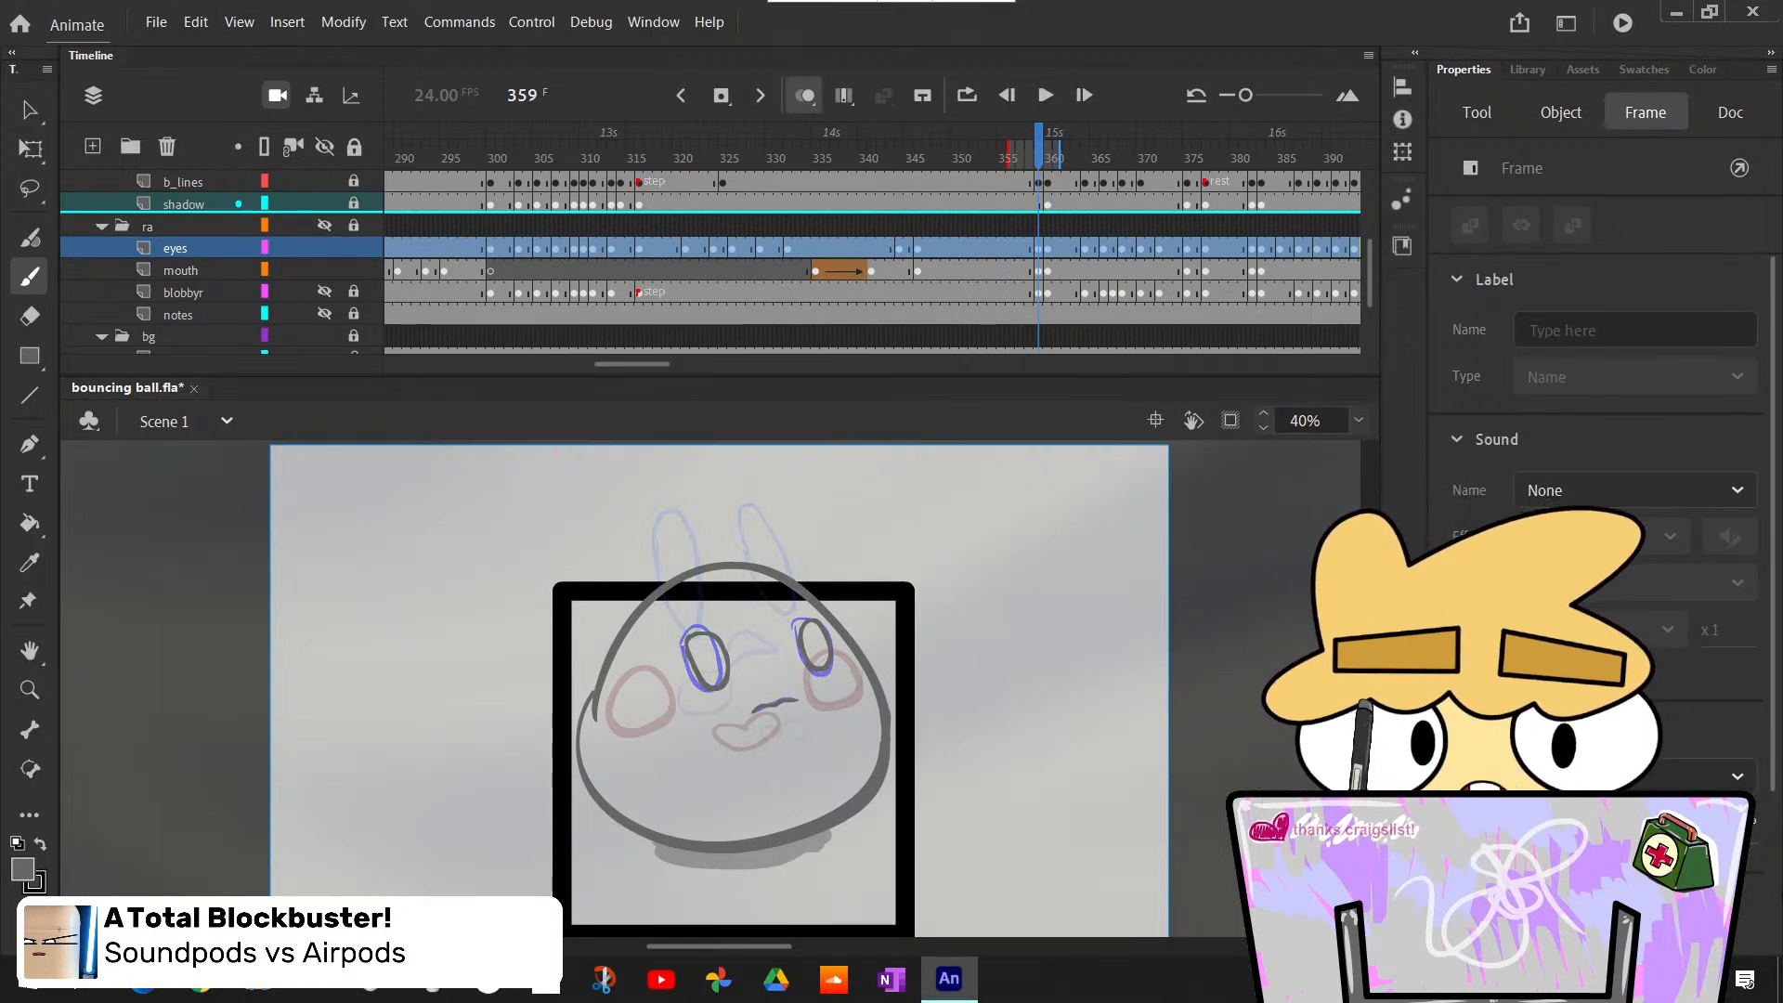
click(354, 249)
click(355, 271)
scroll(266, 267, up, 3)
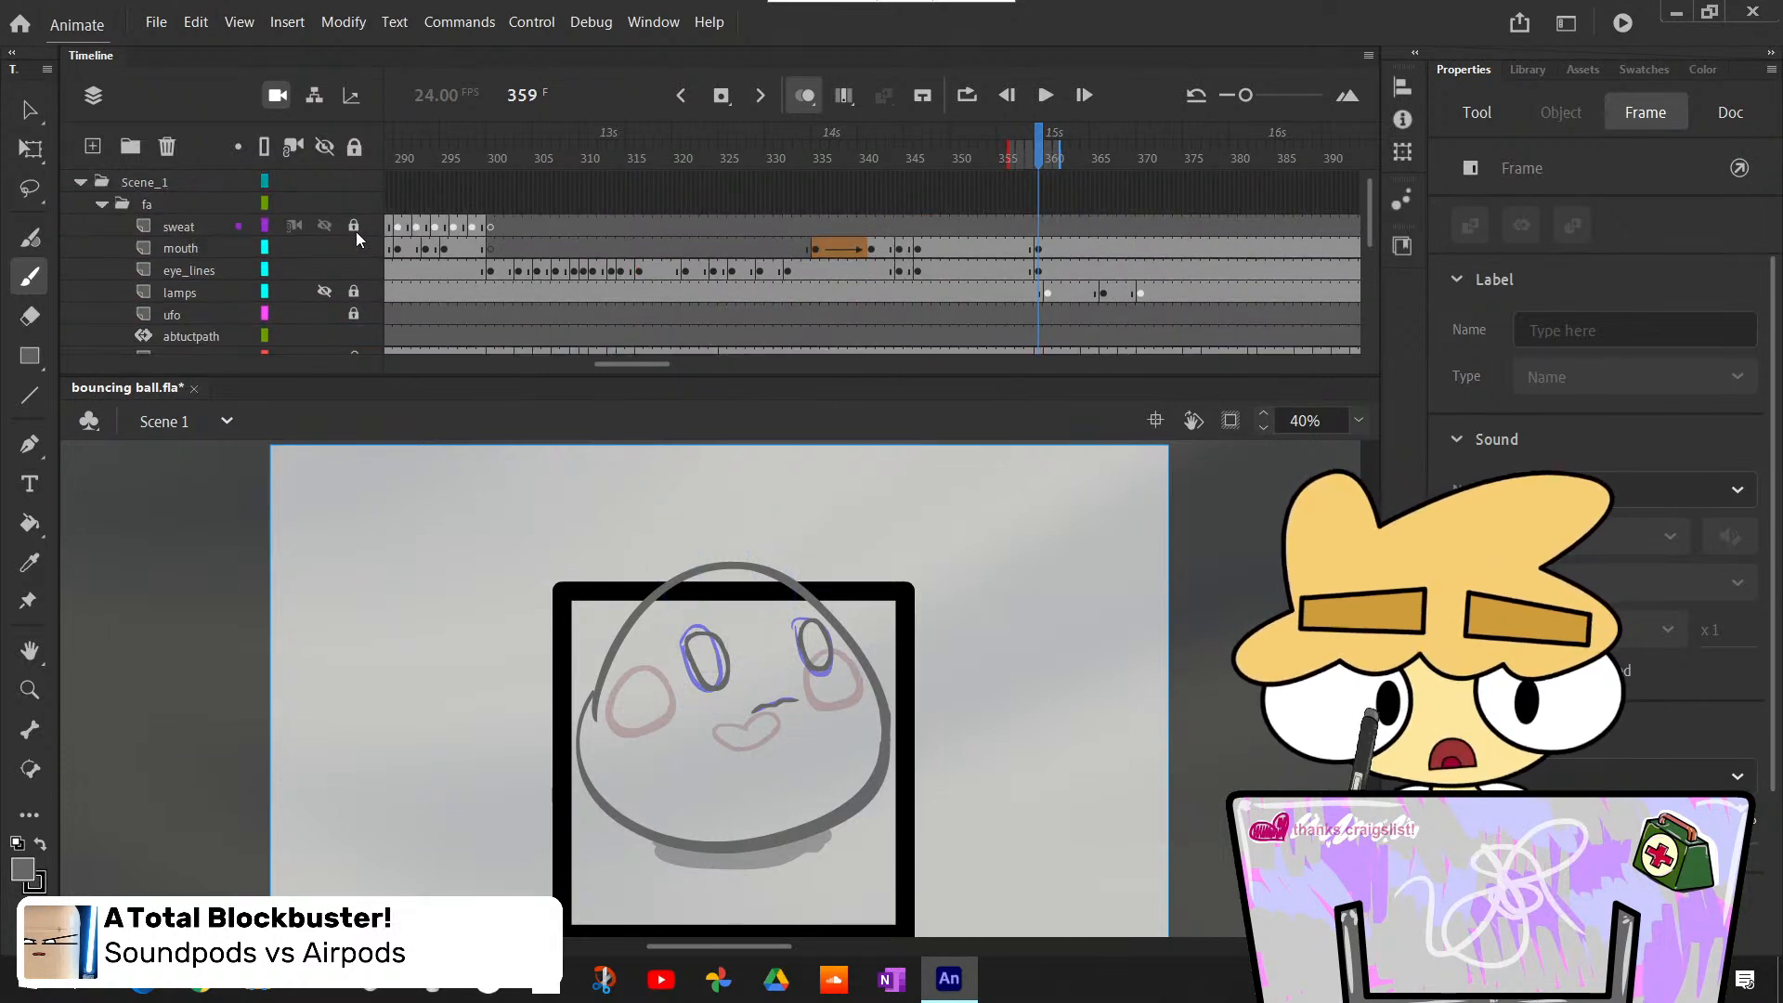
key(ctrl+s)
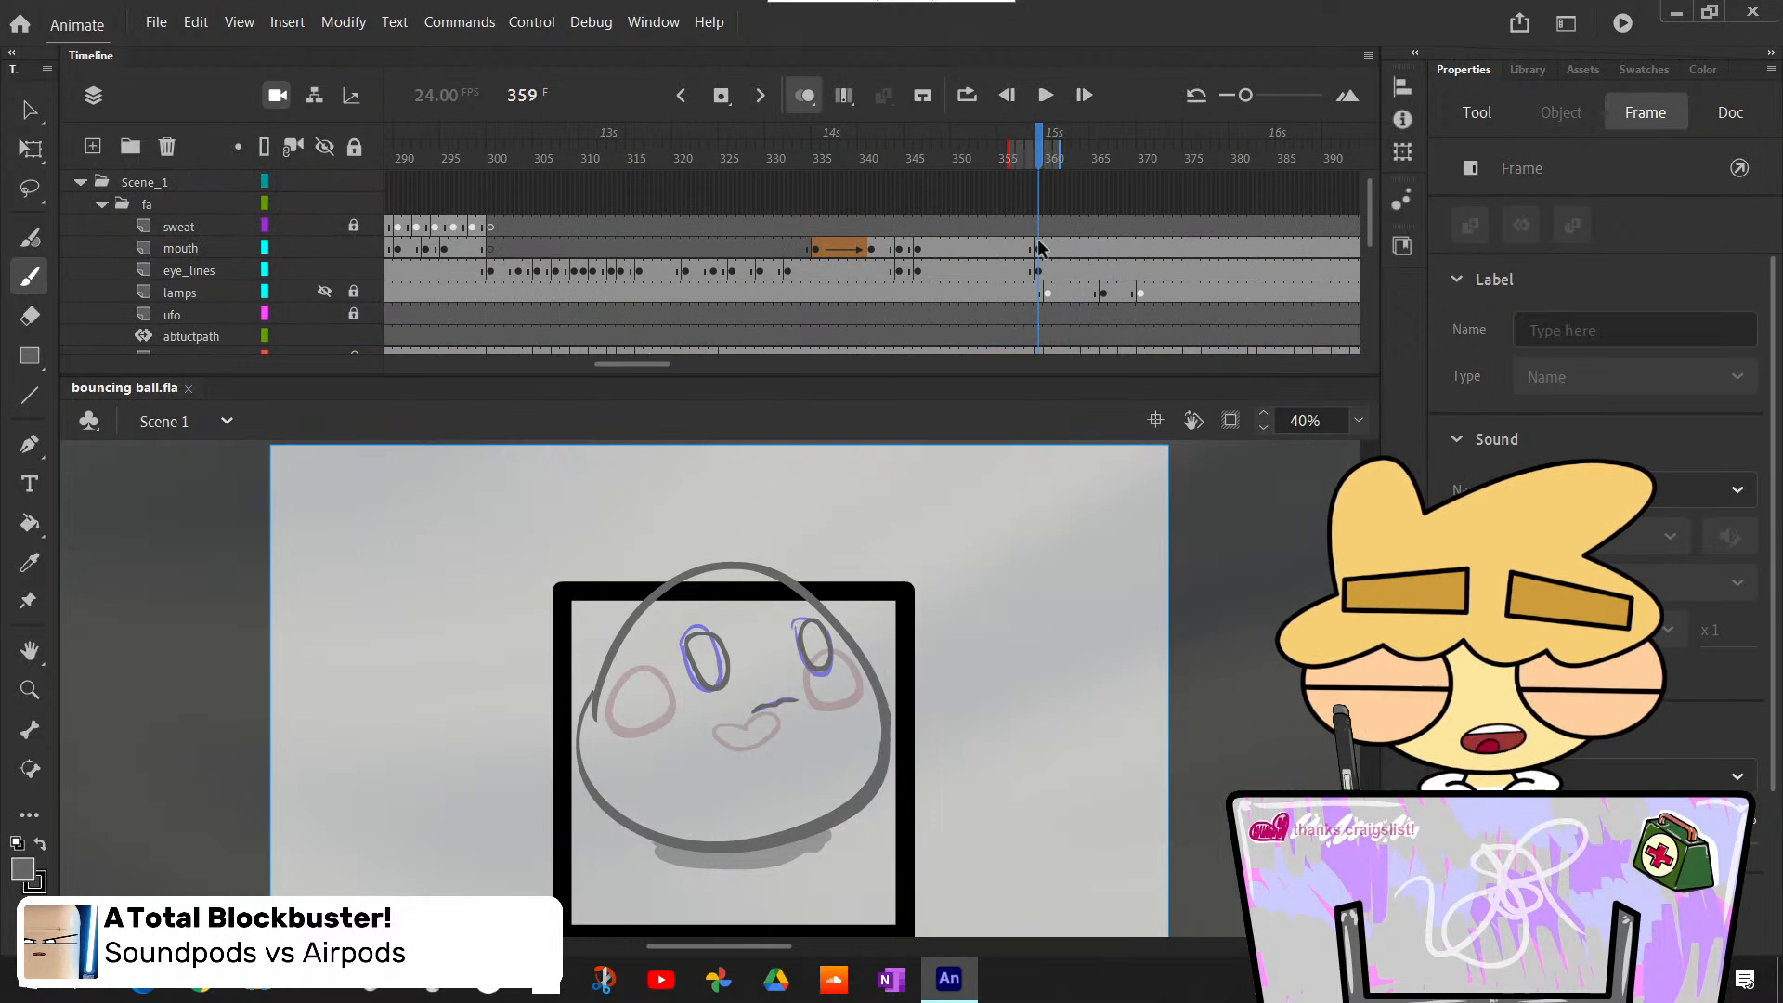
- Step back and forth between frames 359 and 361 to examine how the rough eyes and mouth change pose
click(1035, 271)
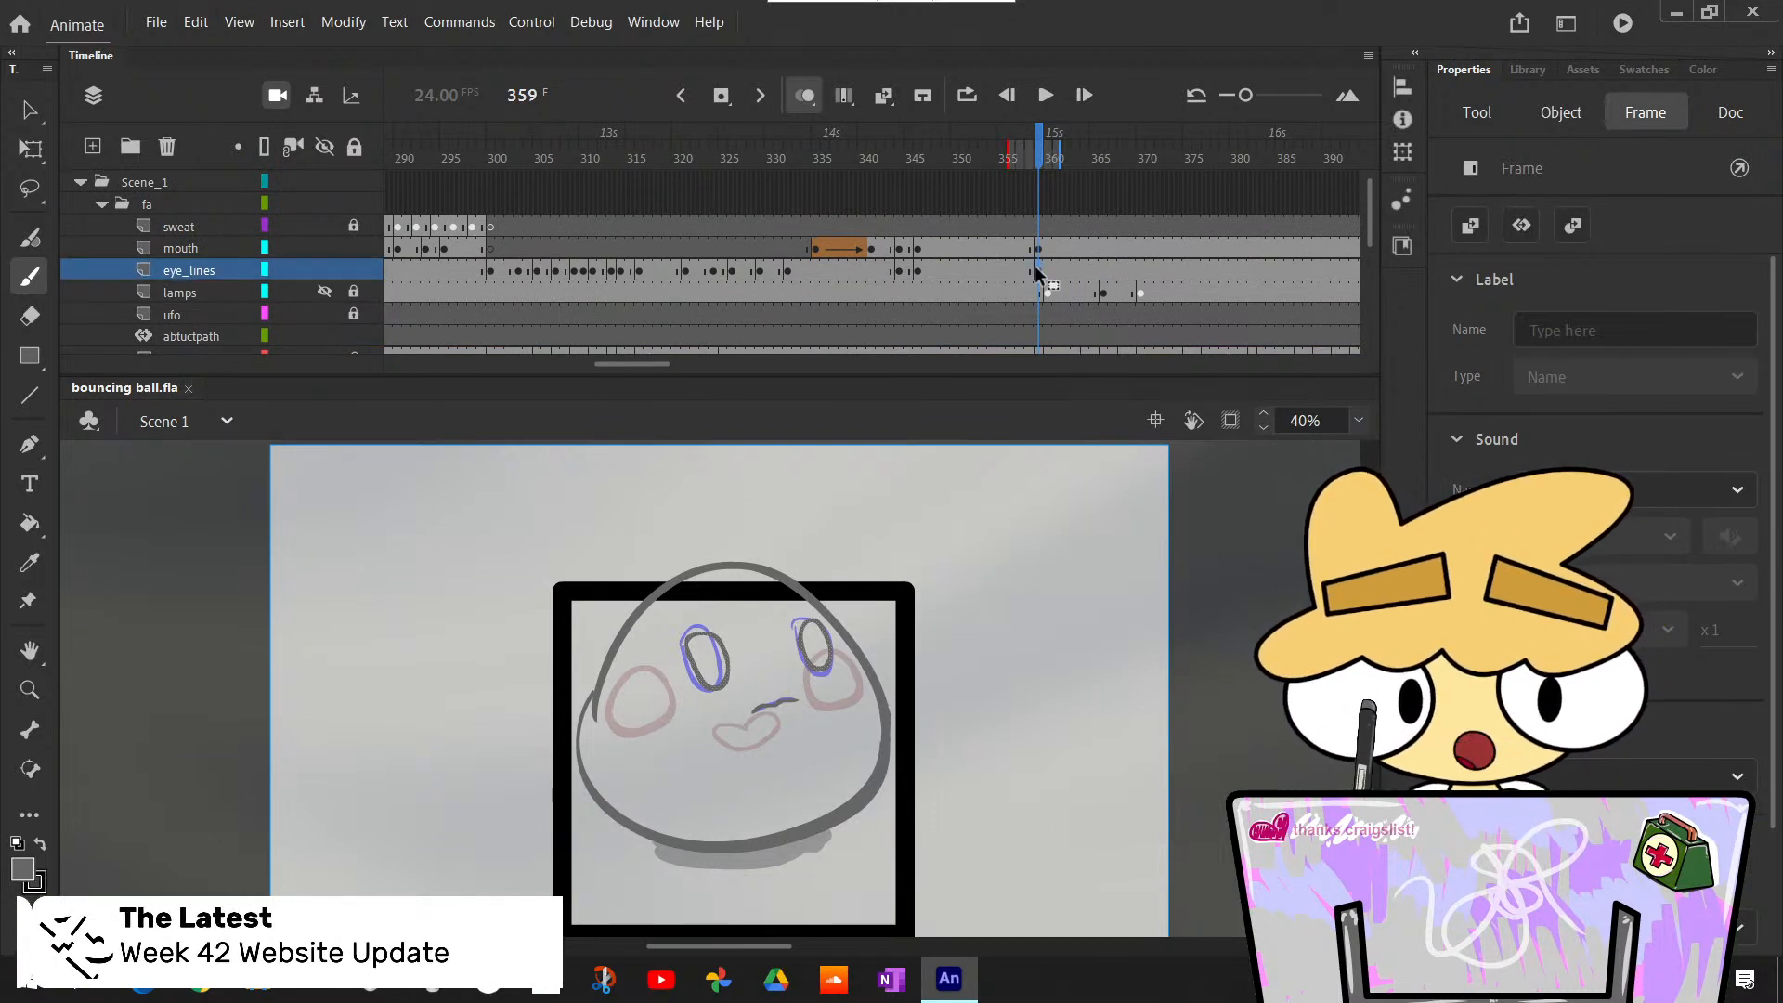
key(period)
key(comma)
key(period)
key(period)
key(period)
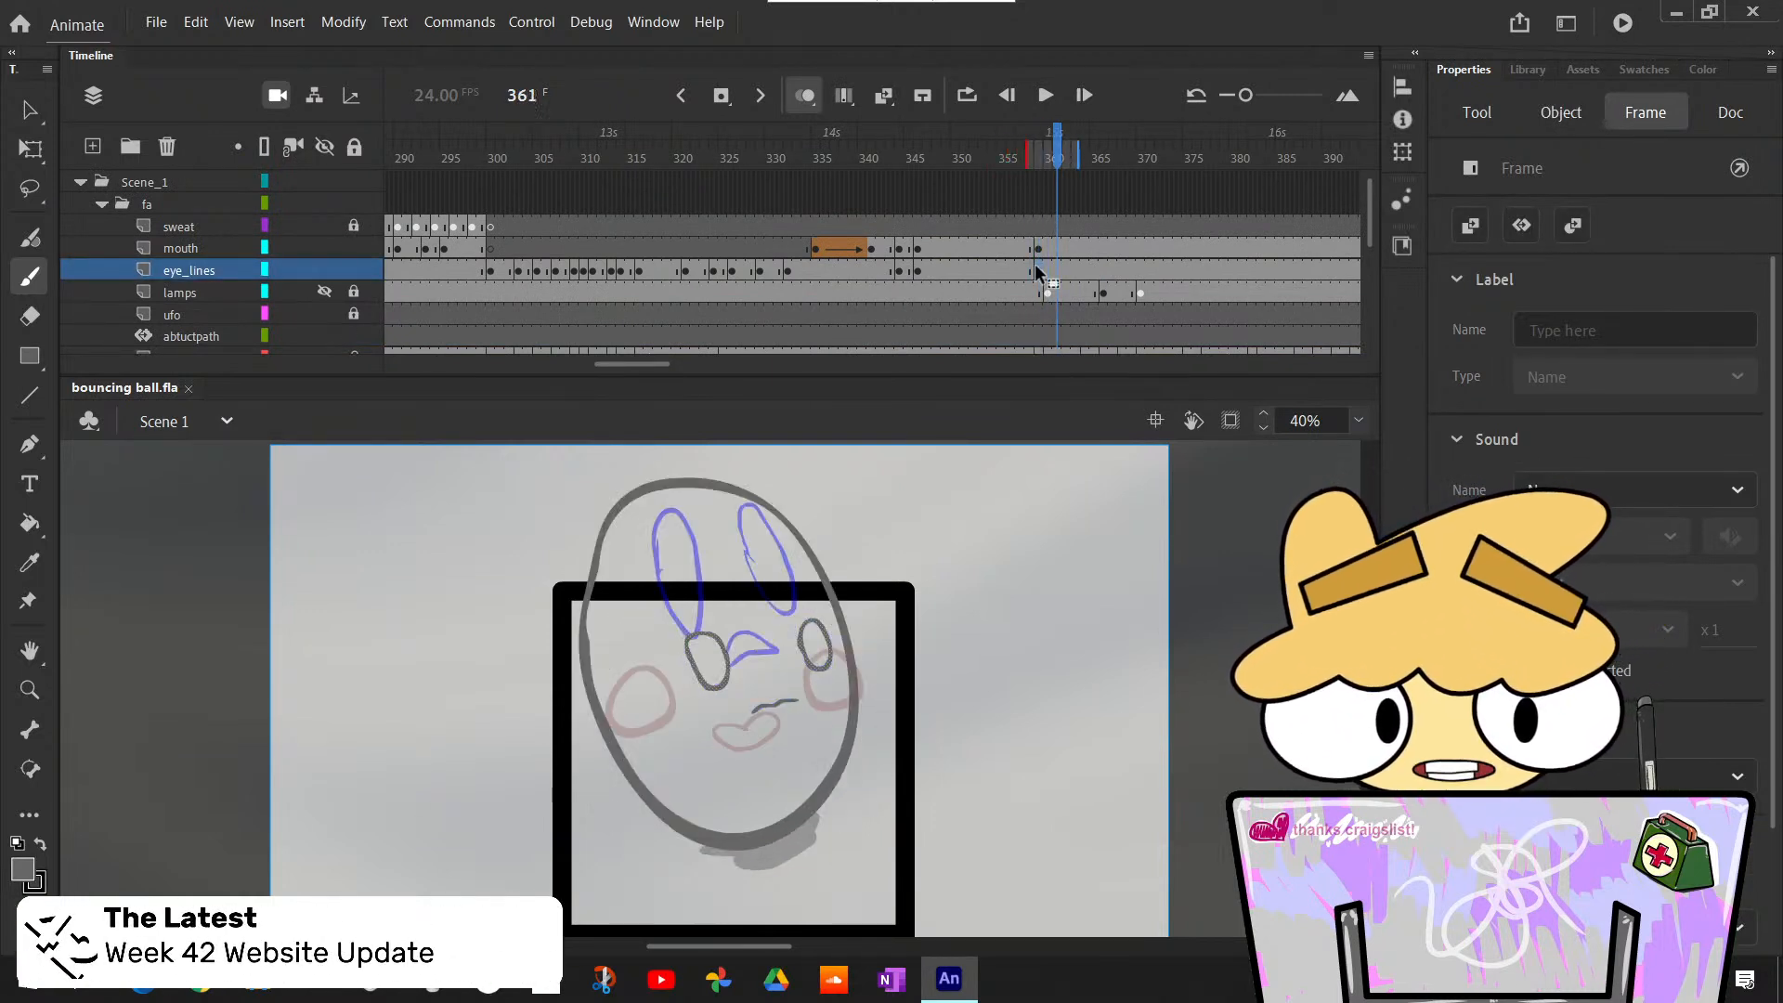
key(comma)
key(period)
key(comma)
key(comma)
key(comma)
key(period)
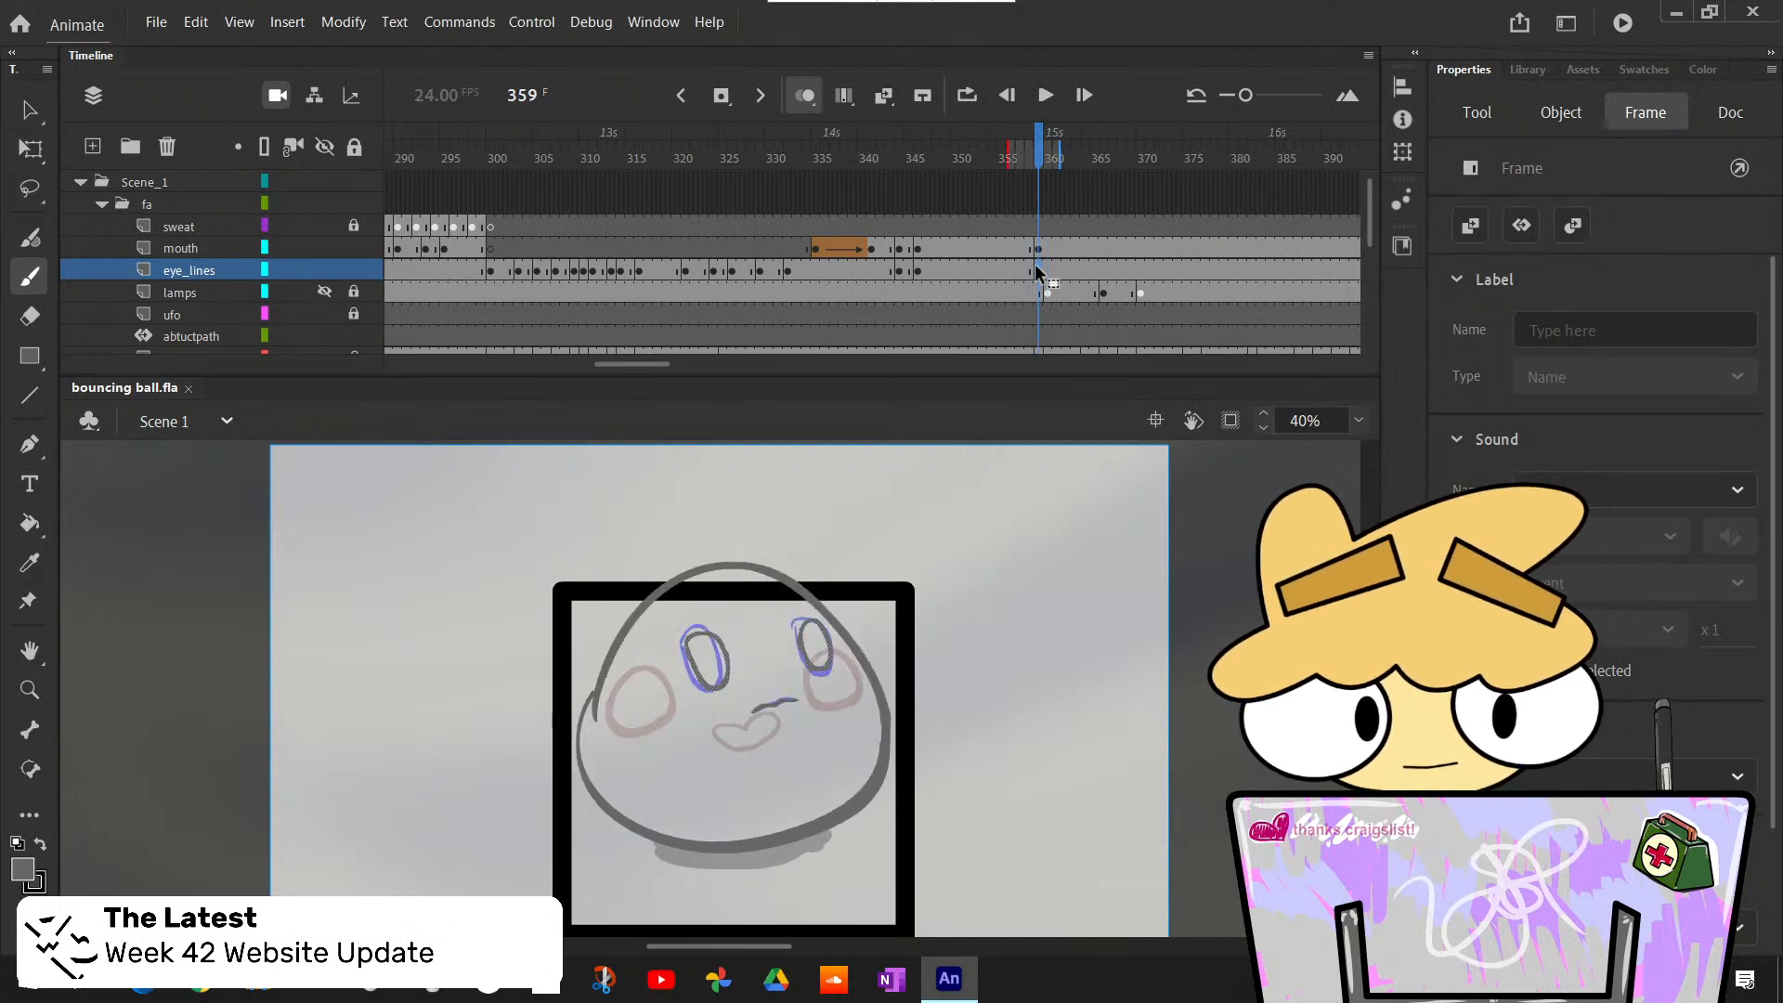
key(period)
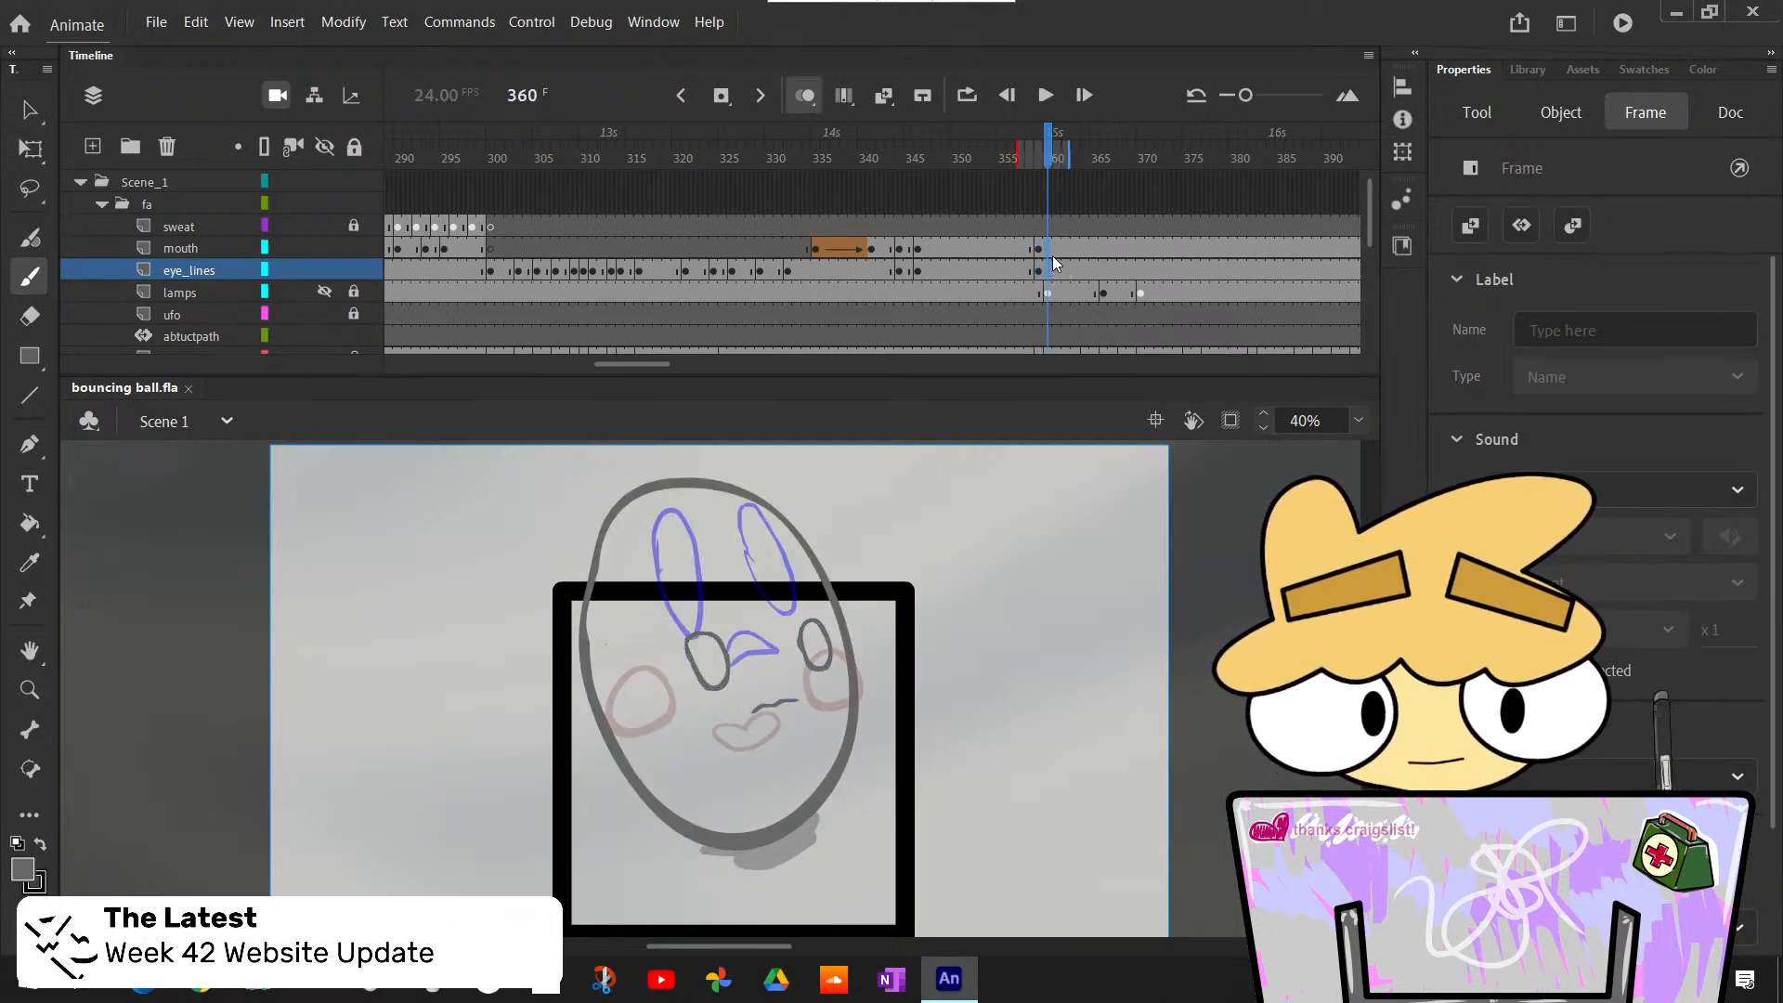
- Insert blank keyframes at frame 360 on the mouth and eye_lines layers
click(1050, 251)
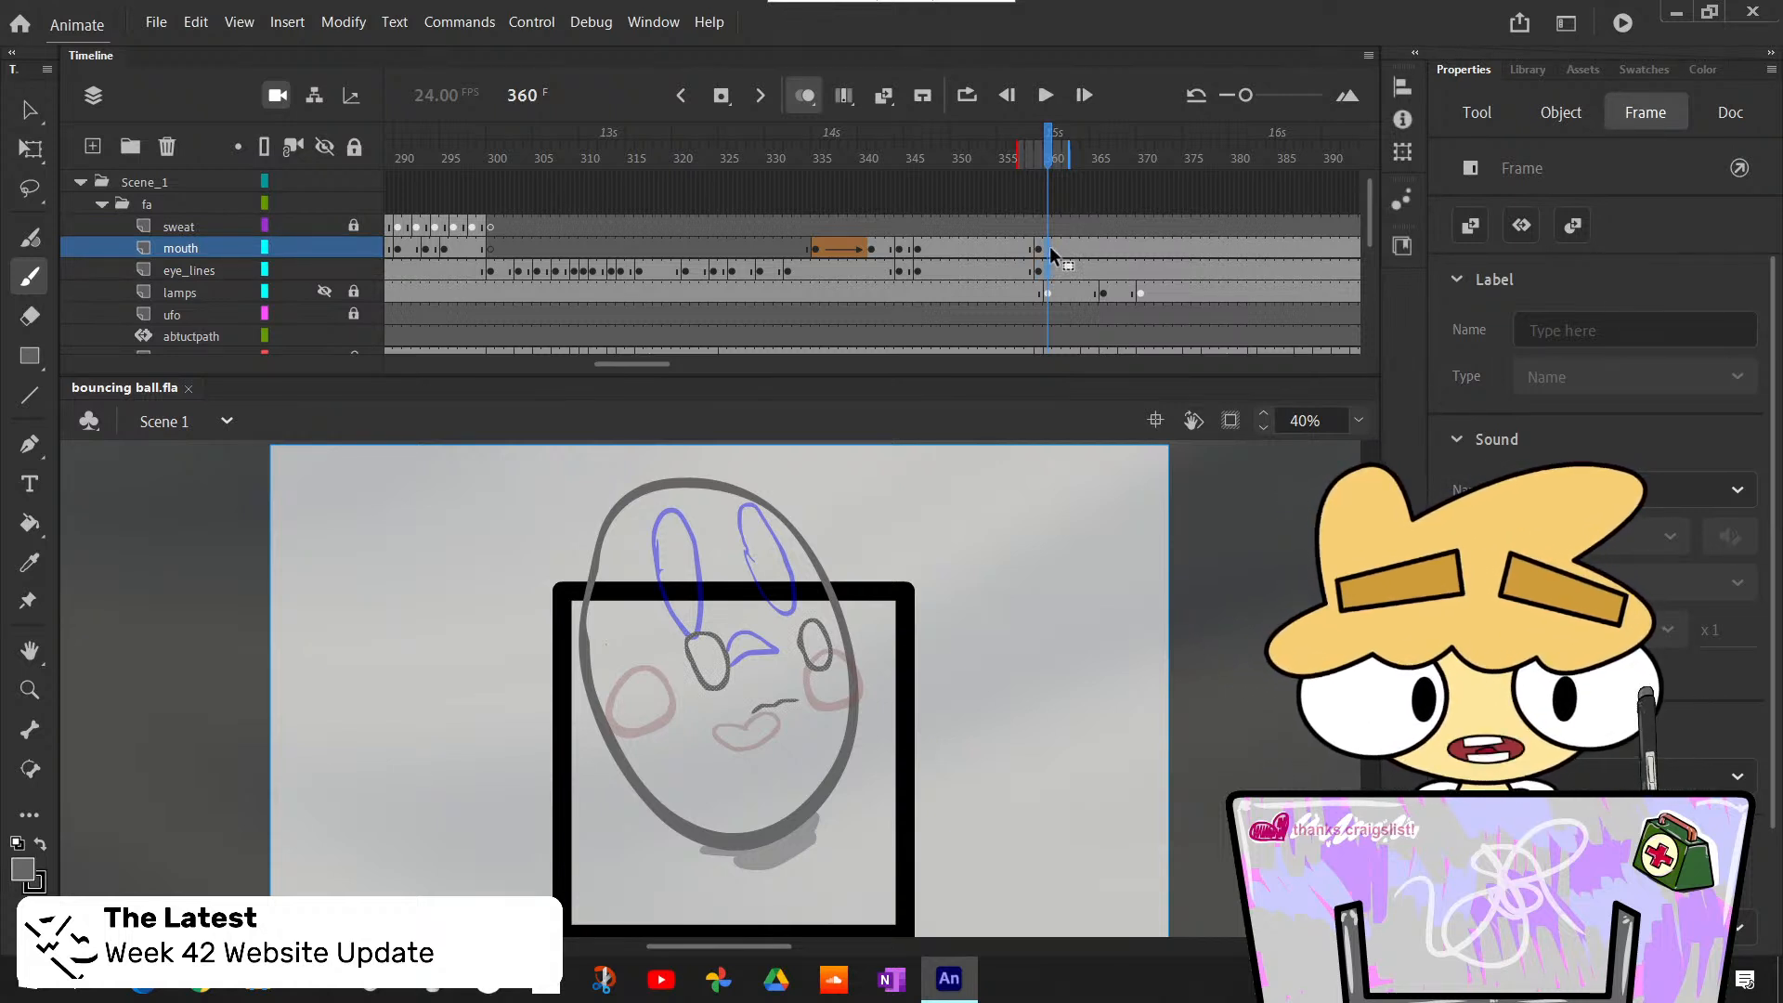
key(F7)
click(1050, 271)
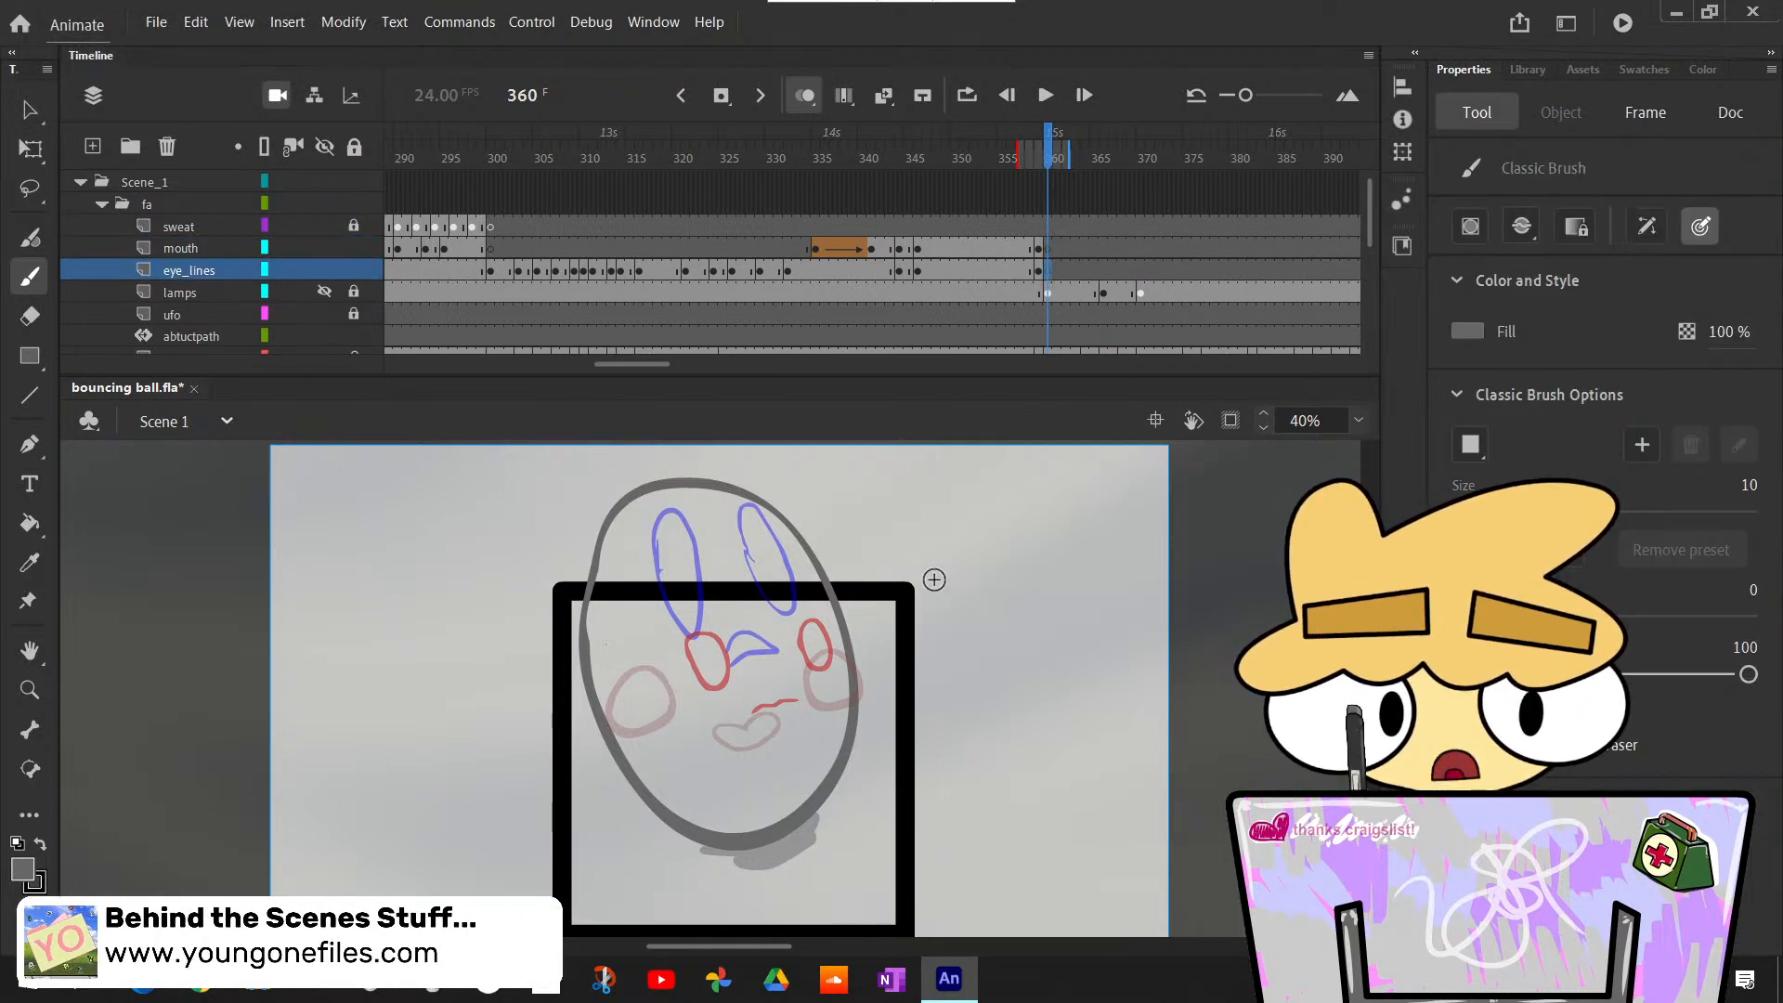
- Draw the left eye as a tall narrow oval over the rough on the eye_lines layer at frame 360
mouse_move(661, 577)
mouse_down()
mouse_move(659, 533)
mouse_move(674, 632)
mouse_move(700, 526)
mouse_up()
key(ctrl+z)
mouse_move(679, 629)
mouse_down()
mouse_move(678, 534)
mouse_move(691, 547)
mouse_move(666, 516)
mouse_move(695, 628)
mouse_move(663, 576)
mouse_move(680, 507)
mouse_move(653, 630)
mouse_move(755, 585)
mouse_move(732, 565)
mouse_move(708, 576)
mouse_move(695, 529)
mouse_up()
key(ctrl+z)
key(ctrl+z)
key(ctrl+z)
key(ctrl+z)
key(ctrl+z)
- Nudge the new left eye left and slightly down onto the rough, to about X 820.1 and Y 130.7
key(l)
key(q)
key(Left)
key(Left)
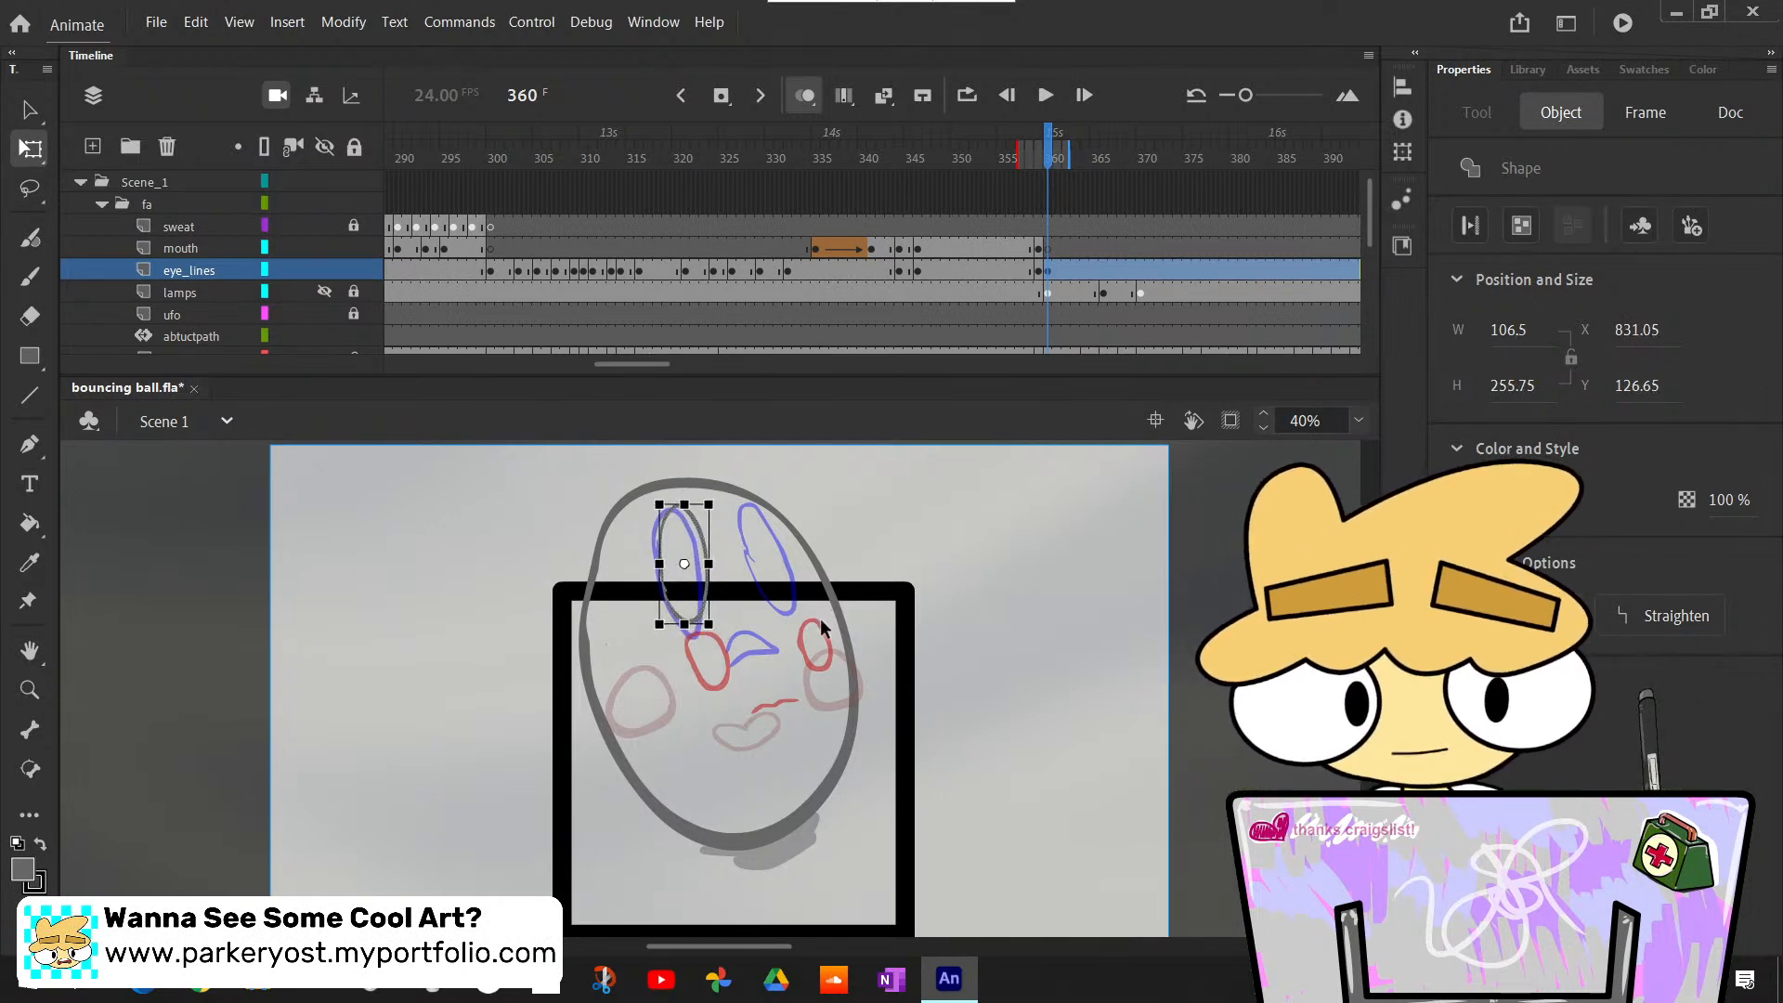
key(Down)
key(Down)
key(Left)
key(Left)
key(Left)
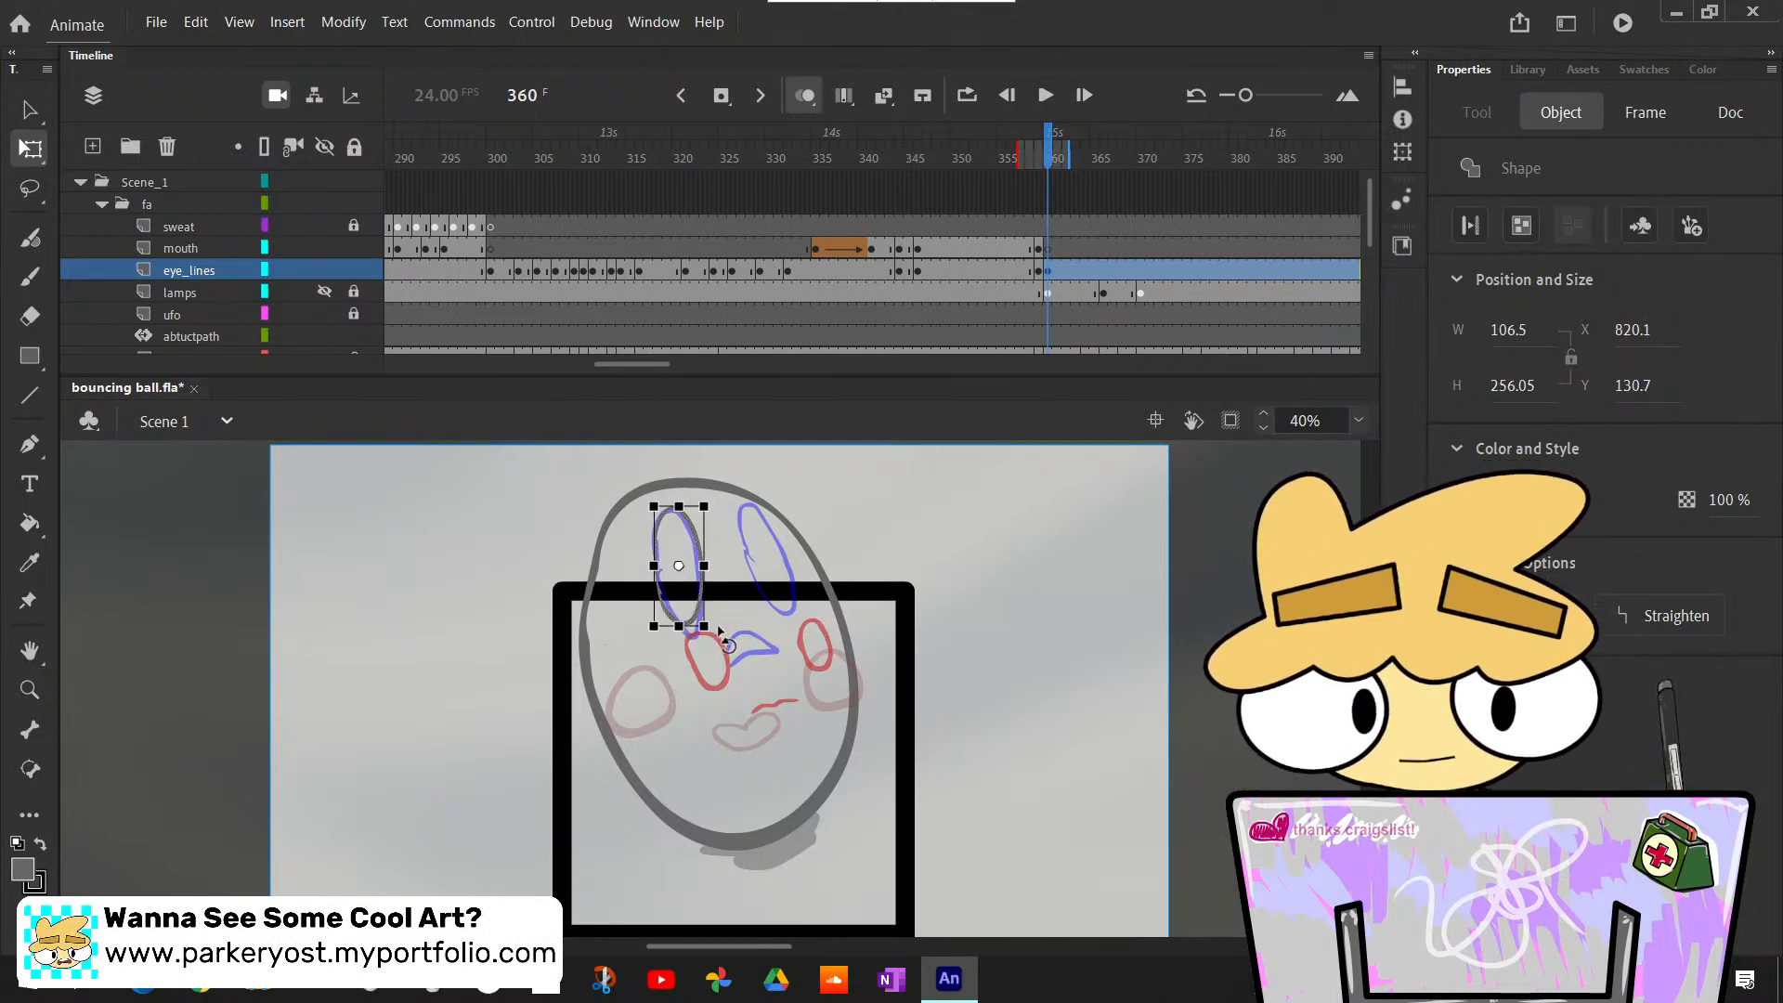
click(938, 626)
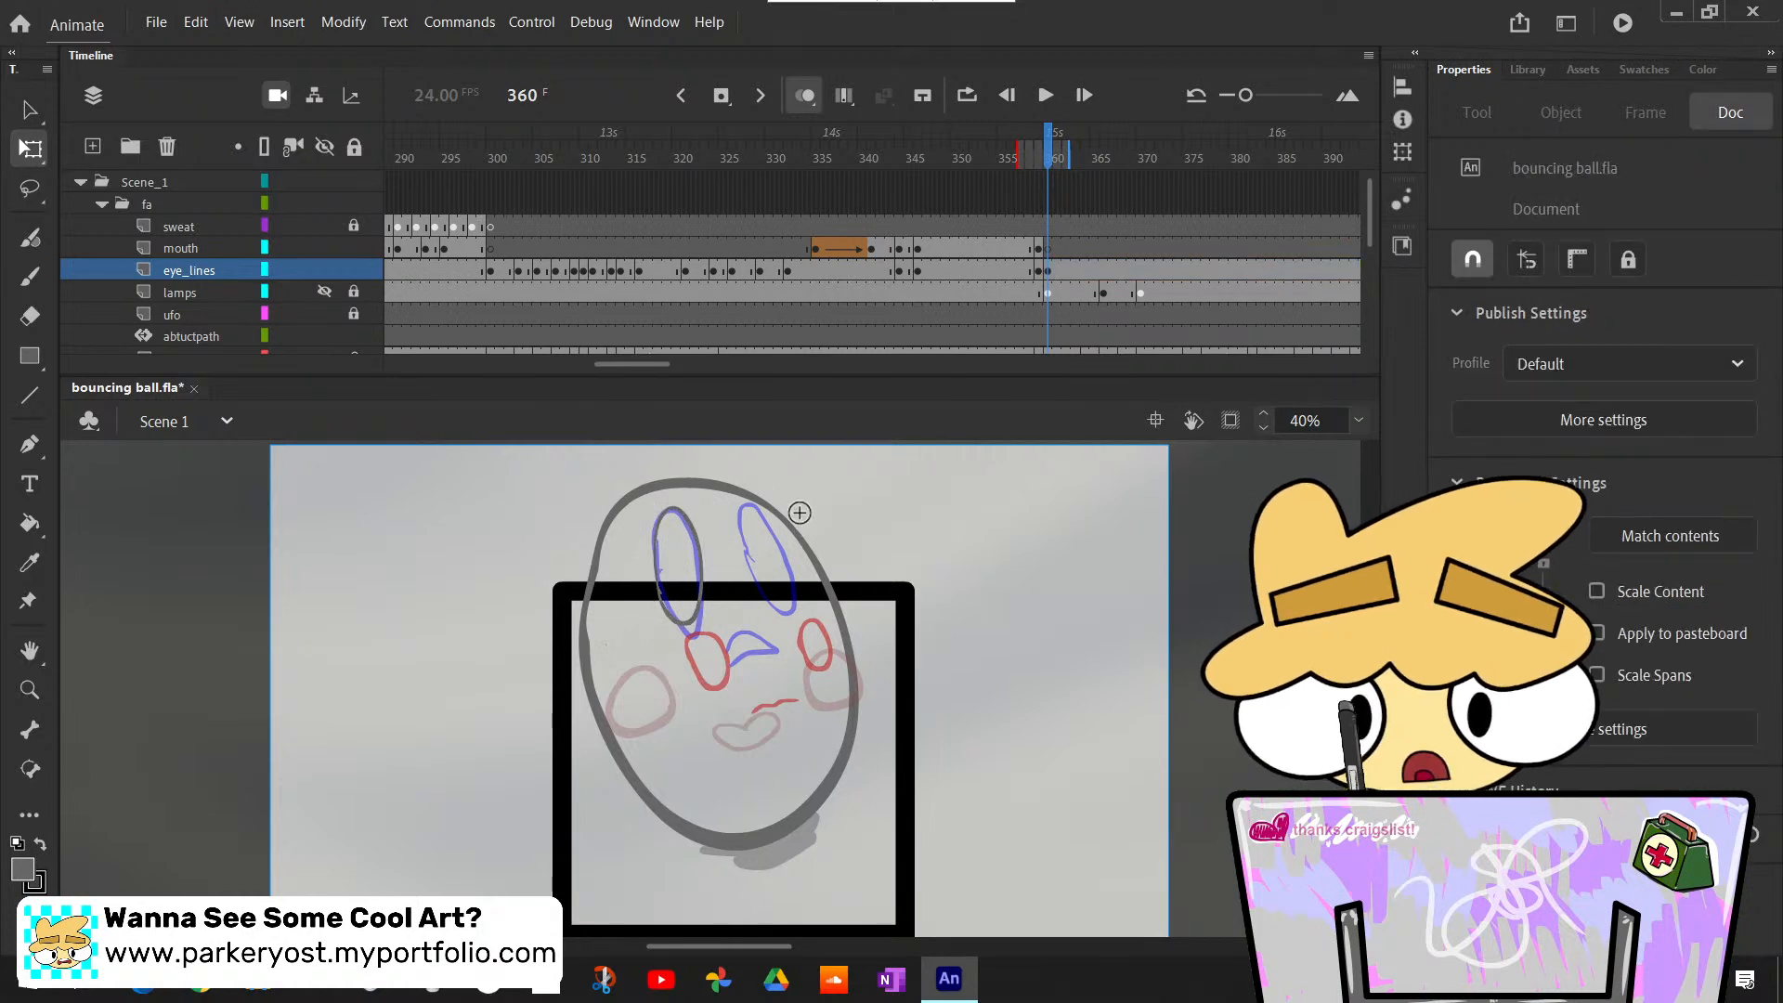
- Draw the right eye as a shorter tilted oval over the rough on the eye_lines layer at frame 360
key(b)
key(ctrl+z)
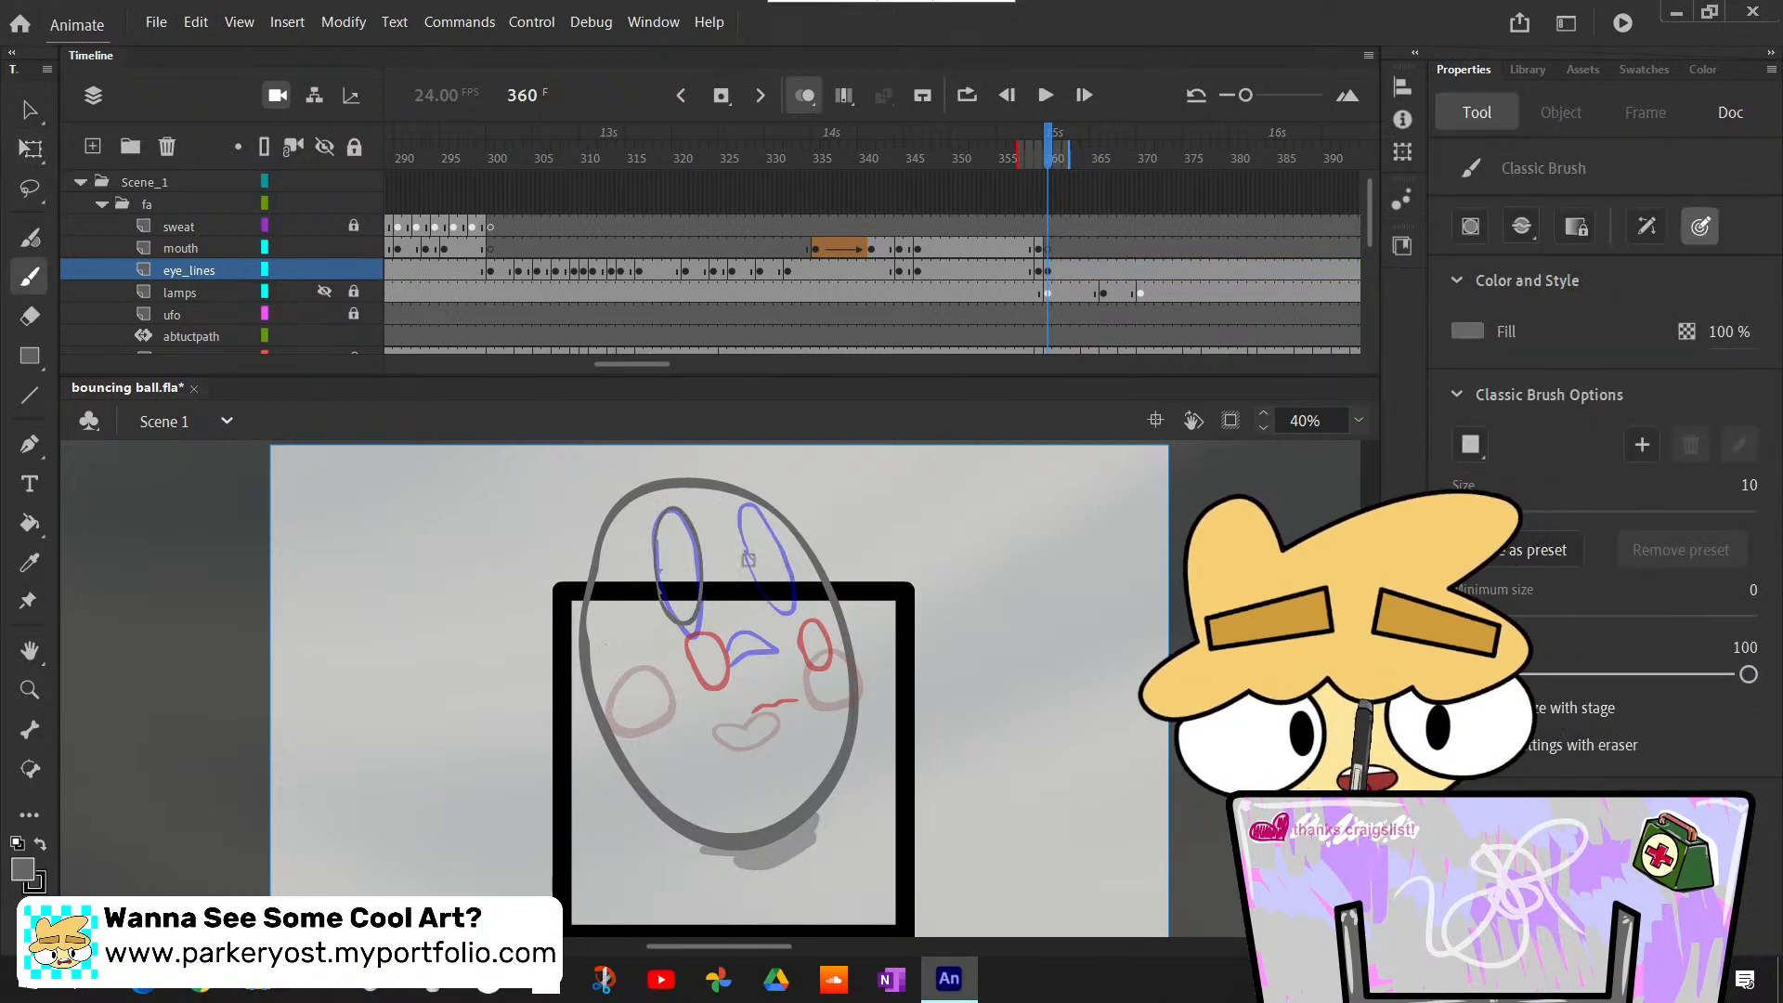
drag(744, 557, 748, 527)
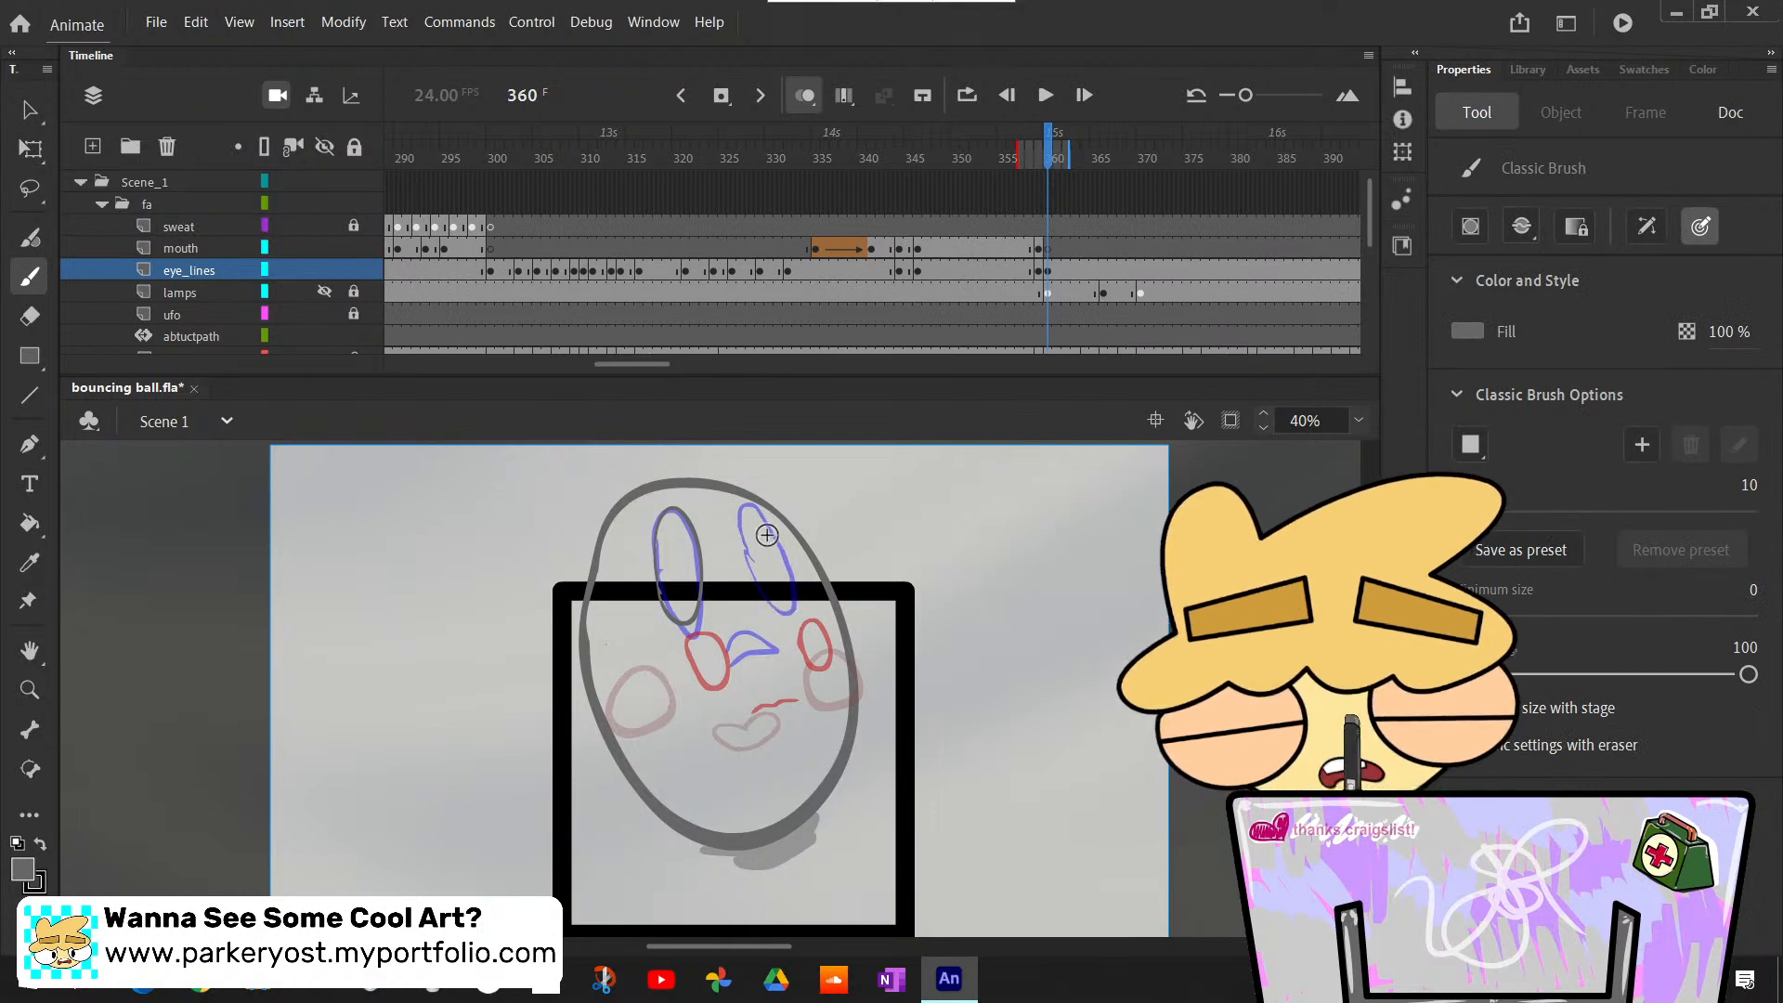
key(ctrl+z)
mouse_move(749, 555)
mouse_down()
mouse_move(754, 526)
mouse_move(788, 571)
mouse_move(745, 550)
mouse_up()
key(ctrl+z)
key(ctrl+z)
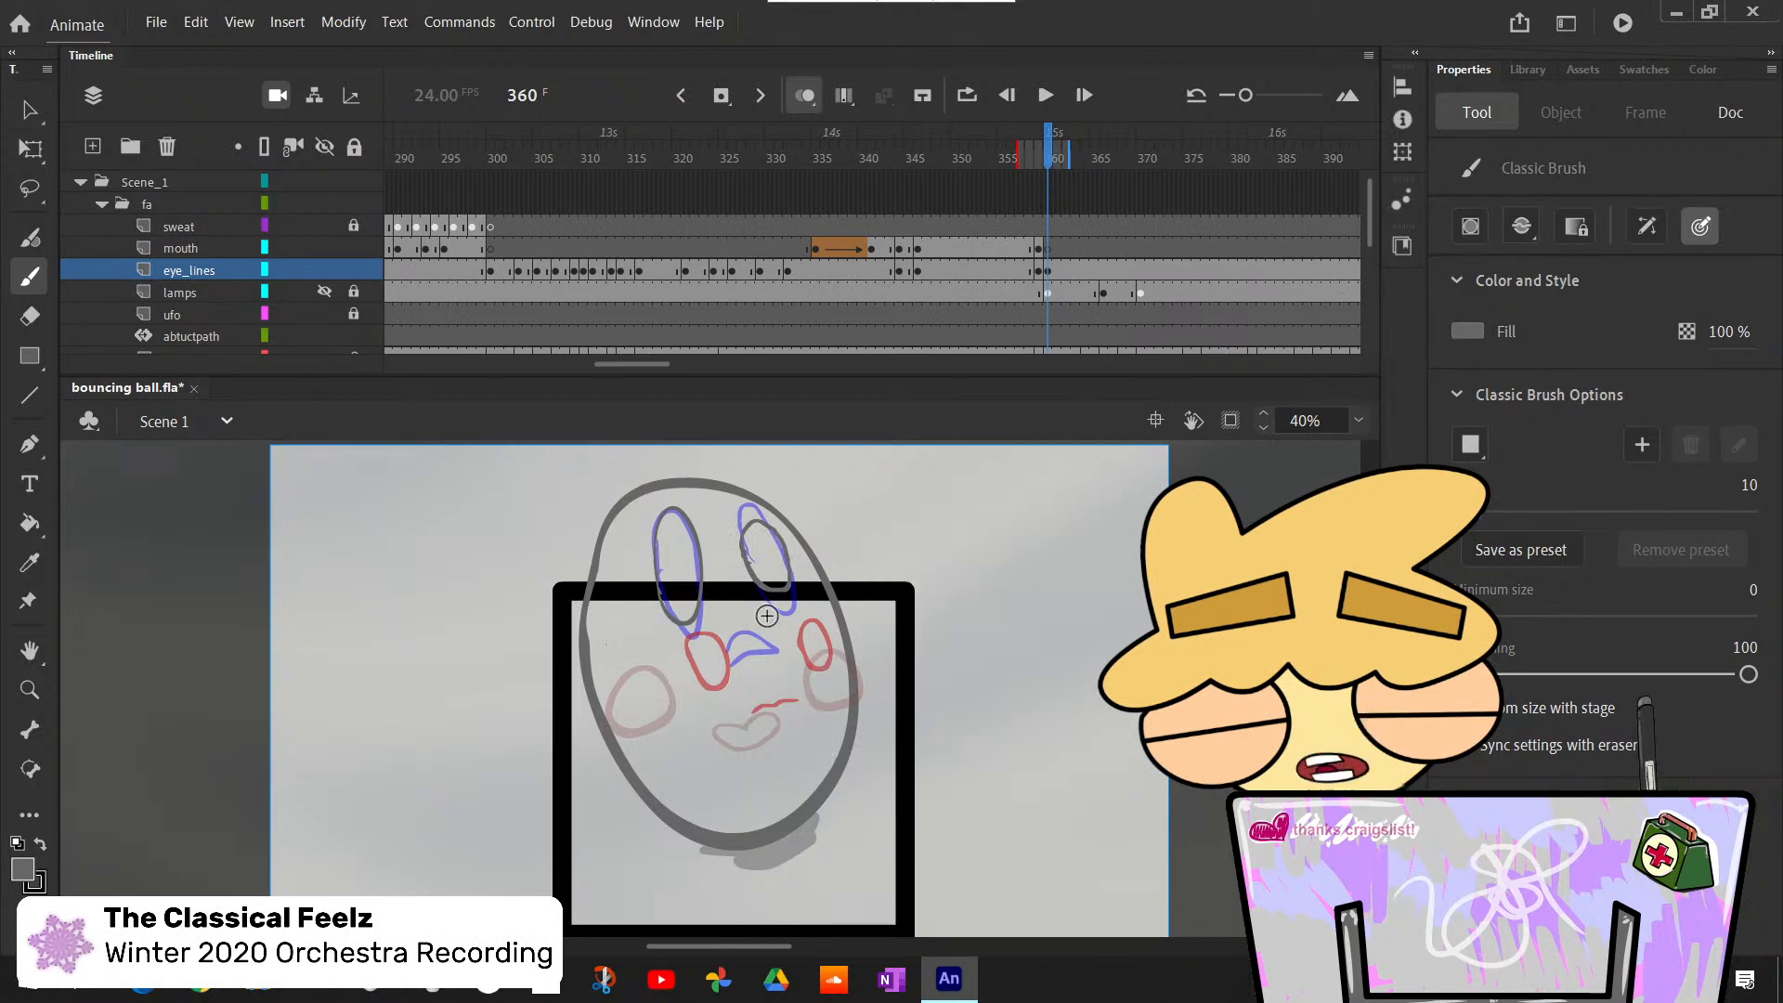
- Draw a small downturned crescent mouth over the rough on the mouth layer at frame 360
click(1049, 249)
key(F7)
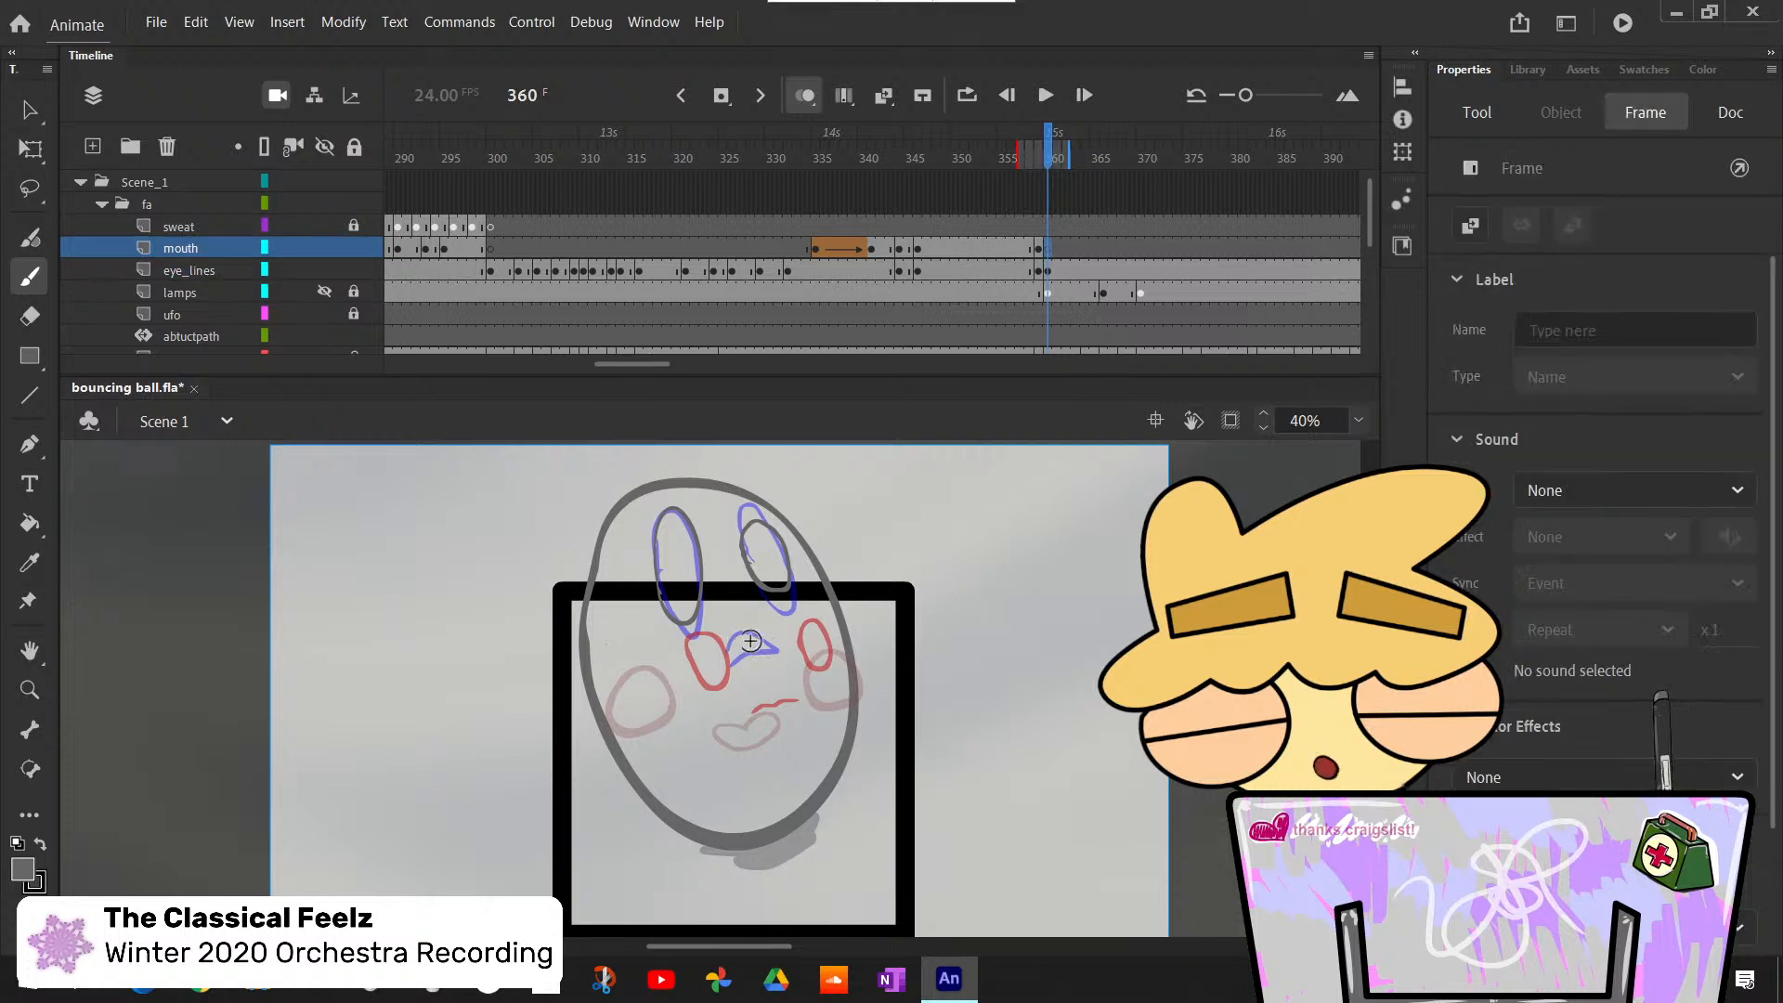
drag(725, 647, 780, 656)
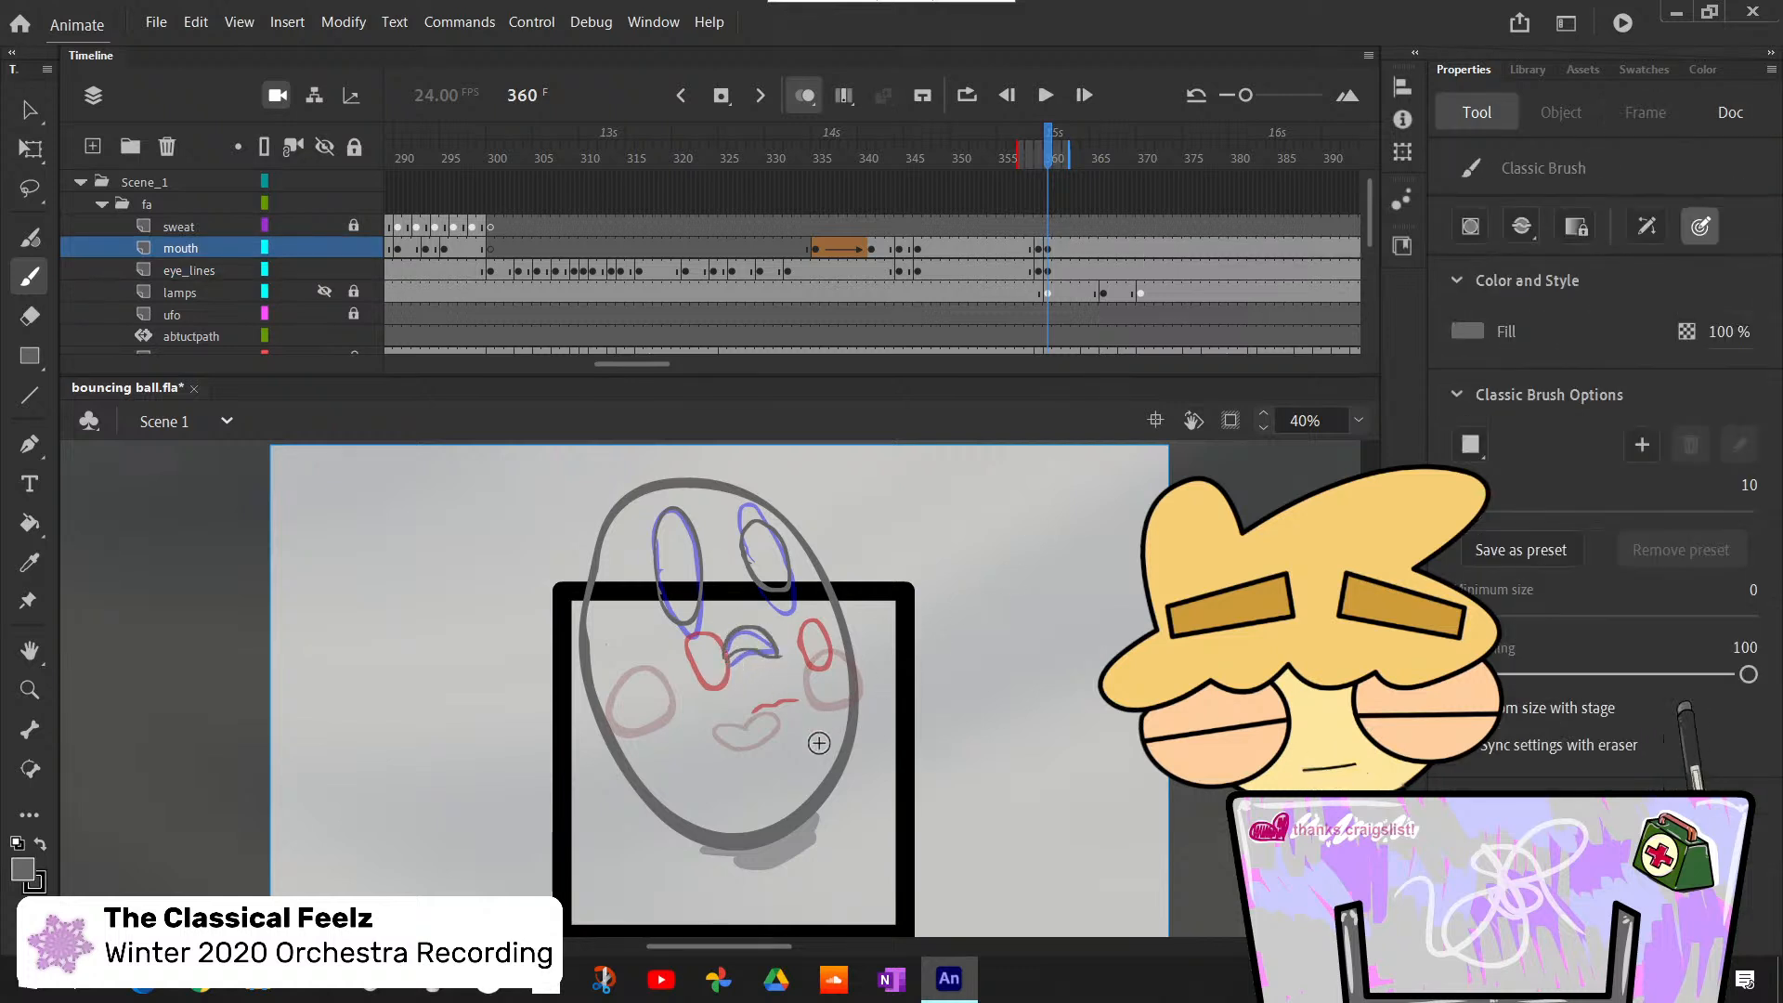
- Erase the stray stroke end inside the right eye's outline on the eye_lines layer at frame 360
click(1358, 420)
click(1395, 596)
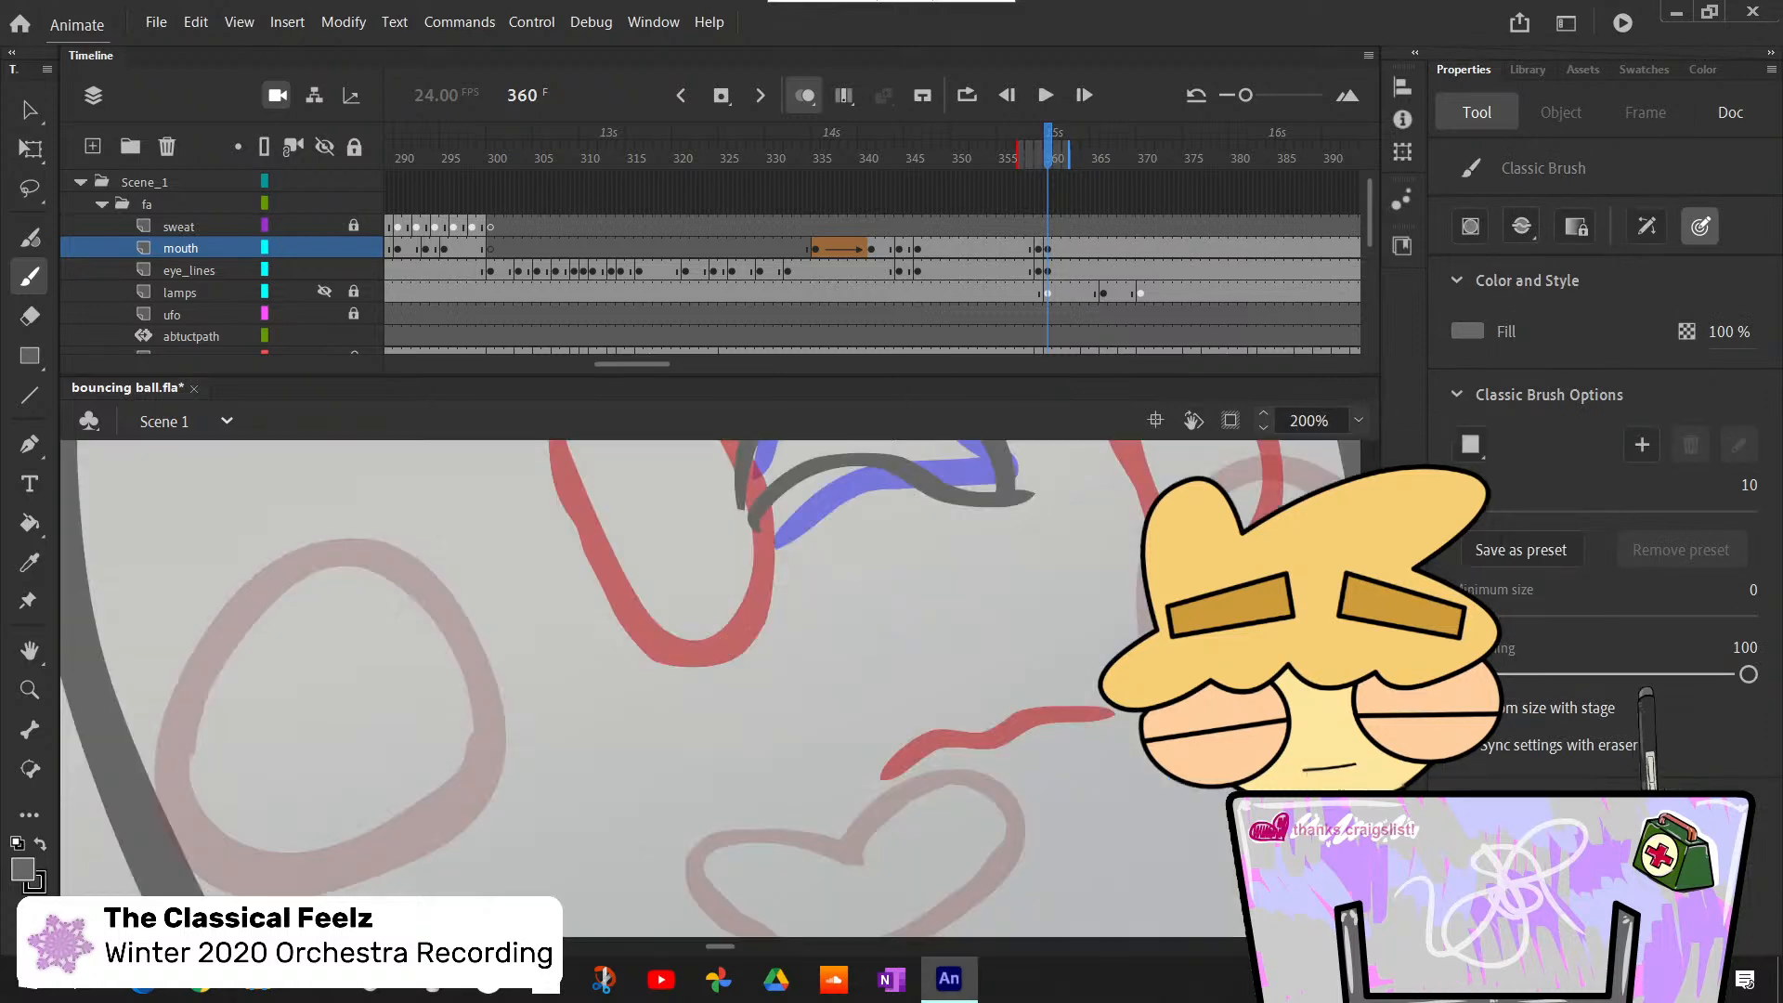
scroll(710, 689, up, 4)
scroll(711, 689, up, 4)
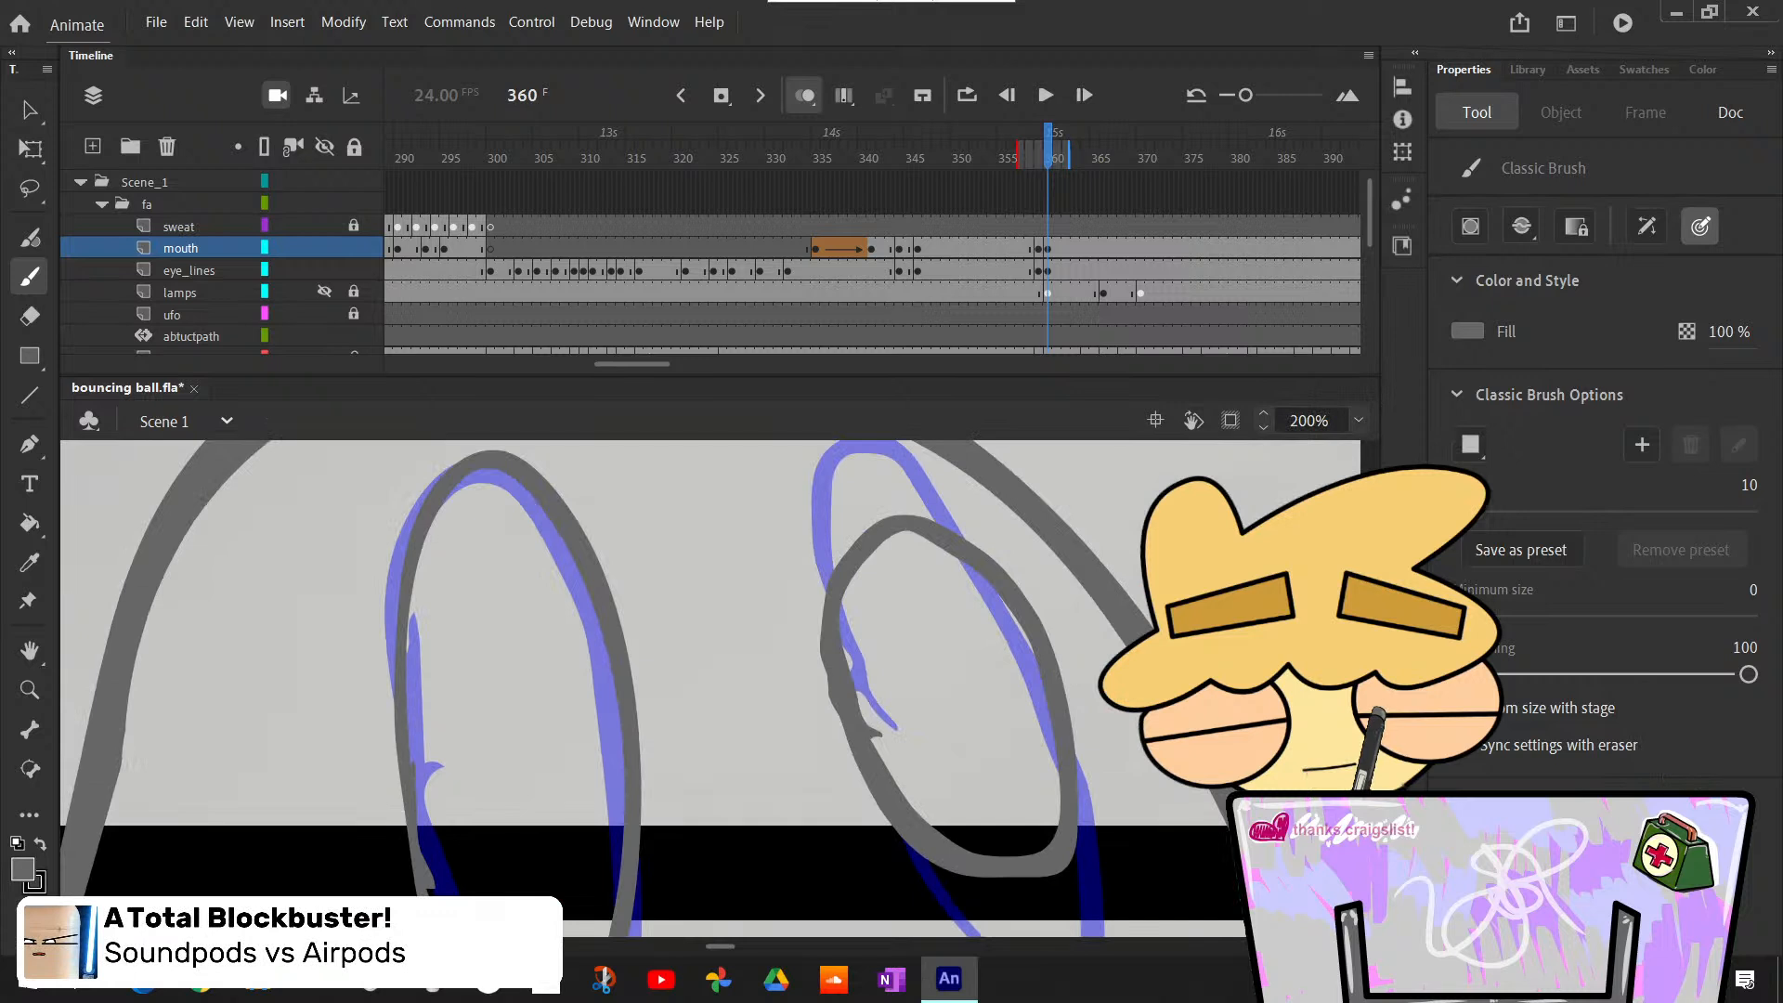
scroll(711, 689, down, 2)
key(e)
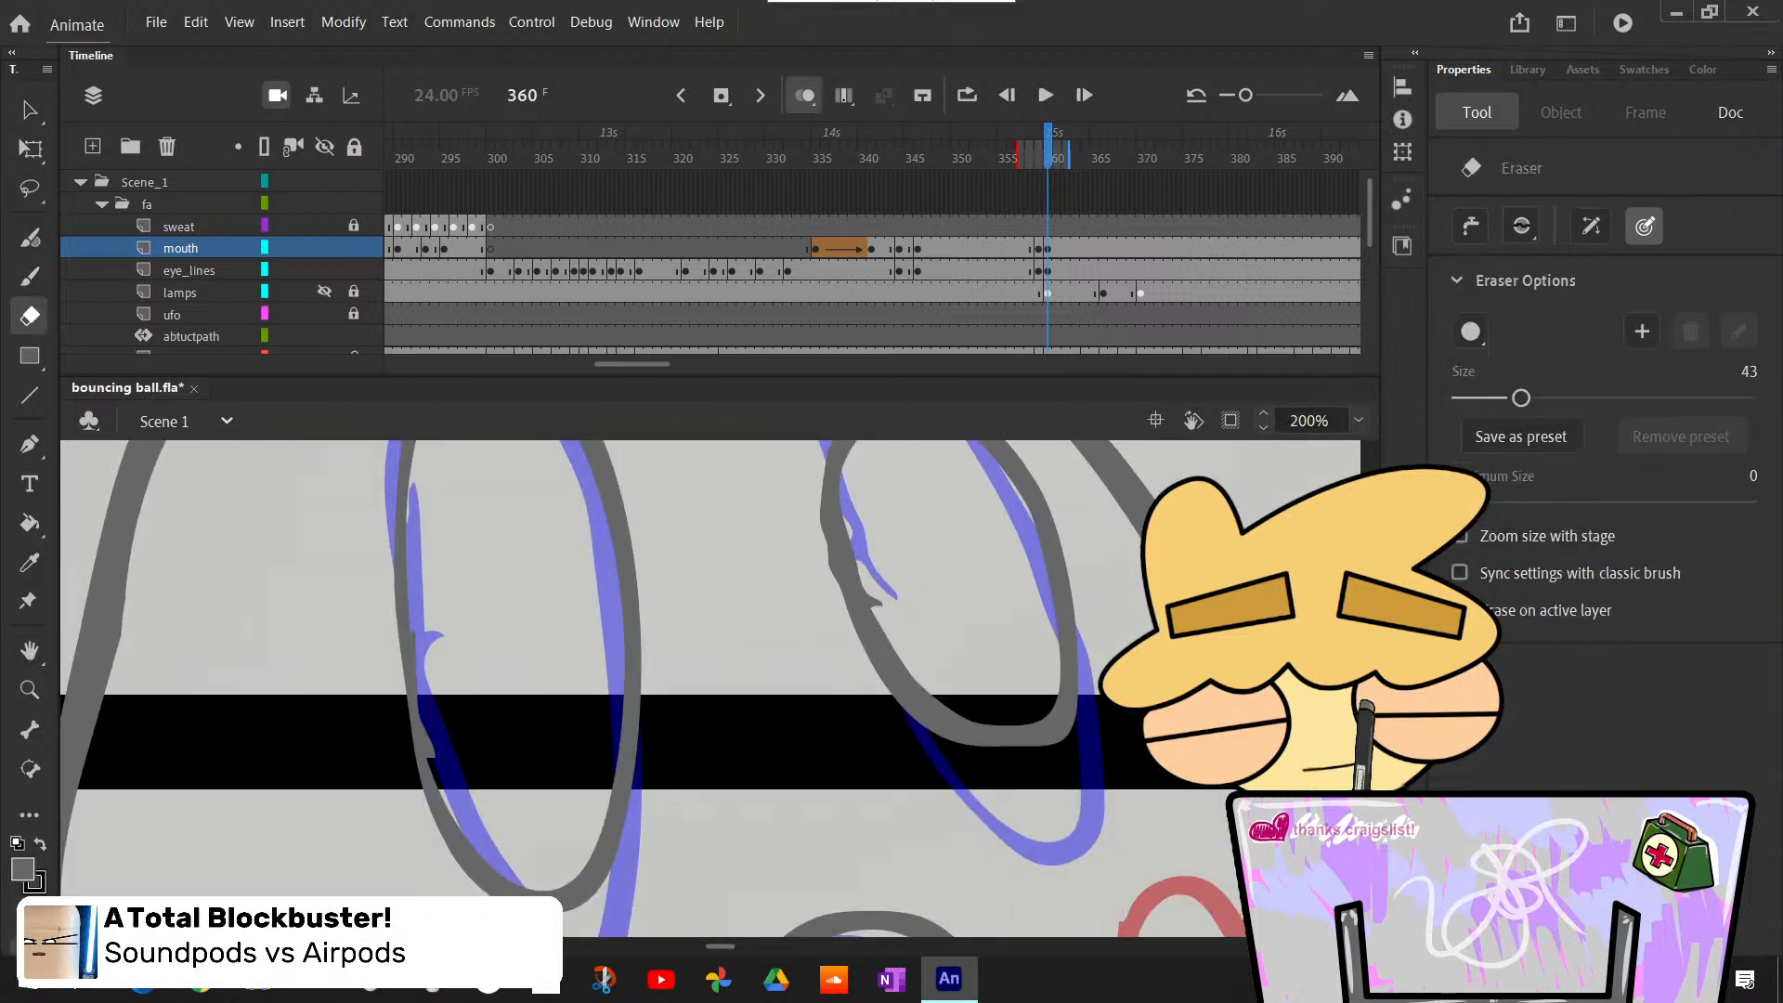
click(1050, 272)
click(887, 611)
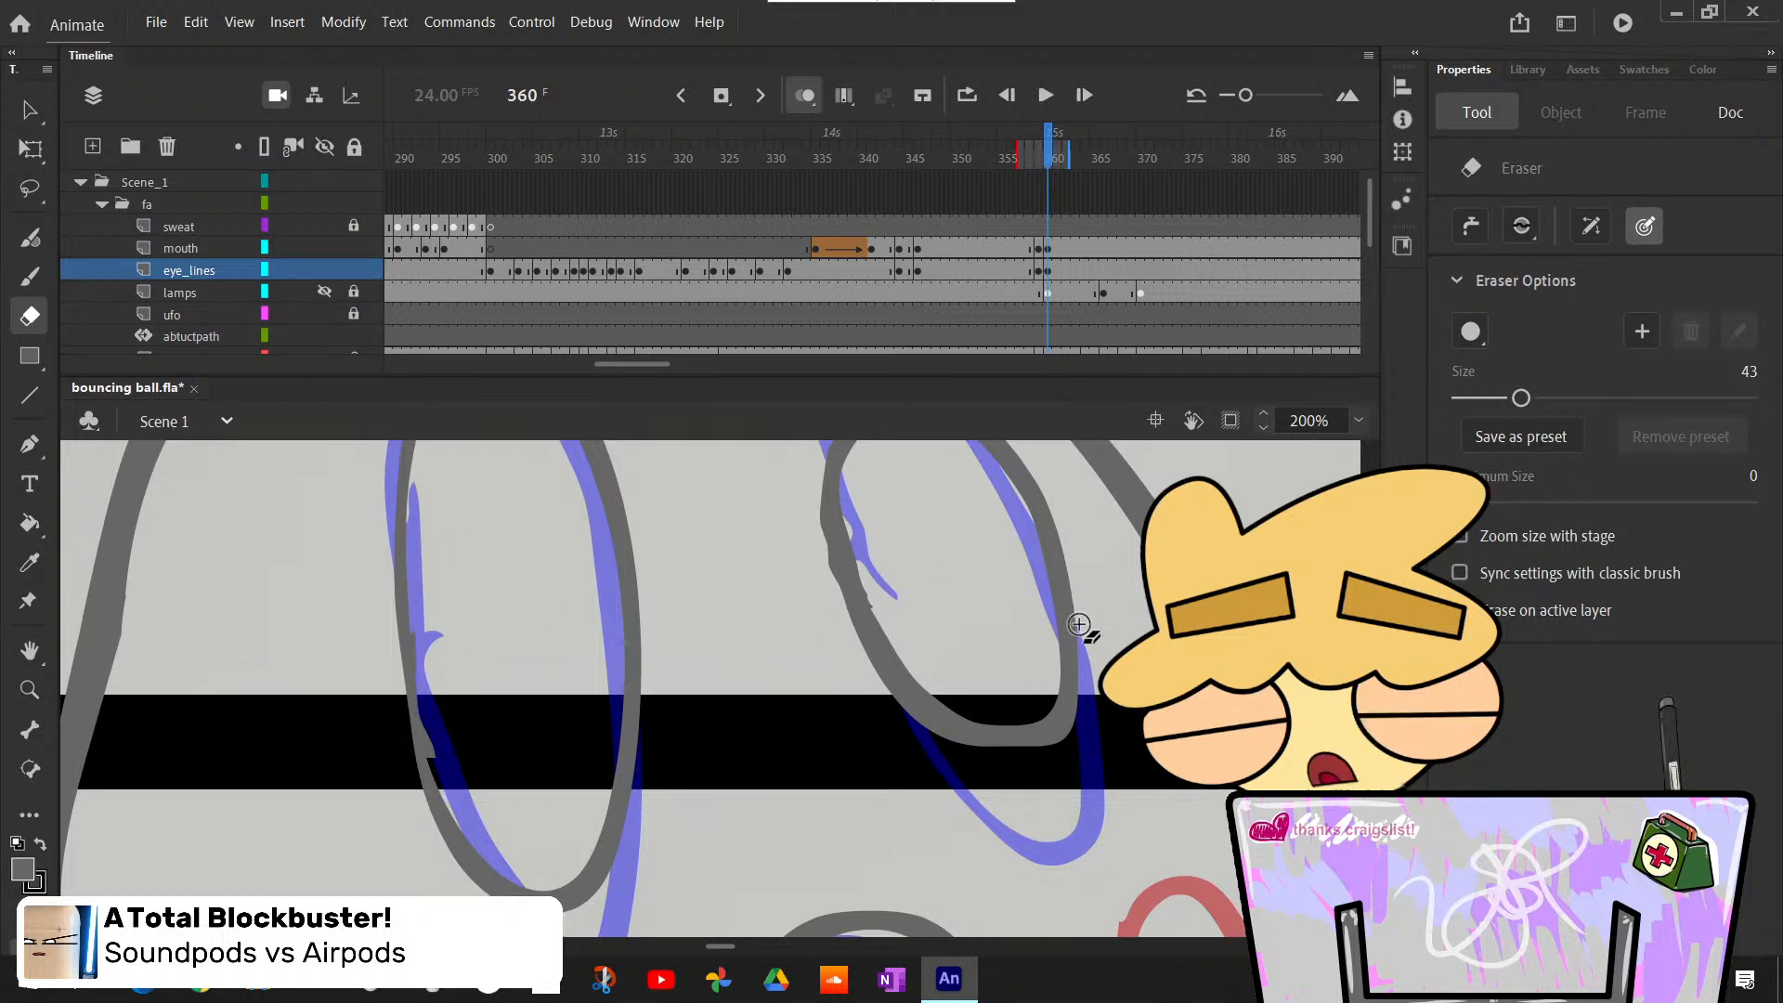
click(1358, 420)
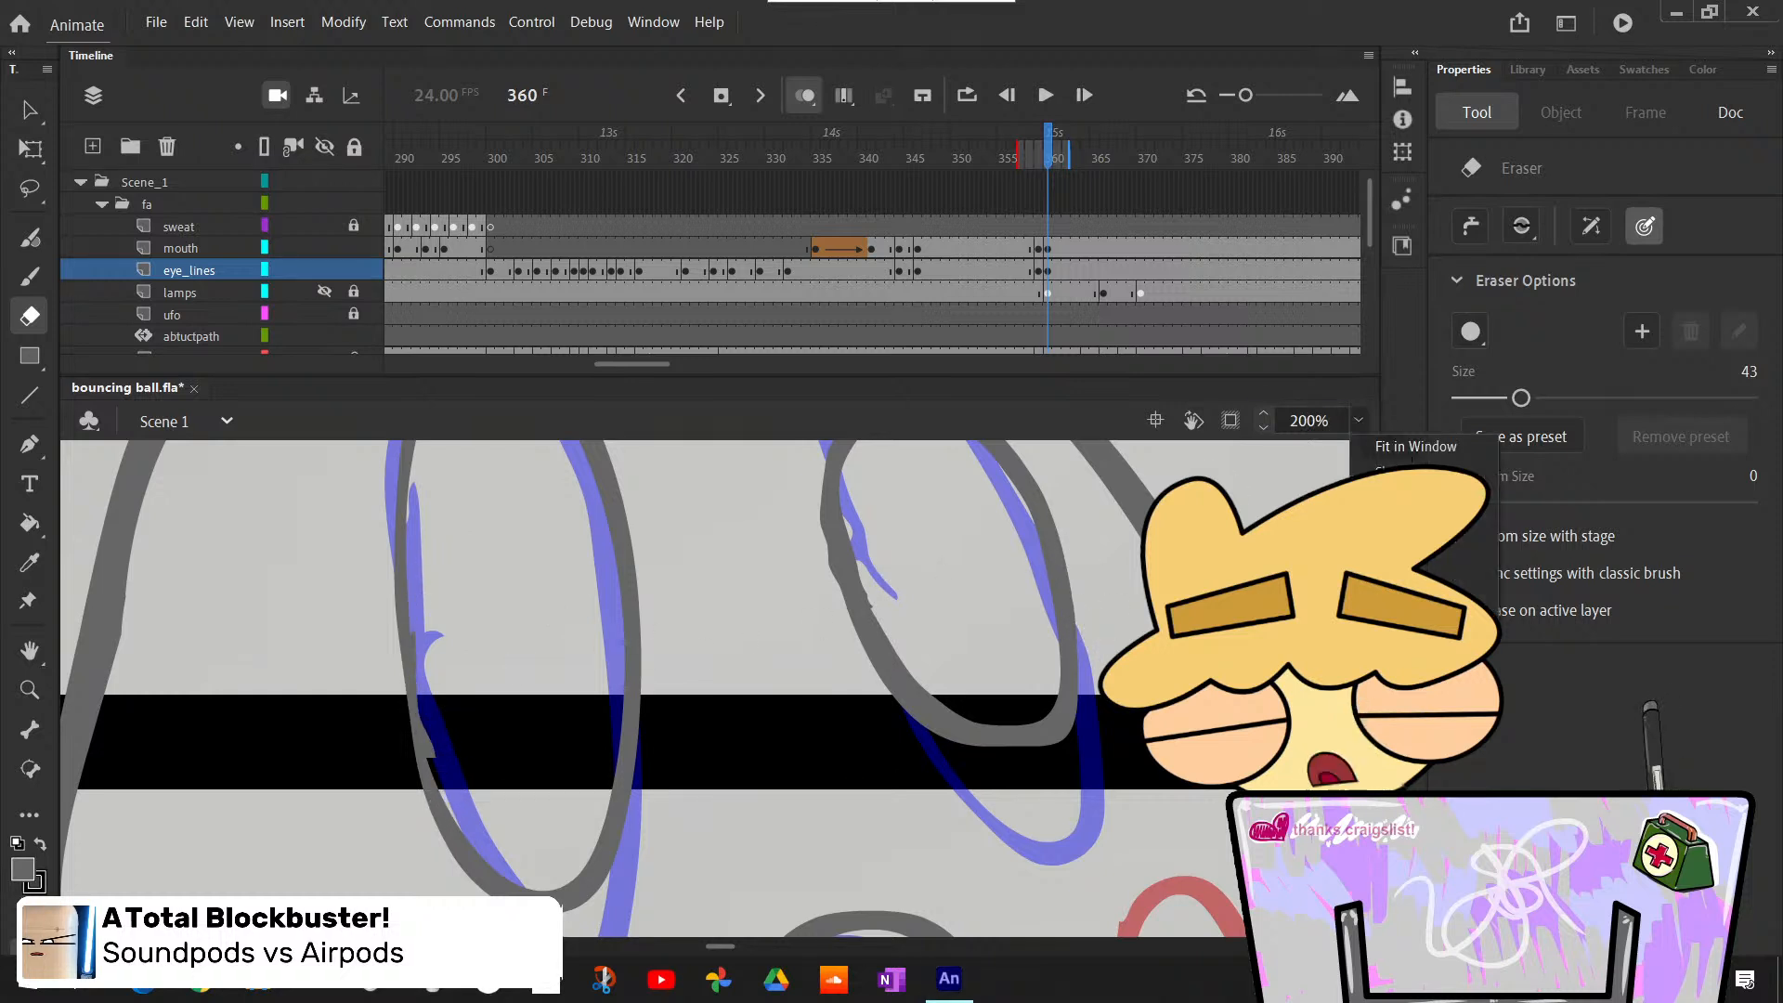
click(1410, 447)
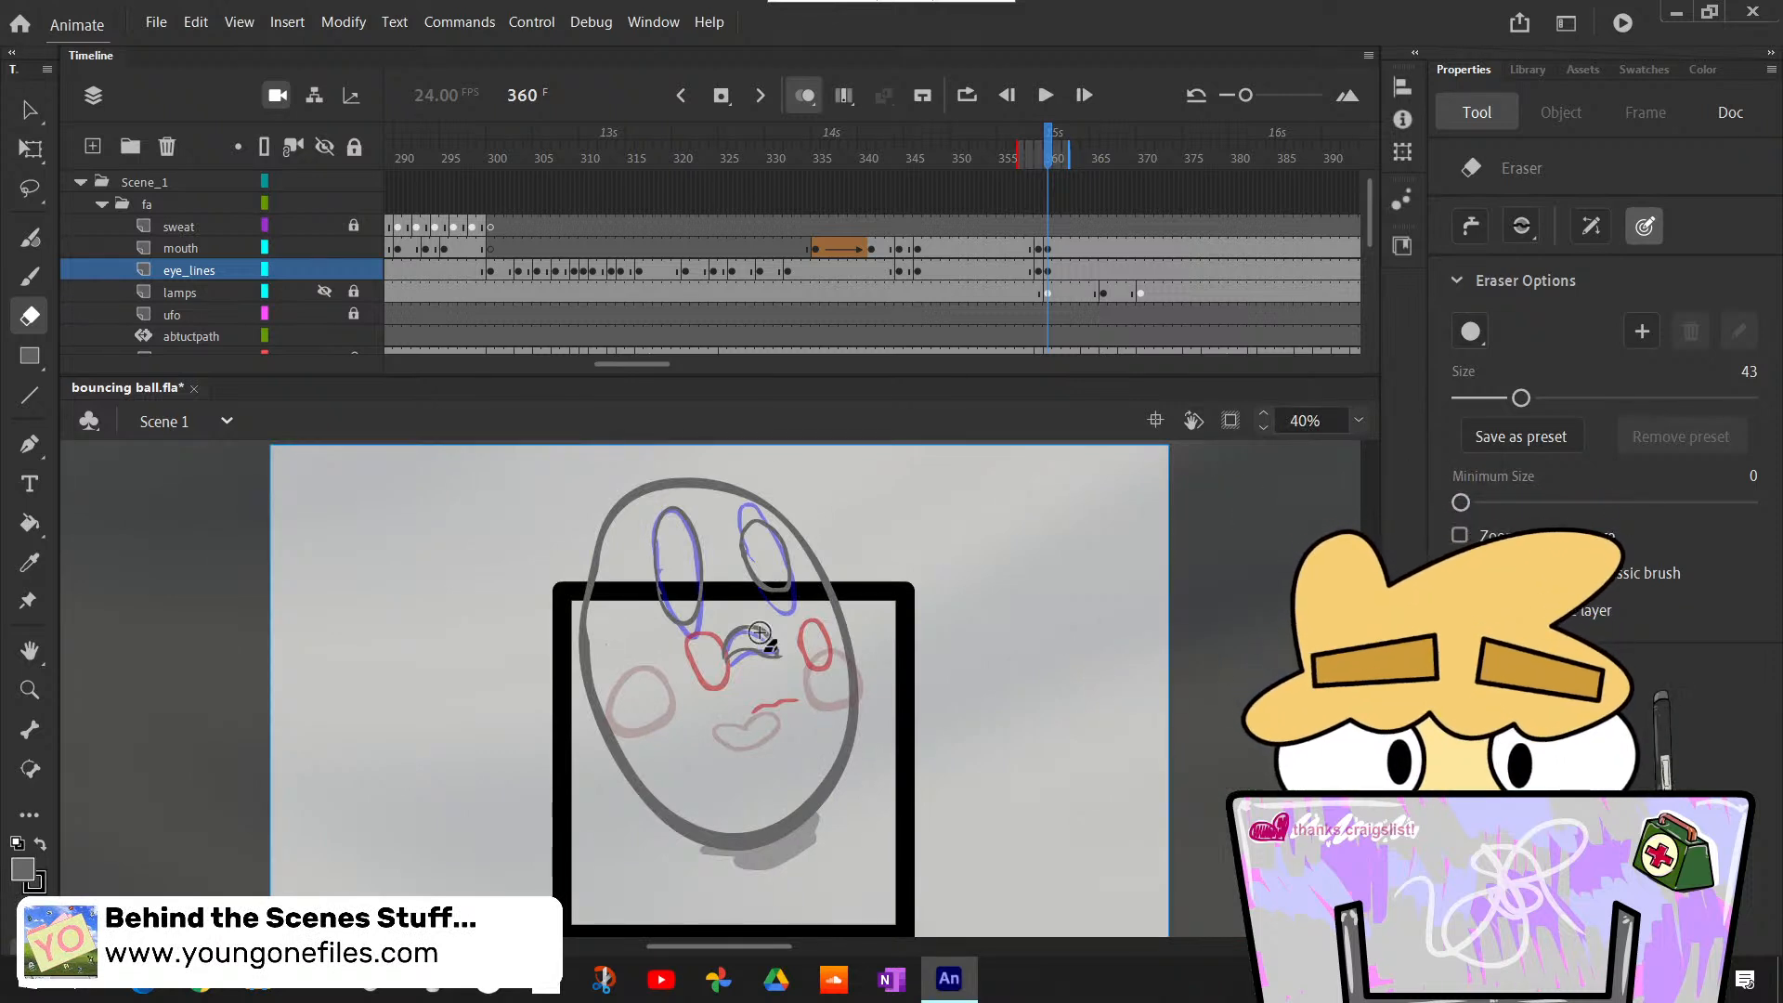
- Step through frames 359 to 363 to check the new eyes and mouth against the roughs
key(comma)
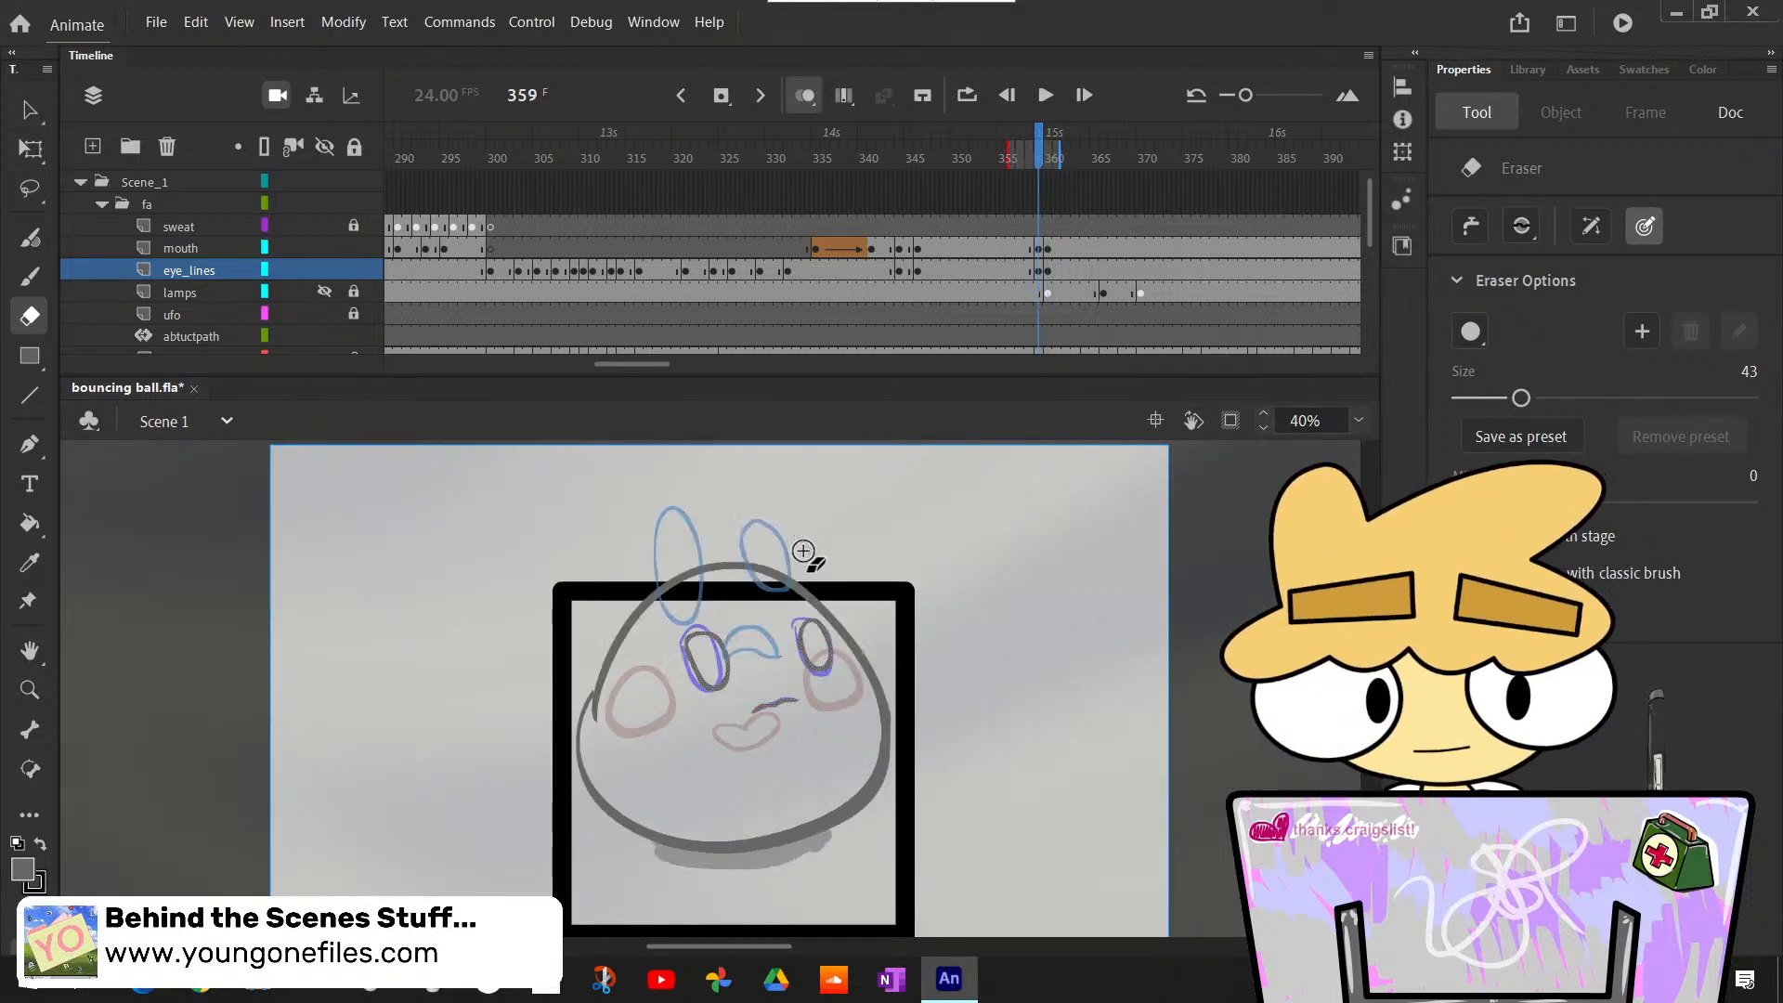
key(period)
key(comma)
key(period)
key(period)
key(period)
key(period)
key(period)
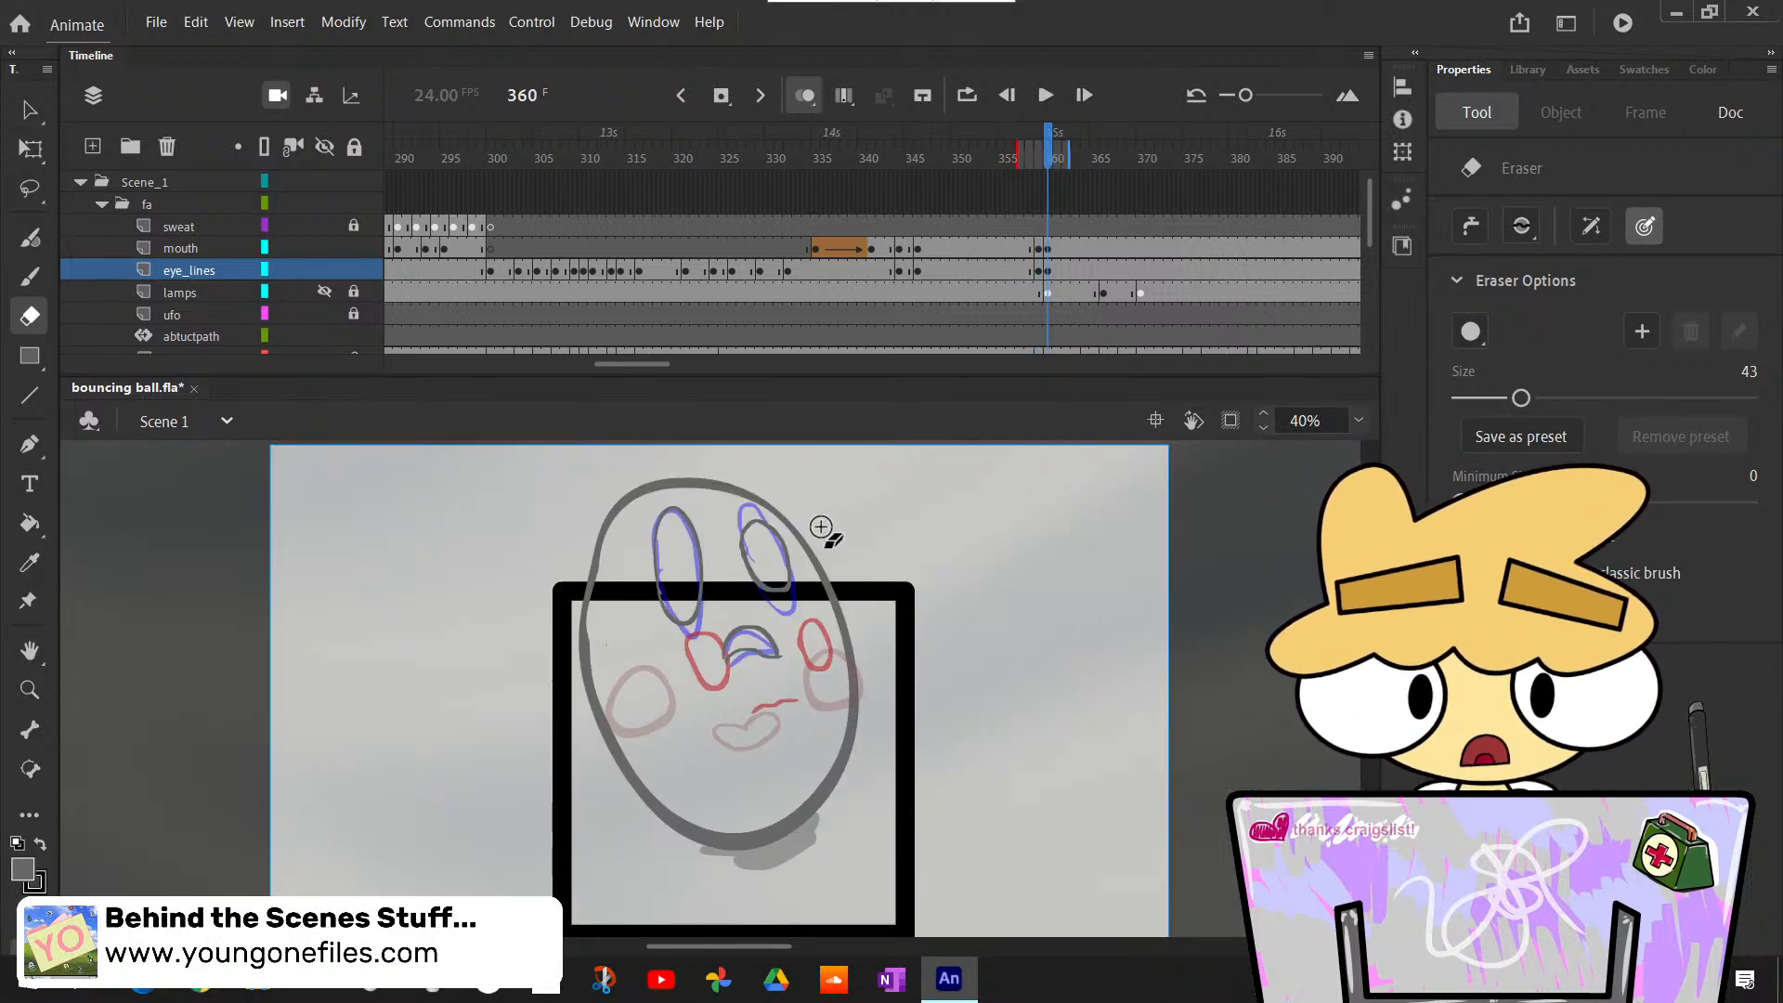
key(comma)
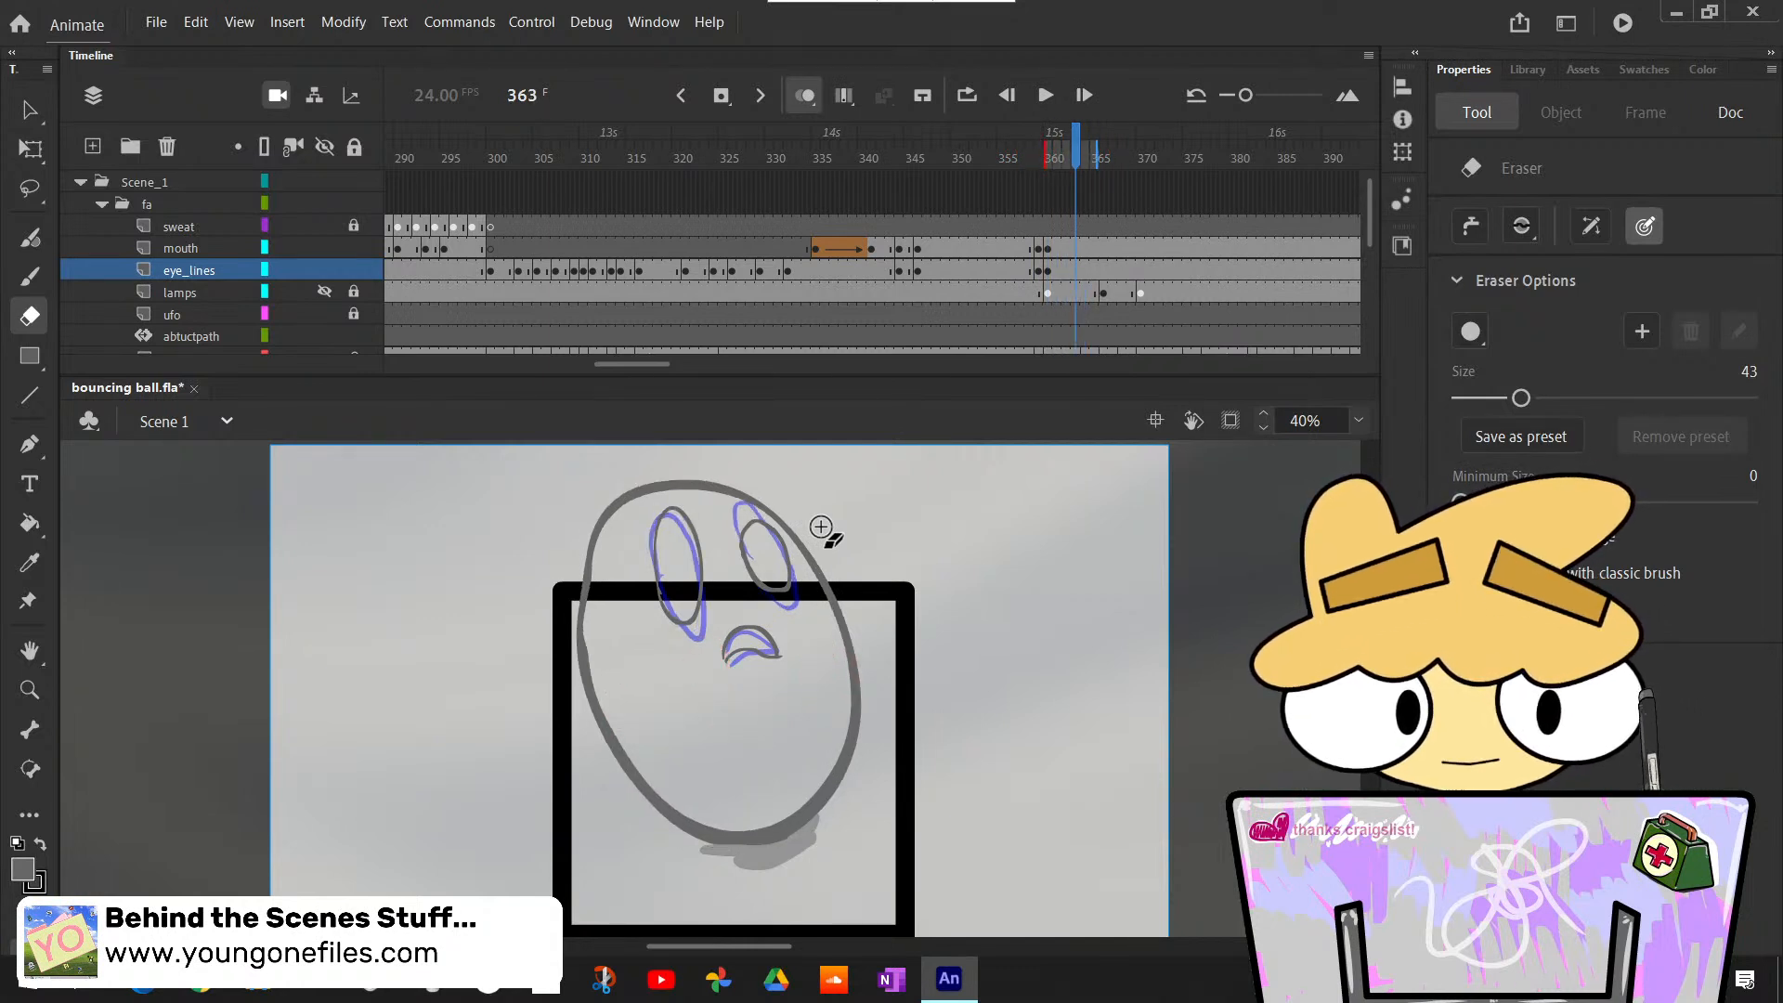
- Flip between frames 363 and 364 to examine how the rough eyes and mouth shift
key(period)
key(comma)
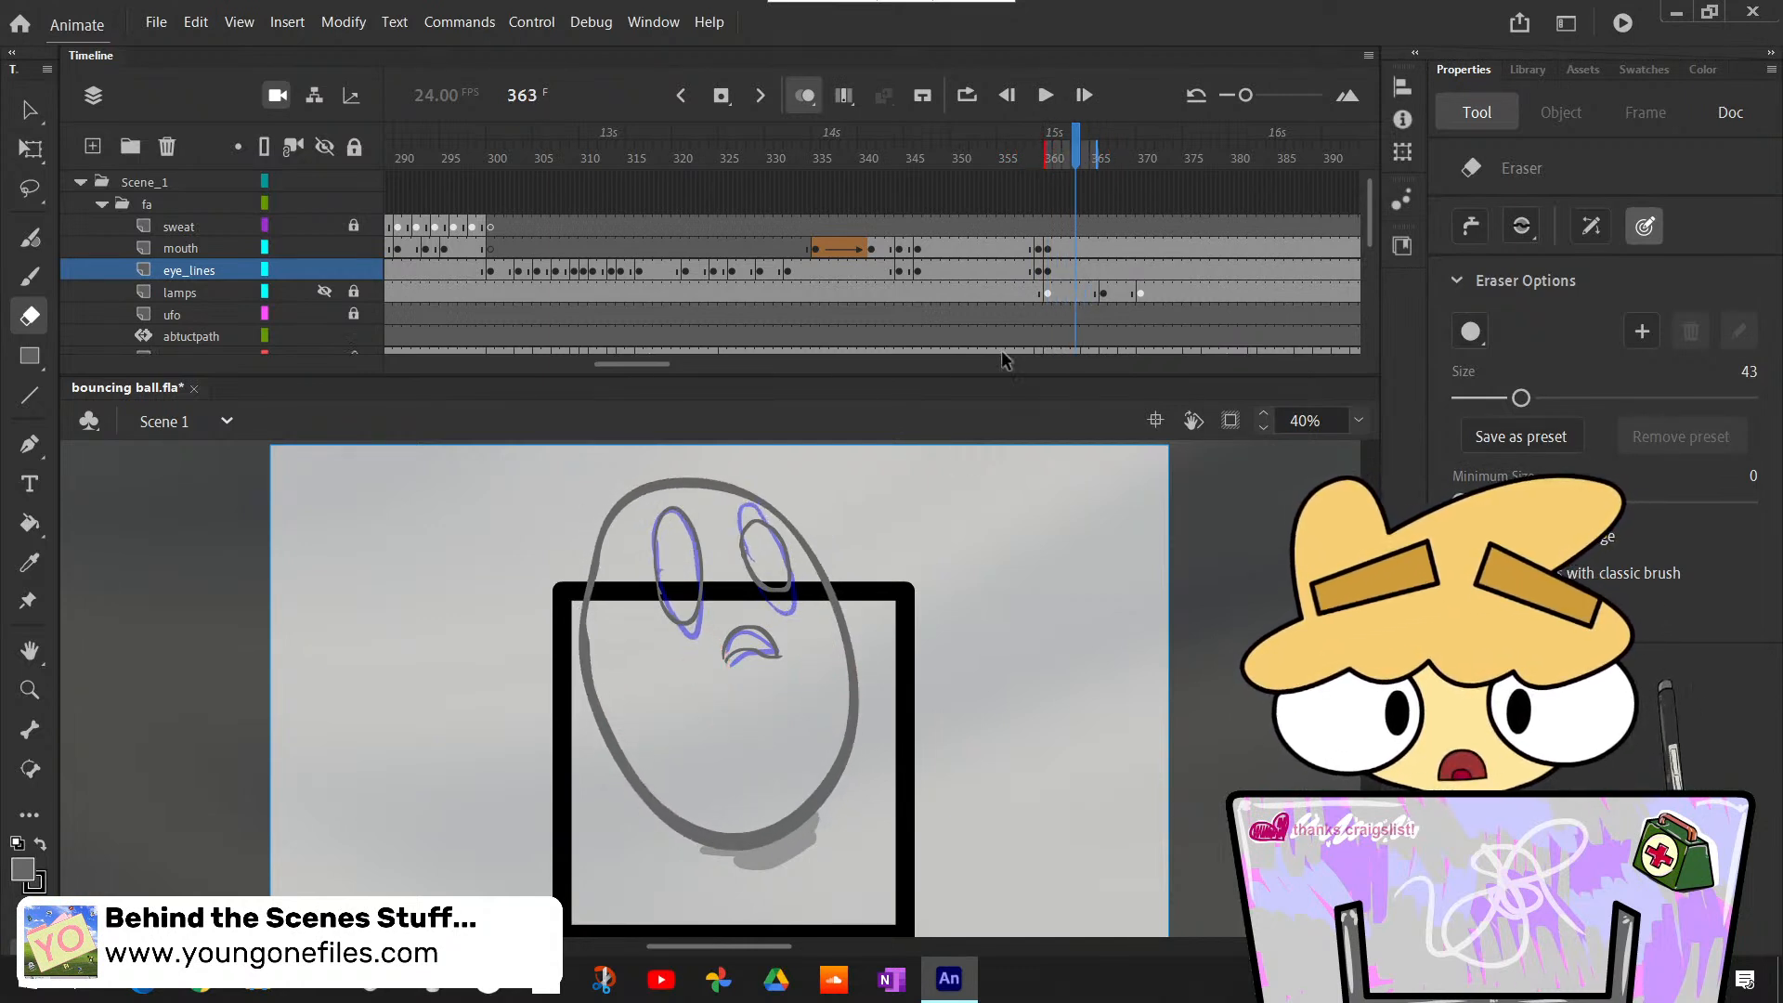
key(period)
key(comma)
key(period)
click(1082, 274)
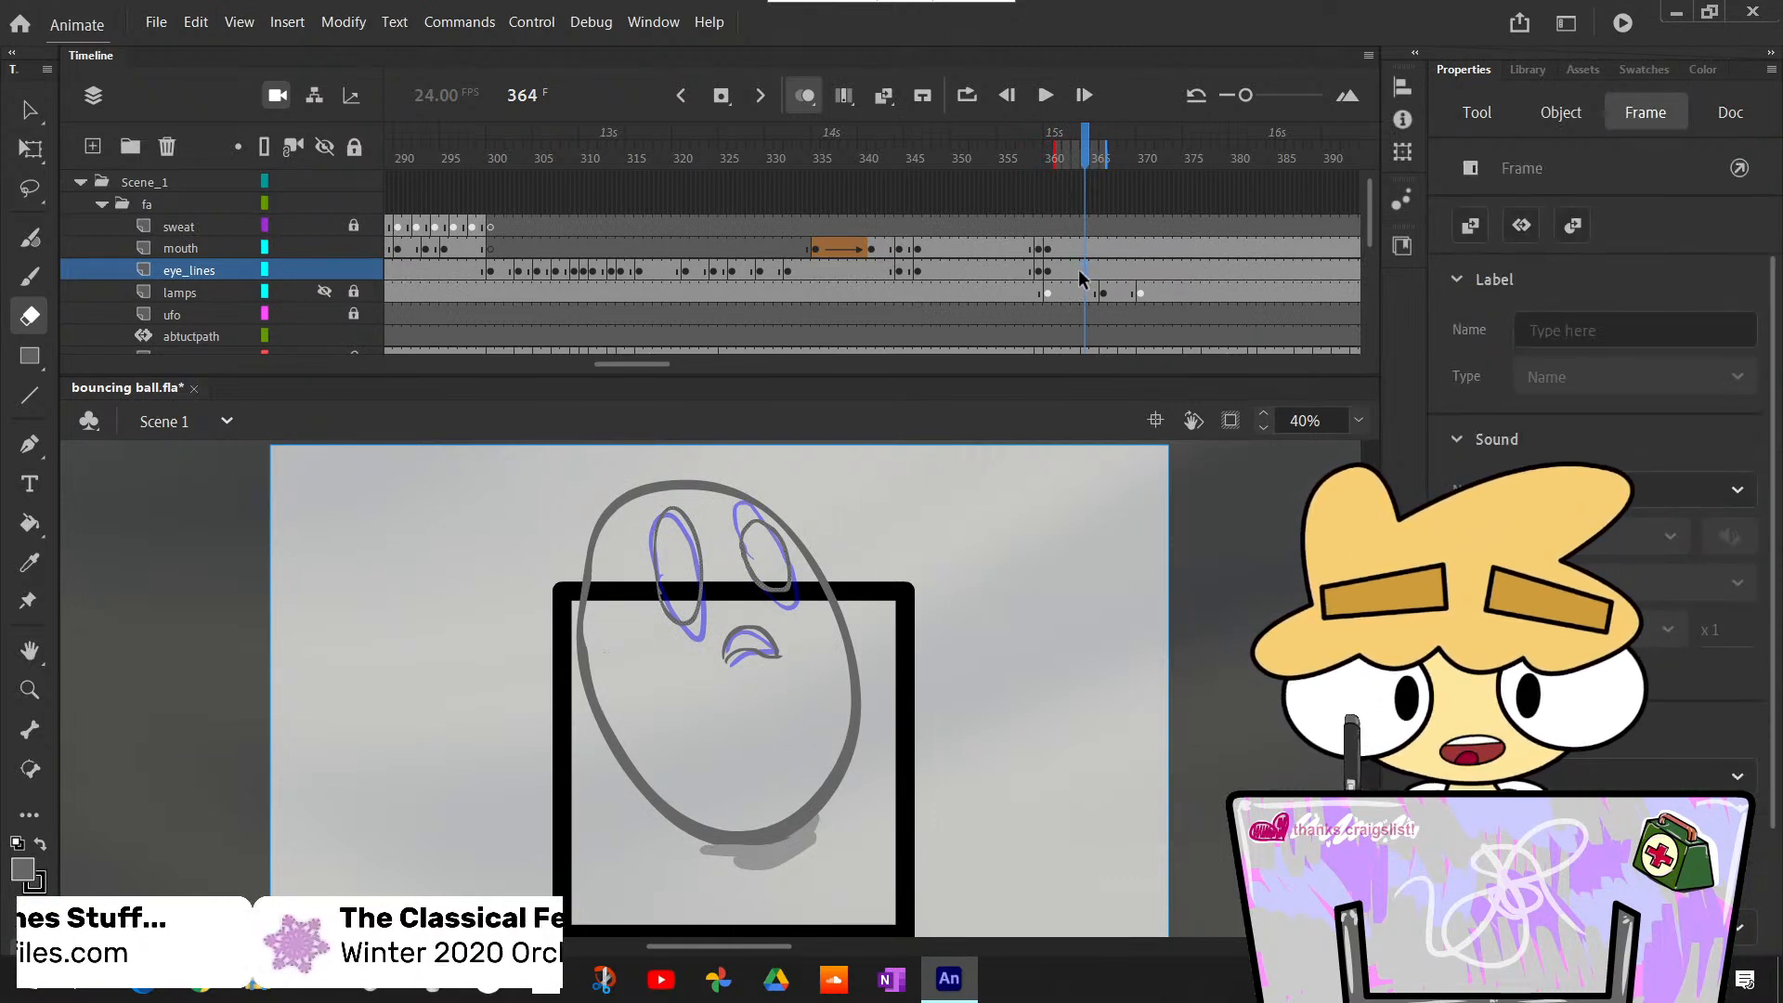
key(comma)
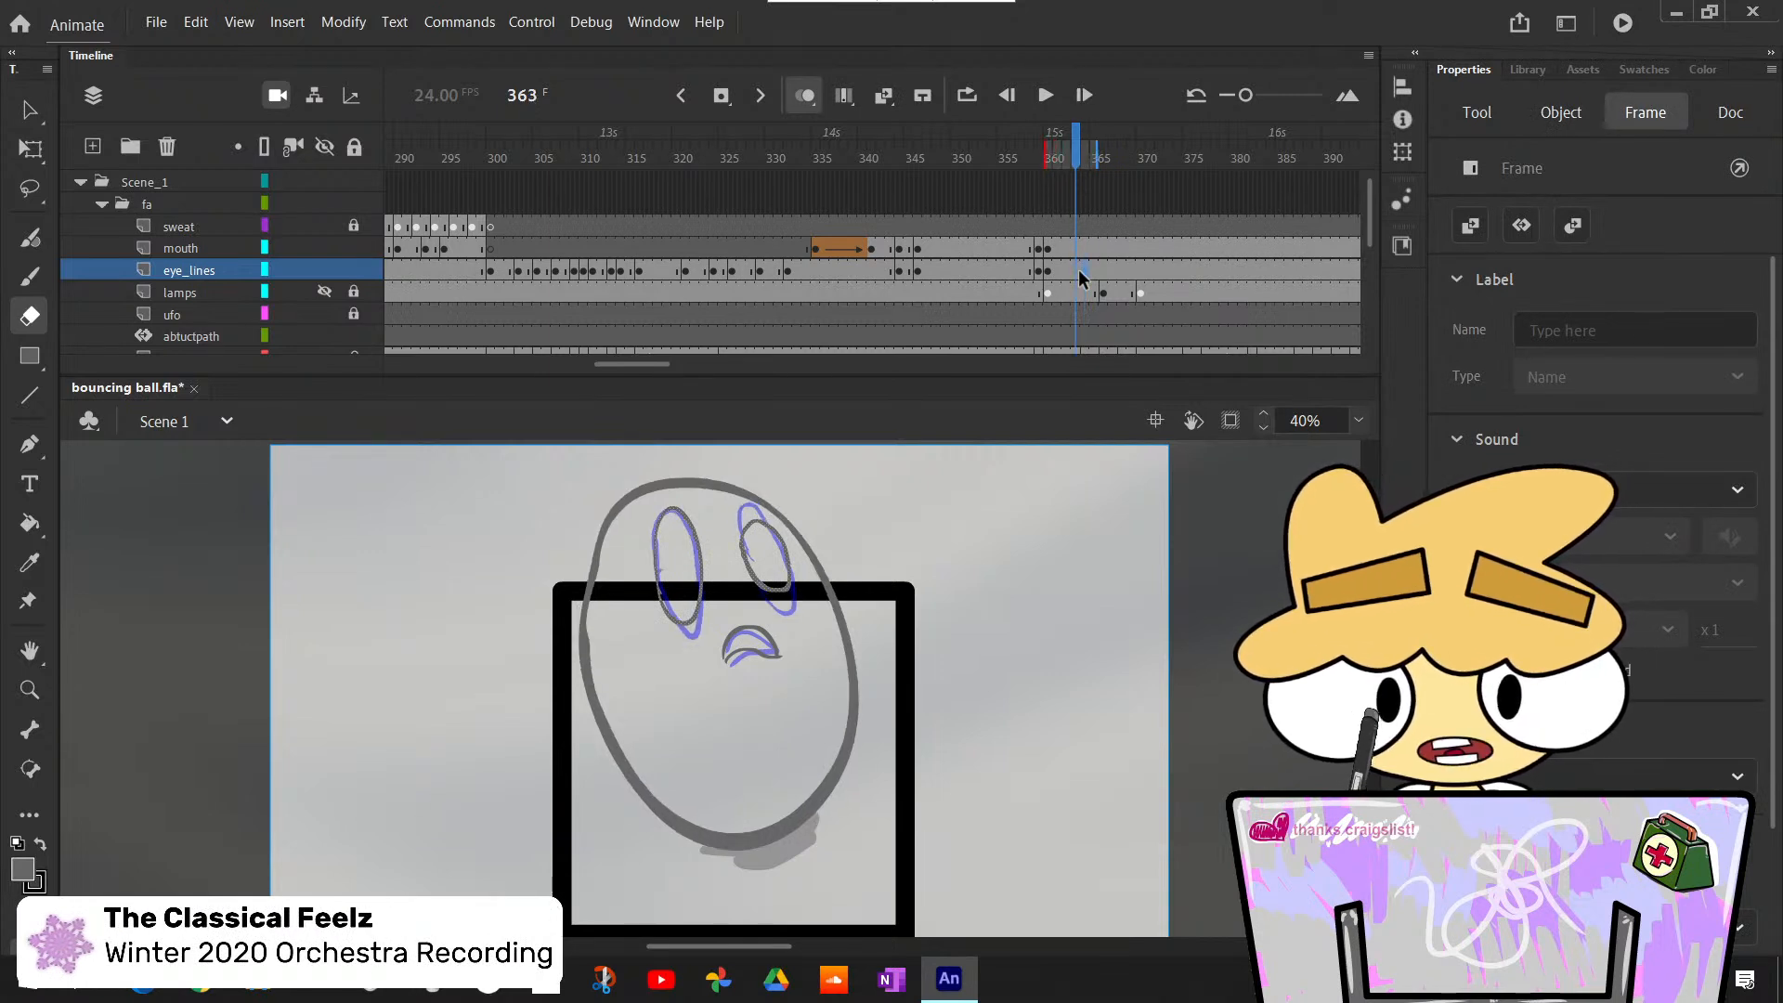
key(period)
key(comma)
key(period)
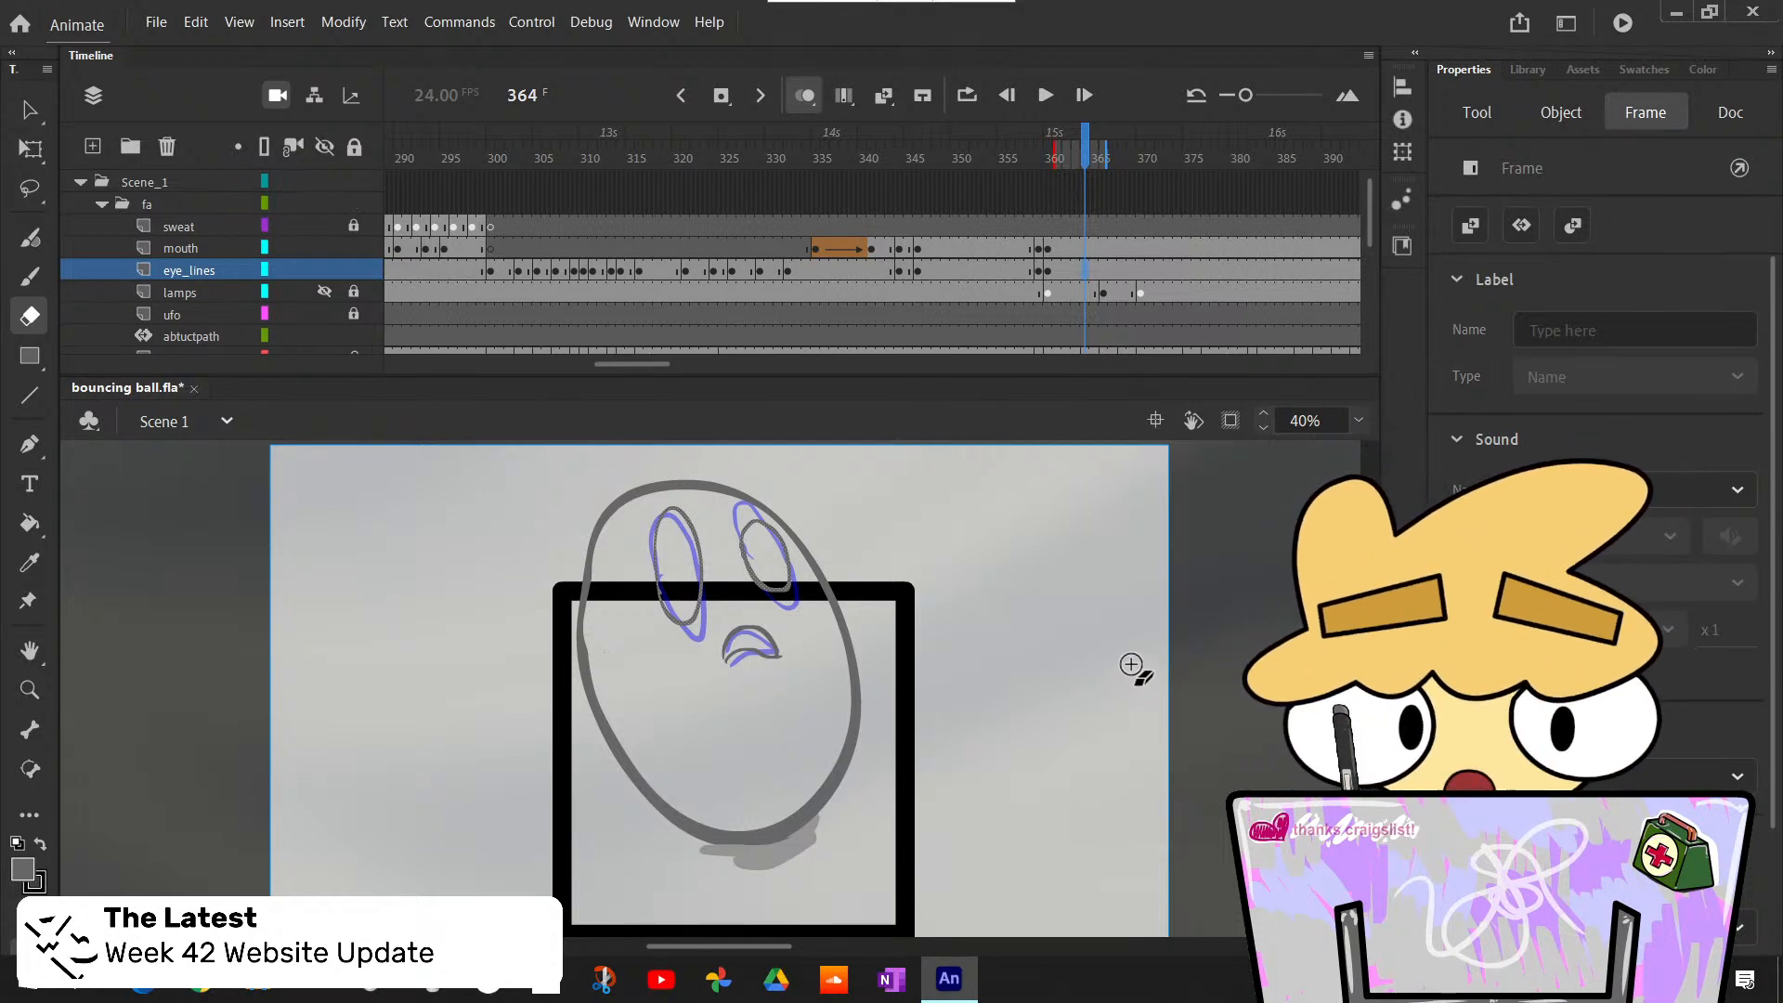
key(comma)
key(period)
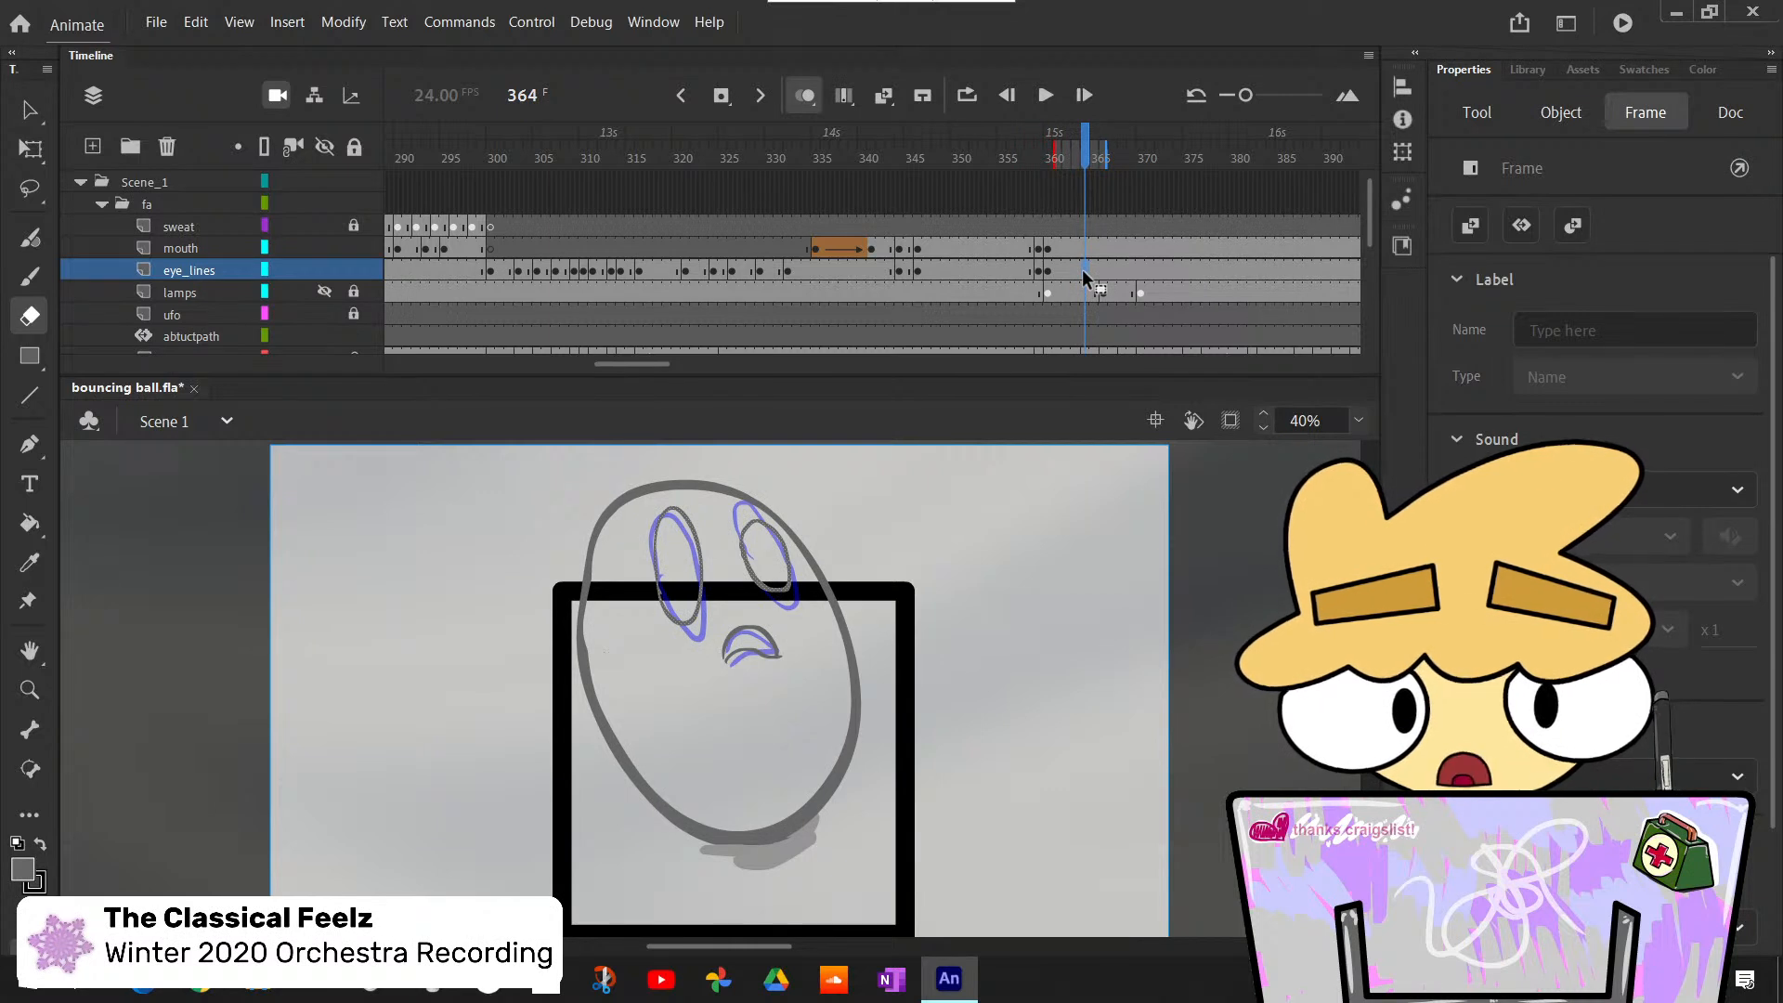
- Insert a duplicate keyframe at frame 364 on the eye_lines layer and try to select the eyes for transforming
key(F6)
key(l)
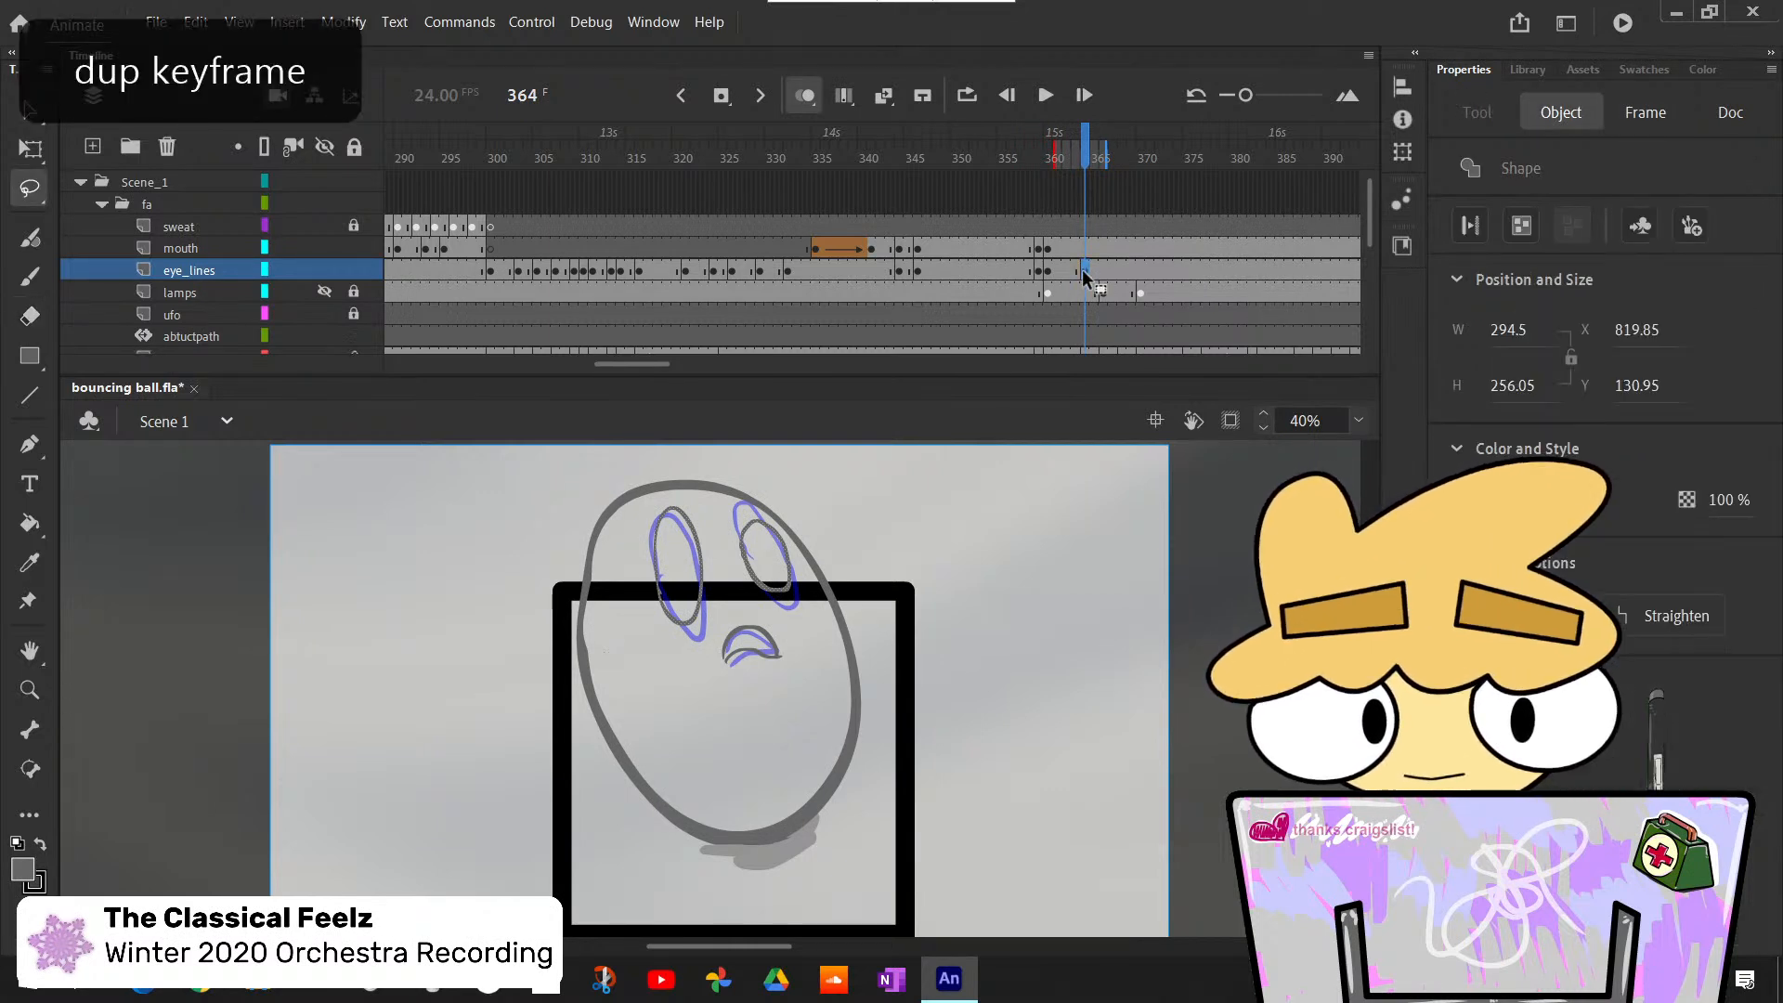
drag(637, 529, 636, 529)
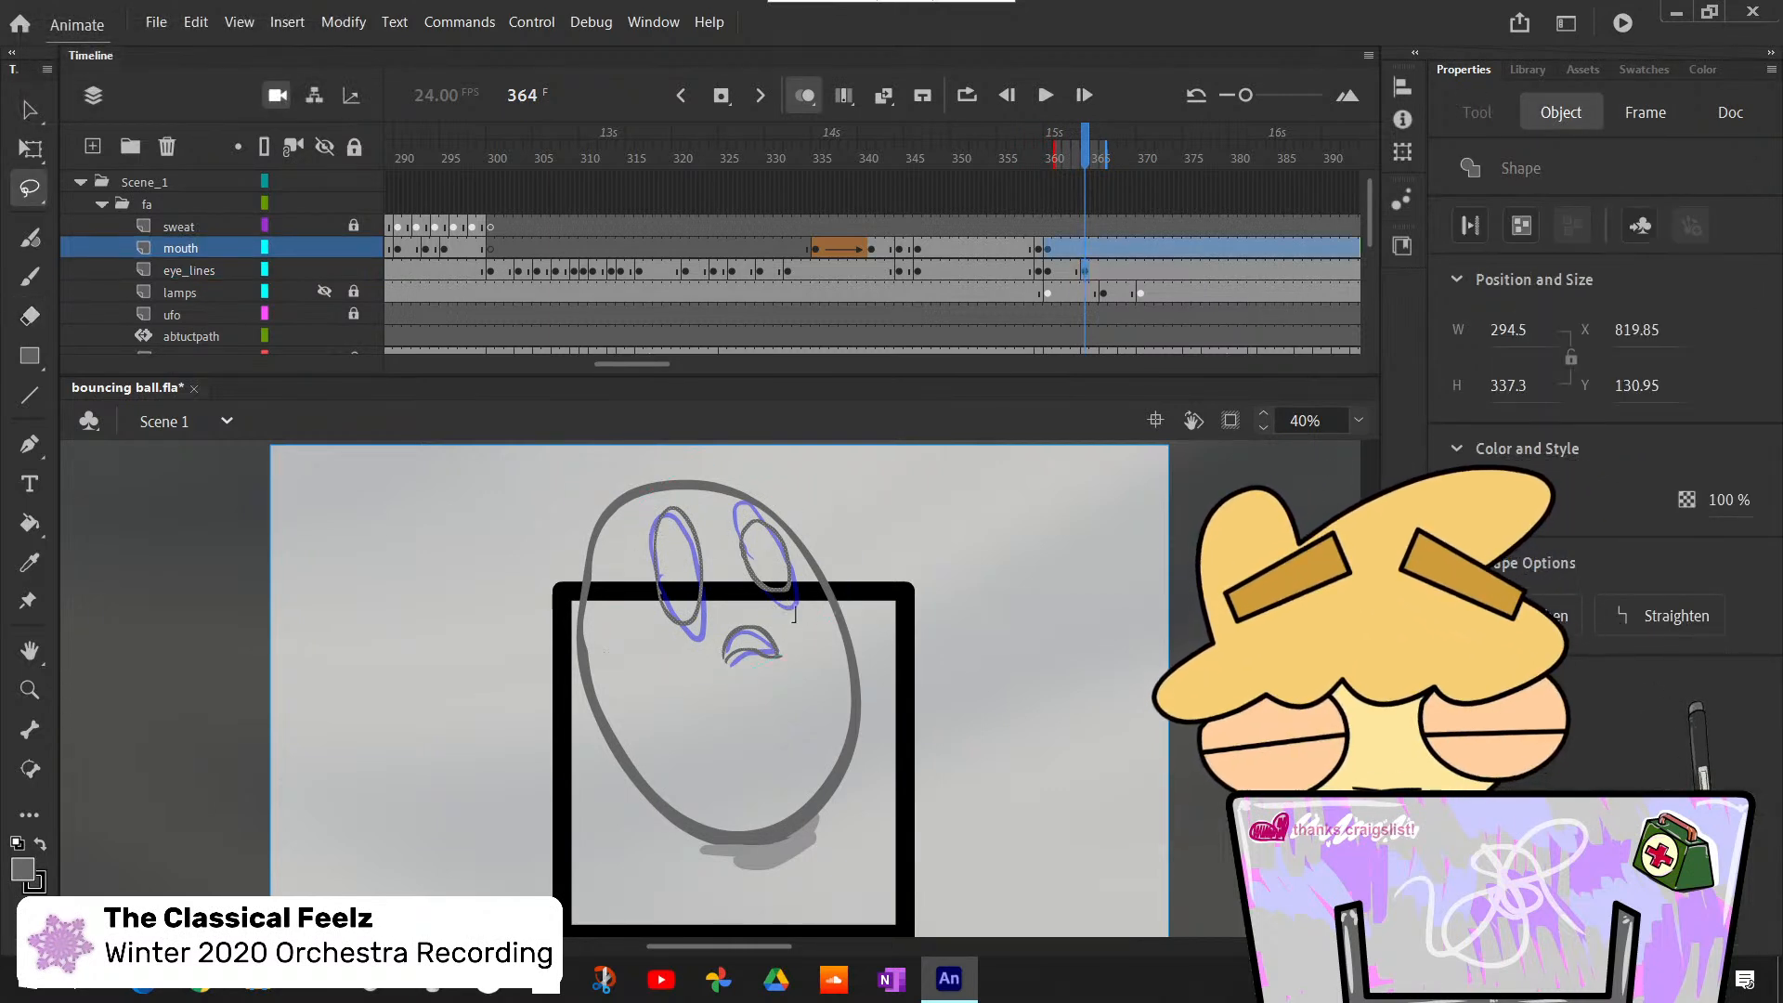
key(q)
click(822, 660)
drag(724, 606, 823, 525)
click(799, 657)
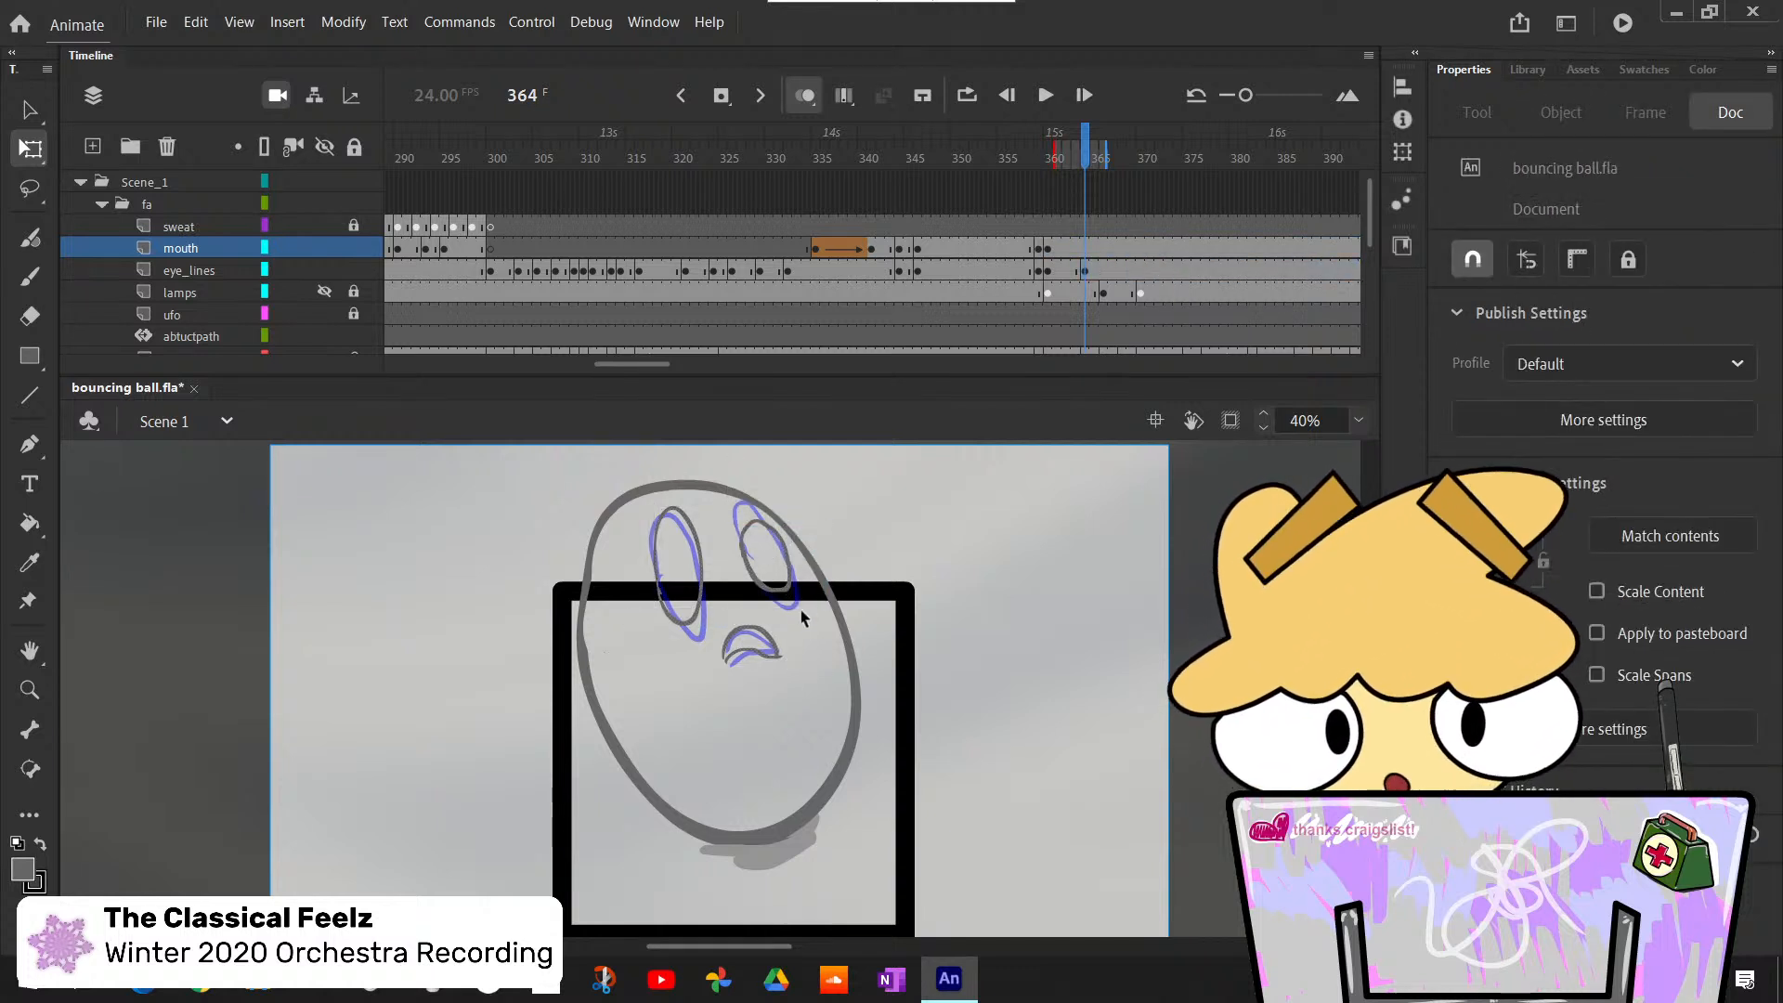
- Lasso the eyes at frame 364 again, lock the mouth layer to keep it out of the selection, and deselect everything
key(l)
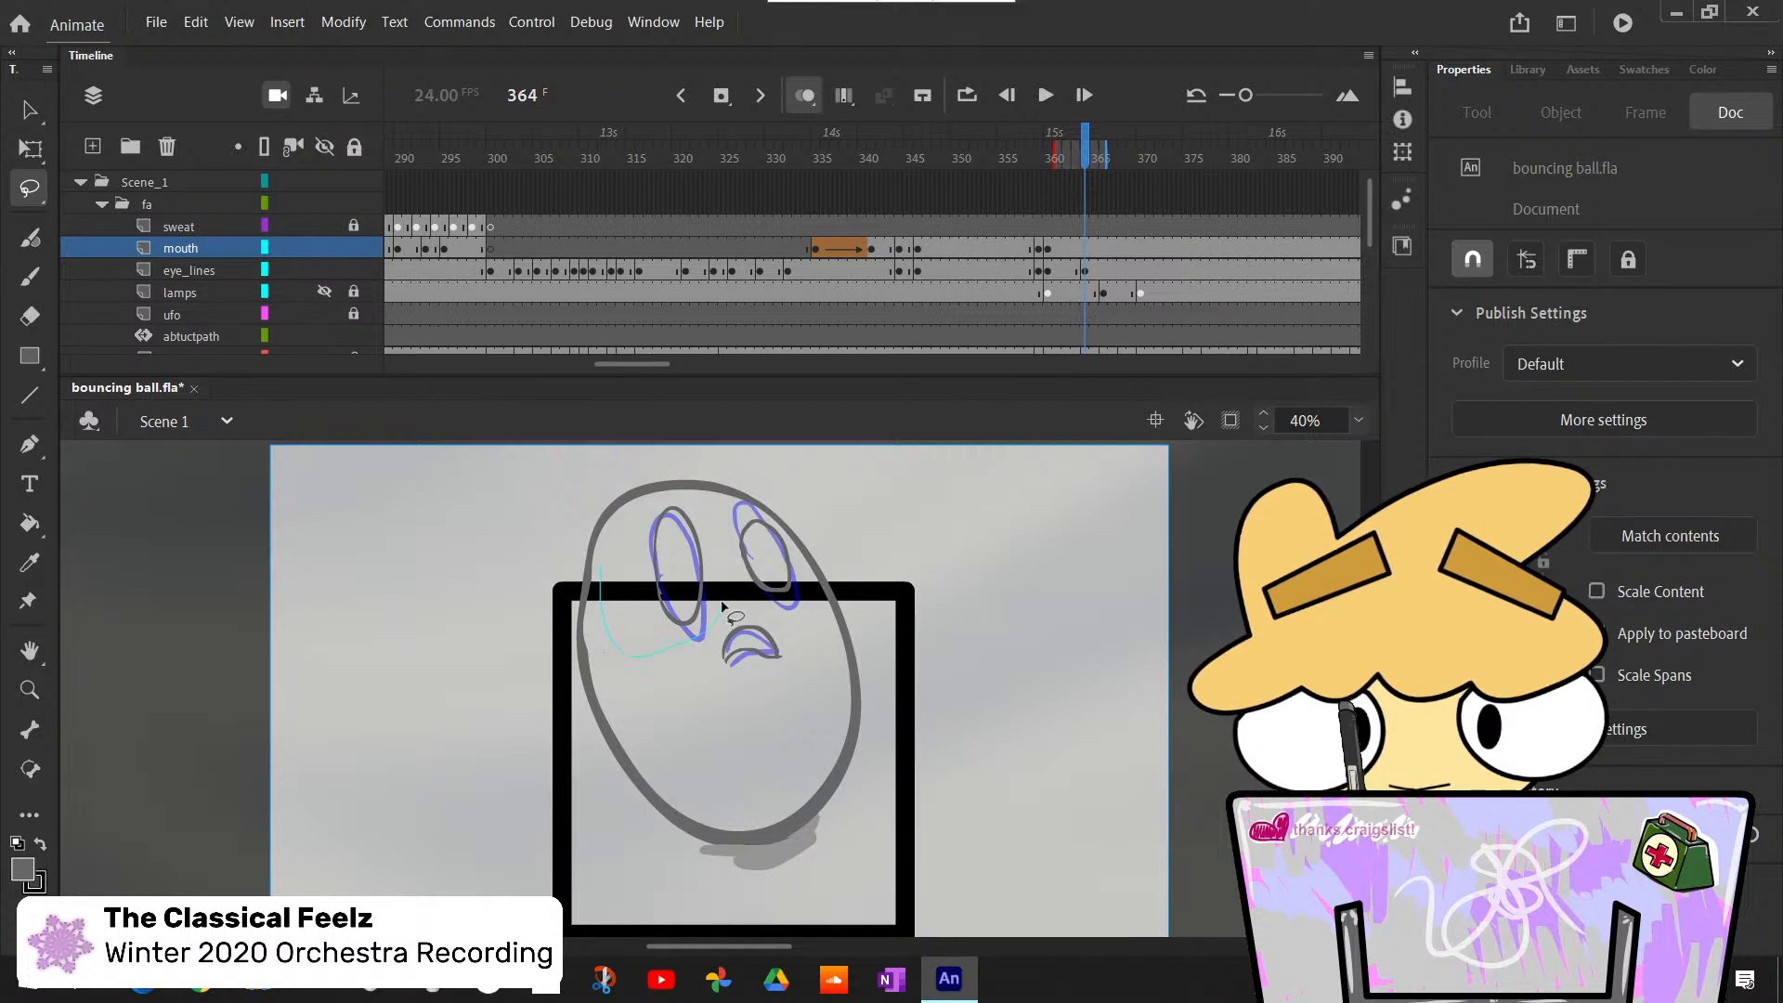
drag(724, 605, 728, 605)
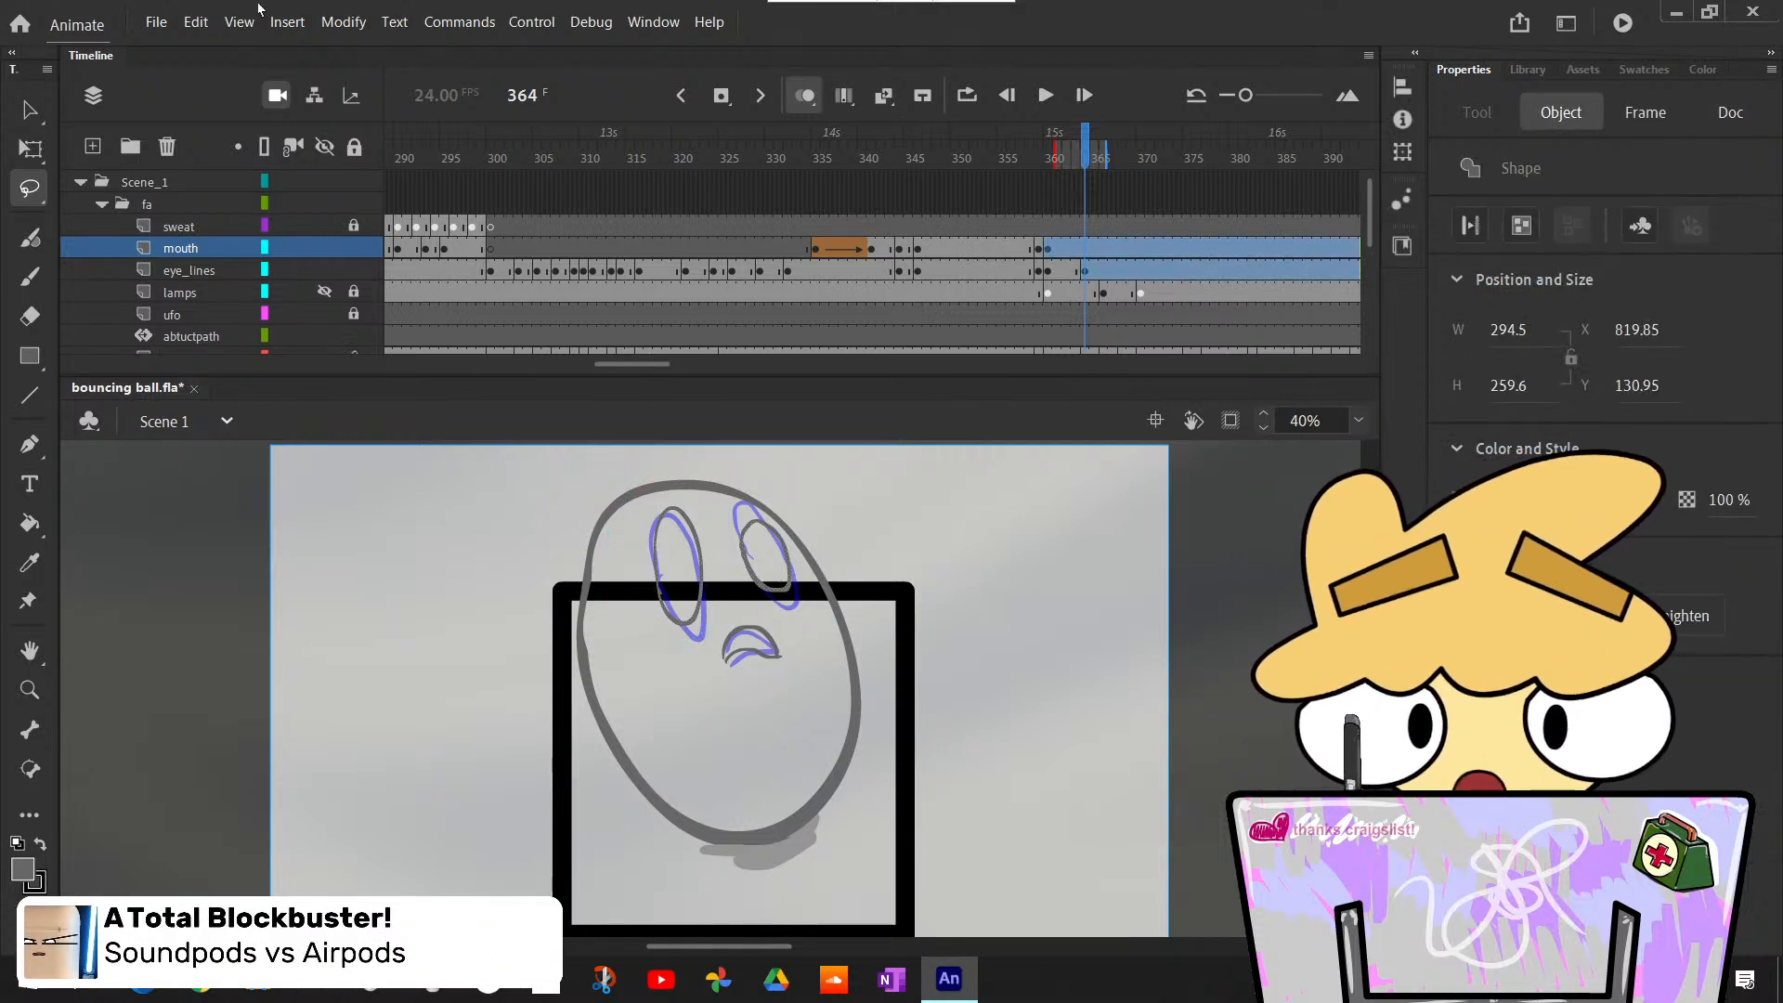
click(353, 248)
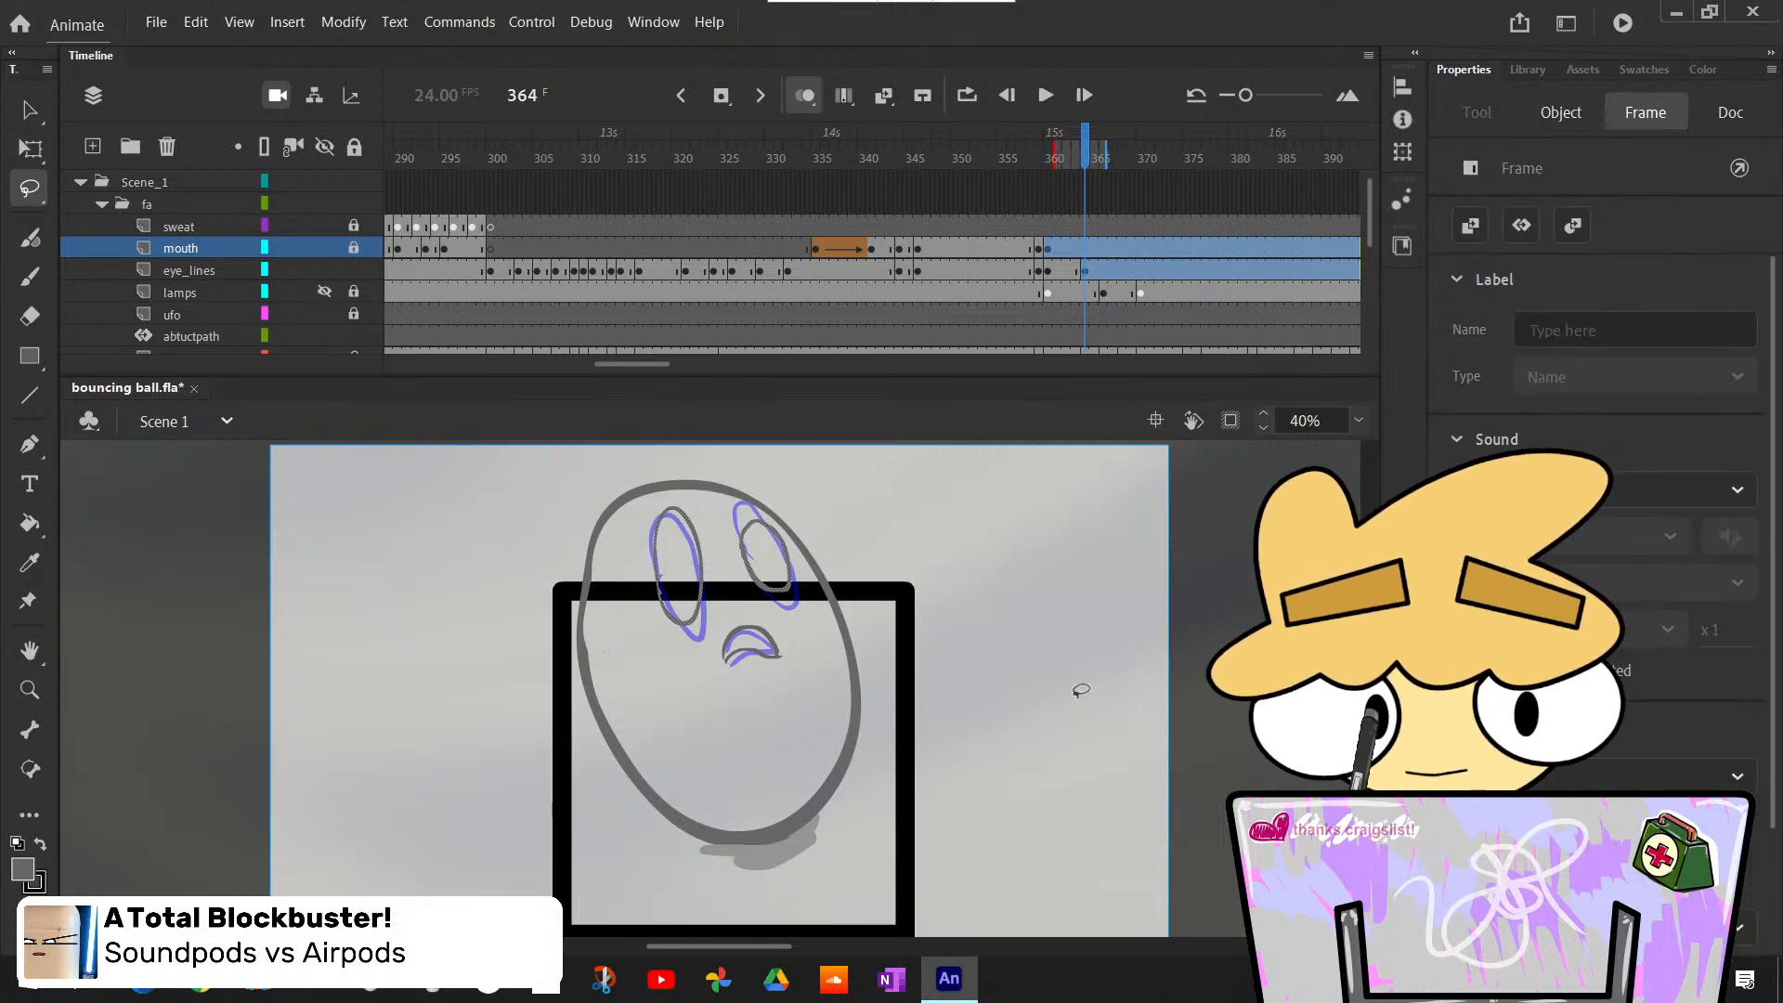
click(1059, 561)
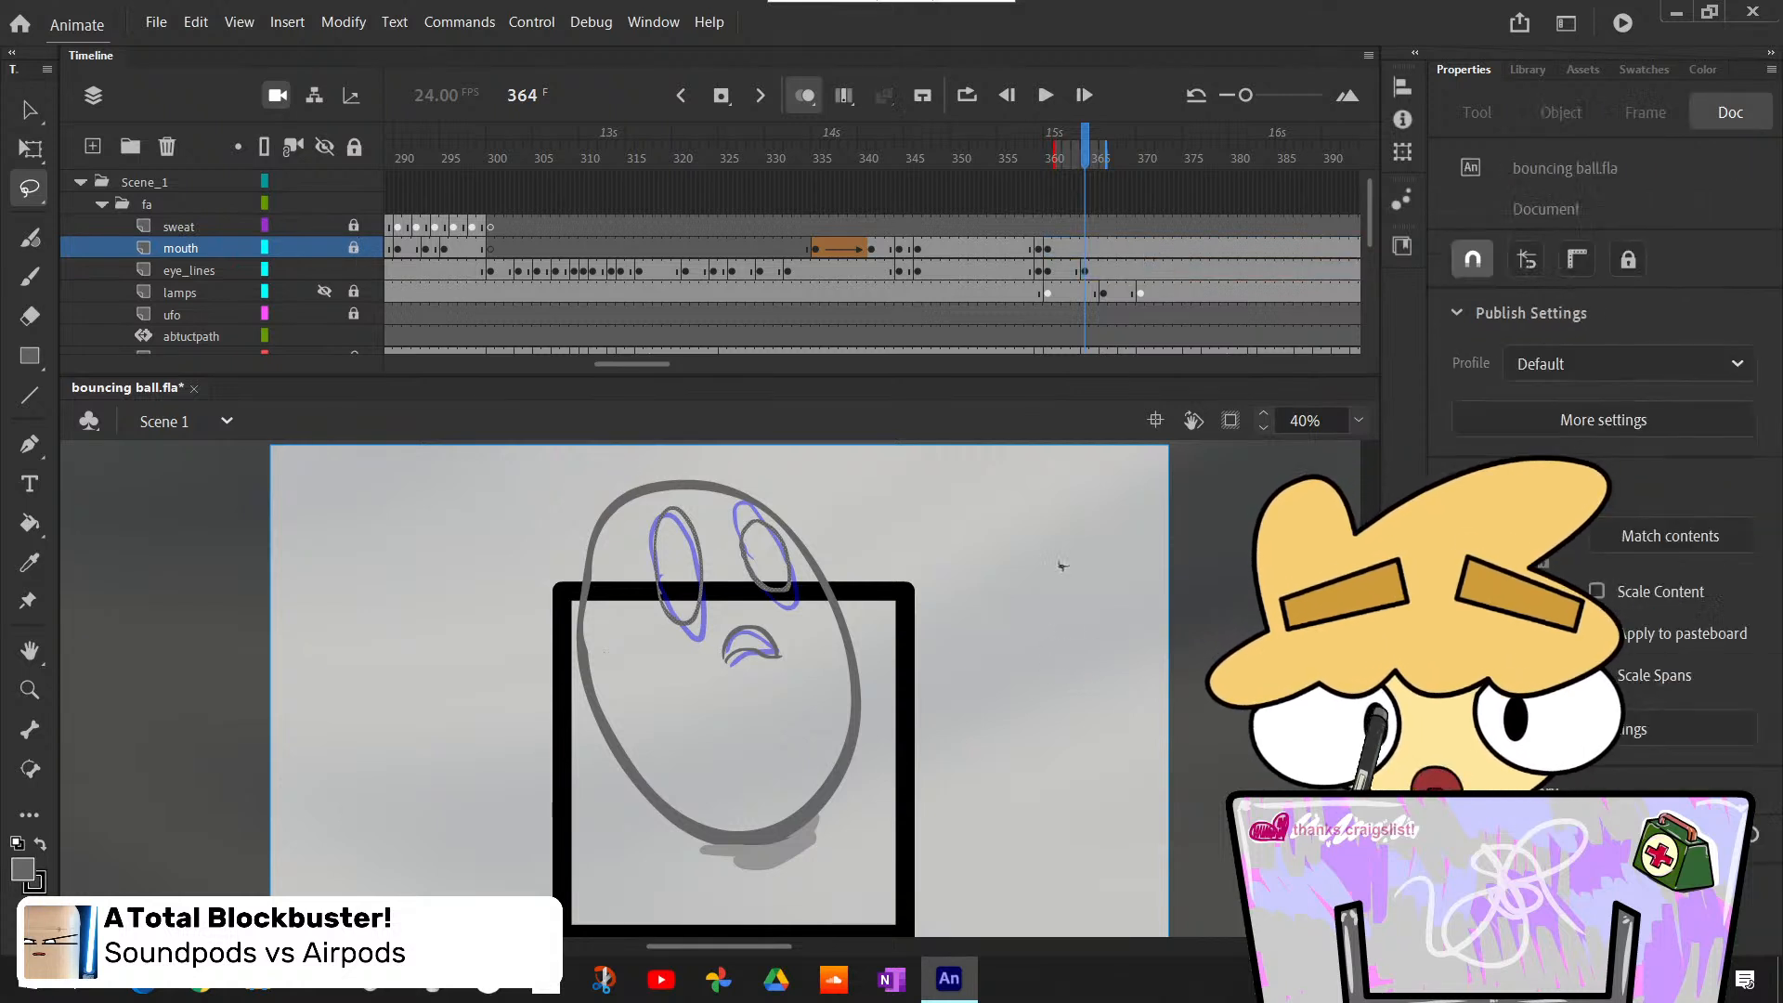
- Select both eyes at frame 364 on the eye_lines layer and transform them slightly downward to follow the rough eyes
click(1085, 272)
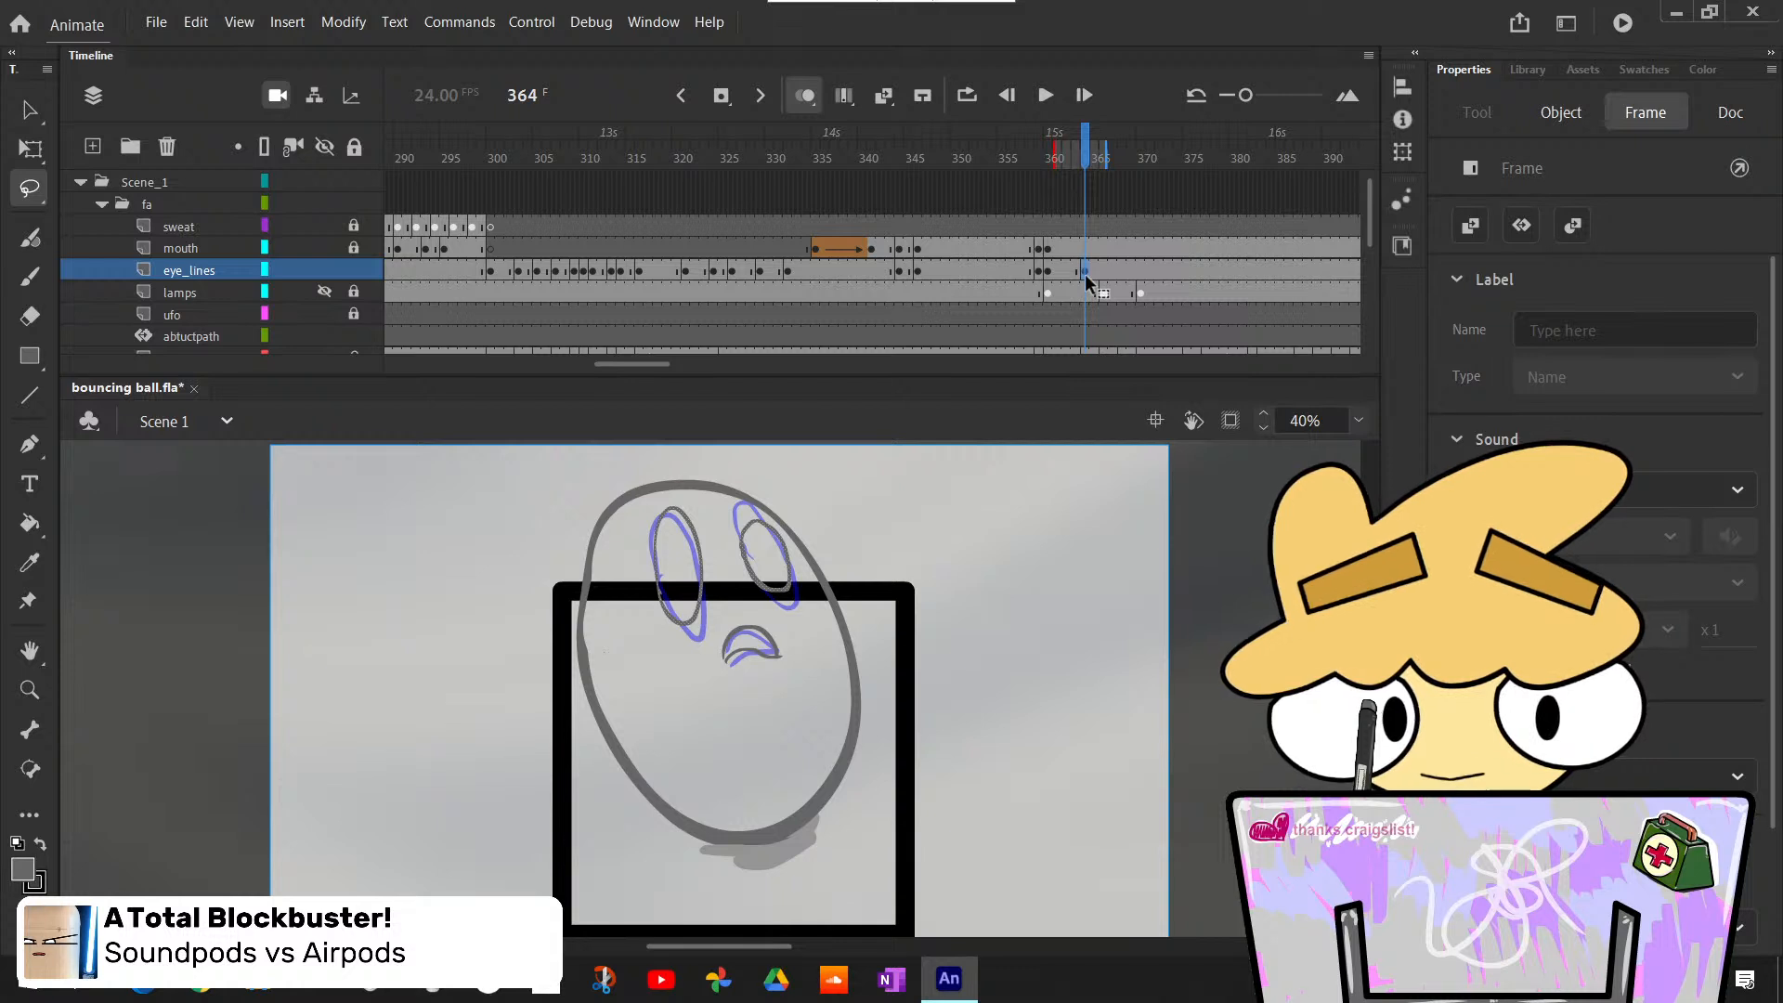
click(1085, 279)
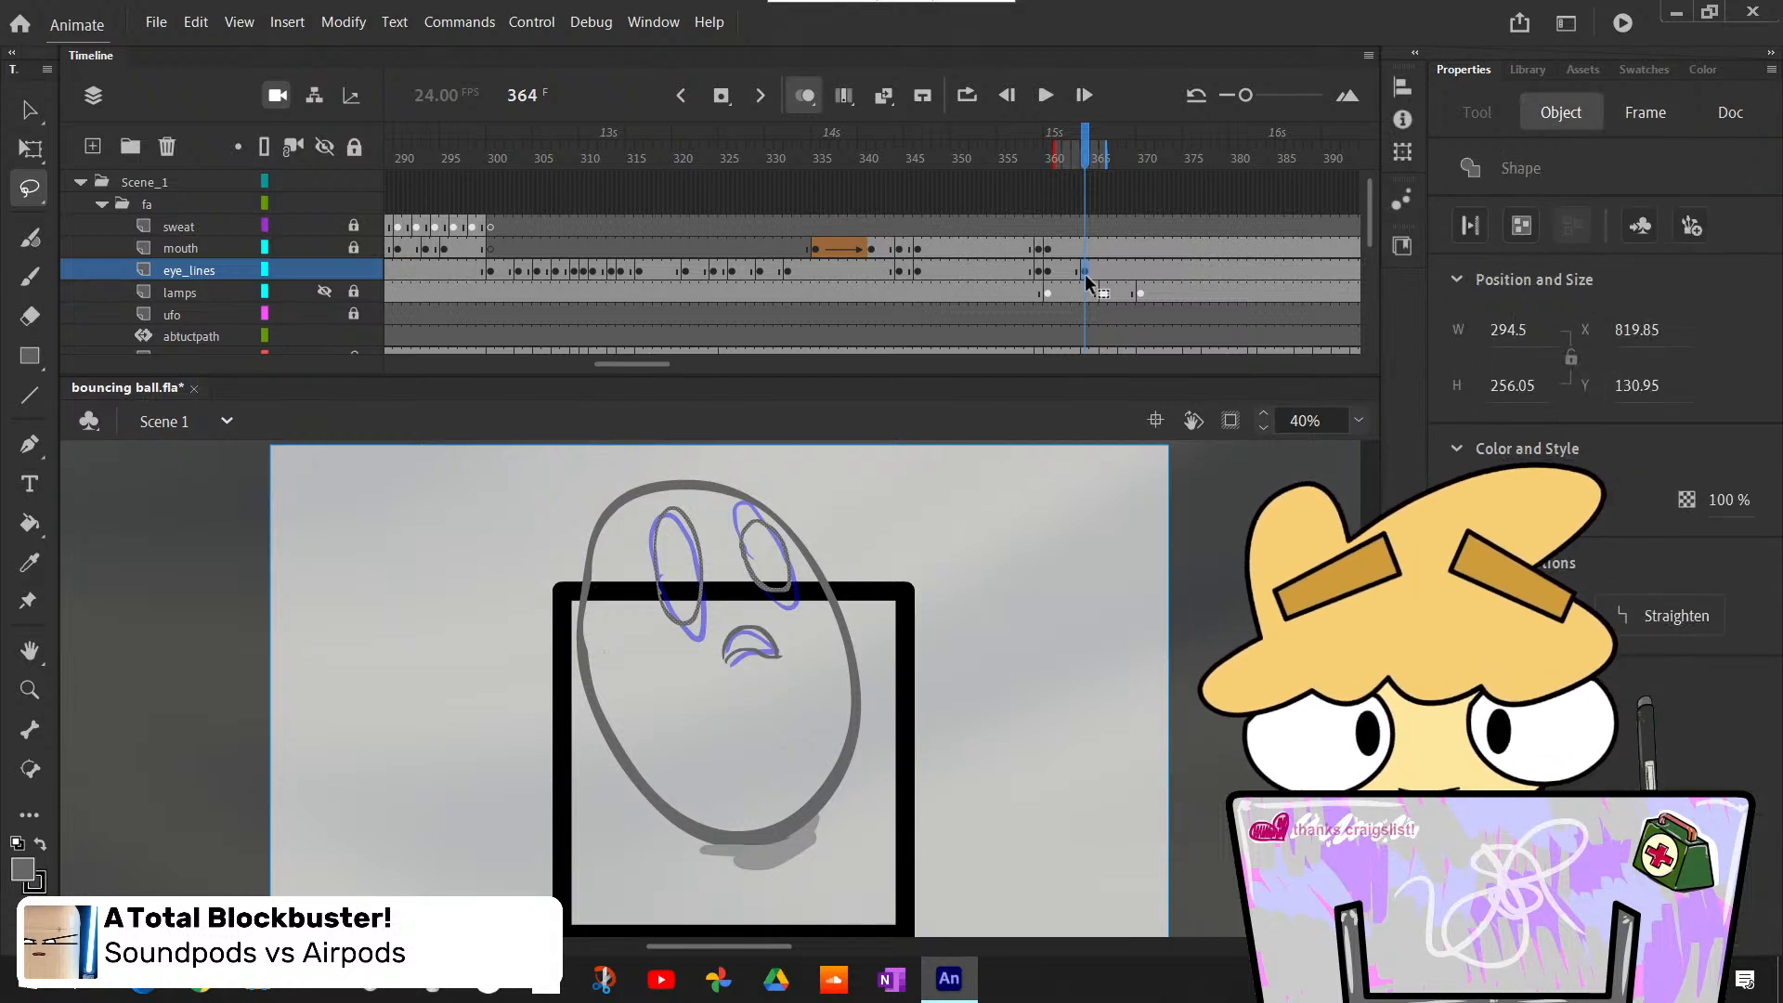
click(976, 683)
mouse_move(725, 597)
mouse_down()
mouse_move(604, 588)
mouse_move(786, 456)
mouse_move(864, 597)
mouse_move(805, 627)
mouse_move(726, 599)
mouse_up()
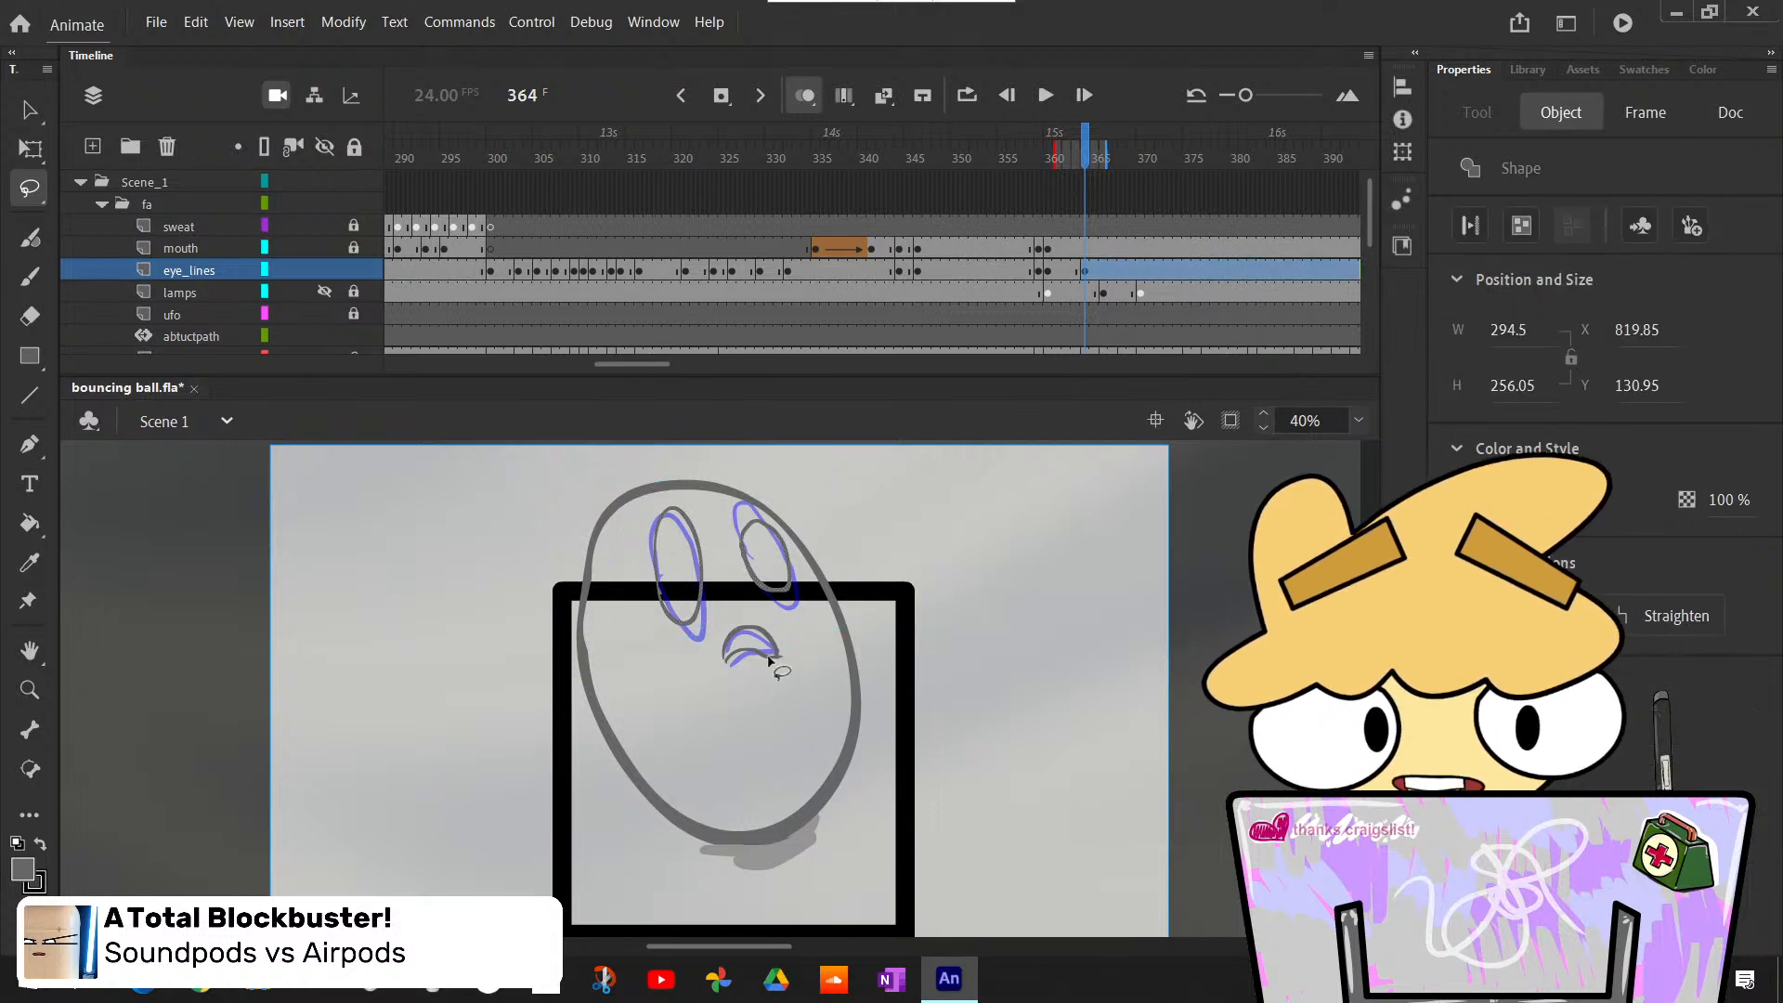
key(q)
drag(807, 641, 810, 641)
click(935, 656)
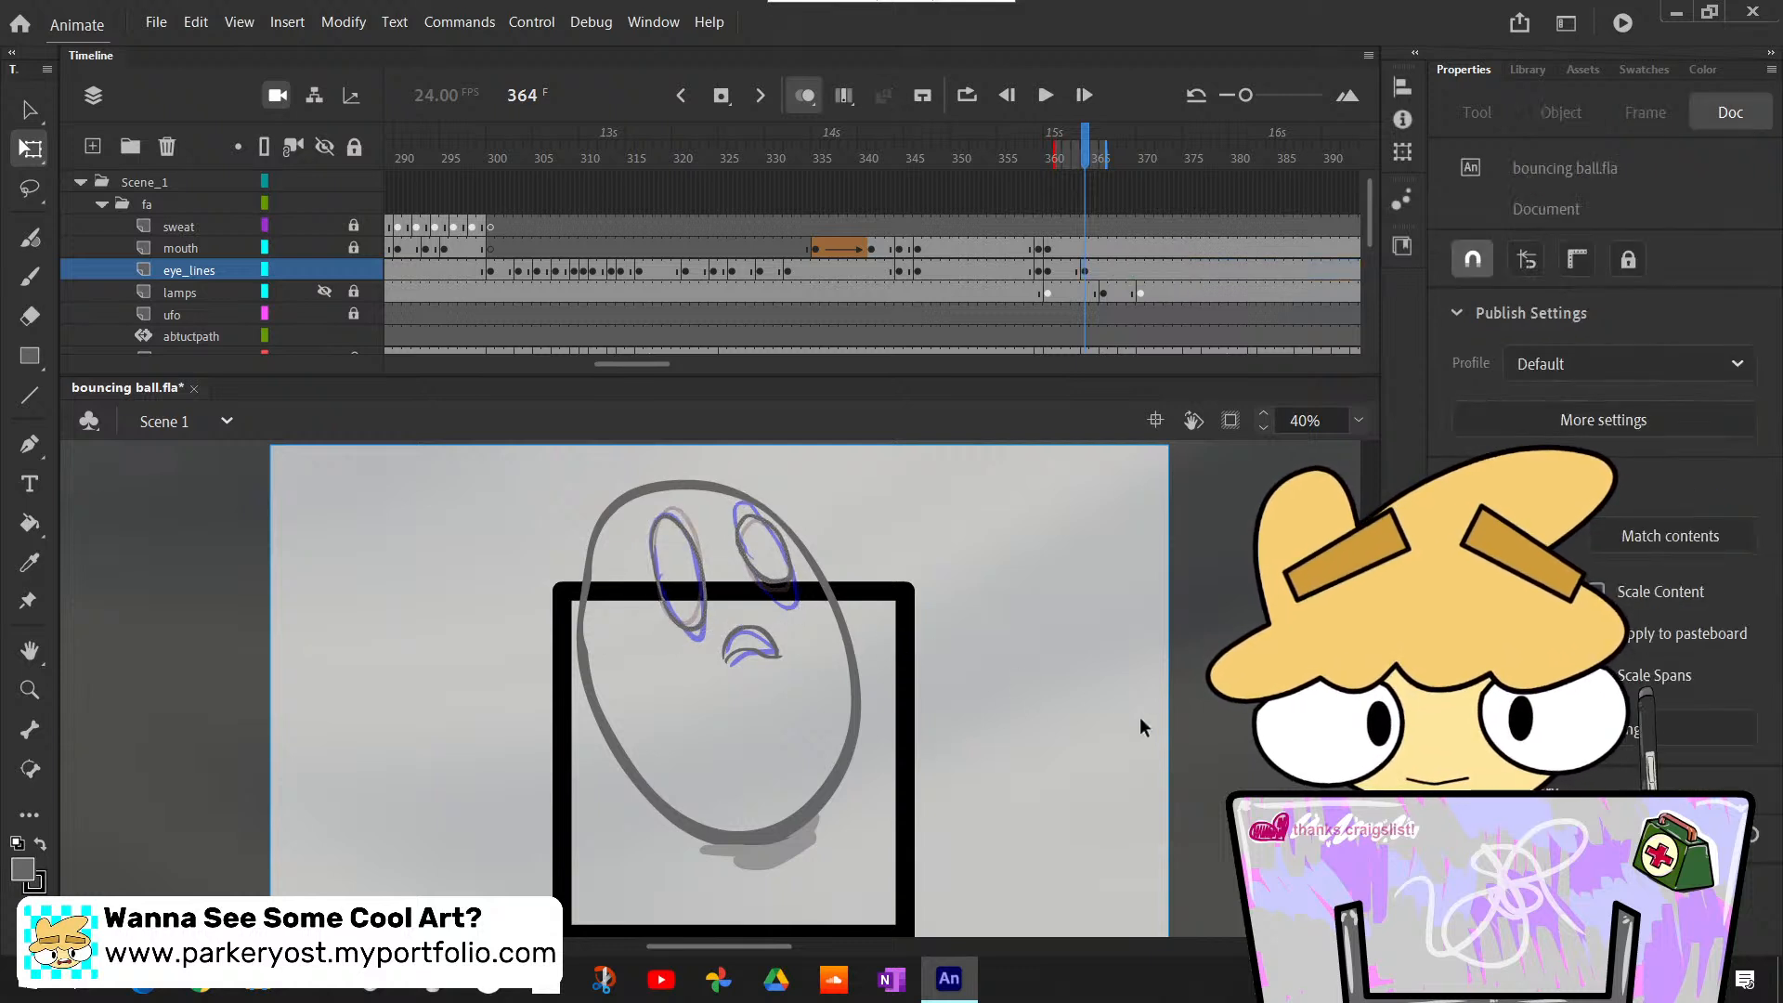
- Flip back and forth through frames 363 to 366 to compare the adjusted eyes with the roughs
key(comma)
key(period)
key(comma)
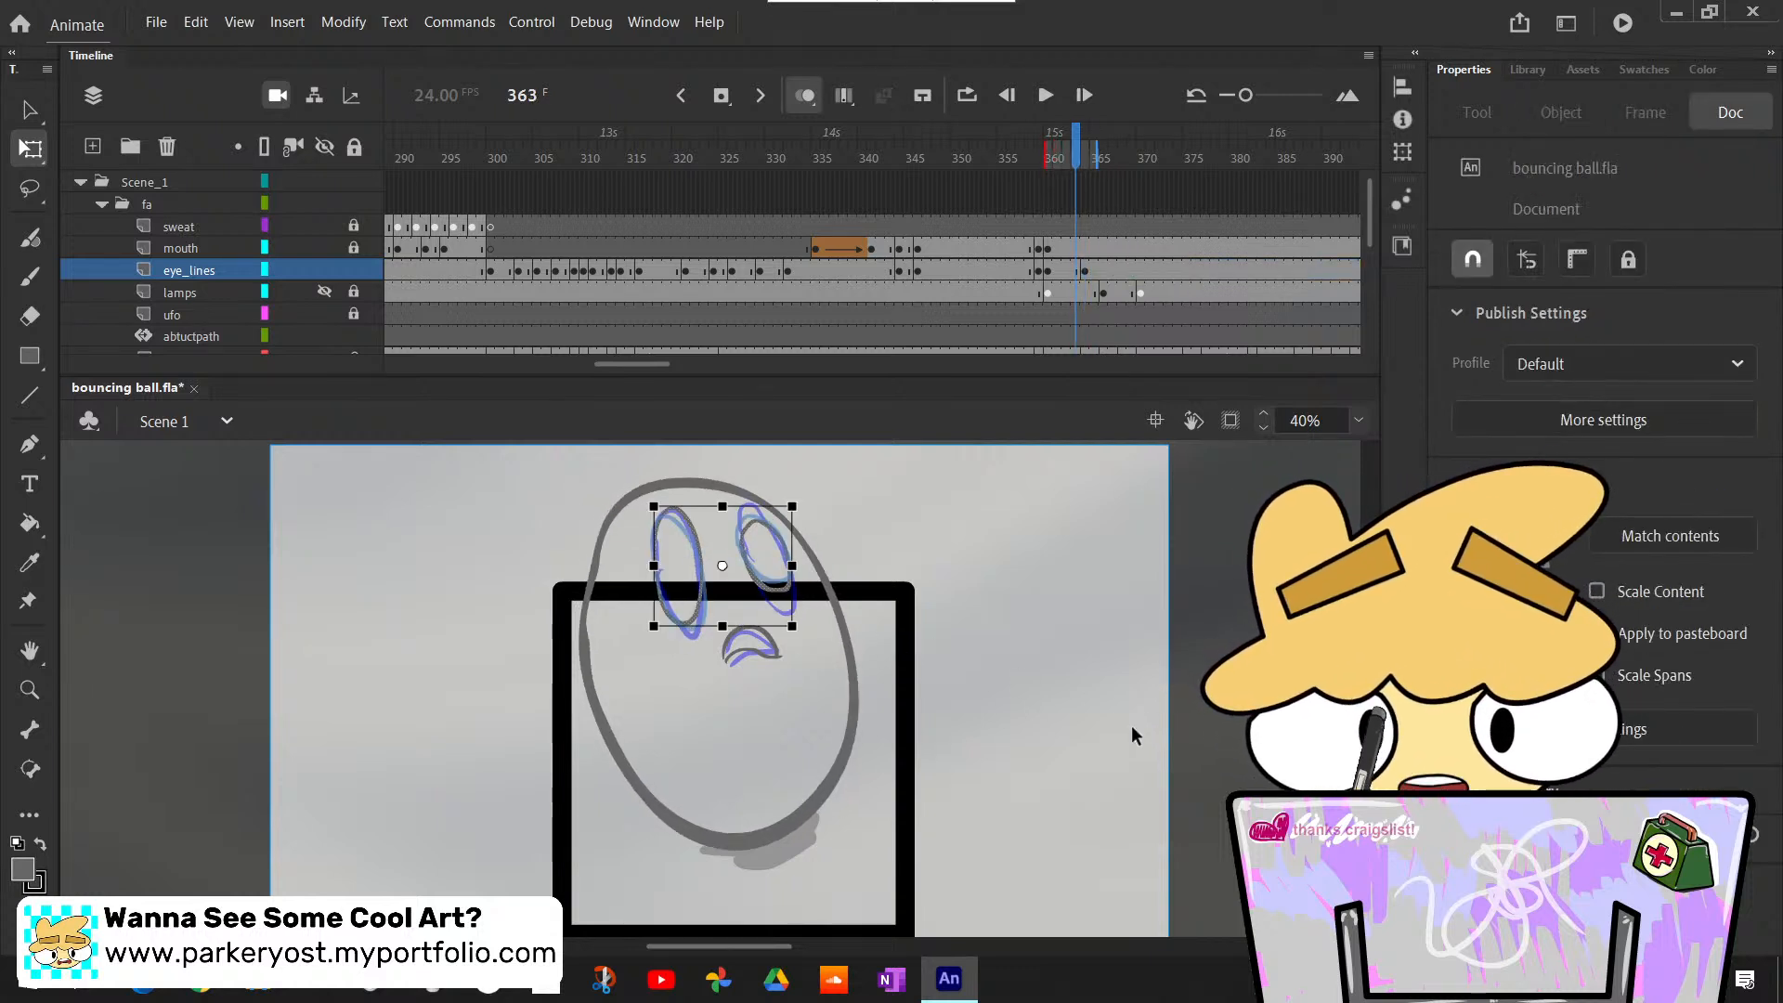
key(period)
key(comma)
key(period)
key(comma)
key(period)
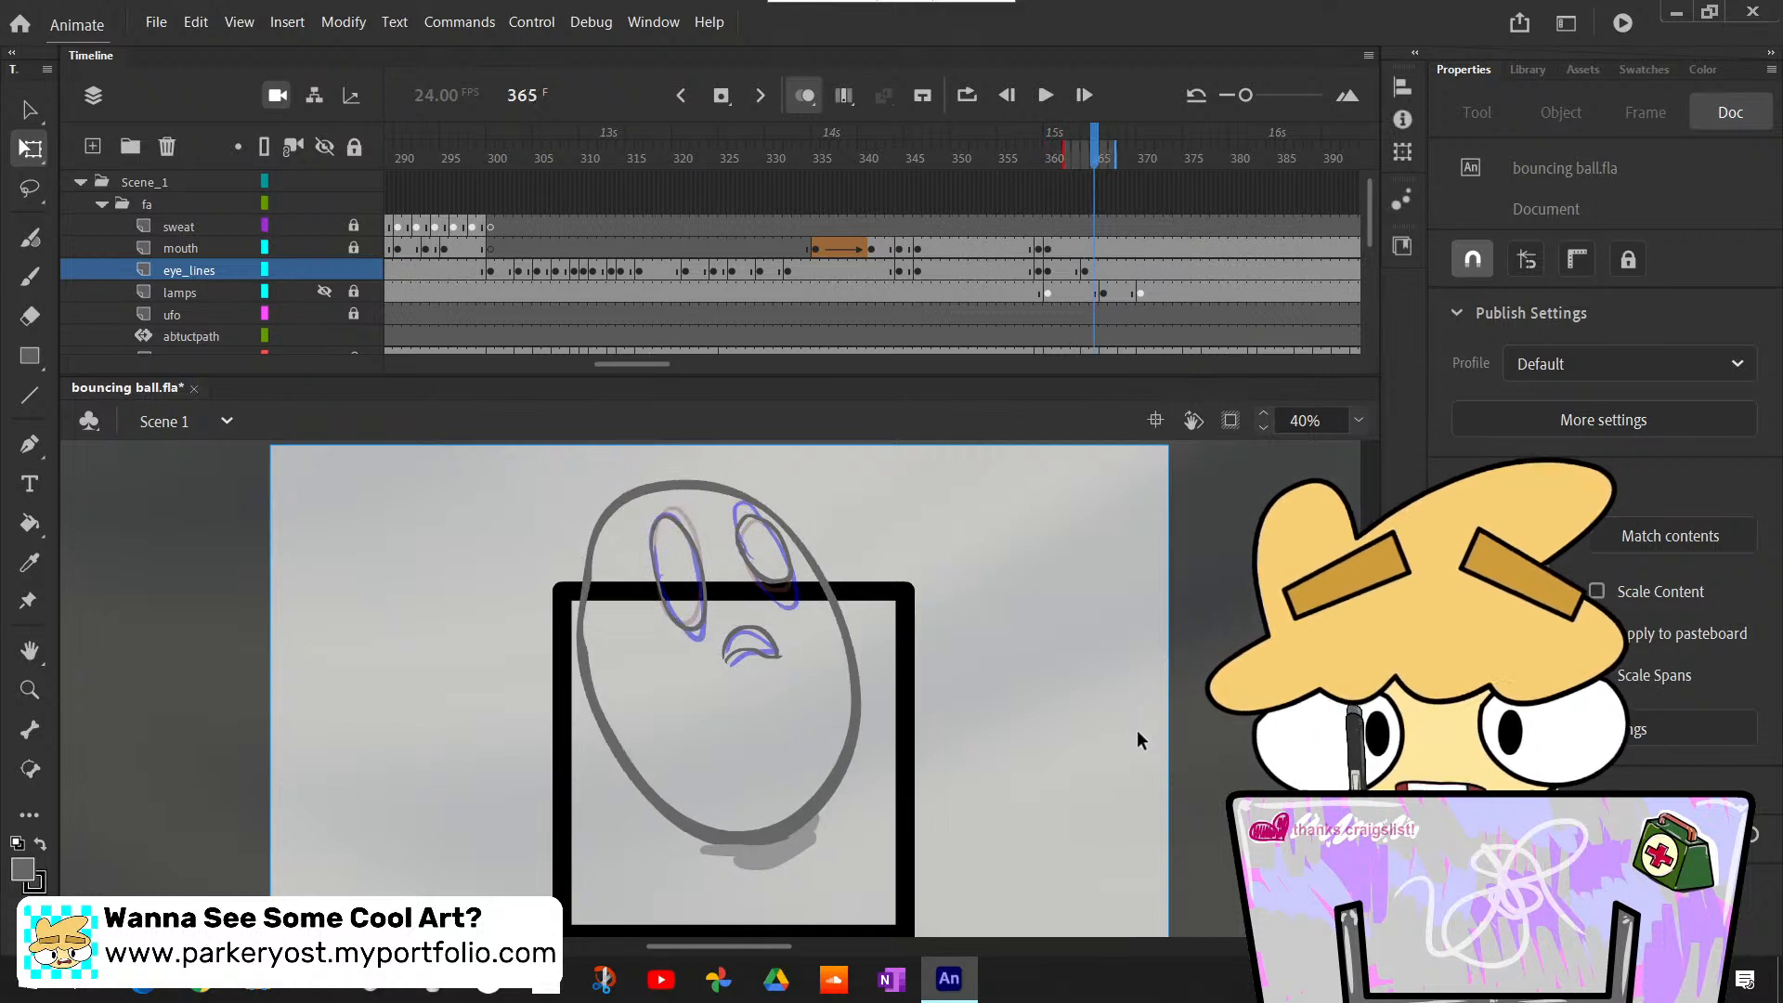
key(comma)
key(period)
key(comma)
key(comma)
key(period)
key(period)
key(period)
key(period)
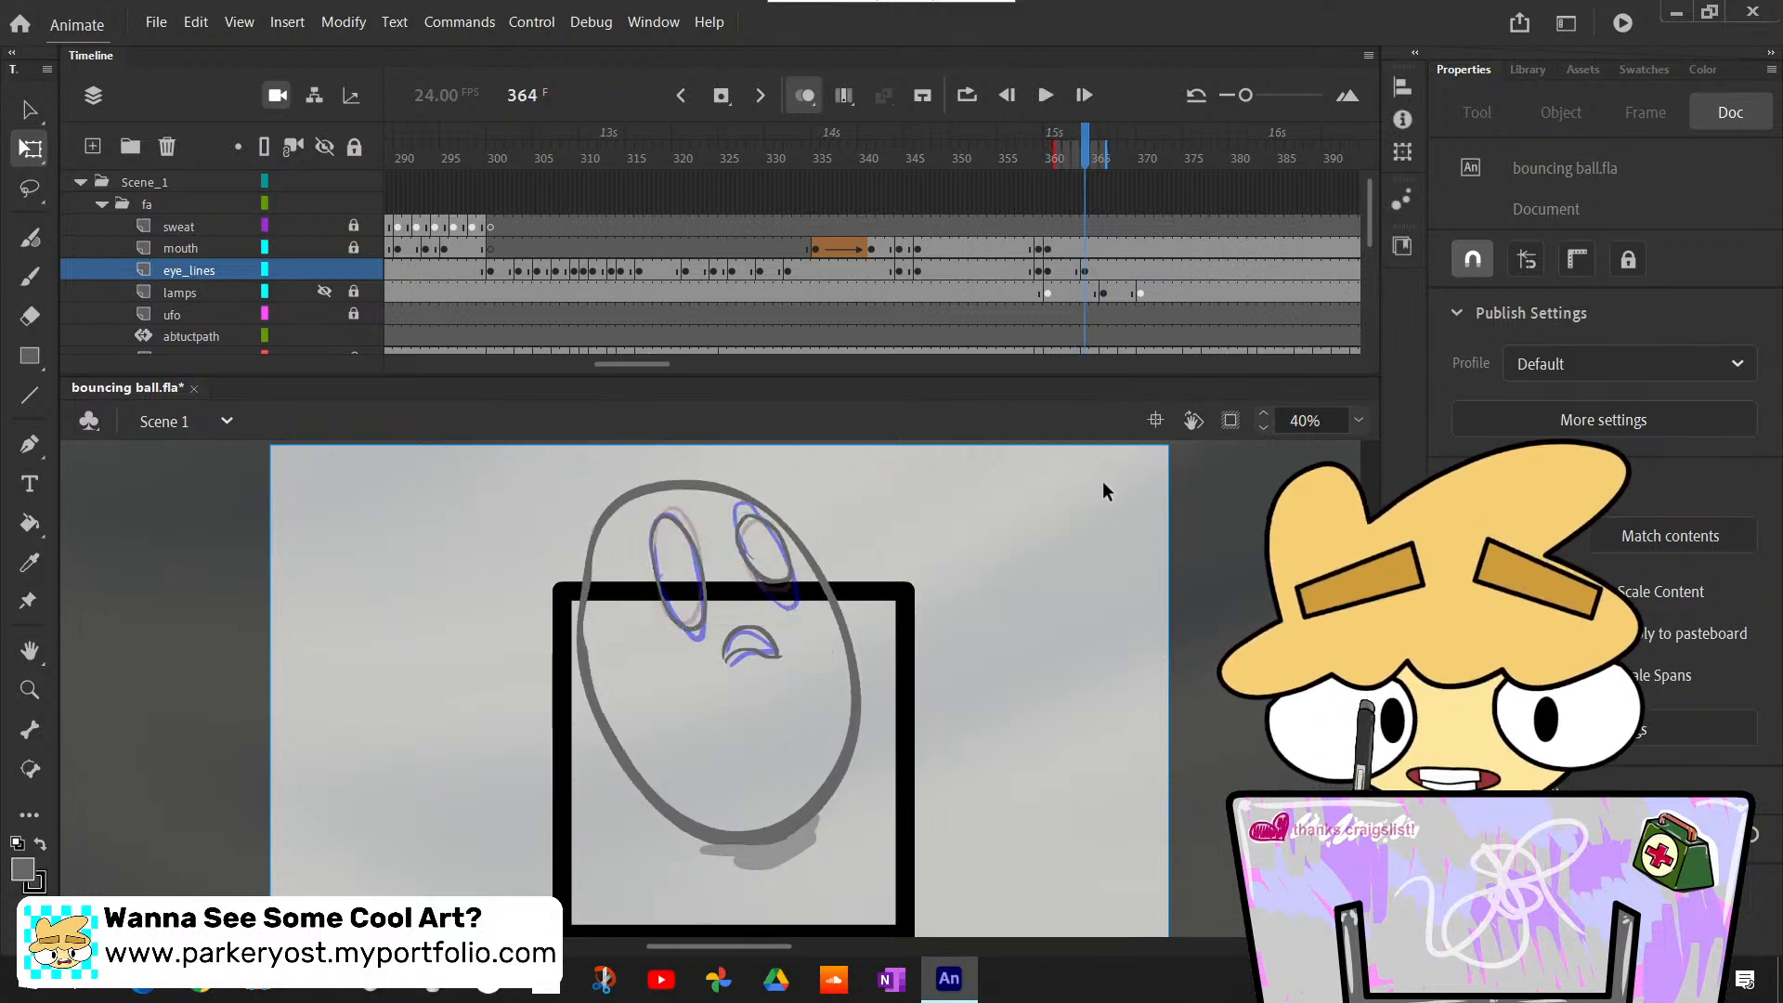
- Insert a blank keyframe at frame 366 on the eye_lines layer and paste the eyes from frame 361 in place
click(1103, 271)
key(F7)
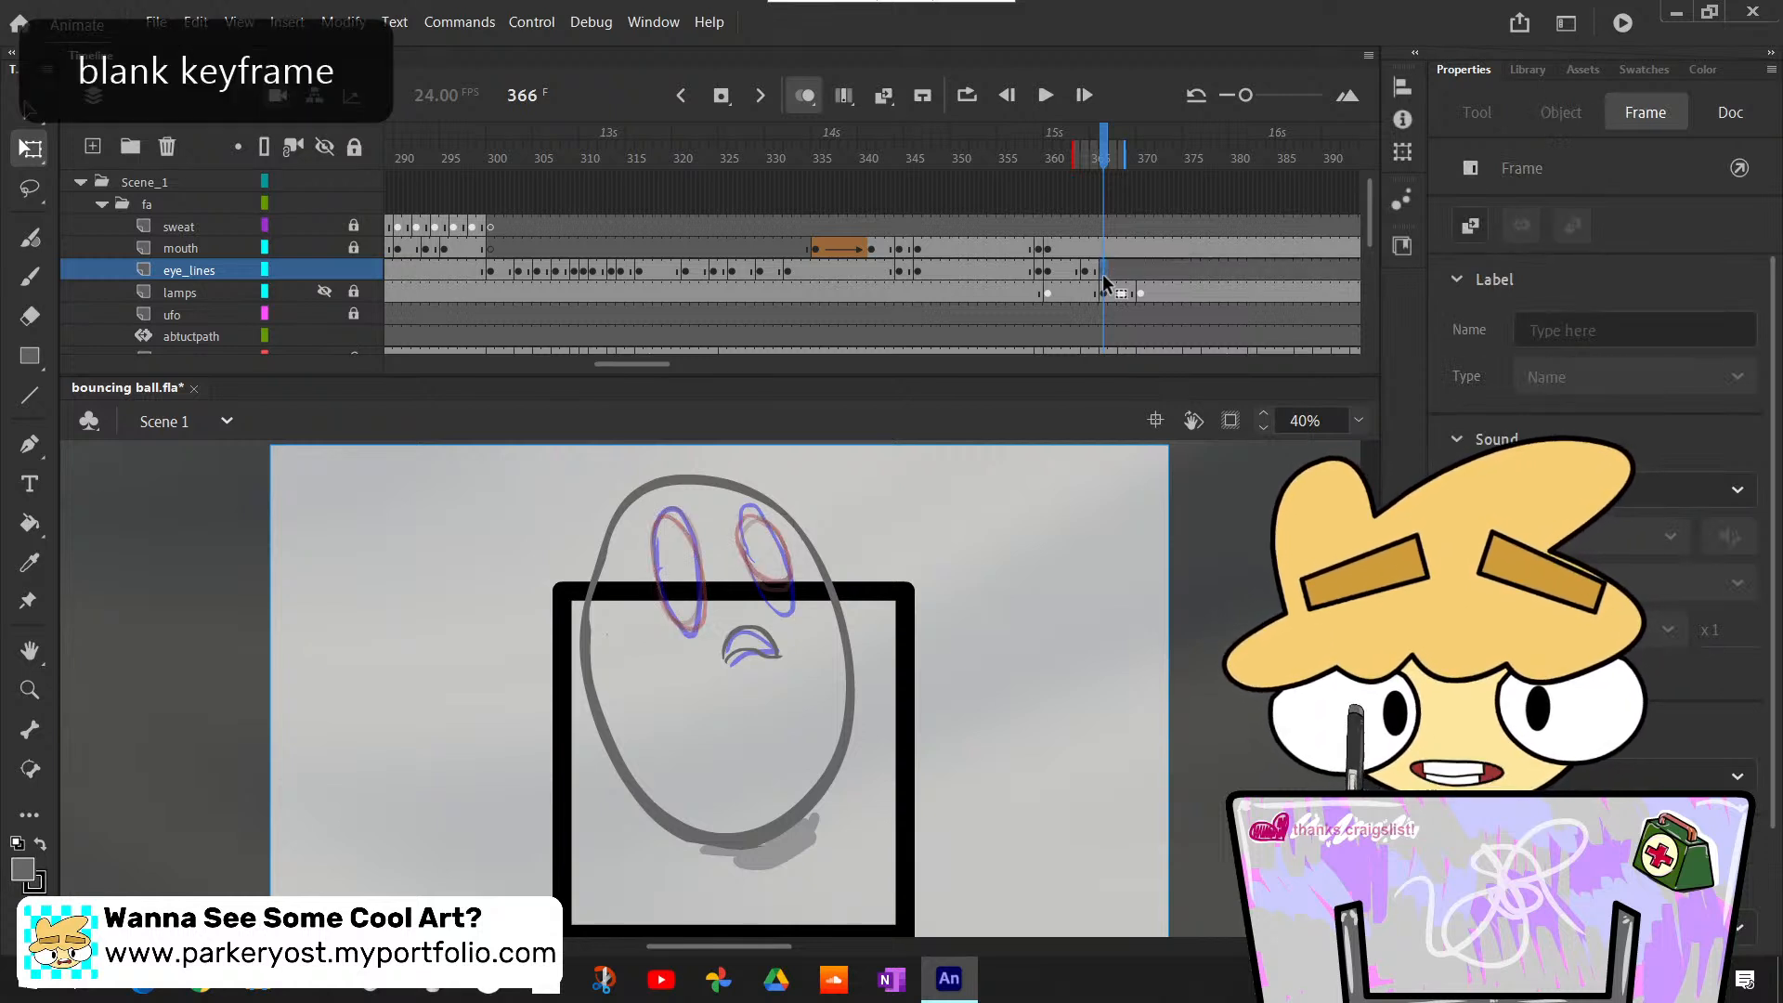
click(1057, 274)
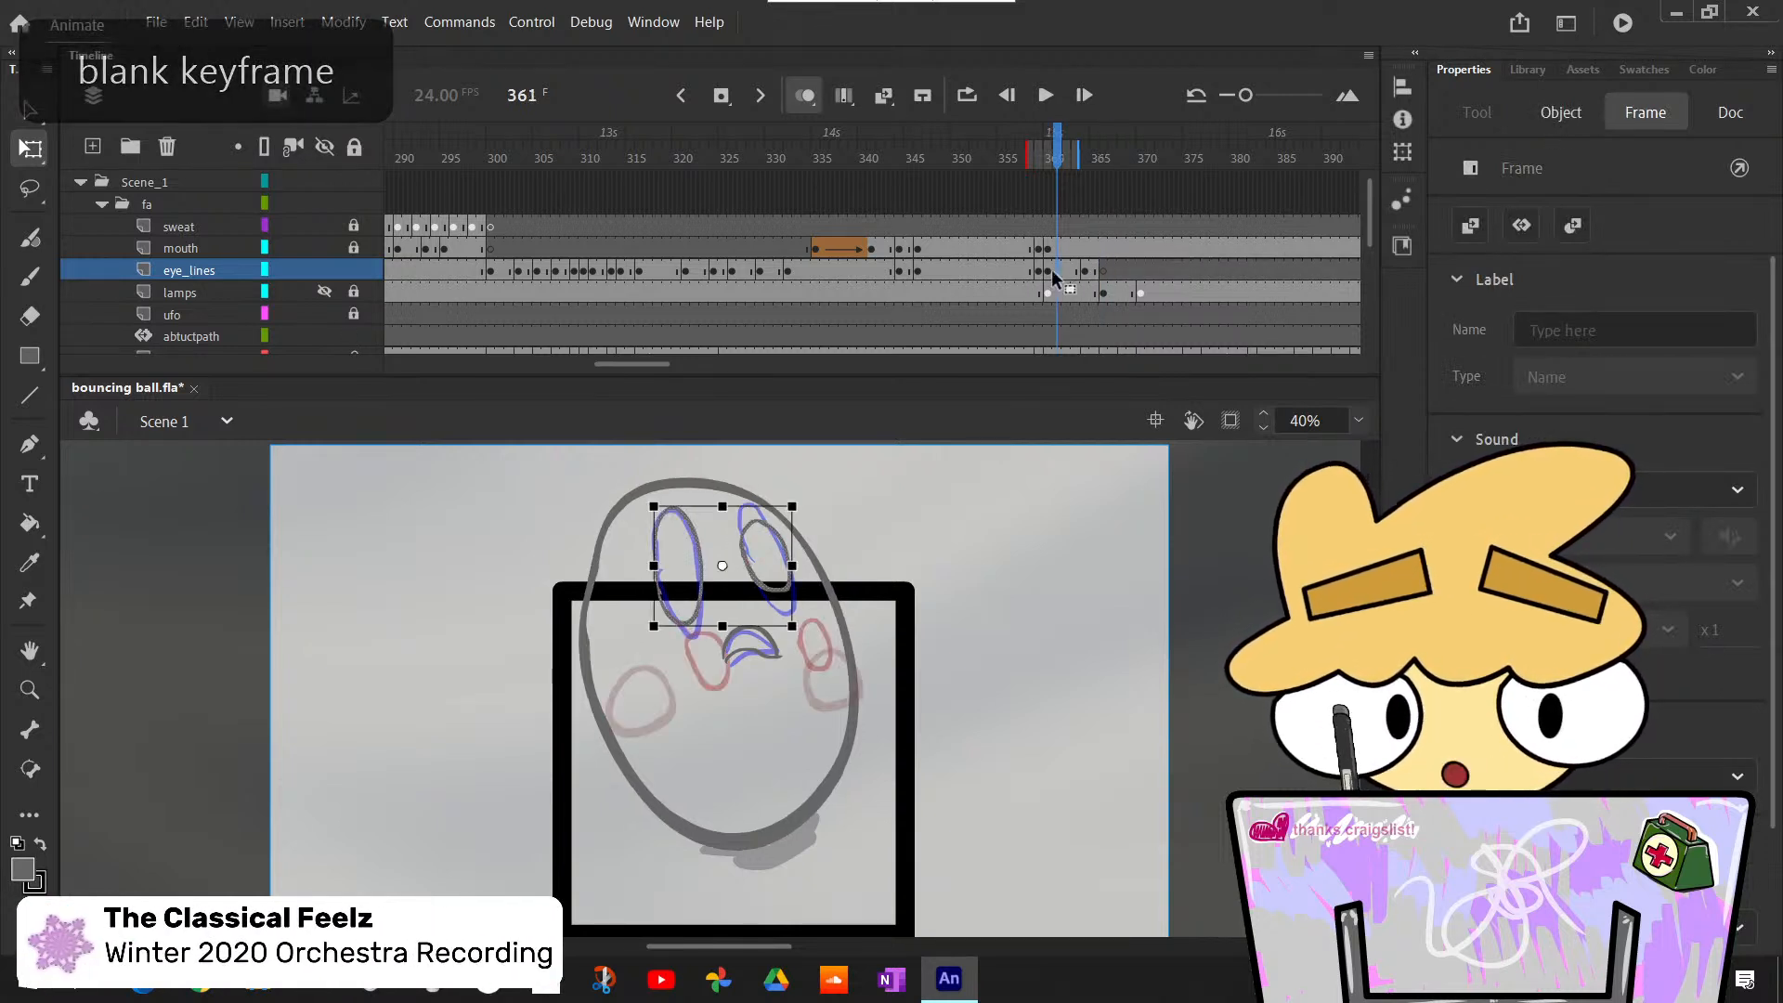
click(1104, 290)
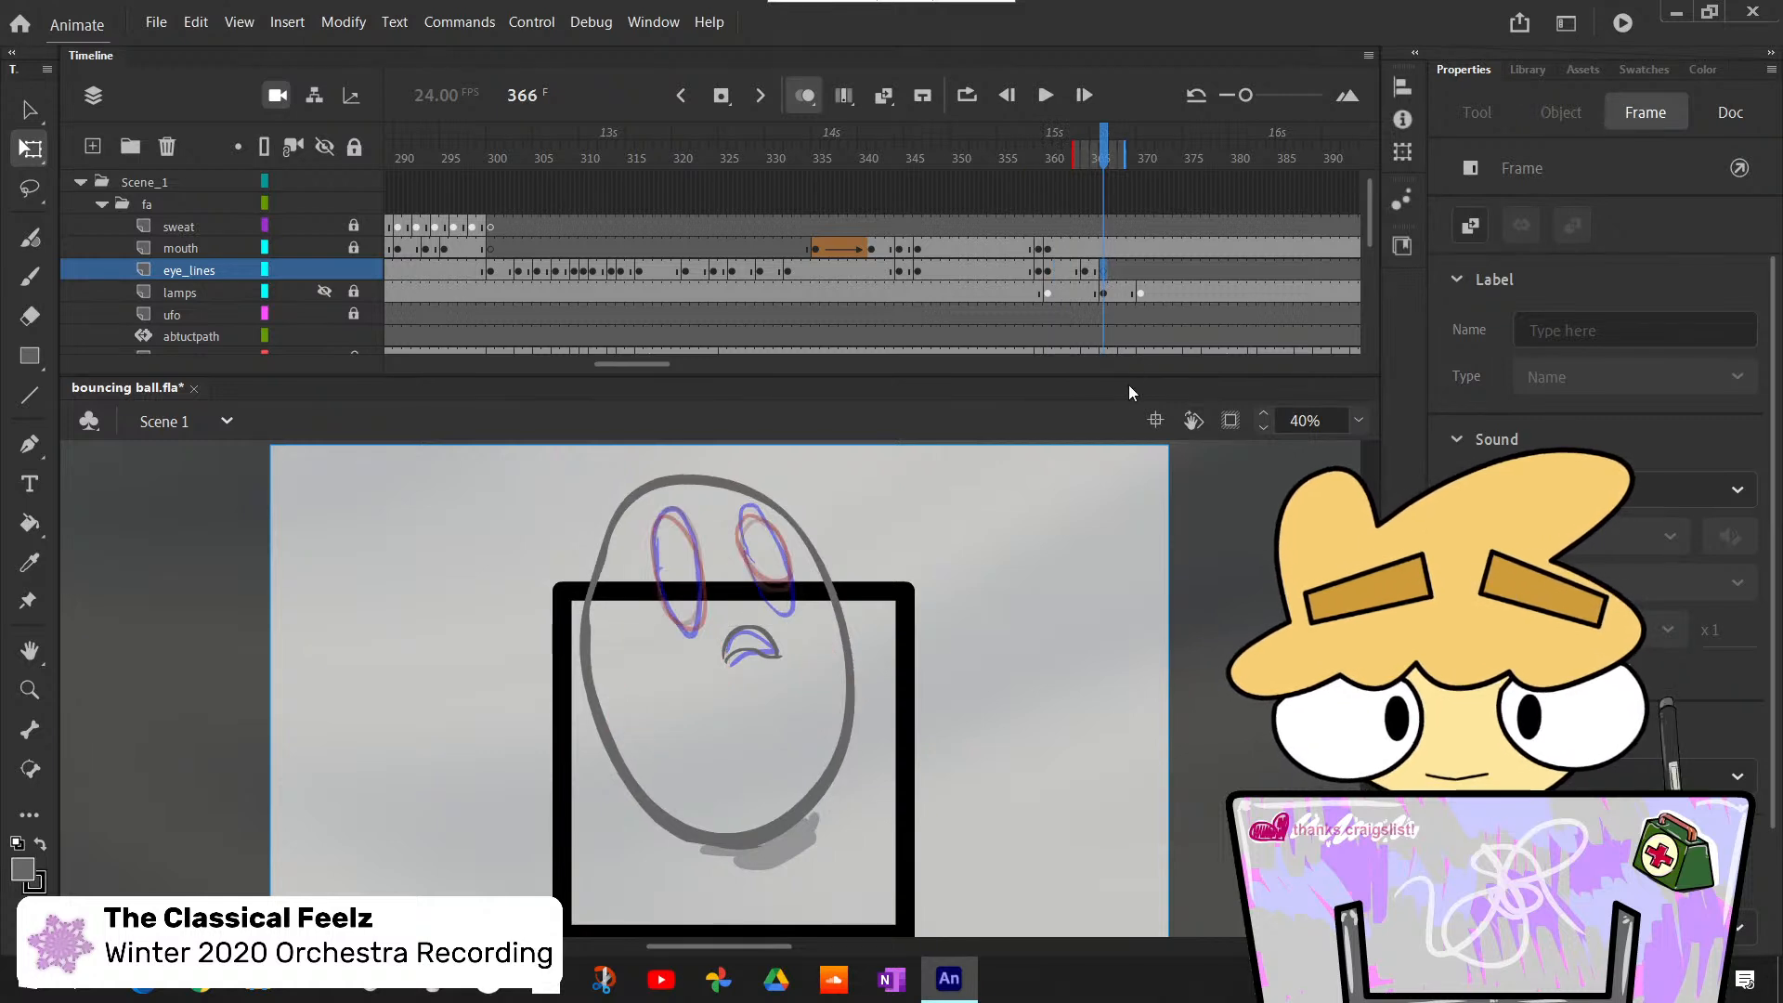
key(ctrl+shift+v)
click(1083, 502)
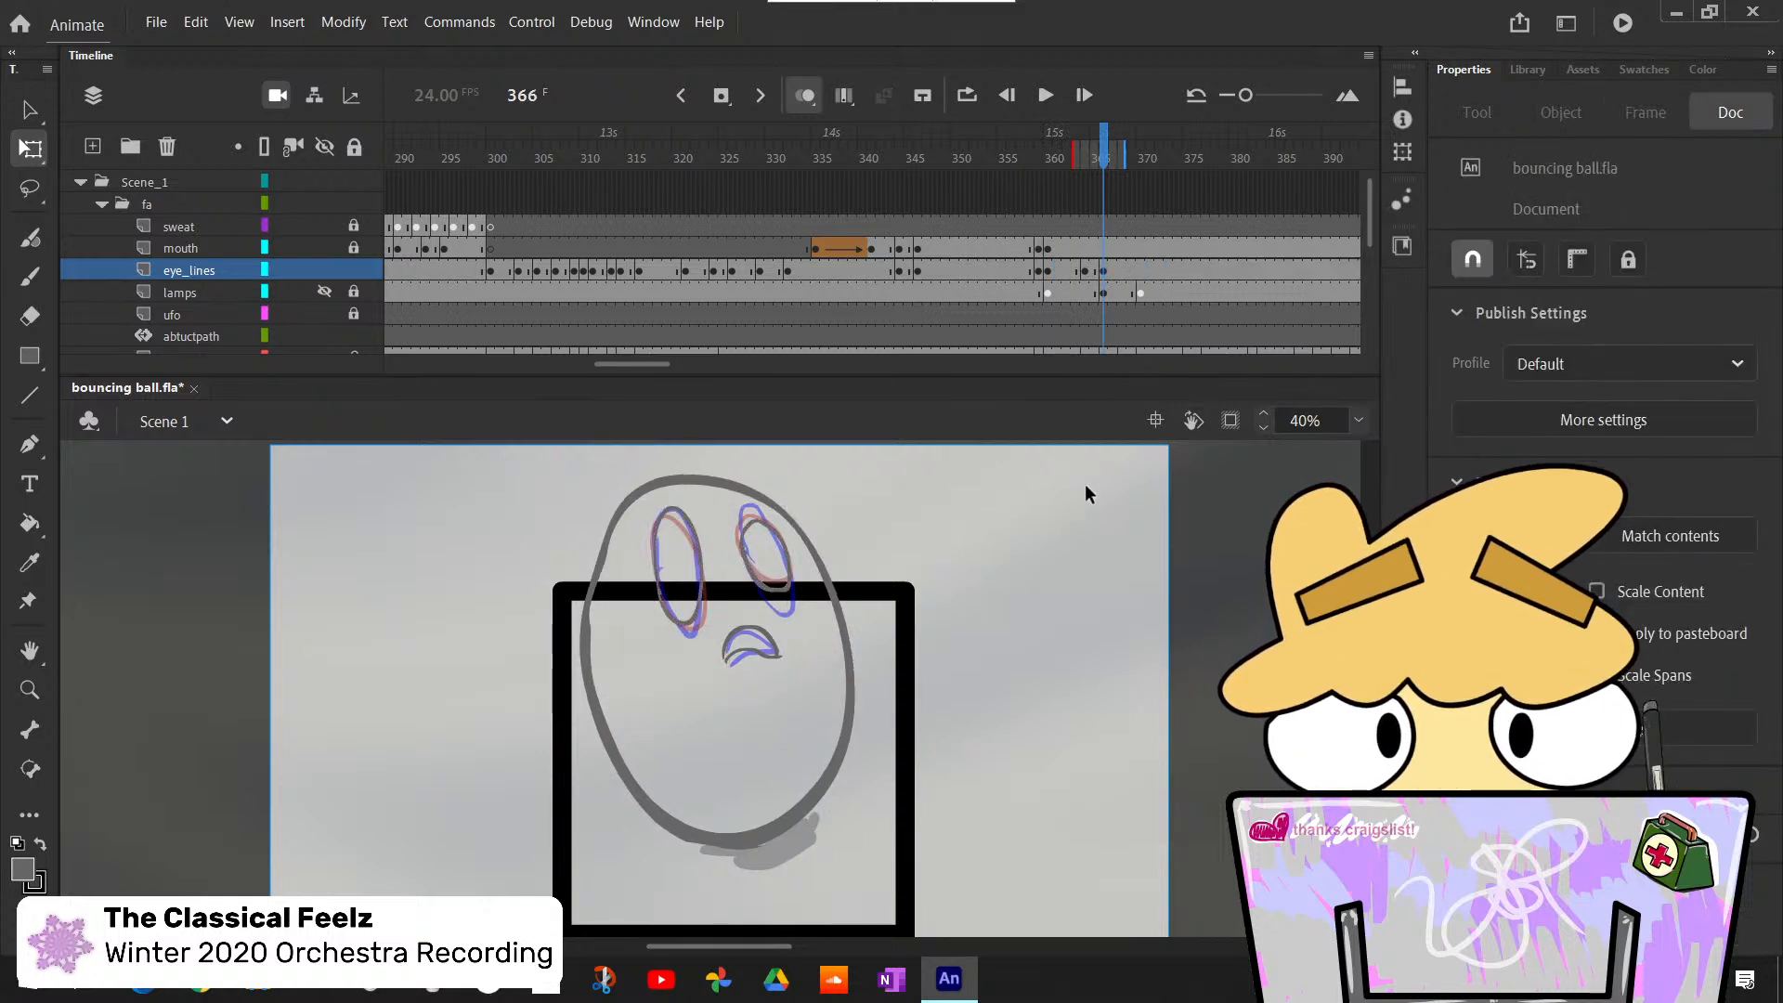
- Step through frames 365 to 368 to examine how the eyes follow the alternating rough poses
key(comma)
key(period)
key(comma)
key(period)
key(period)
key(period)
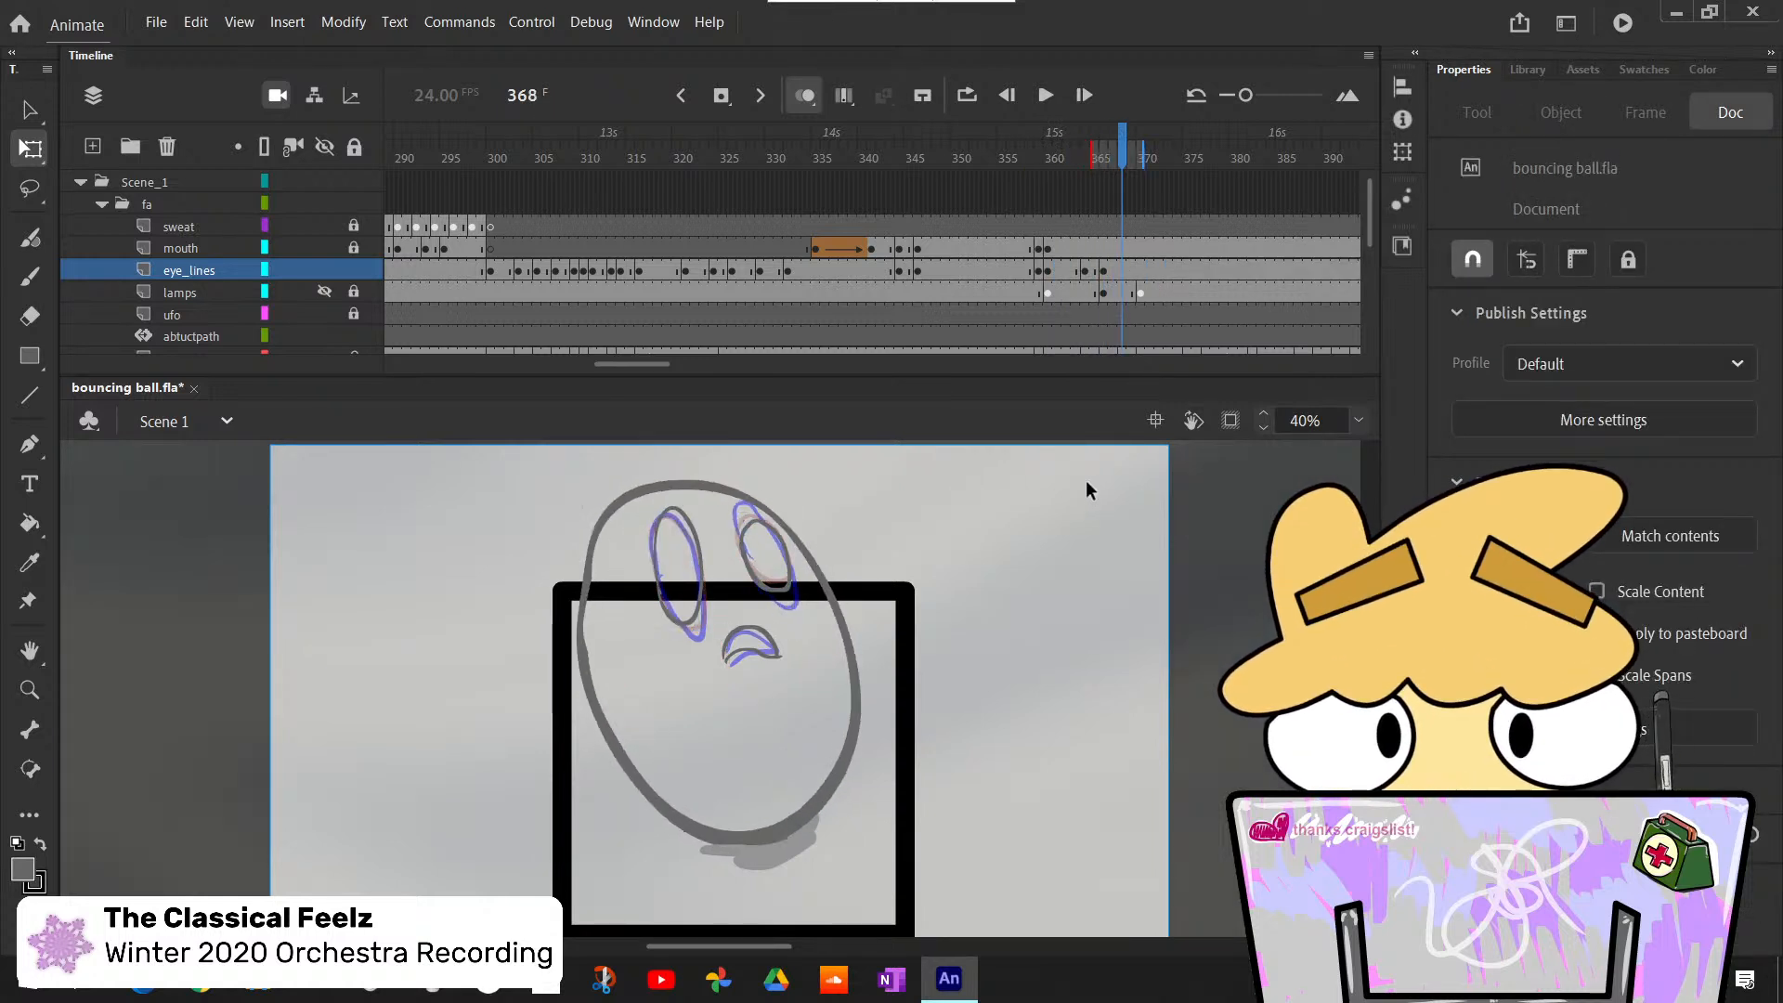
key(comma)
key(period)
key(comma)
key(period)
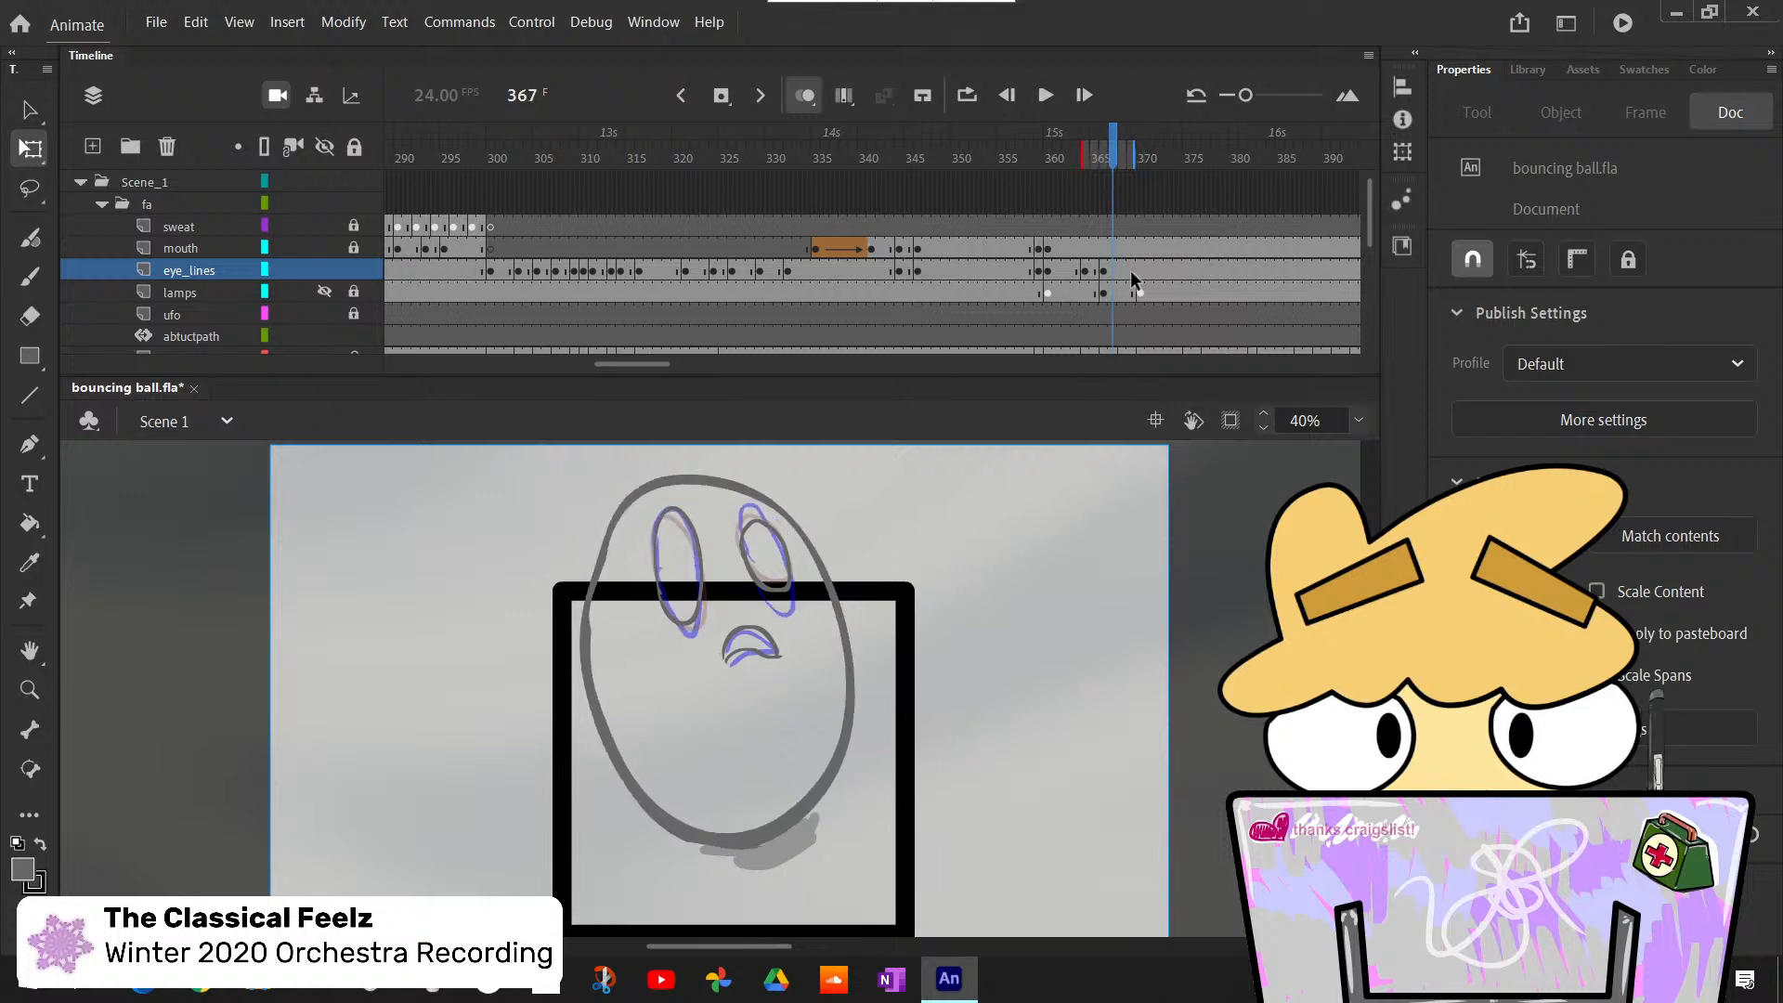
key(comma)
key(period)
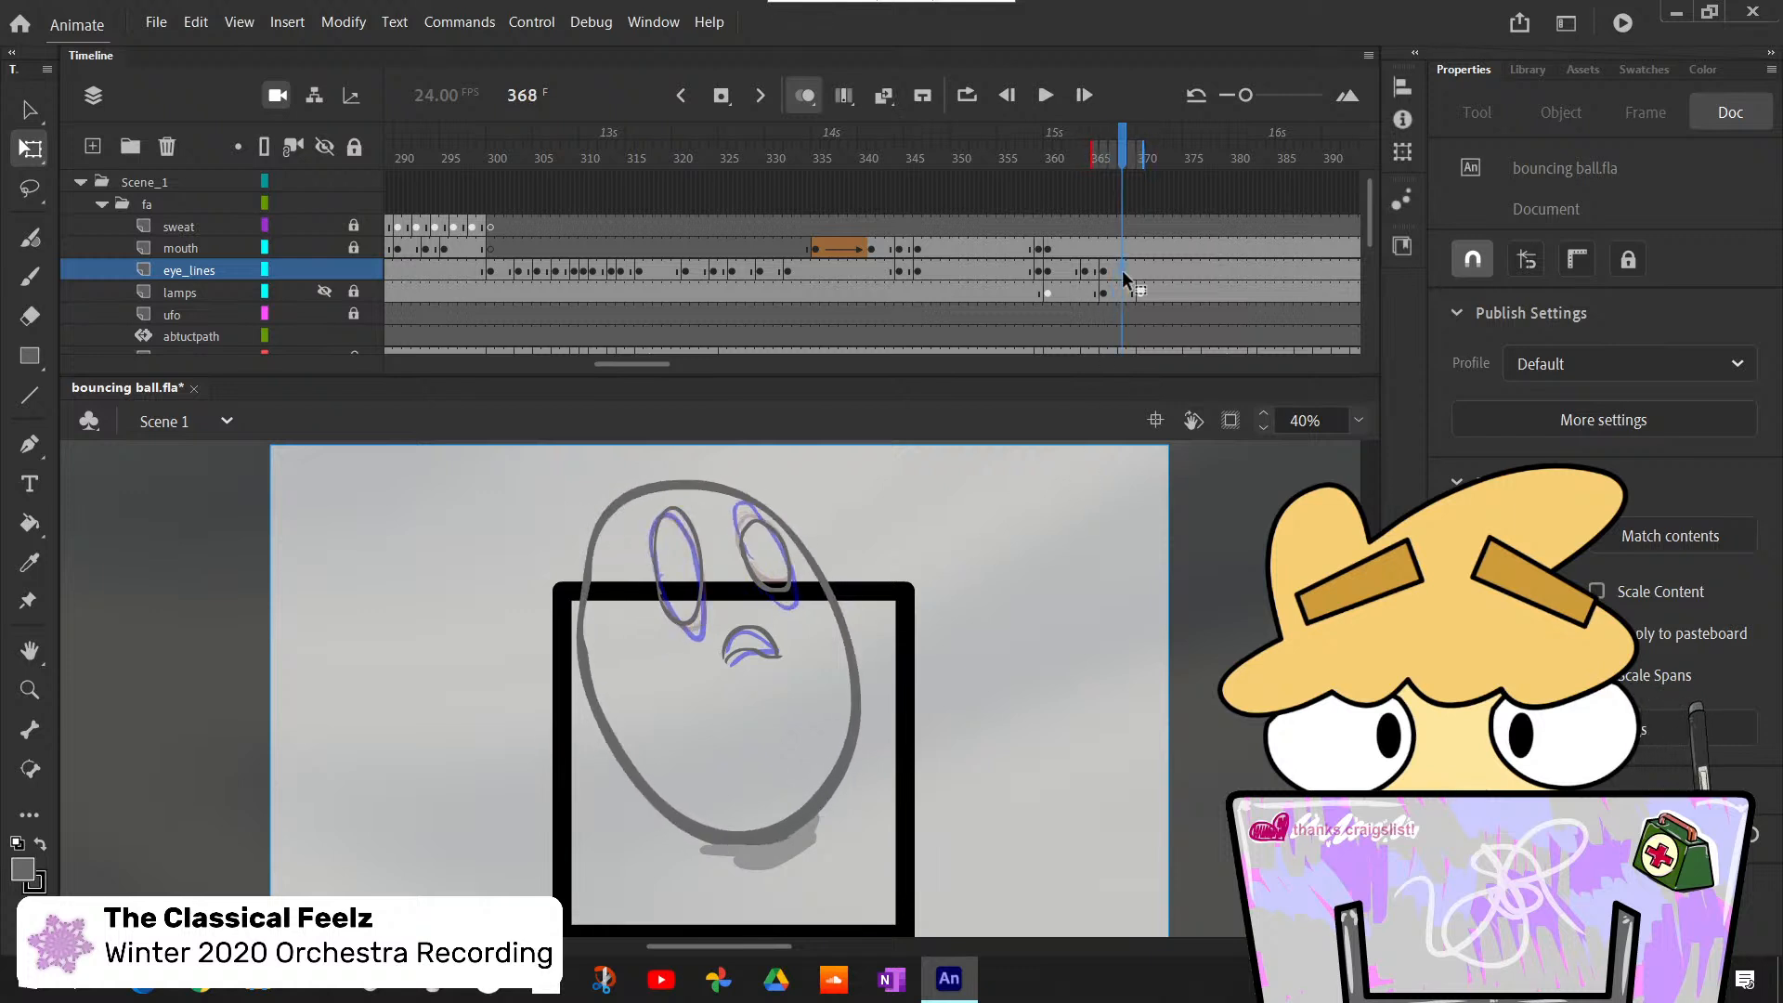
- Insert a blank keyframe at frame 368 on the eye_lines layer and paste the eyes from frame 365 in place
click(1122, 270)
key(F7)
click(1093, 272)
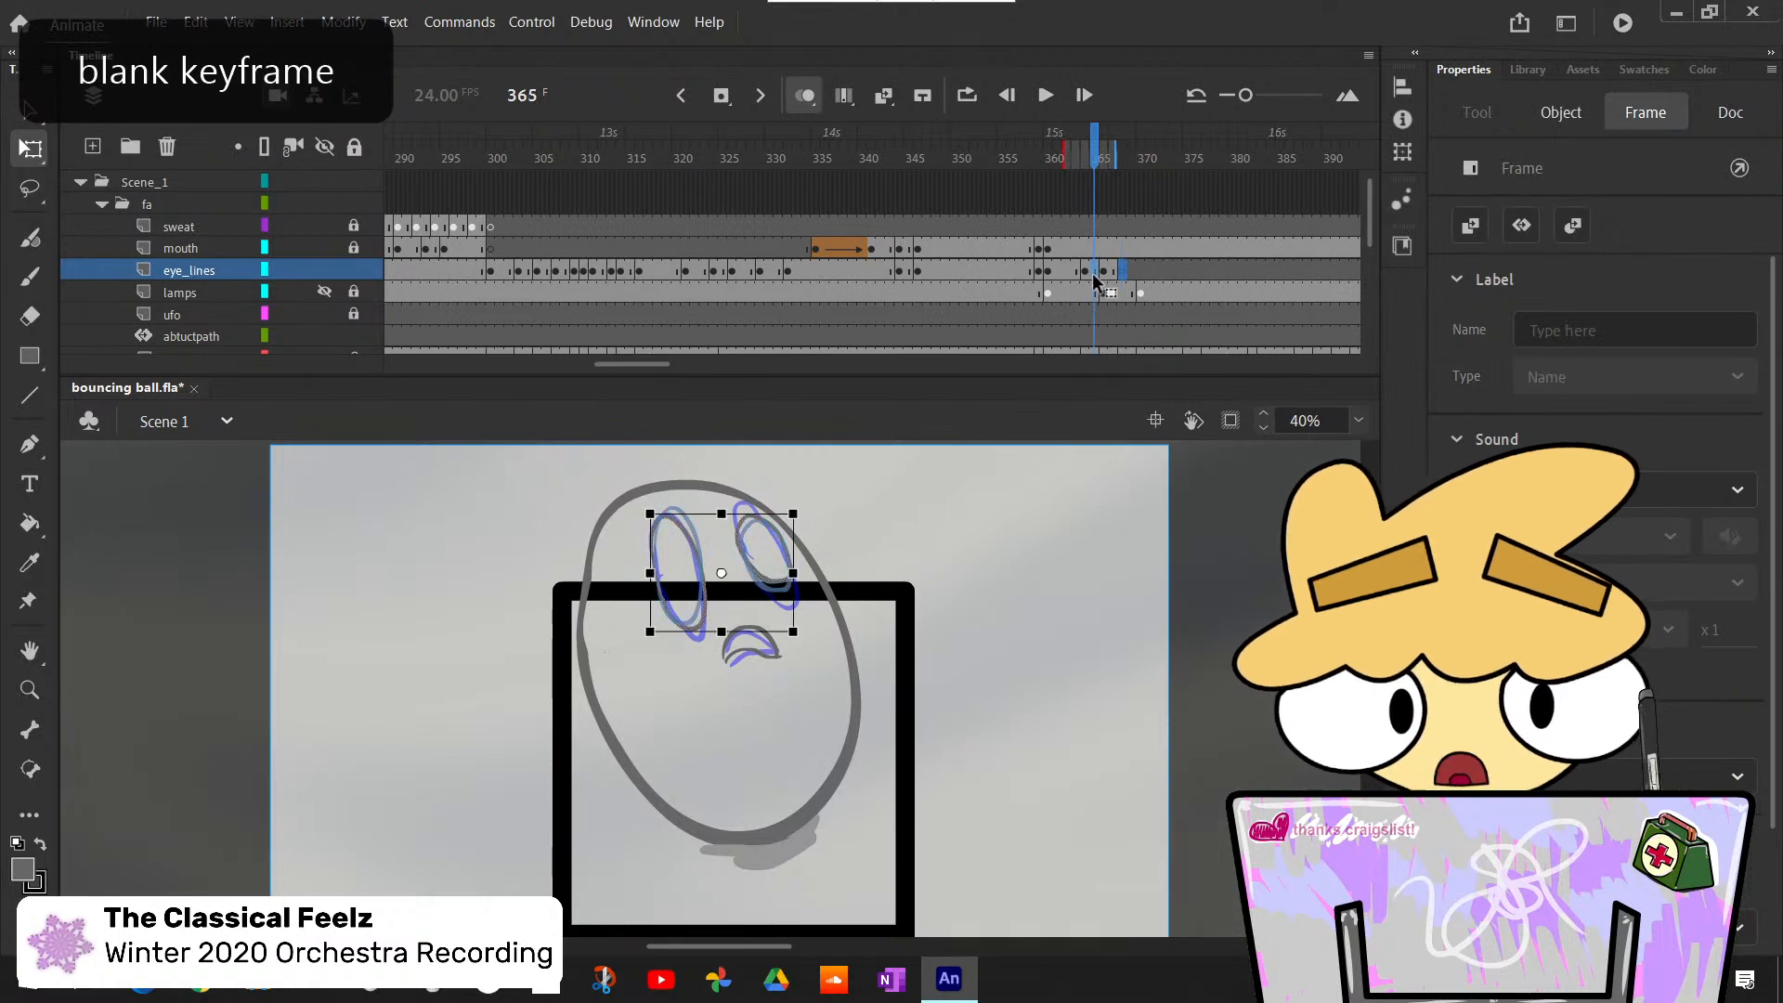
click(1120, 271)
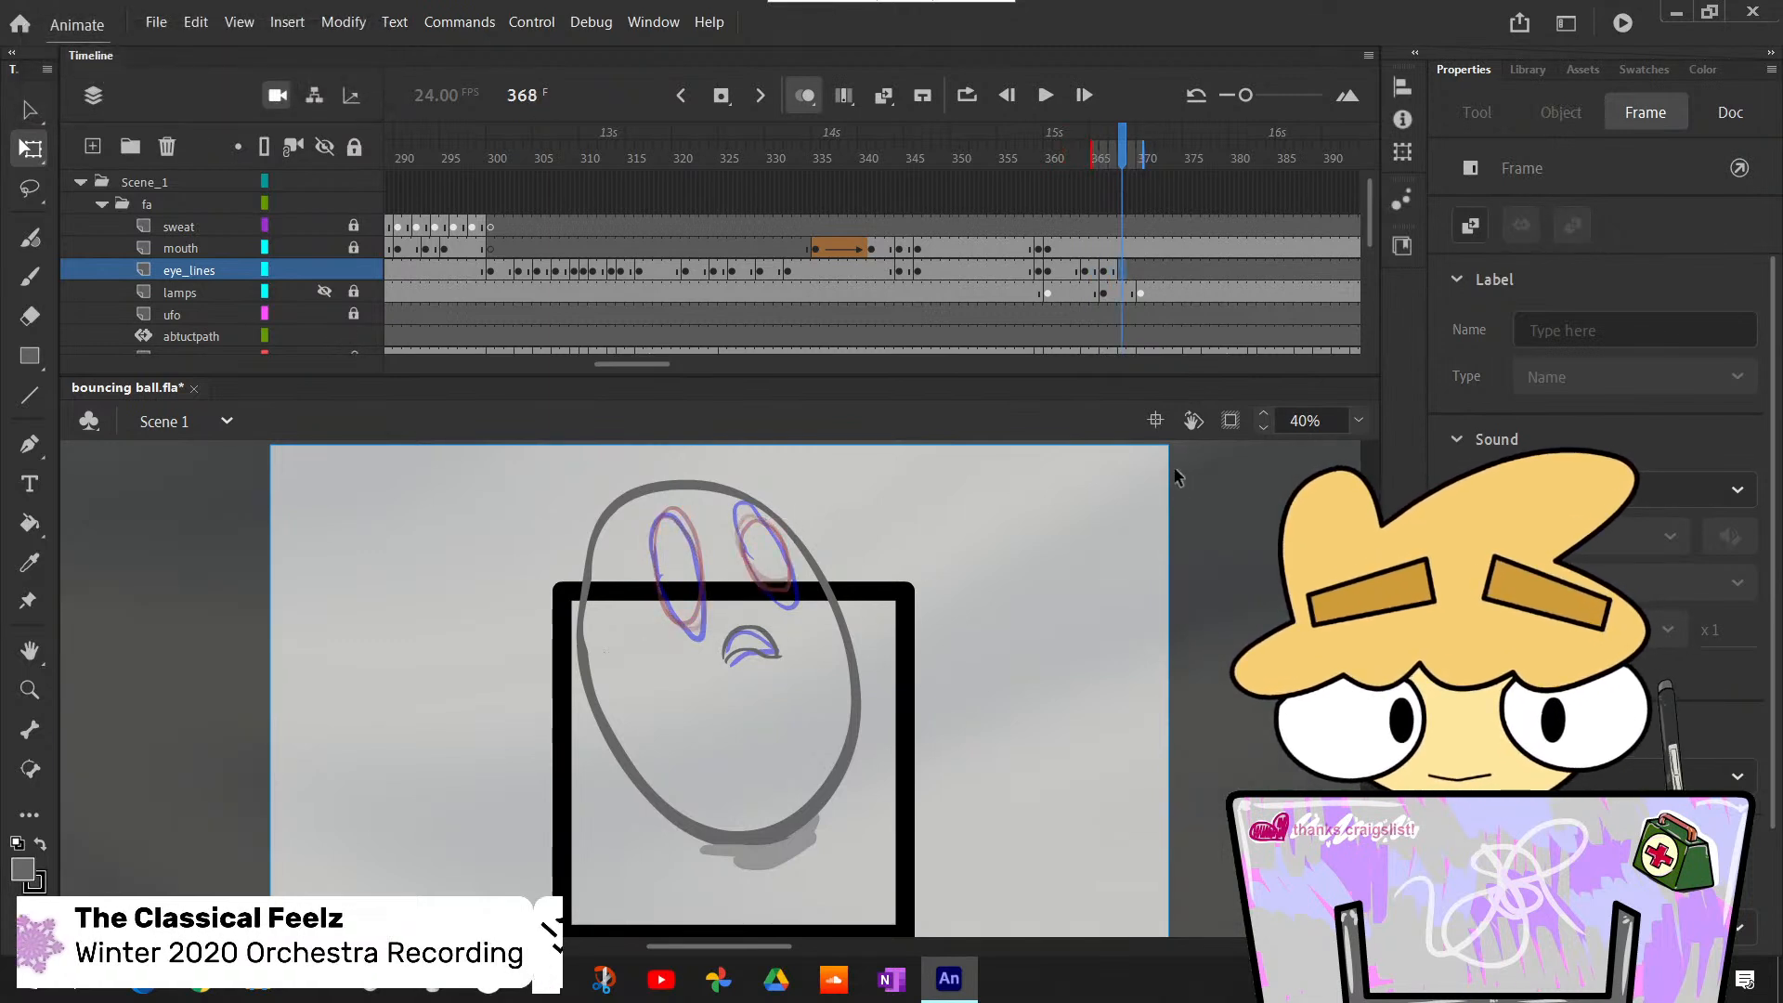
click(1149, 531)
- Flip through the frames around 368 to 370 to compare the eye lines with the rough pose changes
key(period)
key(period)
key(period)
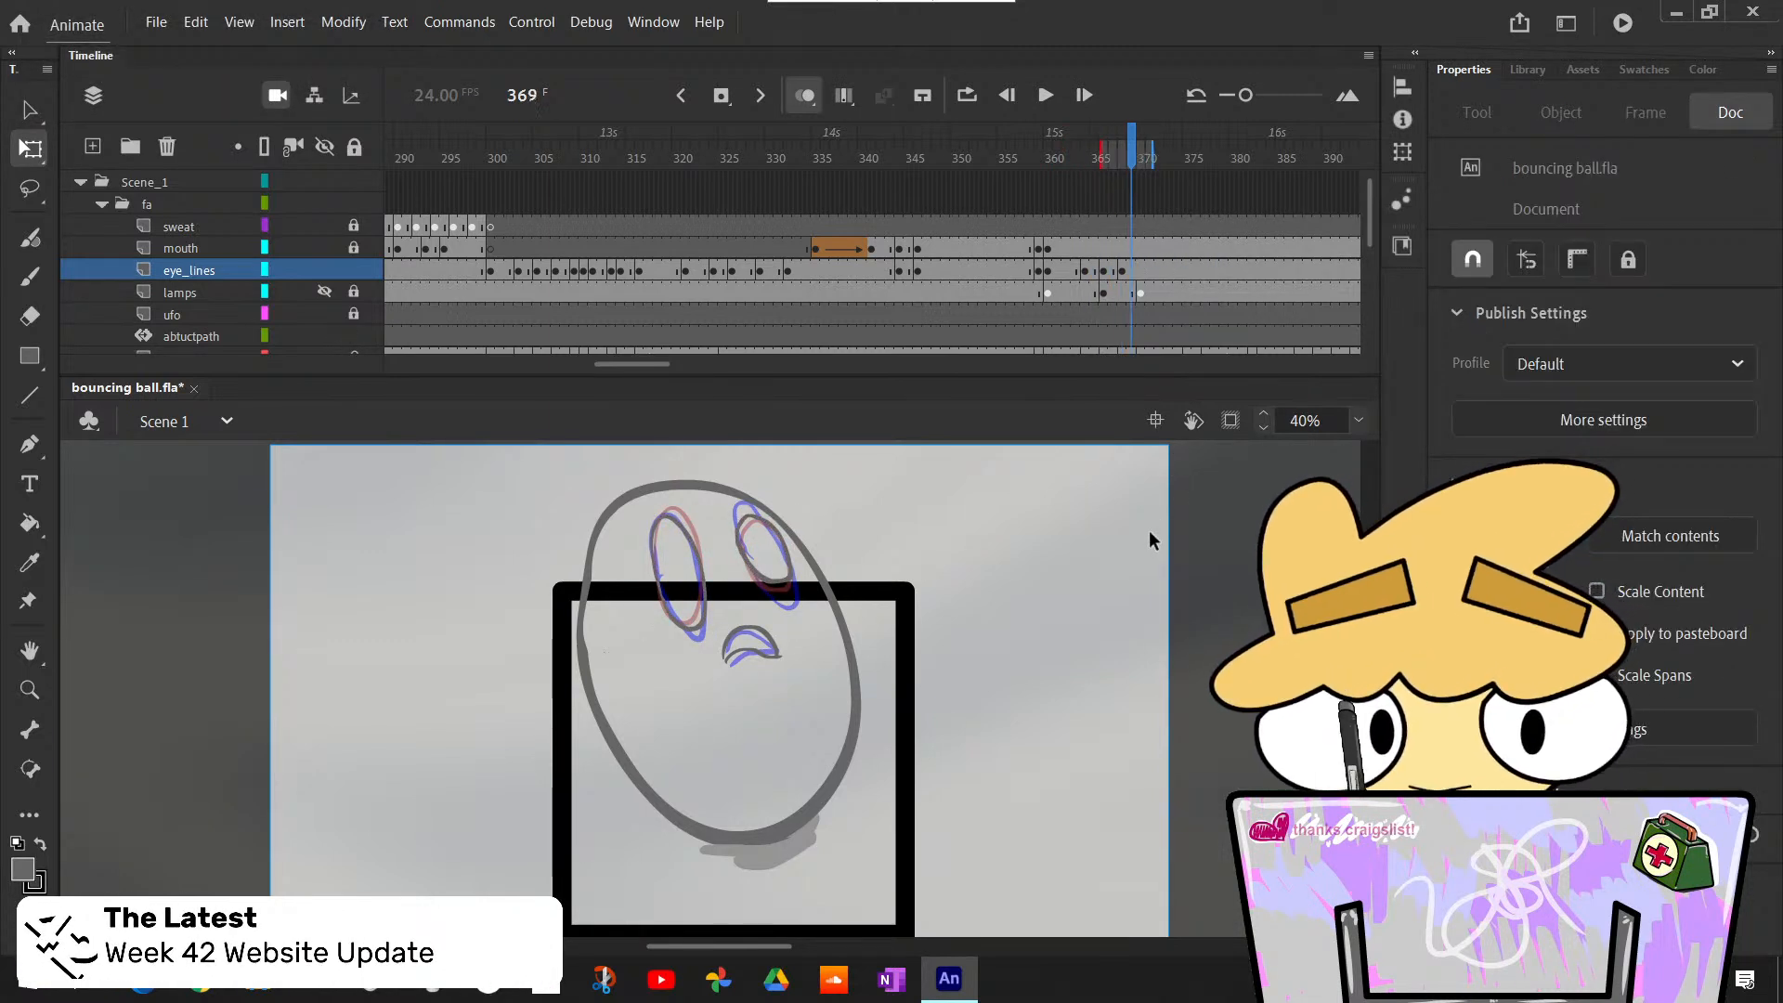
key(comma)
key(comma)
key(period)
key(comma)
key(period)
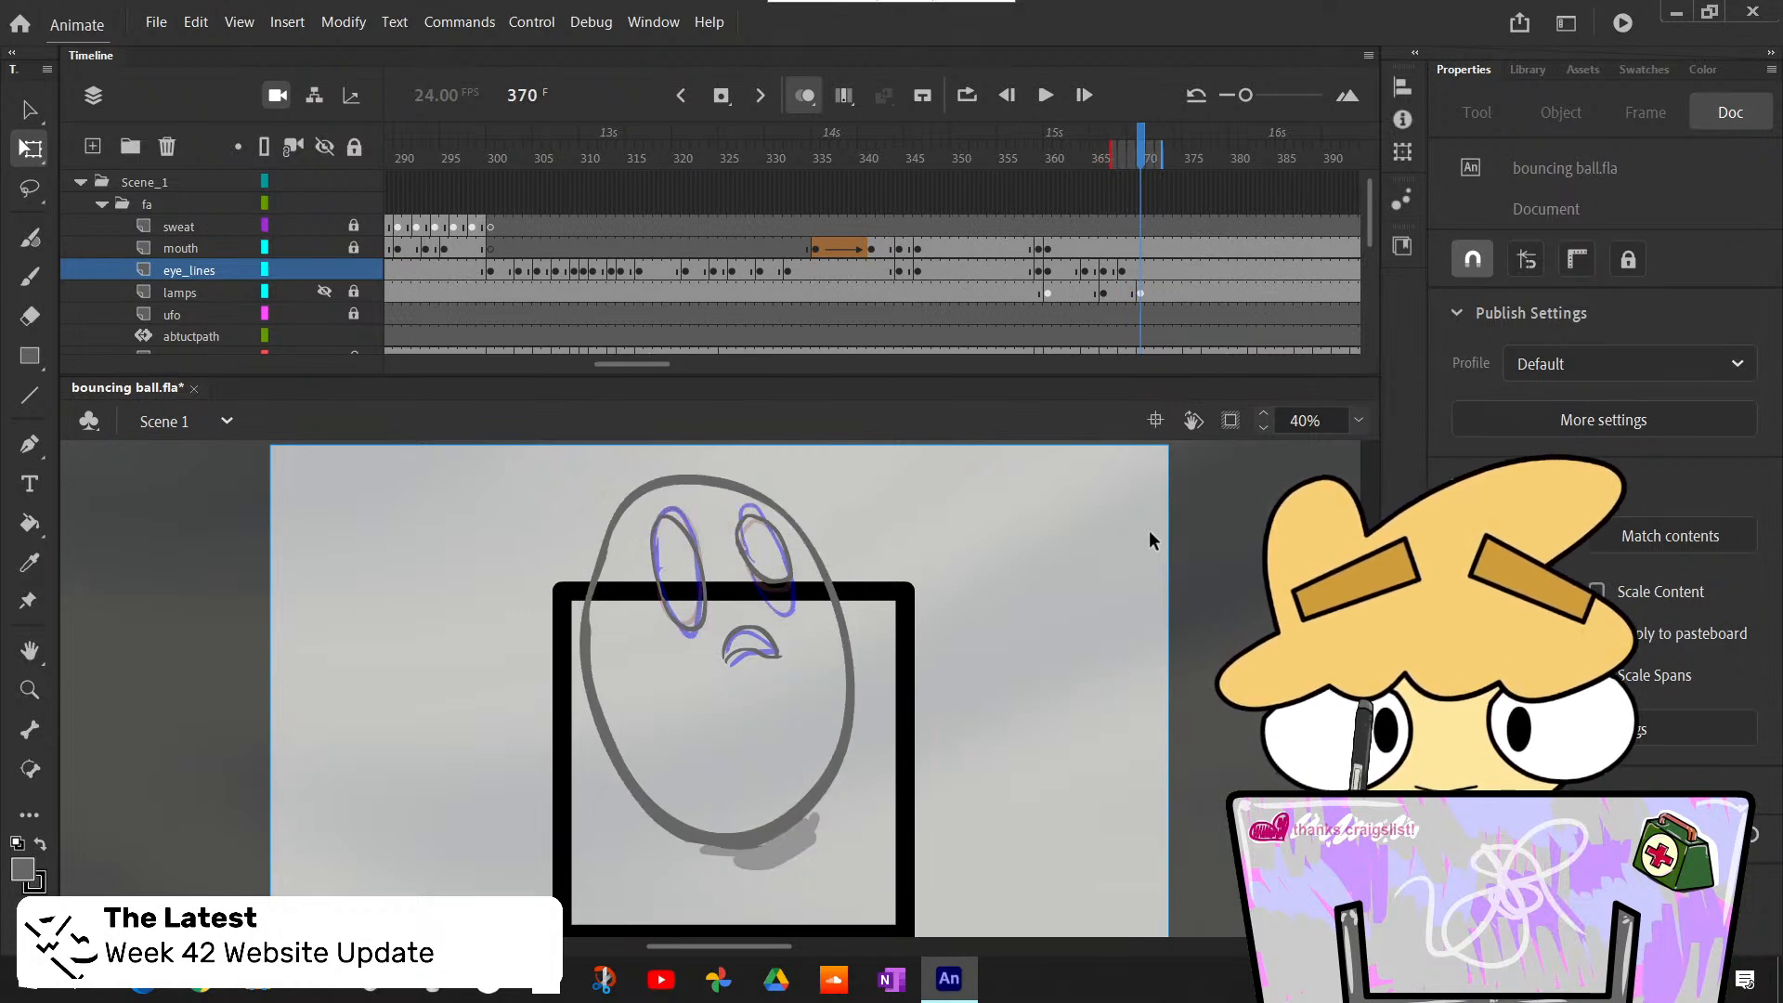
key(comma)
key(period)
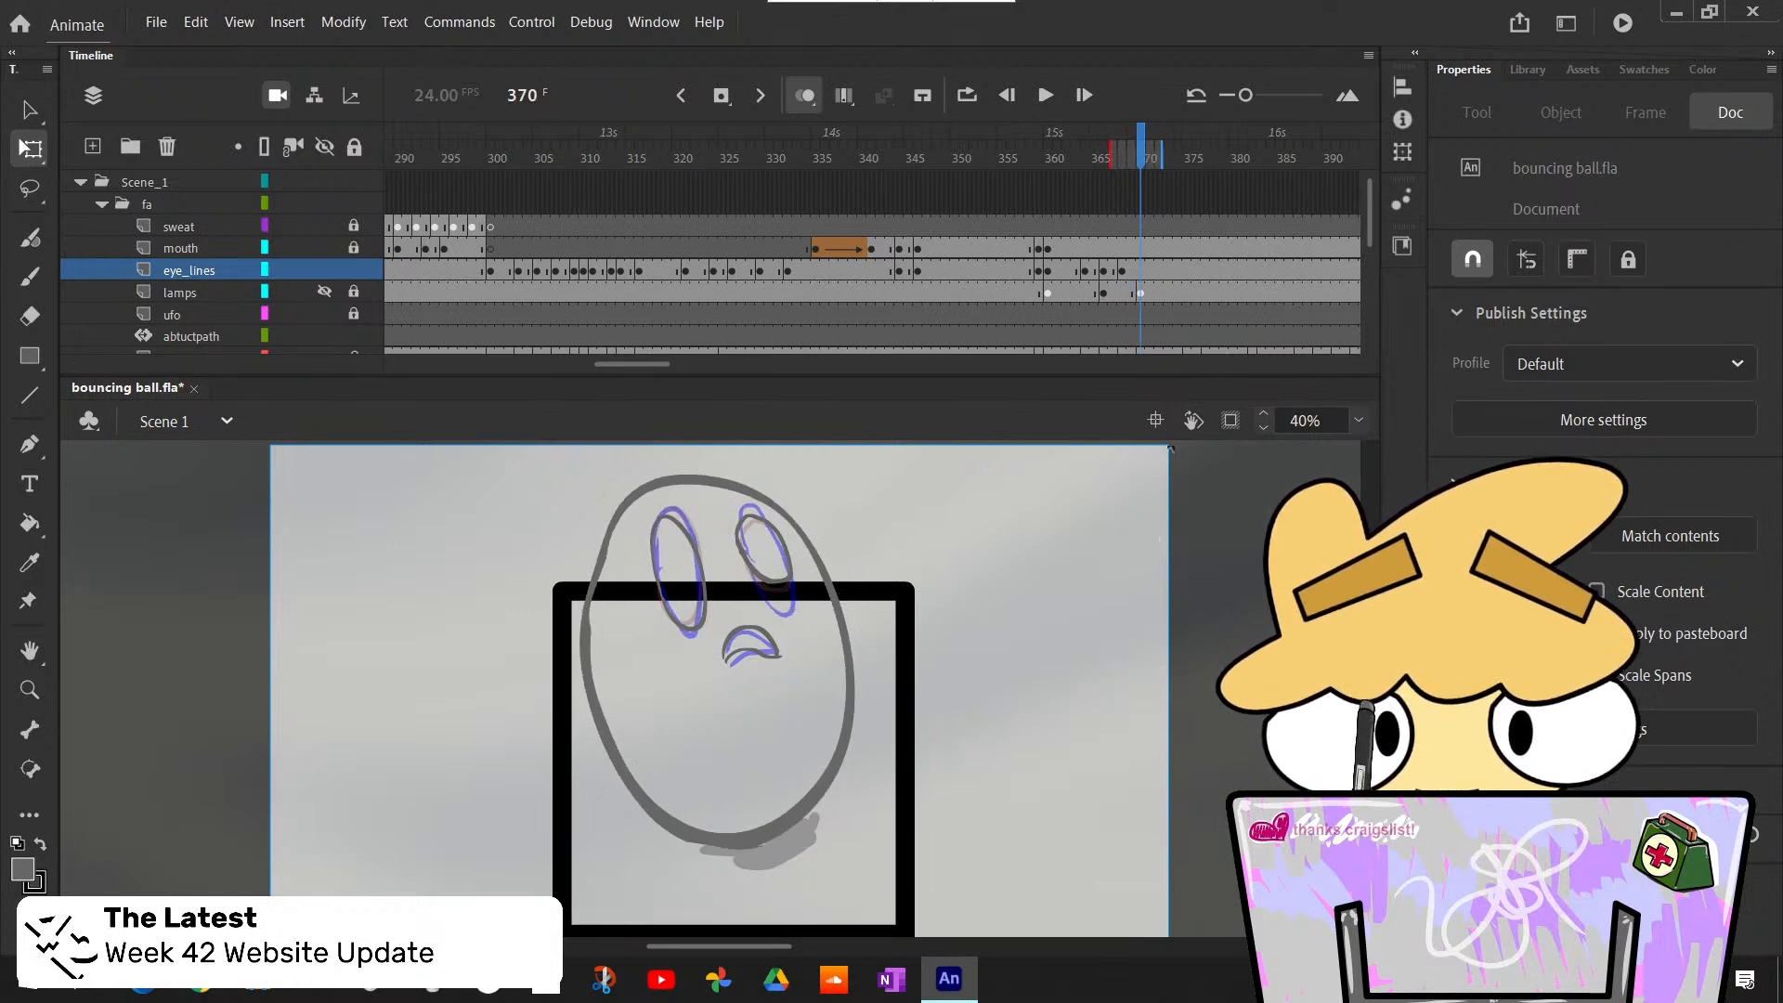
- Insert a blank keyframe at frame 370 on the eye_lines layer and revisit the eye drawings at frames 367 and 369
click(1143, 271)
key(F7)
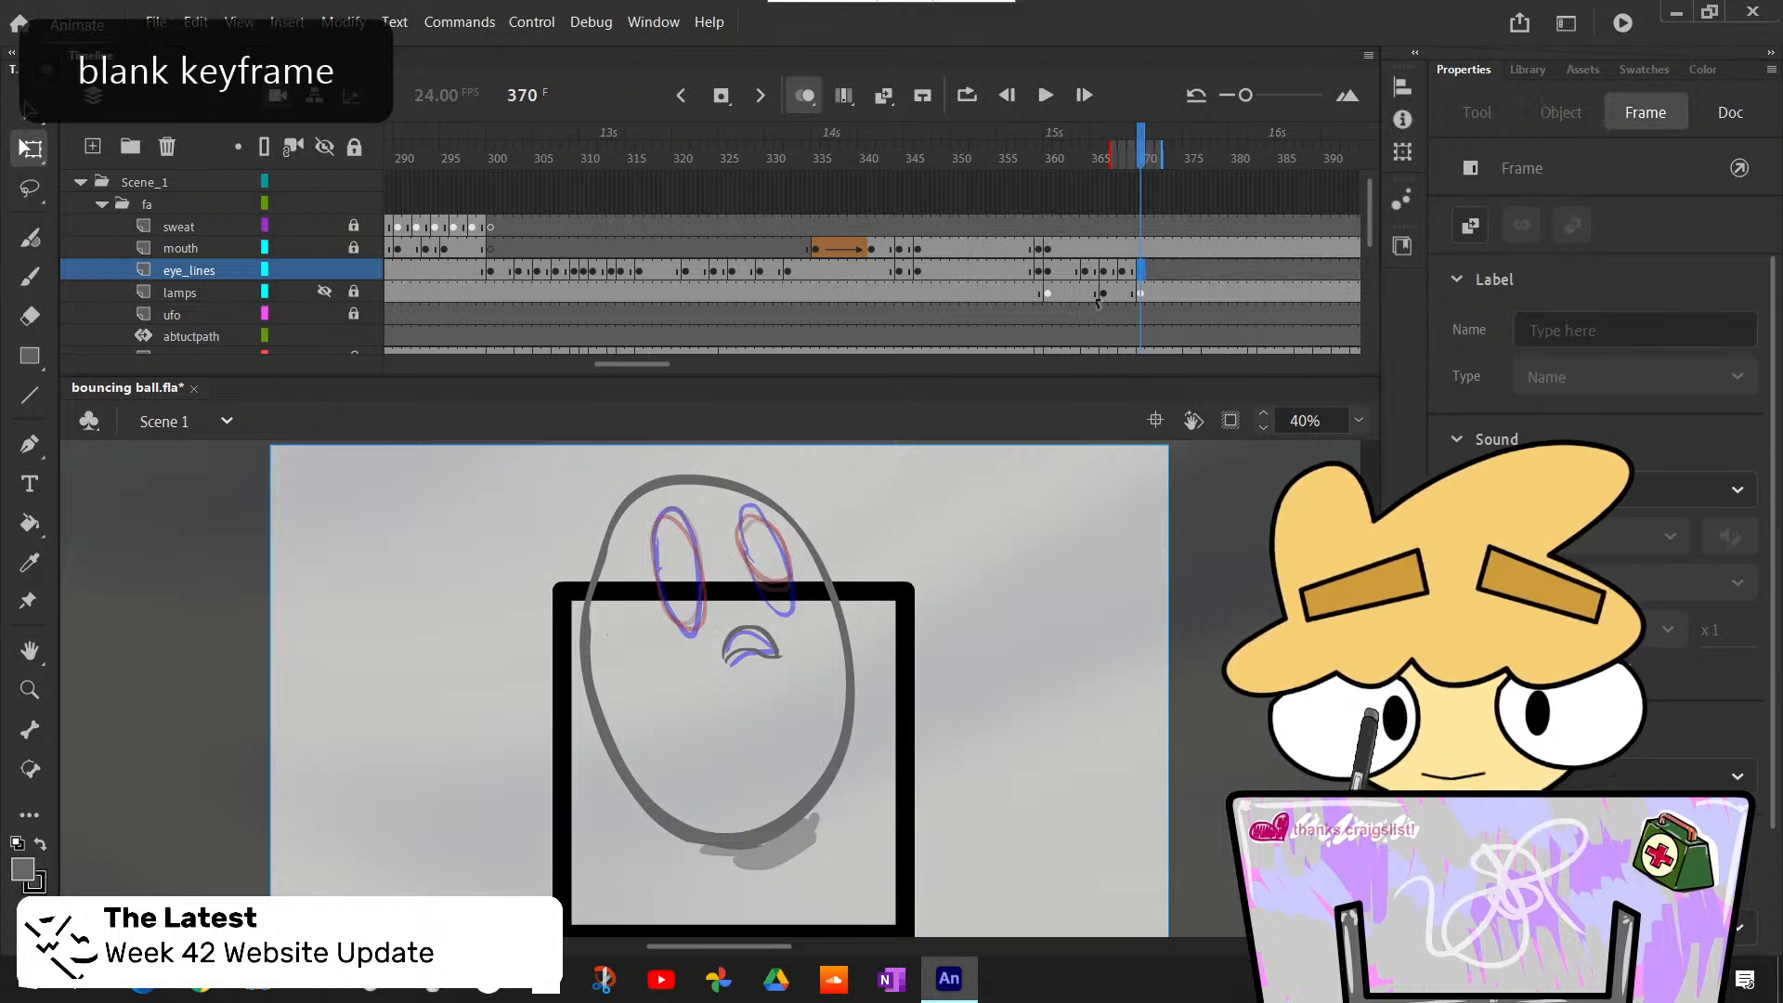
click(1111, 279)
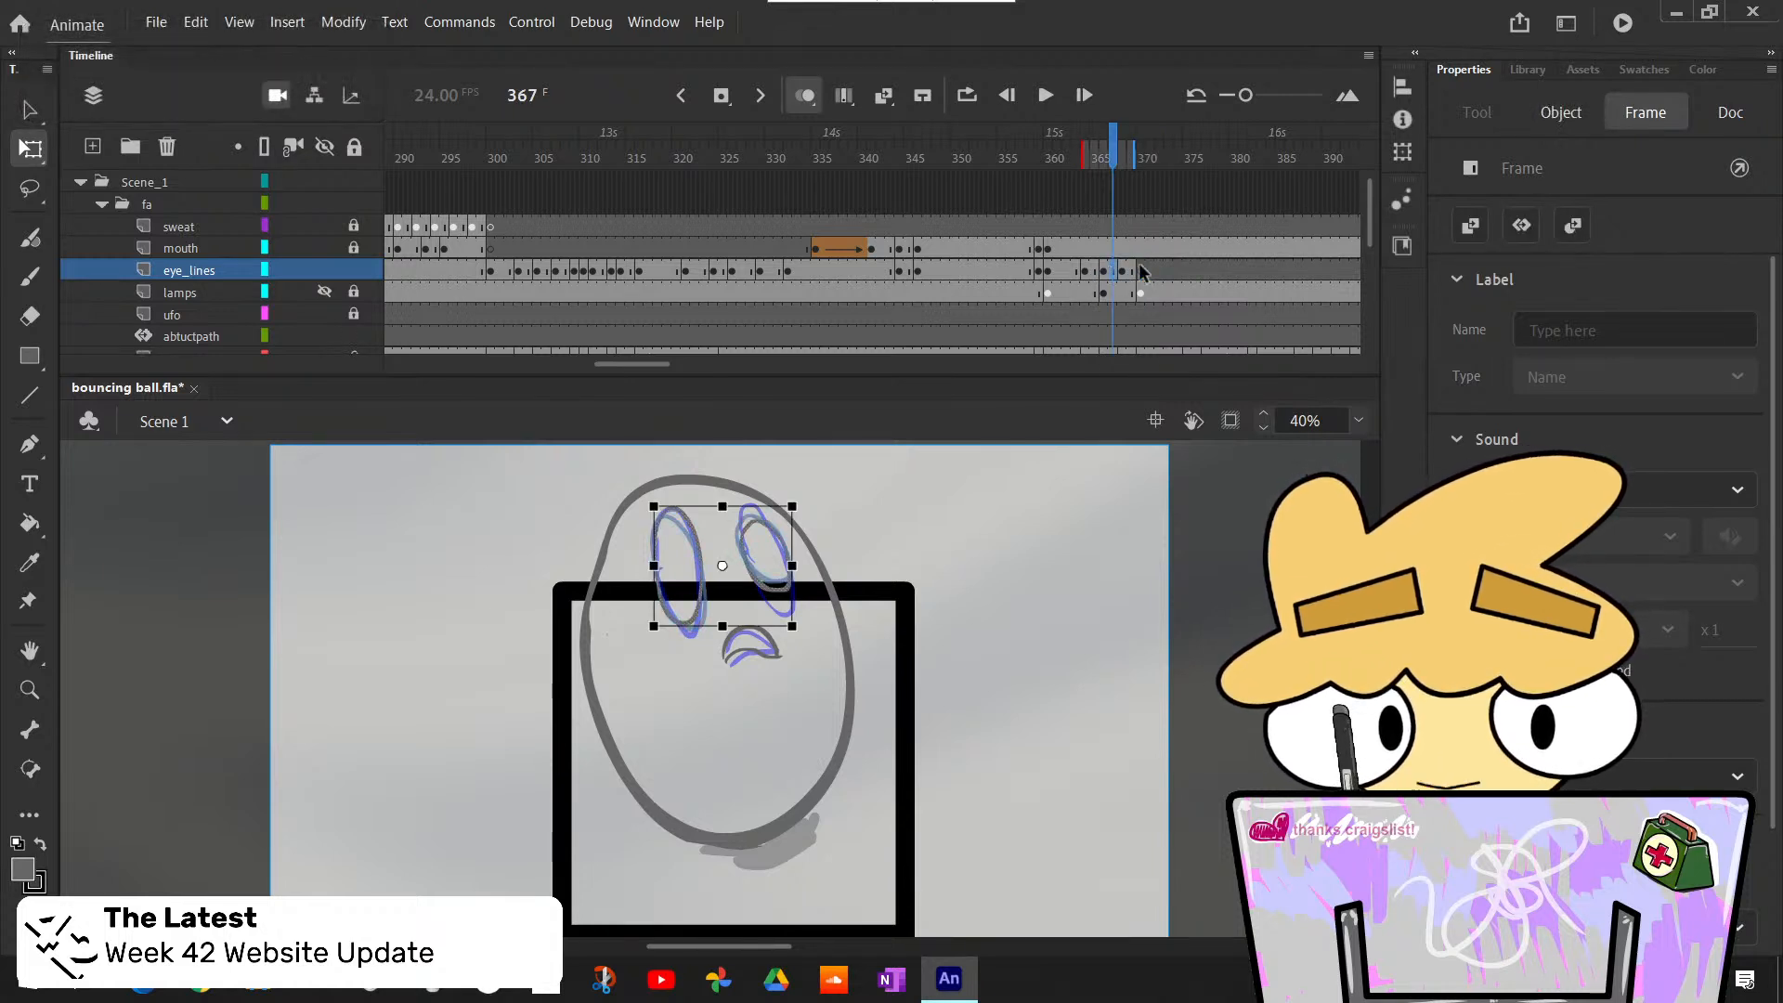
click(1131, 271)
- Insert a duplicate keyframe at frame 364 on the mouth layer and unlock that layer for editing
click(1084, 249)
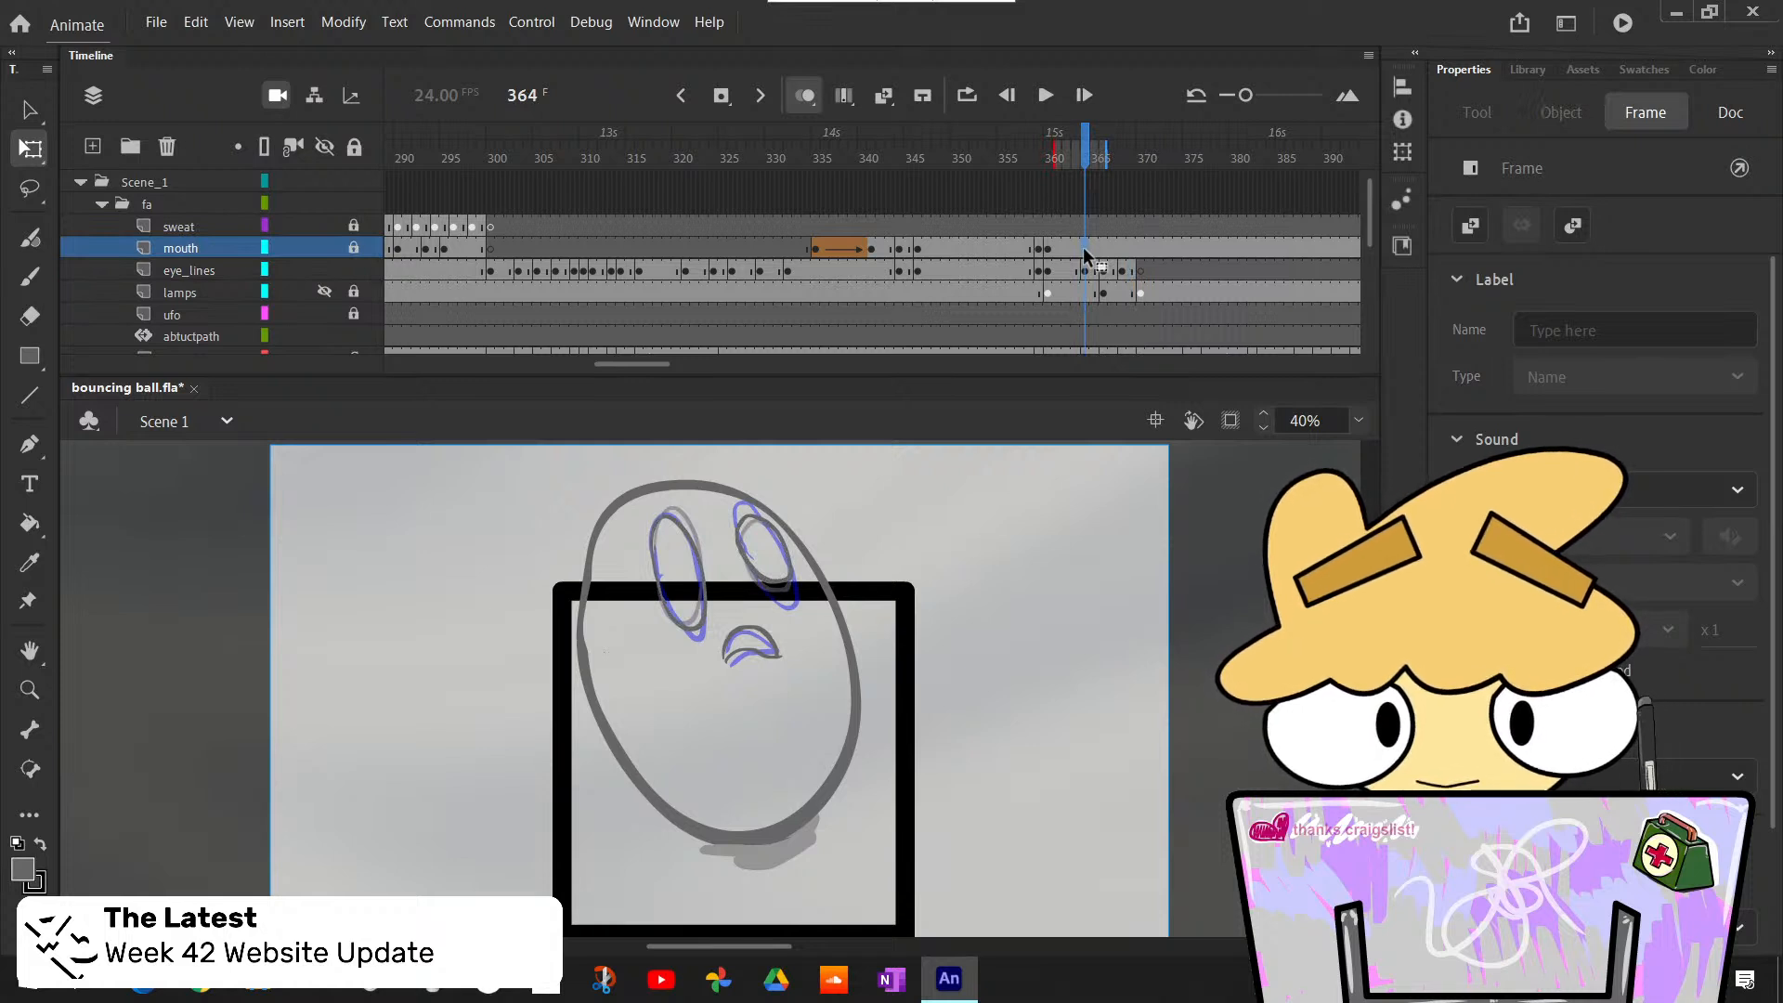
key(F6)
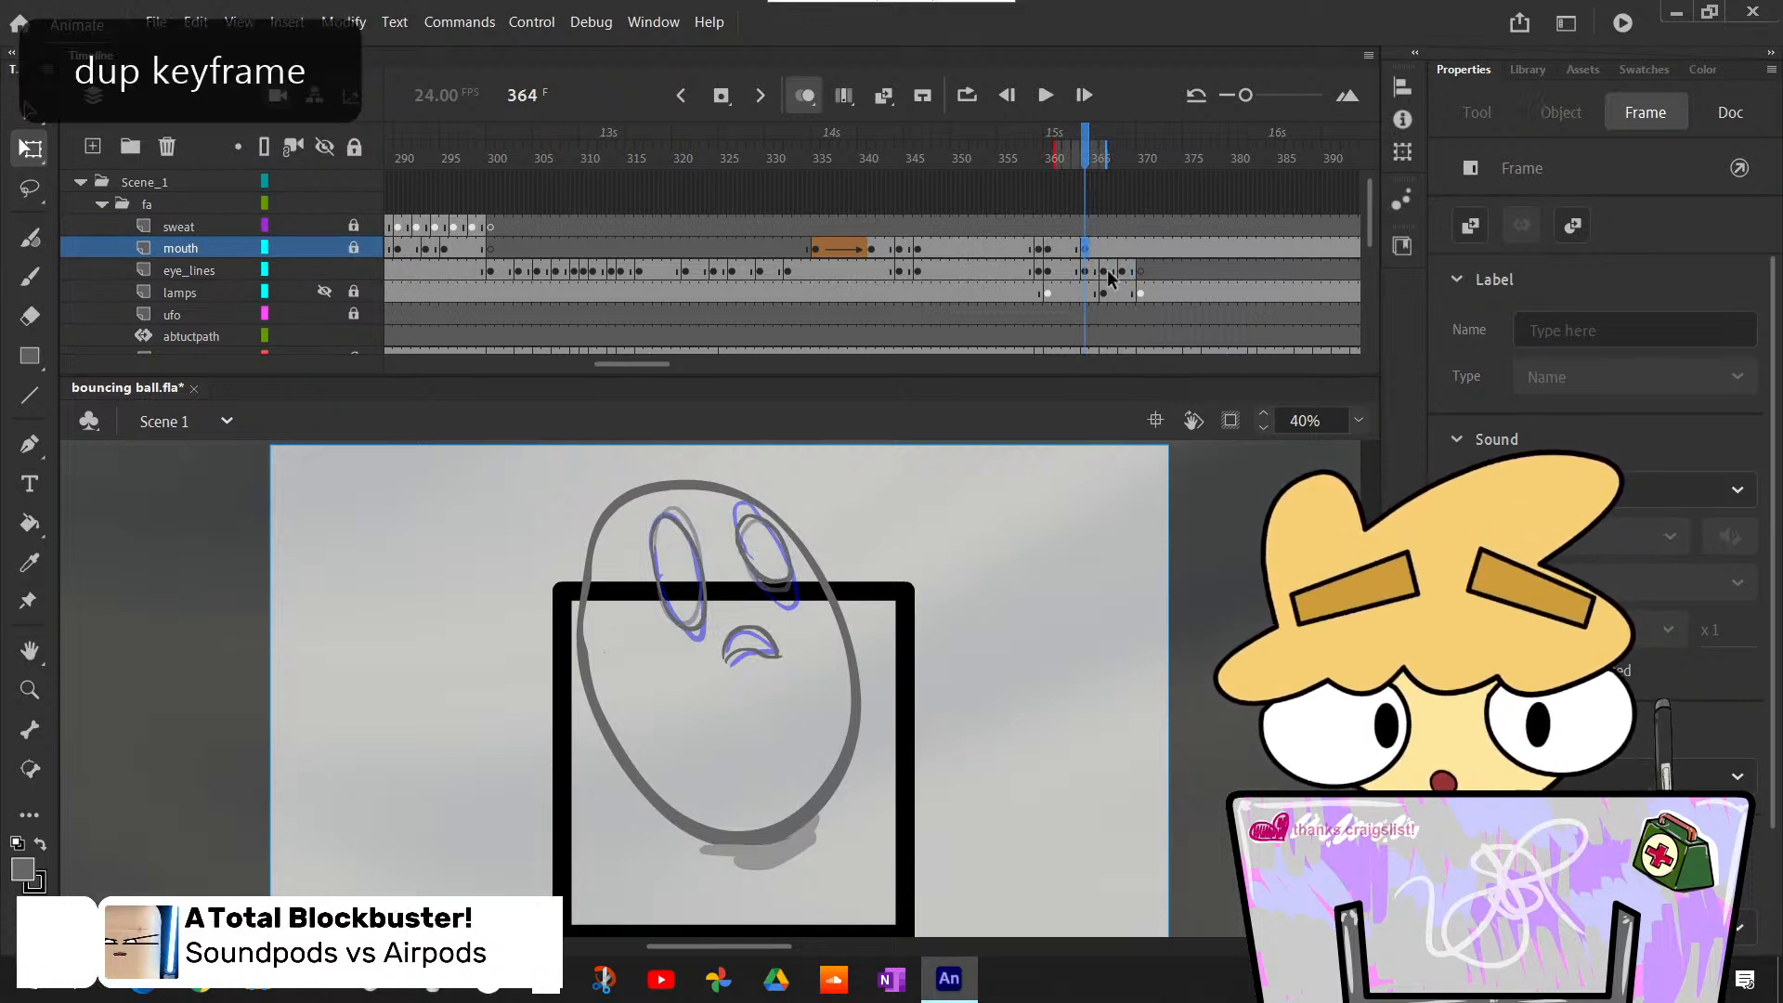
key(l)
click(732, 684)
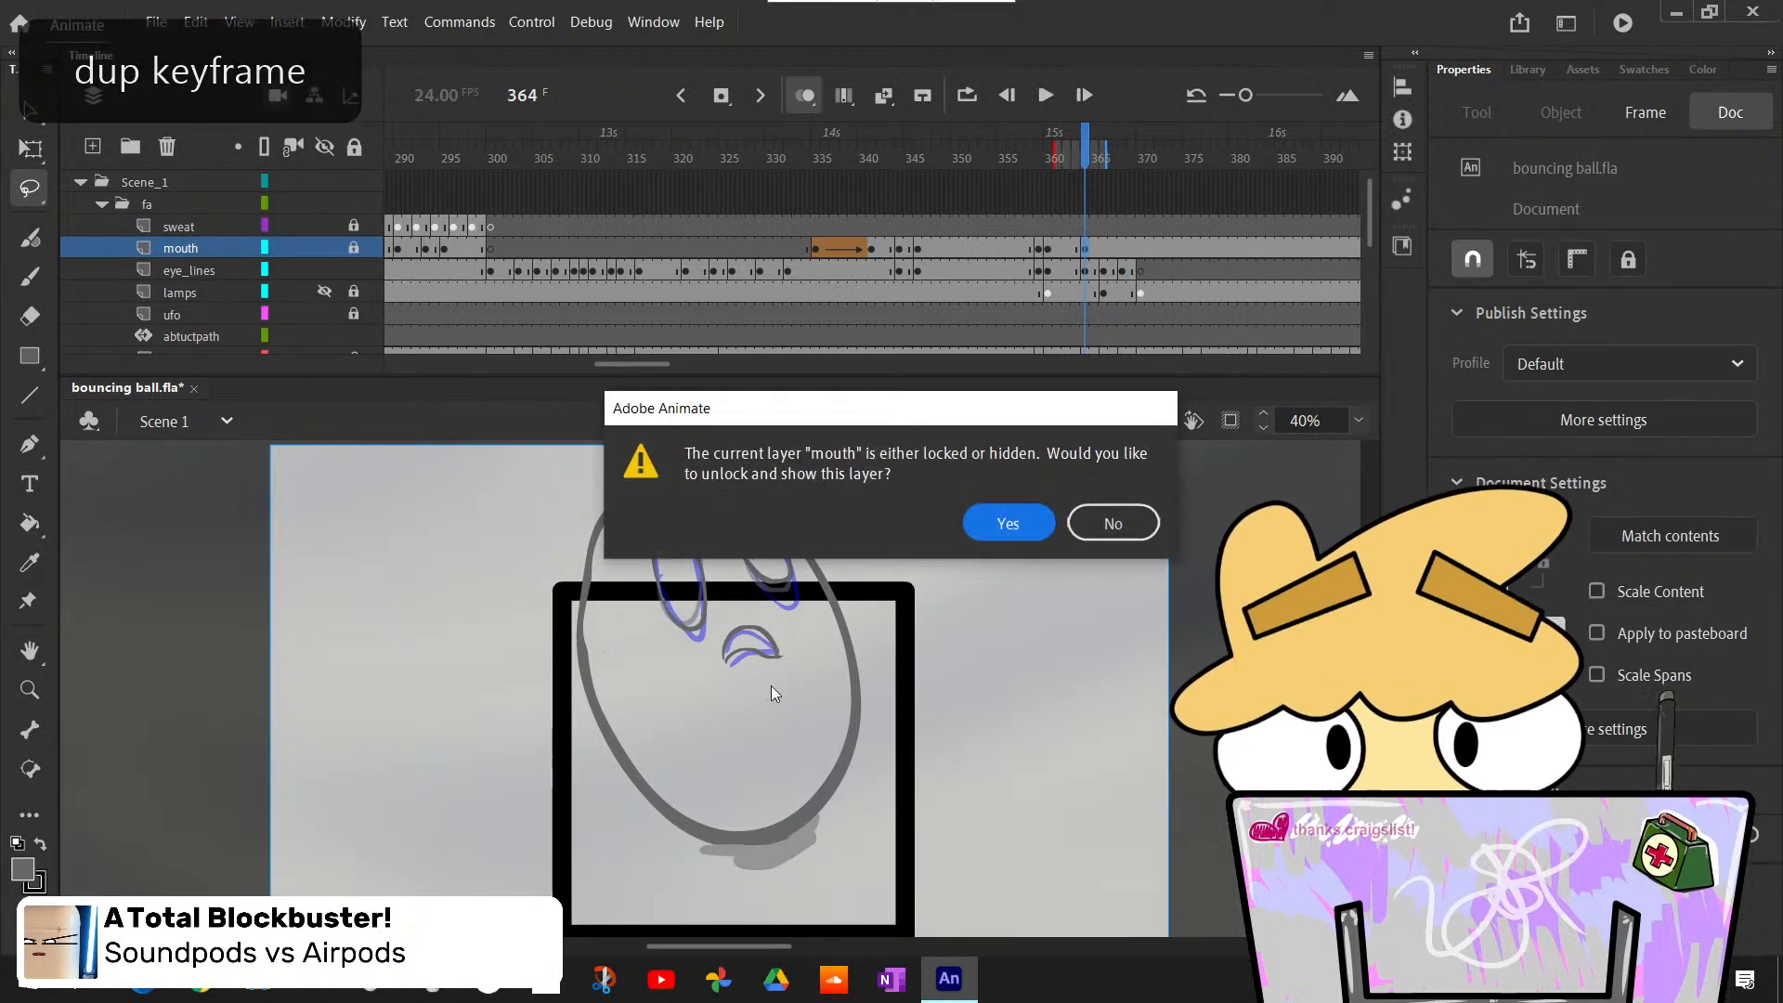
click(1112, 522)
click(354, 249)
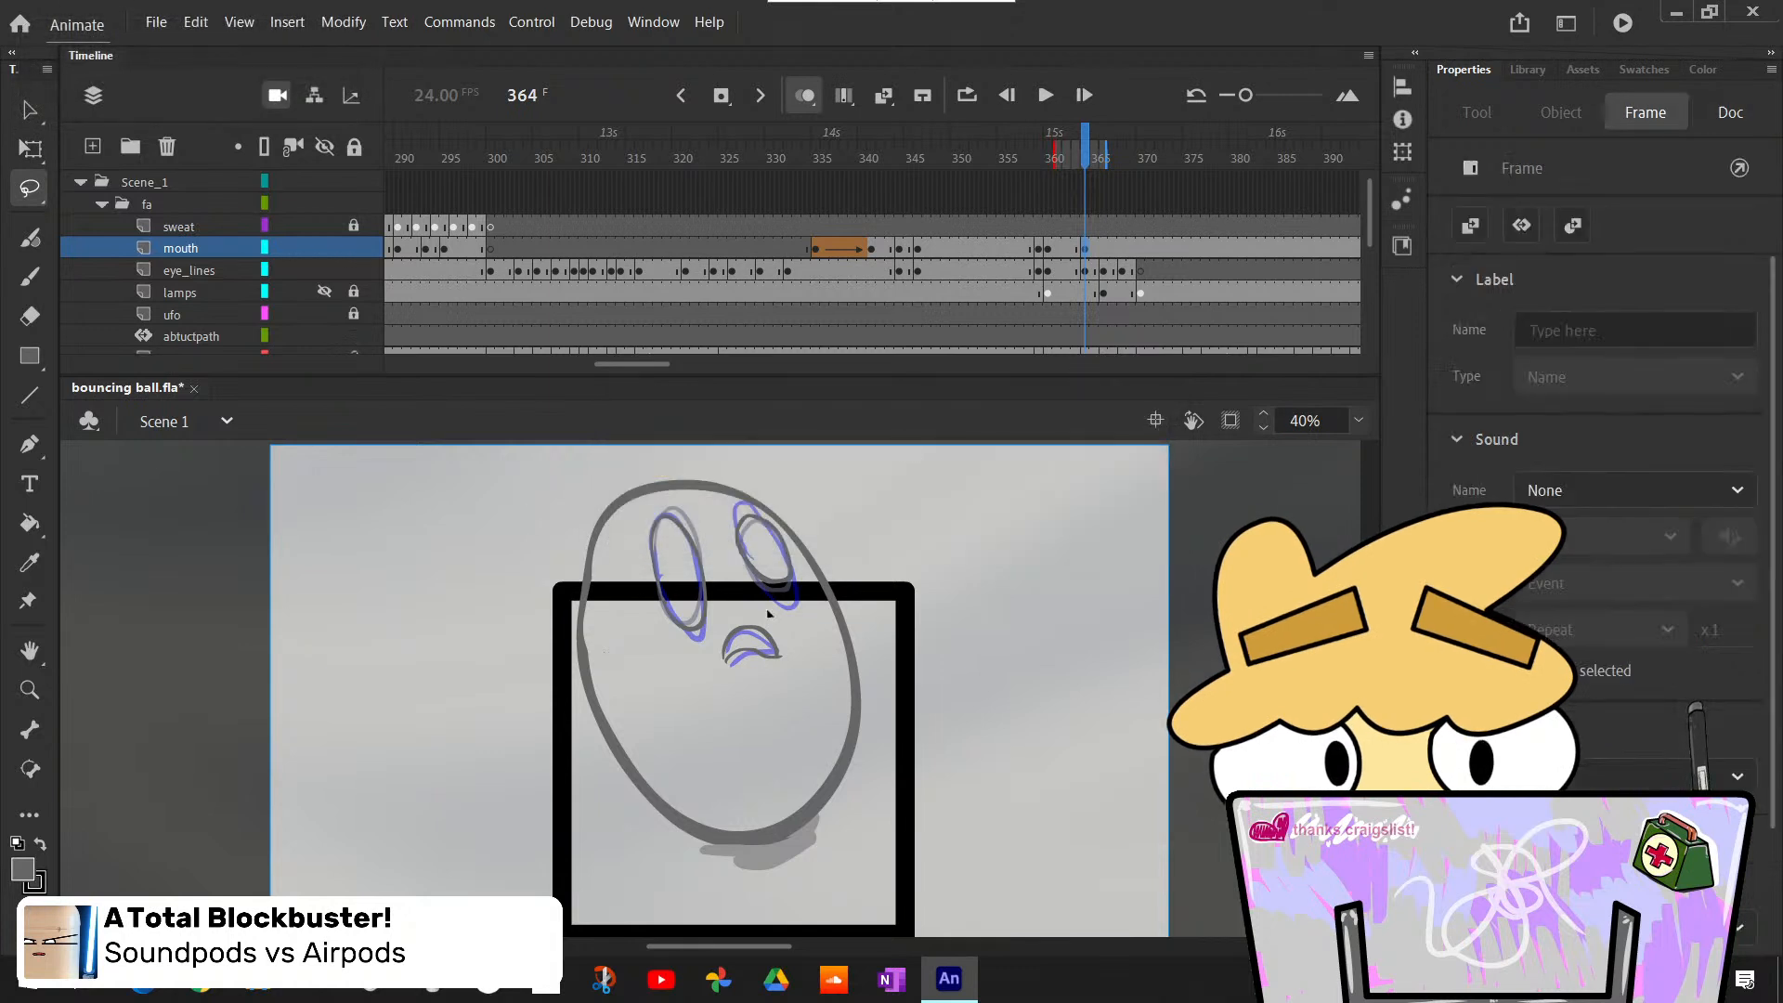
- Lasso the mouth at frame 364, transform it to fit the rough mouth, and compare it with frame 363
drag(769, 678, 800, 663)
key(q)
click(1006, 733)
key(comma)
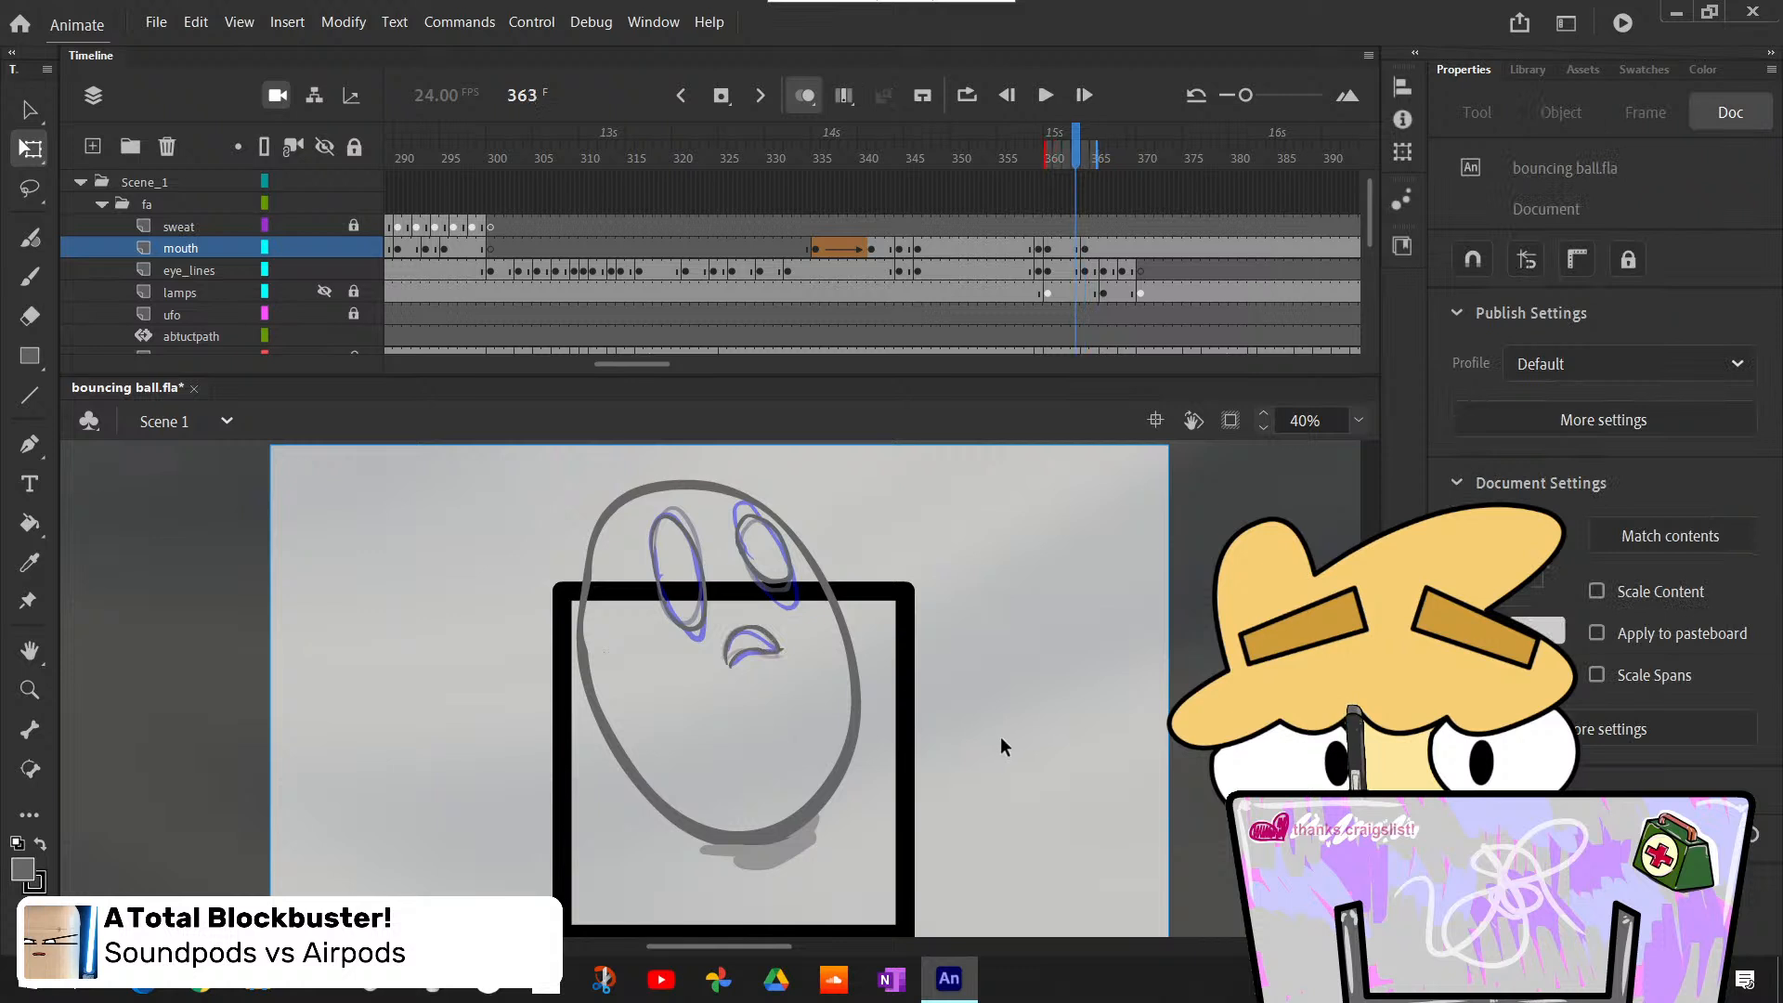
key(period)
key(comma)
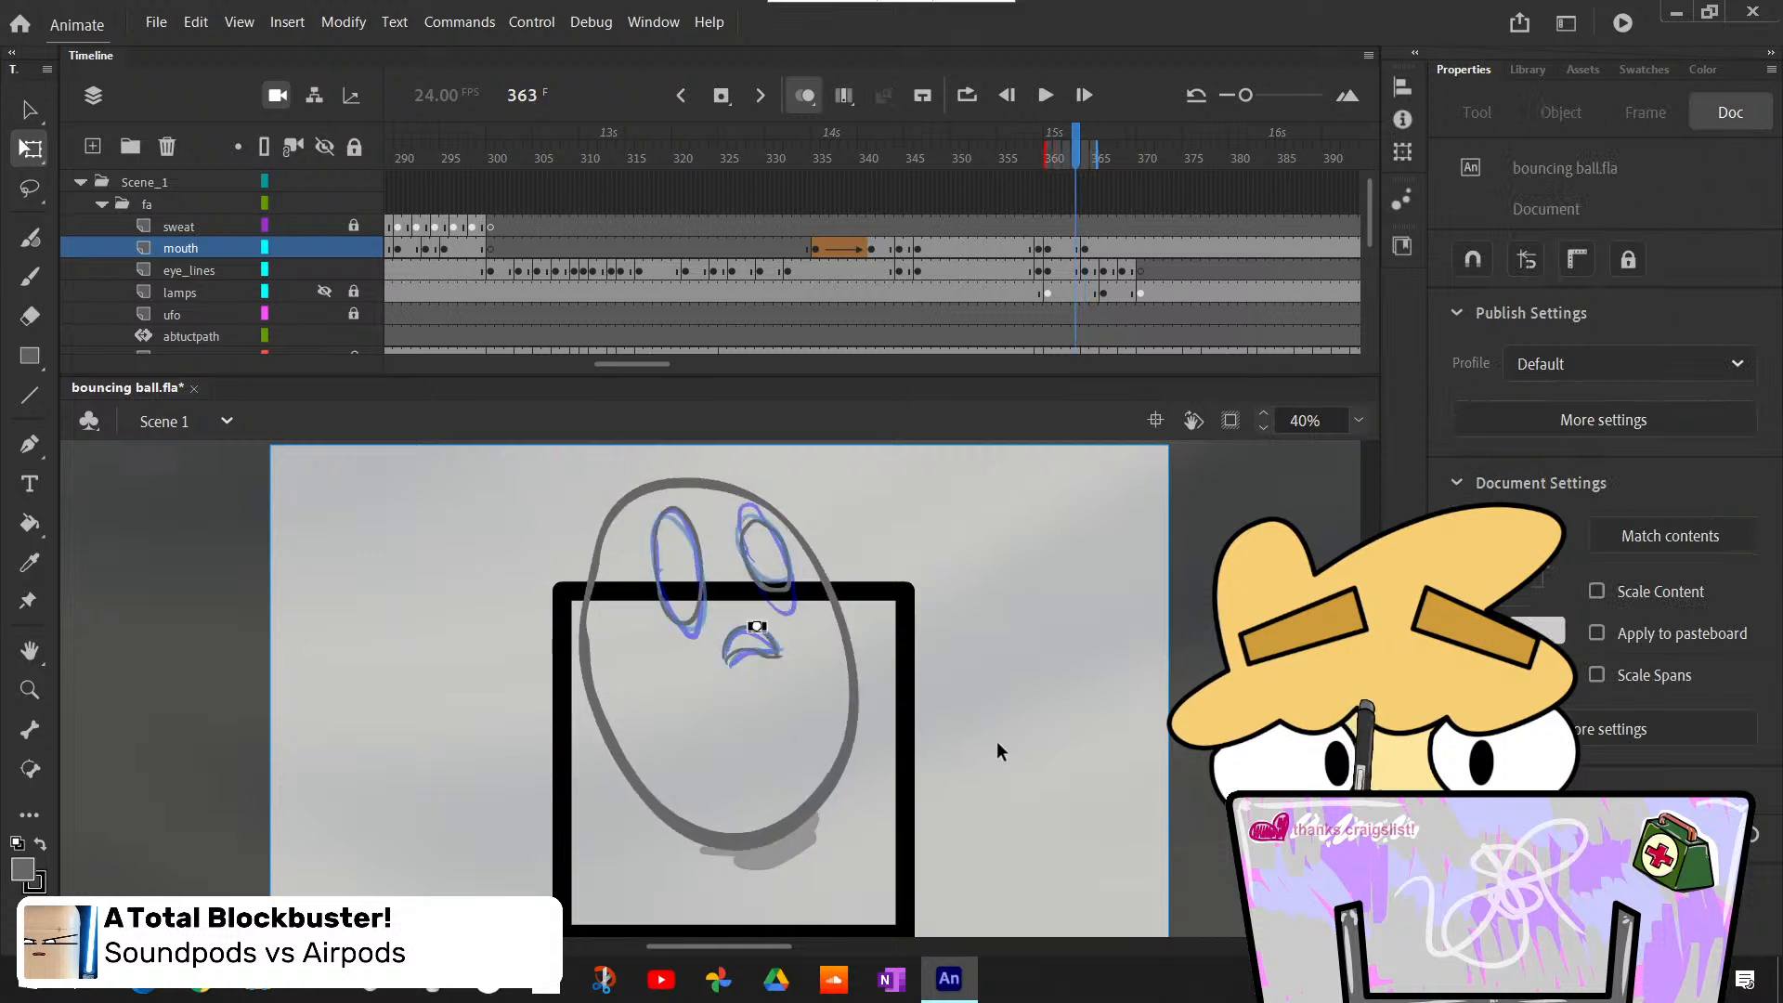
key(period)
key(comma)
key(period)
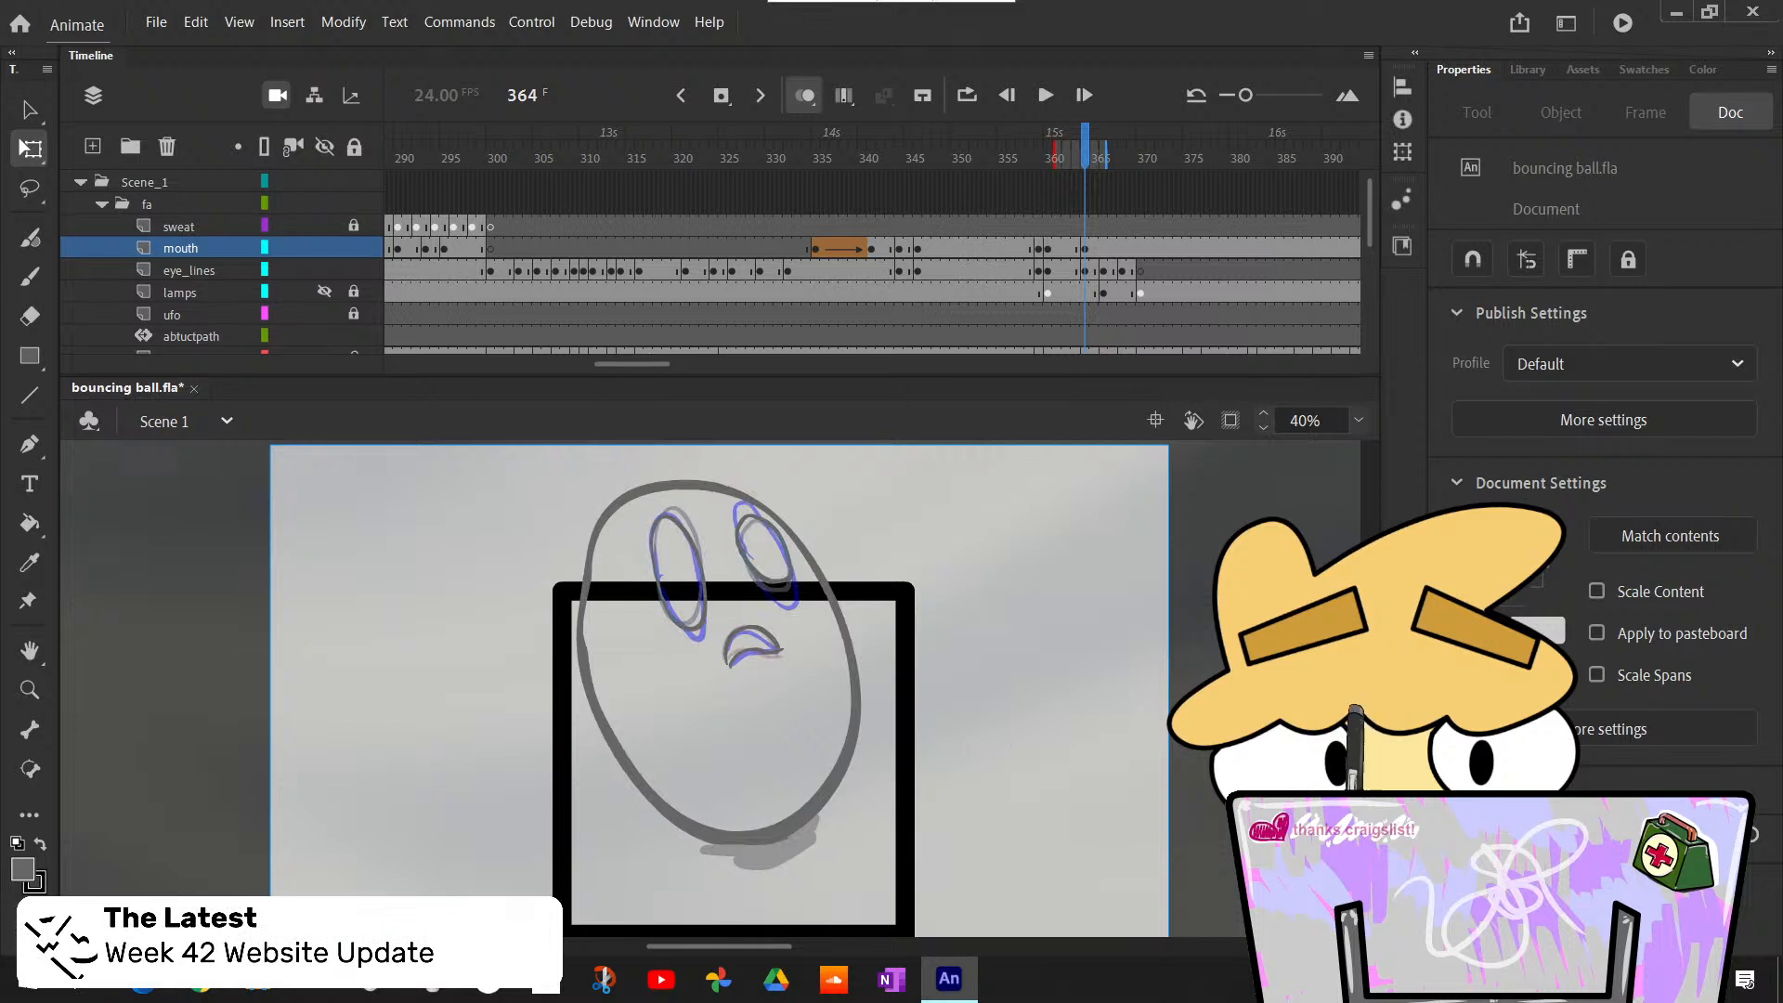
- Insert a blank keyframe at frame 366 on the mouth layer and revisit the mouth drawings at frames 363 and 364
click(1103, 248)
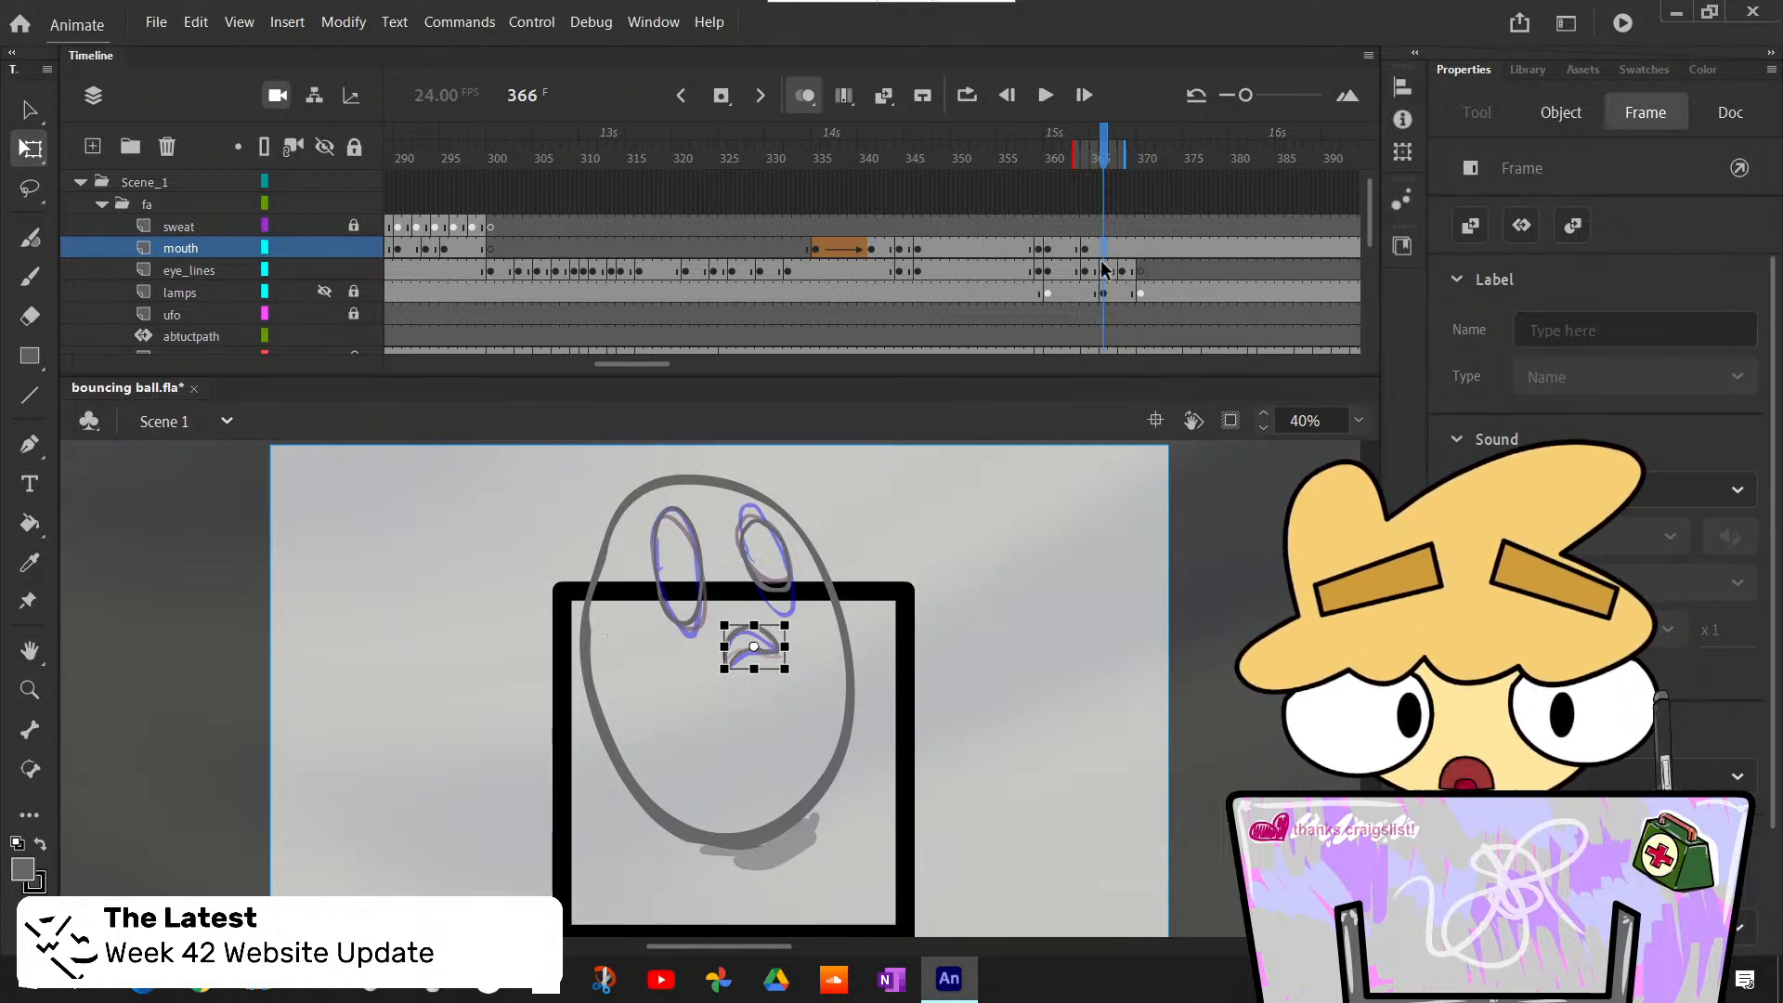
key(F7)
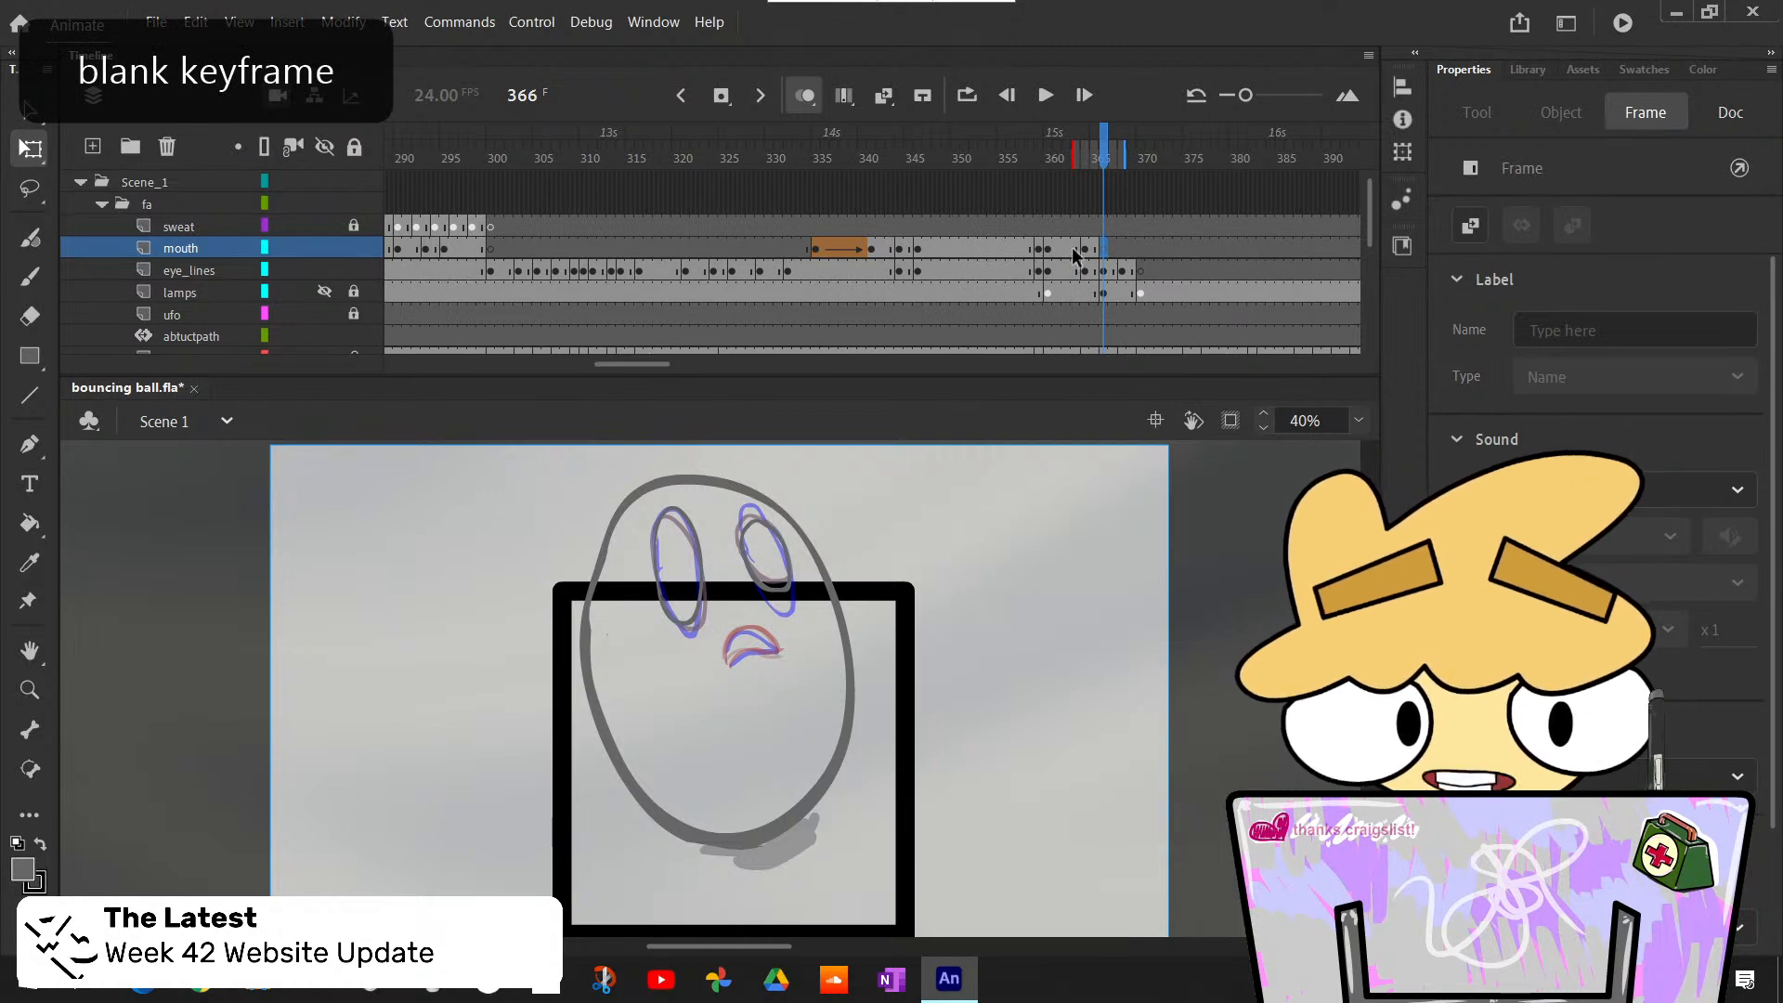
click(1077, 249)
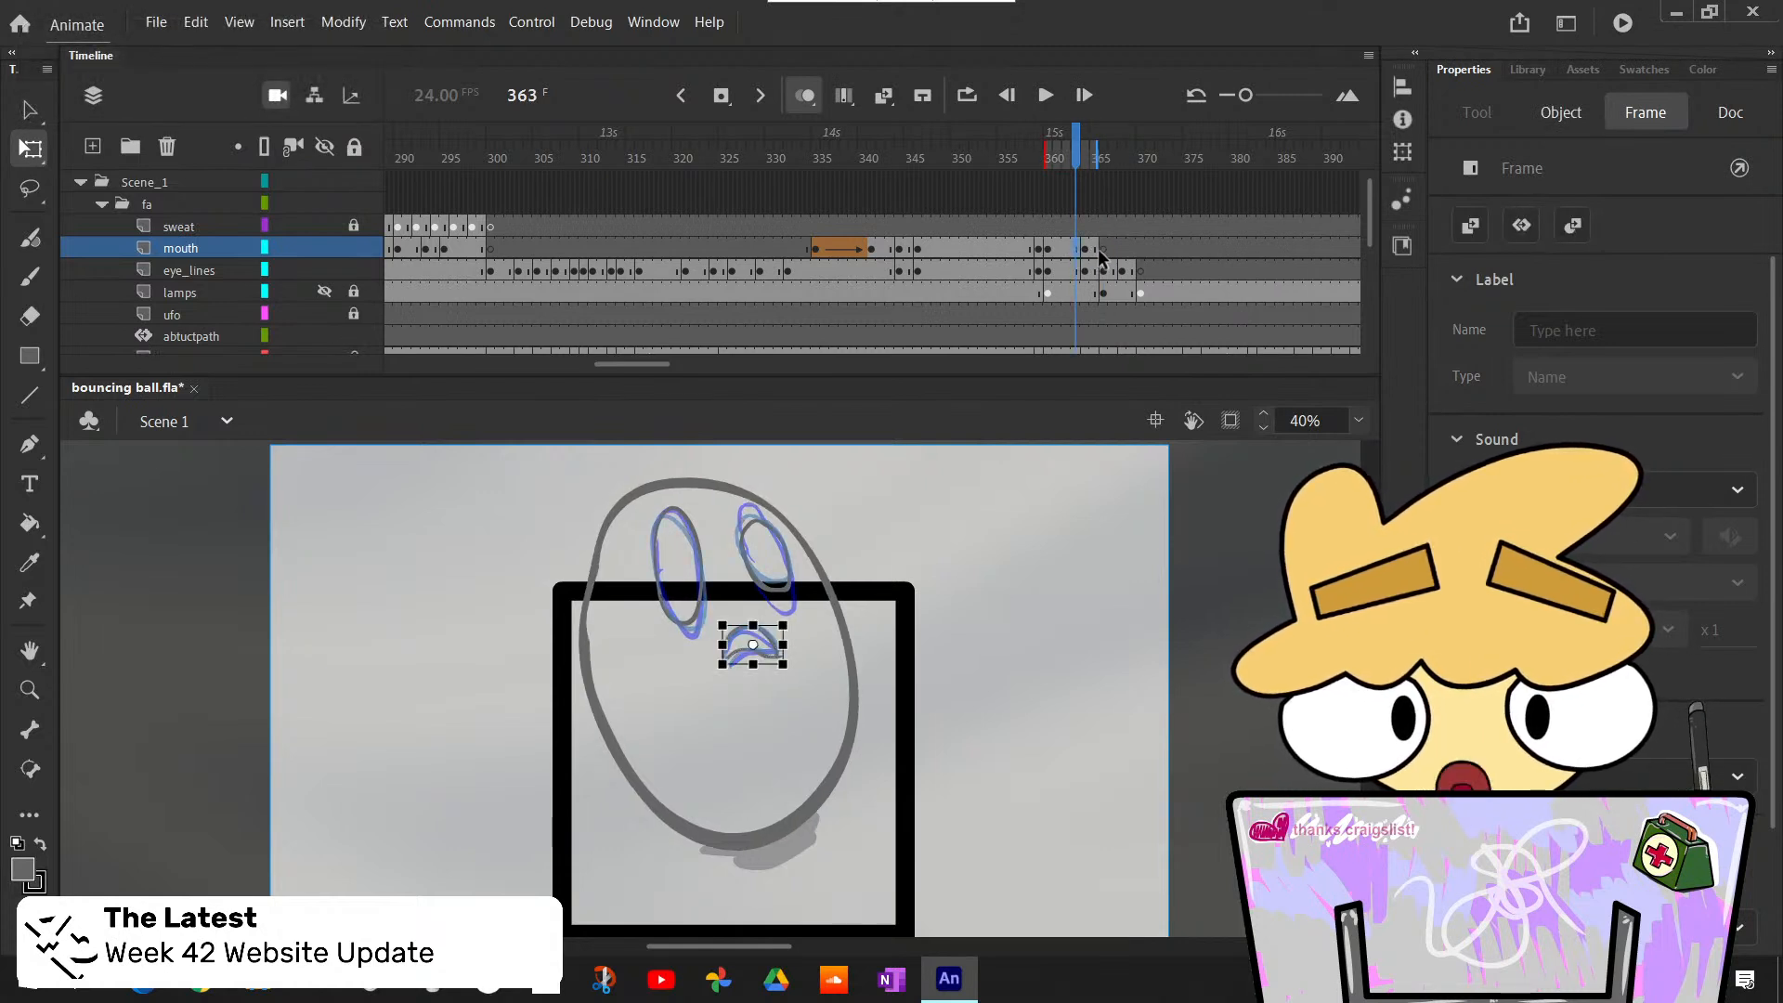
click(1085, 249)
- Compare the eye drawings on the eye_lines layer between frames 362 and 366
click(1083, 271)
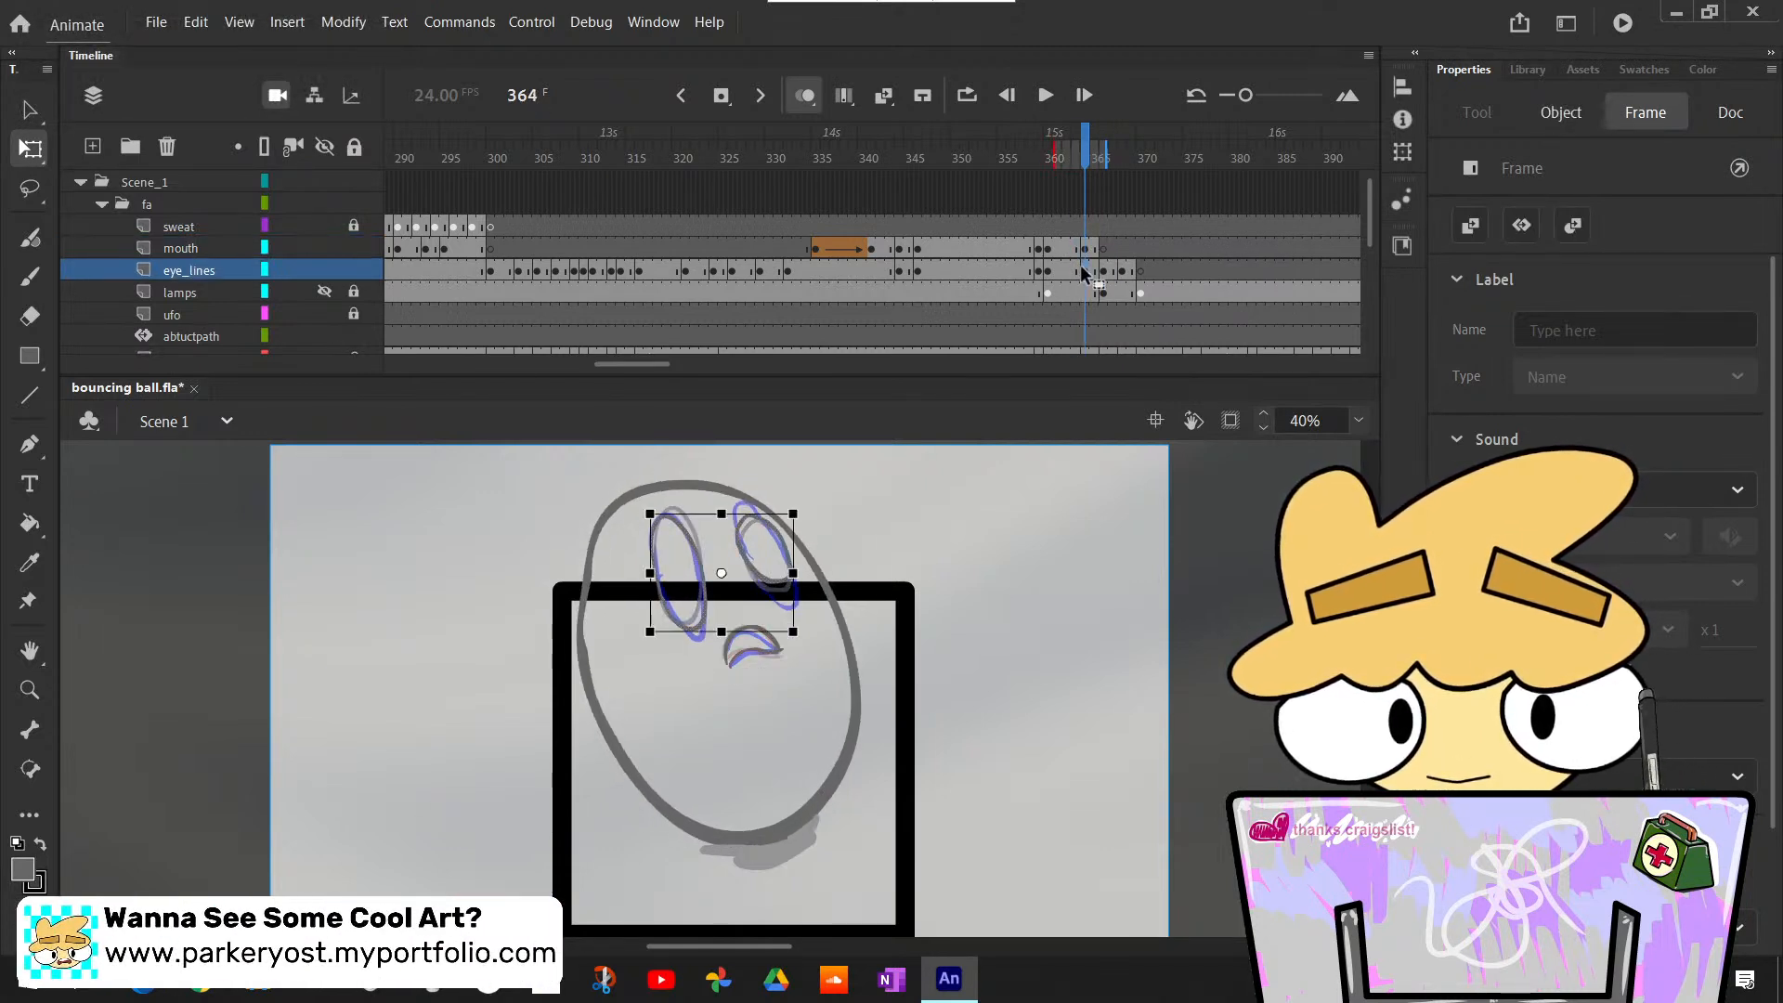
click(1104, 271)
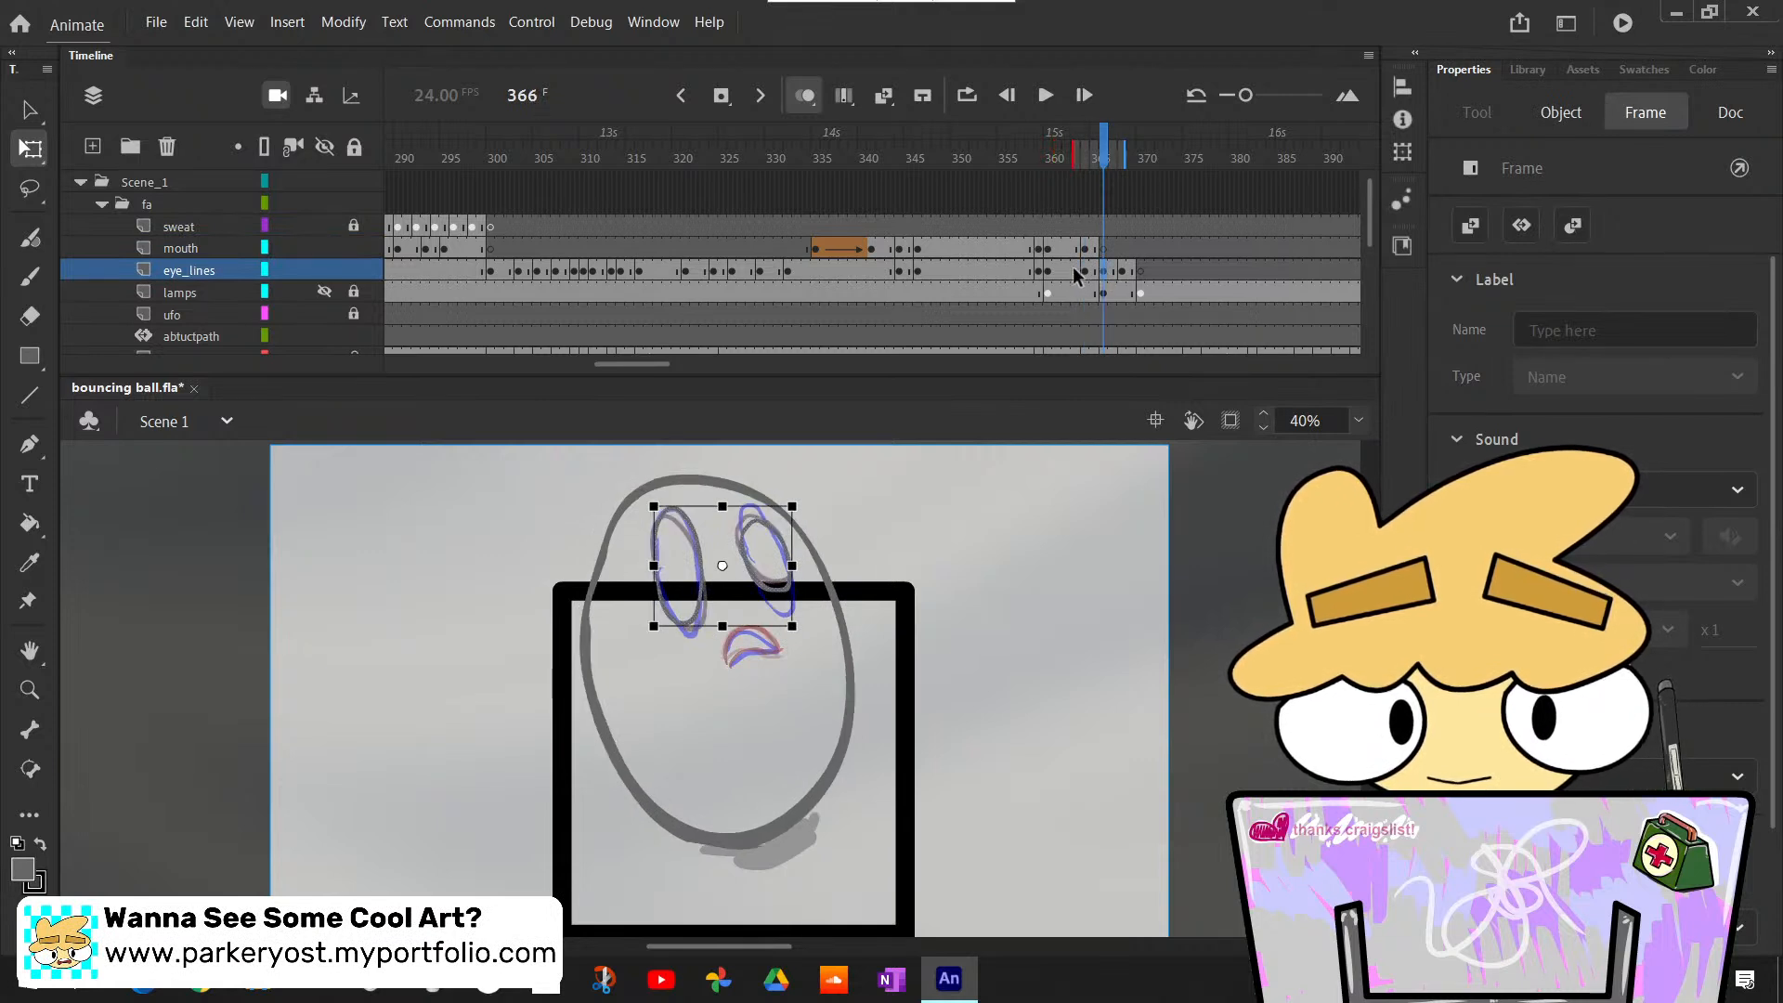
click(1075, 271)
click(1106, 271)
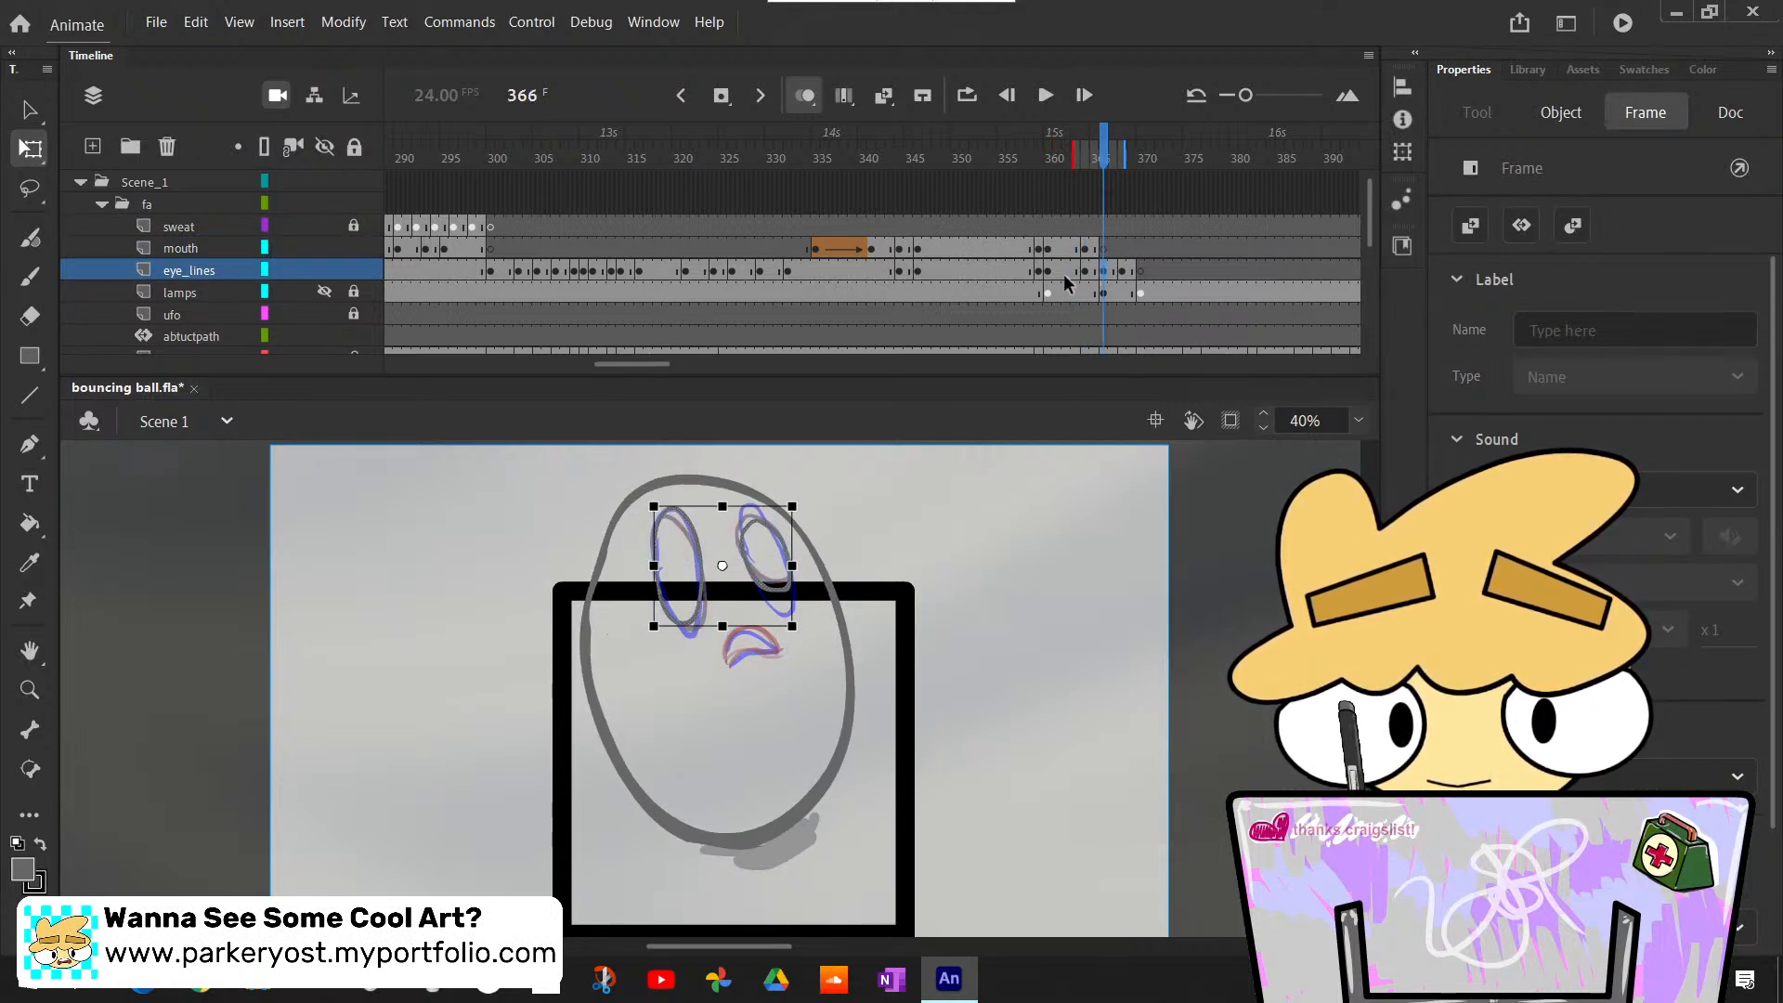
click(1067, 276)
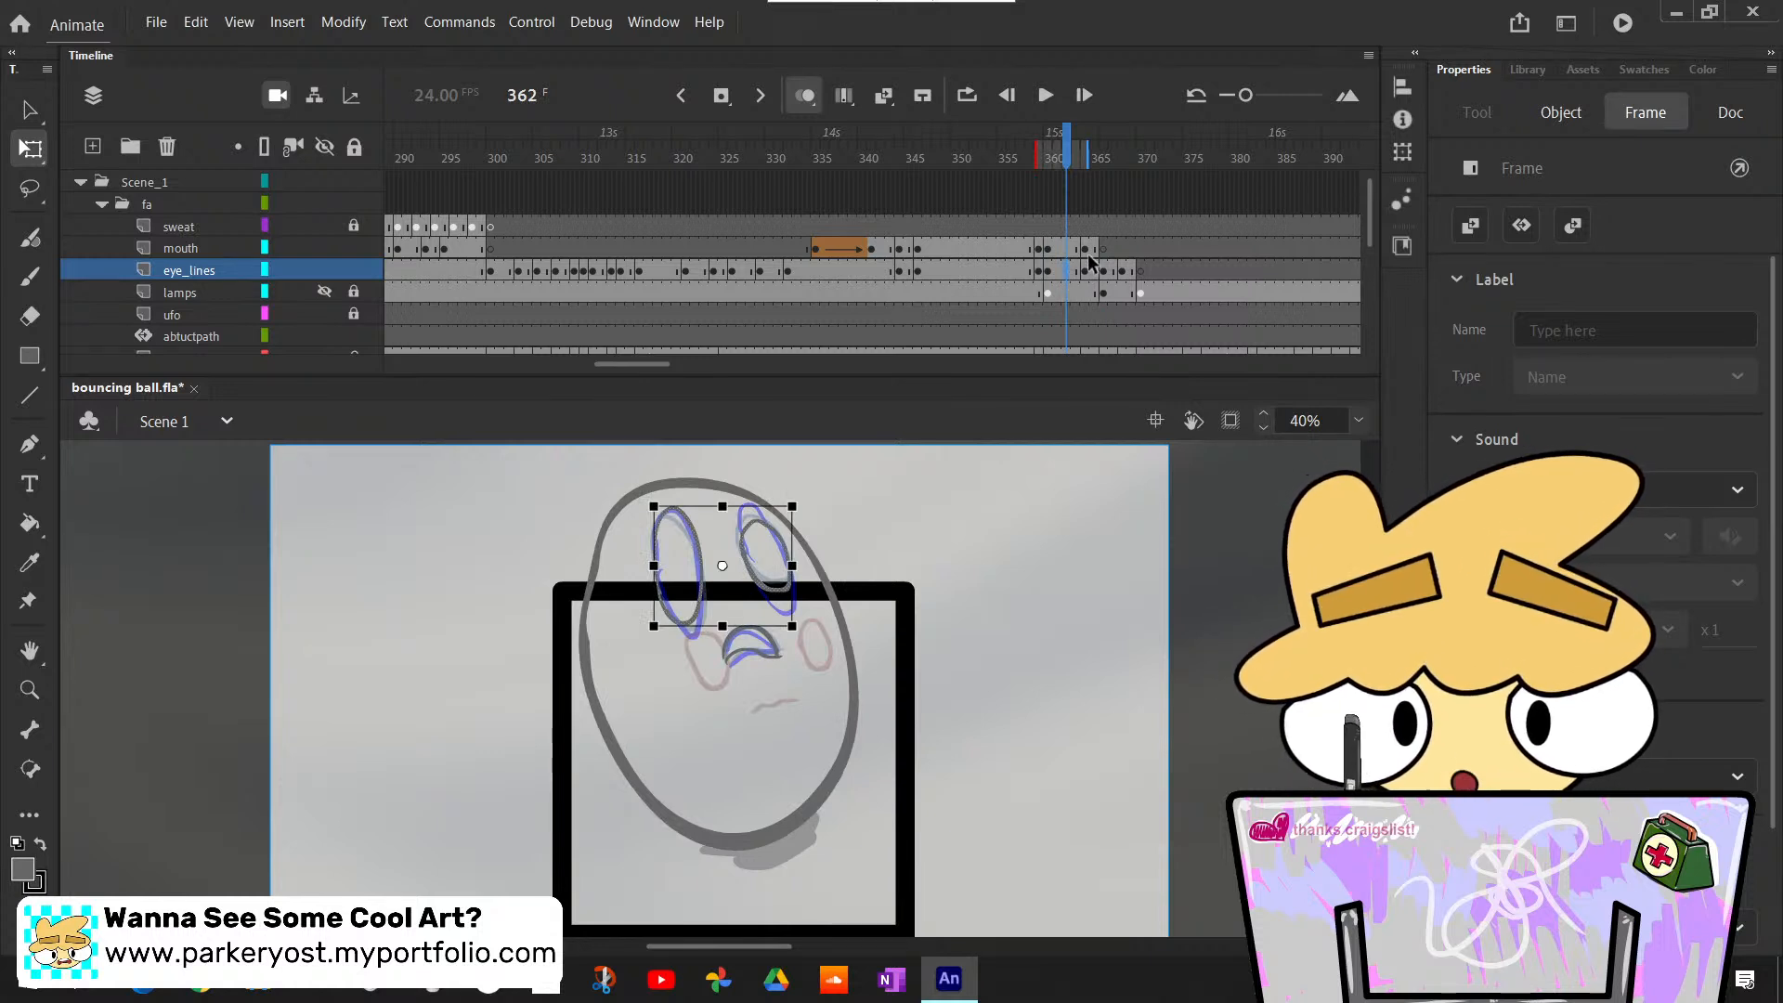
- Copy the mouth drawing from frame 363 in place into frame 366 on the mouth layer and turn off onion skinning
click(1078, 249)
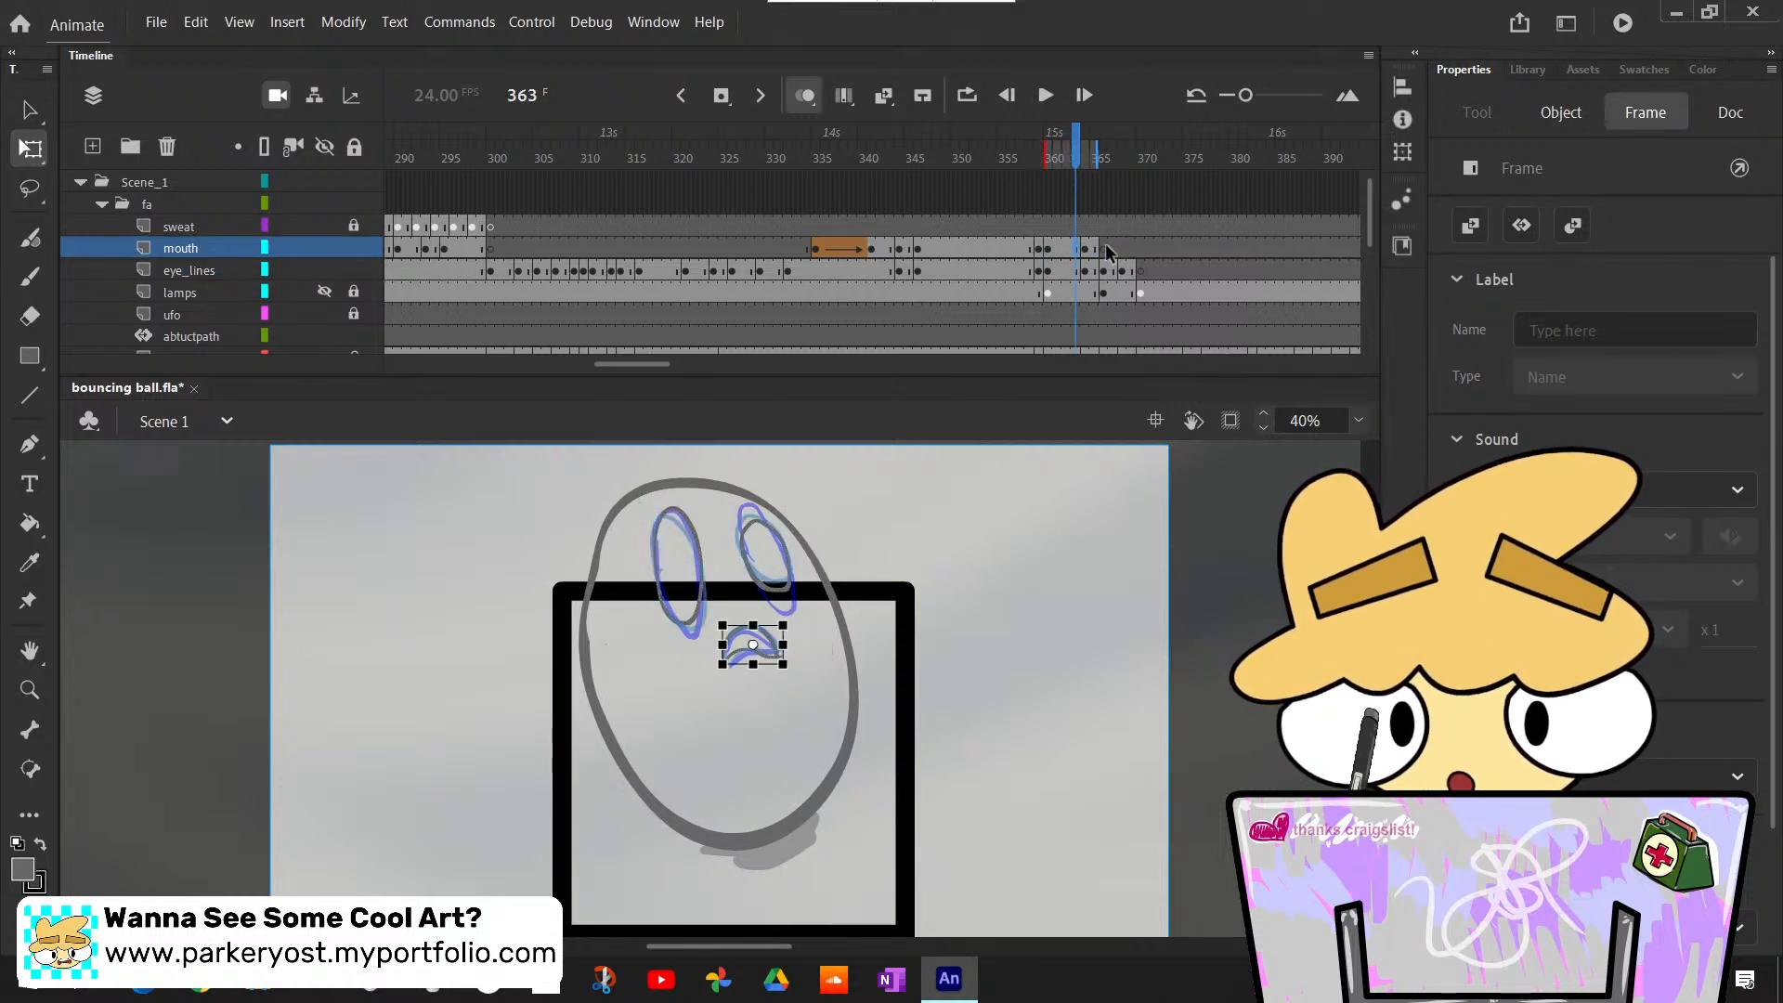
click(1105, 249)
click(1112, 559)
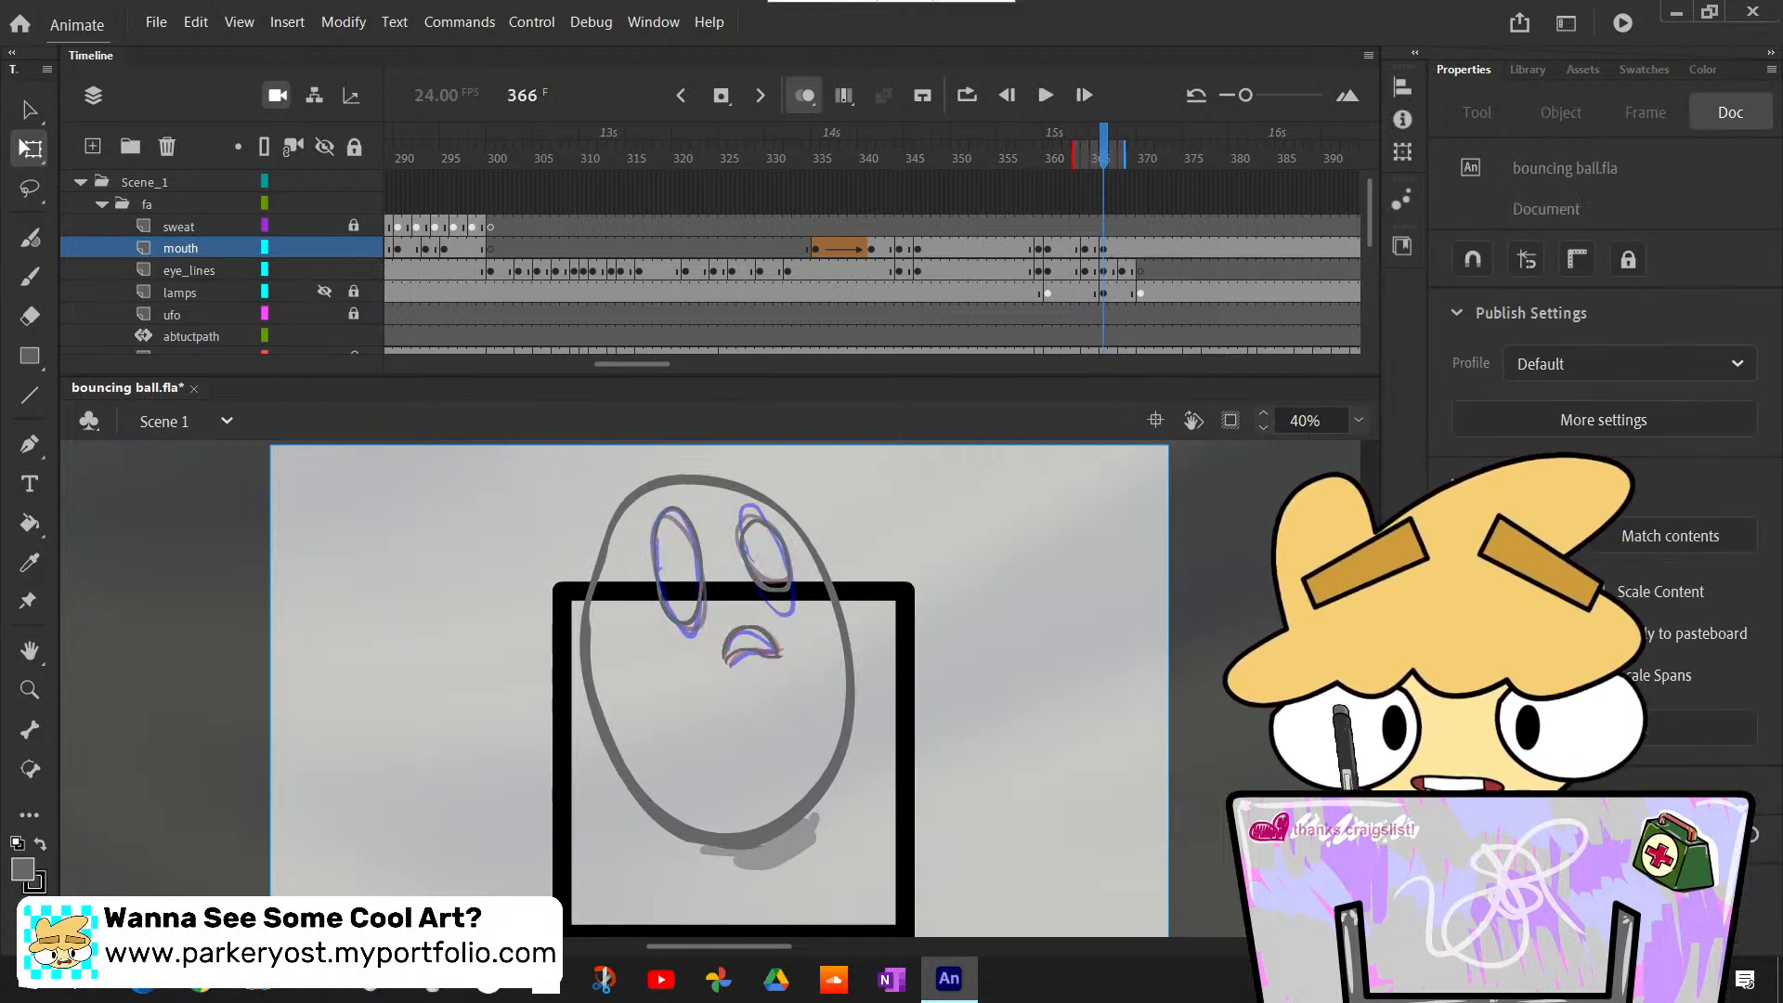
click(805, 102)
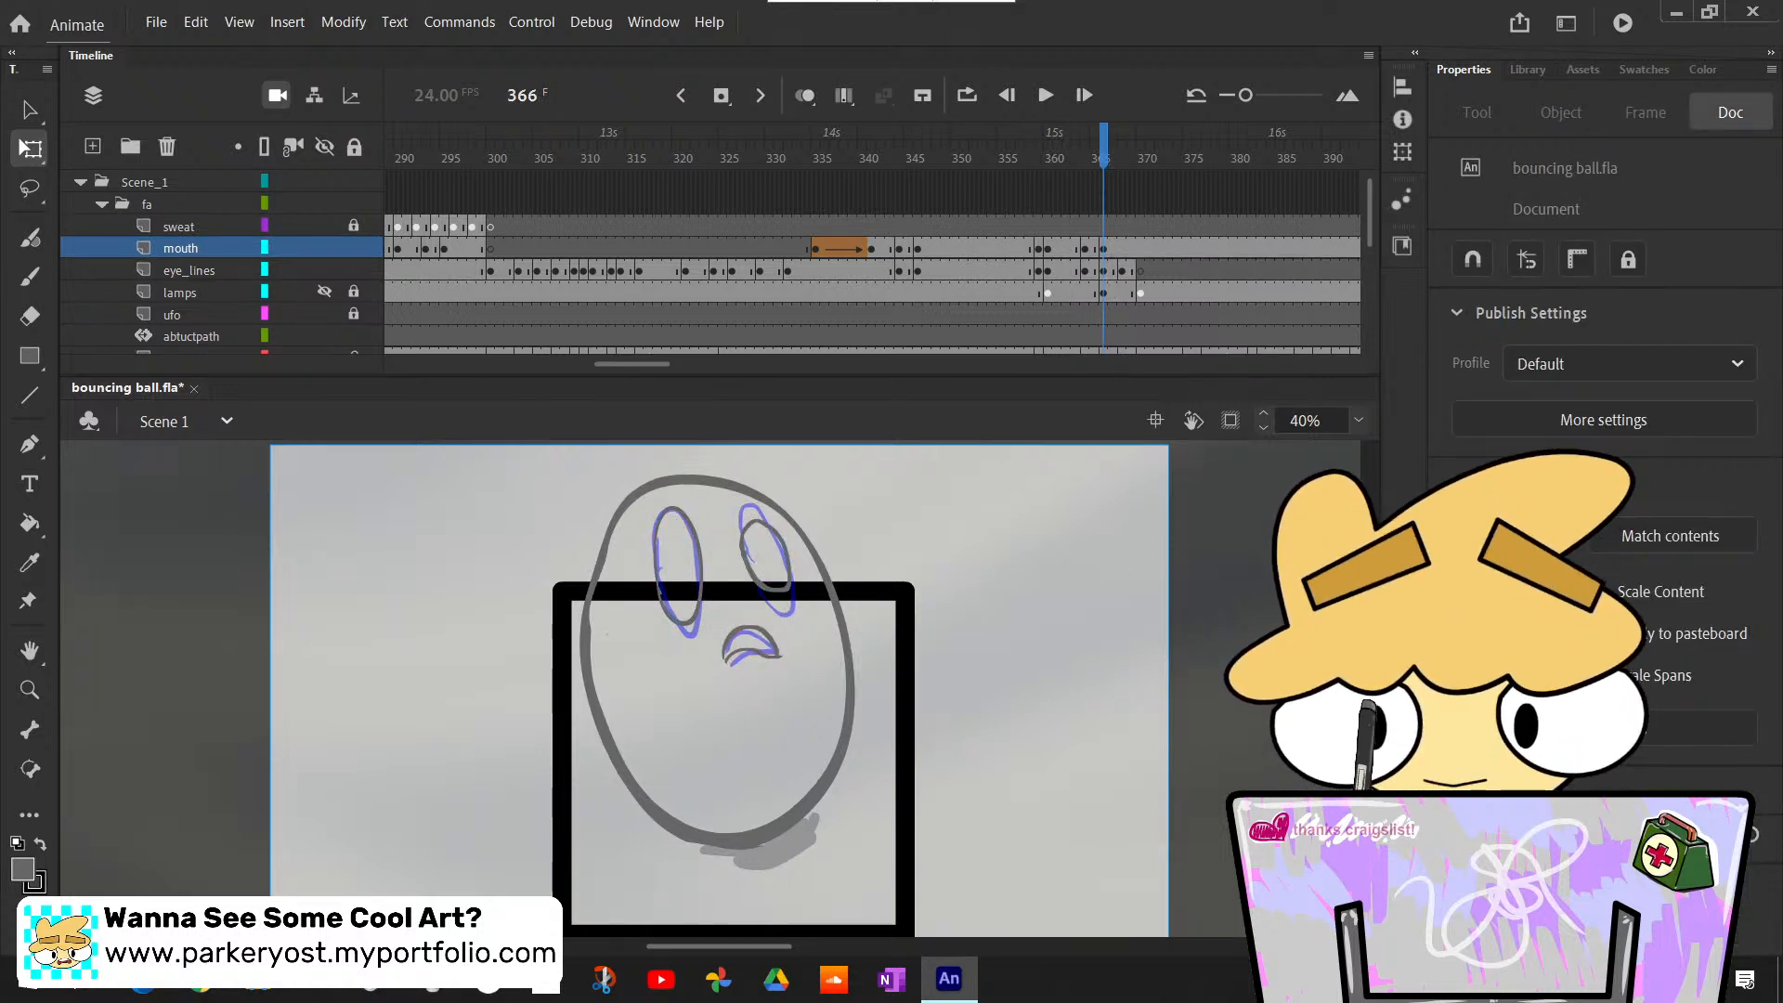
- Insert a blank keyframe at frame 368 on the mouth layer and paste the frame 364 mouth into it in place
drag(1056, 179, 1121, 283)
click(1122, 243)
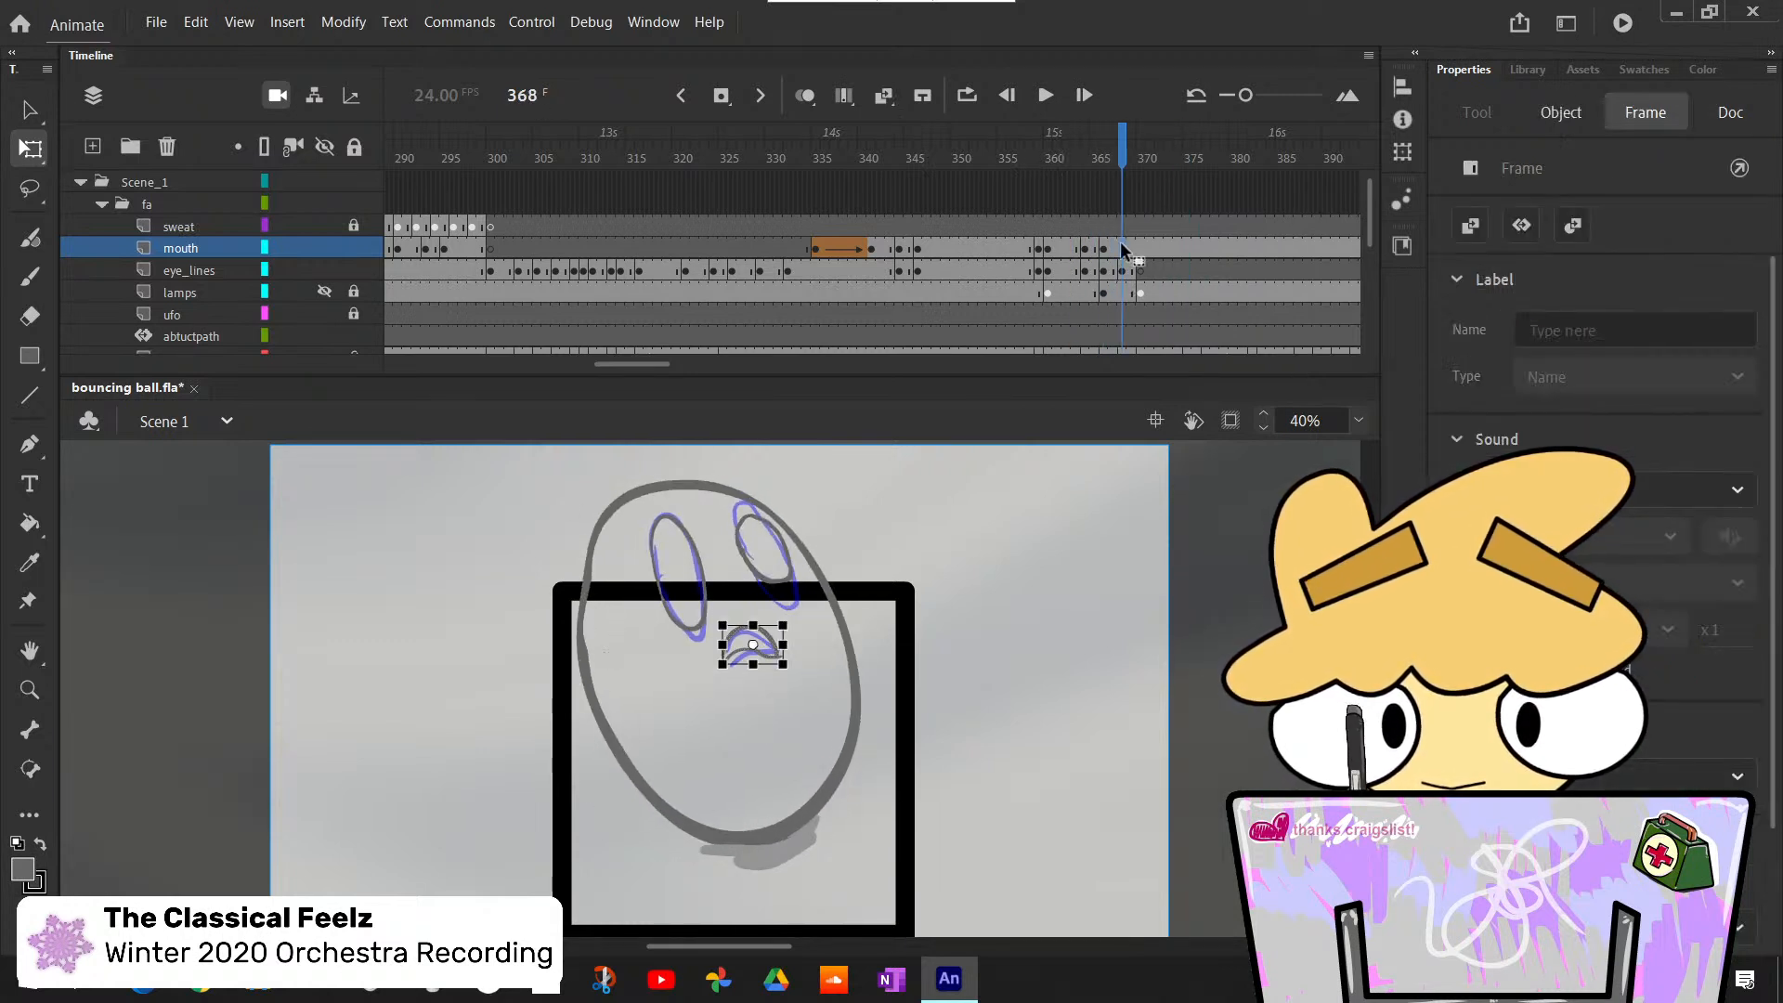
key(F7)
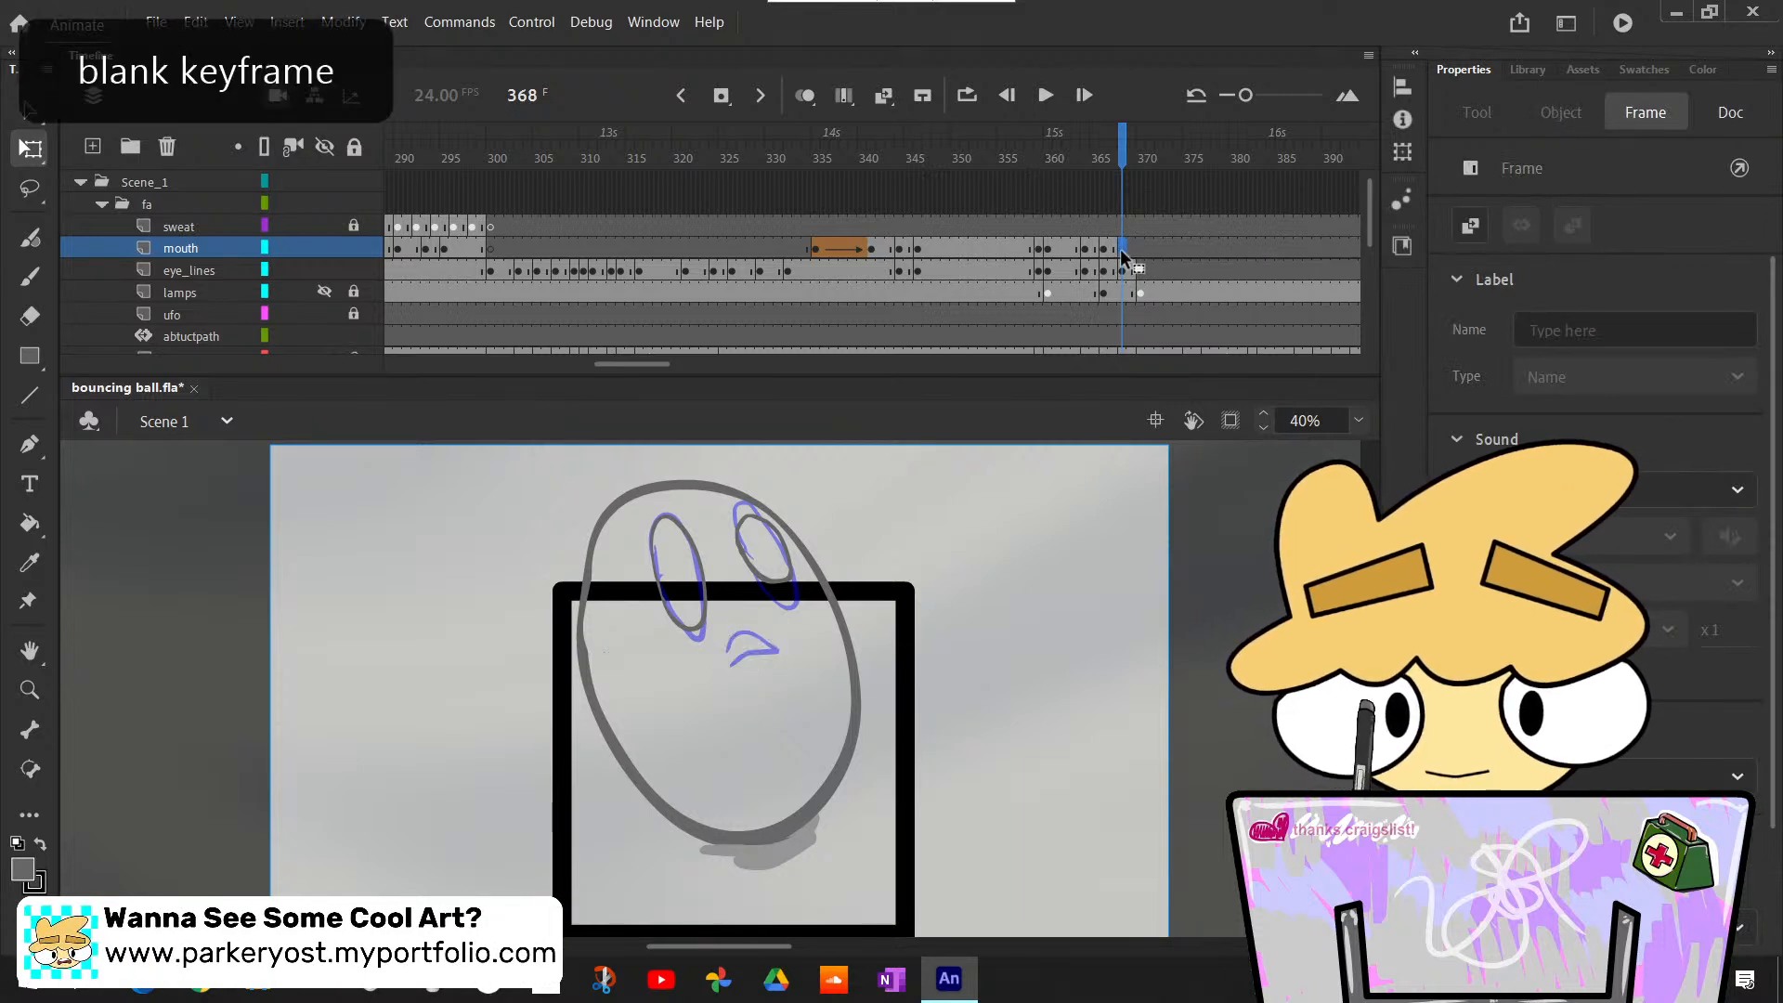
click(1105, 249)
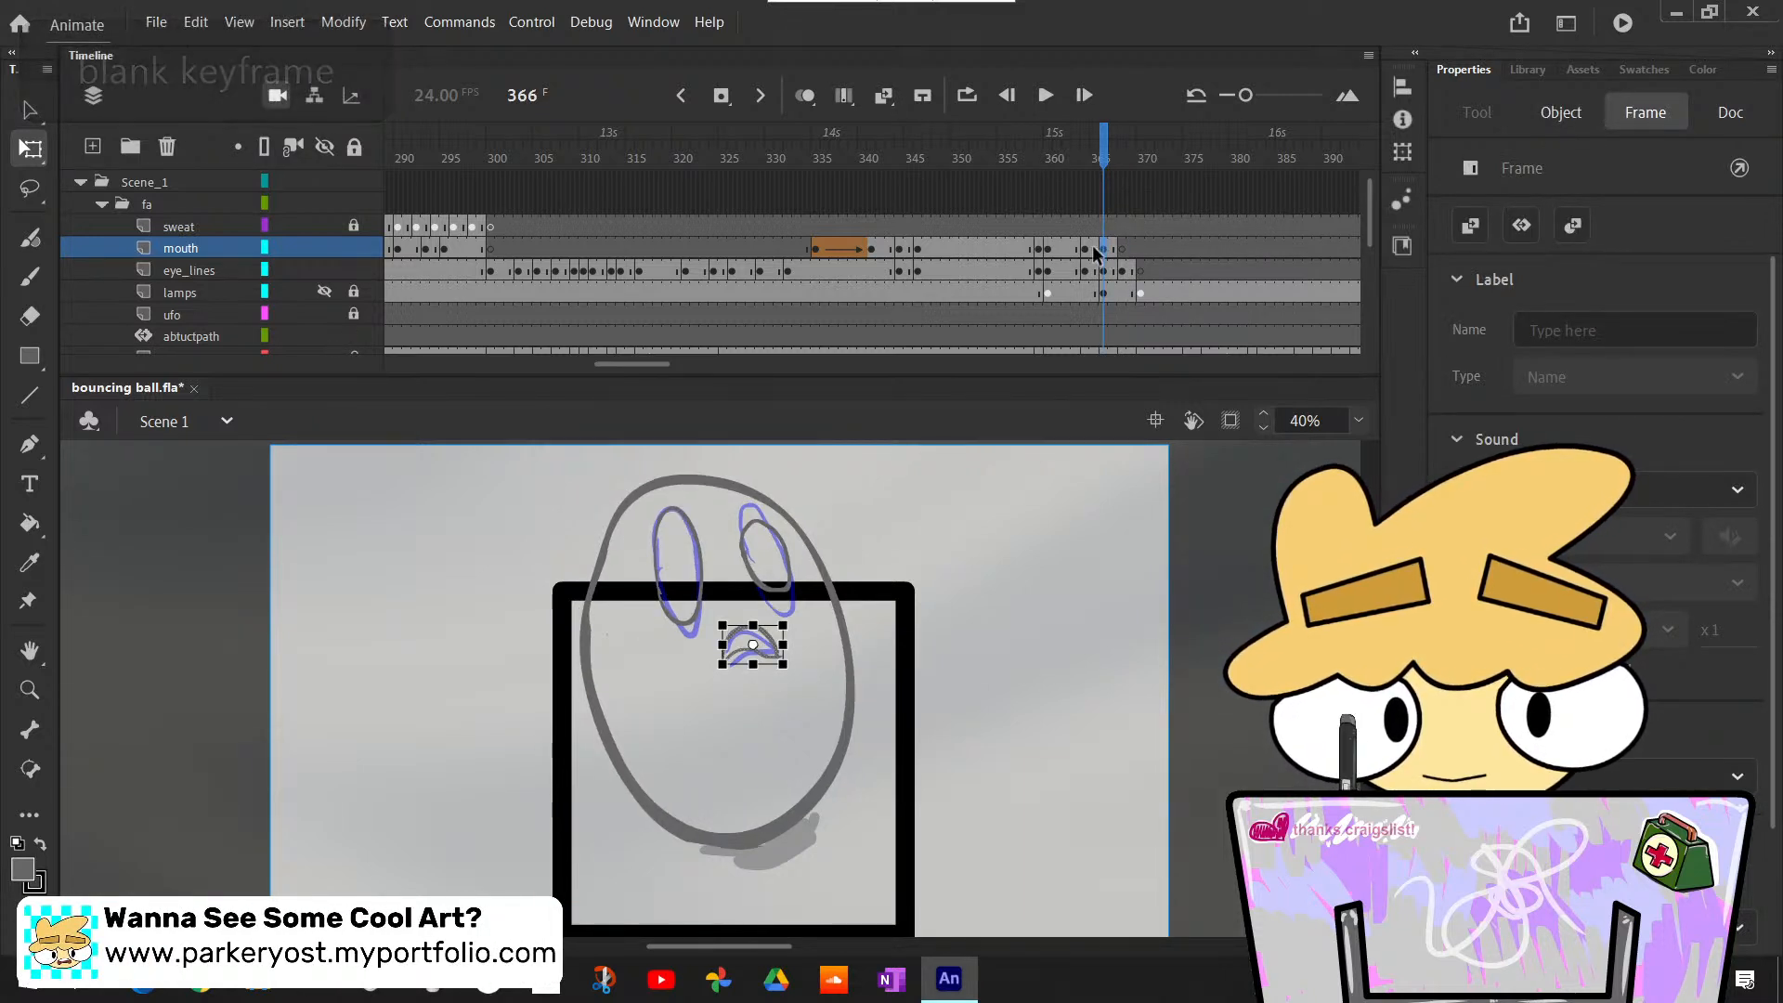
click(1086, 251)
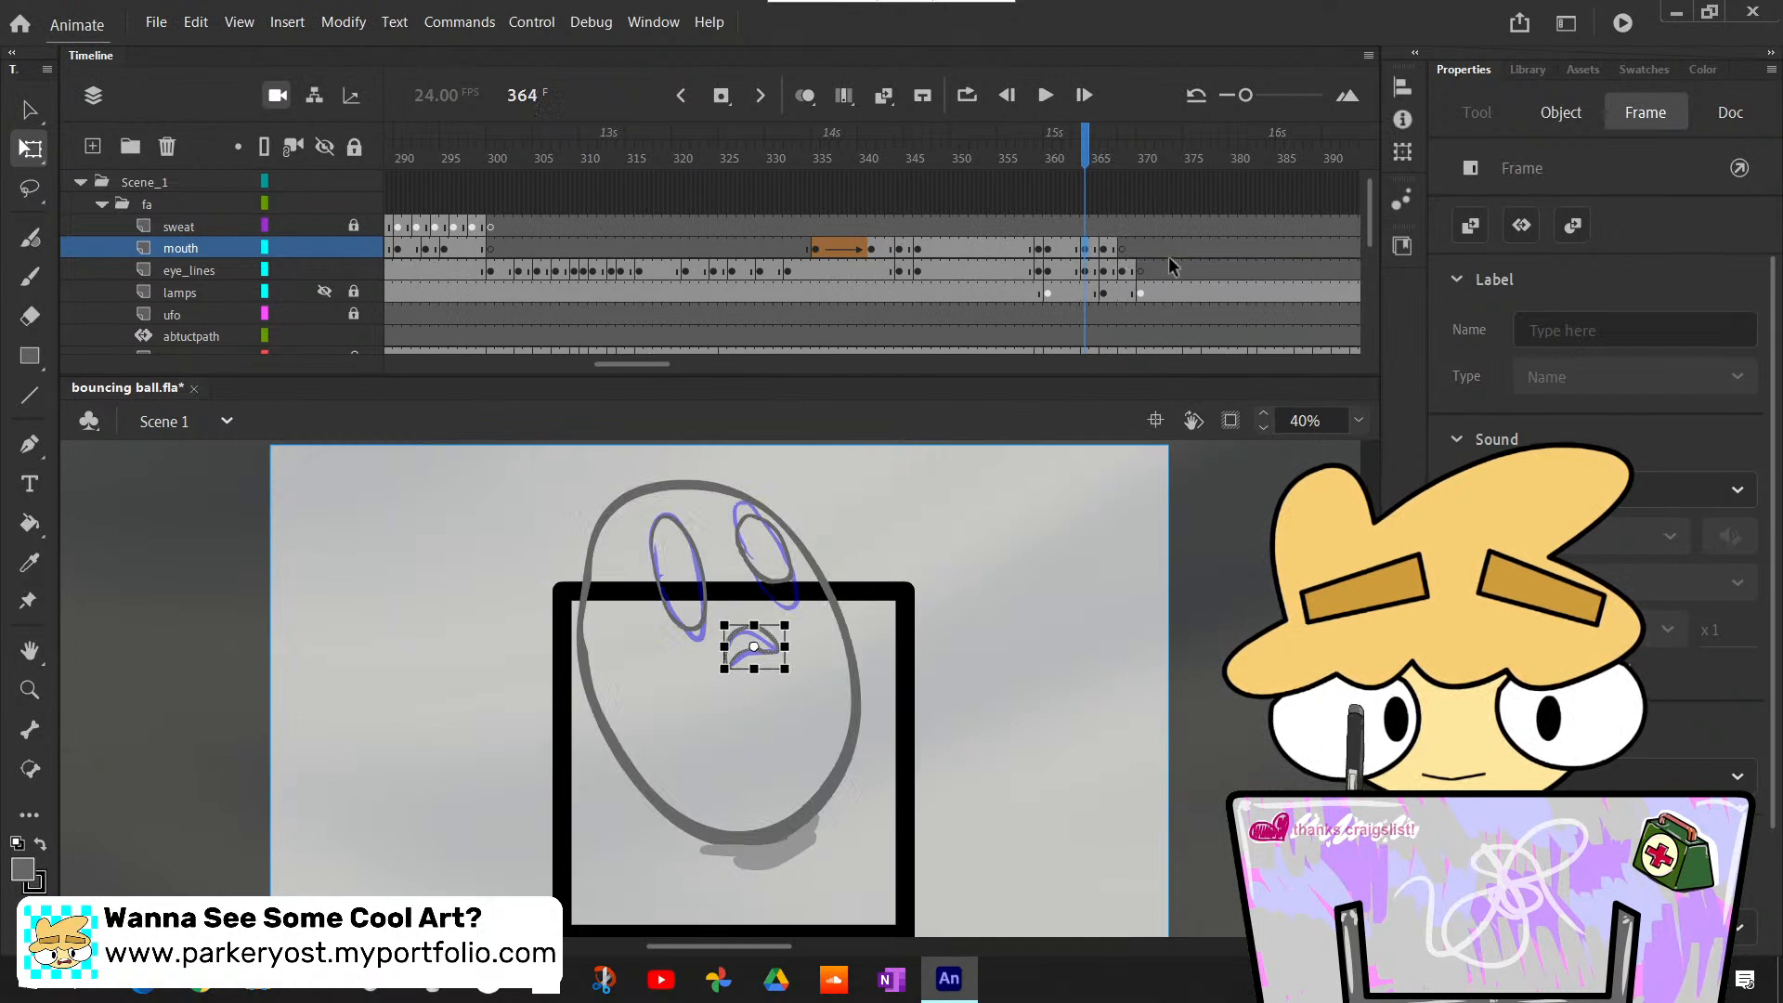
click(1124, 249)
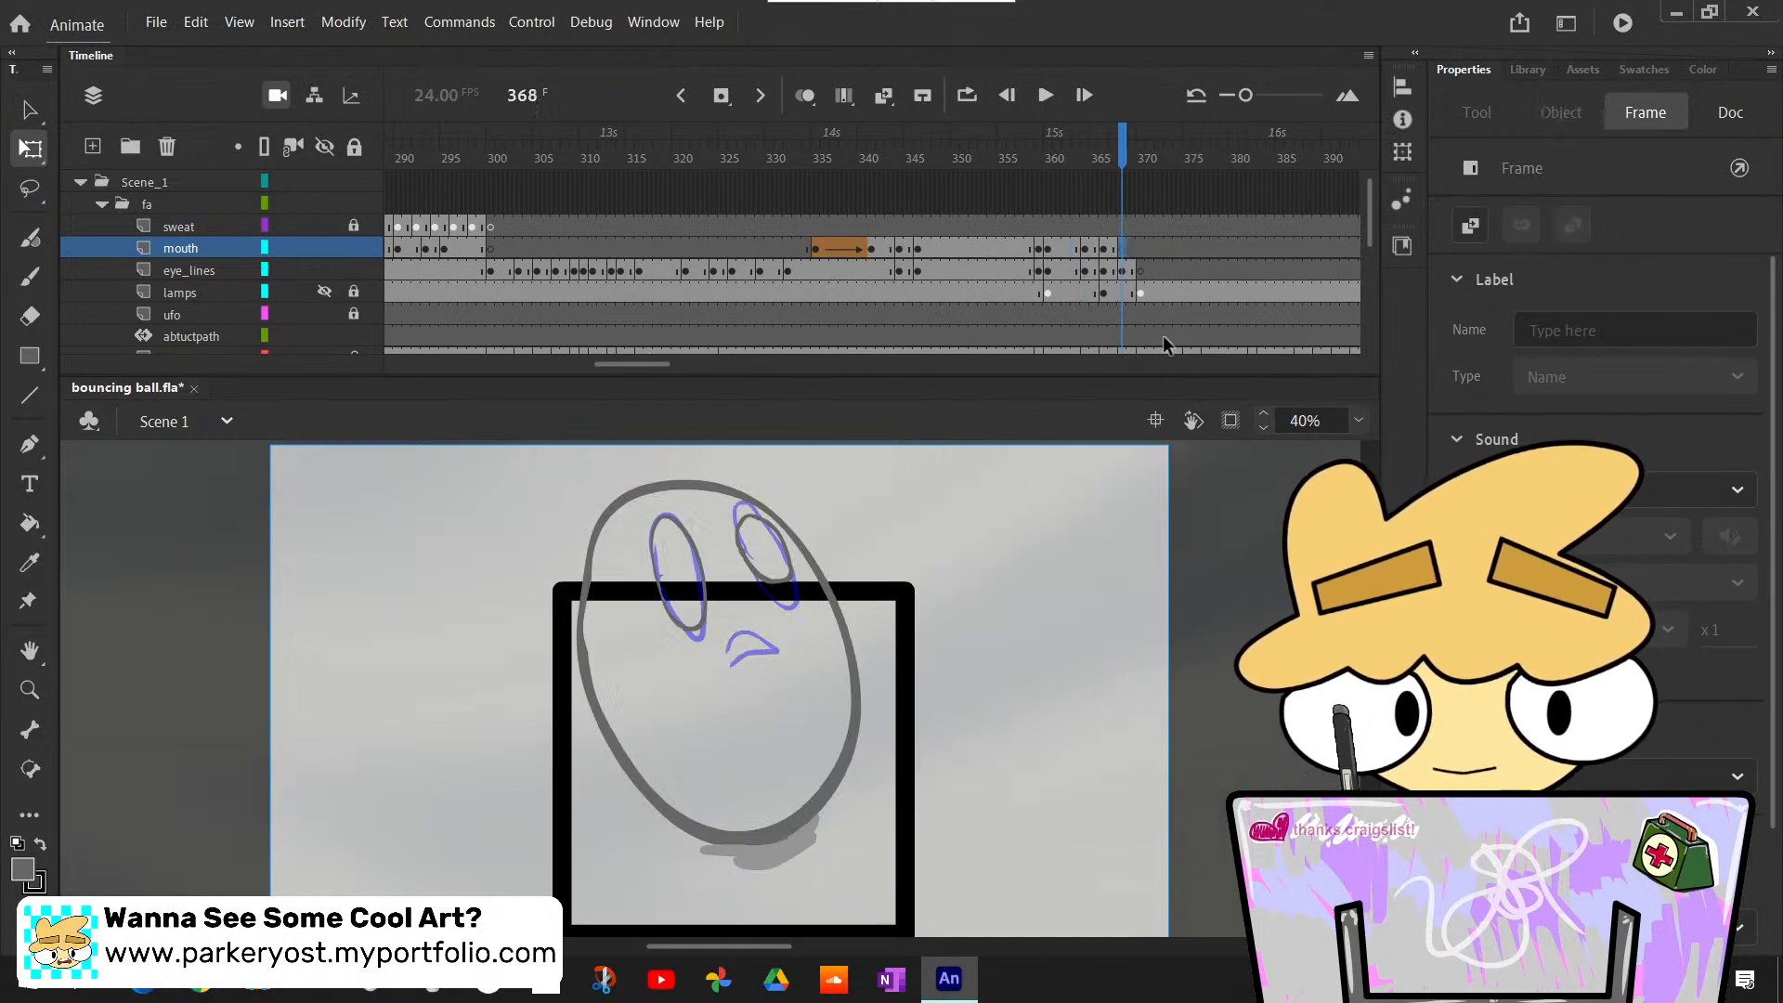
key(ctrl+shift+v)
click(1117, 562)
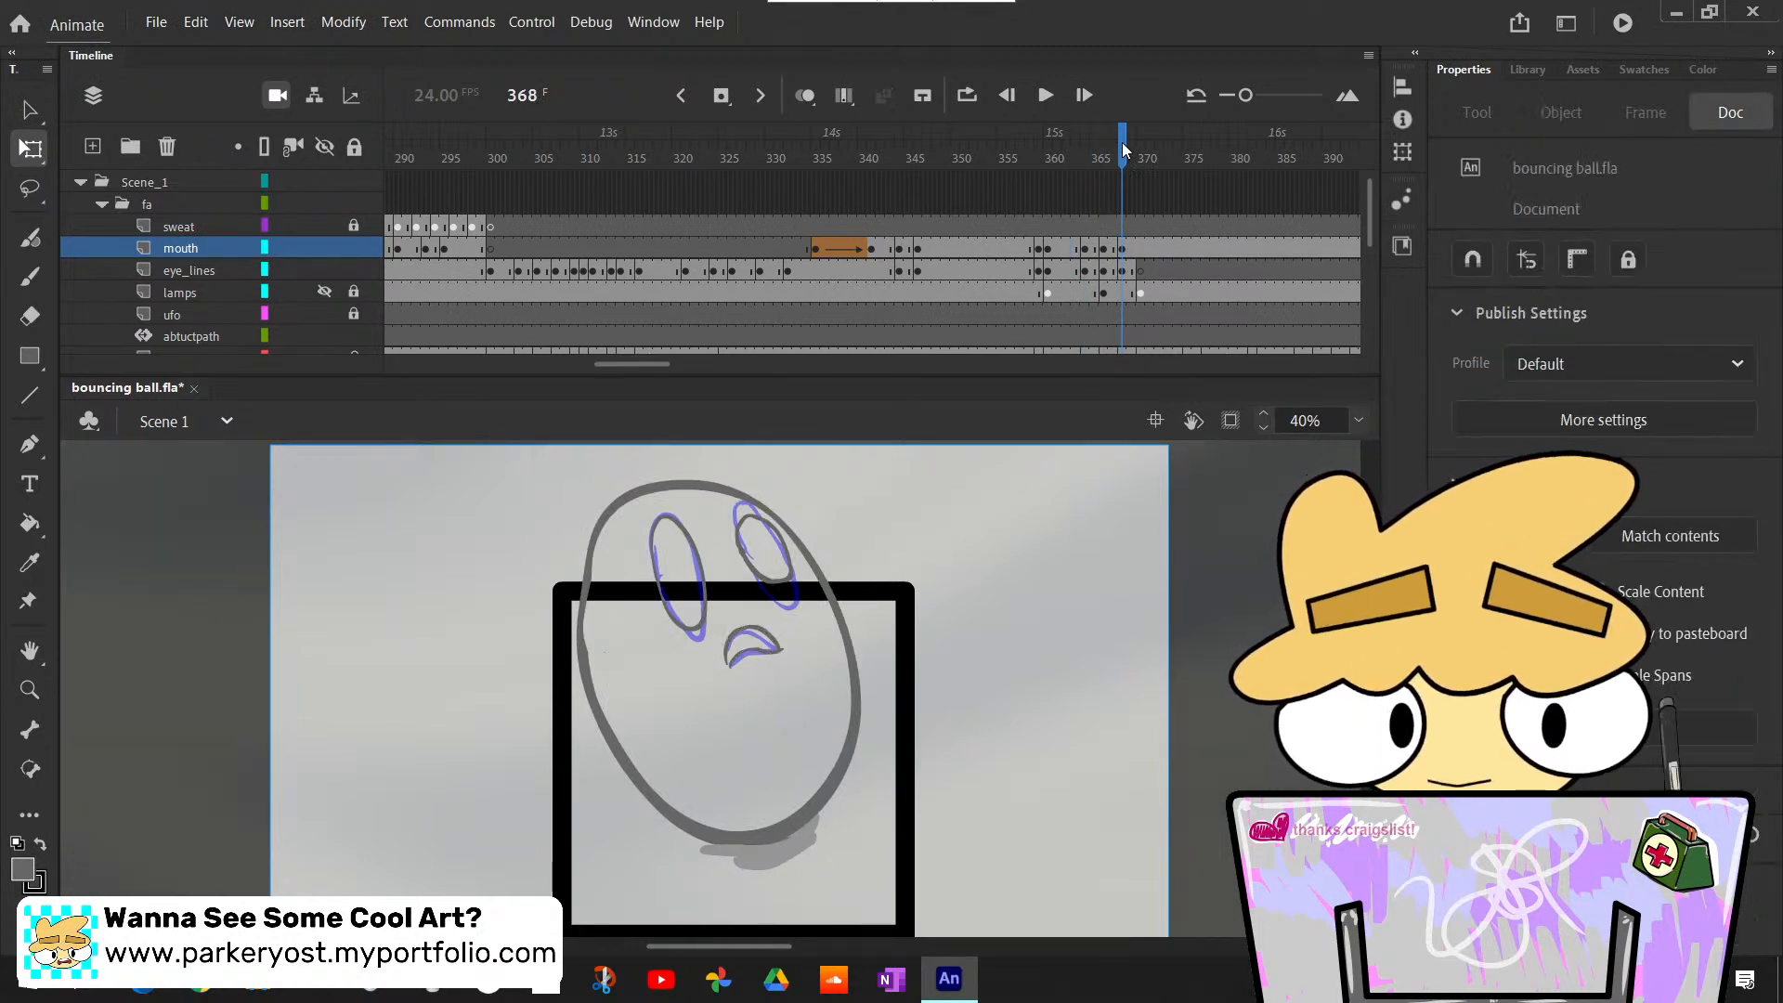
- Insert a blank keyframe at frame 370 on the mouth layer
drag(1123, 148, 1144, 156)
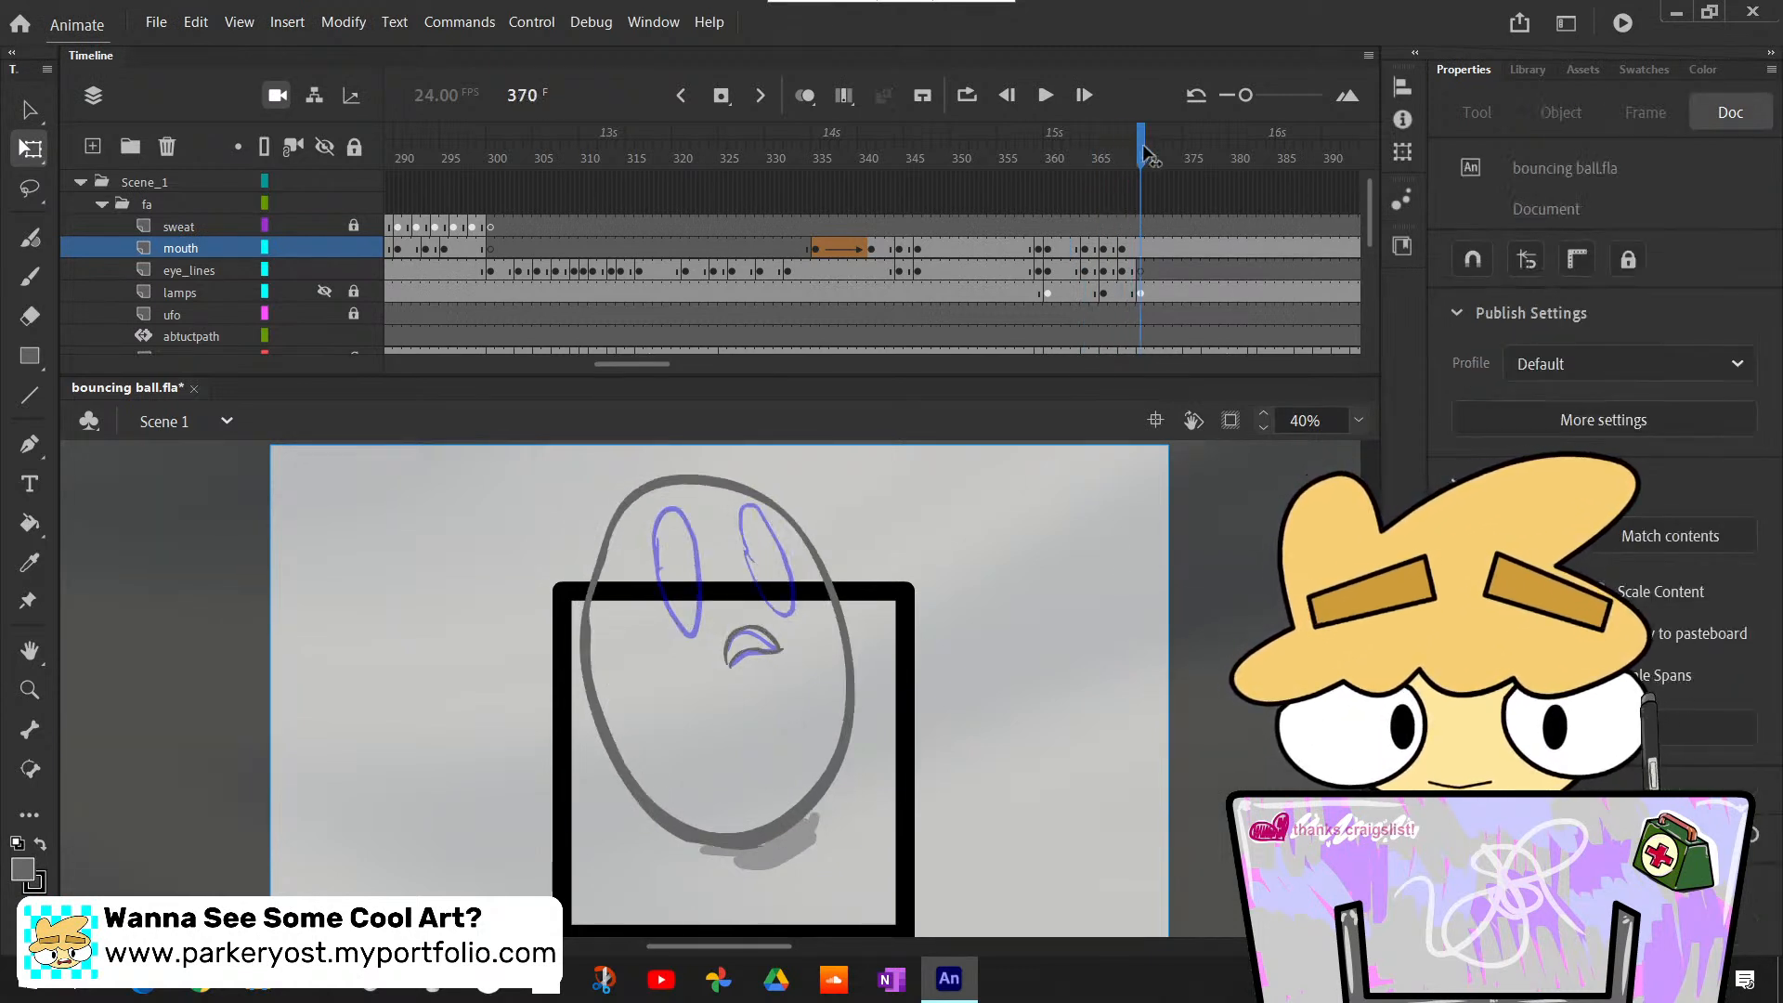
click(1140, 247)
key(F7)
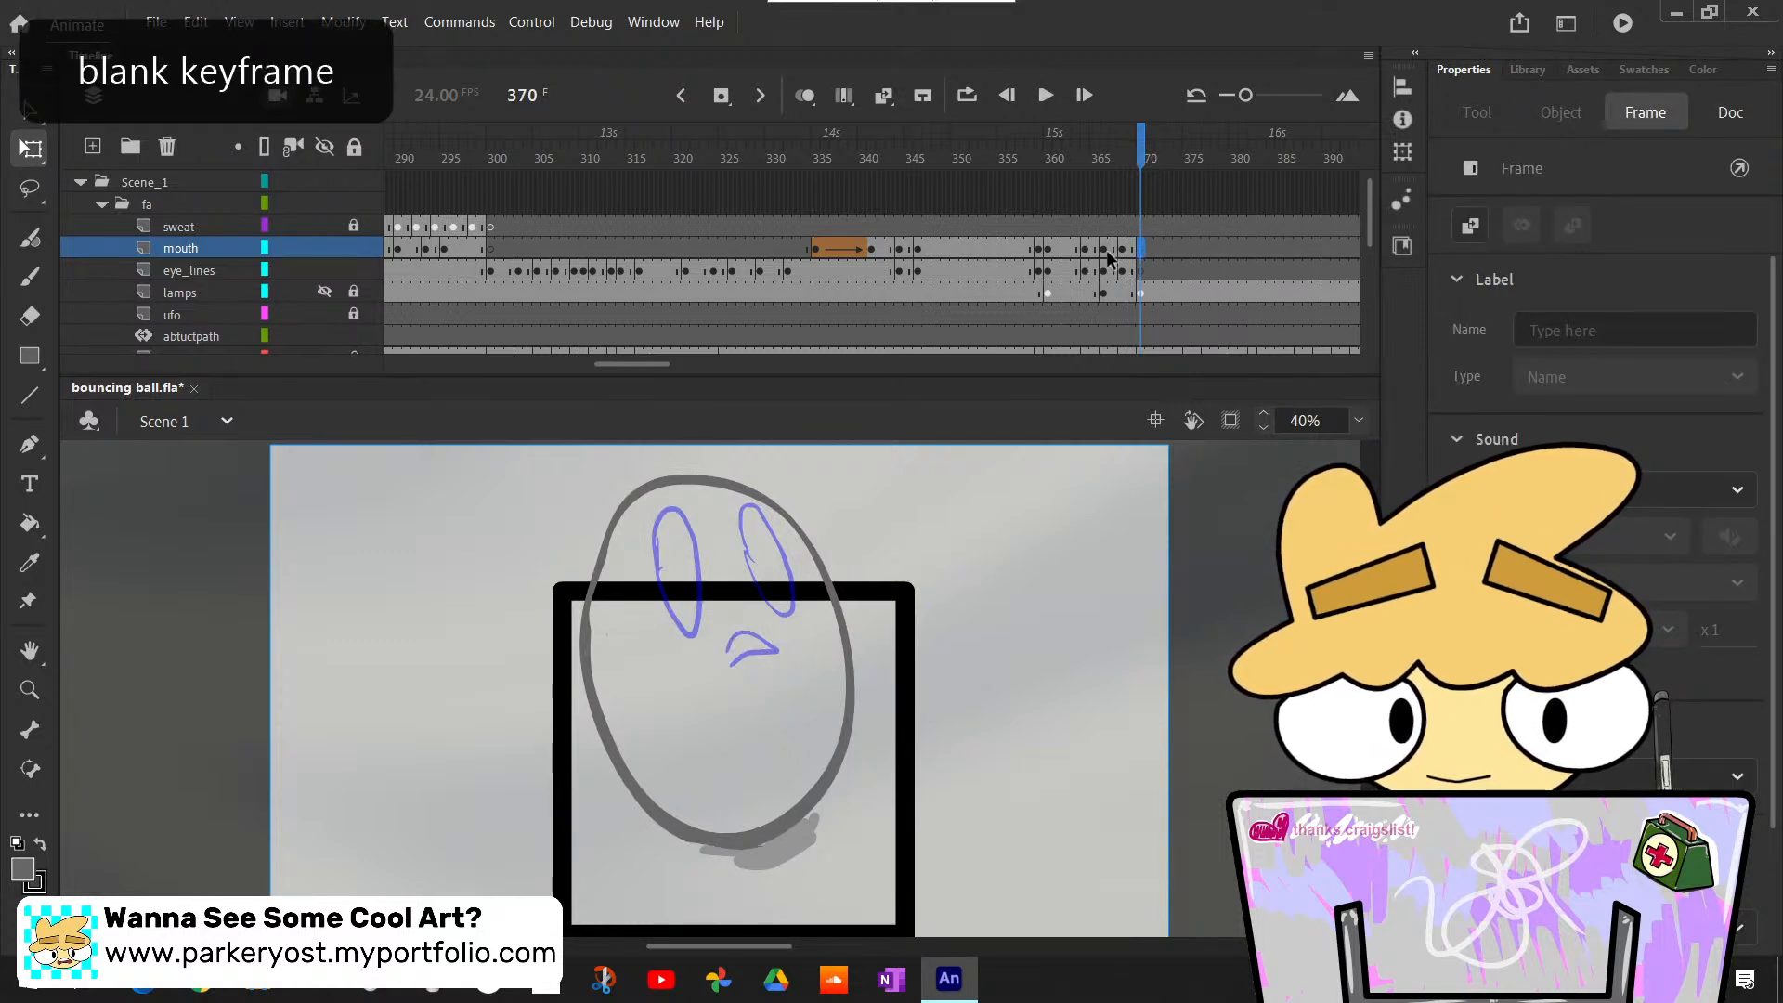
- Copy the mouth and eye_lines frames at 366 and paste them with overwrite at frame 370
mouse_move(1111, 245)
mouse_down()
mouse_move(1122, 262)
mouse_move(1103, 263)
mouse_up()
right_click(1111, 244)
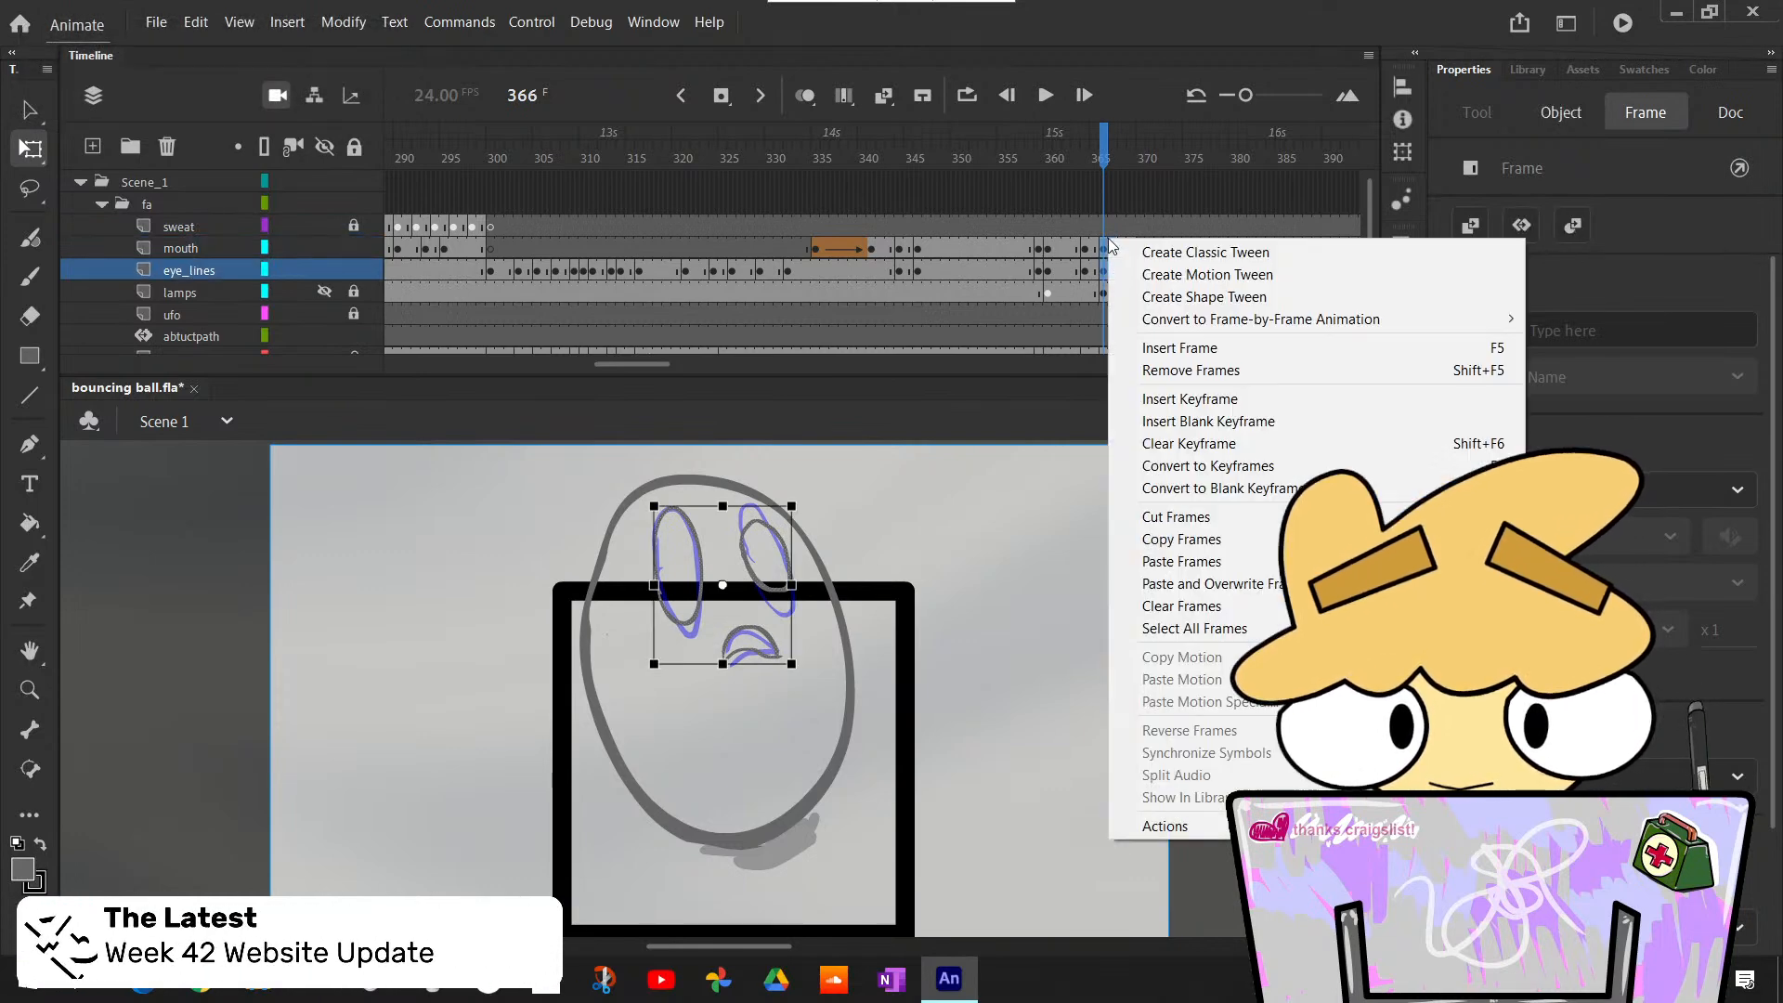
click(1235, 537)
click(1140, 248)
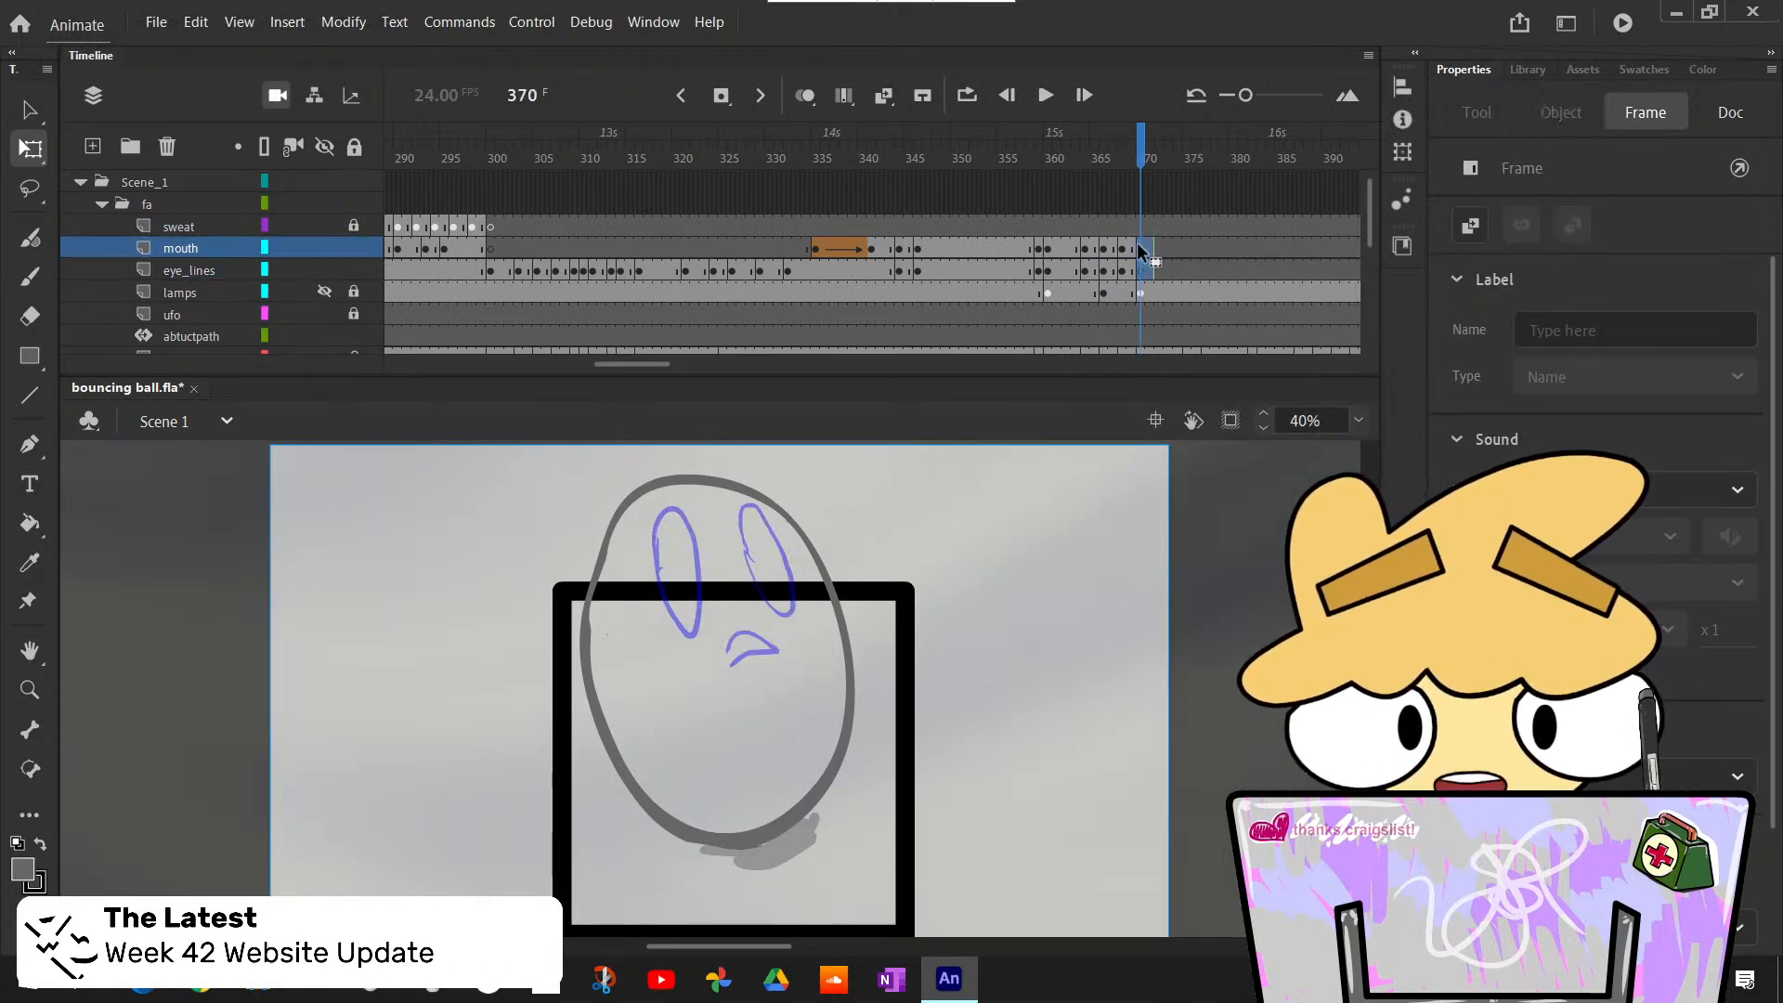
click(1141, 250)
right_click(1145, 253)
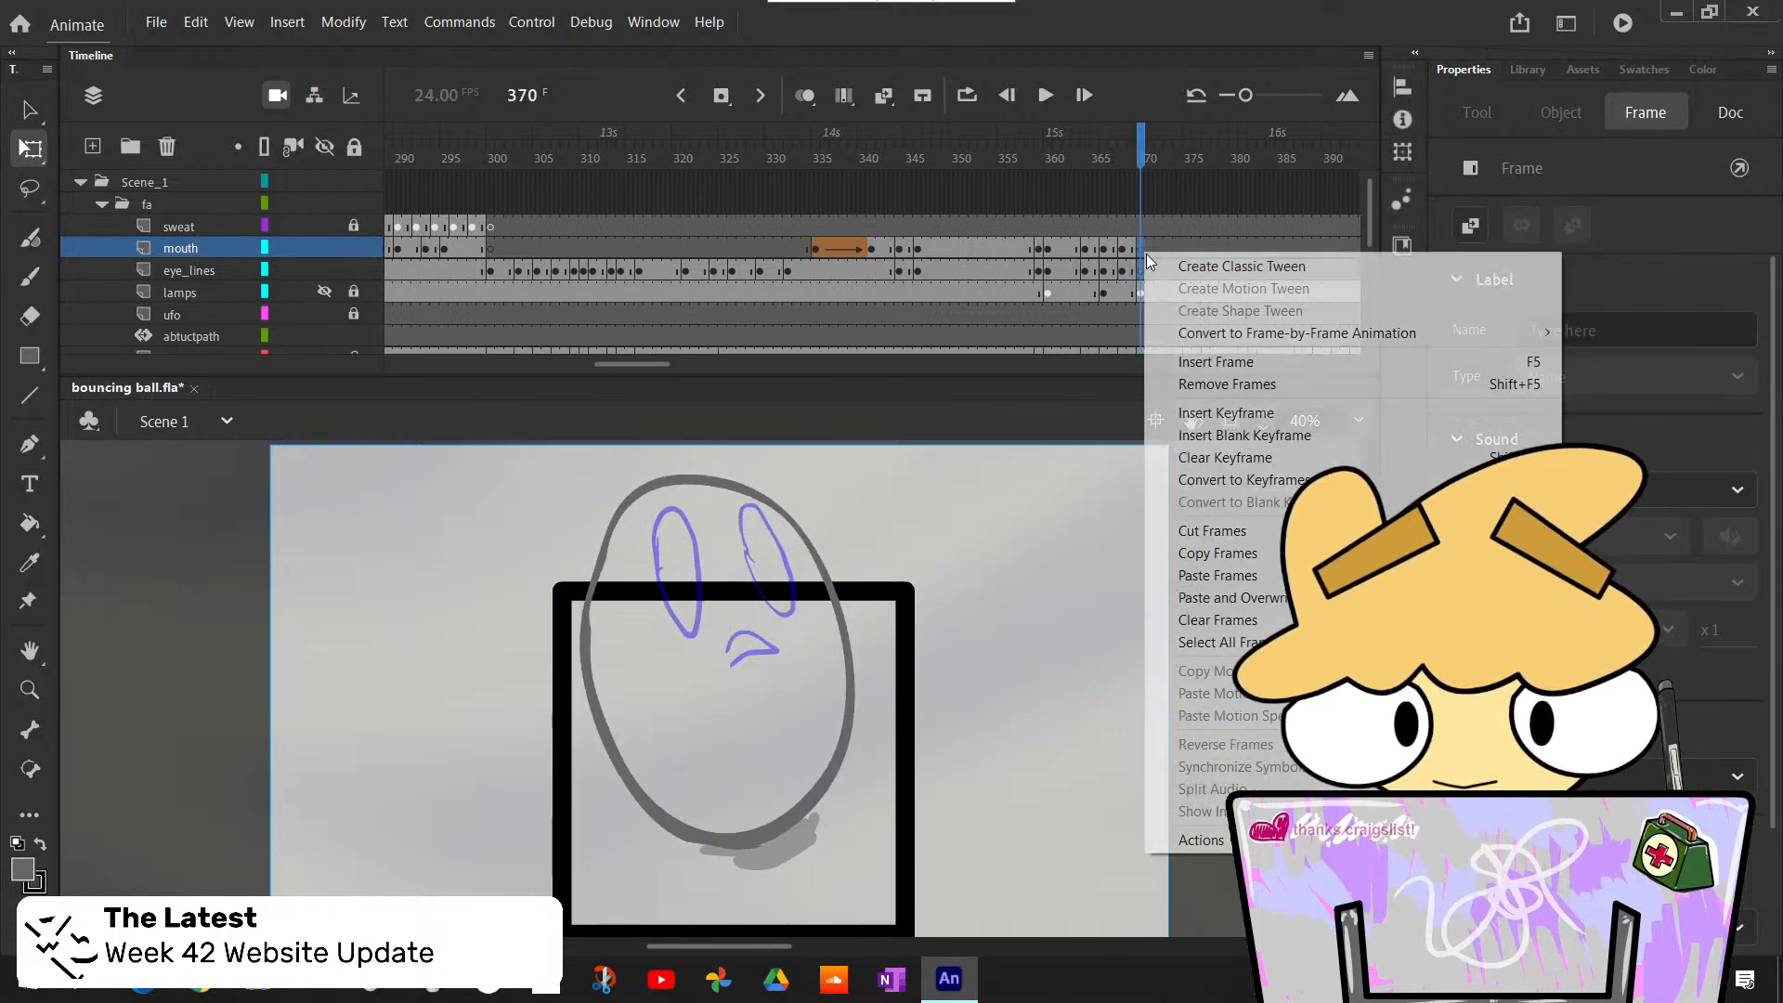
click(1217, 597)
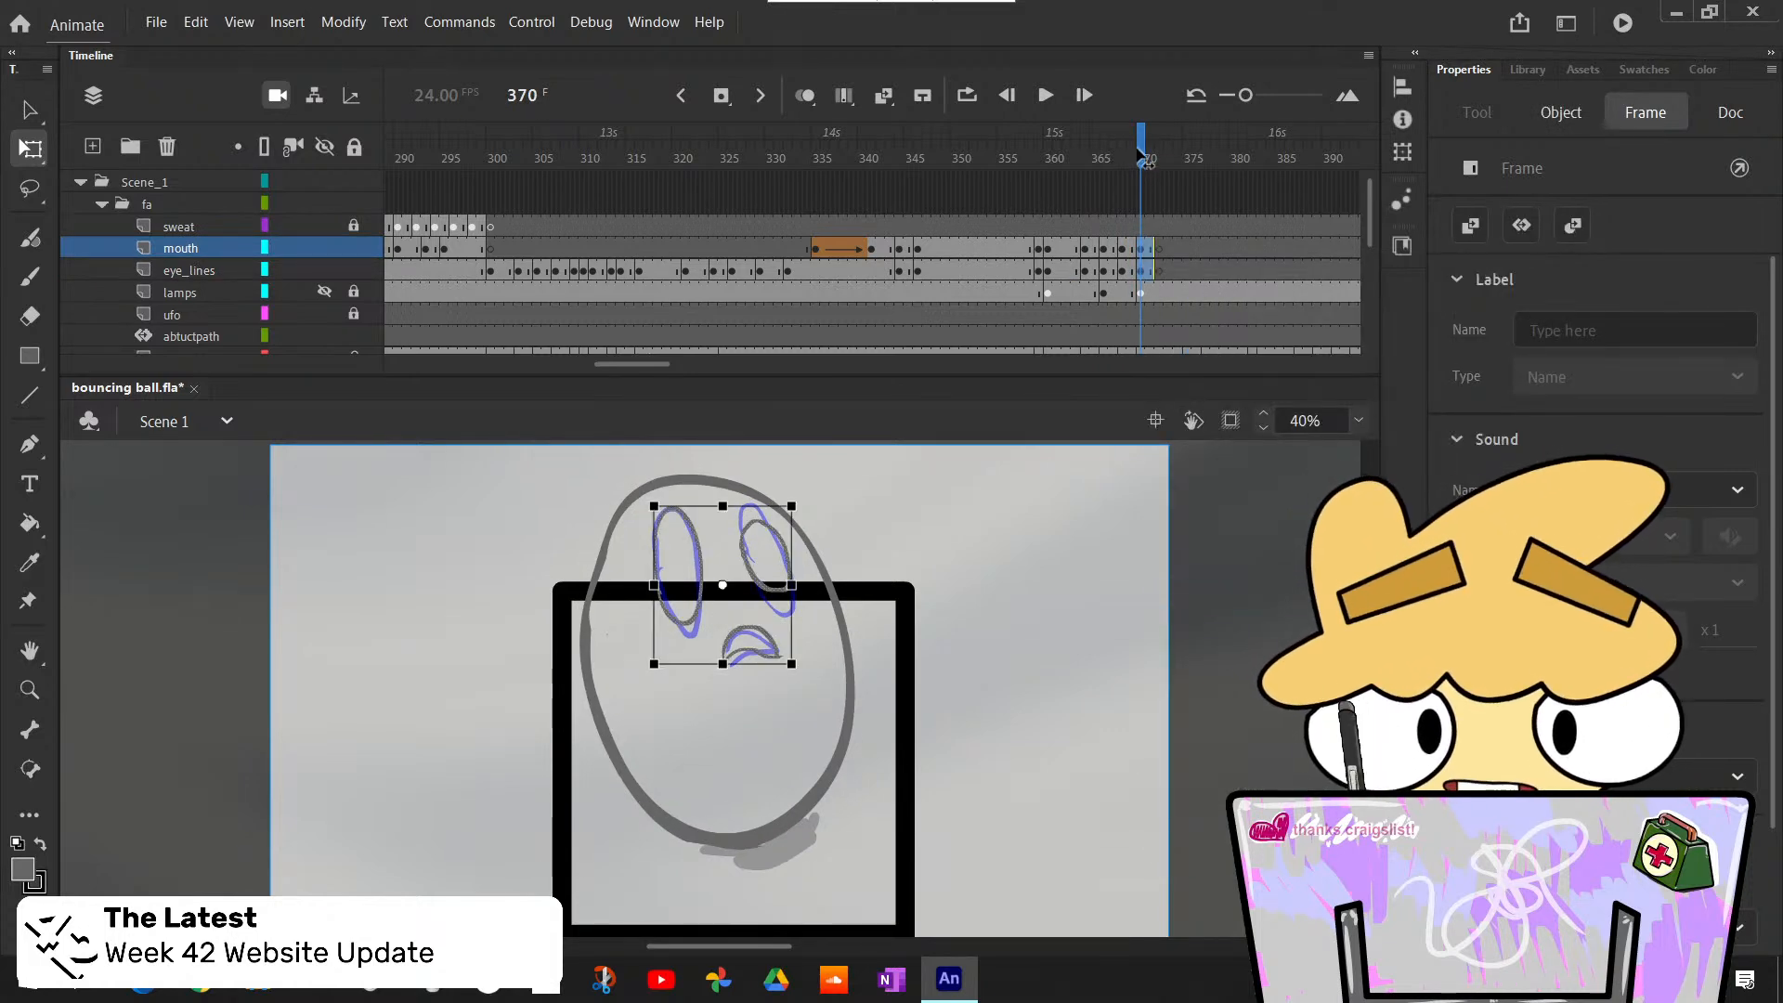
- Insert blank keyframes at frame 375 on the mouth and eye_lines layers, where the rough pose changes
mouse_move(1139, 152)
mouse_down()
mouse_move(1039, 203)
mouse_move(1040, 219)
mouse_move(1161, 293)
mouse_move(1123, 289)
mouse_move(1147, 306)
mouse_move(1134, 297)
mouse_move(1137, 318)
mouse_move(1049, 325)
mouse_move(1110, 335)
mouse_move(1180, 380)
mouse_move(1143, 381)
mouse_move(1198, 398)
mouse_move(1126, 388)
mouse_move(1189, 401)
mouse_up()
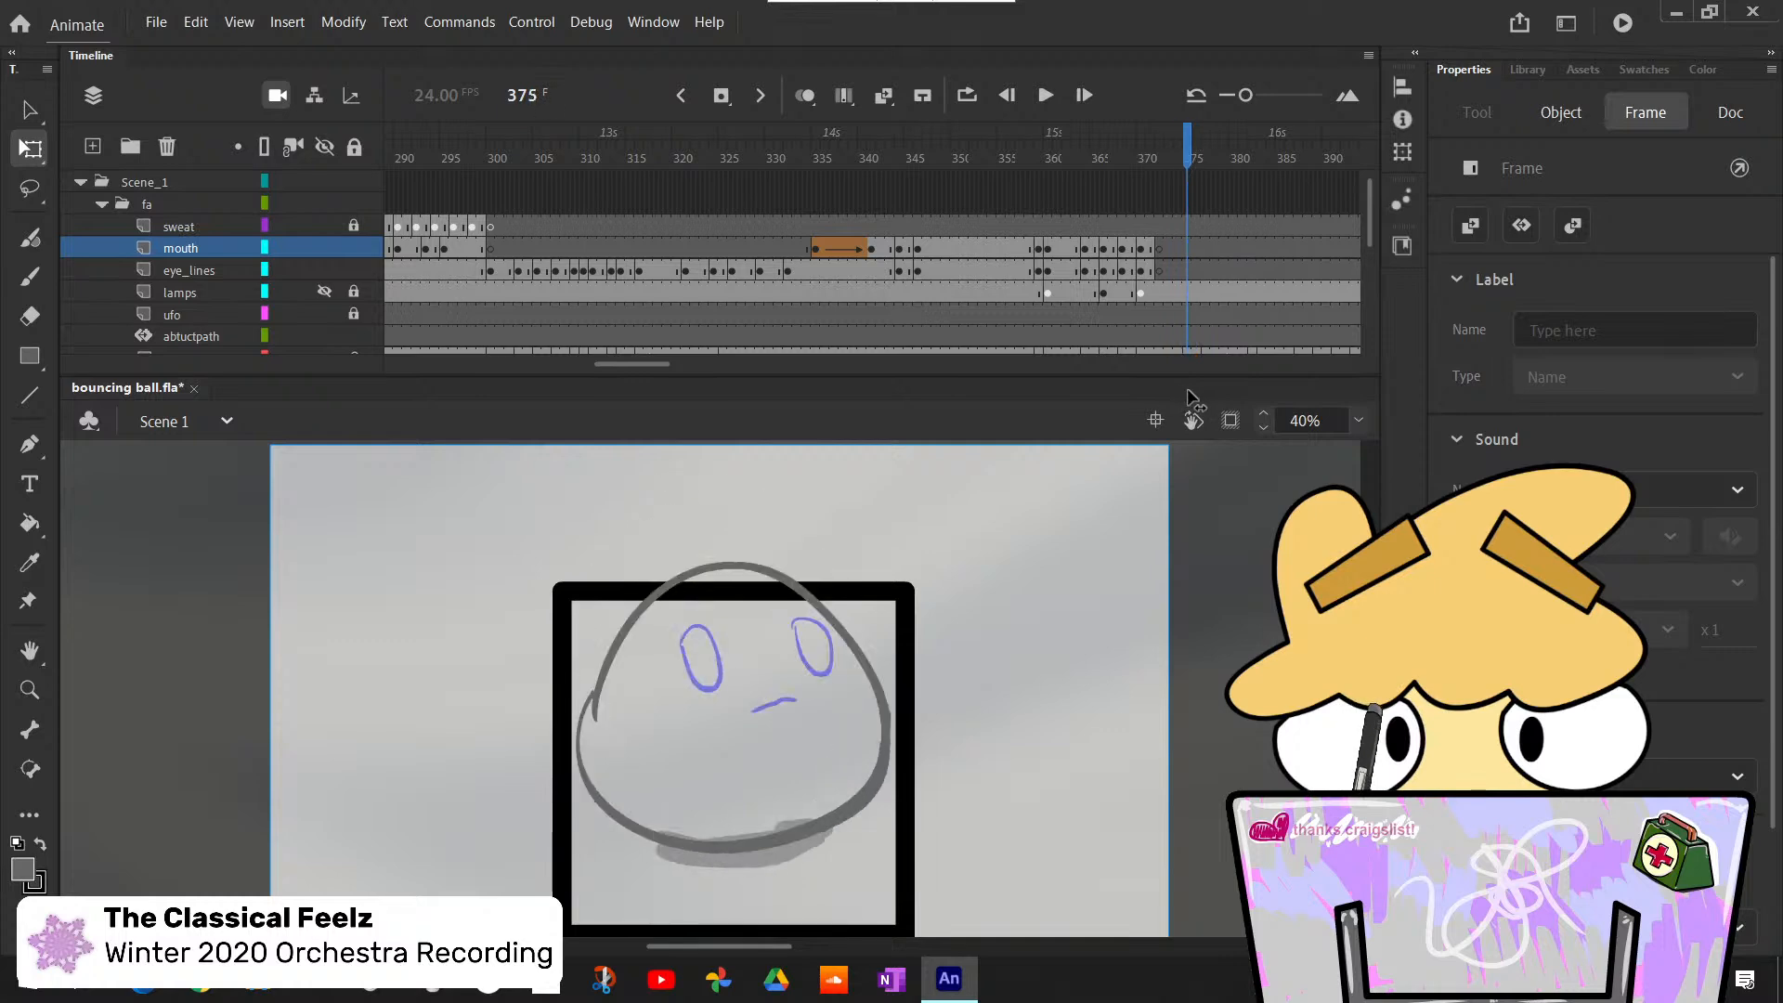
right_click(1189, 243)
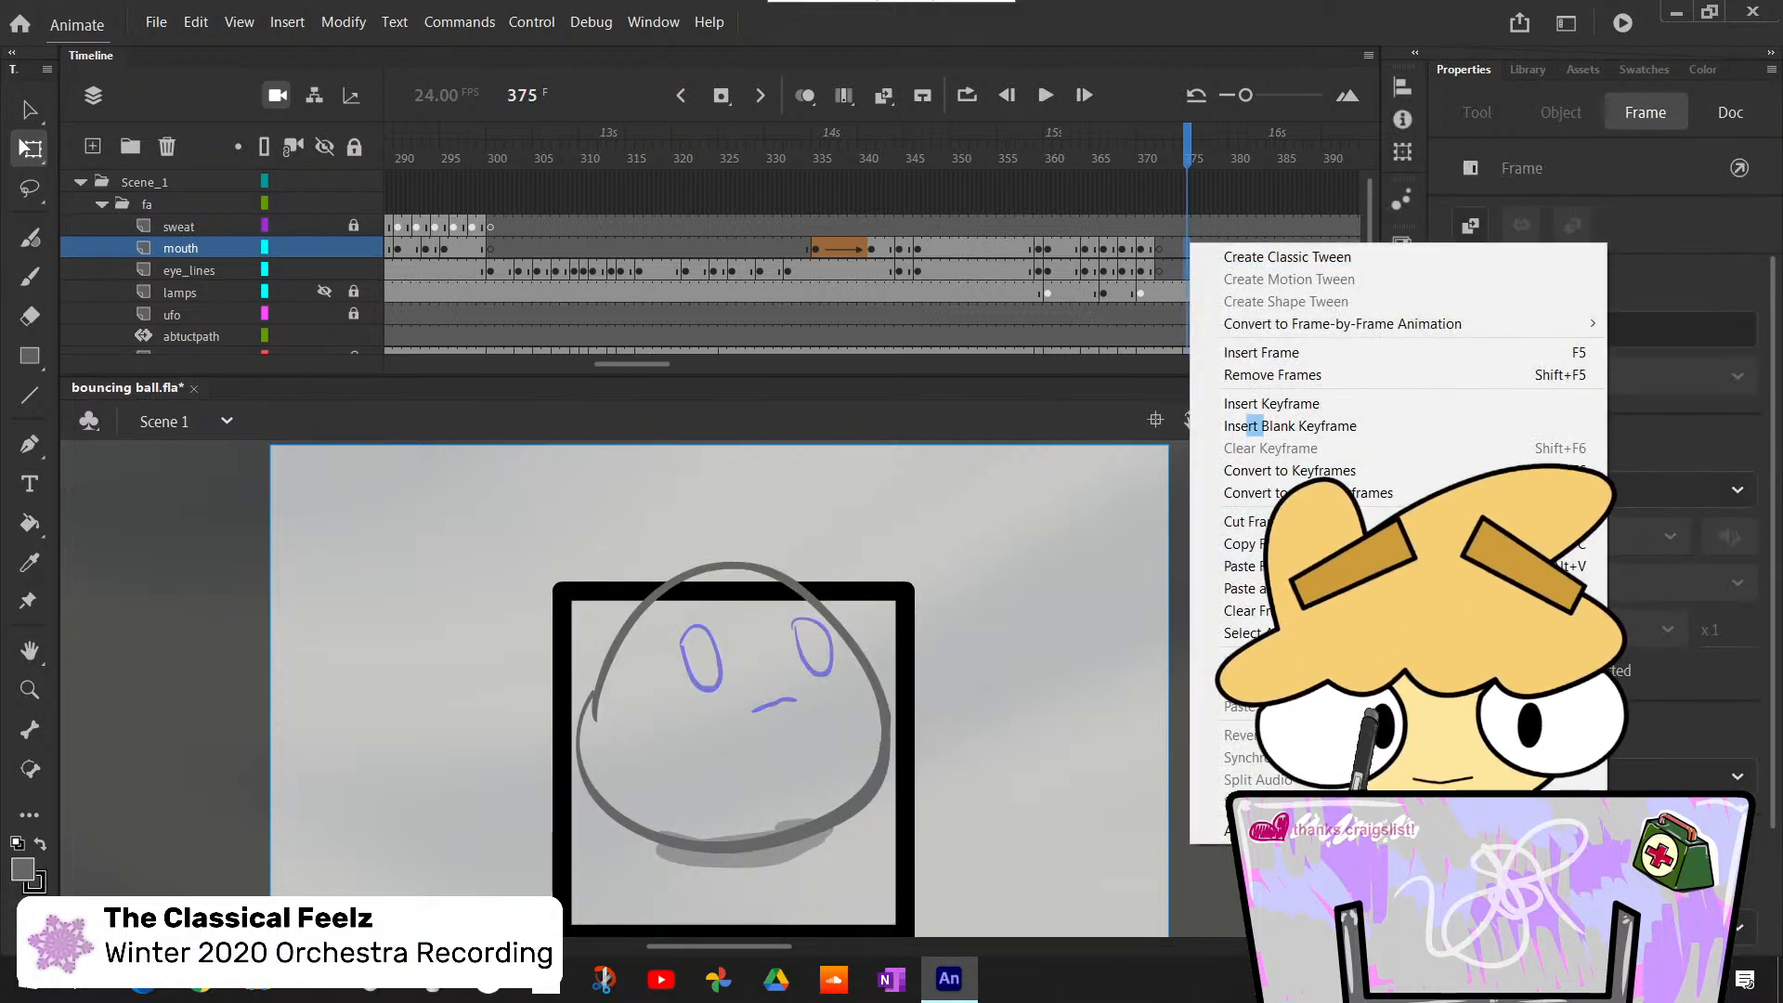
click(1277, 429)
- Clear the blank keyframes at frame 372 on the mouth and eye_lines layers so the face holds longer
click(1177, 275)
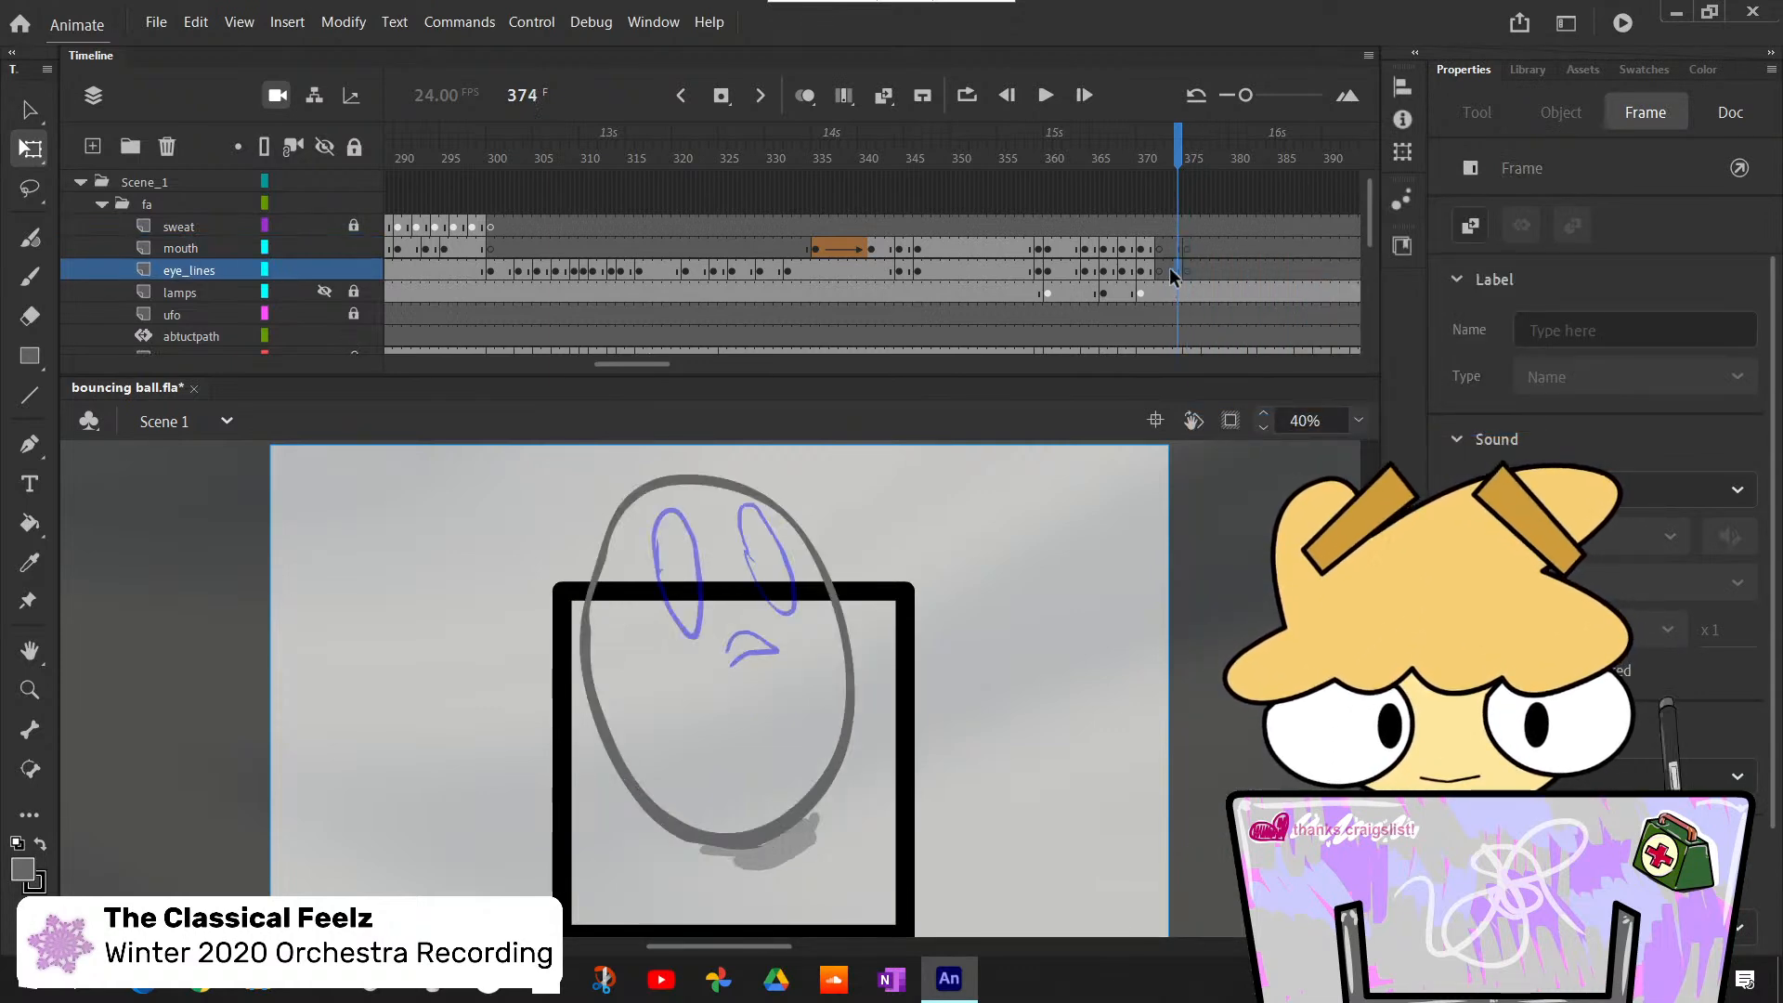
right_click(1169, 267)
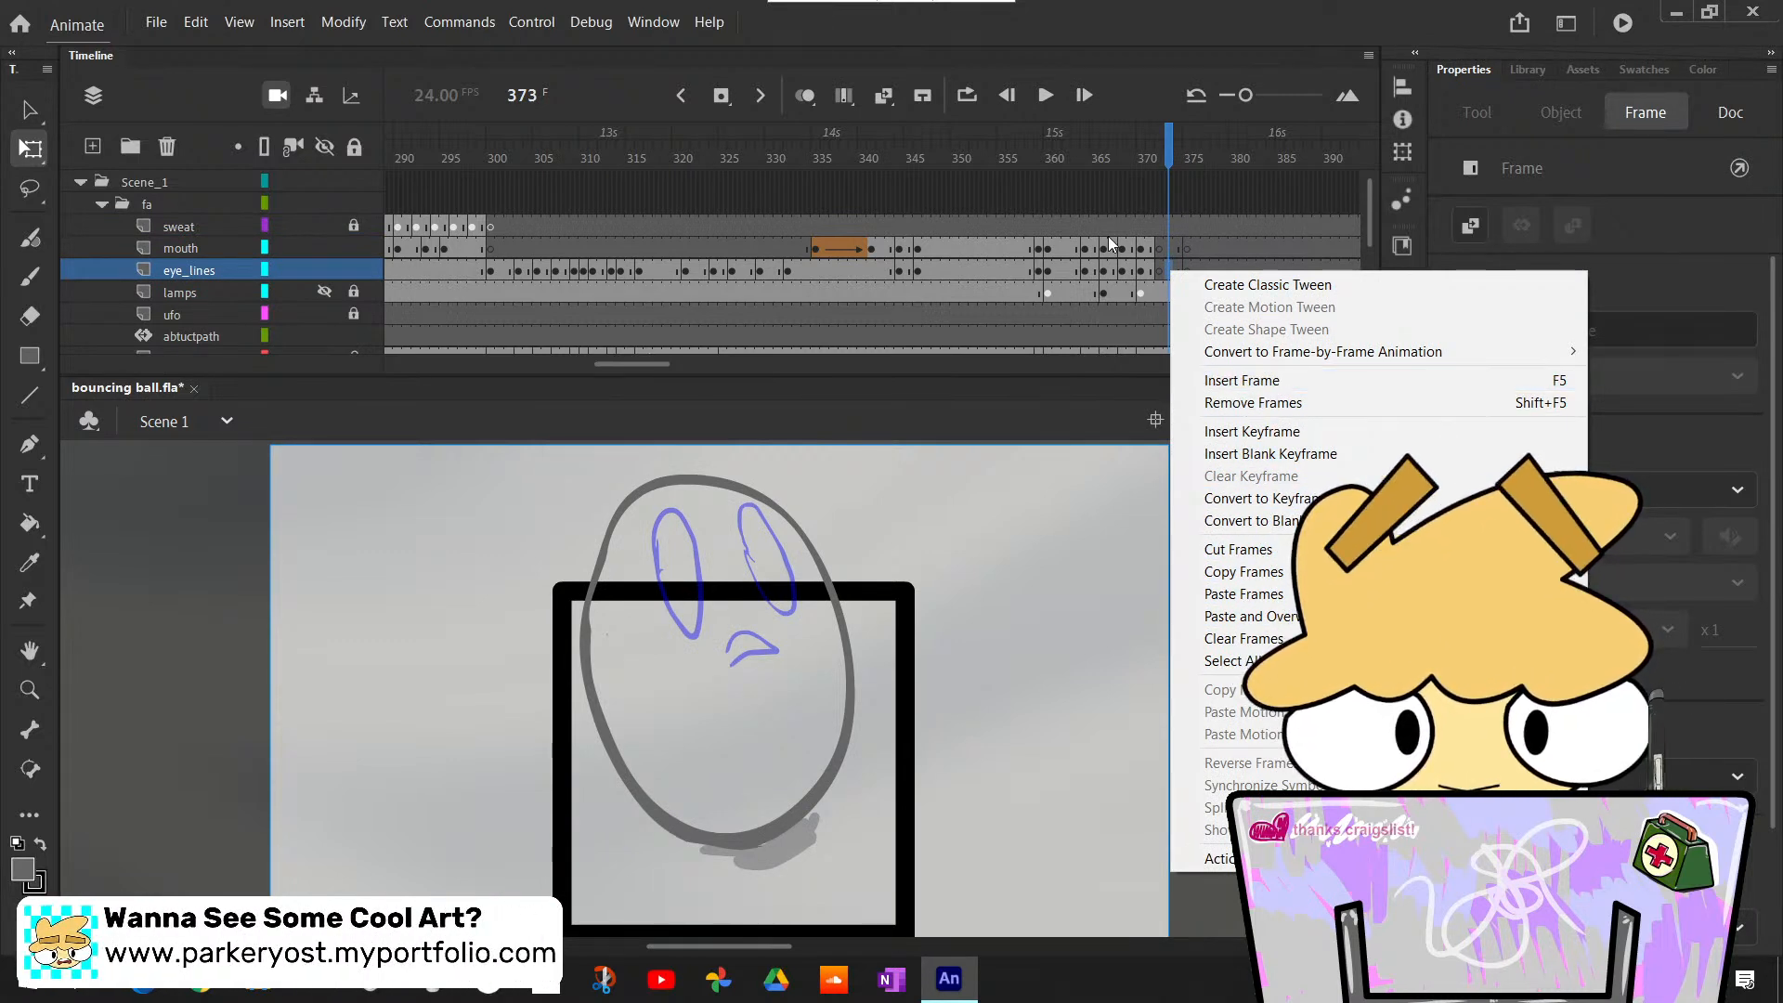
click(1156, 244)
right_click(1155, 246)
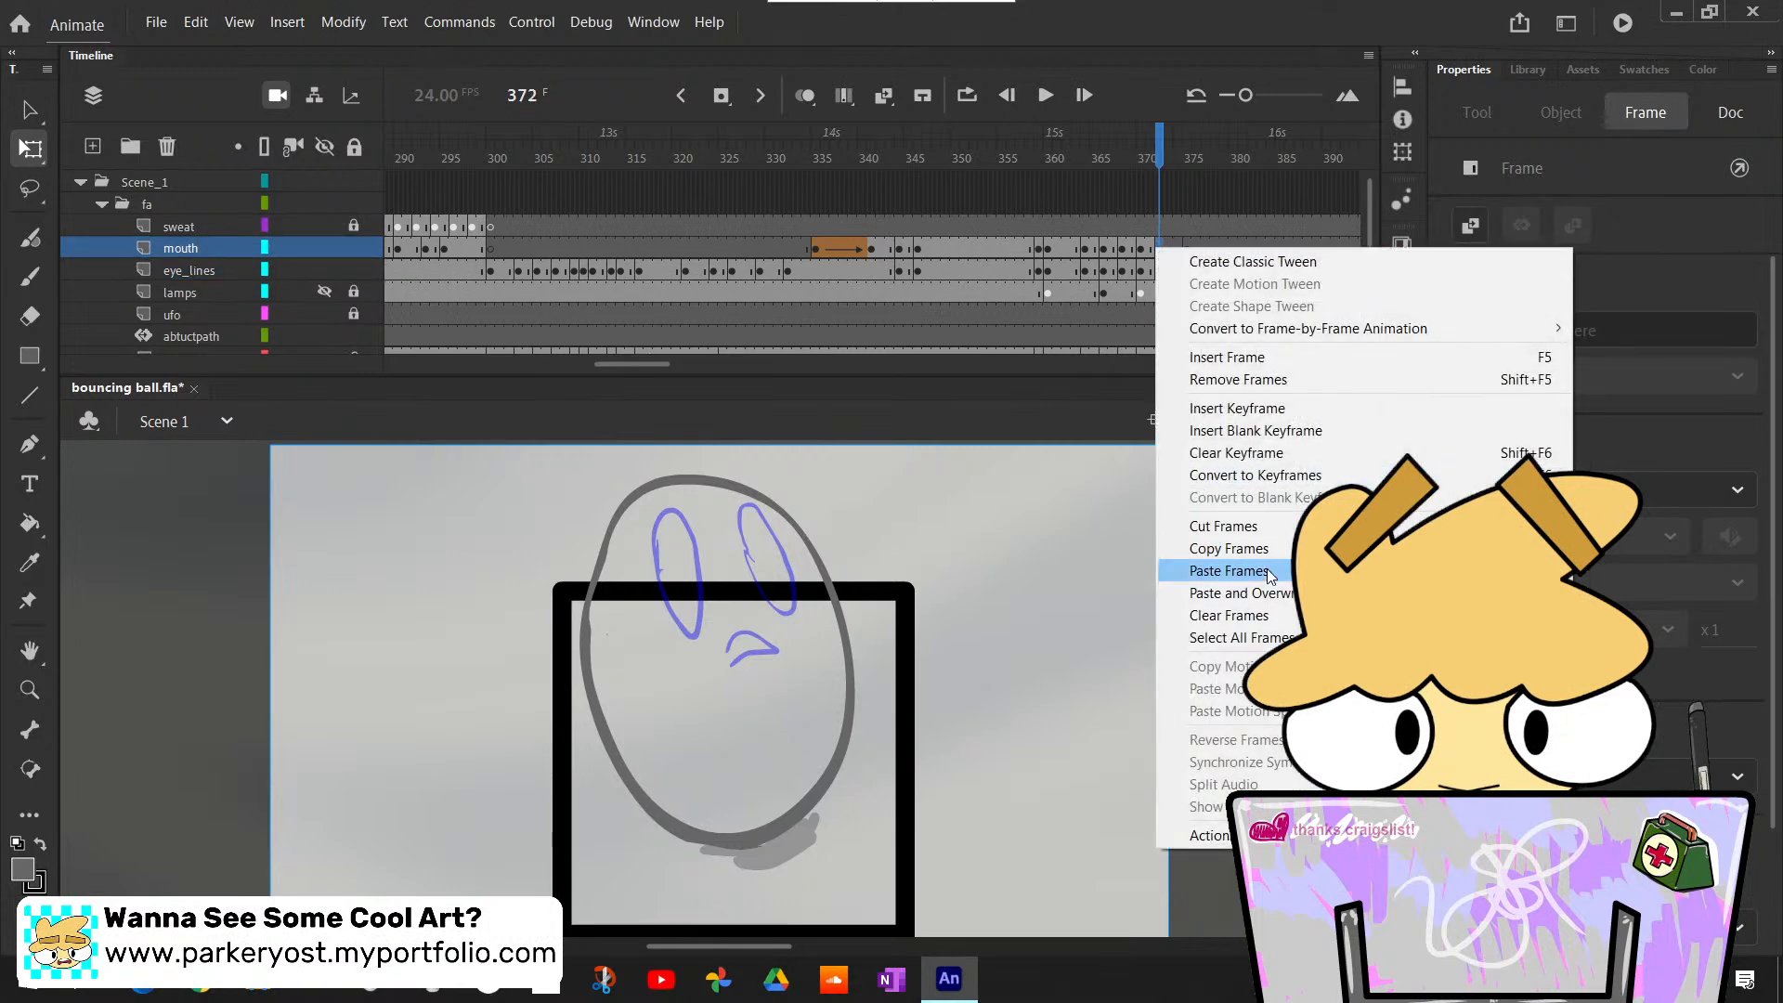
click(1236, 452)
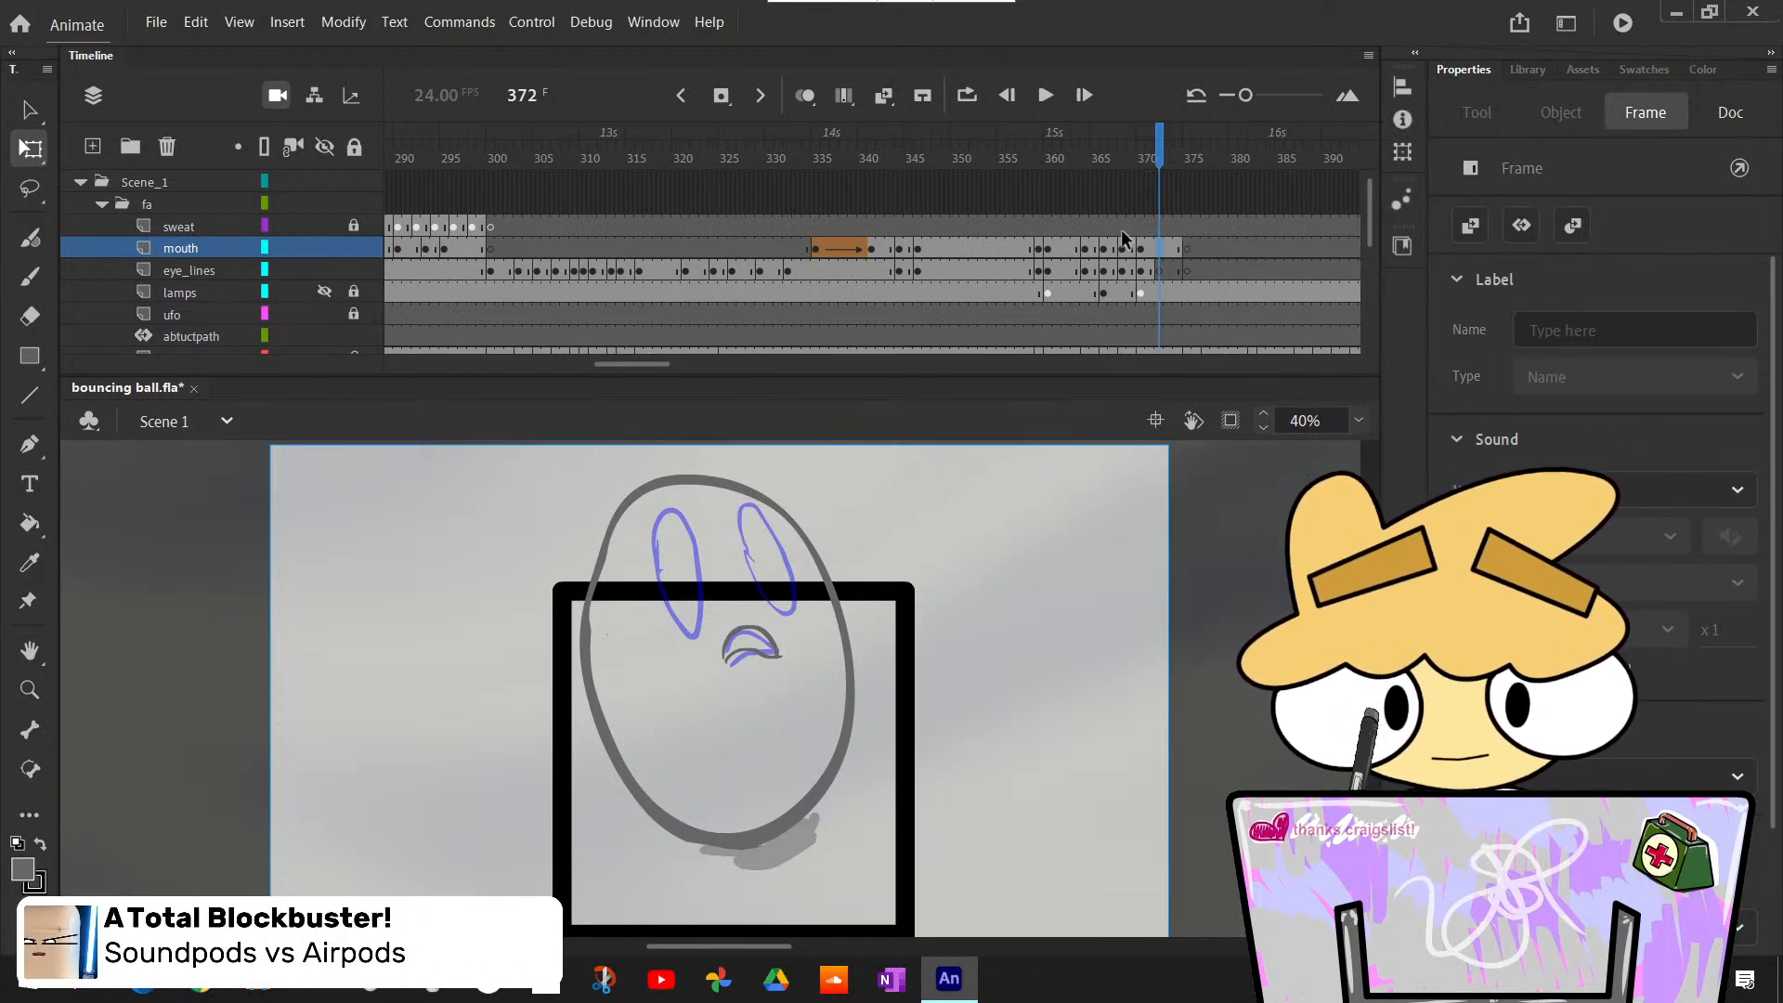
click(1155, 269)
right_click(1157, 271)
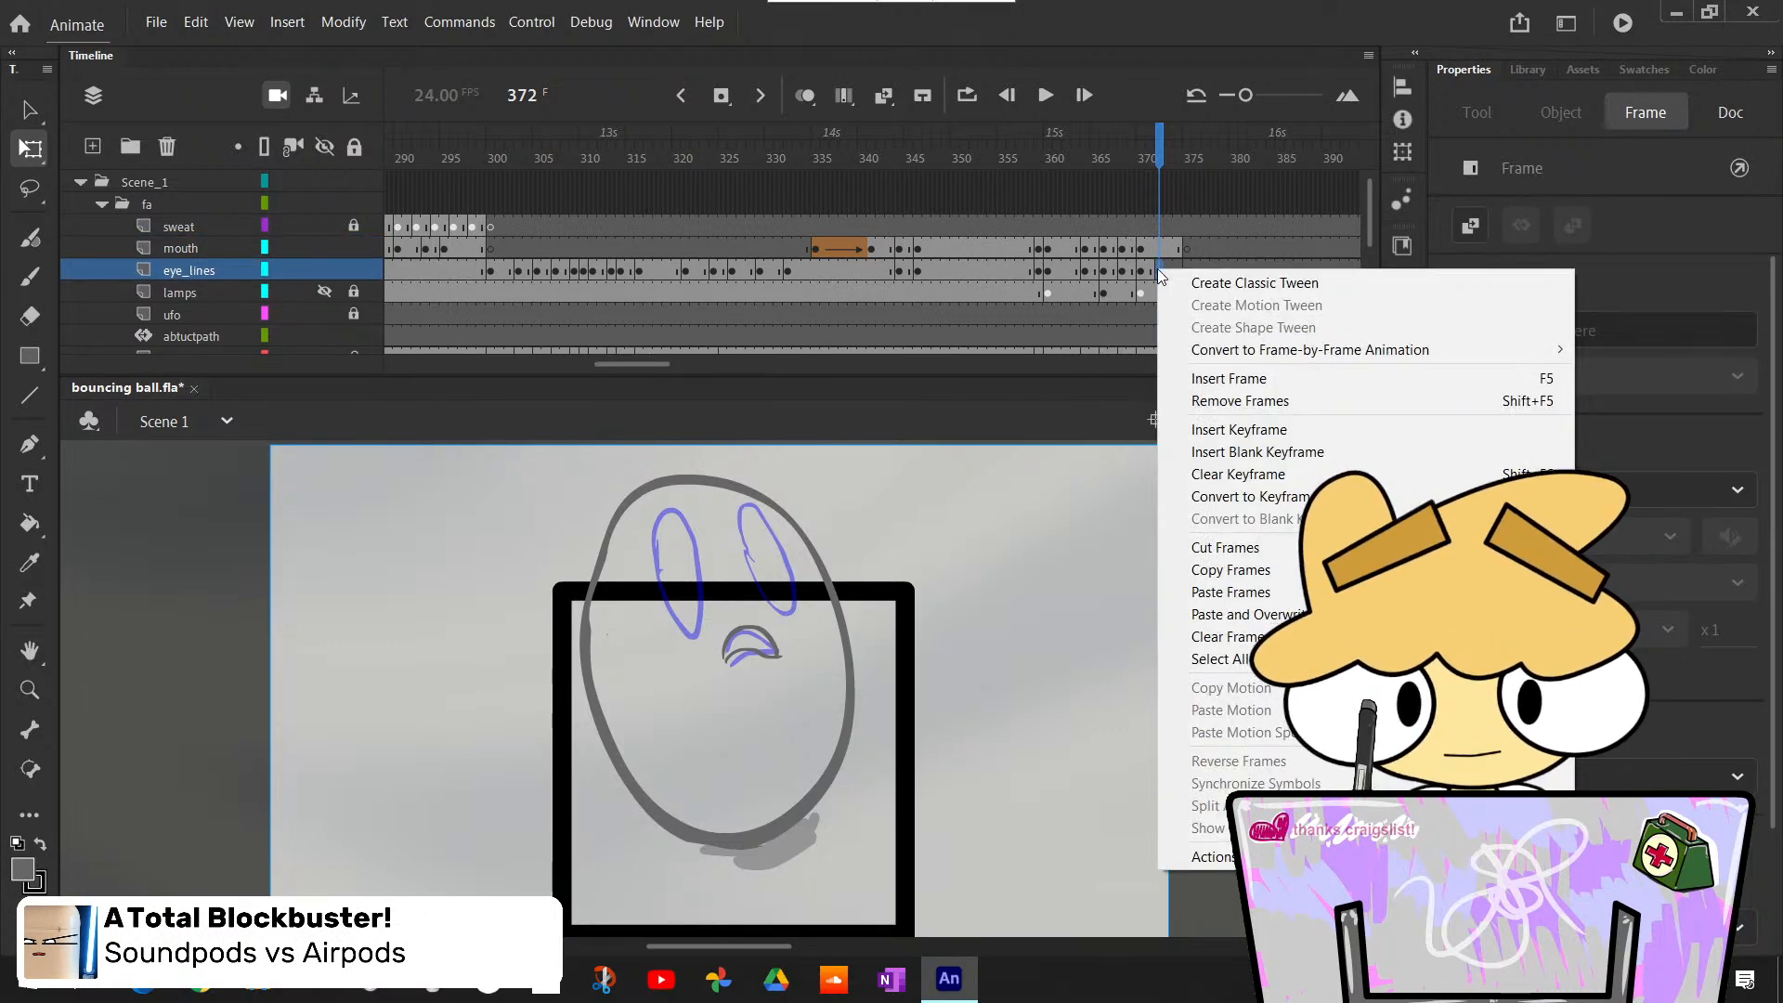
click(1239, 477)
- Play back the alternating eye and mouth poses up to frame 375 several times to check their timing
drag(1157, 158, 854, 203)
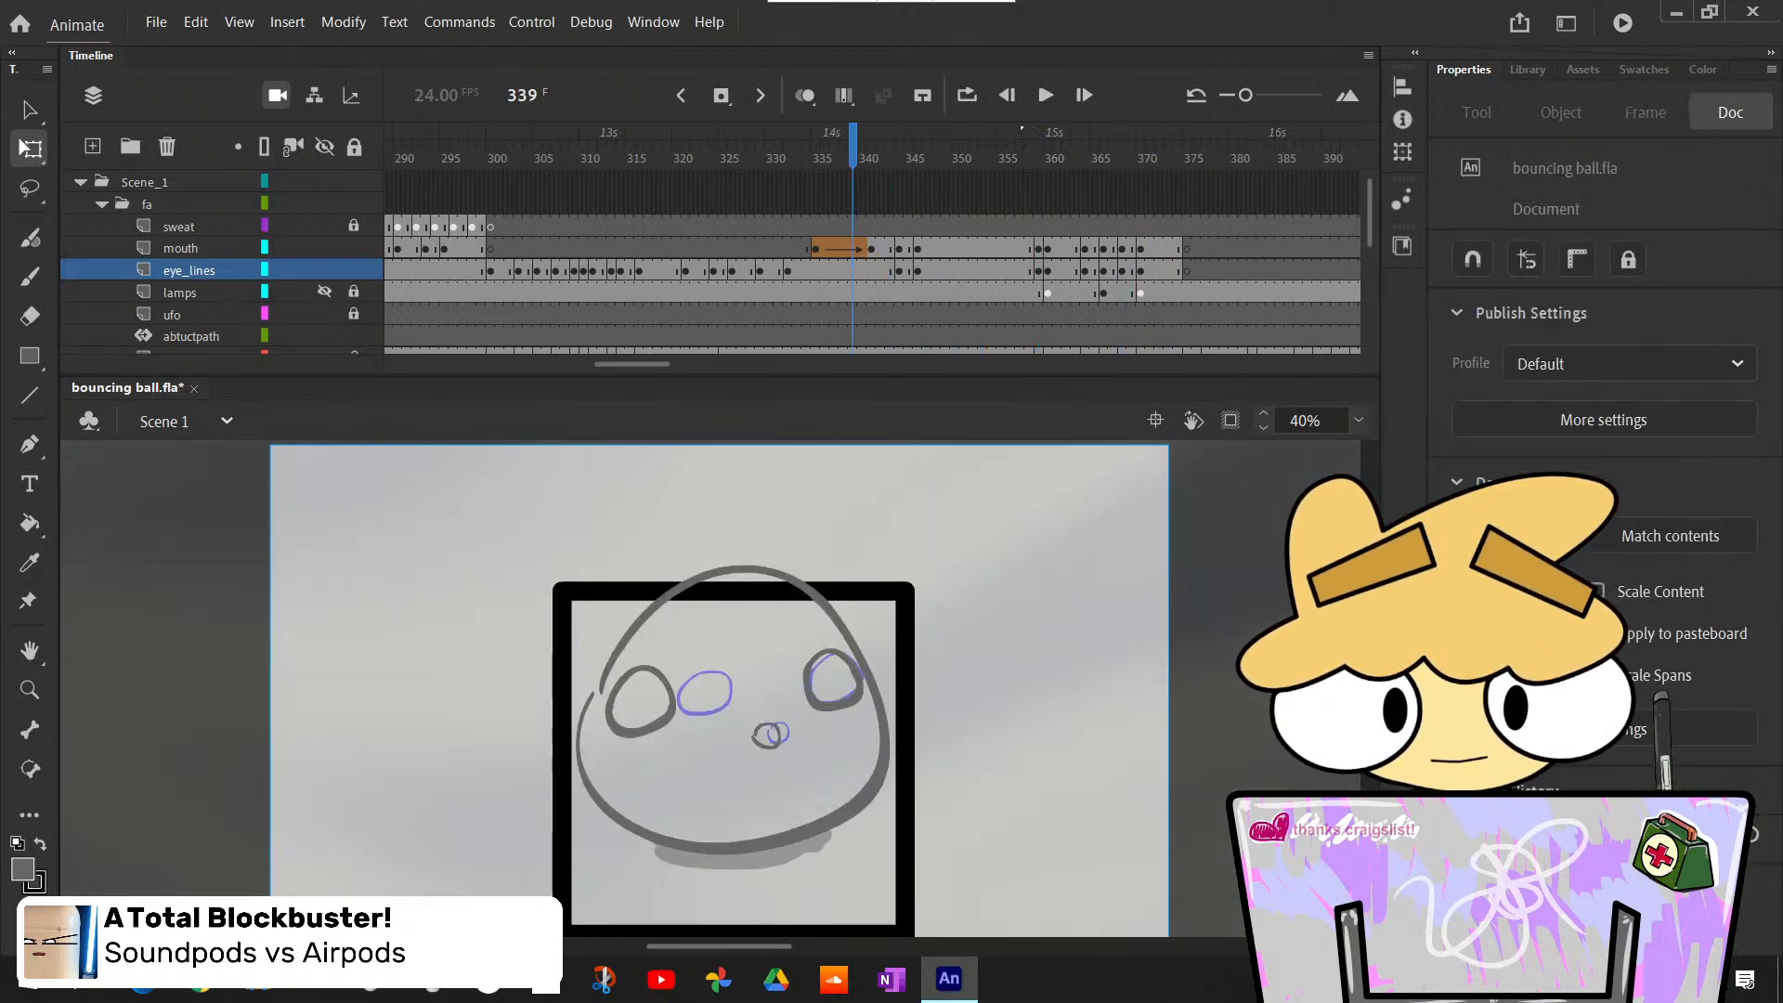
click(1033, 102)
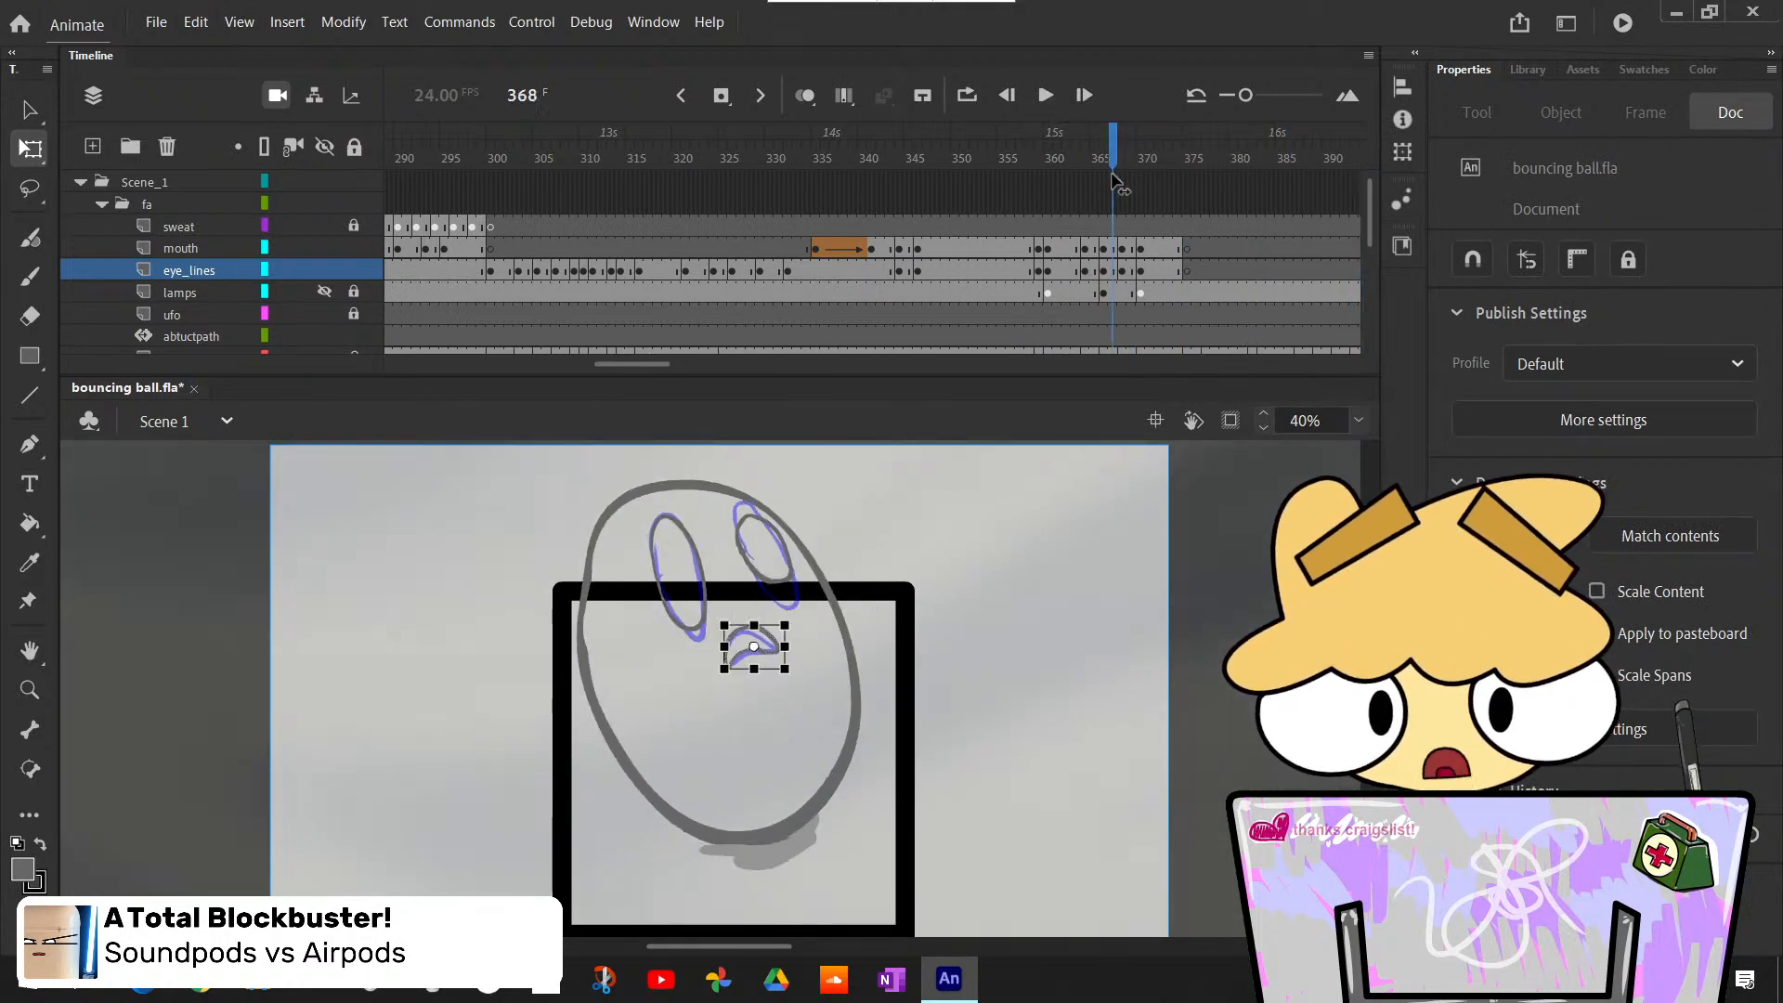
click(1045, 94)
click(1045, 95)
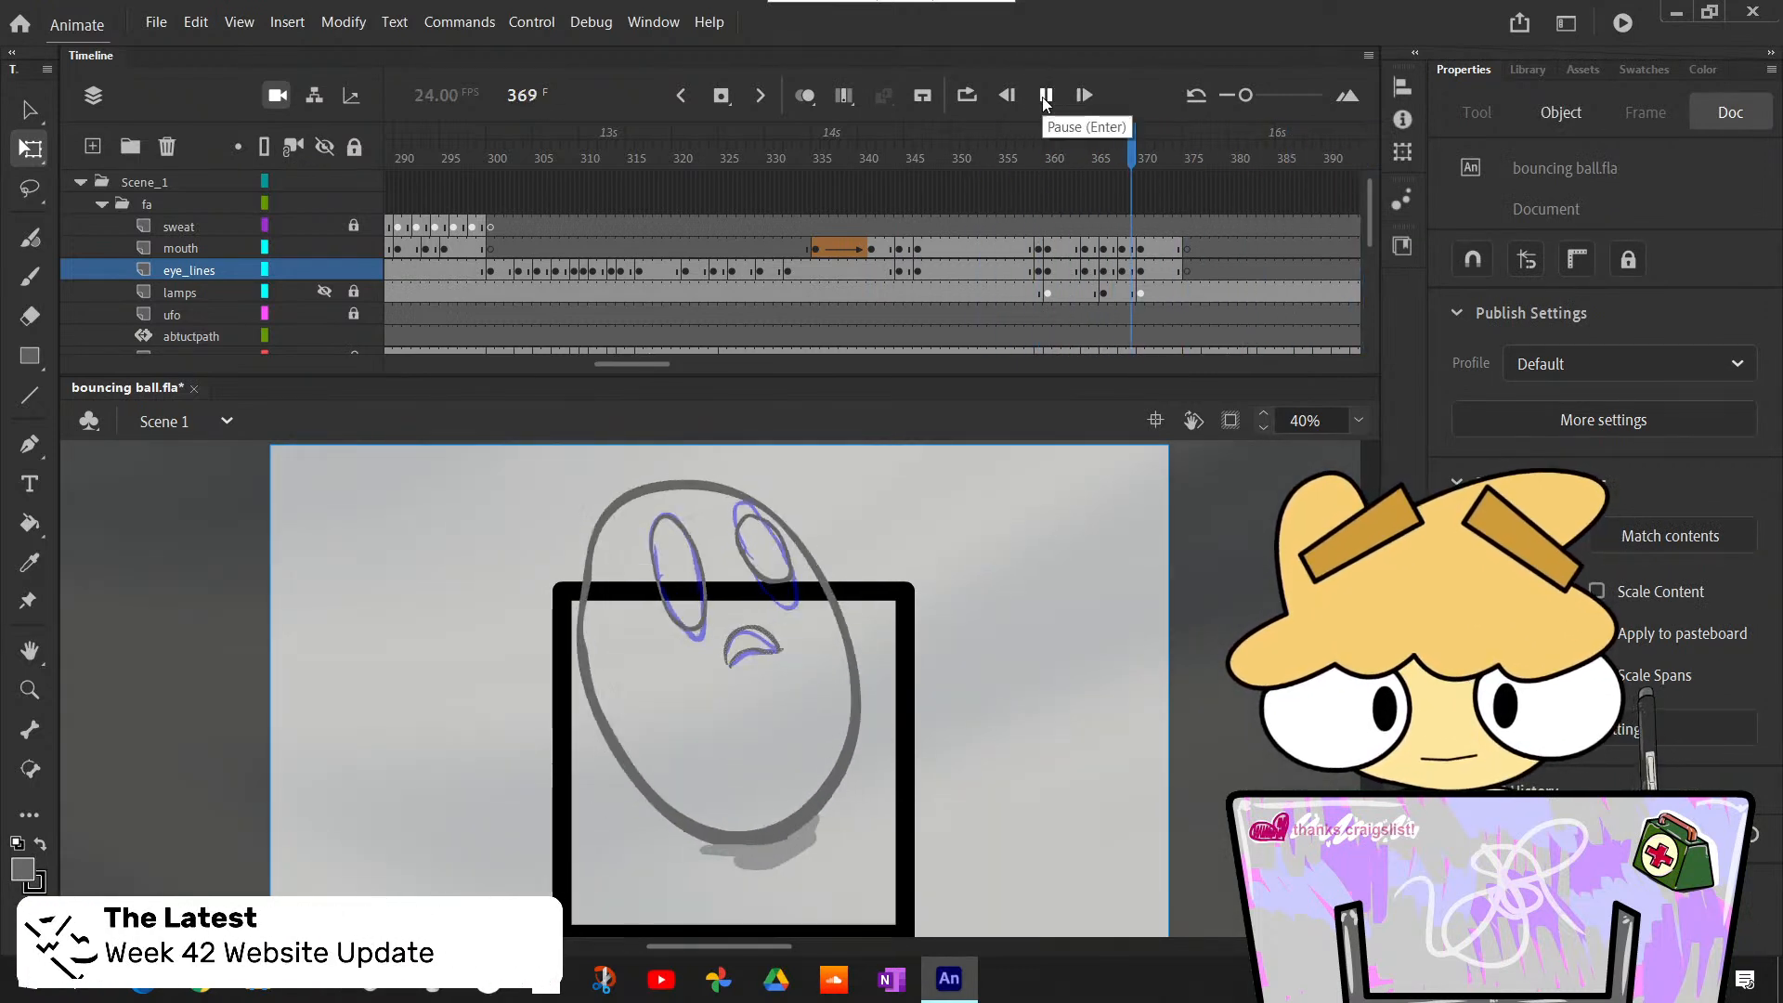
click(1045, 95)
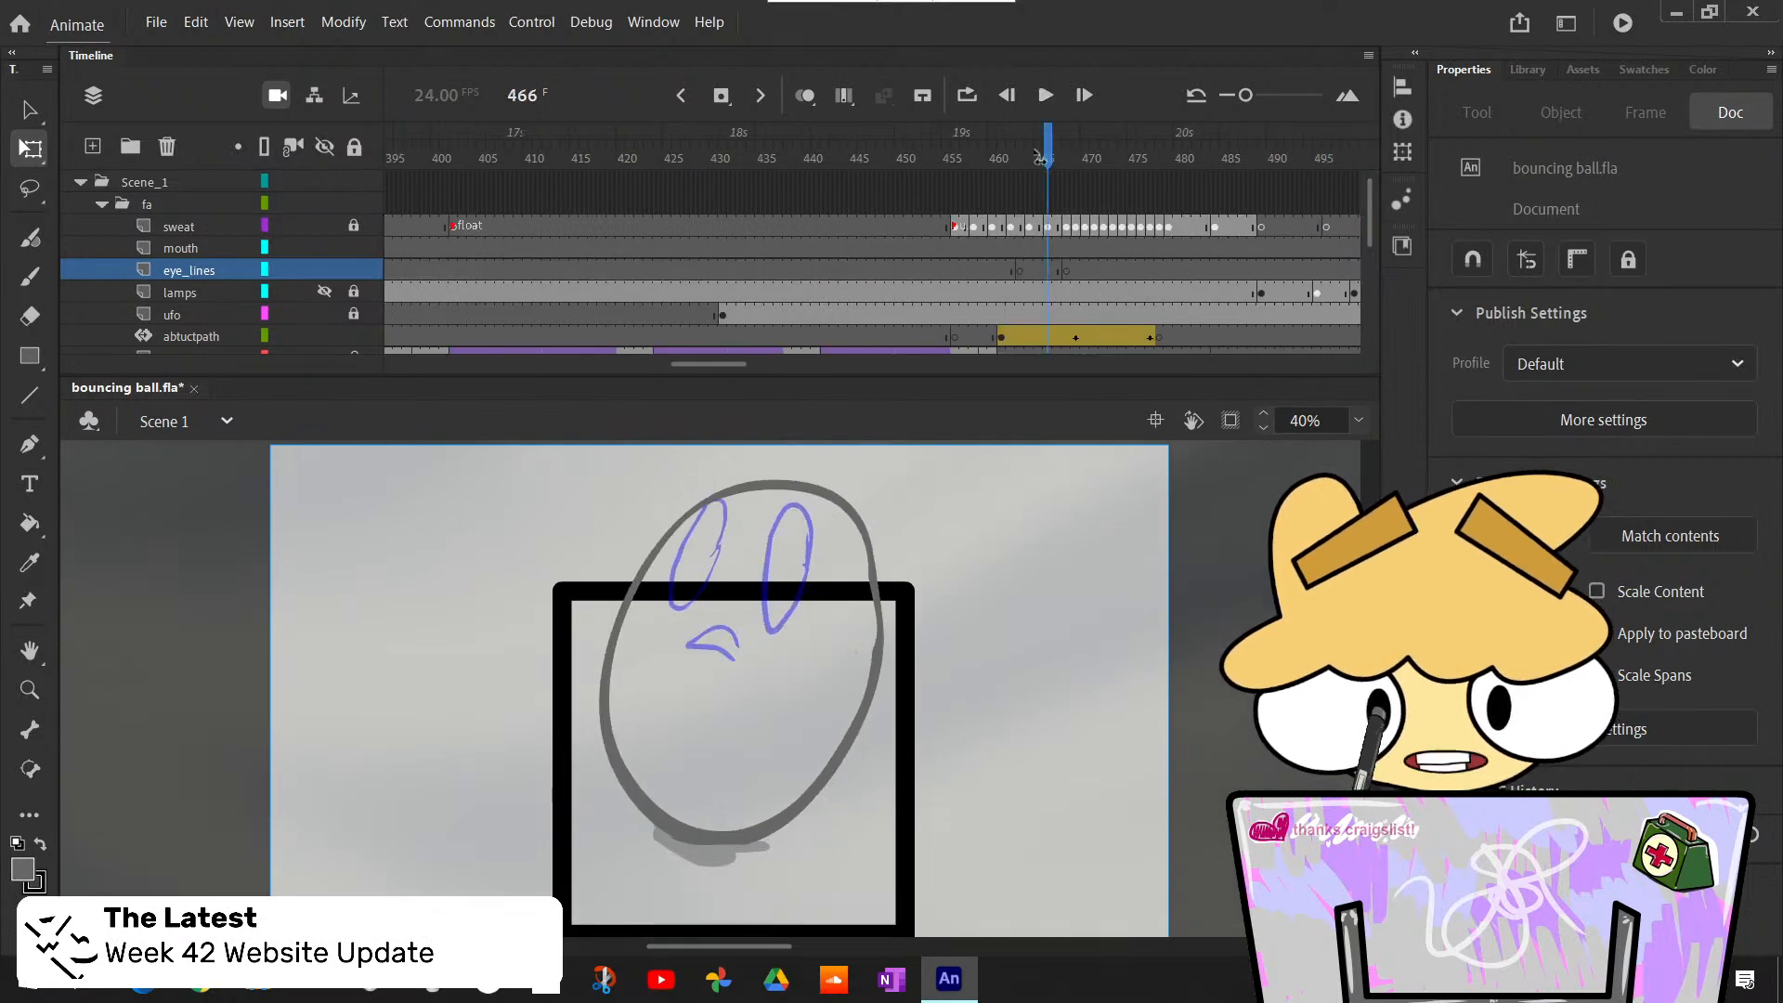
drag(1041, 158, 685, 191)
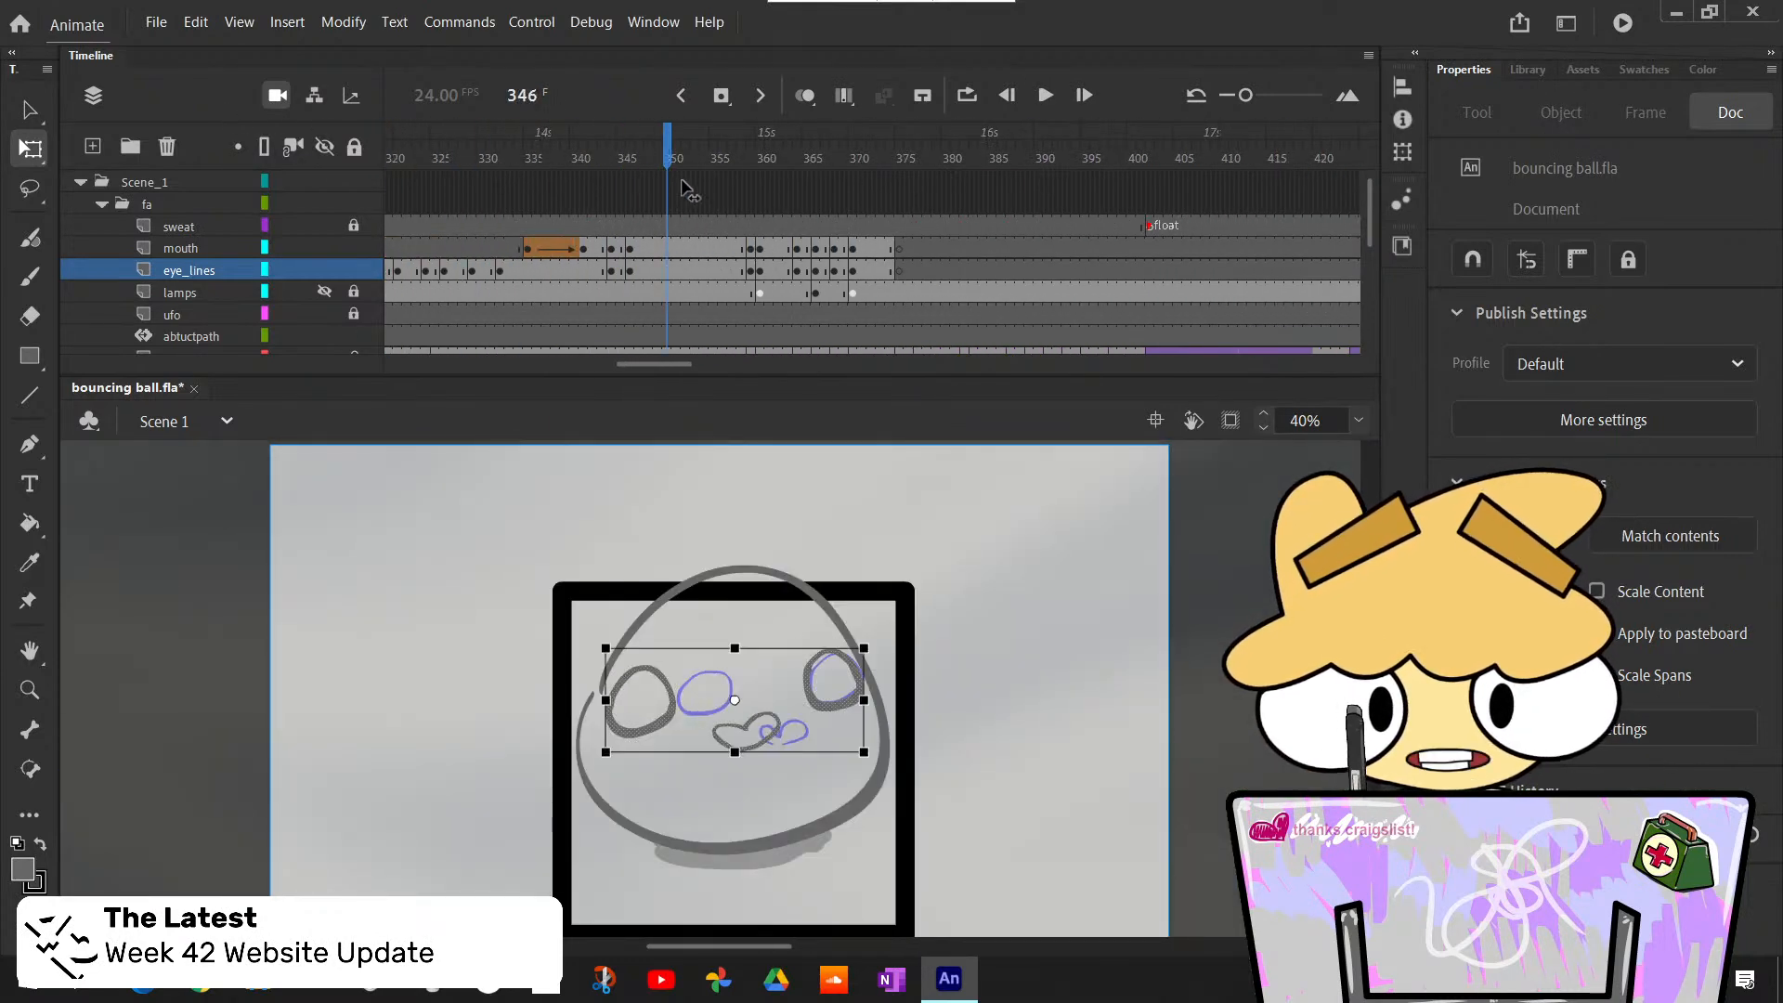
click(1039, 106)
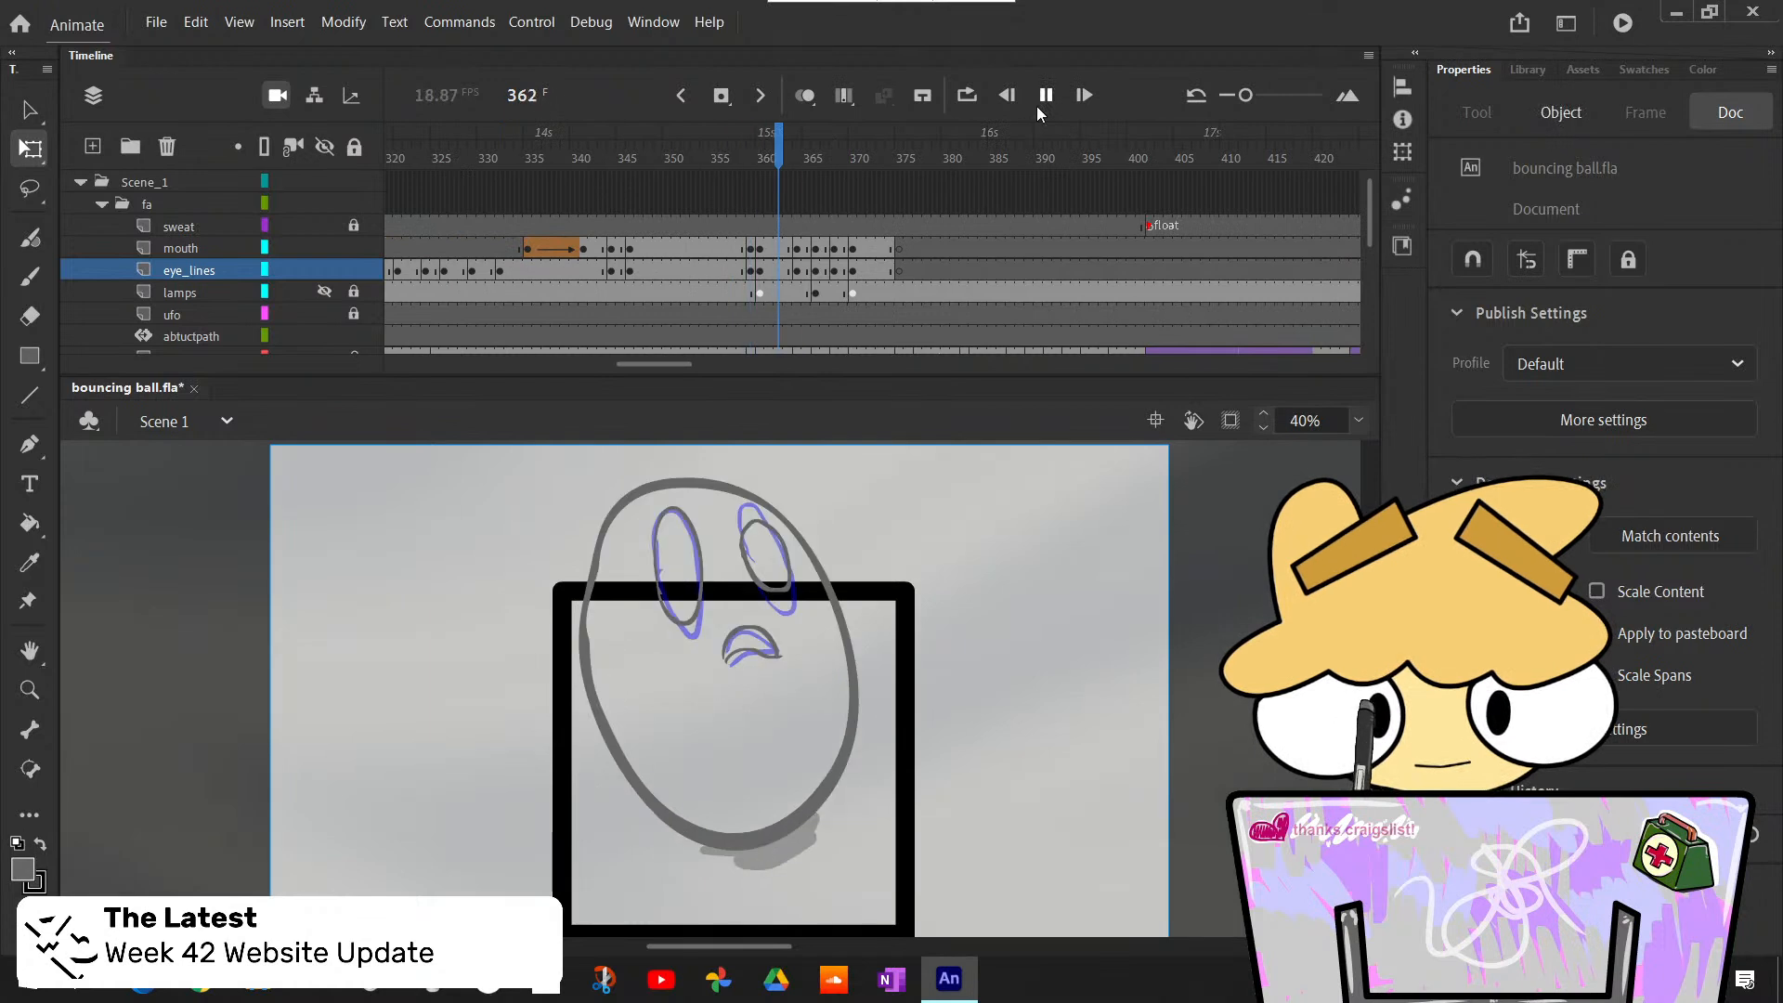
click(1038, 104)
drag(1031, 153, 741, 160)
click(1043, 96)
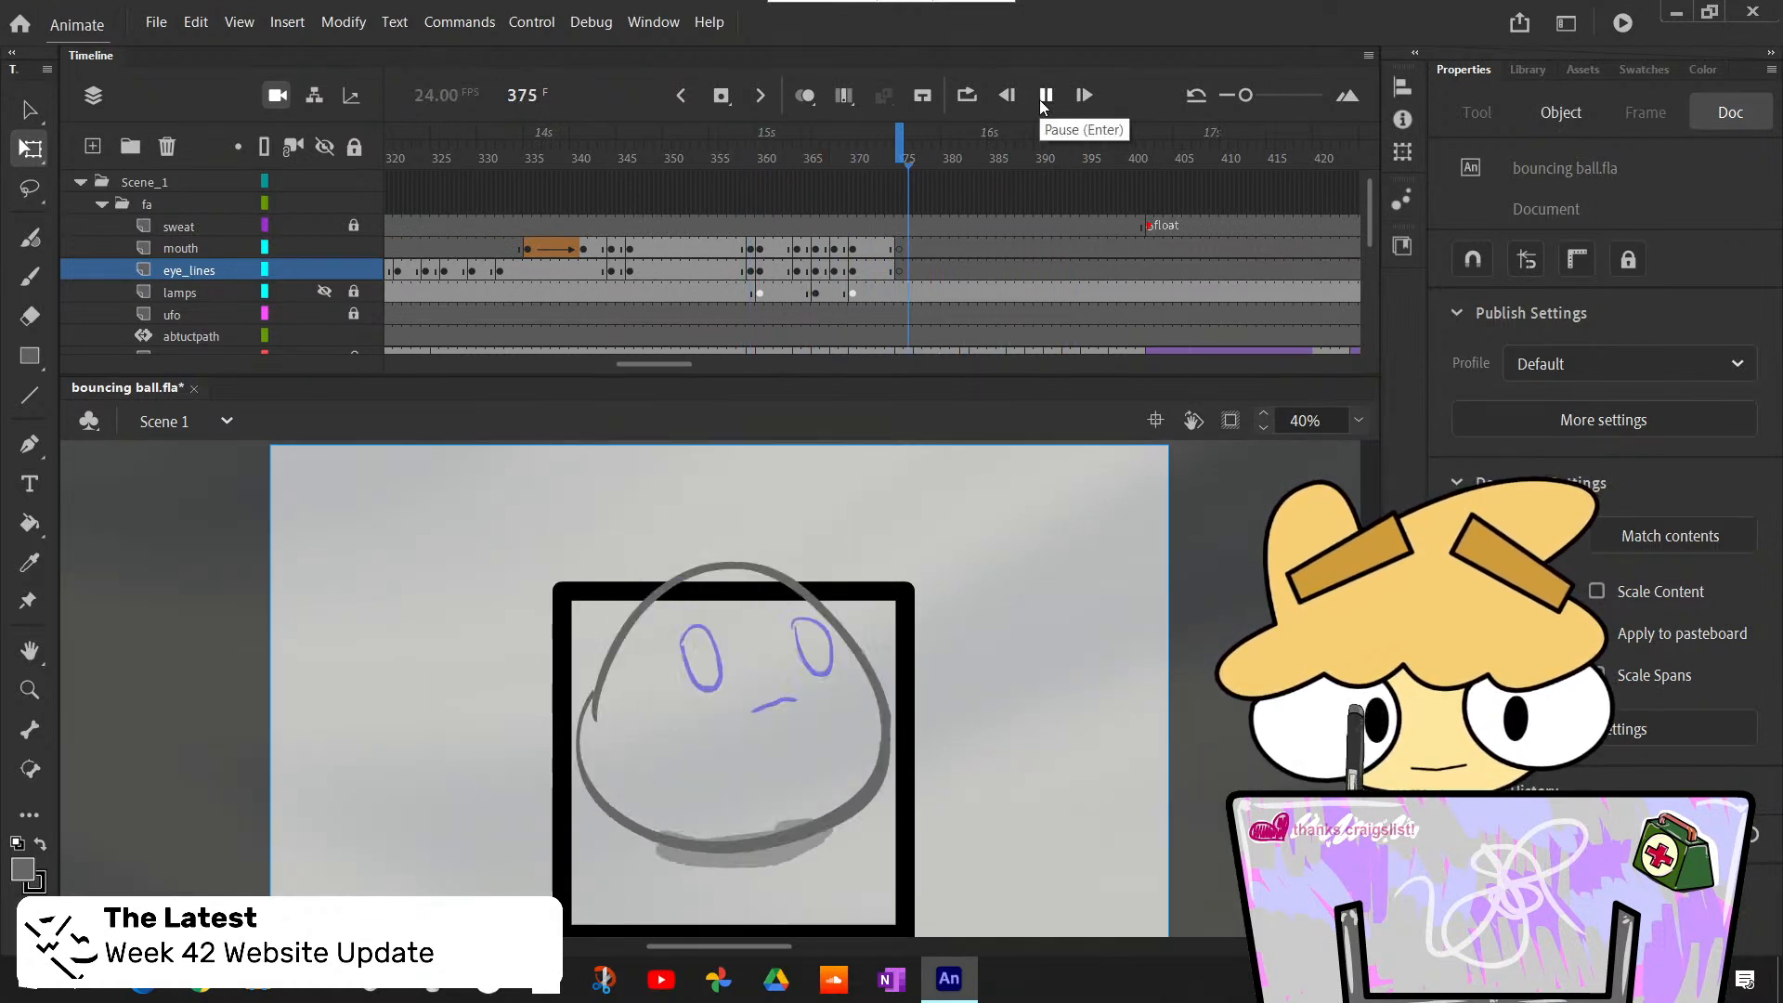
click(1044, 97)
mouse_move(869, 154)
mouse_down()
mouse_move(836, 186)
mouse_move(871, 220)
mouse_move(729, 251)
mouse_move(883, 271)
mouse_move(733, 271)
mouse_up()
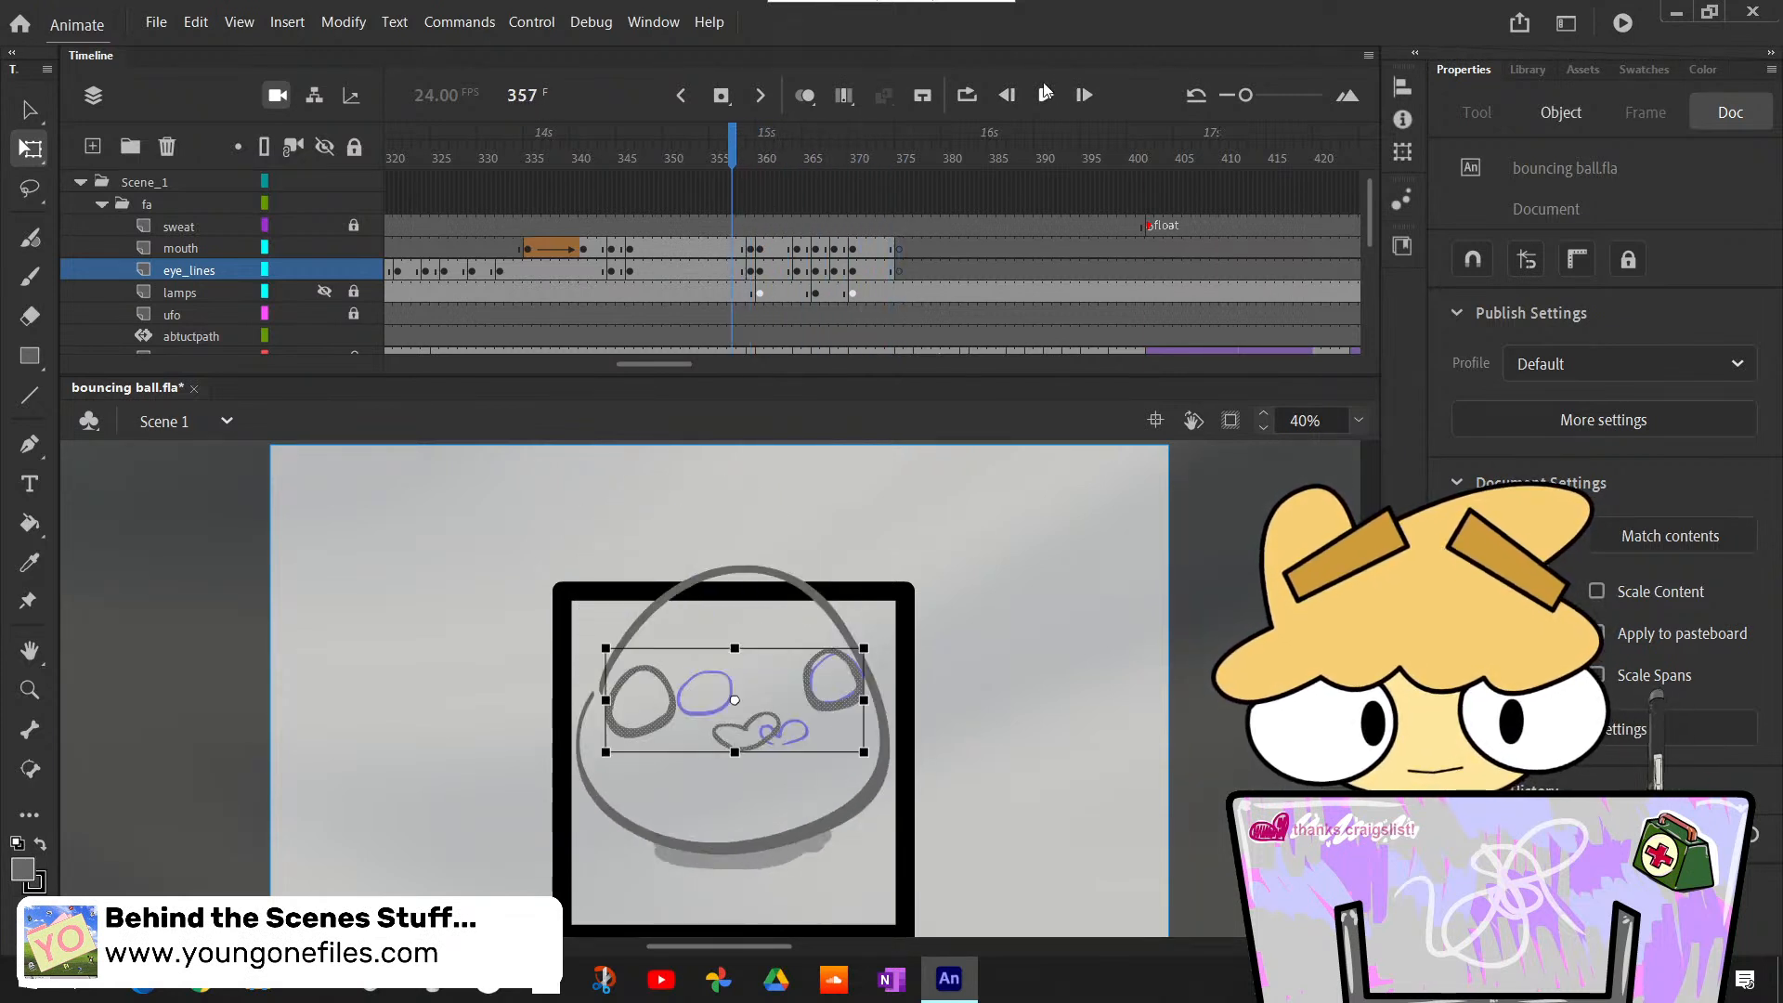
click(1045, 92)
click(1045, 93)
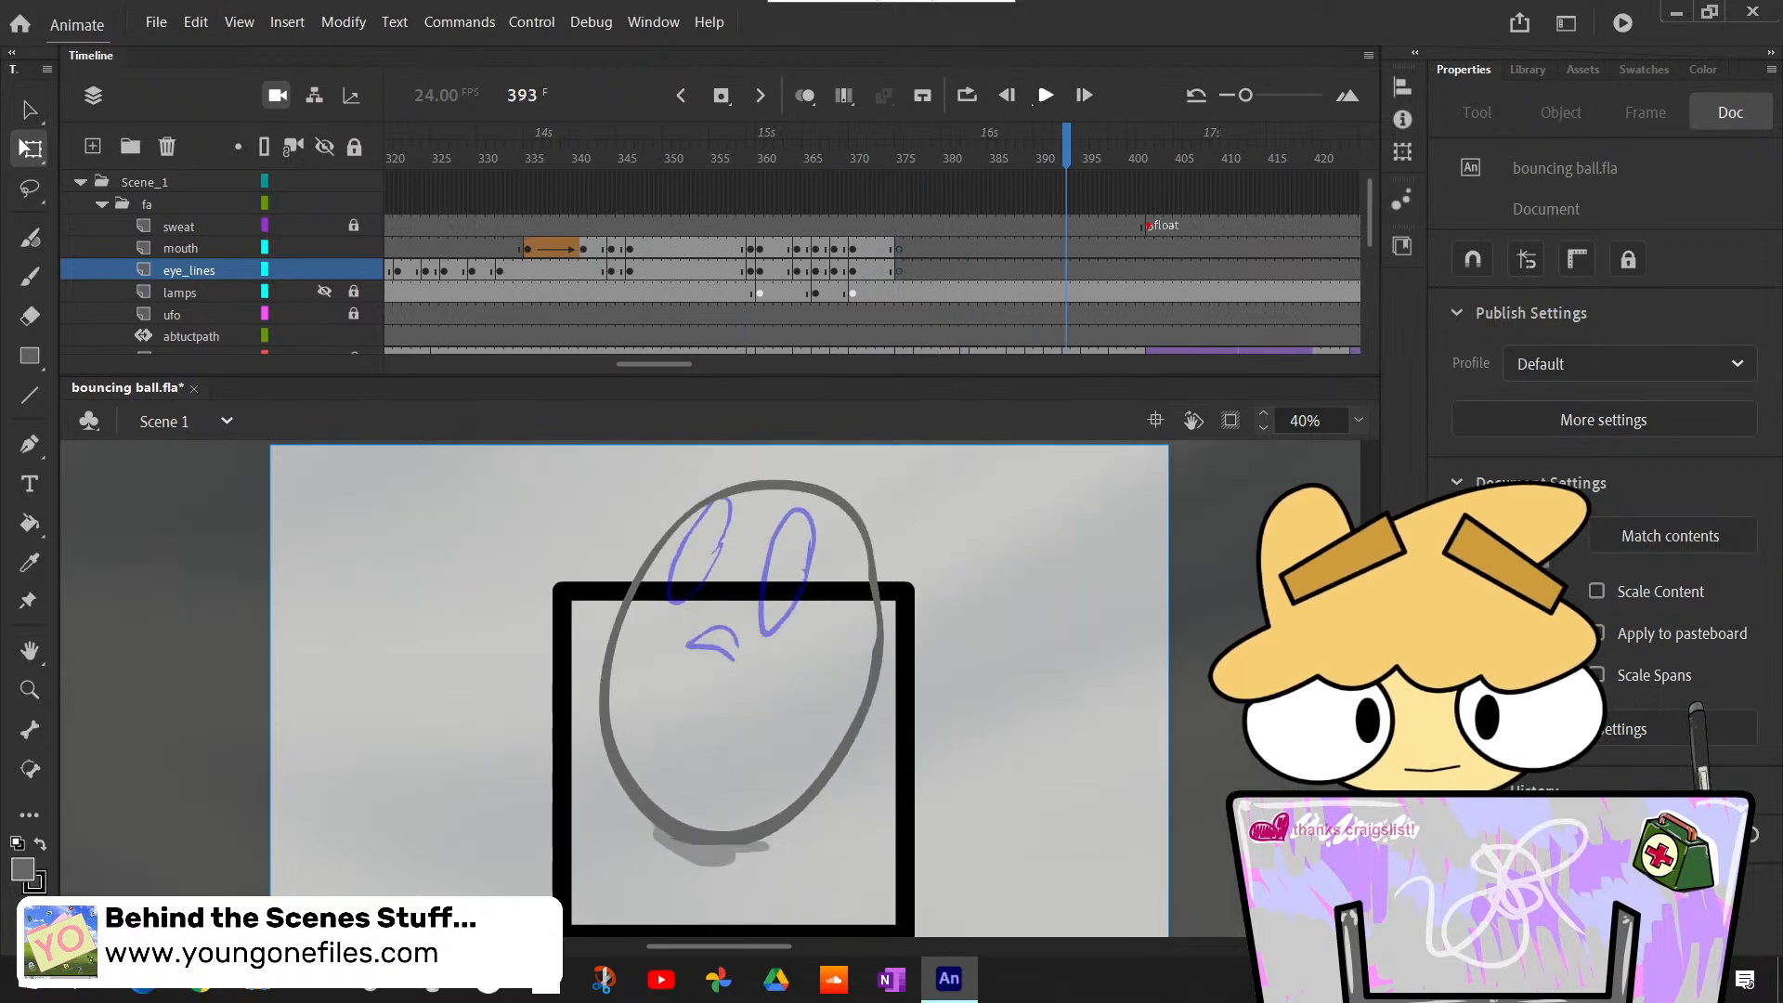
- Copy the mouth and eye_lines frames at 359 and paste them with overwrite at frame 375
drag(884, 160, 900, 197)
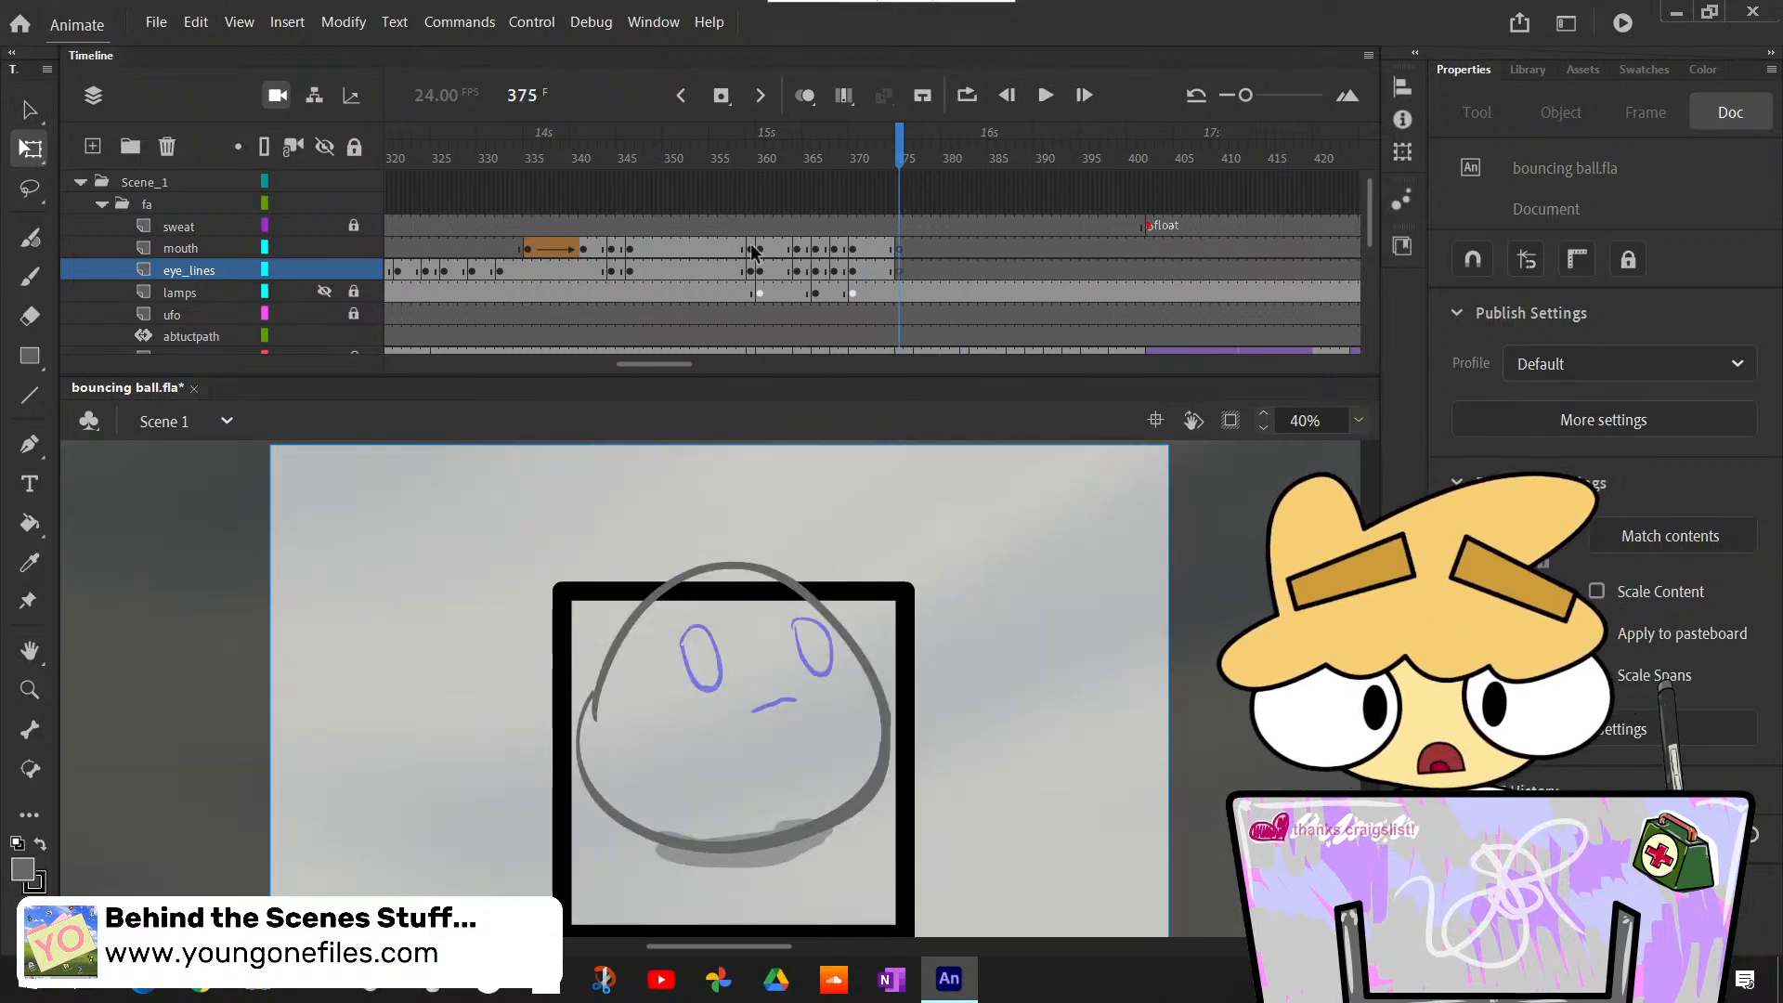
drag(752, 249, 763, 274)
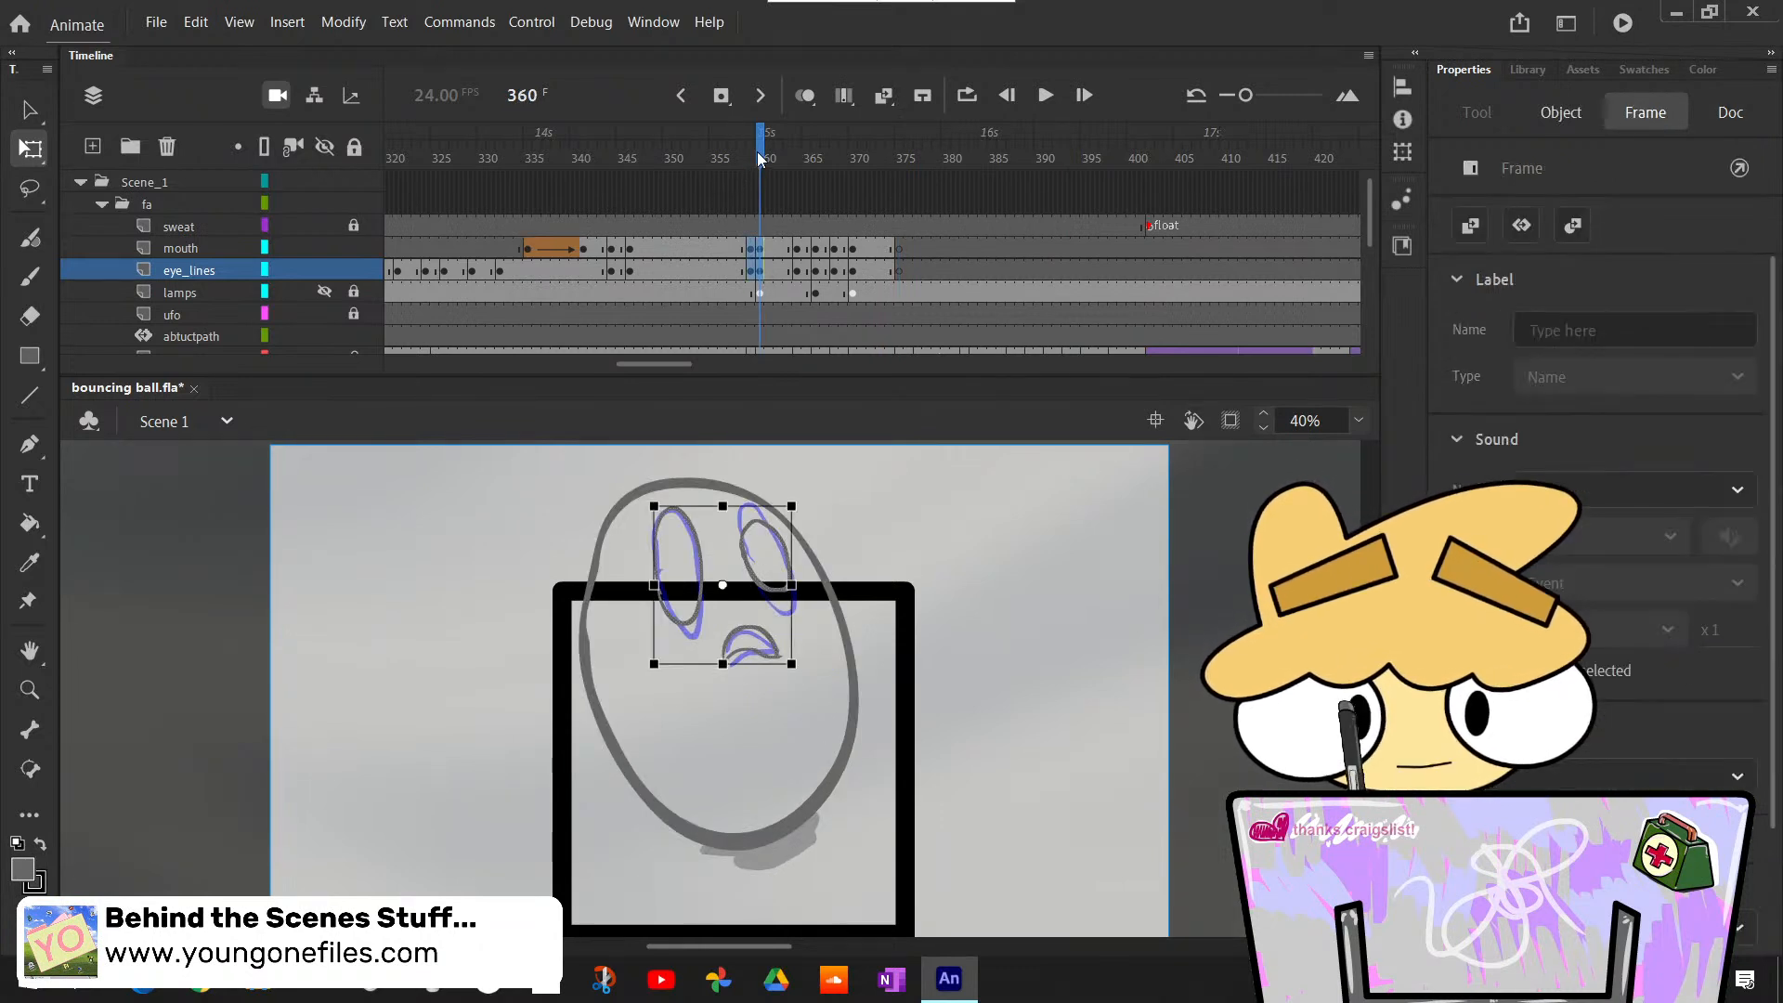
key(comma)
key(comma)
key(period)
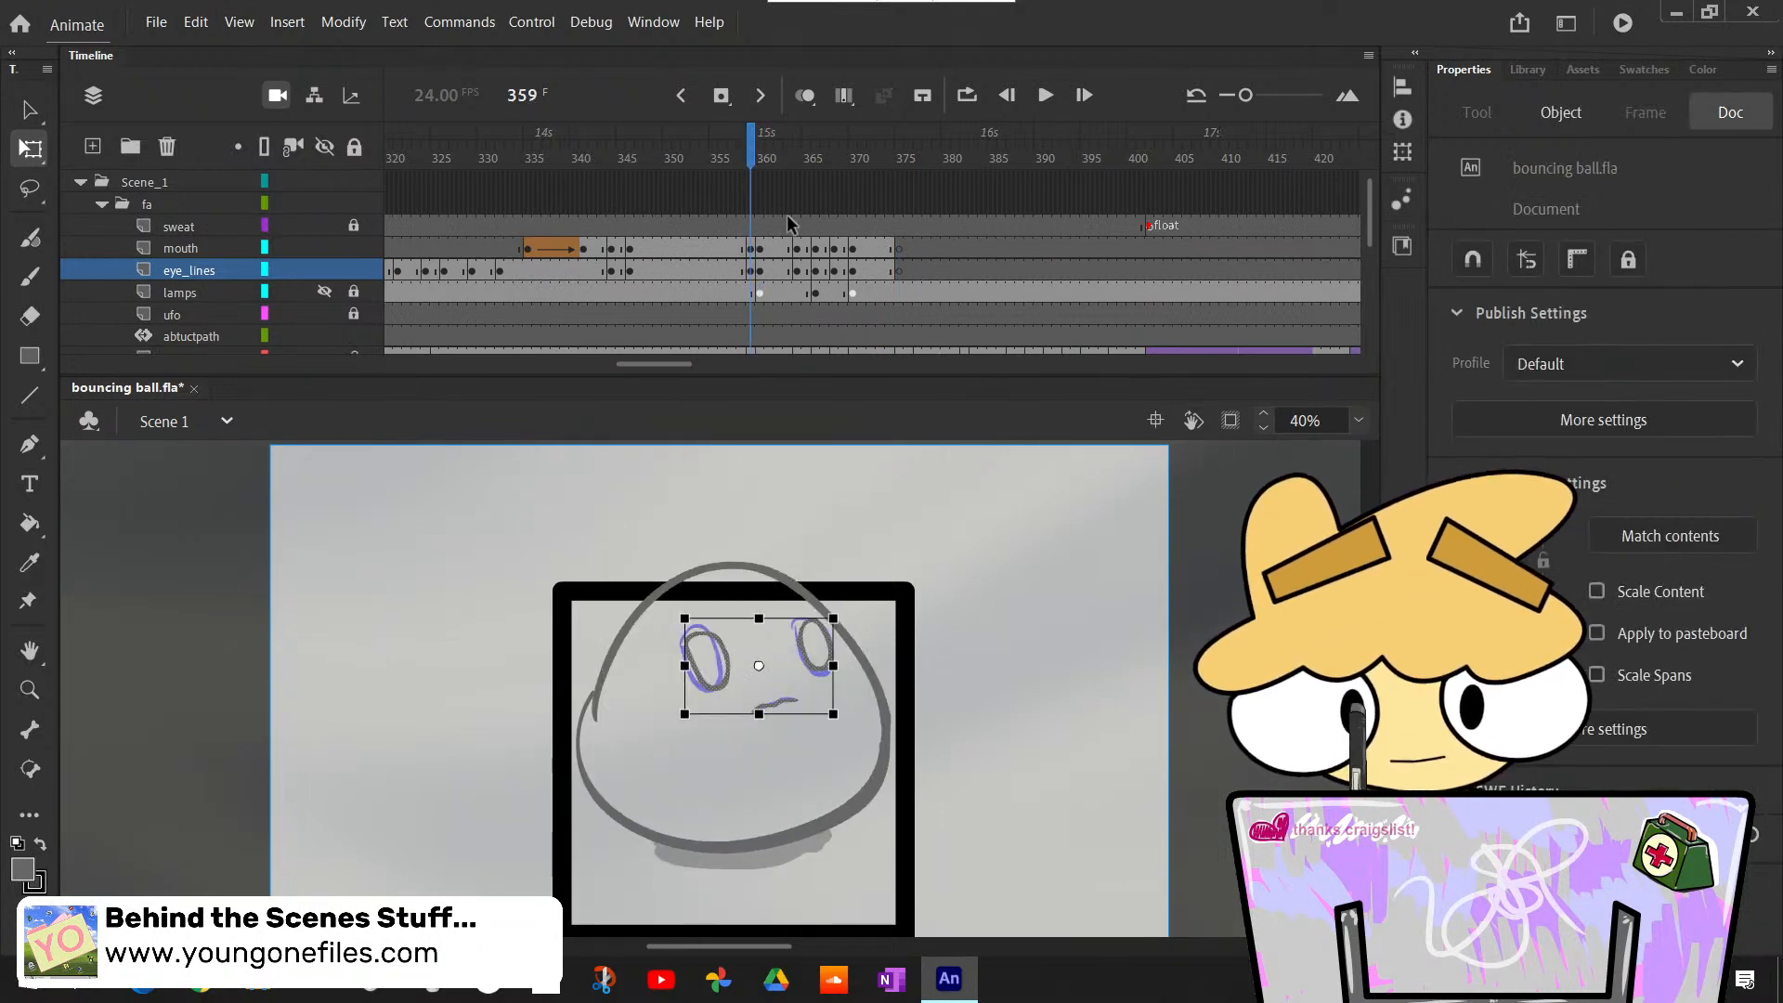
click(748, 249)
right_click(748, 249)
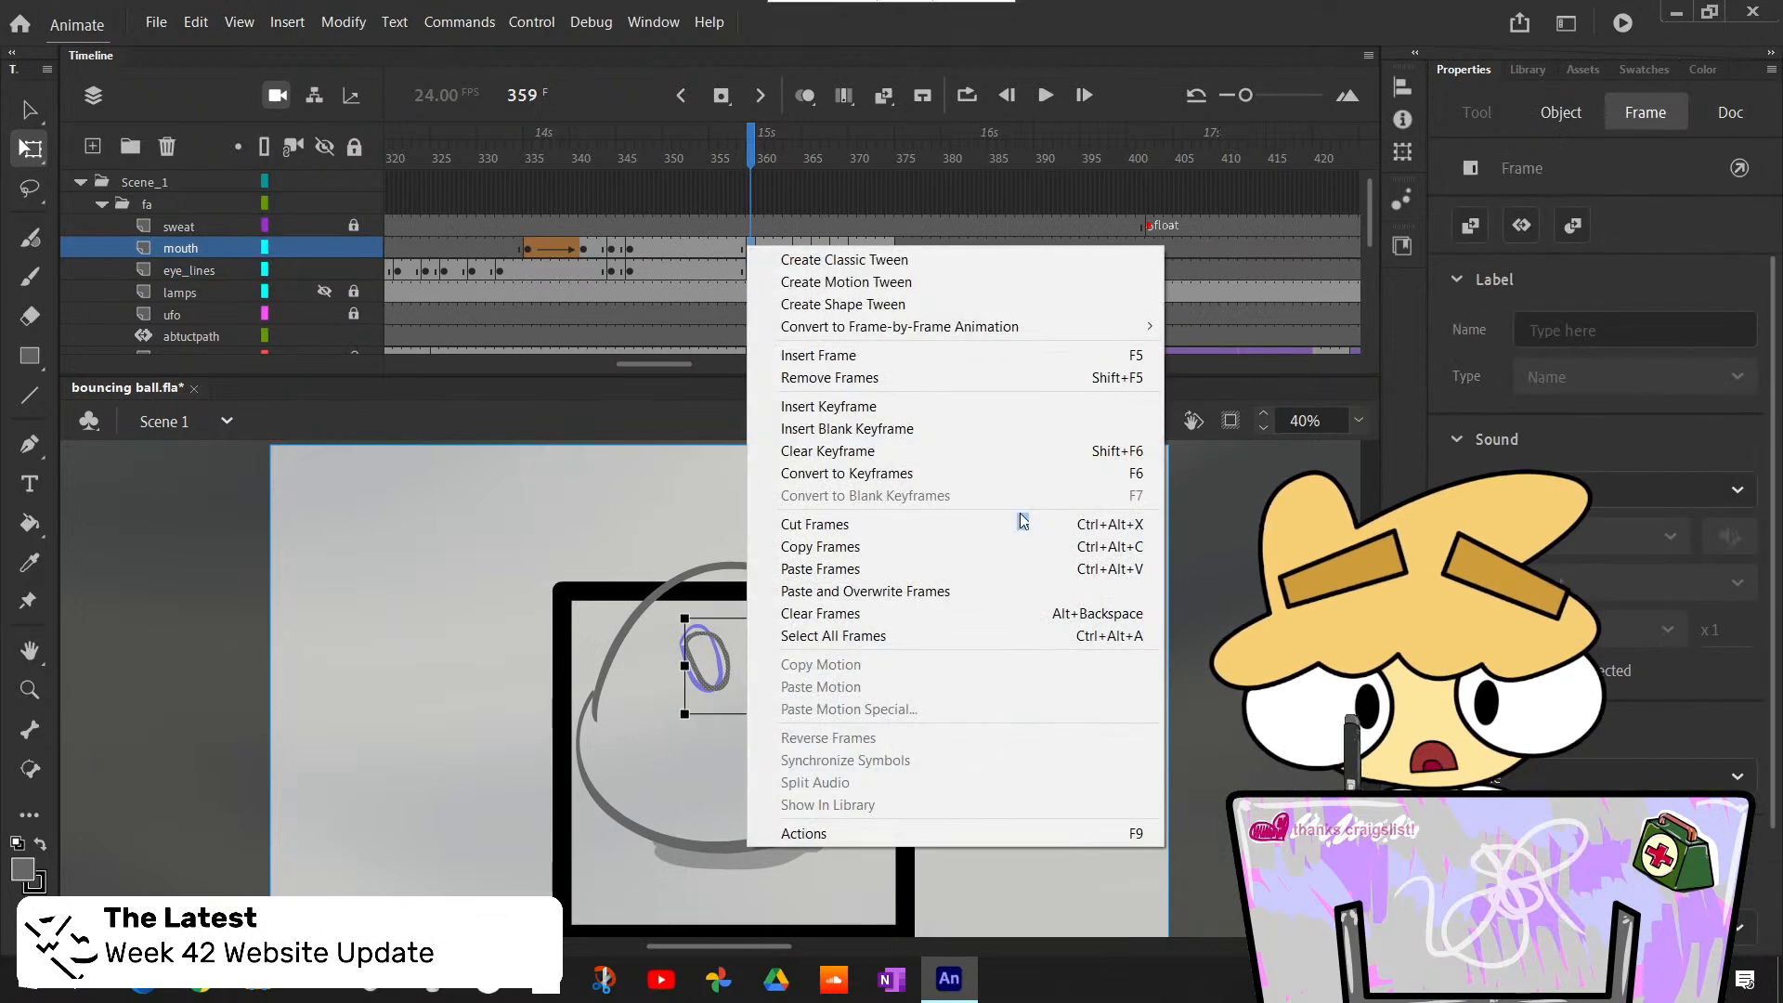
click(1015, 546)
click(899, 248)
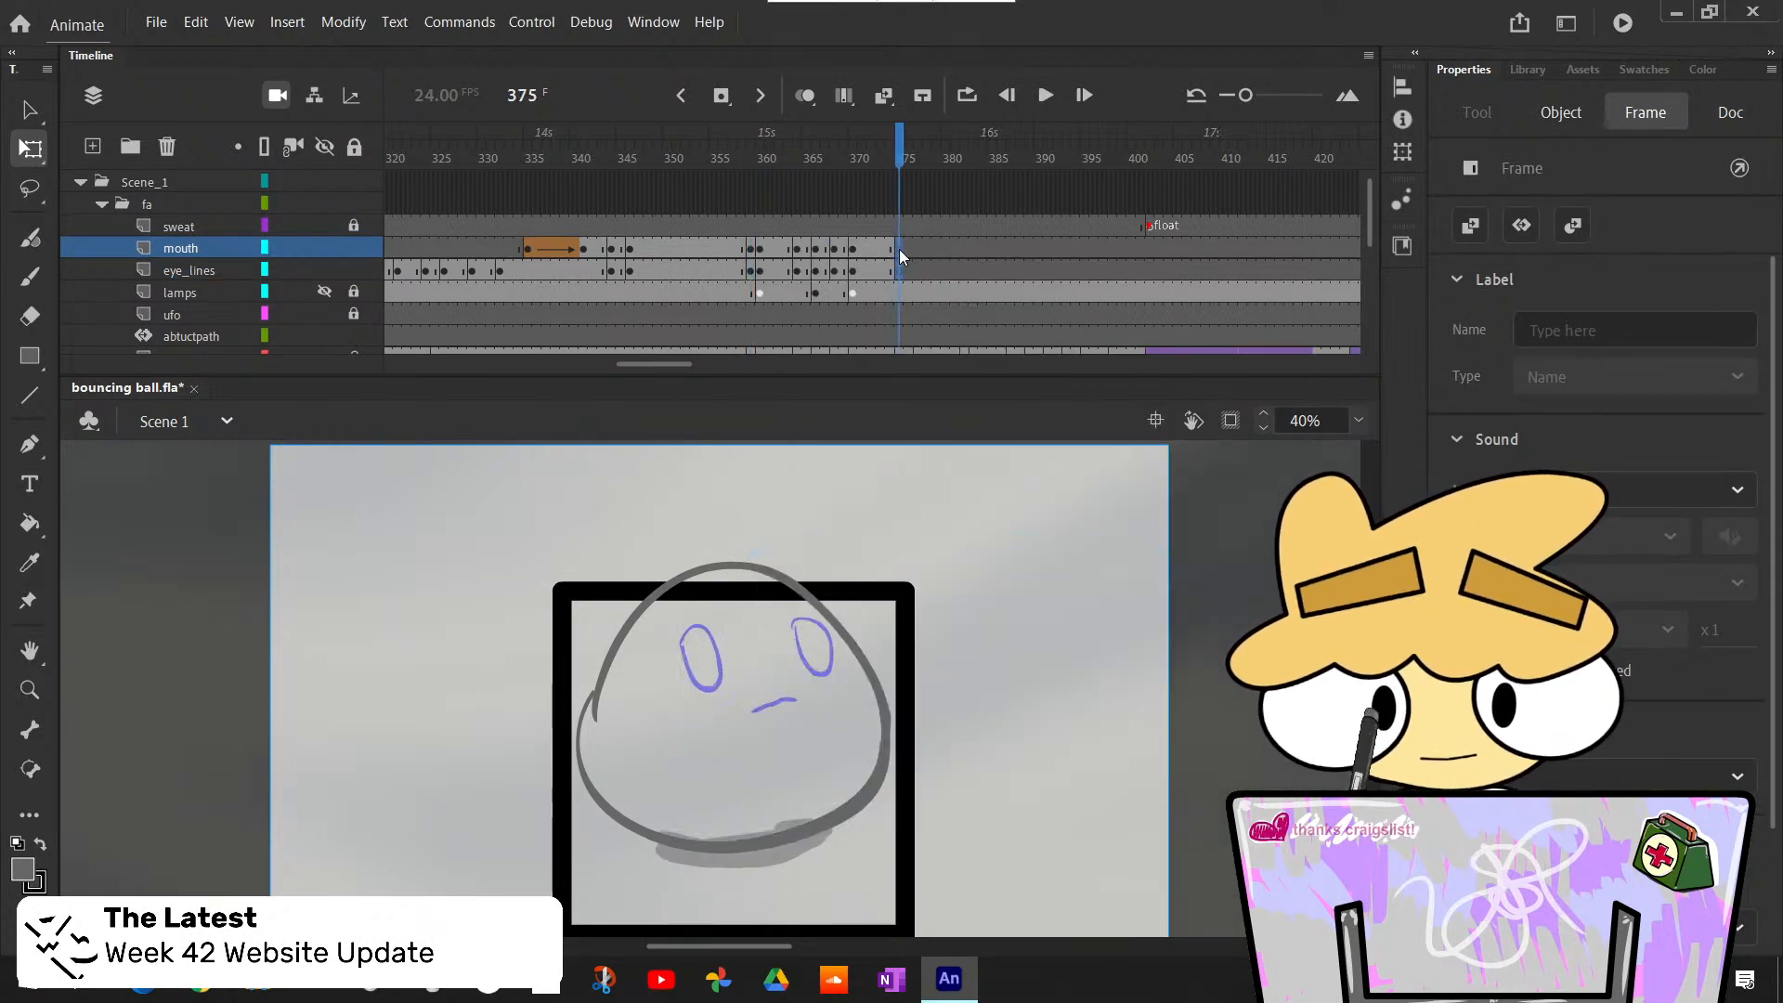
right_click(899, 249)
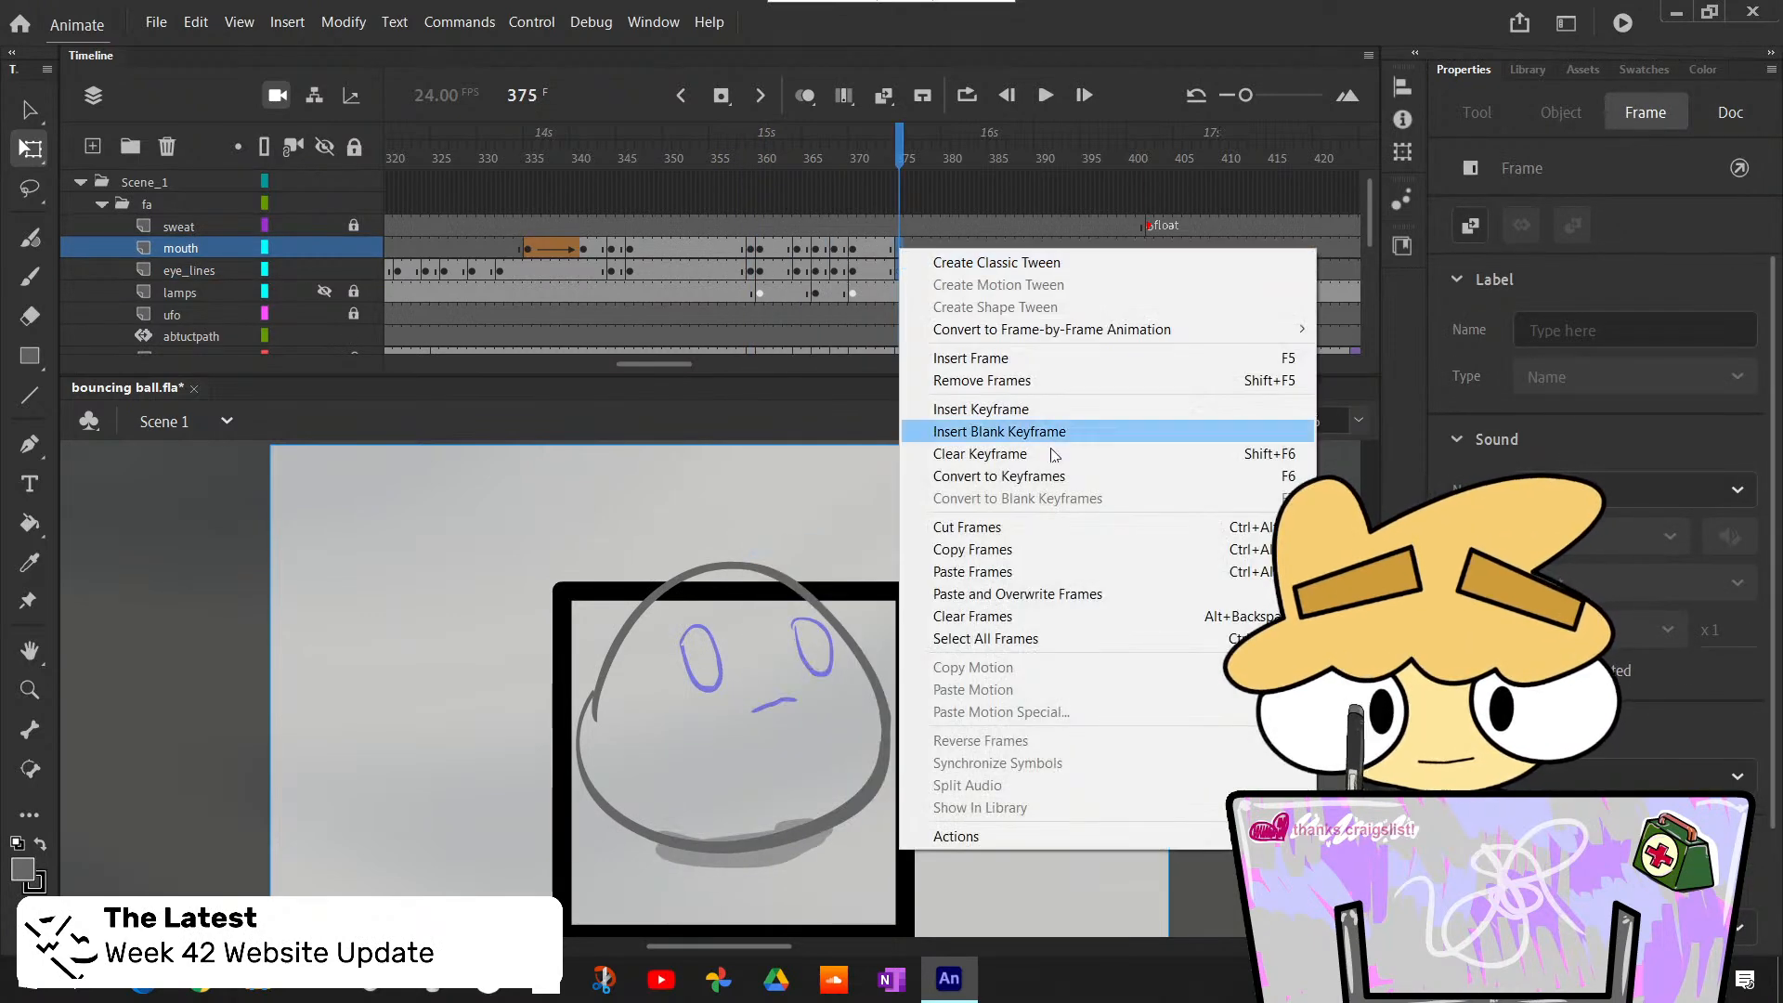
click(1096, 590)
- Insert blank keyframes at frame 377 on the mouth and eye_lines layers and clear the blank keyframes at frame 376
drag(898, 154, 919, 164)
click(909, 159)
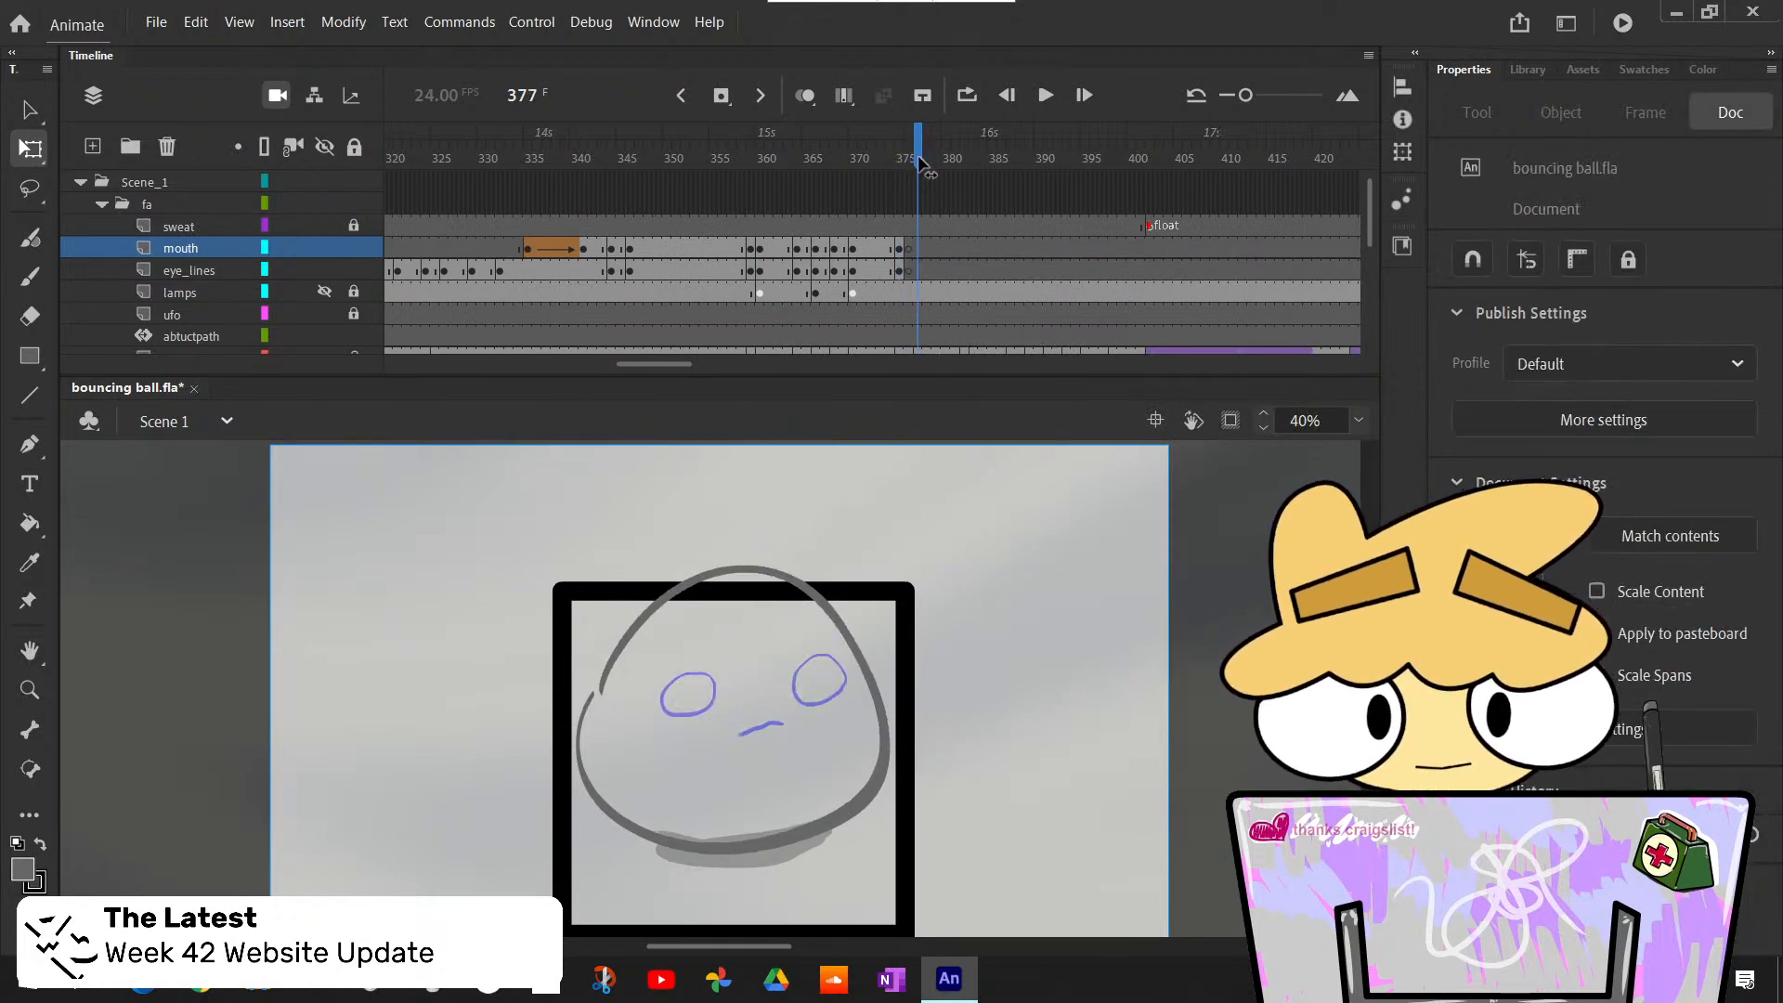
click(922, 254)
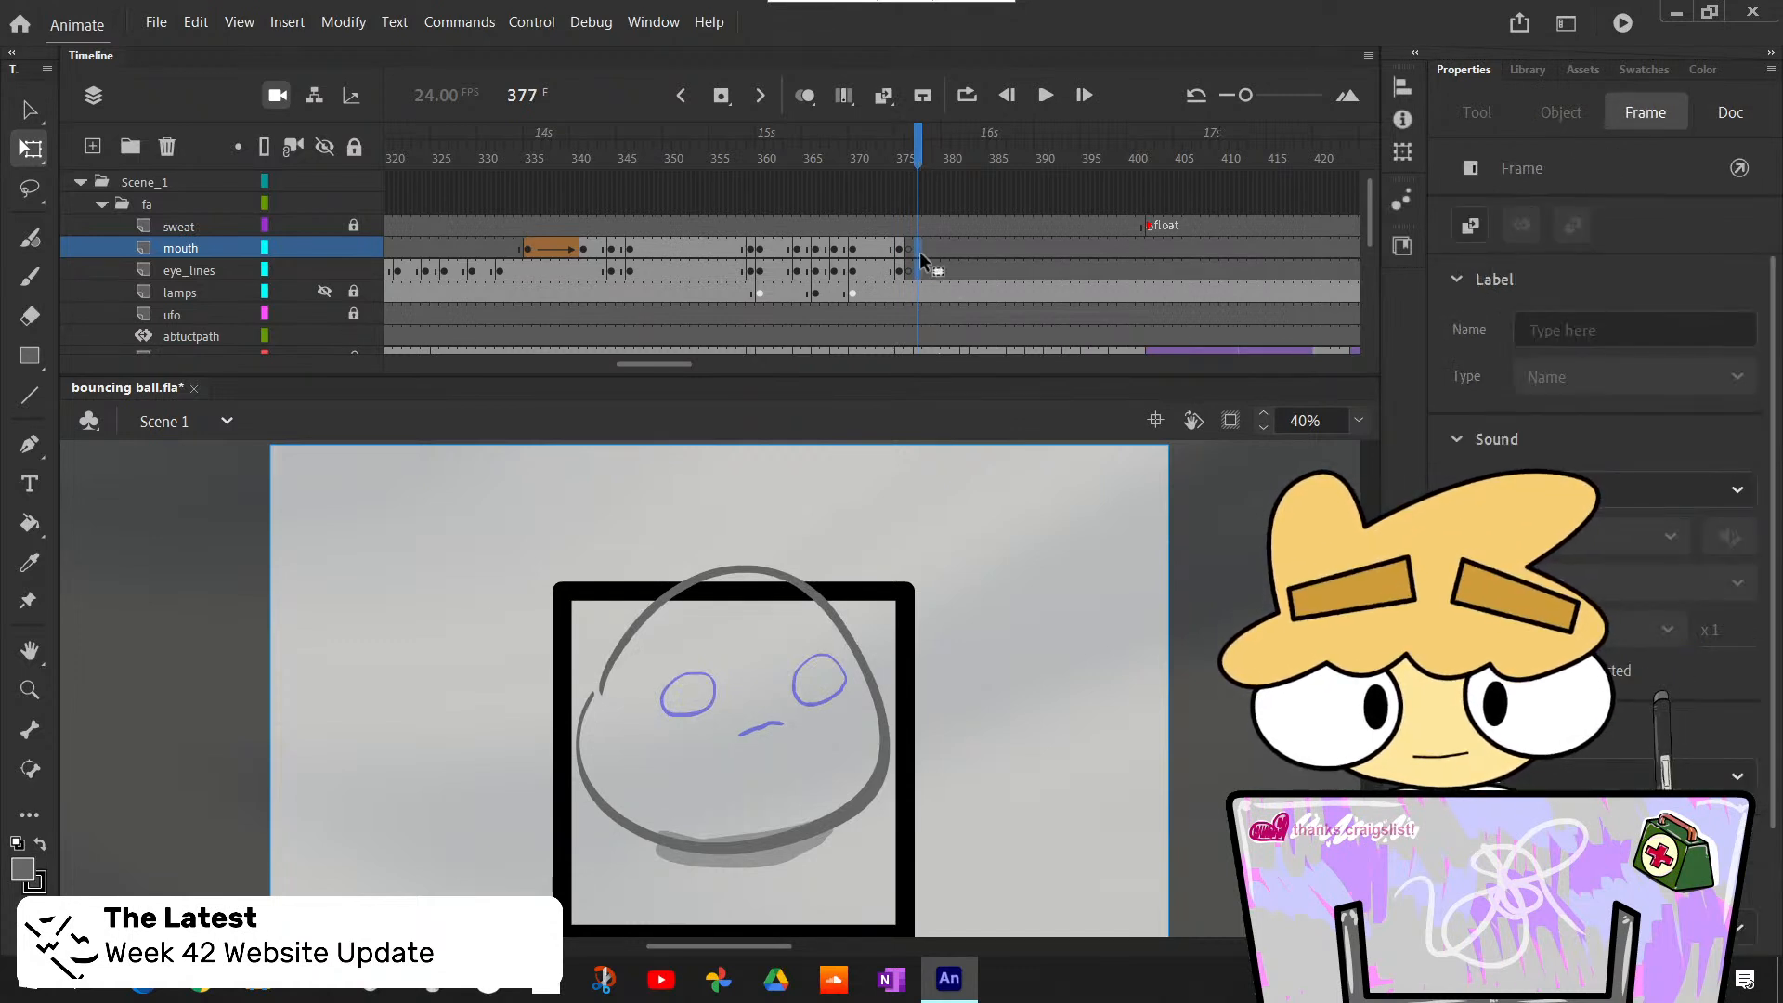
drag(919, 253, 918, 270)
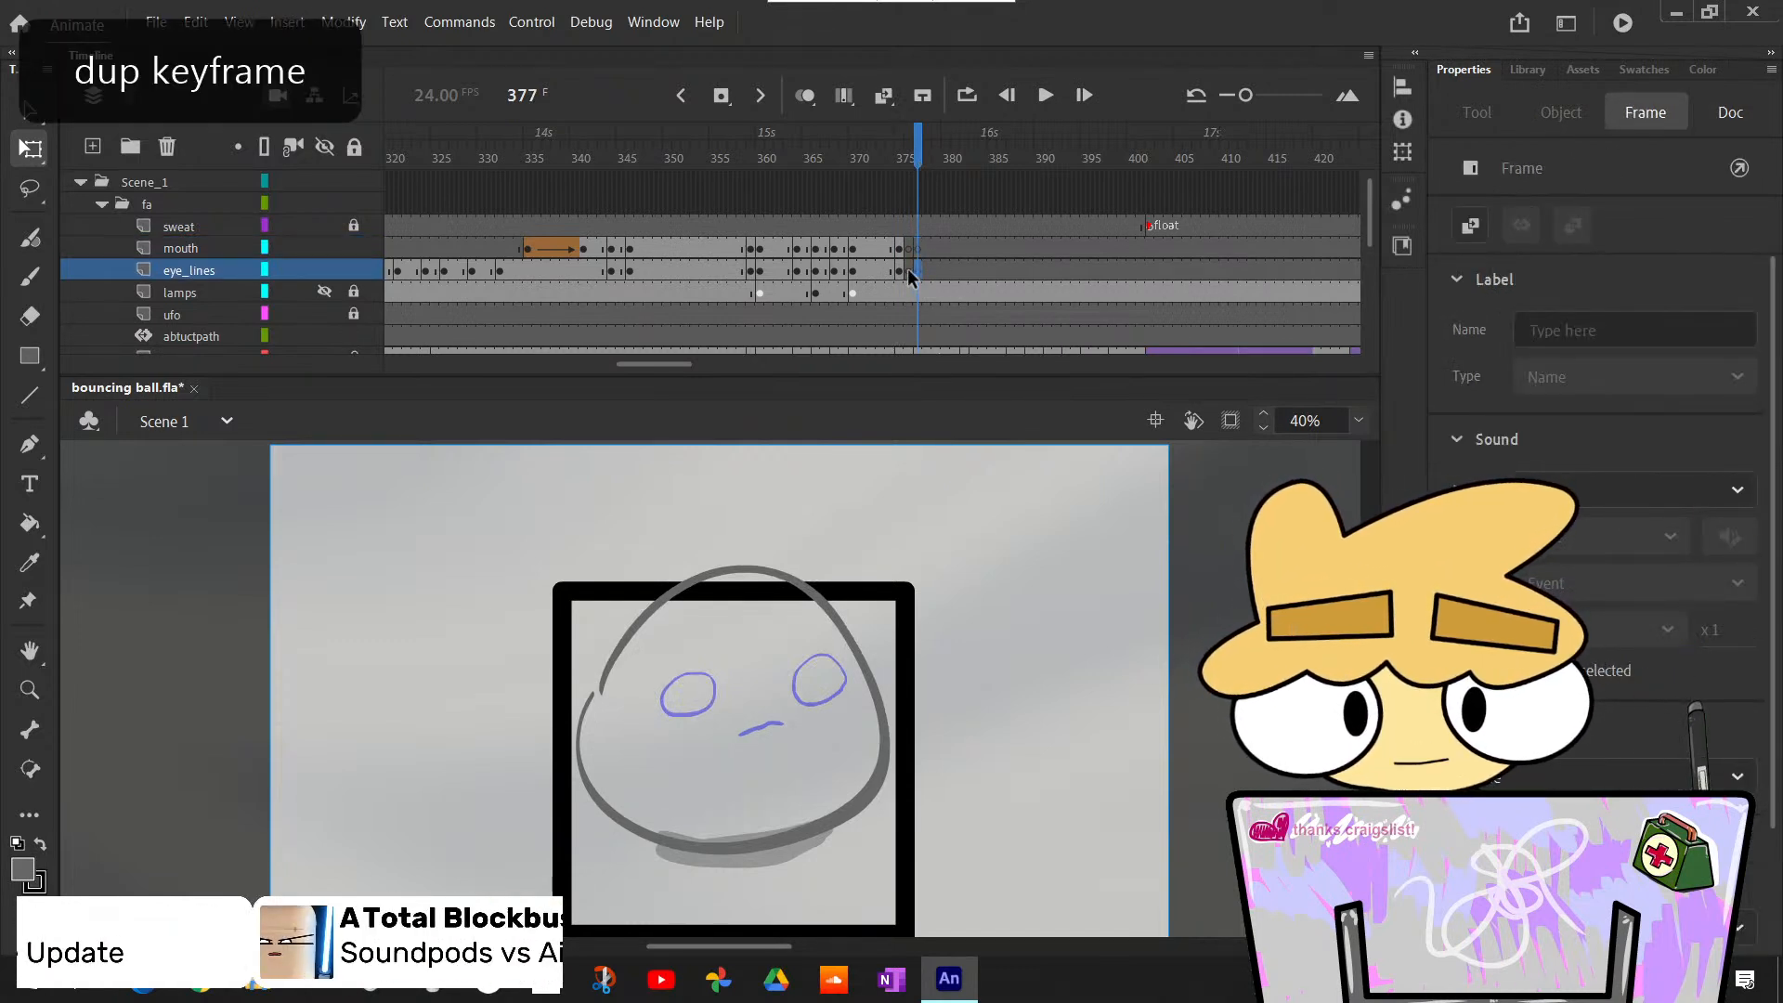
click(907, 249)
right_click(907, 247)
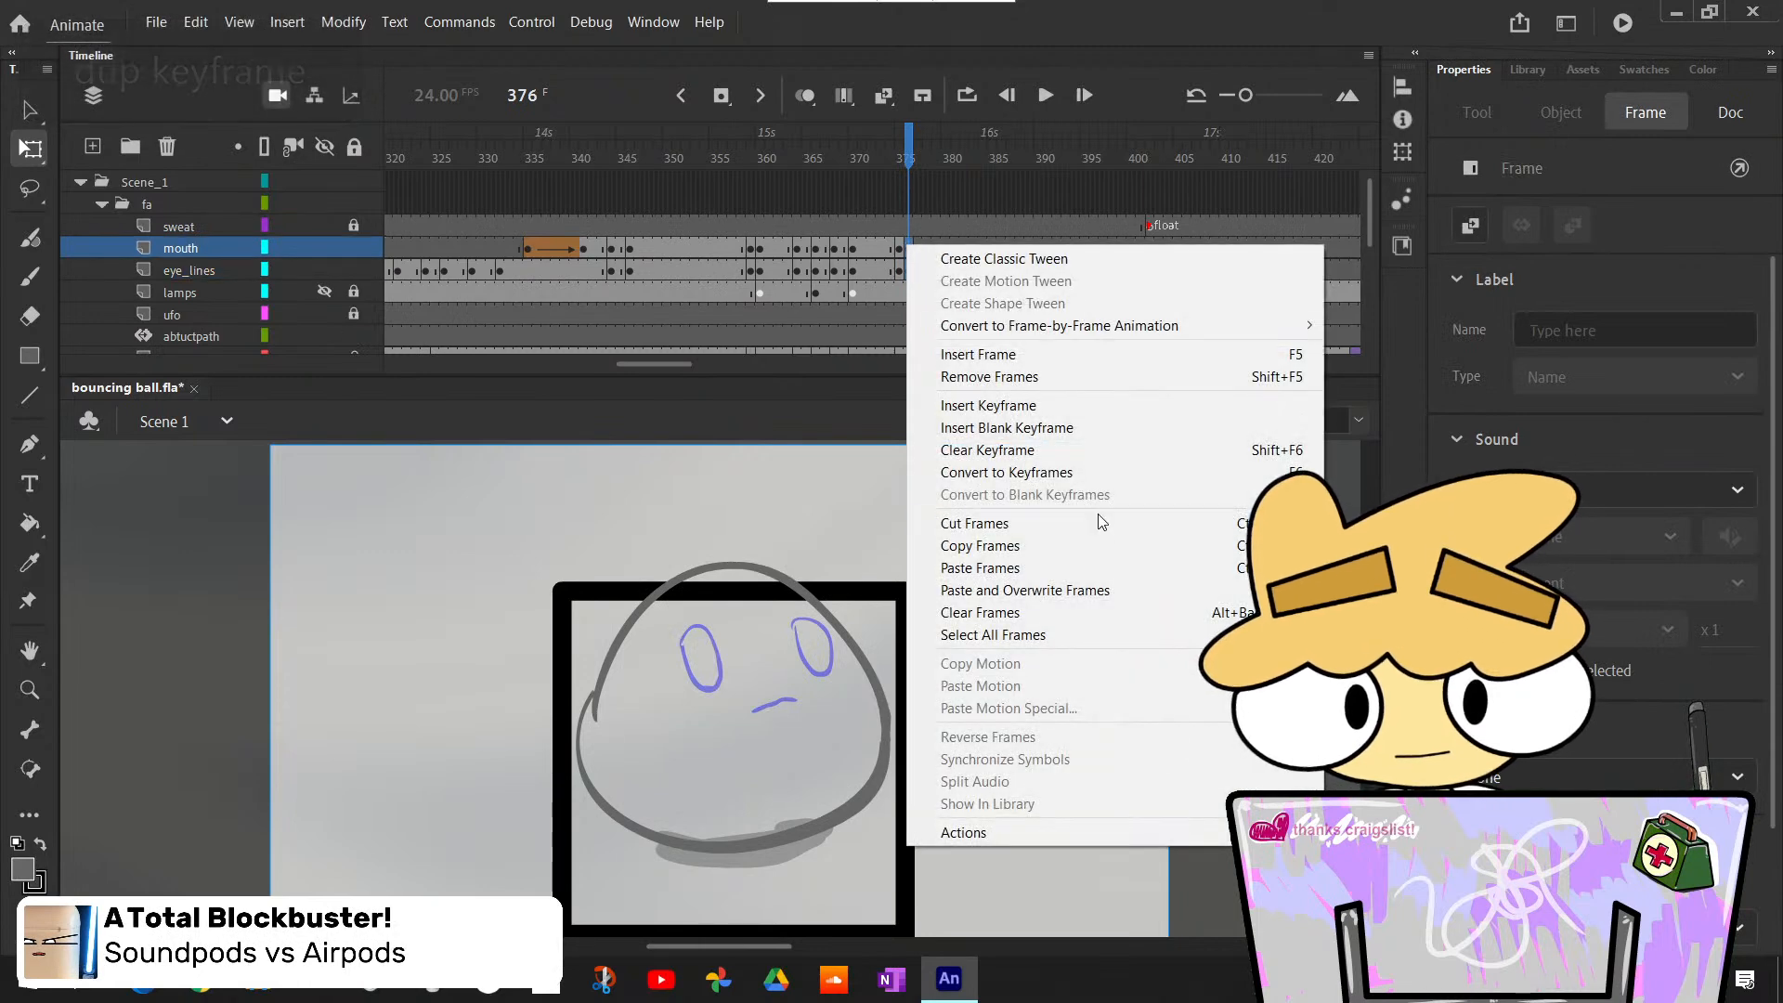
click(1036, 450)
drag(907, 157, 921, 160)
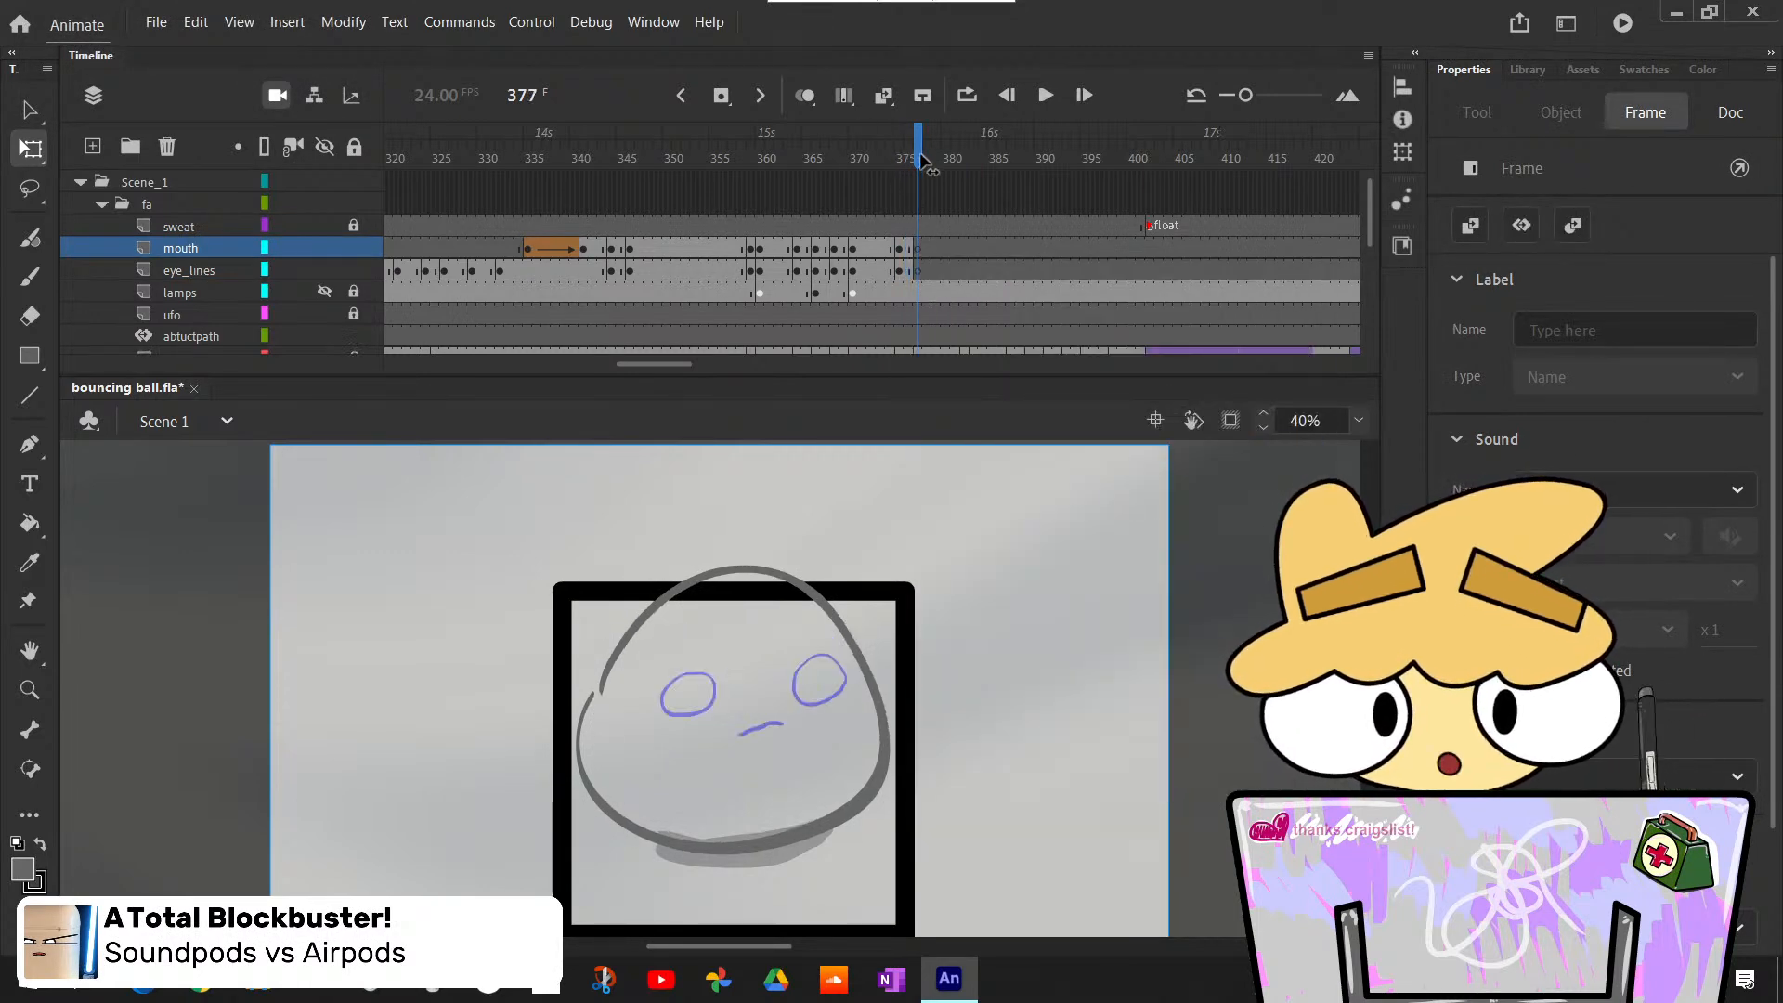
- Reuse the round eyes from frame 346 on the eye_lines layer at frame 377
mouse_move(658, 149)
mouse_down()
mouse_move(619, 156)
mouse_move(629, 205)
mouse_up()
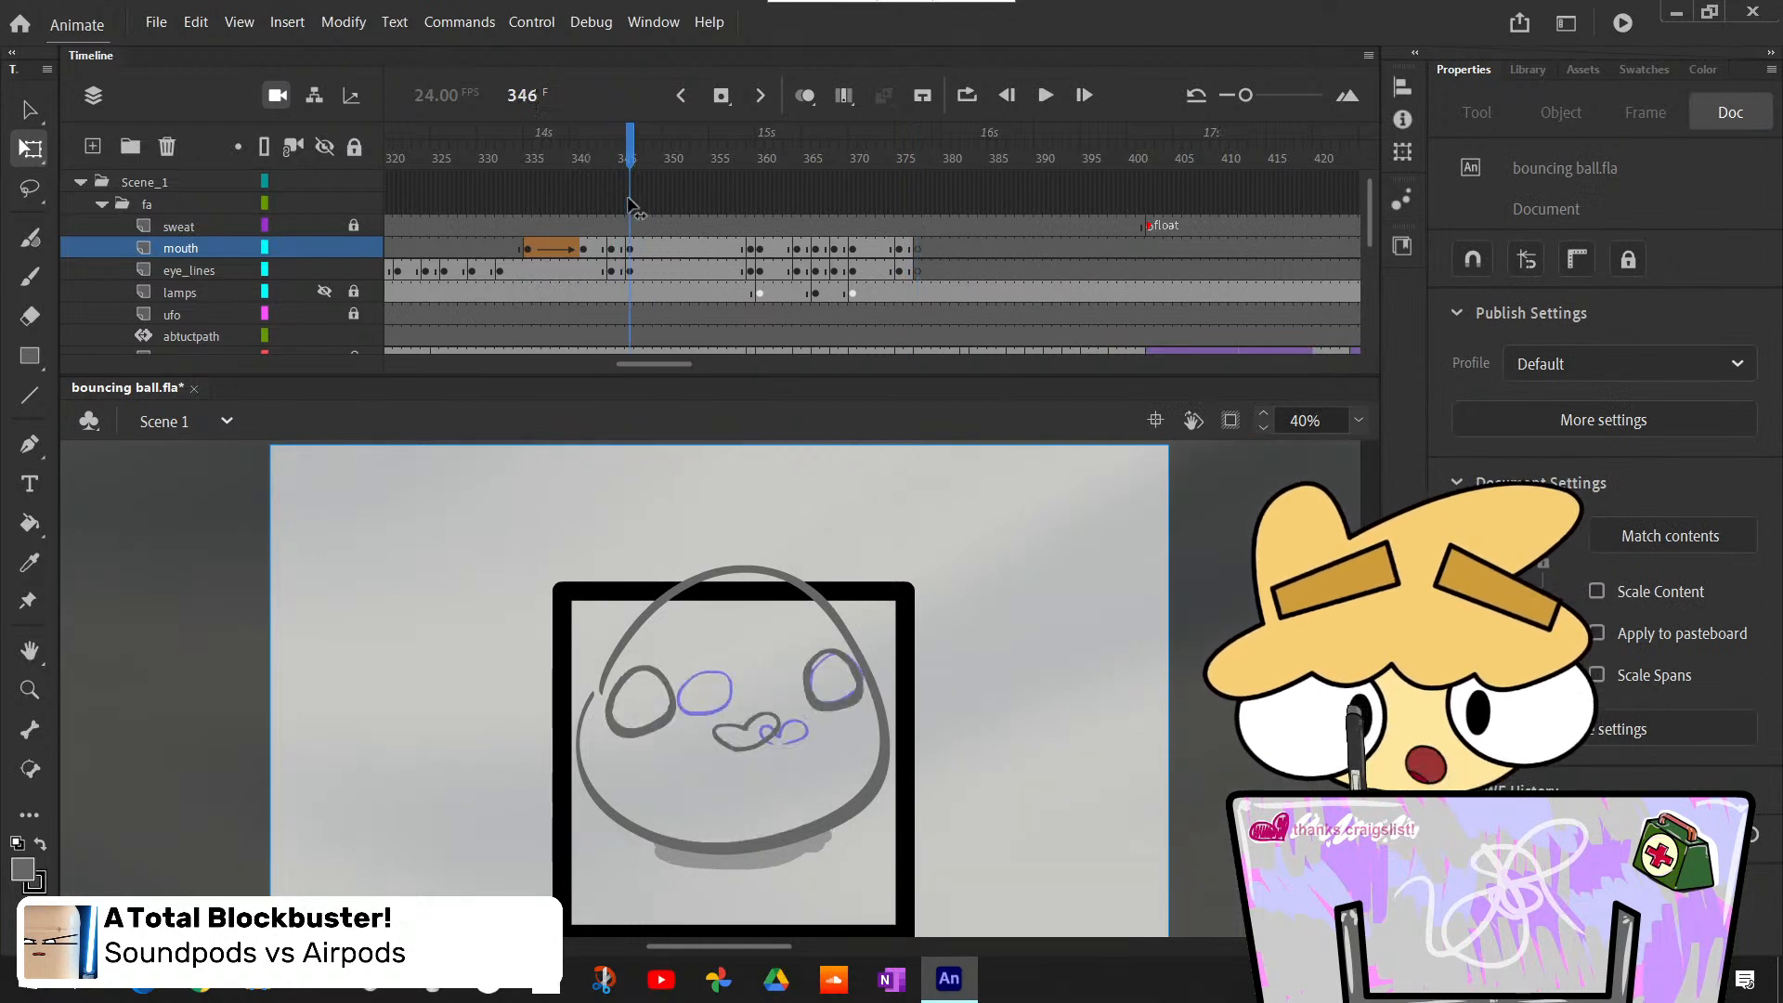
click(629, 249)
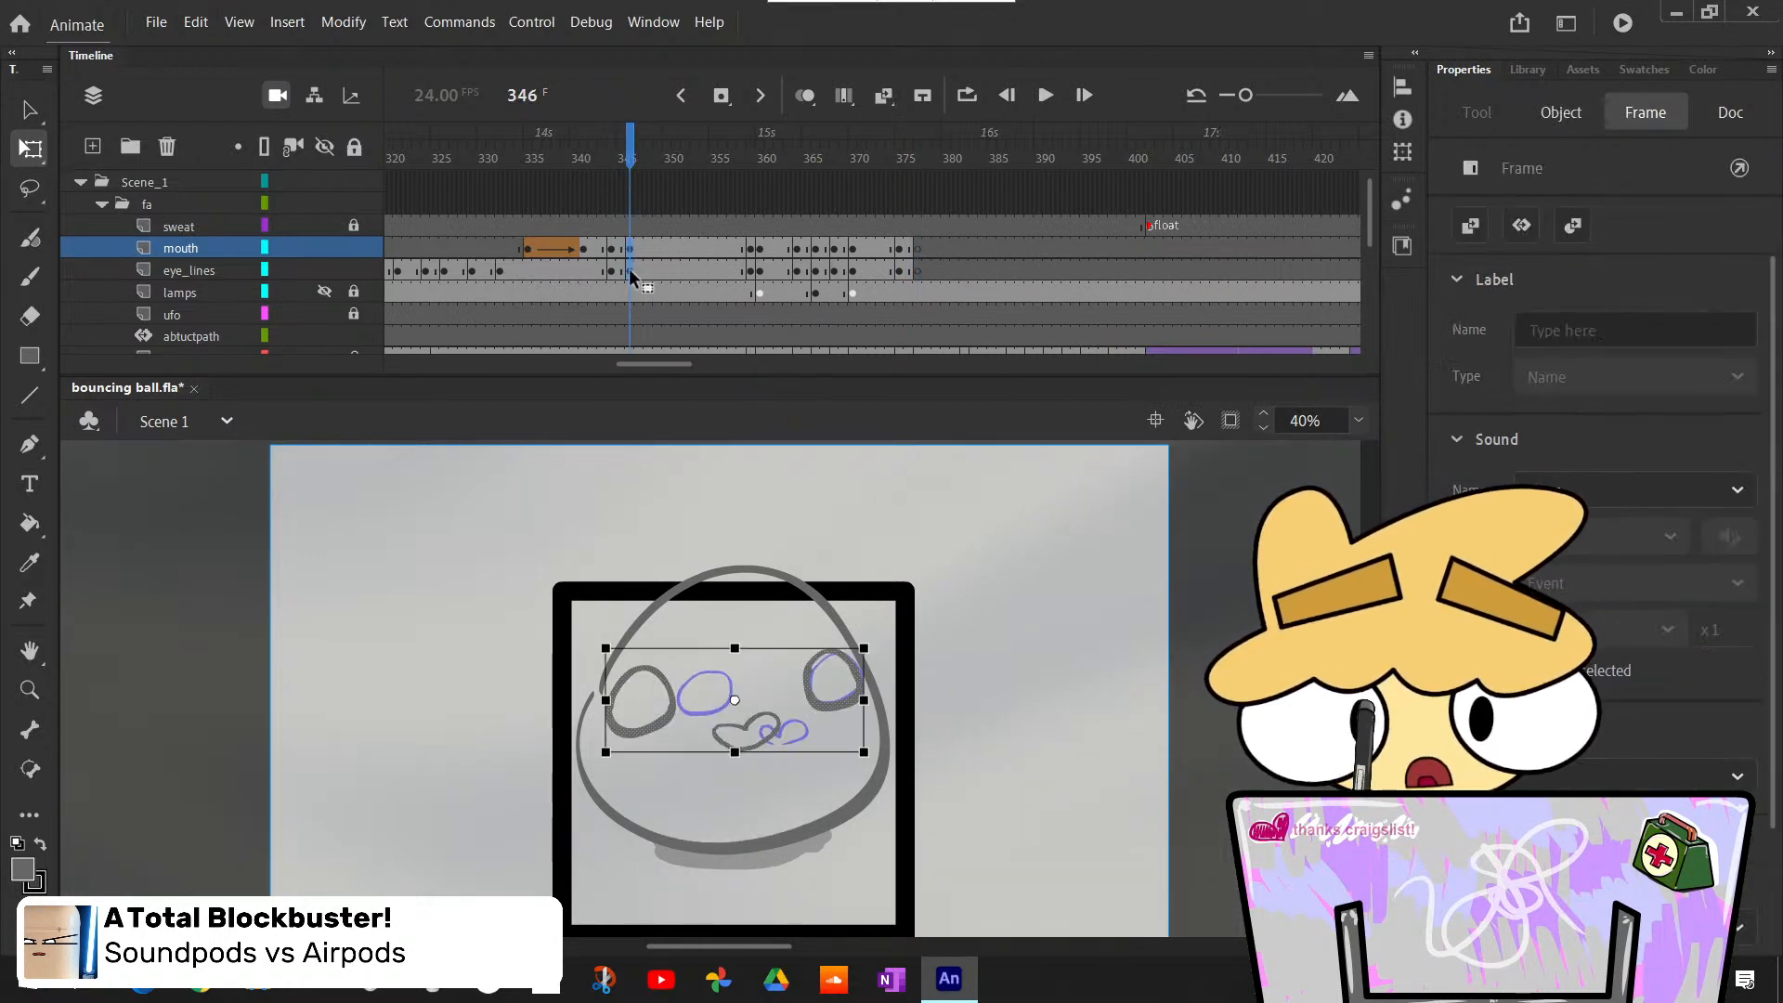
click(629, 271)
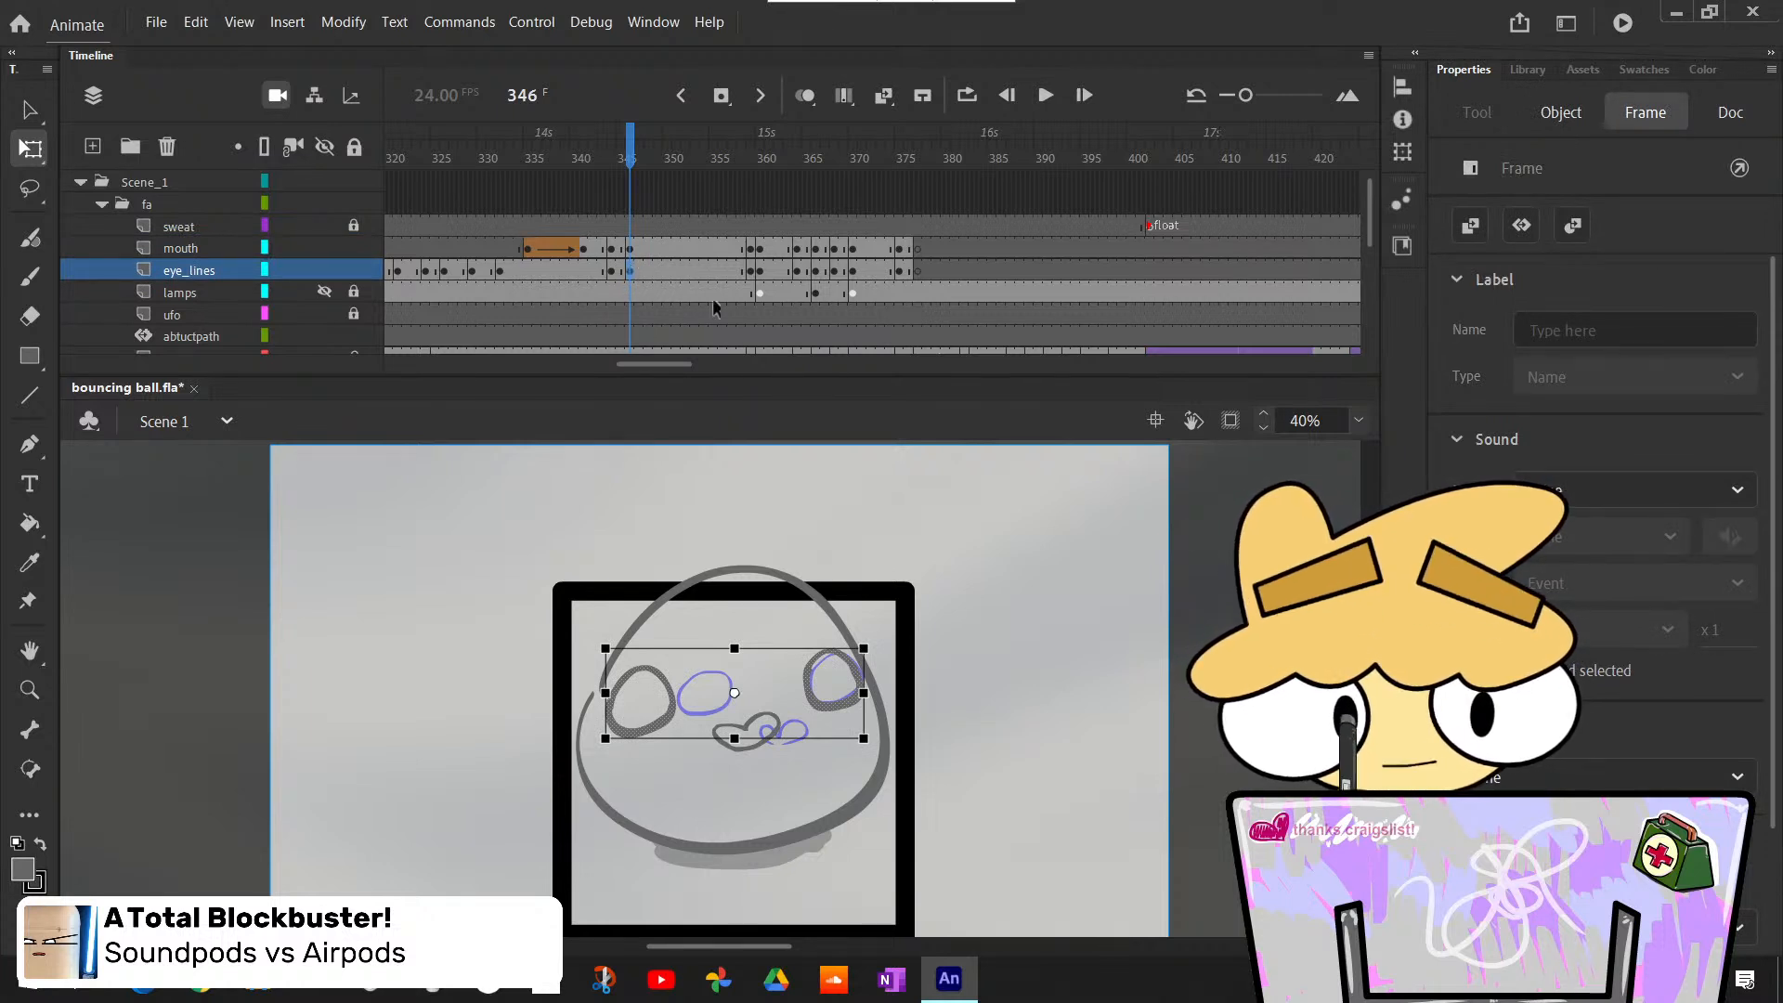
click(918, 271)
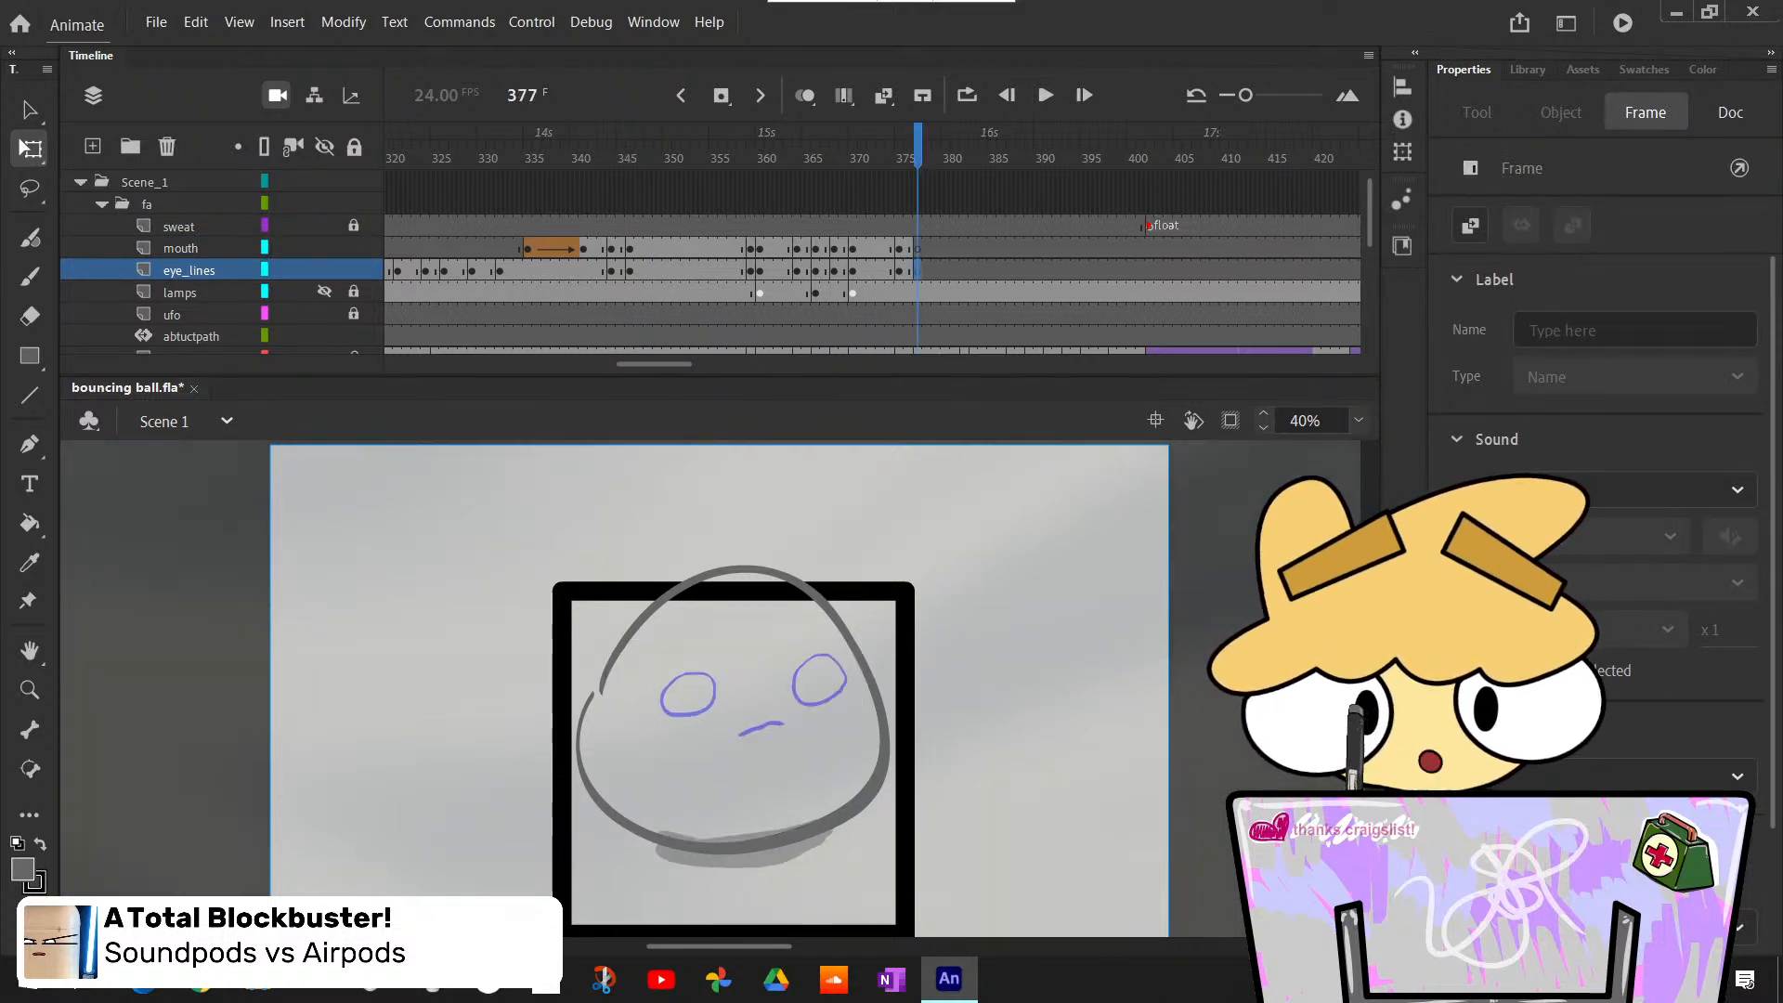
key(F6)
click(1014, 566)
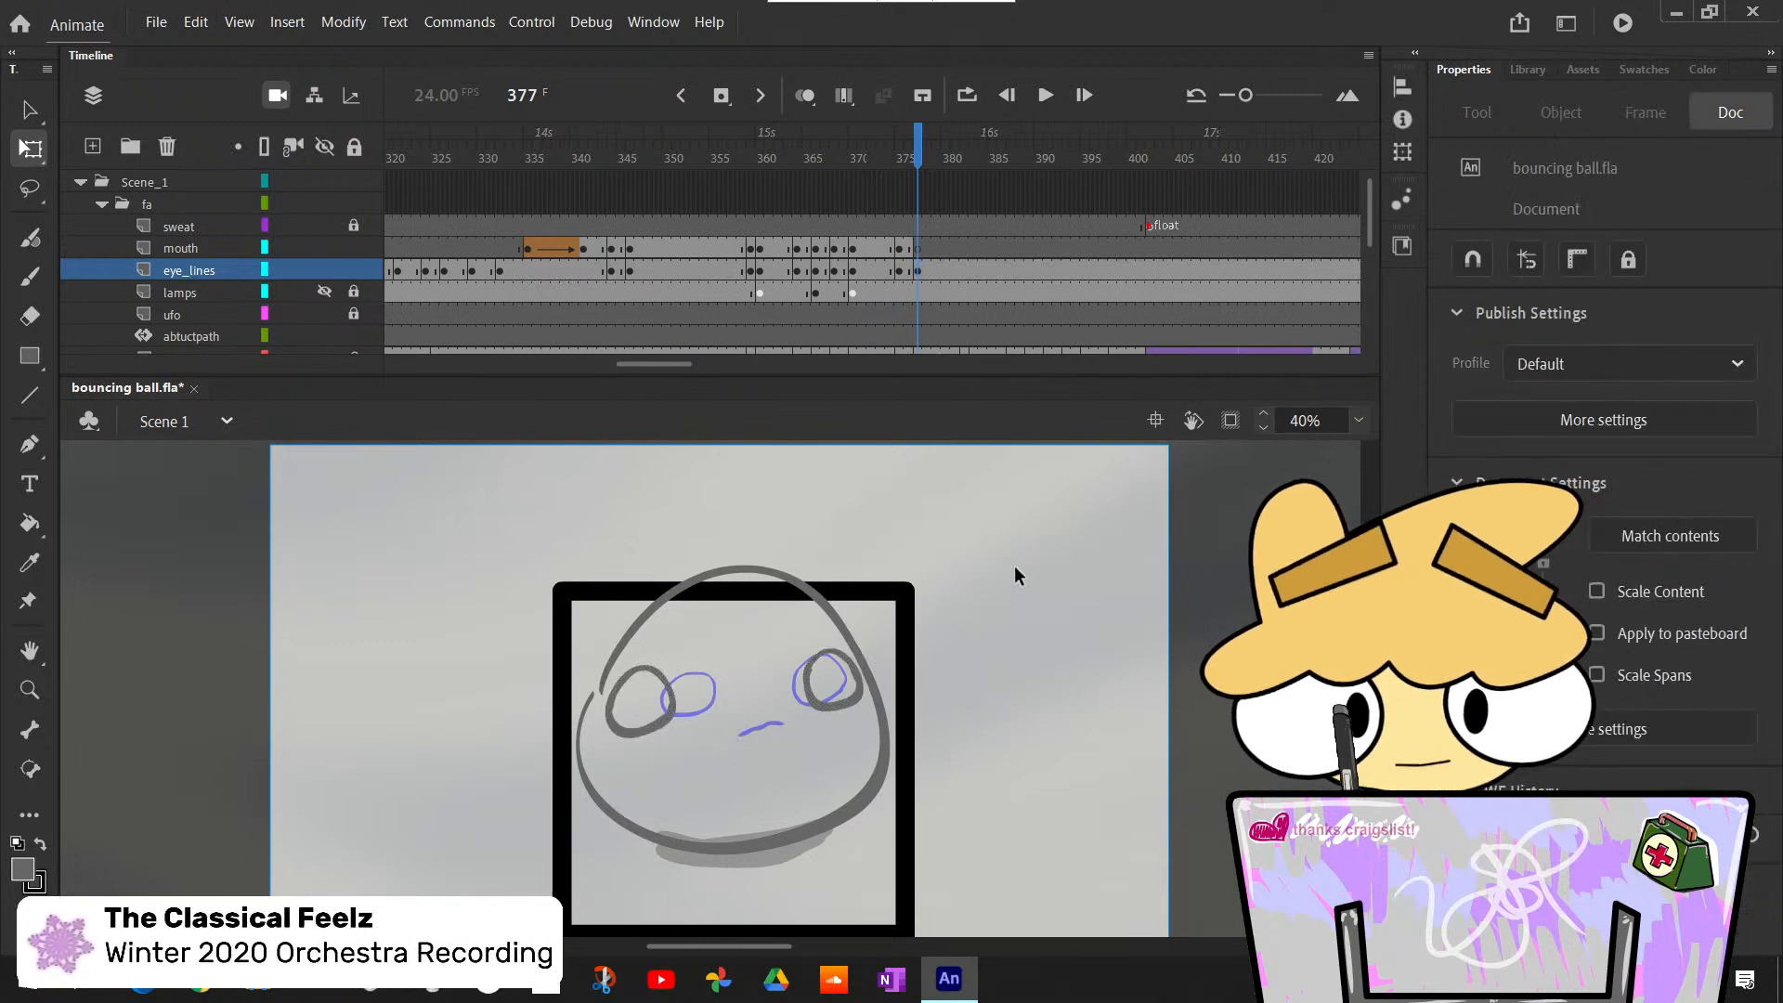
- Brush a small wavy mouth line over the rough on the mouth layer at frame 377
key(b)
click(918, 249)
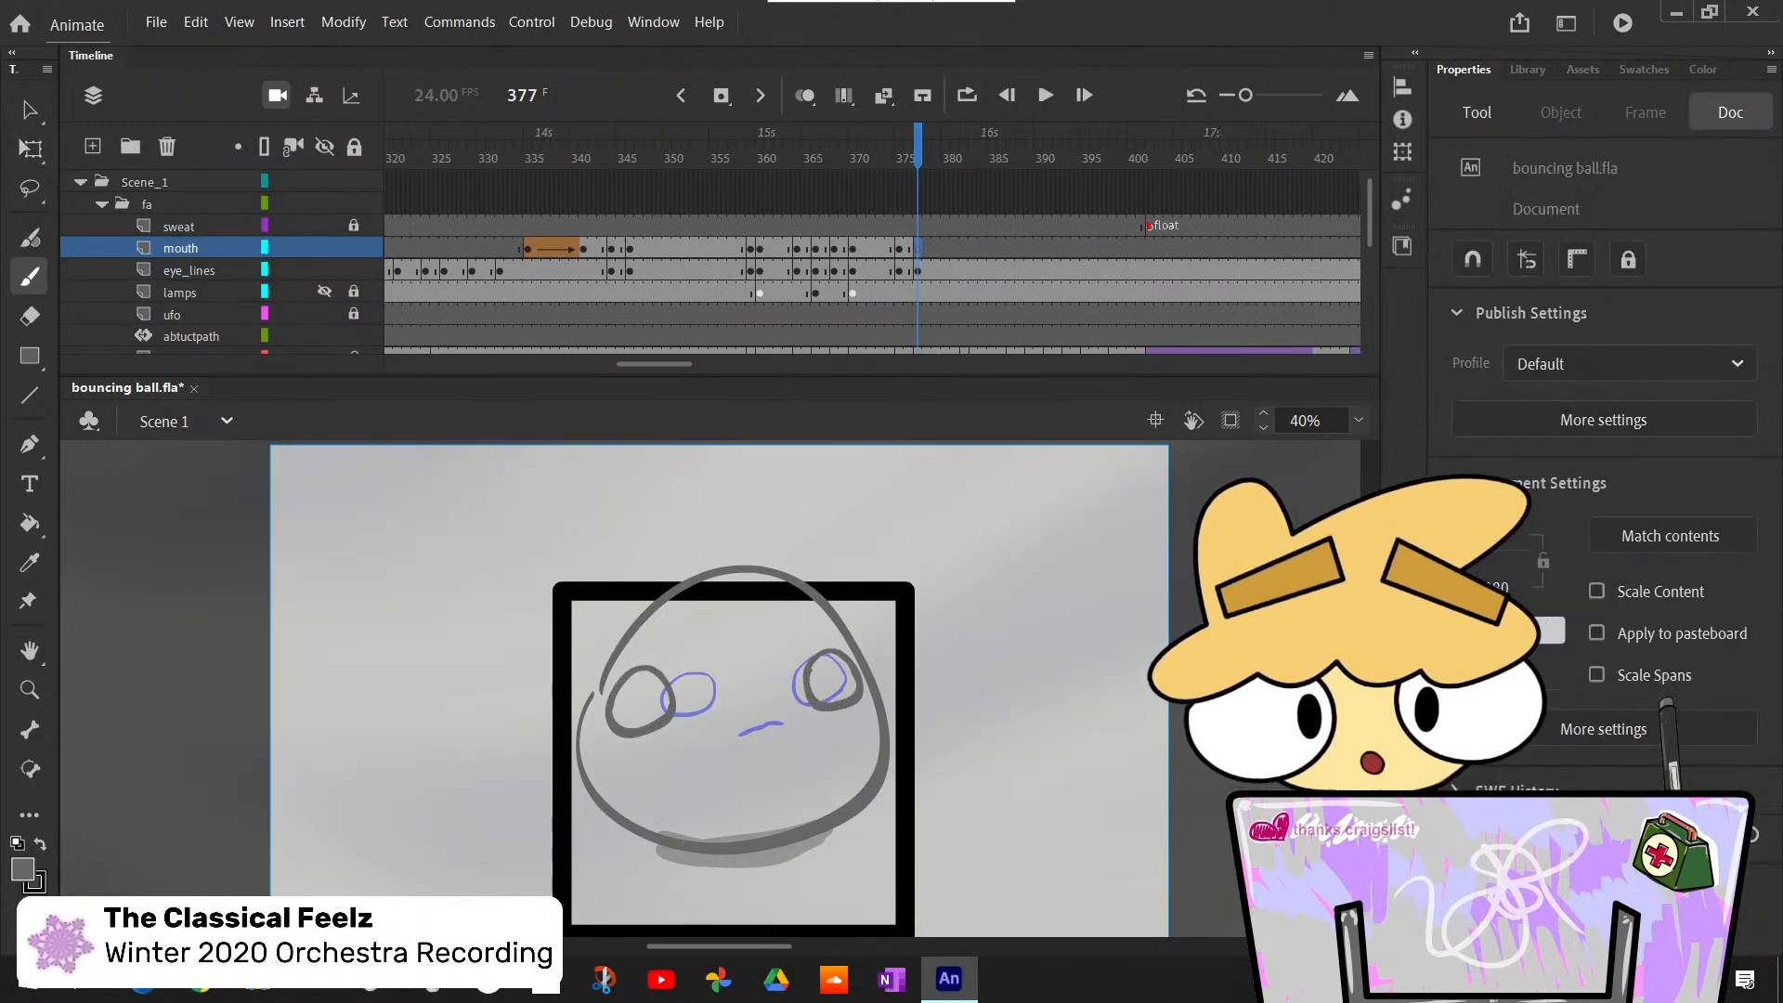
drag(734, 738, 781, 723)
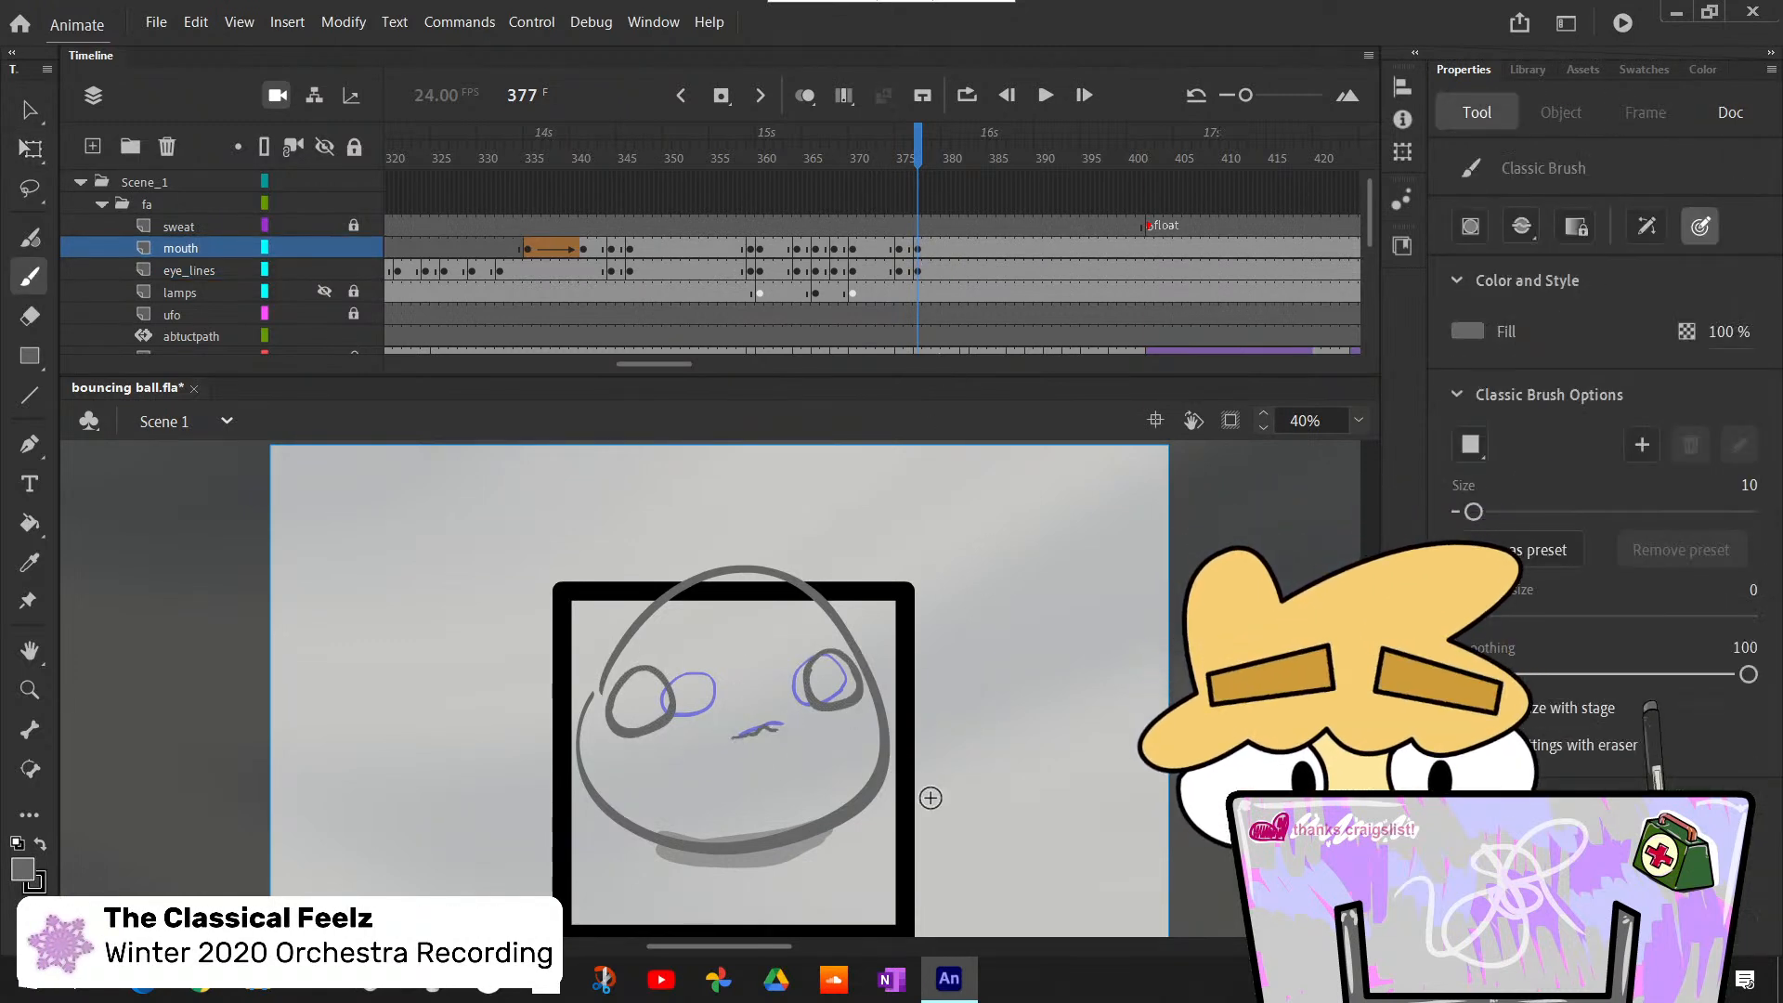
key(comma)
key(period)
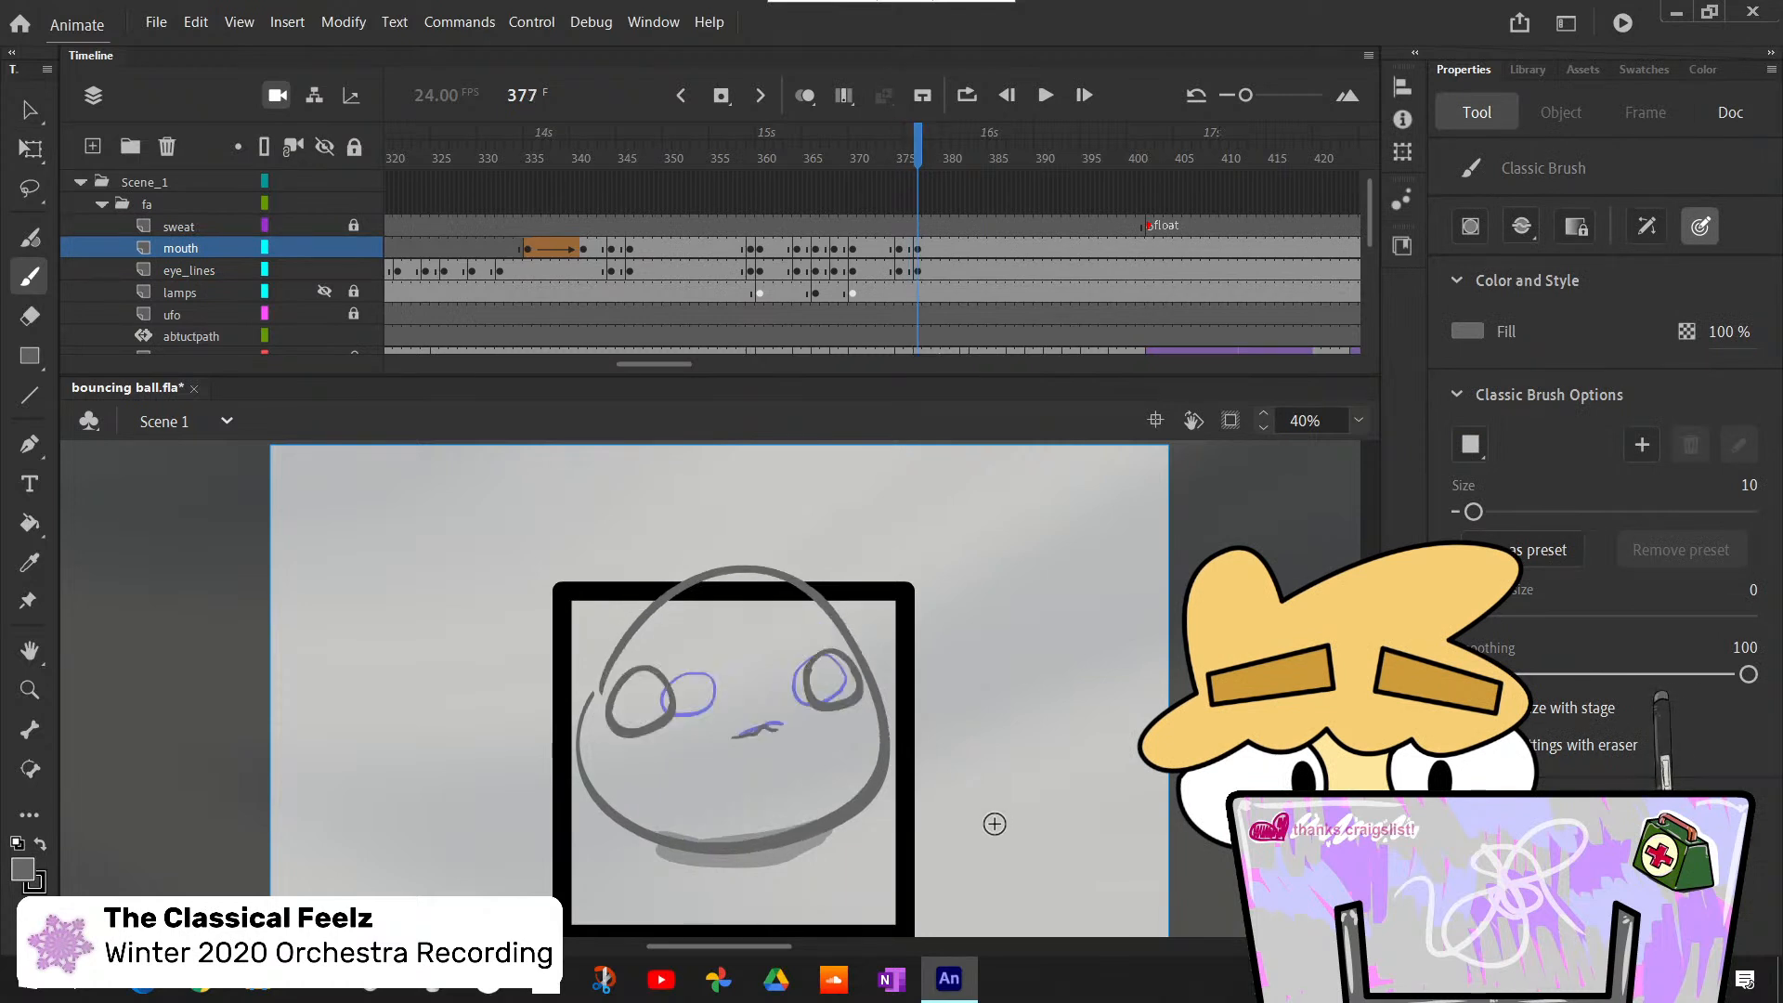
- Insert blank keyframes at frame 382 on the mouth and eye_lines layers, where the rough pose changes
key(period)
key(period)
key(period)
key(period)
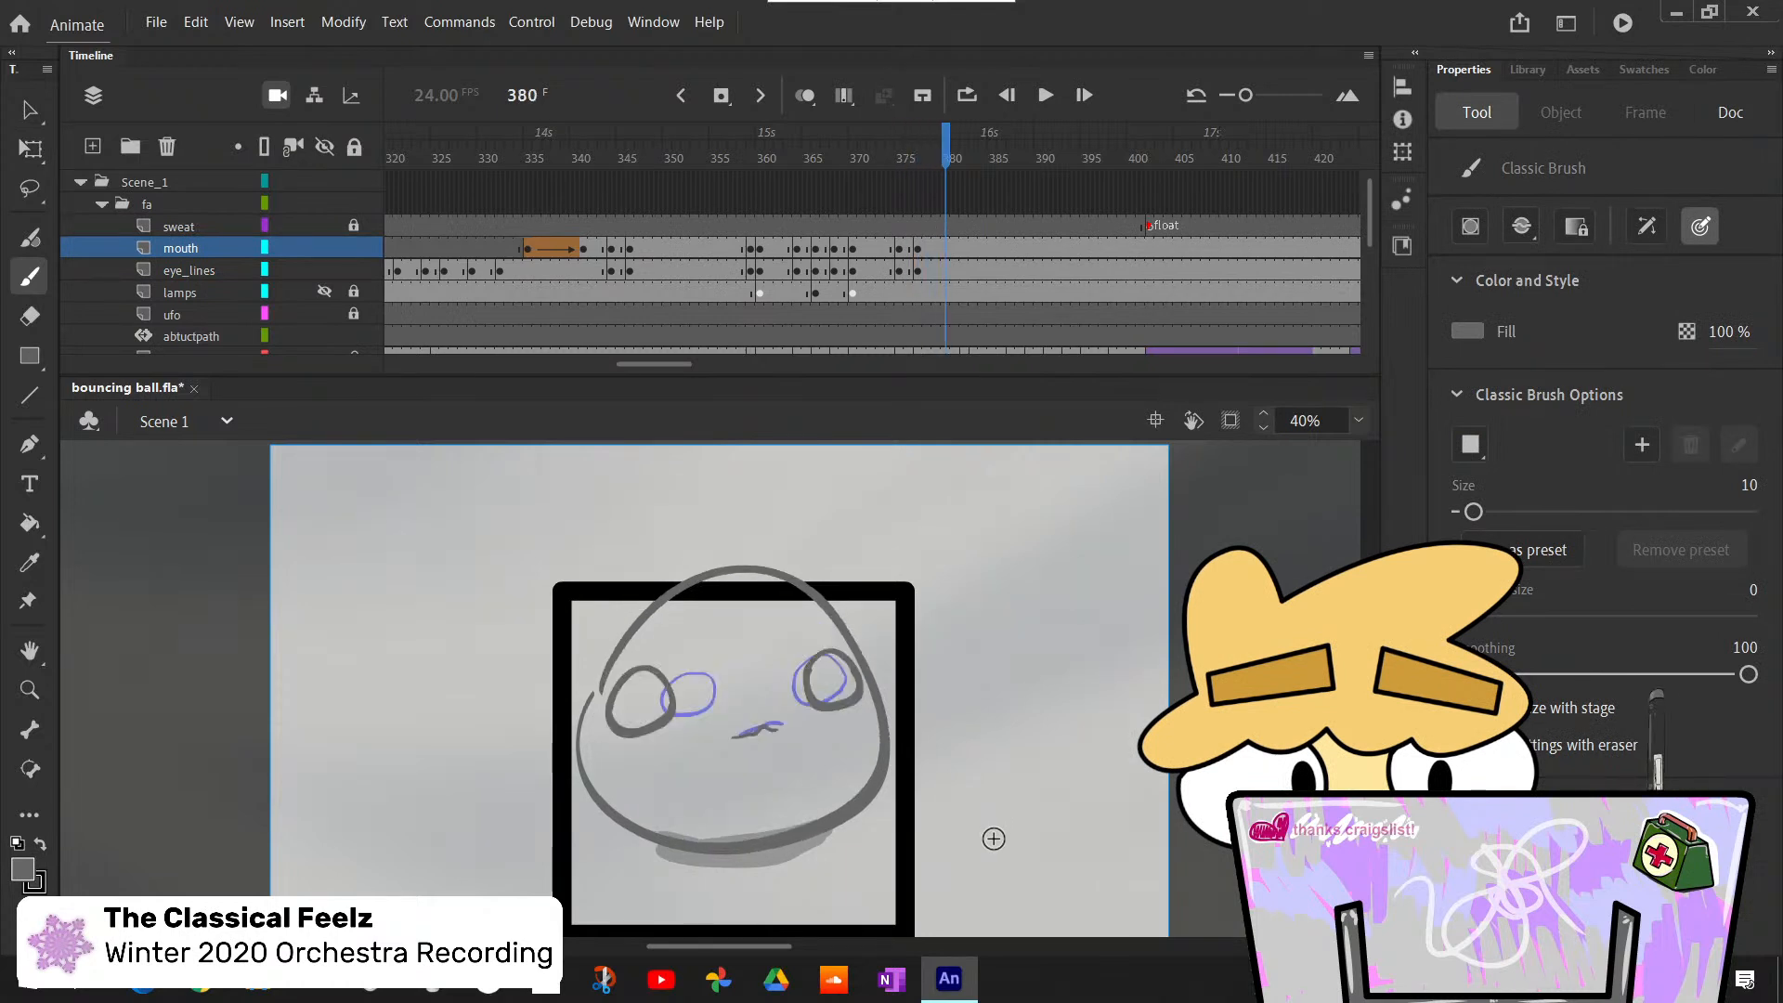
key(comma)
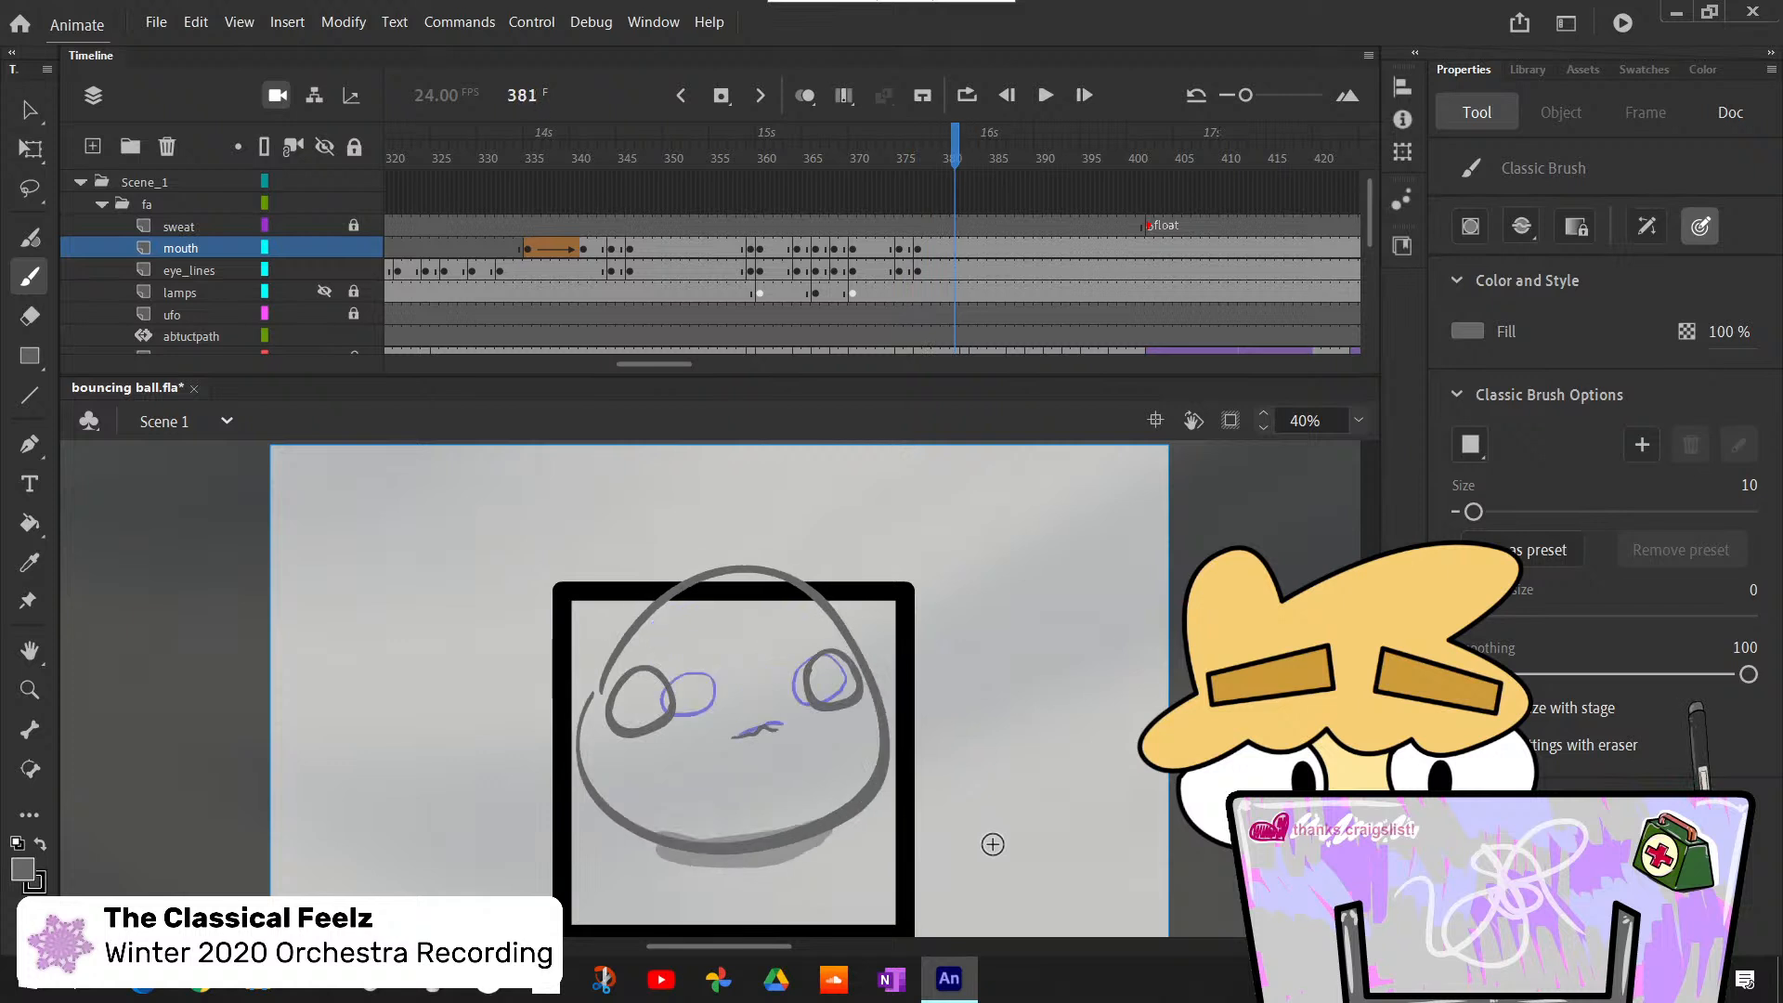
key(period)
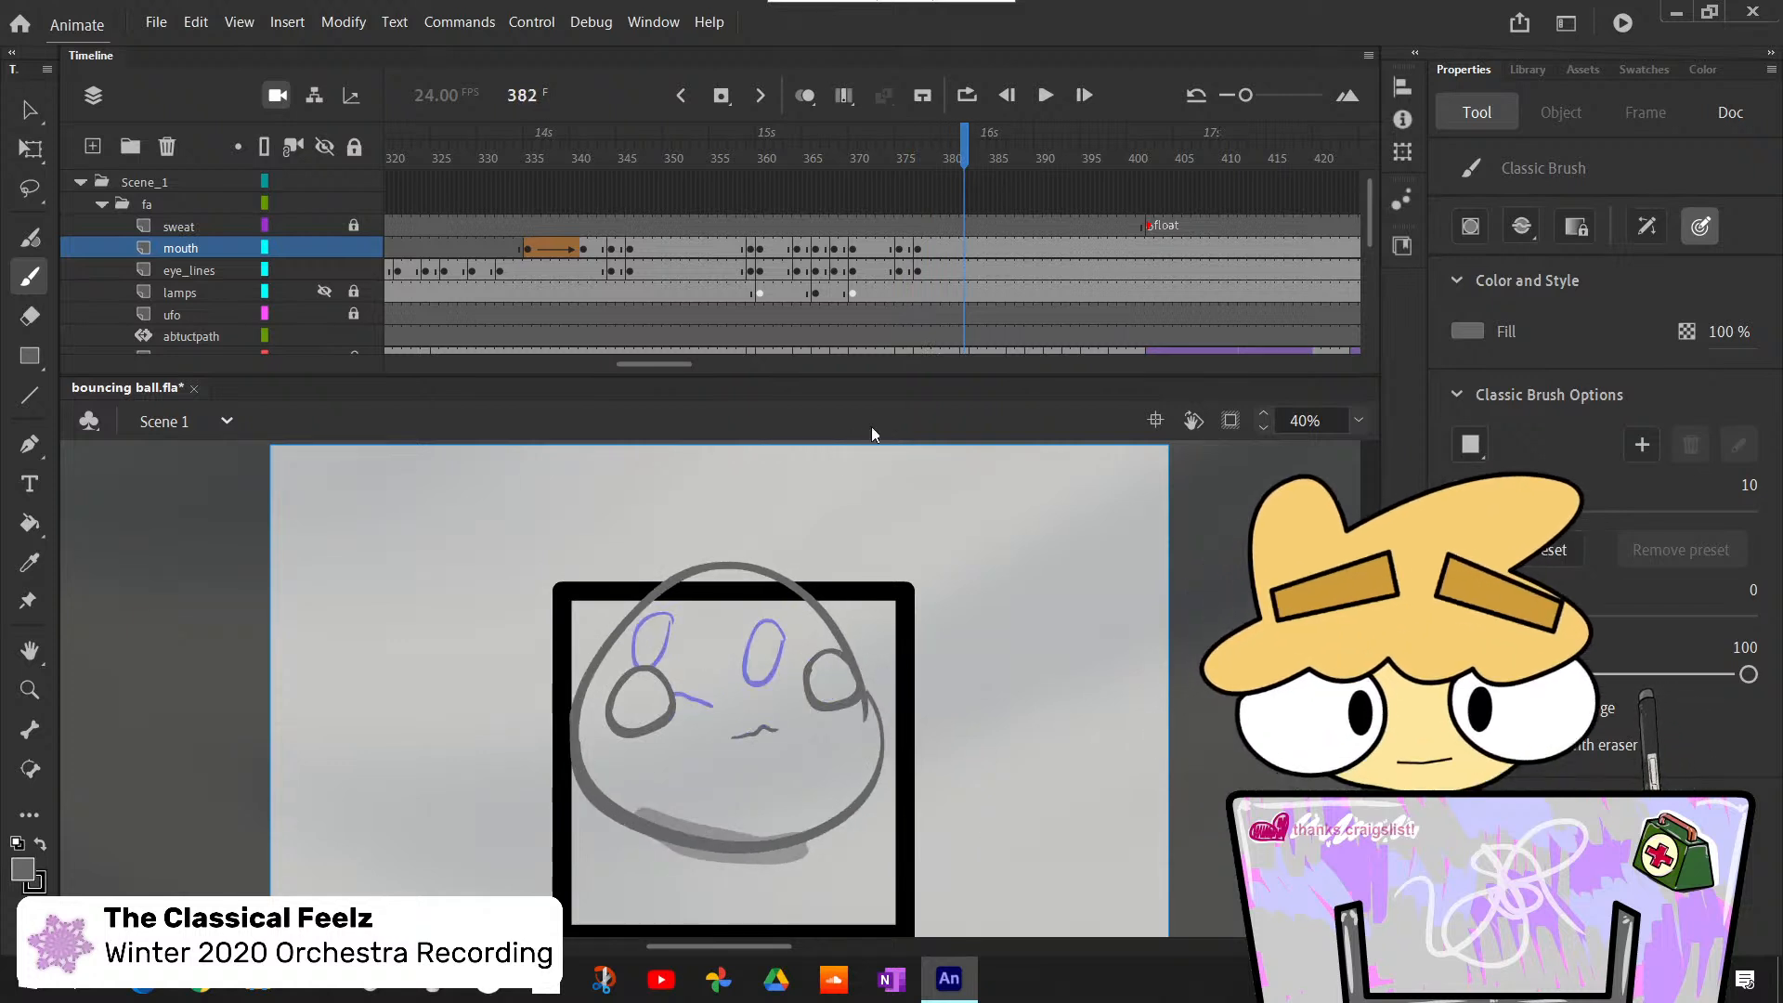
scroll(983, 272, down, 2)
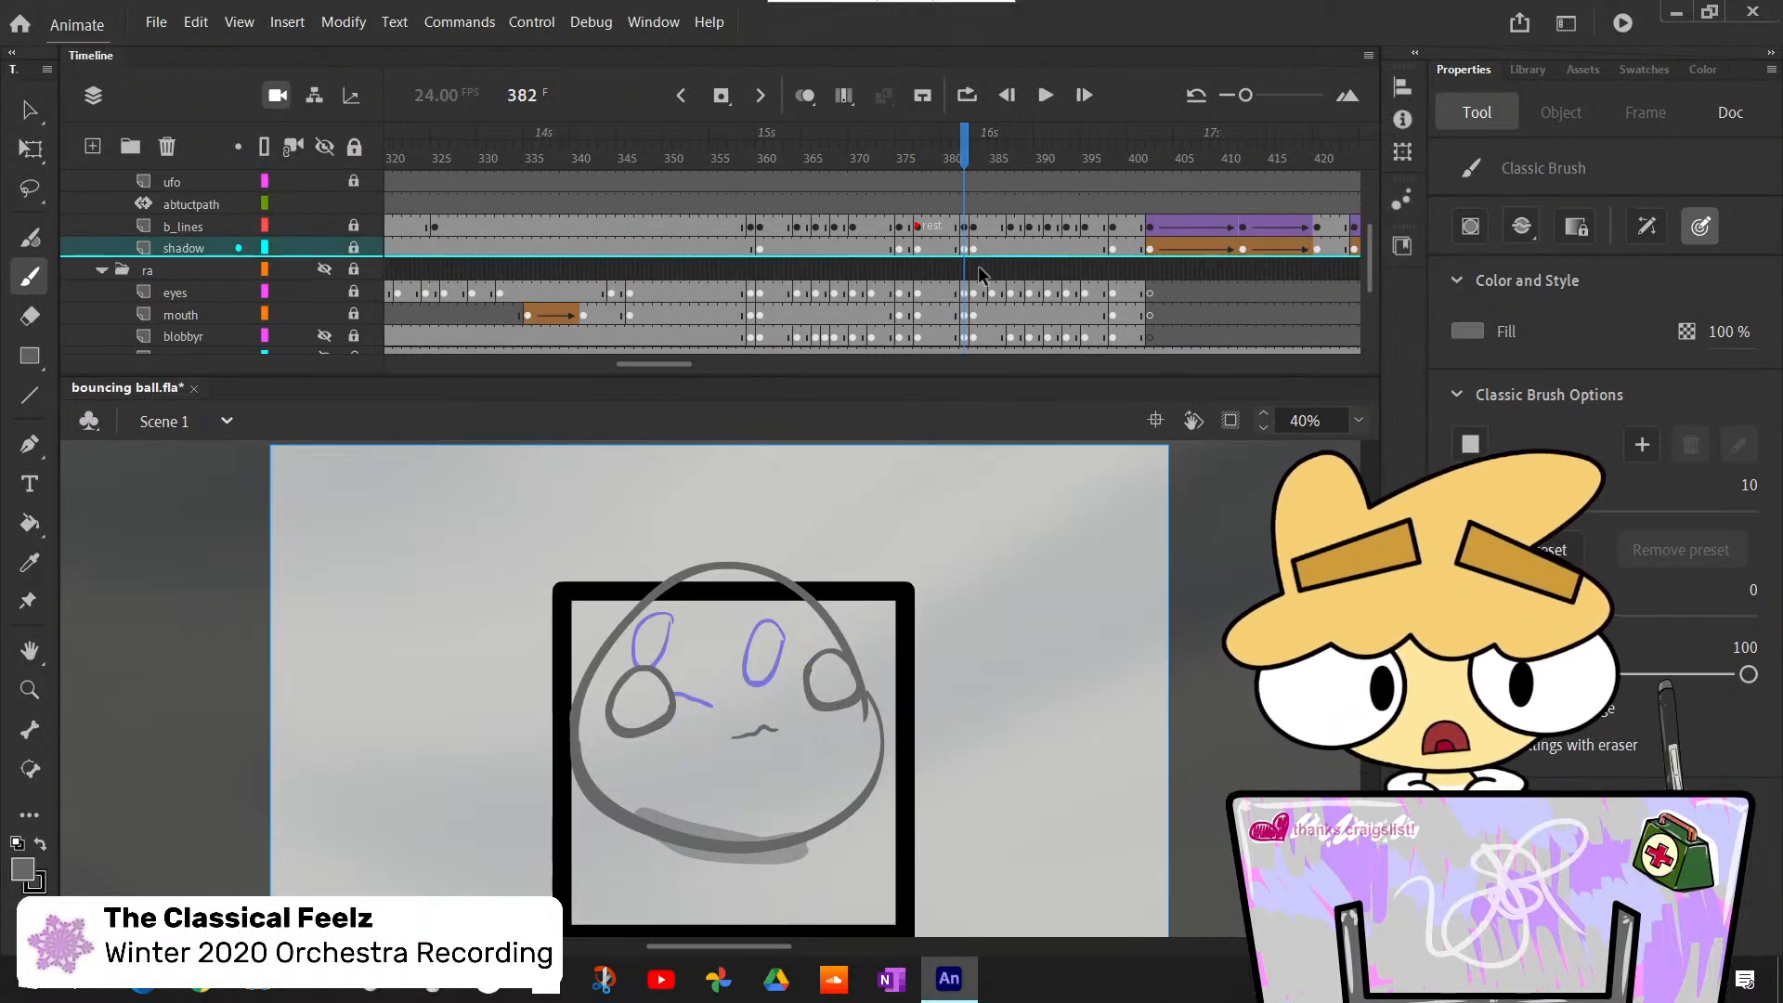
scroll(973, 274, up, 2)
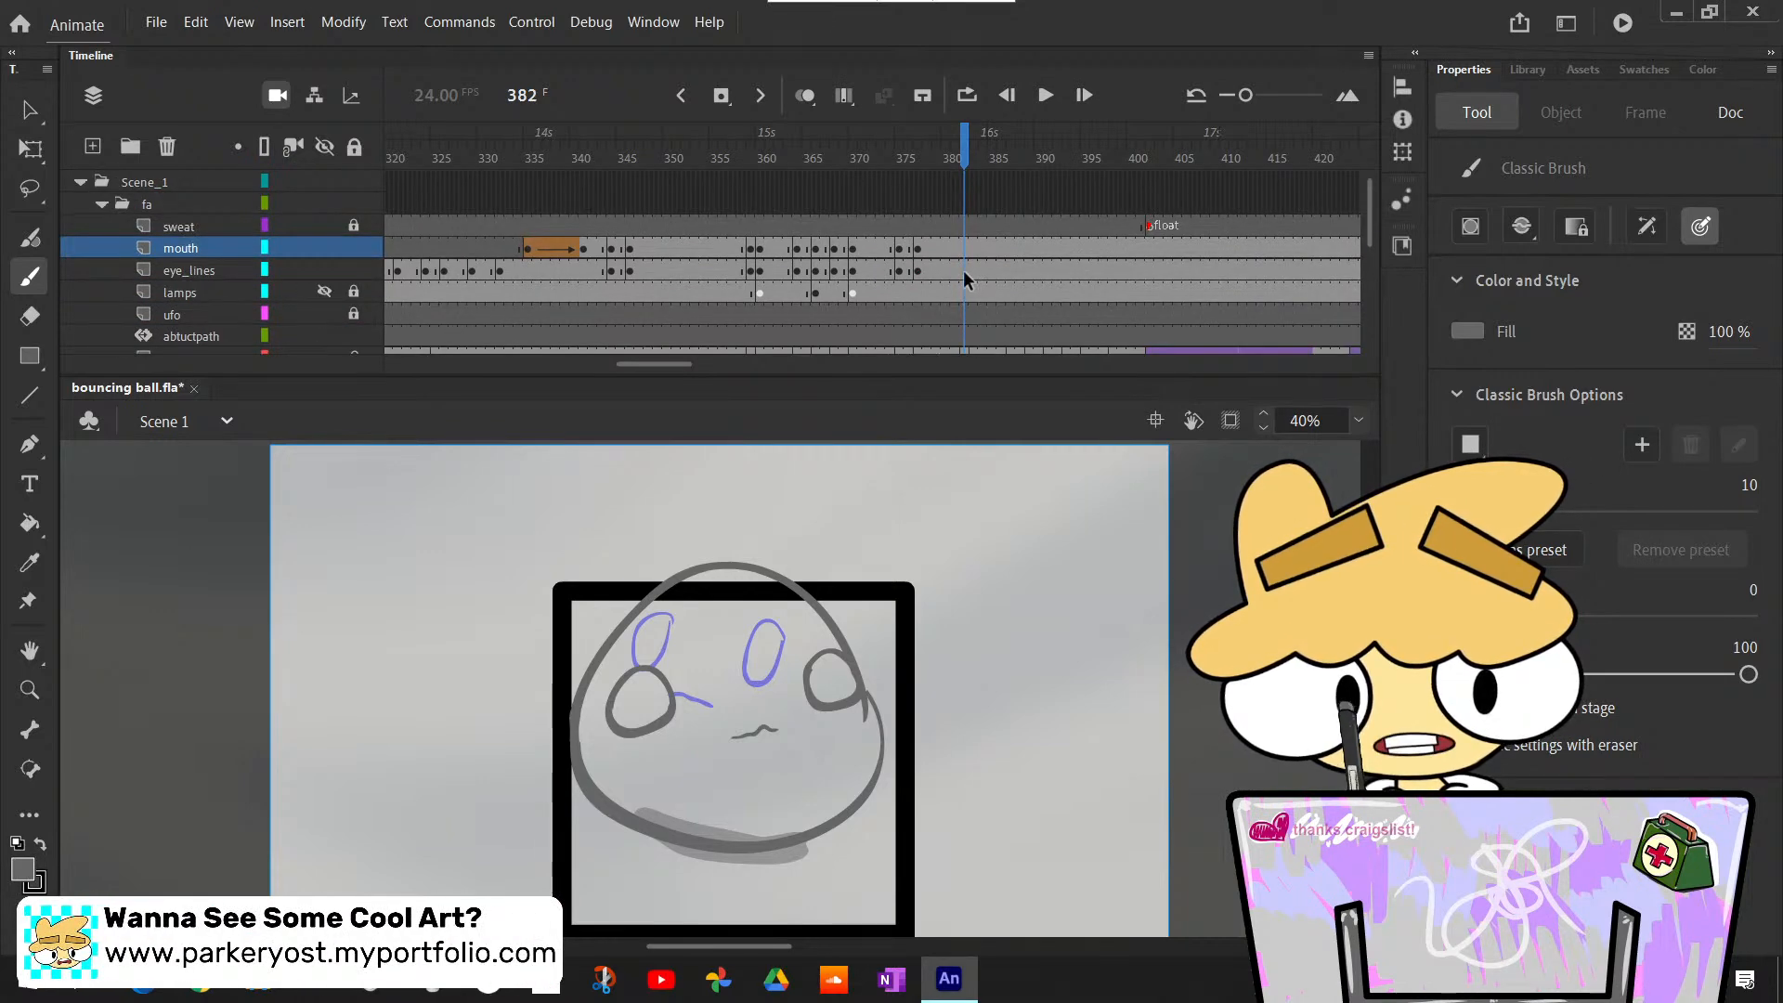
click(967, 253)
click(967, 249)
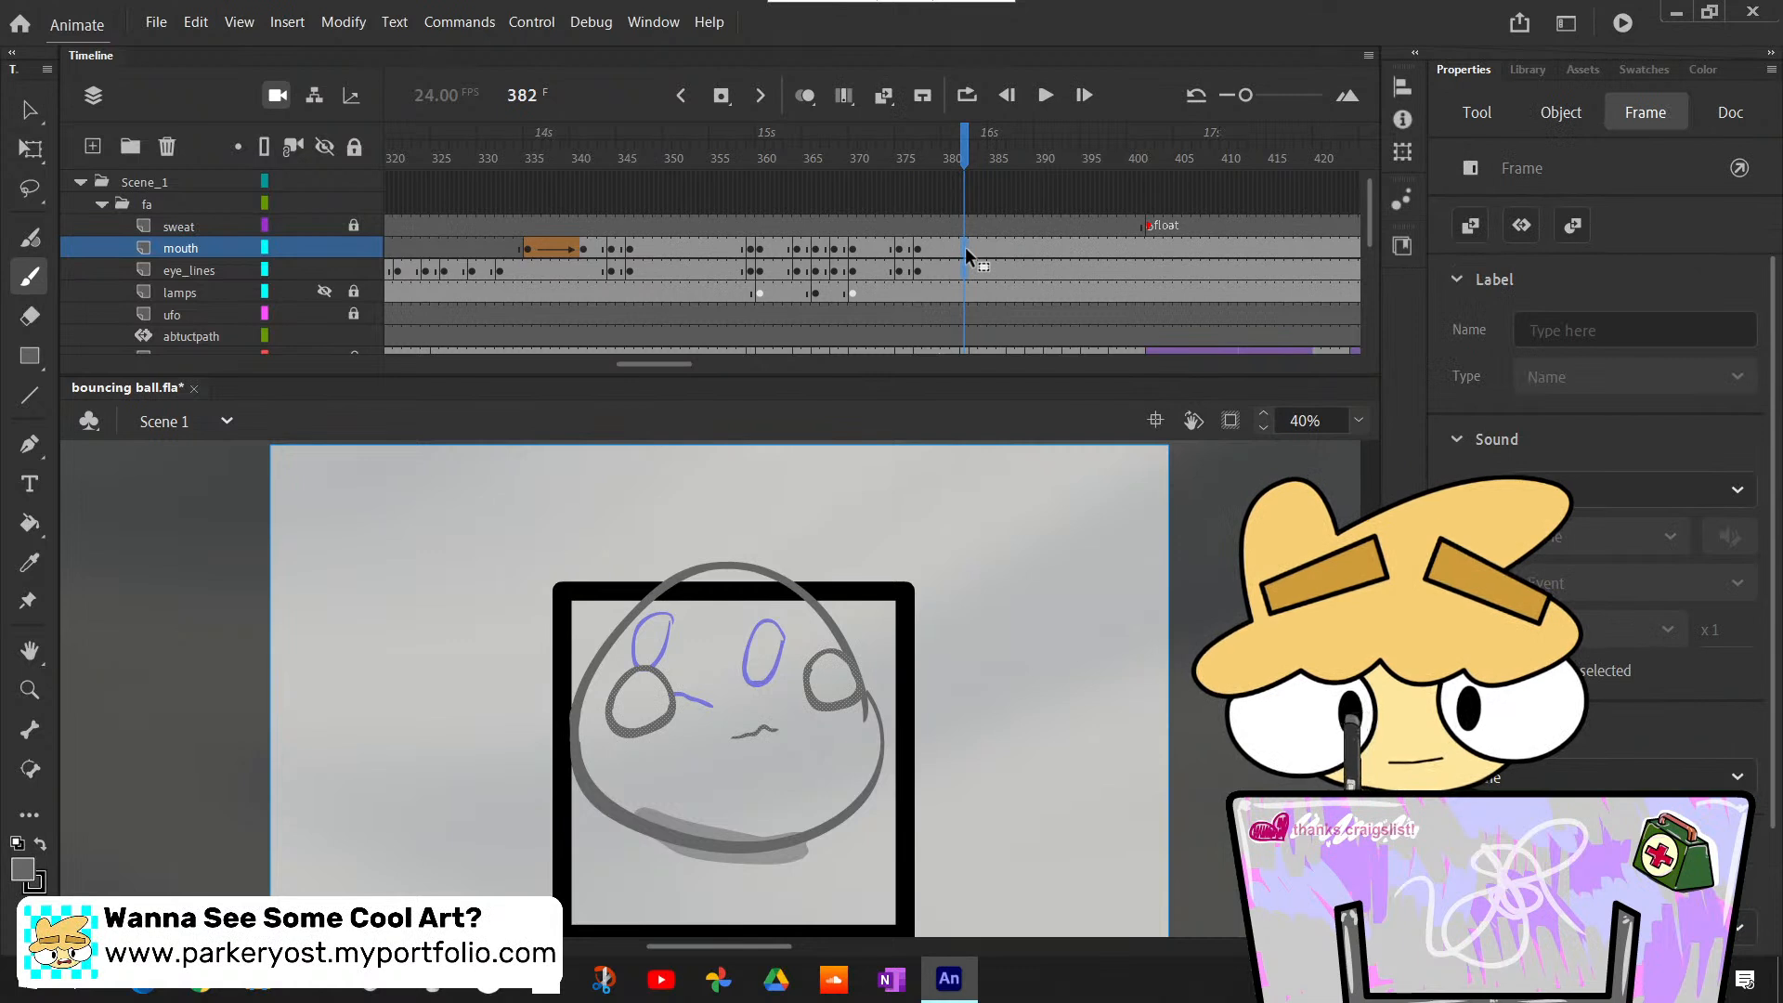
key(F7)
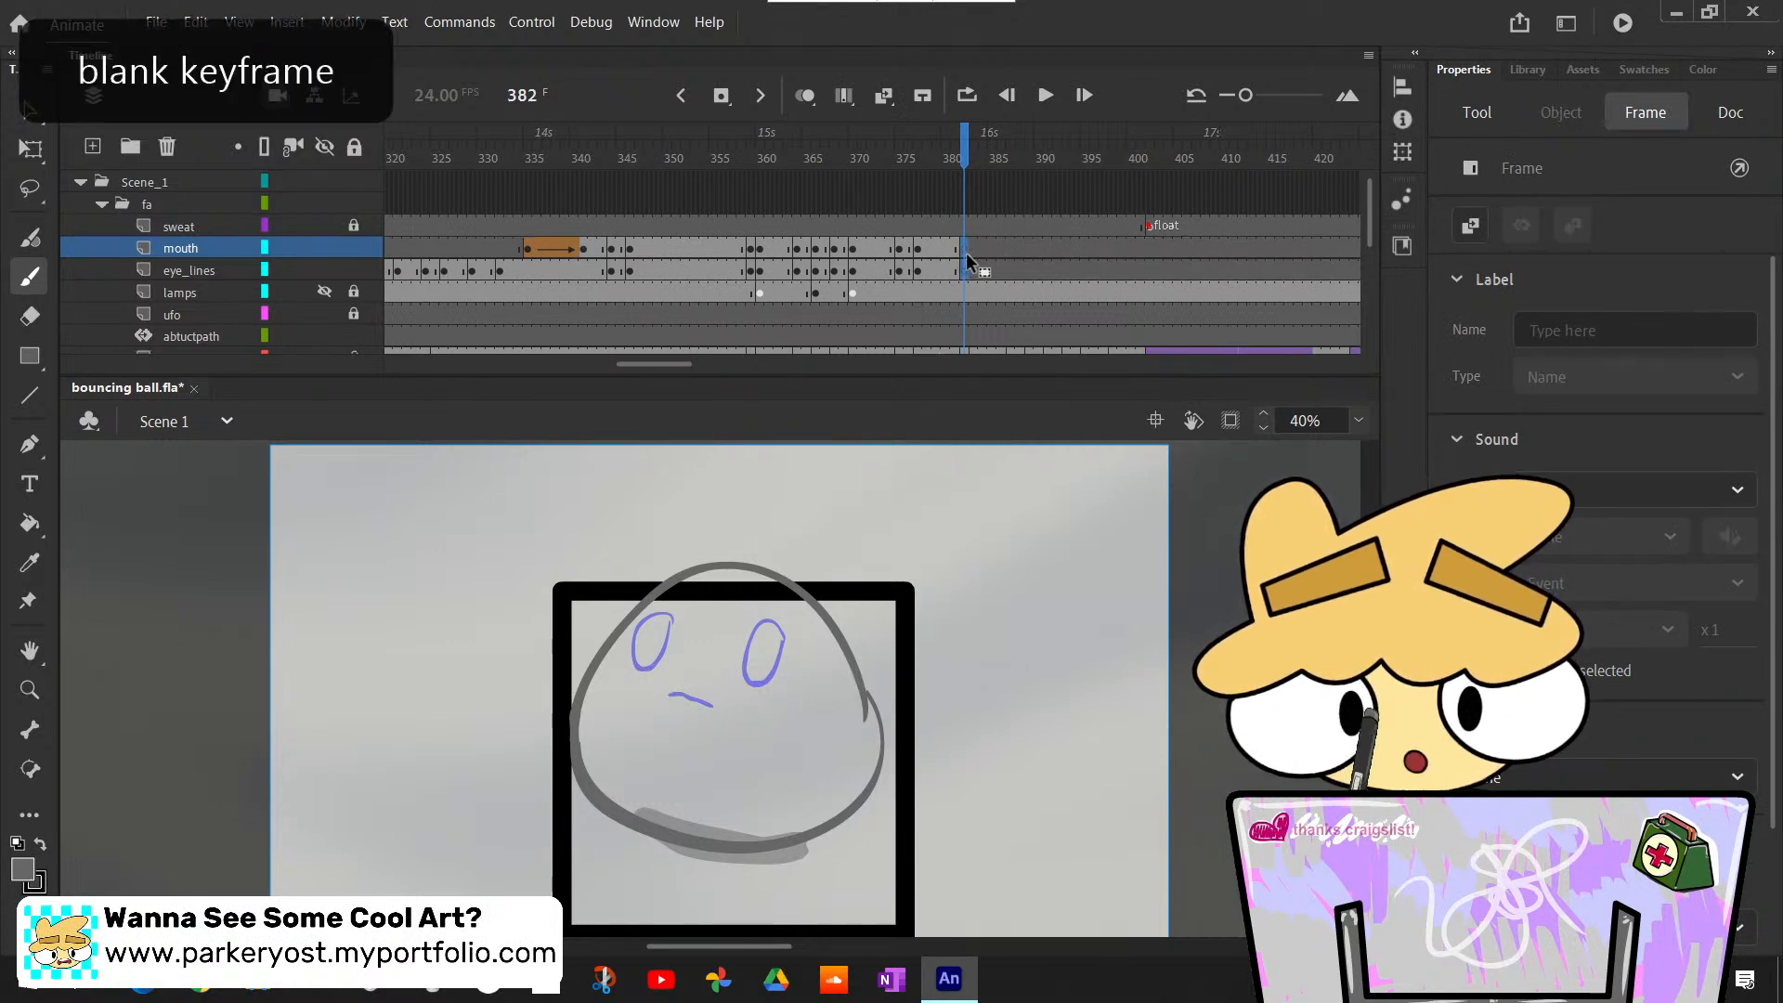
click(957, 272)
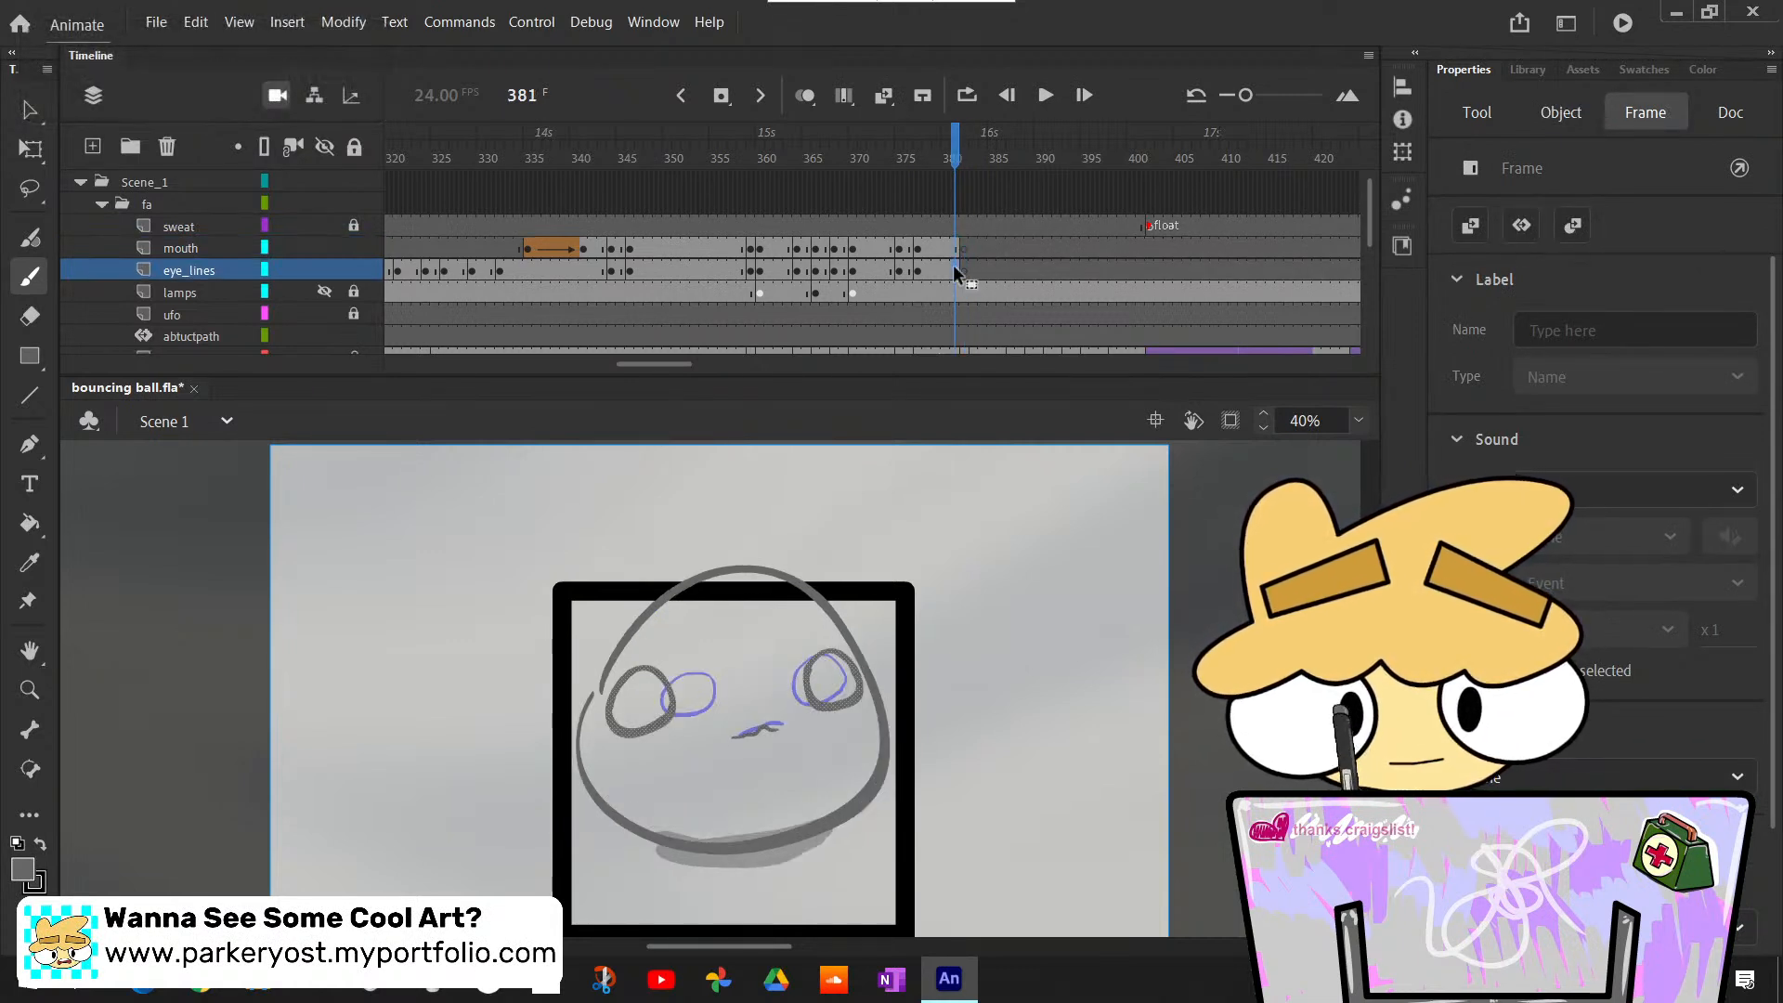
- Turn on Edit Multiple Frames and set its range to frames 359 through 370
drag(844, 155, 752, 192)
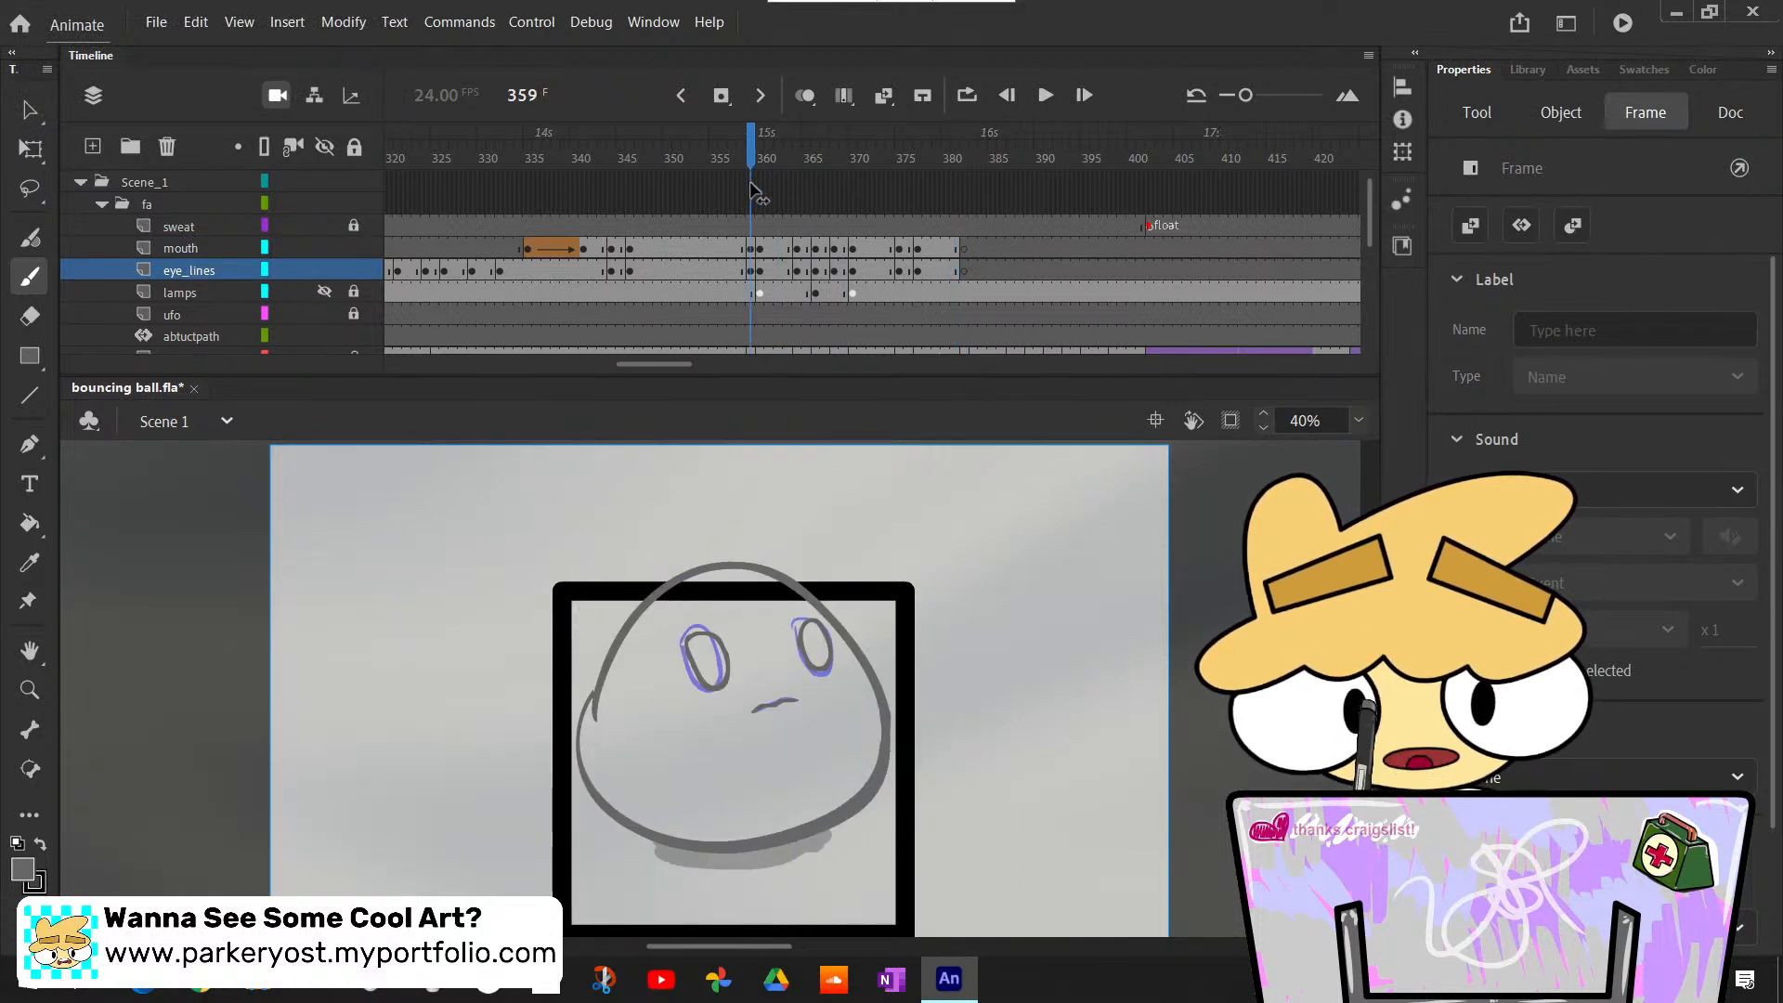
click(847, 98)
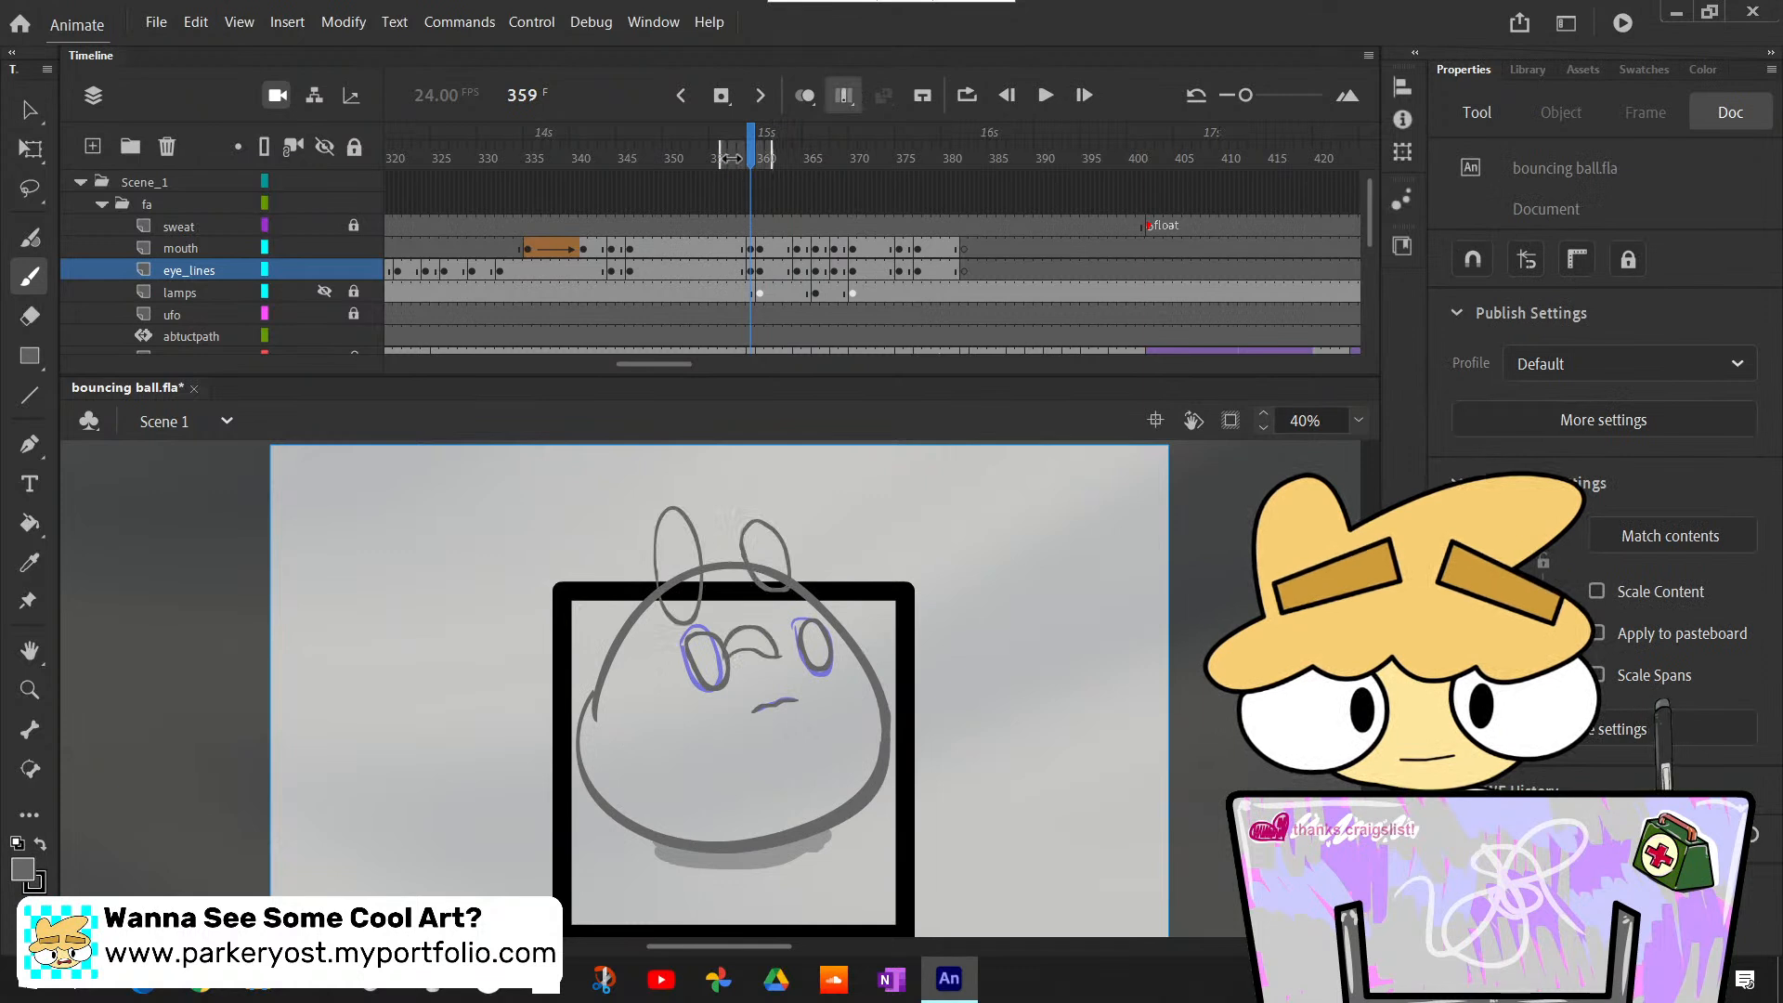
mouse_move(765, 175)
mouse_down()
mouse_move(854, 176)
mouse_move(856, 220)
mouse_move(754, 214)
mouse_up()
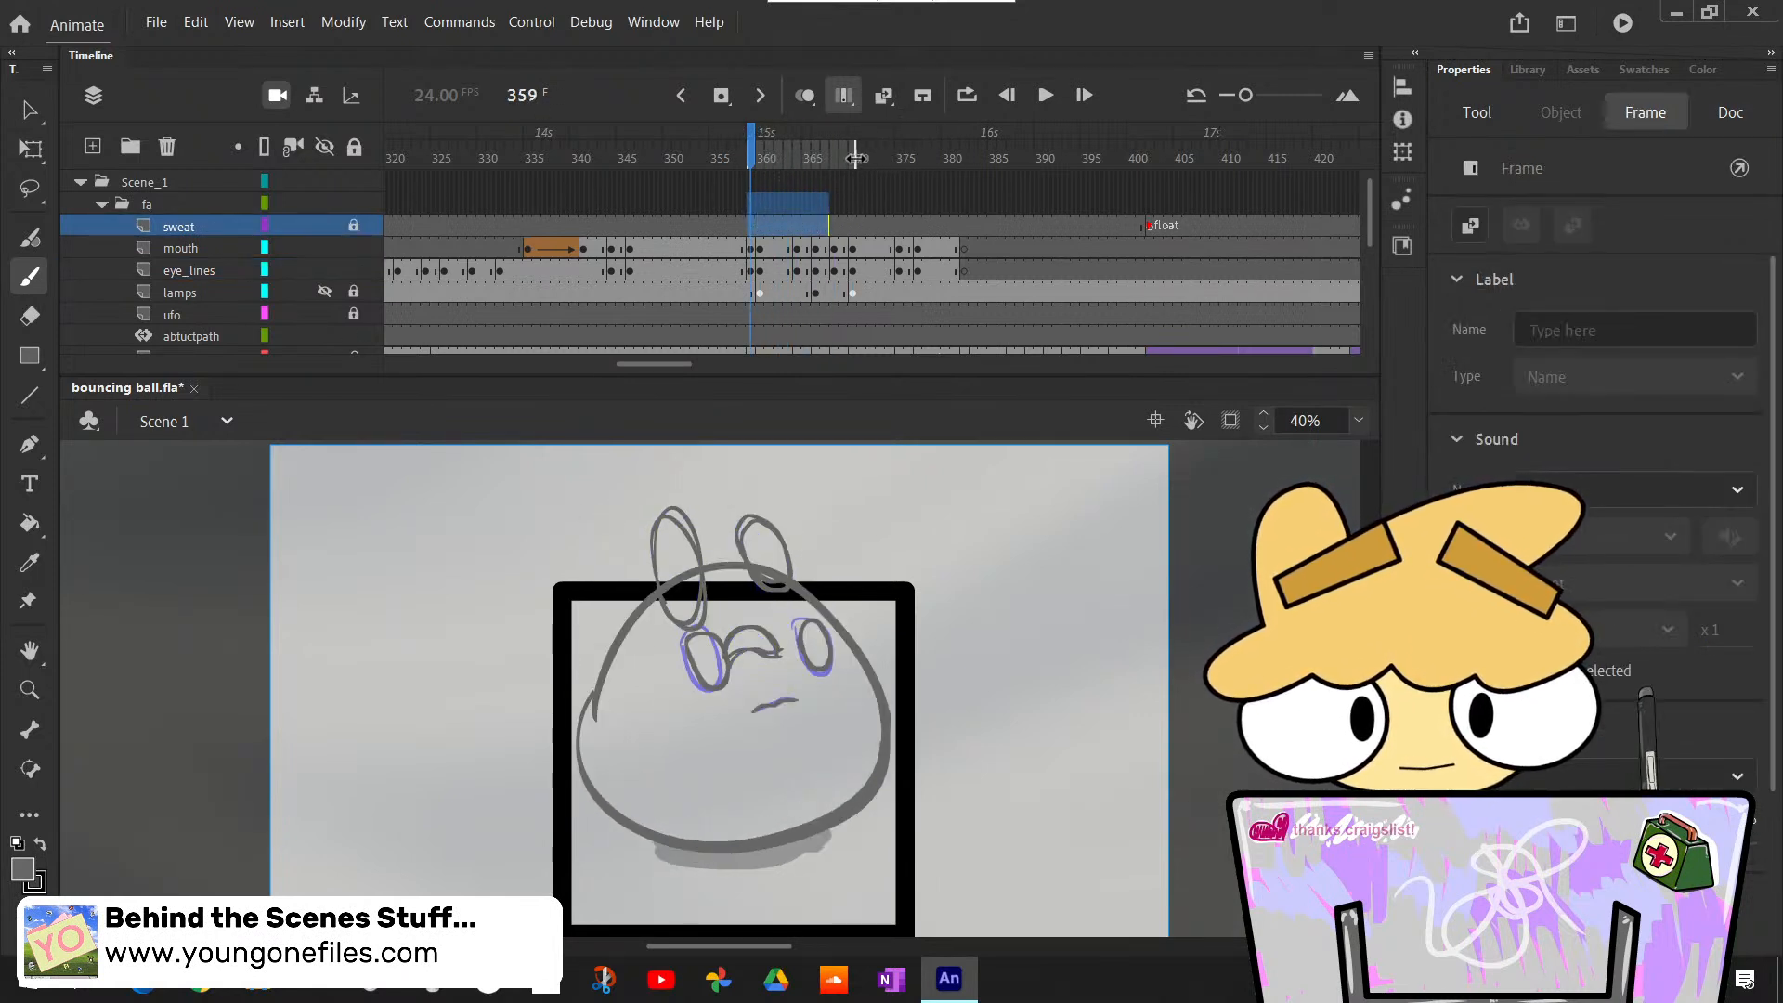
- Copy the mouth and eye_lines frames from 359 through 370 and paste them with overwrite at frame 382
drag(854, 269, 748, 251)
click(769, 241)
right_click(769, 242)
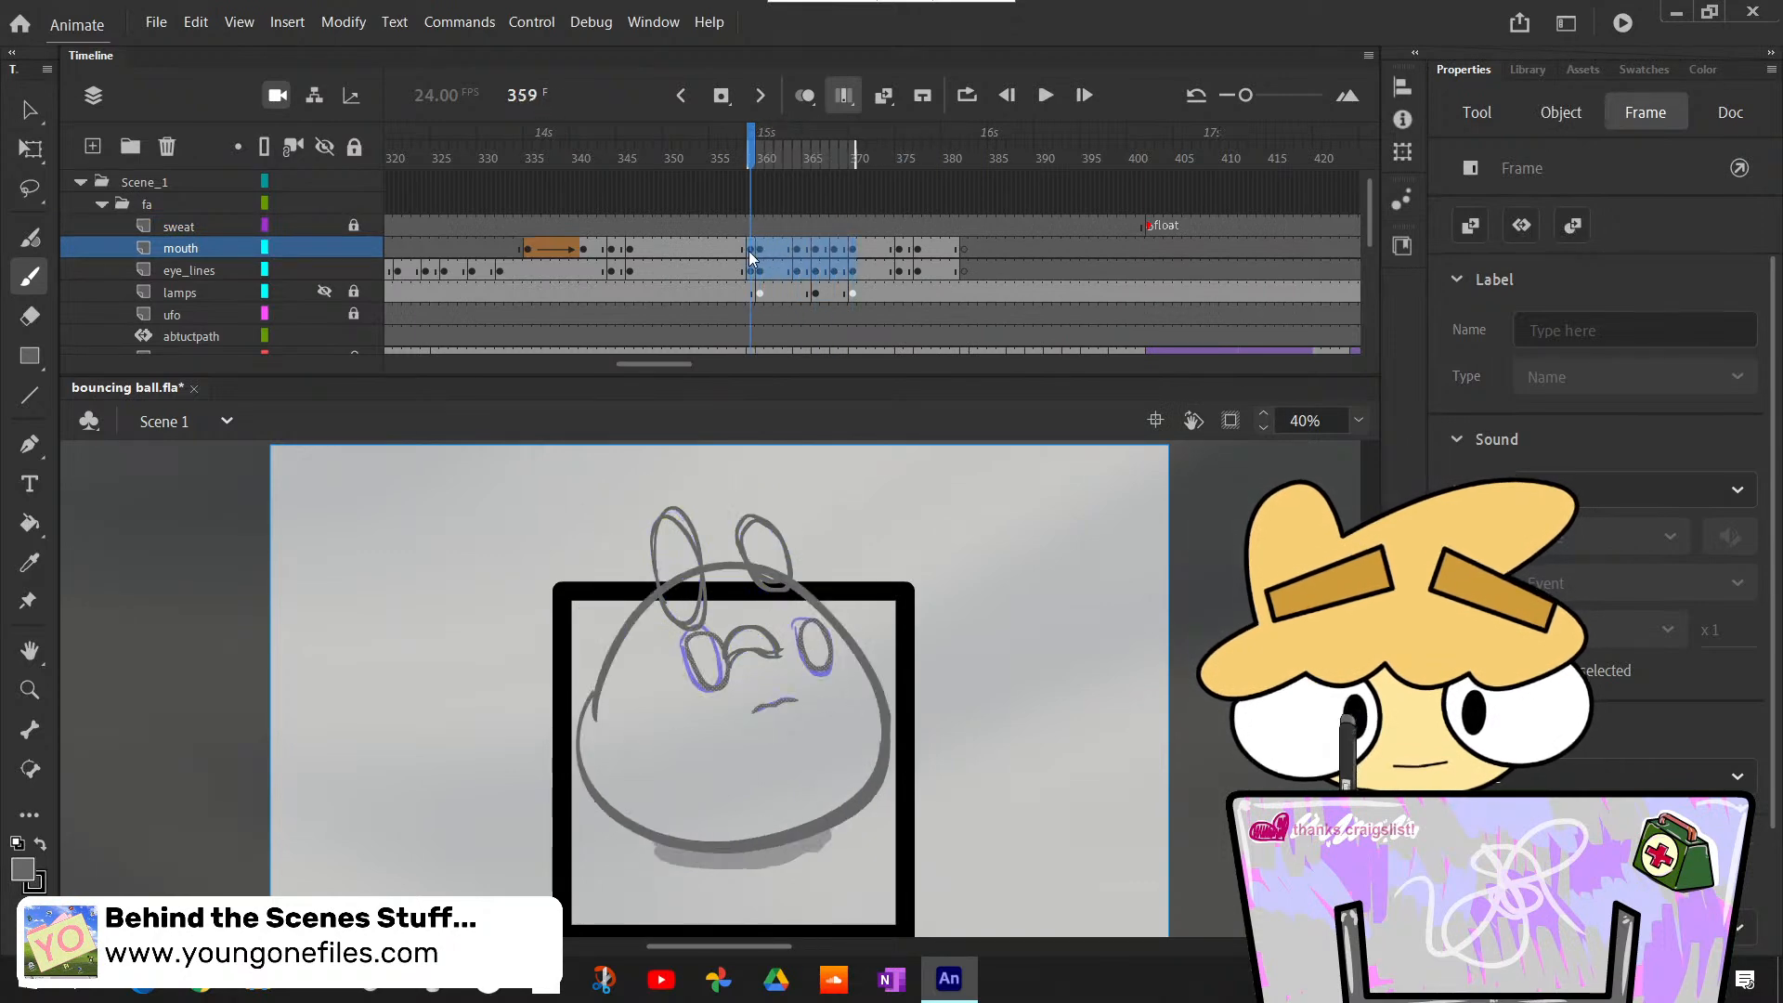
right_click(766, 247)
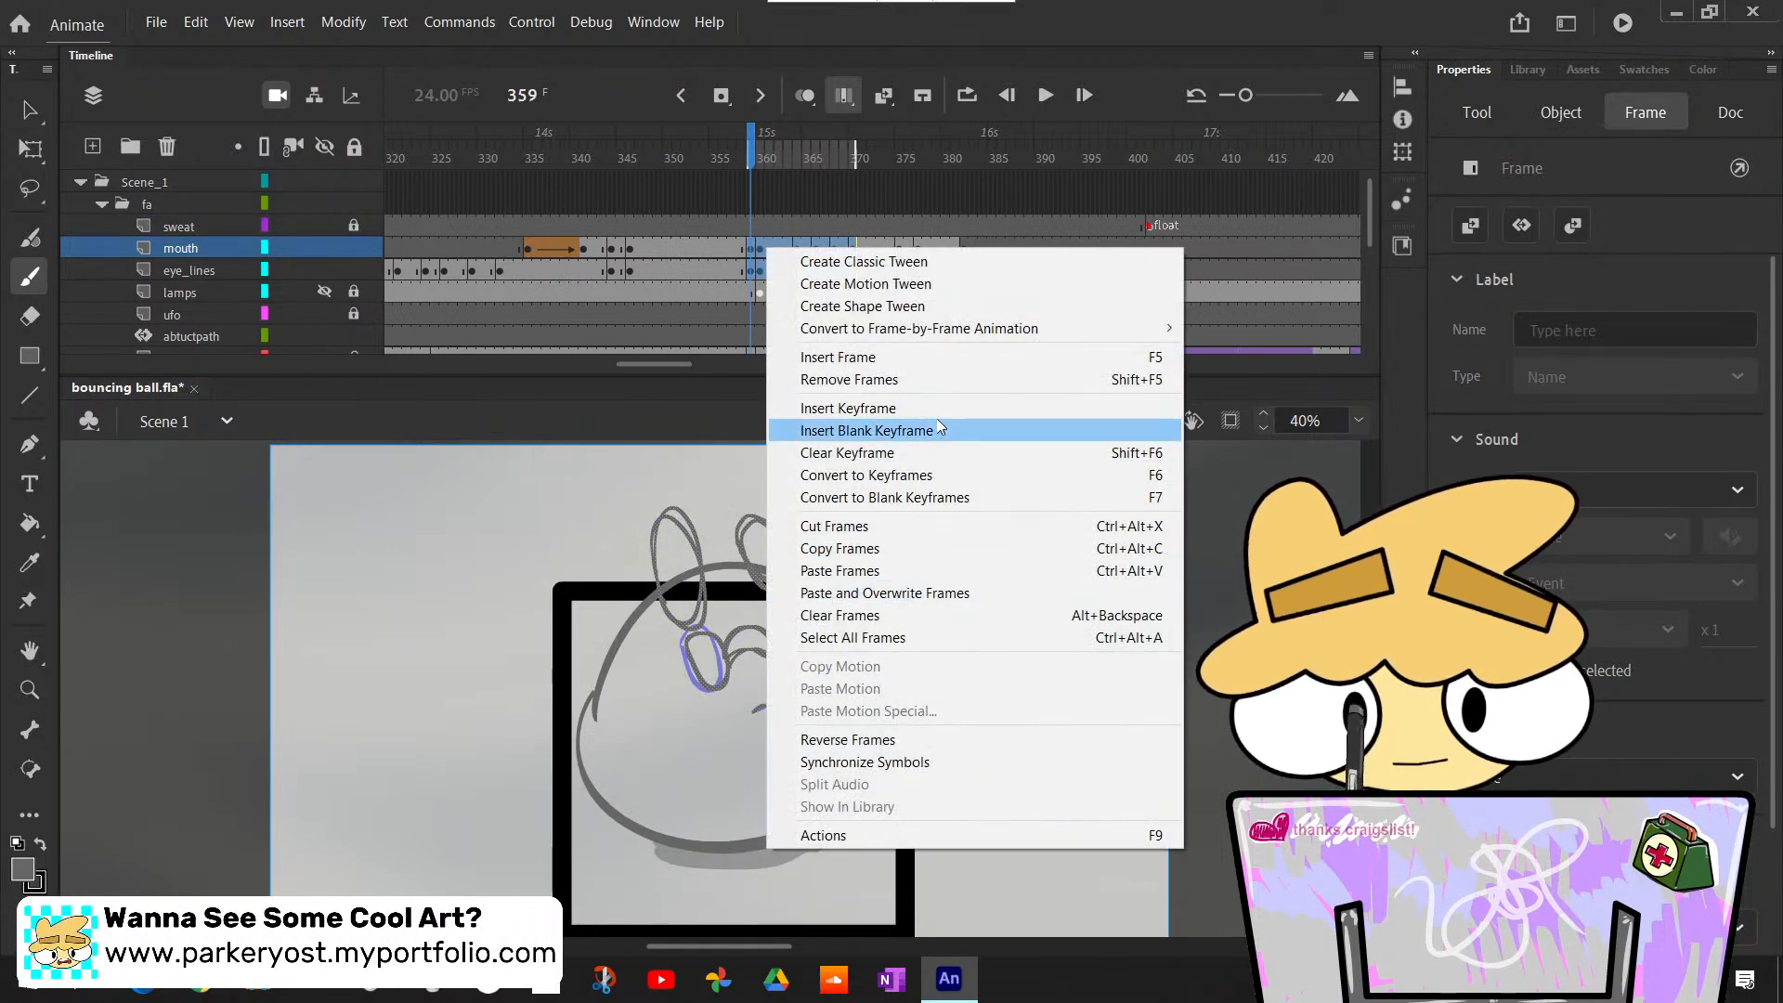
click(910, 550)
click(966, 247)
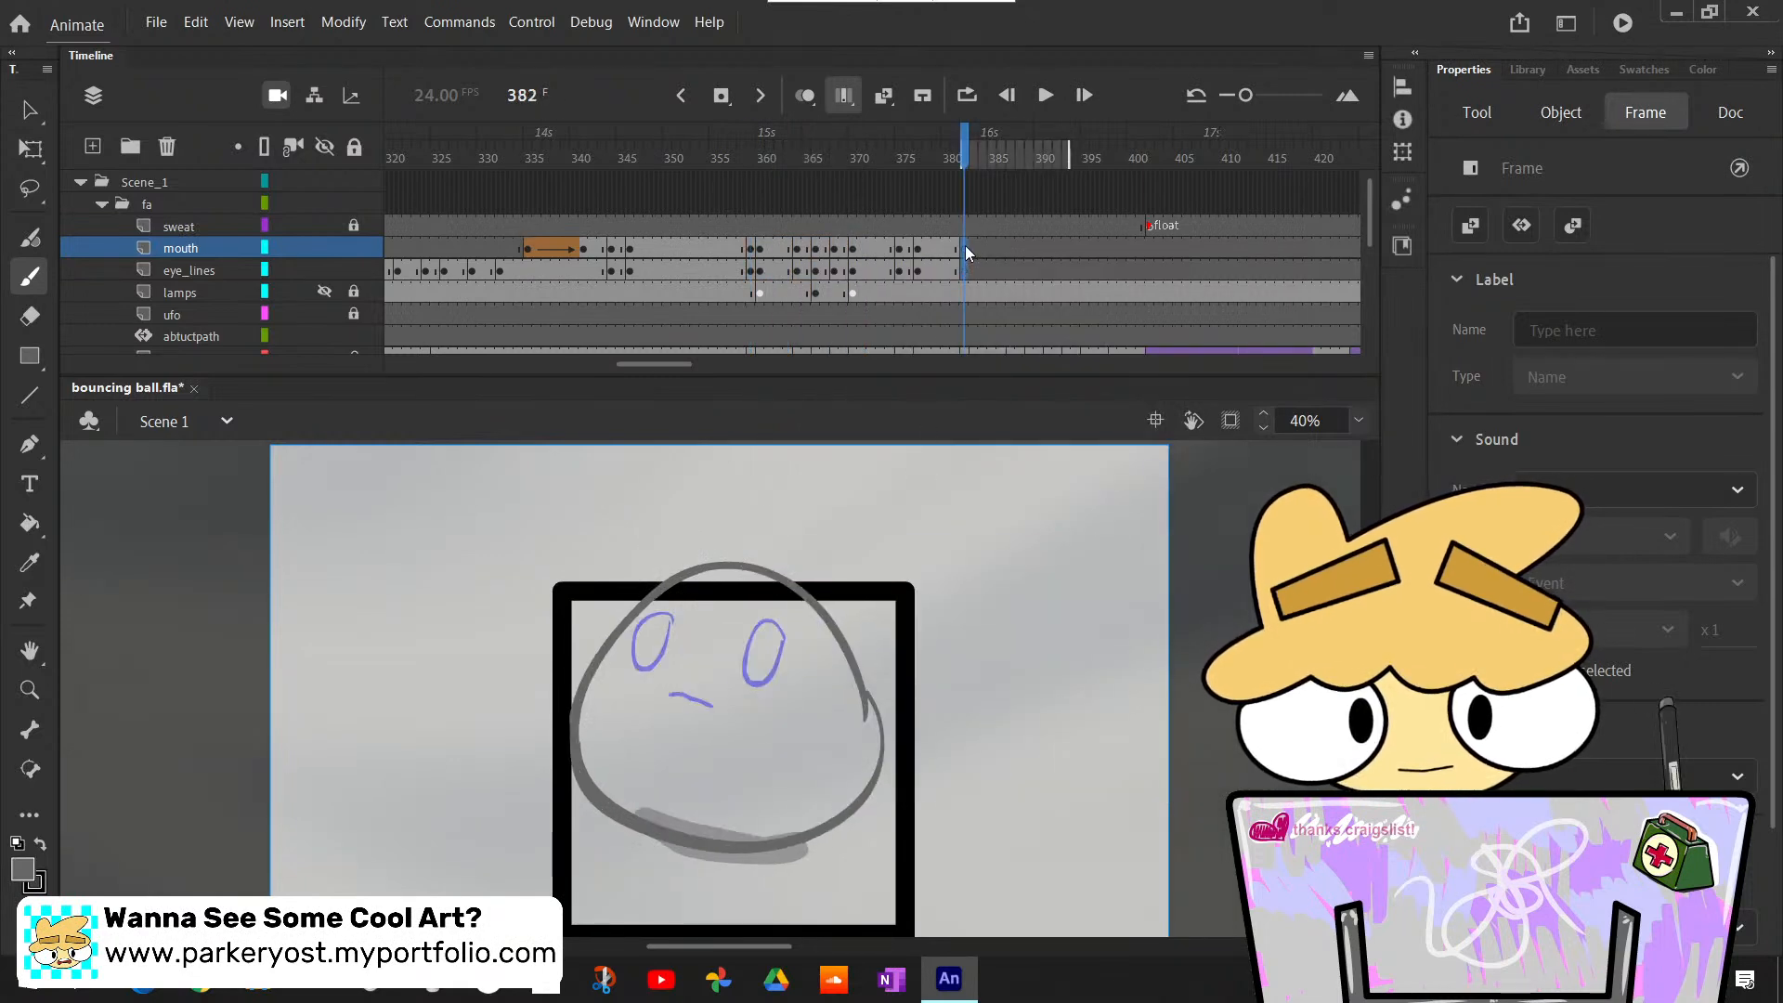
right_click(966, 247)
click(1084, 591)
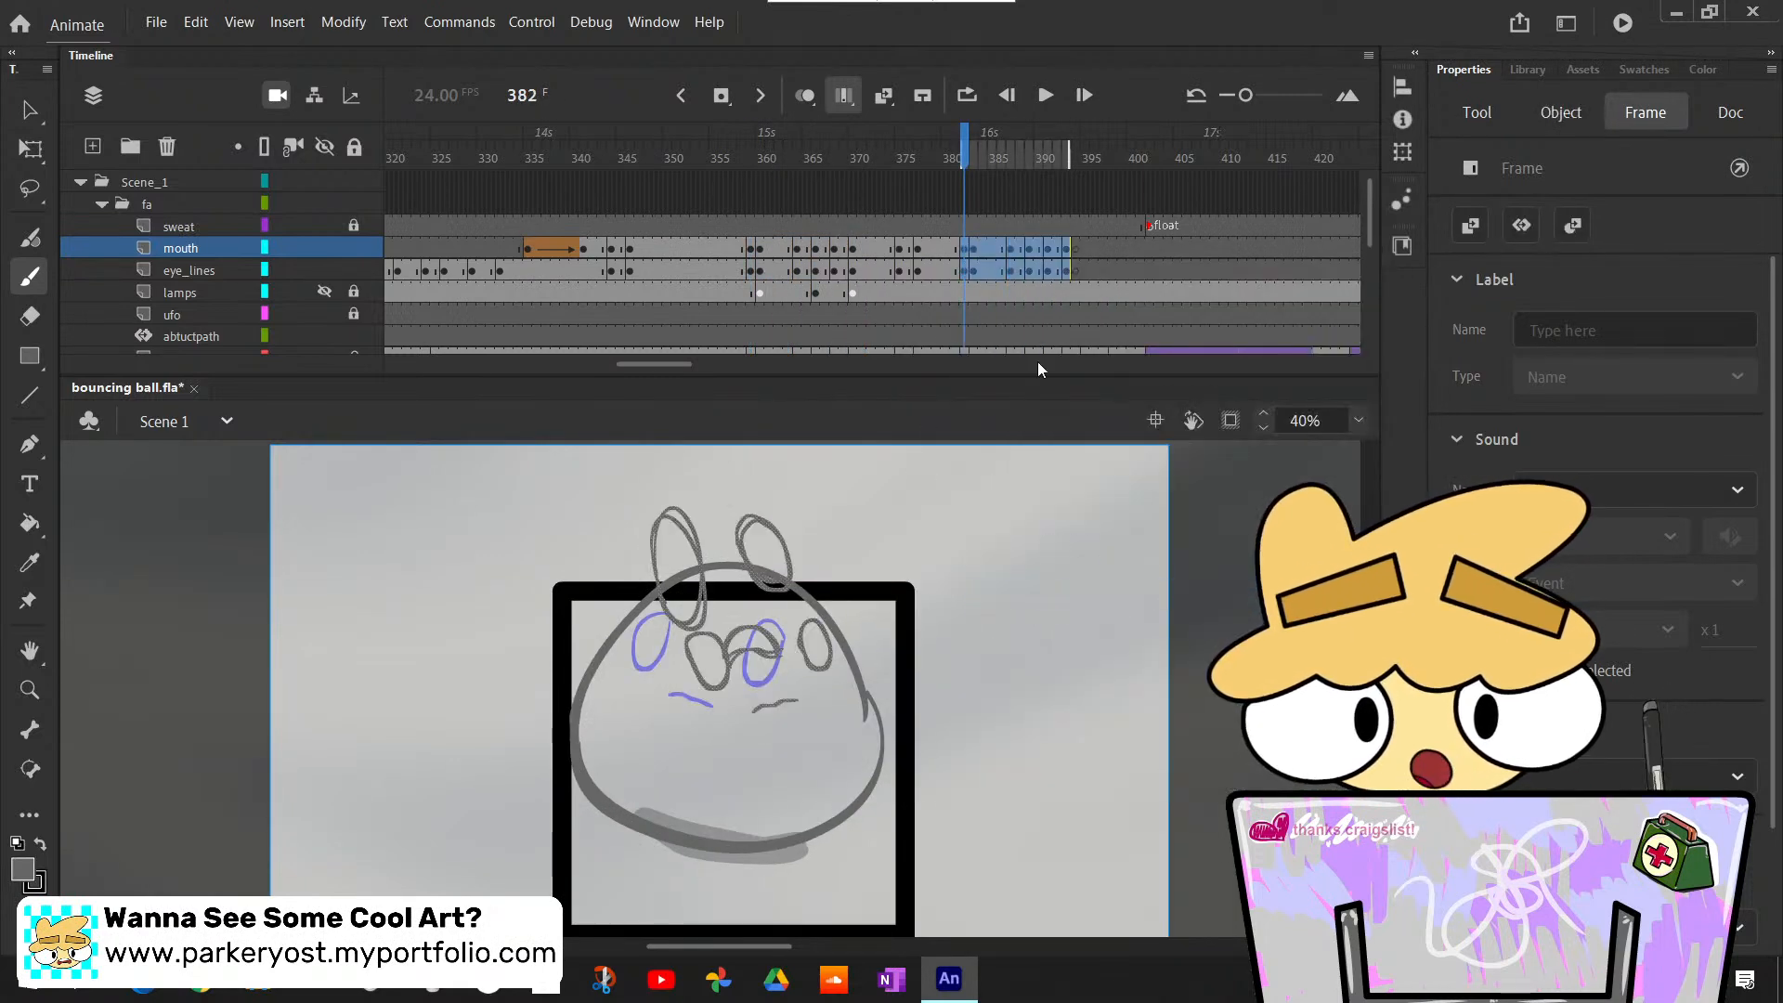
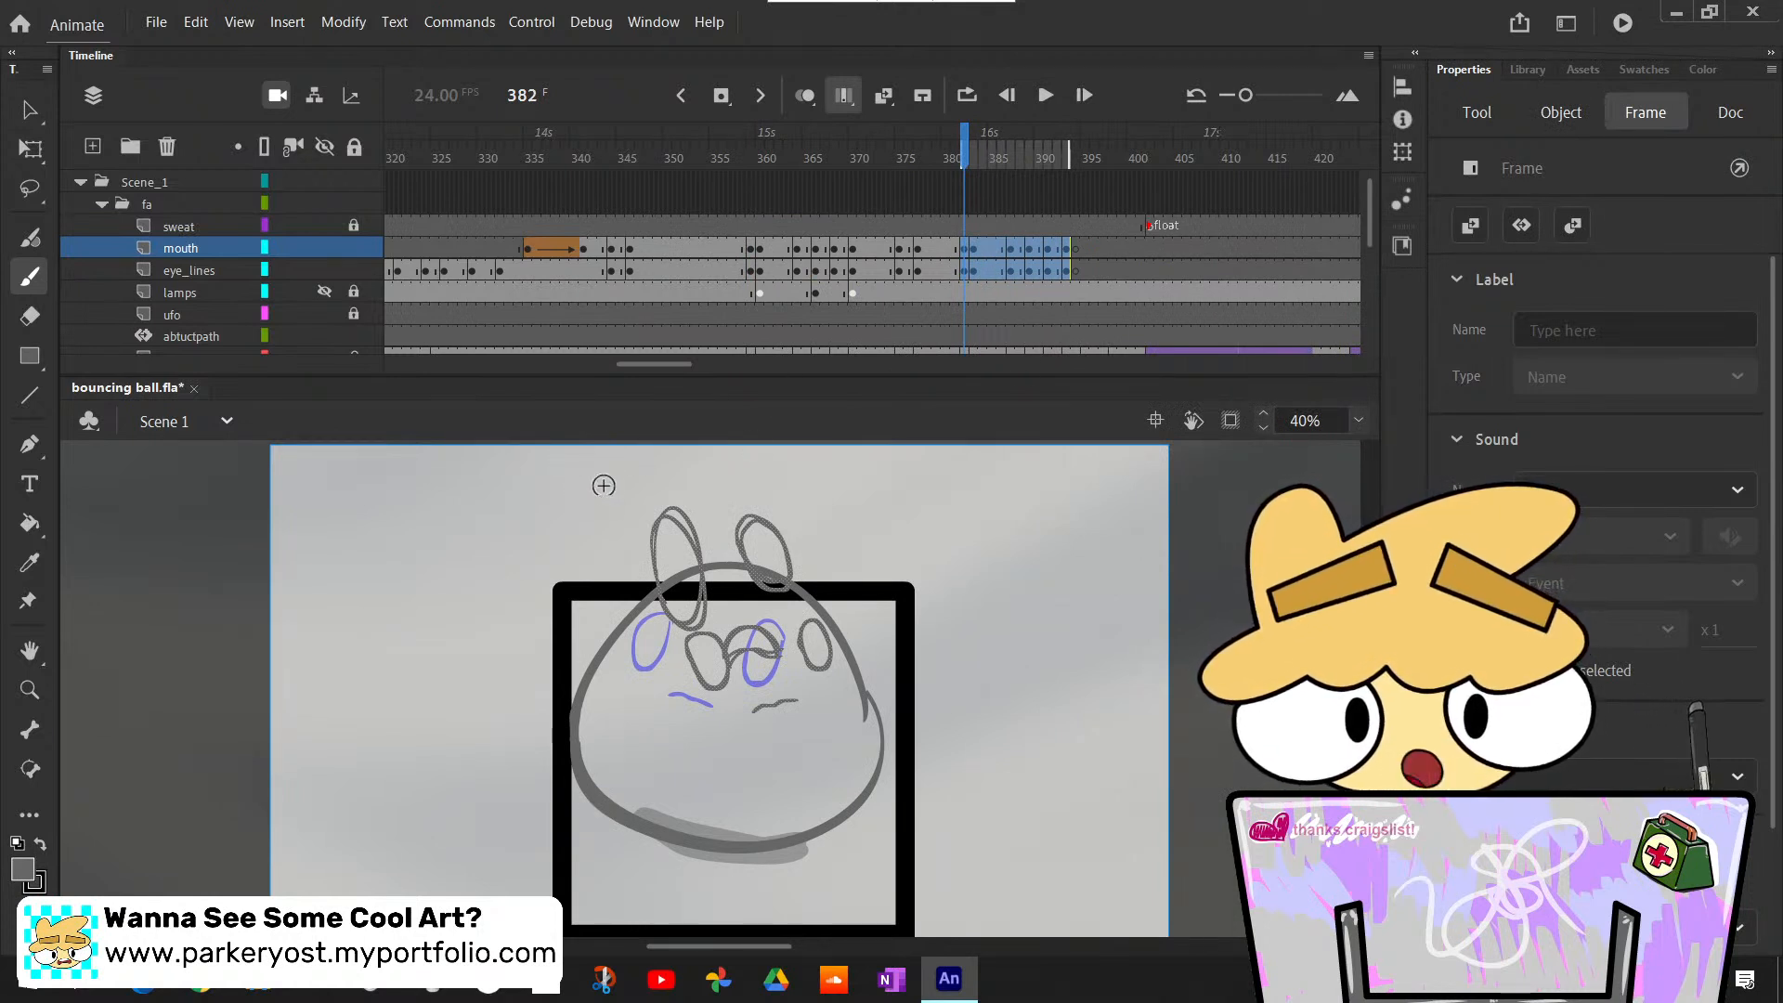
- Select the pasted face drawings across the multi-frame range from frame 382 and flip them horizontally
key(v)
drag(565, 459, 984, 849)
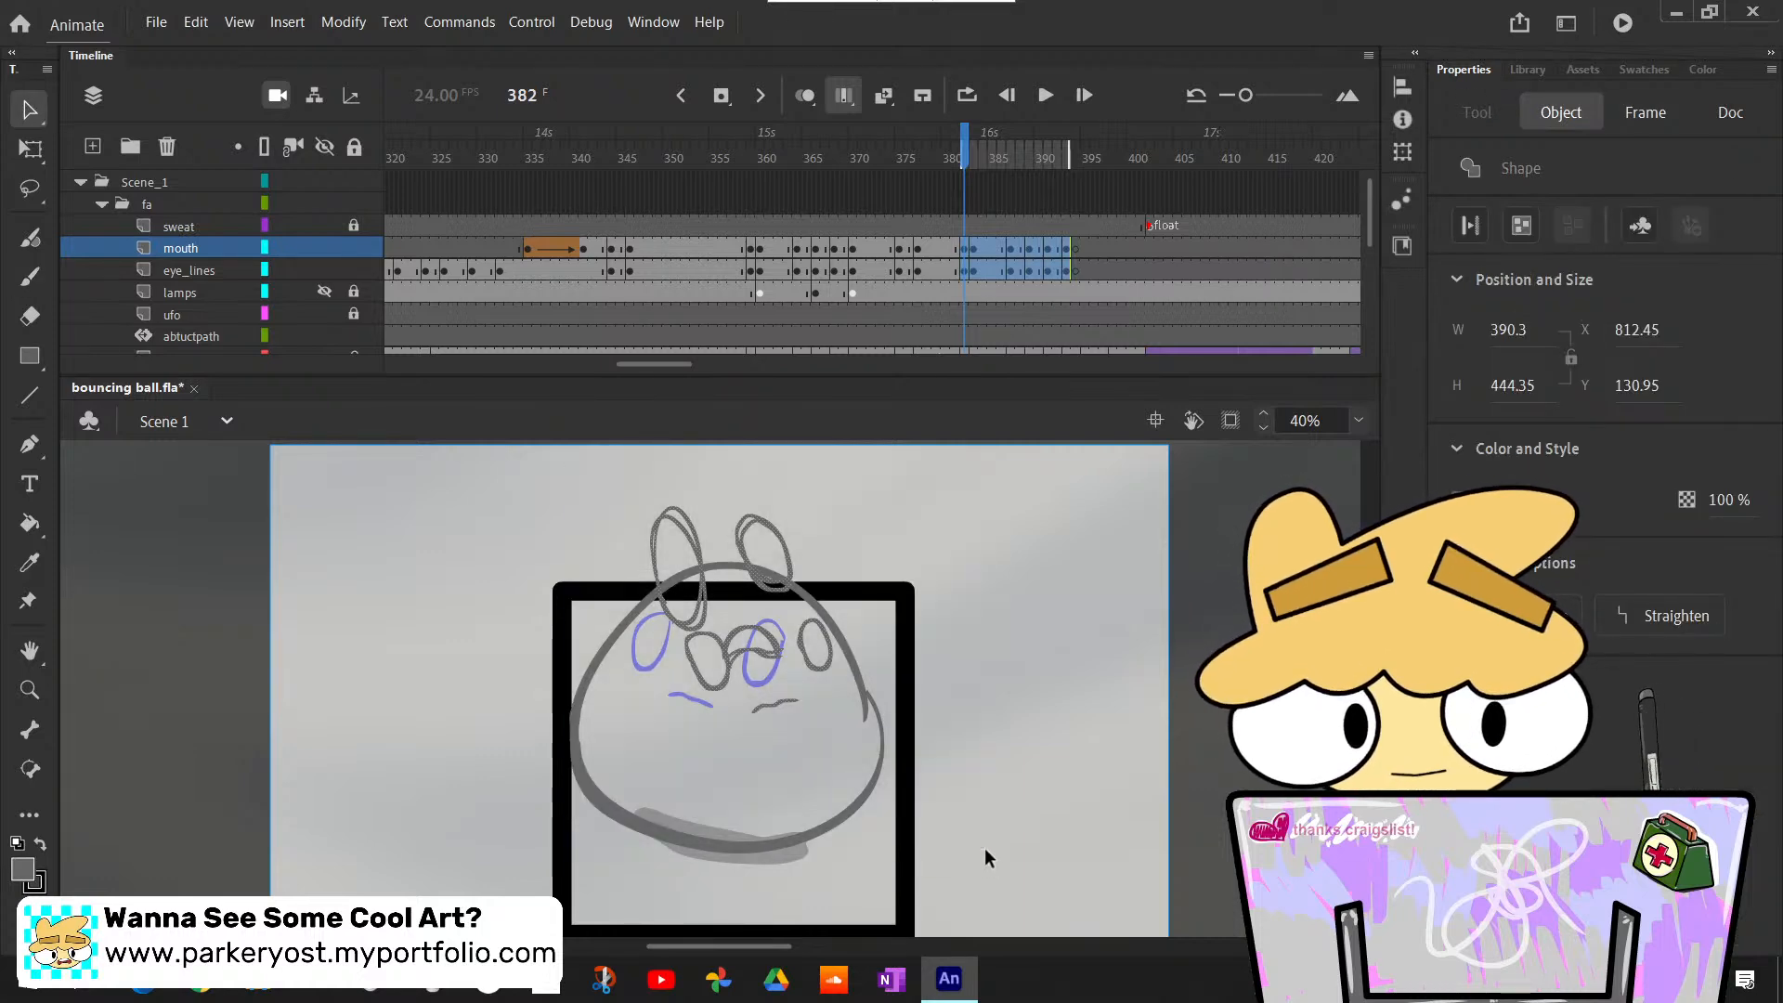
right_click(771, 649)
mouse_move(900, 460)
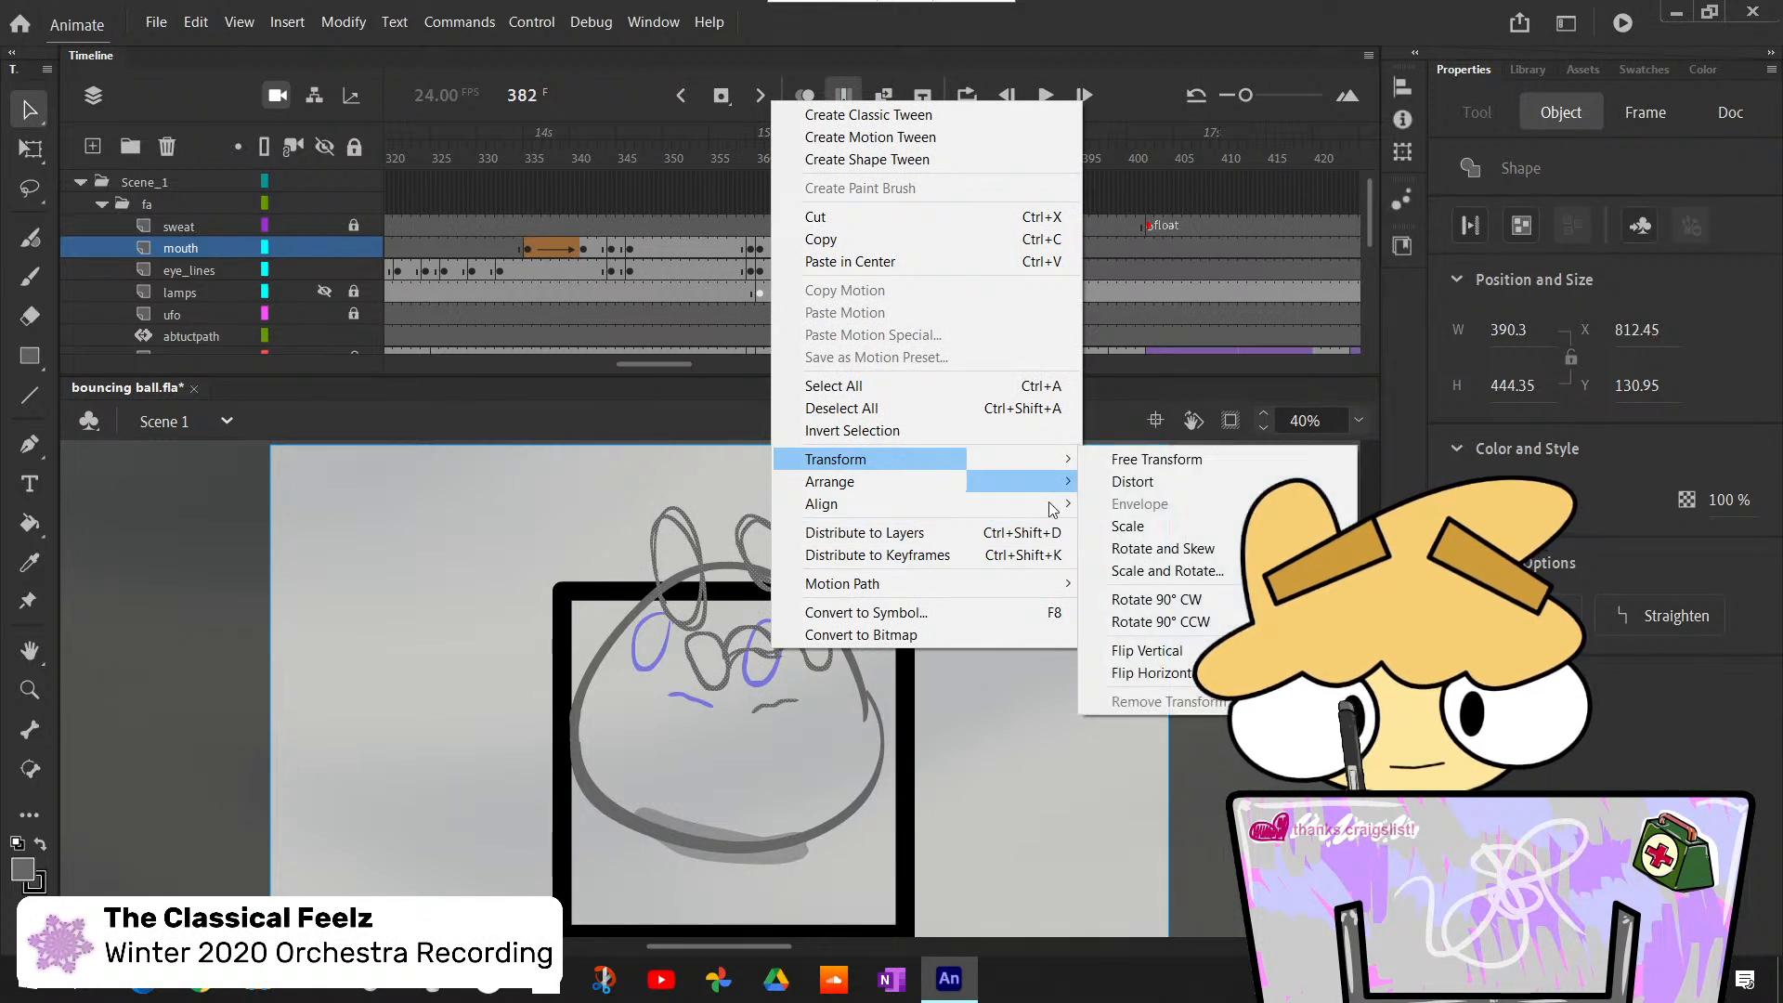
click(1150, 673)
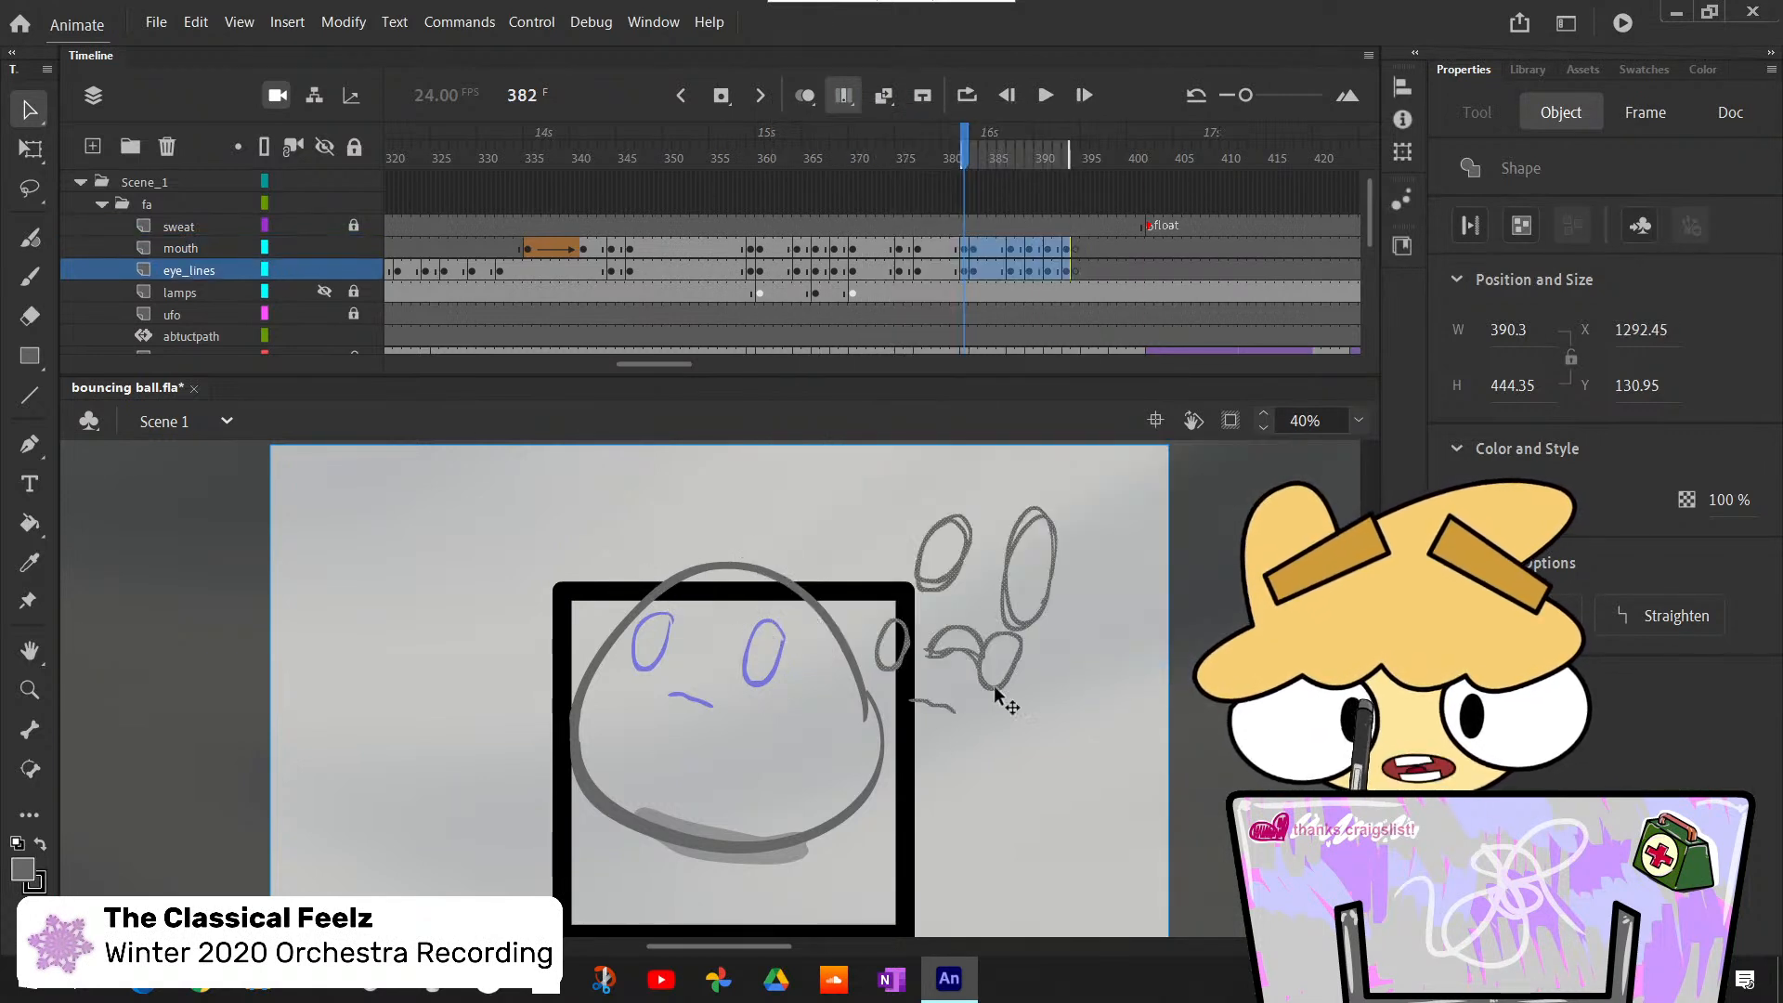
- Move the flipped drawings onto the rough face, to about X 779, Y 121, and turn off Edit Multiple Frames
drag(994, 691, 762, 687)
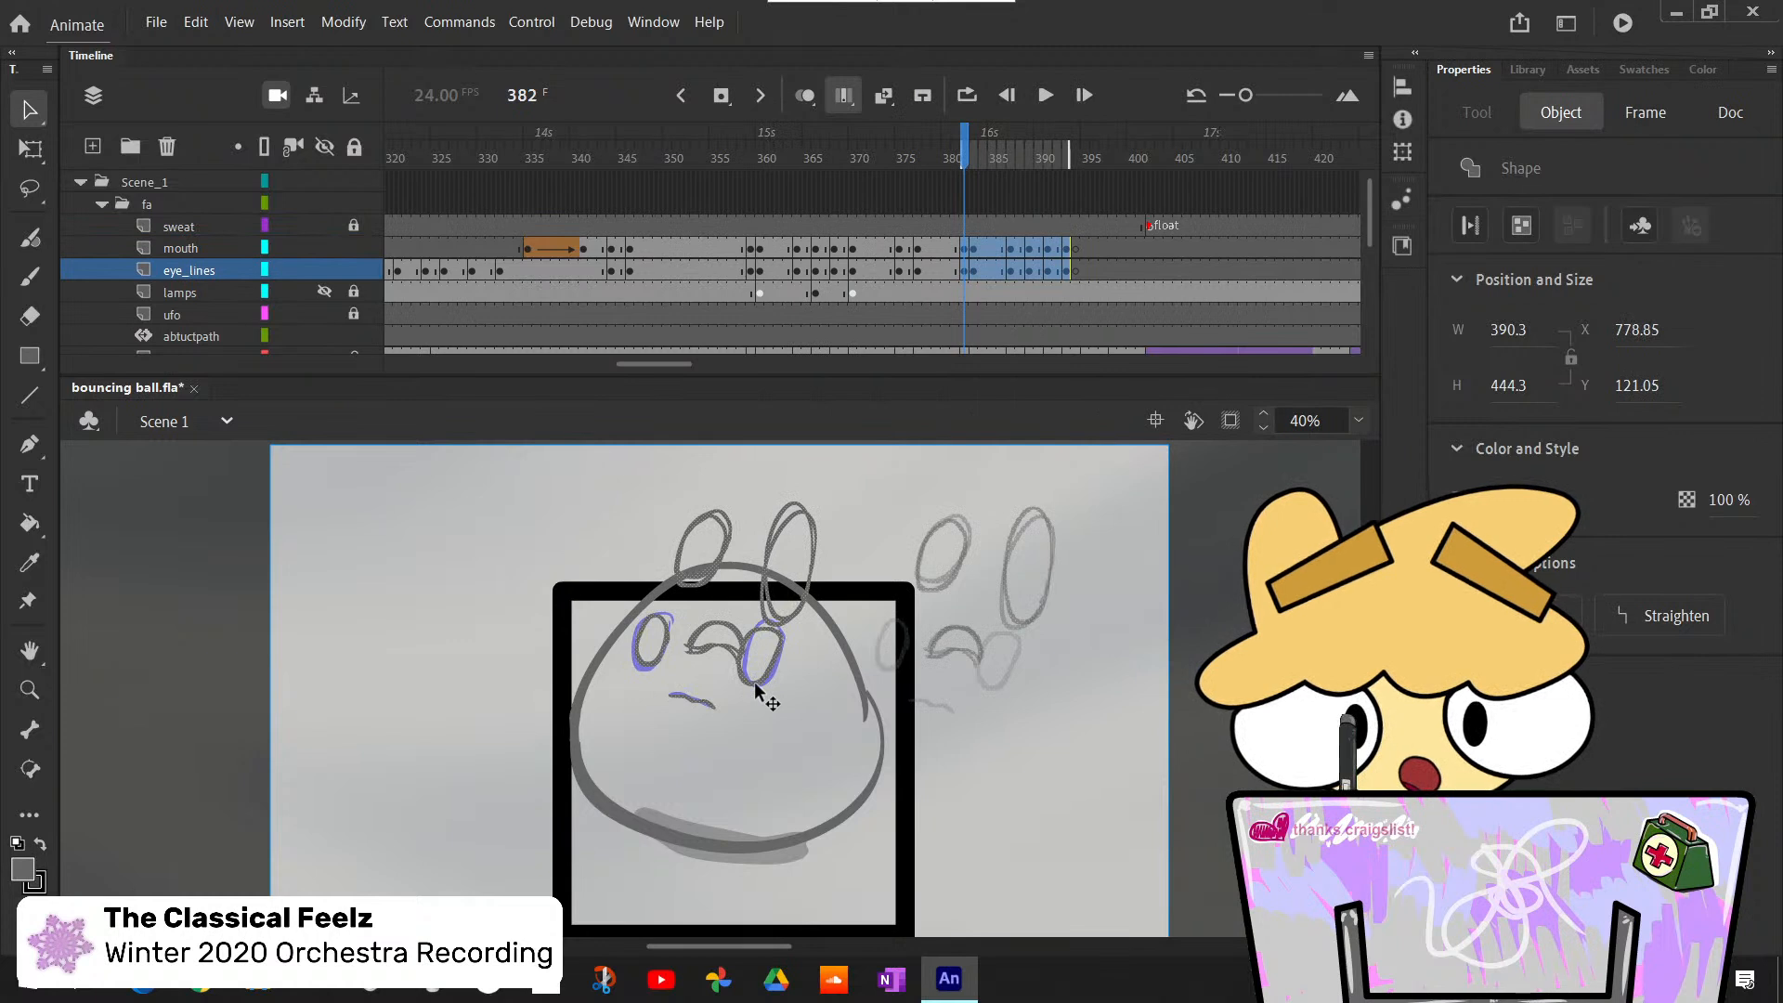
click(1115, 691)
click(852, 109)
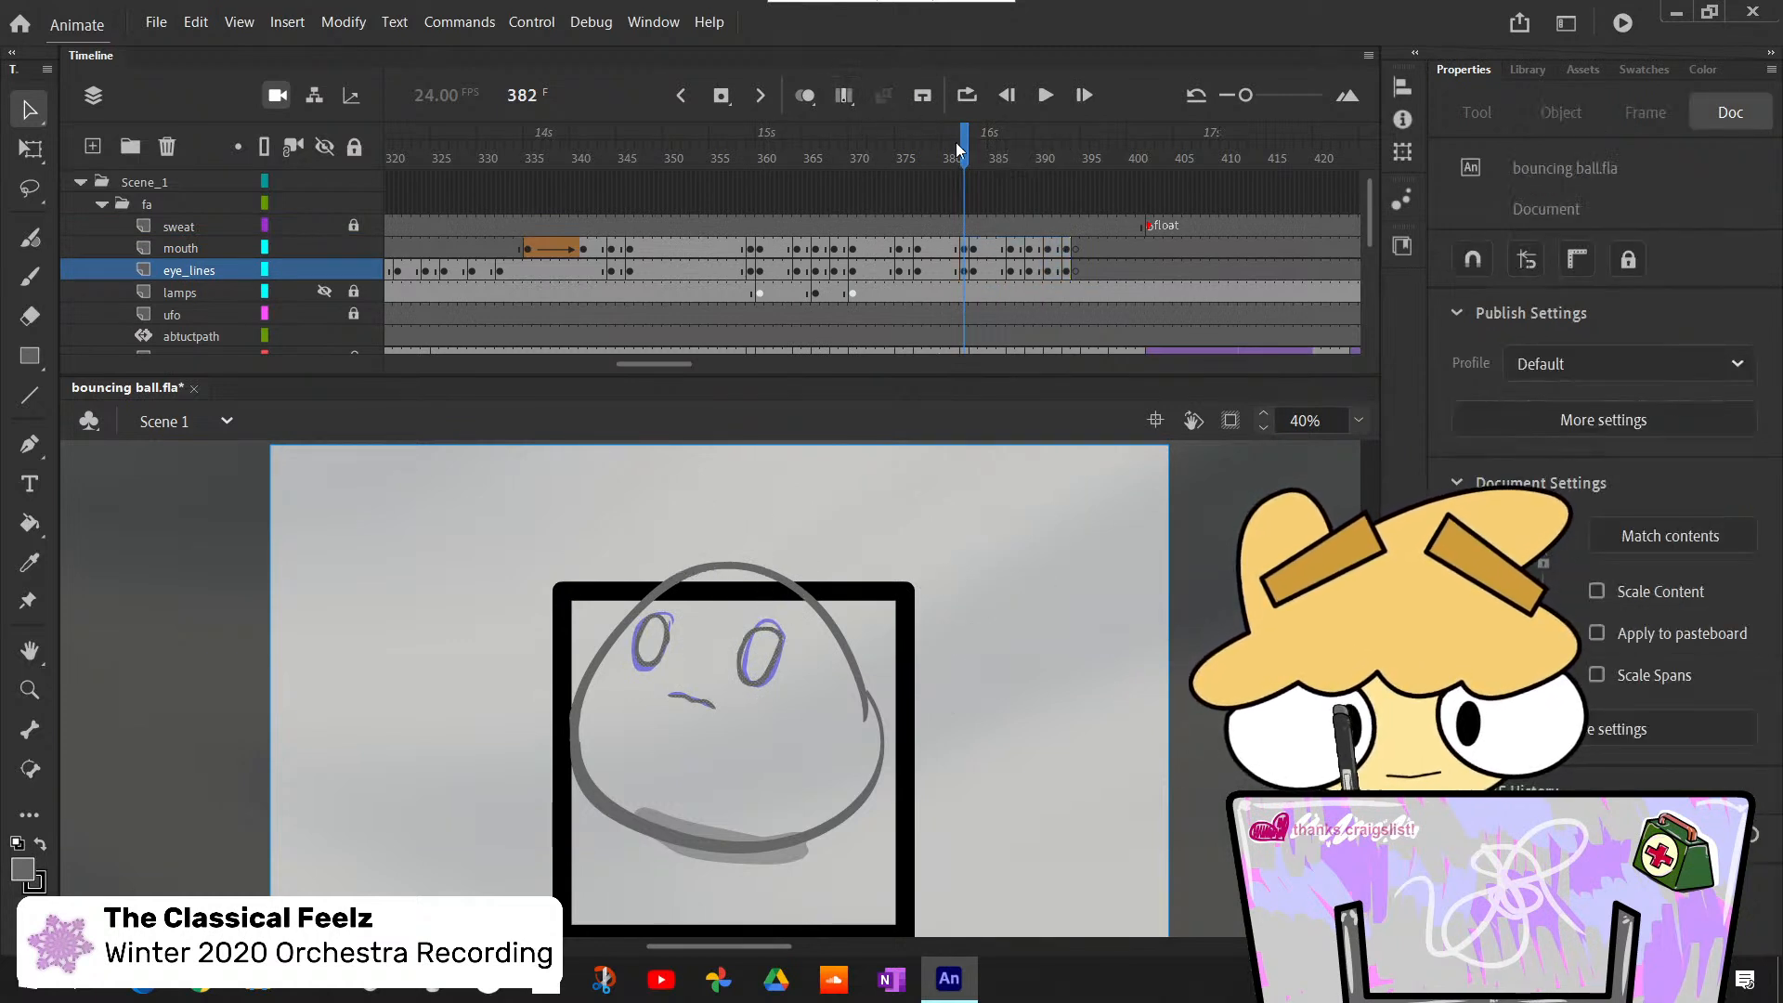
- Insert a blank keyframe at frame 385 on the eye_lines layer and brush two small rounded eye outlines over the rough
mouse_move(966, 152)
mouse_down()
mouse_move(1110, 246)
mouse_move(901, 264)
mouse_move(1044, 278)
mouse_move(994, 282)
mouse_up()
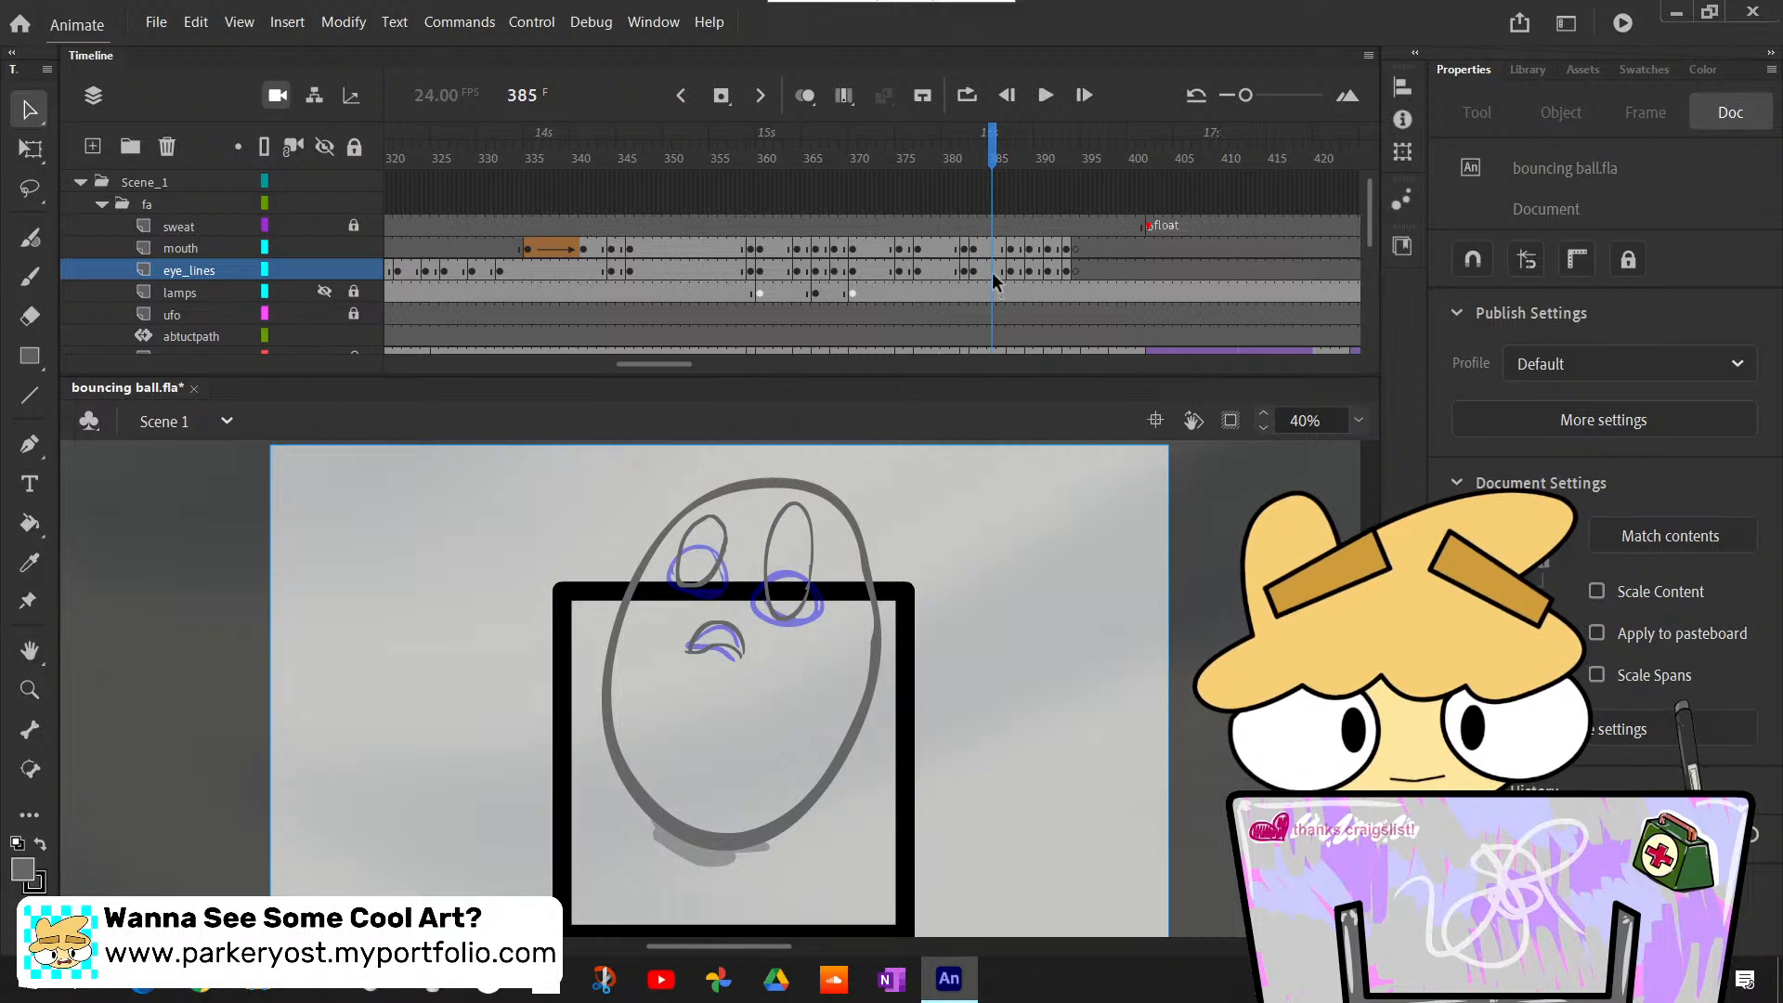
click(994, 277)
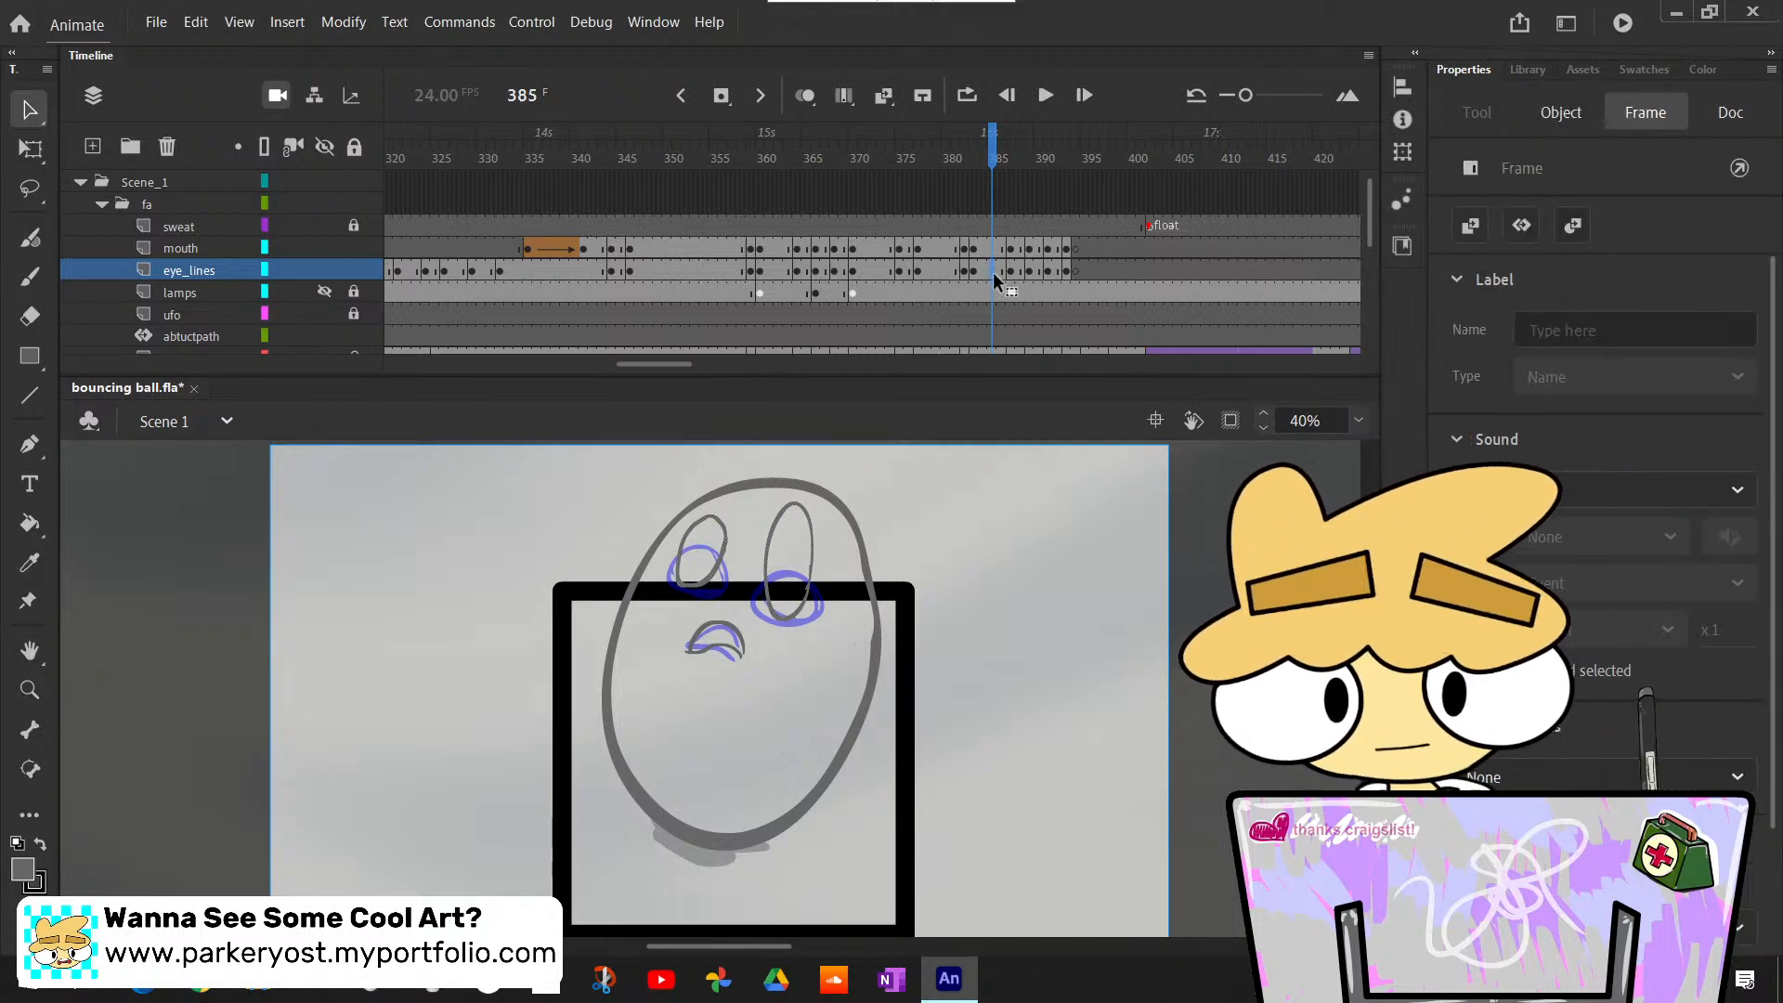
key(F7)
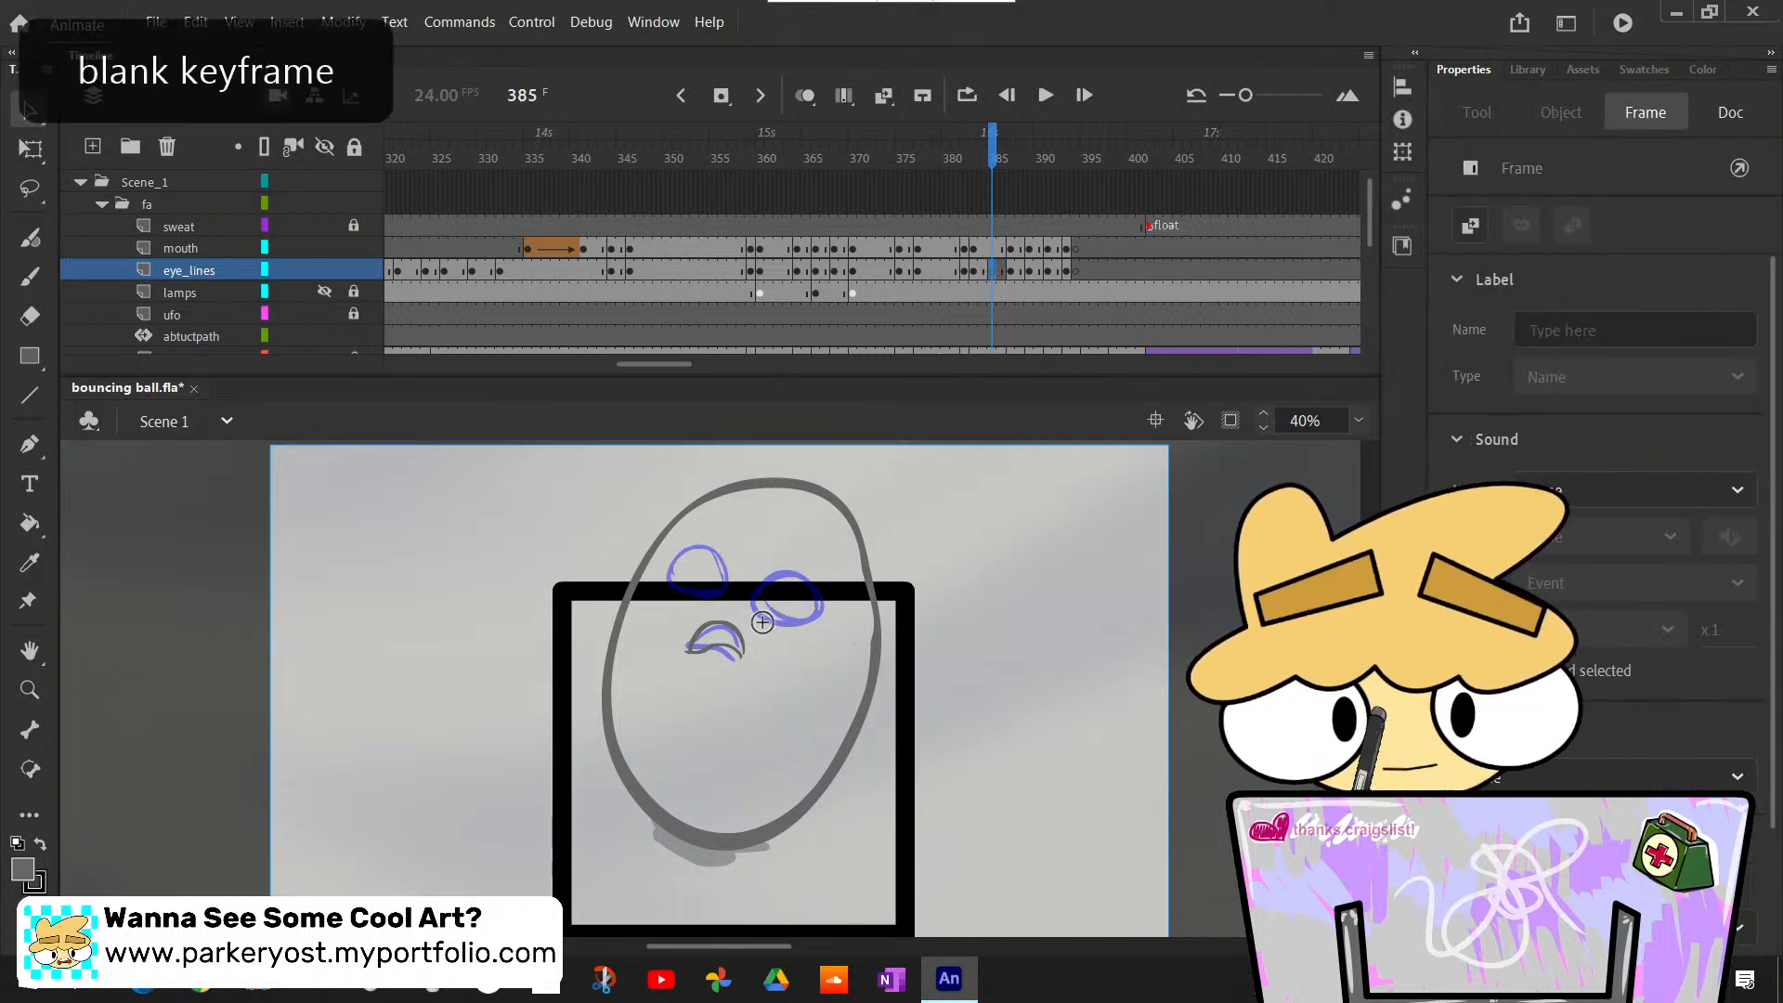
key(b)
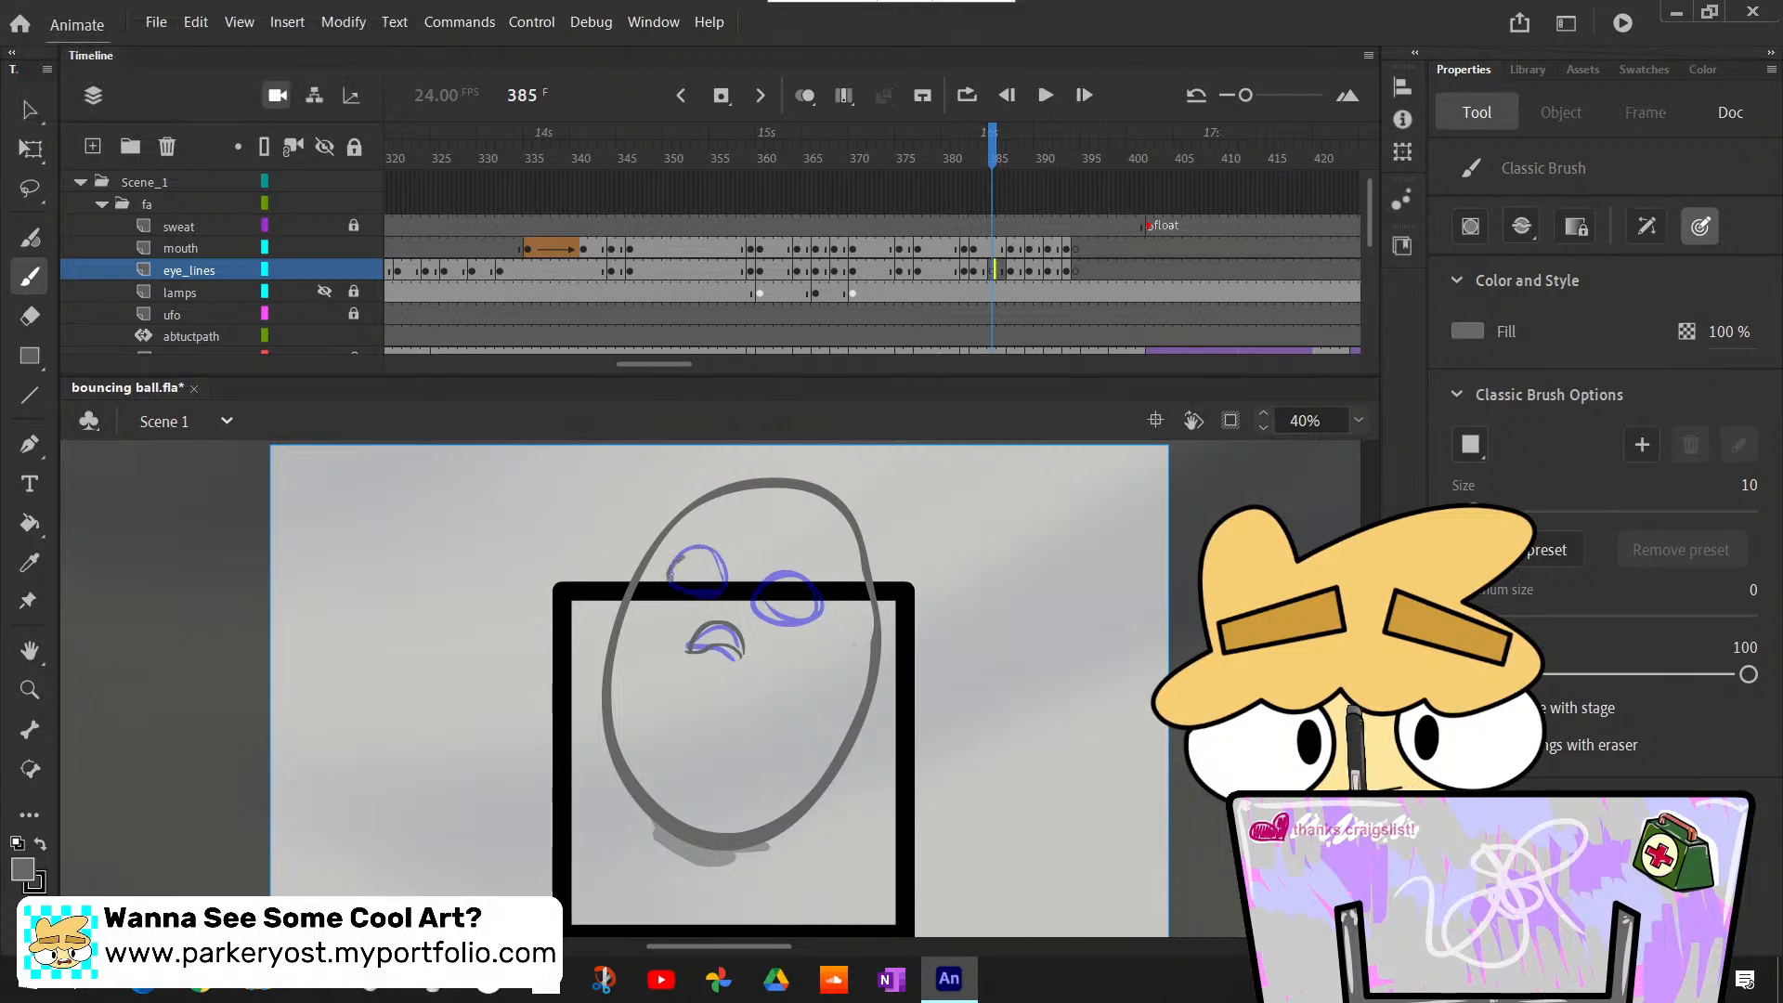
drag(678, 573, 680, 571)
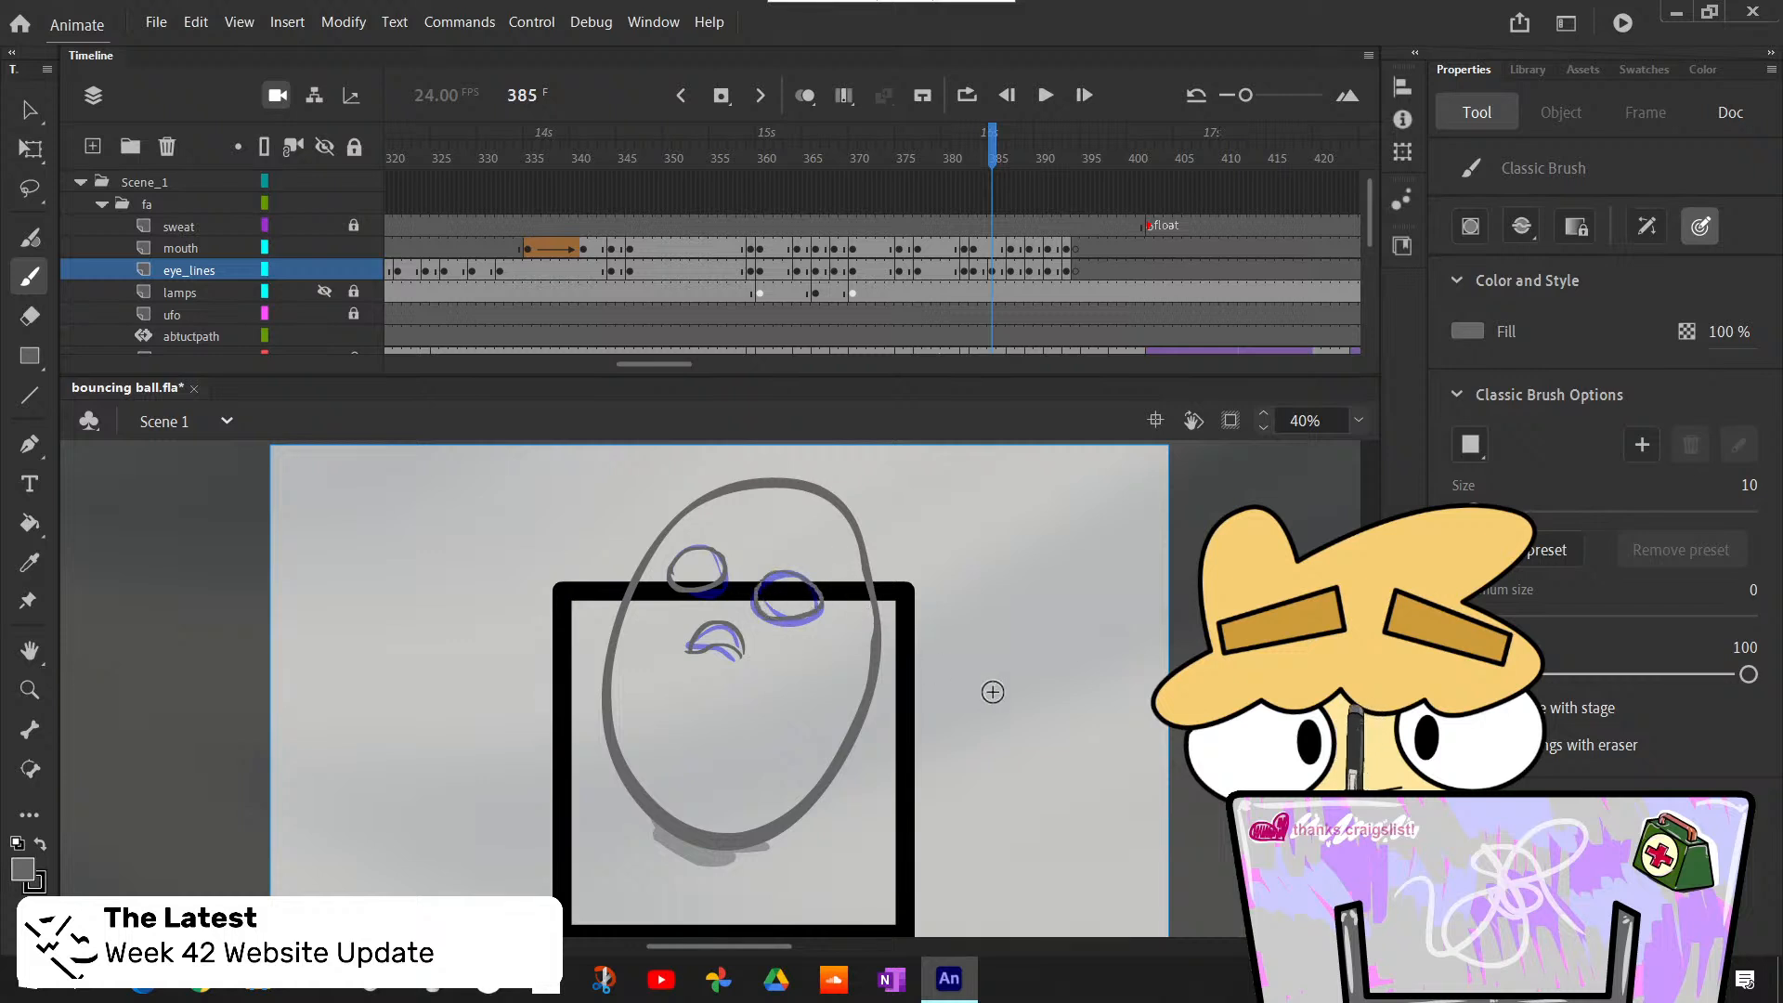
- Flip back and forth through the frames just before 385 to check the new eye drawing in motion
key(comma)
key(period)
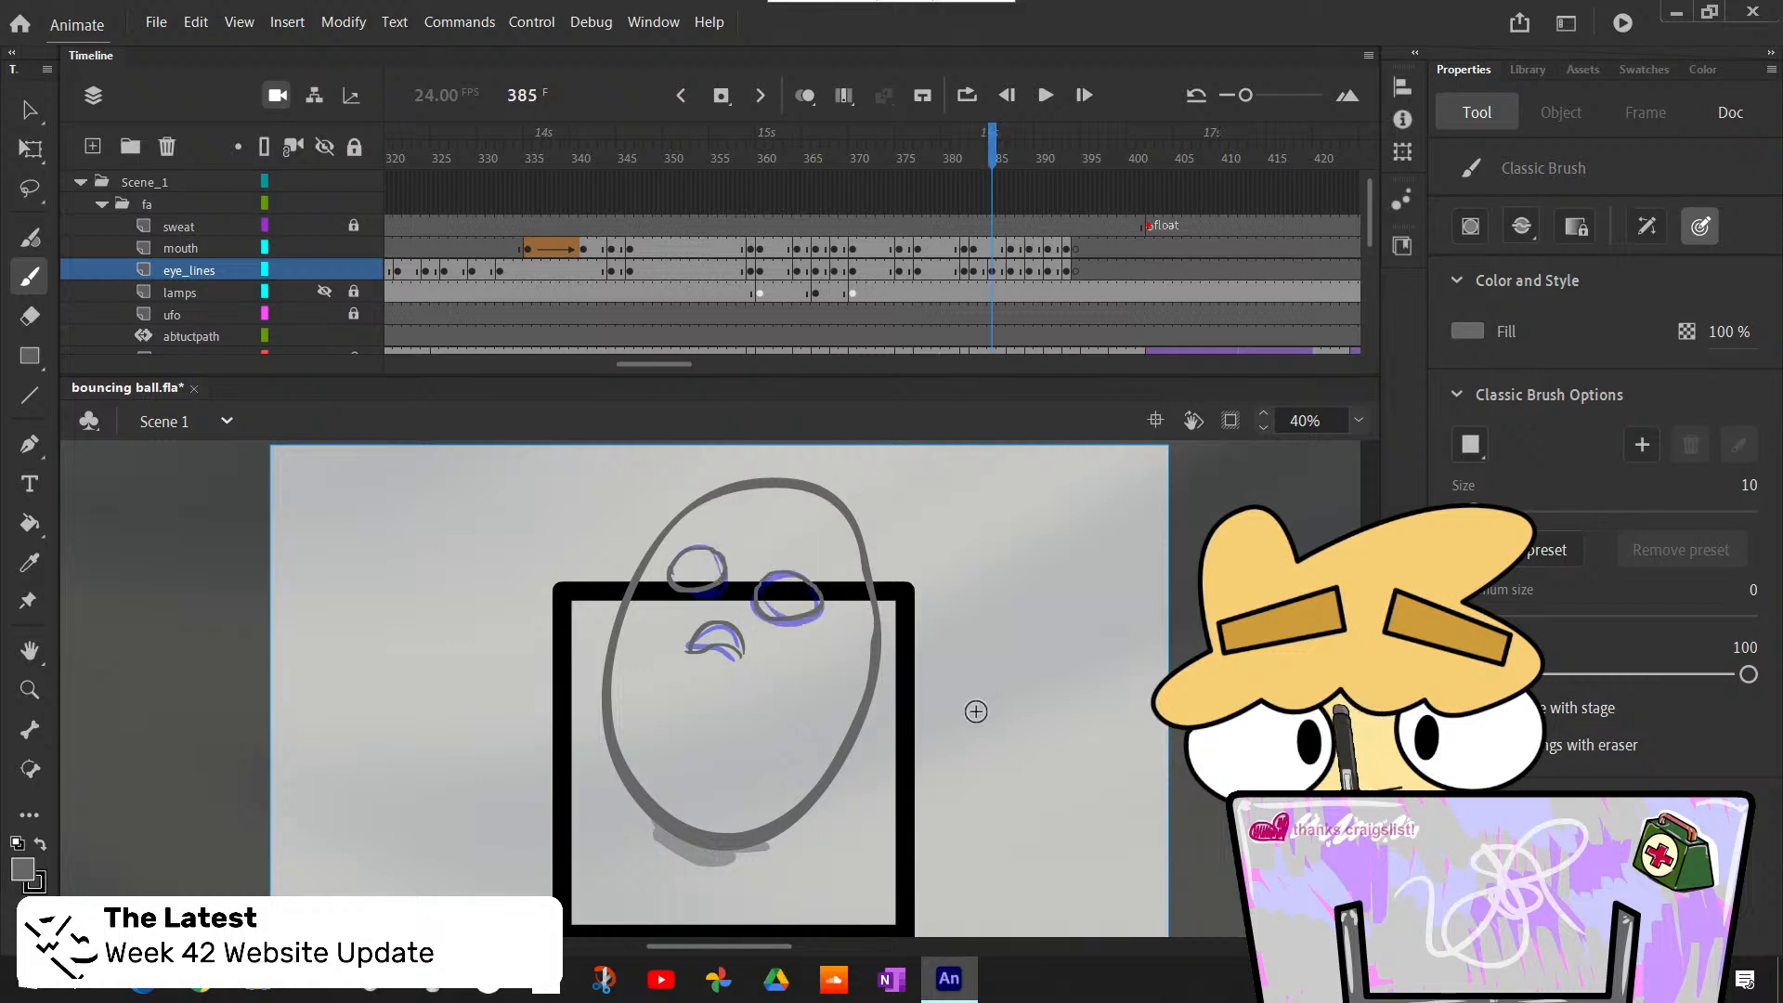
key(comma)
key(period)
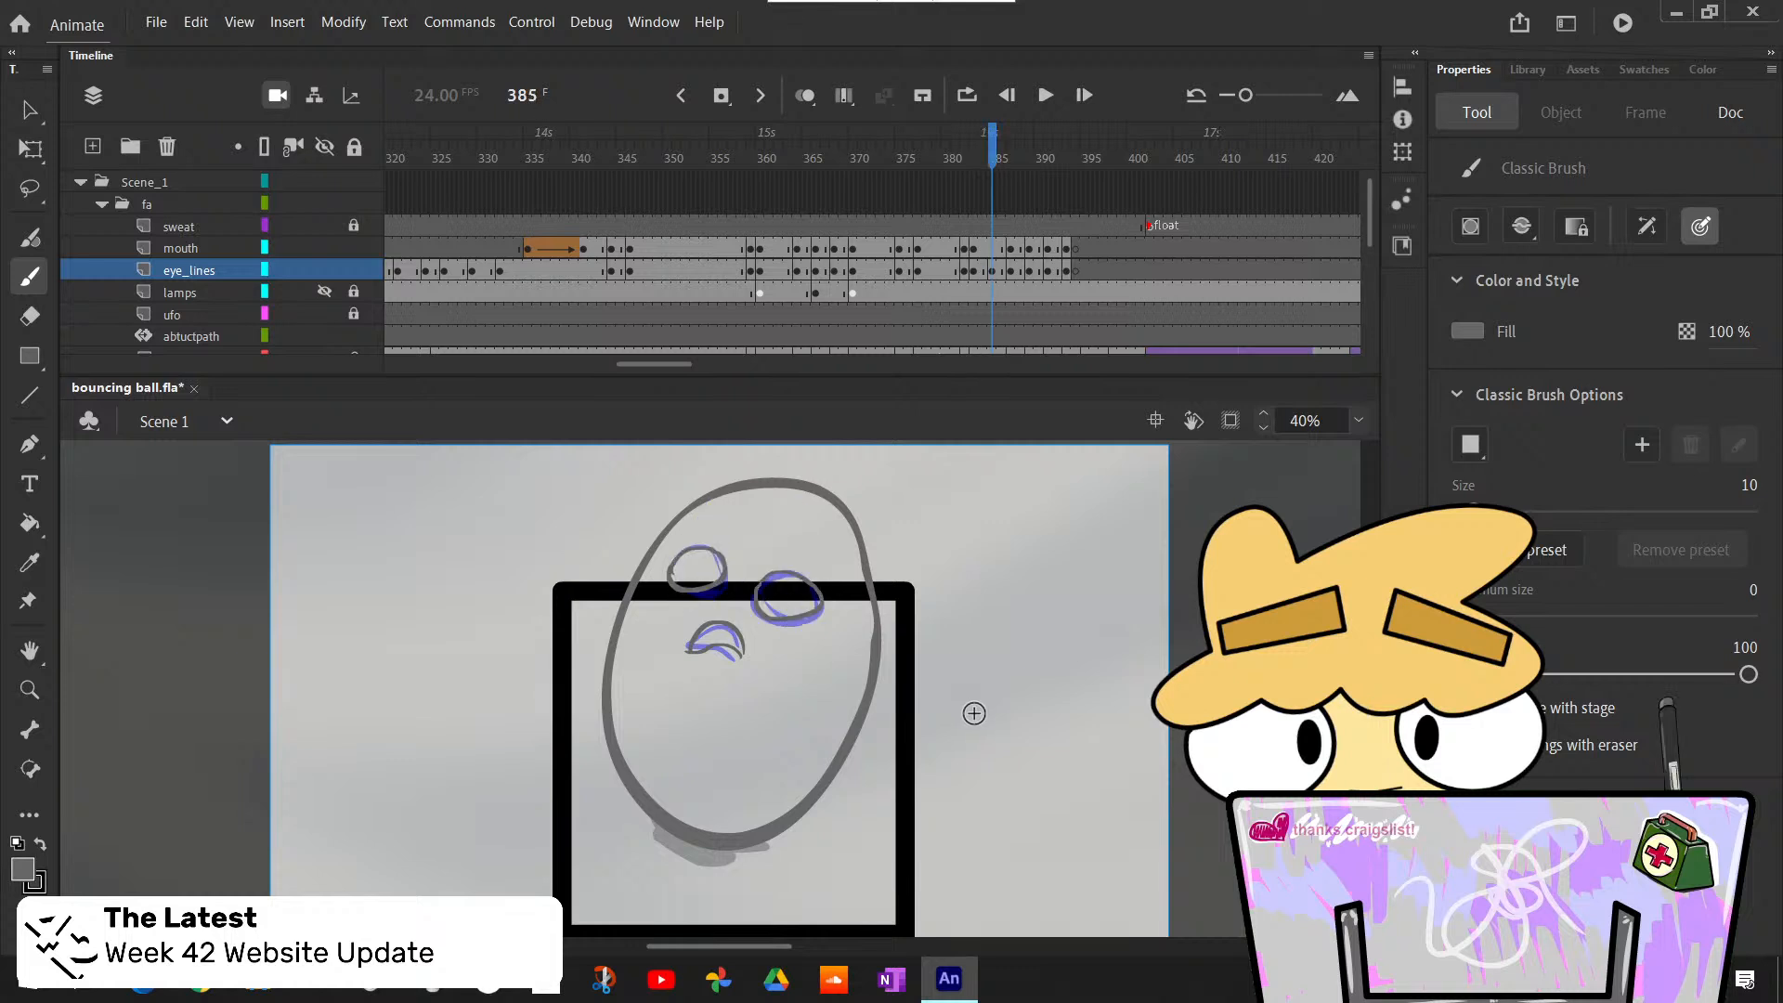
key(comma)
key(comma)
key(comma)
key(period)
key(period)
key(period)
key(period)
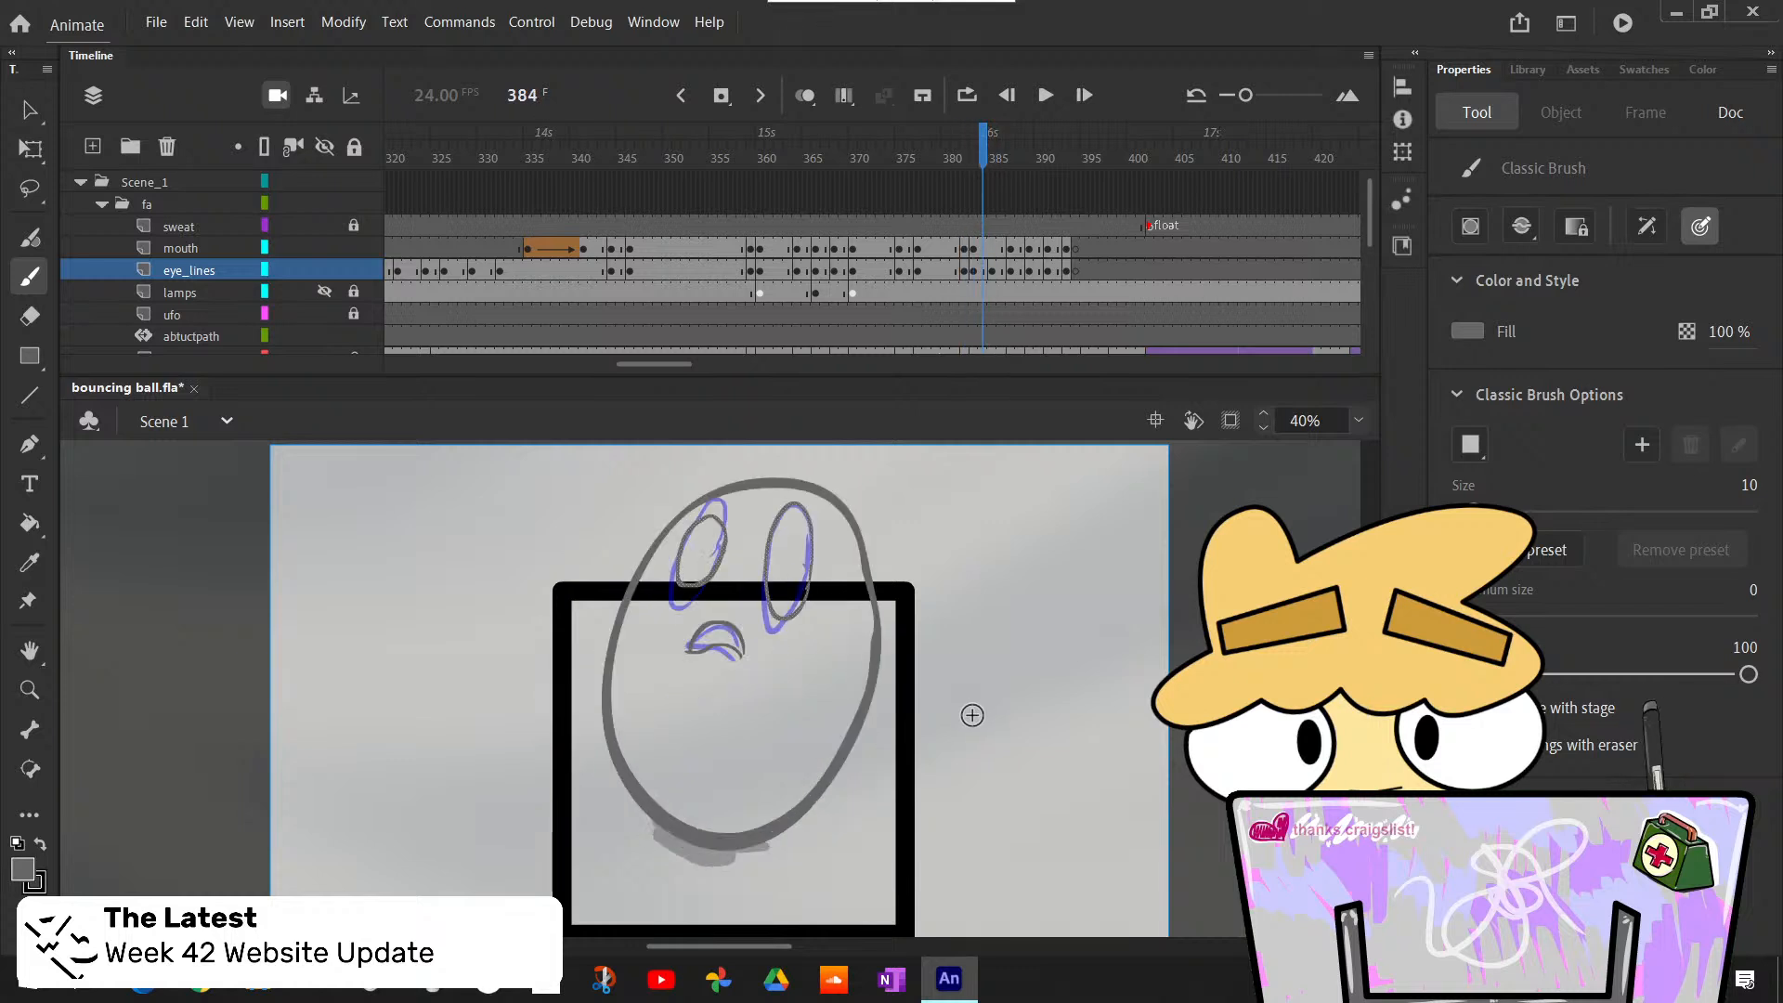
- Step through the frames from 385 to about 396 to compare the pasted face drawings with the rough
key(period)
key(period)
key(period)
key(period)
key(period)
key(period)
key(period)
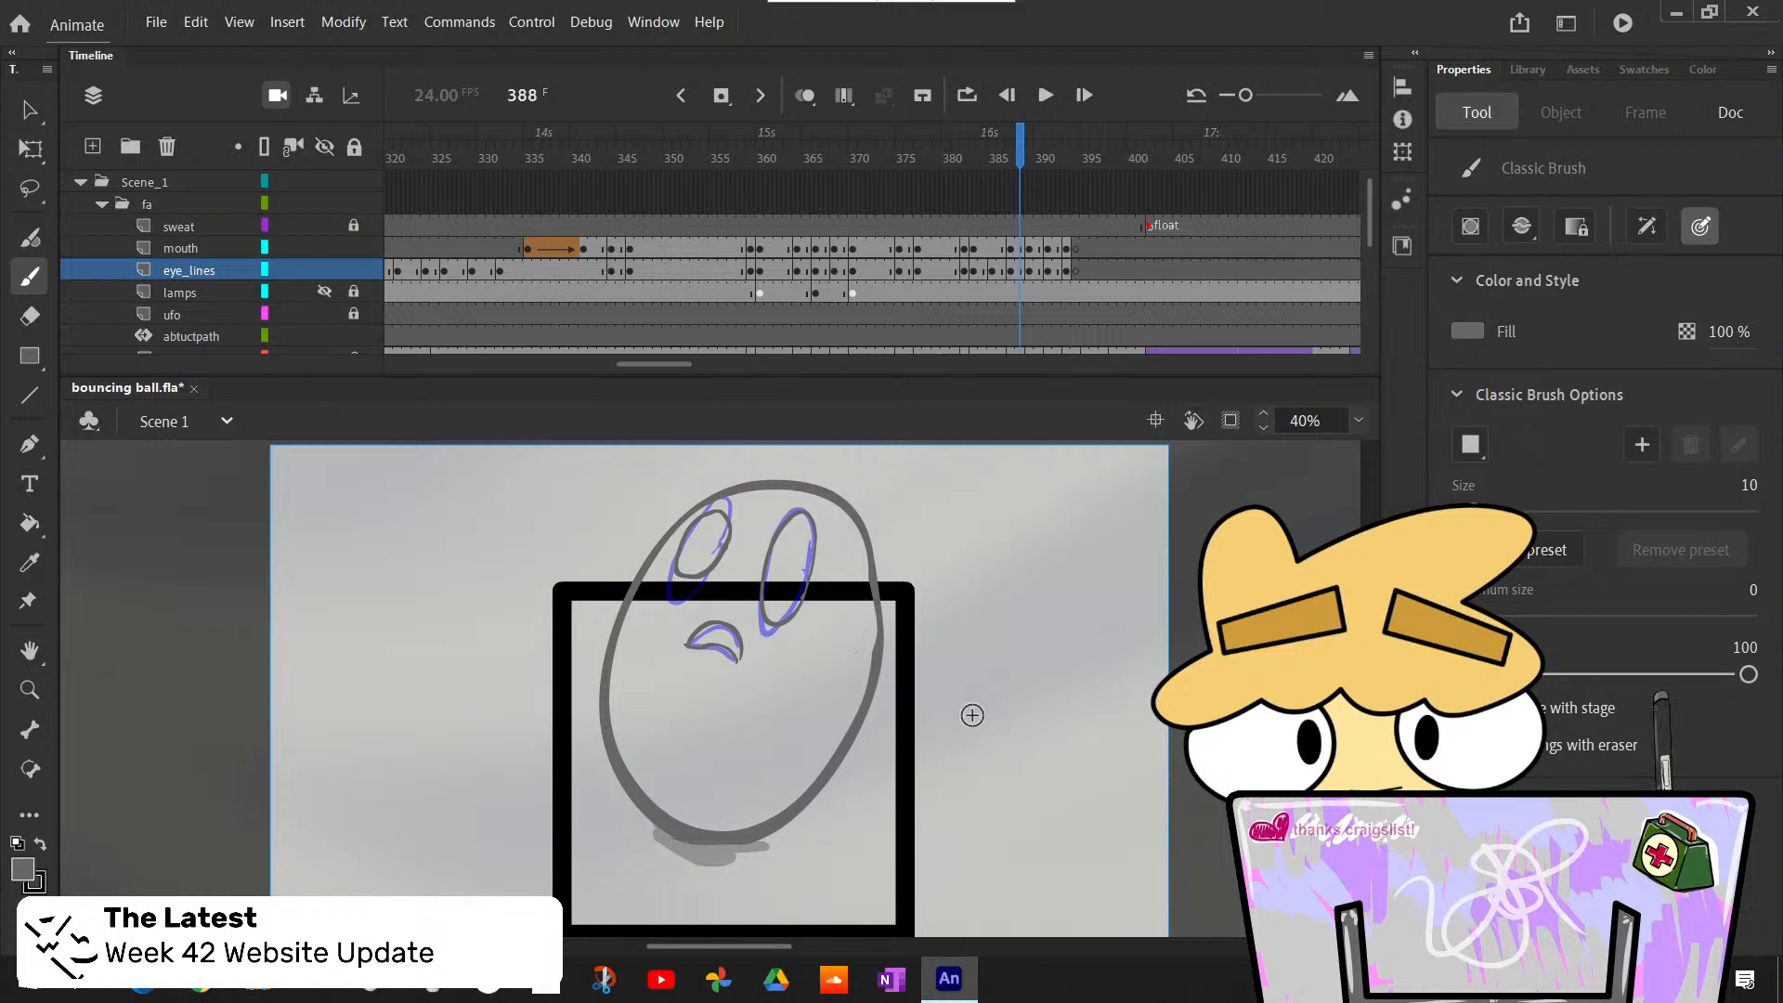
key(period)
key(period)
key(period)
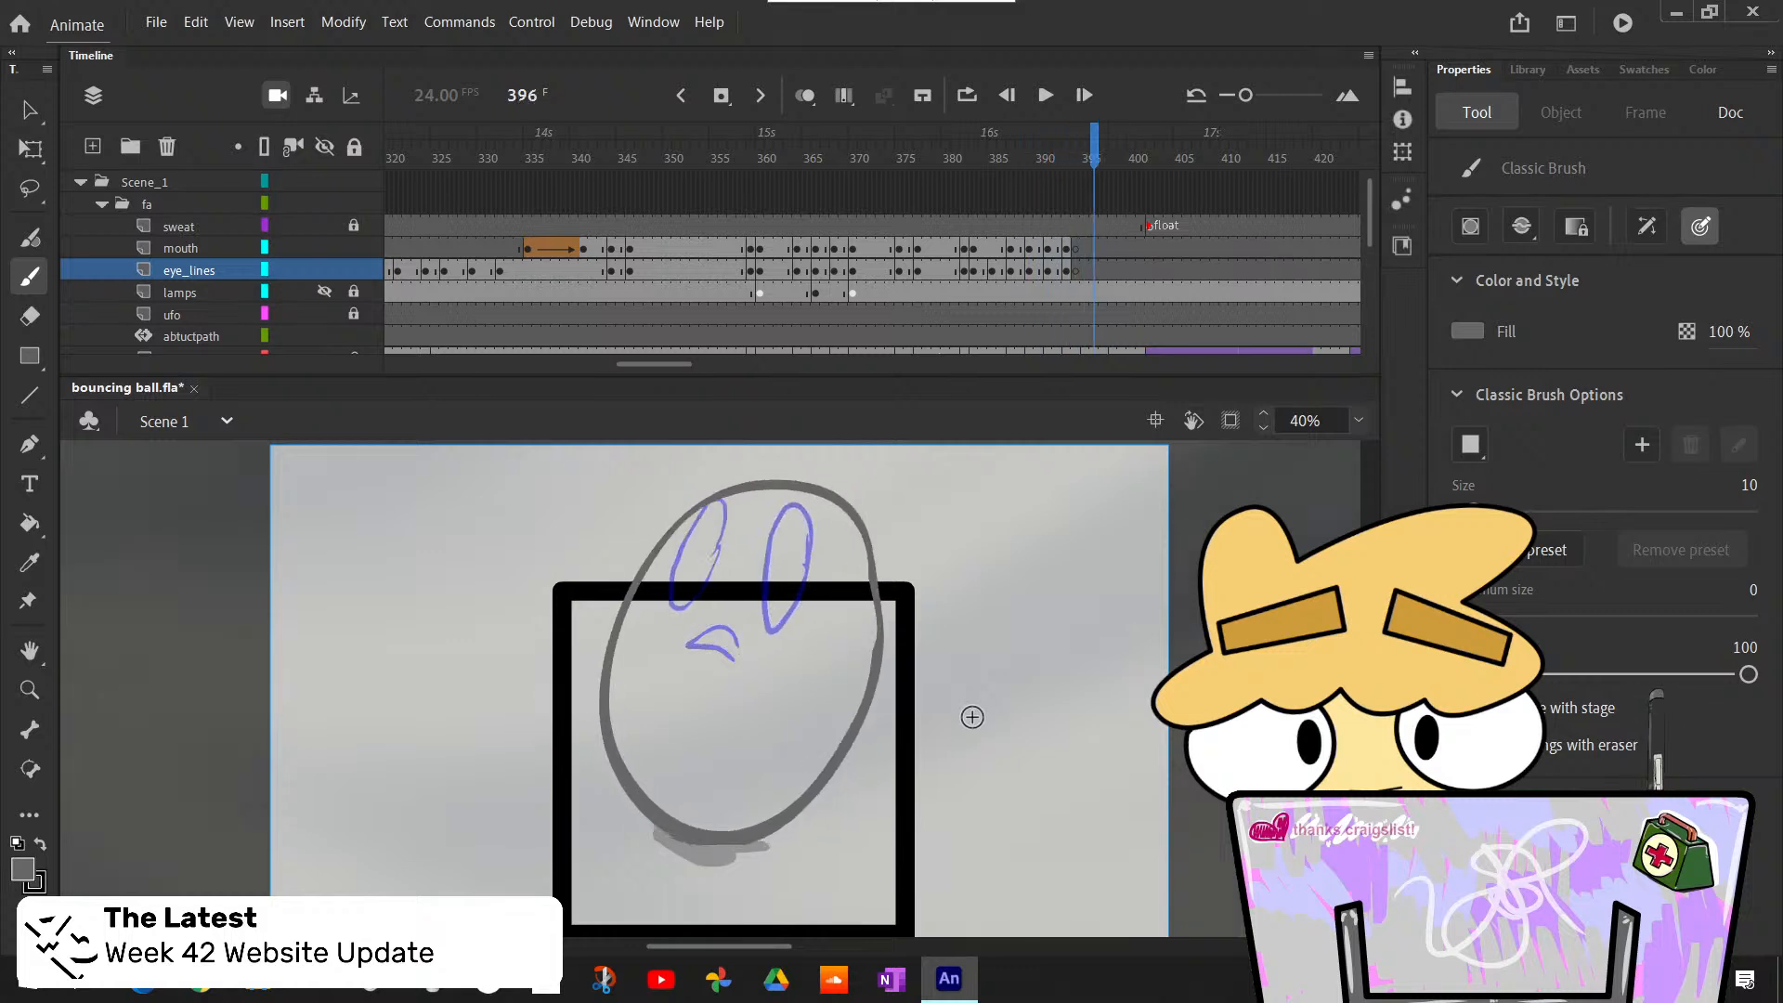
key(comma)
key(comma)
key(comma)
key(comma)
key(period)
key(period)
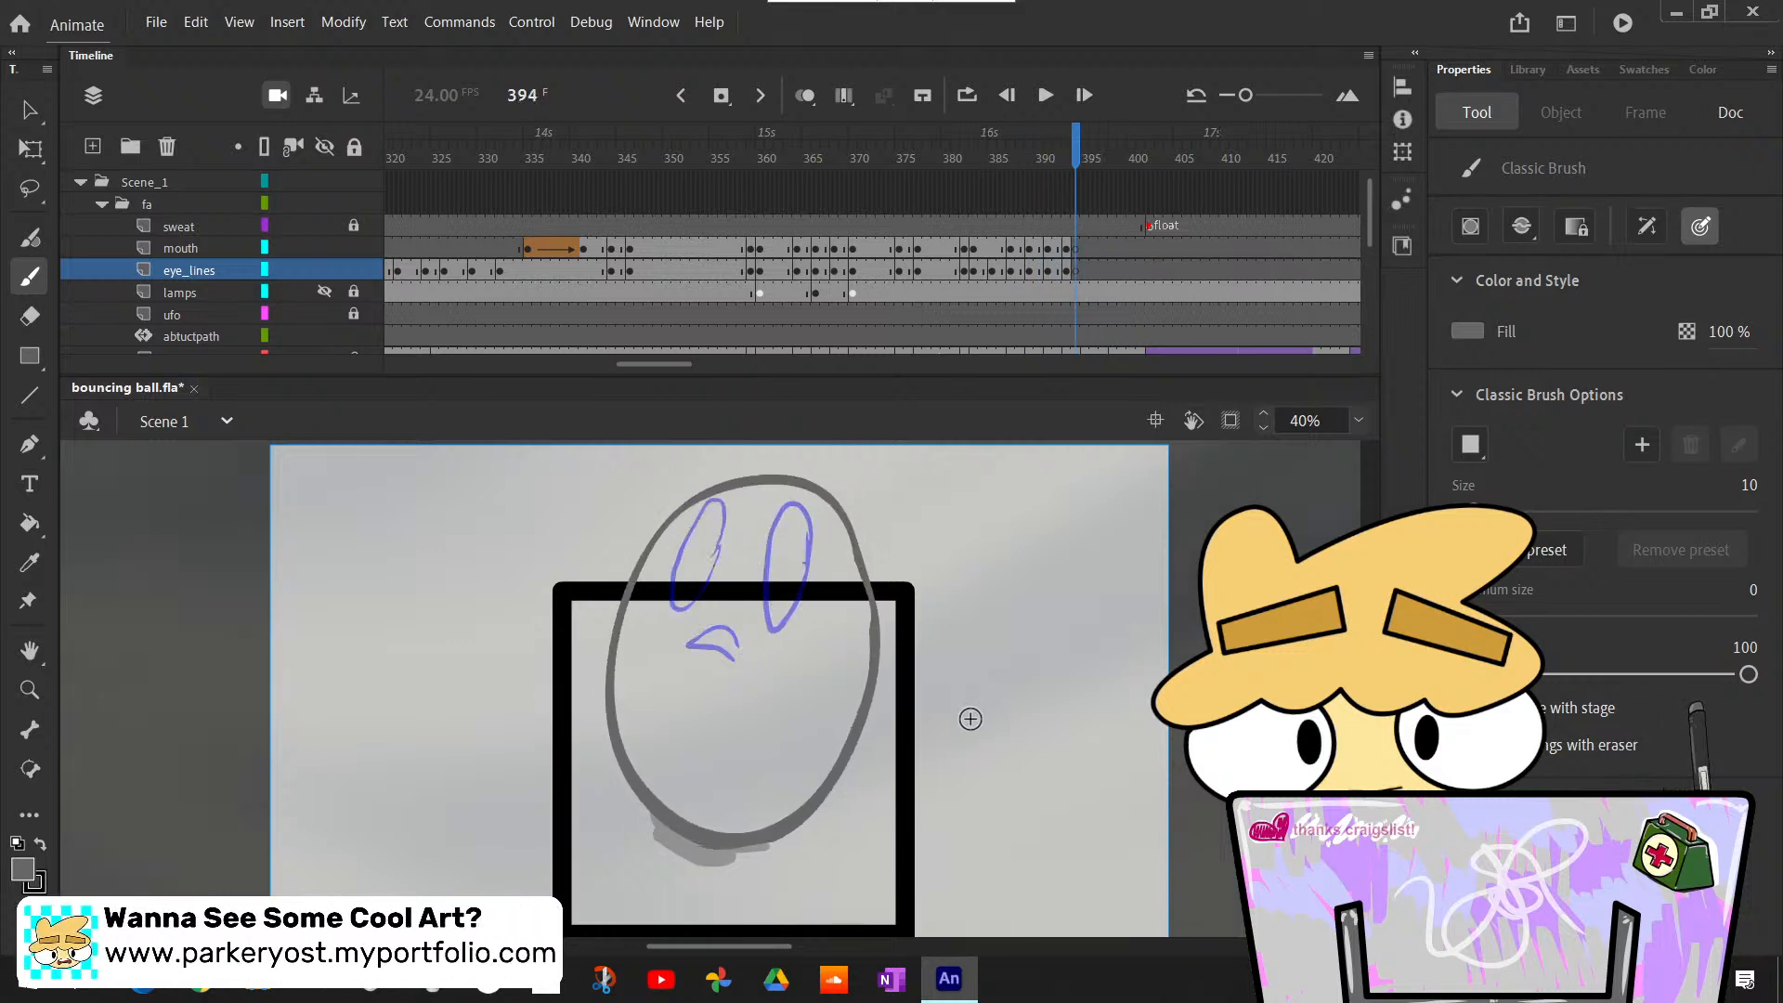
key(comma)
key(period)
key(period)
key(period)
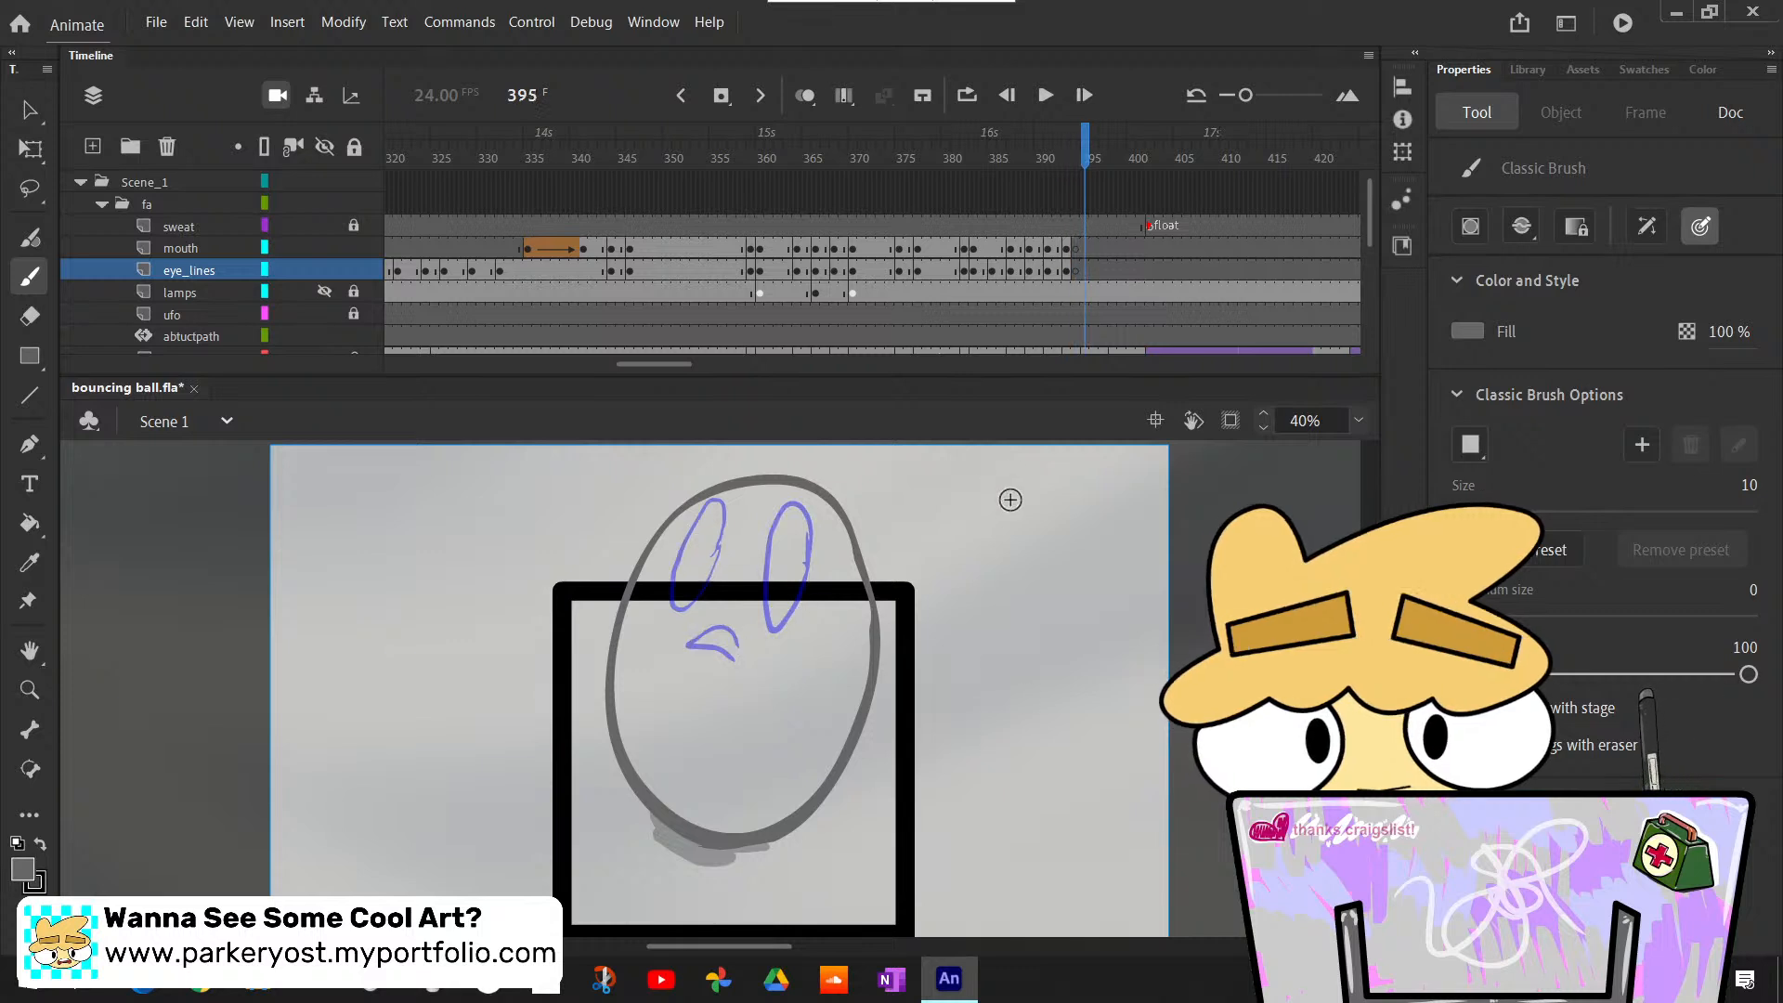
key(comma)
key(comma)
key(comma)
- Extend the frame 393 drawings on the mouth and eye_lines layers through frame 394
scroll(1063, 284, down, 2)
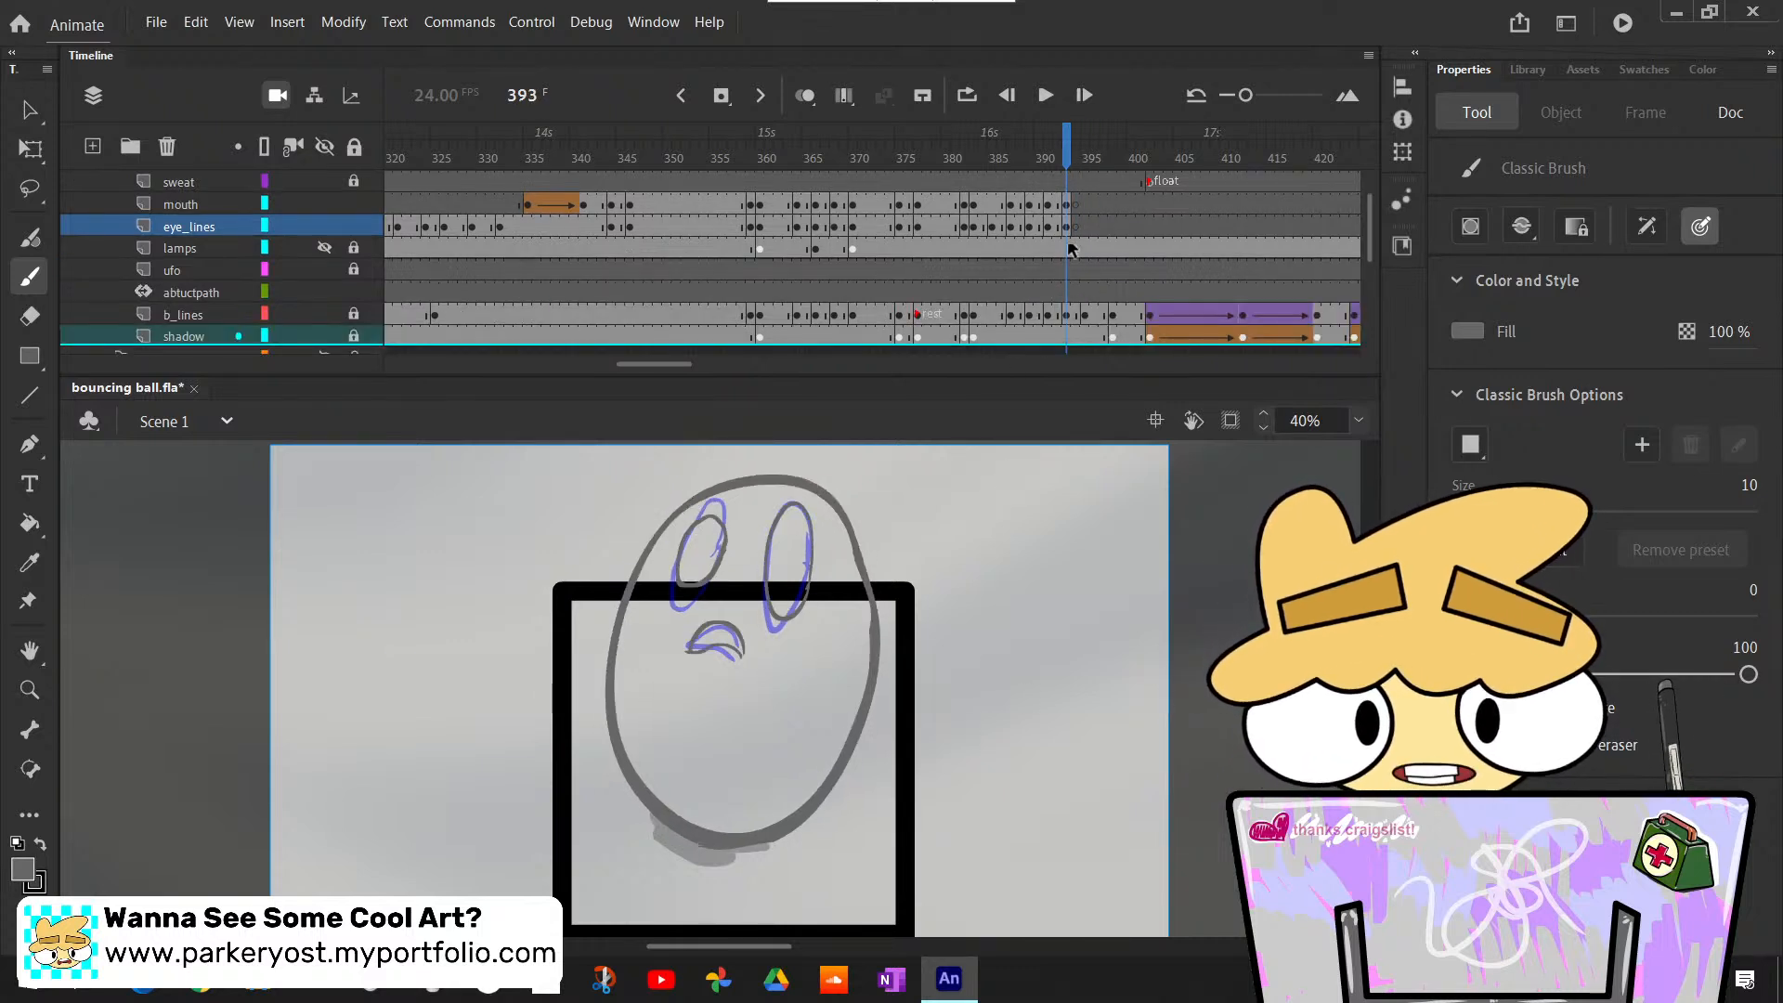
click(1061, 212)
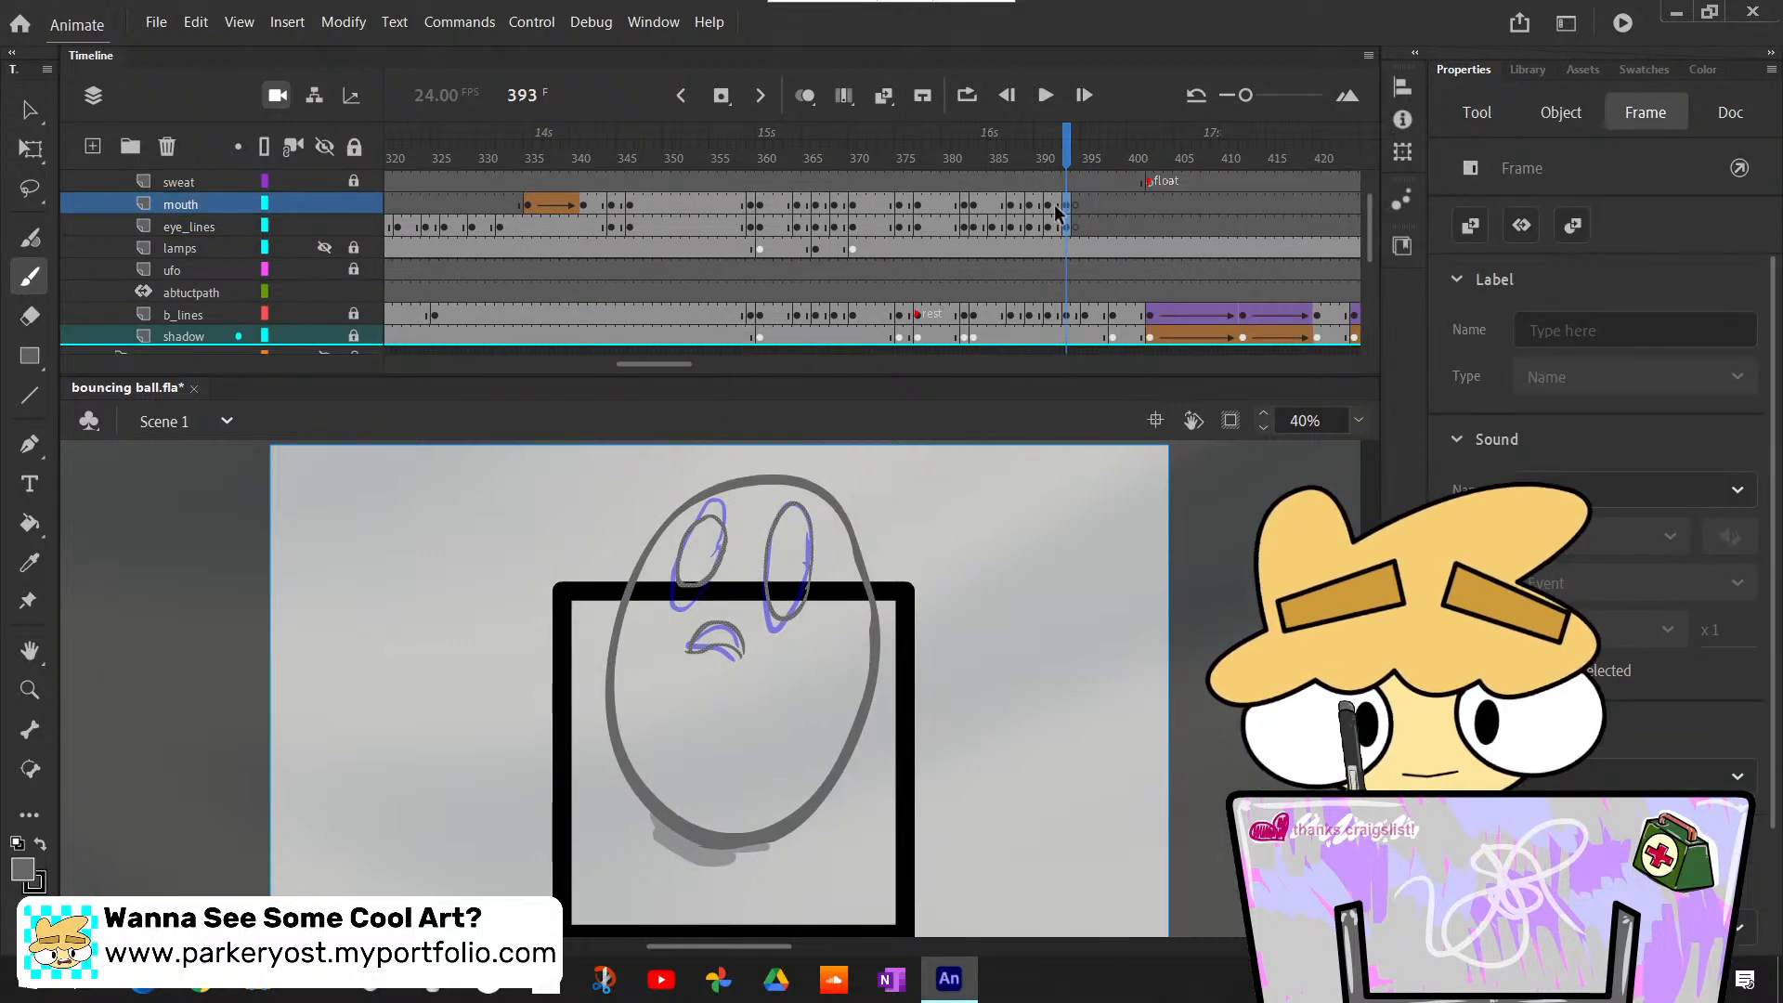
key(shift+F5)
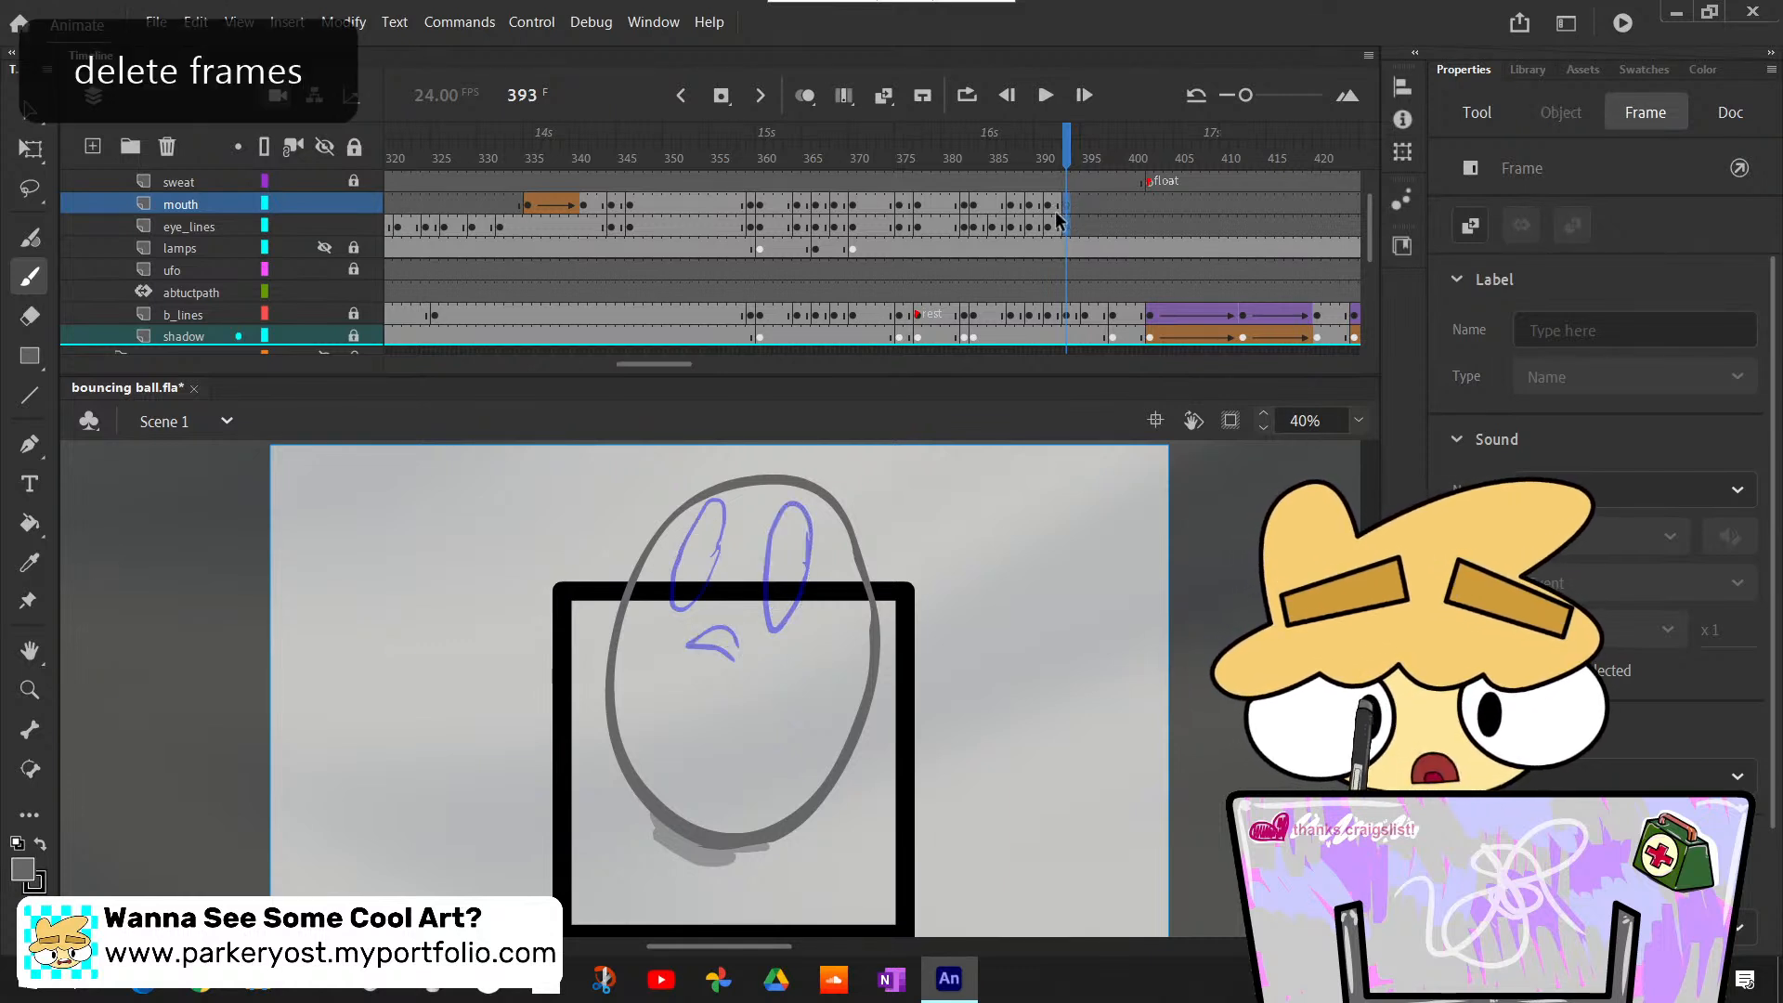
key(ctrl+z)
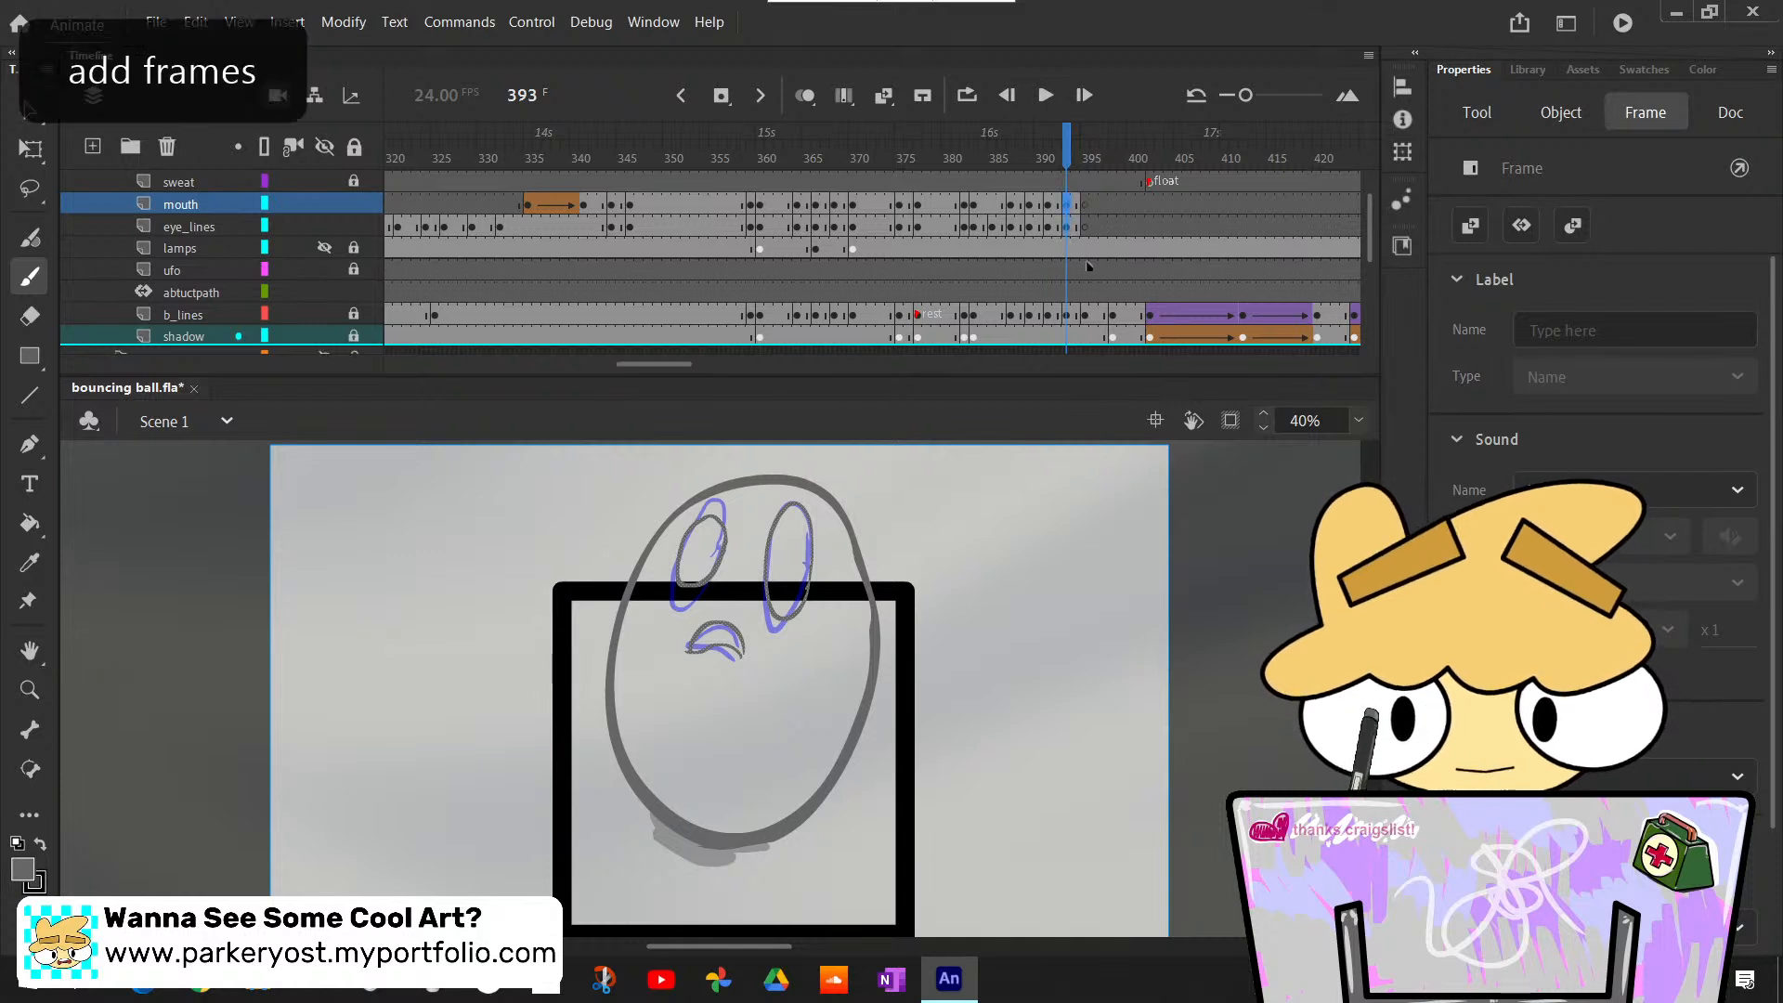
key(F5)
key(F5)
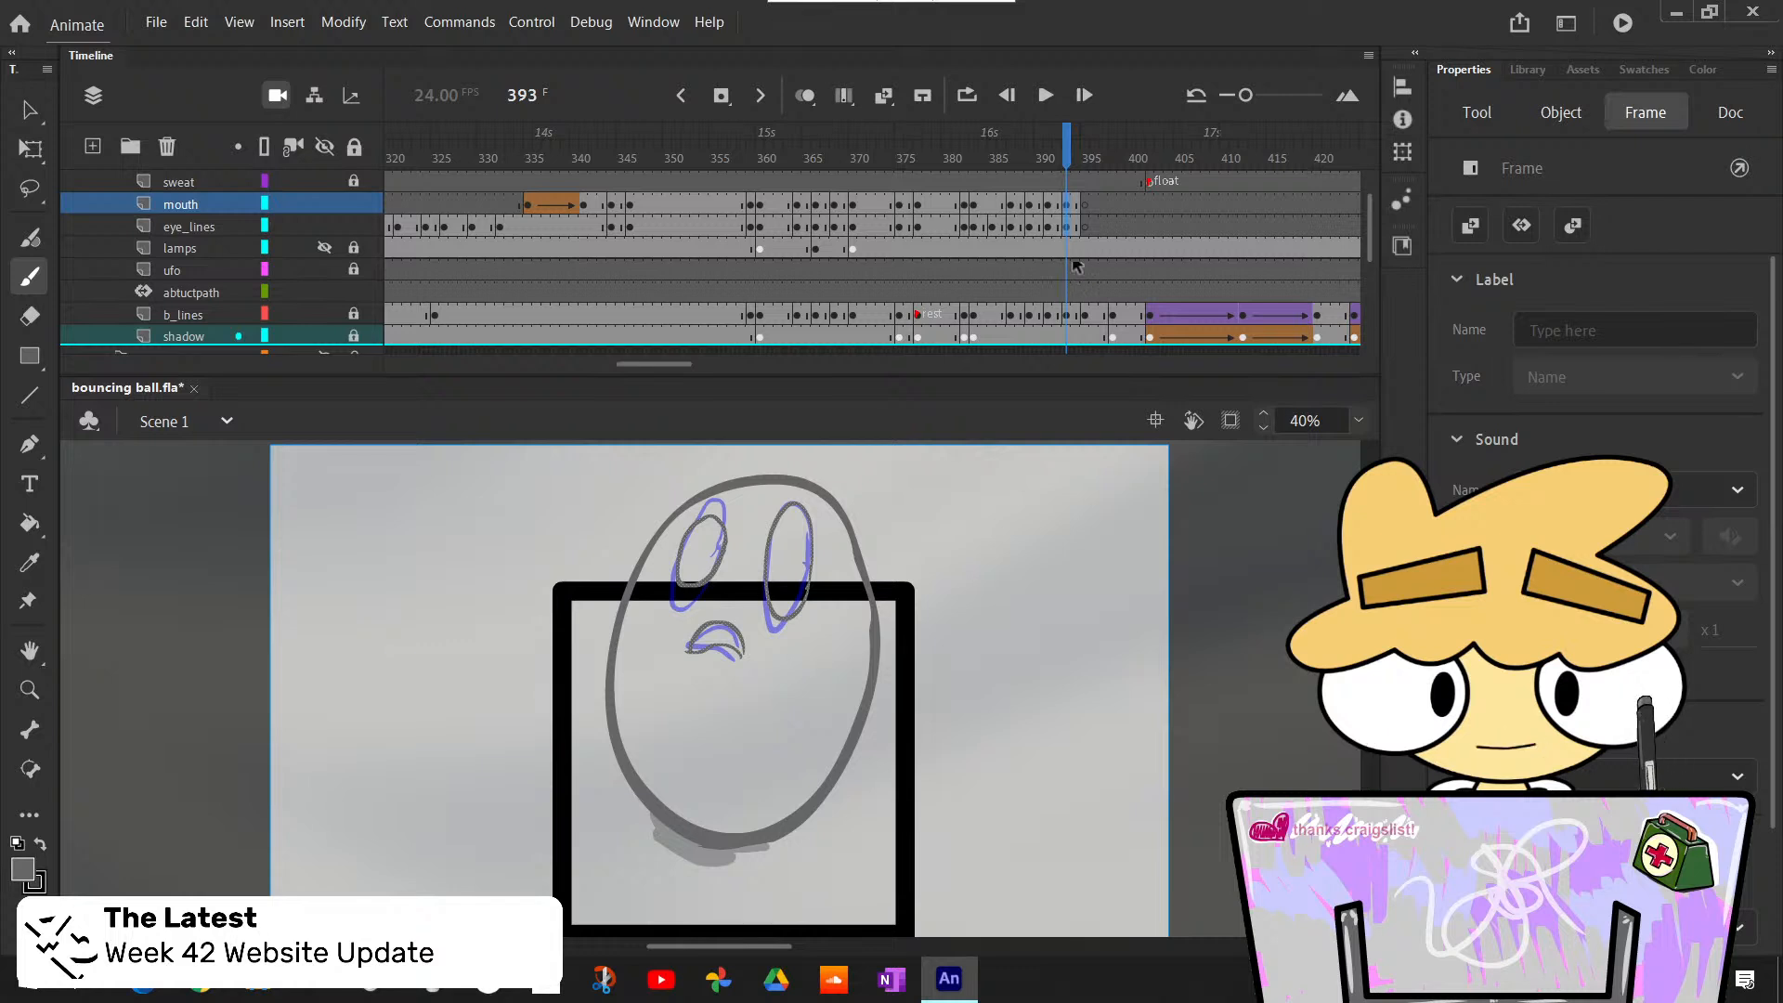
- Try to copy the mouth and eye_lines drawings from frame 392 to frame 395 together
drag(1066, 146, 1086, 165)
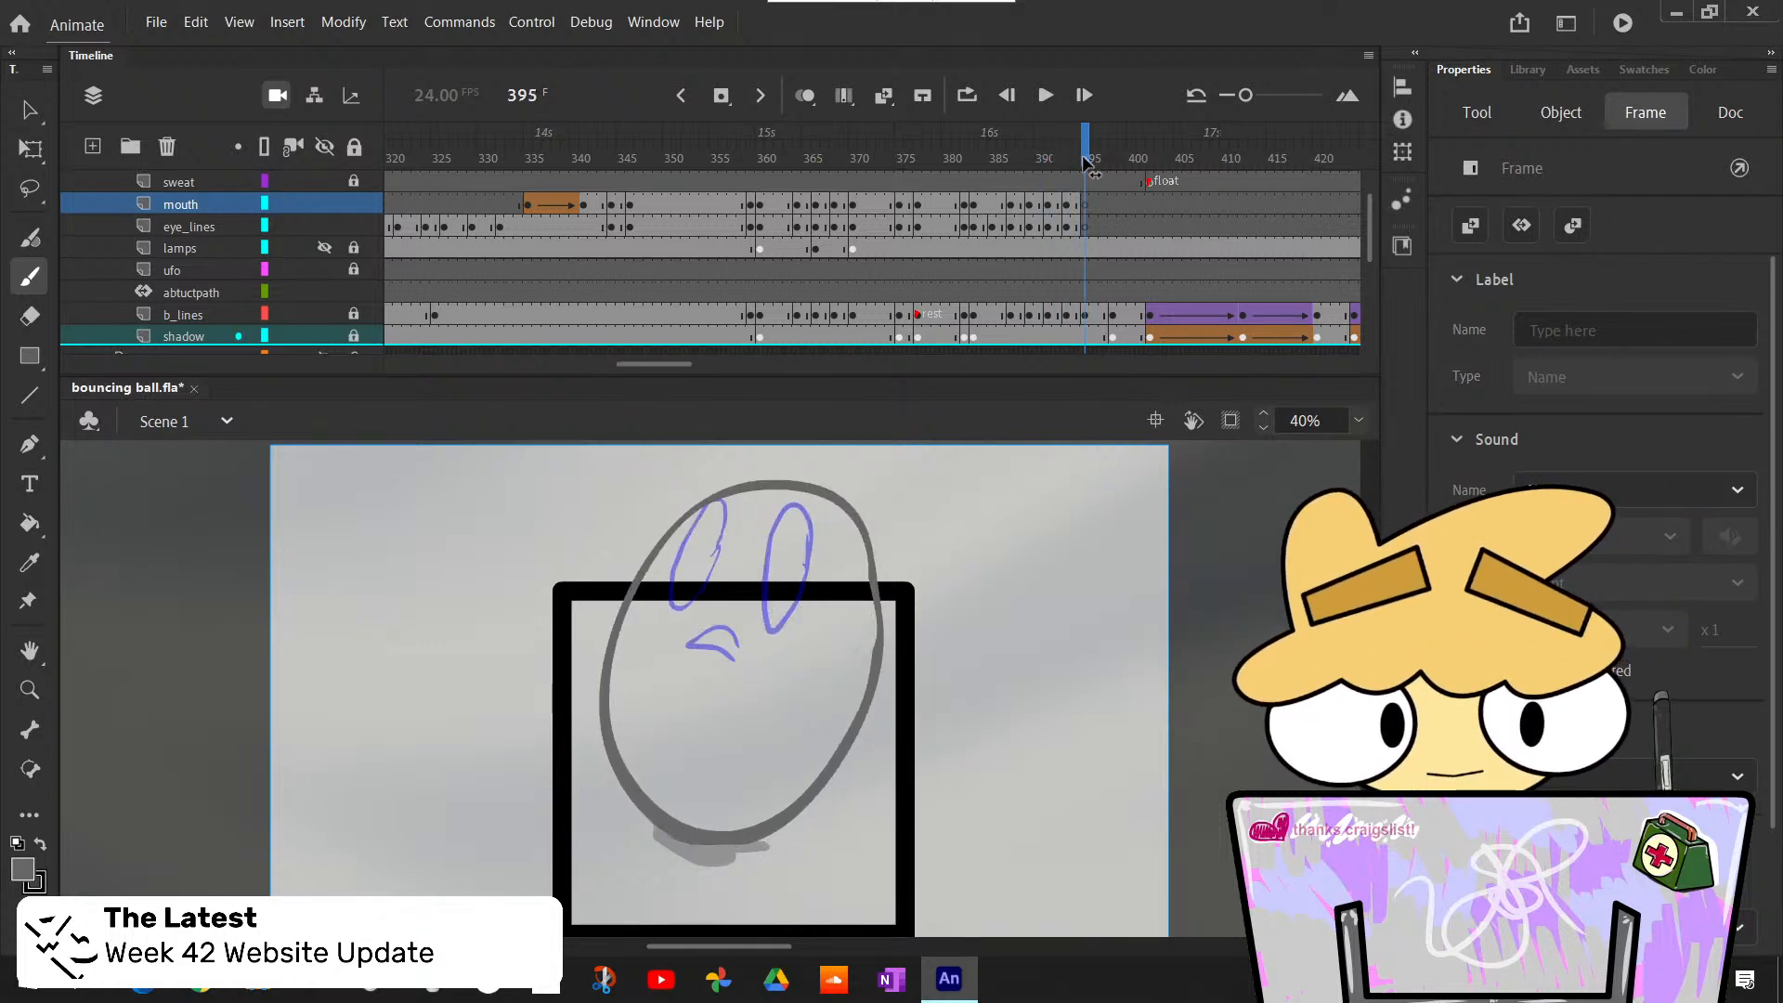
click(1057, 205)
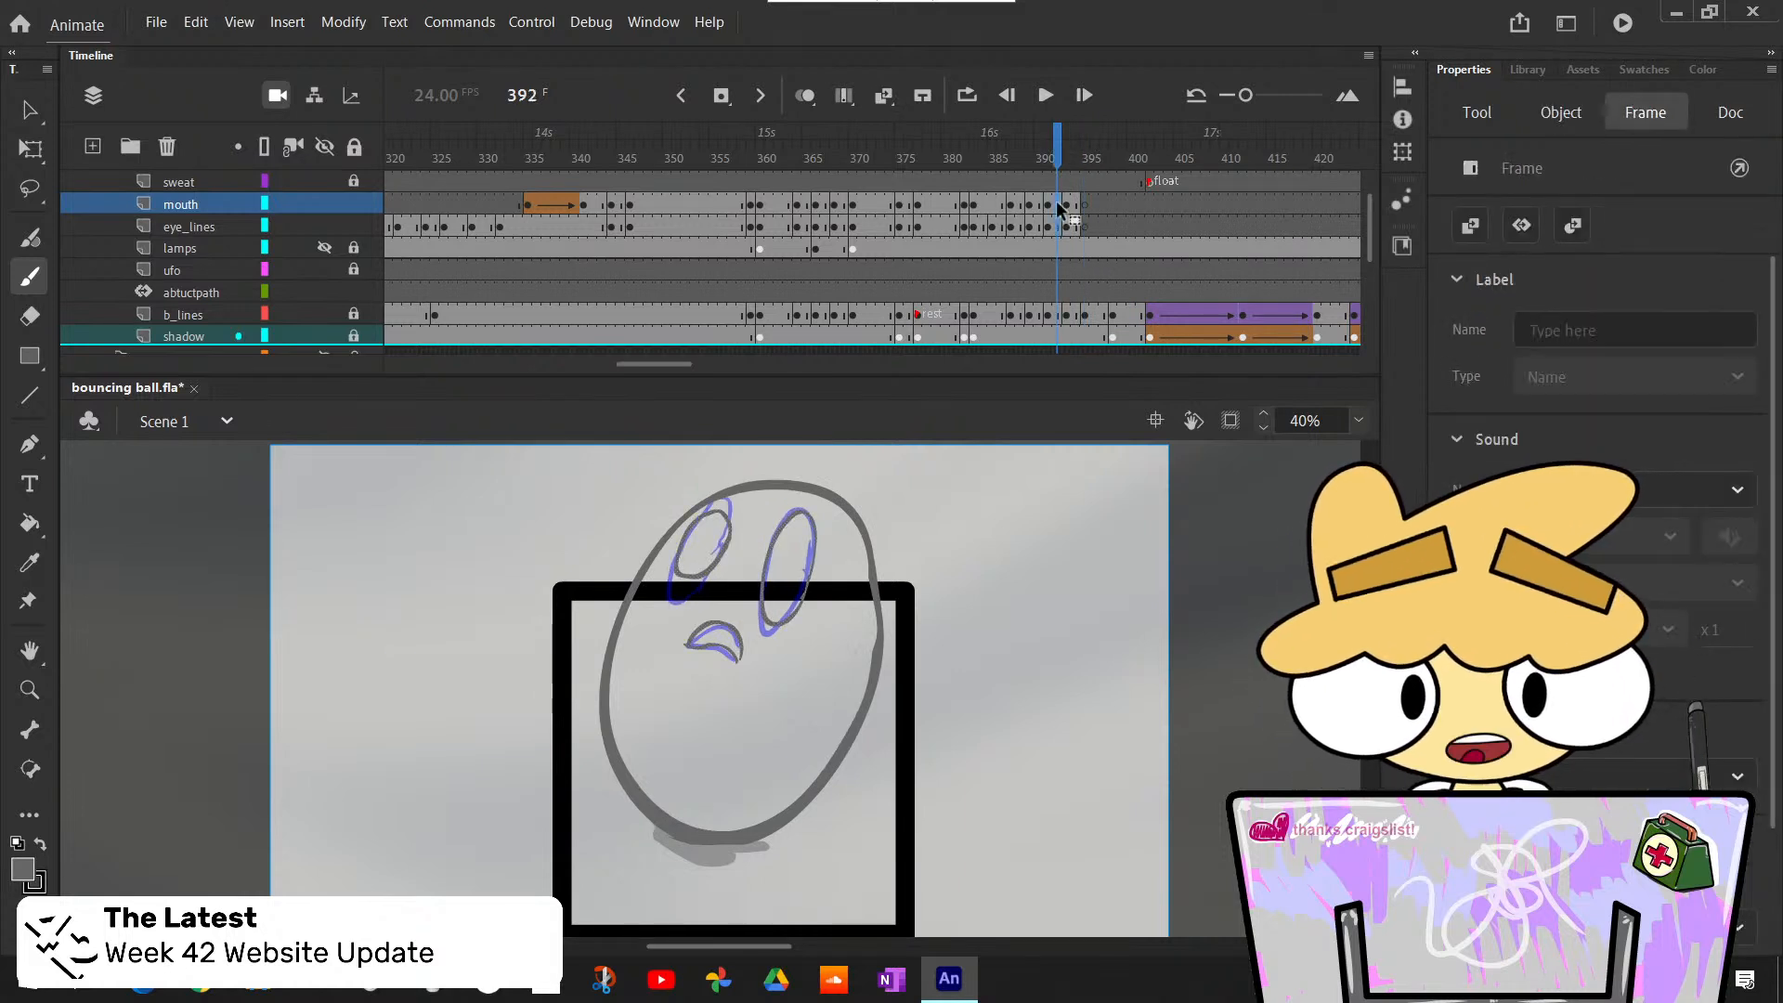
click(1079, 218)
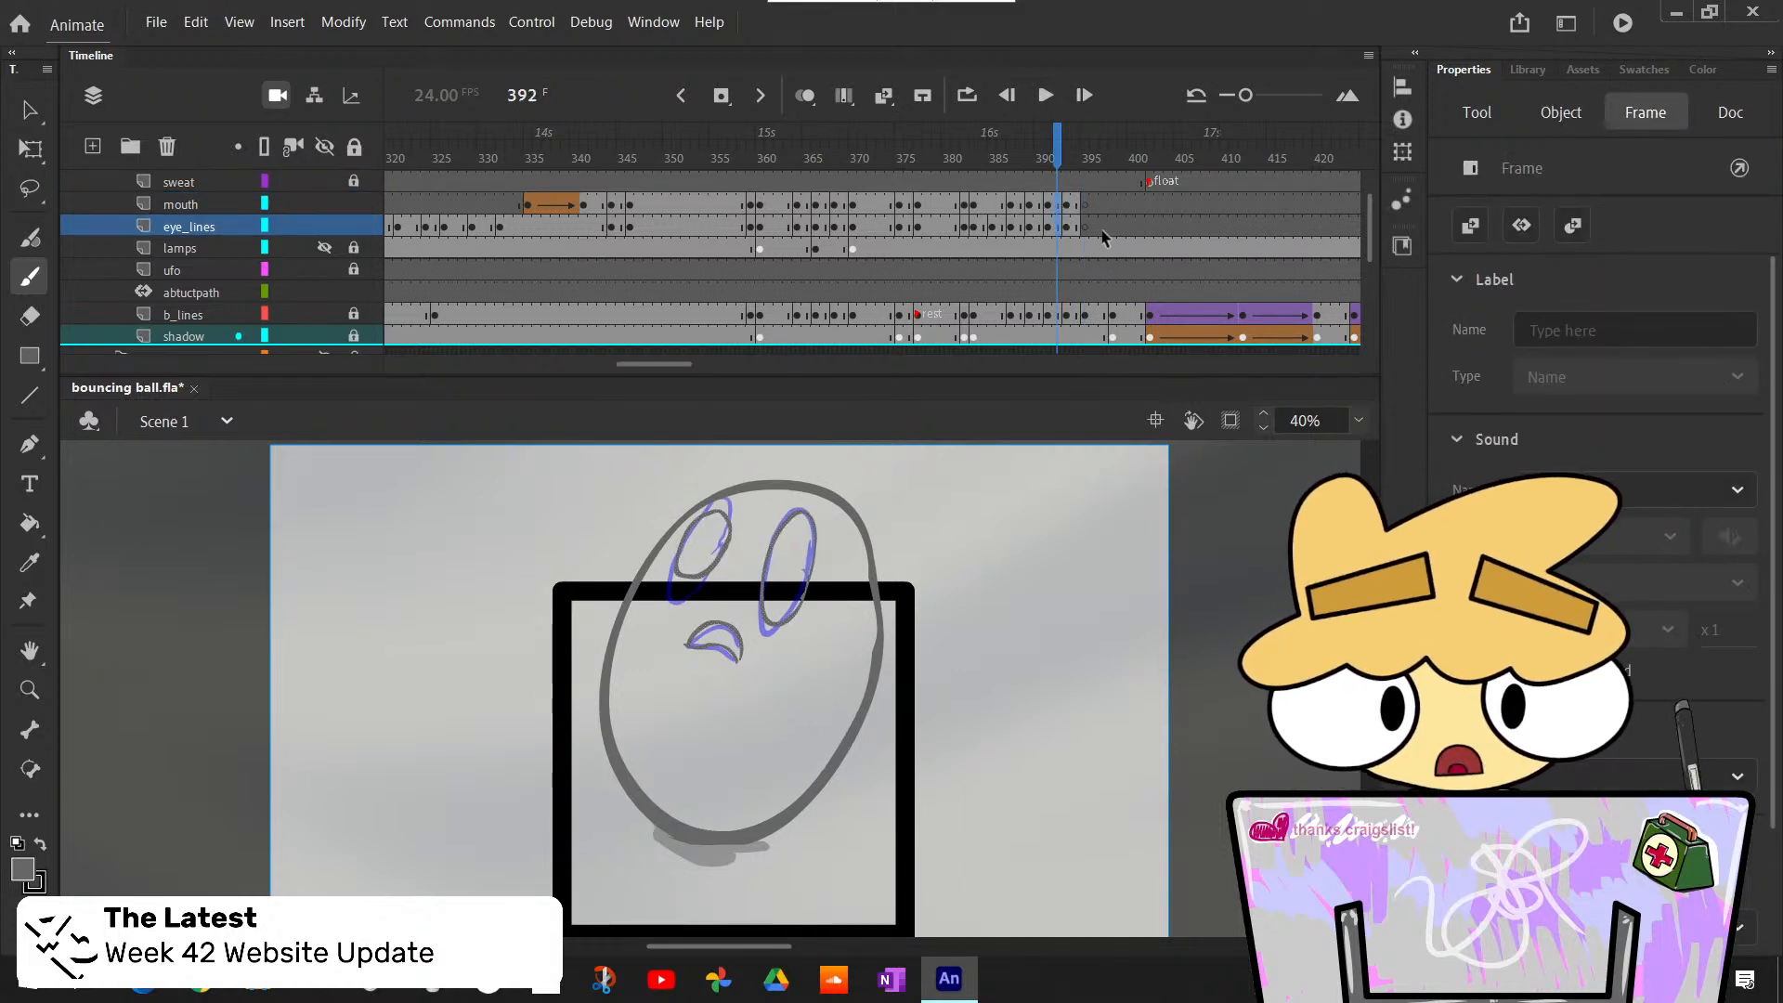
drag(1086, 228, 1085, 206)
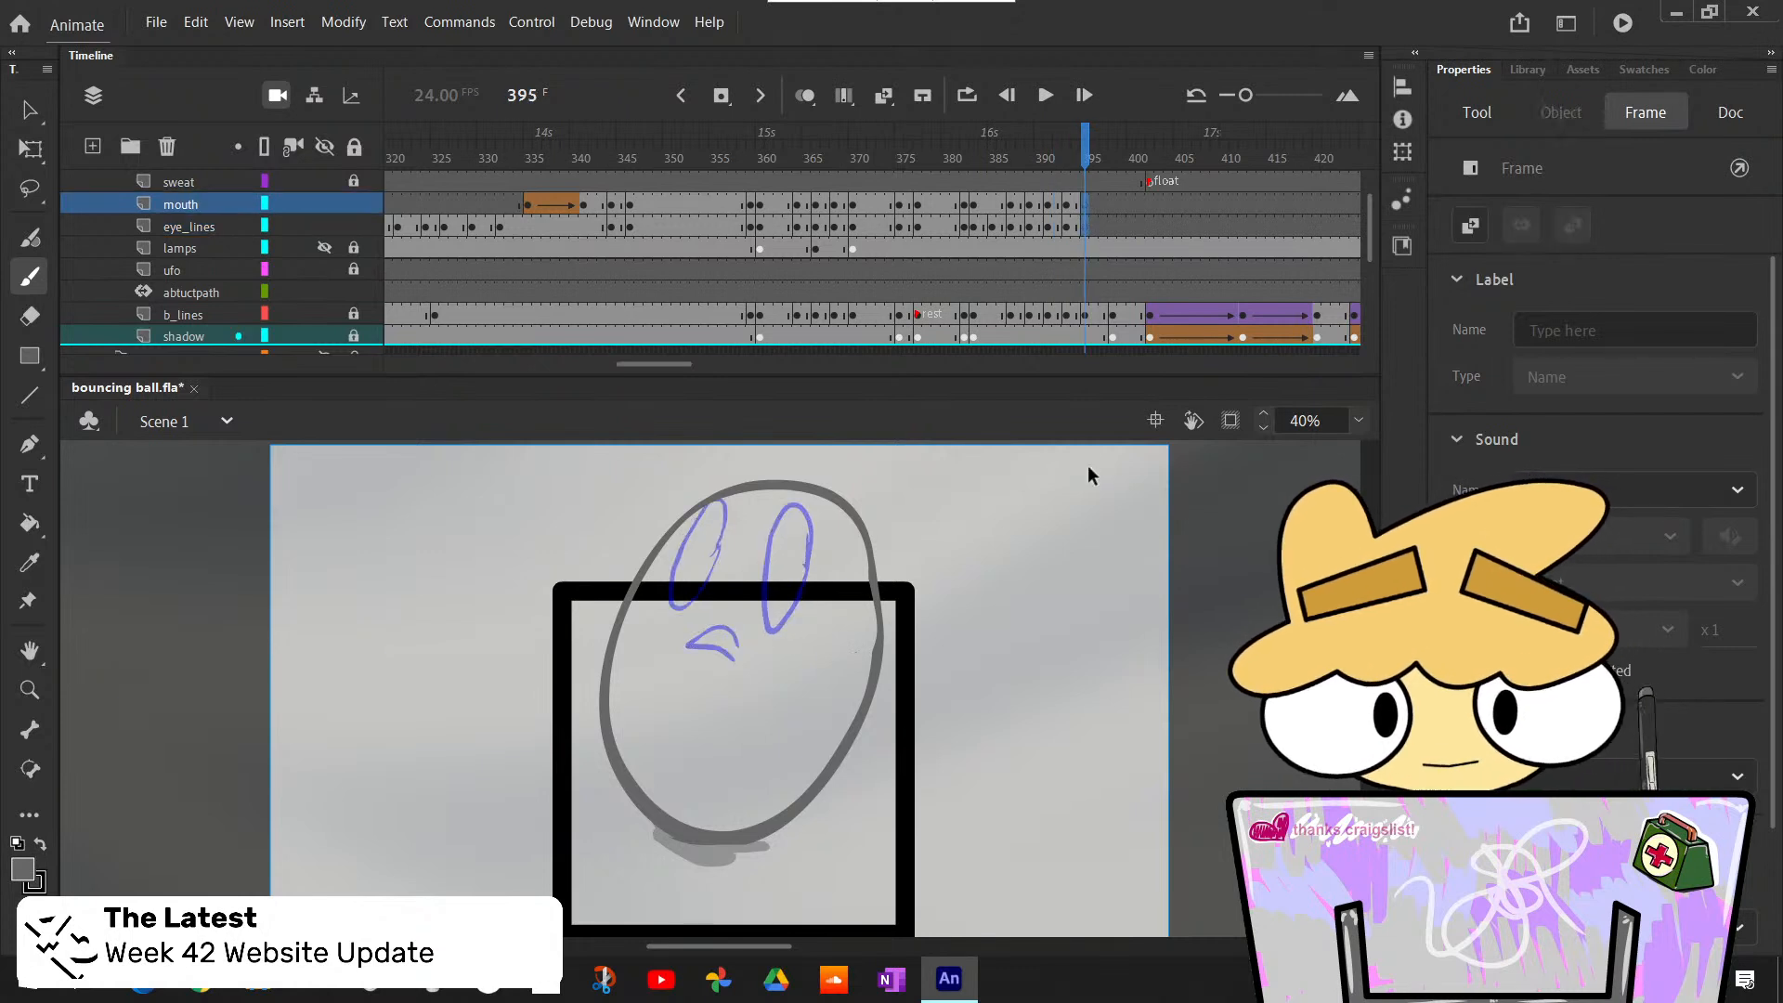
key(ctrl+shift+v)
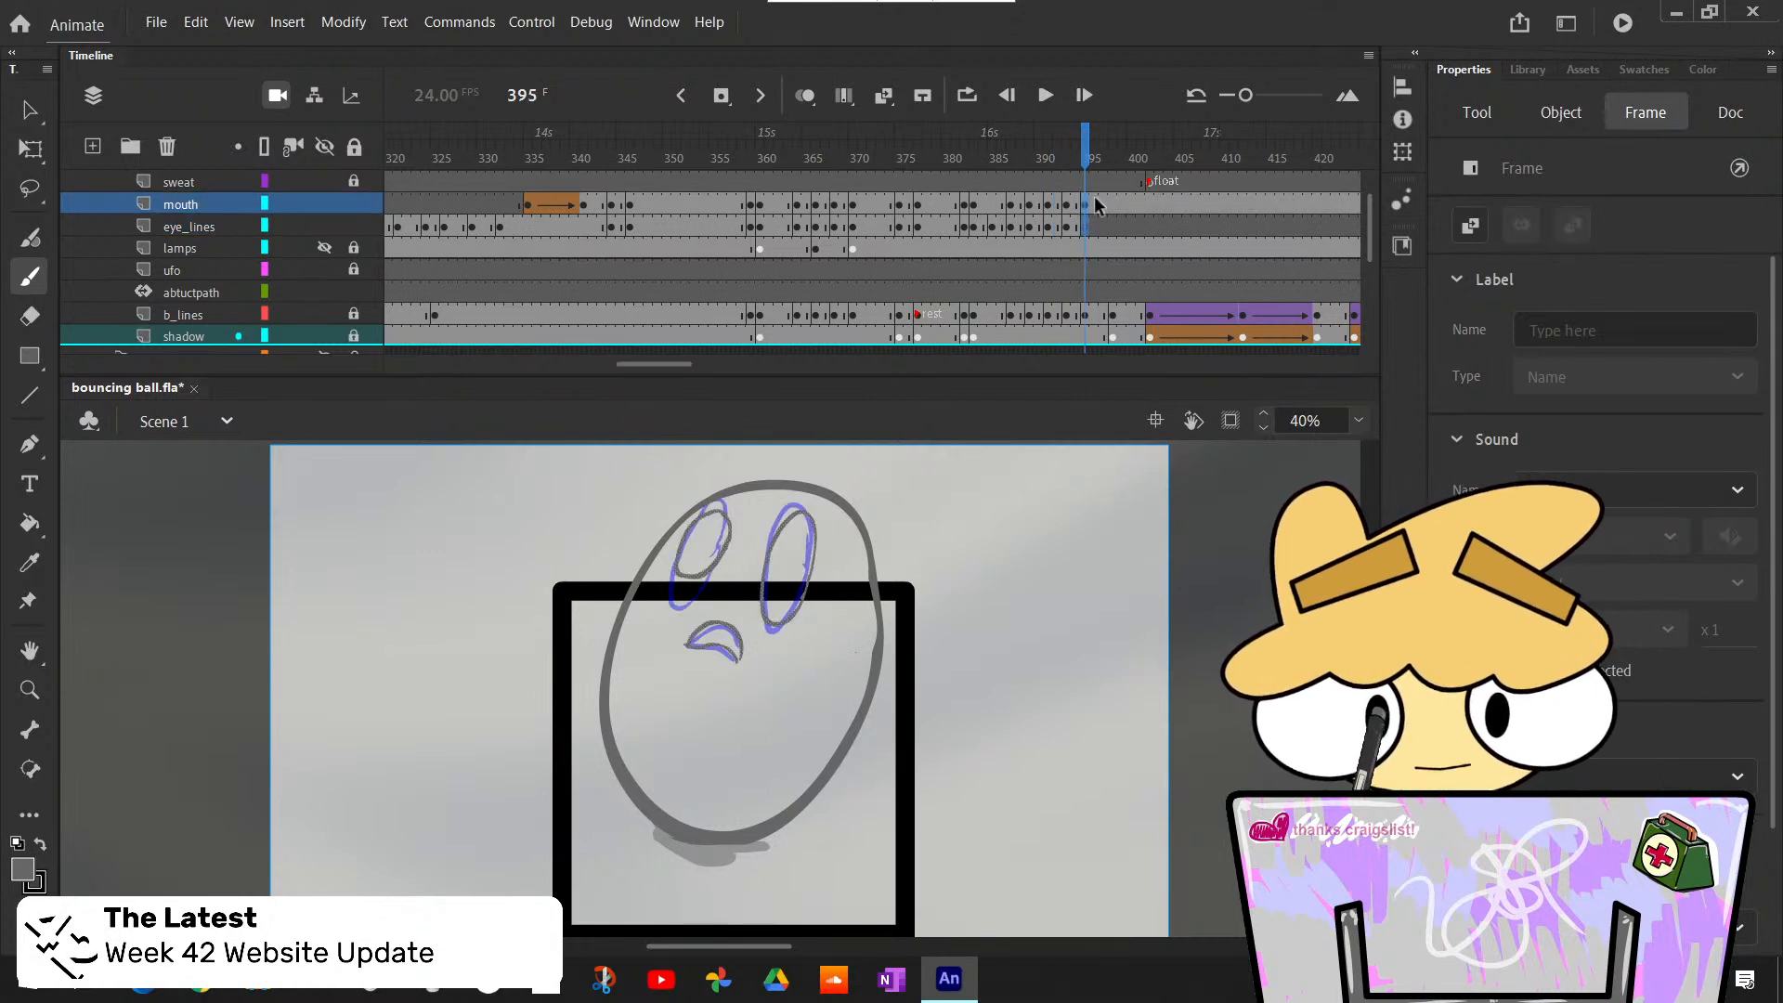
- Copy the frame 392 drawings of the eye_lines and mouth layers to frame 395, one layer at a time
click(1073, 225)
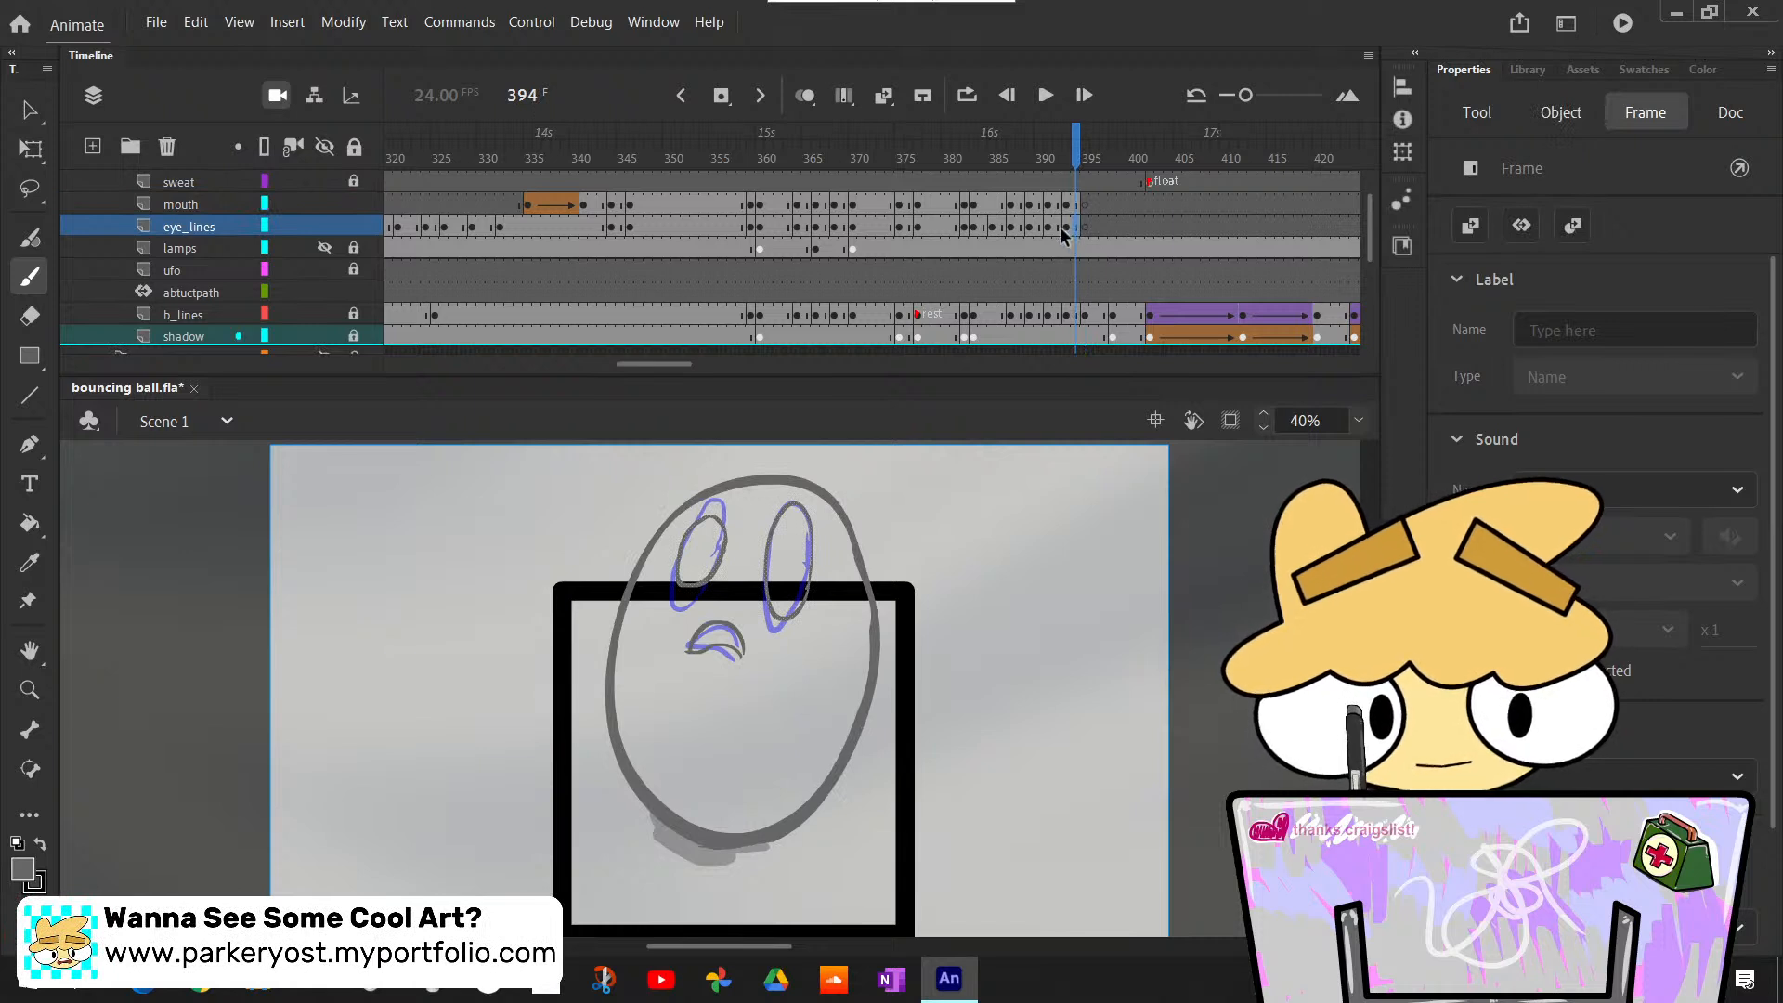
click(1055, 225)
click(1085, 226)
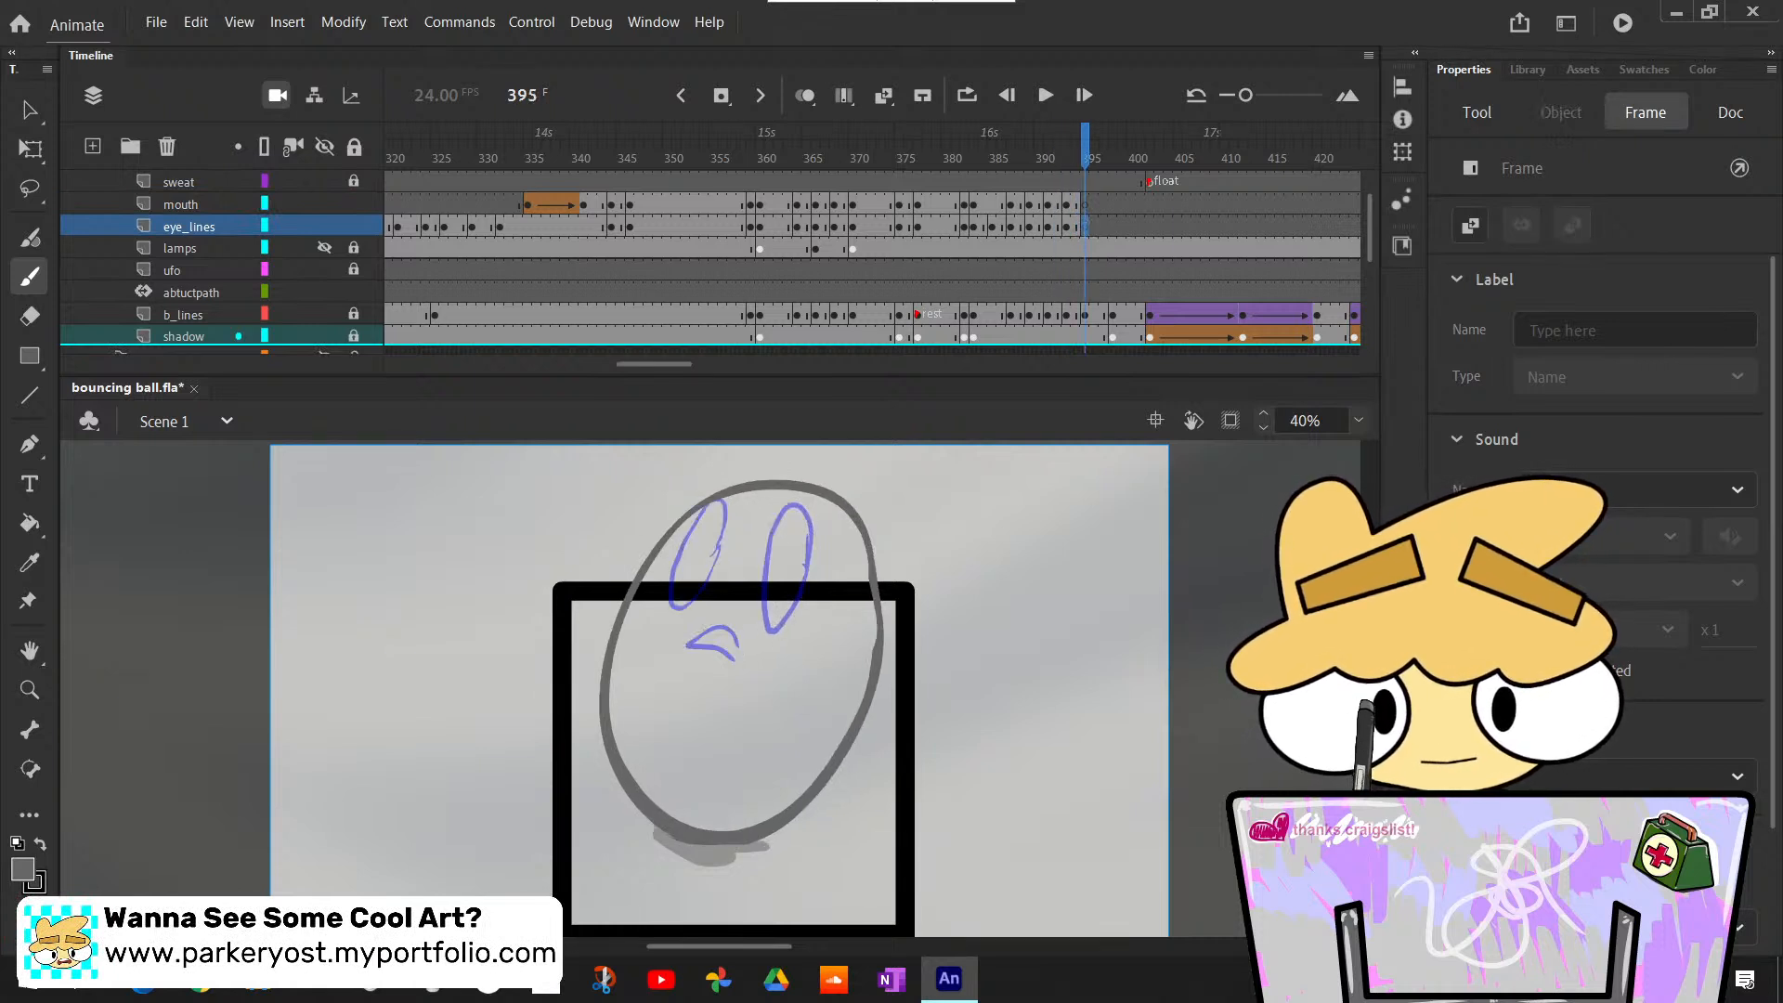
key(ctrl+shift+v)
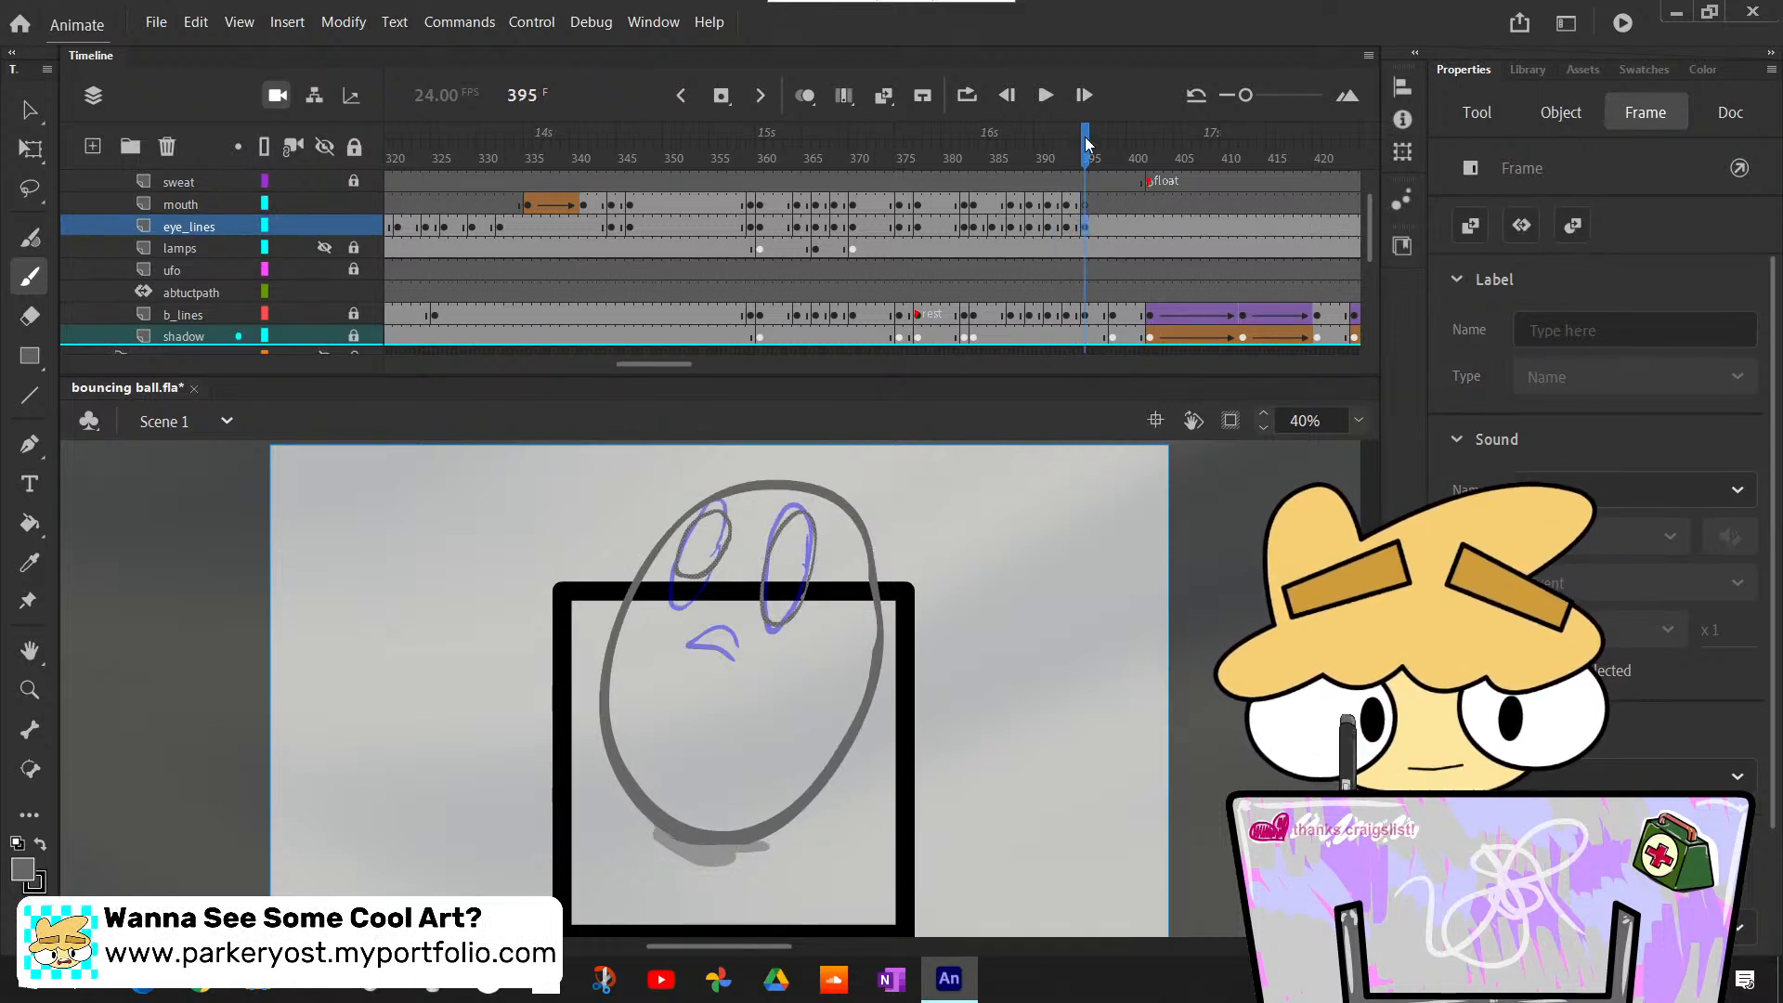
drag(1085, 141, 1089, 154)
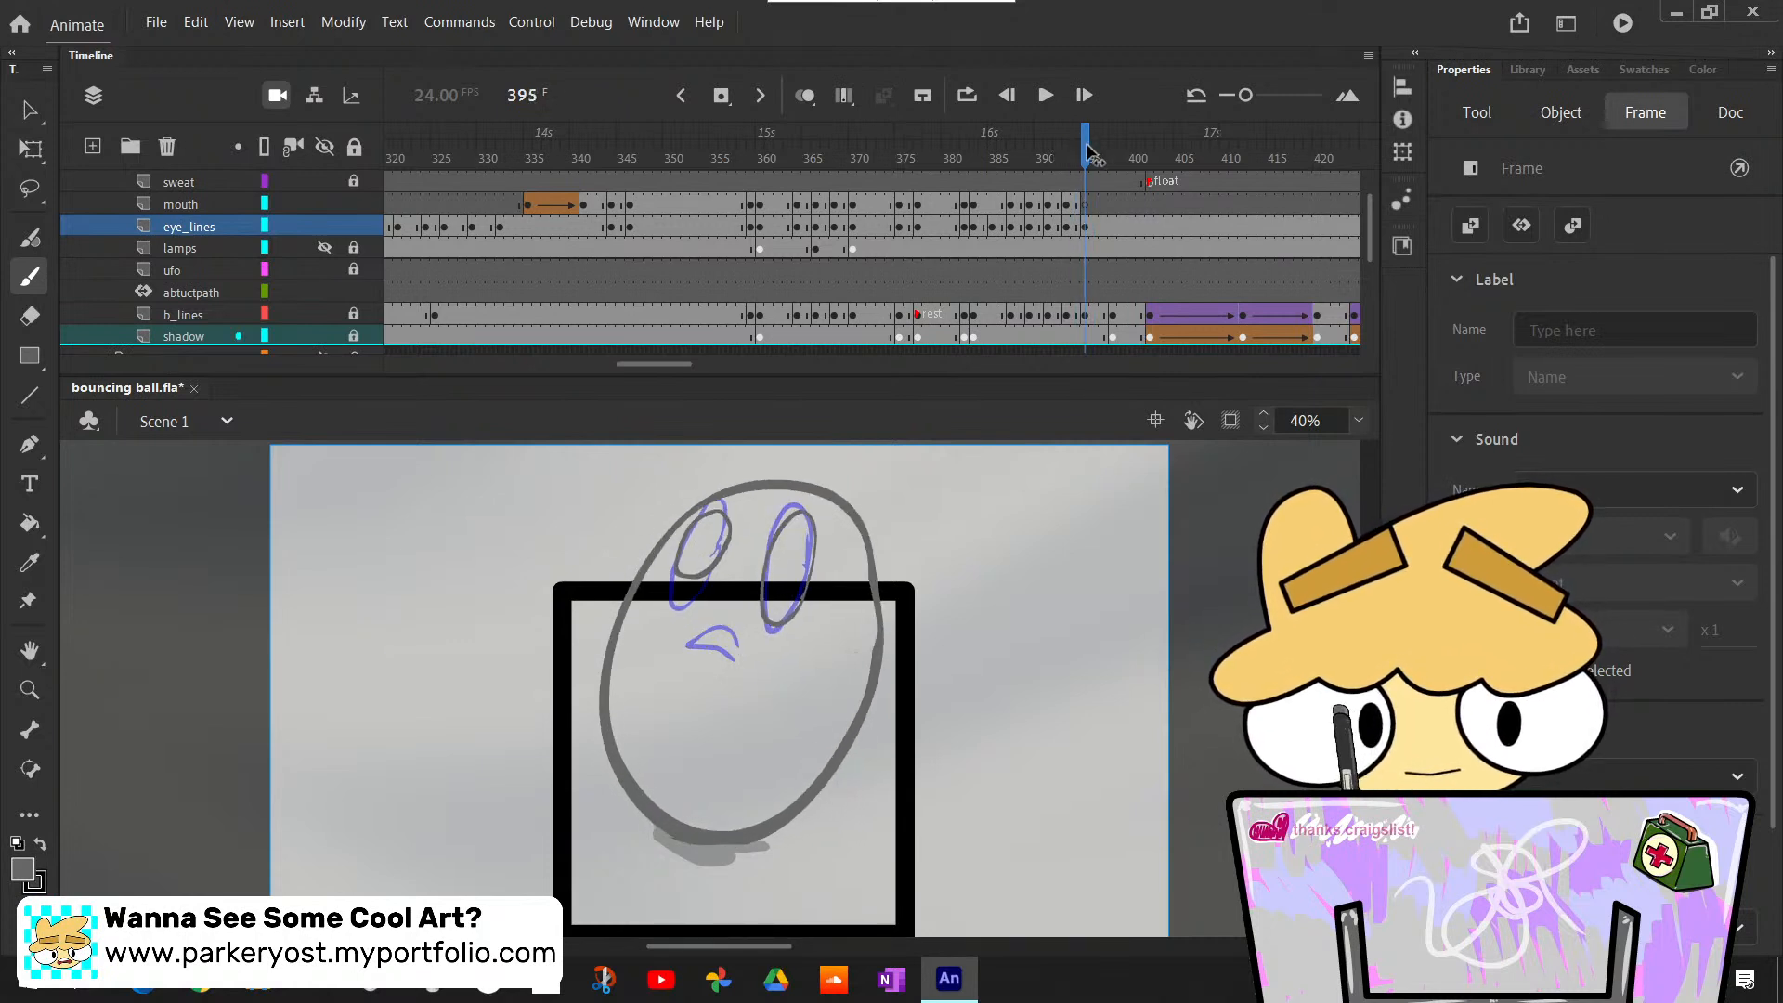
click(1059, 205)
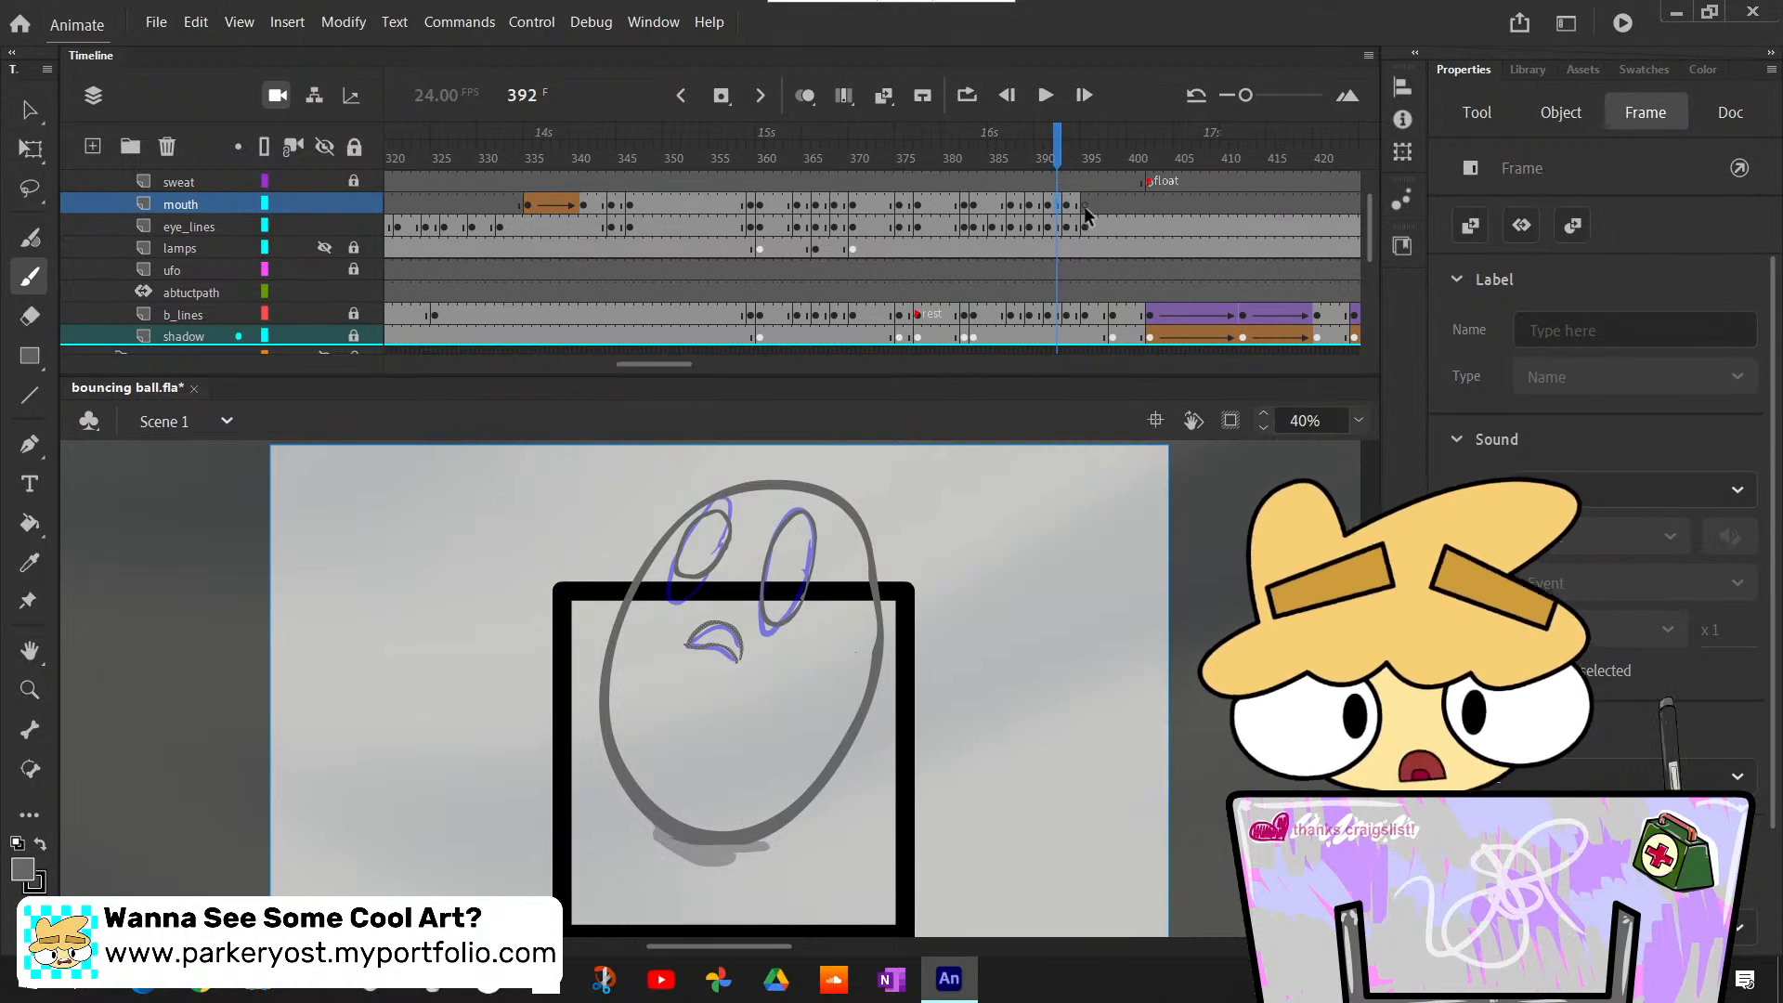
click(1084, 204)
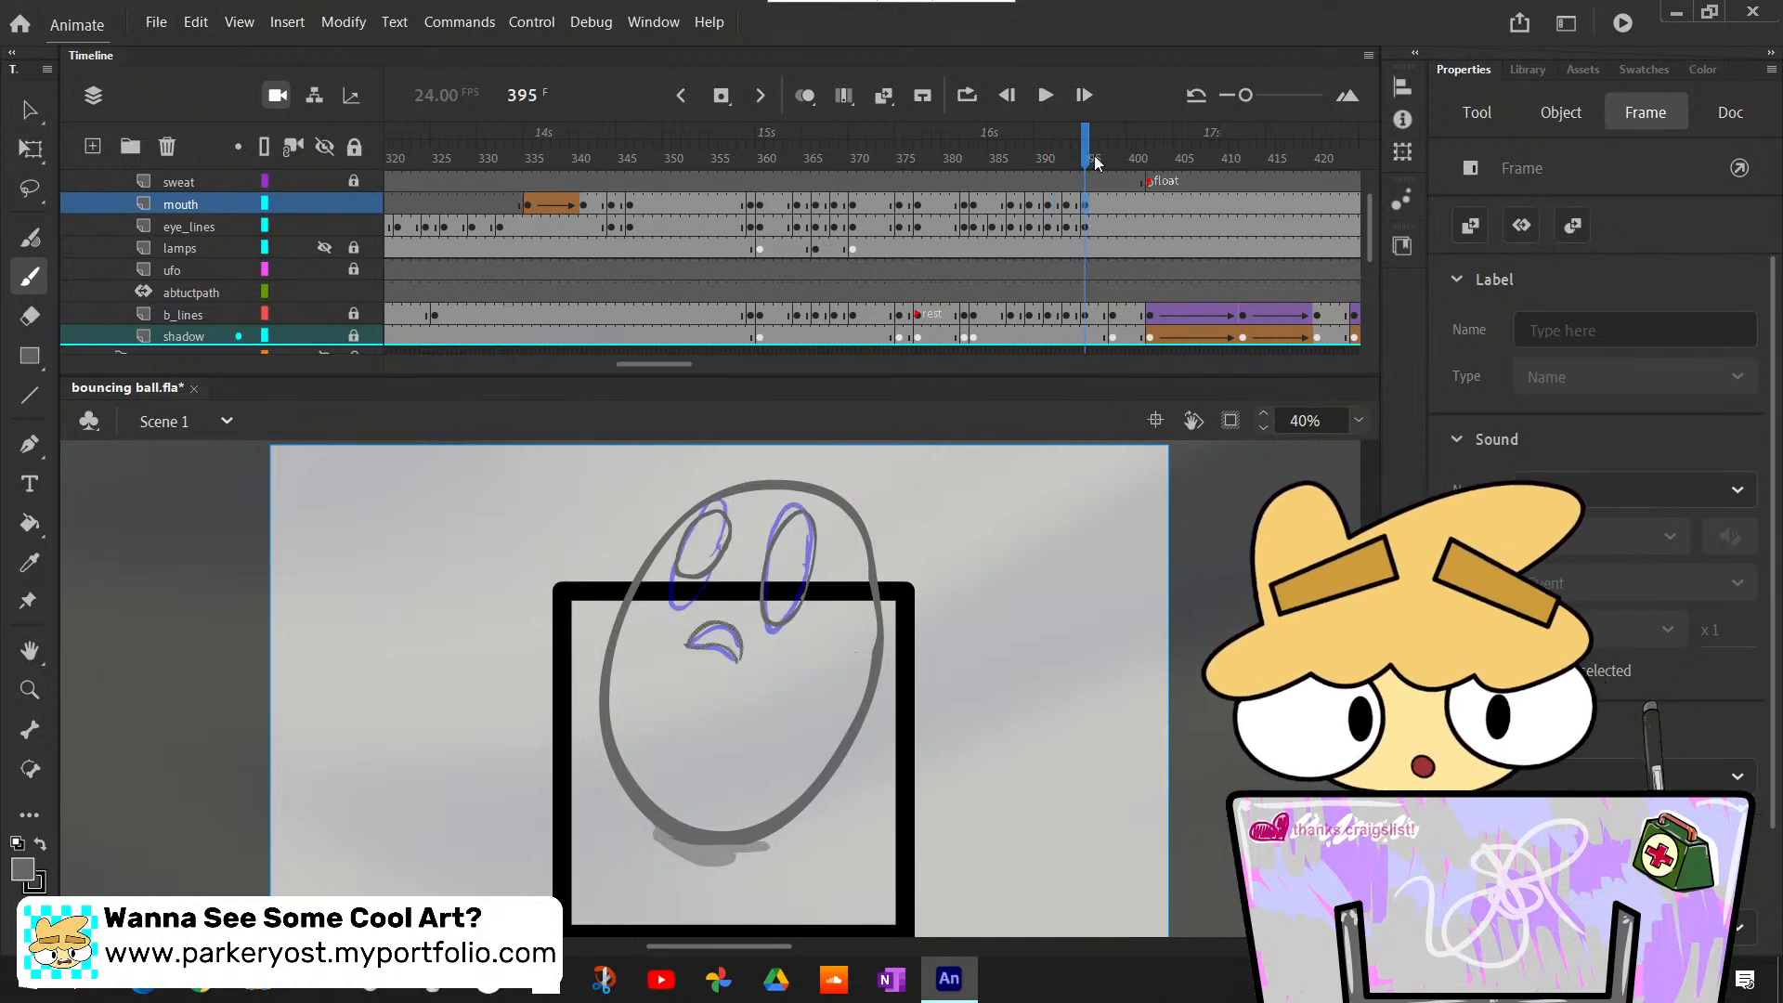
- Duplicate the eye_lines and mouth drawings as new keyframes at frame 398
drag(1088, 156, 1114, 266)
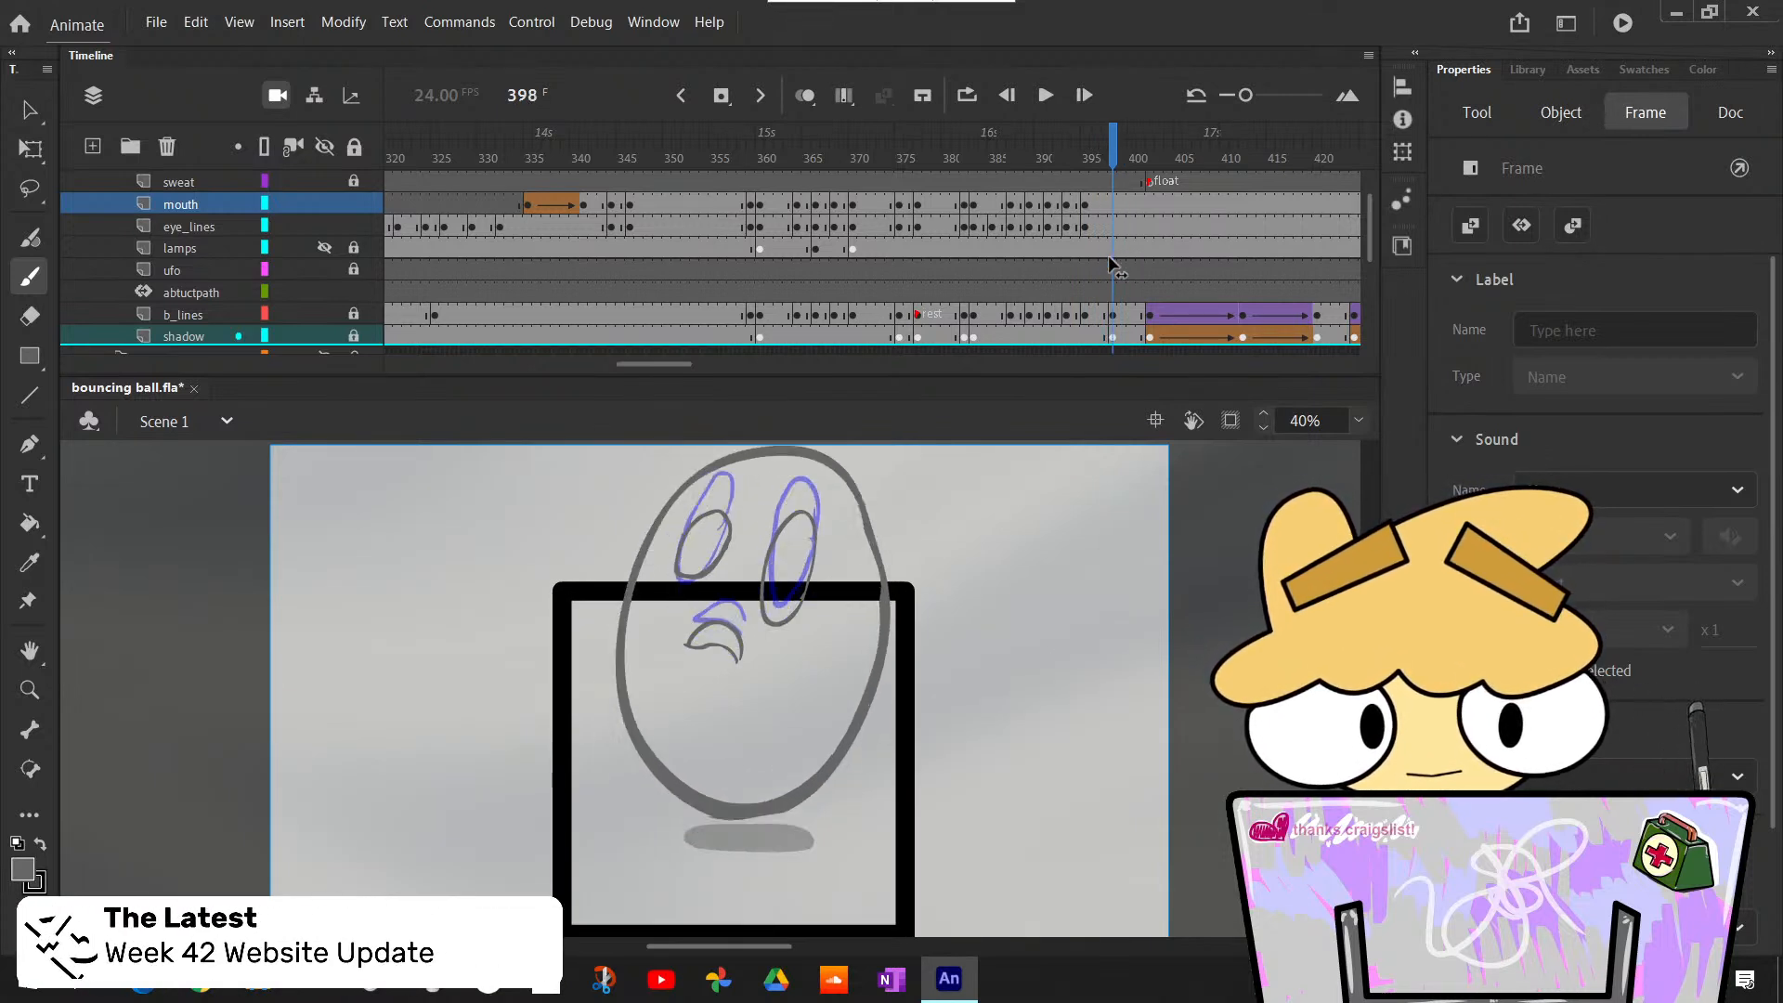
click(1118, 266)
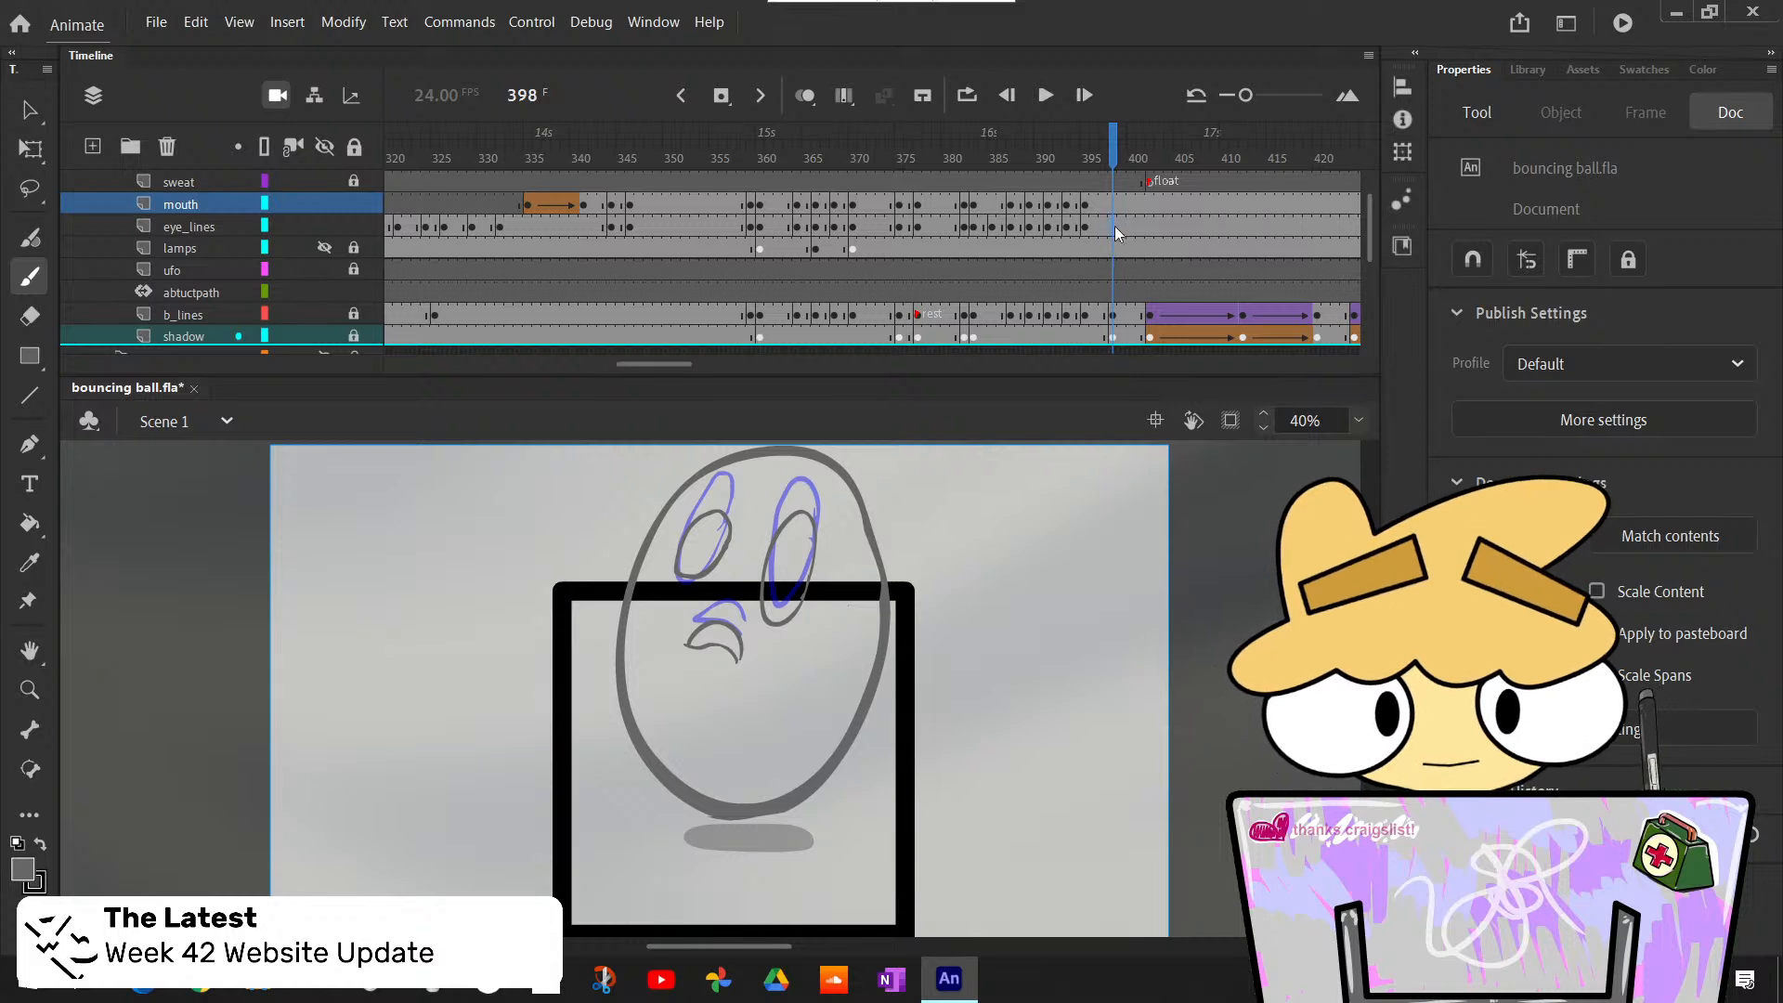
key(F6)
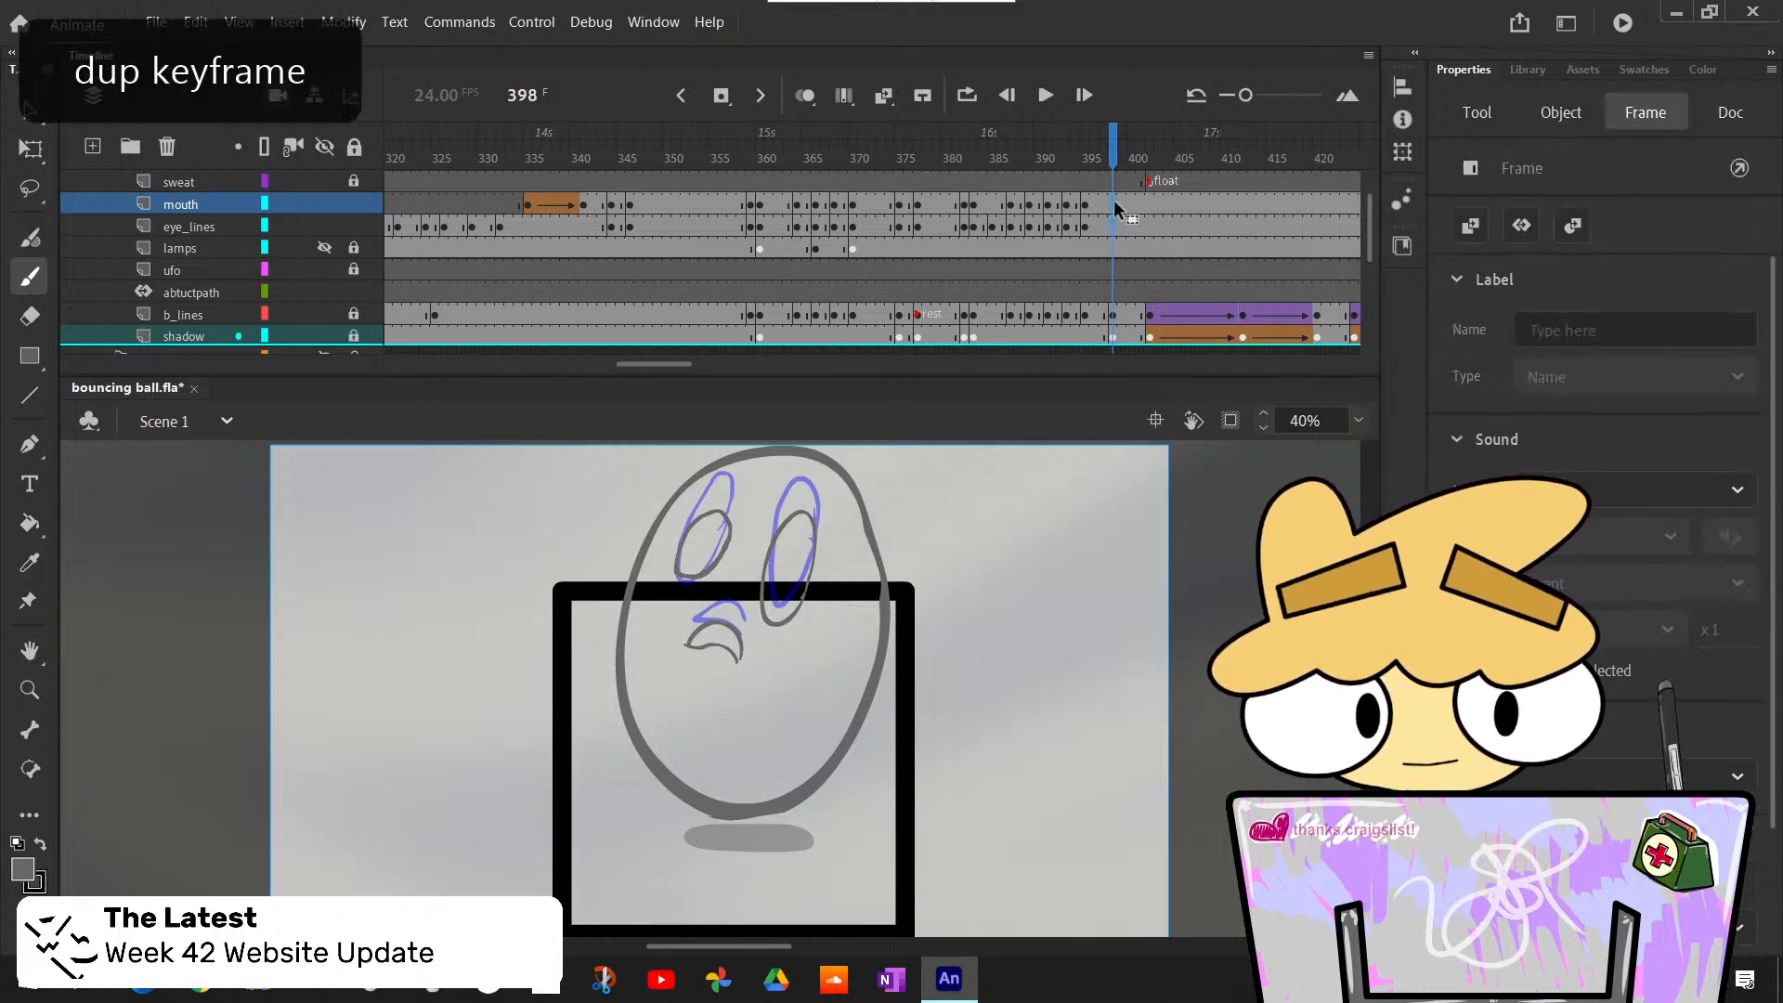
- Move the frame 398 eye and mouth drawings up together onto the rough face lines
key(v)
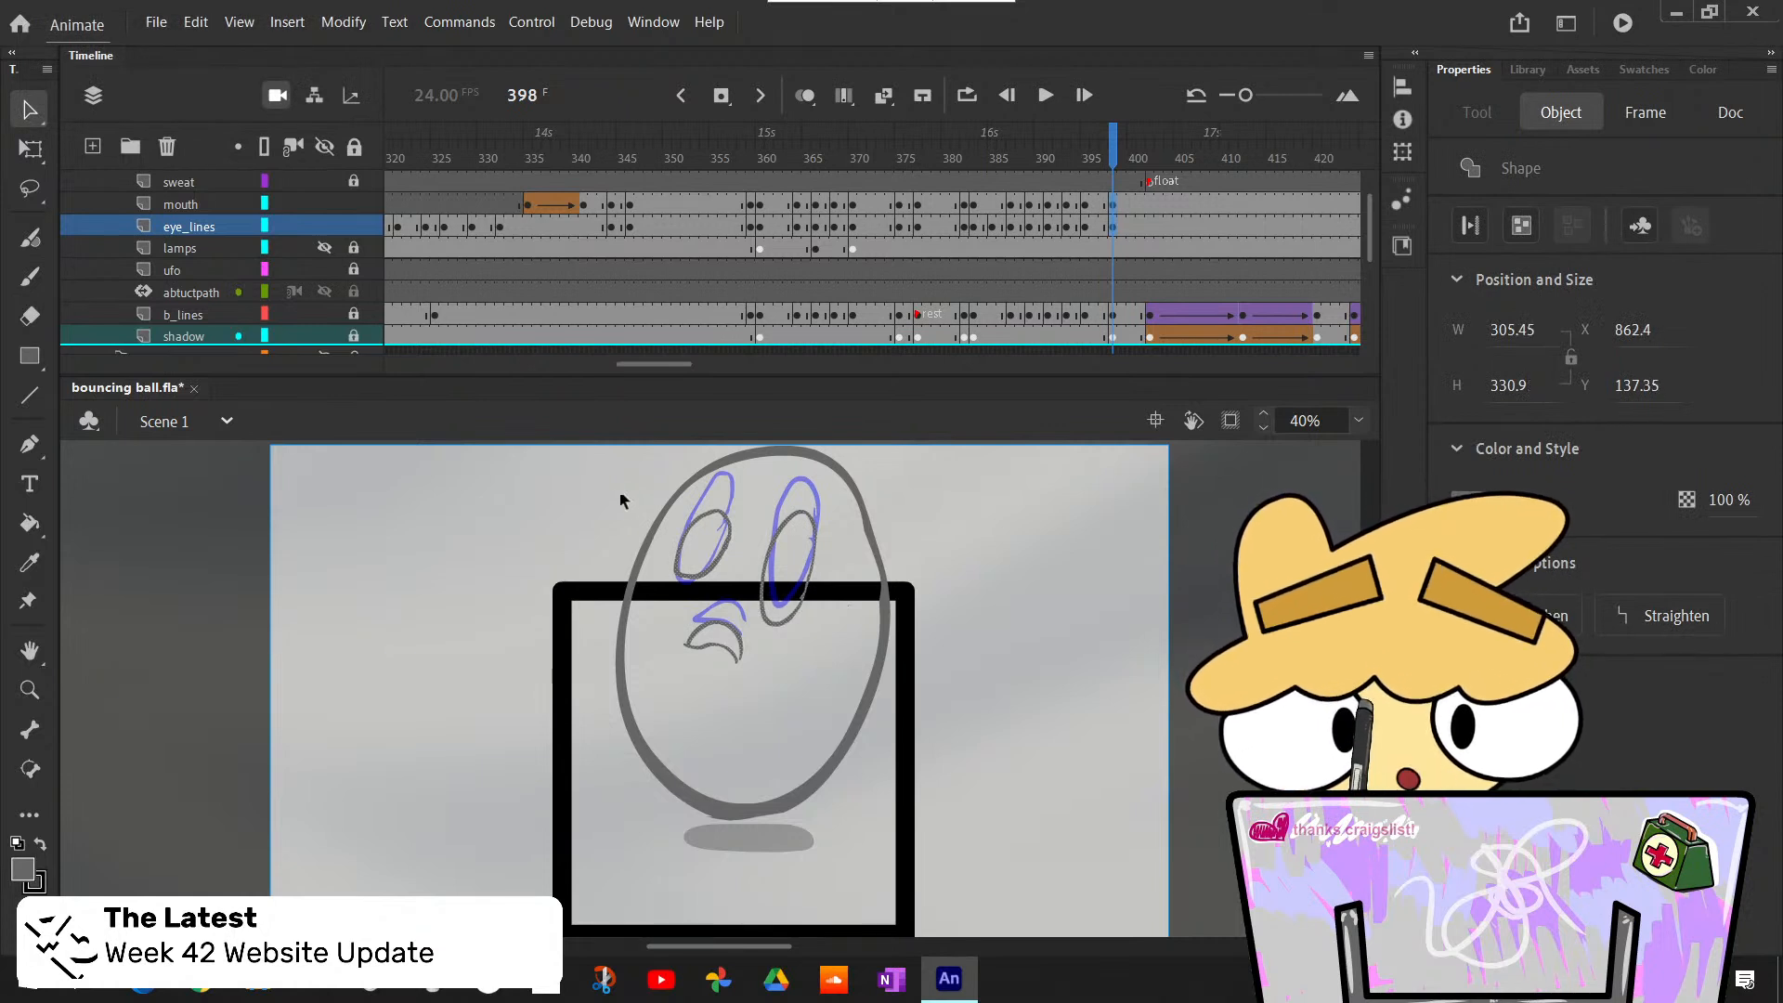
drag(604, 459, 922, 722)
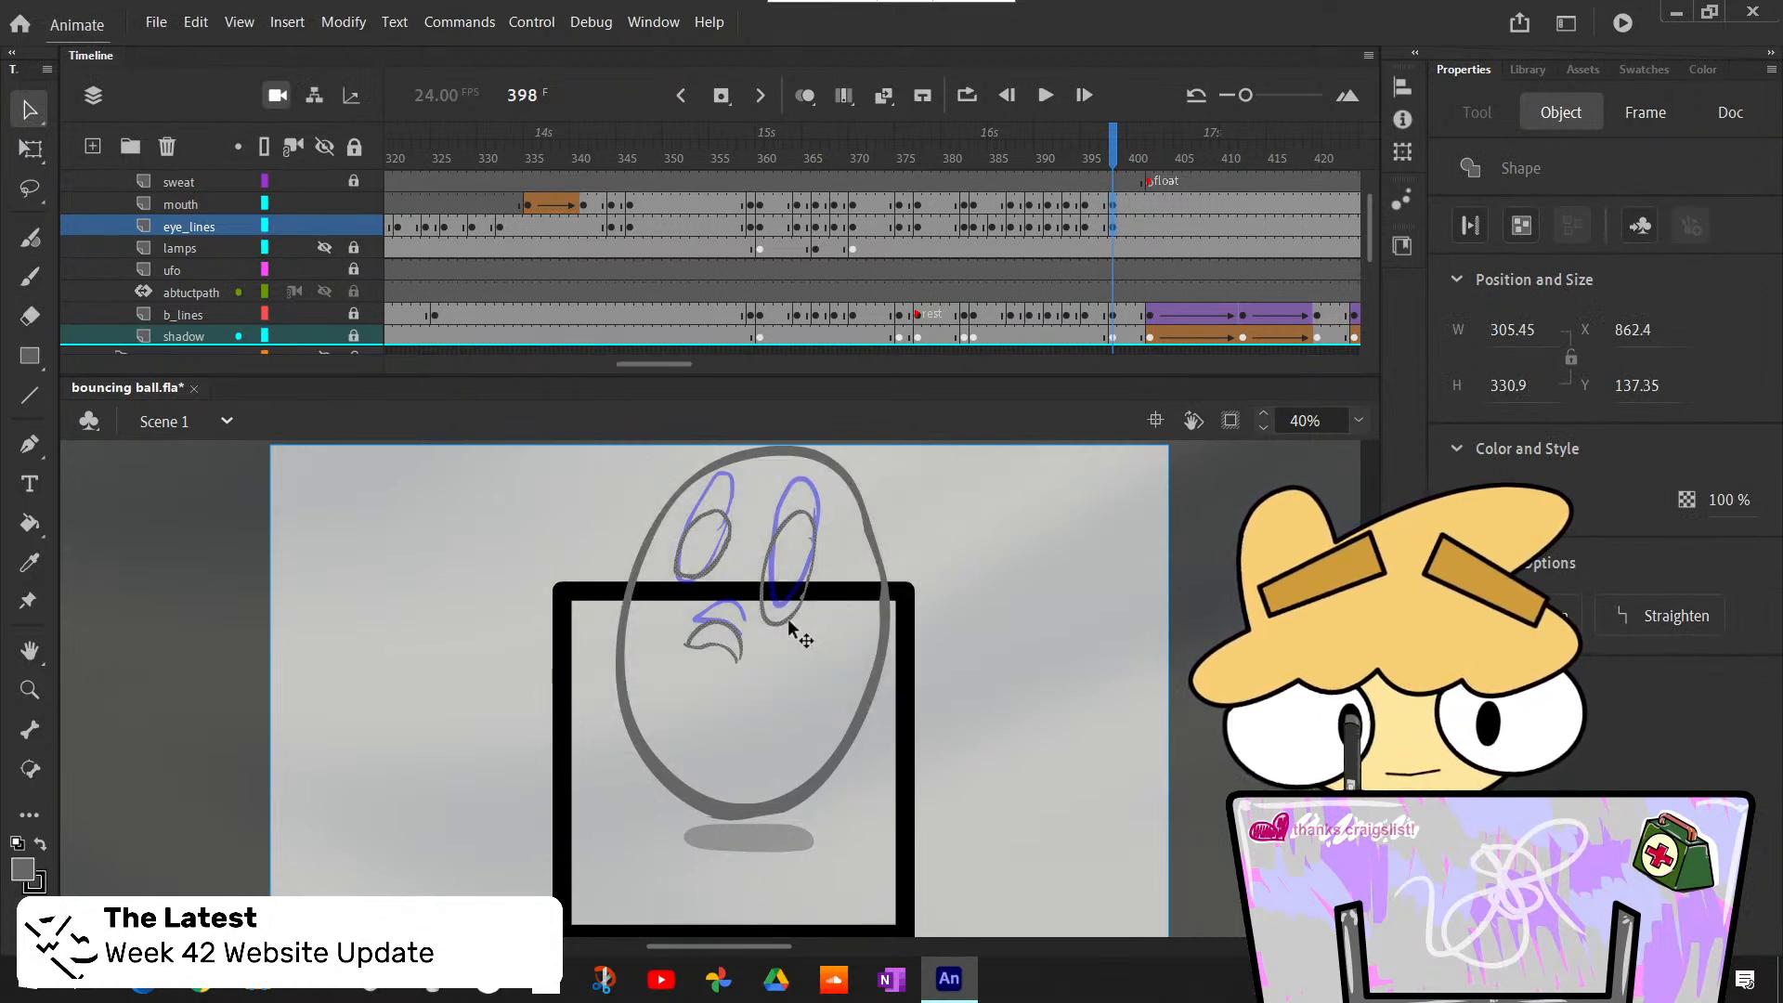
drag(791, 613, 797, 594)
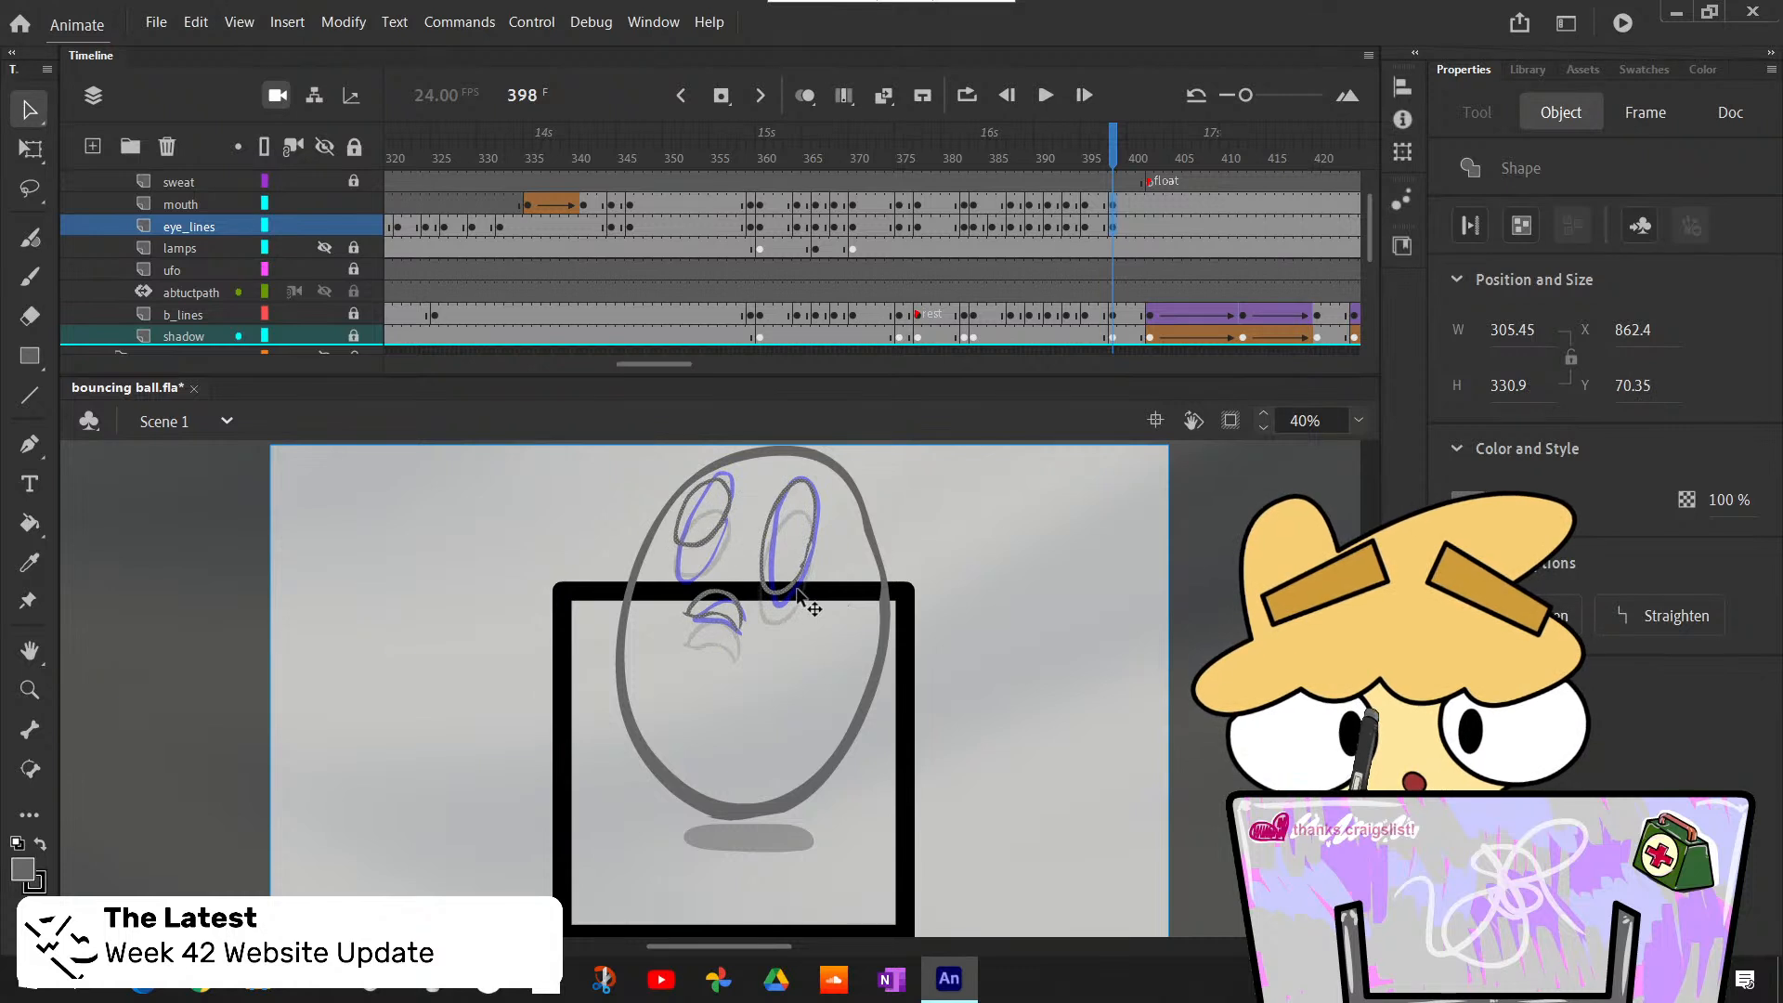
click(1016, 626)
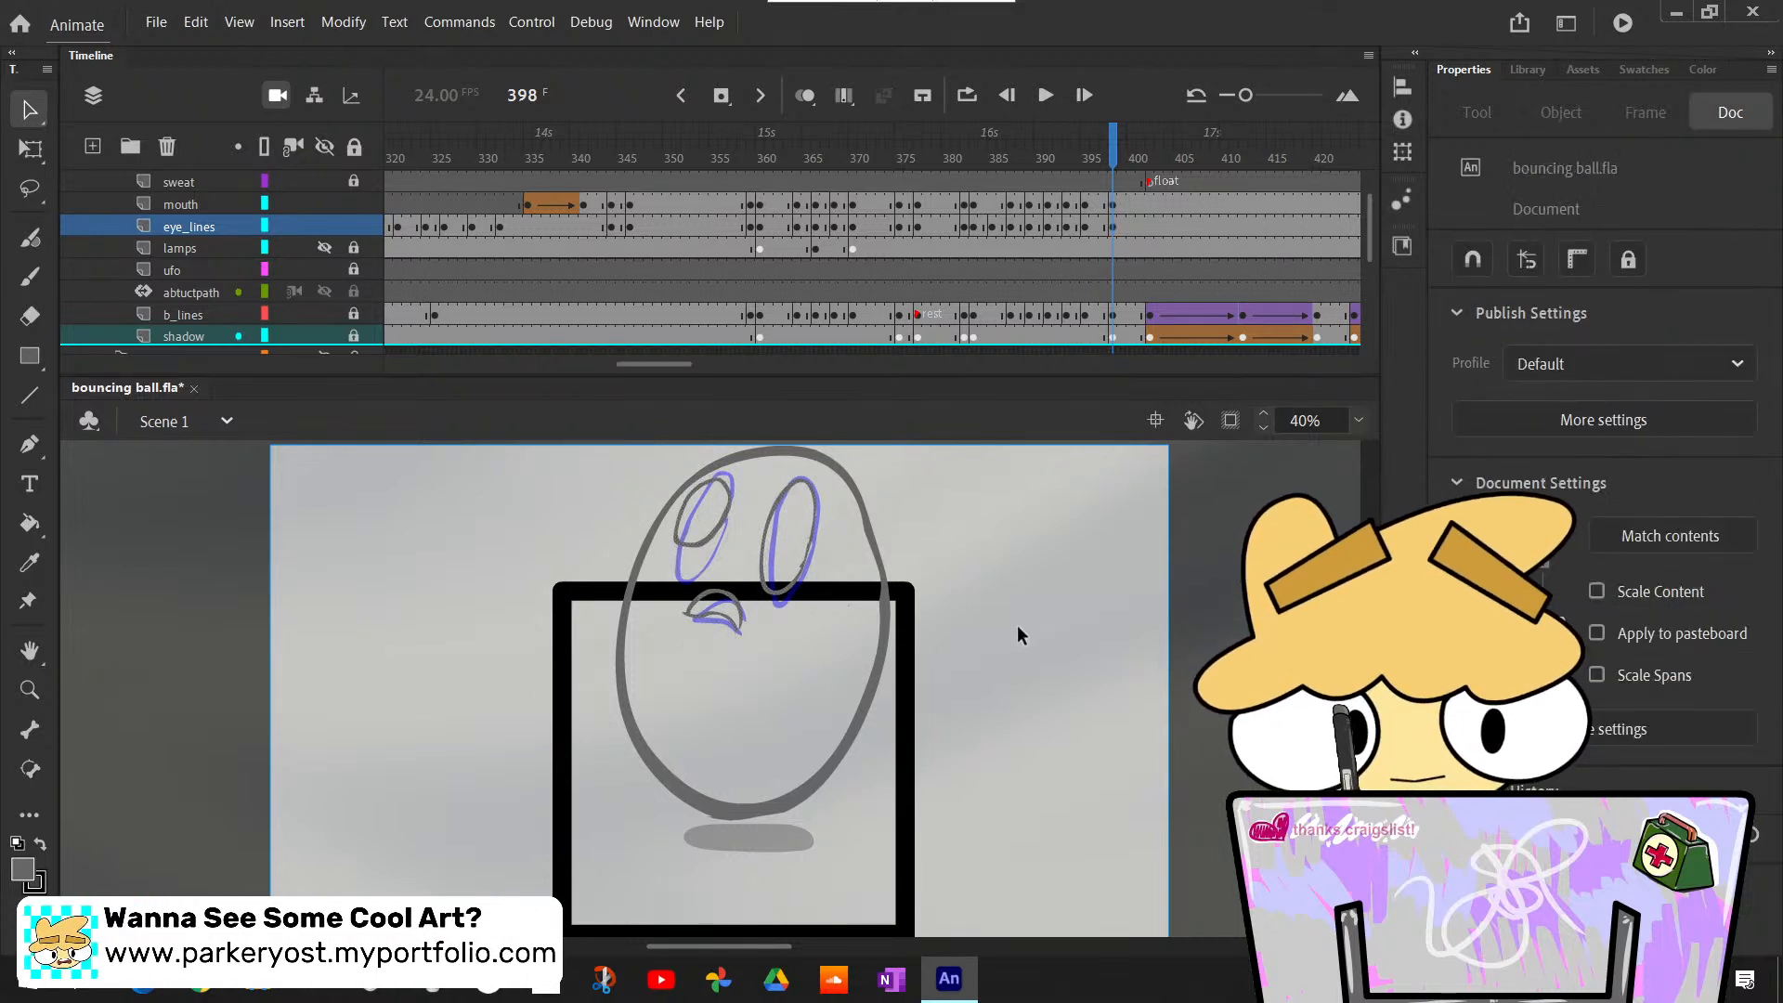
- Step through frames 396 to 400 to compare the face's placement against the rough and across the camera change
key(comma)
key(comma)
key(period)
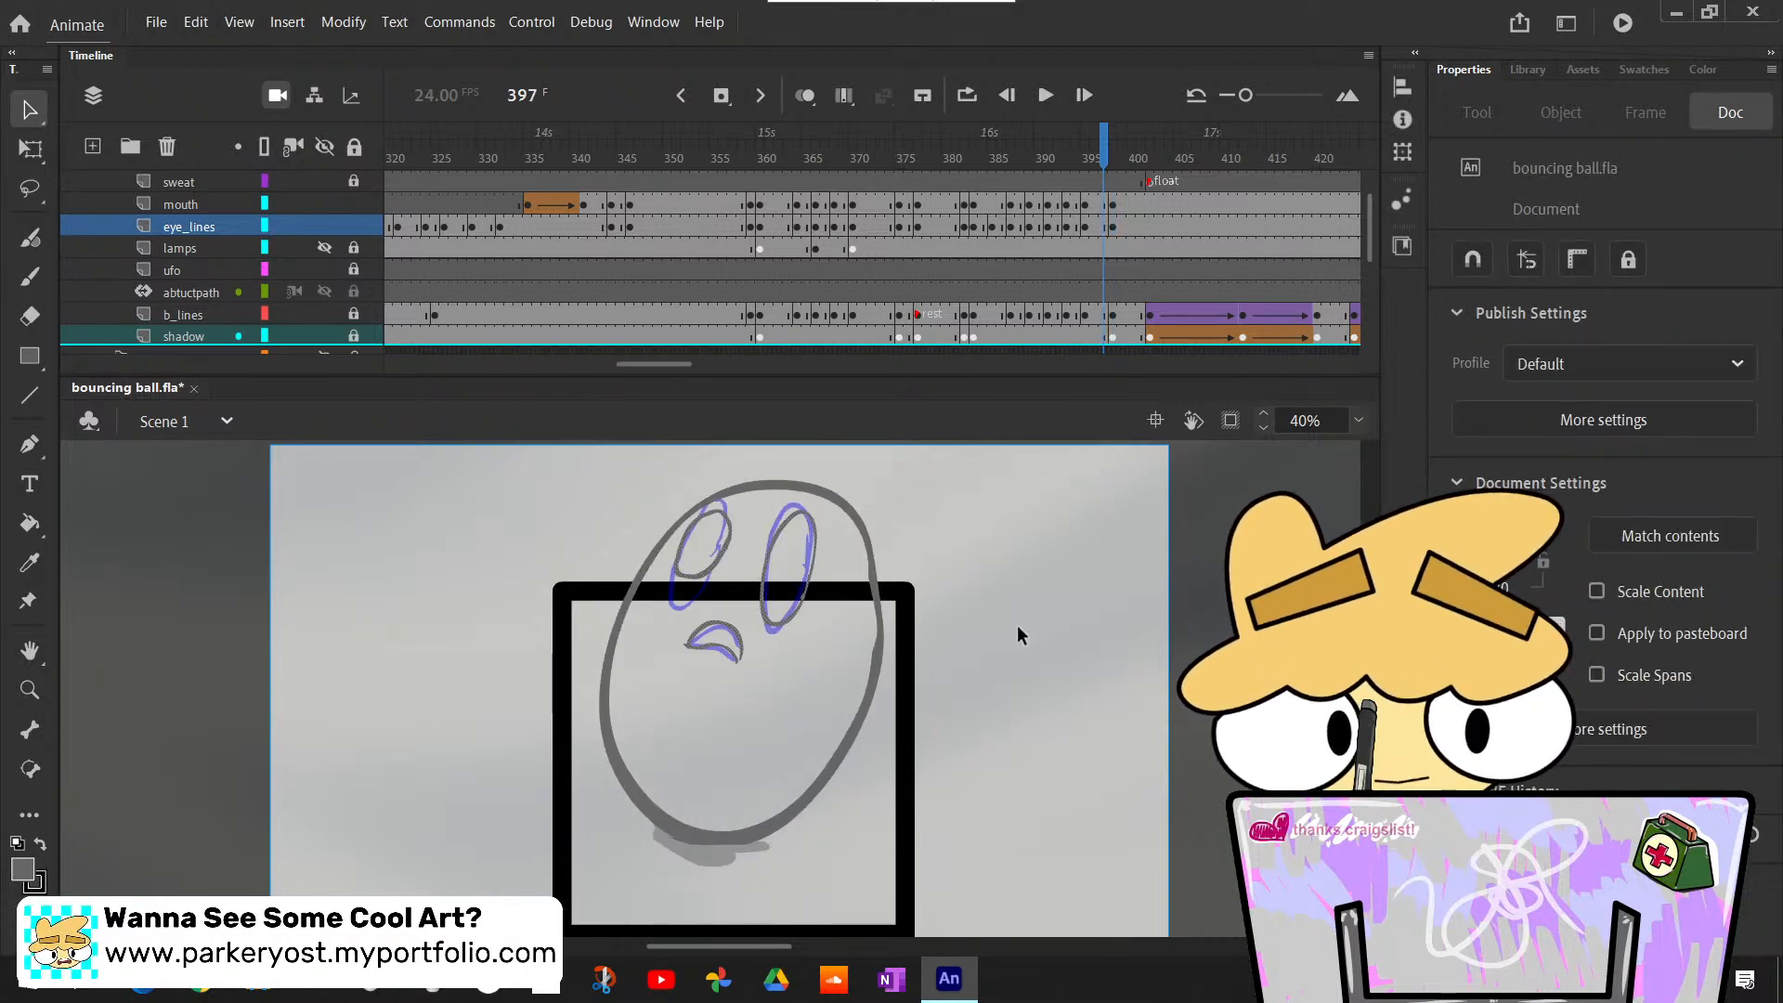
key(period)
key(comma)
key(period)
key(period)
key(period)
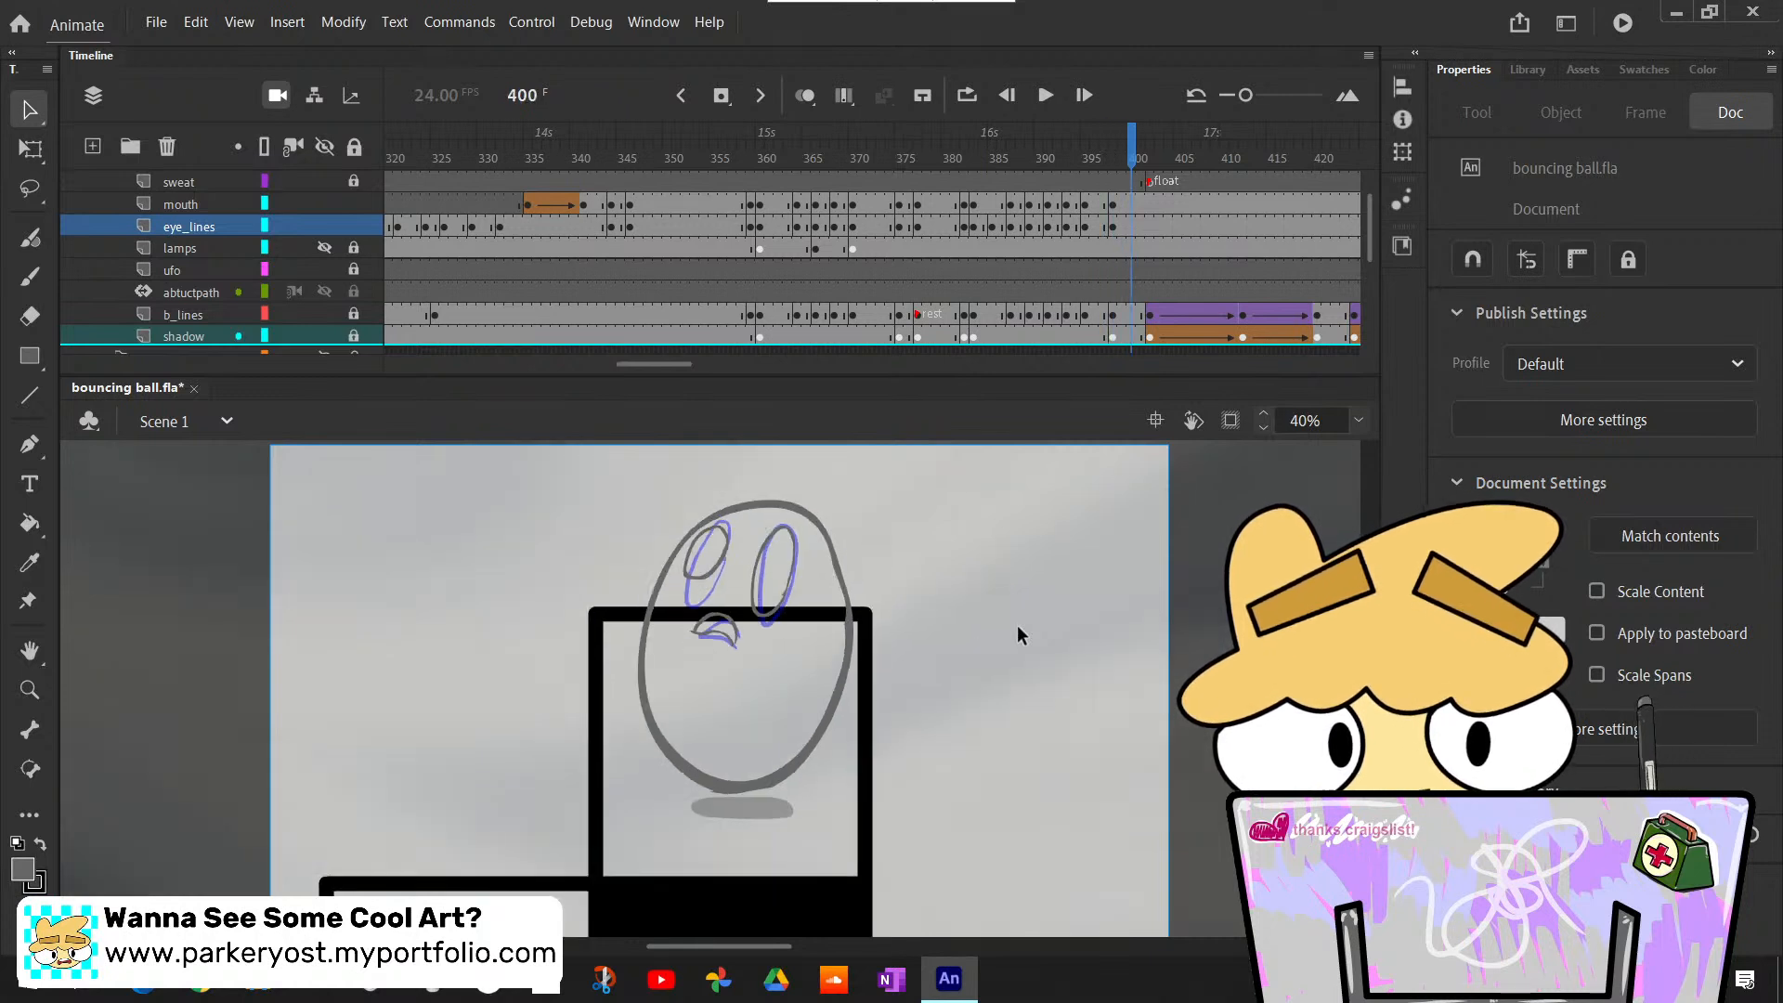
key(comma)
key(comma)
key(comma)
key(period)
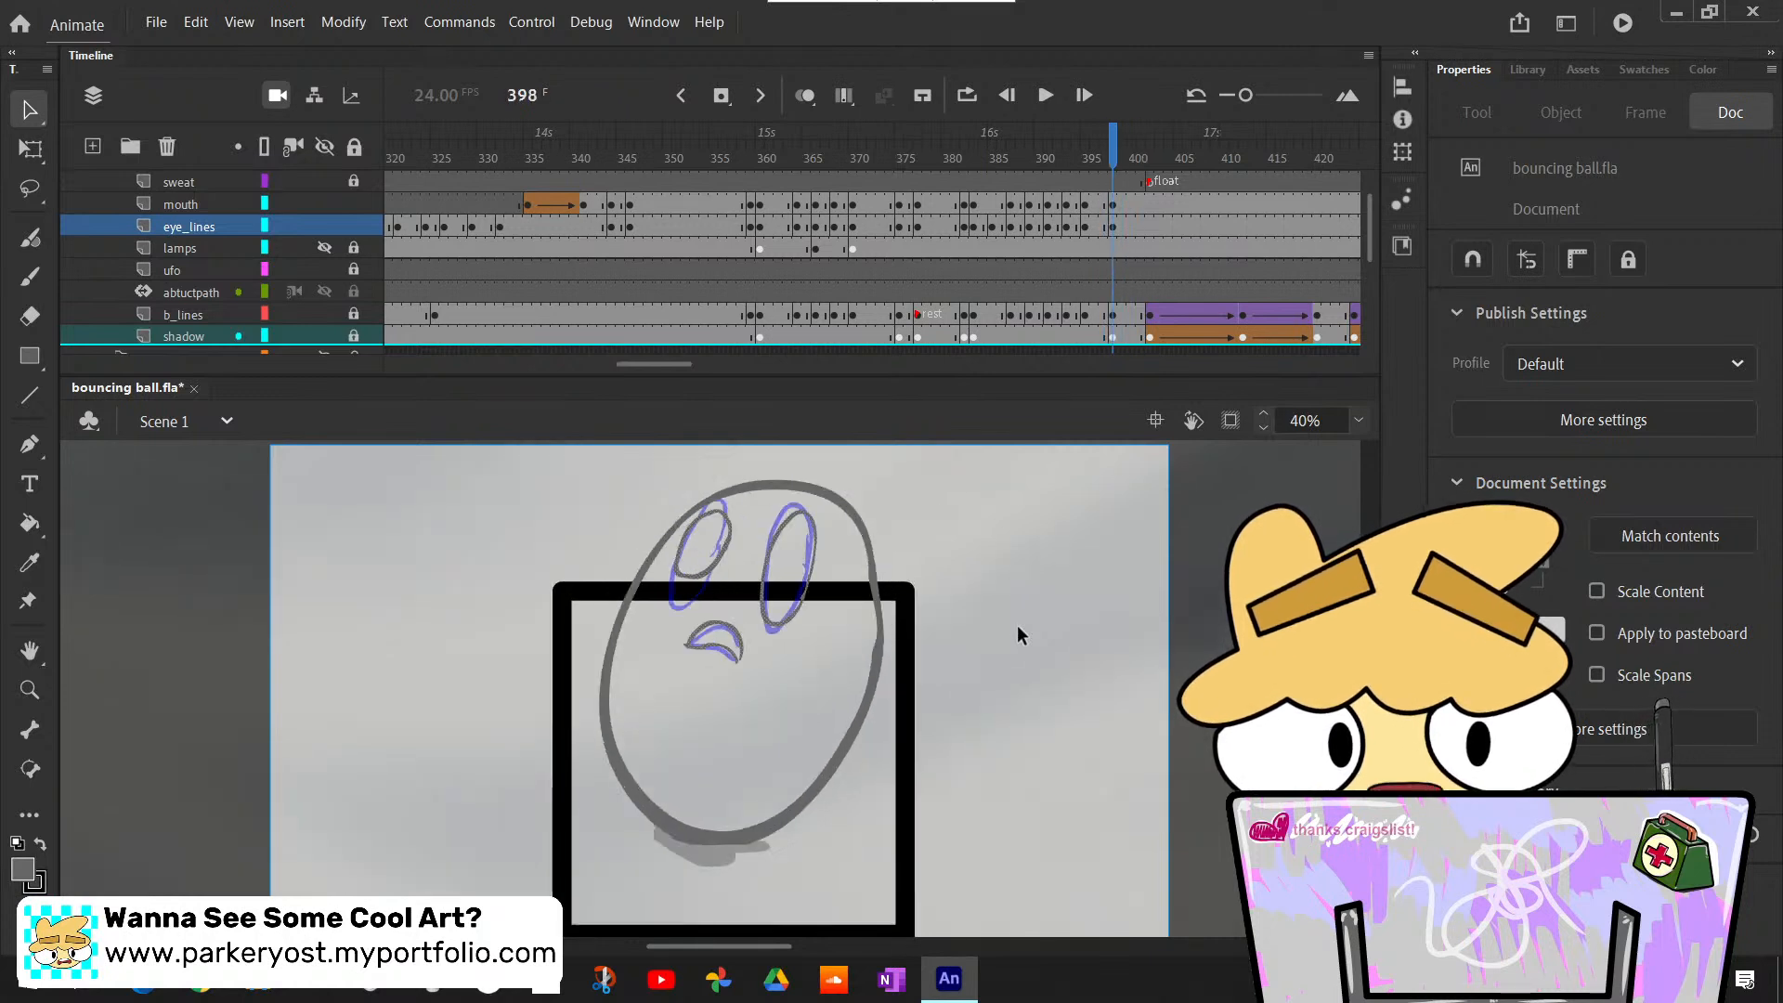
- Nudge the frame 398 eye and mouth drawings slightly right and down to fit the rough more closely
click(1113, 204)
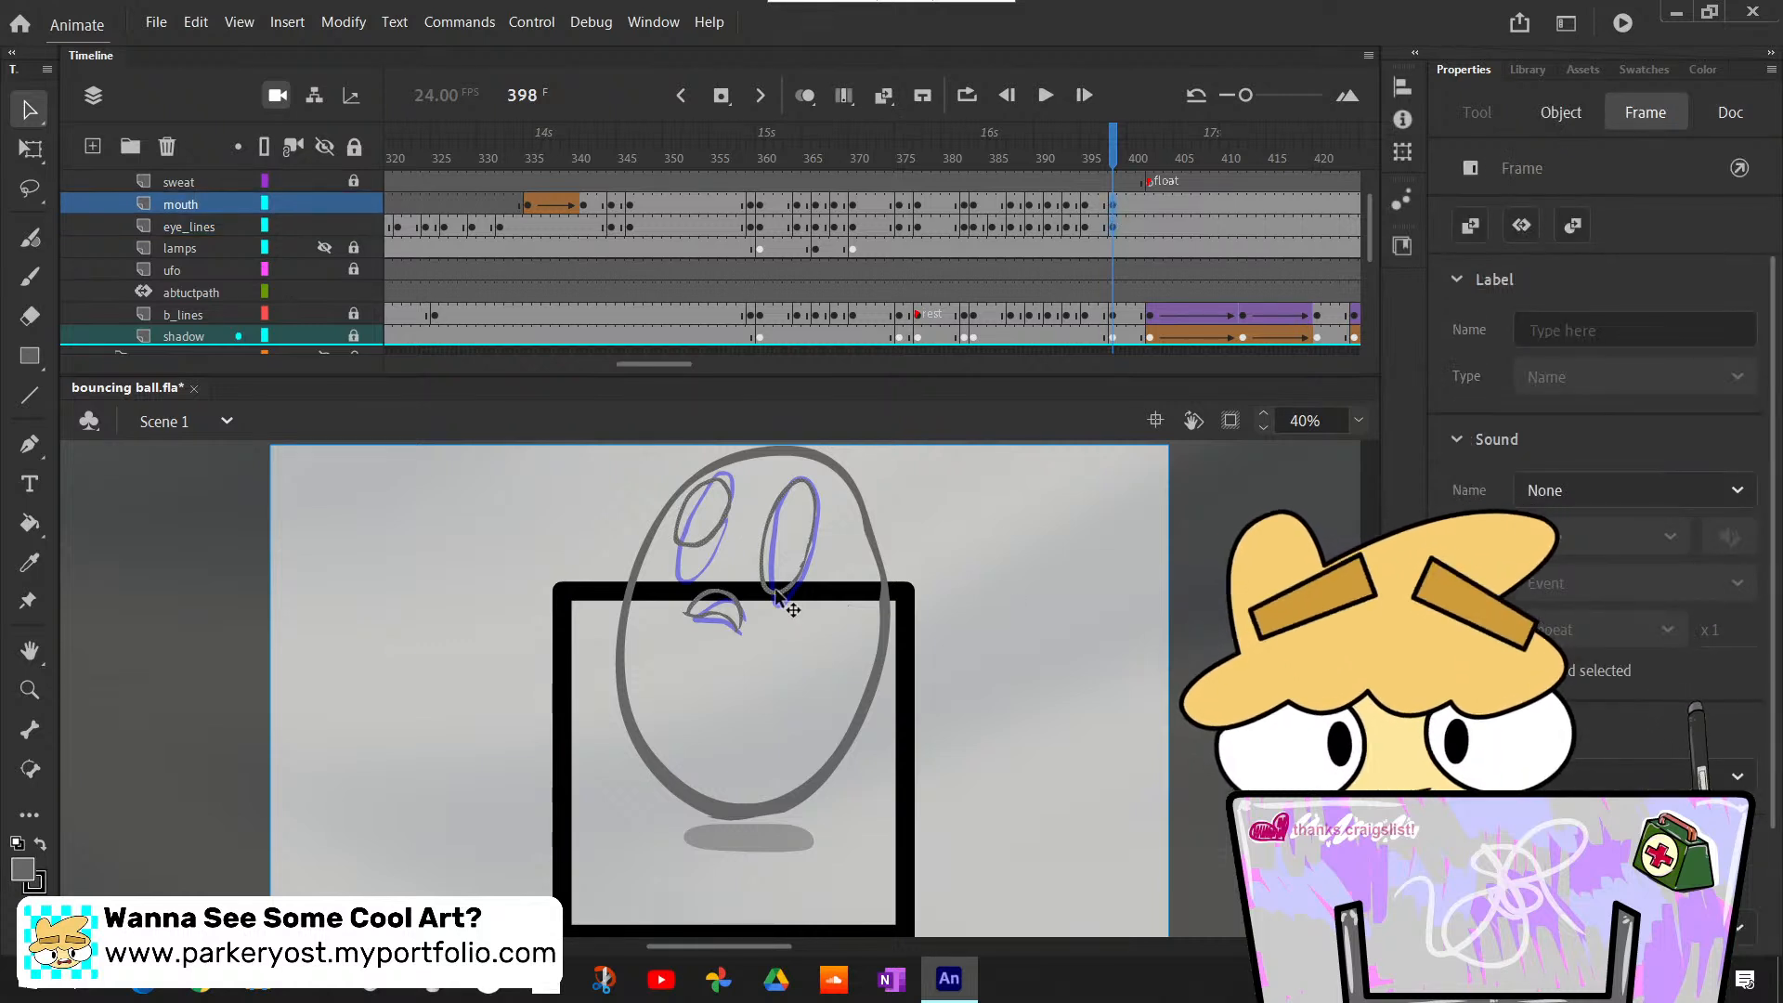
drag(774, 588, 779, 592)
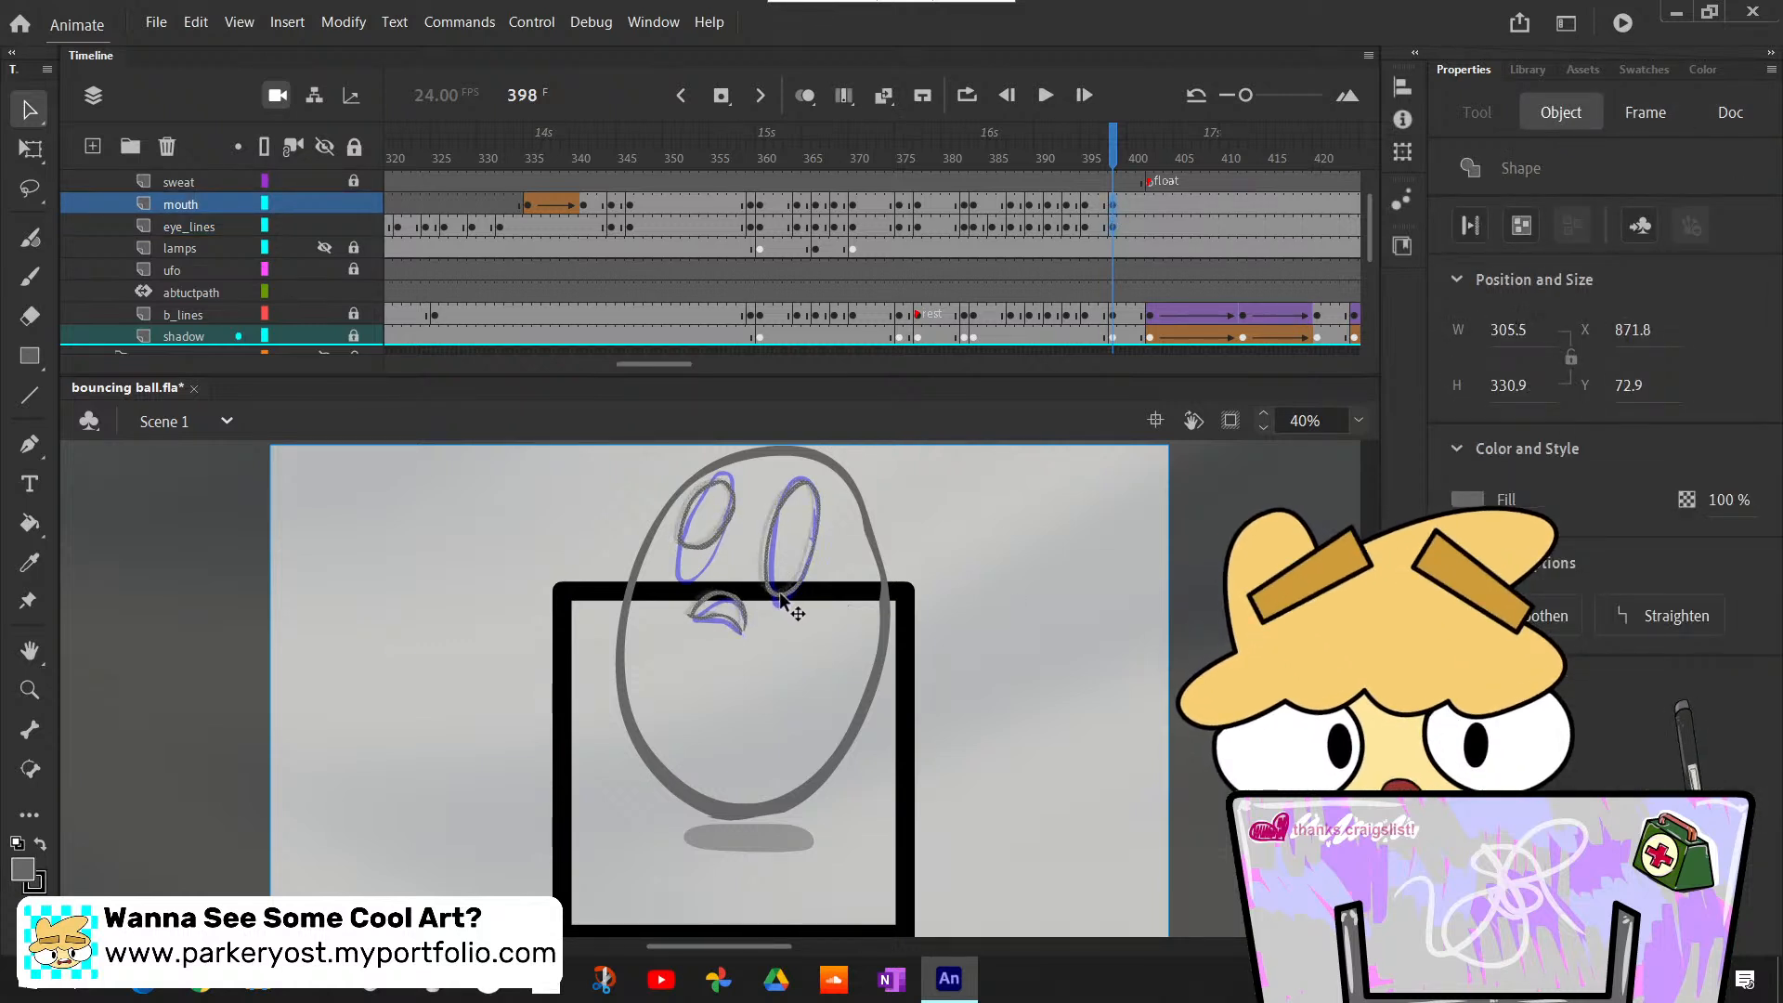
click(1074, 618)
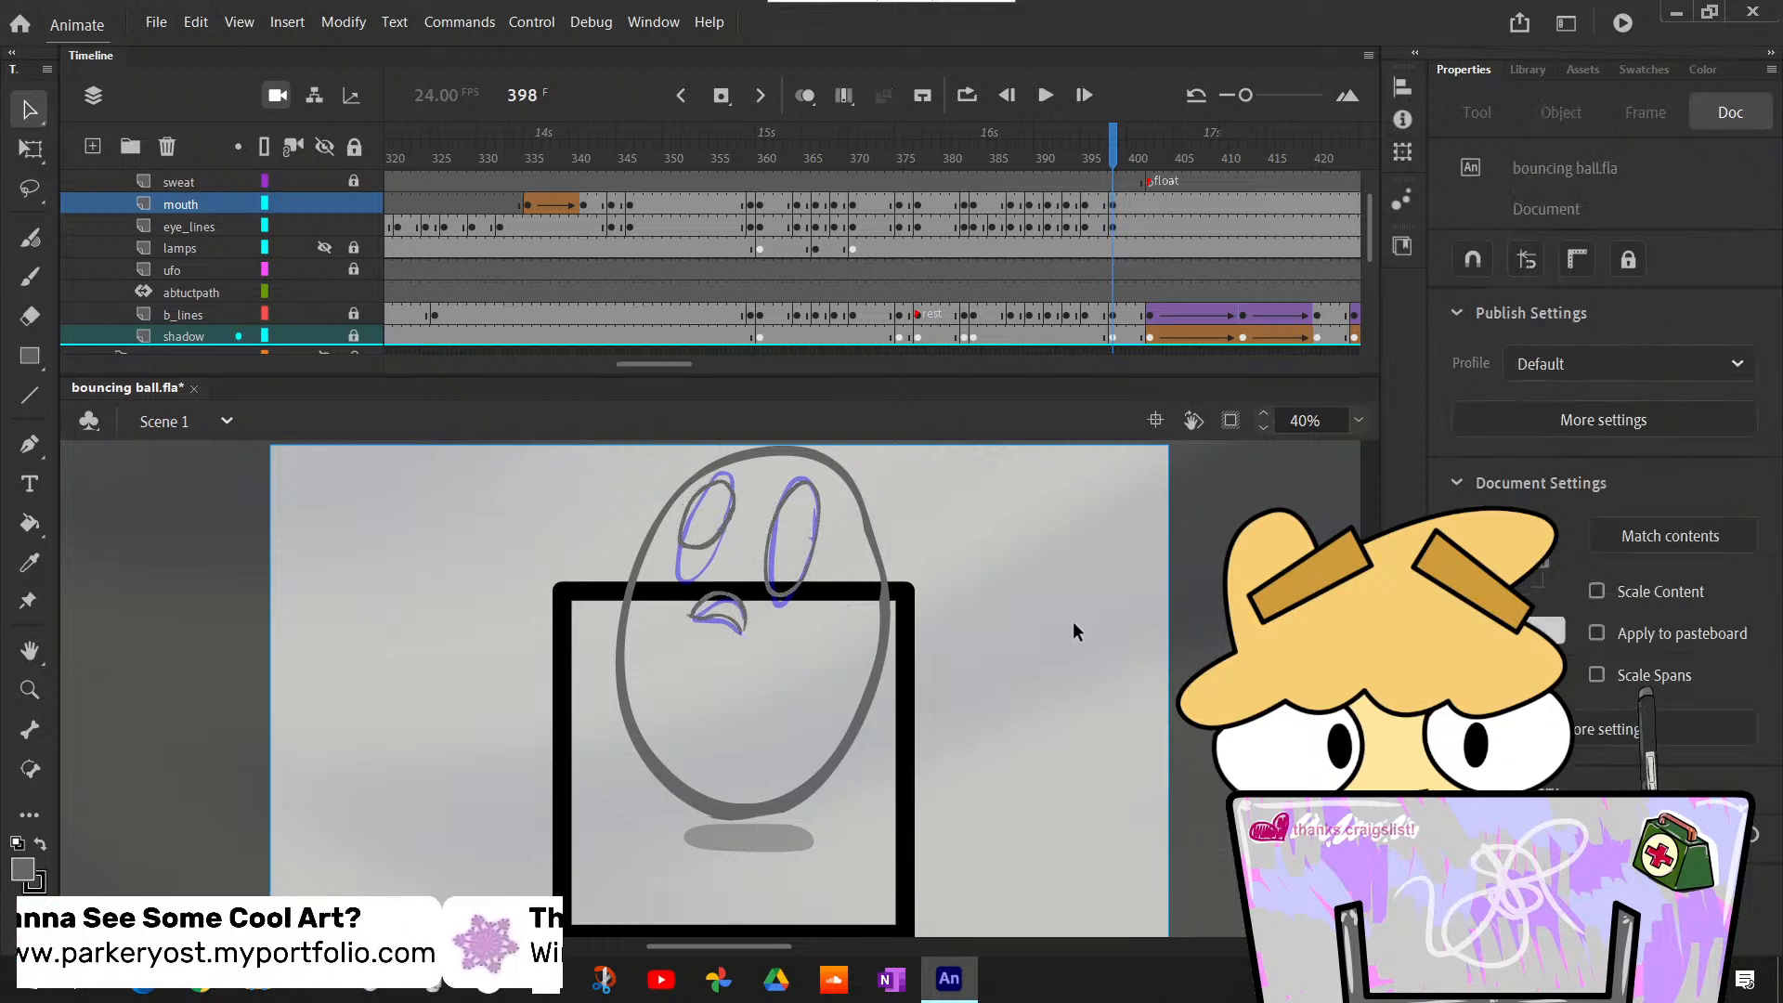
- Flip back and forth between the frame 398 drawing and the preceding one to examine the face's movement
key(comma)
key(period)
key(comma)
key(period)
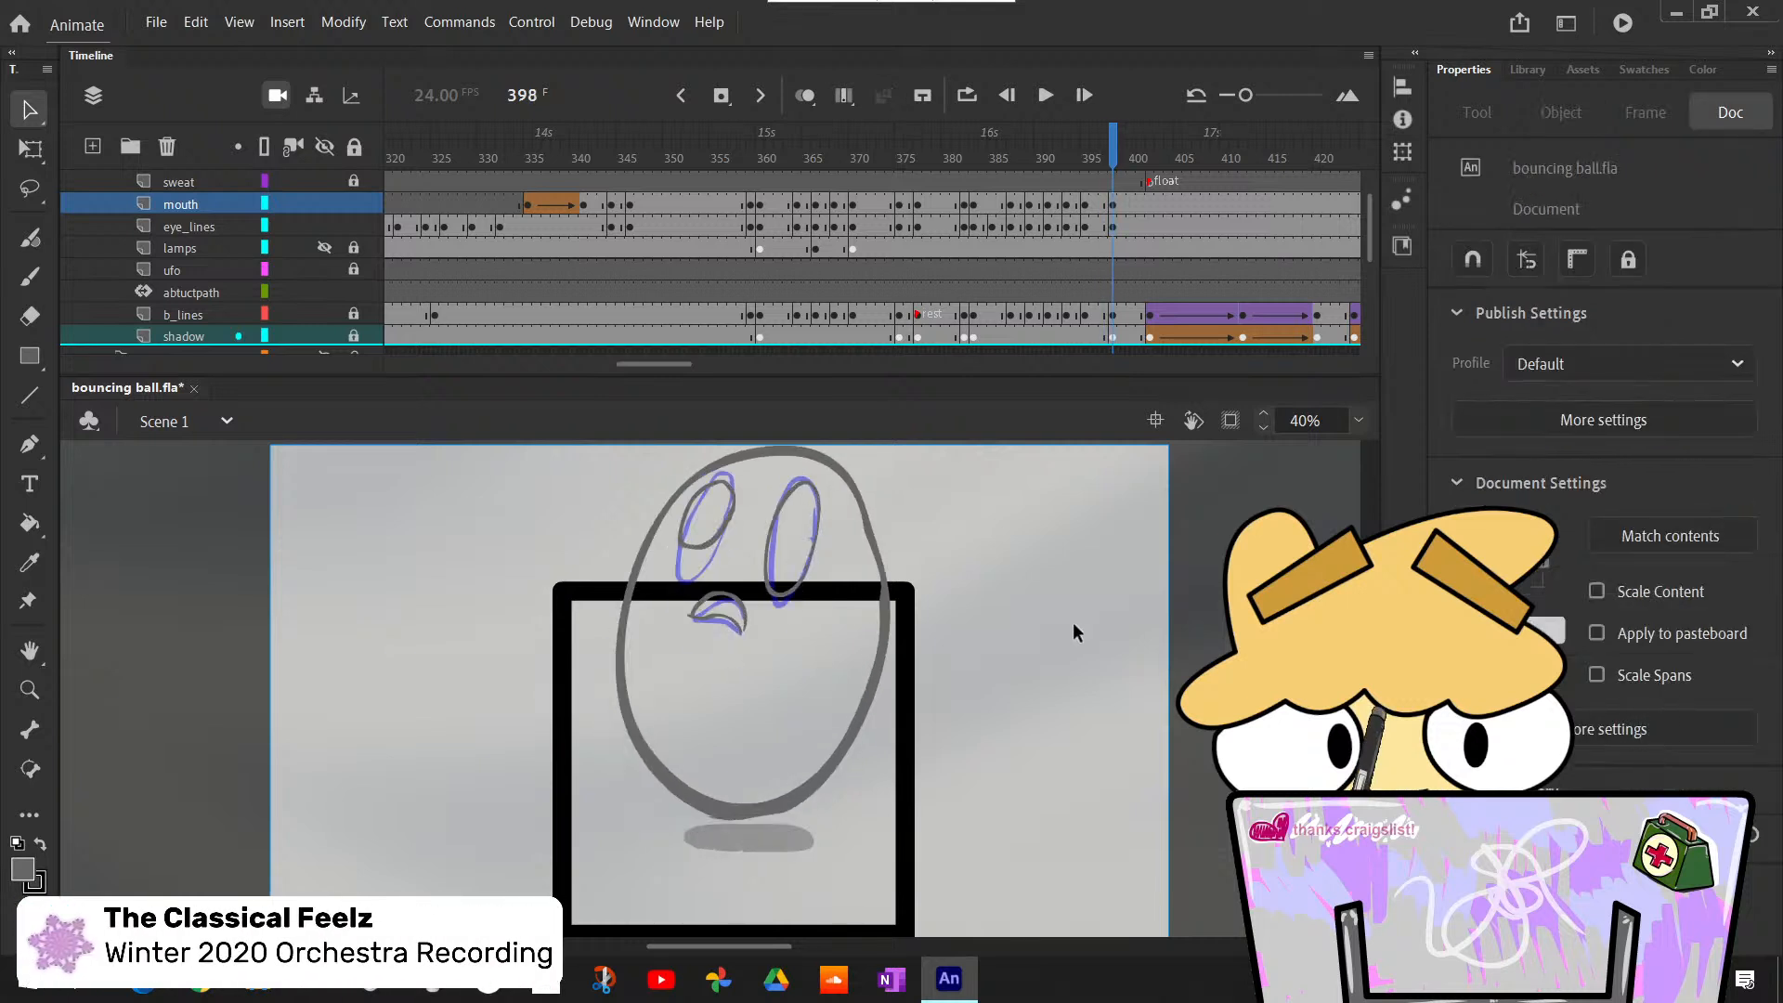
key(comma)
key(period)
key(comma)
key(period)
key(comma)
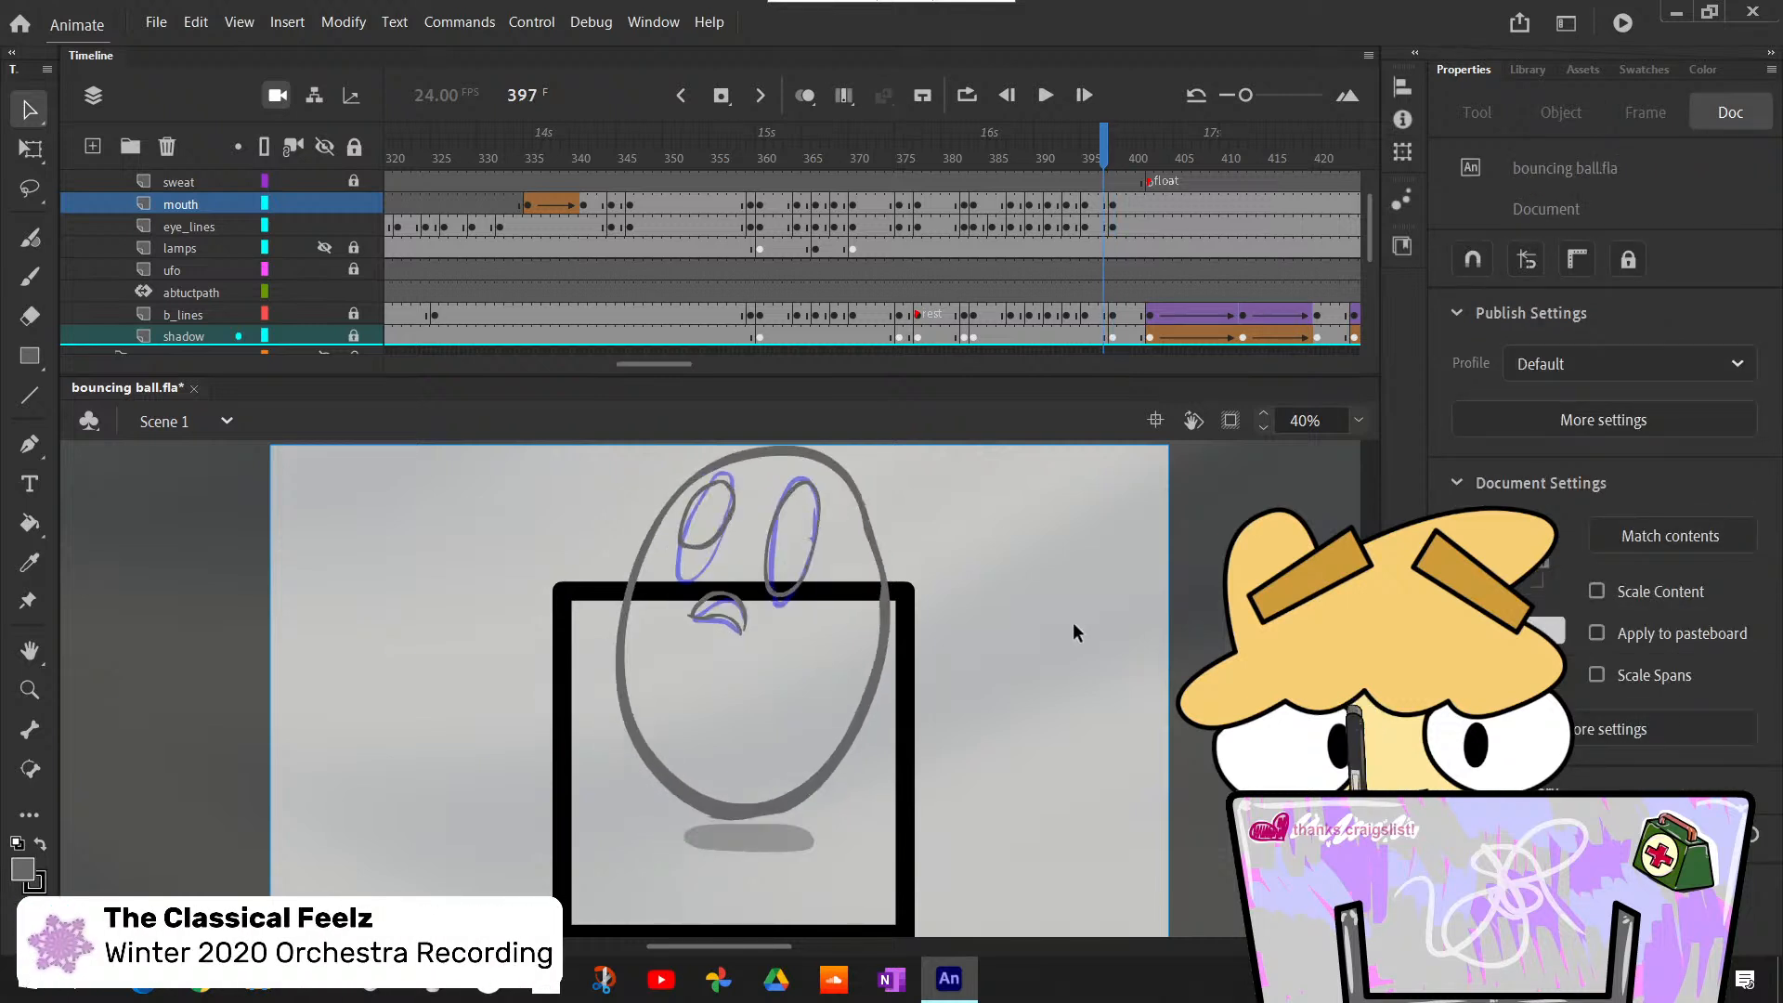
key(period)
key(comma)
key(period)
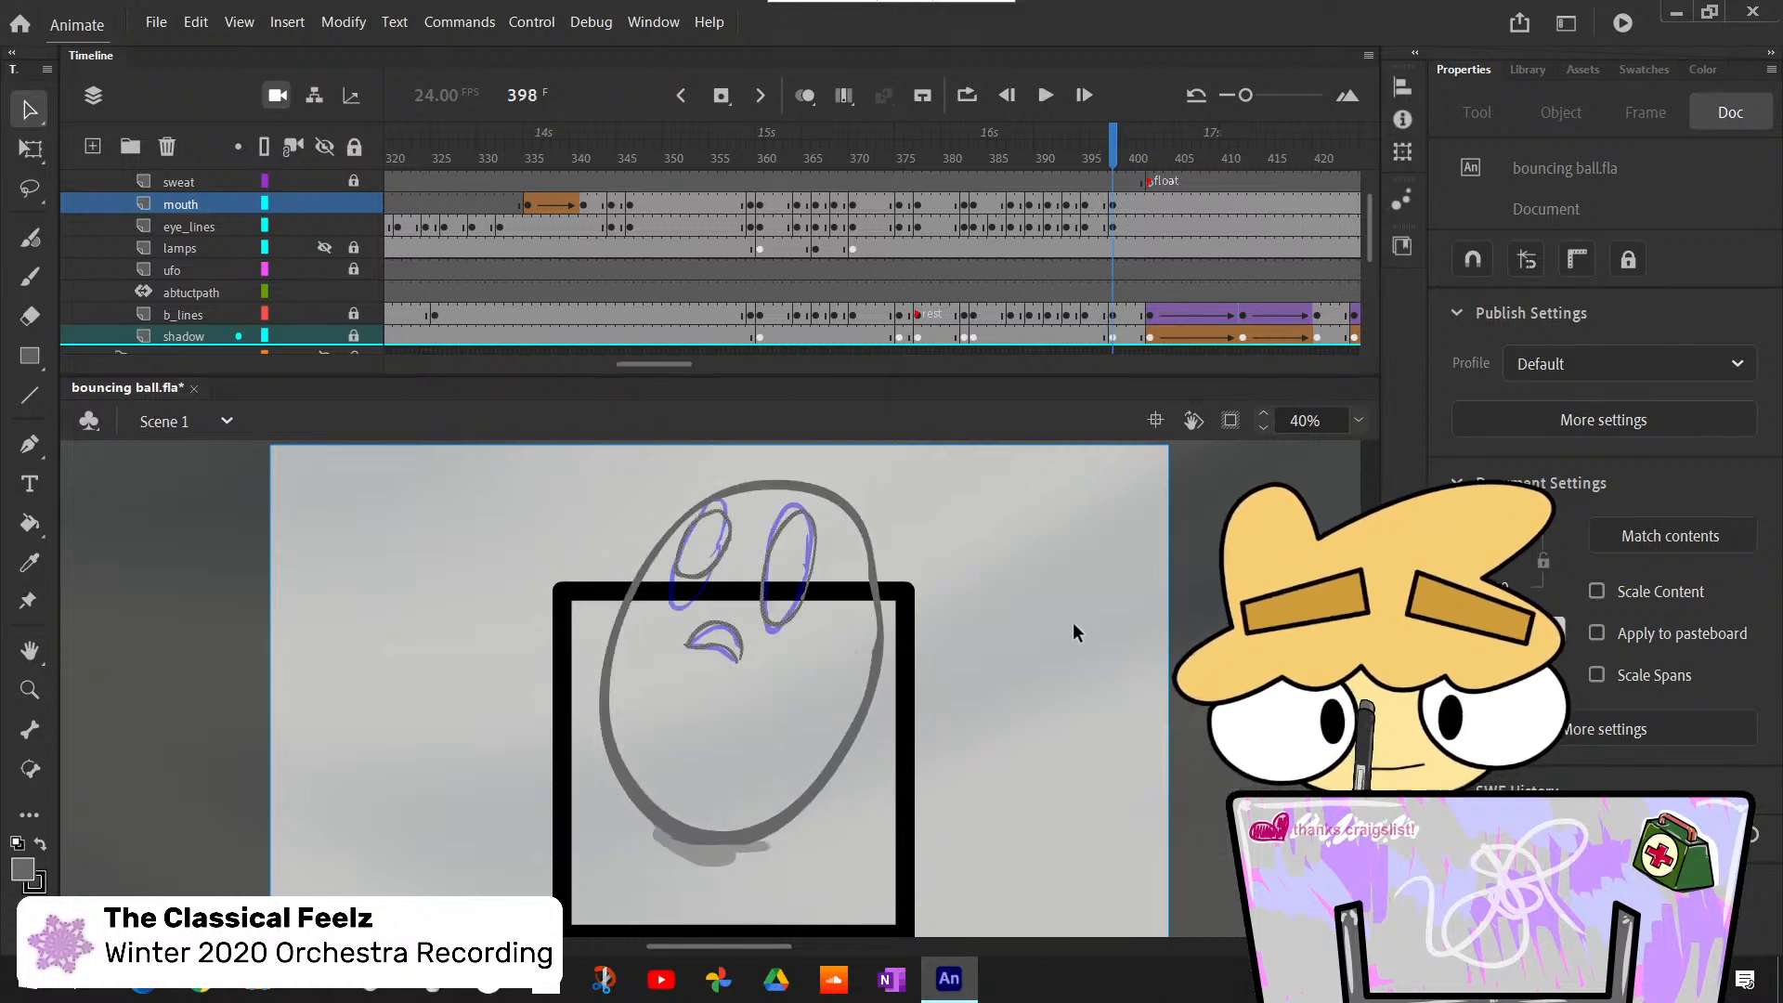
- Step through frames 397 to 402 and inspect the layers to examine where the camera change falls relative to the float section
key(period)
key(period)
key(comma)
key(period)
key(period)
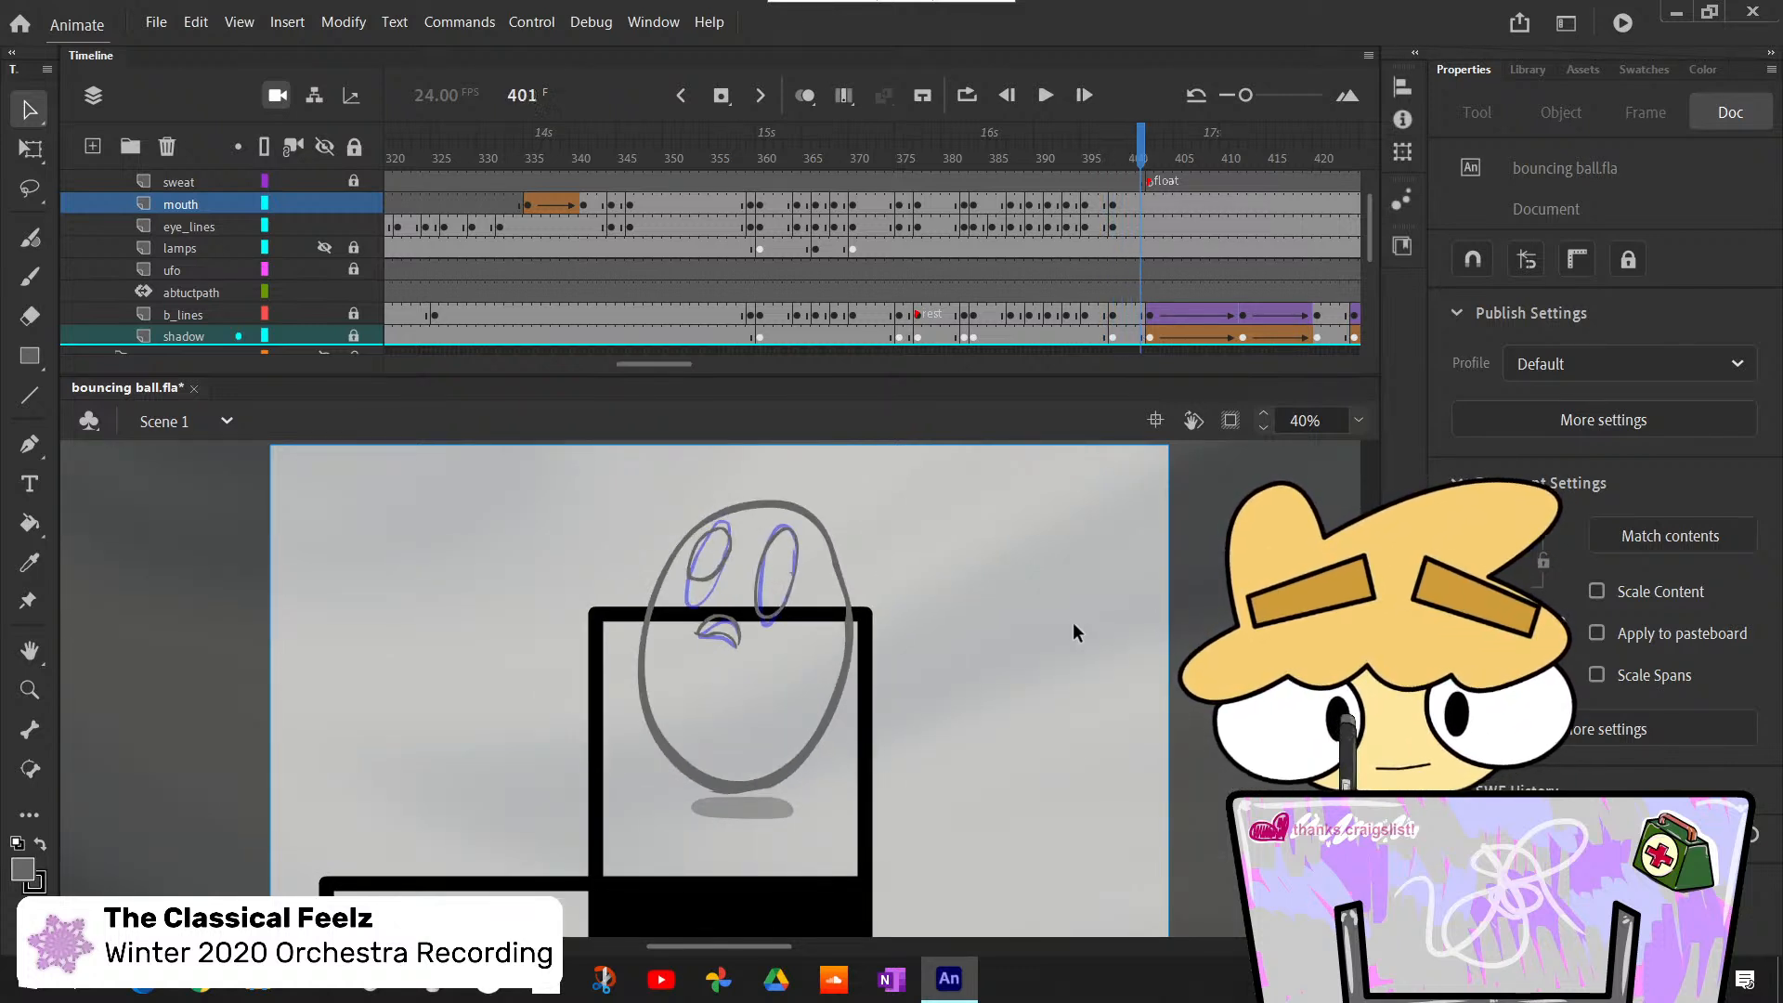
key(period)
key(comma)
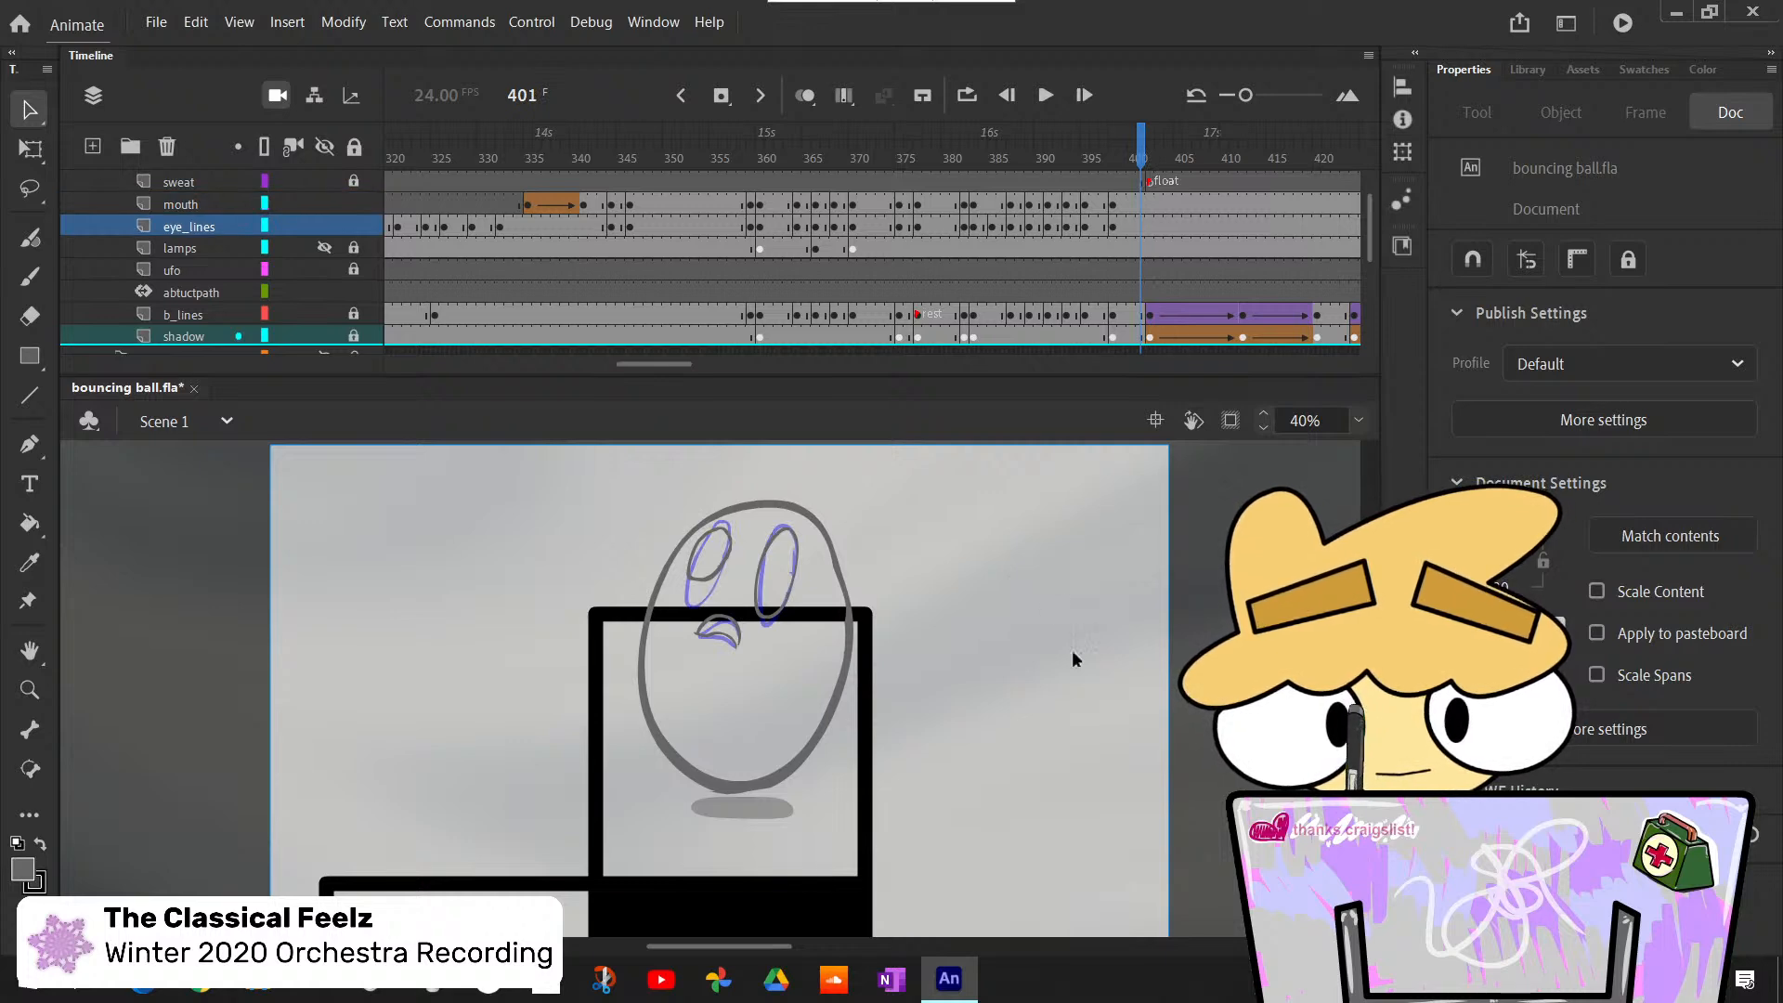
scroll(1120, 208, up, 1)
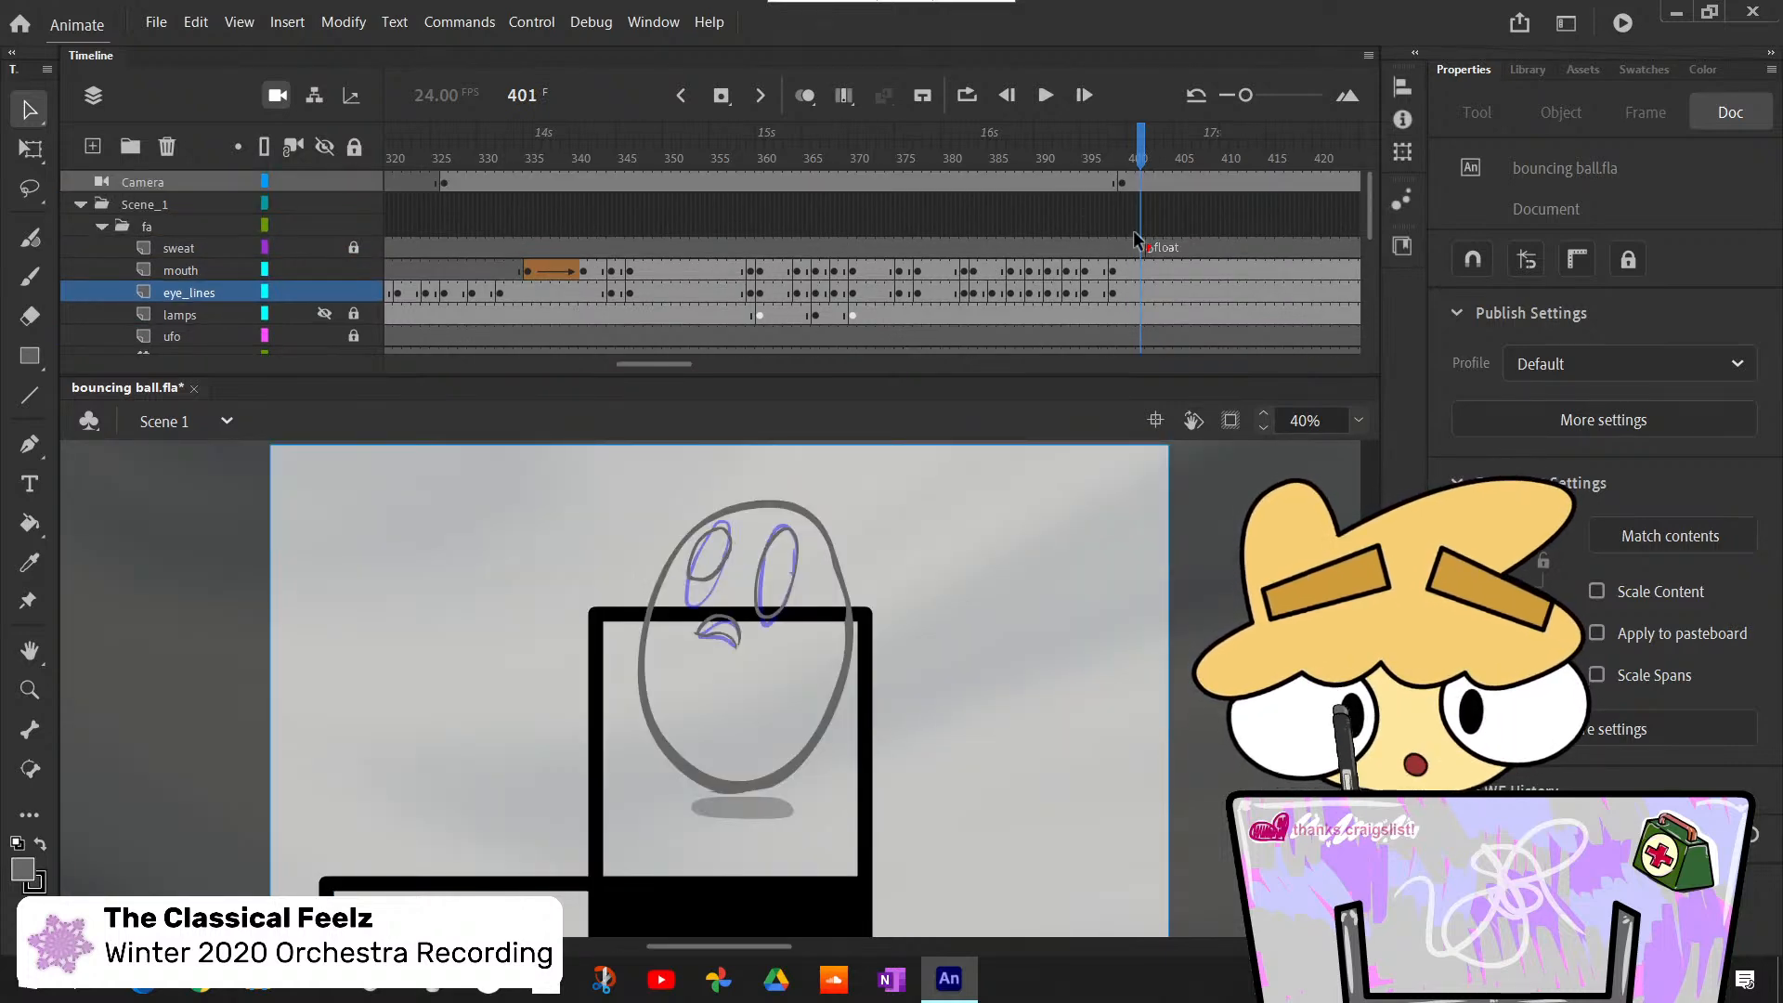
scroll(1135, 240, down, 2)
key(comma)
key(comma)
key(comma)
key(comma)
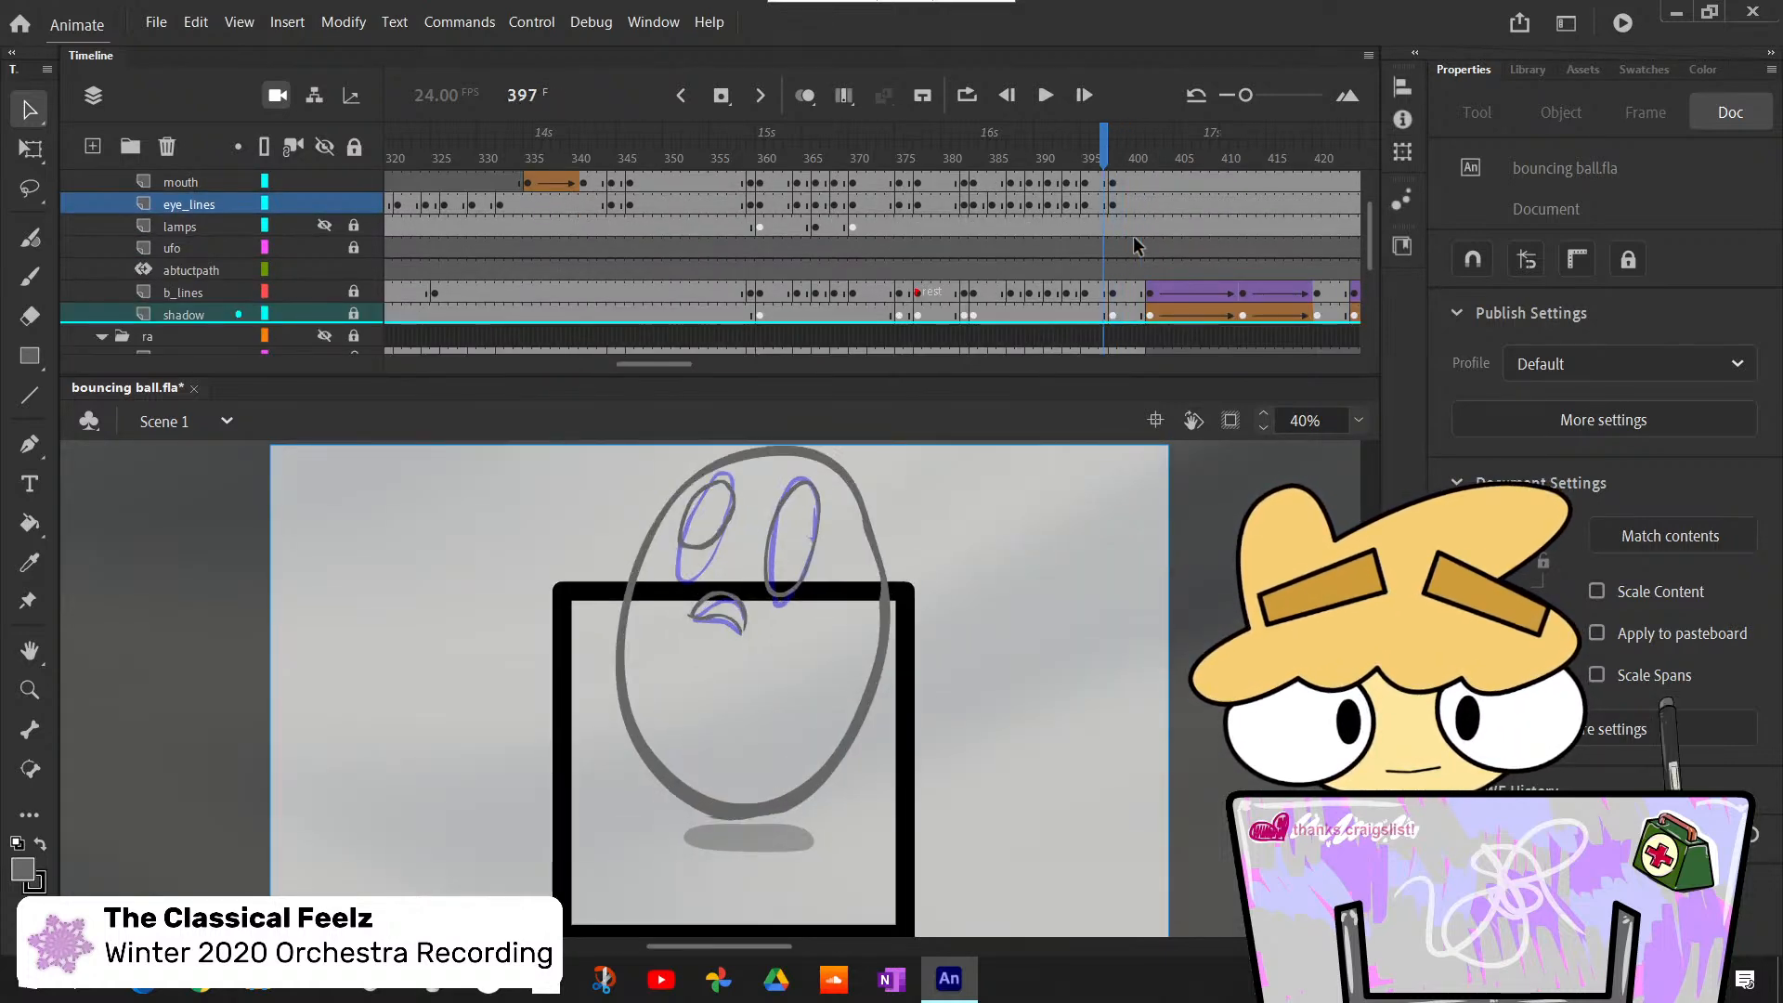
key(period)
key(period)
key(period)
scroll(1088, 196, up, 2)
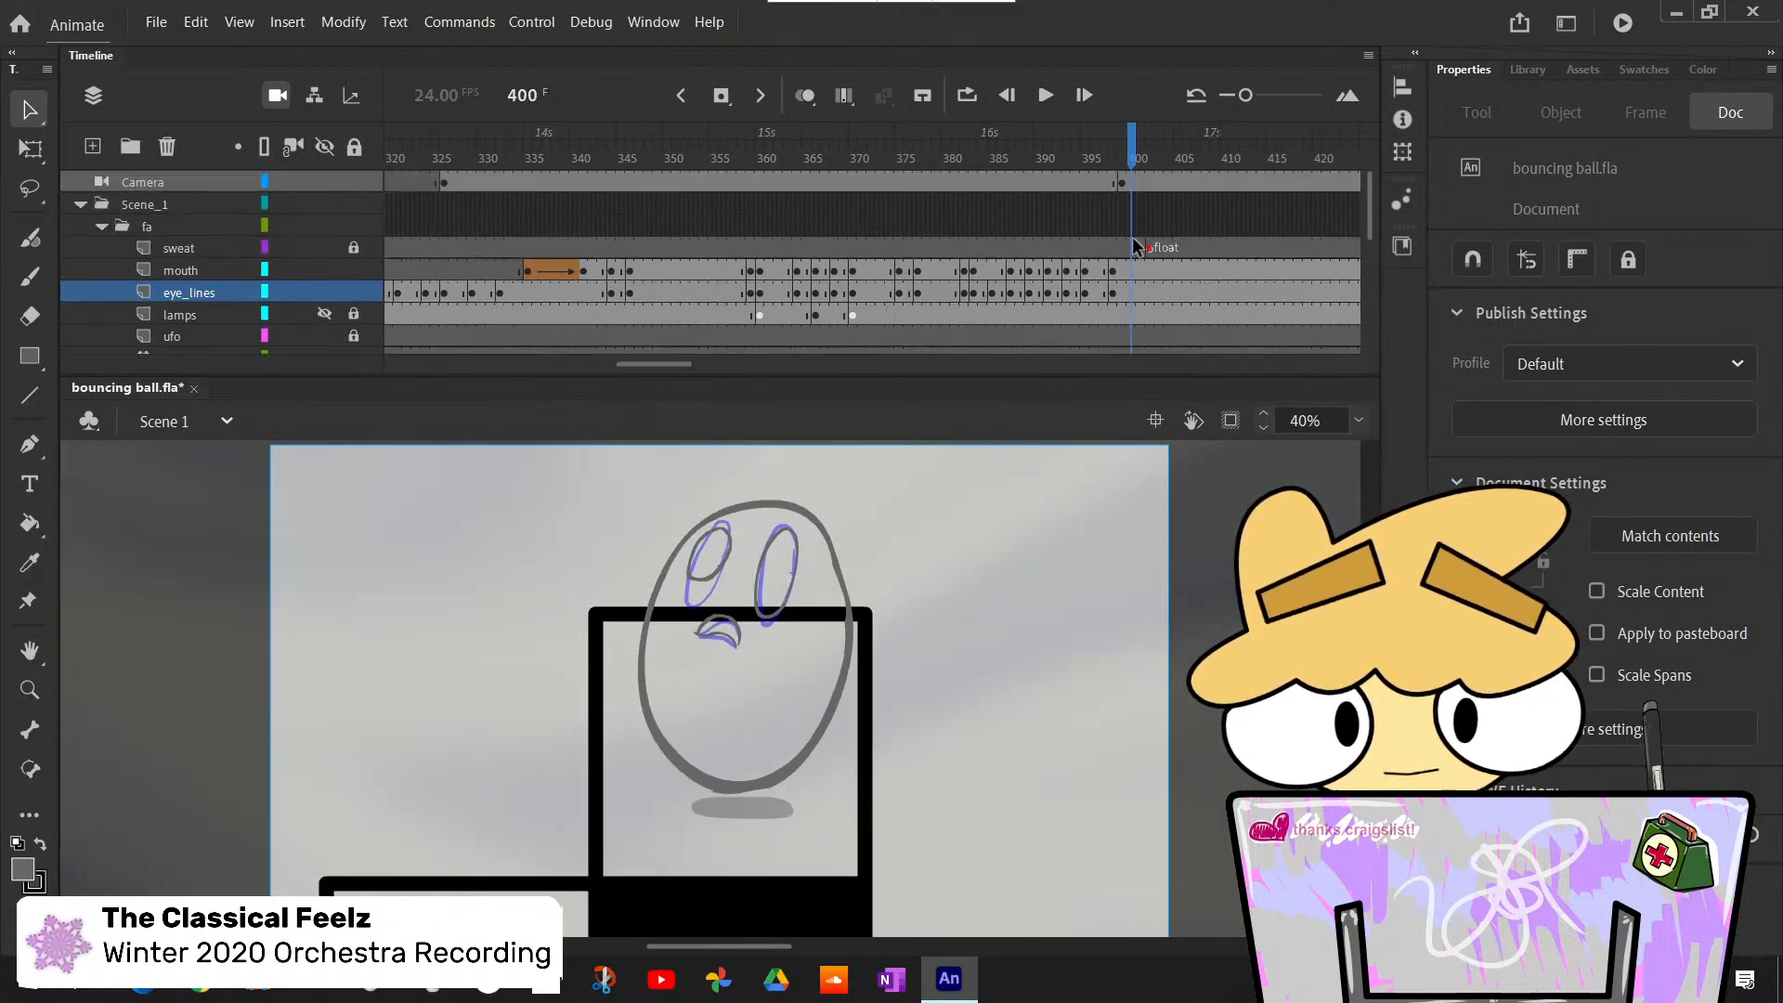
- Add frames to the Camera layer so its keyframe falls on frame 402, at the start of the float section
click(1094, 201)
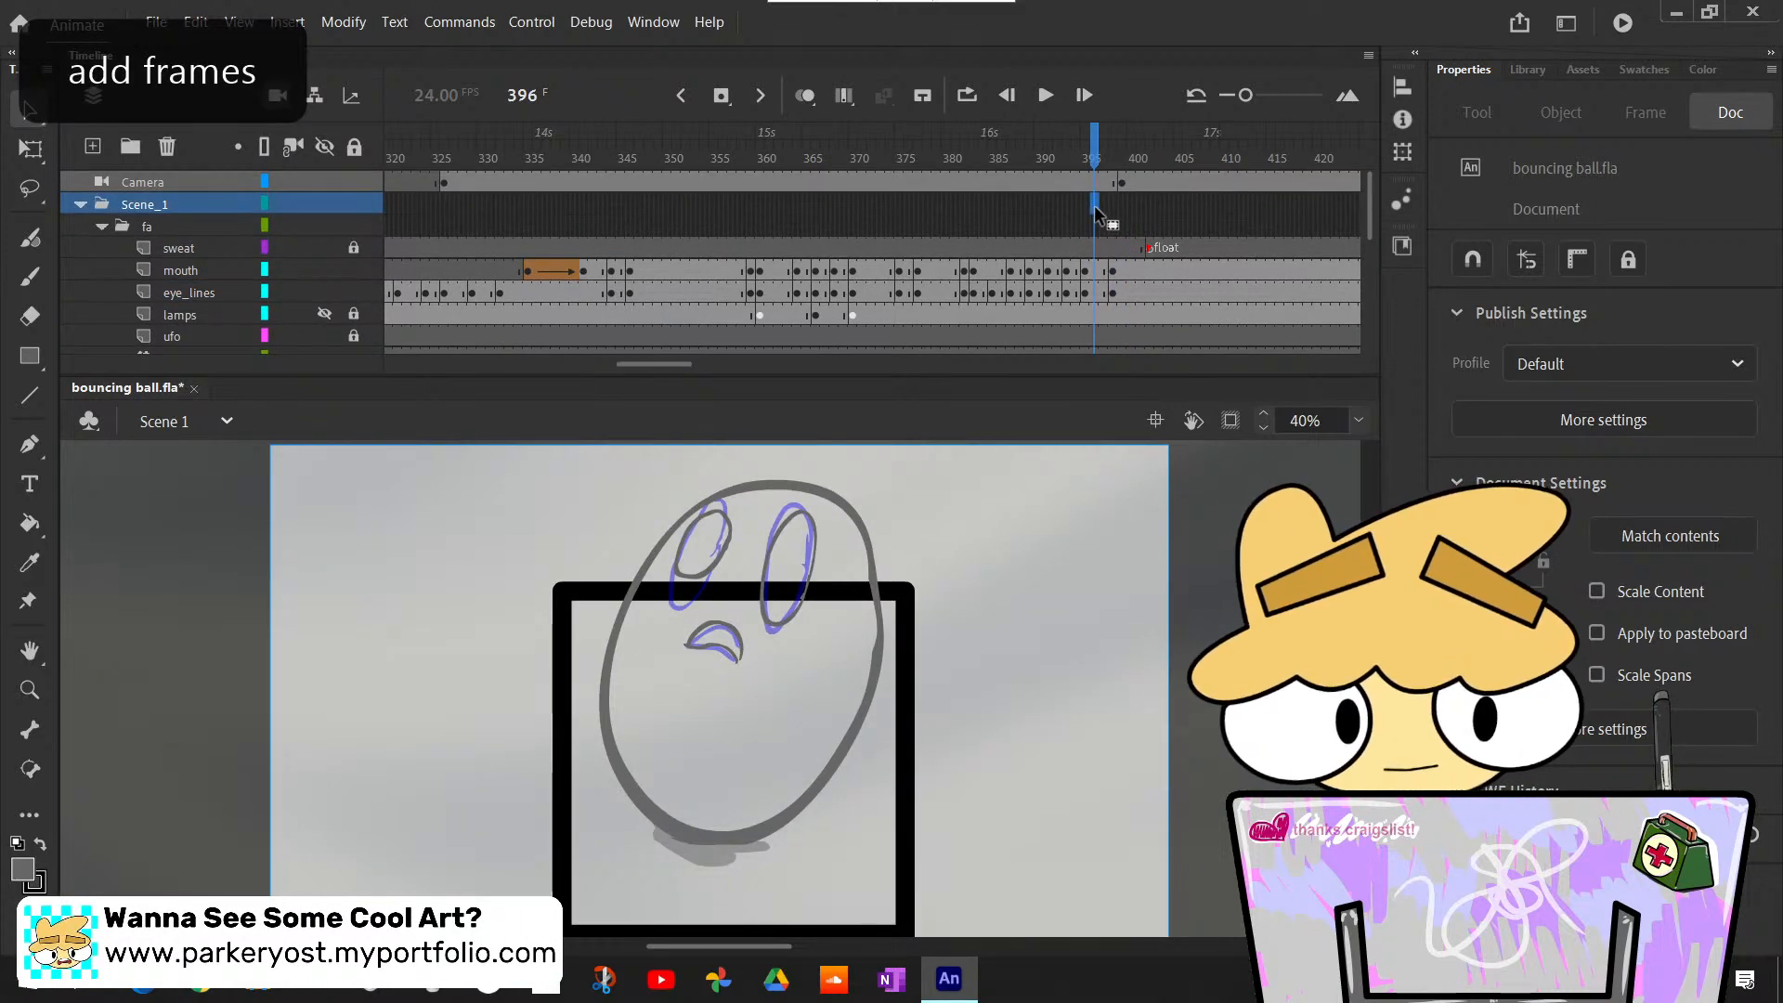
click(1113, 192)
scroll(1124, 204, down, 2)
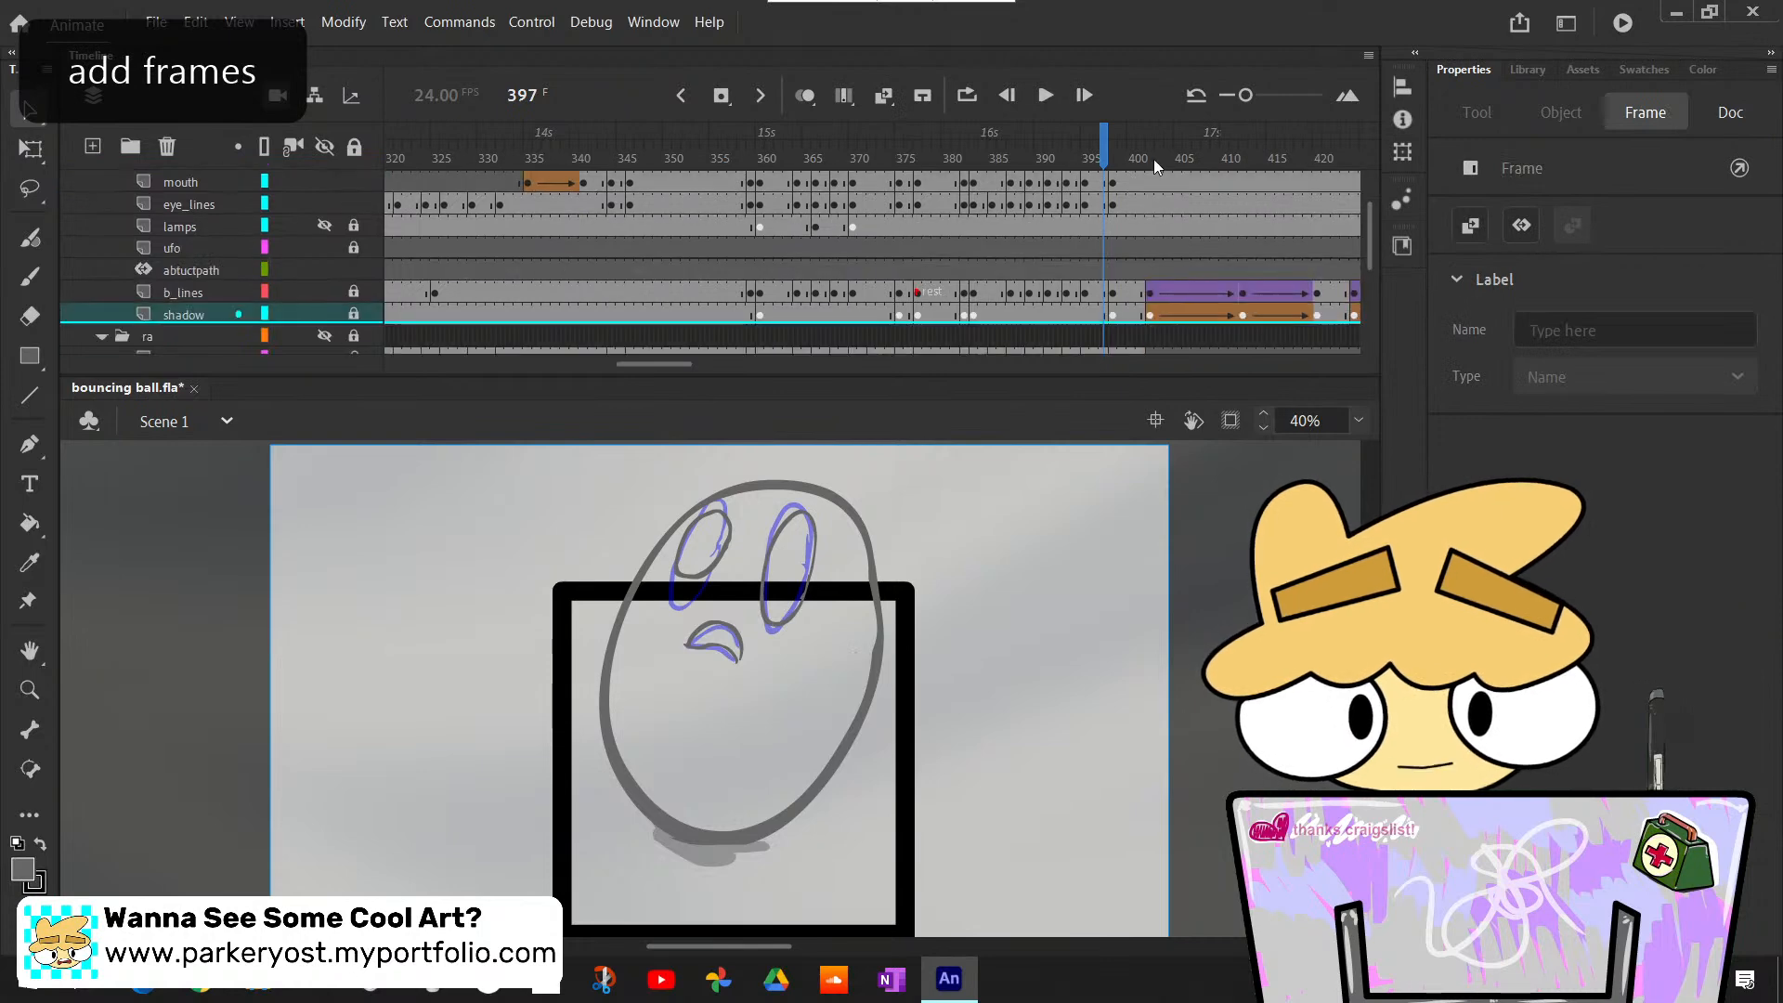
click(1152, 135)
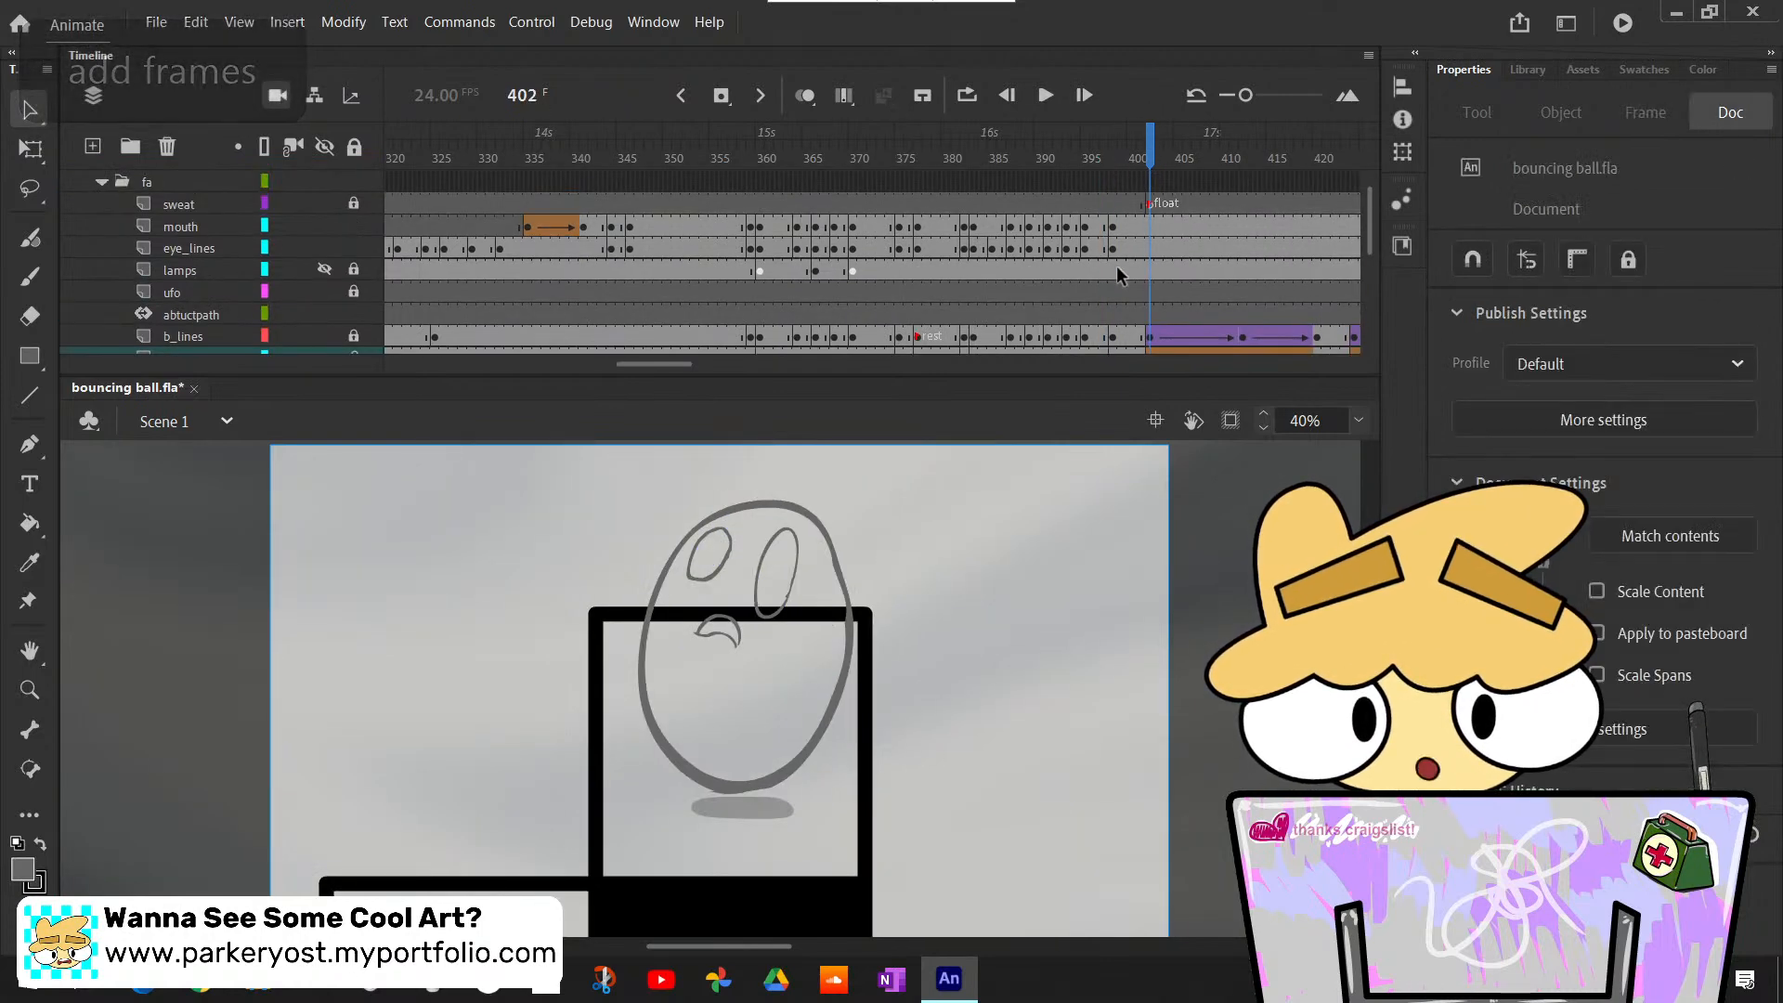
scroll(1119, 241, up, 2)
scroll(1135, 208, down, 2)
mouse_move(1151, 147)
mouse_down()
mouse_move(1126, 149)
mouse_move(1186, 158)
mouse_move(1134, 168)
mouse_move(1343, 260)
mouse_move(899, 193)
mouse_up()
scroll(1219, 296, up, 2)
scroll(966, 242, down, 2)
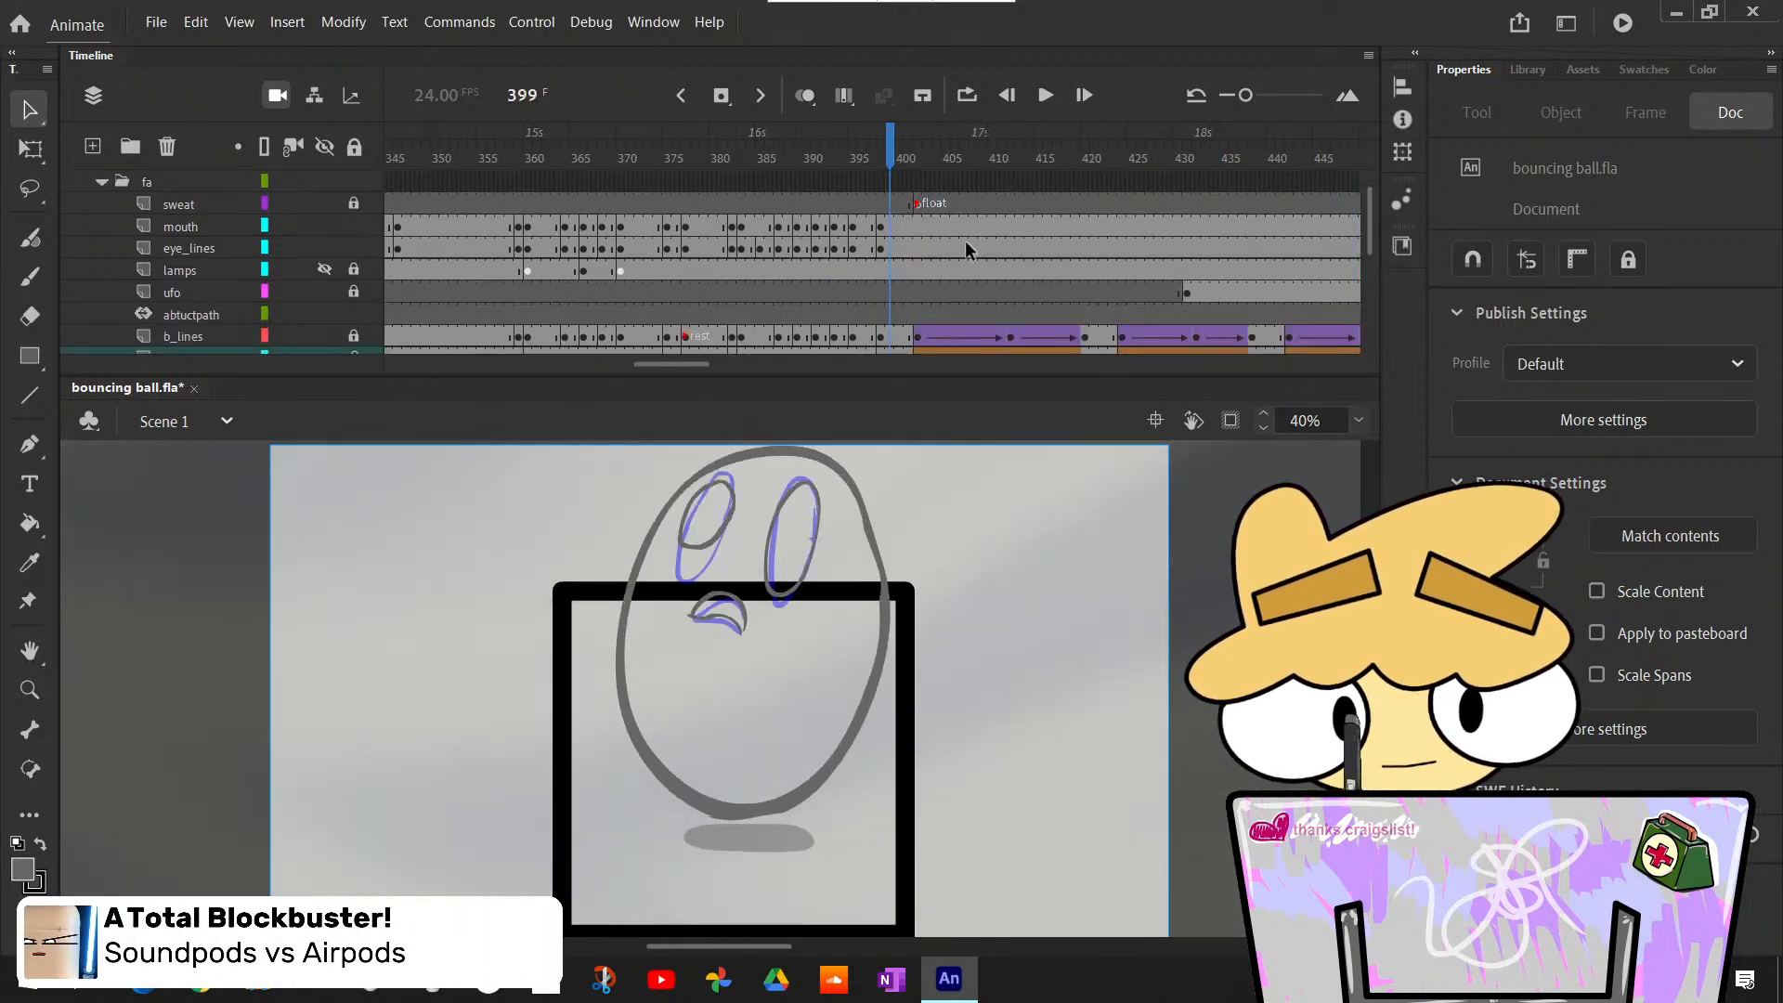
- Insert blank keyframes at frame 402 on the mouth and eye_lines layers
click(918, 161)
click(919, 184)
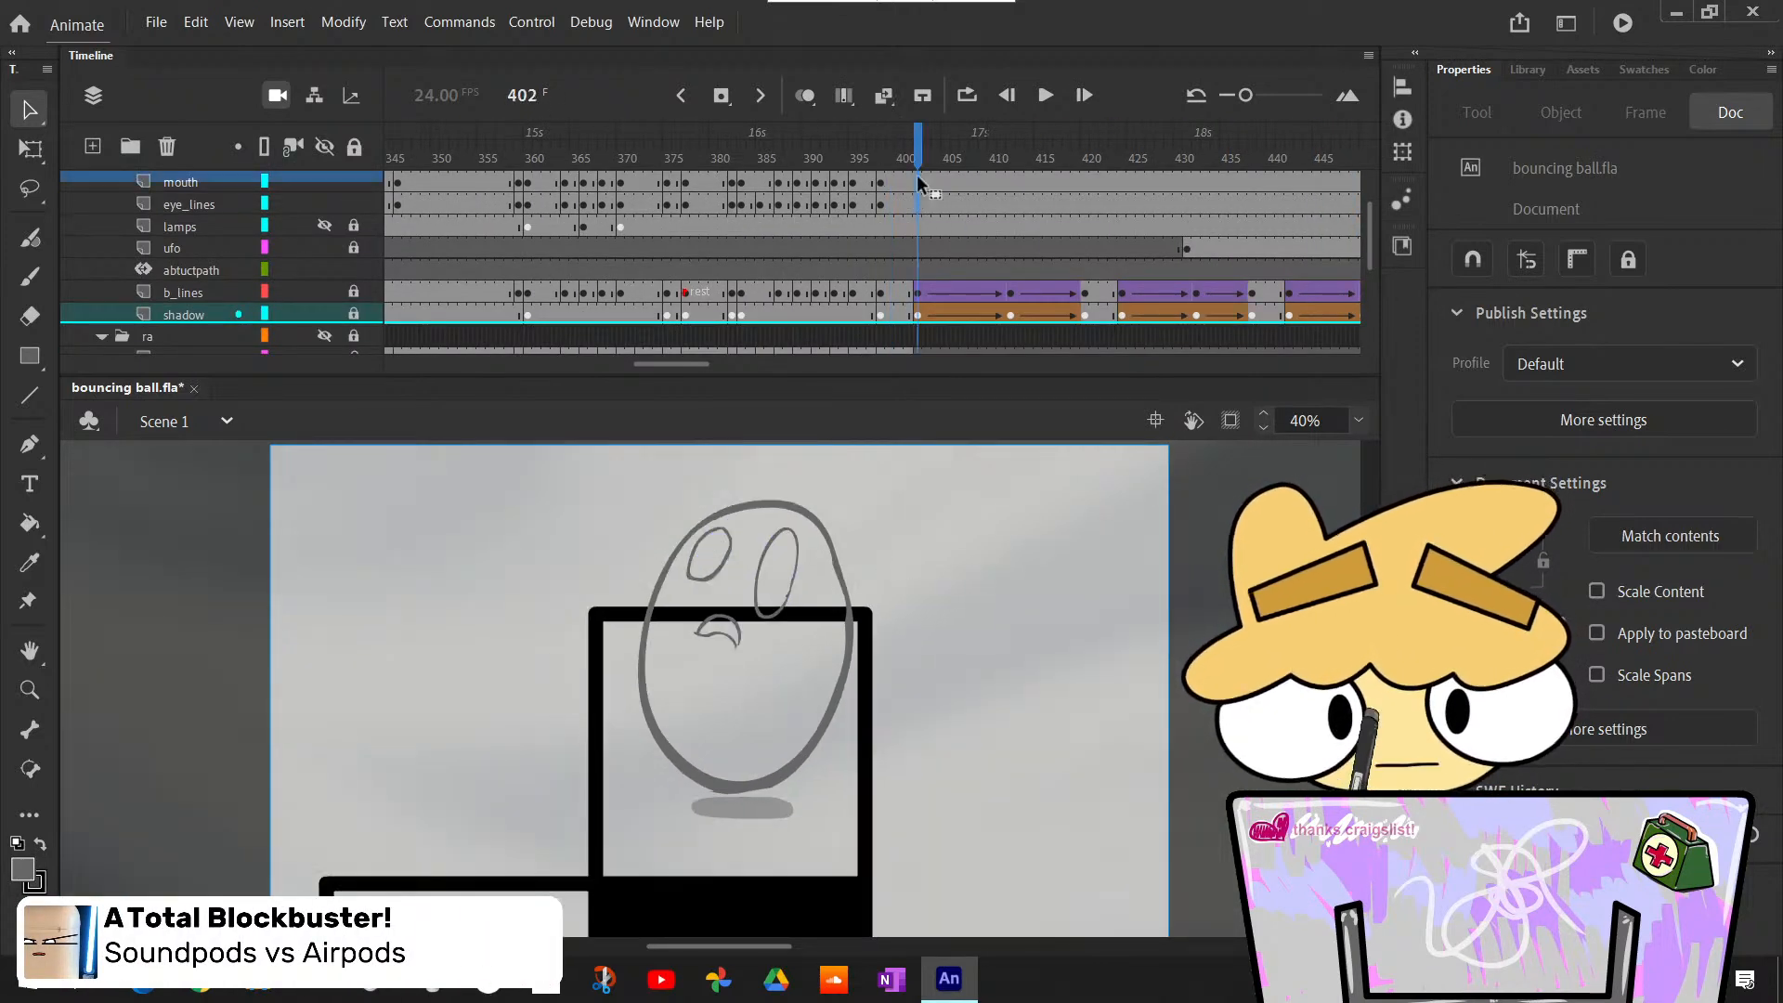
scroll(938, 209, up, 2)
right_click(911, 269)
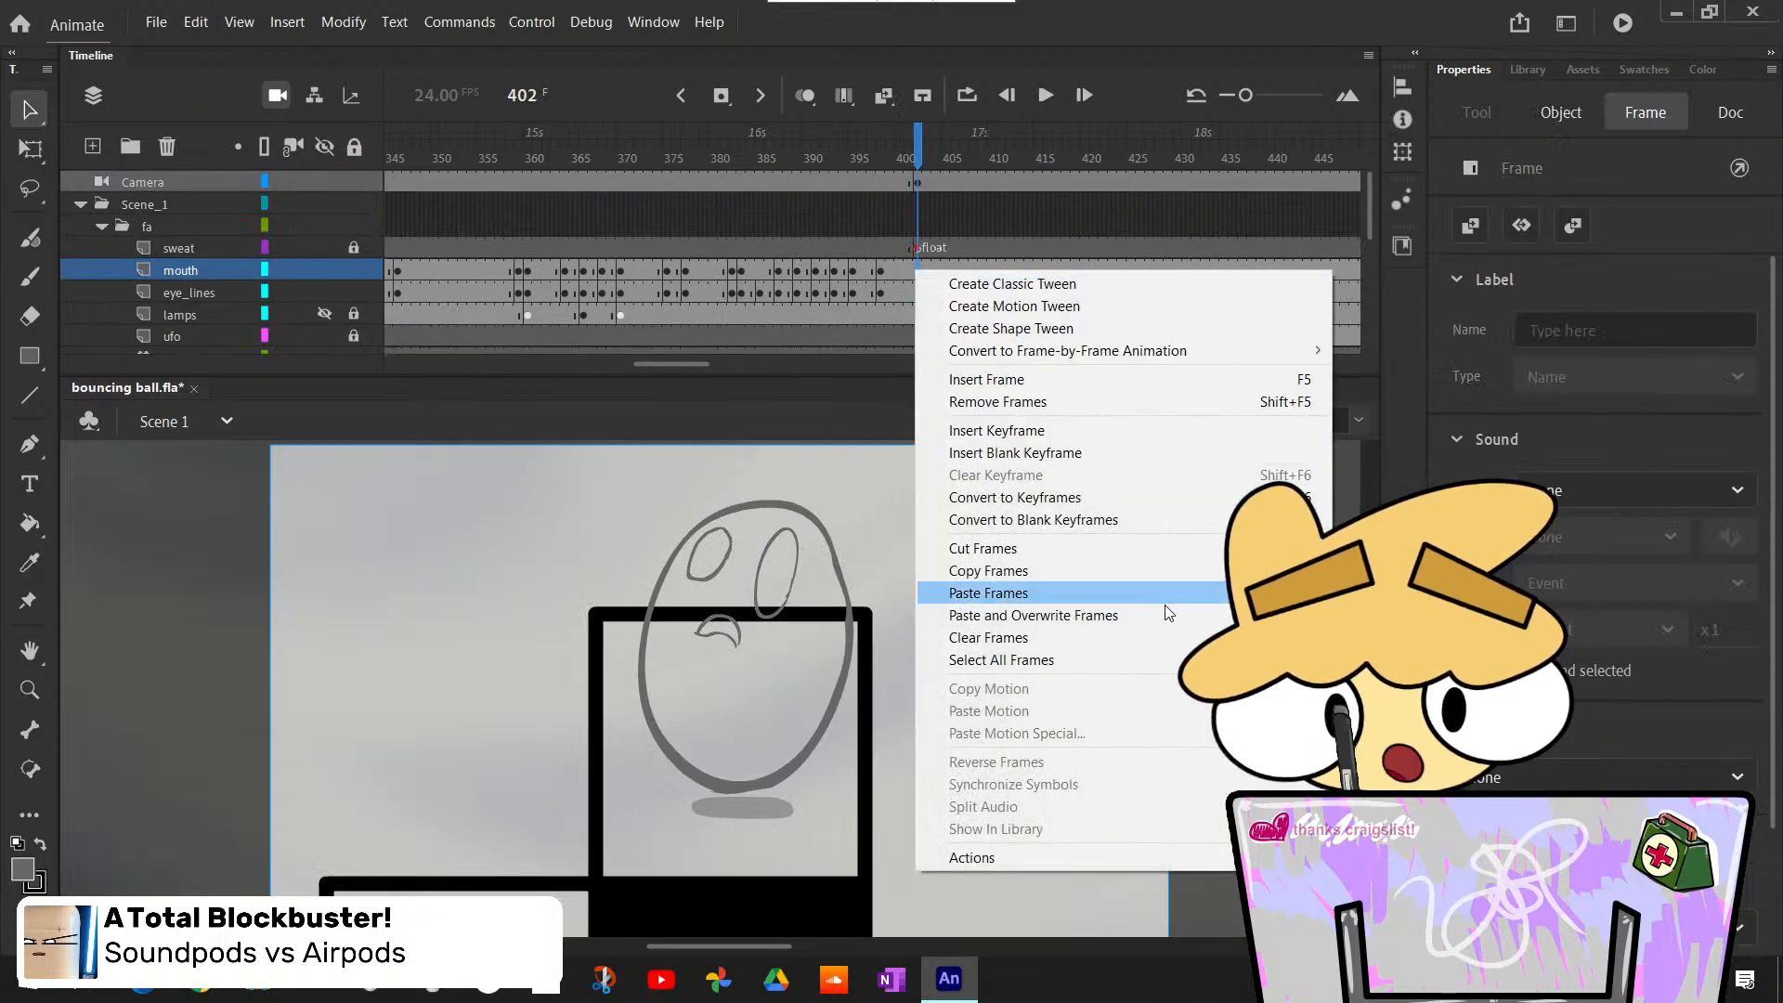
click(1068, 453)
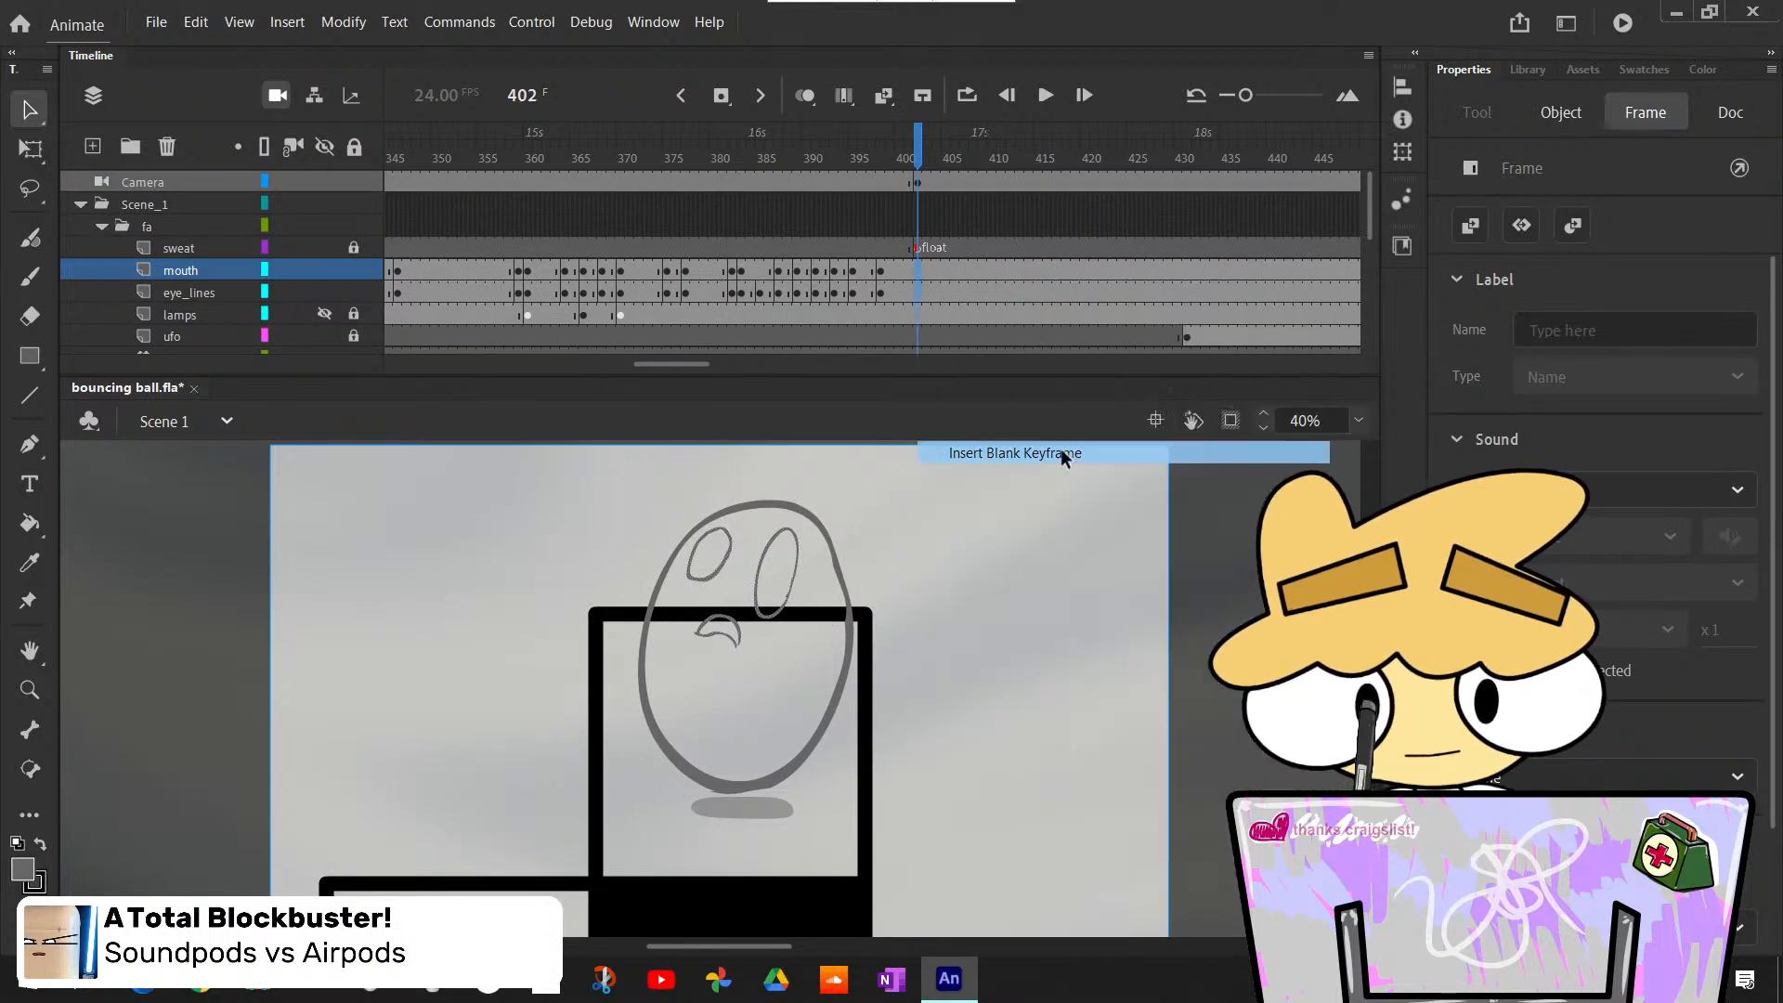
- Copy the eye and mouth drawings together from frame 400 of the mouth and eye_lines layers
click(888, 268)
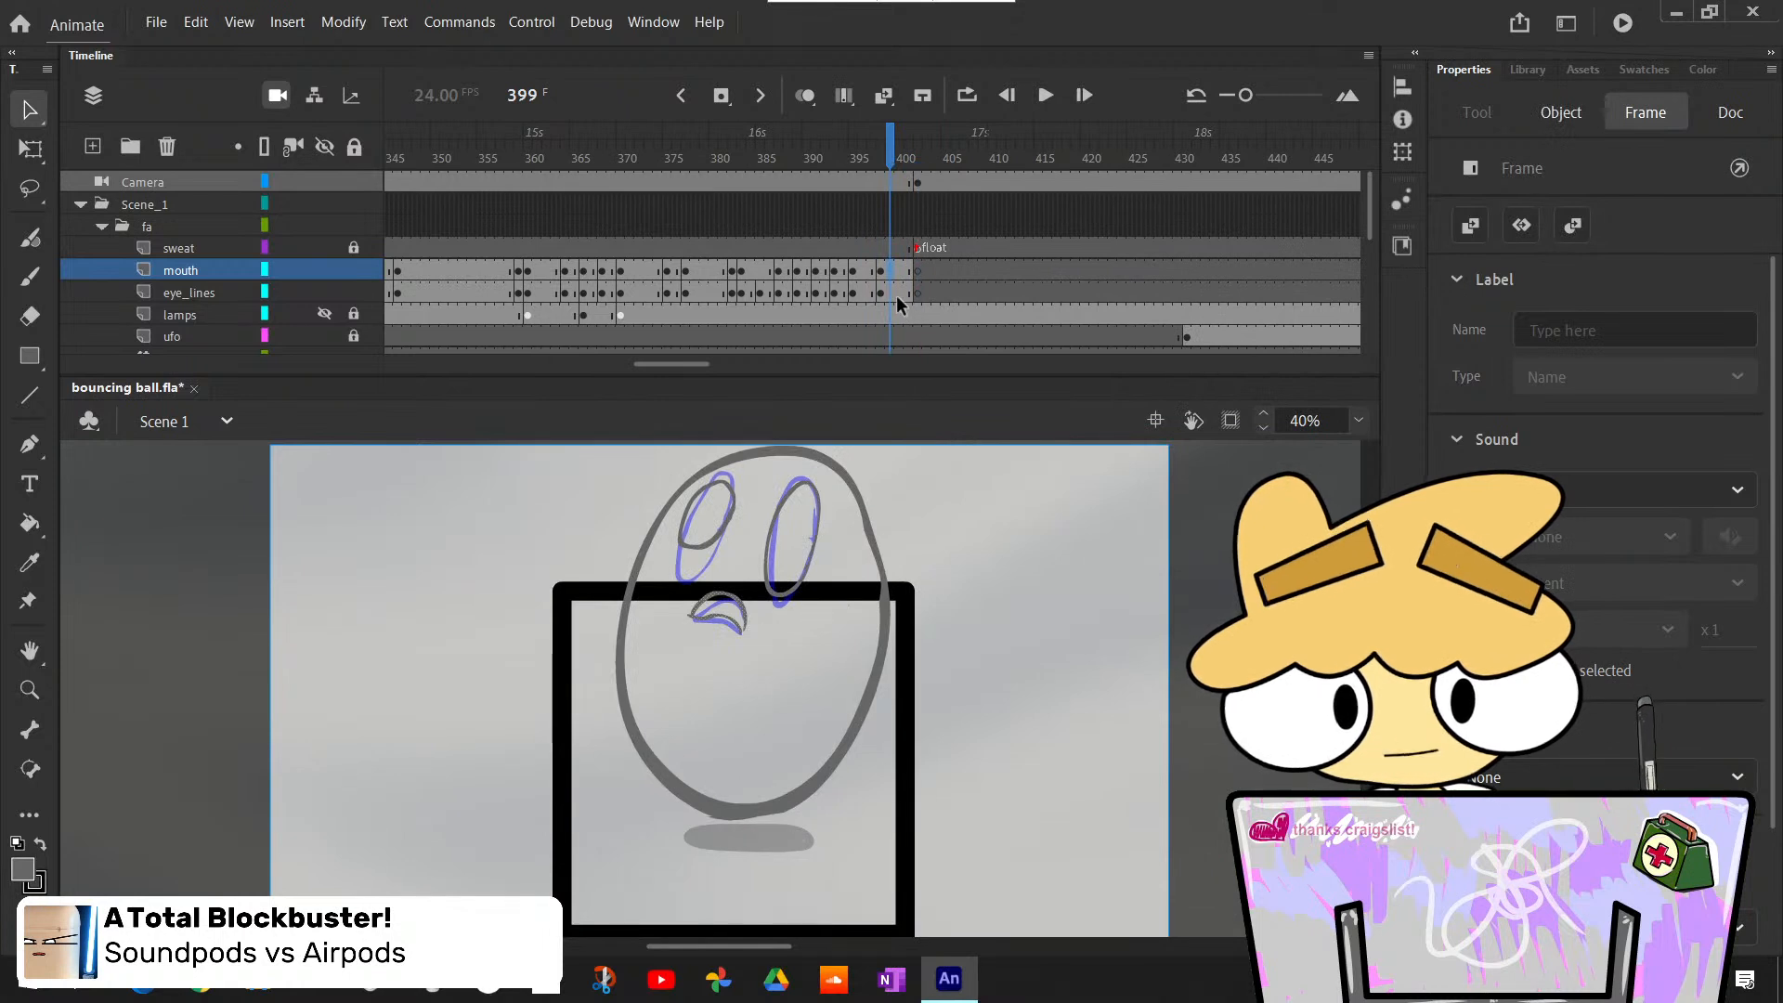
click(895, 269)
click(901, 292)
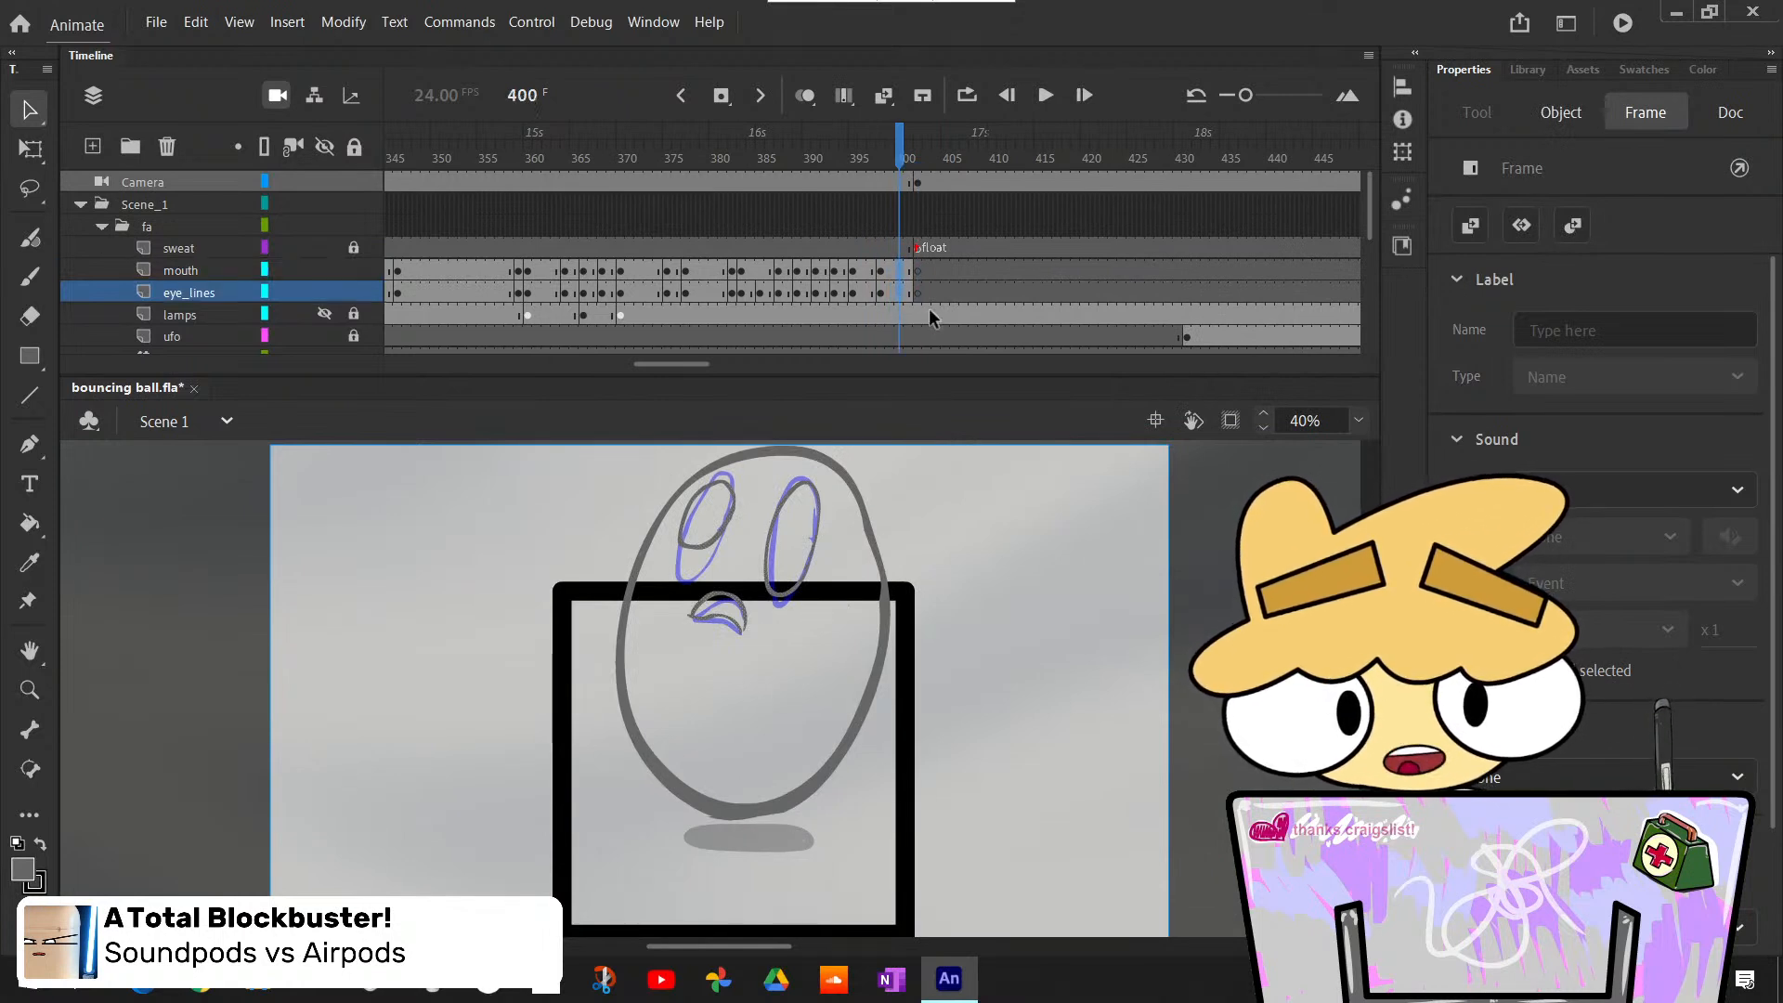
scroll(928, 307, down, 2)
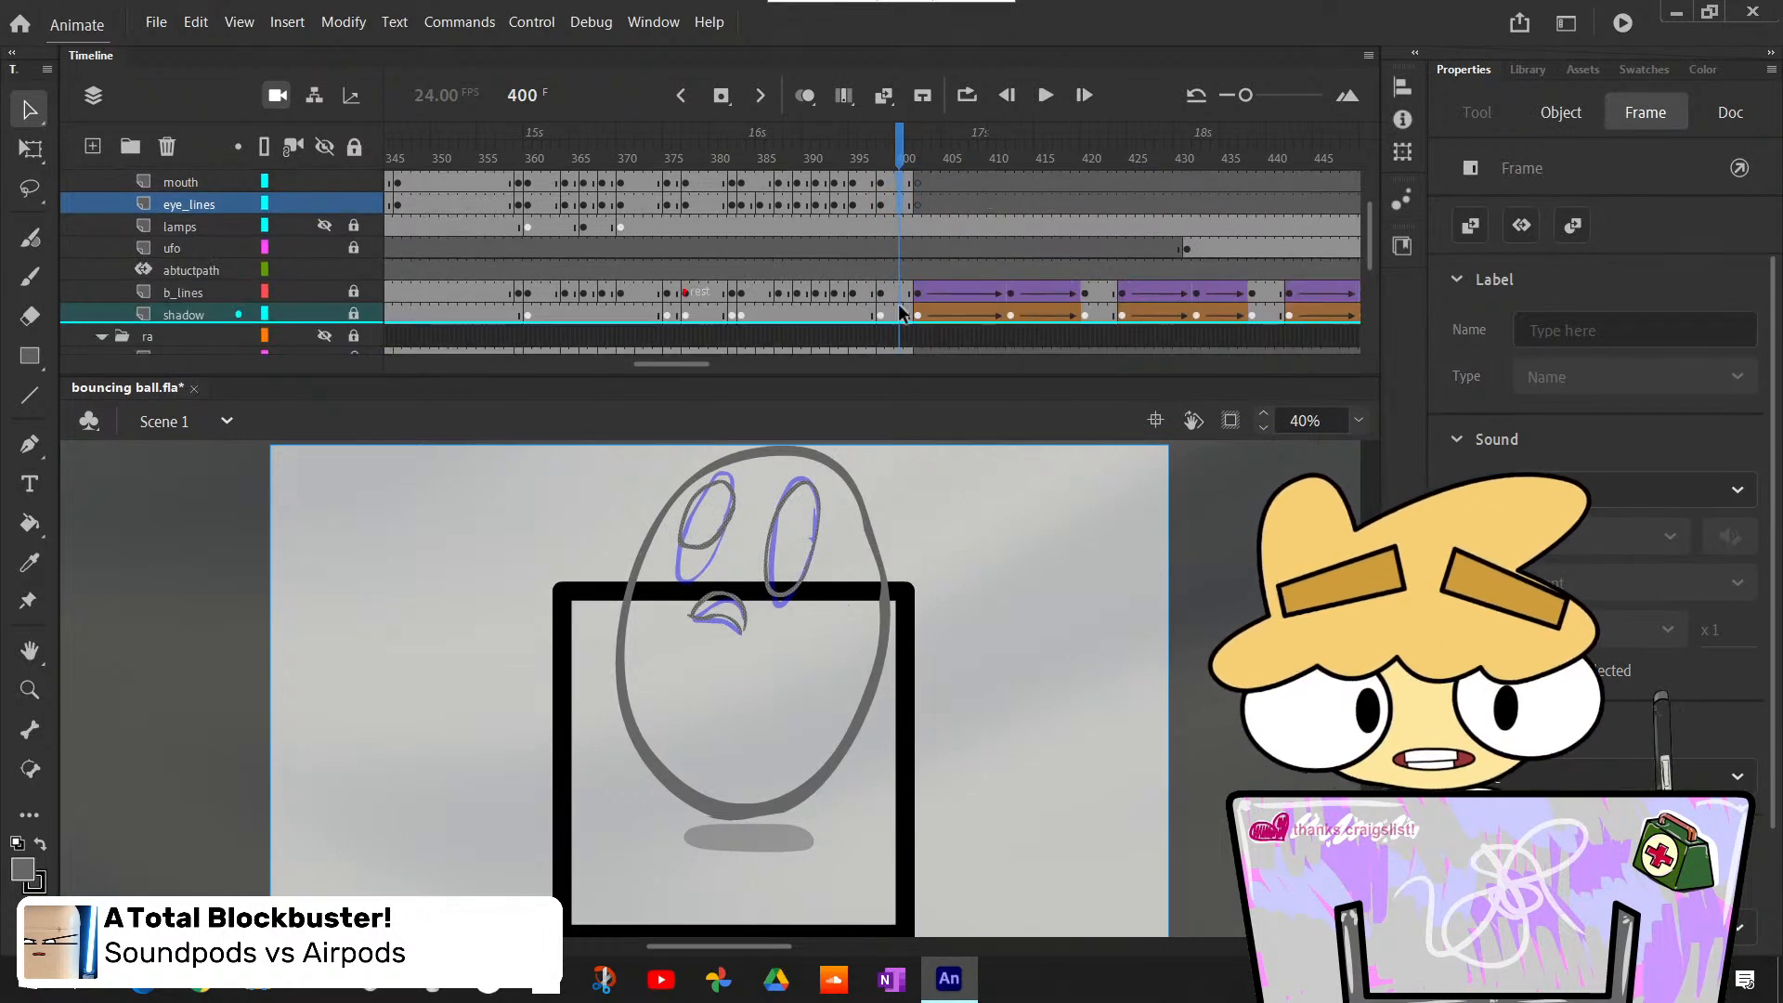
- Paste the face drawings on a new layer inside the frame 402 float rough symbol and move them to the upper body
click(917, 294)
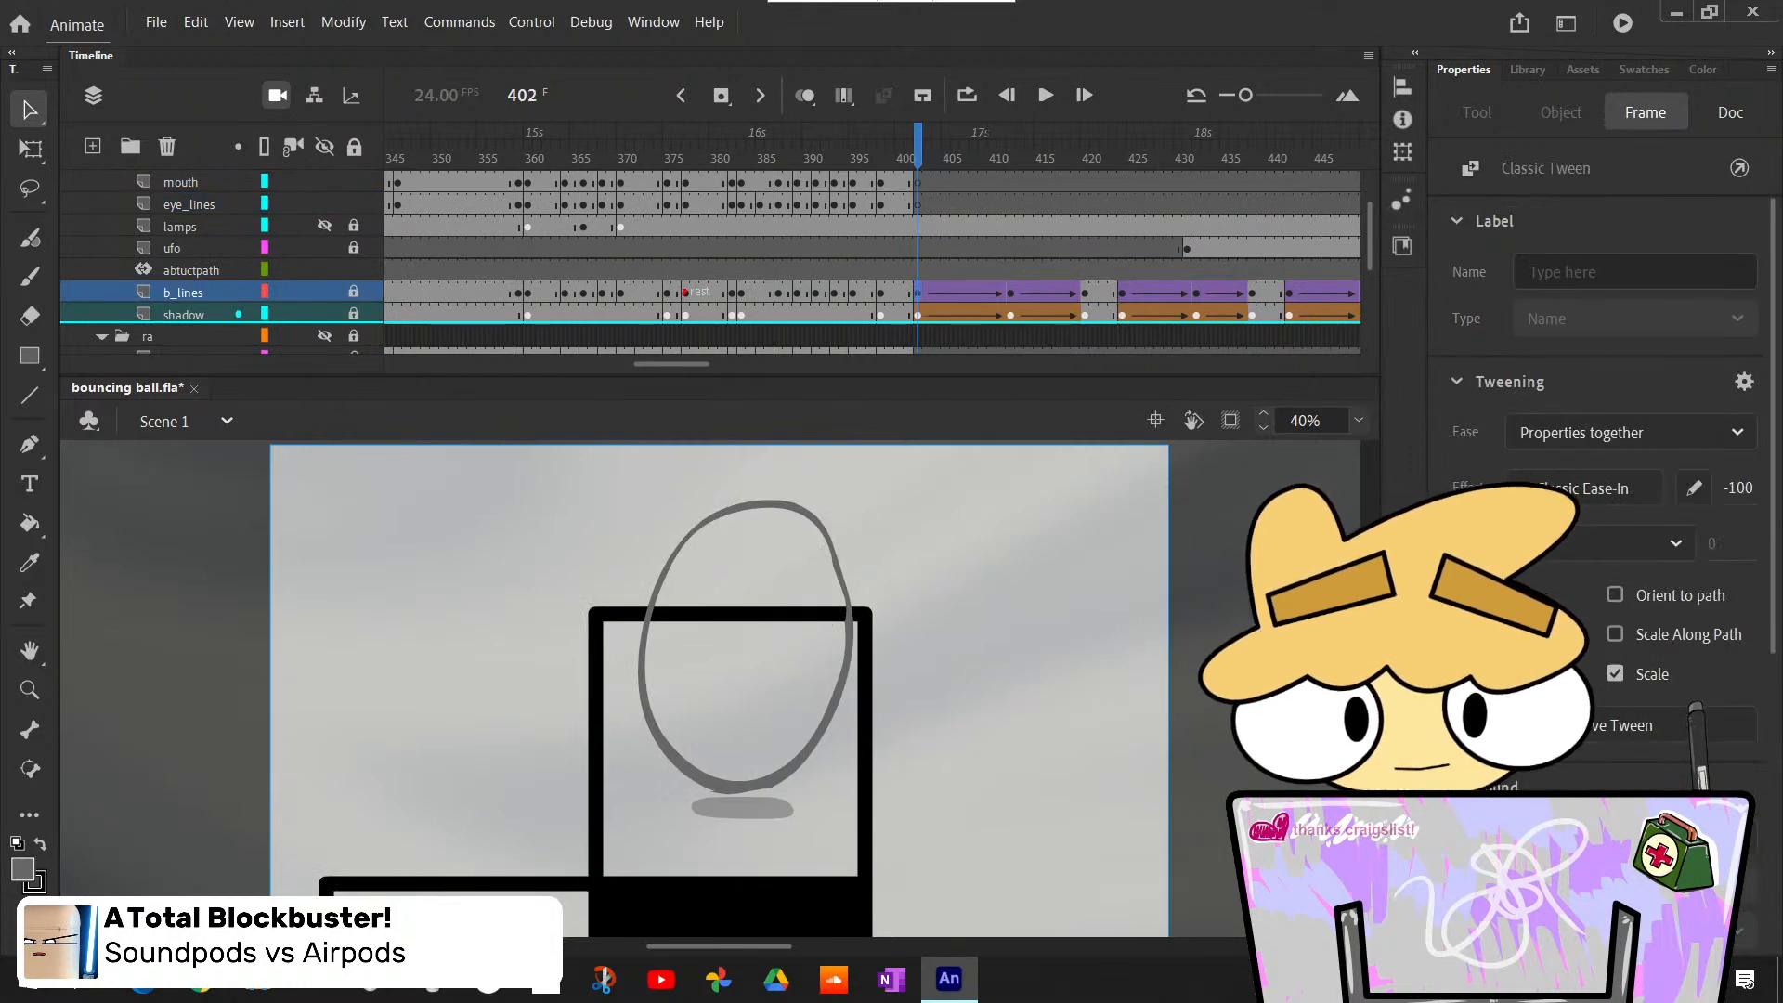
double_click(849, 607)
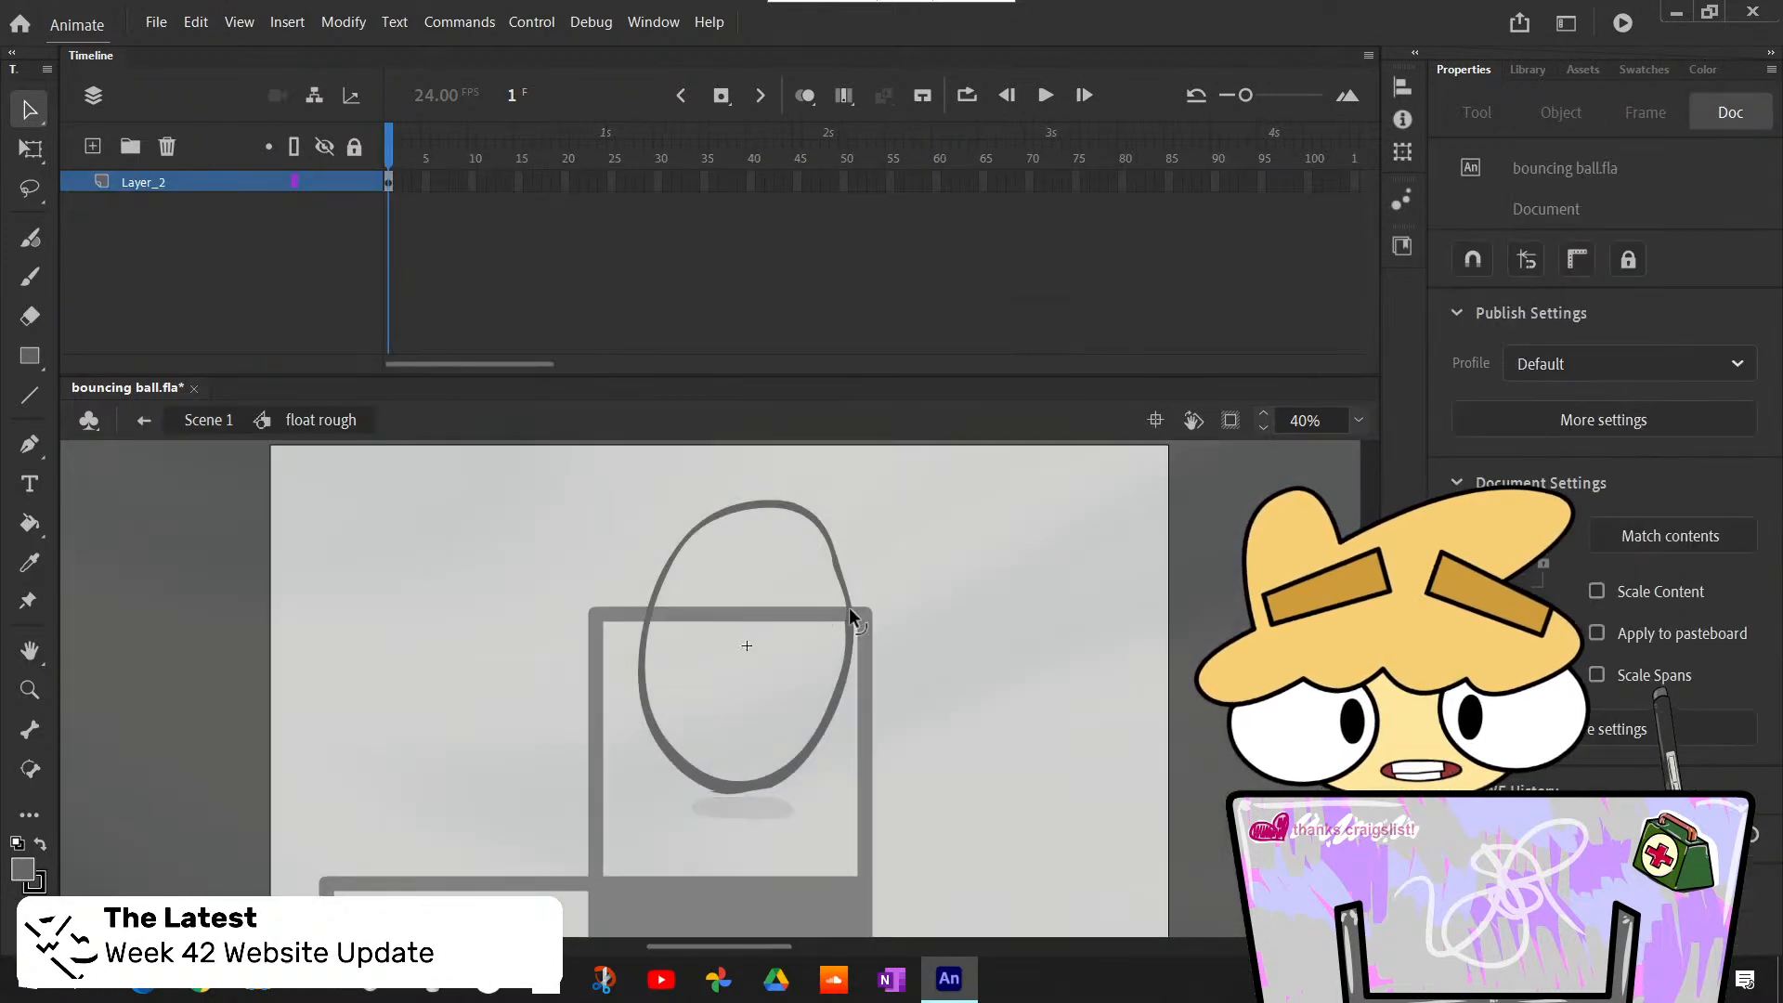
click(92, 146)
key(ctrl+shift+v)
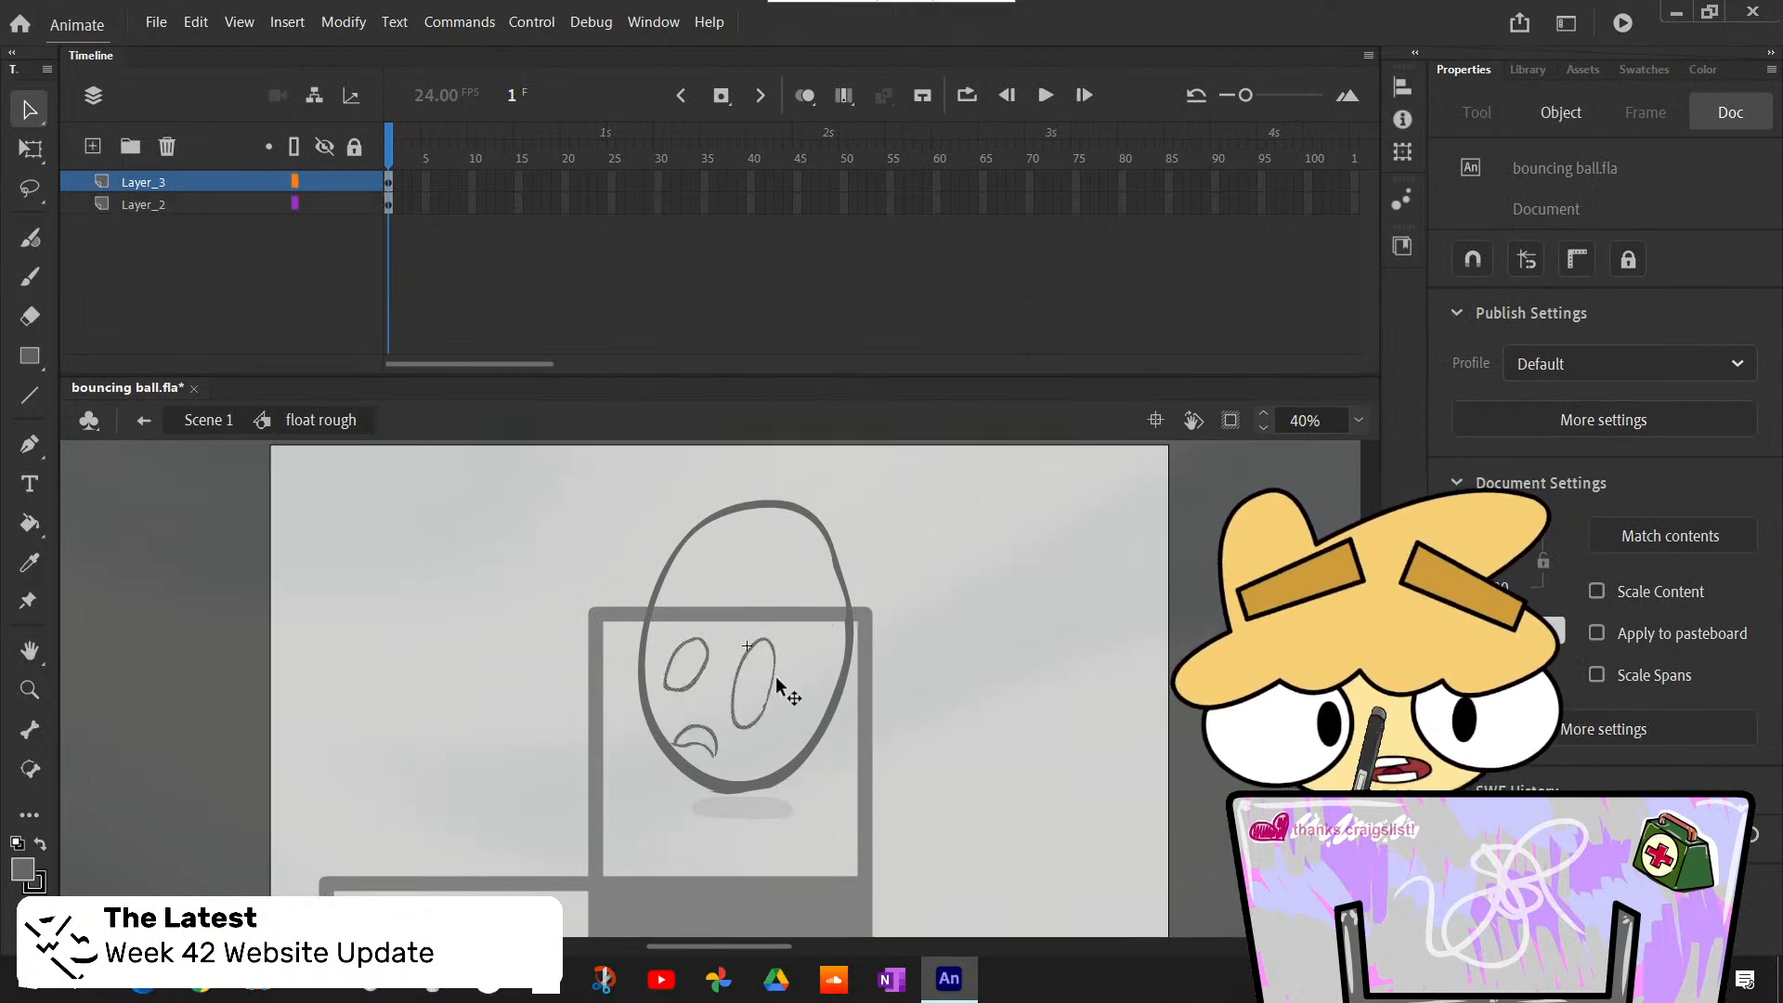
drag(779, 685, 796, 575)
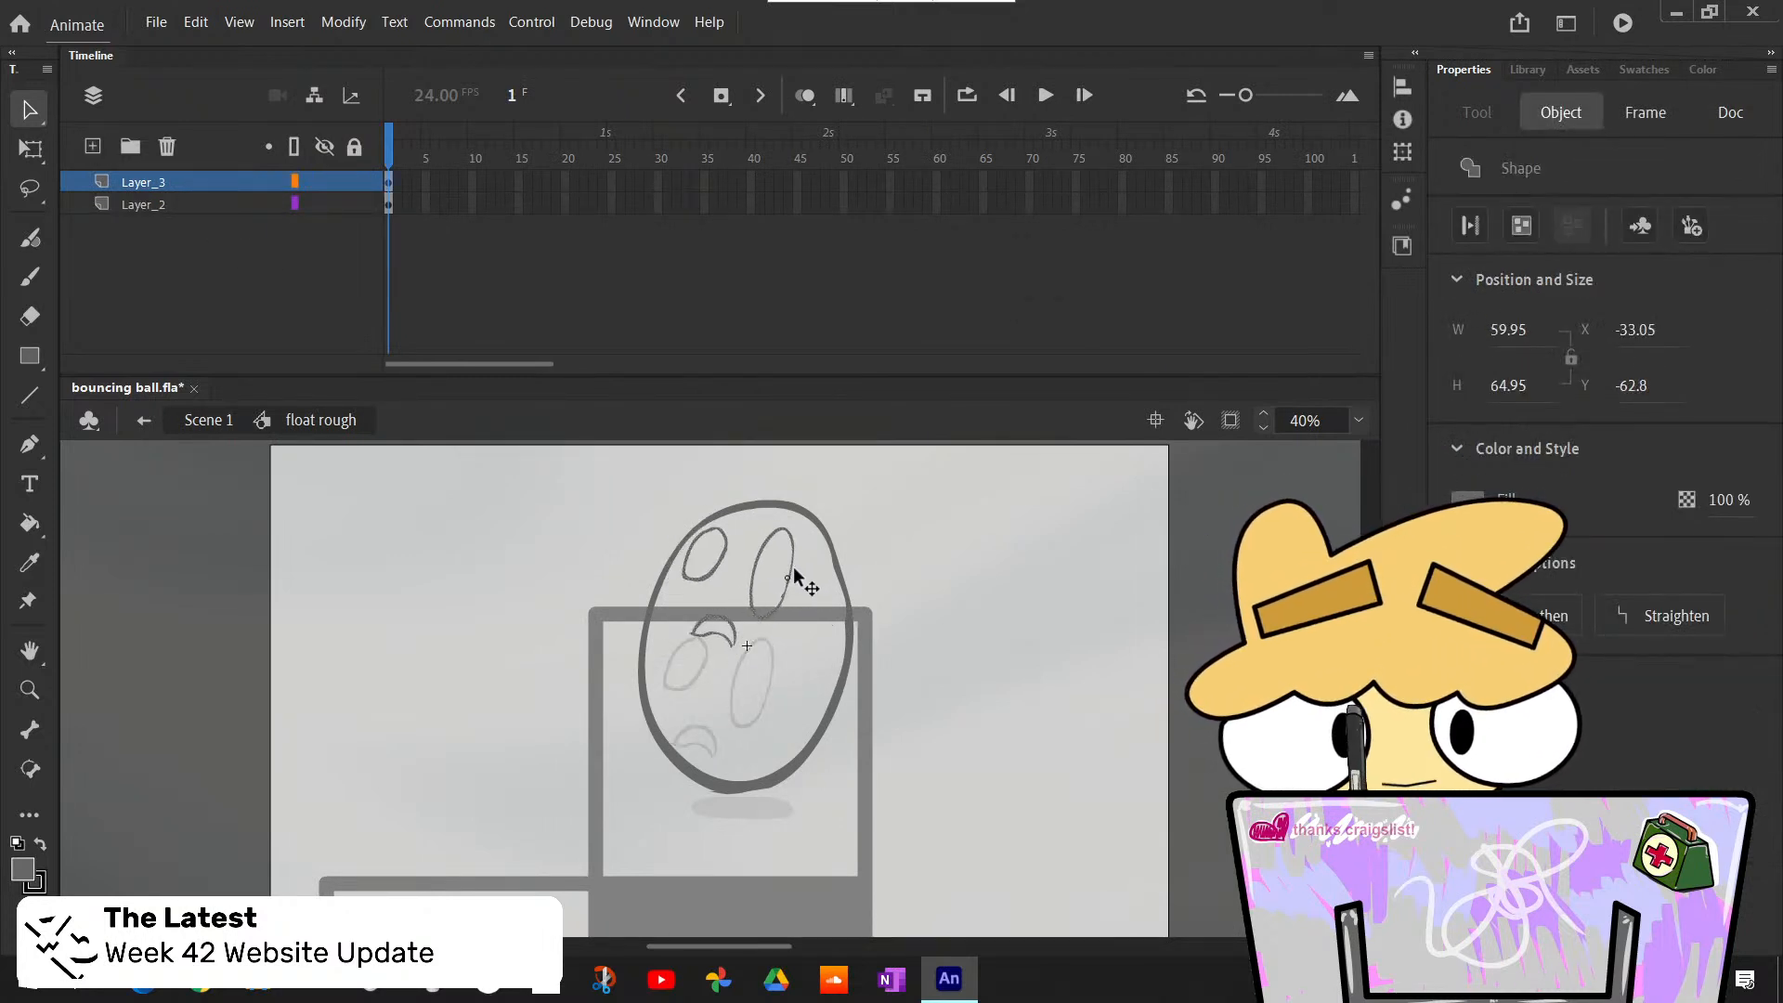
- Leave the float rough symbol and go to frame 459 of Scene 1
click(840, 580)
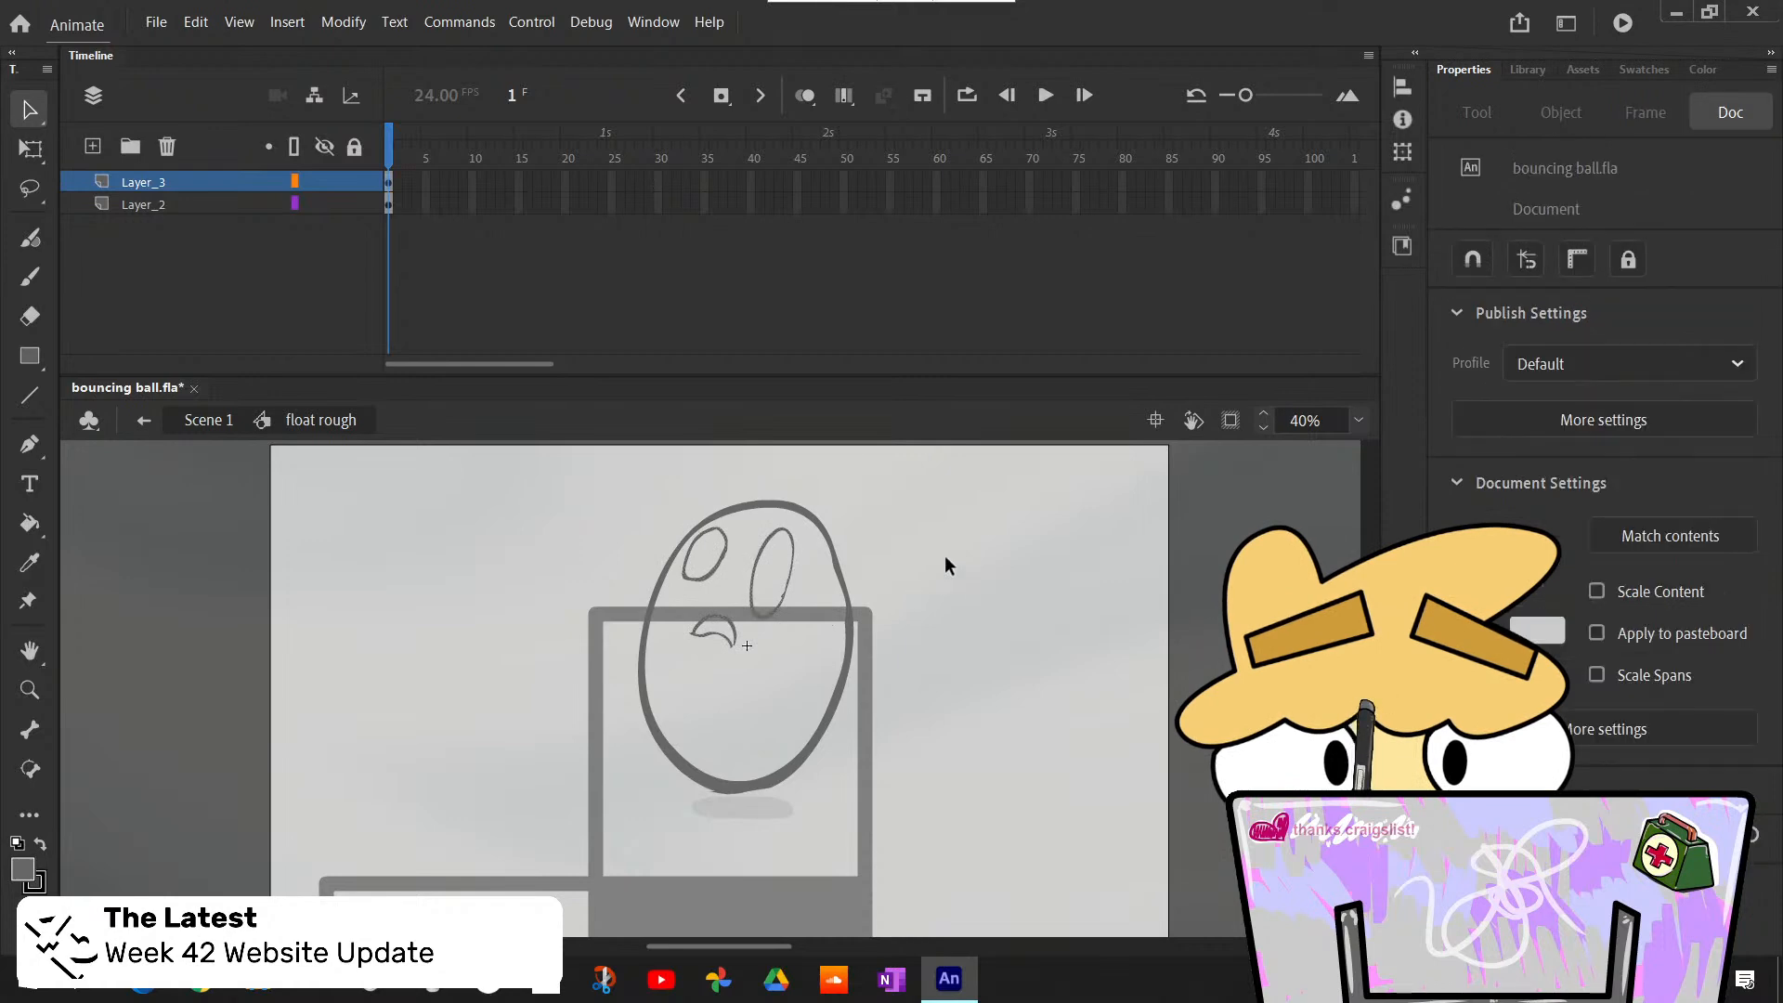
click(151, 422)
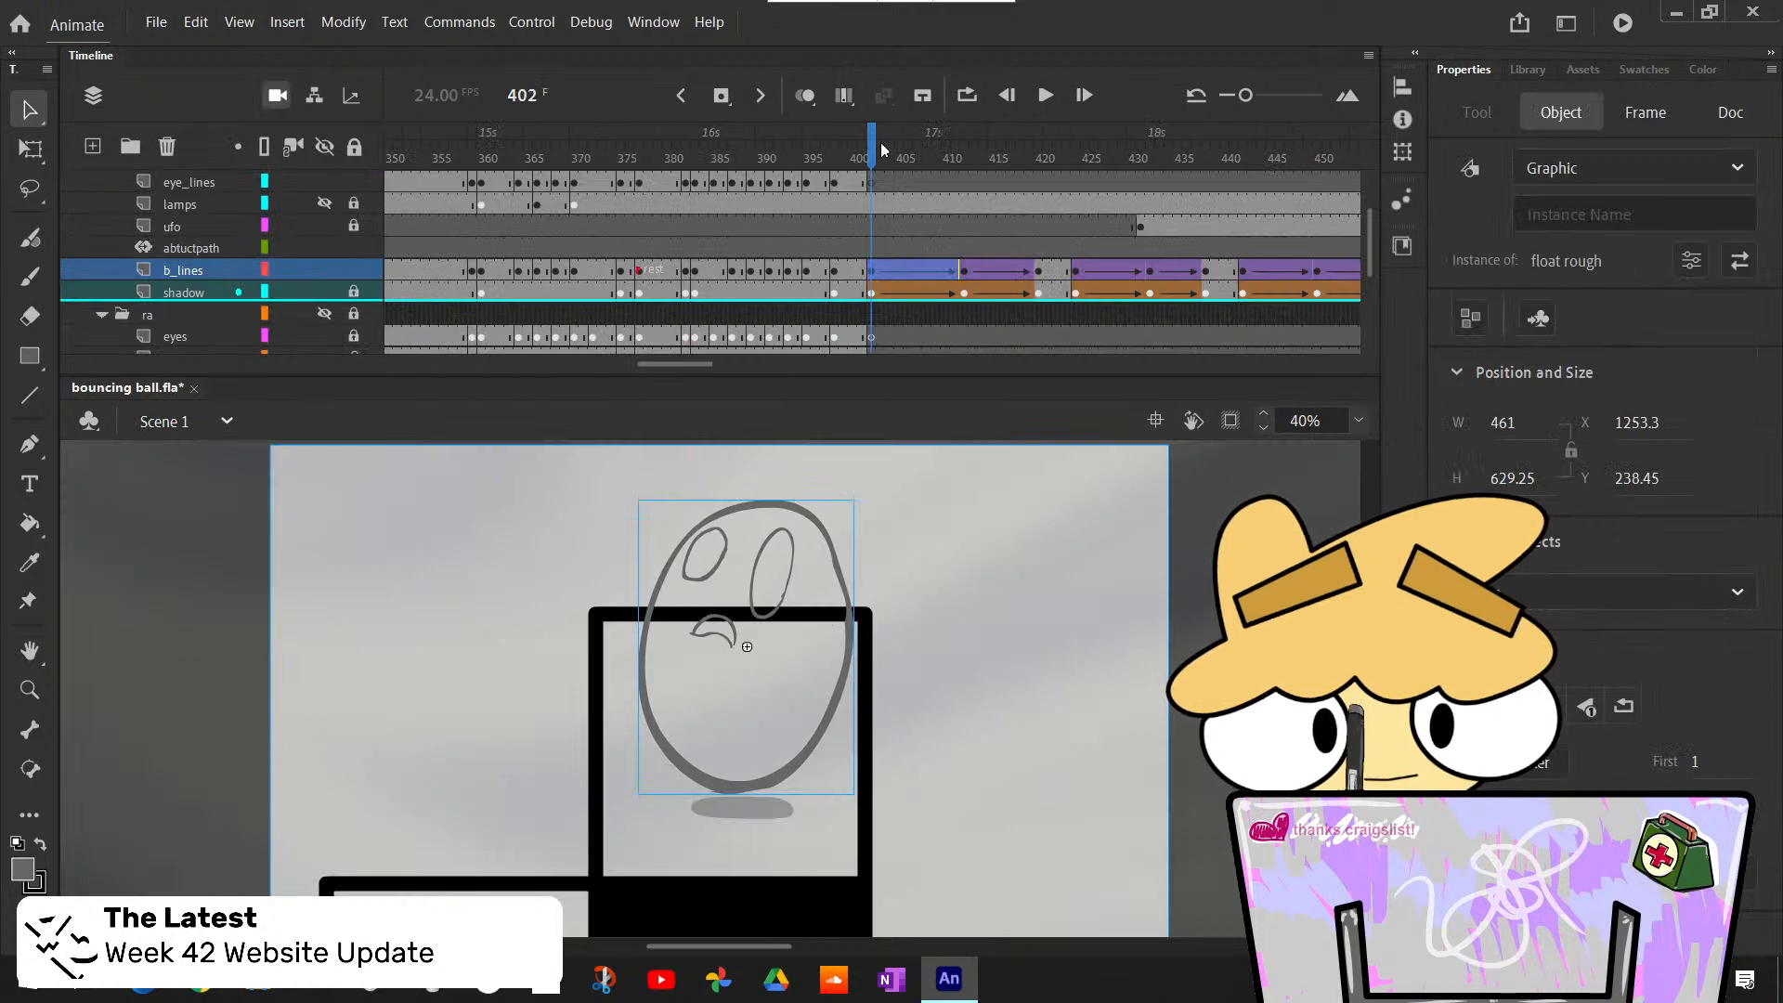
mouse_move(883, 151)
mouse_down()
mouse_move(862, 186)
mouse_move(1021, 237)
mouse_move(984, 260)
mouse_move(1319, 334)
mouse_move(943, 384)
mouse_move(995, 398)
mouse_move(967, 394)
mouse_move(985, 423)
mouse_move(1016, 424)
mouse_move(979, 353)
mouse_move(584, 350)
mouse_move(982, 339)
mouse_up()
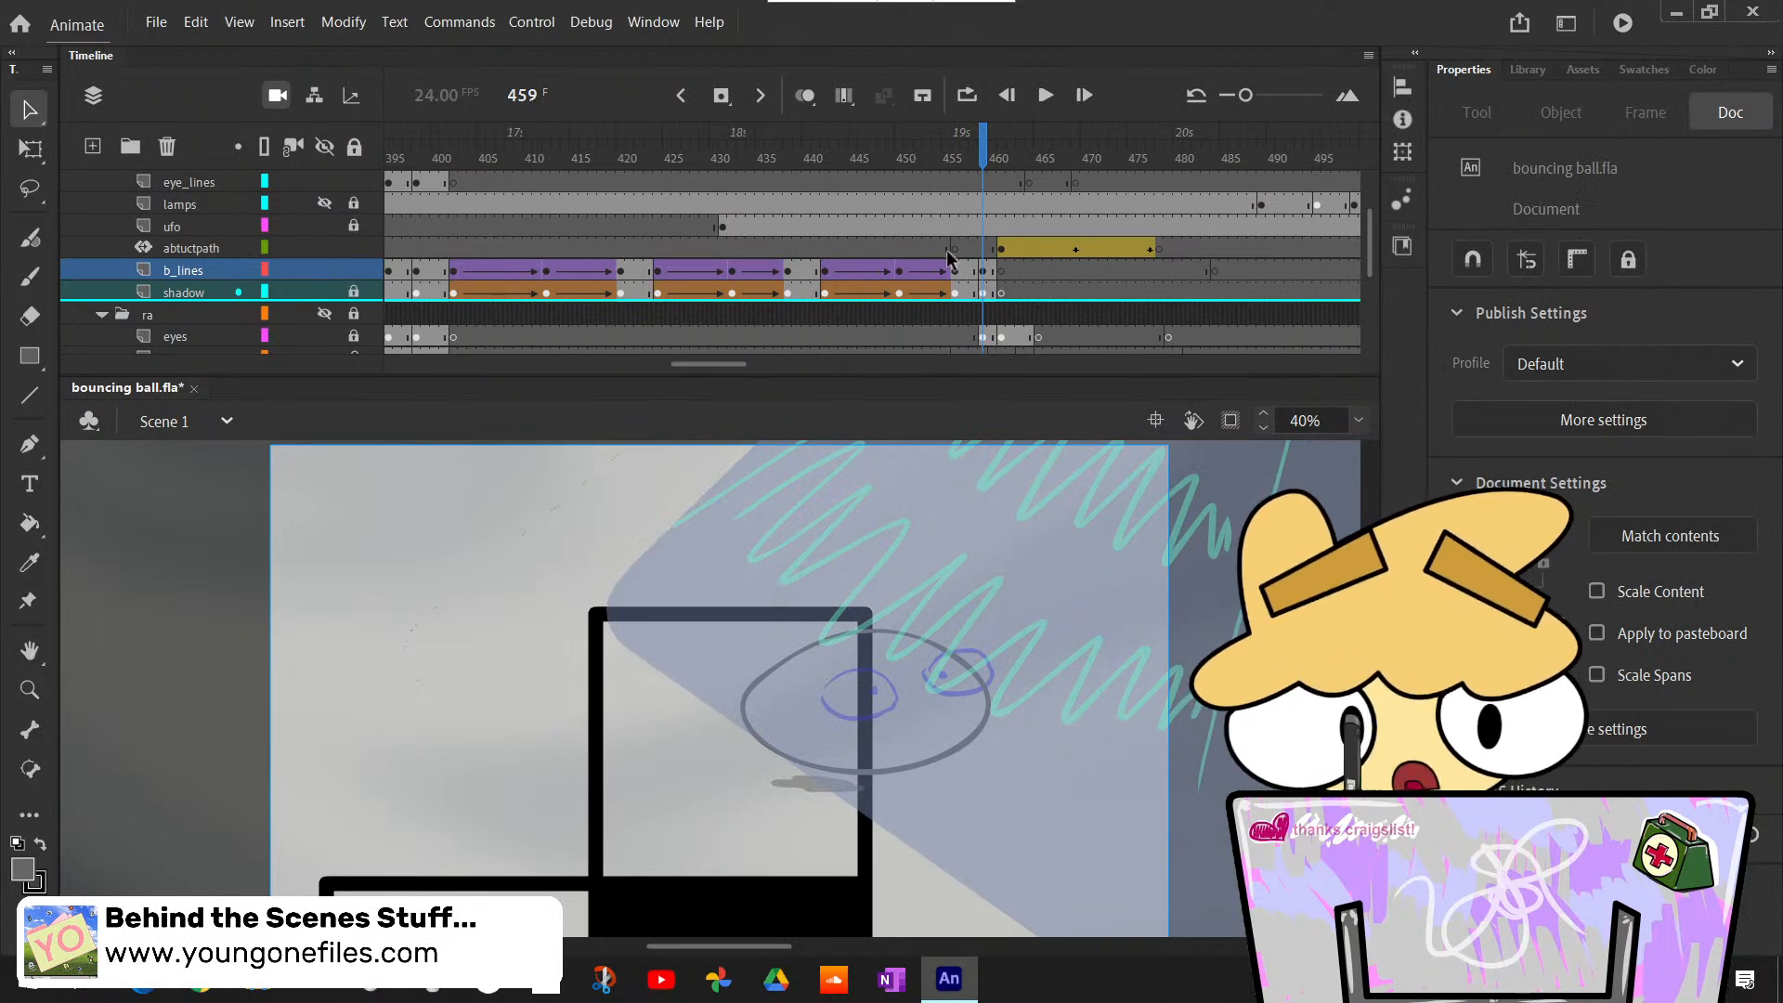
- Insert a blank keyframe at frame 459 on the eye_lines layer and draw both eye outlines over the rough with the Classic Brush
scroll(949, 258, up, 2)
click(985, 269)
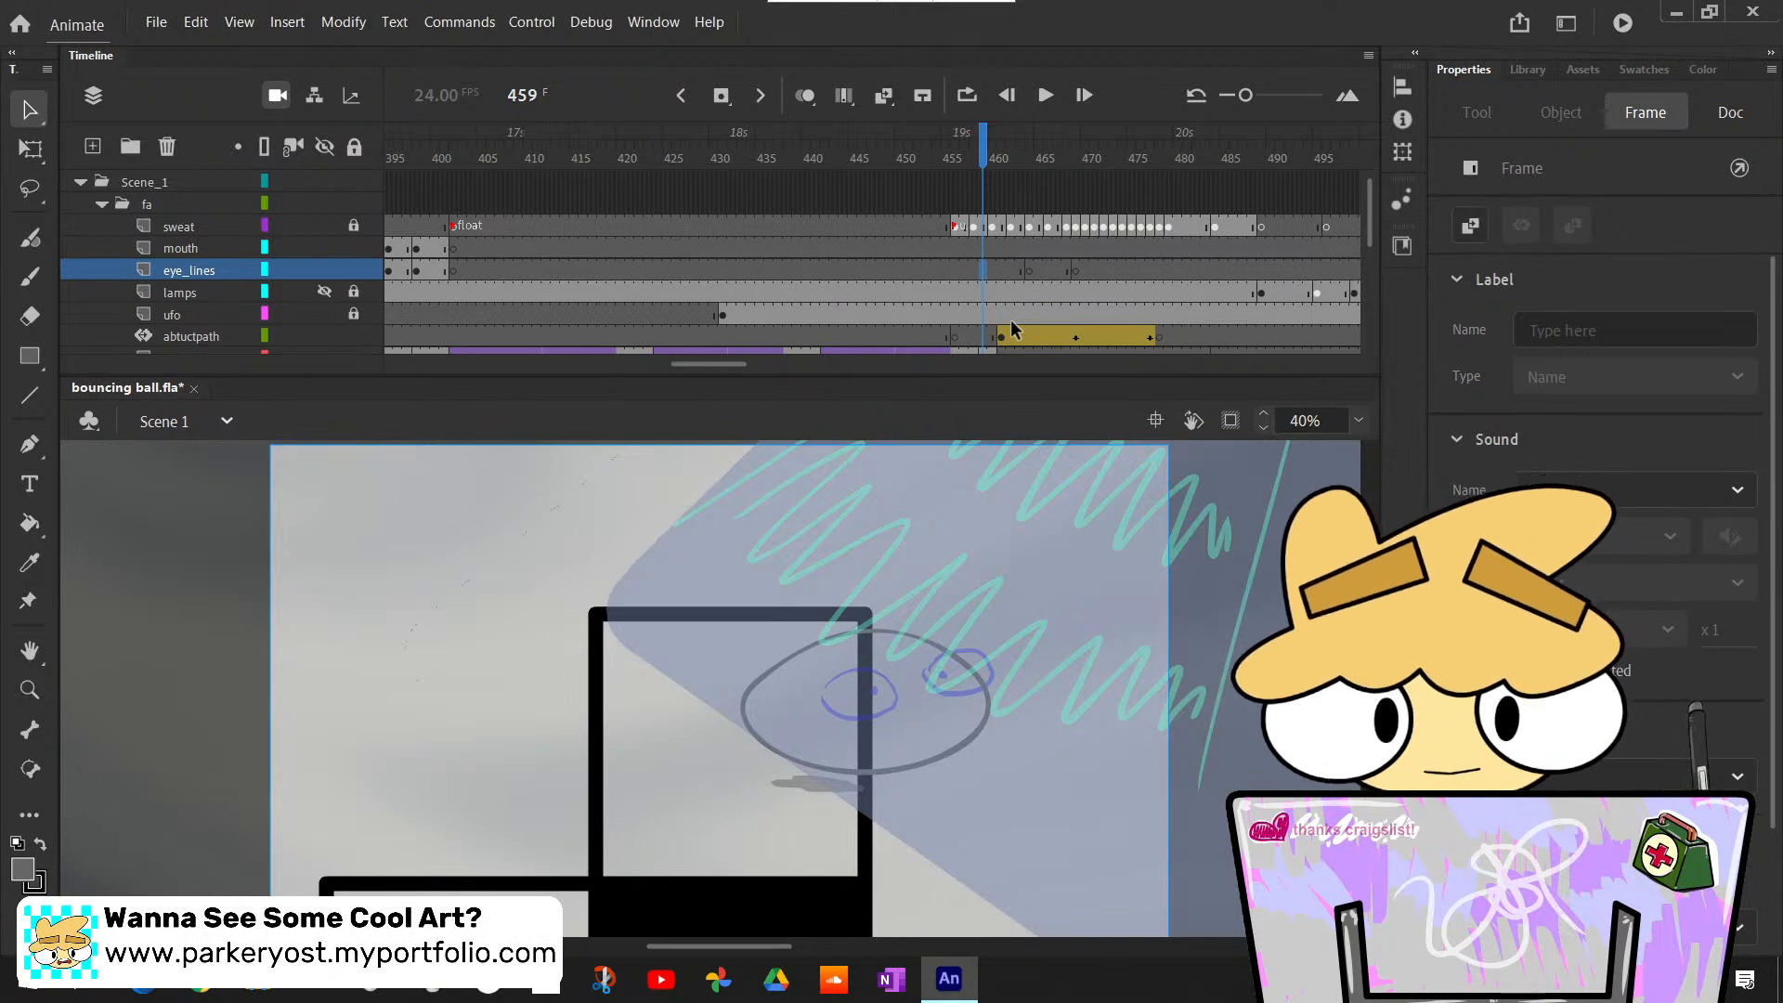
key(F7)
key(b)
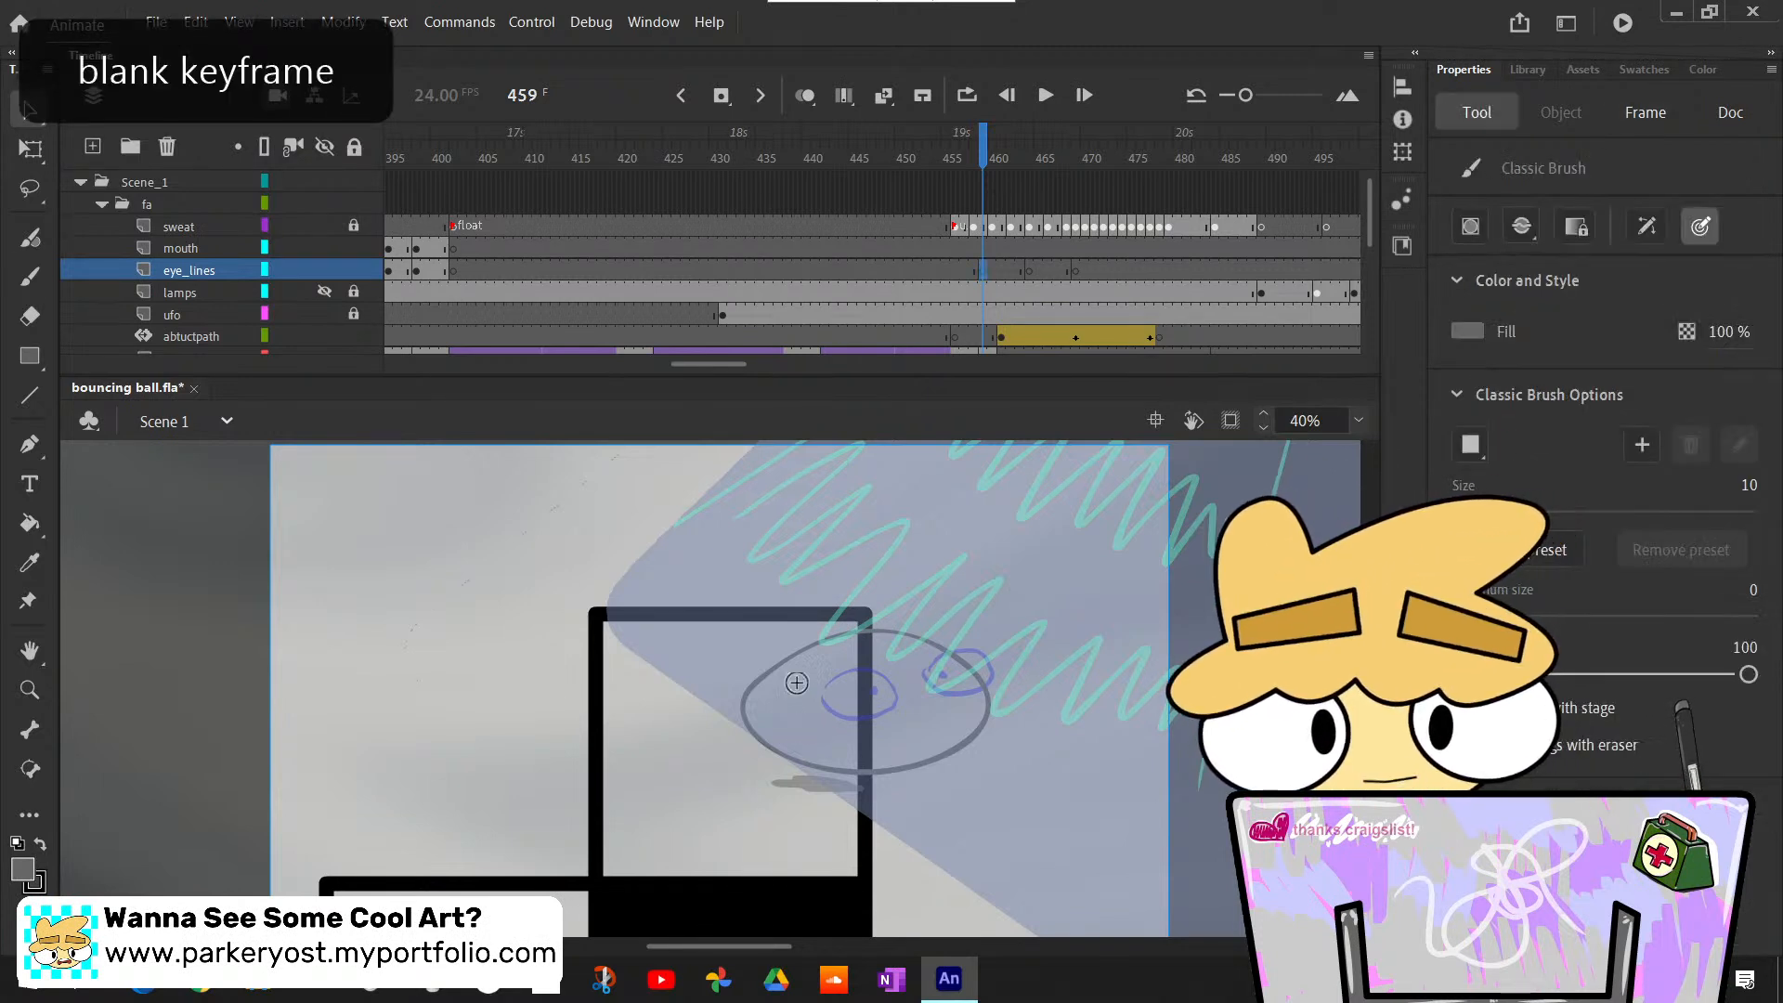
mouse_move(826, 693)
mouse_down()
mouse_move(900, 699)
mouse_move(840, 675)
mouse_up()
key(ctrl+z)
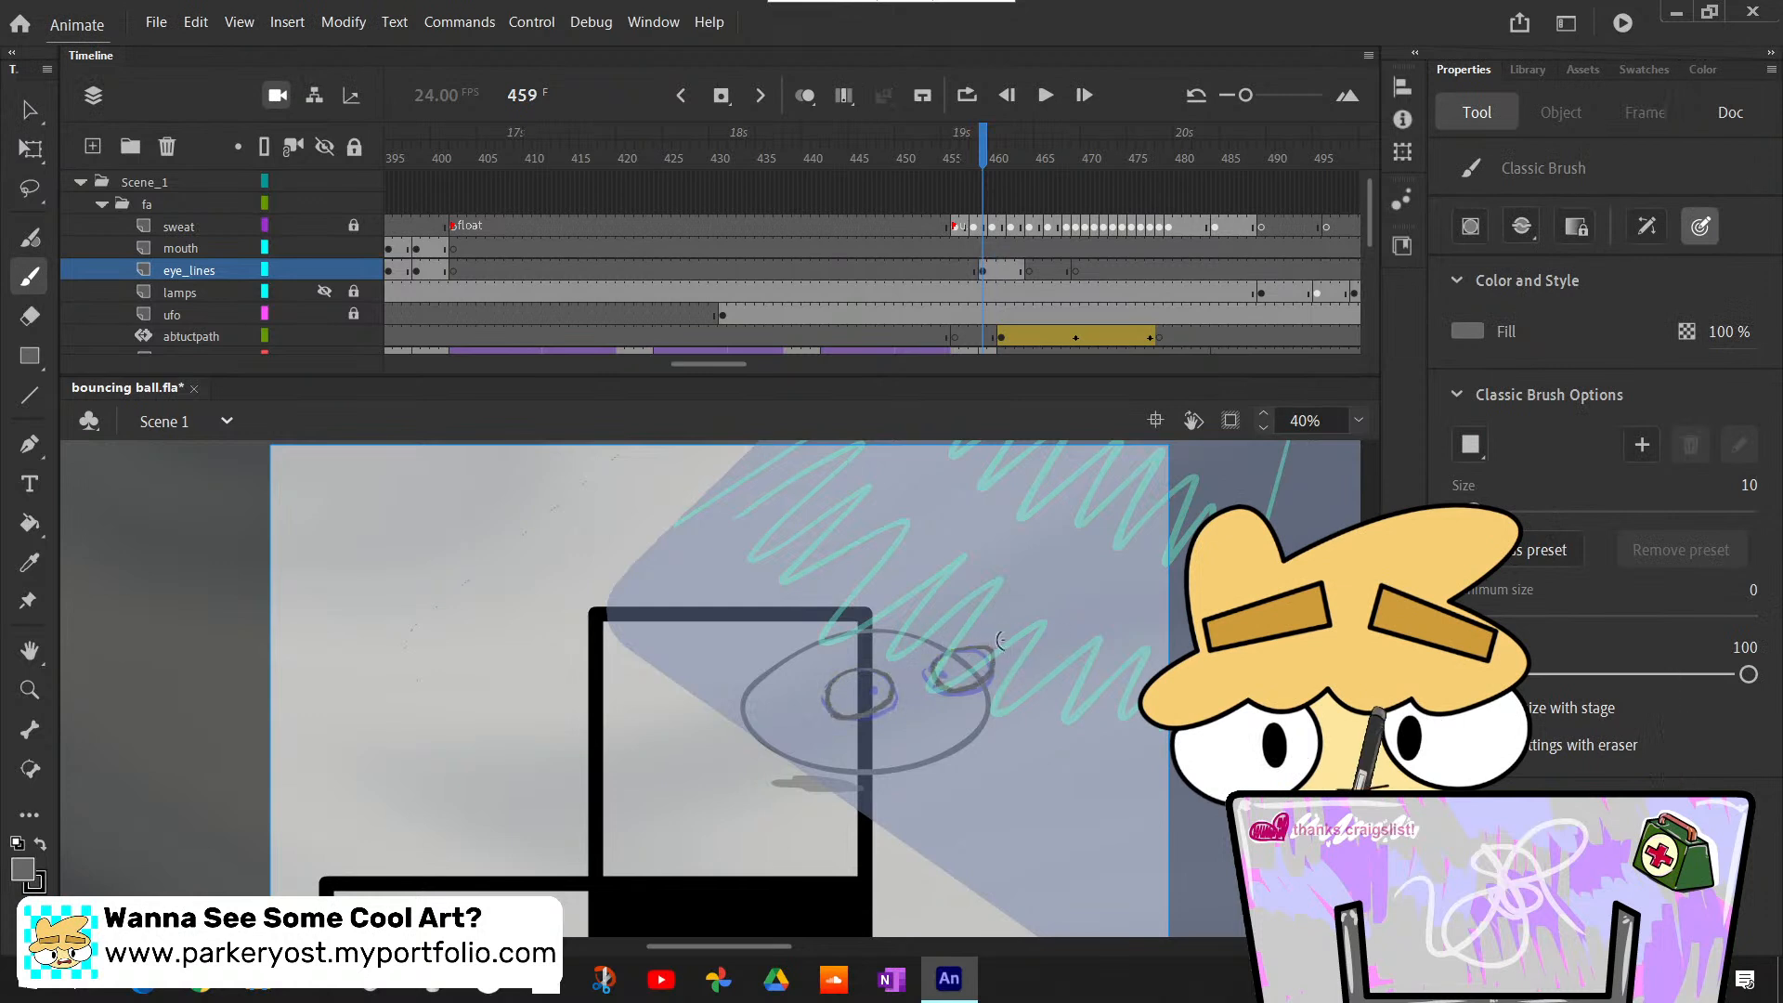
key(ctrl+z)
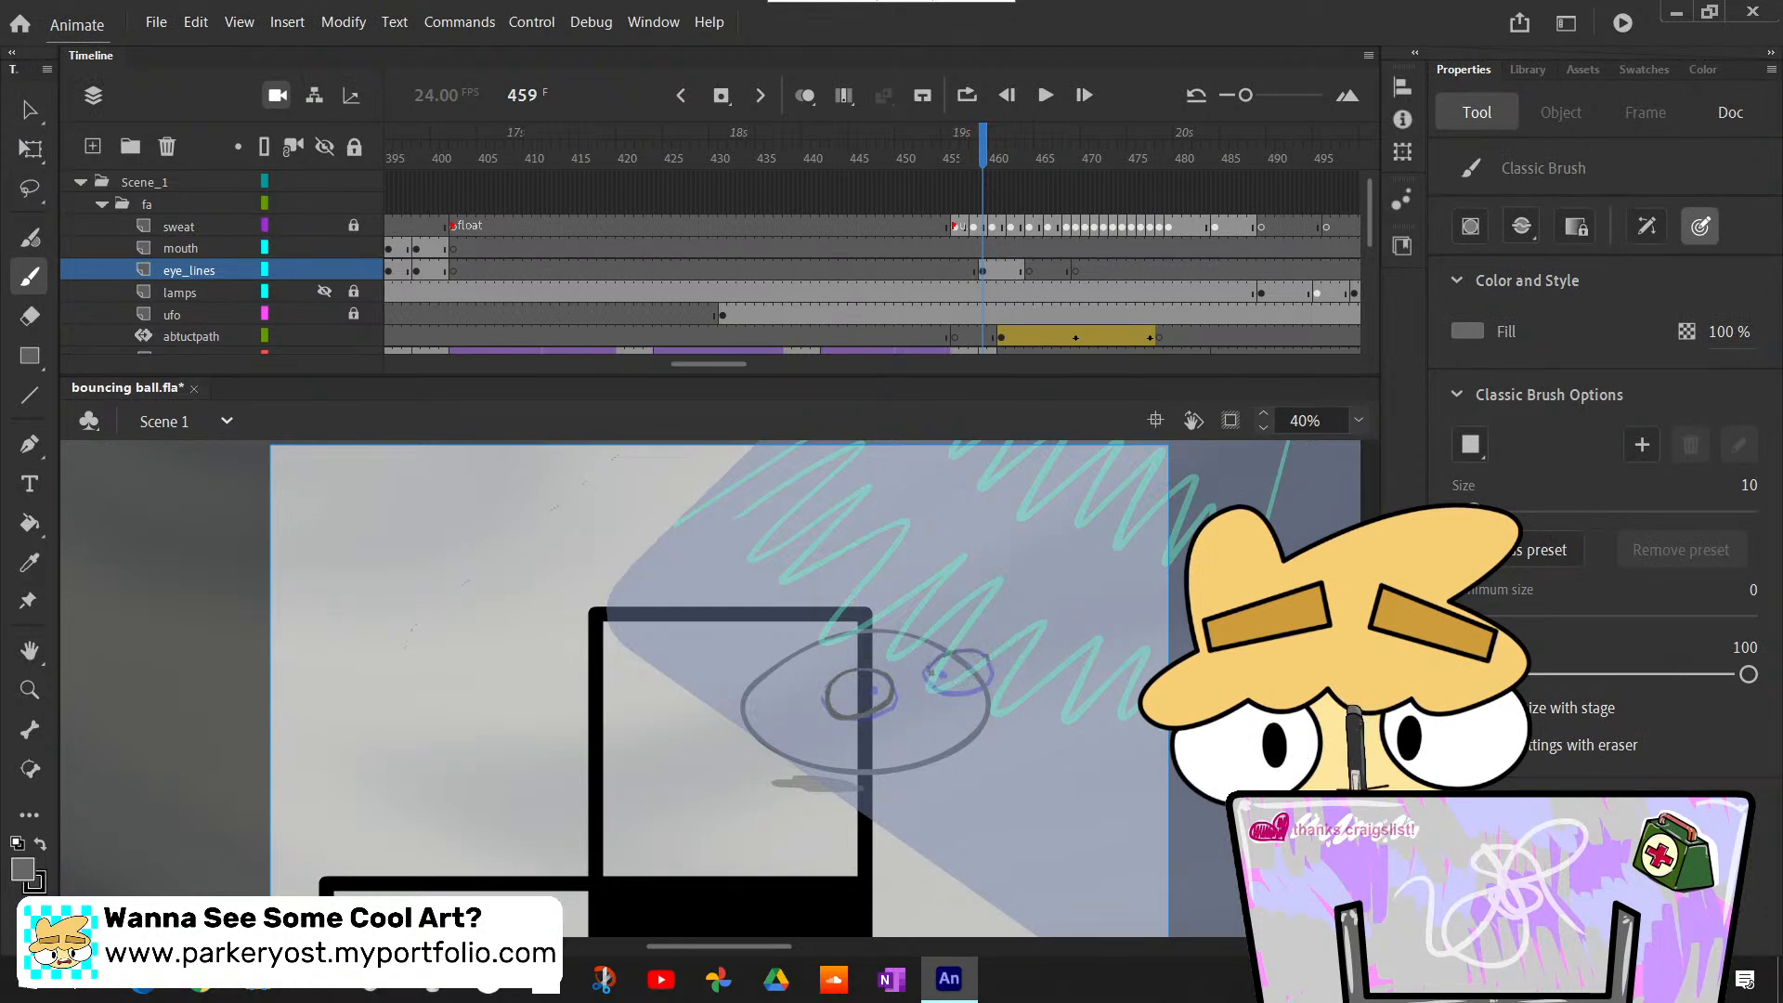
- Step through the frames from 458 onward to check the new eye drawing against the surrounding frames
key(comma)
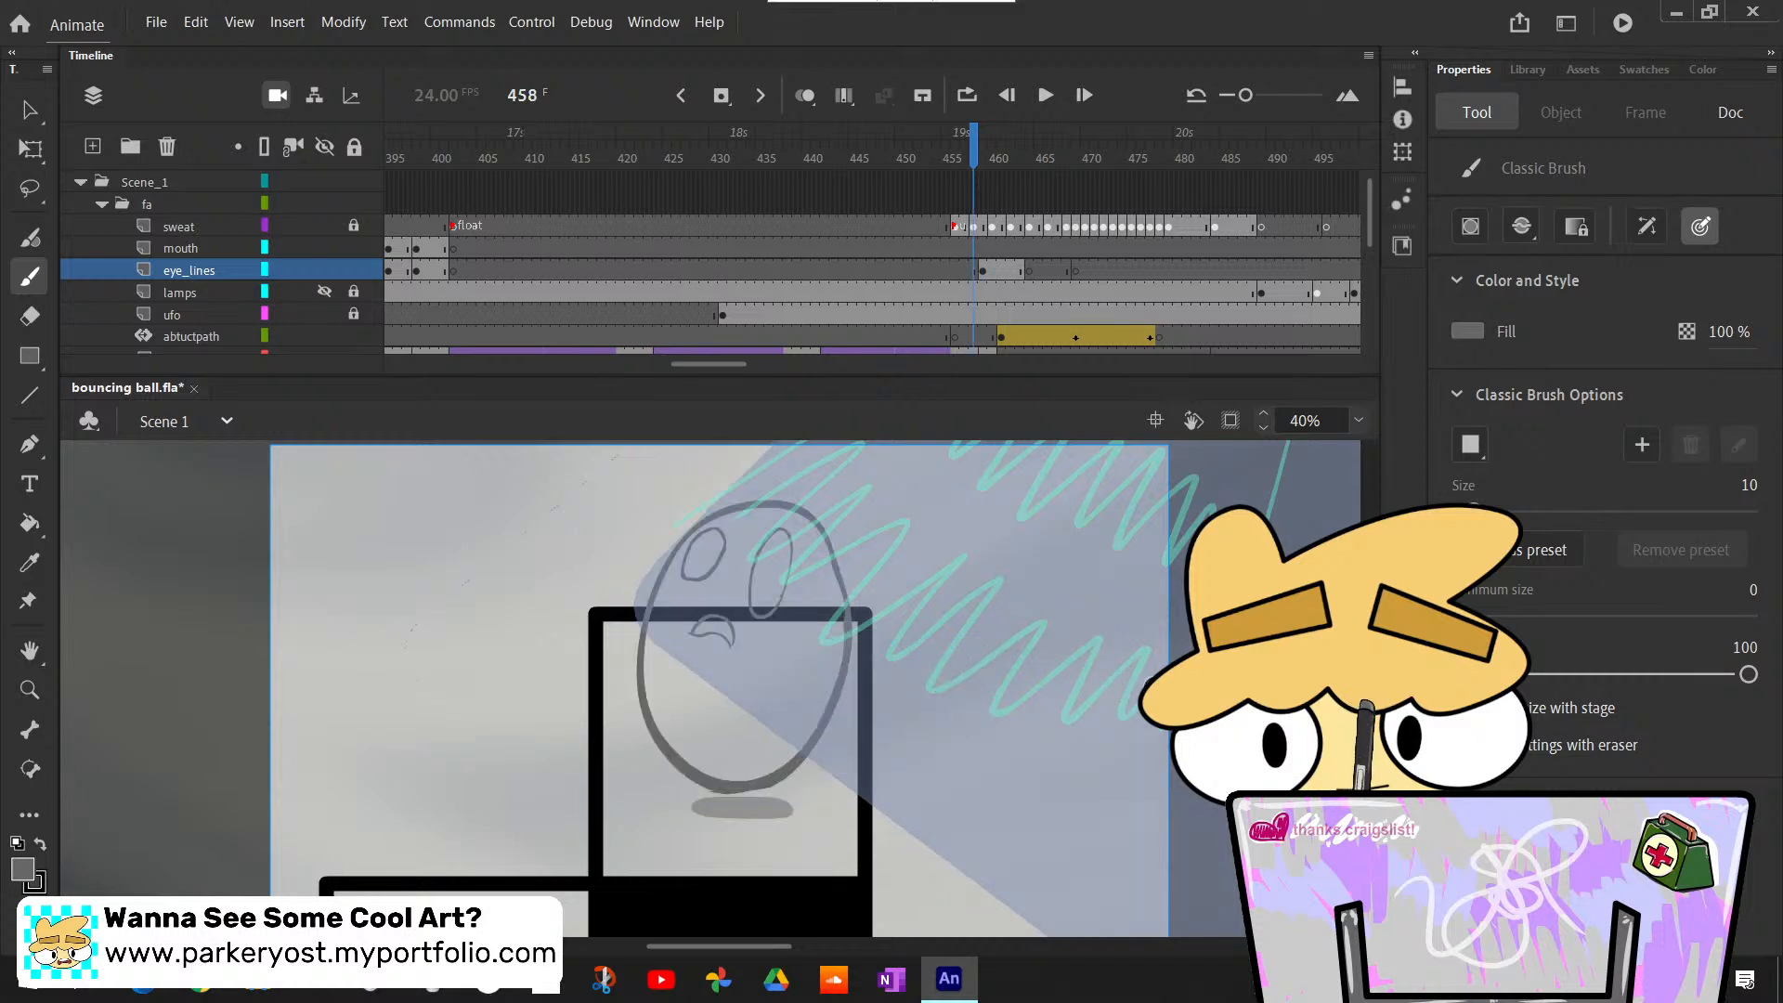
key(period)
key(comma)
key(period)
key(period)
key(comma)
key(comma)
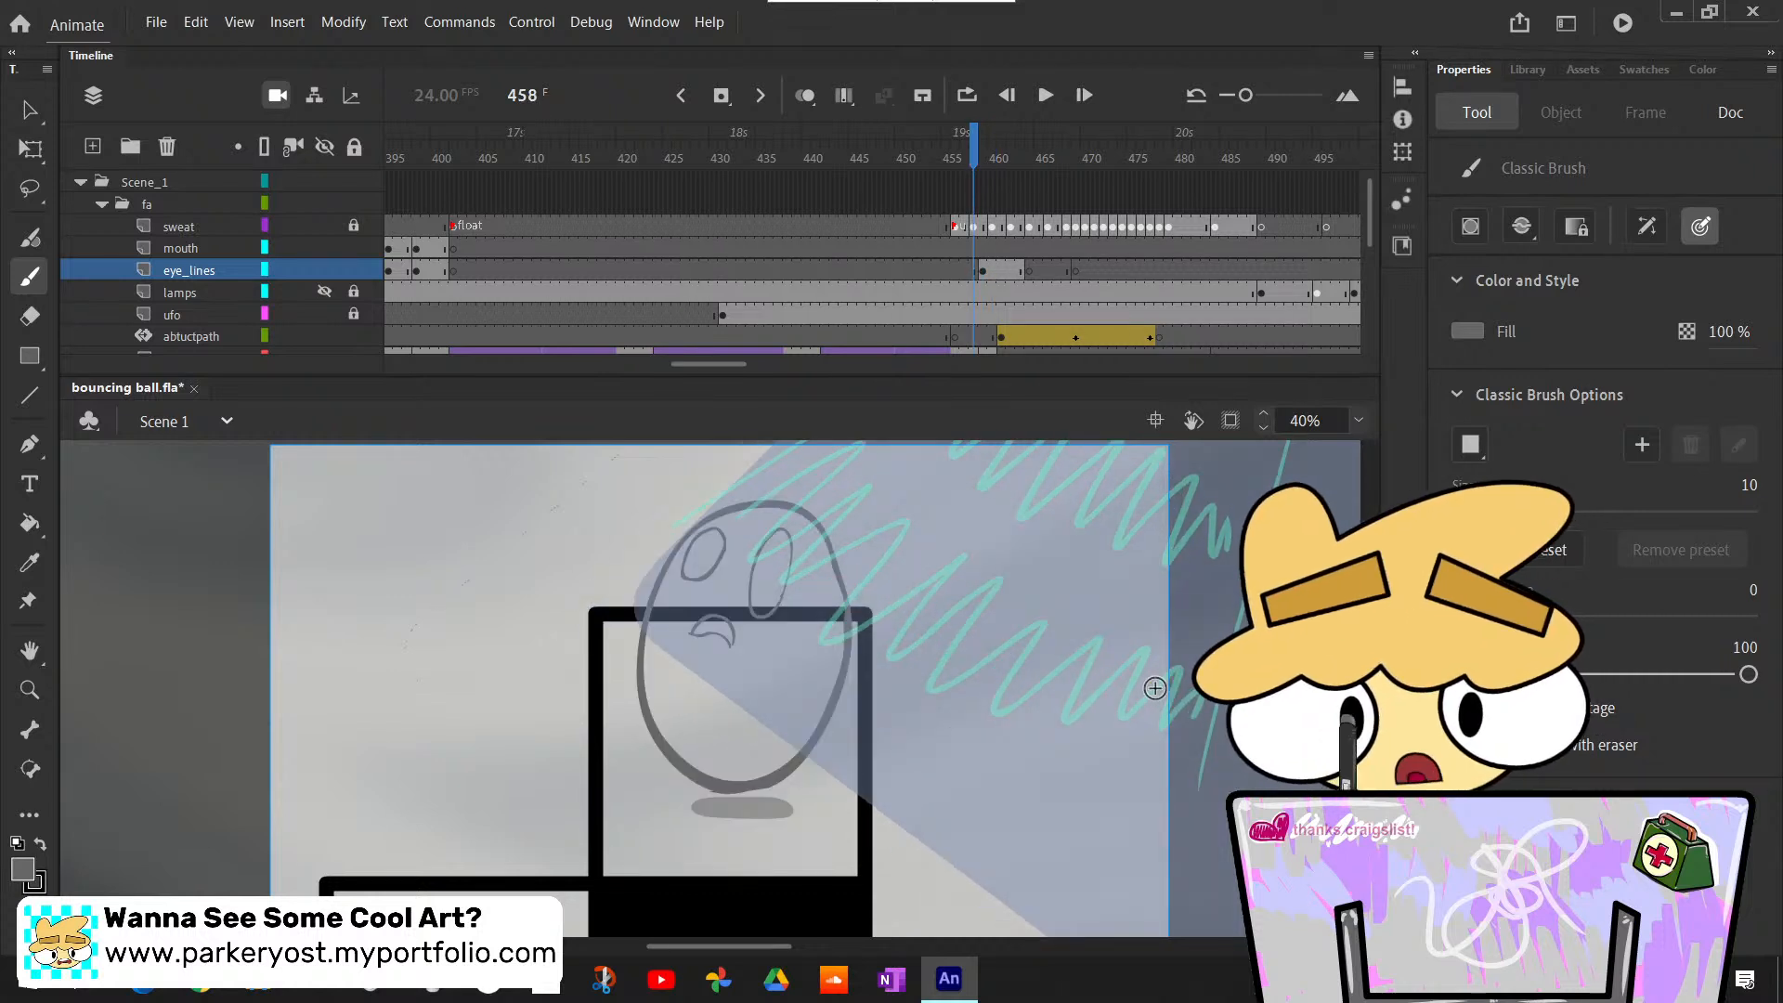
key(period)
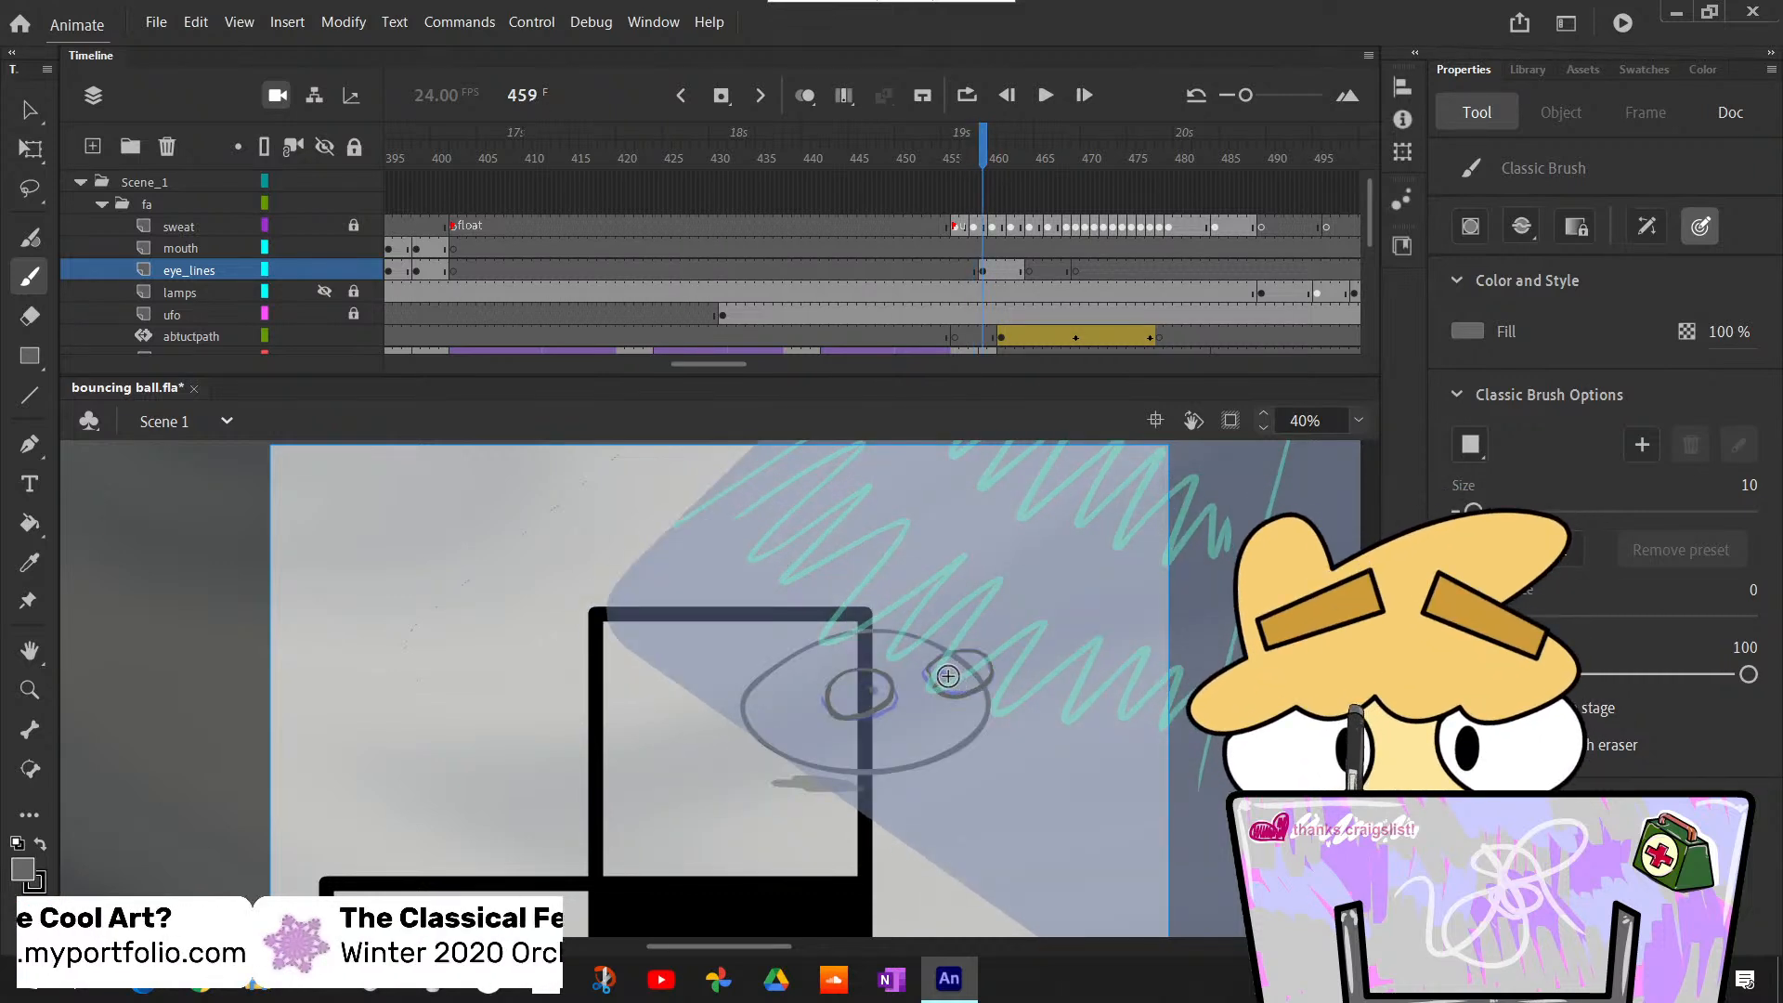
key(period)
key(period)
key(period)
key(period)
key(period)
key(period)
key(period)
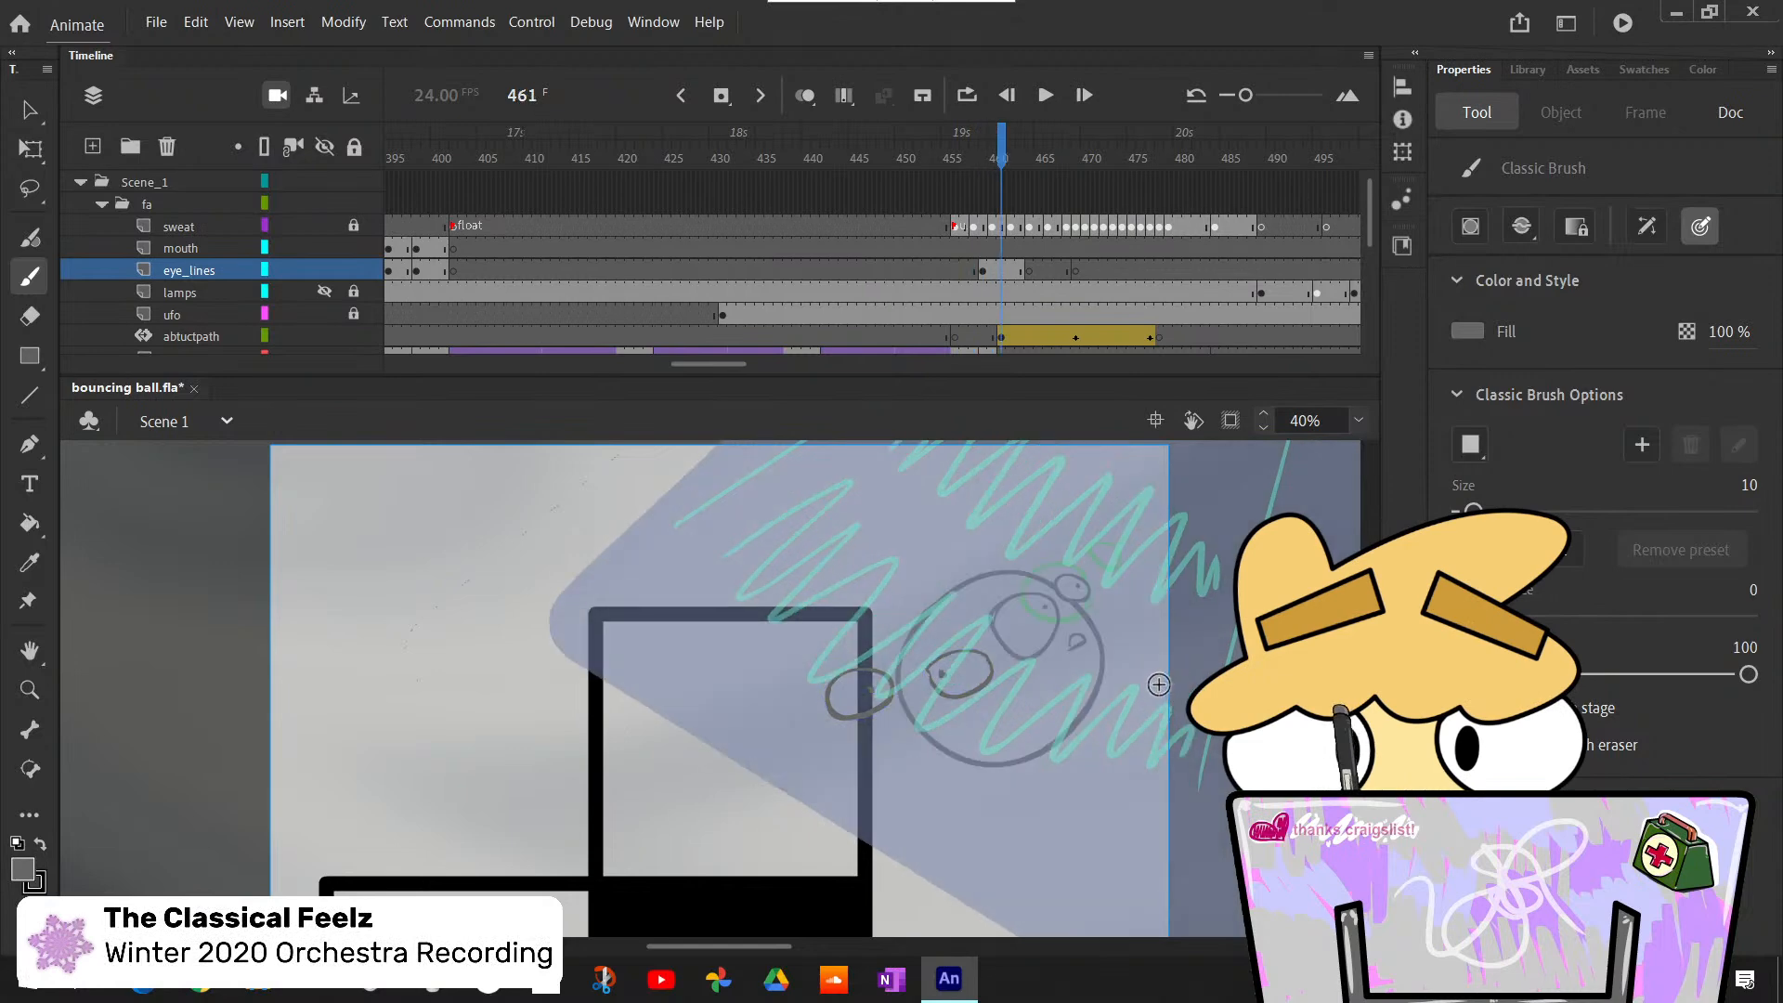
key(period)
key(period)
key(period)
key(period)
key(period)
key(period)
key(period)
key(period)
key(period)
key(period)
key(period)
key(period)
key(period)
key(period)
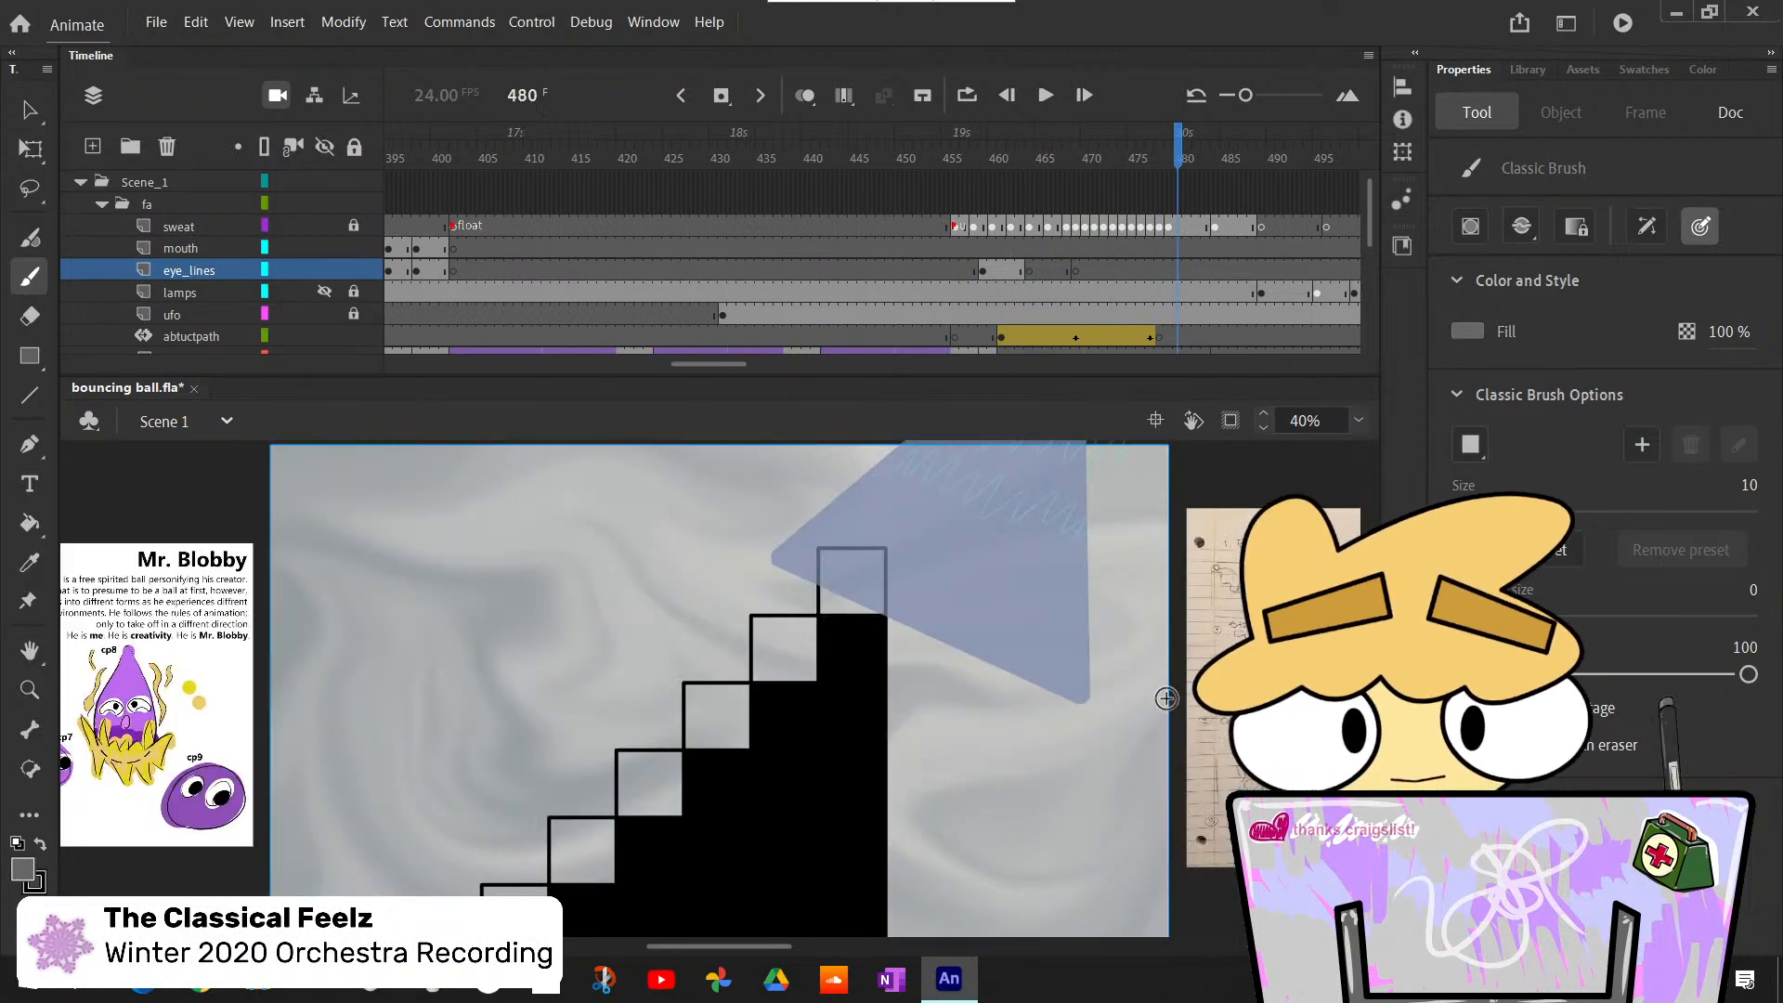
- Review the face animation back to frame 381 and forward again through the float section to frame 482
key(comma)
key(comma)
key(comma)
key(comma)
key(comma)
key(comma)
key(comma)
key(comma)
key(comma)
key(comma)
key(comma)
key(comma)
key(comma)
key(comma)
key(comma)
key(comma)
key(comma)
key(comma)
key(comma)
key(comma)
key(comma)
key(comma)
key(comma)
key(comma)
key(comma)
key(comma)
key(comma)
key(comma)
key(comma)
key(comma)
key(comma)
key(comma)
key(comma)
key(comma)
key(comma)
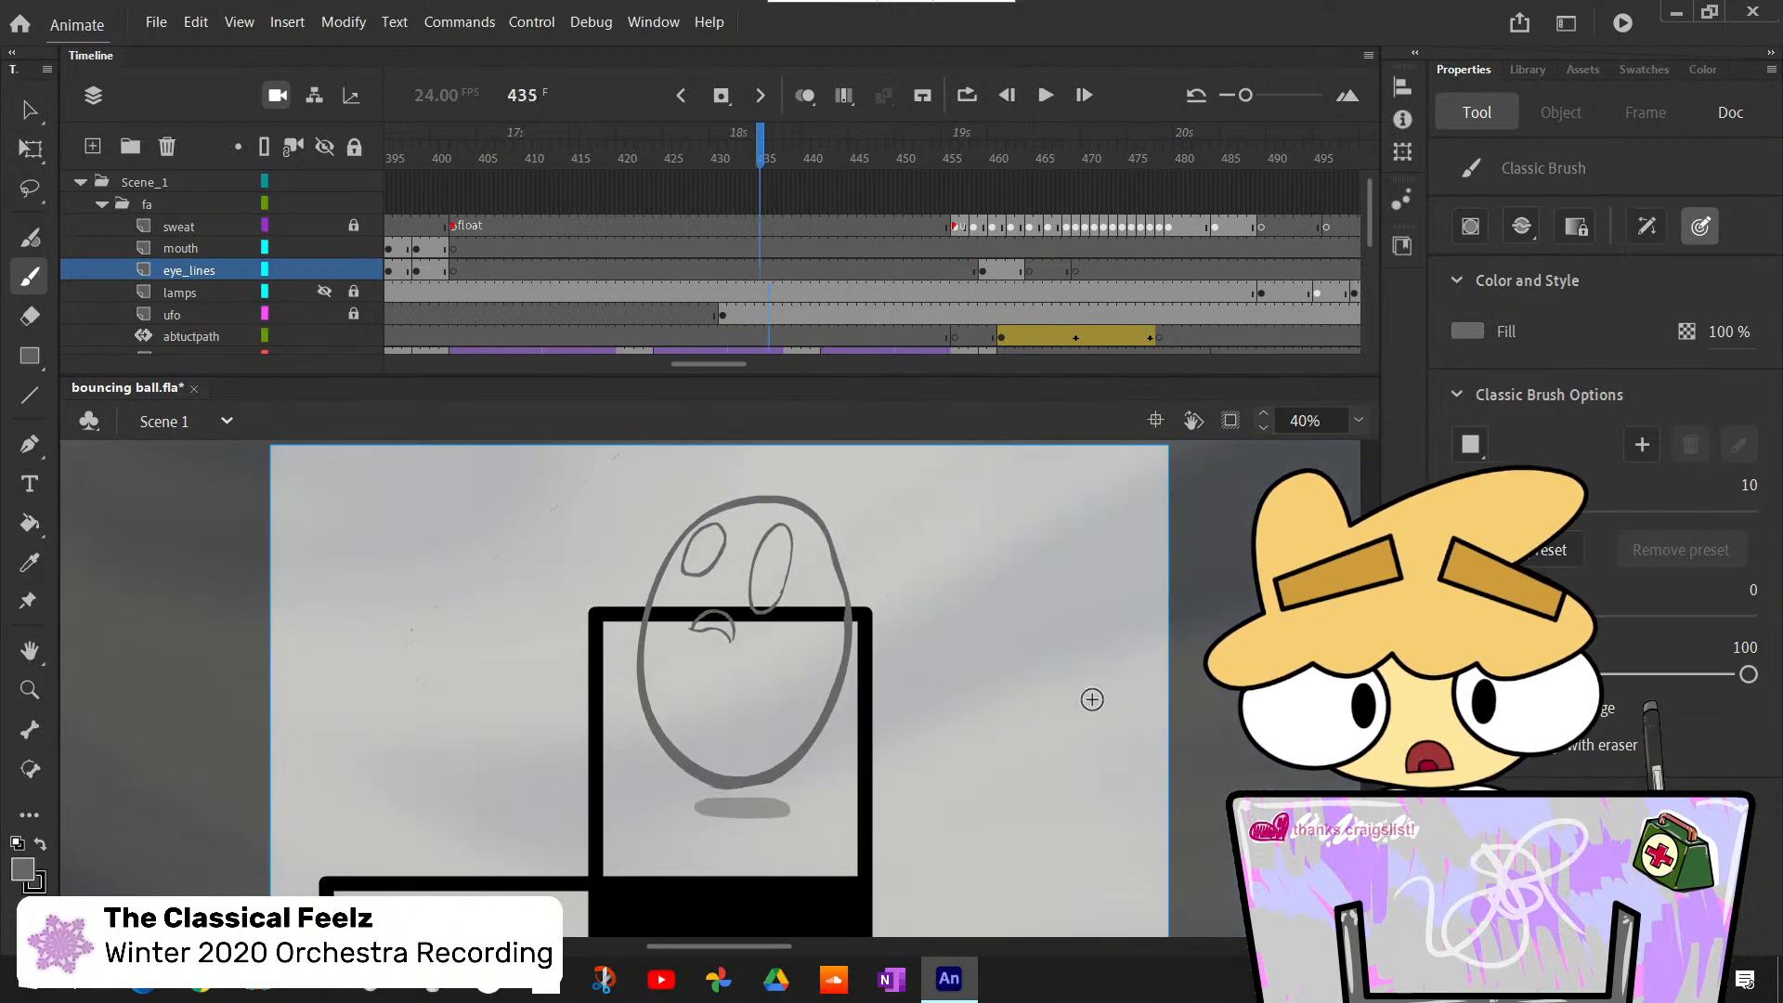
key(comma)
key(comma)
key(comma)
key(comma)
key(comma)
key(comma)
key(comma)
key(comma)
key(comma)
key(comma)
key(comma)
key(comma)
key(comma)
key(comma)
key(comma)
key(comma)
key(comma)
key(comma)
key(comma)
key(comma)
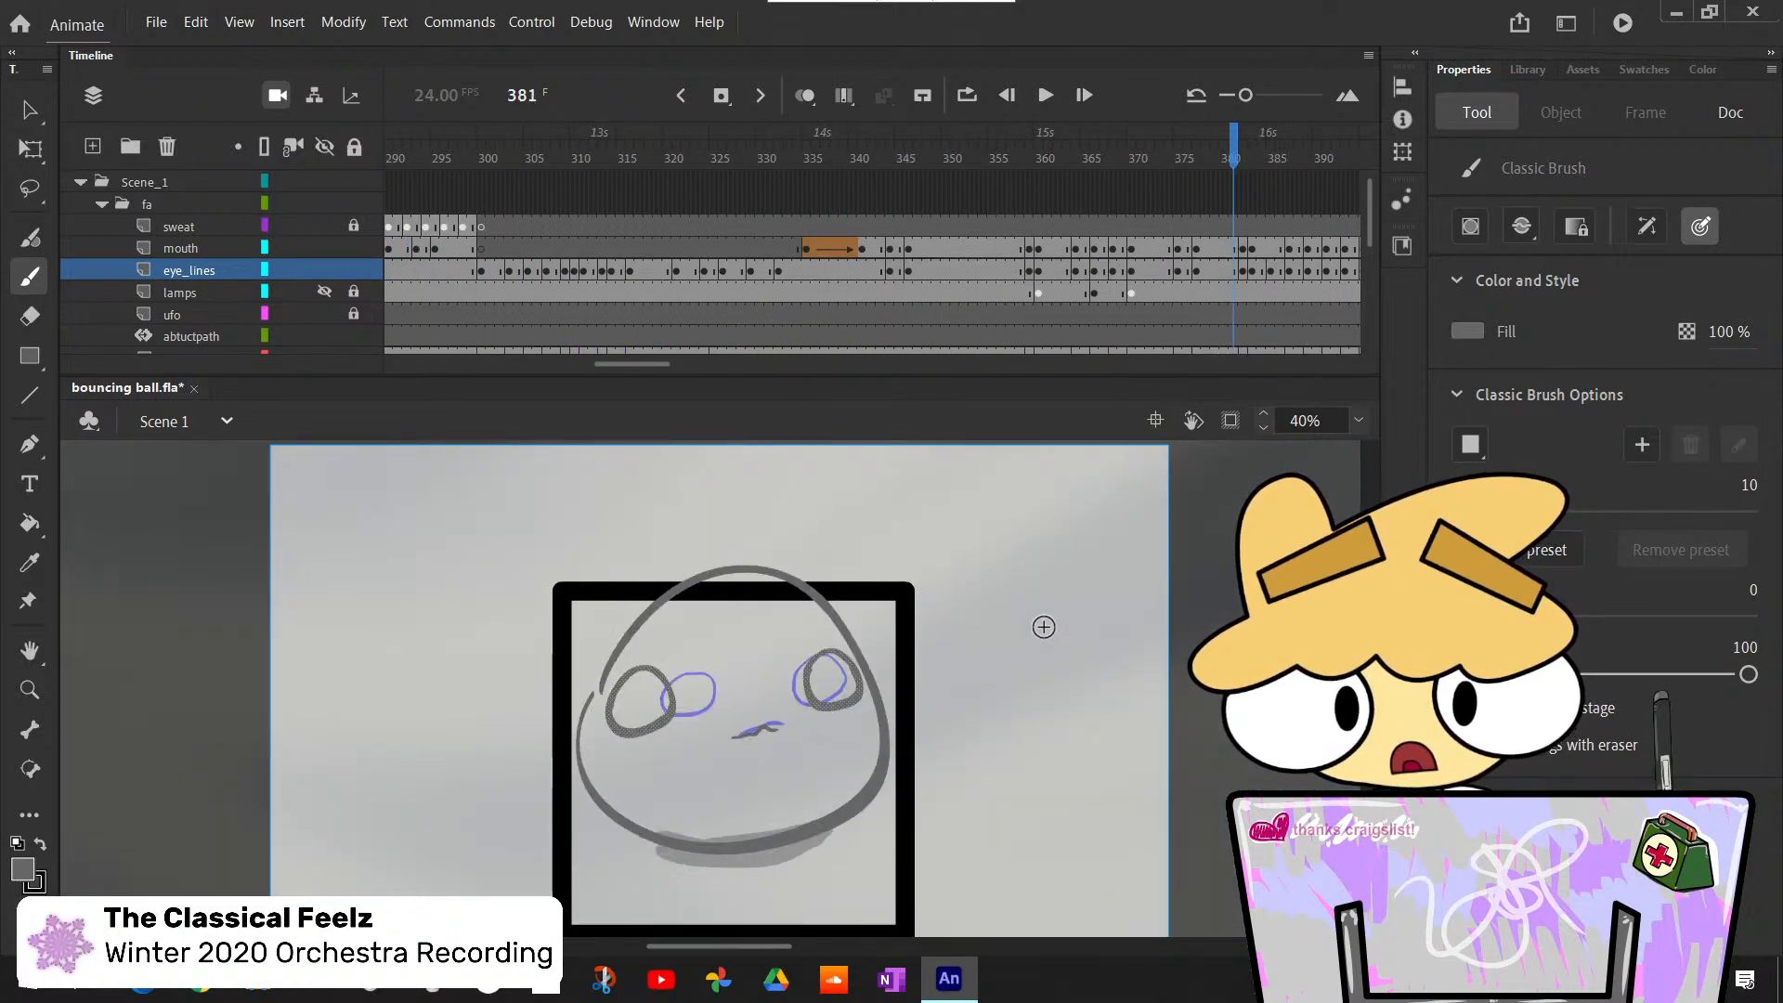
key(period)
key(period)
key(period)
key(period)
key(period)
key(period)
key(period)
key(period)
key(period)
key(period)
key(period)
key(period)
key(period)
key(period)
key(period)
key(period)
key(period)
key(period)
key(period)
key(period)
key(period)
key(period)
key(period)
key(period)
key(period)
key(period)
key(period)
key(period)
key(period)
key(period)
key(period)
key(period)
key(period)
key(period)
key(period)
key(period)
key(period)
key(period)
key(period)
key(period)
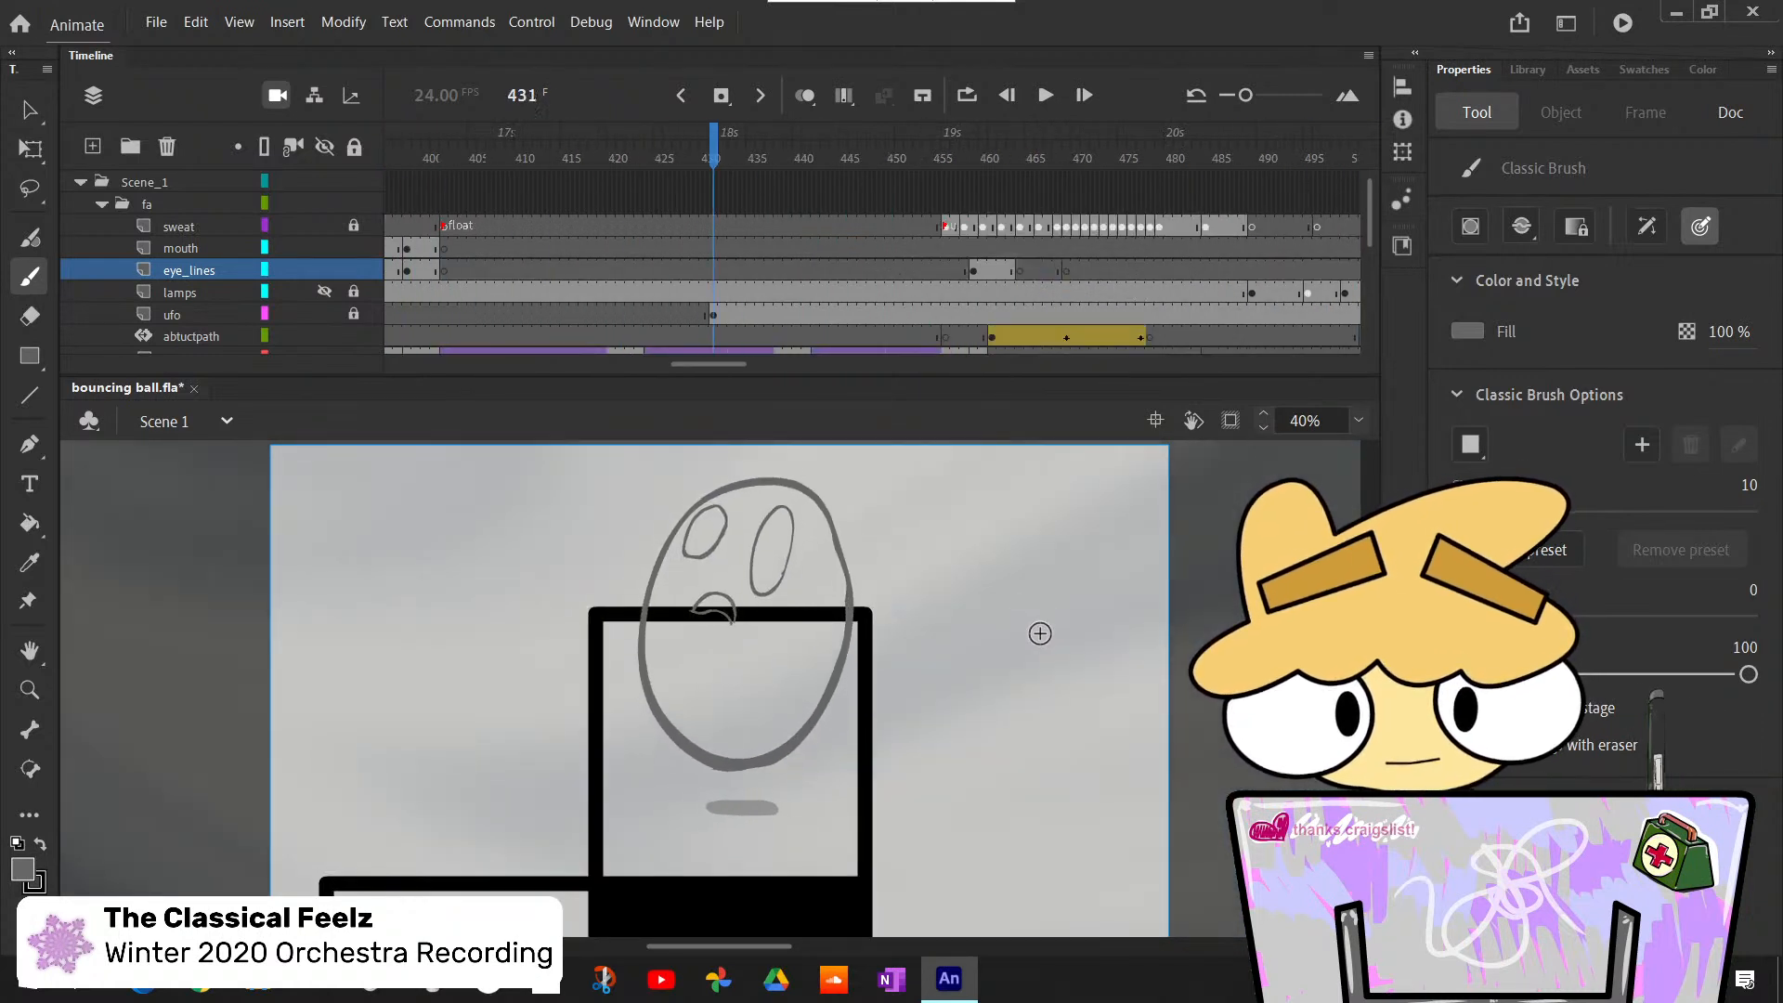
key(period)
key(period)
key(period)
key(period)
key(period)
key(period)
key(period)
key(period)
key(period)
key(period)
key(period)
key(period)
key(period)
key(period)
key(period)
key(period)
key(period)
key(period)
key(period)
key(period)
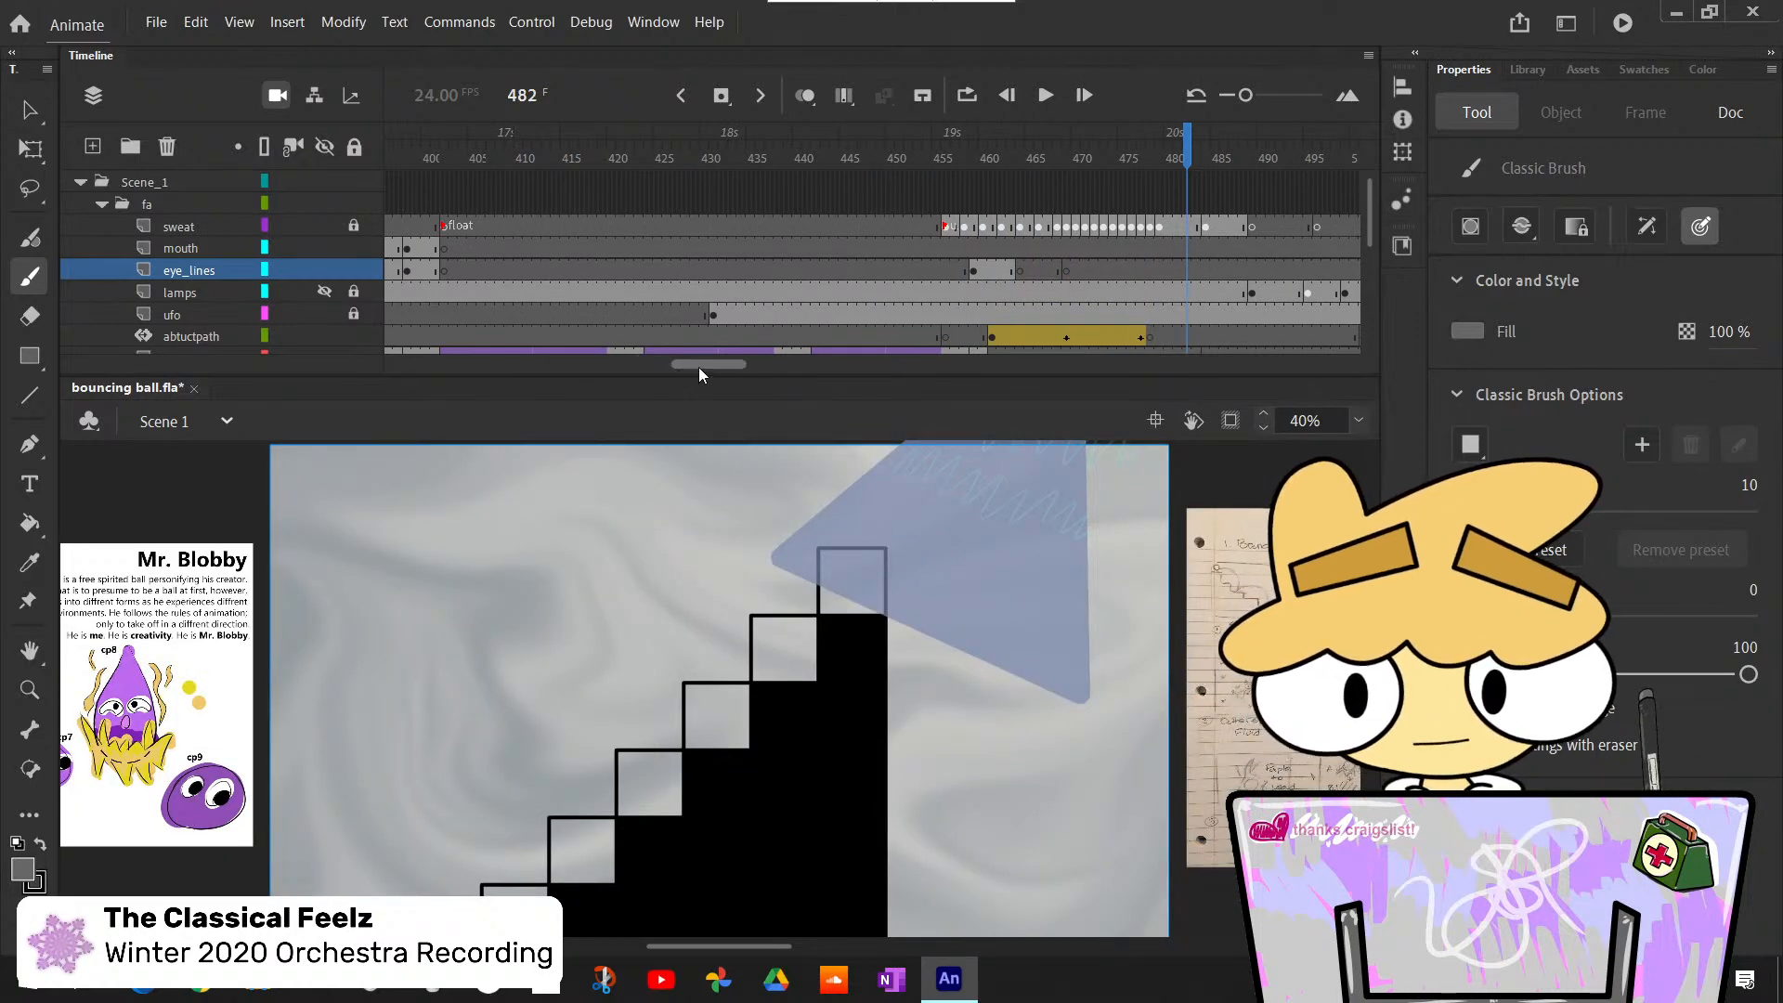
- Go to frame 1 and lock the eye_lines and mouth layers
drag(698, 366, 403, 375)
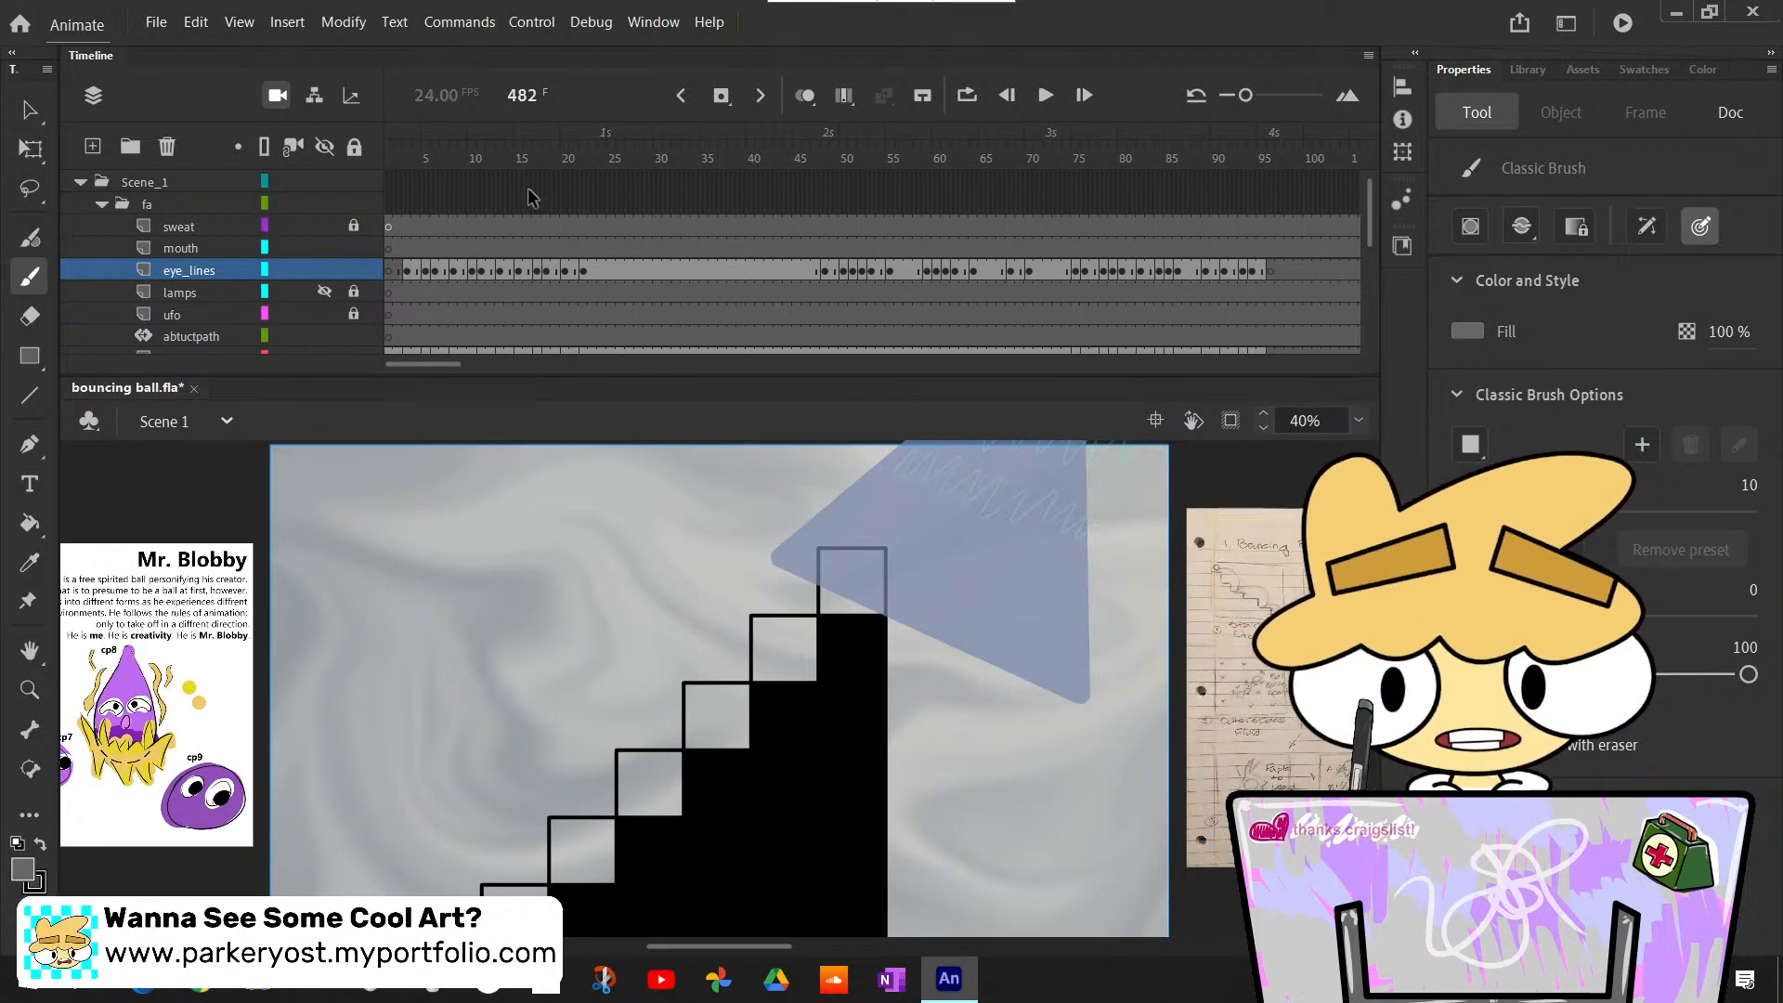
drag(481, 167, 317, 369)
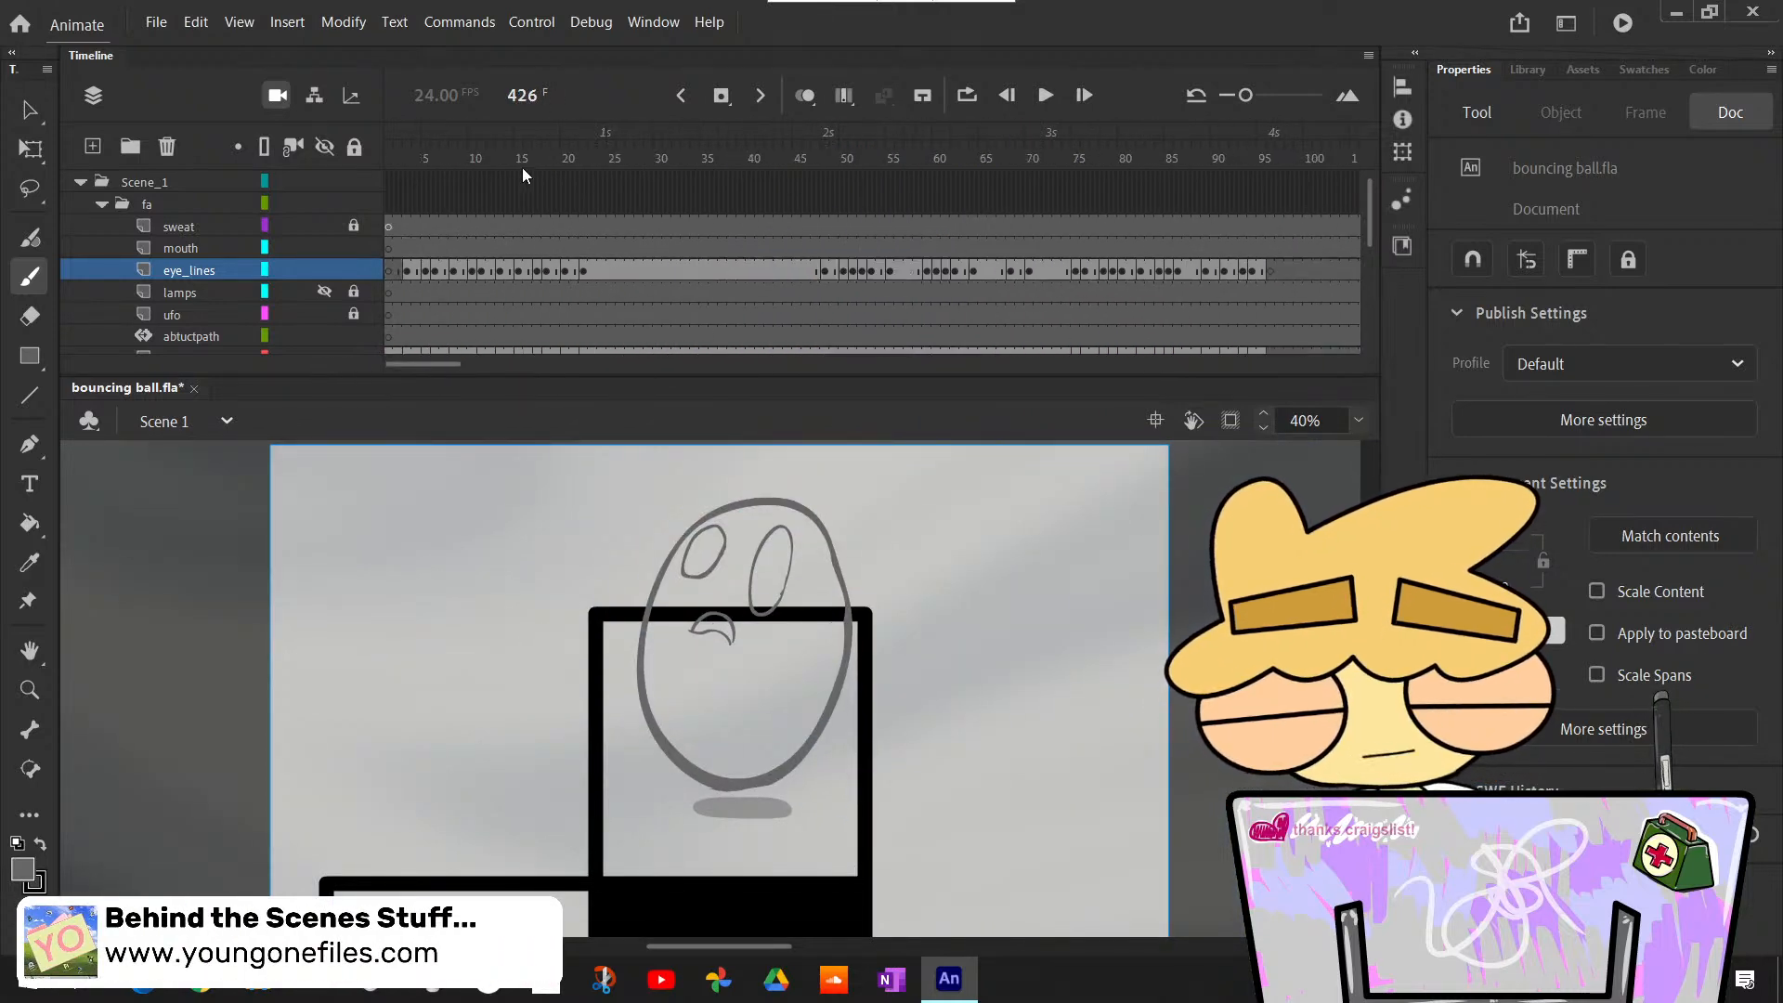
click(390, 178)
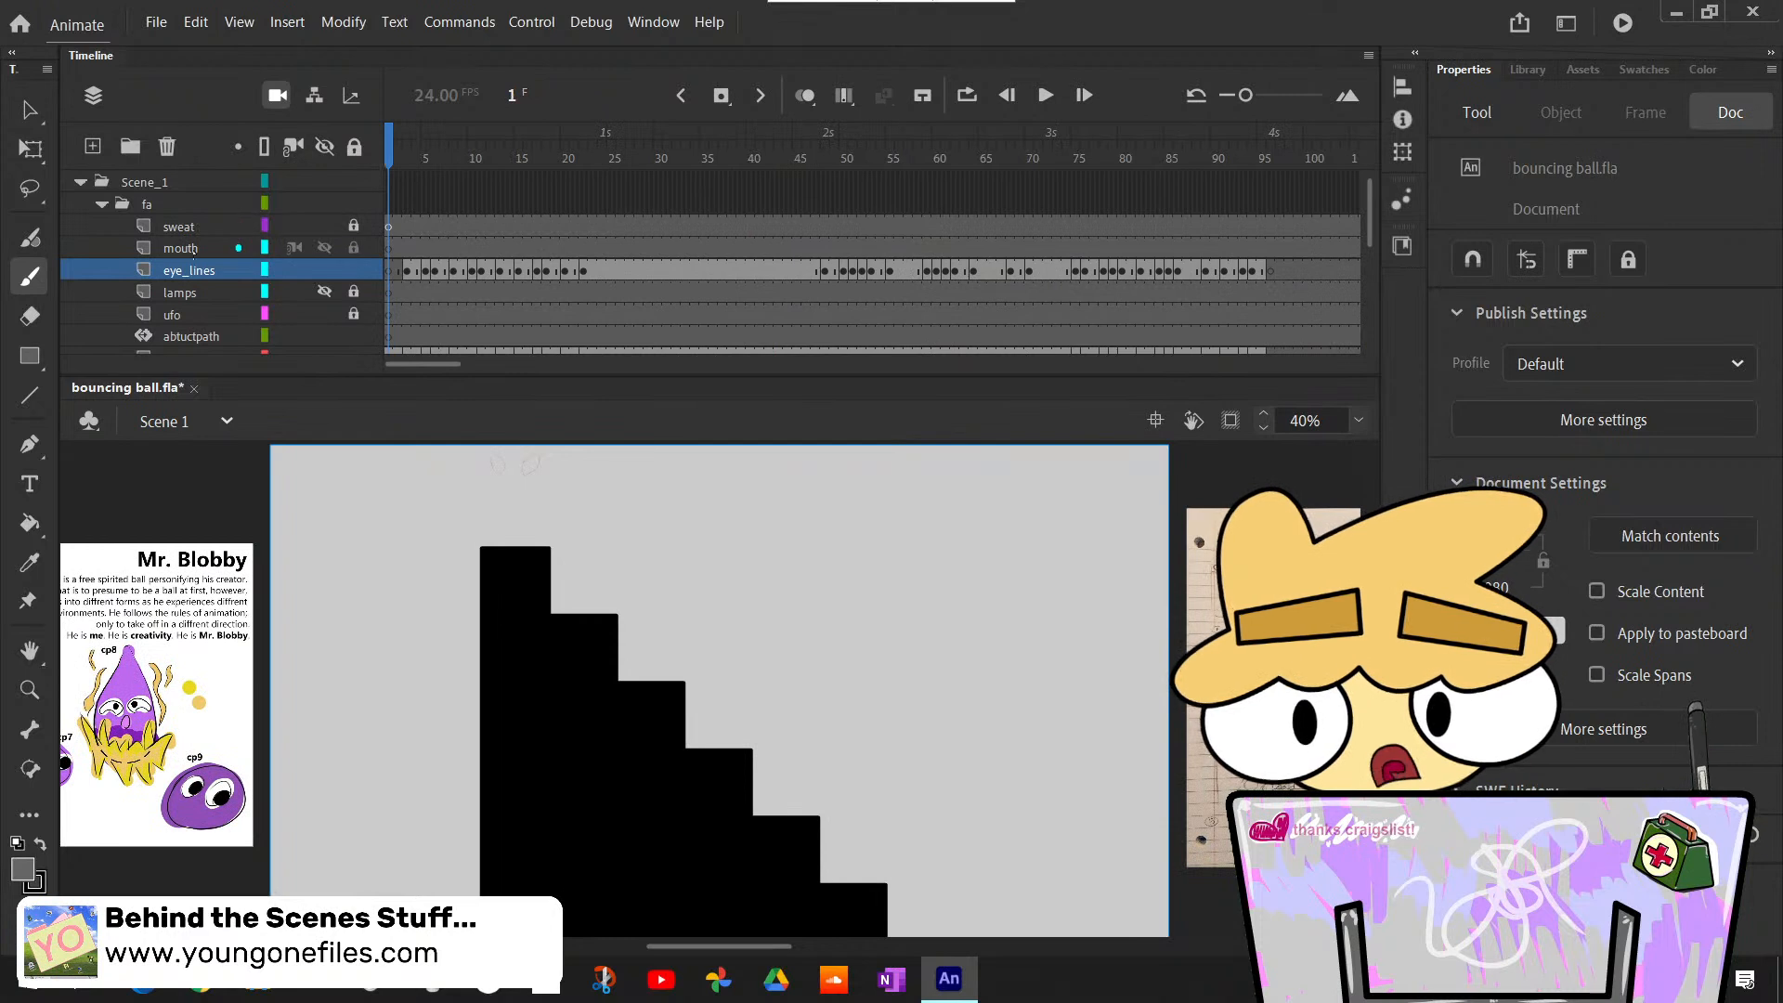
click(353, 268)
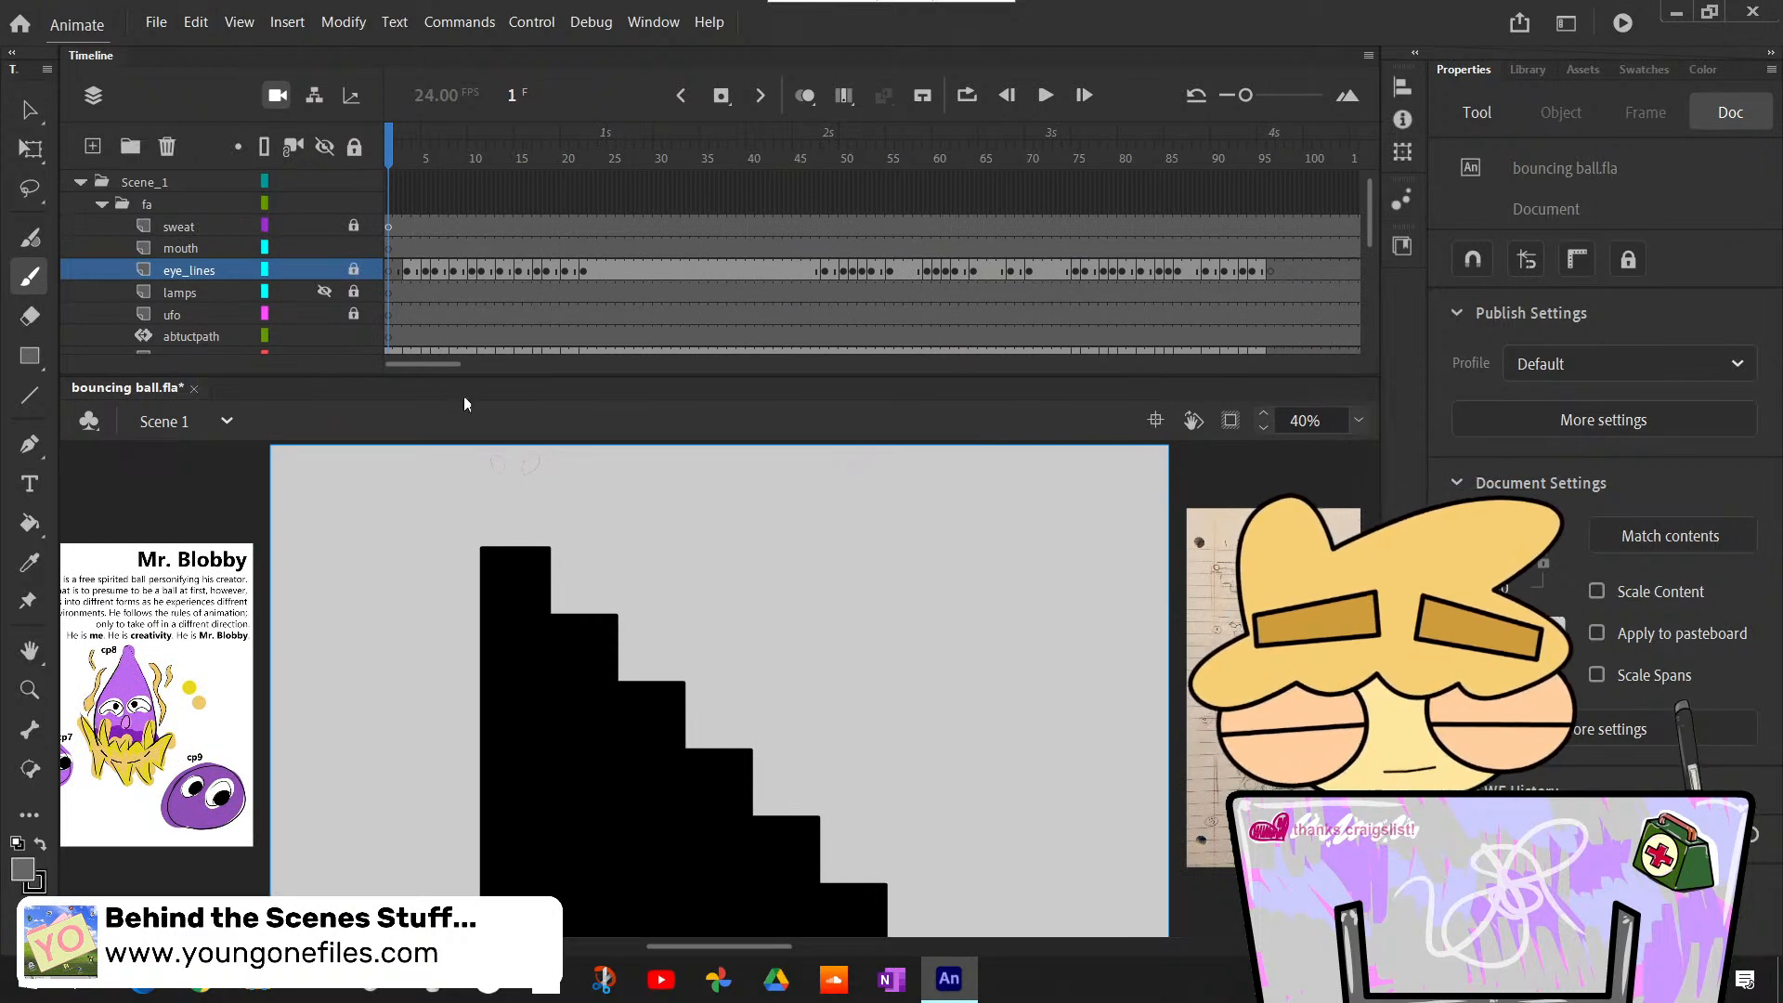
click(185, 248)
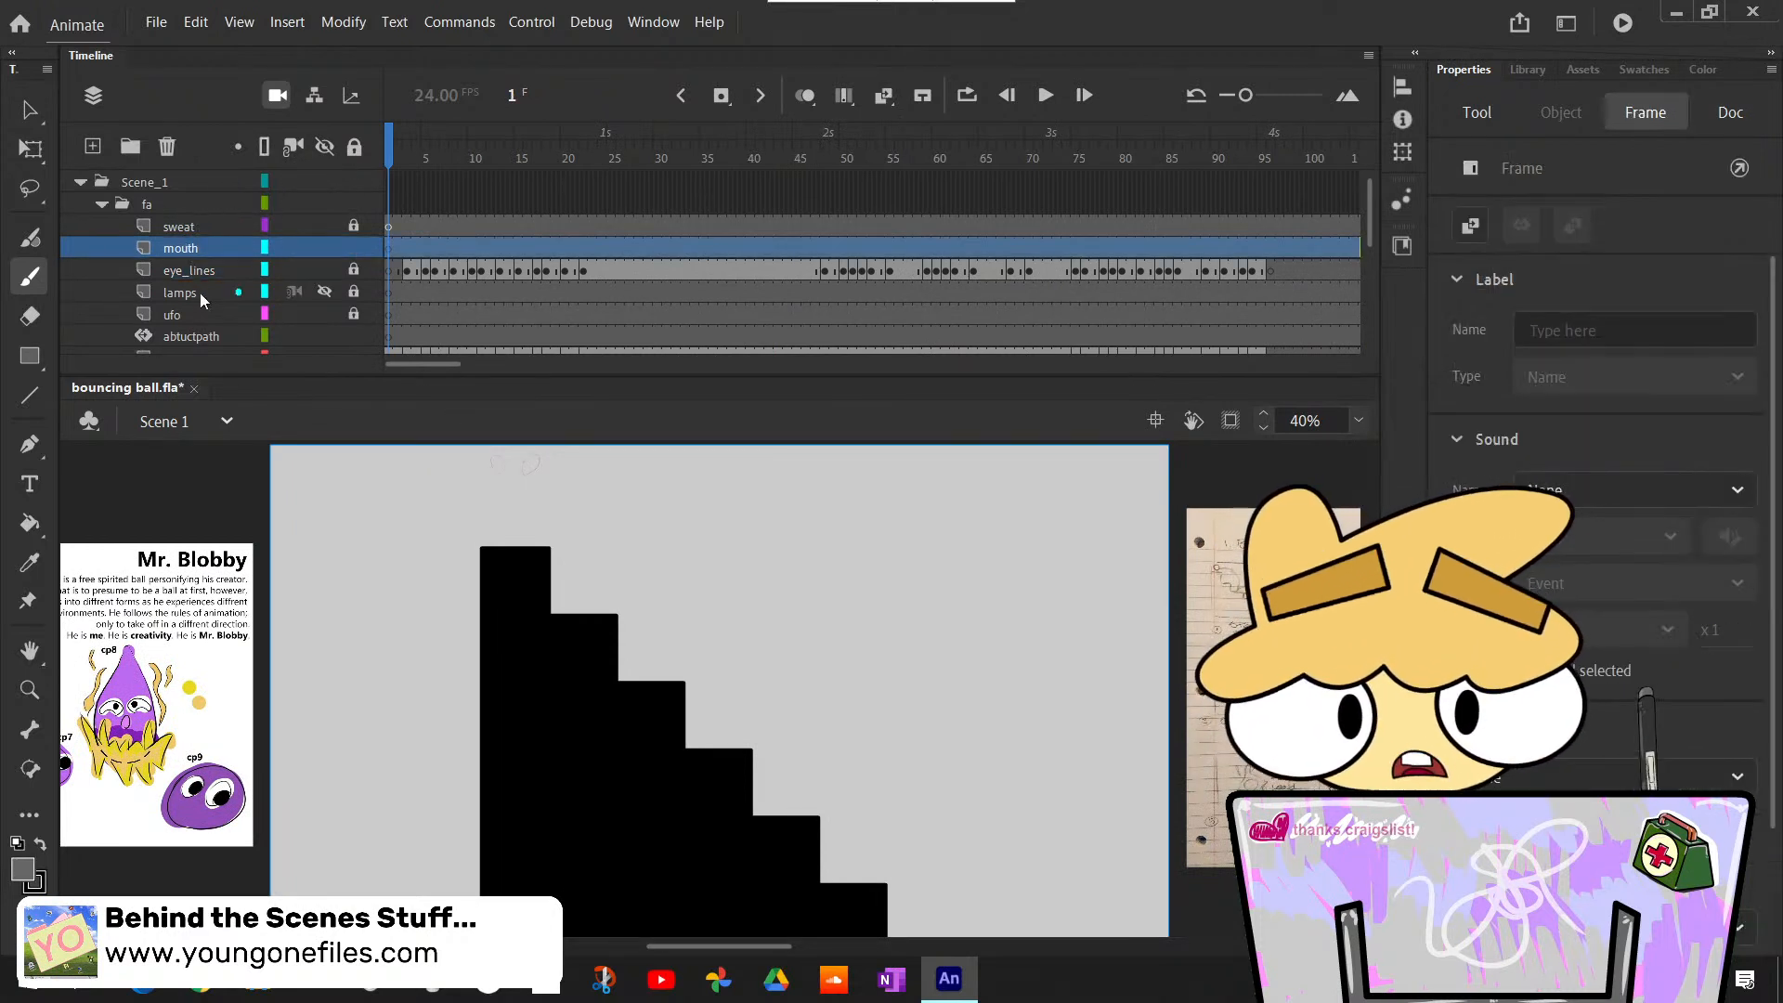
click(357, 249)
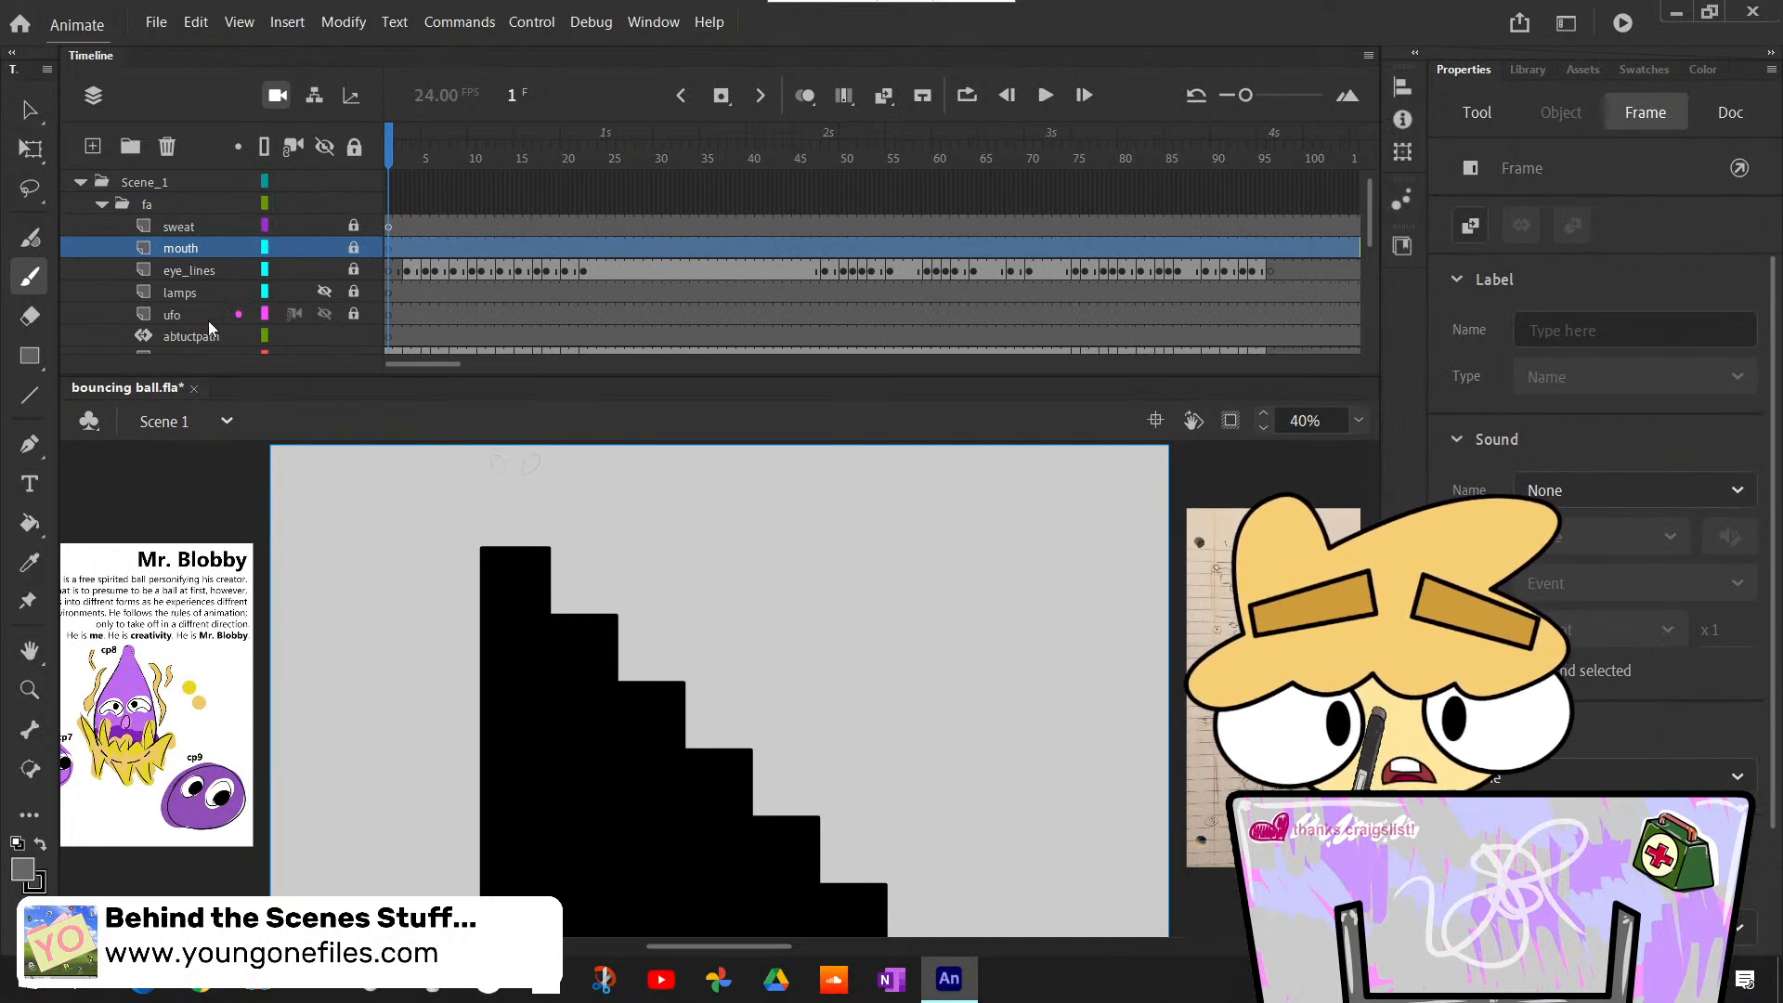
- Move the mouth and eye_lines layers together below the abtuctpath layer, directly above b_lines
scroll(204, 288, down, 1)
scroll(204, 288, up, 1)
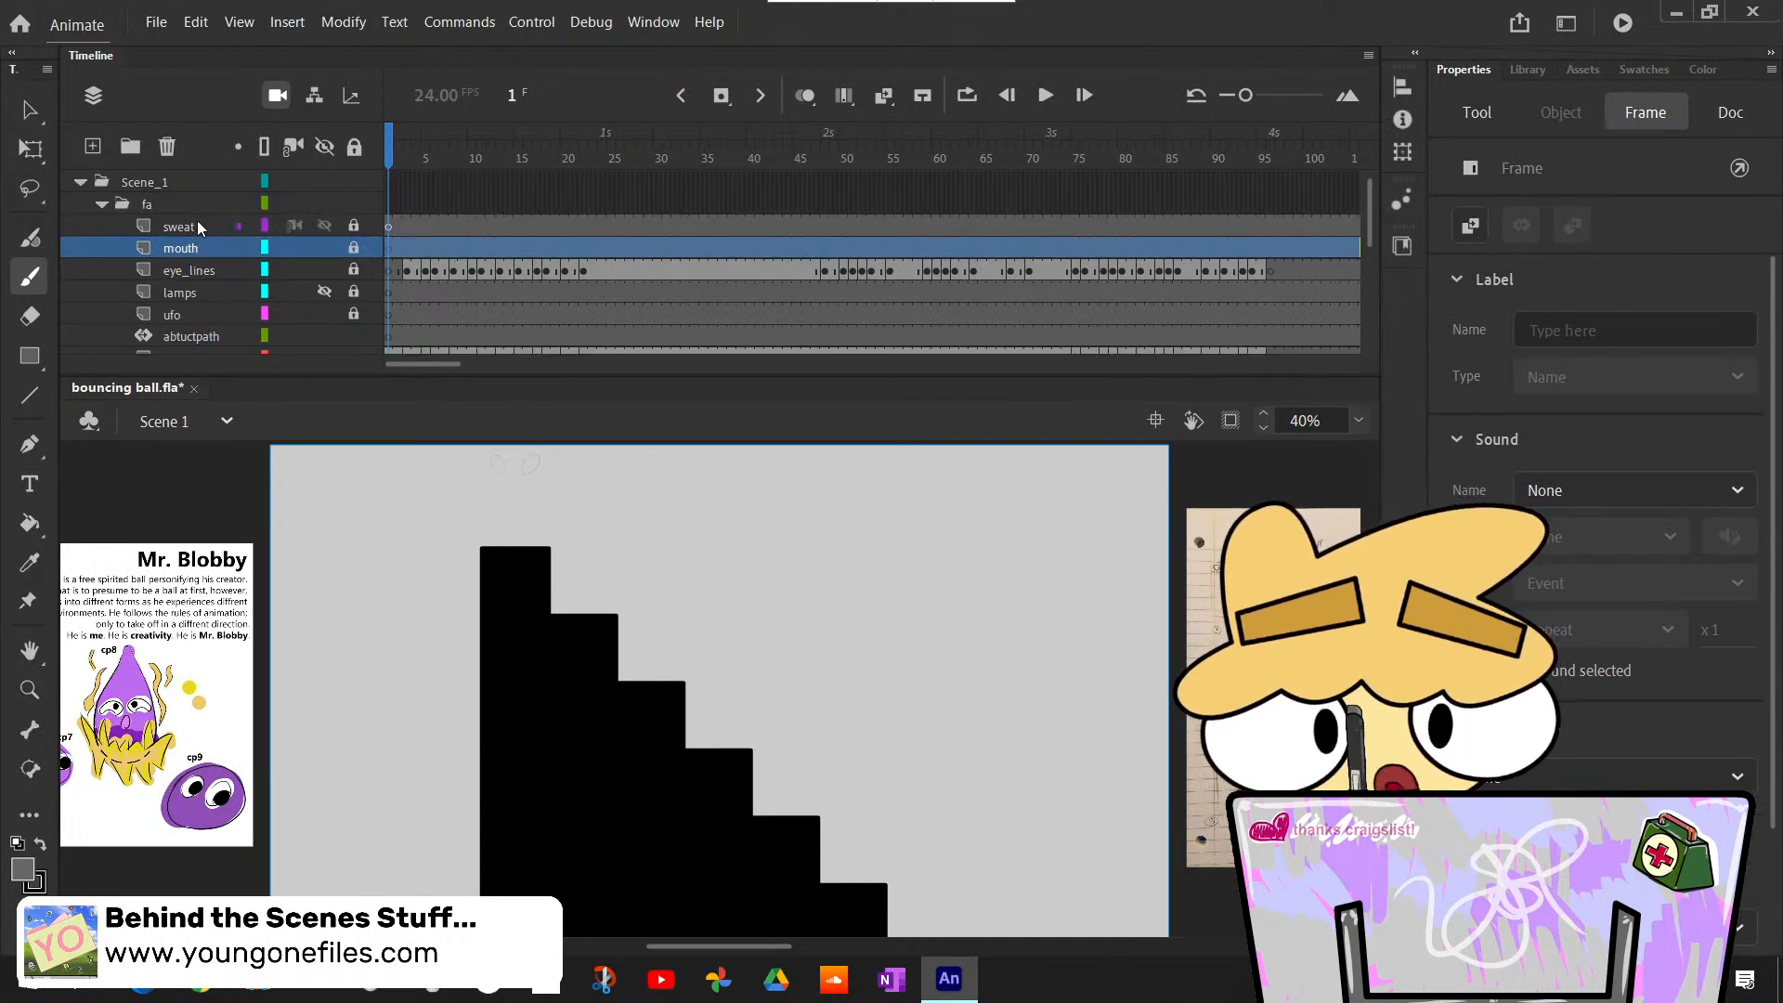
click(185, 226)
scroll(243, 315, down, 1)
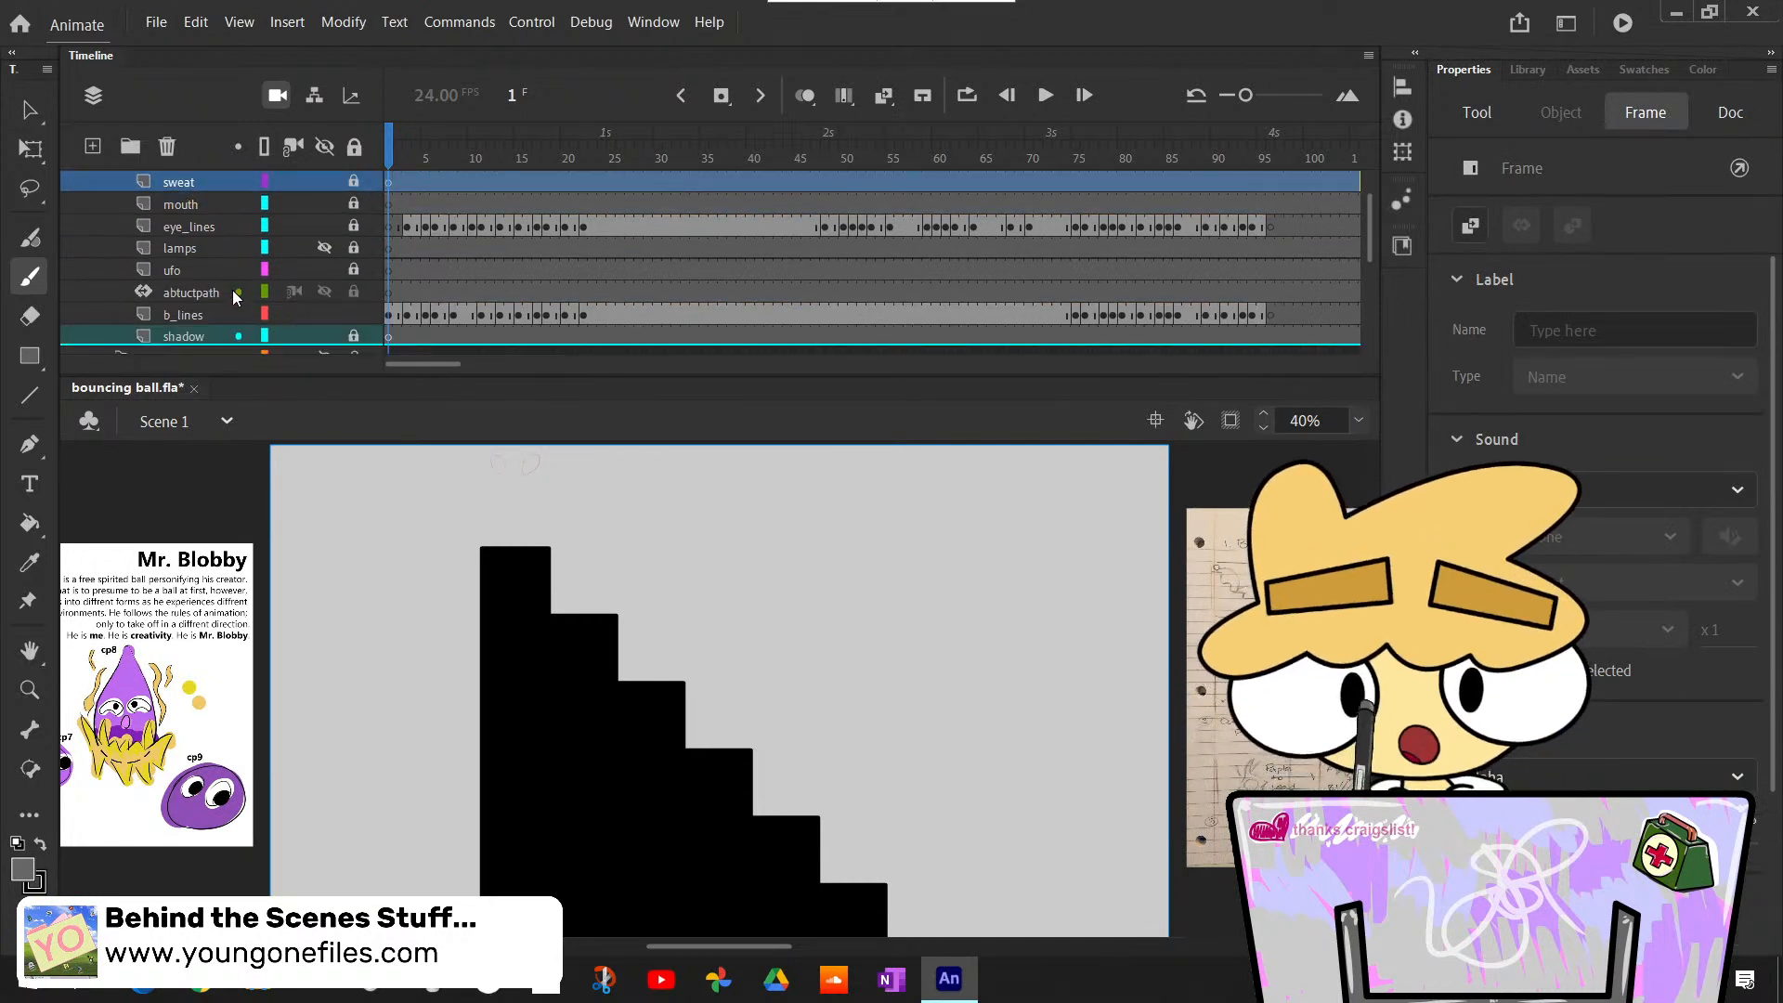
click(201, 223)
shift+click(195, 205)
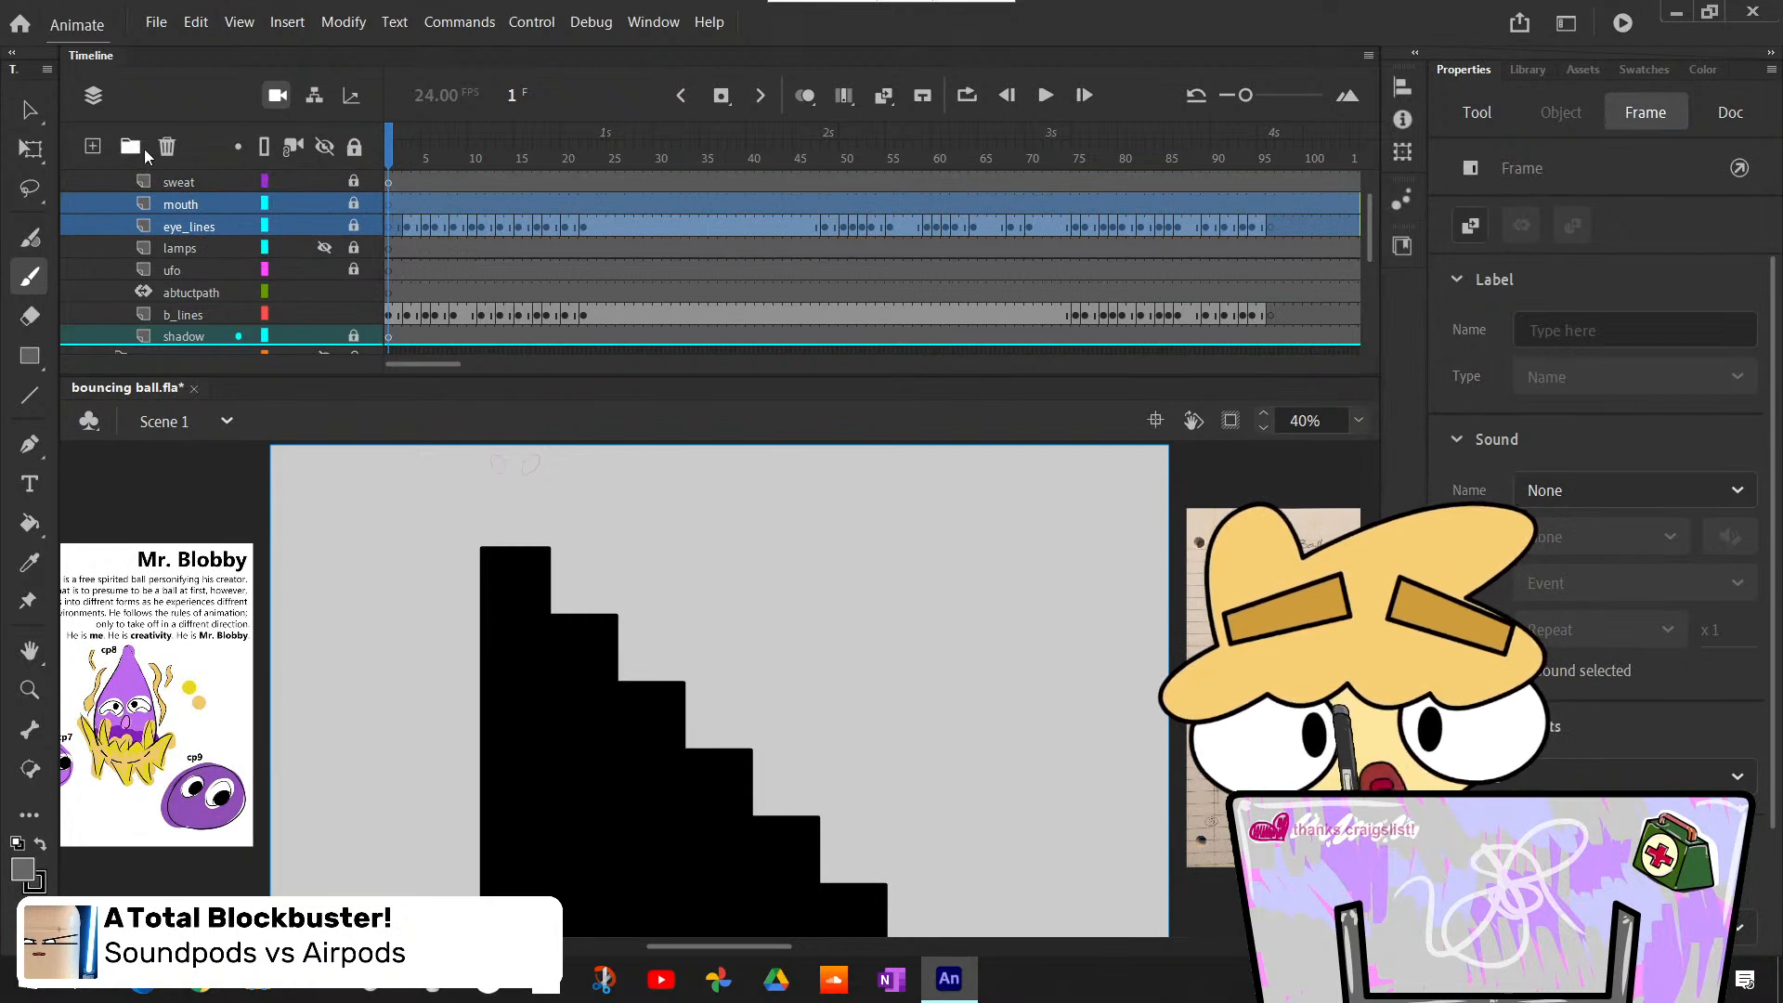
click(179, 249)
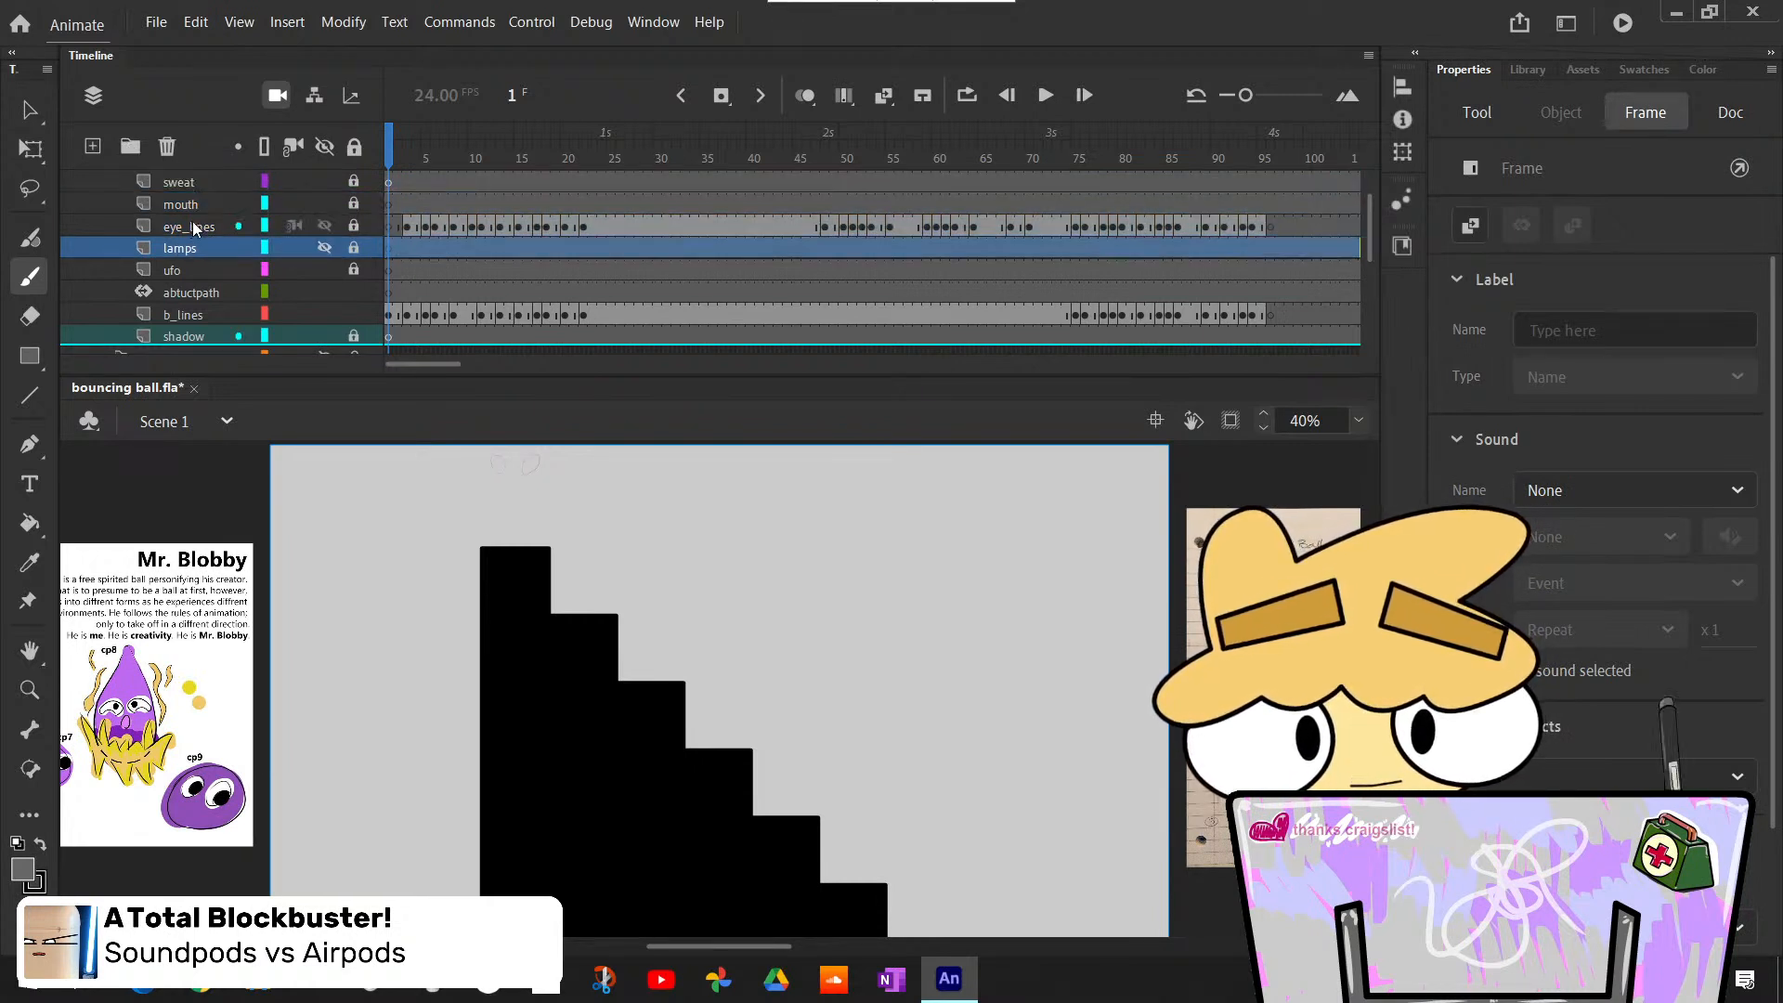
click(195, 228)
shift+click(192, 204)
drag(205, 253, 208, 304)
click(190, 226)
- Move the sweat layer below abtuctpath, directly above the mouth layer
scroll(199, 239, up, 1)
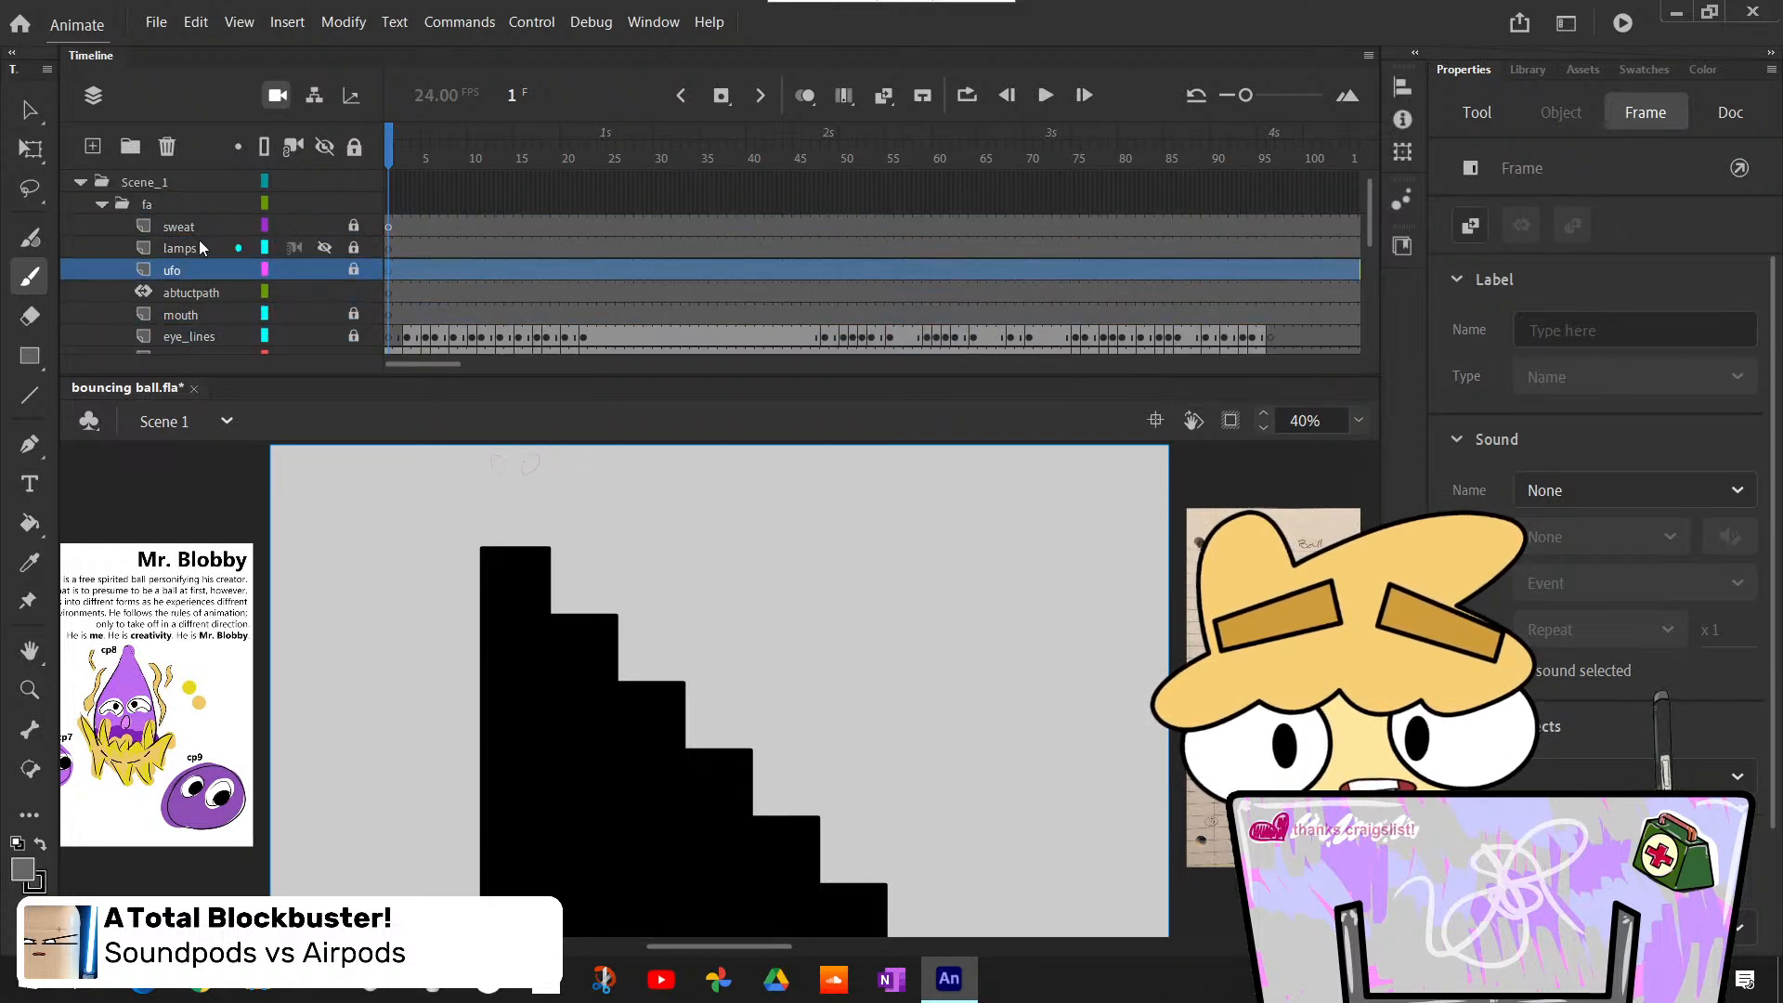
scroll(199, 239, down, 1)
click(205, 292)
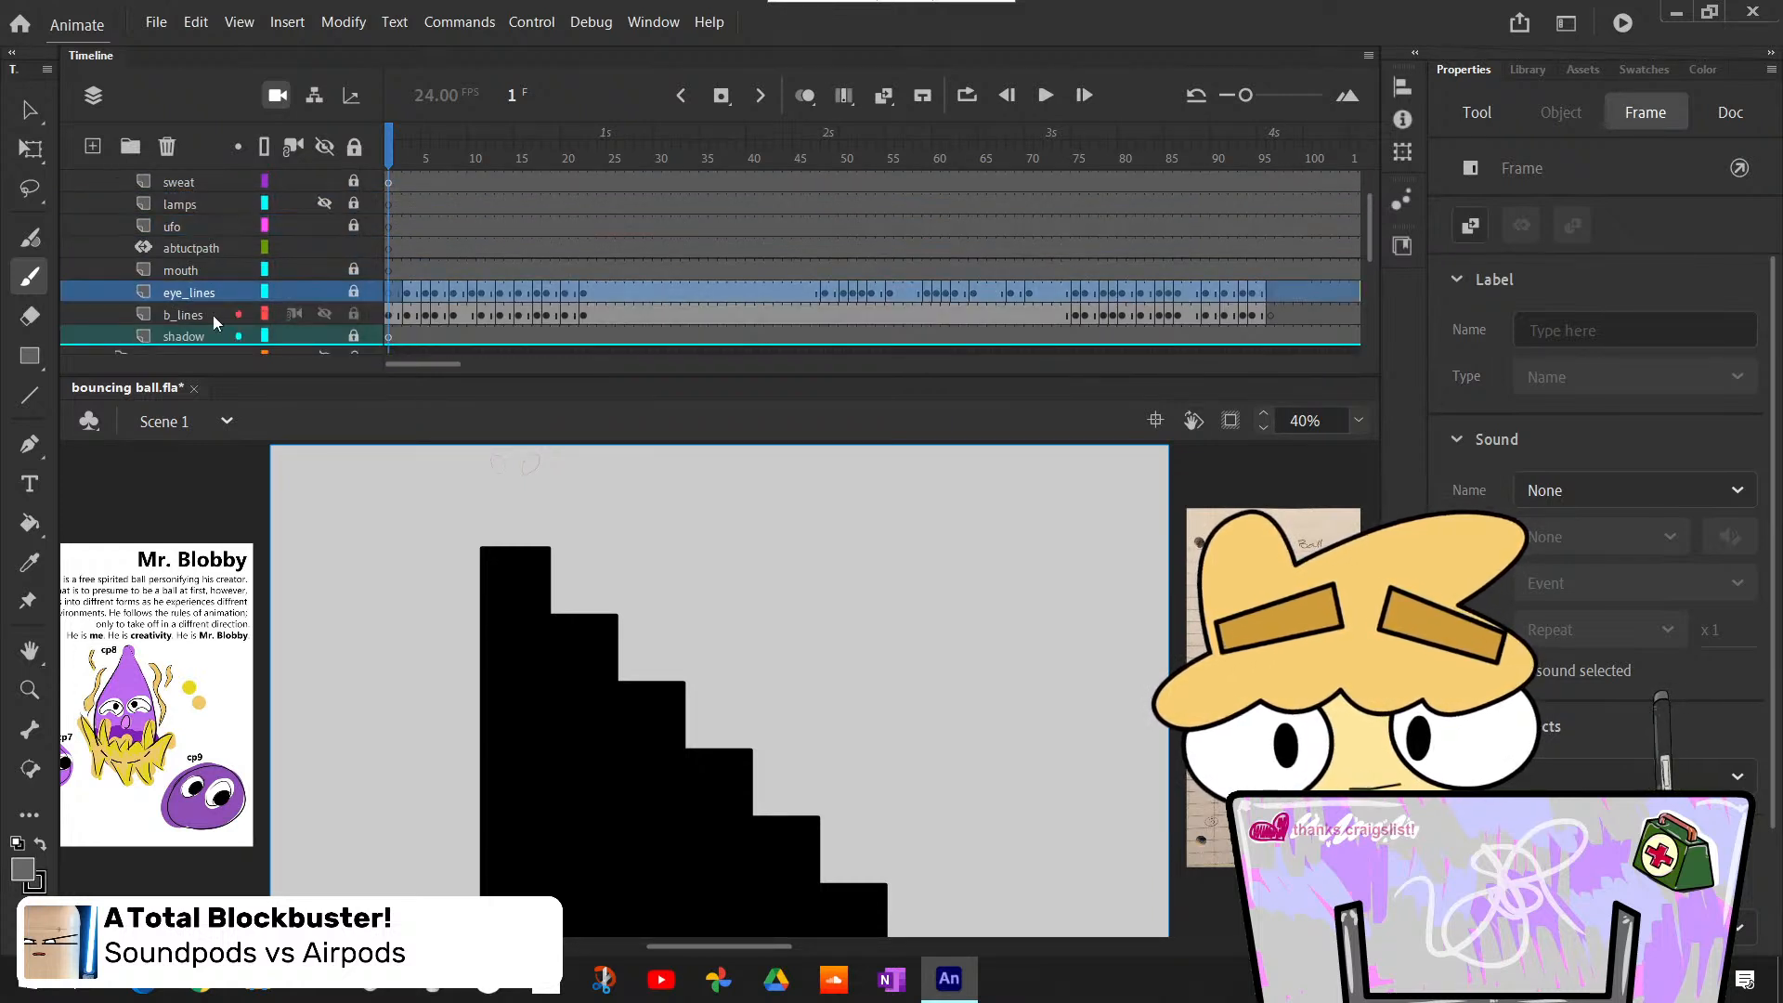
click(186, 271)
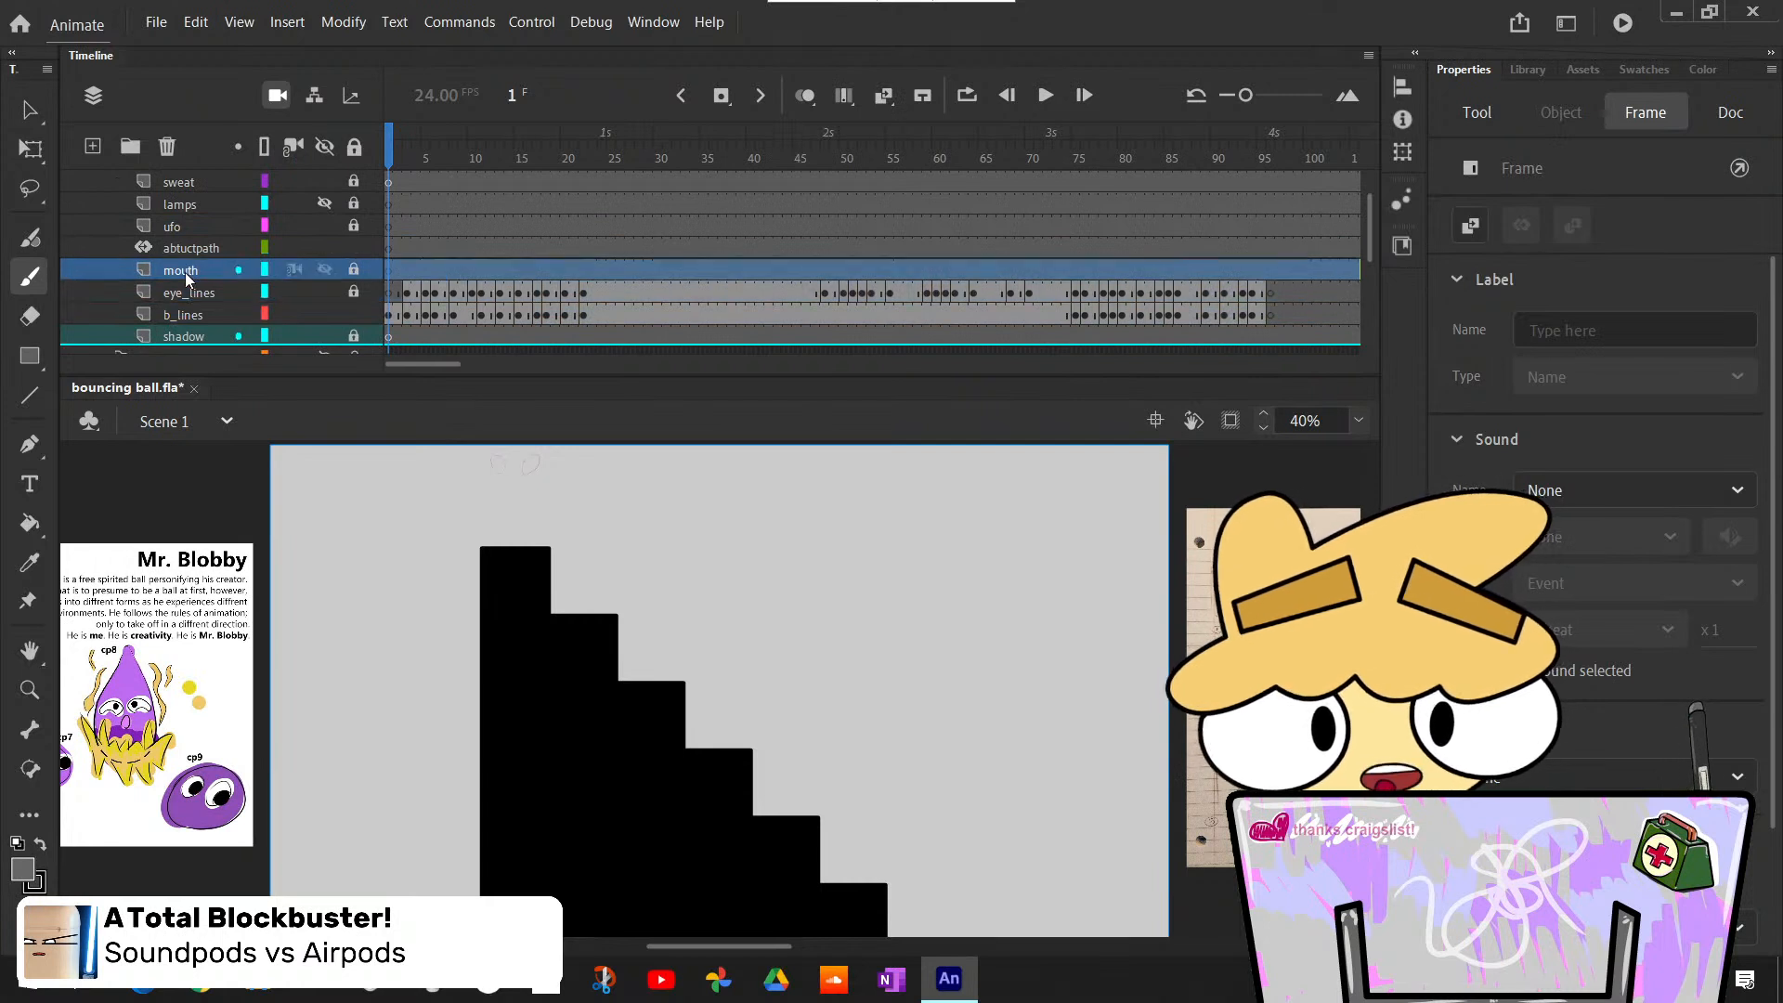
click(184, 184)
drag(184, 186, 199, 264)
- Select the layers from abtuctpath down to b_lines and add a new layer folder above them
click(197, 293)
click(203, 317)
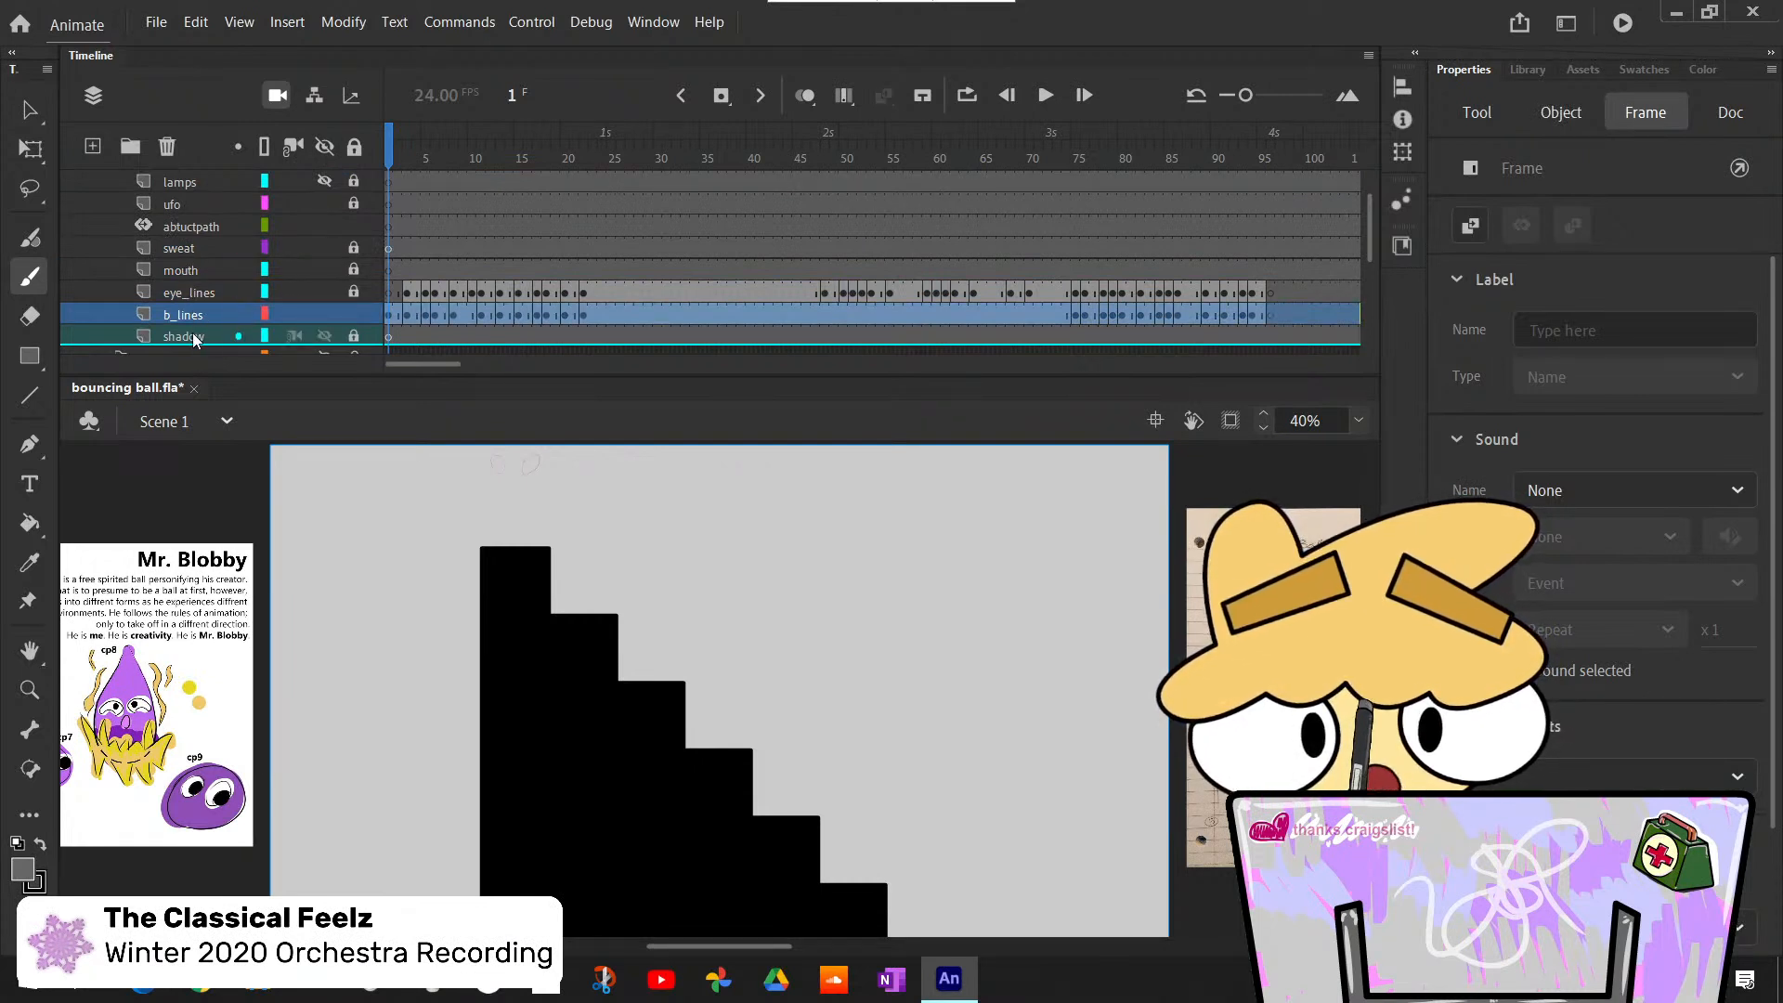
click(195, 337)
click(194, 315)
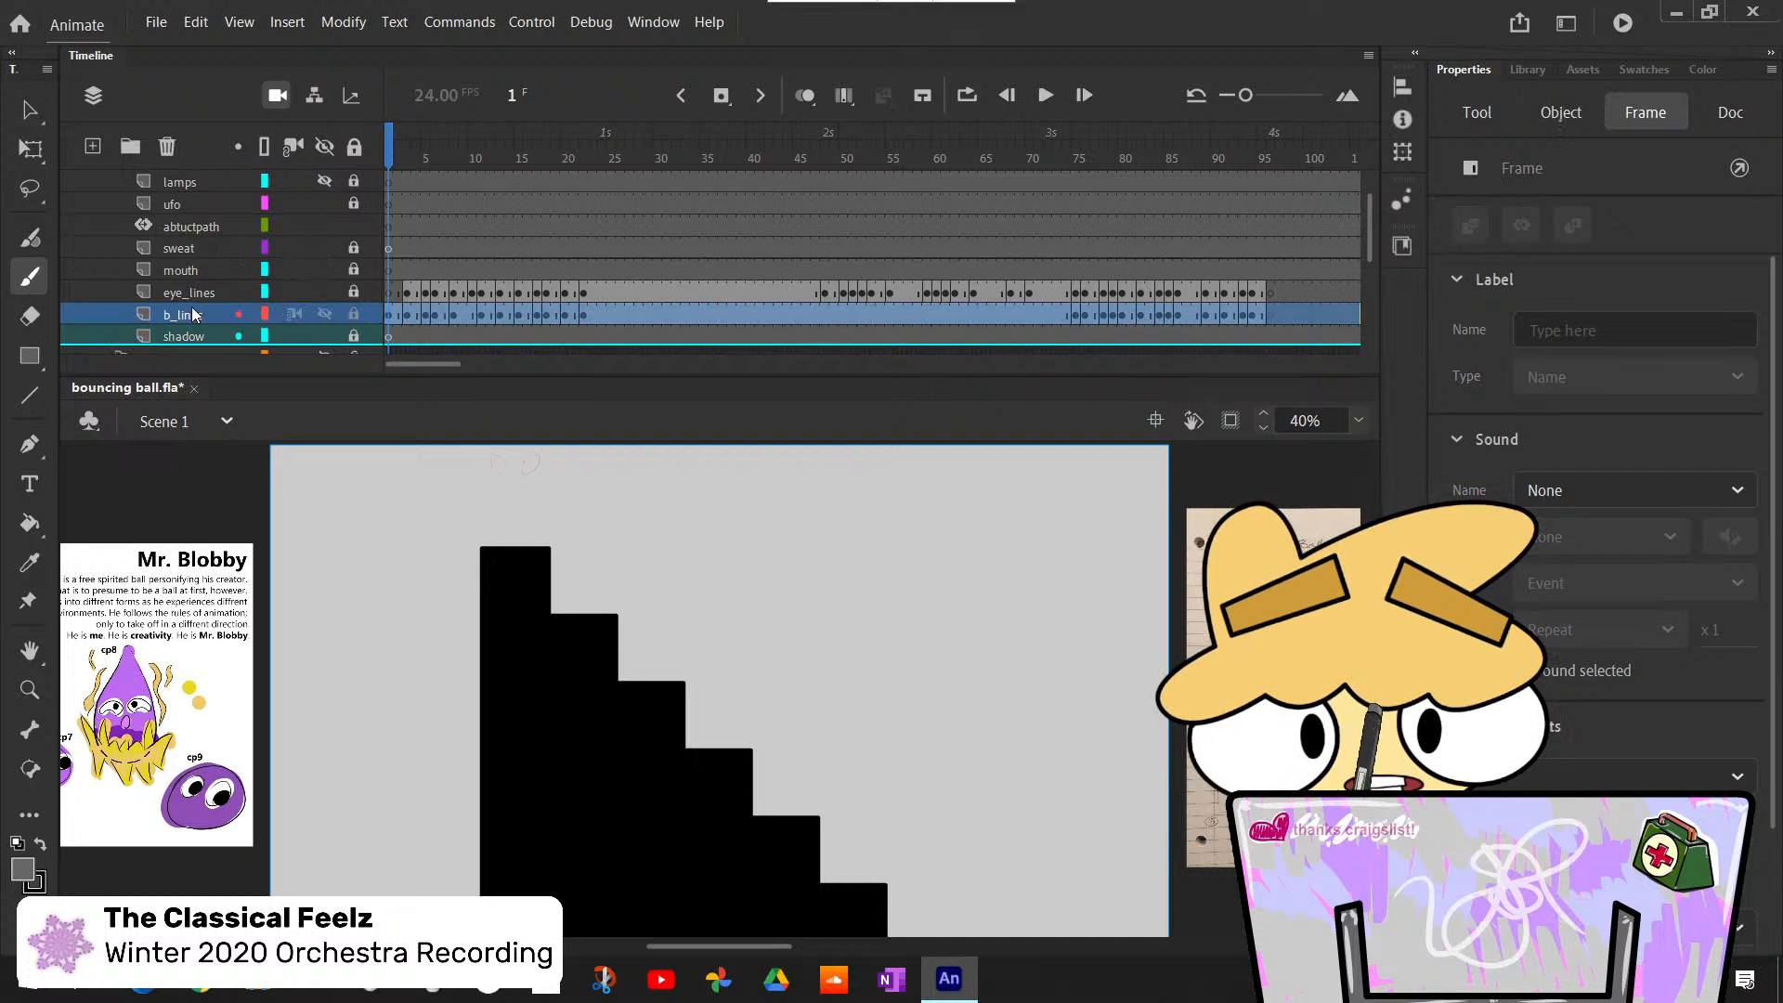
shift+click(186, 260)
shift+click(178, 225)
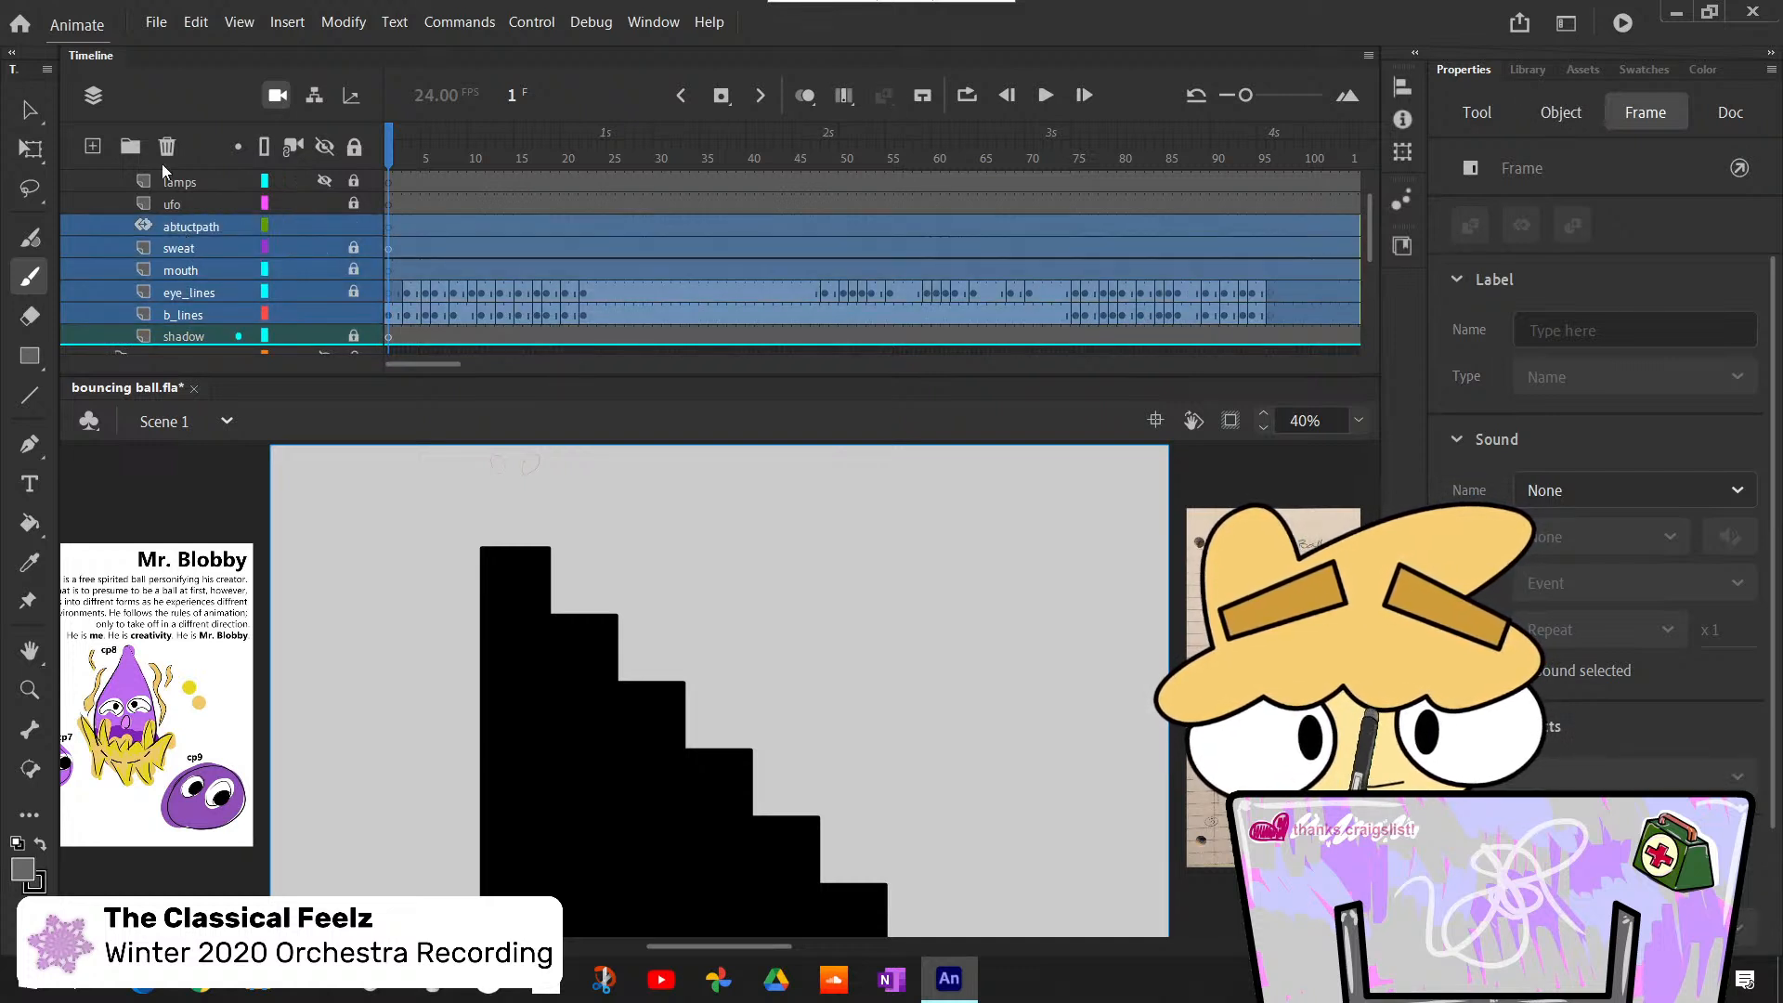
click(131, 147)
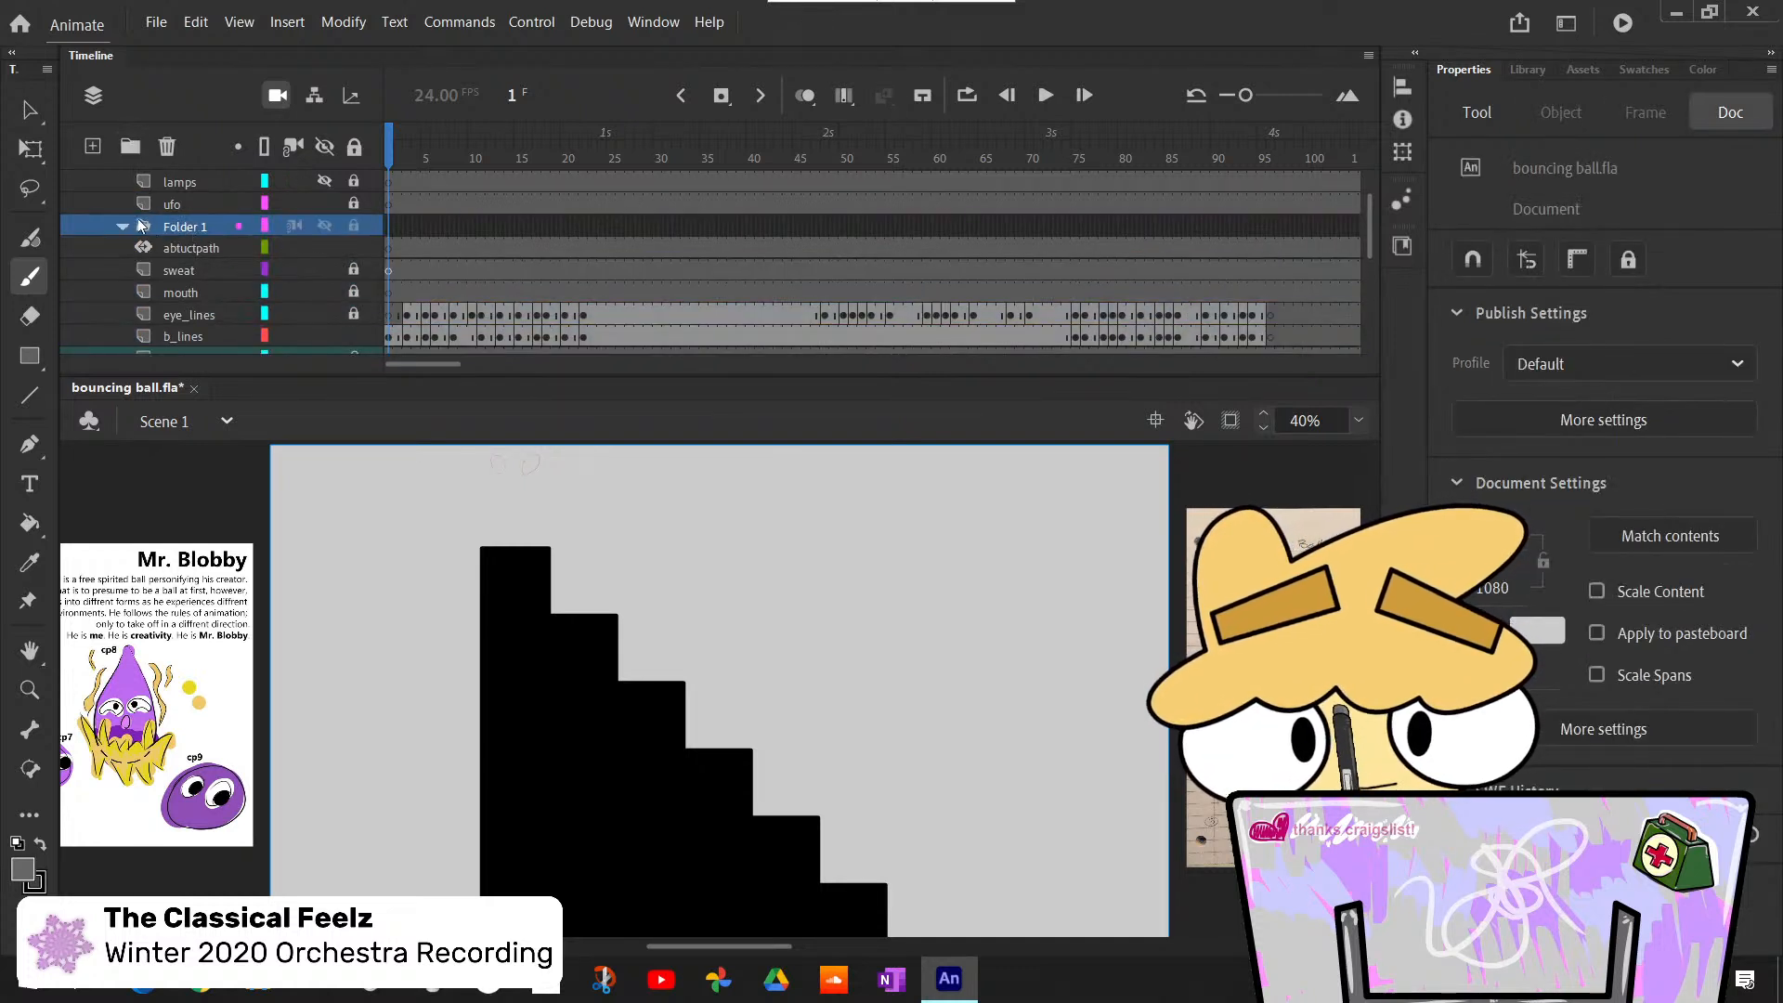
- Put the abtuctpath, sweat, mouth, eye_lines and b_lines layers into the new folder and collapse it
click(181, 251)
scroll(200, 281, down, 1)
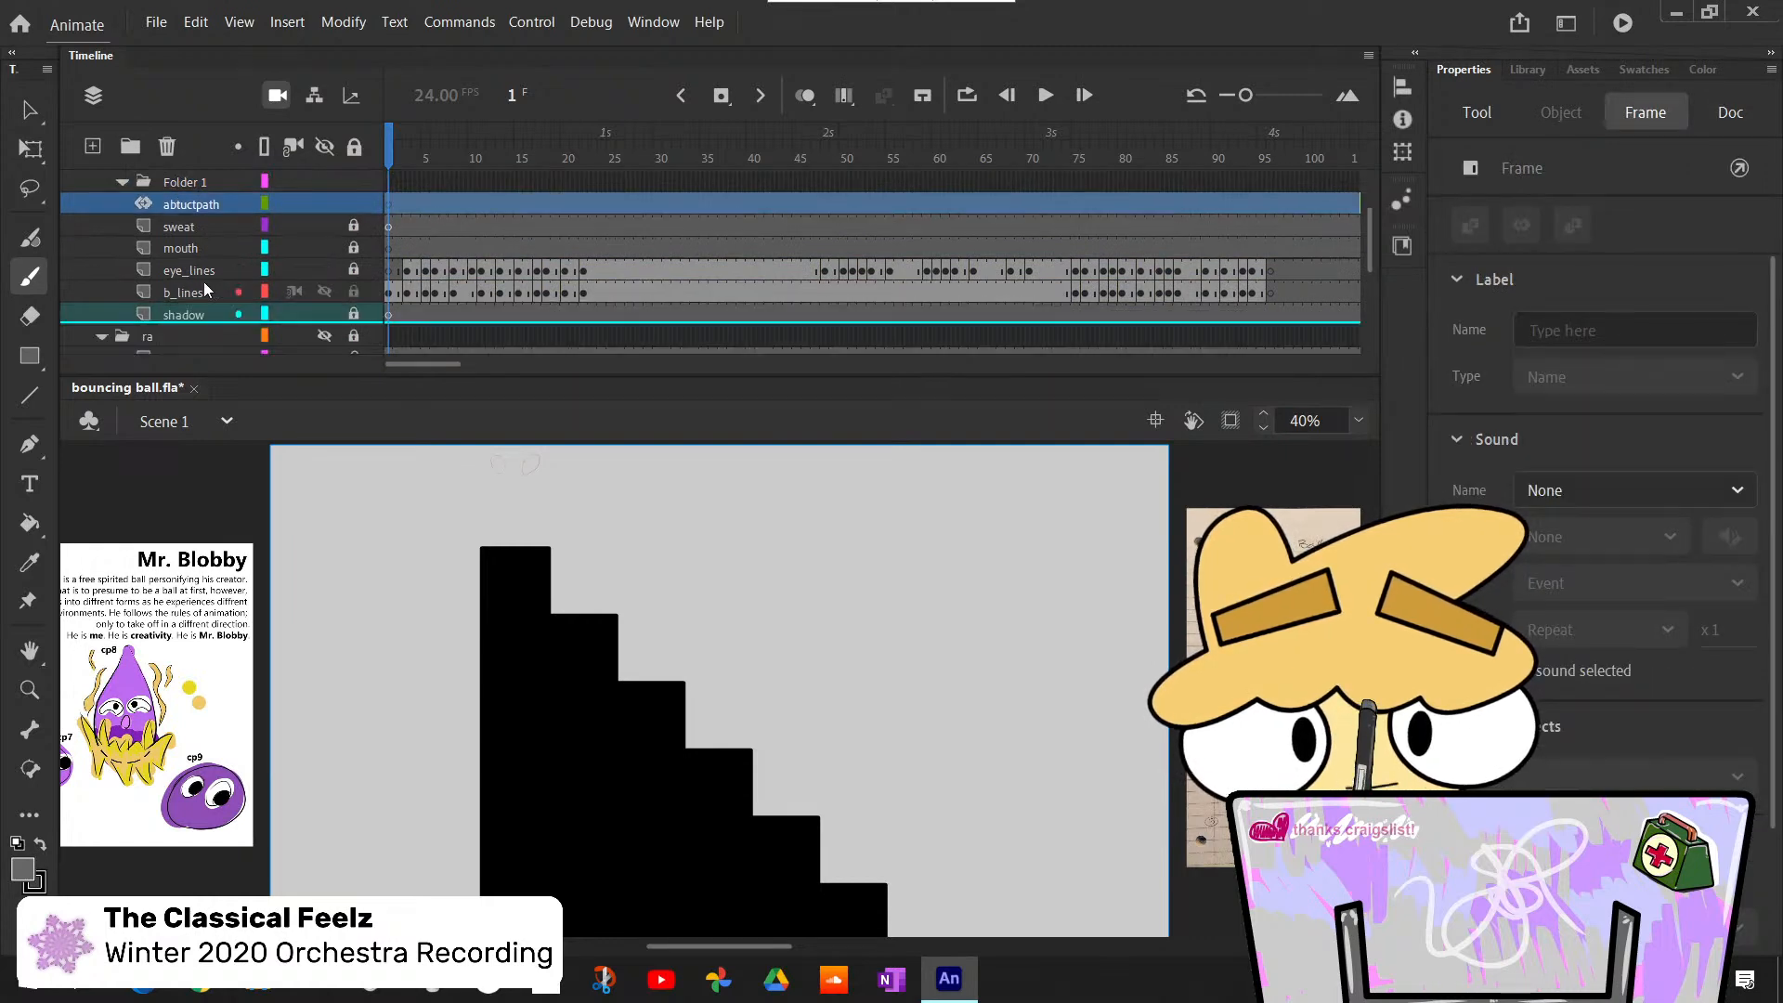
shift+click(195, 286)
scroll(202, 277, up, 1)
drag(203, 275, 180, 231)
click(123, 227)
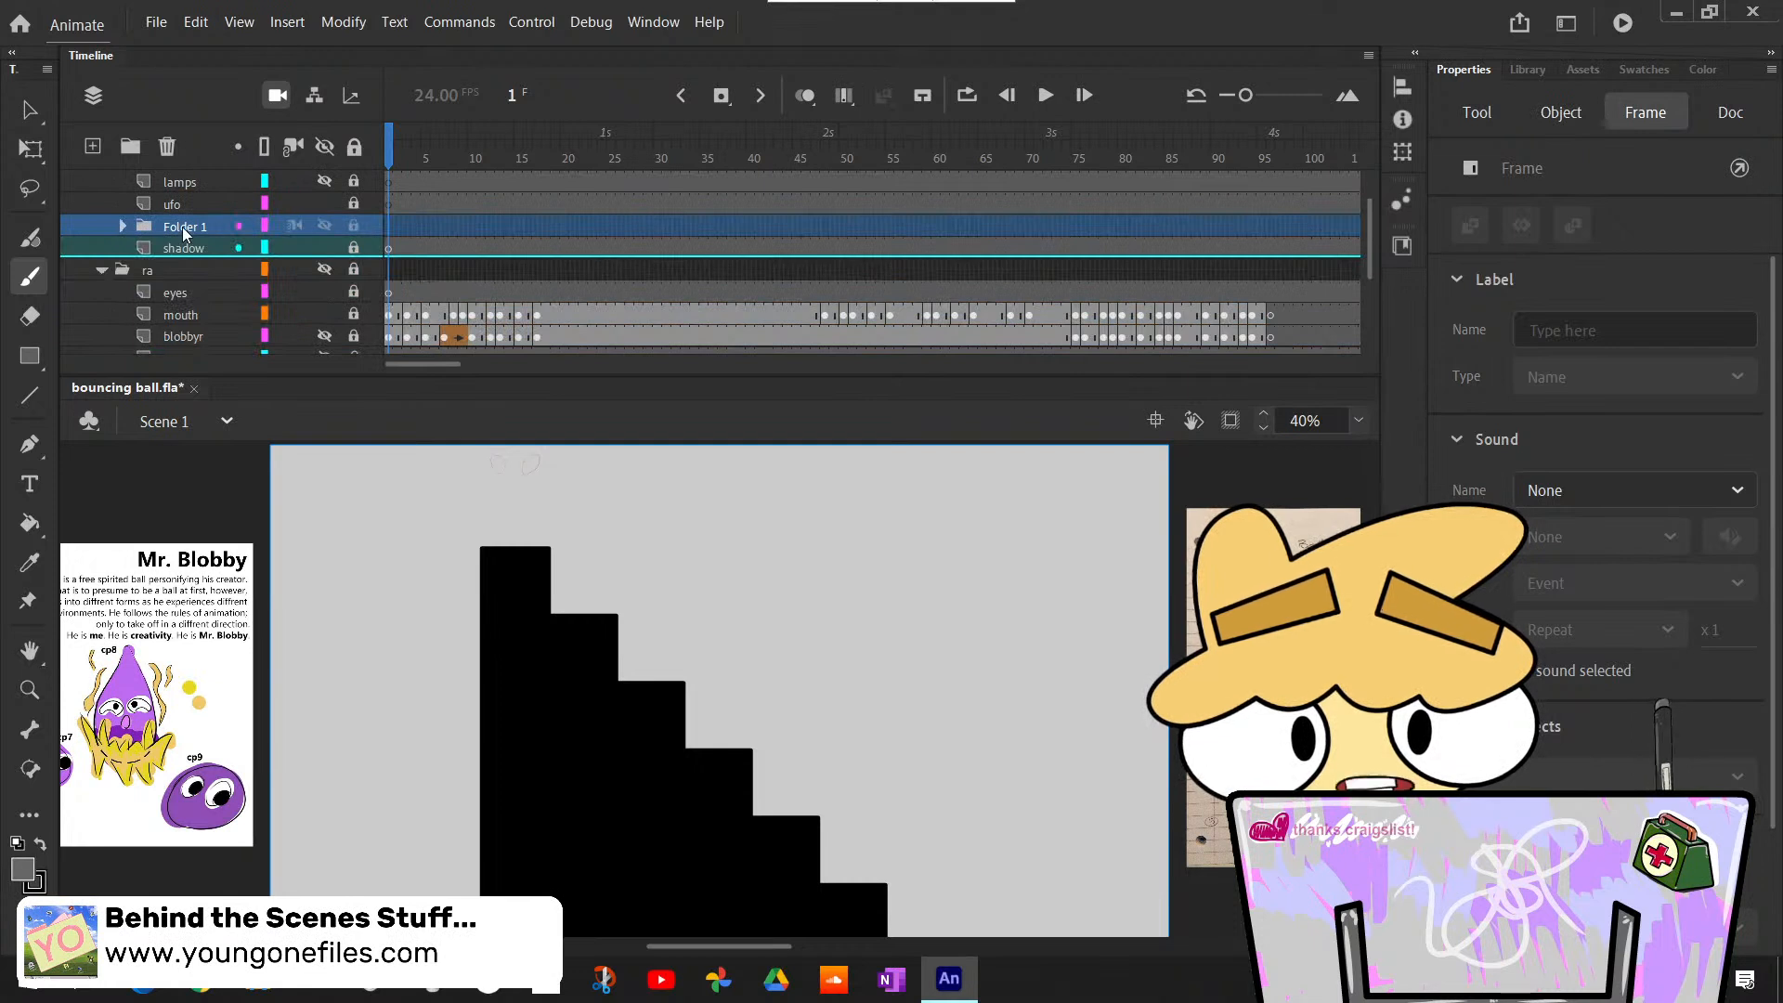
- Rename the new folder holding the character's line layers as "ch lines"
double_click(183, 224)
text(ch)
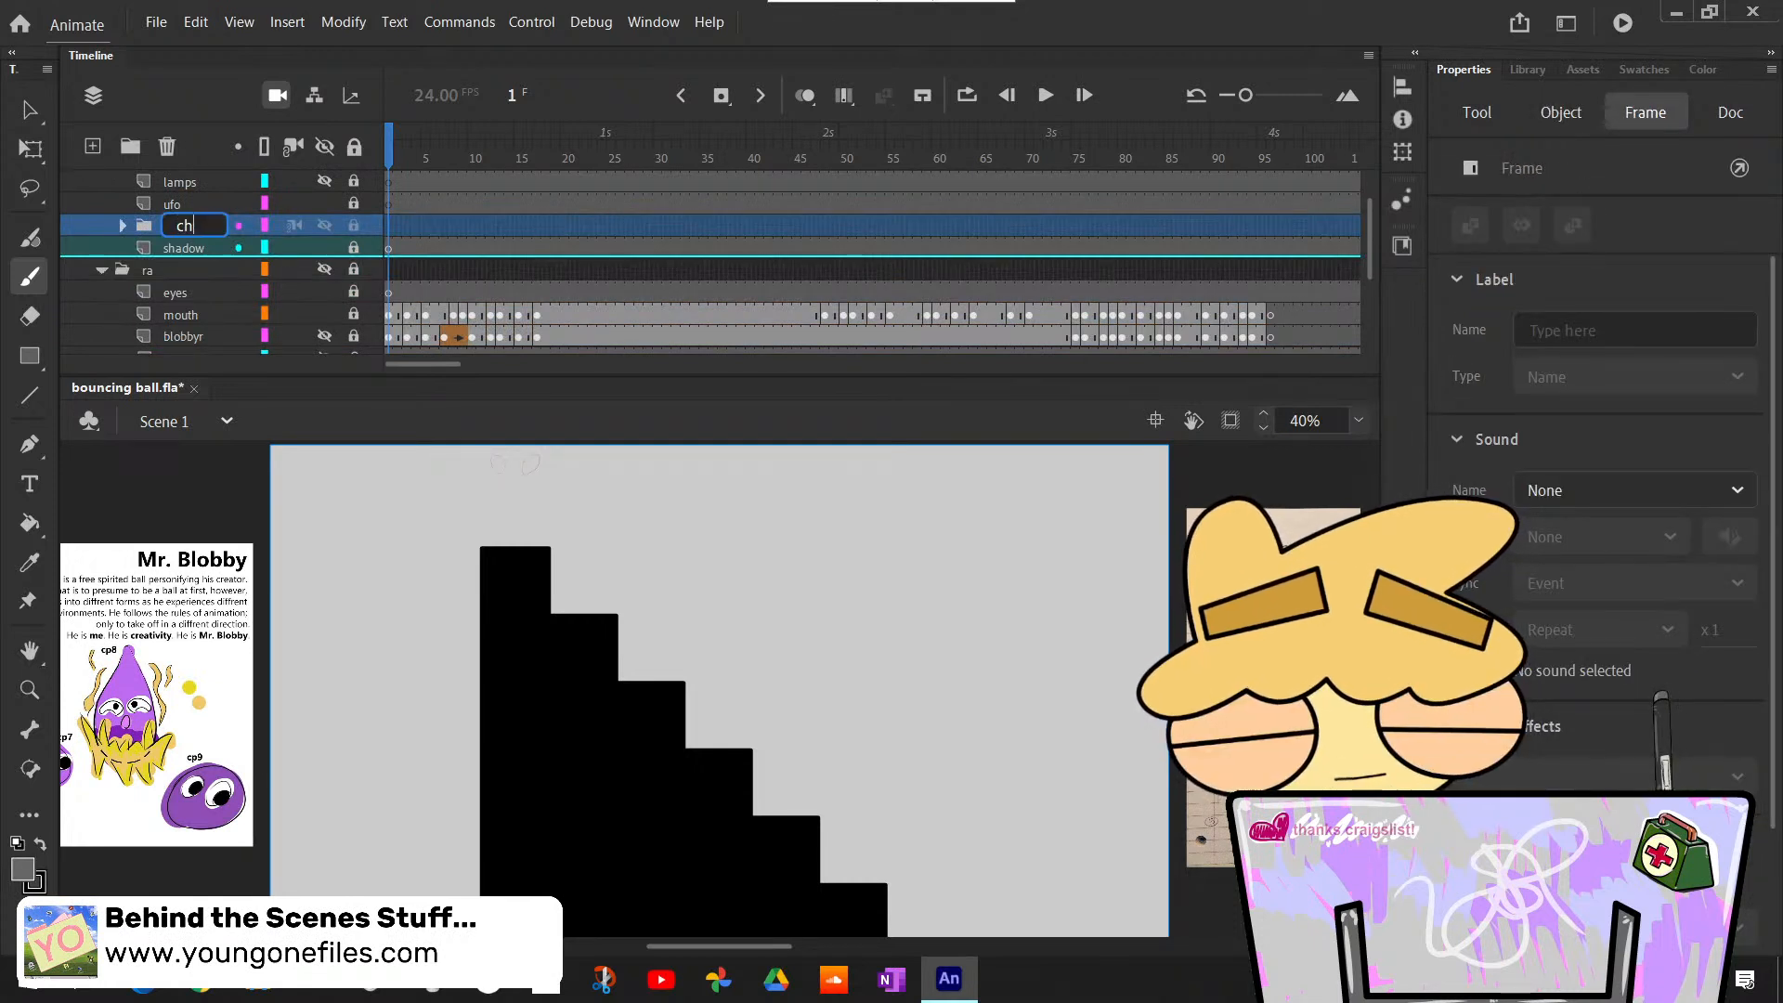
text( lines)
key(Return)
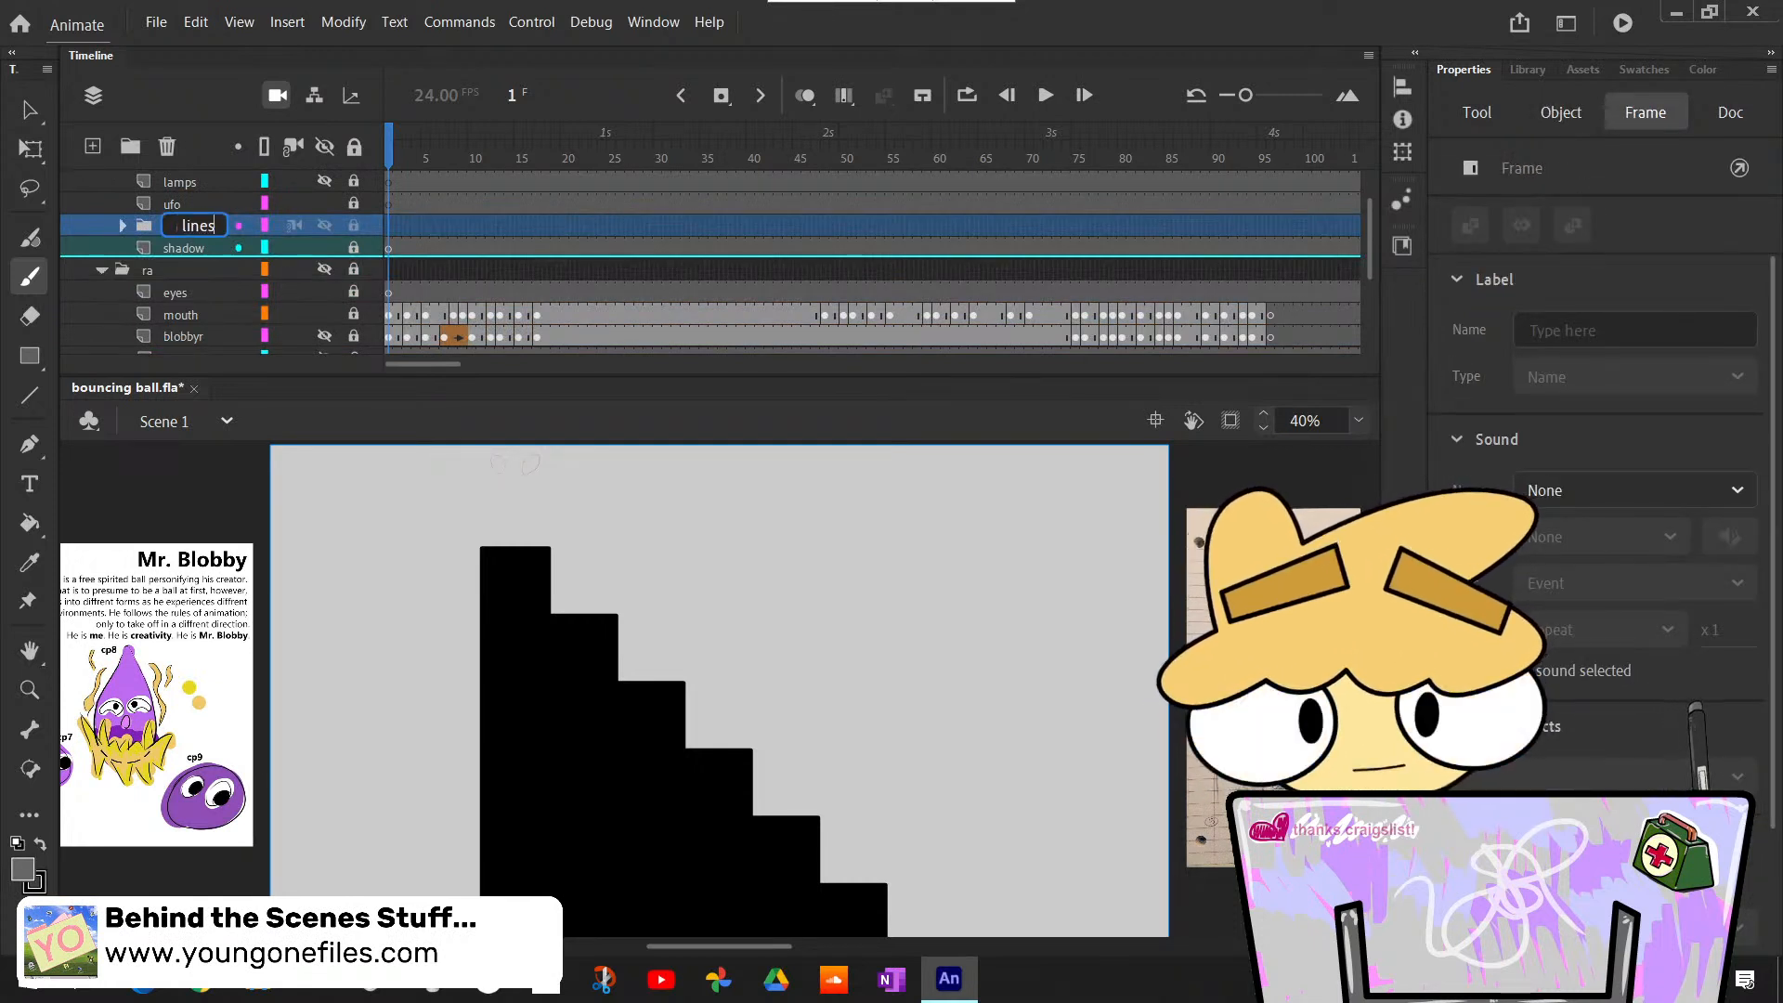
- Add another layer folder, place it directly below the ch lines folder and name it "ch color"
click(131, 146)
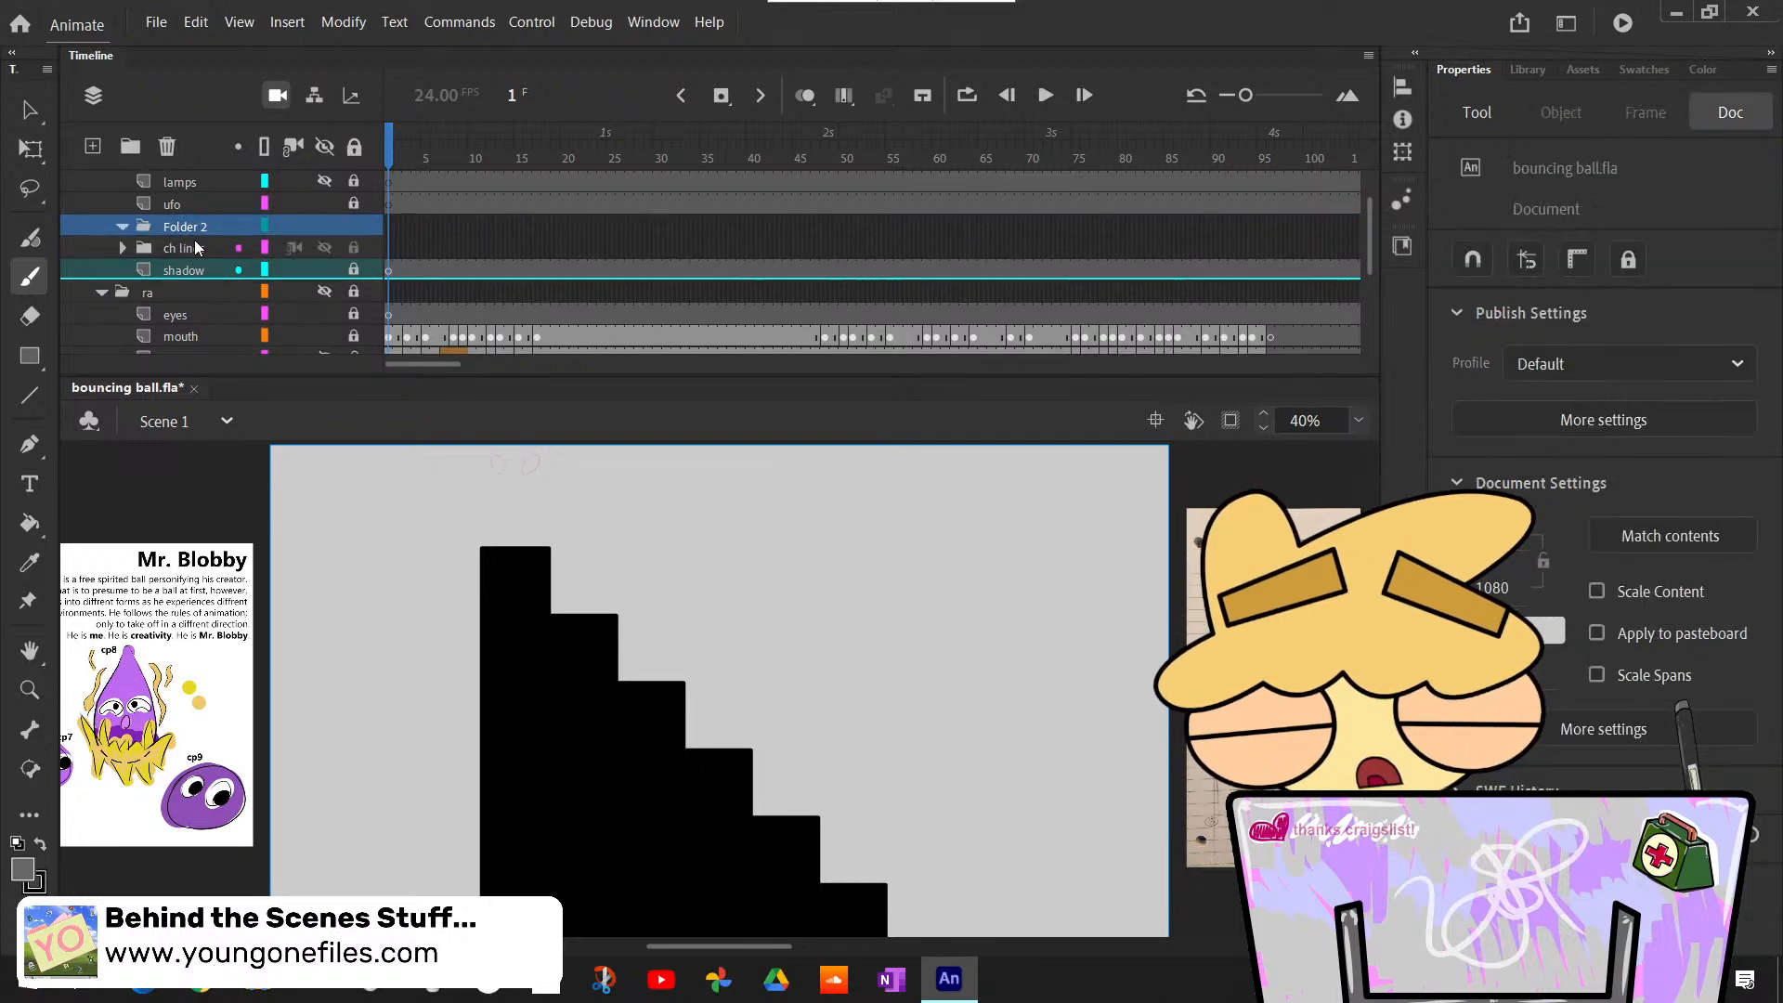
drag(188, 260, 189, 260)
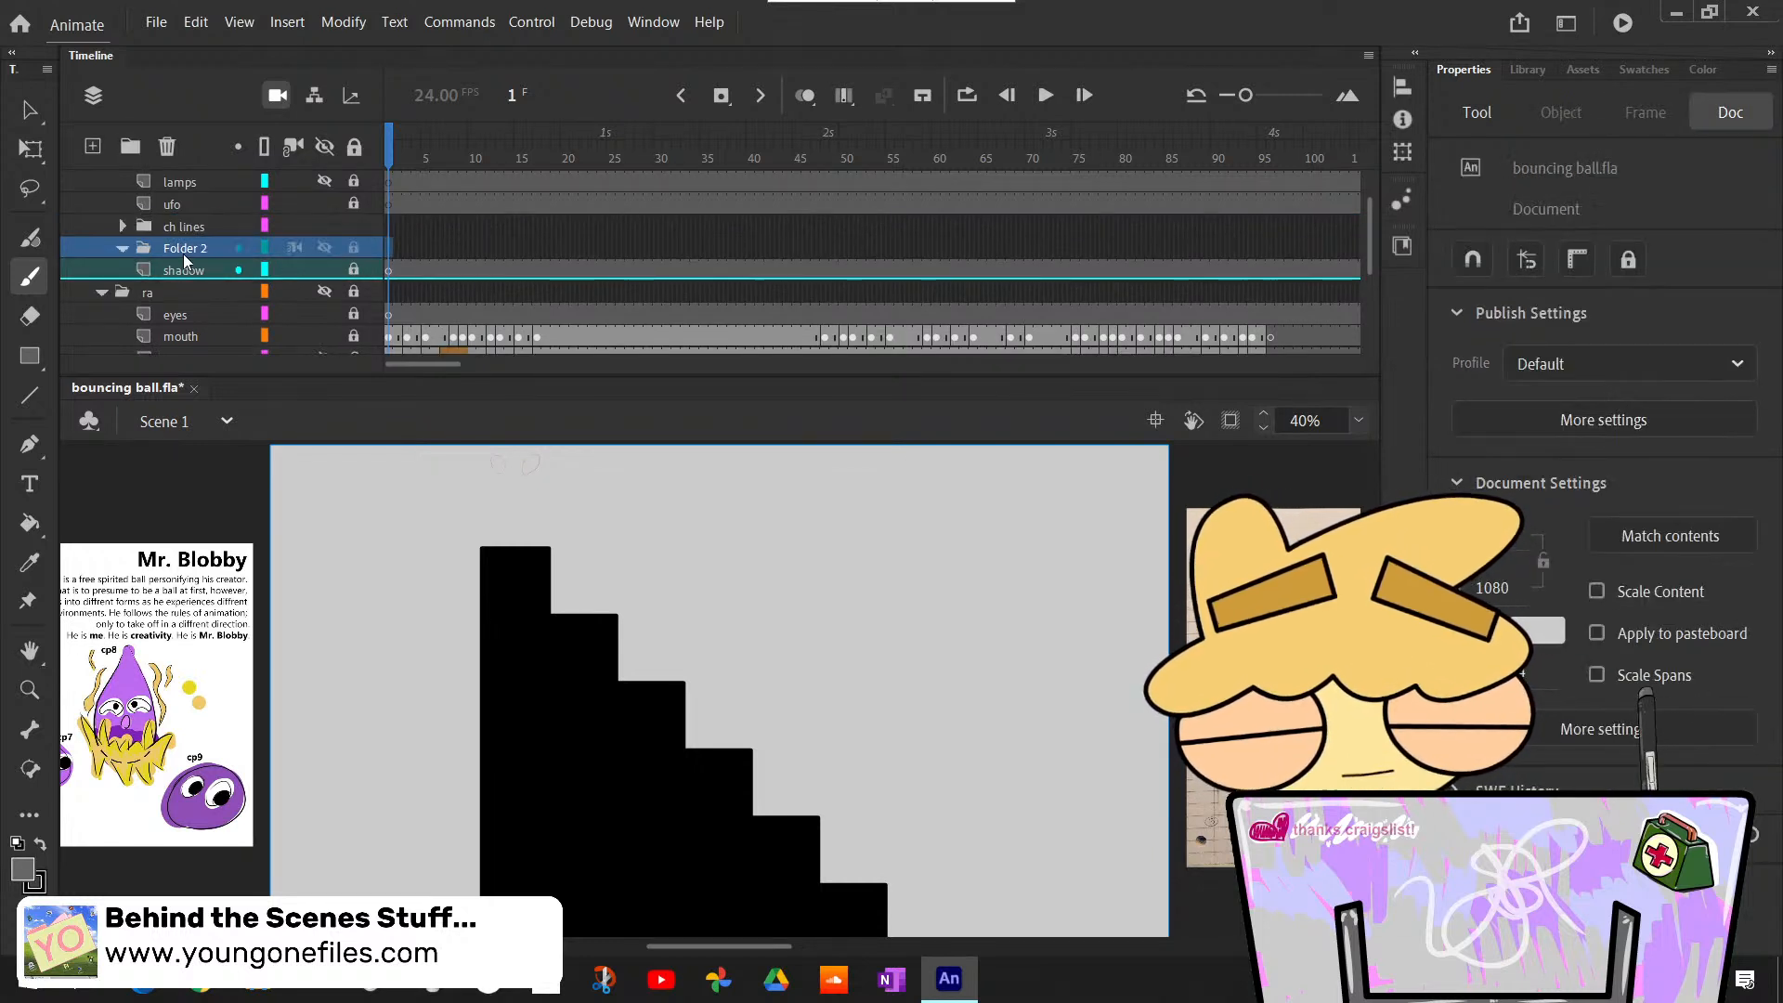
double_click(183, 248)
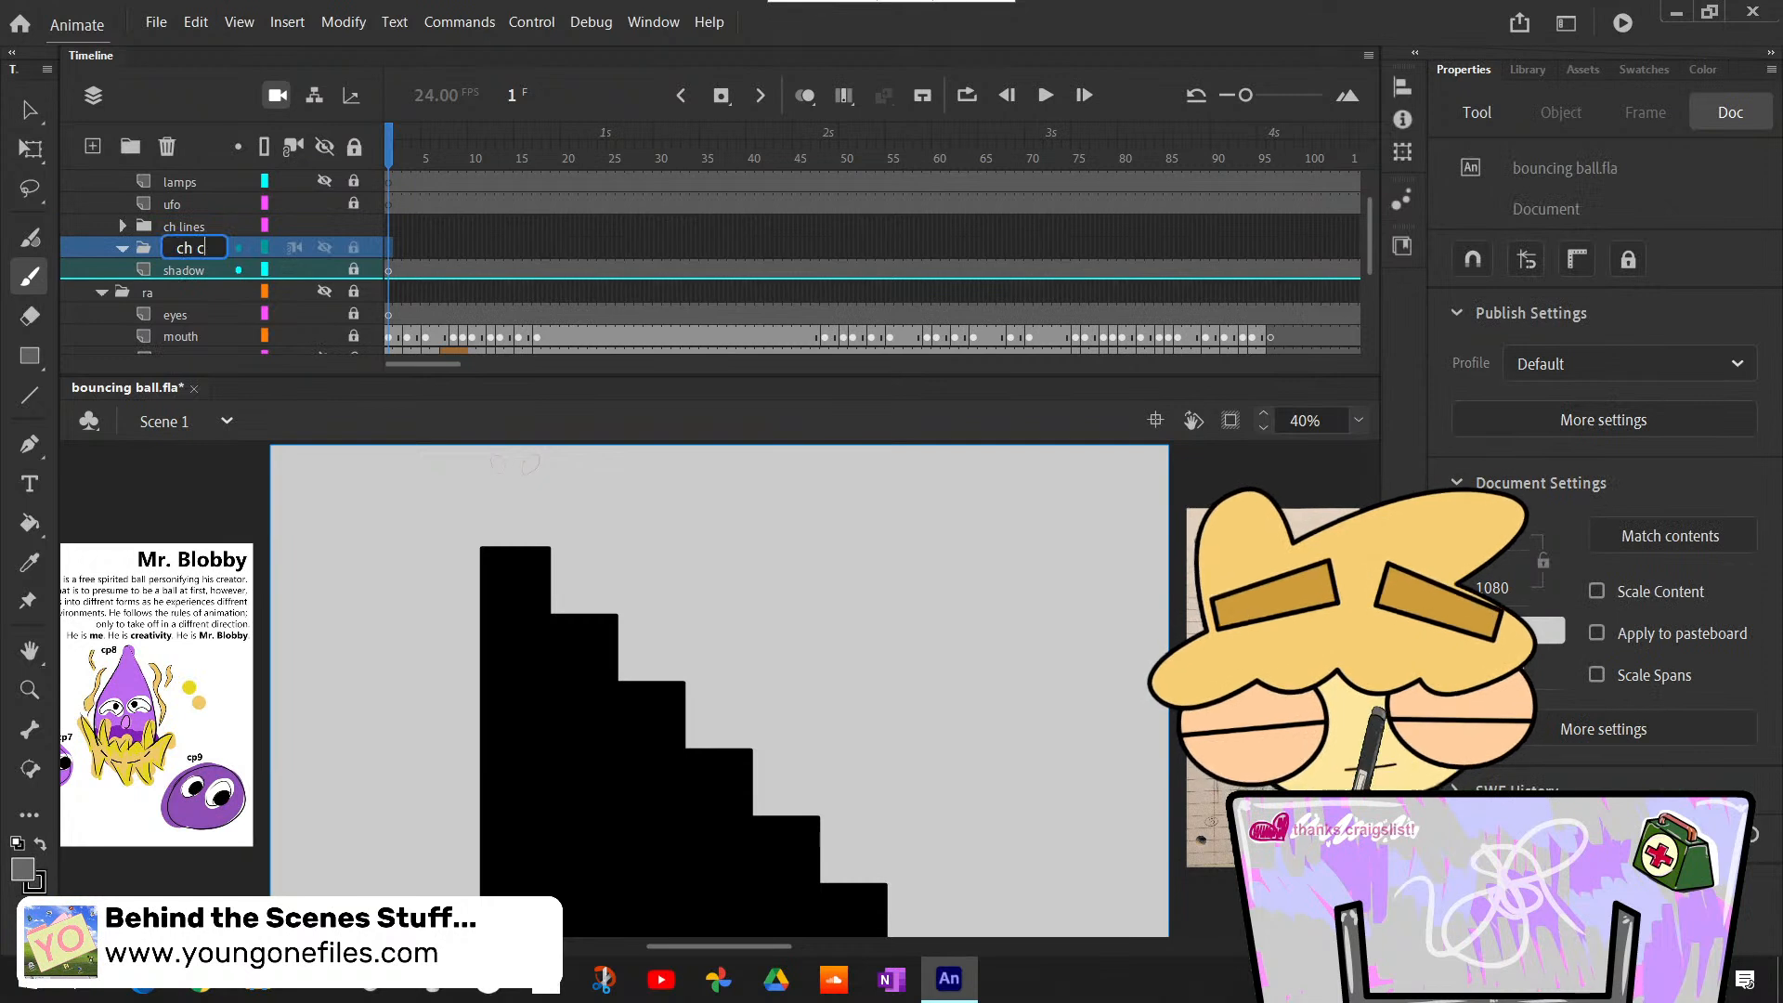
key(Return)
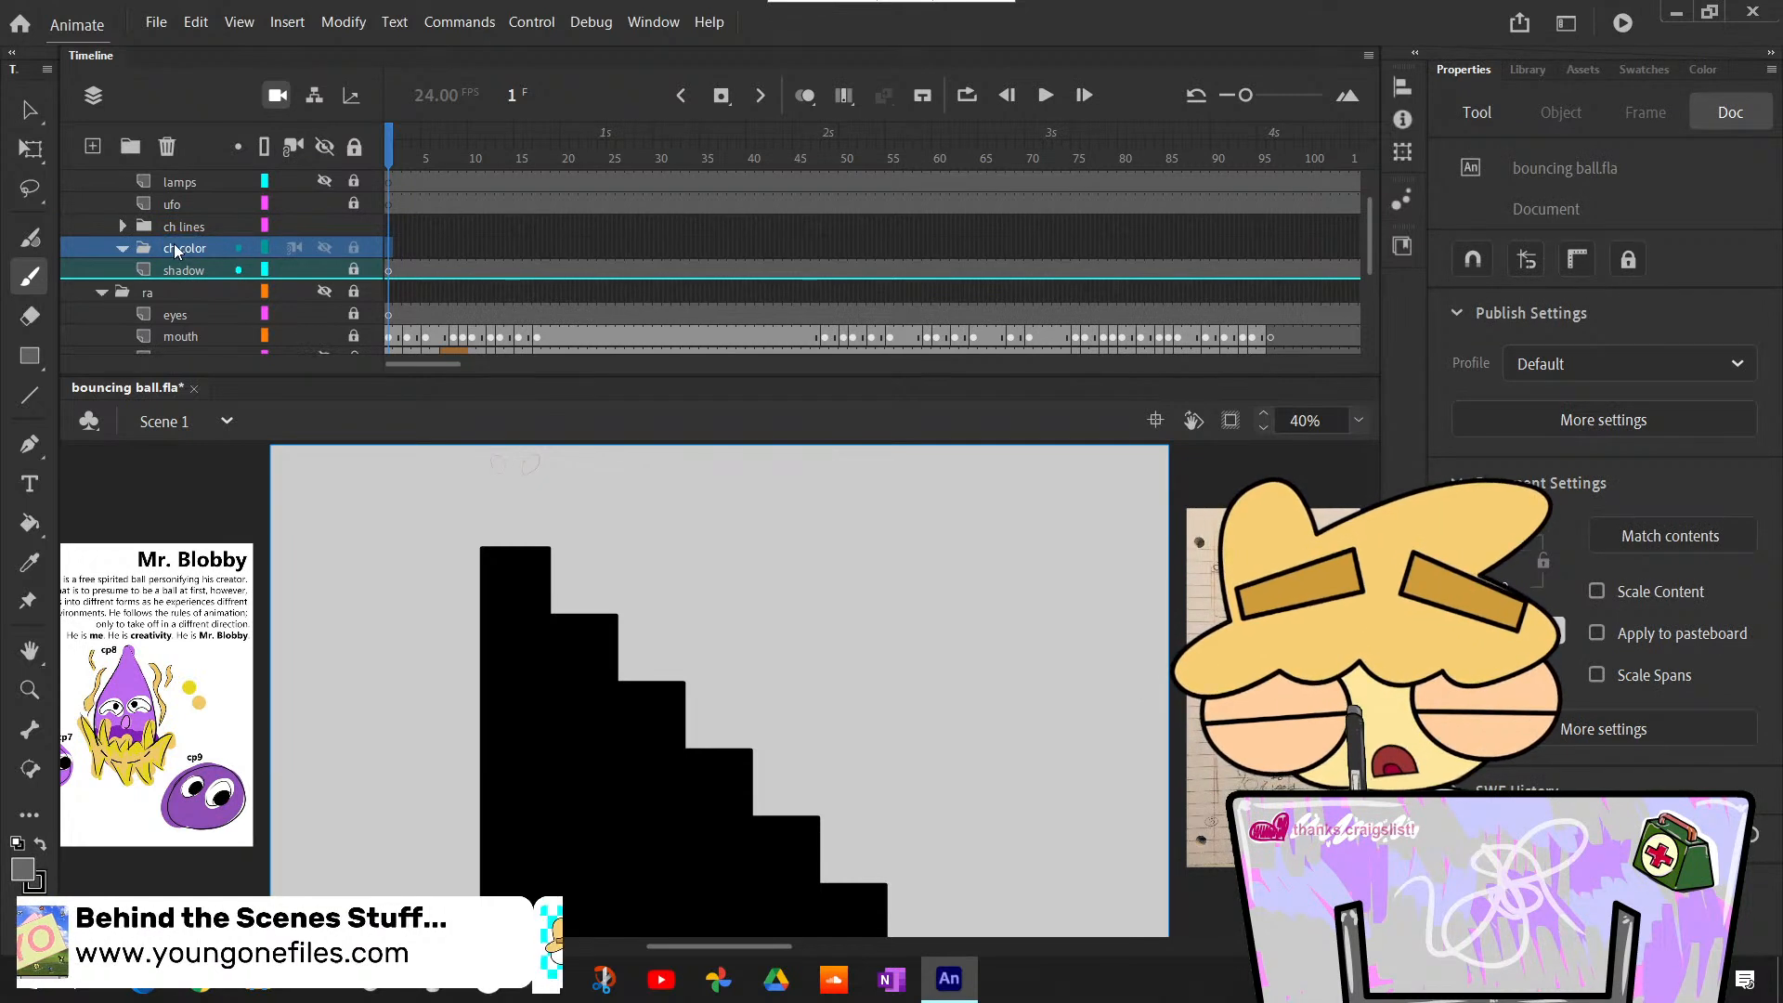
- Add a new layer, move it inside the ch color folder and name it "base"
scroll(181, 251, up, 1)
click(172, 247)
click(183, 232)
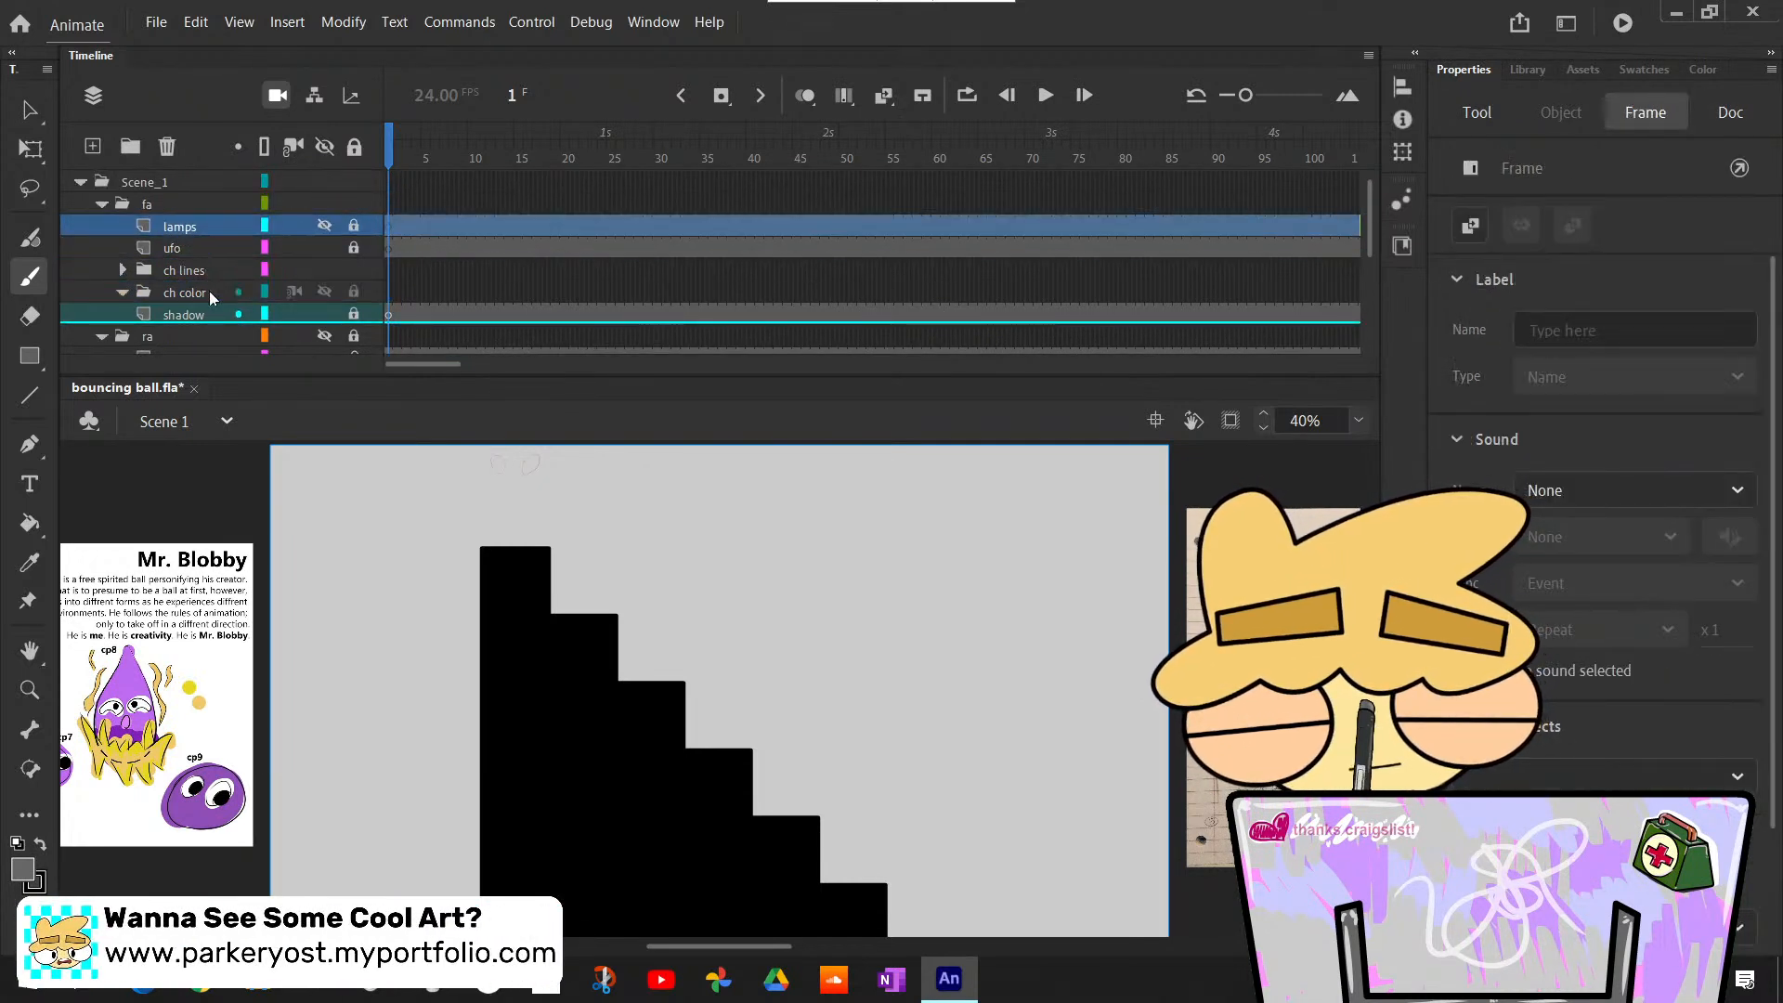
click(186, 292)
click(92, 146)
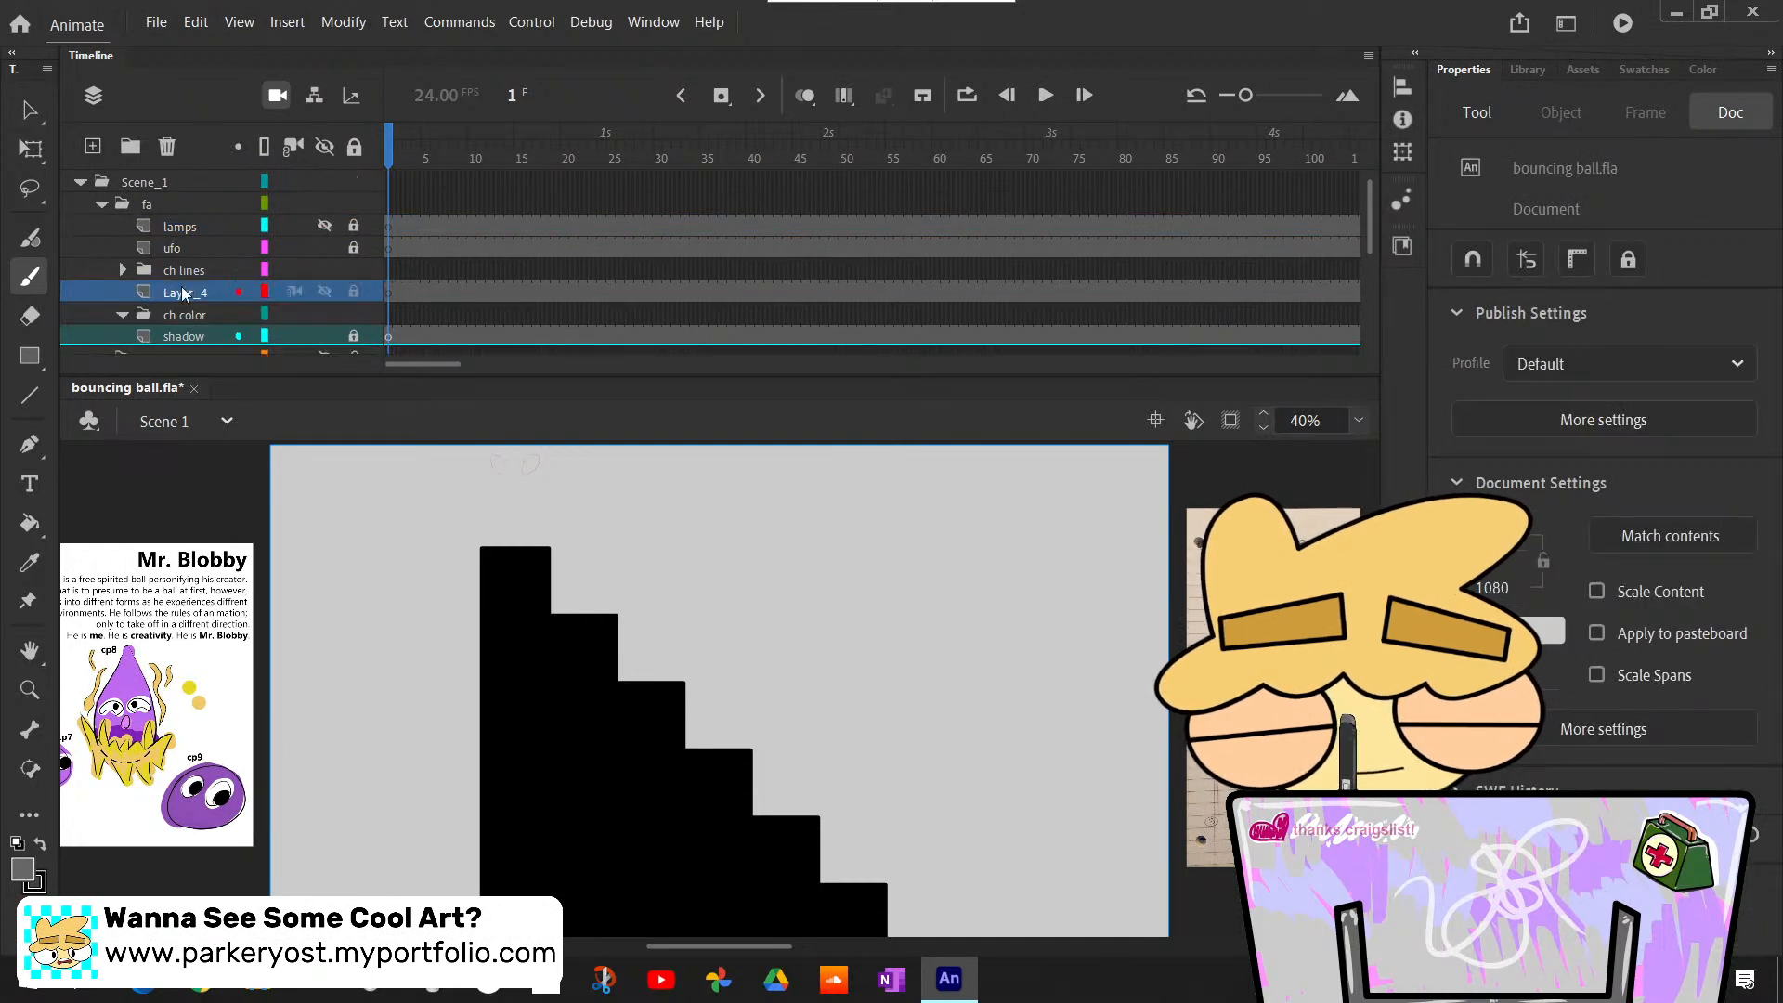
click(183, 315)
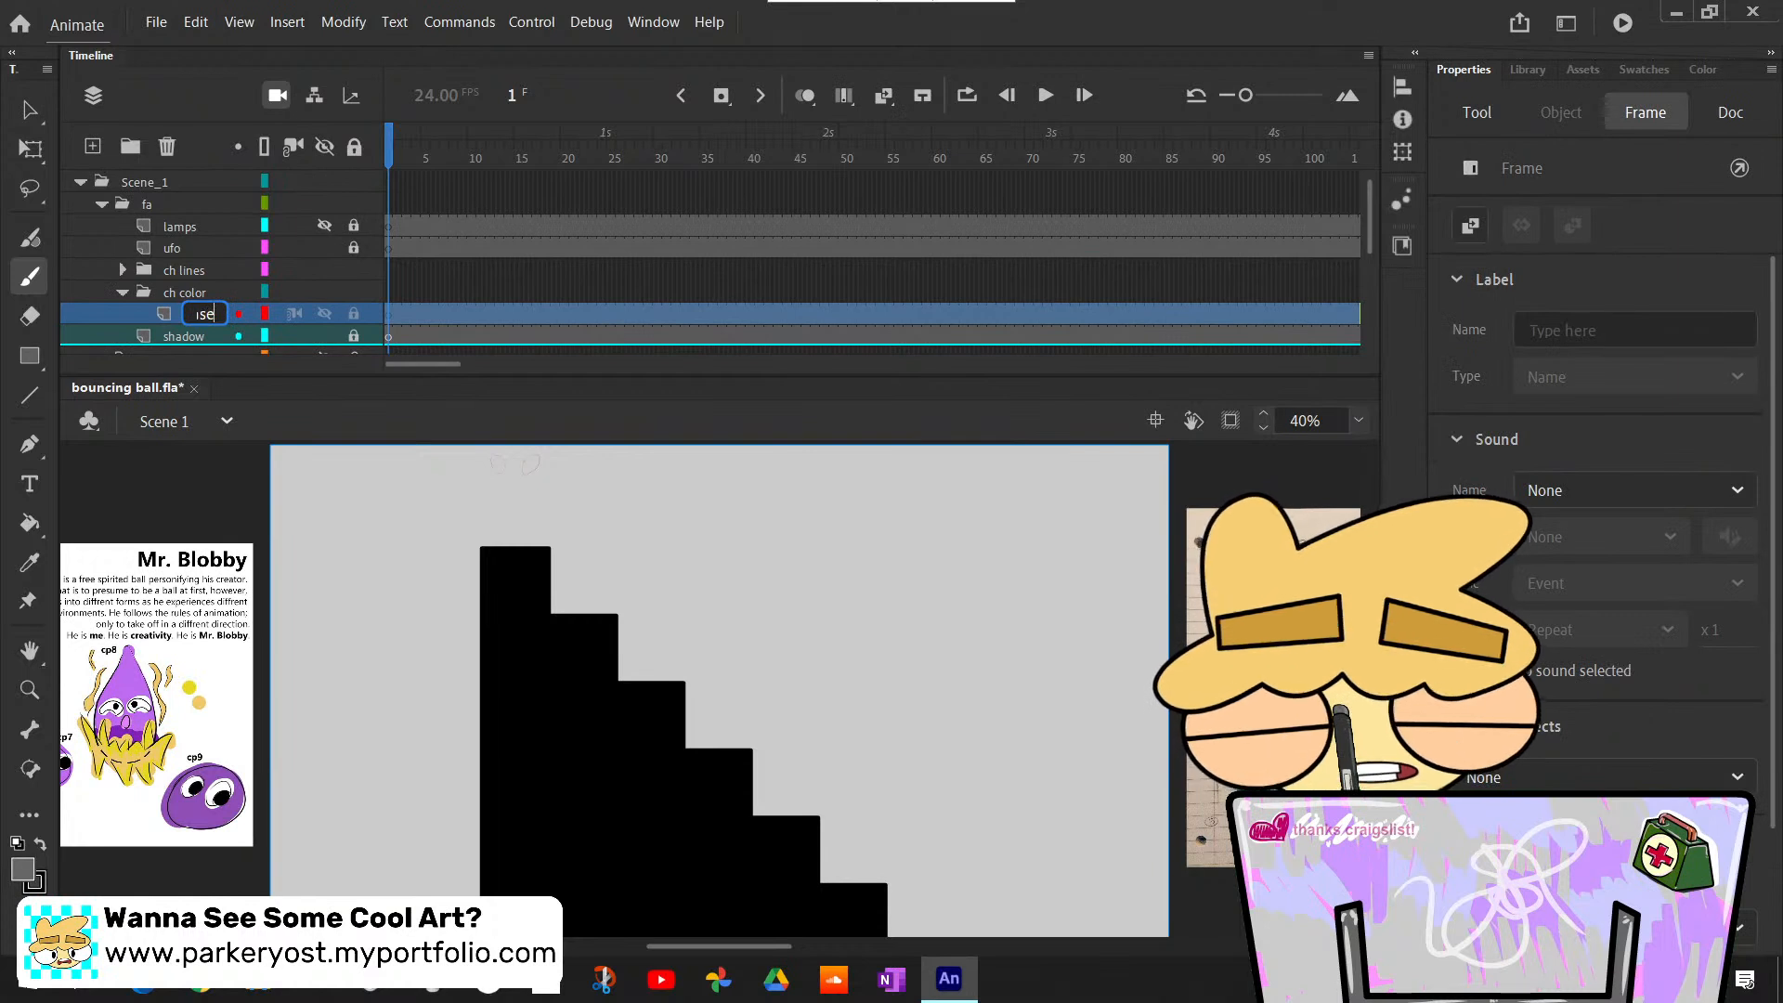
- Add a second layer named "eyes" above base in the ch color folder, and make base the active layer
click(93, 146)
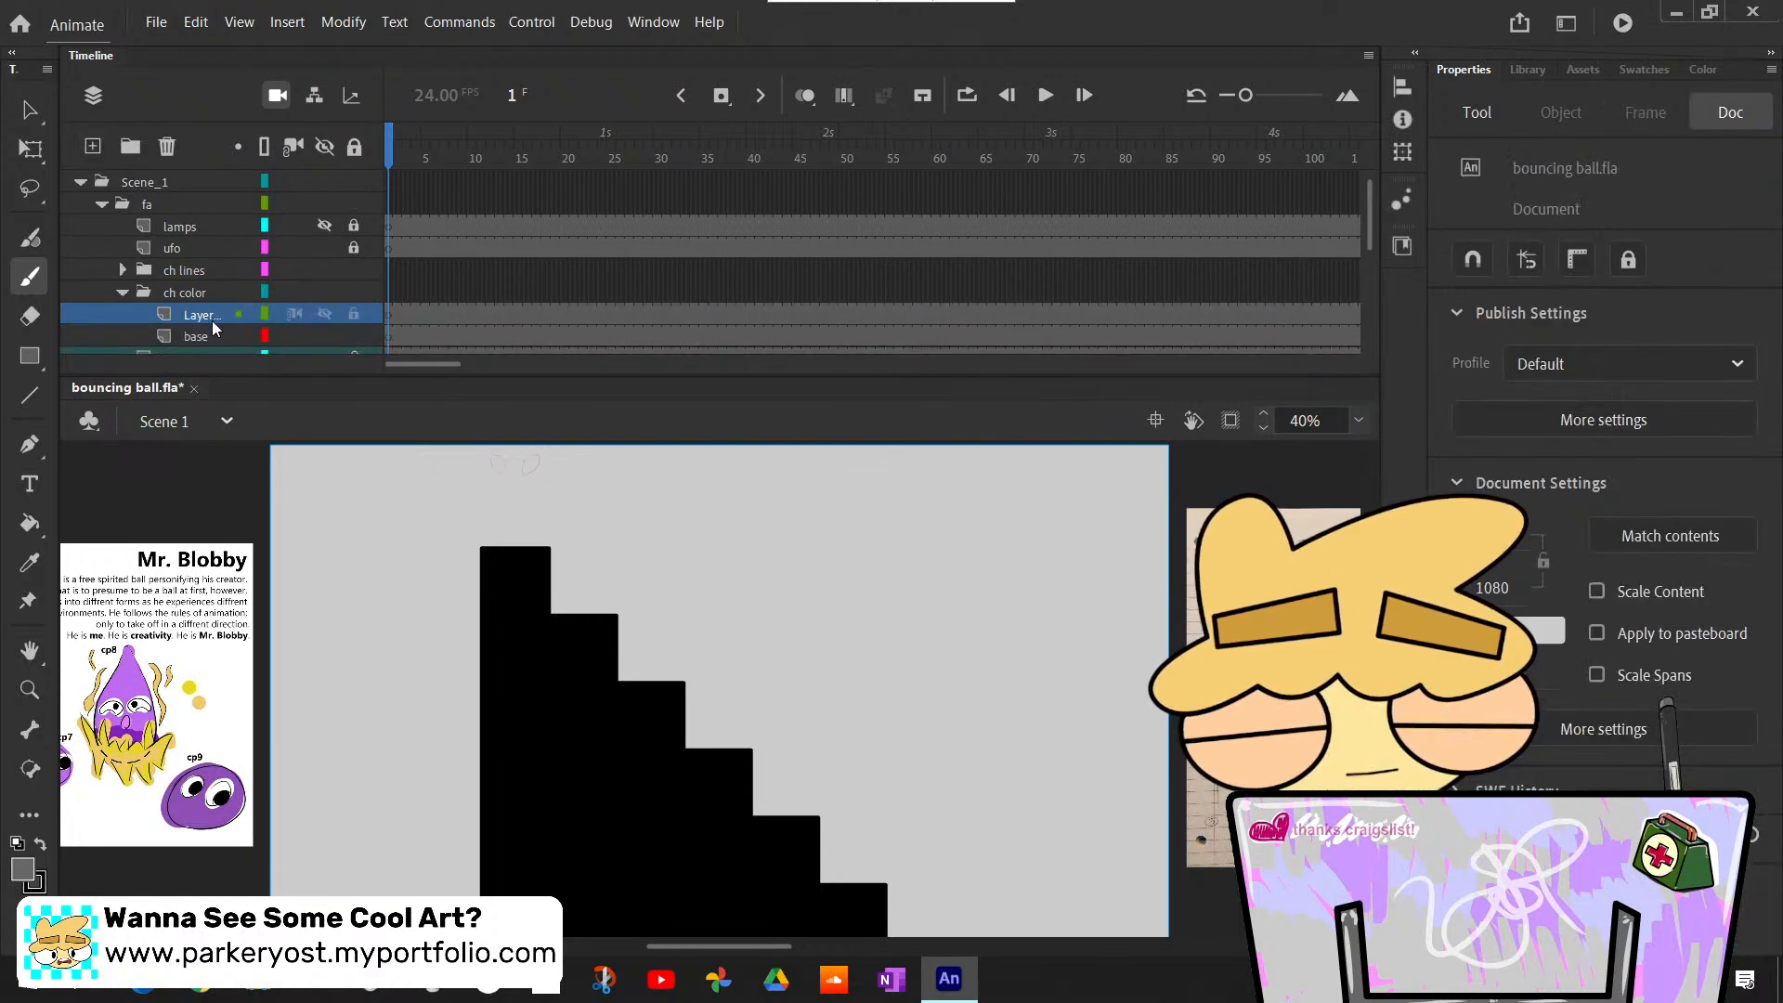
double_click(205, 314)
text(ey)
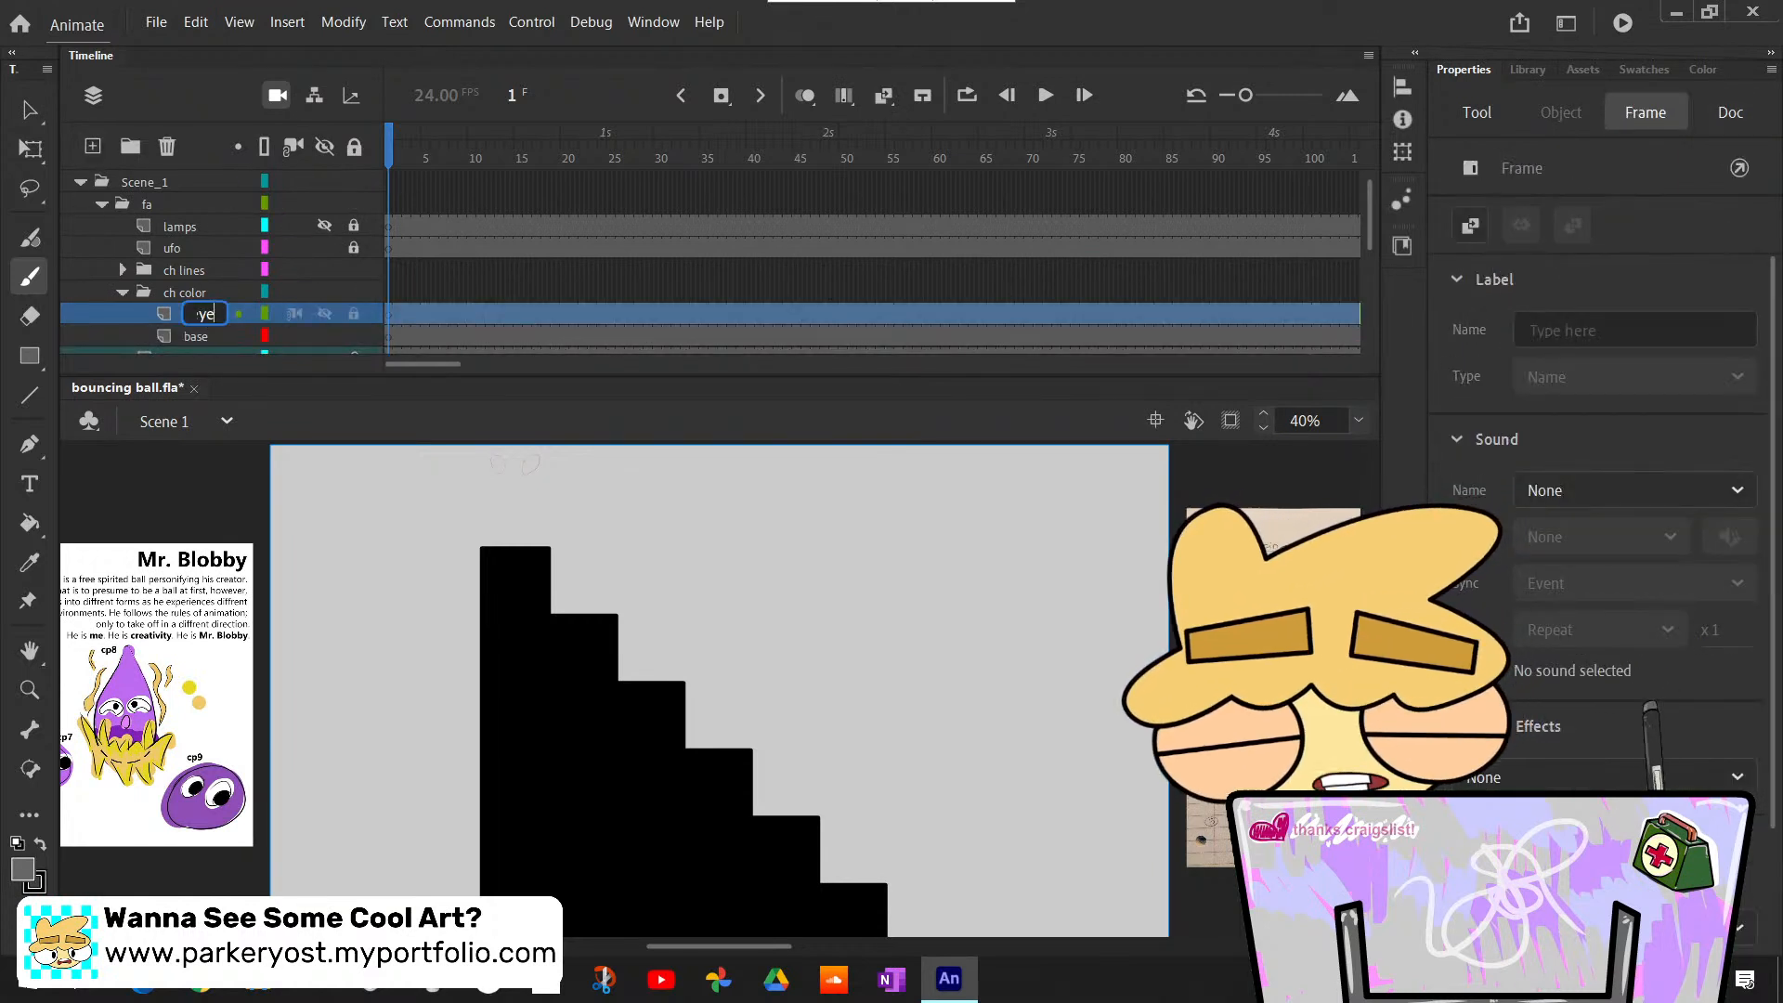
click(214, 336)
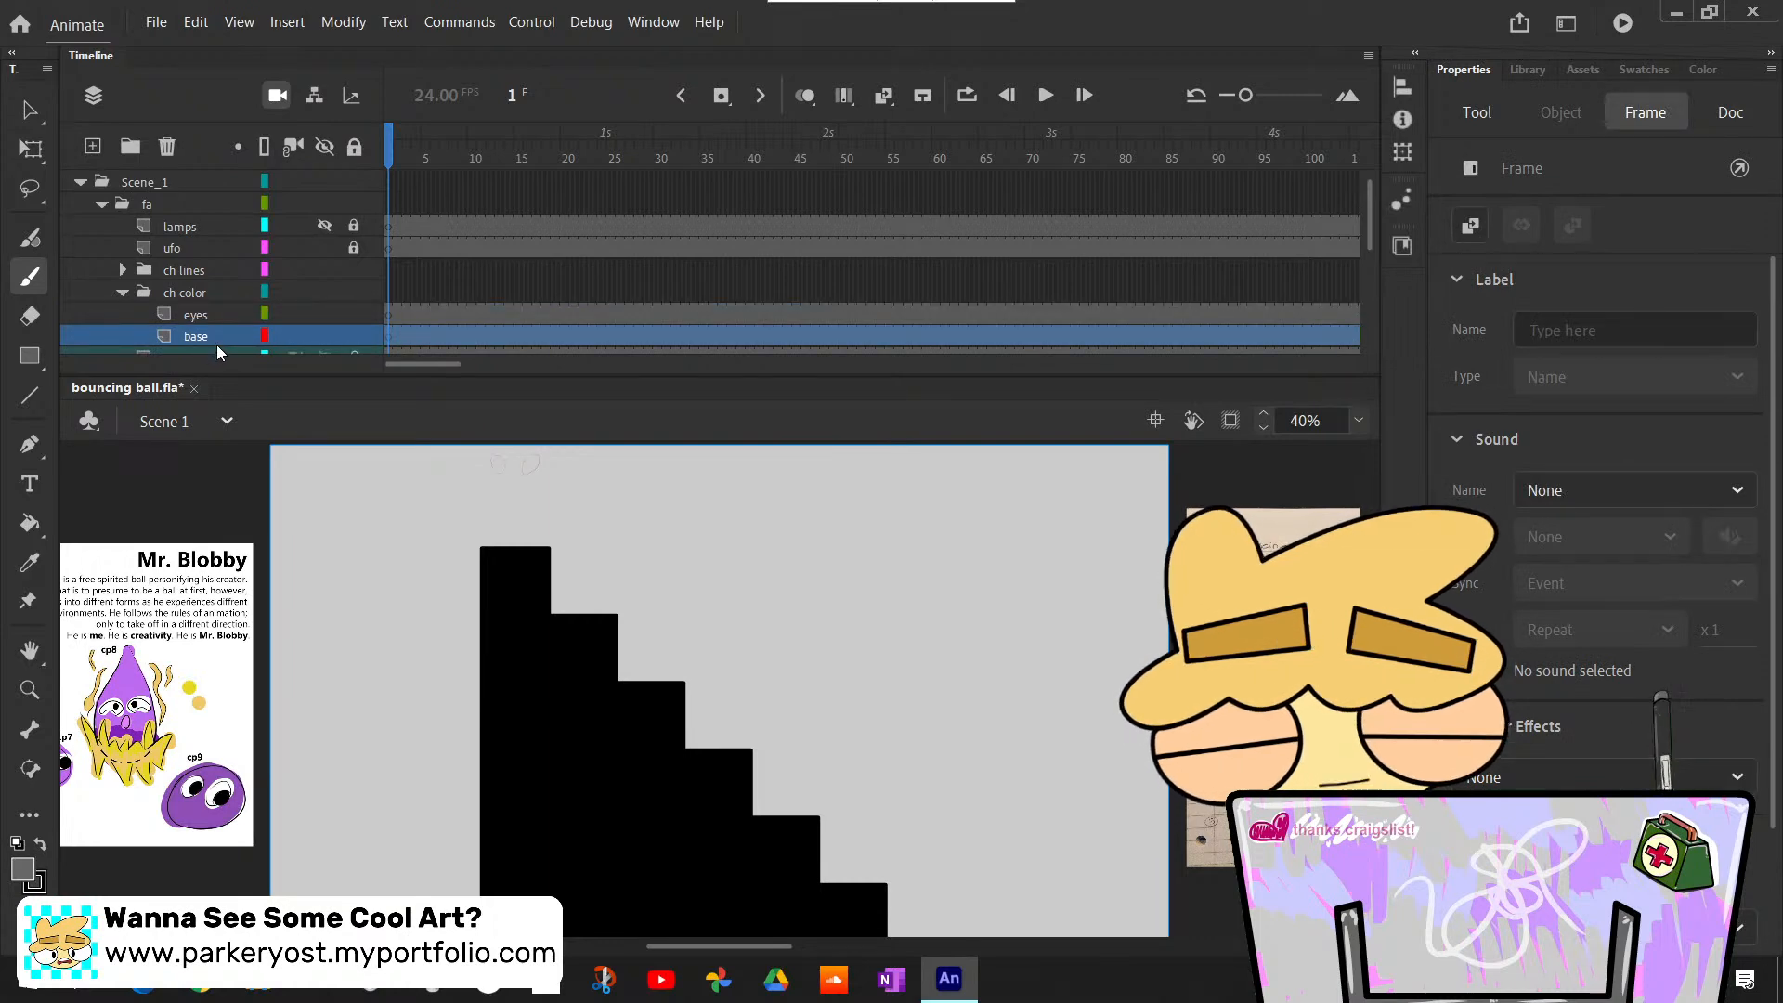
- Sample the light purple body colour from the Mr. Blobby model sheet's swatches as the fill colour
scroll(666, 923, left, 5)
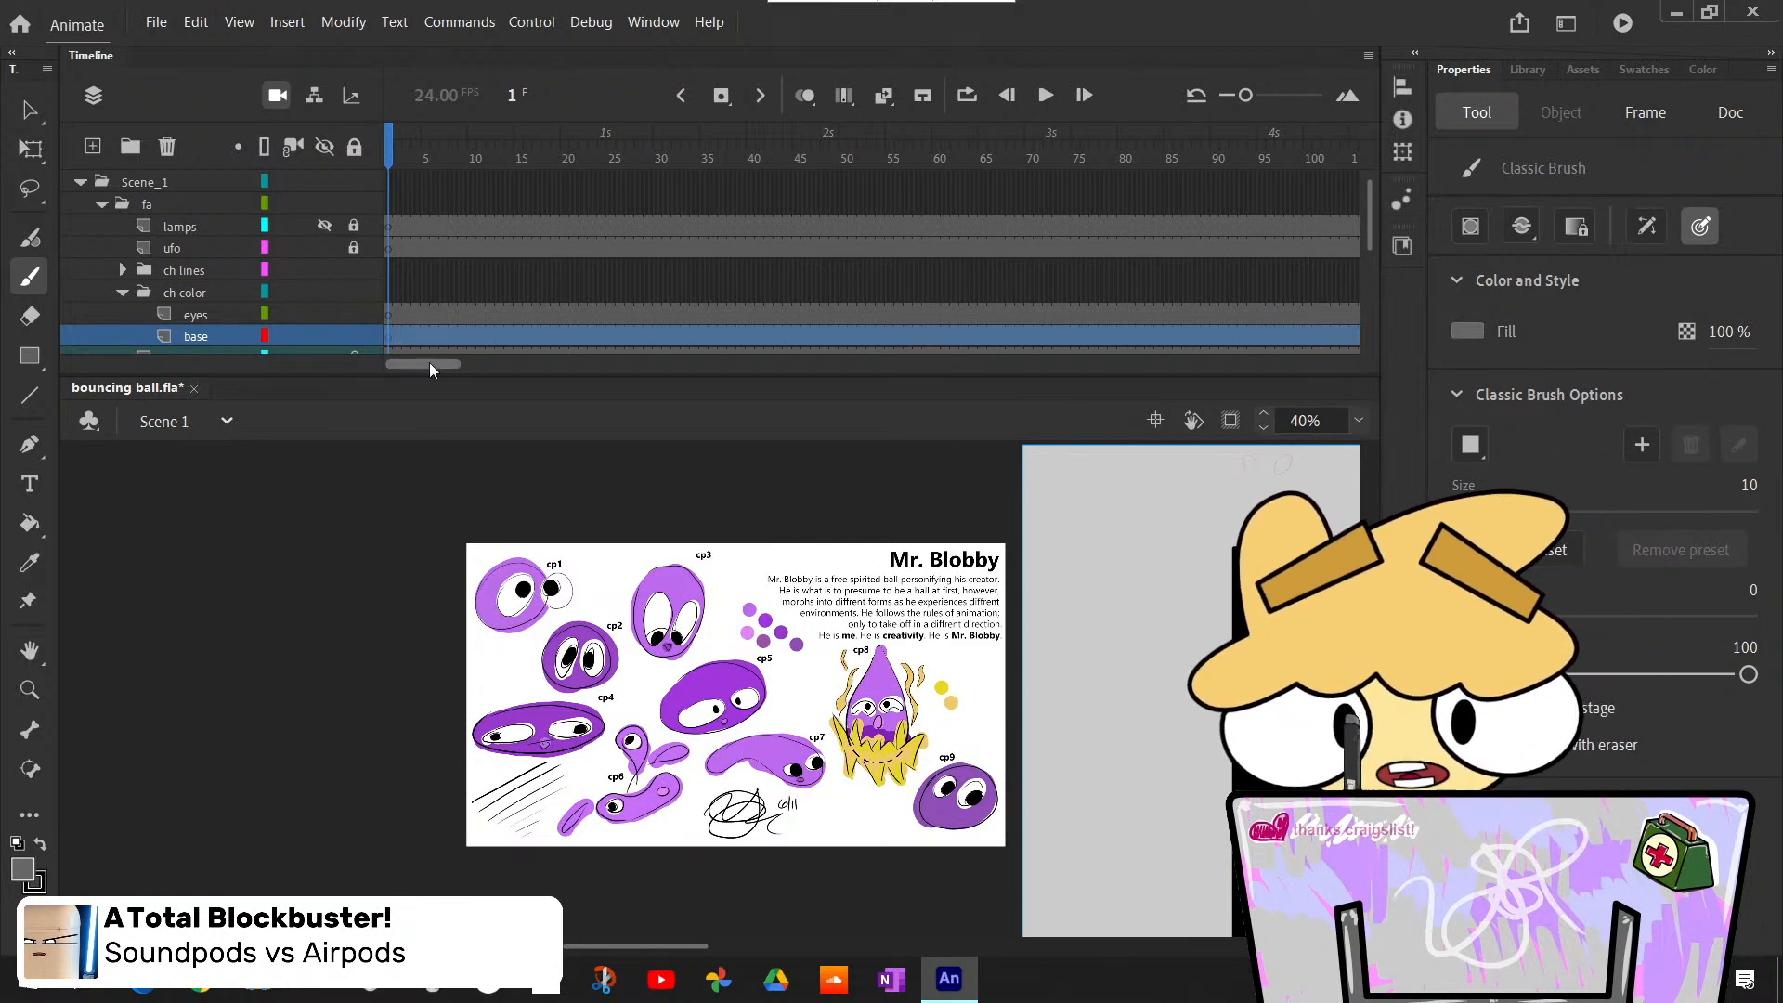
scroll(406, 311, down, 1)
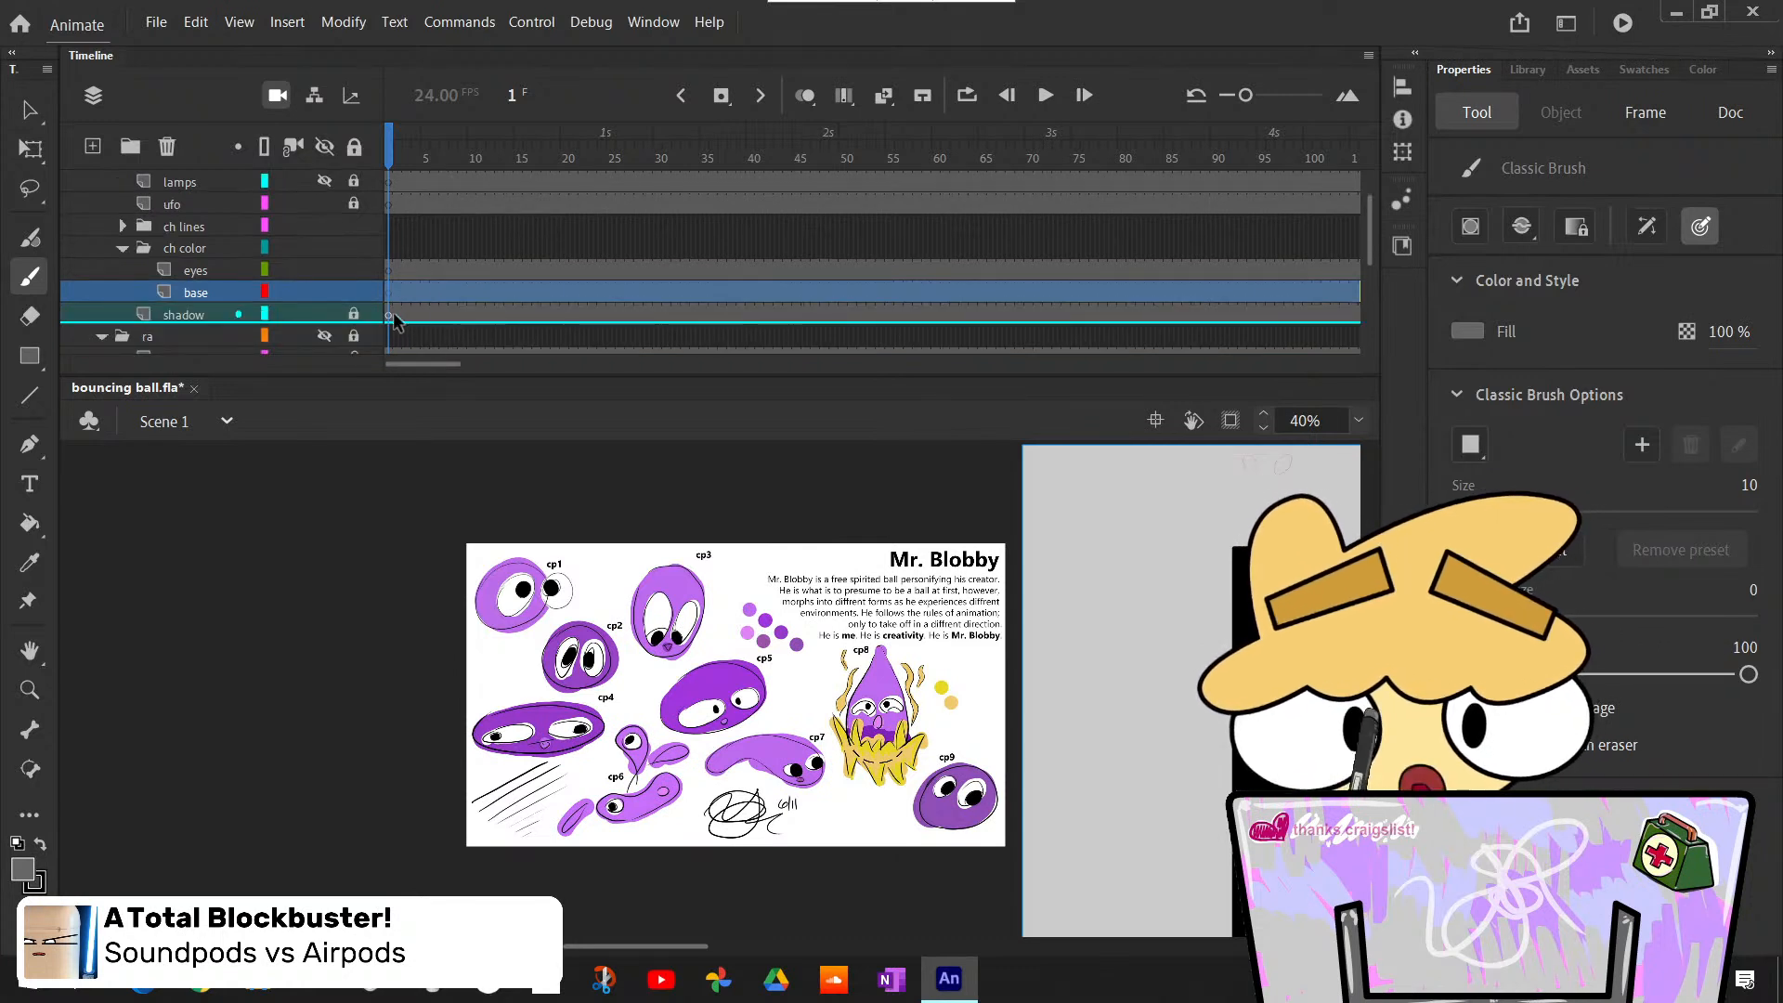
click(401, 301)
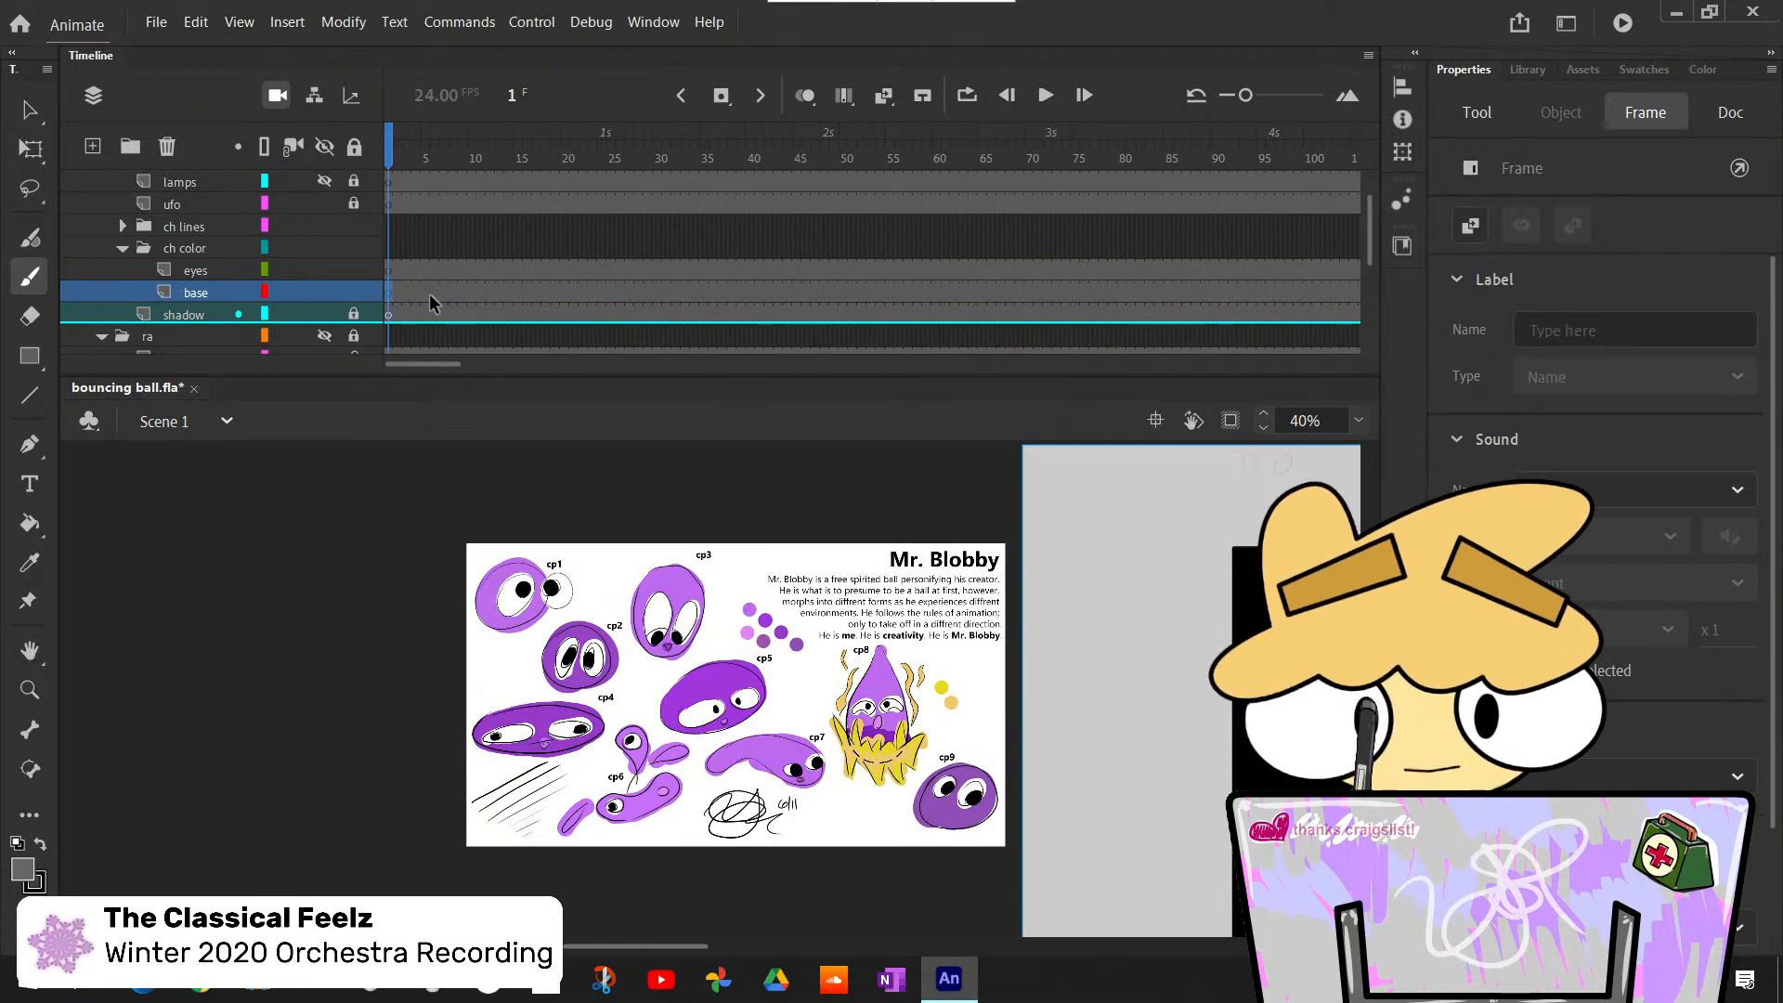
key(i)
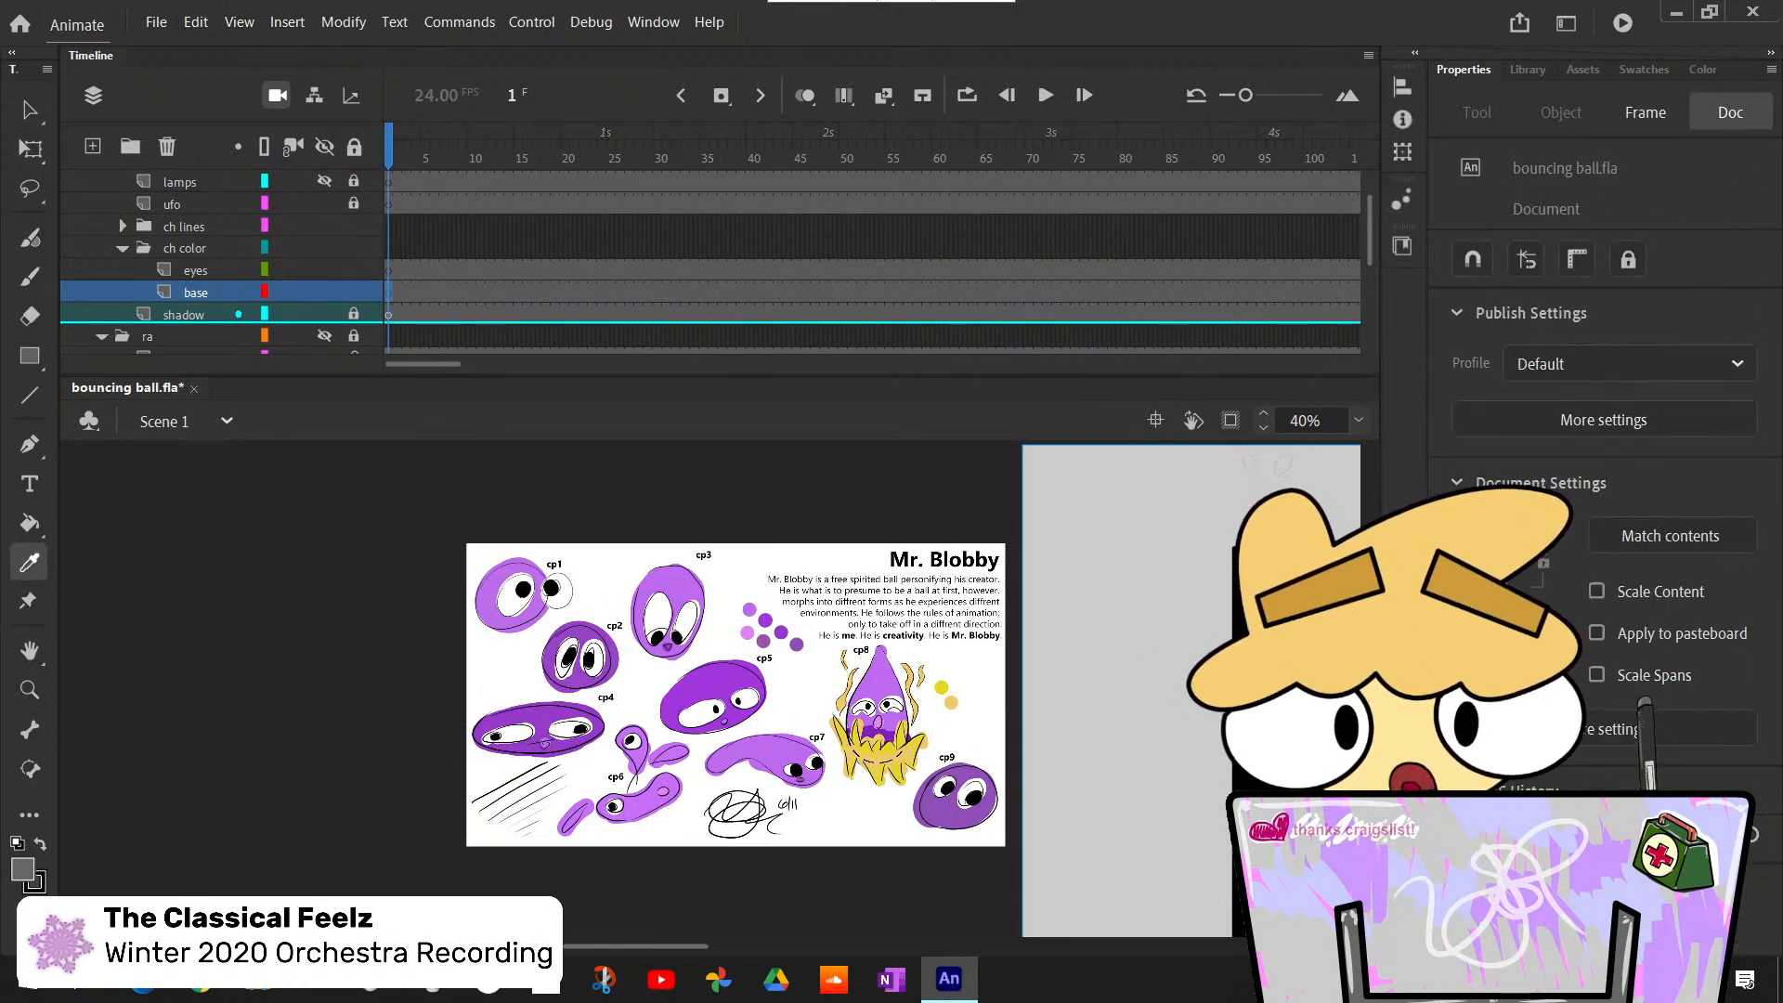
click(1359, 420)
click(1393, 567)
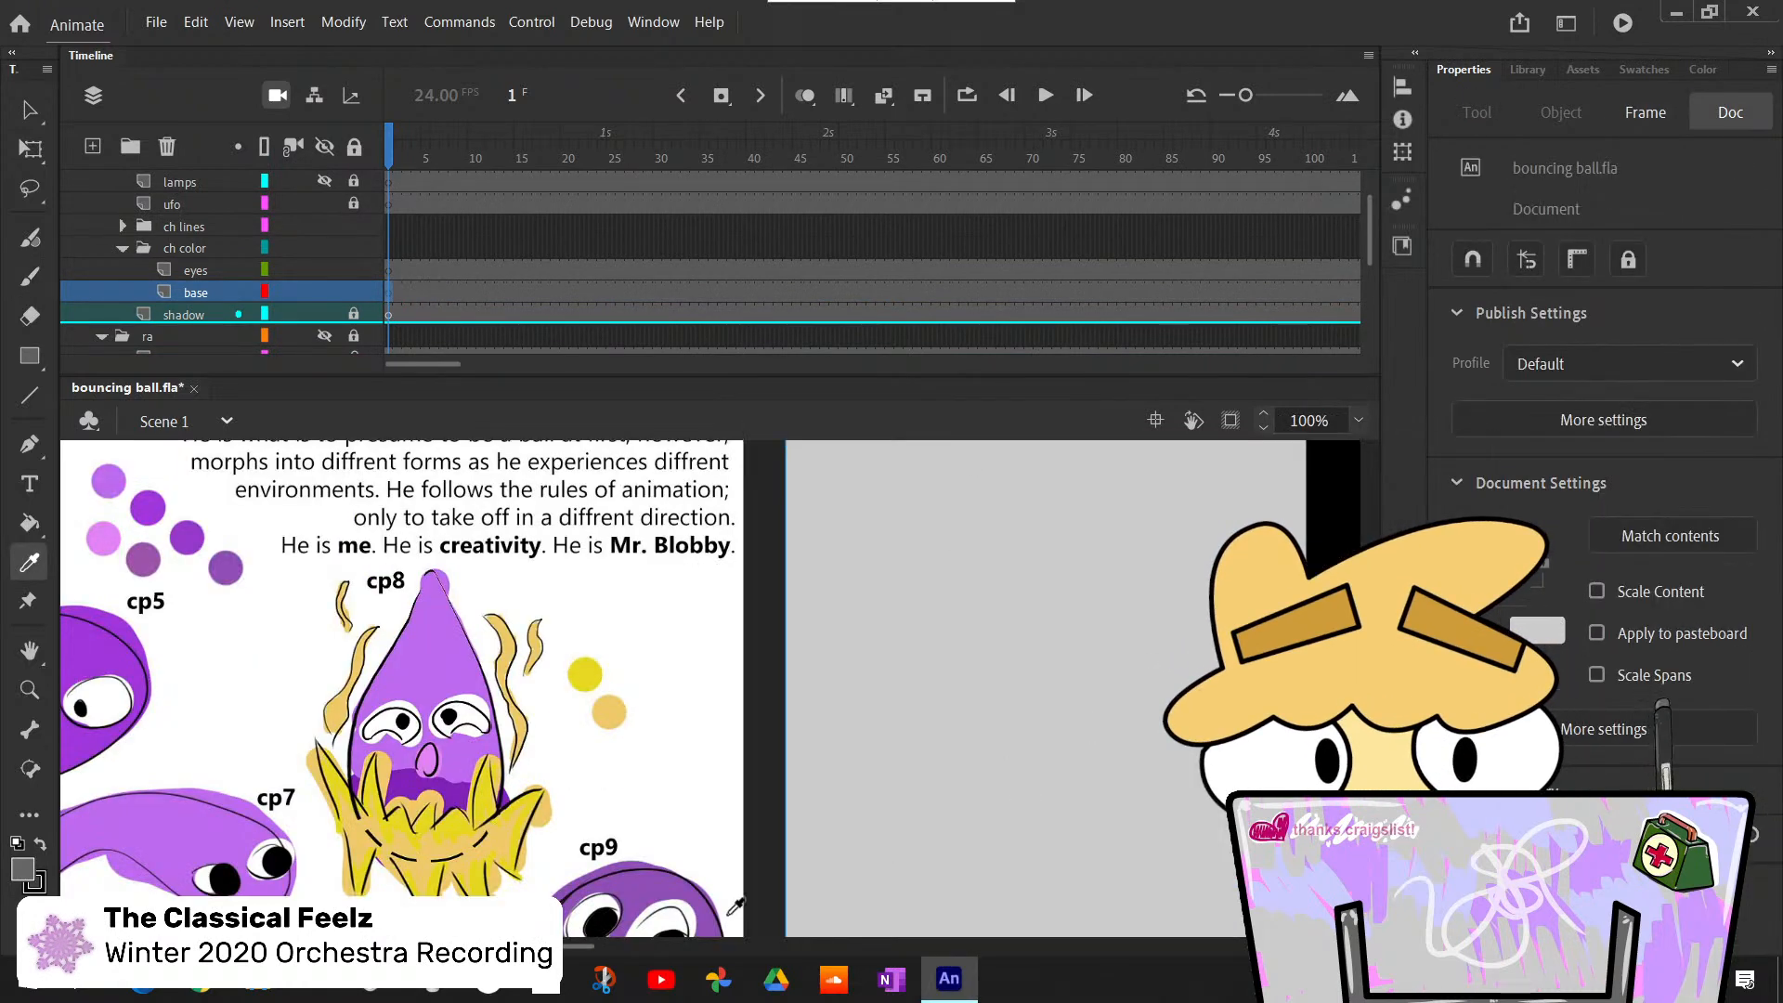
scroll(580, 942, left, 10)
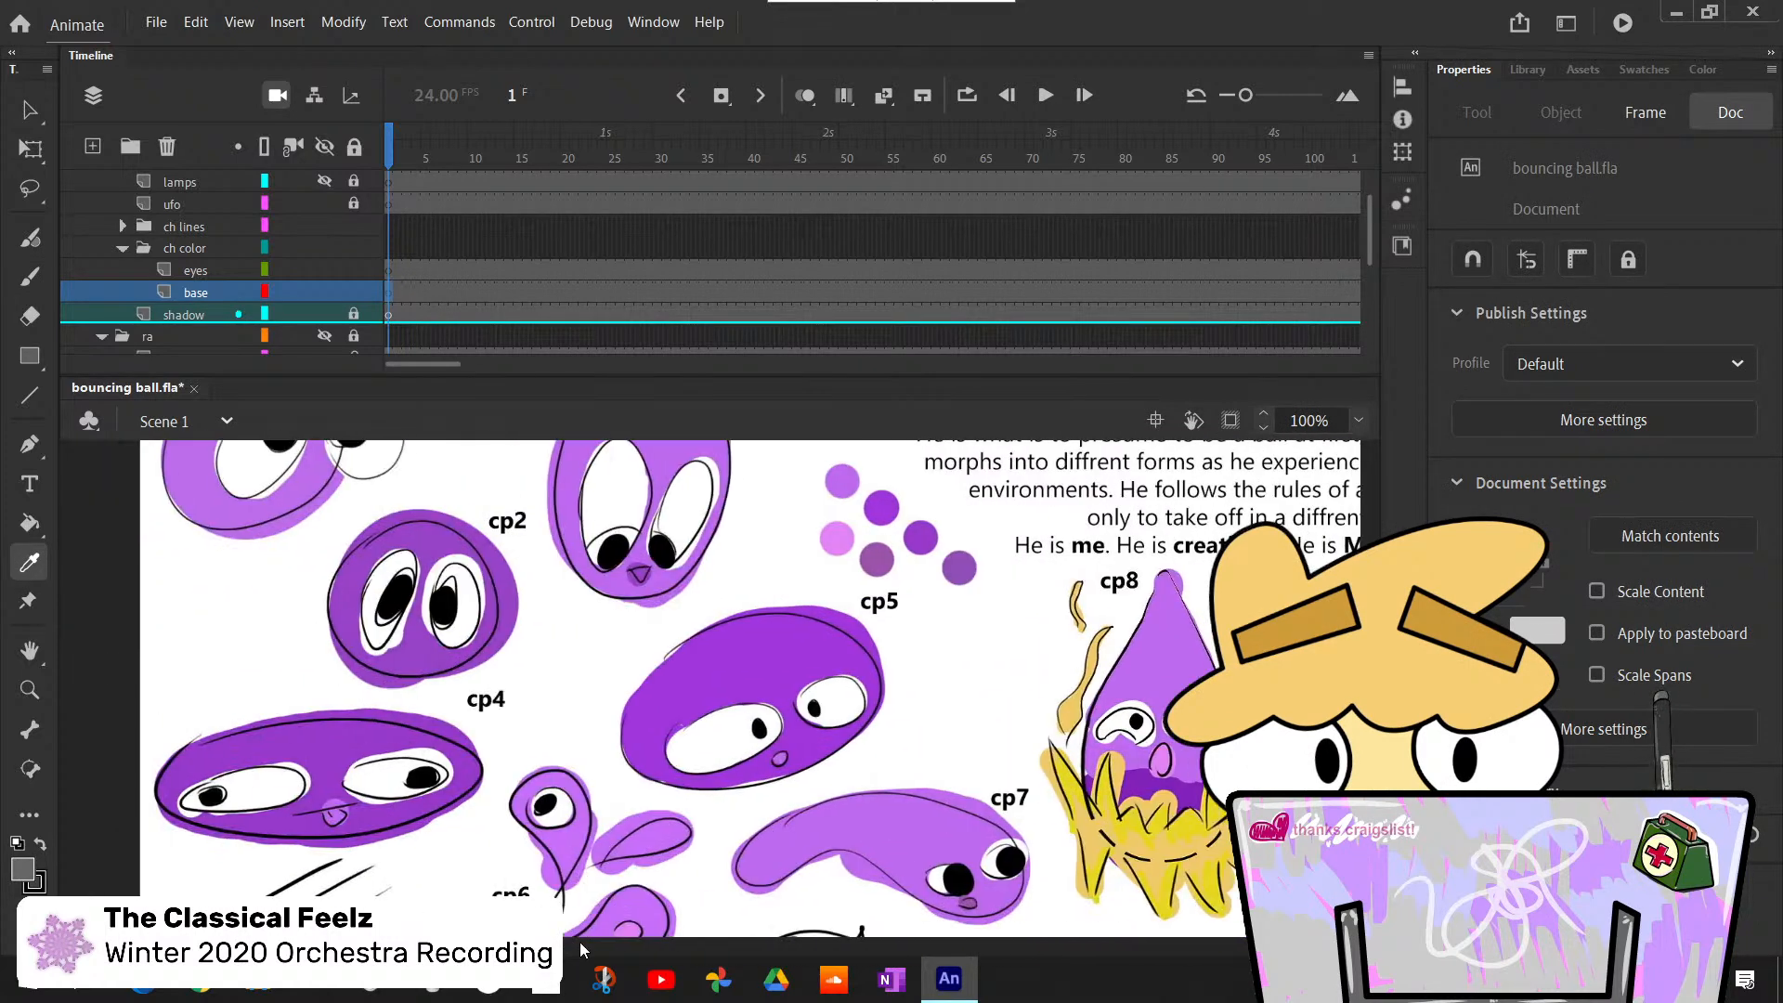
scroll(580, 941, right, 1)
scroll(711, 689, up, 2)
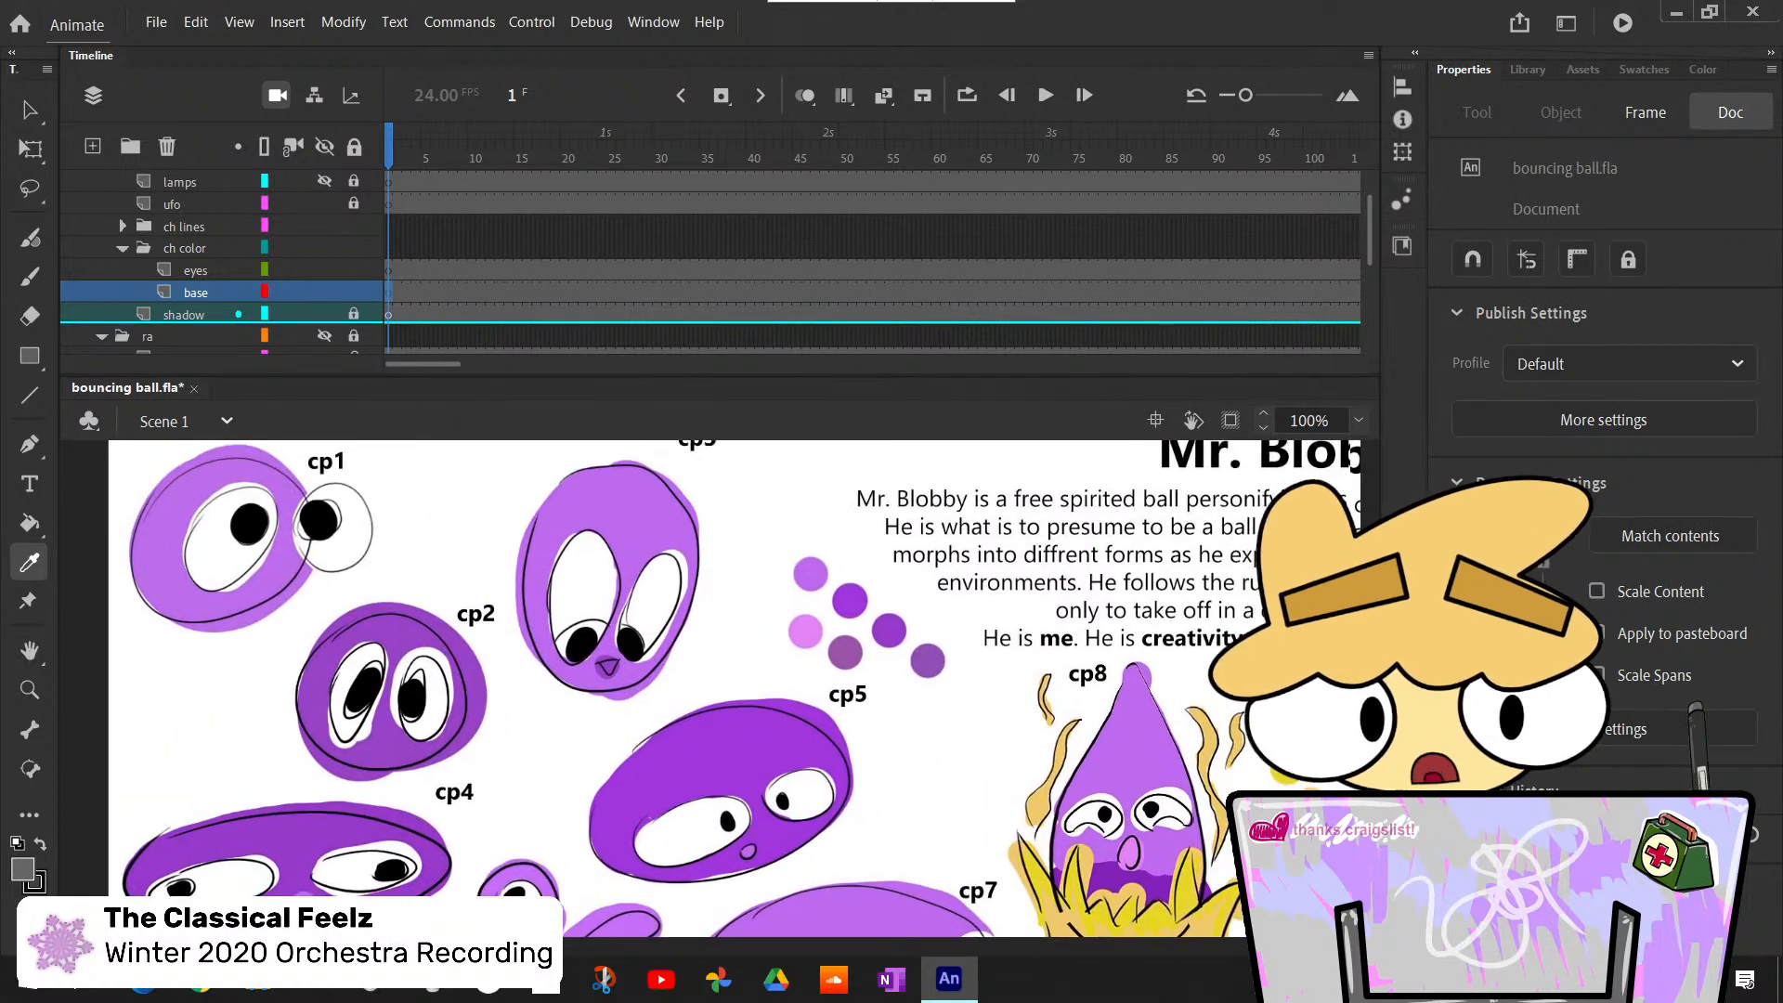
scroll(710, 689, up, 1)
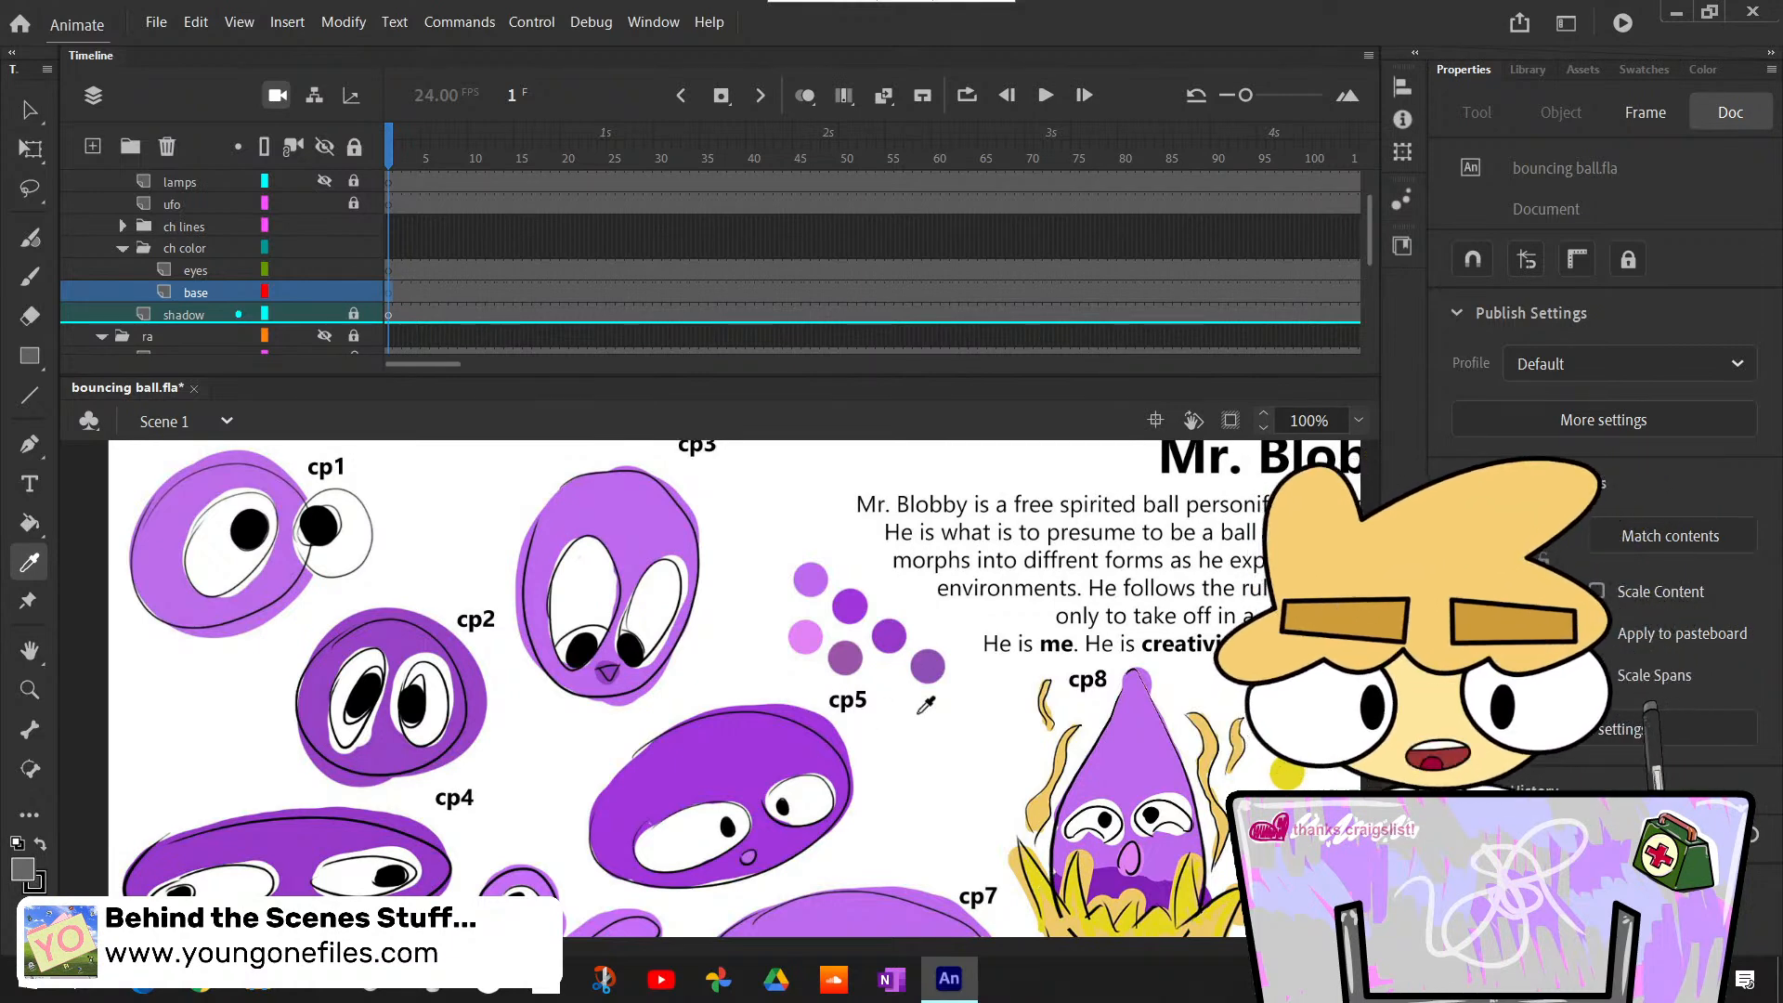
click(840, 660)
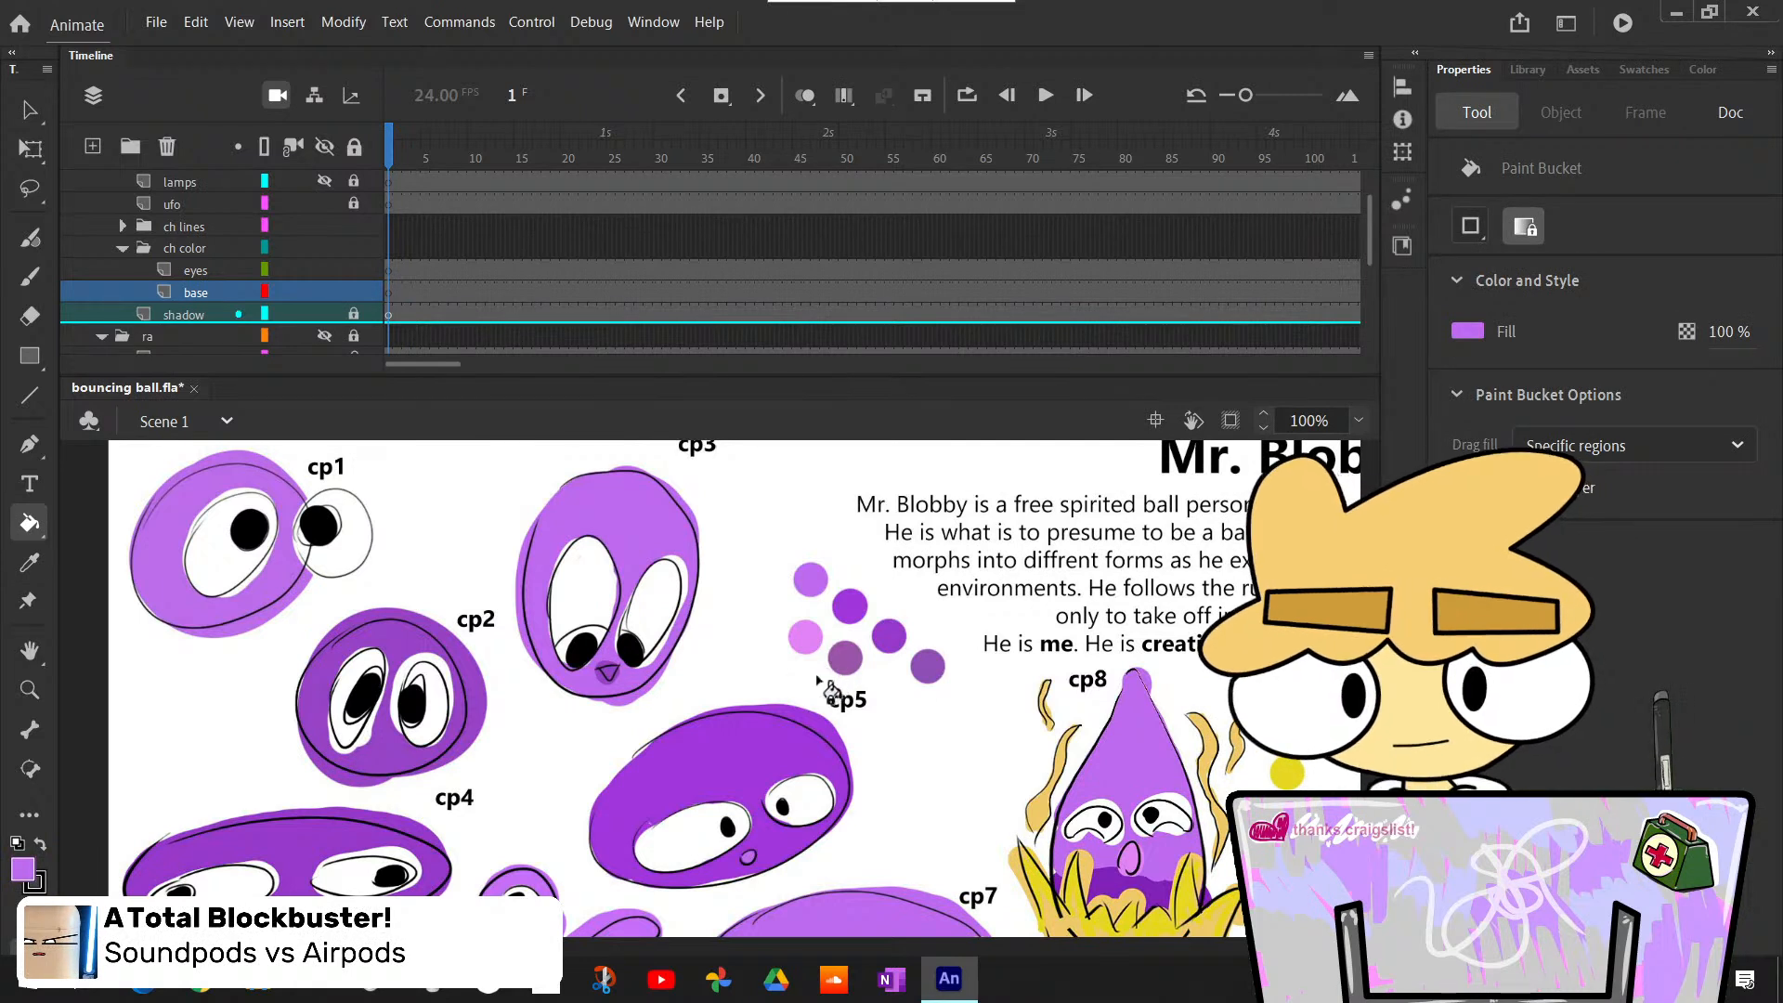
- Switch to the Classic Brush with a round tip, try a stroke beside the cp8 drawing and undo it
key(n)
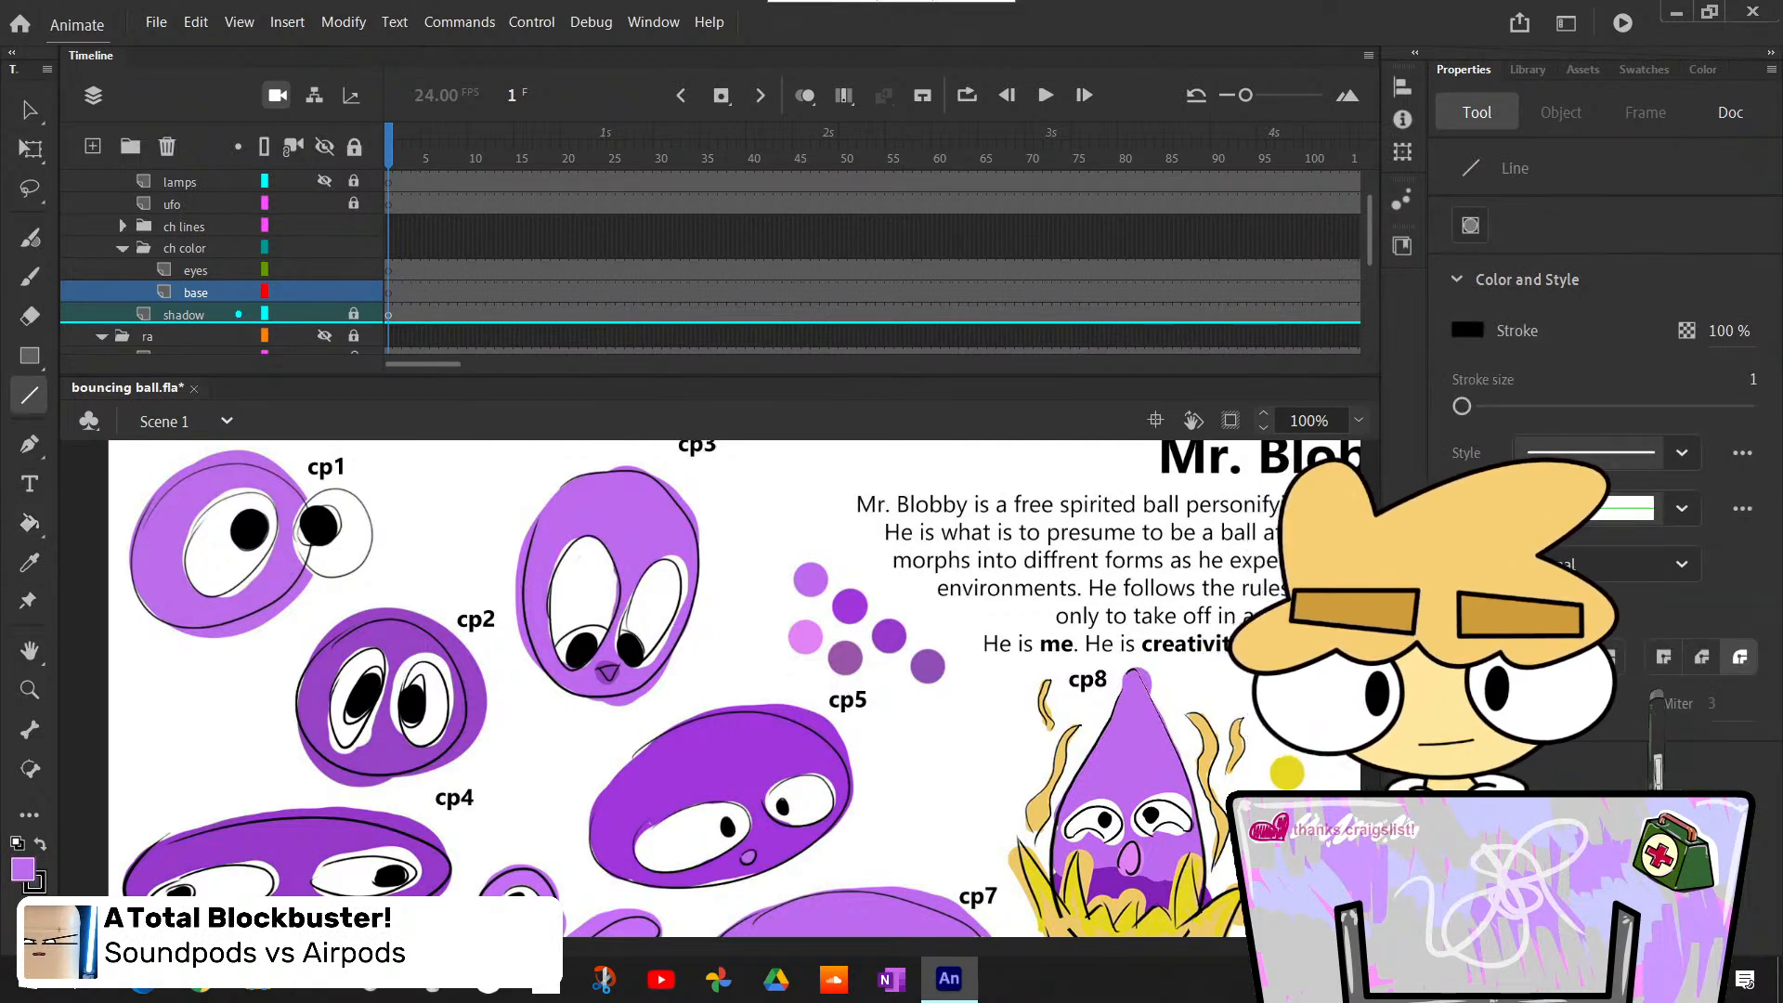
key(b)
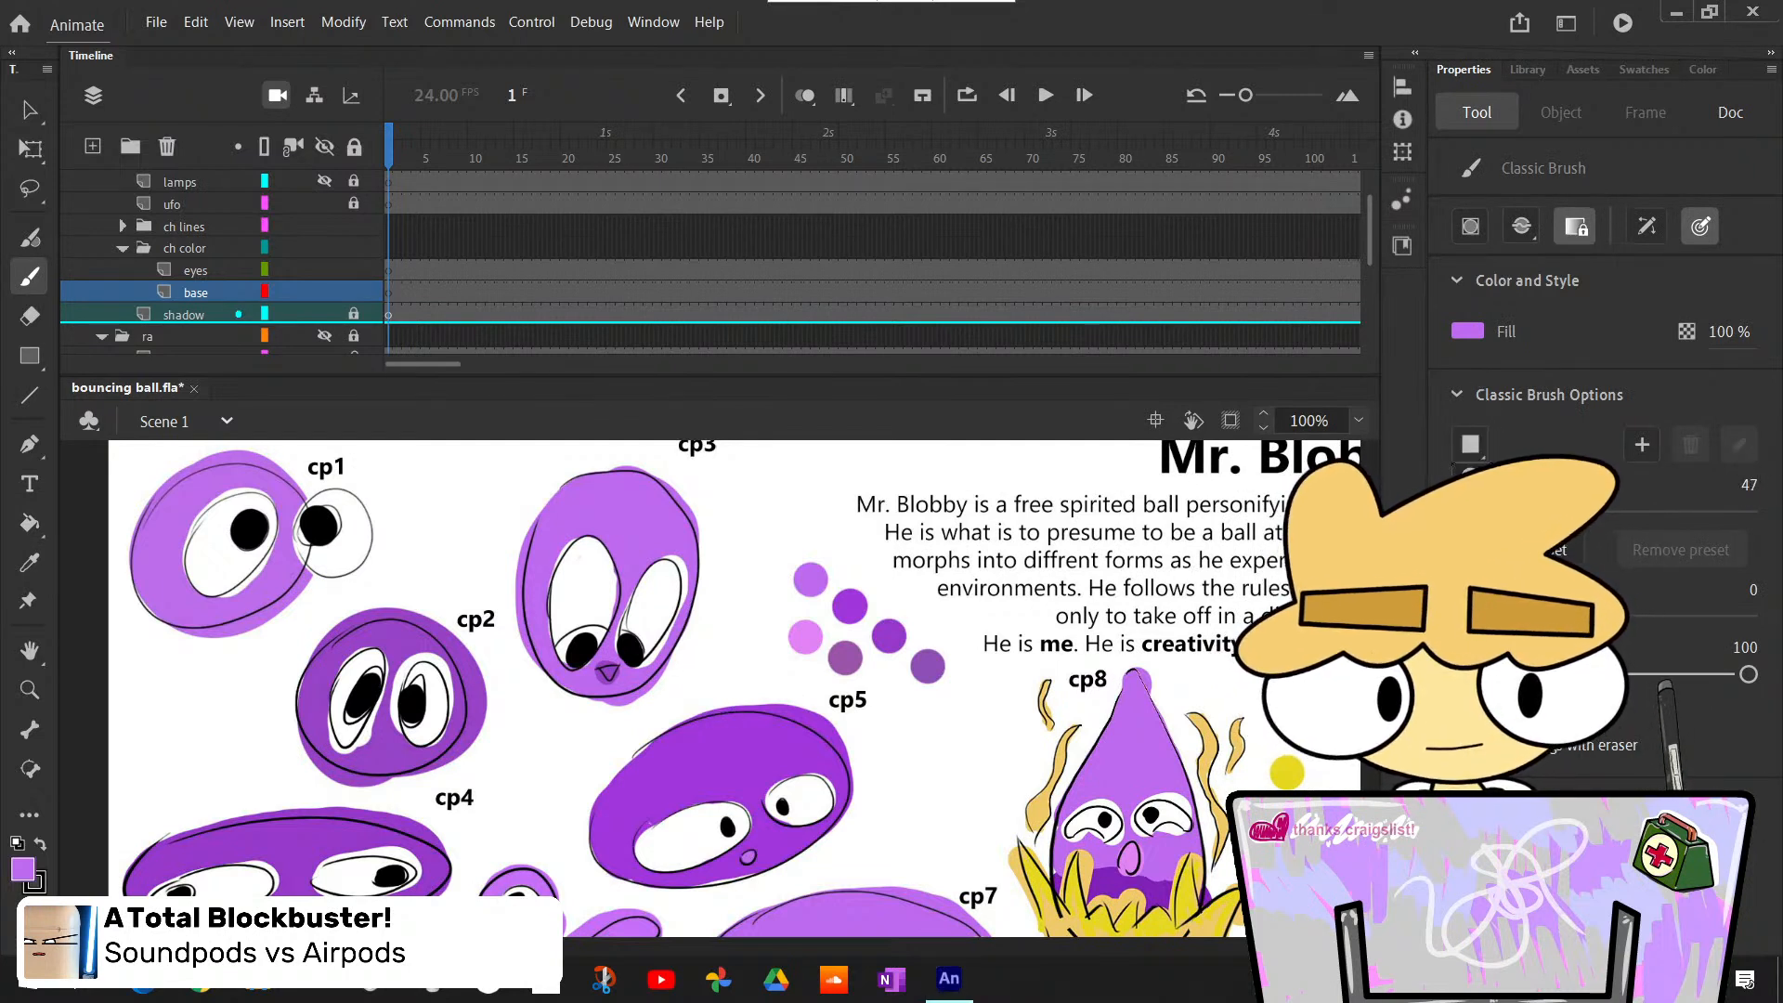
click(1471, 476)
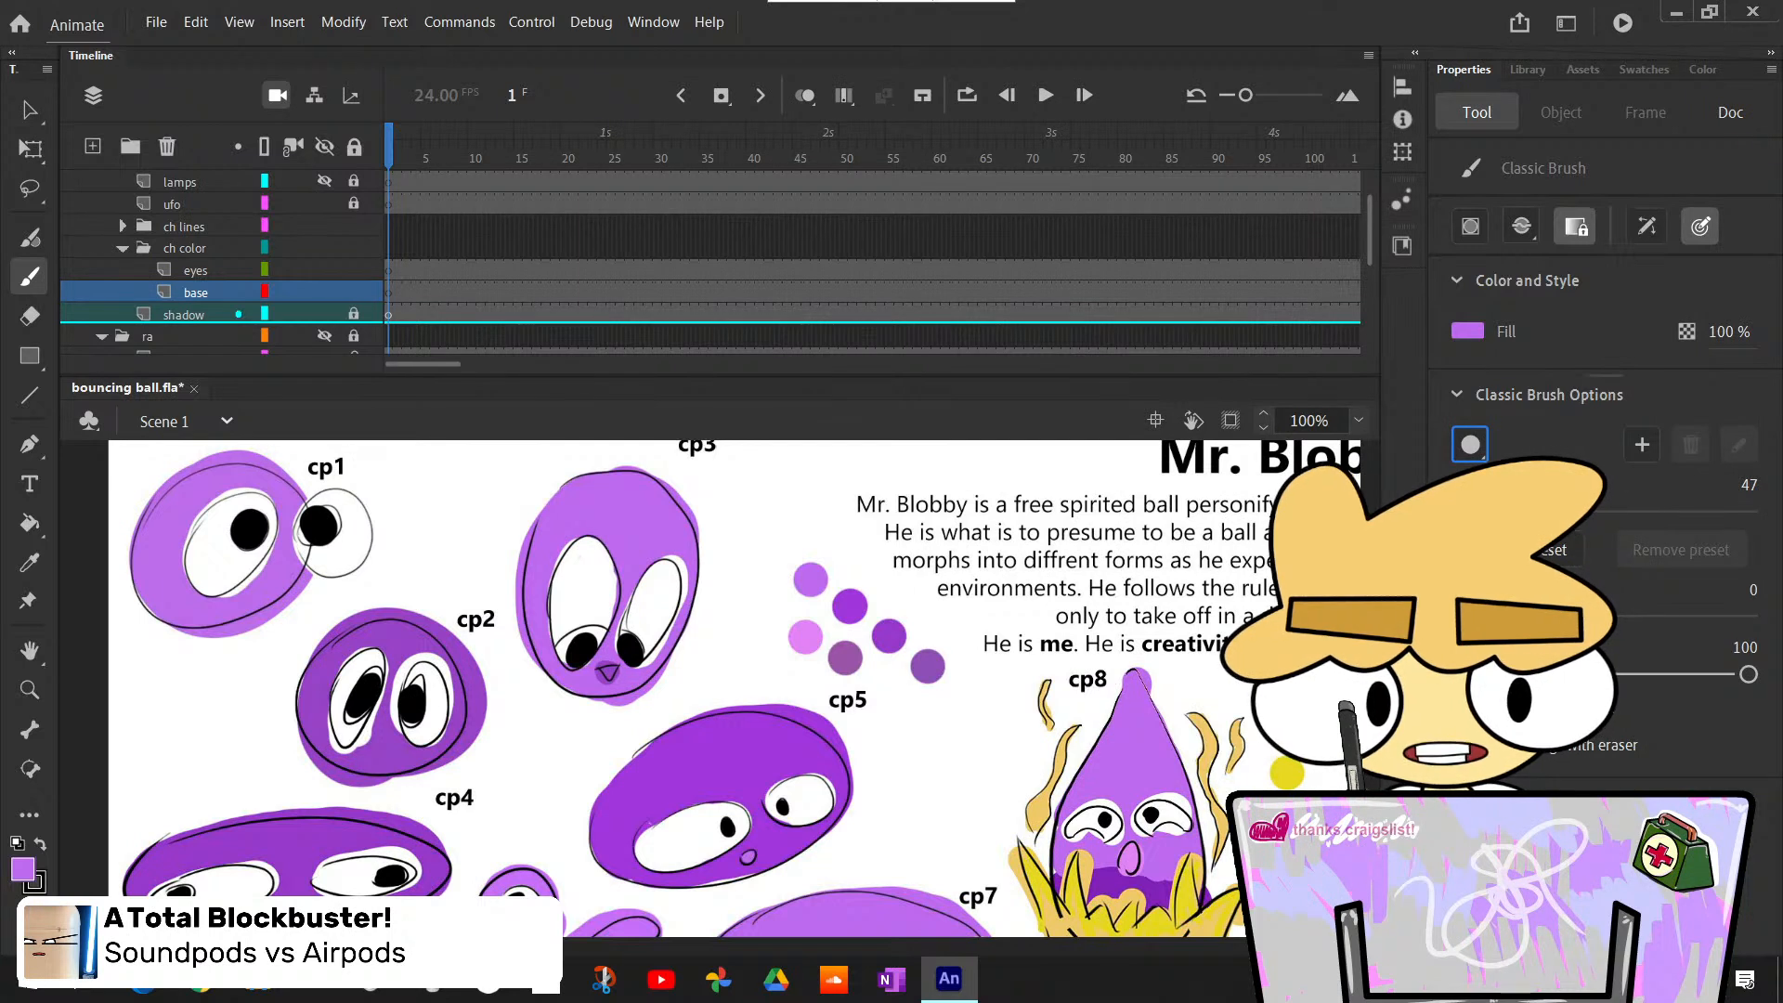
drag(1022, 714, 1068, 797)
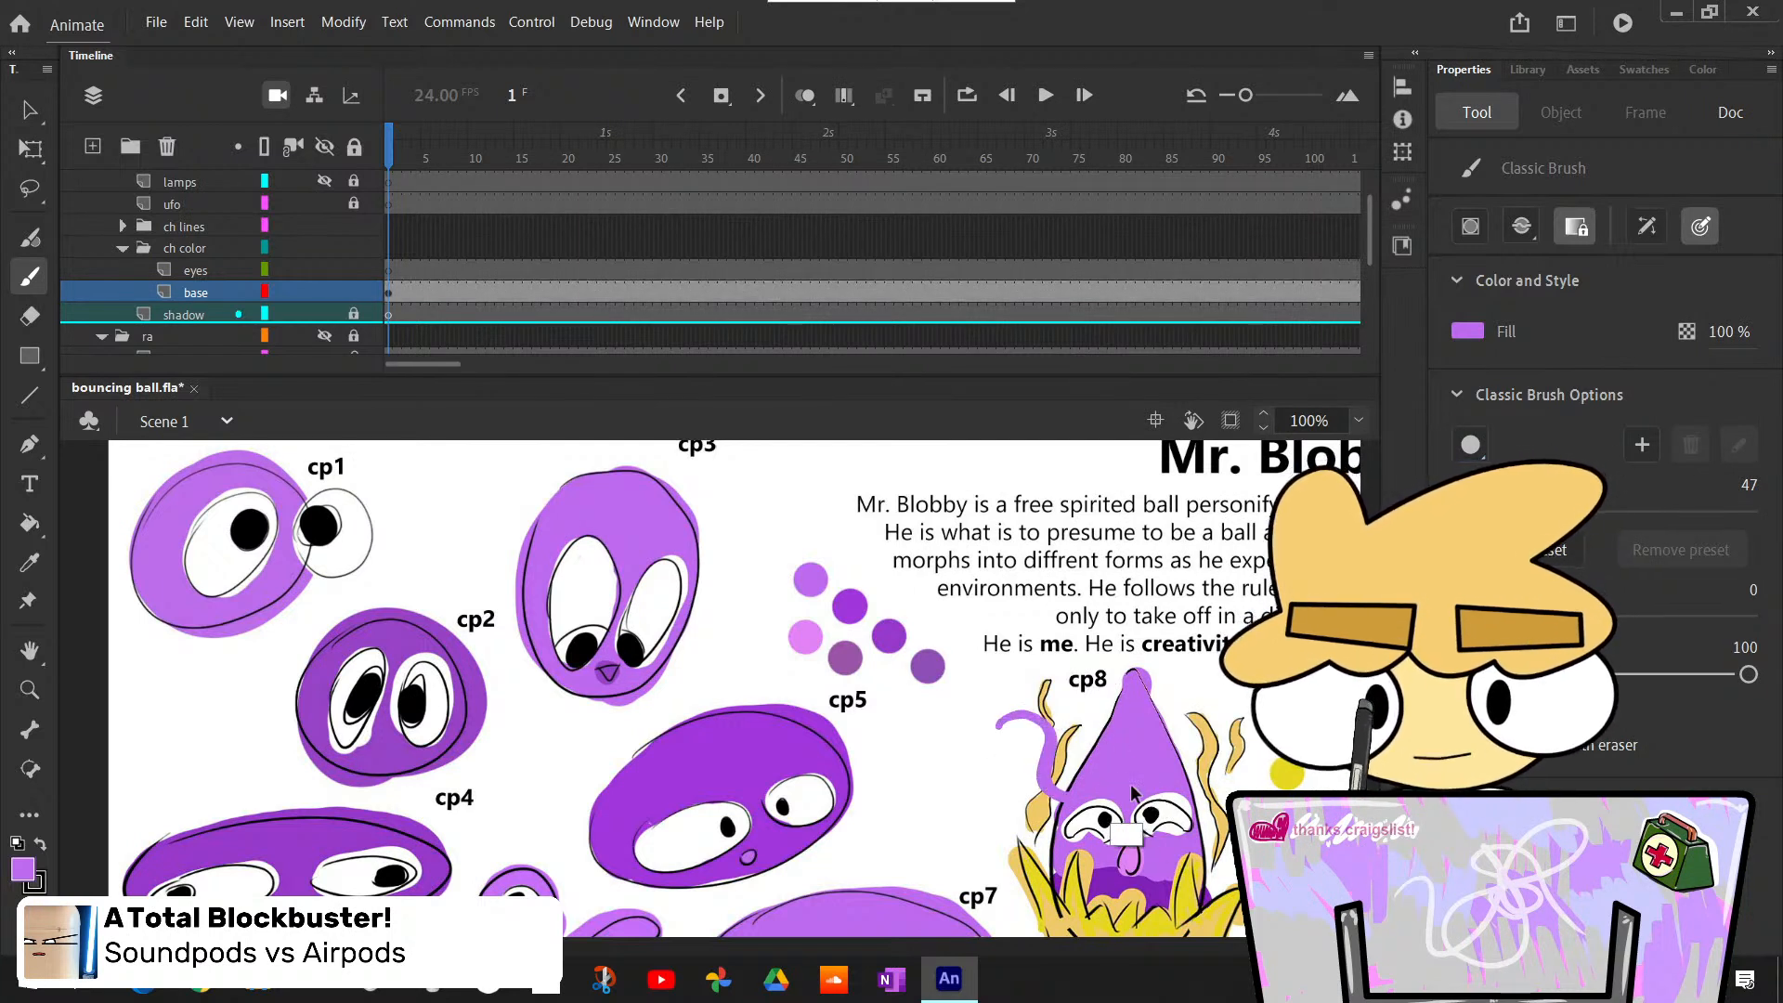
key(ctrl+z)
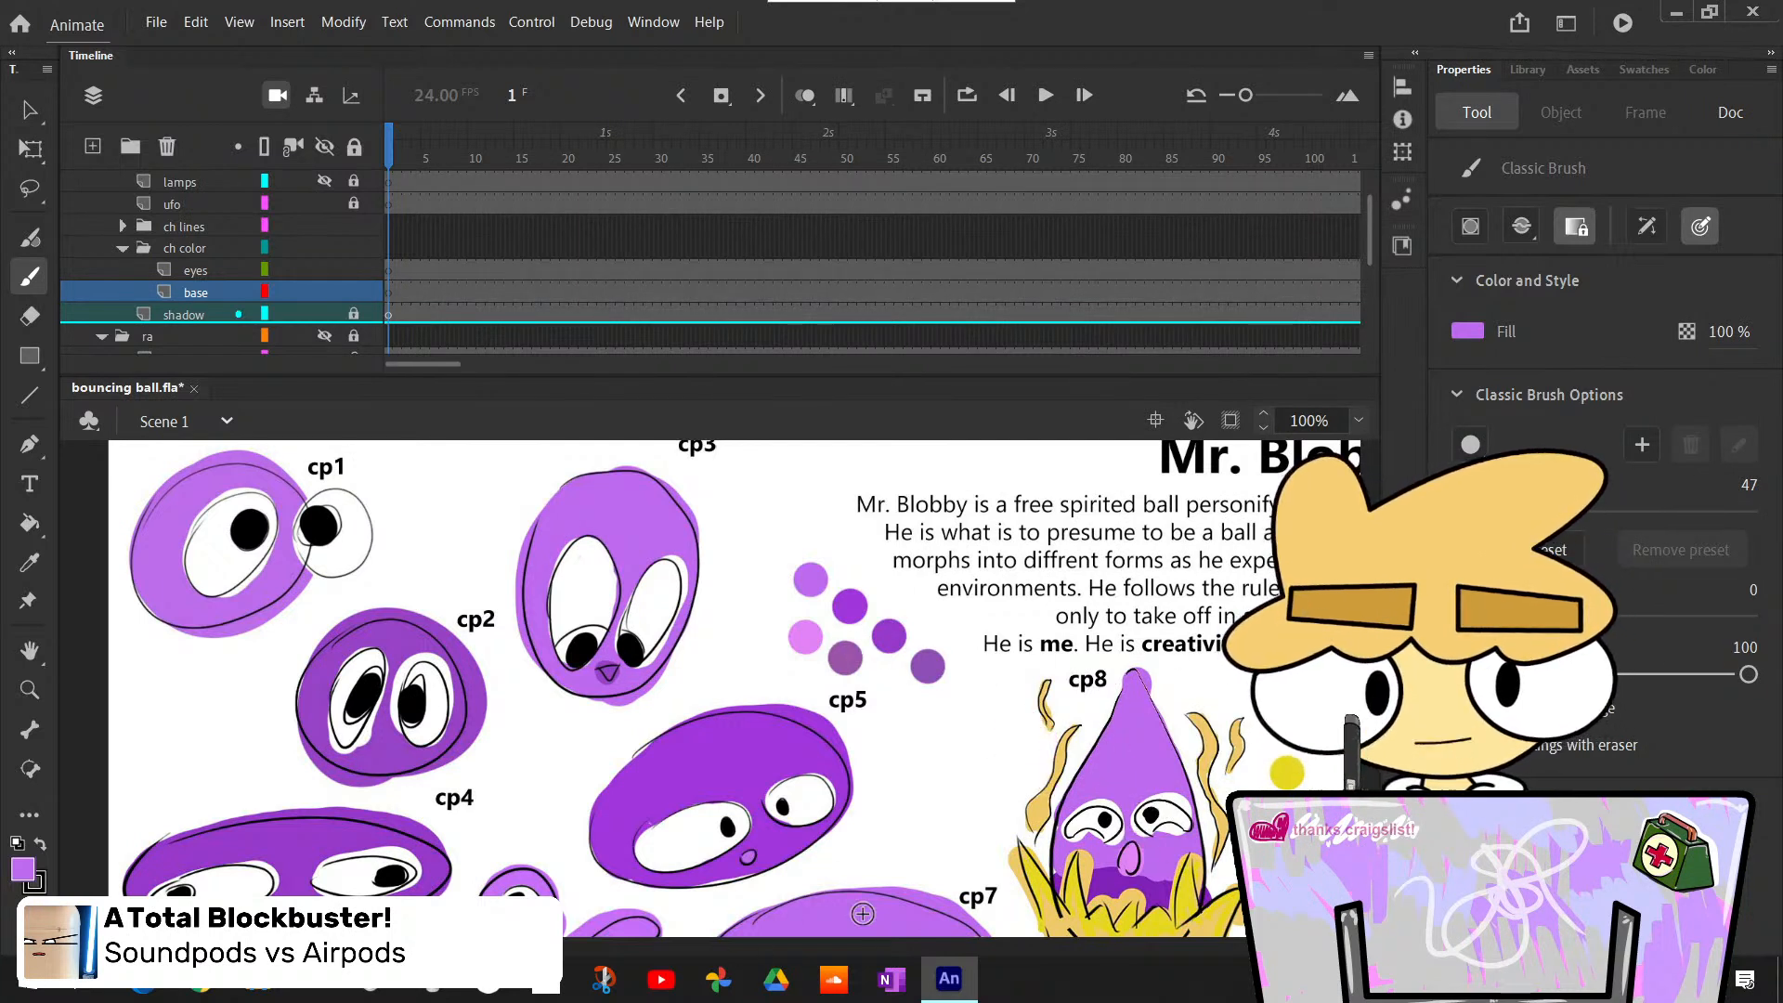
- Return to the ball on the stage and insert a blank keyframe at frame 3 of the base layer
drag(297, 947, 550, 946)
mouse_move(1369, 688)
mouse_down()
mouse_move(1370, 622)
mouse_move(1370, 651)
mouse_up()
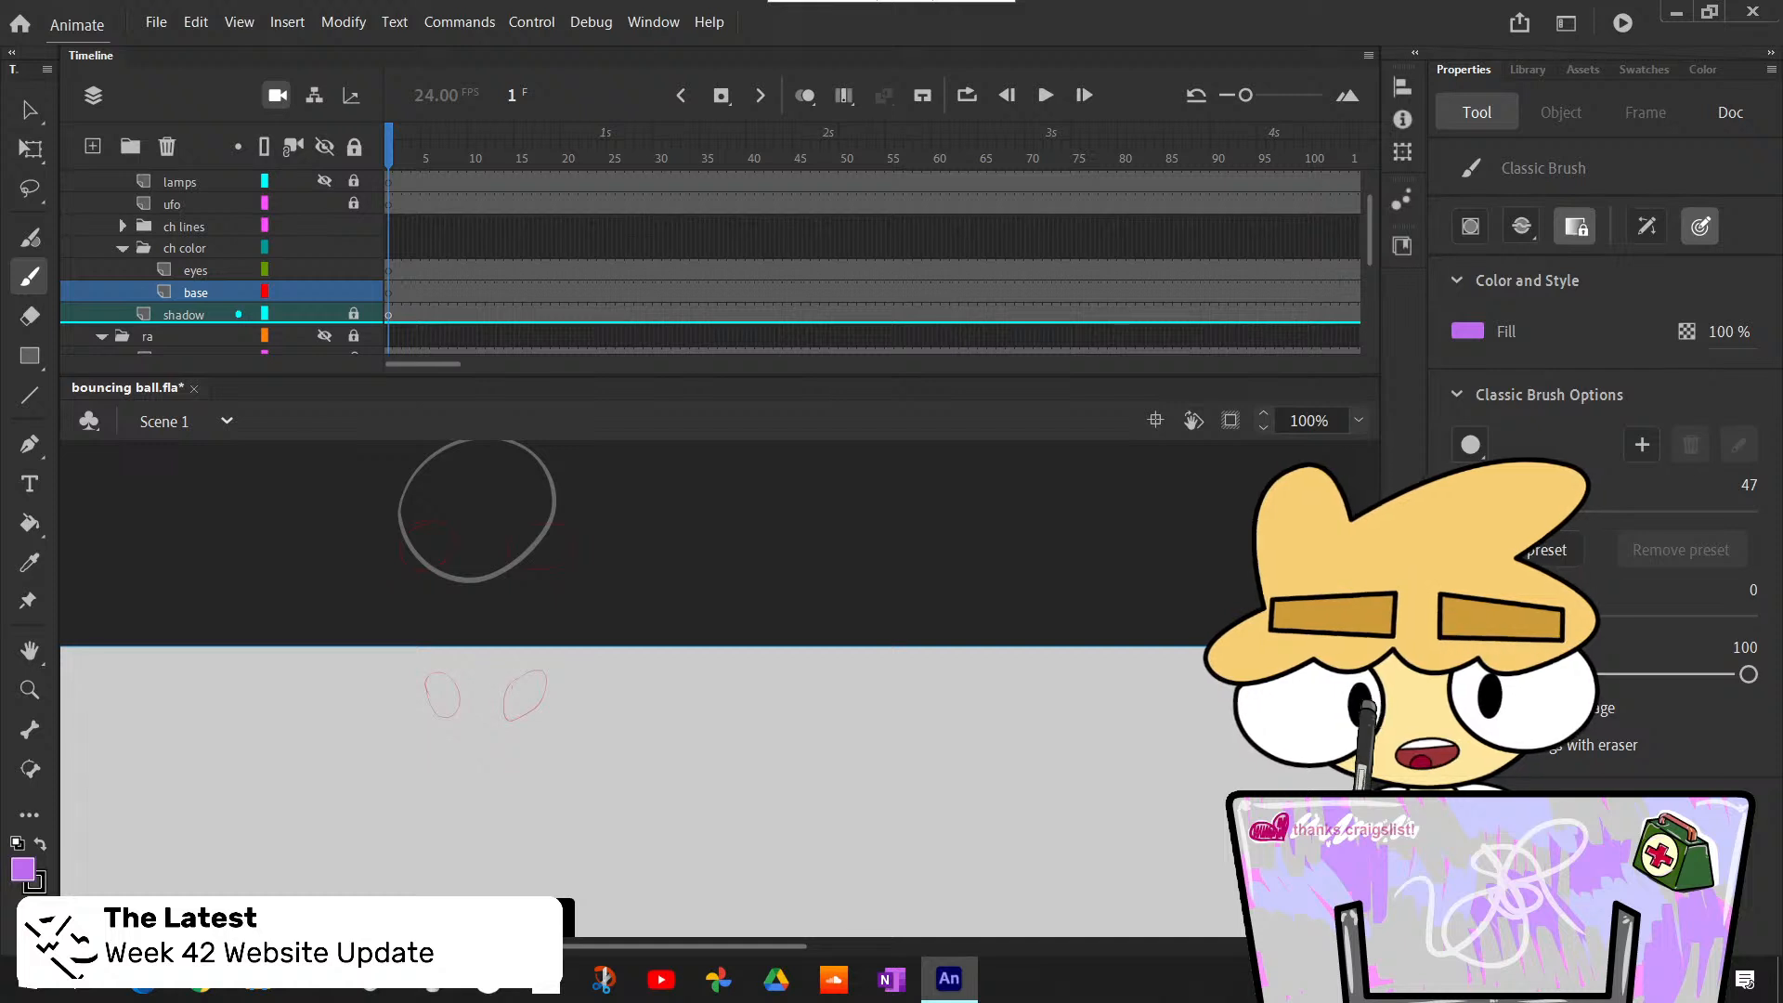
key(period)
key(comma)
key(period)
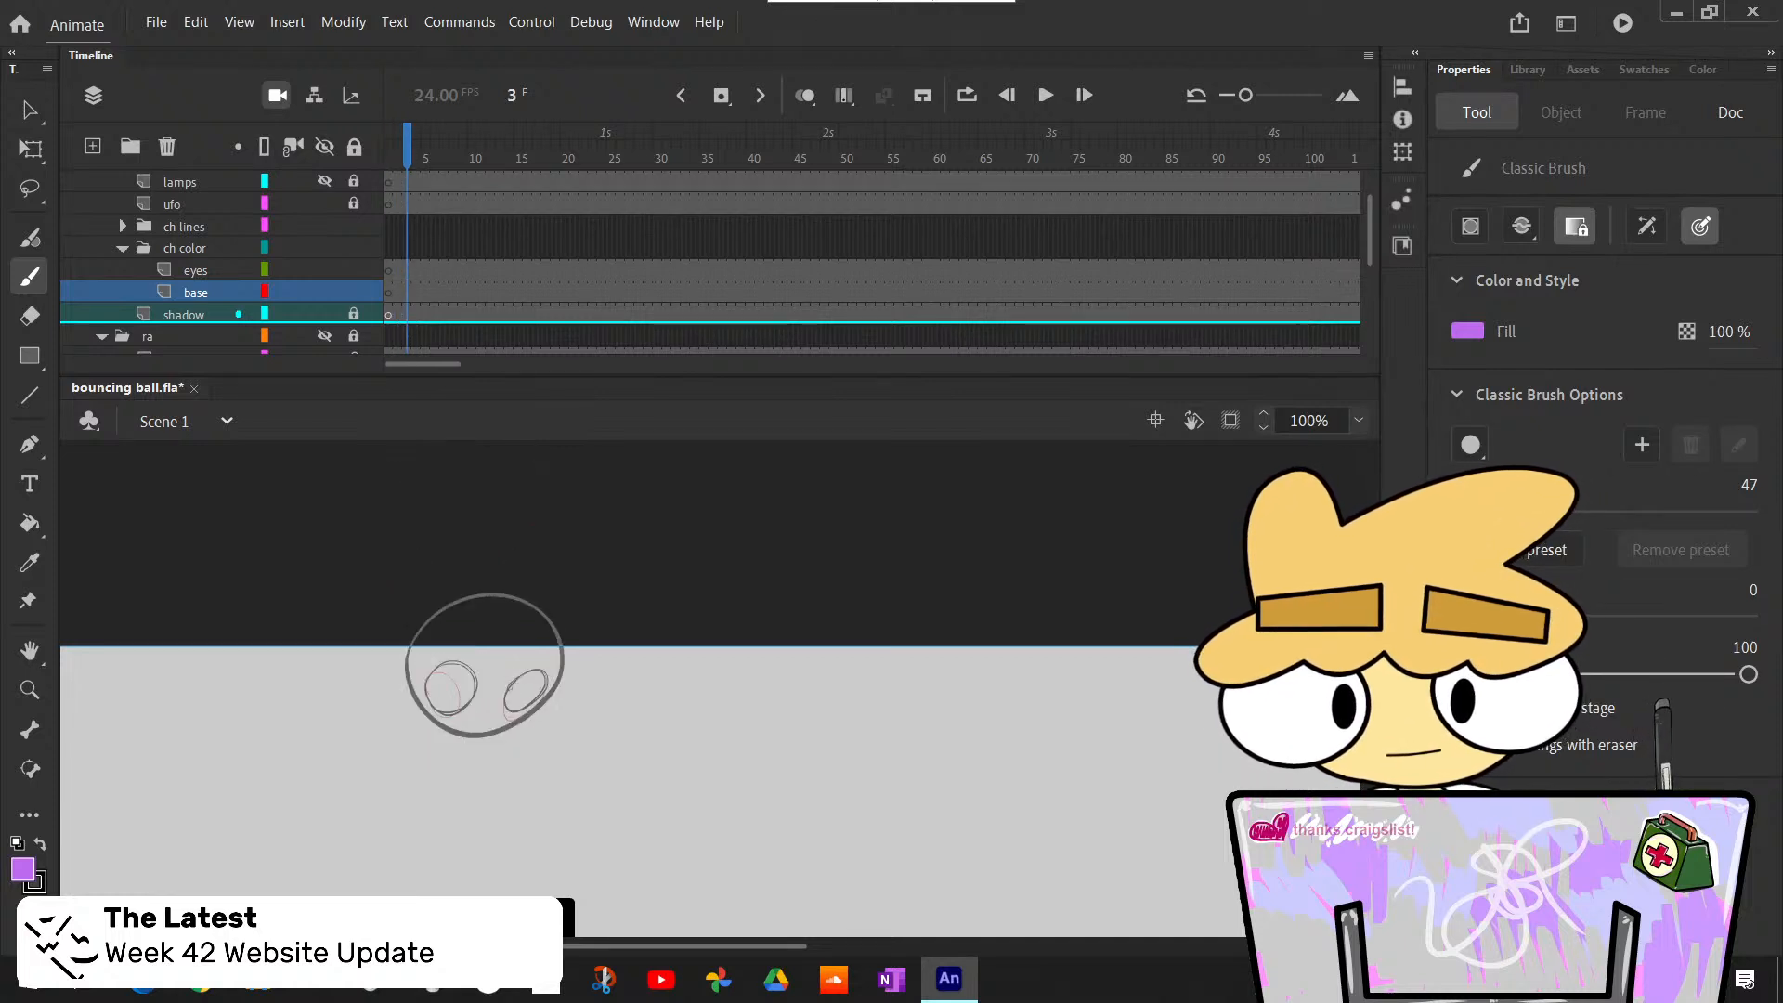
key(F7)
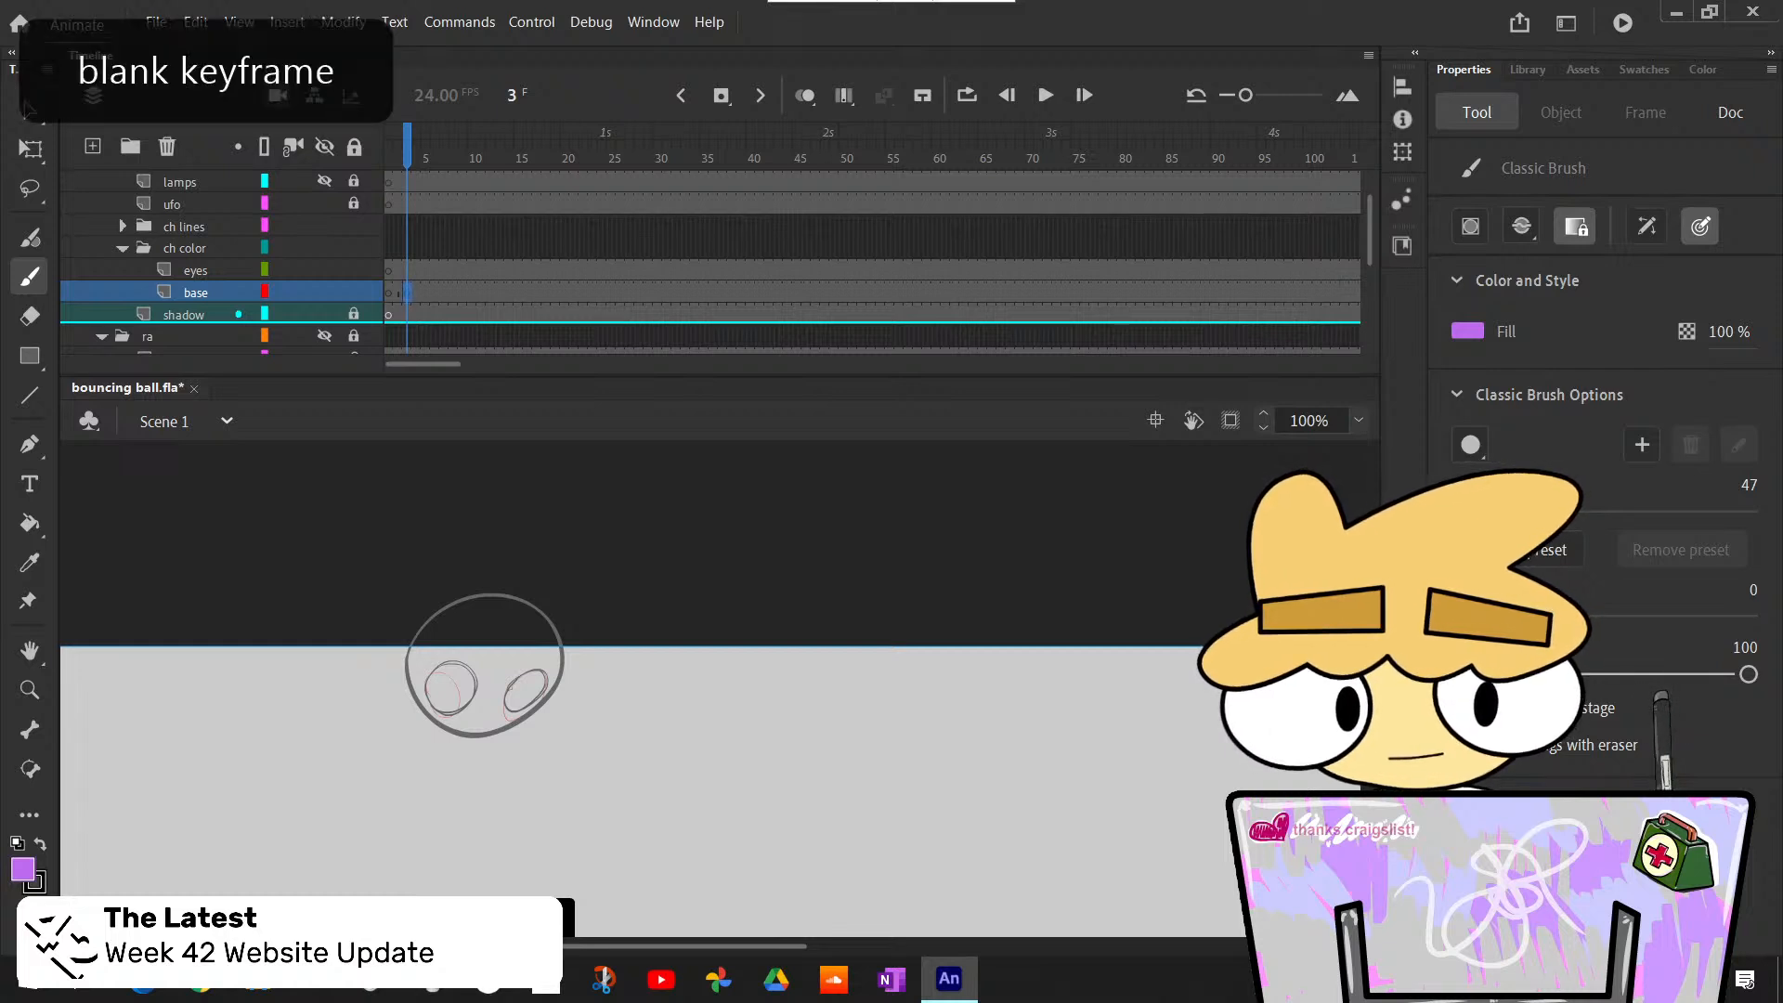
mouse_move(435, 692)
mouse_down()
mouse_move(455, 602)
mouse_move(481, 710)
mouse_move(437, 685)
mouse_move(546, 689)
mouse_up()
key(ctrl+z)
key(ctrl+z)
key(ctrl+z)
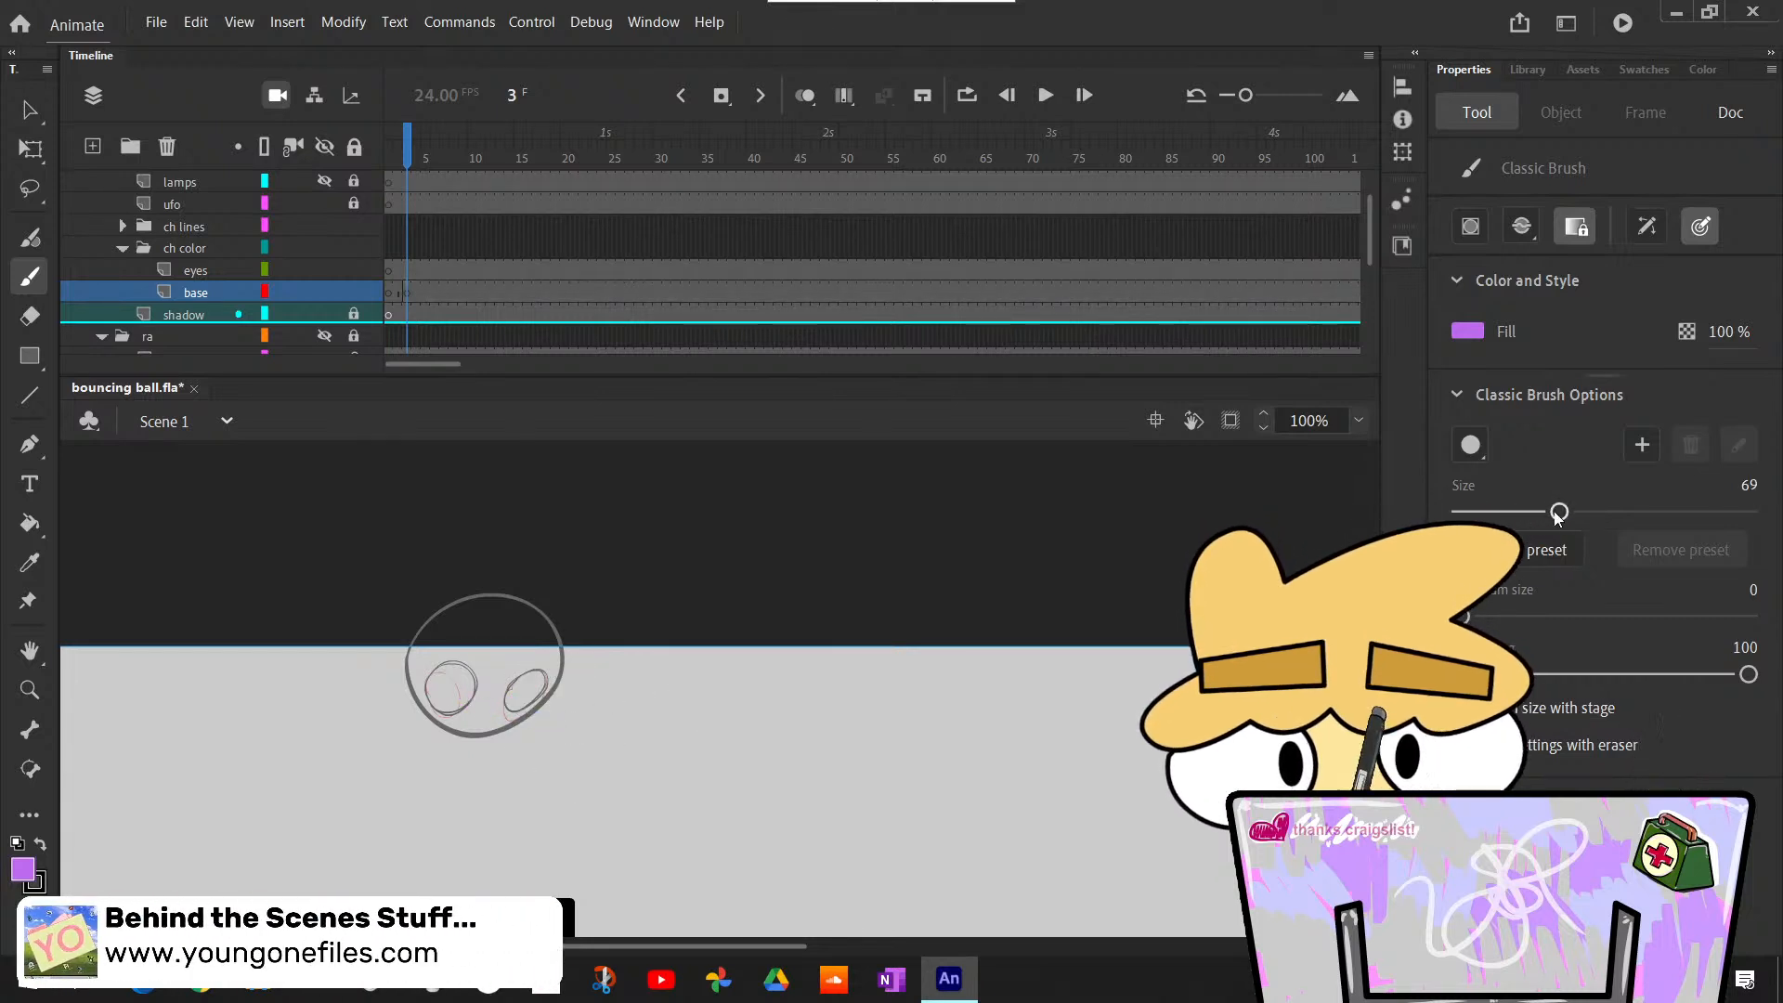
- Hide the ra roughs folder and paint the ball's body light purple at frame 3 with a size 69 brush
click(325, 339)
click(325, 340)
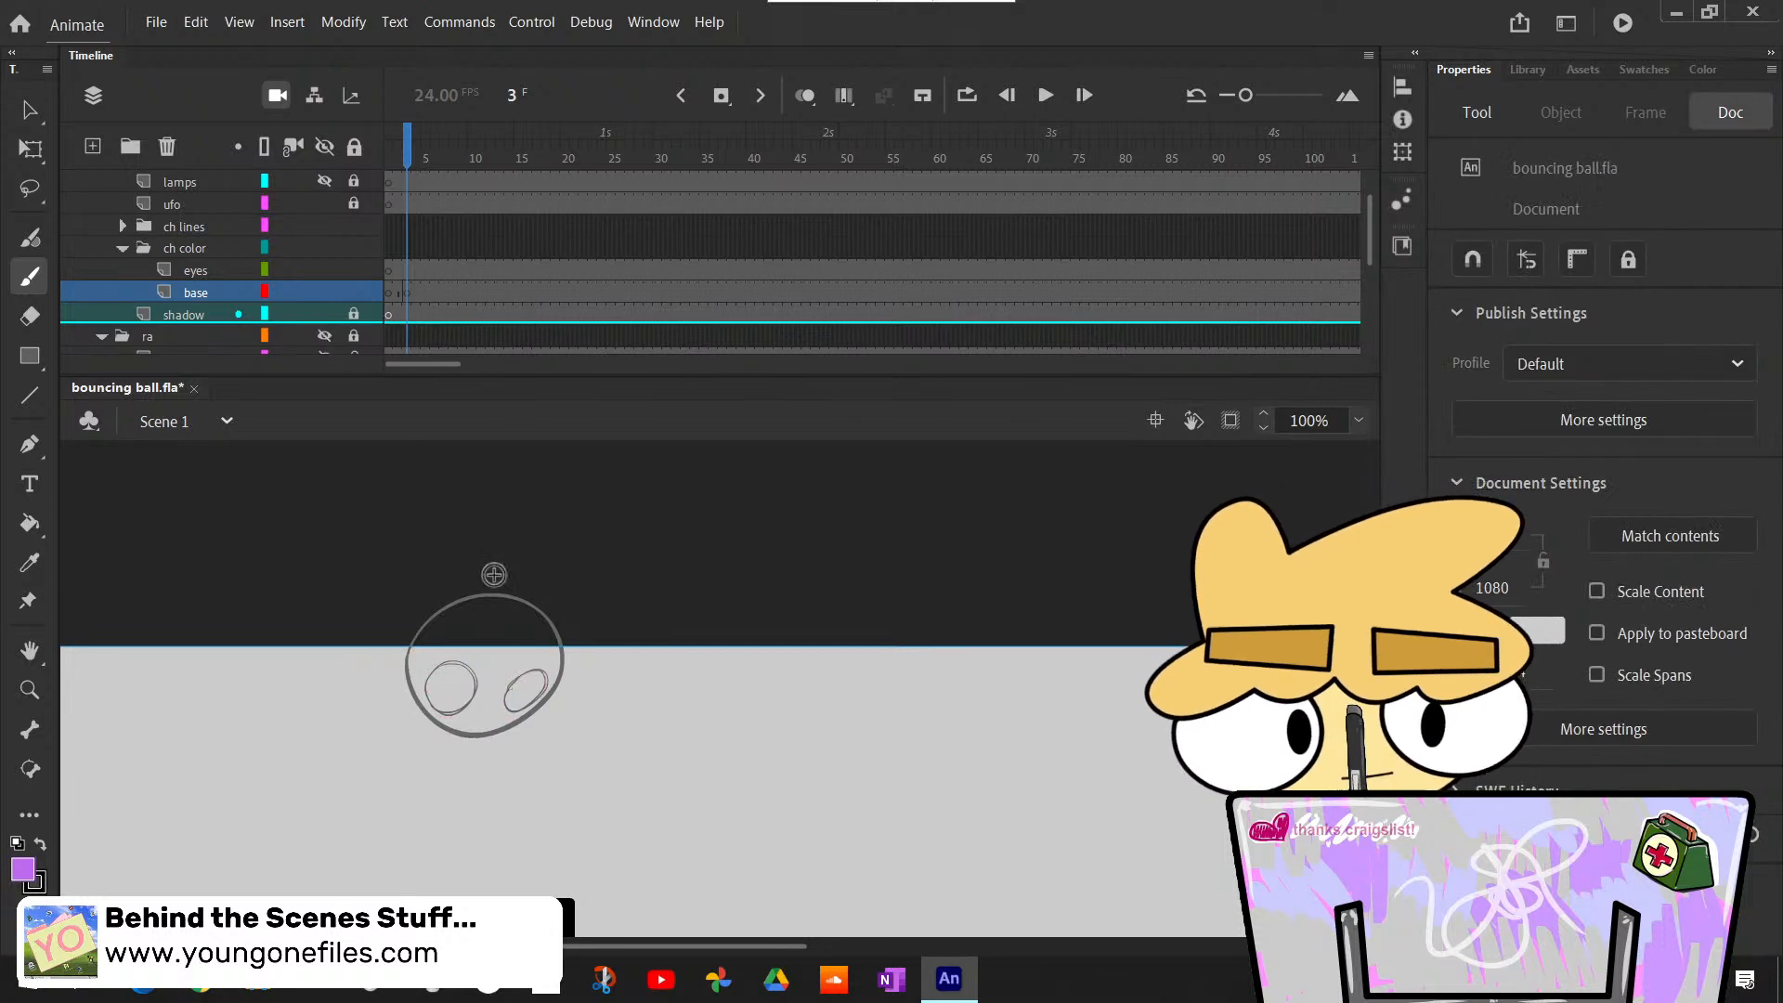
drag(440, 698, 488, 603)
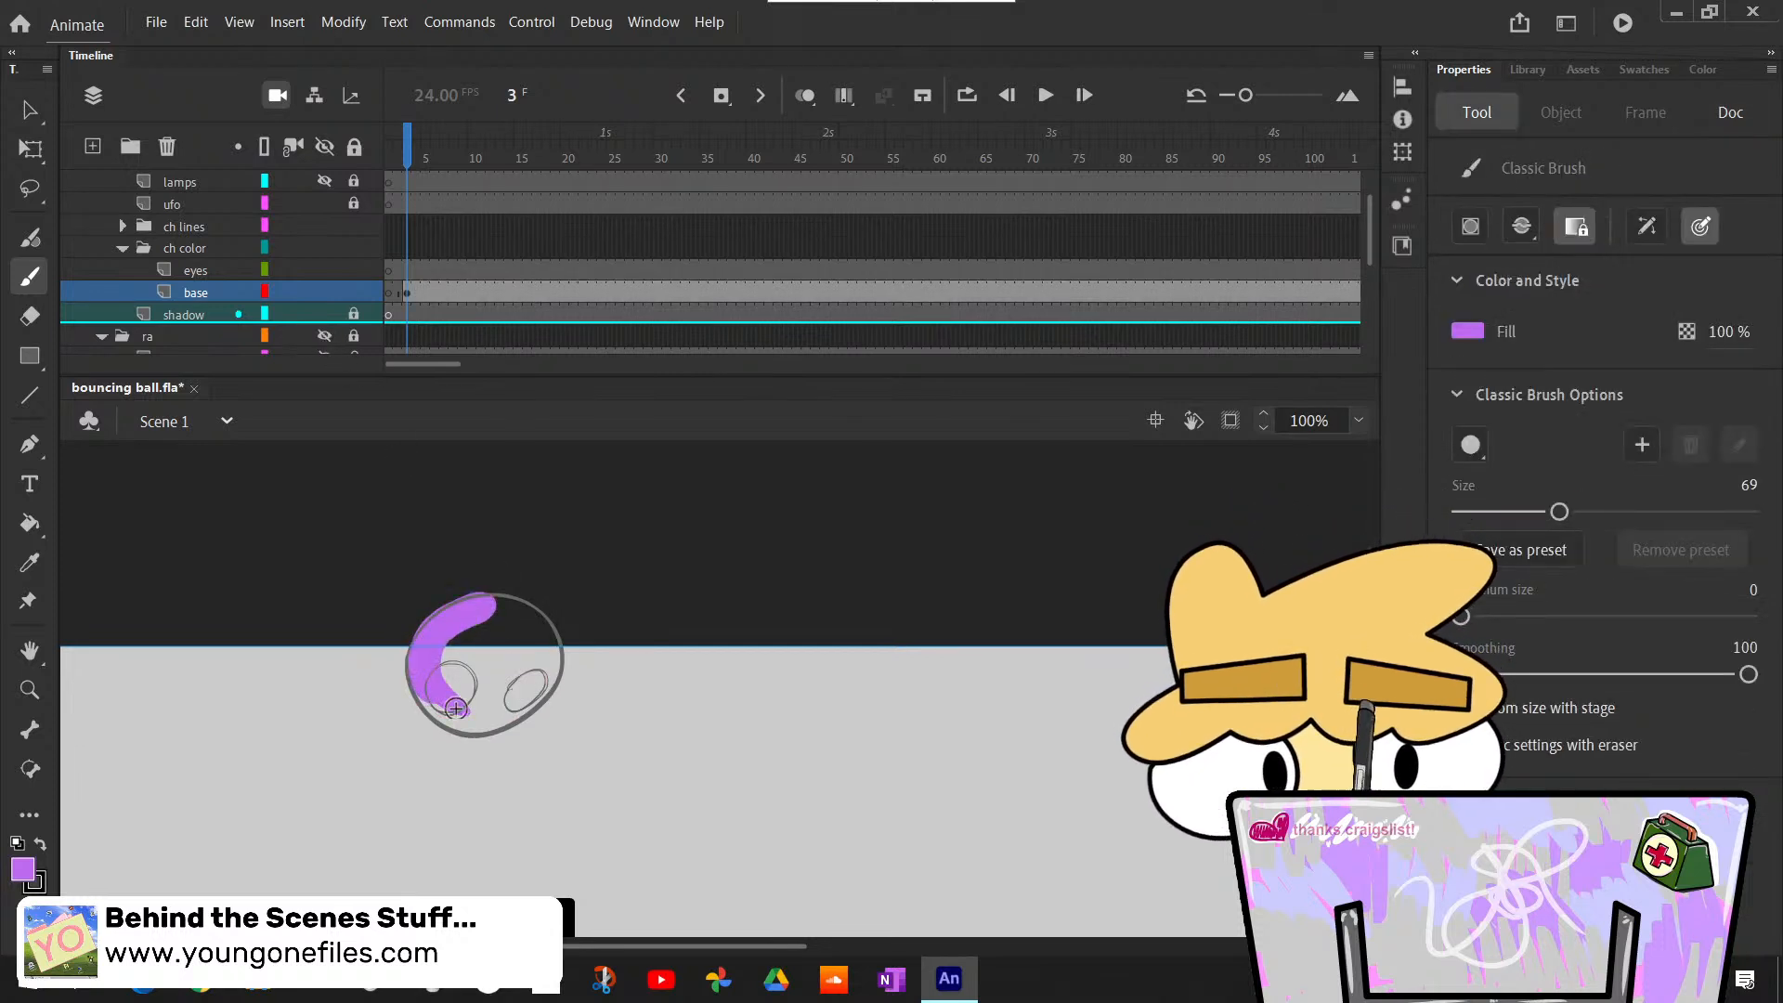
mouse_move(455, 708)
mouse_down()
mouse_move(427, 690)
mouse_move(492, 655)
mouse_move(539, 657)
mouse_move(526, 620)
mouse_move(545, 639)
mouse_up()
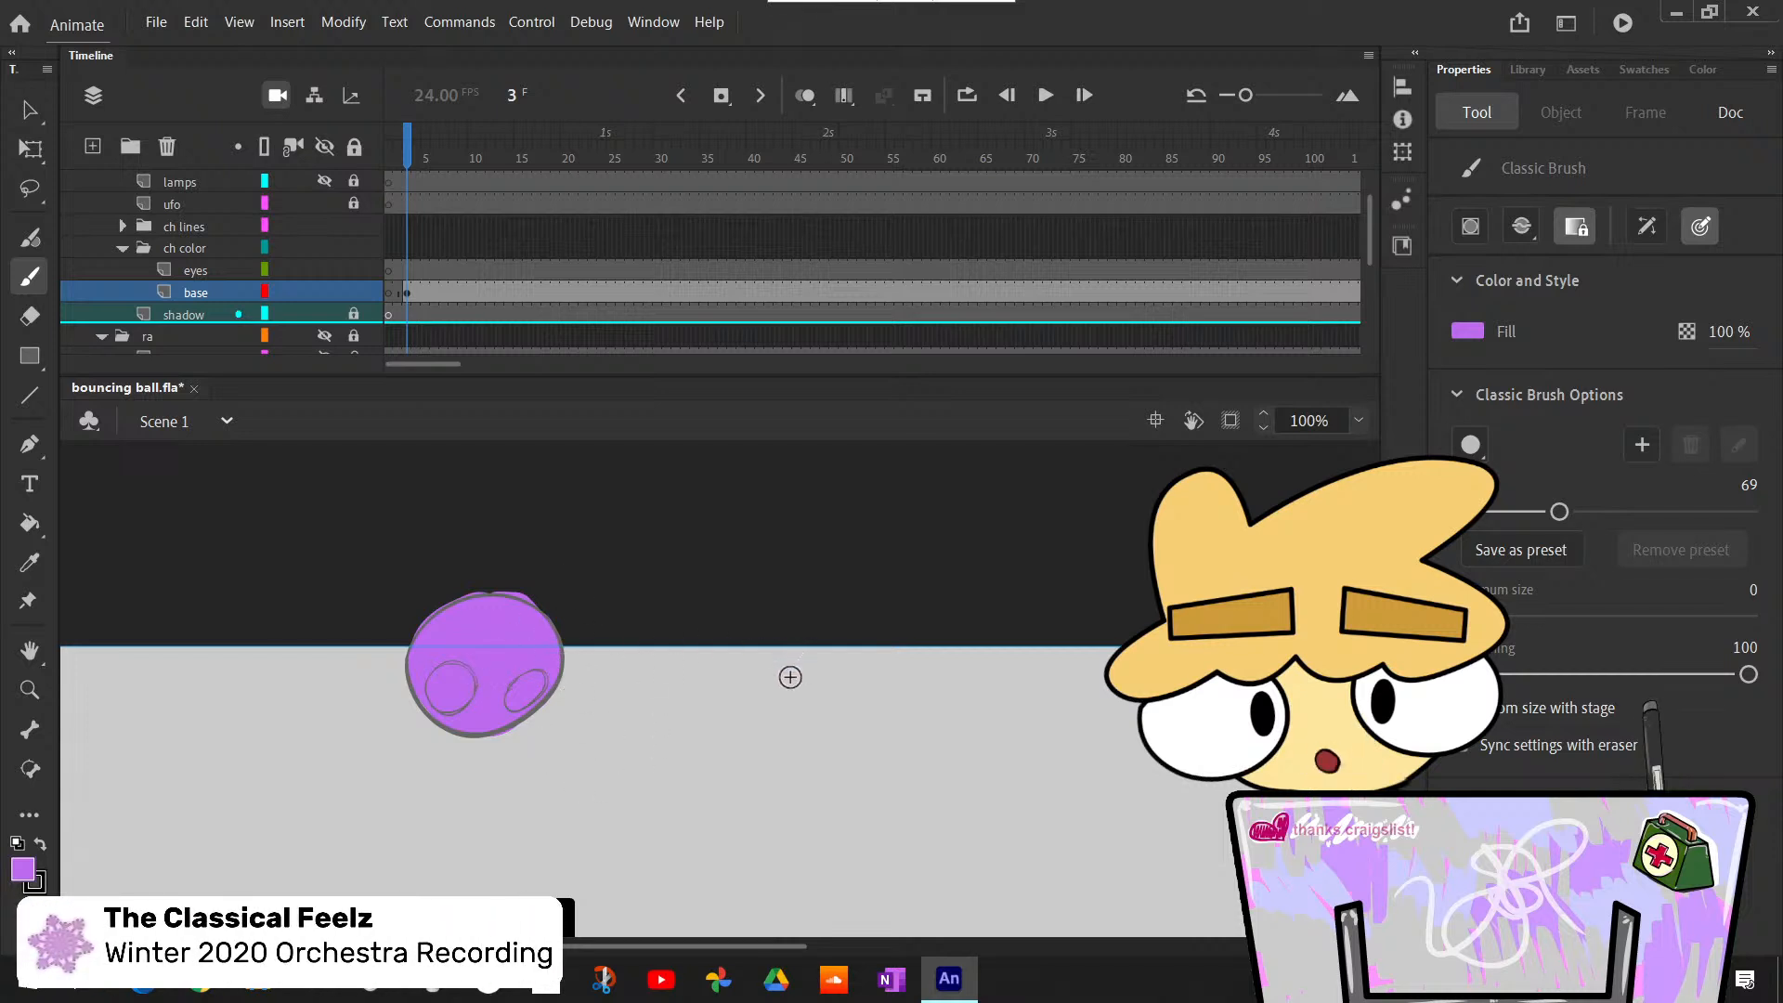
- Insert a blank keyframe at frame 5 of the base layer and paint the stretched ball's body light purple
key(period)
key(period)
key(F7)
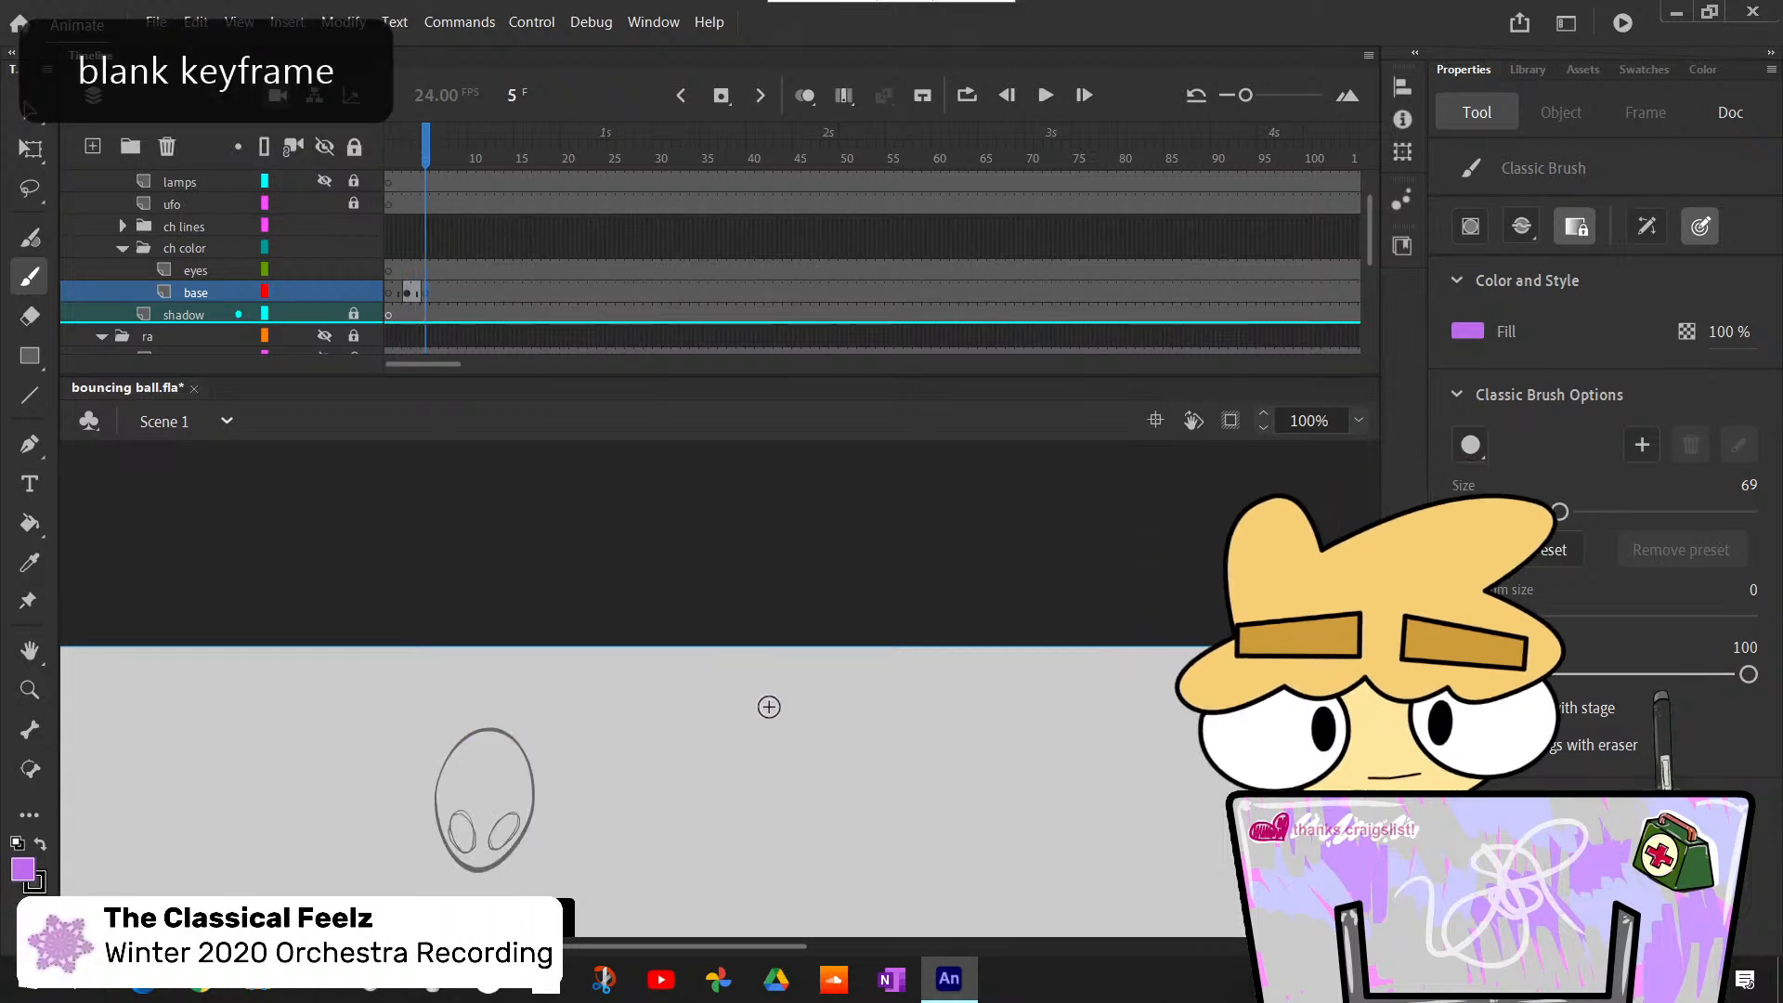
mouse_move(464, 847)
mouse_down()
mouse_move(502, 746)
mouse_move(528, 767)
mouse_up()
drag(465, 853, 469, 846)
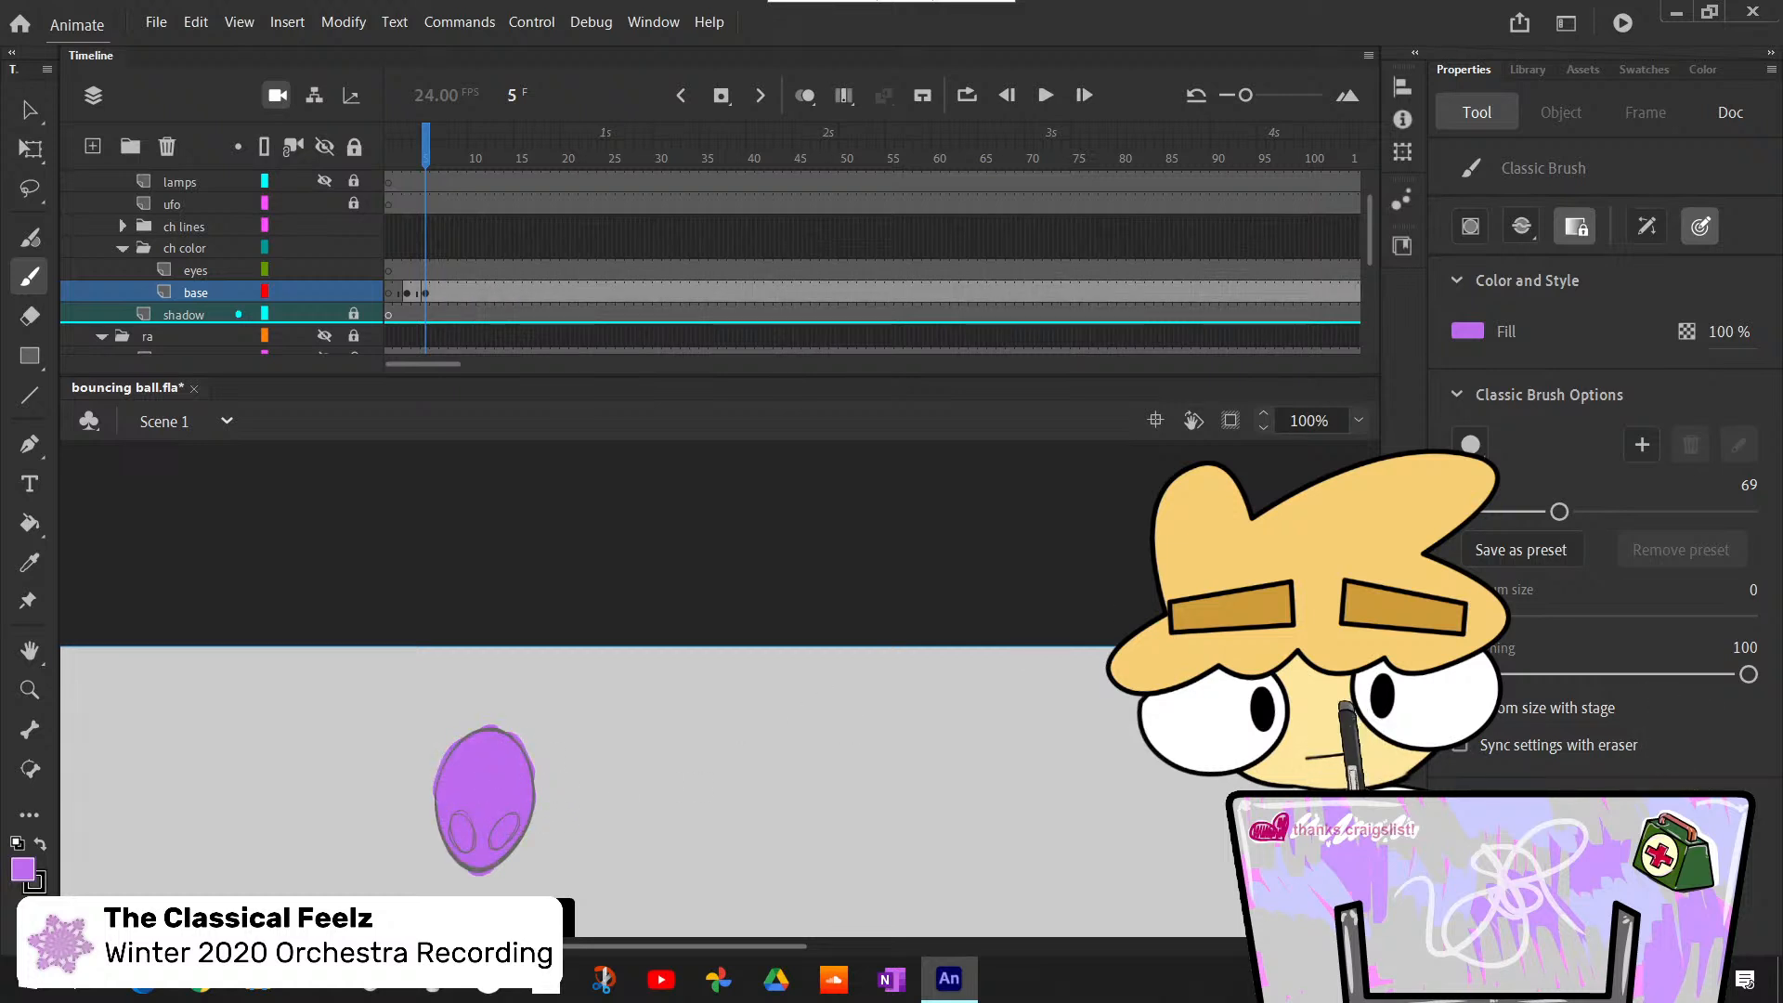
- Insert a blank keyframe at frame 6 of the base layer and paint the squashed ball's body light purple with the size 69 brush
scroll(610, 690, down, 3)
key(.)
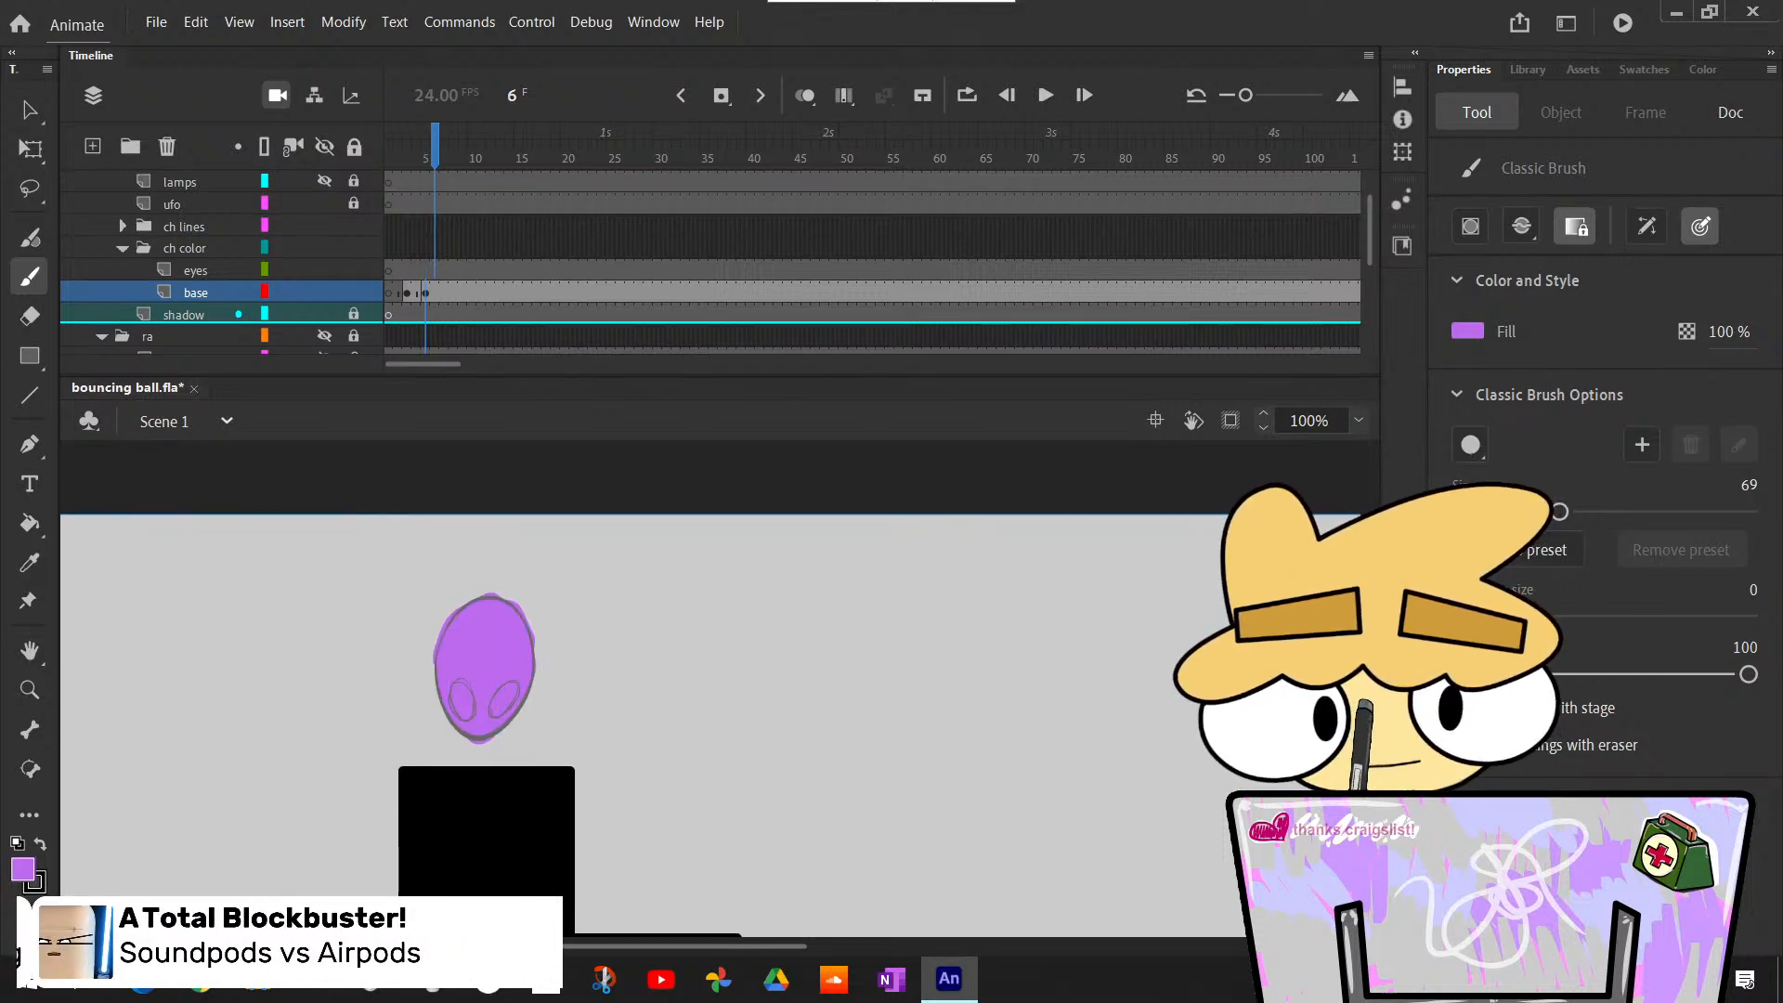
scroll(695, 942, left, 10)
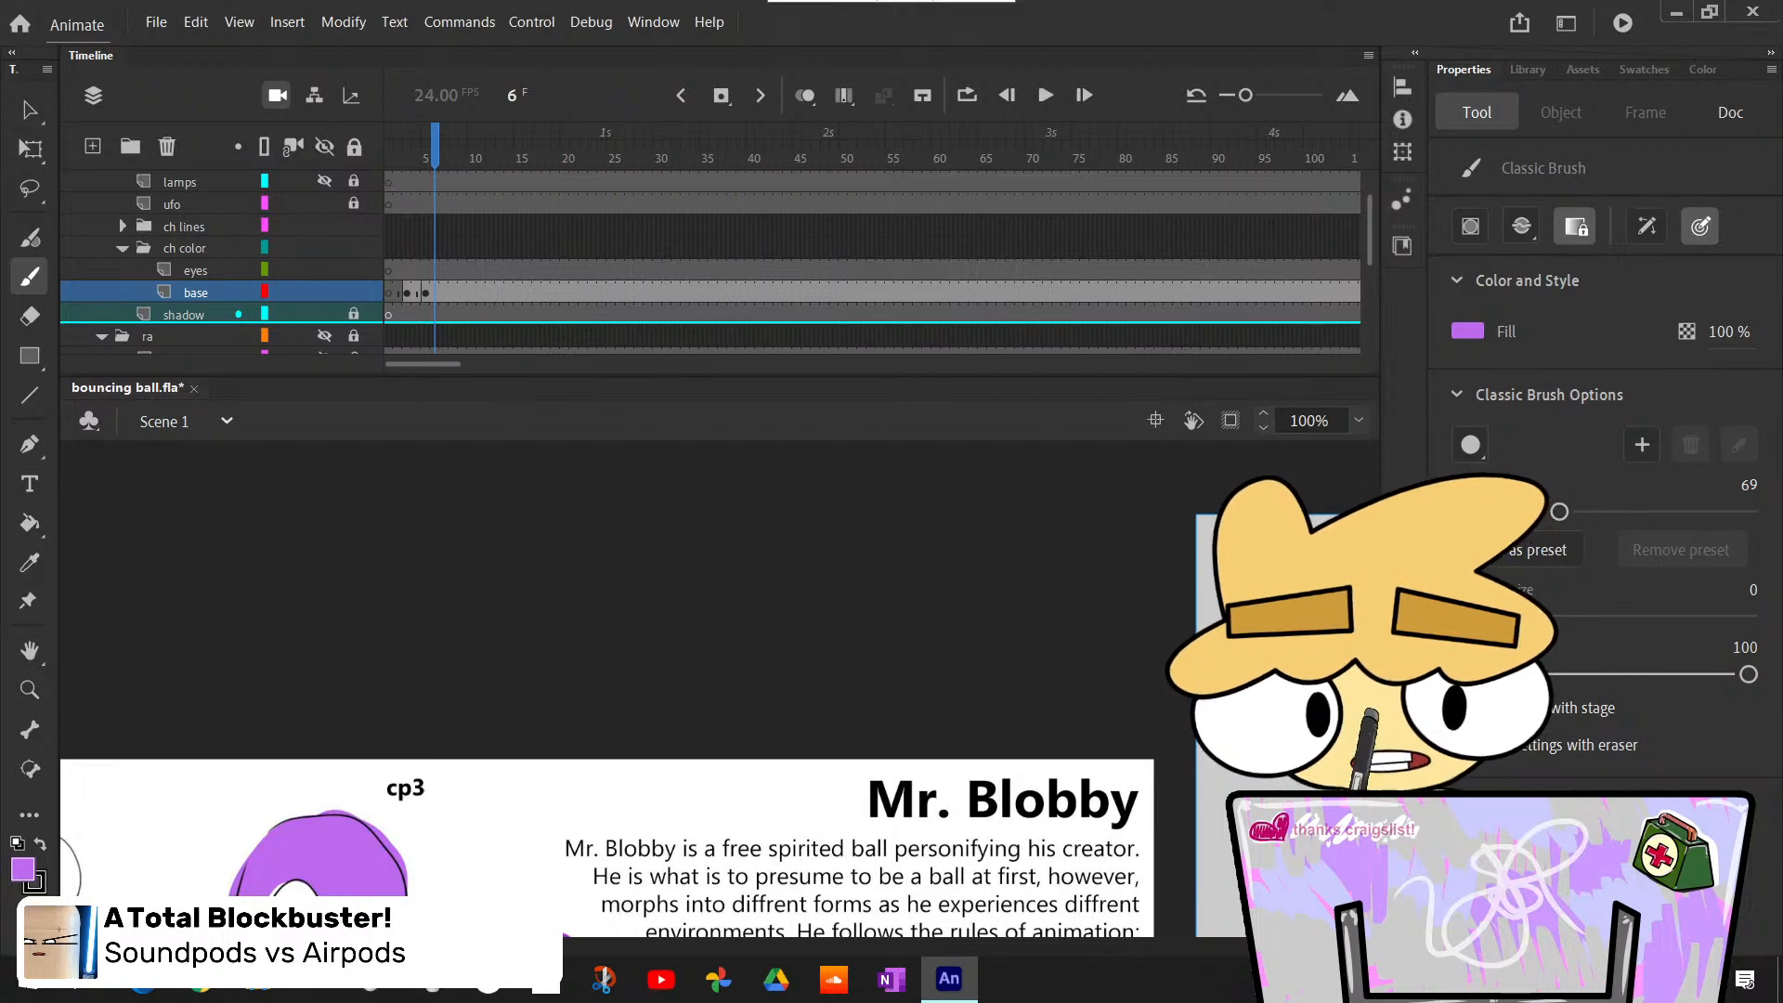
scroll(607, 689, down, 10)
scroll(607, 689, up, 4)
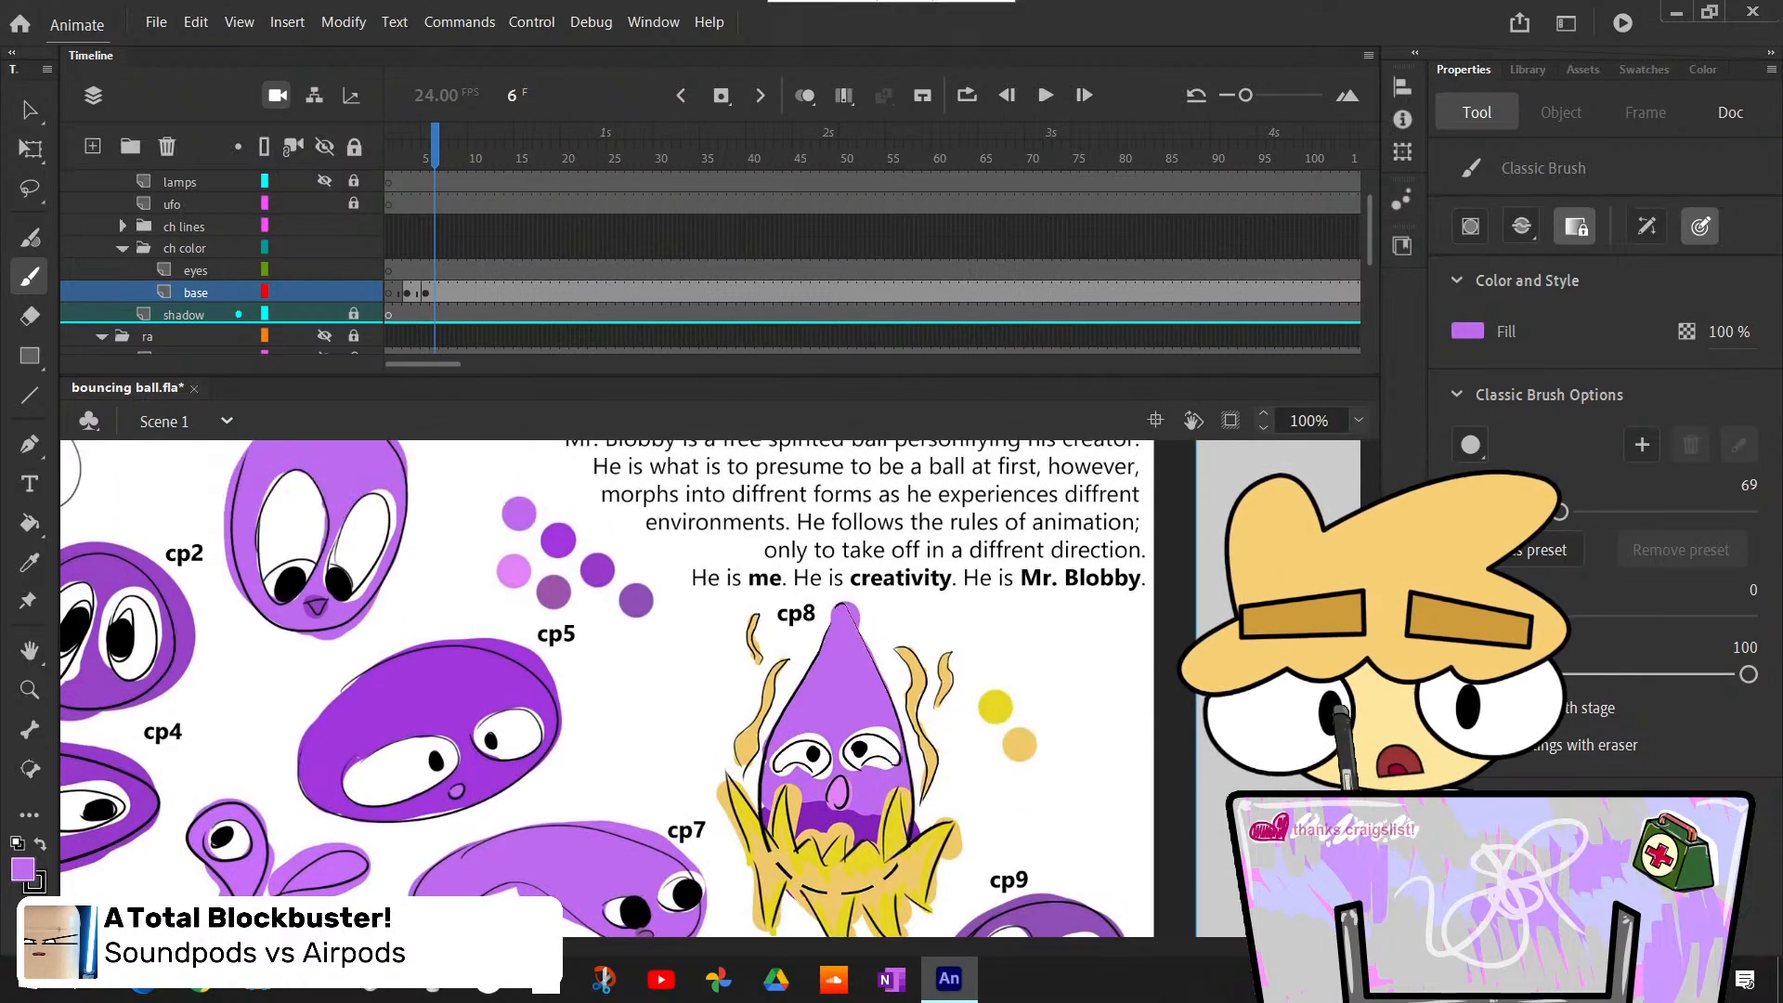
scroll(607, 689, up, 1)
scroll(795, 855, right, 10)
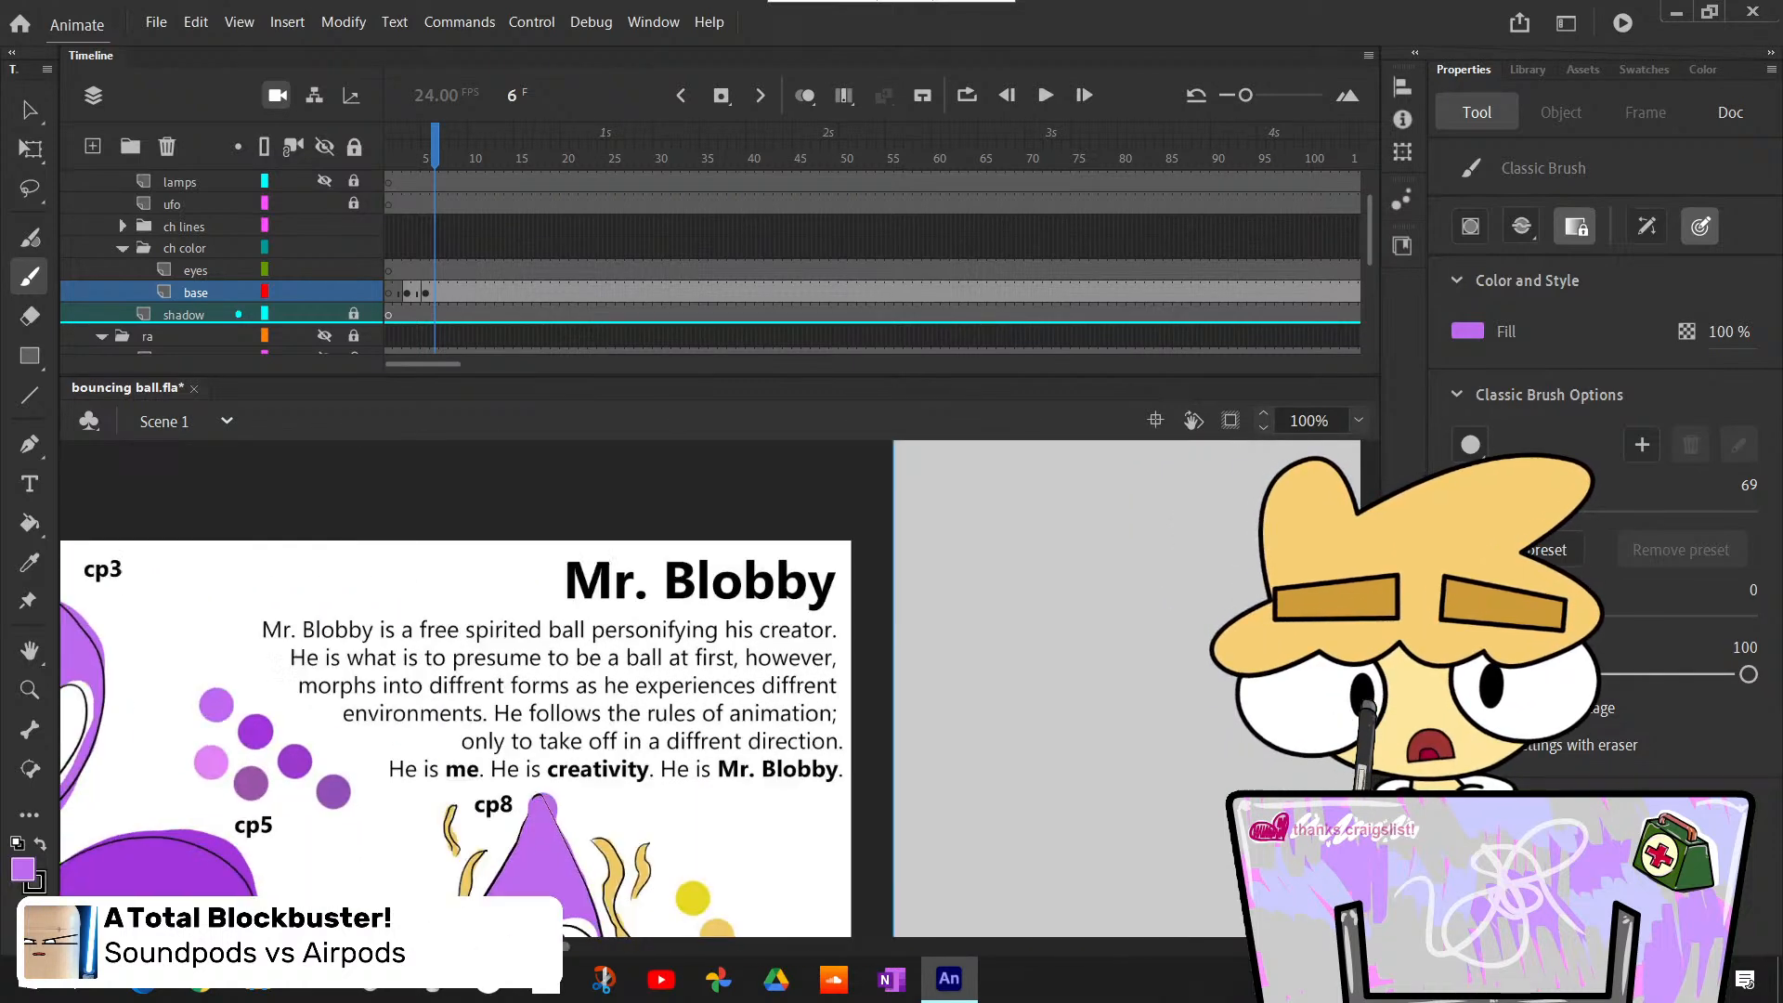
scroll(650, 687, up, 4)
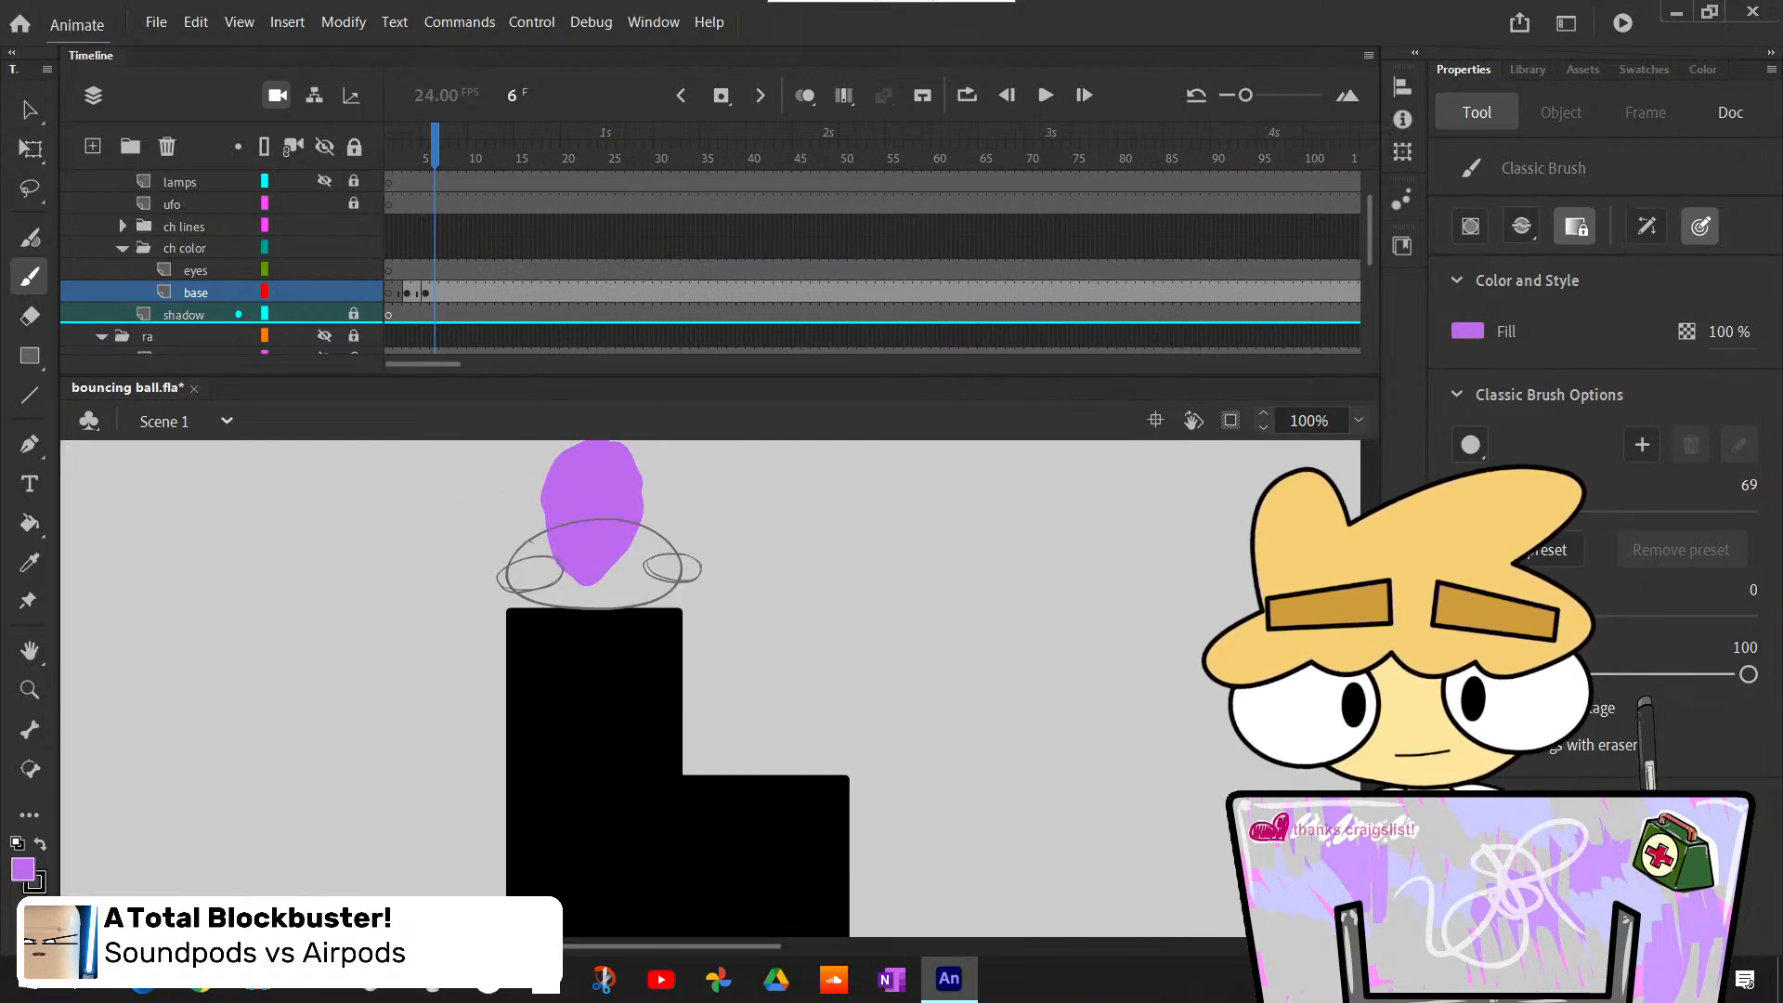
key(F7)
mouse_move(534, 692)
mouse_down()
mouse_move(530, 706)
mouse_move(544, 655)
mouse_move(662, 715)
mouse_move(552, 682)
mouse_move(572, 651)
mouse_move(641, 664)
mouse_move(594, 650)
mouse_move(557, 704)
mouse_move(669, 687)
mouse_up()
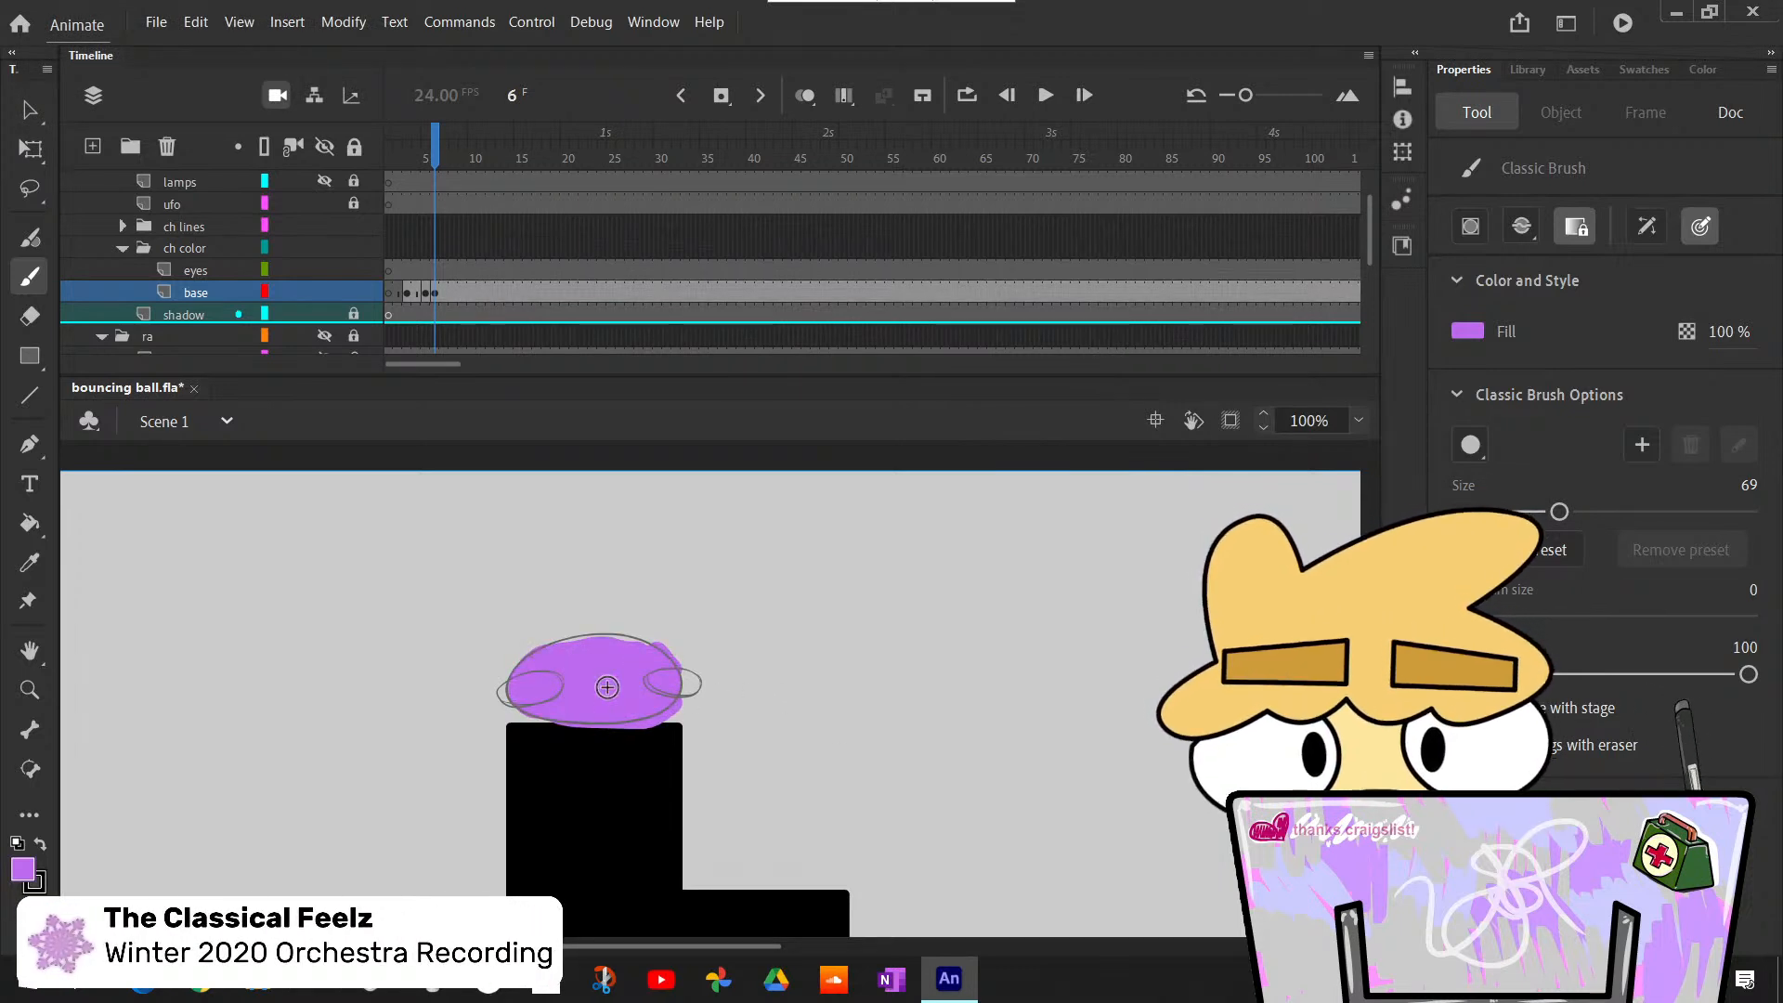
mouse_move(548, 648)
mouse_down()
mouse_move(631, 640)
mouse_move(633, 677)
mouse_up()
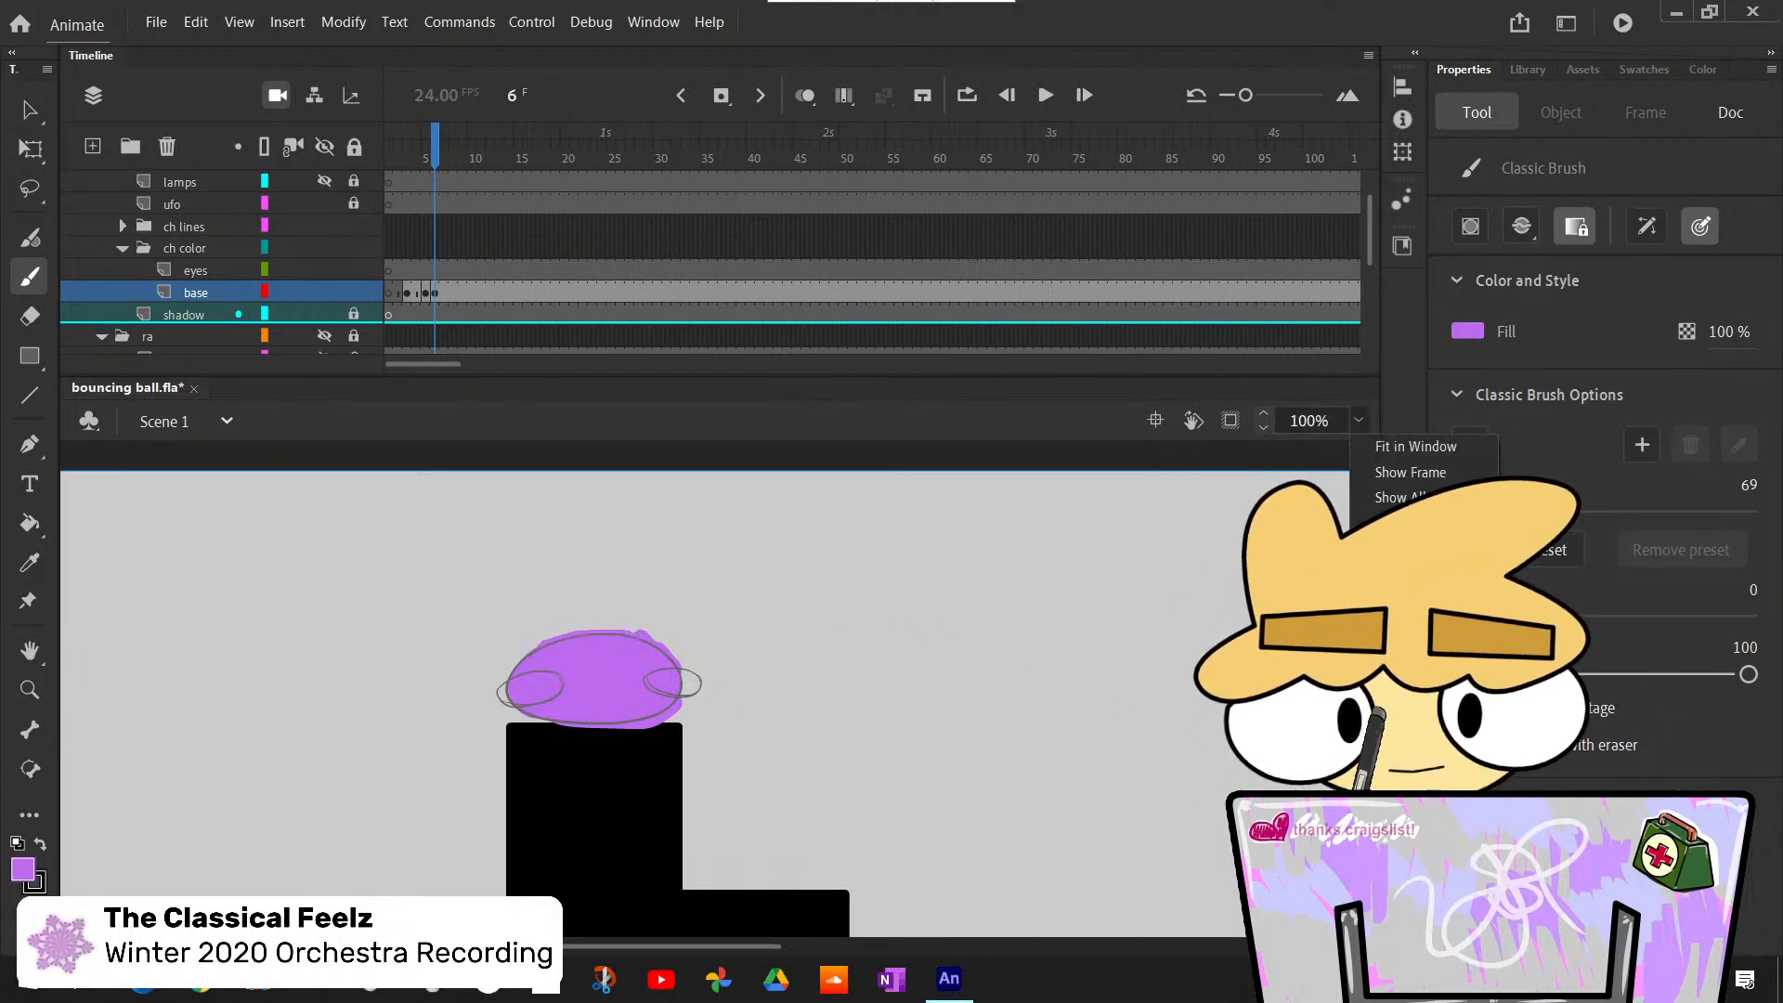
- Erase the purple spill along the underside of the squashed ball at frame 6 with a size 43 eraser
key(ctrl+equal)
scroll(693, 941, left, 3)
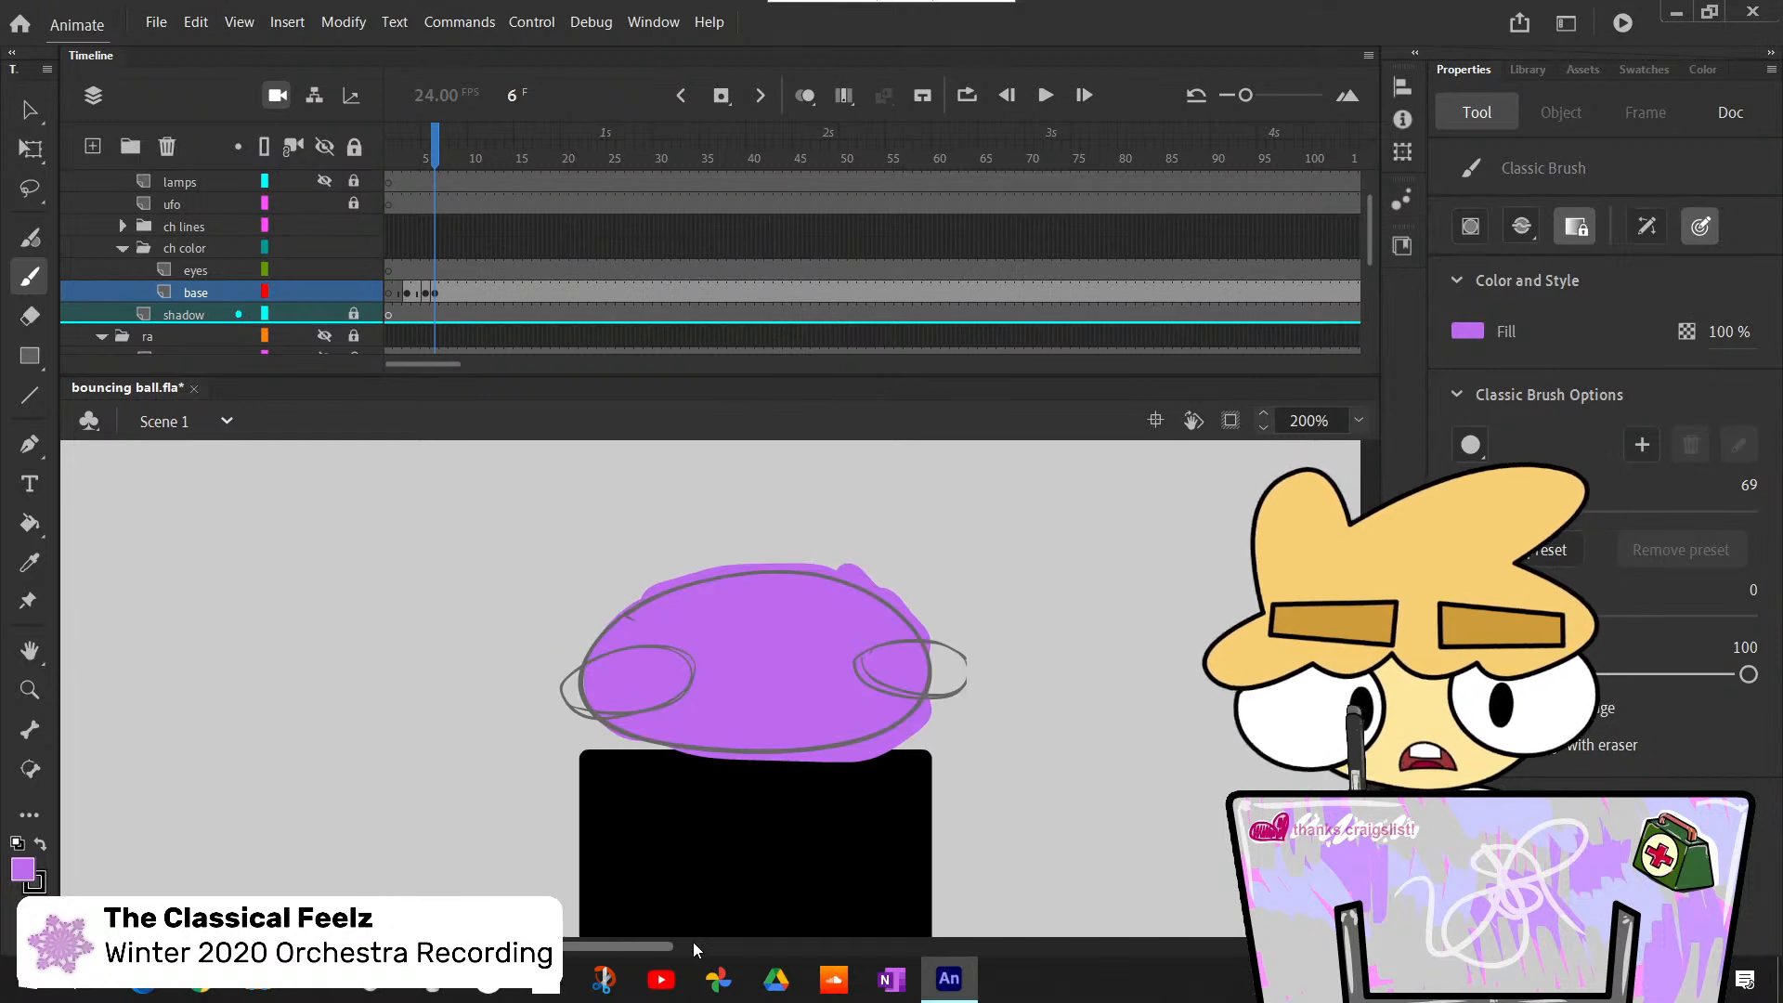
key(e)
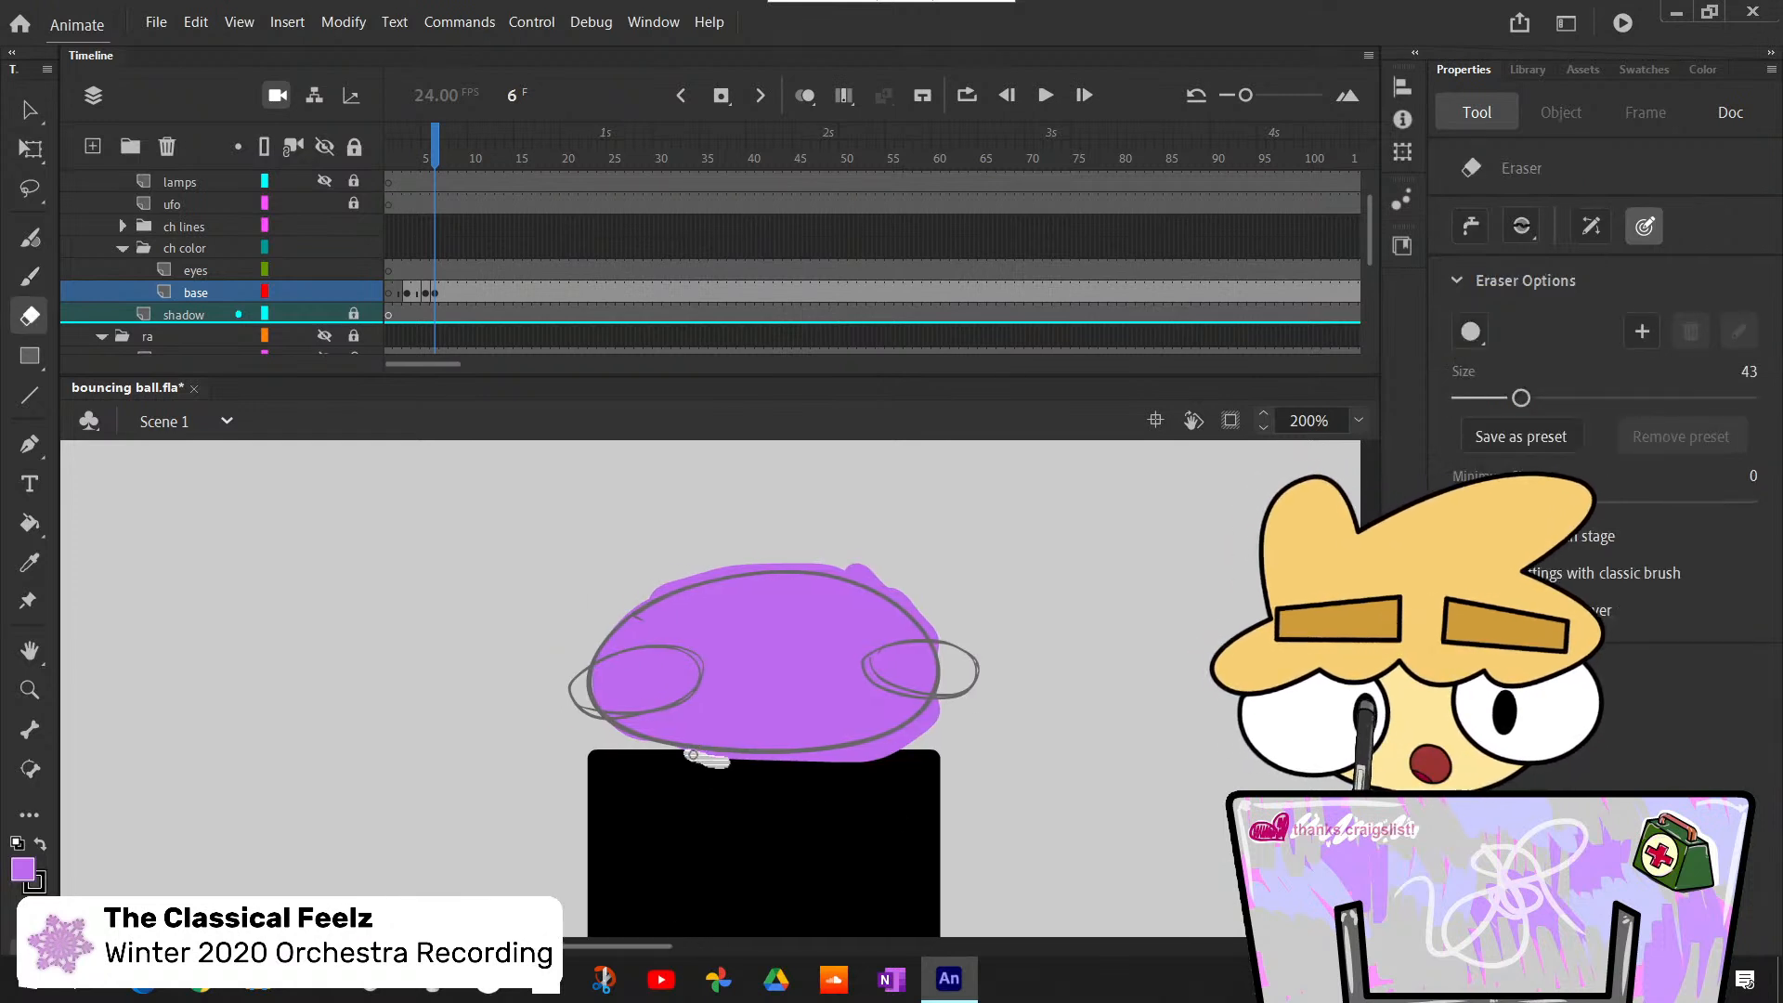
drag(706, 766, 897, 769)
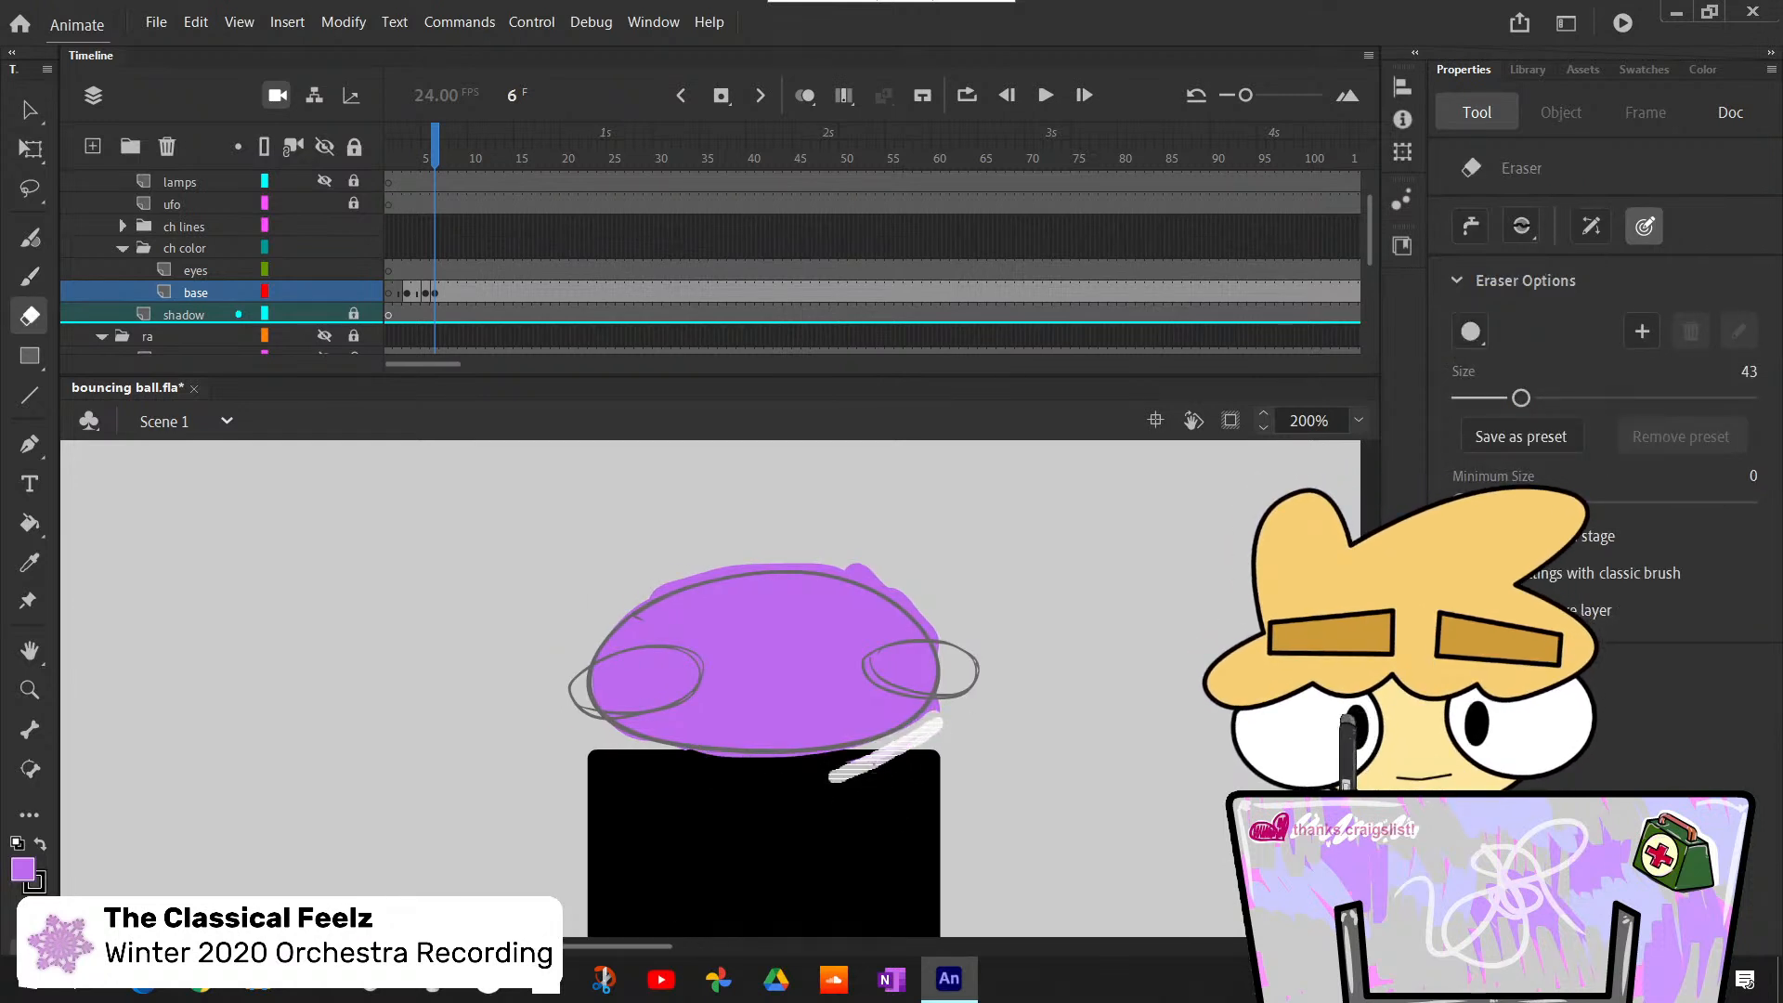
drag(943, 695, 929, 720)
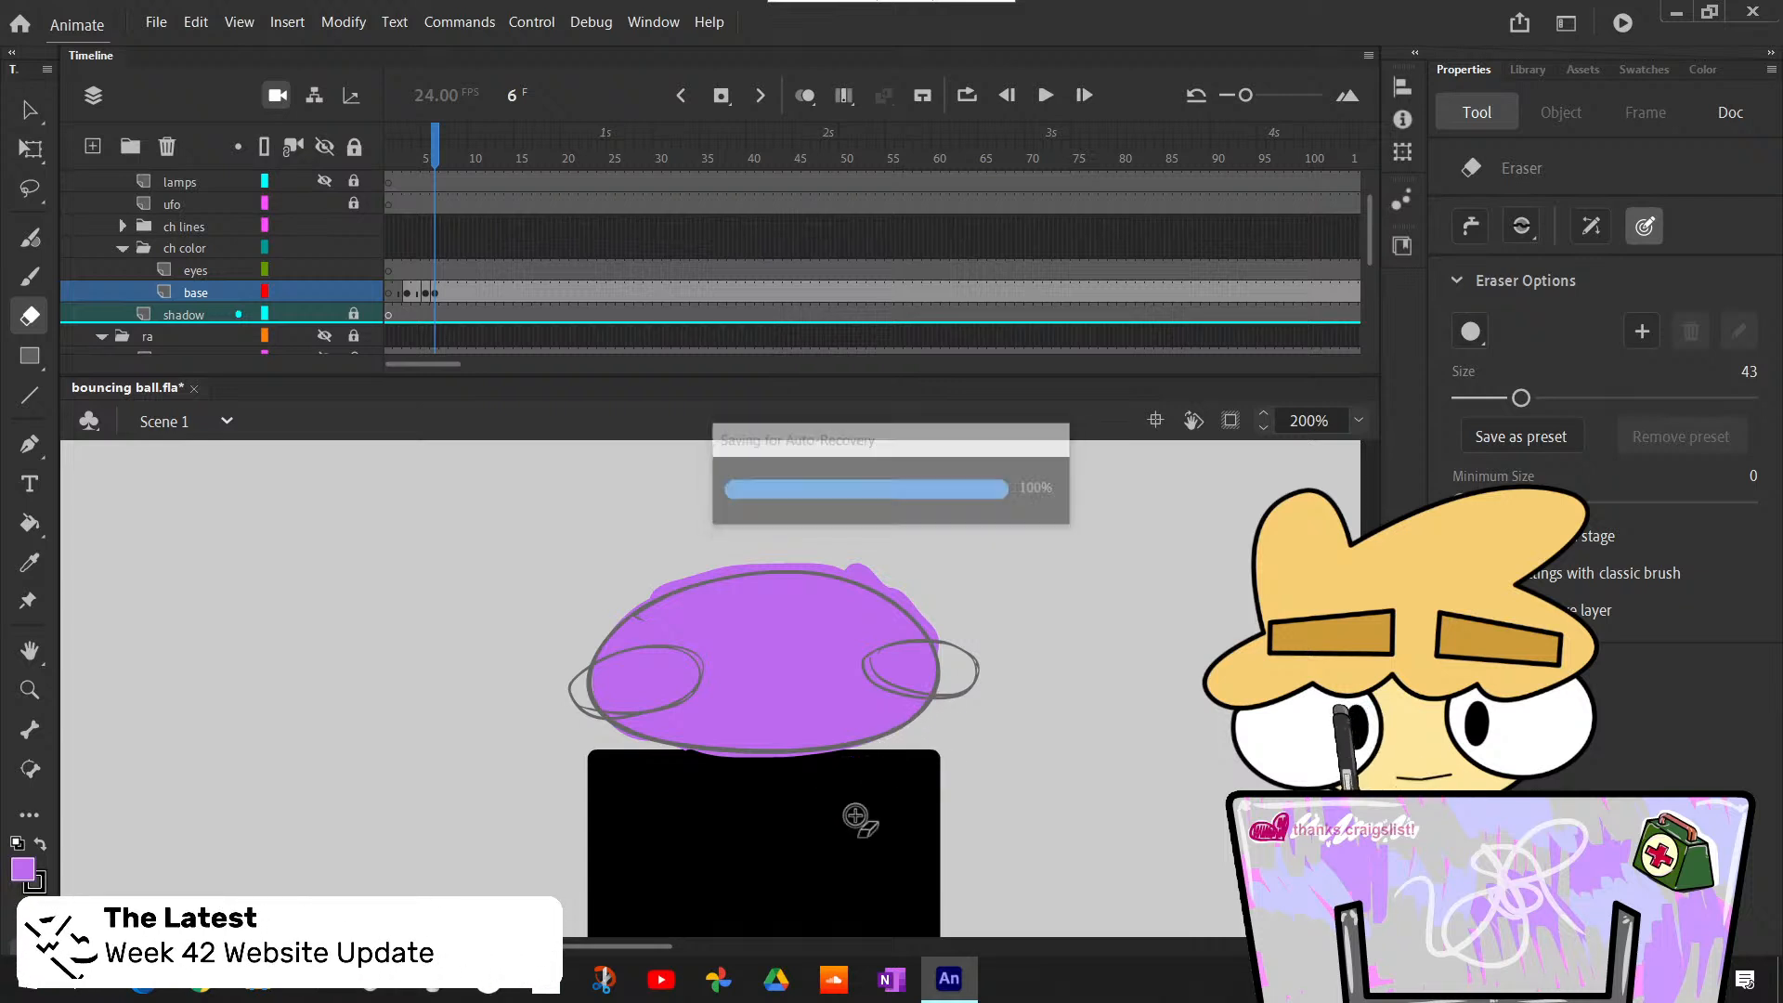
drag(878, 760, 905, 771)
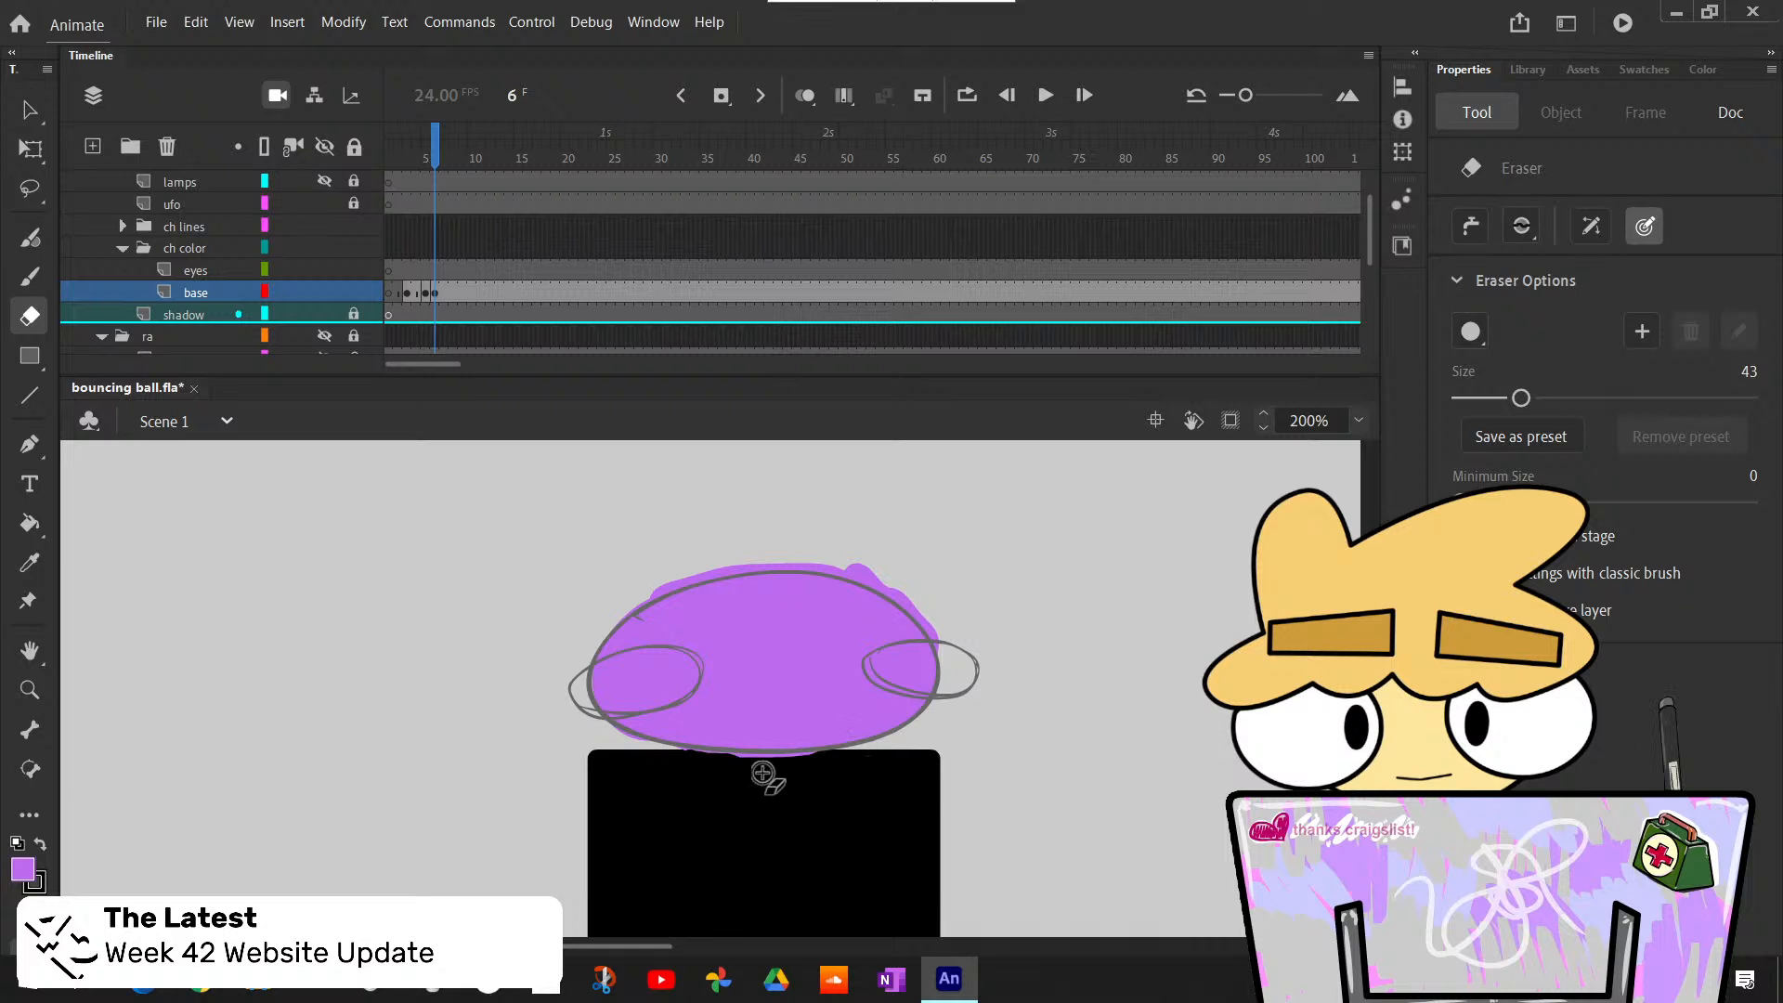
drag(677, 750, 852, 754)
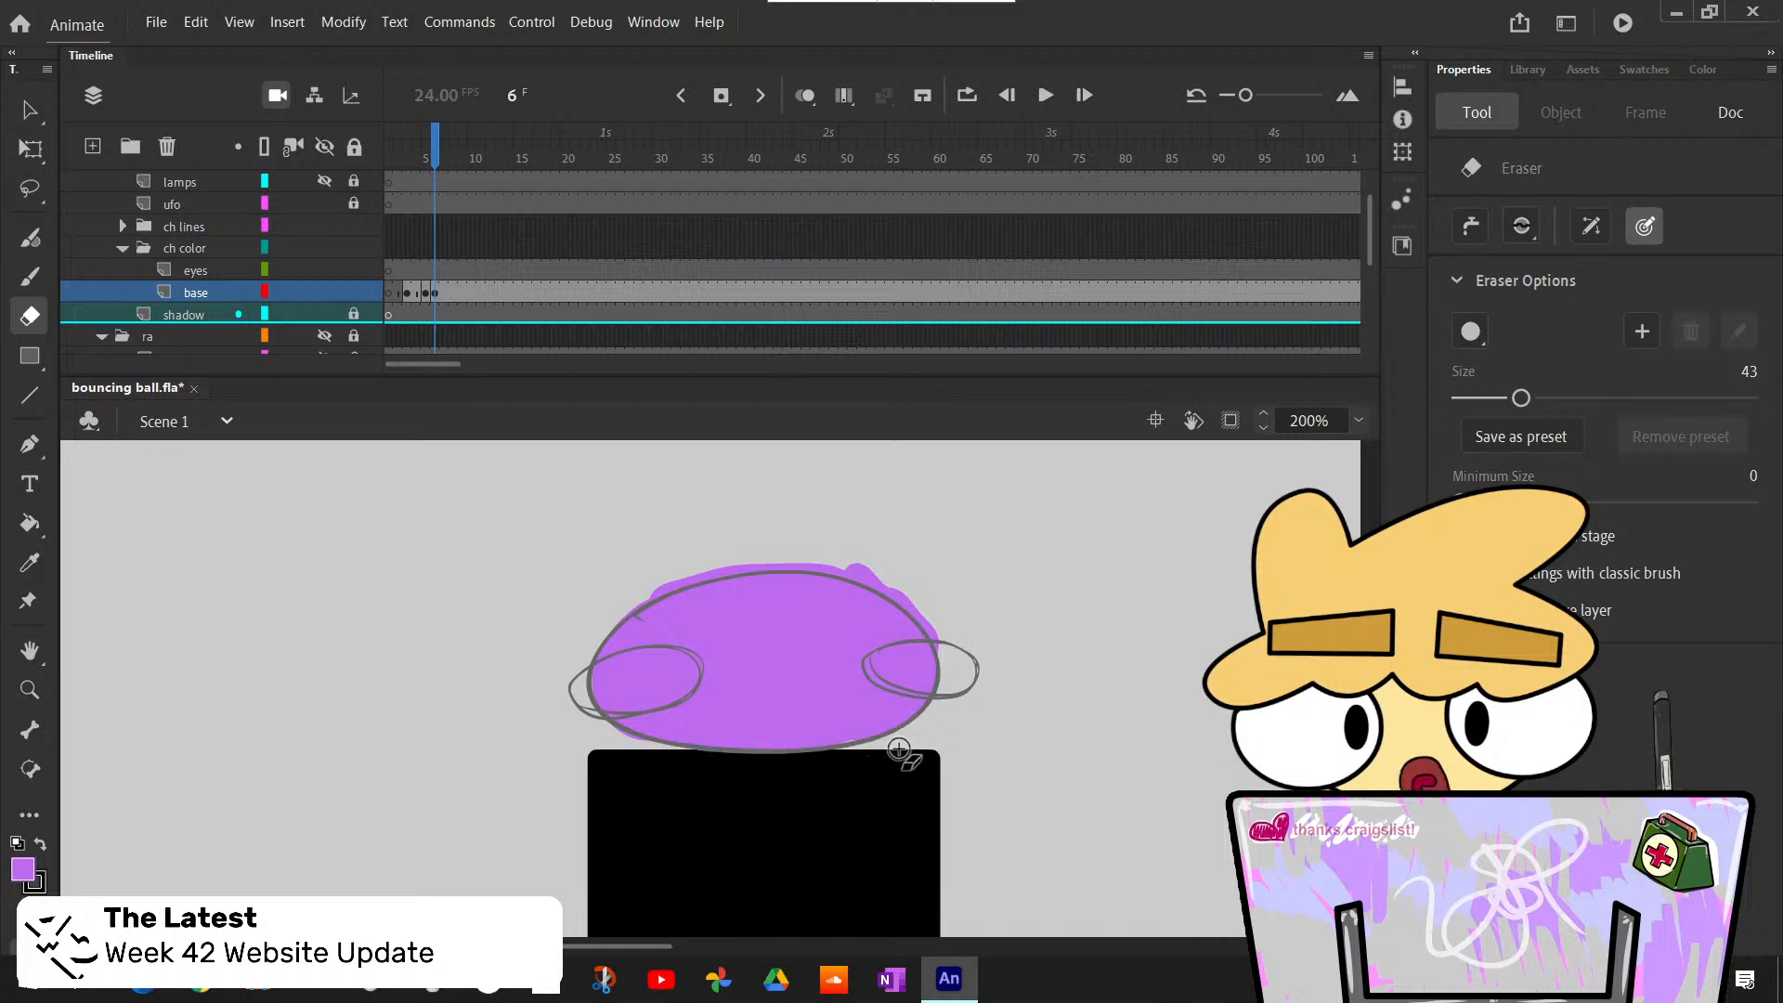
- Check frames 5 and 6 against each other, return to the Classic Brush and insert a blank keyframe at frame 8 of the base layer
key(b)
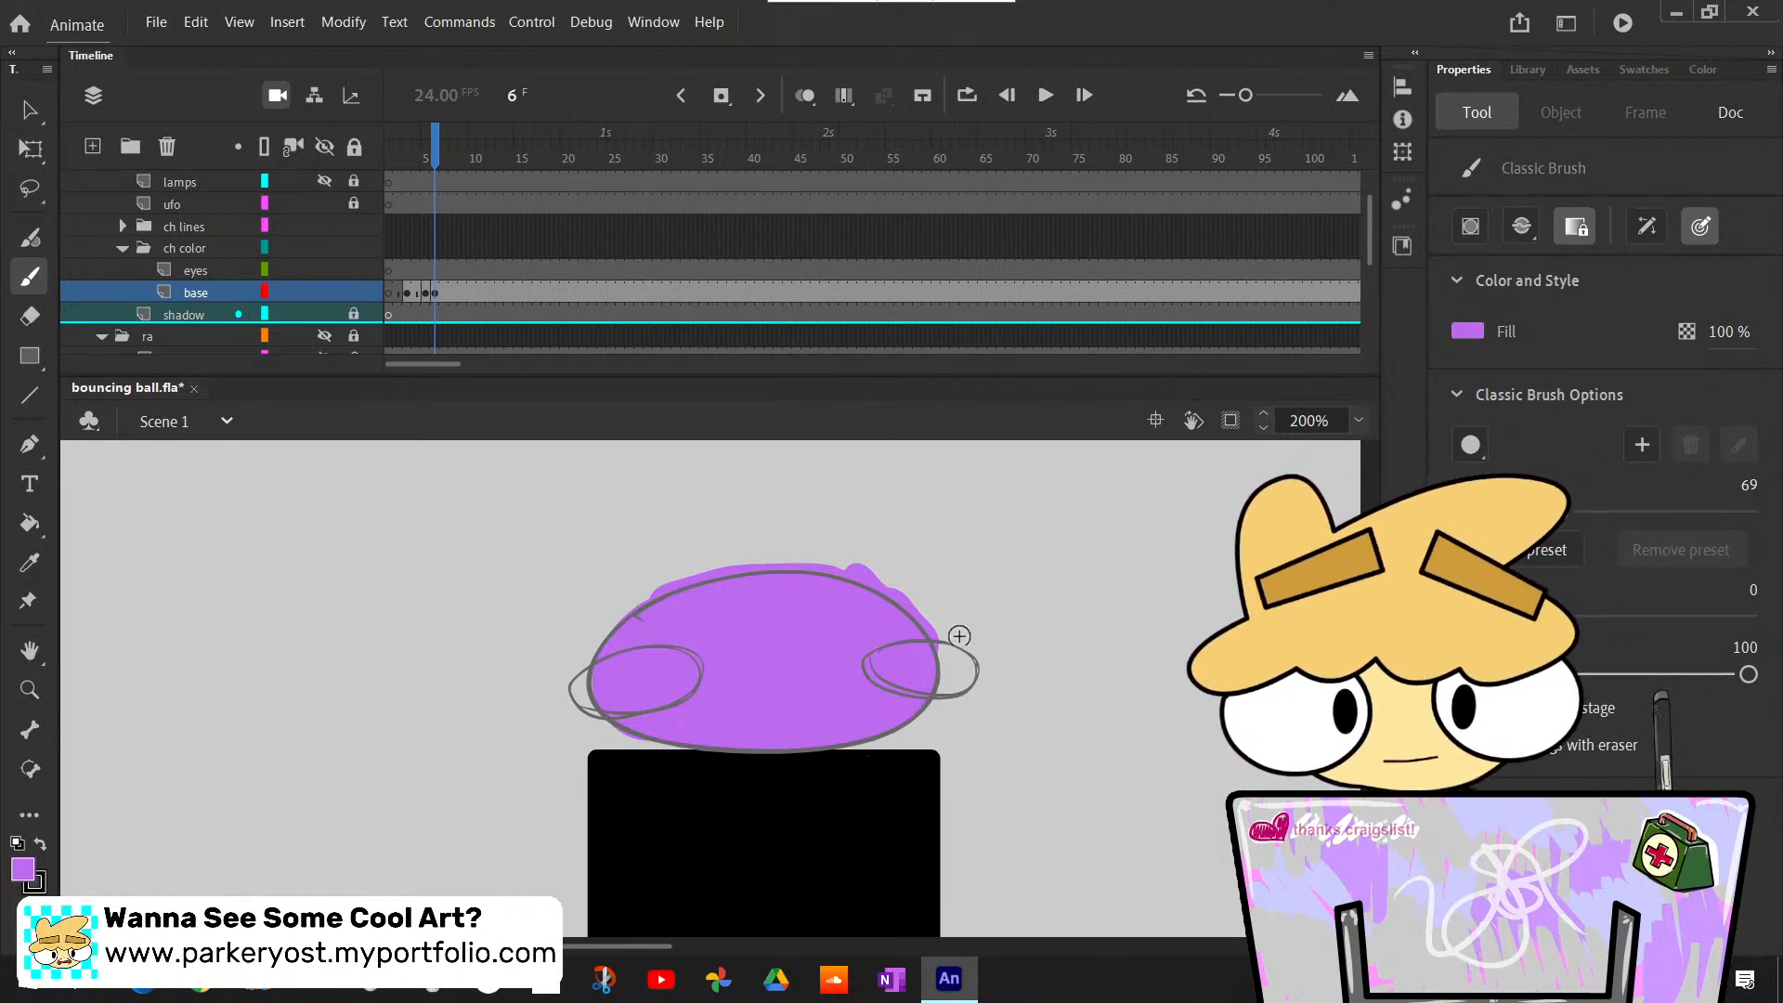
key(comma)
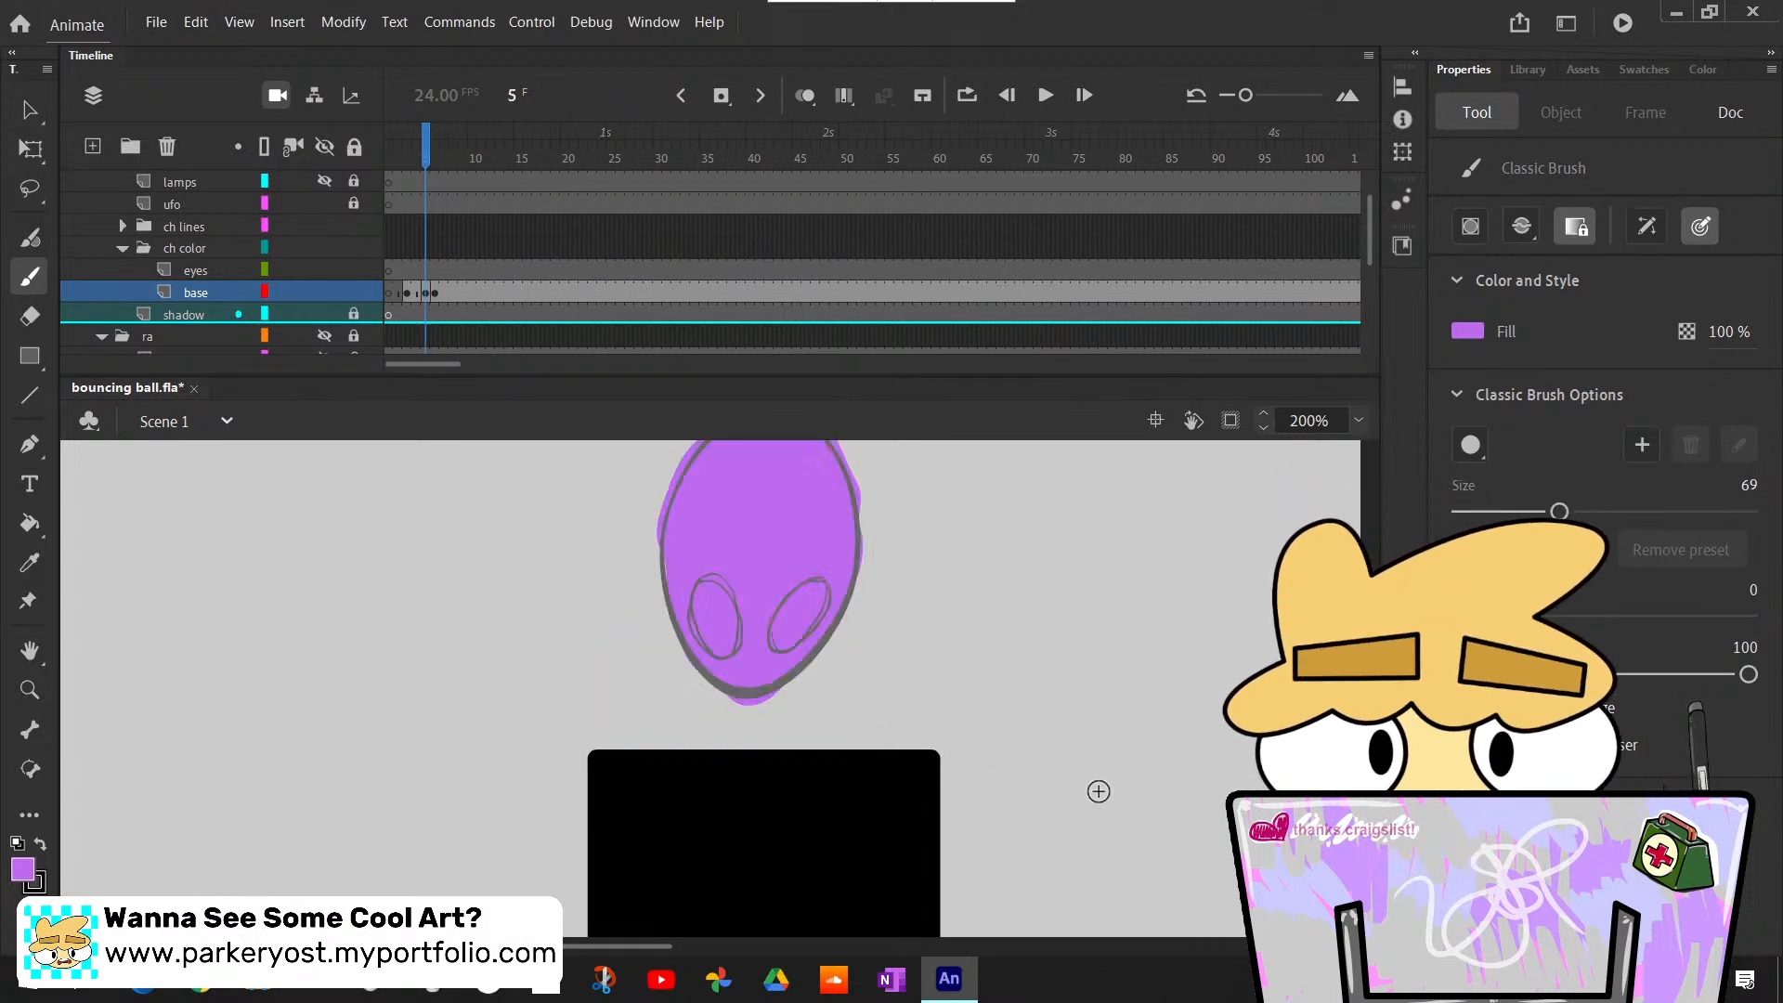
key(period)
key(comma)
key(period)
key(period)
key(period)
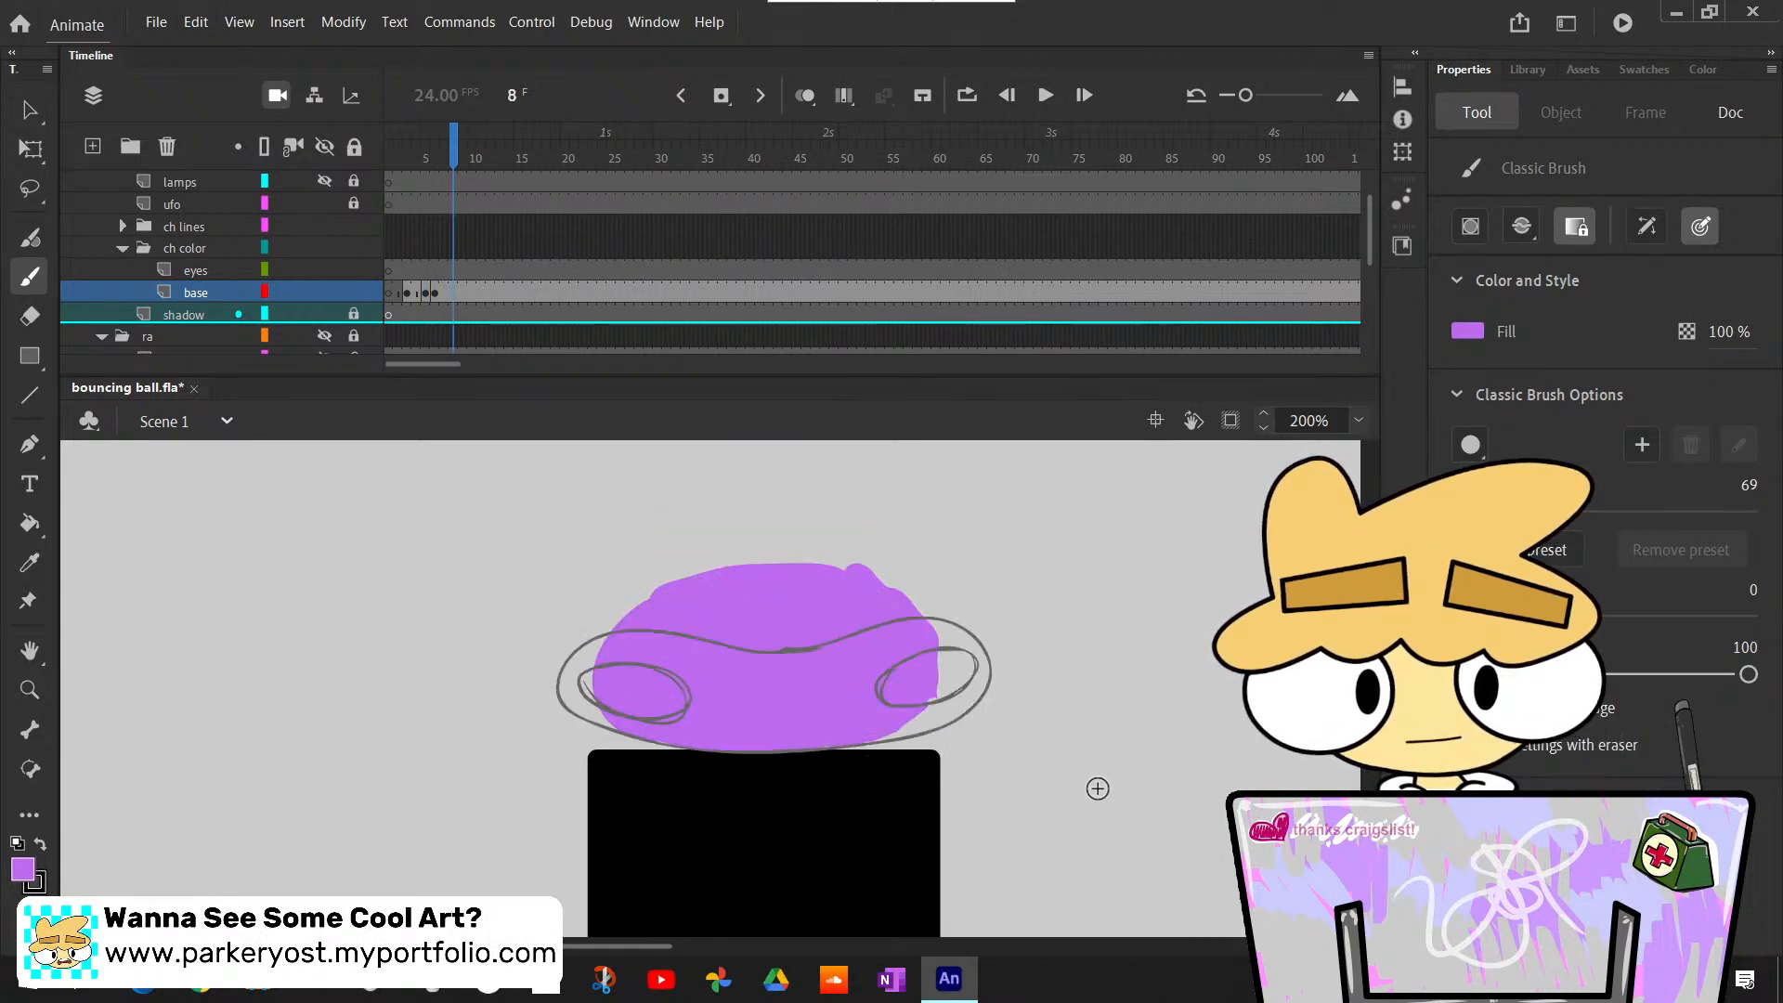
key(F7)
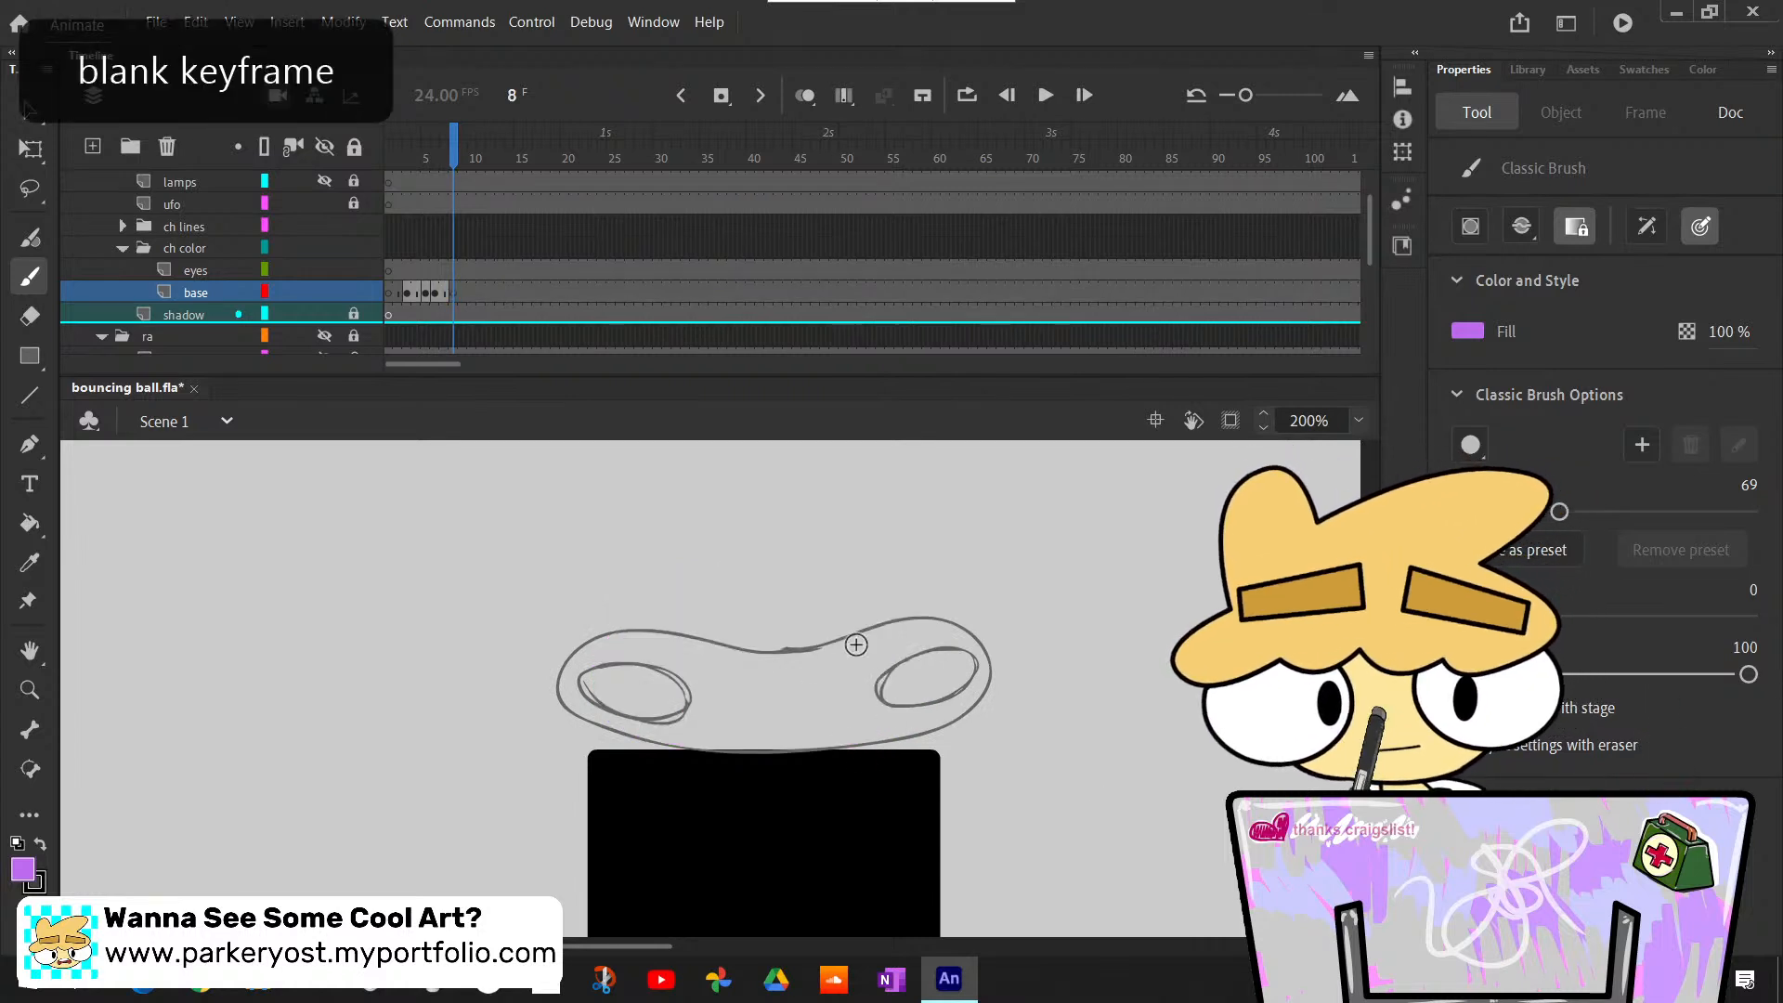
- Paint the flattened ball's body light purple at frame 8, enlarging the brush to size 121, and erase the spill beneath it
mouse_move(594, 654)
mouse_down()
mouse_move(592, 706)
mouse_move(732, 731)
mouse_move(652, 737)
mouse_move(864, 729)
mouse_move(984, 681)
mouse_move(619, 658)
mouse_move(633, 676)
mouse_move(628, 649)
mouse_move(684, 648)
mouse_move(679, 695)
mouse_move(666, 690)
mouse_move(661, 671)
mouse_move(750, 702)
mouse_move(875, 700)
mouse_move(985, 654)
mouse_up()
drag(789, 671, 859, 664)
drag(1560, 513, 1583, 512)
drag(822, 674, 915, 656)
drag(1583, 513, 1634, 512)
mouse_move(961, 659)
mouse_down()
mouse_move(929, 643)
mouse_move(817, 713)
mouse_up()
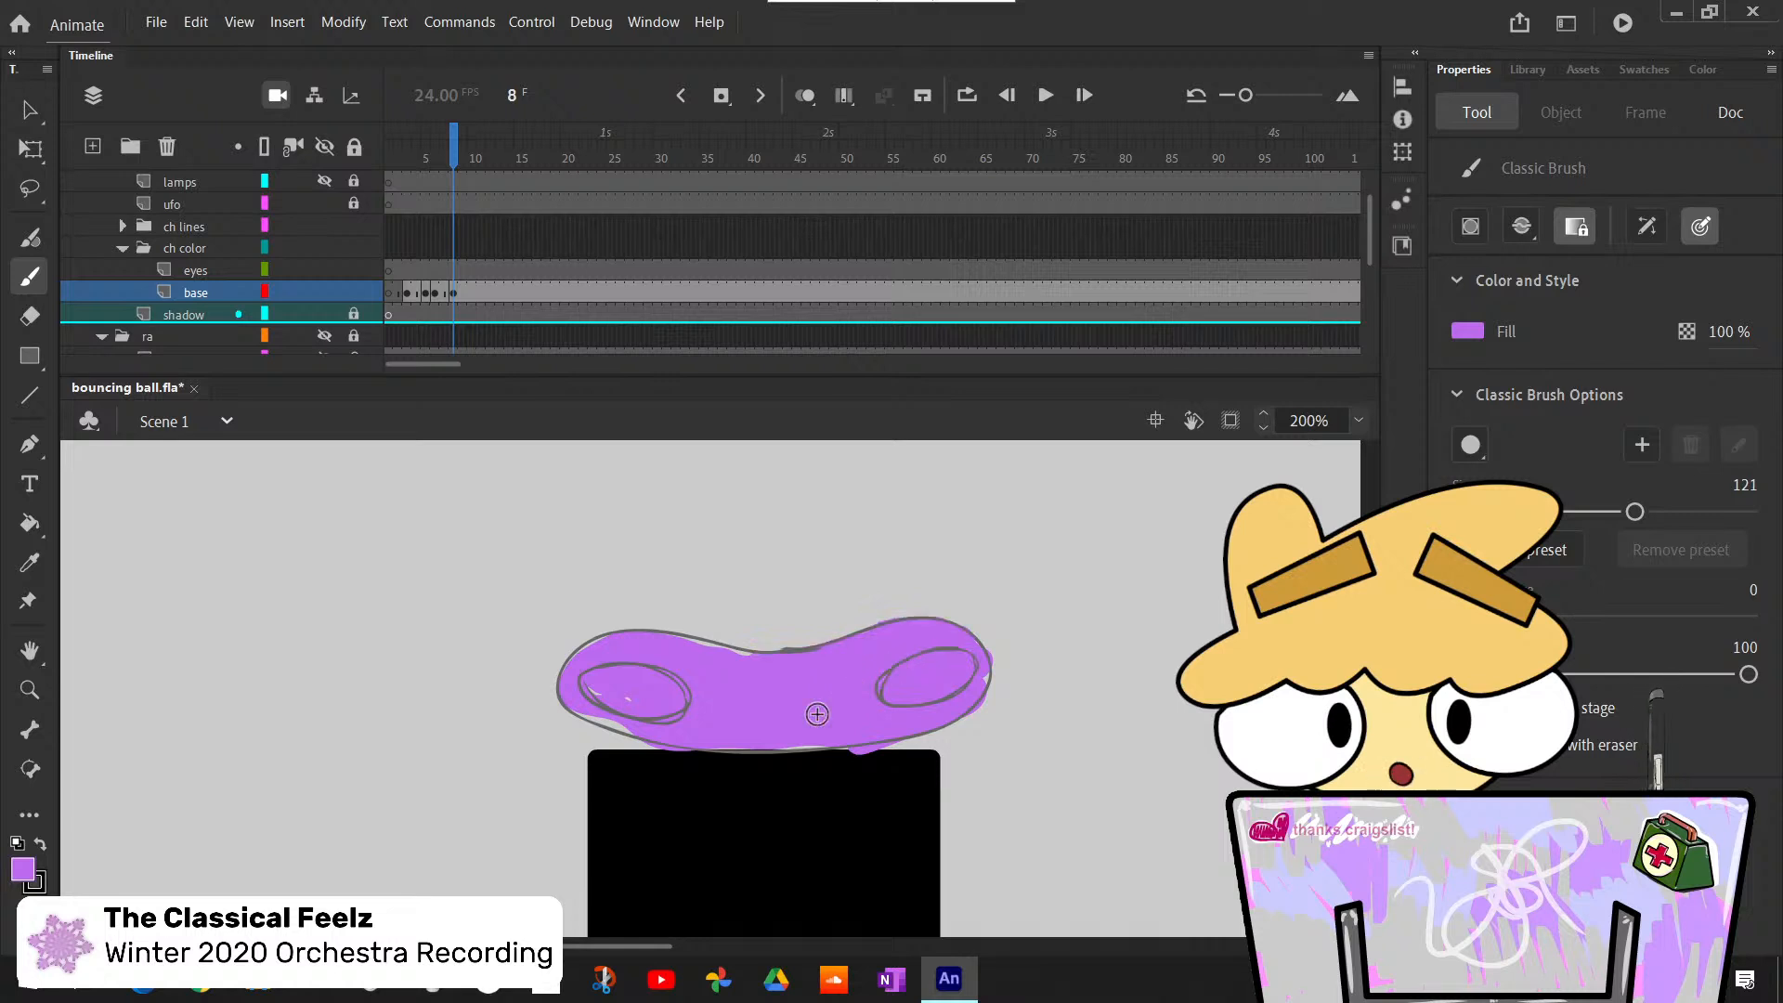
mouse_move(754, 655)
mouse_down()
mouse_move(671, 642)
mouse_move(688, 714)
mouse_move(633, 723)
mouse_move(589, 649)
mouse_up()
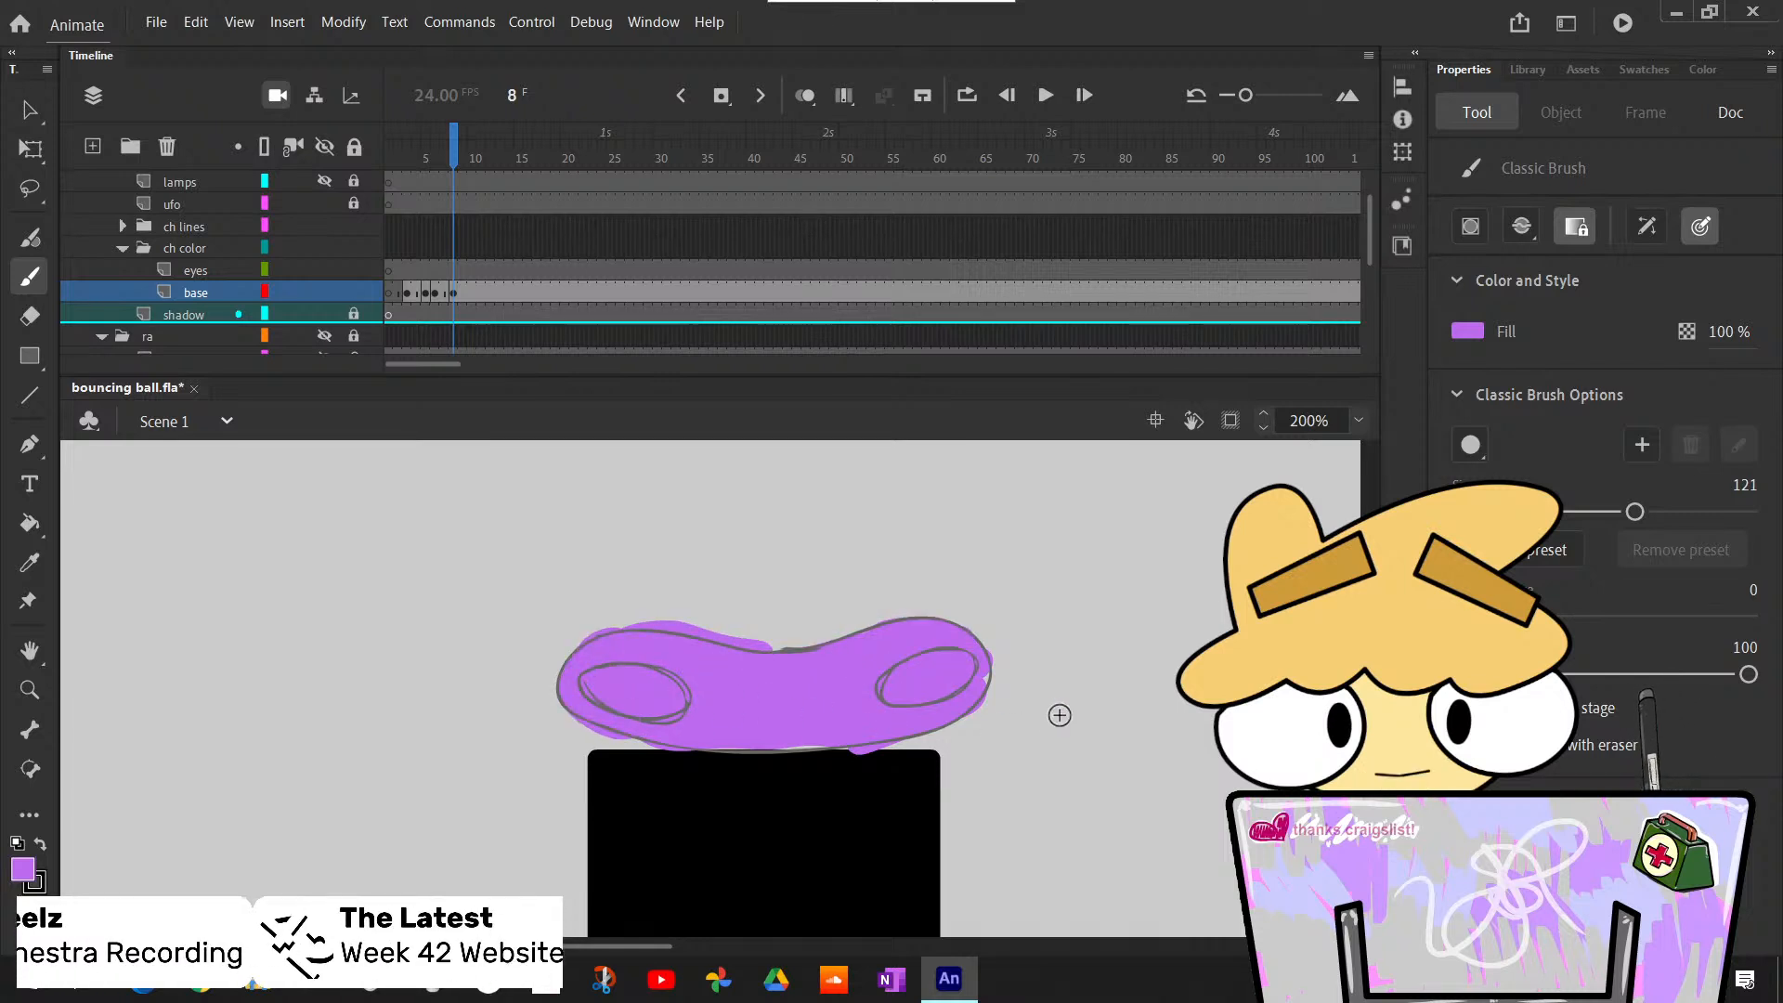
drag(984, 674, 962, 697)
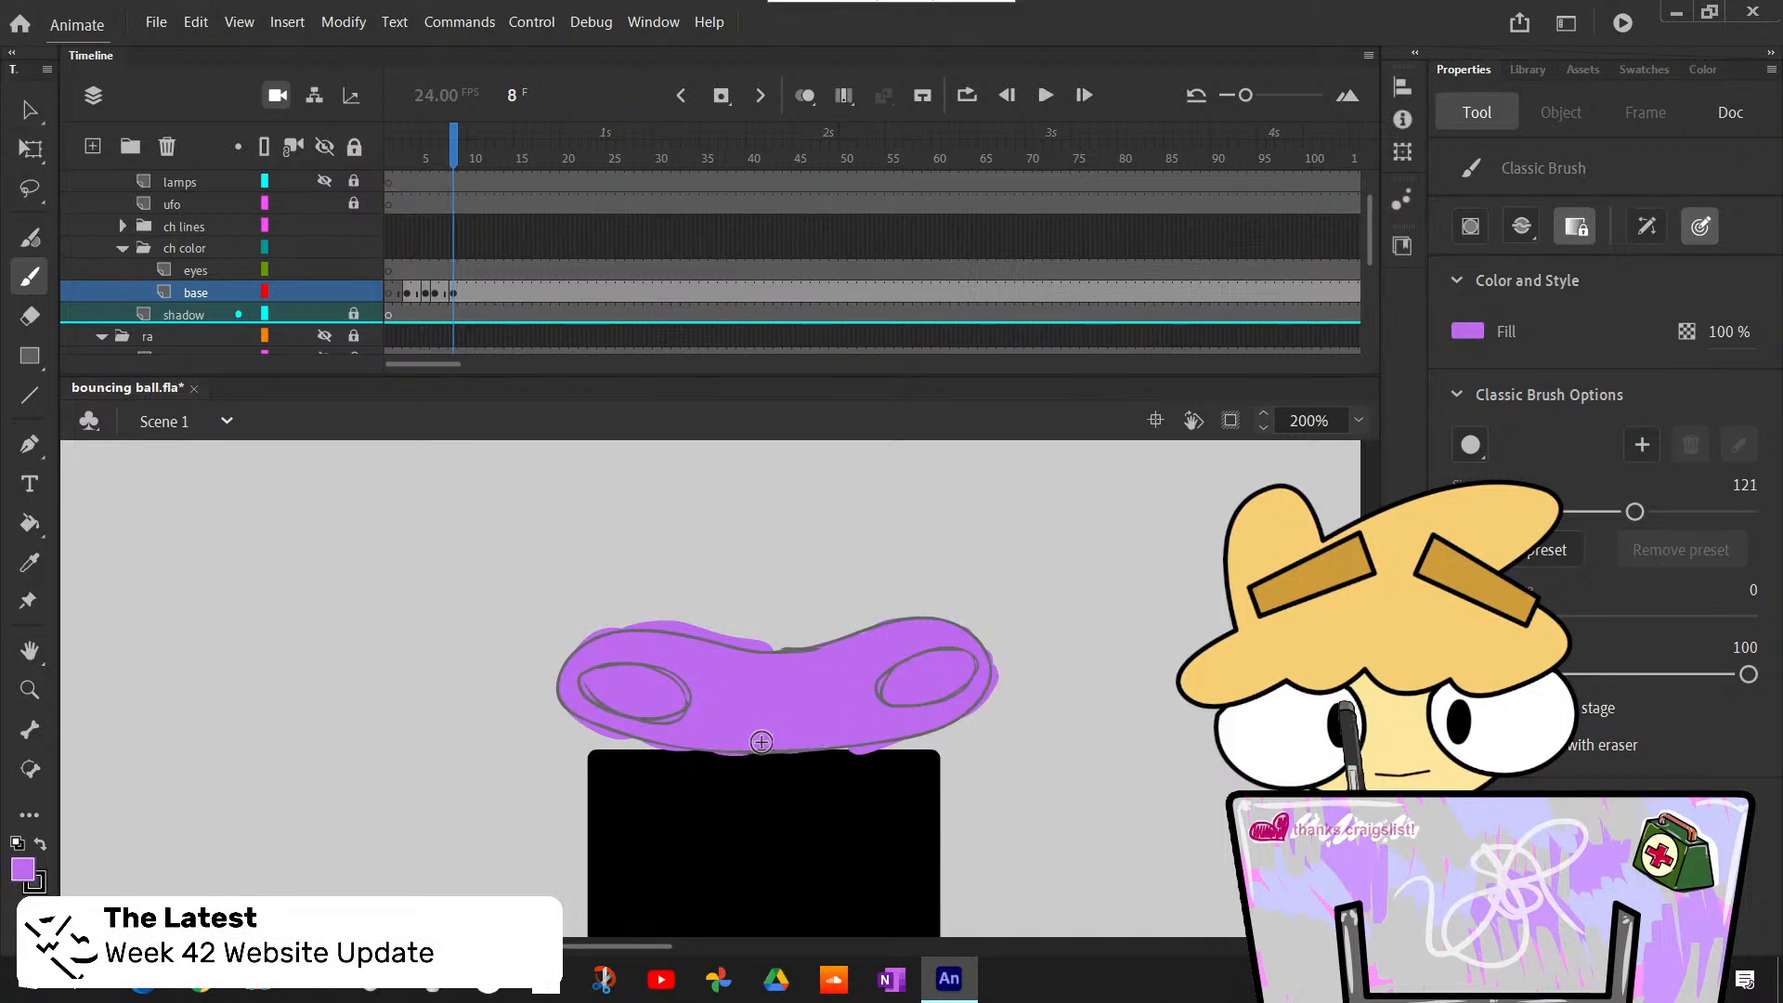
key(e)
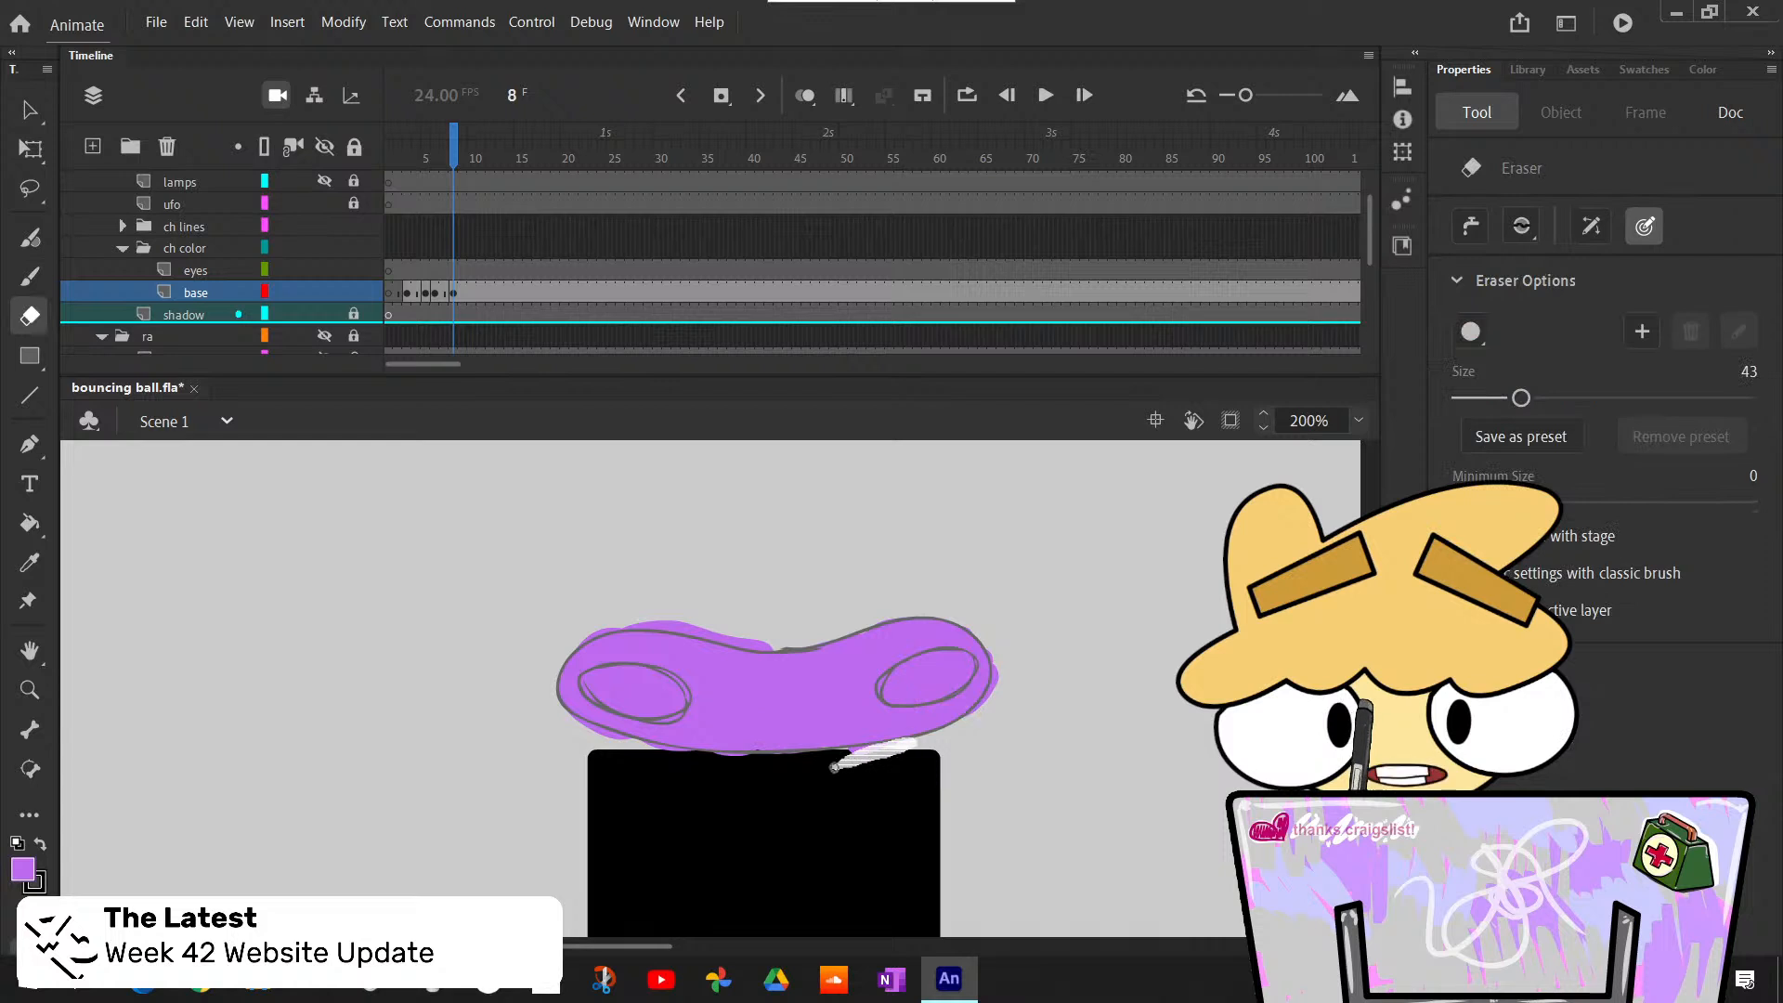
mouse_move(834, 767)
mouse_down()
mouse_move(819, 760)
mouse_move(843, 756)
mouse_up()
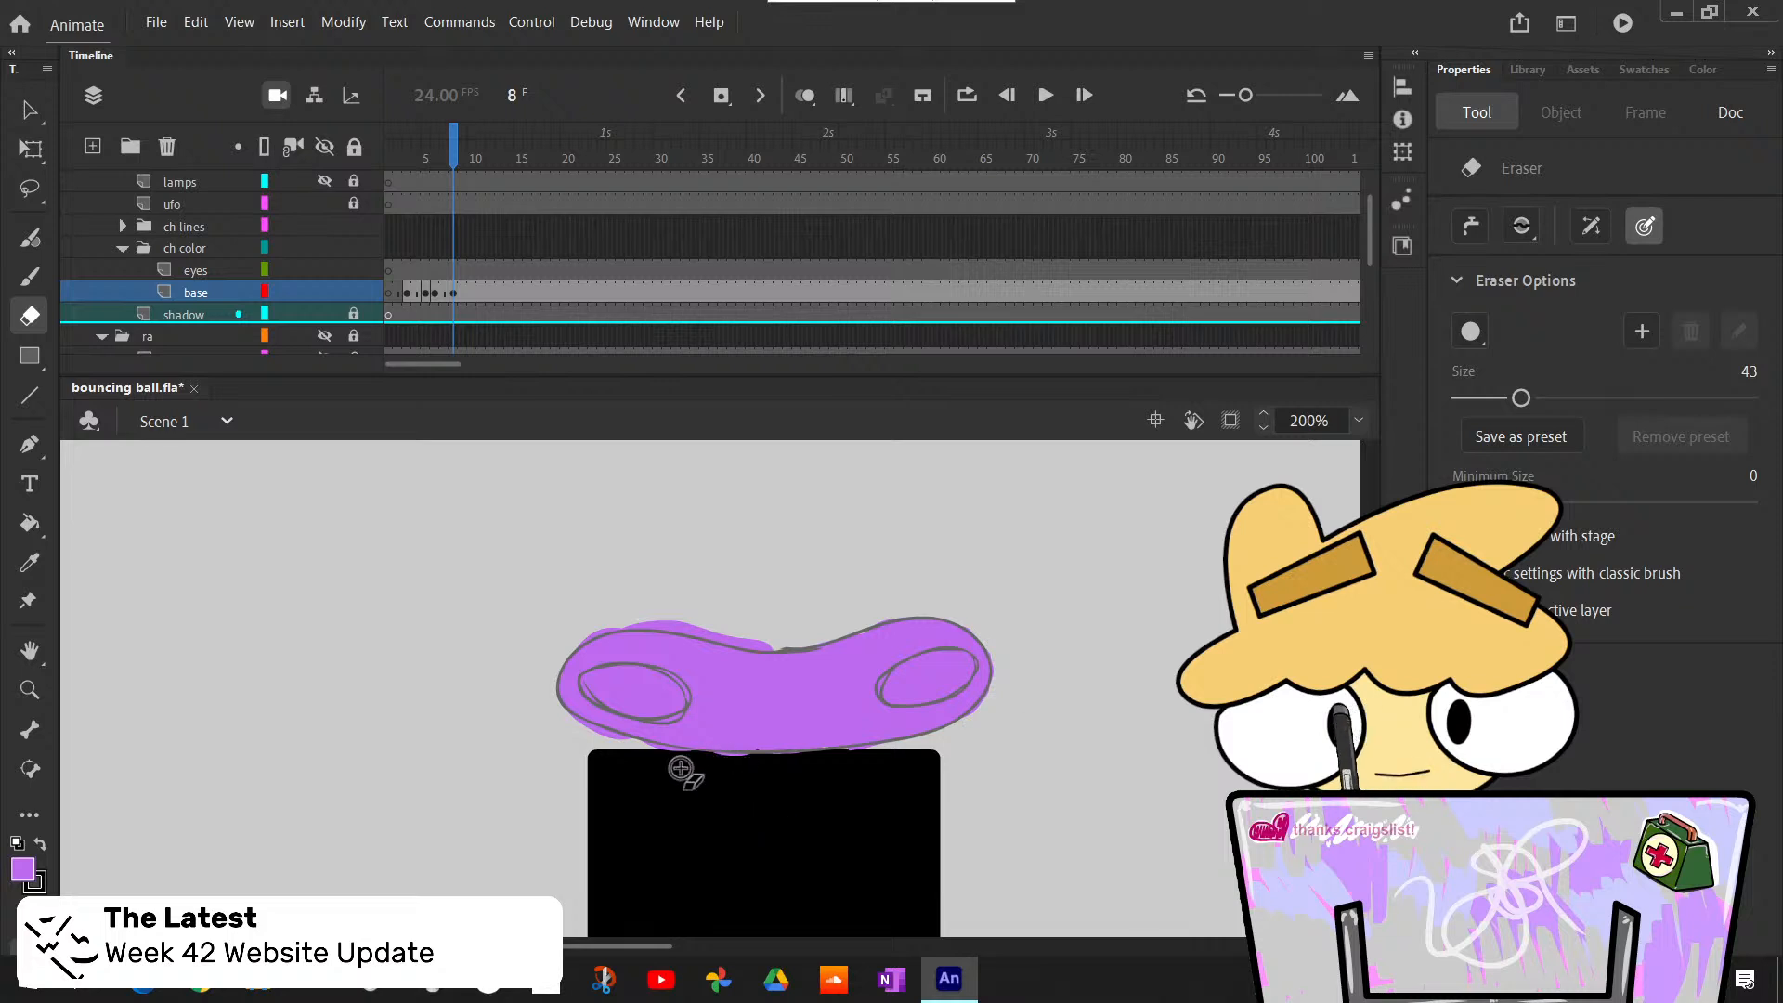
- Delete the brushed purple shape from frame 8 of the base layer
key(v)
click(907, 718)
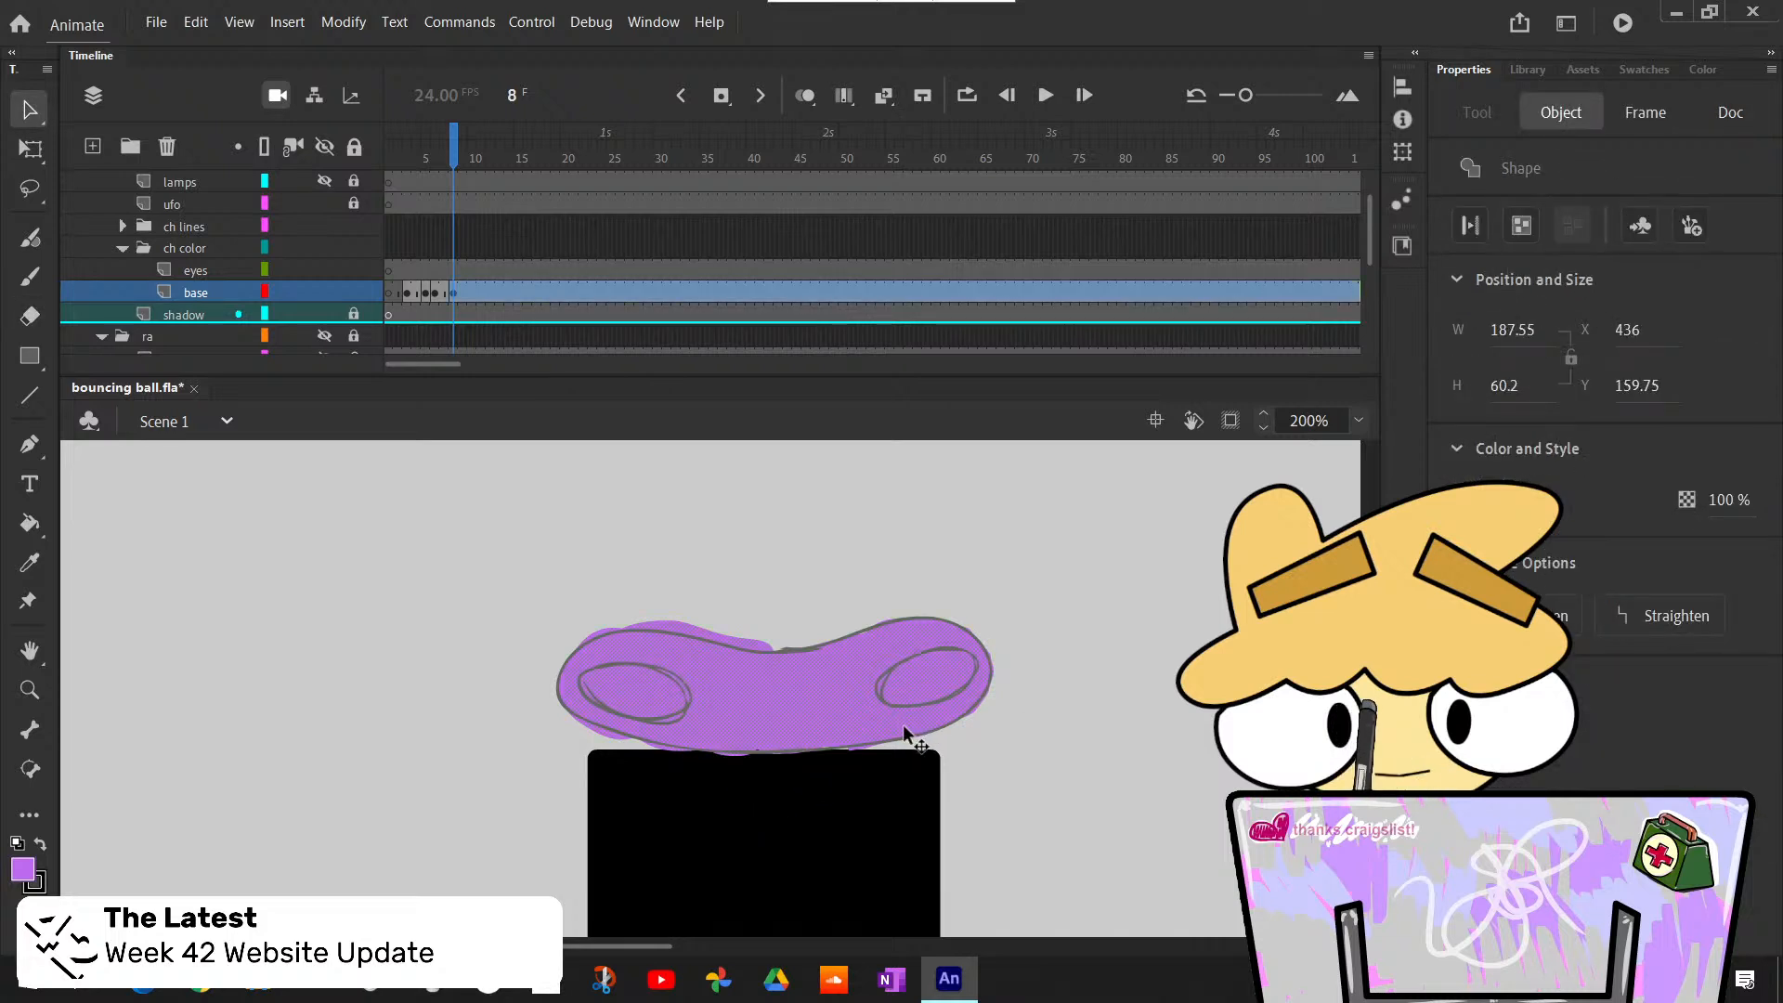
key(Delete)
- Switch to the Paint Bucket, try its All regions drag fill option and return it to Specific regions
key(k)
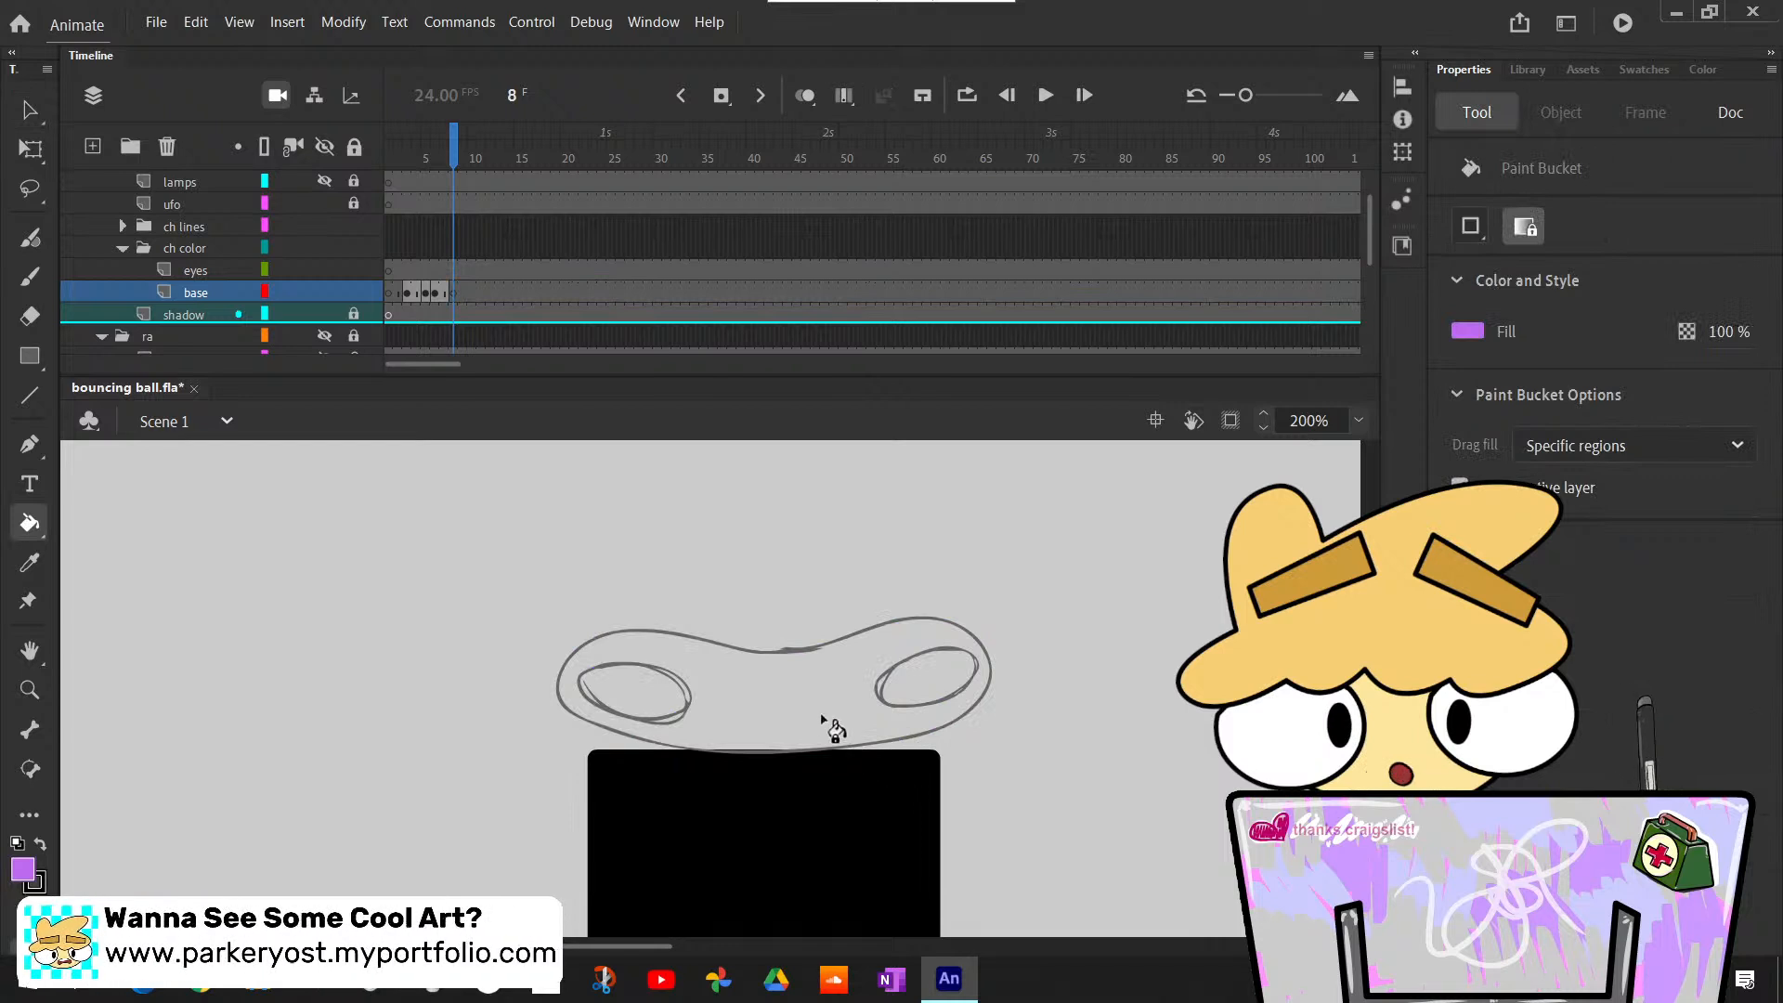
click(1523, 228)
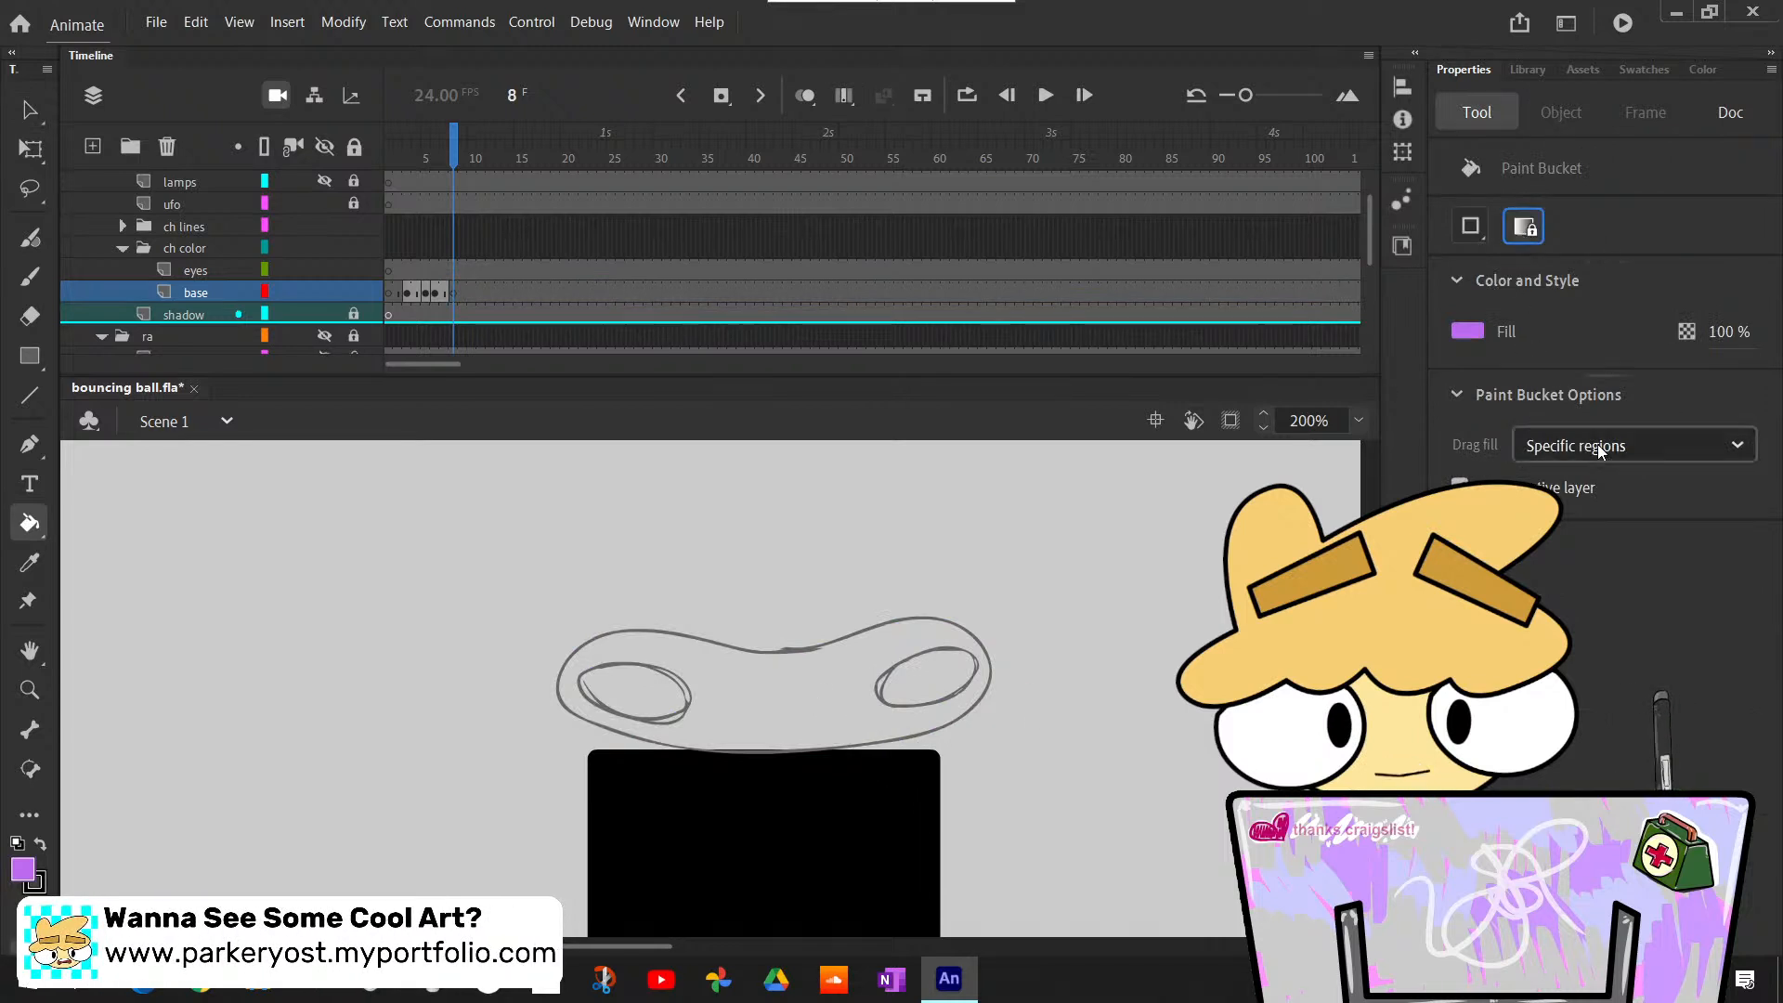
click(1600, 449)
click(1634, 525)
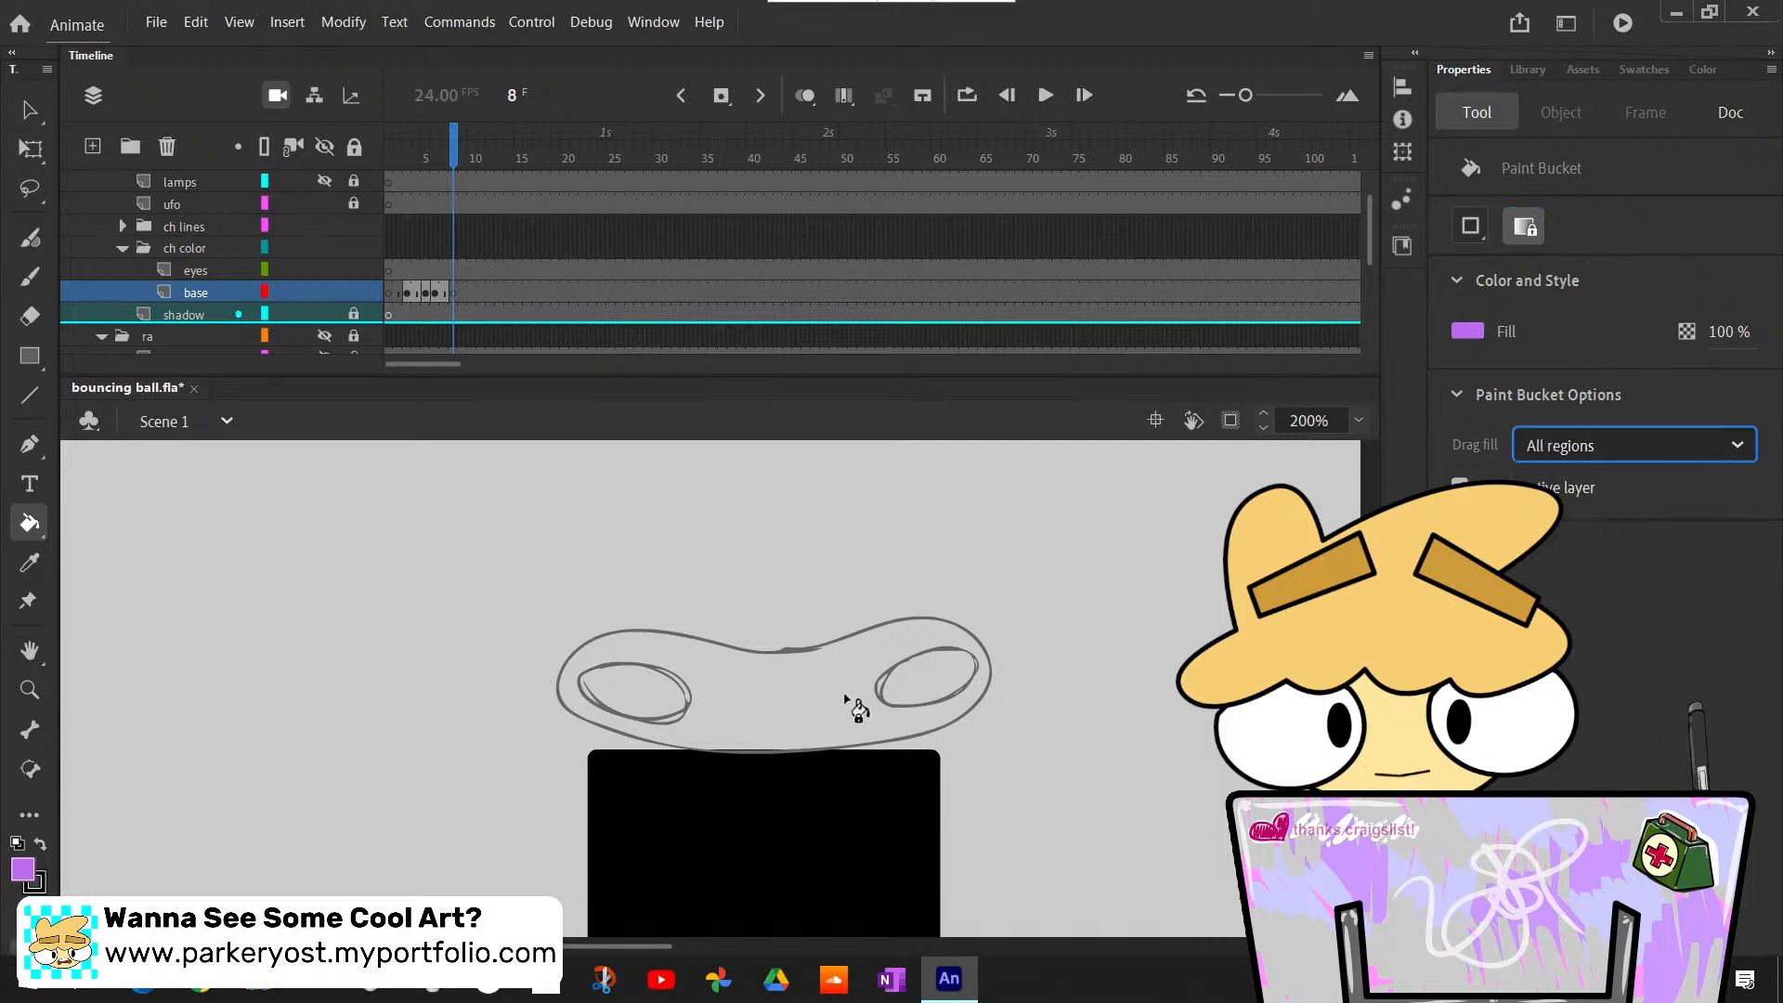
click(1610, 450)
click(1598, 489)
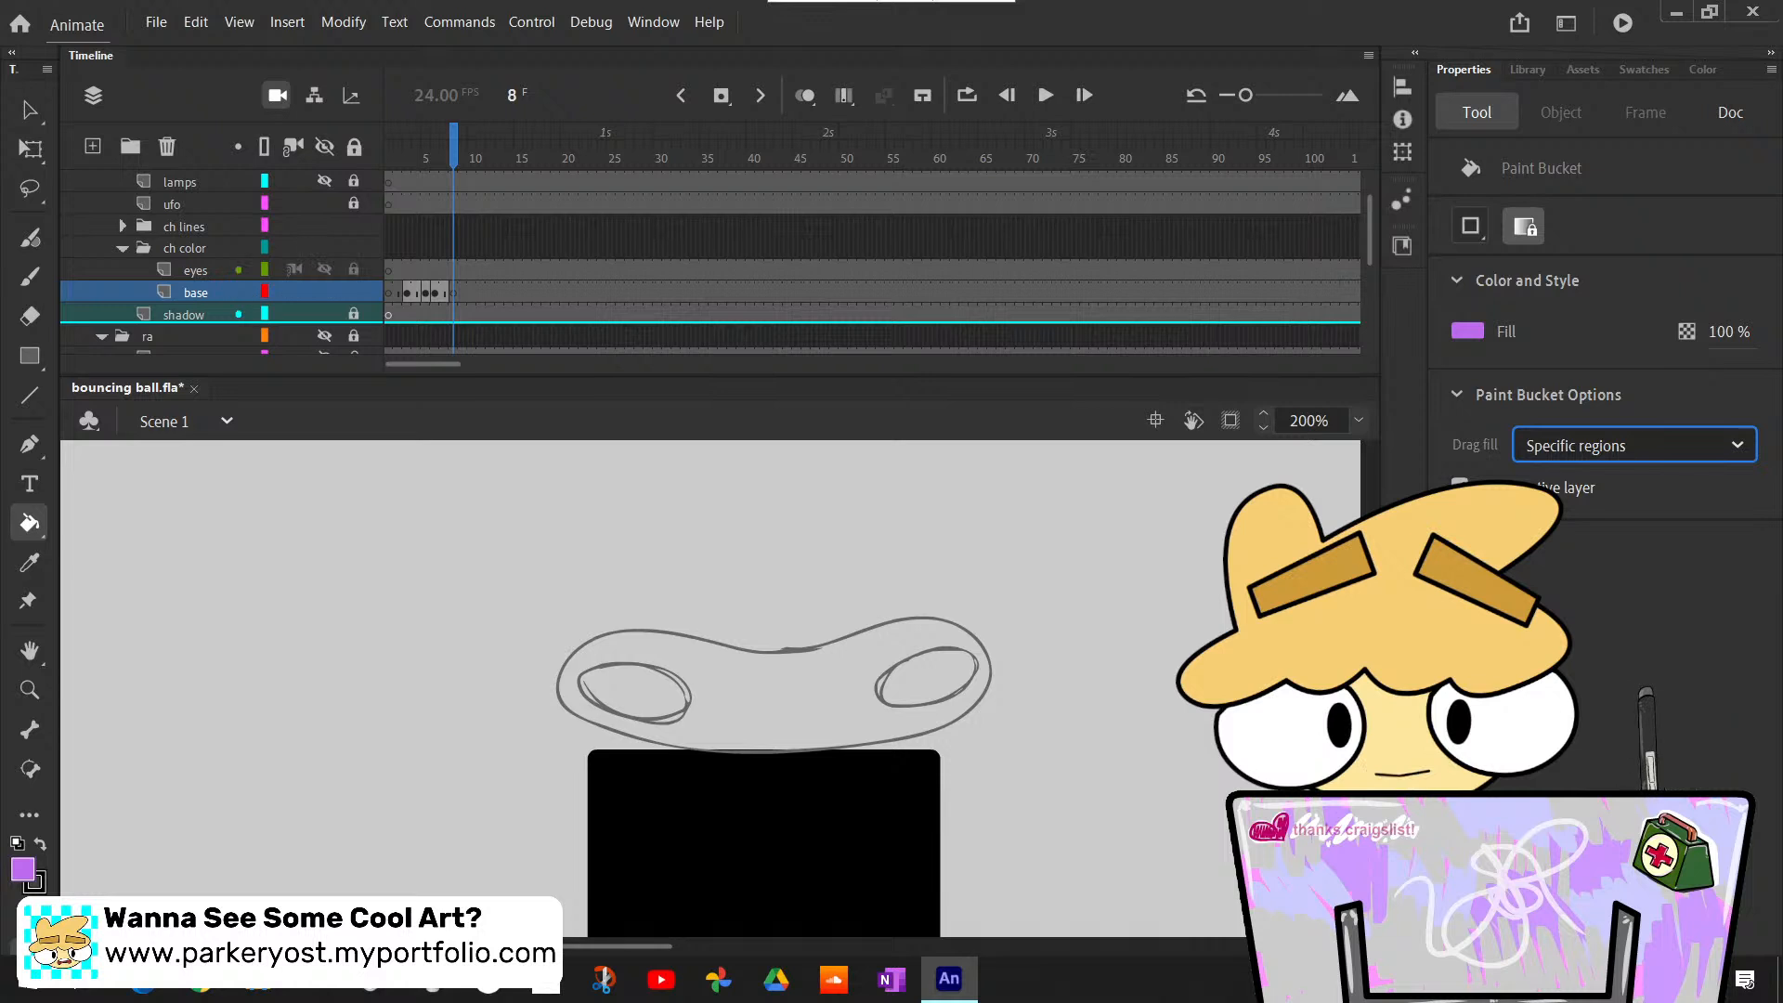
- Expand the ch lines folder, select the b_lines layer and apply the light purple Paint Bucket inside the body outline at frame 8
scroll(226, 263, up, 1)
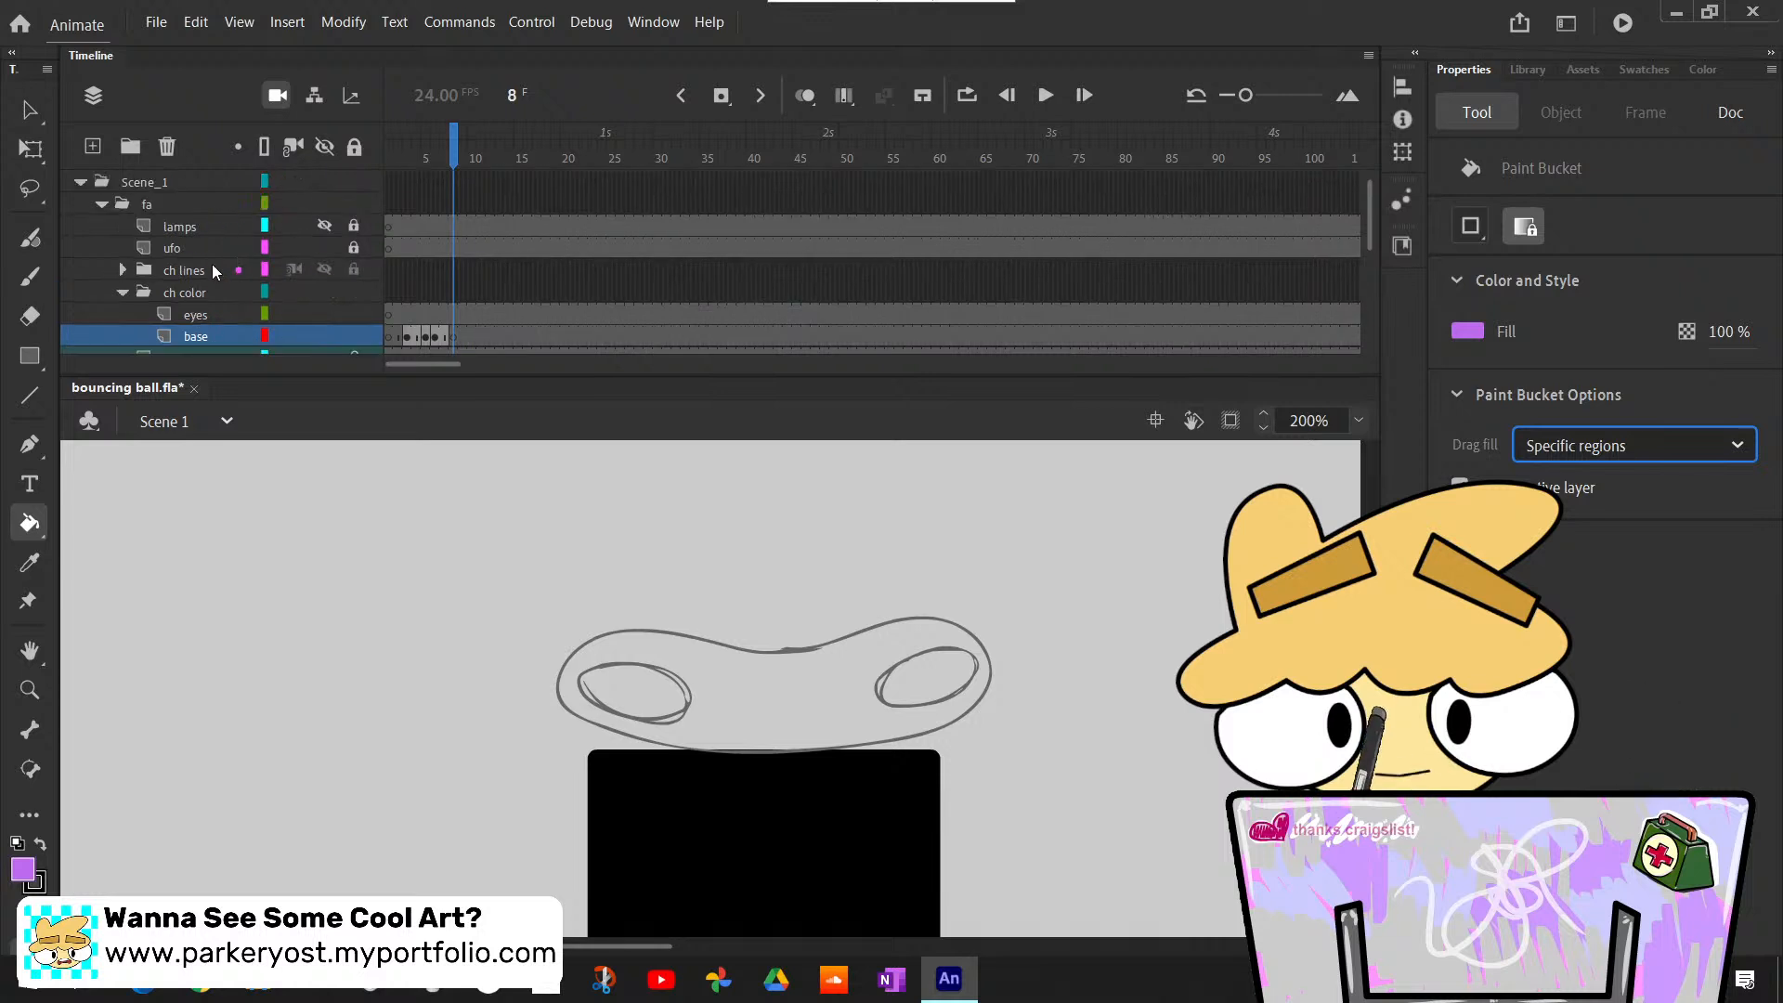
scroll(215, 295, down, 2)
click(123, 182)
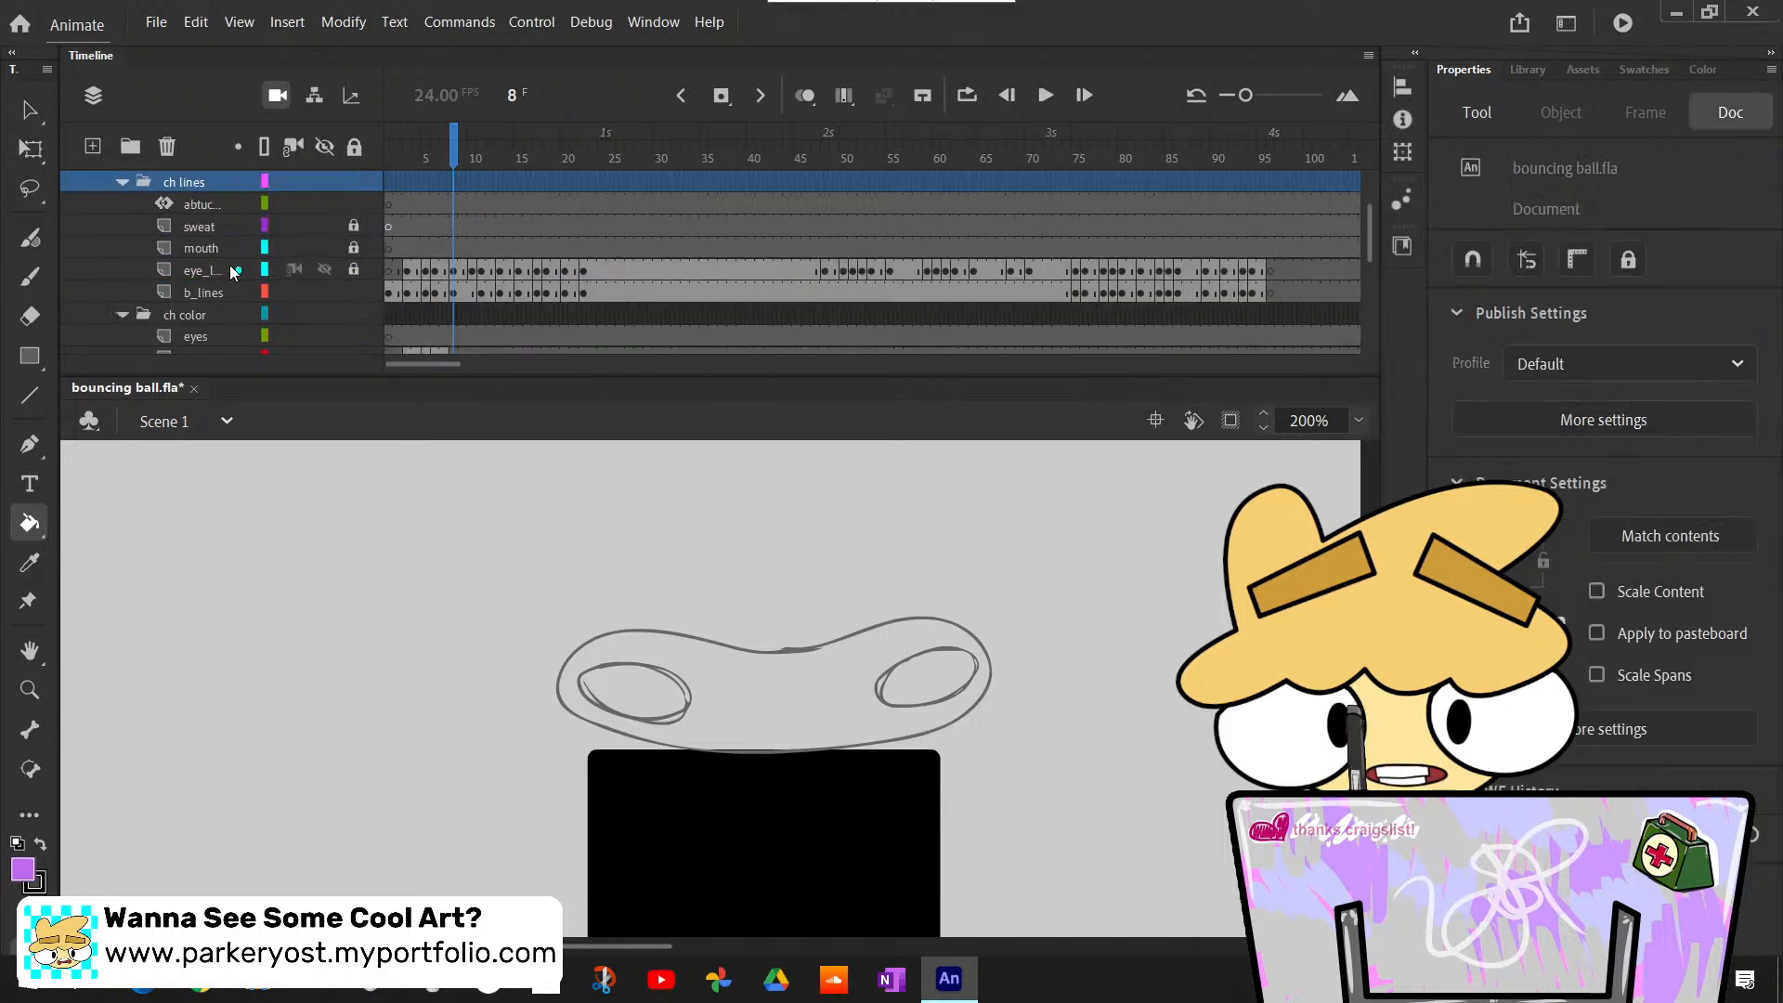
click(217, 295)
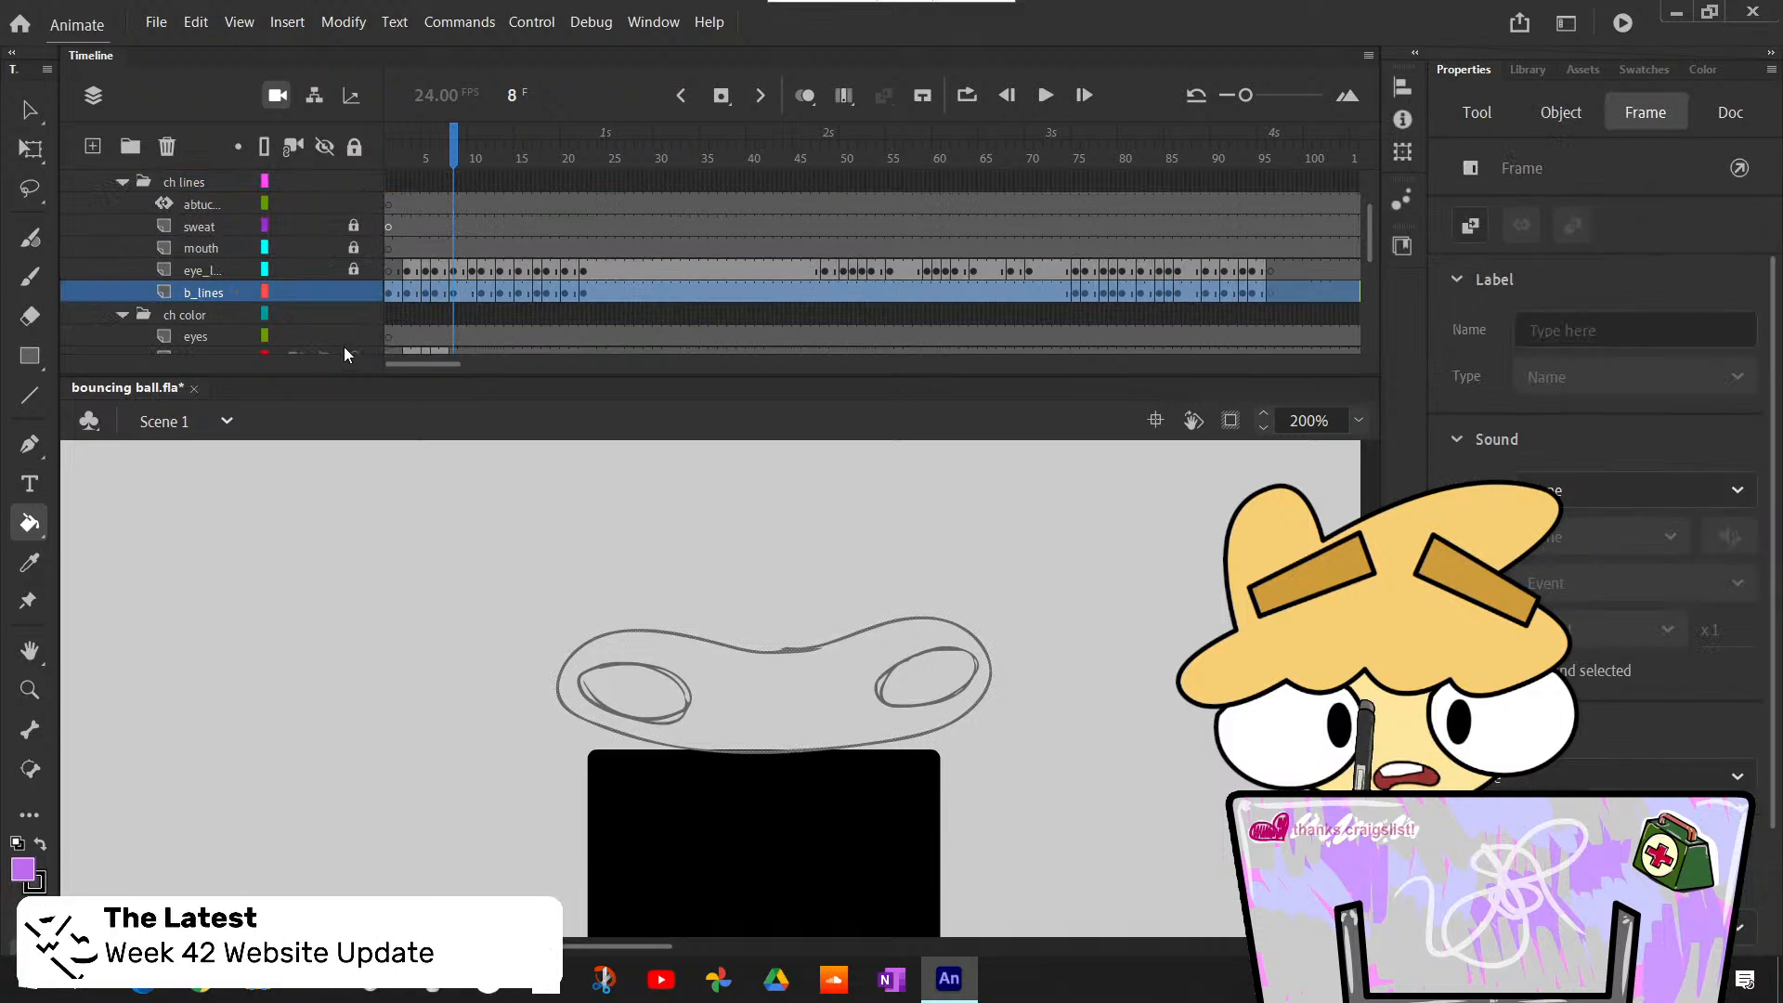
click(845, 703)
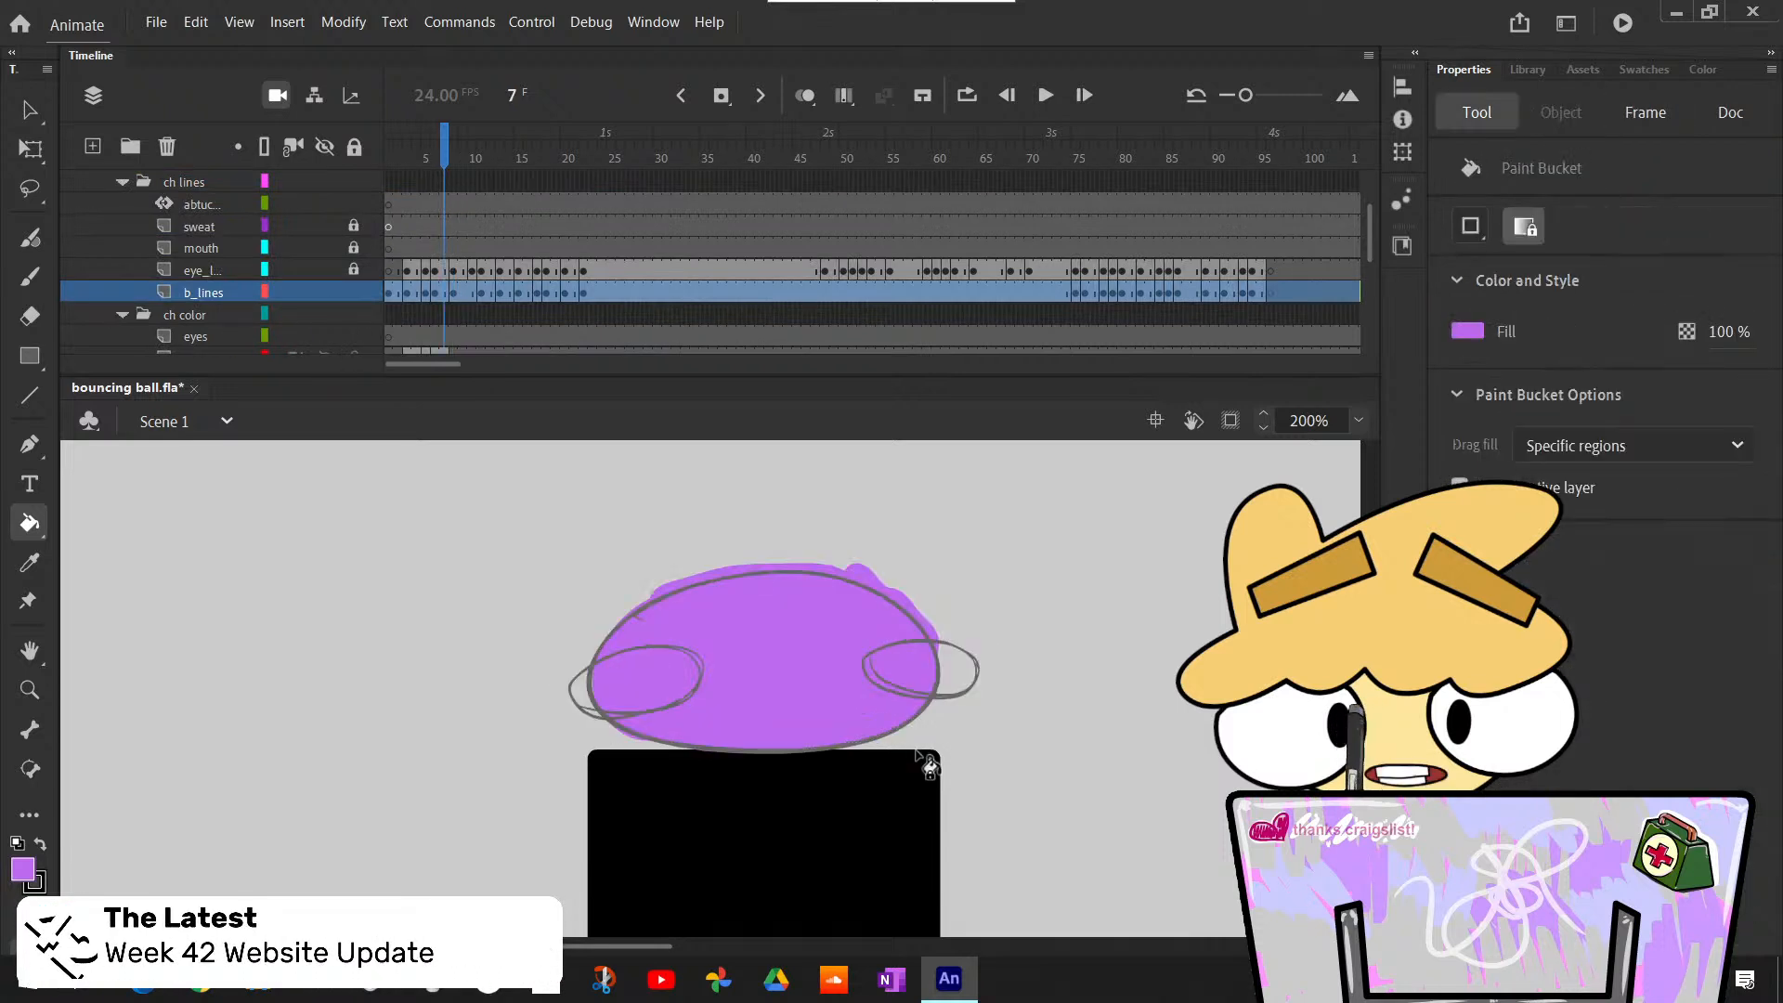
- Delete the brushed purple shape of the squashed ball and bucket-fill its body outline light purple at frame 6 of the b_lines layer
key(v)
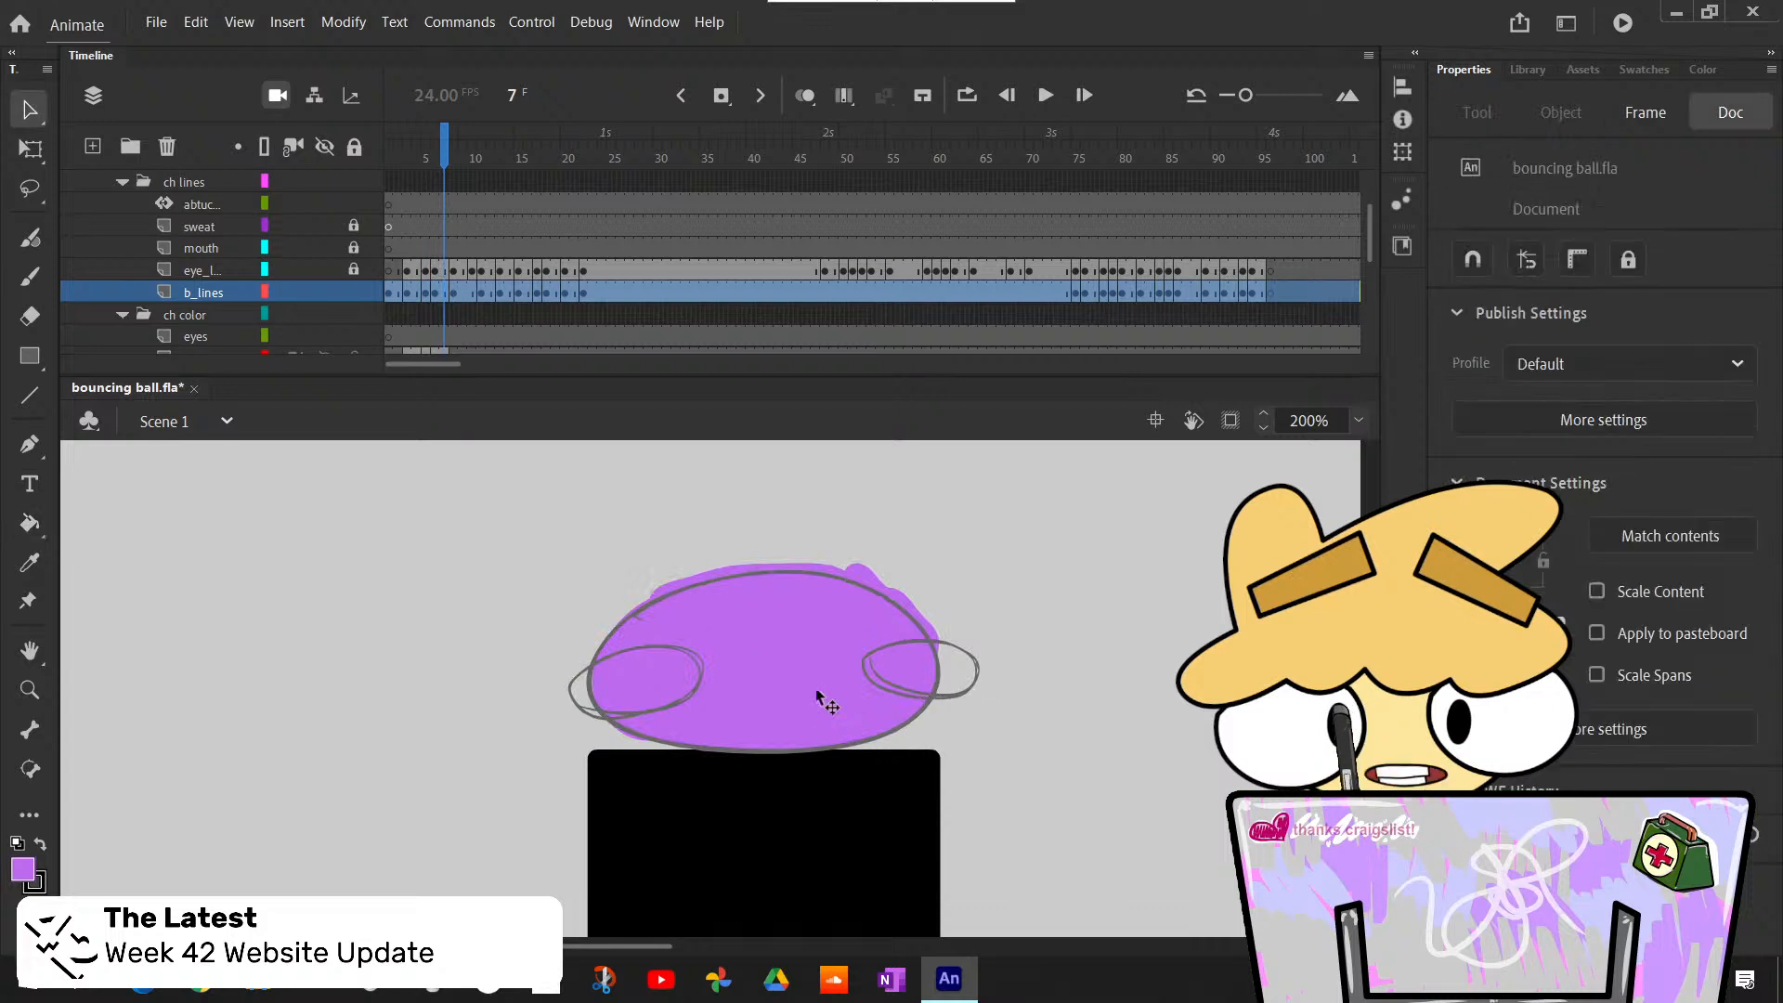
click(883, 685)
key(Delete)
key(k)
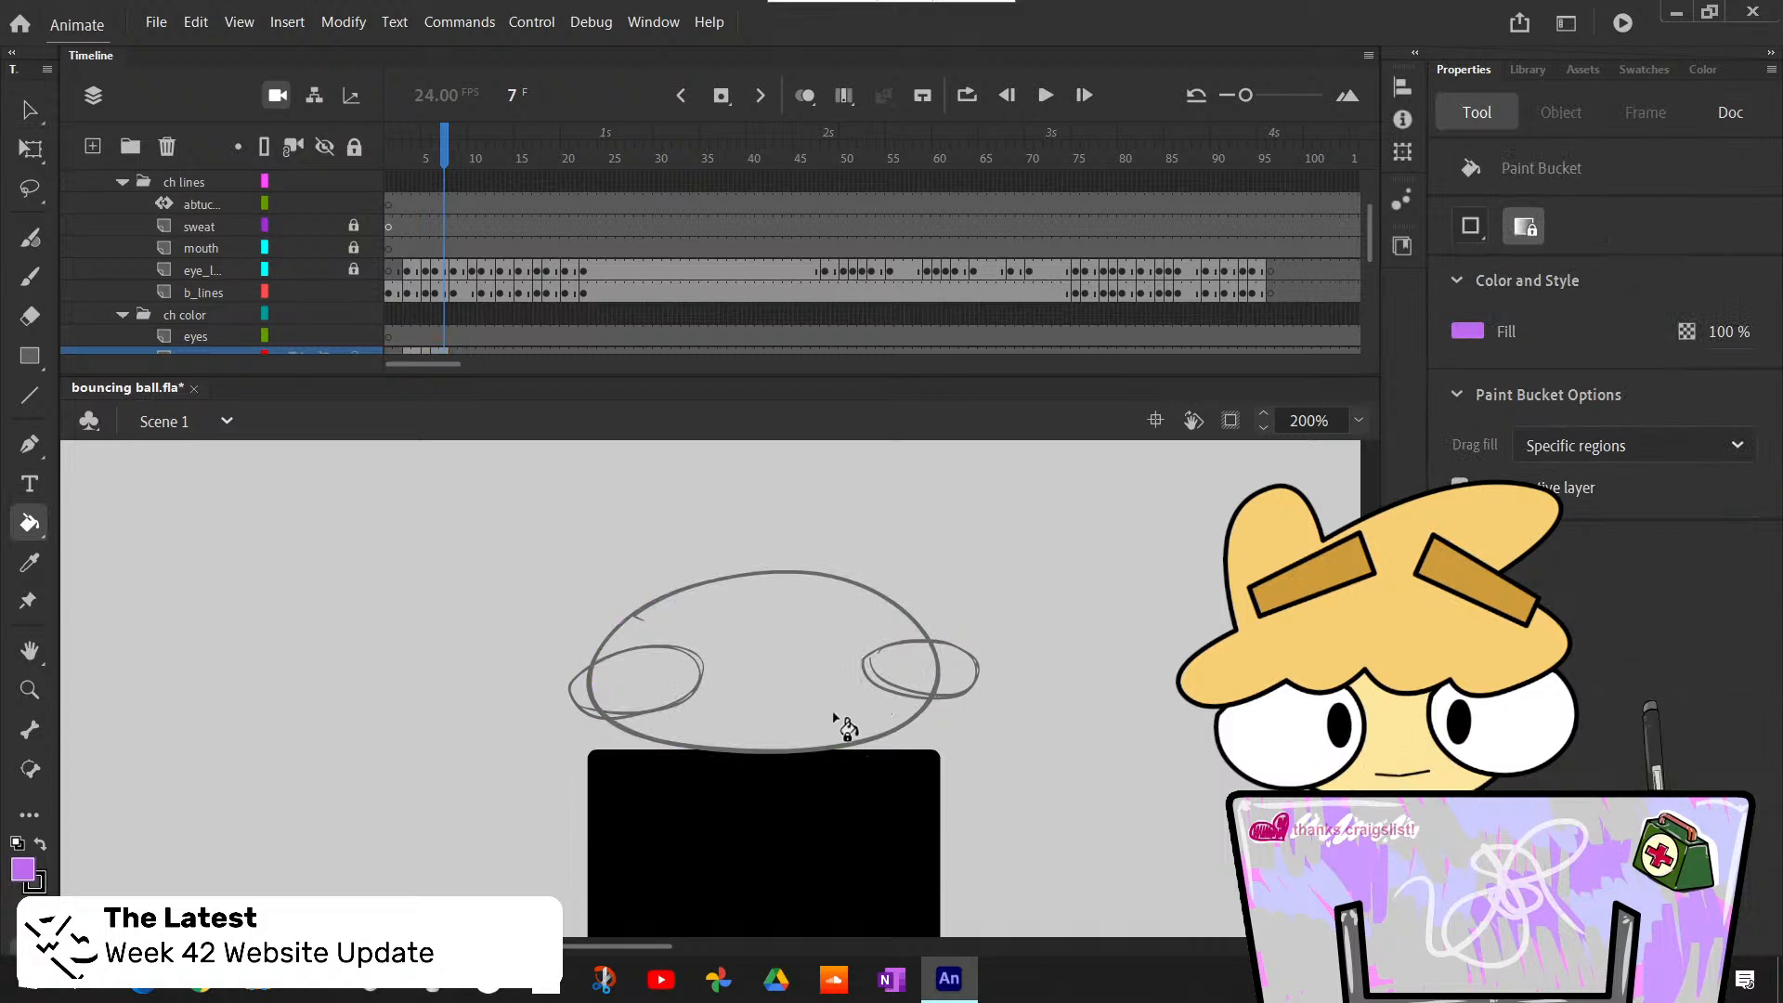
click(437, 295)
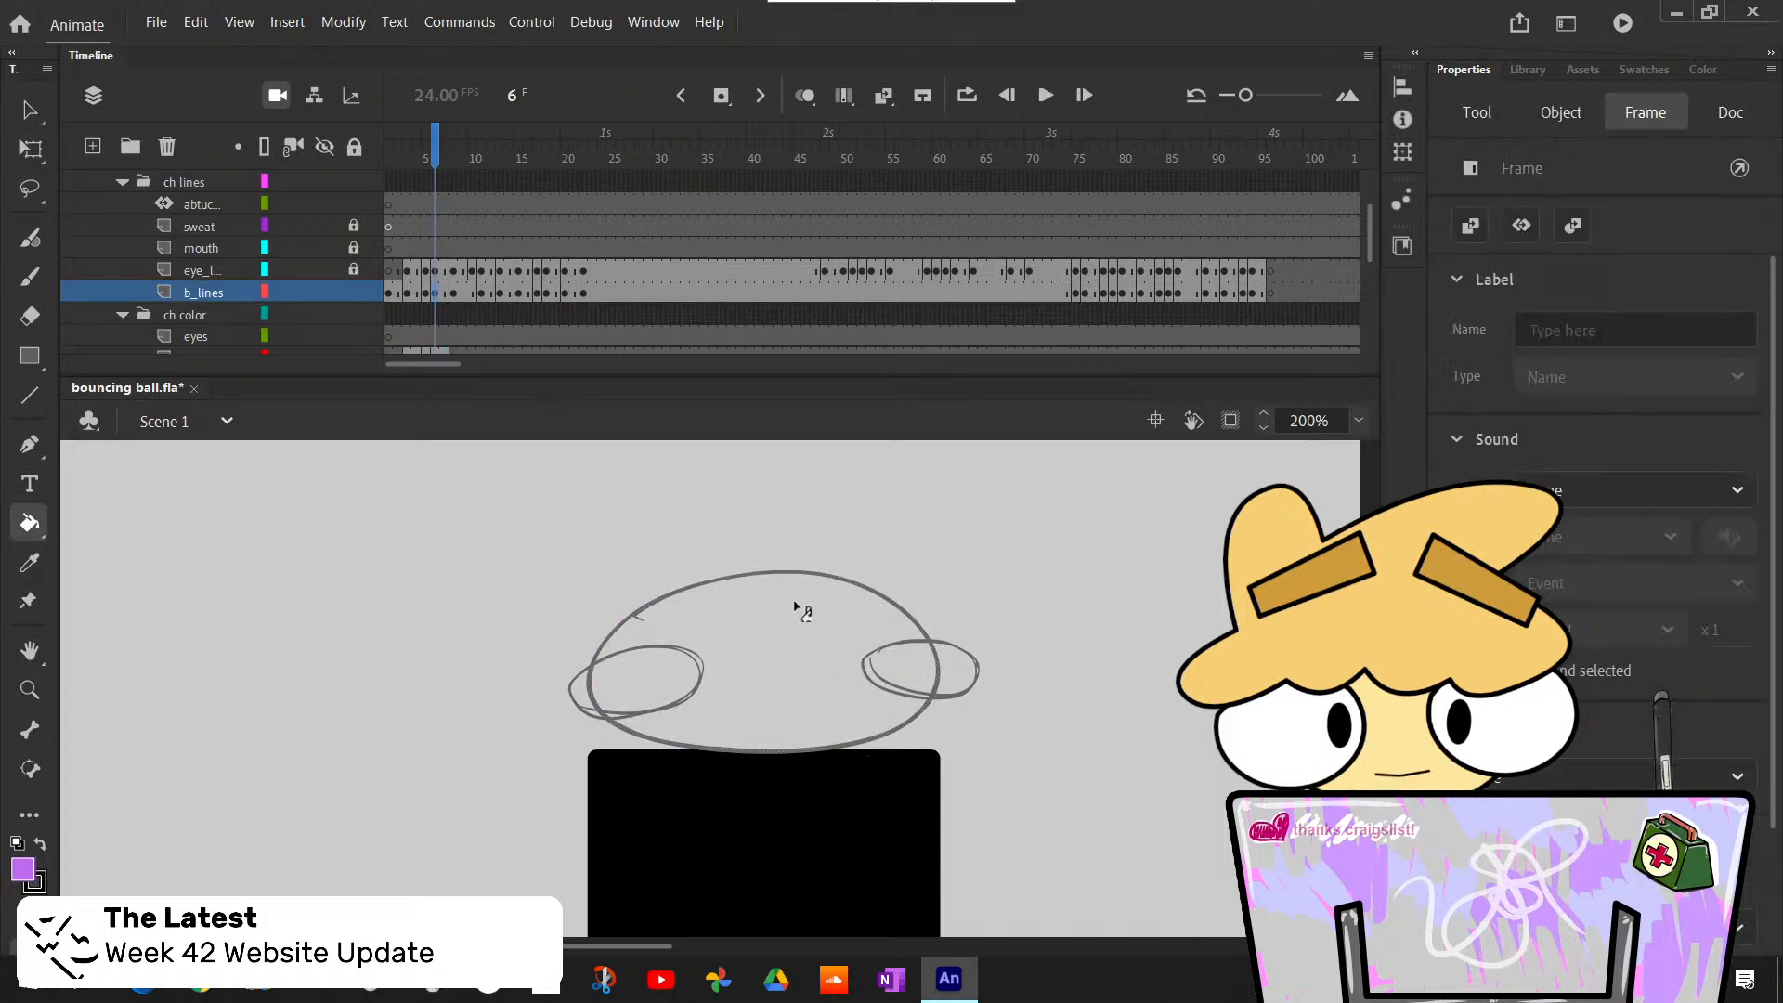
click(819, 667)
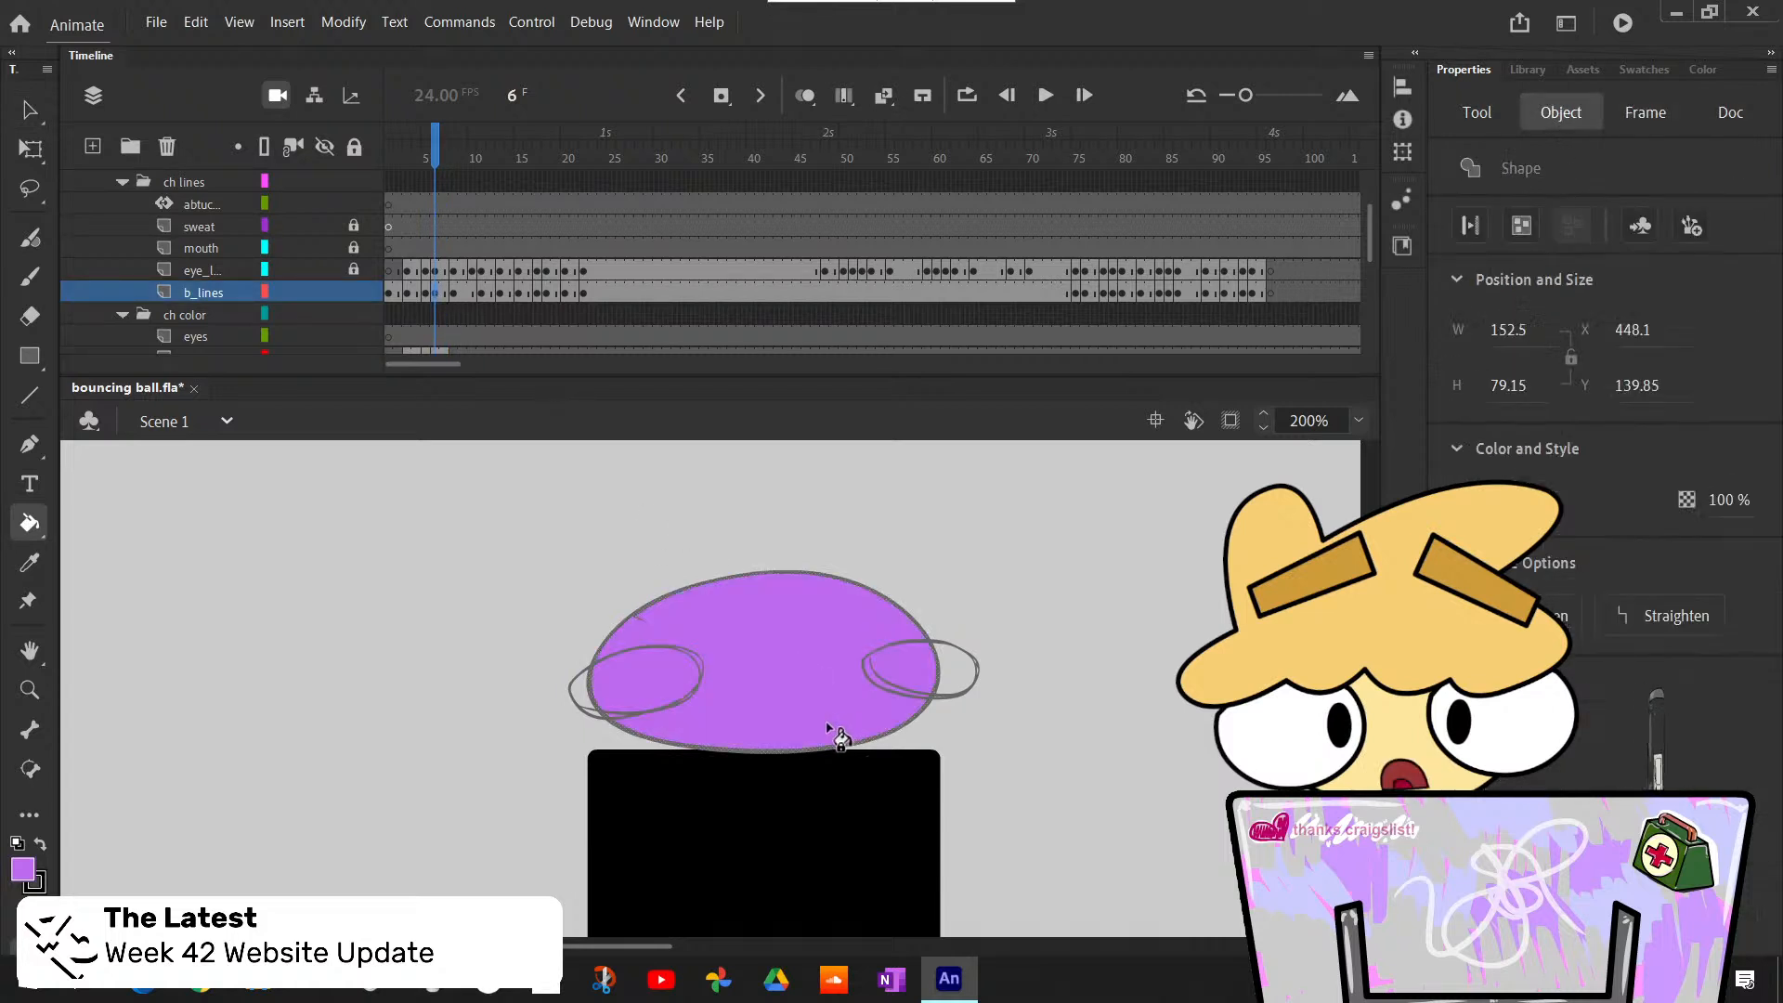
- Delete the ch color folder together with its layers
click(209, 314)
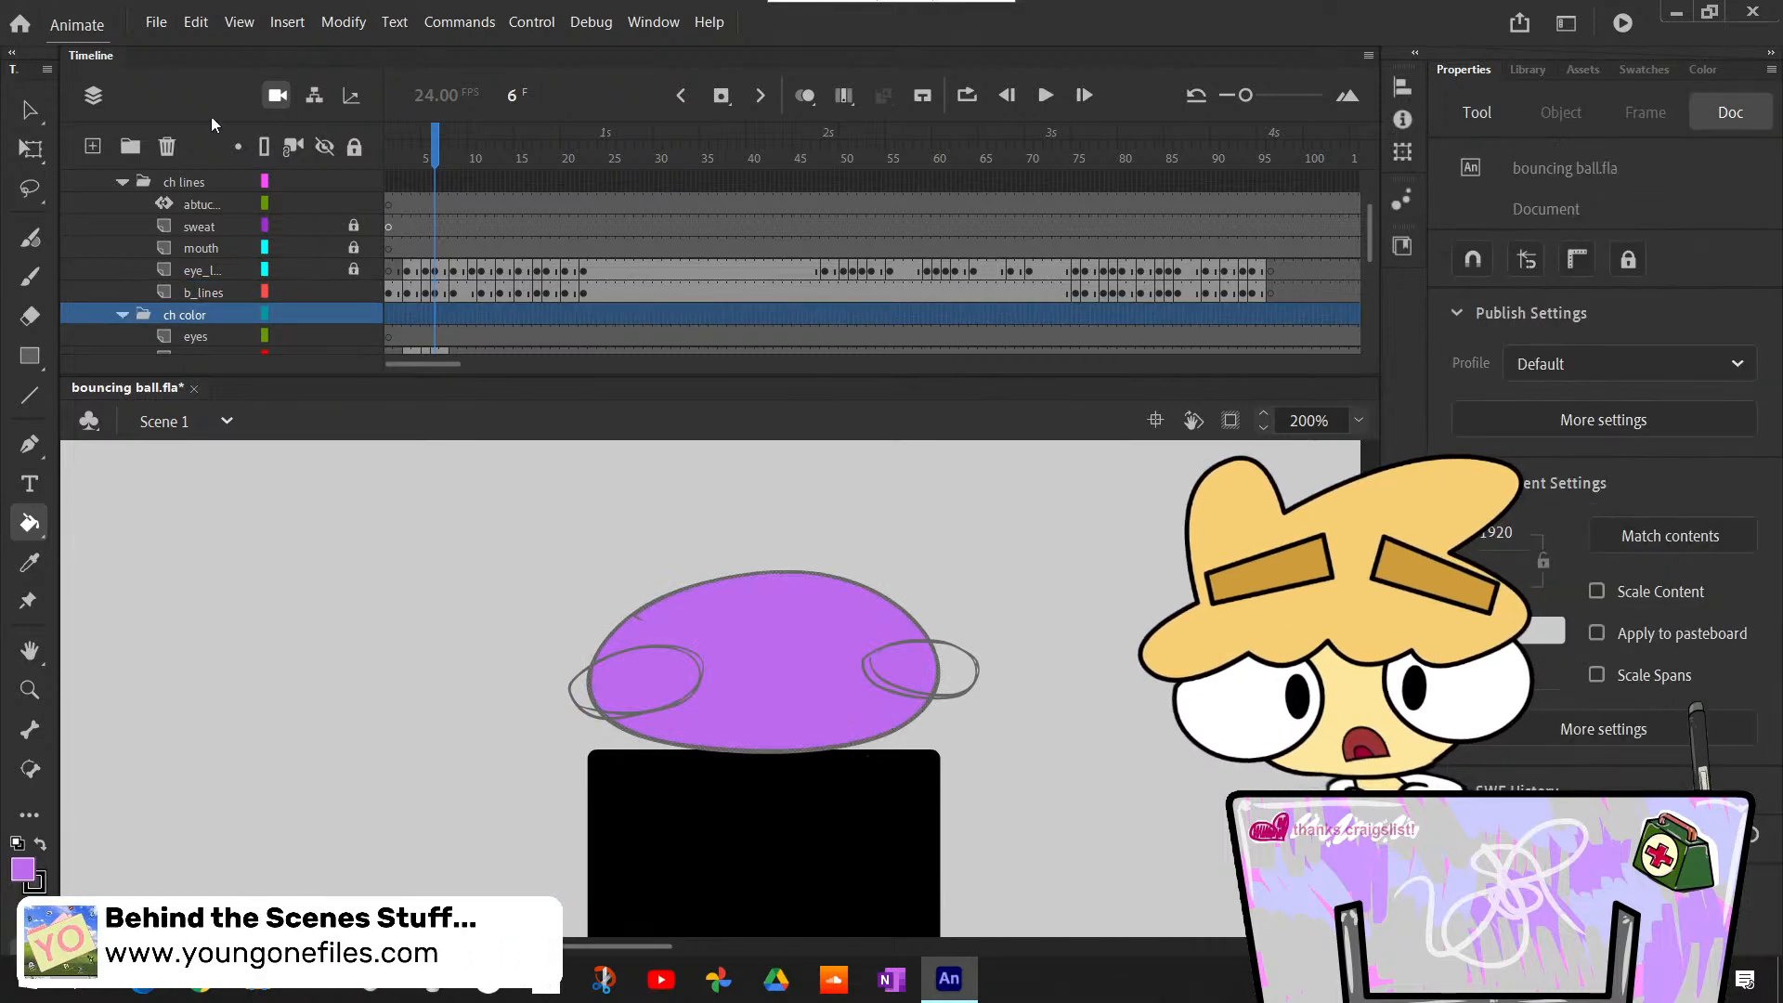
click(168, 147)
click(1014, 521)
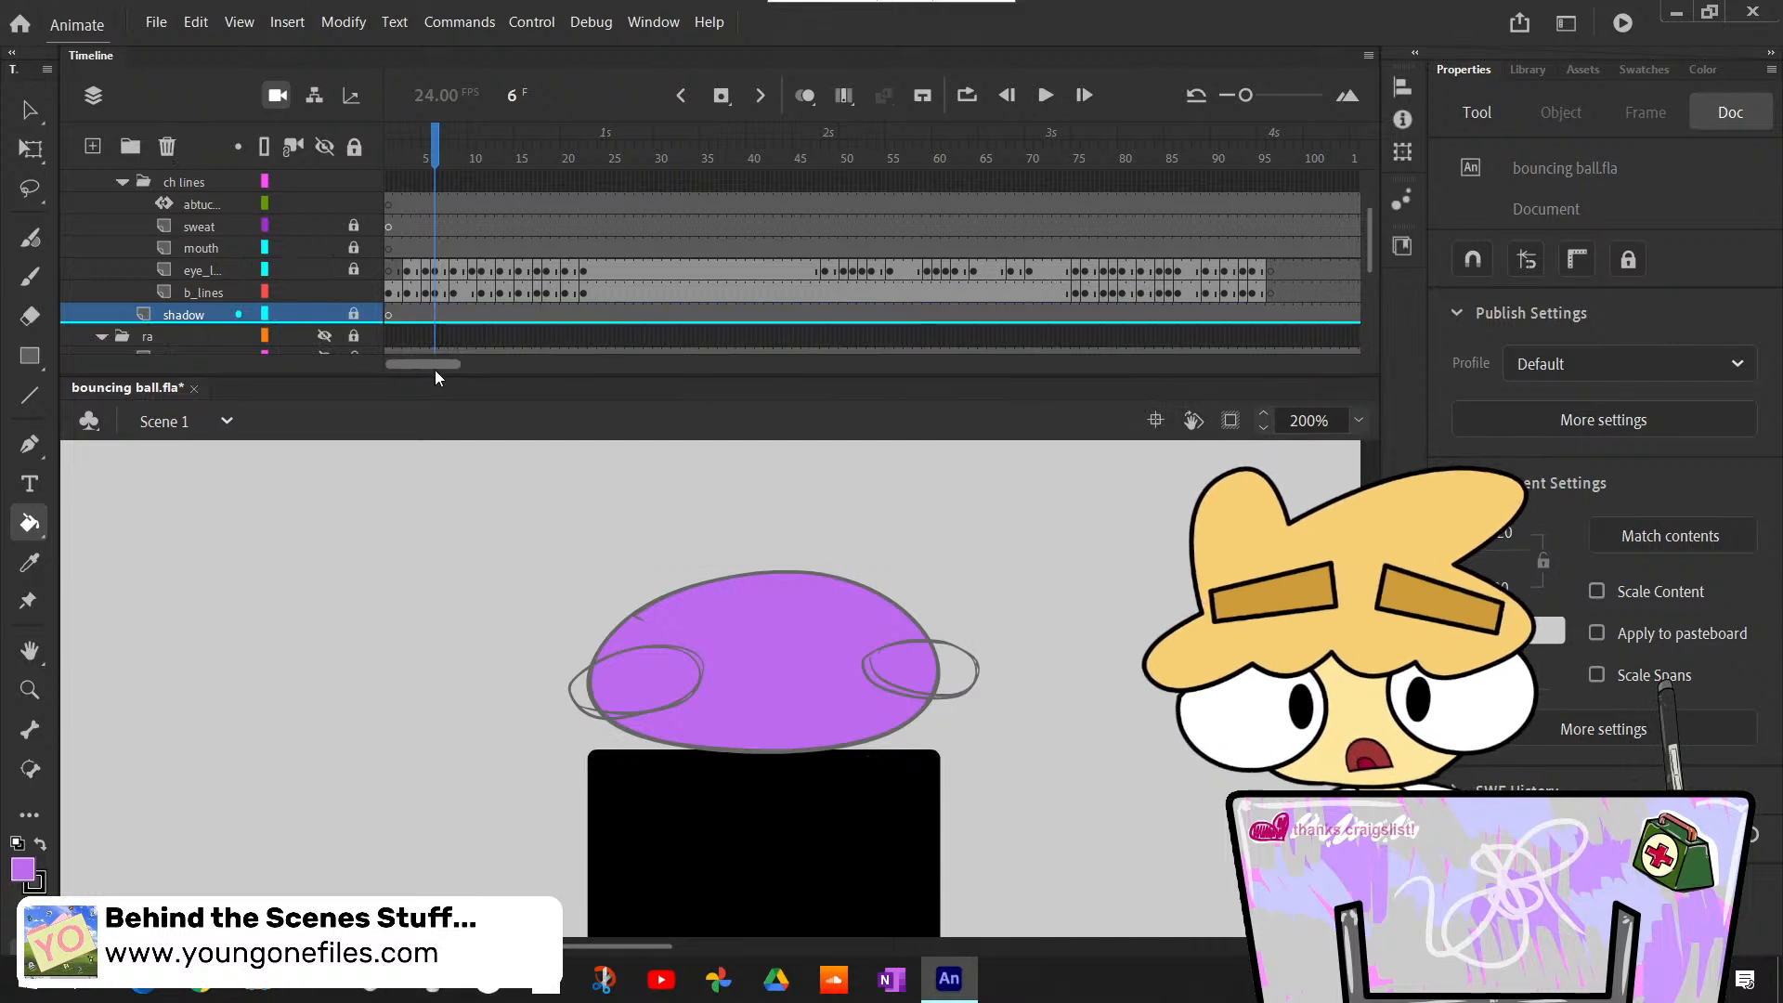
- Select frame 3 of the b_lines layer and bucket-fill the body outline light purple, leaving the shadow layer locked
drag(442, 160, 369, 199)
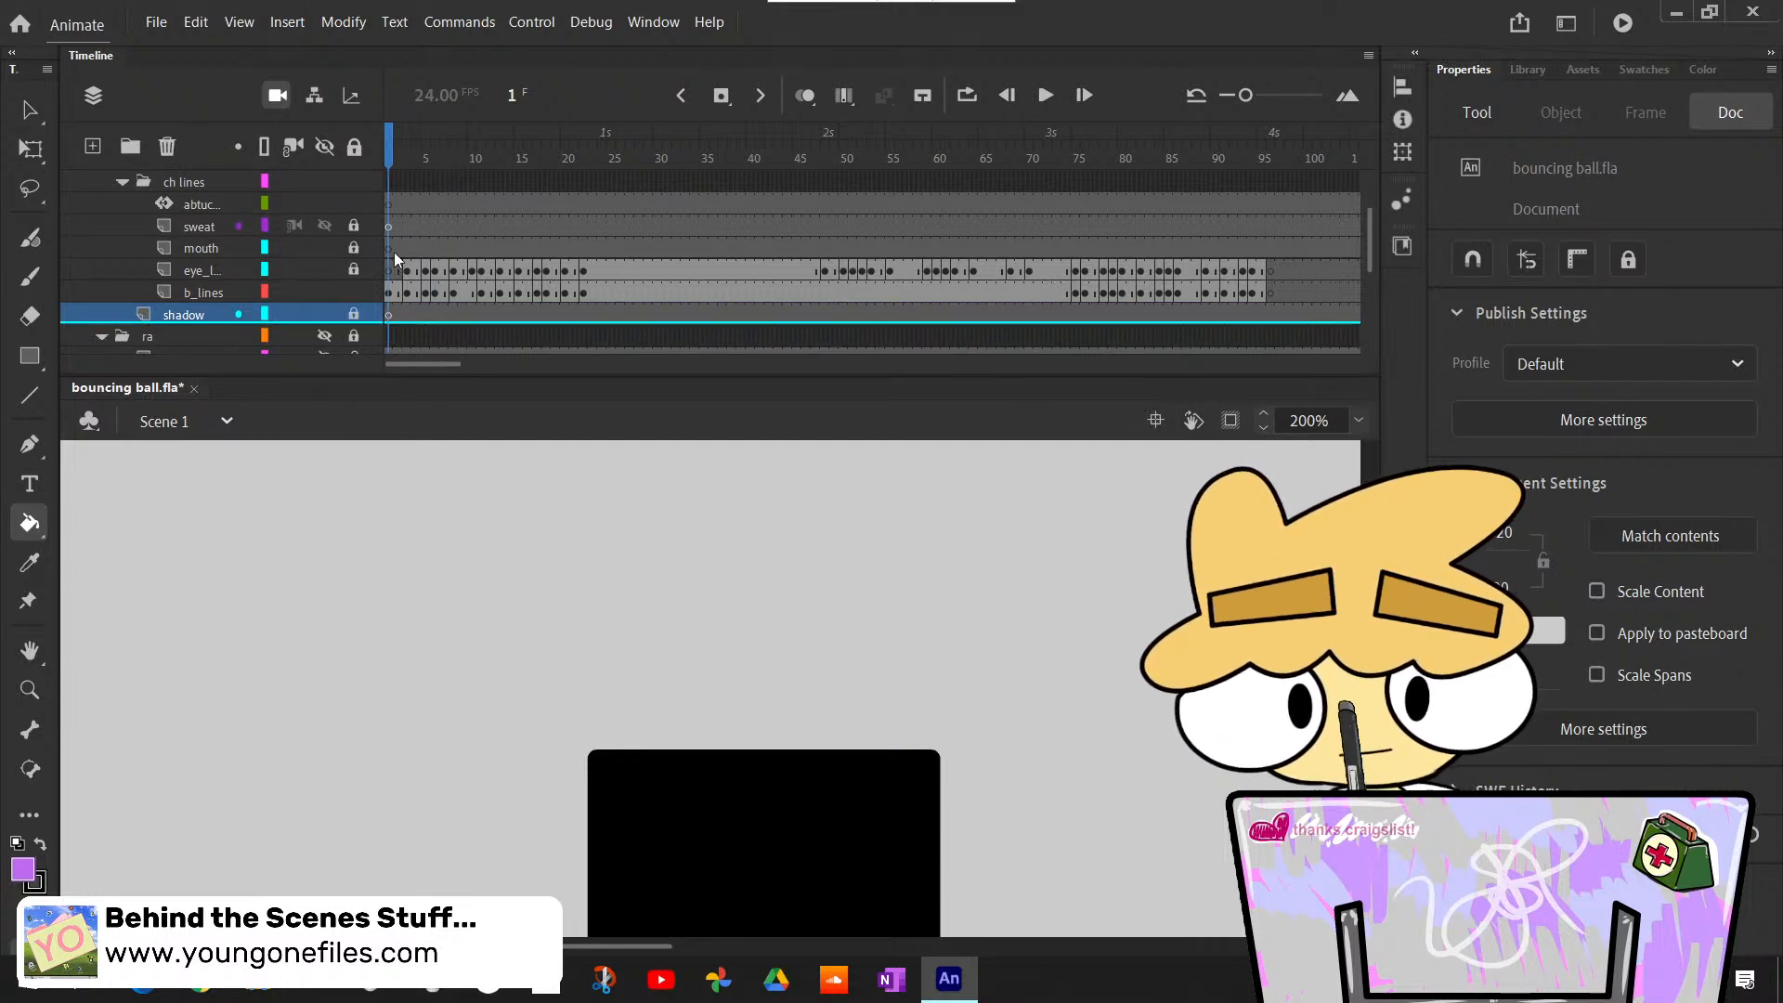
scroll(731, 608, up, 5)
scroll(733, 609, down, 2)
key(period)
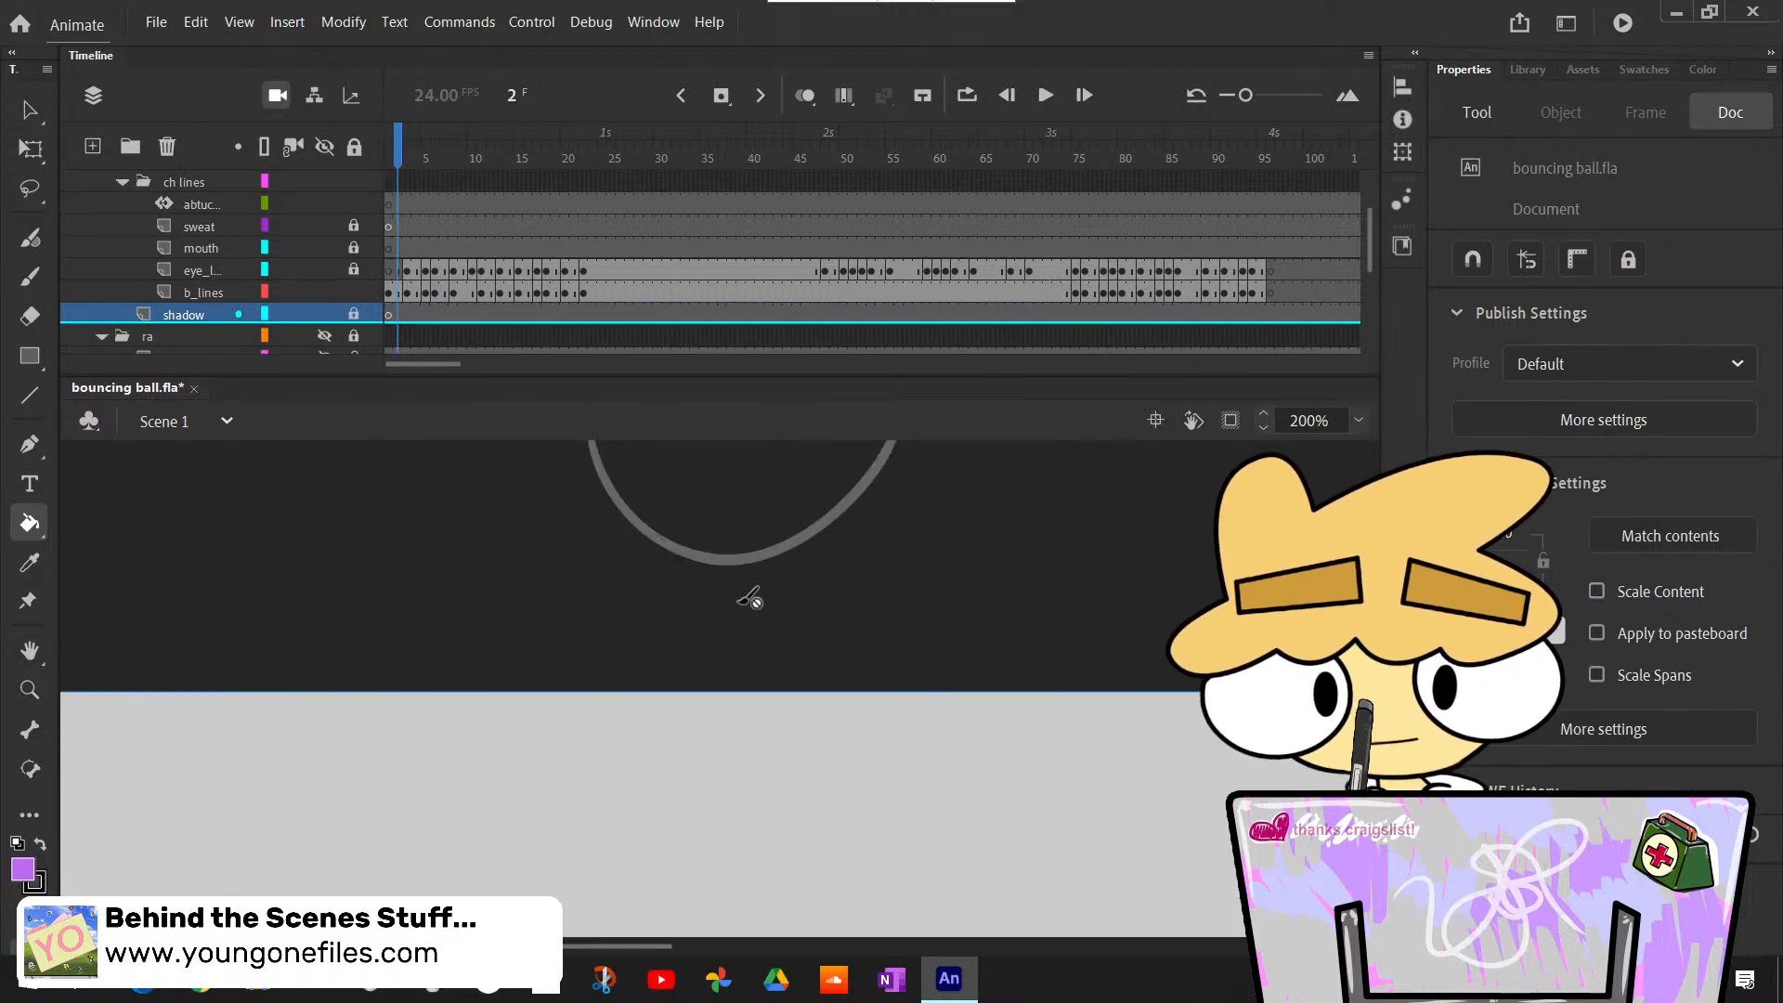
scroll(751, 599, up, 2)
key(period)
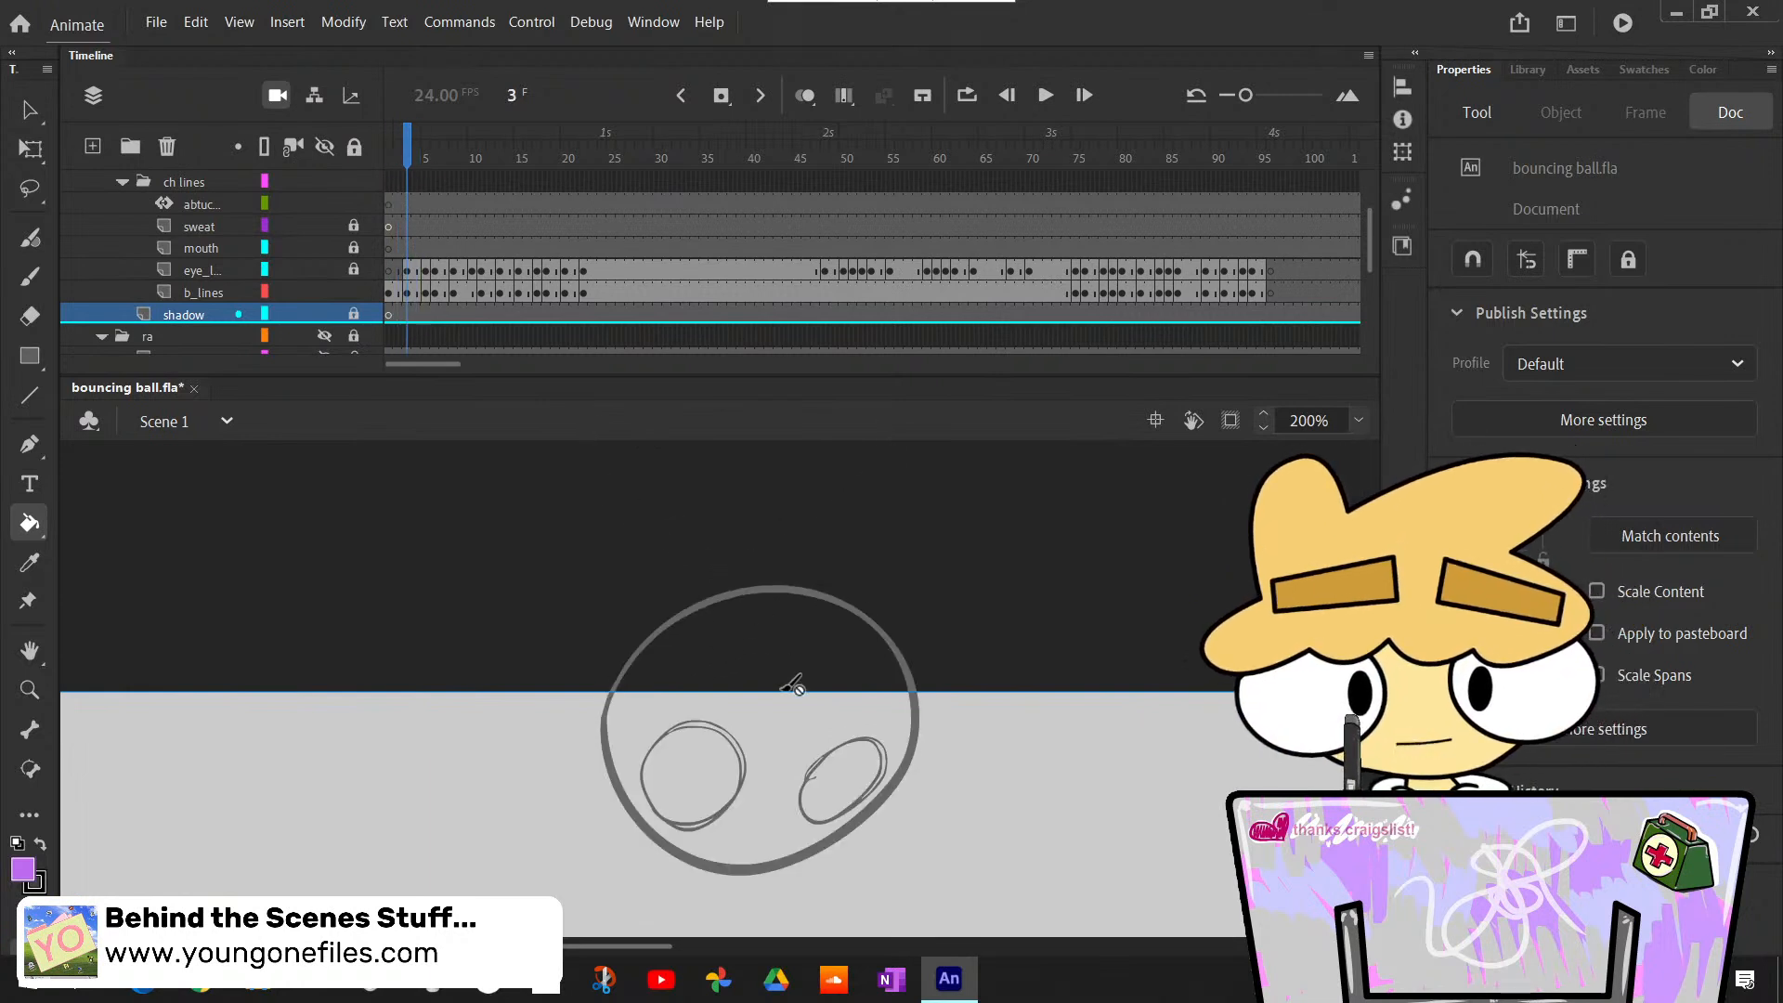
click(818, 678)
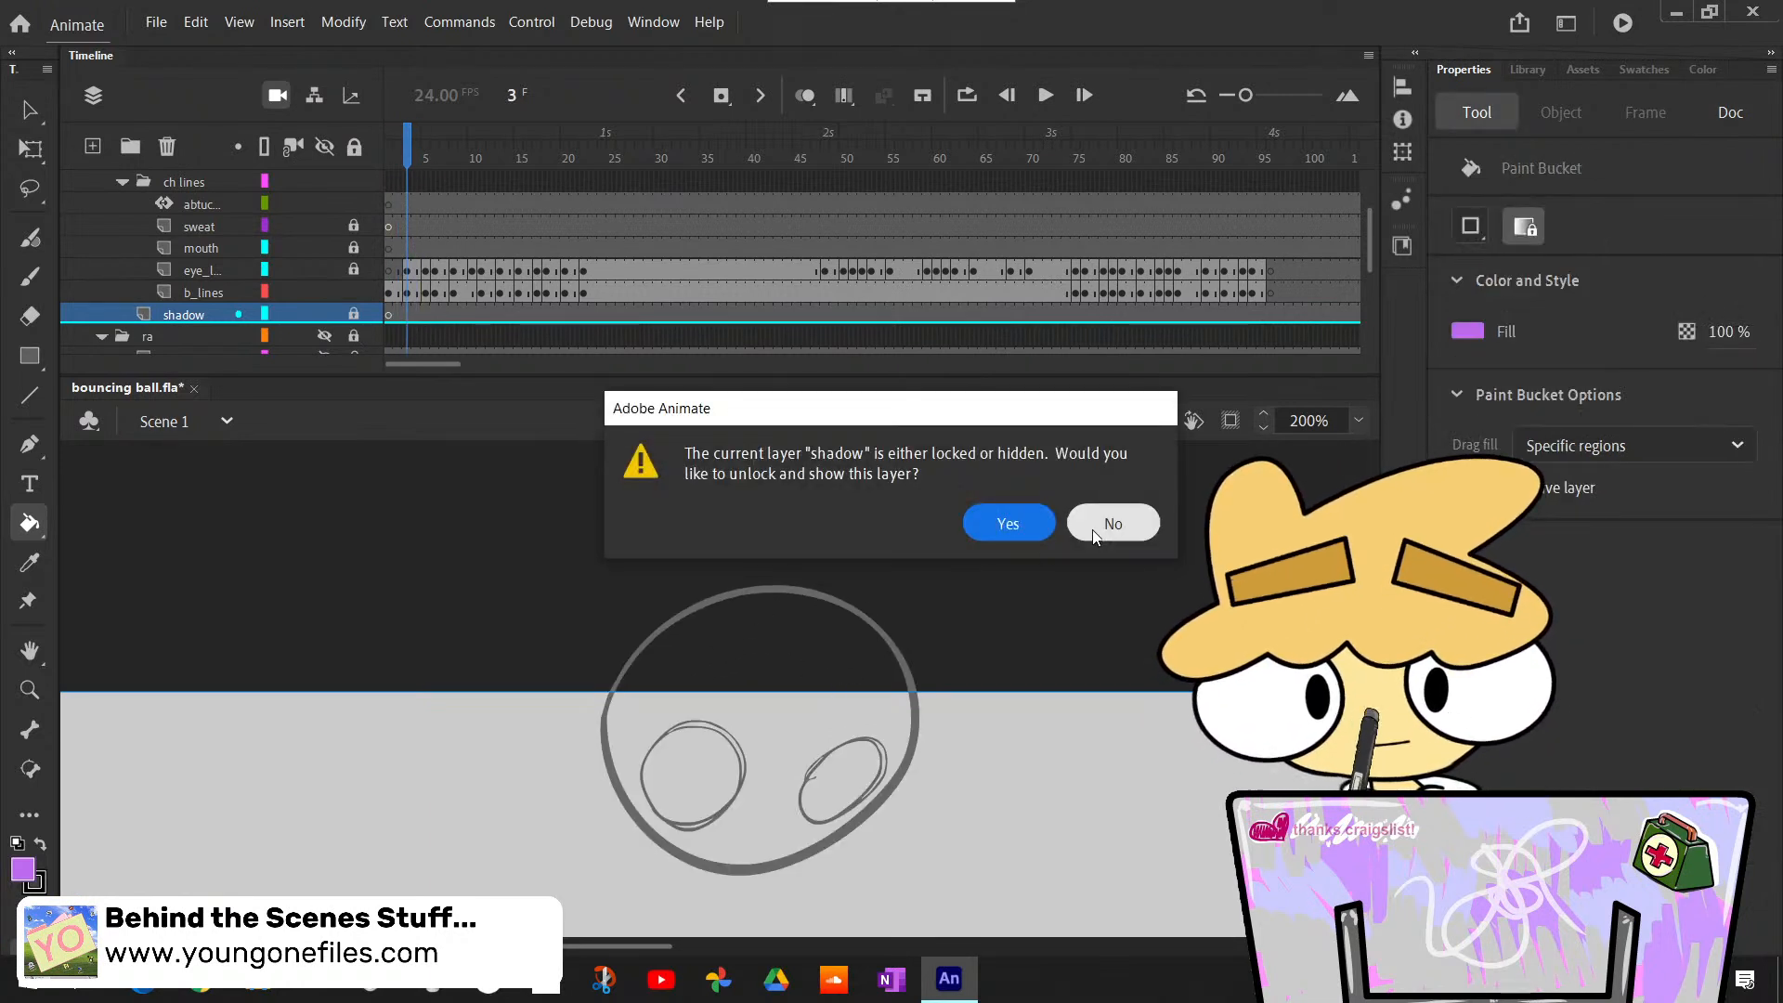
click(1094, 522)
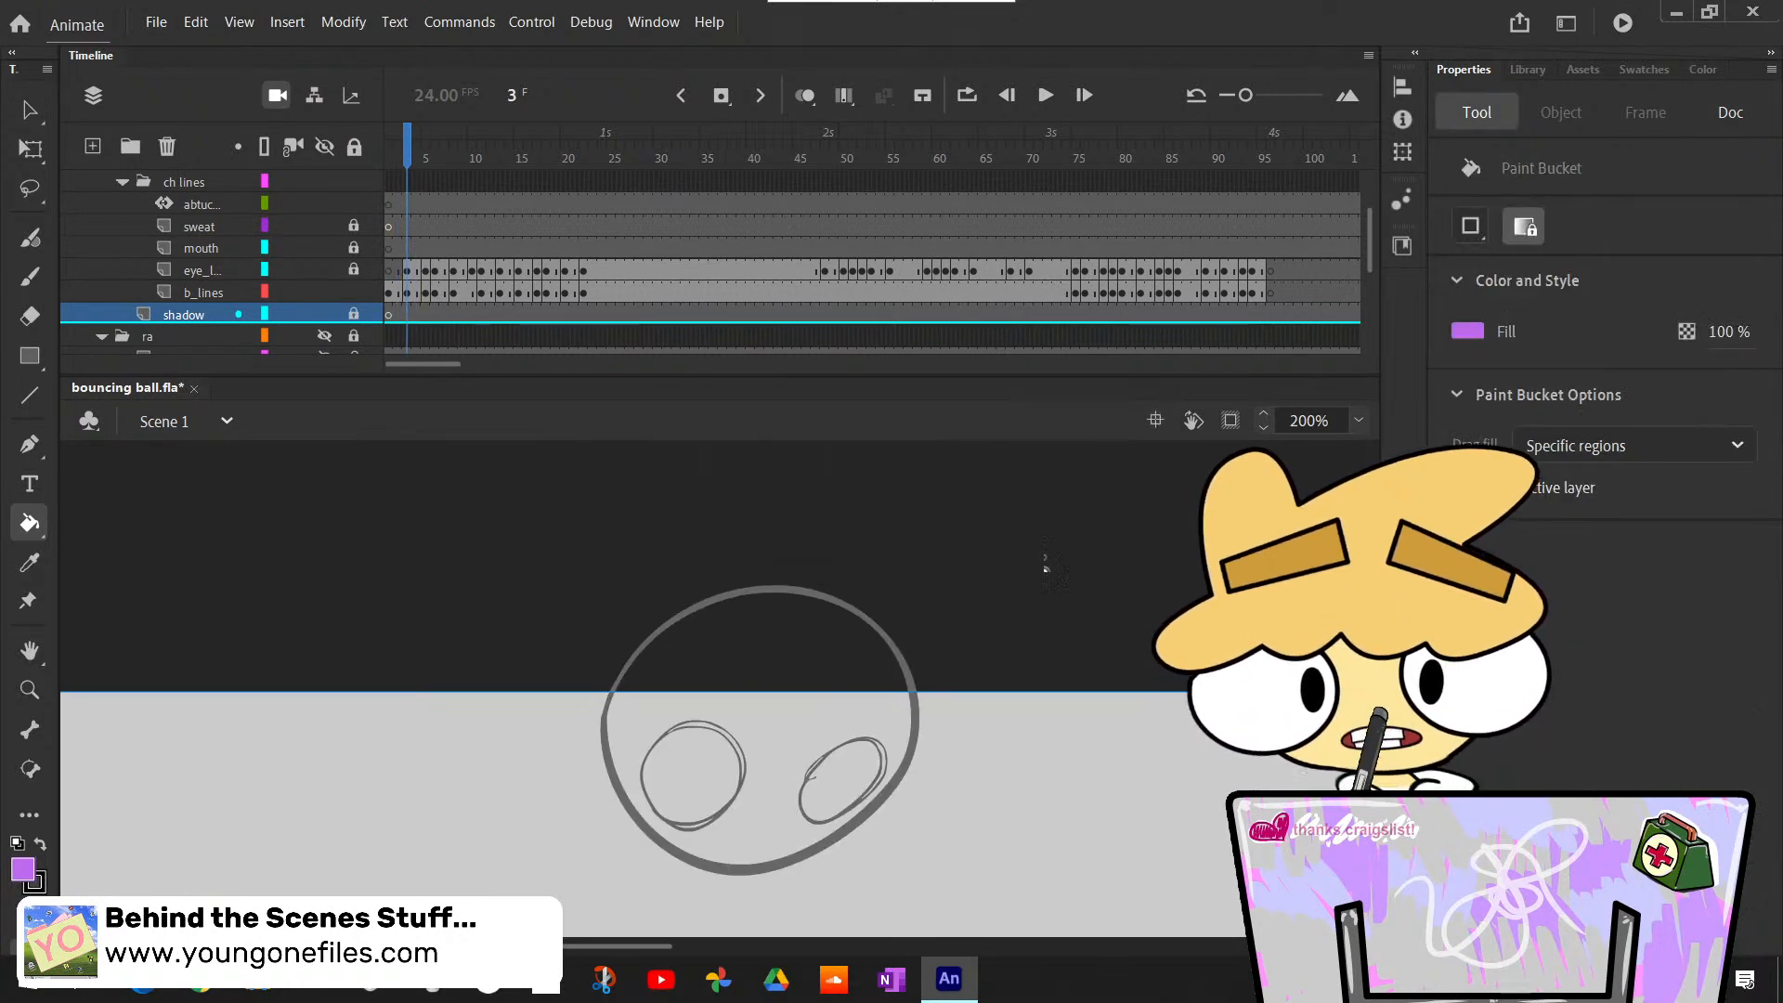
click(409, 295)
click(878, 666)
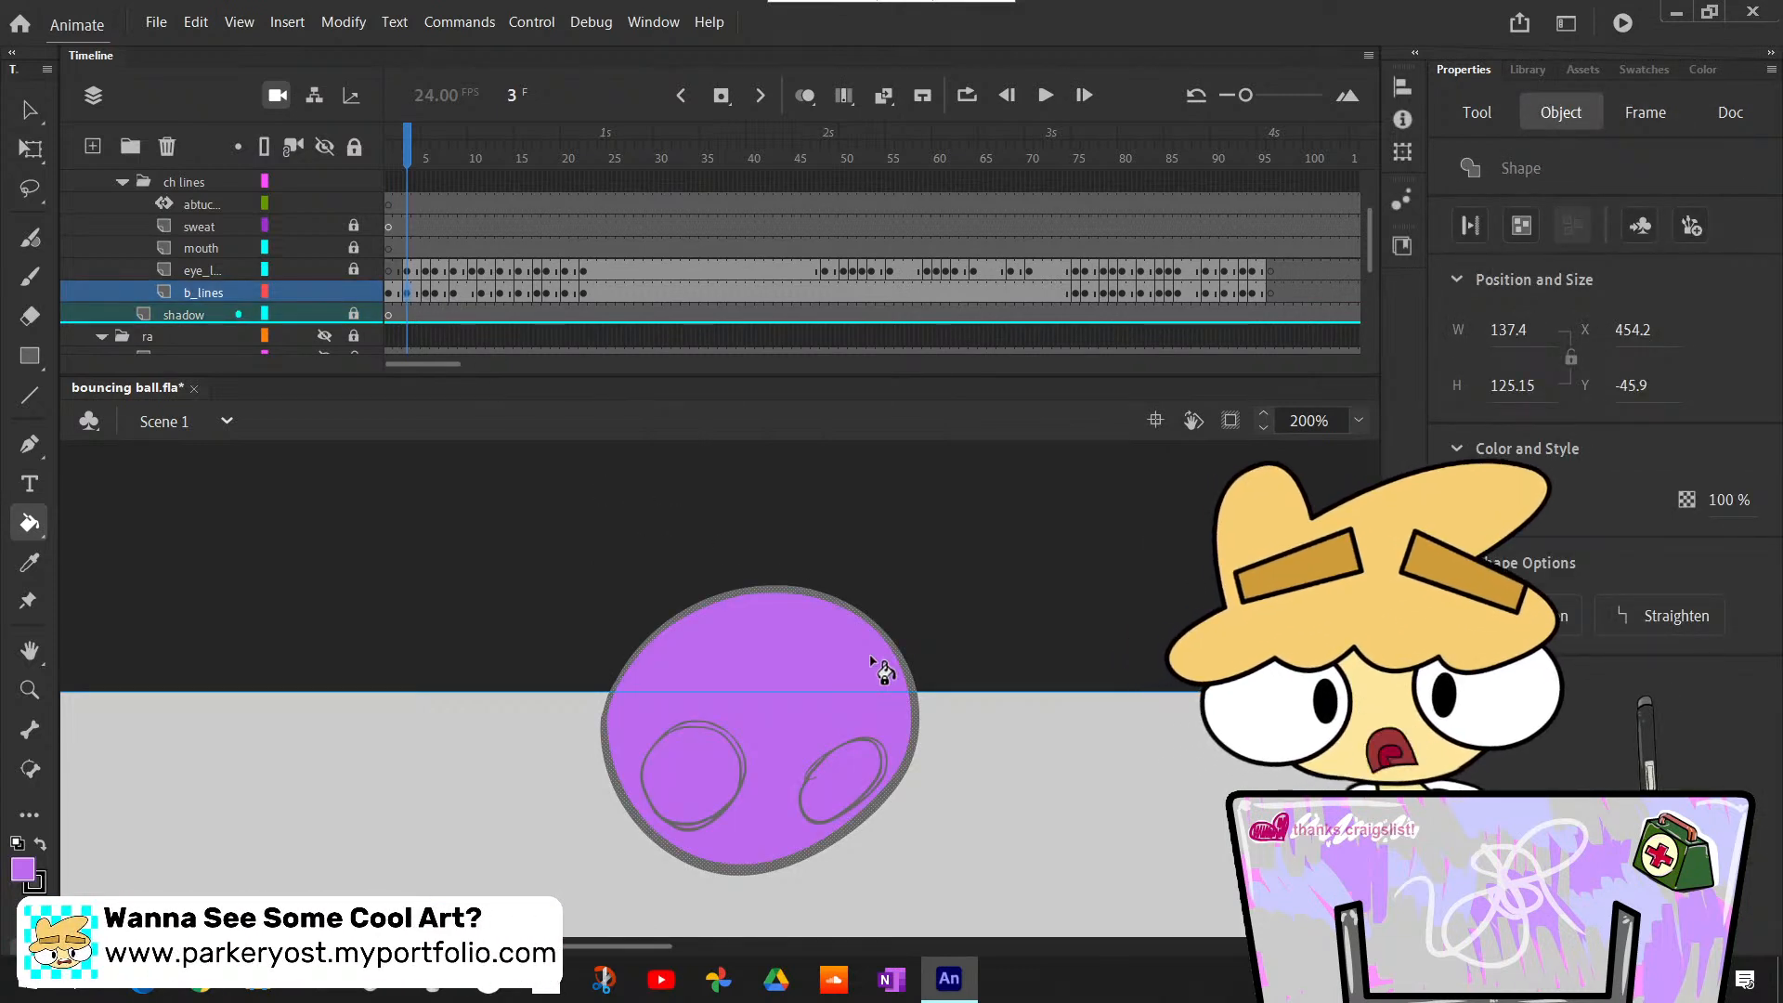
- Bucket-fill the body outline light purple at frames 5 and 11 of b_lines, checking the filled poses in between
key(period)
click(770, 910)
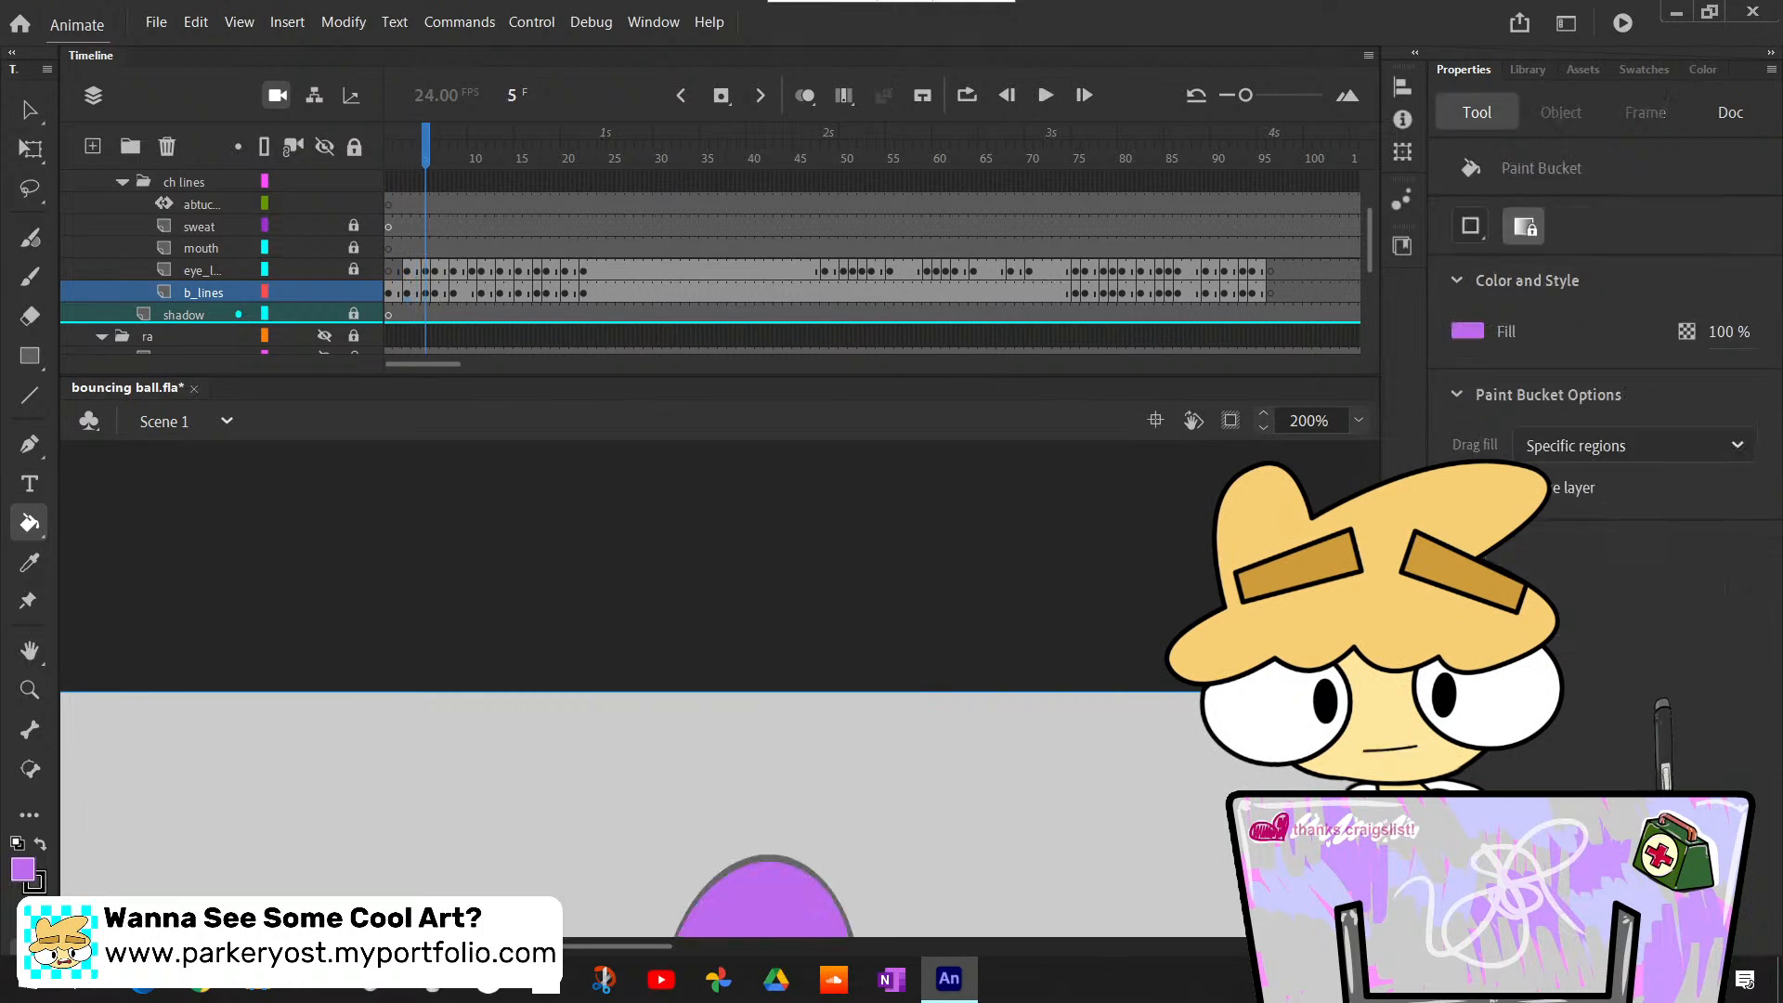
key(period)
key(period)
key(period)
key(period)
key(period)
key(period)
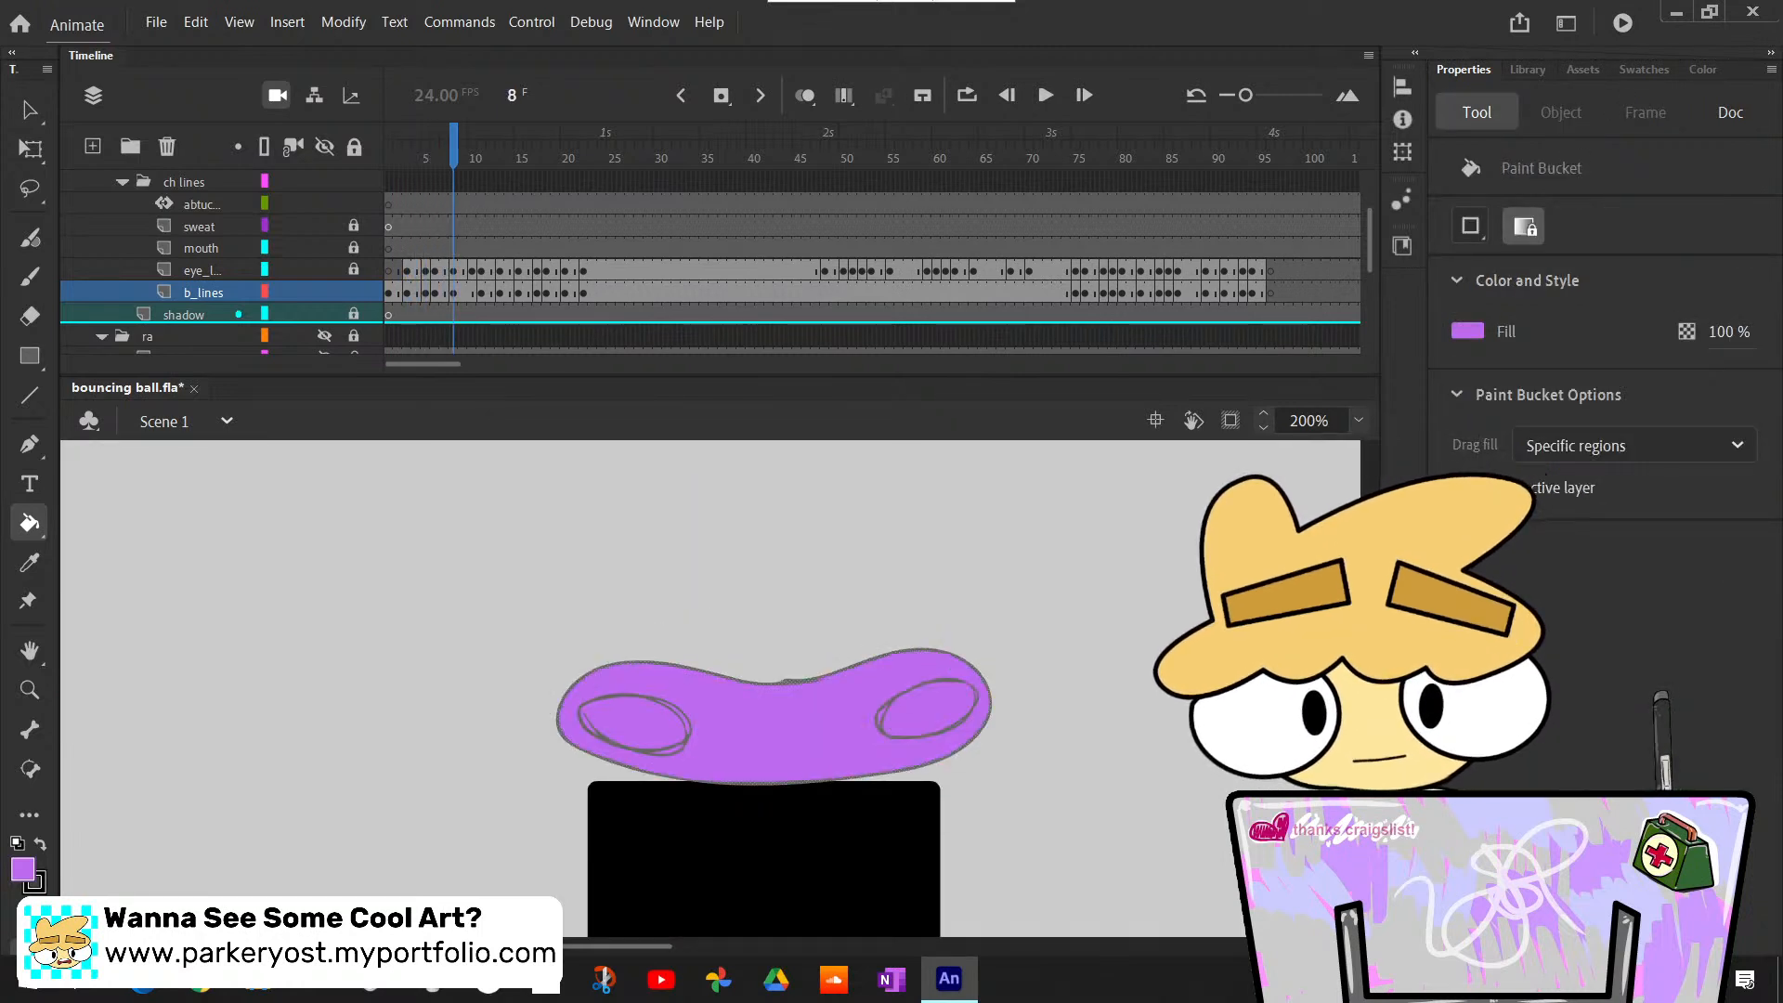
key(comma)
key(period)
key(comma)
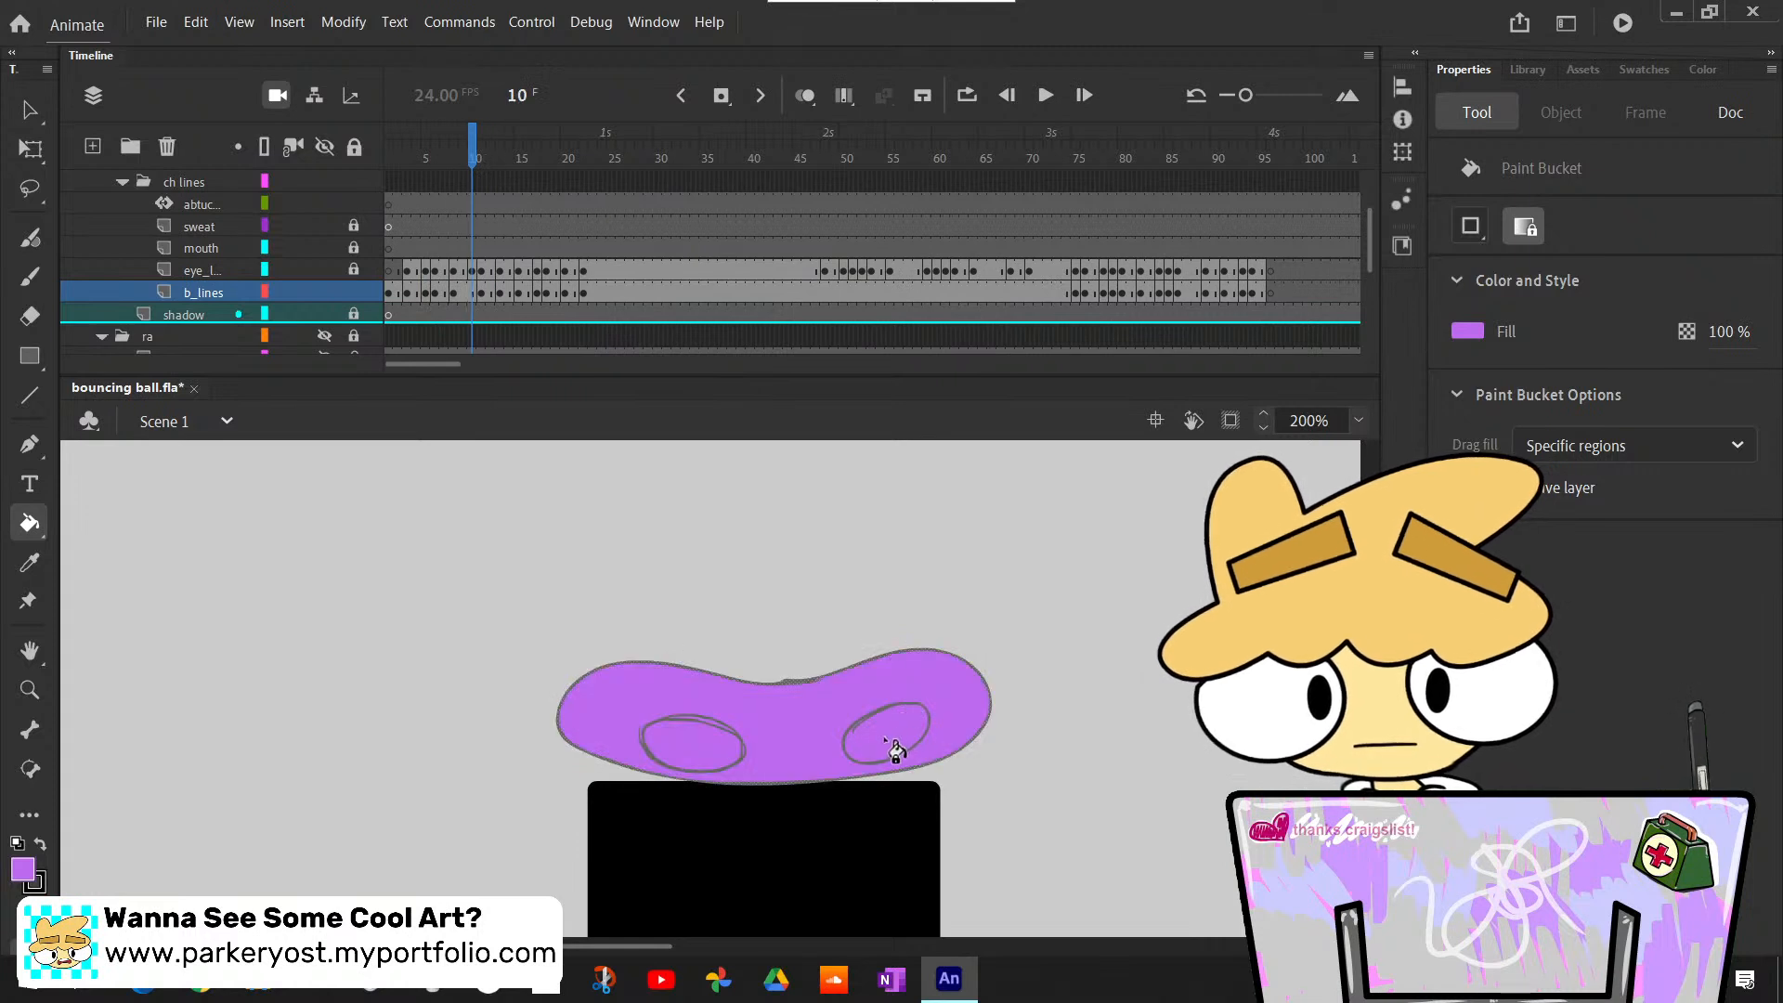
key(period)
click(854, 734)
- Change the Paint Bucket's gap size option and fill the open arch-shaped body outline light purple at frame 13
key(period)
key(period)
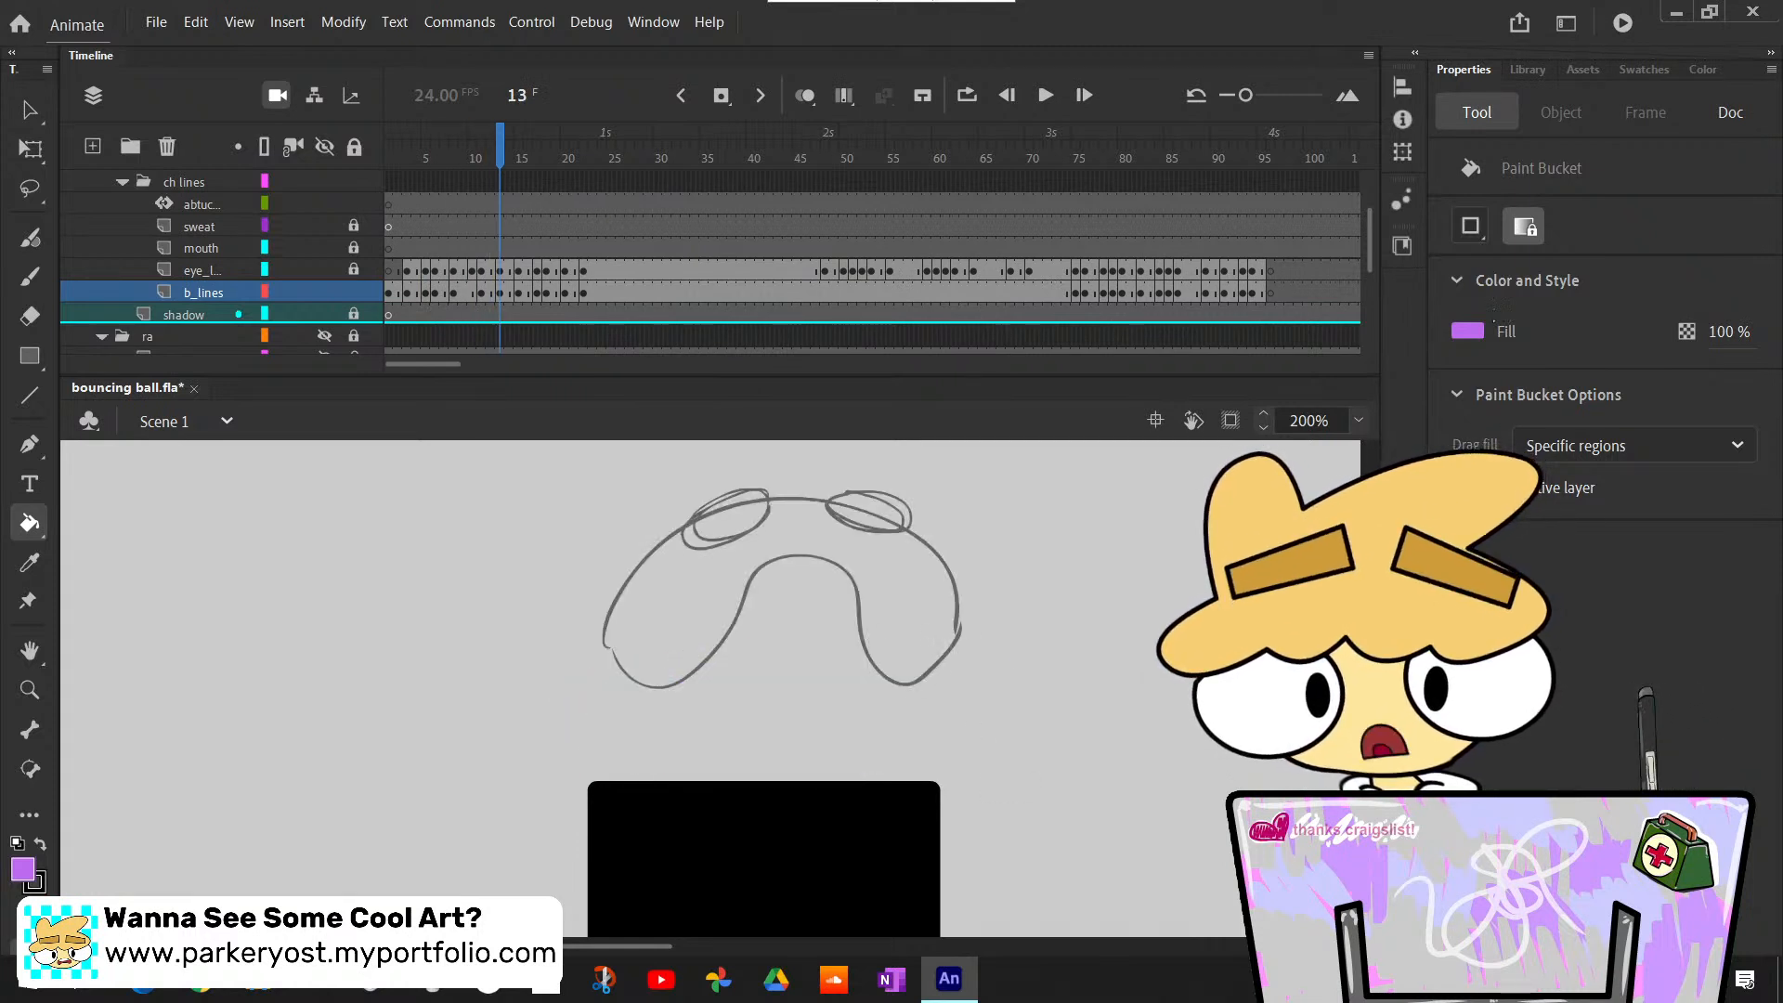
click(1471, 226)
click(1519, 336)
click(946, 624)
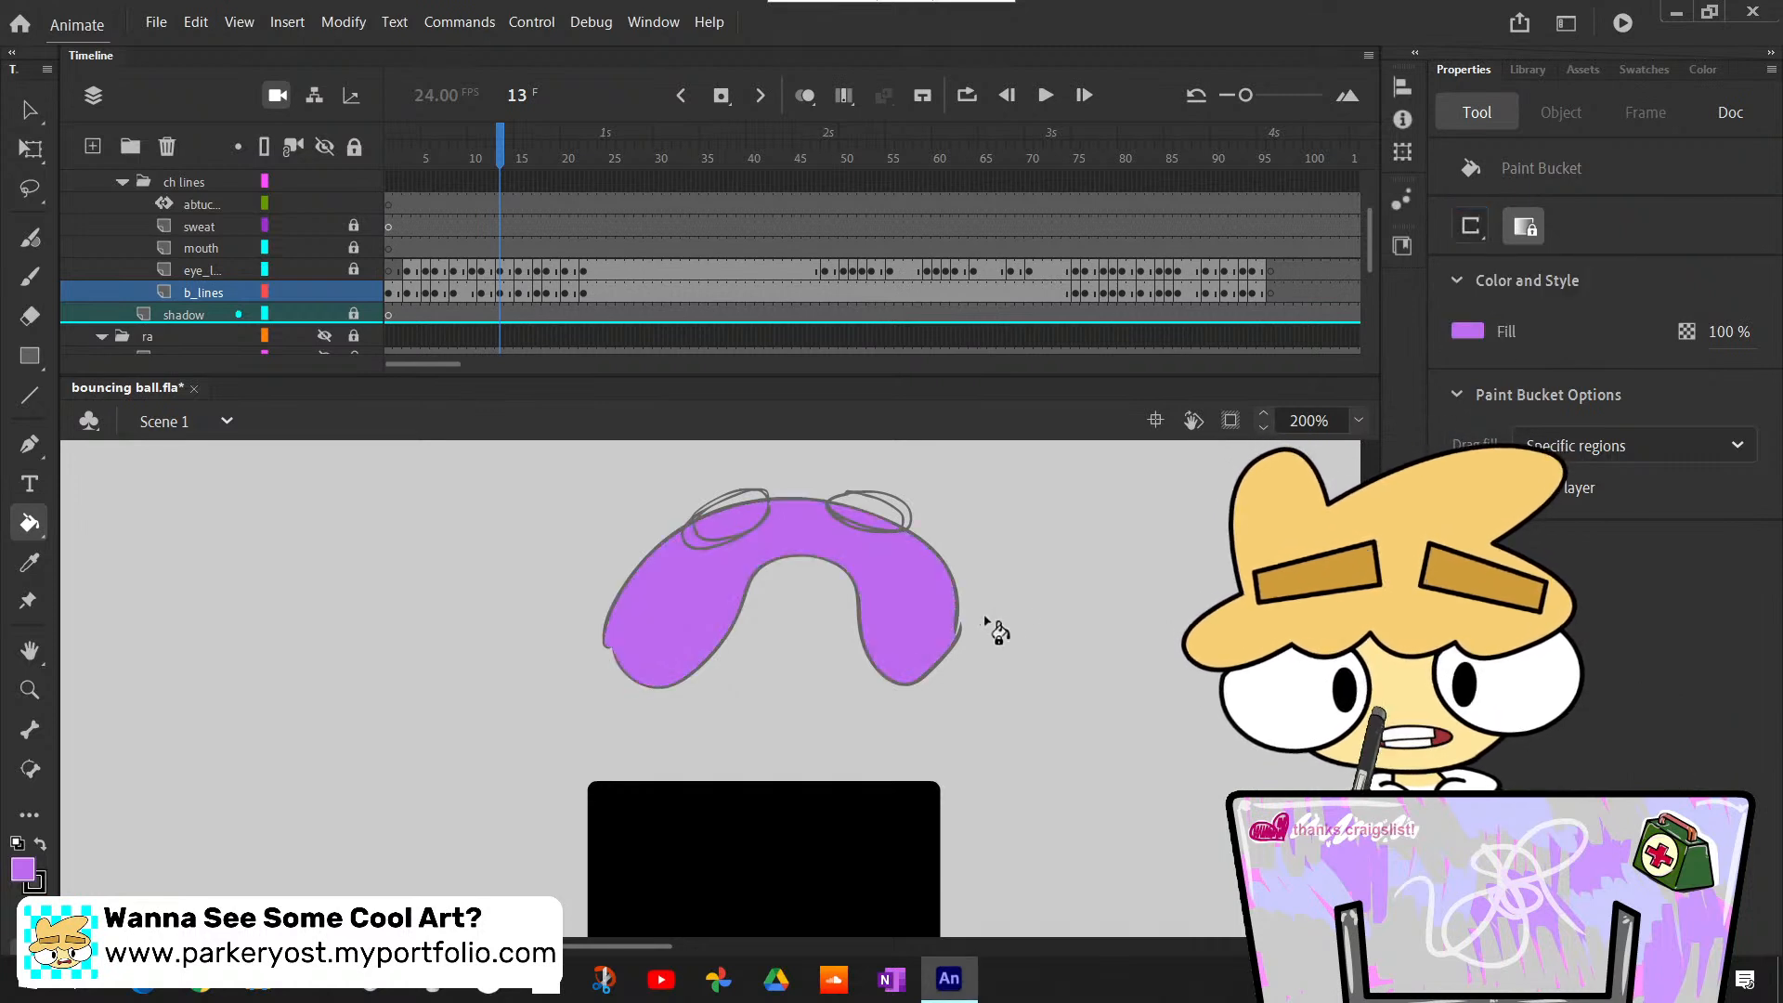
- Bucket-fill the body outlines light purple at frames 15, 17 and 18 of the b_lines layer
key(.)
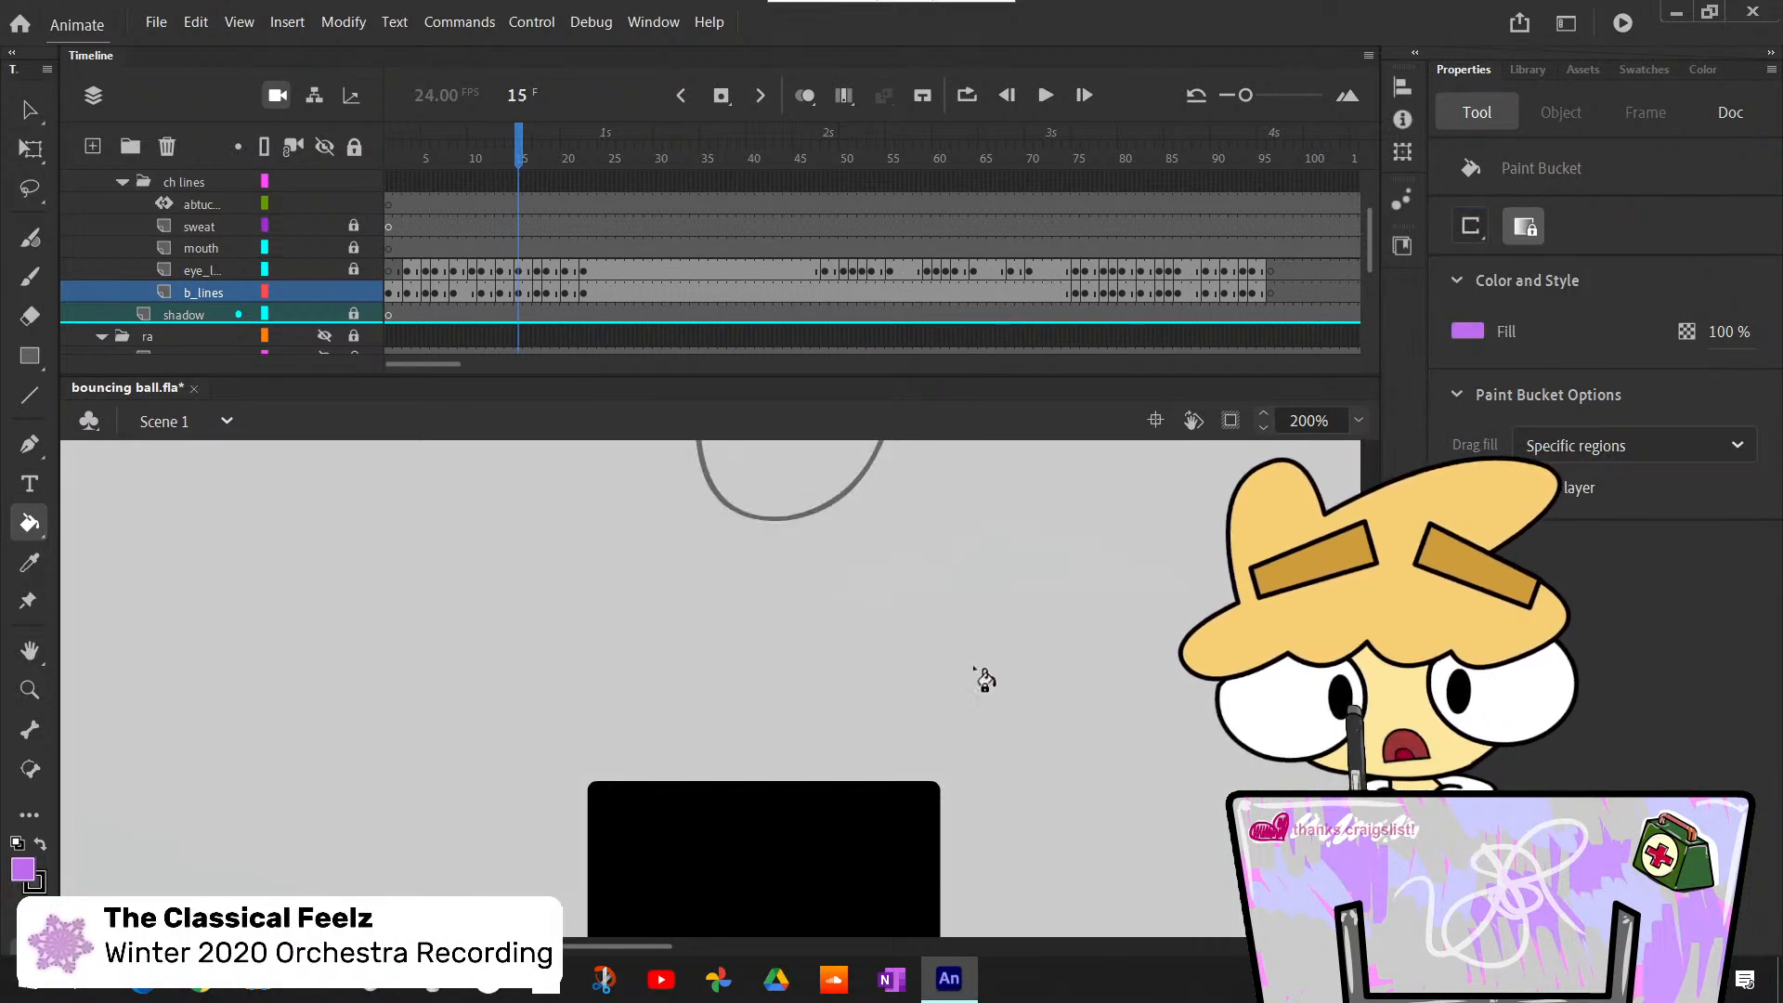
click(809, 472)
scroll(706, 651, up, 5)
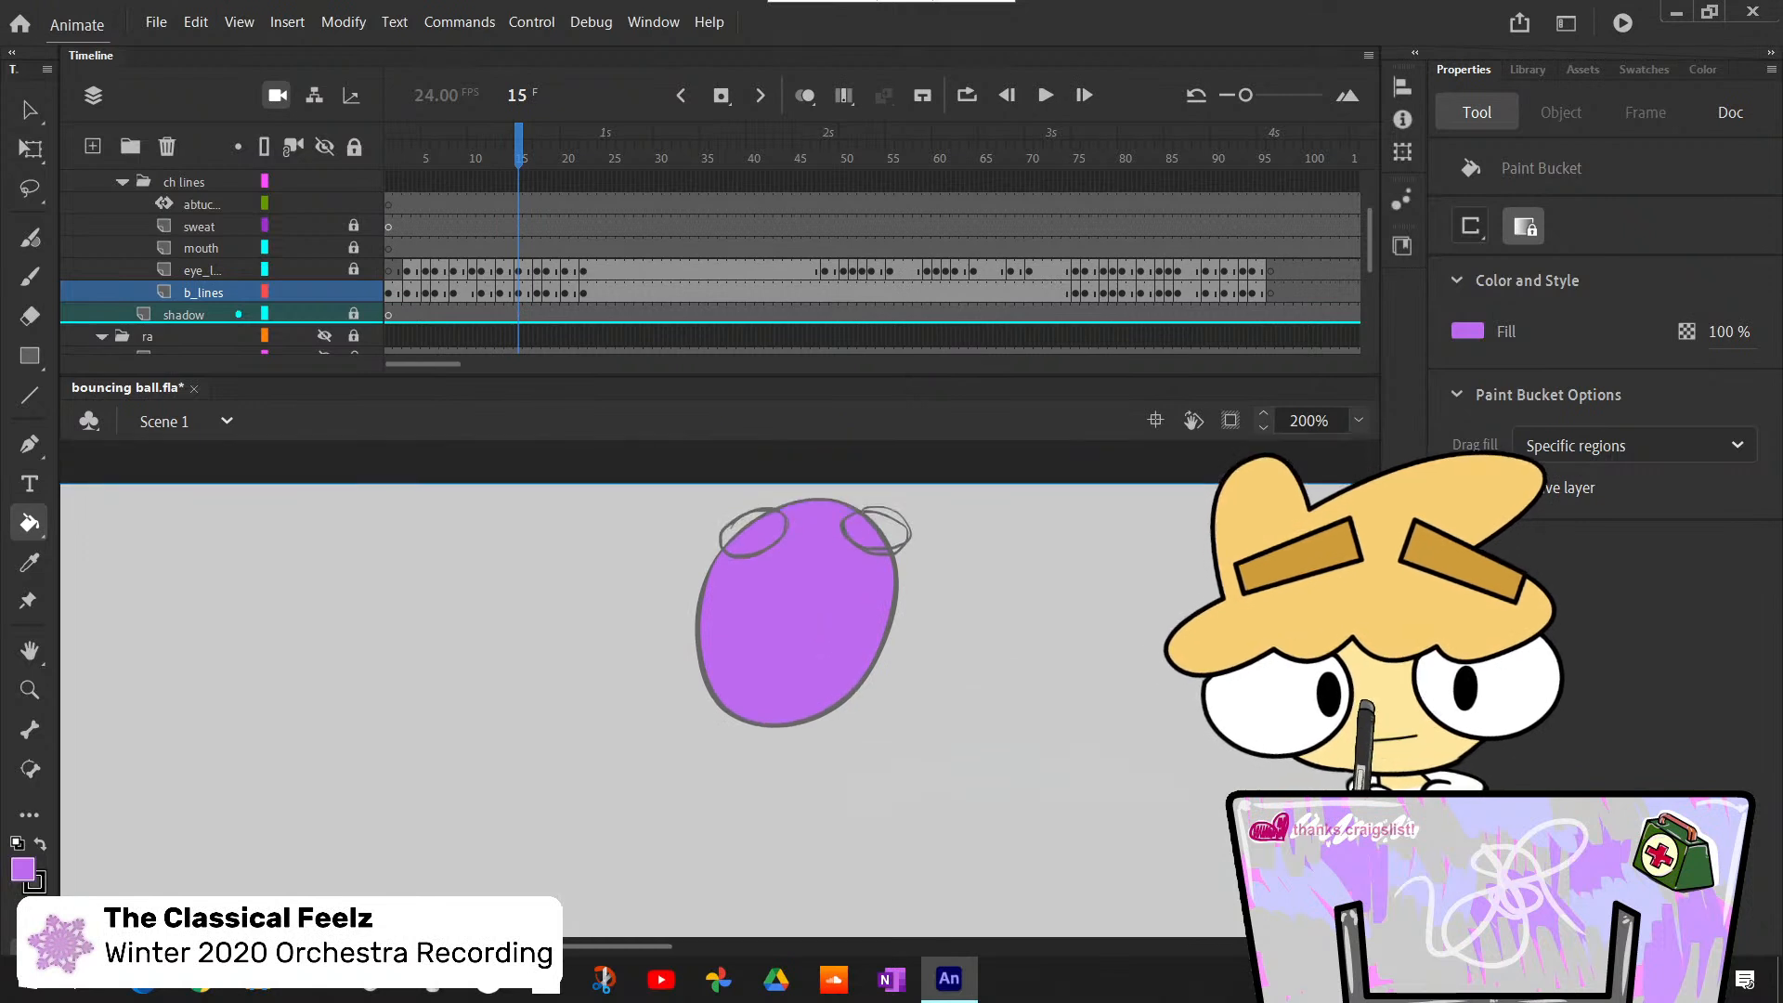
key(.)
key(.)
click(819, 751)
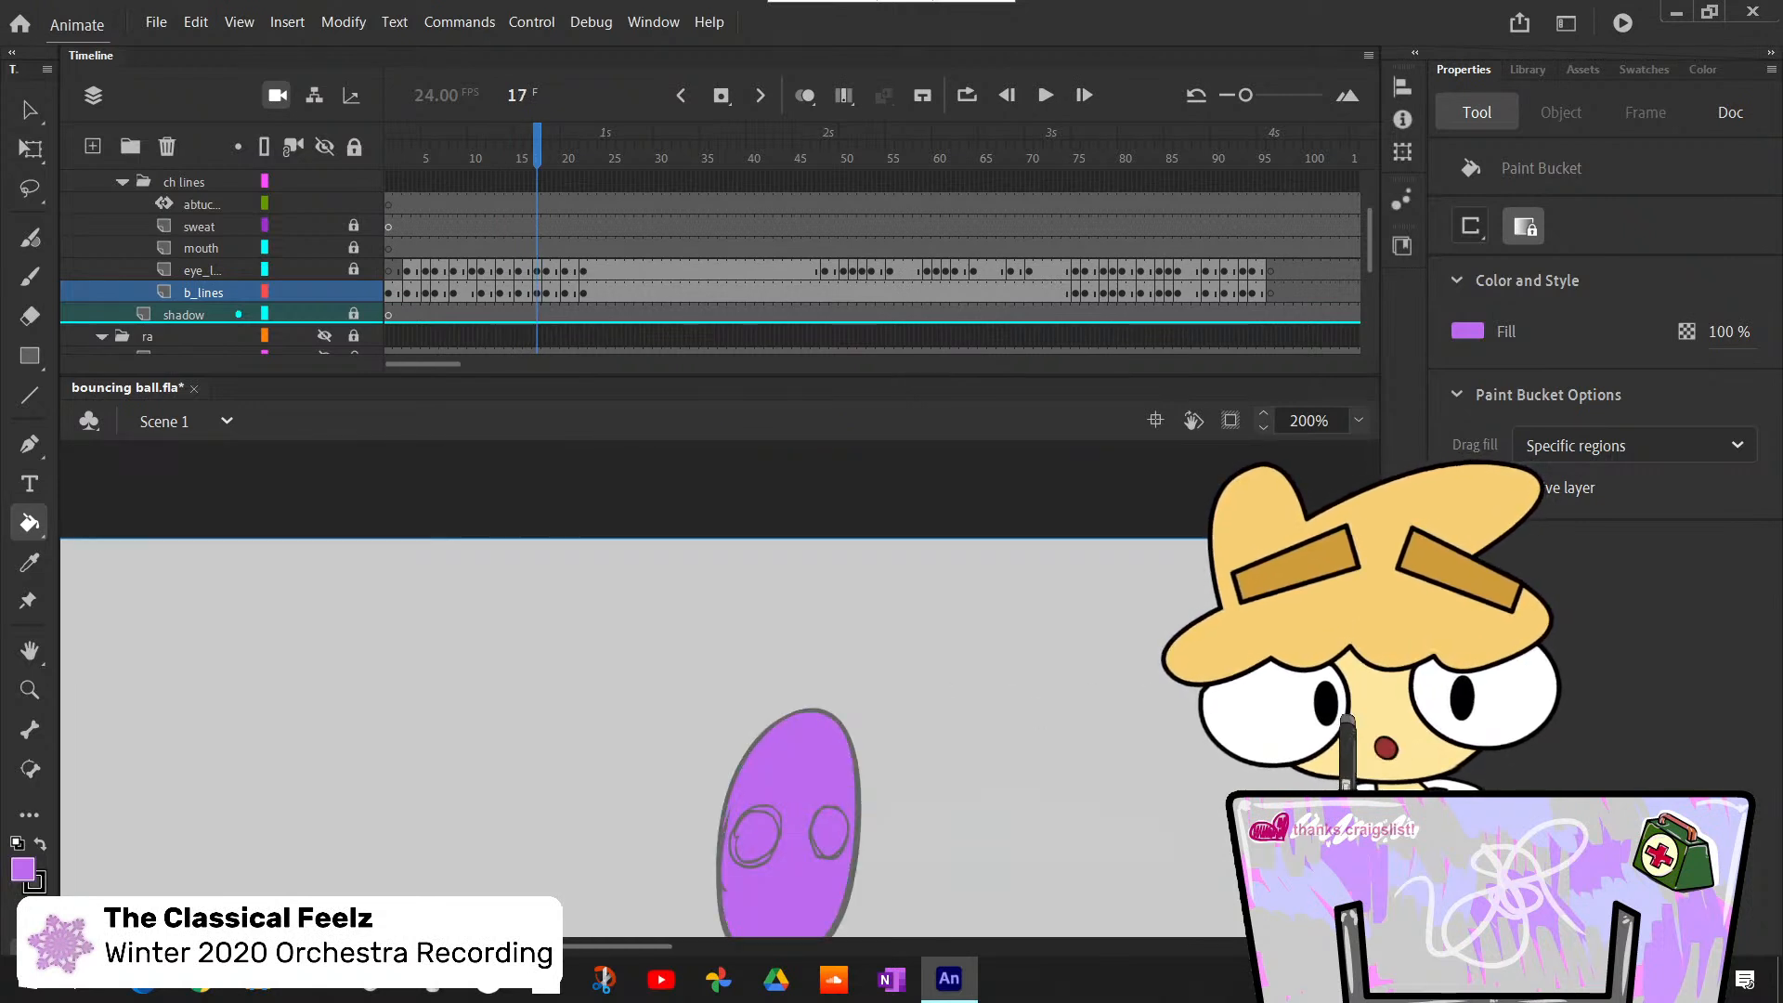
scroll(817, 743, down, 5)
key(.)
click(789, 789)
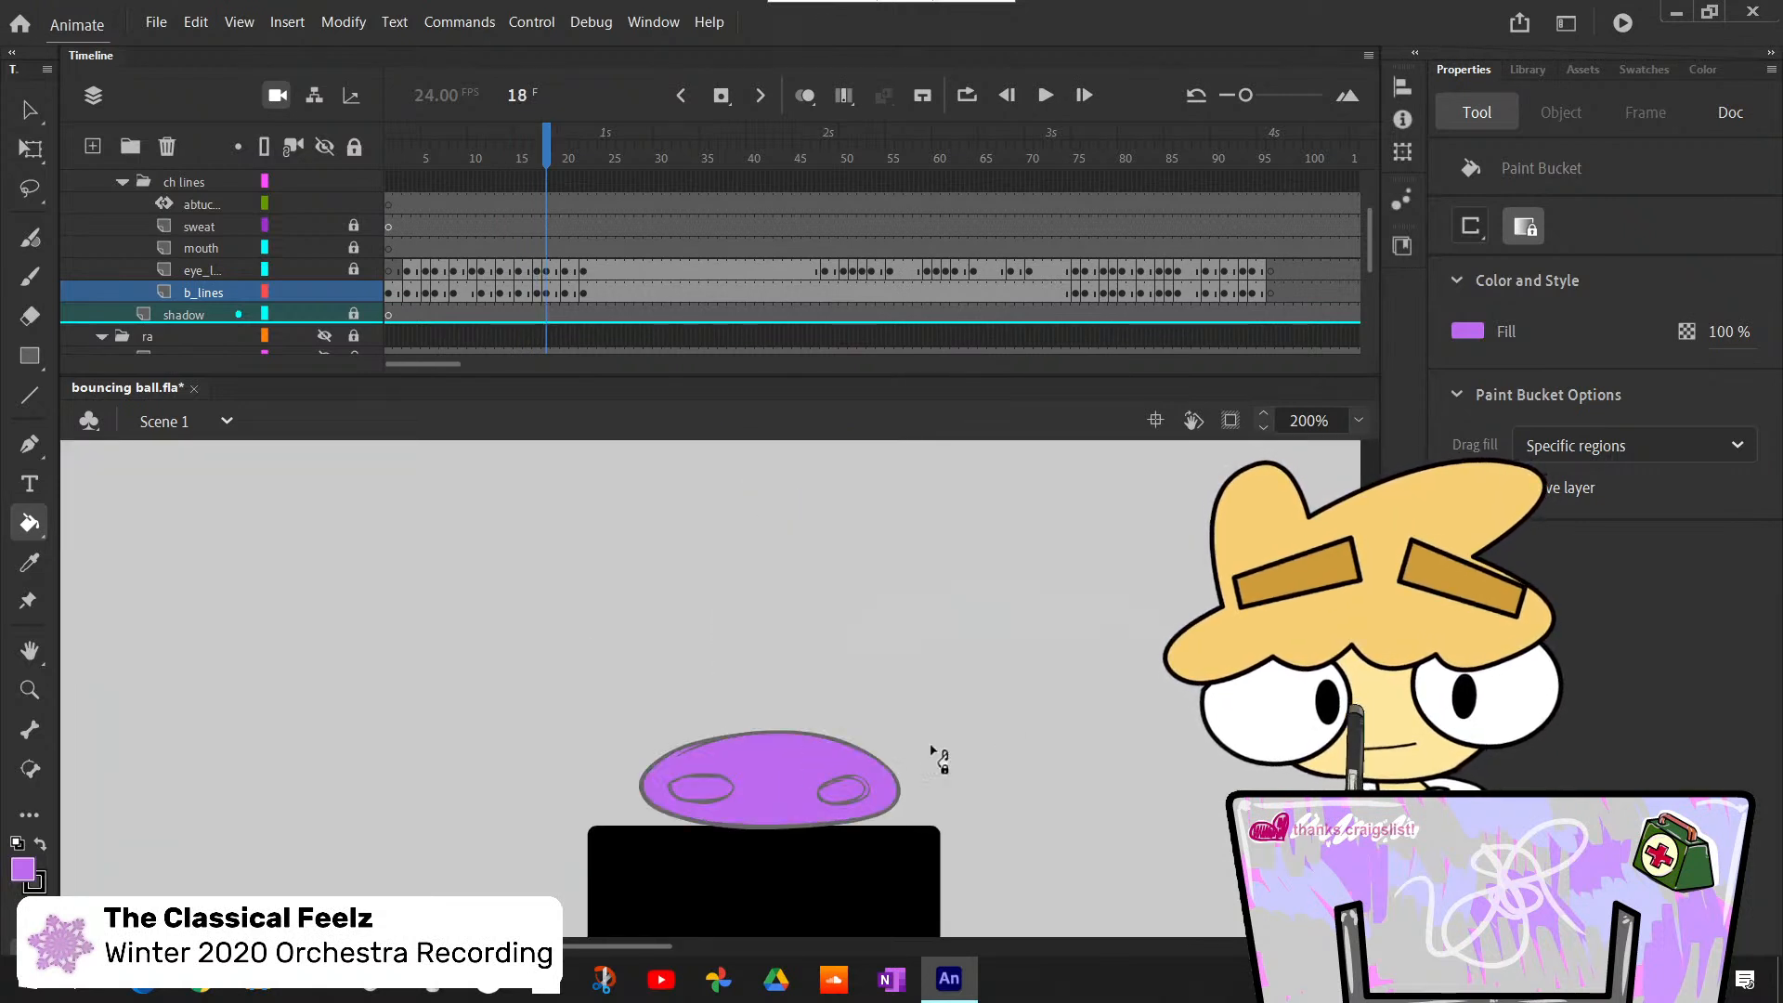
- Bucket-fill the body outlines light purple at frames 20 and 22 of the b_lines layer
key(.)
key(.)
click(781, 778)
key(.)
- Step through the held body pose from frame 22 to frame 73 to check its fill behind the changing eye drawings
key(.)
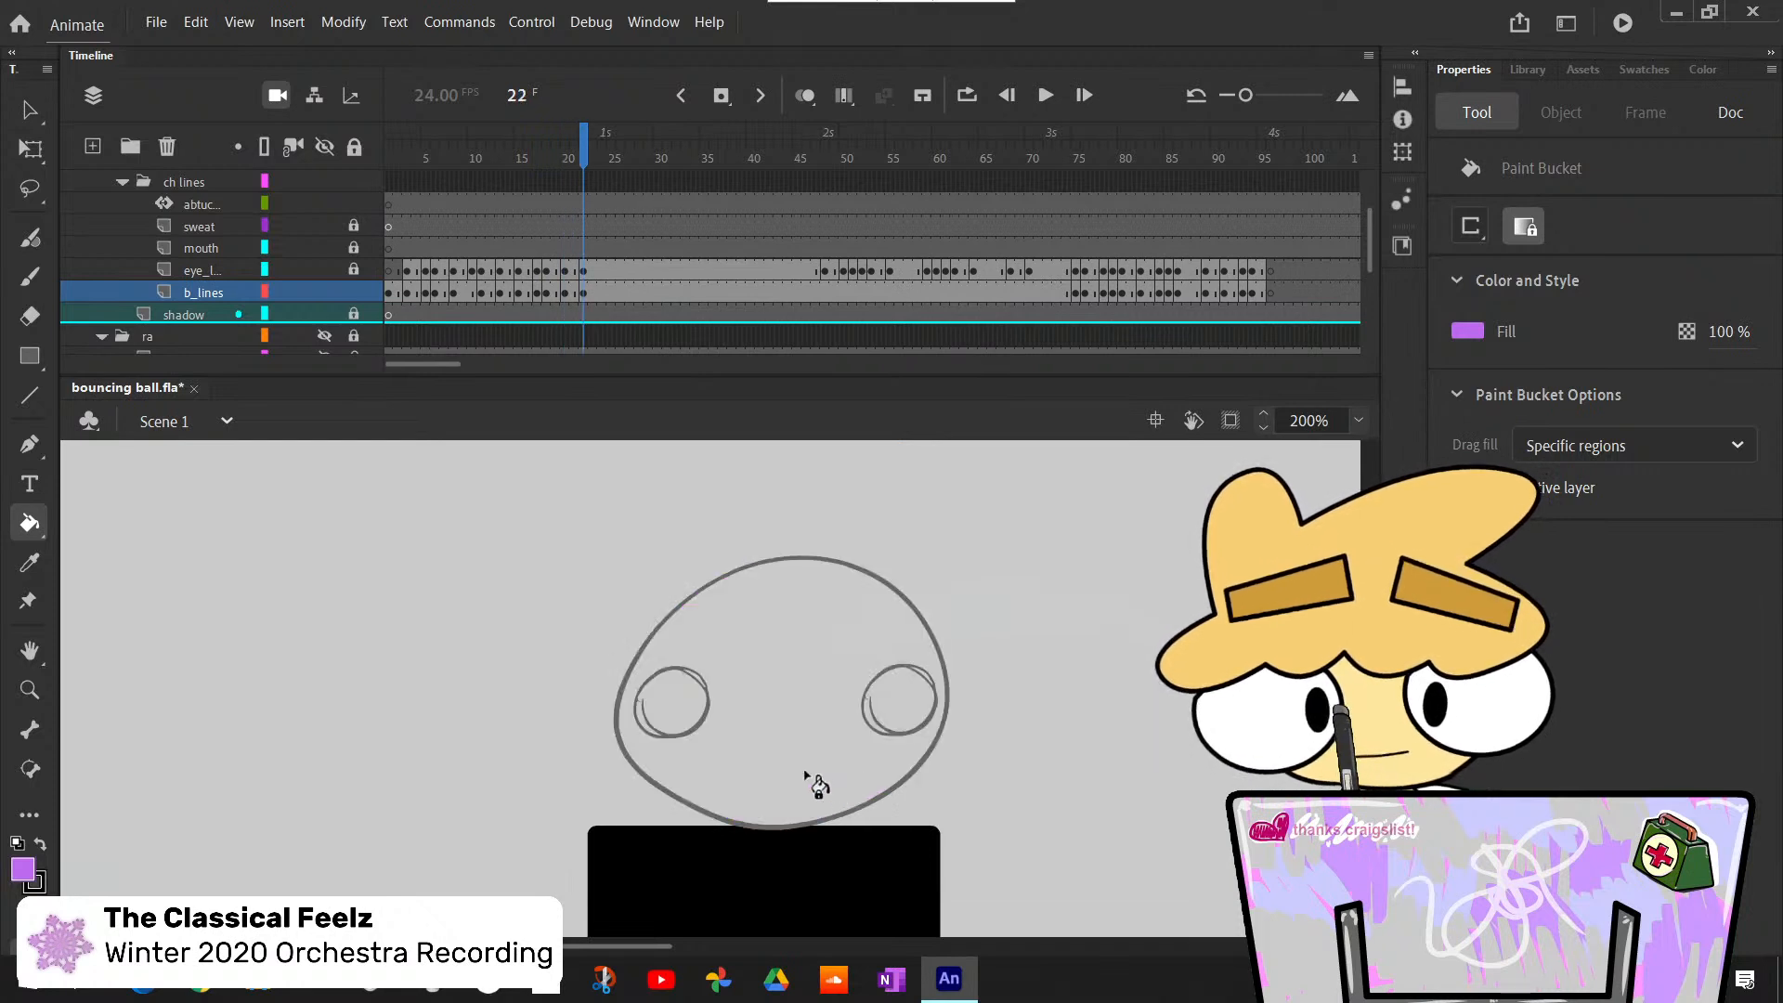
click(813, 780)
key(.)
key(.)
key(.)
key(.)
key(.)
key(.)
key(.)
key(.)
key(.)
key(.)
key(.)
key(.)
key(.)
key(.)
key(.)
key(.)
key(.)
key(.)
key(.)
key(.)
key(.)
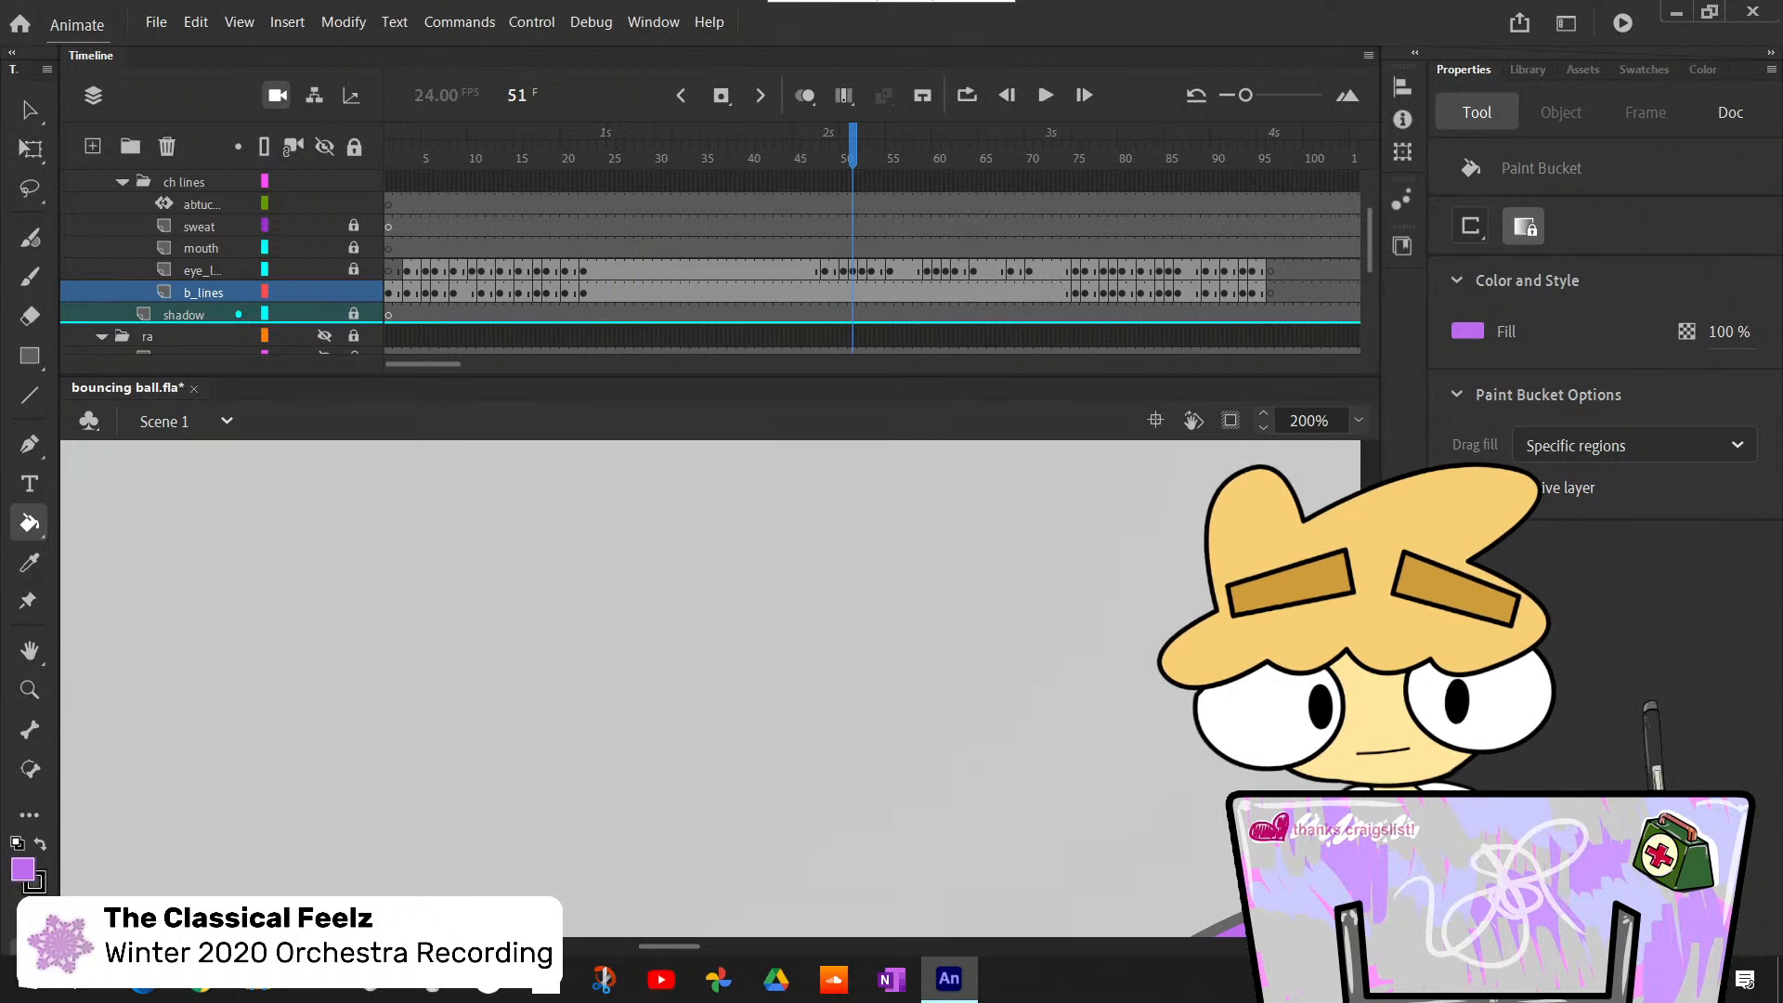
mouse_move(1369, 655)
mouse_down()
mouse_move(1369, 706)
mouse_move(1370, 687)
mouse_up()
drag(666, 946, 704, 940)
key(.)
key(.)
key(.)
key(.)
key(.)
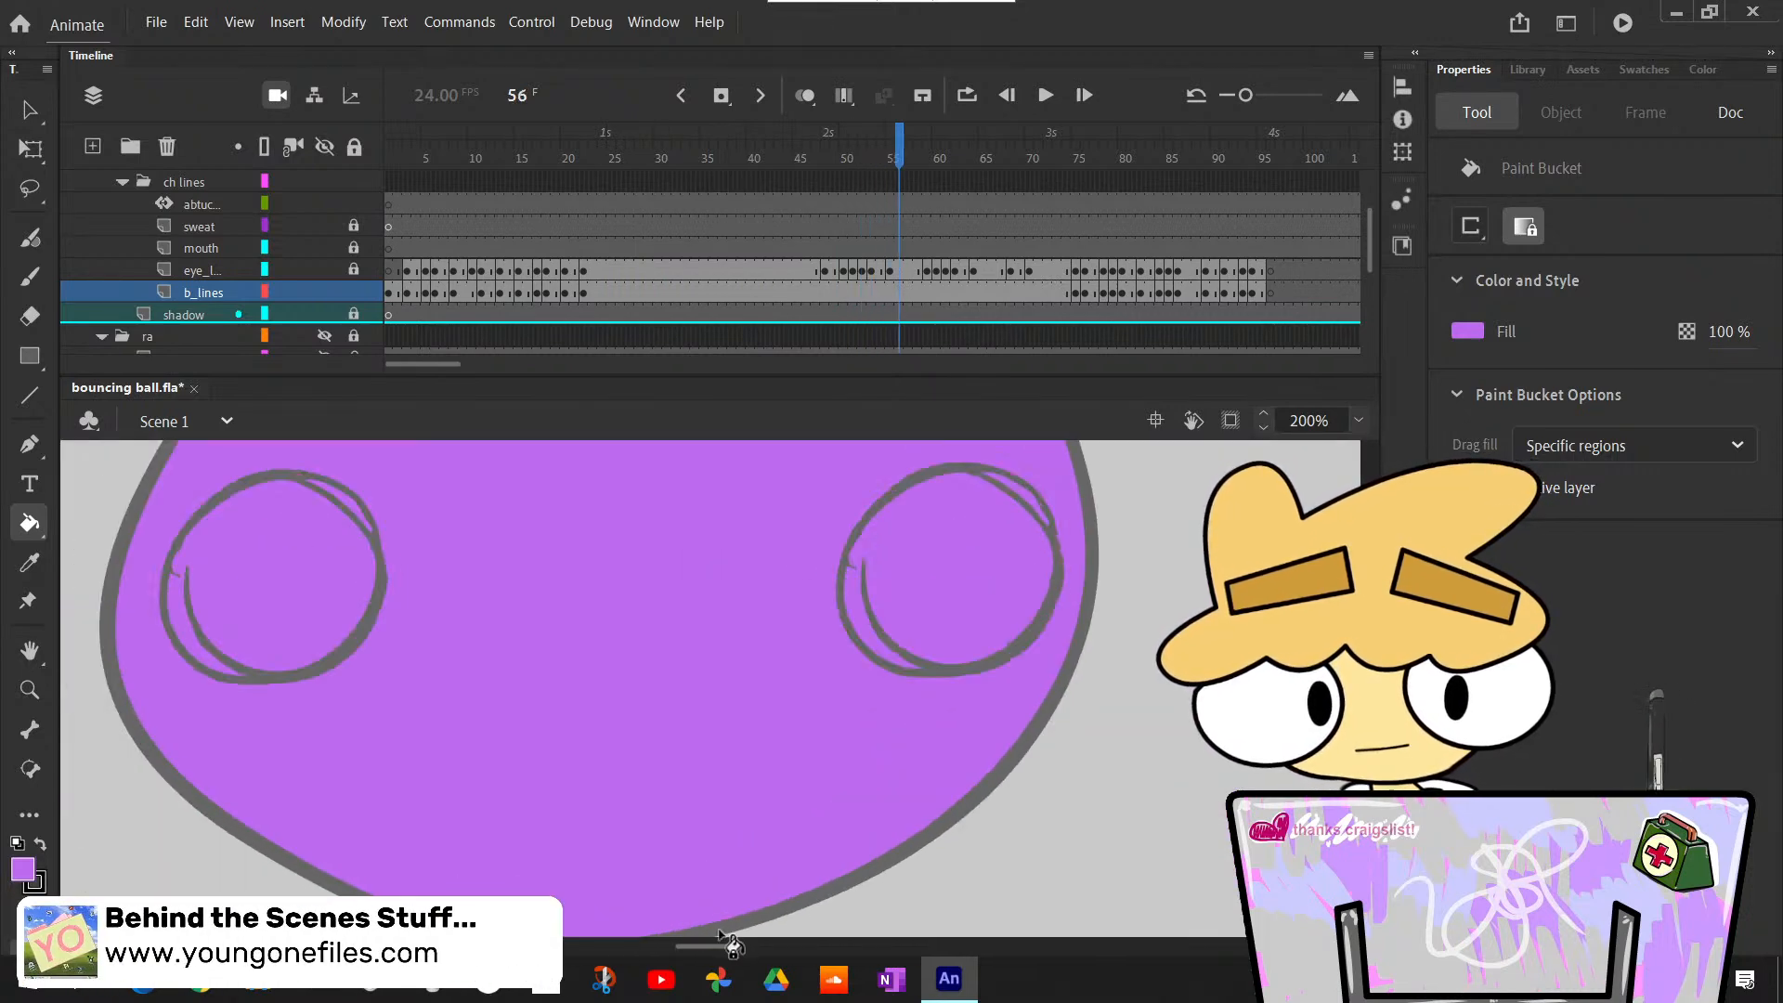
key(.)
key(.)
key(.)
key(.)
key(.)
key(.)
key(.)
key(.)
key(.)
key(.)
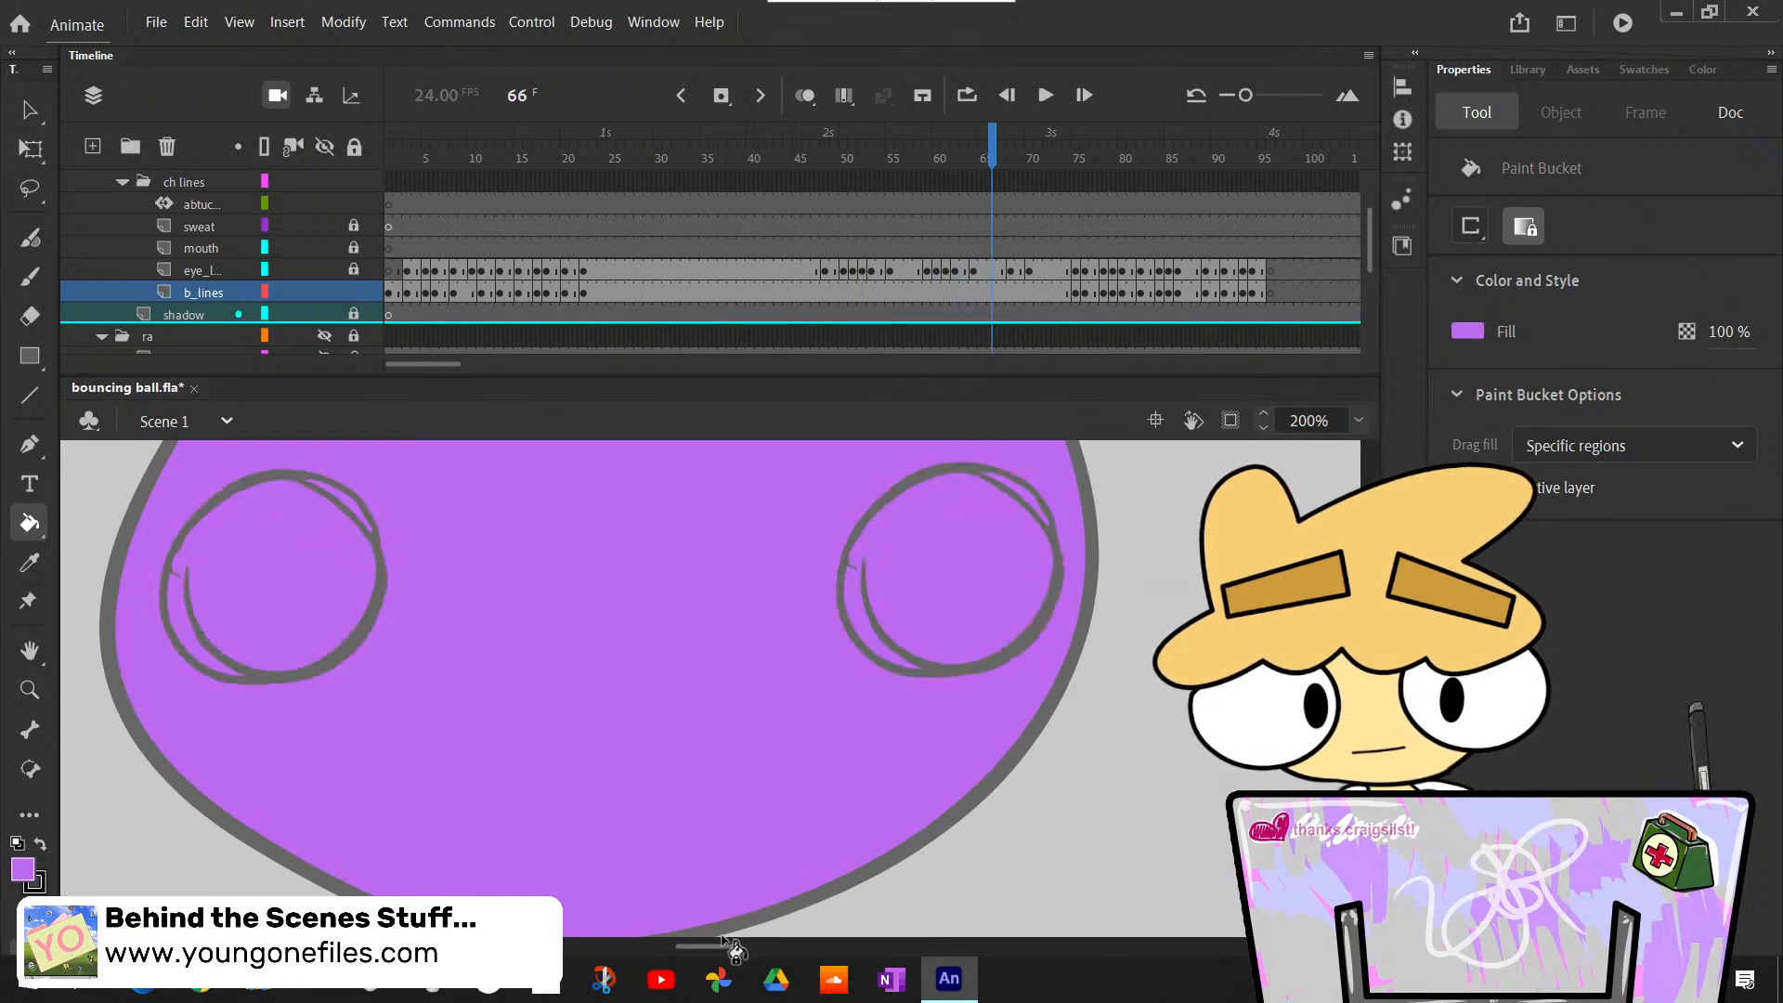
key(.)
key(.)
key(.)
key(.)
key(.)
key(.)
key(.)
key(.)
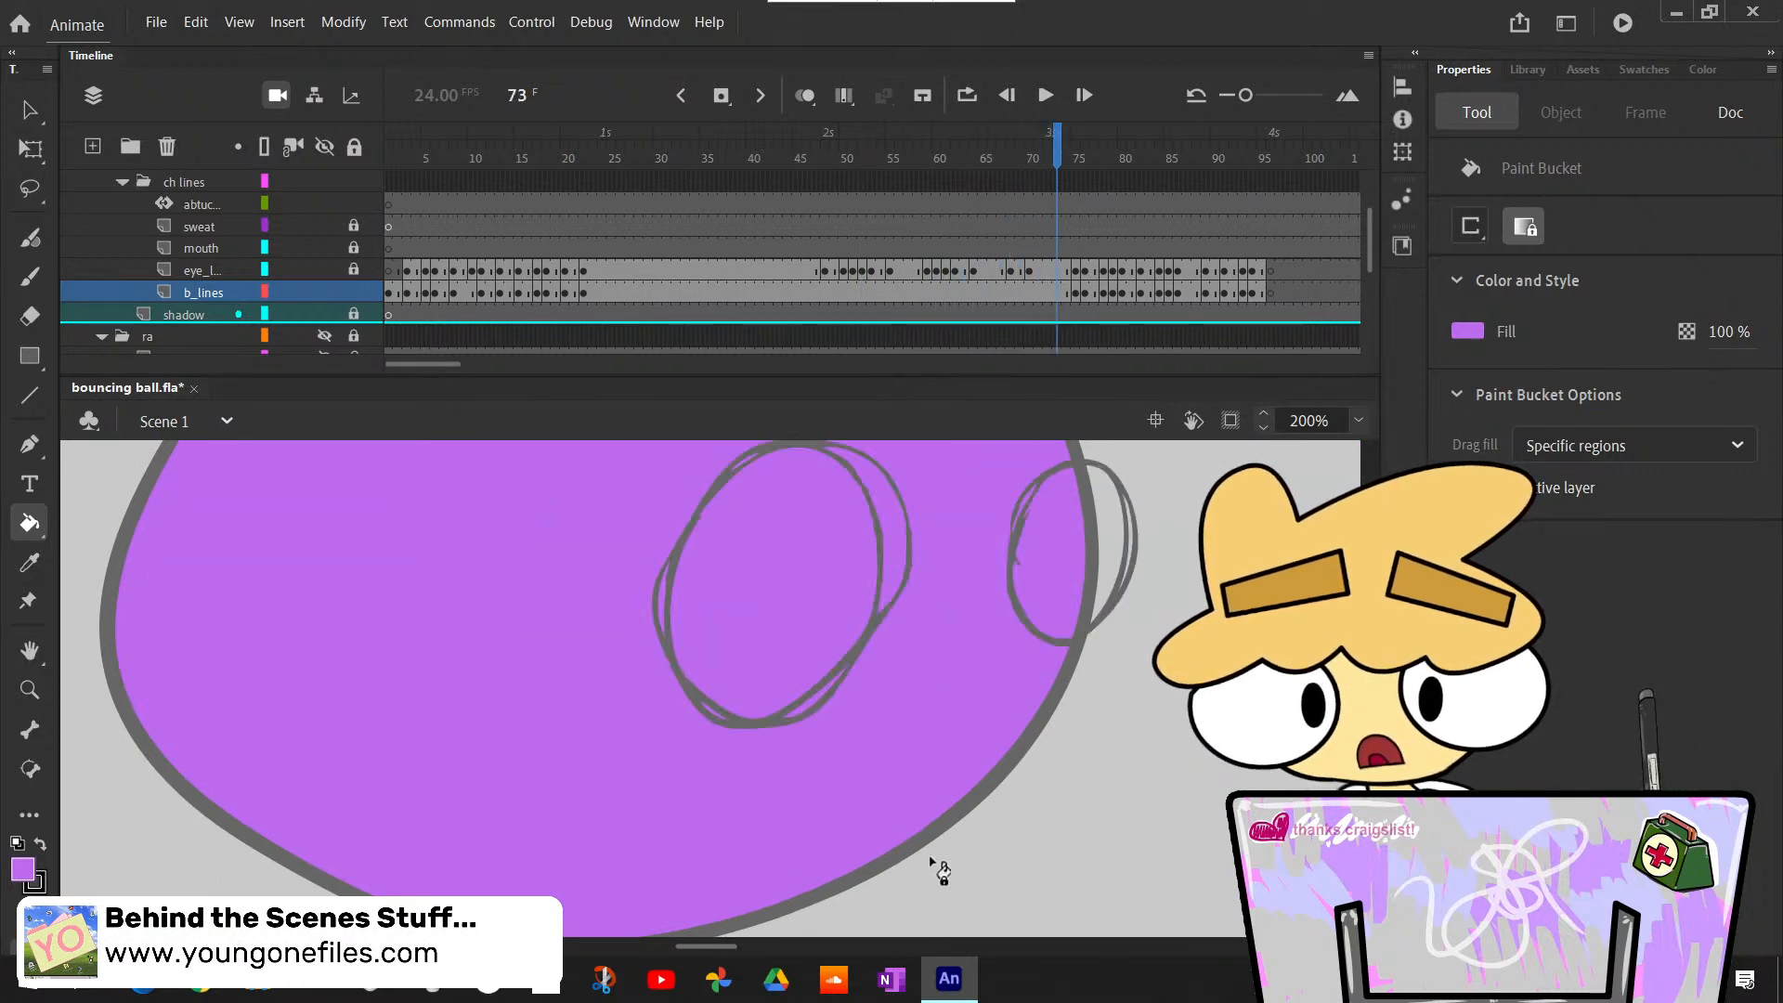
- Bucket-fill the distorted body outlines light purple at frames 75 and 76 of the b_lines layer
key(comma)
key(period)
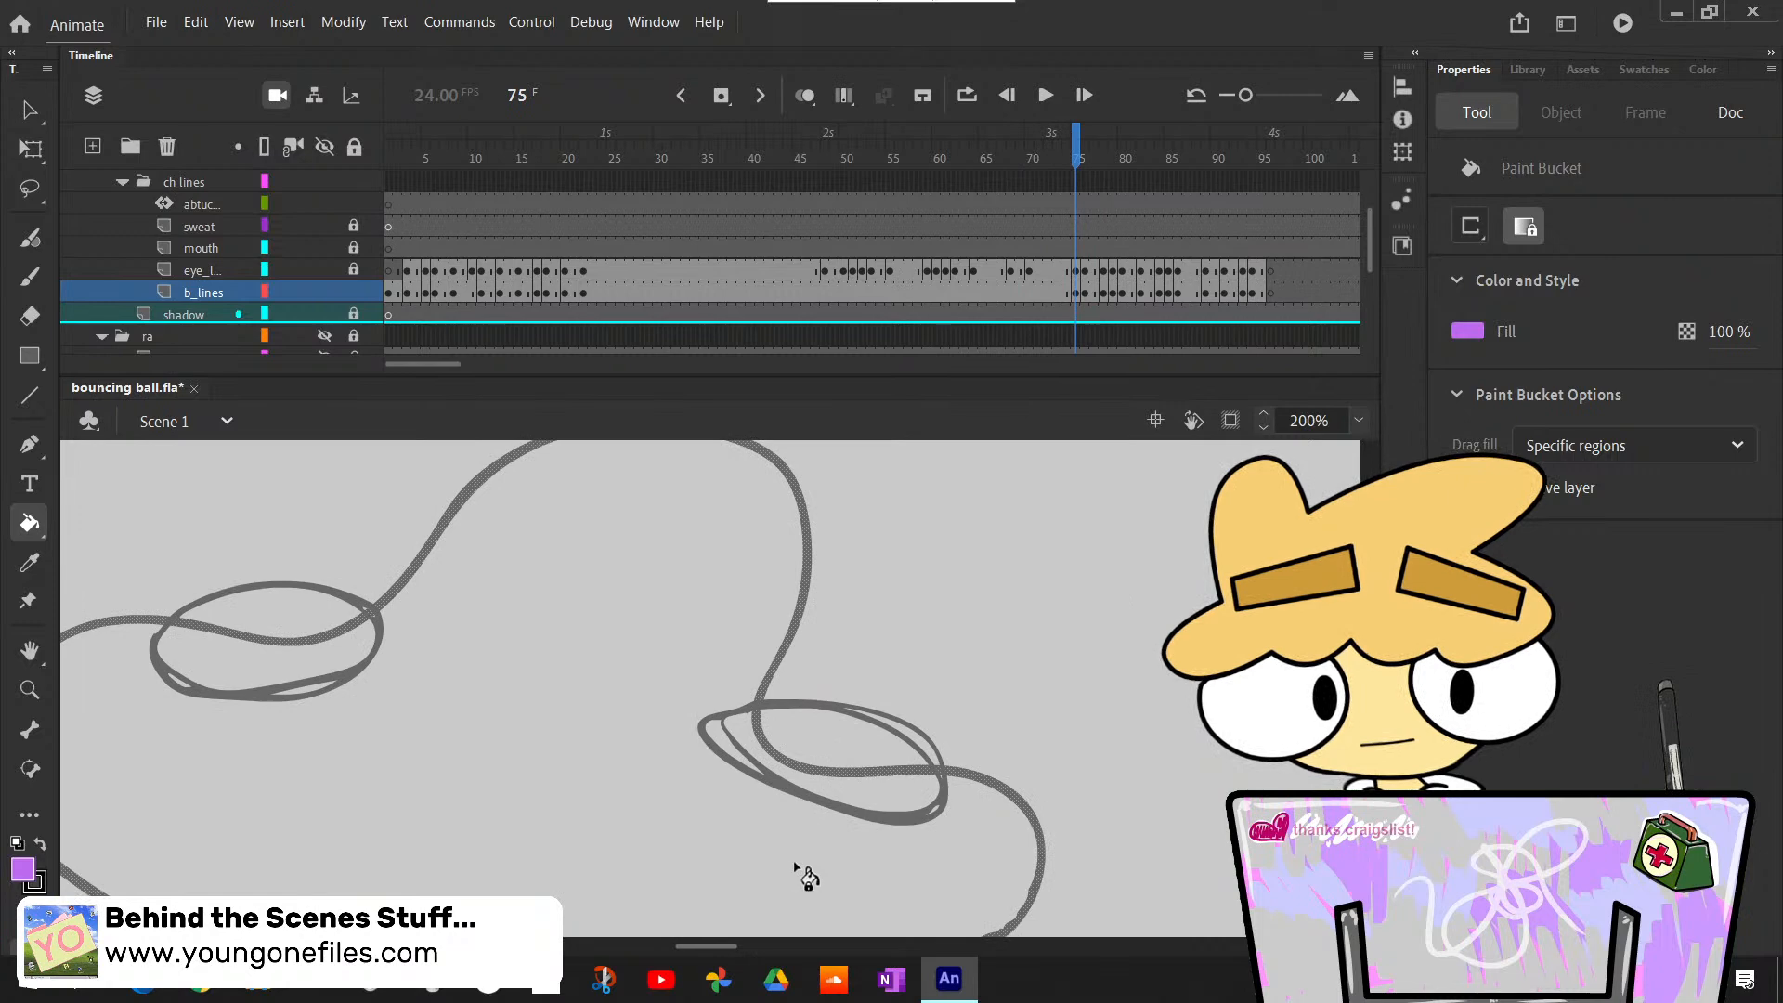
click(815, 871)
key(comma)
key(period)
key(period)
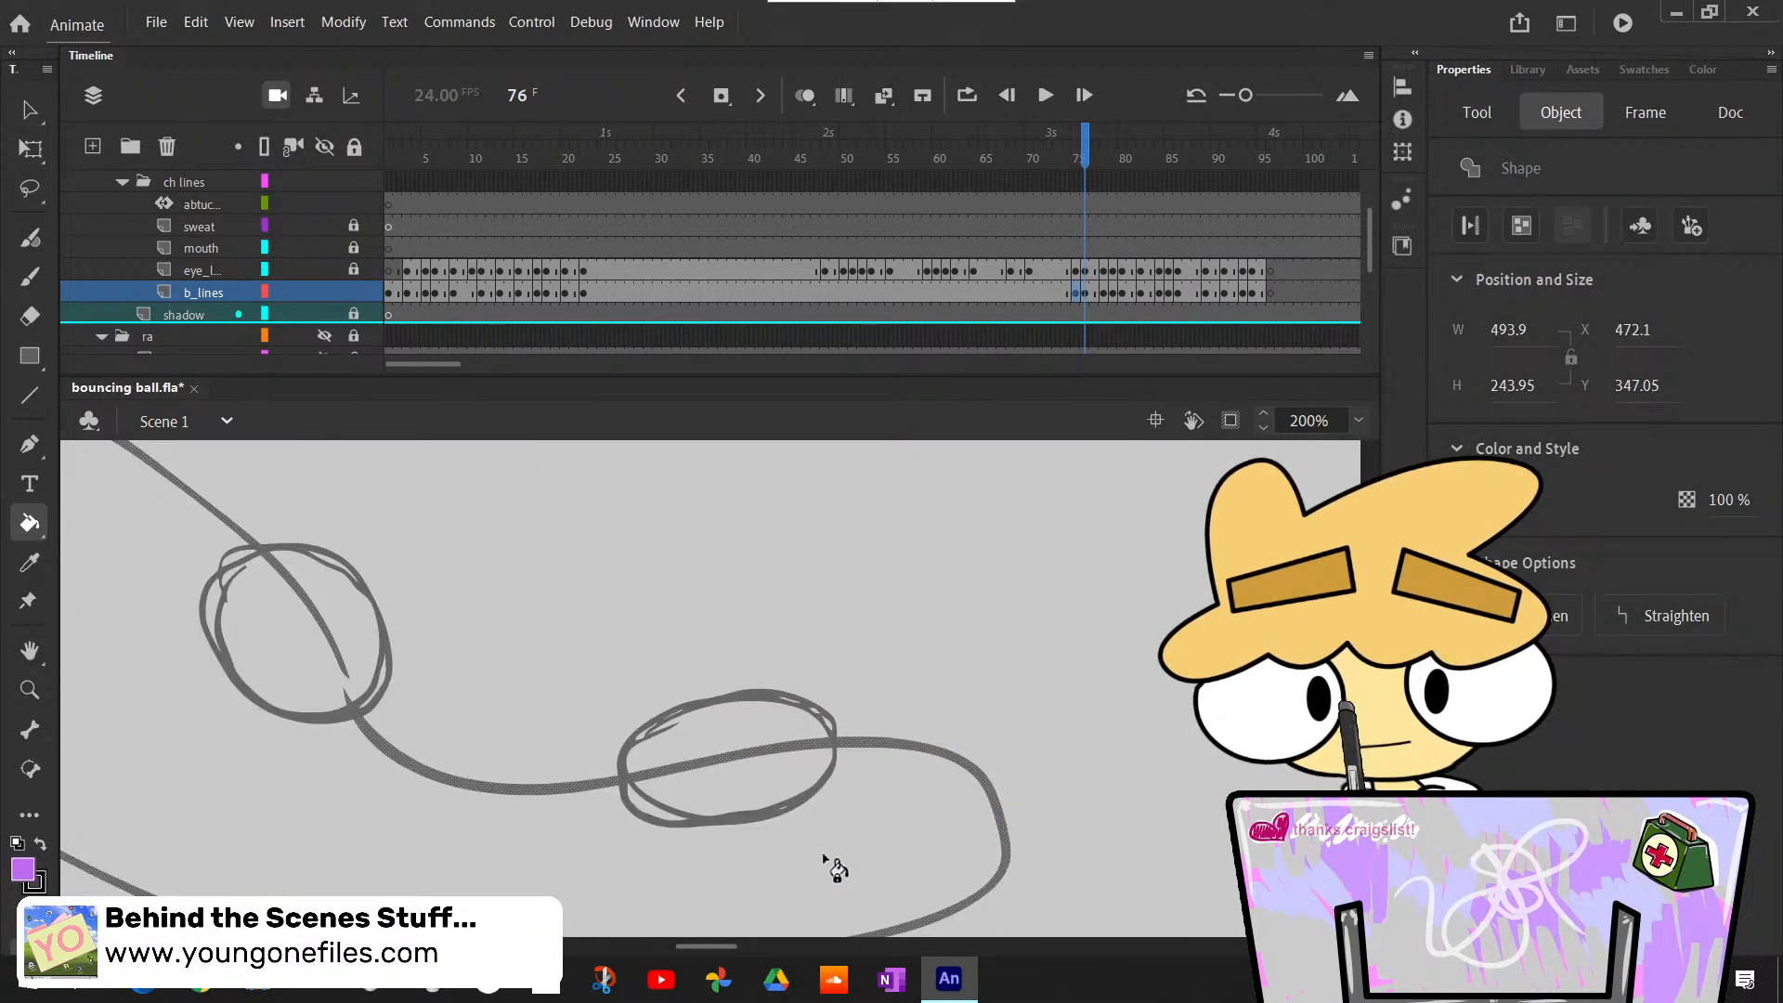
click(831, 862)
key(period)
key(period)
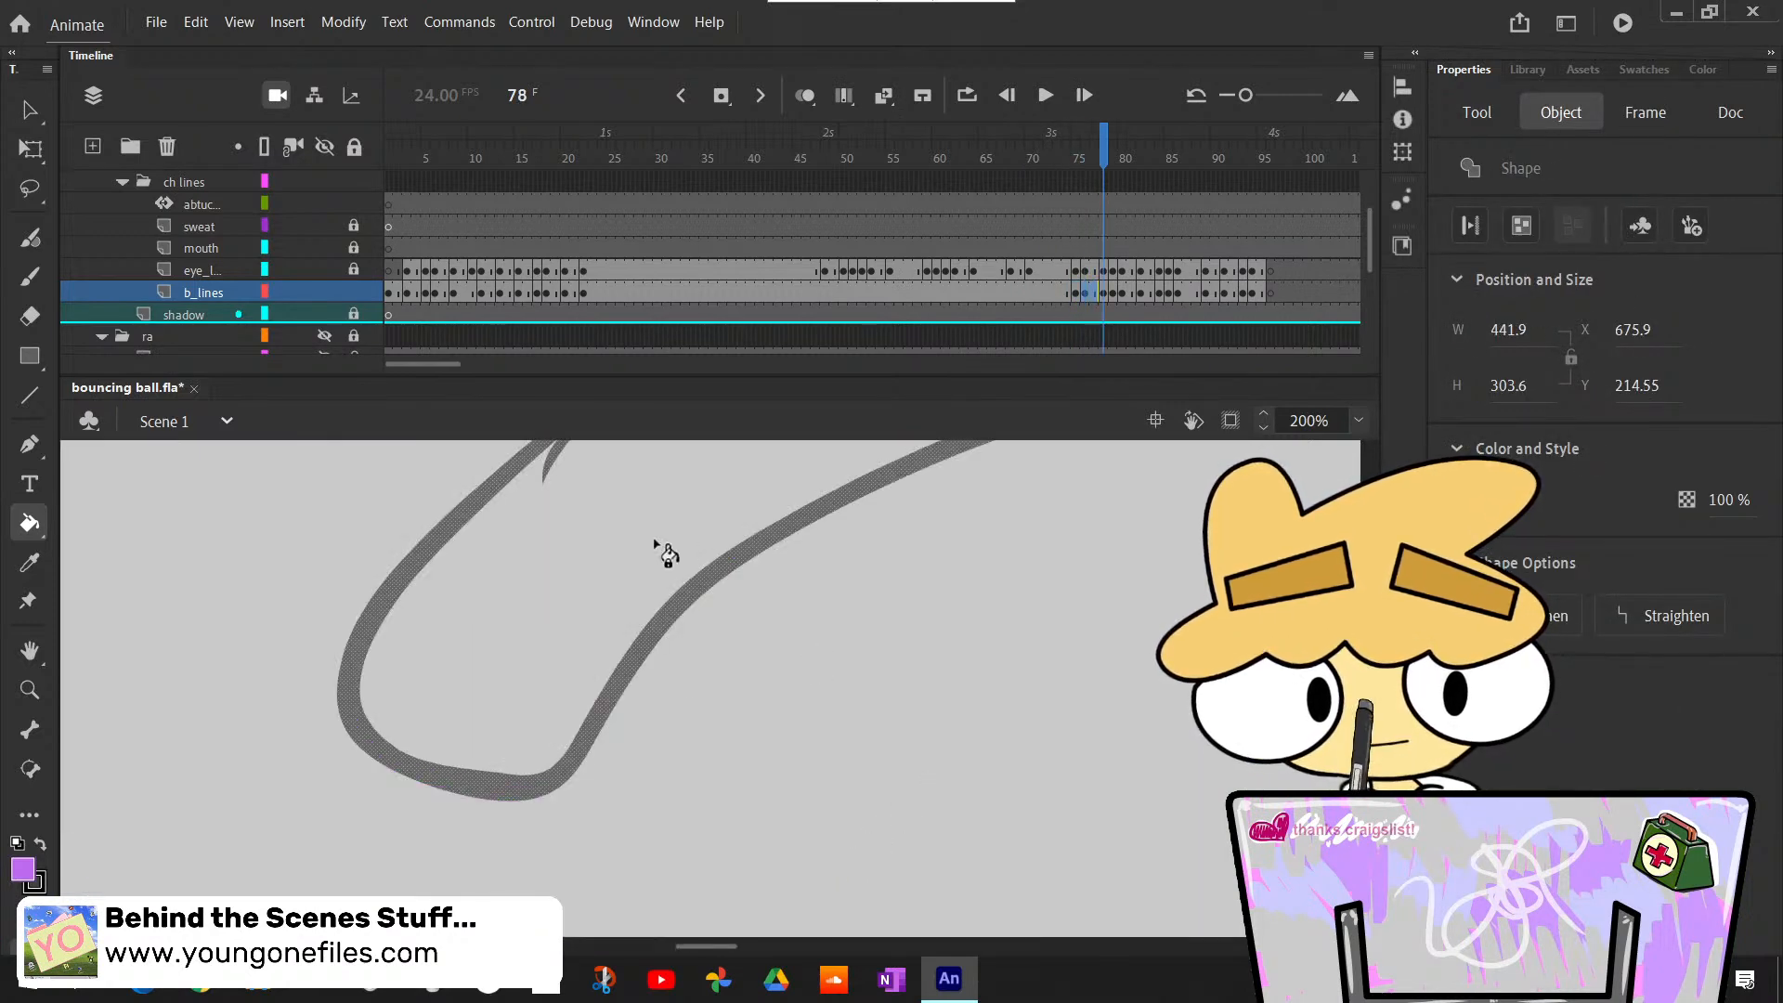
- Bucket-fill the stretched body outline light purple at frame 78 of the b_lines layer
click(657, 549)
scroll(706, 687, up, 5)
key(period)
key(period)
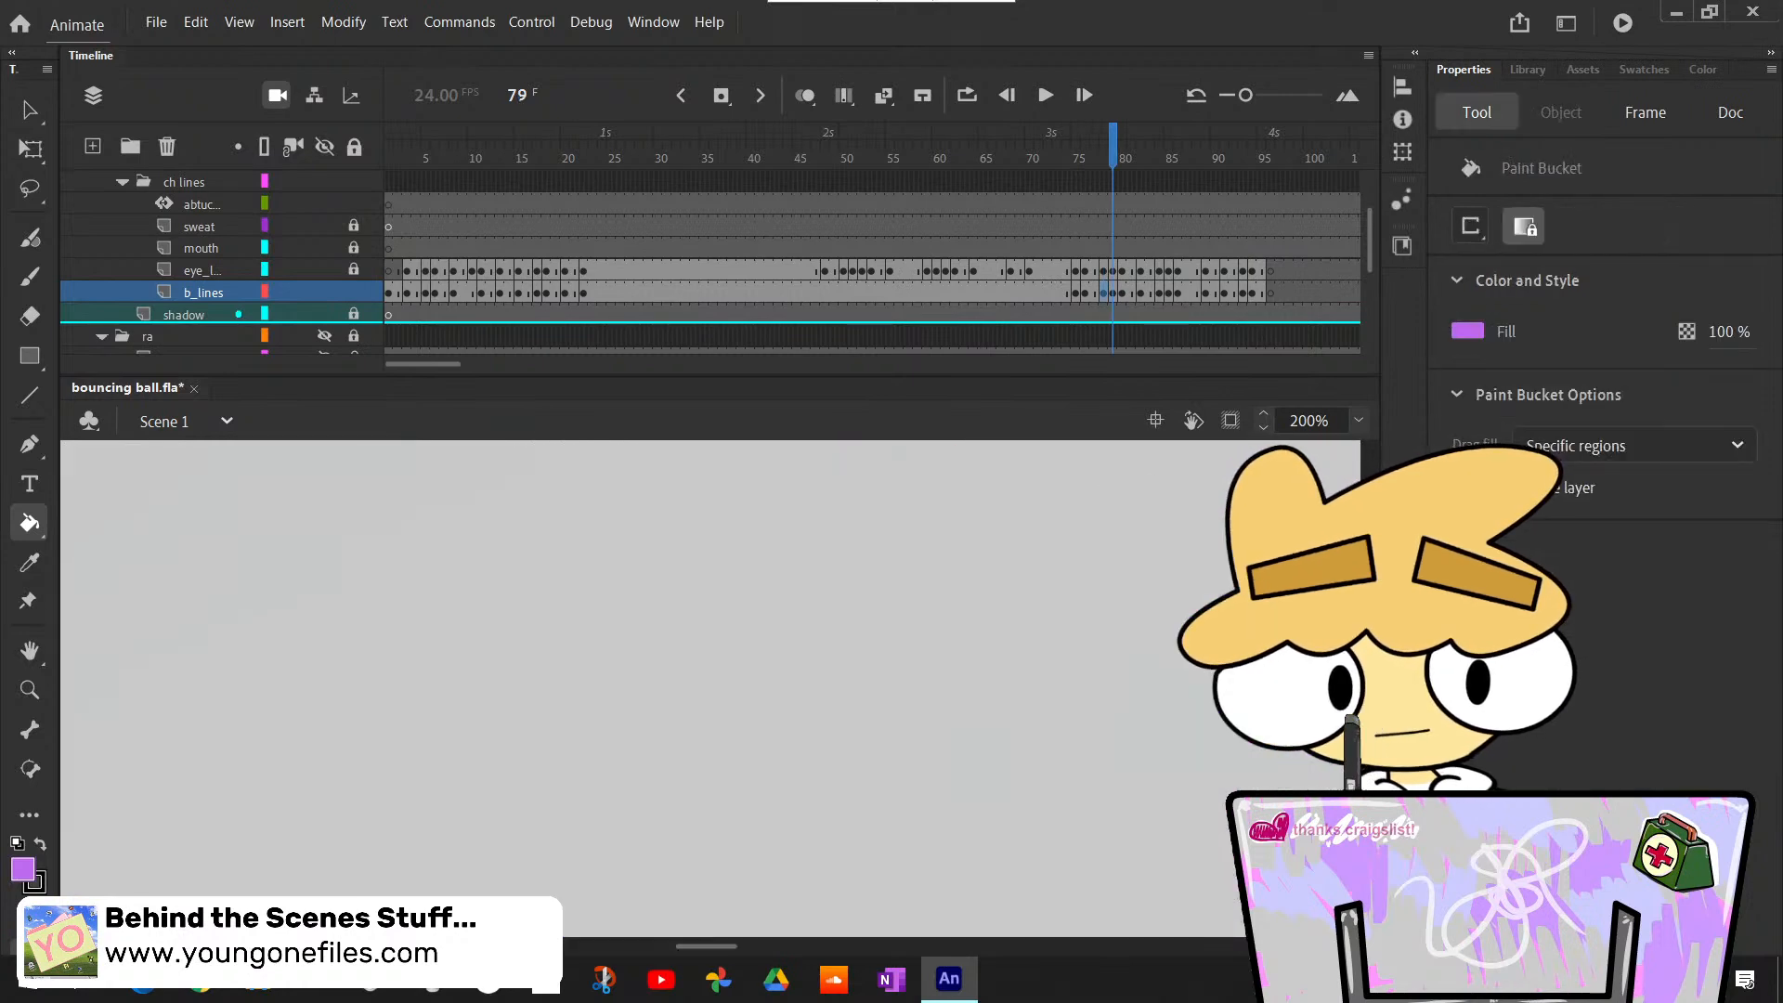
- Bring the body outline at frame 79 of b_lines into view and bucket-fill it light purple
key(comma)
key(comma)
key(period)
click(1358, 422)
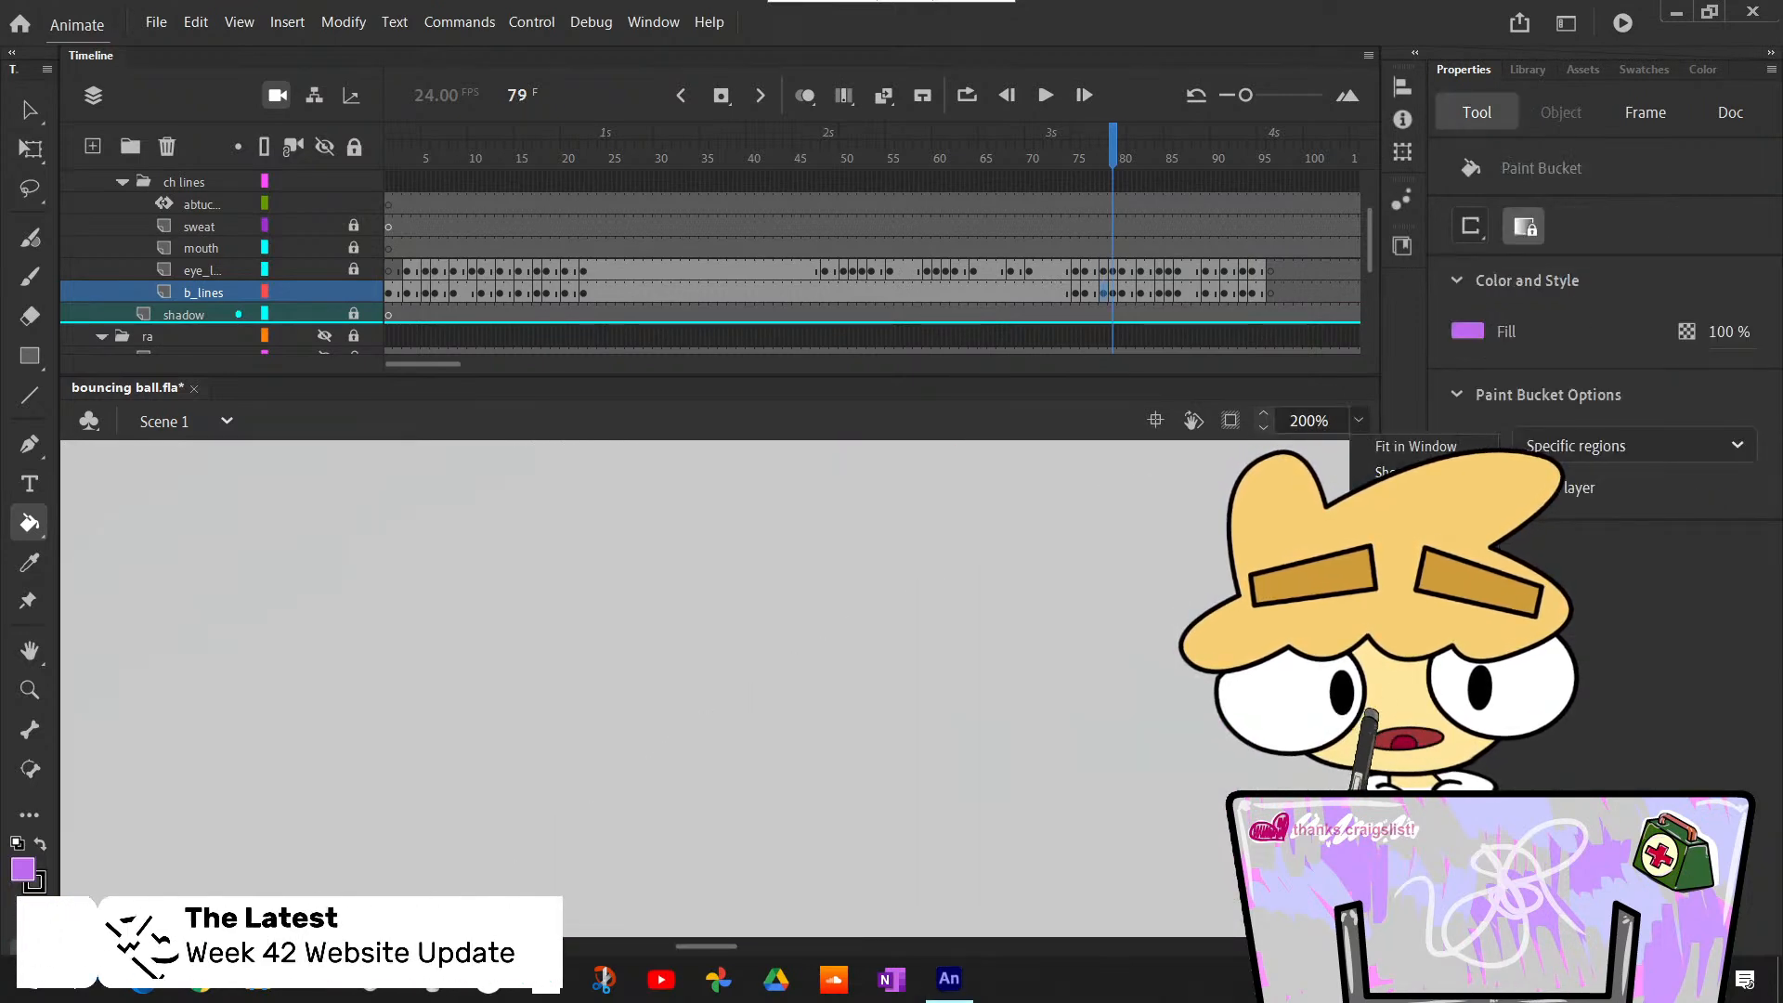
click(1360, 584)
click(1358, 421)
click(1309, 422)
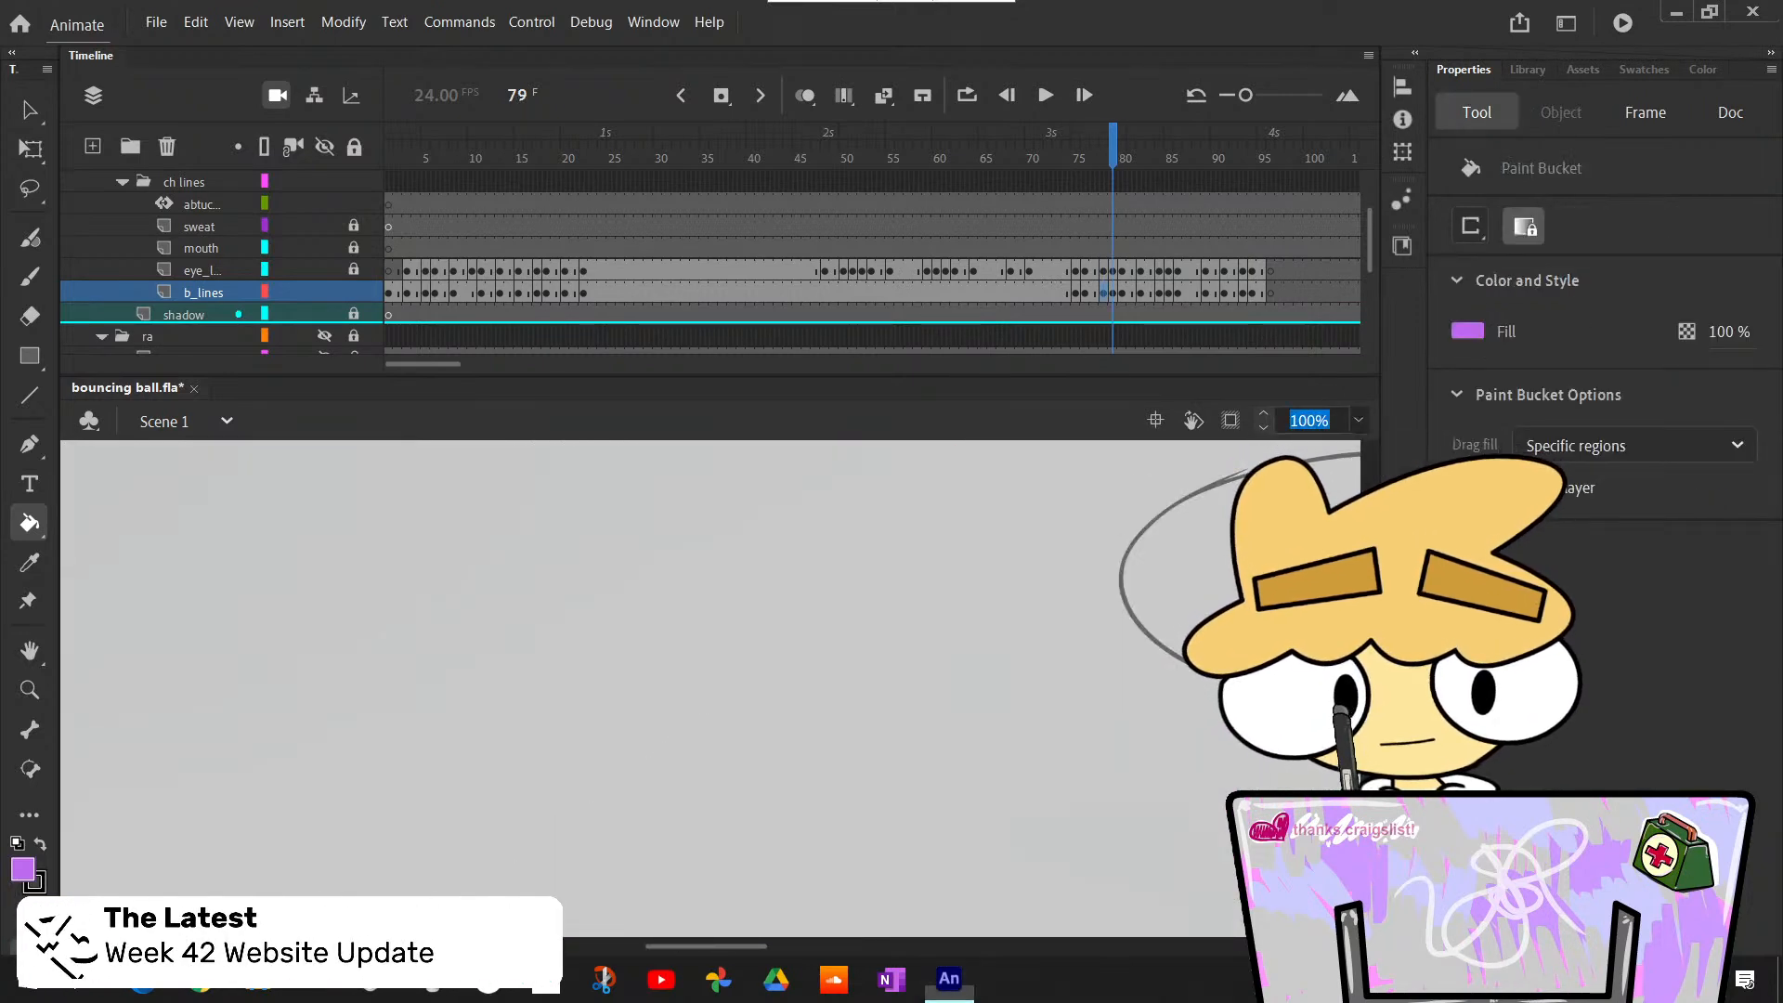
text(75)
key(Return)
click(1170, 617)
key(period)
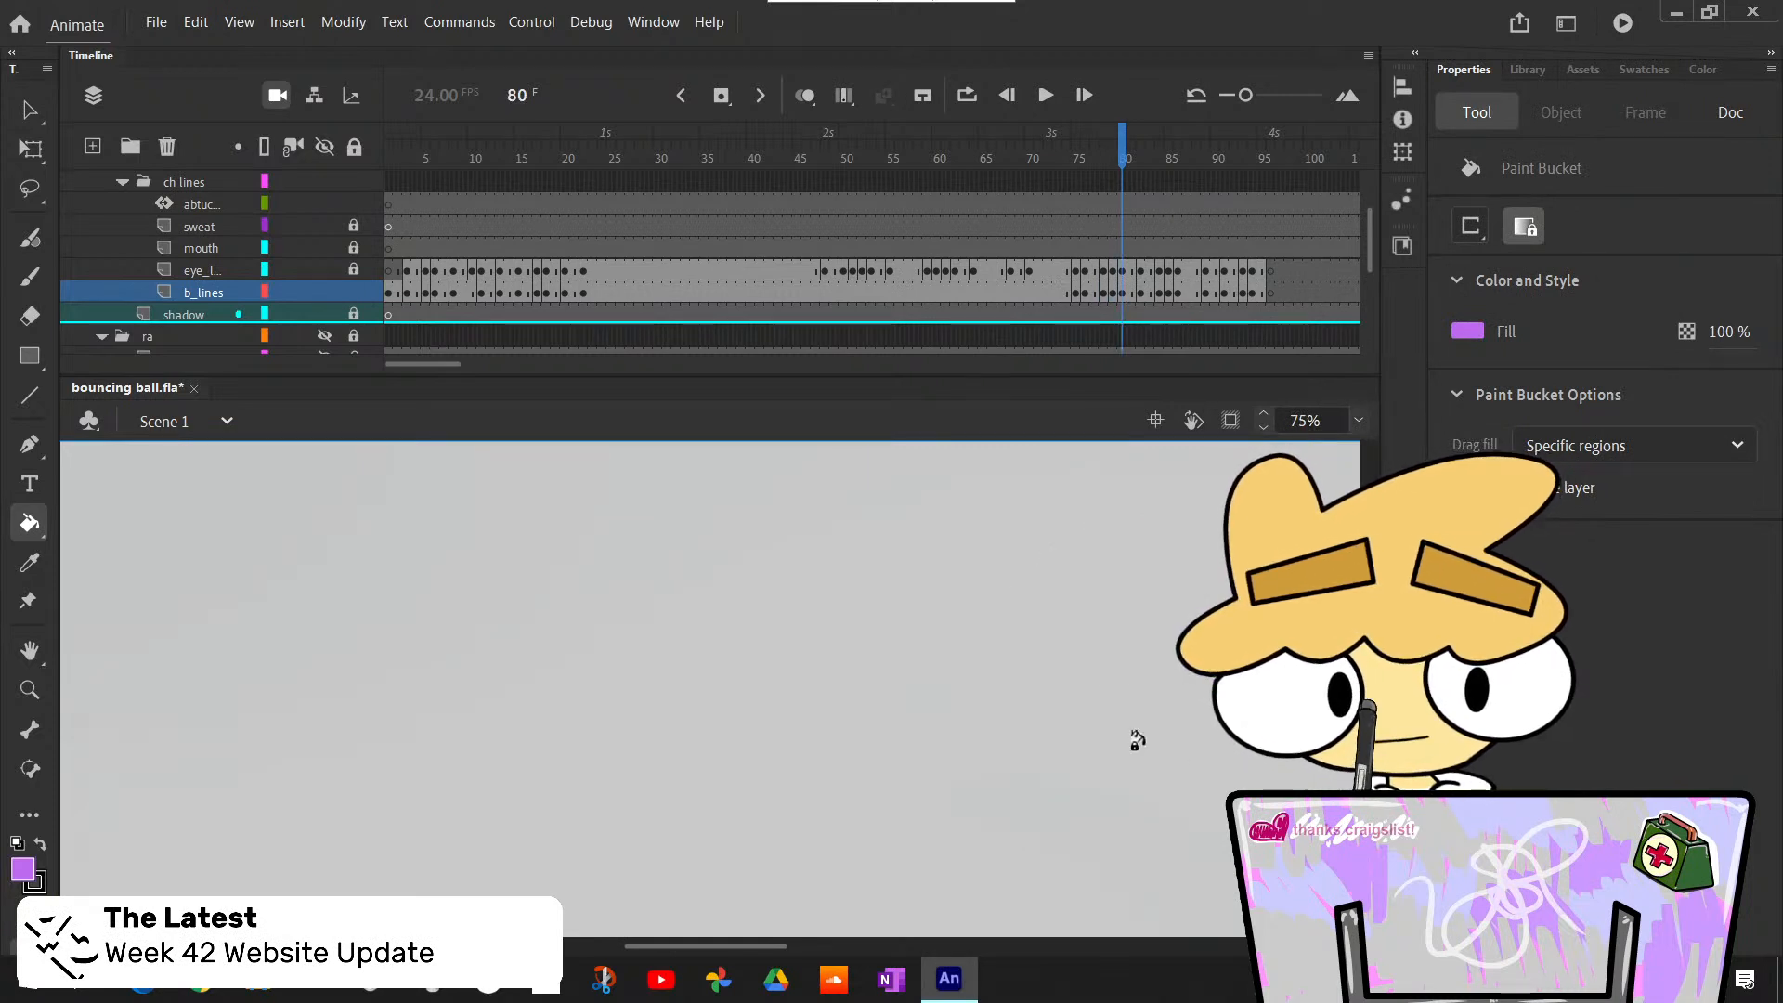
- Fit the whole stage in view and bucket-fill the body outline light purple at frame 80 of b_lines
click(1360, 423)
click(1415, 446)
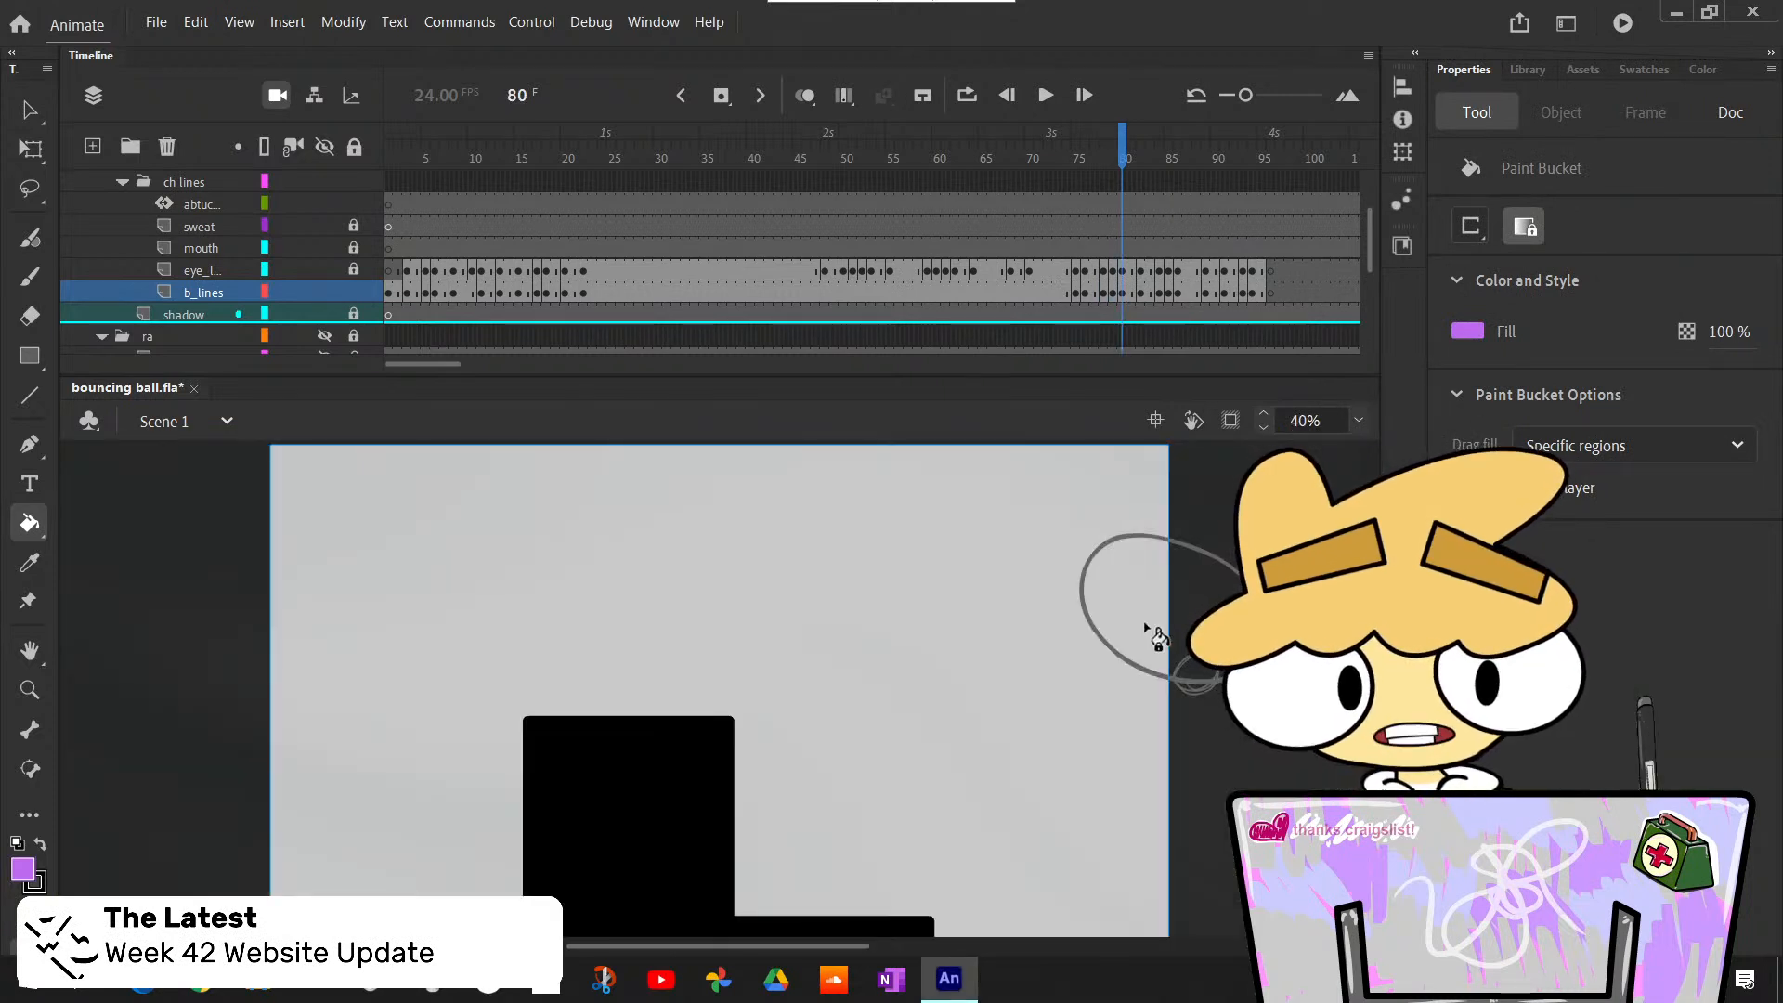
key(period)
key(period)
key(comma)
key(comma)
key(period)
key(period)
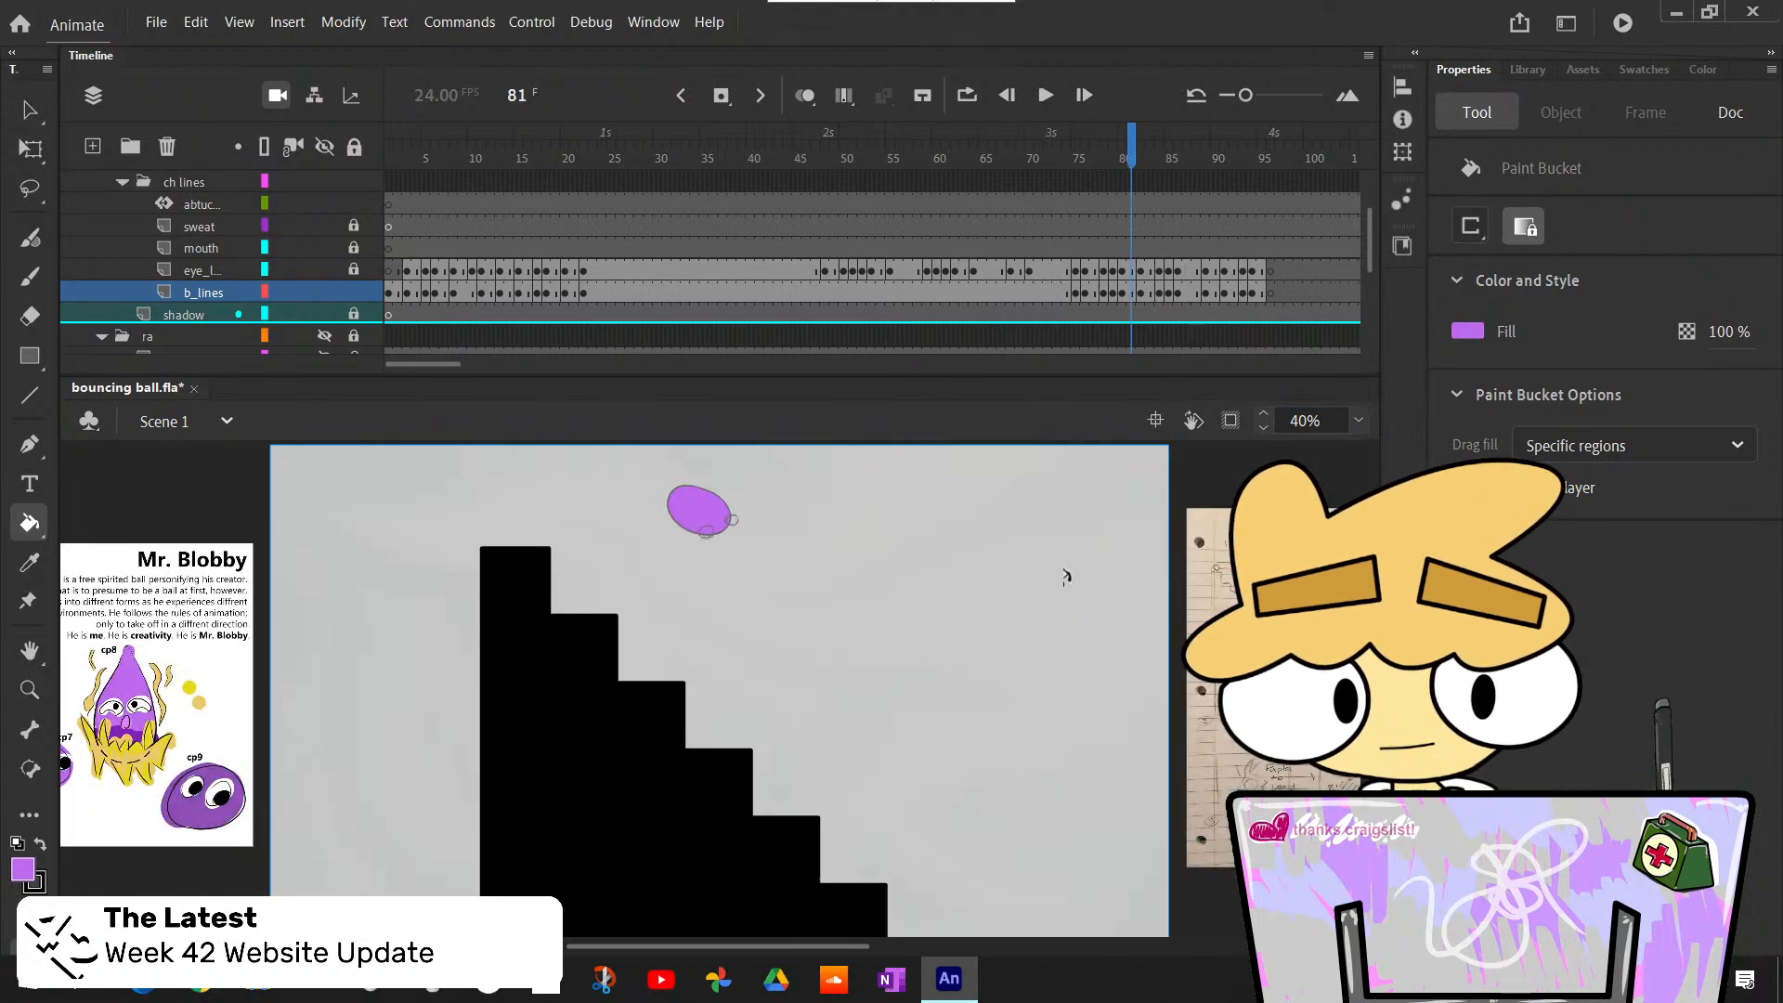
- Bucket-fill the falling ball's body outlines light purple over frames 82 to 85 of the b_lines layer
click(786, 566)
key(period)
key(period)
key(period)
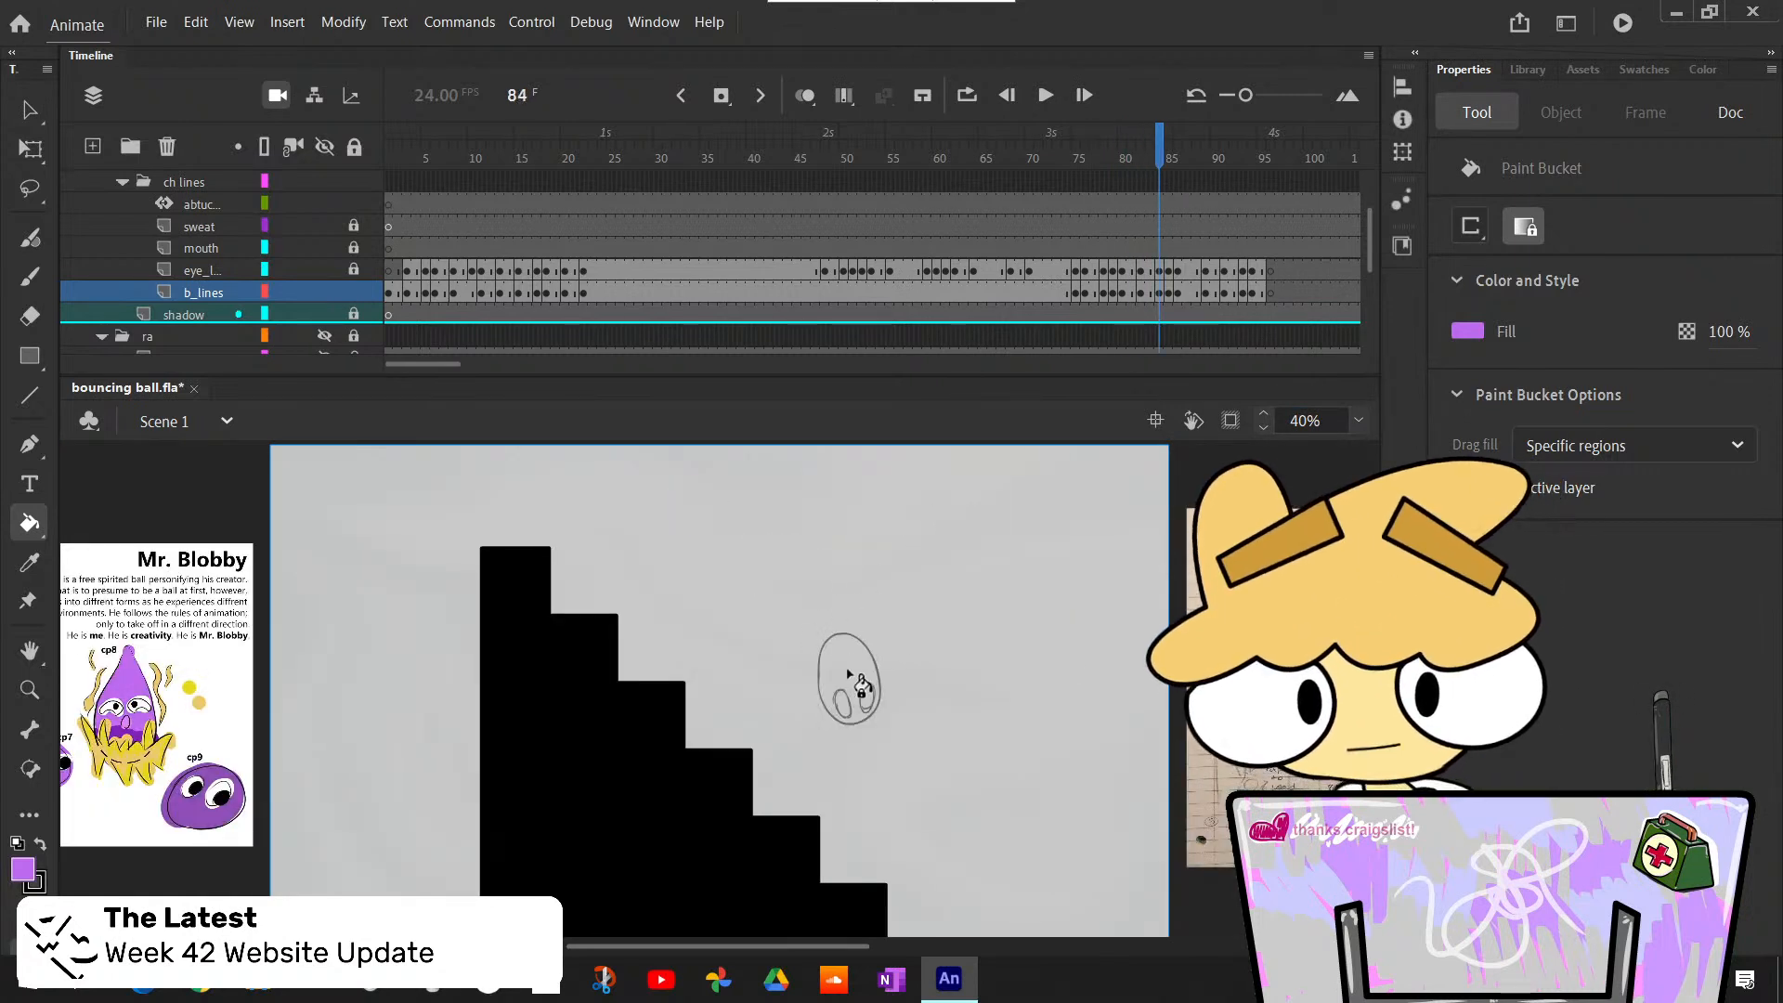
click(870, 804)
key(period)
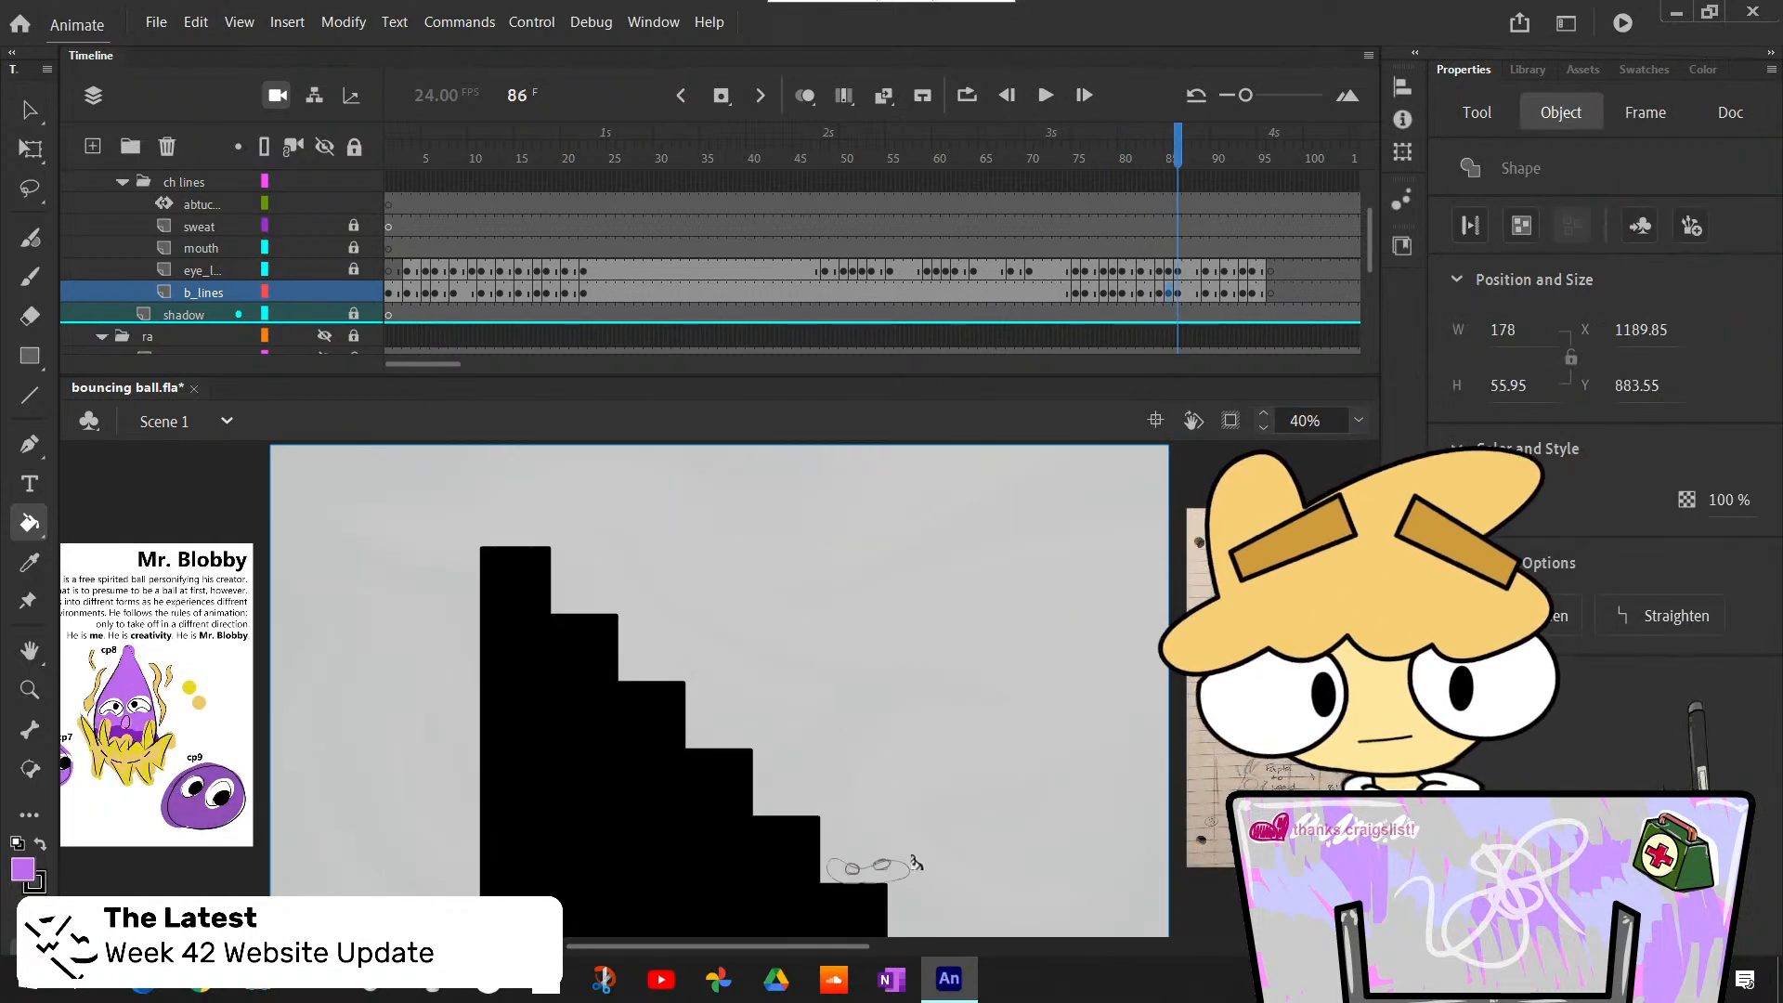
- Bucket-fill the squashed body at frame 86 and the curved, rebounding body at frame 89 light purple
click(877, 870)
key(period)
key(period)
key(period)
key(period)
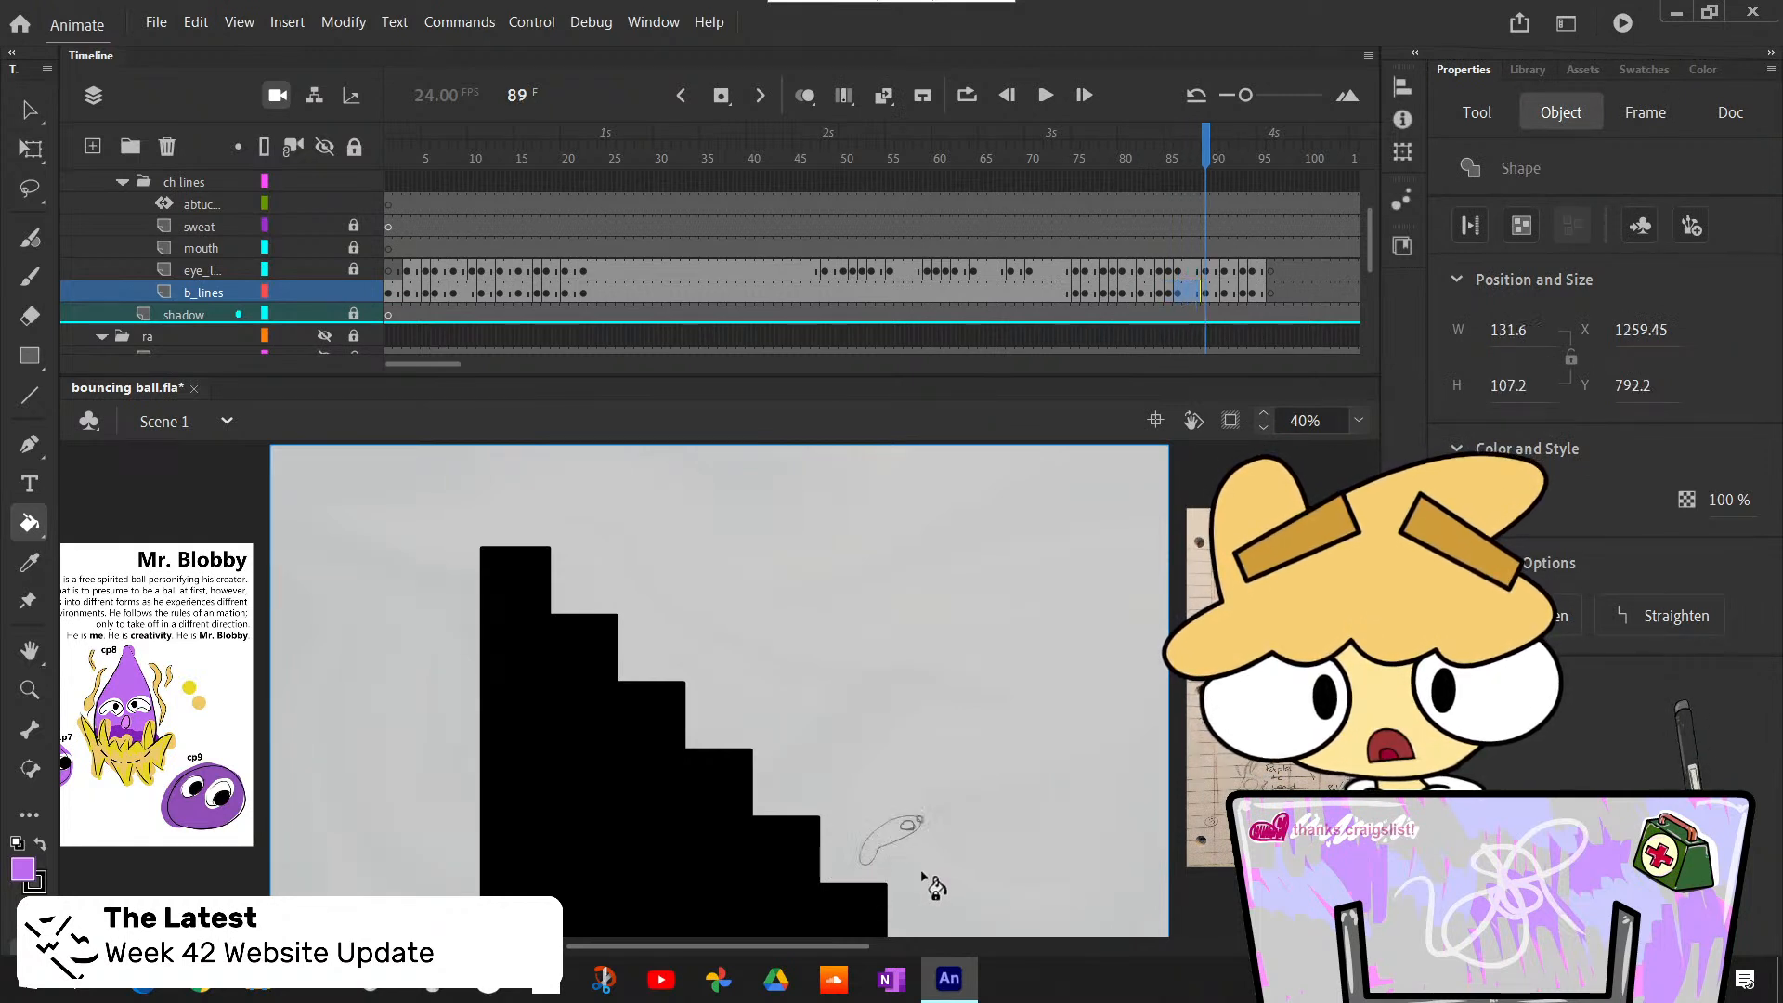
click(908, 828)
key(period)
key(comma)
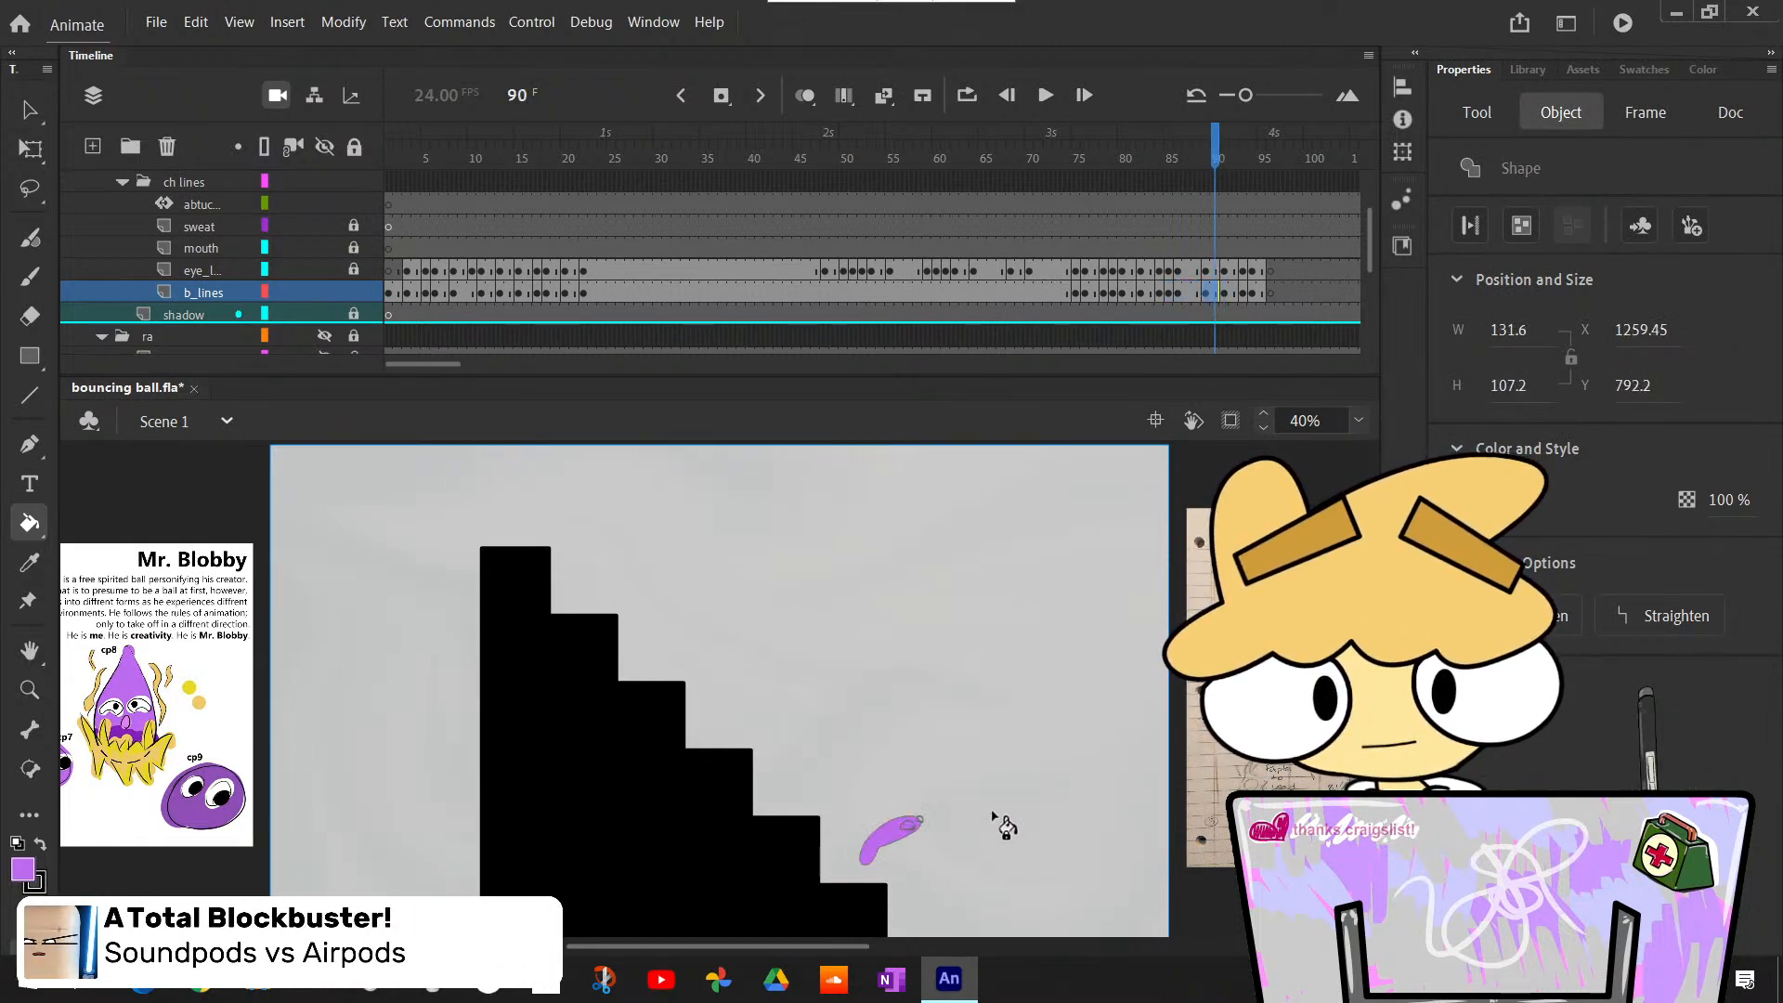
- Bucket-fill the rebounding body outlines light purple over frames 91 to 94 of b_lines, as the ball leaves the stairs
key(comma)
key(comma)
key(period)
key(period)
key(period)
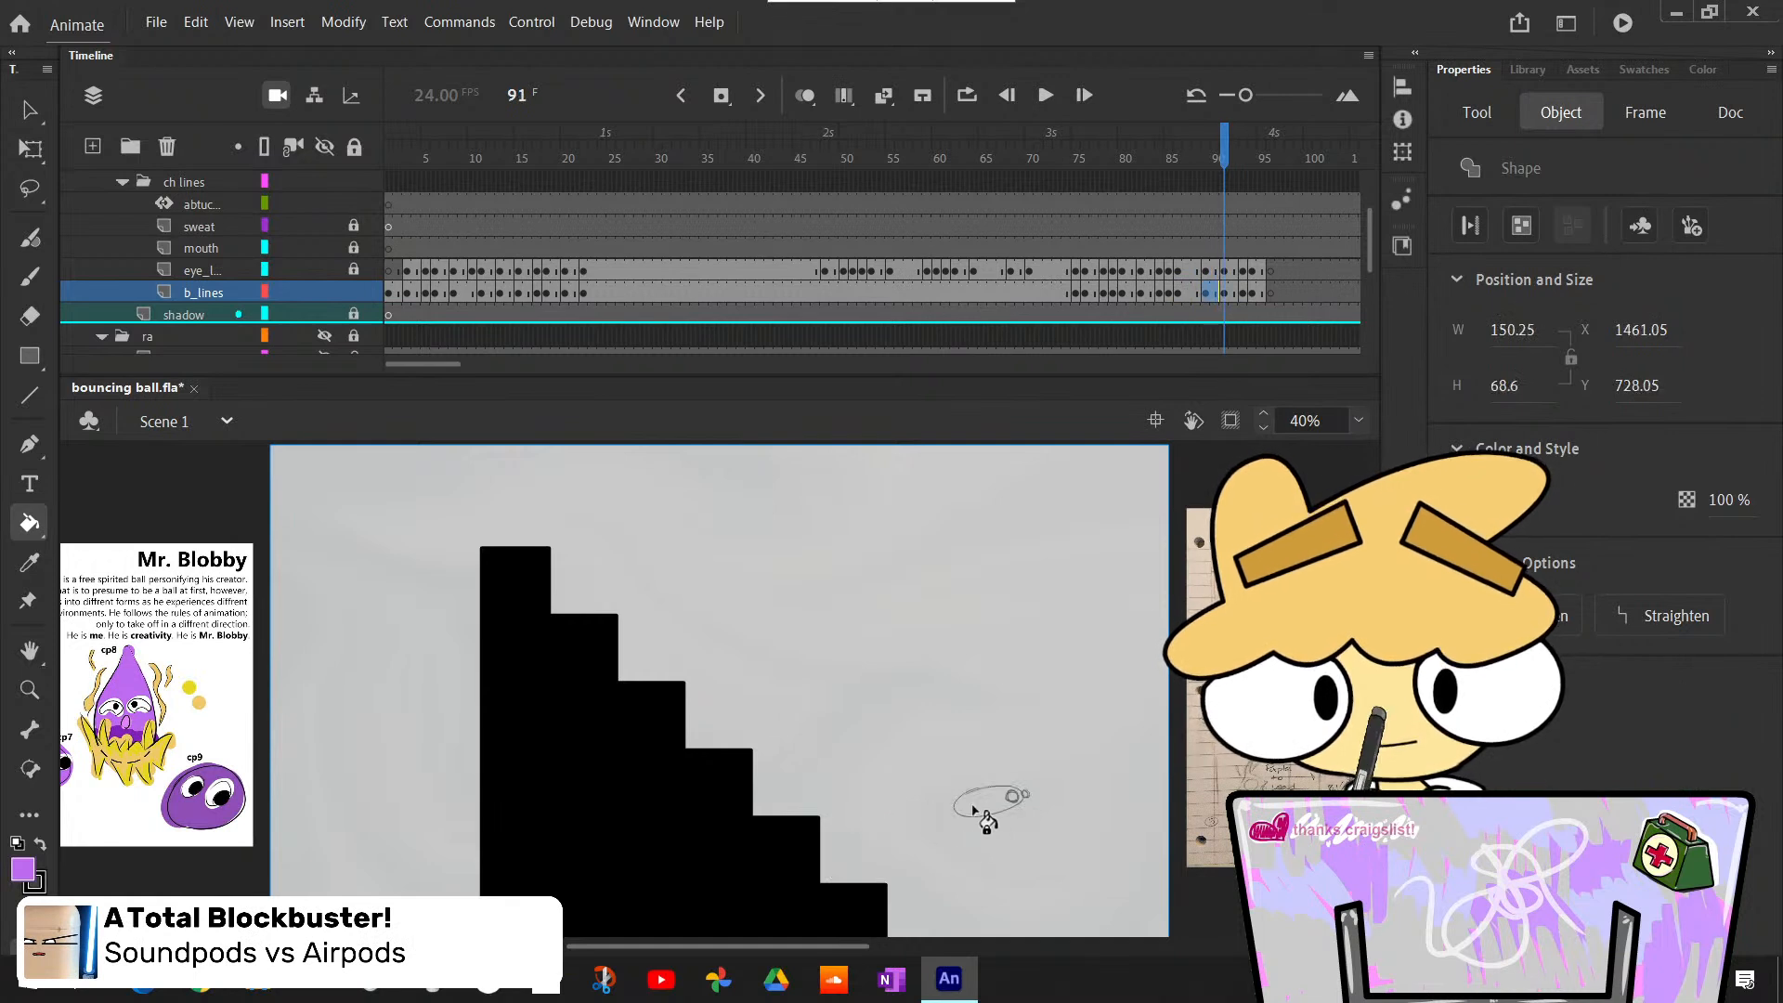
click(992, 802)
key(period)
key(period)
key(period)
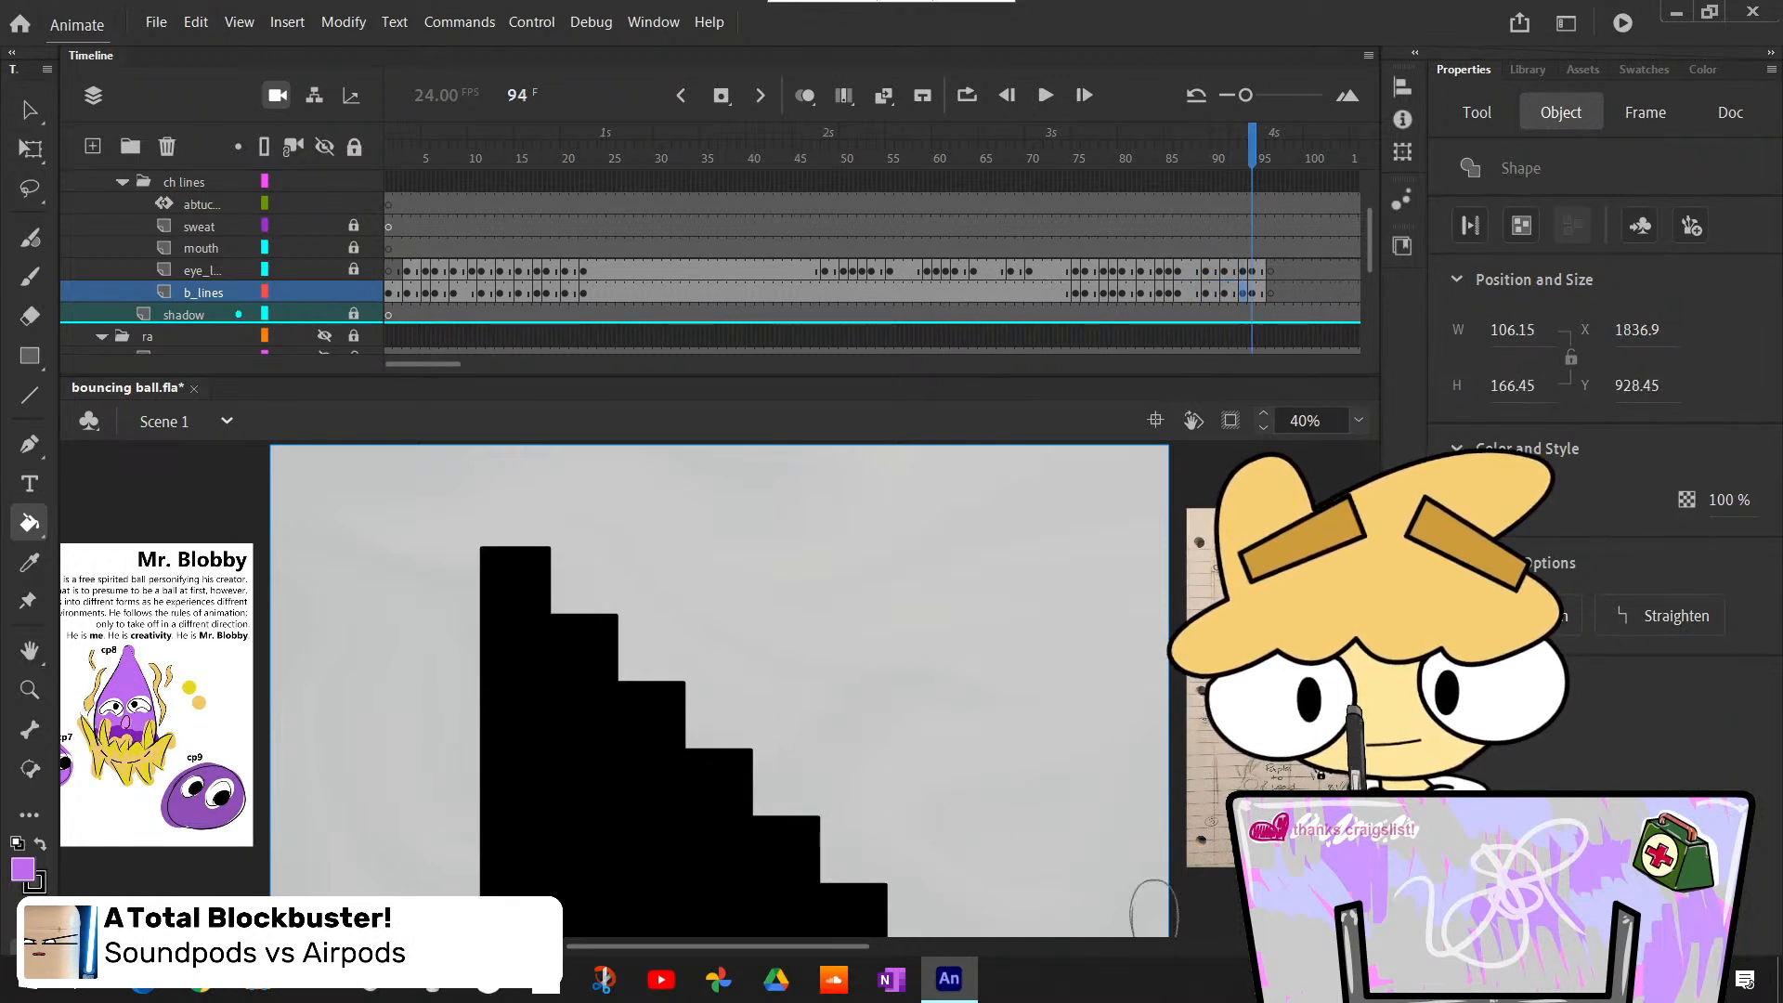
click(1152, 910)
key(period)
key(period)
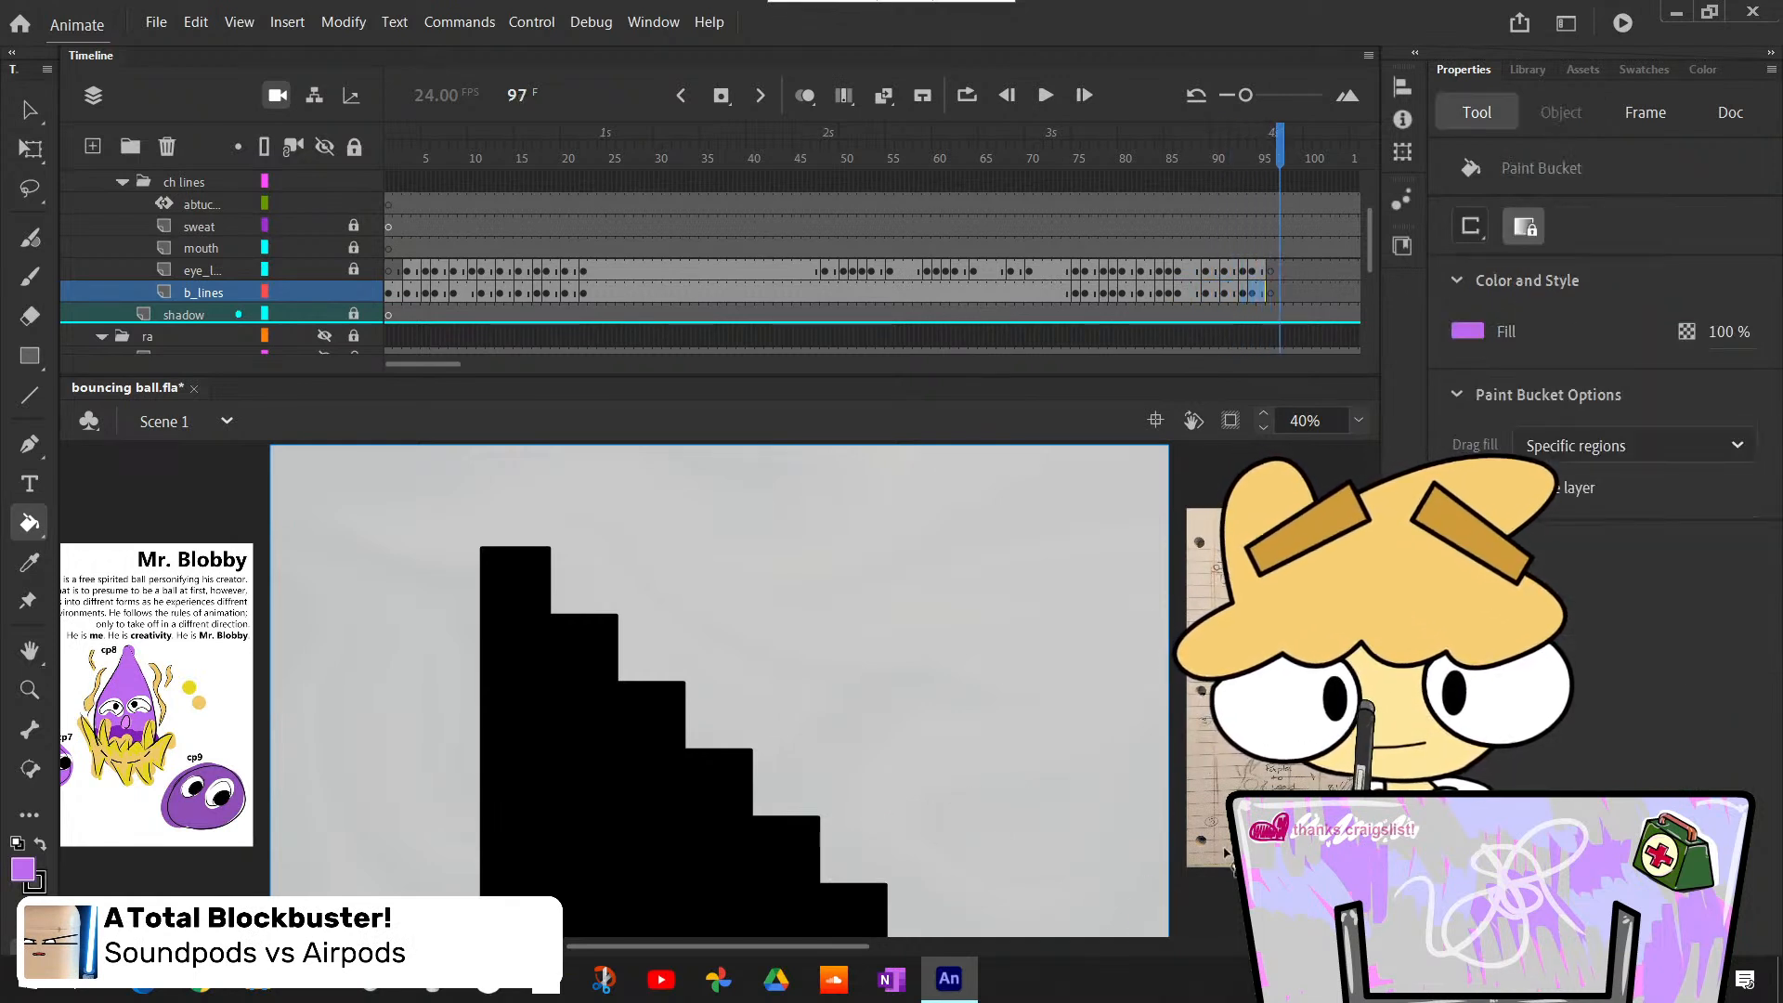
- Advance to the ascending-stairs scene and bucket-fill the ball's body outline below the stage light purple at frame 139
key(Return)
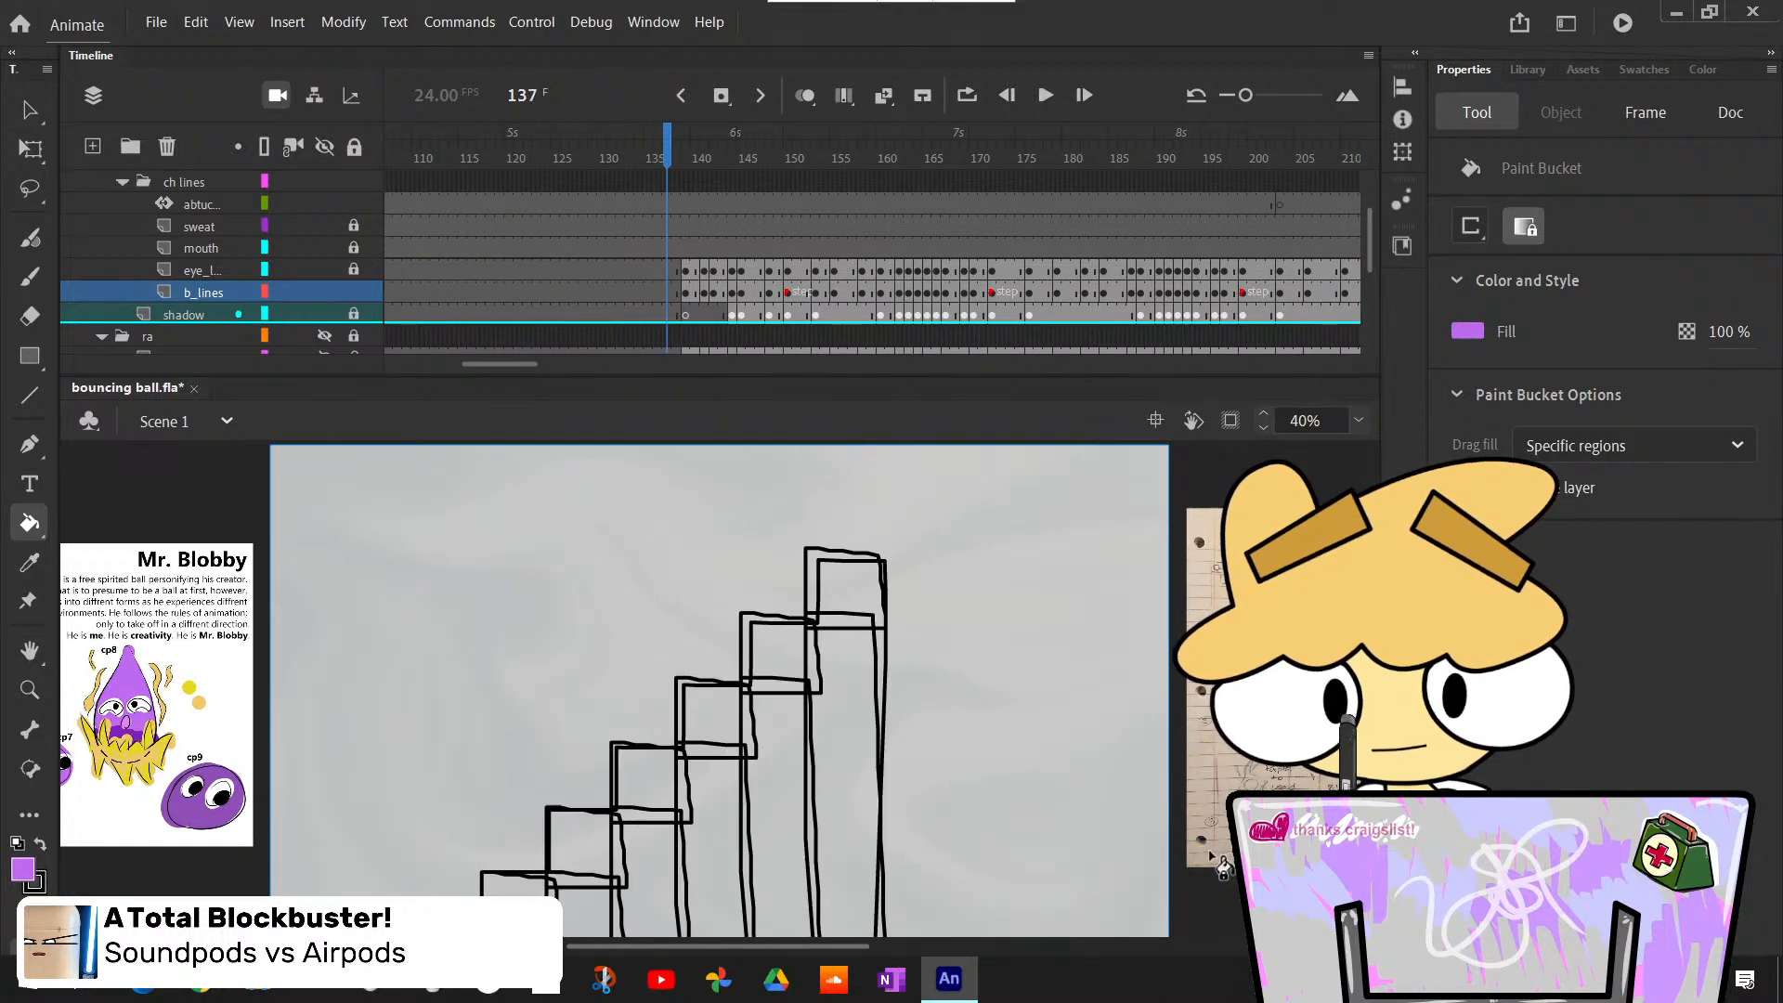
key(comma)
key(period)
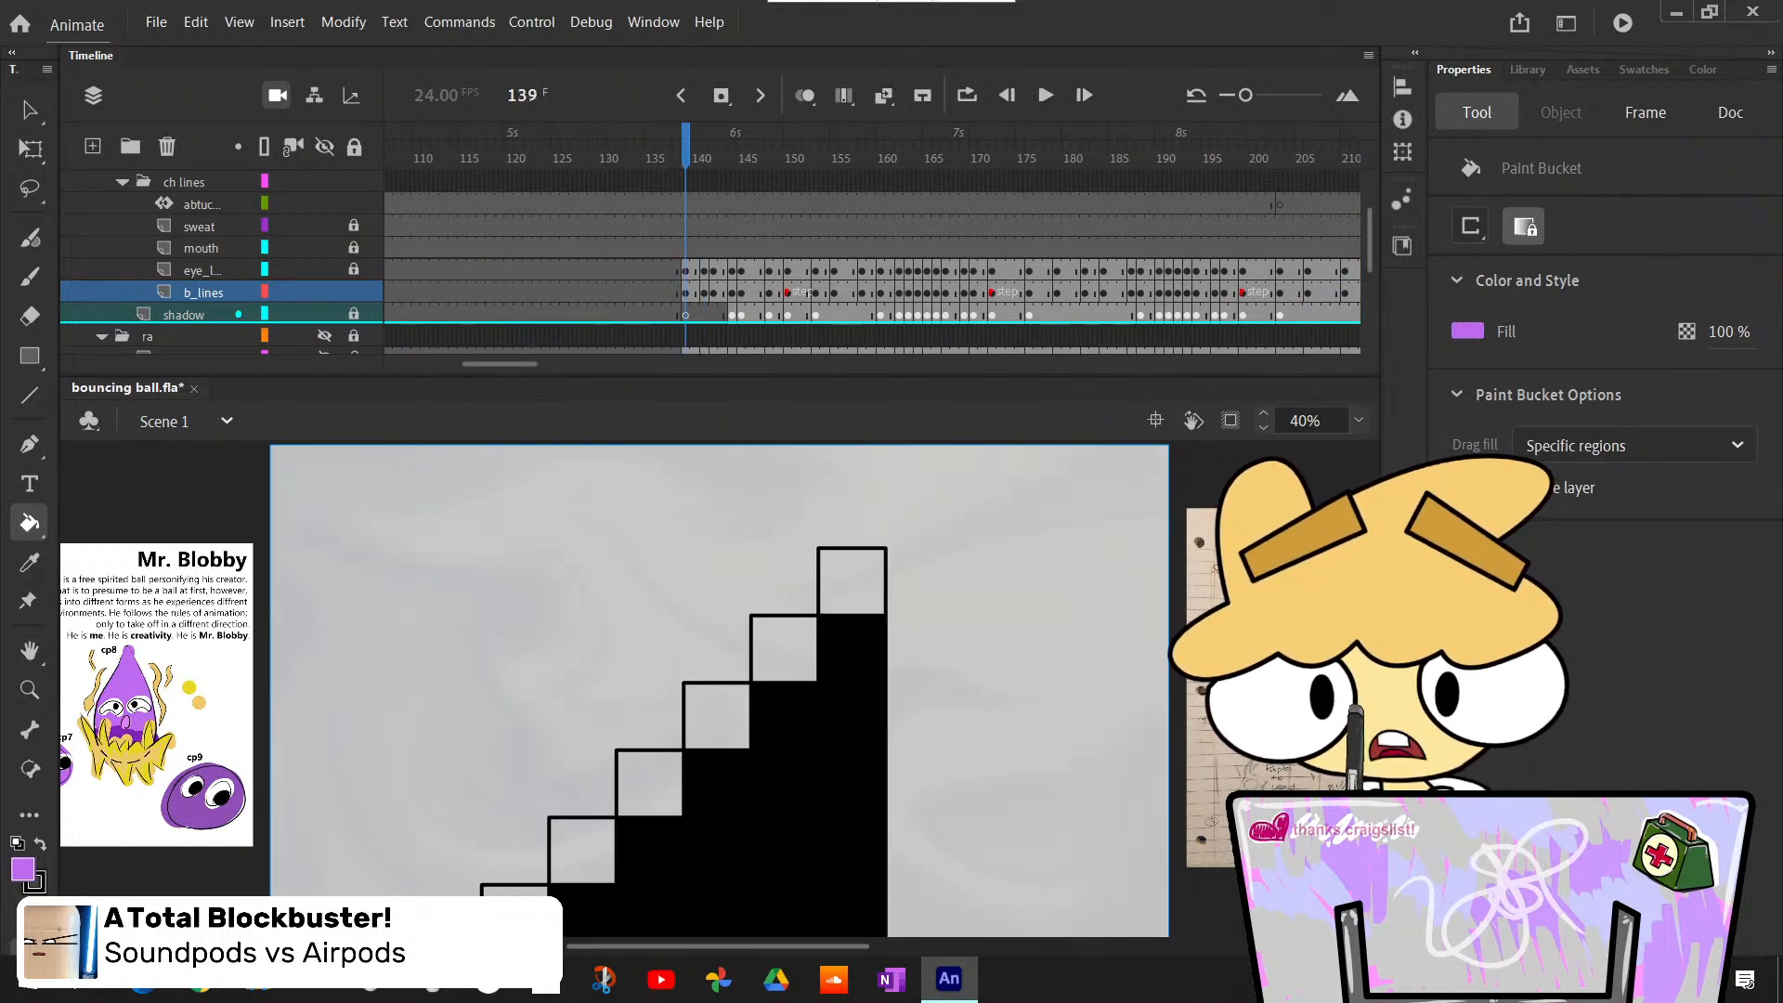
scroll(1135, 715, down, 3)
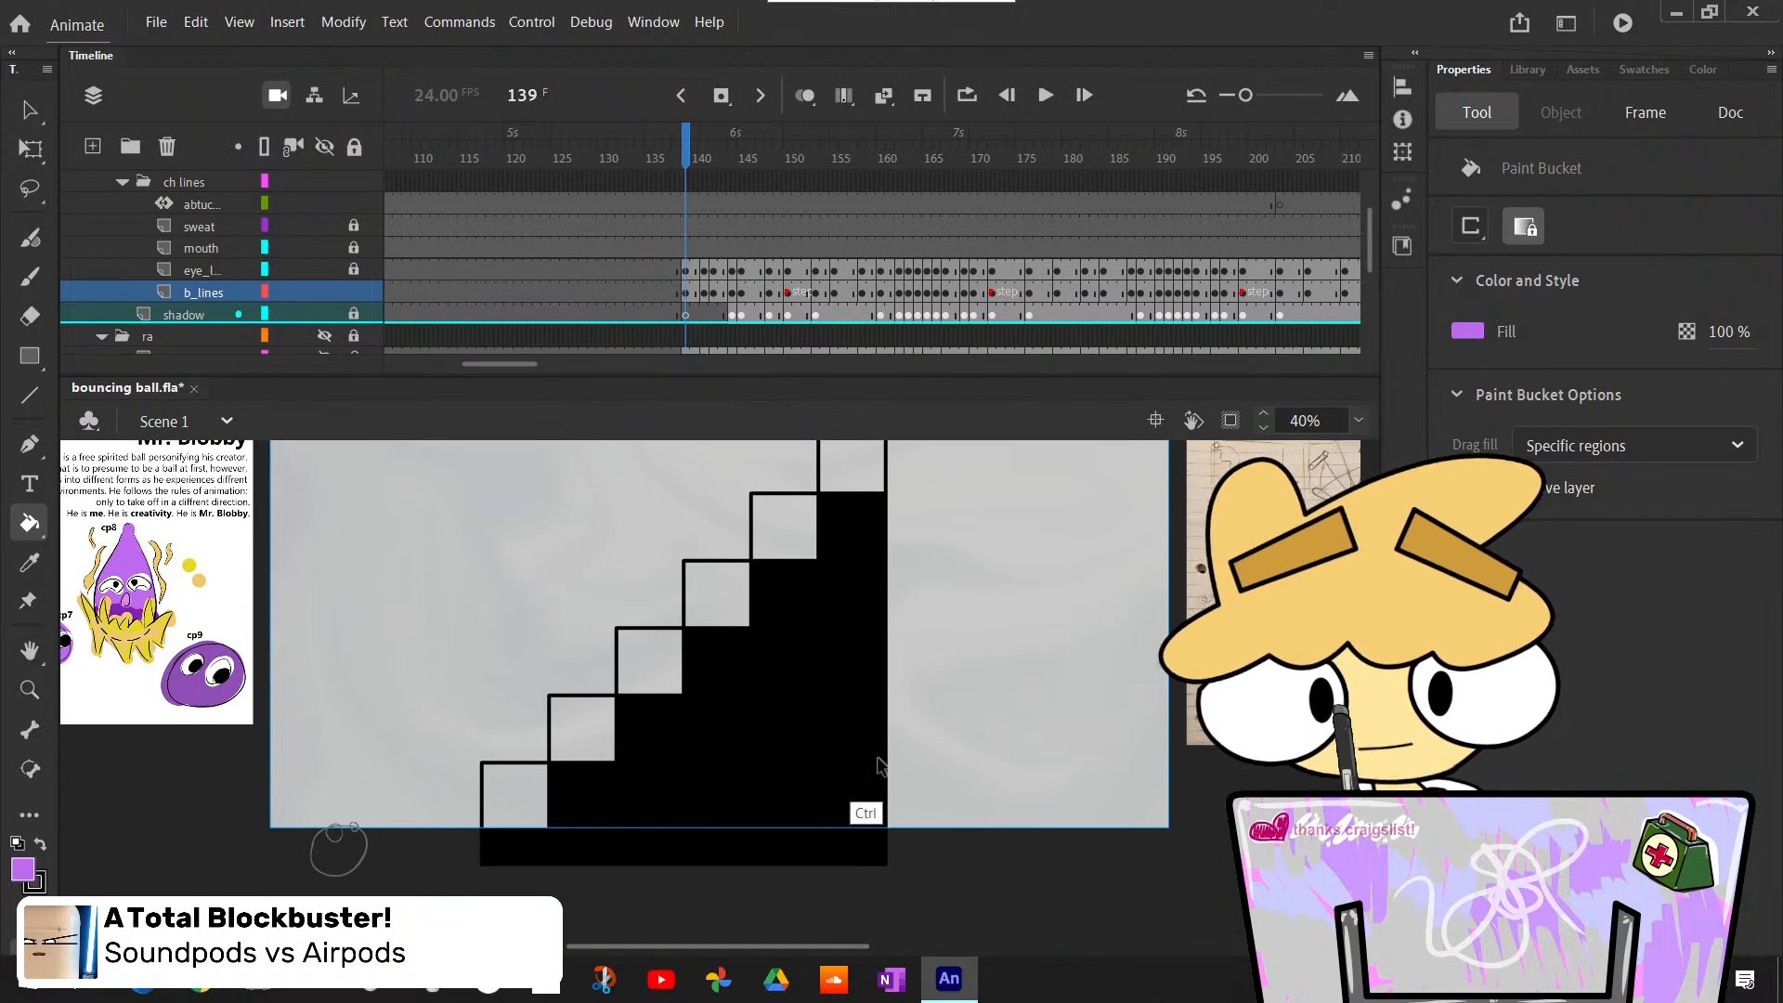
click(338, 849)
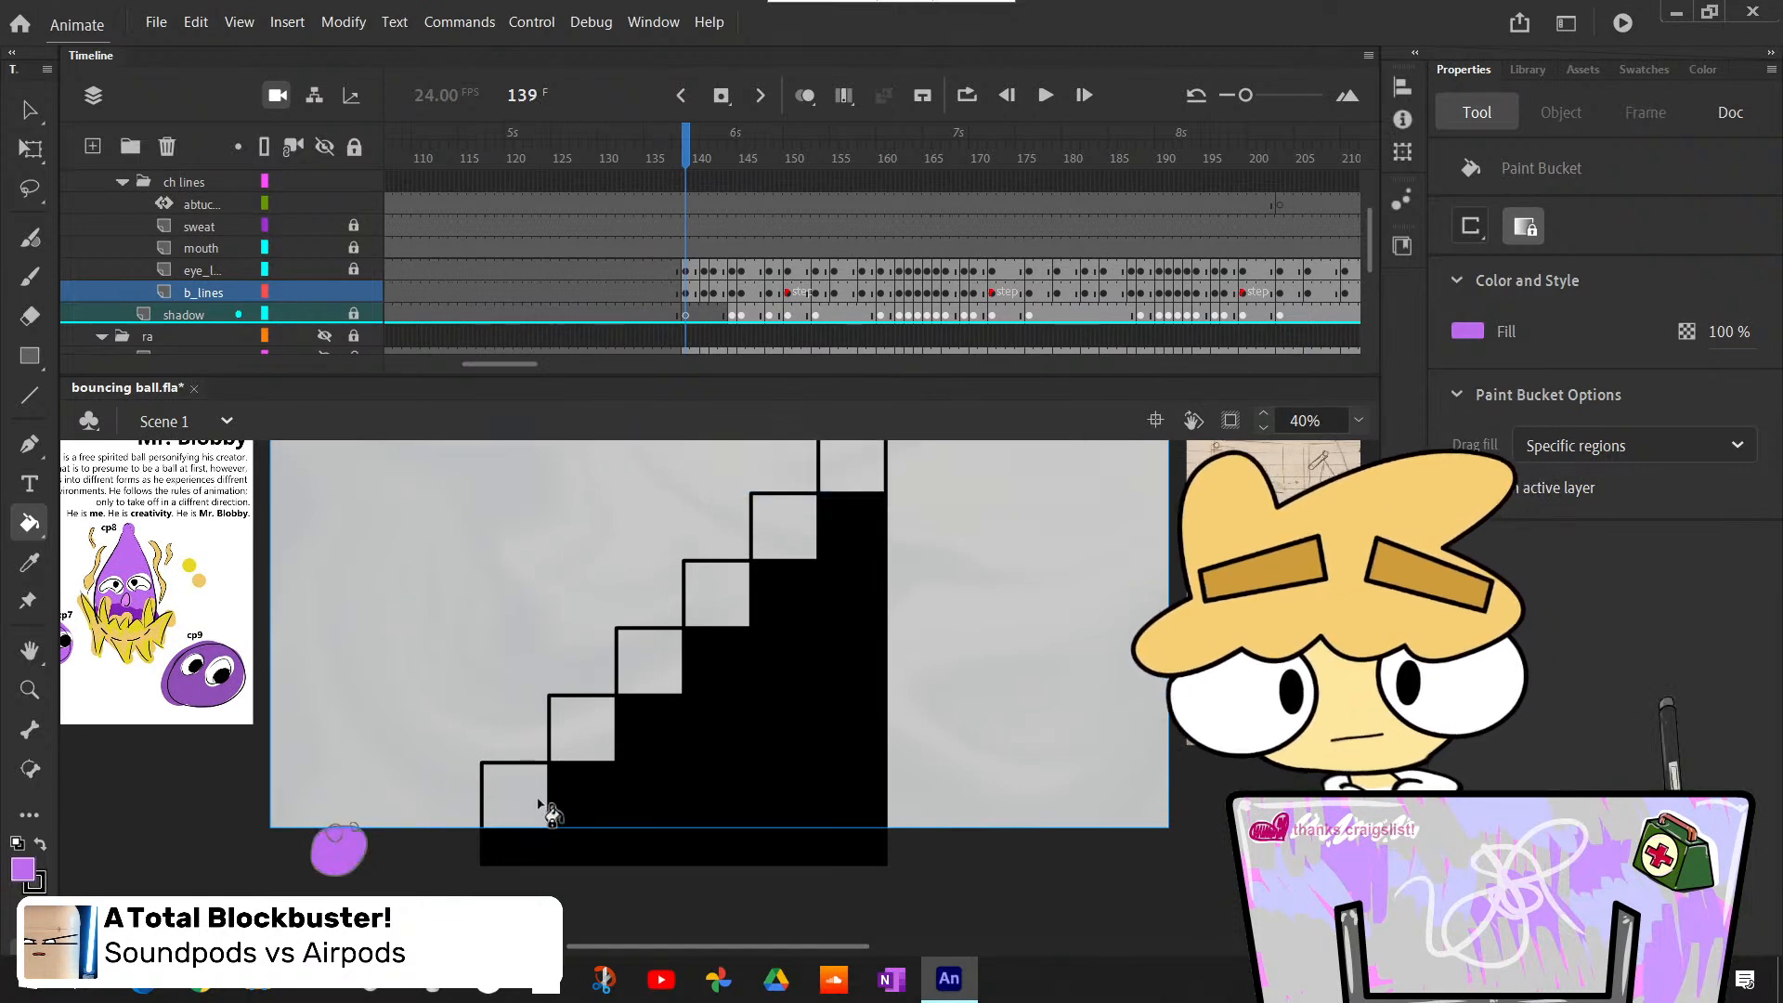
- Bucket-fill the body light purple over frames 141 to 145 as it hops from the stage edge onto the lowest step
key(period)
key(period)
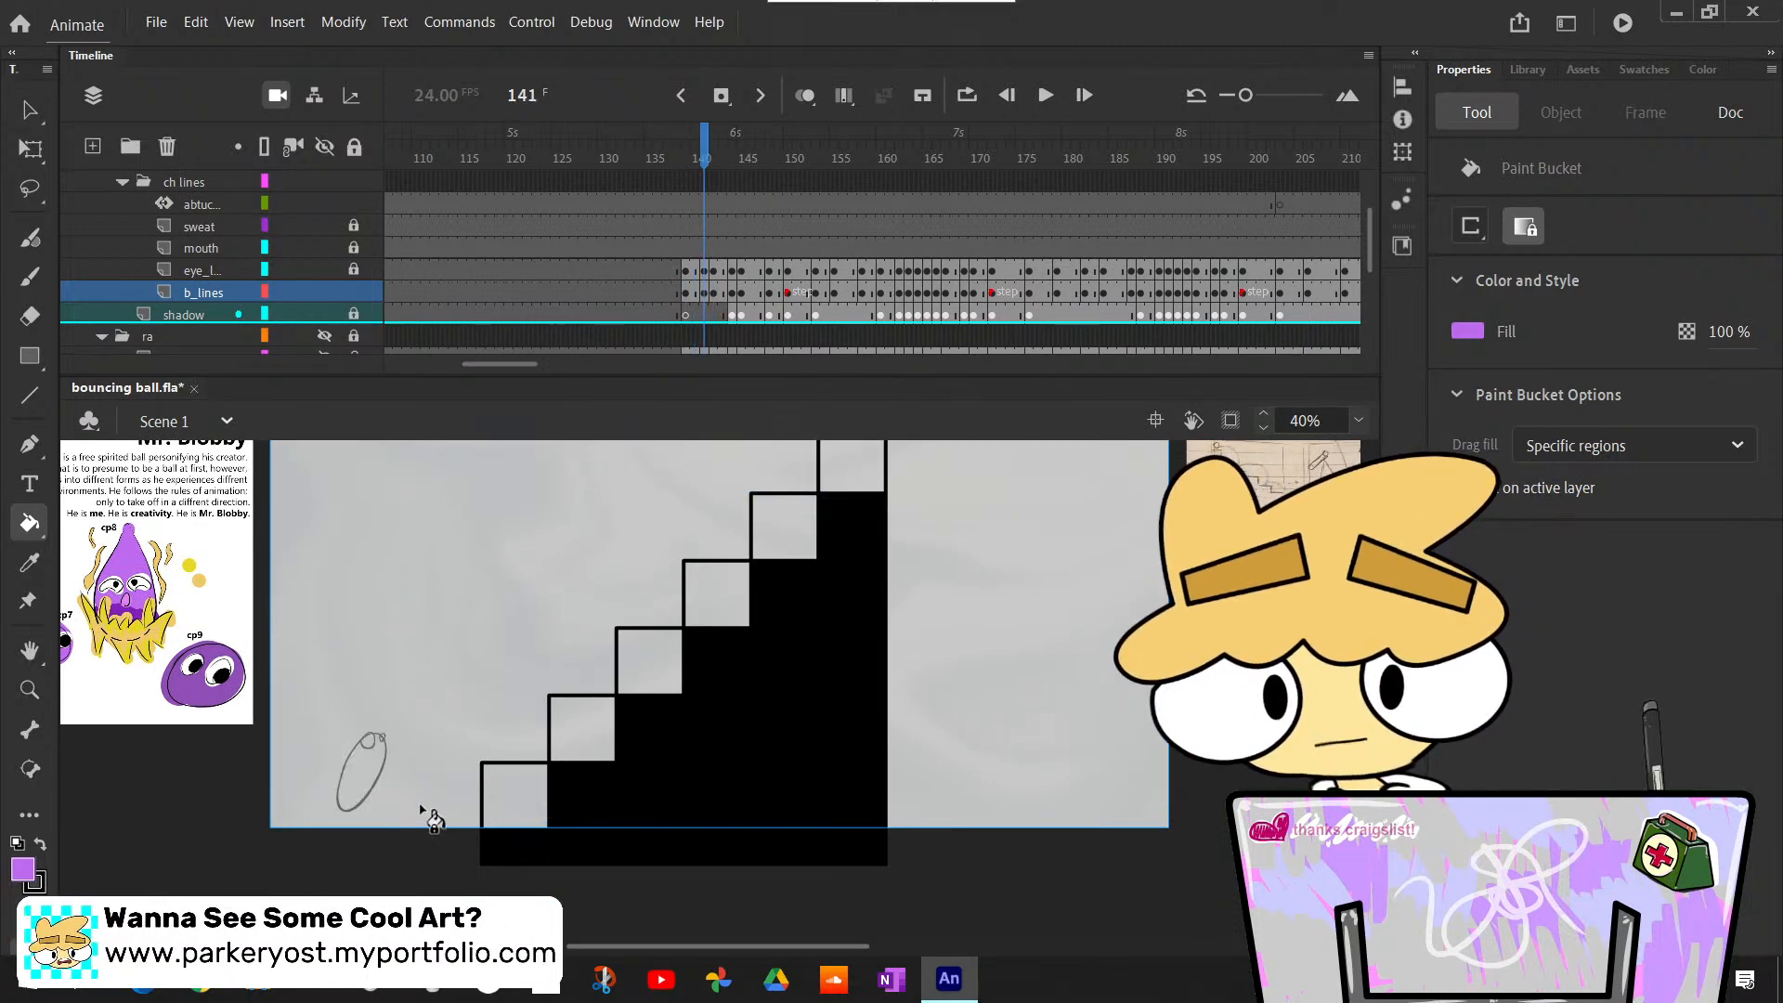
click(365, 776)
key(period)
click(450, 708)
key(period)
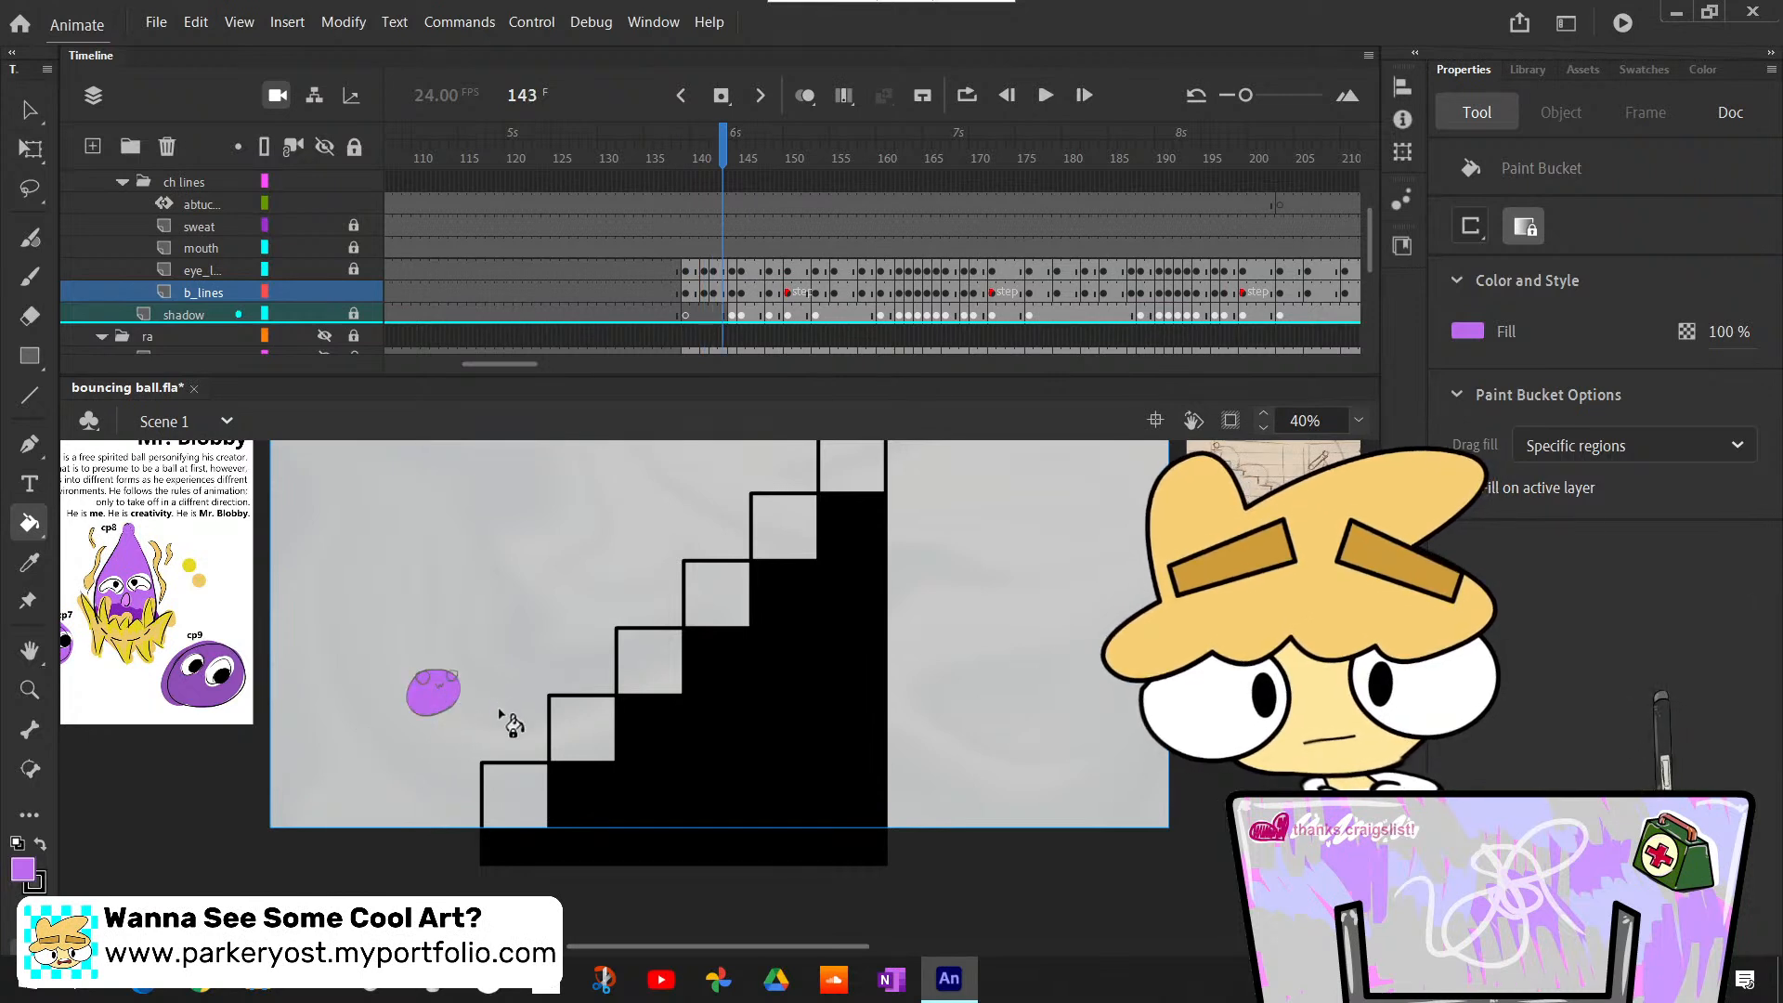
key(period)
key(period)
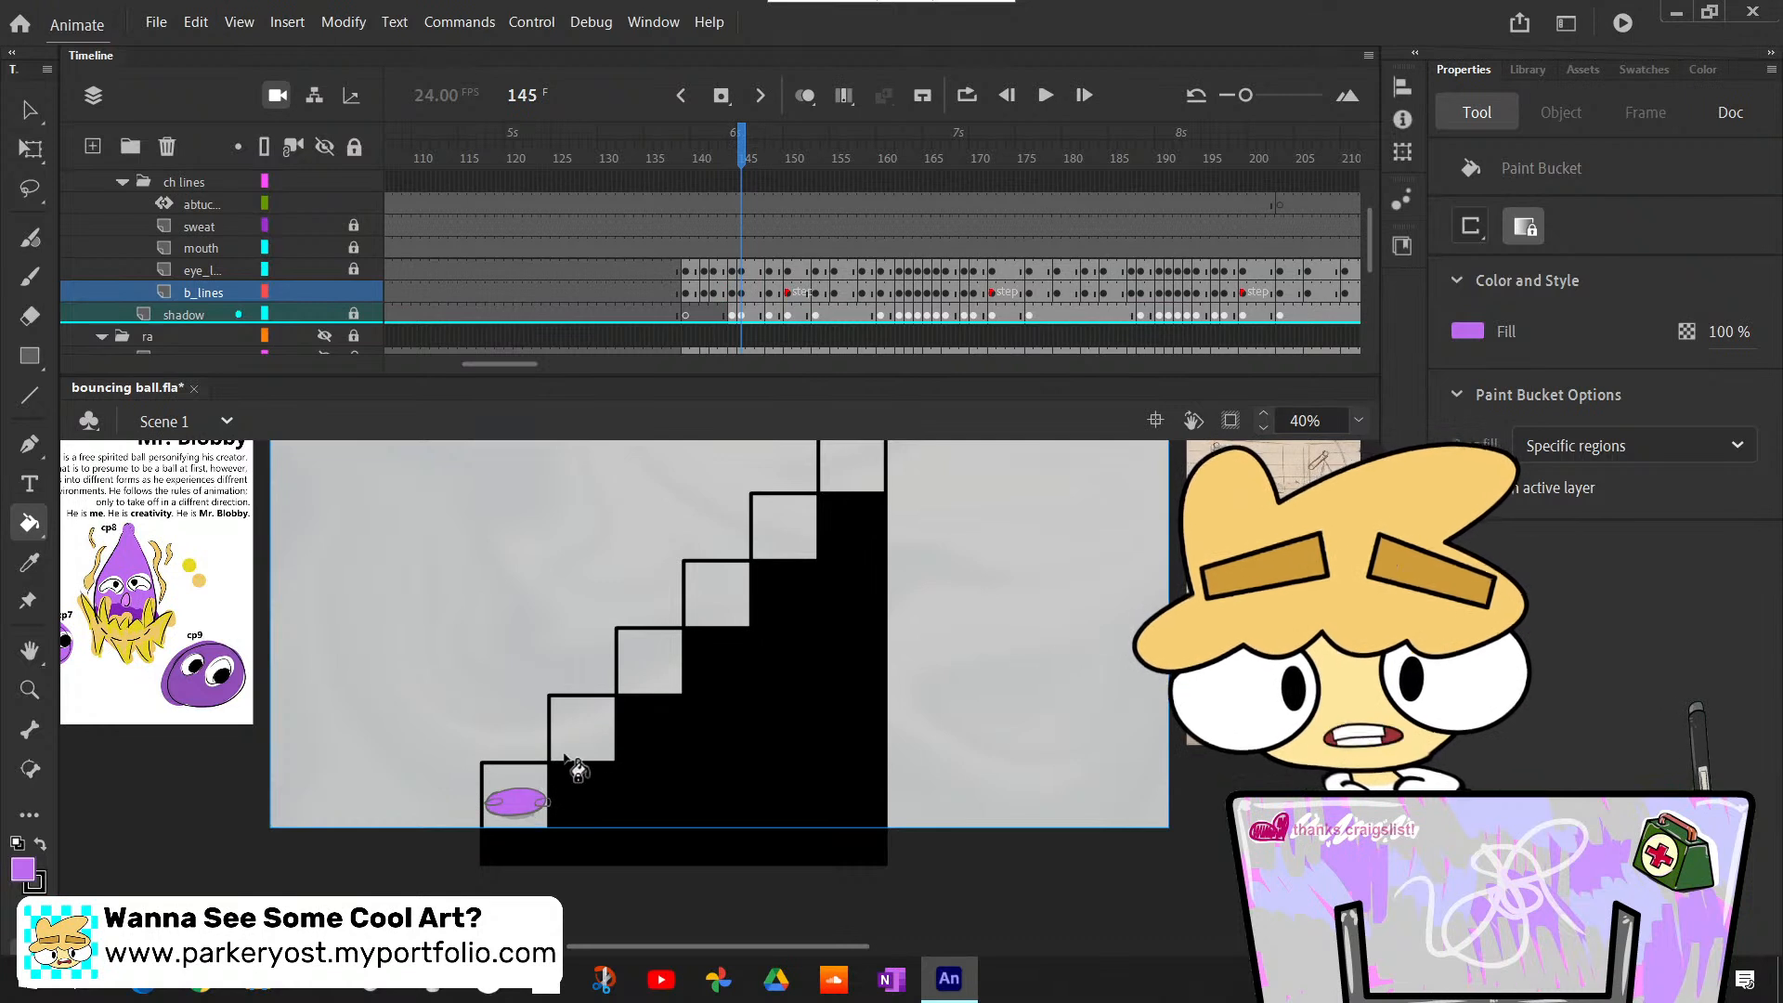
- Bucket-fill the body on the lowest step light purple over frames 146 to 149, including the stretched pose
key(period)
key(period)
key(comma)
key(comma)
key(comma)
key(period)
key(period)
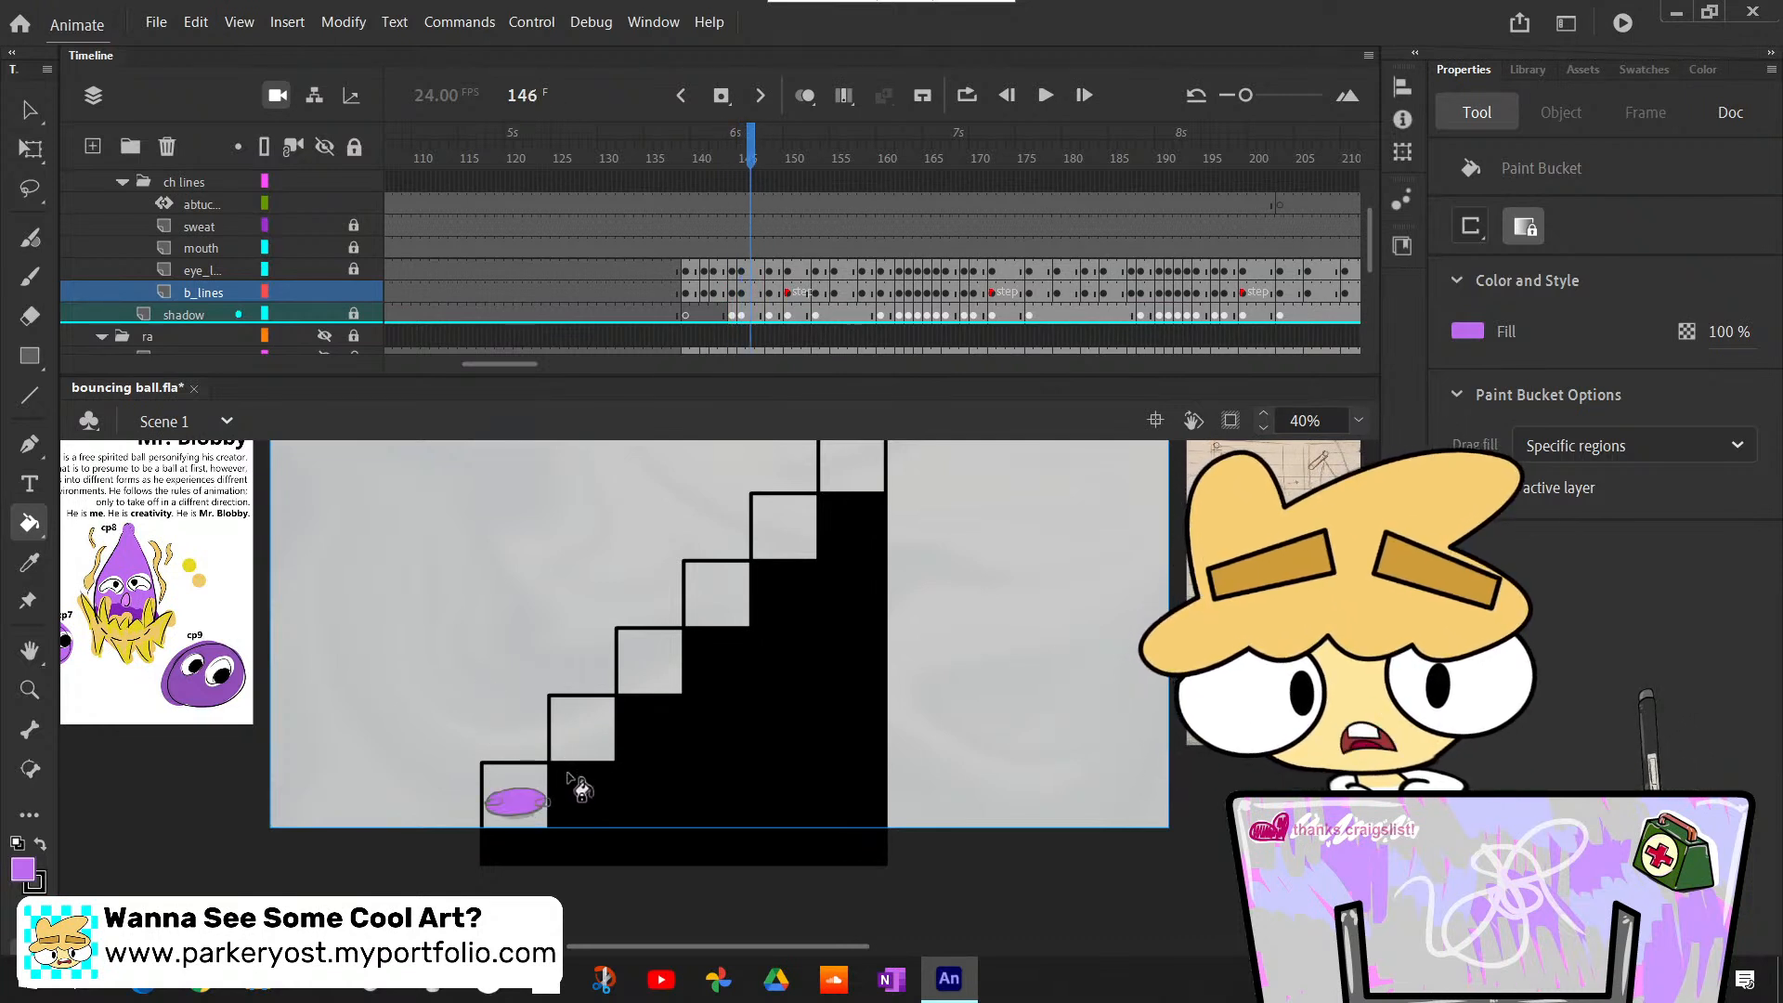
key(period)
key(period)
key(period)
key(period)
key(comma)
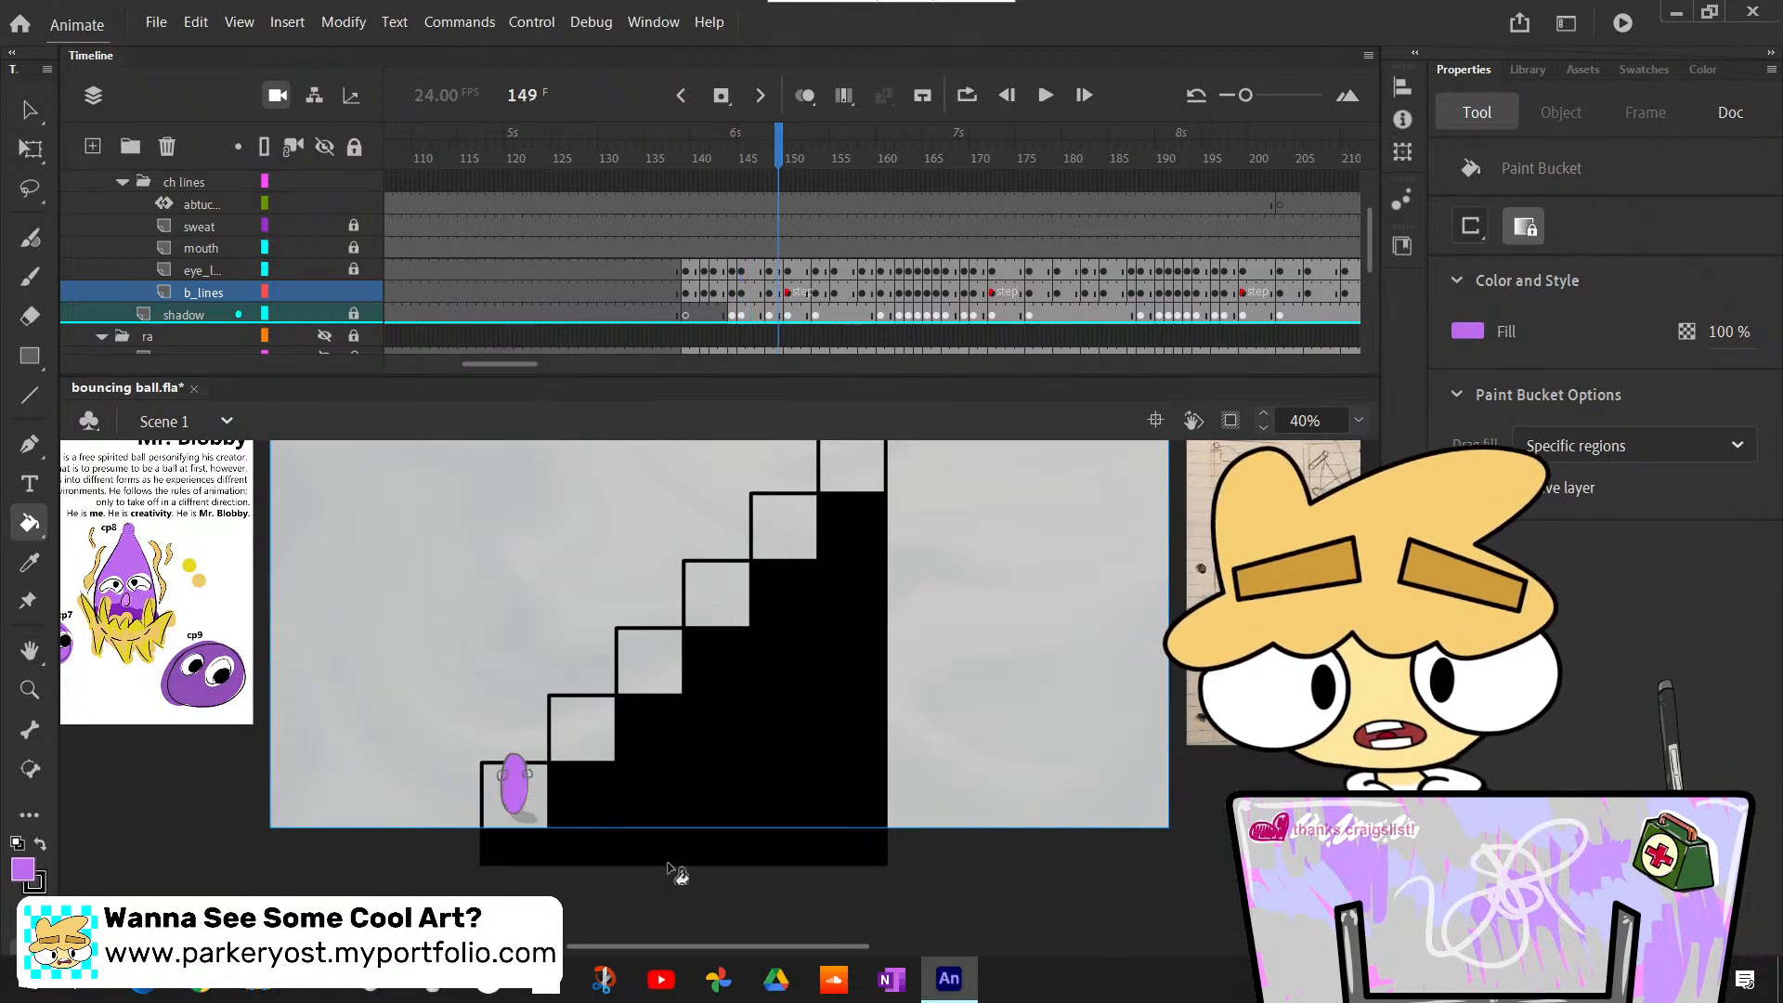
scroll(693, 944, left, 5)
scroll(693, 944, right, 5)
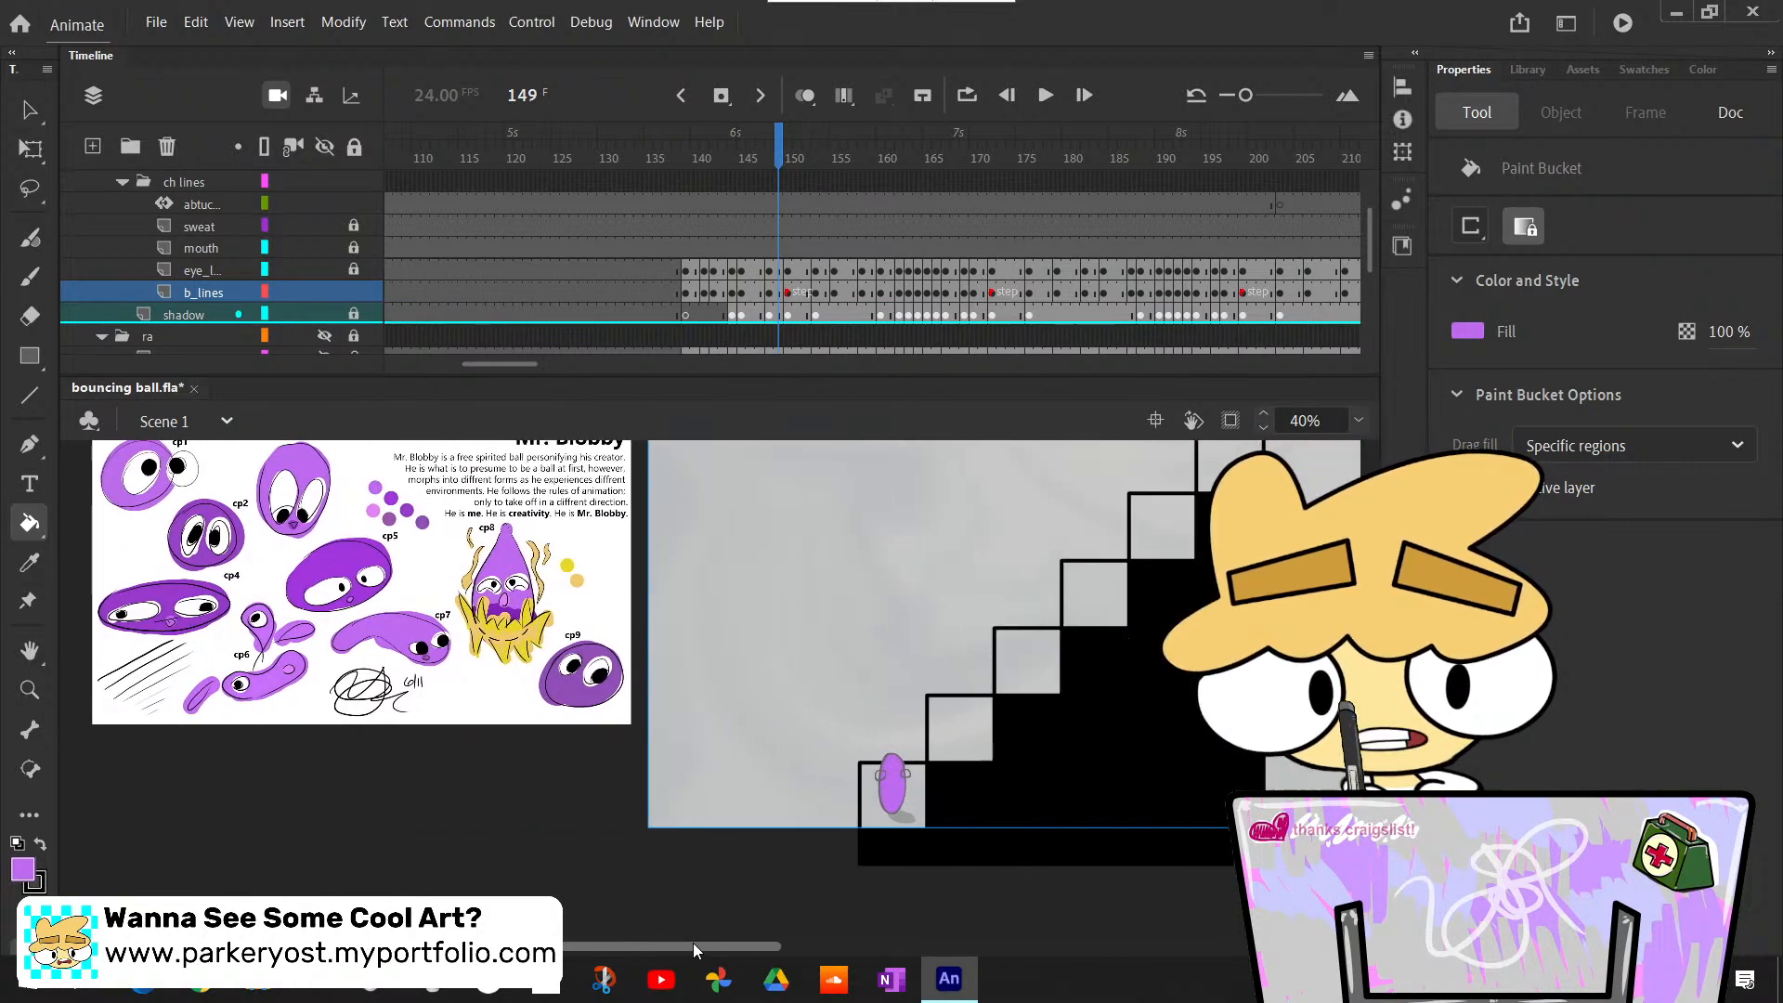
- Continue past frame 150 and bucket-fill the squashed body on the lowest step light purple at frame 154
key(period)
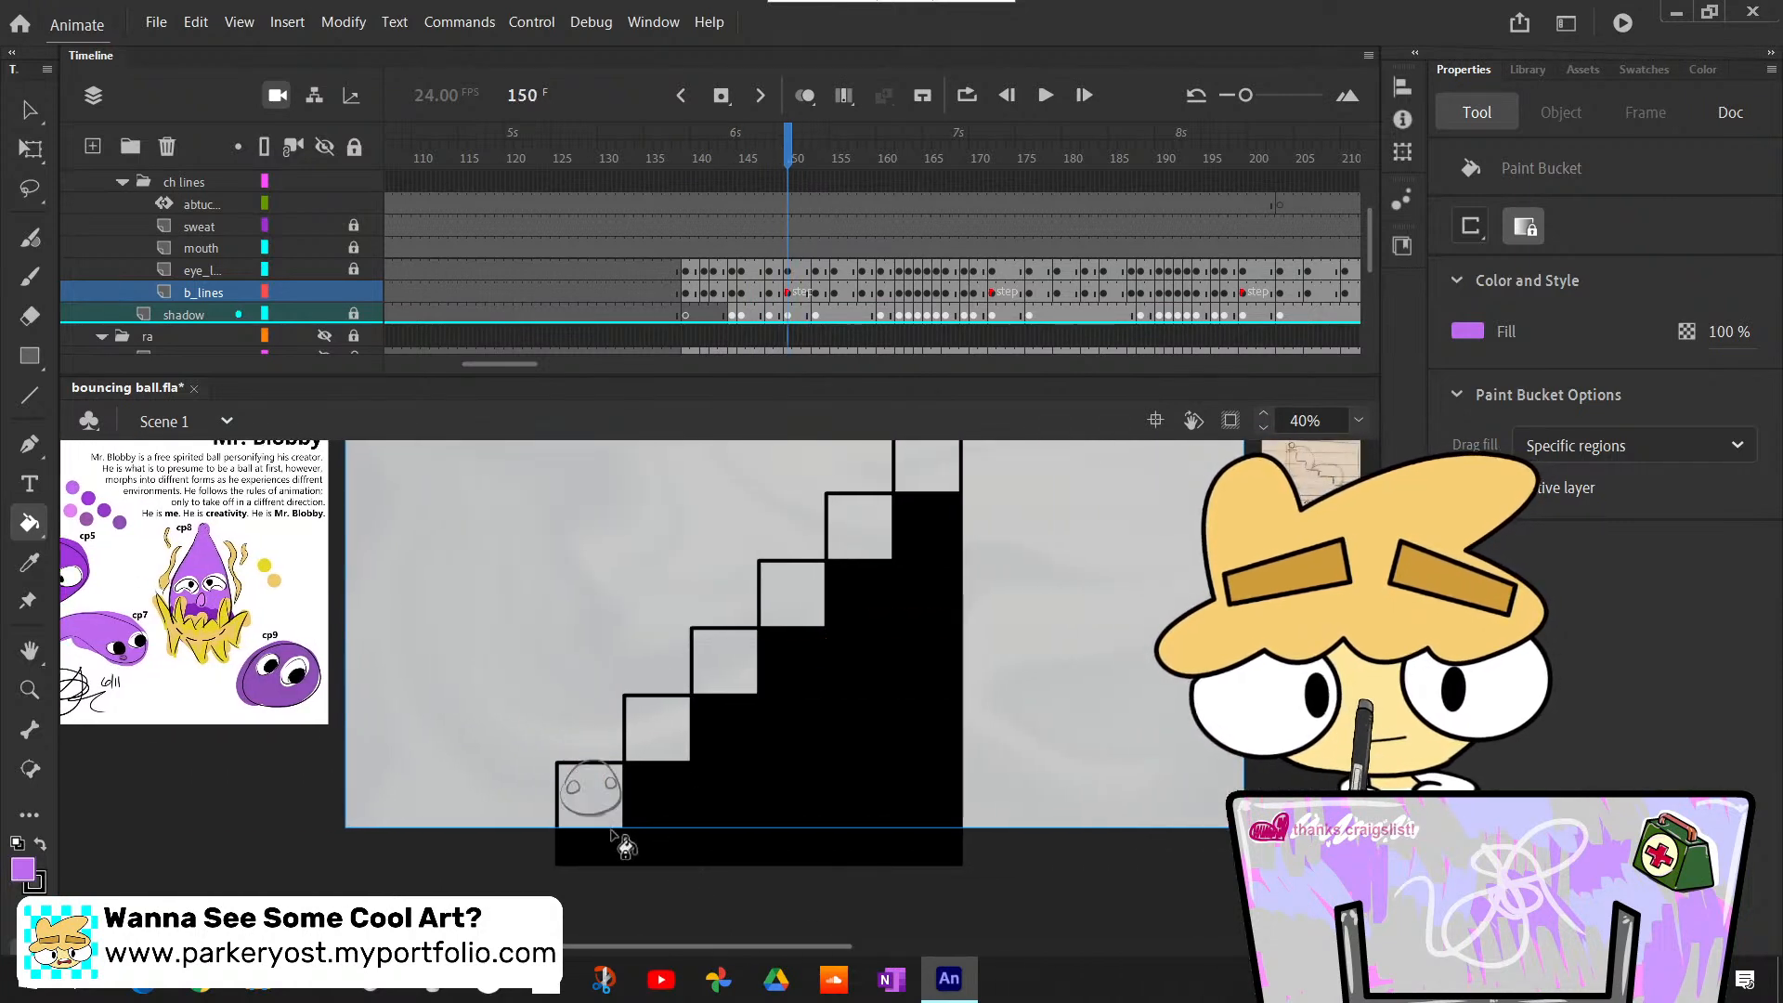
key(comma)
key(period)
key(period)
key(period)
key(period)
key(period)
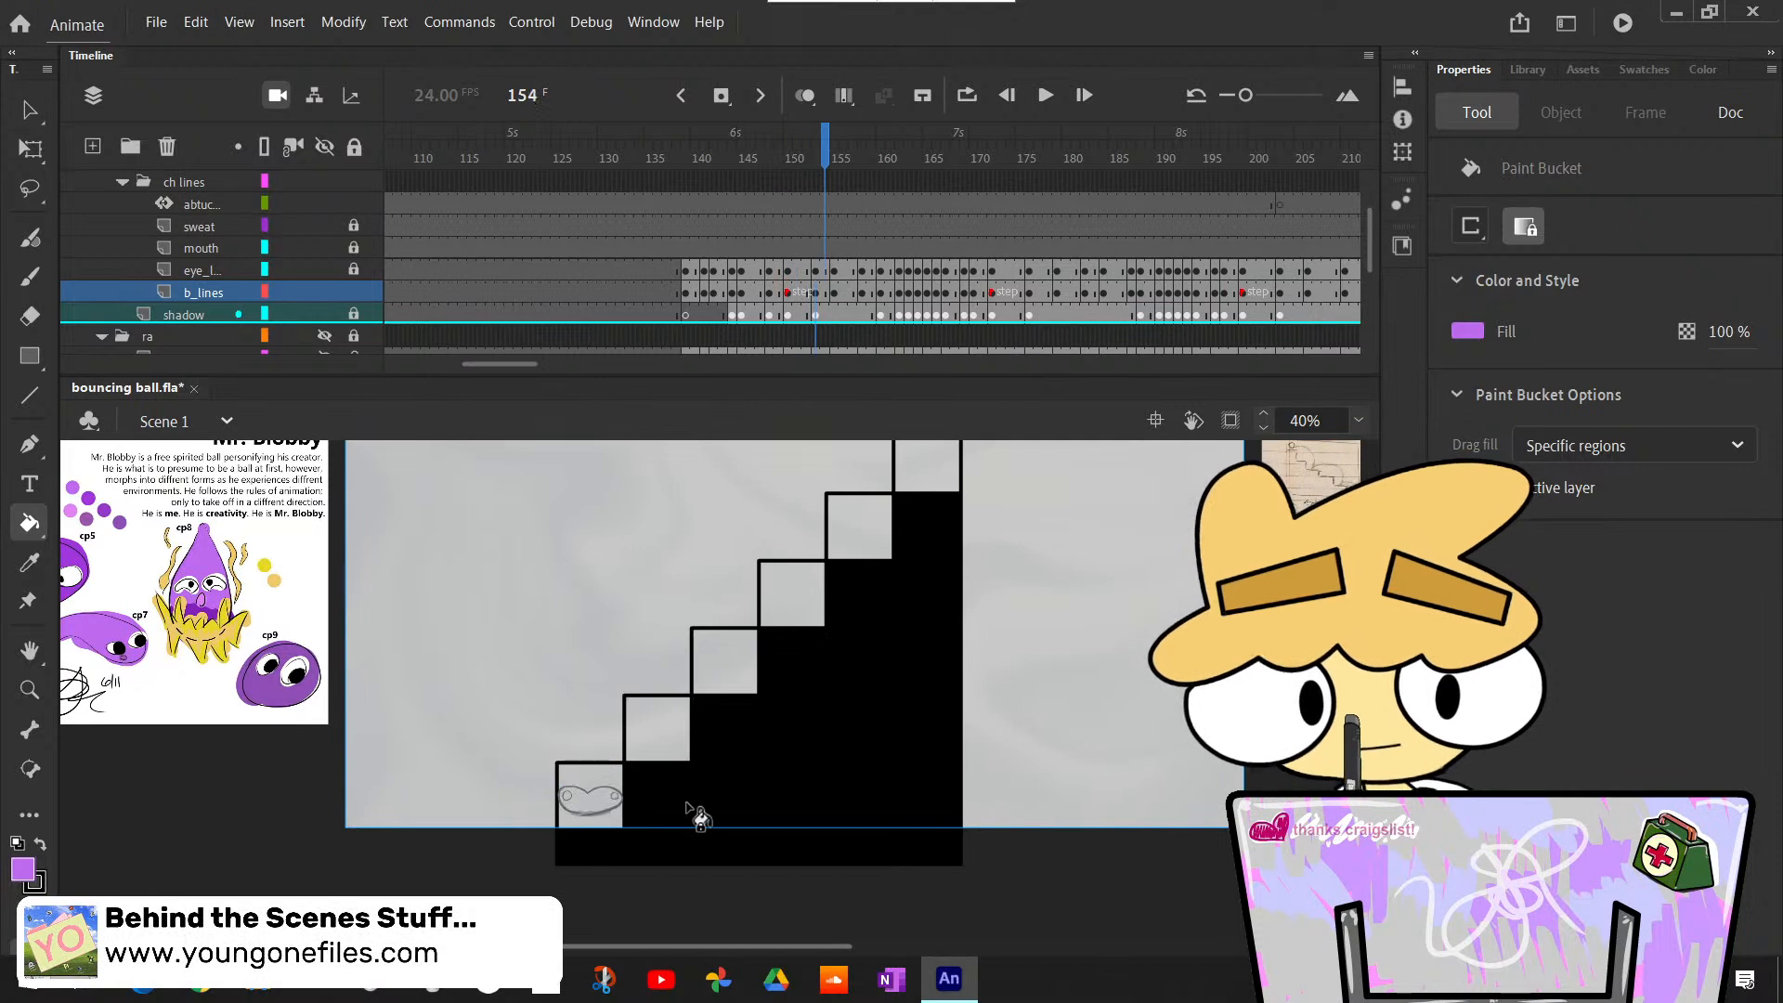
key(period)
key(comma)
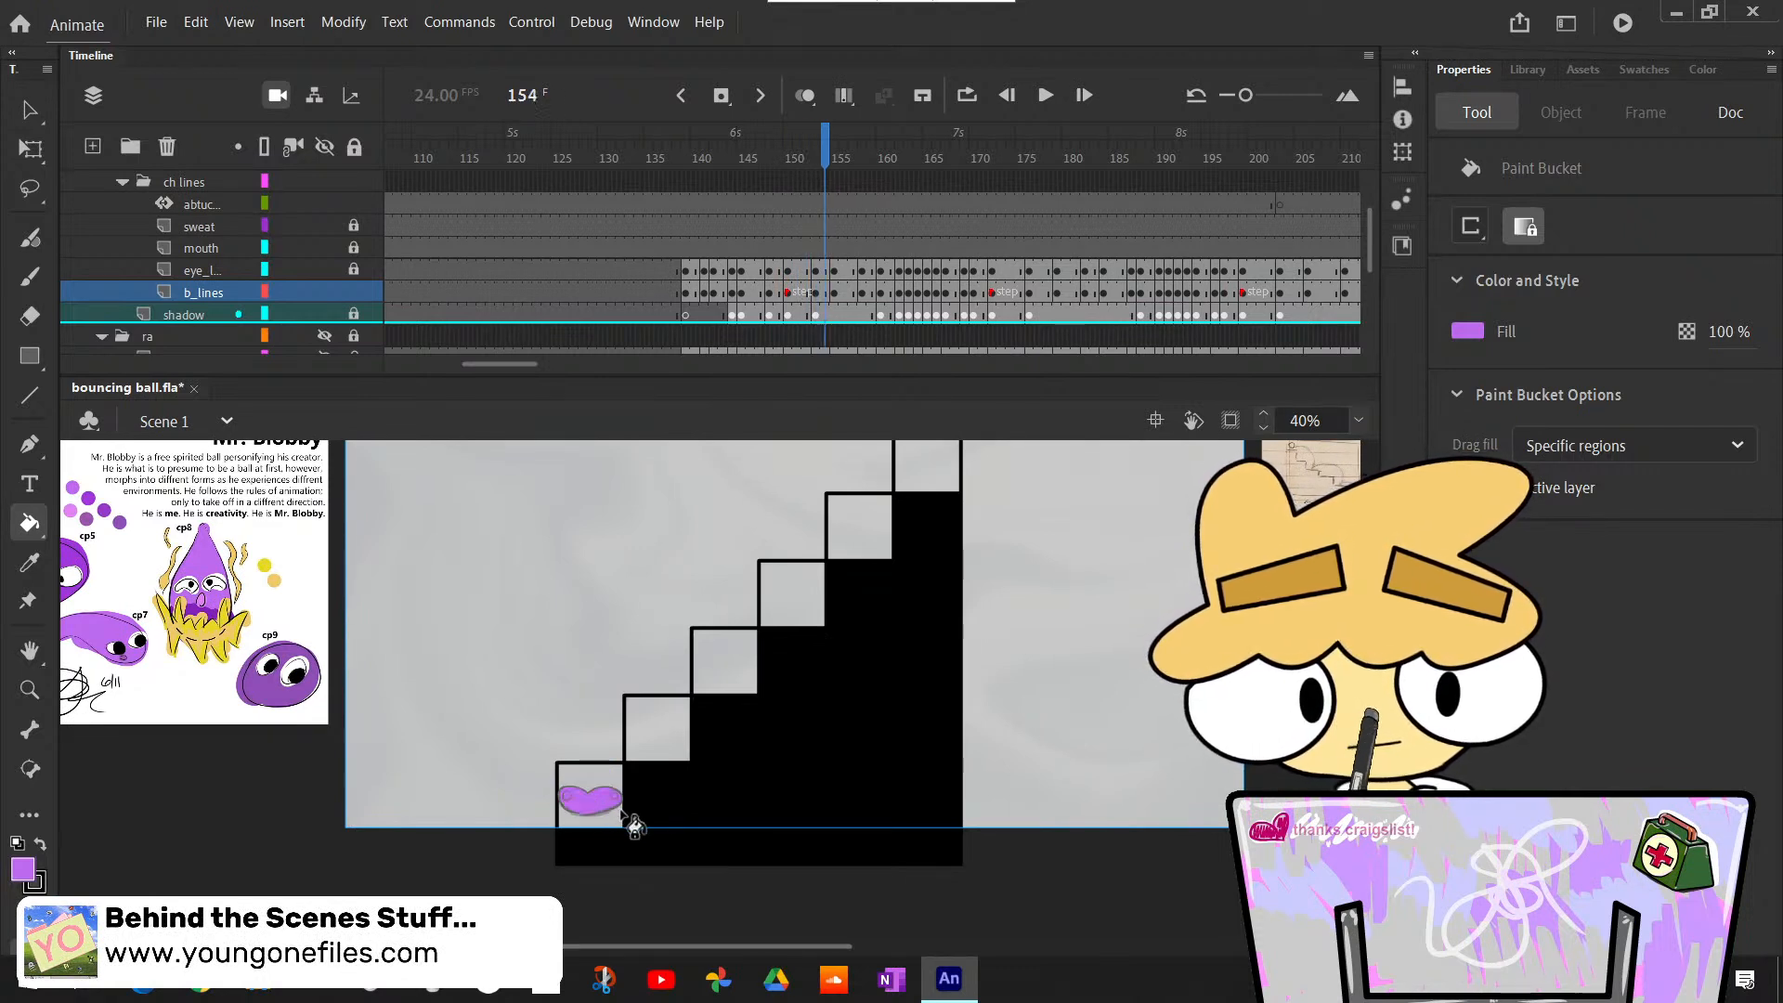
- Bucket-fill the body light purple over frames 159 to 164 as it squashes and jumps off the lowest step
key(period)
key(period)
key(period)
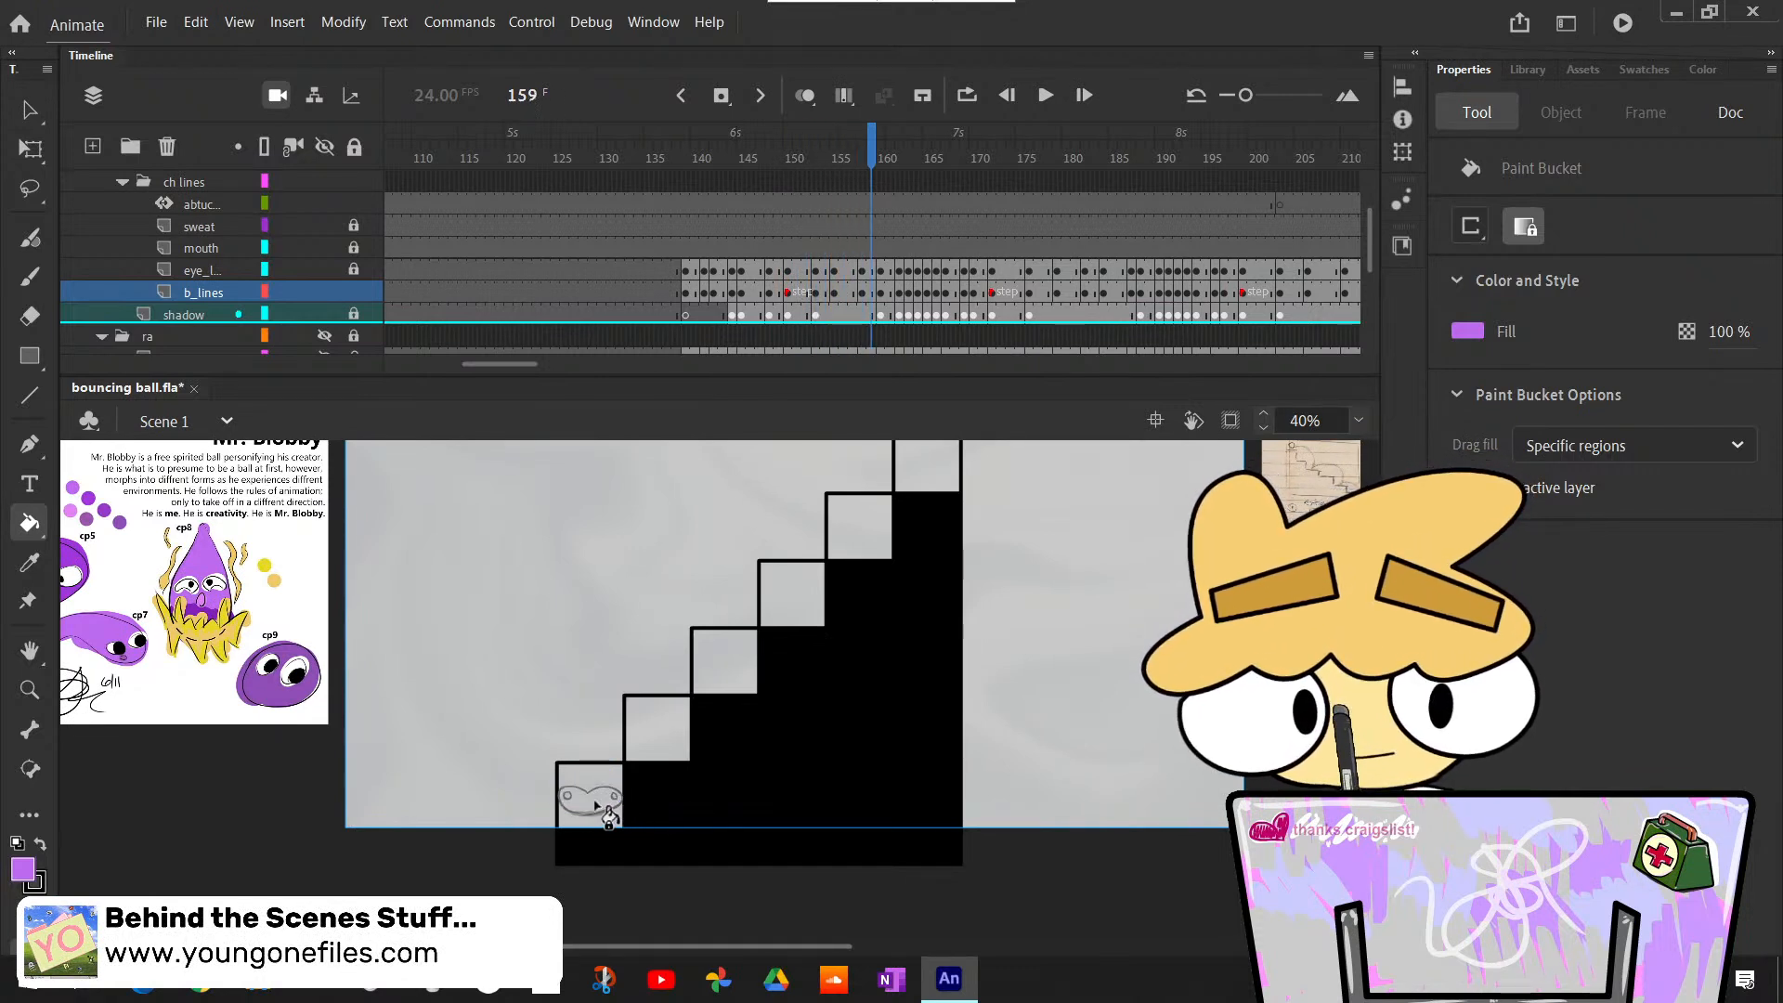
key(period)
key(period)
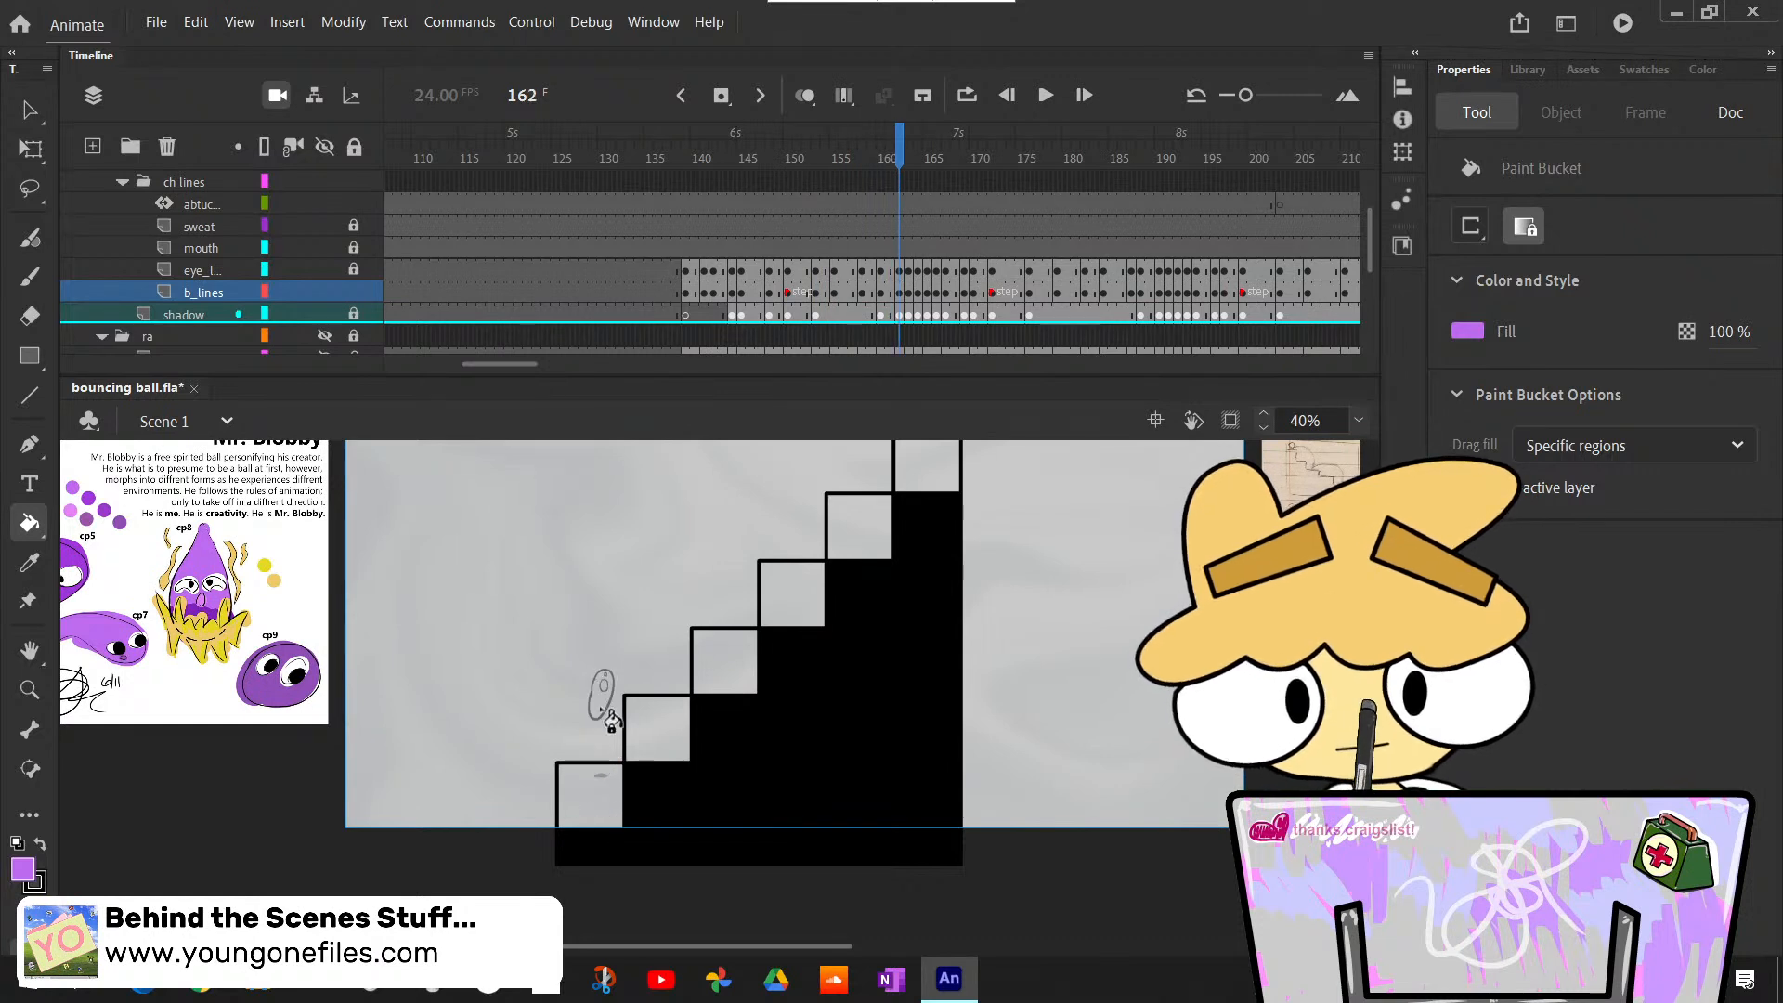
key(period)
- Bucket-fill the body landing on the second step light purple over frames 166 to 169
key(period)
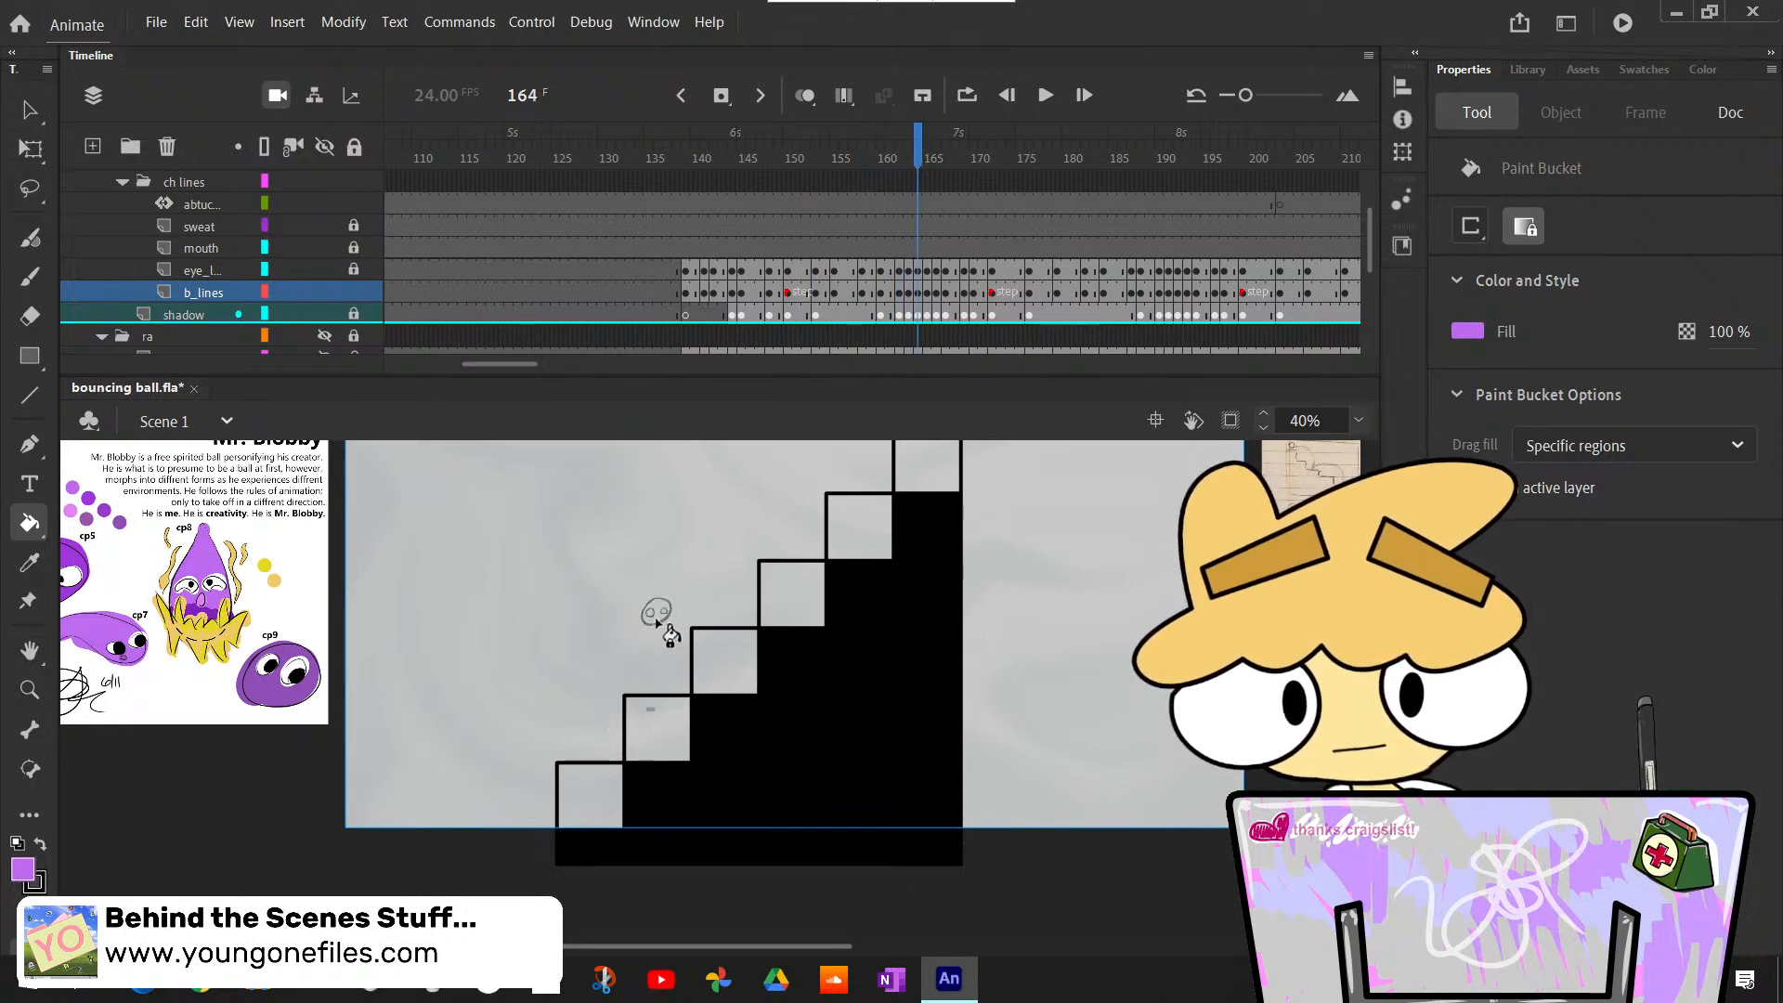
click(657, 615)
key(period)
key(period)
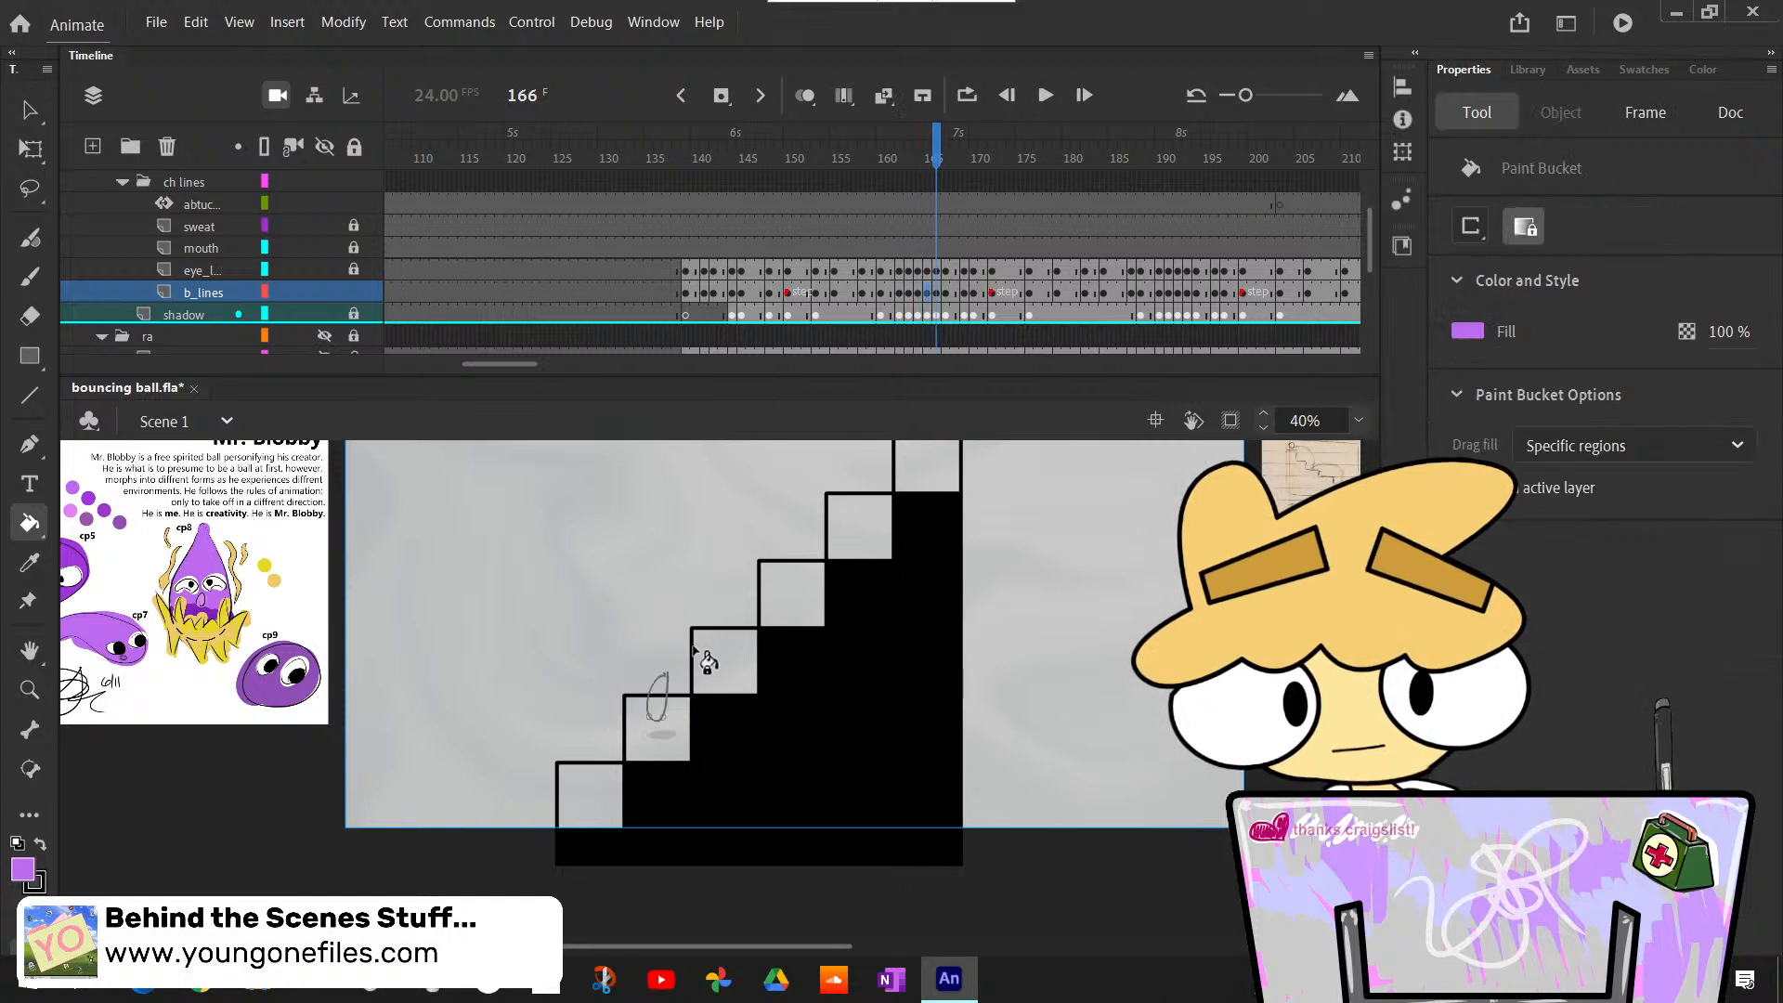
key(period)
key(comma)
key(period)
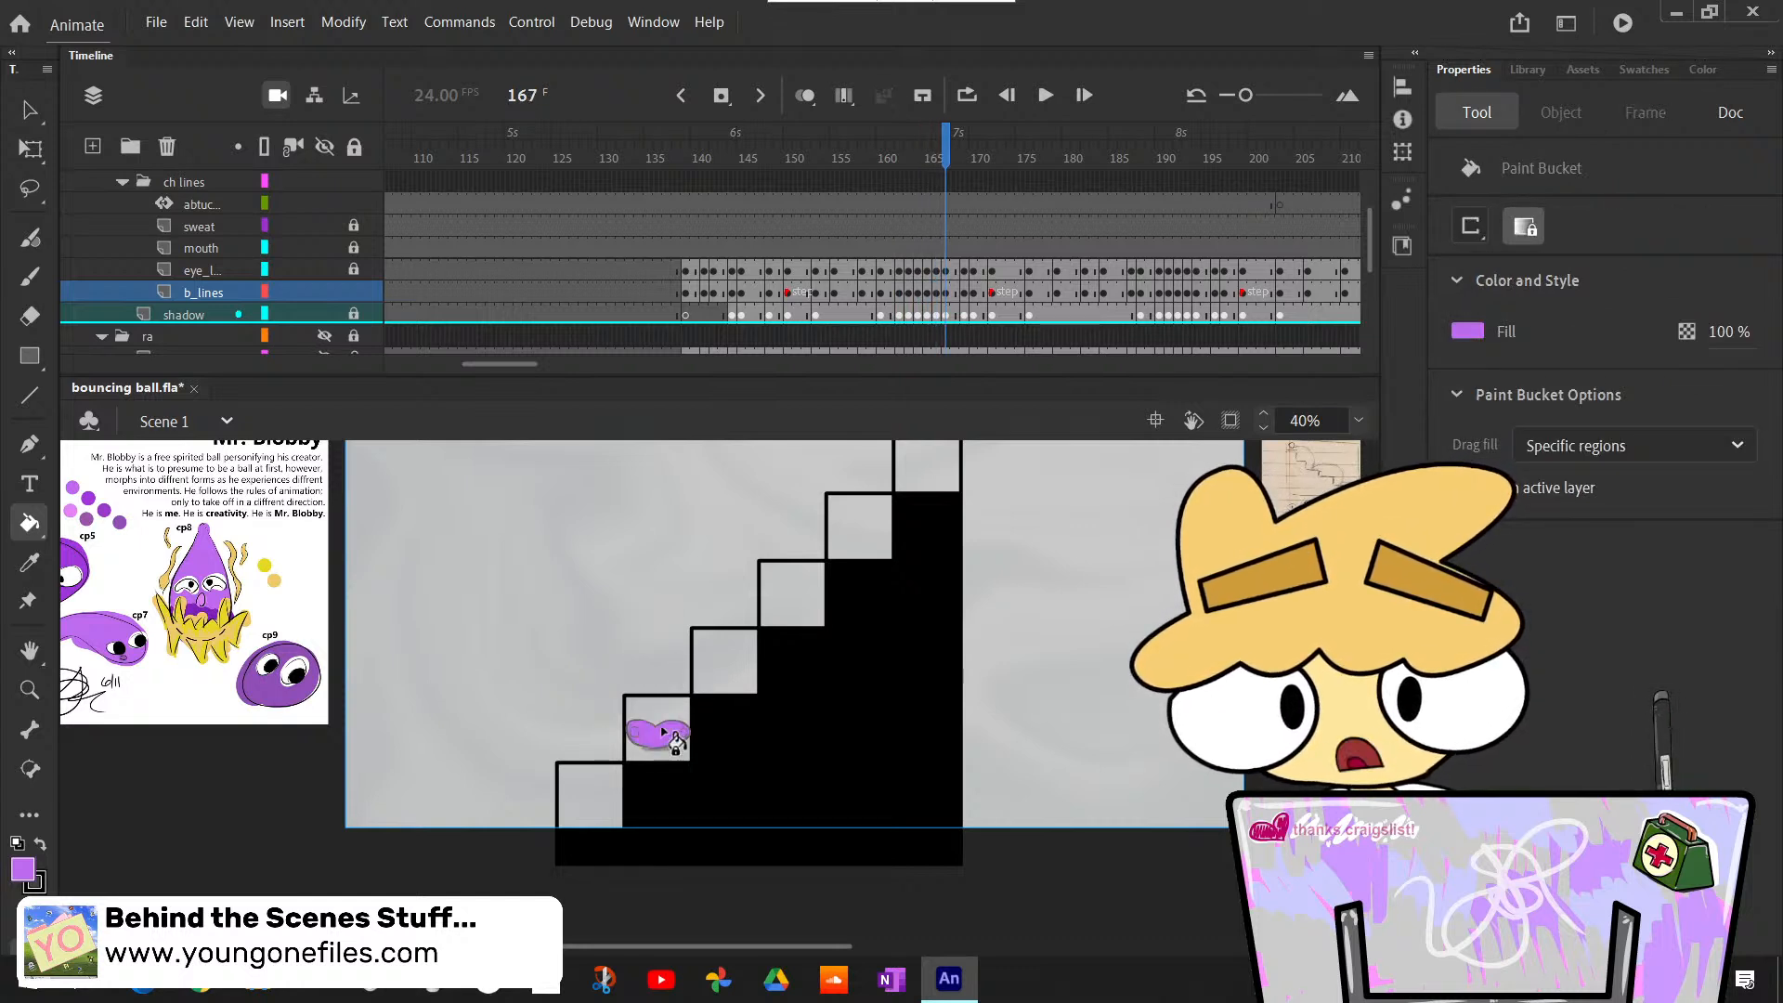
- Bucket-fill the small hop above the second step and the settled body at frame 172 light purple
key(period)
key(period)
click(663, 704)
key(period)
key(period)
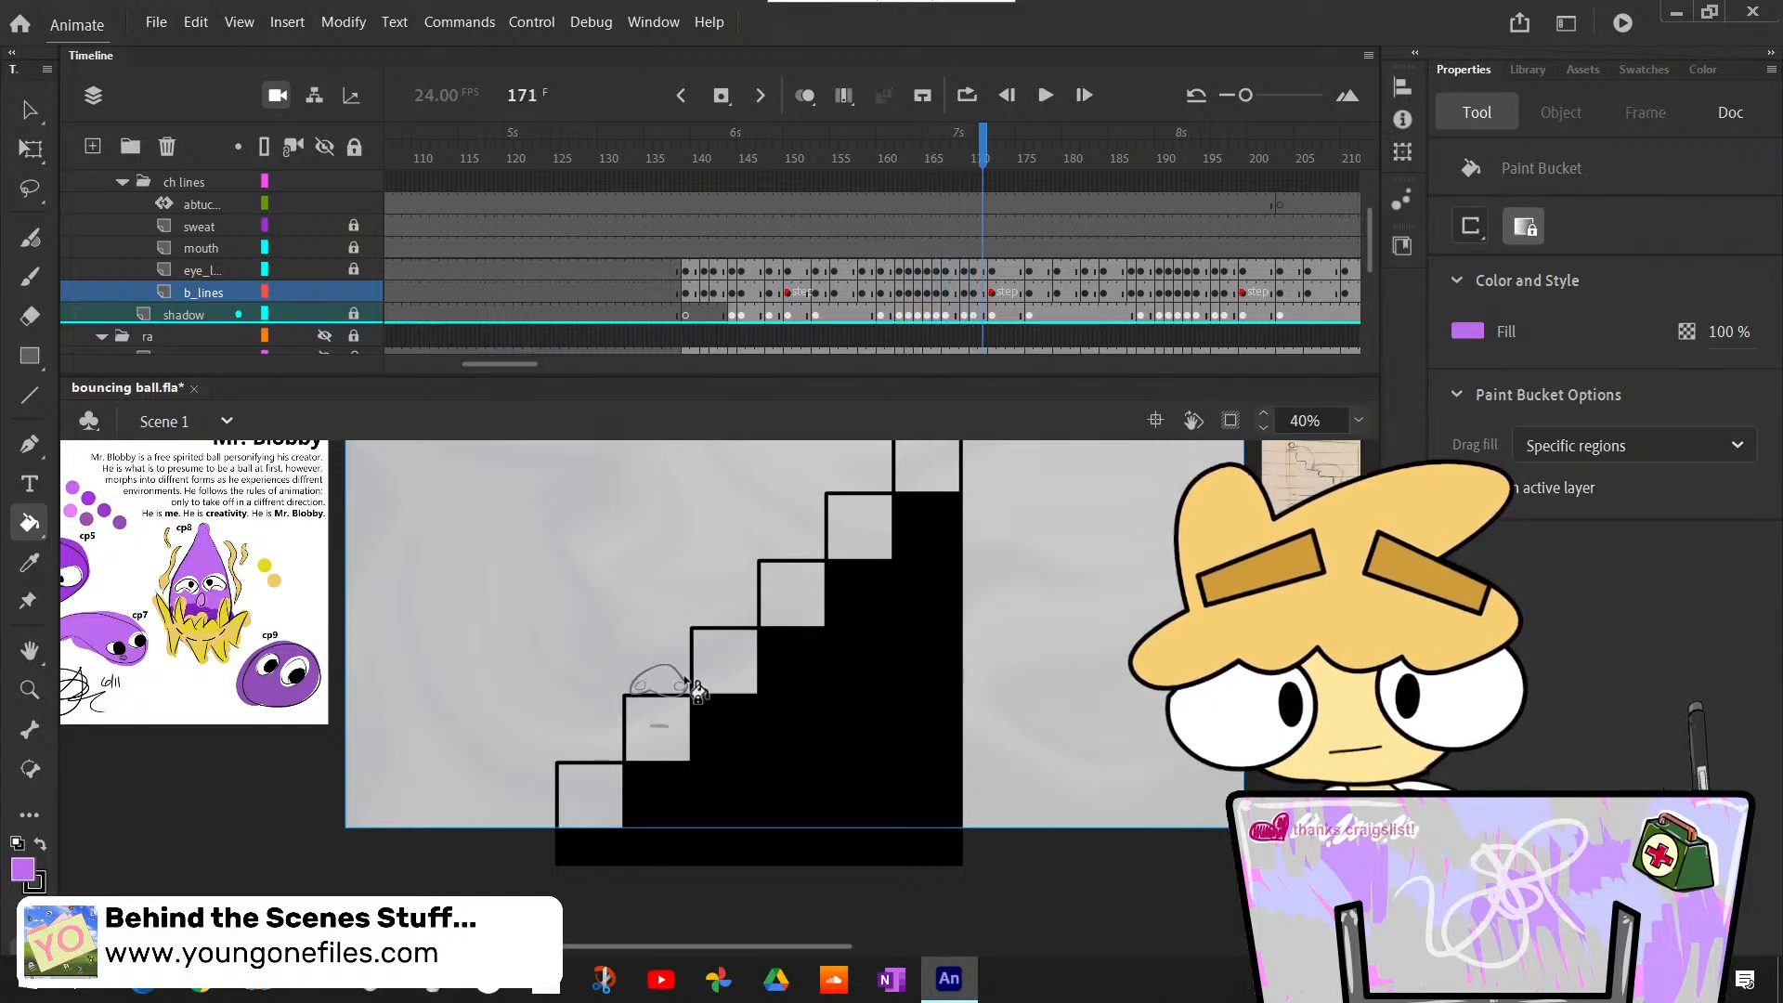
key(comma)
key(comma)
key(period)
click(665, 679)
- Step through the second-step poses and bucket-fill the squashed body outline light purple at frame 176
key(period)
key(period)
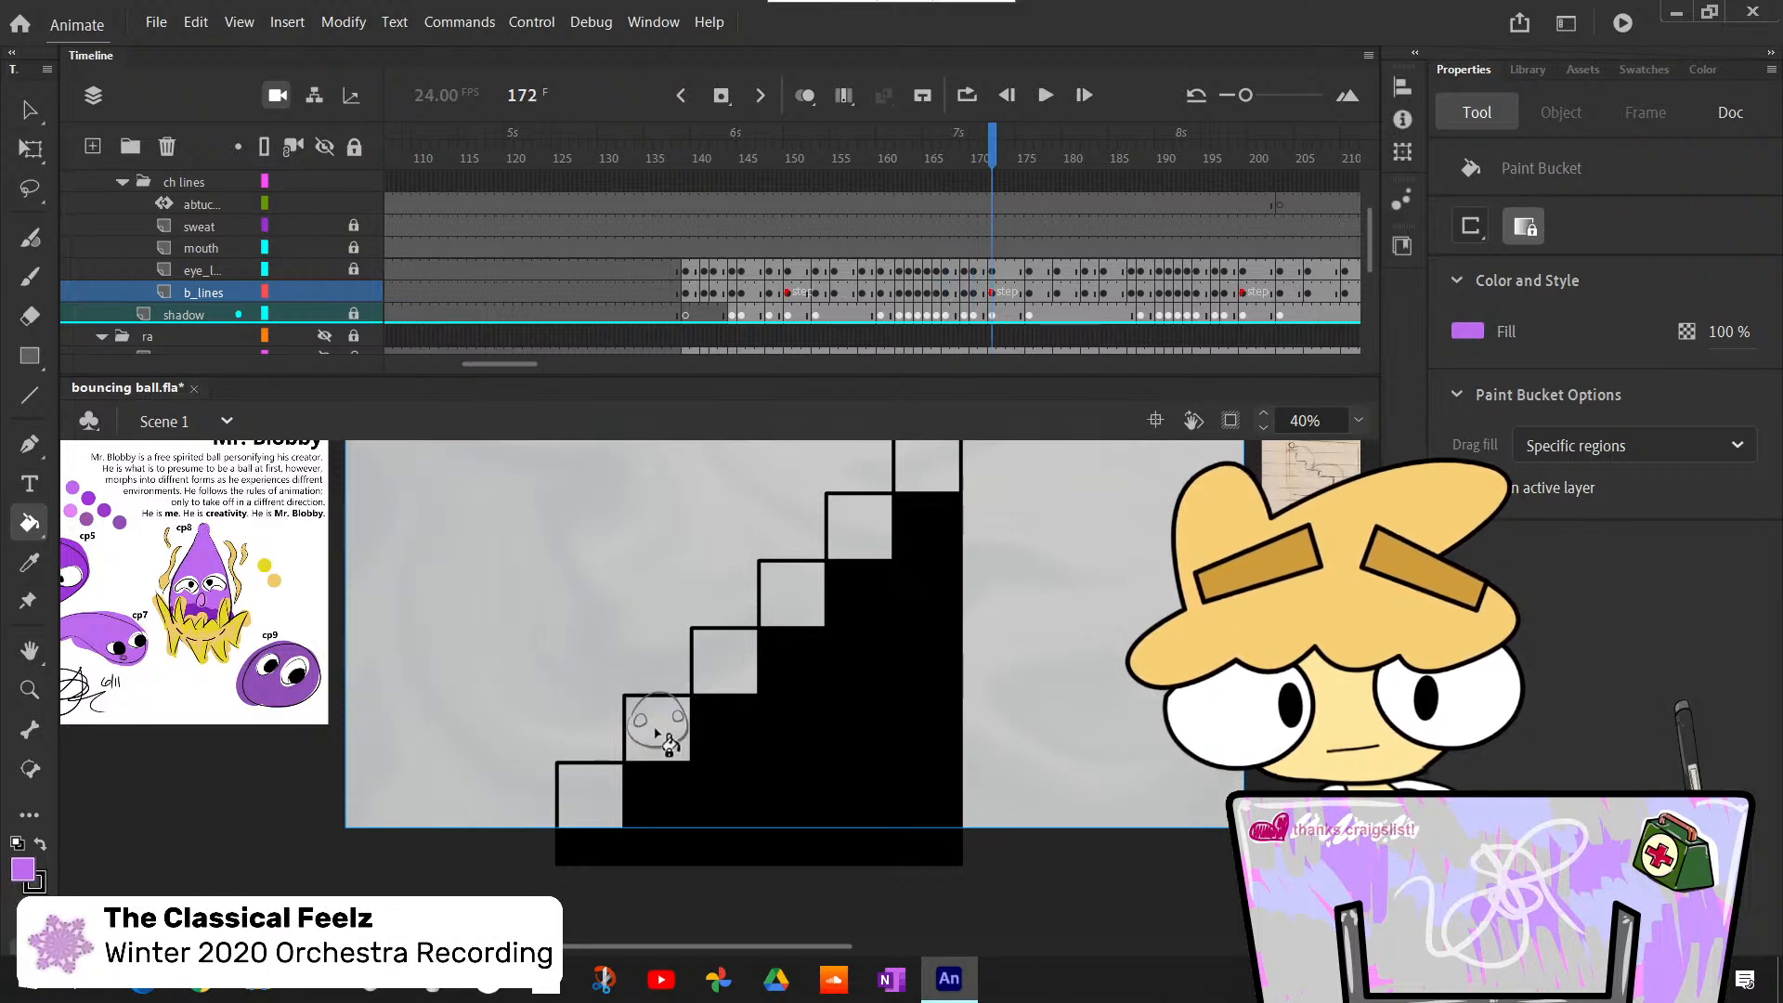
click(655, 730)
key(period)
key(period)
key(period)
key(period)
key(period)
key(period)
key(comma)
key(comma)
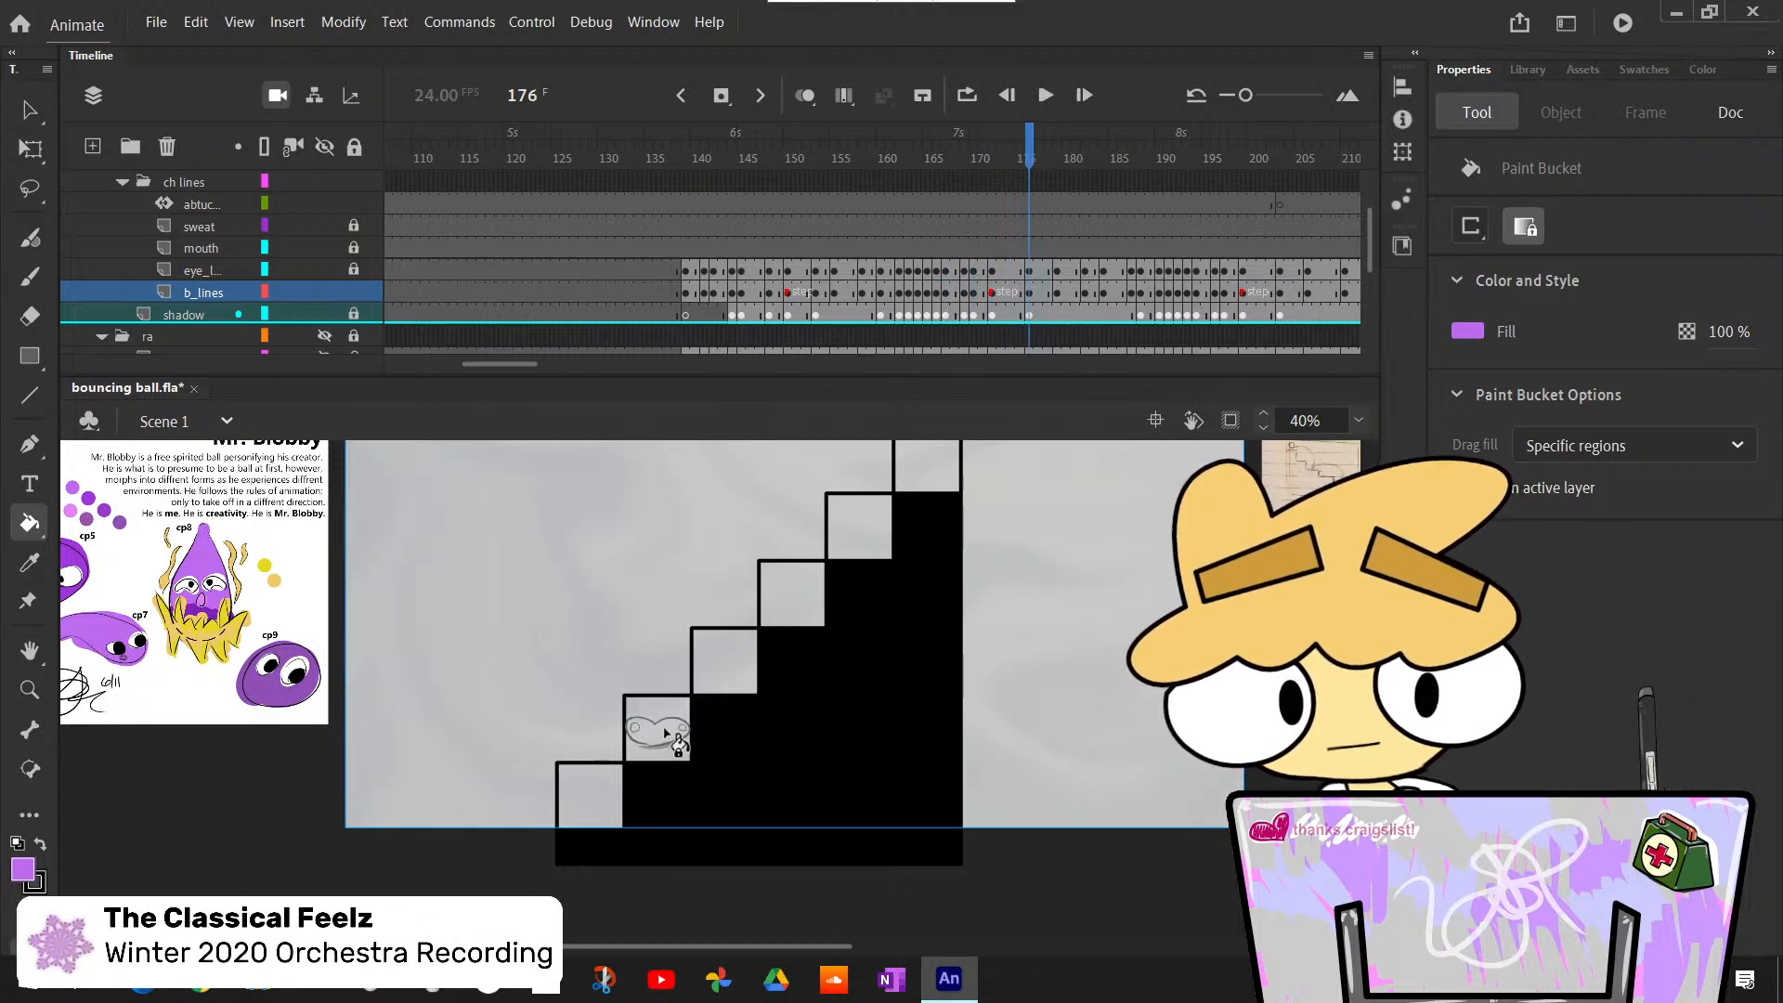
key(comma)
- Bucket-fill the body outlines on the second step light purple at frames 180 and 182
key(period)
click(668, 733)
key(period)
key(period)
key(period)
key(period)
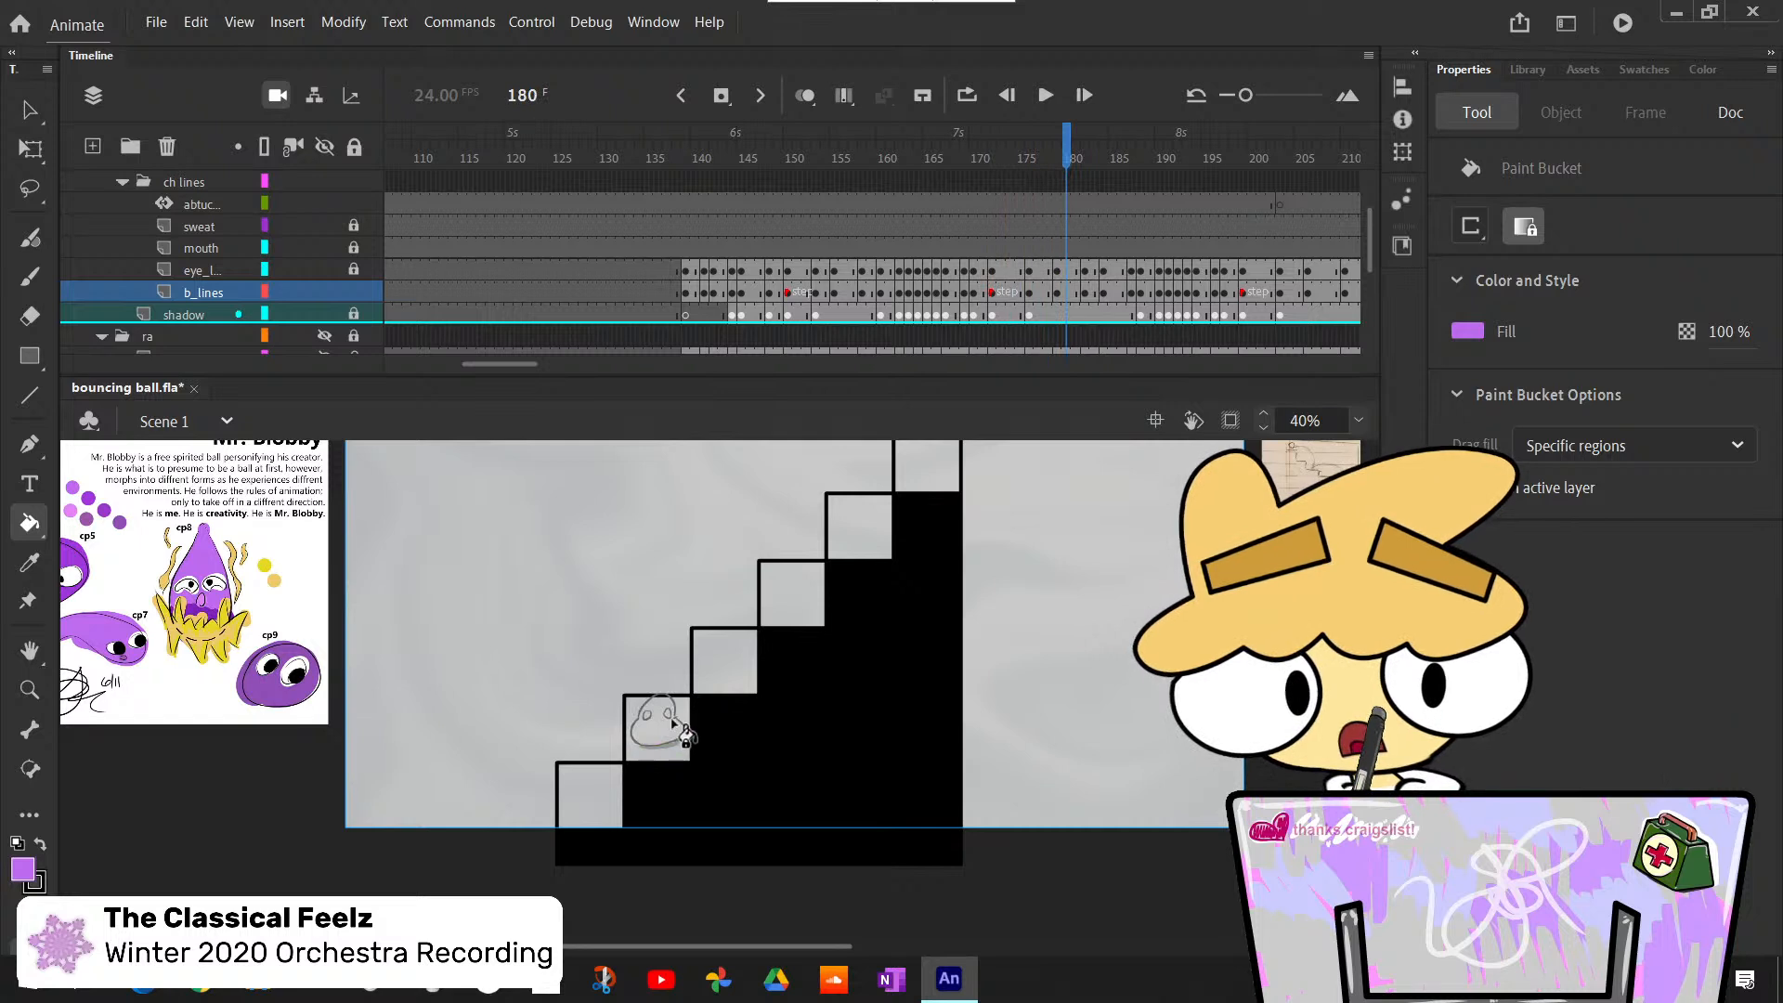
click(671, 727)
key(period)
key(period)
key(period)
key(comma)
key(comma)
- Bucket-fill the body poses on the second step light purple over frames 185 to 187
key(period)
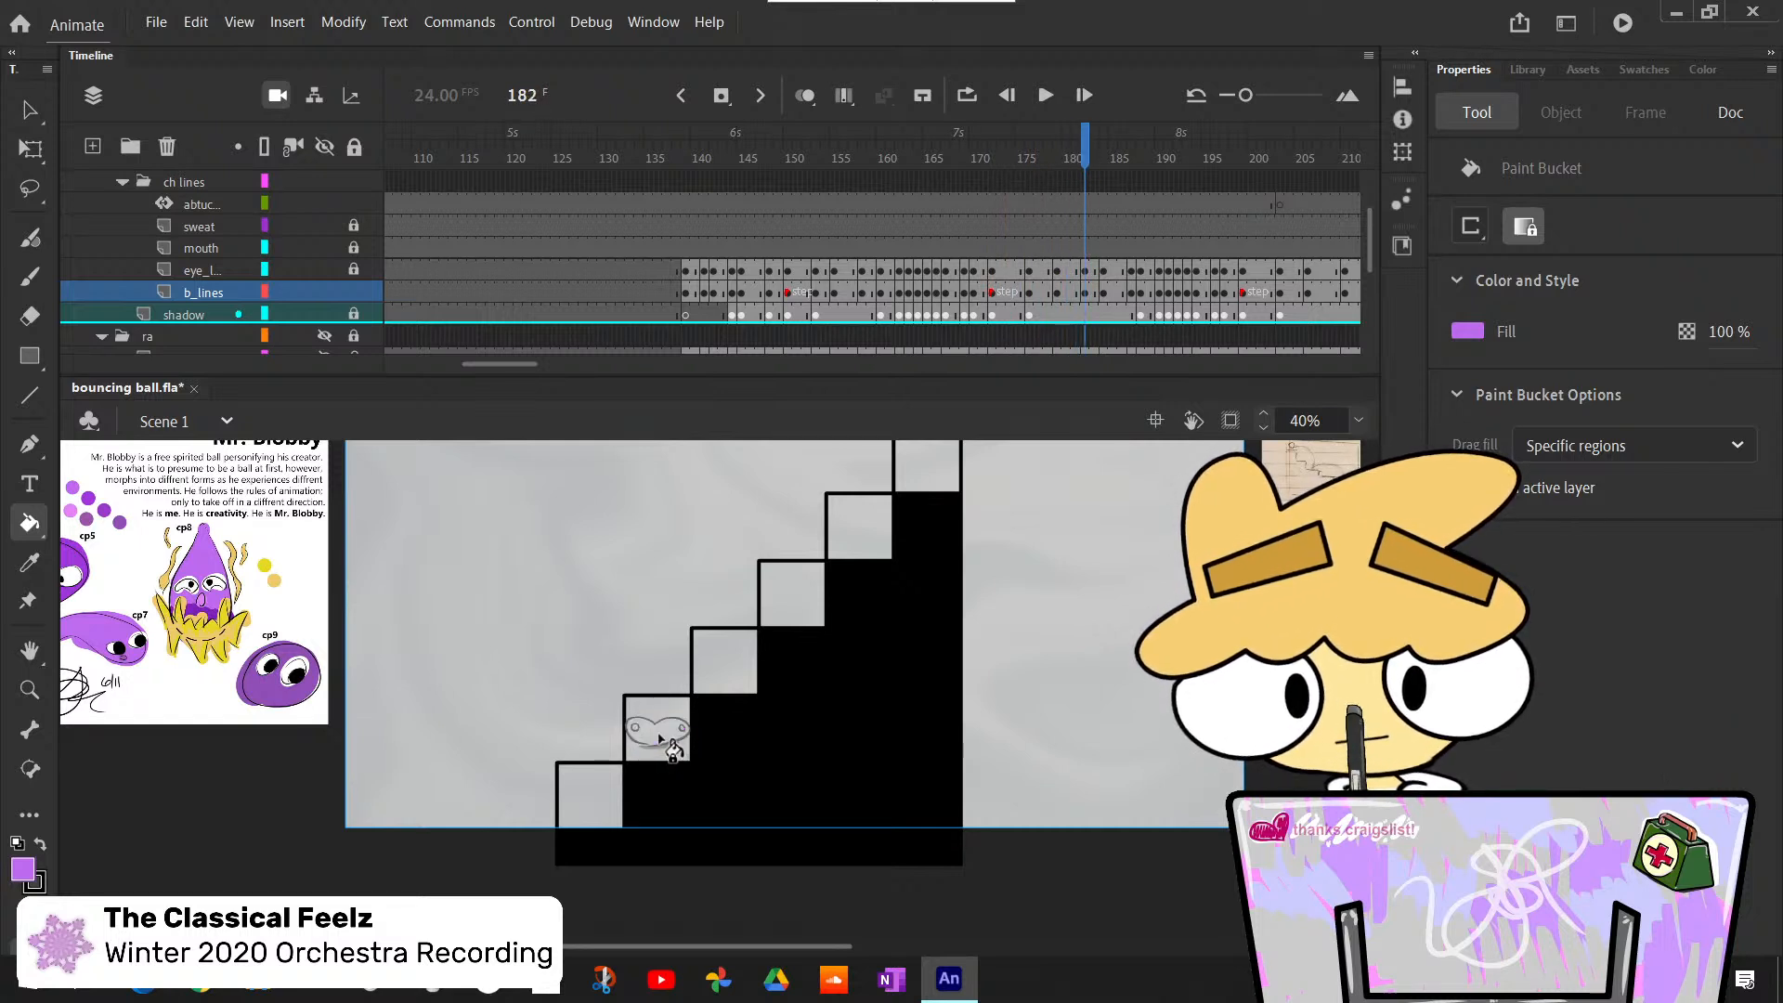
click(660, 738)
key(period)
key(period)
key(period)
click(661, 740)
key(period)
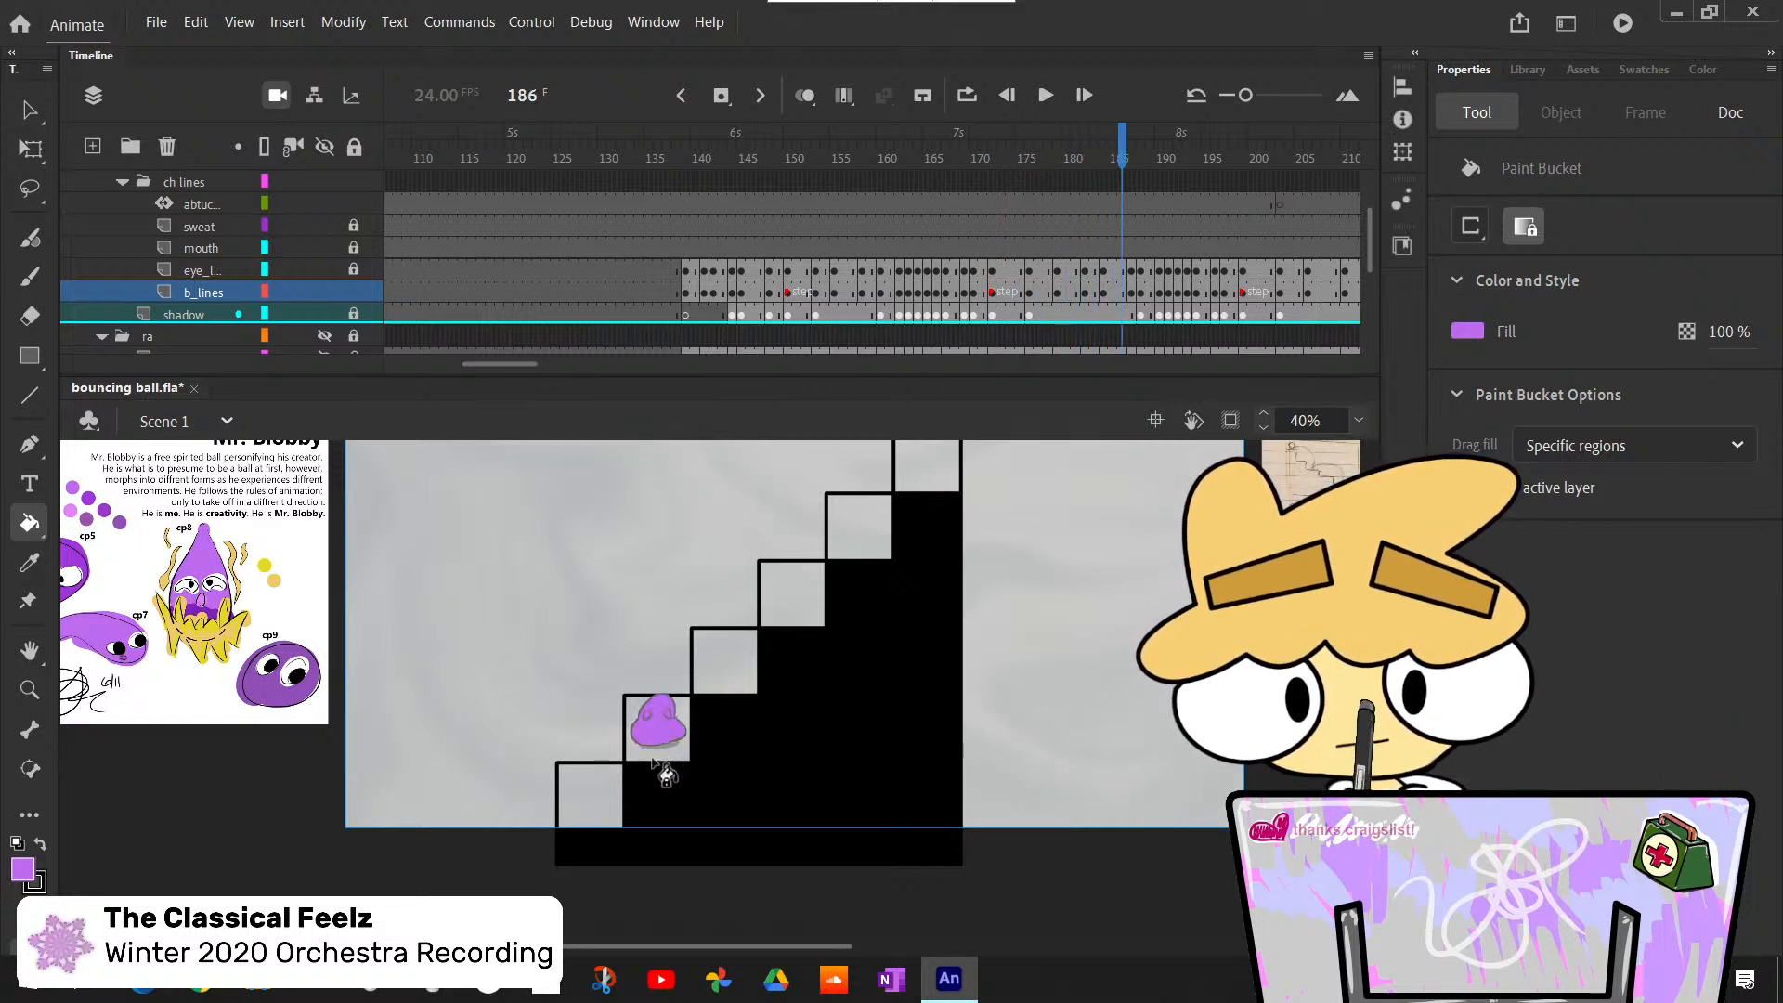
- Bucket-fill the body light purple over frames 188 to 192 as it jumps from the second step toward the third
key(period)
click(665, 743)
key(period)
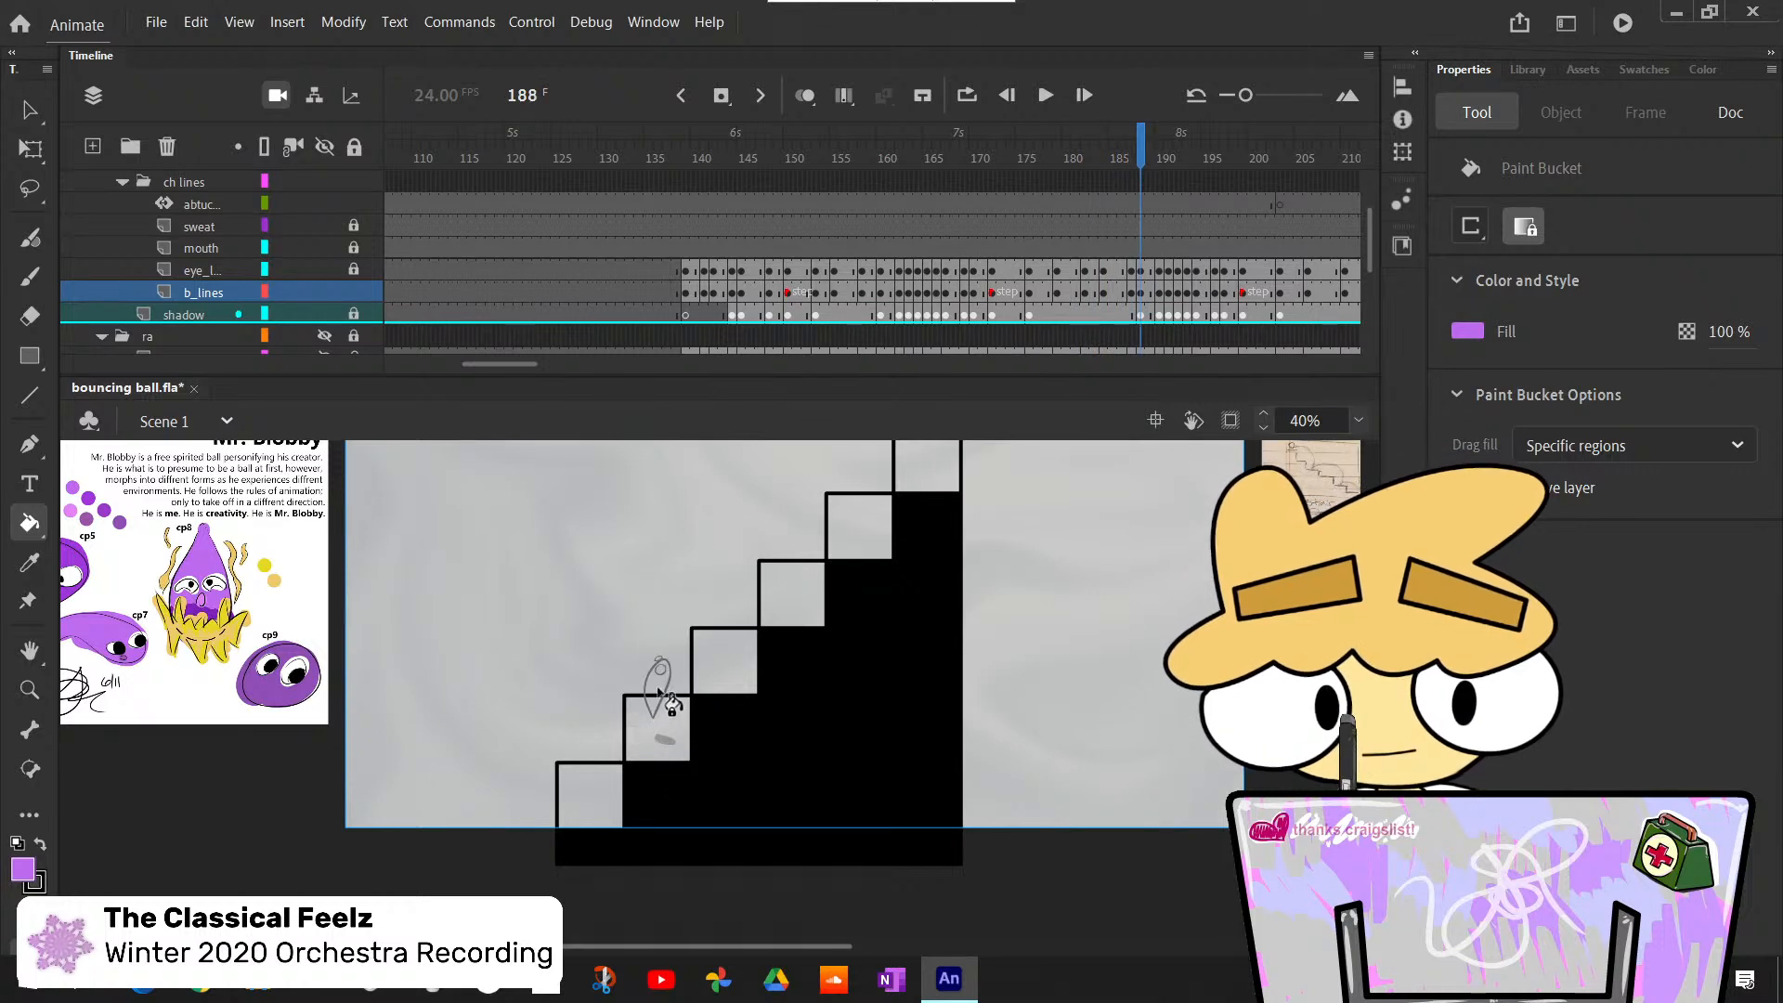
key(period)
click(671, 638)
key(period)
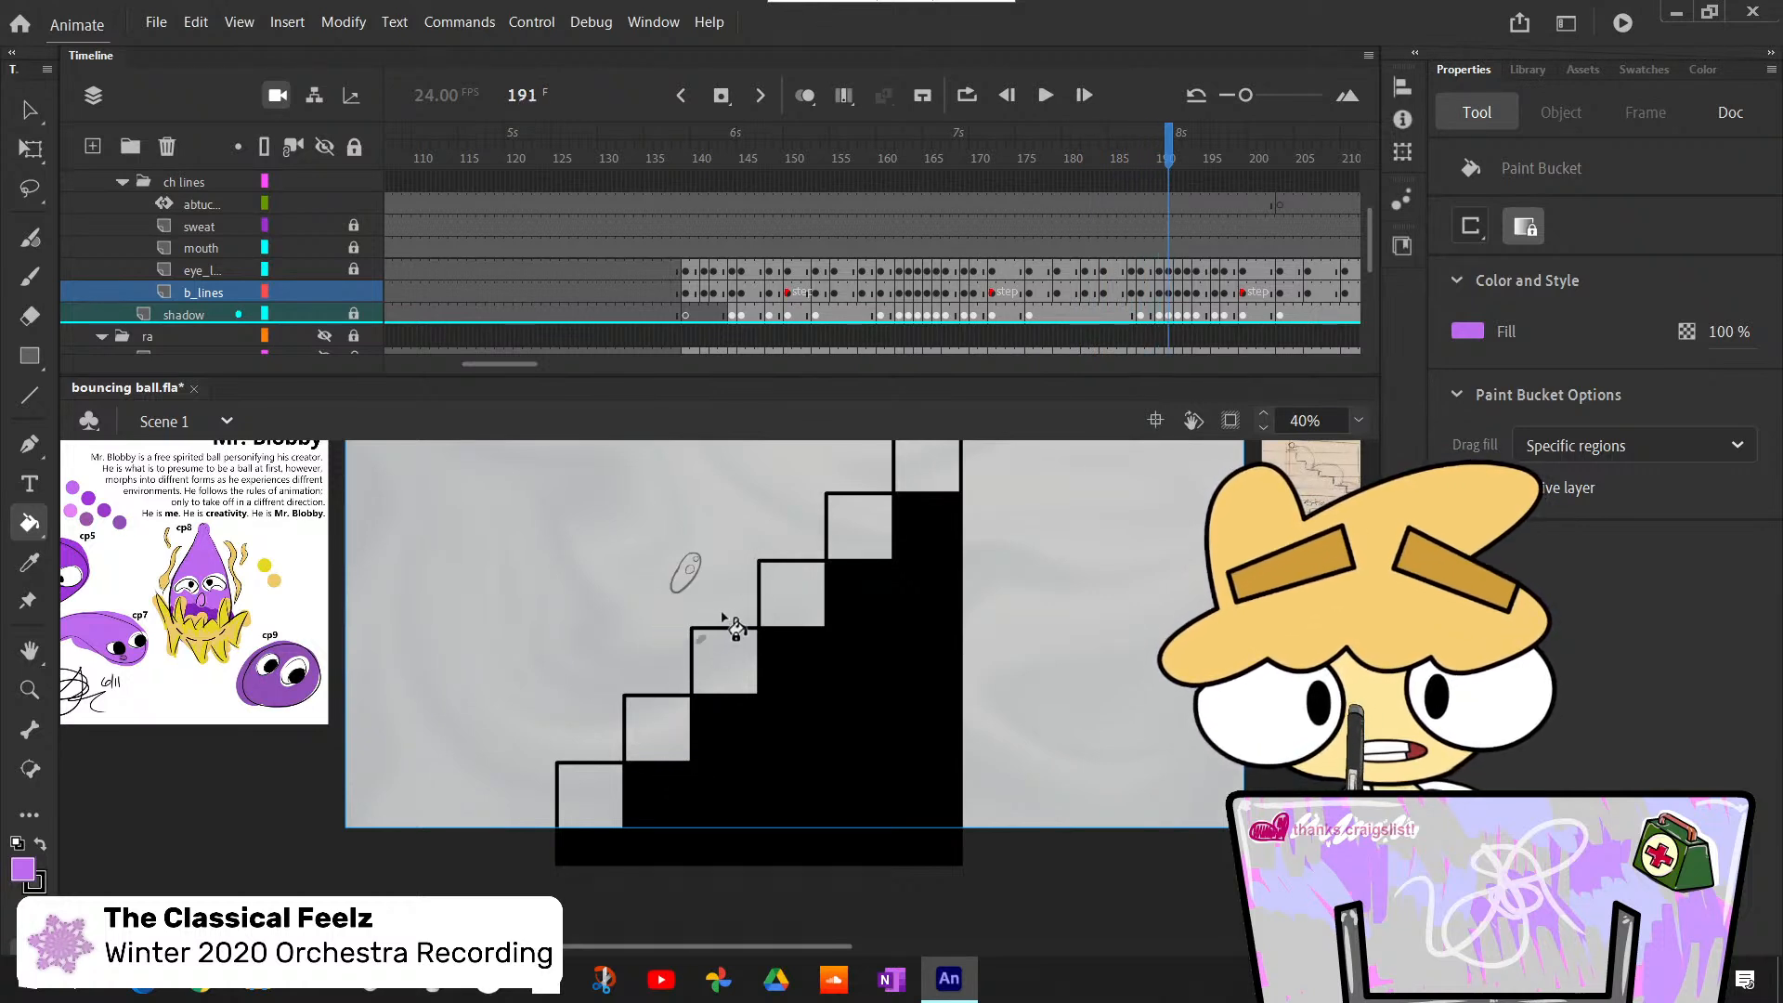
key(period)
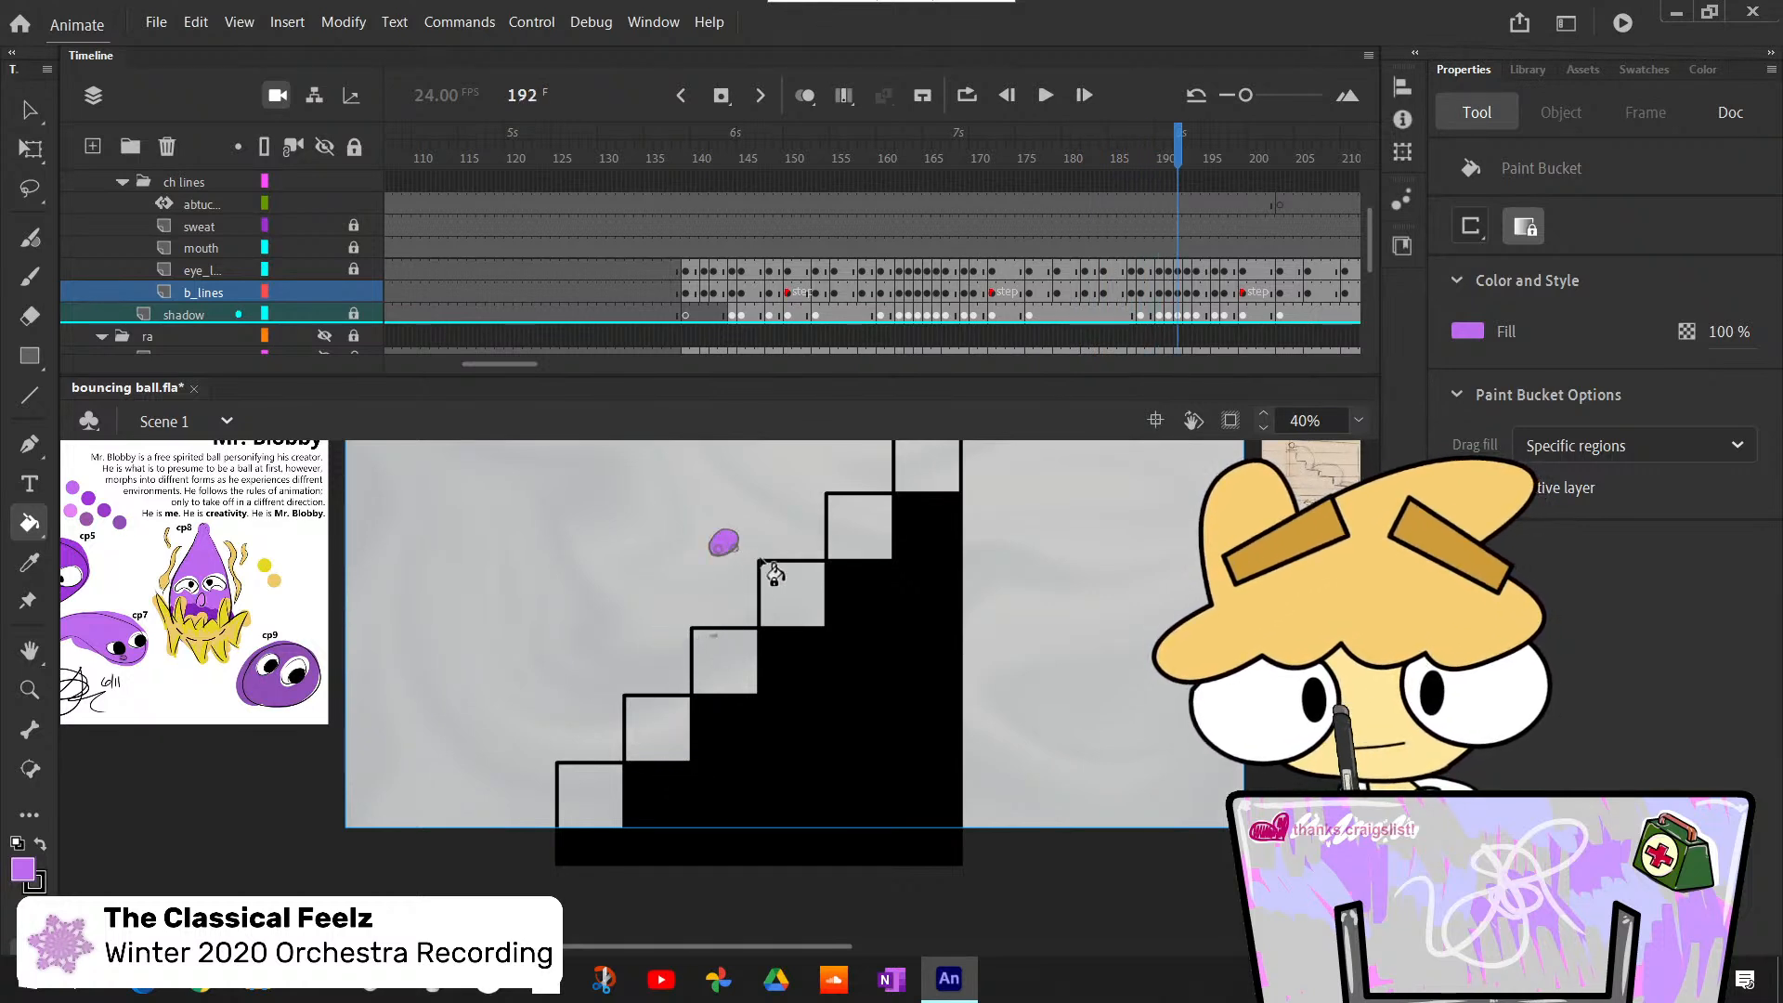
- Bucket-fill the falling body at frame 193 and the squashed landing pose on the third step at frame 194
key(period)
key(period)
key(comma)
click(729, 628)
key(period)
click(725, 669)
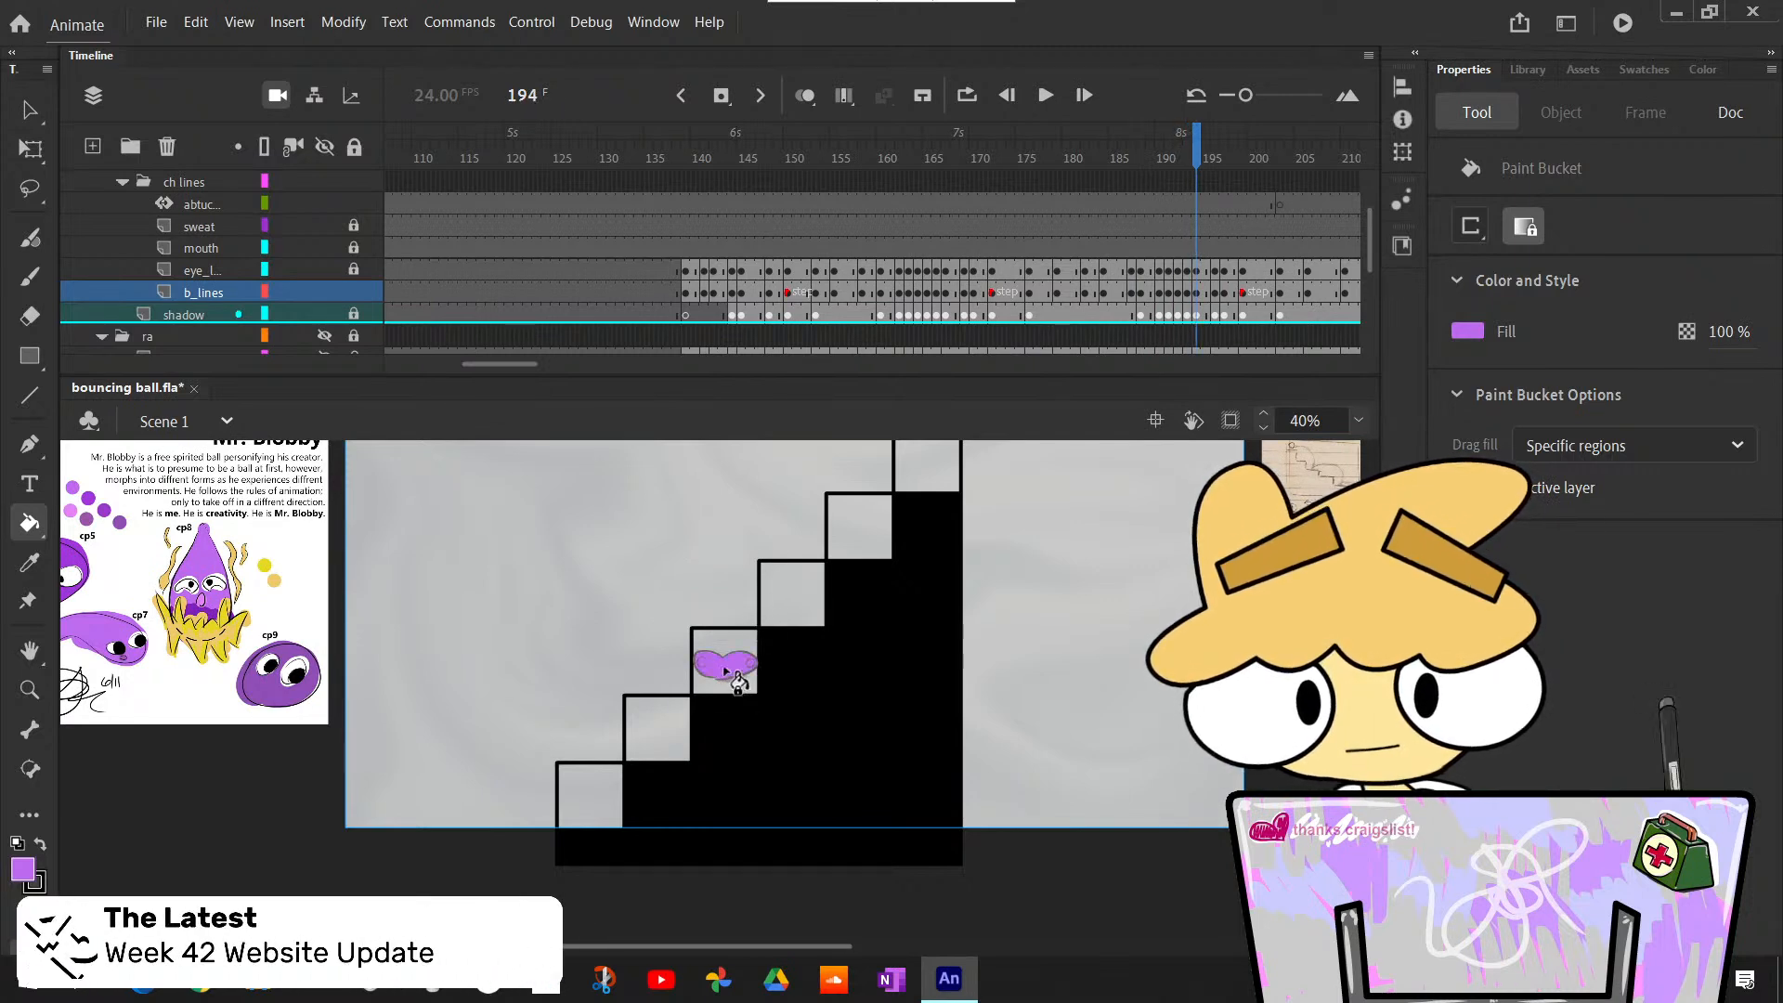
- Bucket-fill the body rebounding above the third step light purple over frames 196 to 198
key(period)
key(period)
click(728, 643)
key(period)
click(733, 609)
key(period)
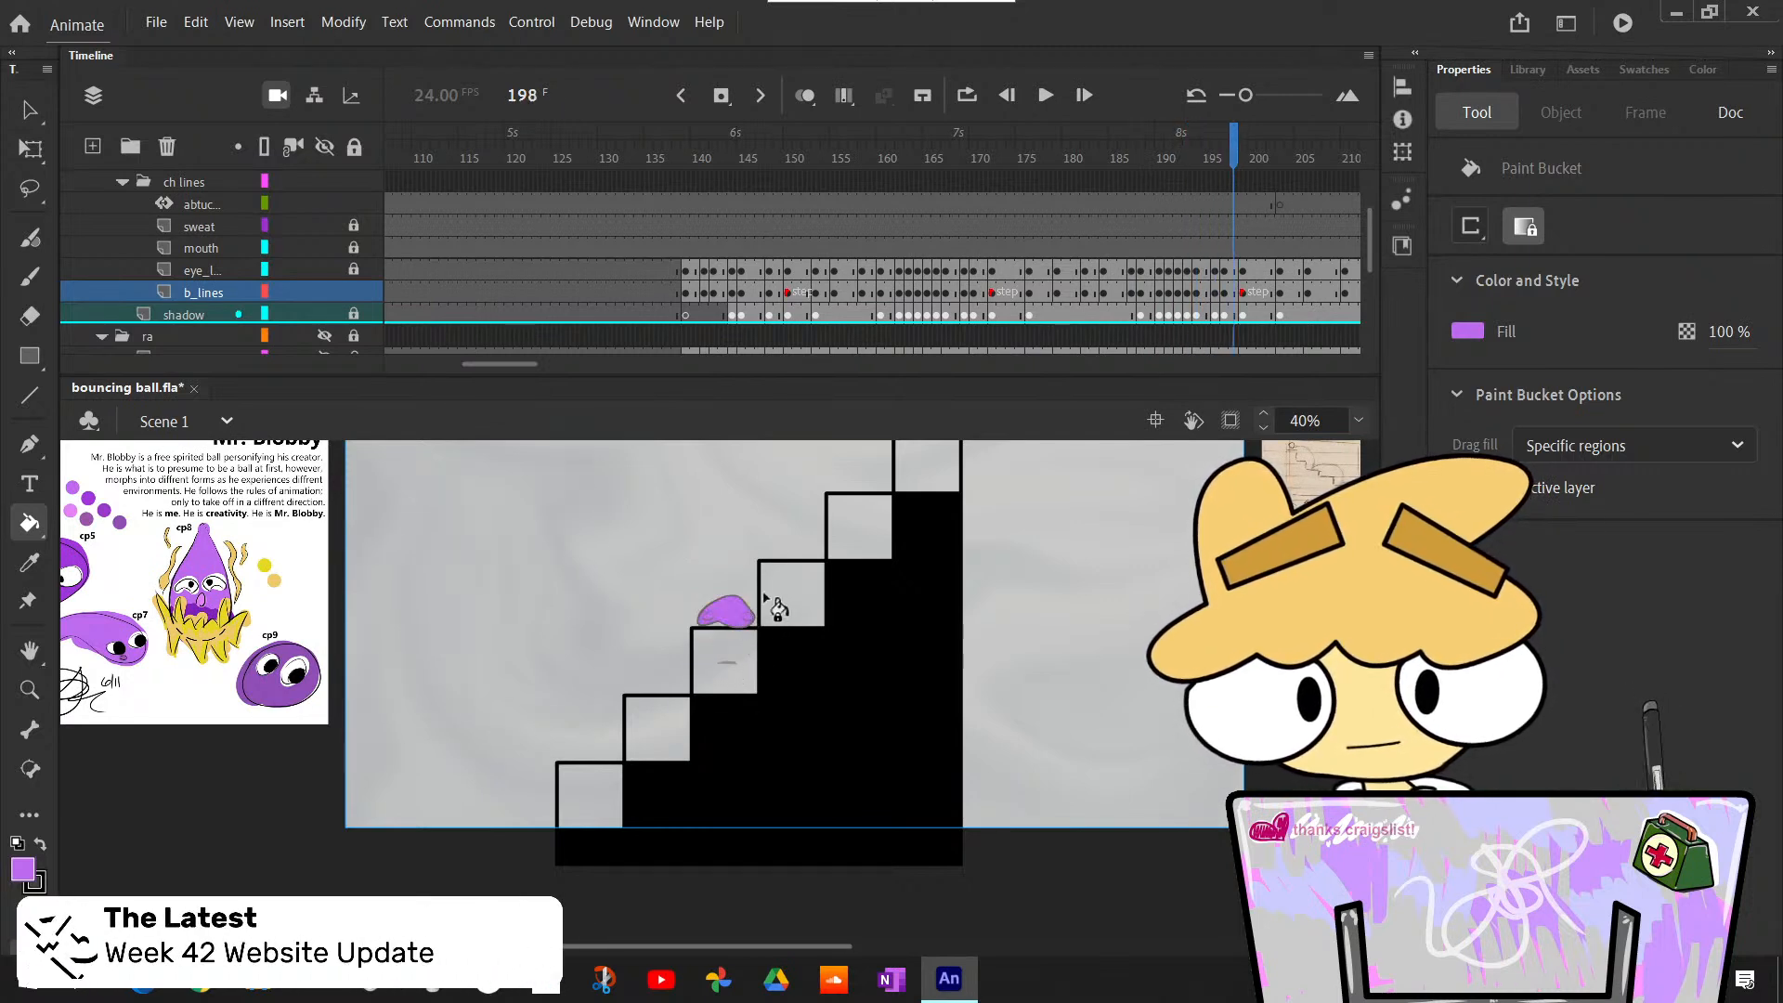
- Set the Paint Bucket to Close Large Gaps and try to fill the b_lines body outline on the third step at frame 199
key(period)
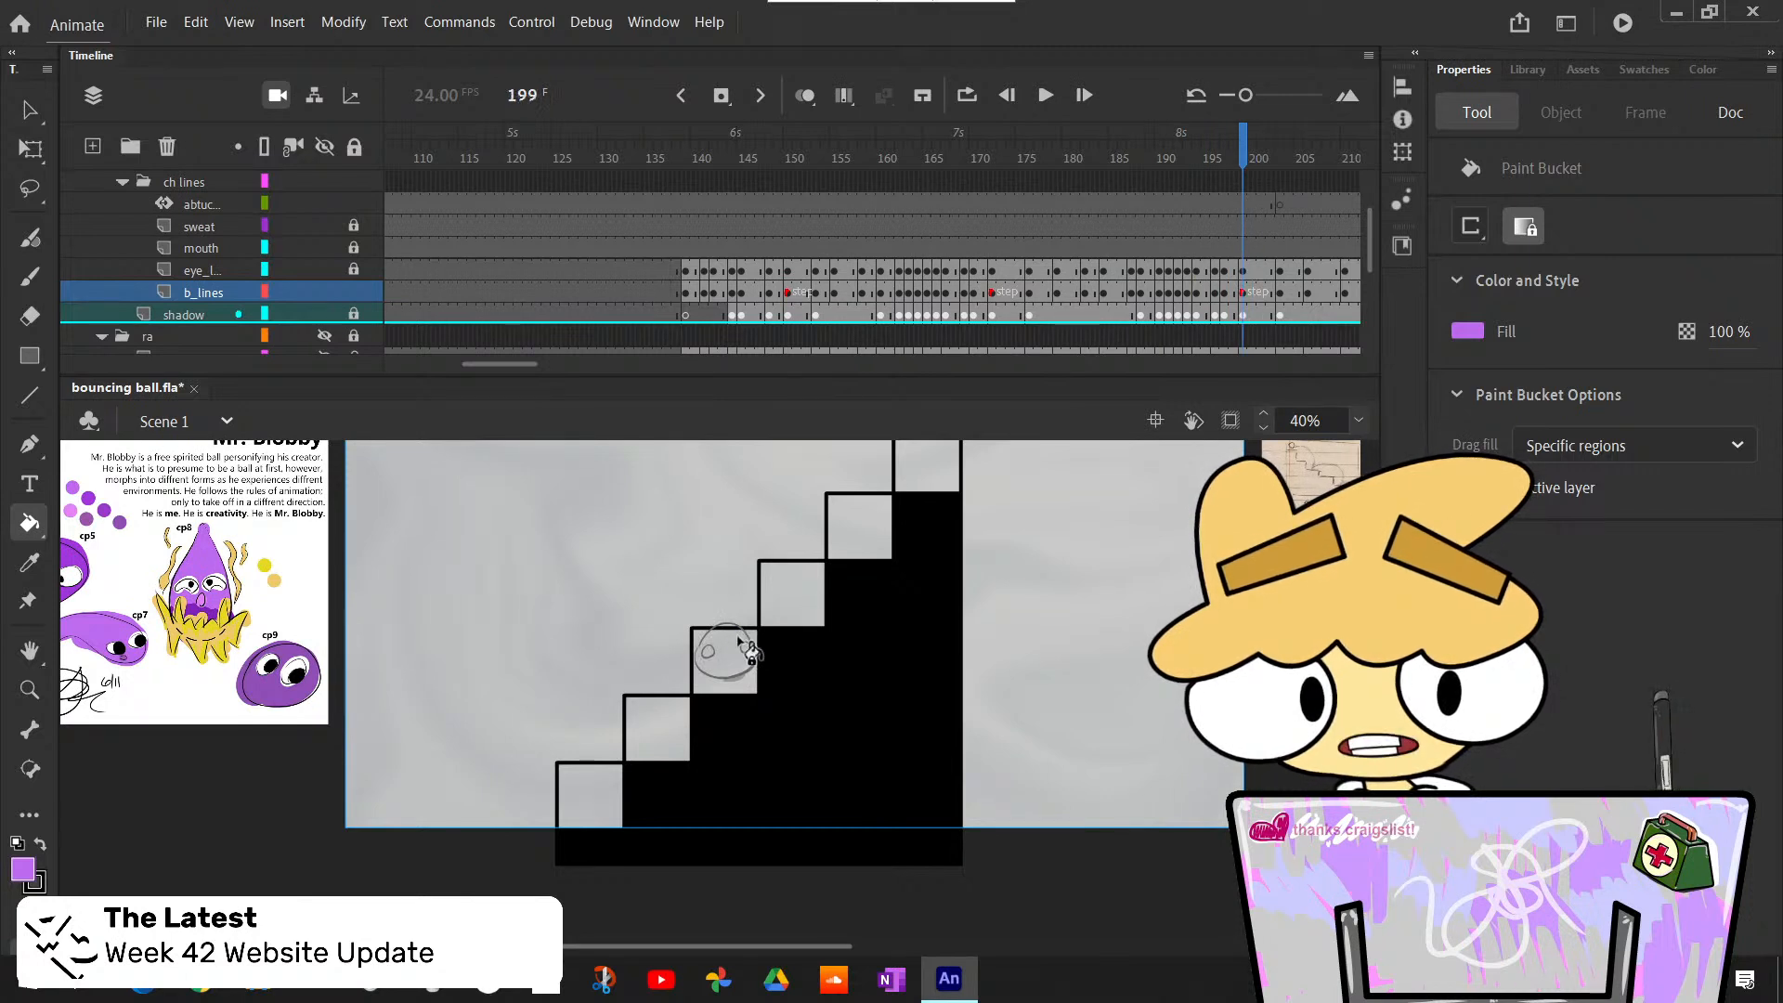
click(1470, 226)
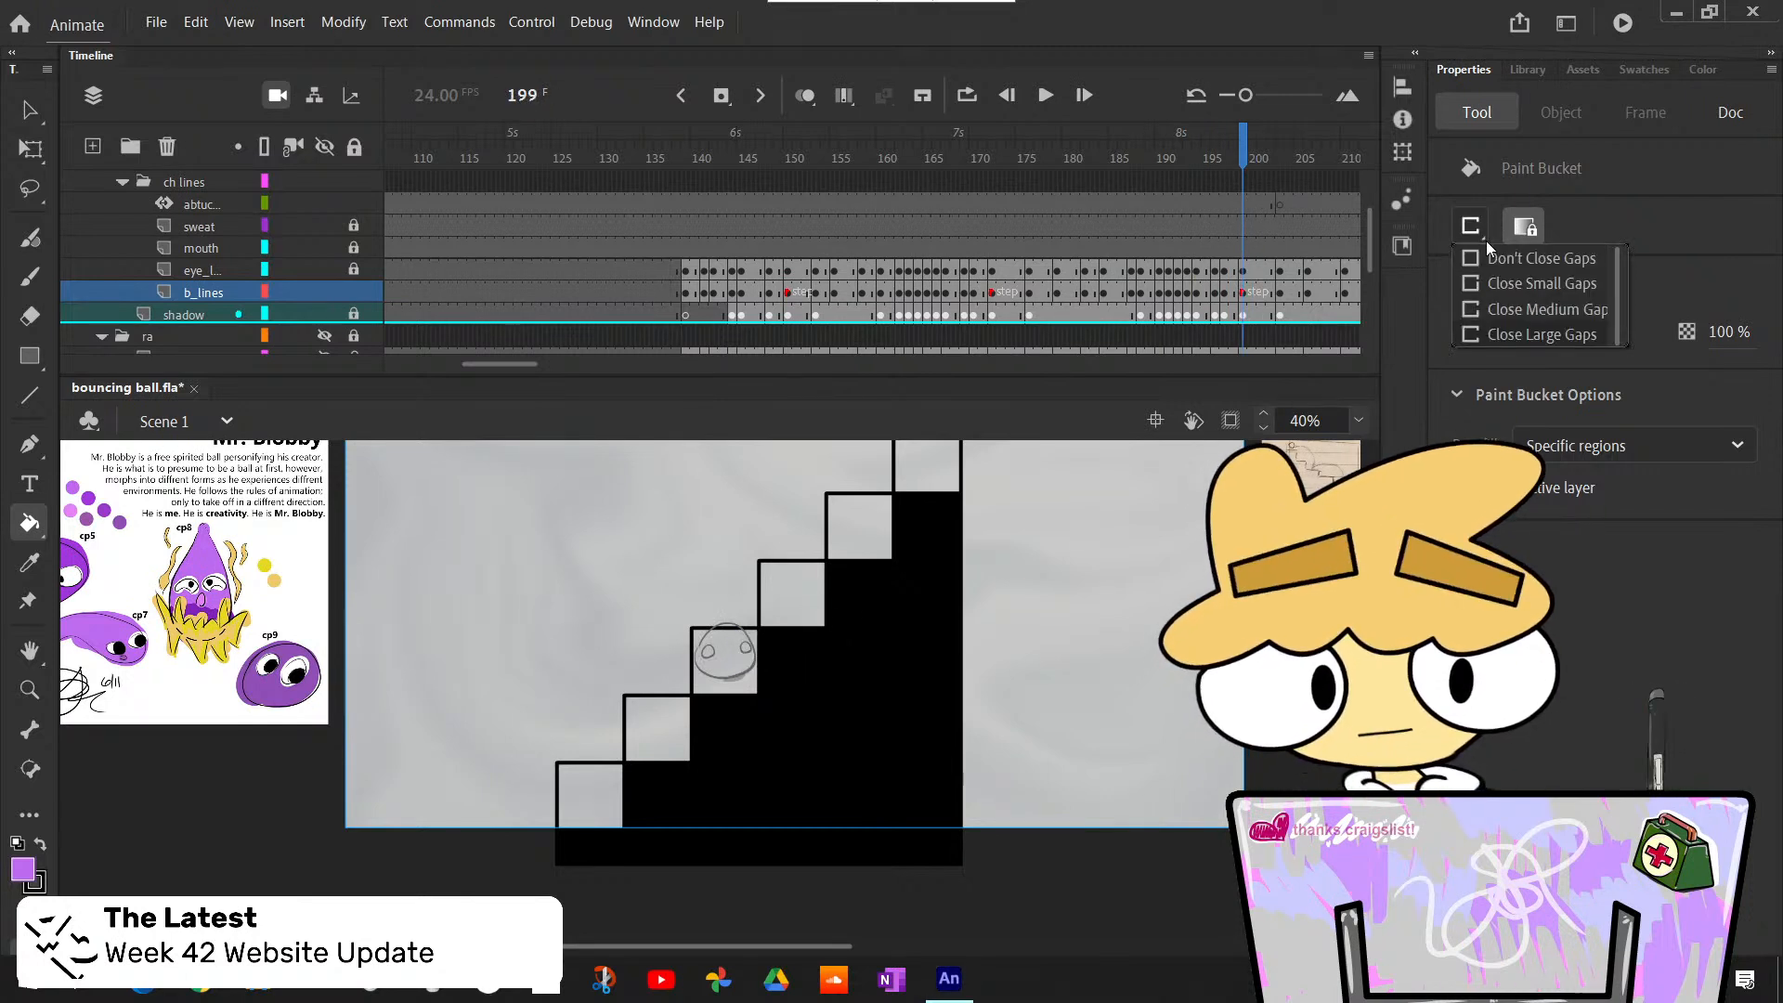
click(1497, 335)
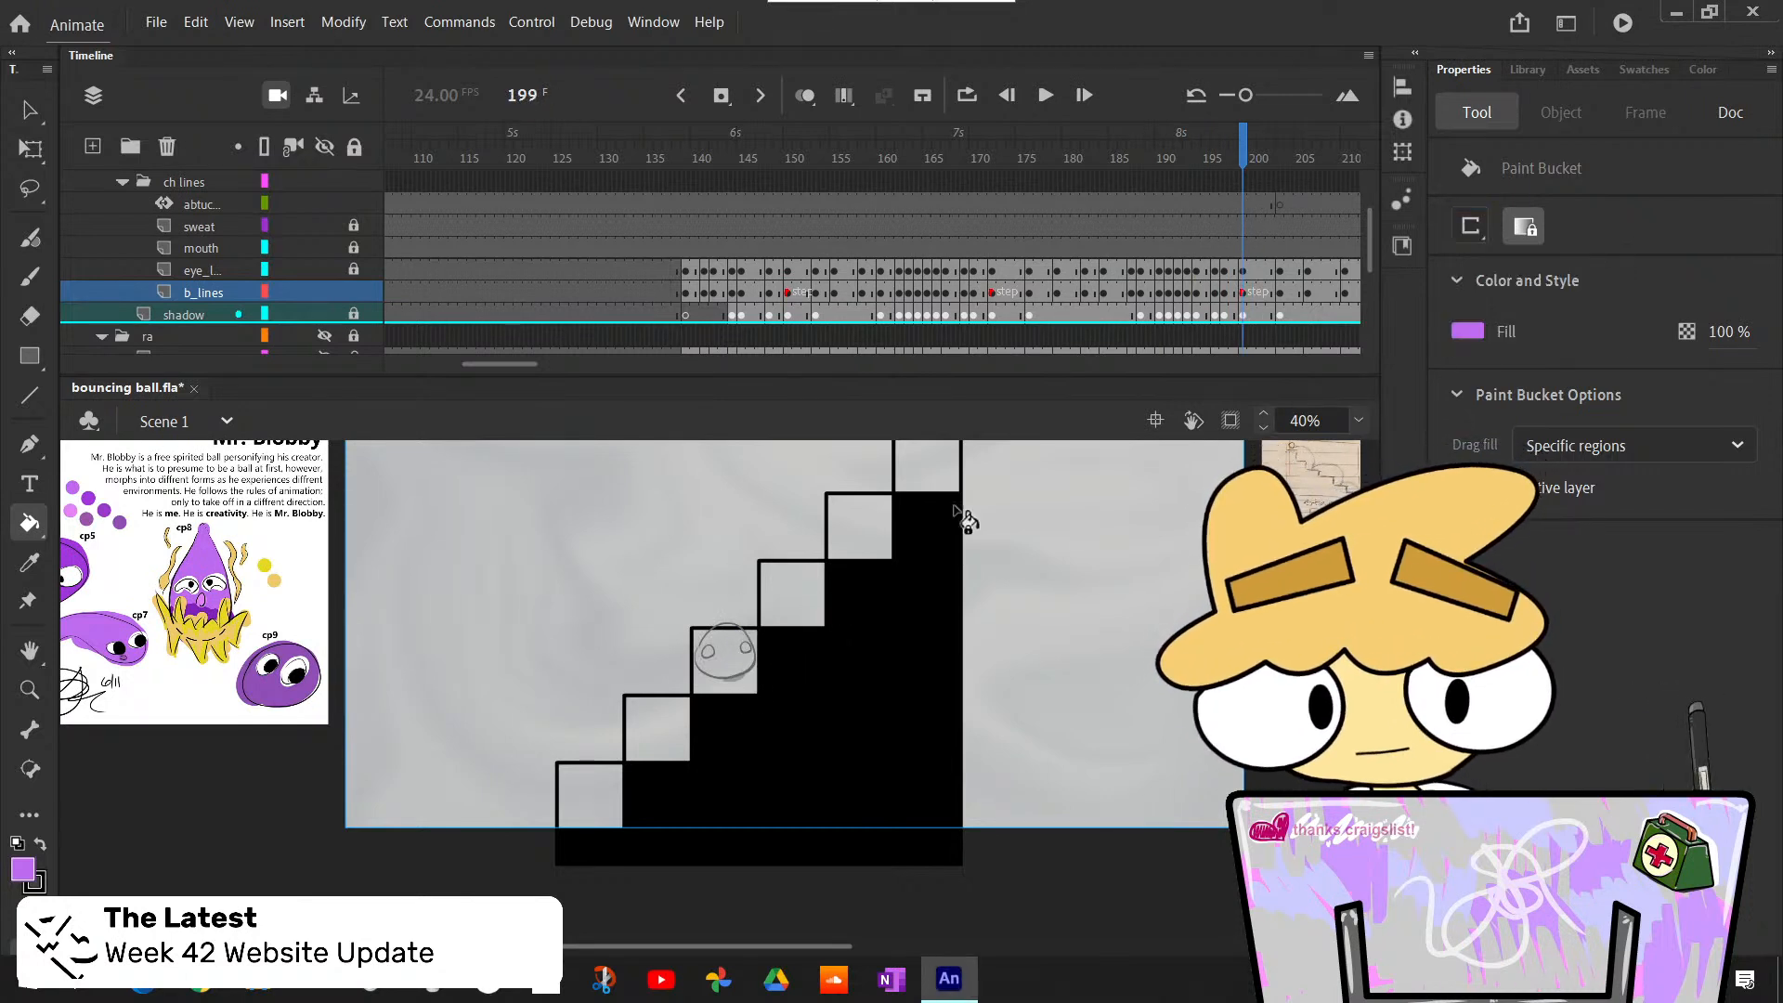
click(1245, 294)
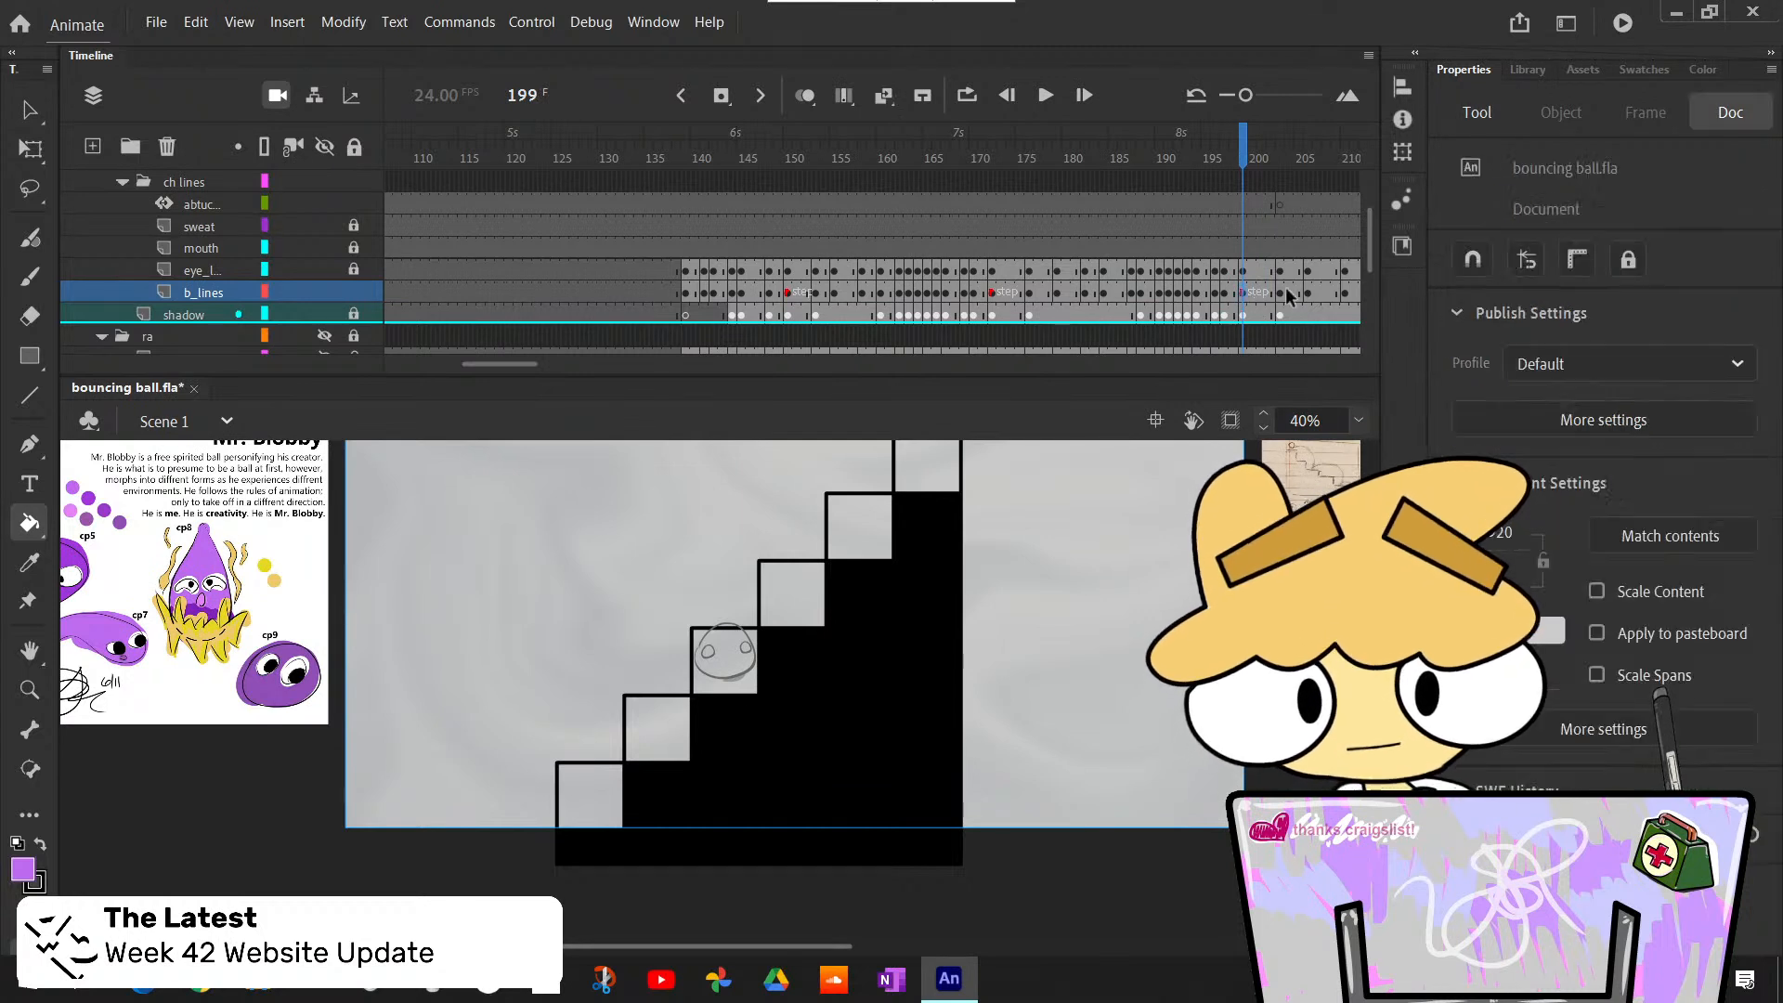
click(732, 661)
key(v)
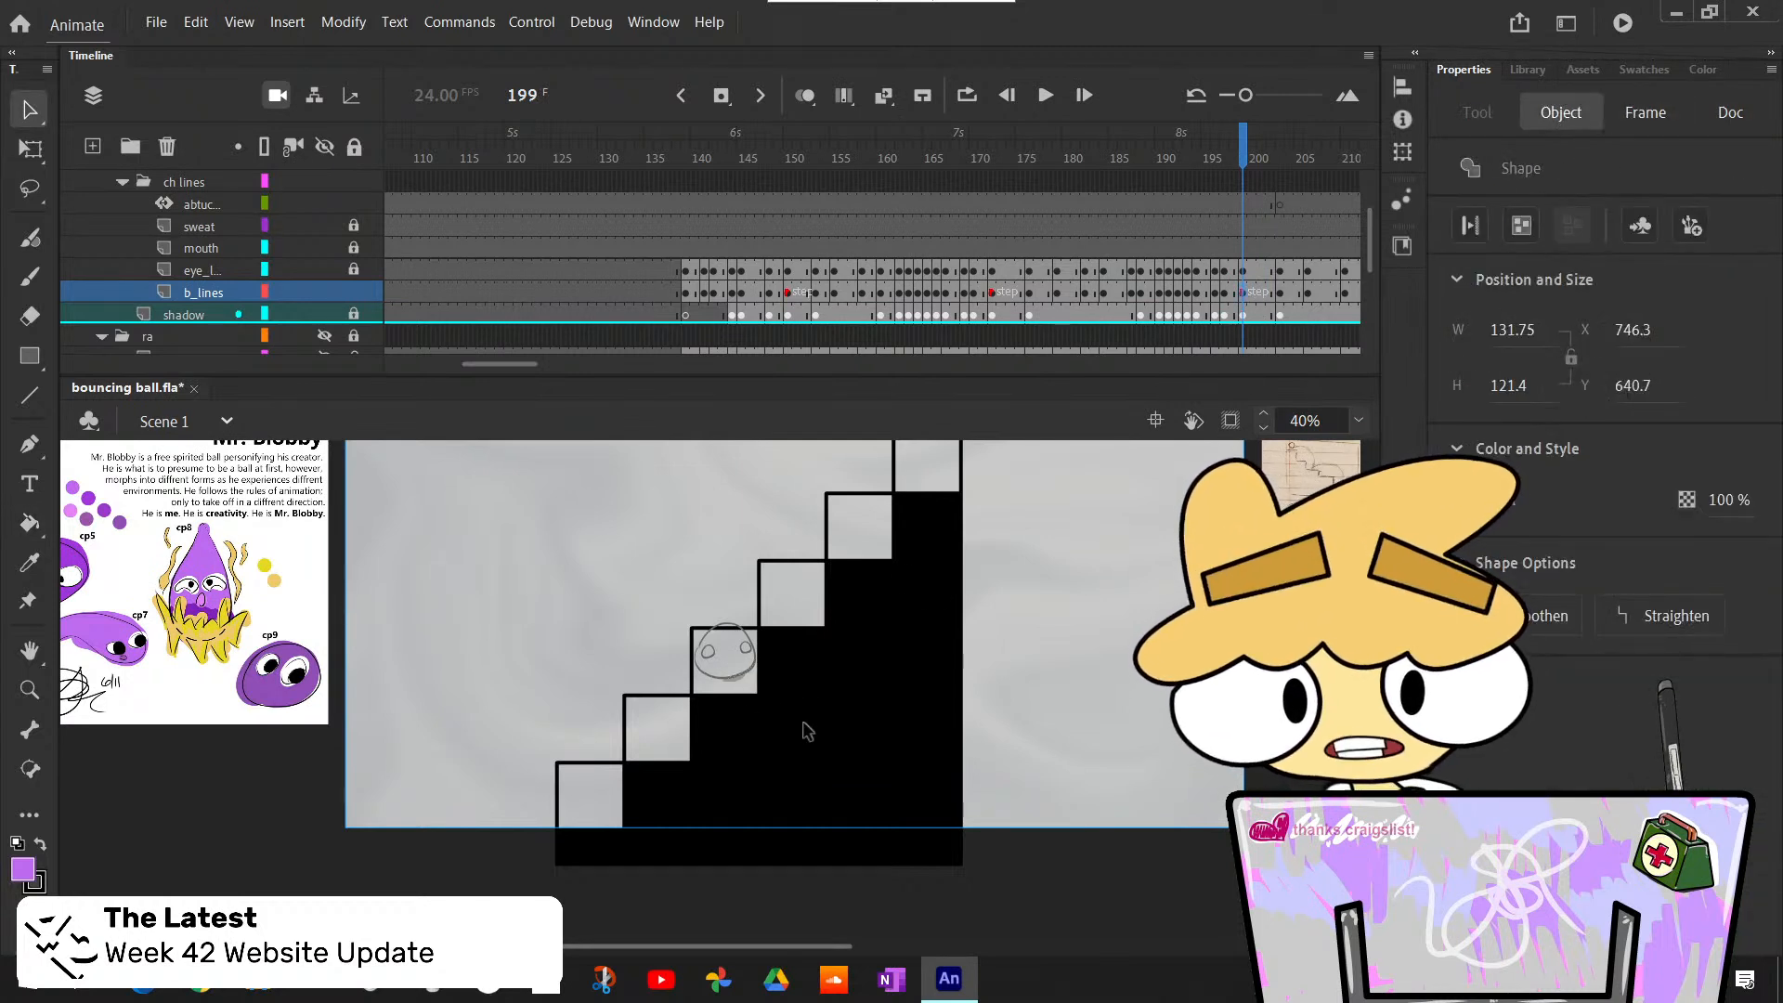
click(802, 723)
- Set the Classic Brush to the body outline's gray #666666 and size 10 for closing the outline gap beside the eye at frame 199
click(1358, 422)
click(1393, 604)
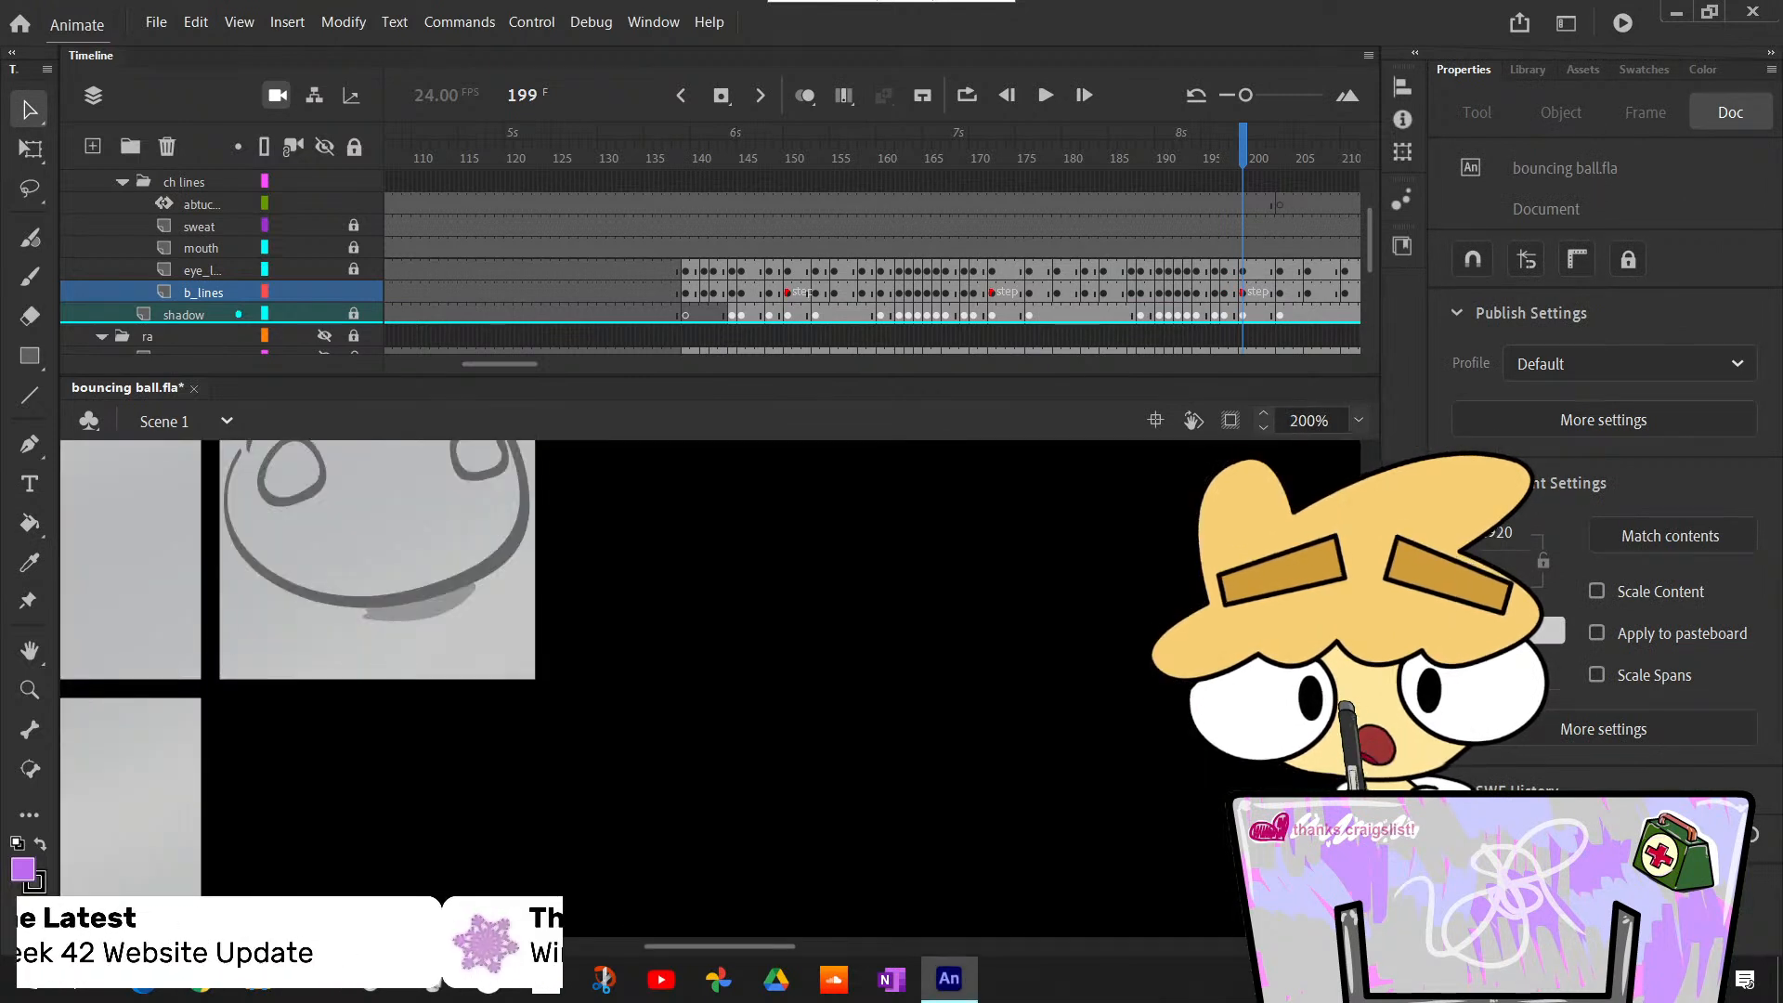
key(k)
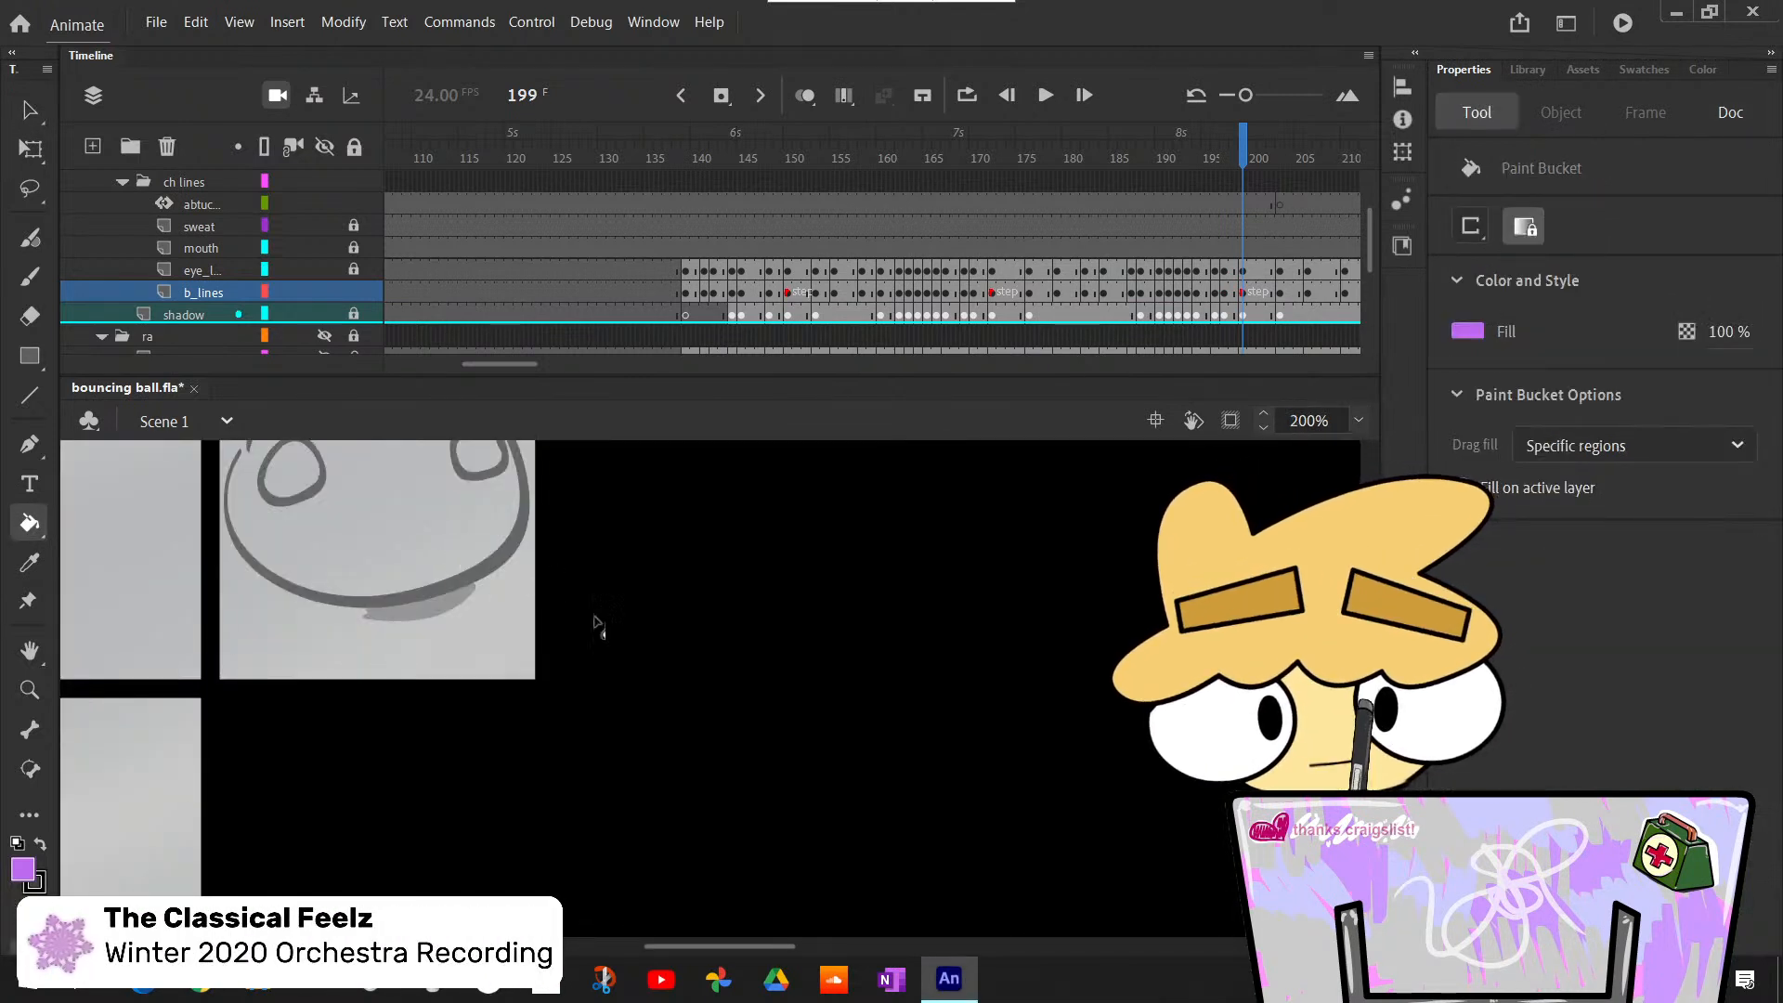
drag(788, 944, 778, 949)
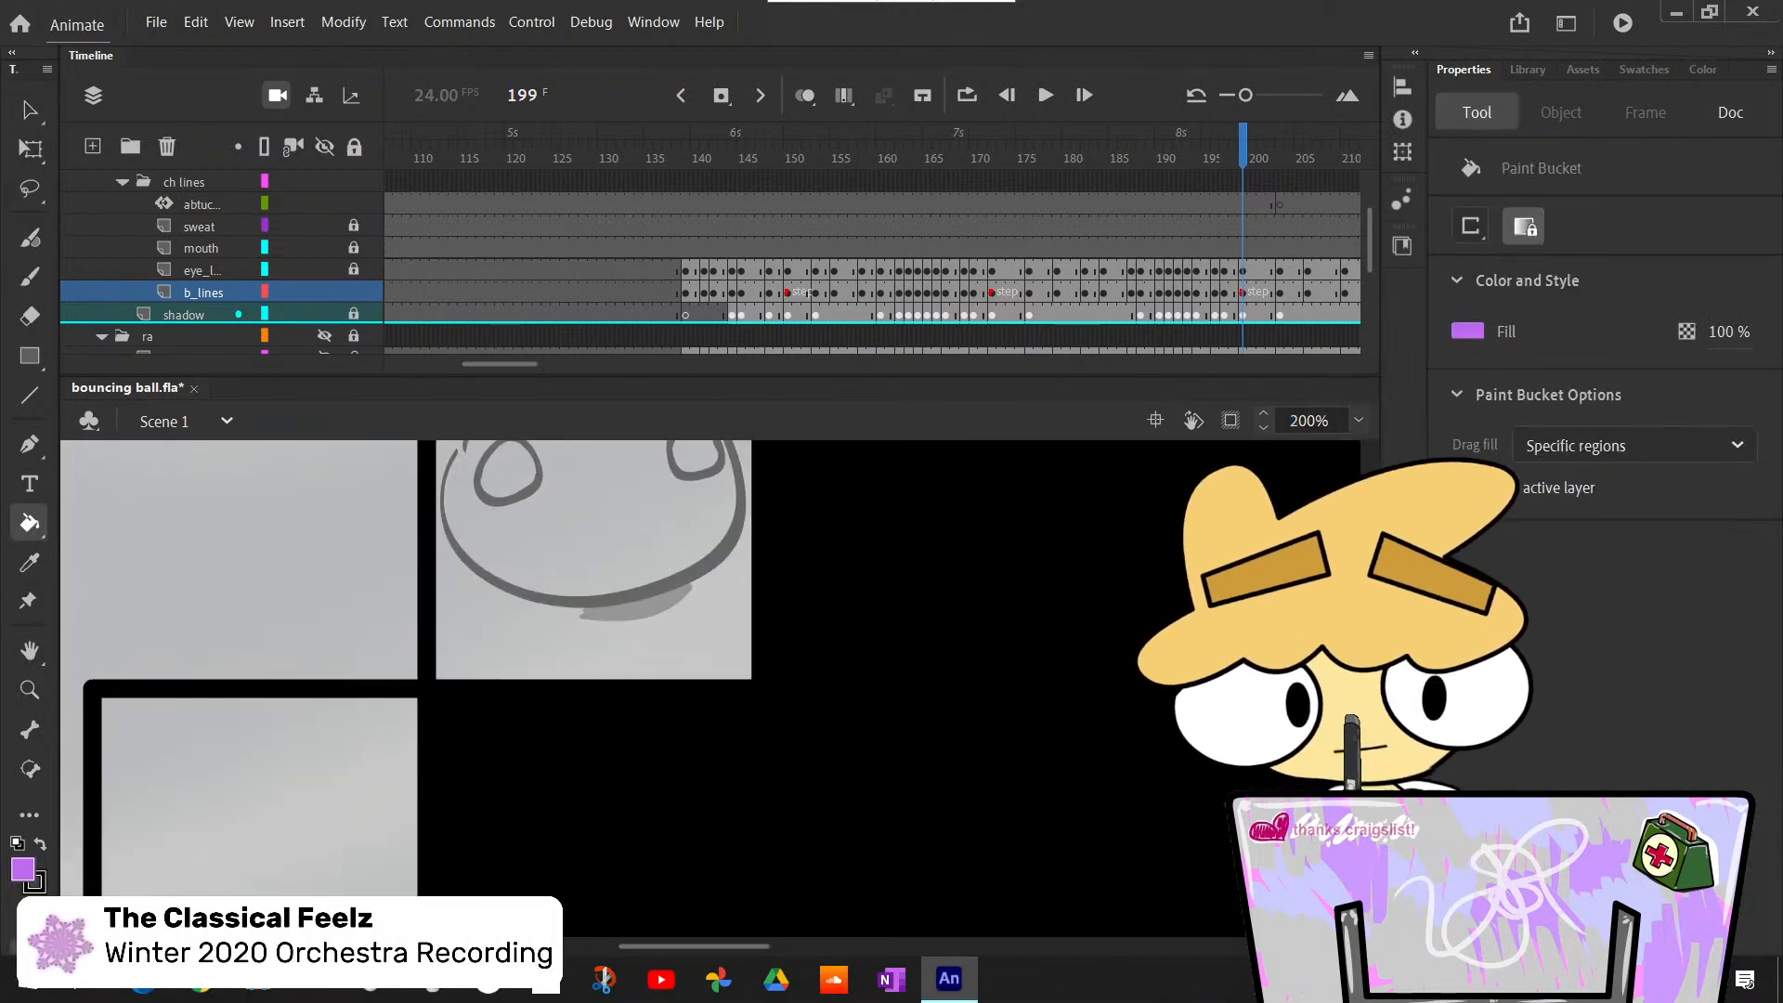
scroll(679, 740, up, 3)
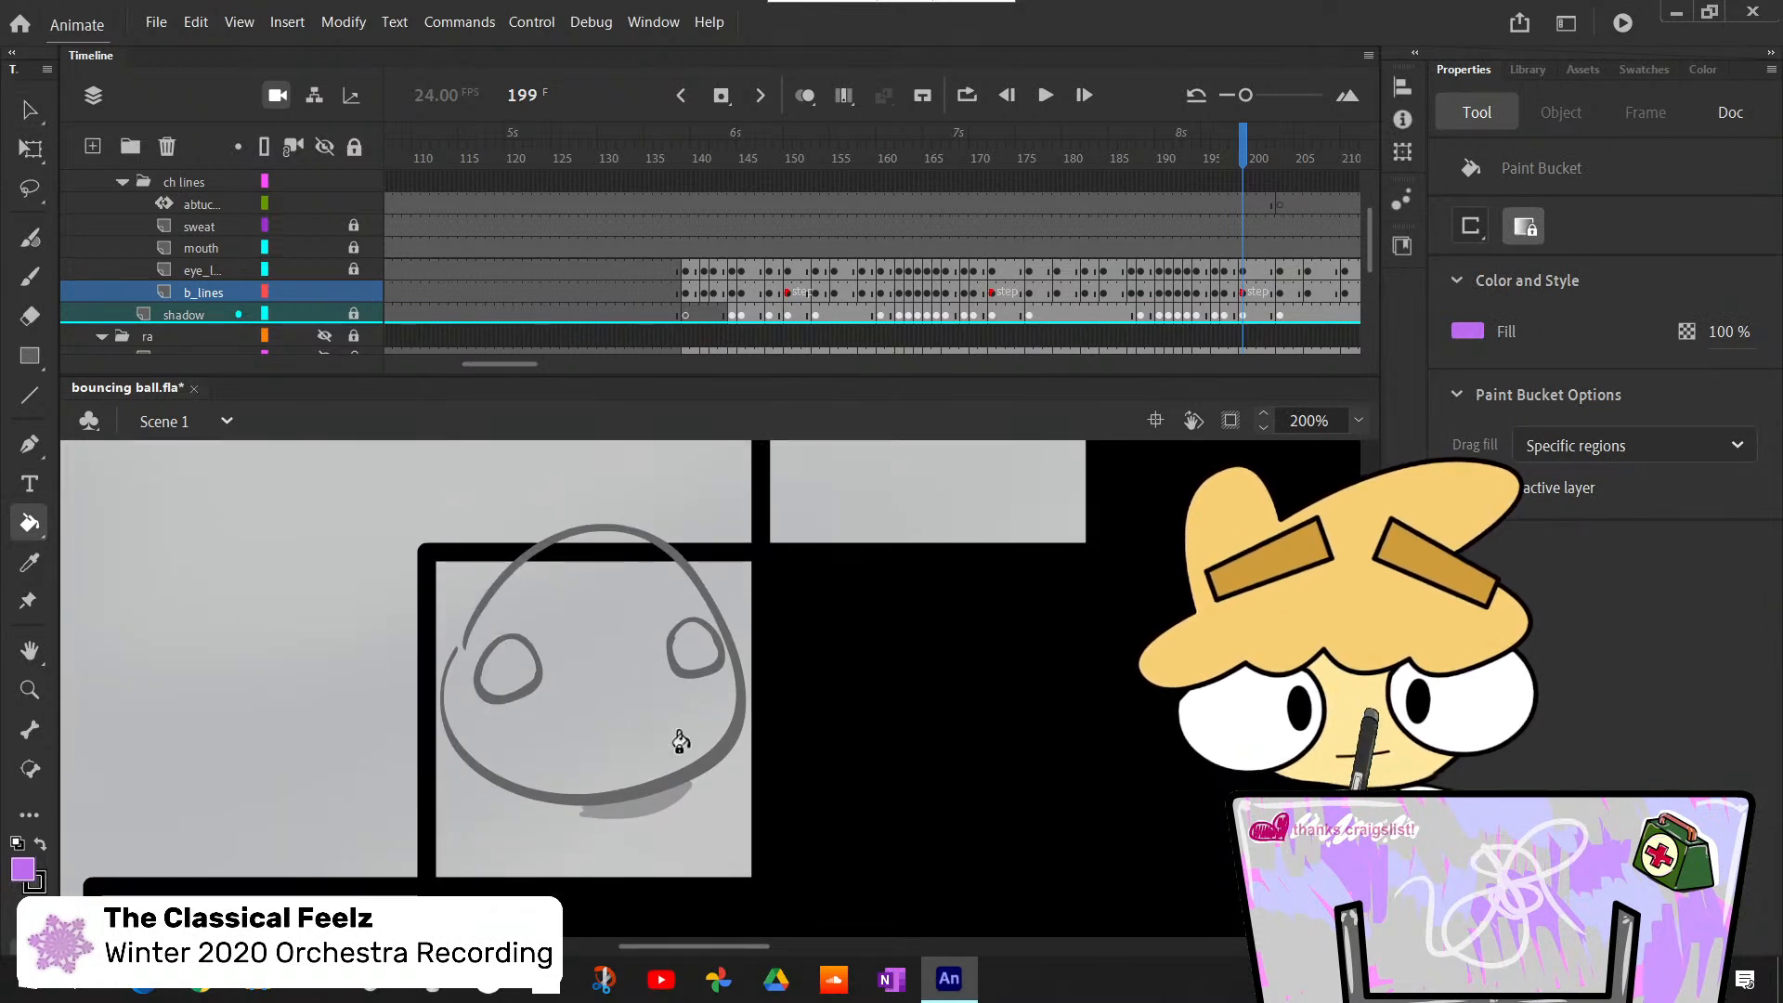
key(b)
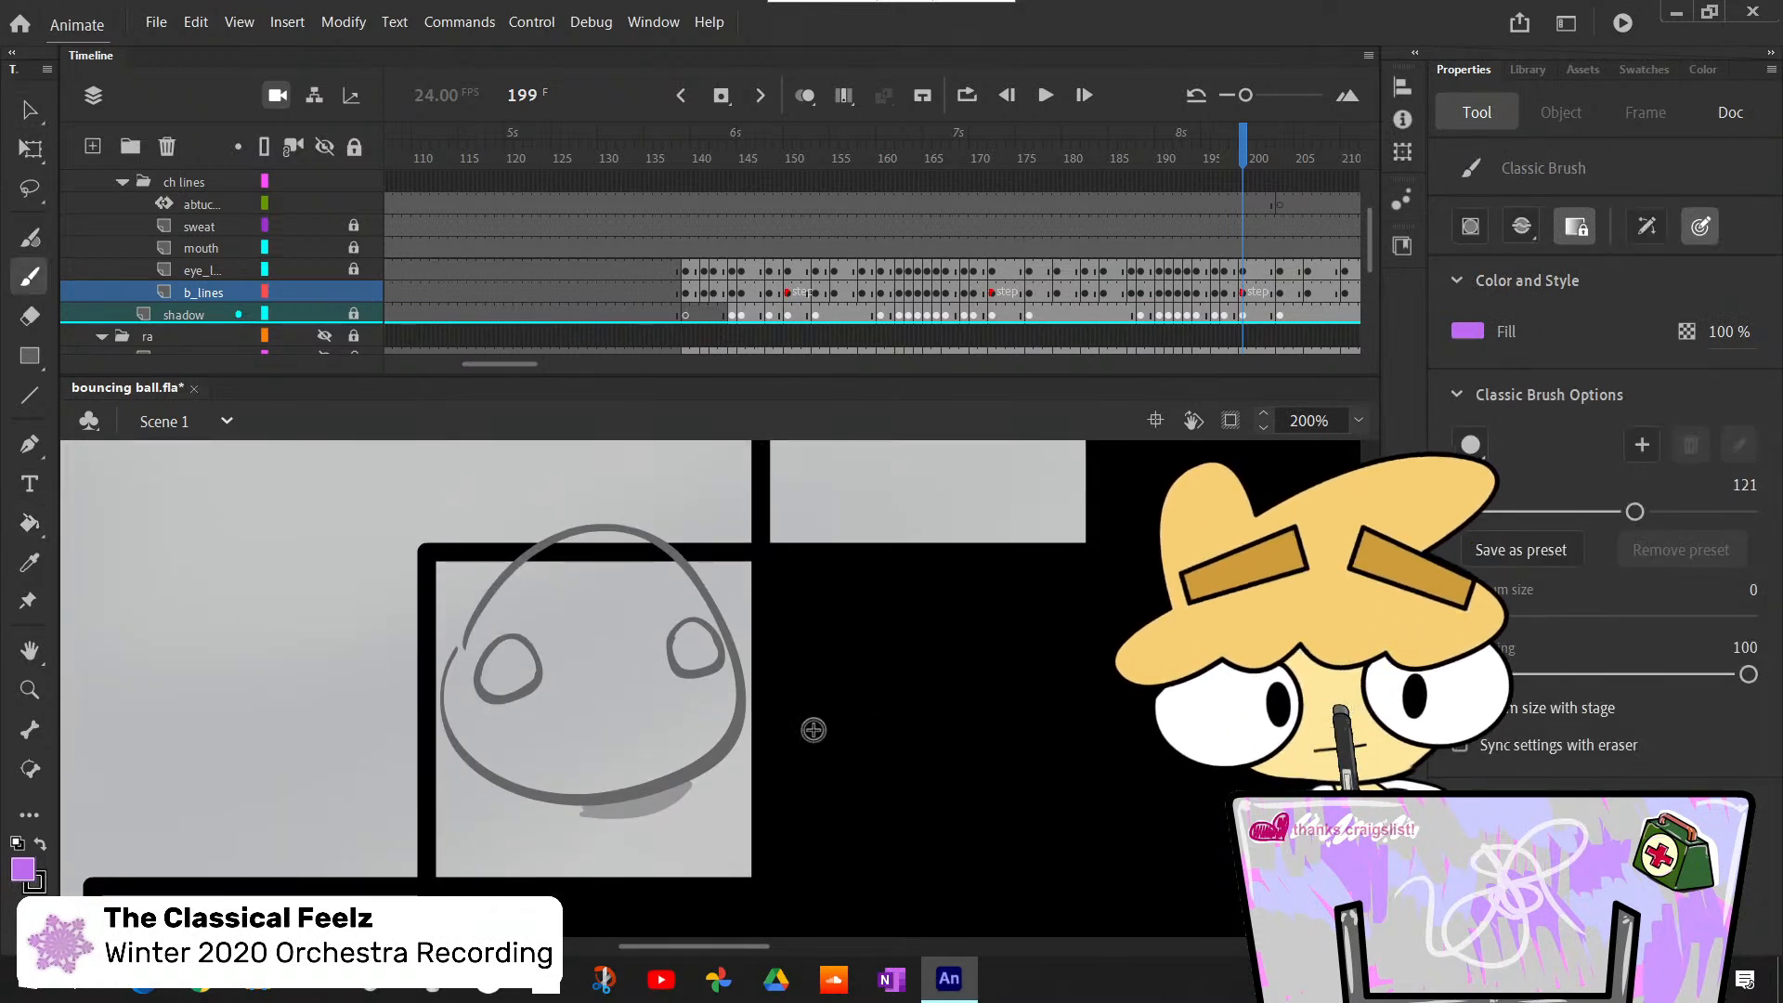
click(1467, 332)
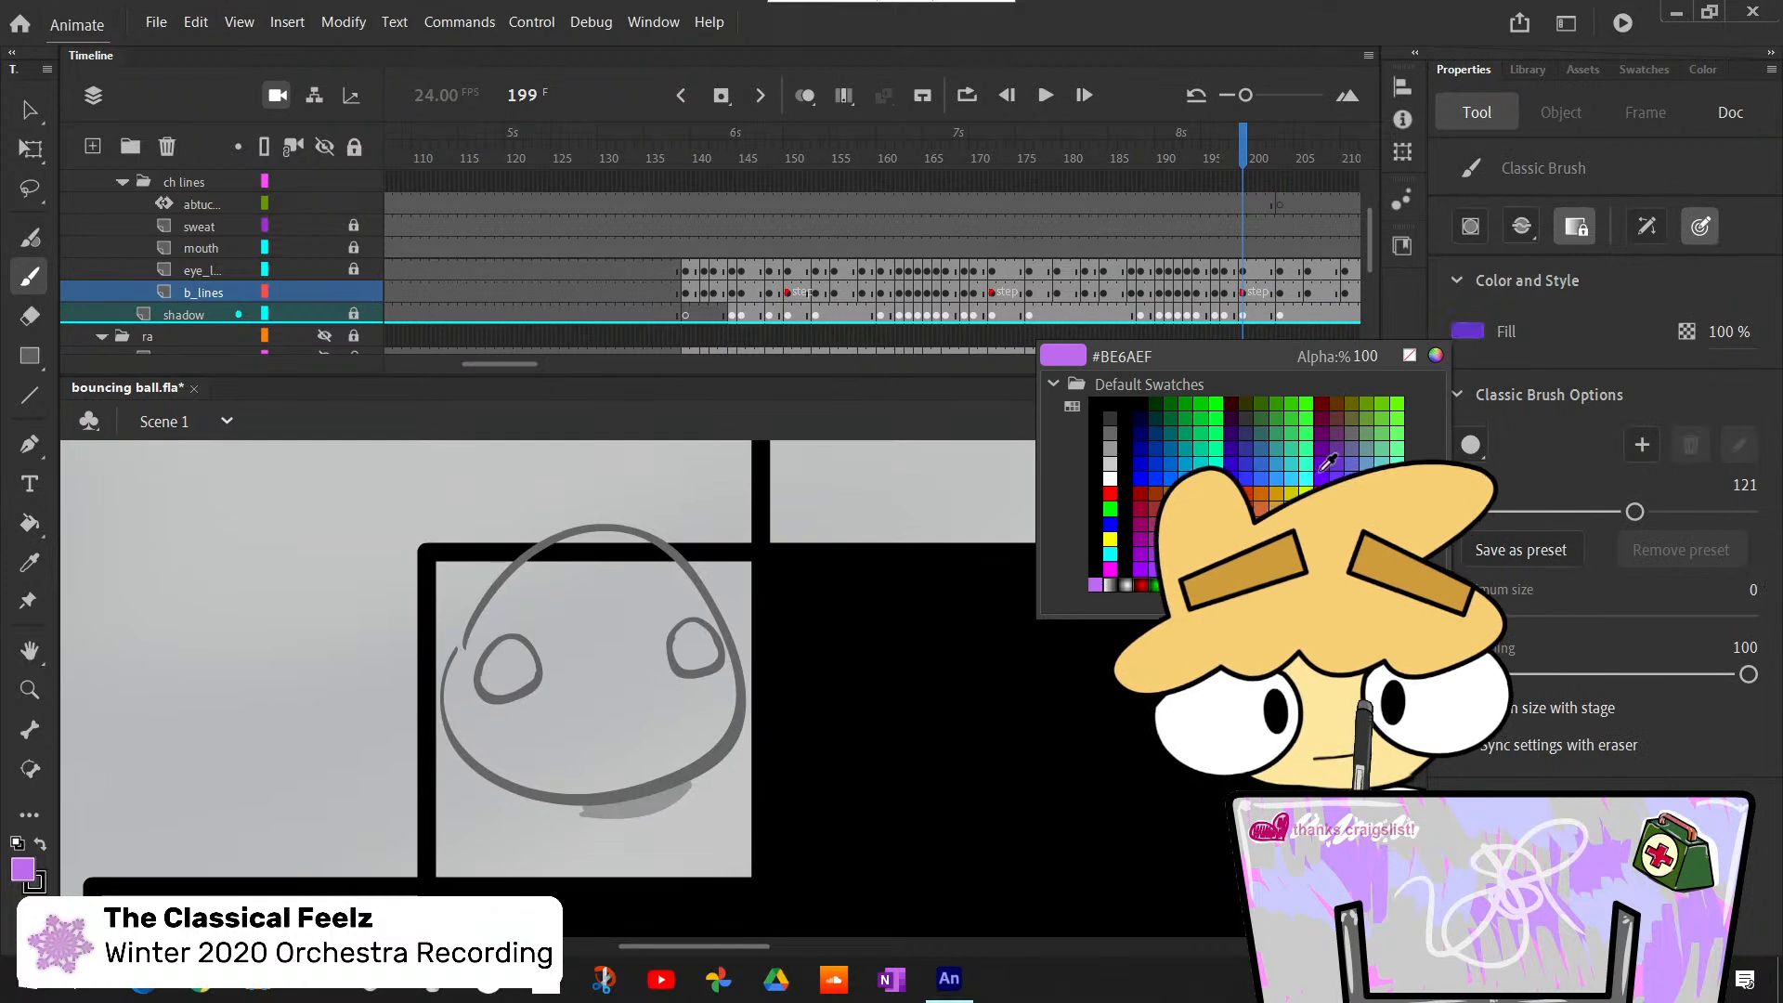
click(743, 727)
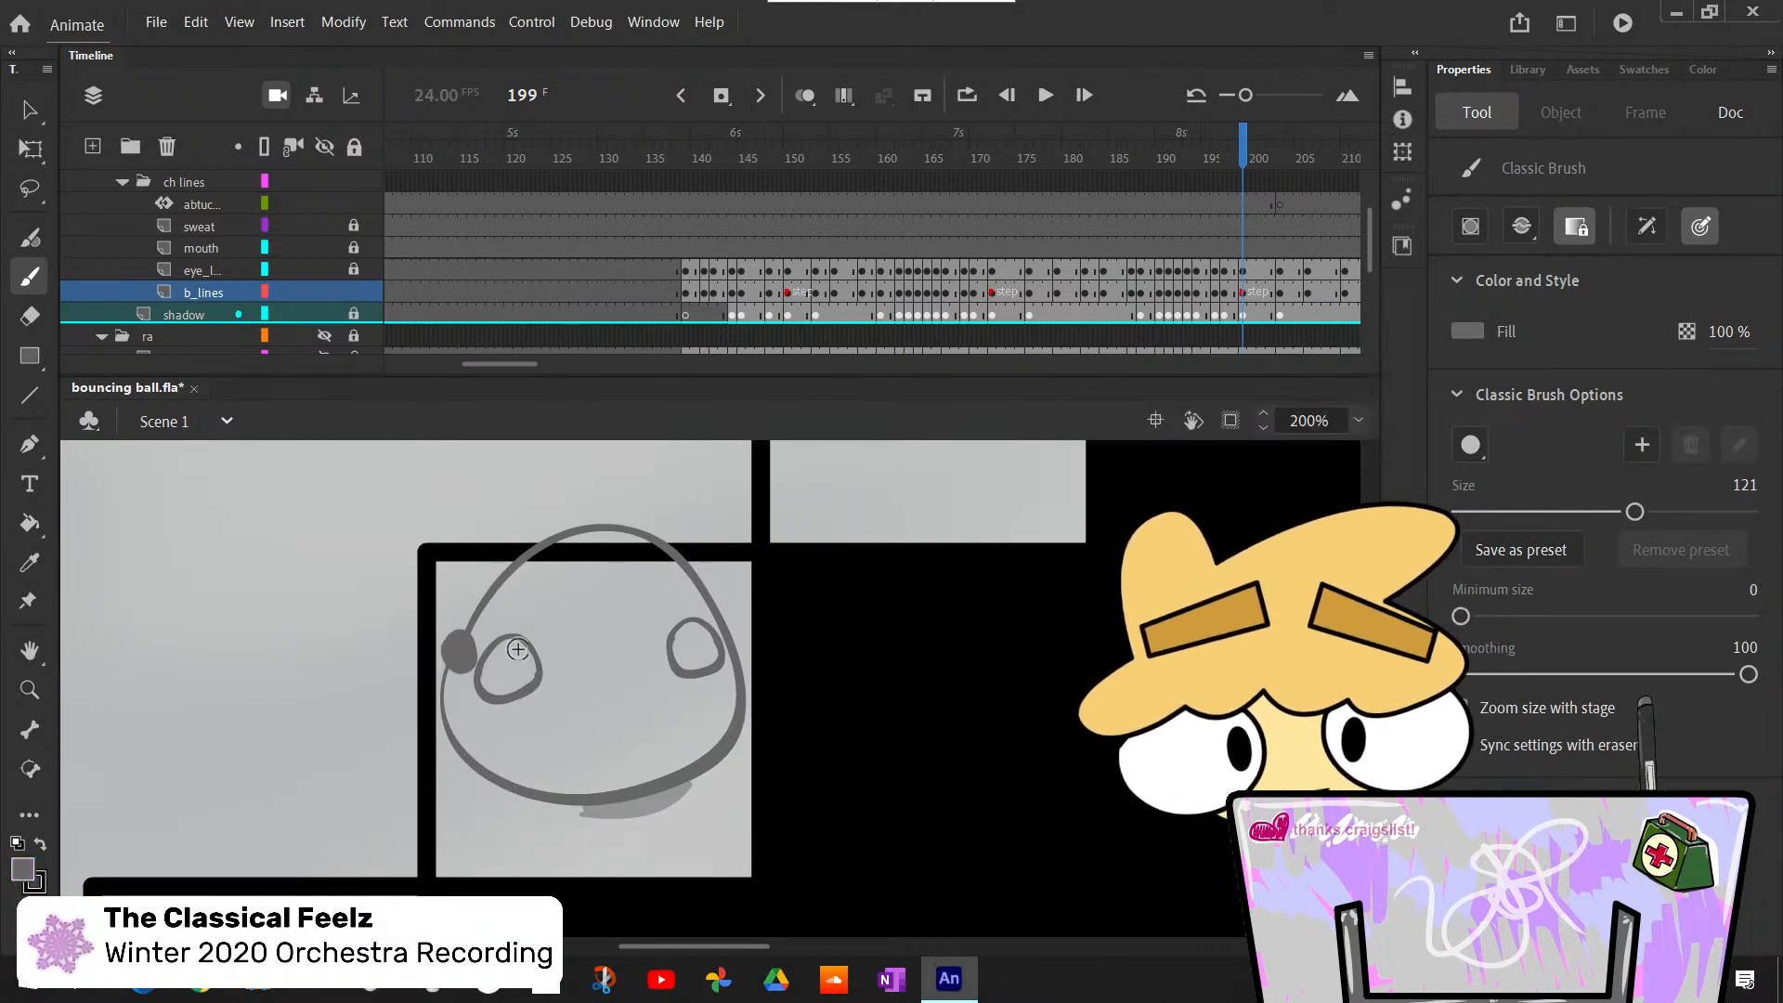
key(ctrl+z)
drag(1569, 512, 1474, 511)
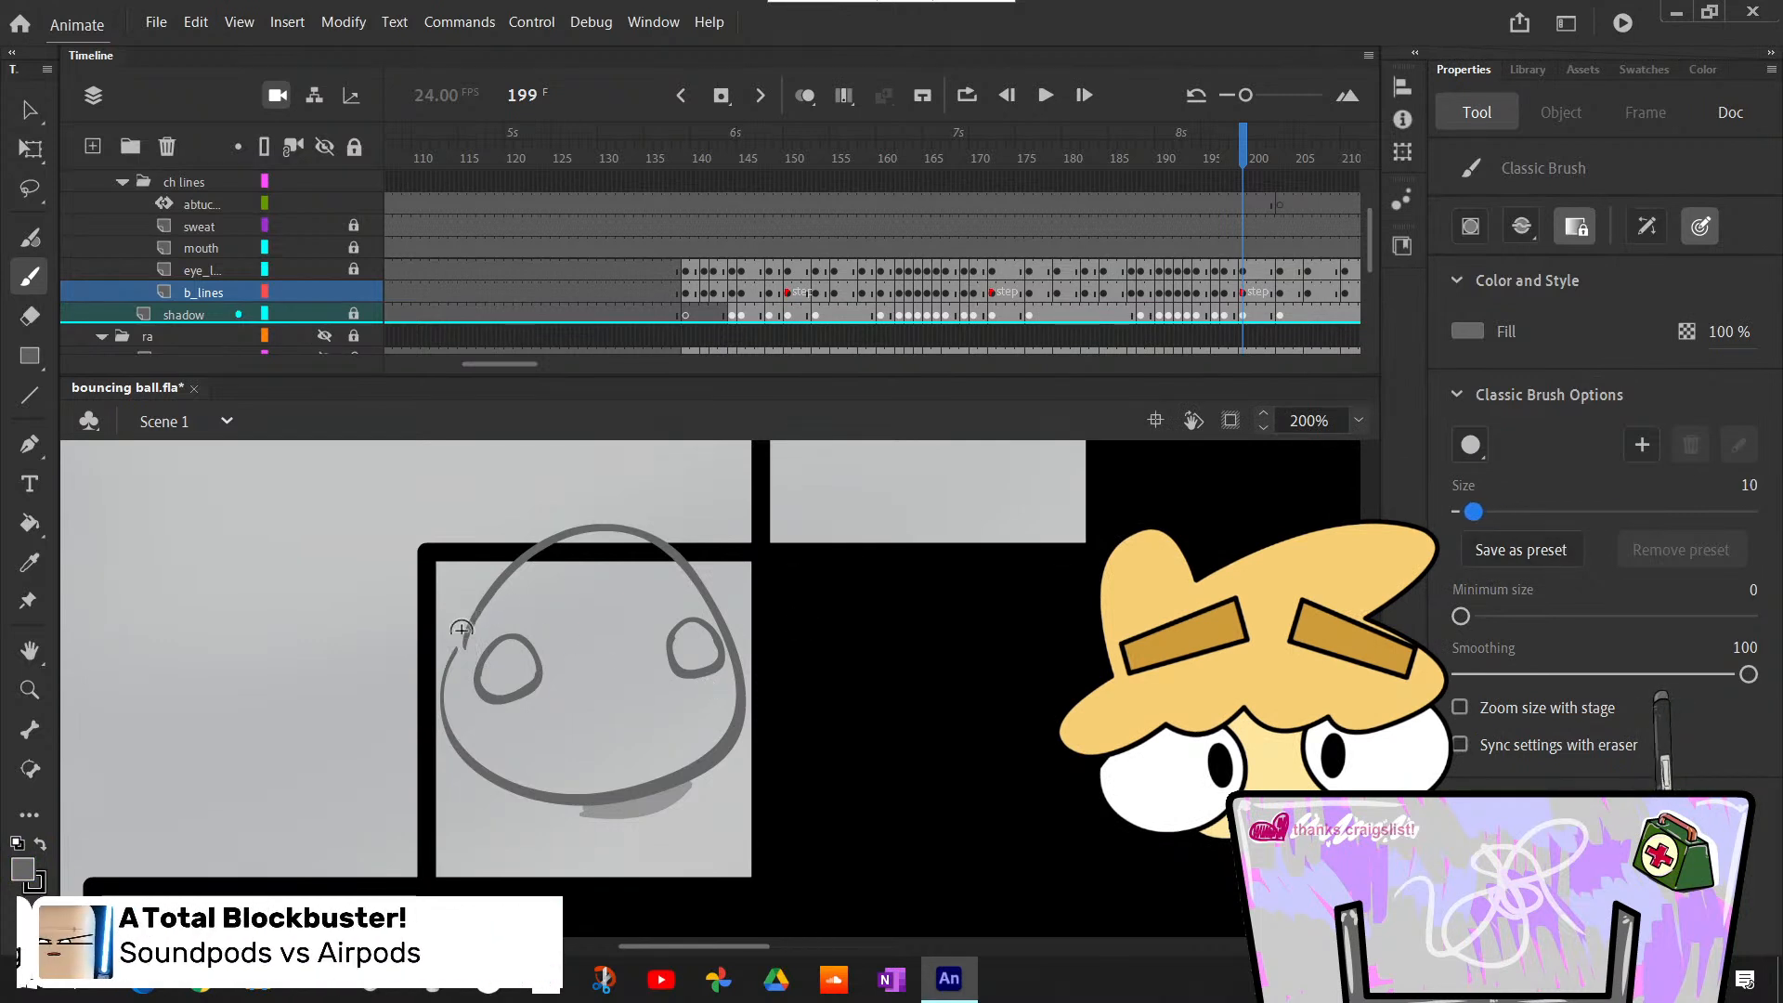
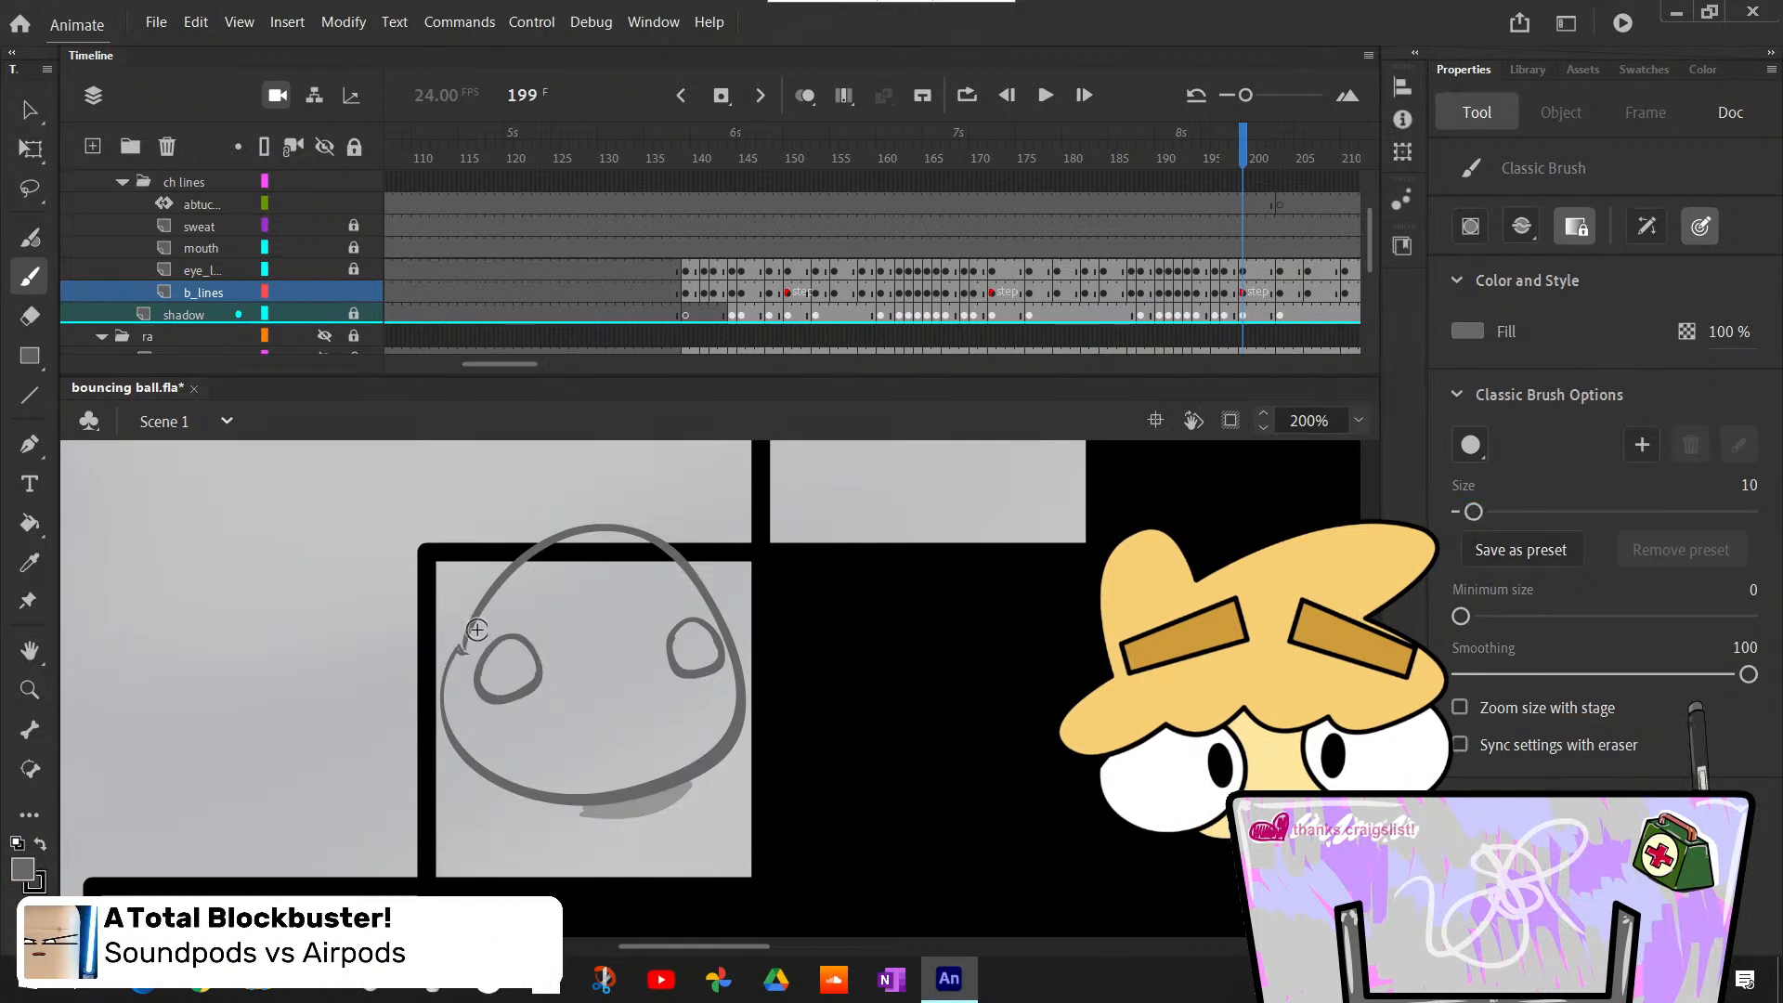
- Switch the Paint Bucket's fill to light purple and fill the closed body outline on the third step at frame 199
key(k)
click(717, 741)
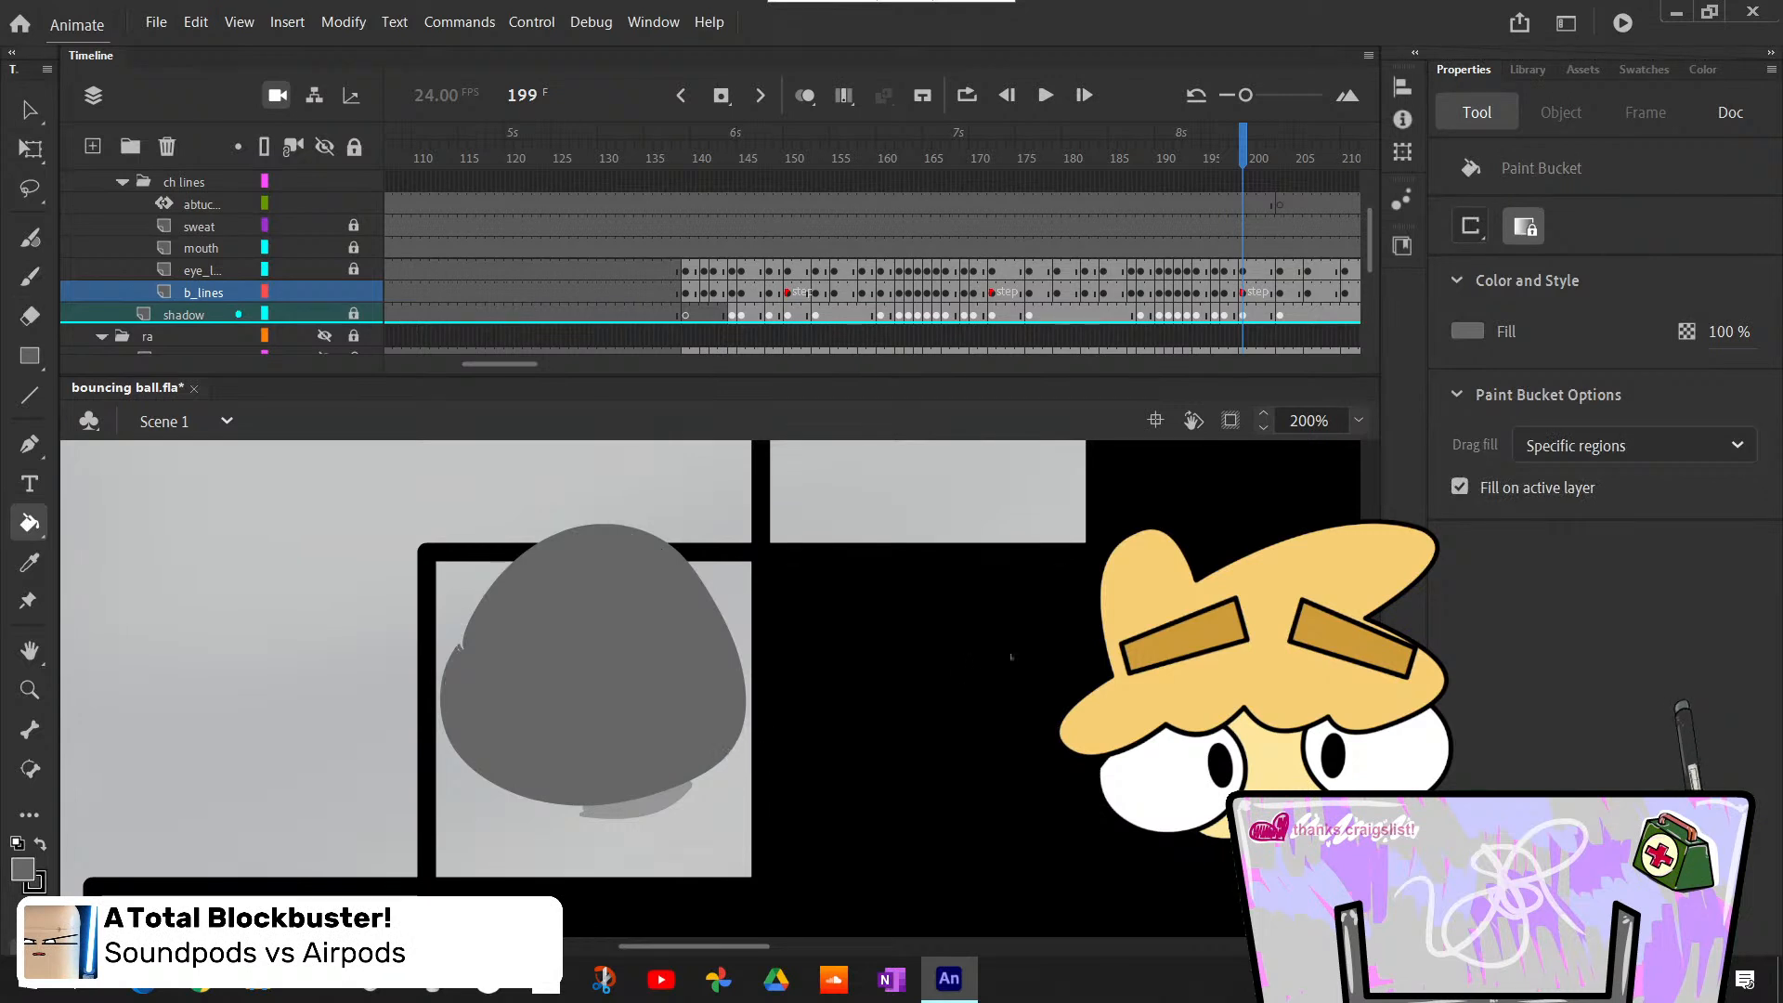
key(ctrl+z)
click(1466, 331)
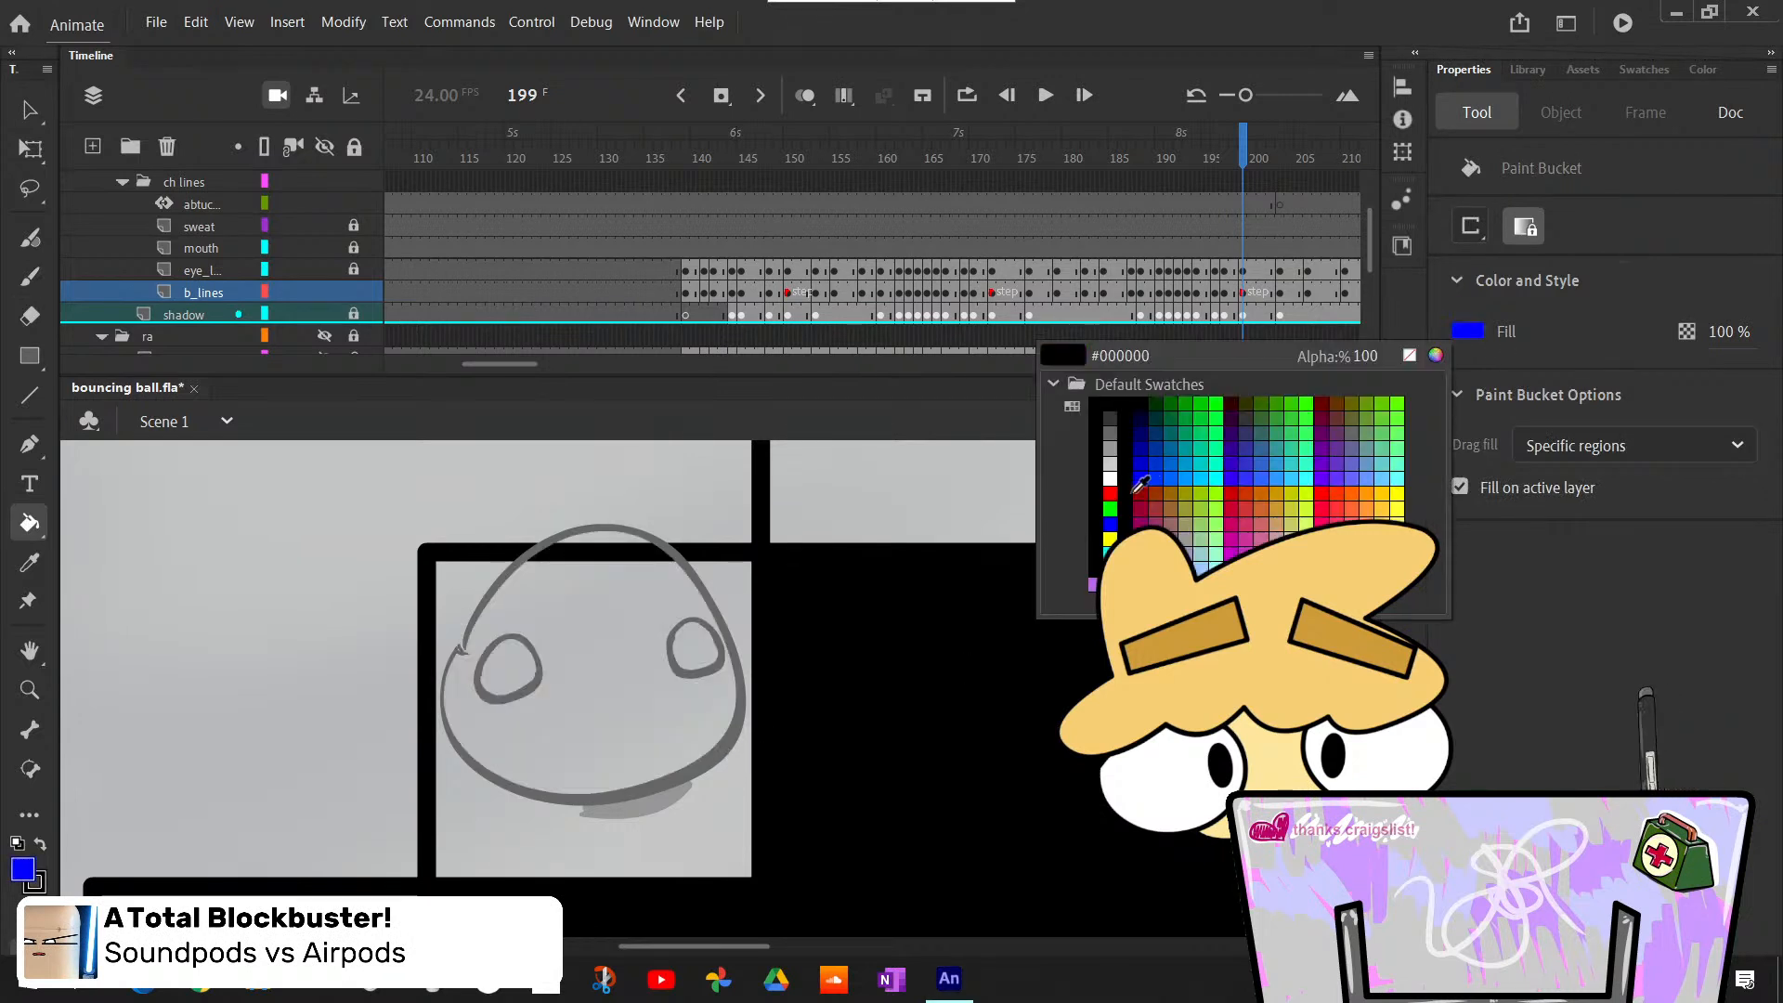
click(1110, 568)
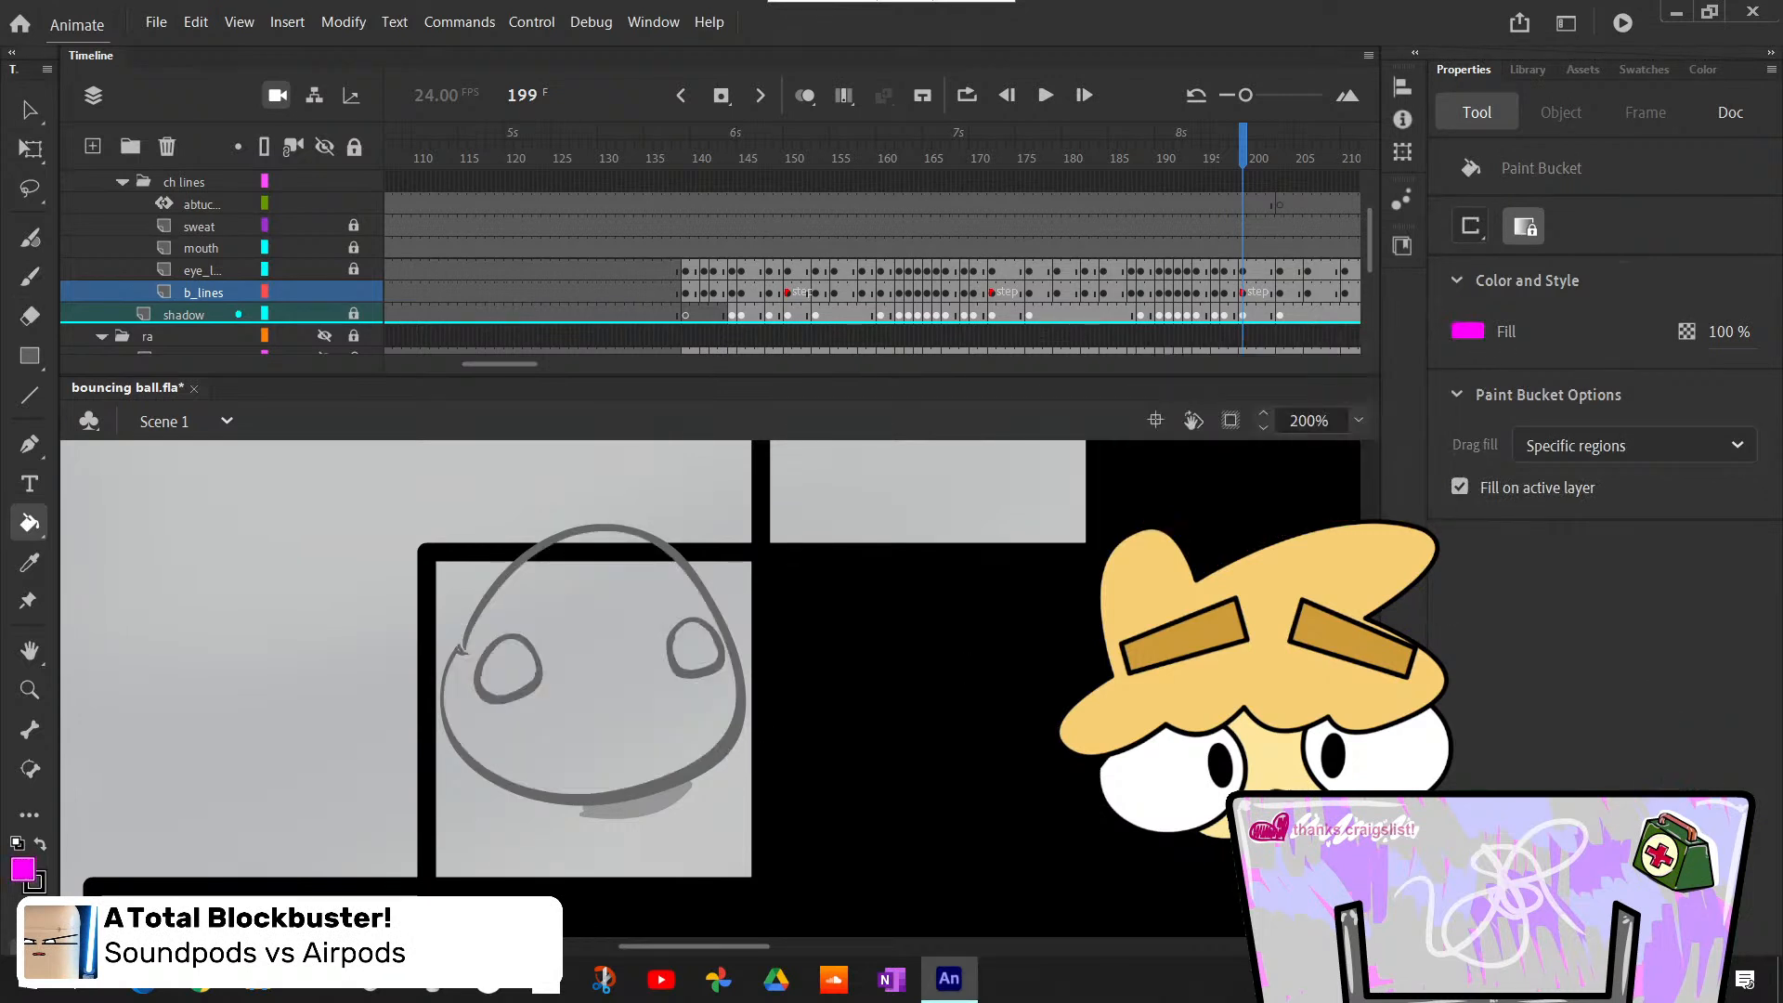
click(1470, 327)
click(1092, 581)
click(696, 715)
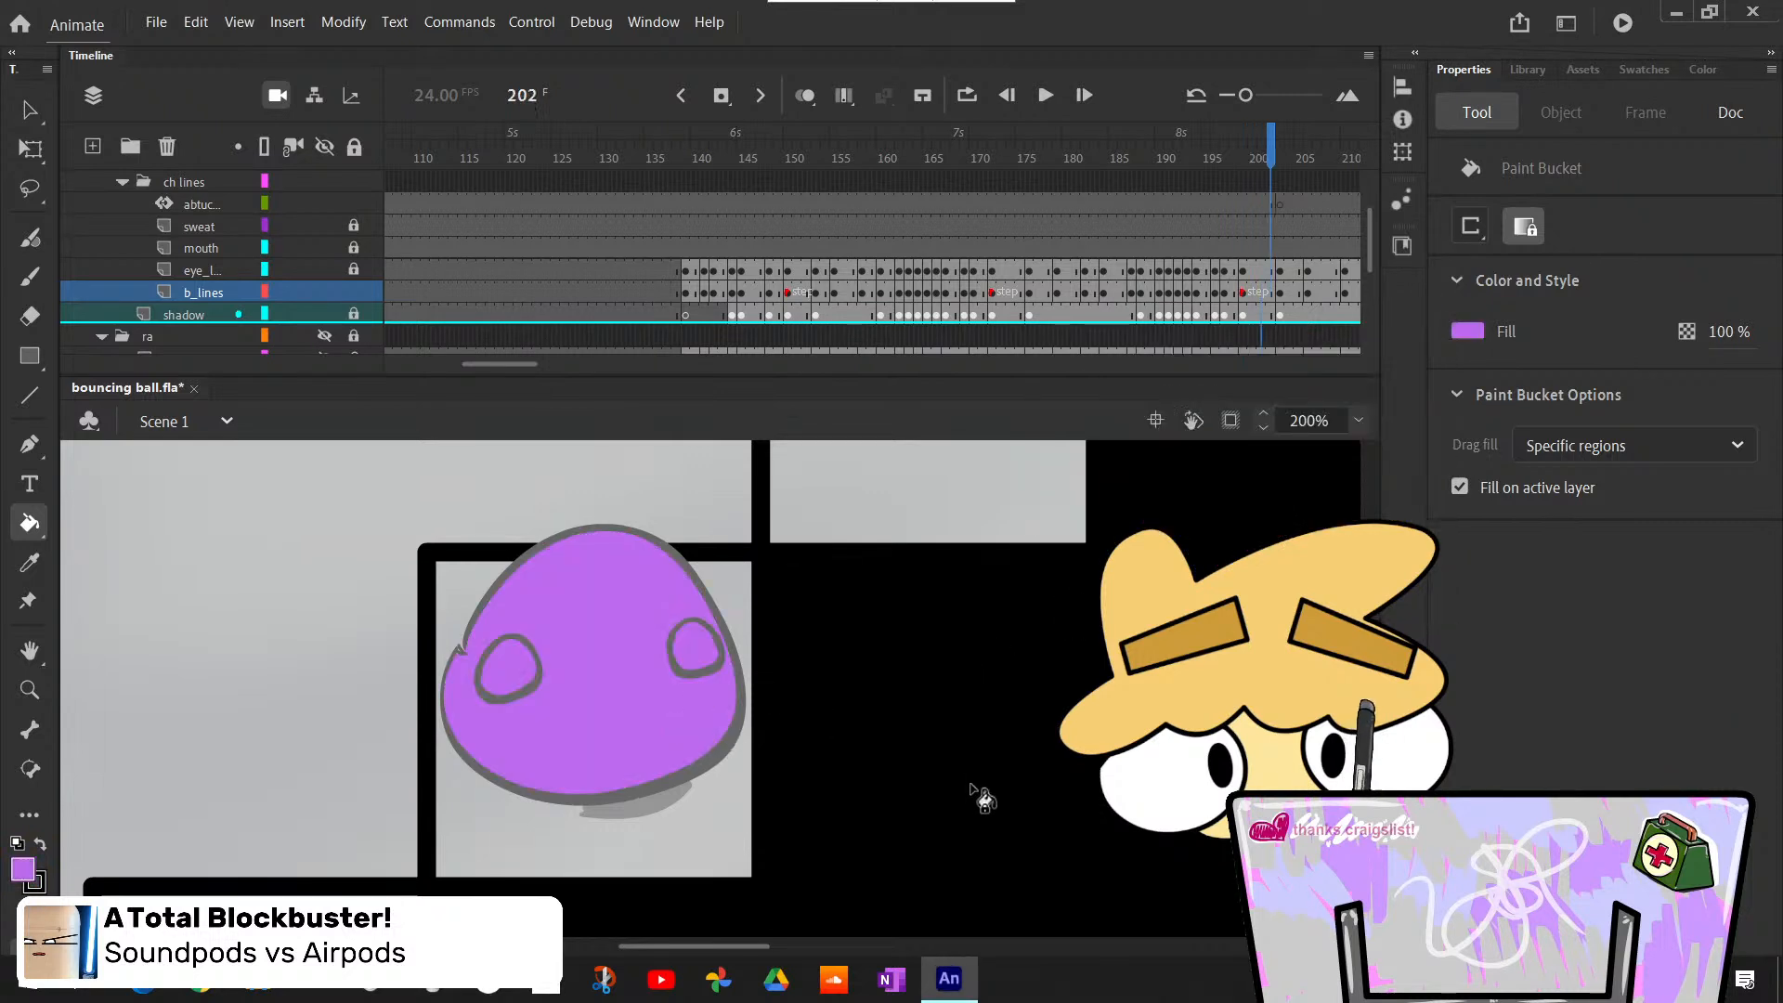
- Bucket-fill the body on the third step light purple at frames 203, 206 and 210
key(period)
click(669, 756)
key(period)
key(period)
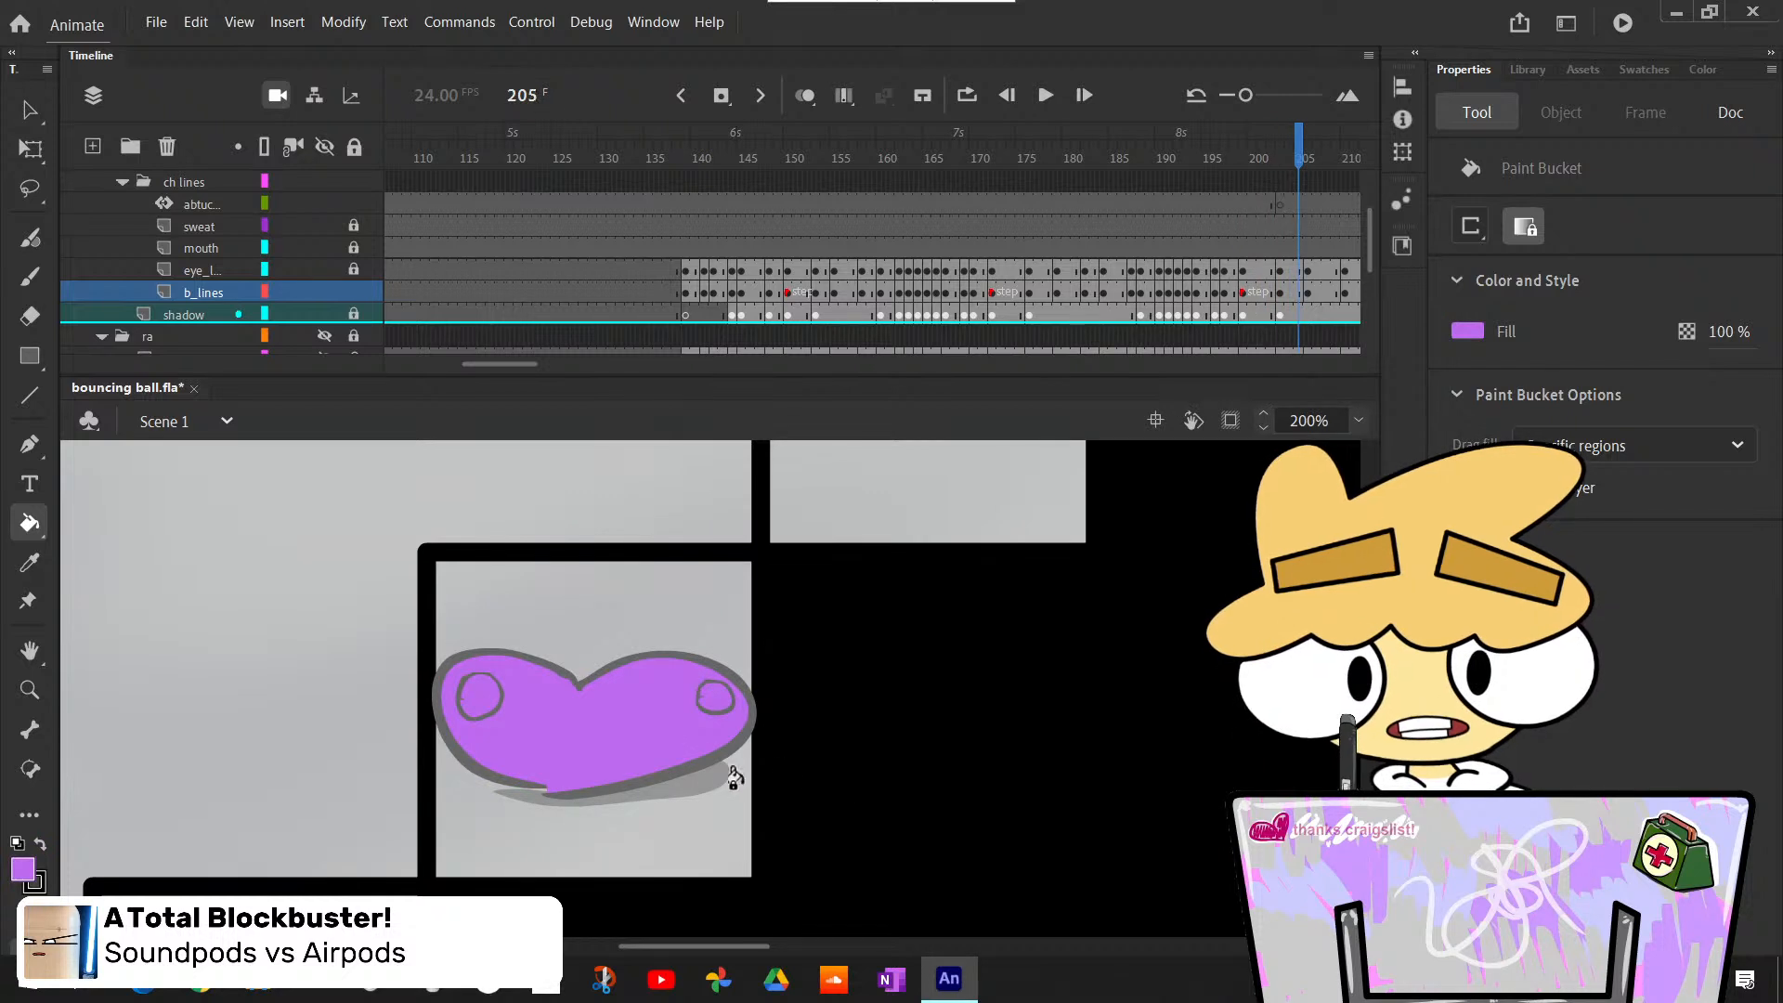
key(period)
click(665, 737)
key(period)
- Bucket-fill the upright body at frame 213 and the next drawn pose before frame 219 light purple
key(period)
key(period)
key(period)
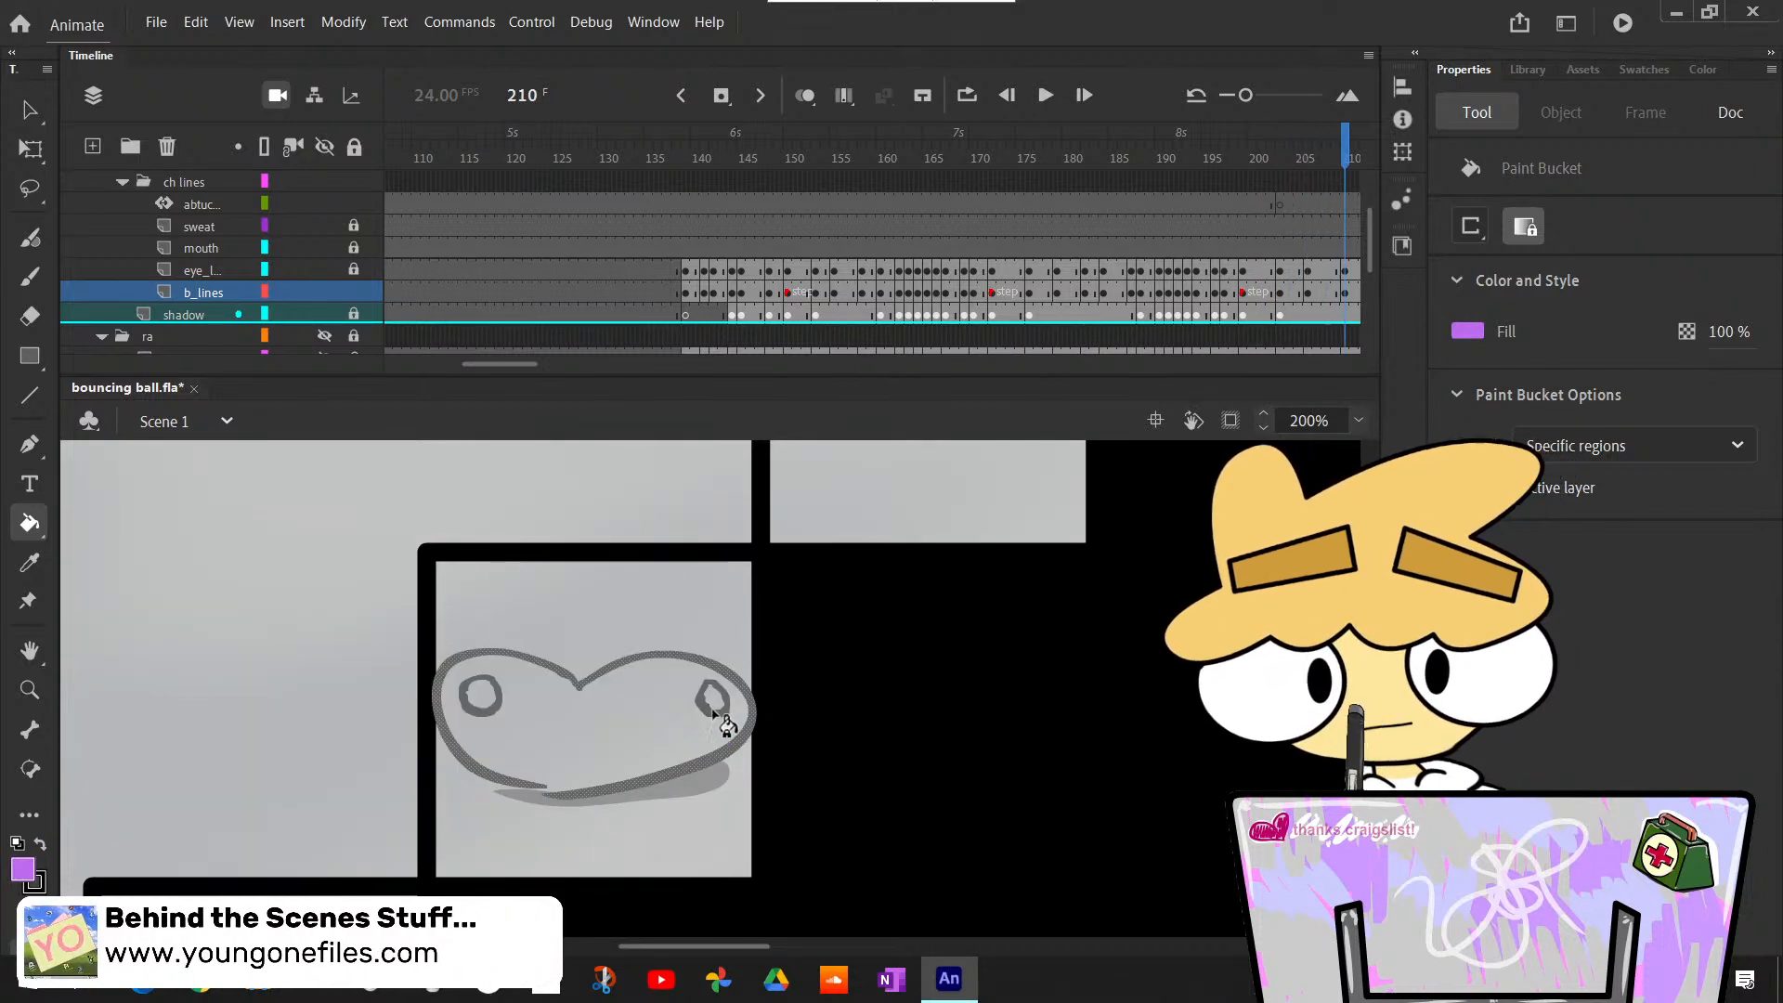
click(687, 746)
key(period)
key(period)
- Bucket-fill the stretched body leaping off the third step light purple at frames 219 and 220
key(period)
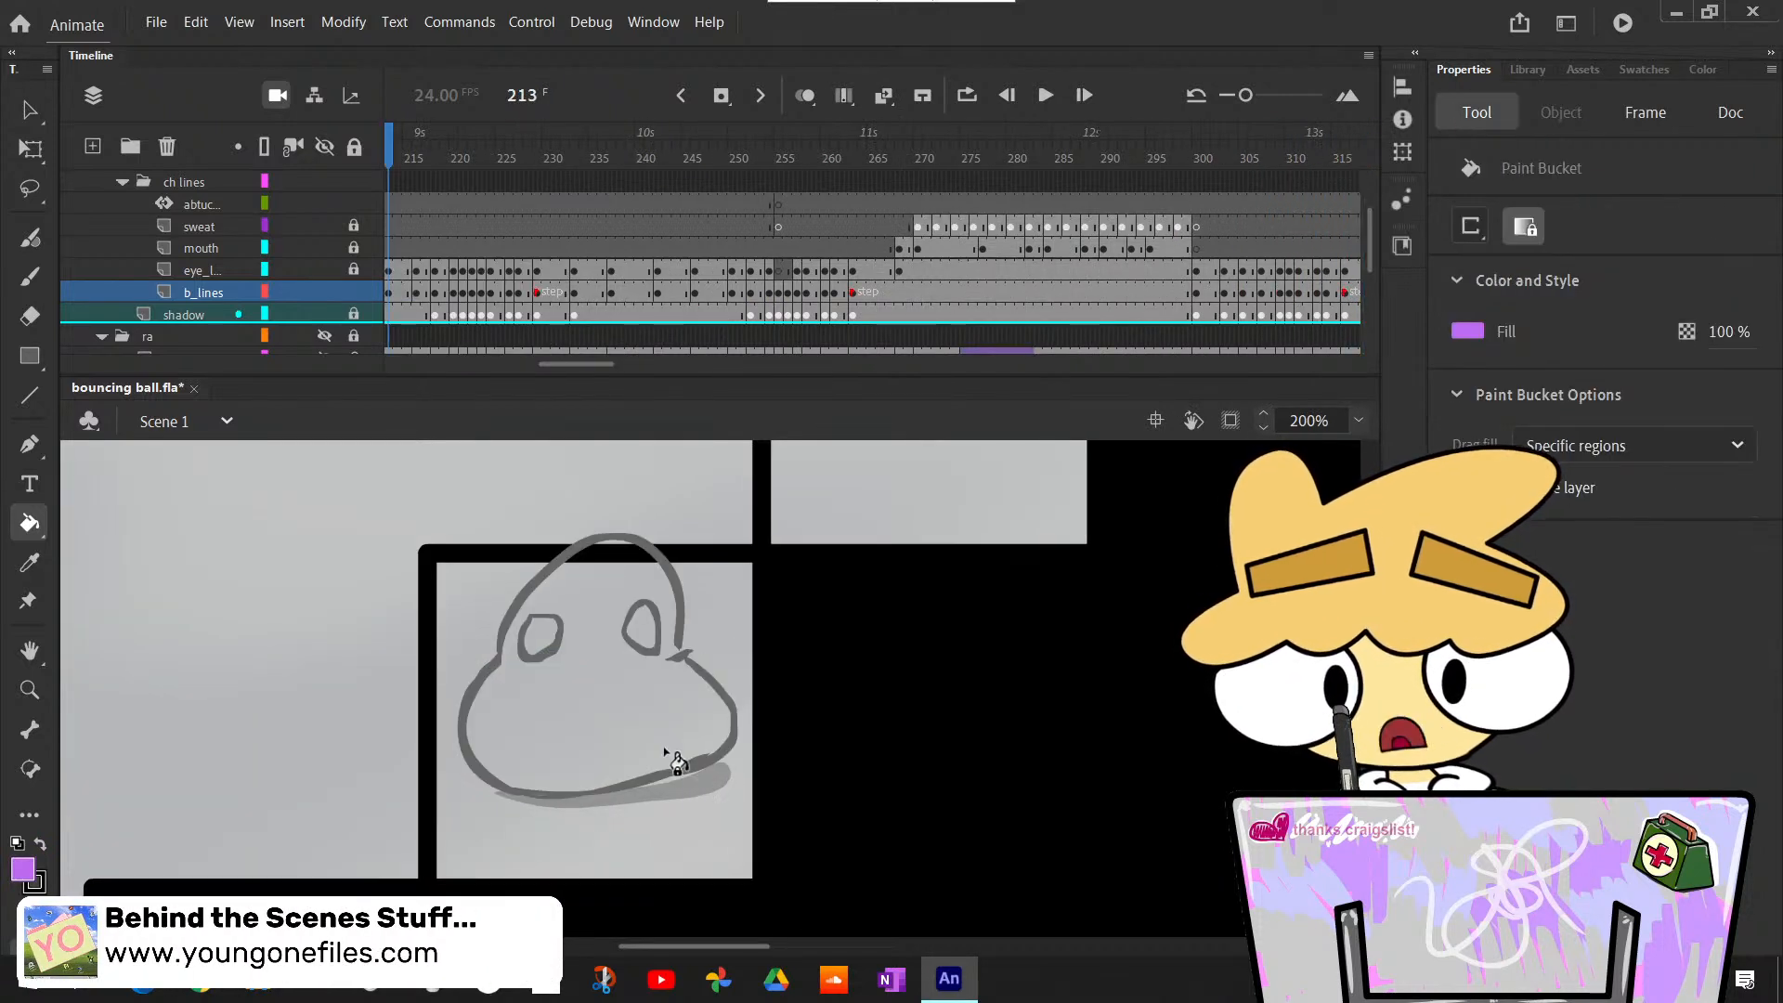
click(678, 763)
key(period)
key(period)
key(period)
key(period)
click(684, 756)
key(period)
key(period)
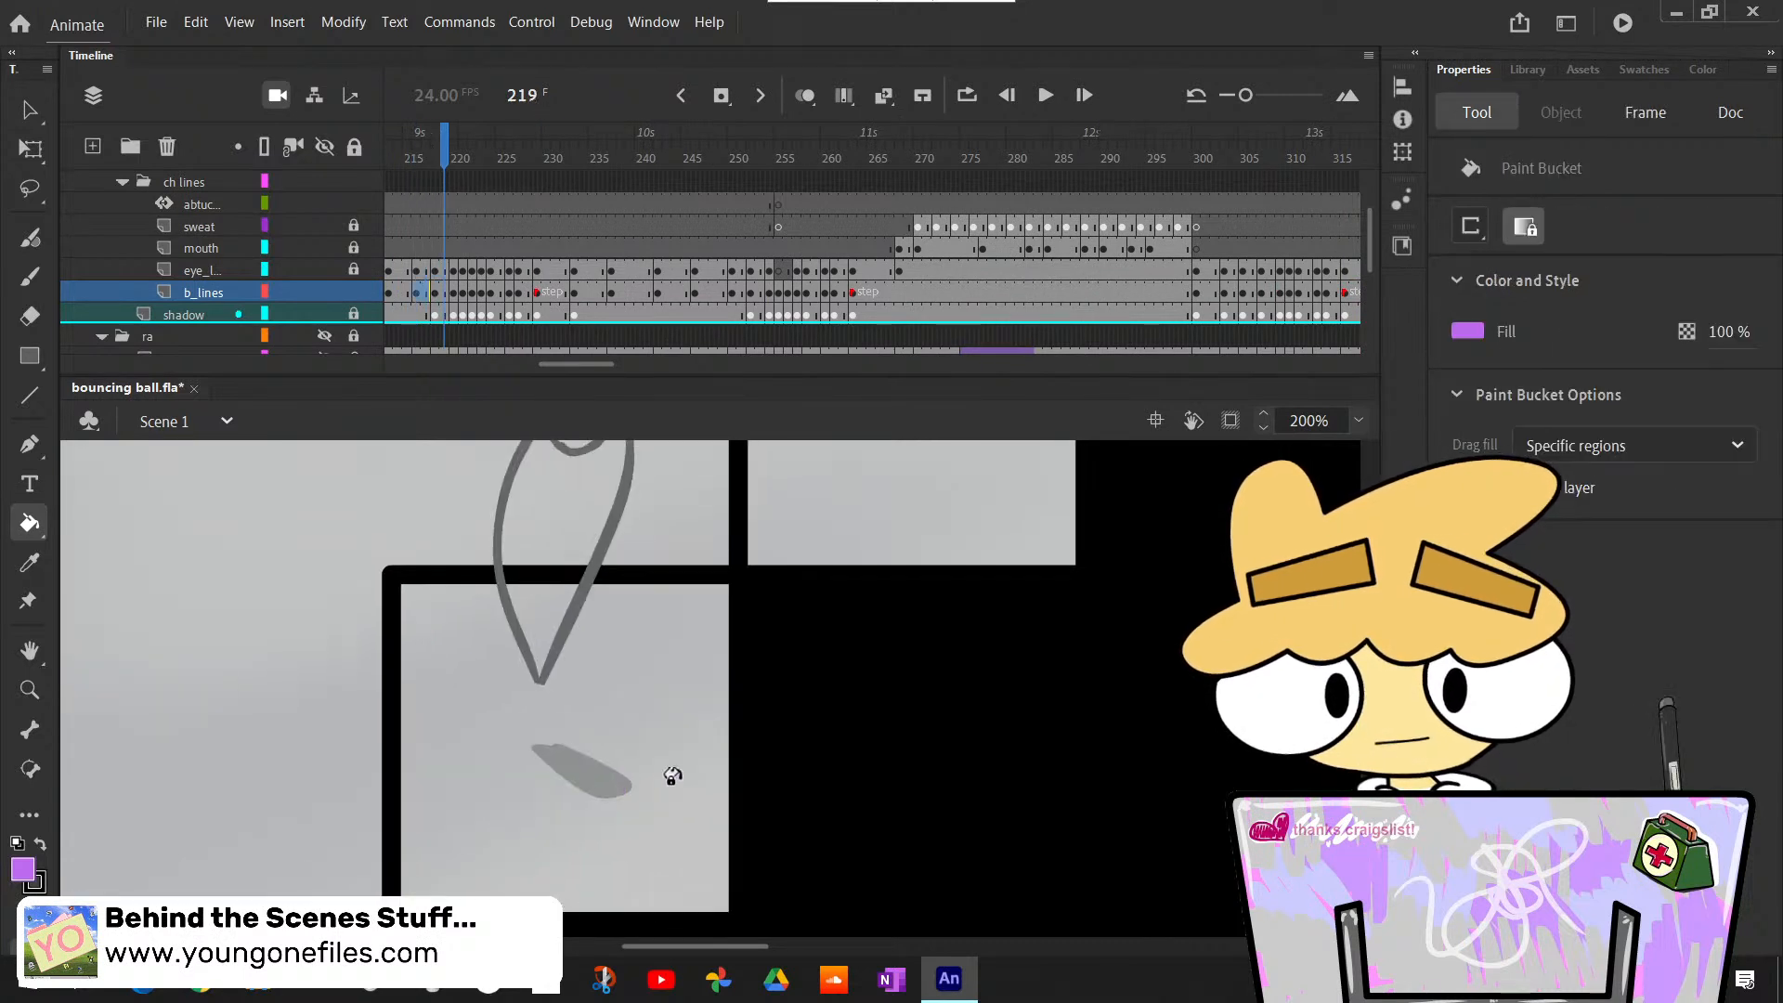
click(534, 610)
scroll(534, 624, up, 6)
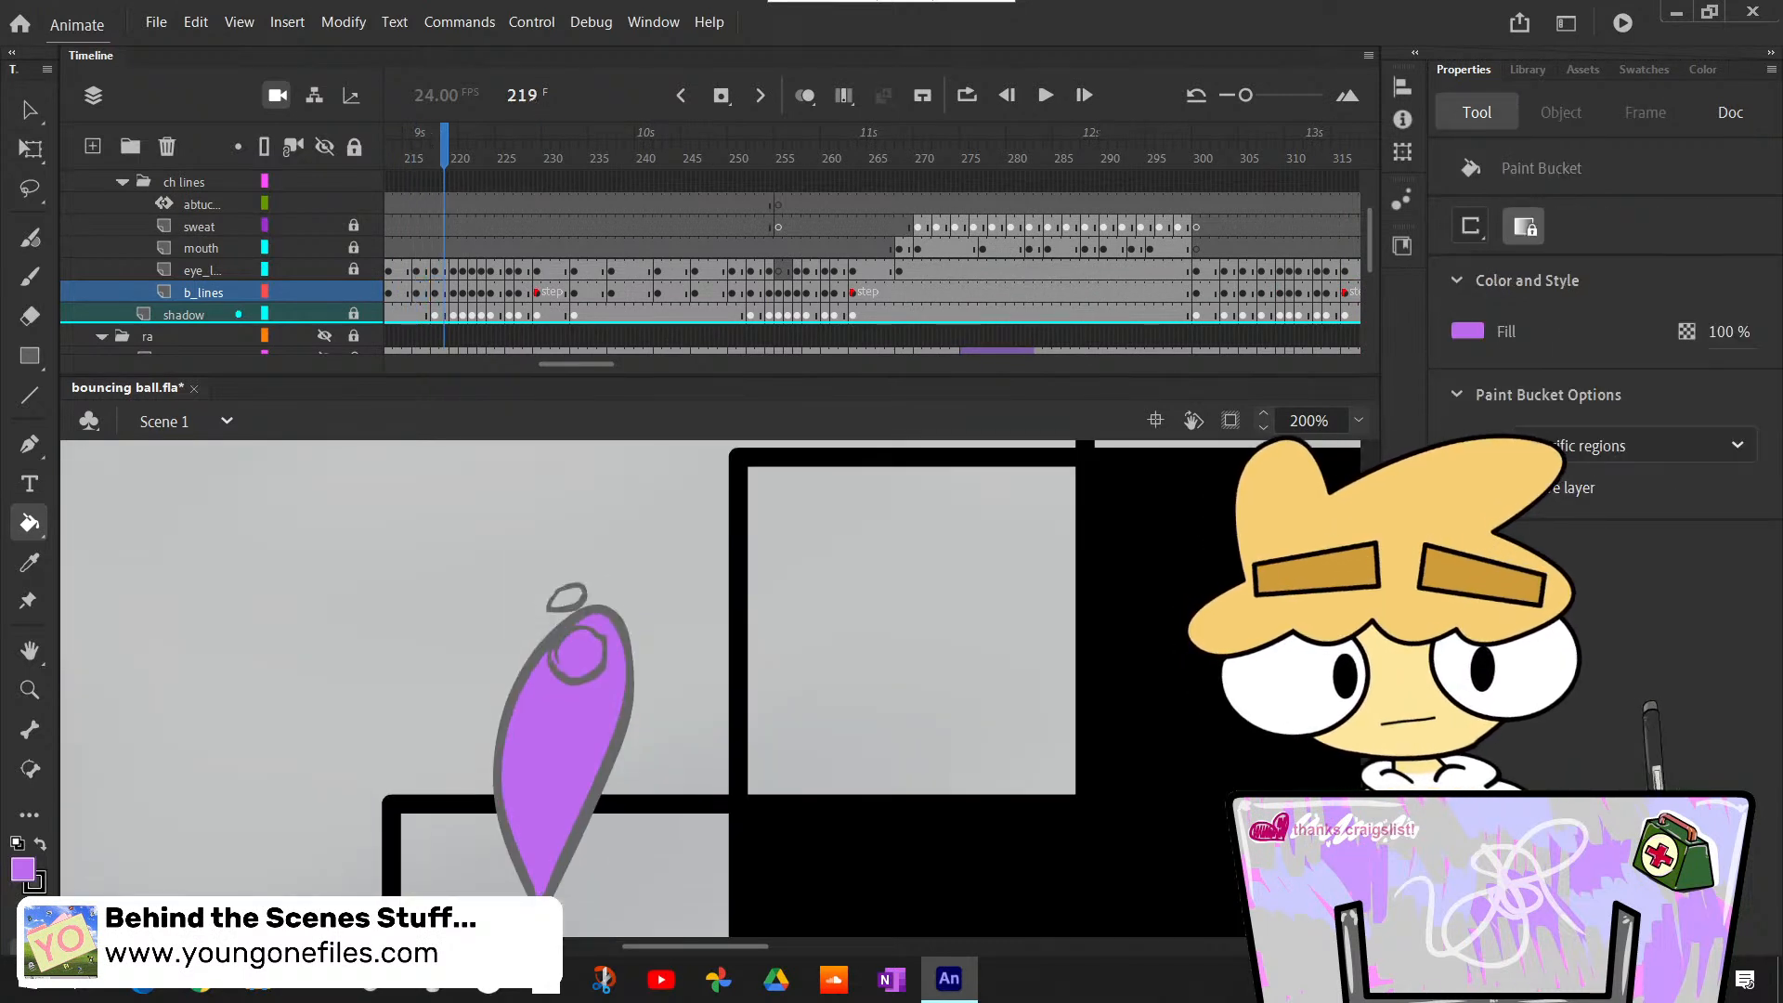
key(period)
key(period)
key(comma)
key(comma)
key(period)
click(604, 534)
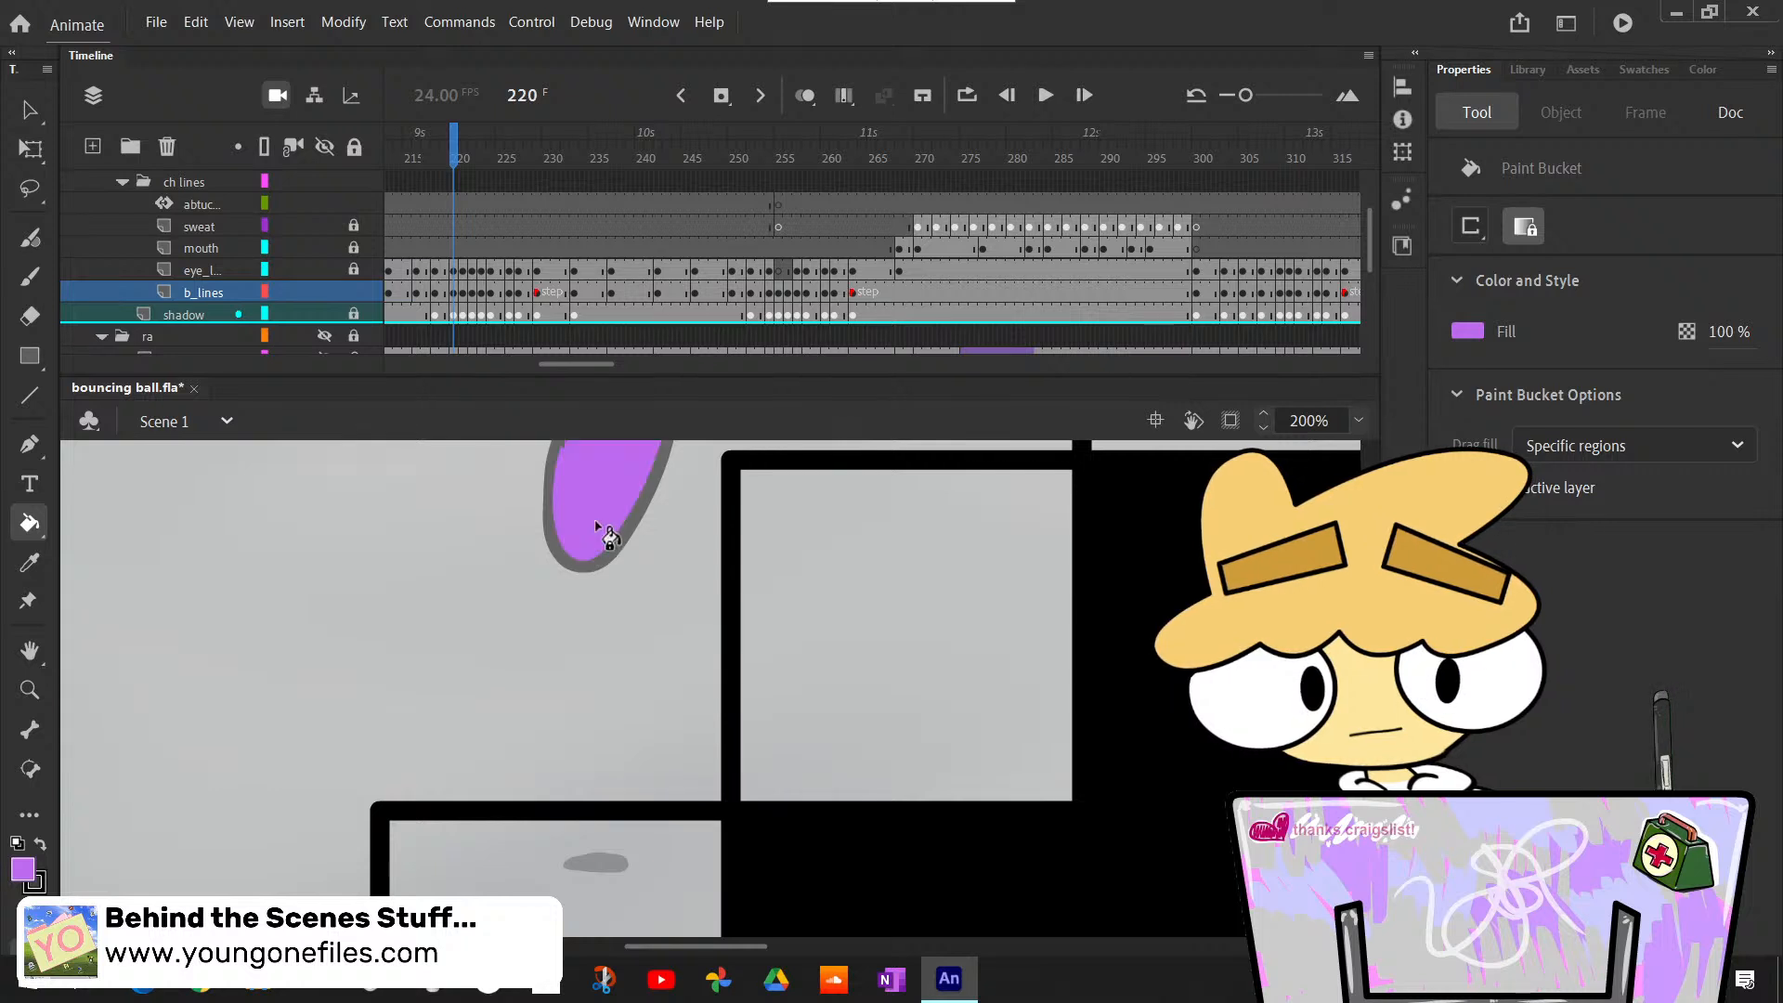
scroll(766, 610, up, 3)
- Bucket-fill the airborne body light purple at frames 221 and 222
key(period)
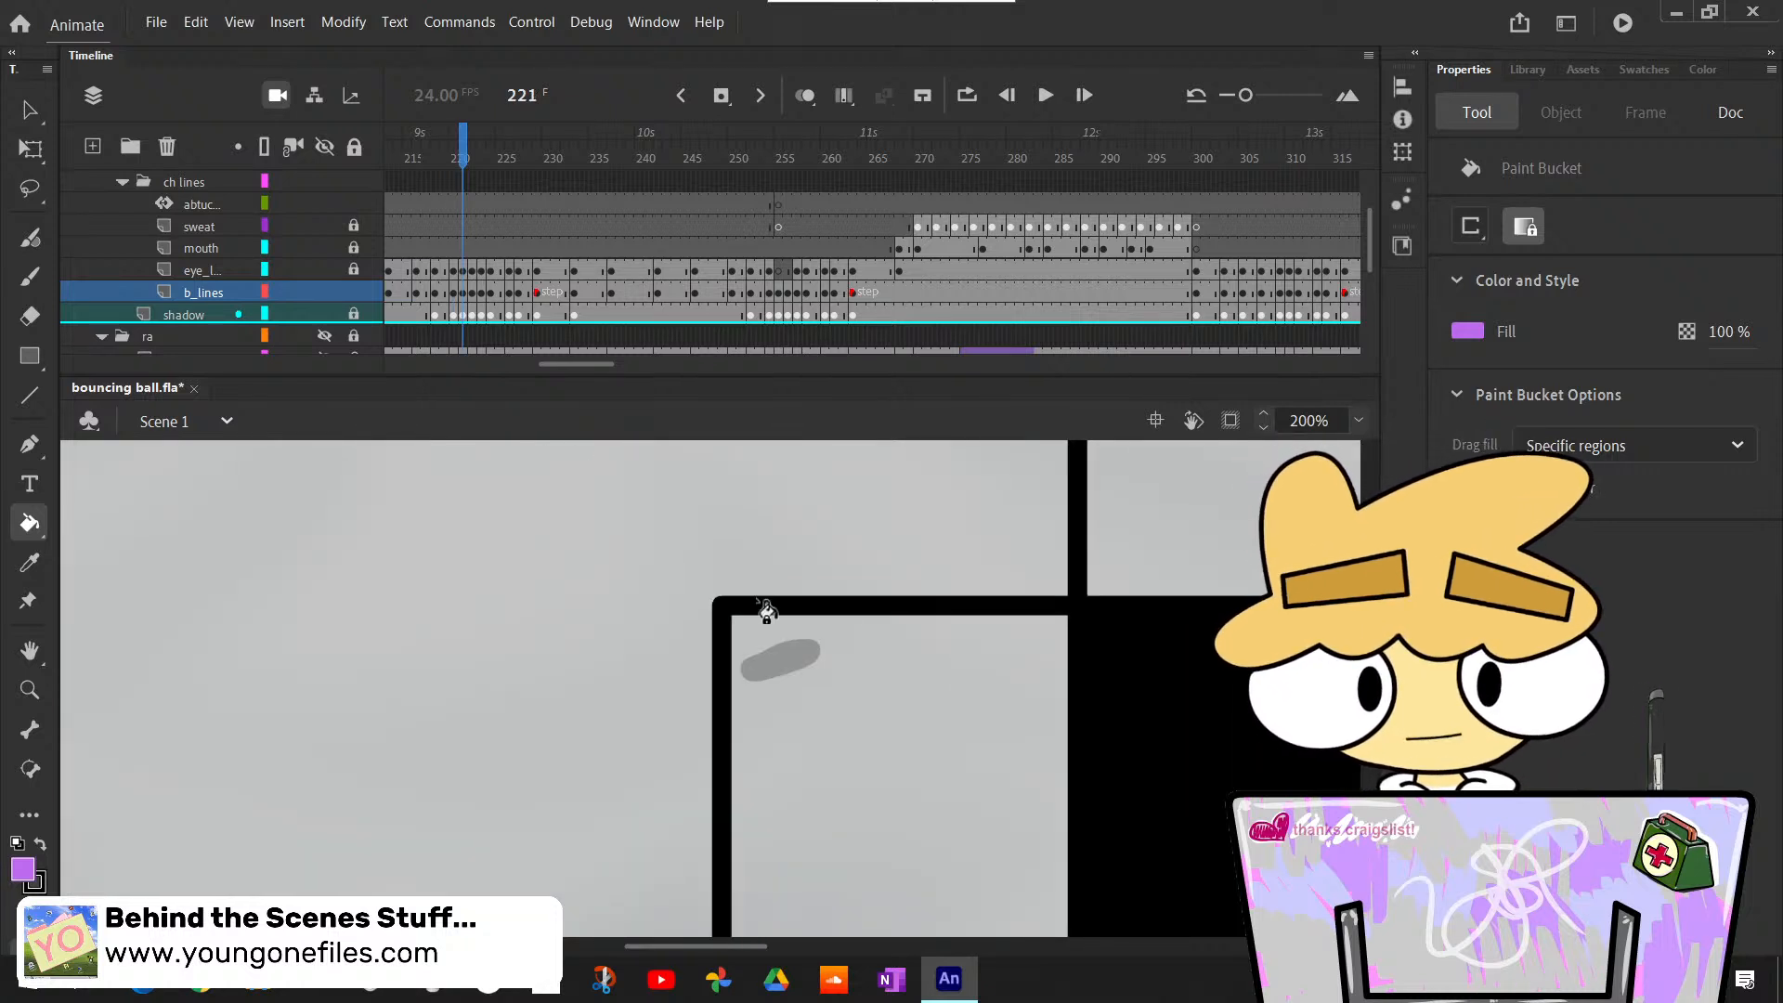
scroll(706, 688, up, 8)
click(703, 729)
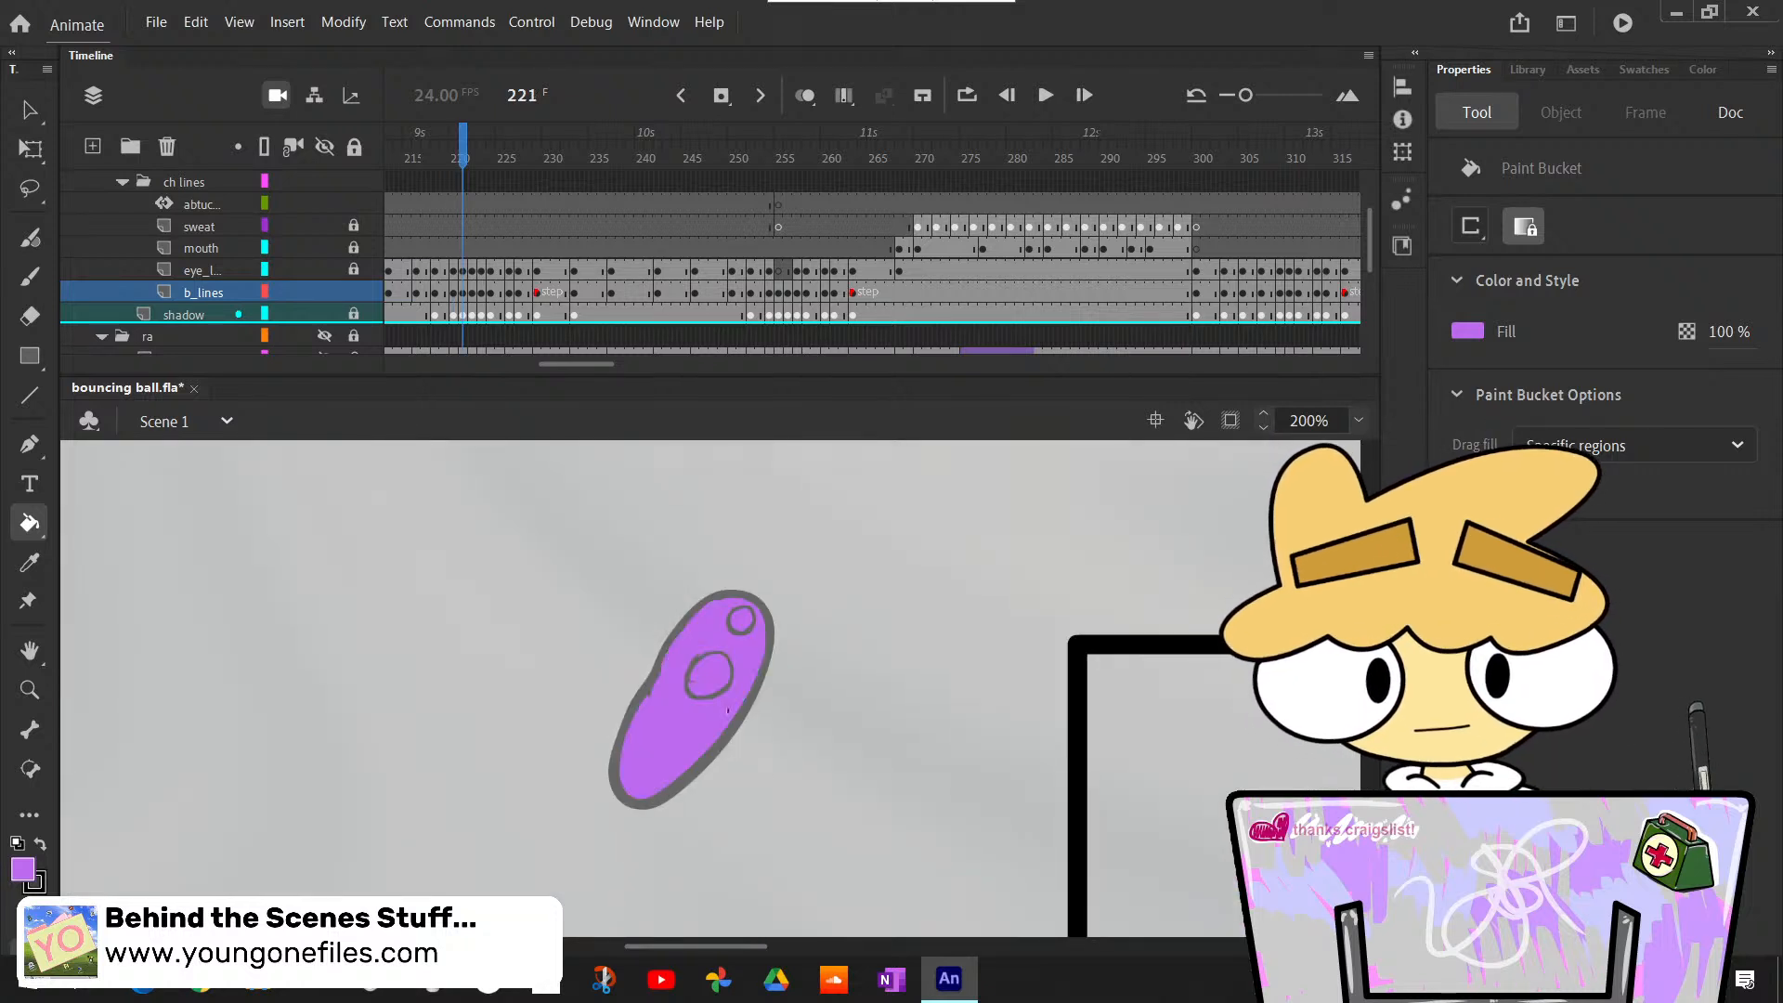
key(period)
click(889, 525)
- Bucket-fill the falling body at frame 223 and the squashed landing pose on the next step at frame 224
key(period)
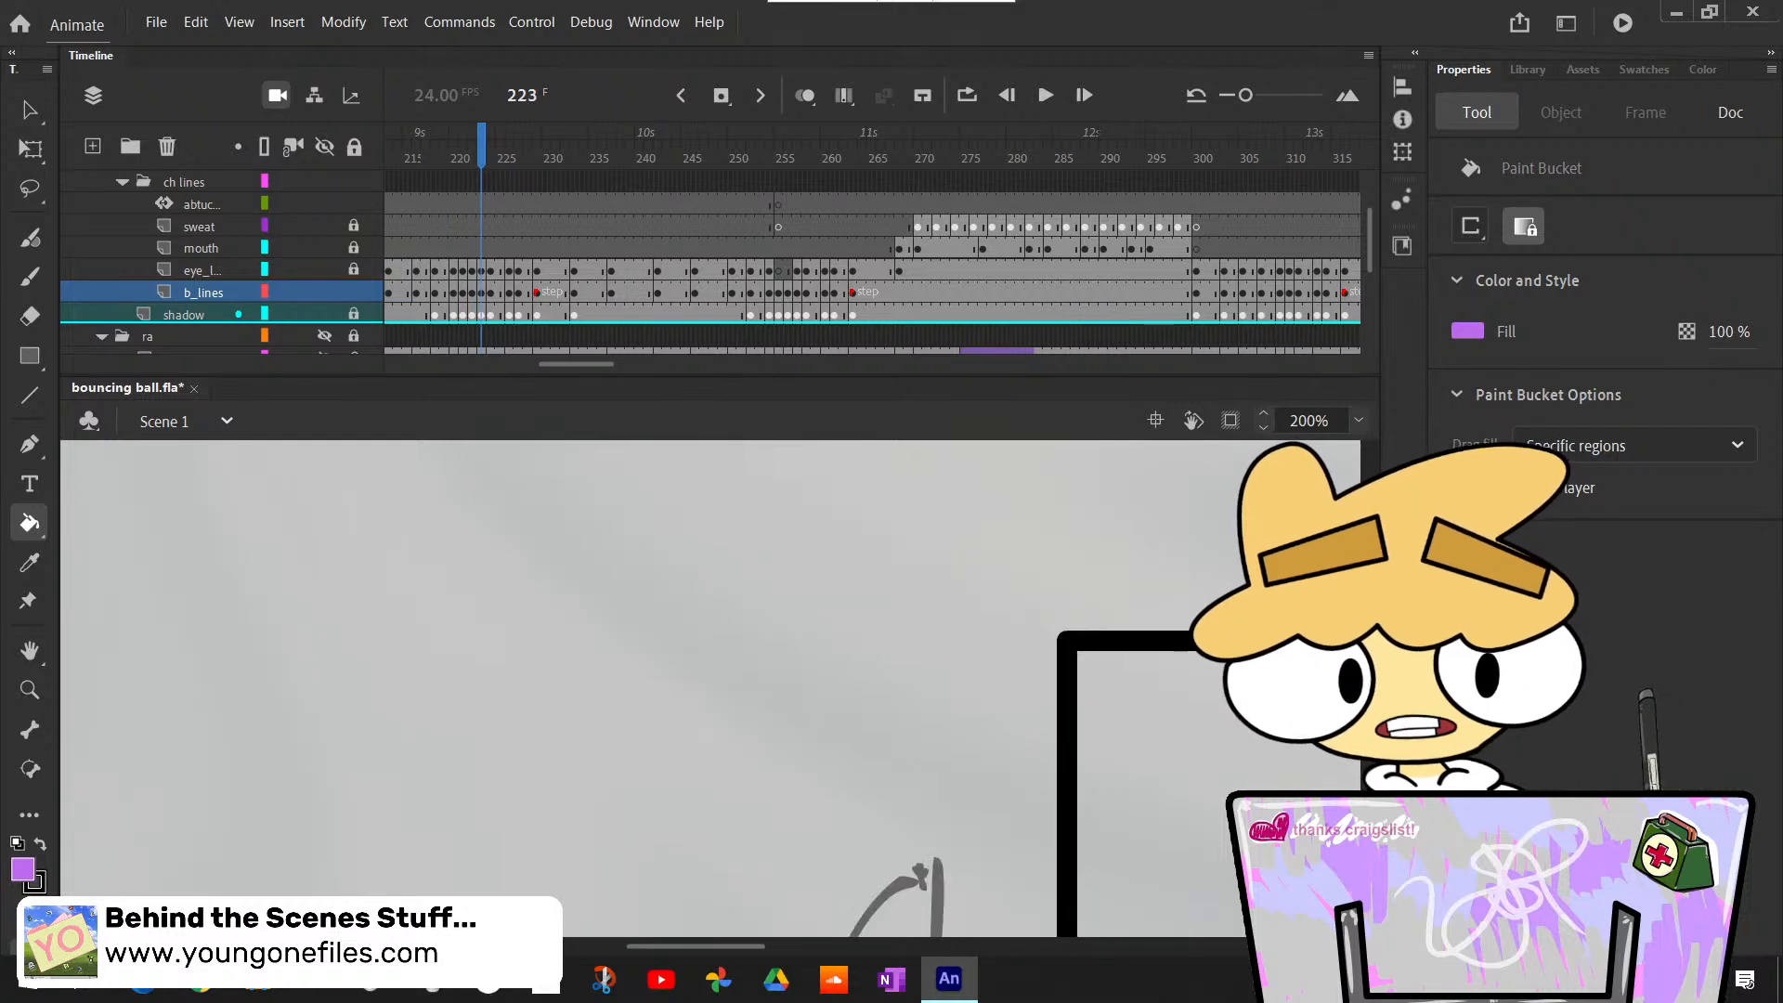
scroll(882, 771, down, 3)
click(883, 768)
key(period)
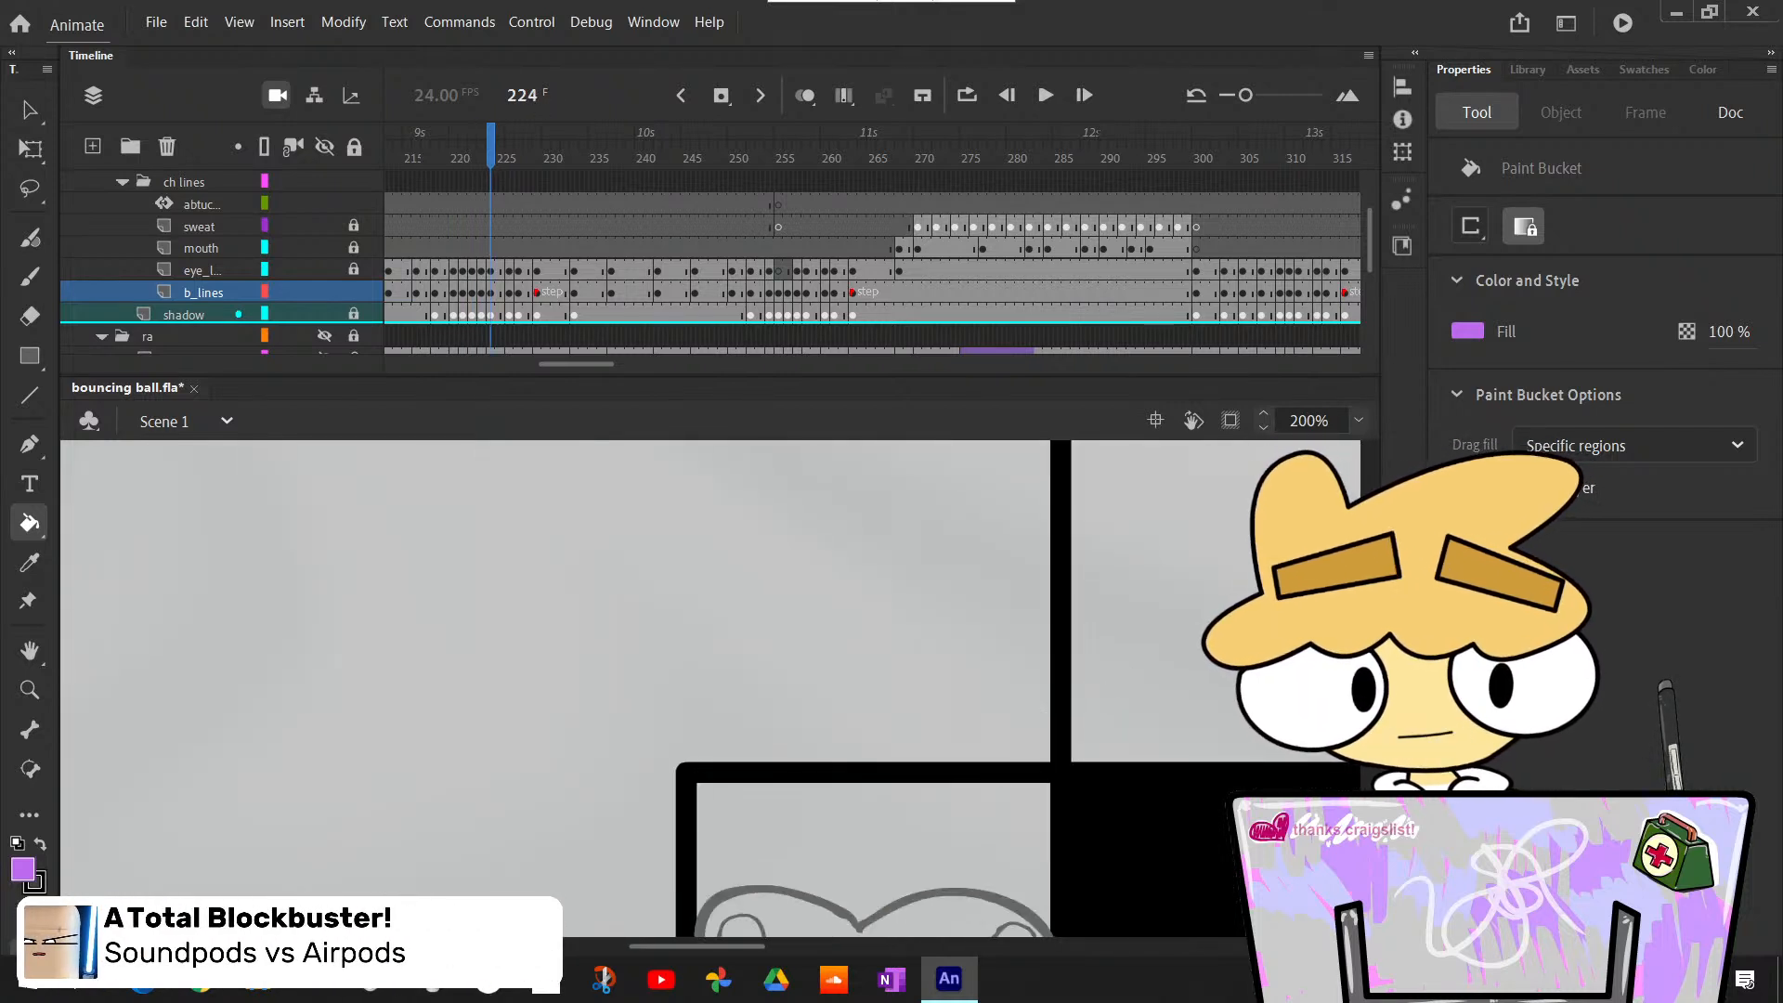
scroll(882, 650, down, 5)
click(924, 625)
- Bucket-fill the body rebounding from the landing light purple at frames 226 and 227
key(period)
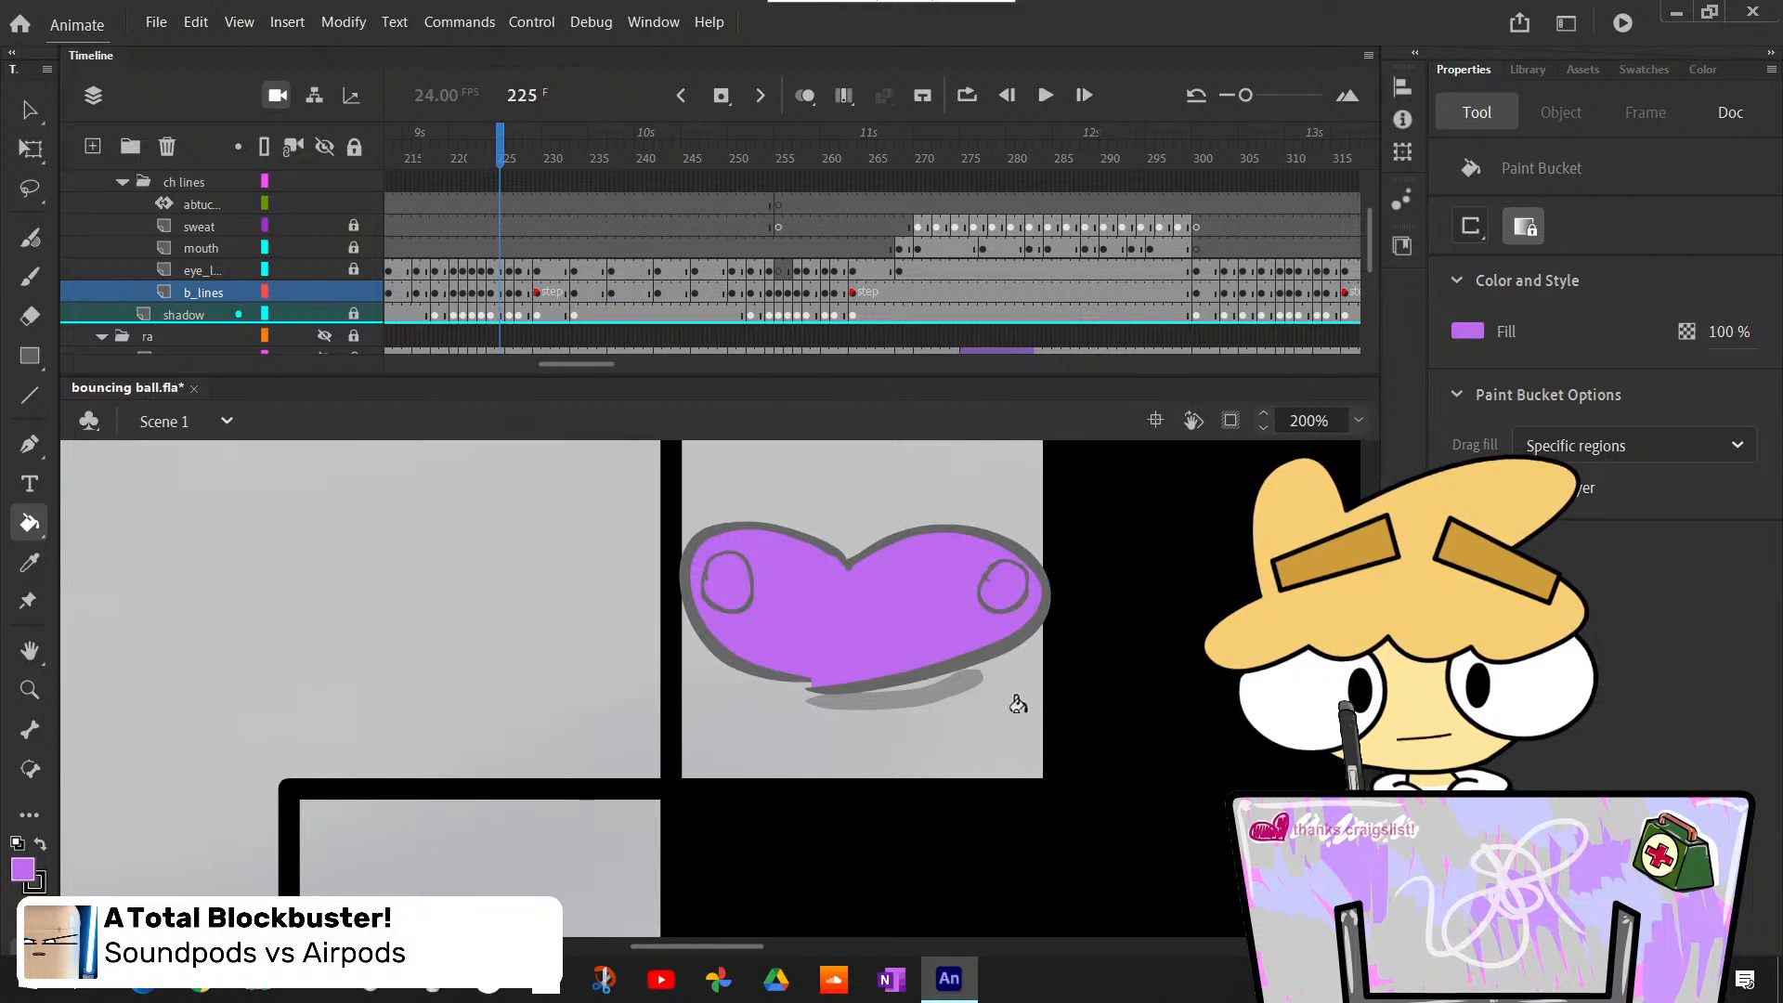
key(period)
key(period)
key(comma)
key(comma)
scroll(948, 622, down, 5)
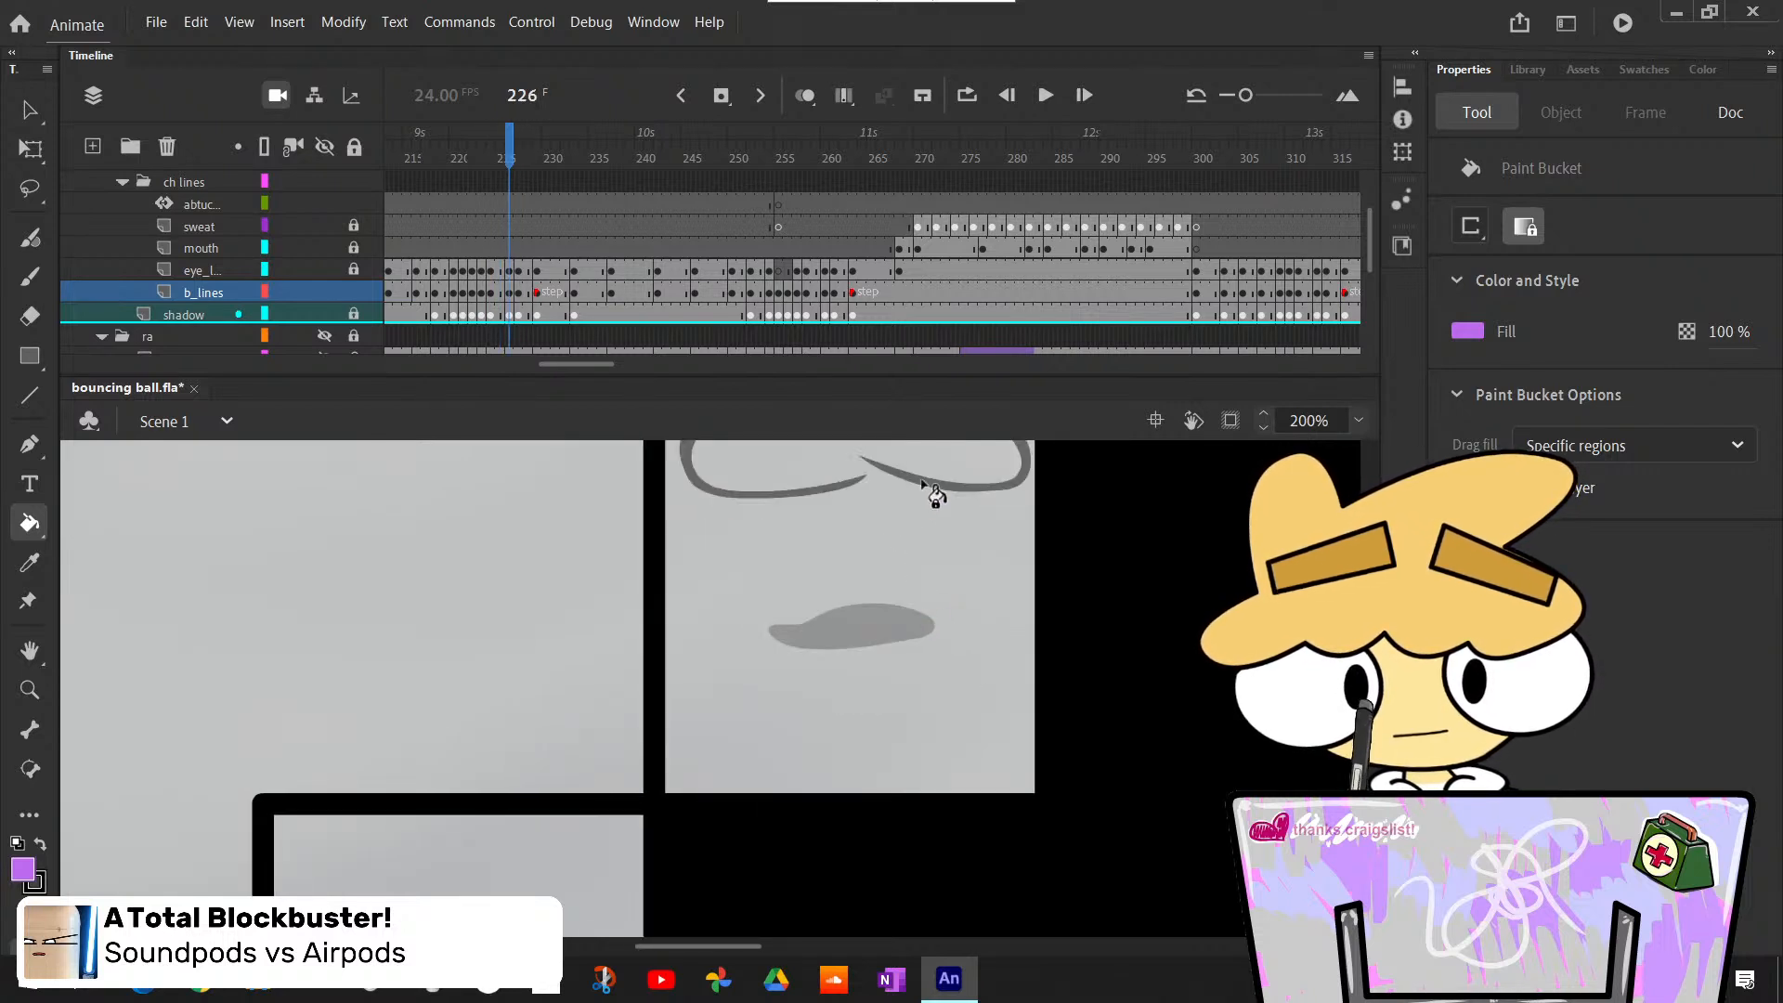
click(938, 478)
scroll(1068, 687, up, 3)
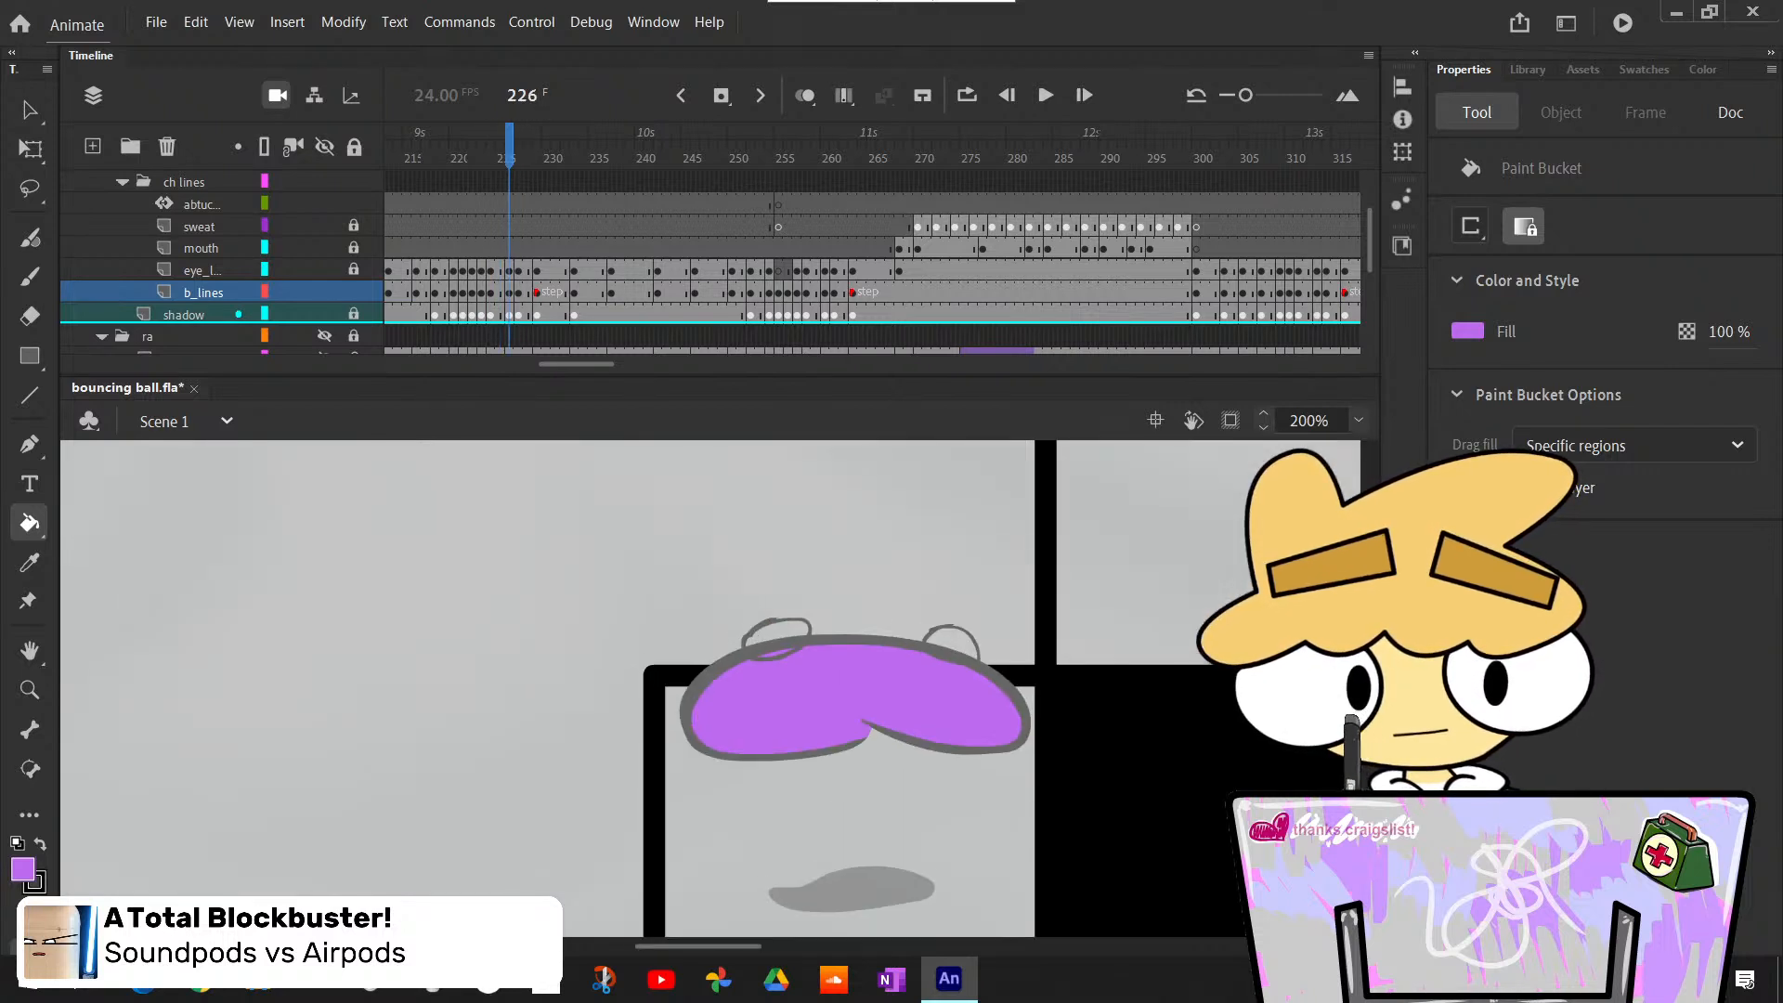
key(period)
click(902, 590)
- Bucket-fill the body resting on the fourth step light purple at frames 229, 233 and 237
key(period)
key(period)
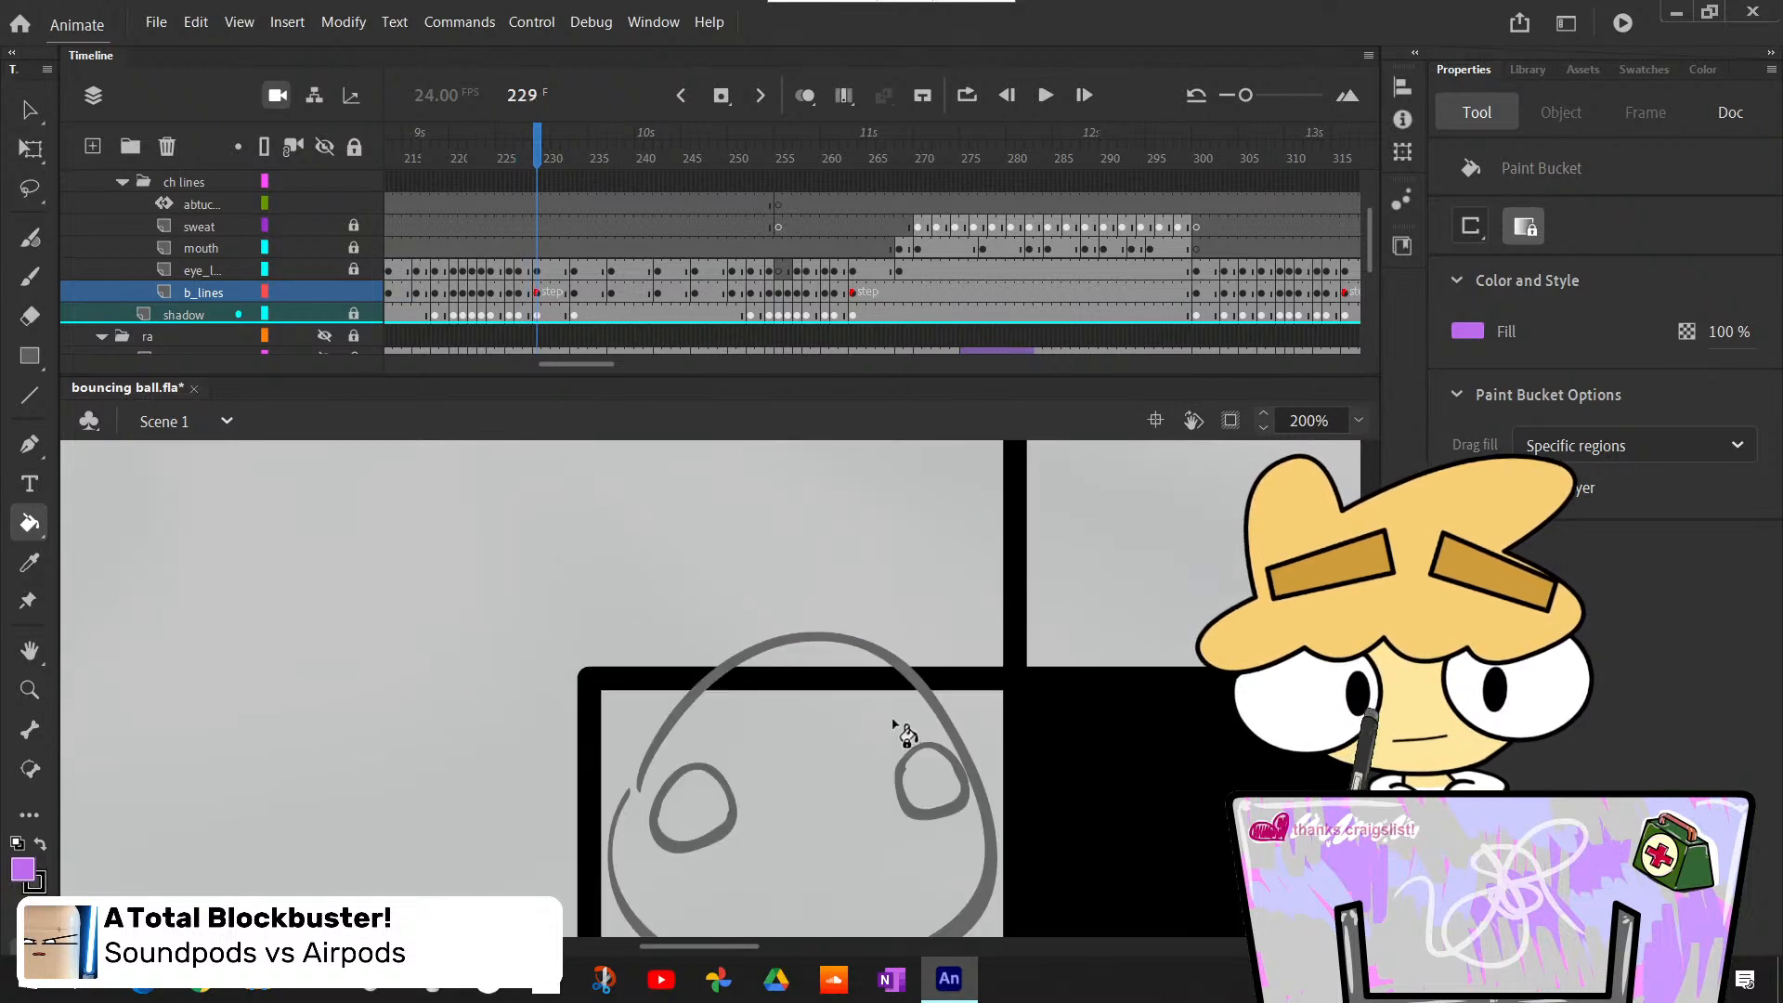
click(833, 794)
key(period)
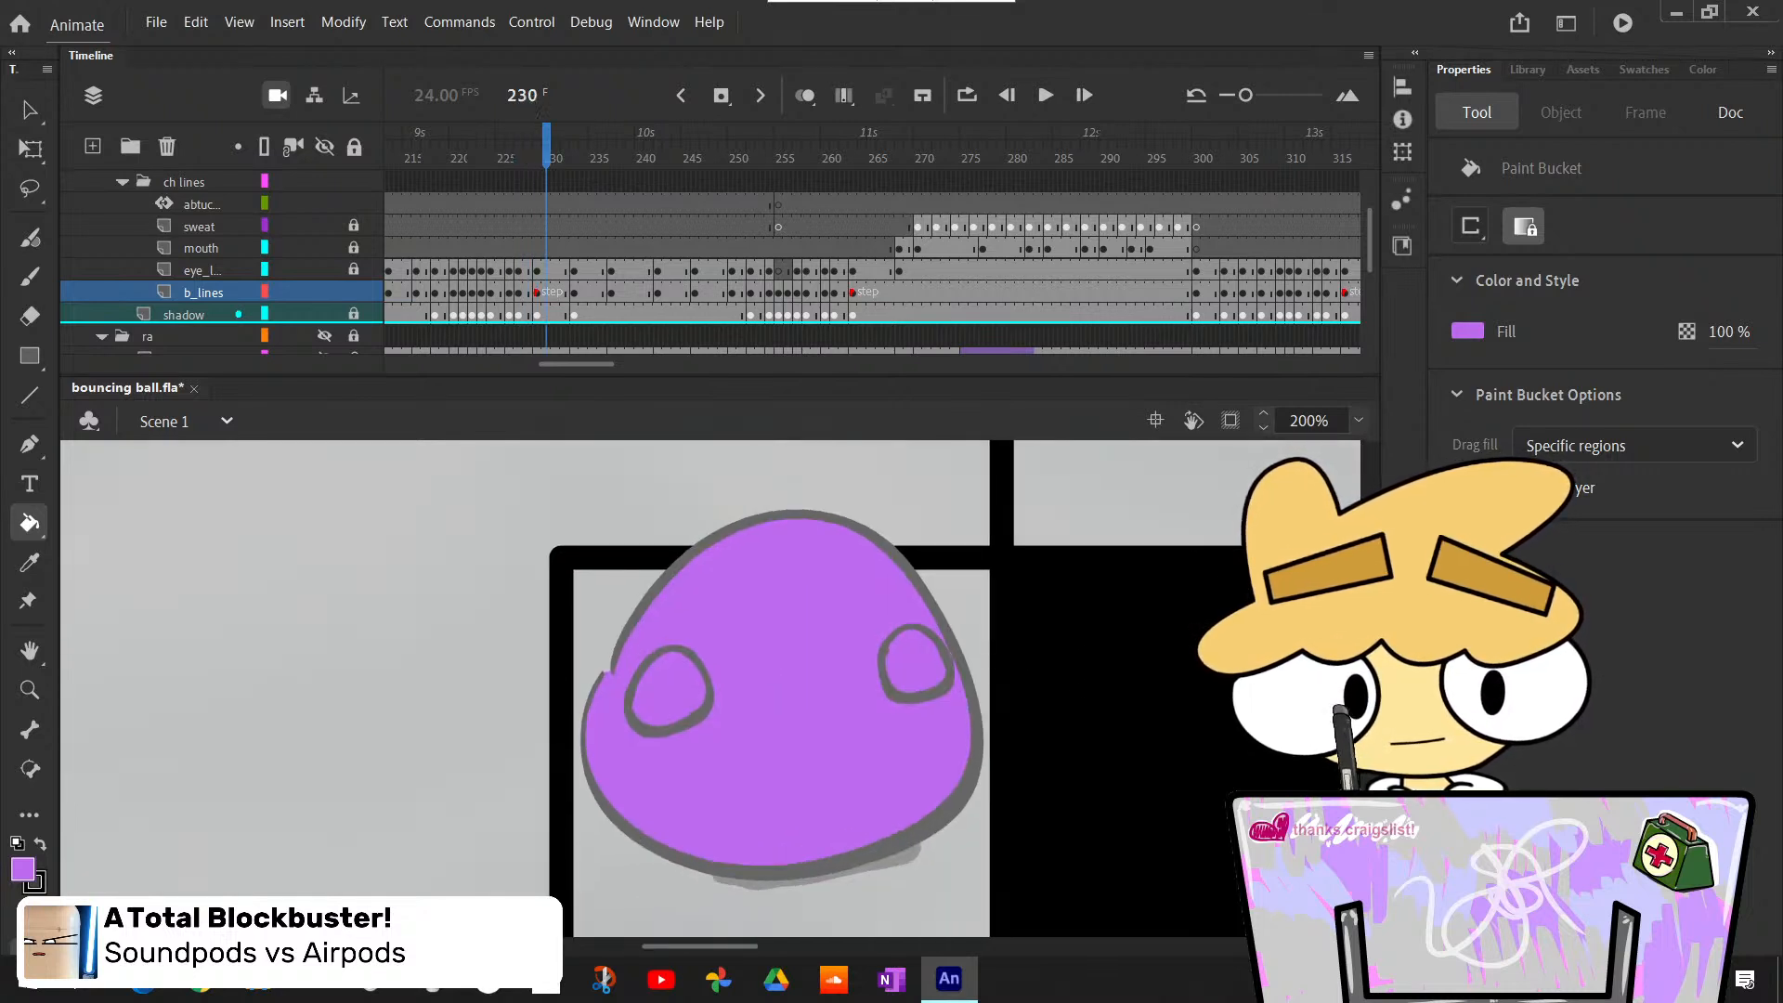
key(period)
key(period)
key(period)
click(796, 851)
key(period)
key(period)
key(period)
key(period)
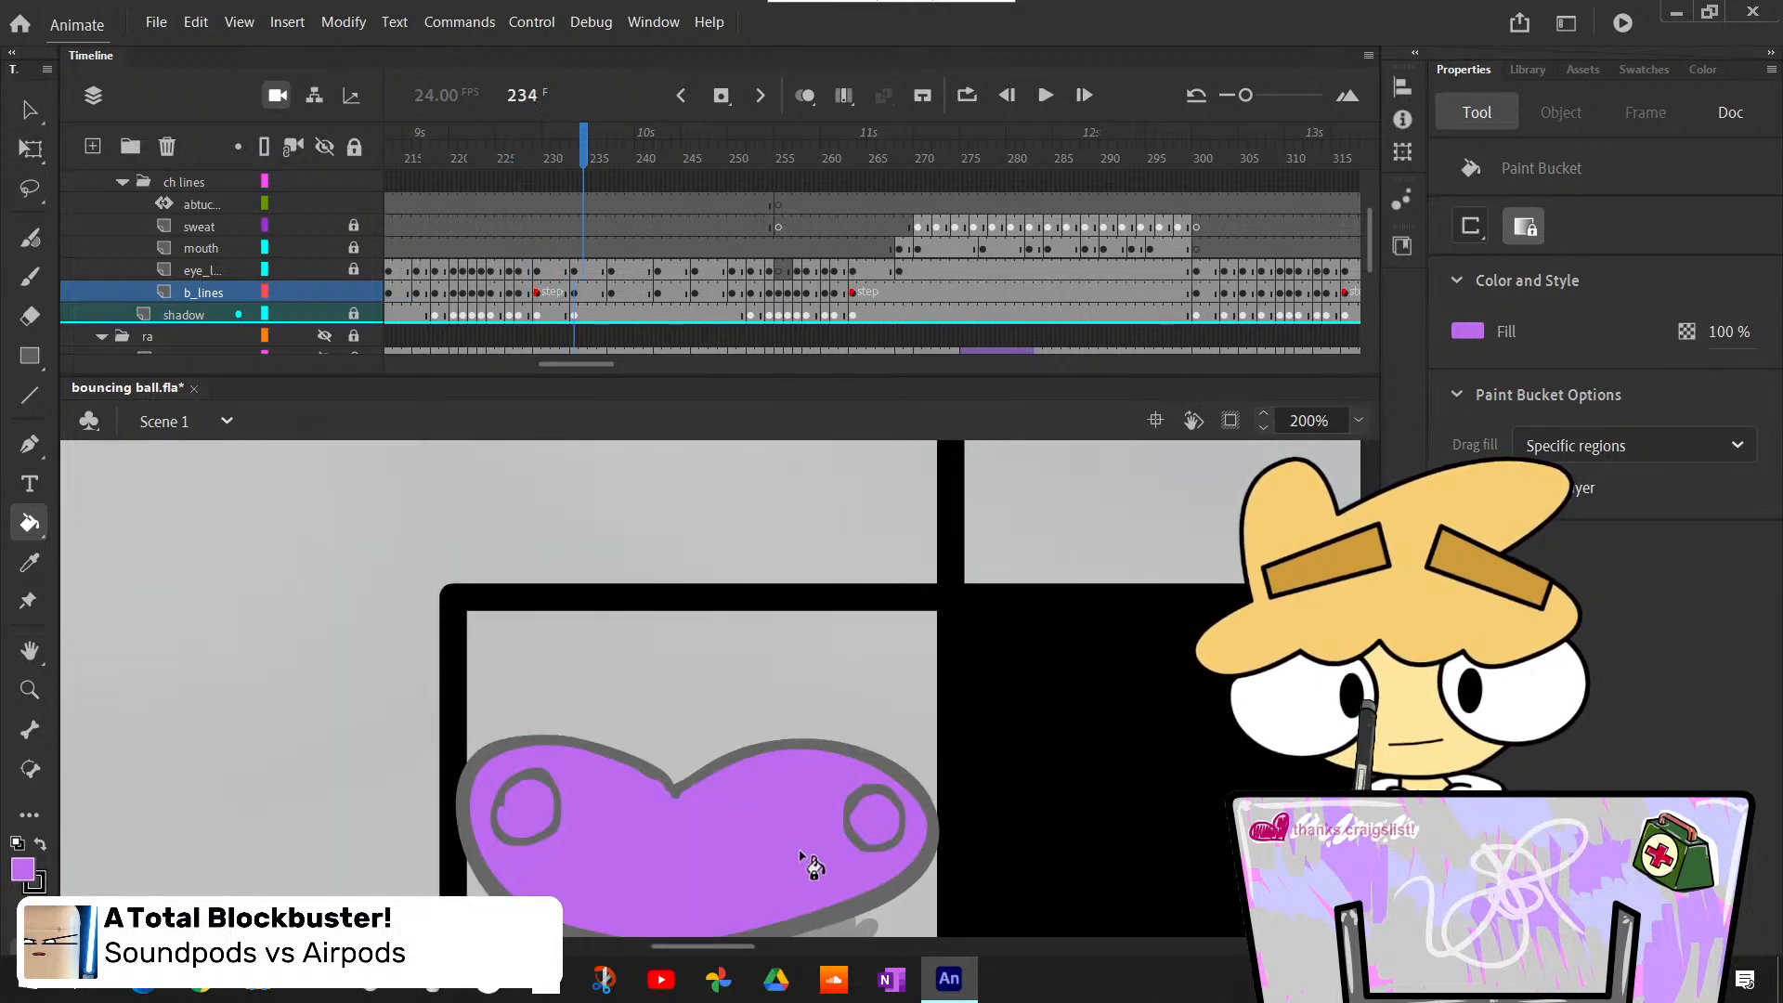
click(731, 824)
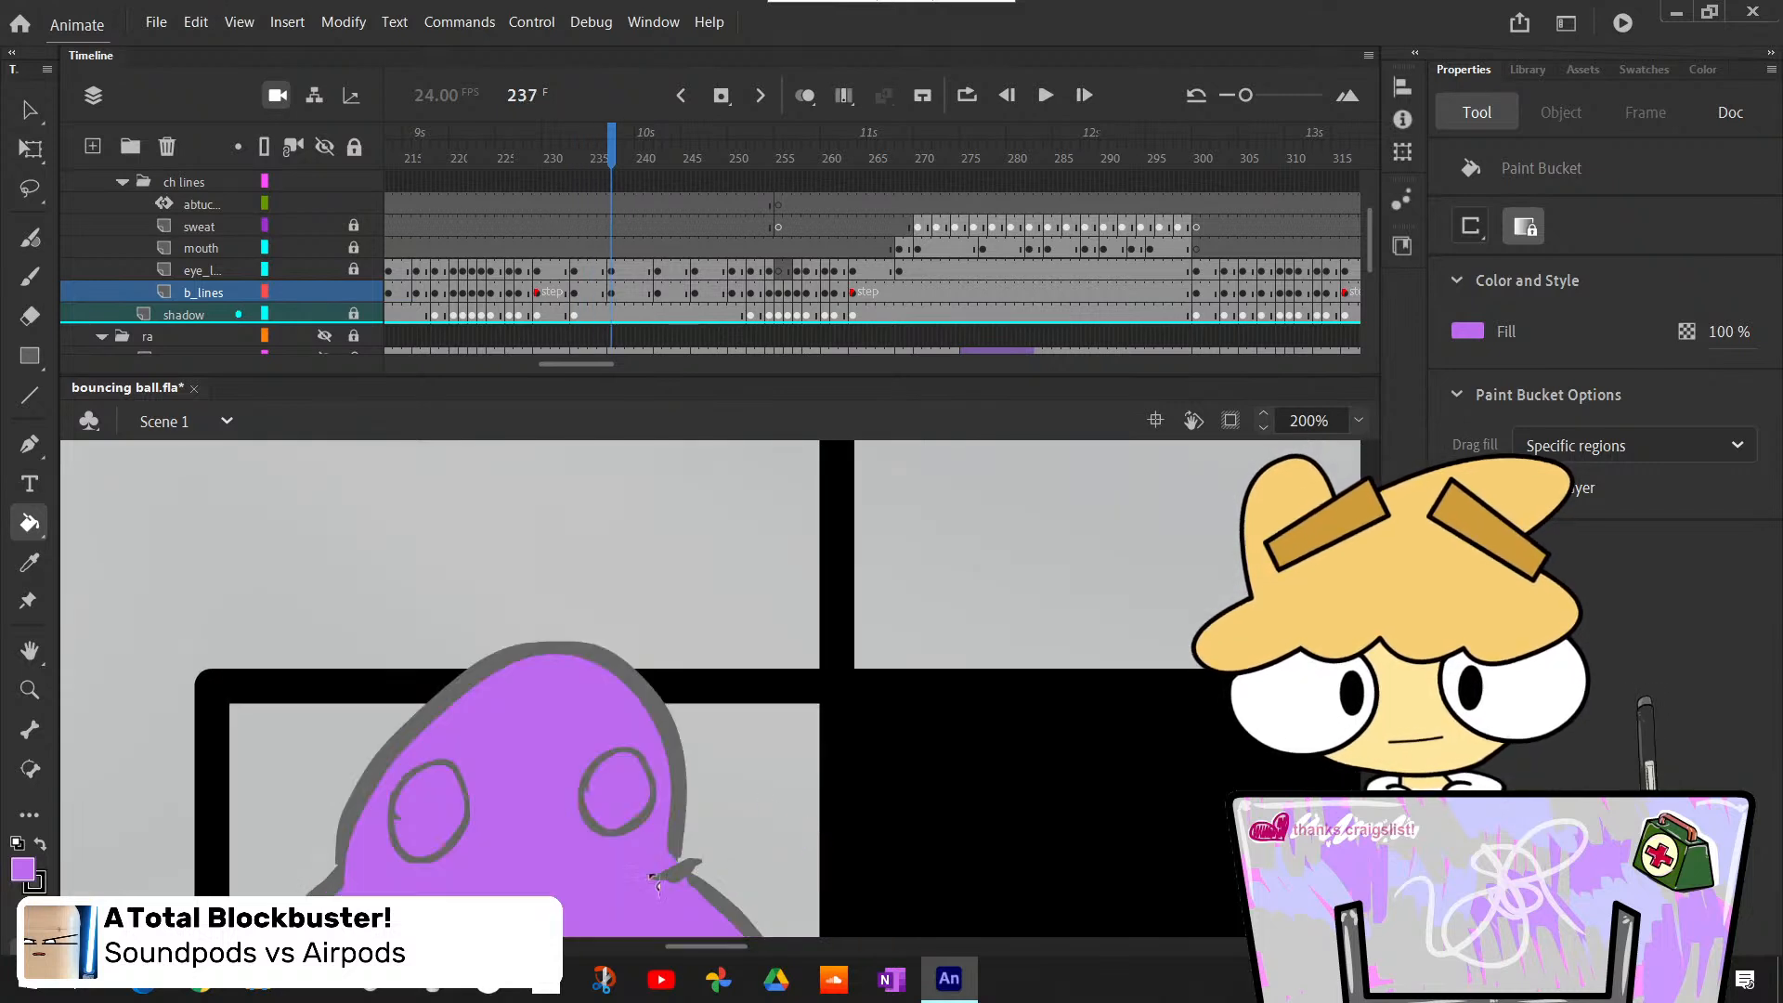
- Zoom the stage out to 40% and bucket-fill the squashed body at frame 242 and the upright body at frame 246
key(period)
key(period)
key(period)
key(period)
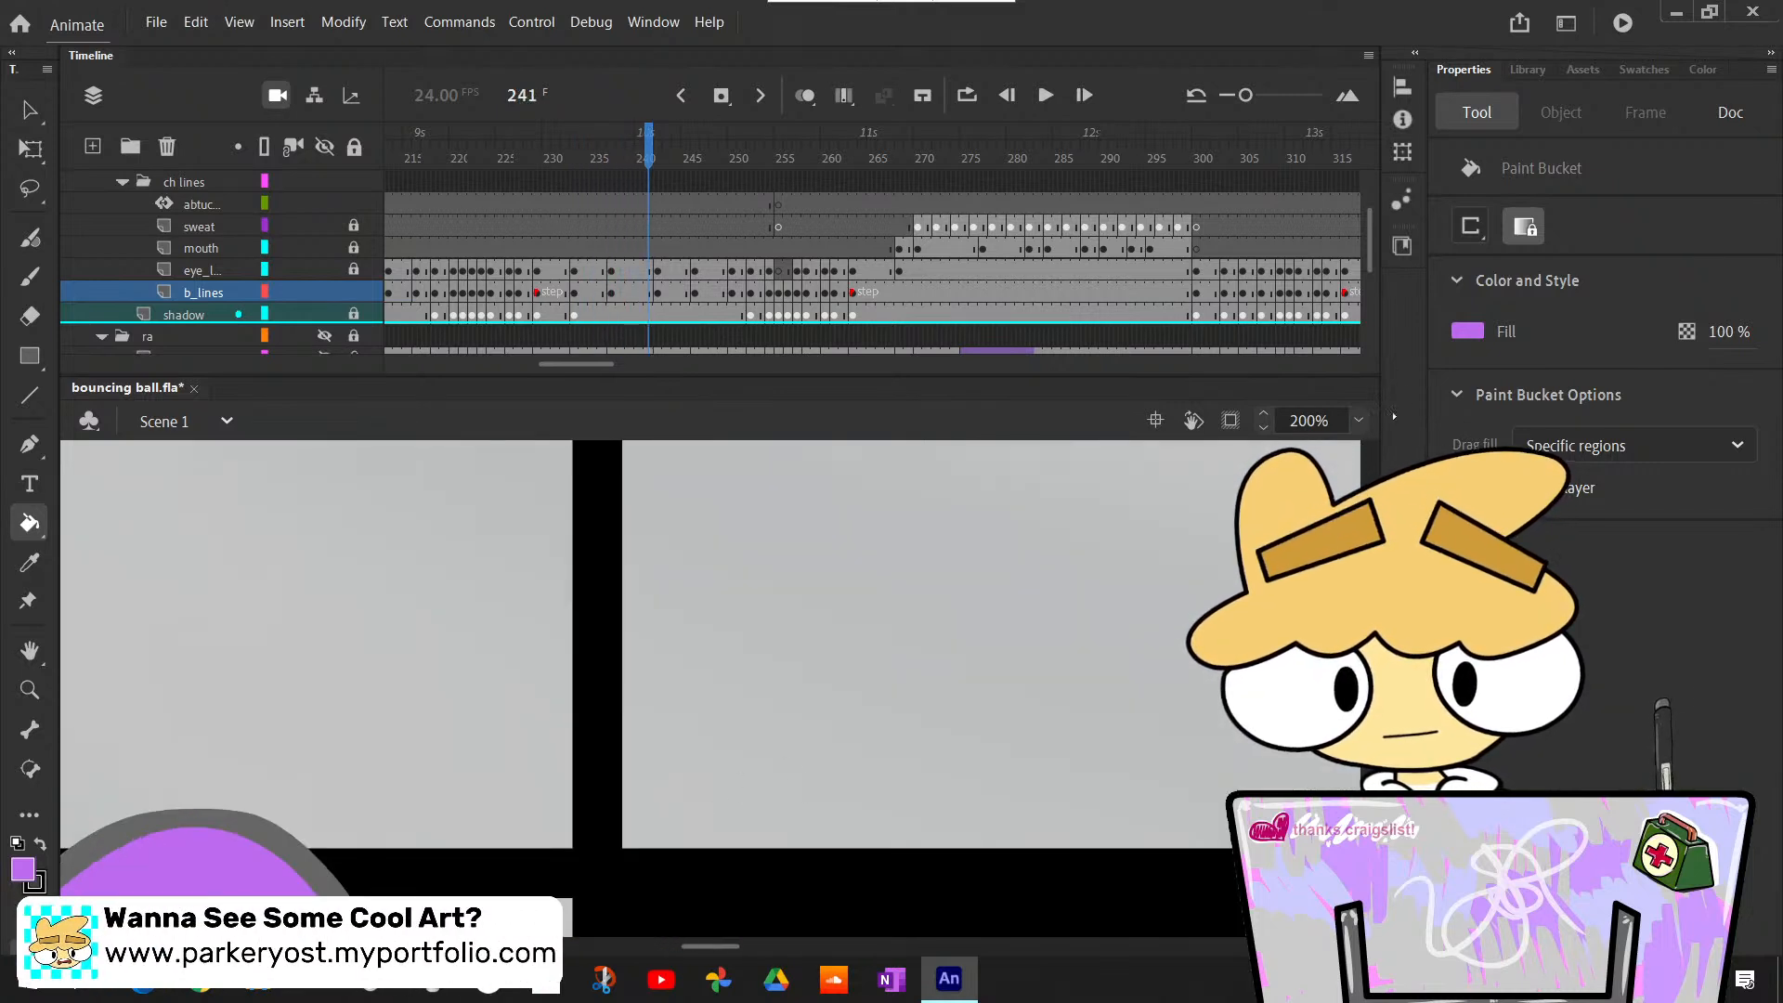
click(1390, 471)
key(period)
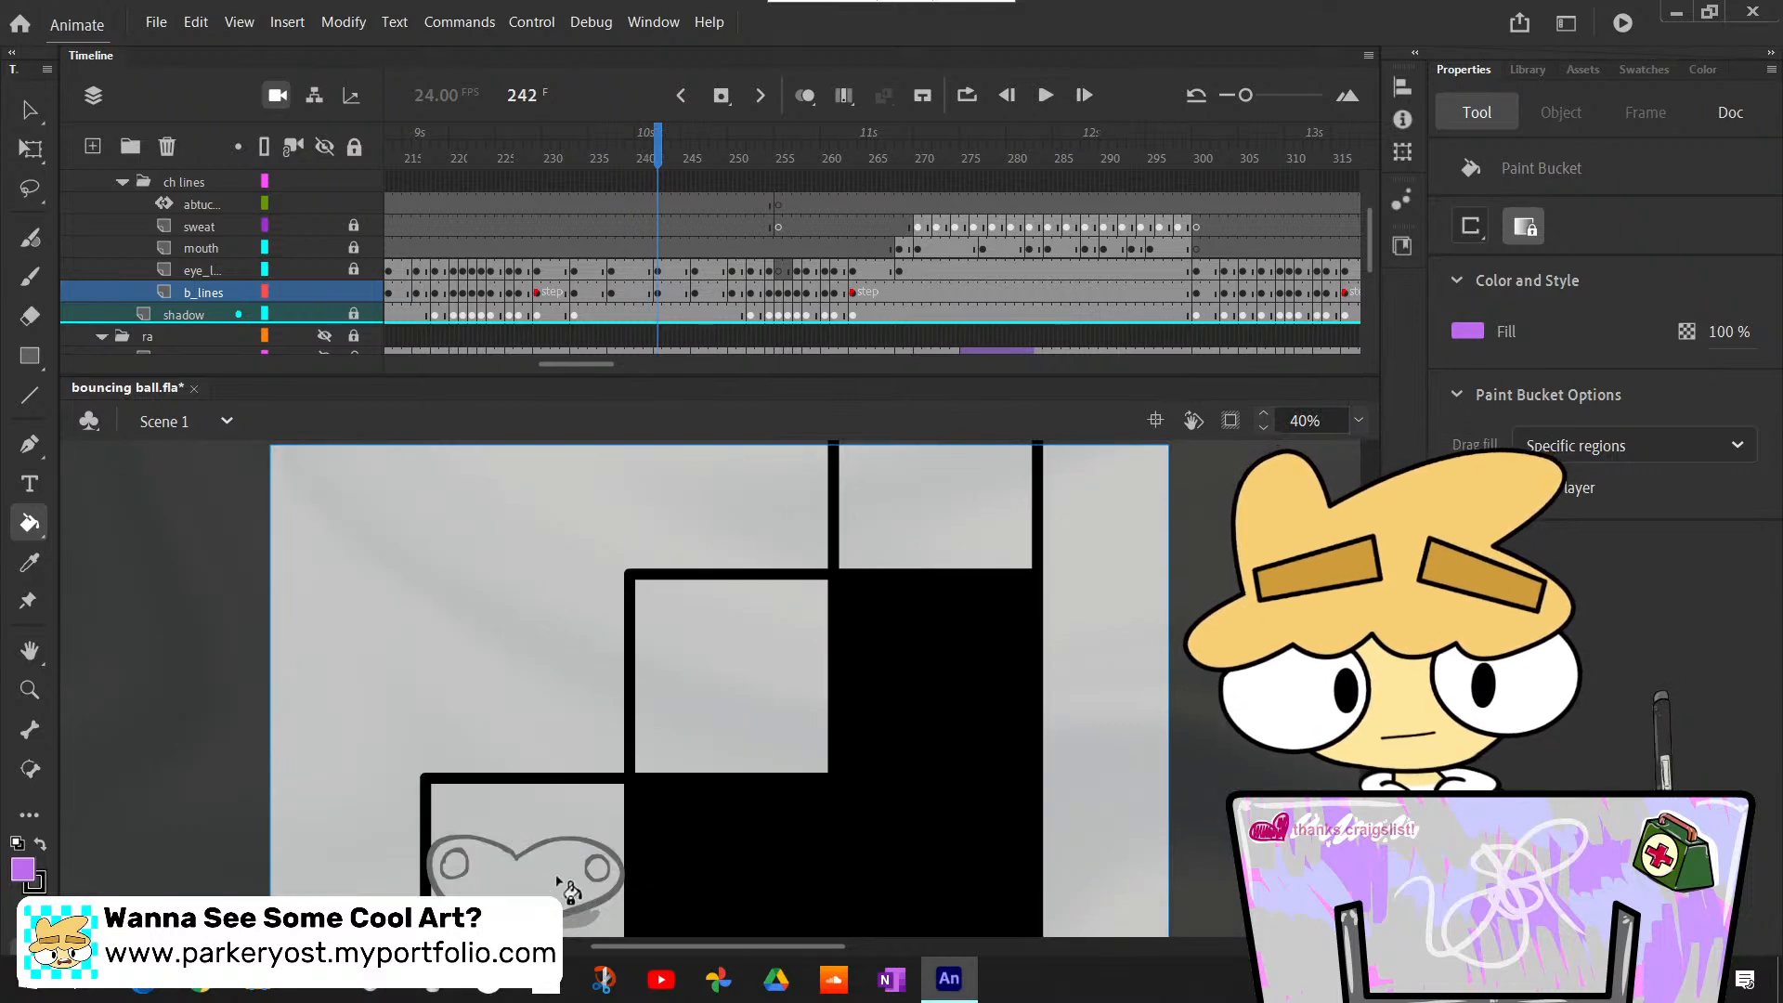
key(period)
key(period)
key(period)
key(period)
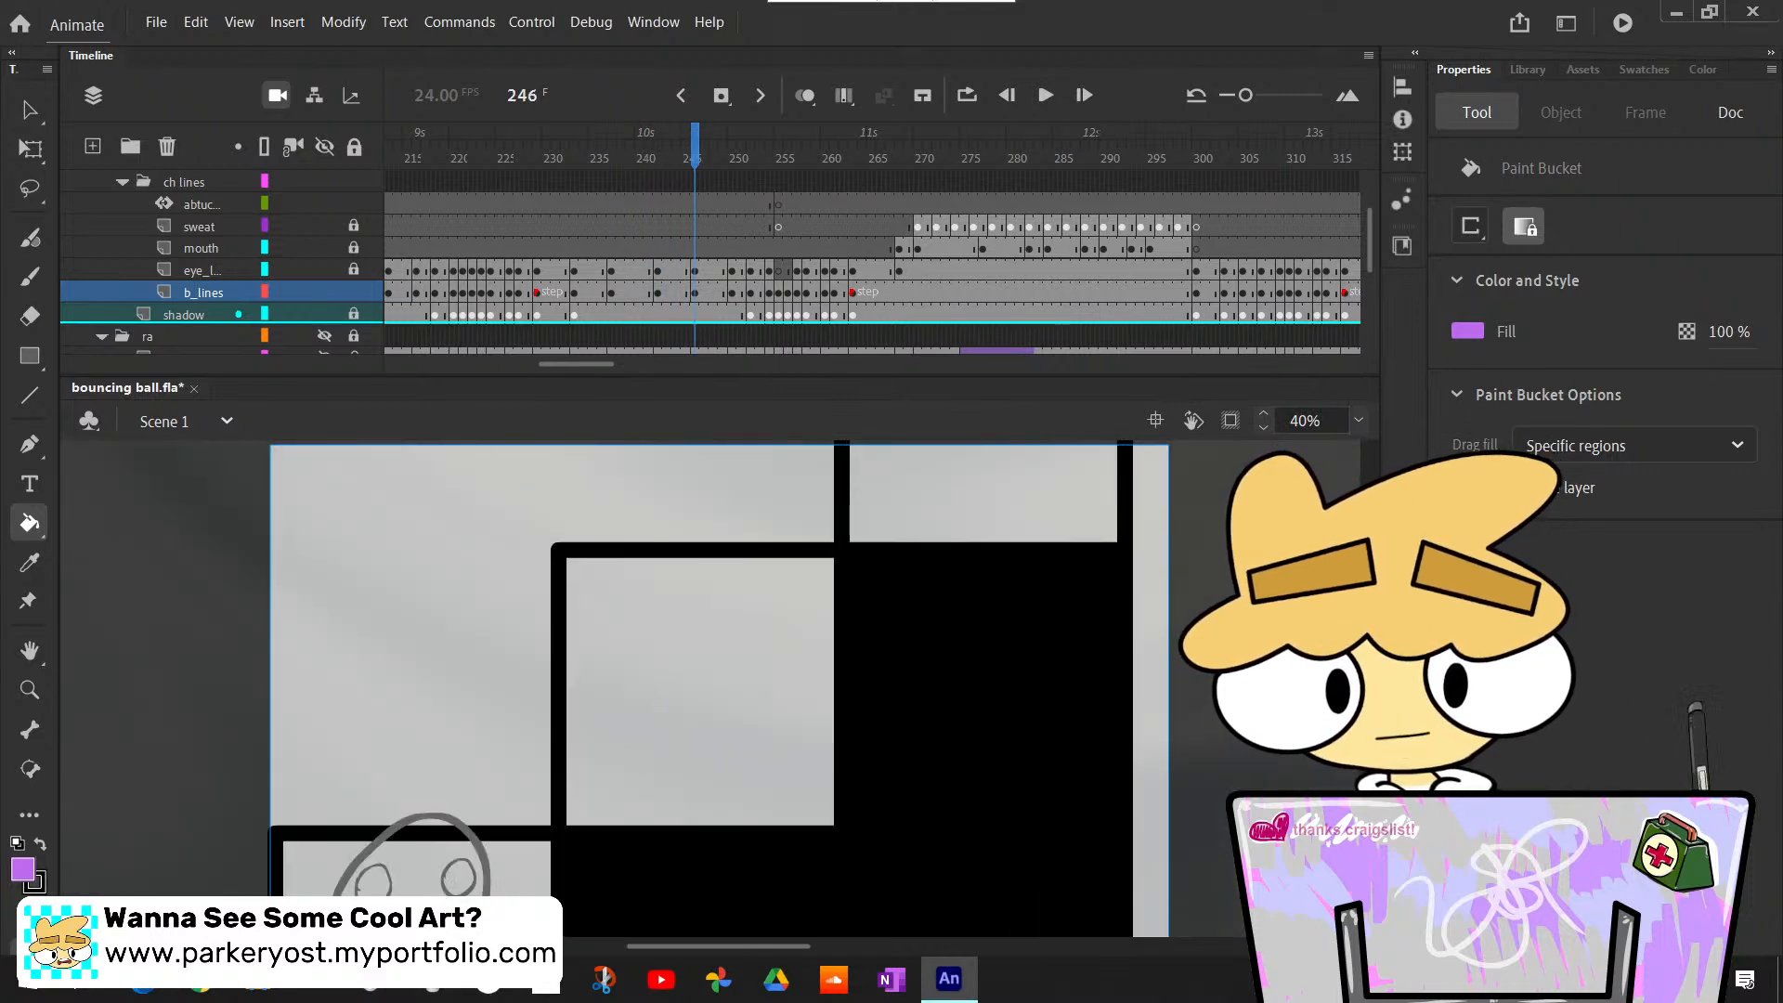
click(418, 836)
- Bucket-fill the squashed body at frame 251 and the stretched takeoff pose at frame 252 light purple
key(period)
key(period)
key(period)
key(period)
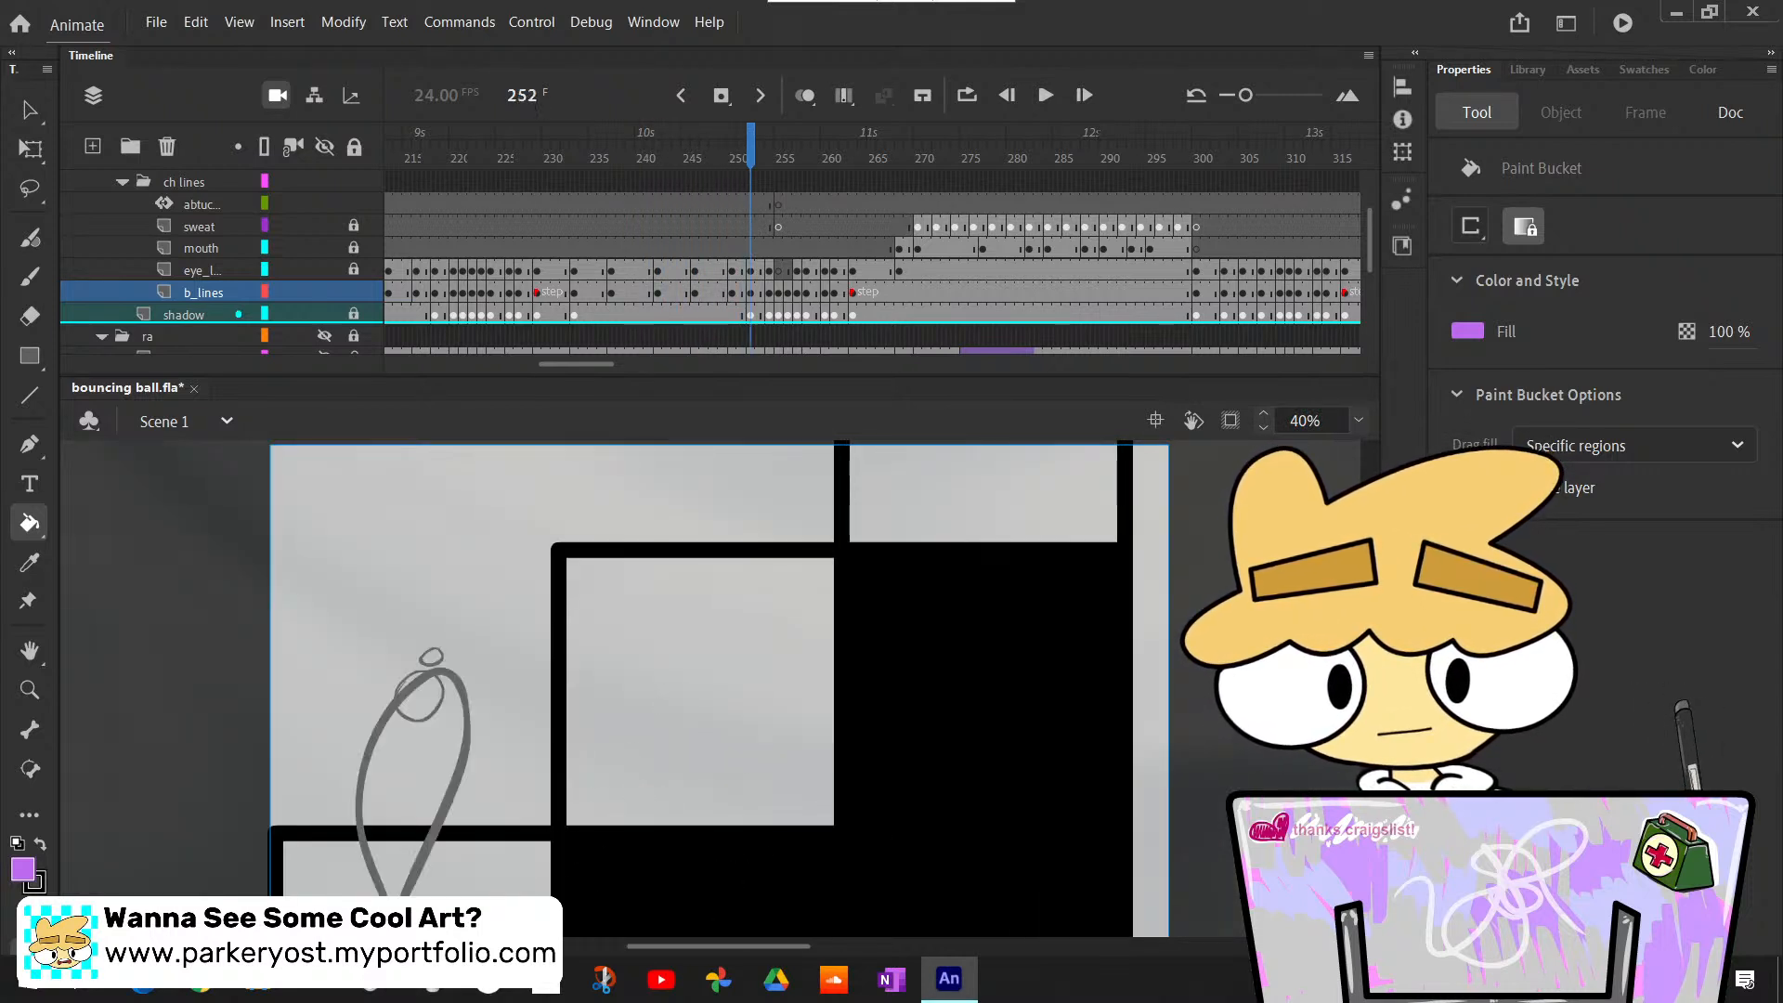
key(comma)
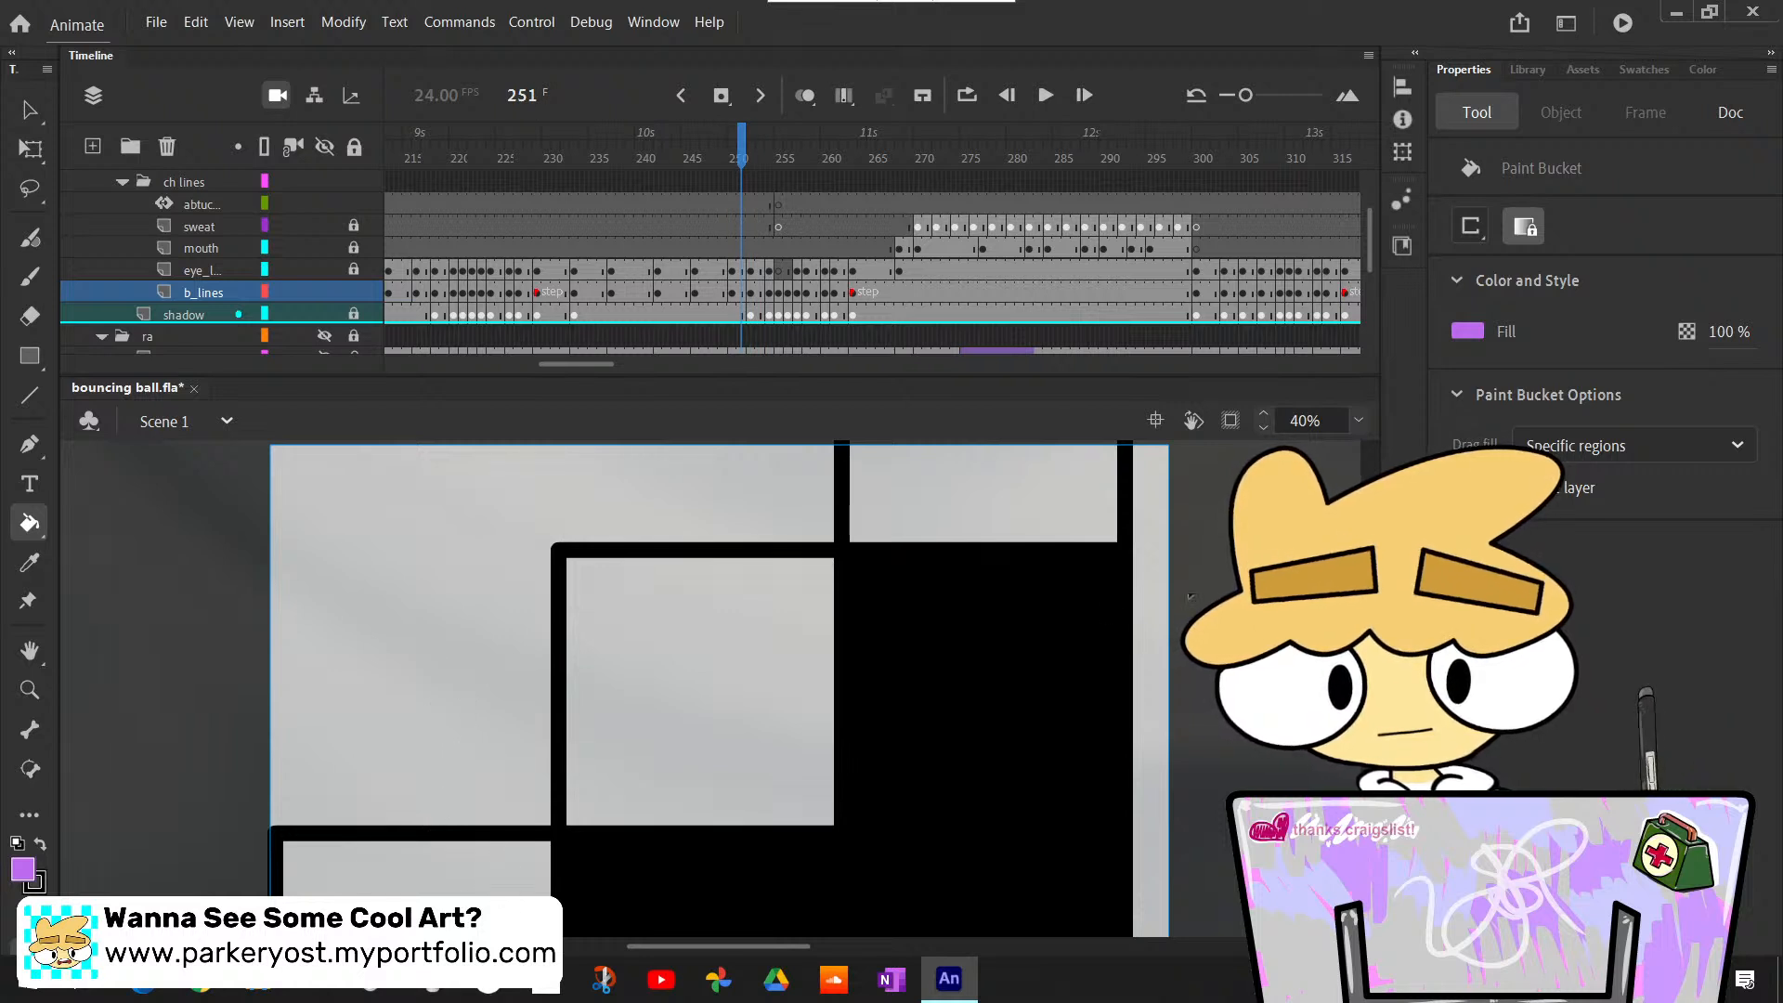
scroll(429, 787, down, 3)
click(429, 788)
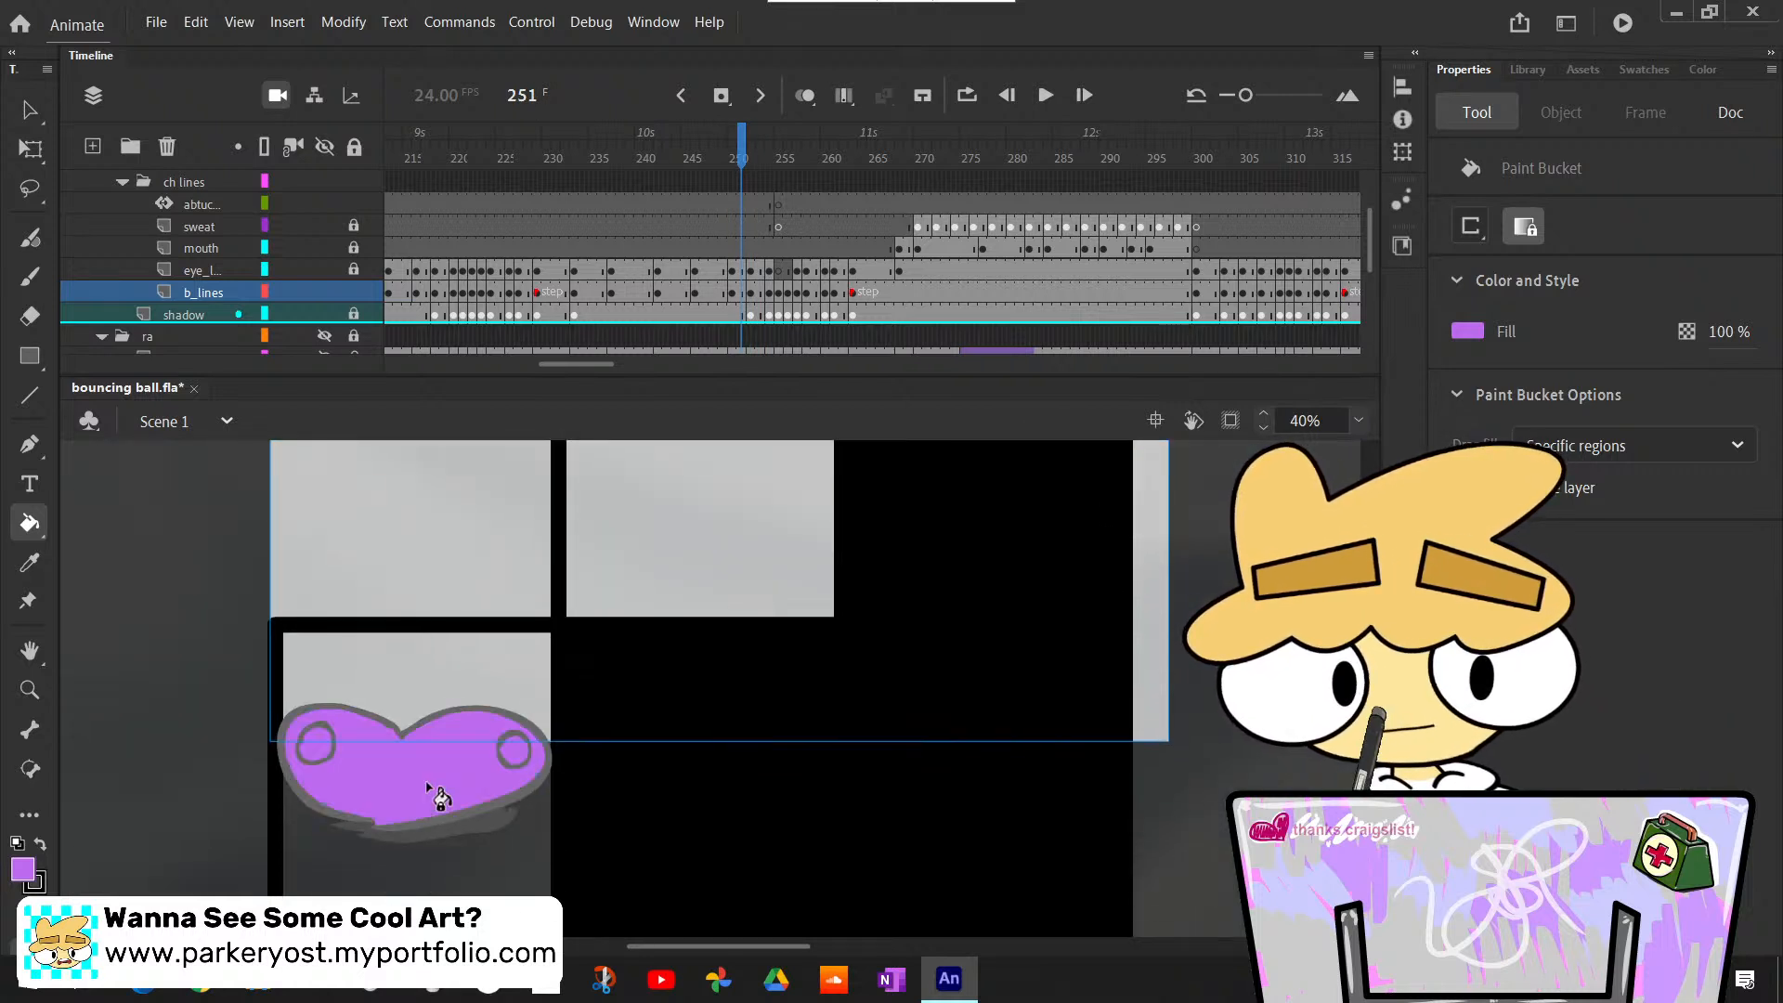
key(period)
click(415, 625)
- Bucket-fill the airborne body light purple at frames 254 and 256
key(period)
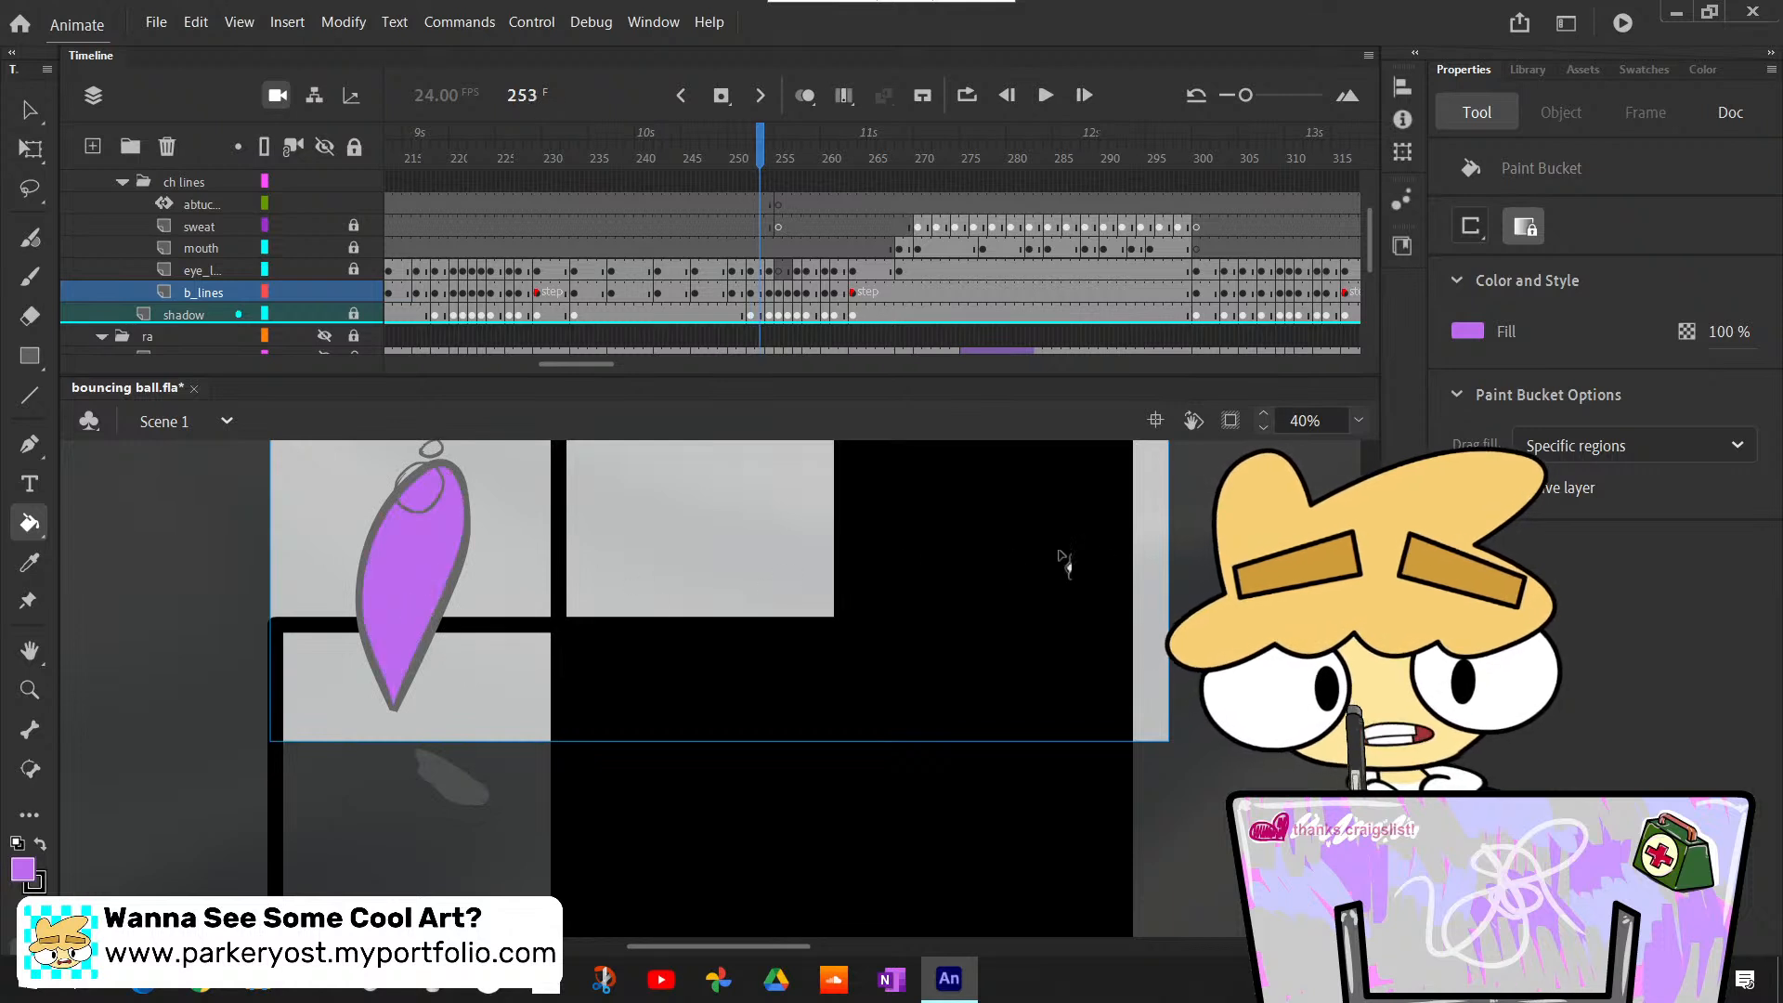
key(period)
scroll(715, 688, up, 5)
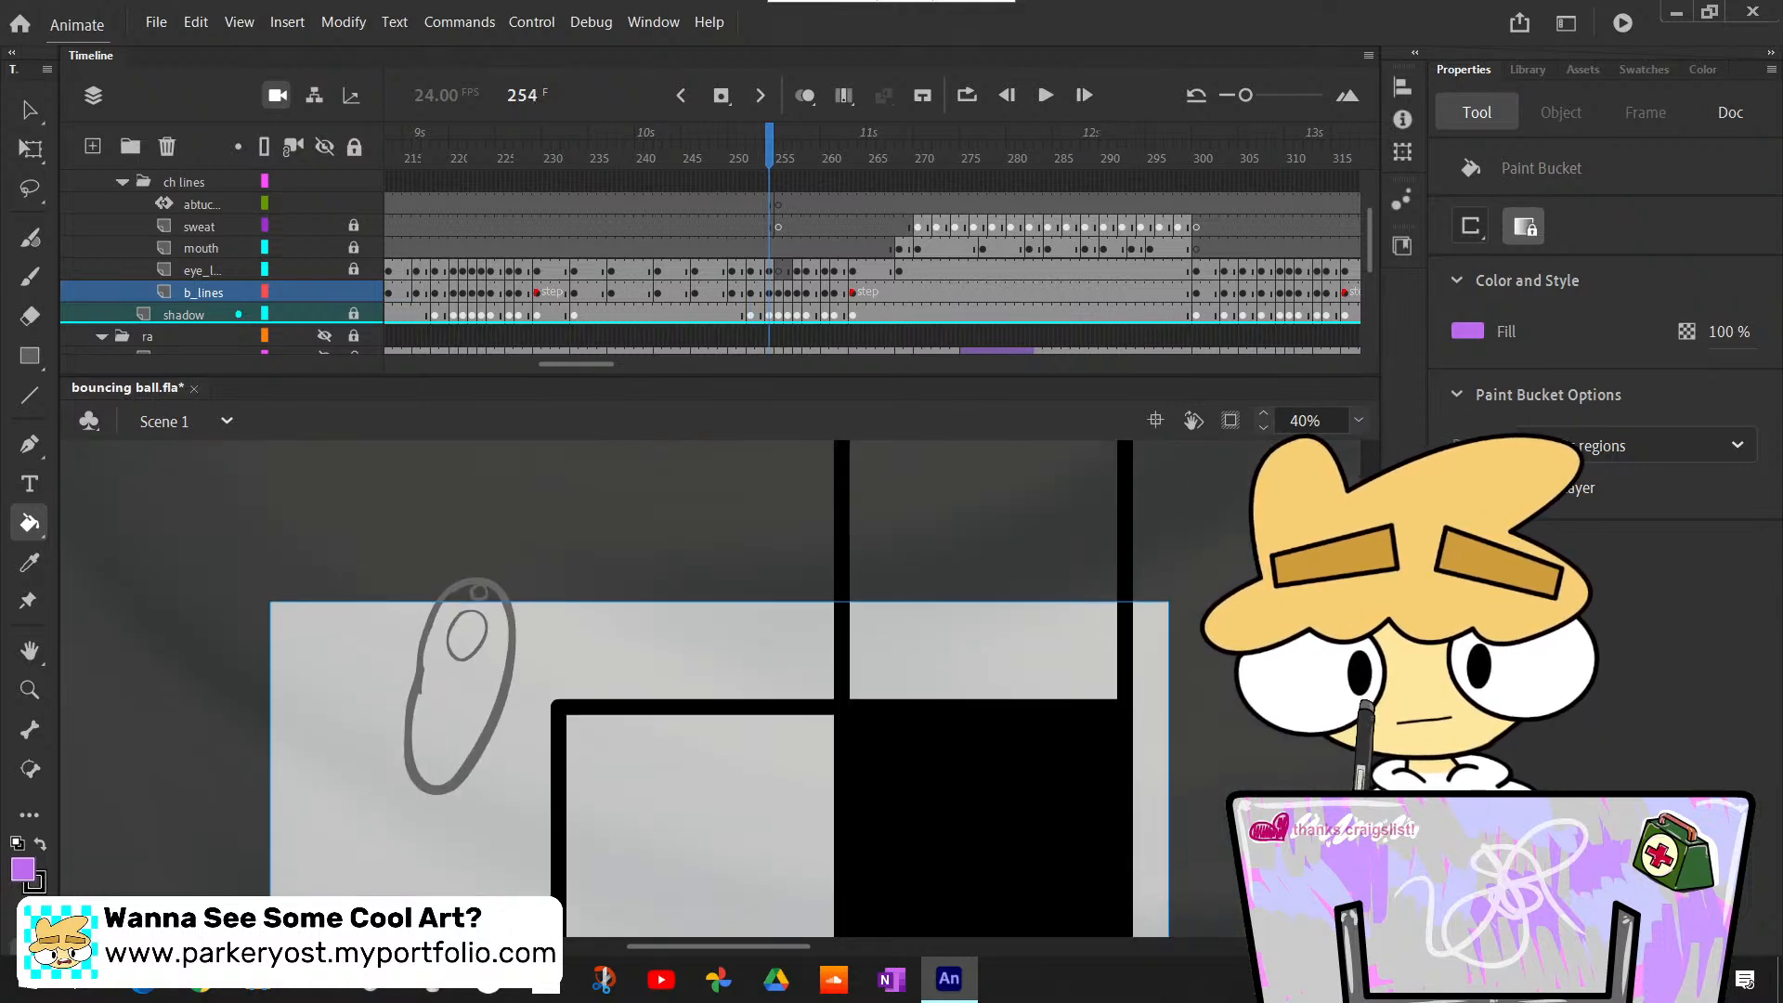
click(474, 713)
key(period)
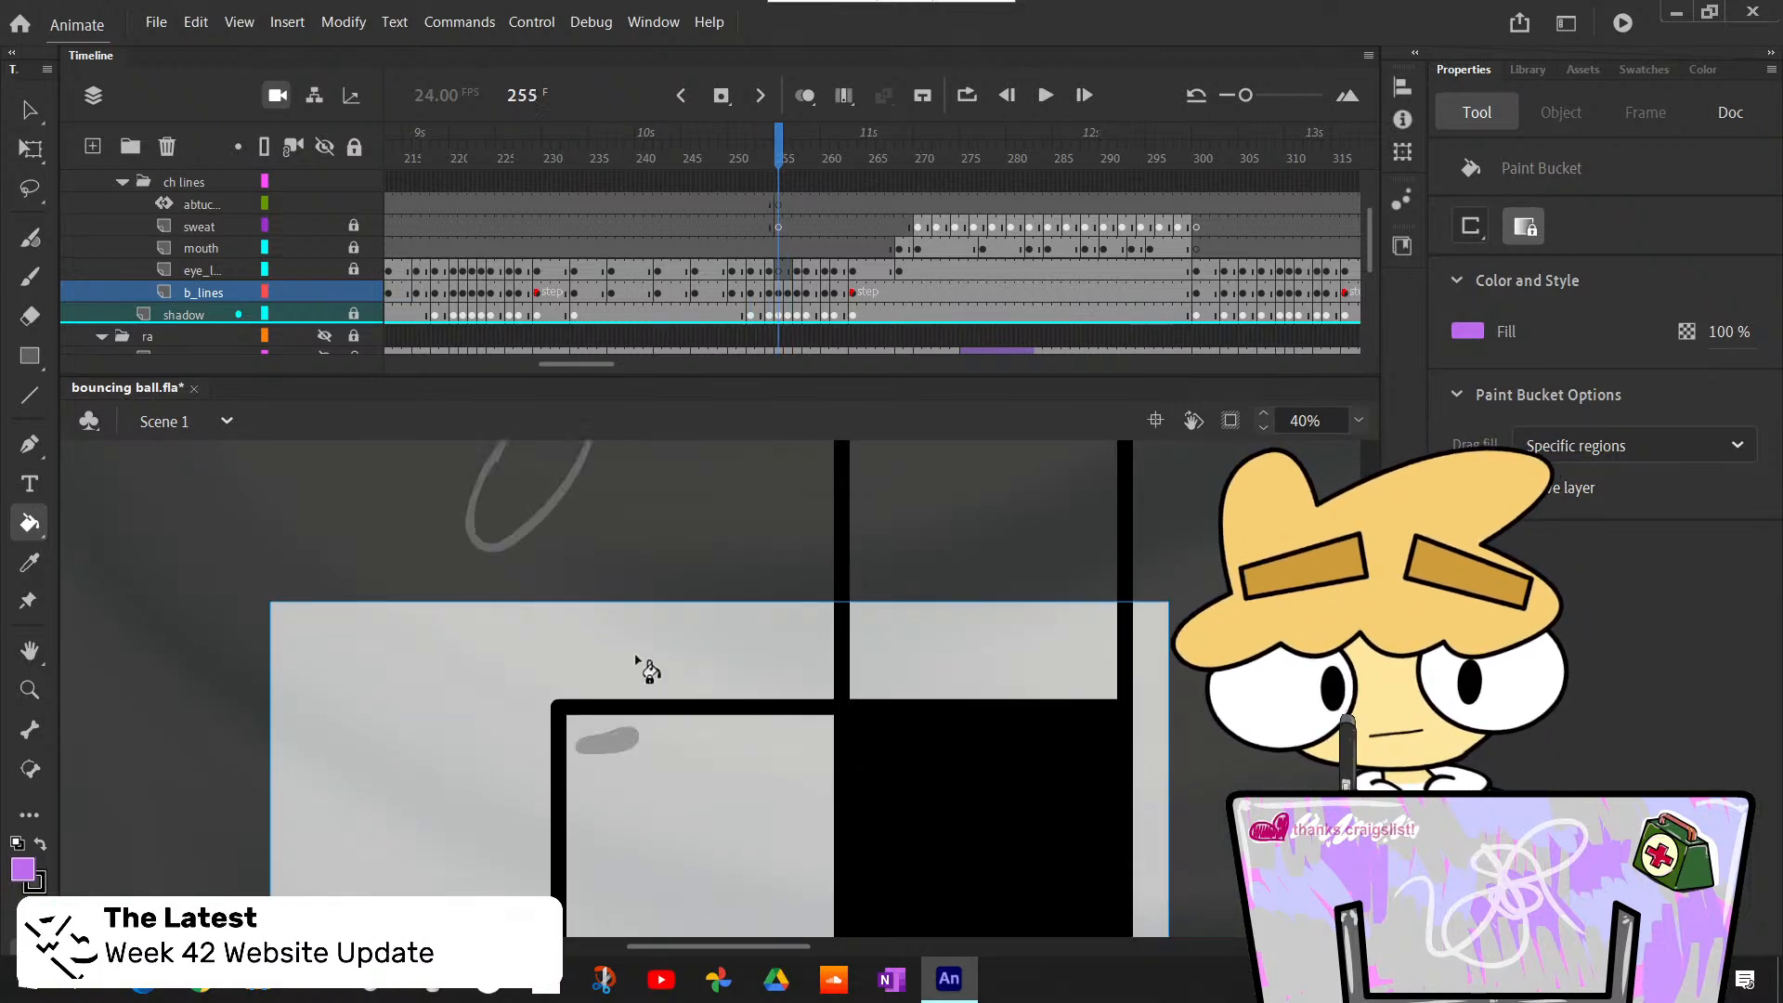
key(period)
- Bucket-fill the falling body at frame 257 and the squashed landing pose on the following step at frame 258
key(period)
key(comma)
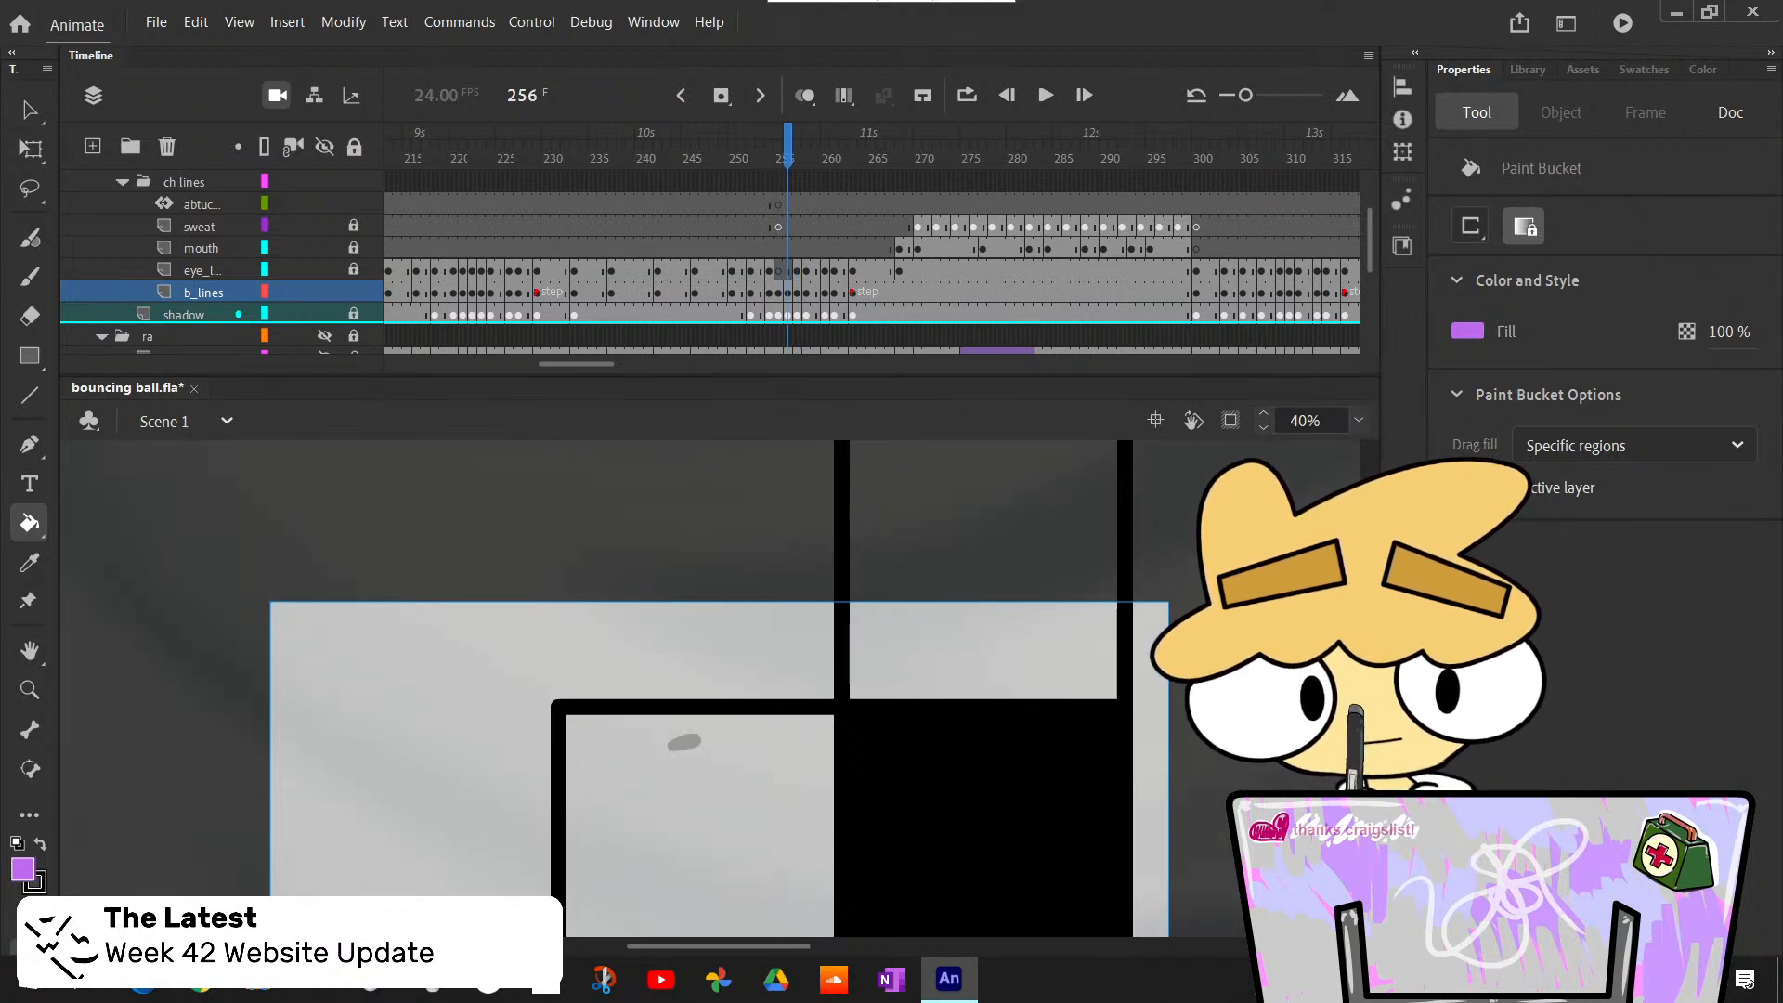
scroll(715, 687, up, 3)
click(692, 564)
key(period)
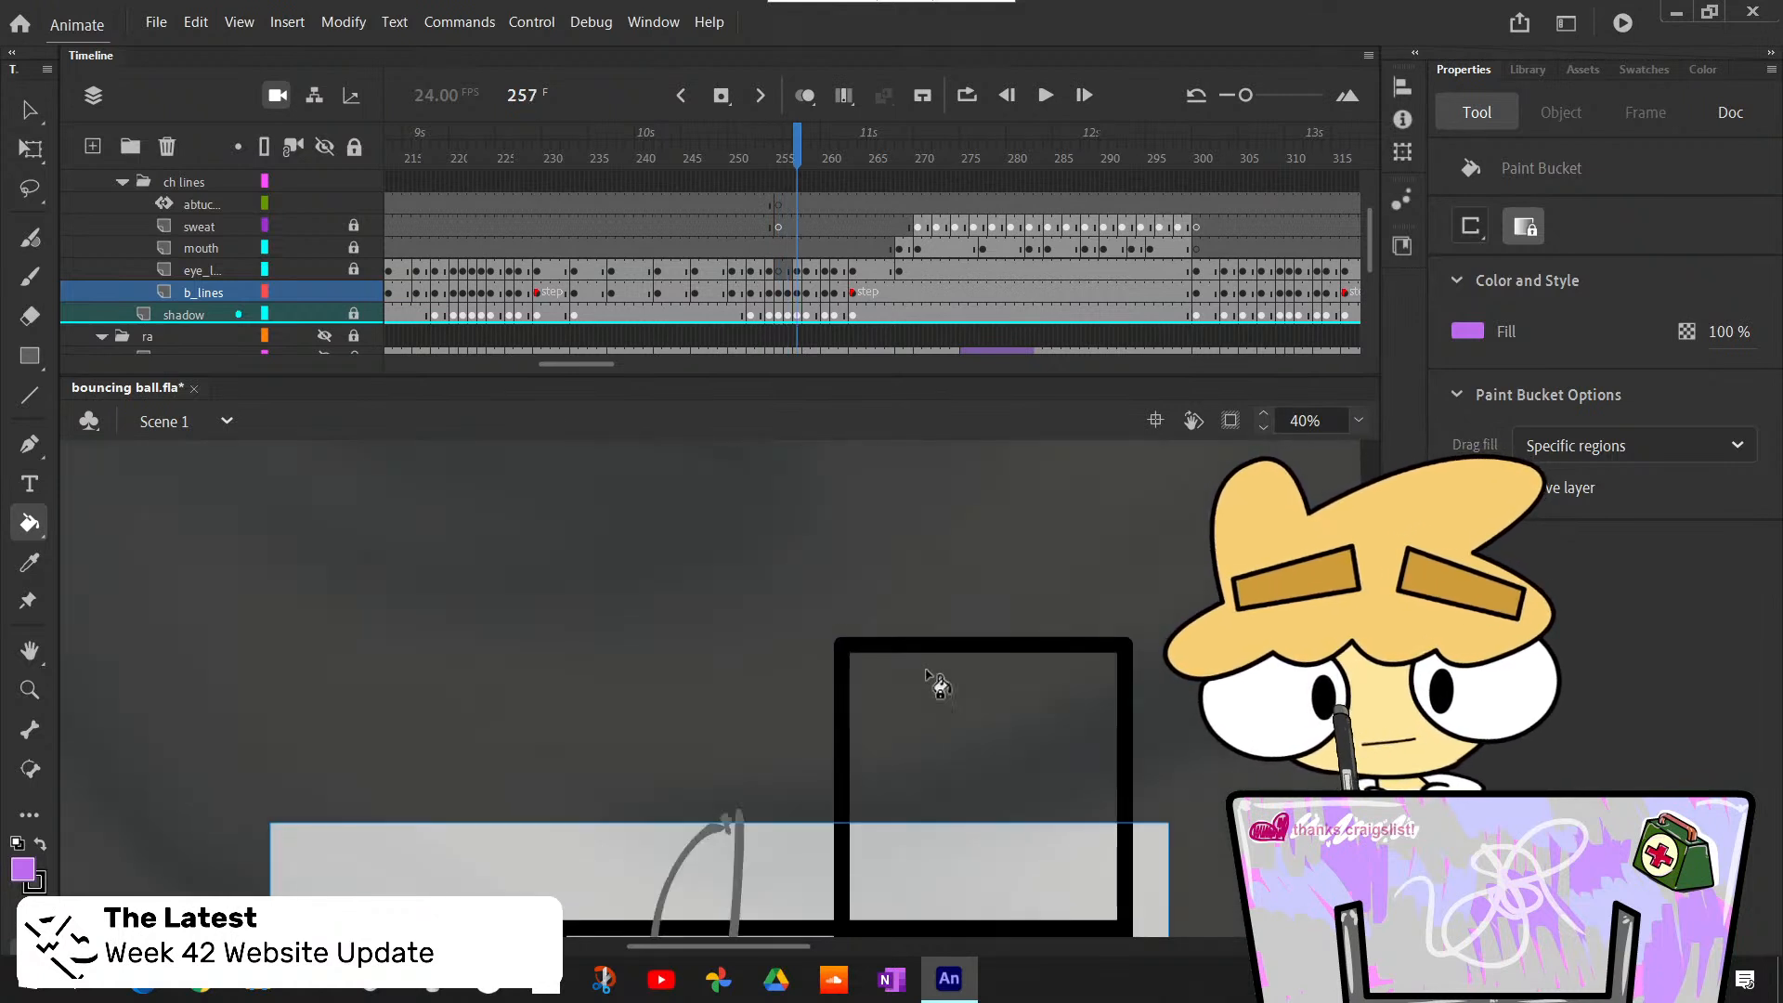
key(comma)
key(period)
scroll(929, 697, down, 3)
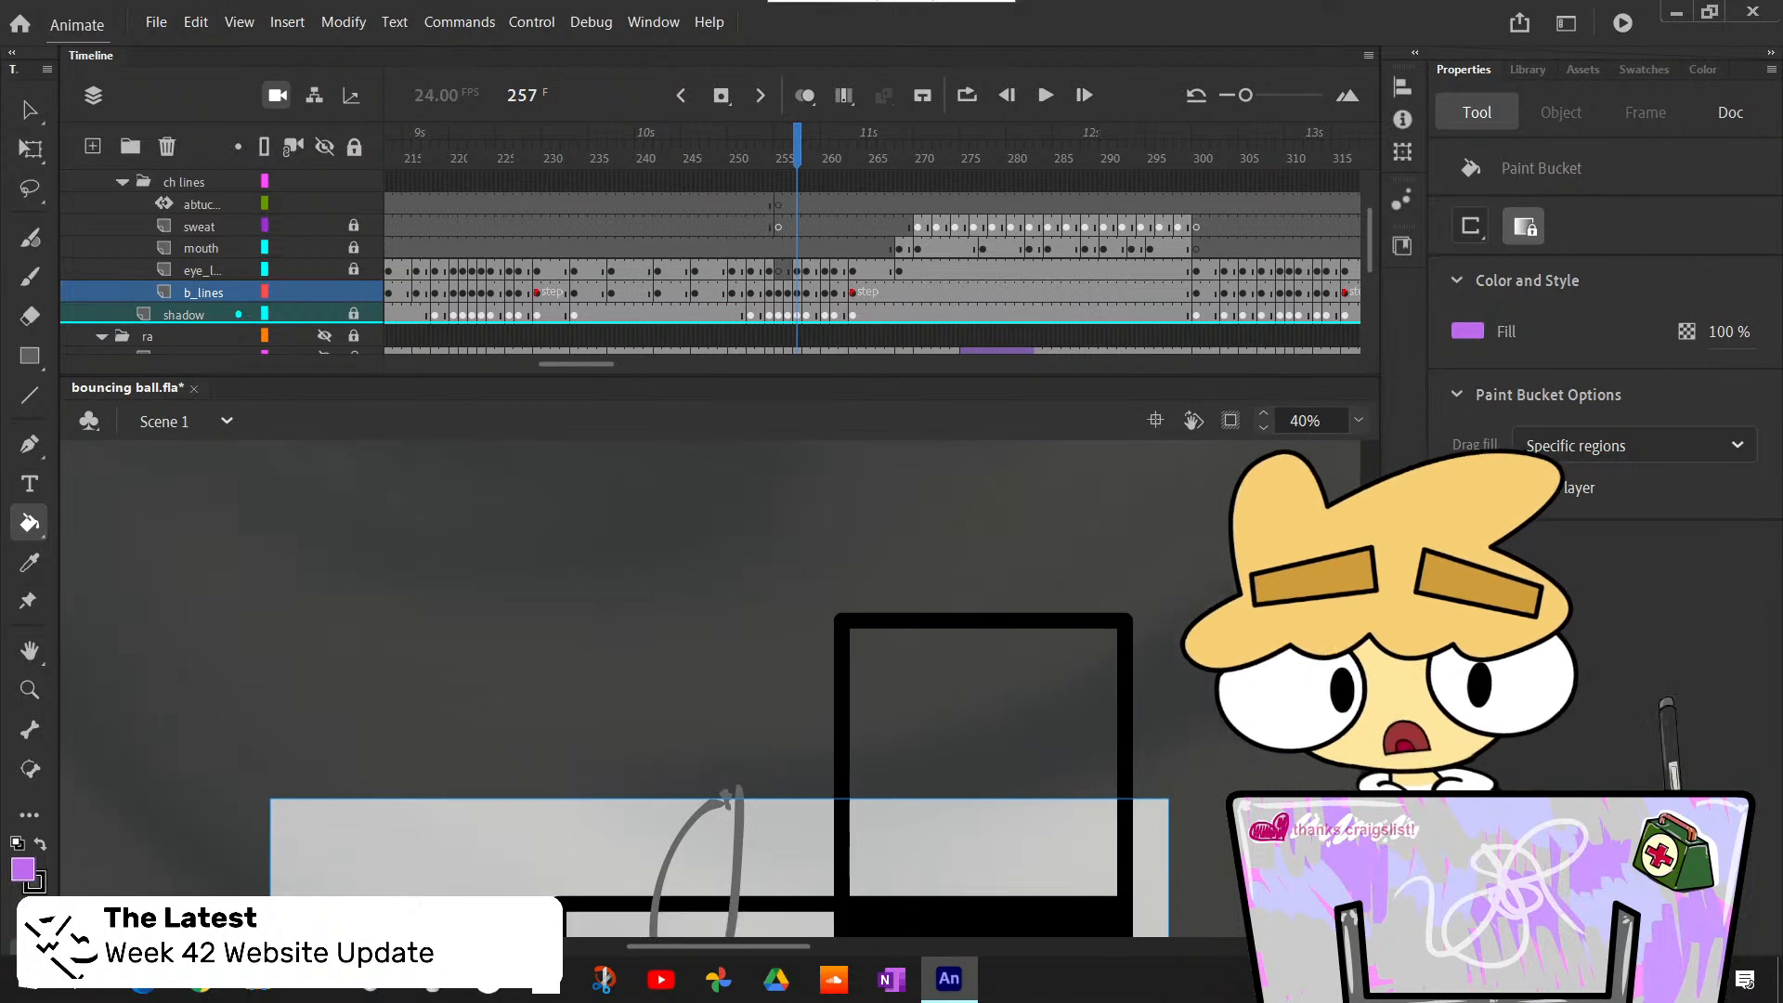
click(710, 683)
- Bucket-fill the body rebounding above the step light purple at frame 261
key(period)
click(758, 841)
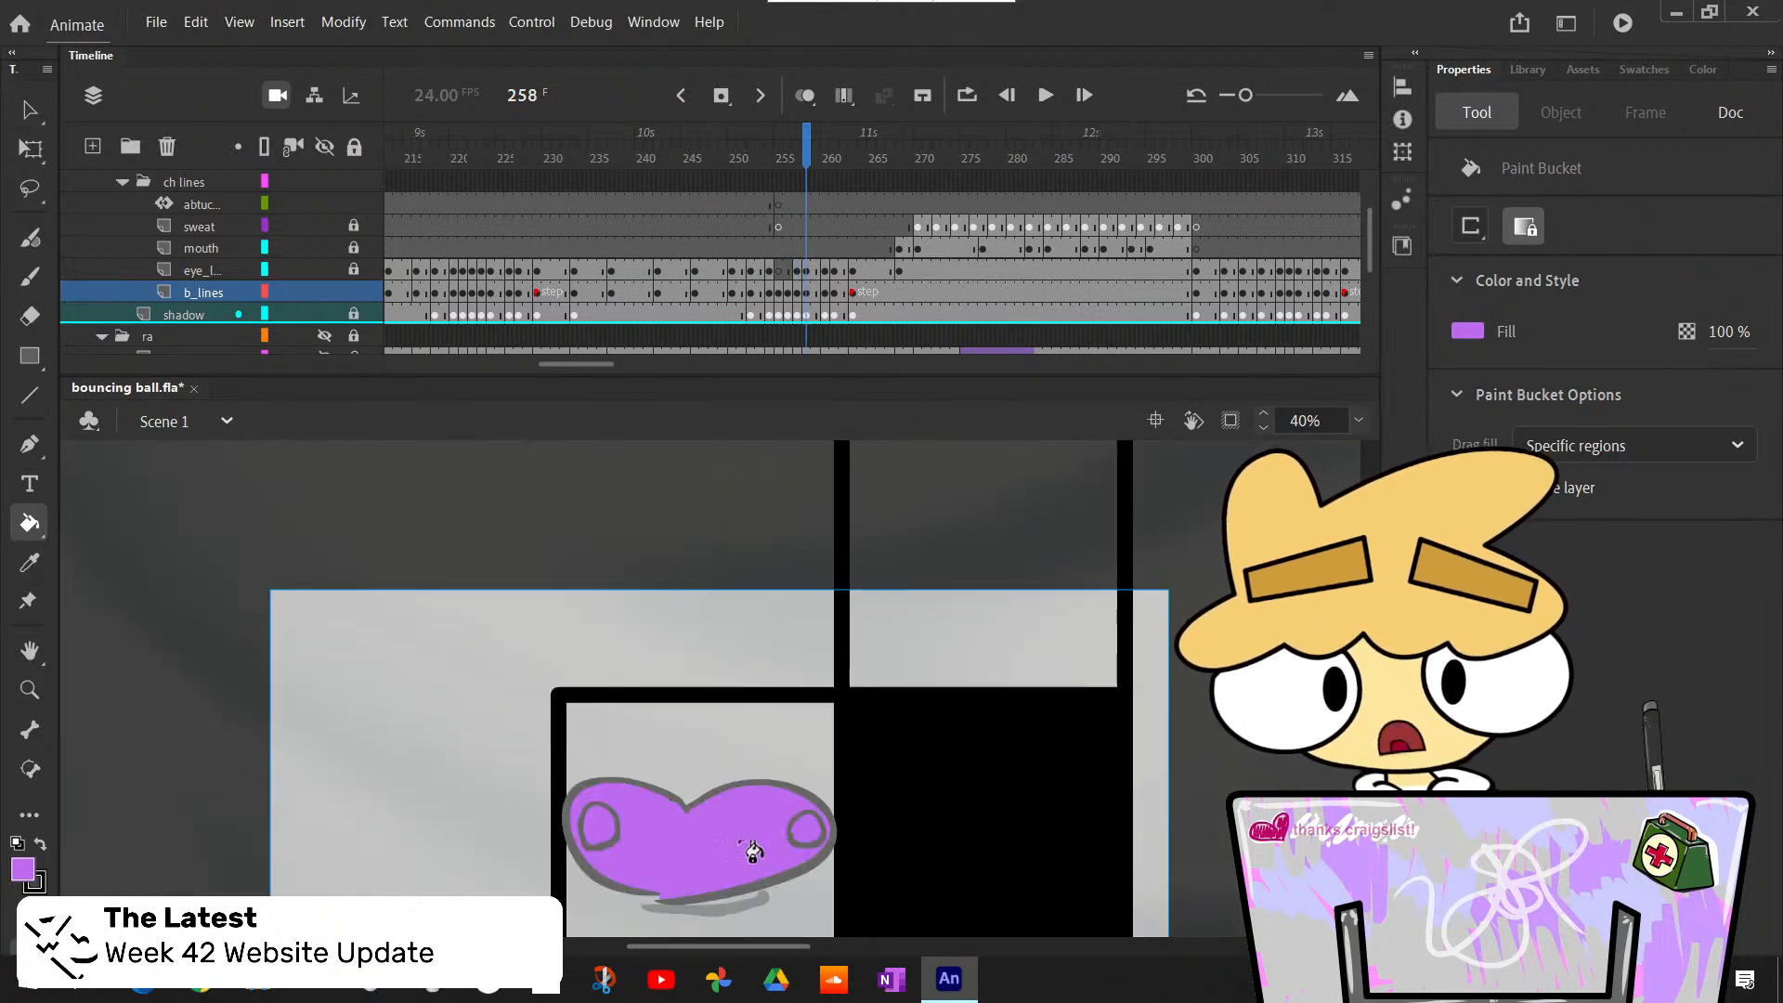
key(period)
key(period)
- Bucket-fill the resting body on the step light purple at frame 265 and check the frames up to 269
key(period)
click(747, 662)
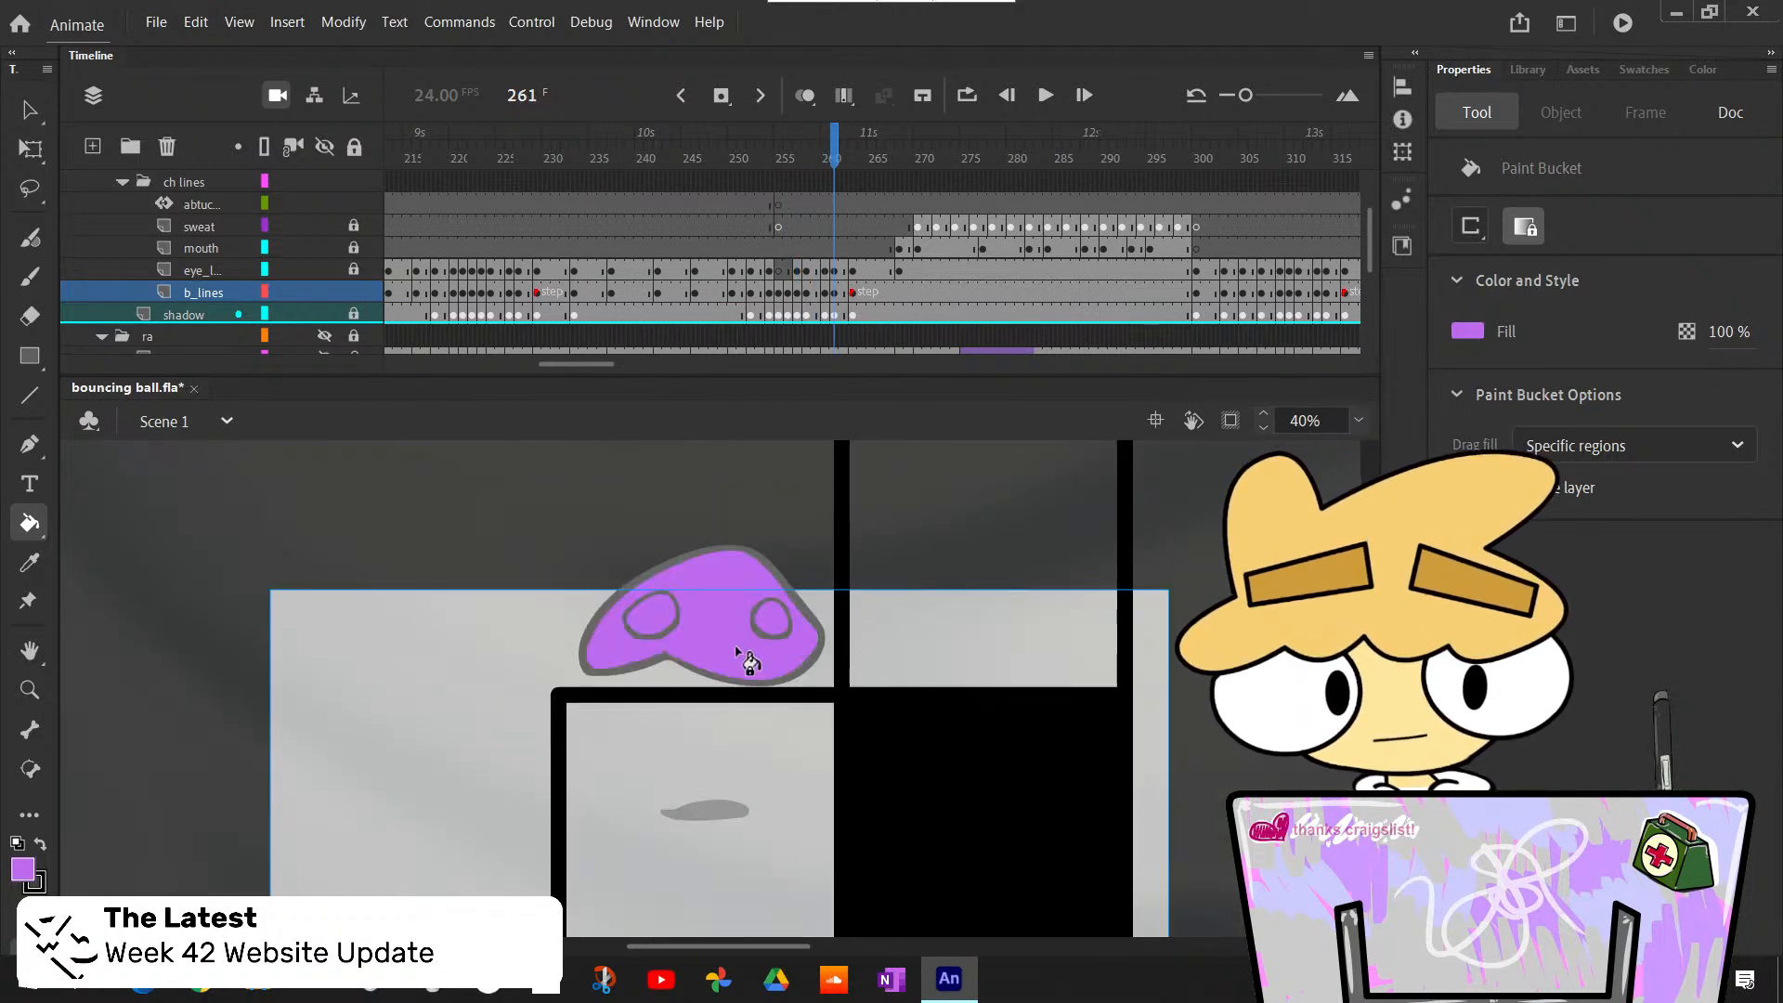
key(period)
key(period)
click(752, 800)
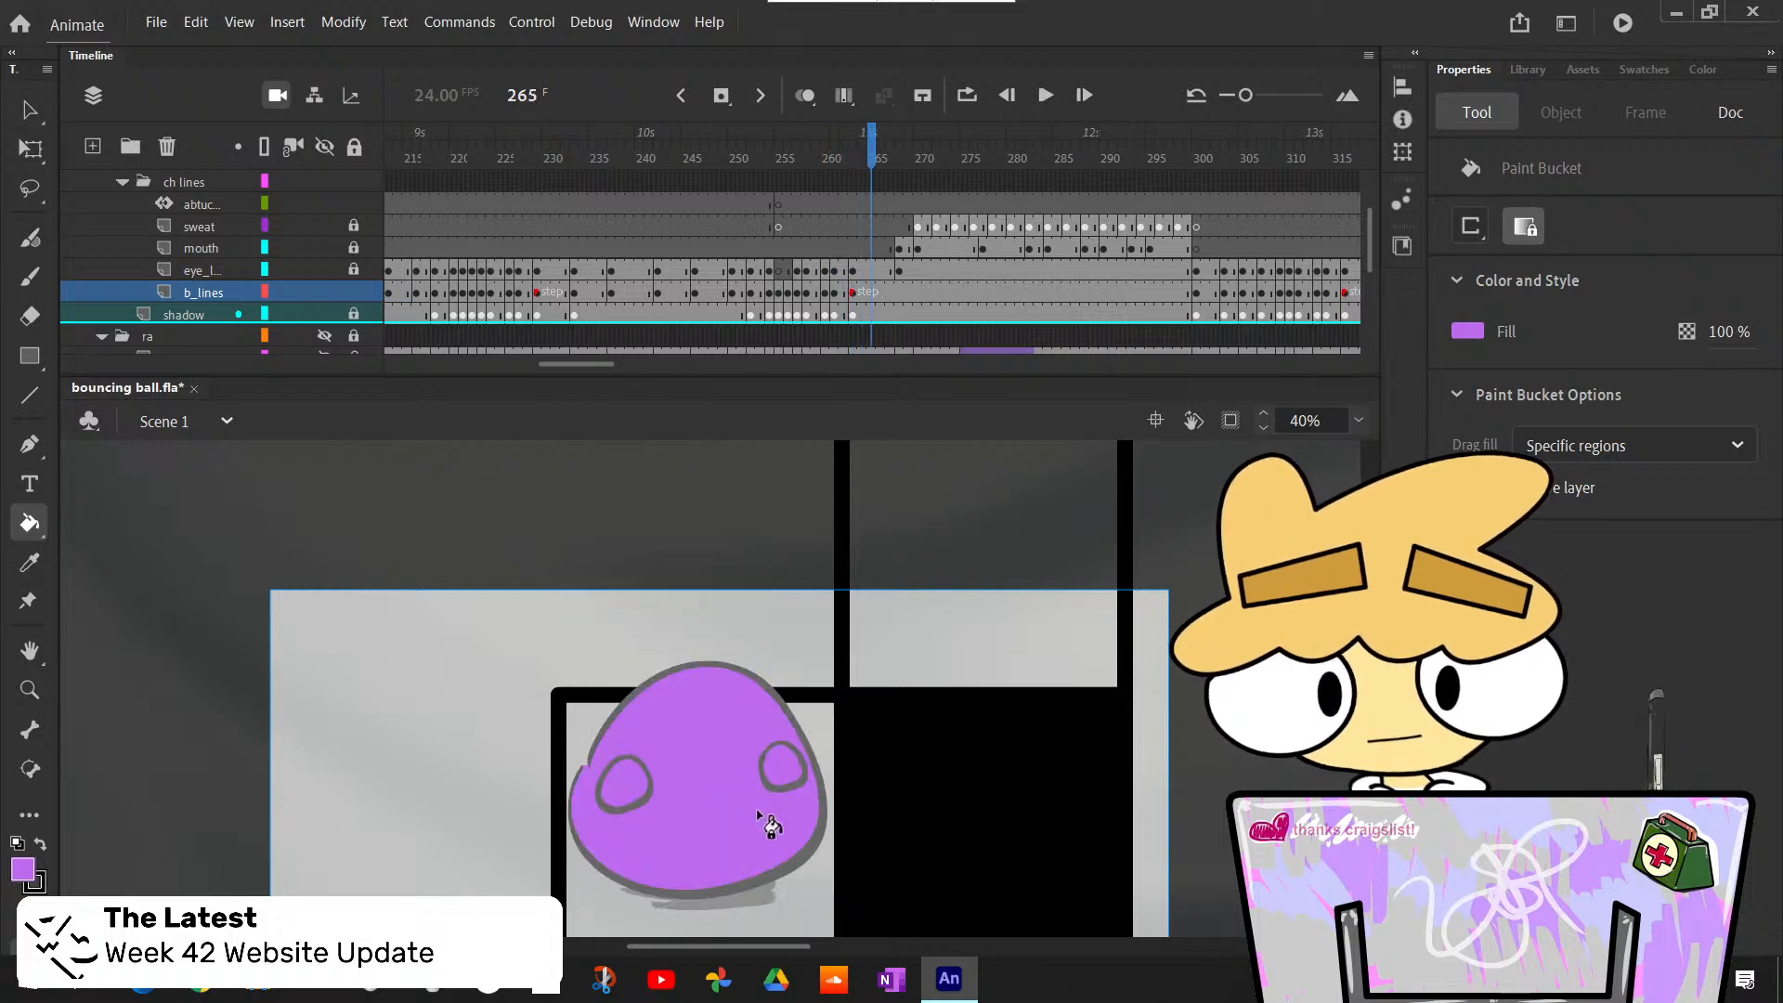
key(period)
key(period)
key(comma)
key(comma)
- Bucket-fill the flattened body on the staircase light purple at frame 300
key(period)
key(period)
key(period)
key(period)
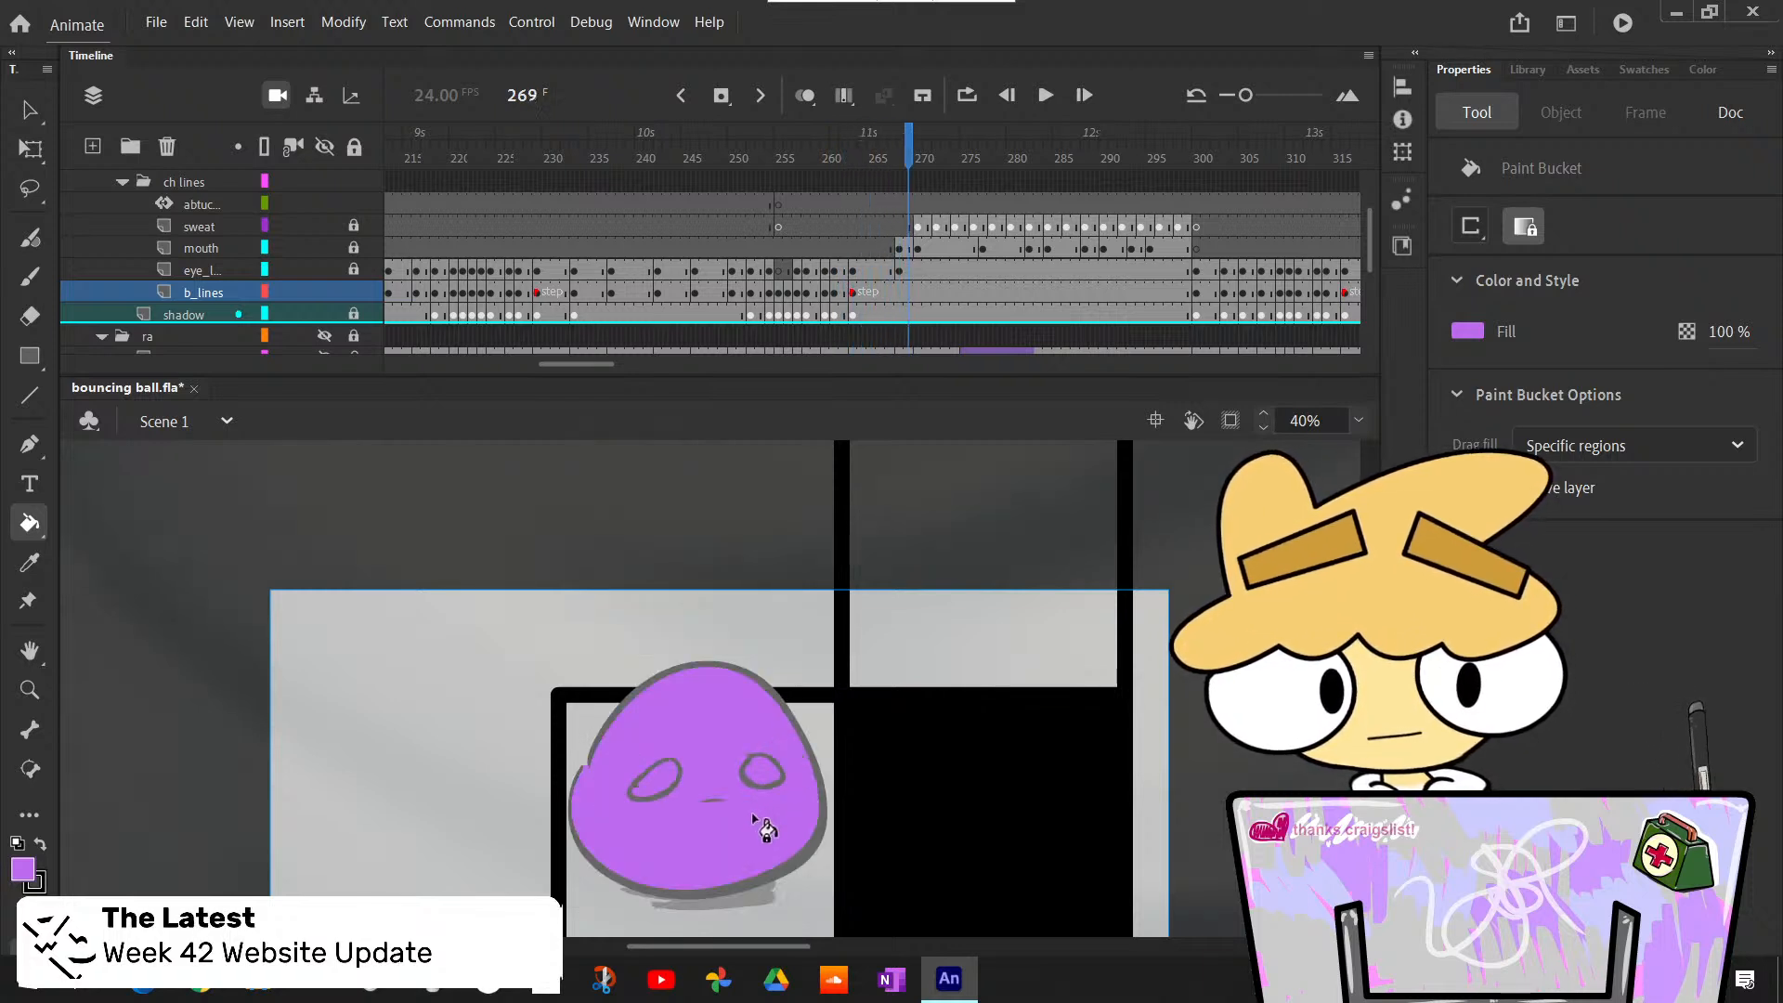
key(period)
key(period)
key(period)
key(period)
key(period)
key(period)
key(period)
key(period)
key(period)
key(period)
key(period)
key(period)
key(period)
key(period)
key(period)
key(period)
key(period)
key(period)
key(period)
key(period)
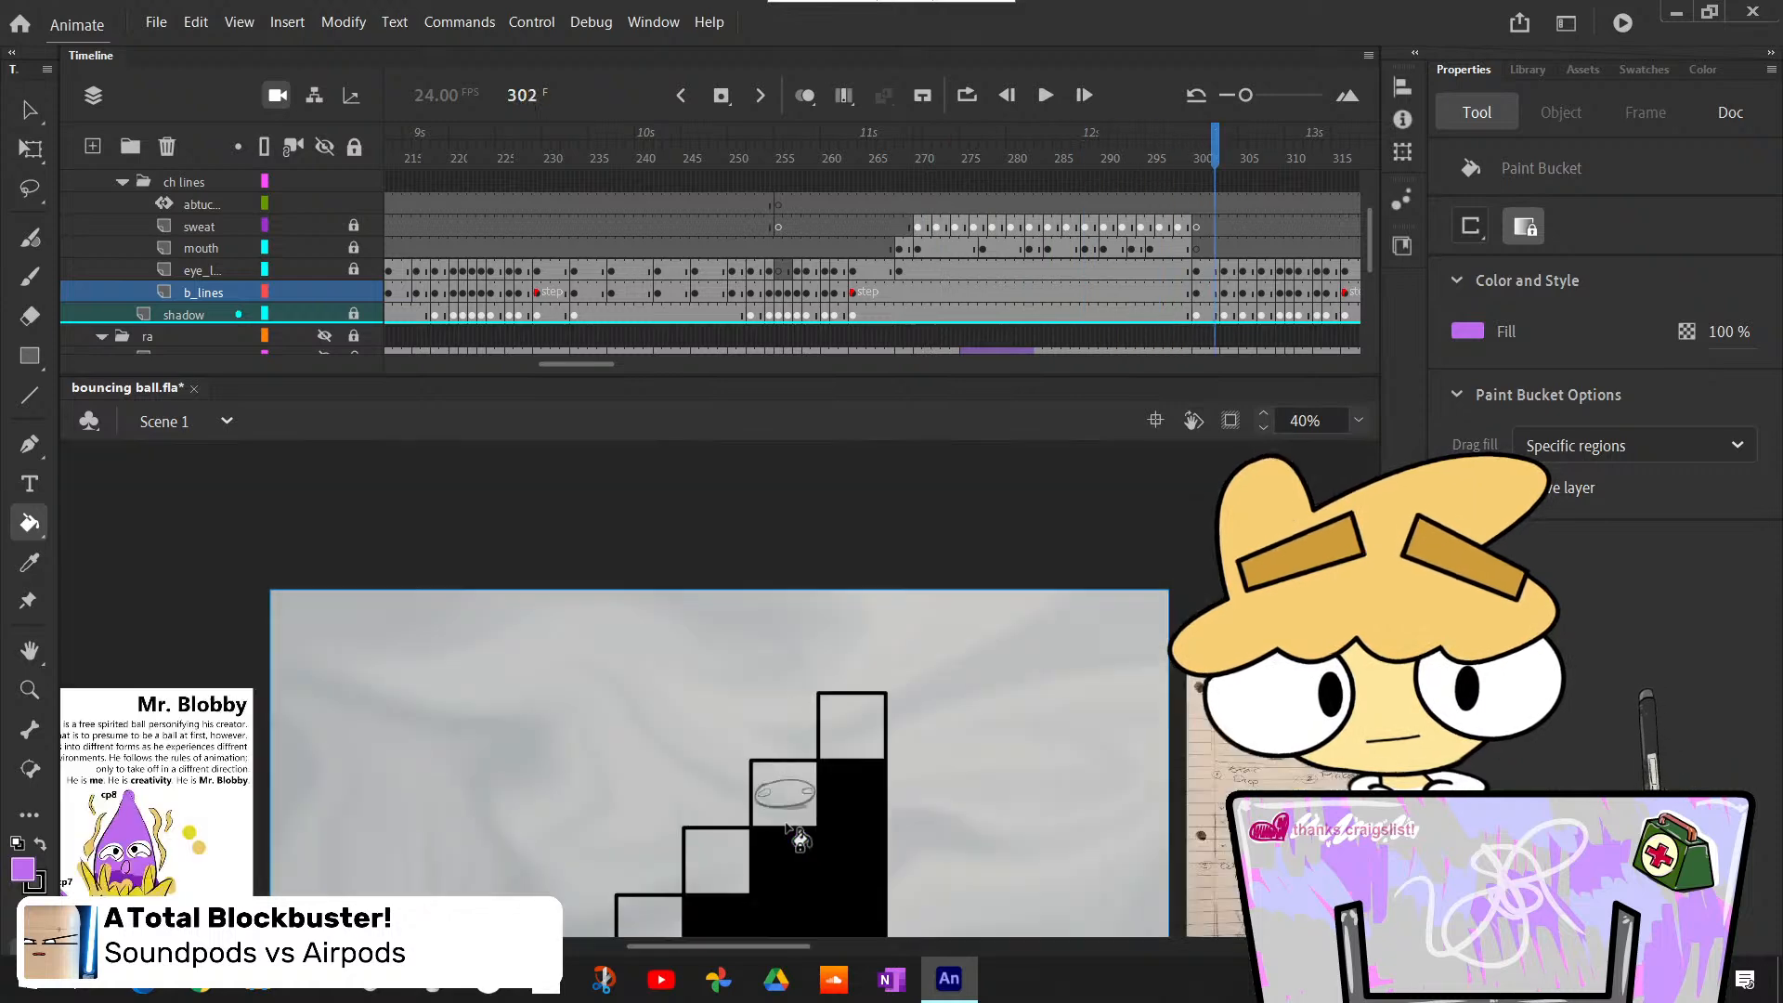
key(comma)
key(comma)
key(comma)
key(comma)
key(comma)
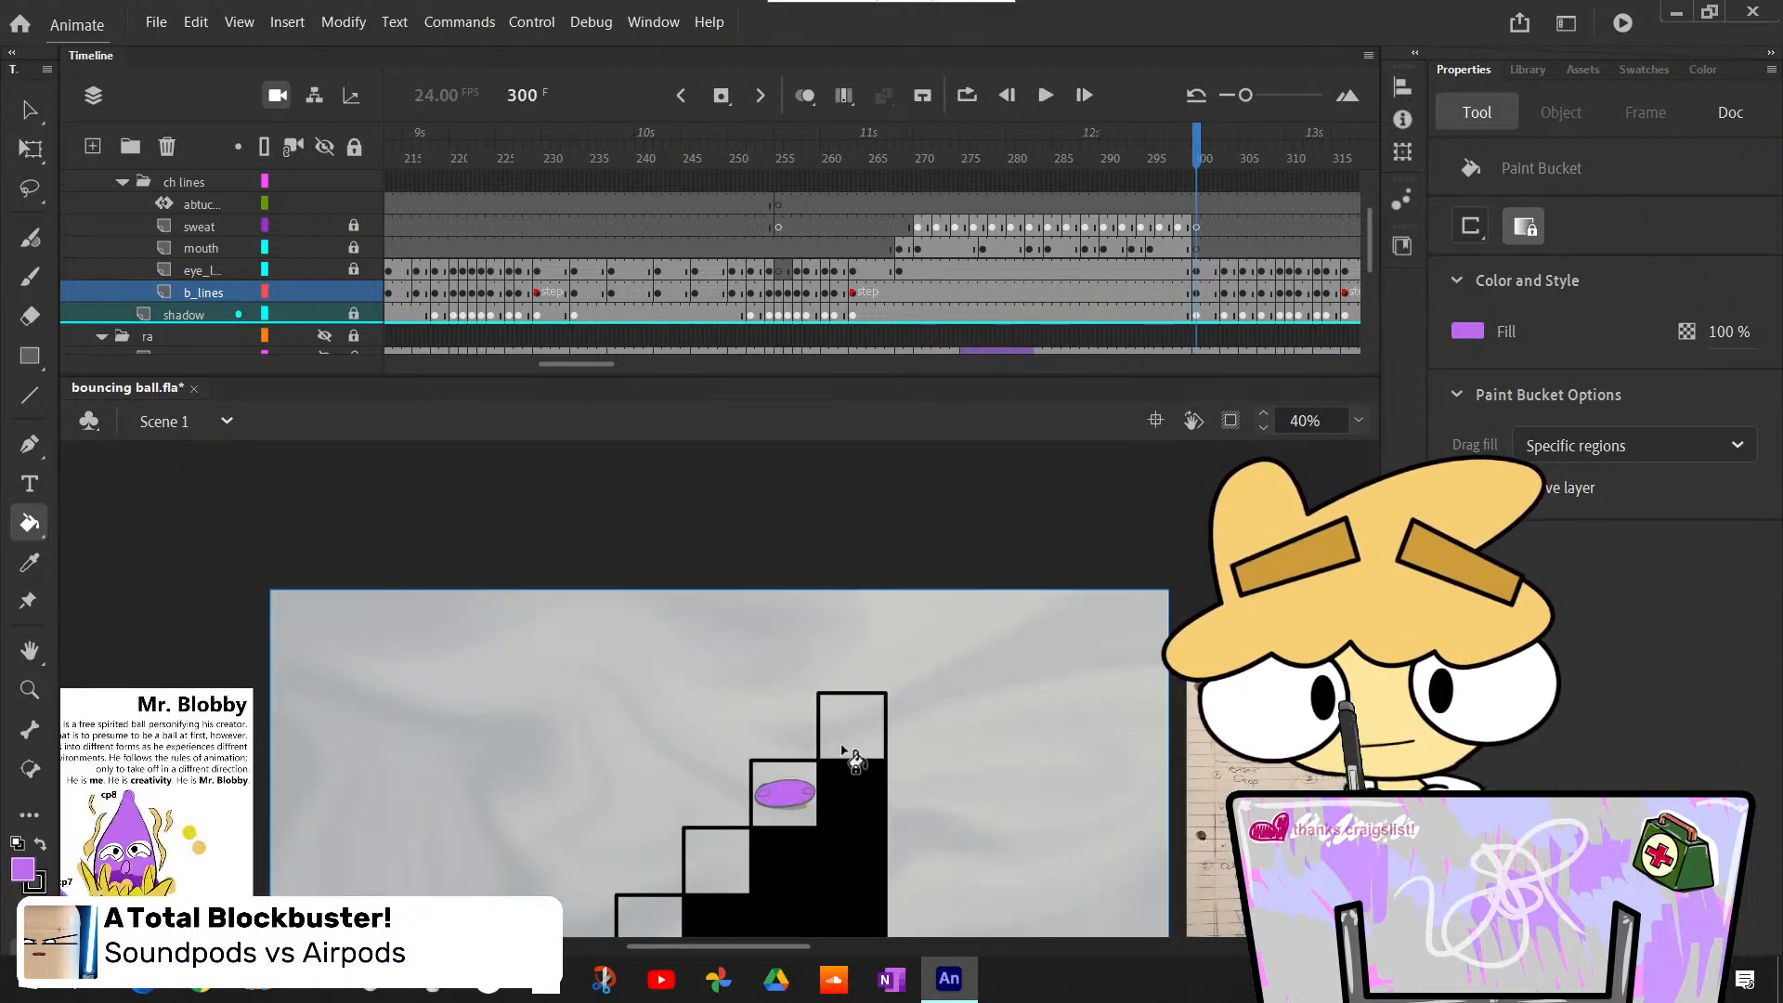
key(comma)
- Bucket-fill the stretched body light purple from the takeoff at frame 303 through the leap toward the top step
key(period)
key(period)
key(period)
key(period)
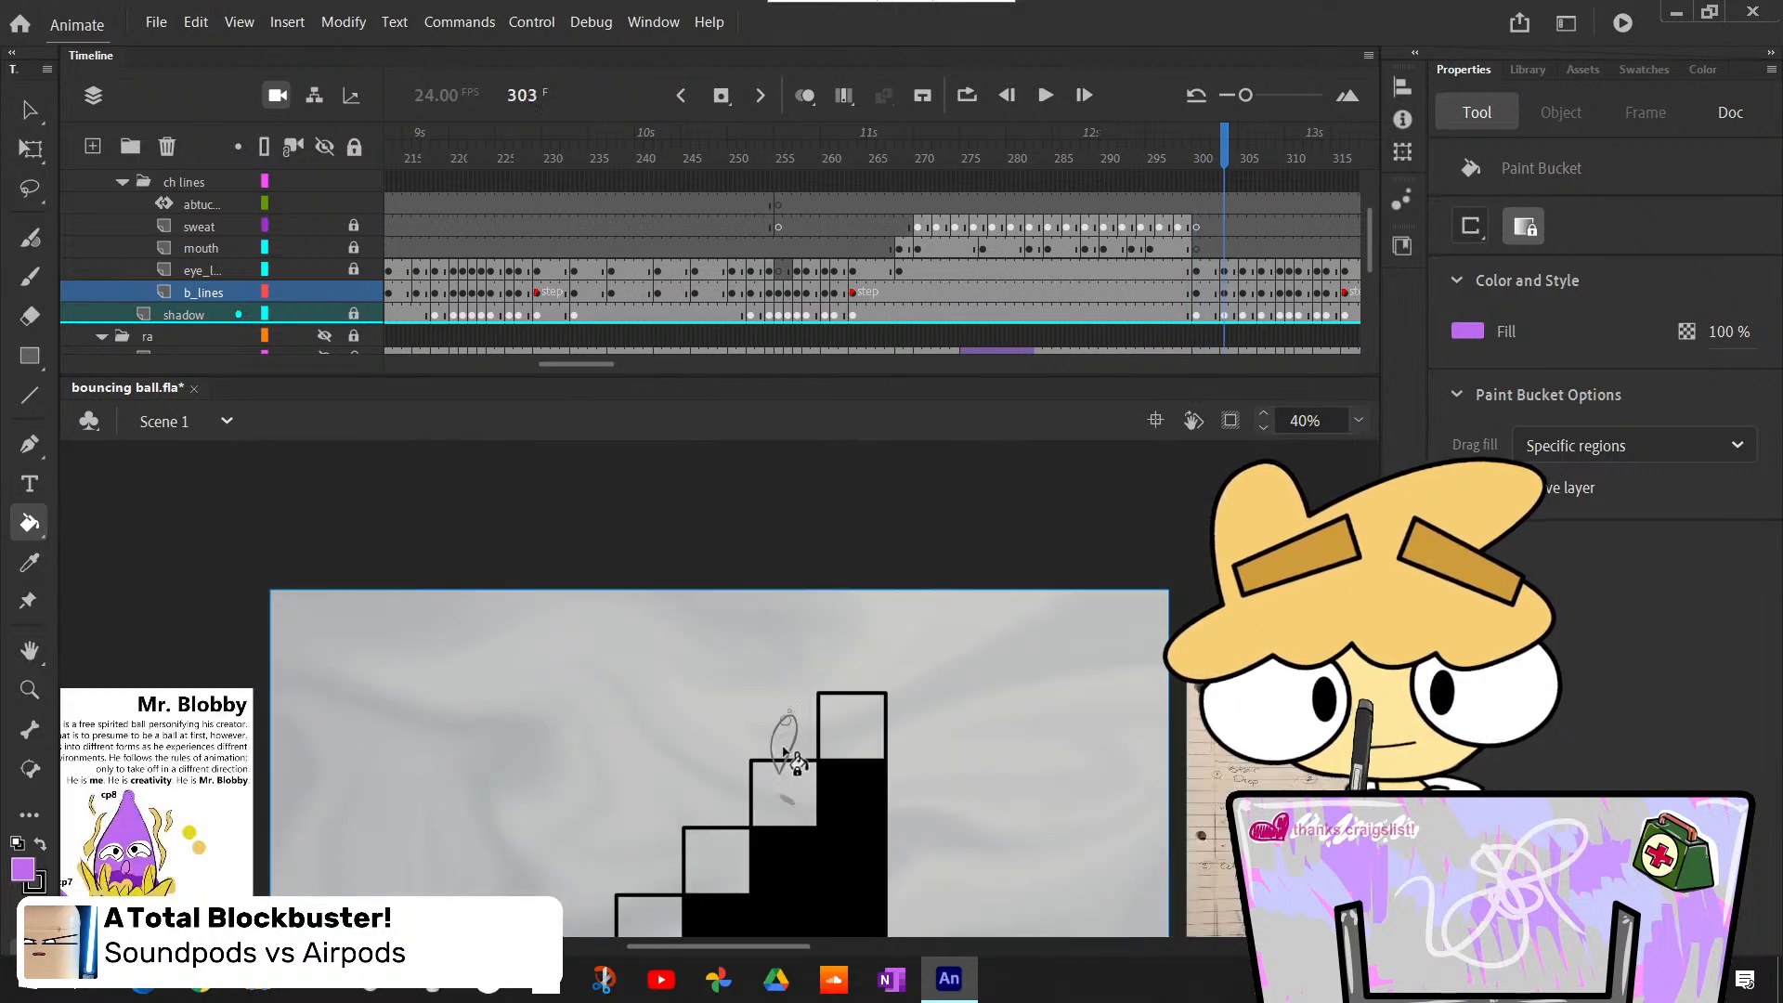
key(period)
key(period)
key(period)
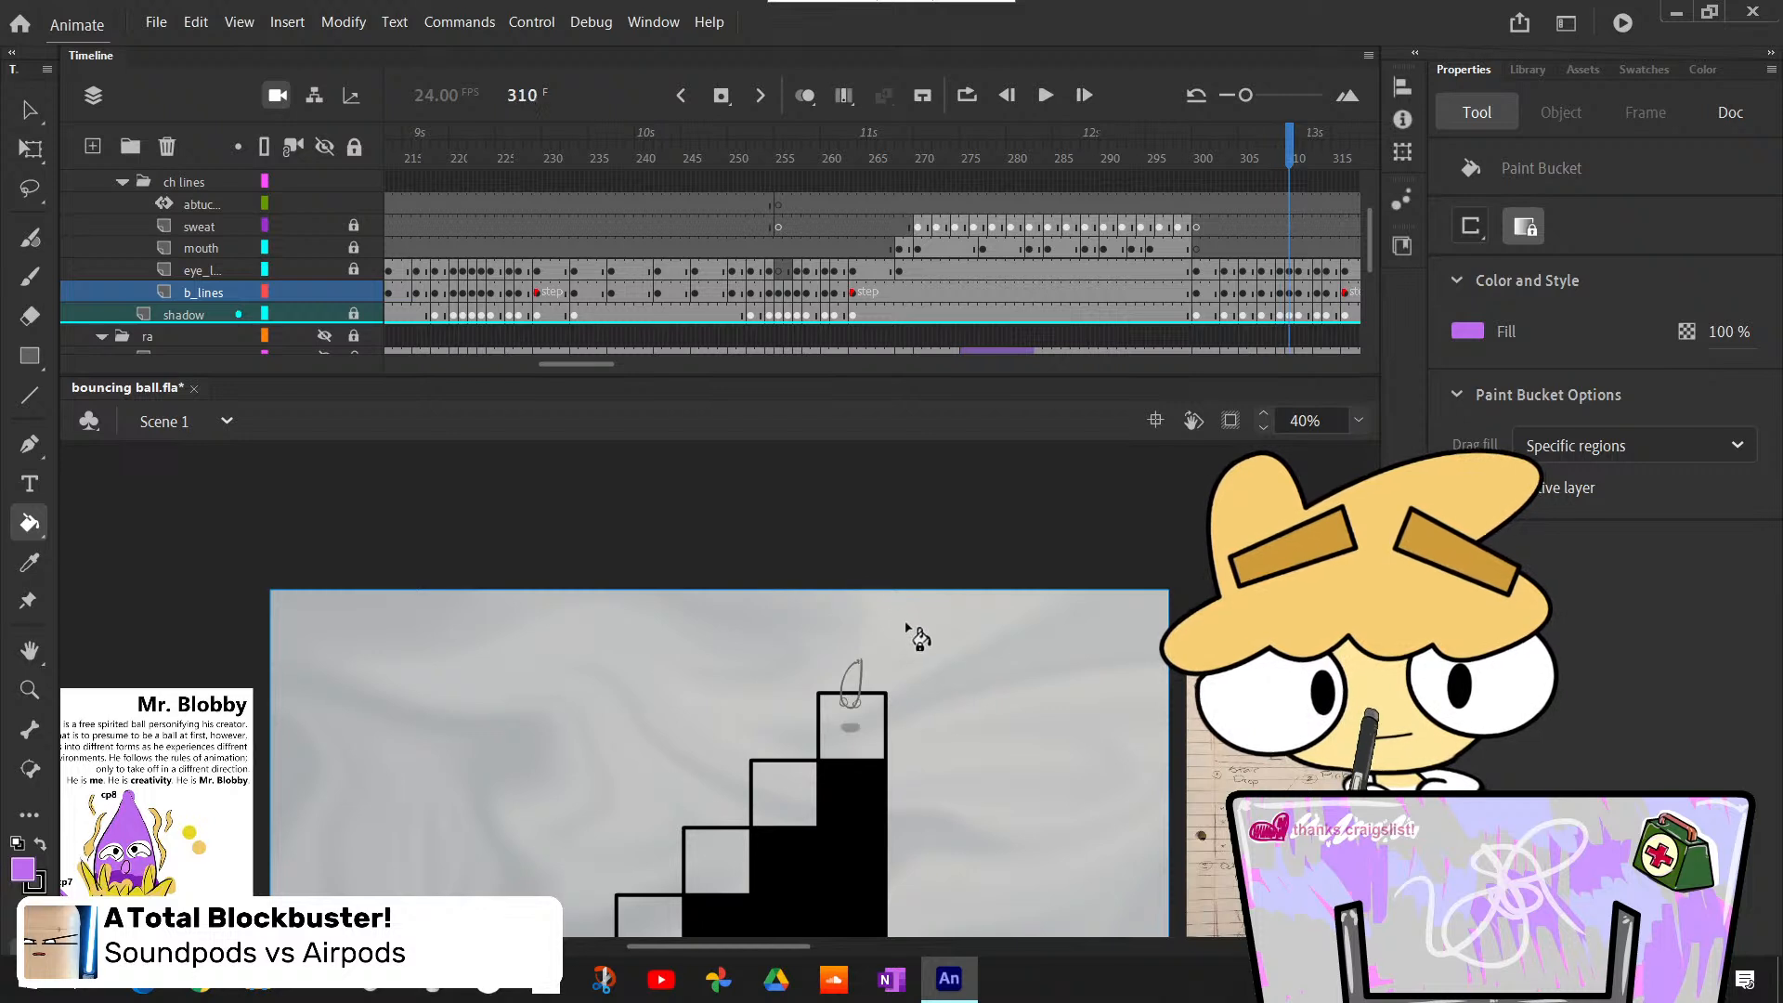
- Bucket-fill the squashed landing pose at frame 311 and the rebounding body at frame 315 light purple
key(period)
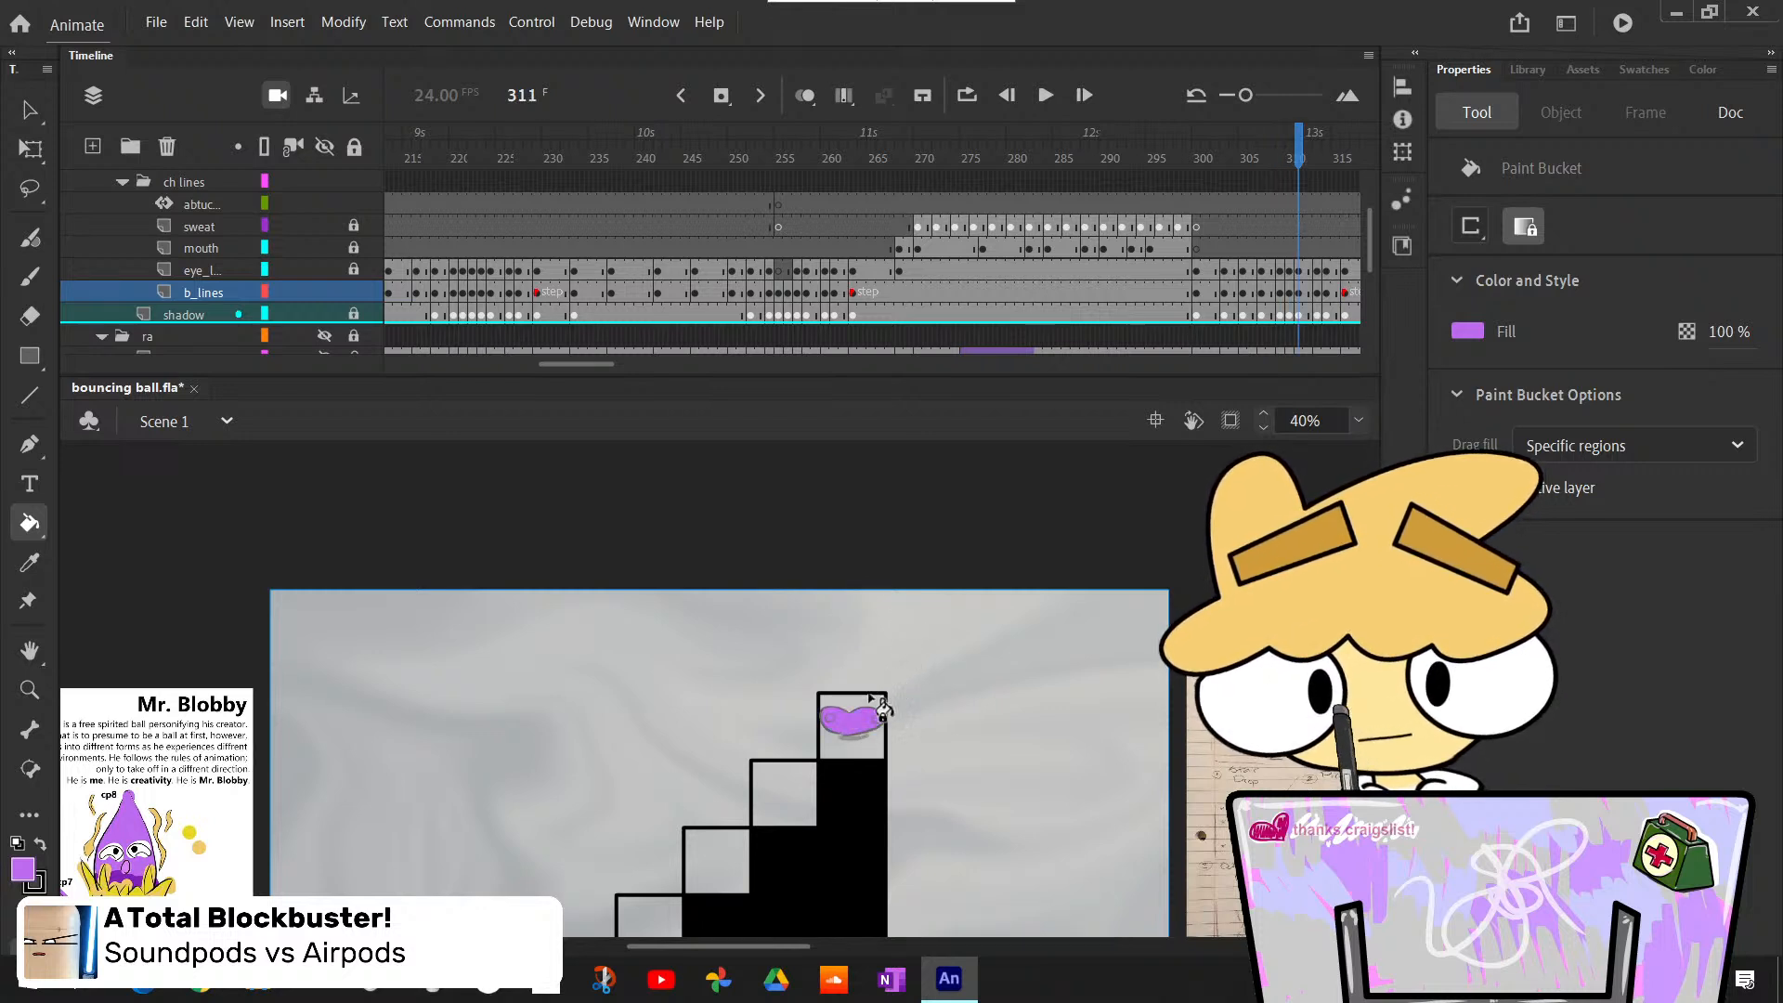
key(period)
key(period)
- Bucket-fill the body resting on the top step light purple across the poses at frames 321 to 329
key(period)
key(period)
key(period)
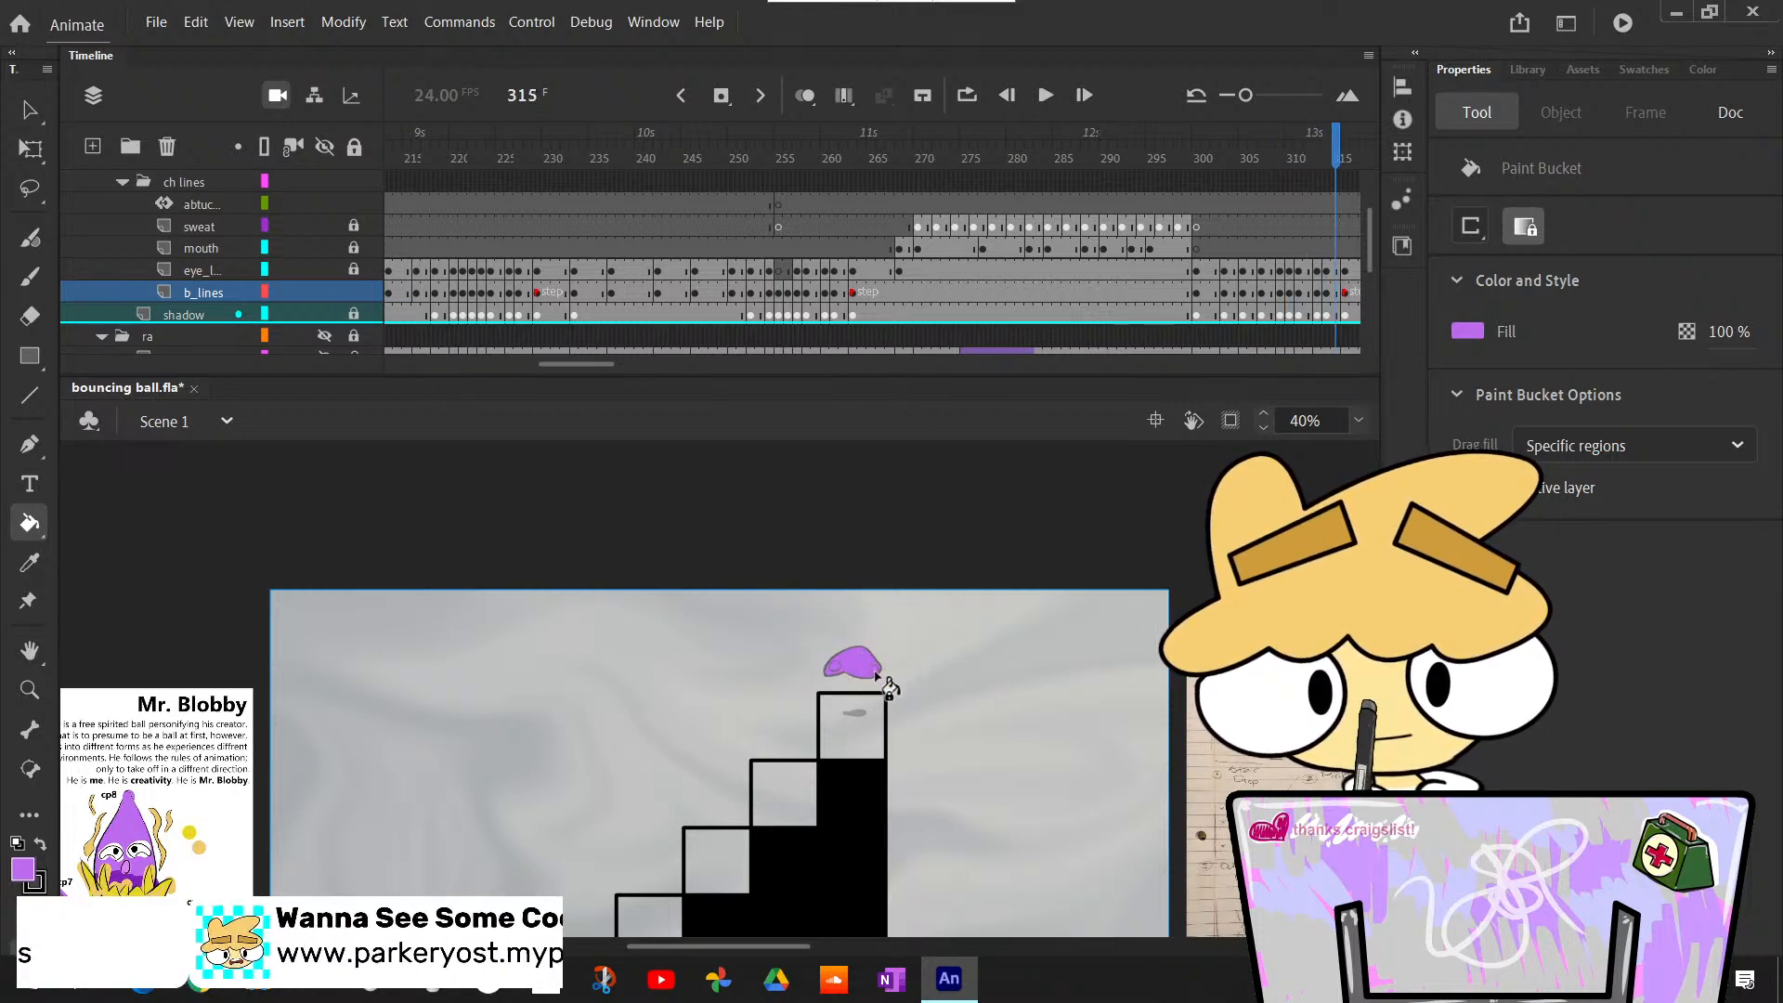
key(period)
key(period)
key(period)
key(period)
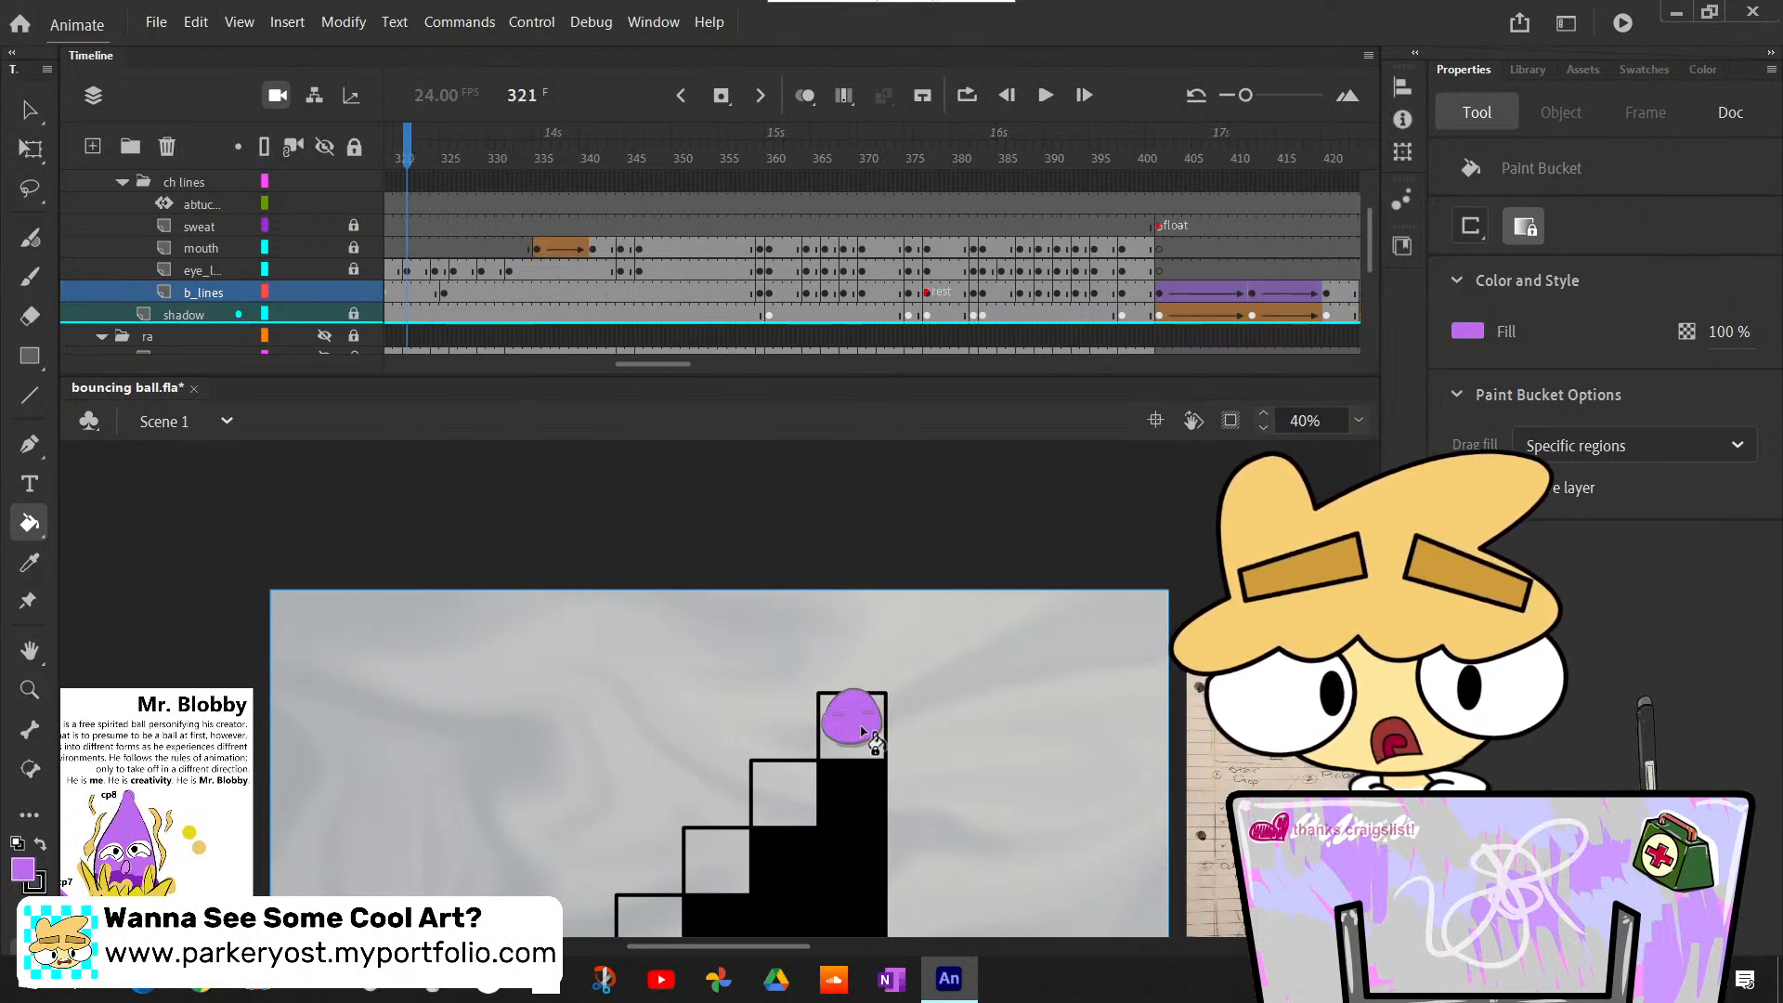
key(period)
key(period)
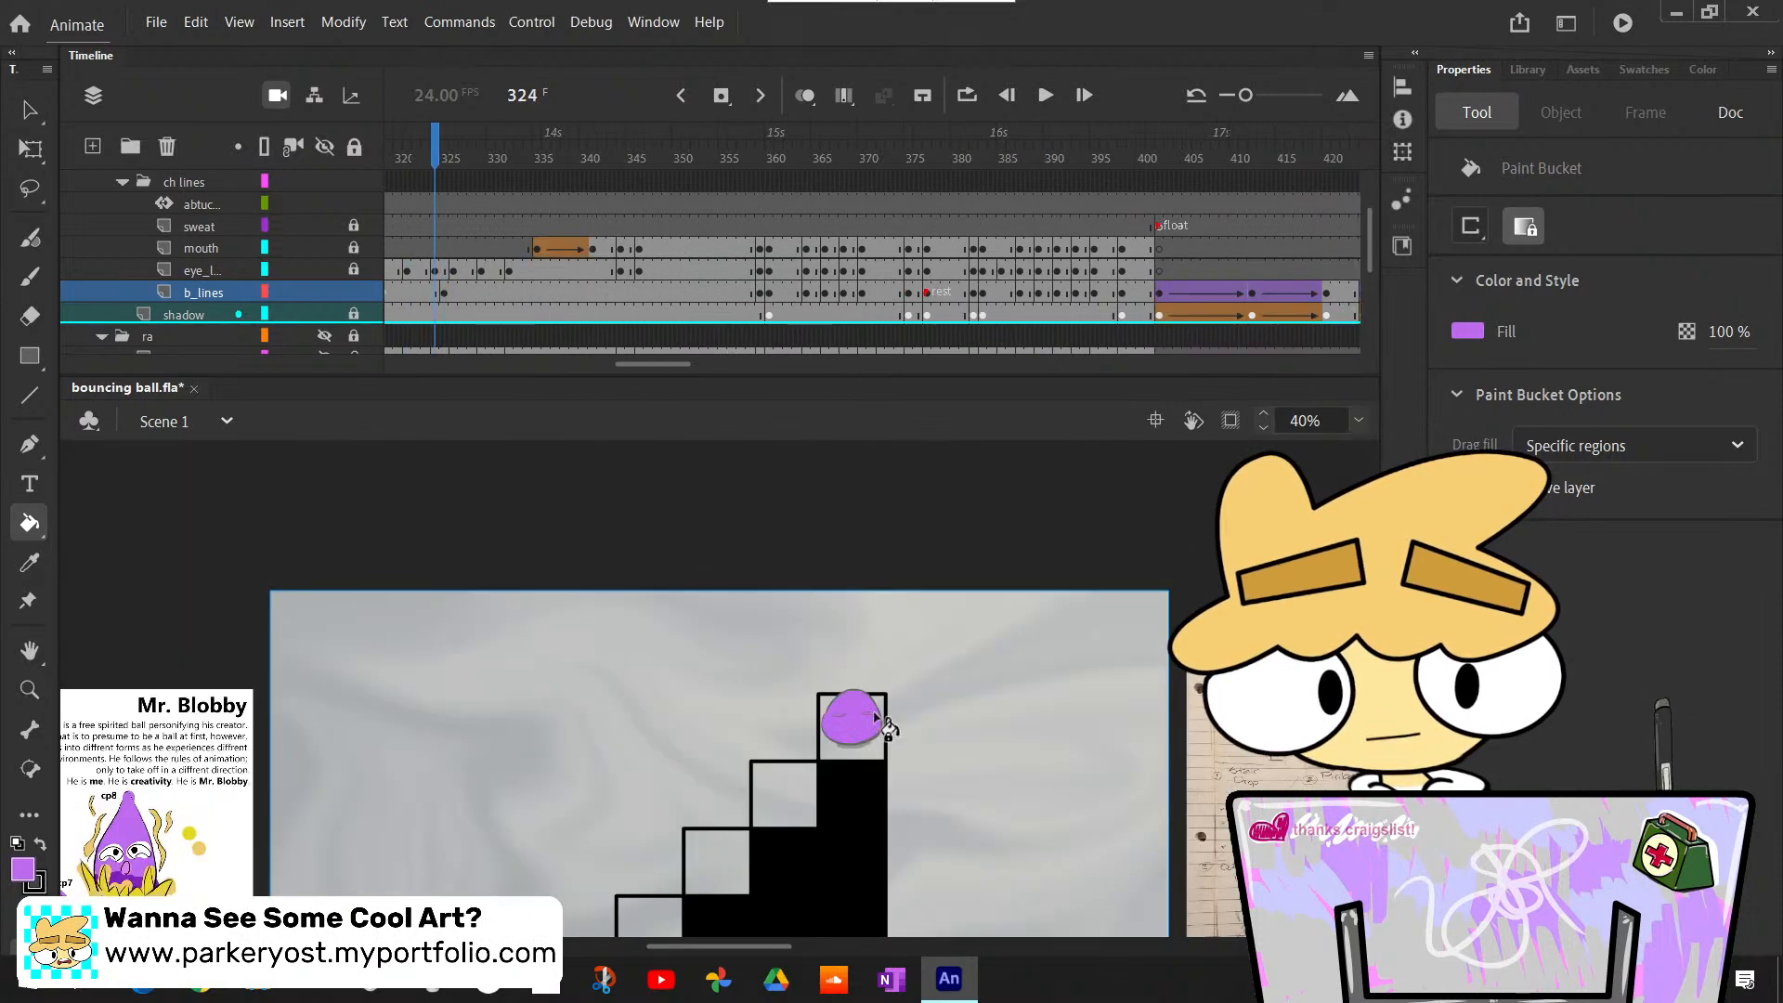
click(831, 761)
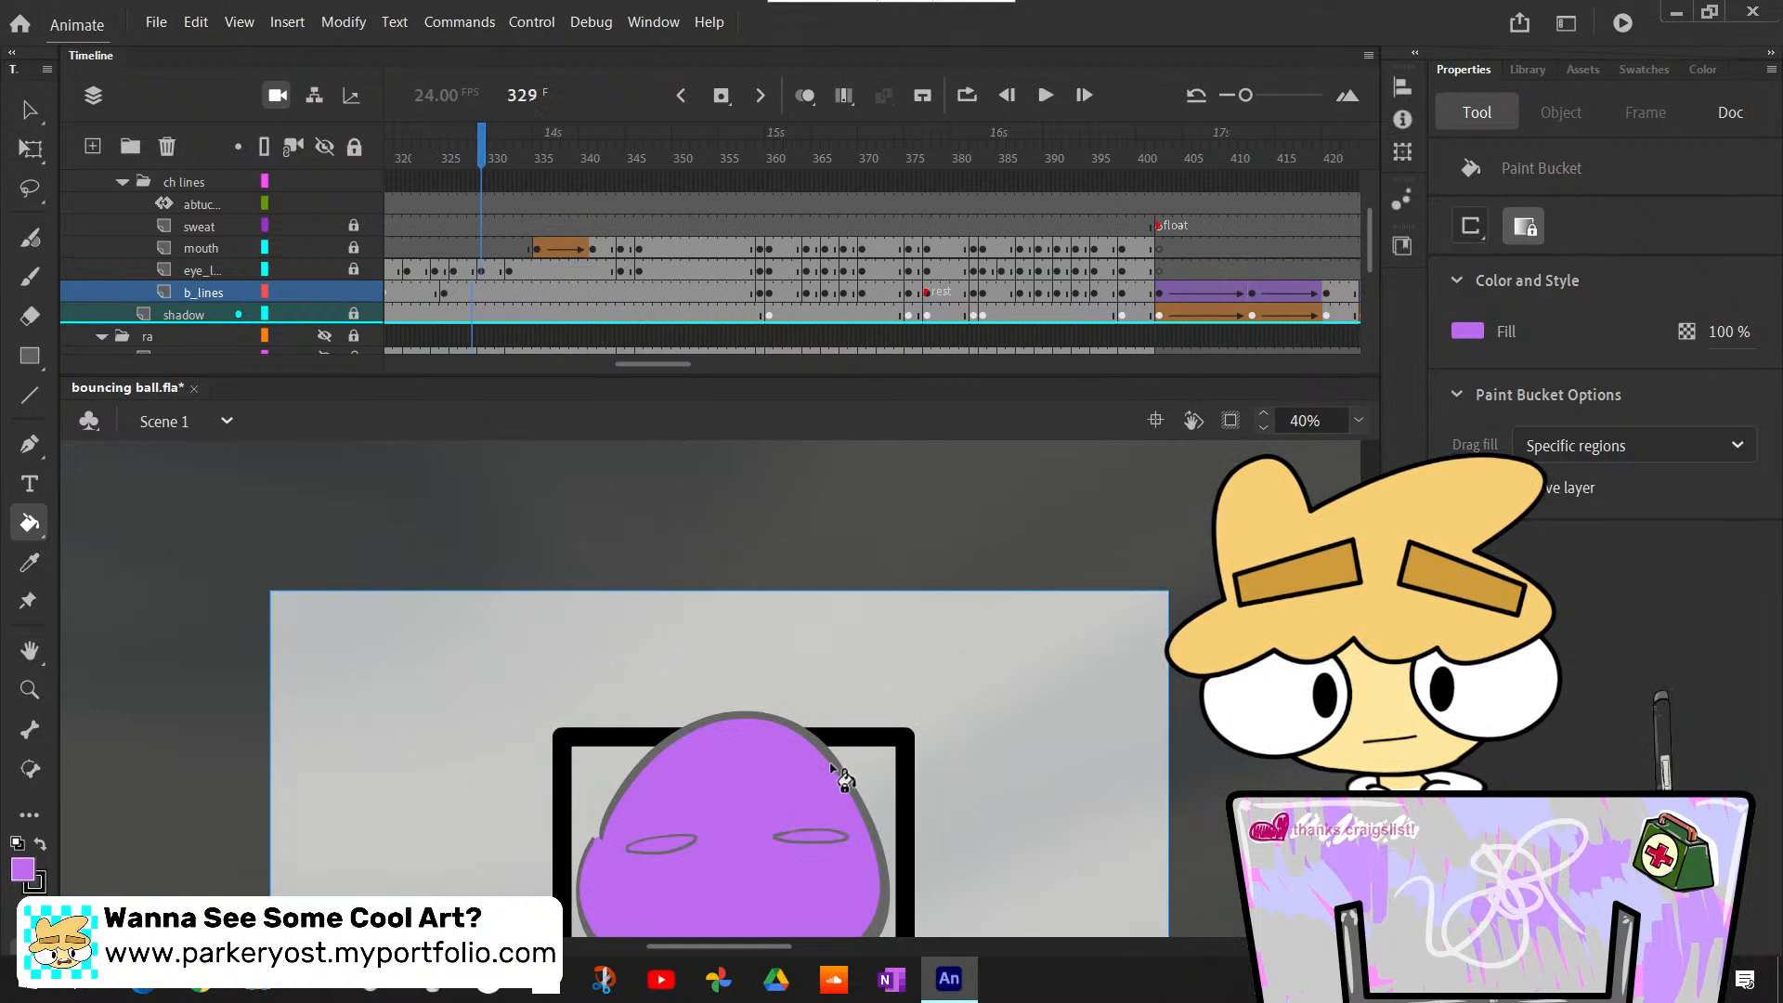
- Find the first uncolored pose after frame 358 and bucket-fill the body light purple at frames 359 and 360
key(Return)
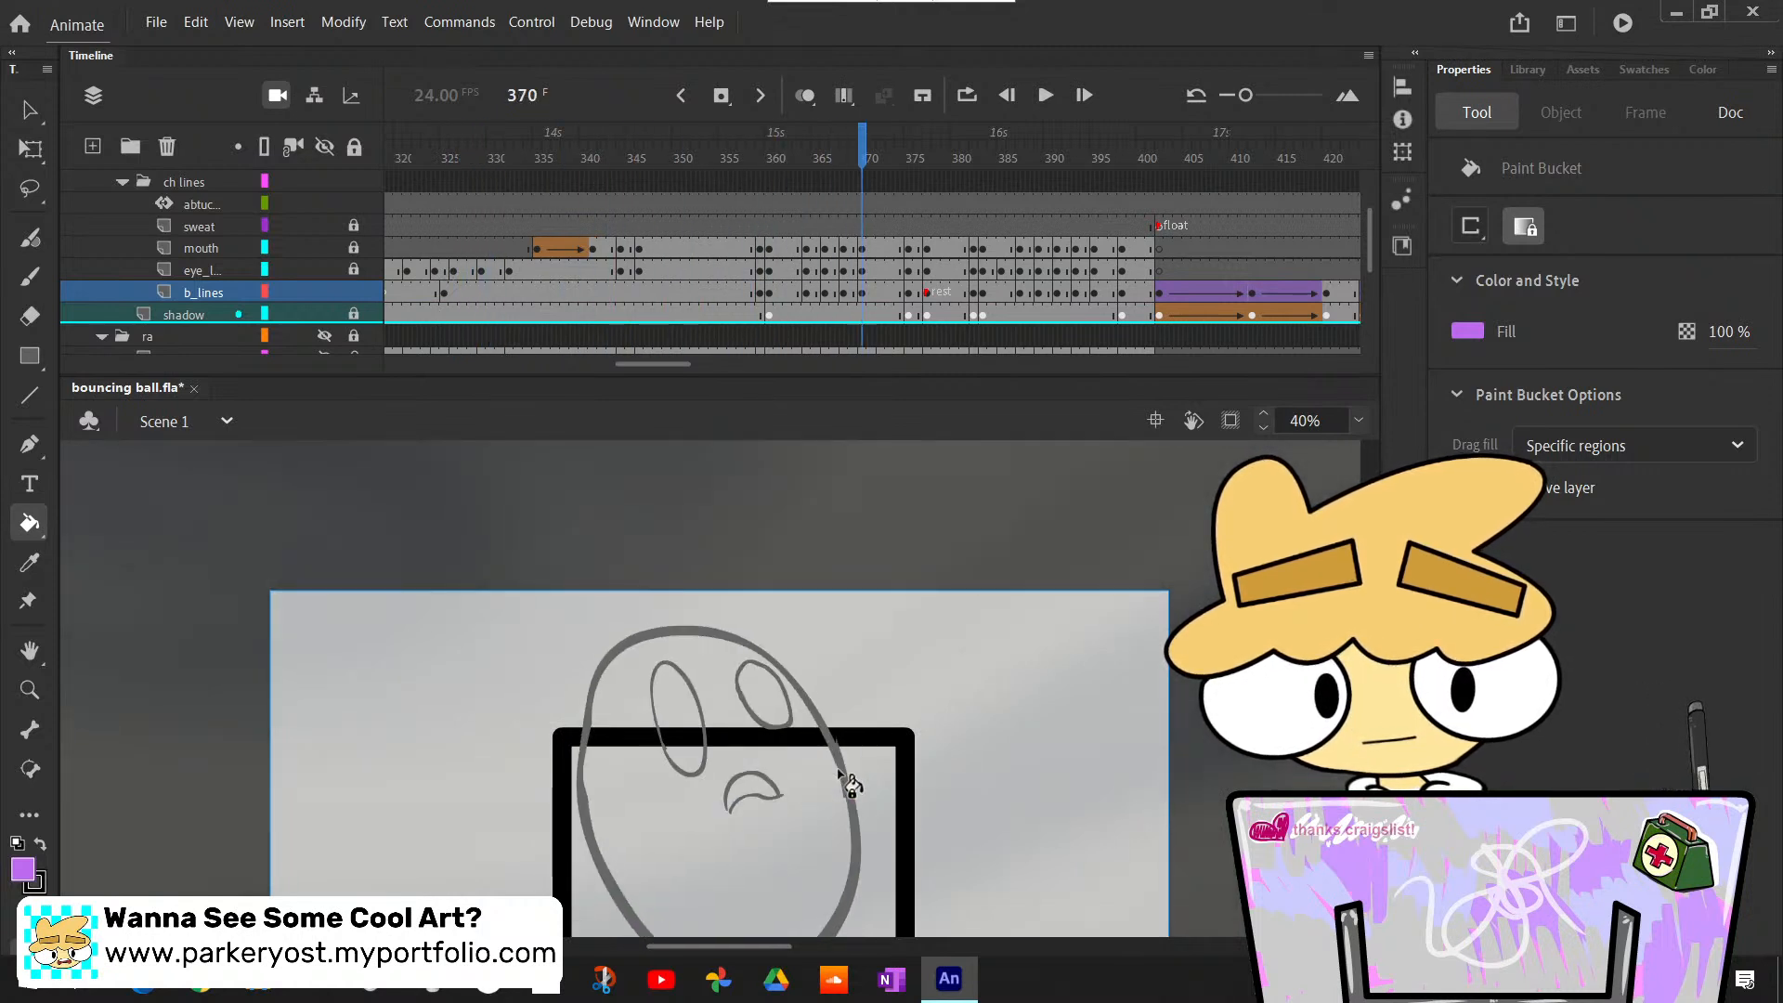
key(comma)
key(comma)
key(comma)
key(comma)
key(comma)
key(comma)
key(comma)
key(comma)
key(comma)
key(comma)
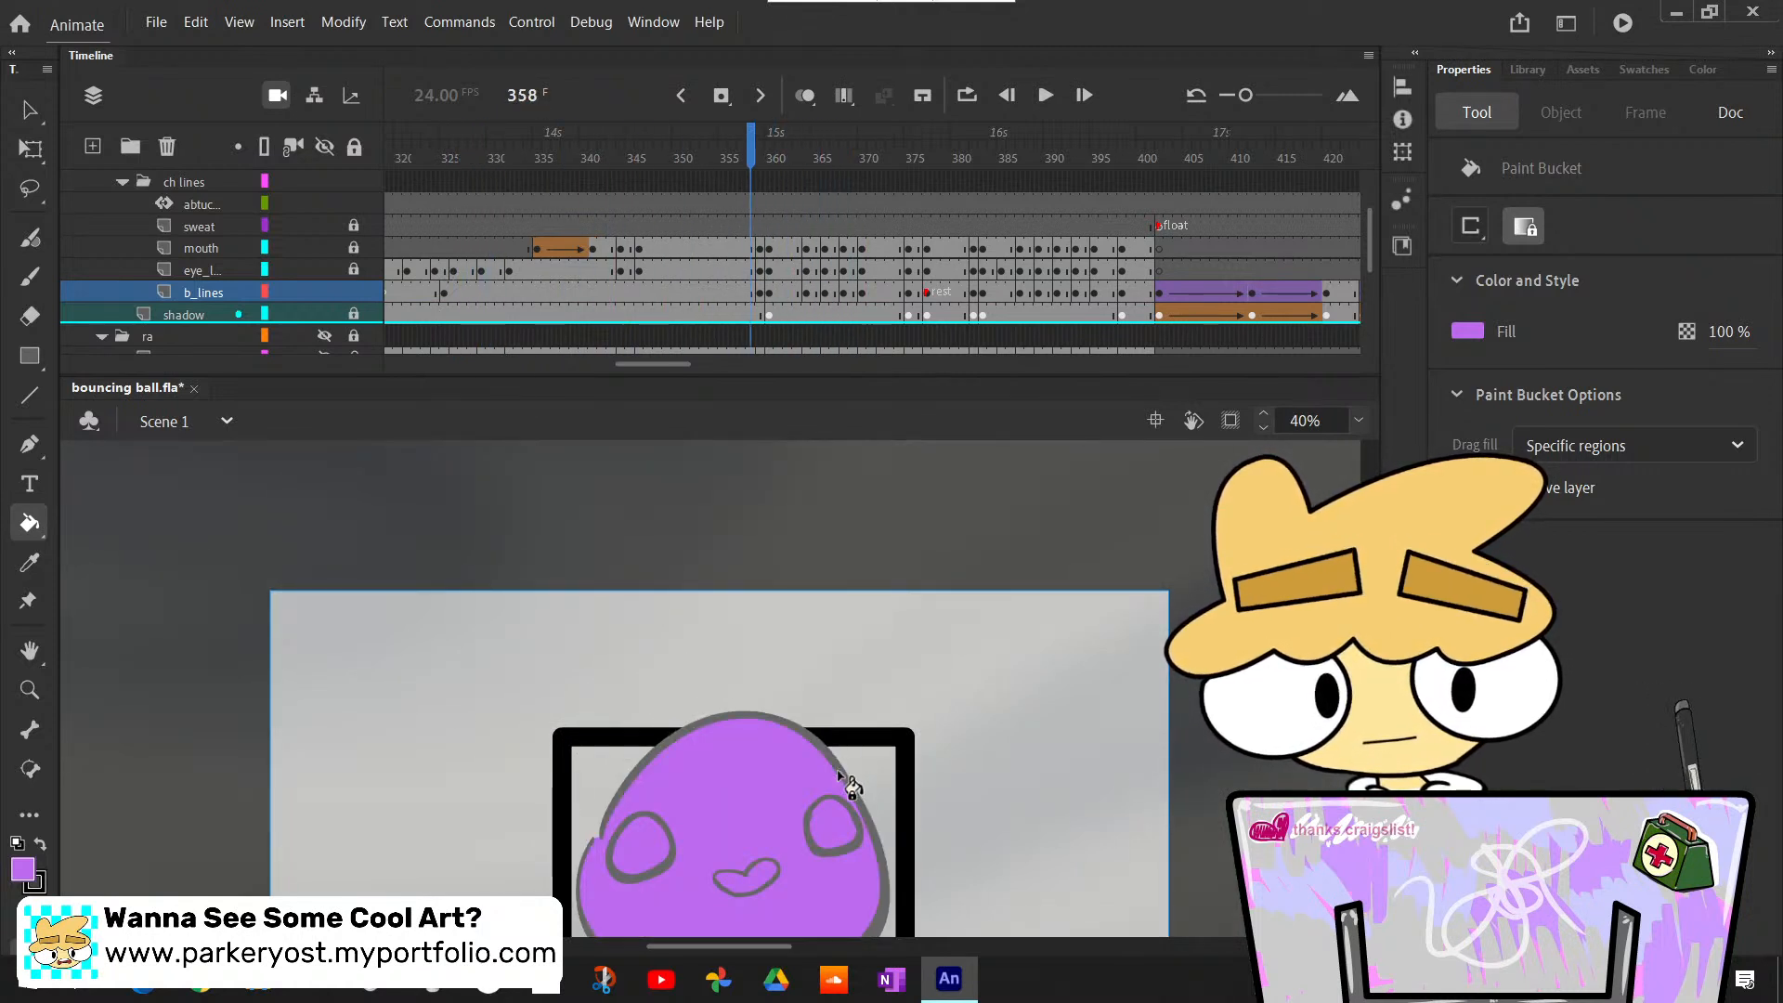
key(period)
click(808, 880)
key(period)
click(818, 869)
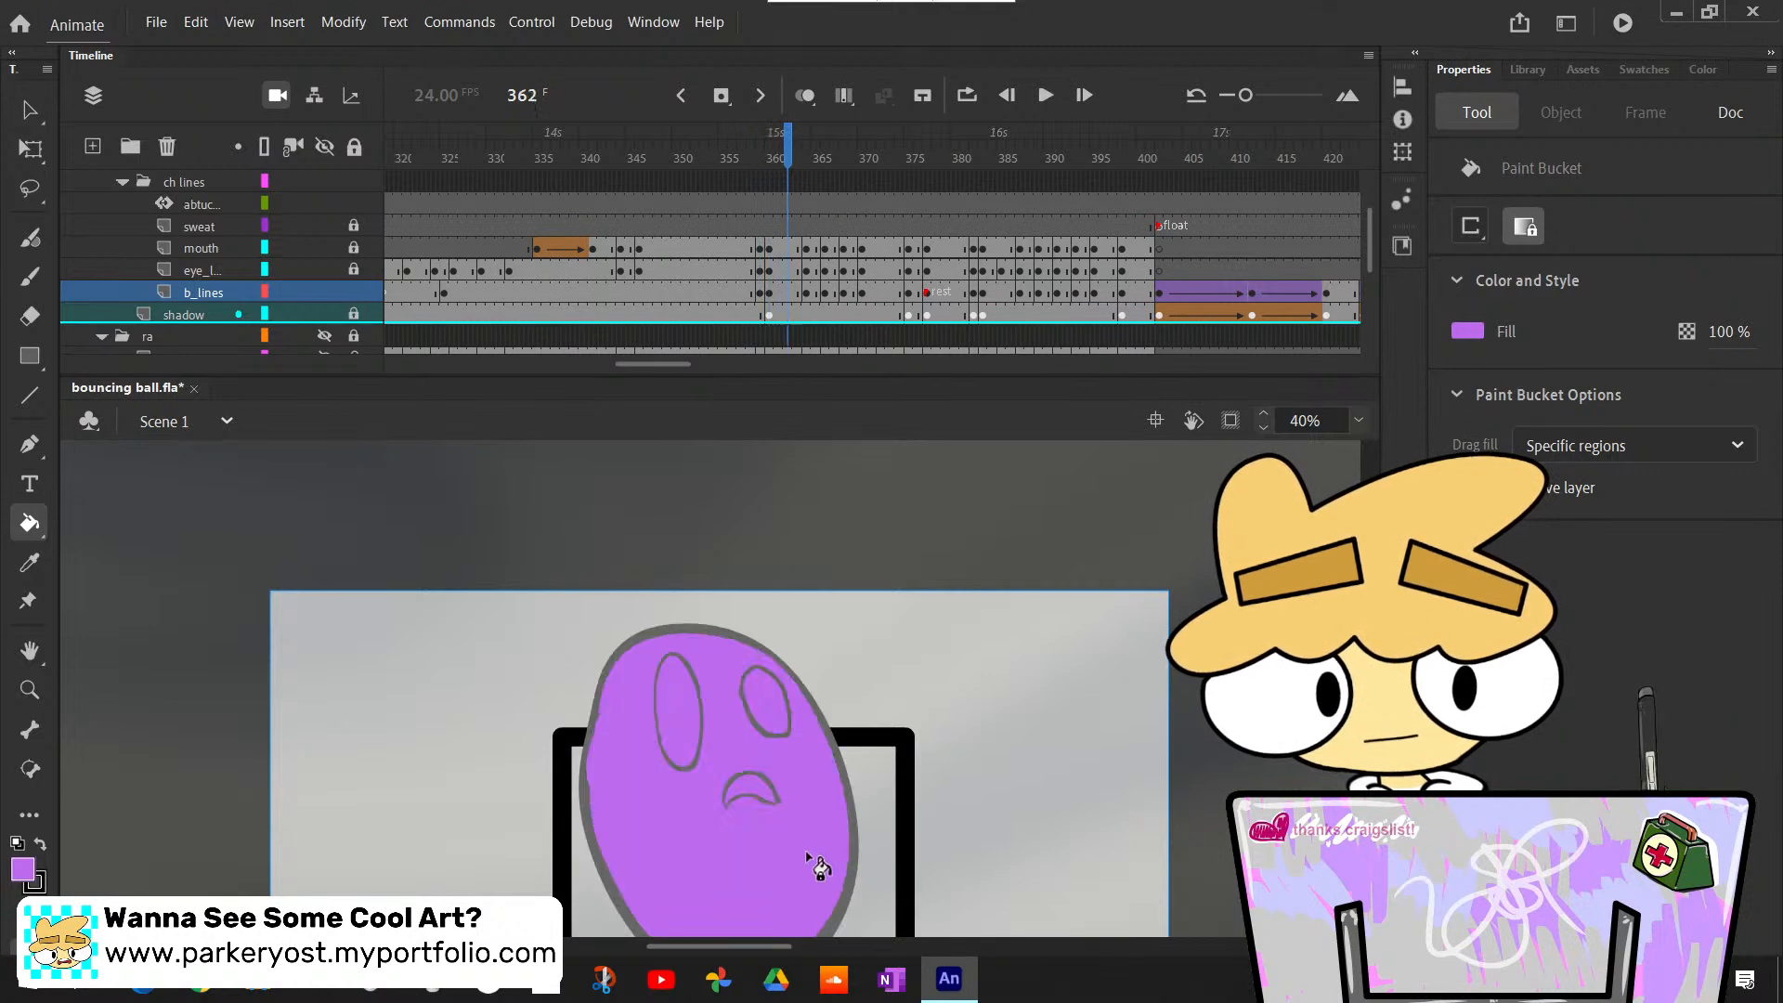
- Bucket-fill the tall stretched body light purple at frames 364 and 366
key(period)
click(804, 856)
key(period)
- Bucket-fill the tall stretched body light purple at frames 368 and 370
key(period)
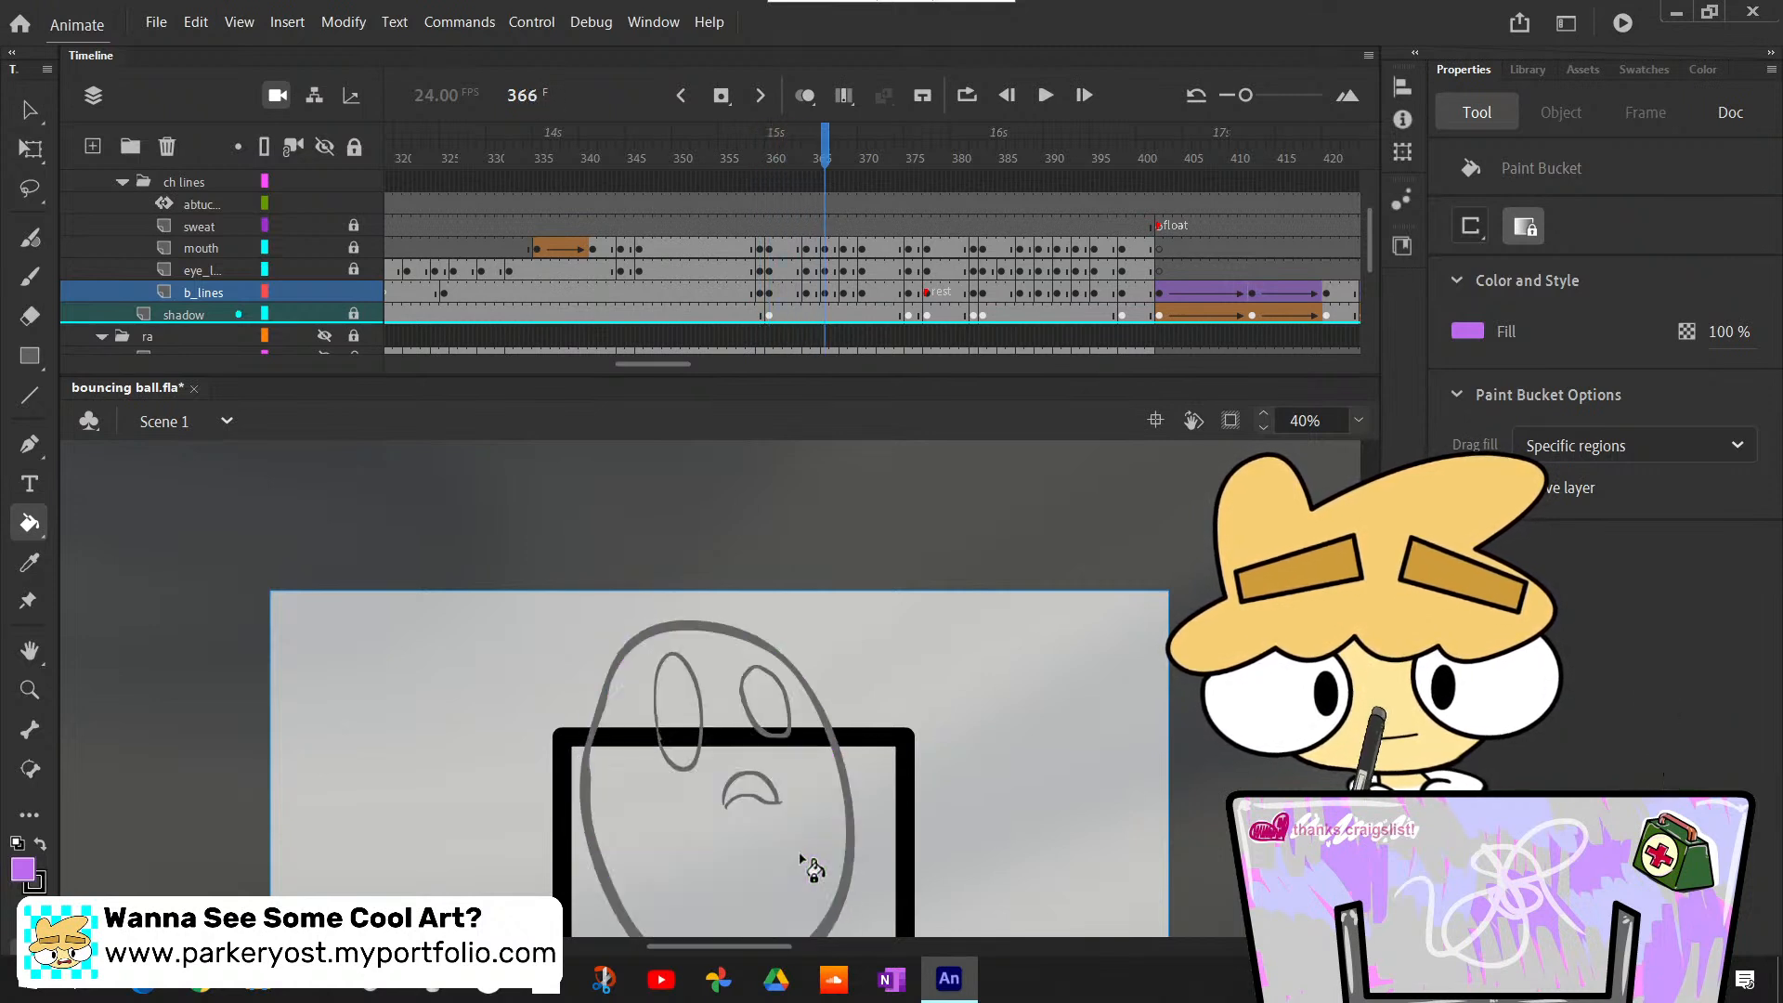
click(803, 857)
key(period)
key(period)
click(802, 855)
- Bucket-fill the settling body at frame 376 and the resting pose that follows it light purple
key(period)
key(period)
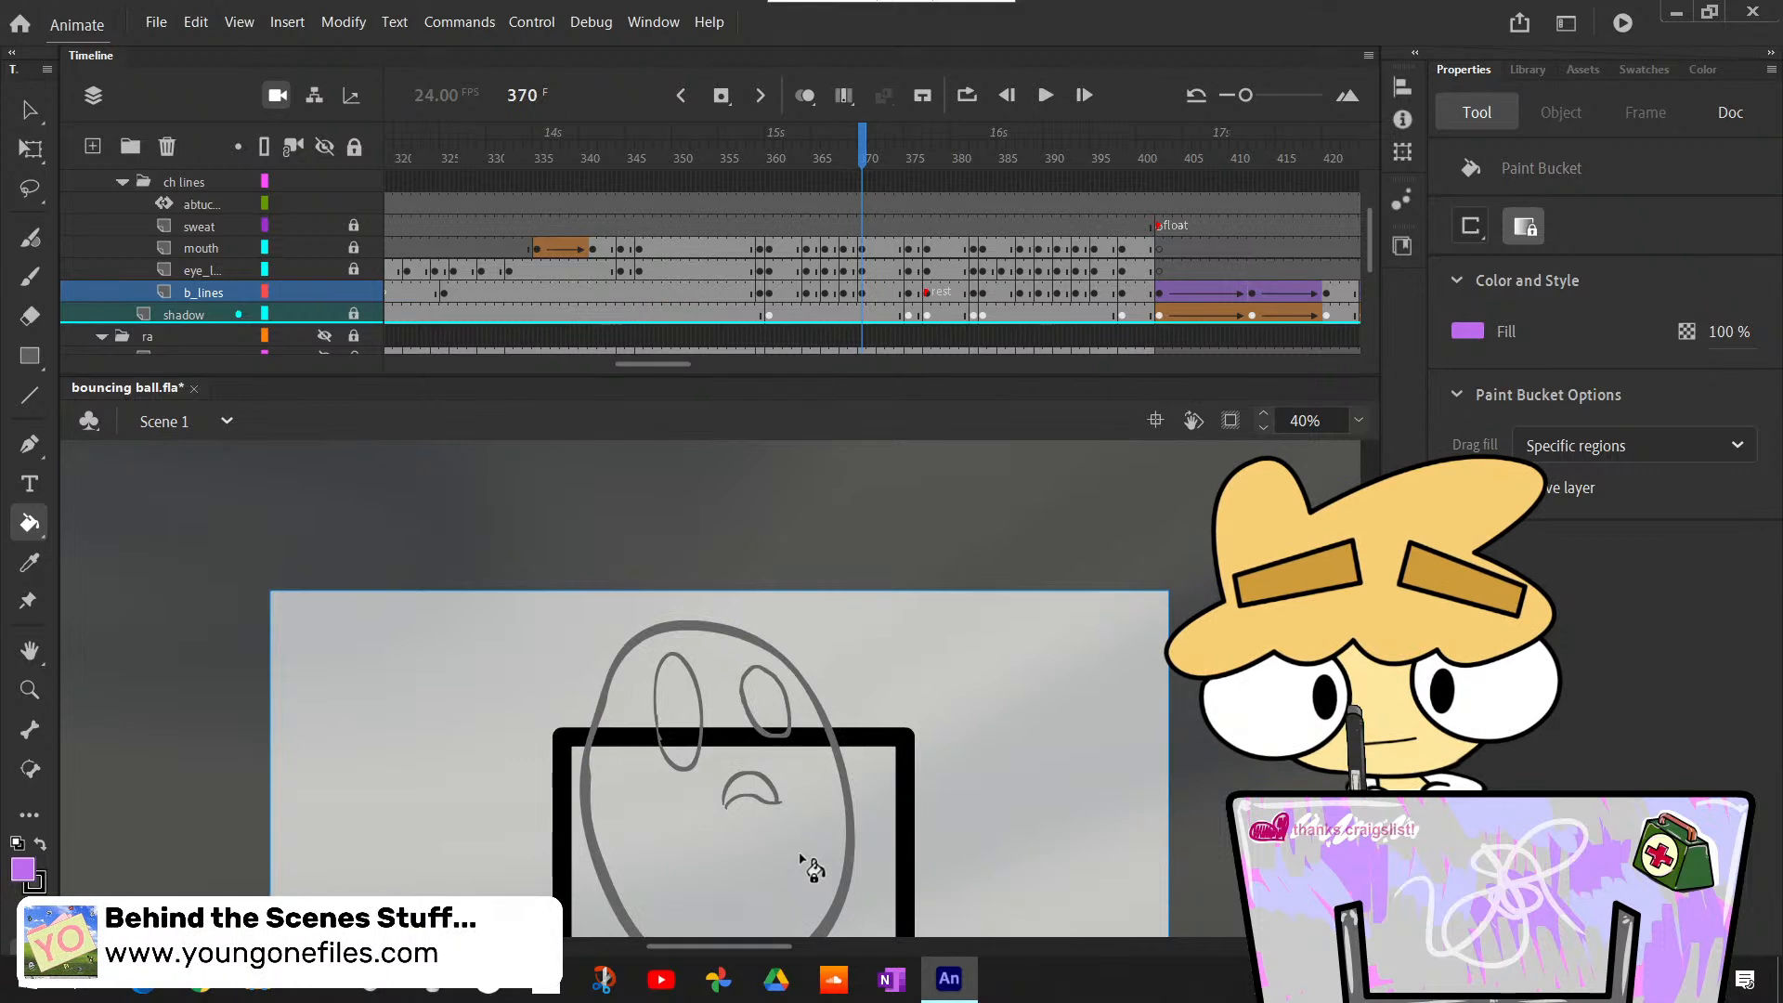
click(802, 856)
key(period)
key(period)
key(period)
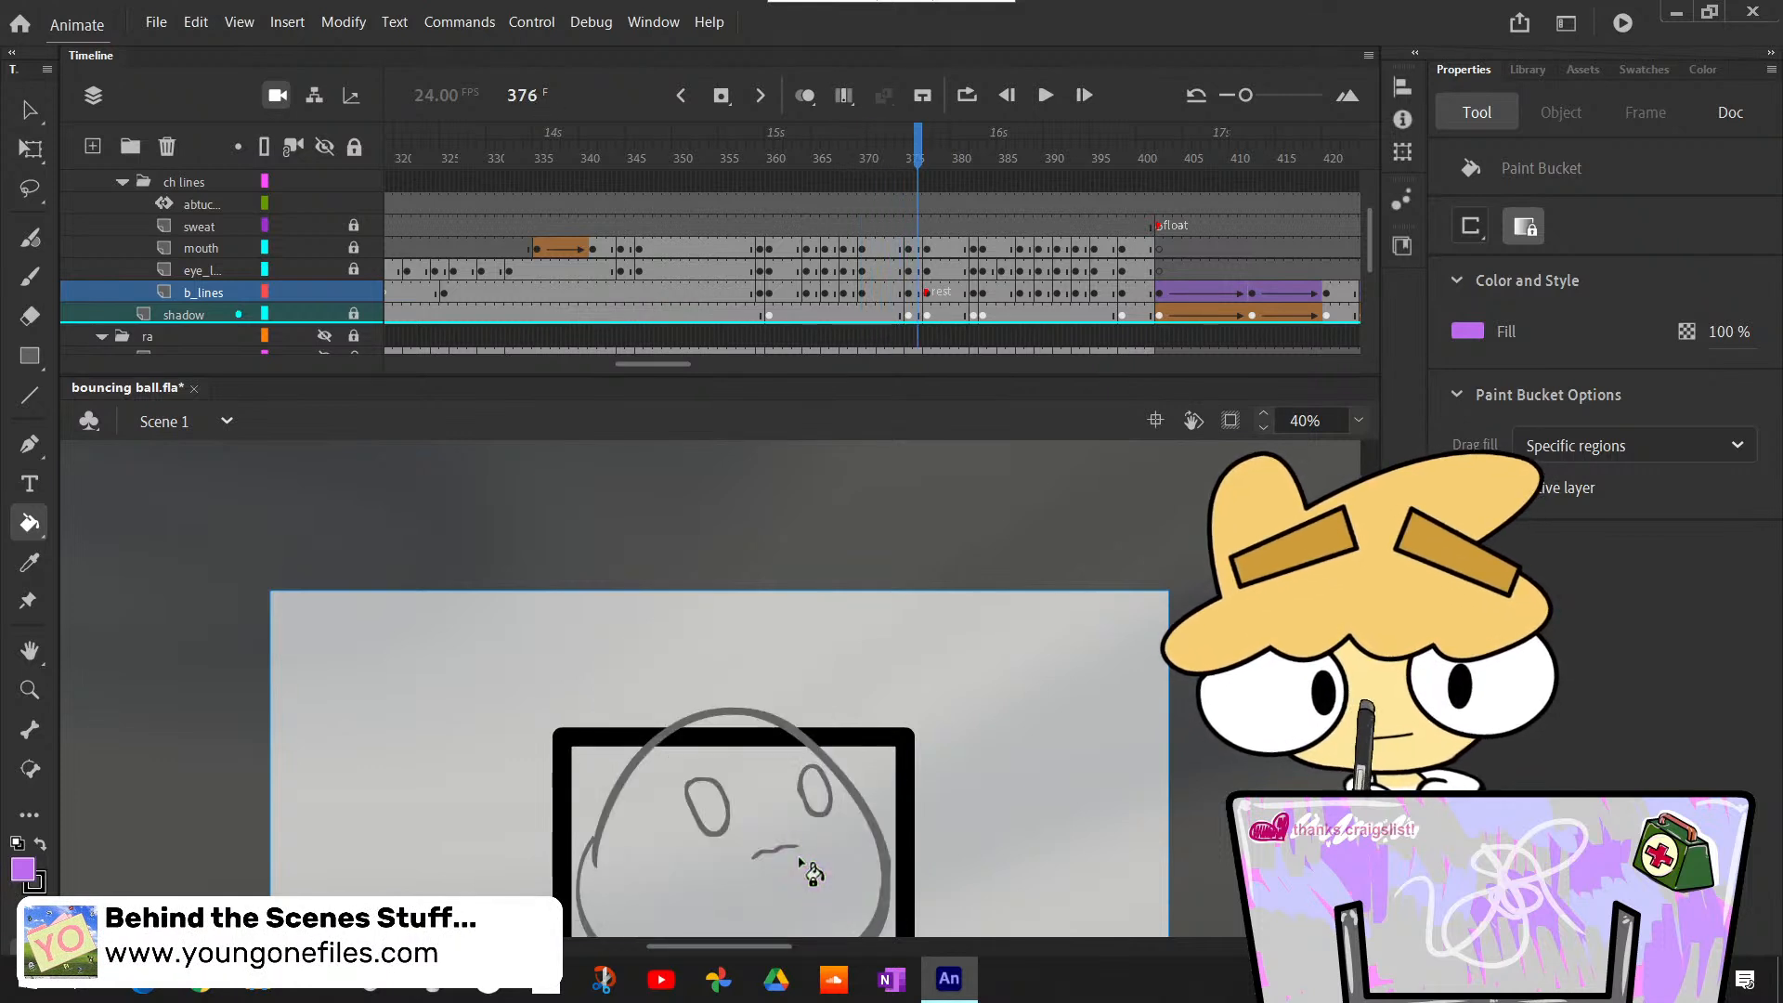
click(804, 864)
key(period)
key(period)
click(809, 882)
- Bucket-fill the turning body at frame 382 and the tall stretched pose at frame 384 light purple
key(period)
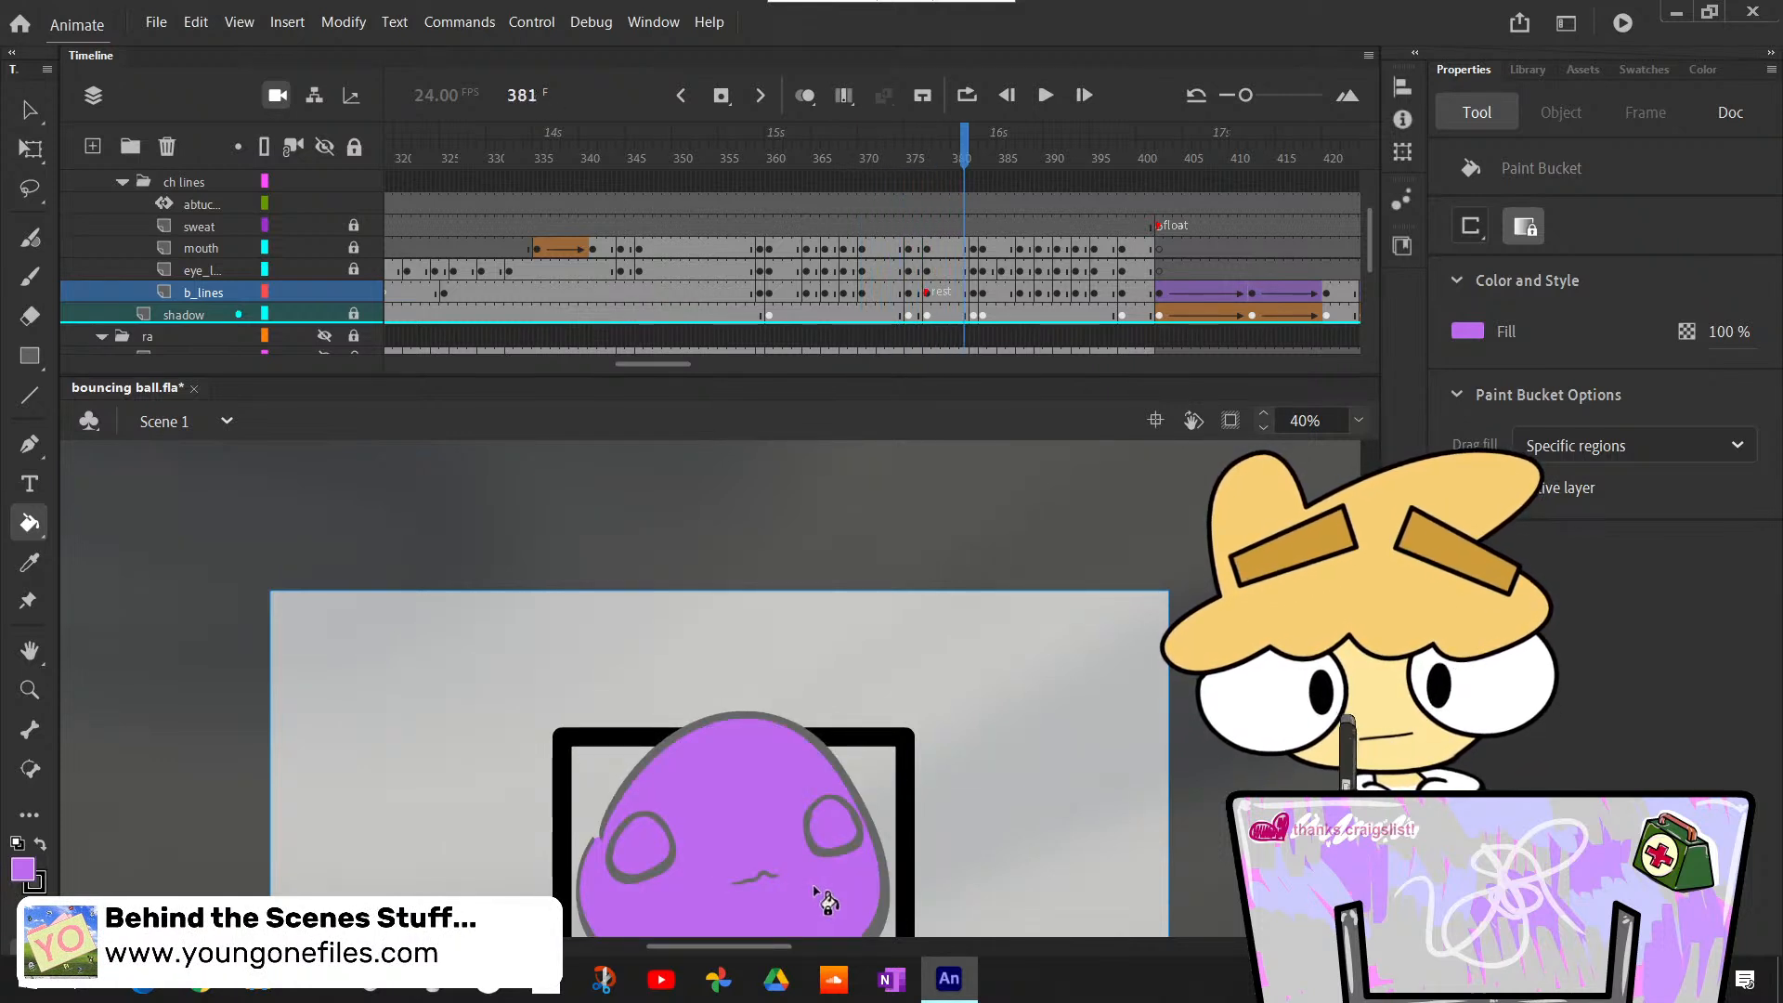
key(period)
key(period)
key(comma)
key(comma)
key(period)
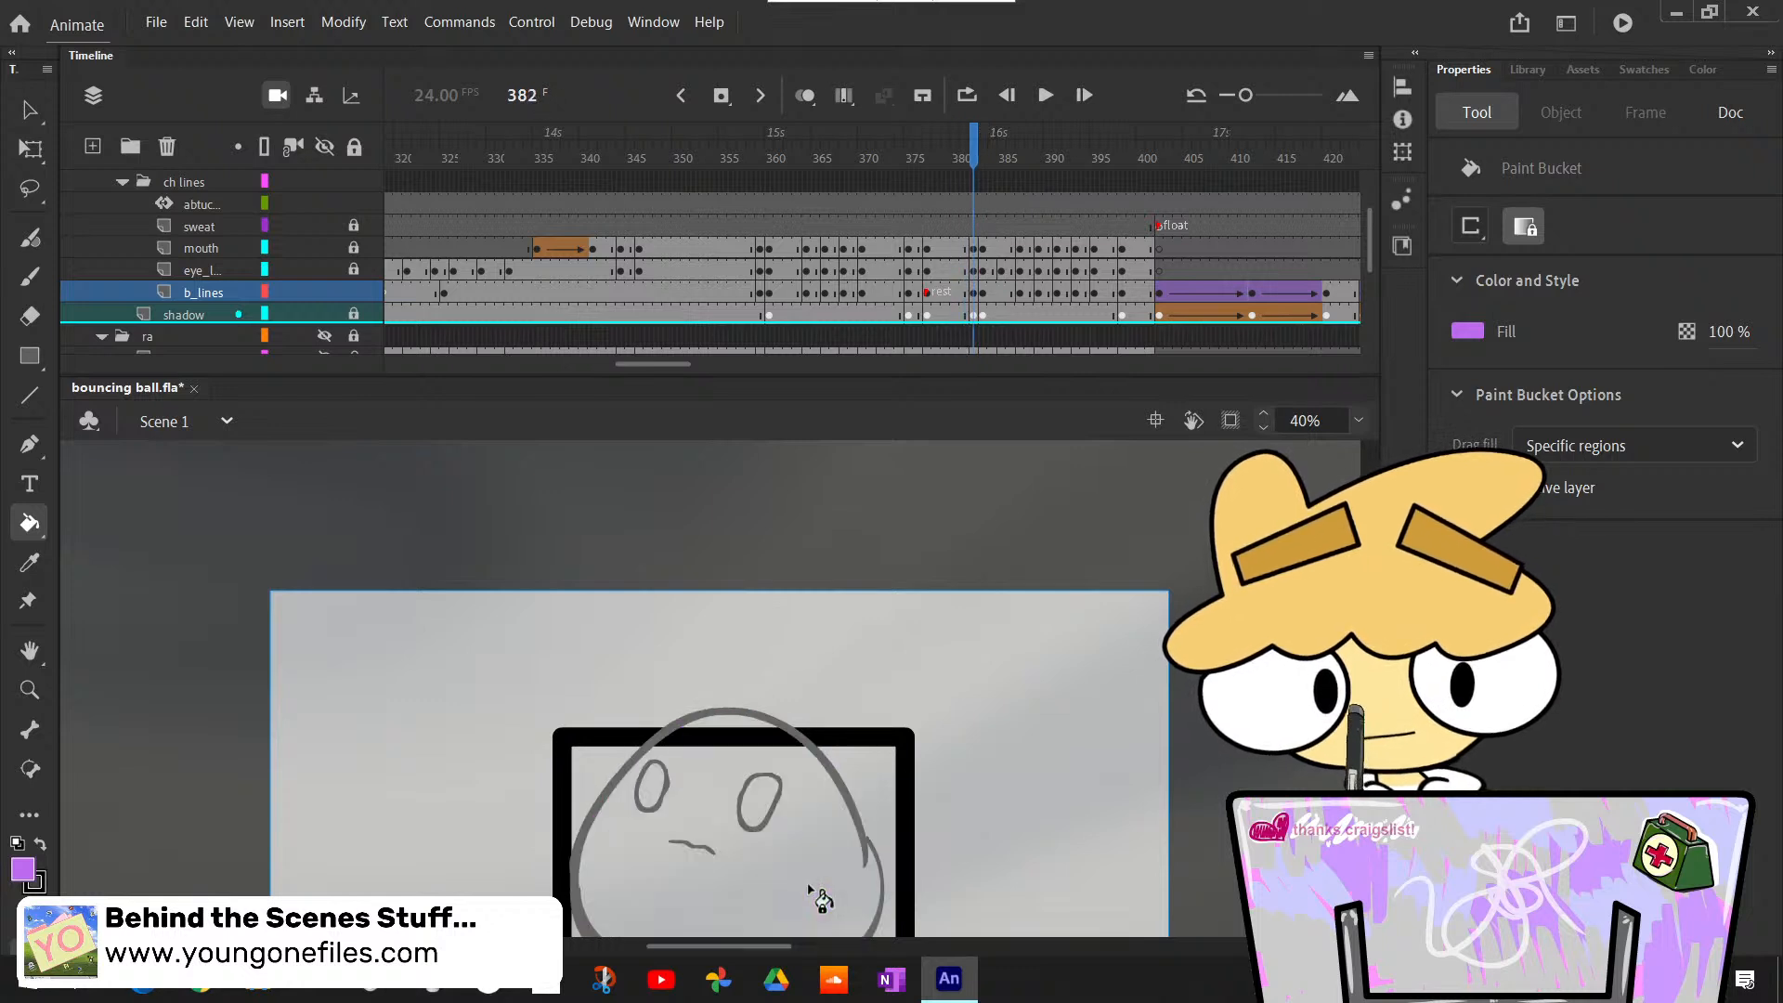
click(809, 890)
key(period)
key(period)
click(805, 880)
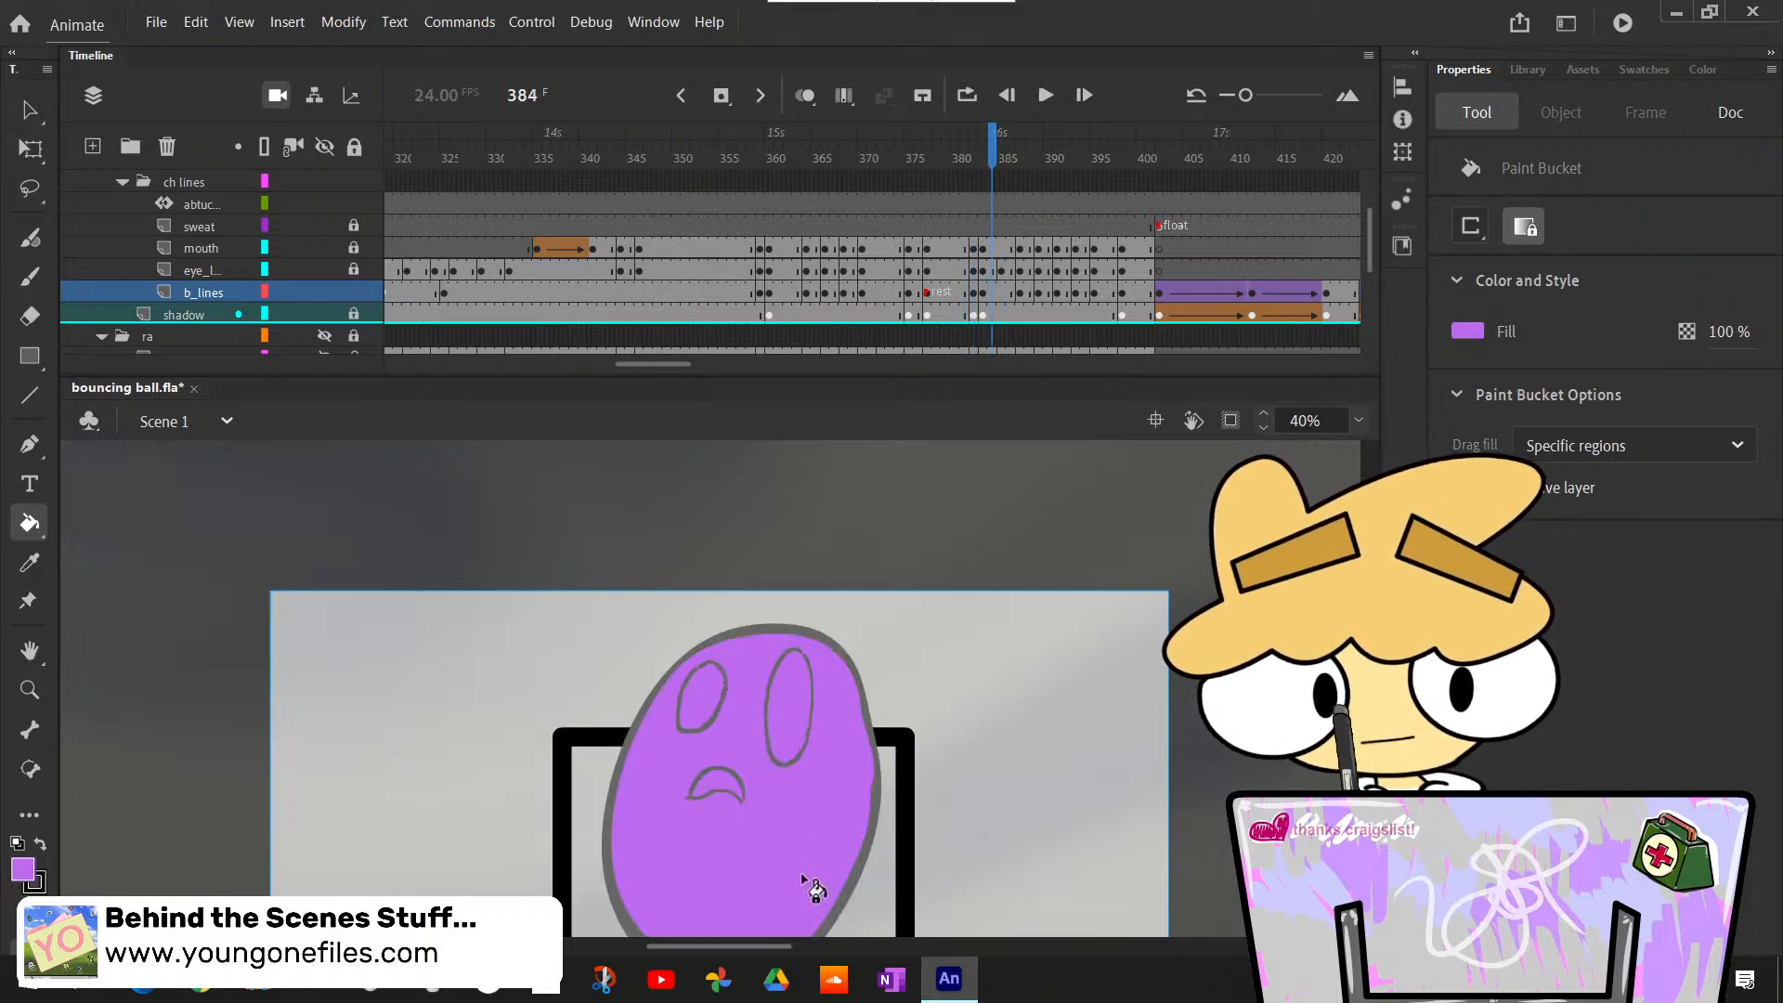
- Review the poses around frame 385 and bucket-fill the stretched body light purple at frame 387
key(comma)
key(comma)
key(comma)
key(period)
key(period)
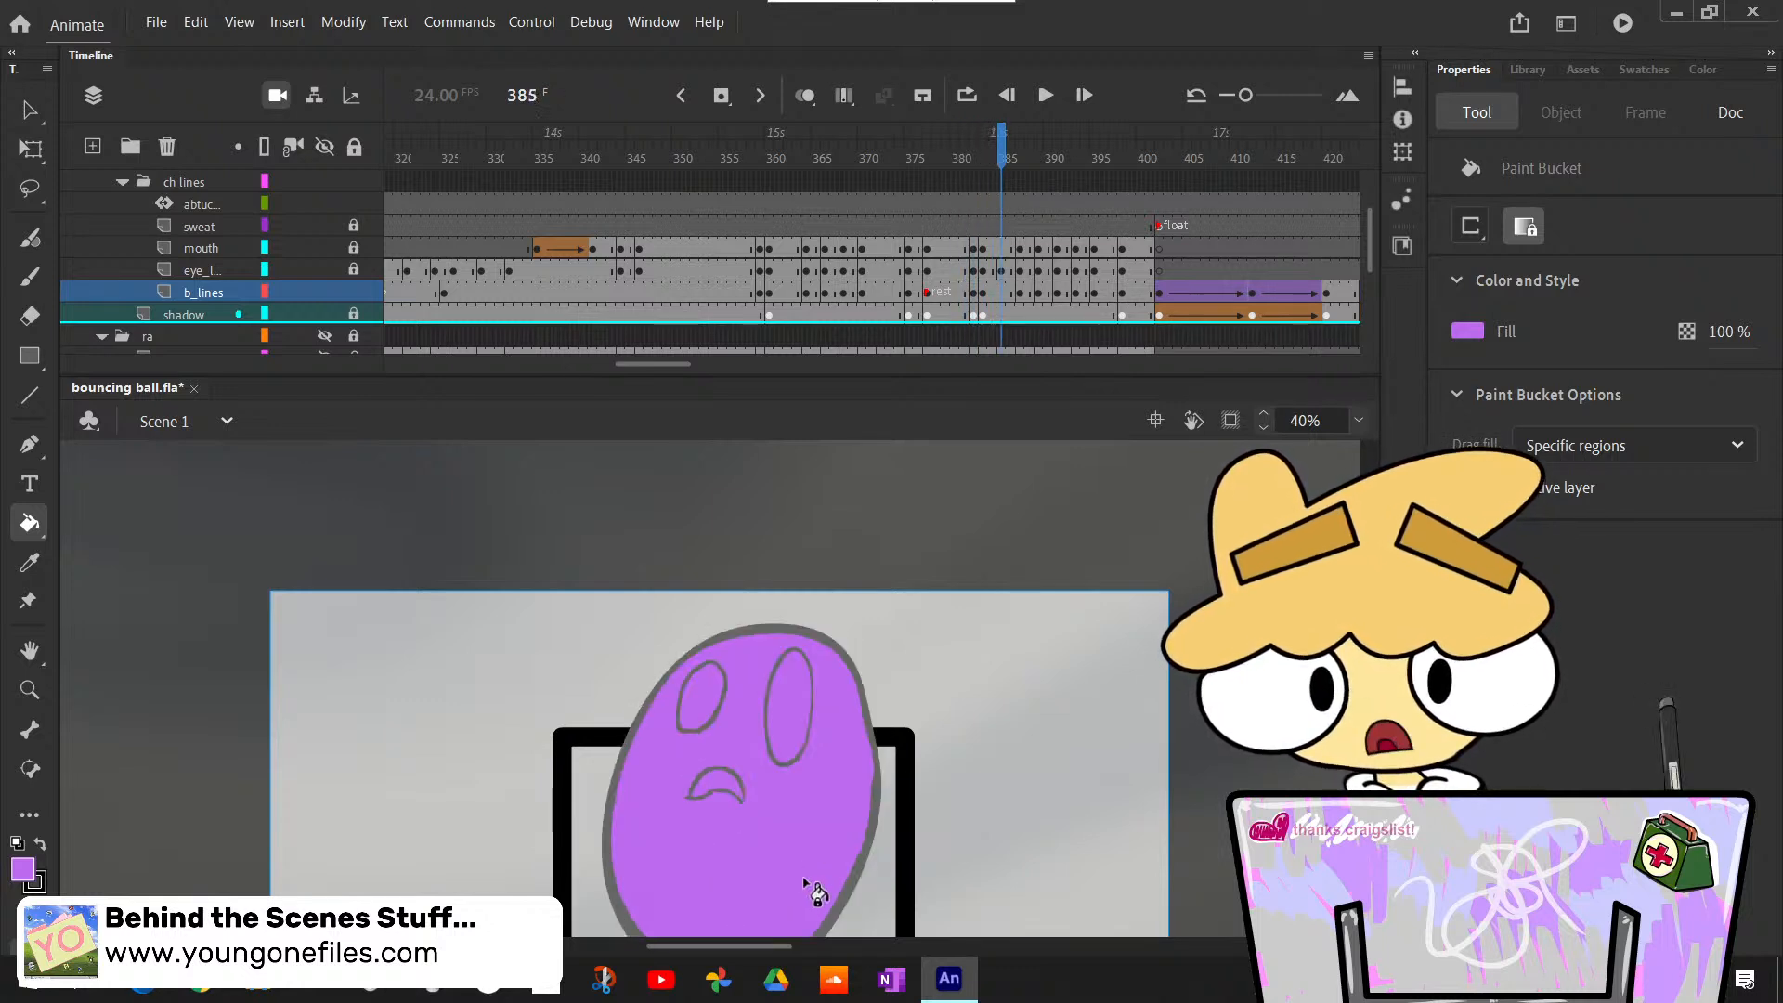
- Bucket-fill the stretched body light purple at frames 390 and 391
key(period)
key(period)
key(period)
click(806, 873)
key(period)
key(period)
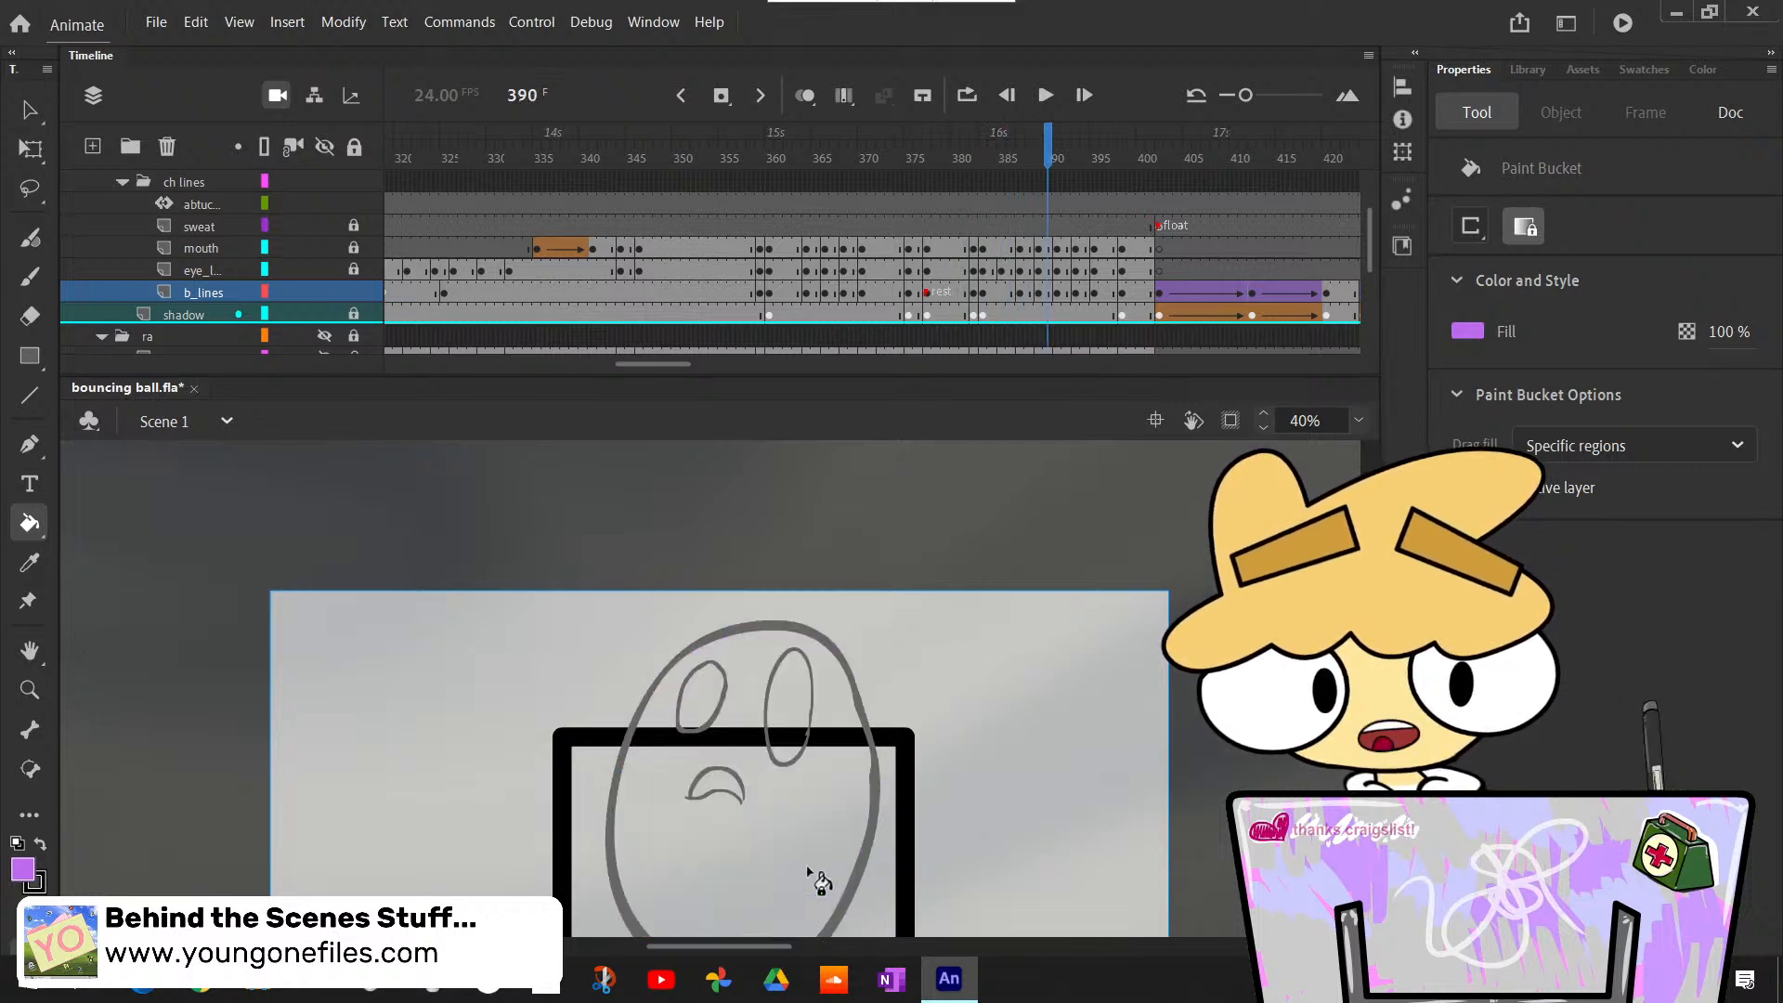
click(806, 876)
- Bucket-fill the stretched body at frame 393 and the rising pose at frame 398 light purple
key(period)
click(810, 877)
key(period)
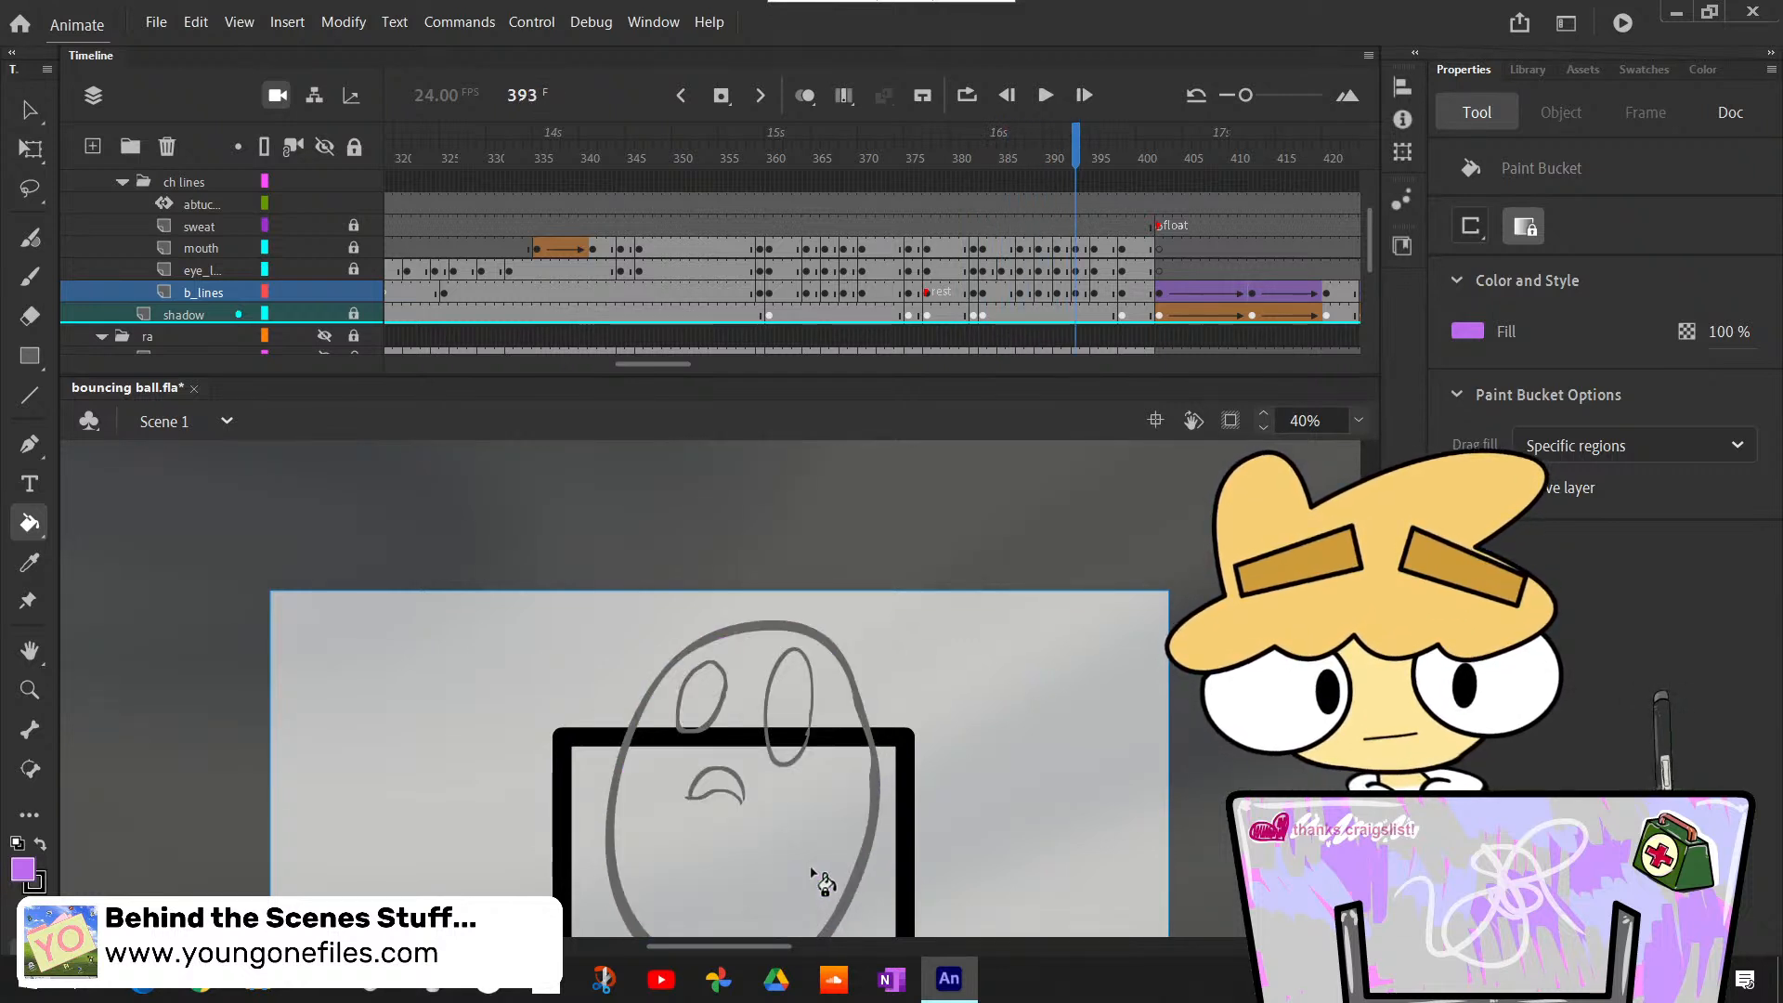
key(period)
key(period)
key(period)
key(period)
key(period)
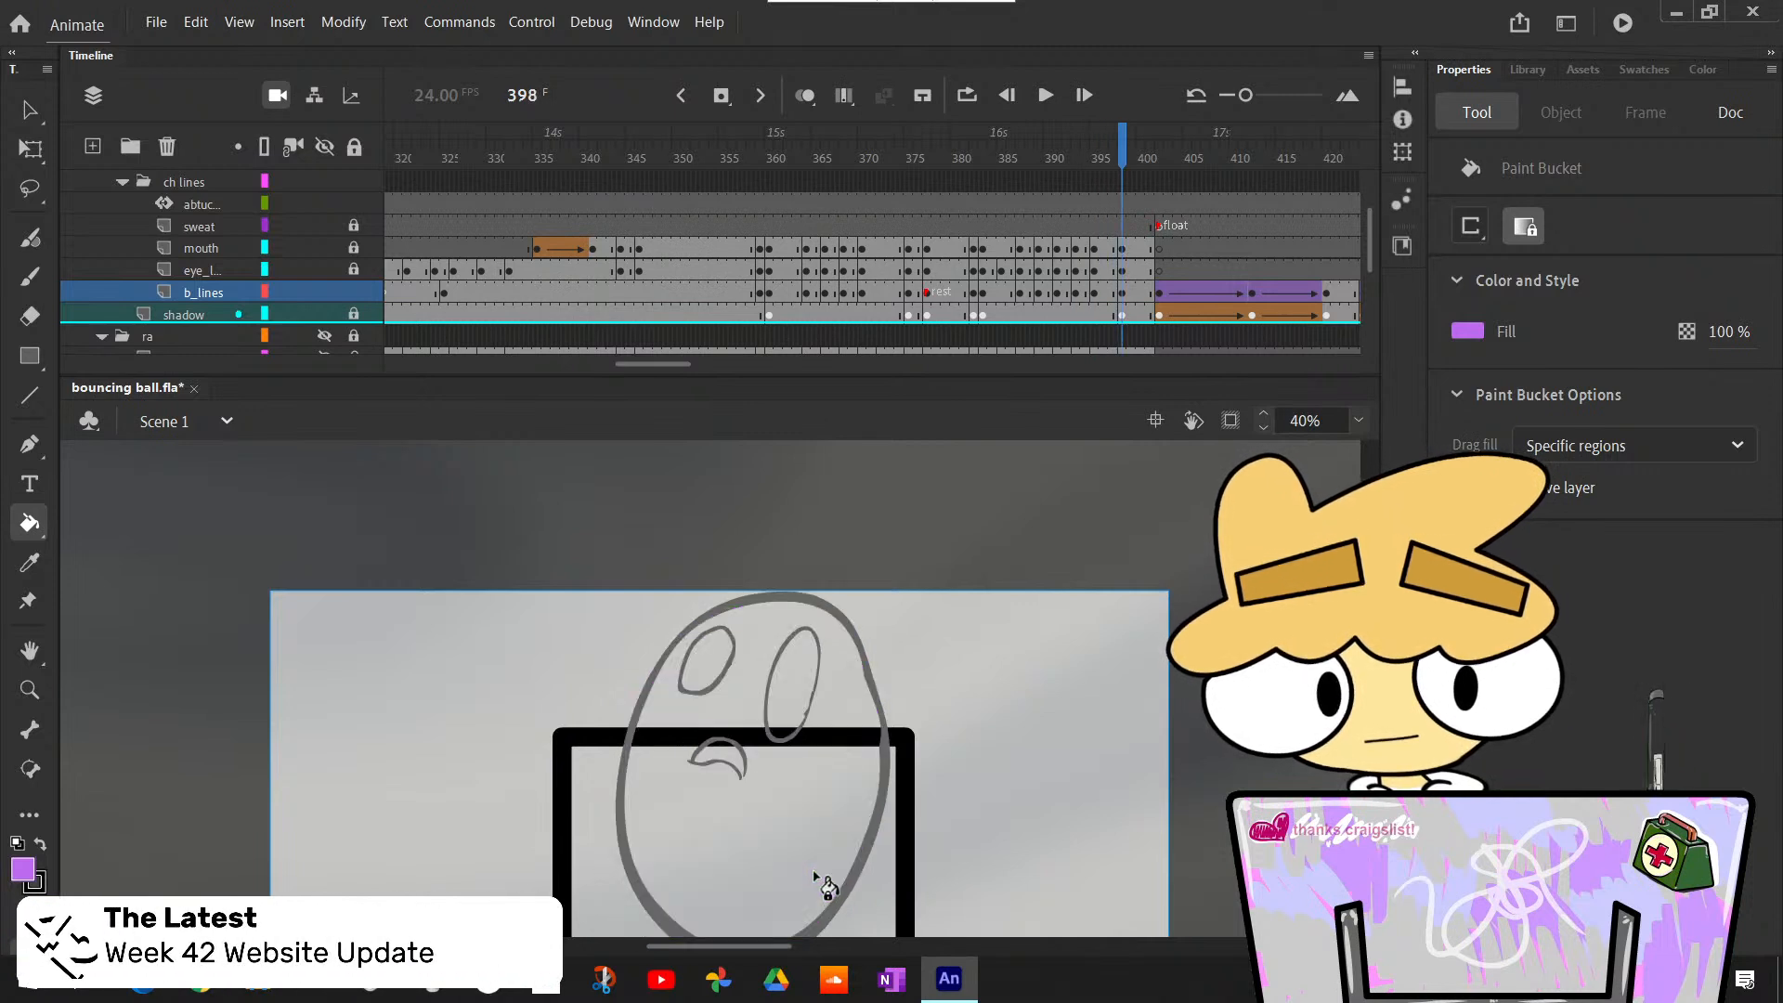
key(period)
key(period)
key(period)
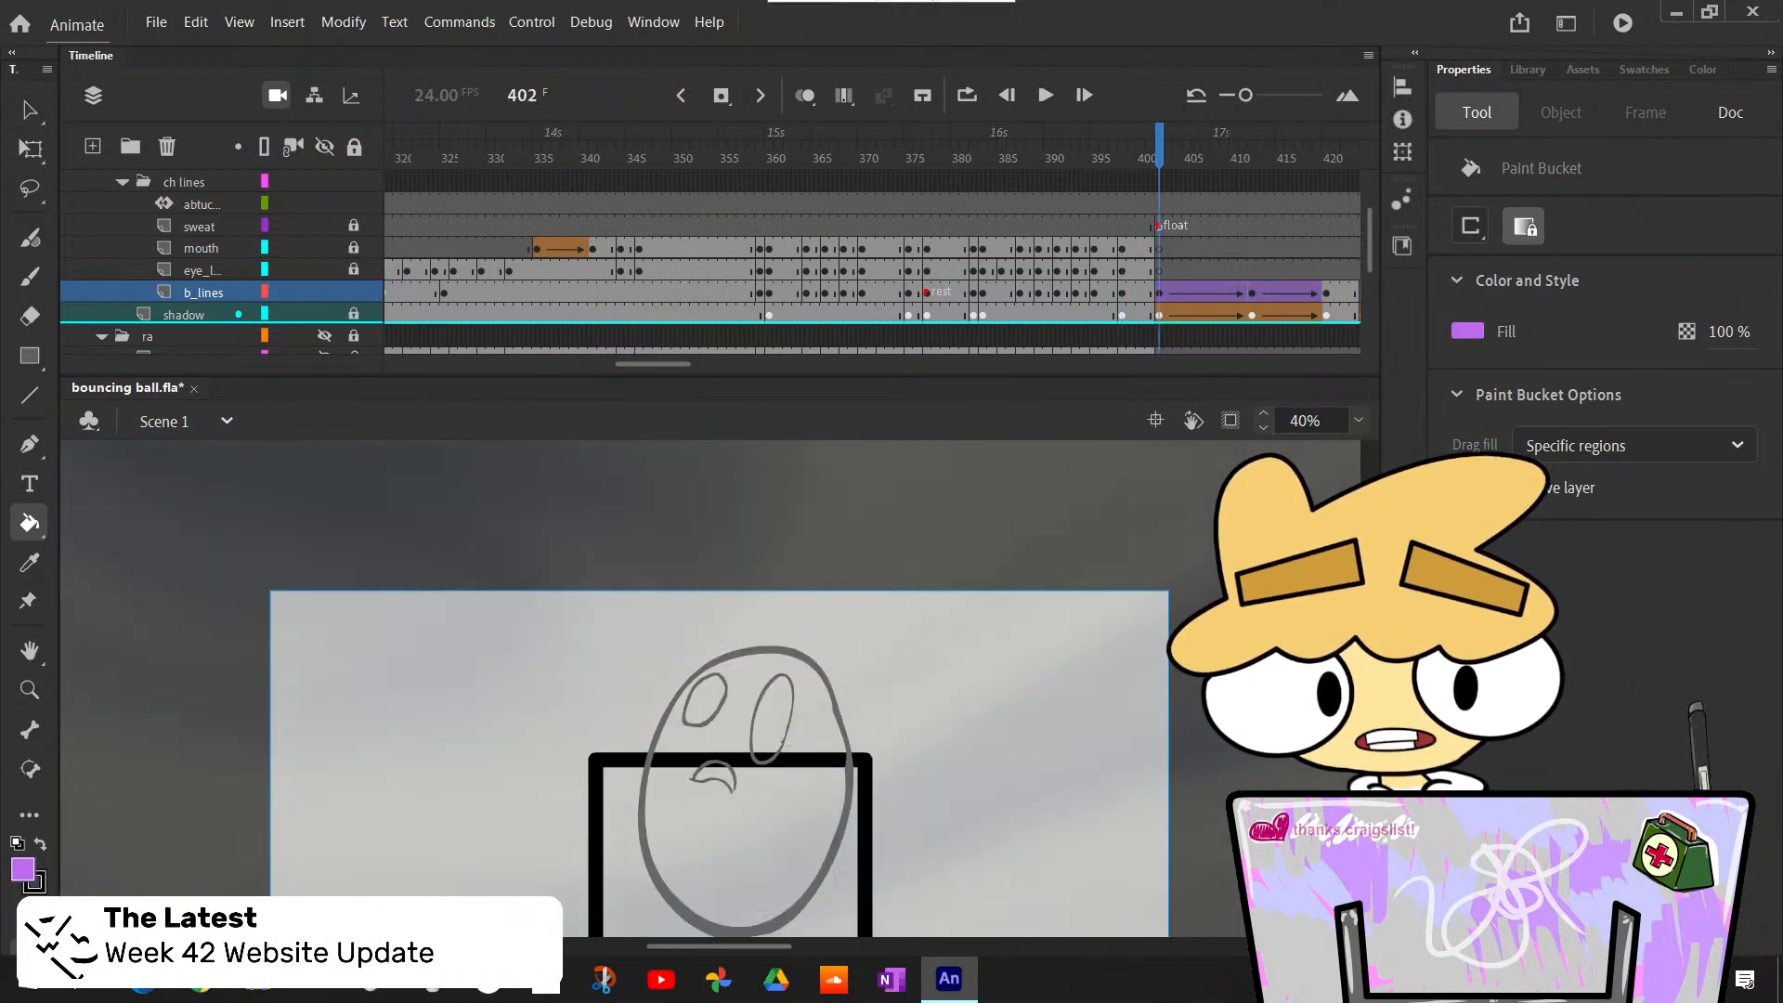
- Select the float rough graphic on the b_lines layer at frame 402 and open it for editing
click(1170, 313)
click(1159, 290)
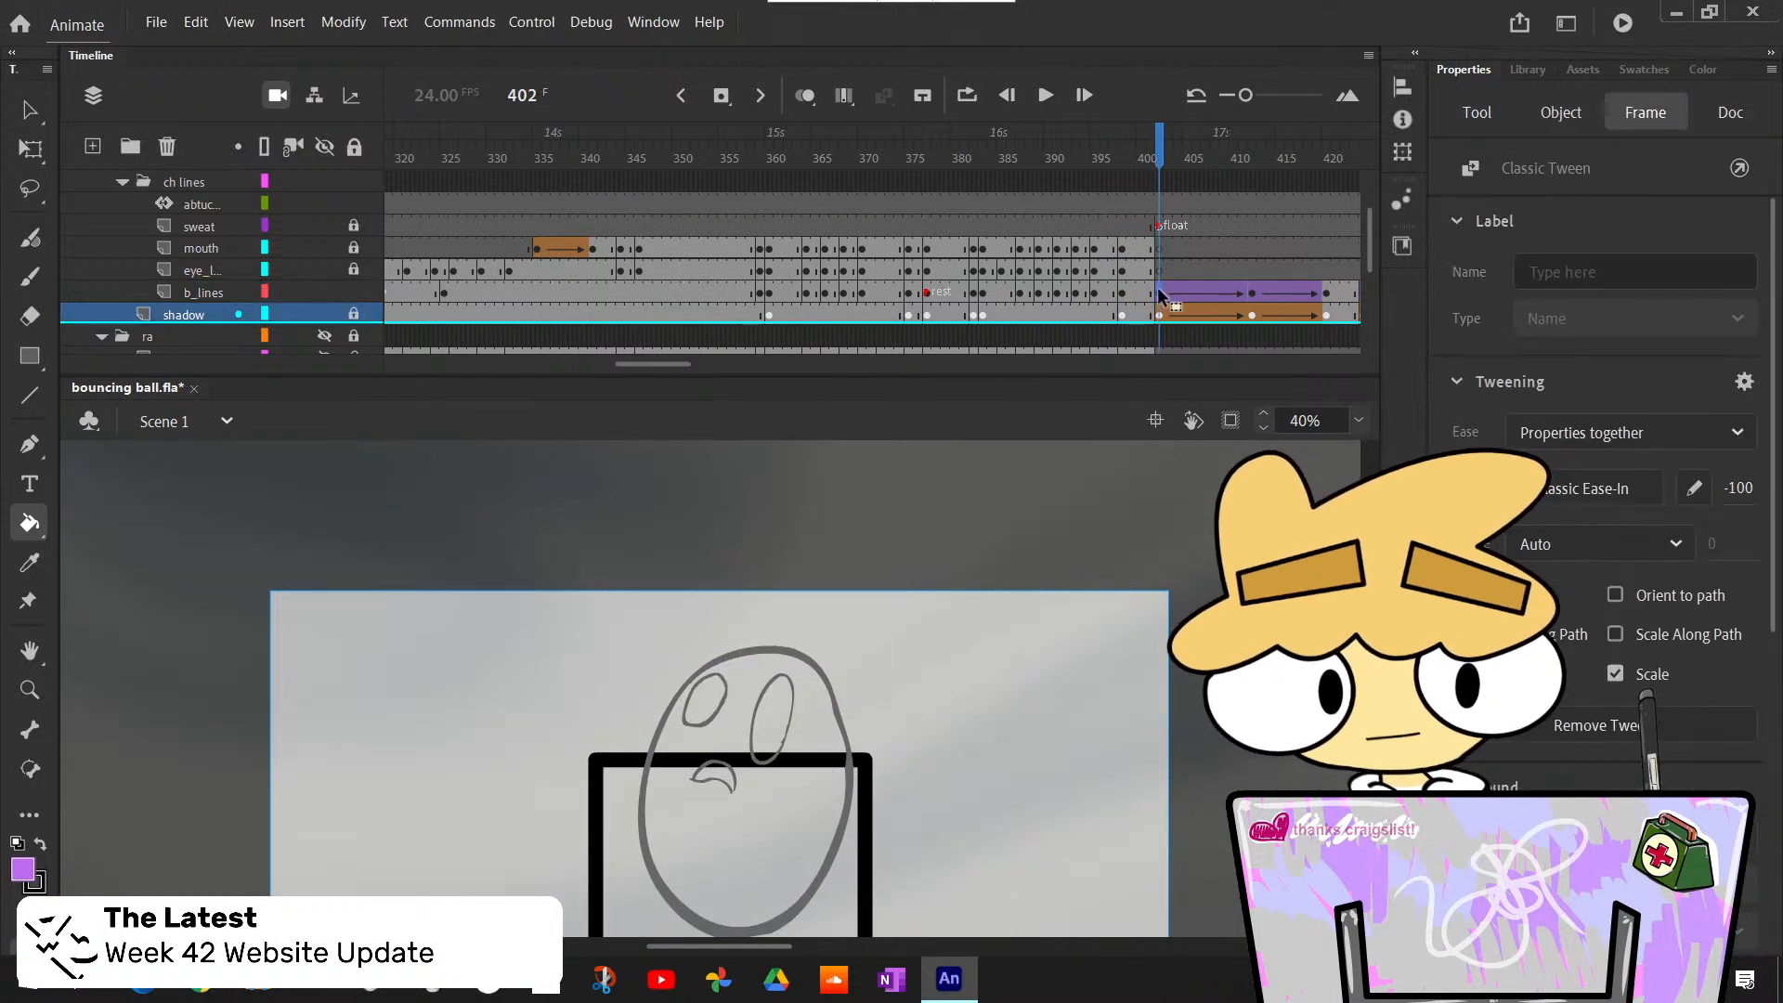
key(v)
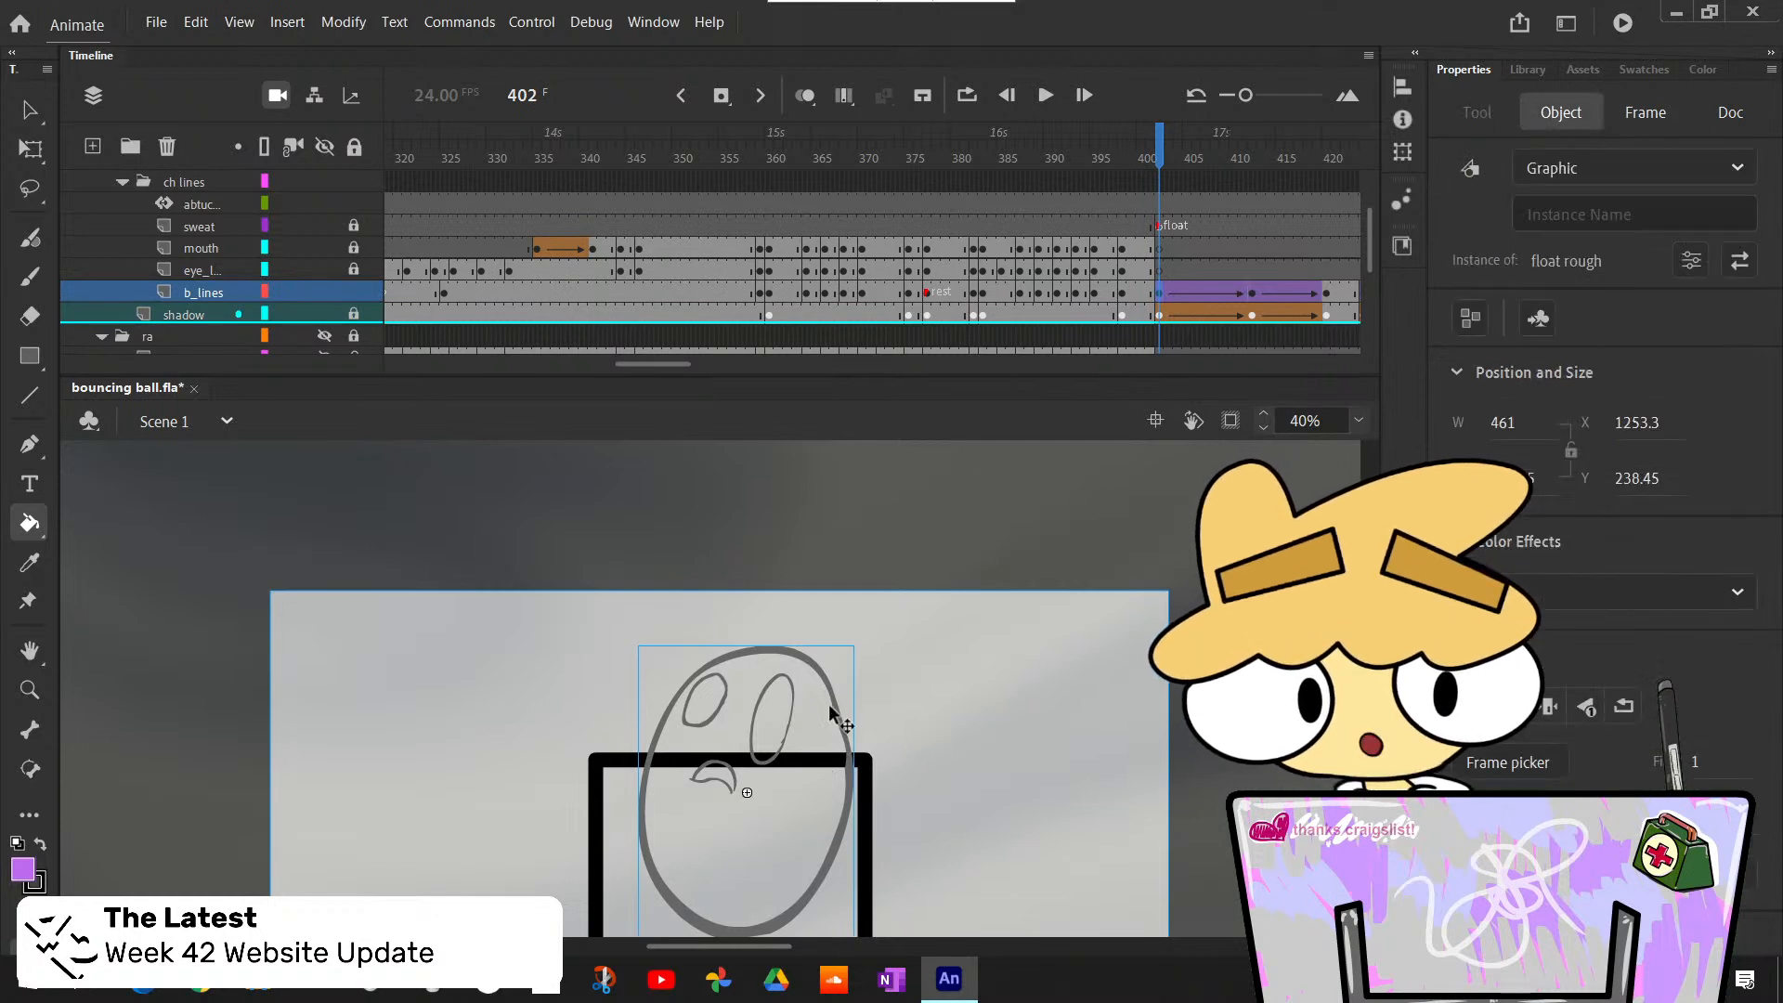
double_click(829, 705)
- Bucket-fill the body light purple on Layer_2 of the float rough symbol and return to Scene 1
key(k)
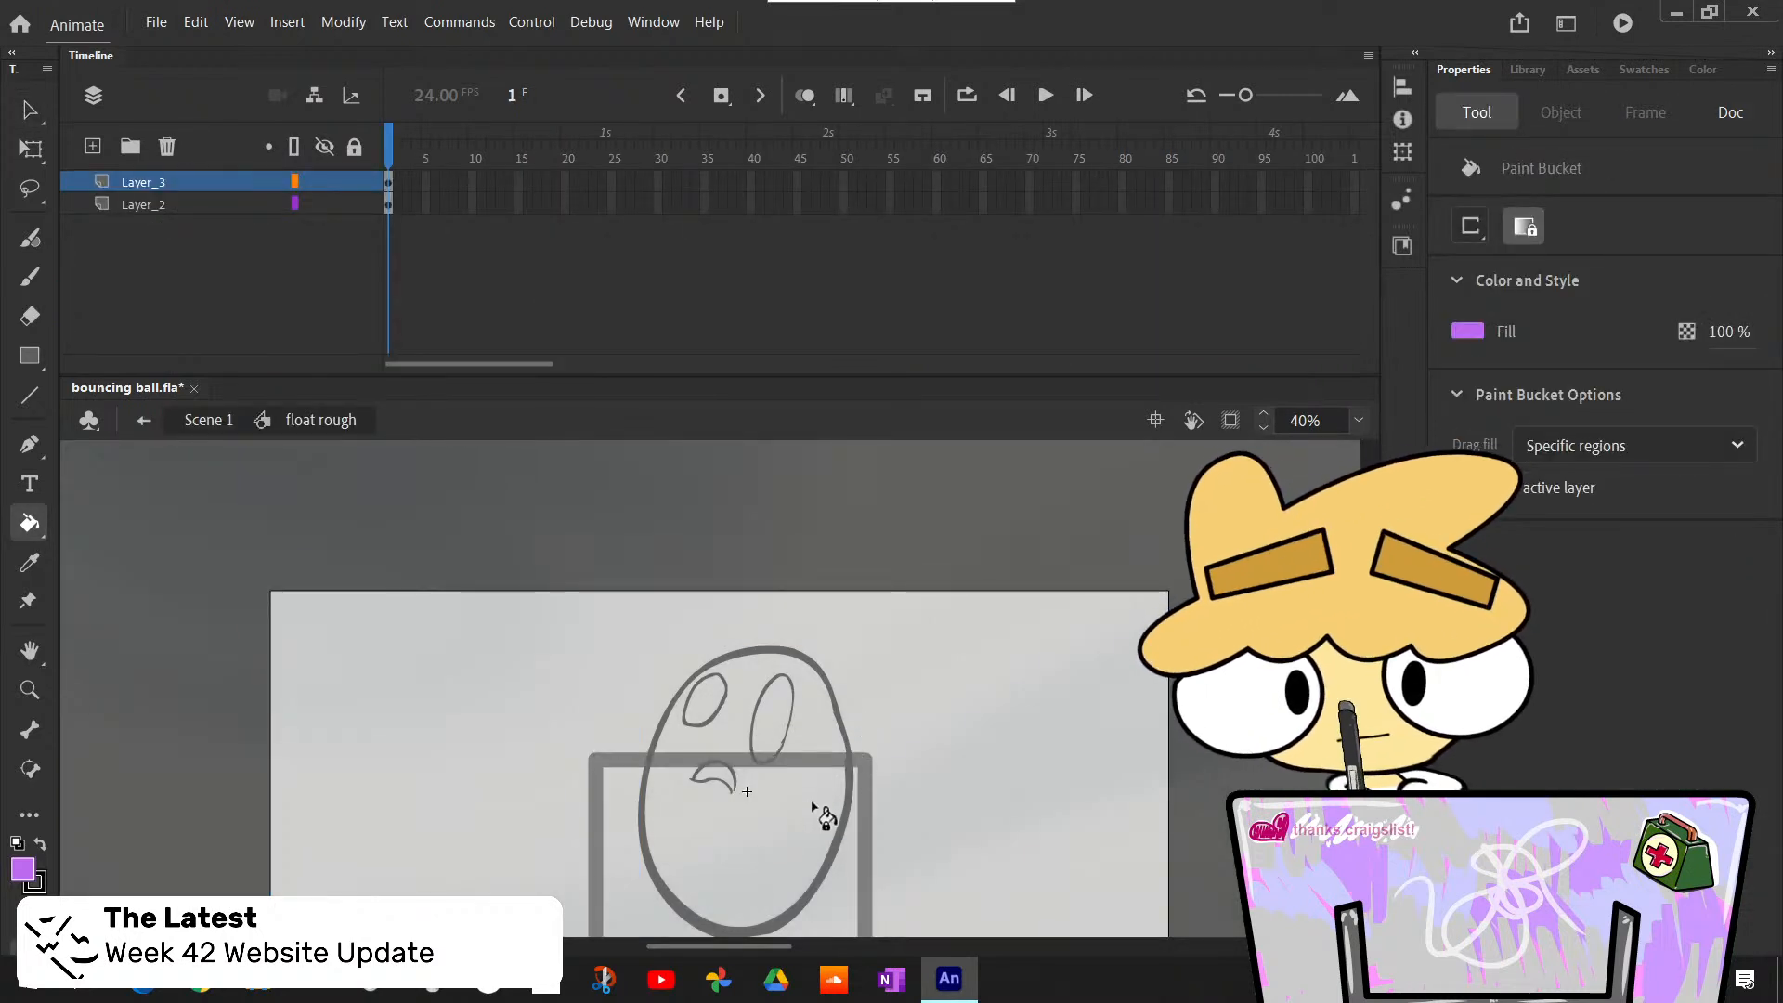
click(388, 206)
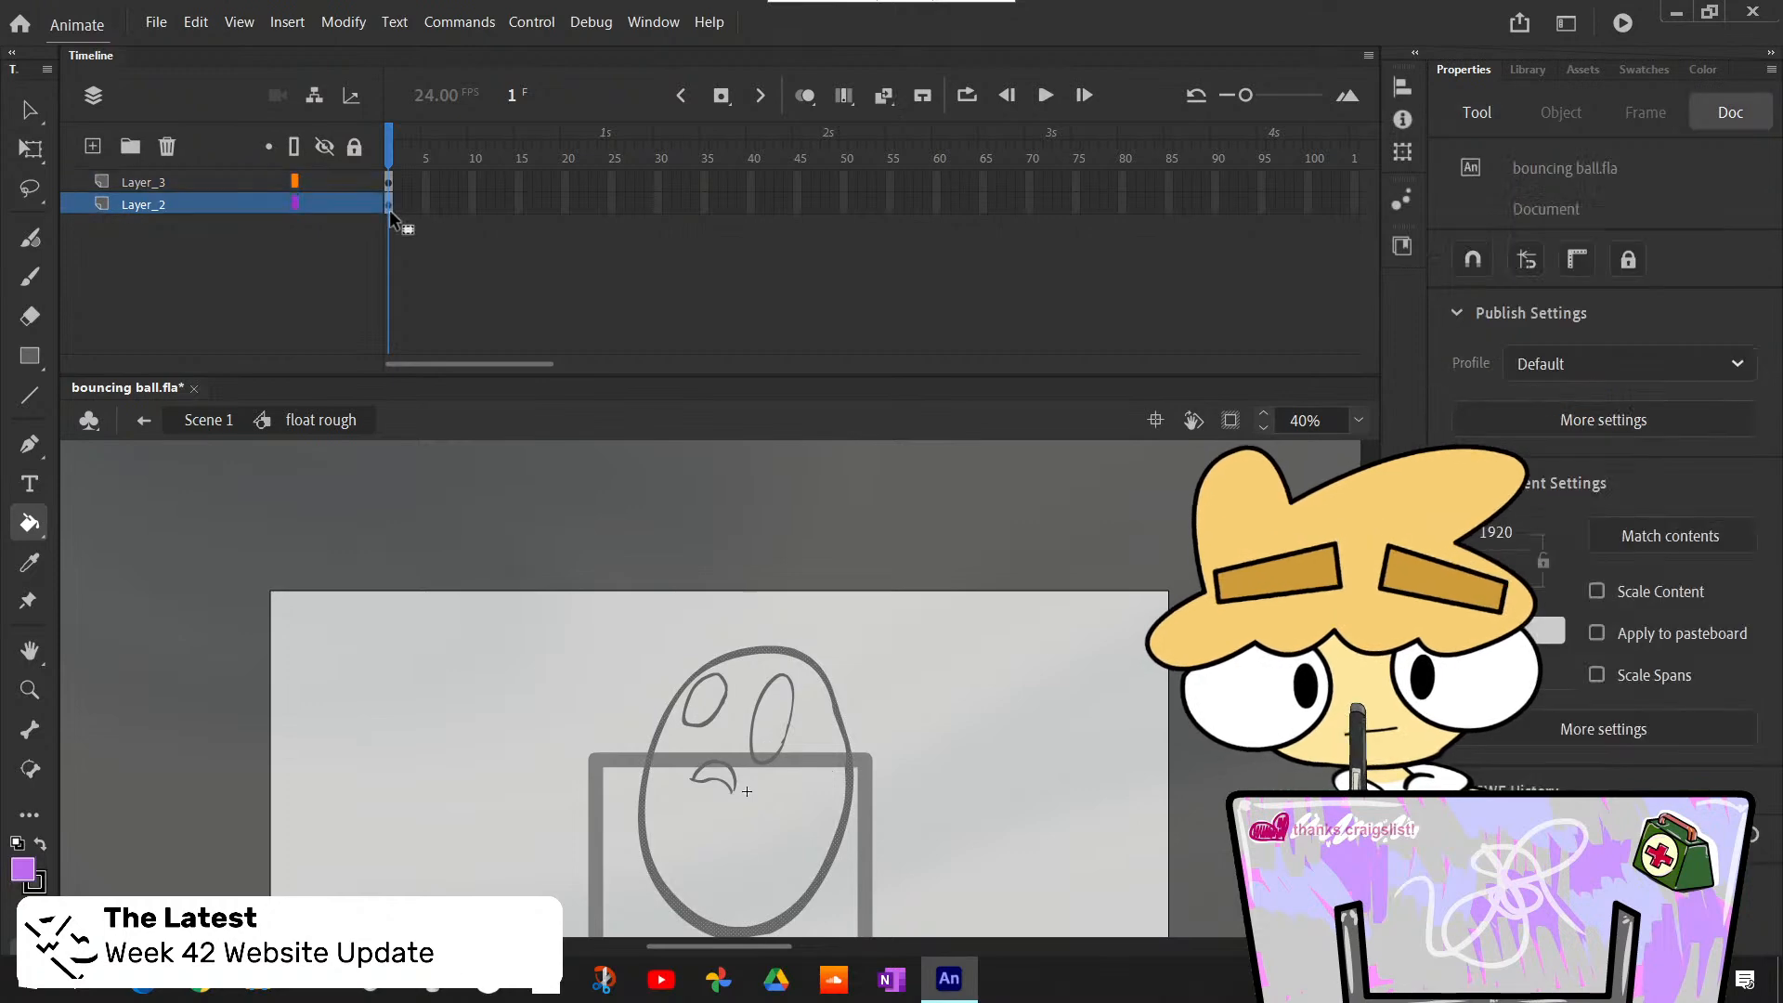
click(796, 822)
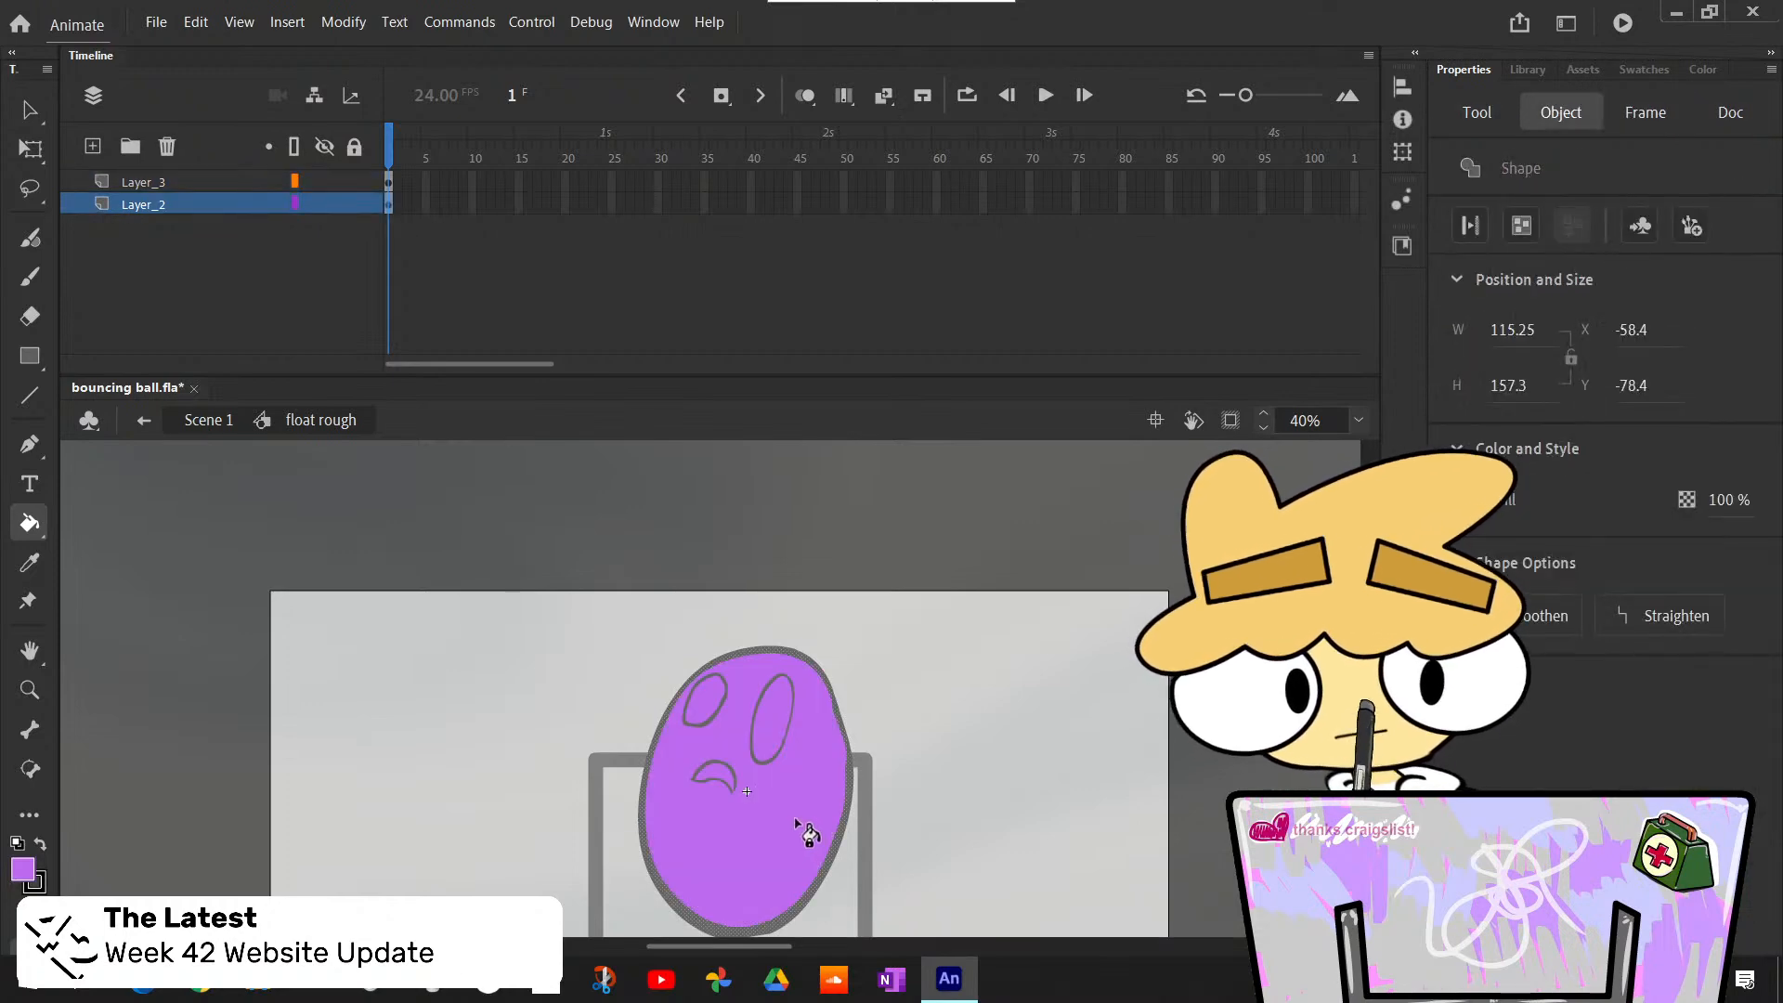
click(144, 419)
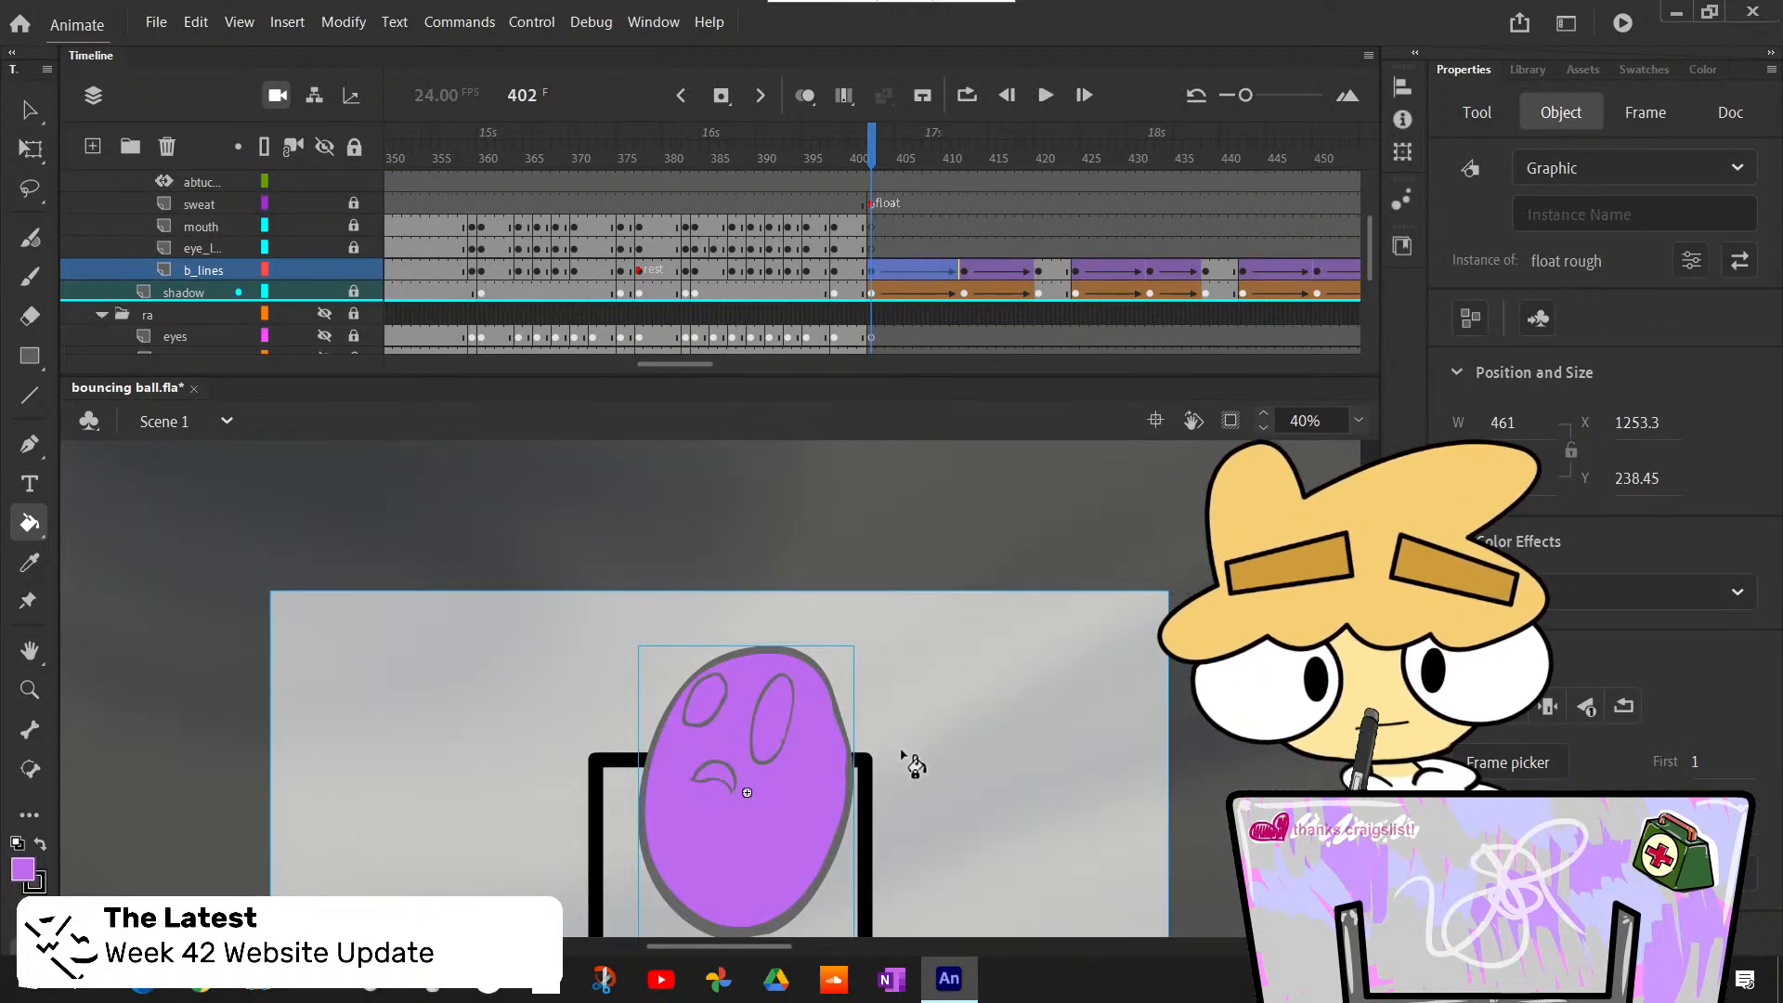
- Step through the floating animation from frame 402 to frame 467 to check the body's color
key(period)
key(period)
key(period)
key(period)
key(period)
key(period)
key(period)
key(period)
key(period)
key(period)
key(period)
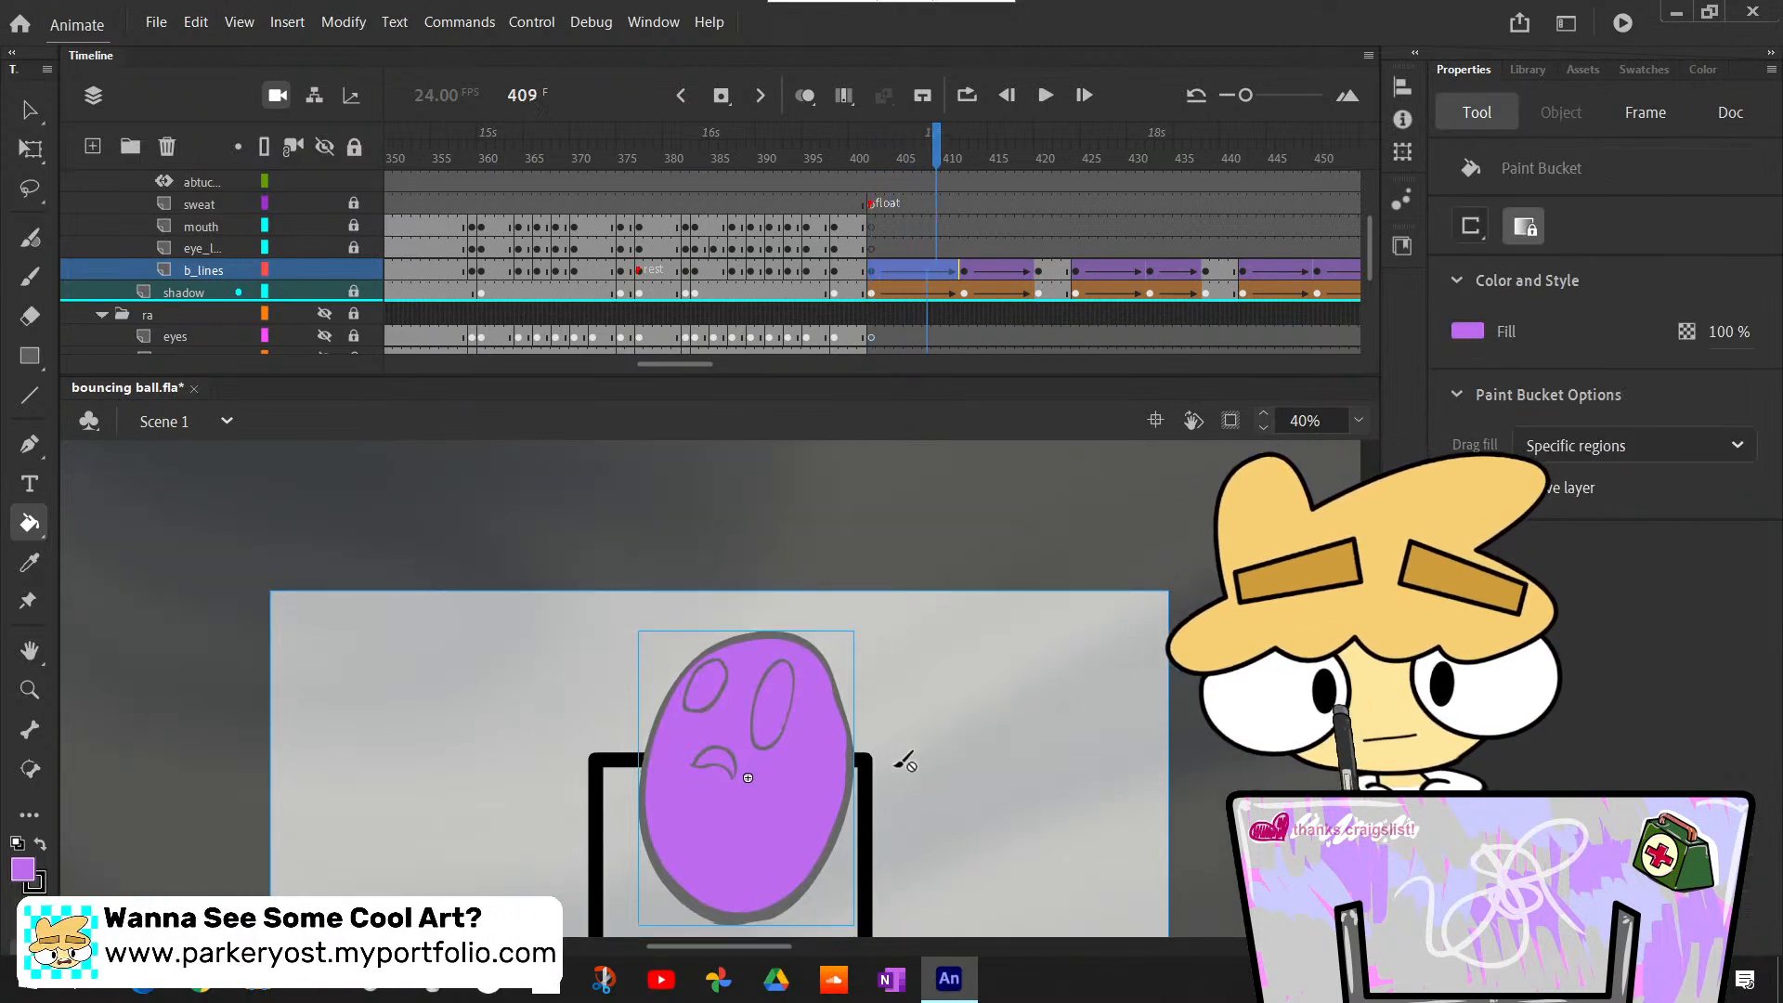
key(period)
key(period)
key(period)
key(period)
key(period)
key(period)
key(period)
key(period)
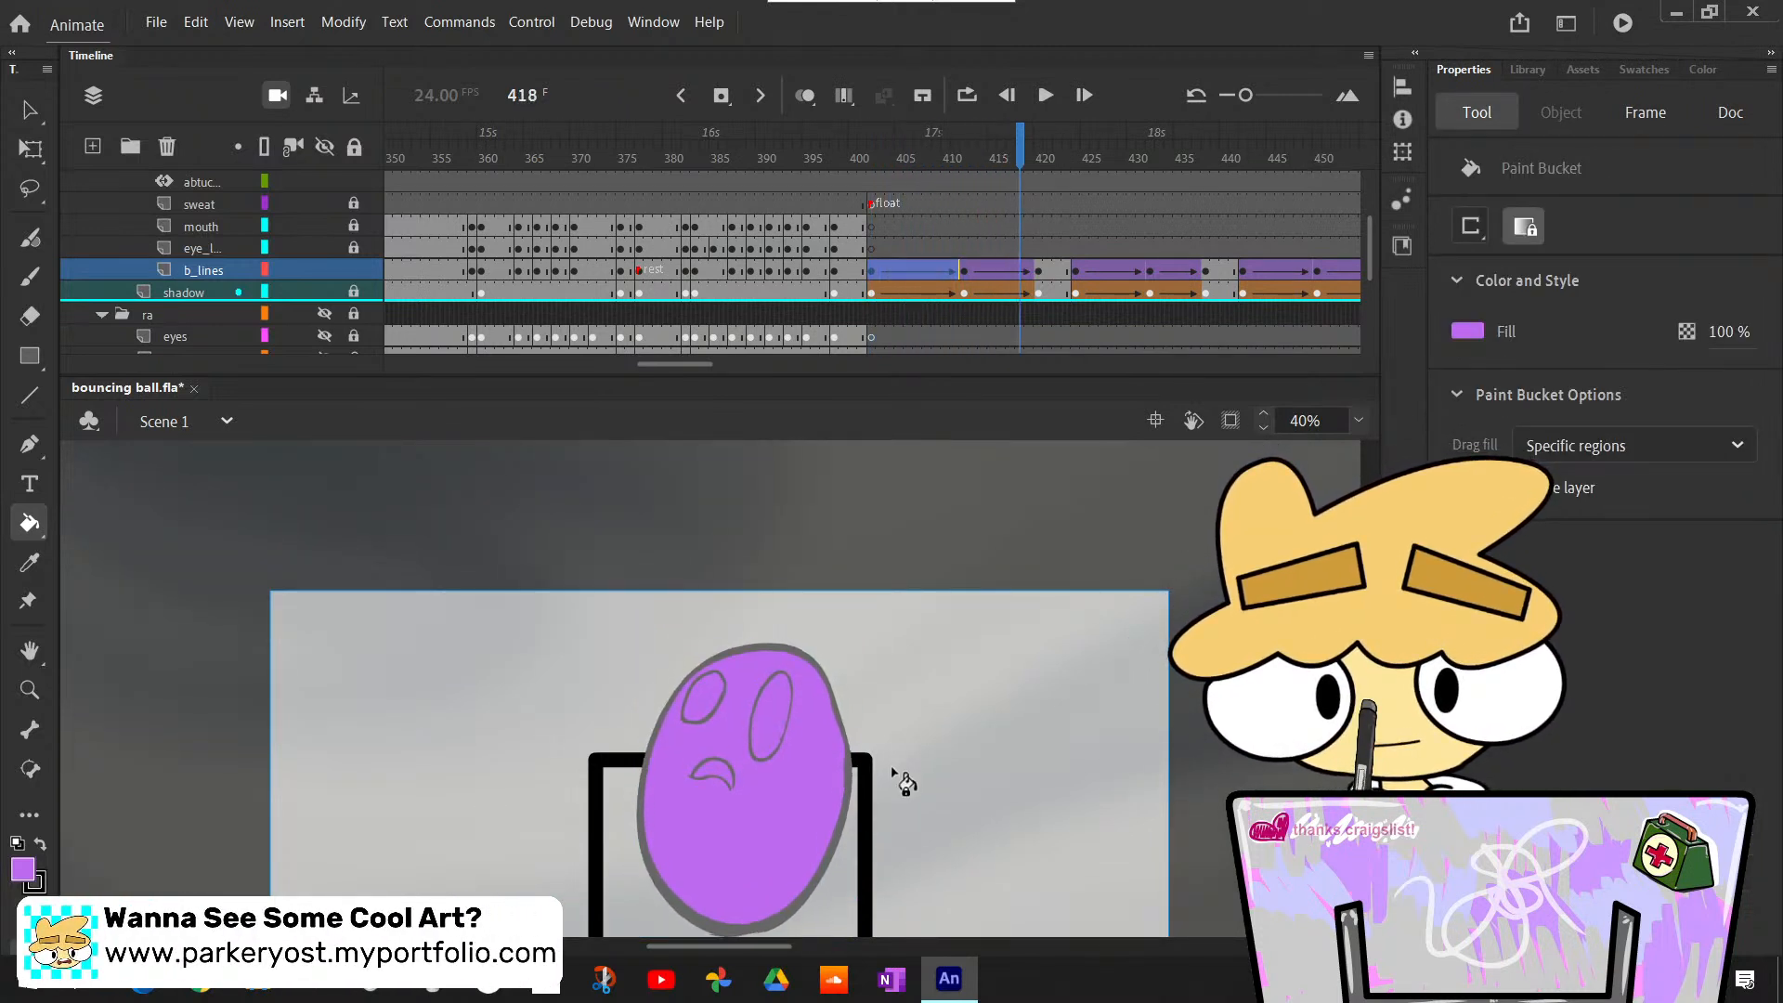
key(period)
key(period)
key(period)
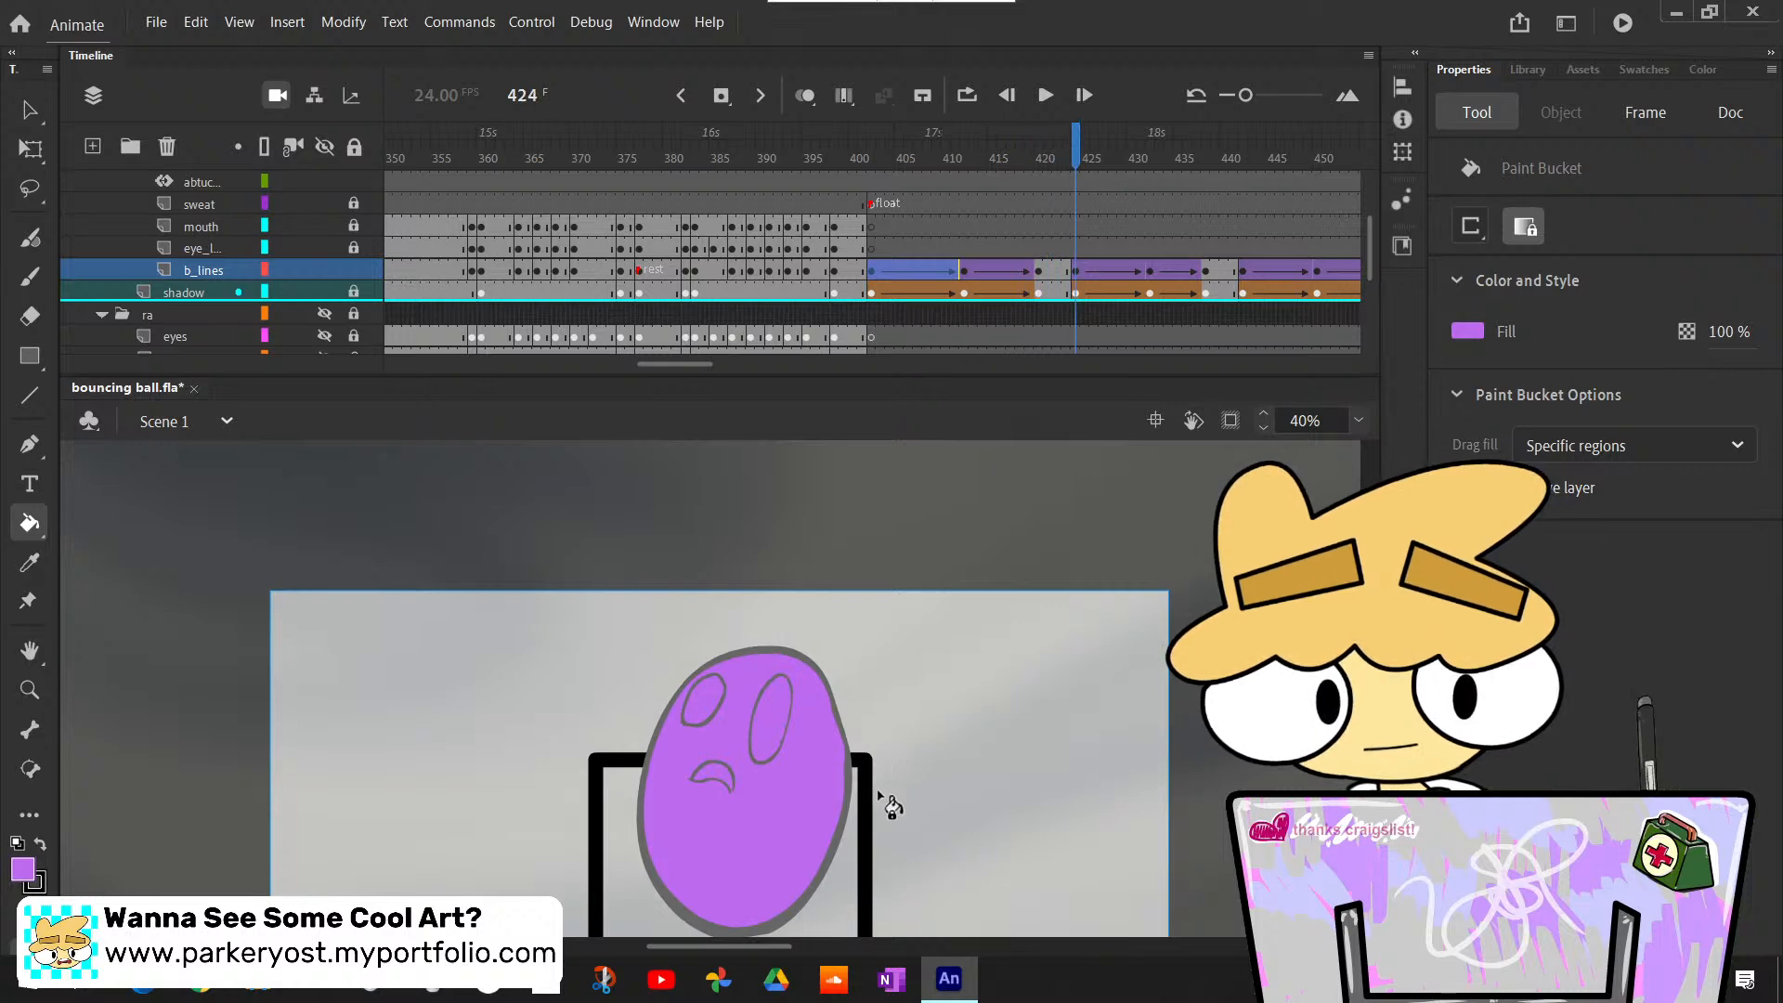
key(period)
key(period)
key(period)
key(period)
key(period)
key(period)
key(period)
key(period)
key(period)
key(period)
key(period)
key(period)
key(period)
key(period)
key(period)
key(period)
key(period)
key(period)
key(period)
key(period)
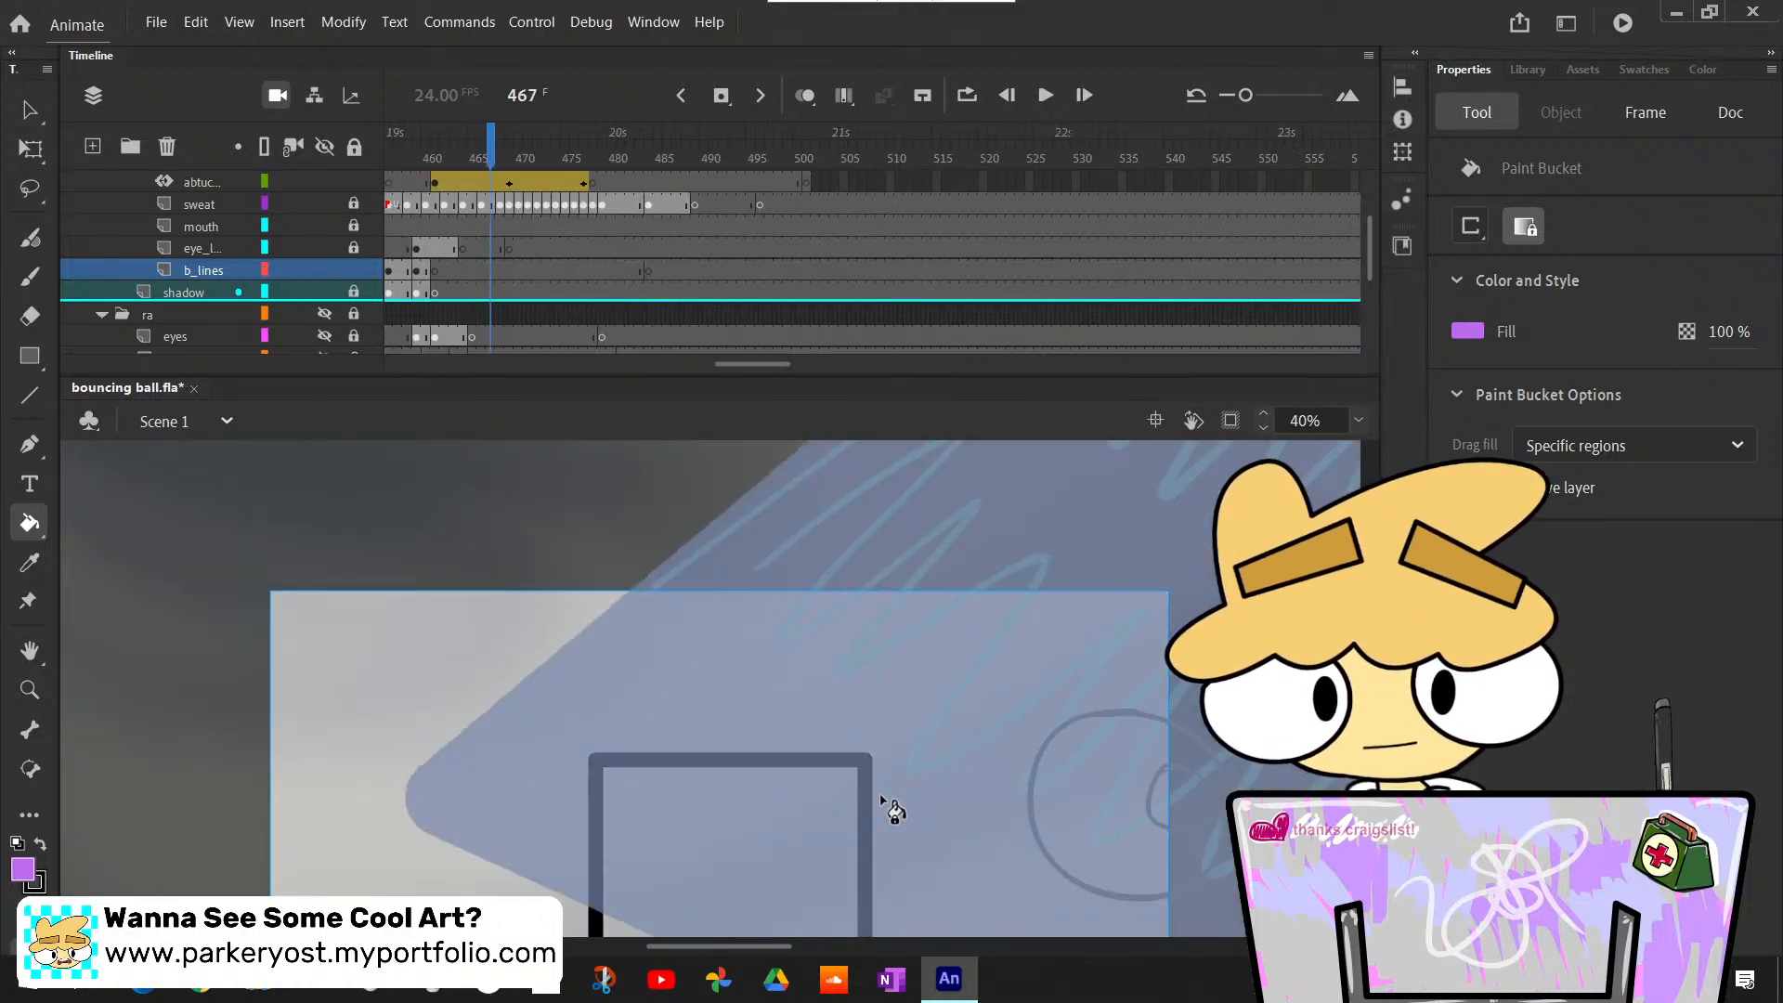
- Step back from frame 467 to 458 and forward to 461 to check where the body's purple fill stops
key(comma)
key(comma)
key(comma)
key(comma)
key(comma)
key(comma)
key(comma)
key(comma)
key(comma)
key(comma)
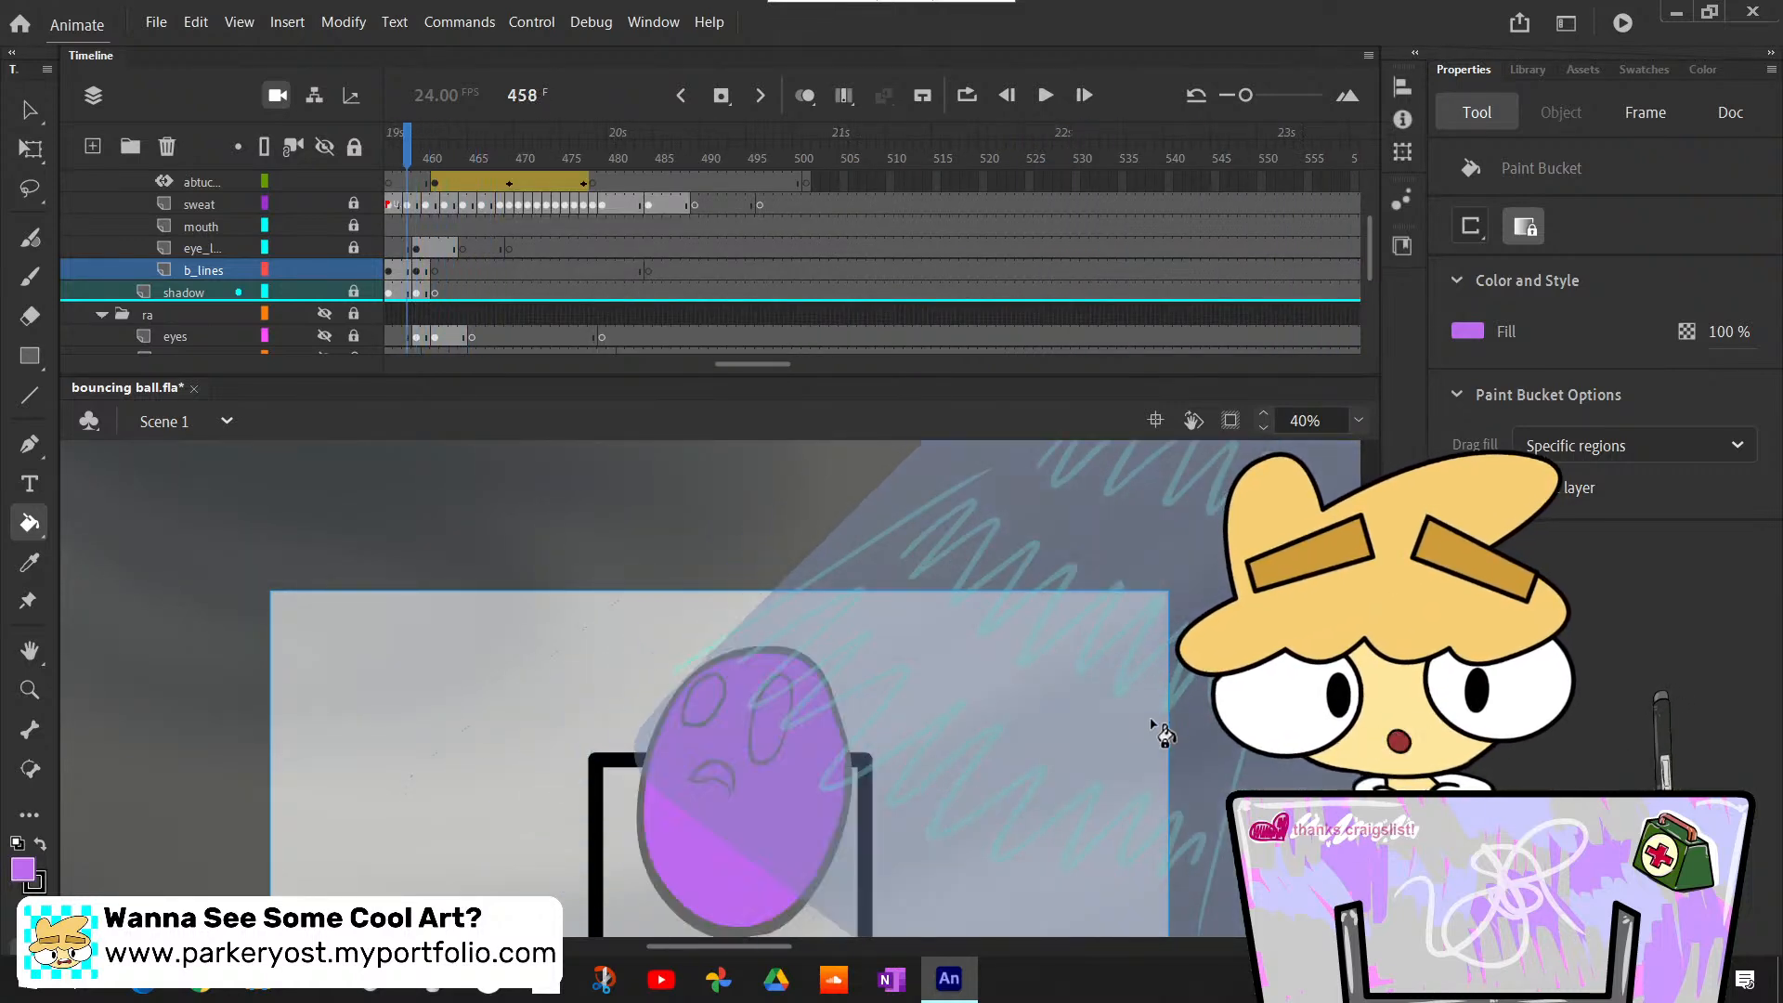
key(period)
key(period)
key(period)
key(period)
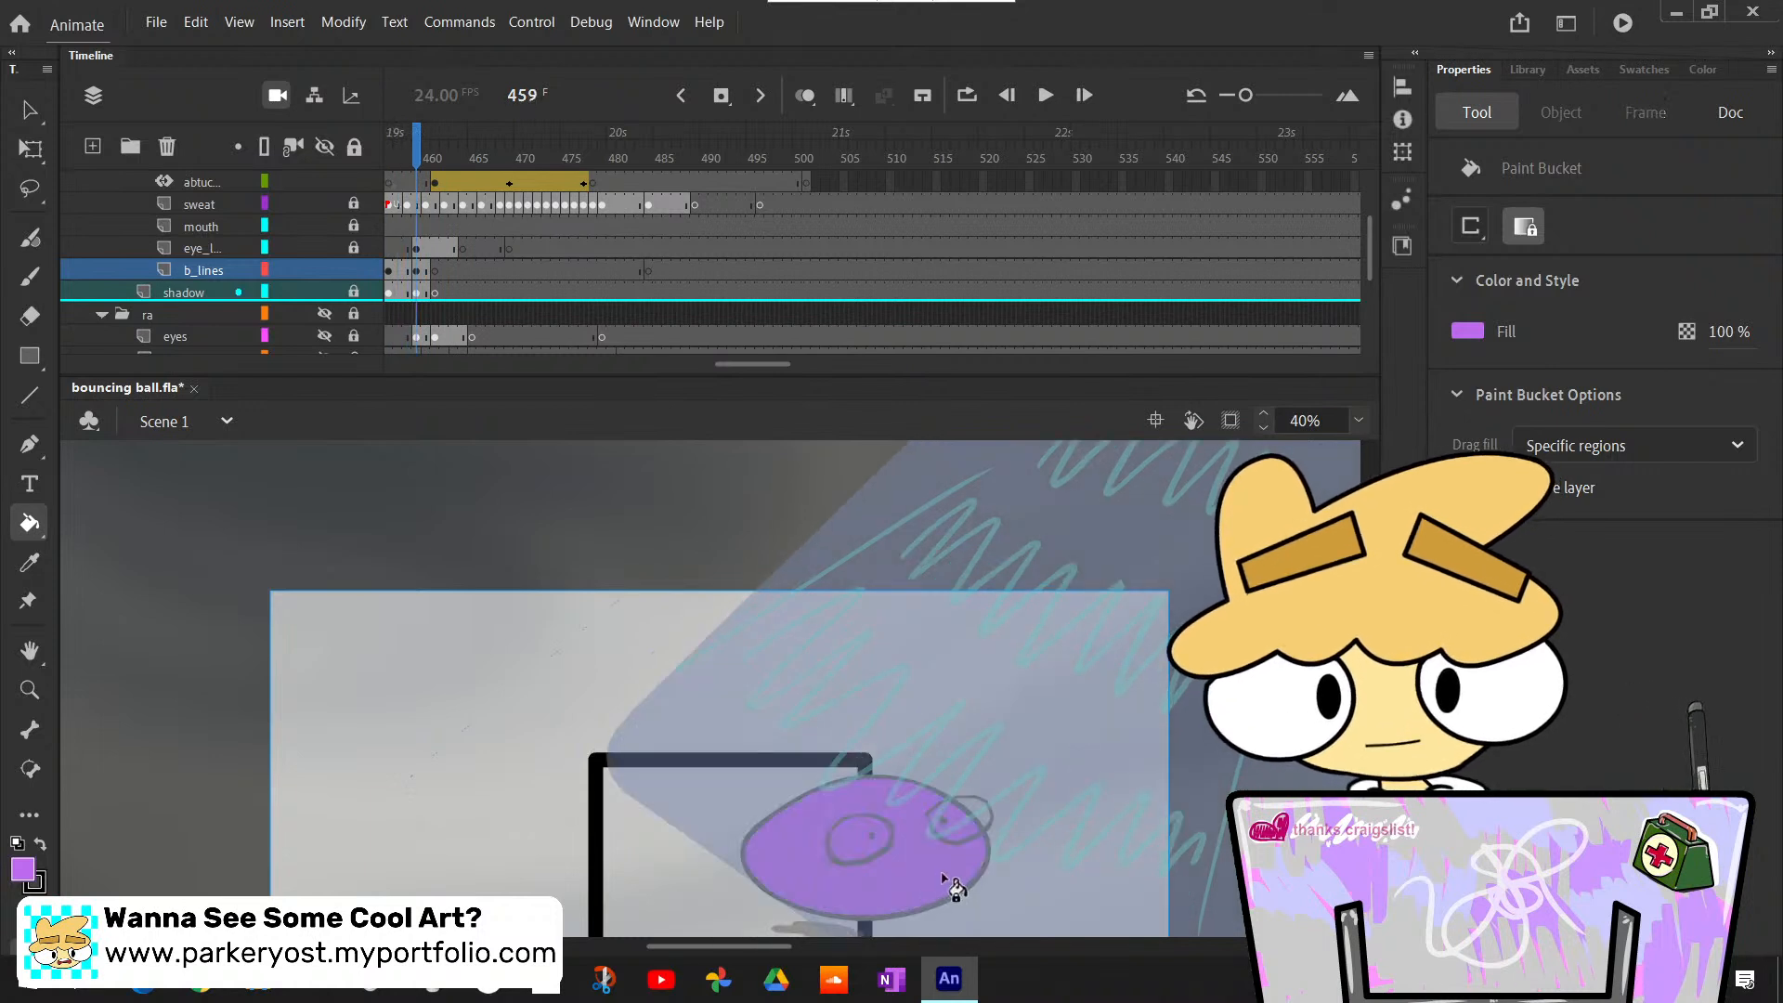
click(970, 887)
key(ctrl+z)
- Insert a blank keyframe on the eye lines layer at frame 461 to remove the leftover eye drawing
scroll(473, 218, up, 2)
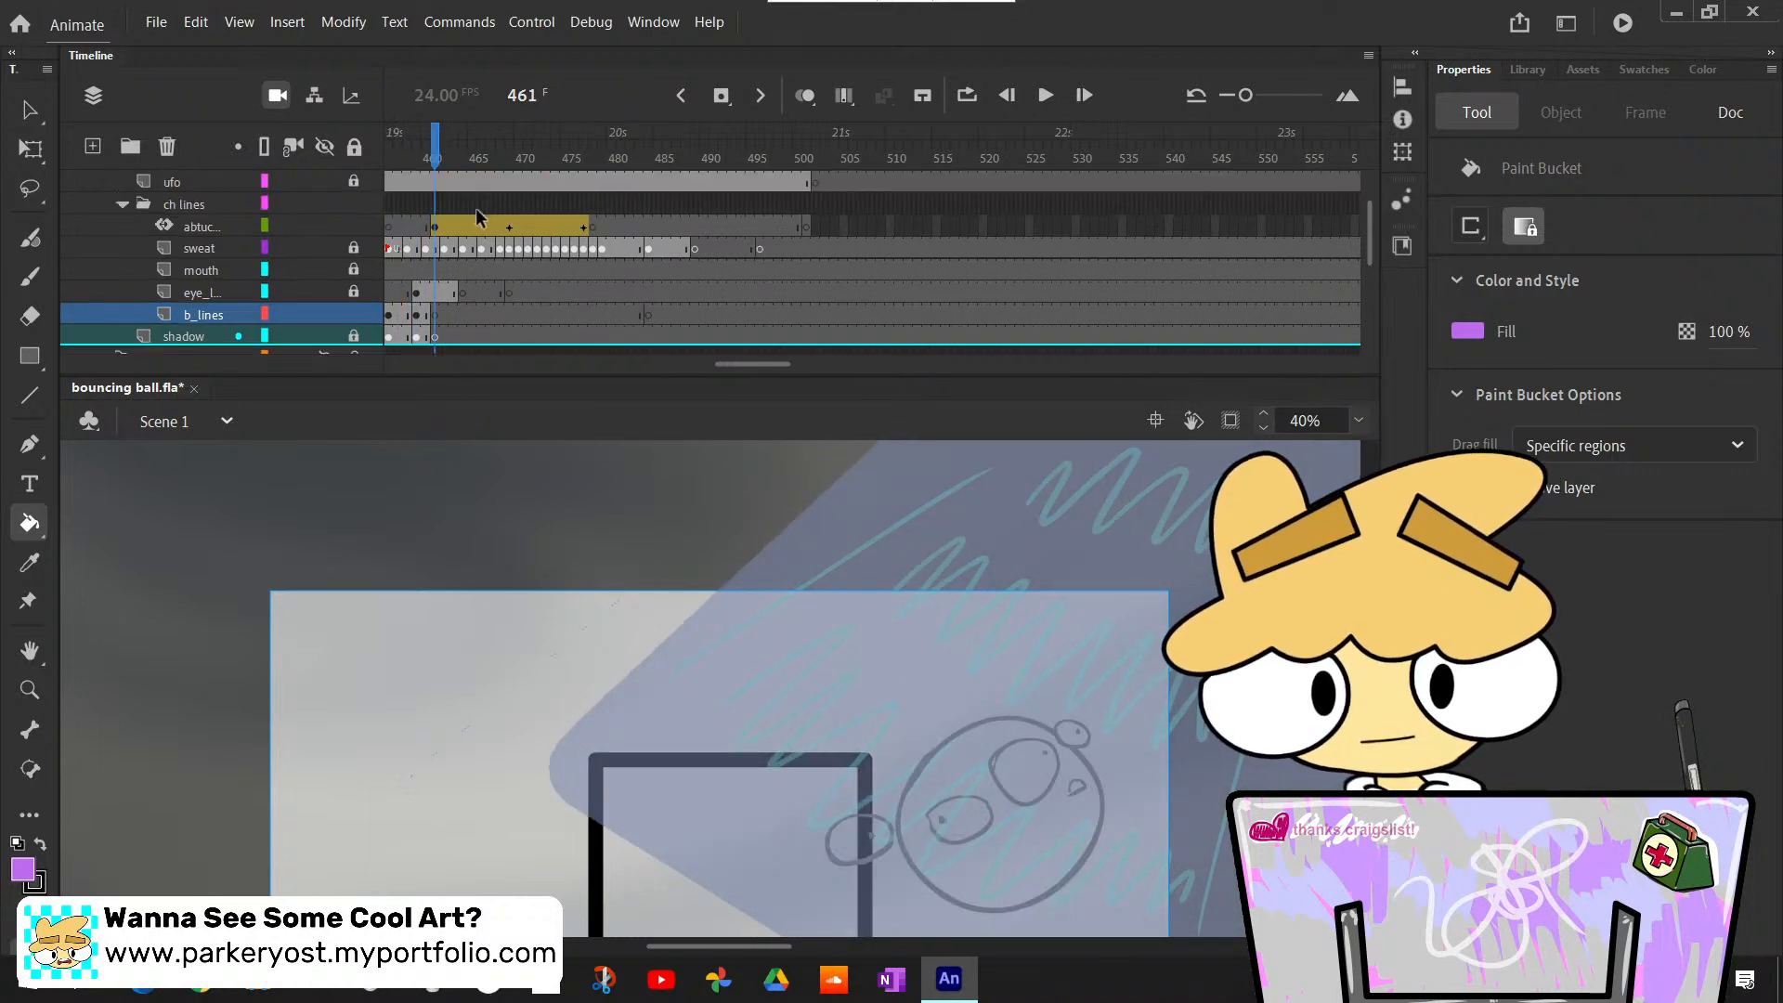
scroll(464, 269, down, 2)
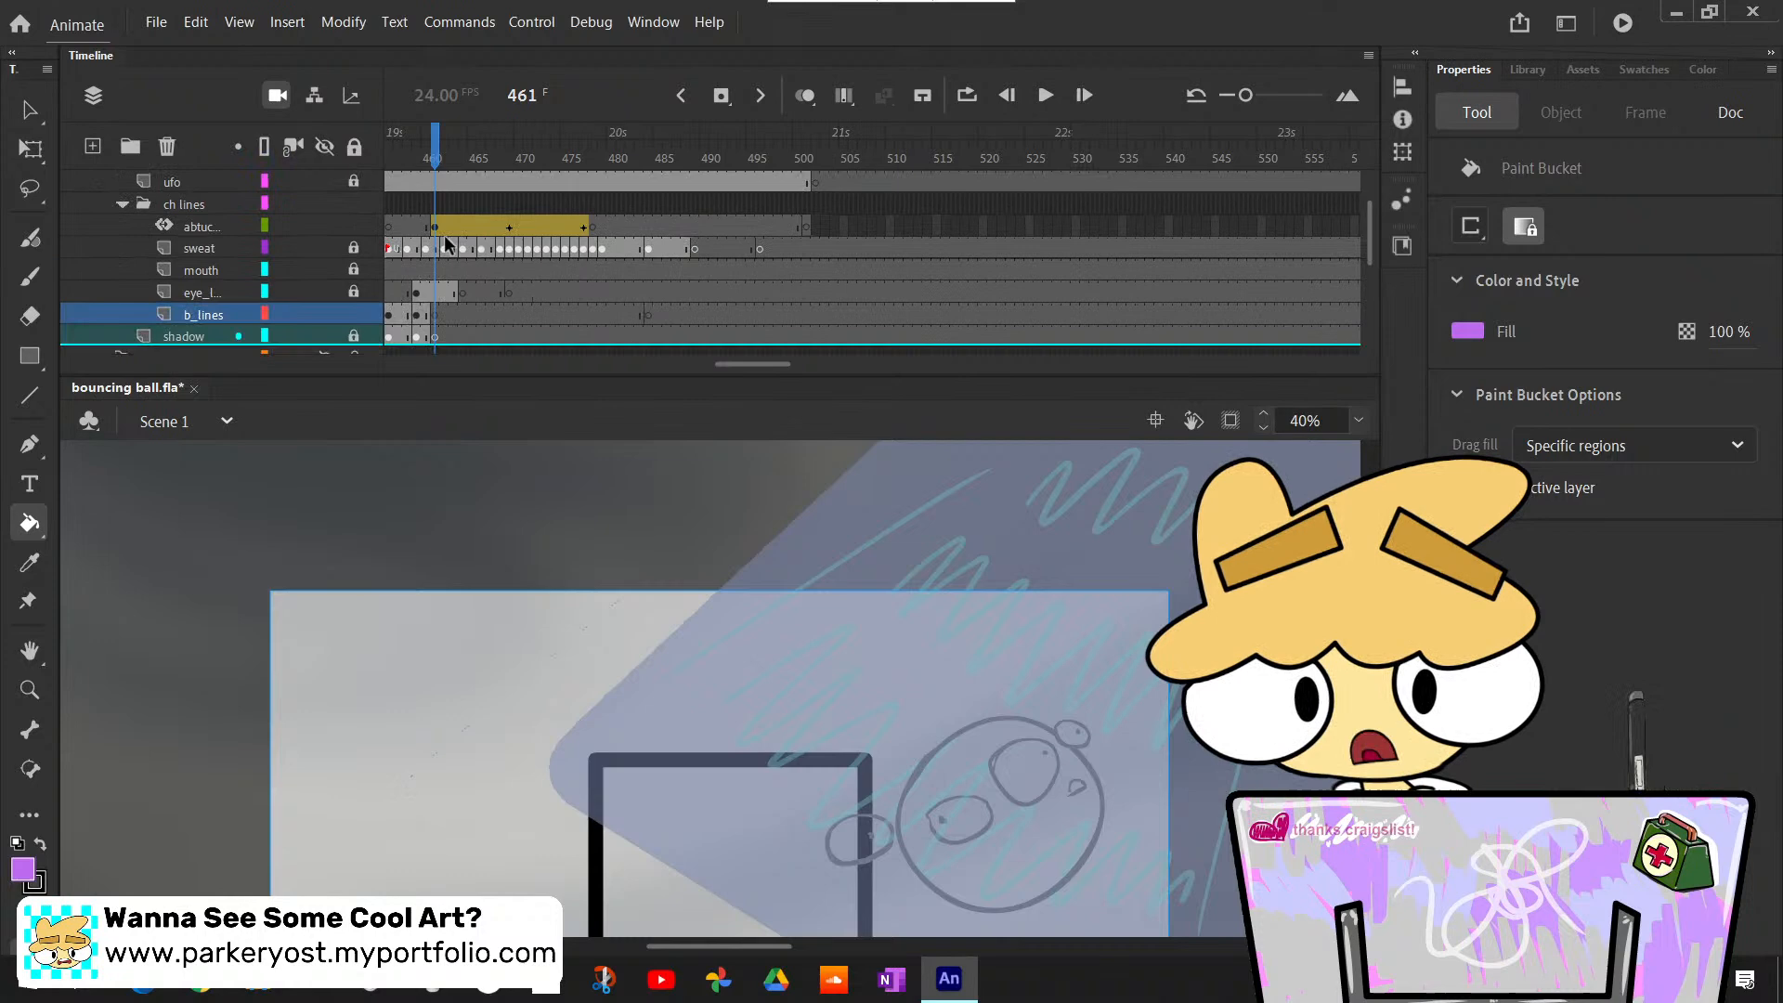
click(435, 294)
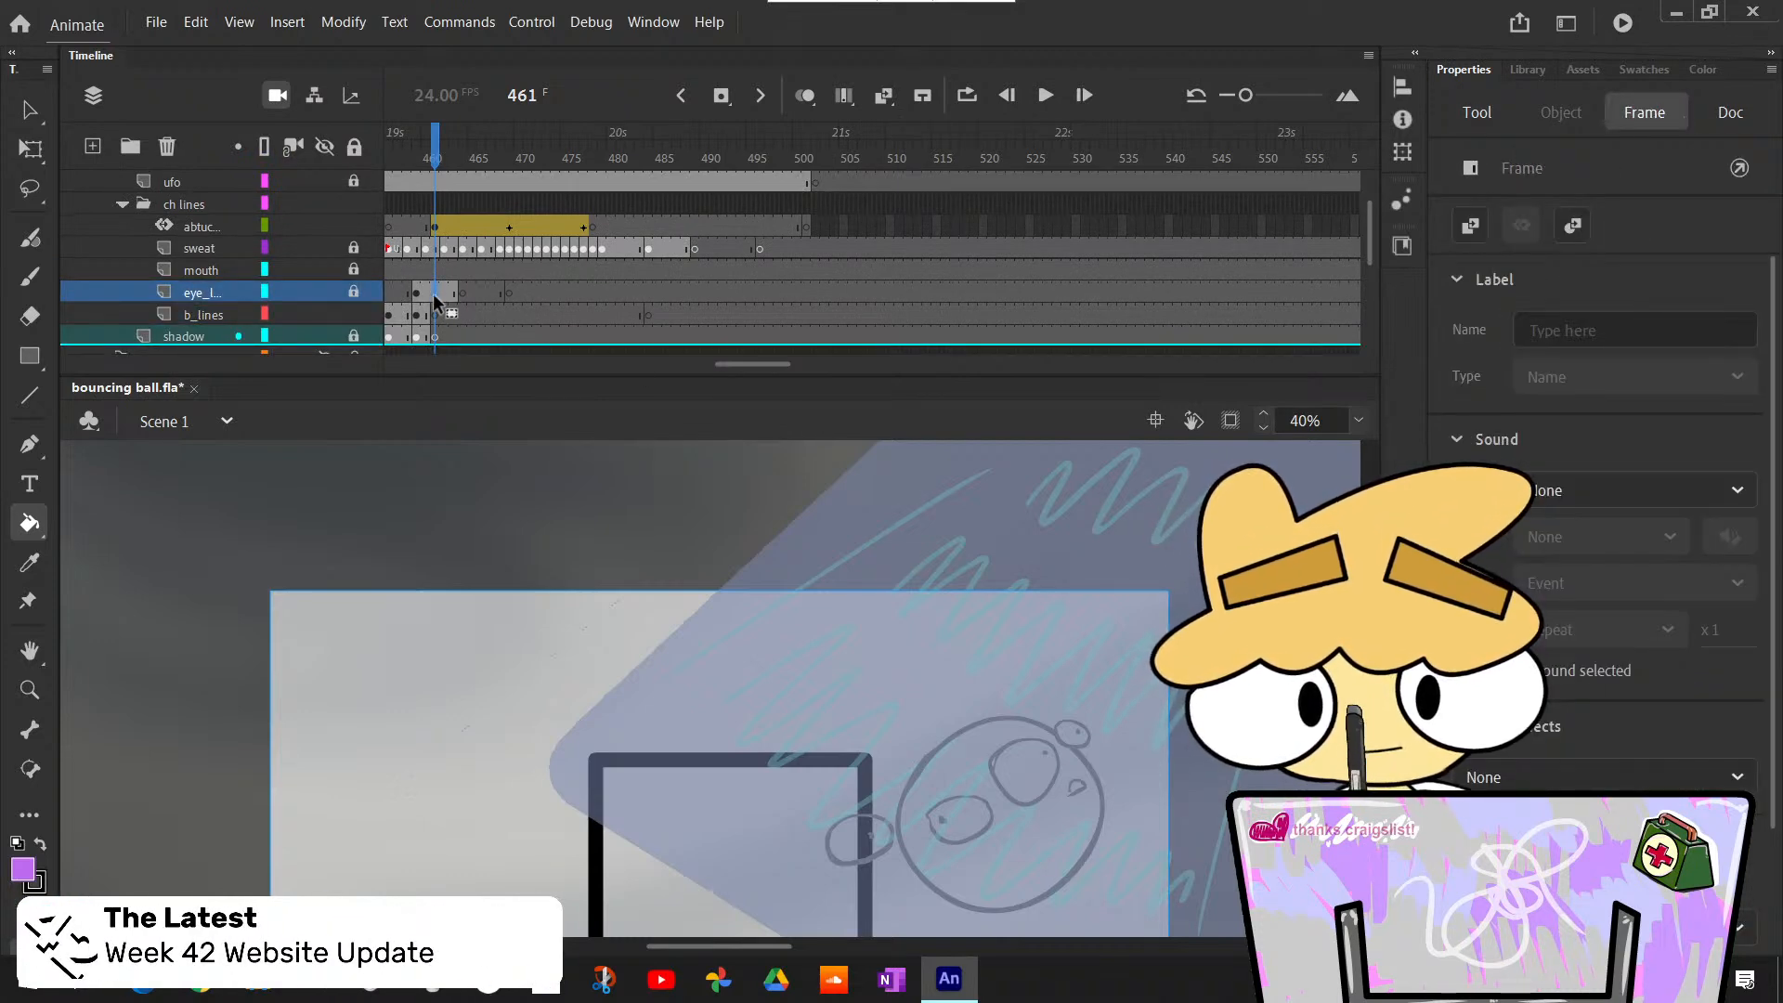
right_click(435, 294)
click(638, 478)
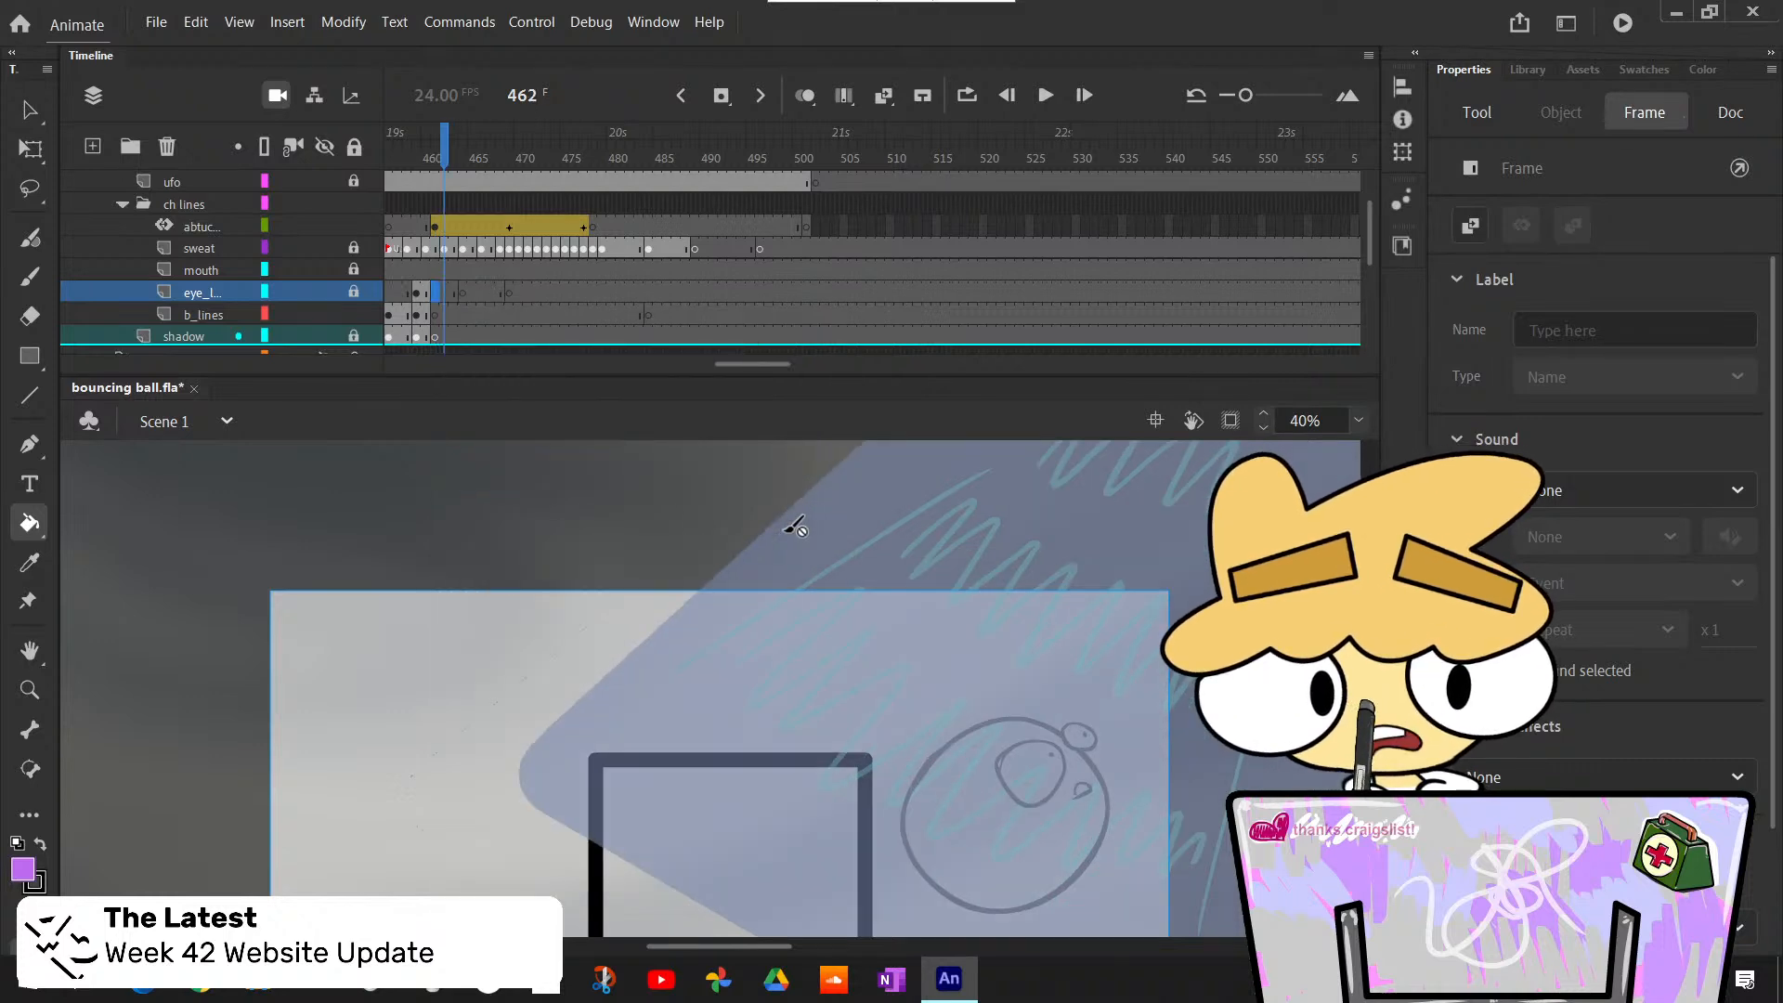
- Step through the floating ball's frames up to 472 and back to 461 to check its eye drawing
key(period)
key(period)
key(period)
key(period)
key(period)
key(period)
key(period)
key(period)
key(period)
key(period)
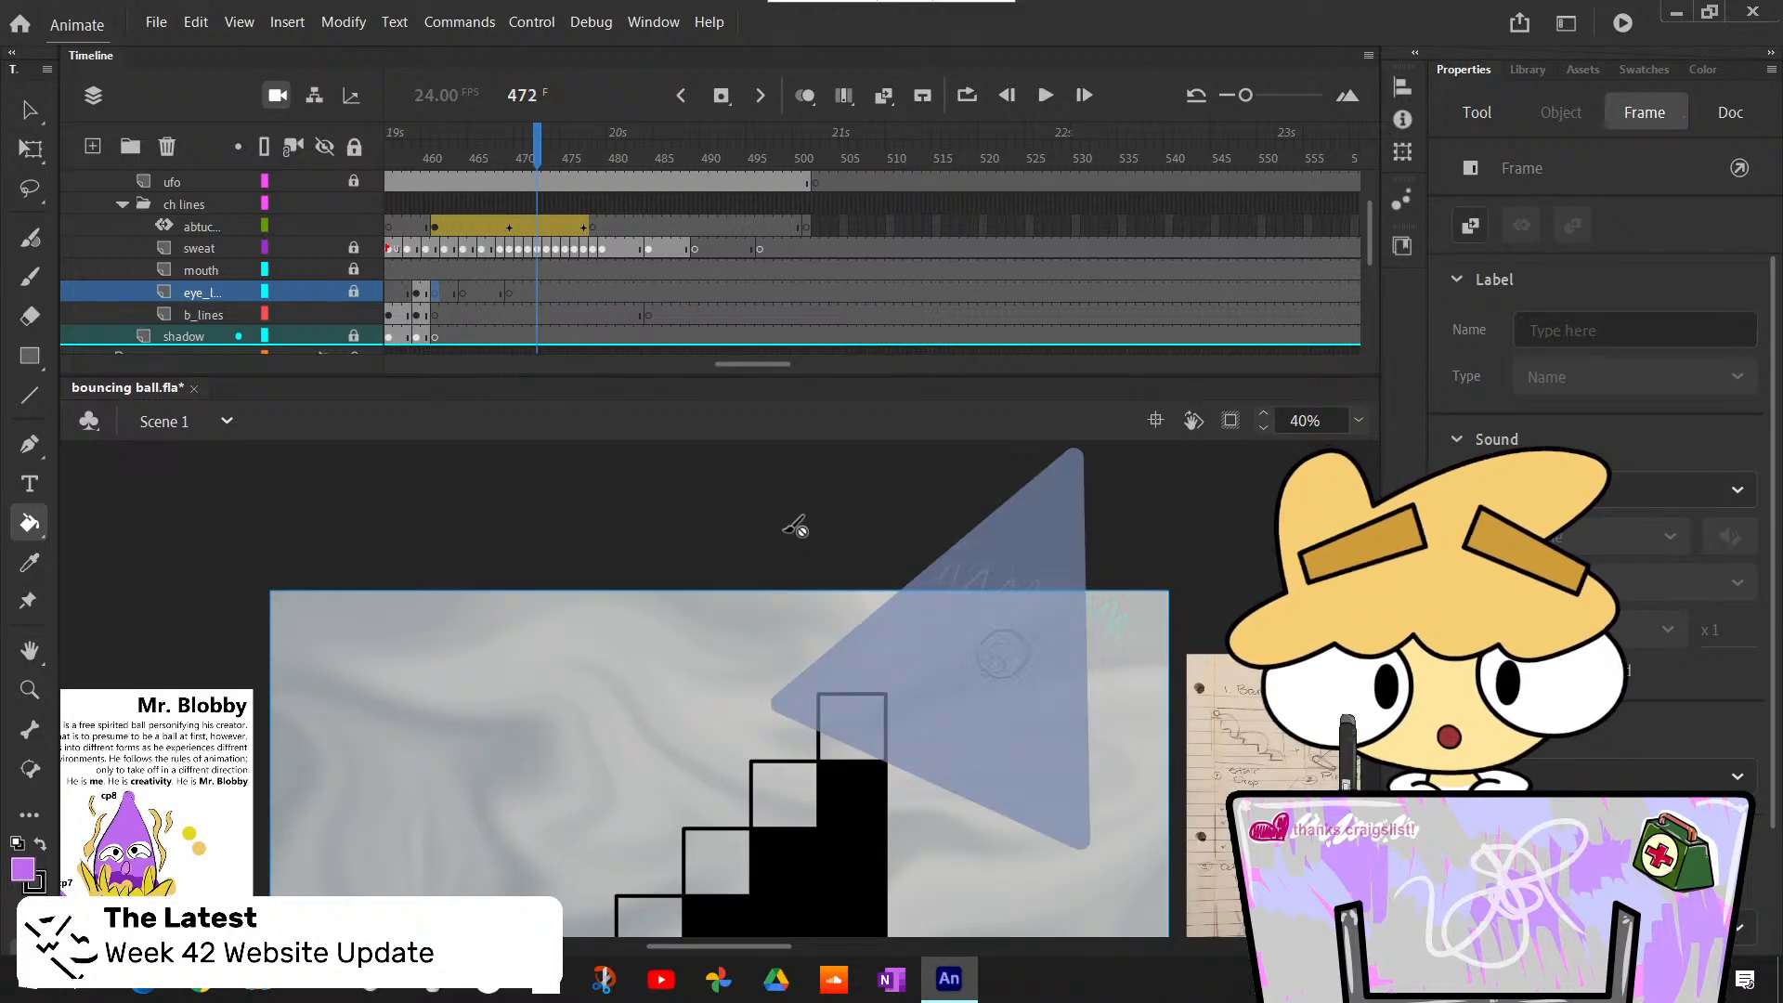
key(period)
key(period)
key(comma)
key(comma)
key(comma)
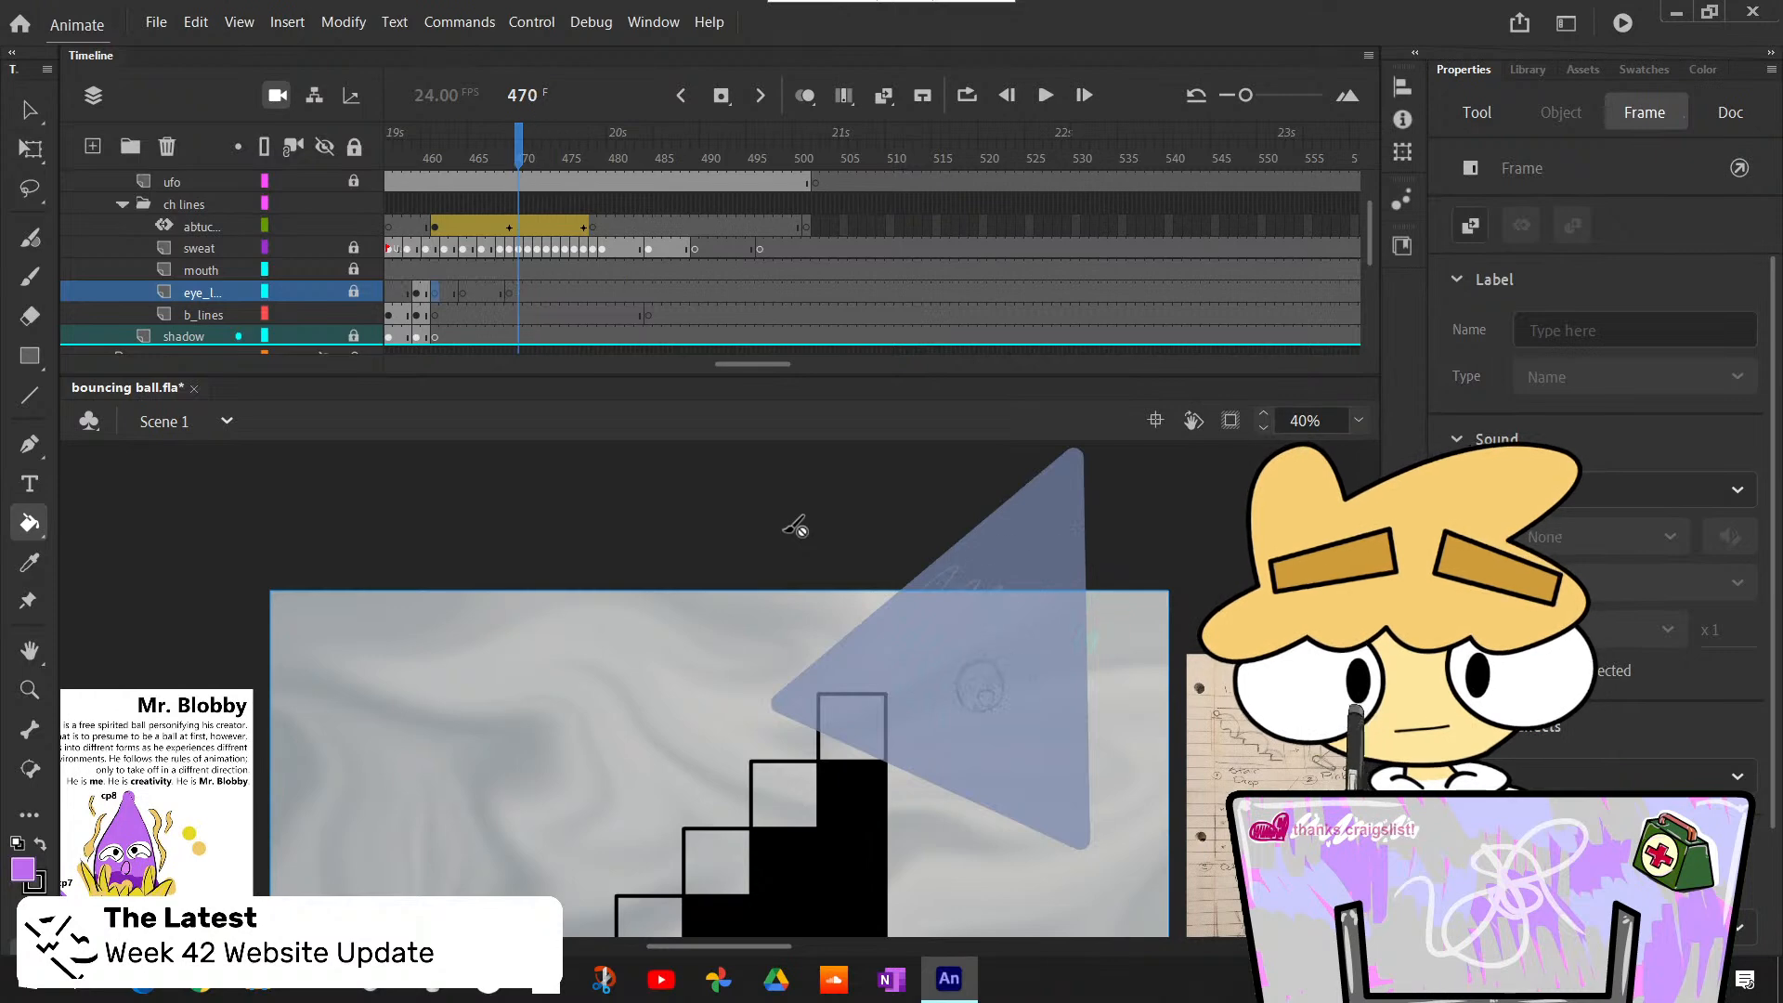
key(comma)
key(comma)
key(comma)
key(comma)
key(comma)
key(comma)
key(comma)
key(comma)
key(comma)
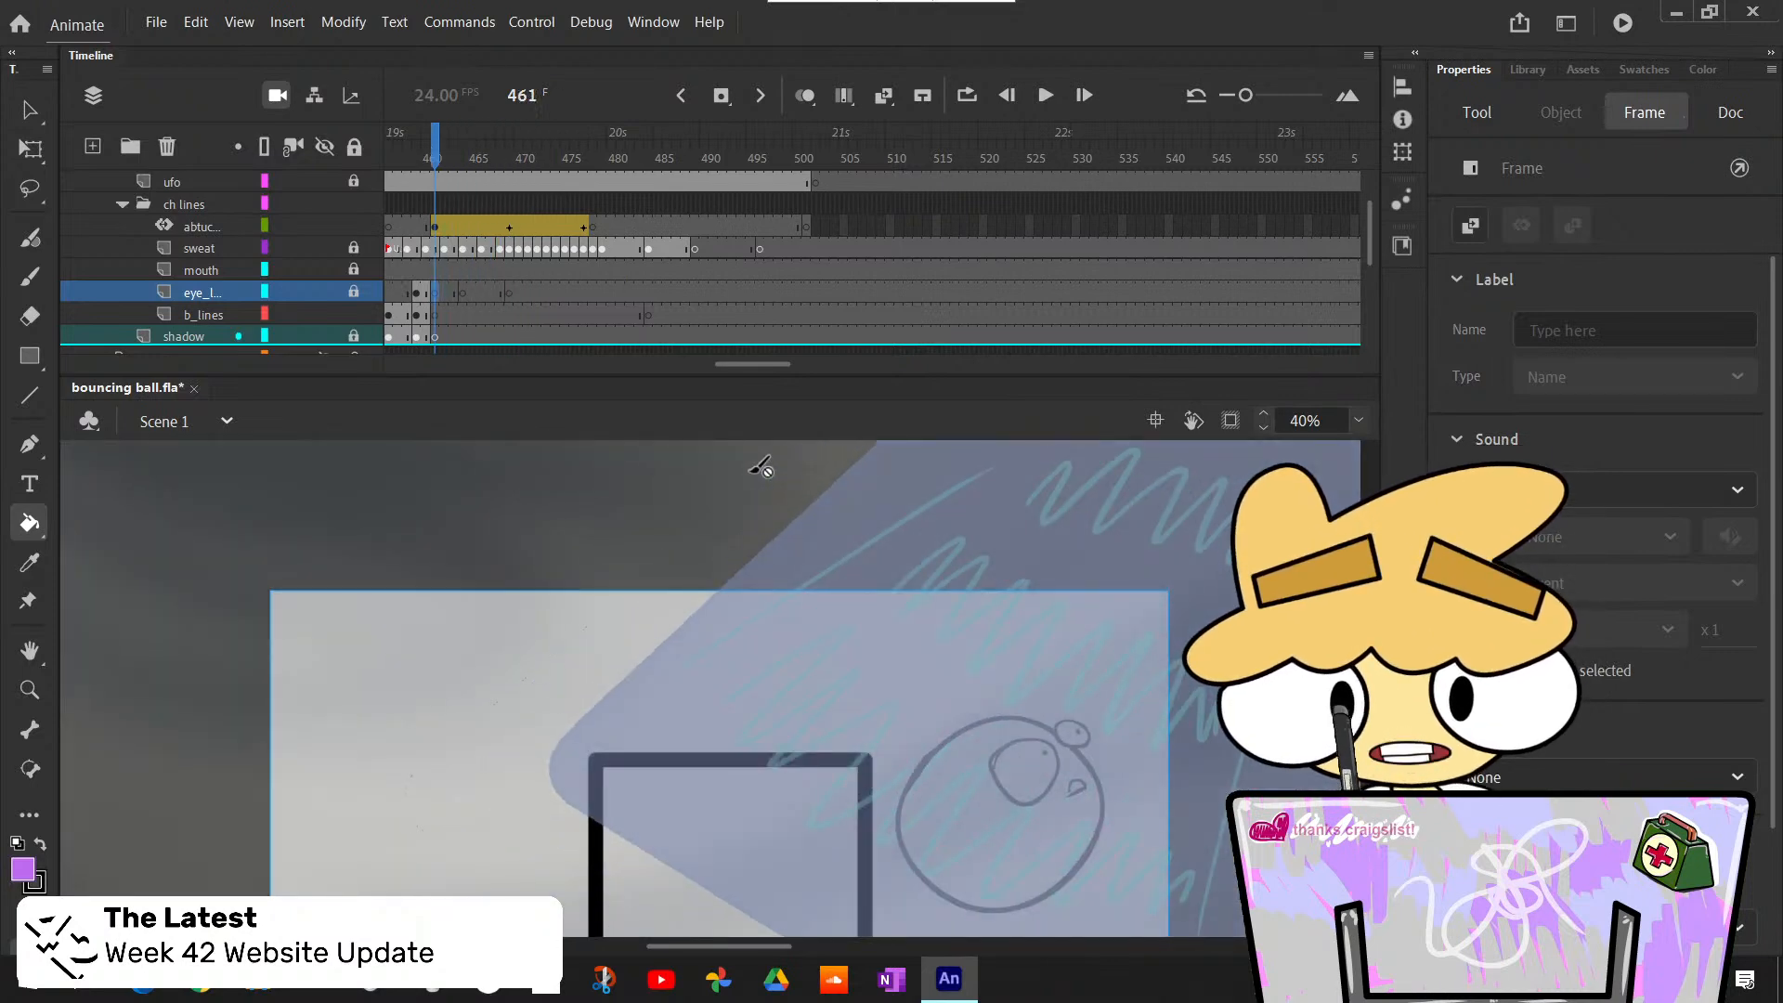
- Open the floatroughout symbol, bucket-fill the body light purple on its bd layer, and return to Scene 1
key(v)
double_click(1096, 845)
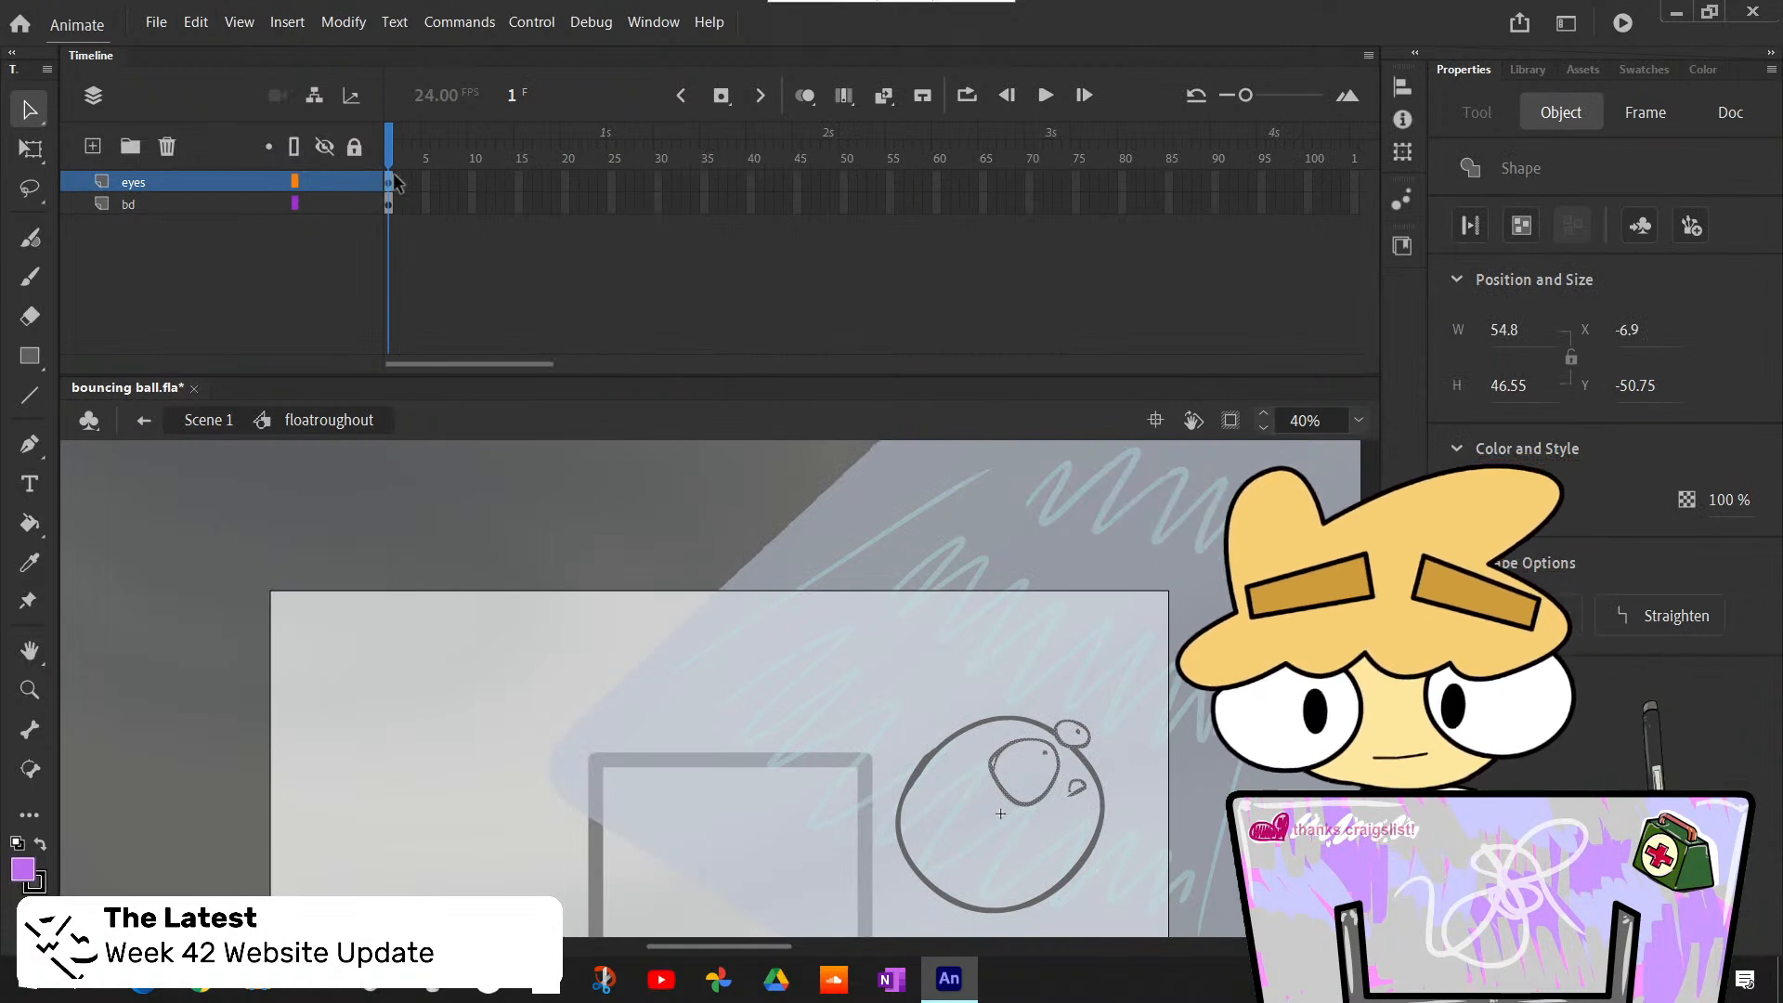
click(387, 206)
click(471, 269)
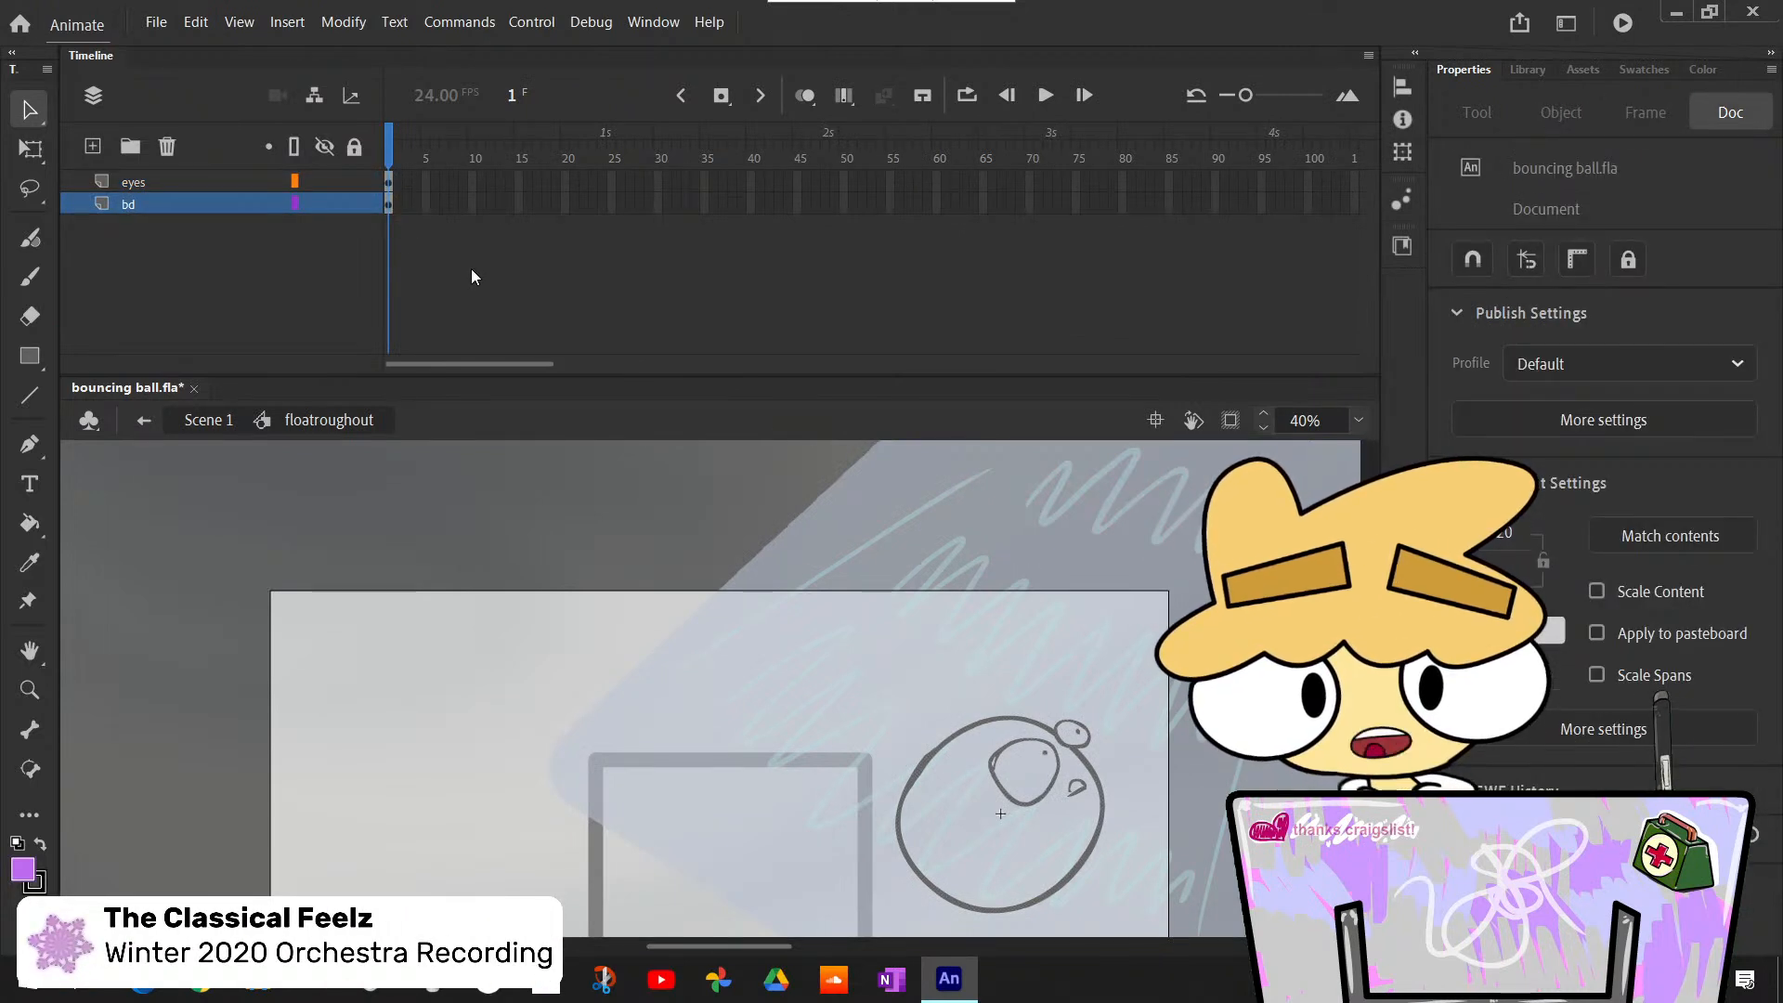
key(k)
click(1036, 868)
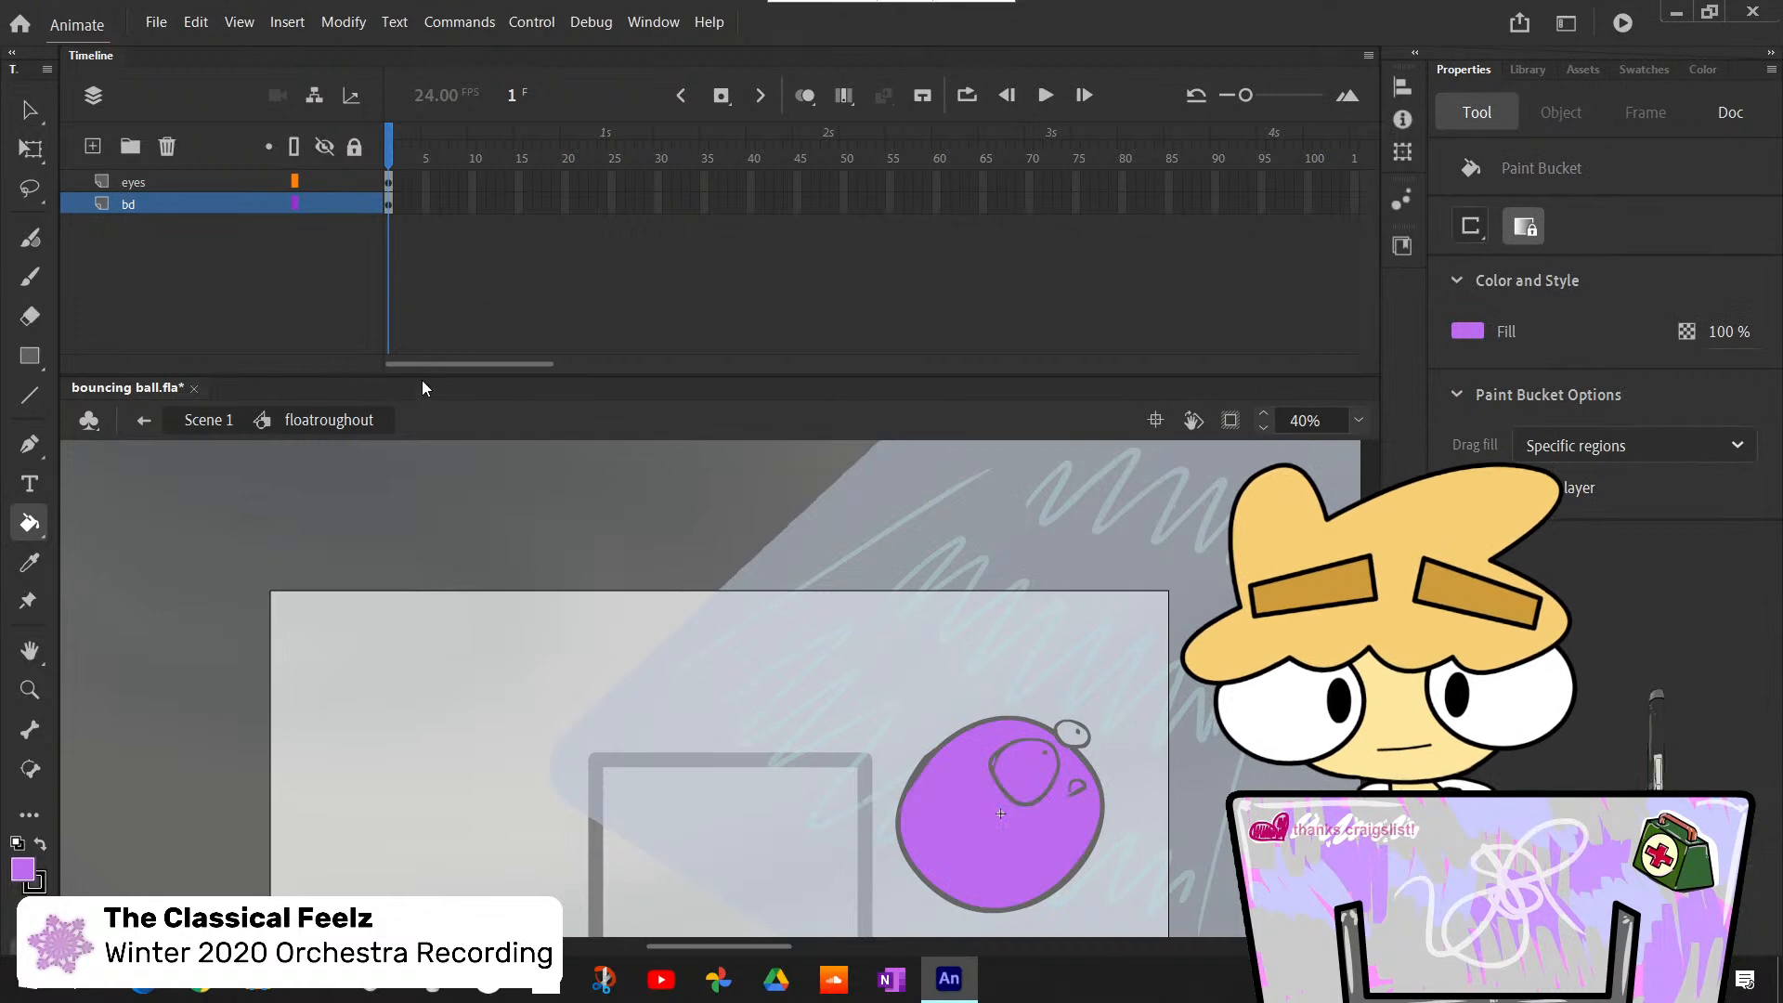
click(160, 419)
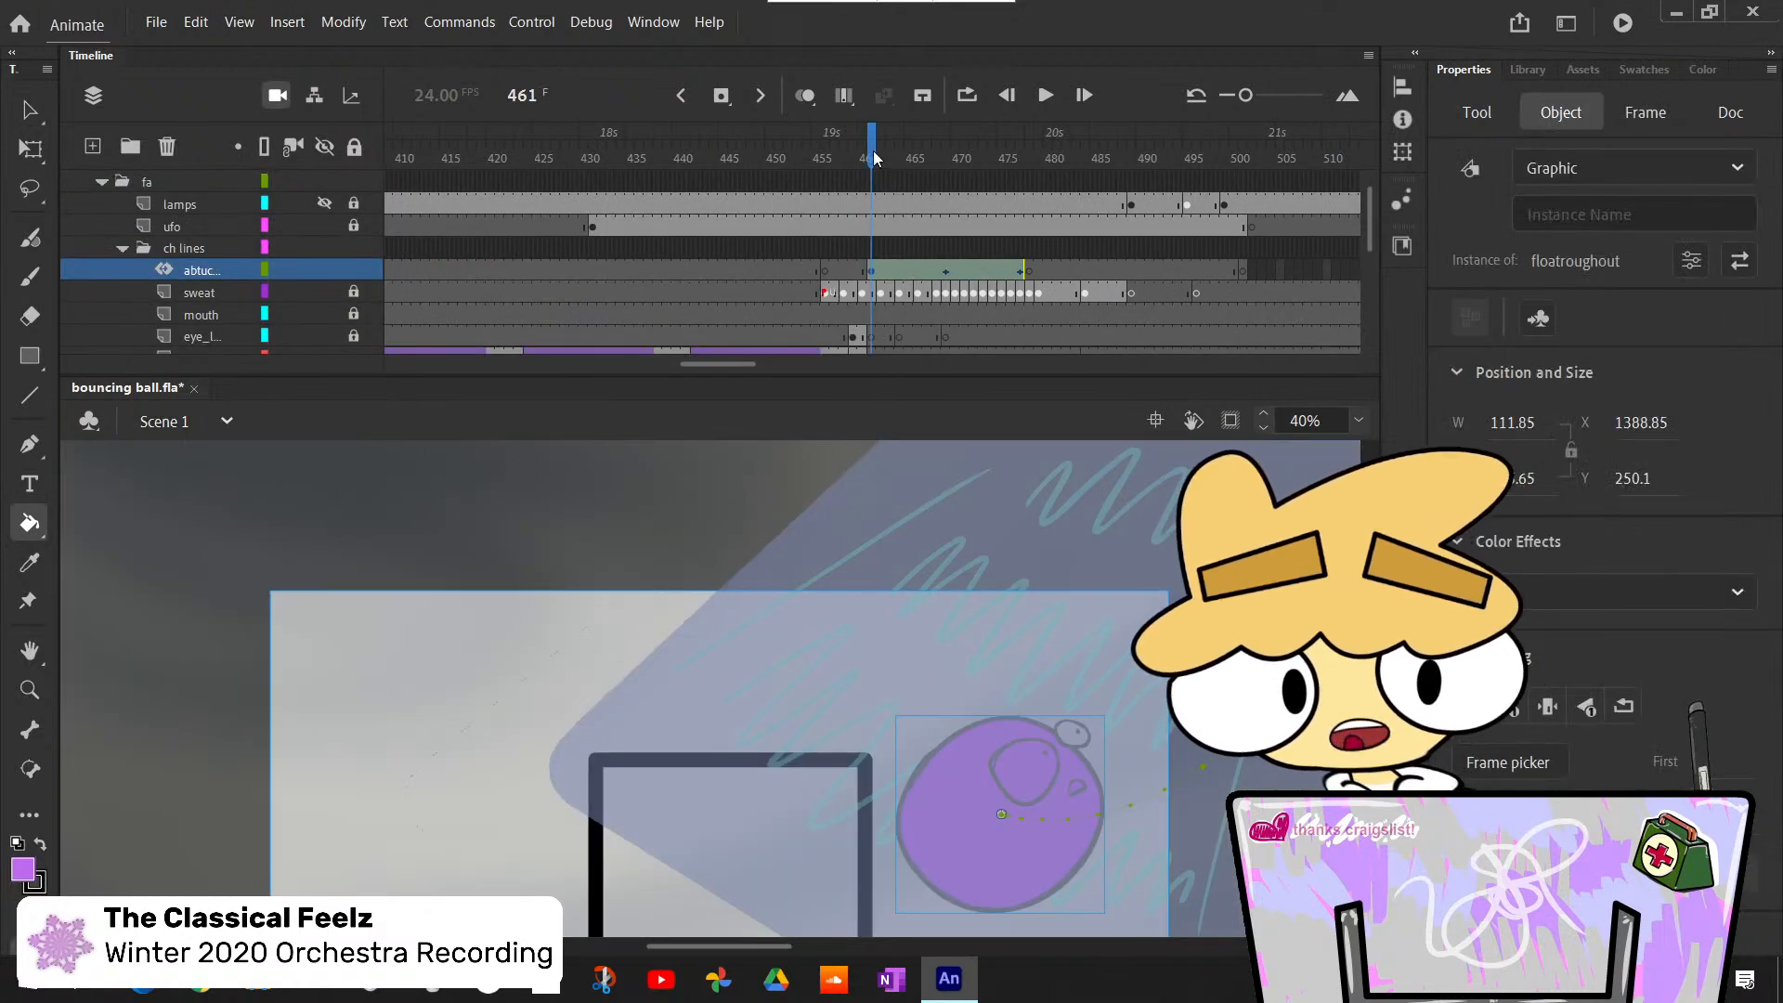
- Go back to frame 1 and step through the opening bounce frames to check the body's color
mouse_move(873, 154)
mouse_down()
mouse_move(1289, 154)
mouse_move(788, 154)
mouse_up()
mouse_move(729, 367)
mouse_down()
mouse_move(420, 367)
mouse_move(403, 437)
mouse_up()
drag(494, 139, 388, 139)
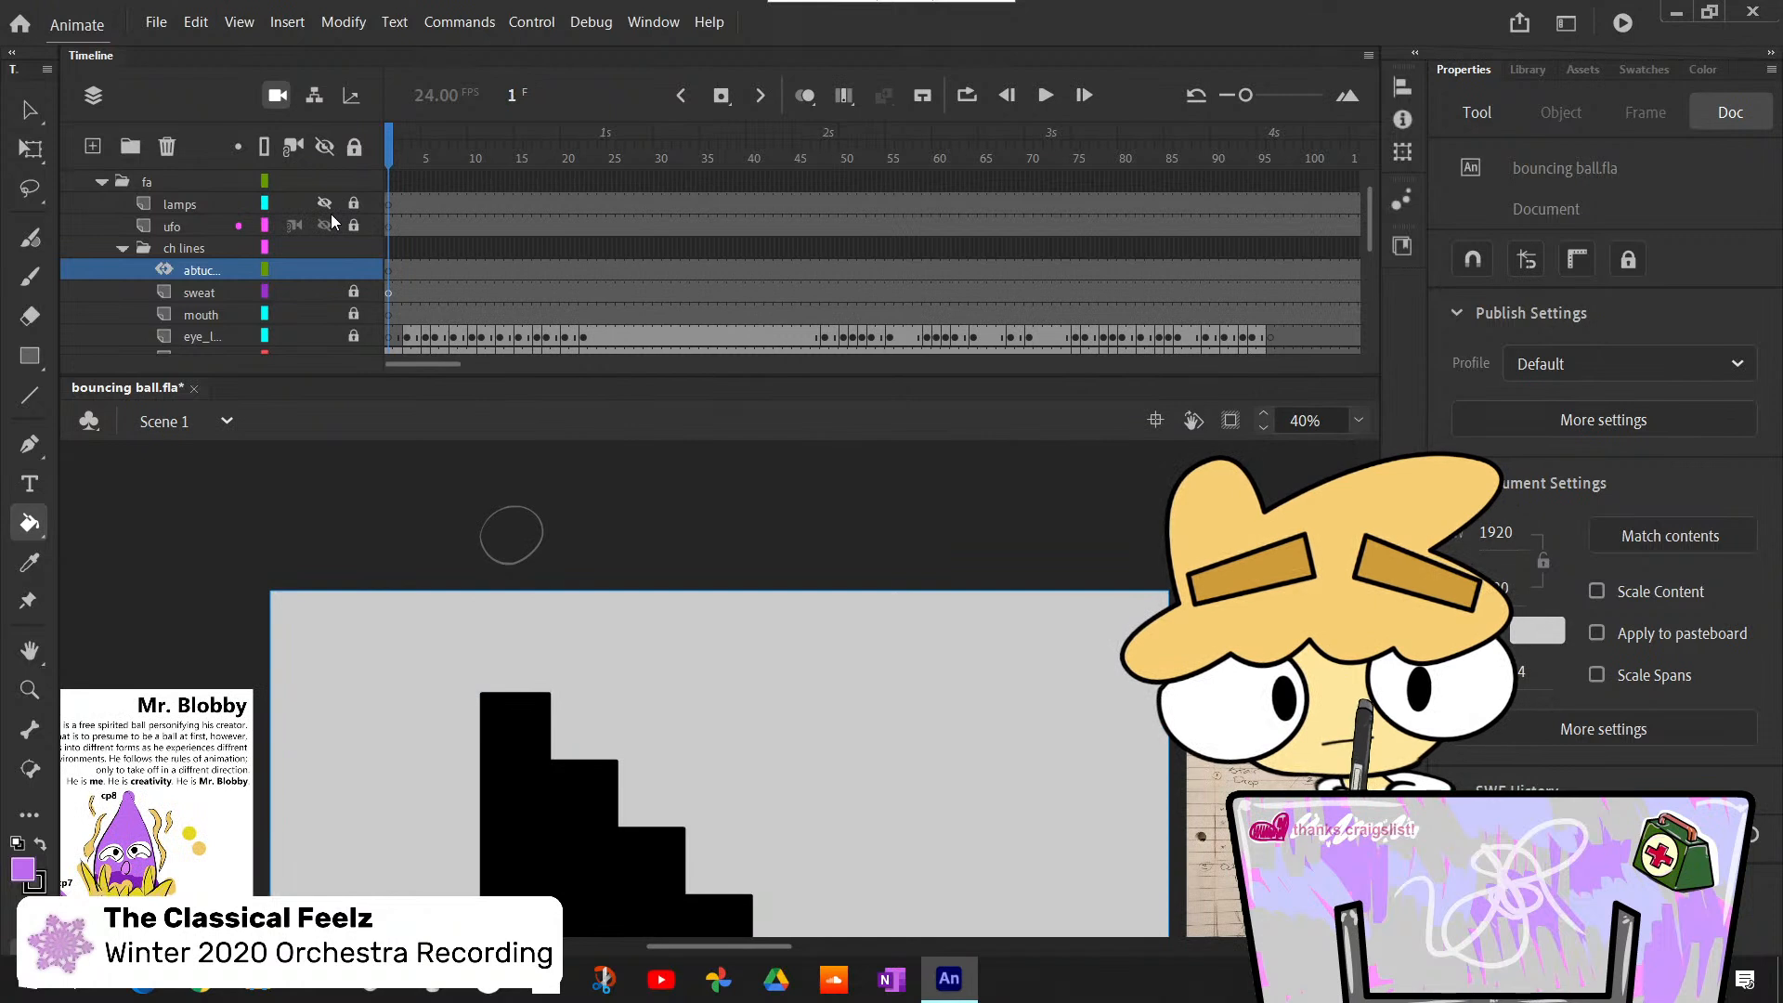
key(period)
key(period)
key(period)
key(period)
key(period)
key(period)
key(period)
key(period)
key(period)
key(period)
key(period)
key(period)
key(period)
key(period)
key(period)
key(period)
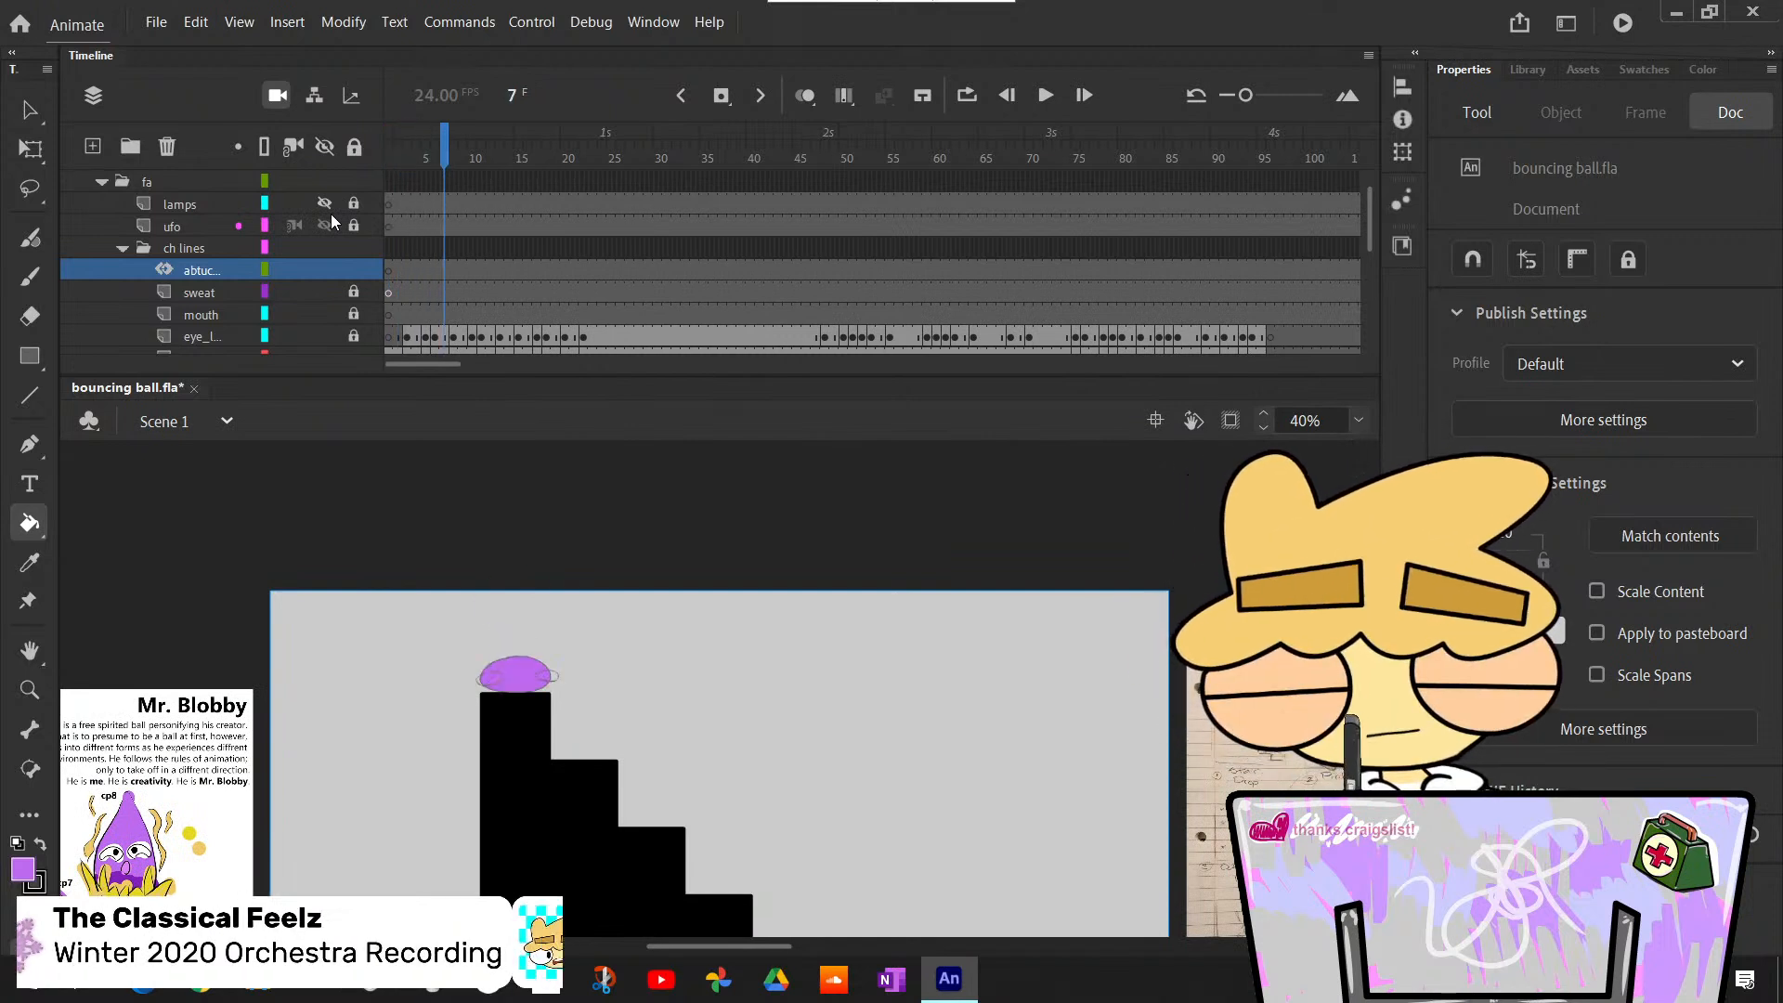
key(comma)
key(comma)
key(comma)
key(comma)
key(comma)
key(comma)
key(comma)
key(comma)
key(comma)
key(comma)
key(comma)
key(comma)
key(comma)
key(comma)
key(comma)
key(comma)
key(comma)
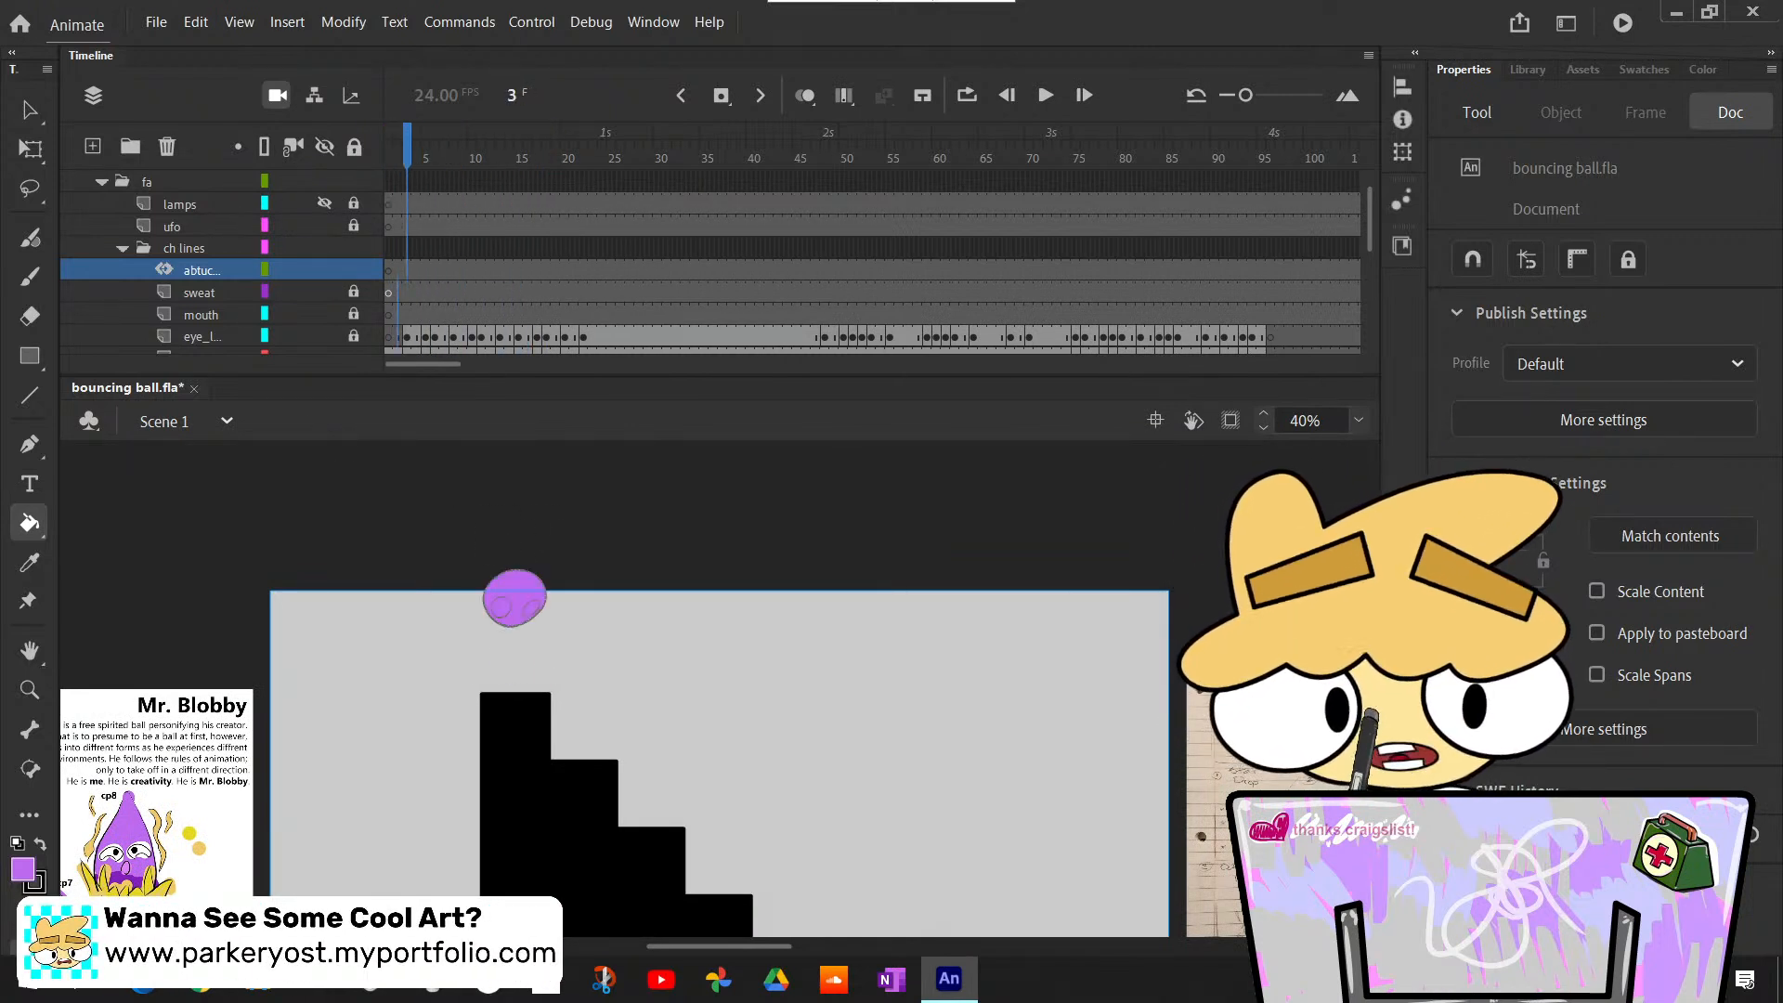
- Unlock the eye lines layer, select its drawing at frame 3, and consult the eyes on the Mr. Blobby character sheet
scroll(226, 317, down, 2)
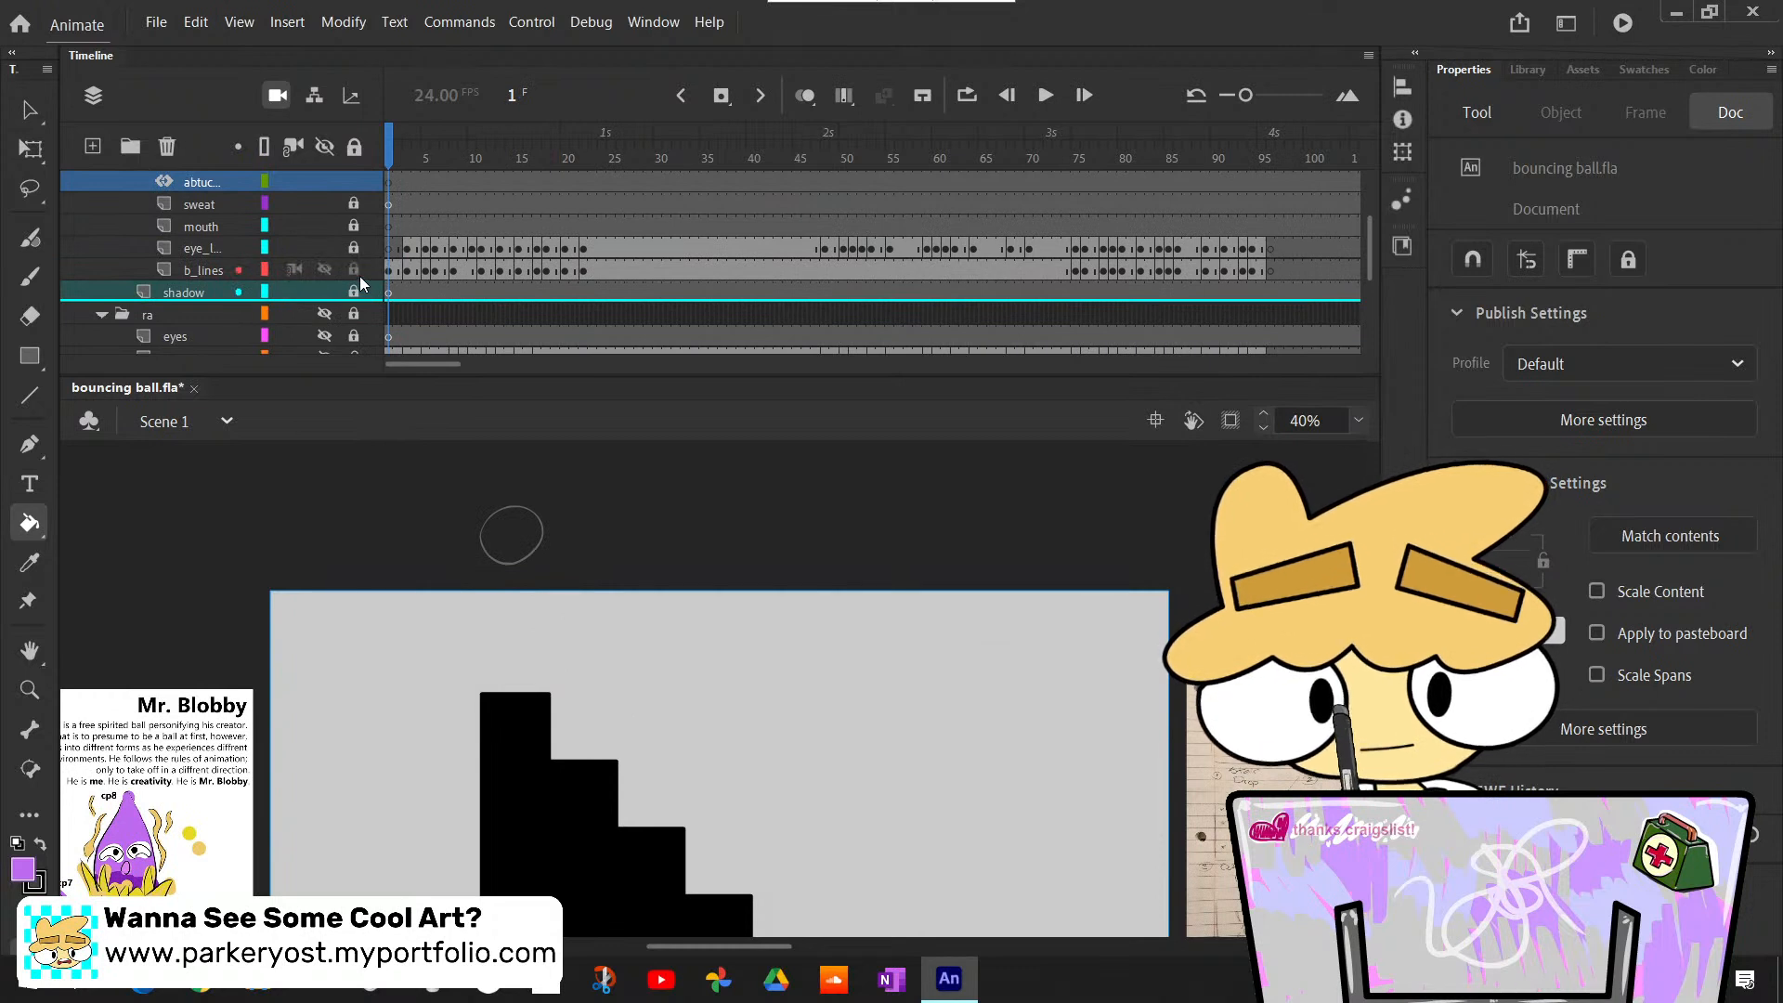
click(412, 249)
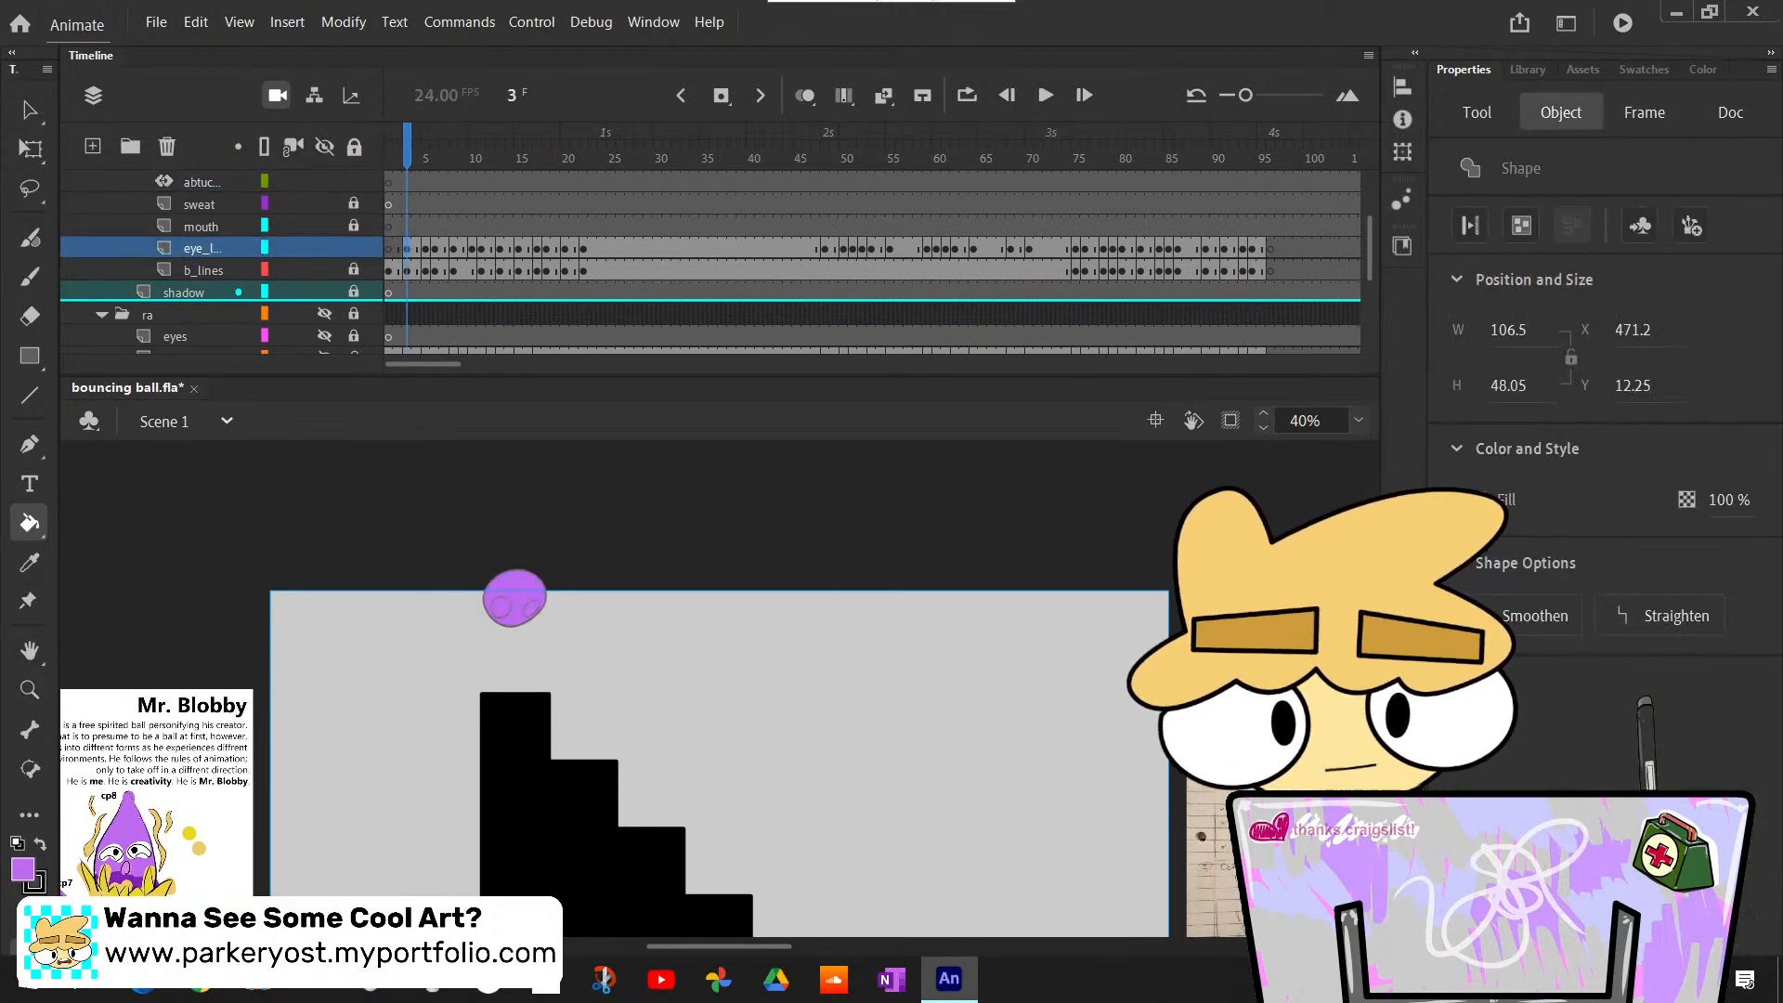
drag(687, 946, 617, 923)
scroll(609, 873, down, 2)
scroll(606, 860, up, 1)
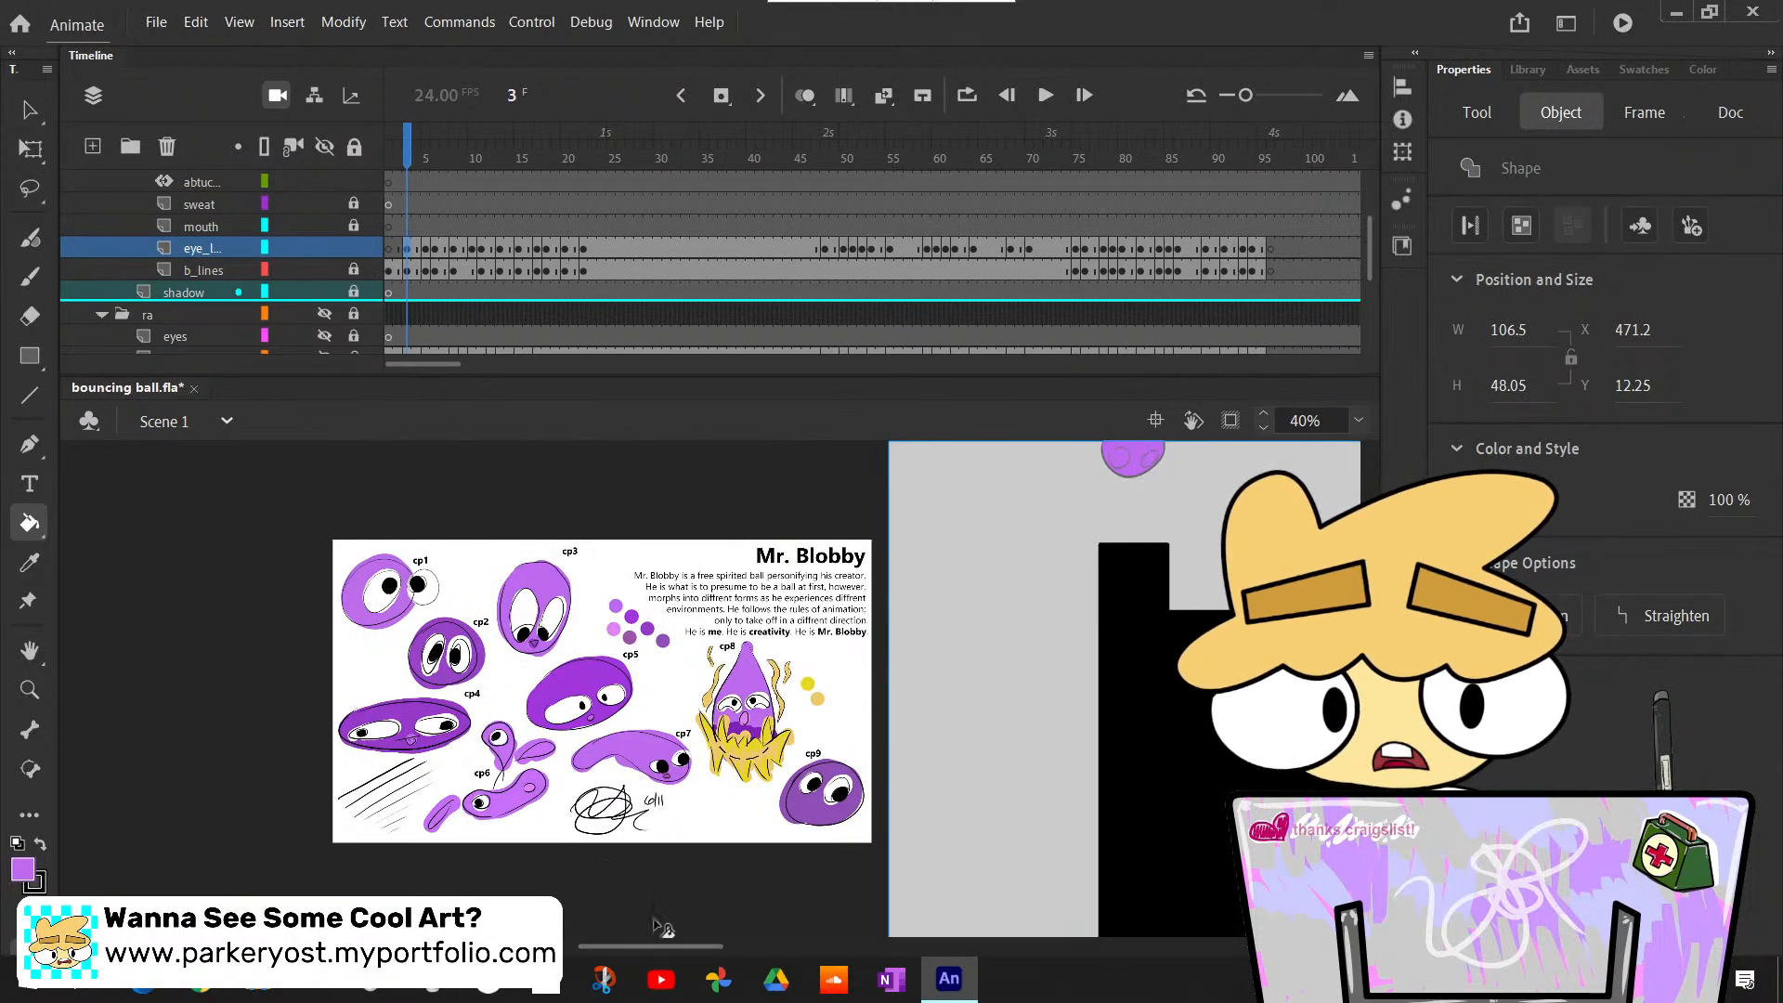
scroll(665, 947, up, 1)
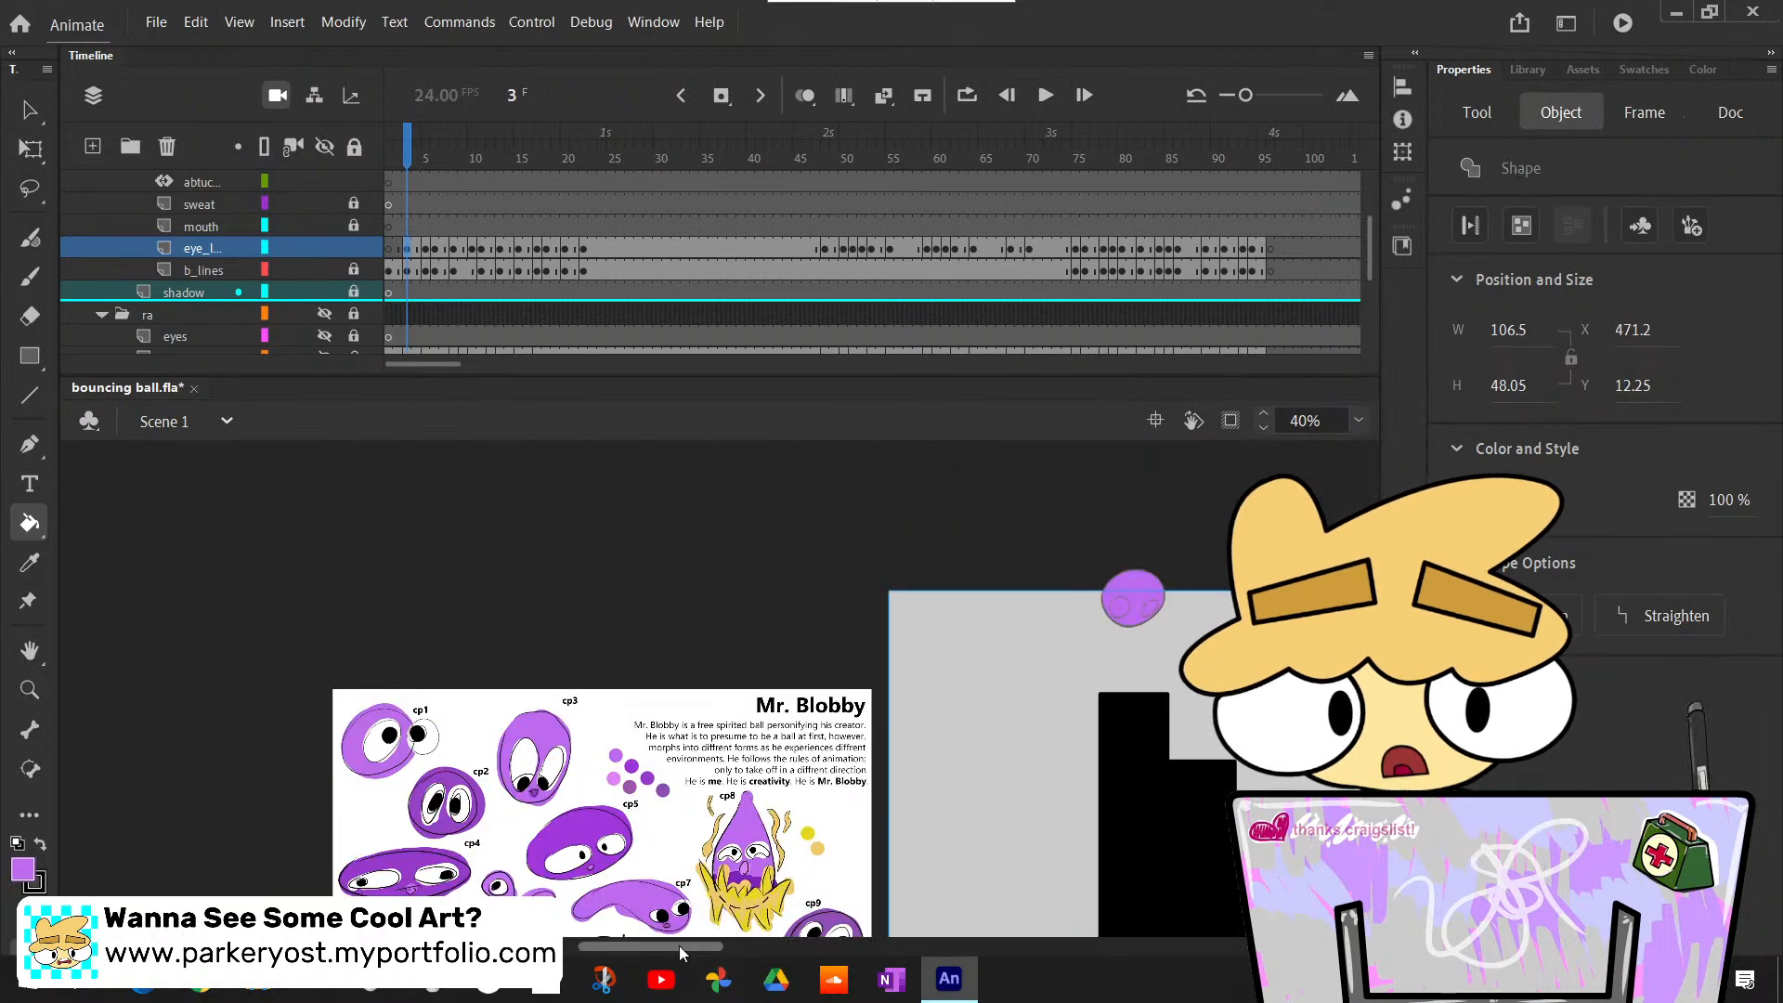
drag(678, 946, 710, 967)
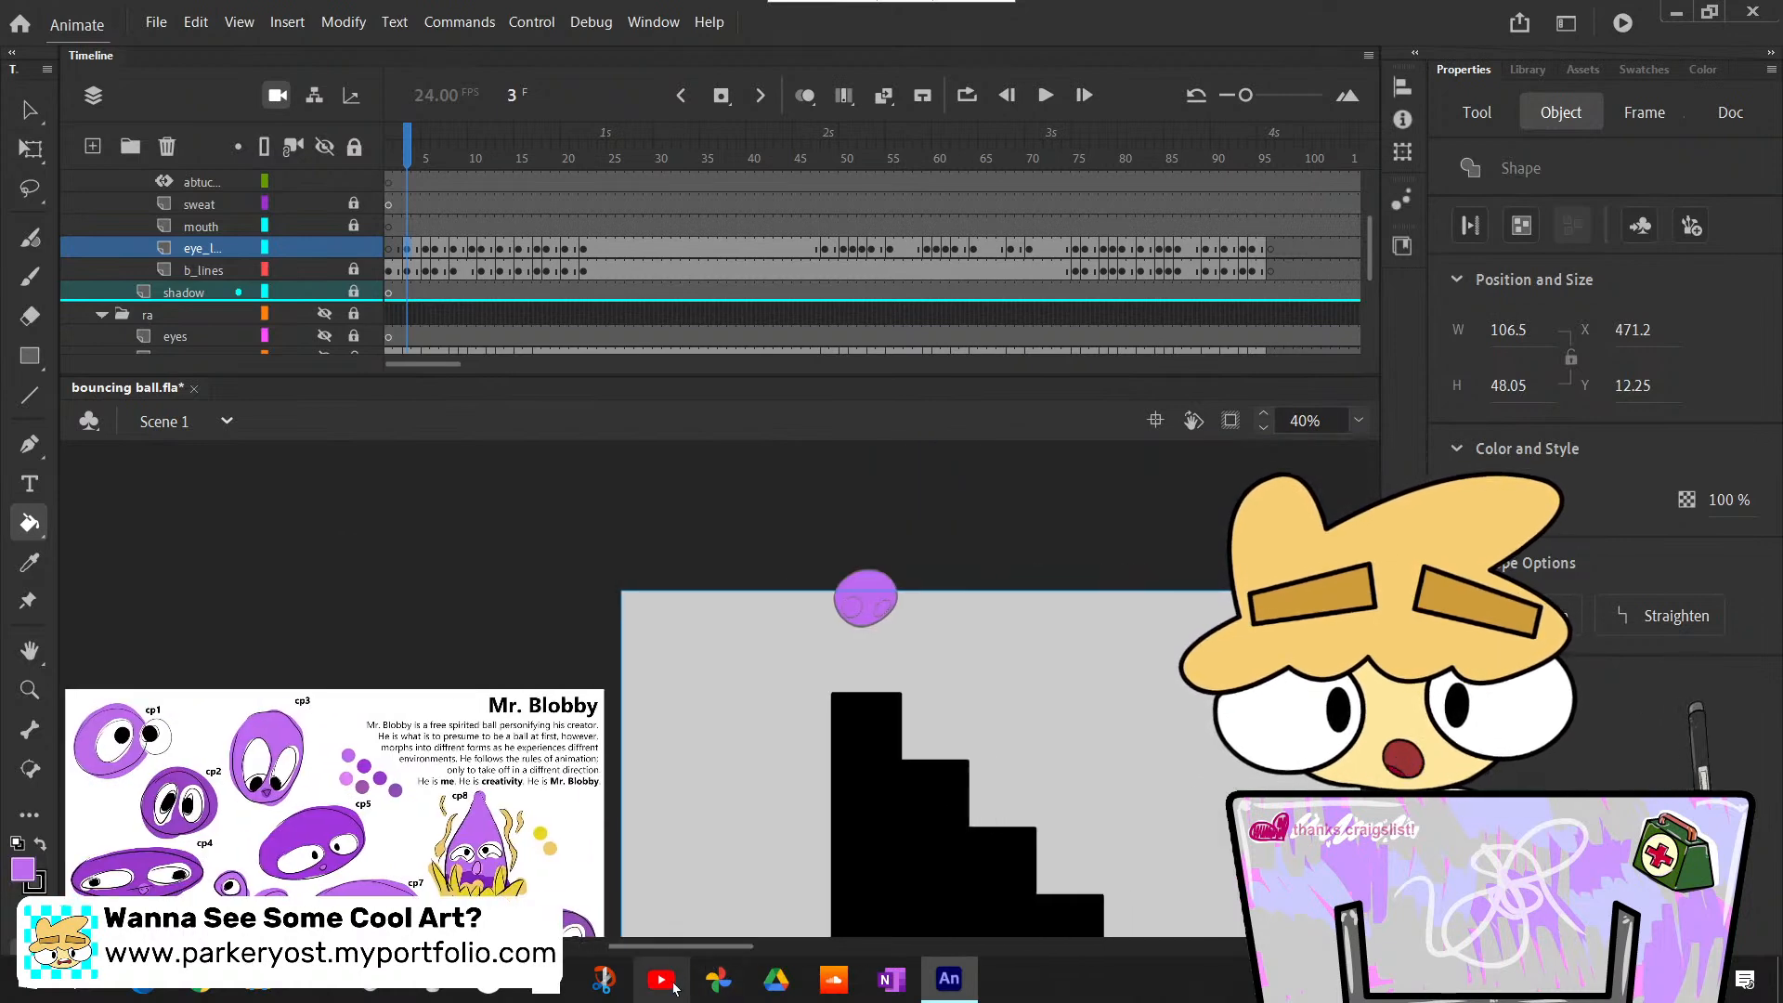
click(1358, 421)
click(1391, 603)
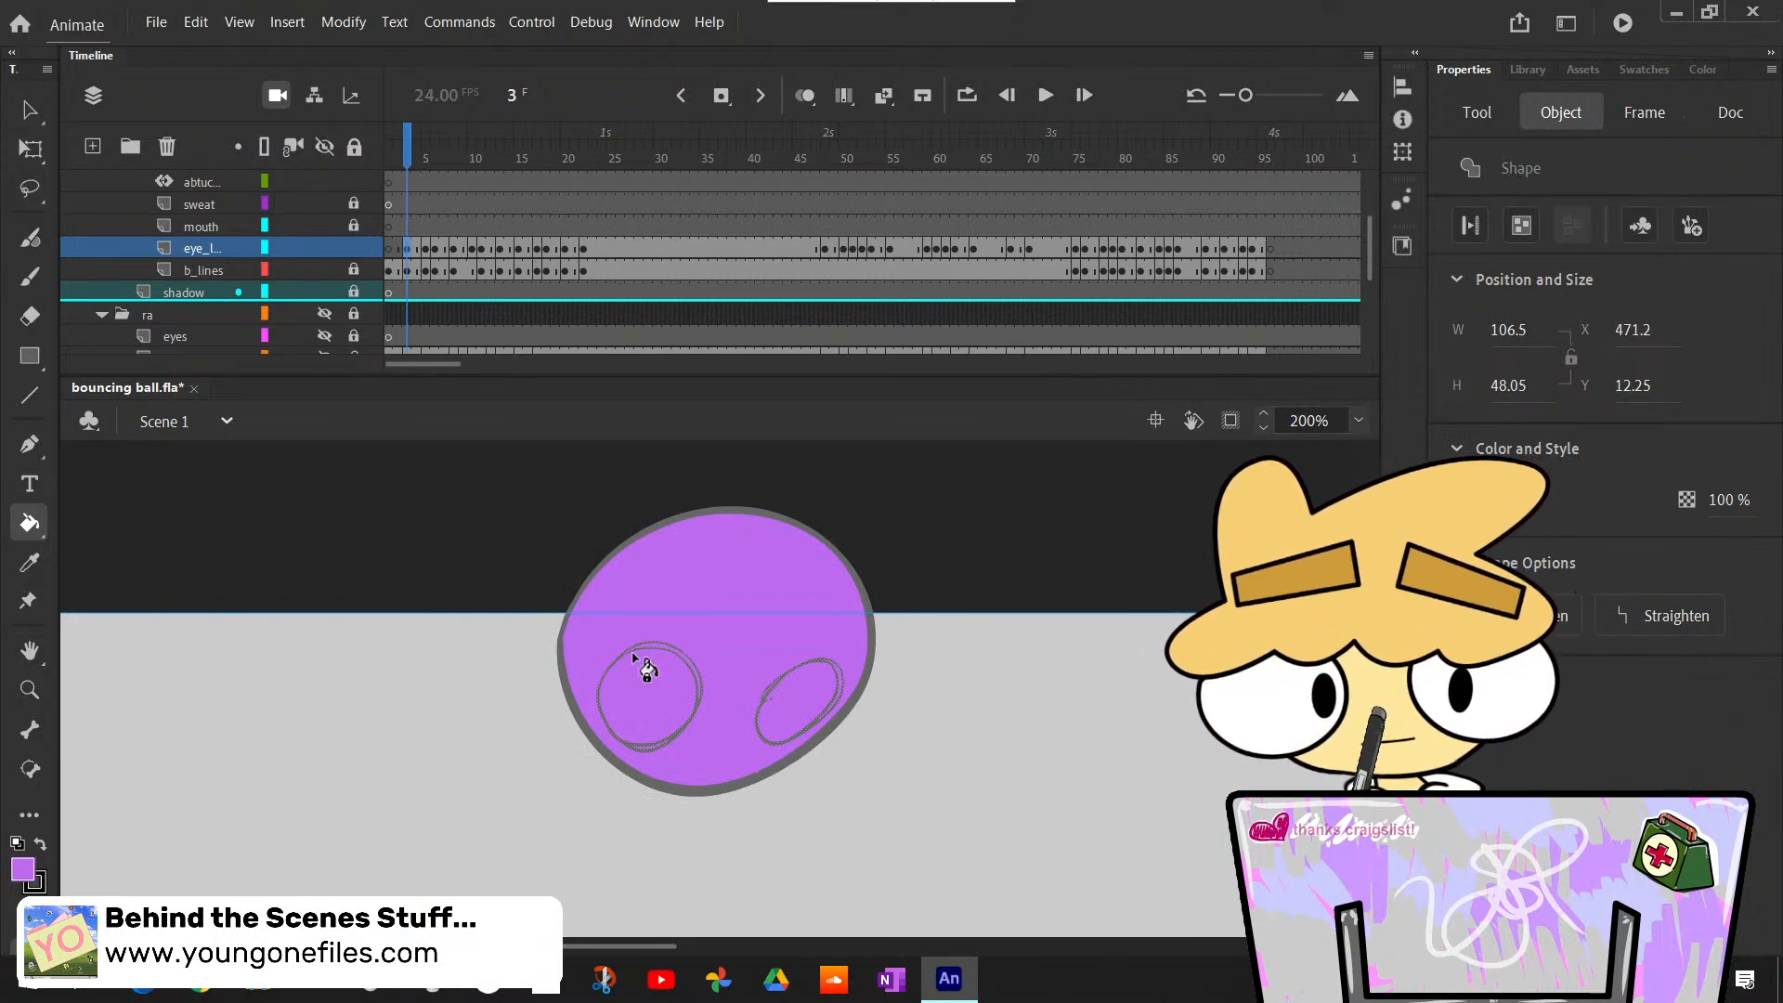
click(412, 251)
click(677, 695)
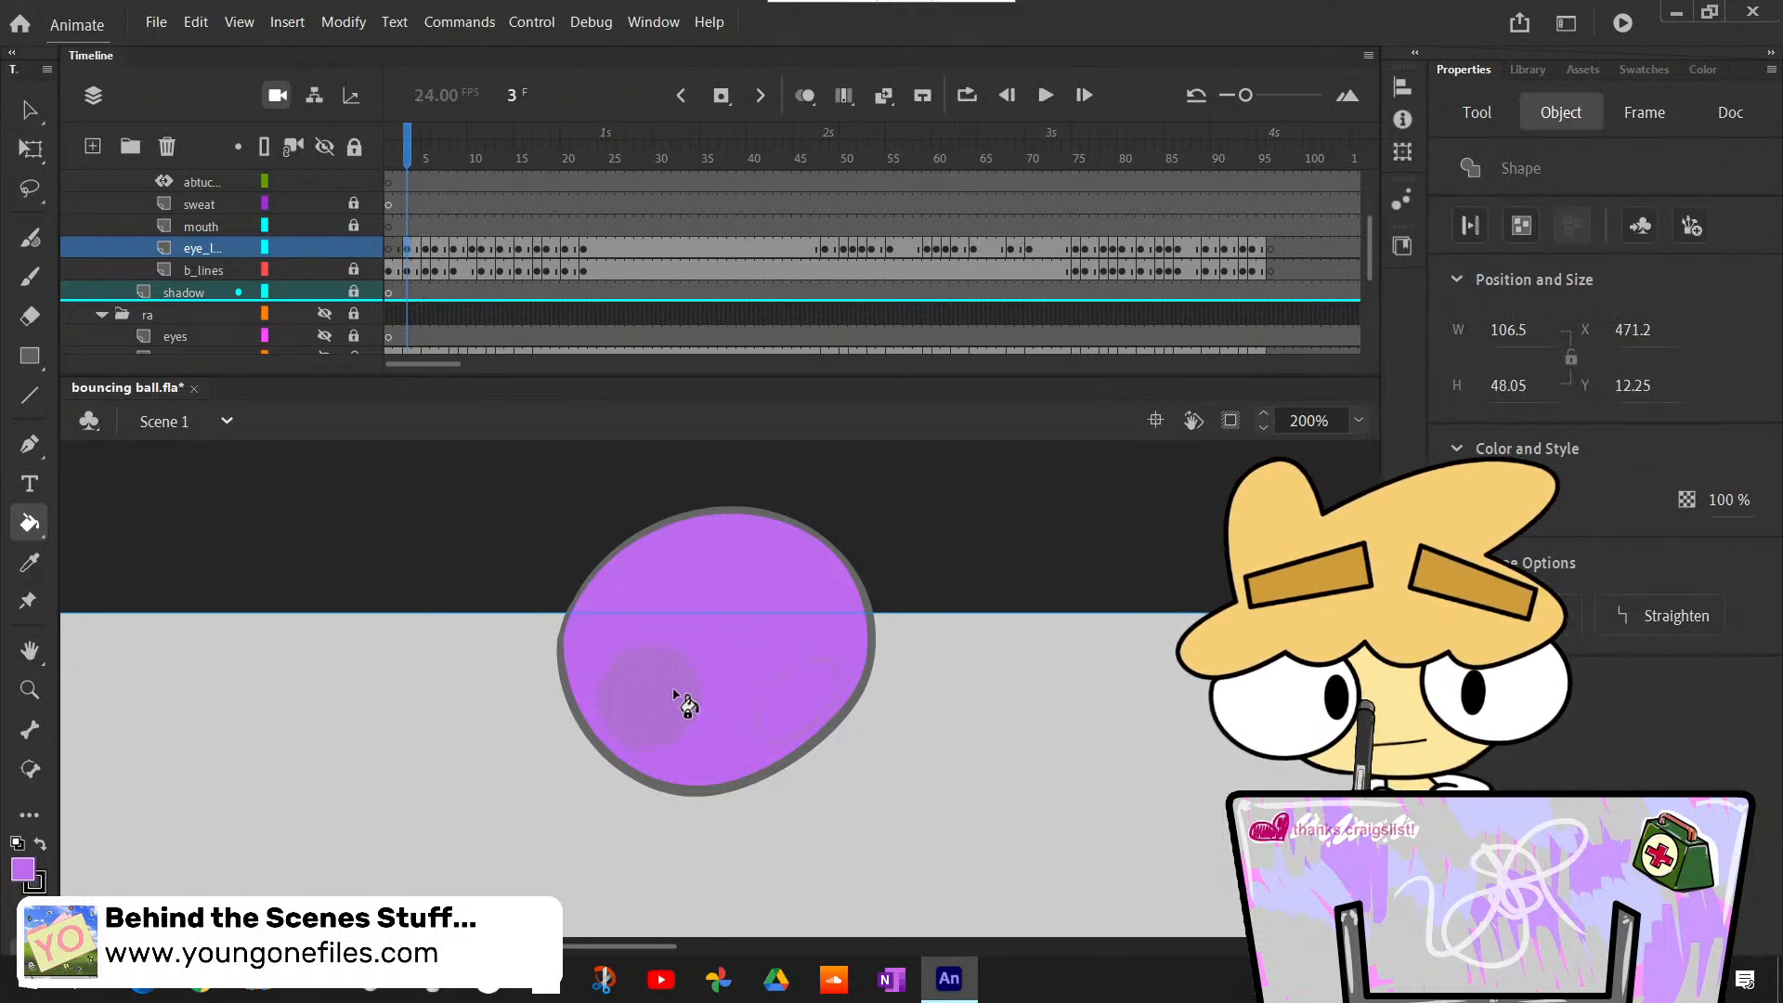
key(ctrl+z)
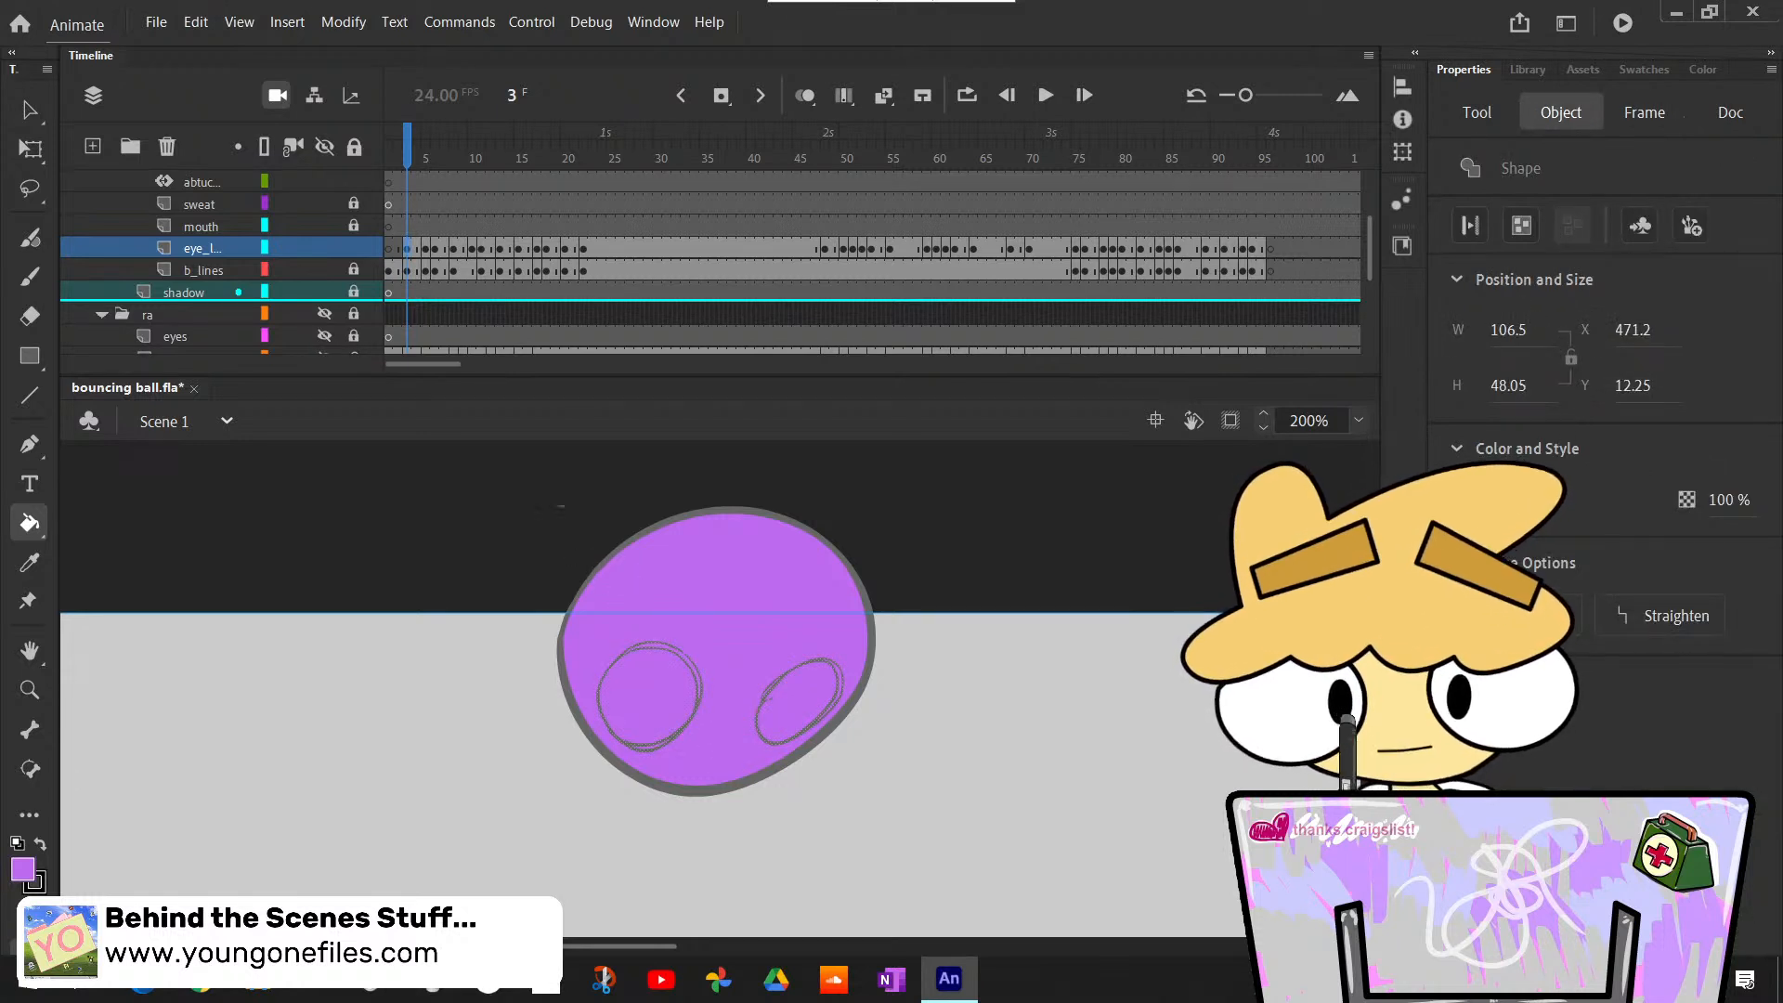
- Set the fill color to white and bucket-fill both eyes at frame 3, keeping their outlines gray
click(409, 249)
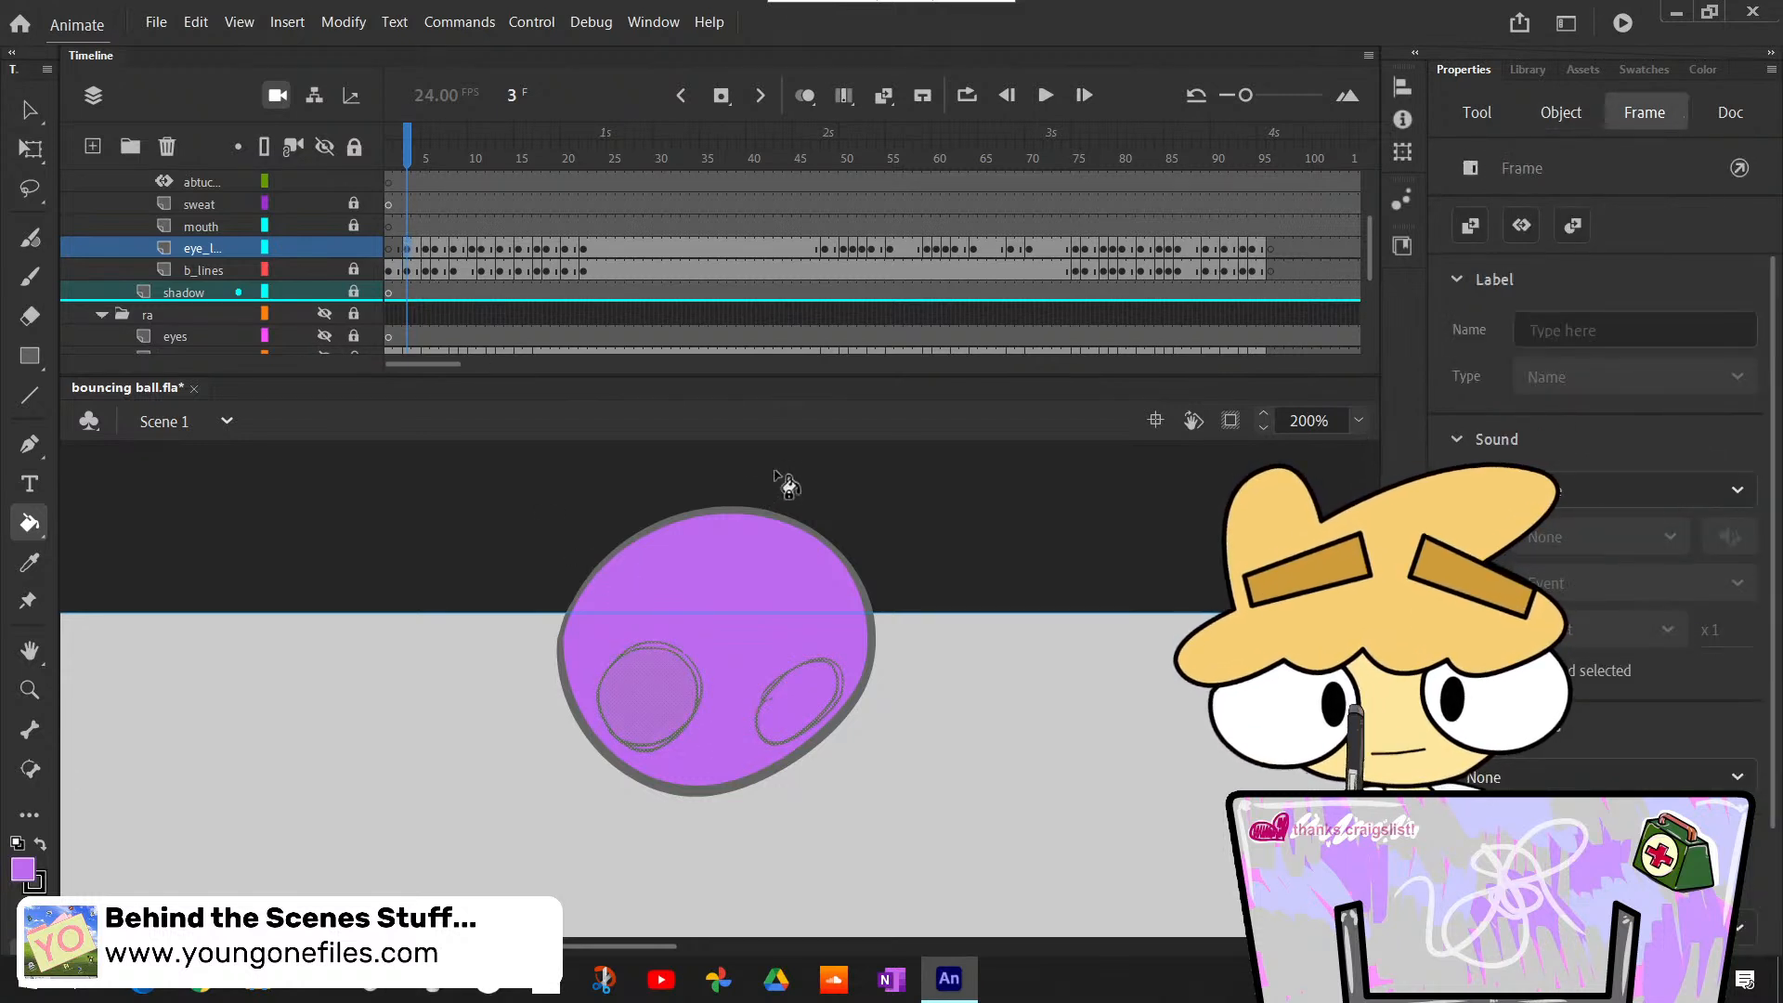
click(806, 496)
click(1470, 500)
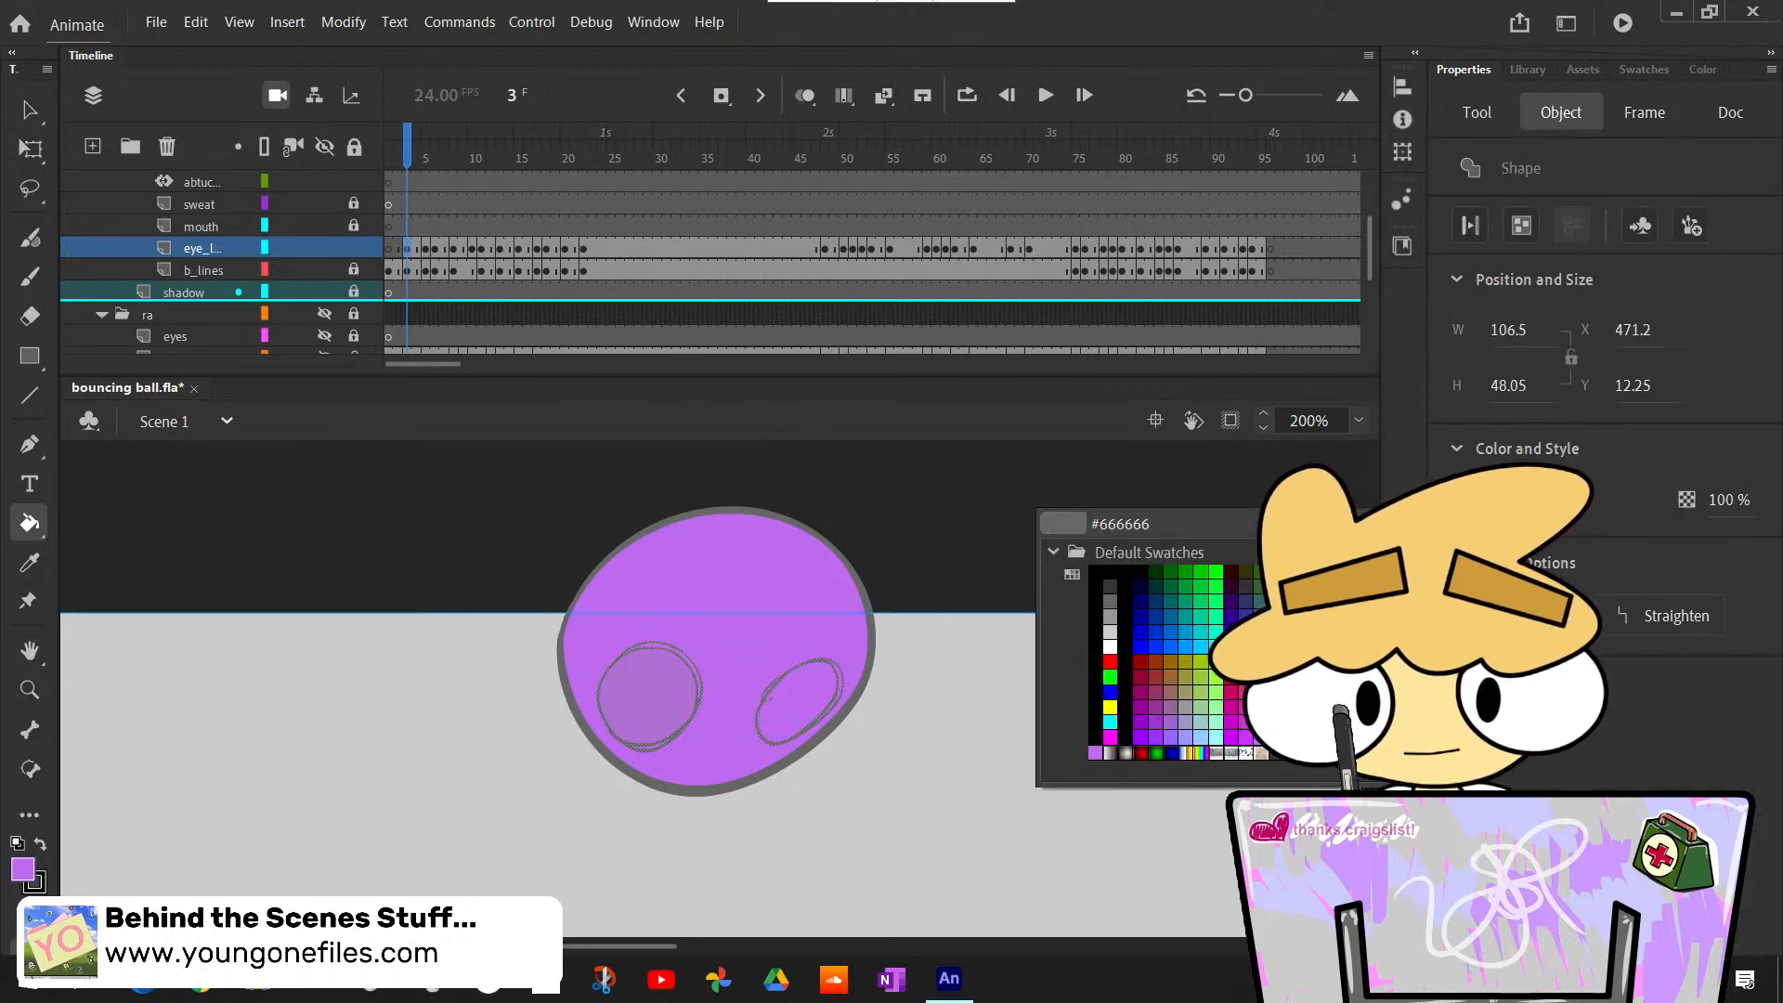
click(1105, 652)
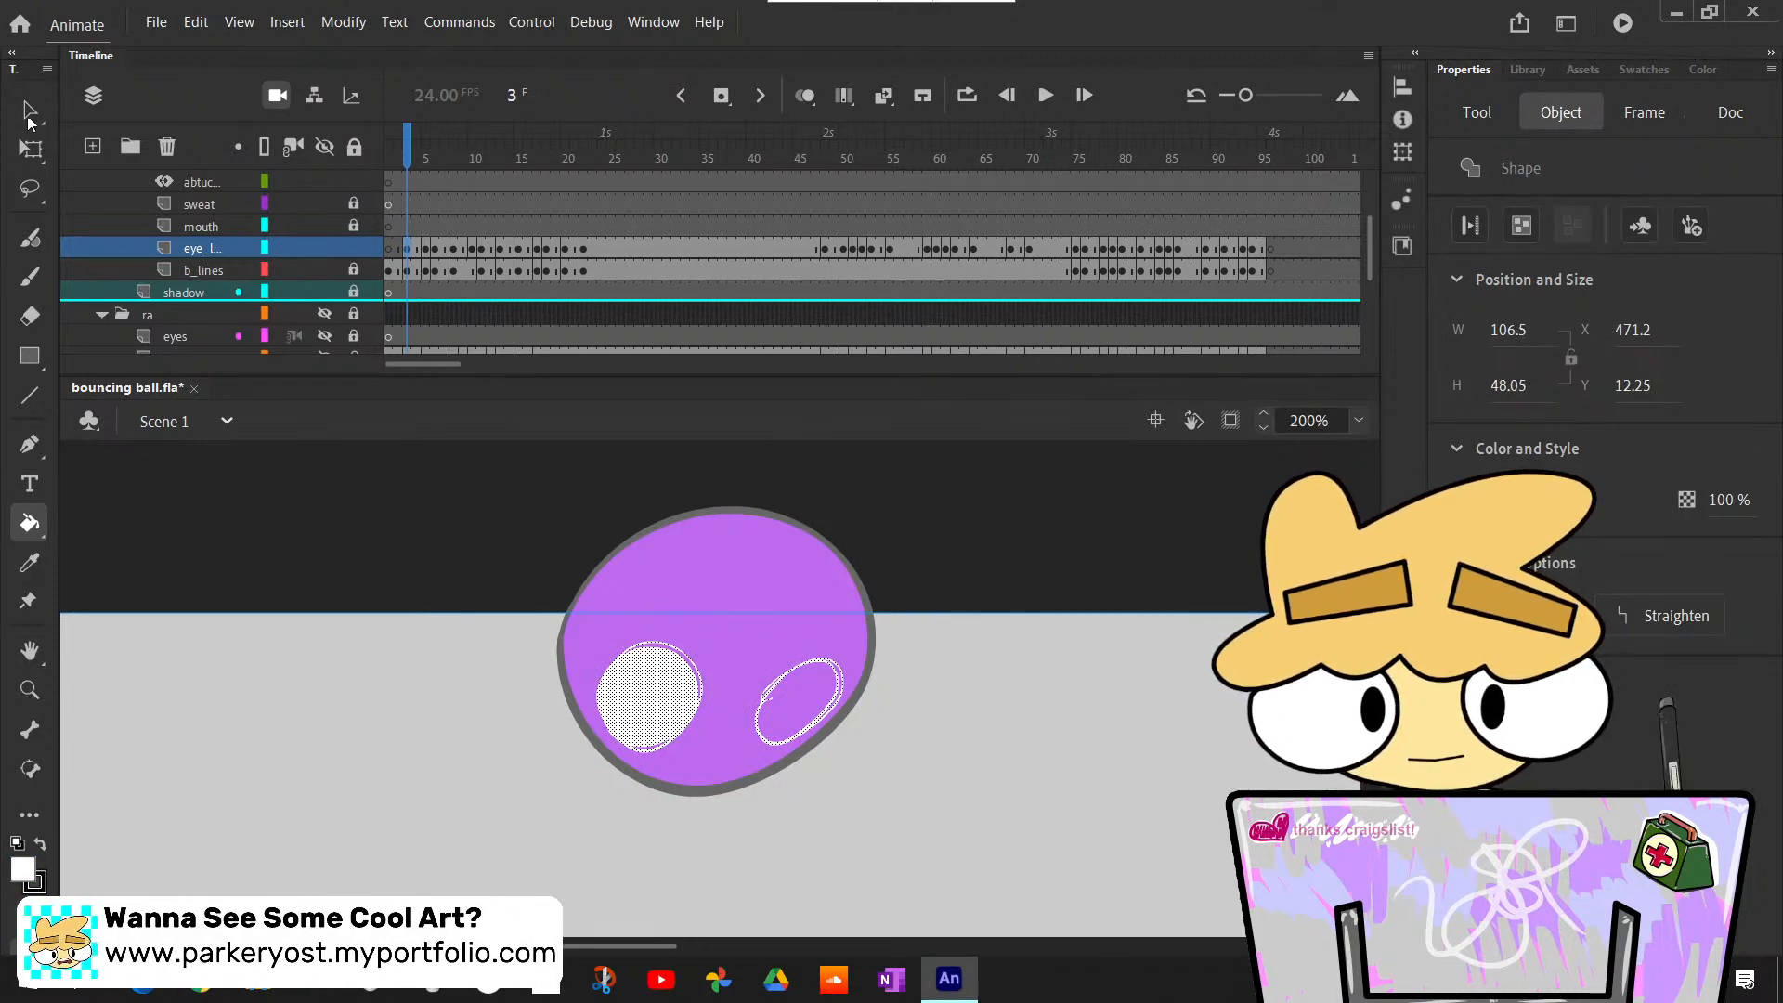
key(v)
click(438, 559)
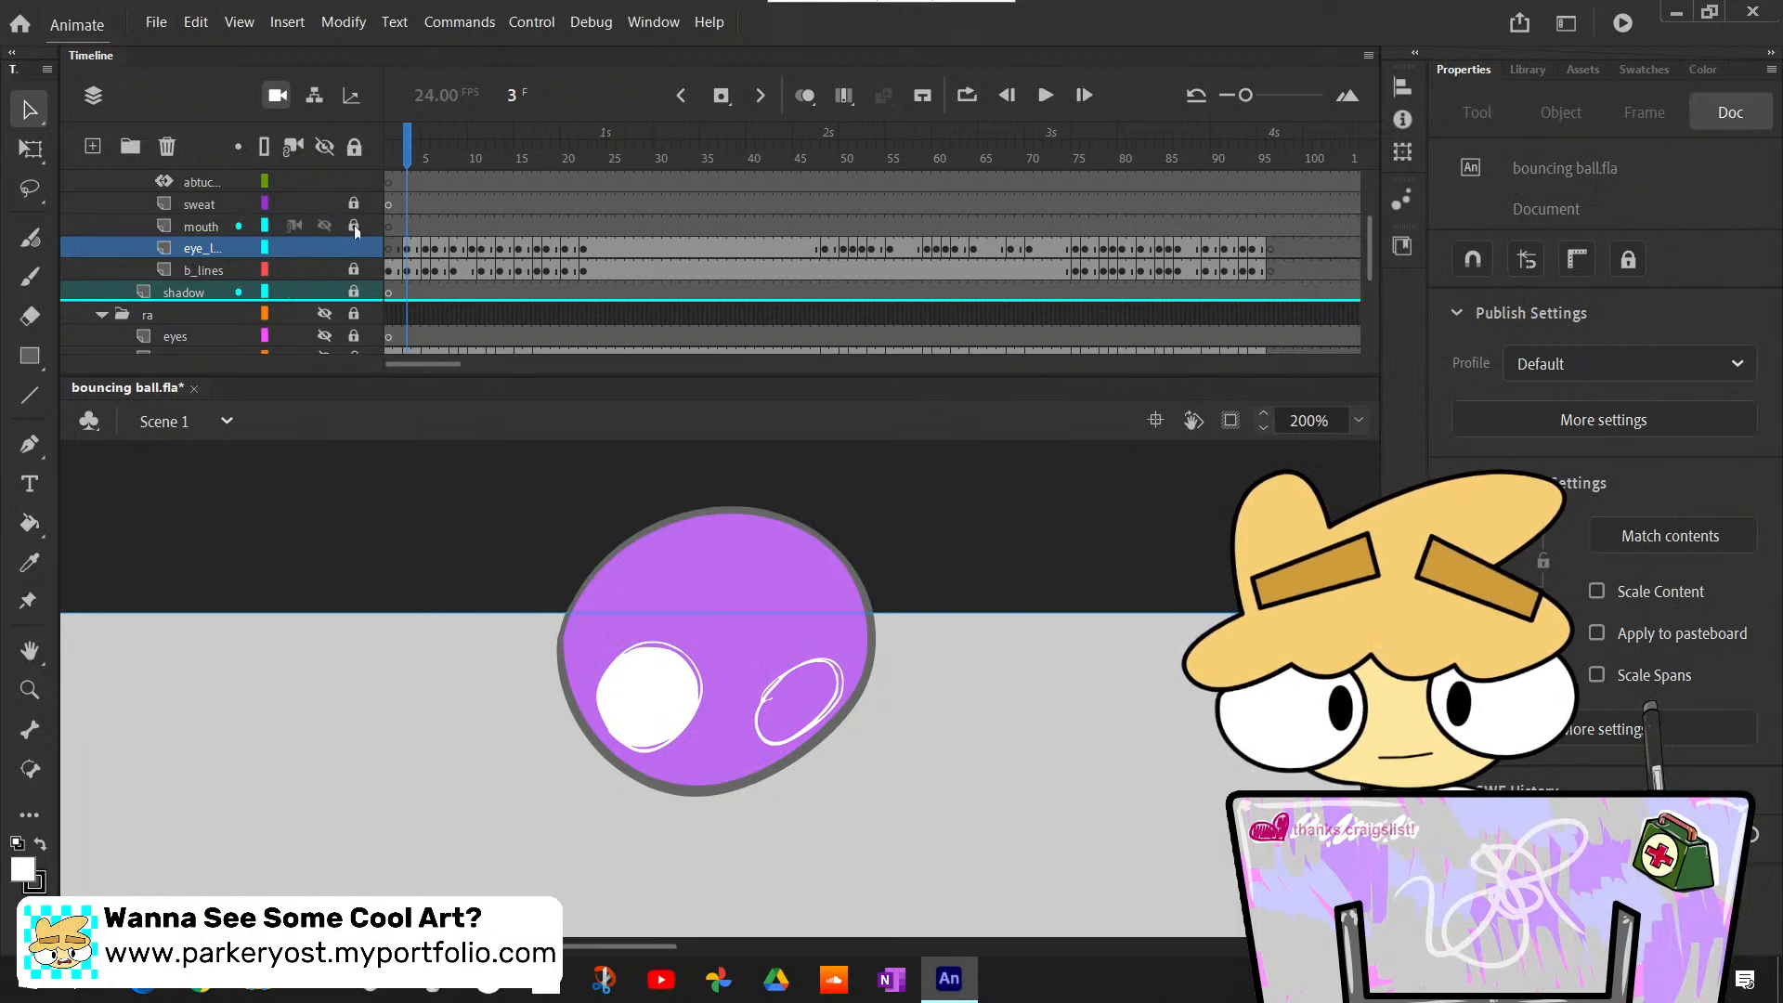
key(ctrl+a)
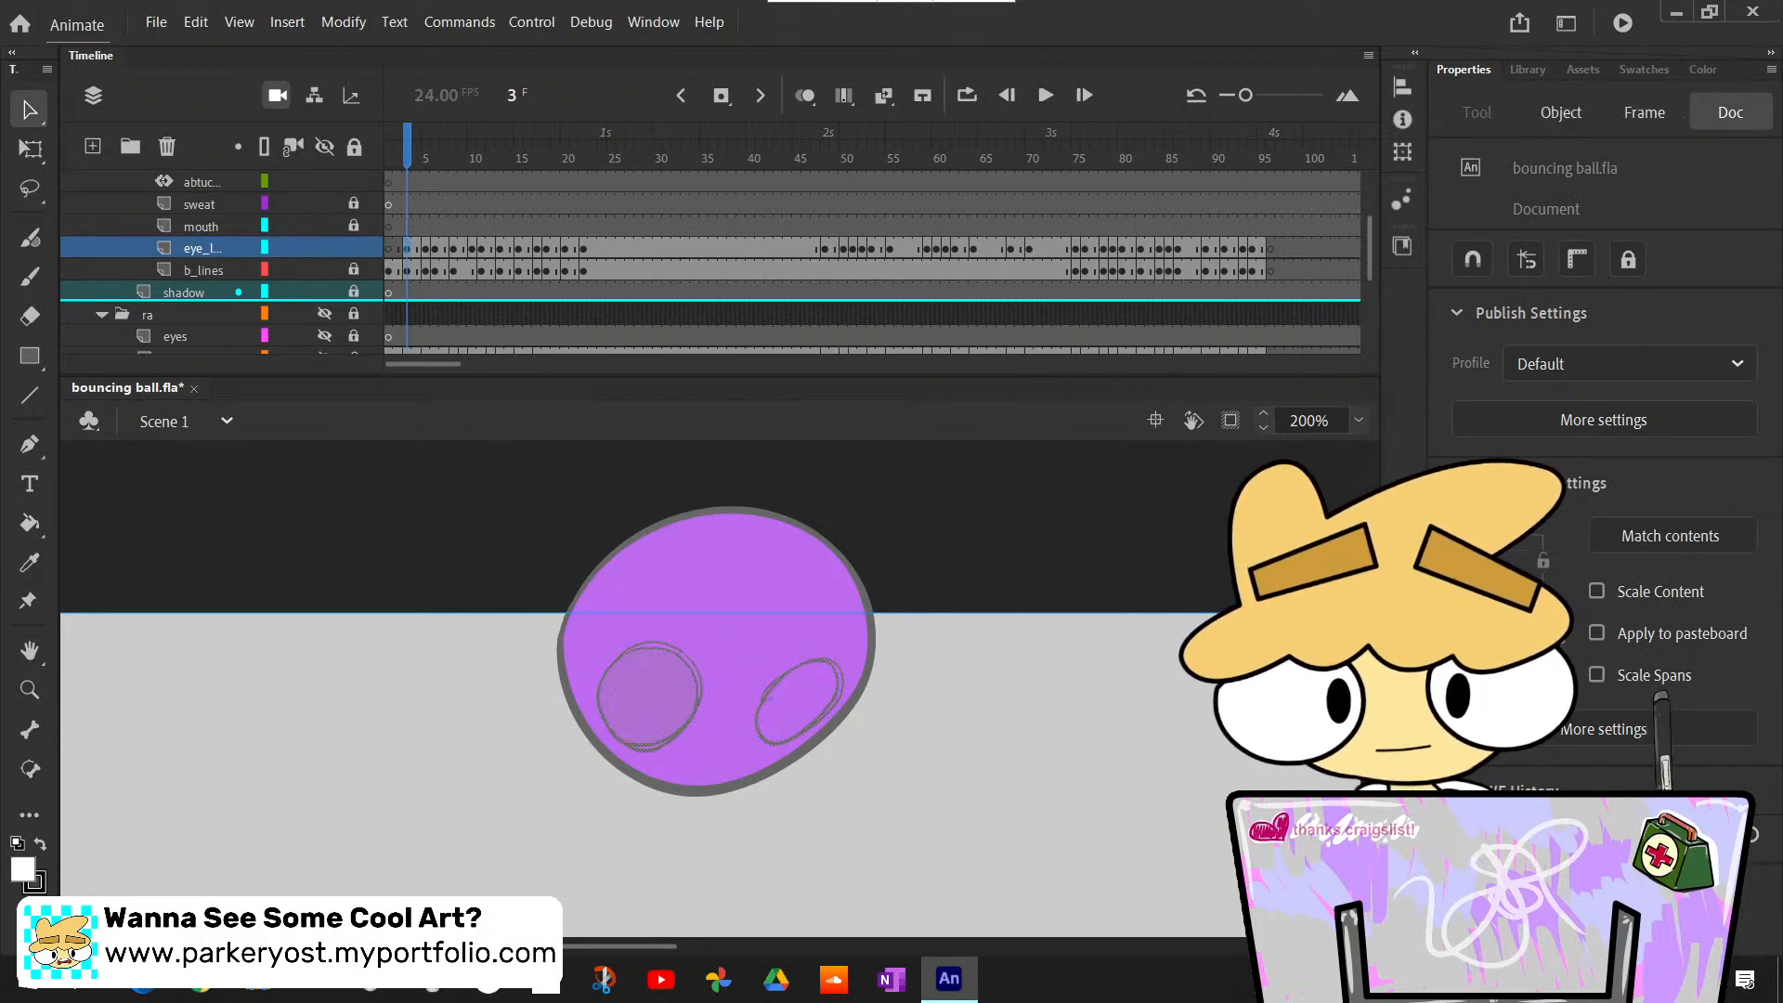
click(379, 534)
key(k)
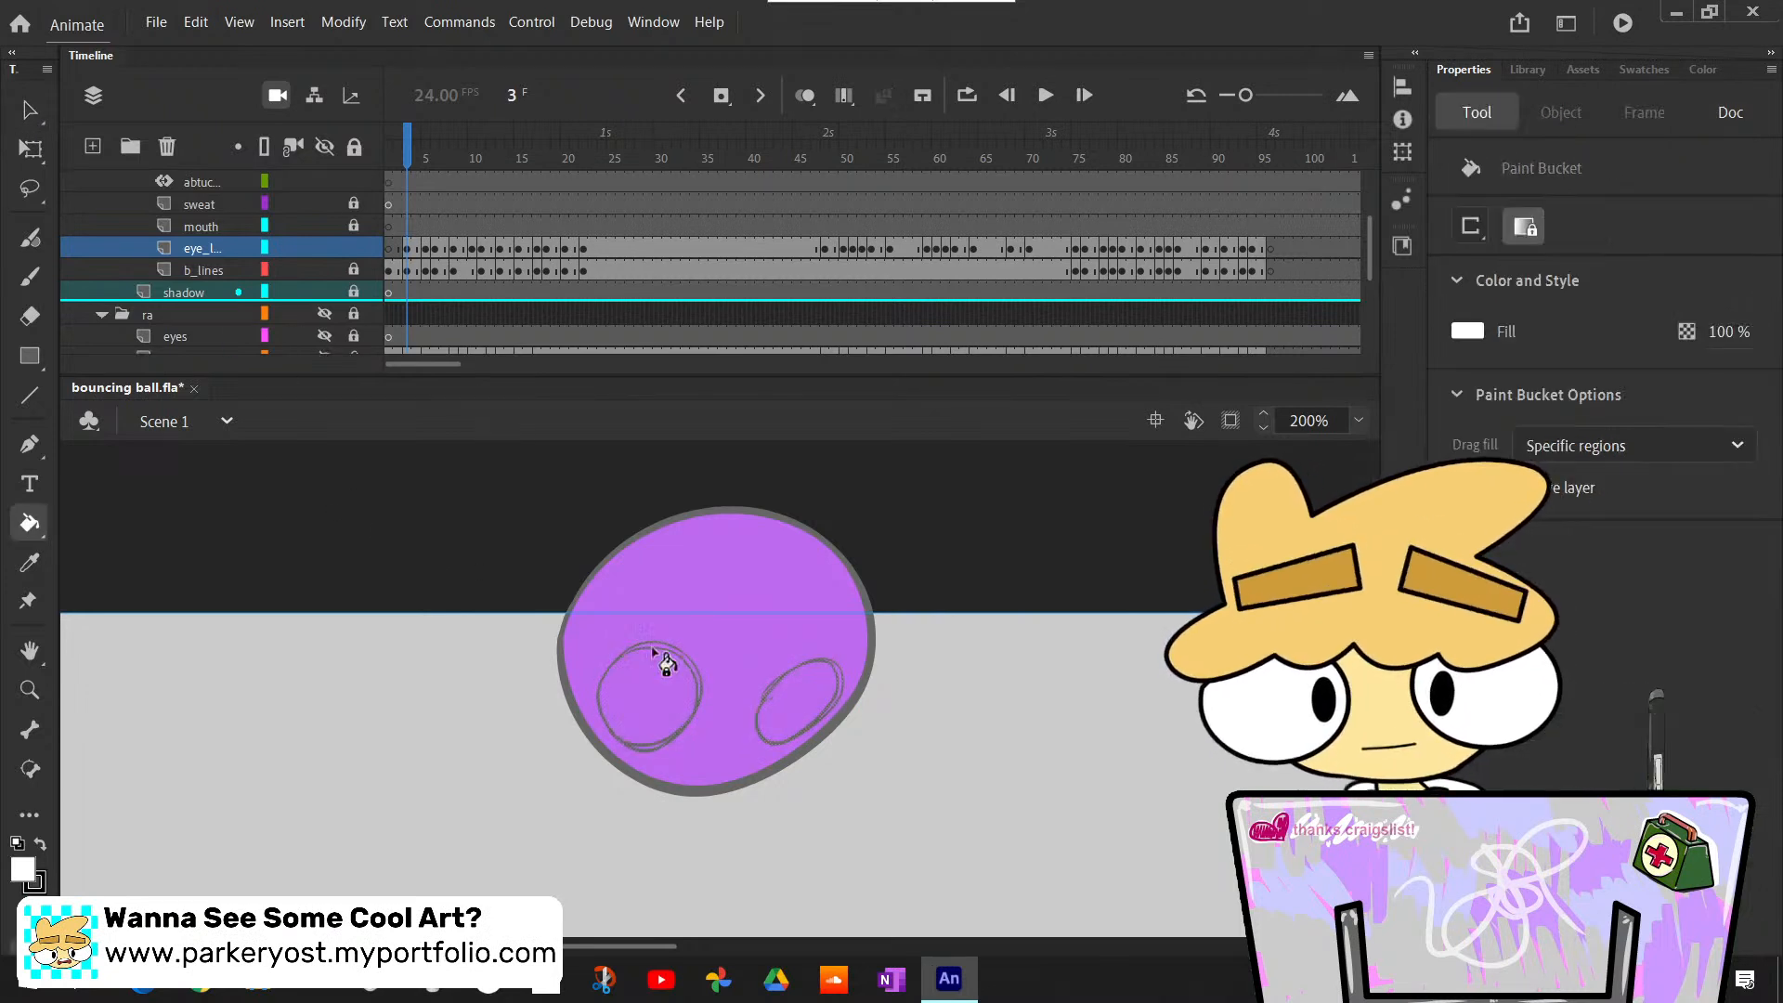
click(675, 707)
click(783, 713)
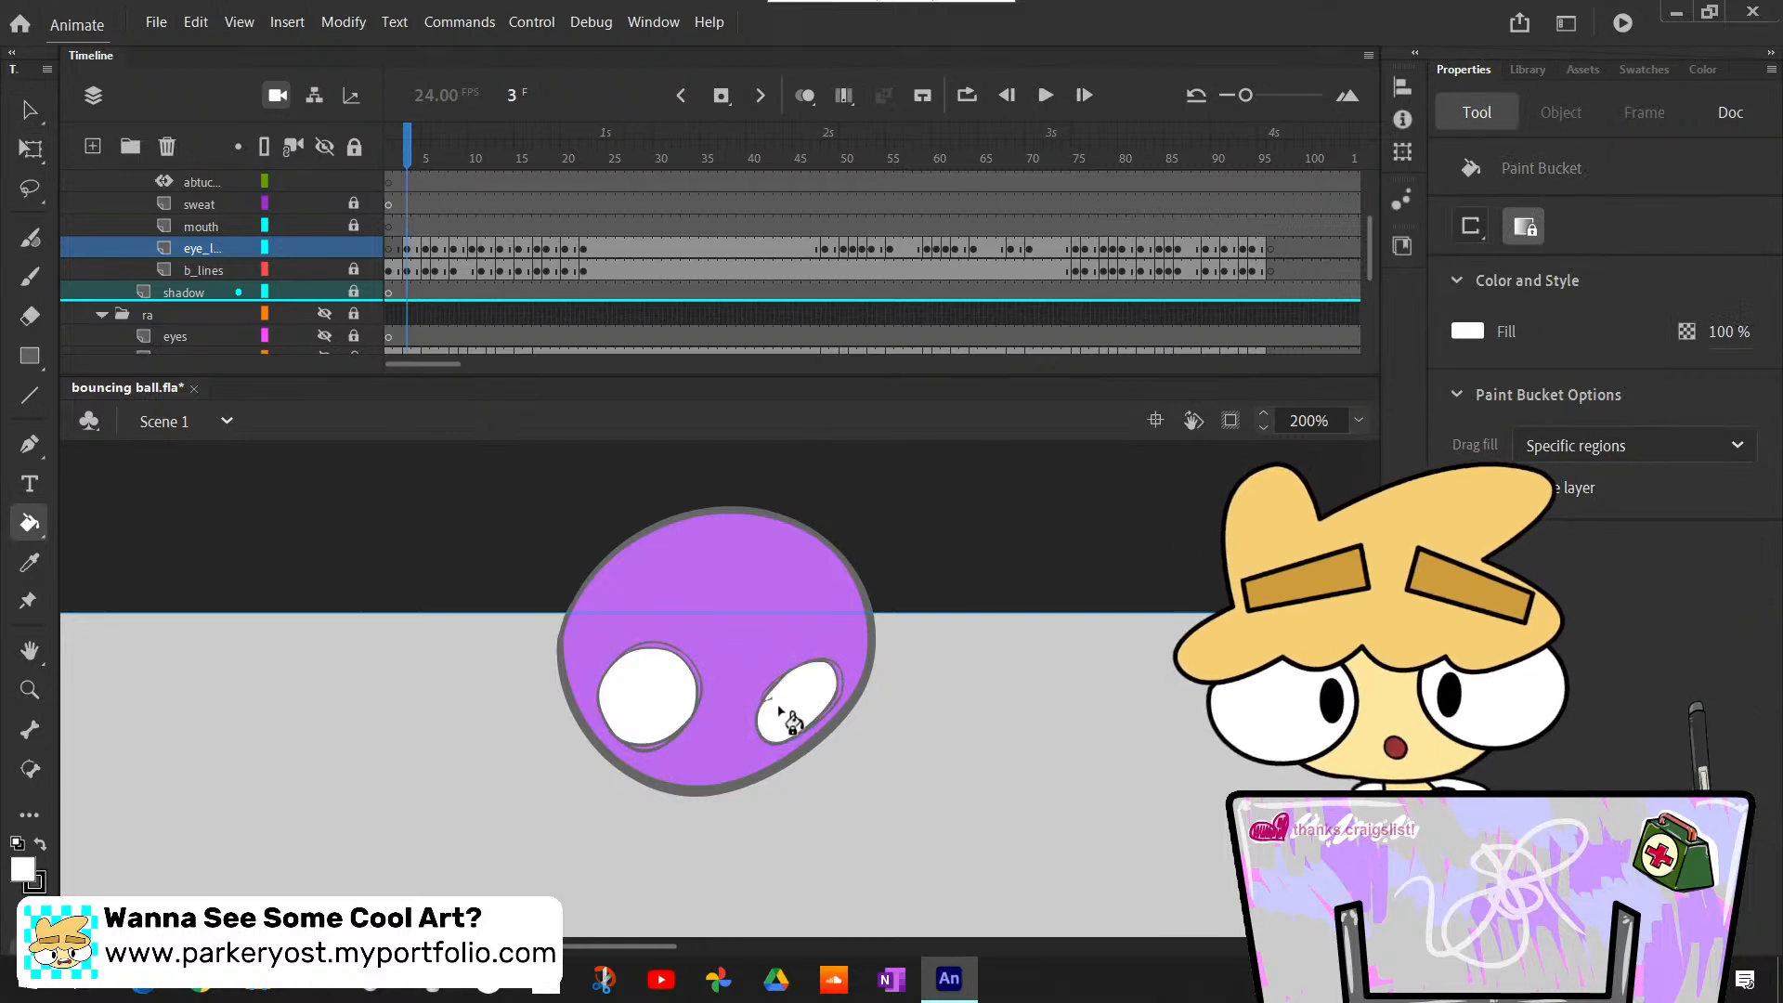
- Paint a black pupil in each eye at frame 3 with the Classic Brush at size 34
key(b)
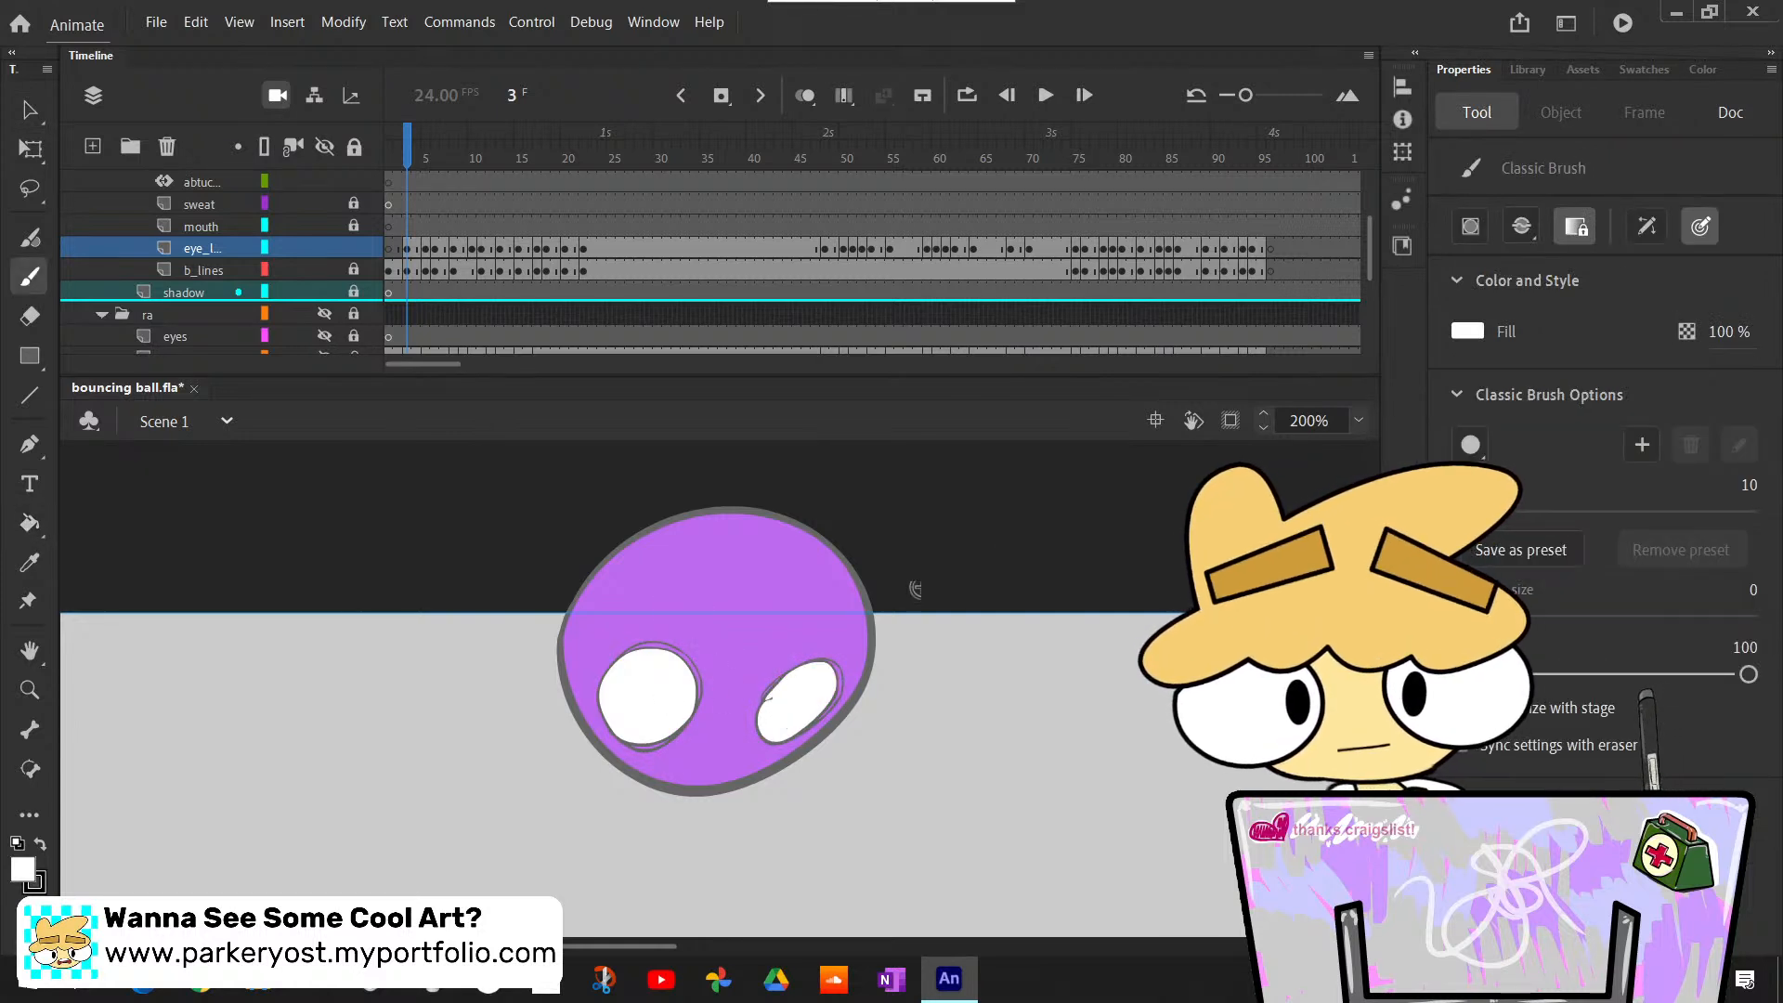
click(1467, 331)
click(1113, 398)
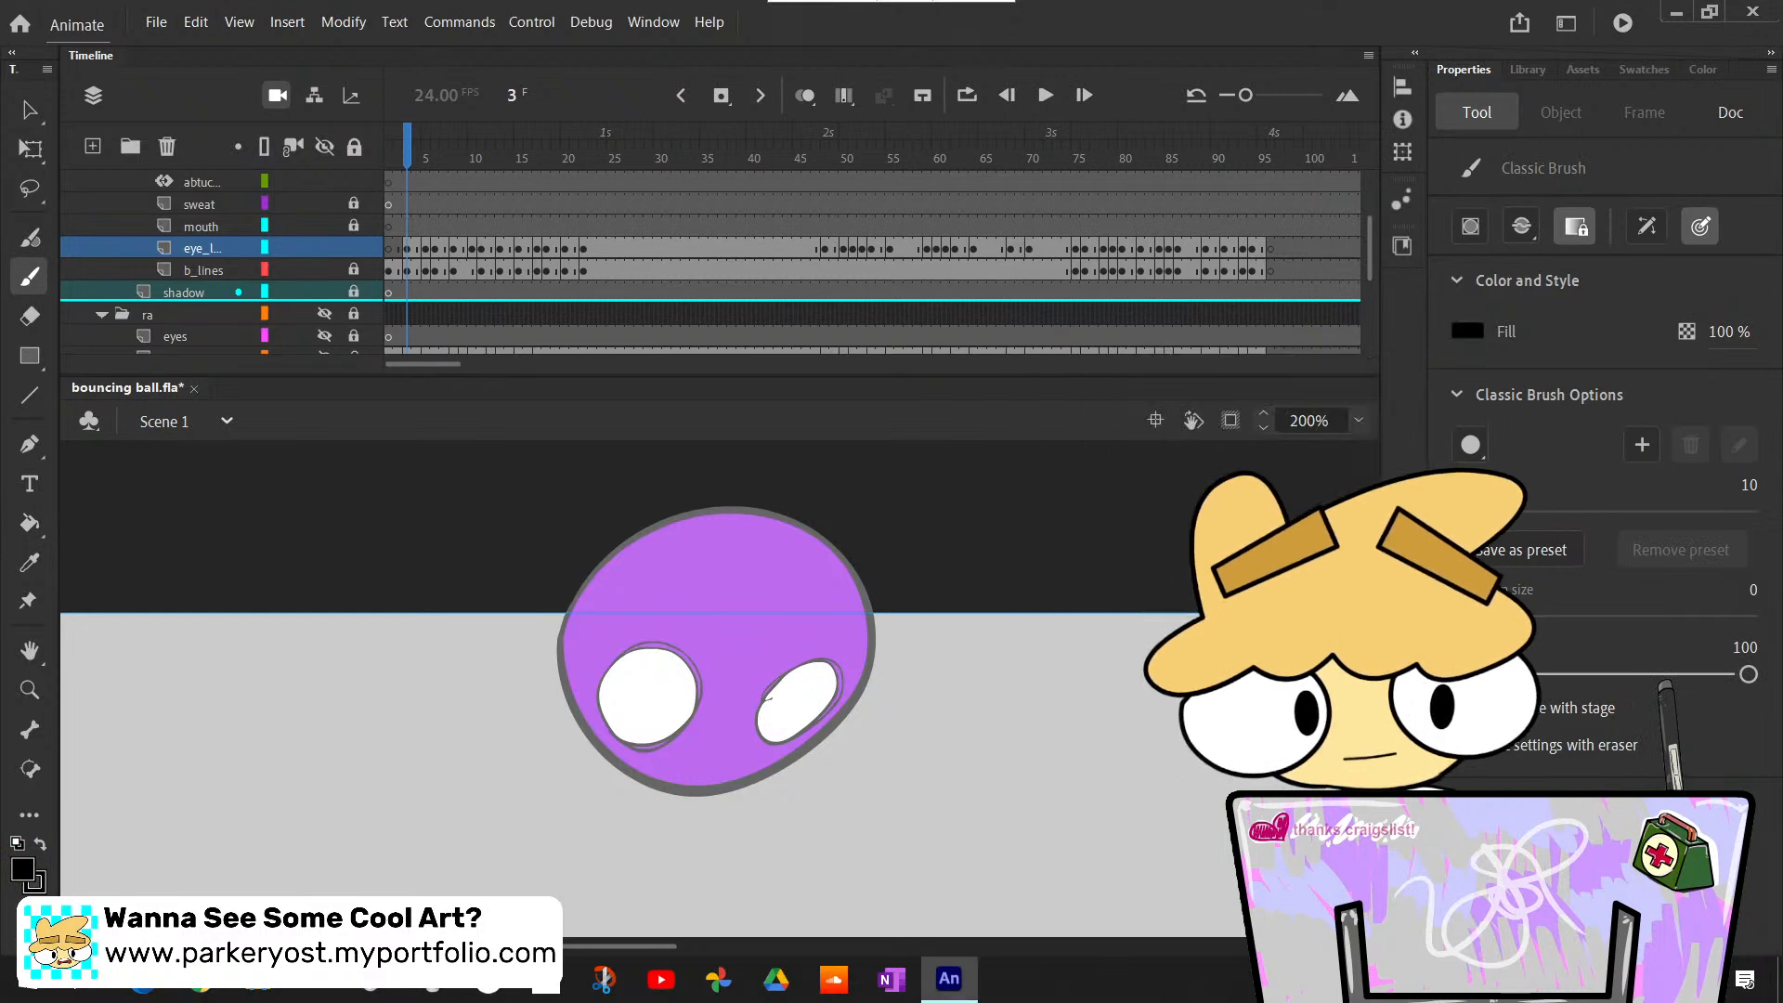
click(39, 843)
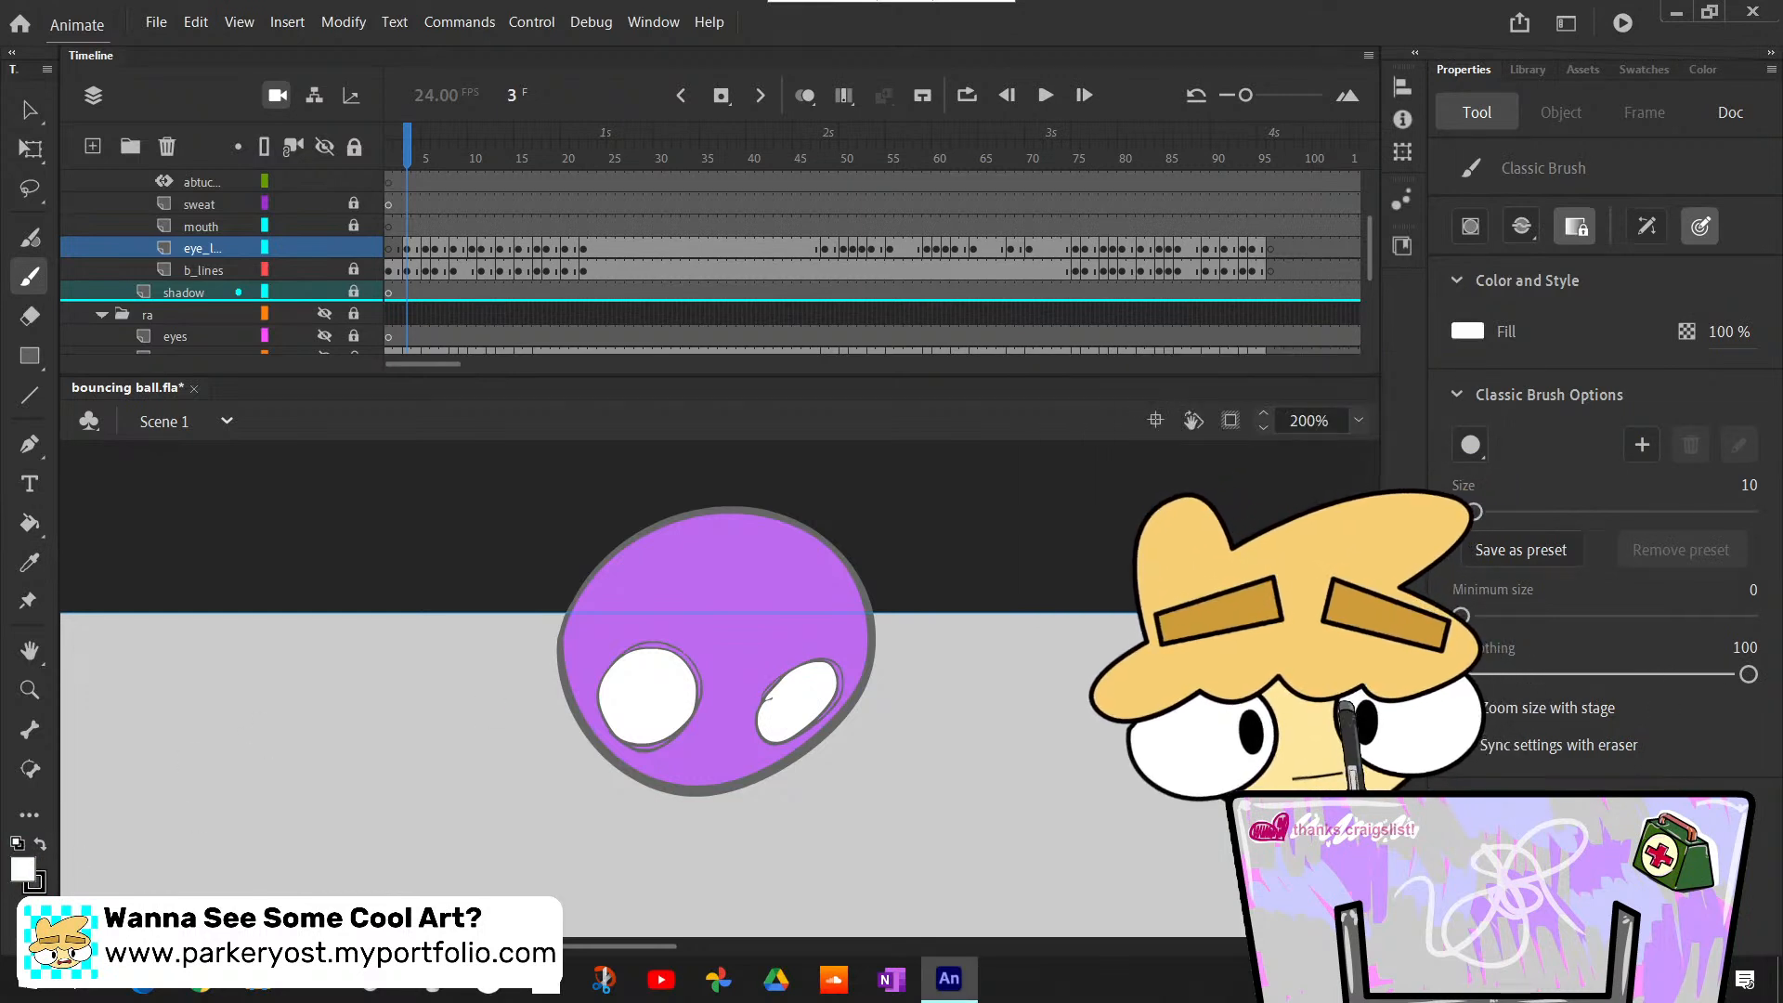
click(39, 851)
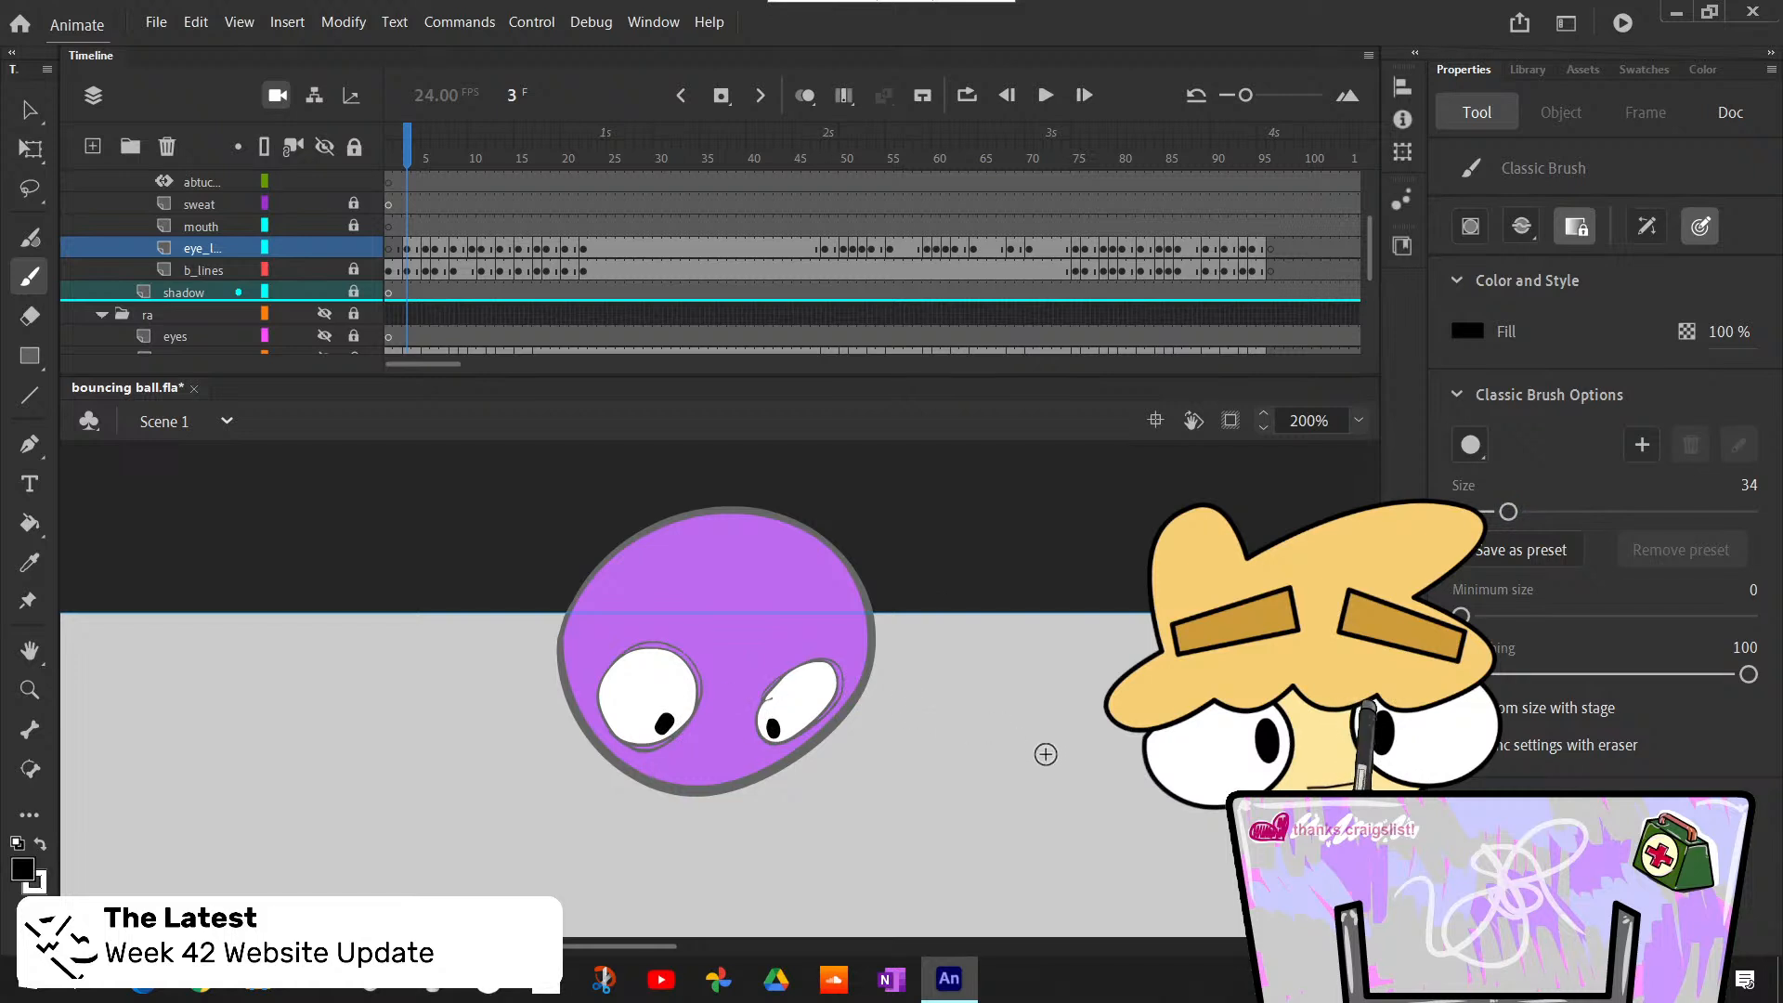
- Go to frame 5 and bucket-fill both eyes with white on the eye lines layer
key(period)
key(period)
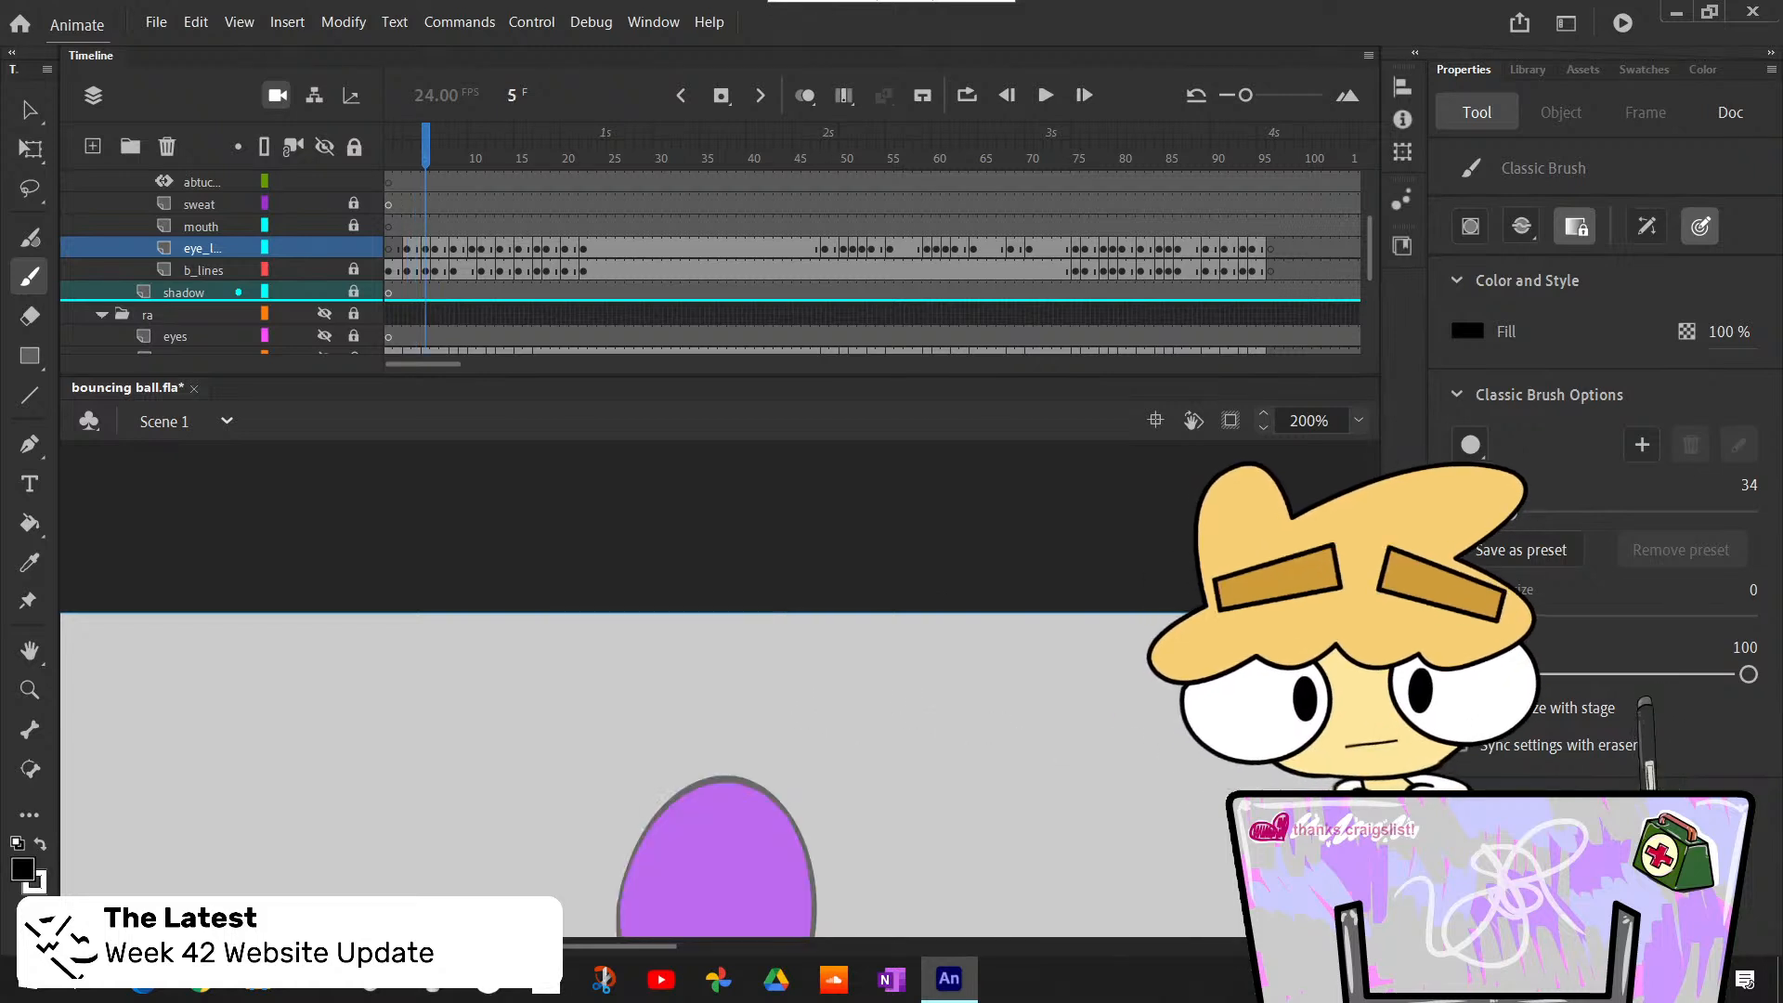
scroll(715, 687, down, 4)
key(k)
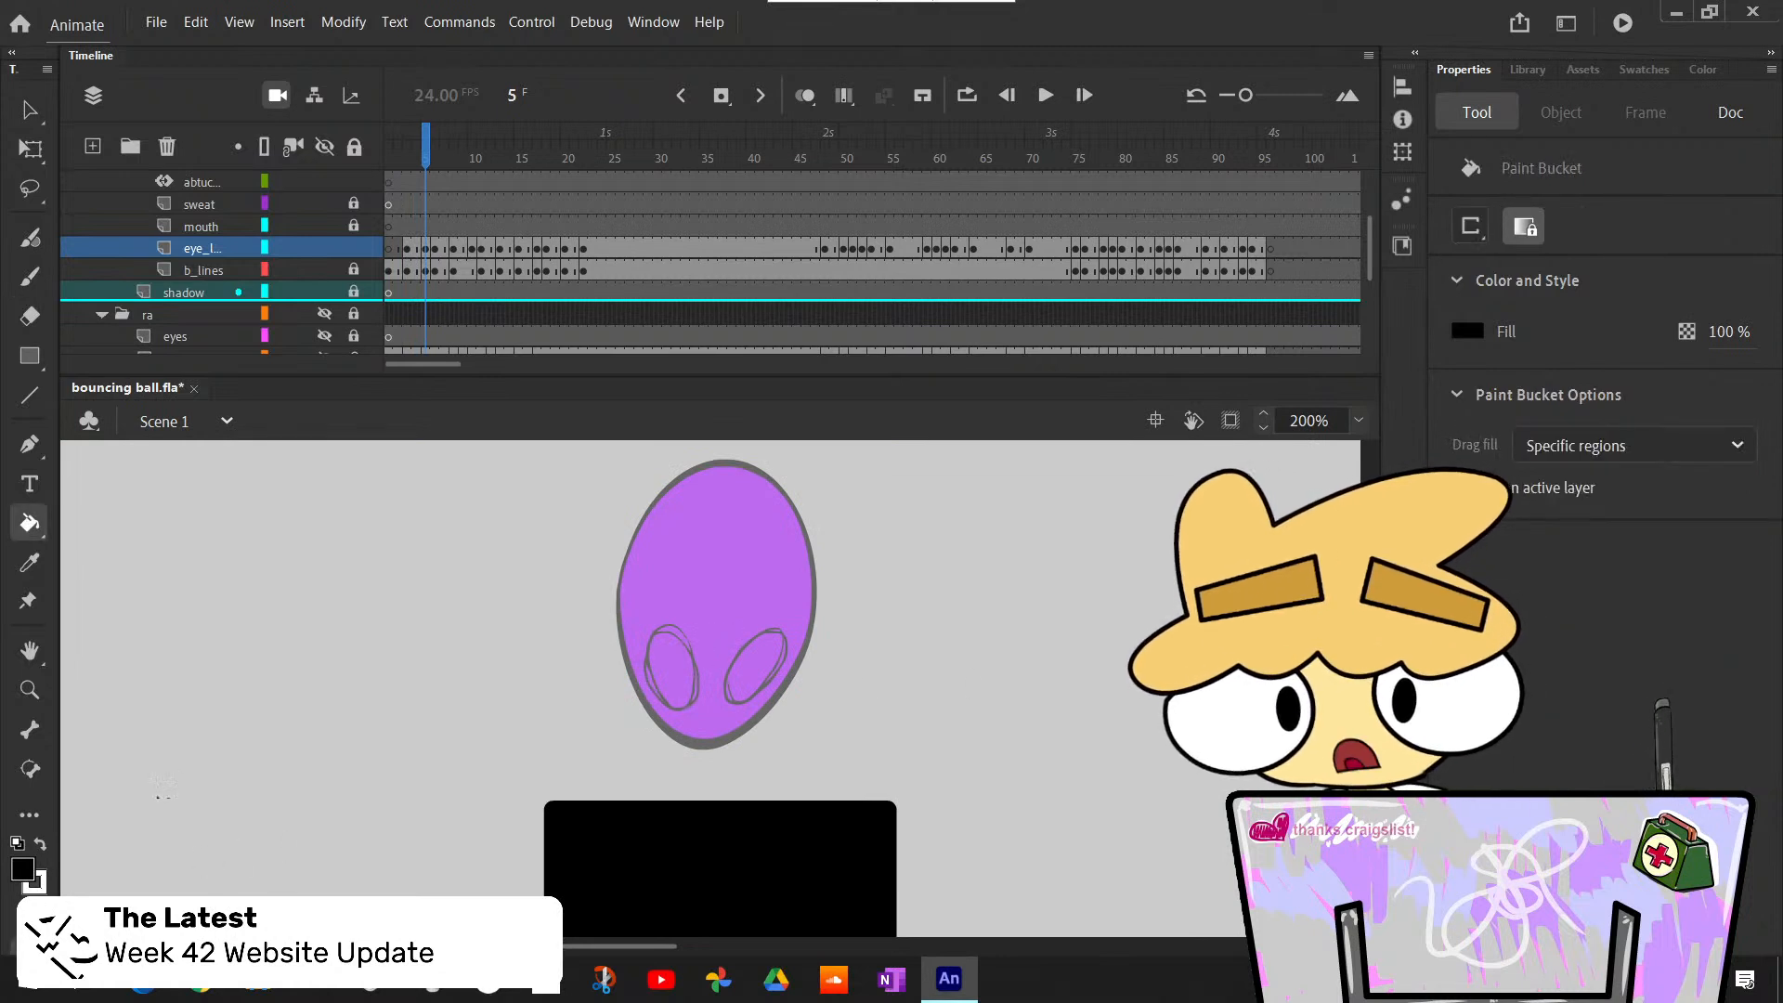
click(41, 843)
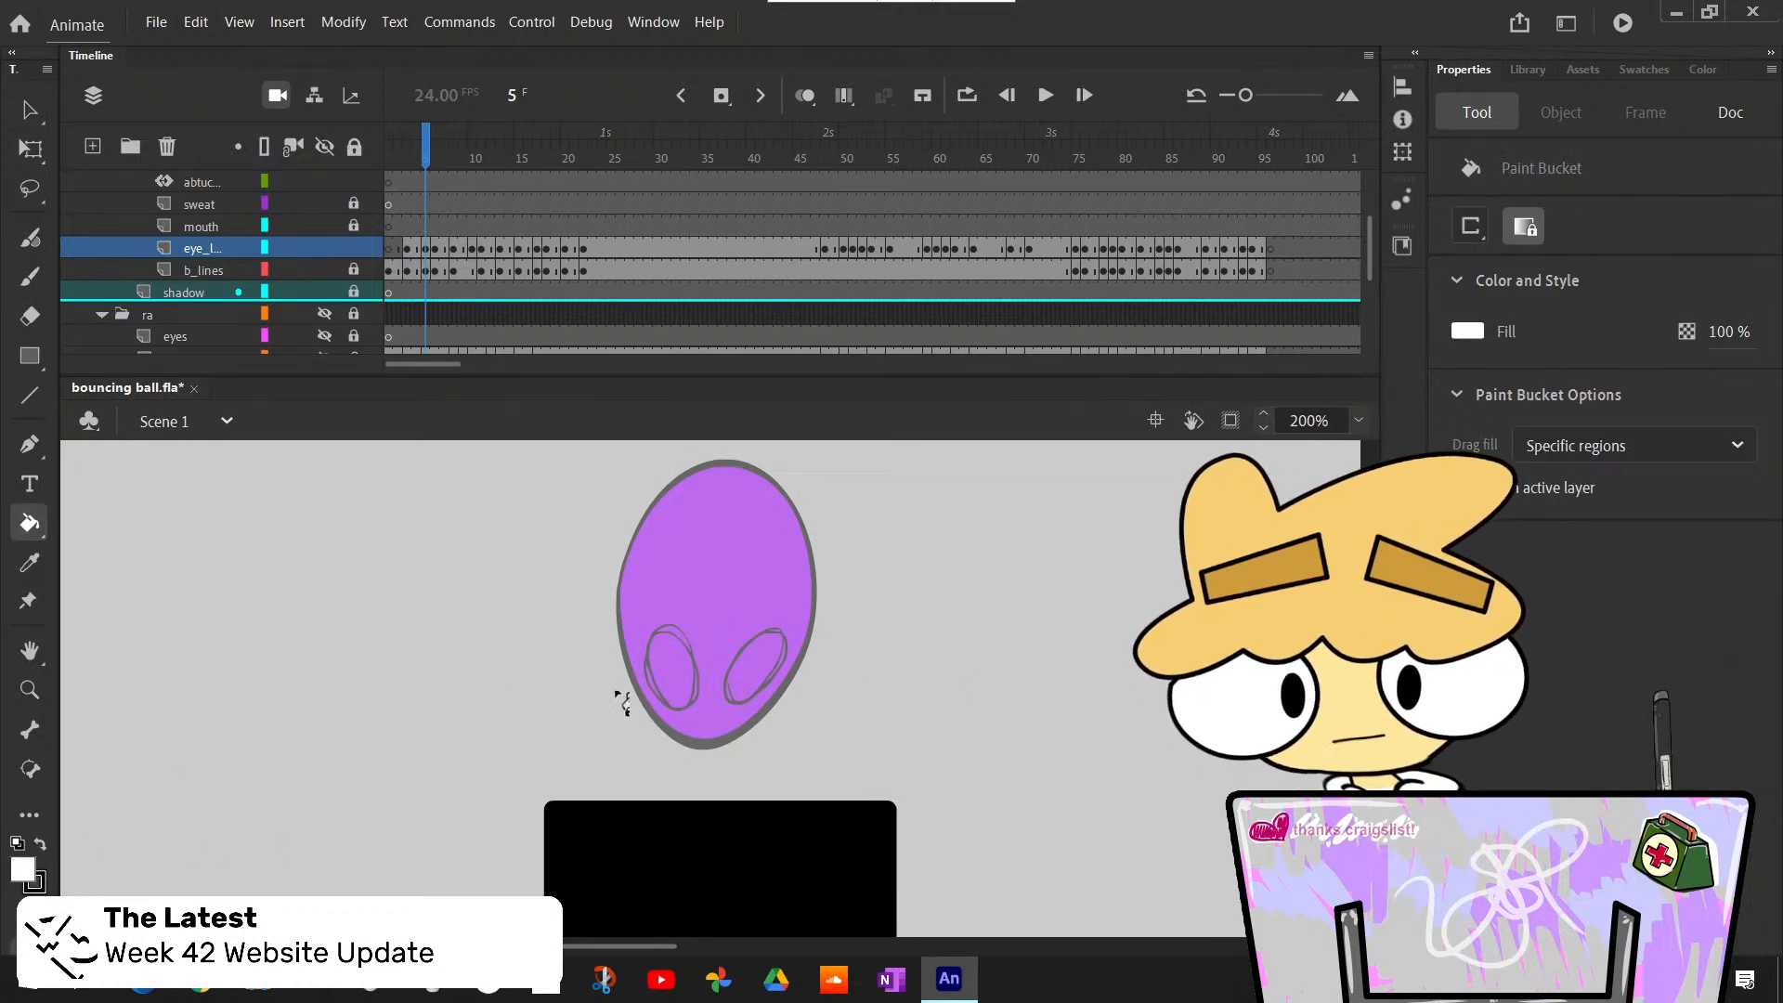
click(678, 687)
click(767, 681)
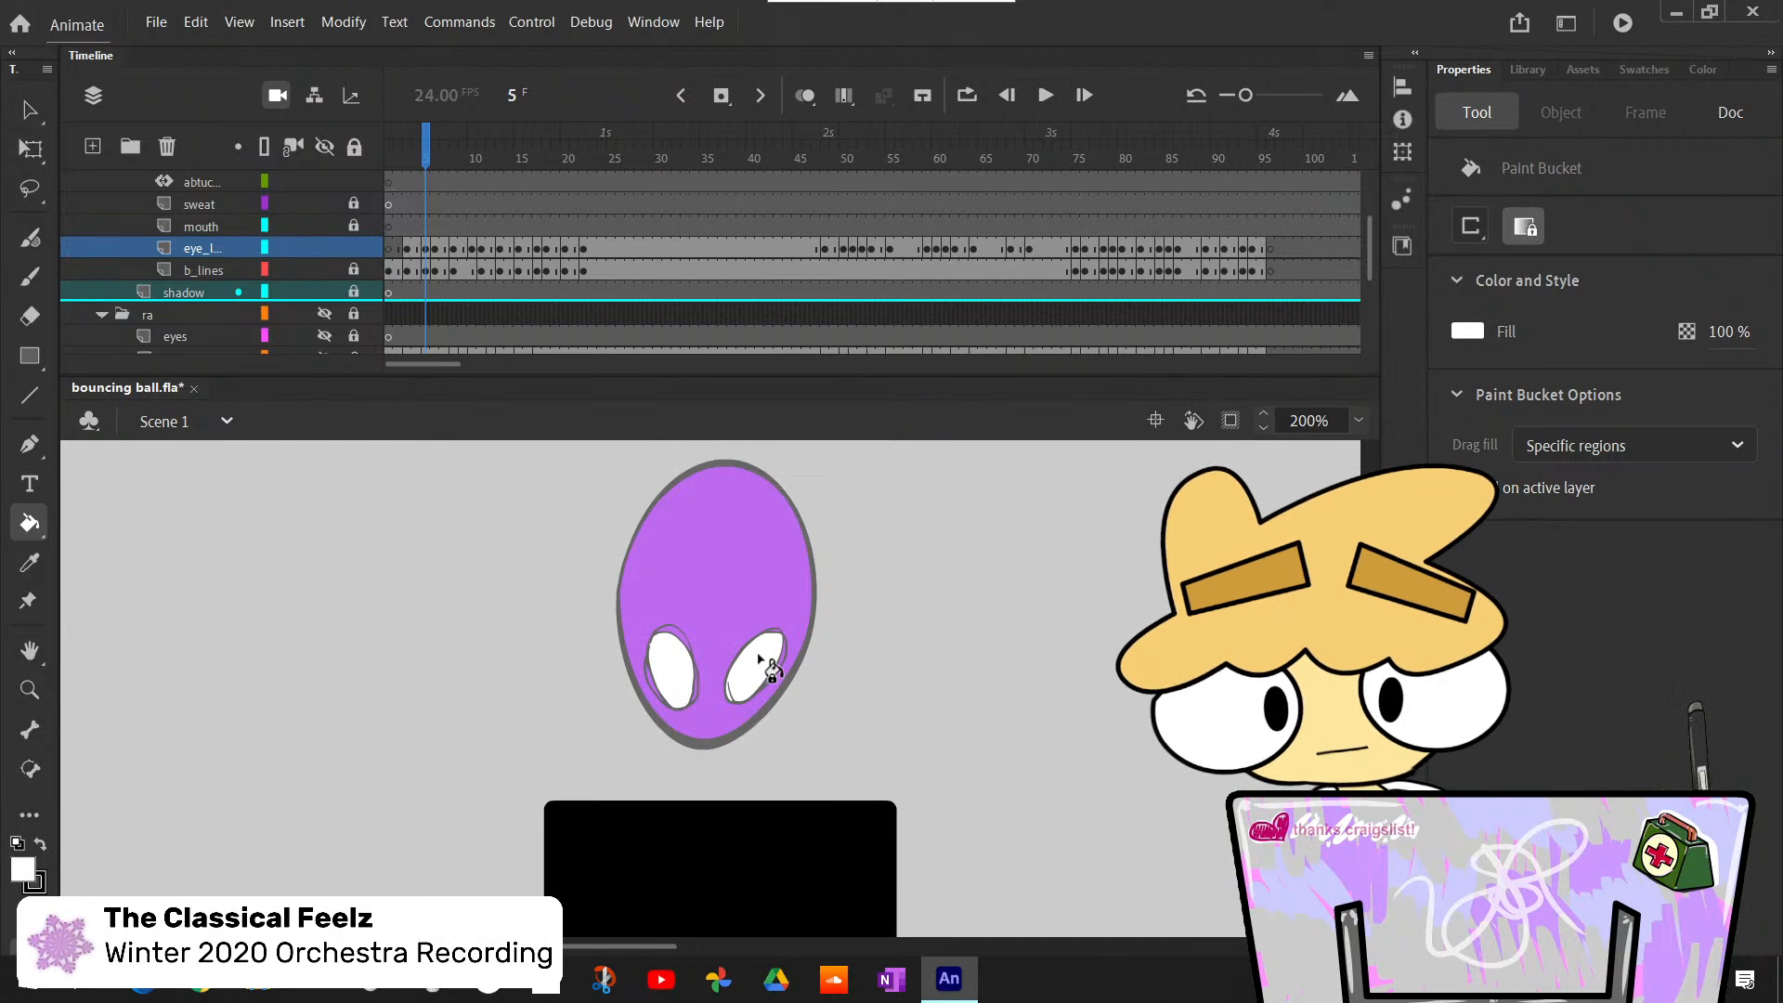
- Paint a black pupil low in each eye at frame 5 with the Classic Brush, and compare it with the preceding frame's eyes
key(b)
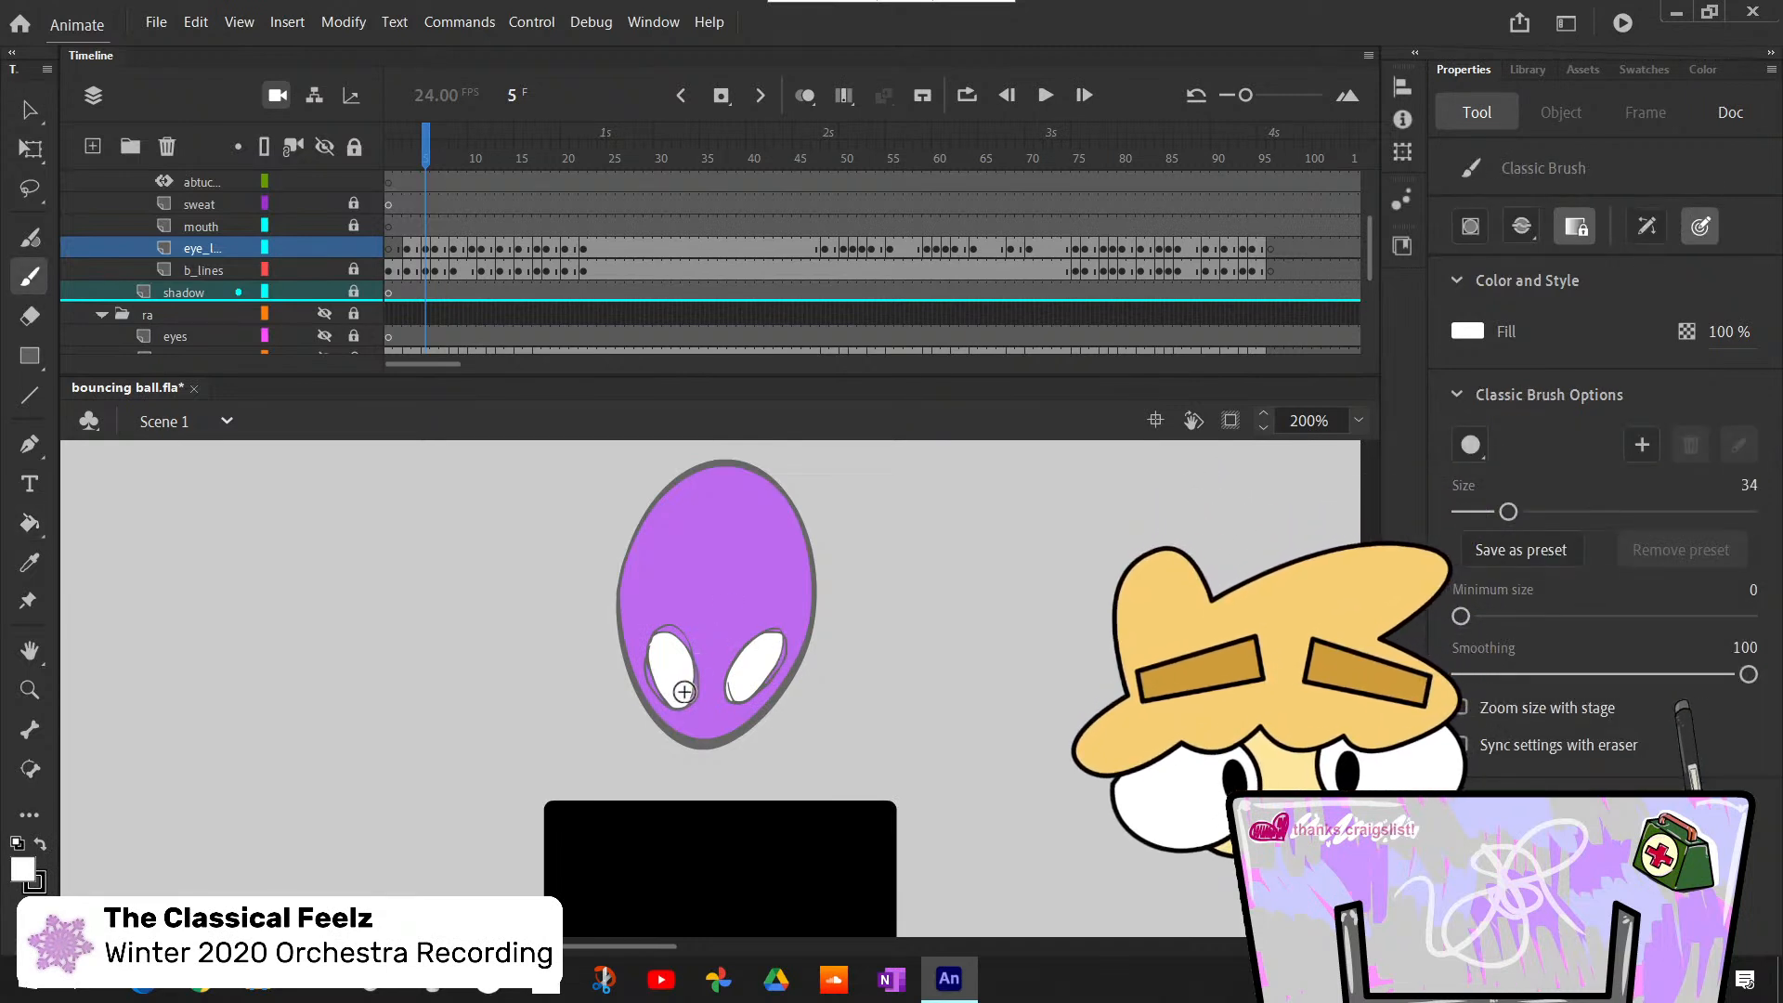
click(40, 844)
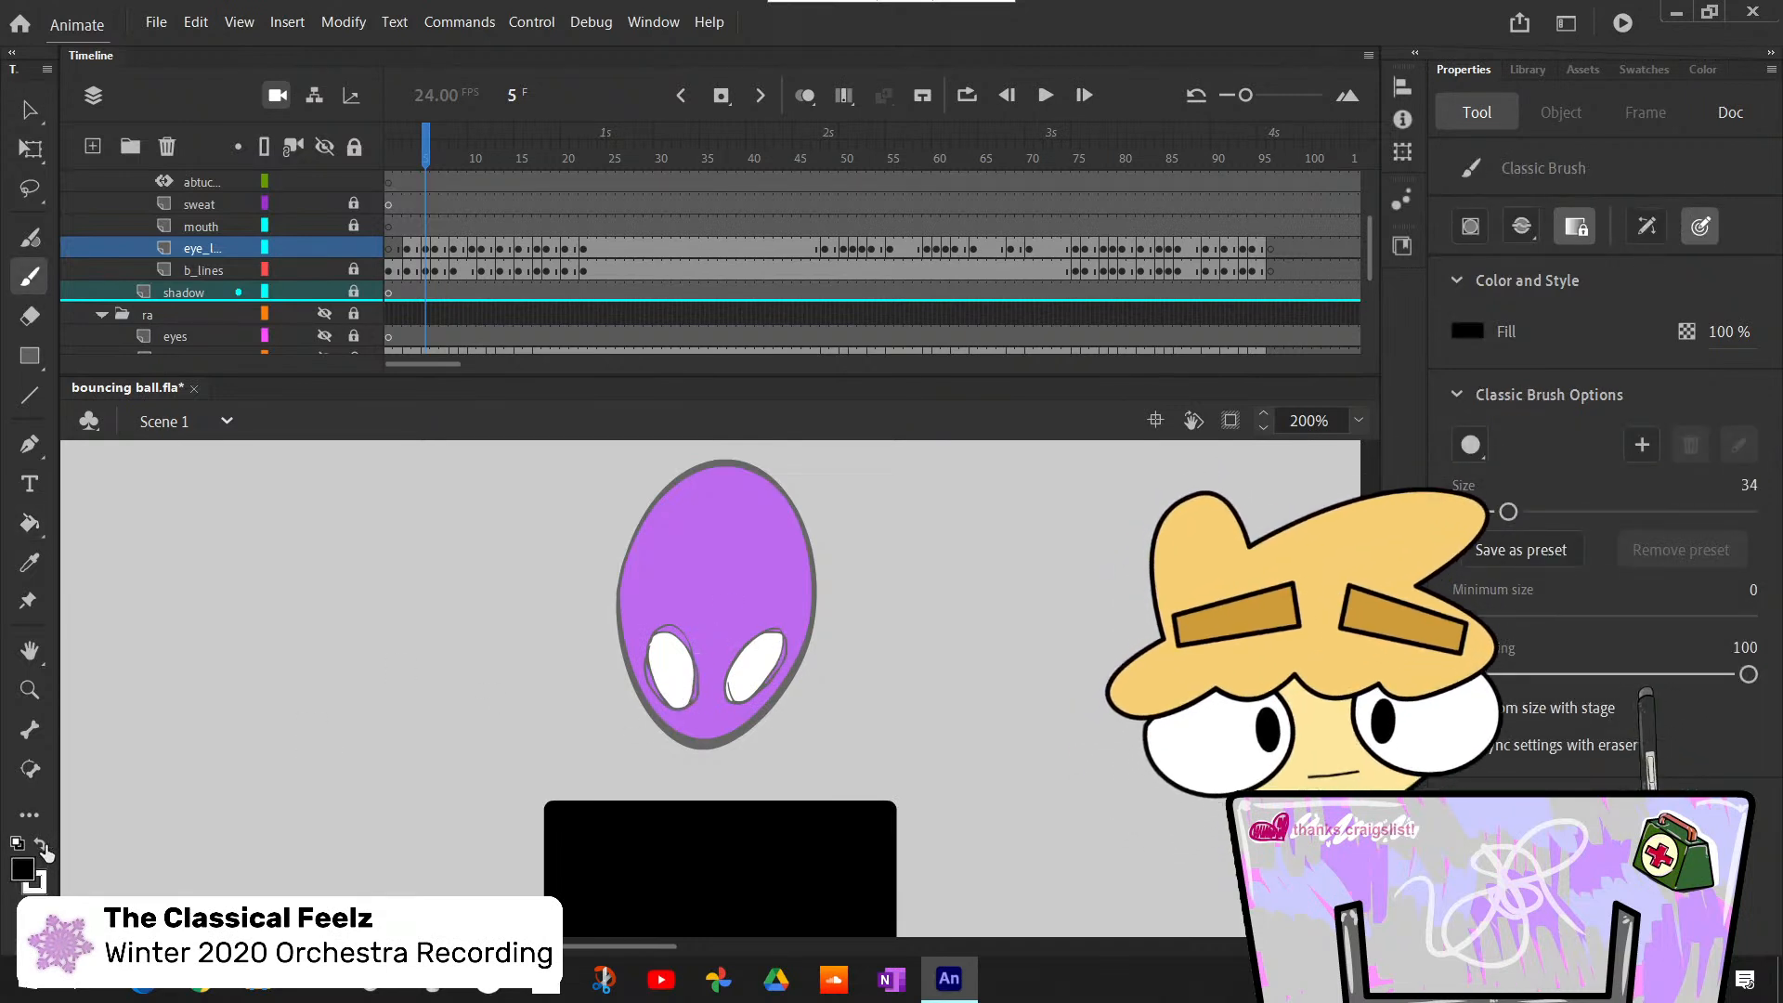
click(679, 690)
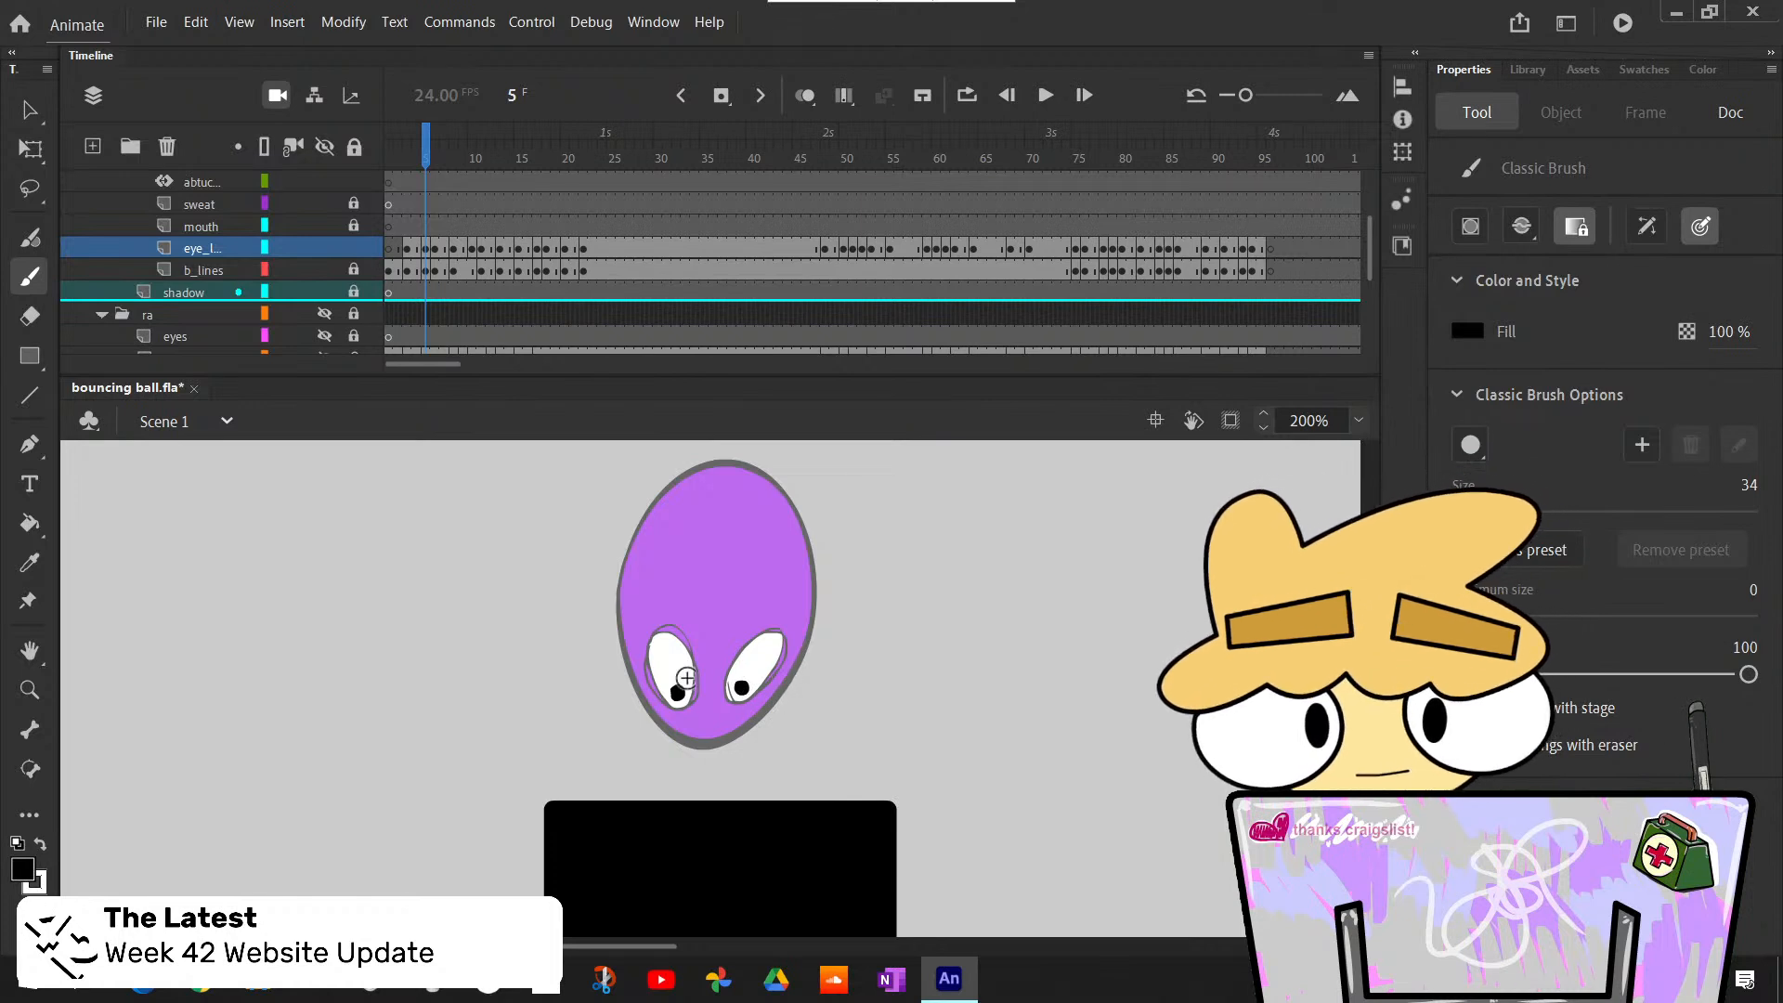
key(comma)
key(period)
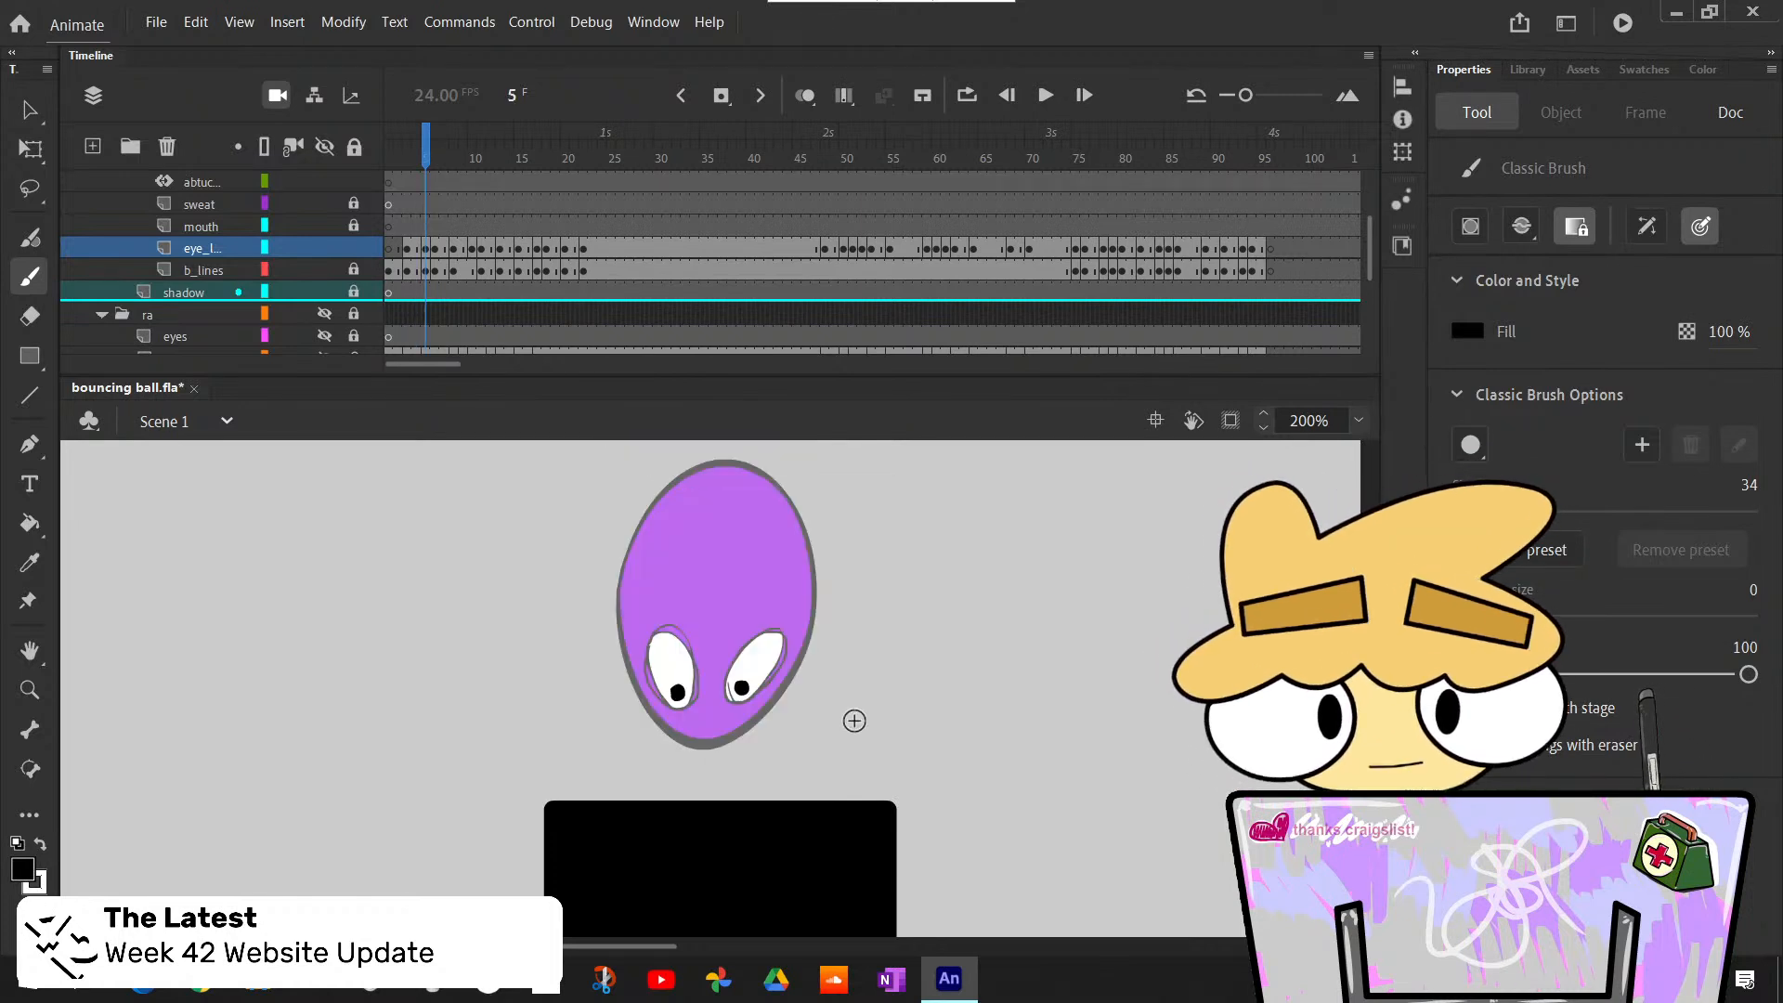
key(comma)
scroll(856, 717, up, 3)
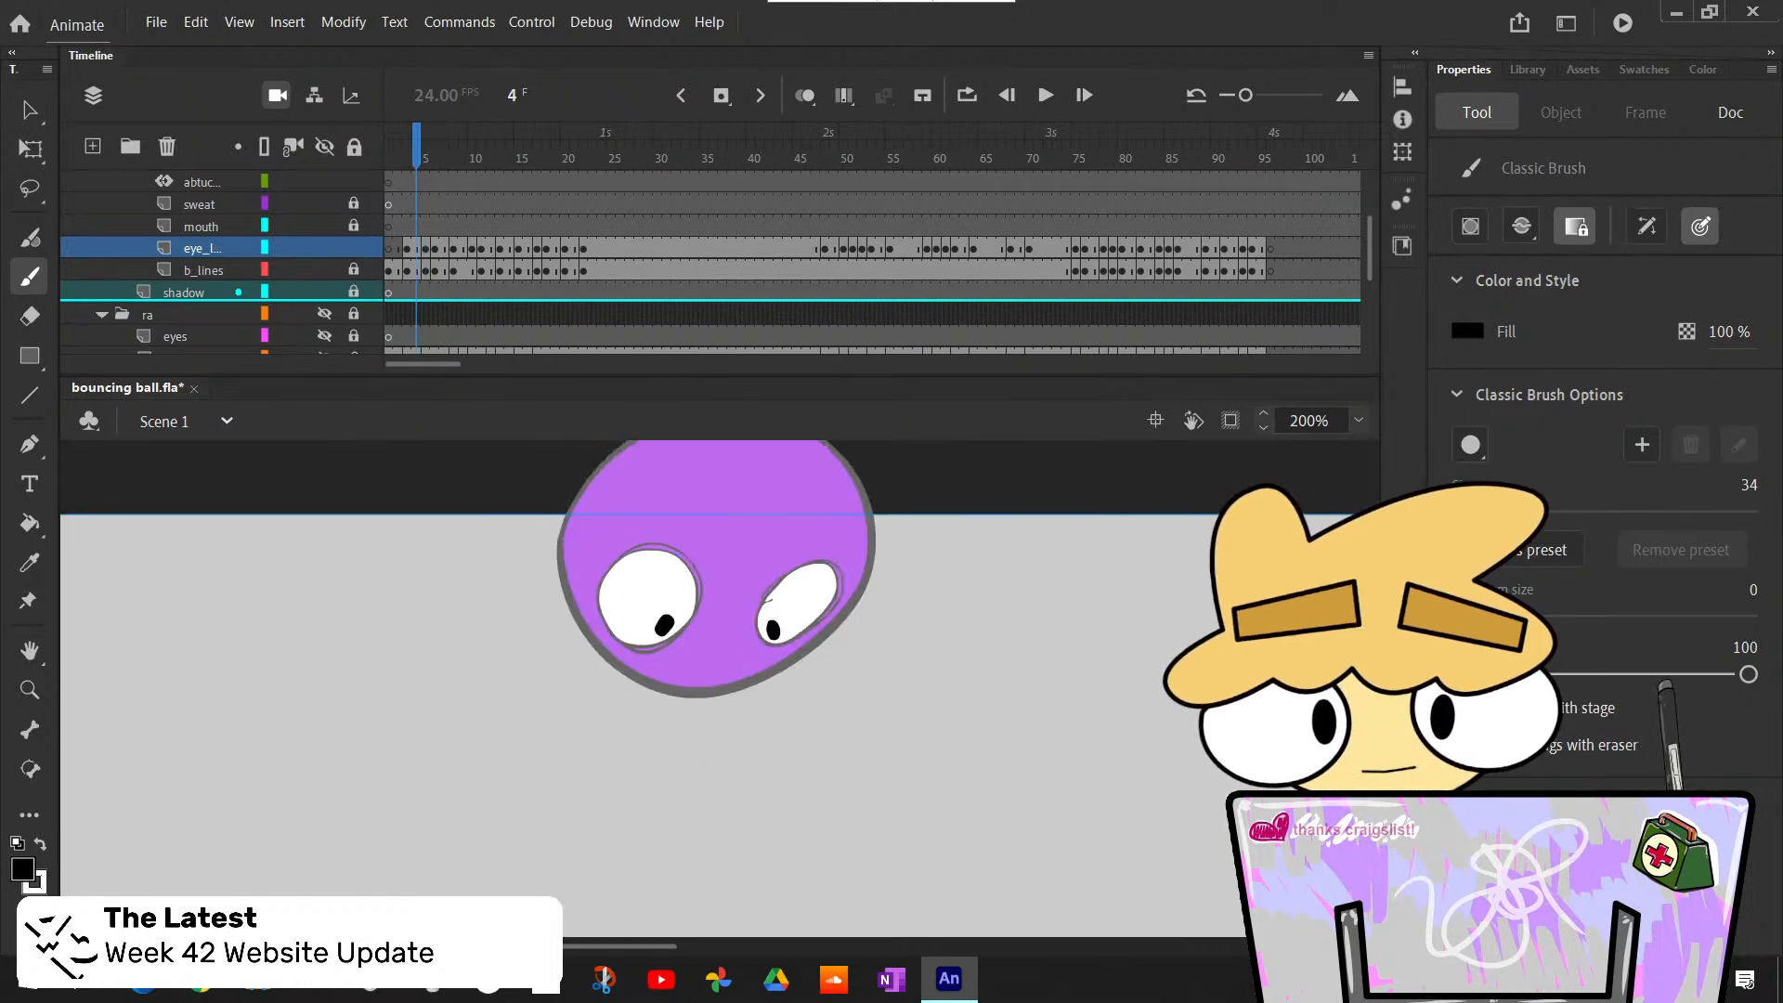
- Move to frame 6 and bucket-fill both stretched eyes with white, undoing the stray black fill
key(period)
key(period)
key(comma)
key(period)
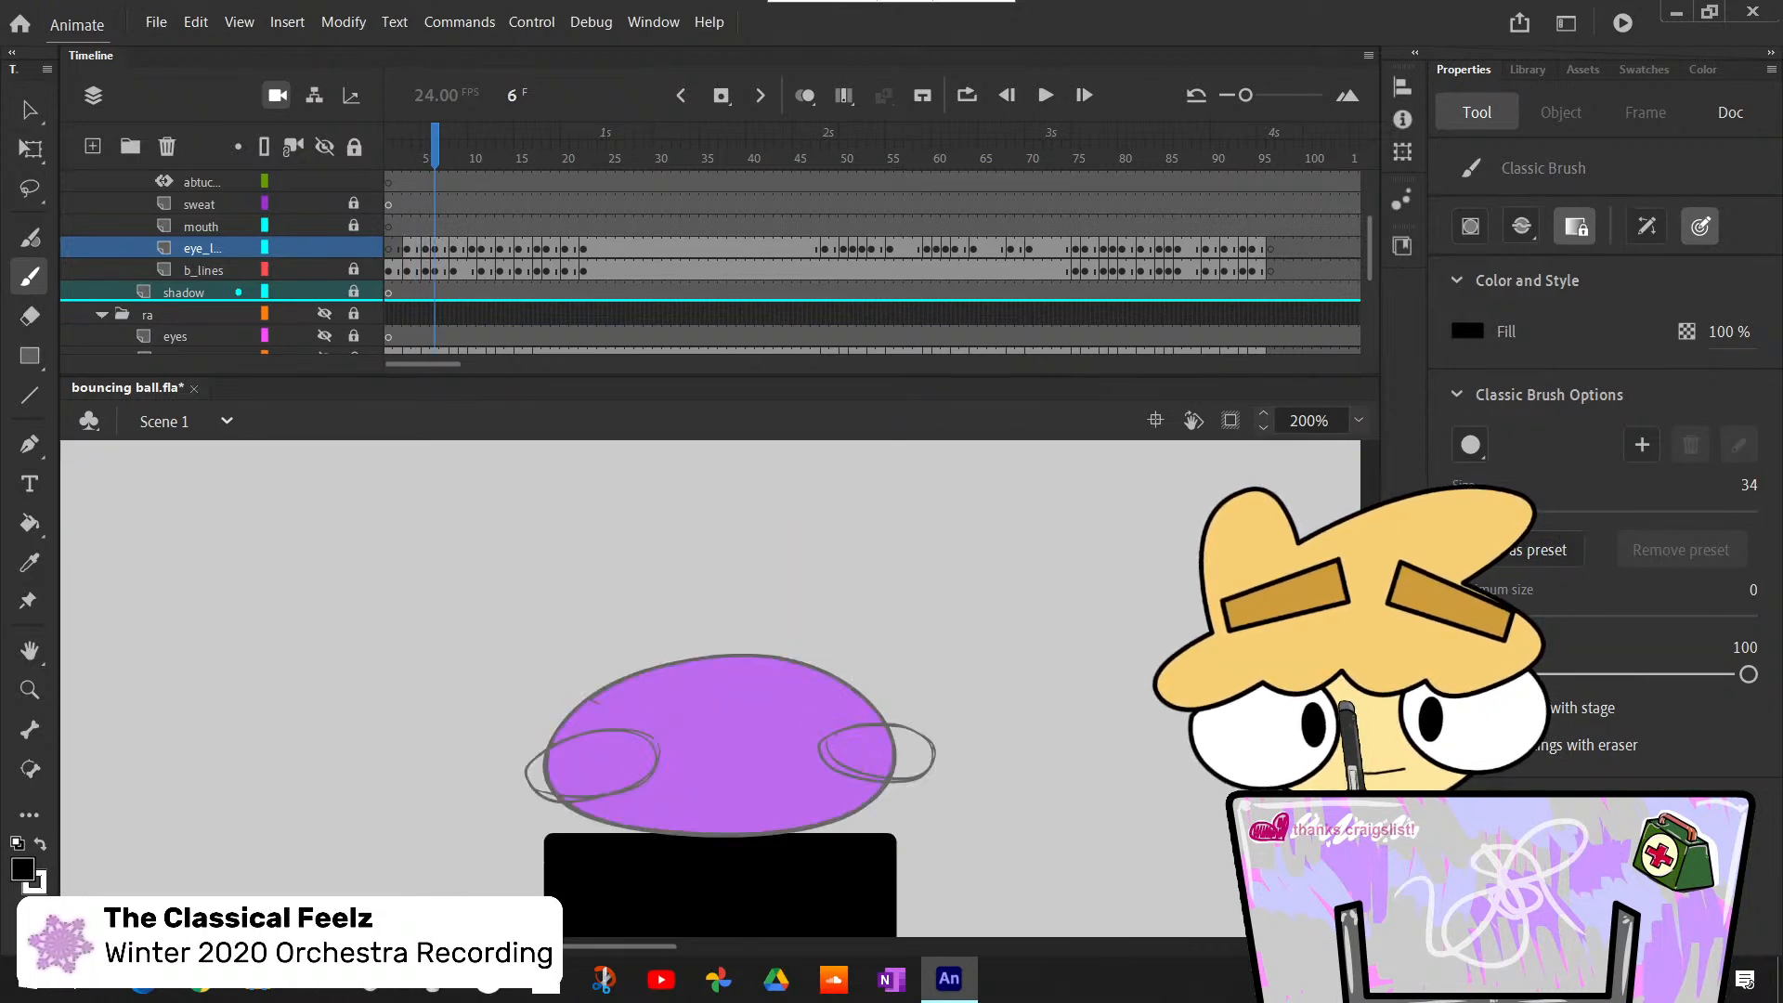
key(k)
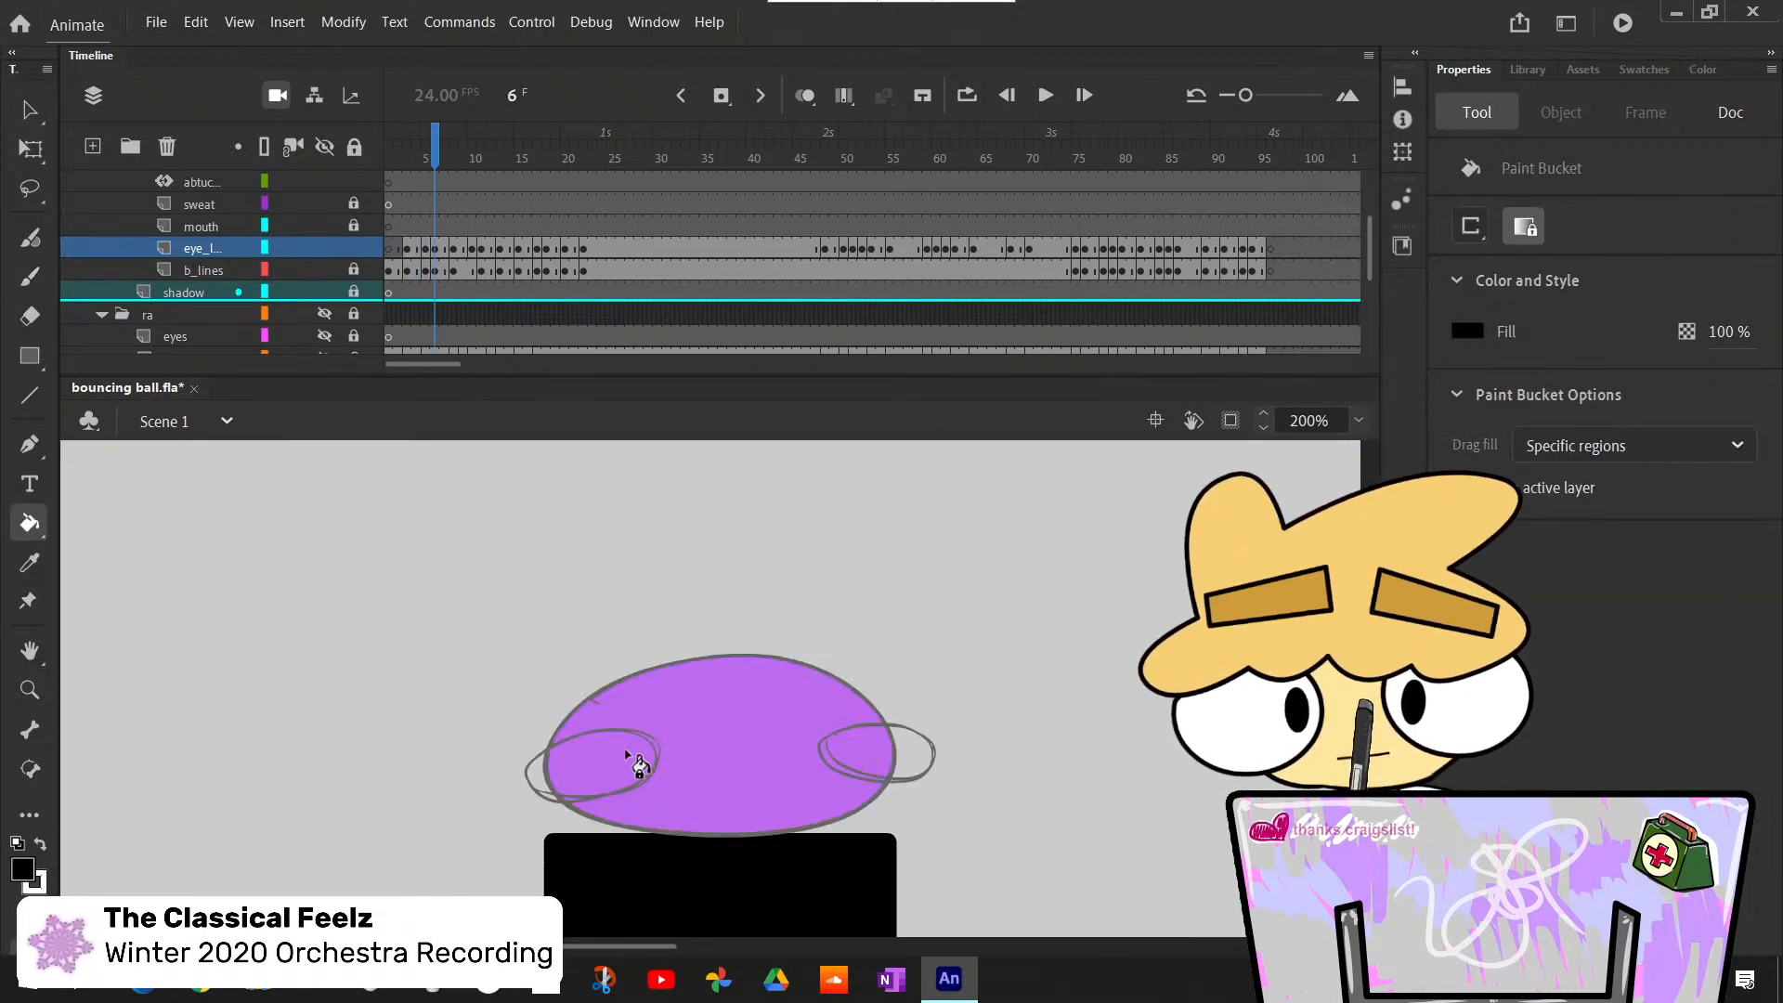
click(640, 766)
key(ctrl+z)
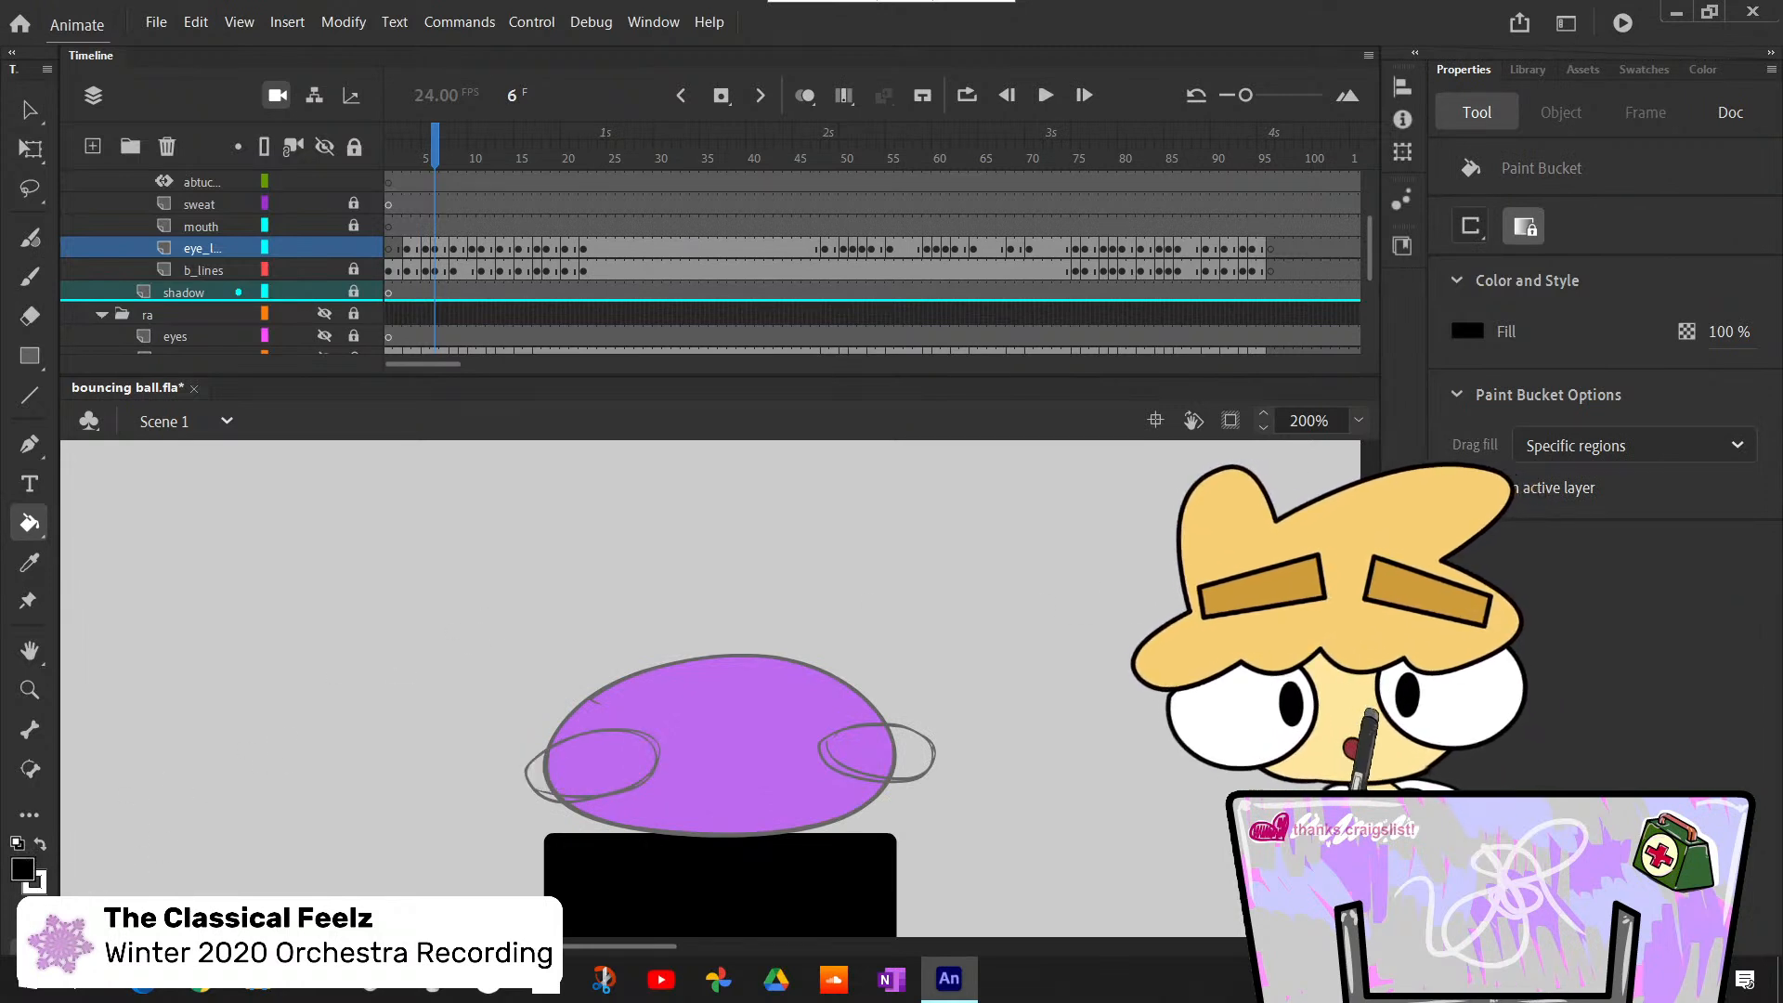
key(x)
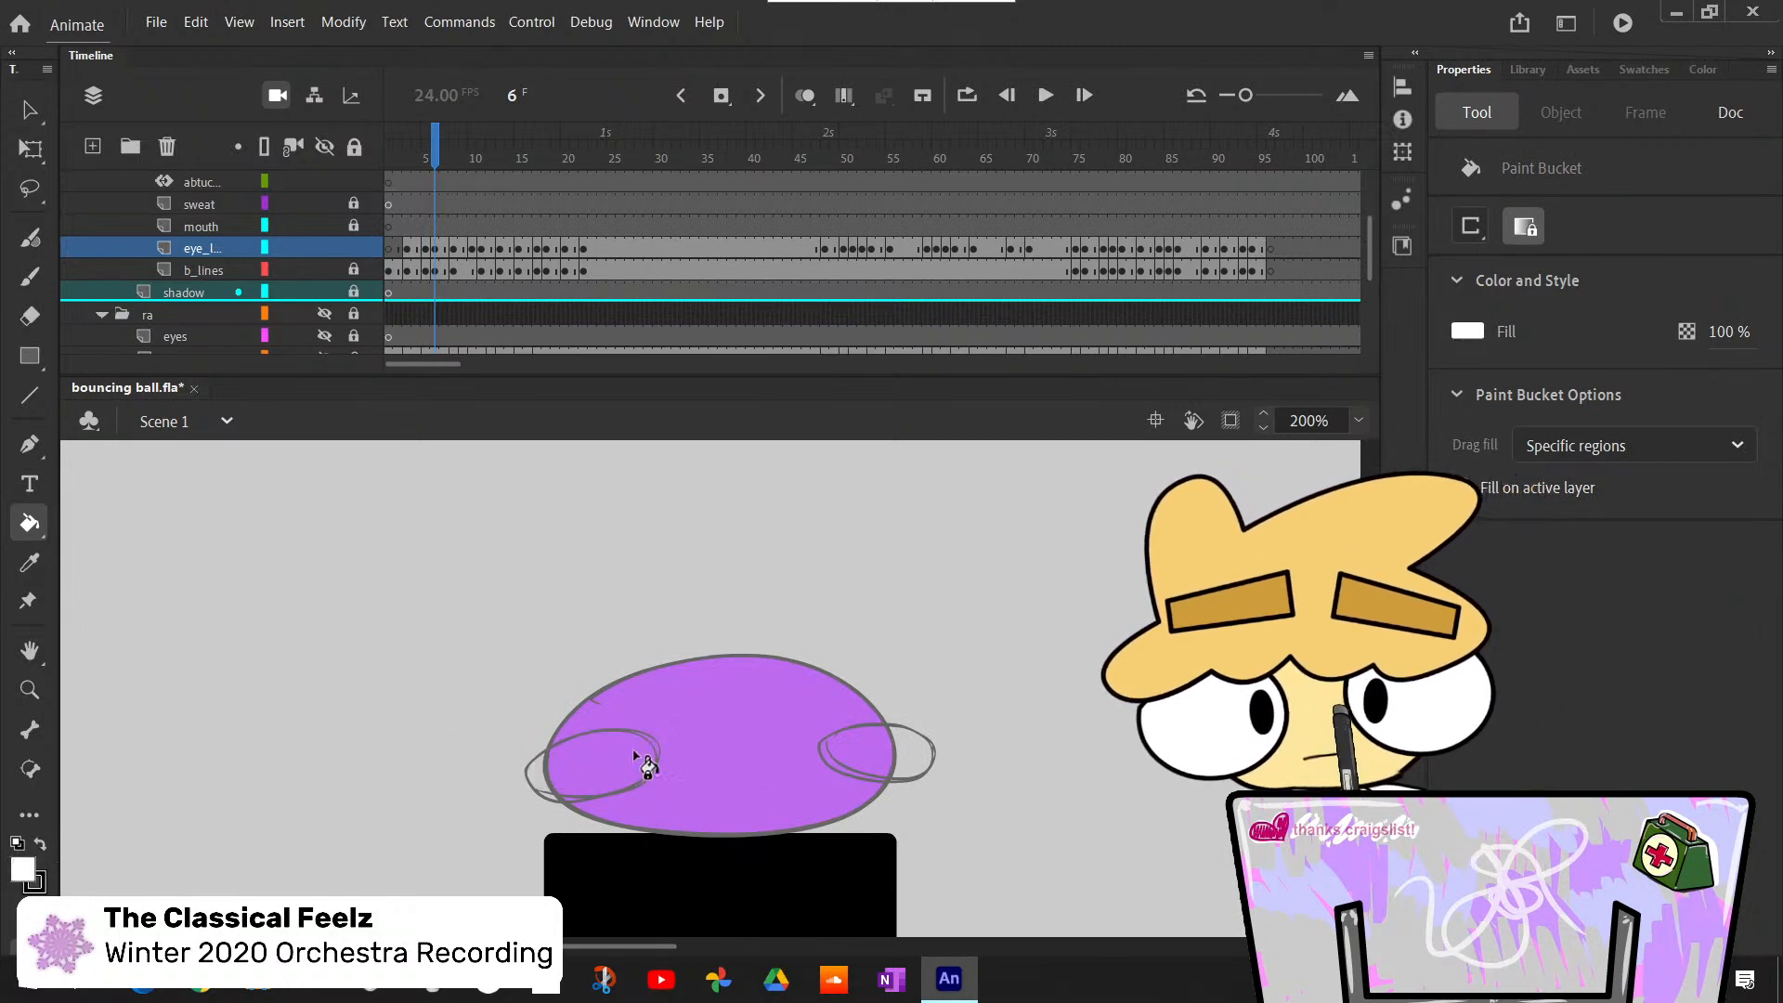
key(x)
key(x)
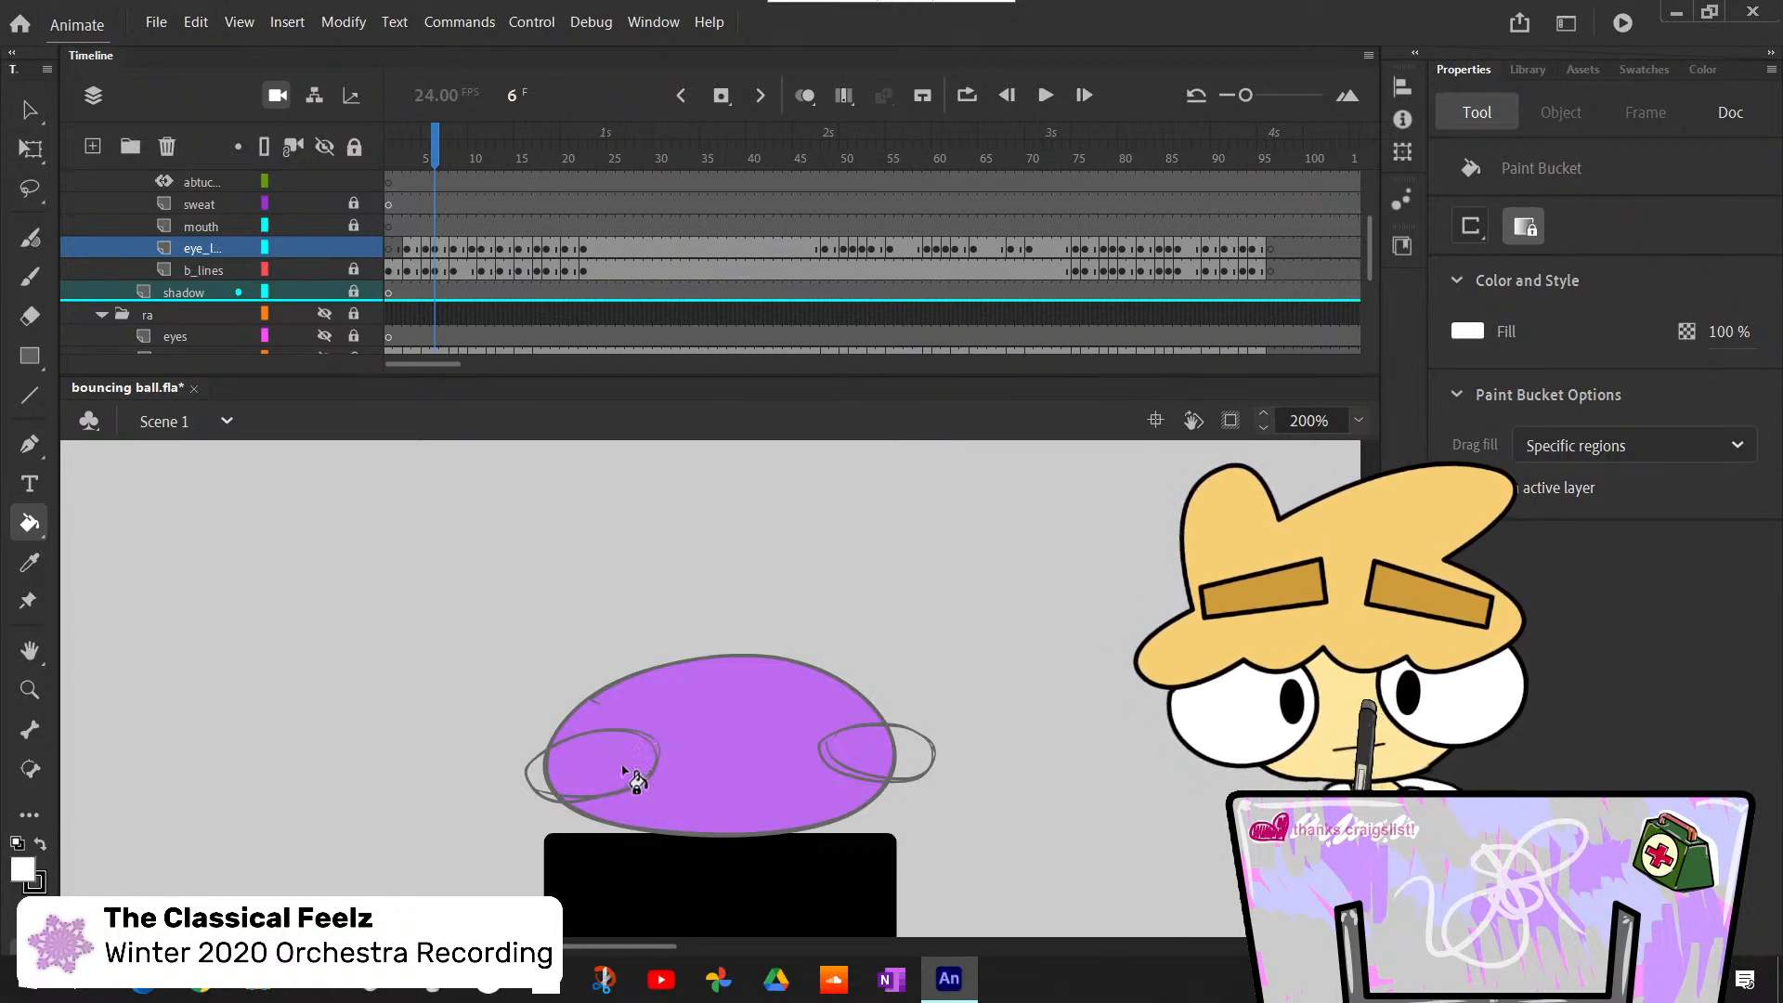
click(631, 776)
click(882, 769)
- Switch the fill color to black and paint a flattened oval pupil in each eye at frame 6 with the Classic Brush
key(x)
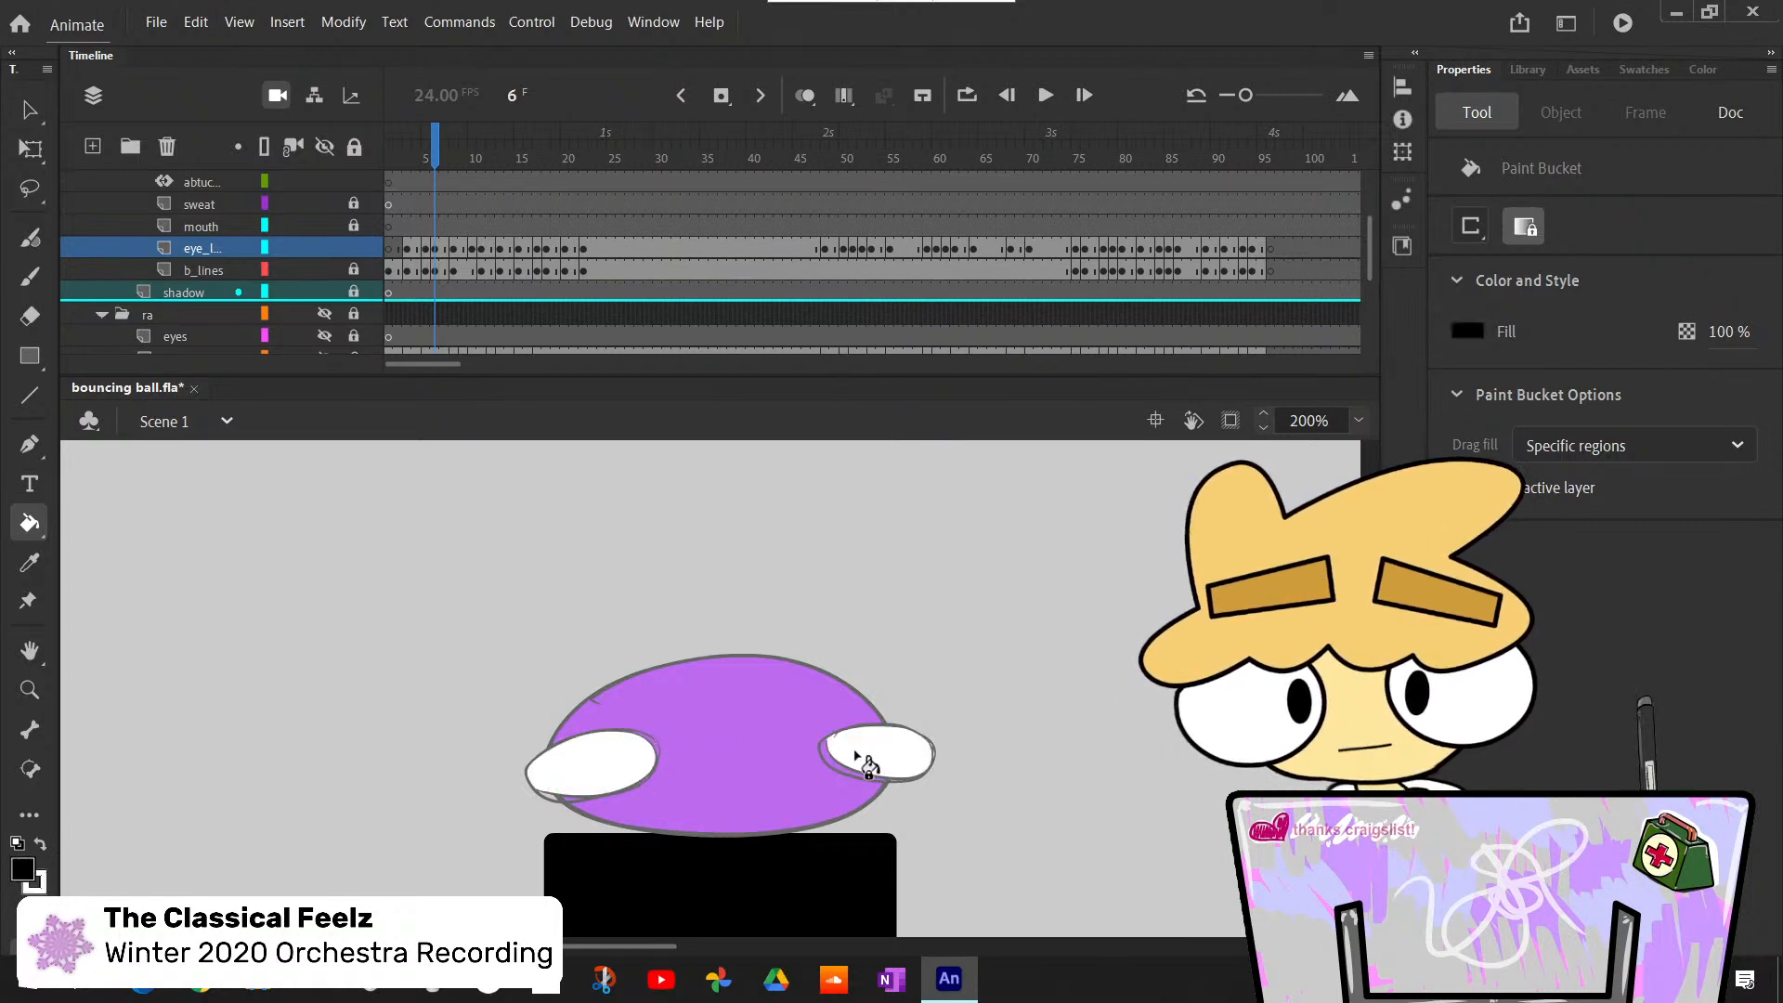
key(b)
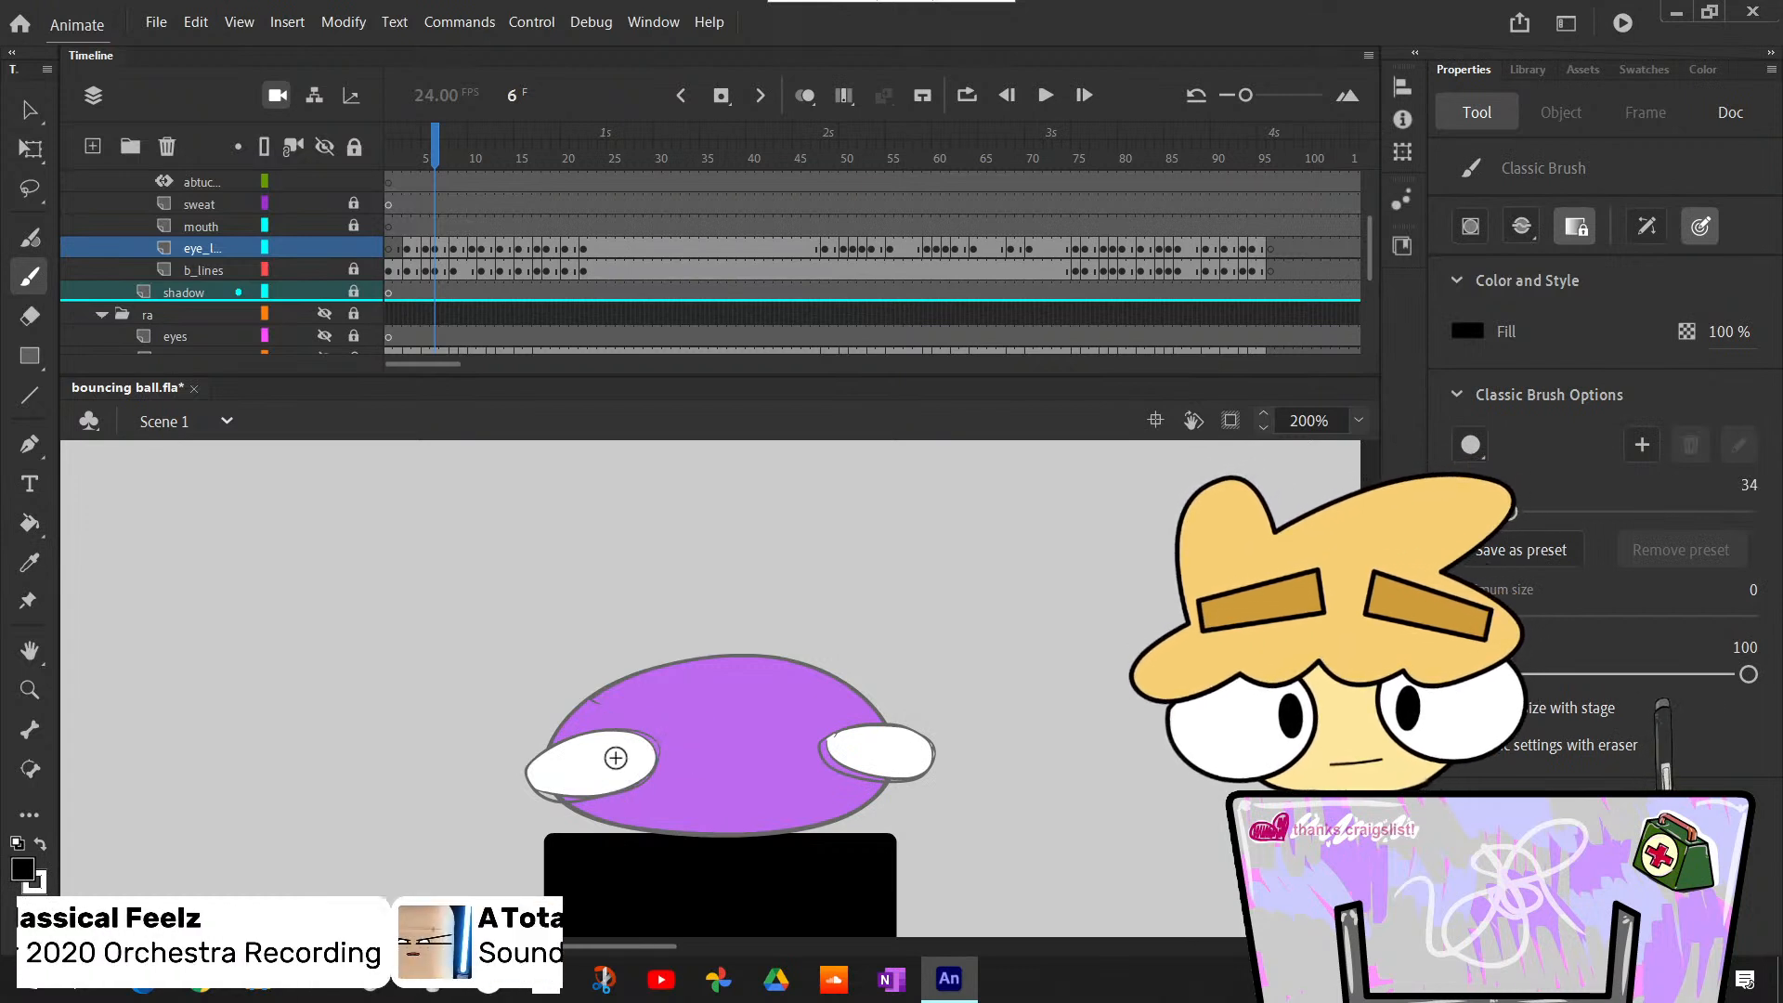
drag(606, 760, 627, 758)
click(862, 751)
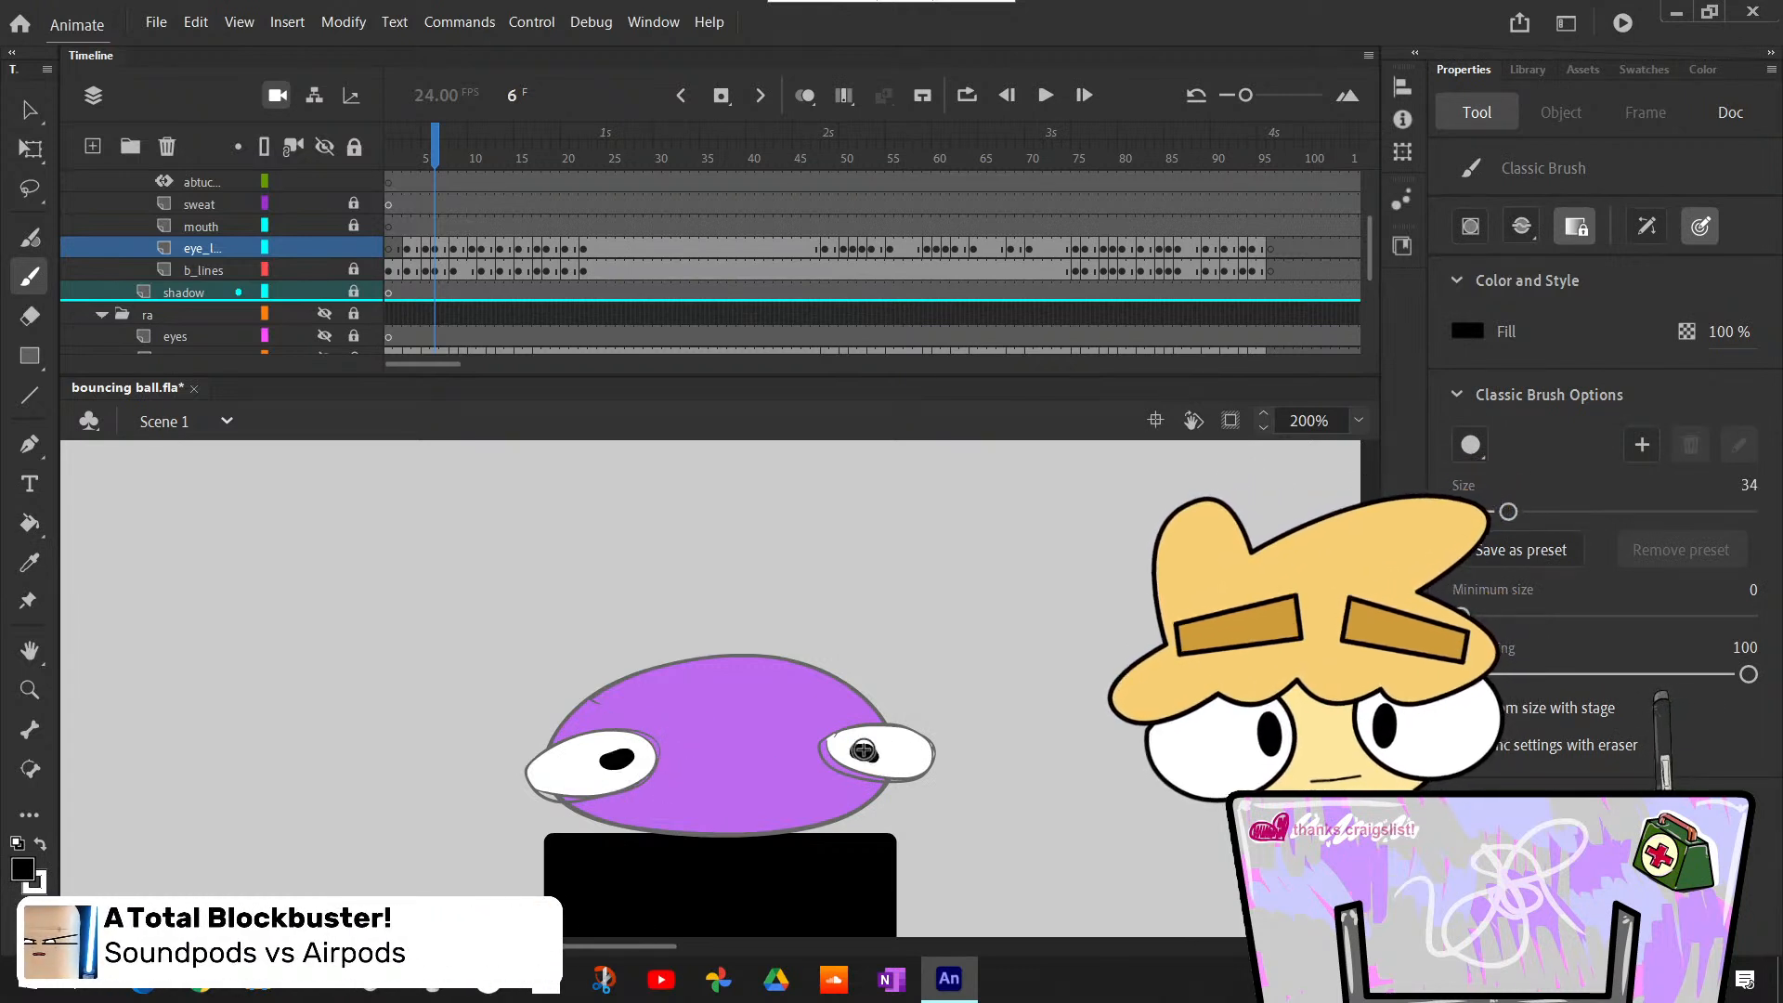
drag(862, 751, 871, 755)
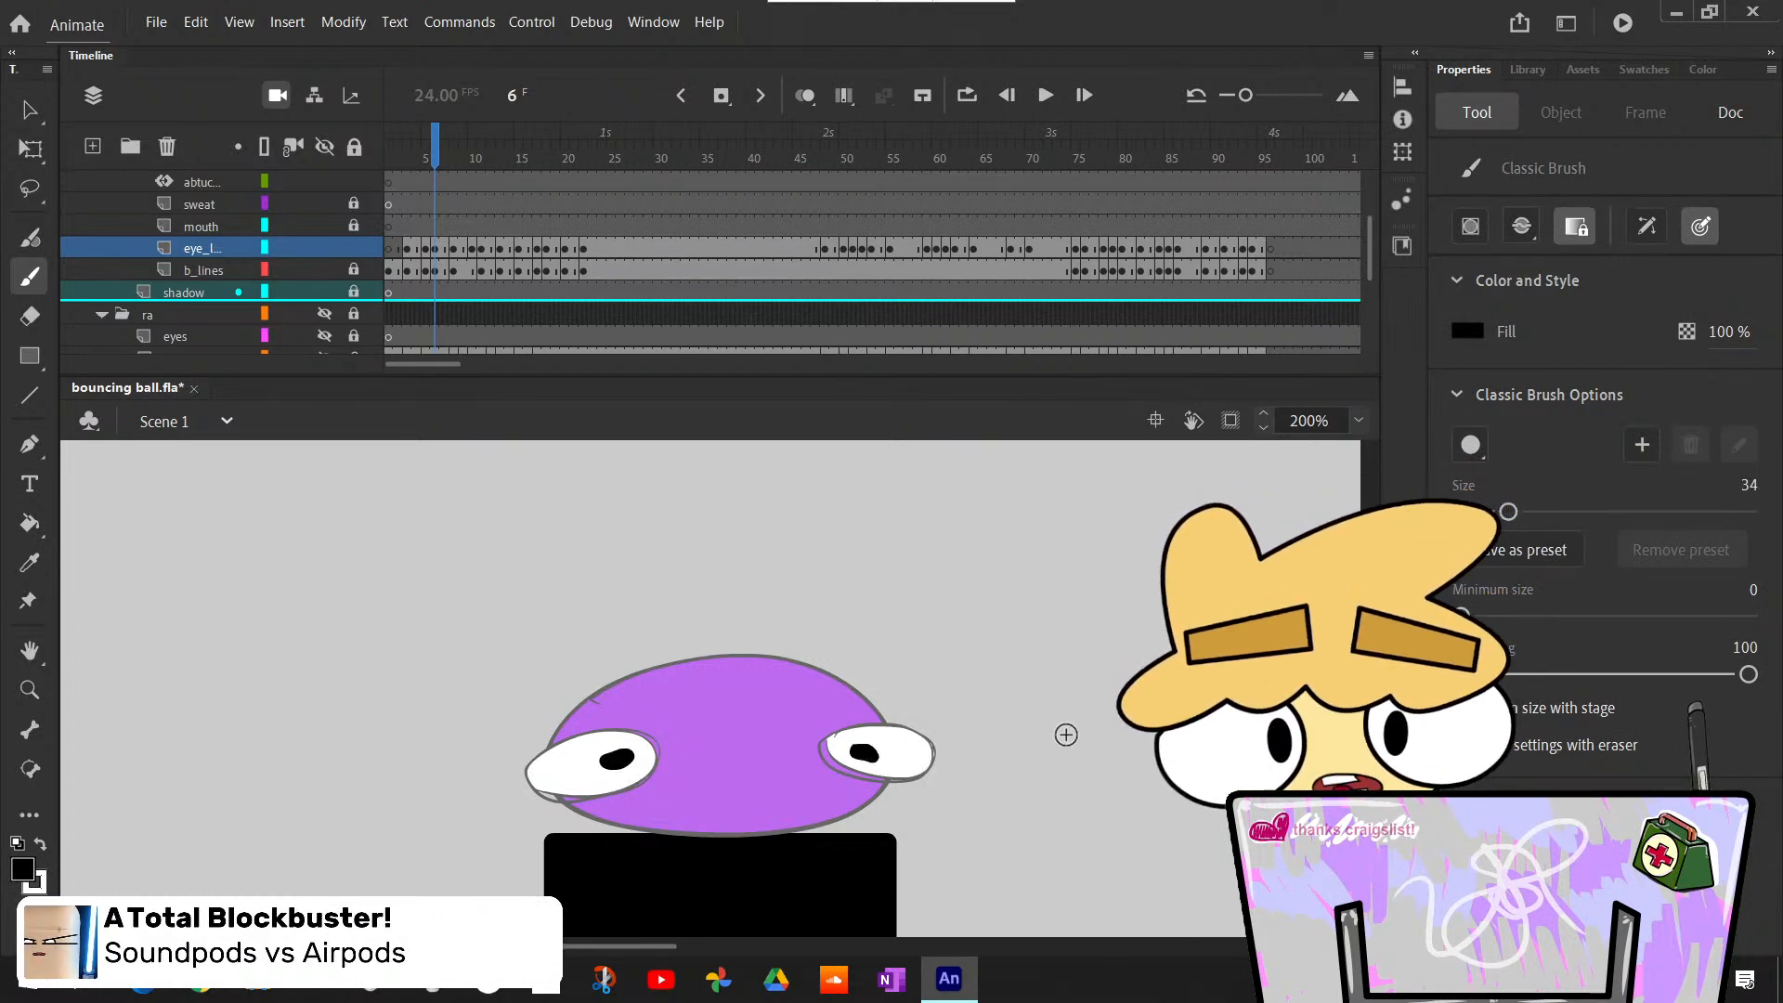
- Advance to frame 8 and bucket-fill both eyes of the squashed body with white
key(period)
key(period)
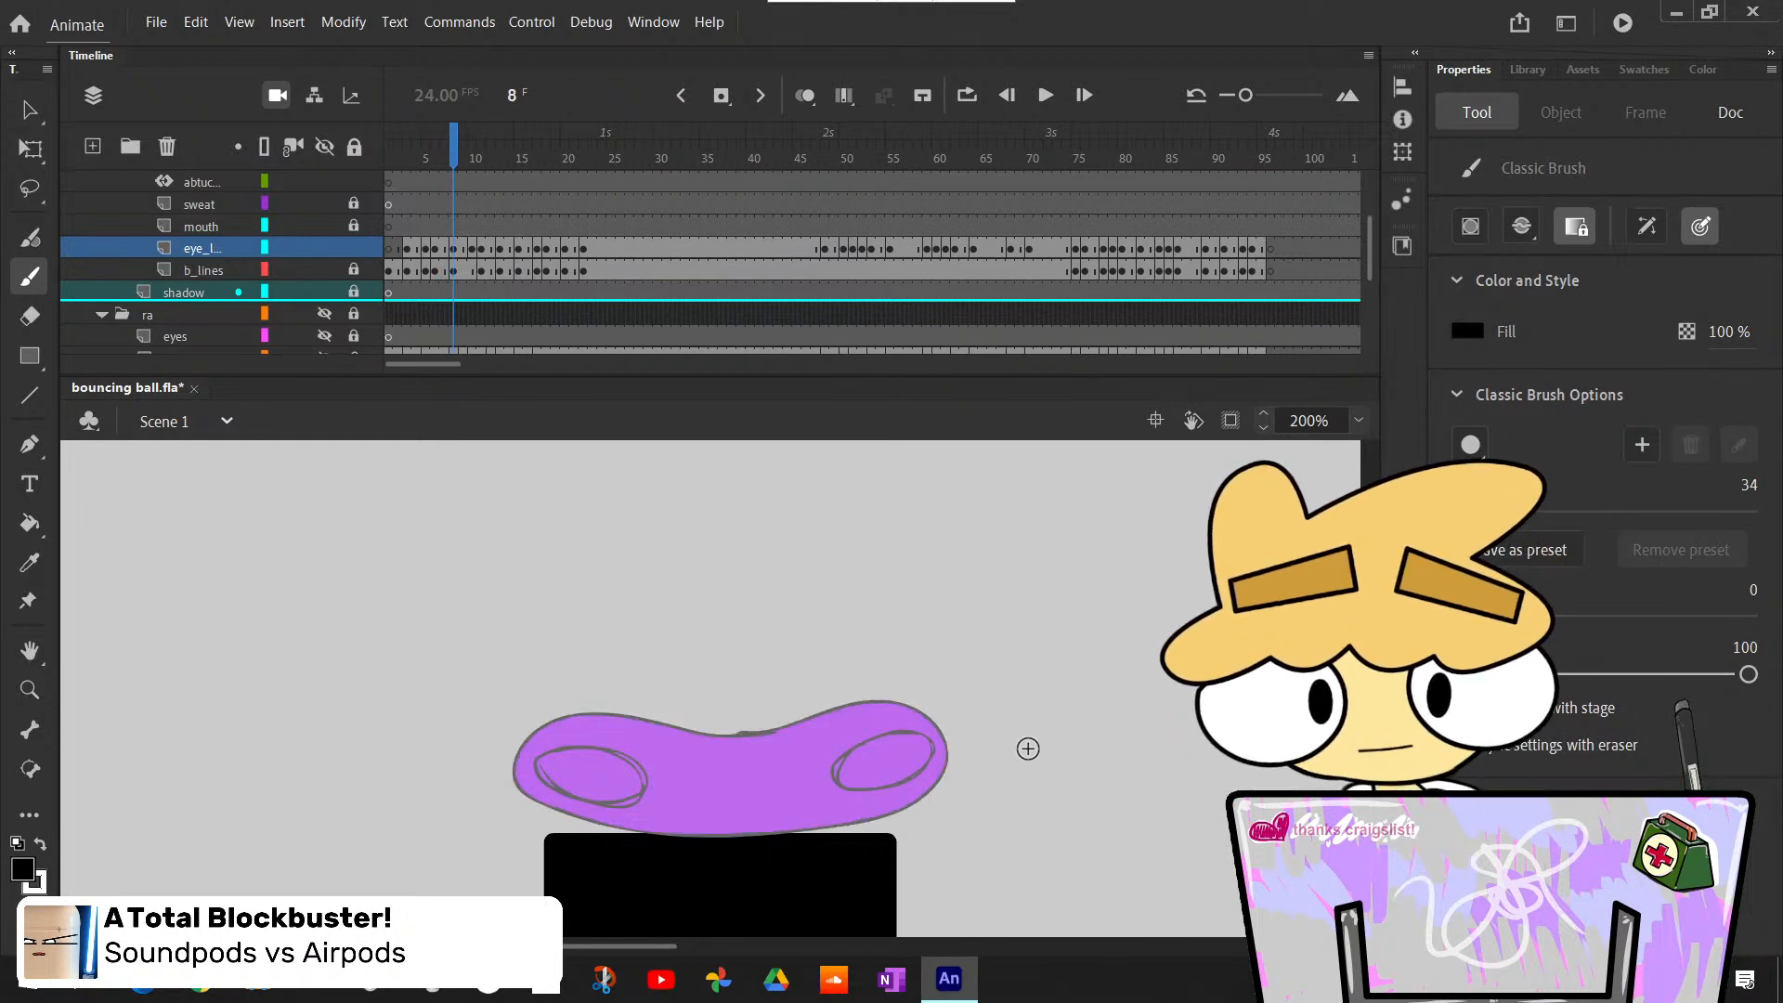
key(k)
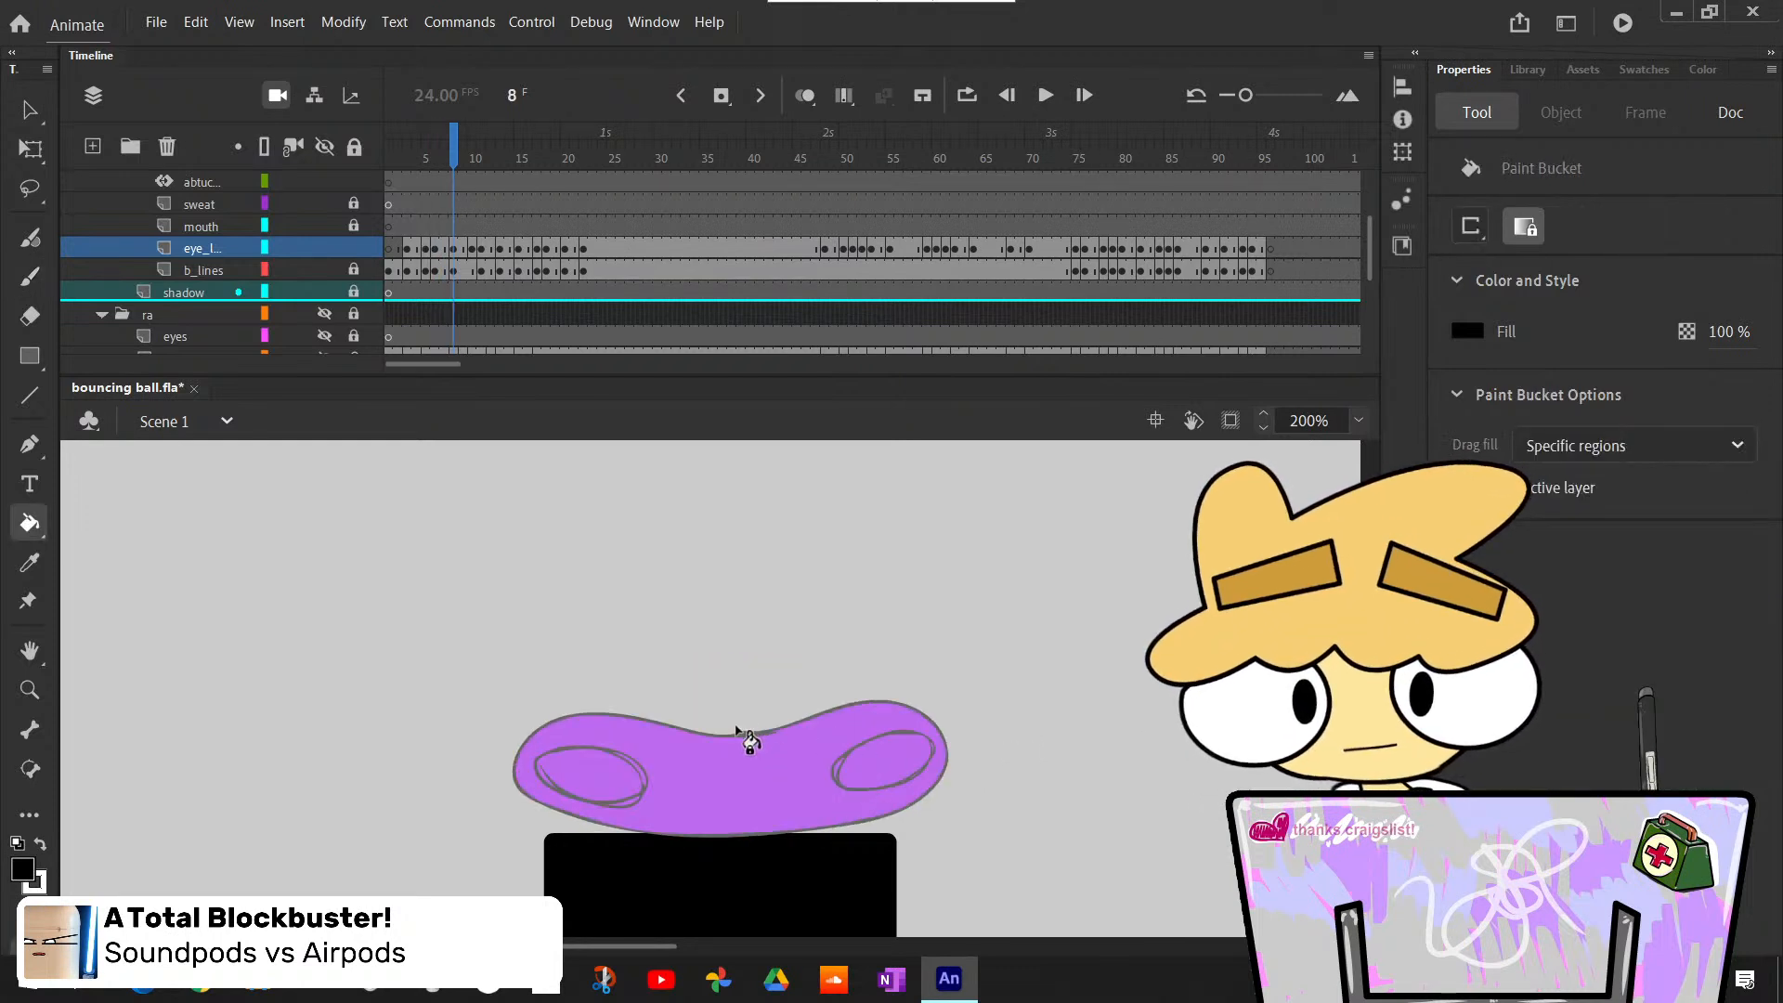
key(x)
click(587, 771)
click(888, 767)
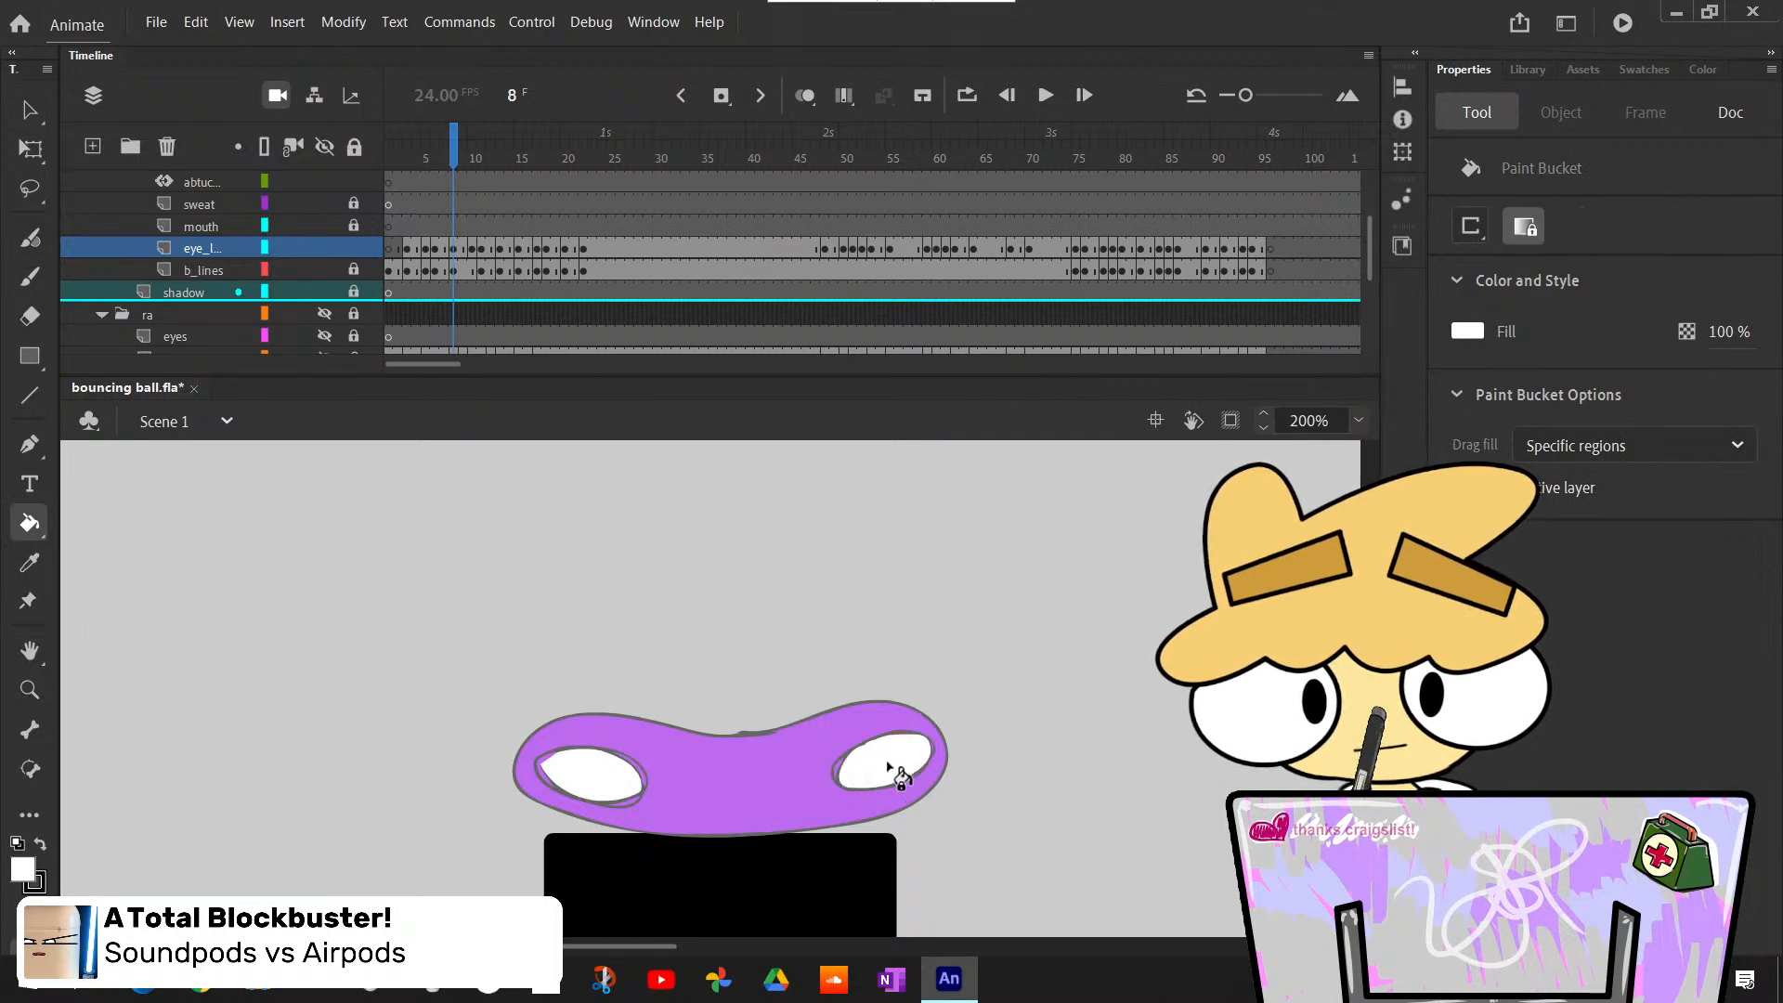
- Paint a small black oval pupil inside each eye at frame 8 with the Classic Brush at size 34
key(b)
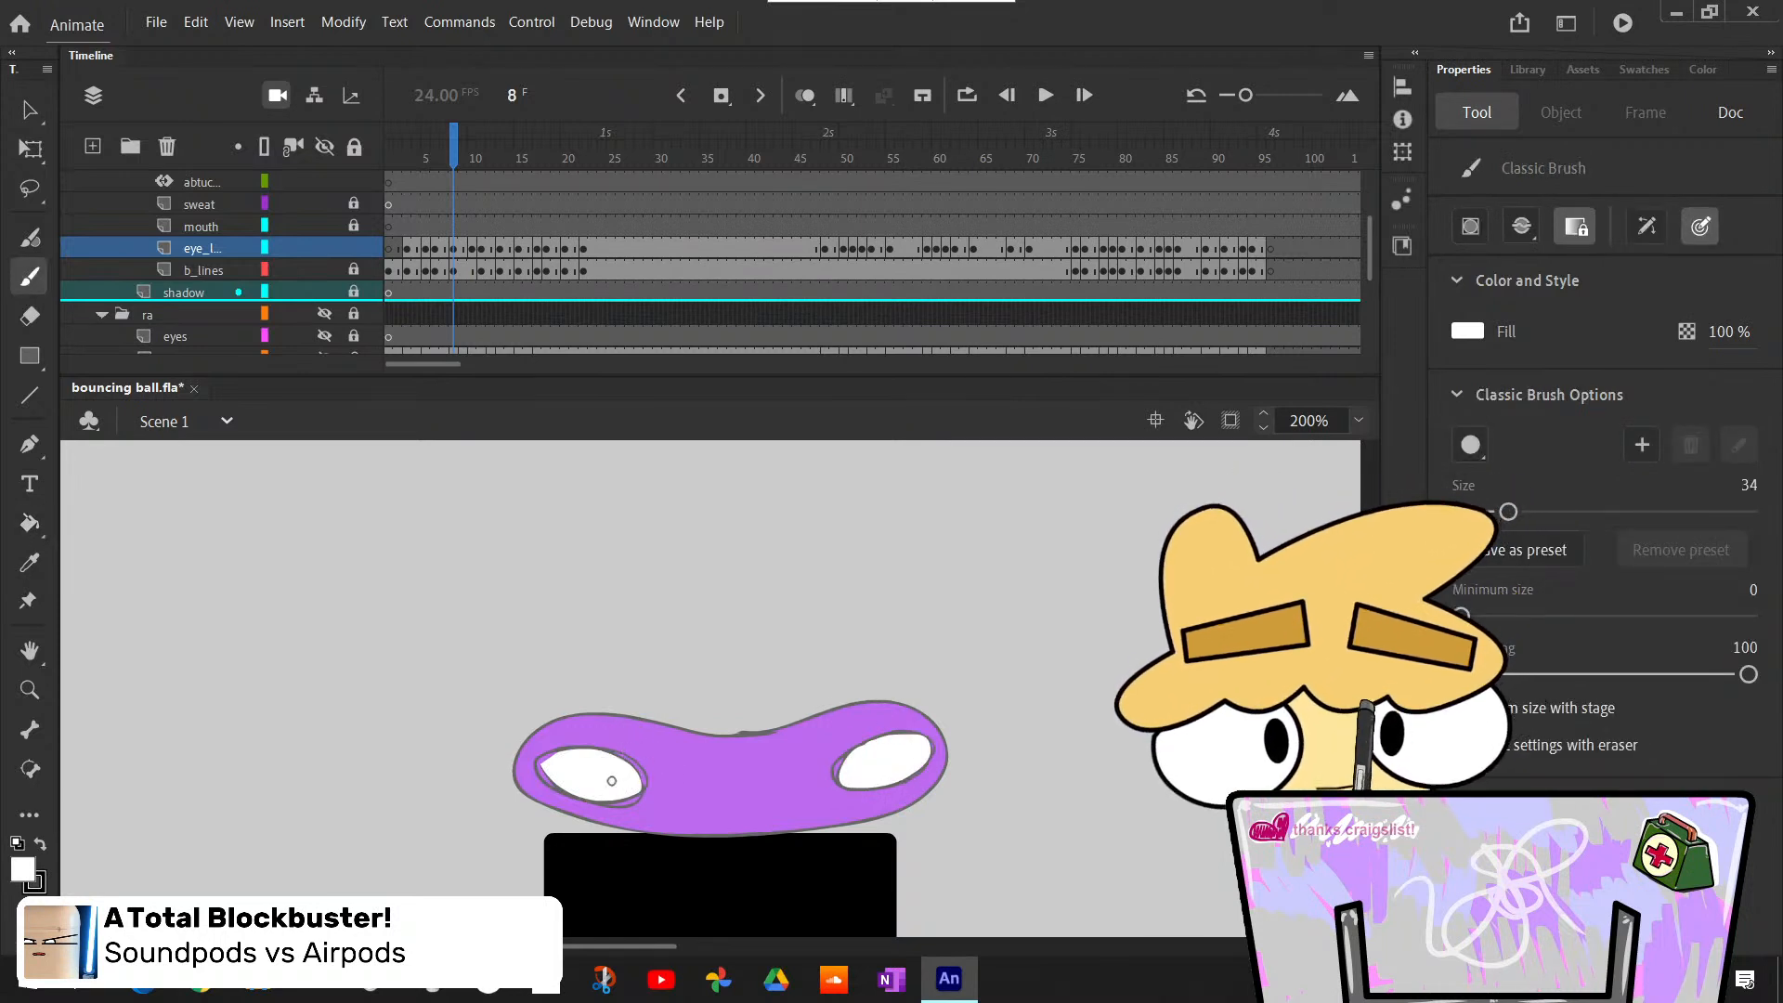
key(x)
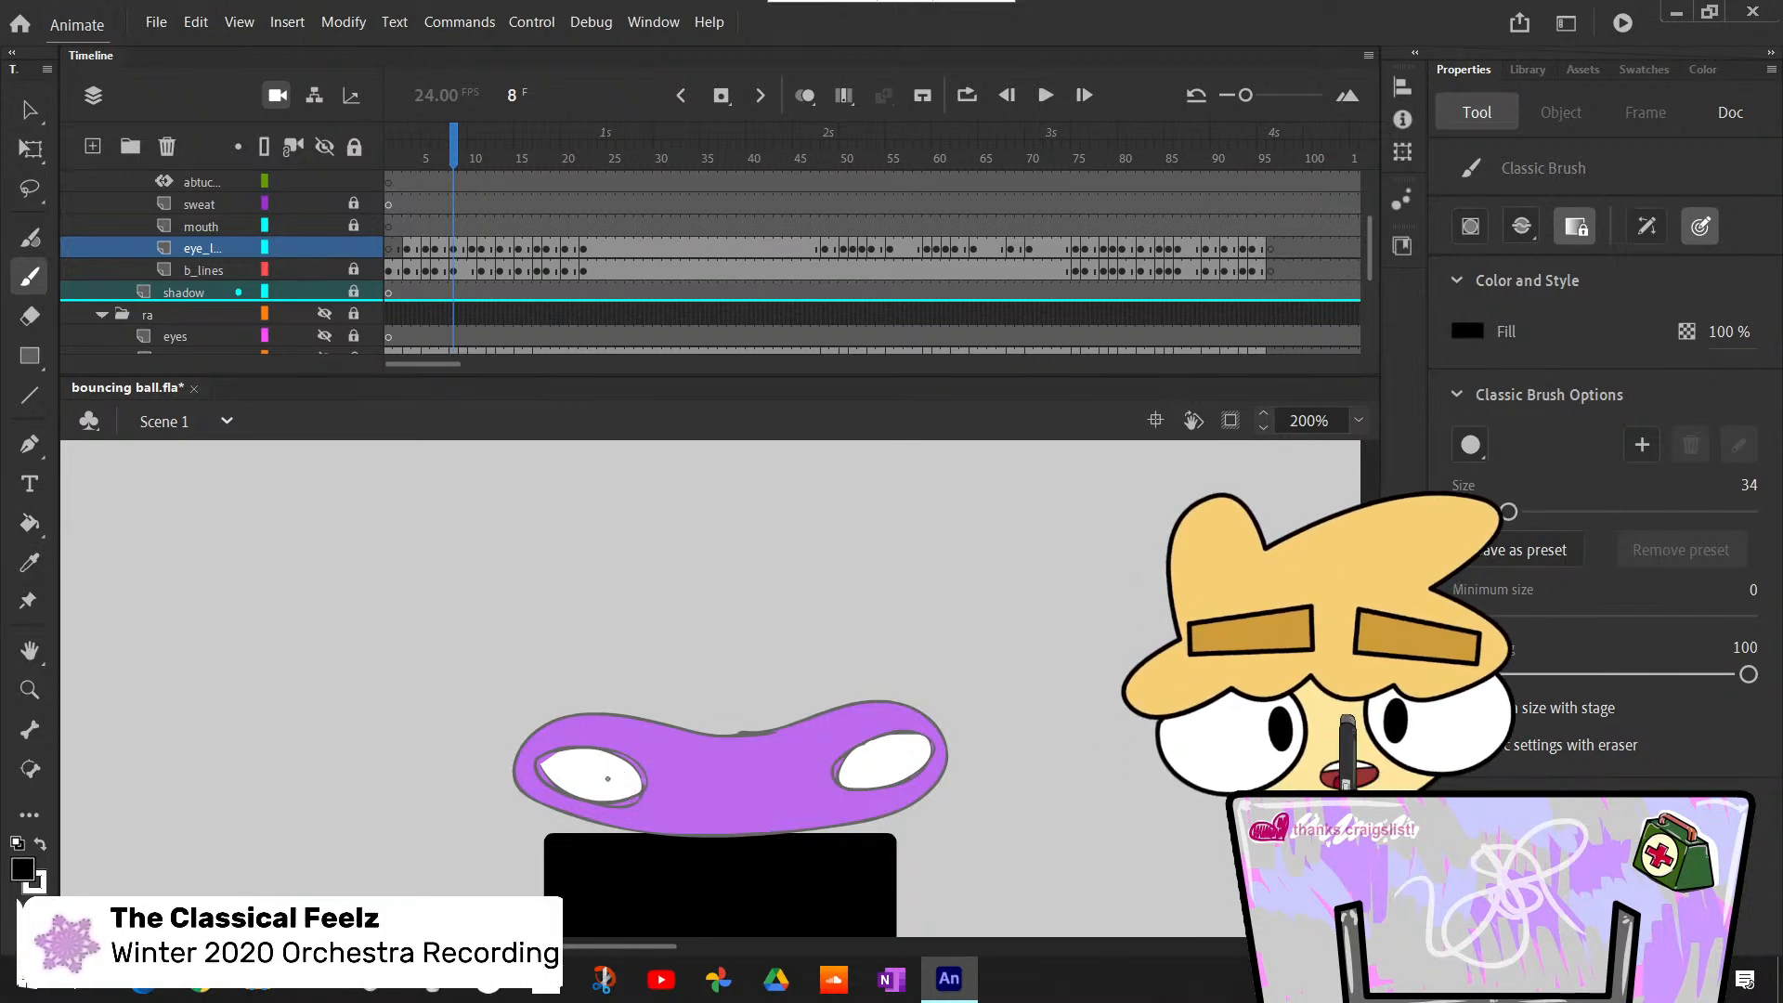
drag(607, 780, 616, 784)
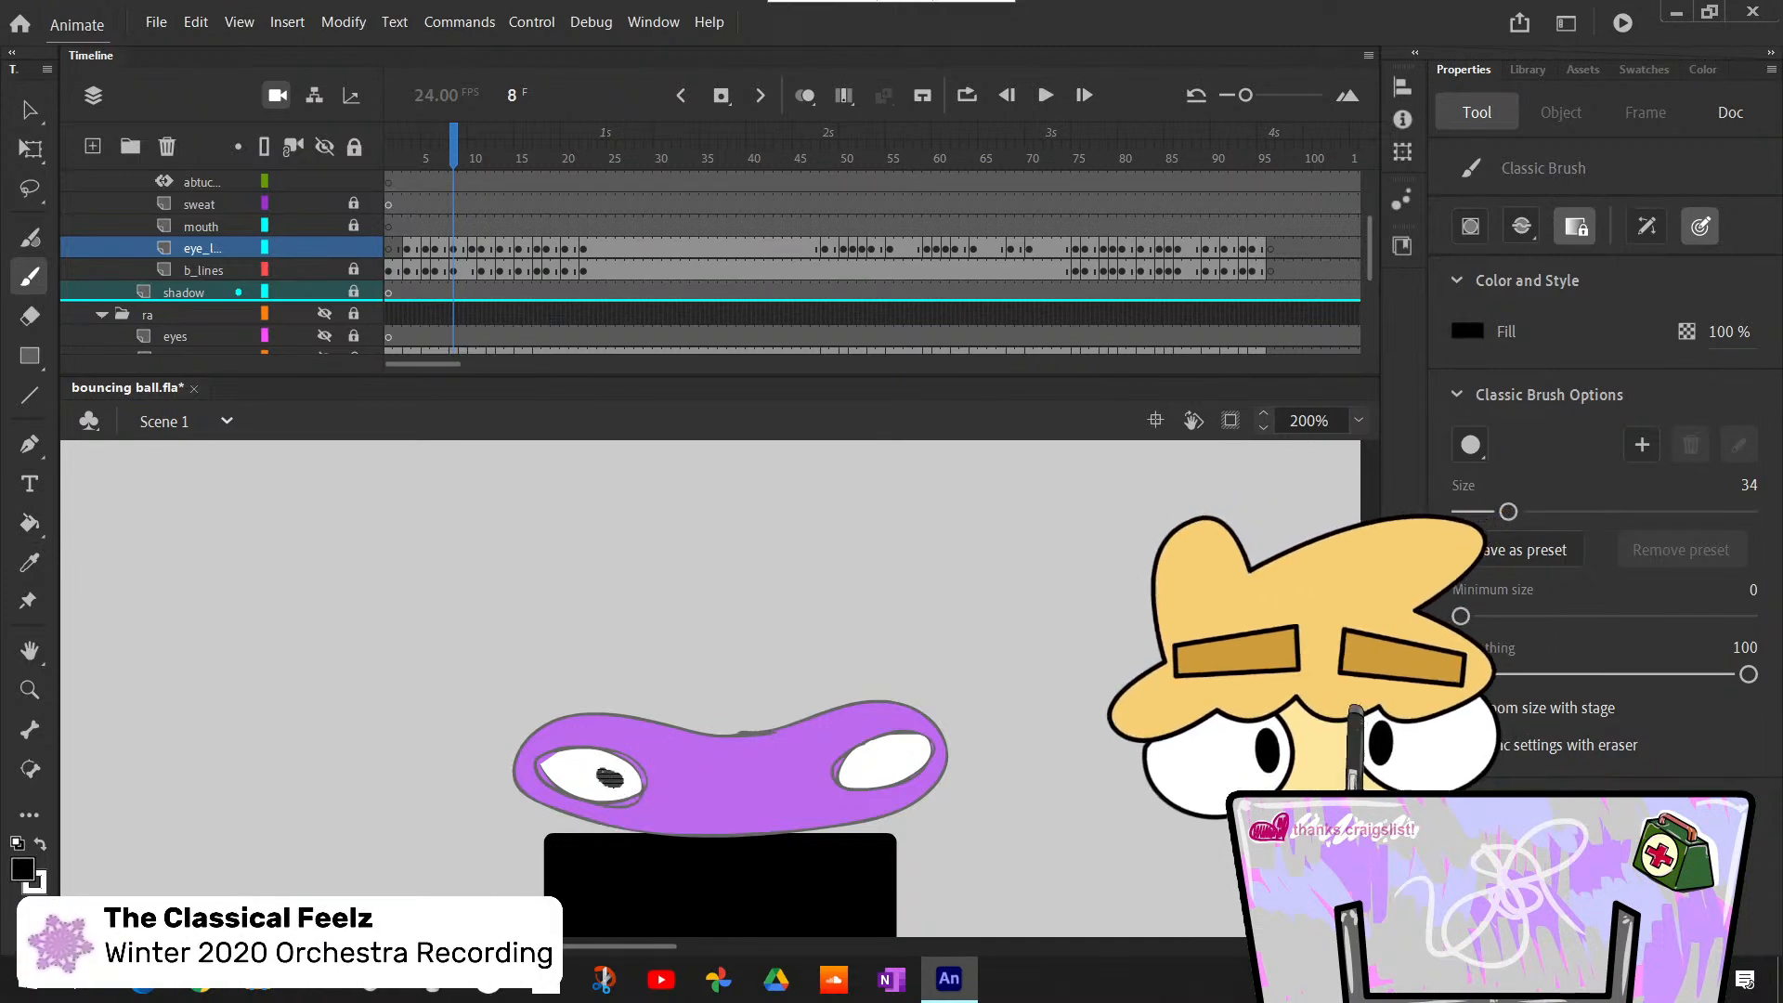
drag(864, 767, 873, 768)
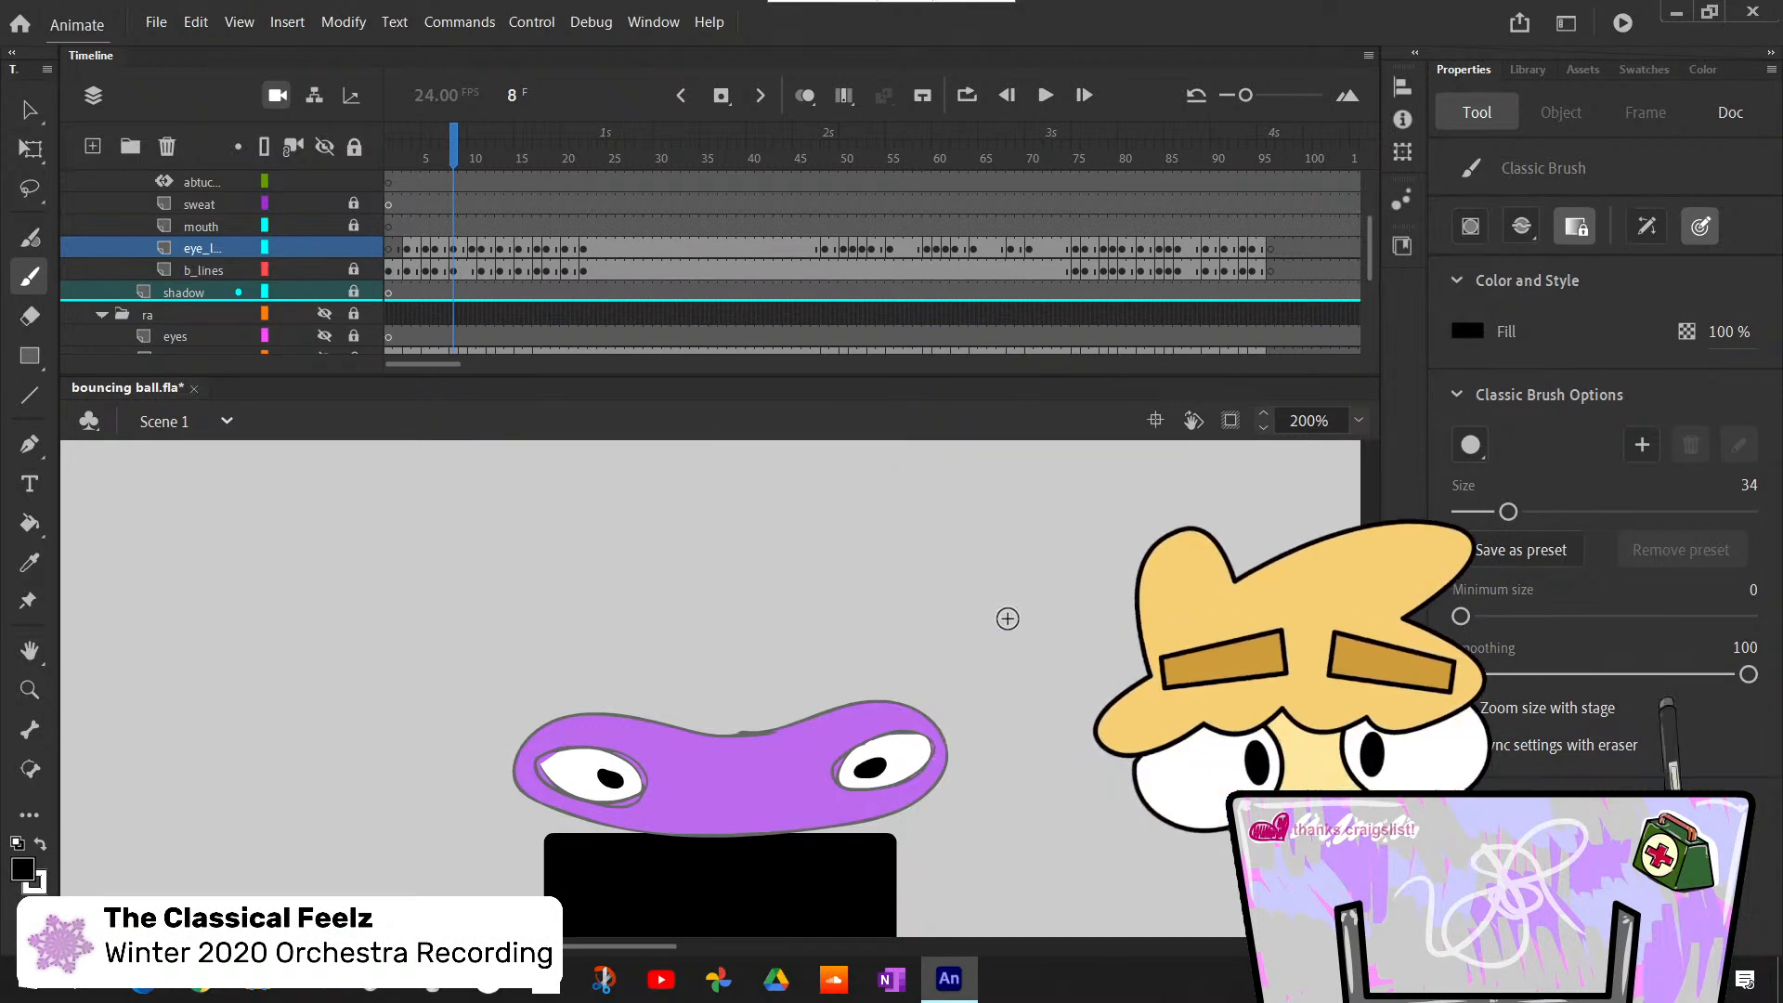
- Step back and forth between frames 3 and 8 to examine how the pupils move through the squash
key(comma)
key(comma)
key(comma)
key(comma)
key(comma)
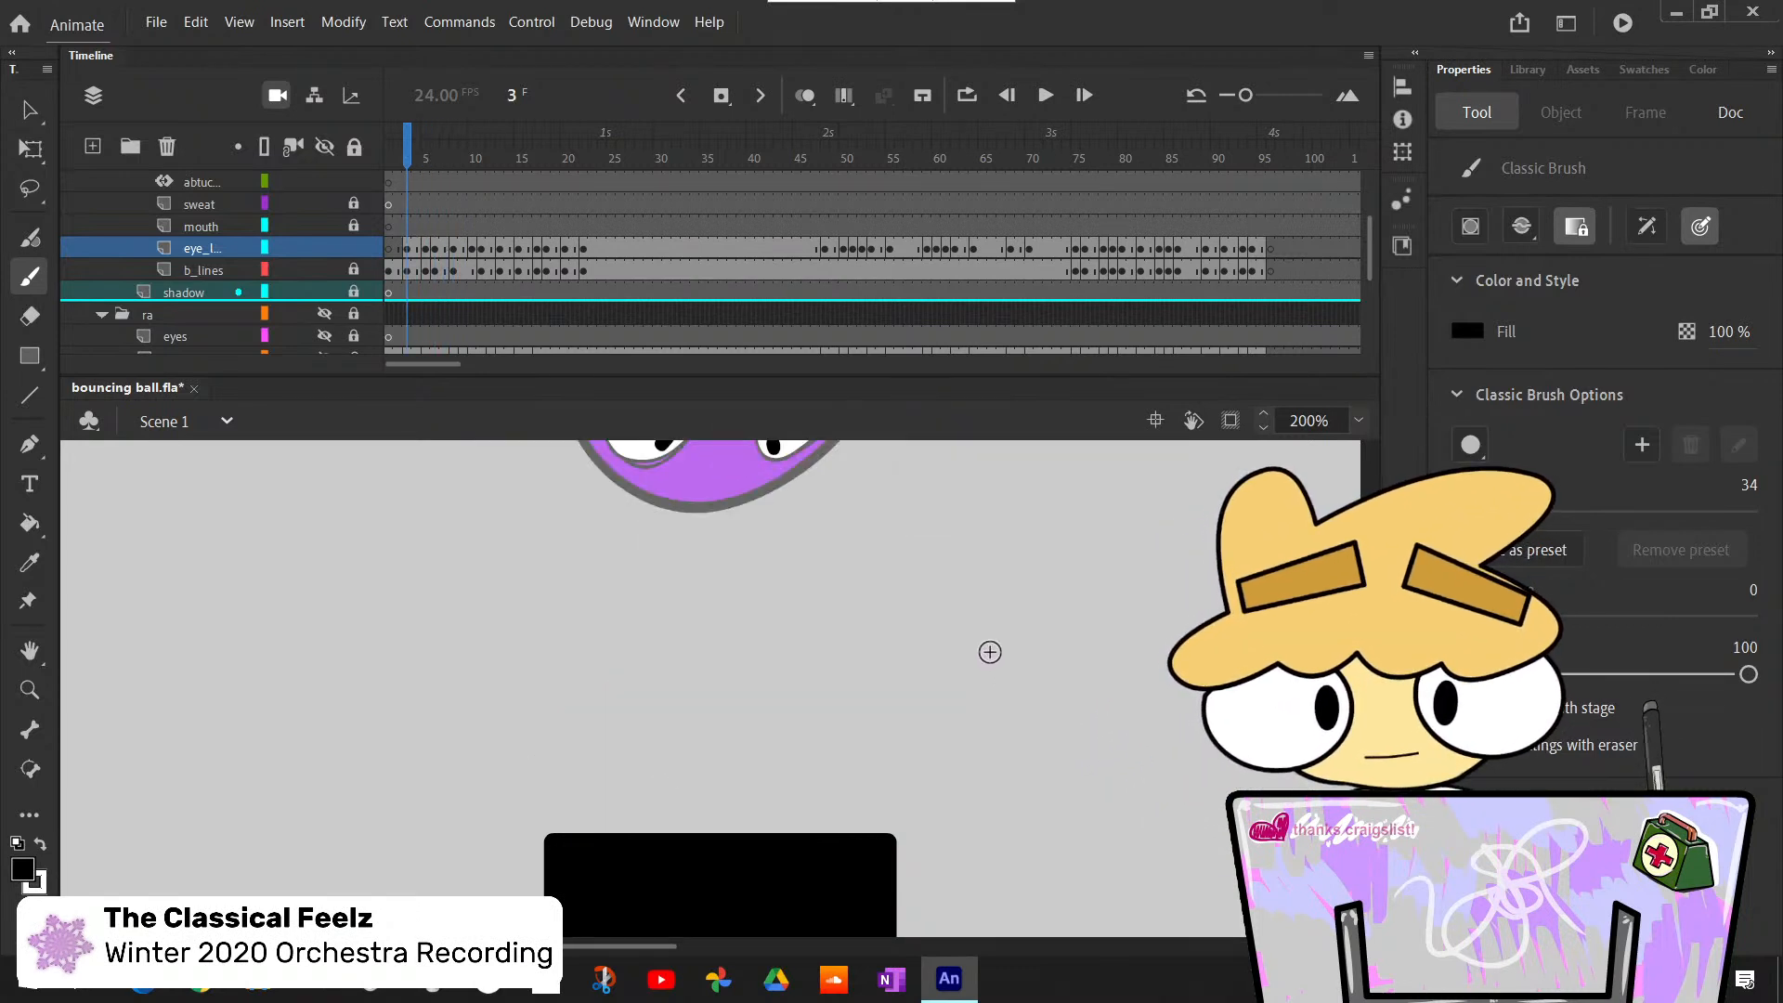
key(period)
key(period)
key(period)
key(period)
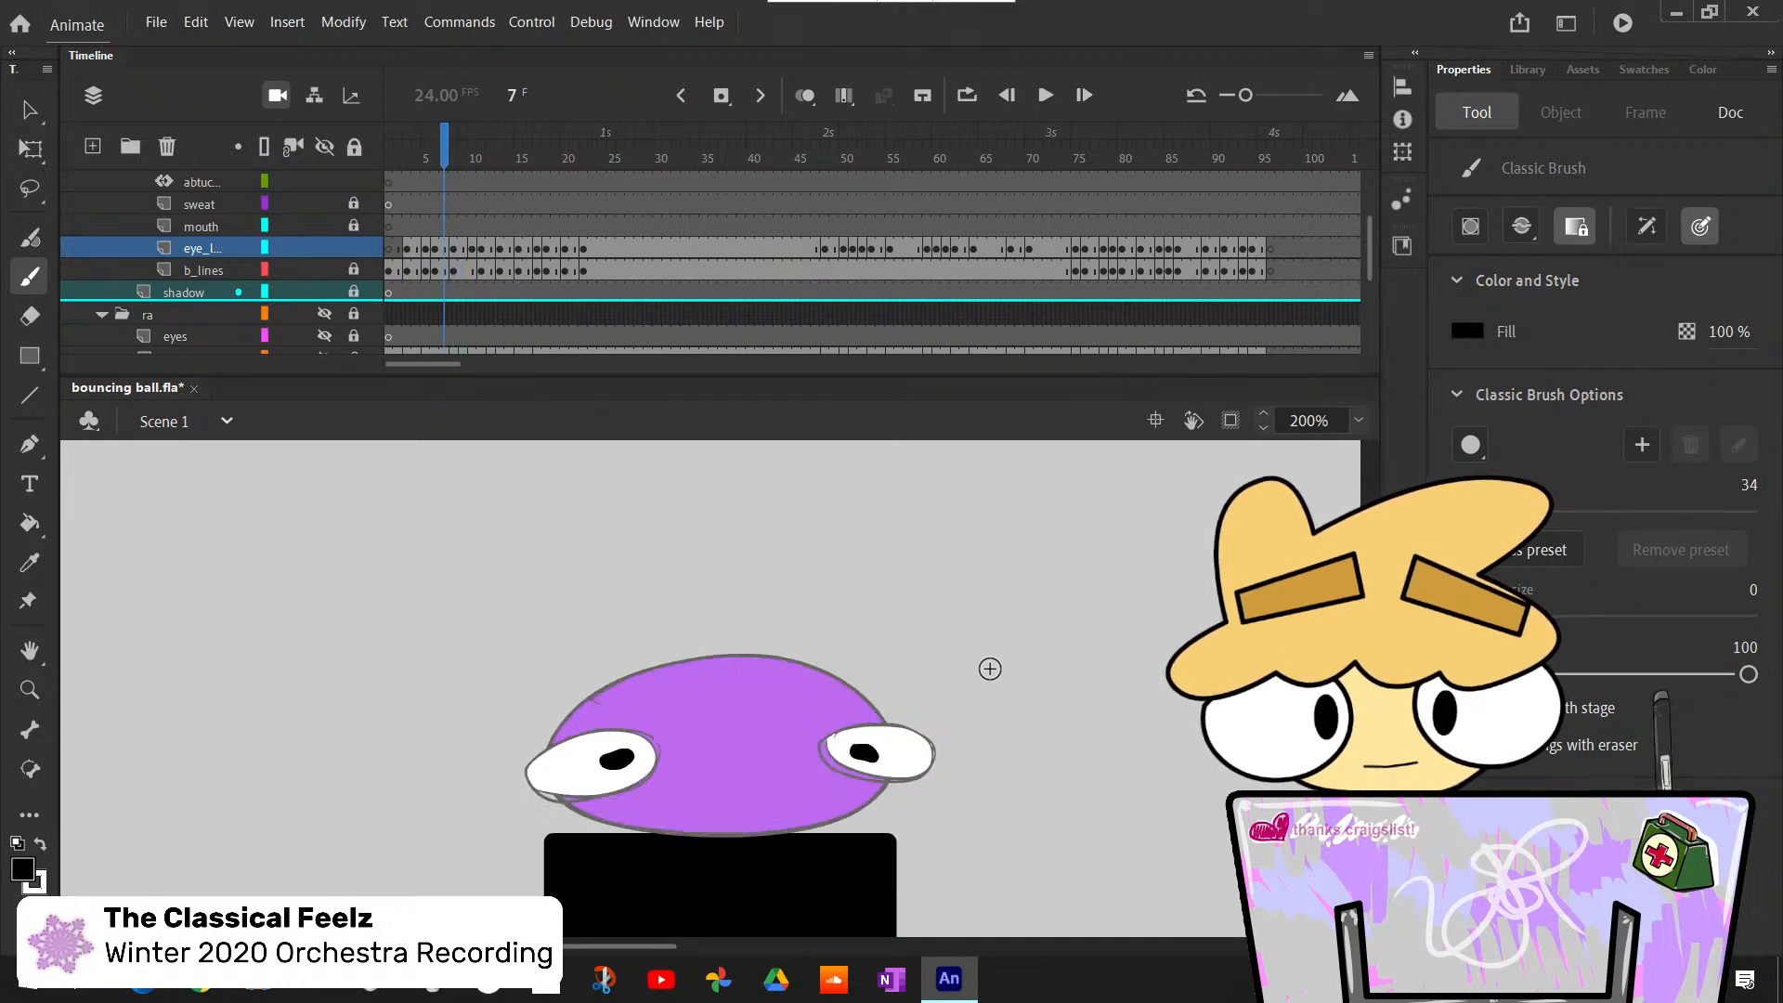
key(period)
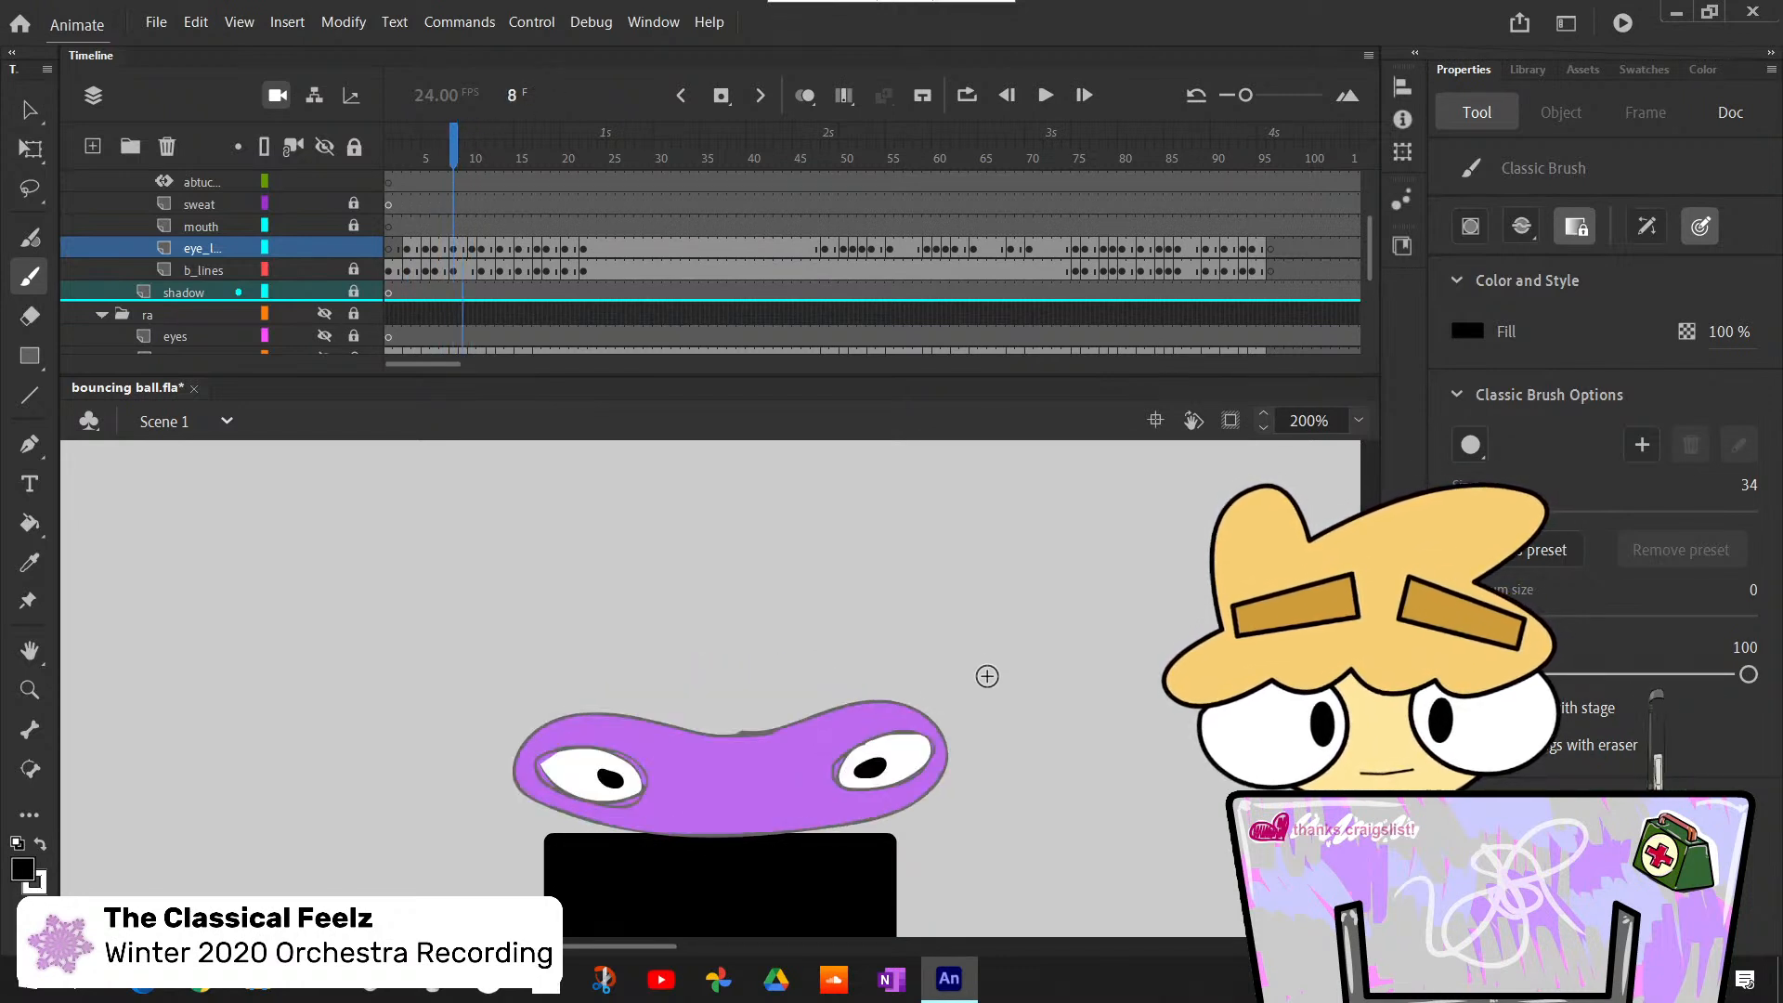
key(comma)
key(comma)
key(comma)
key(comma)
key(comma)
key(period)
key(period)
key(period)
key(period)
key(period)
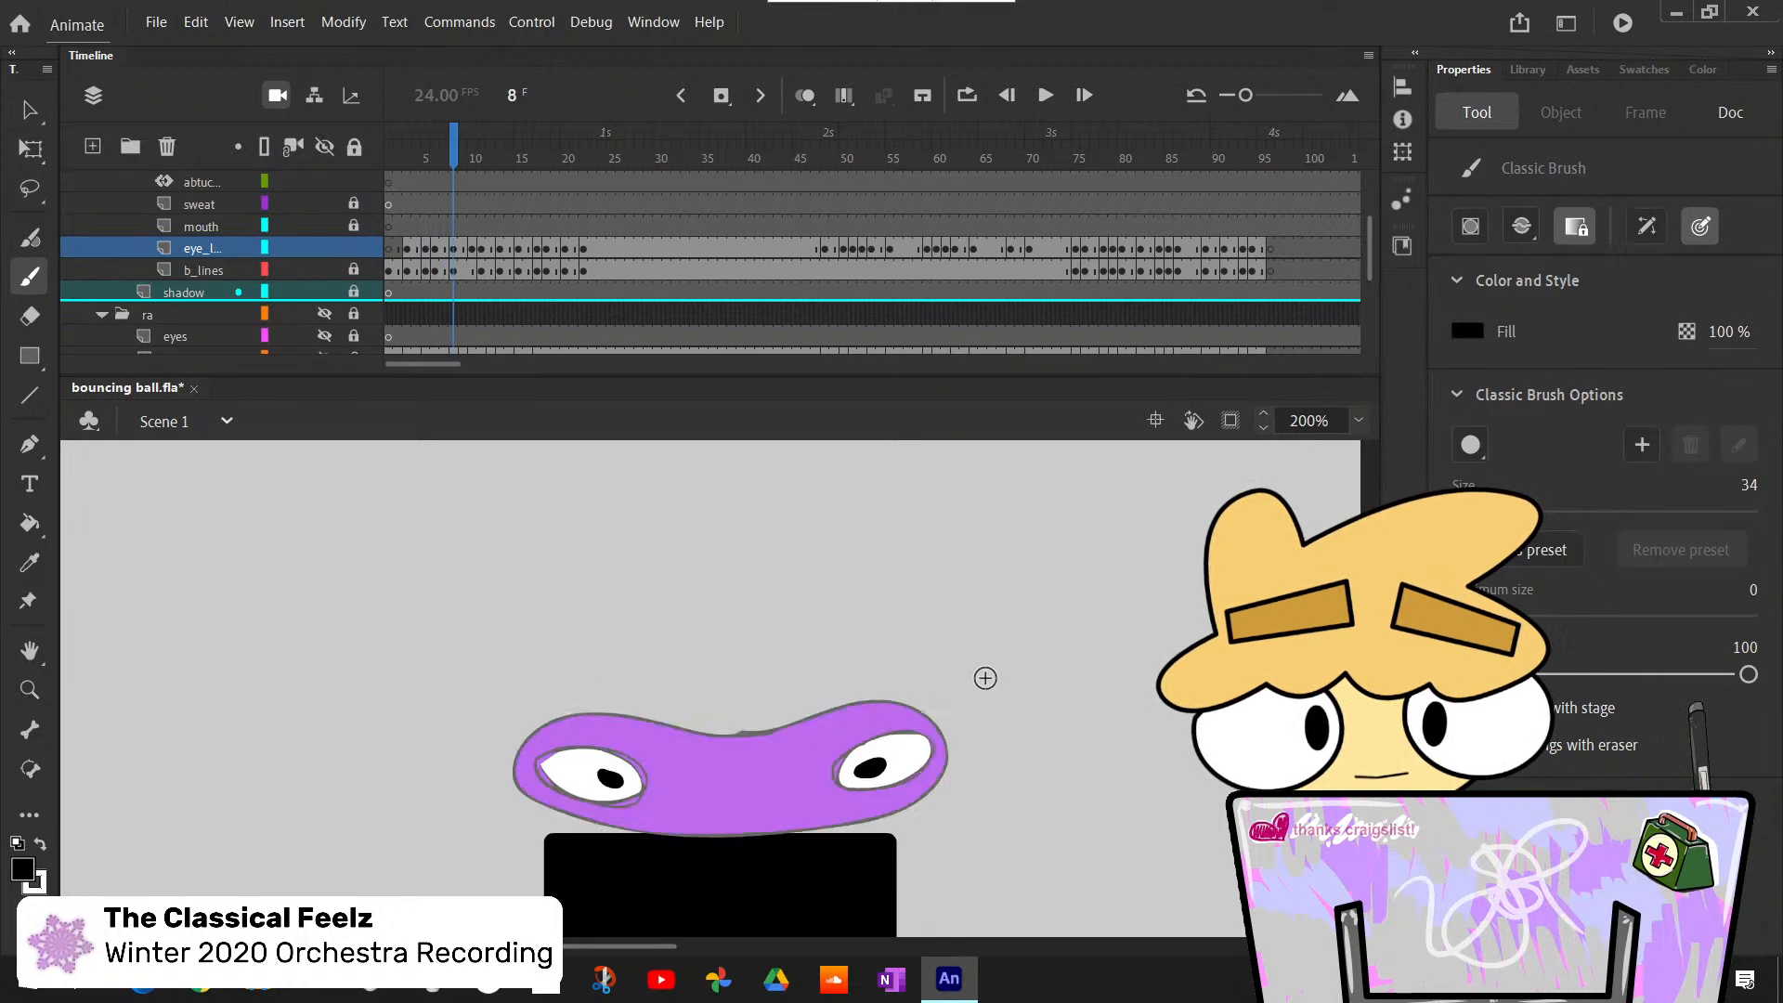
- Delete both black pupils at frame 8 and bucket-fill the holes they leave with white
key(v)
click(610, 779)
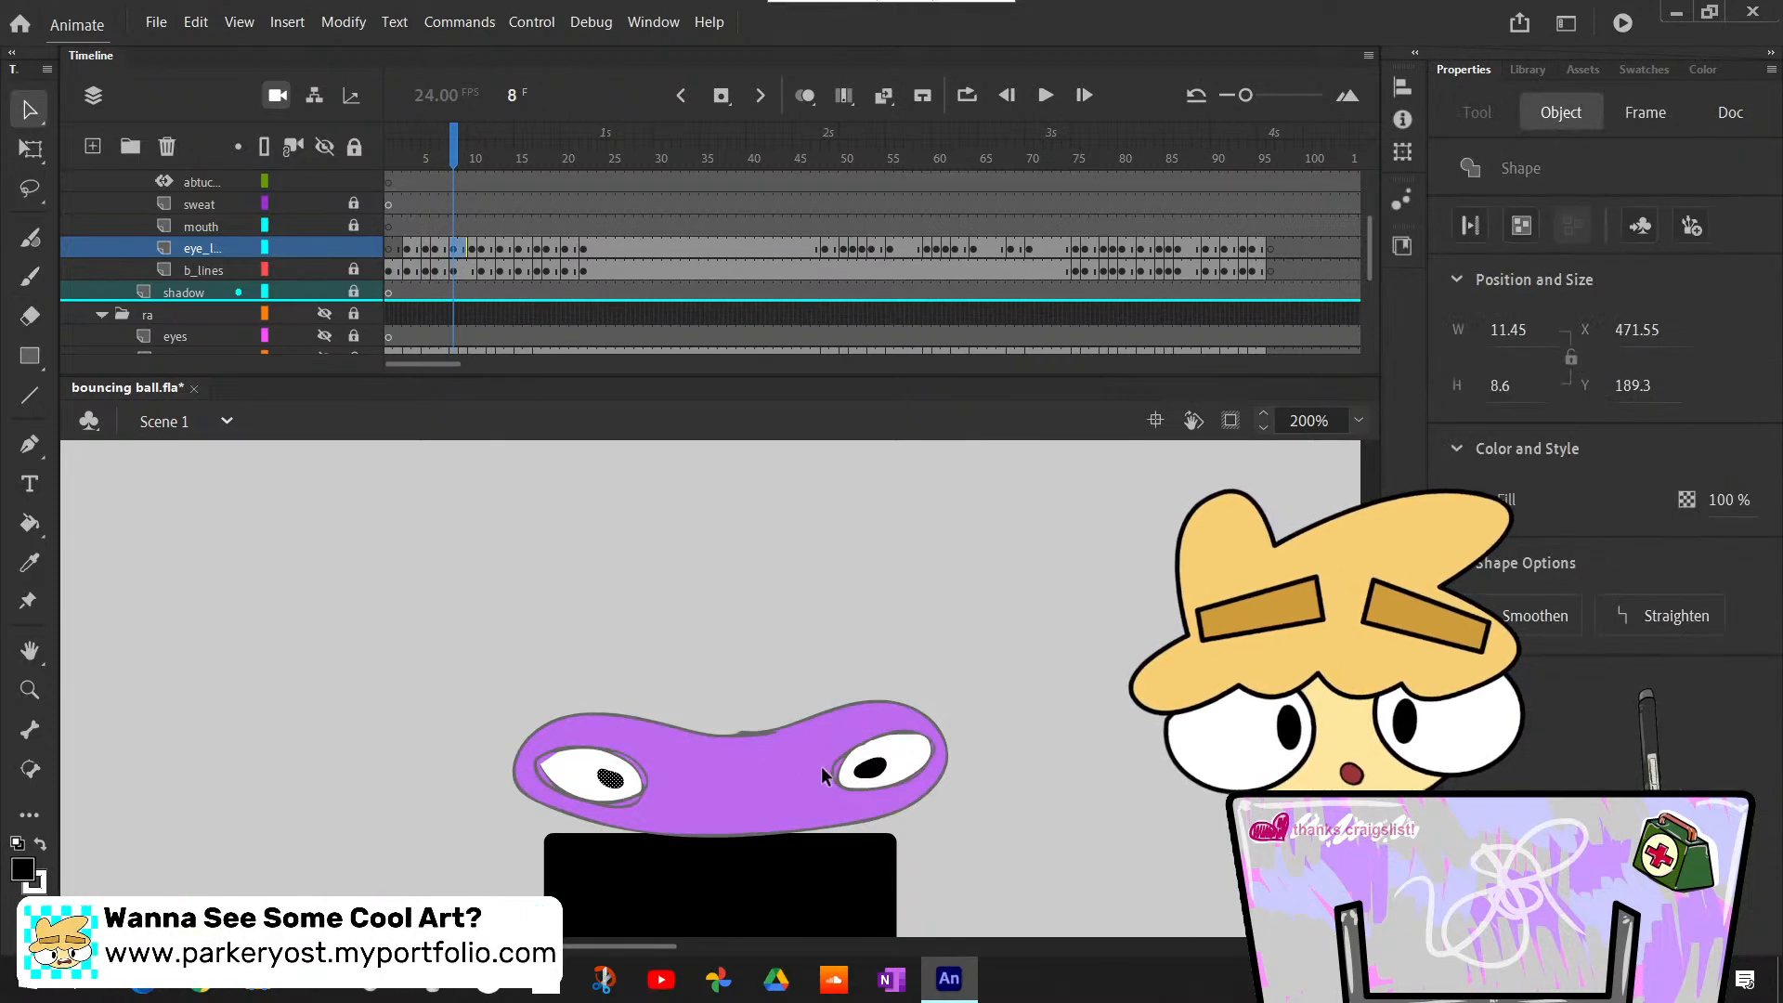
key(Delete)
click(870, 767)
key(Delete)
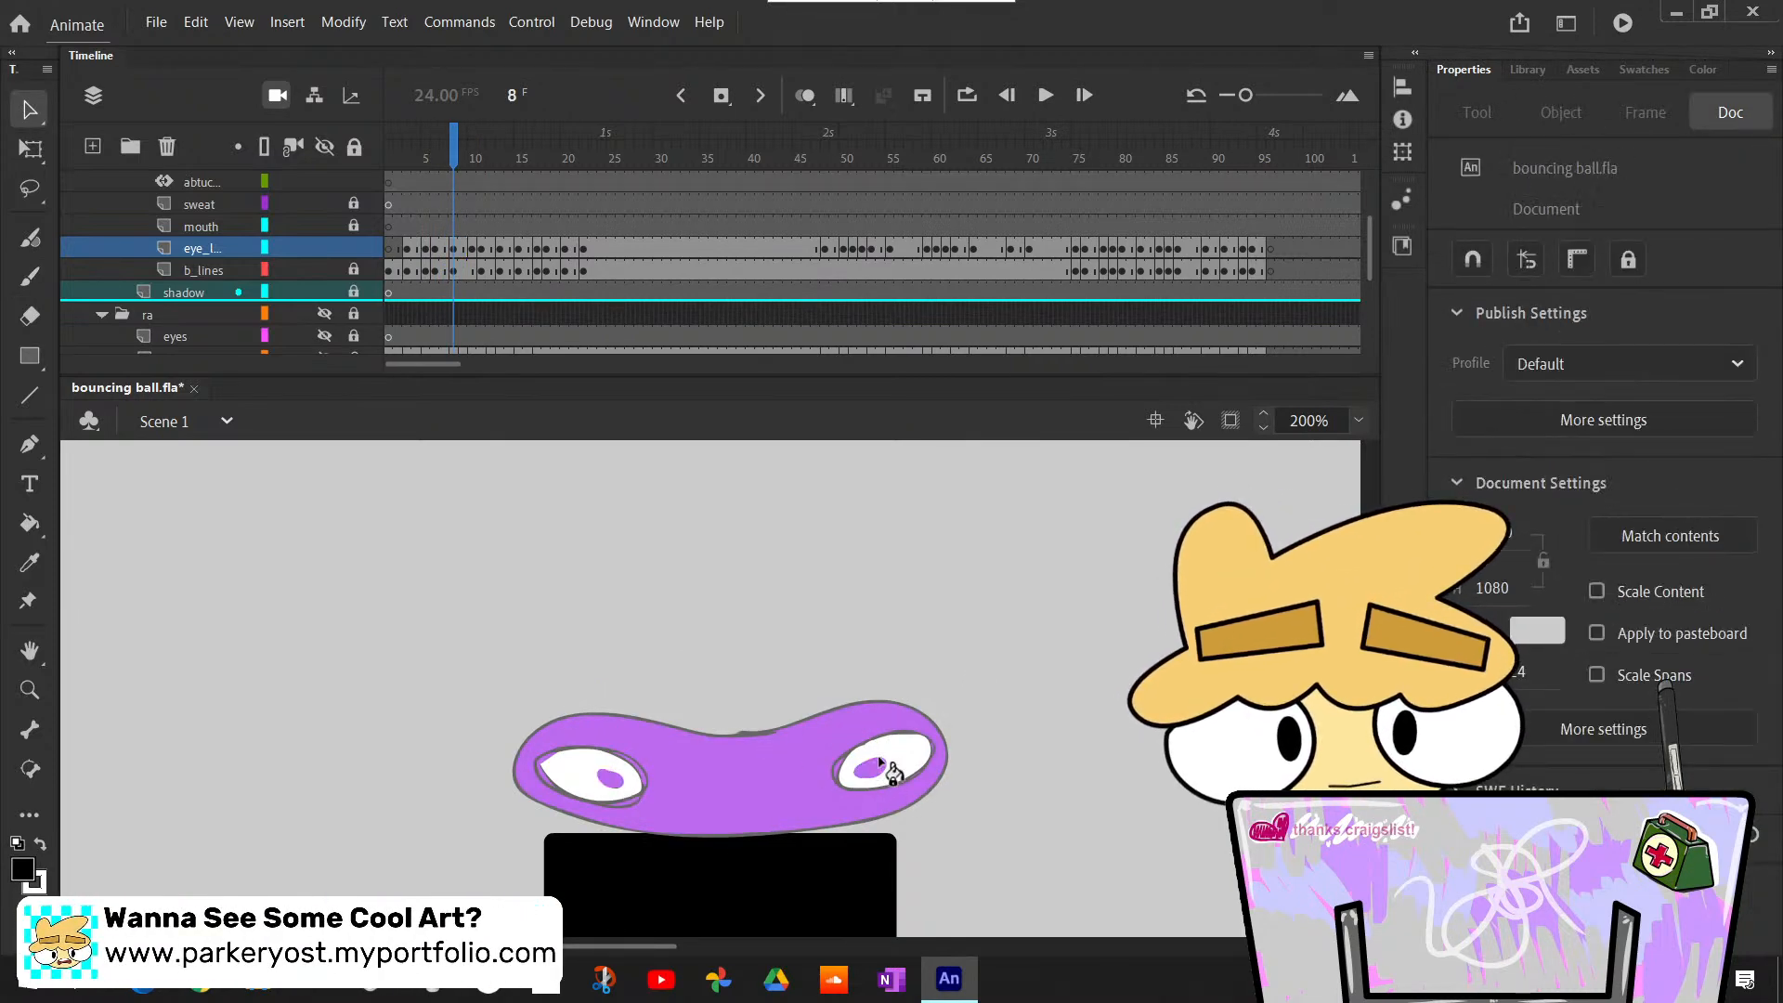
key(k)
key(x)
click(870, 771)
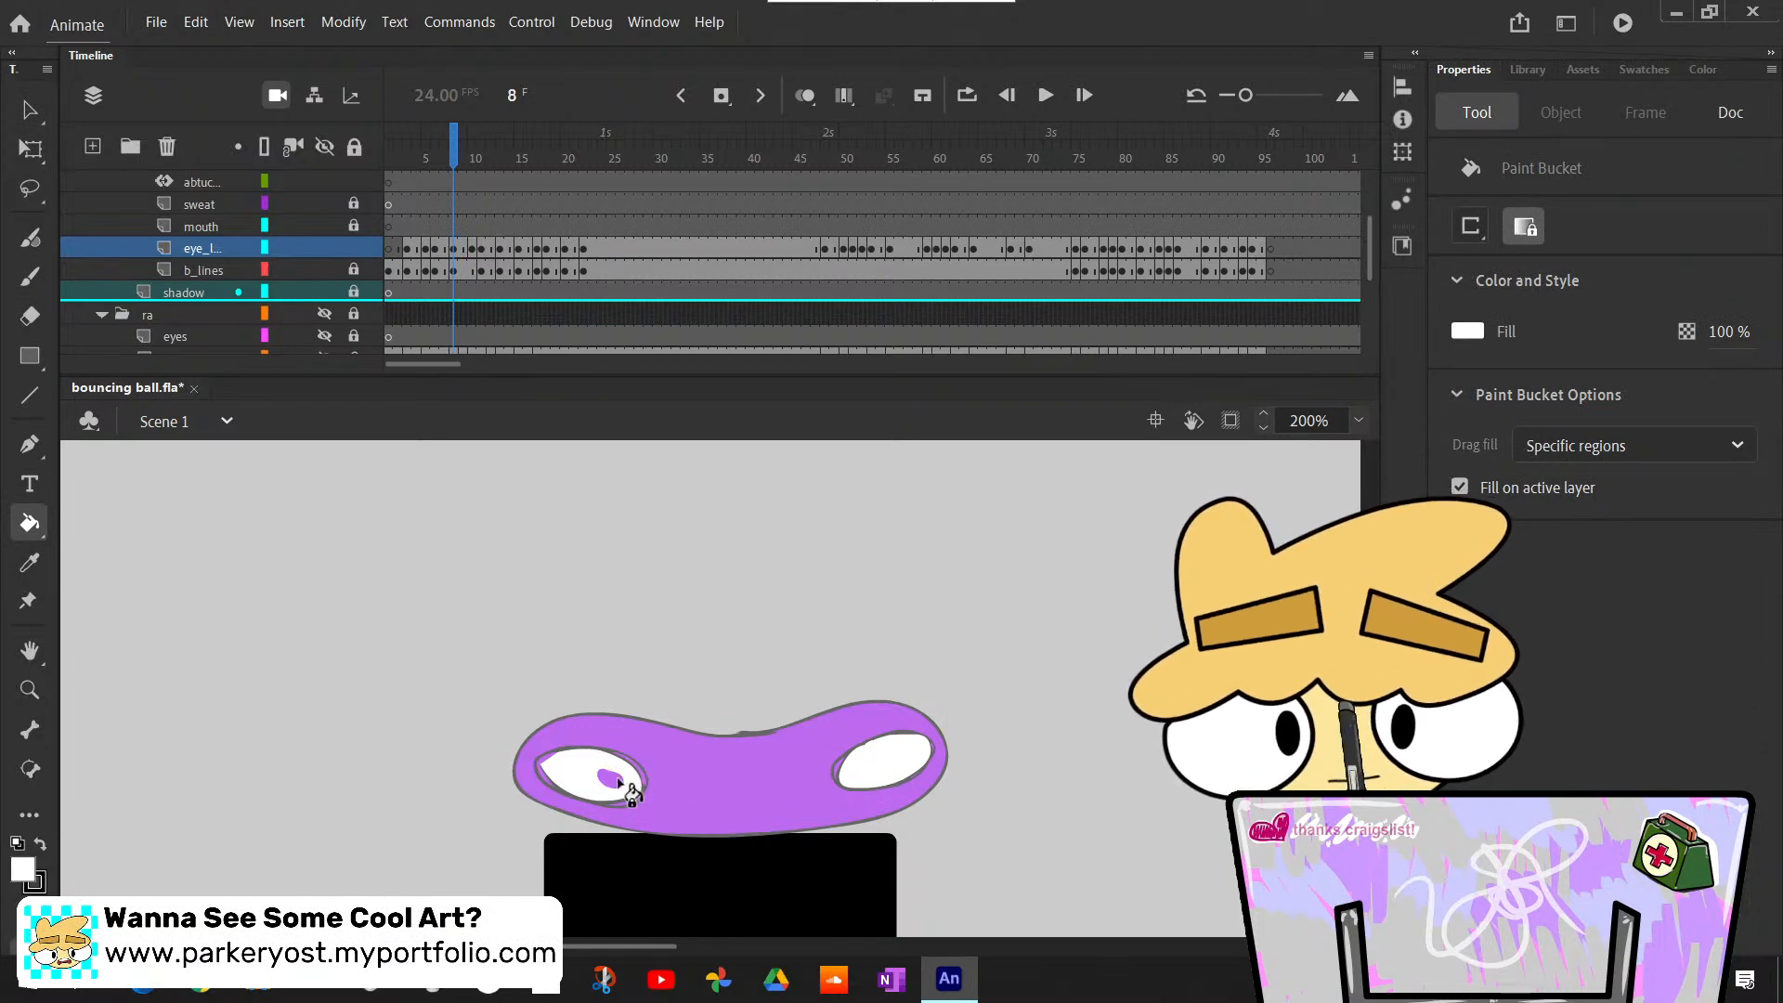
- Repaint larger black pupils at the inner corners of both eyes at frame 8, undoing a misplaced stroke
key(b)
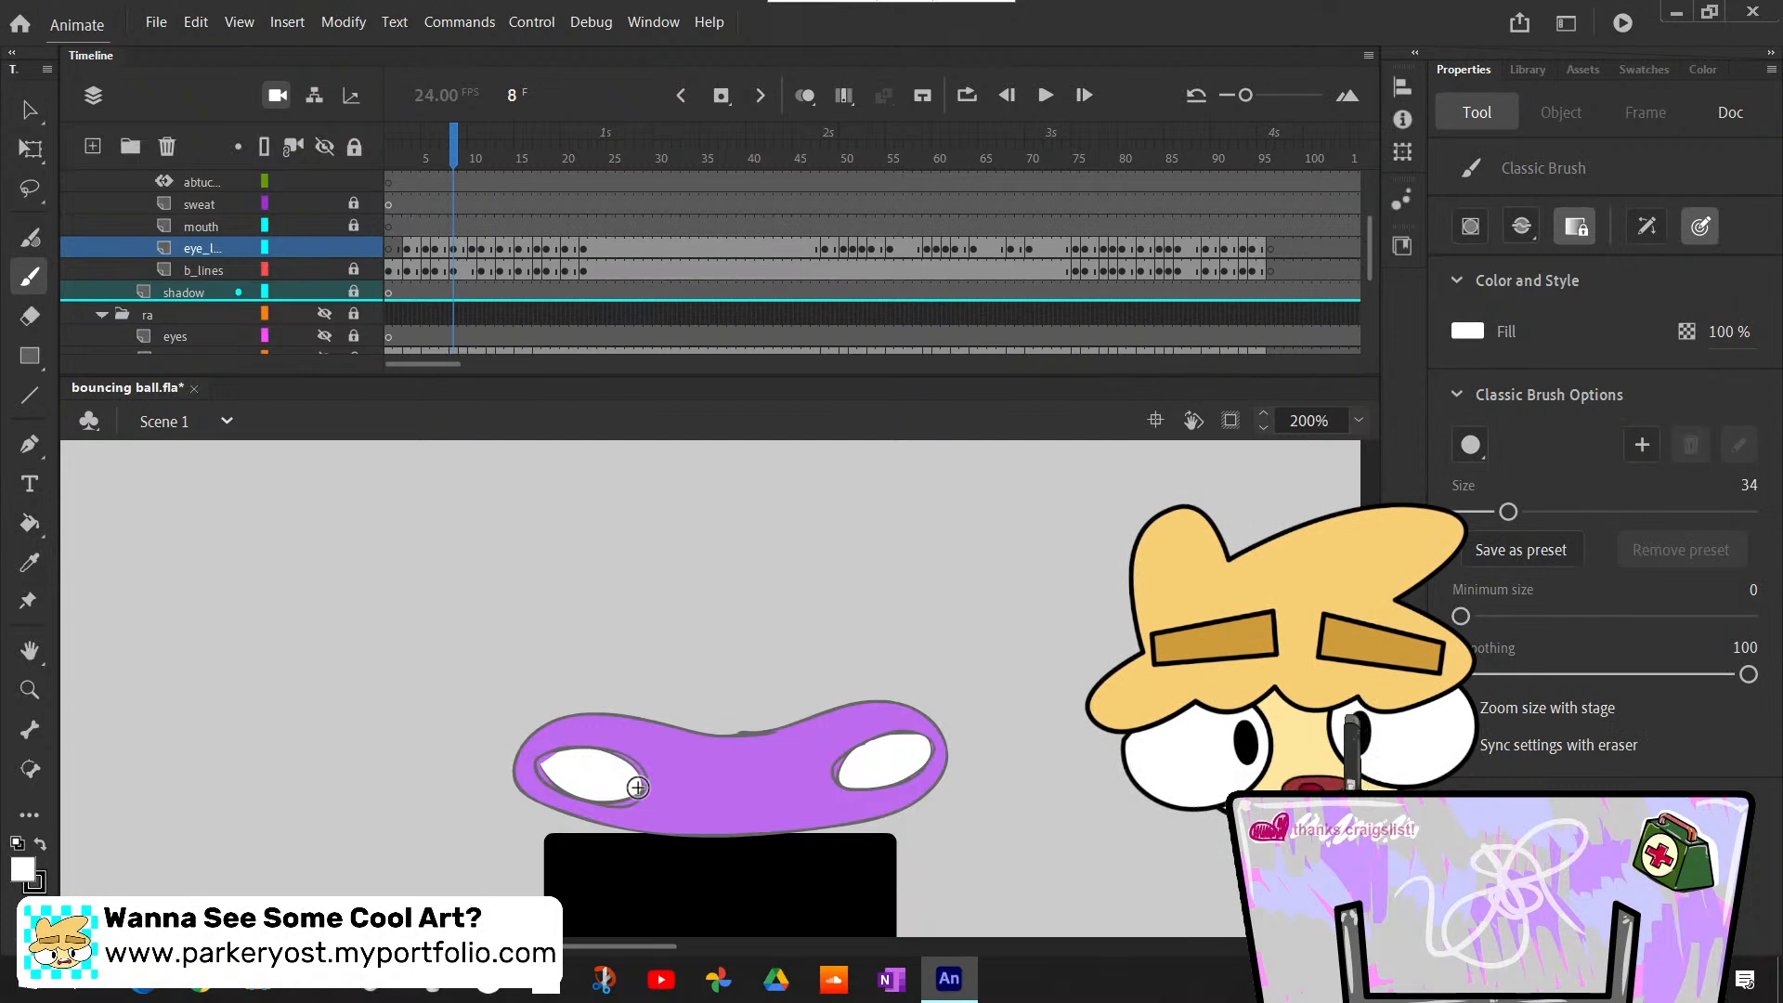
key(x)
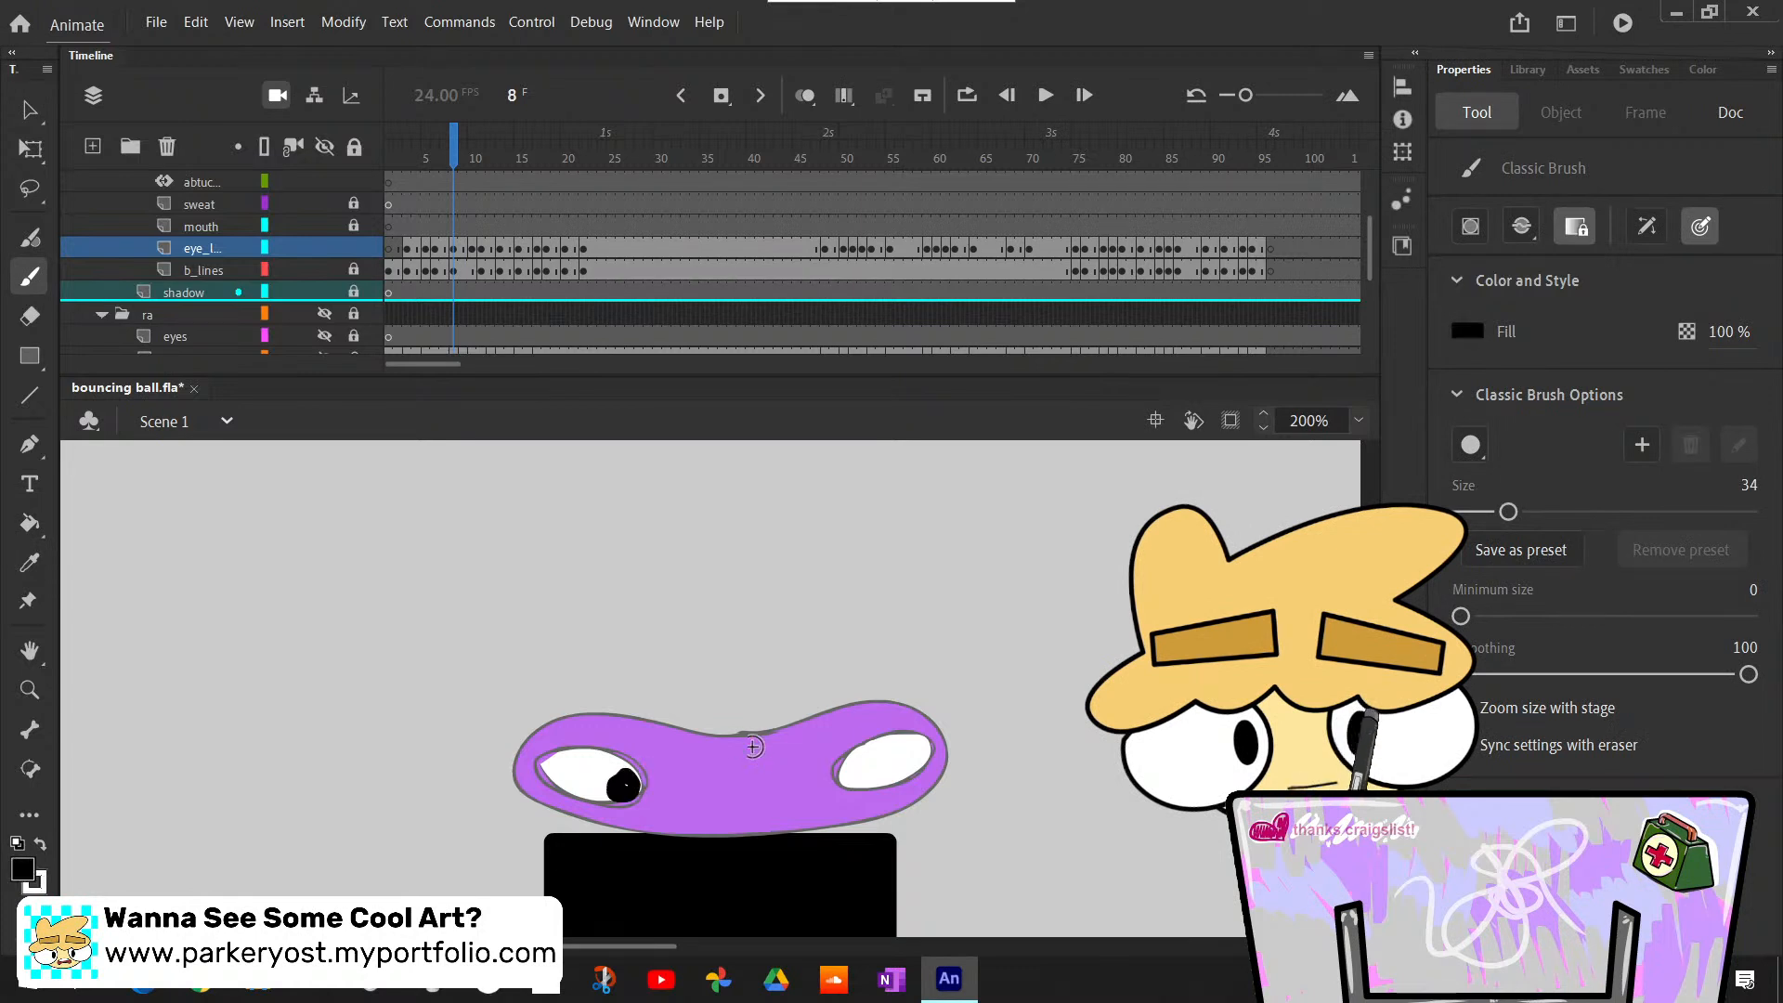
key(ctrl+z)
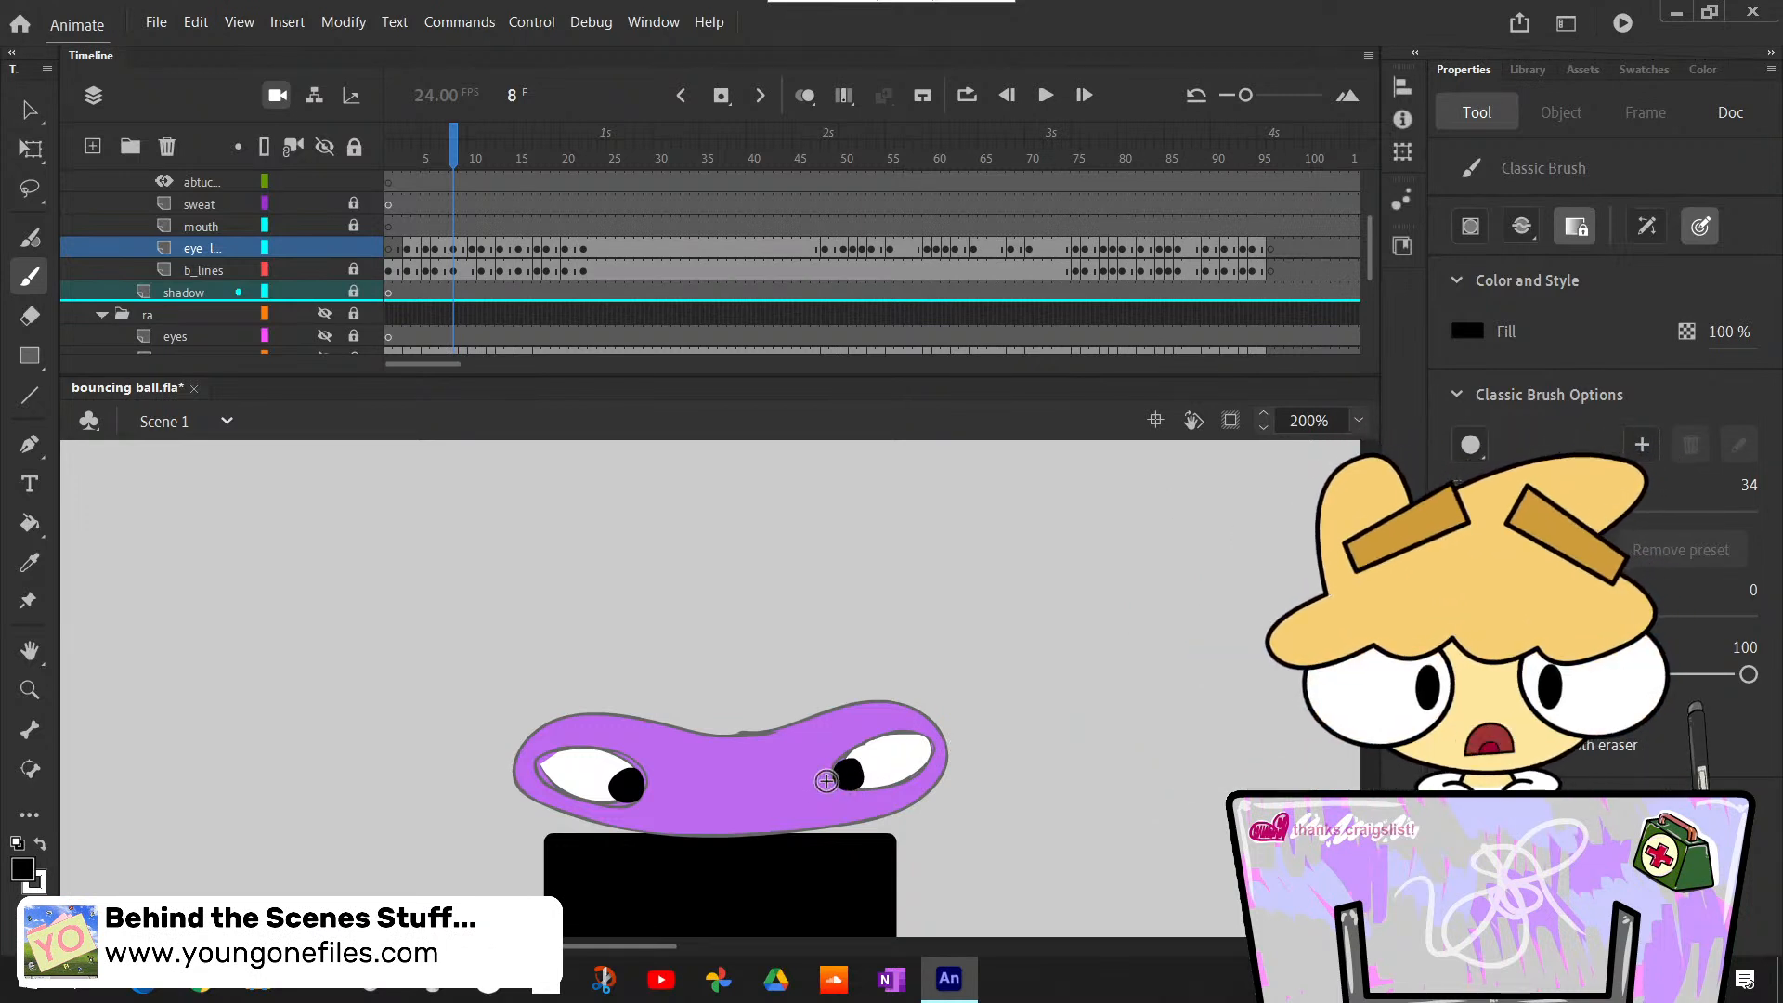
- Step back and forth between frames 5 and 9 to examine how the repainted pupils read through the squash
key(comma)
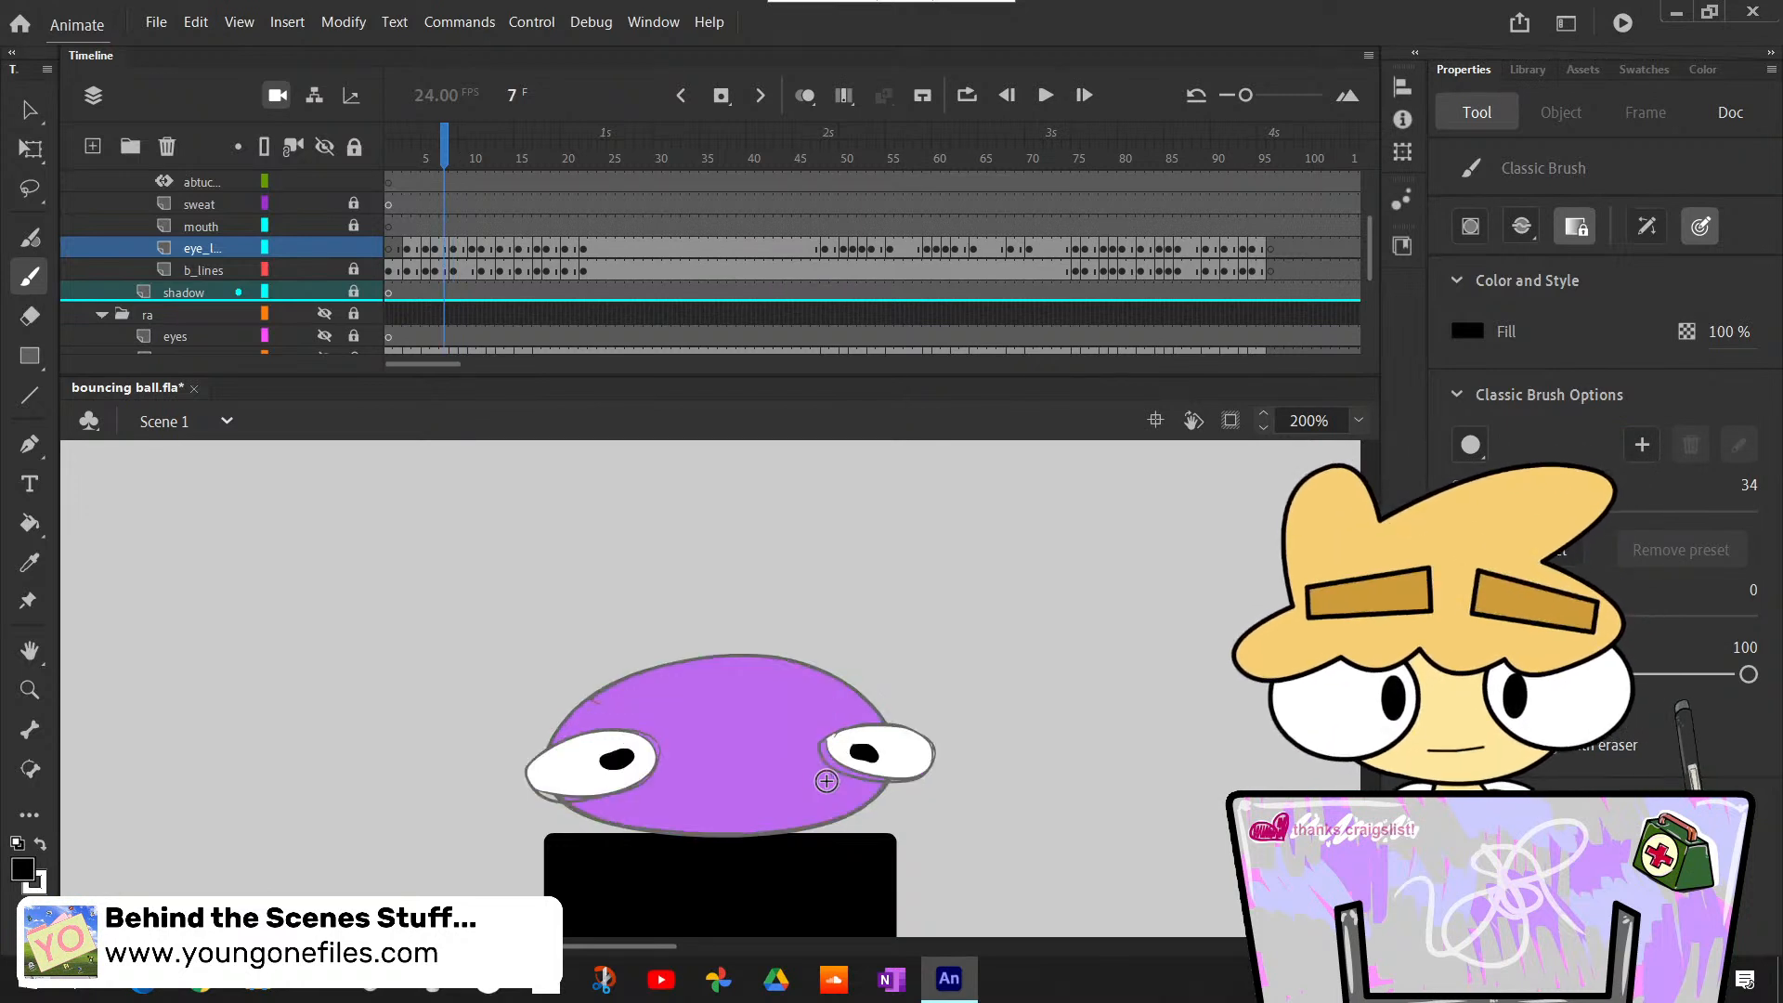
key(comma)
key(period)
key(comma)
key(period)
key(comma)
key(comma)
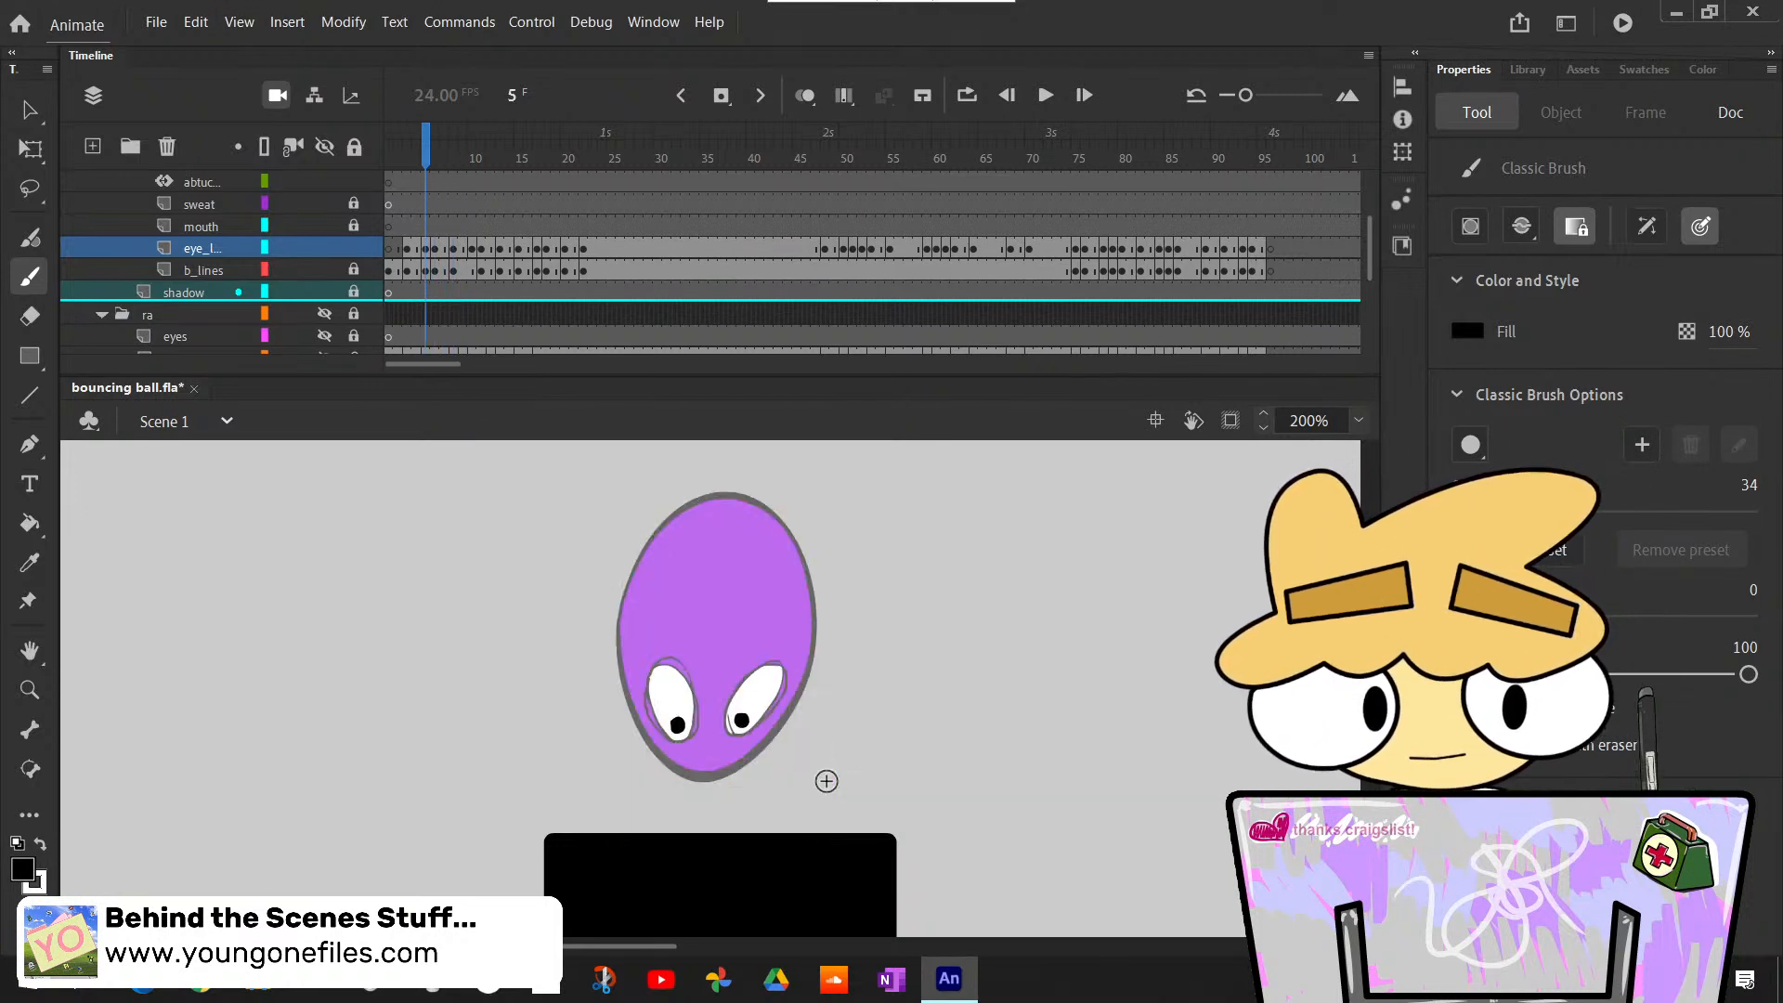
key(period)
key(period)
key(period)
key(period)
key(comma)
- Bucket-fill both eye outlines with white at frame 10 on the eye lines layer
key(period)
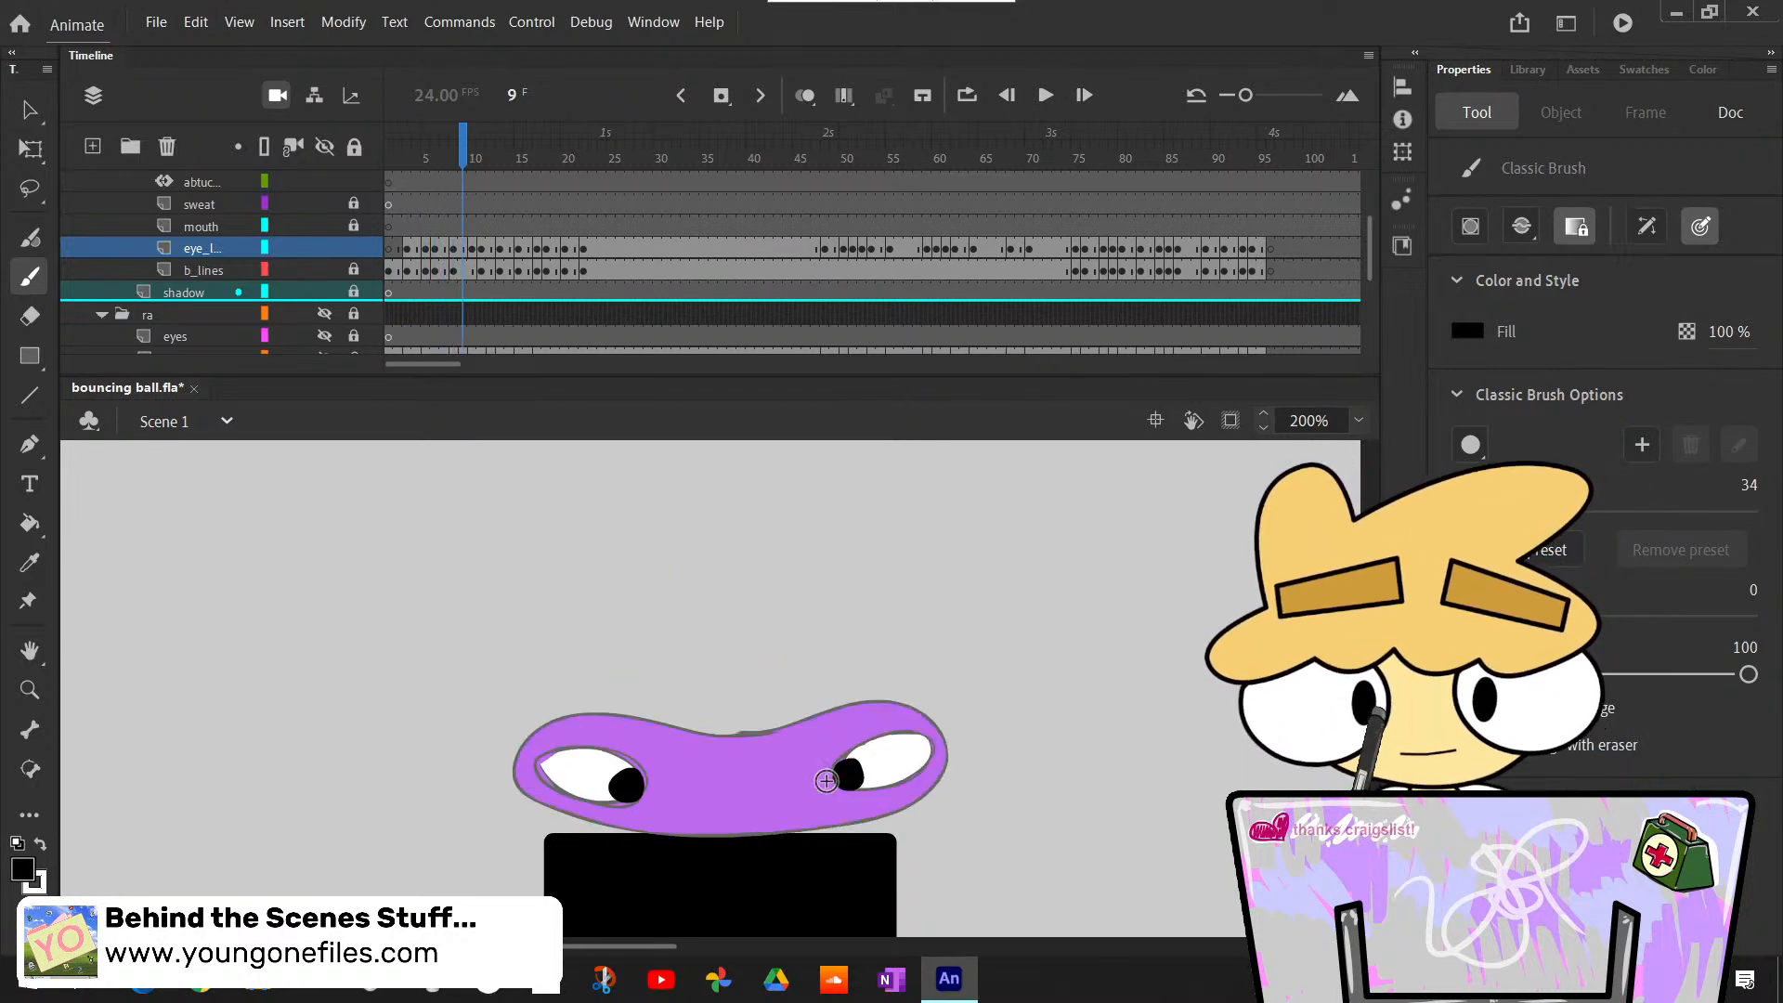
key(period)
key(comma)
key(period)
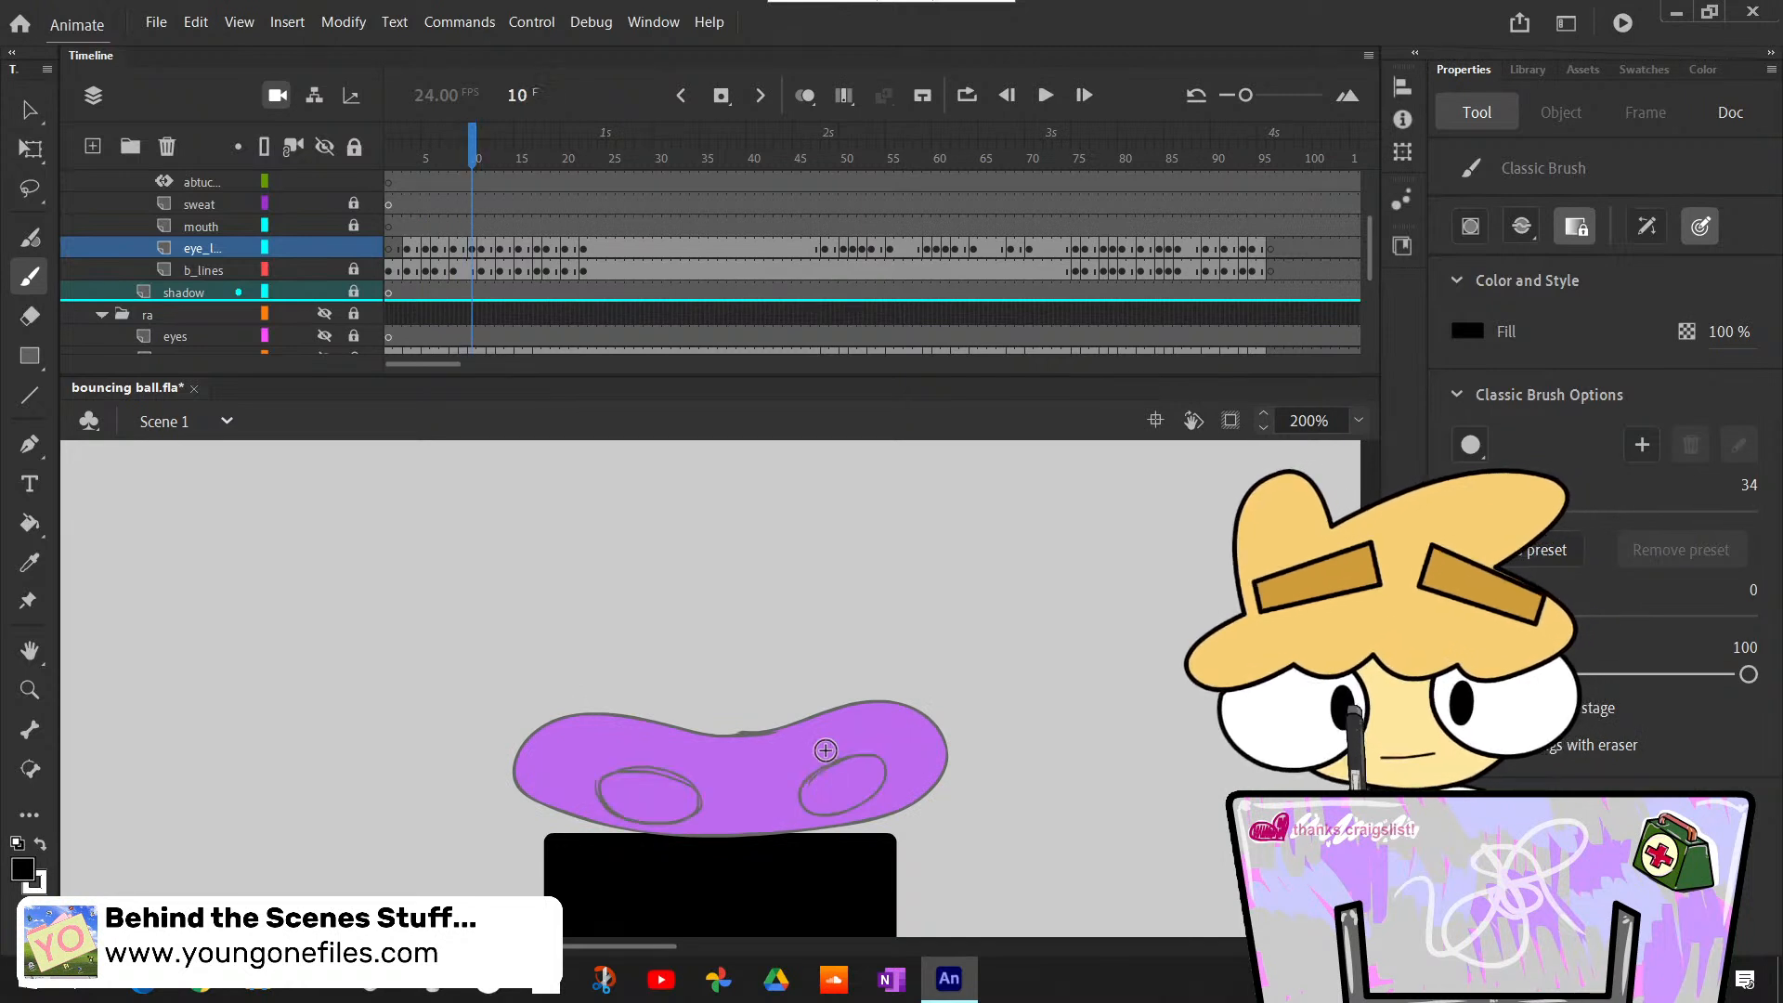
key(k)
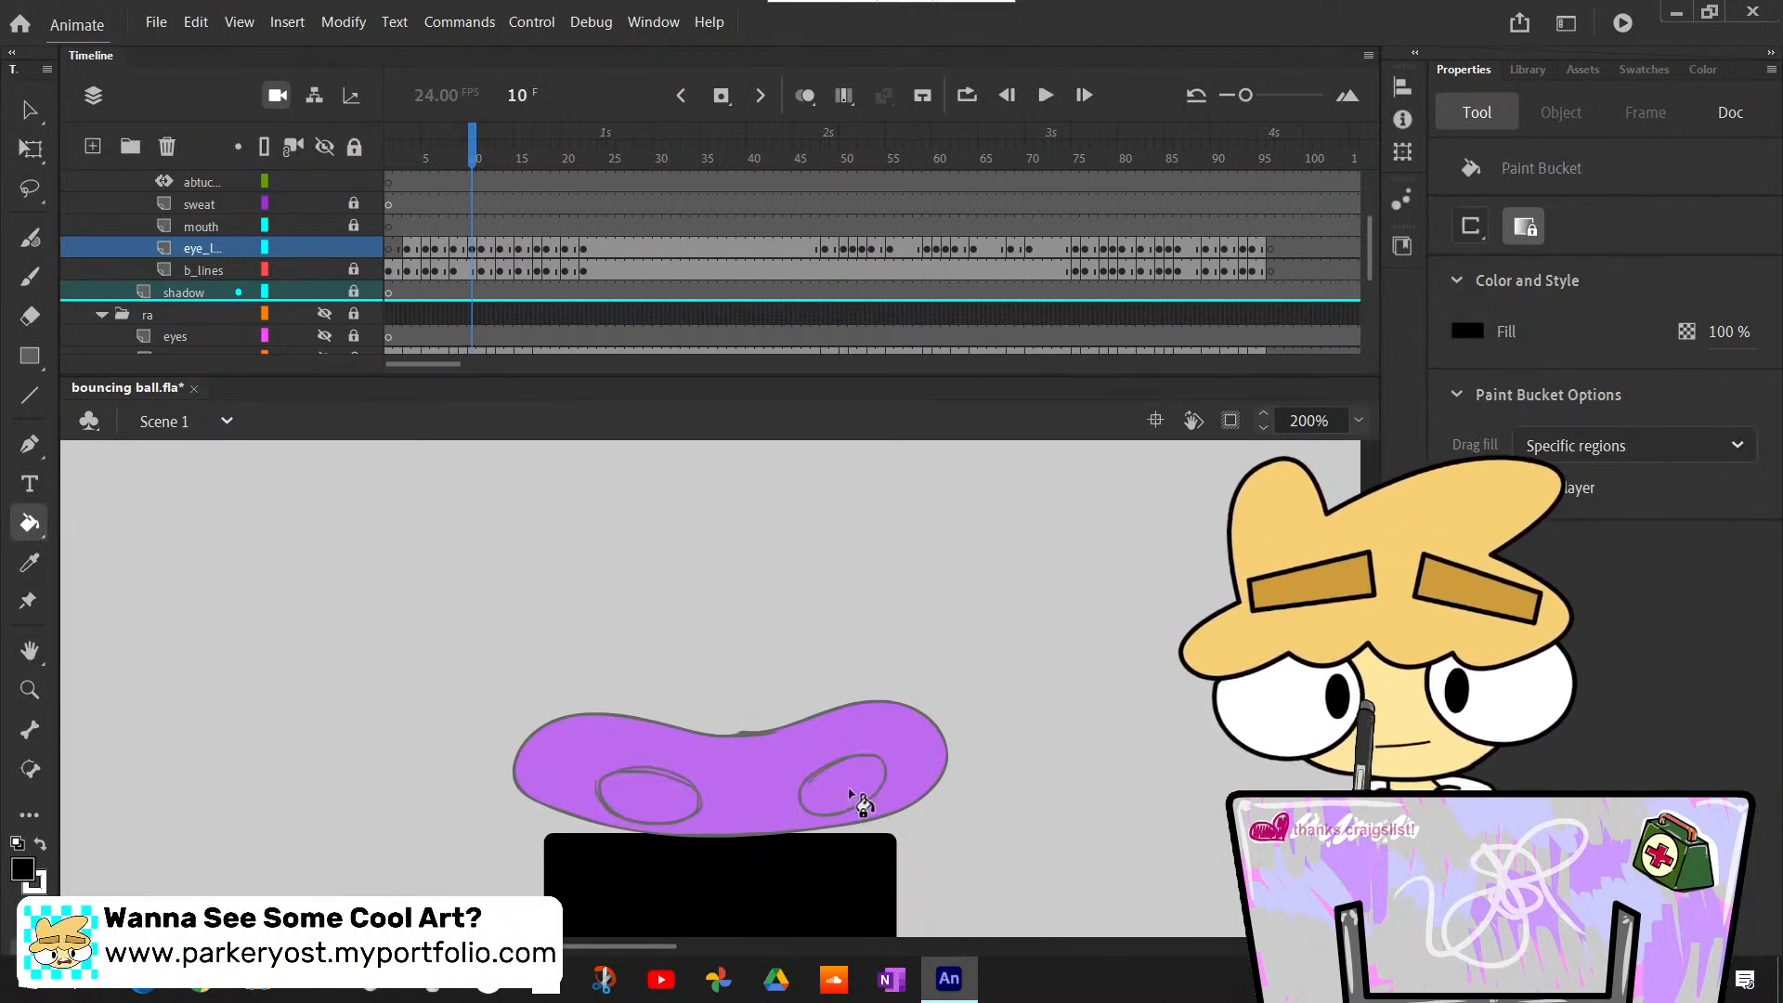
key(x)
click(863, 801)
click(642, 798)
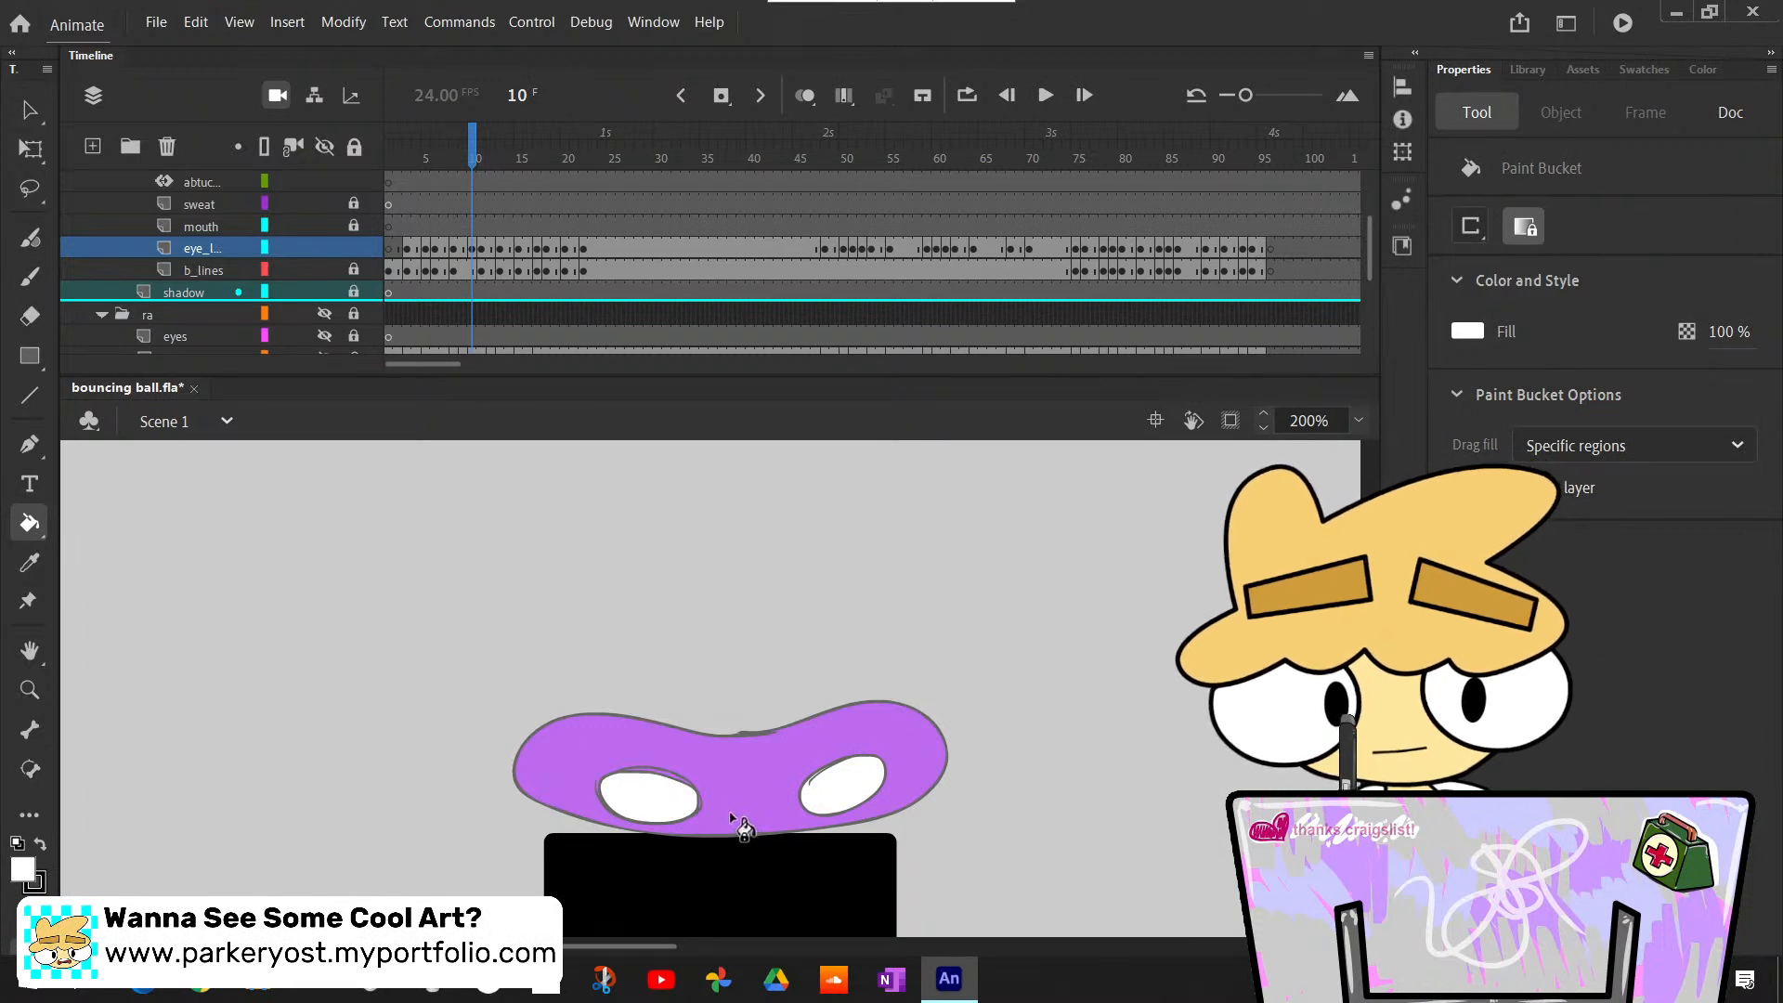
- Paint black pupils at the inner corners of both eyes at frame 10 and compare them with frame 9
key(x)
key(b)
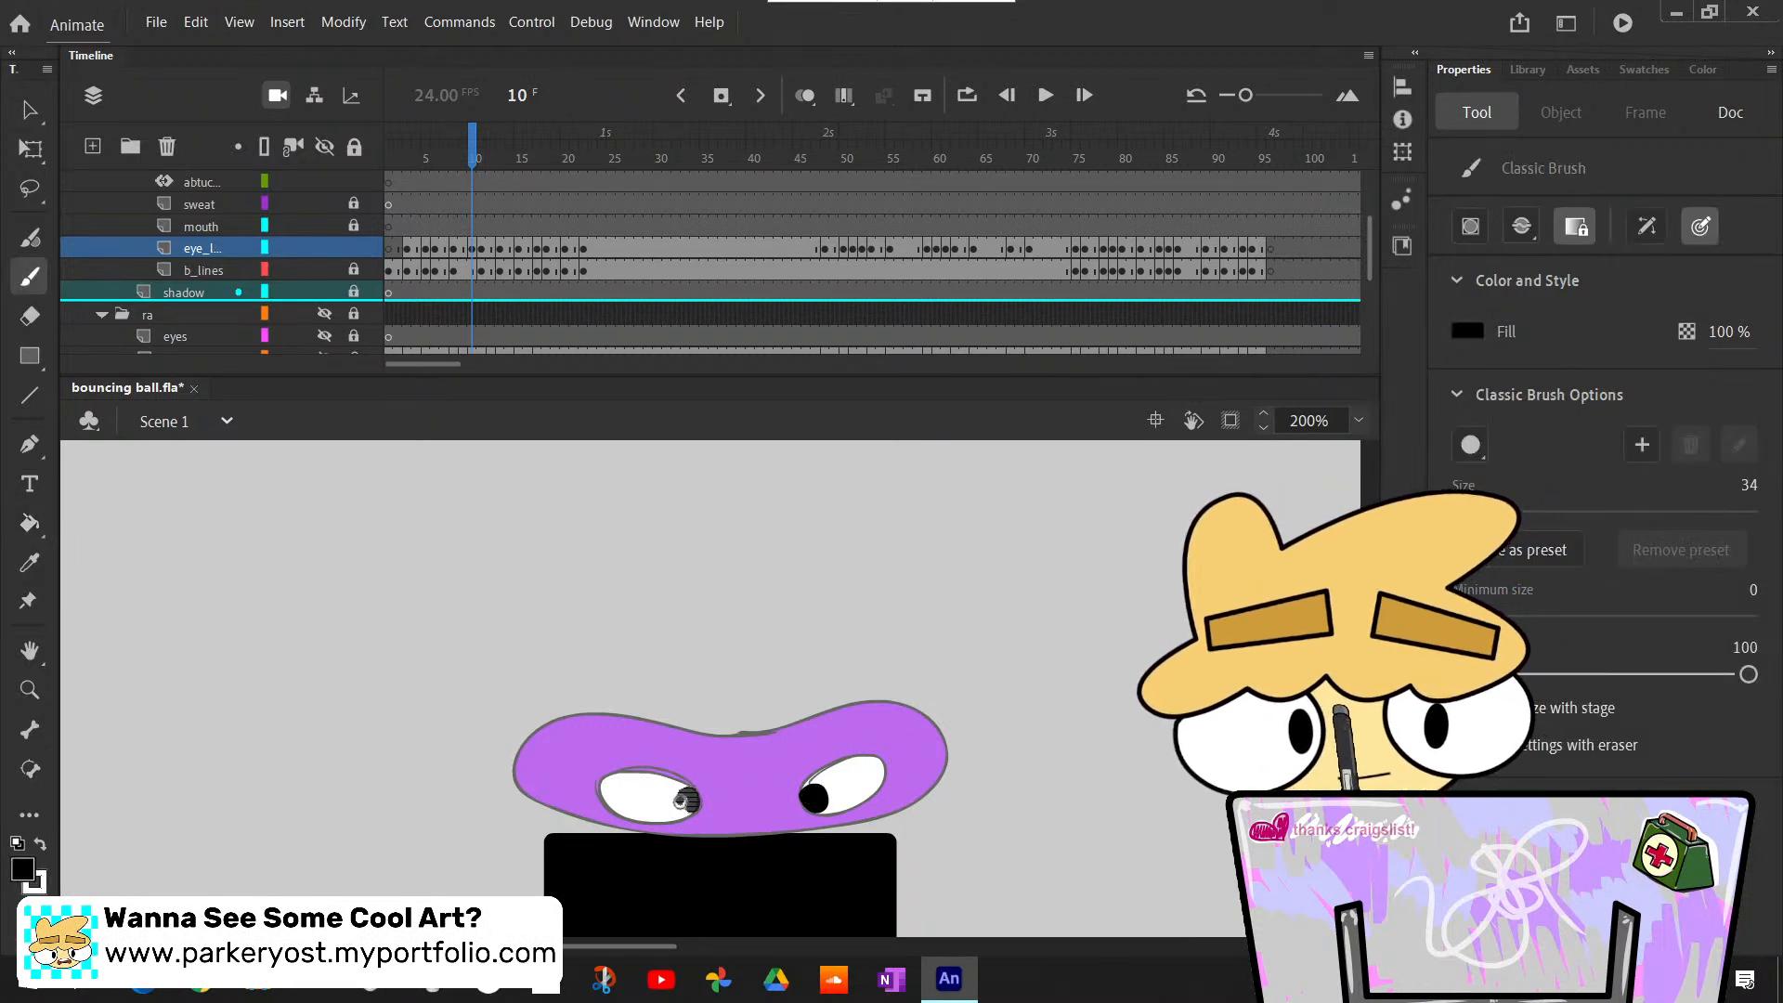
key(comma)
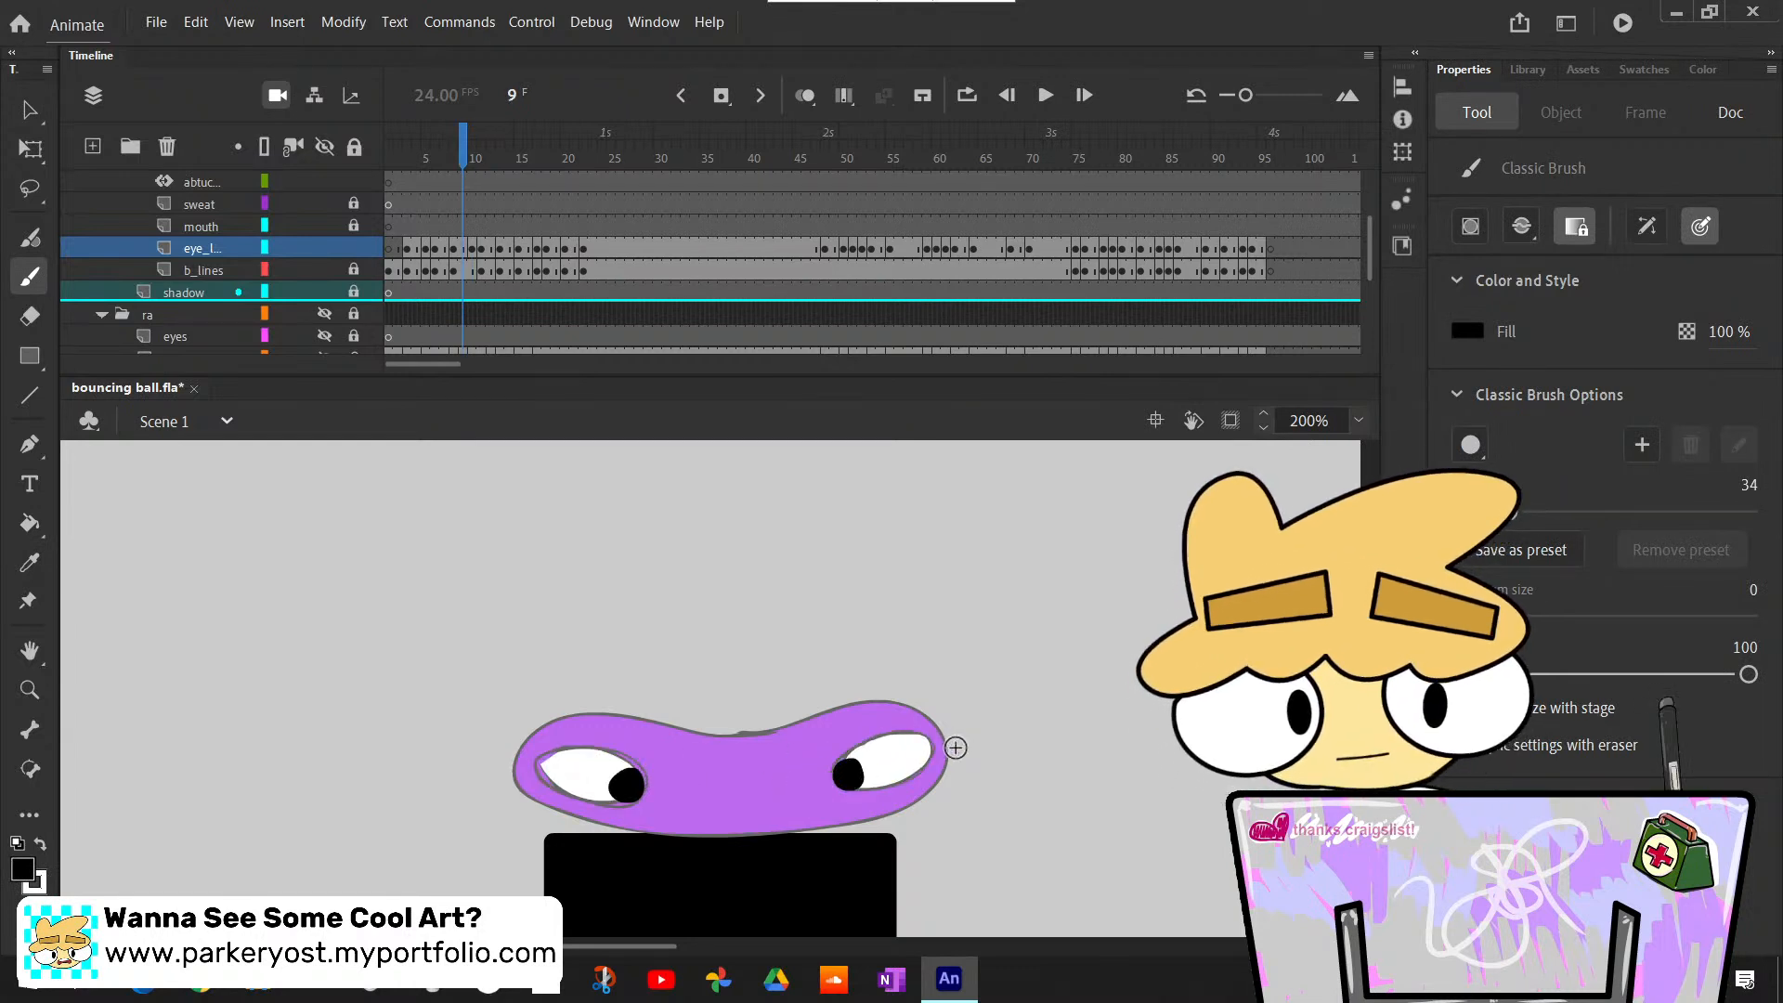
key(period)
key(comma)
key(period)
key(period)
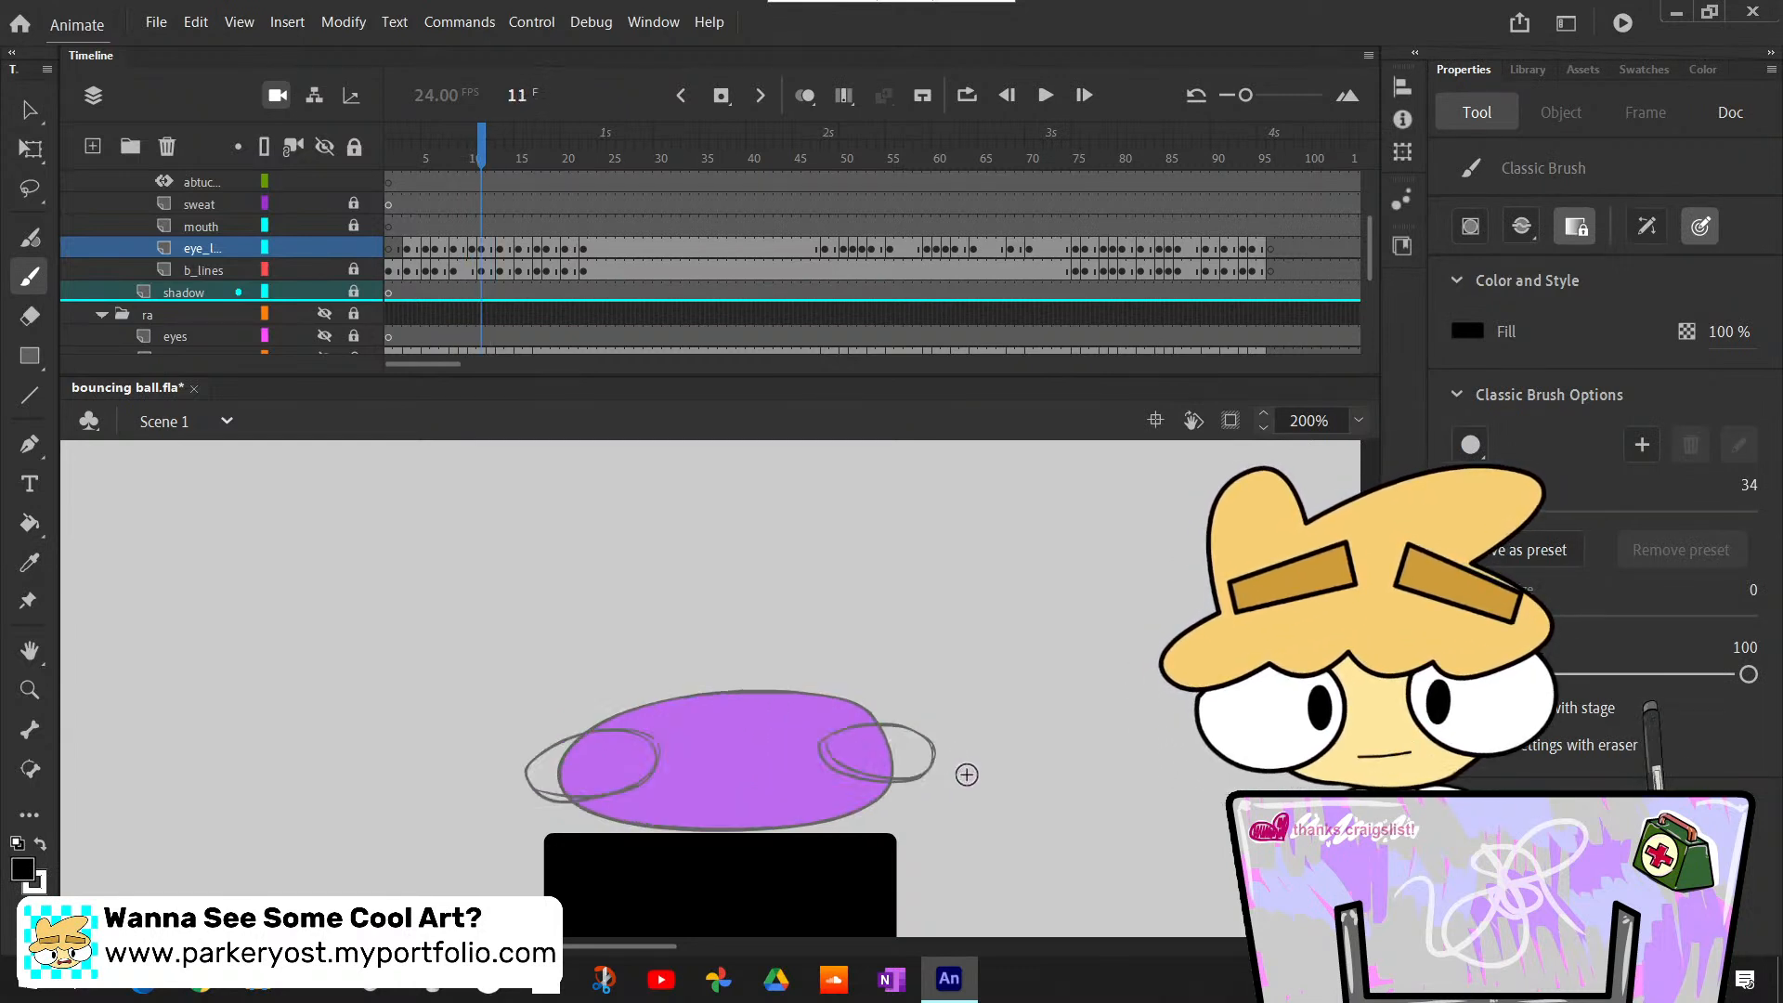
- Bucket-fill both eyes with white at frame 11, undoing a mistaken black fill
key(k)
click(636, 769)
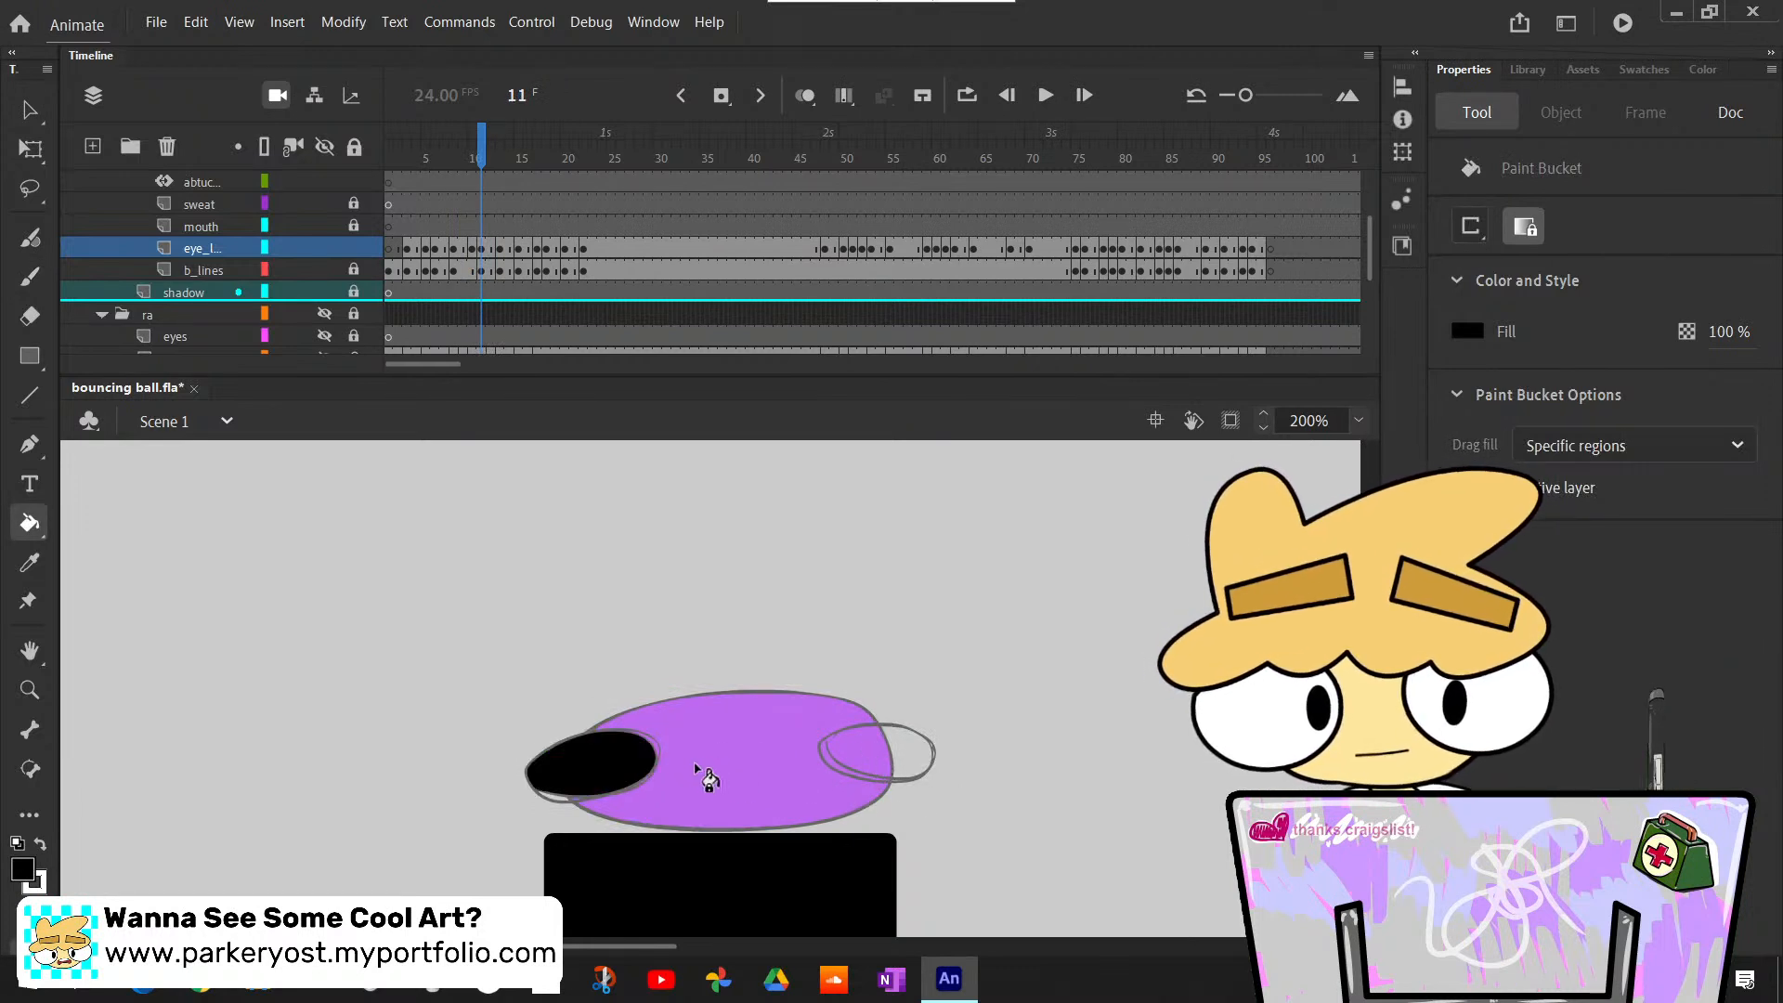
key(ctrl+z)
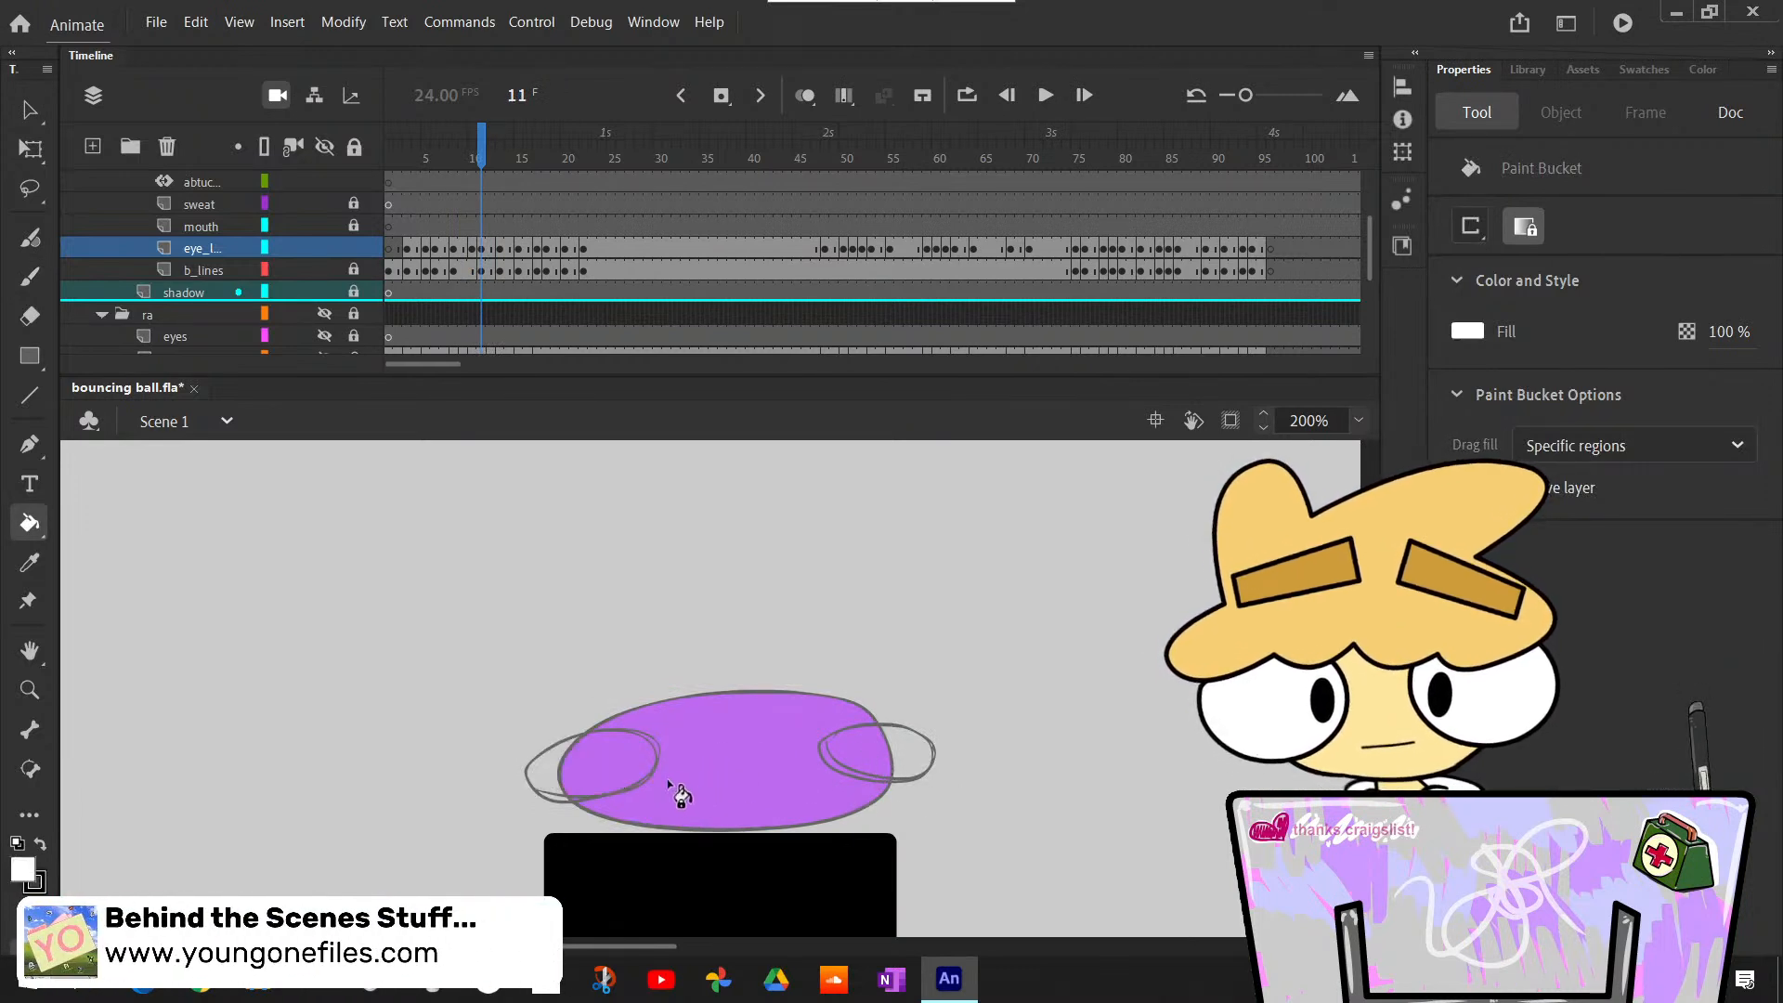
click(638, 778)
click(883, 750)
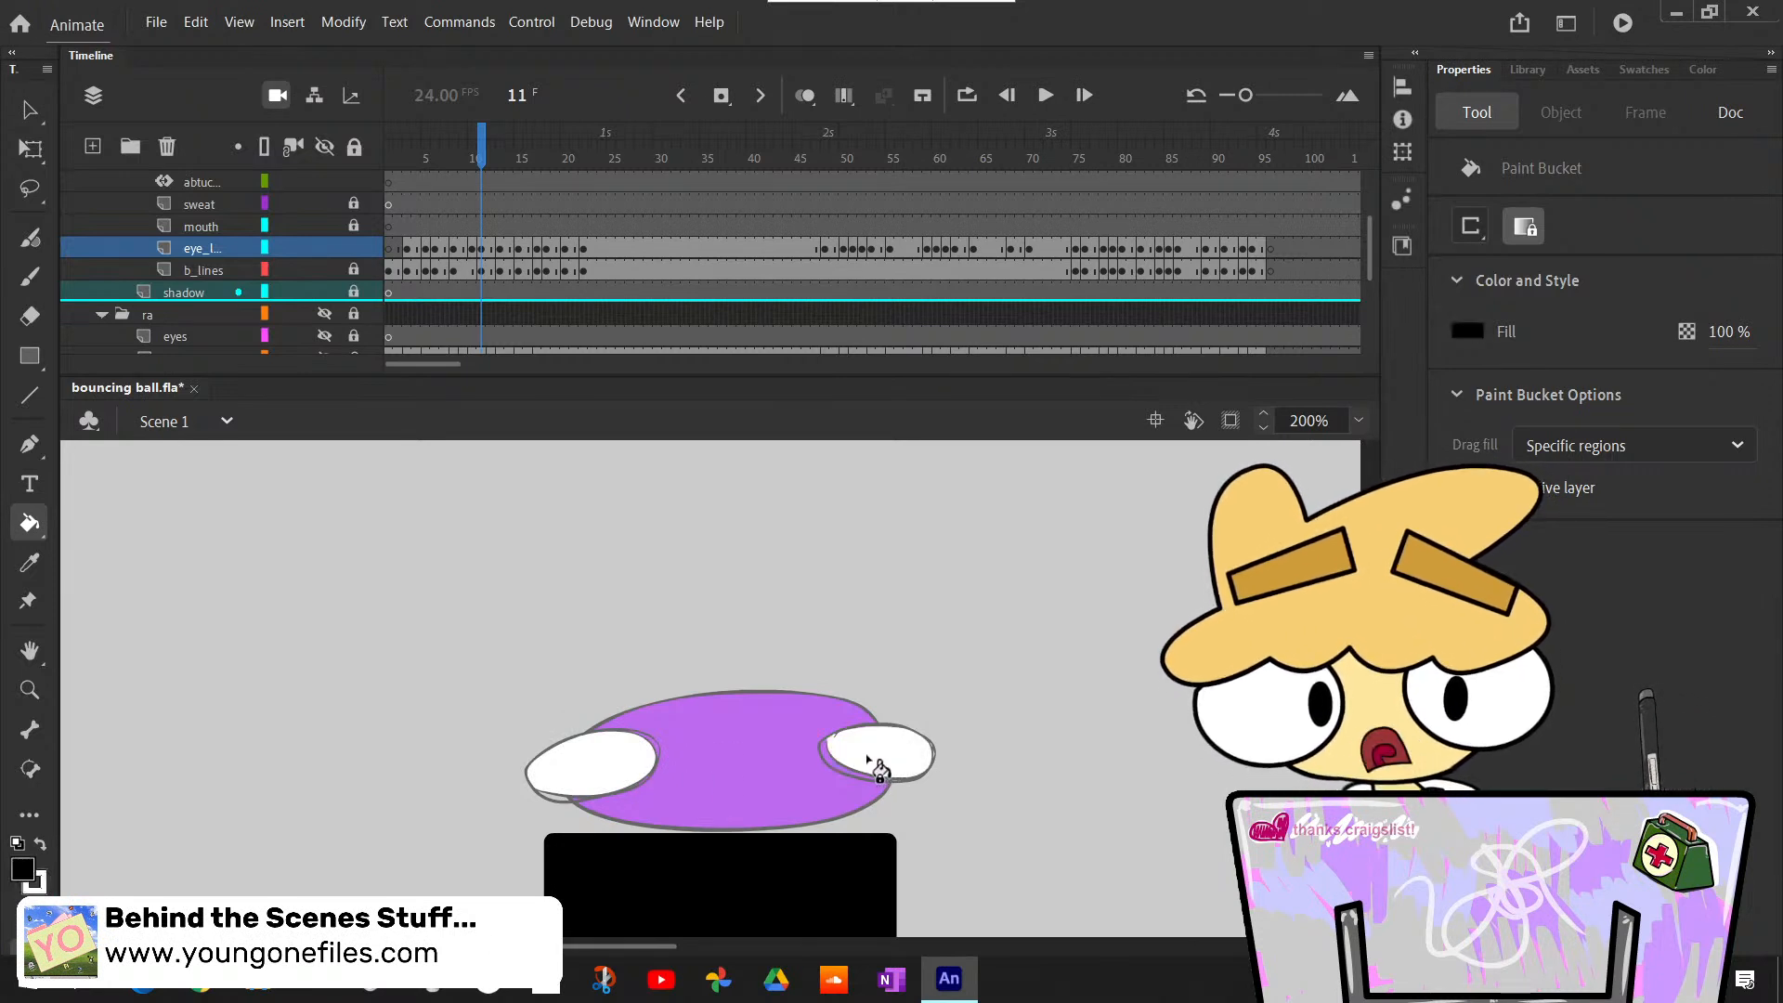
- Paint a round black pupil at the inner side of each eye at frame 11, redoing the first stroke
key(b)
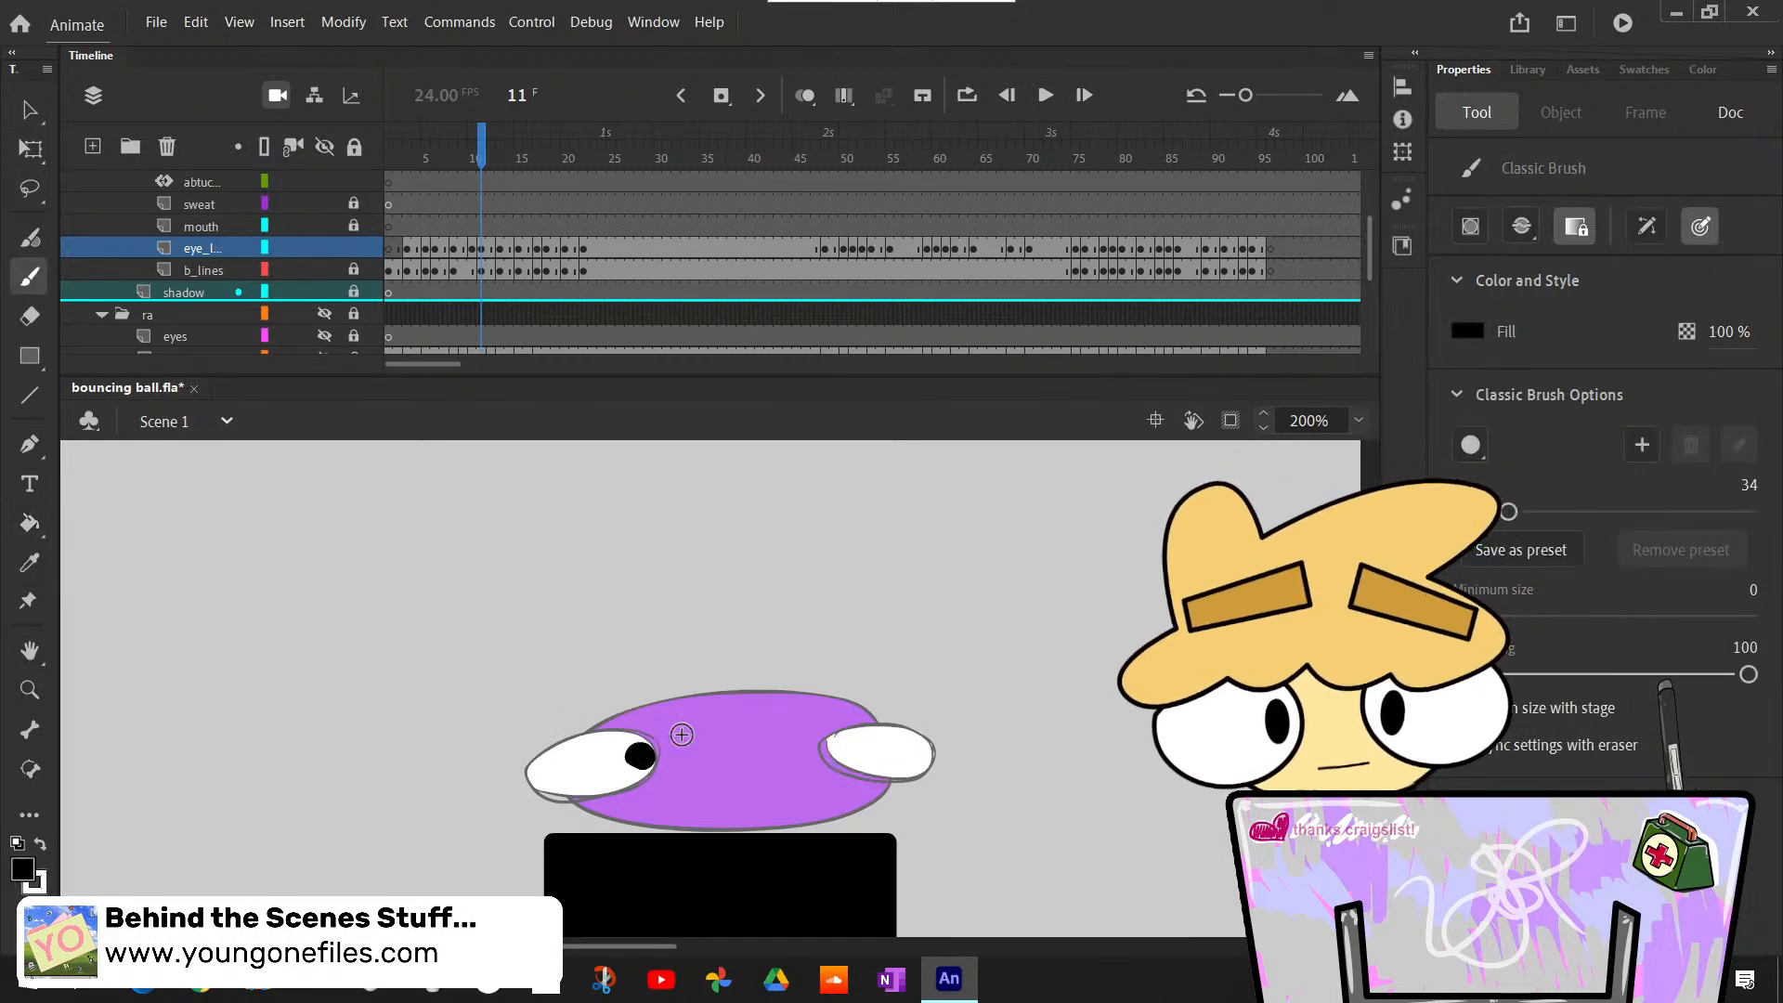
key(ctrl+z)
click(638, 757)
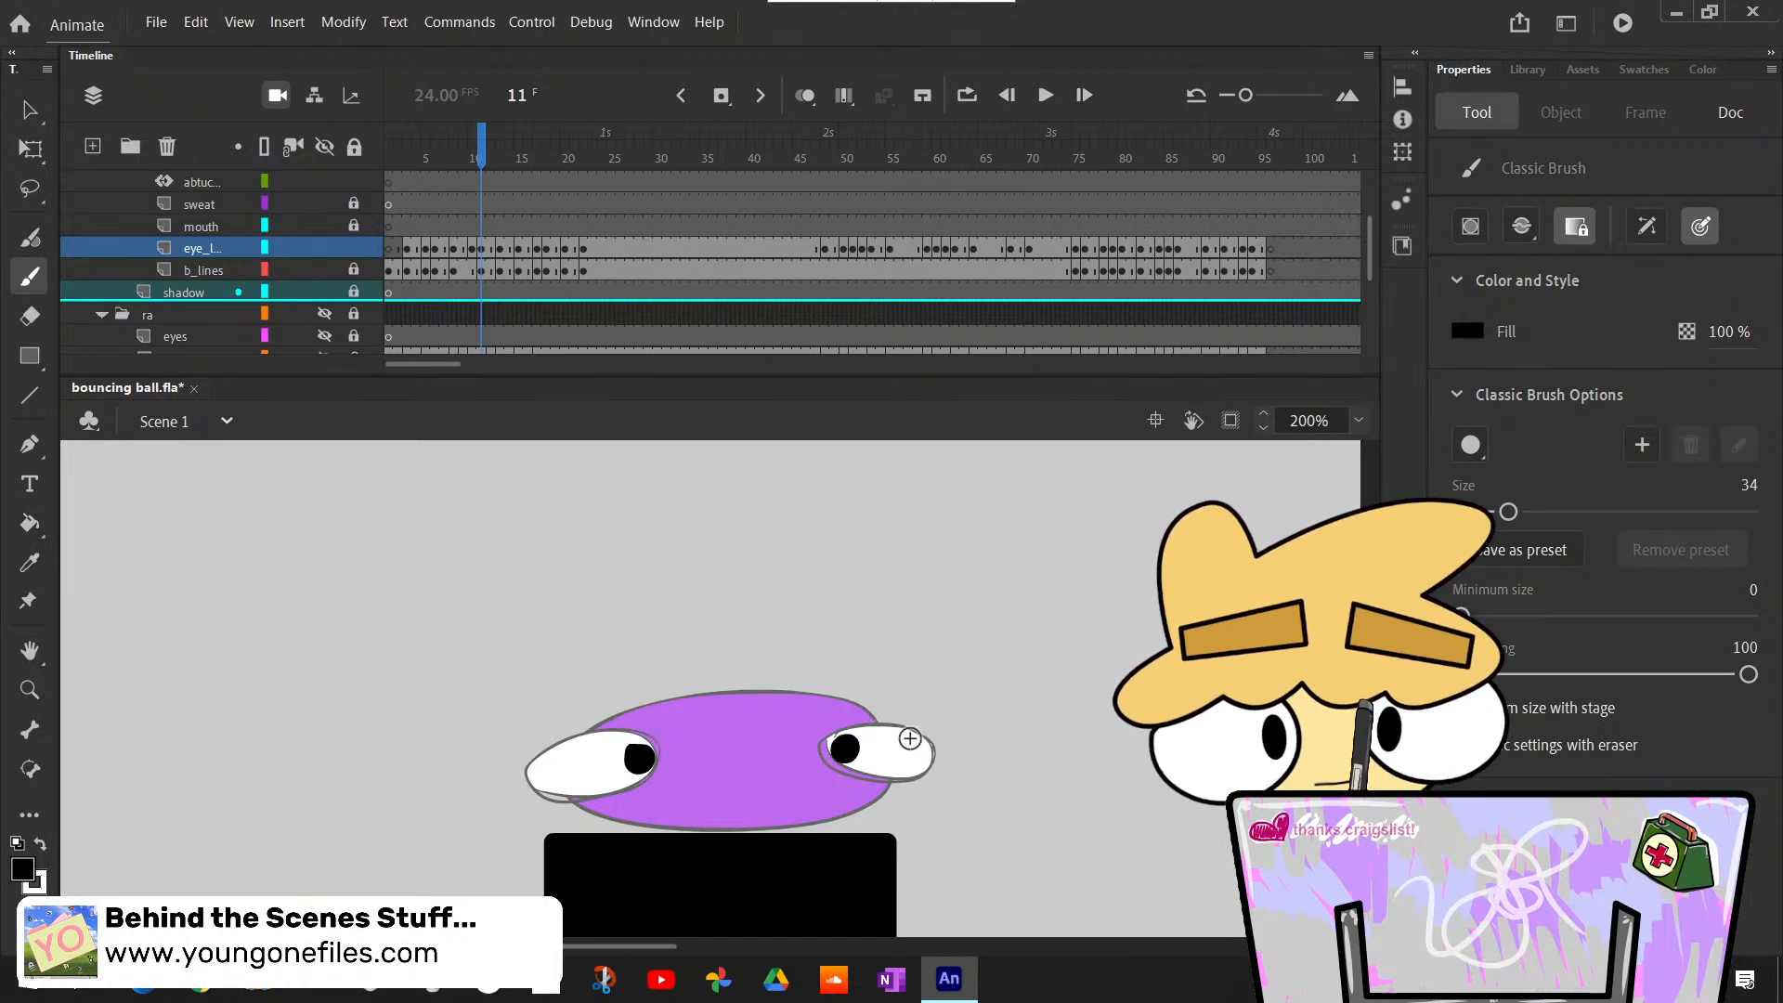
- Bucket-fill both eyes of the arched body with white at frame 13, undoing a mistaken black fill
key(period)
key(period)
key(period)
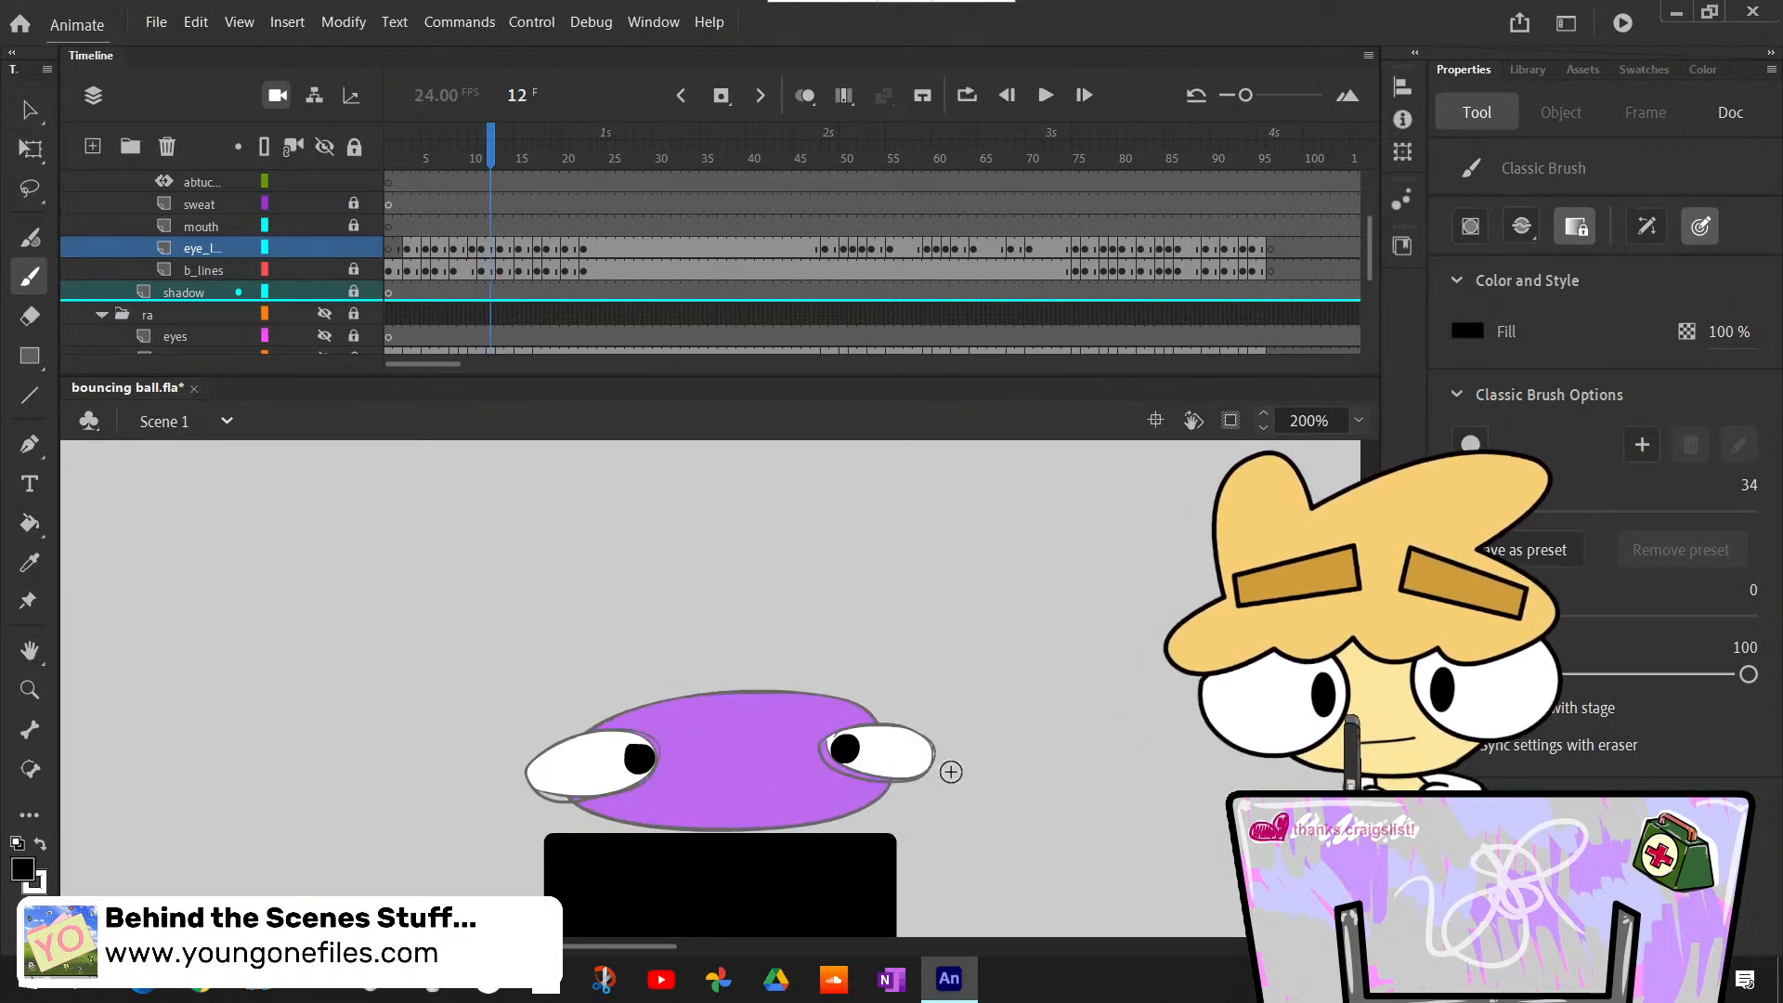
key(k)
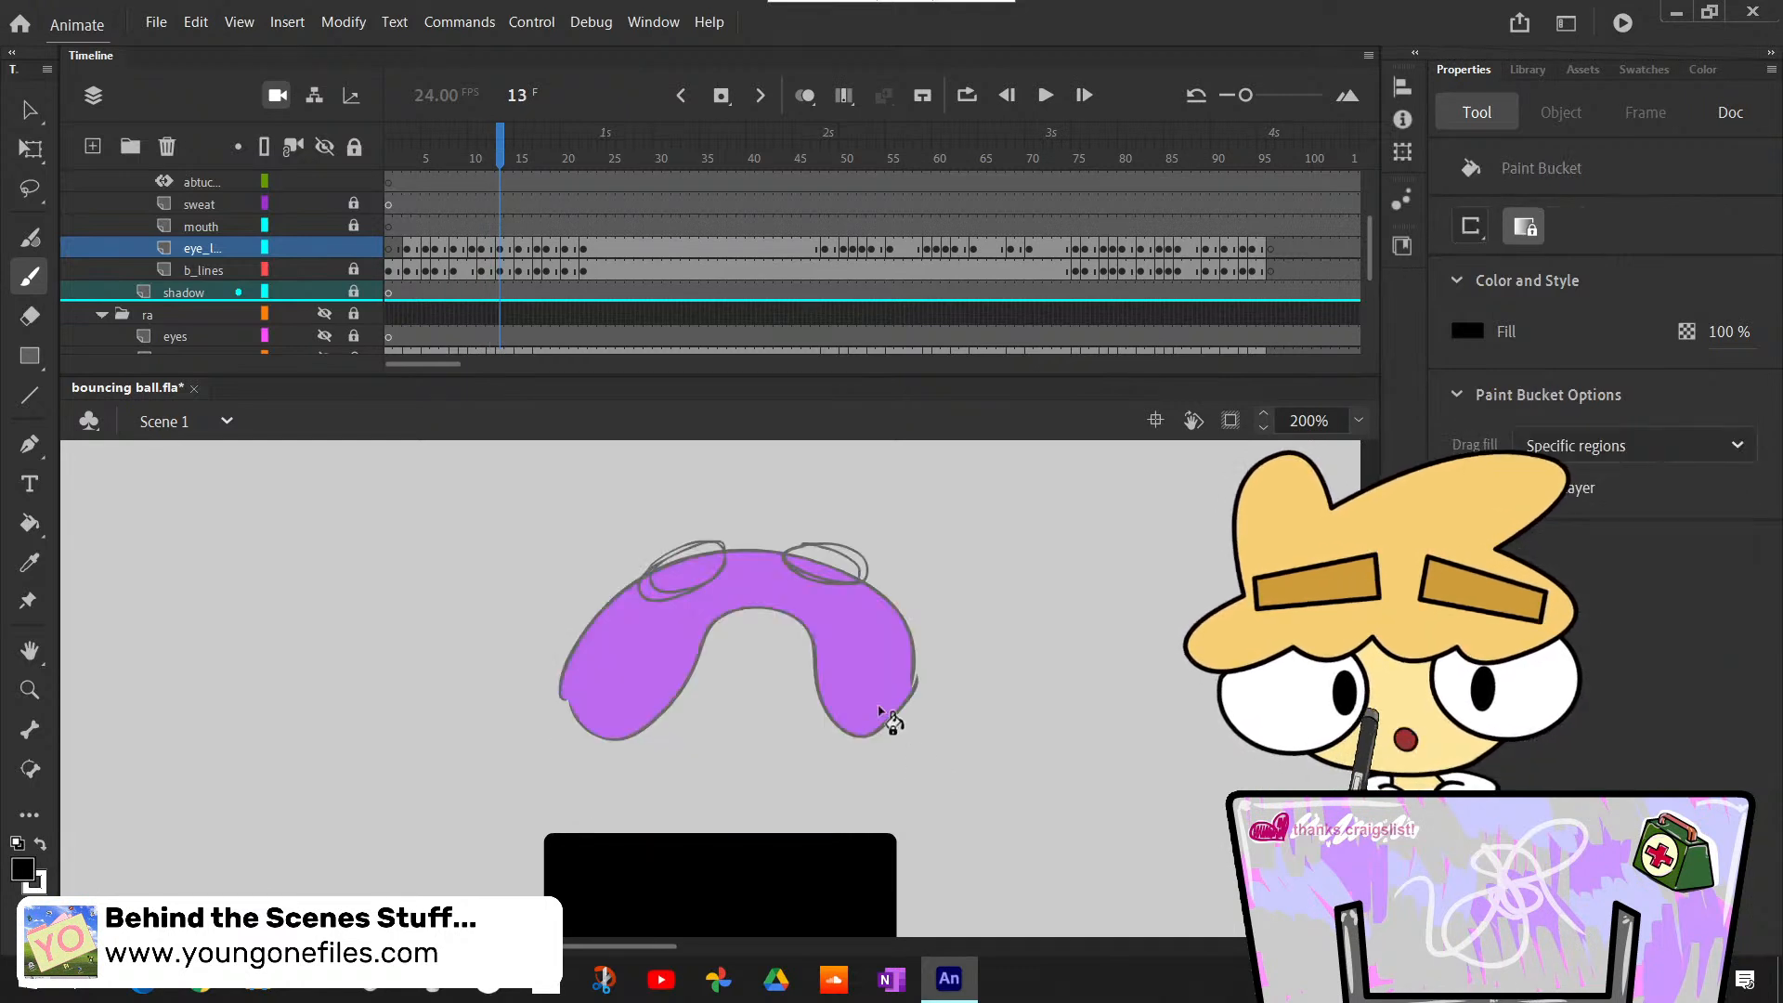
click(698, 562)
key(ctrl+z)
click(40, 844)
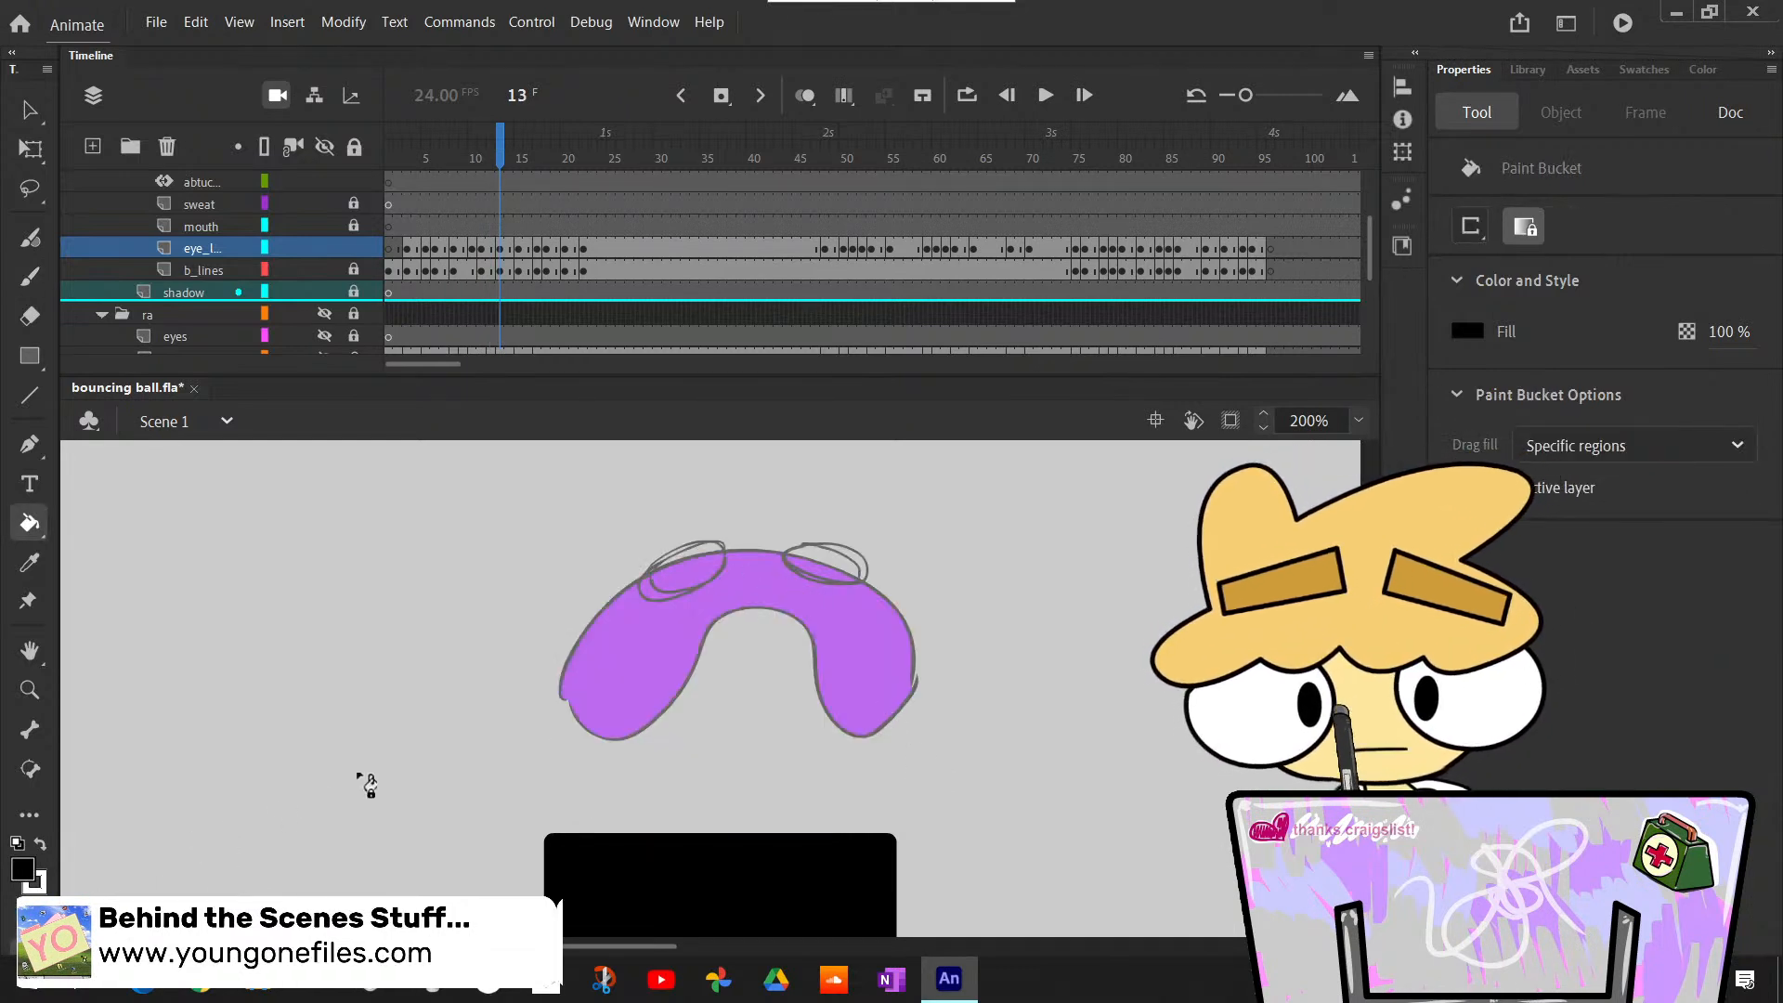
click(688, 568)
- Paint a small black pupil at the inner side of each eye at frame 13 with the Classic Brush
key(x)
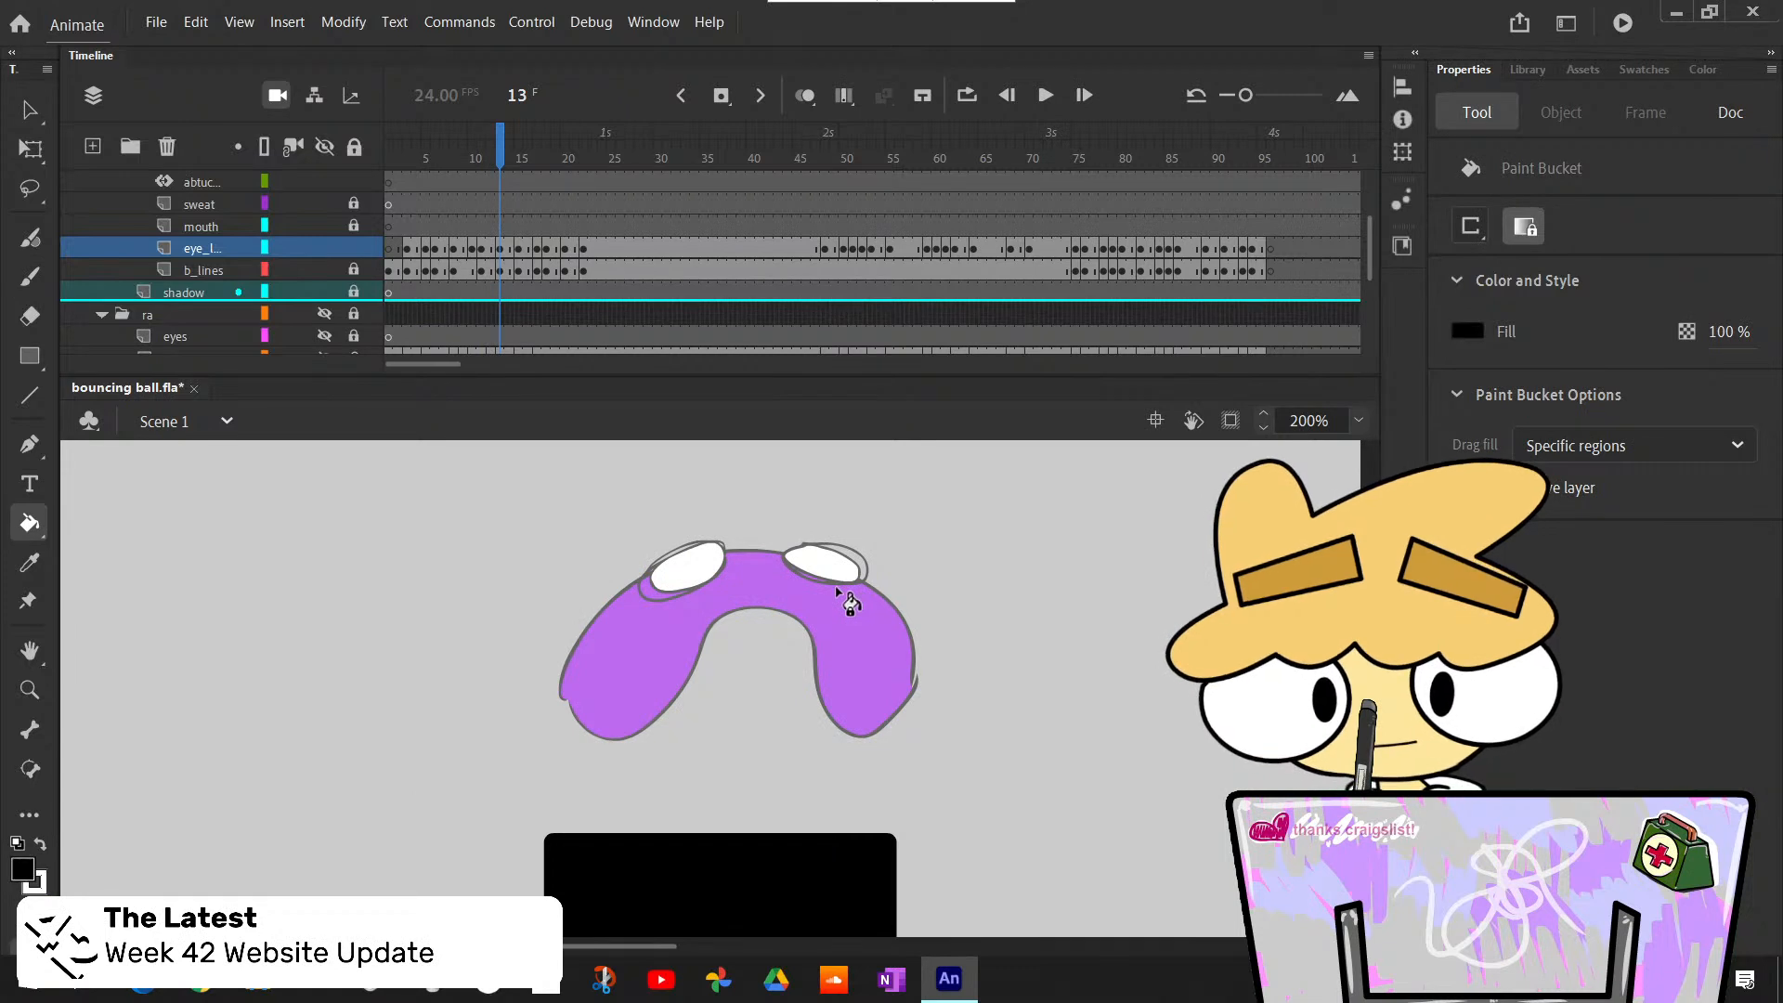
key(b)
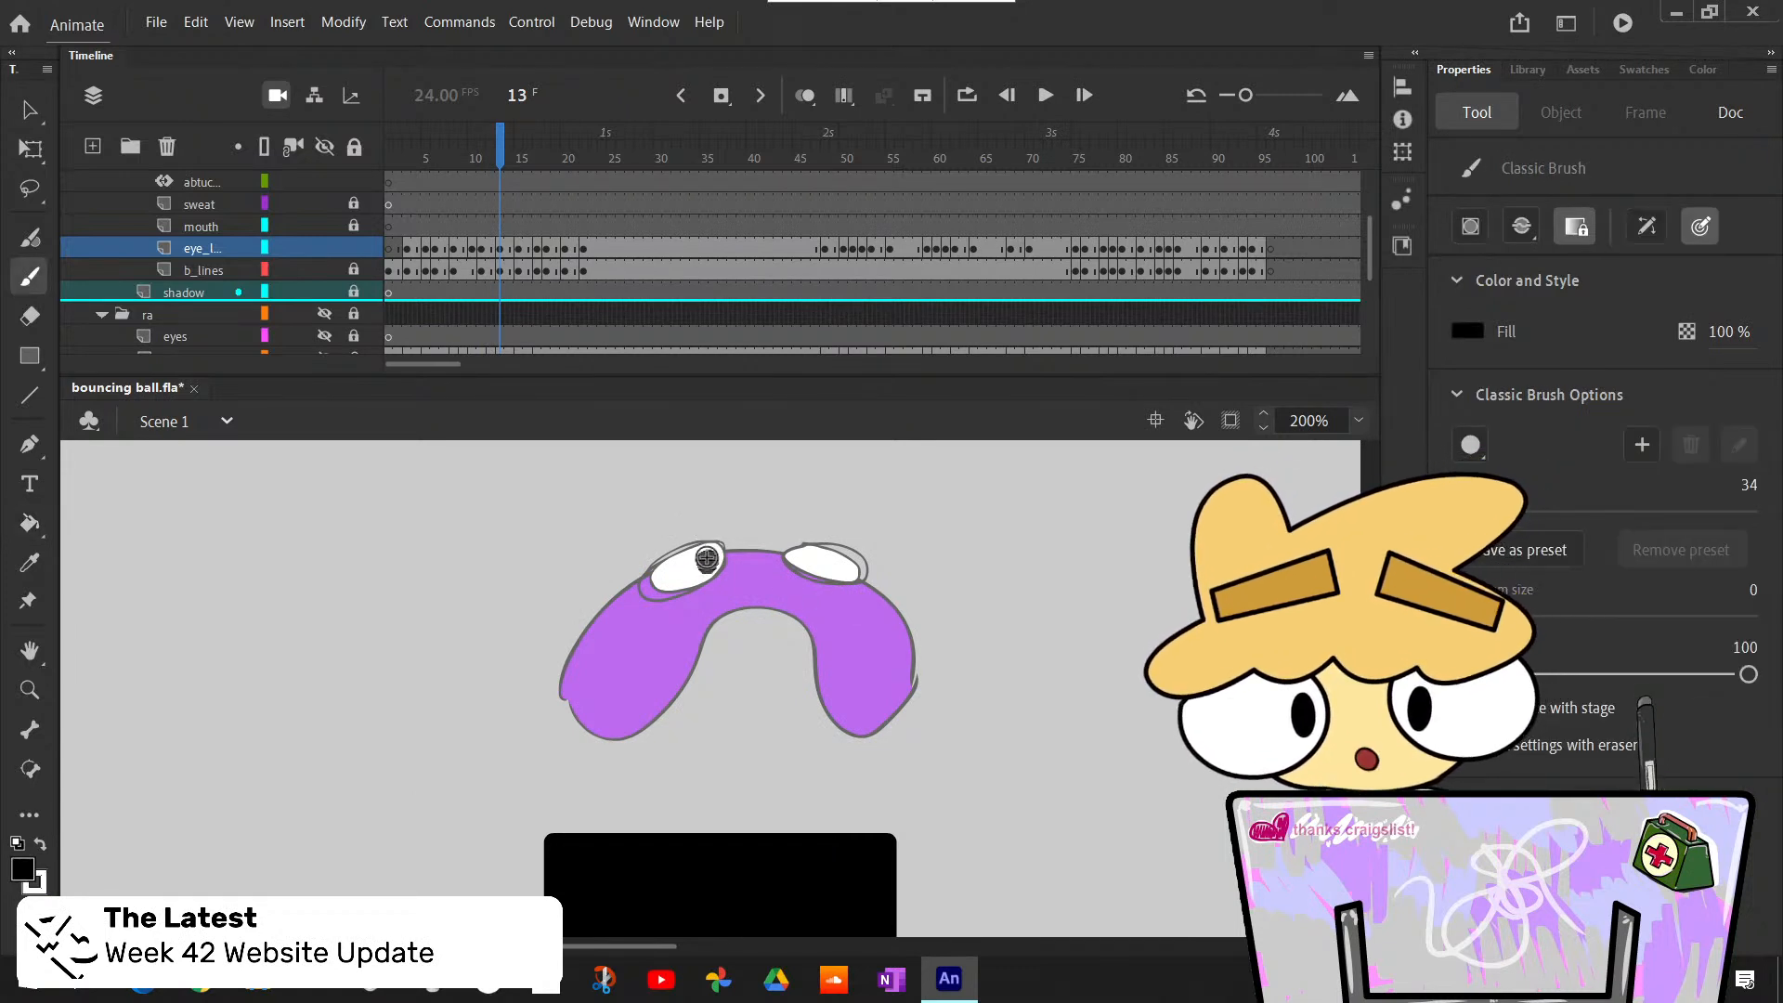
click(706, 558)
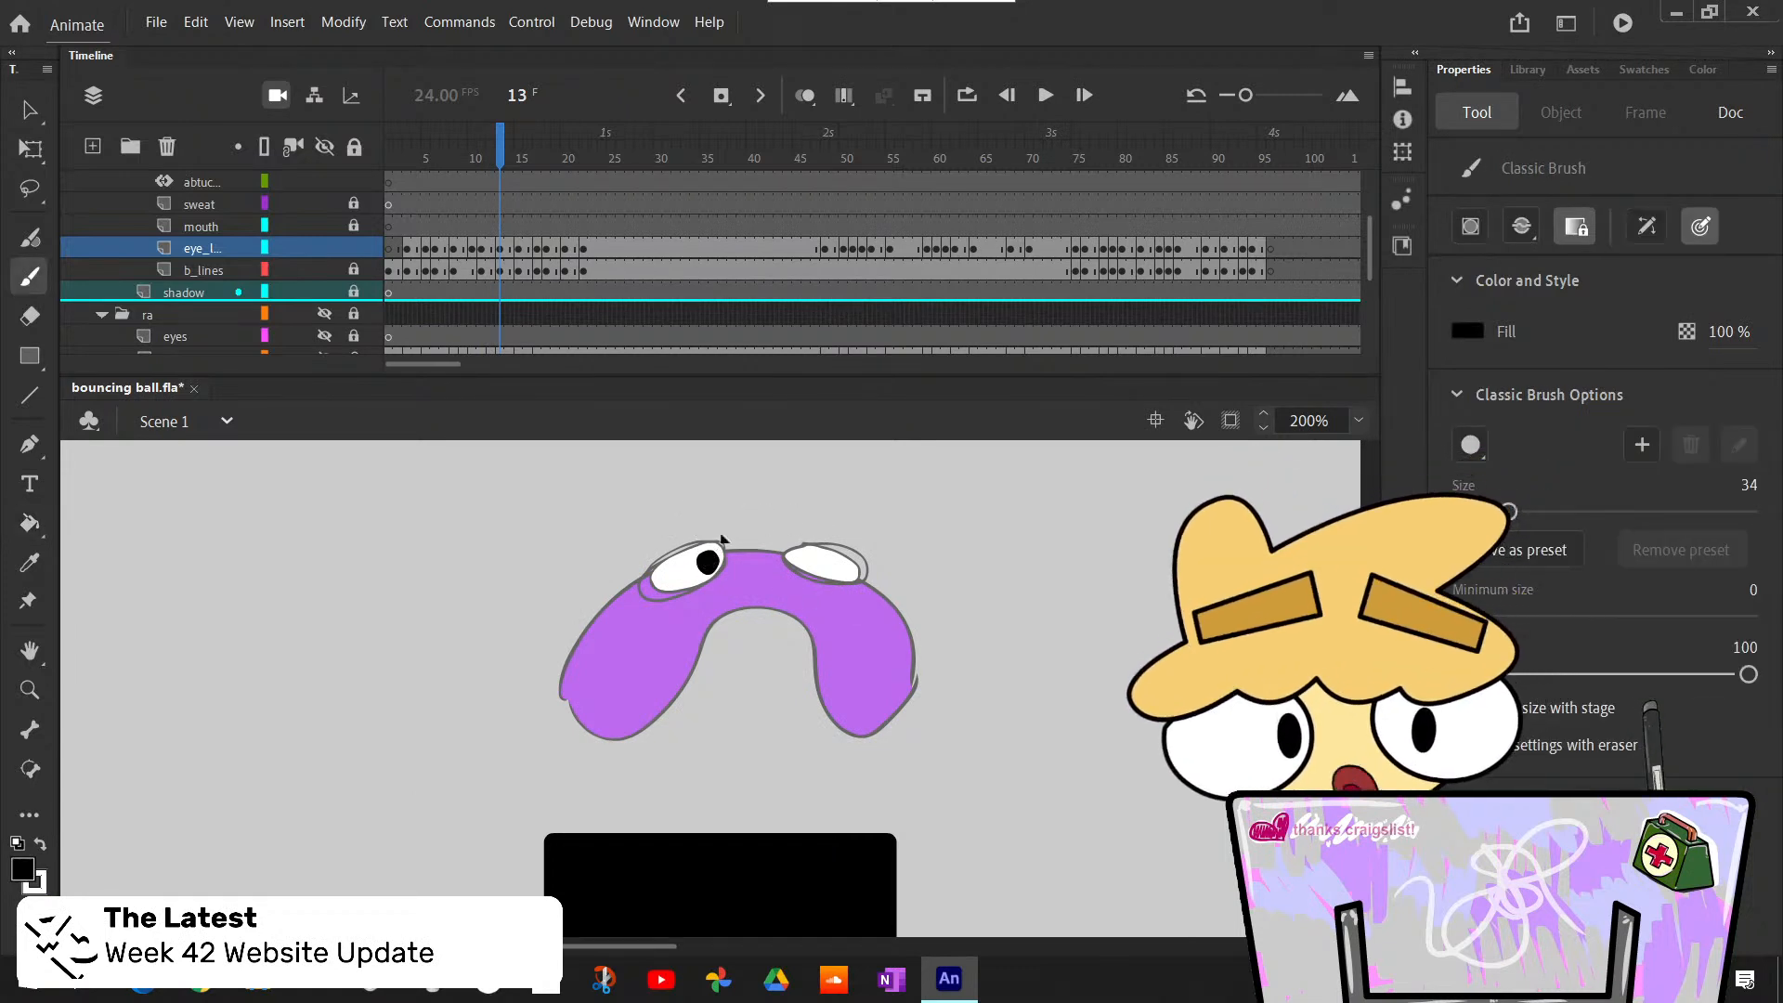
click(804, 557)
- Bucket-fill both eyes at the top of the egg-shaped body with white at frame 15
key(period)
key(period)
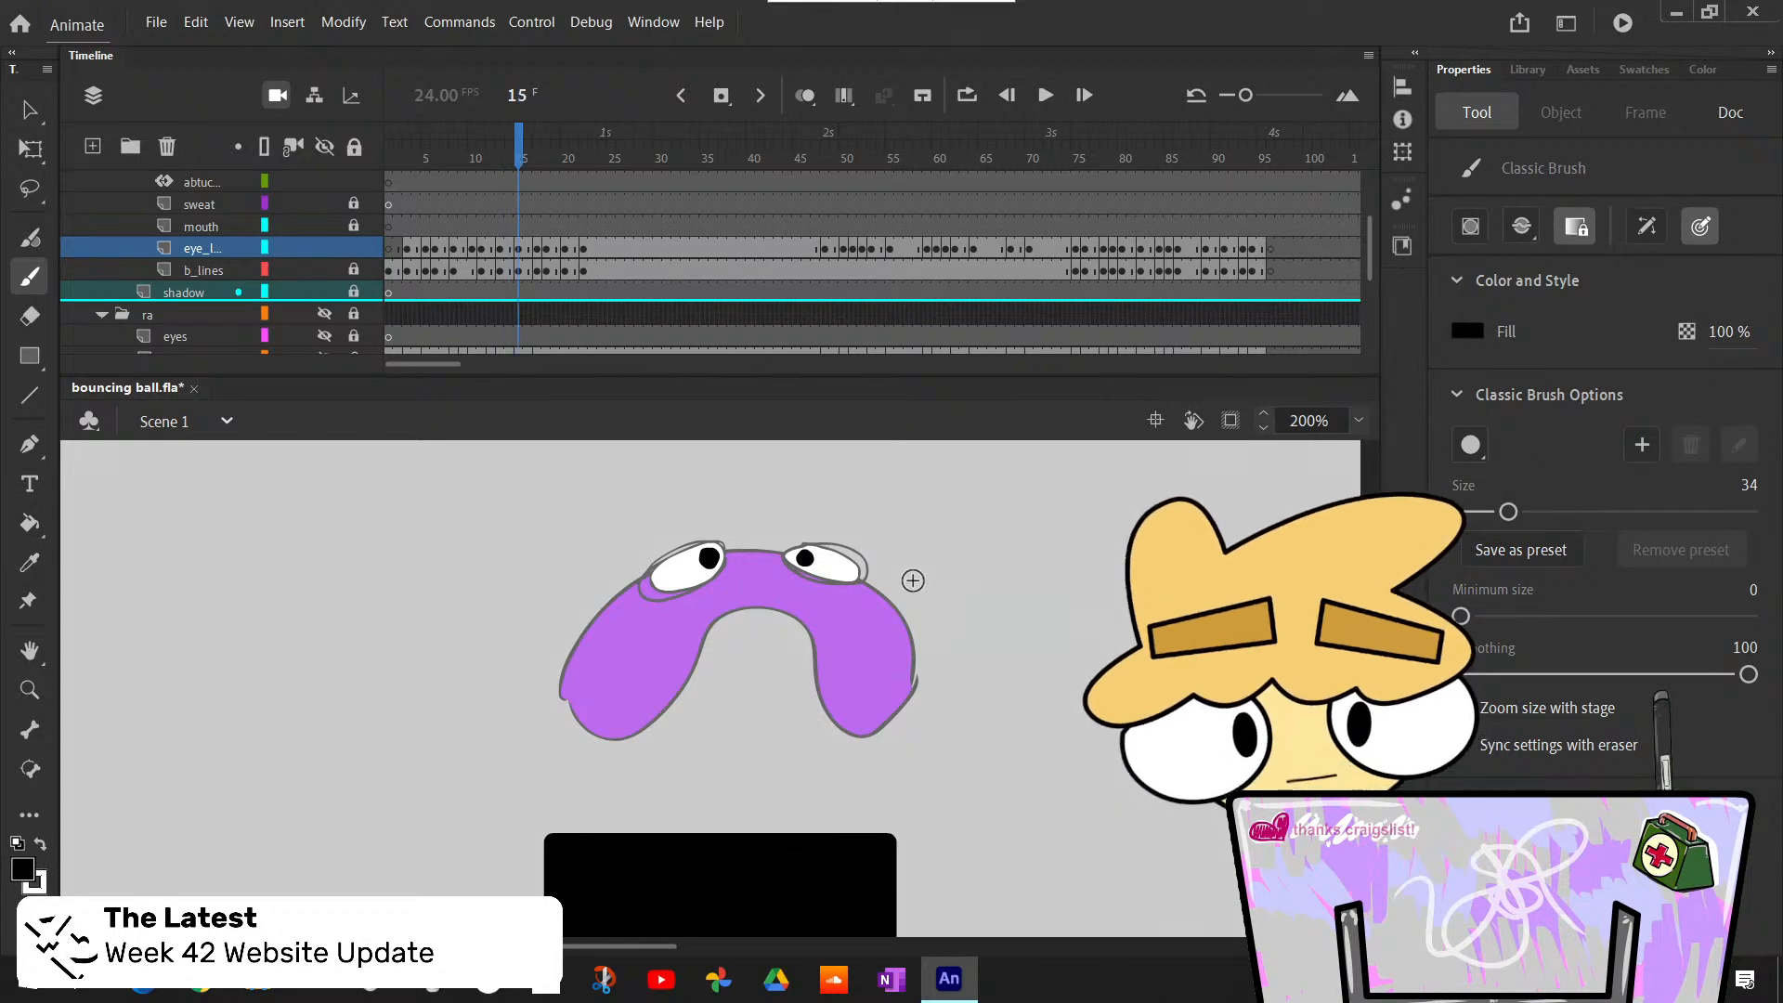
key(comma)
key(period)
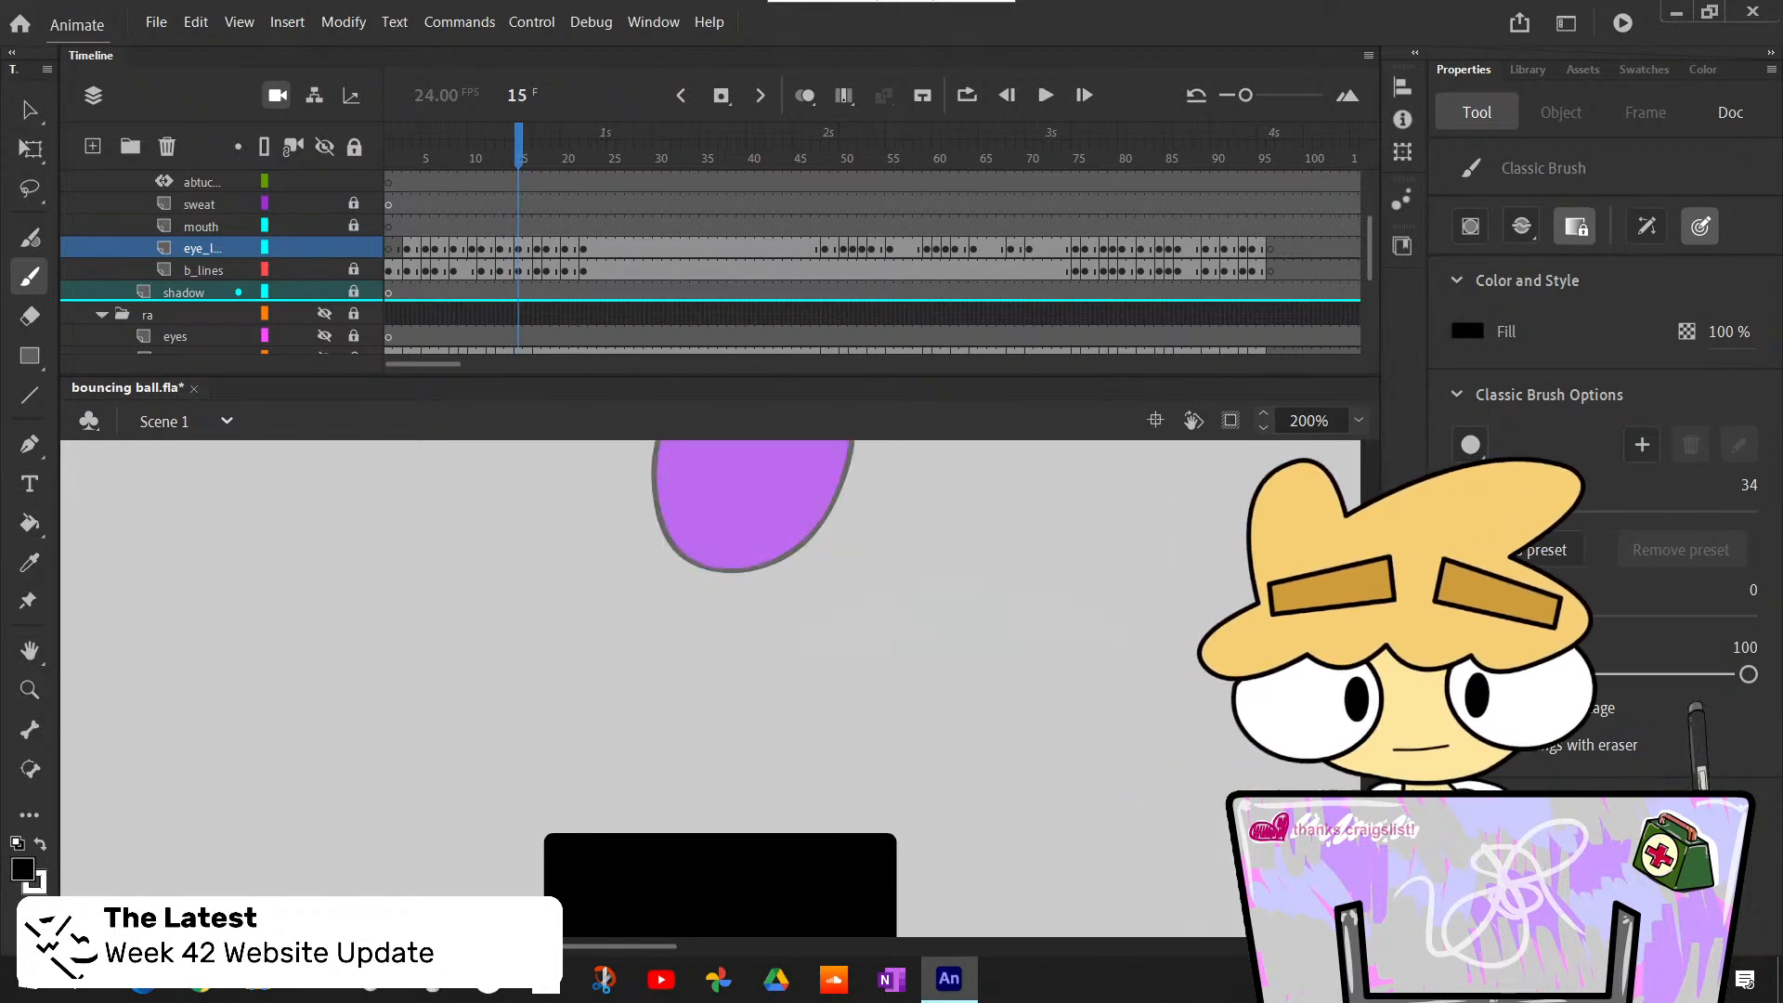
scroll(710, 687, up, 3)
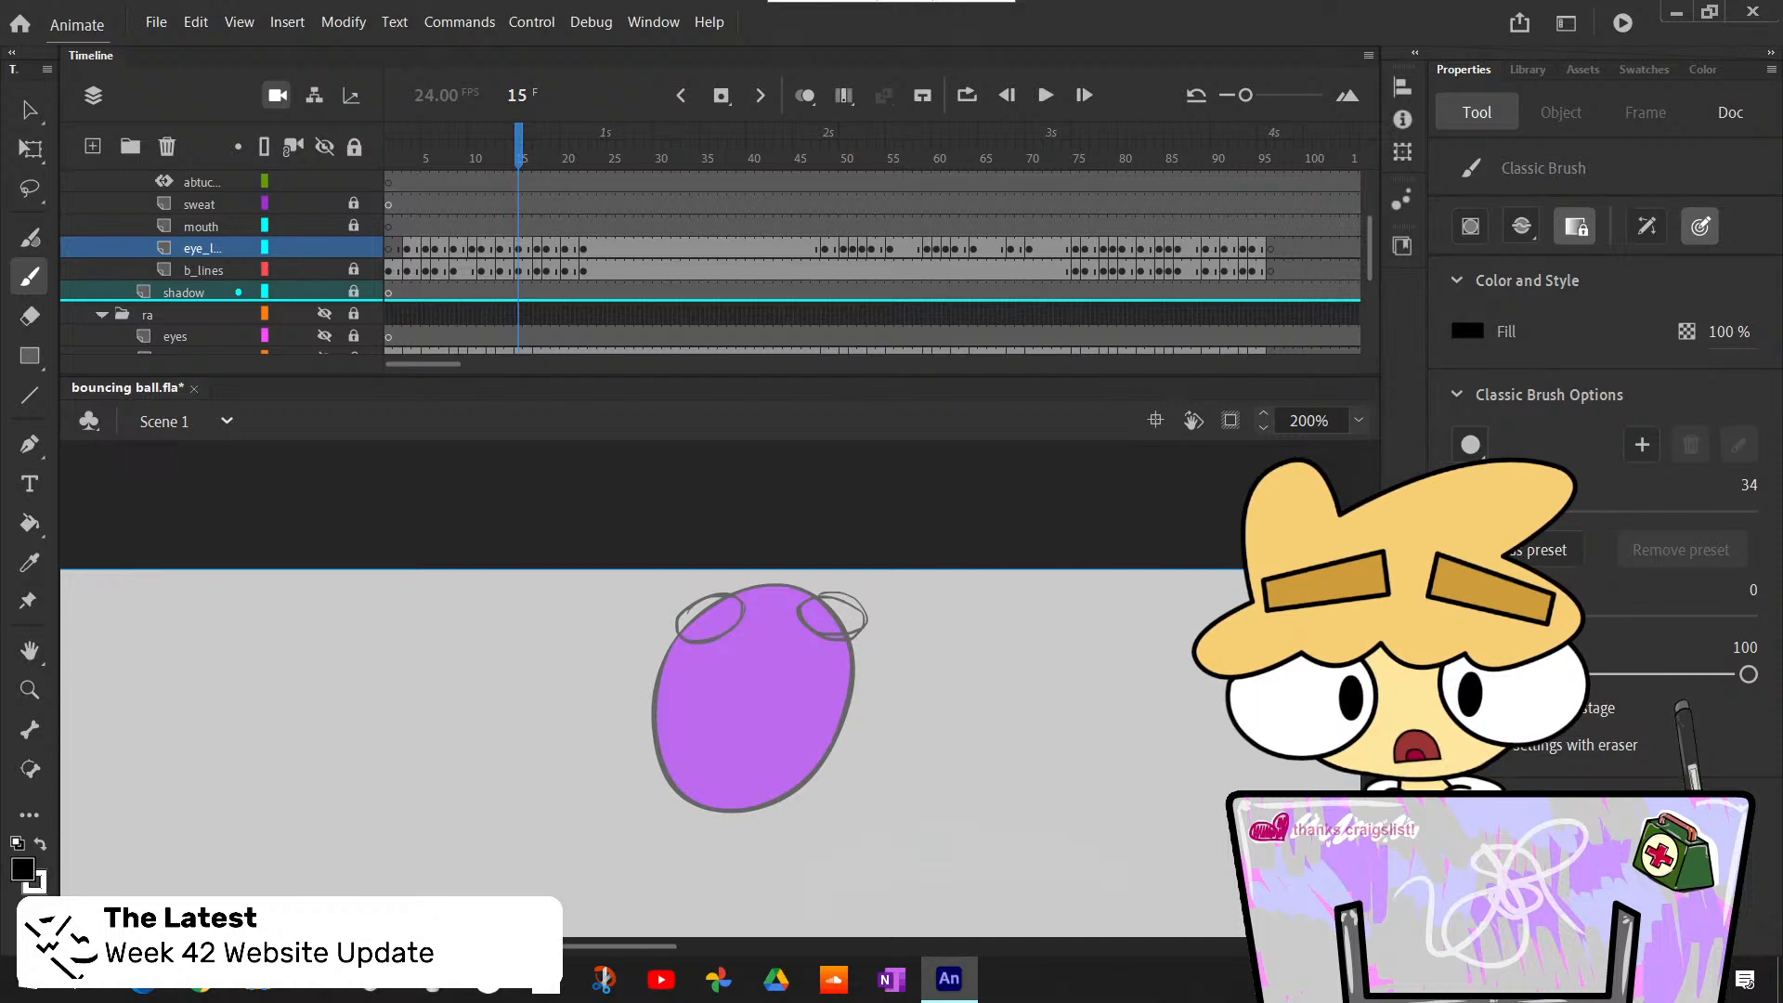
key(k)
key(x)
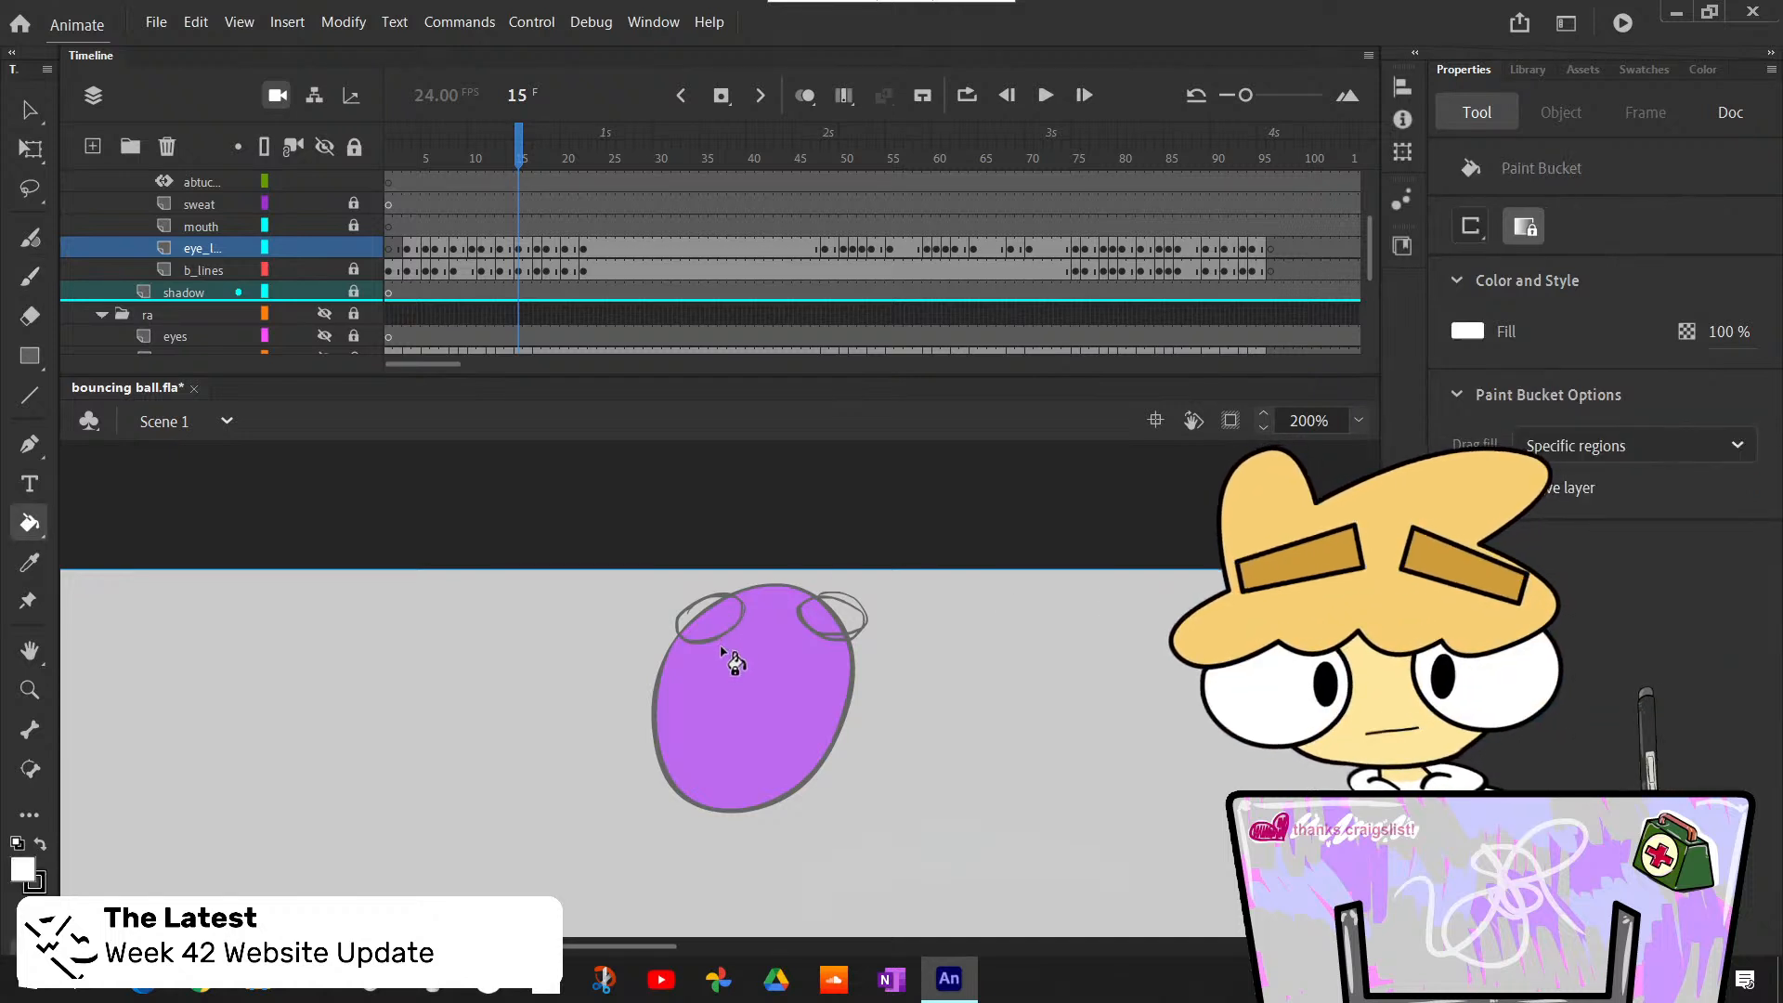
click(742, 620)
click(849, 624)
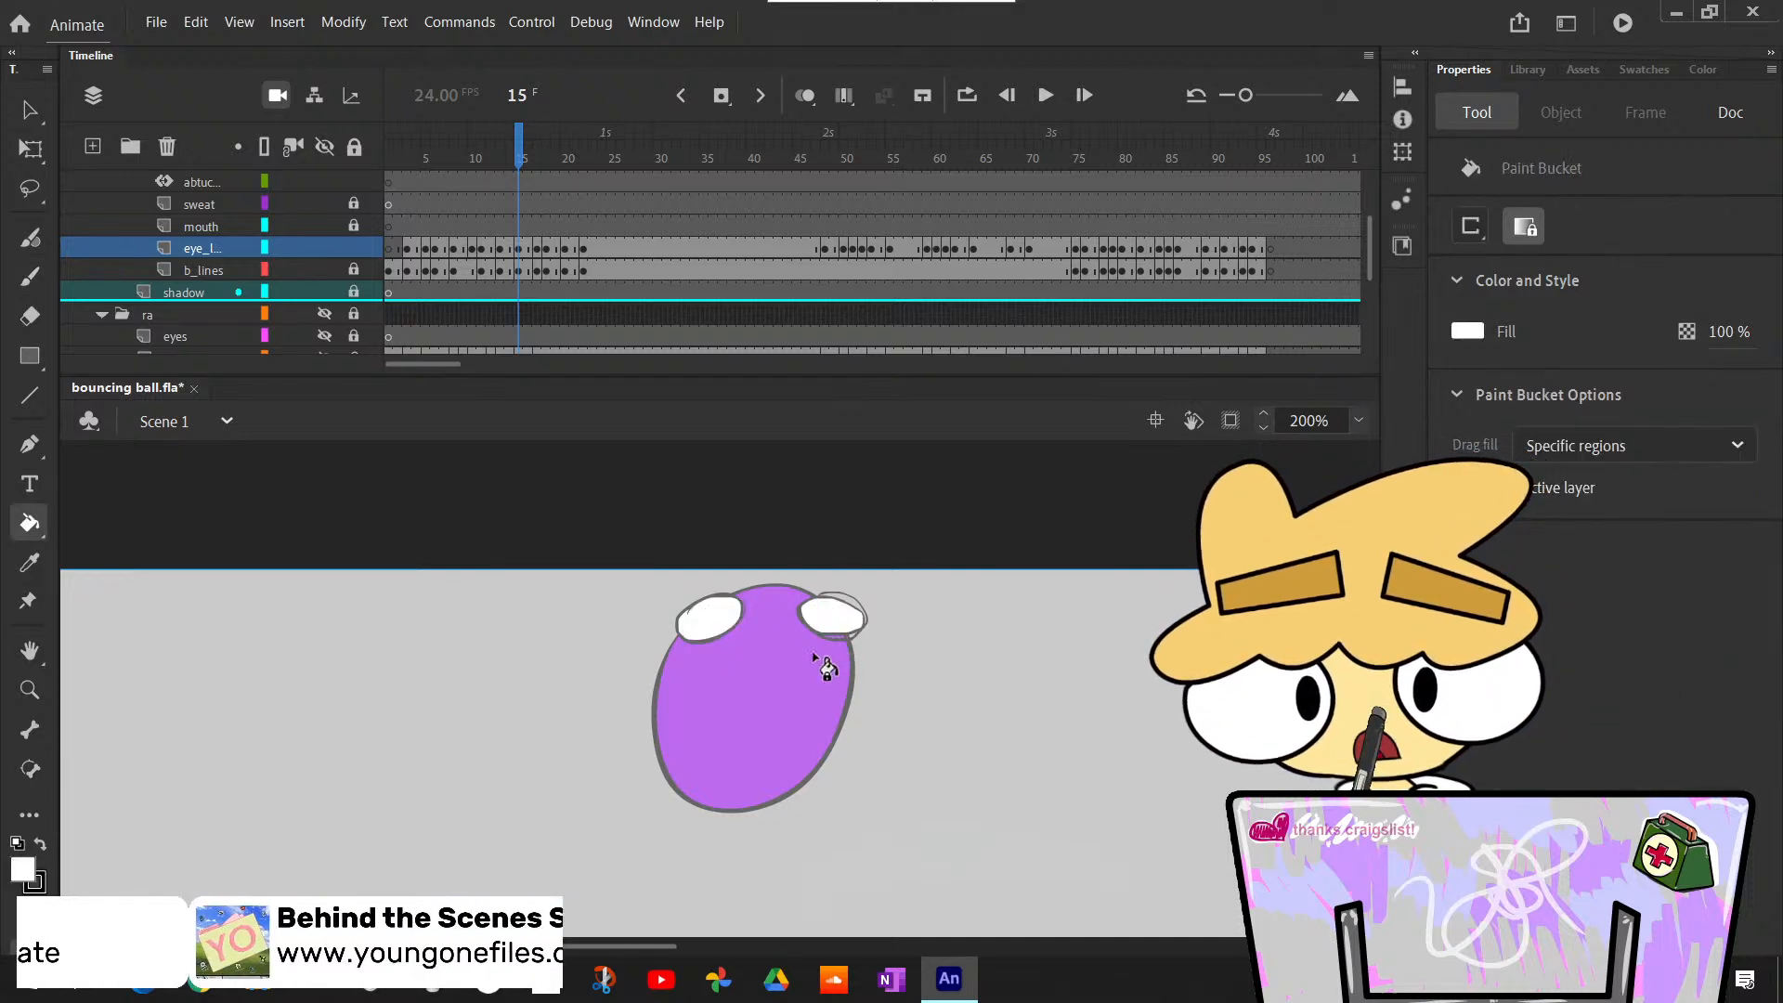
- Paint black pupils at the upper inner corners of both eyes at frame 15 and compare them with the preceding drawing
key(b)
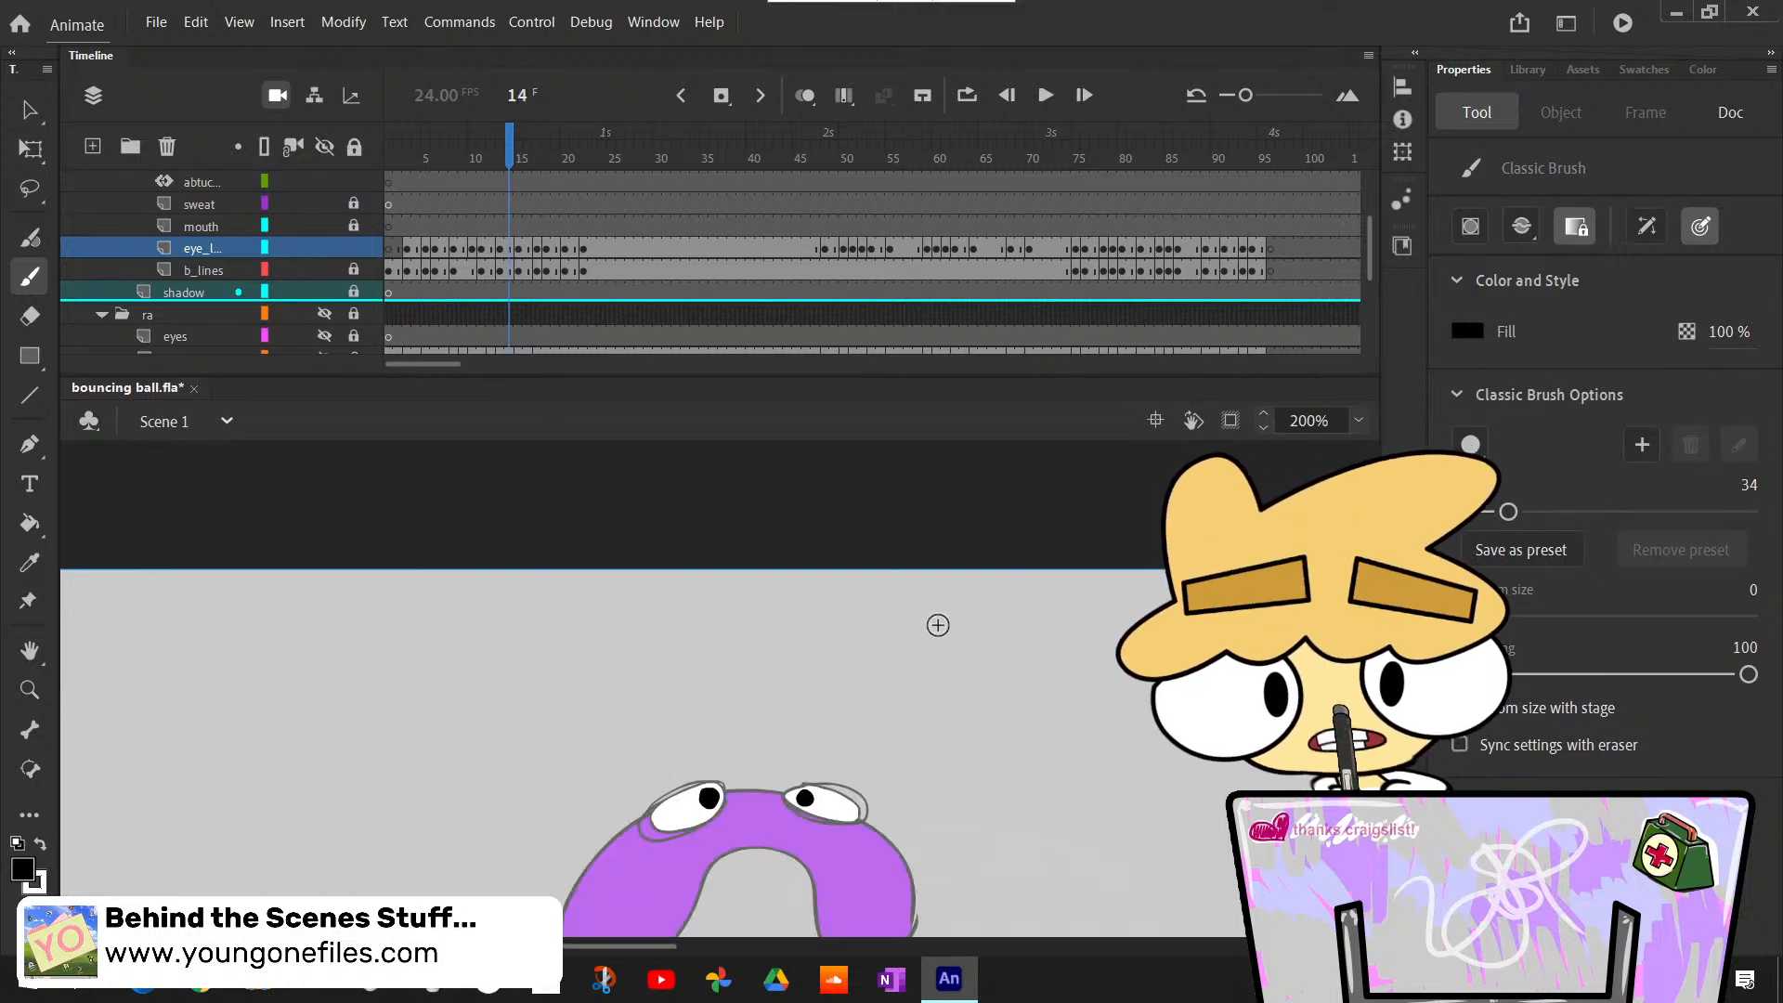
key(period)
key(comma)
- Bucket-fill both eyes of the stretched body with white at frame 17, undoing a mistaken black fill
key(comma)
key(period)
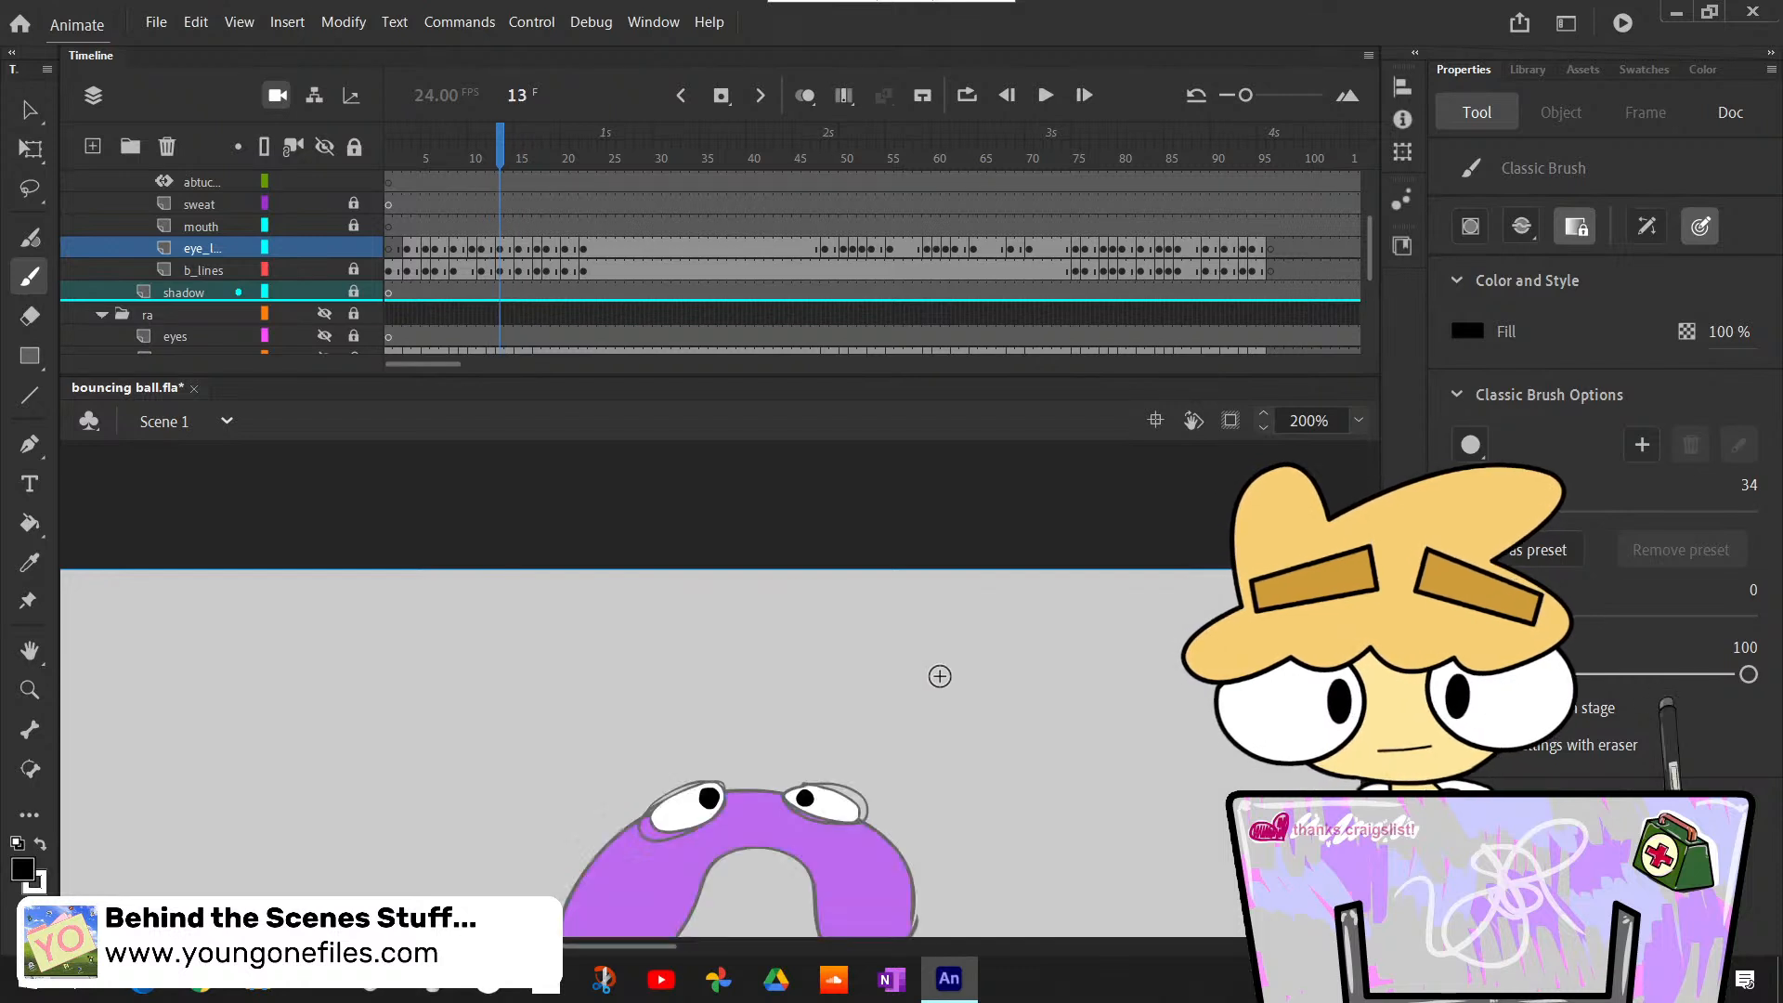
key(period)
key(period)
key(period)
key(period)
key(comma)
key(period)
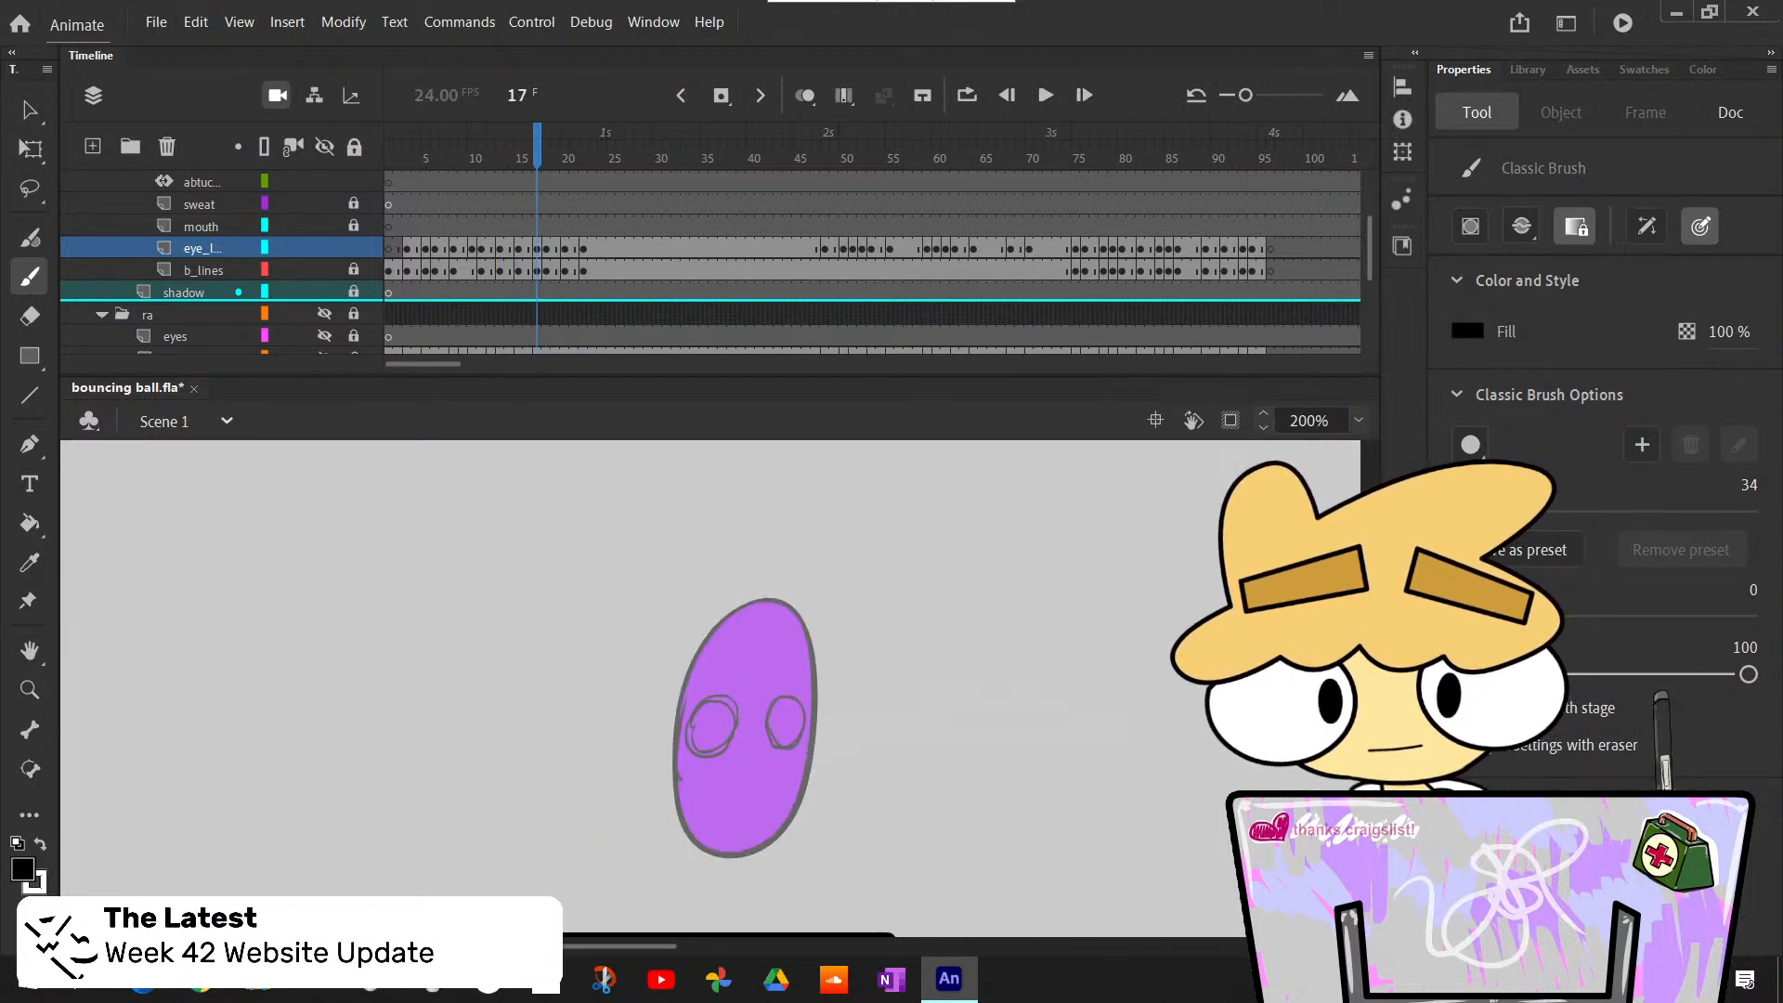
key(k)
click(743, 711)
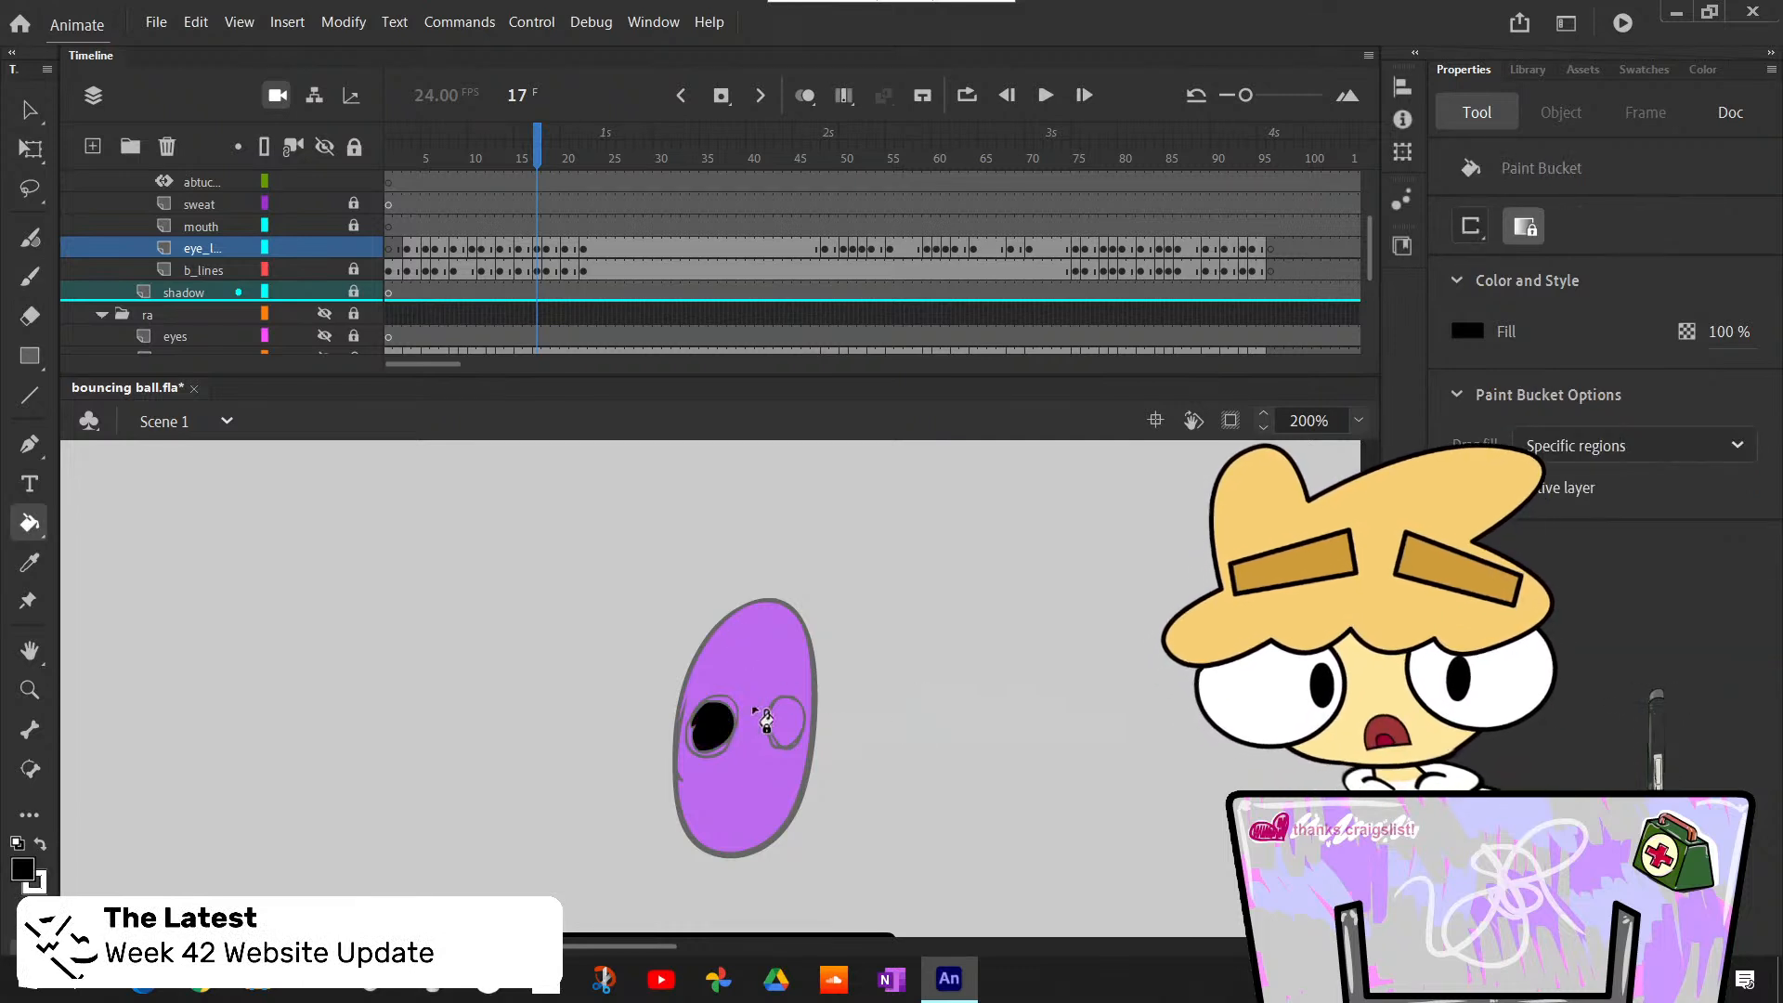
key(ctrl+z)
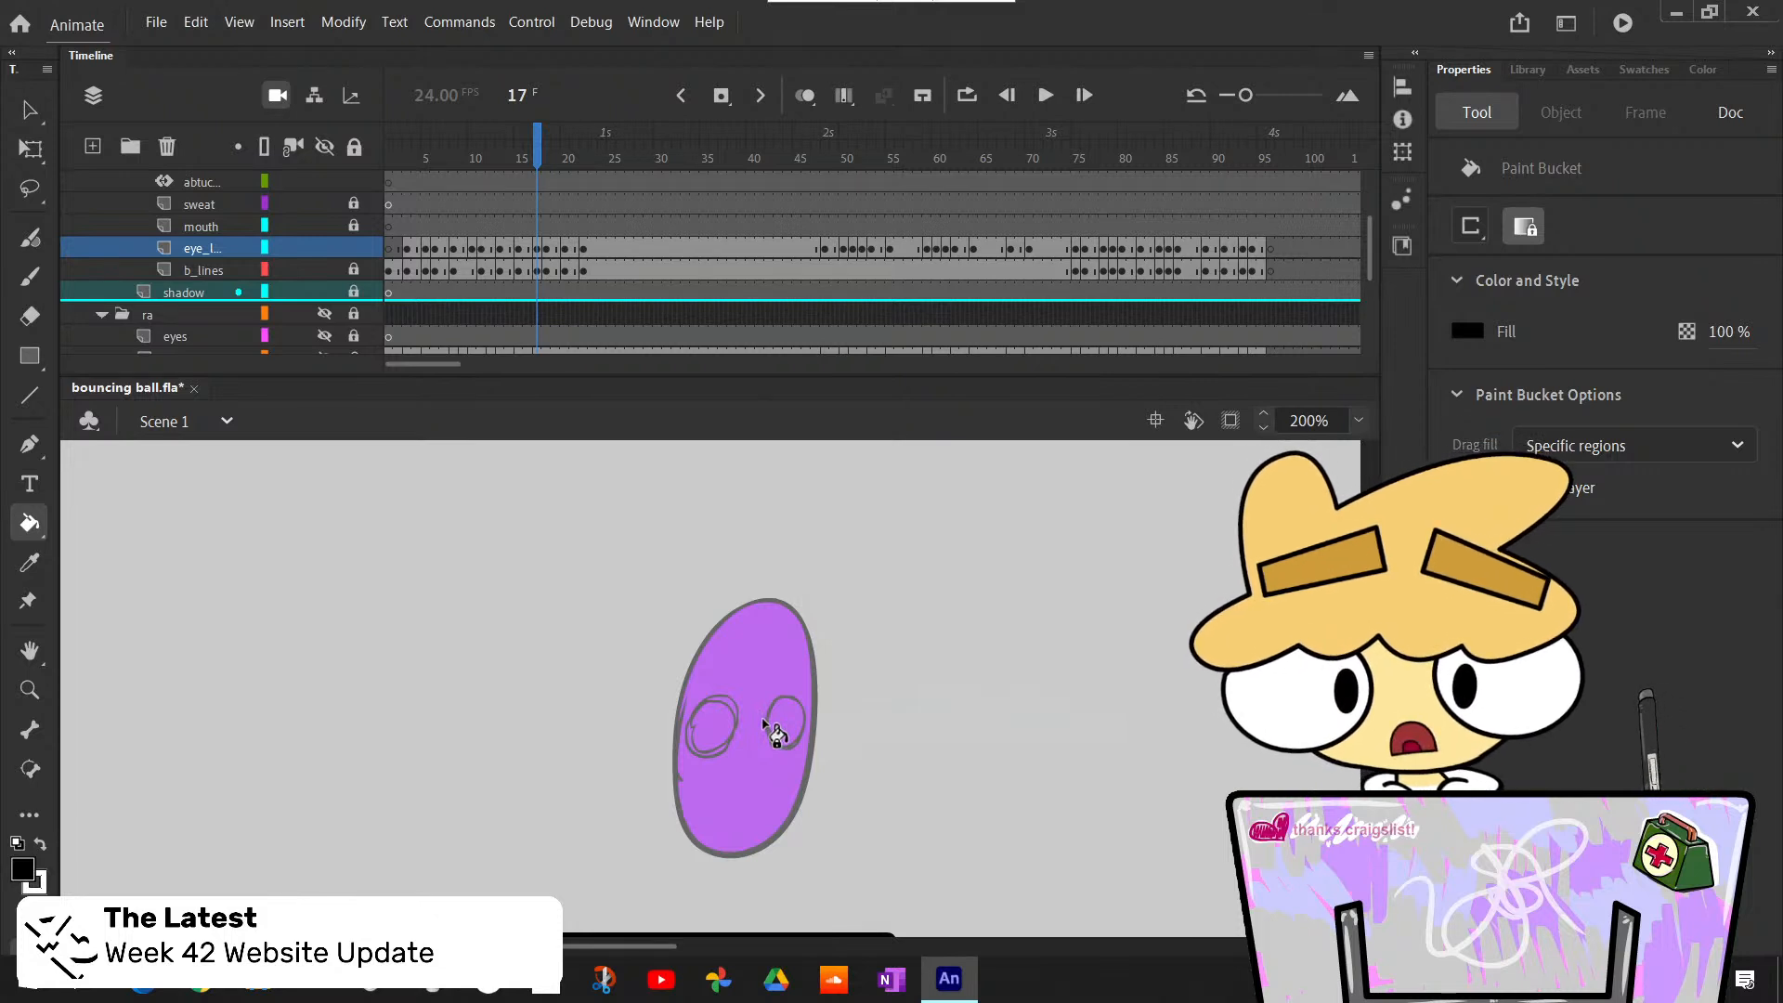
key(x)
click(715, 727)
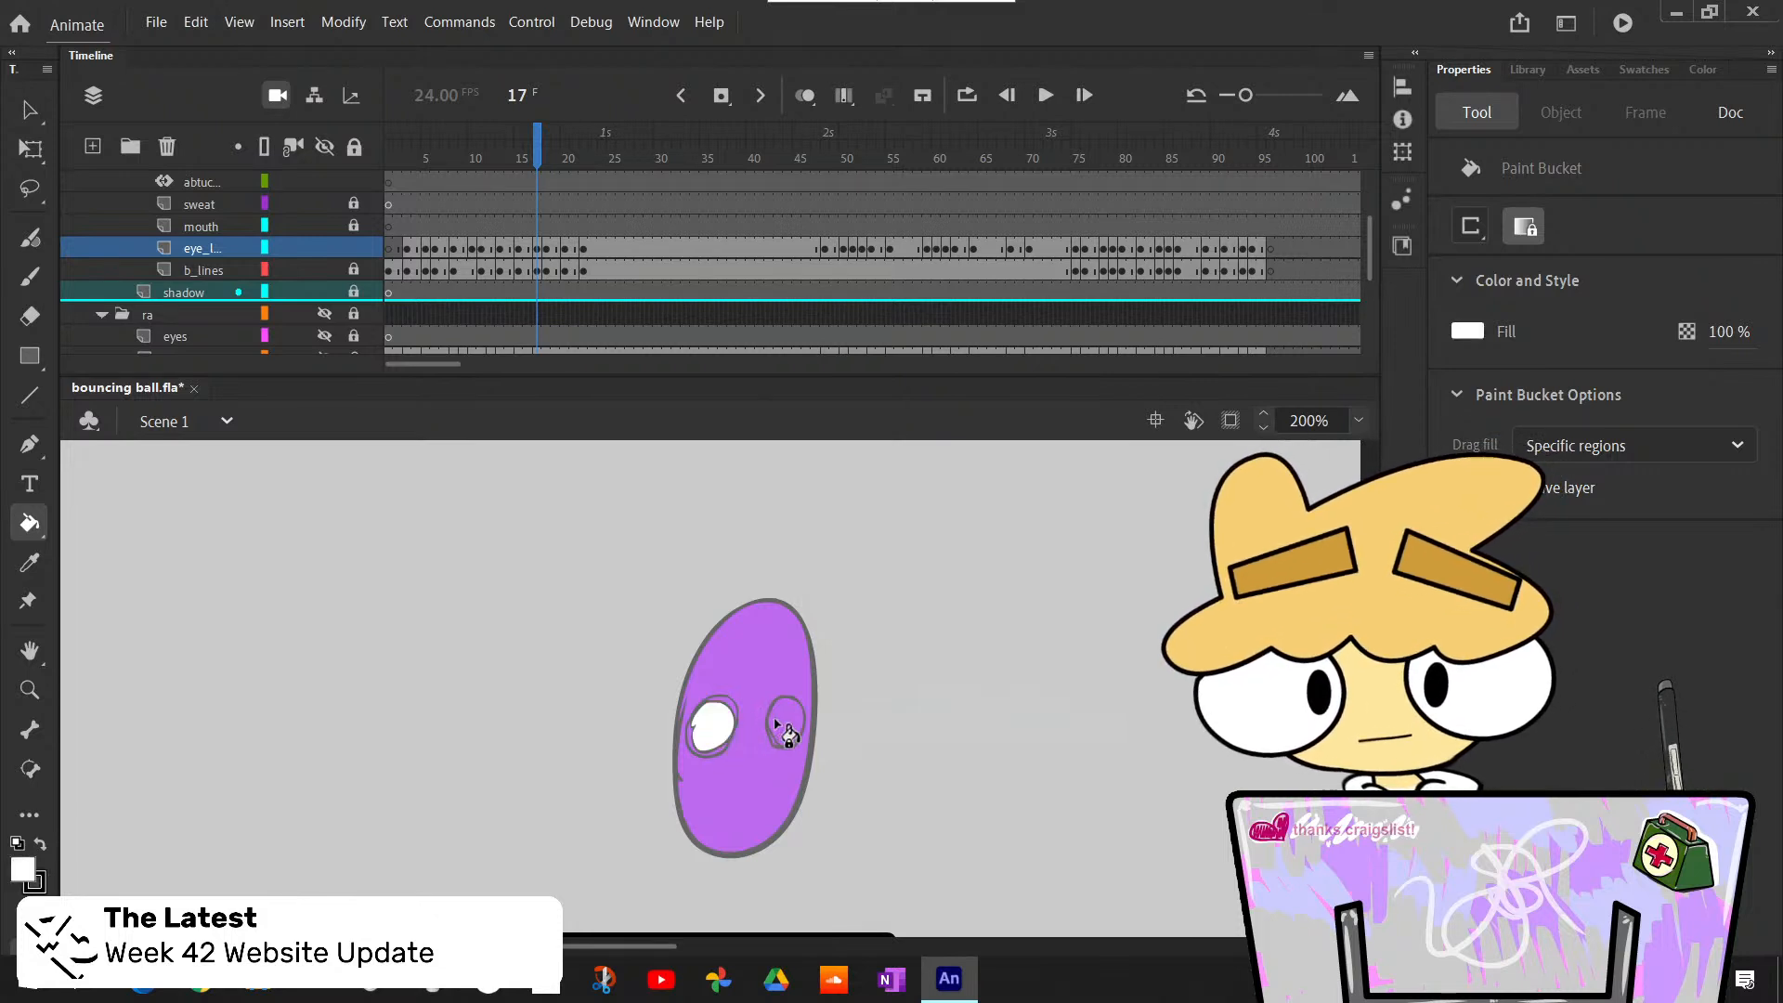
- Paint tall oval black pupils at the inner edges of both eyes at frame 17 and compare them with the neighbouring frames
key(b)
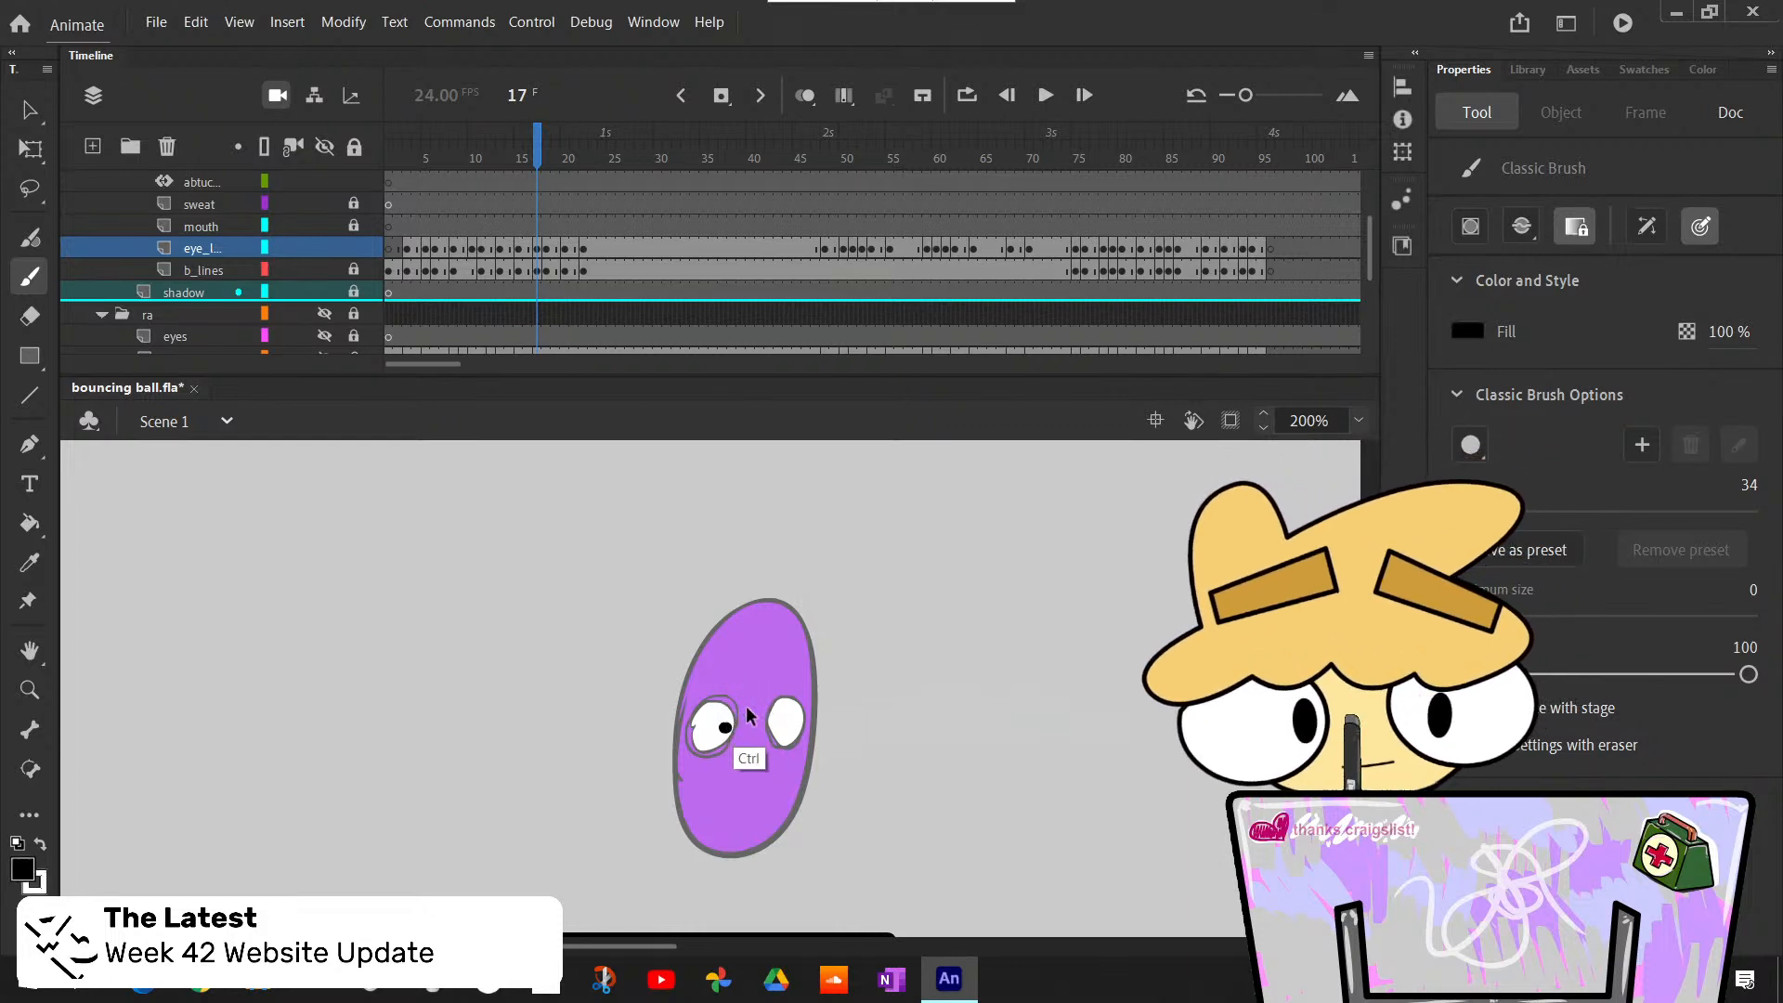
drag(723, 734, 724, 738)
key(ctrl+z)
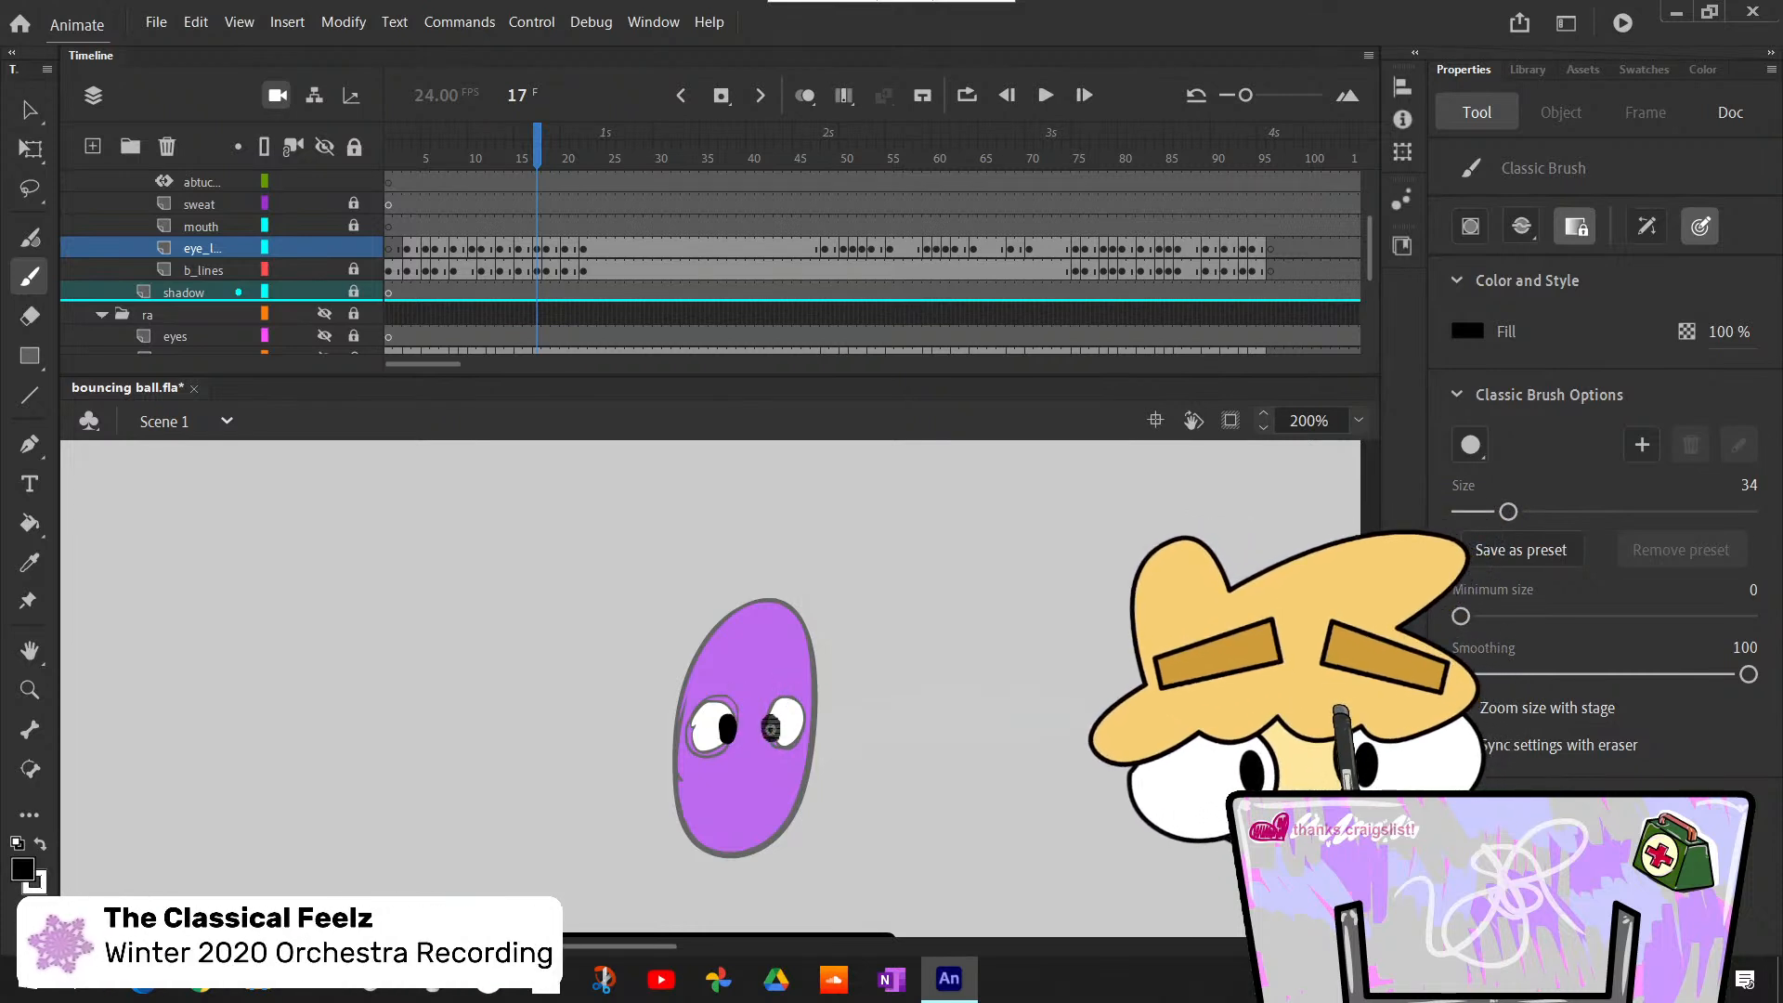
key(comma)
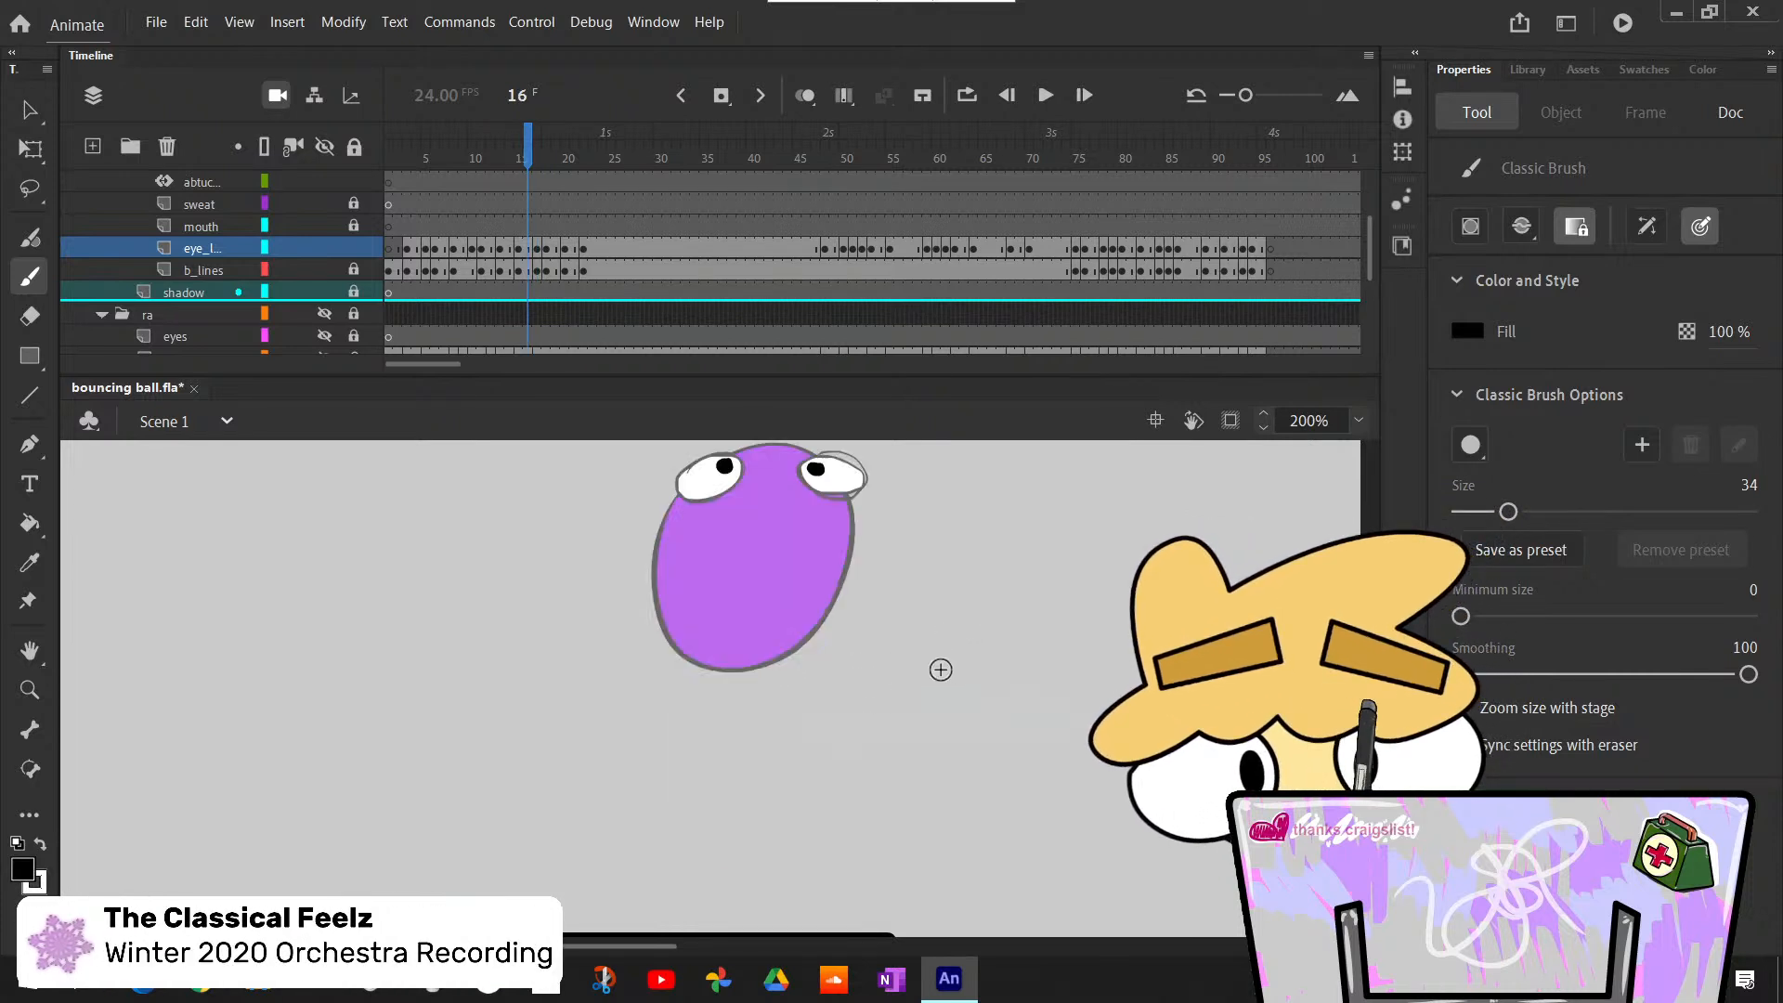
key(period)
- Bucket-fill both narrow eyes of the squashed body with white at frame 18
key(period)
key(comma)
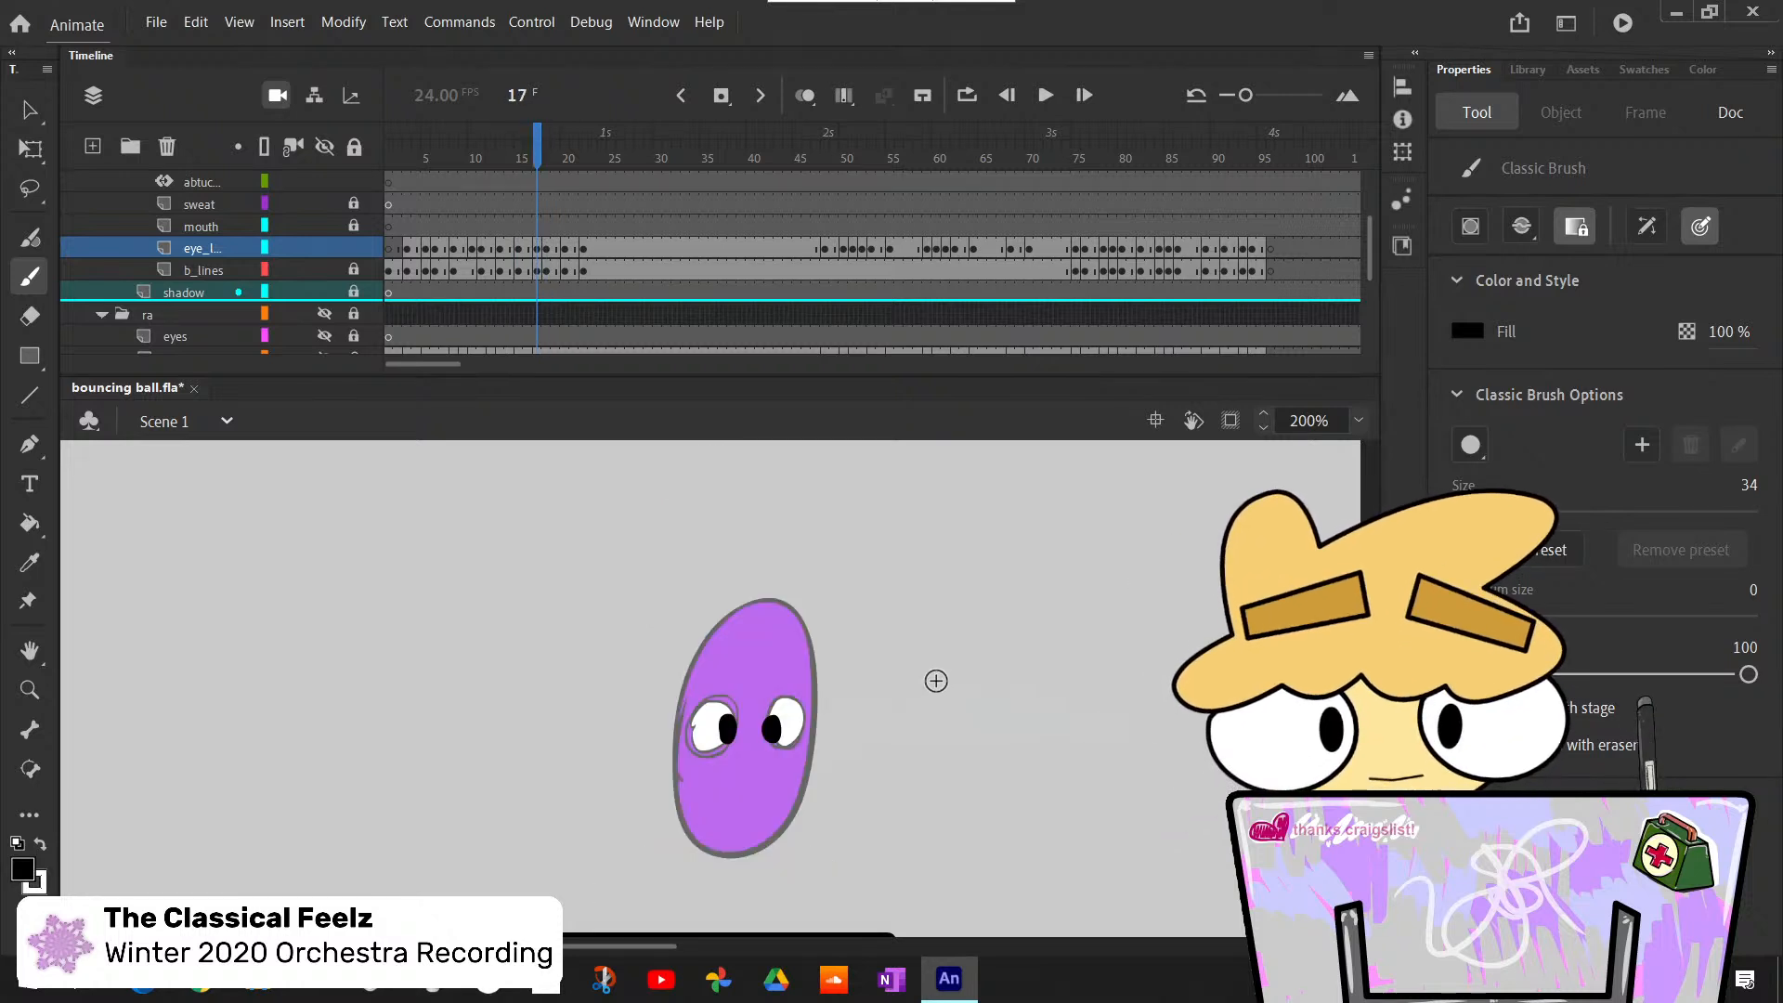
key(period)
scroll(997, 719, down, 4)
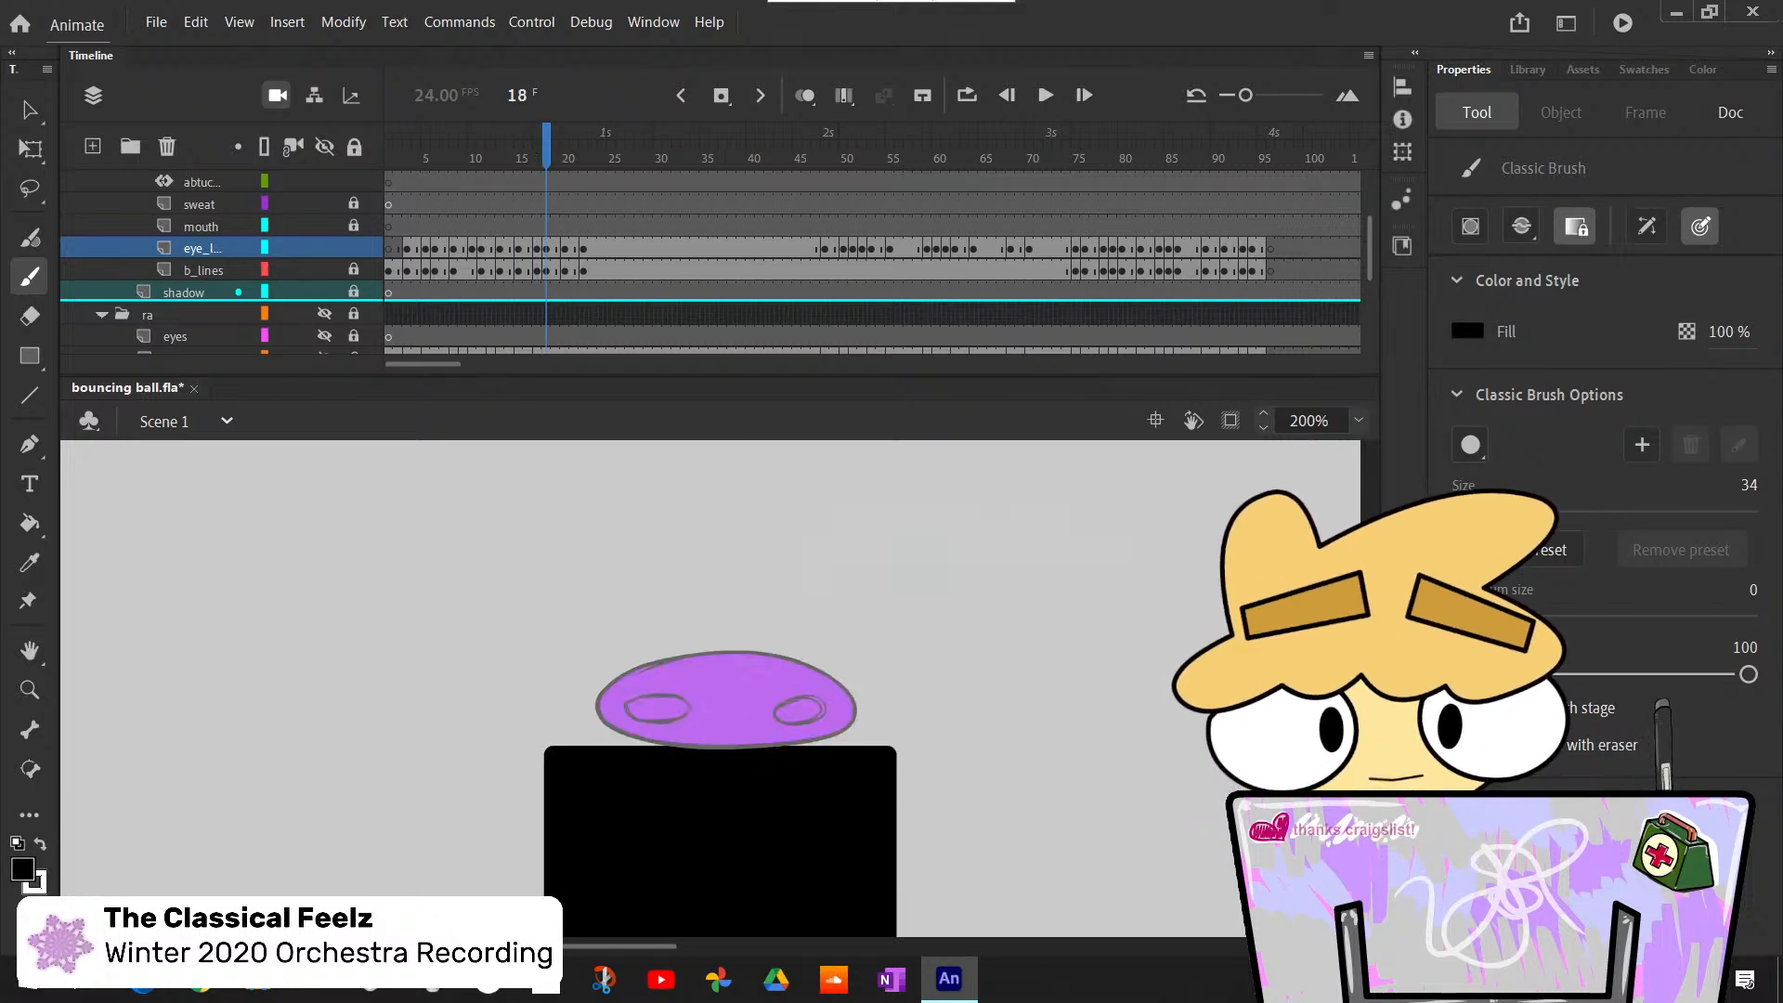
key(k)
key(x)
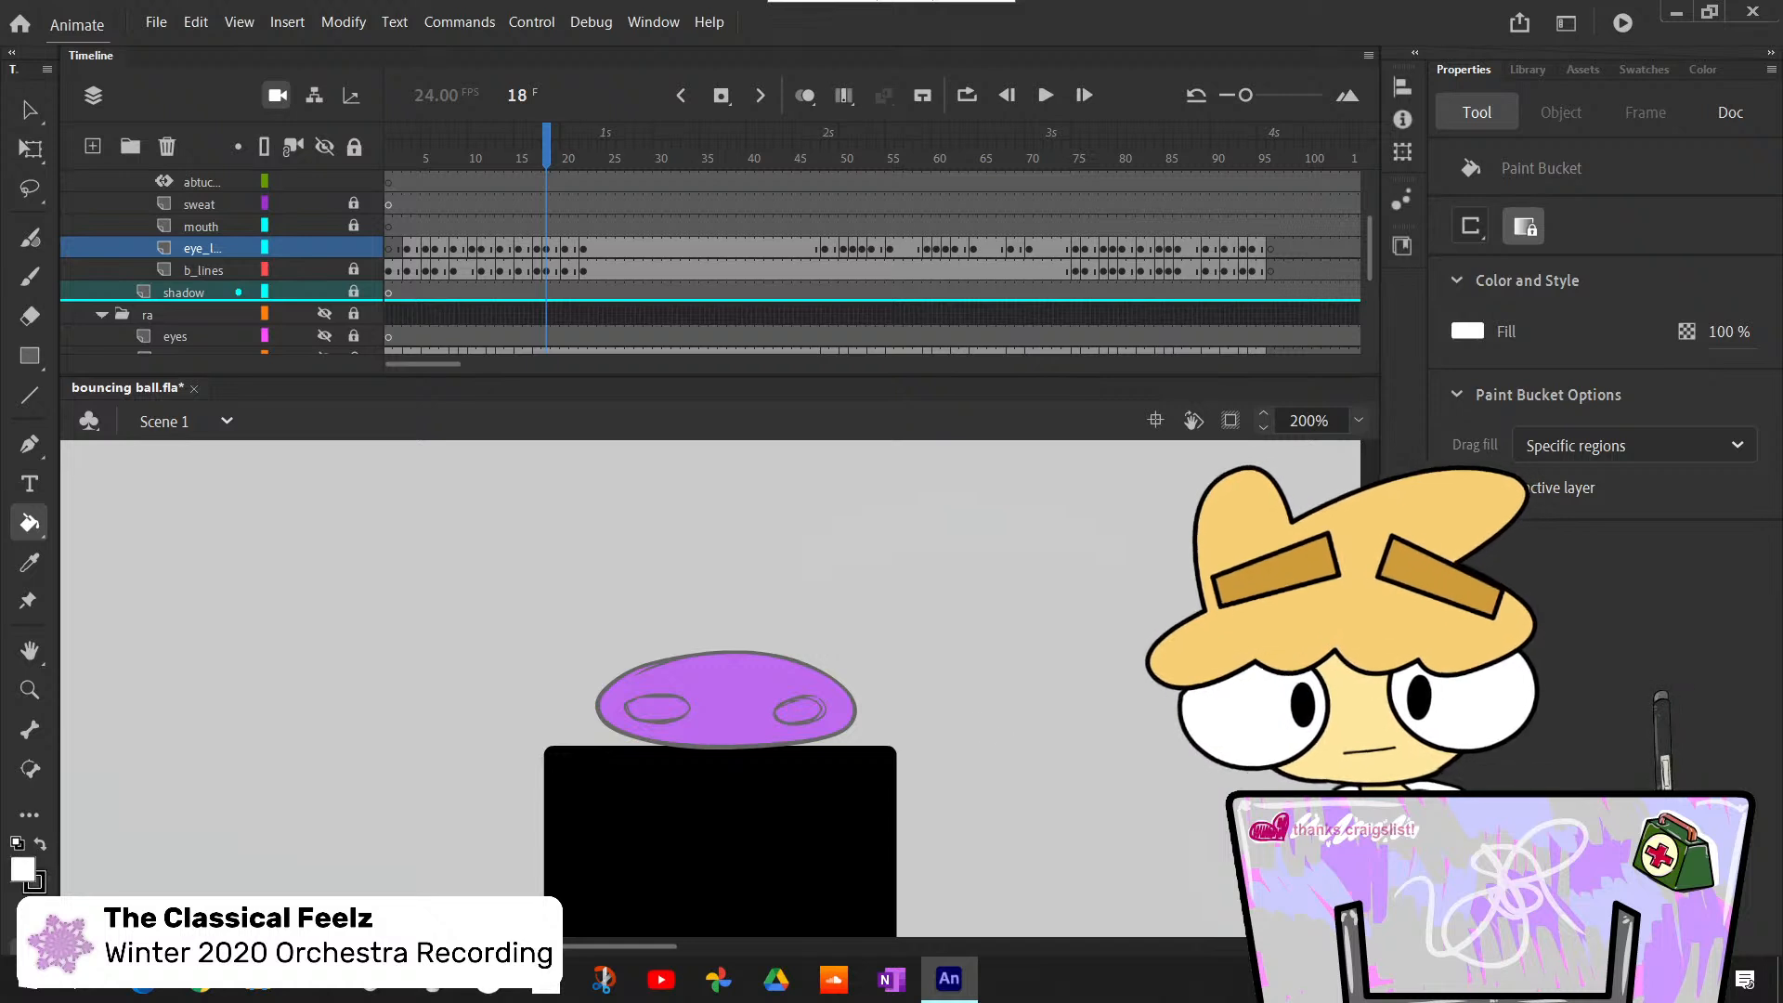
click(669, 715)
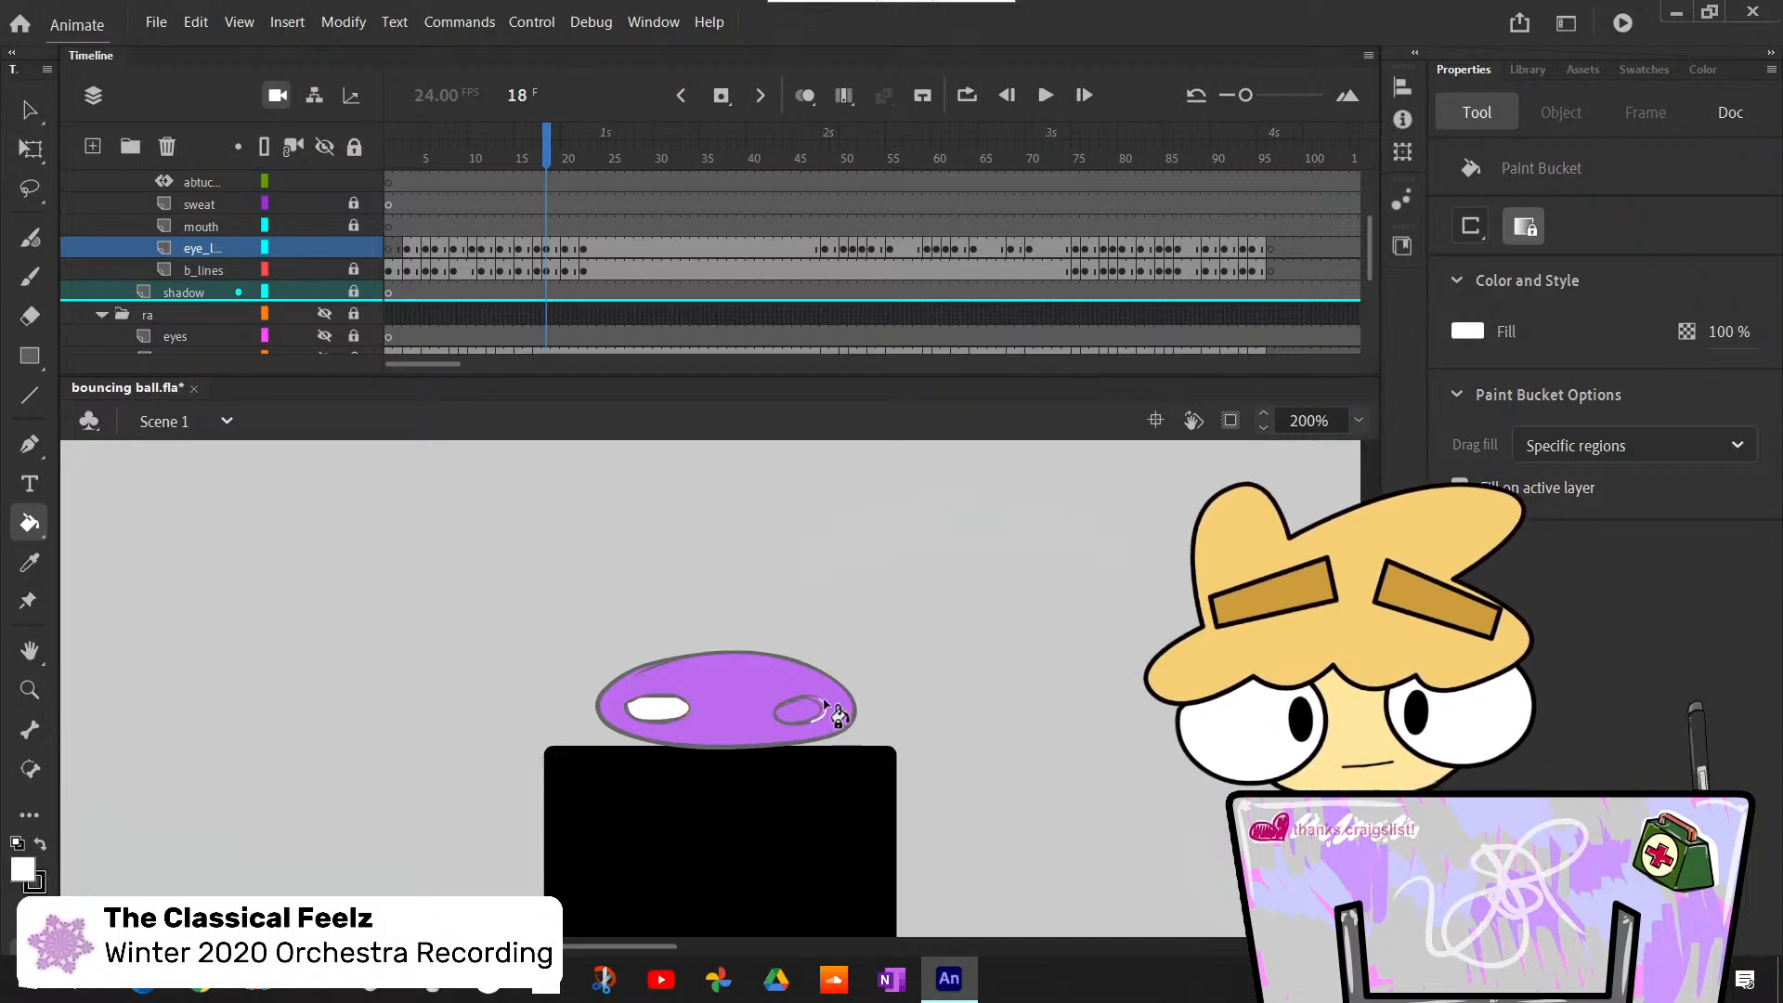
- Paint small black pupils at the outer edges of both eyes at frame 18, undoing oversized attempts, and compare them with the preceding frame
key(x)
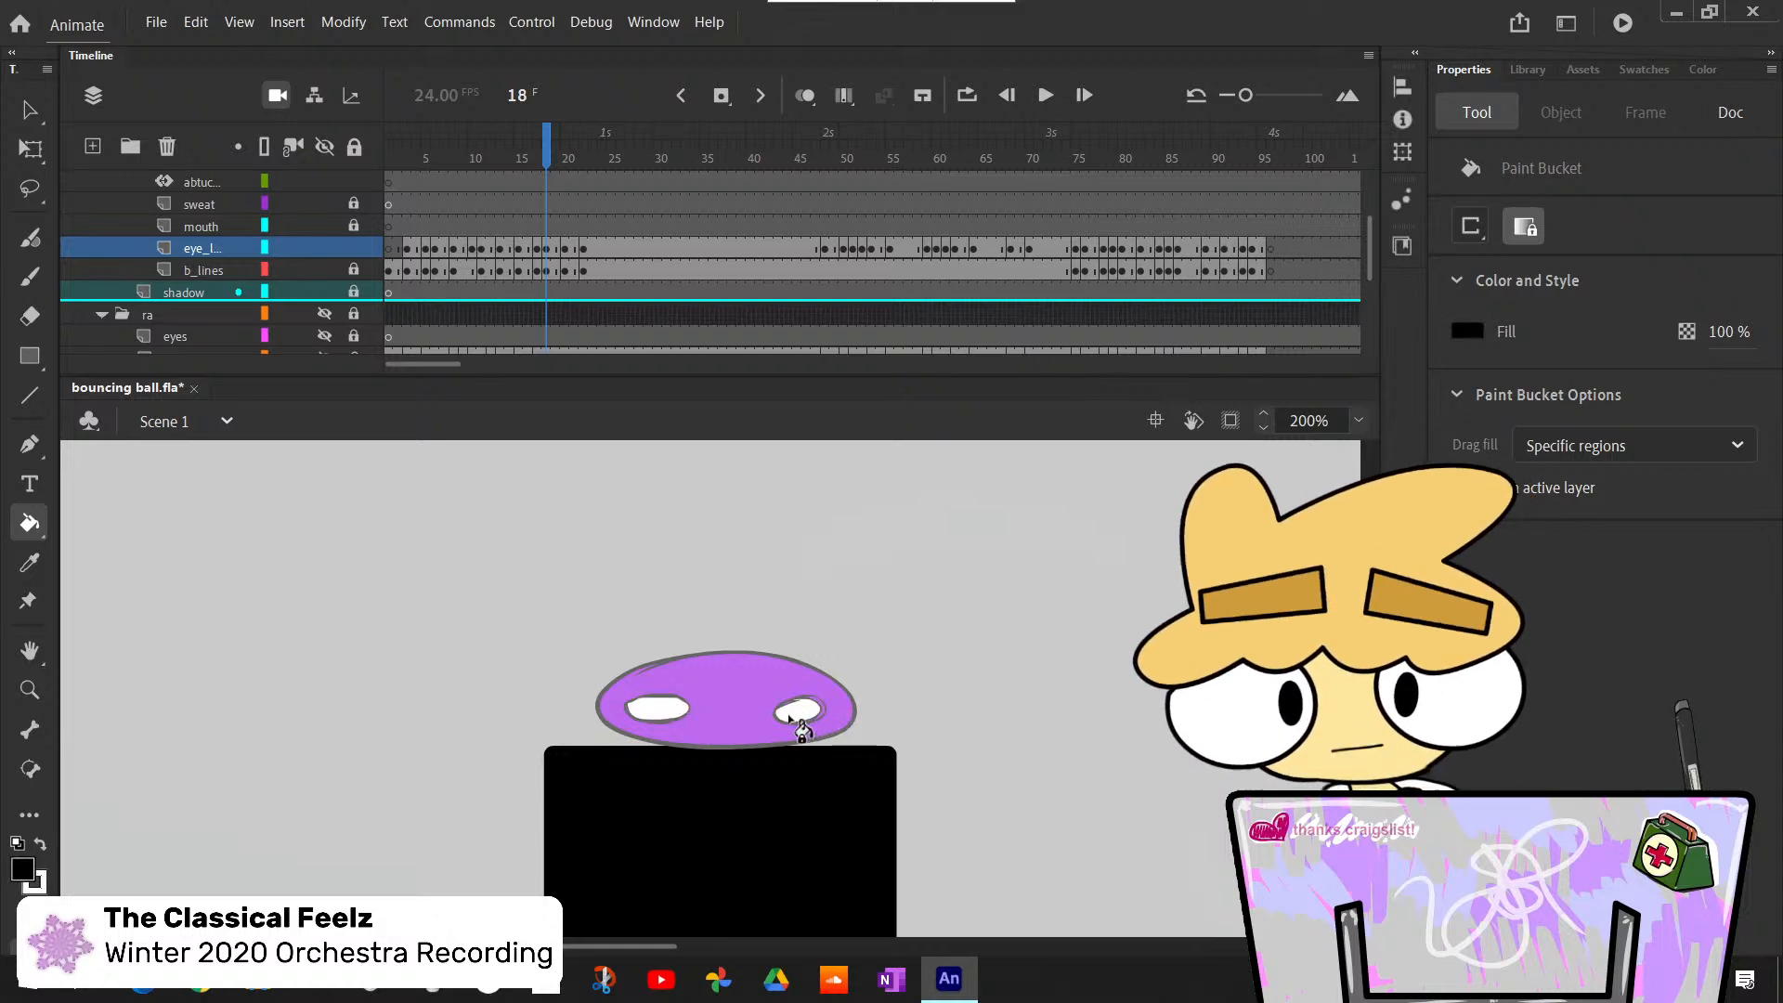
key(b)
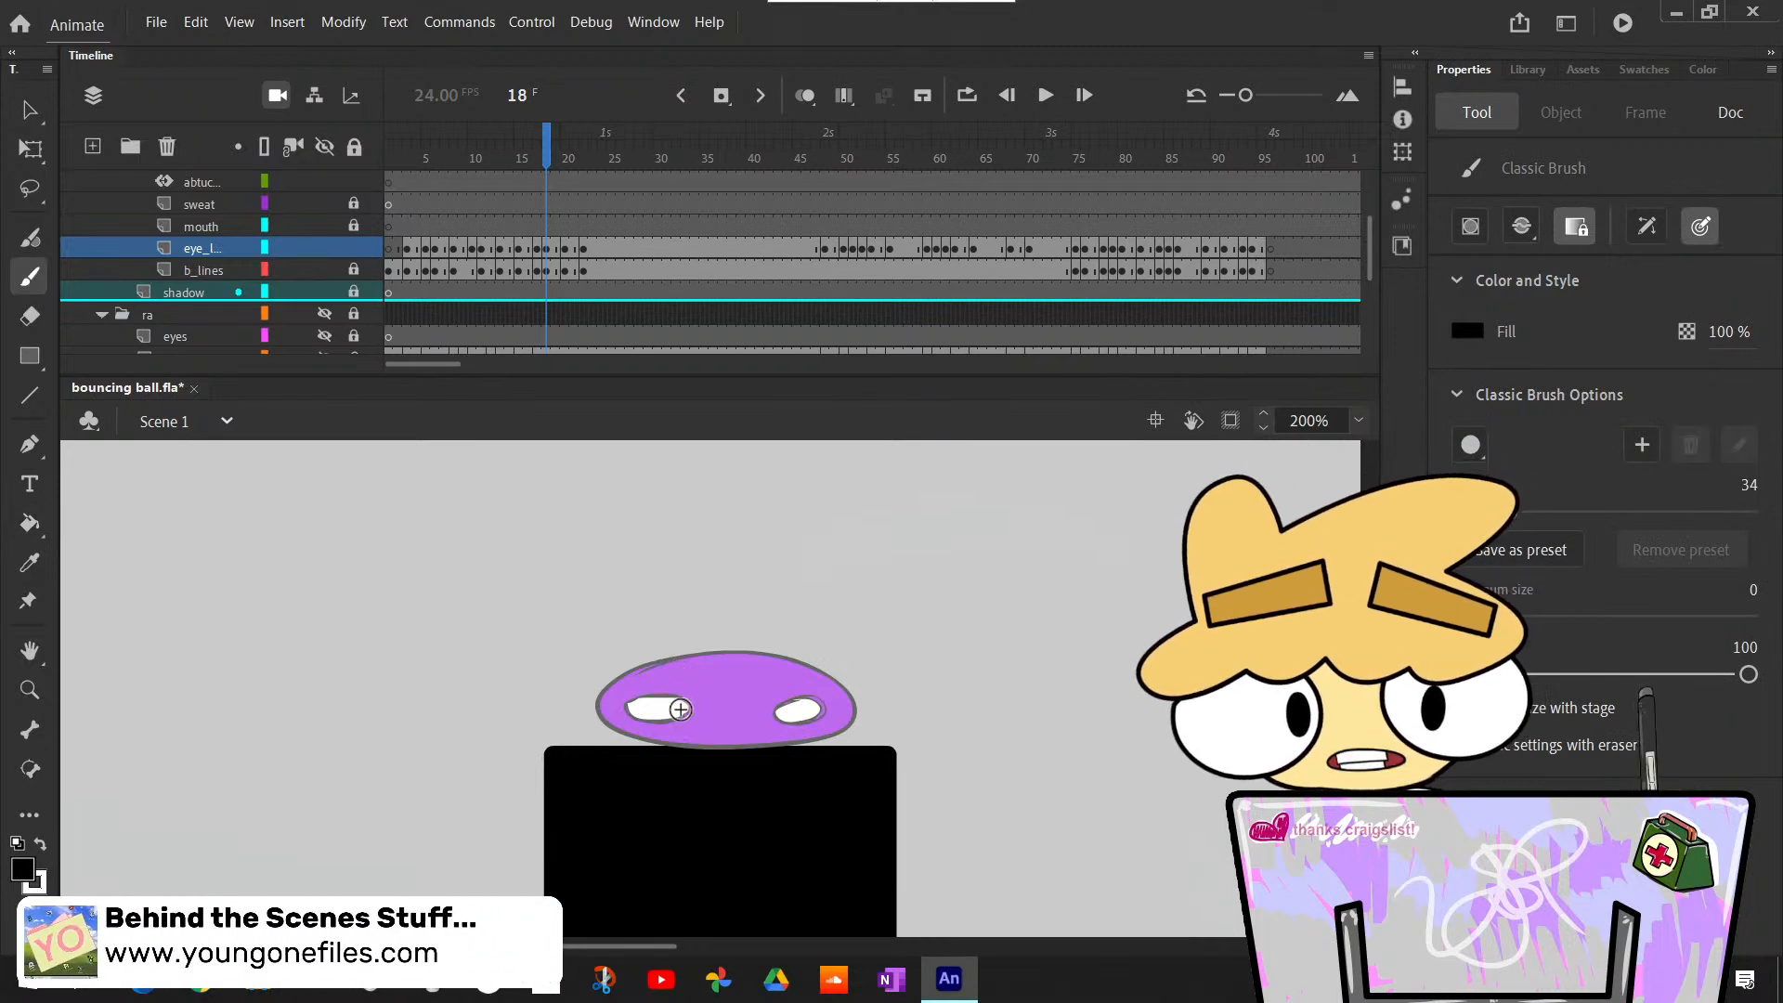
drag(681, 709, 677, 711)
key(ctrl+z)
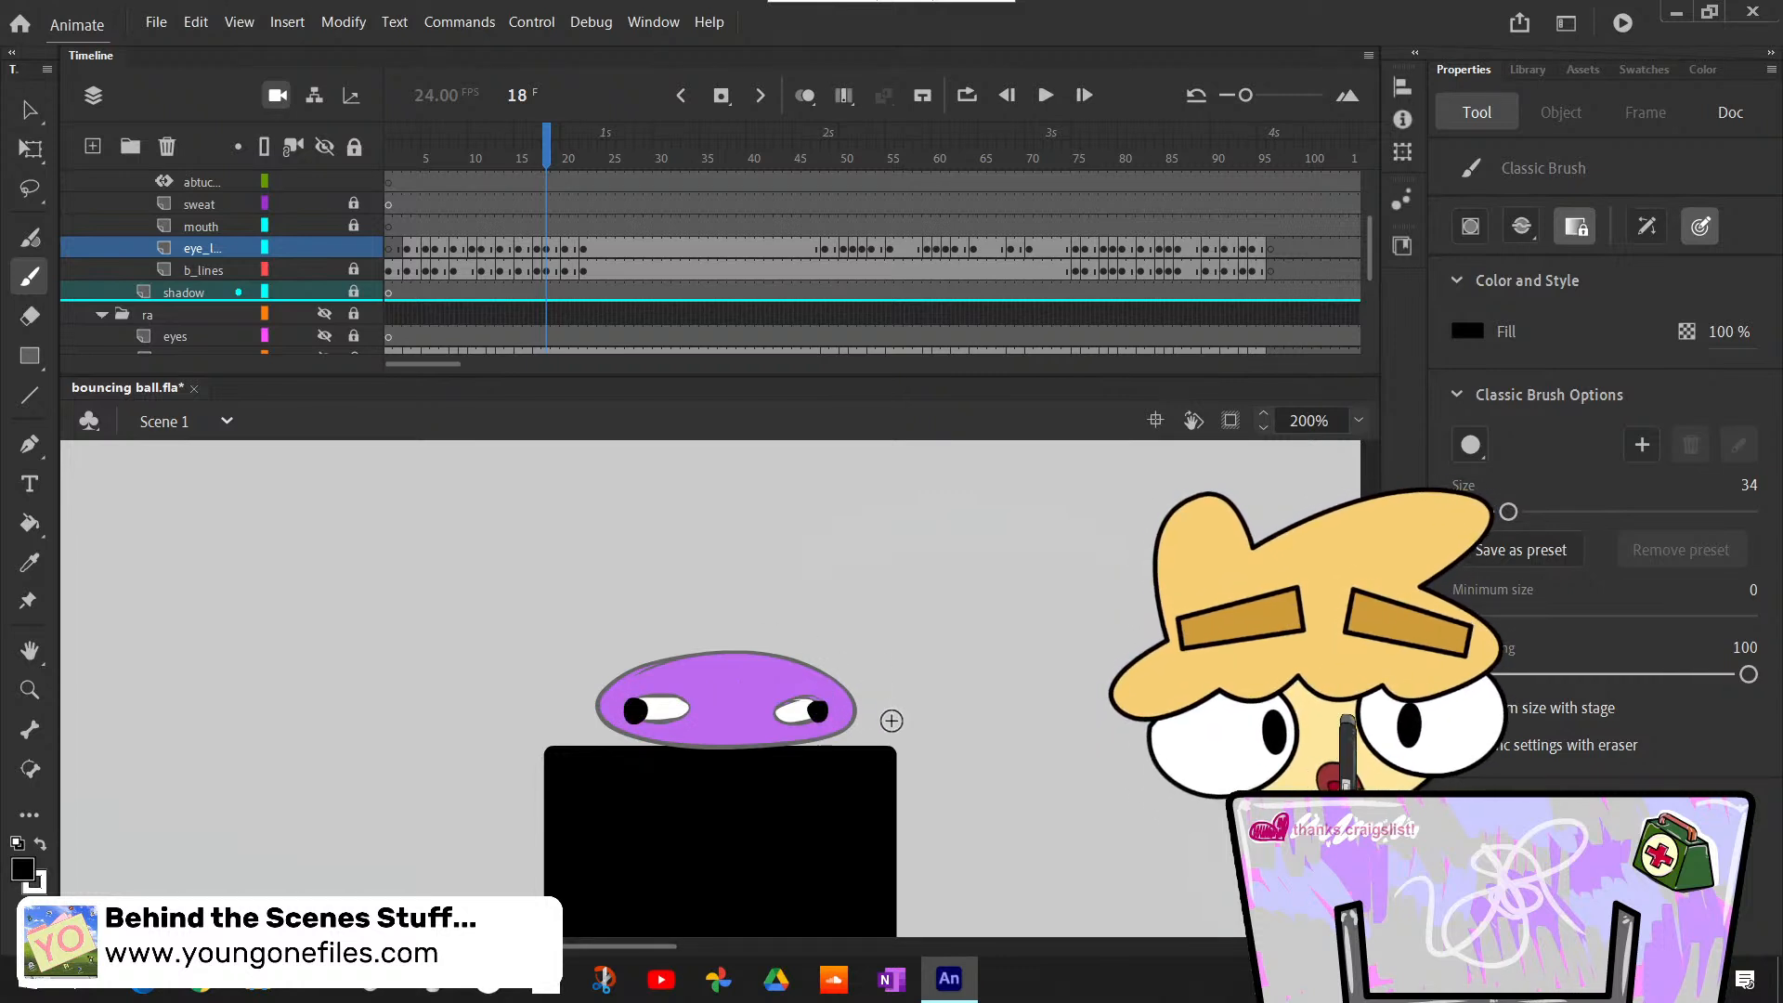
key(ctrl+z)
key(ctrl+z)
drag(636, 710, 638, 710)
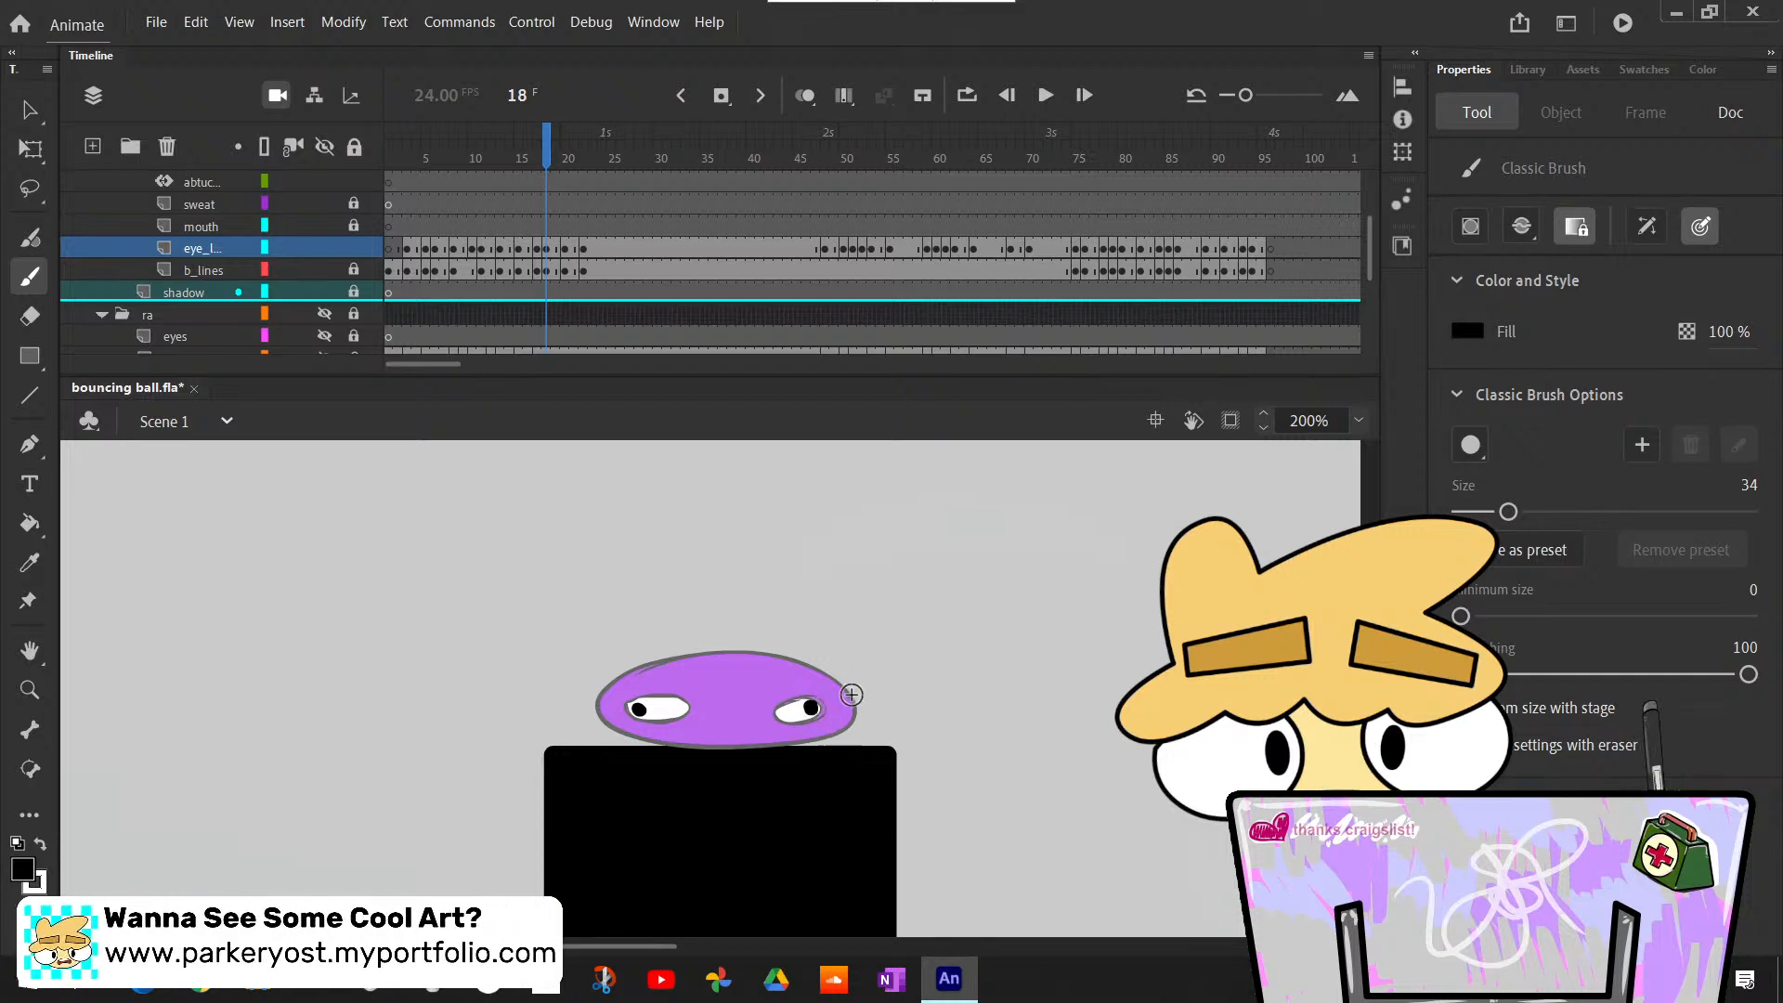
key(ctrl+z)
key(ctrl+z)
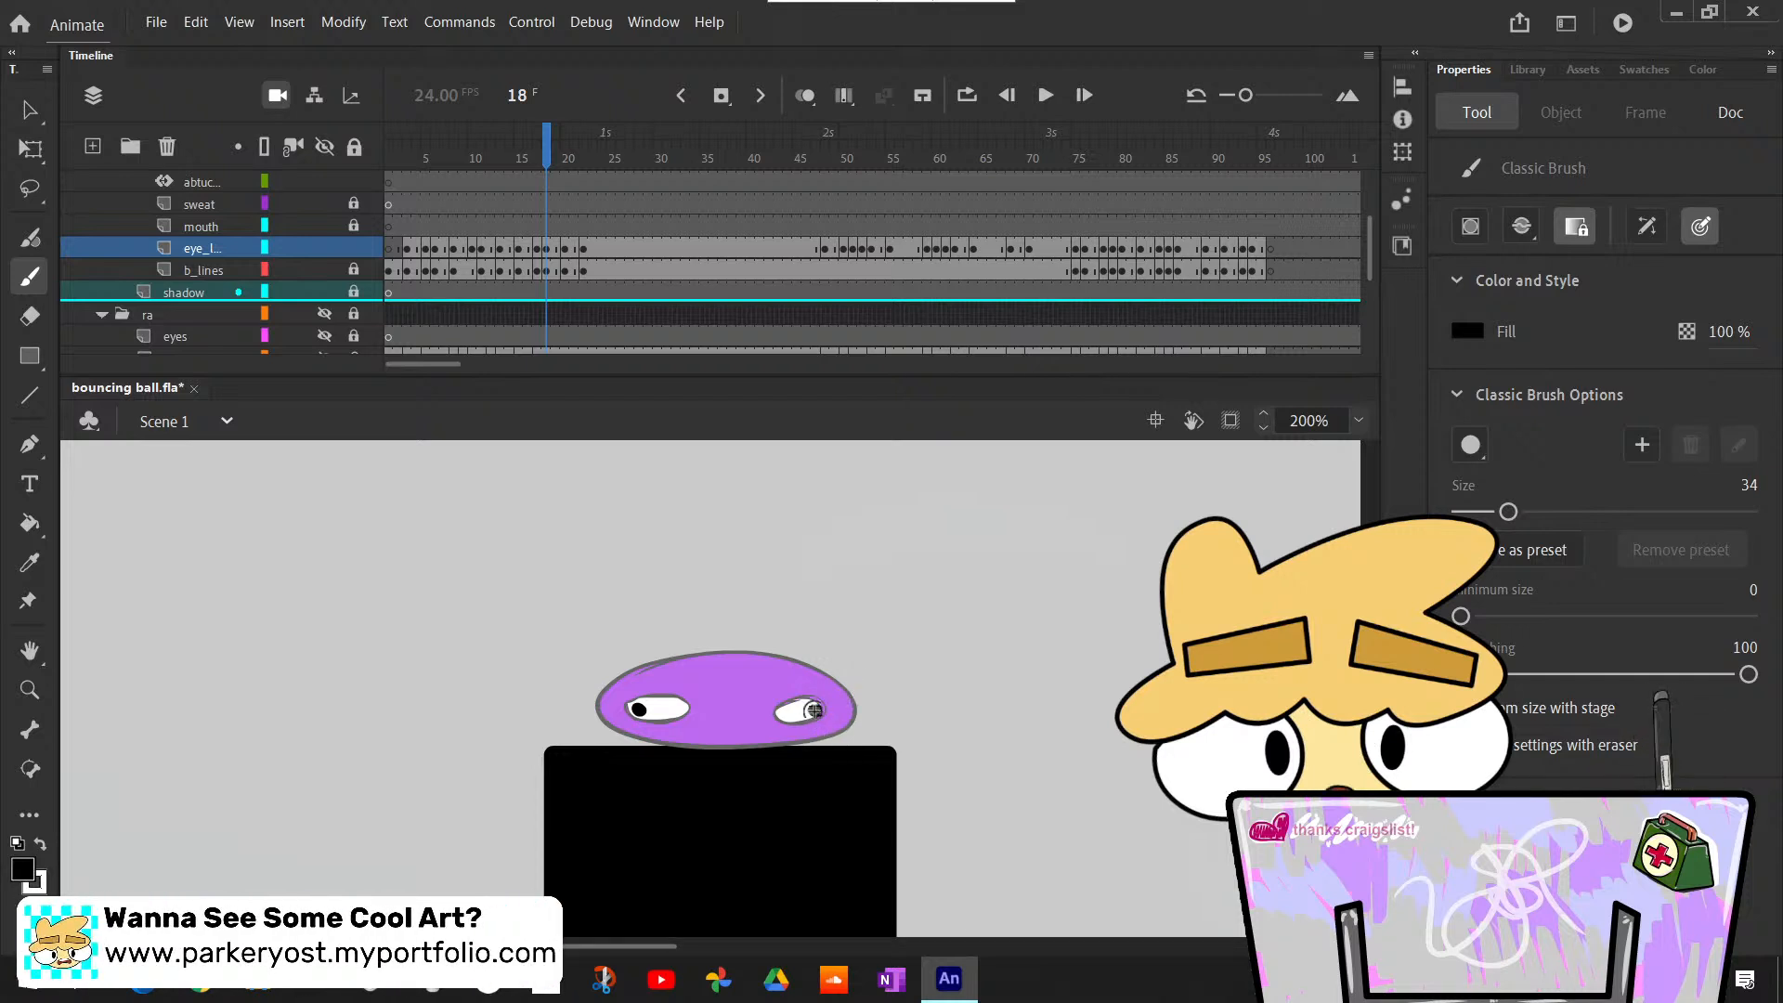
click(815, 708)
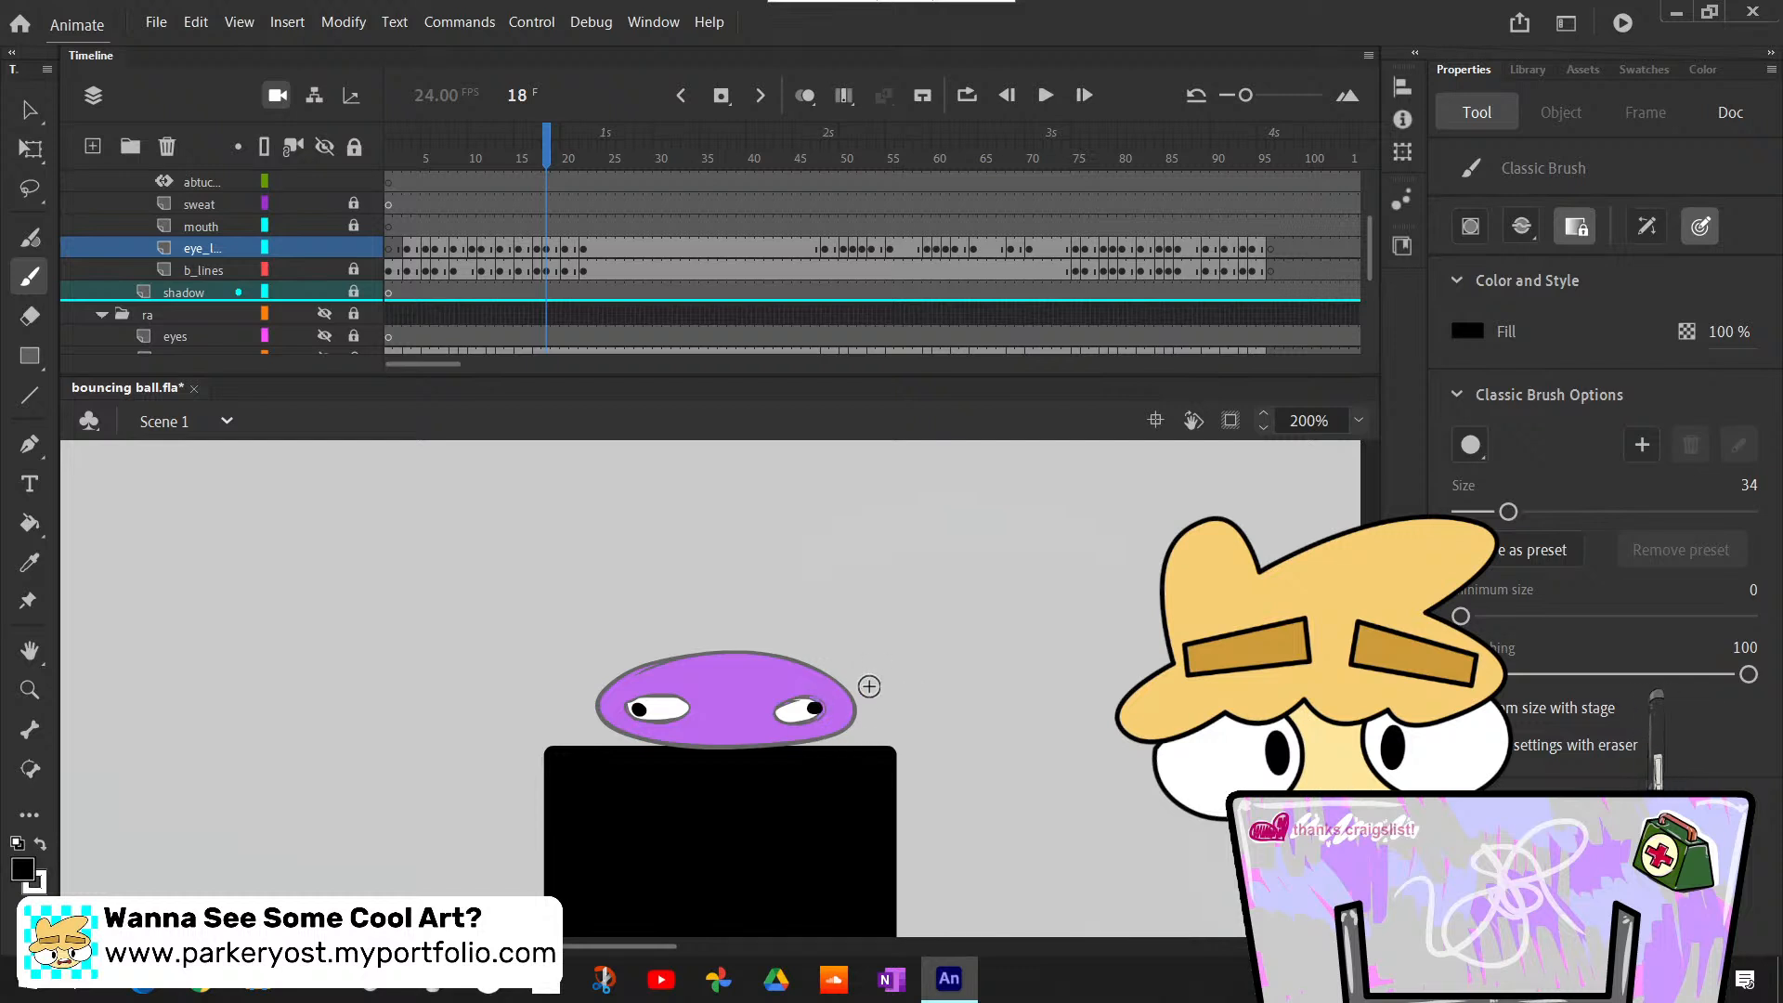
key(comma)
key(period)
key(period)
key(period)
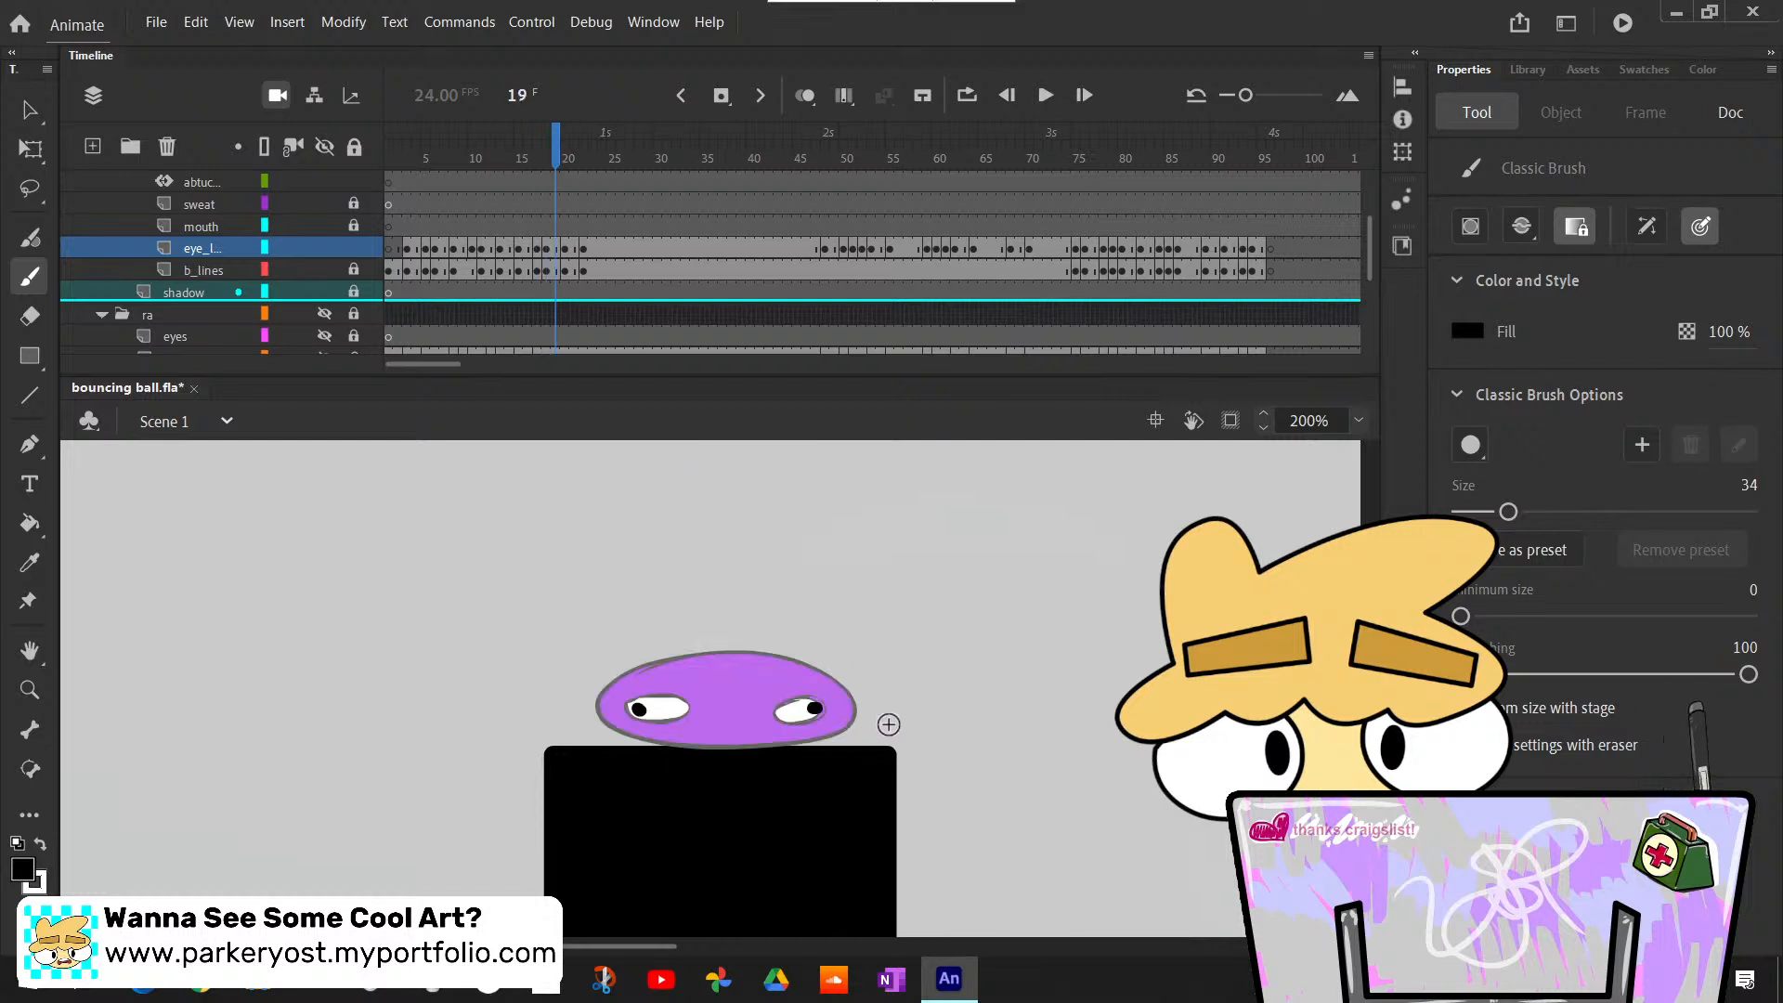
- Bucket-fill both tall oval eyes with white at frame 20, undoing a mistaken black fill
key(k)
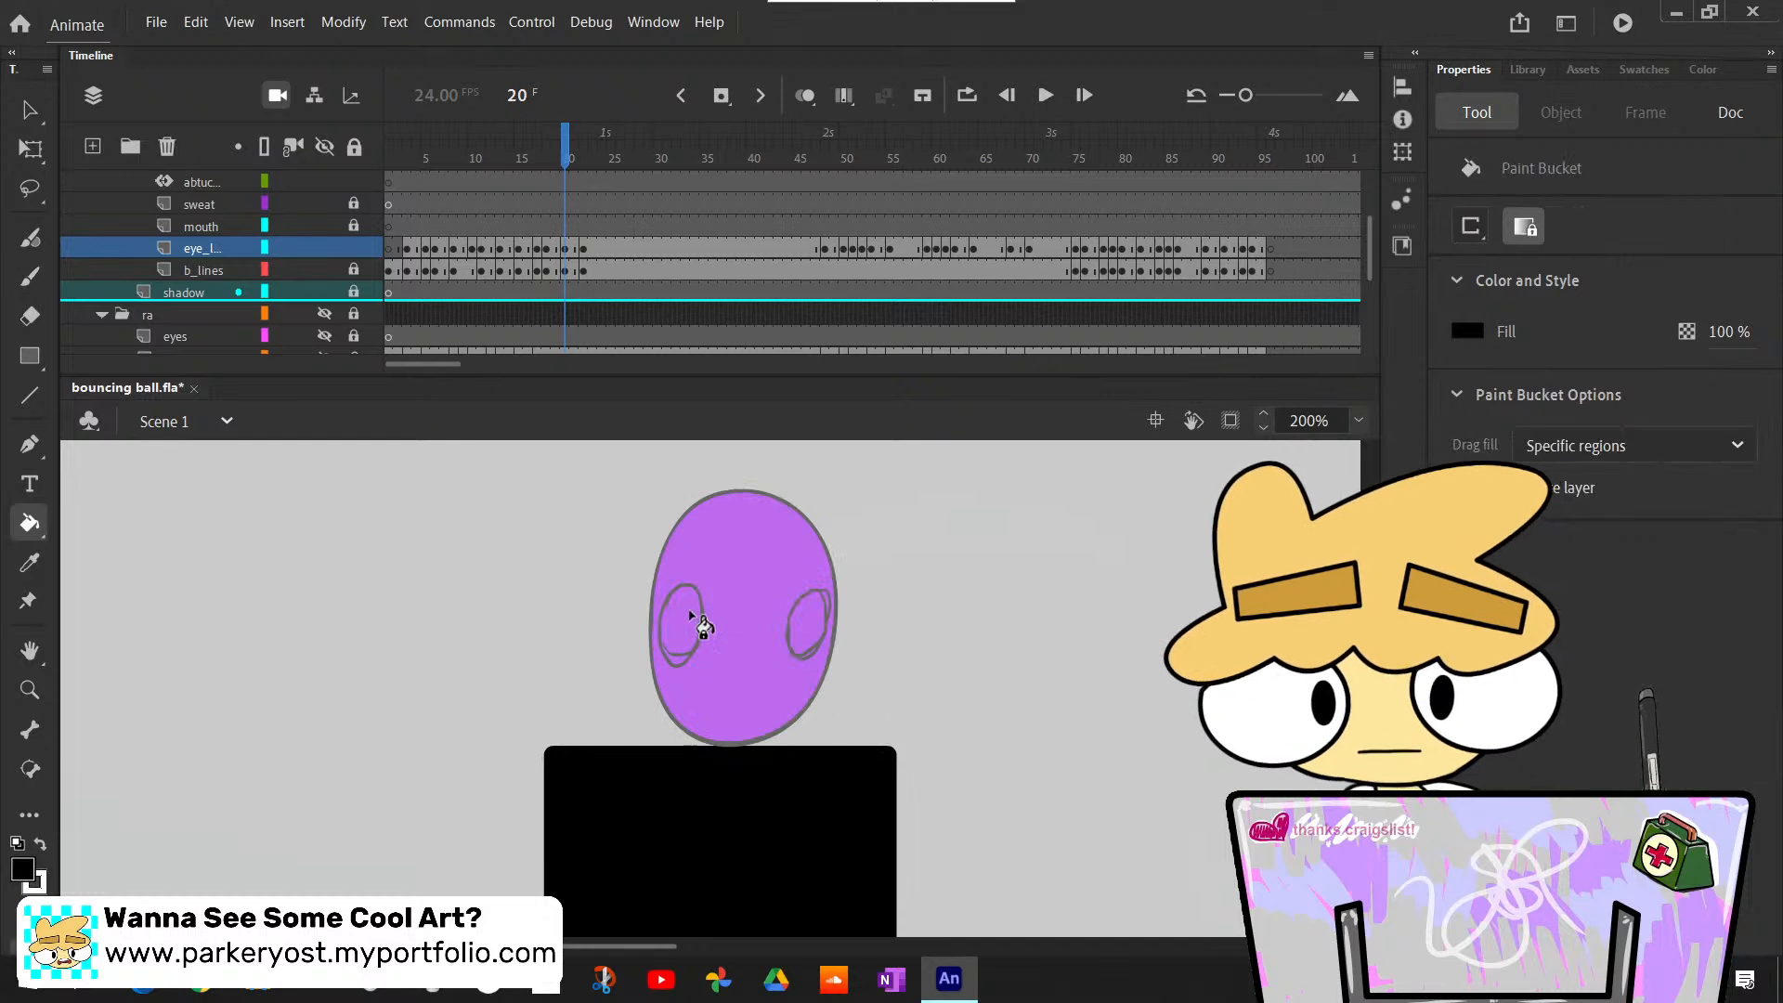
click(682, 622)
key(ctrl+z)
key(x)
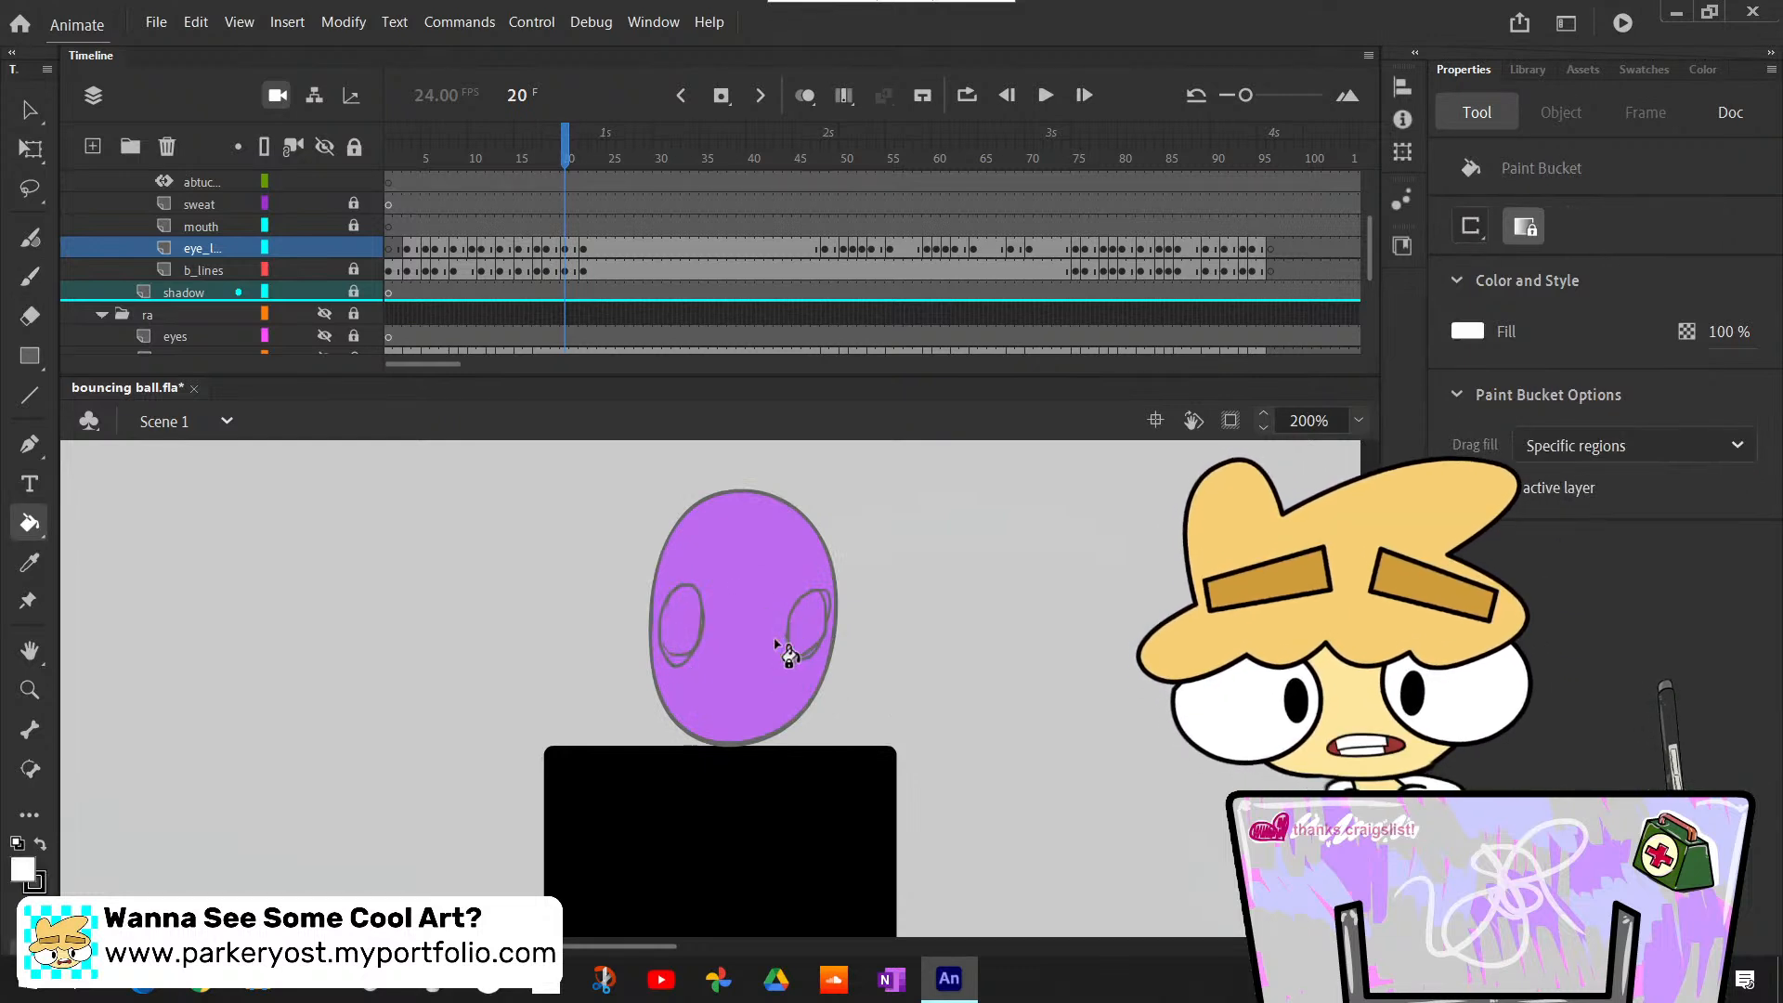
click(684, 624)
click(801, 635)
- Paint small black pupils toward the inner sides of both eyes at frame 20, undoing the first attempt
key(b)
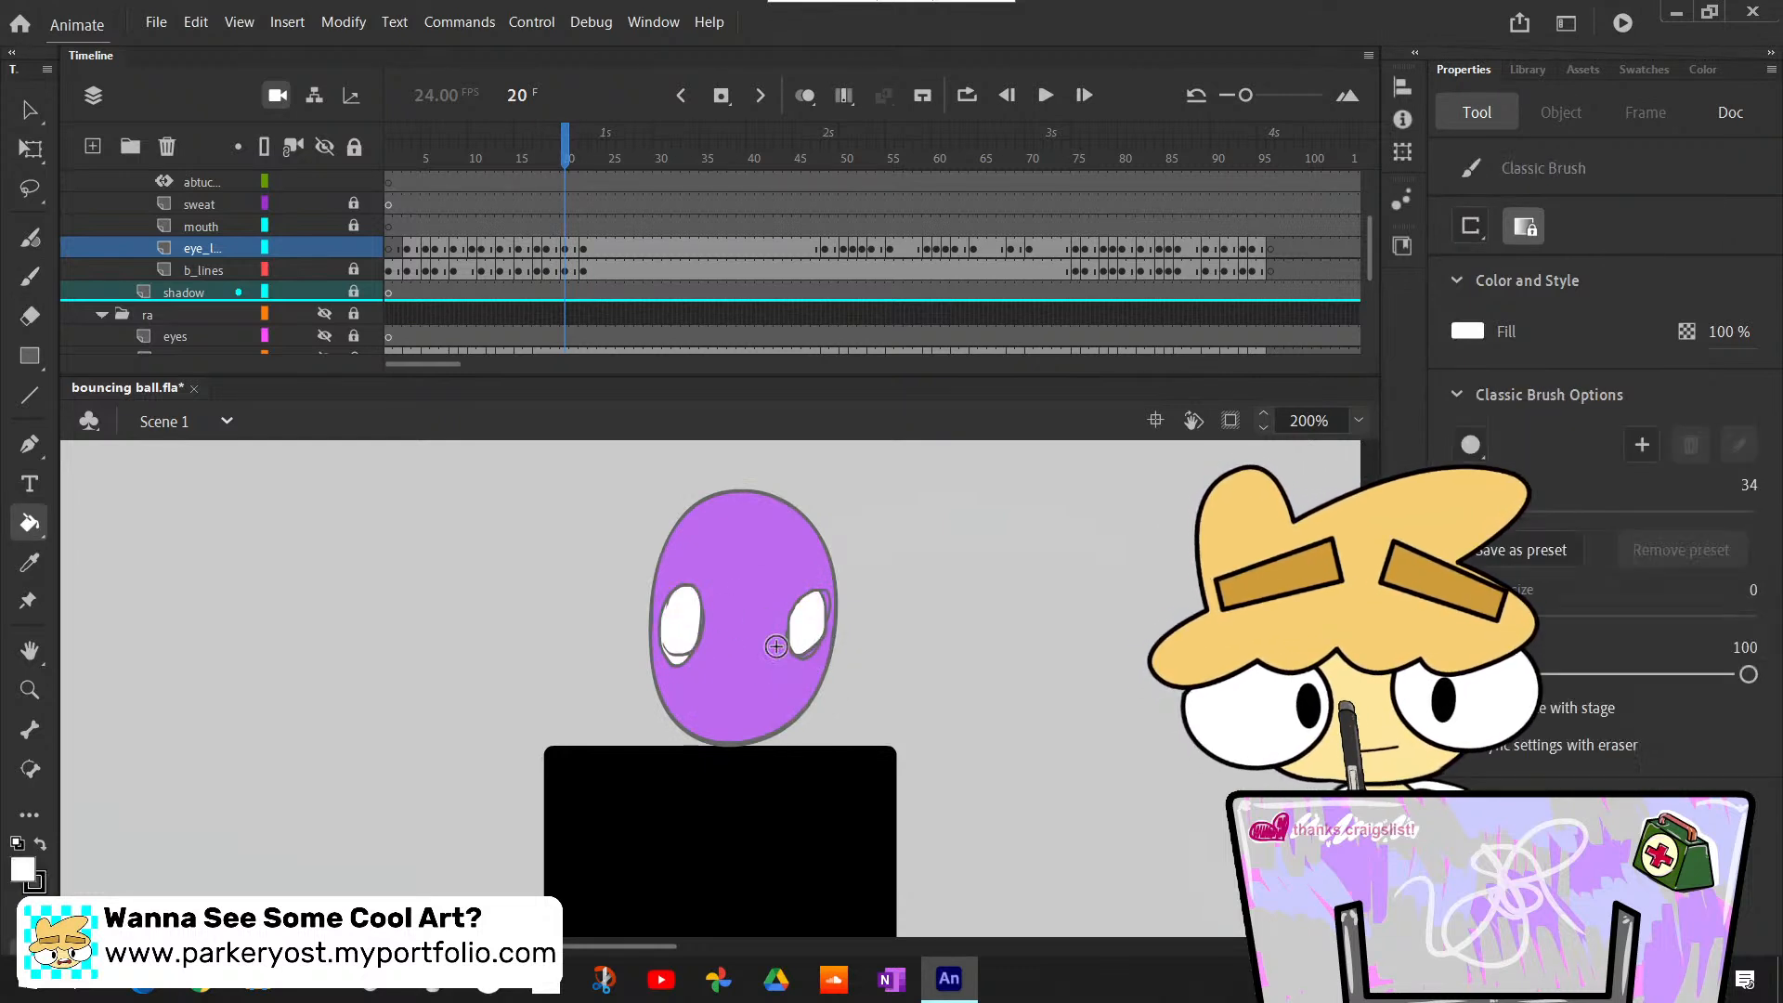
key(x)
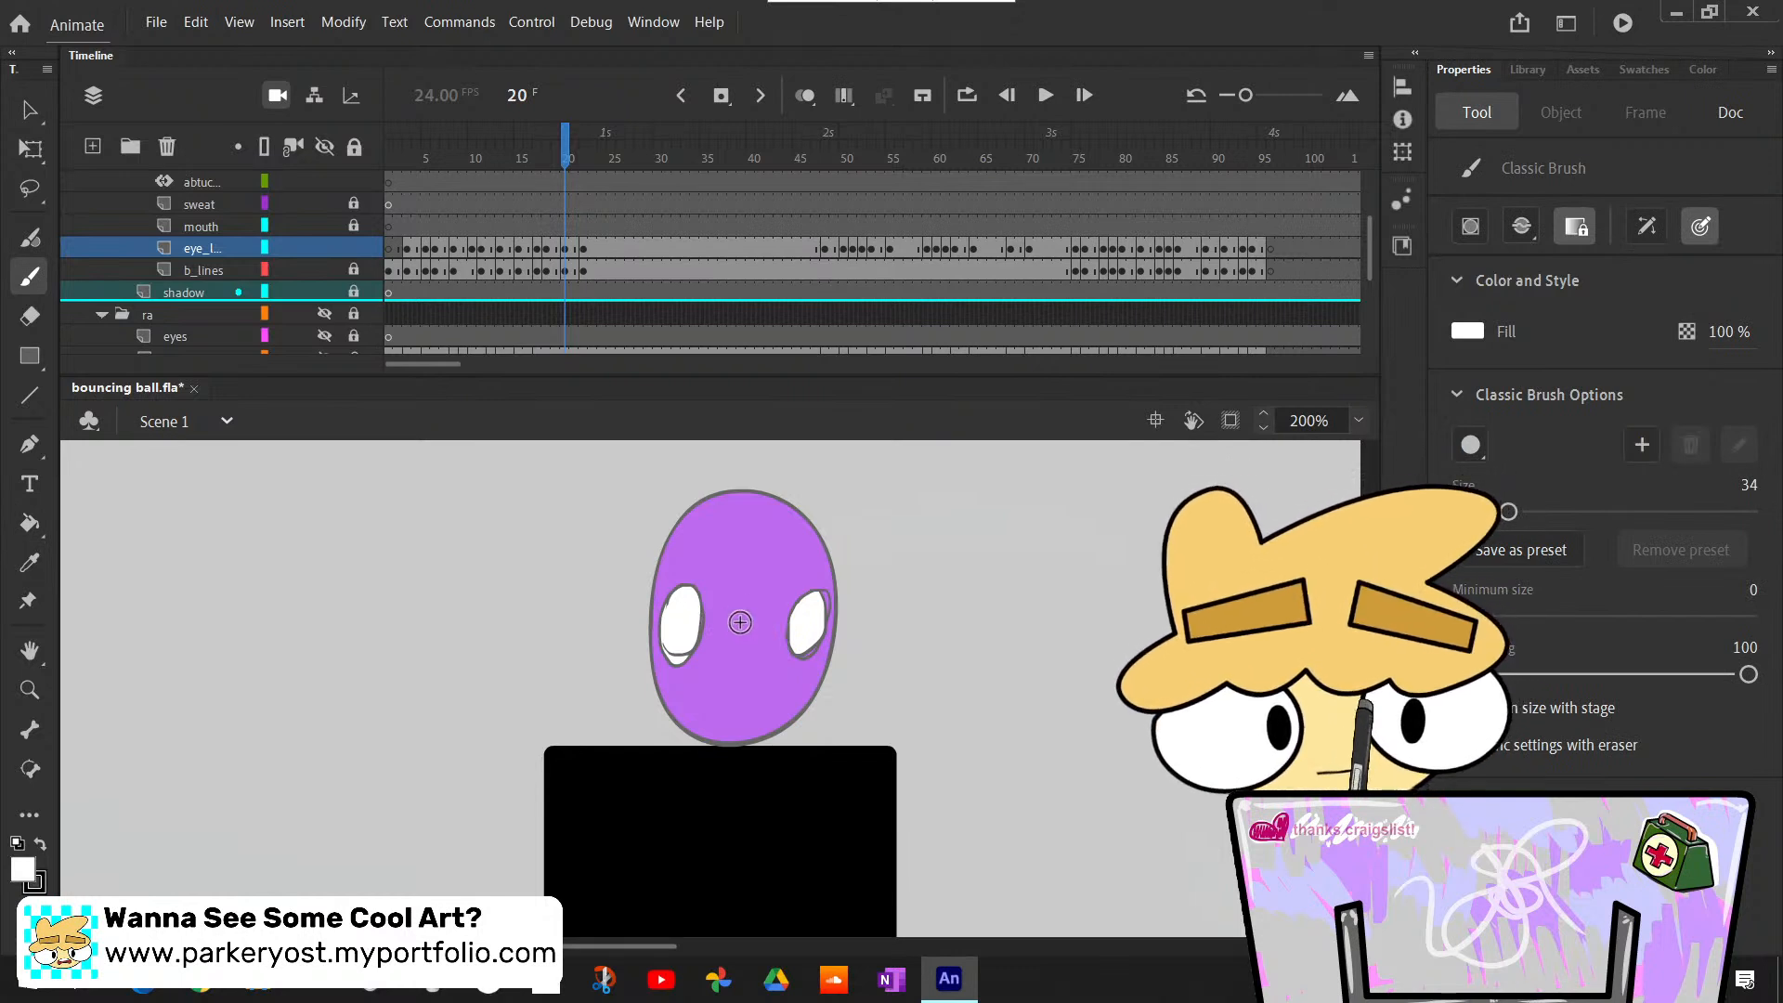
click(689, 620)
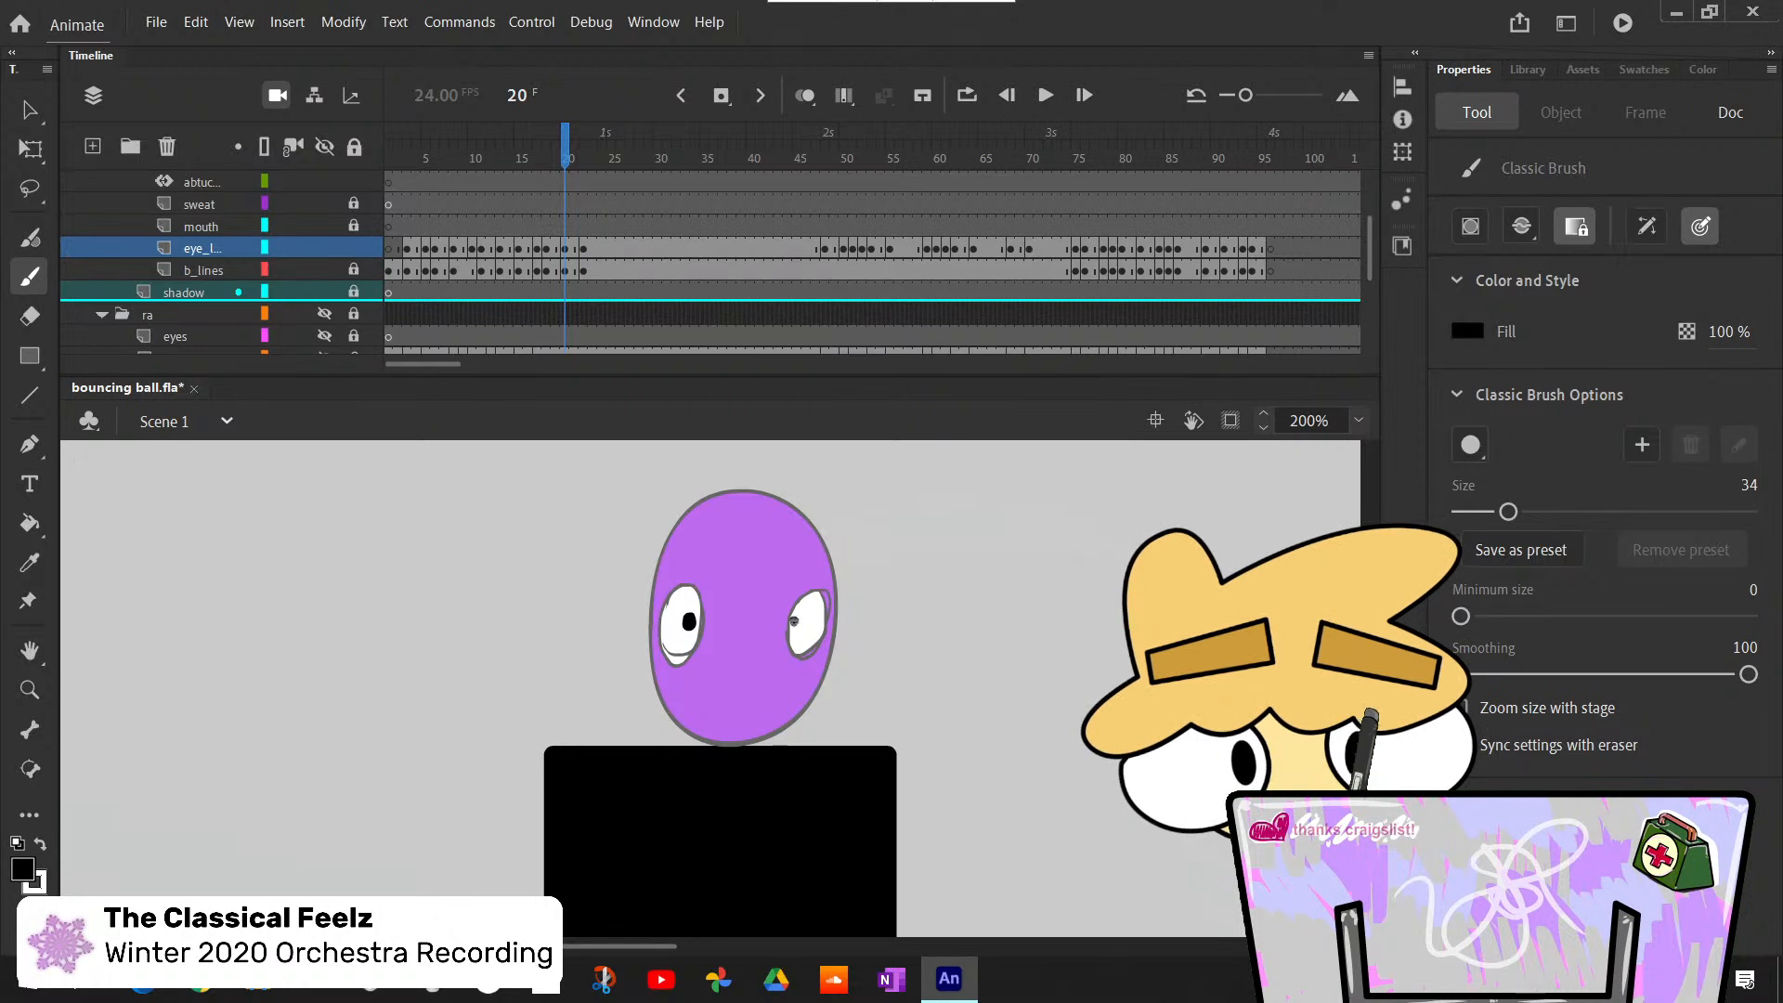
key(ctrl+z)
key(ctrl+z)
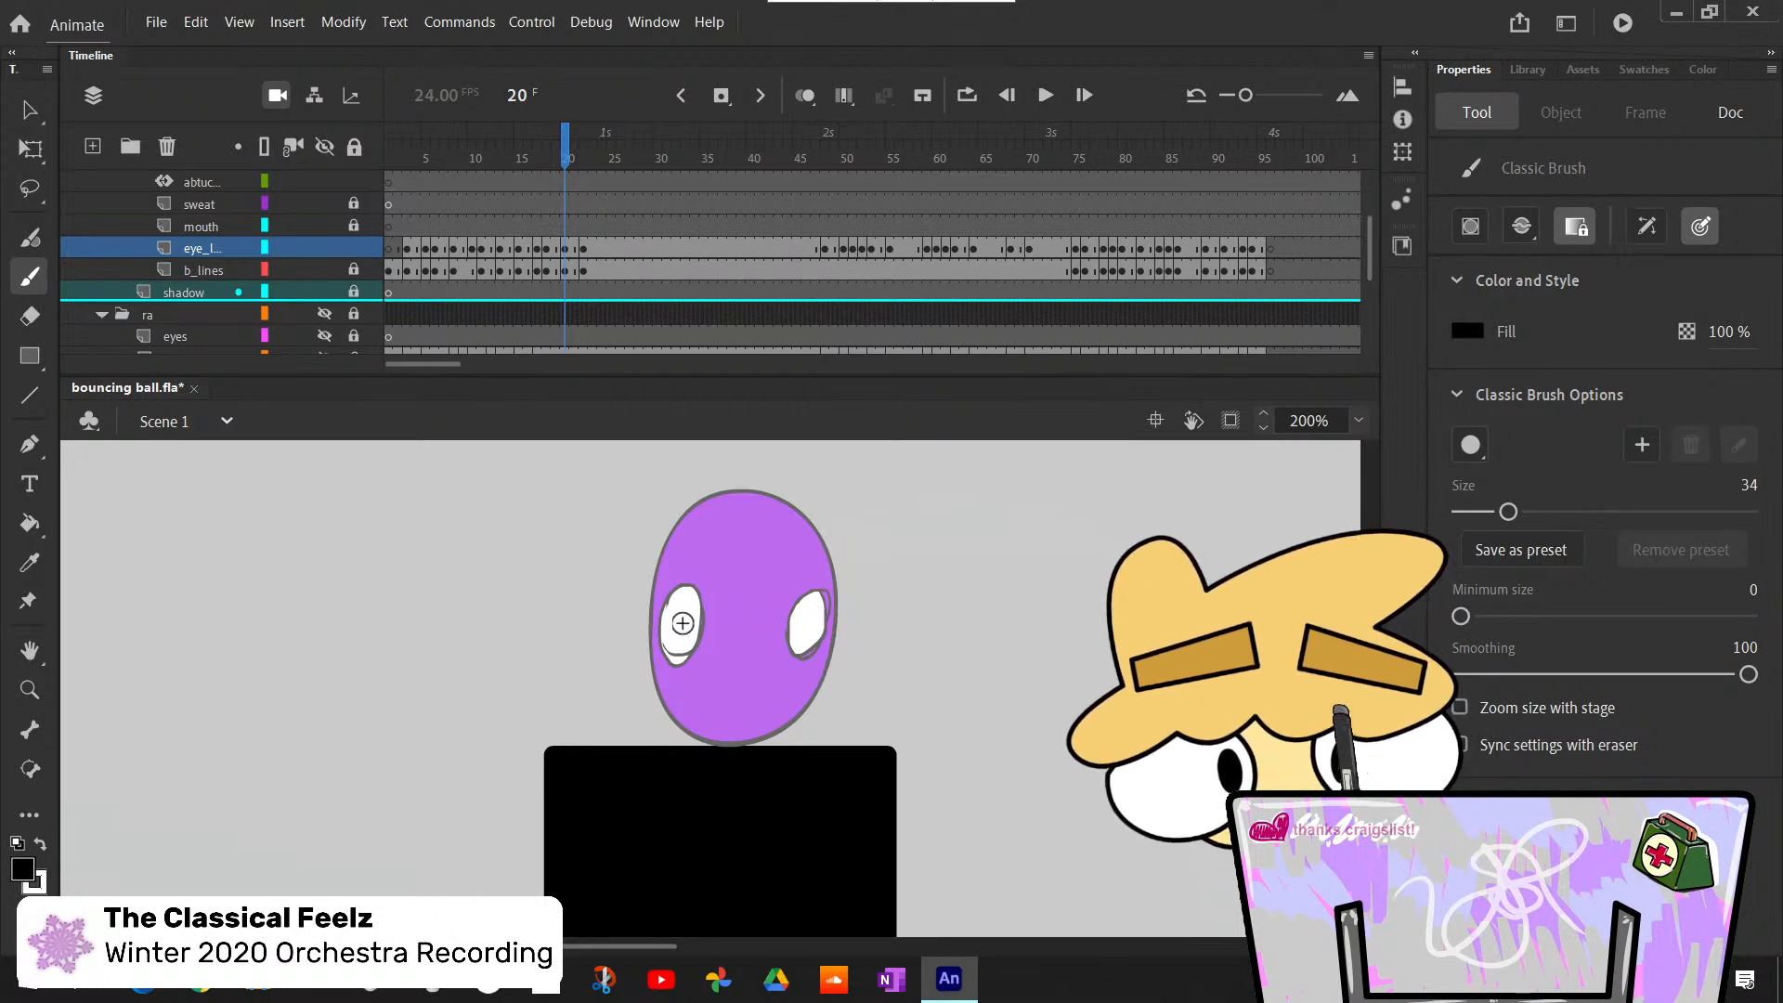
click(688, 620)
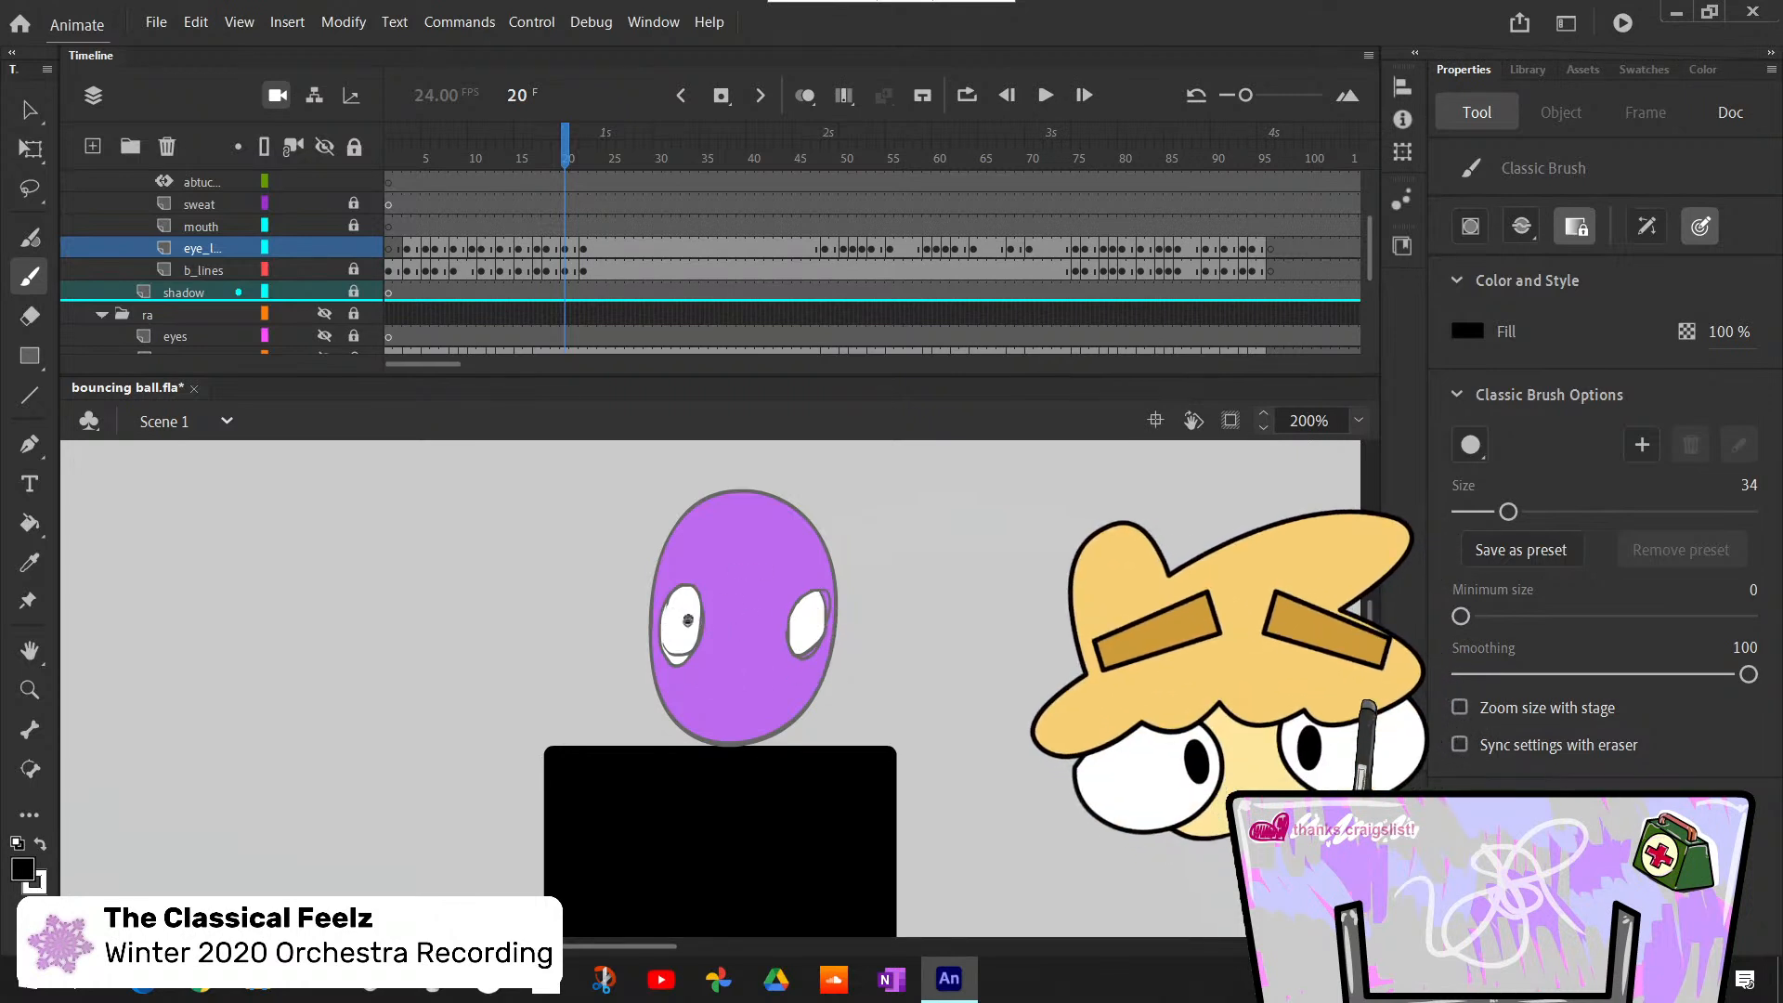
click(799, 623)
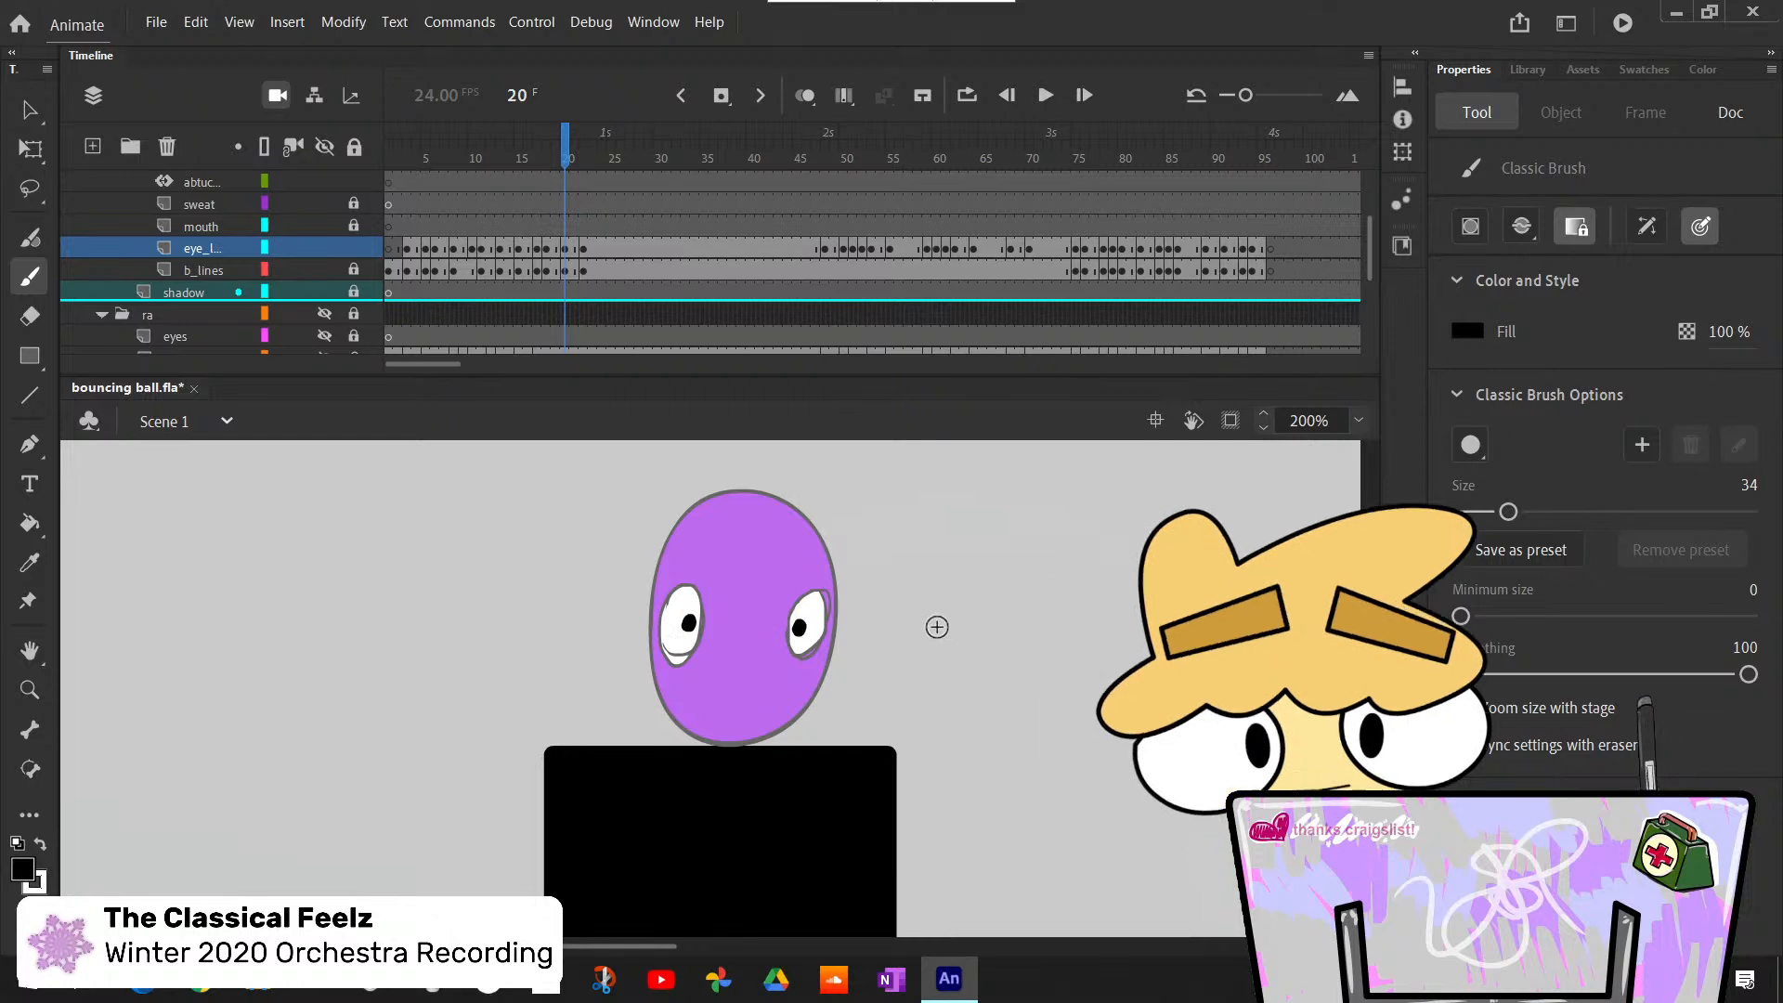
- Bucket-fill both round eyes of the settled body with white at frame 22, undoing a mistaken black fill
key(period)
key(period)
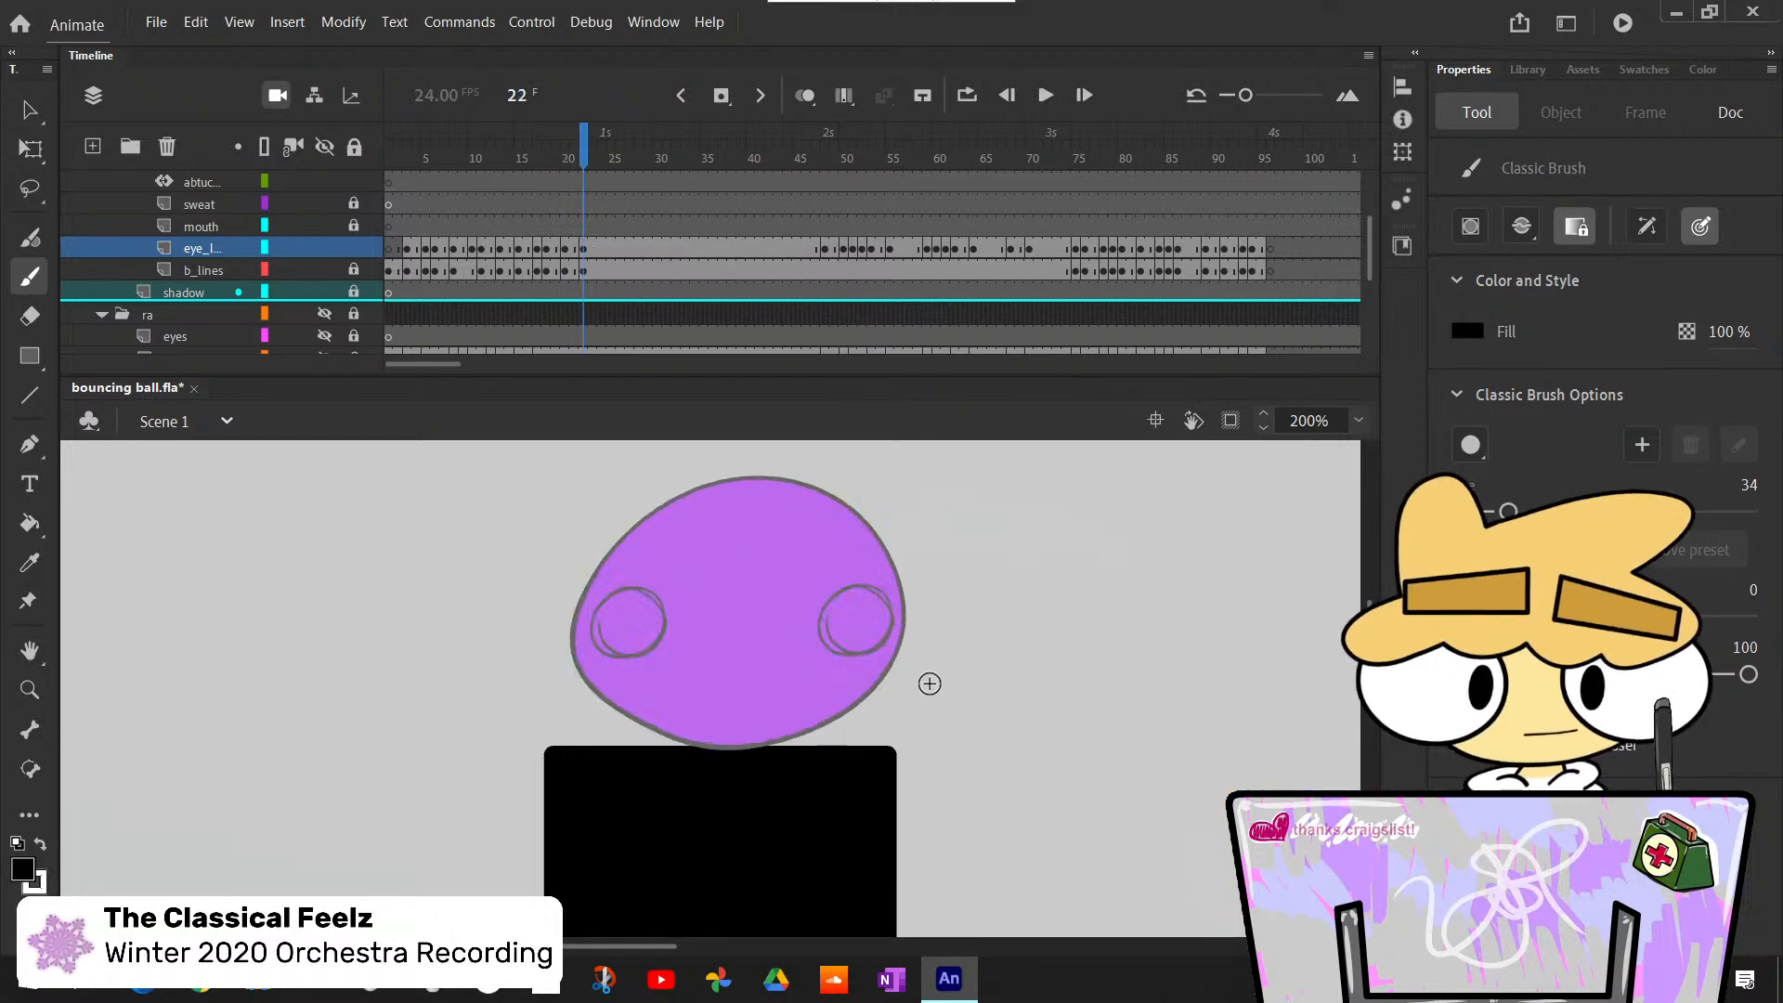
key(k)
click(655, 632)
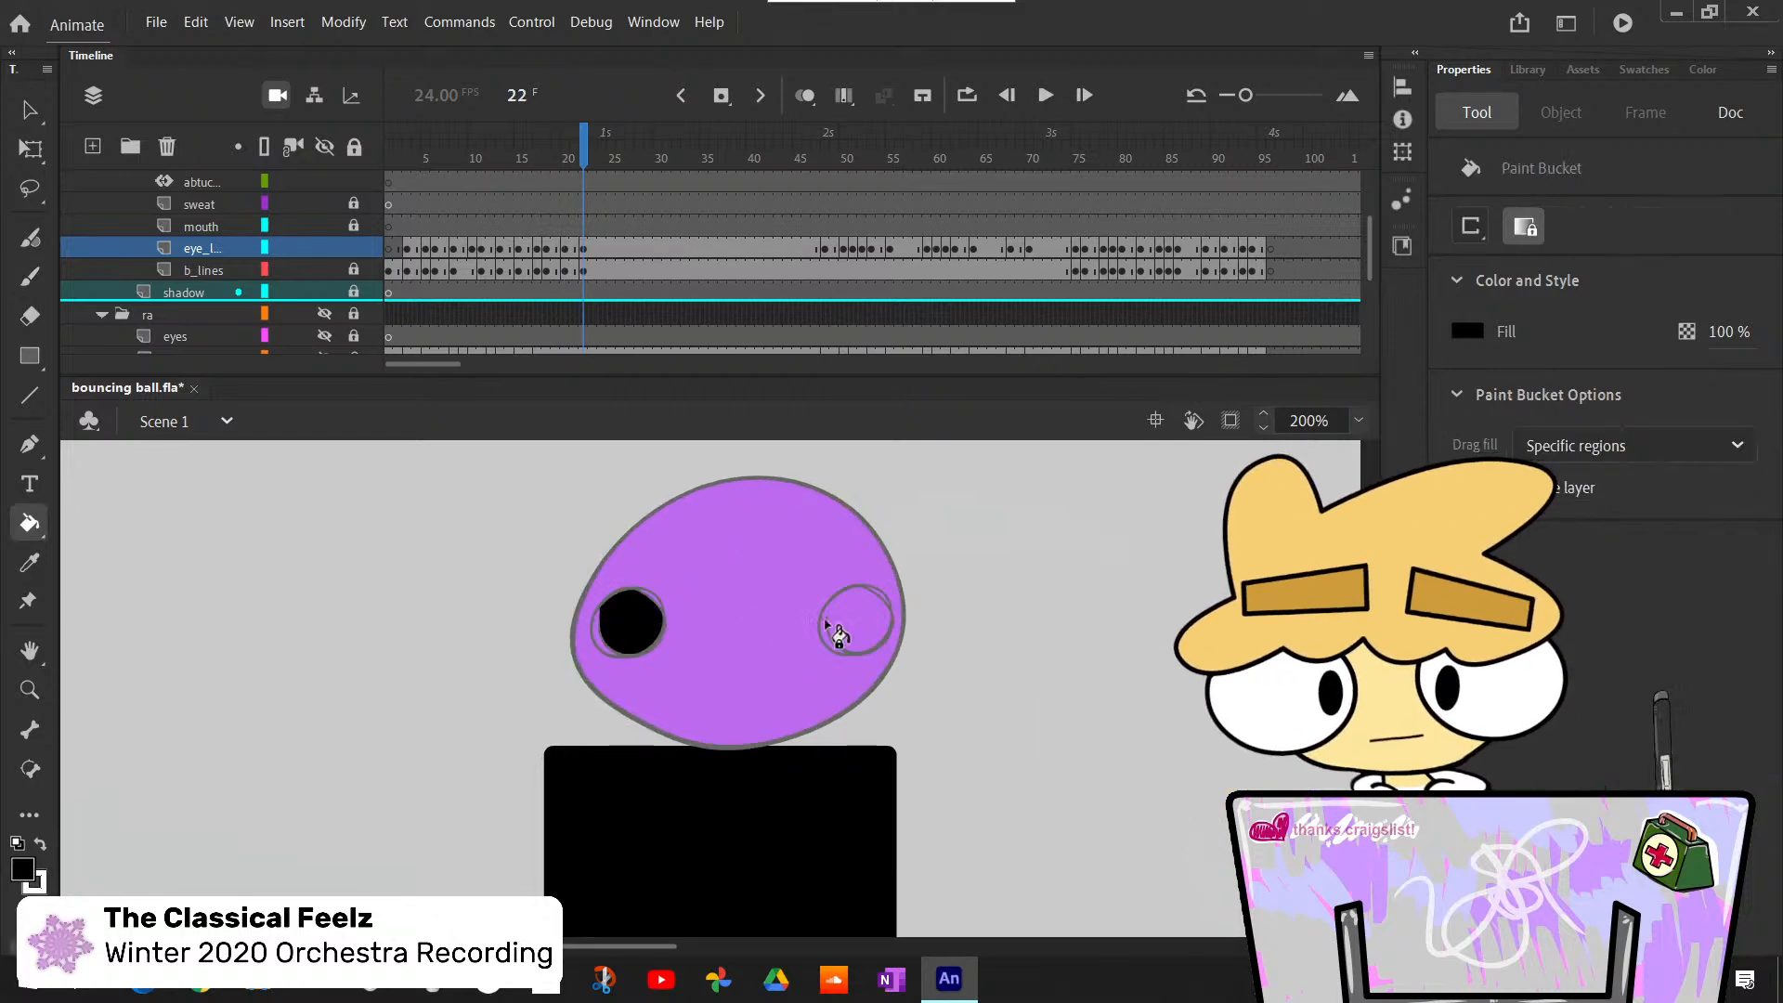
key(ctrl+z)
key(x)
click(632, 622)
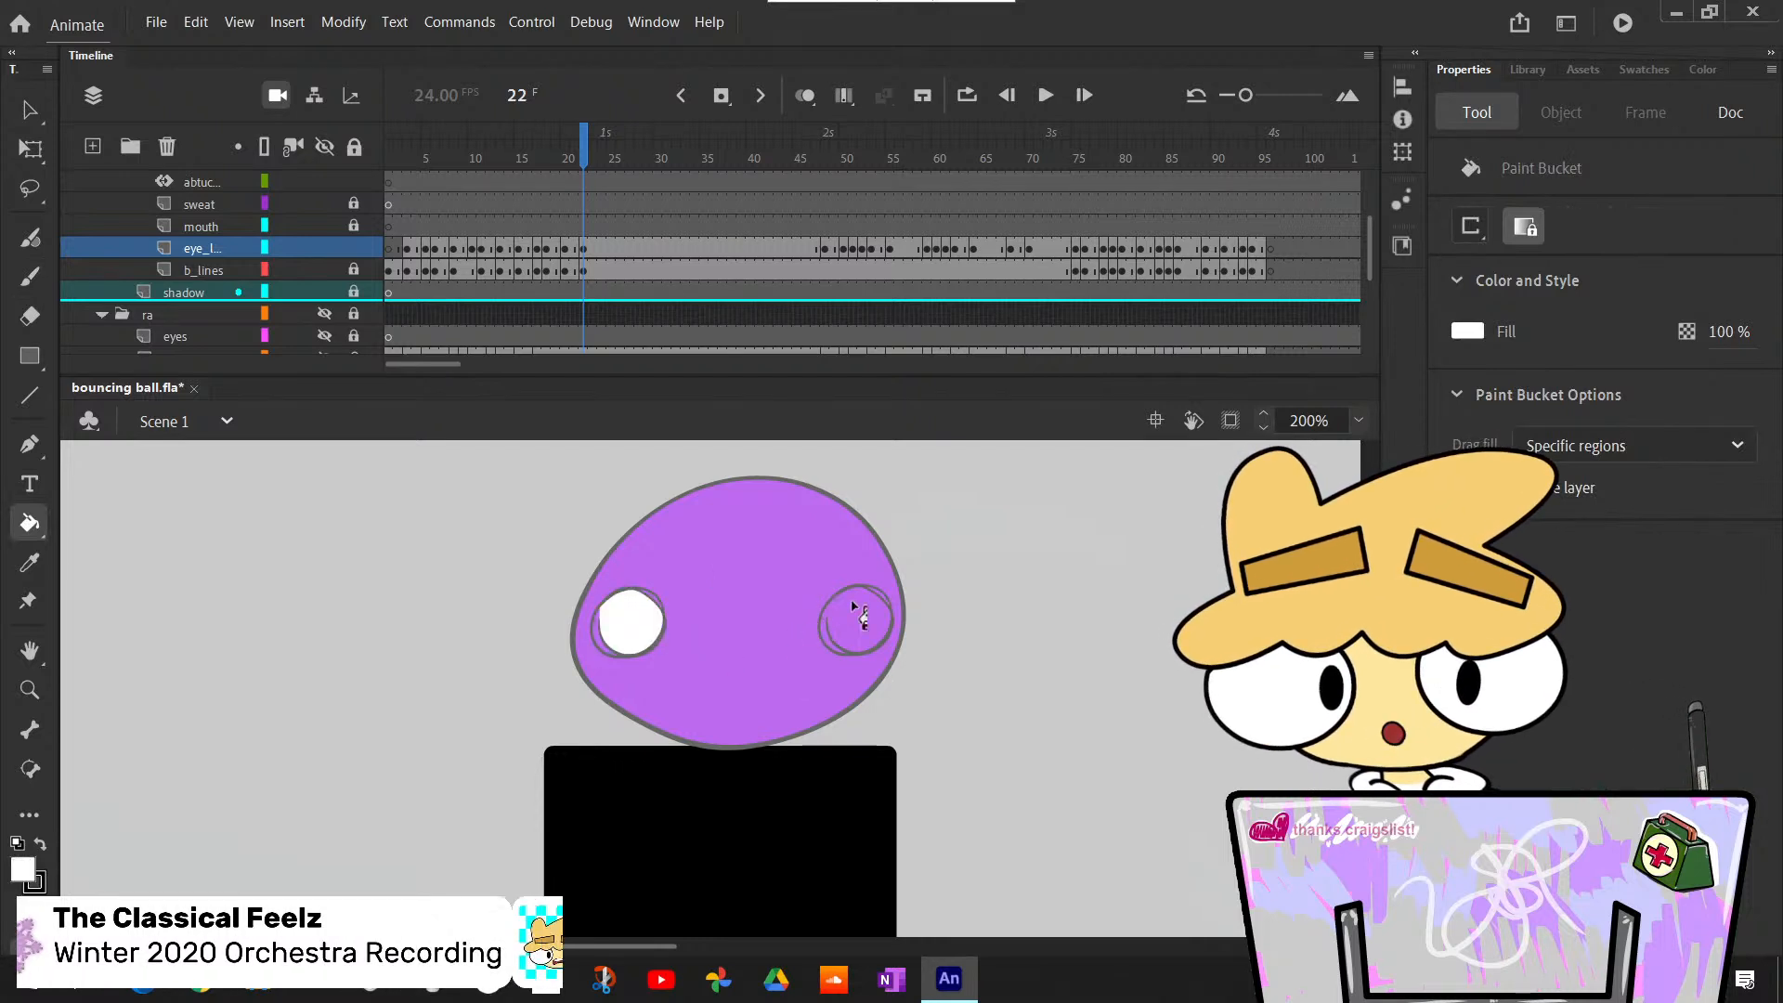
click(855, 621)
- Paint round black pupils at the inner edges of both eyes at frame 22, repainting the first attempt
key(b)
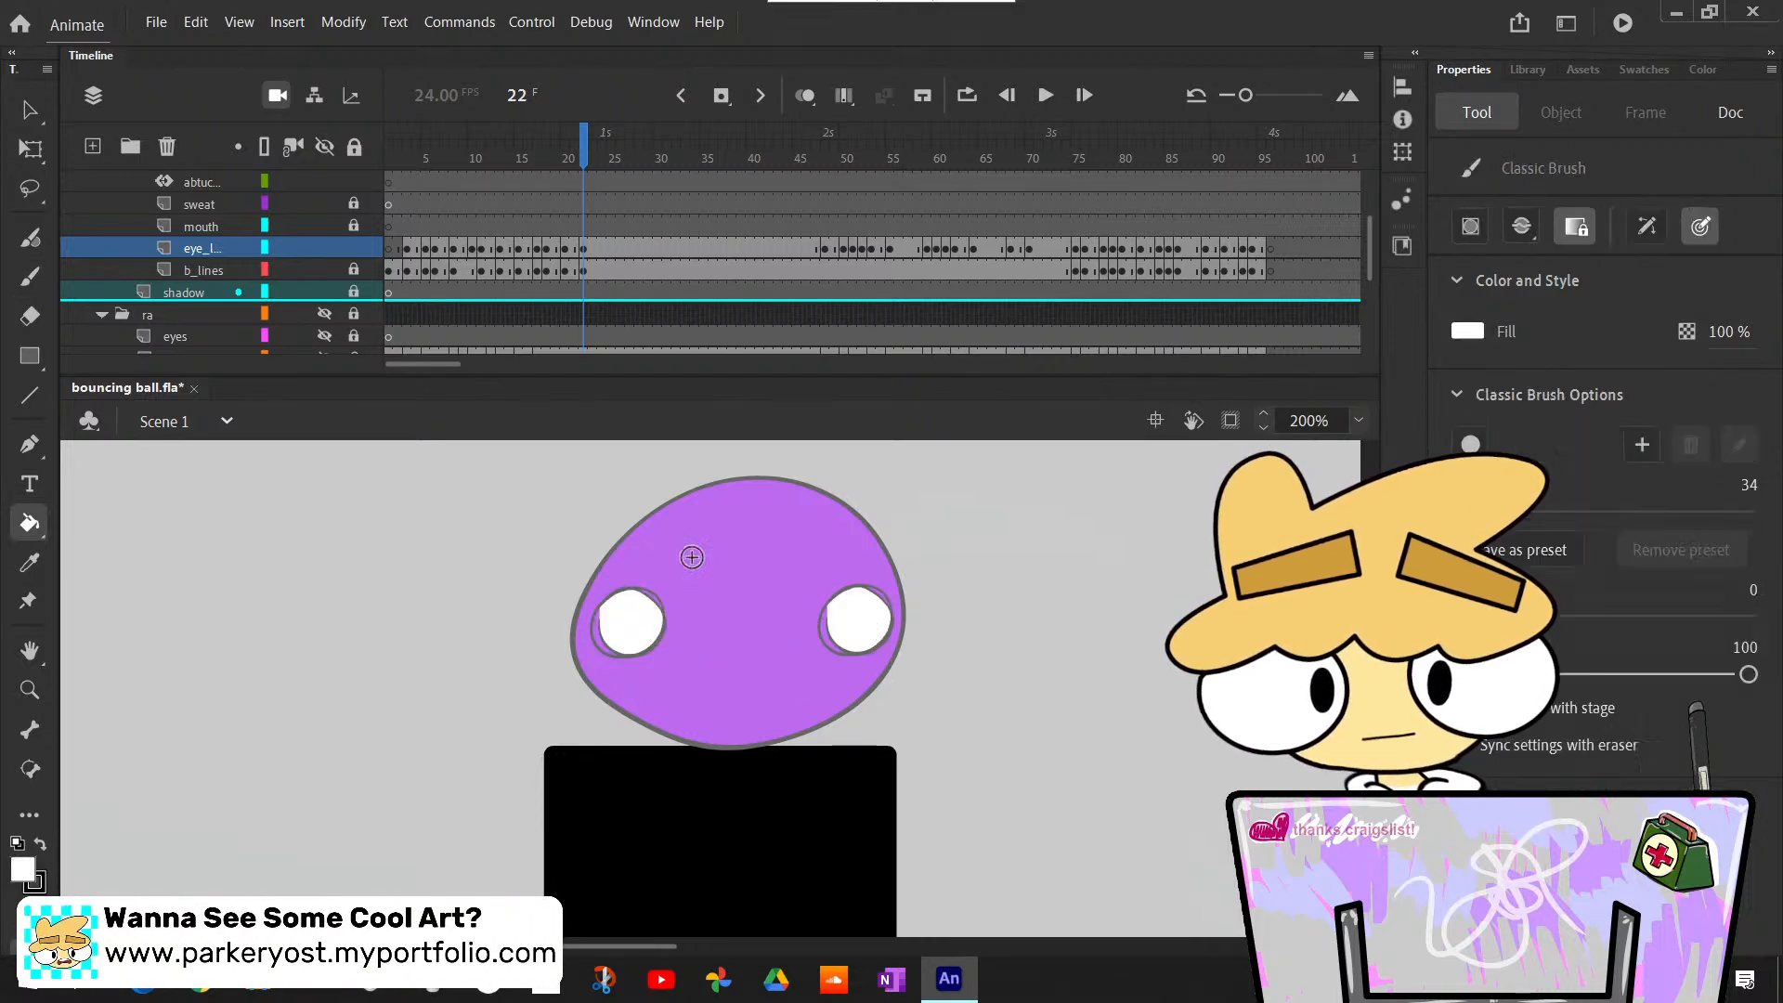
key(x)
click(642, 624)
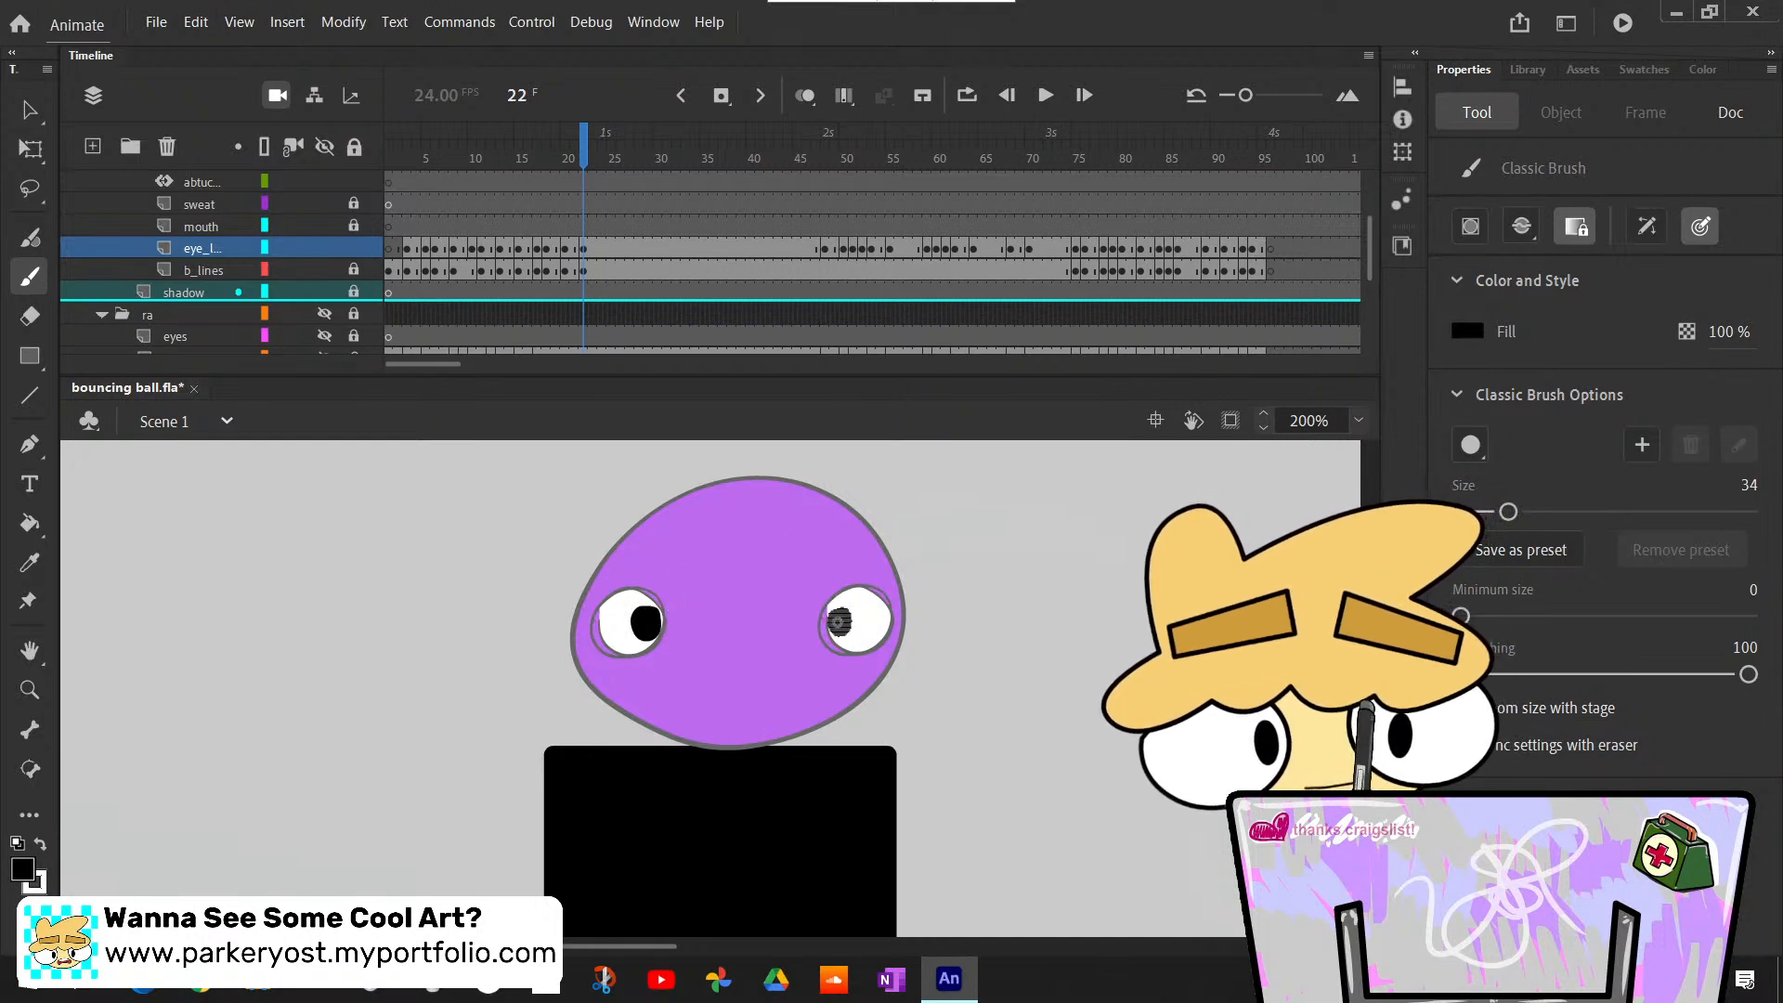
key(ctrl+z)
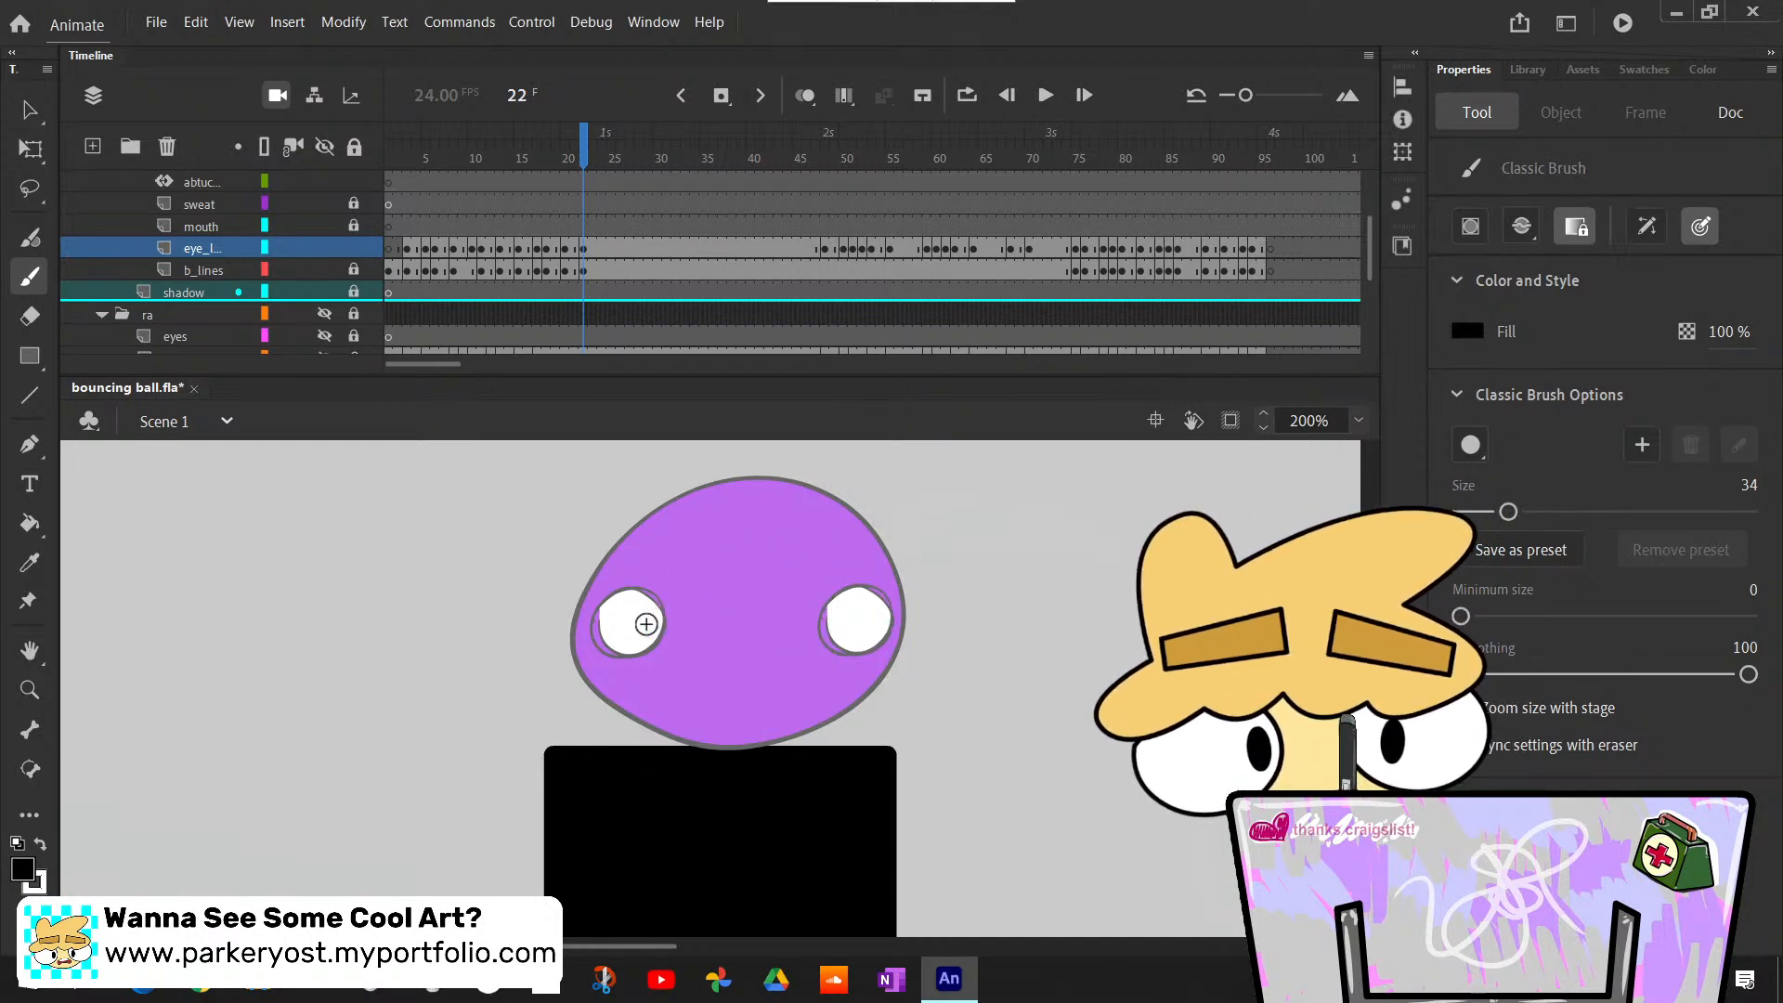
click(647, 622)
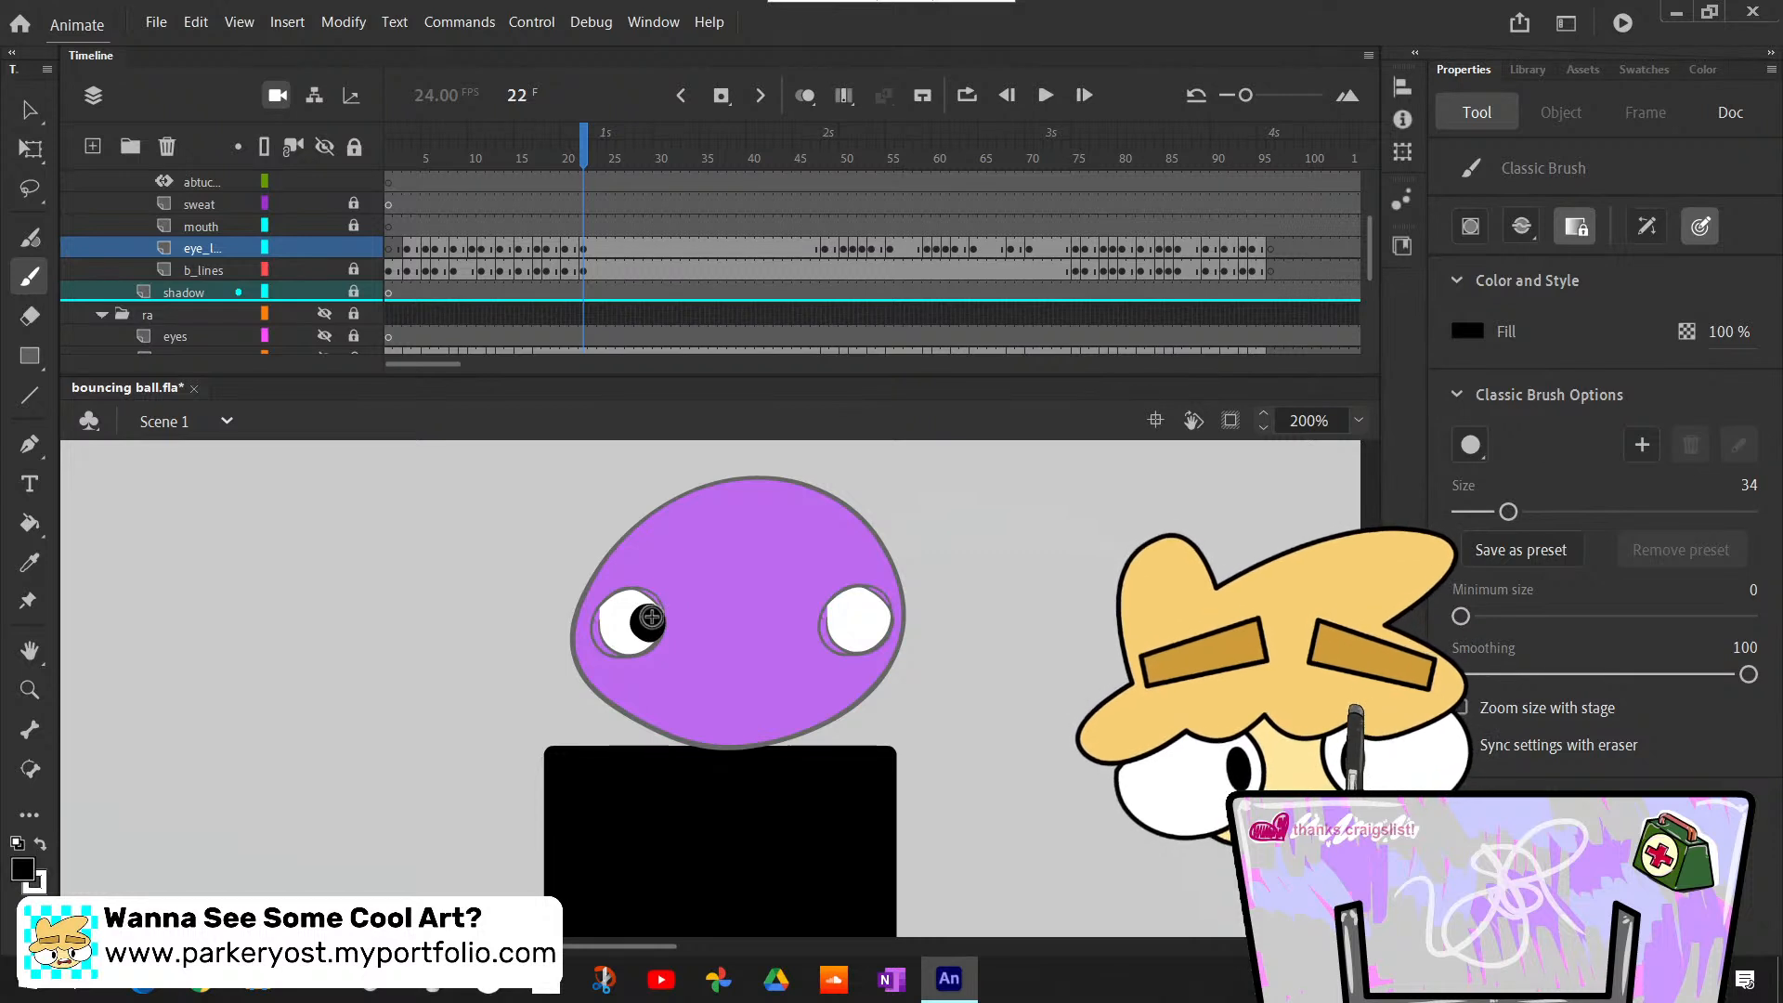
click(836, 620)
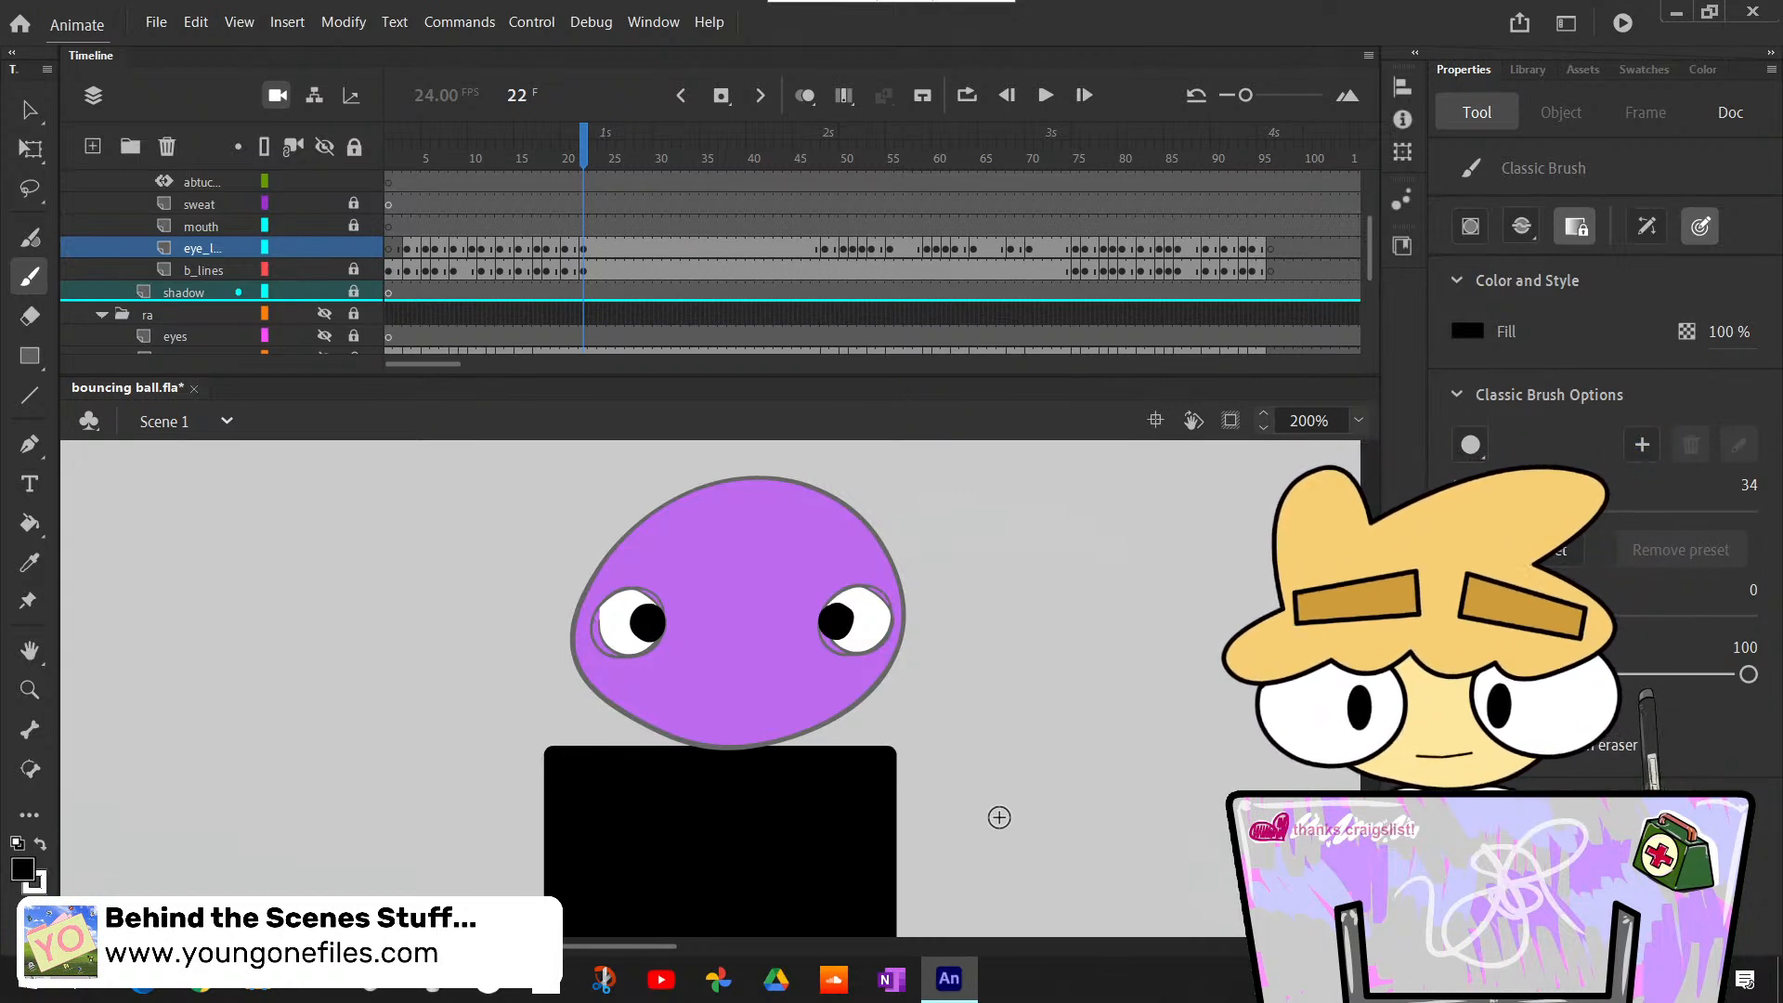
- Step through the held pose to frame 48 with the whole stage in view and compare the eyes at frames 47 and 48
key(period)
key(period)
key(period)
key(period)
key(period)
key(period)
key(period)
key(period)
key(period)
key(period)
key(period)
key(period)
key(period)
key(period)
key(period)
key(period)
key(period)
key(period)
key(period)
key(period)
key(period)
key(period)
key(period)
key(period)
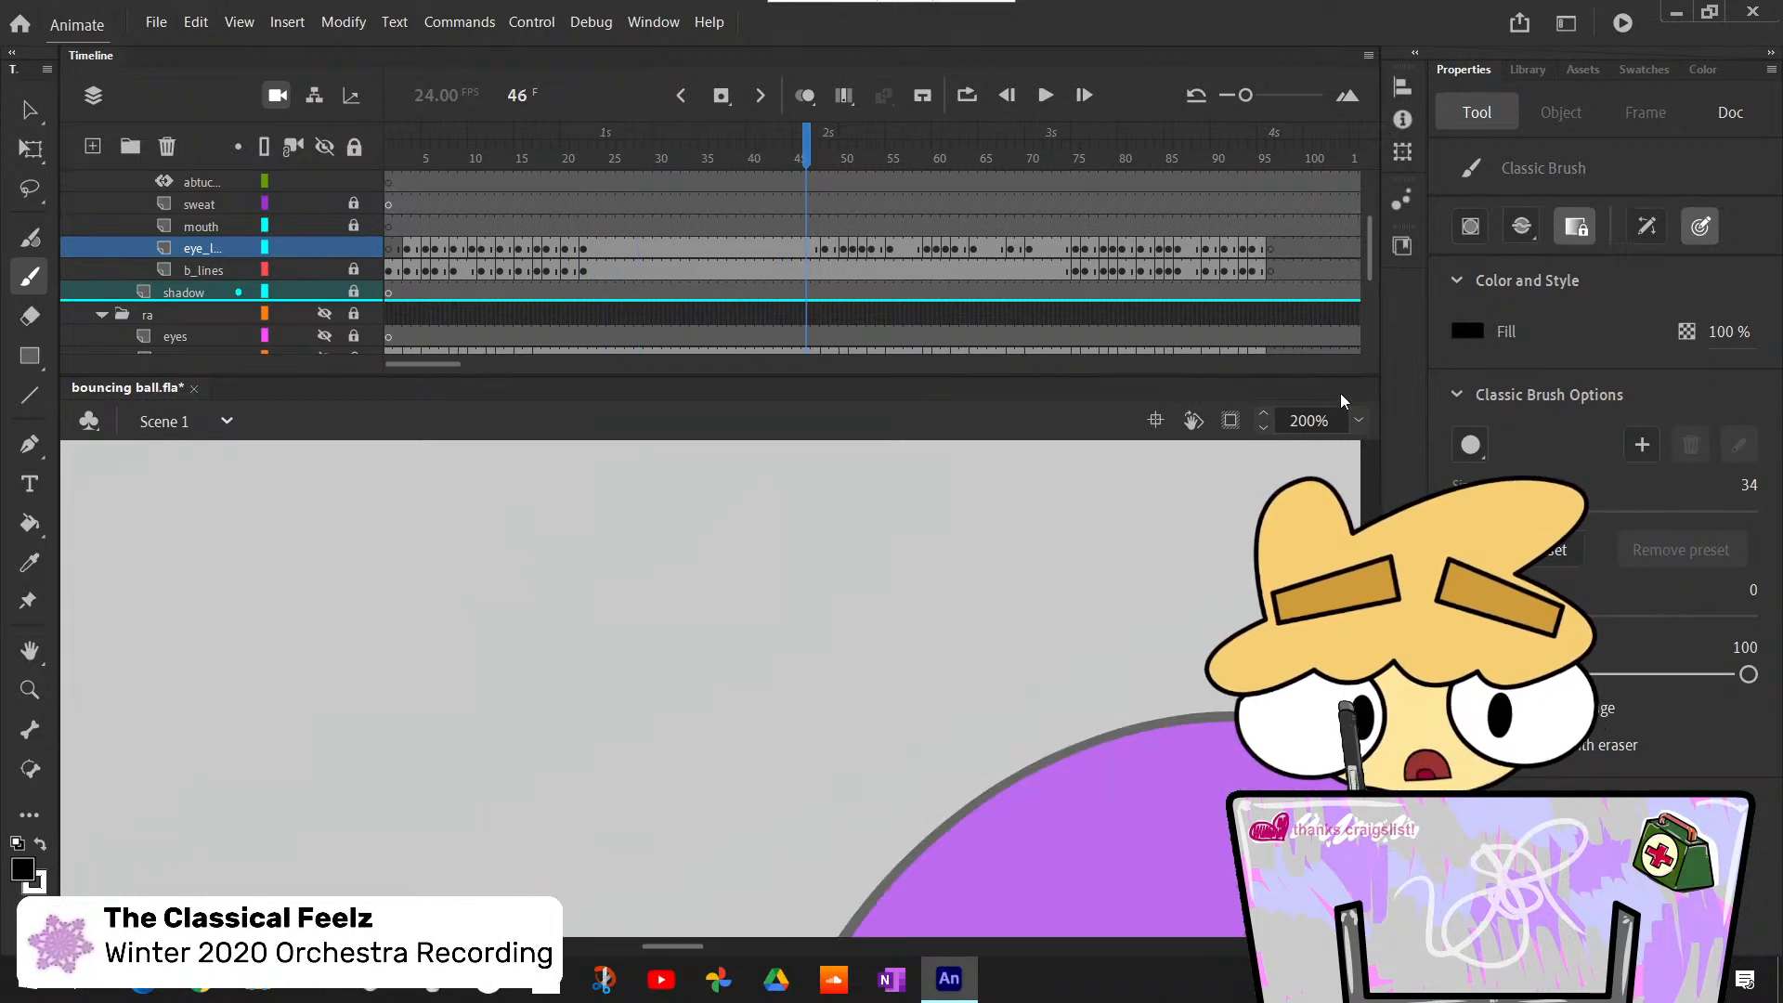
click(1357, 420)
click(1412, 466)
key(period)
key(period)
key(period)
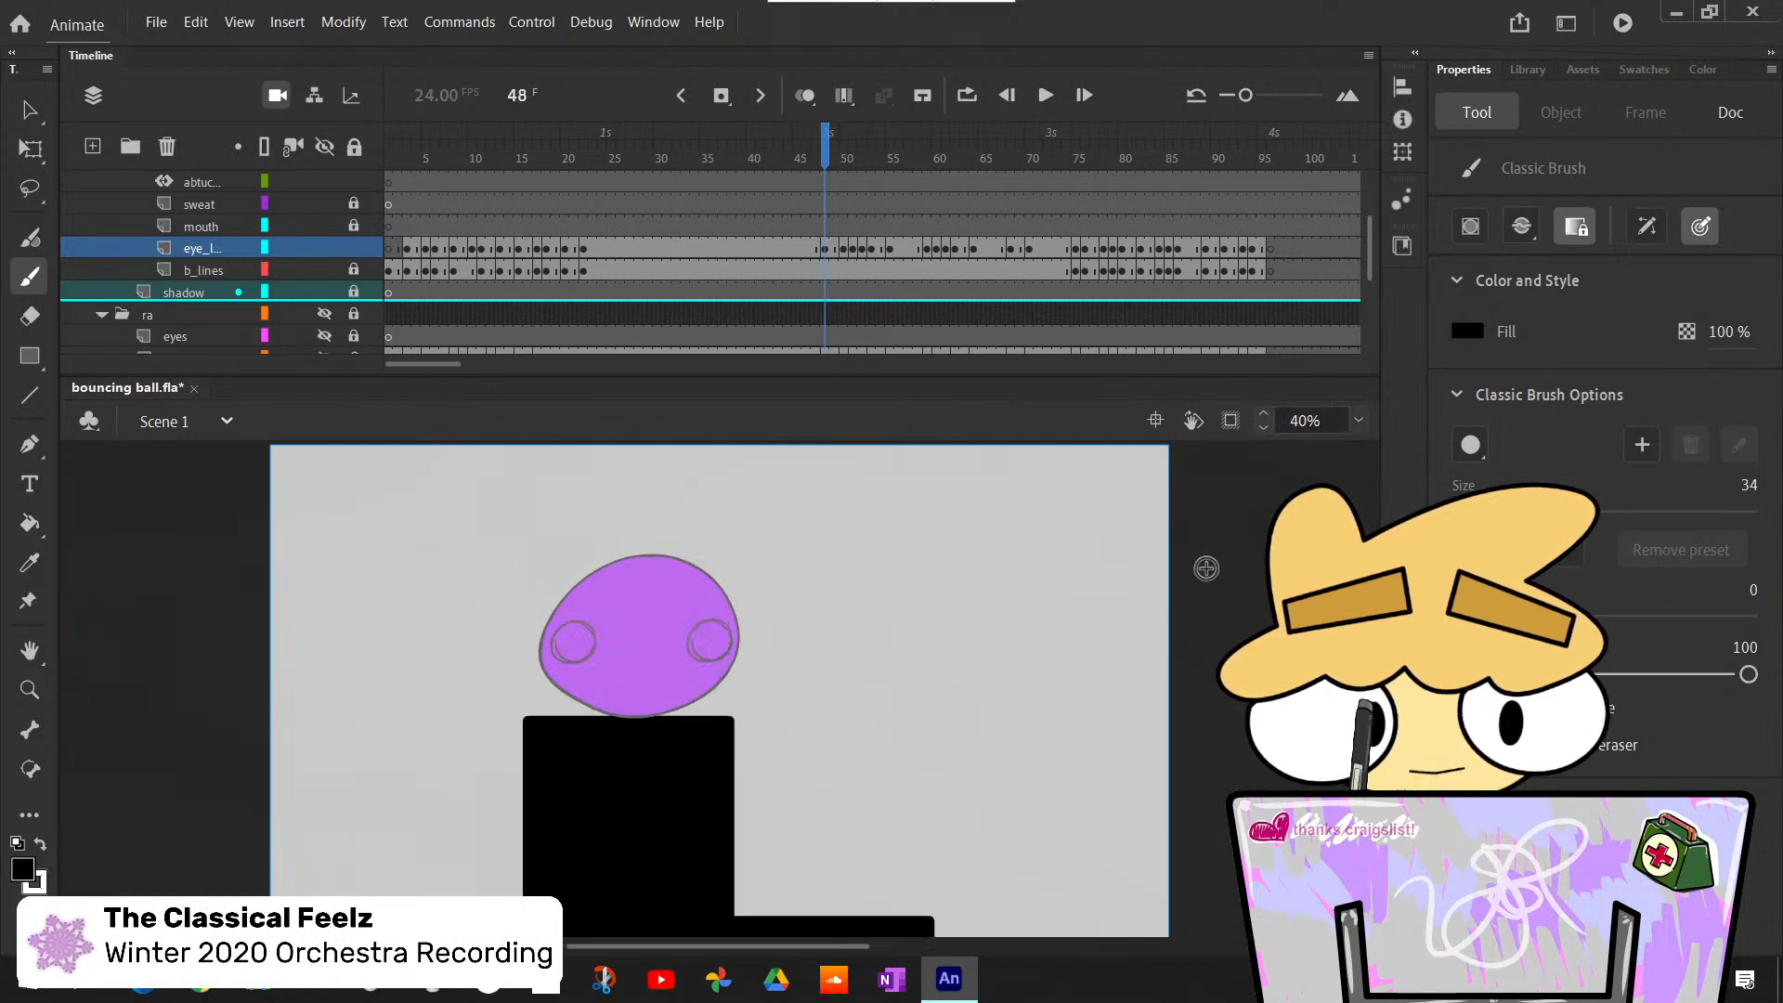
key(comma)
key(comma)
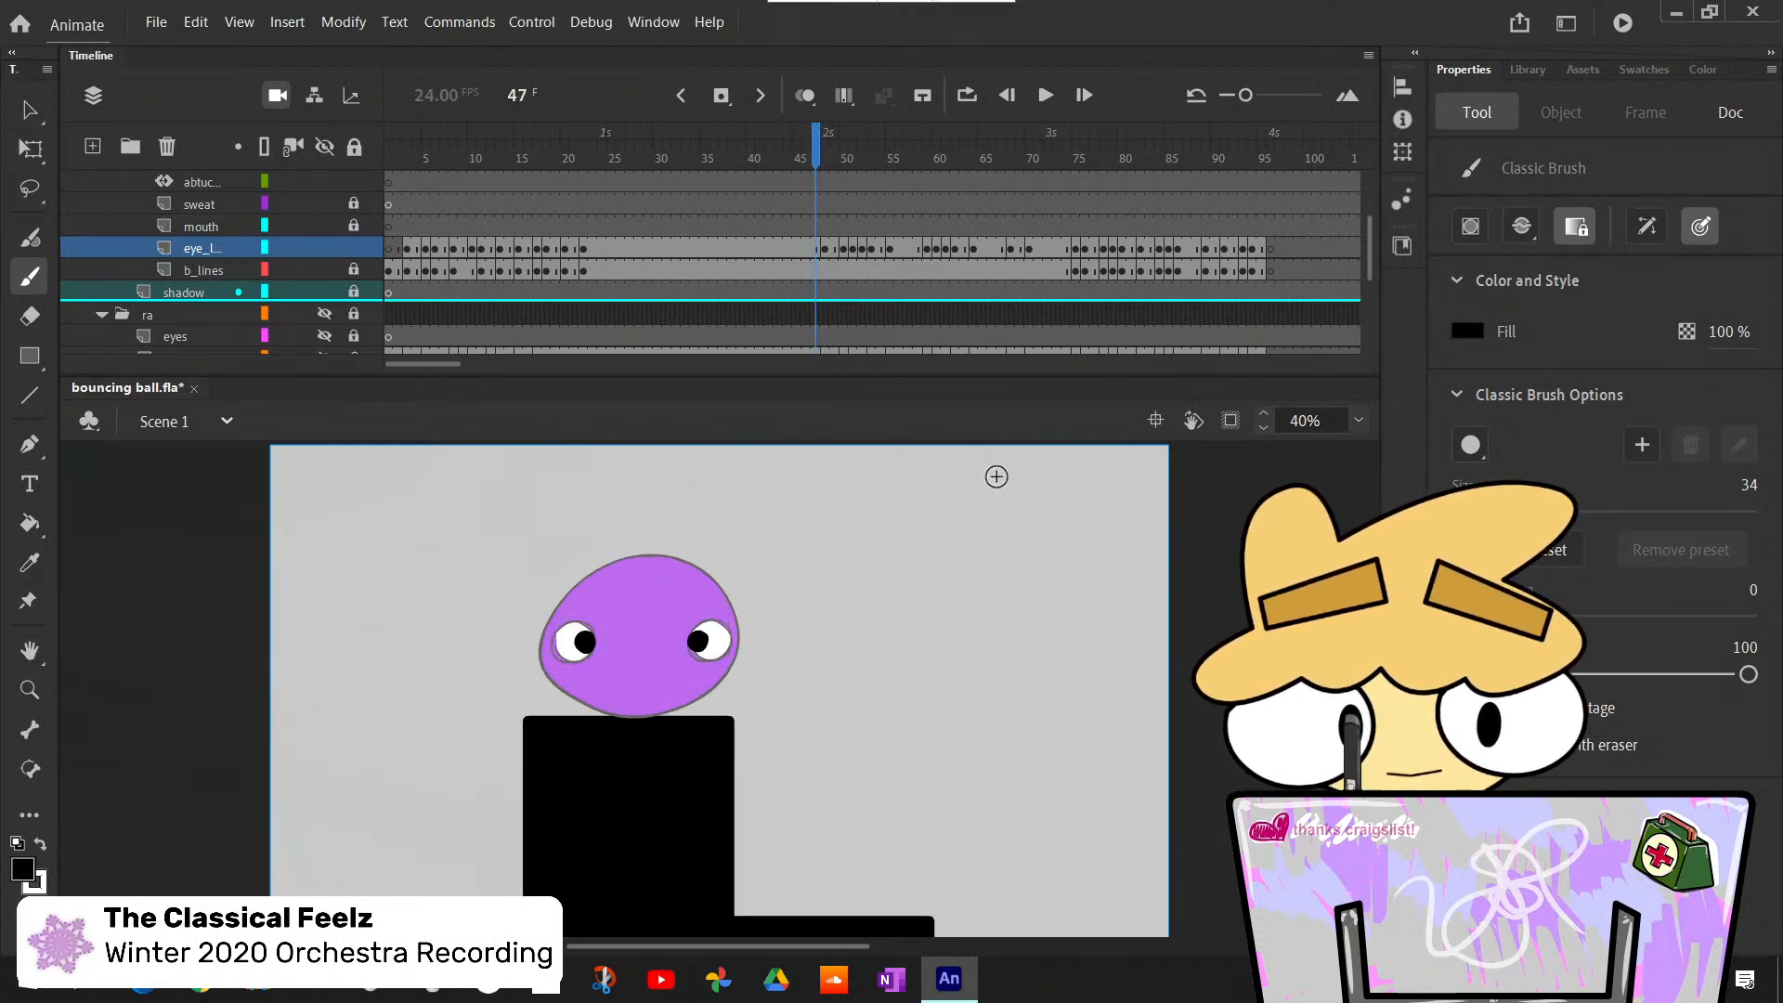
key(period)
key(comma)
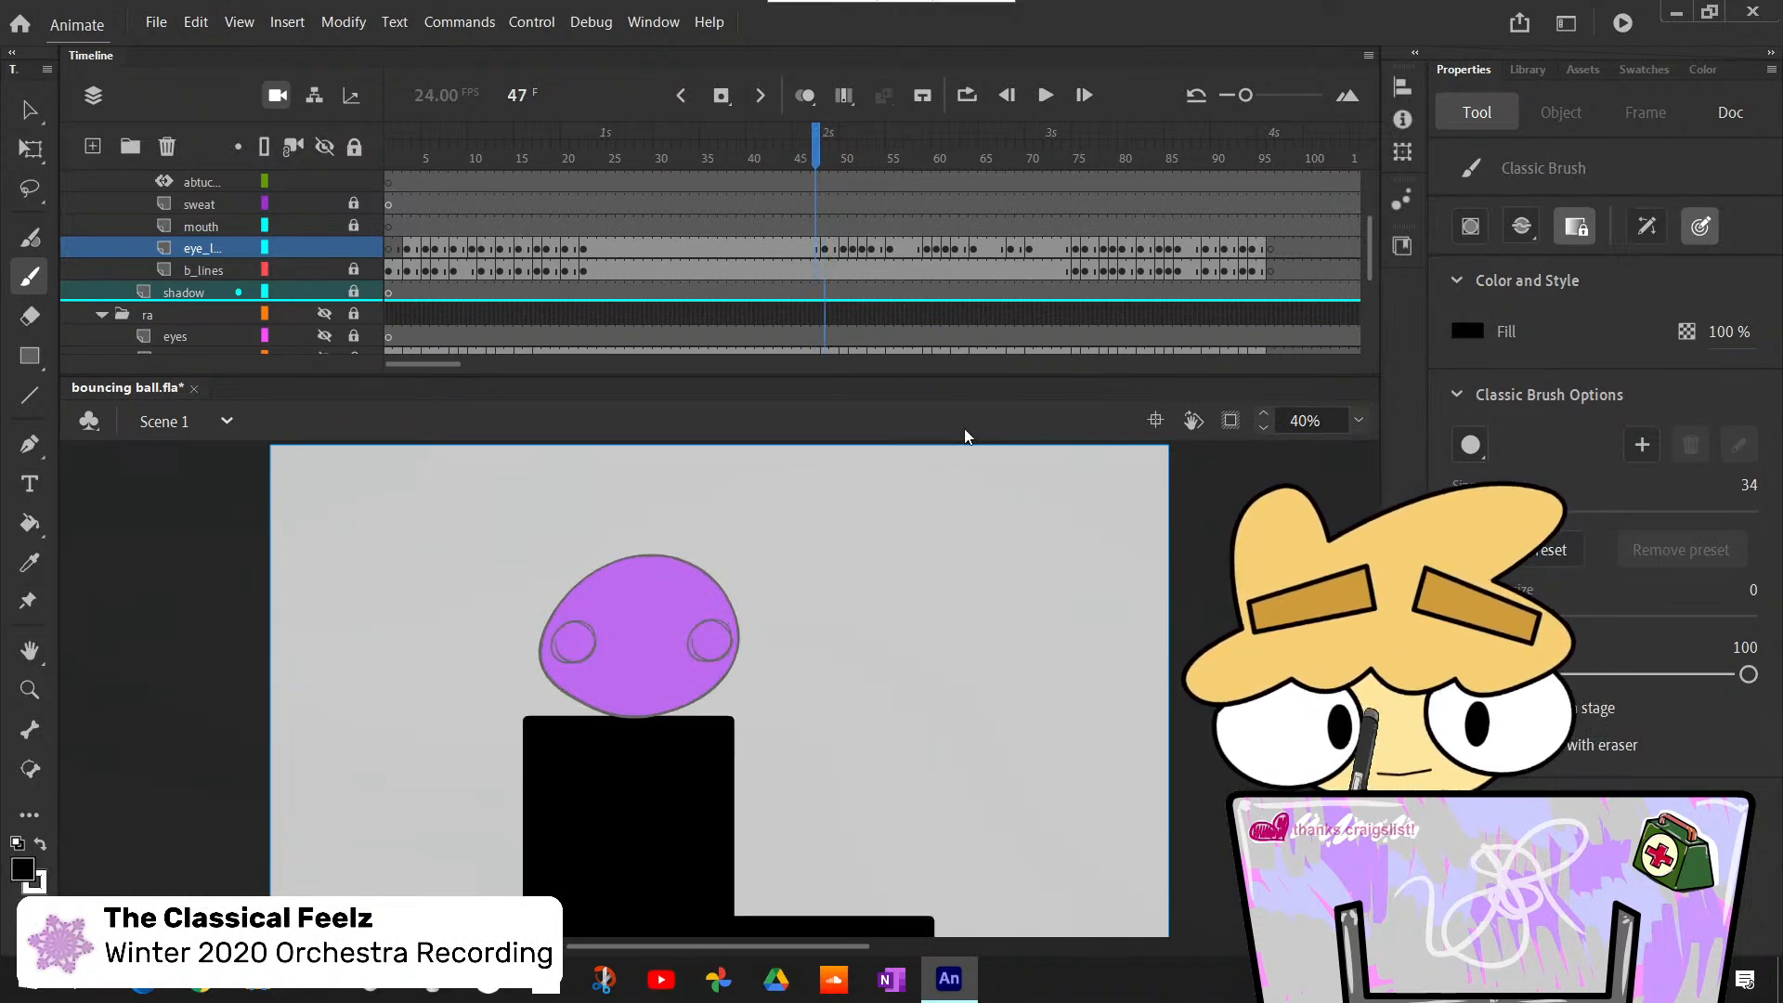
- Clear the keyframe with uncolored eyes at frame 48 on the eye lines layer
click(825, 249)
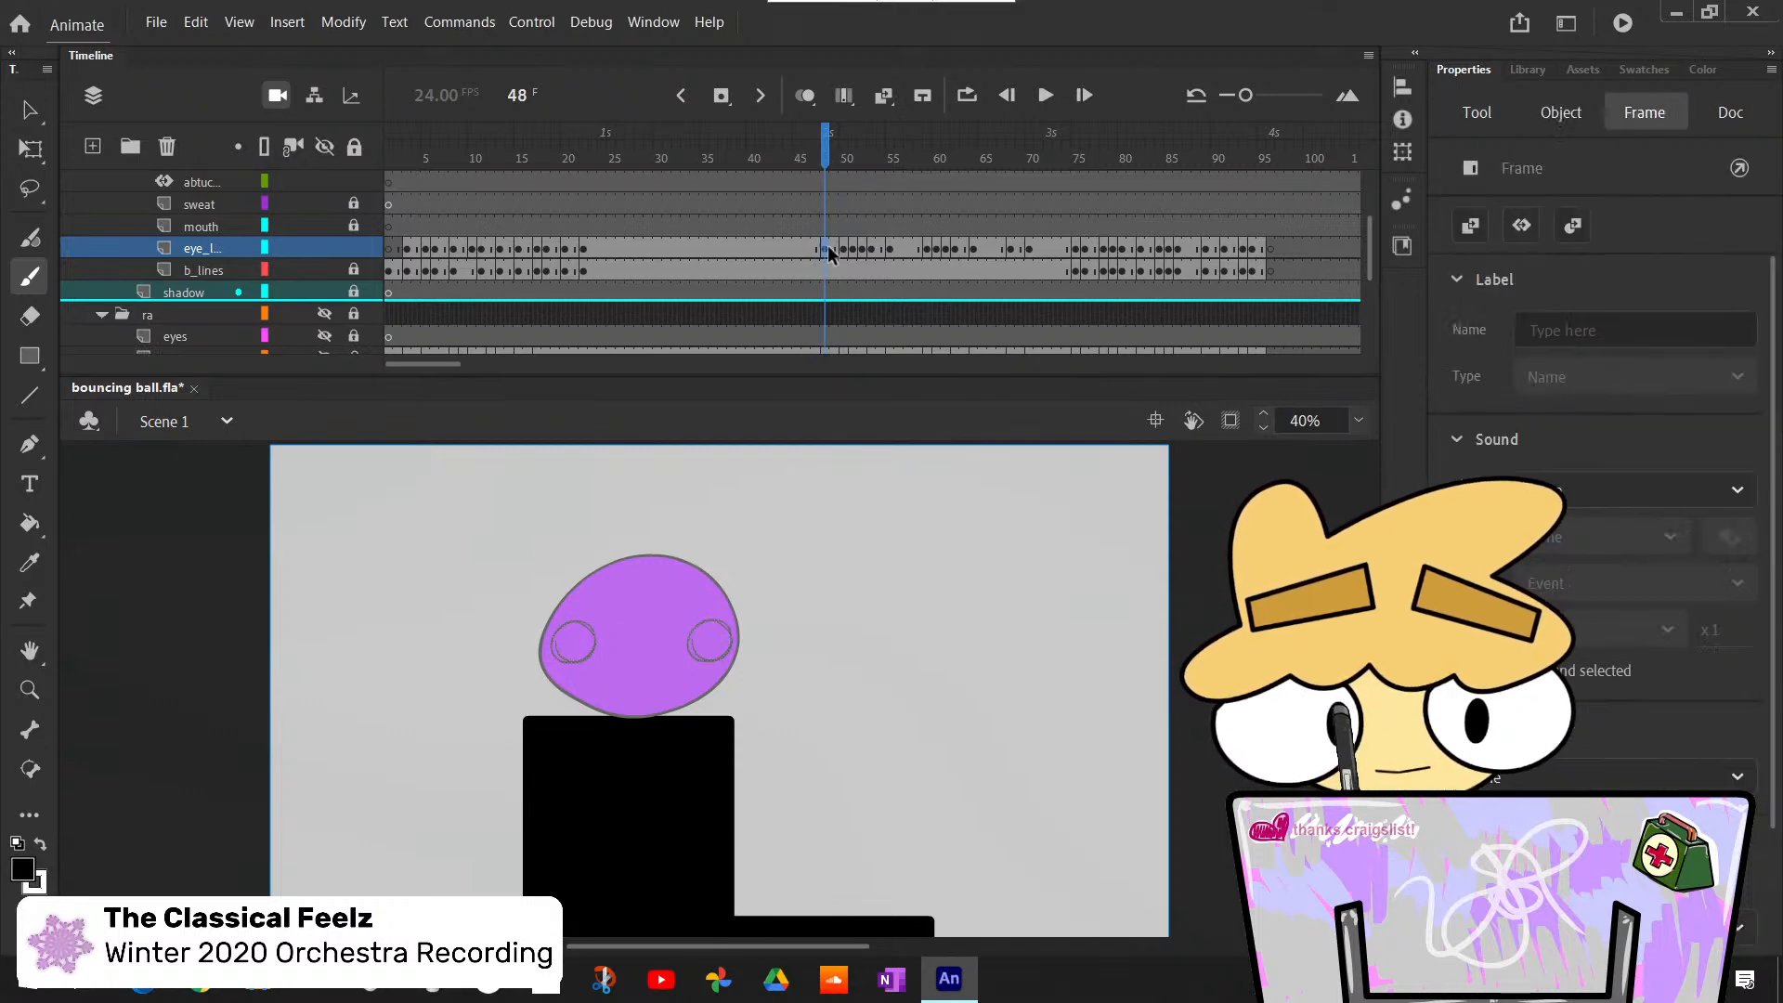
right_click(827, 247)
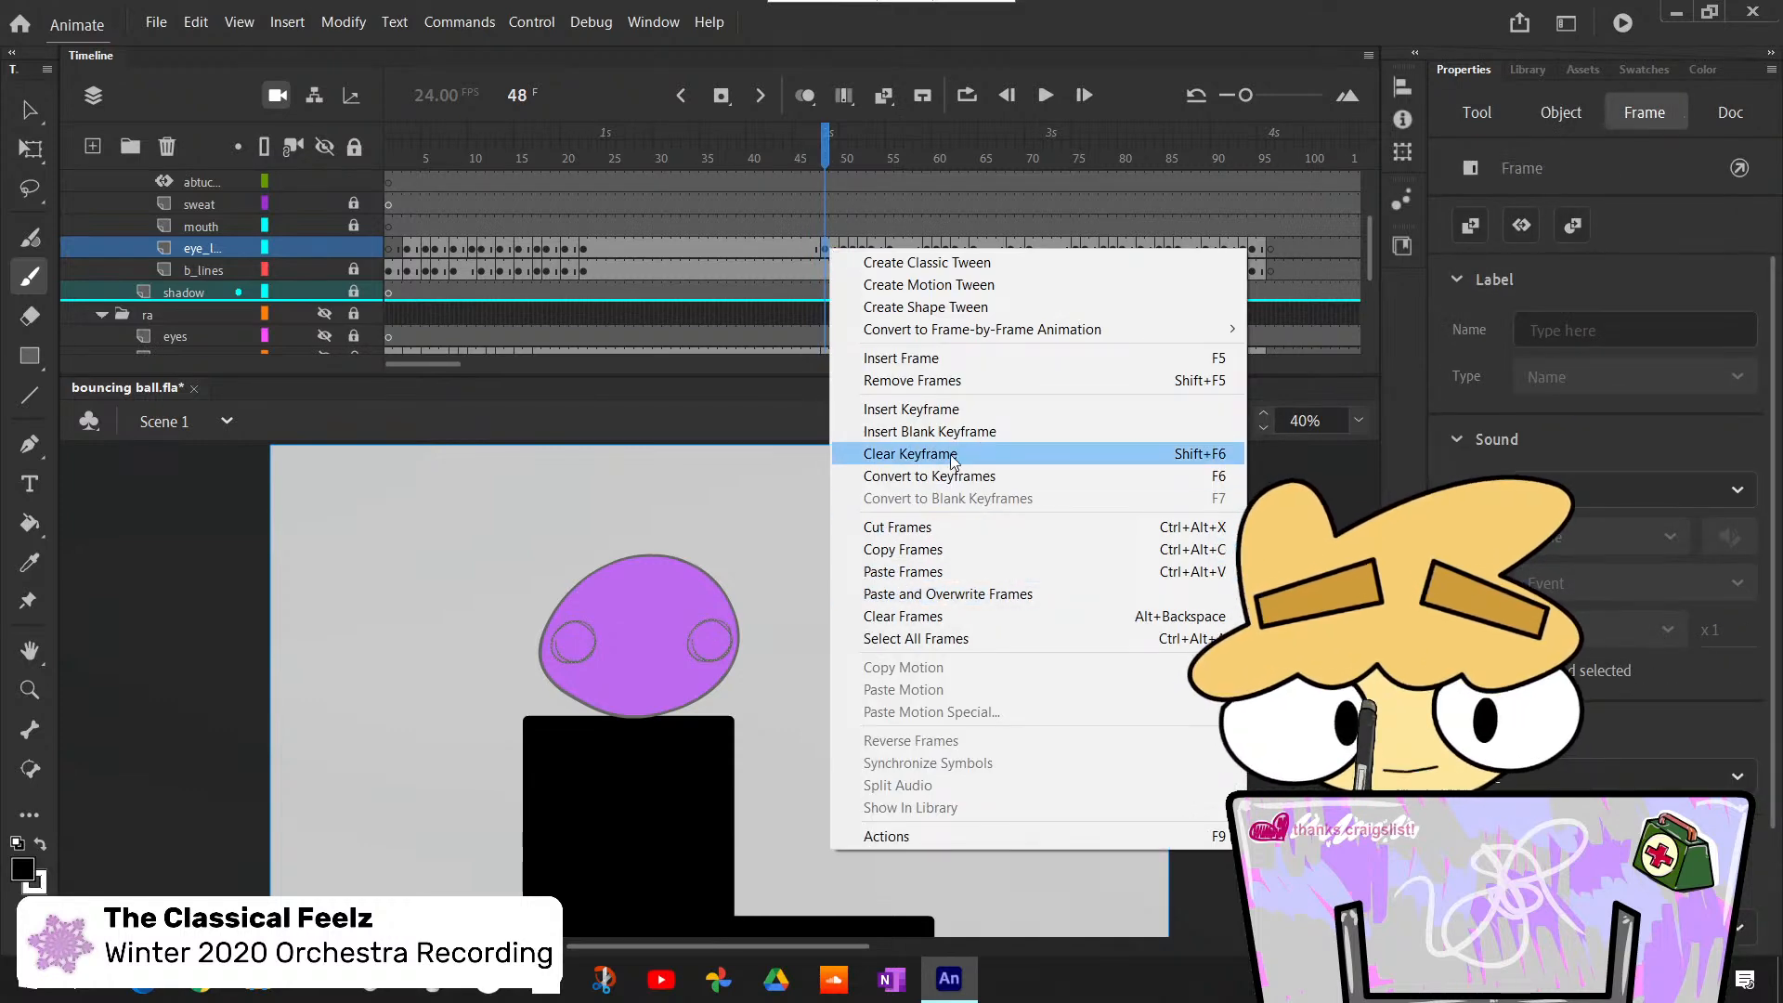
click(1007, 454)
- Bucket-fill both half-closed eyes with white at frame 50 on the eye lines layer
click(834, 158)
drag(833, 150, 846, 159)
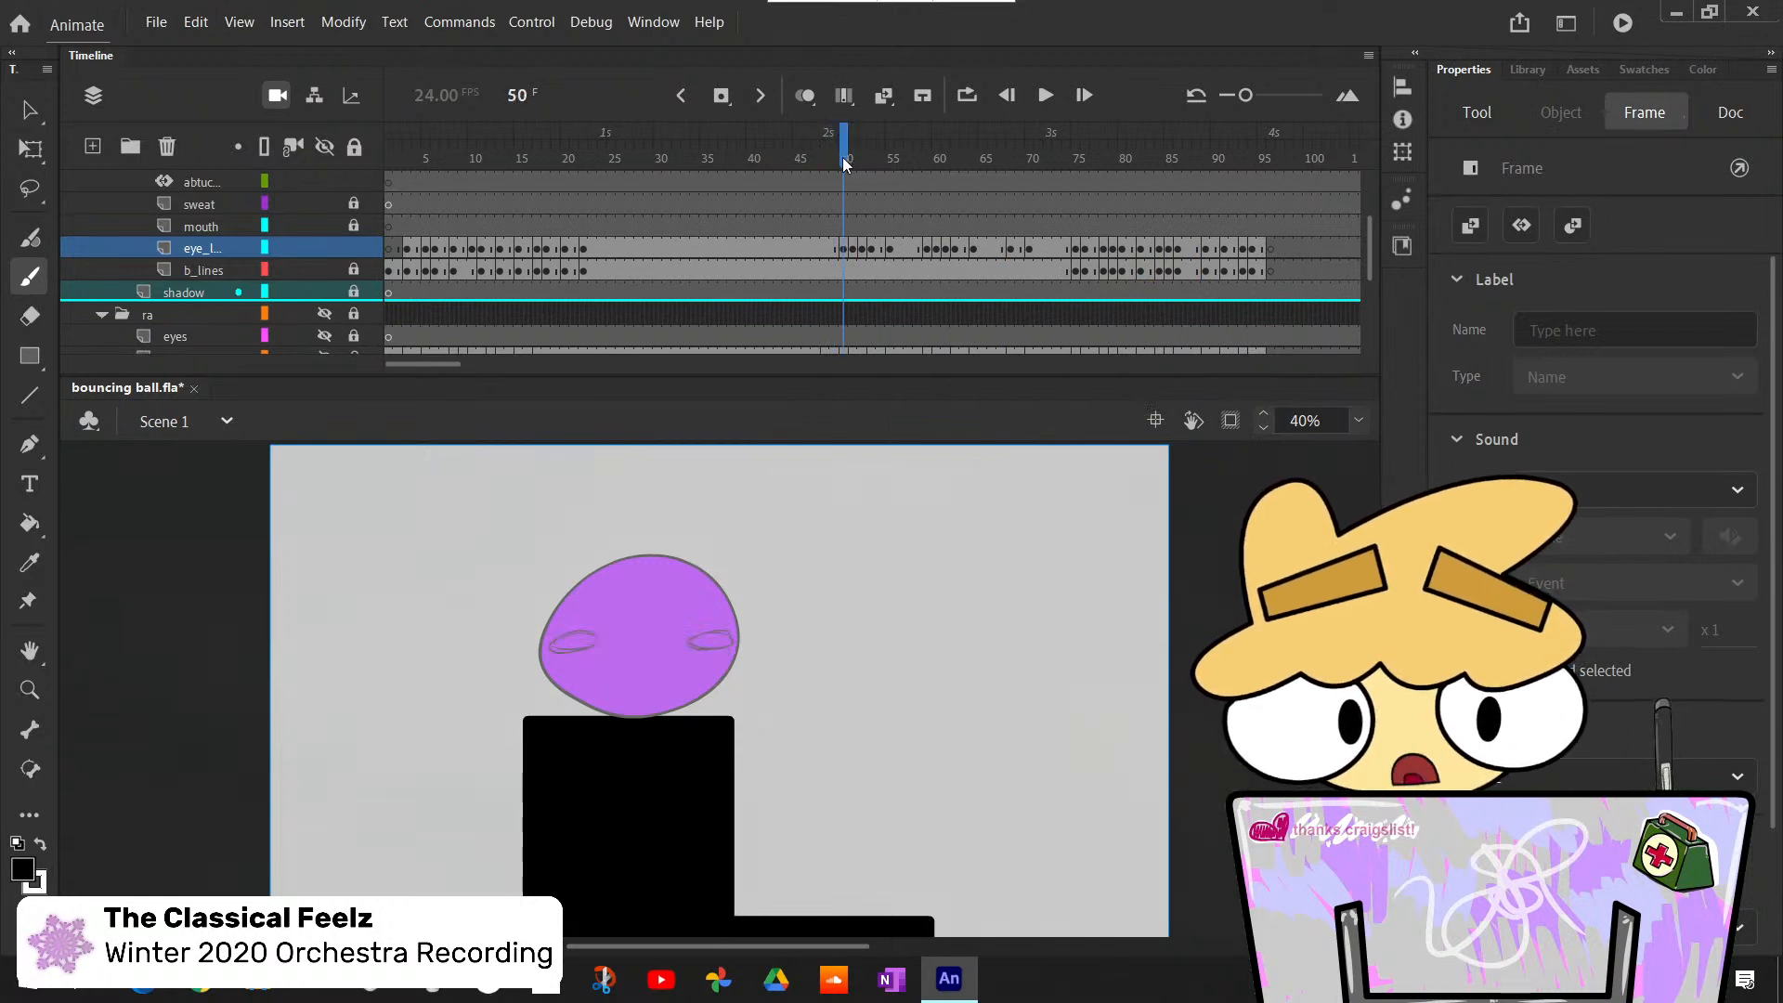
key(k)
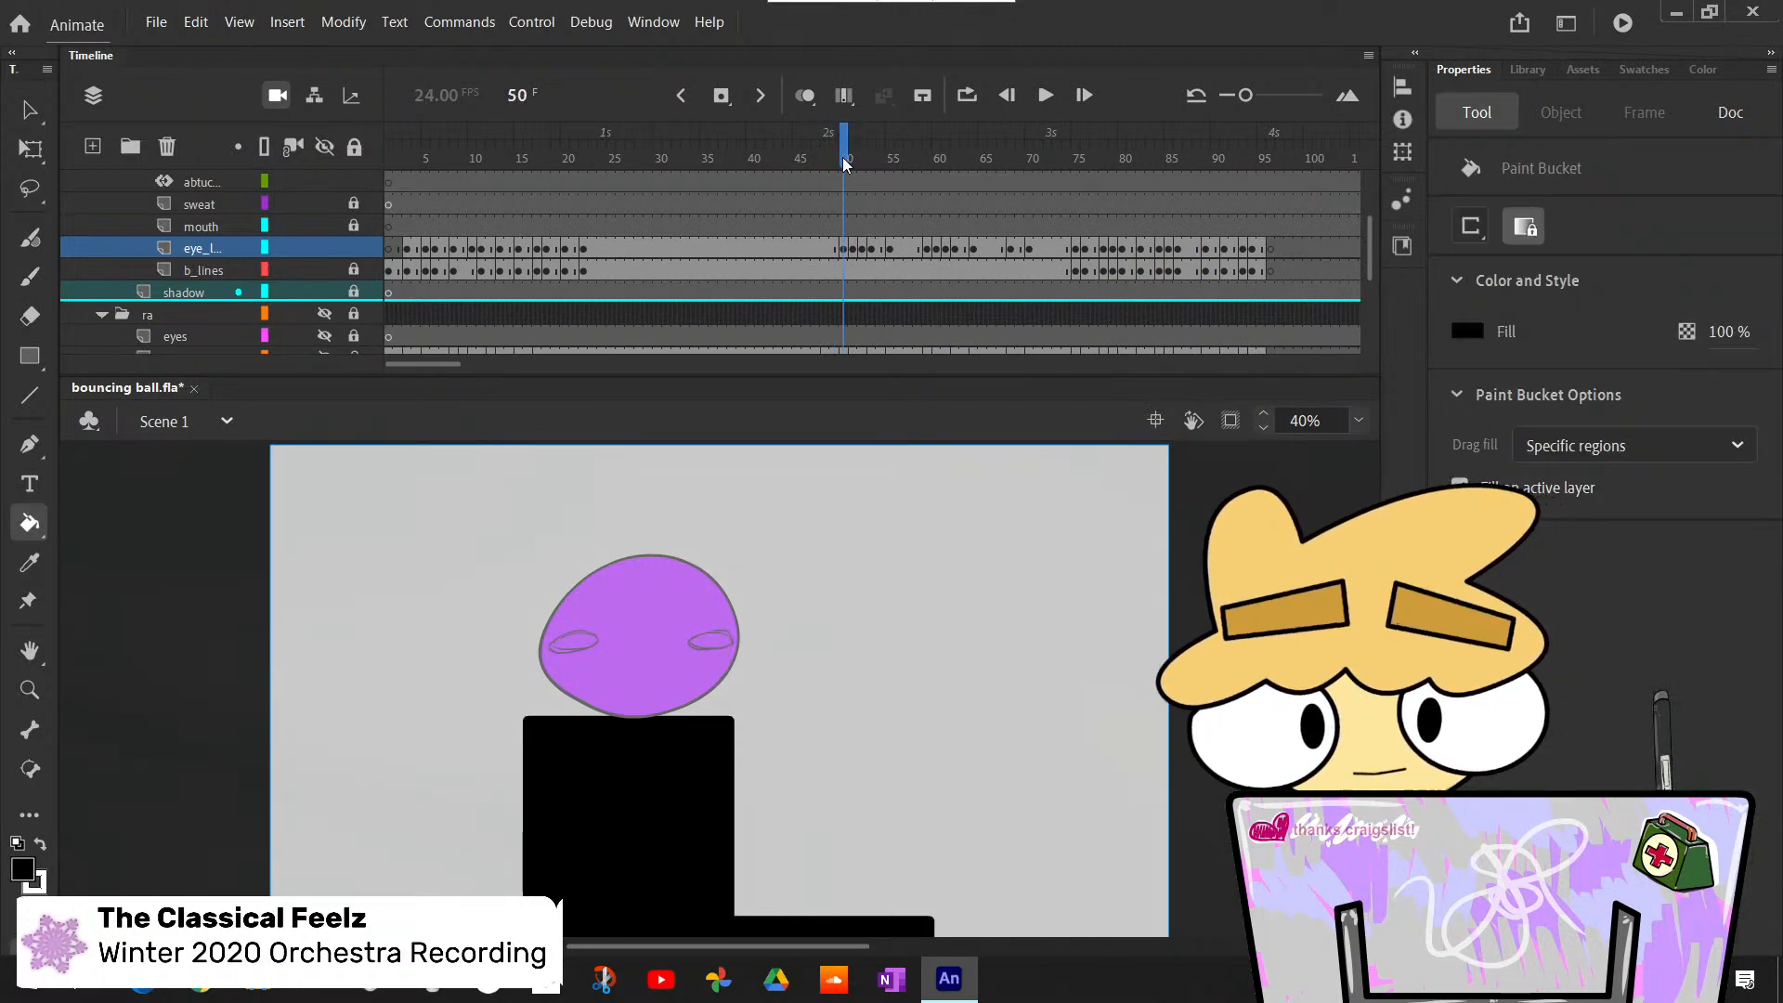
key(x)
click(576, 641)
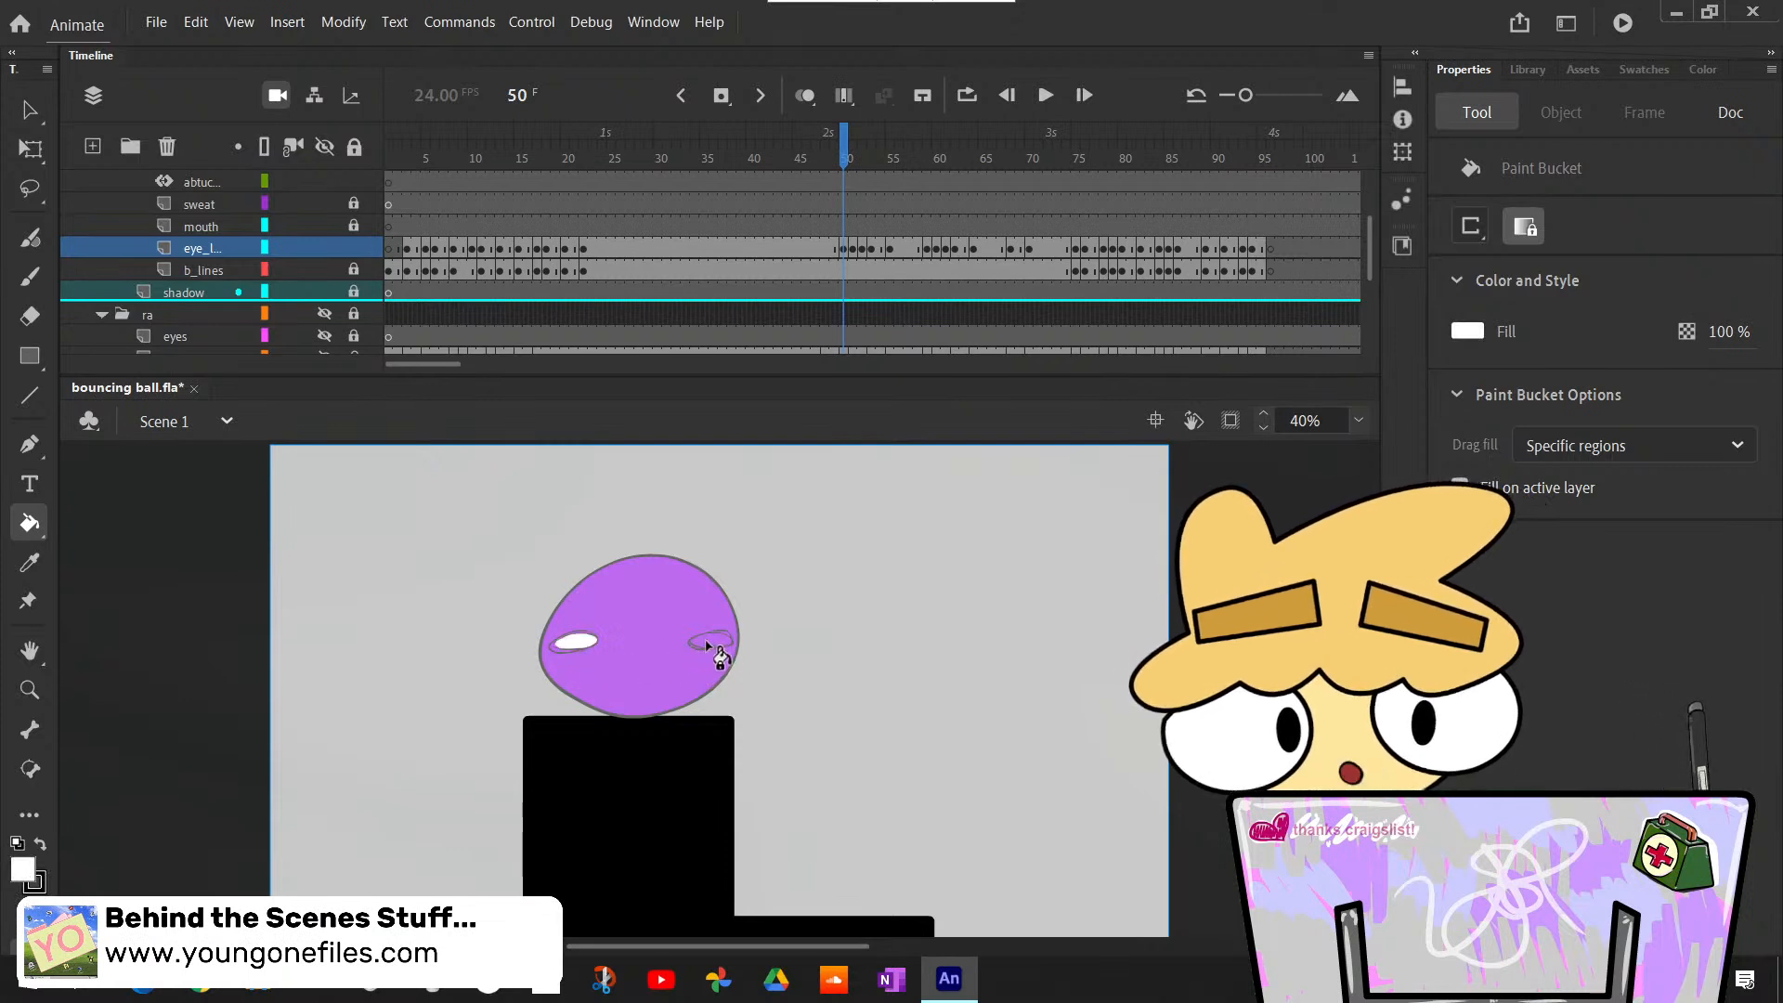
- Paint small black pupils at the inner corners of both half-closed eyes at frame 50
key(b)
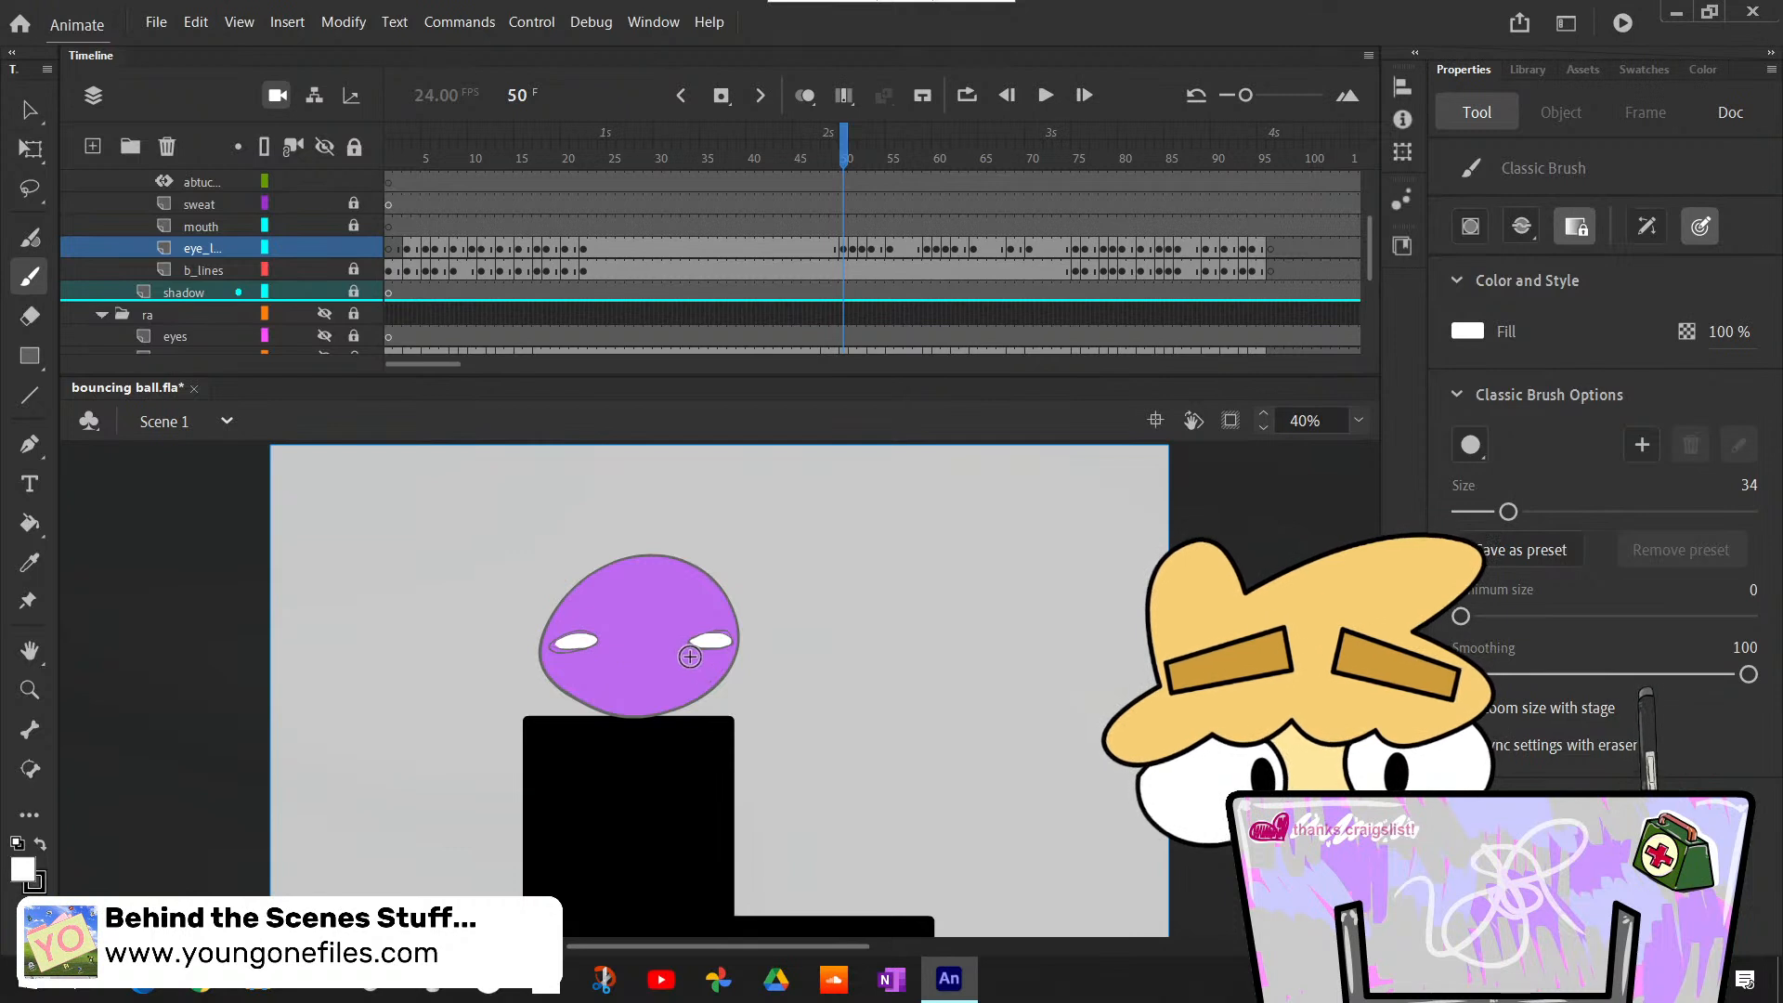
key(x)
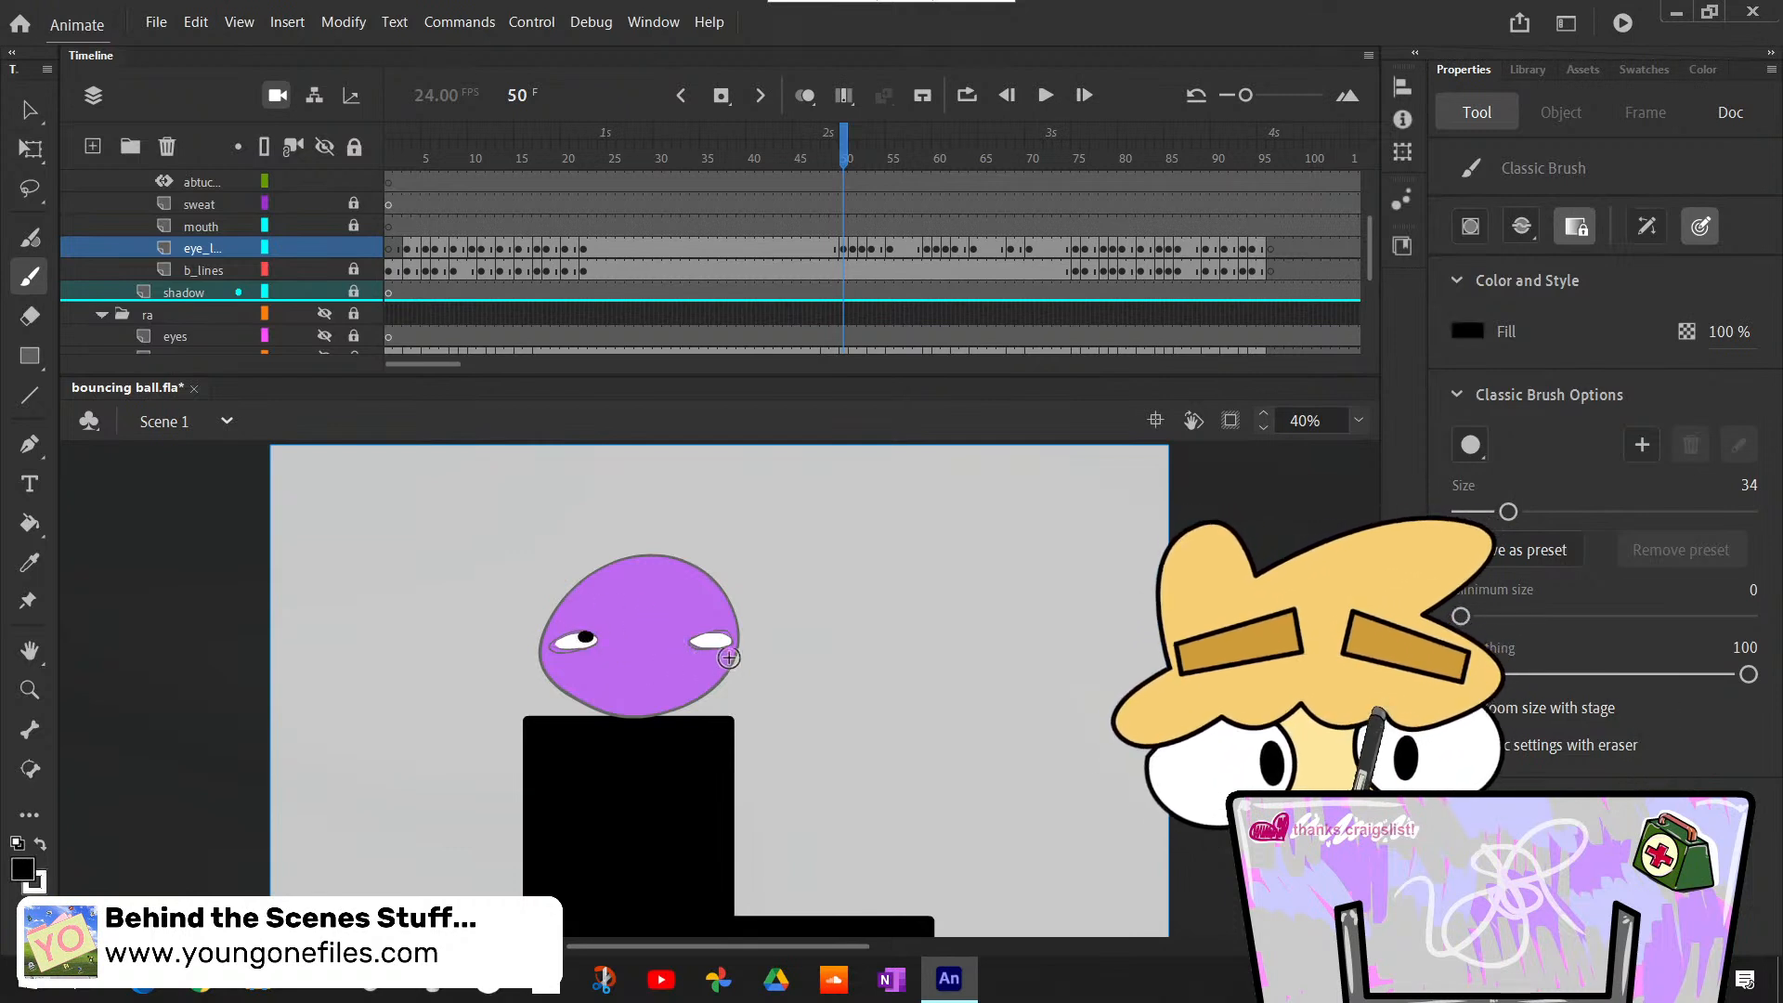
click(583, 640)
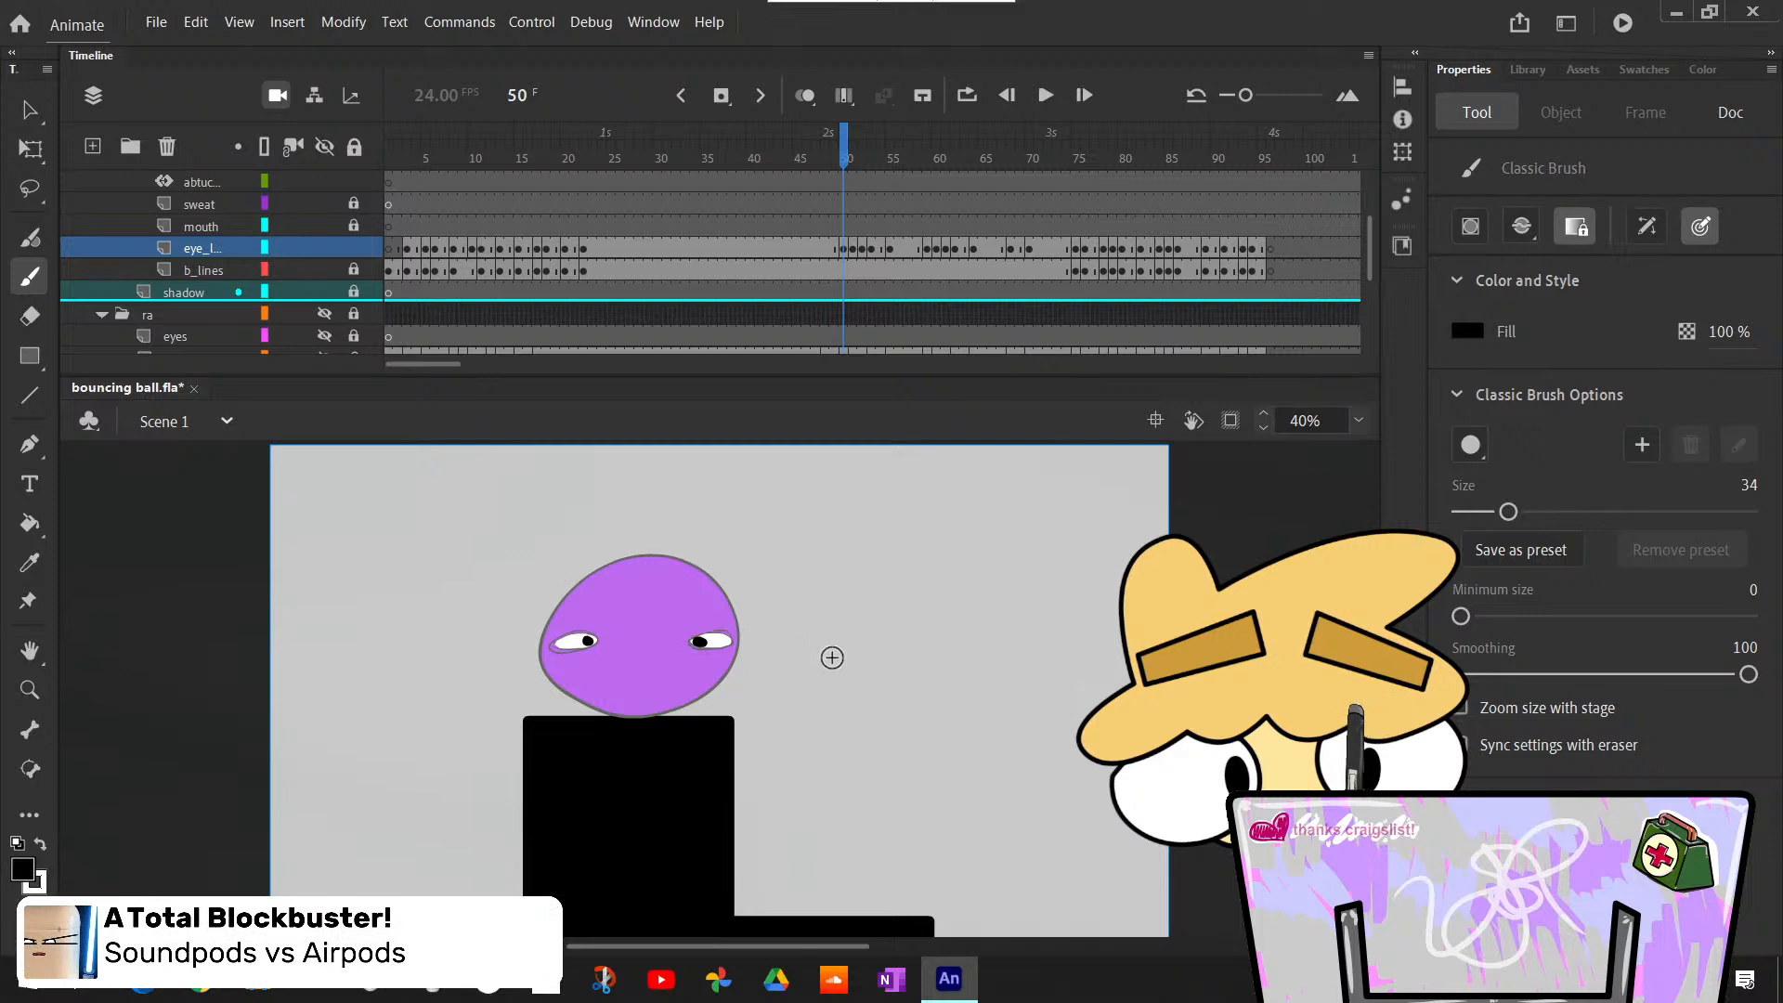
- Flip through frames 49 to 52 and compare how the eyes and pupils change during the blink
key(comma)
key(period)
key(comma)
key(period)
key(comma)
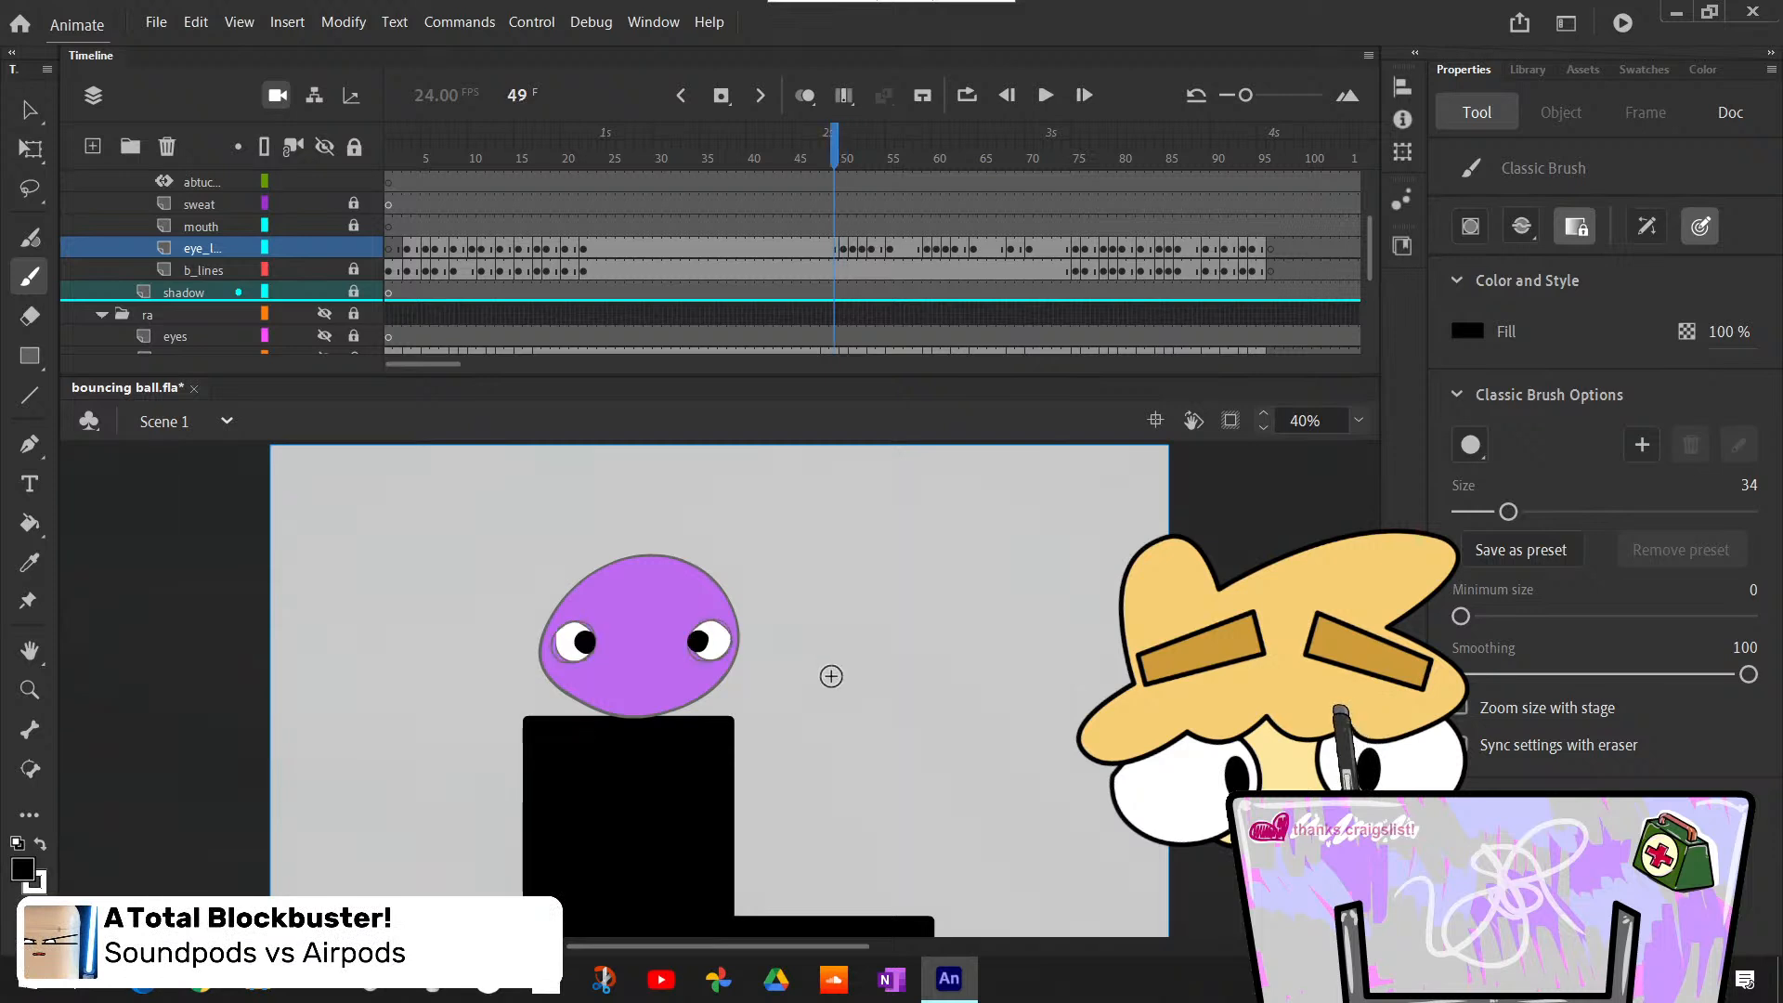
key(period)
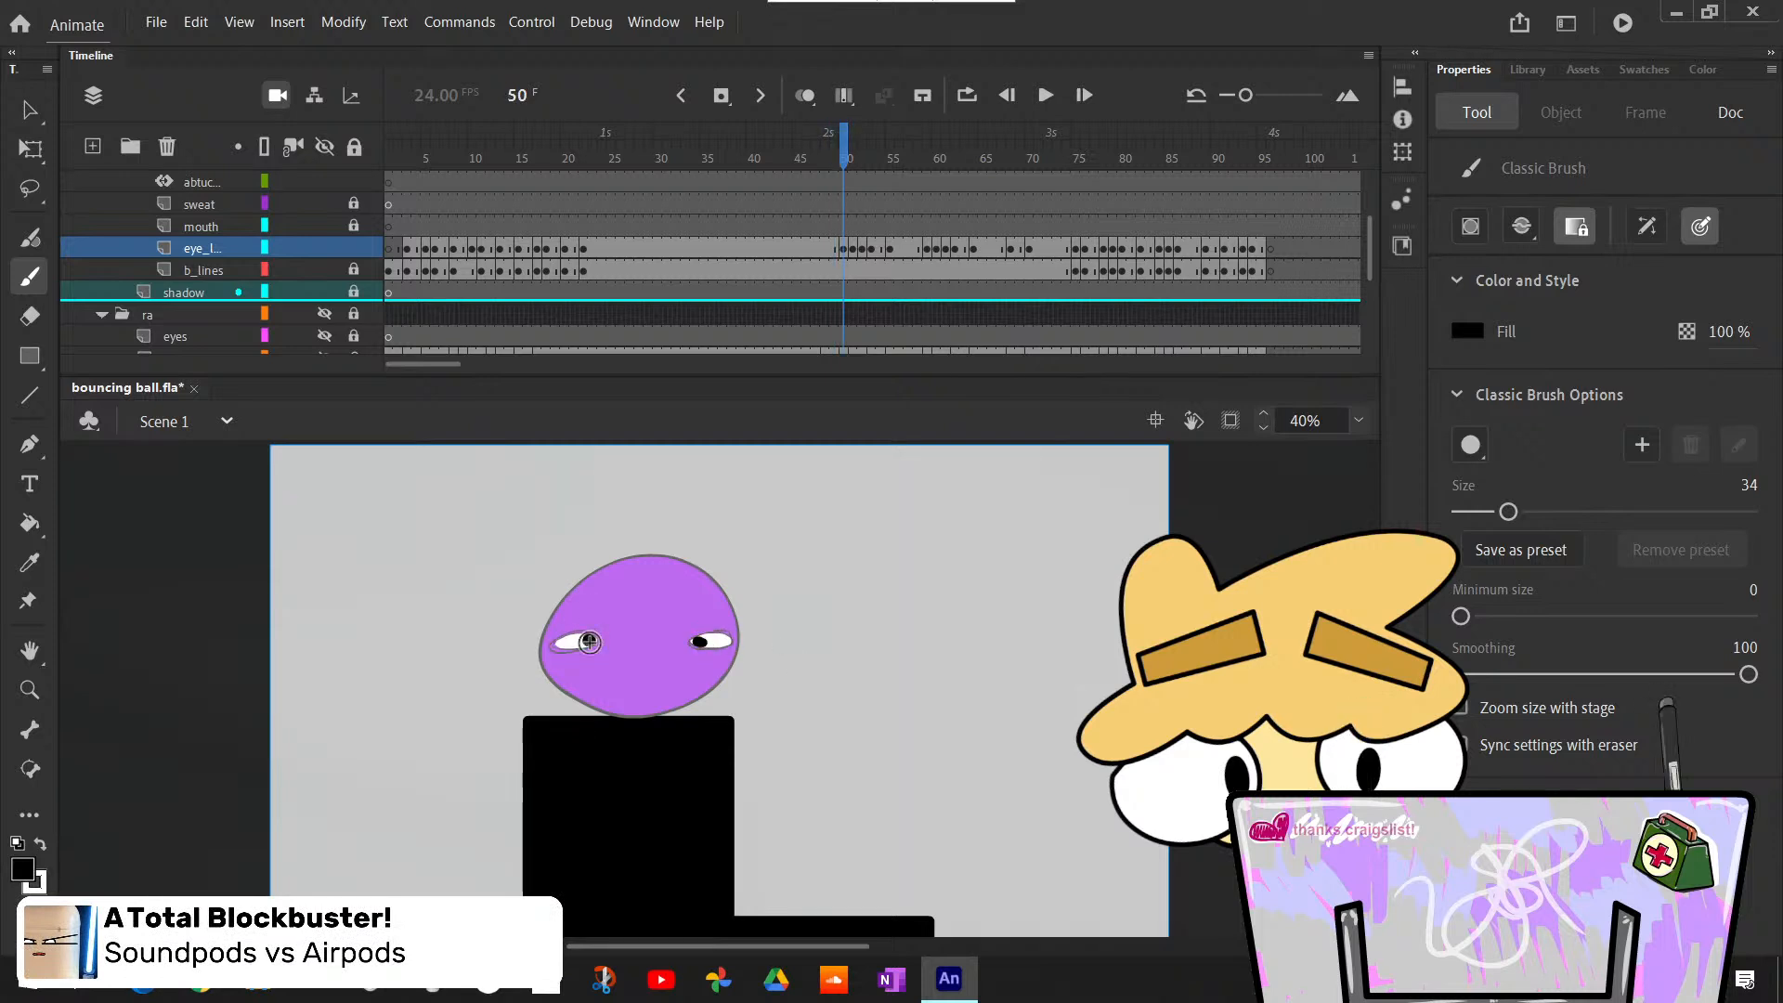
key(comma)
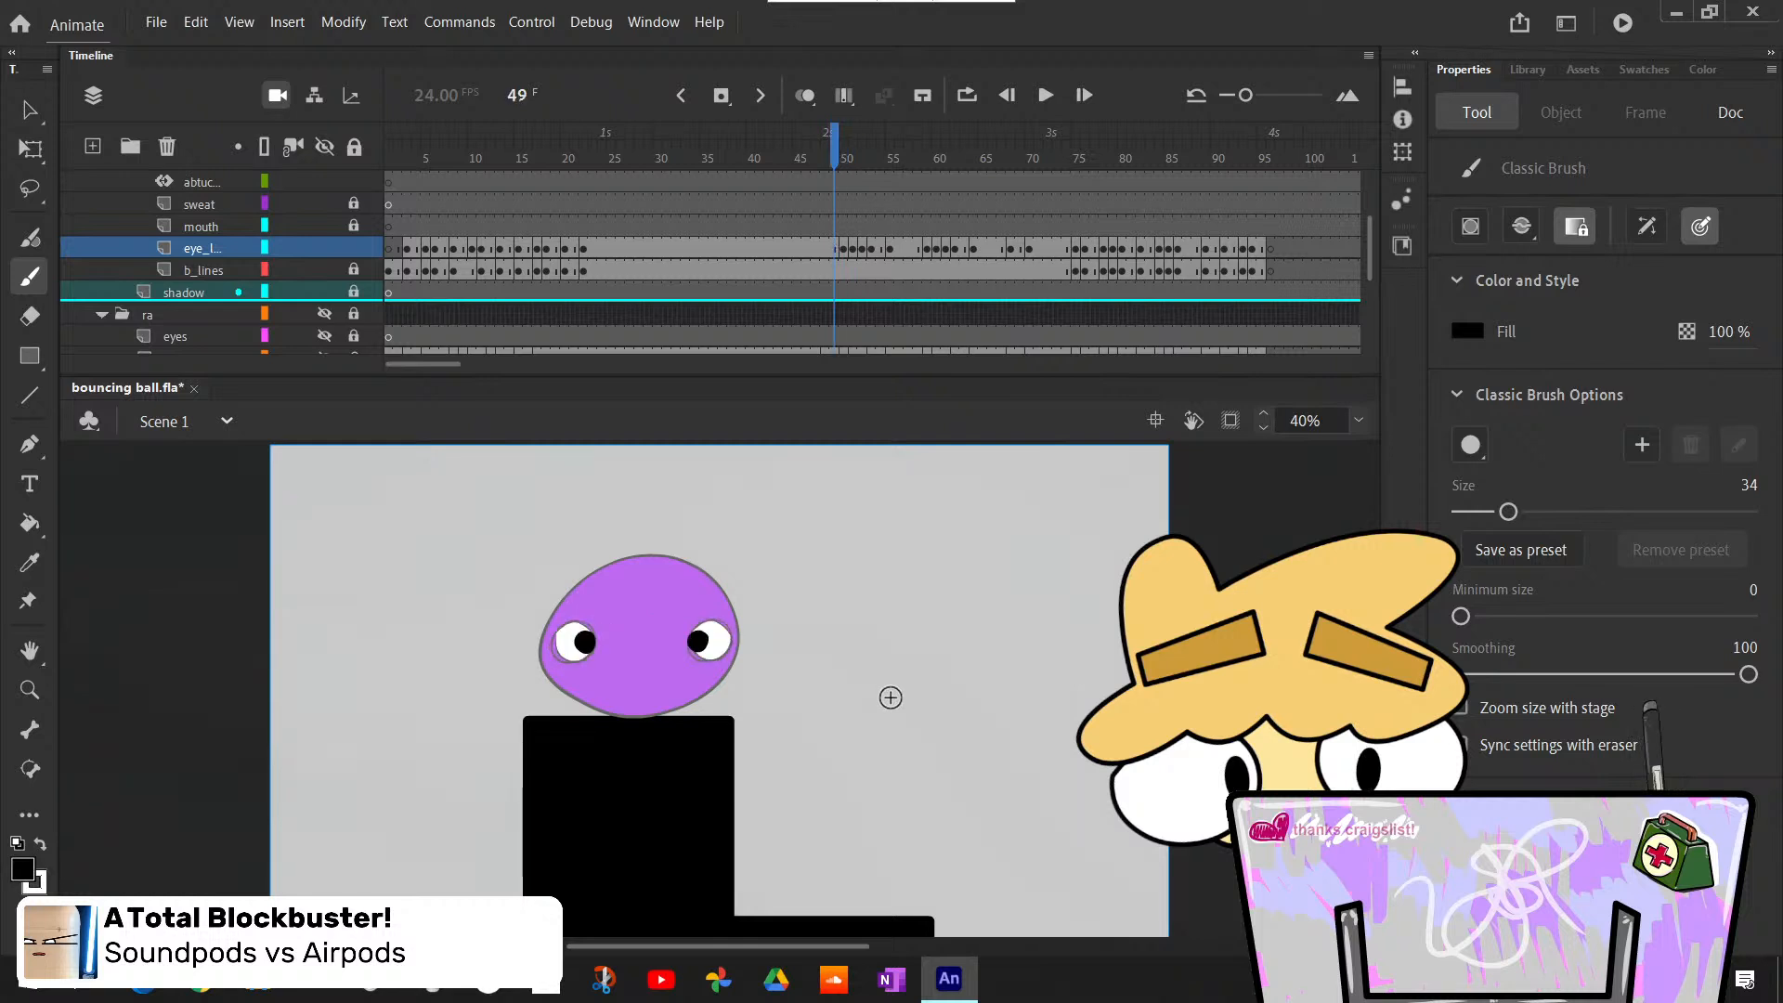
key(period)
key(period)
key(period)
key(comma)
key(comma)
key(period)
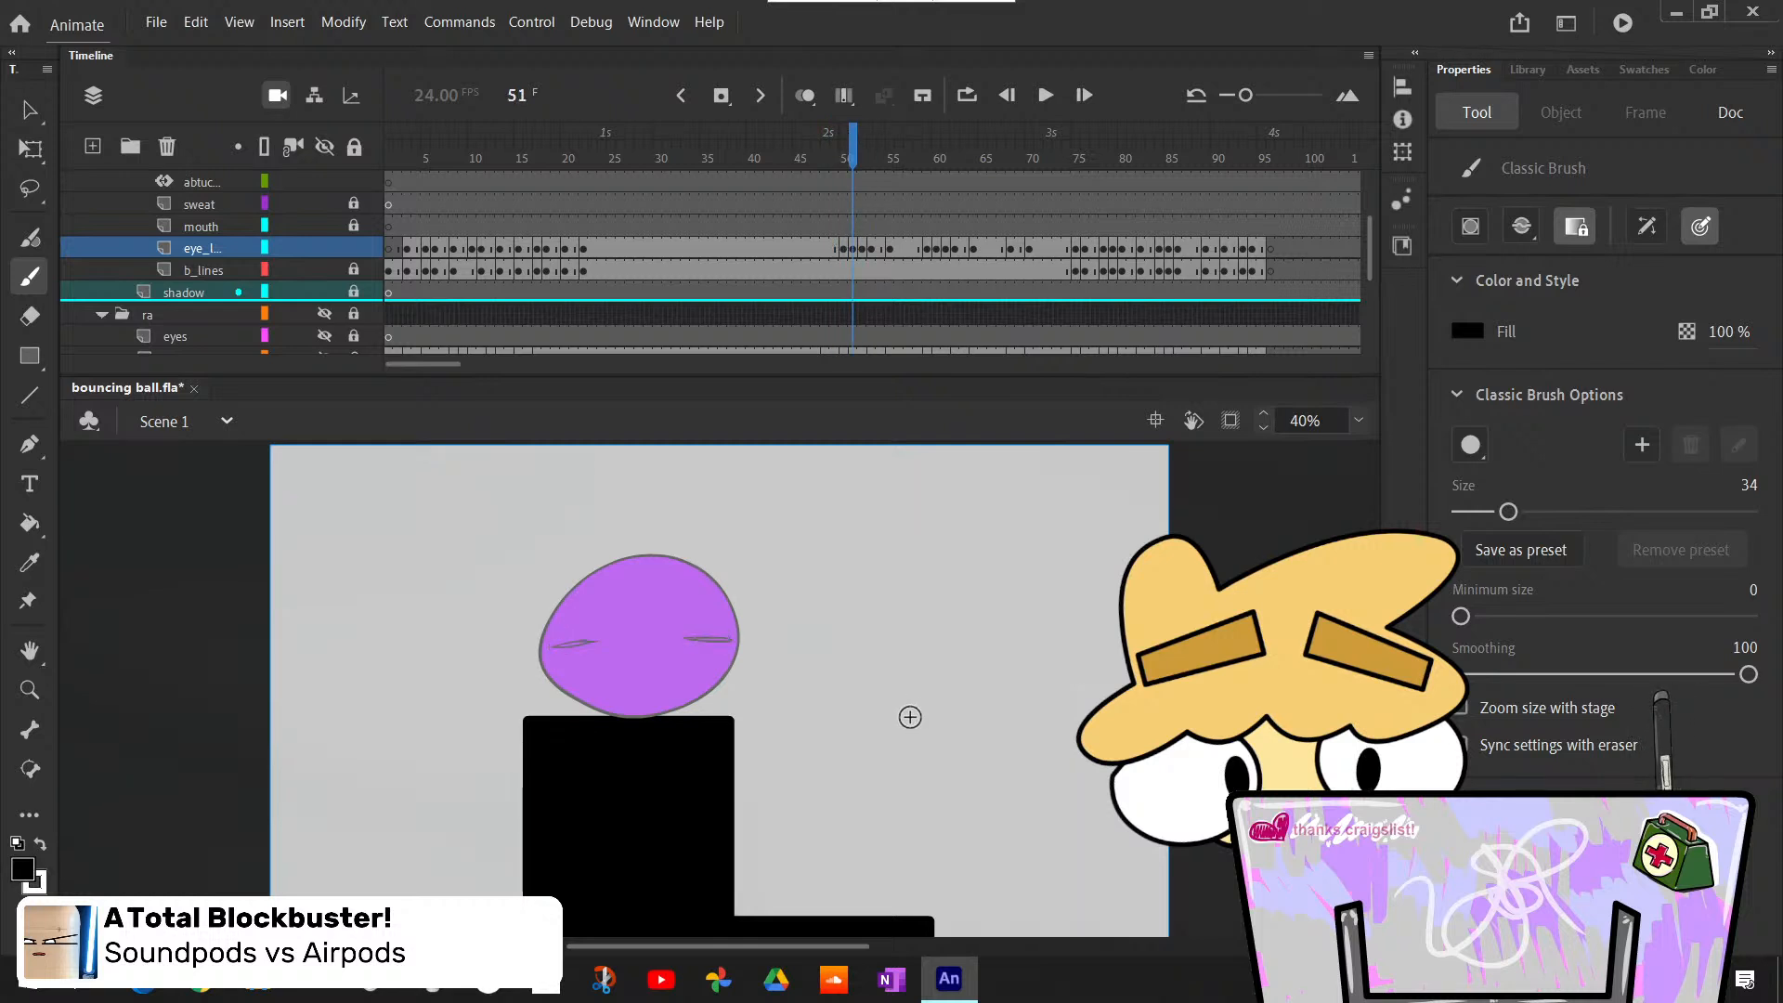
- Bucket-fill both nearly closed eyes with white at frame 51, working at 200% zoom
key(k)
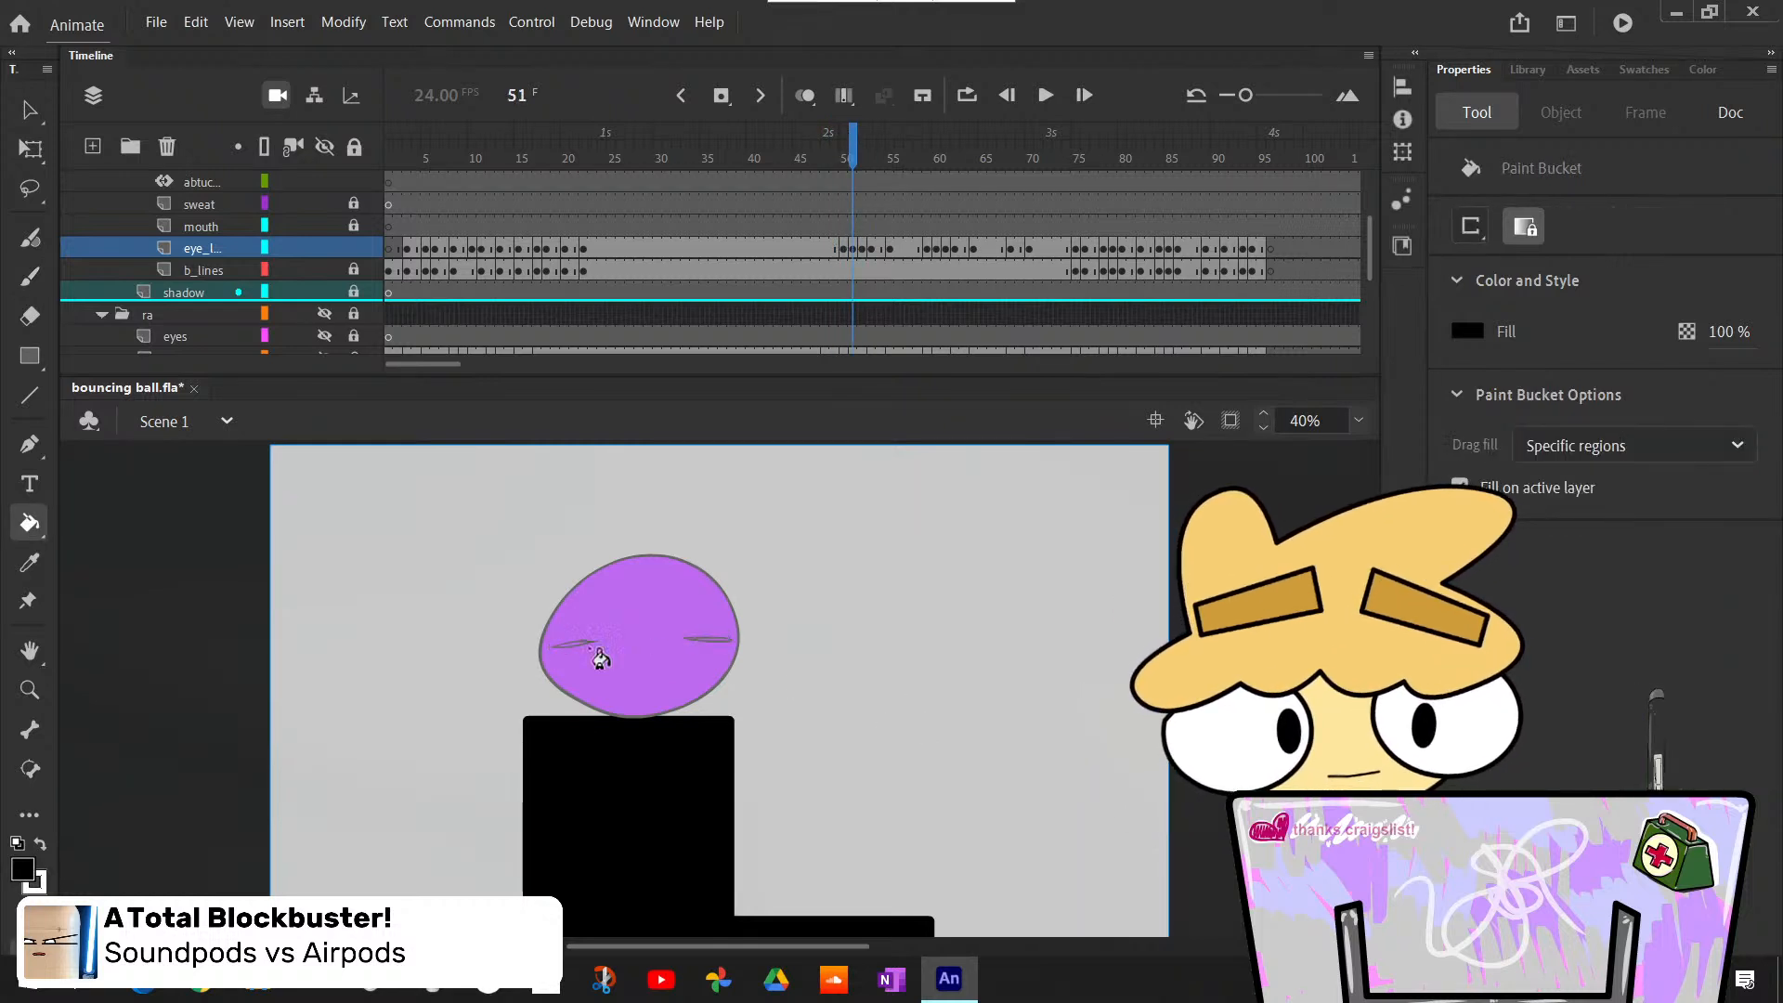
key(x)
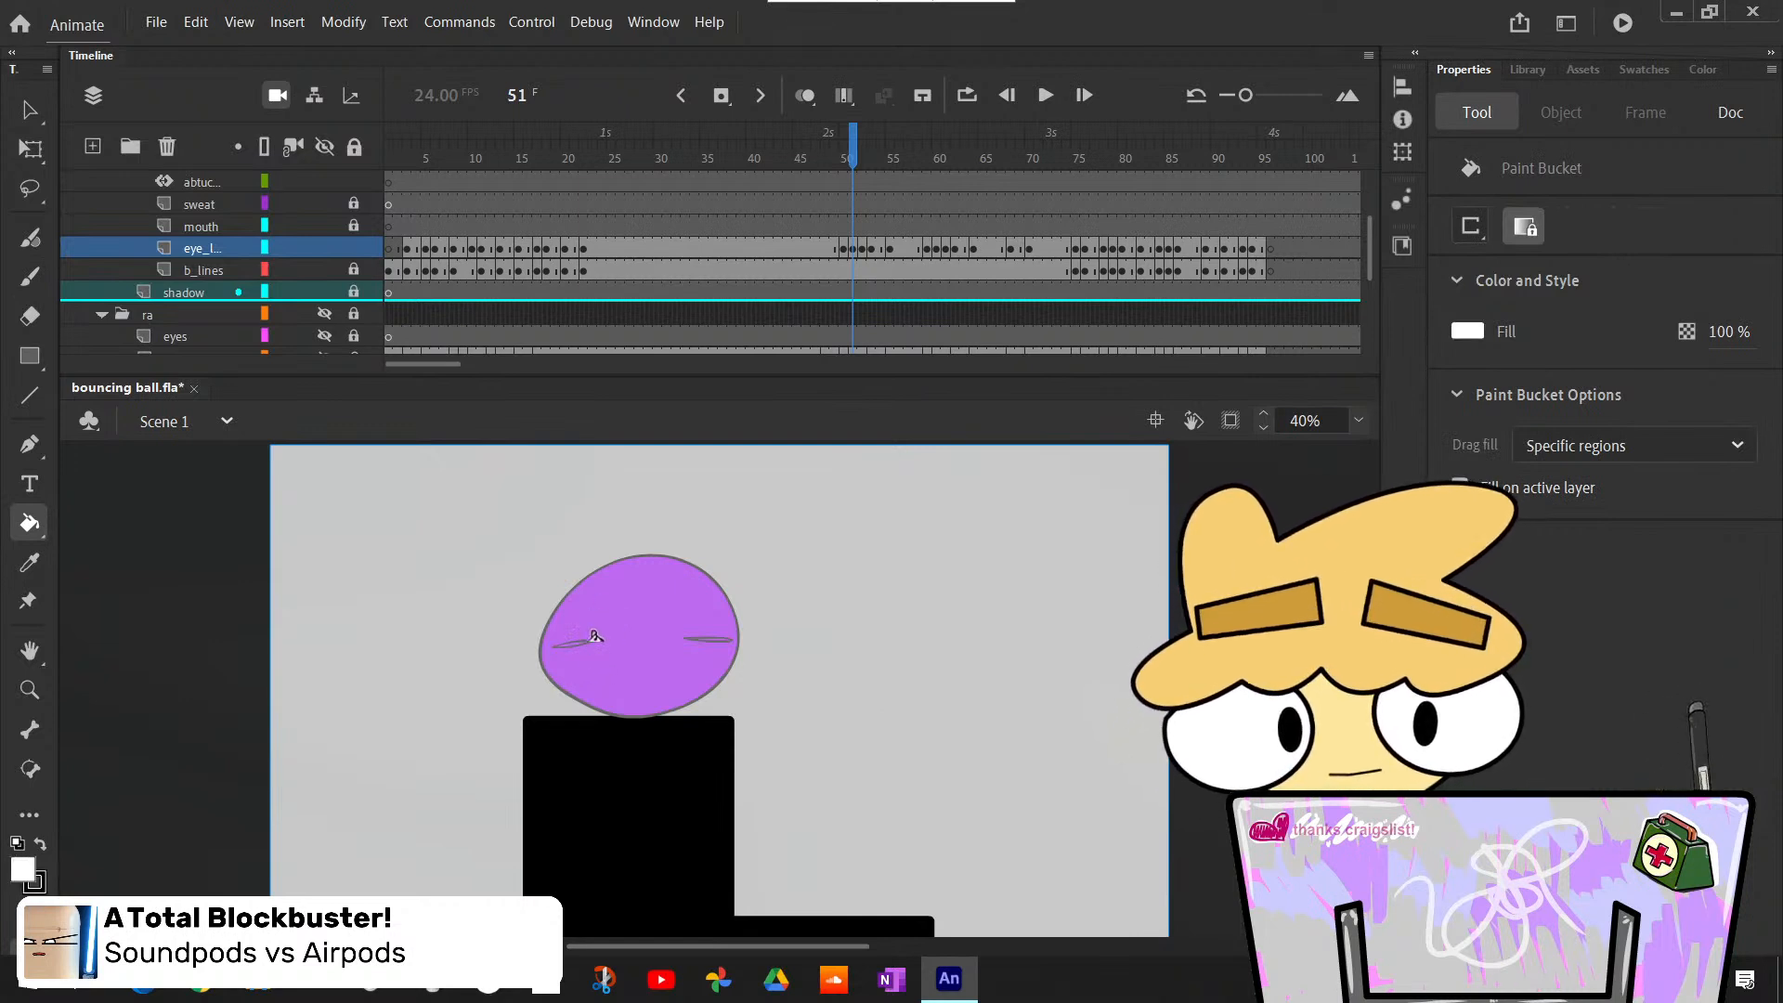
click(578, 644)
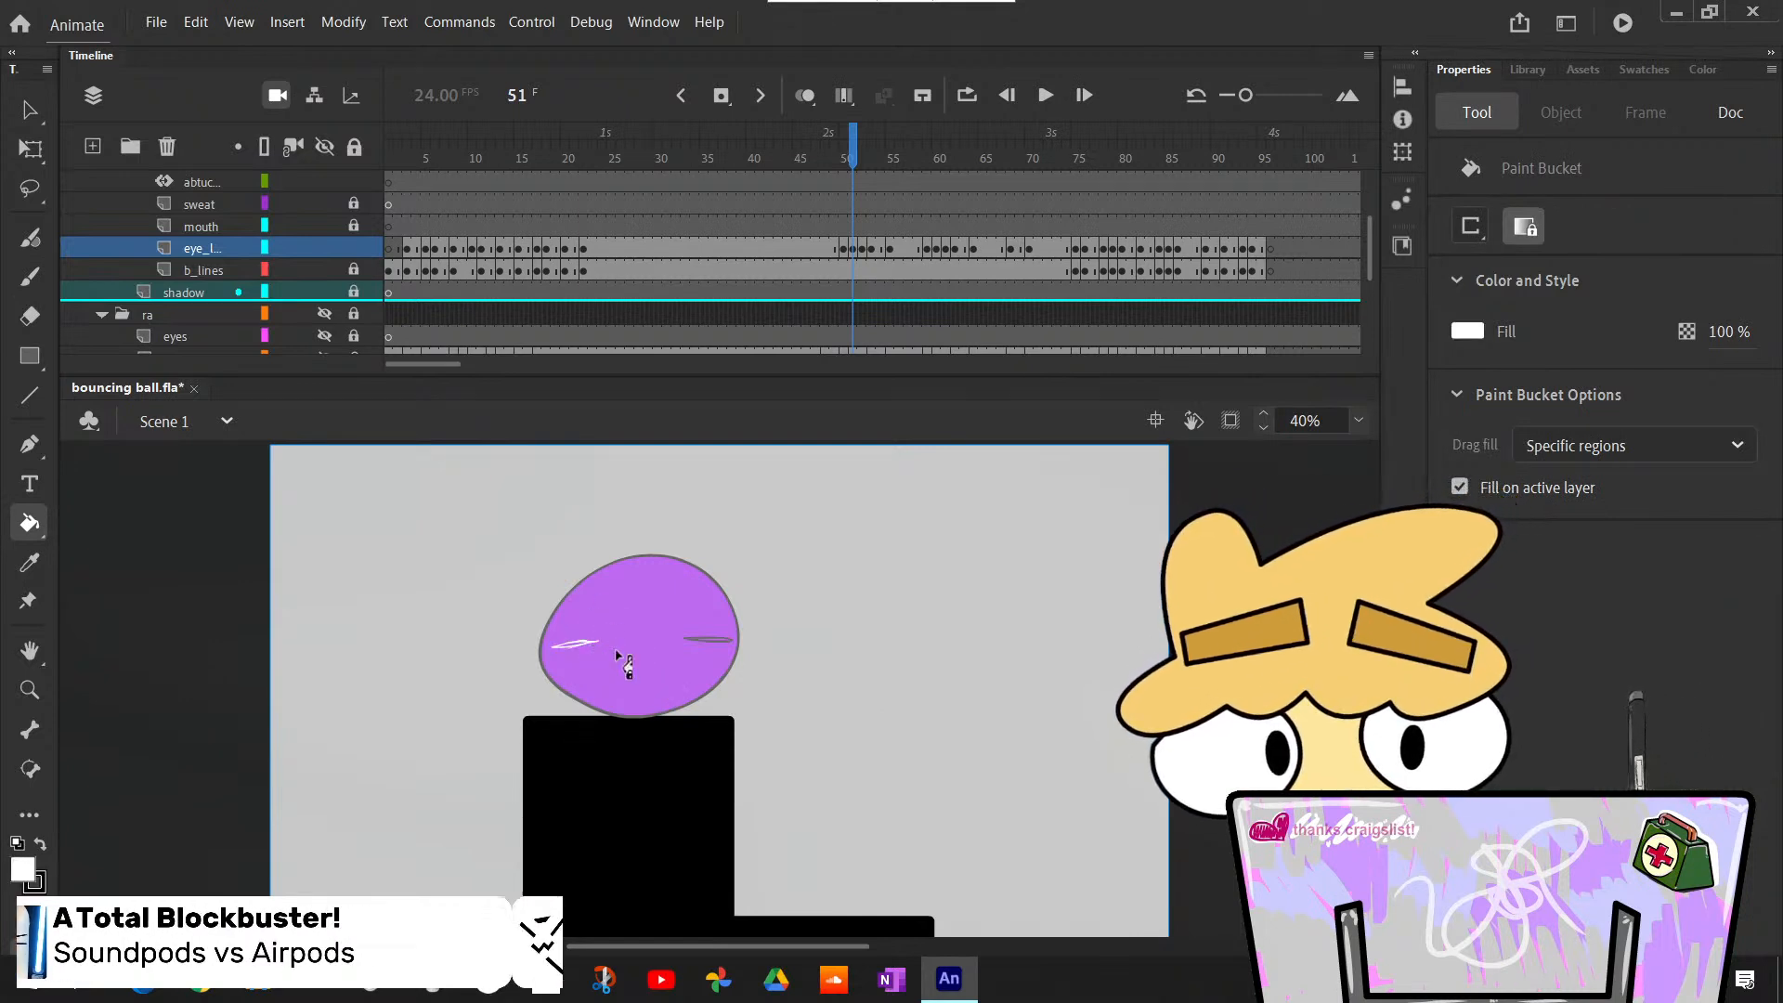
click(1361, 423)
click(1402, 624)
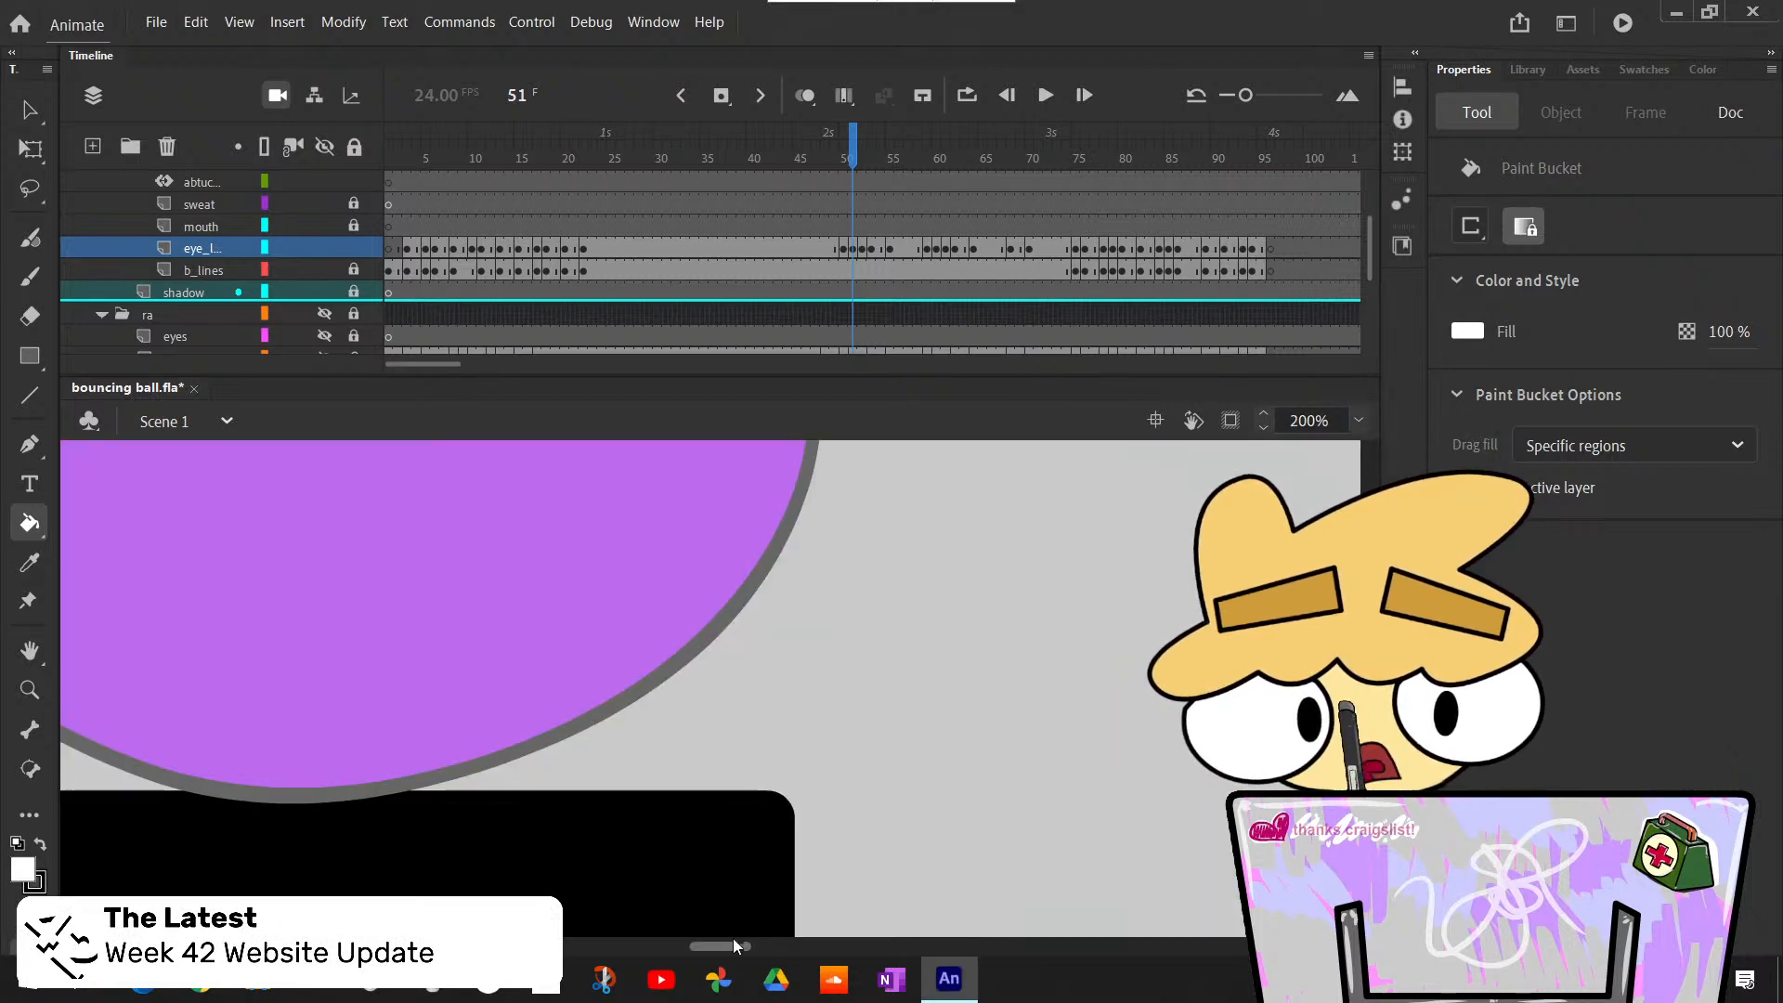
mouse_move(733, 940)
mouse_down()
mouse_move(794, 942)
mouse_move(646, 948)
mouse_move(705, 948)
mouse_up()
scroll(711, 687, up, 3)
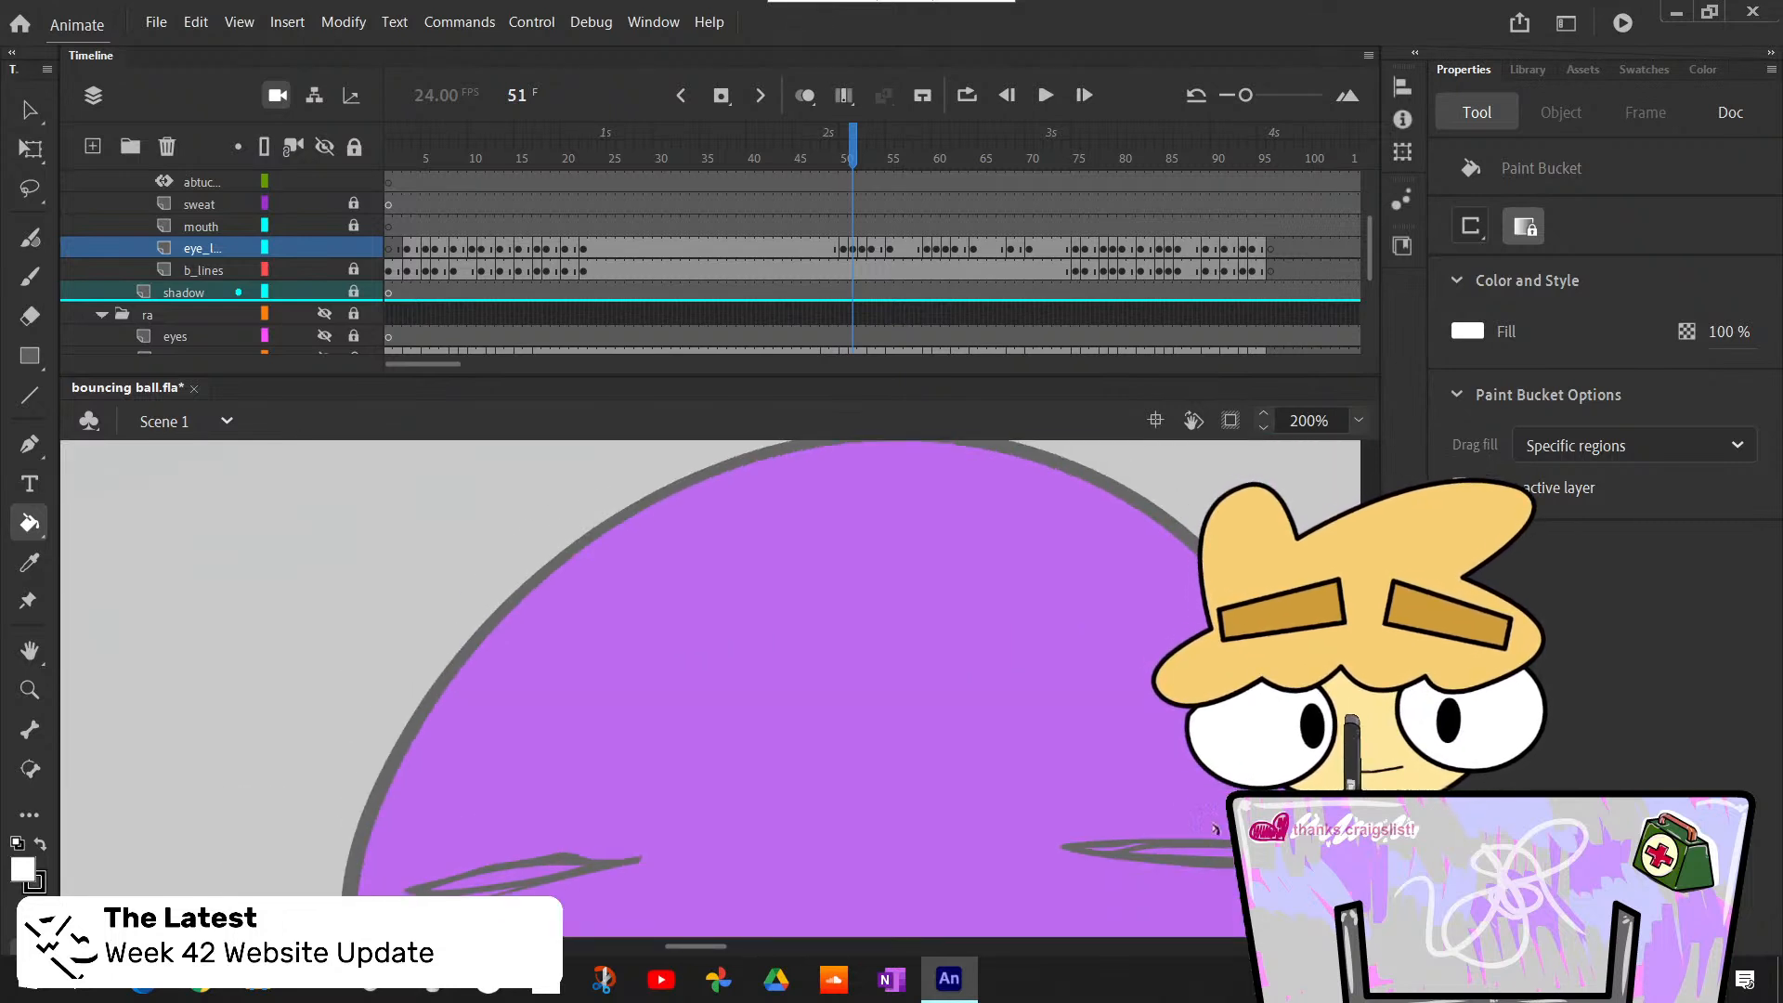
click(1206, 853)
click(523, 875)
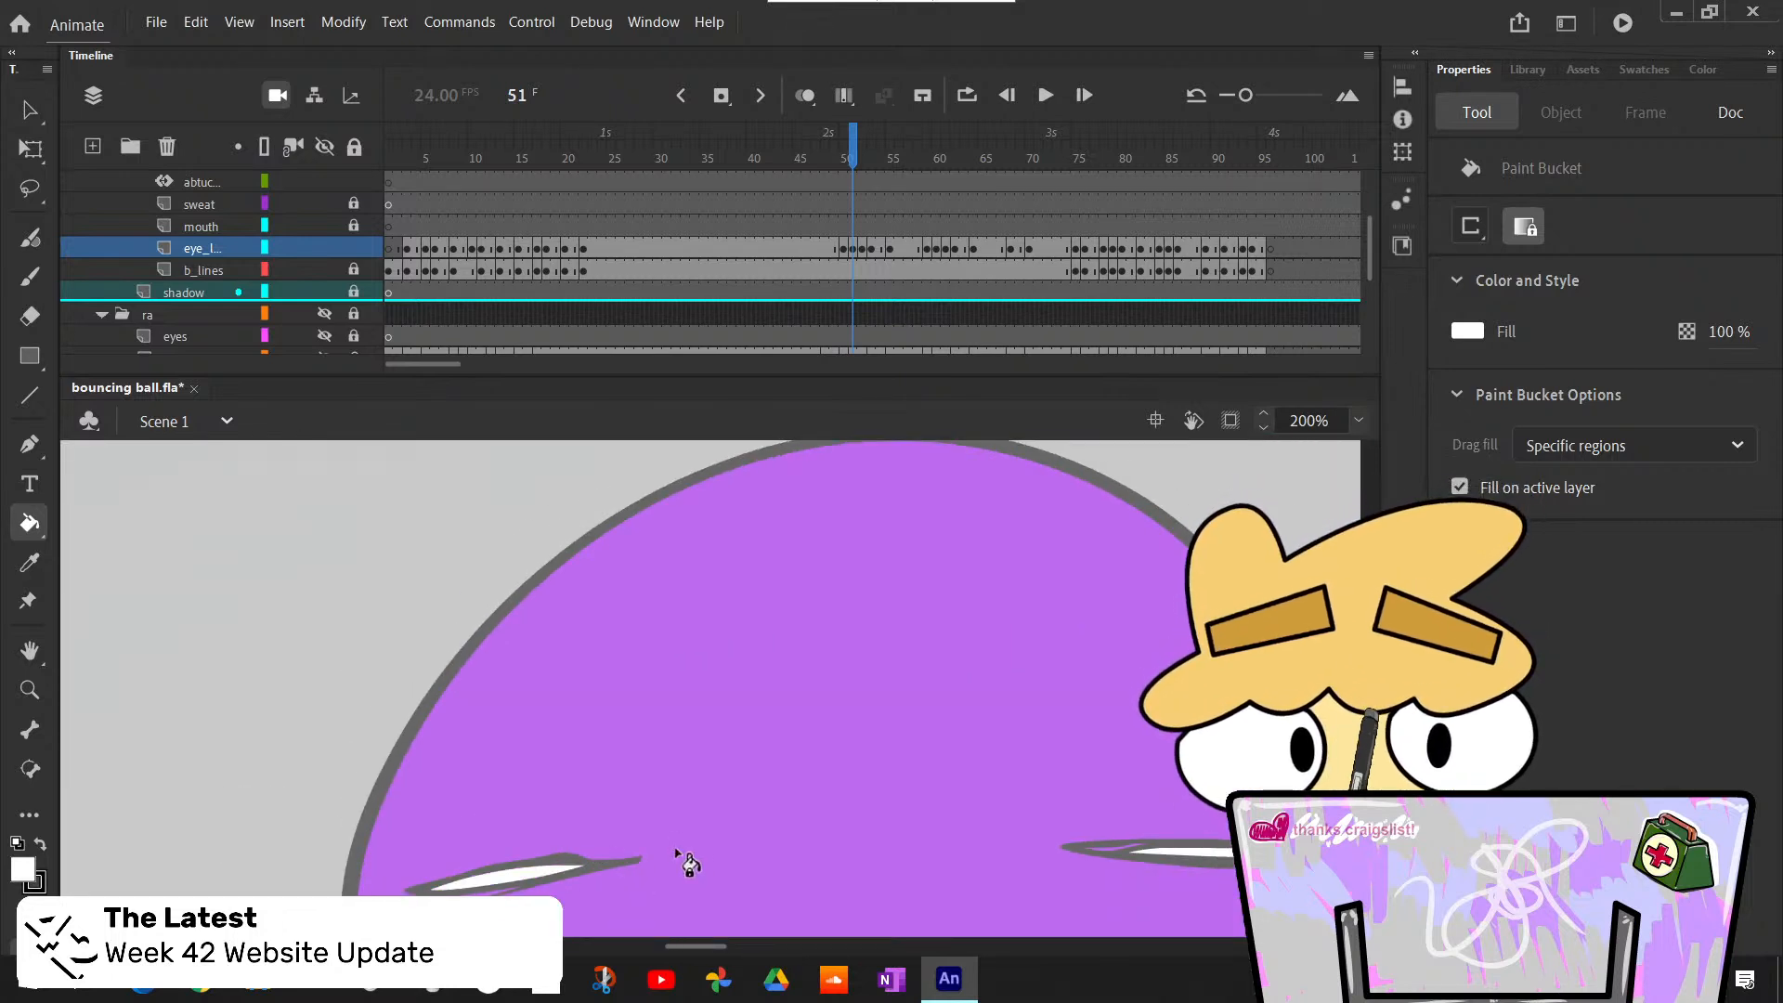
- Paint small black pupils into both narrow eye slits at frame 51 and check them against frames 49 and 50
key(b)
key(x)
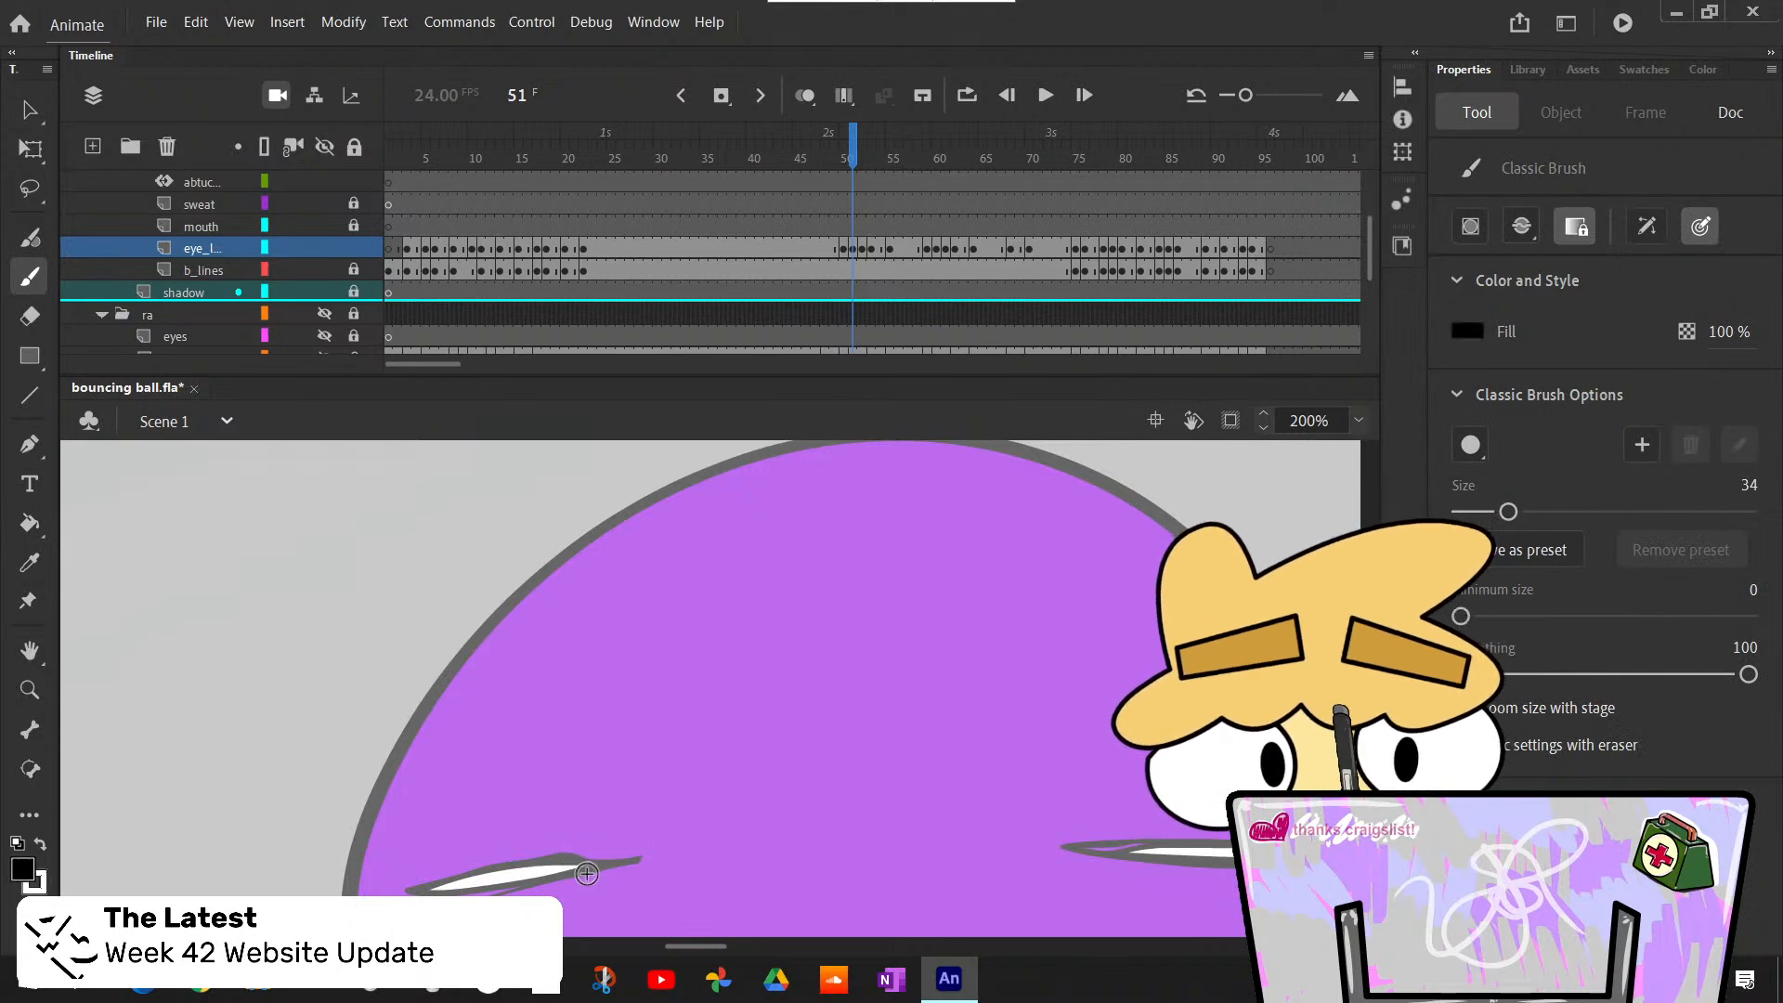
click(577, 869)
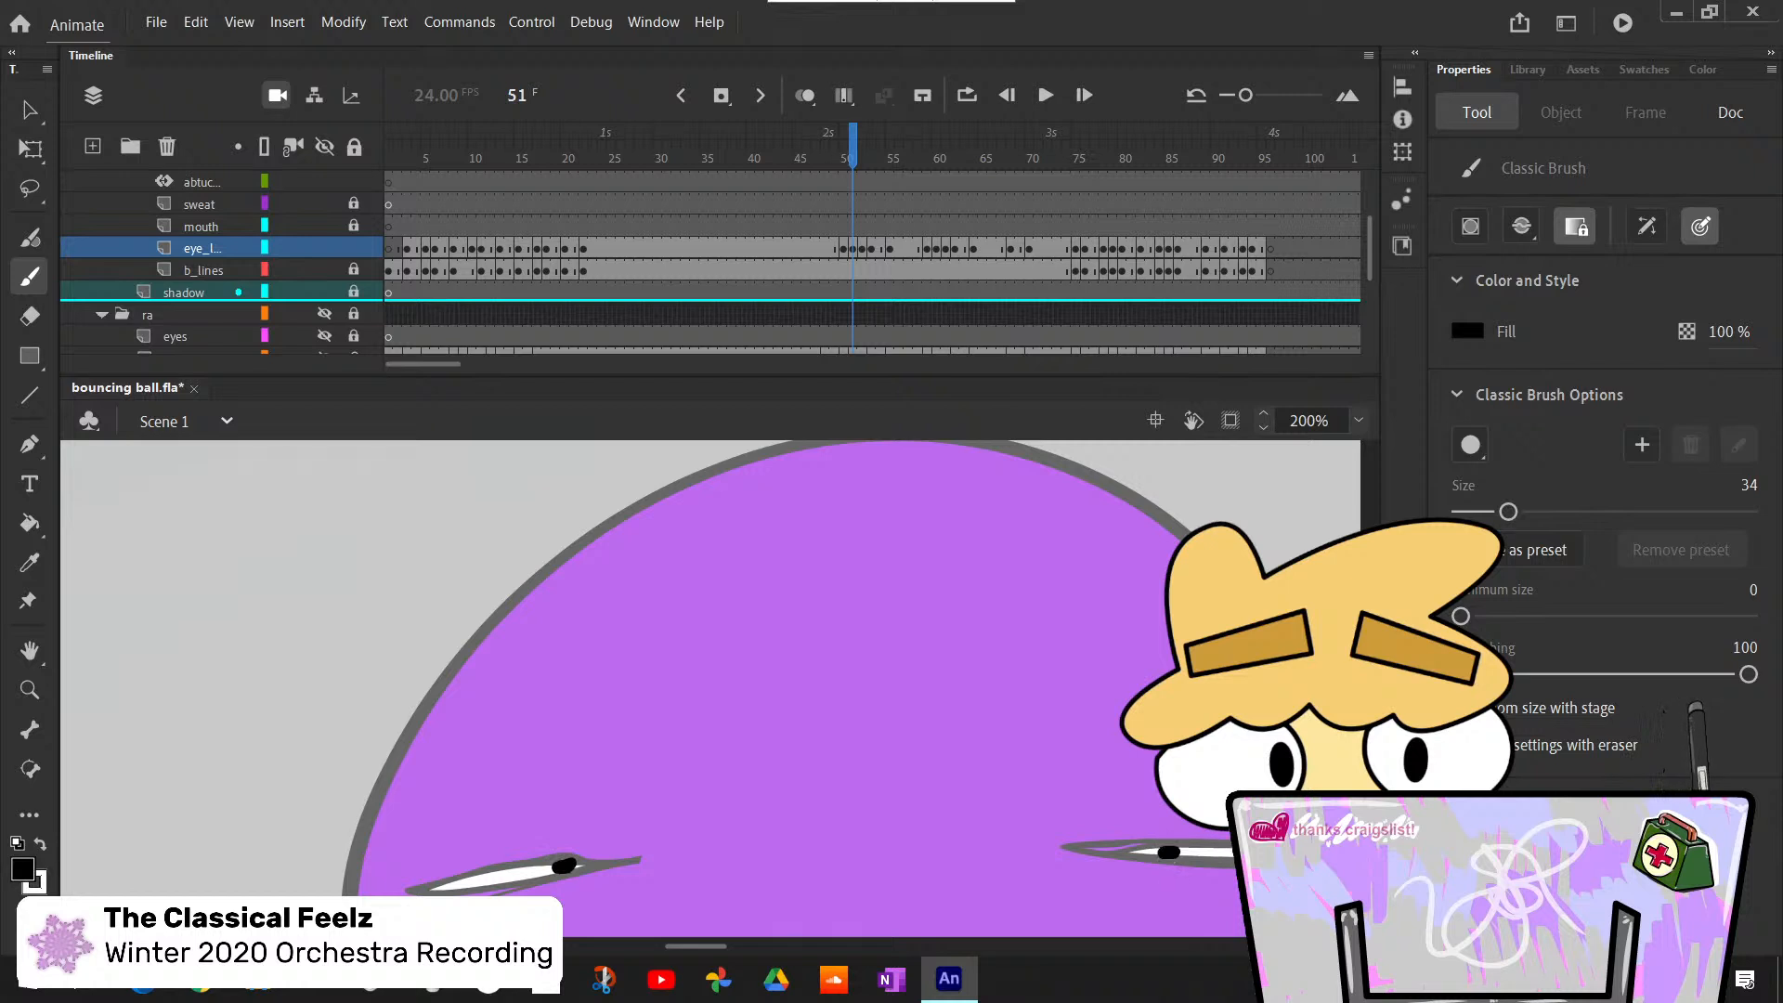
key(comma)
key(comma)
key(period)
key(period)
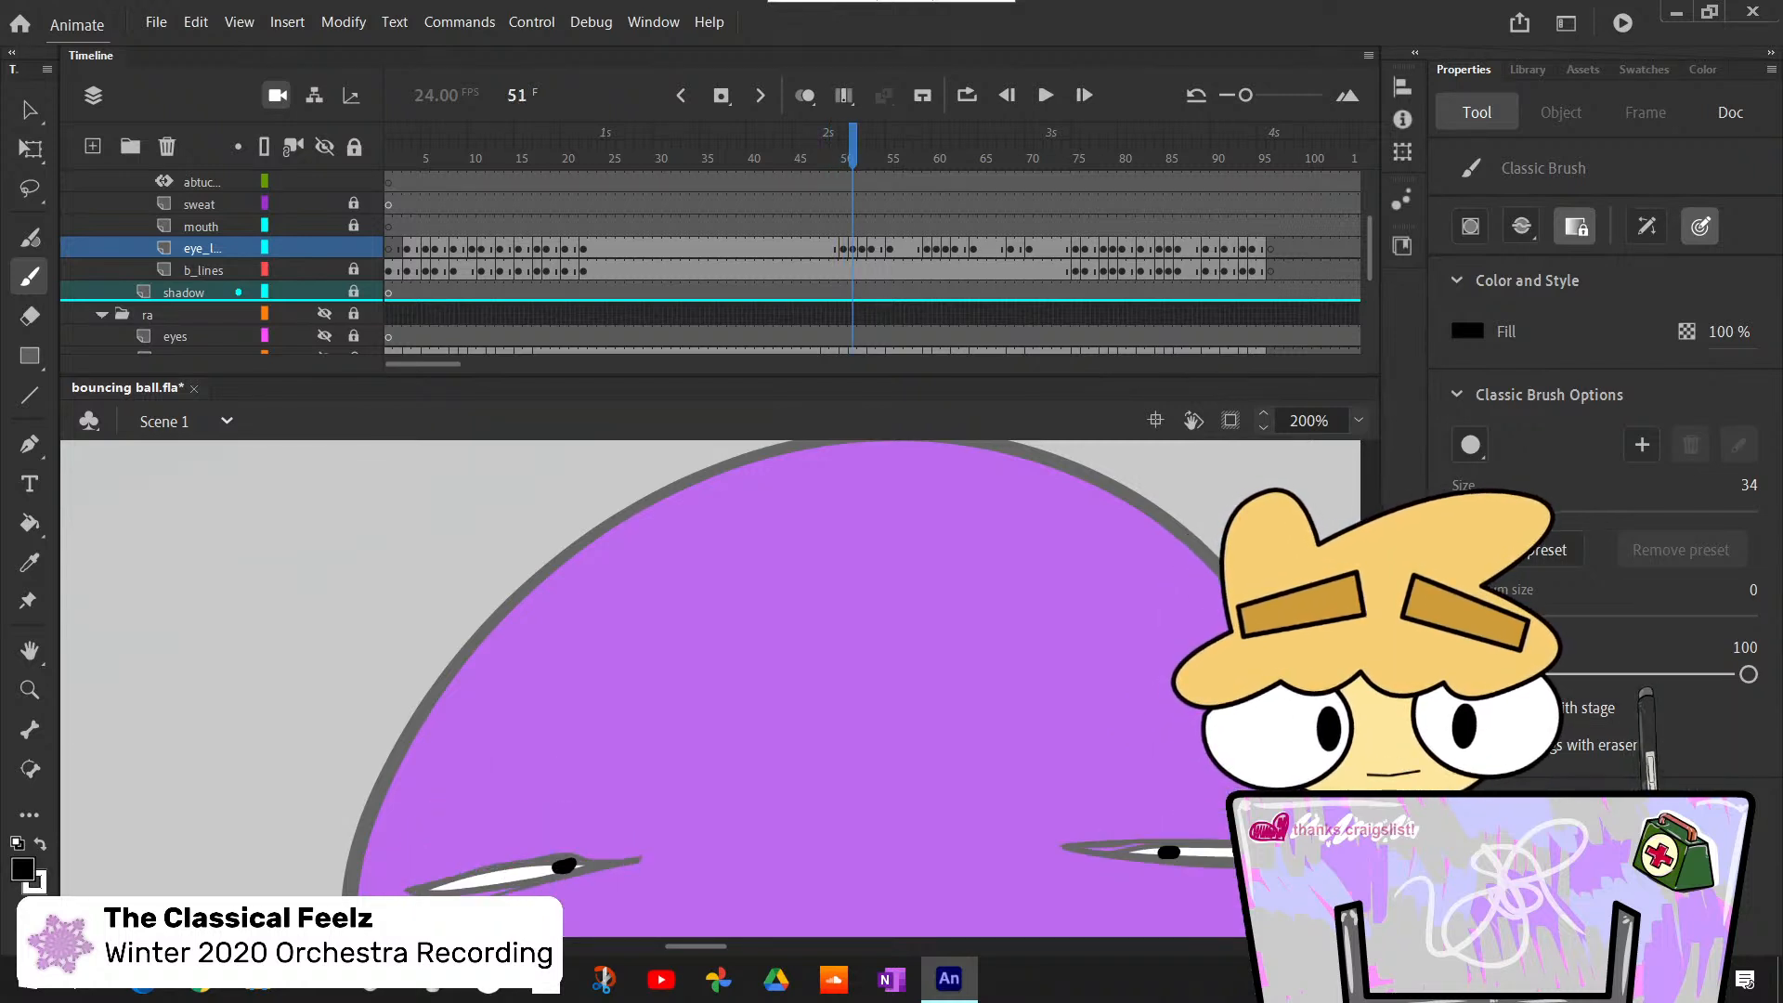
- Bucket-fill both half-closed eyes with white at frame 53 on the eye lines layer
key(period)
key(period)
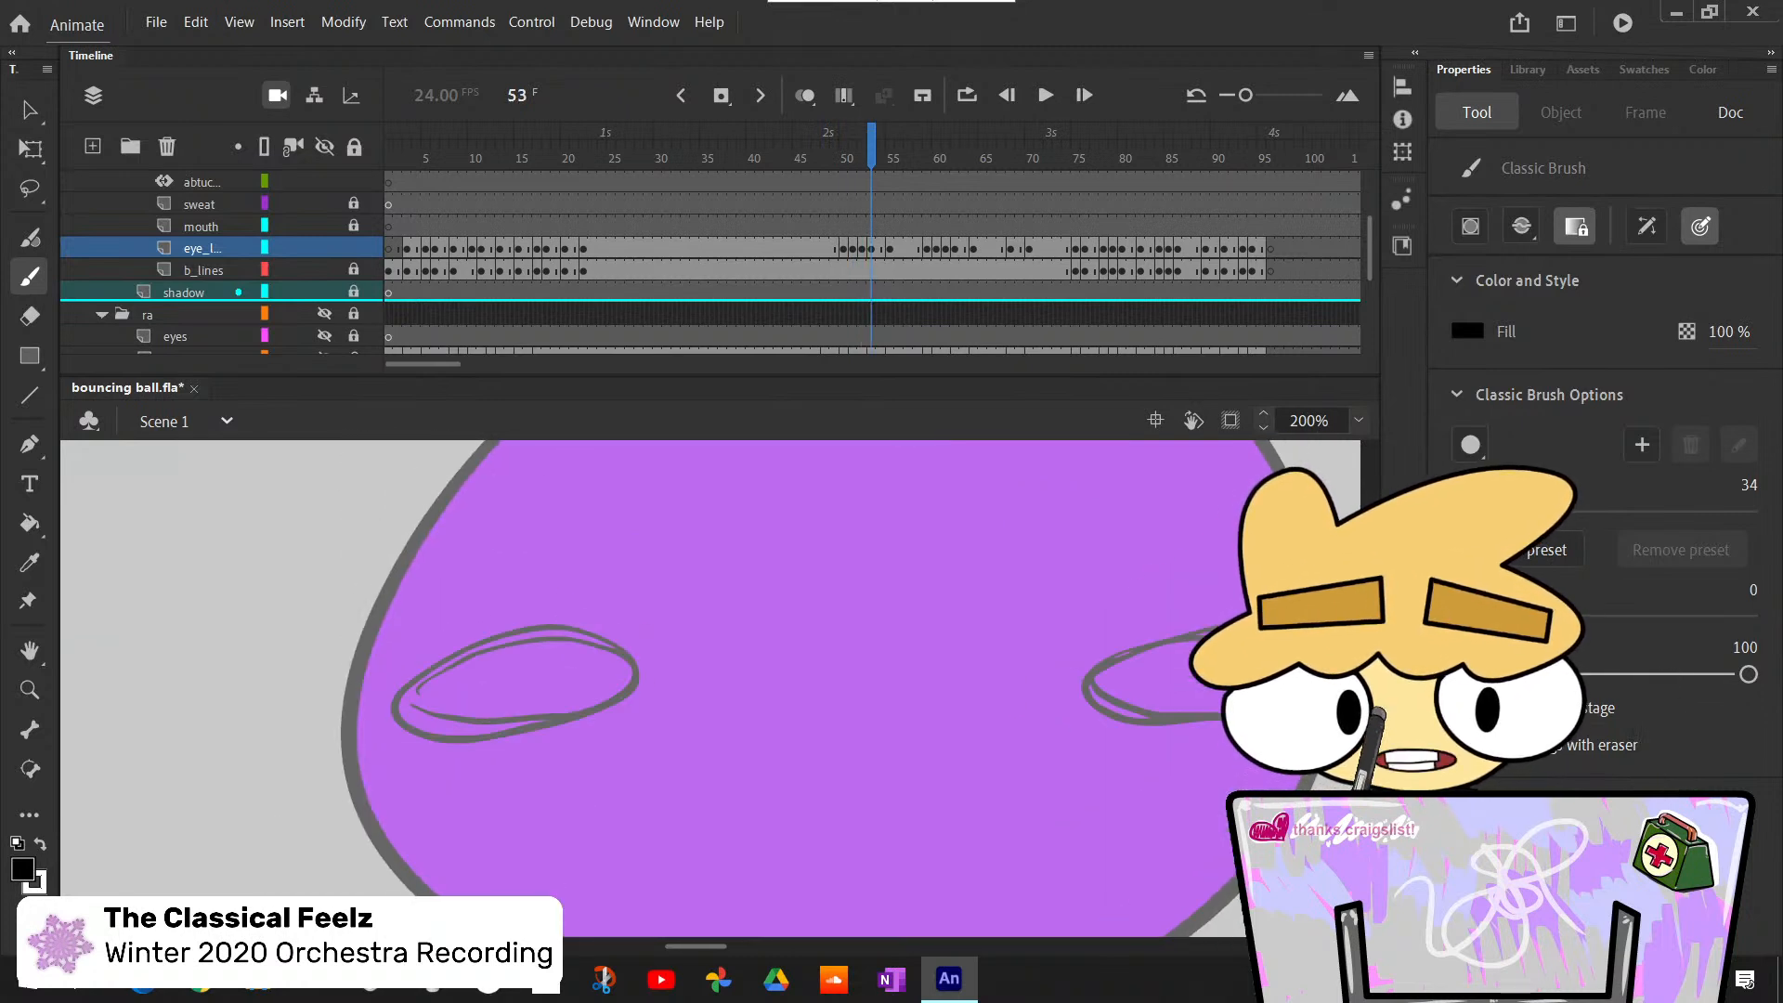
key(comma)
key(period)
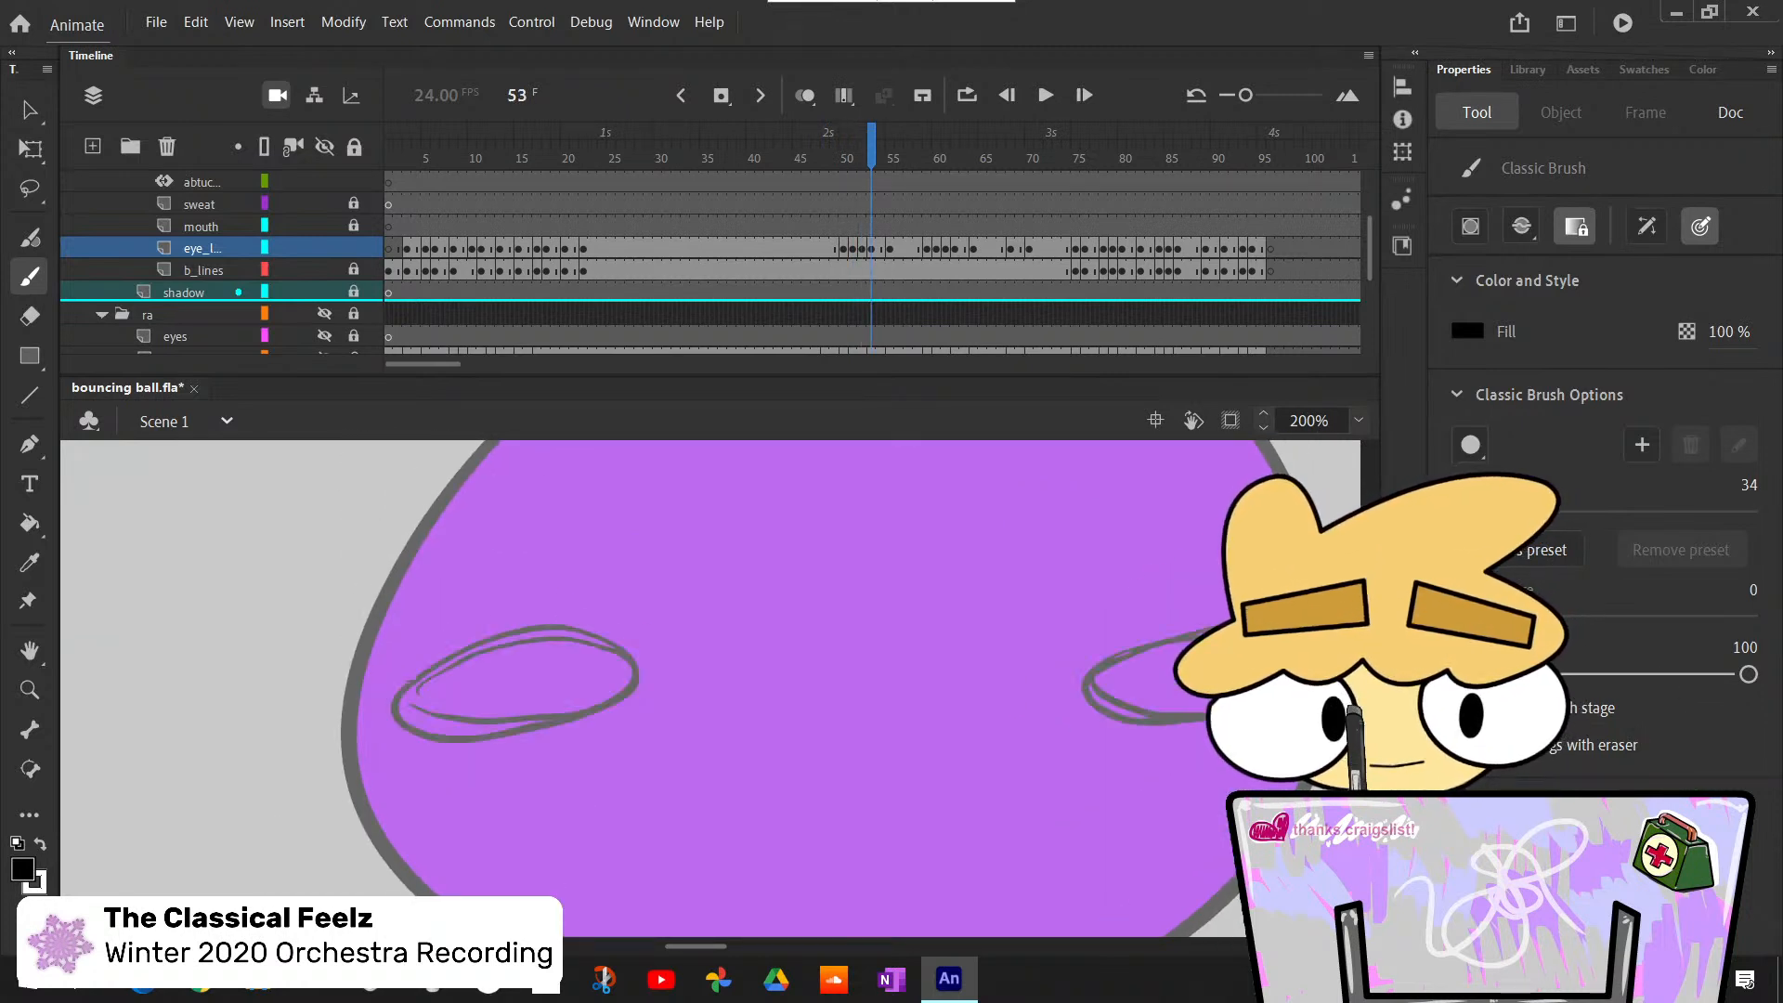
key(comma)
key(period)
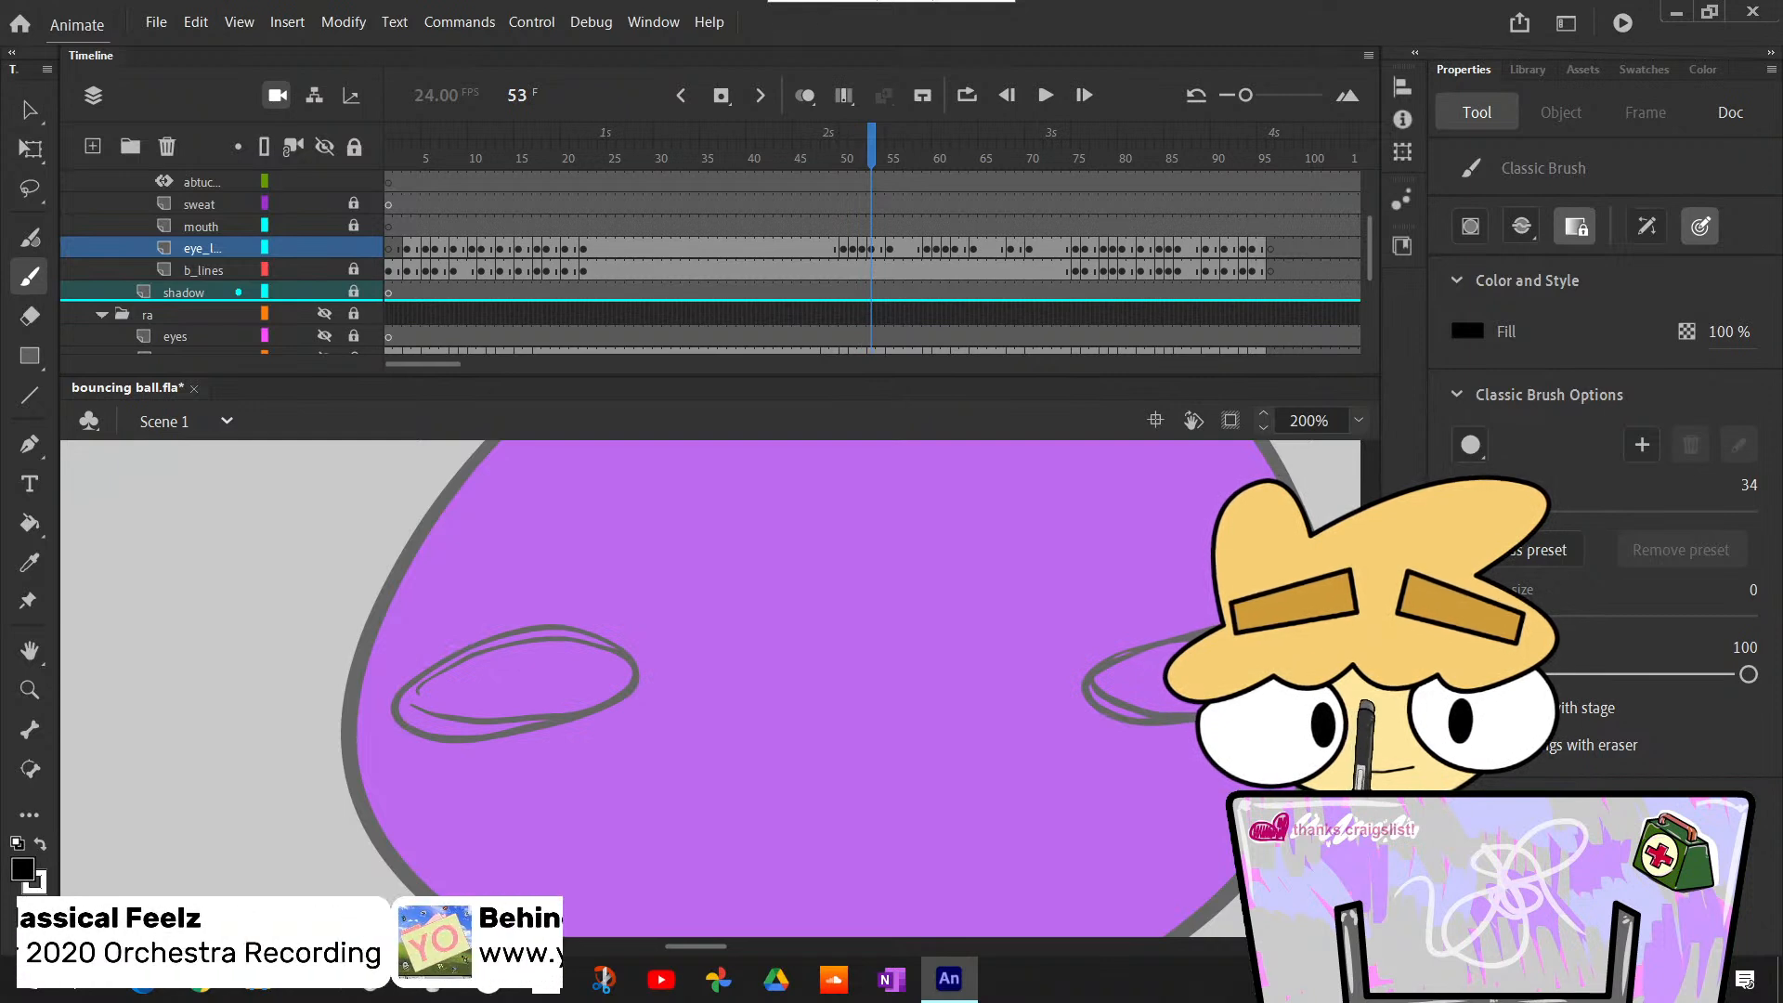
key(k)
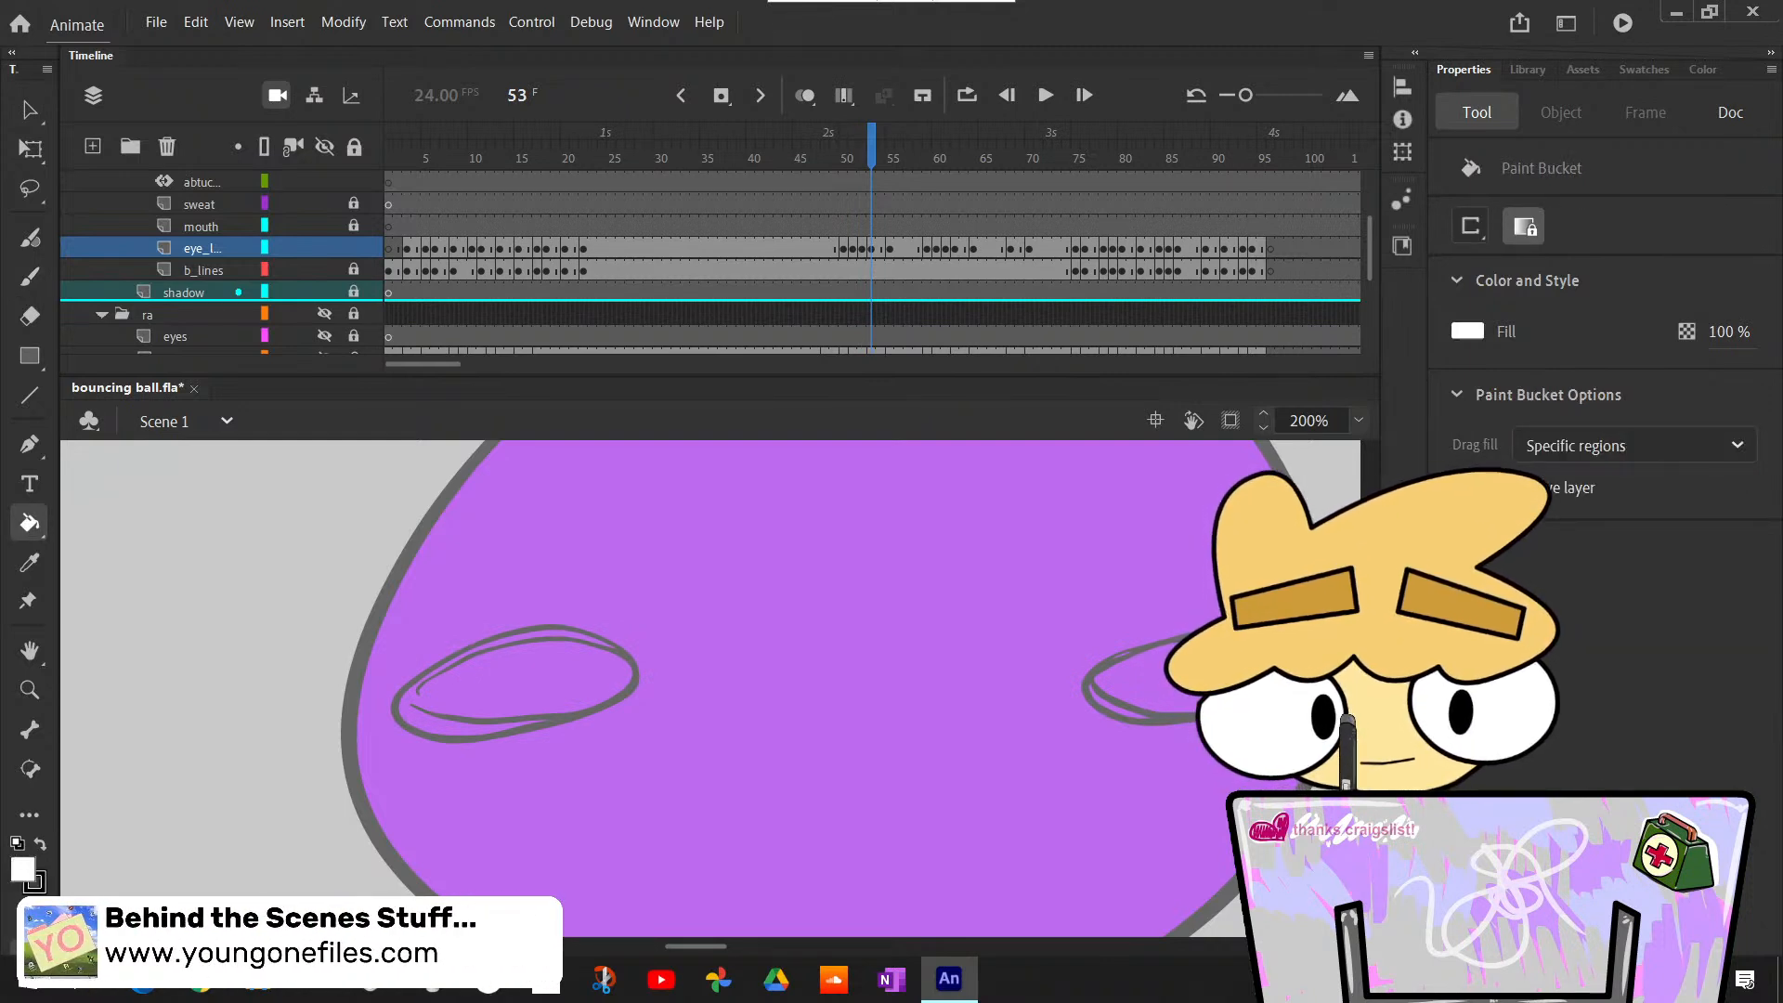
click(569, 695)
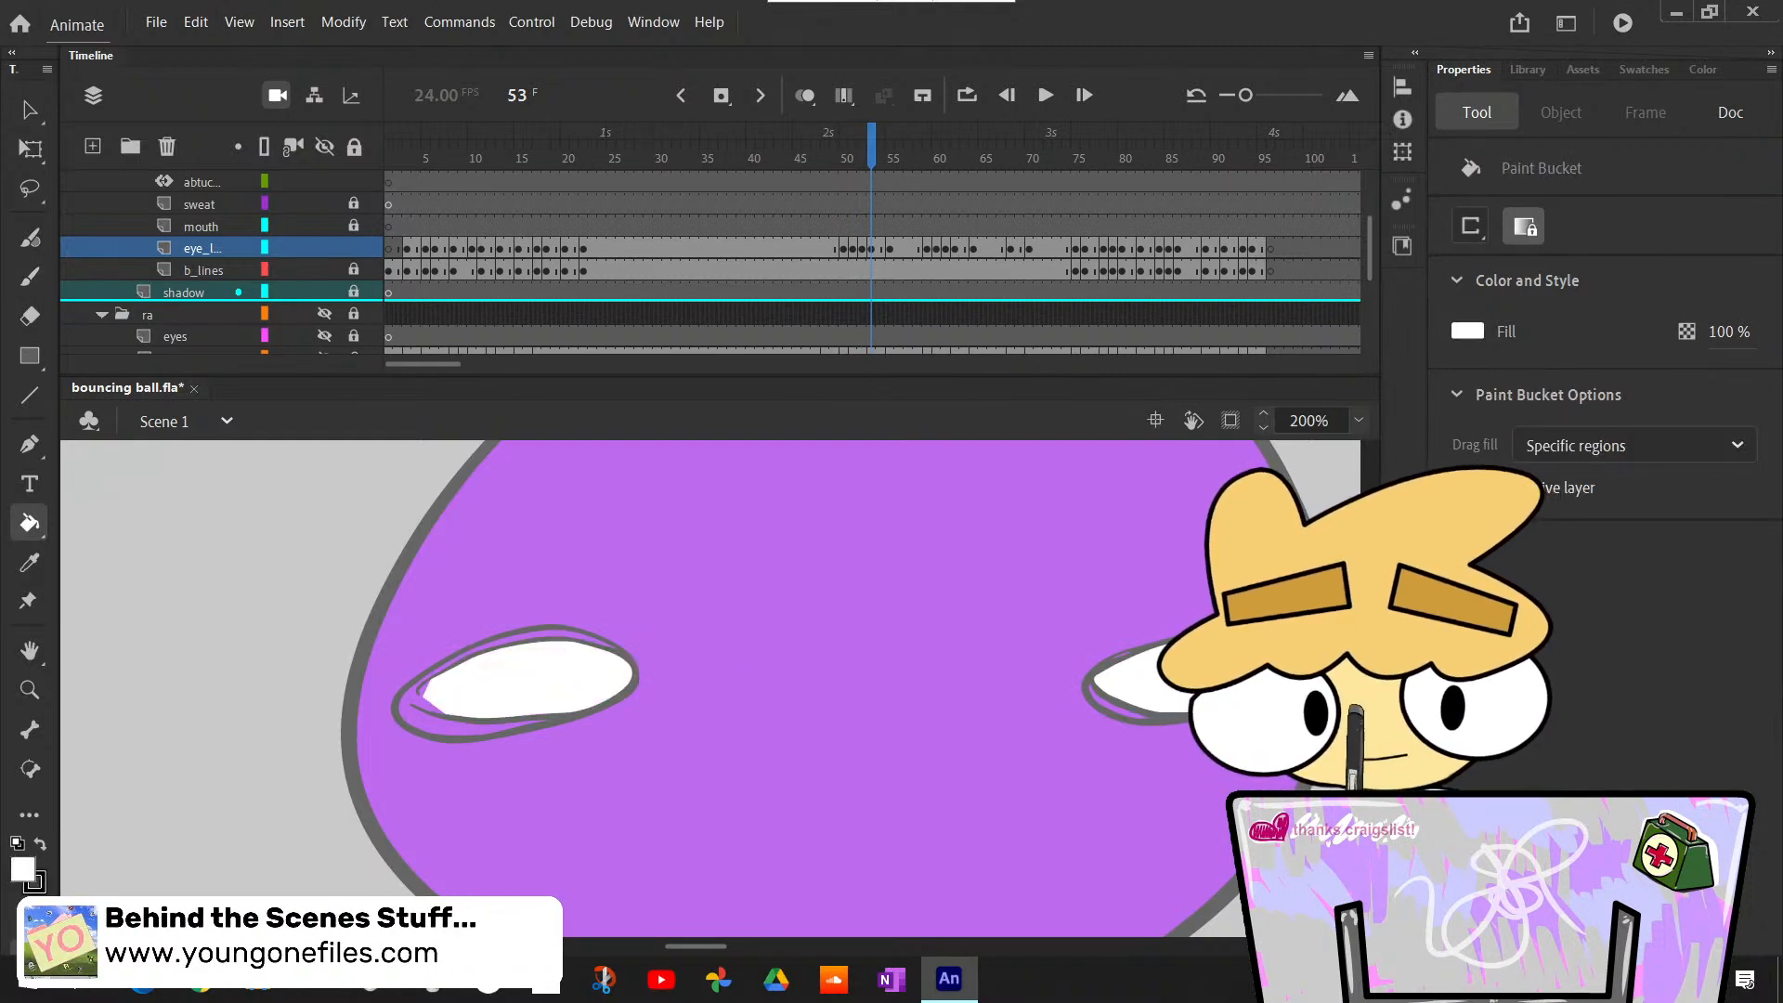
key(b)
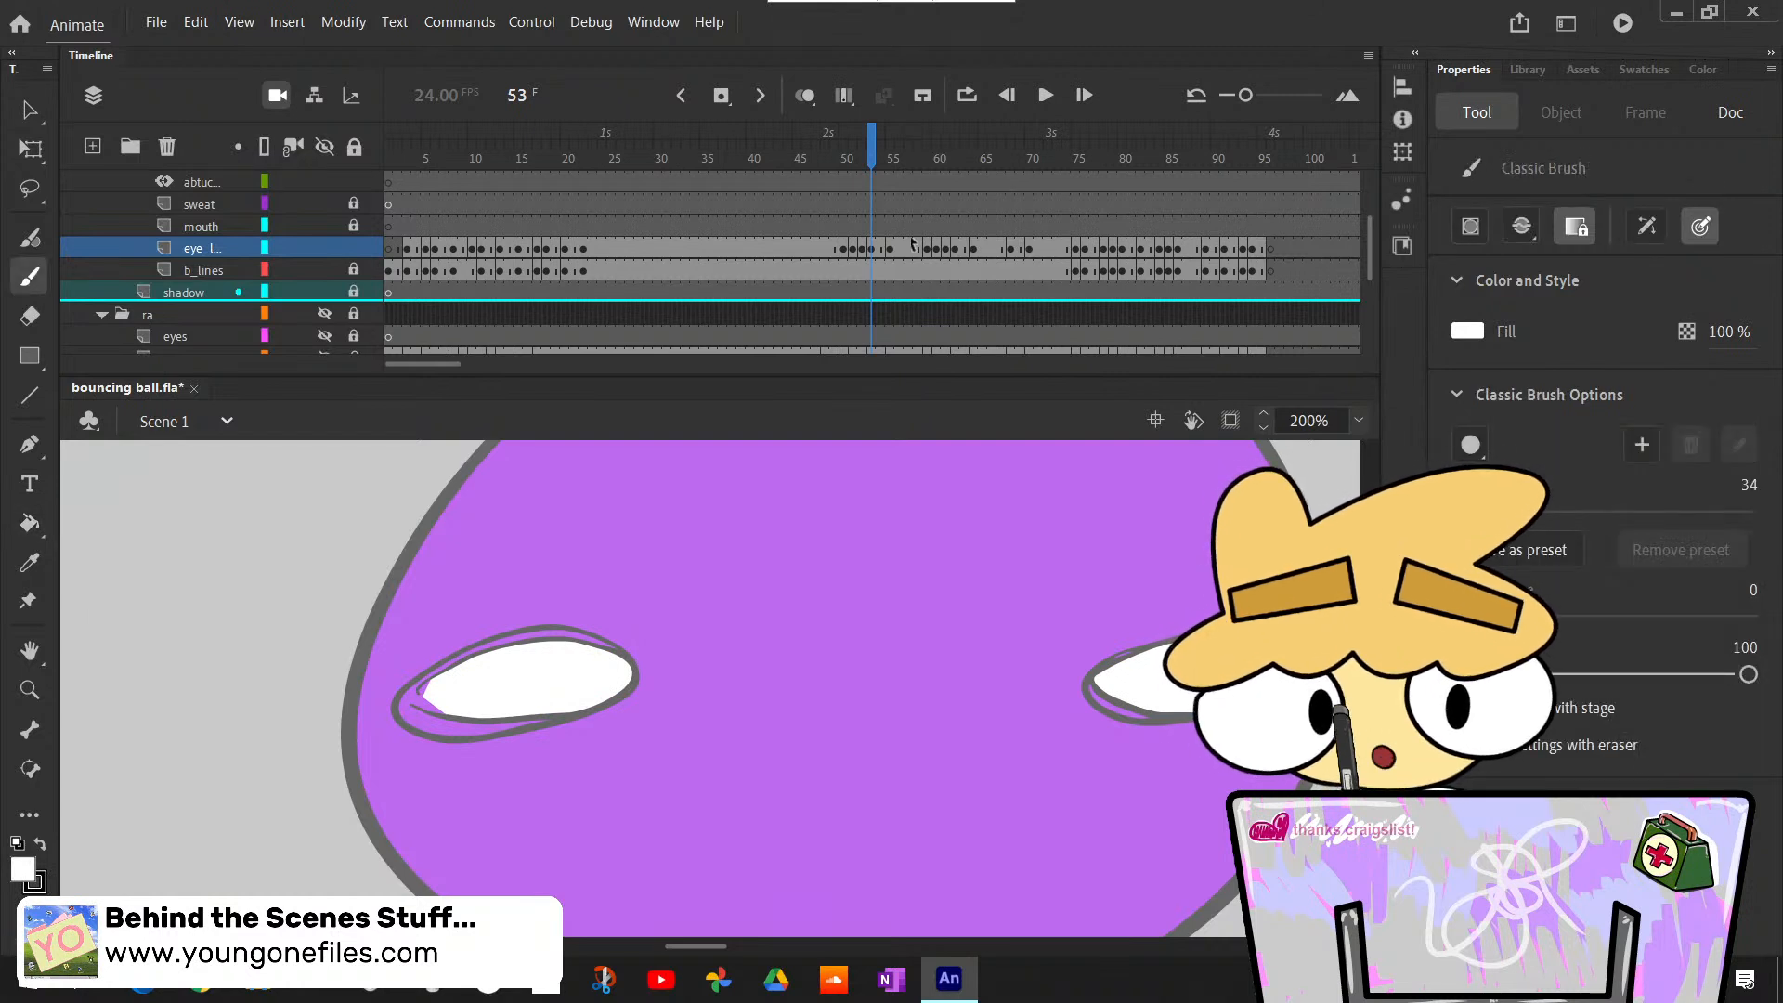
- Replace the eyes at frame 53 with the colored half-closed eyes from frame 50, pasted in place
click(851, 247)
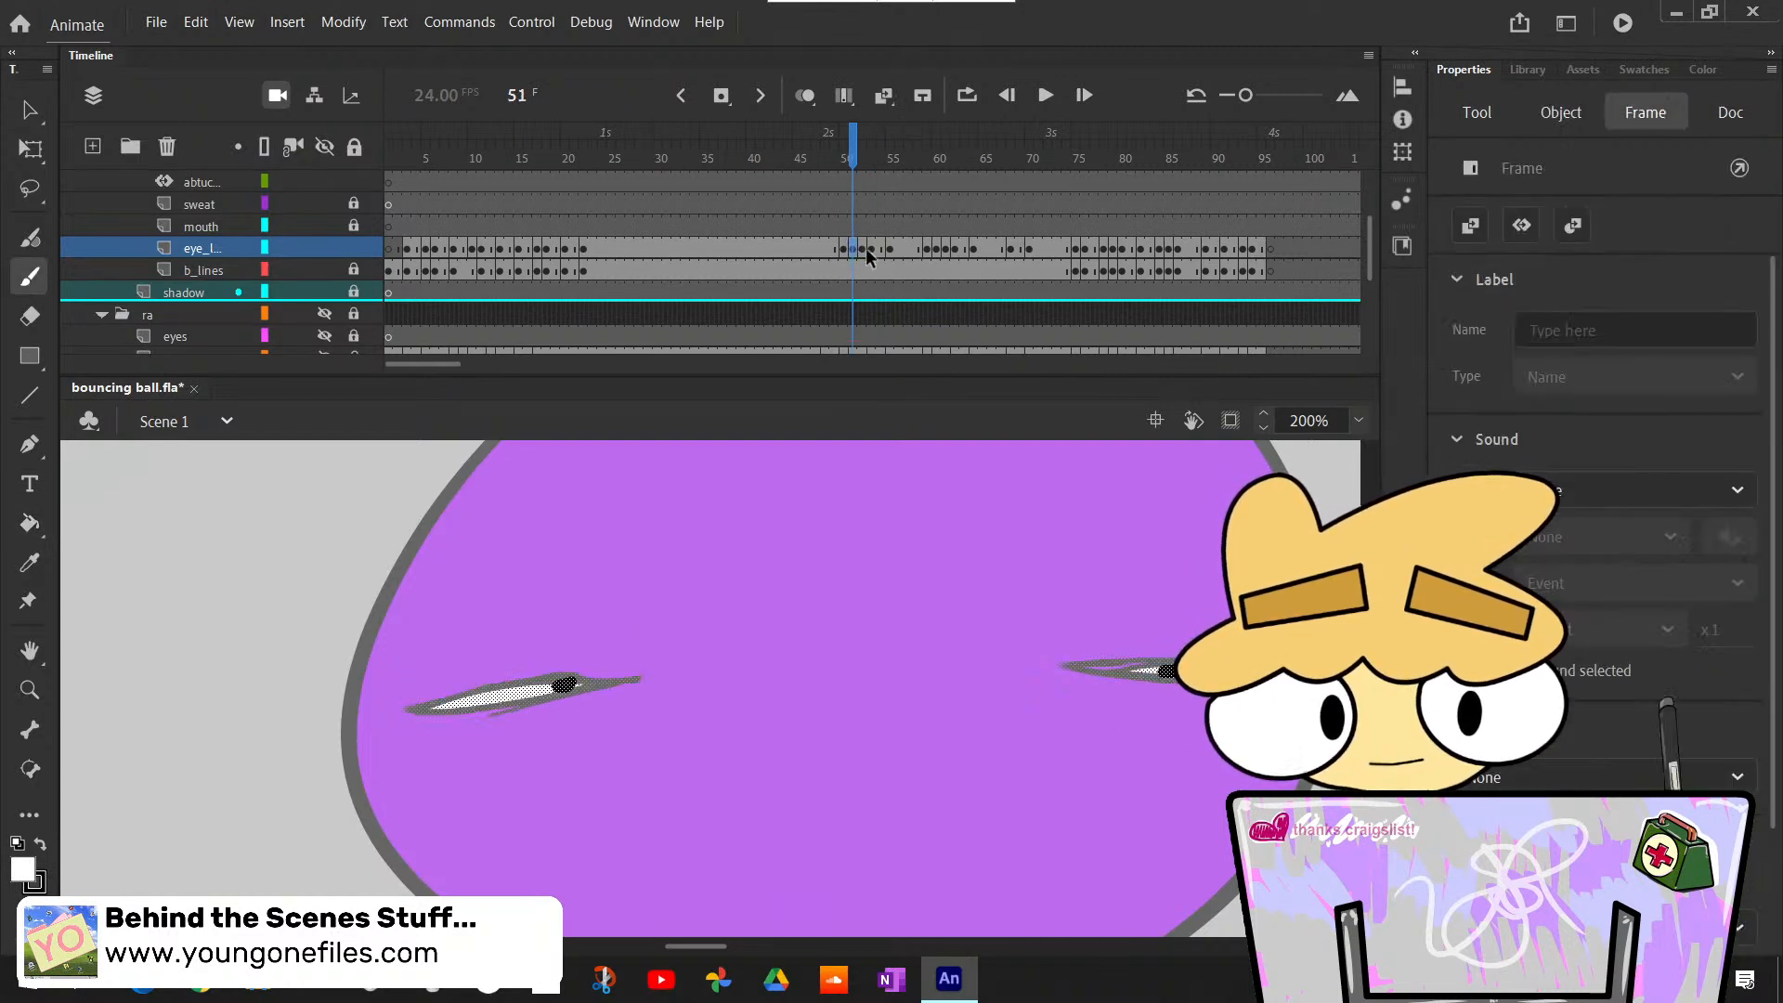
click(842, 246)
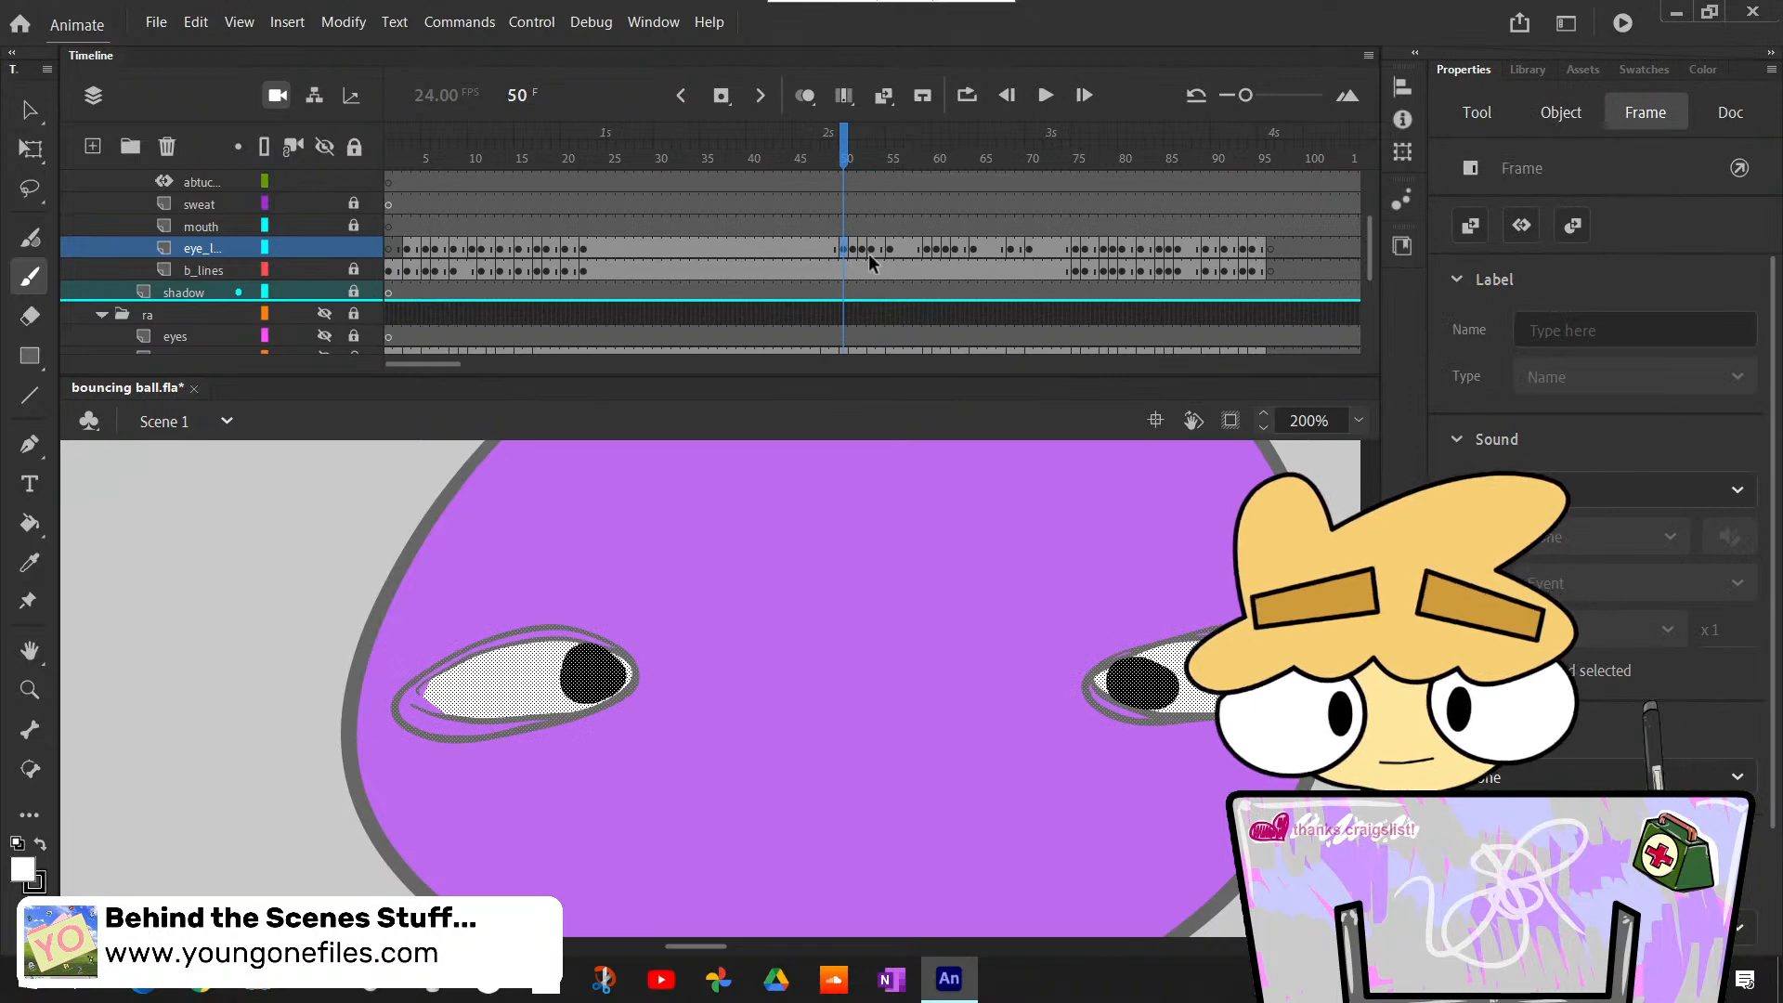
click(871, 249)
key(Delete)
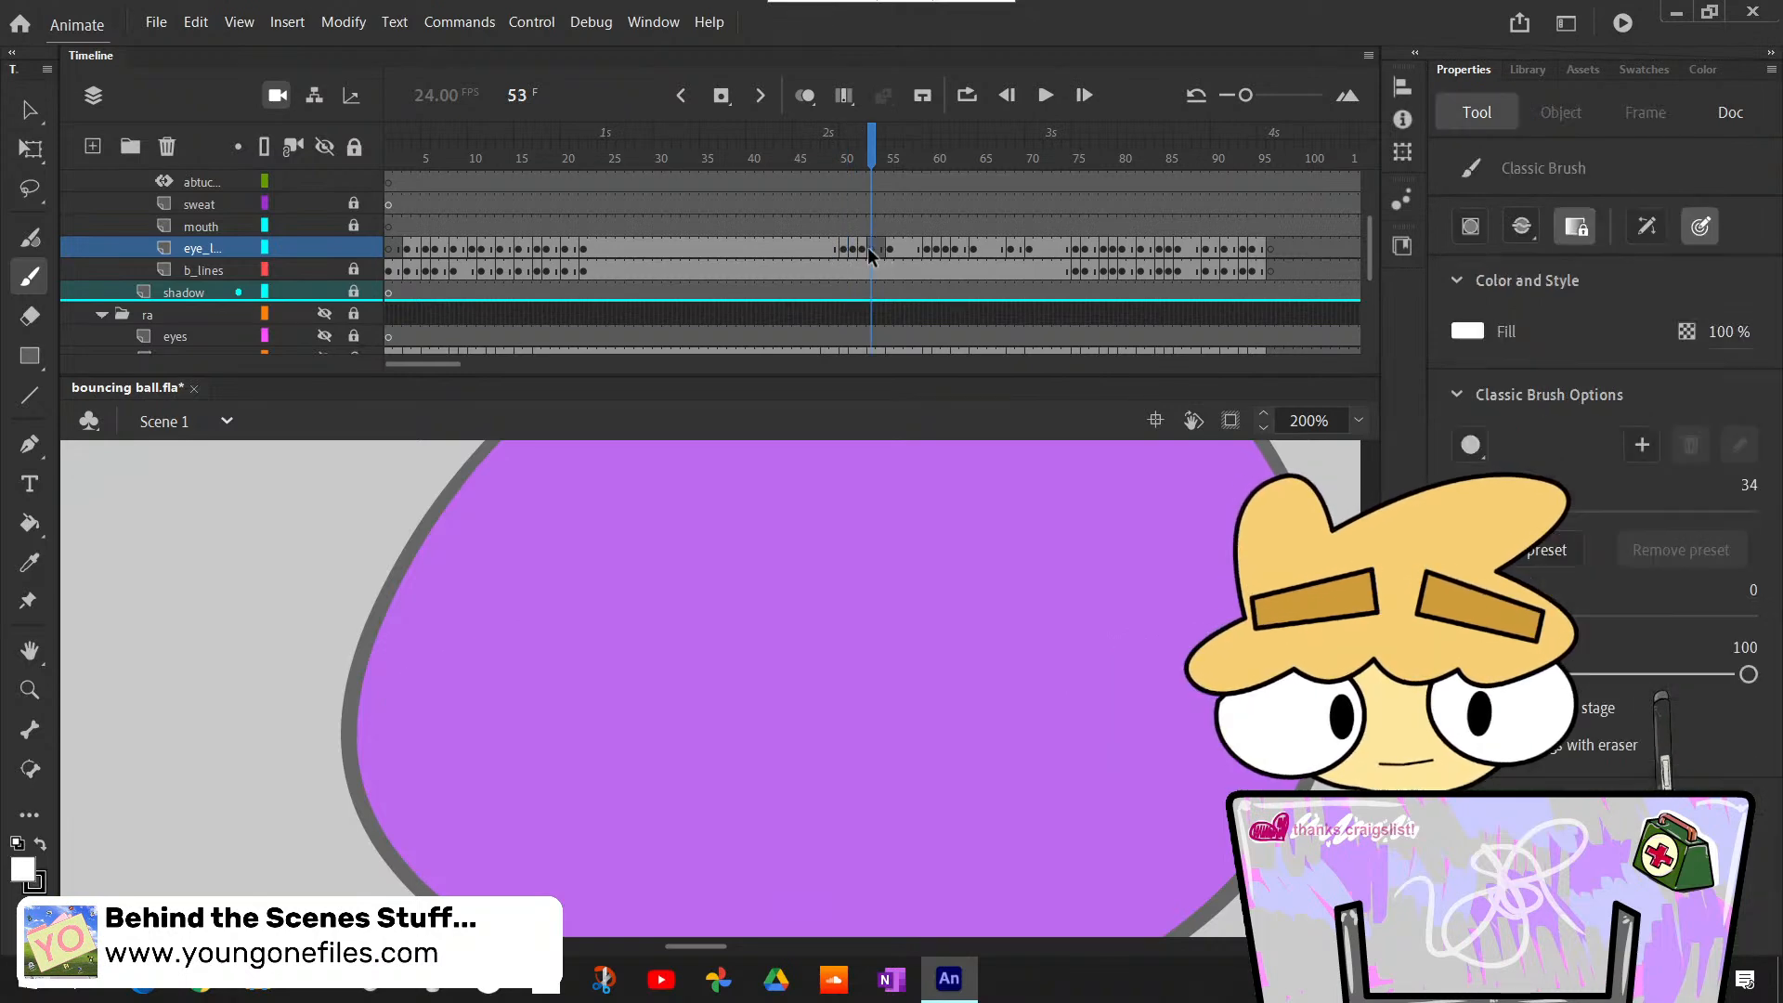
key(ctrl+shift+v)
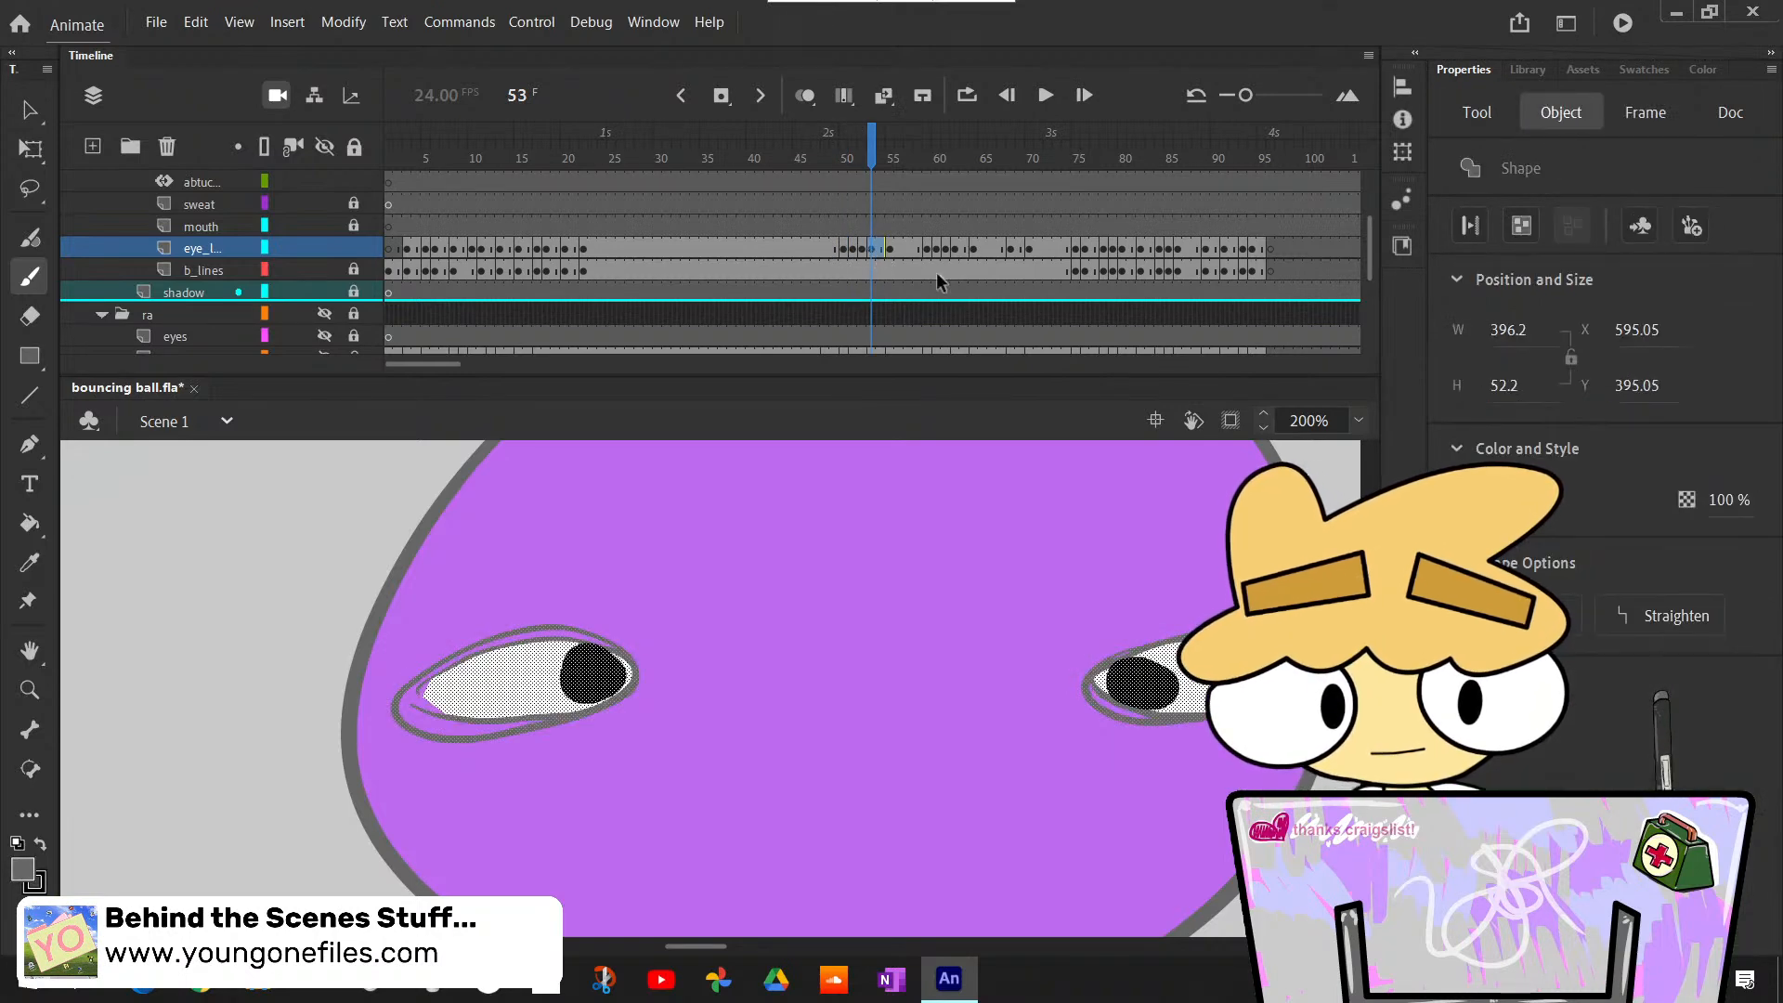
- Replace the uncolored open eyes at frame 55 with the colored ones from frame 49, pasted in place
click(889, 249)
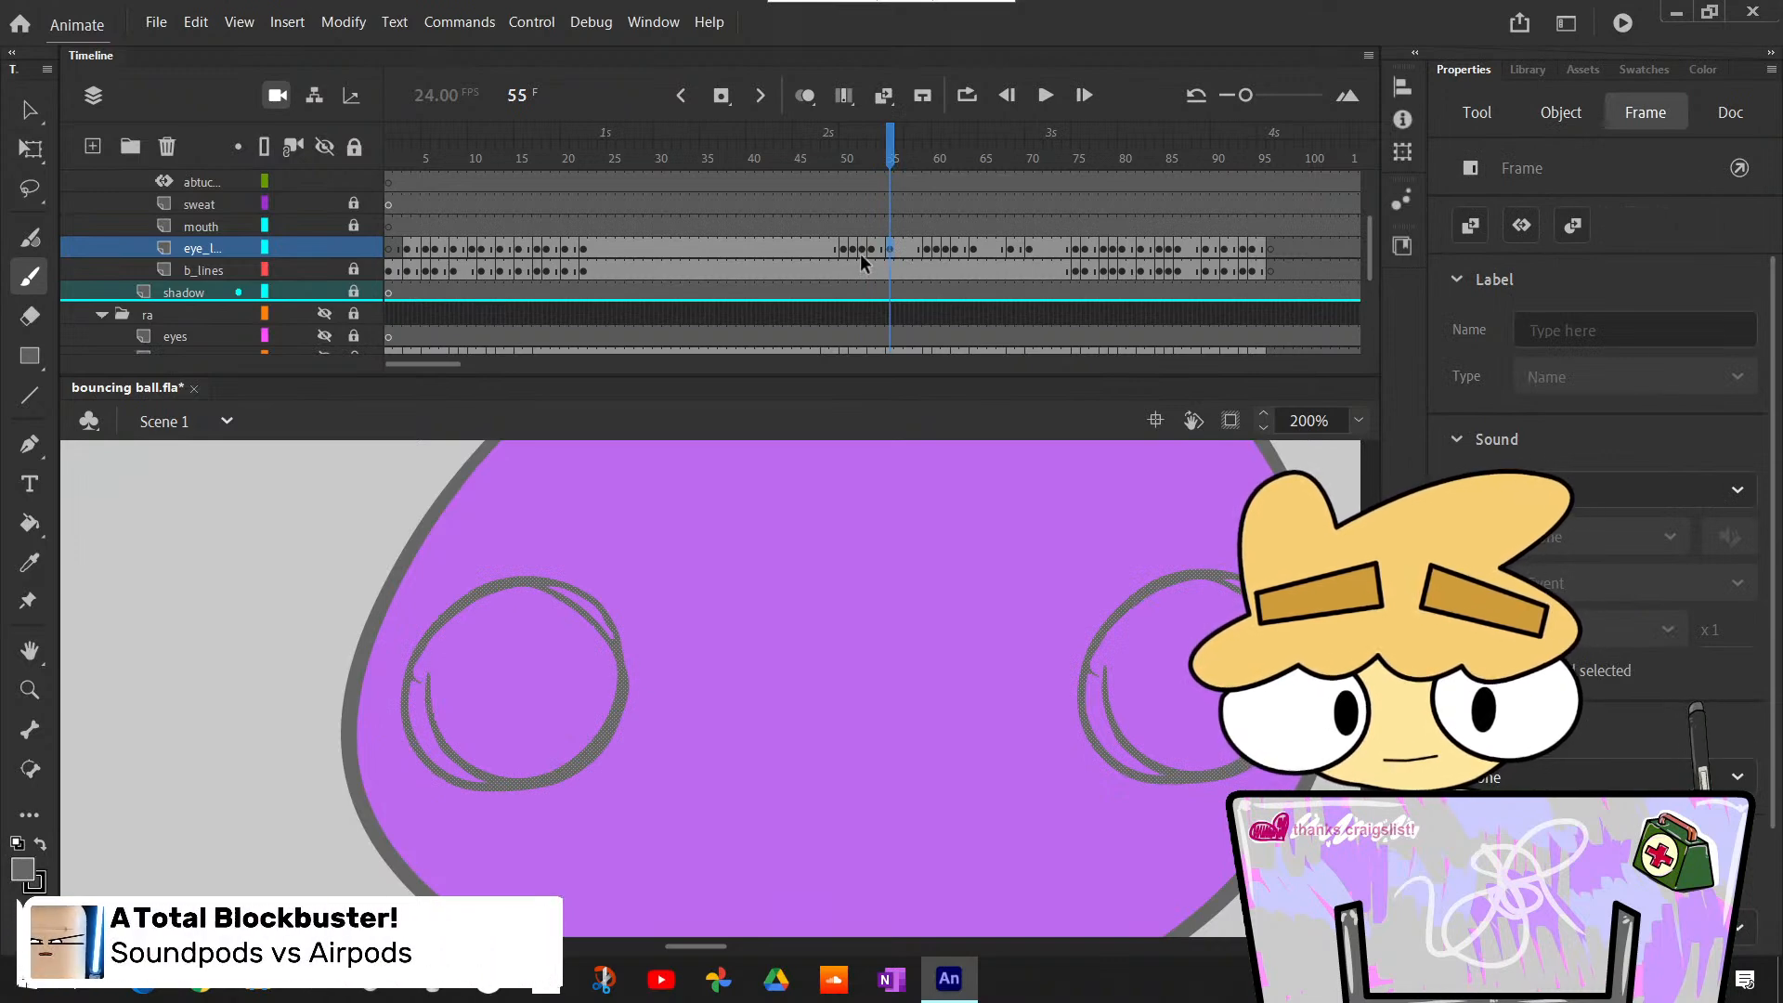
key(Delete)
click(832, 247)
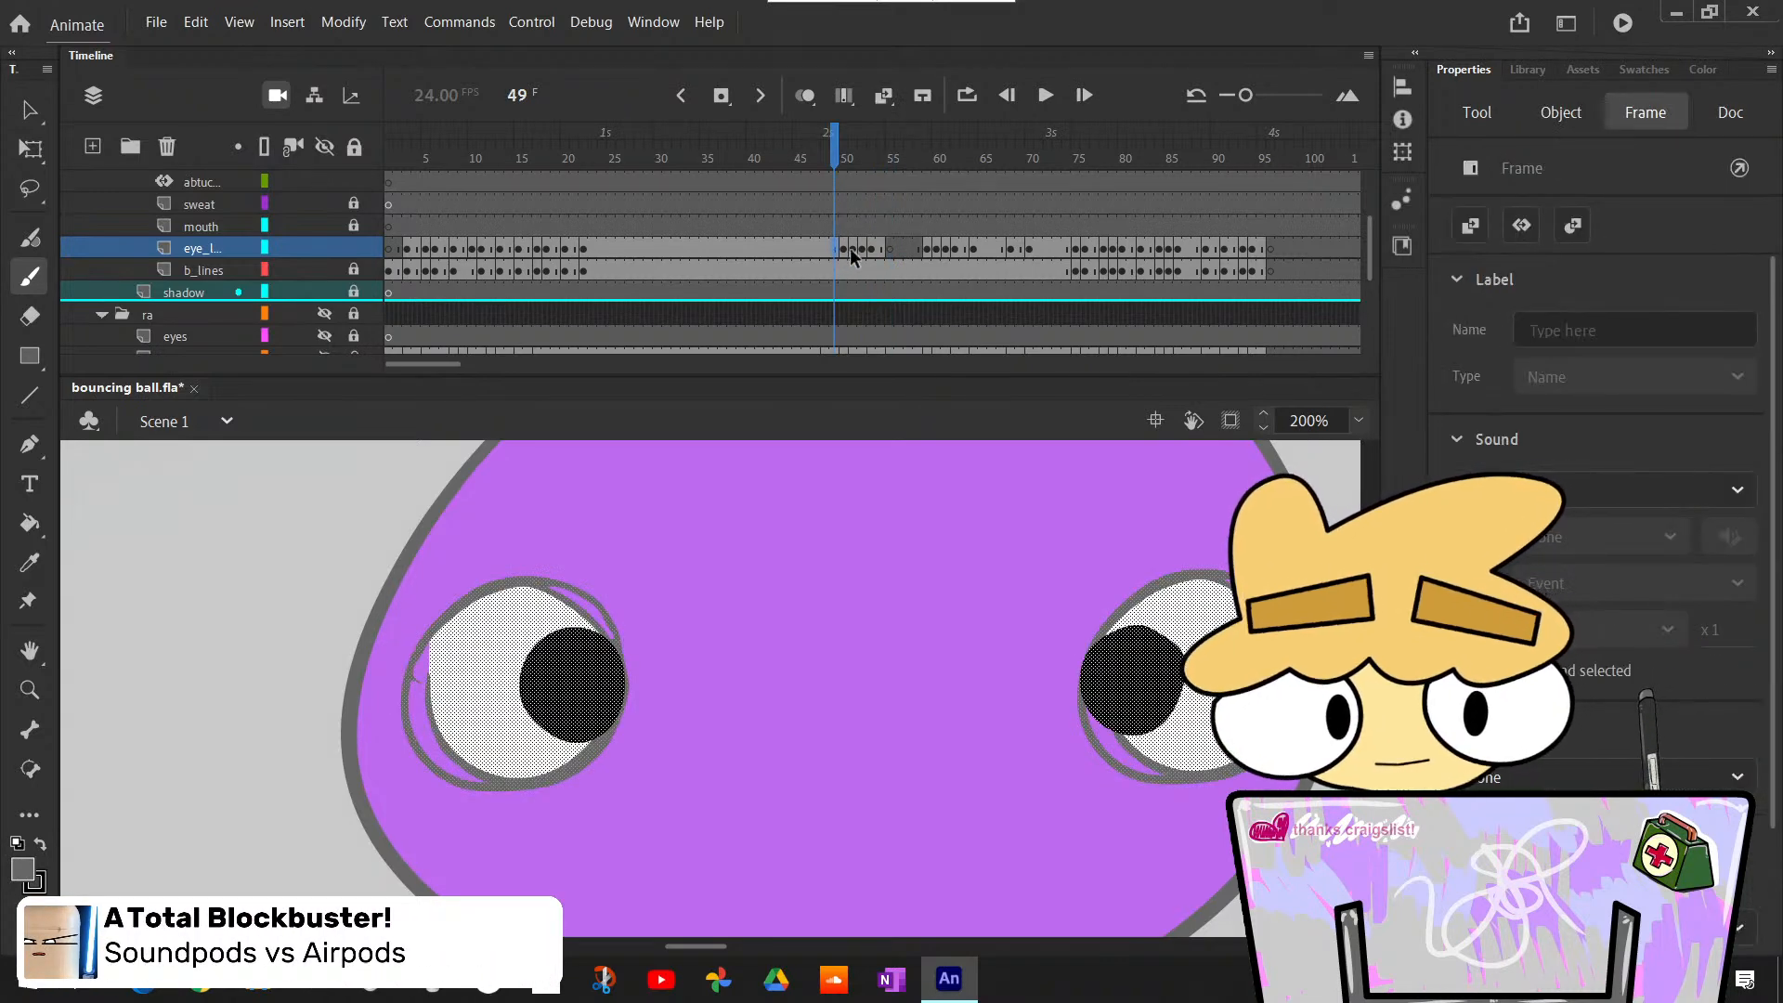
click(888, 248)
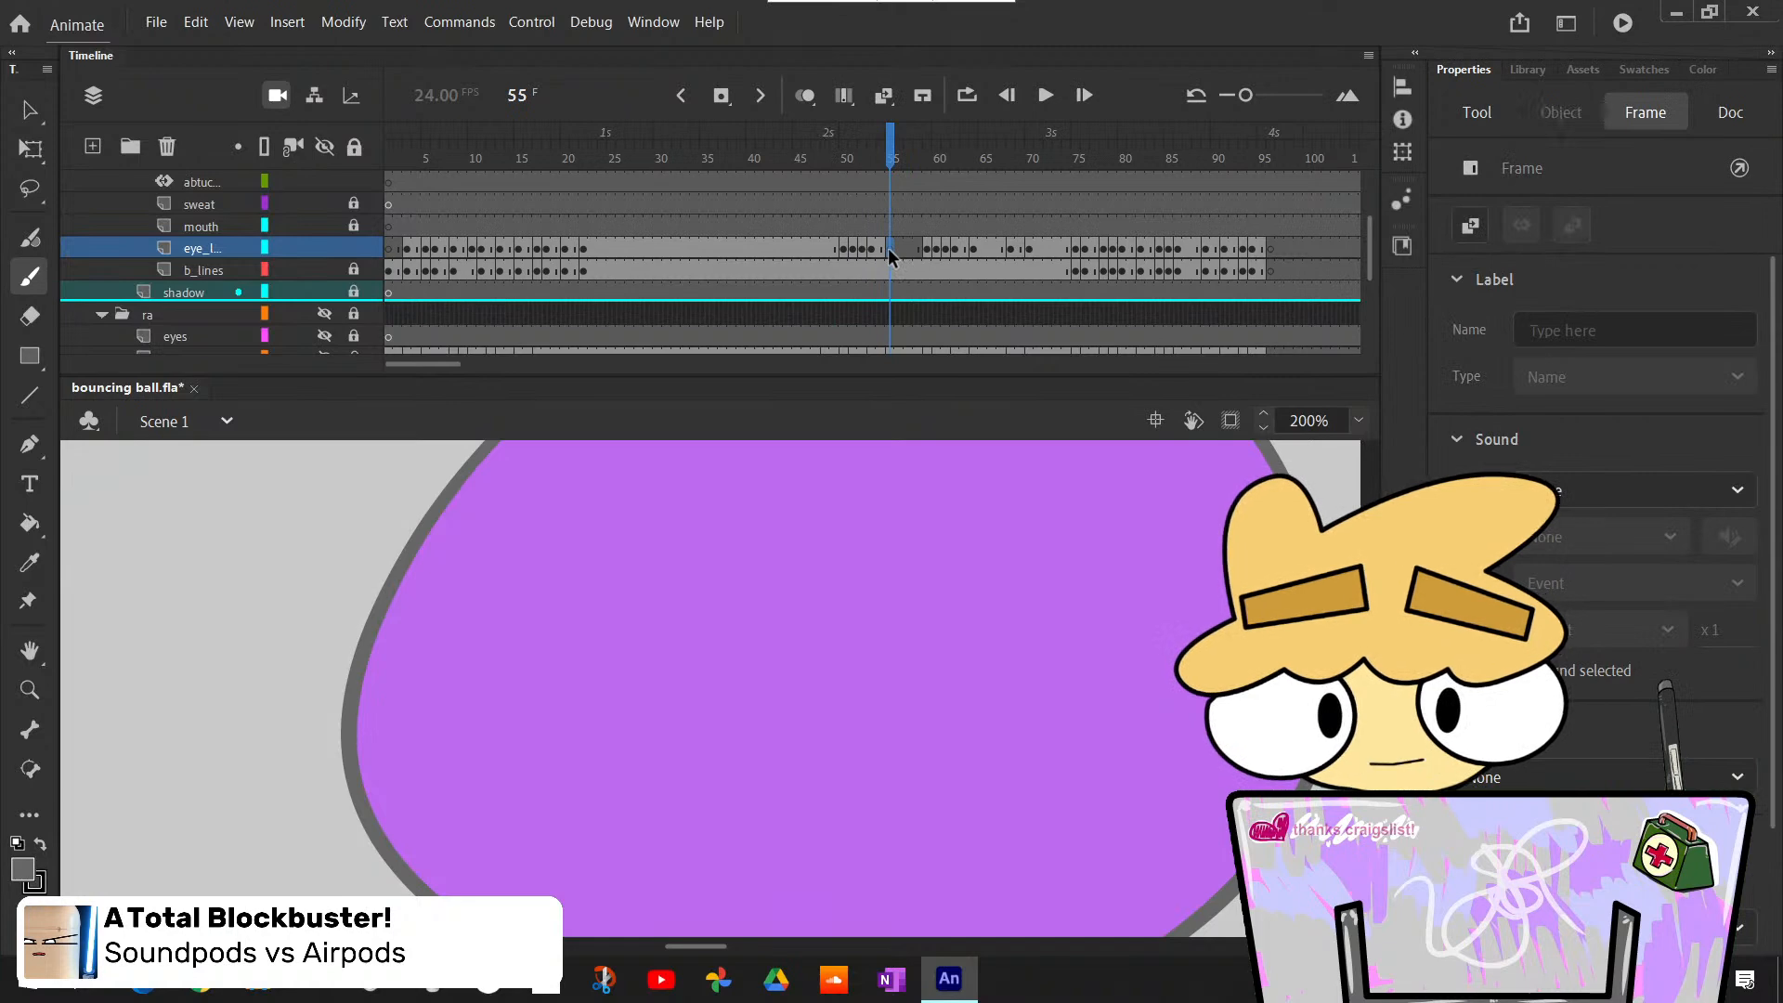
key(ctrl+shift+v)
- Replace the second blink's frames from frame 58 on with the colored blink frames and play the timeline from frame 57
drag(896, 167, 954, 251)
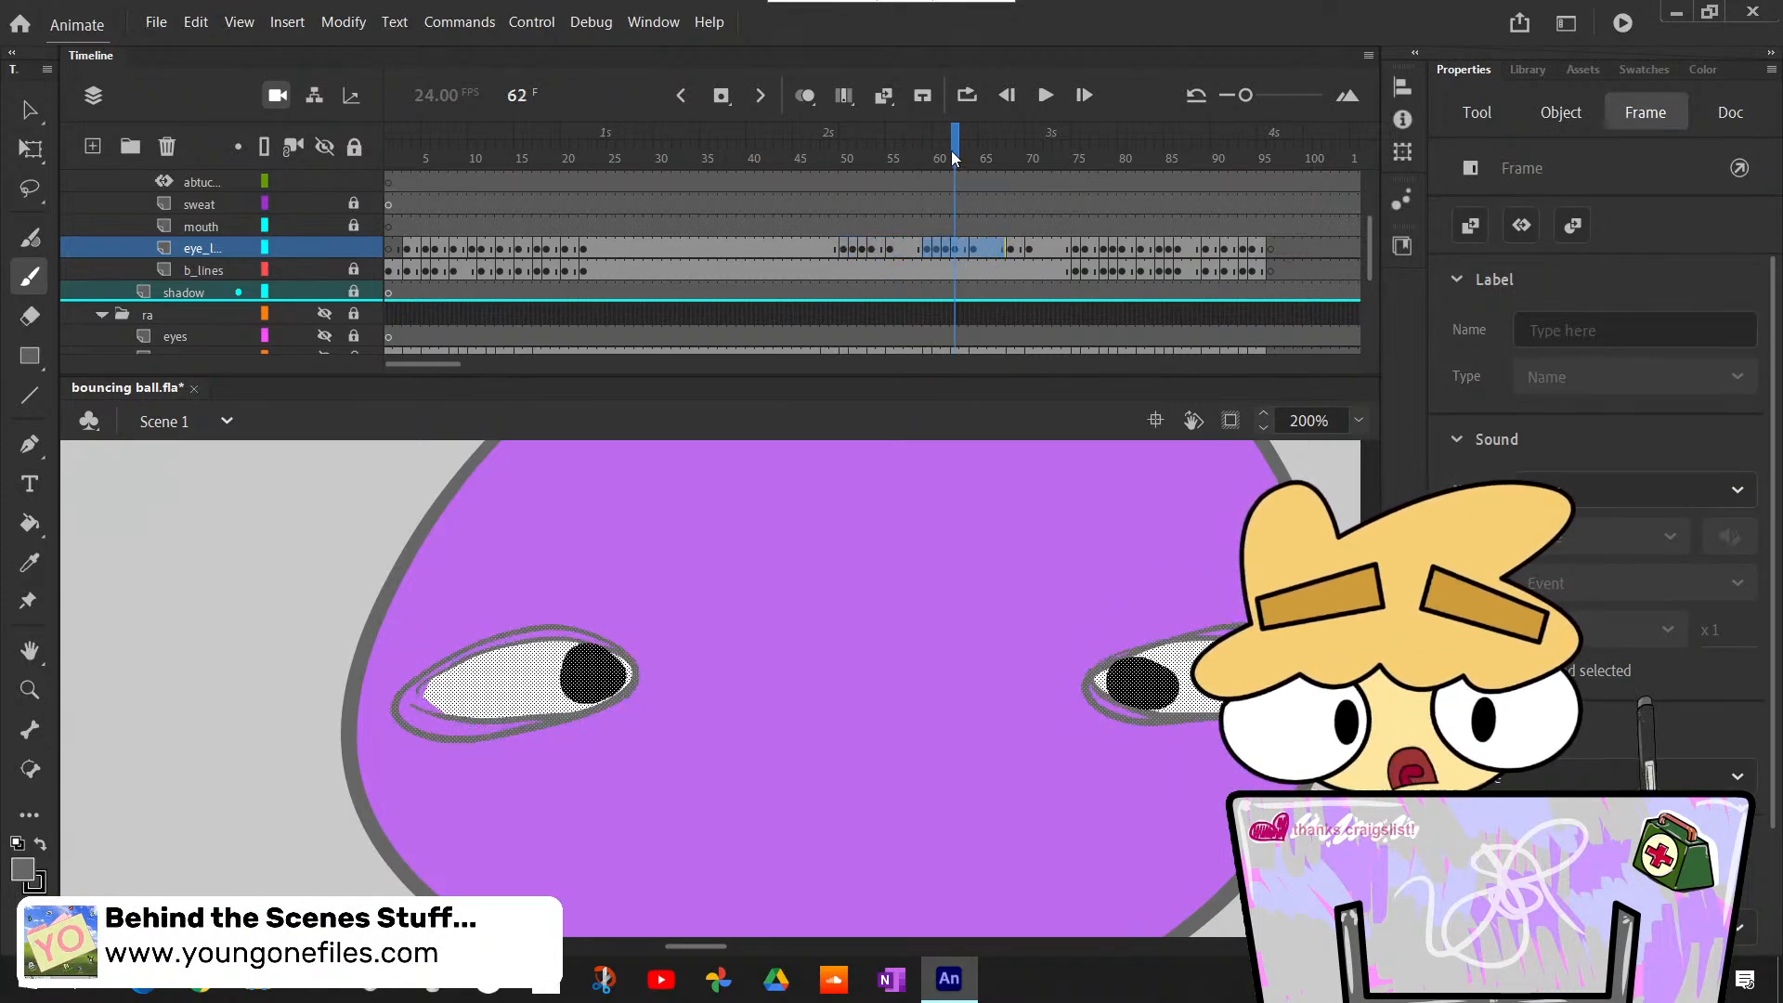
drag(954, 158, 898, 236)
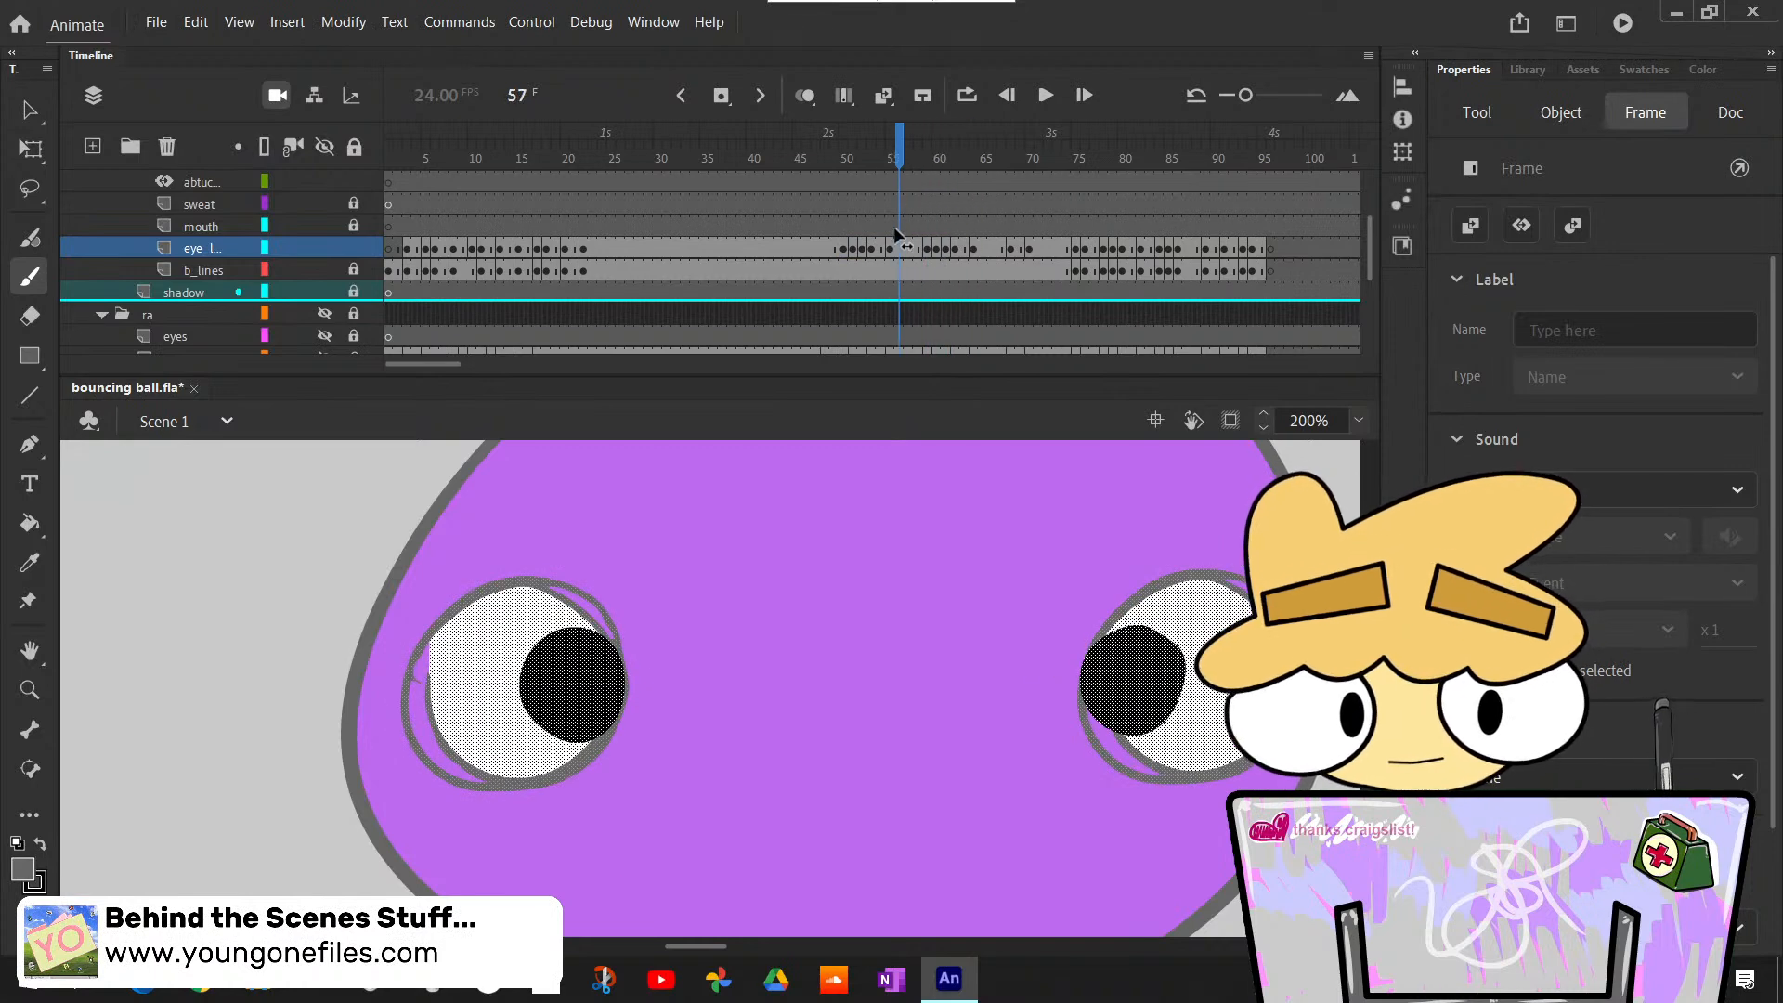
click(1045, 95)
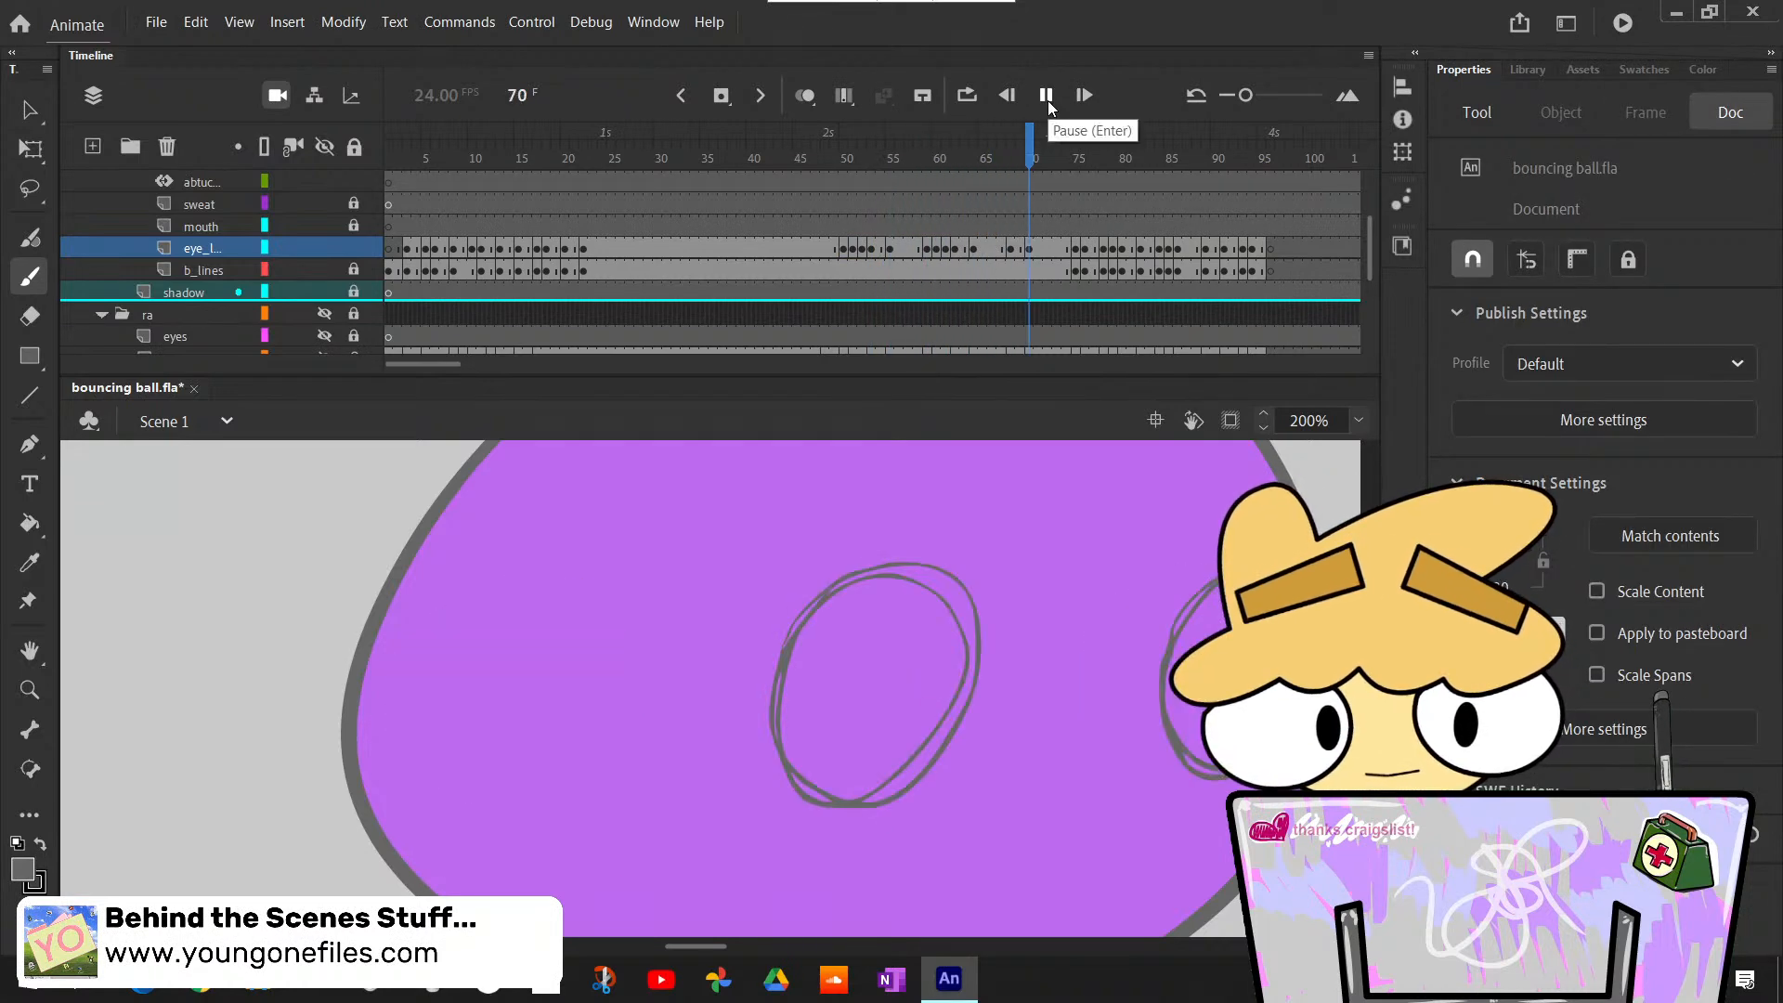
- Play the timeline from frame 45 to review the blinks and find the eyes still uncolored
click(1046, 95)
drag(946, 158, 797, 158)
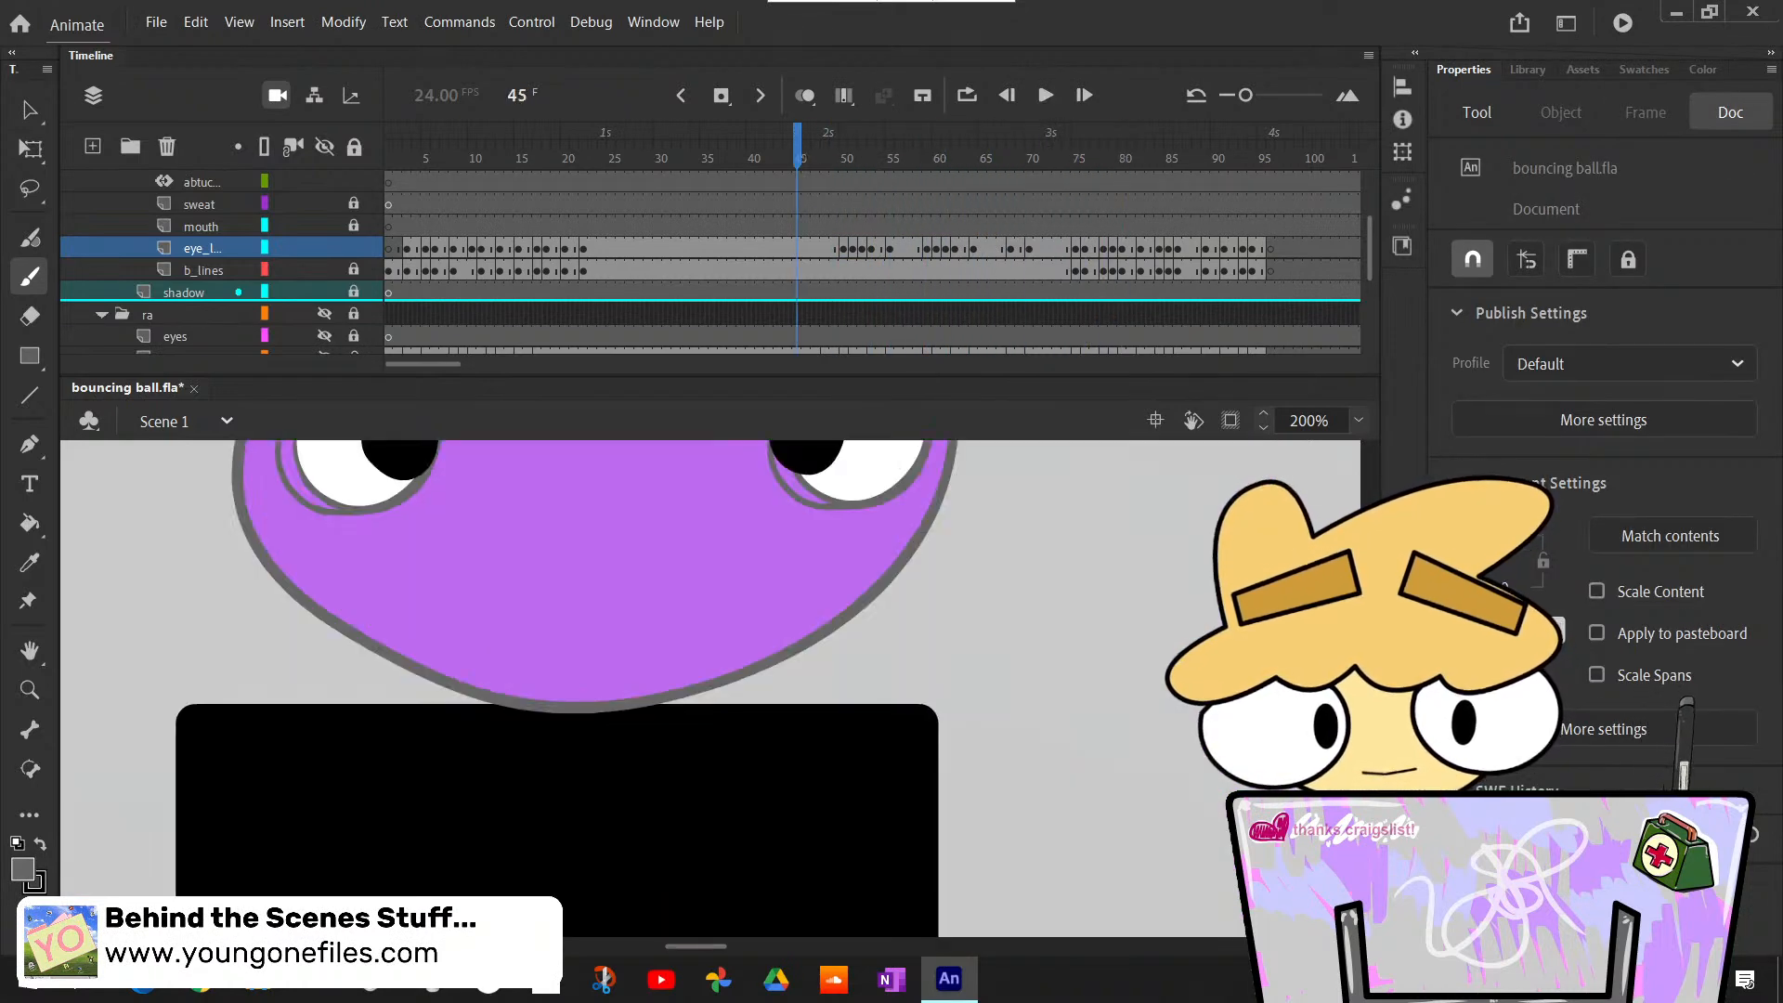
click(1044, 95)
click(1046, 95)
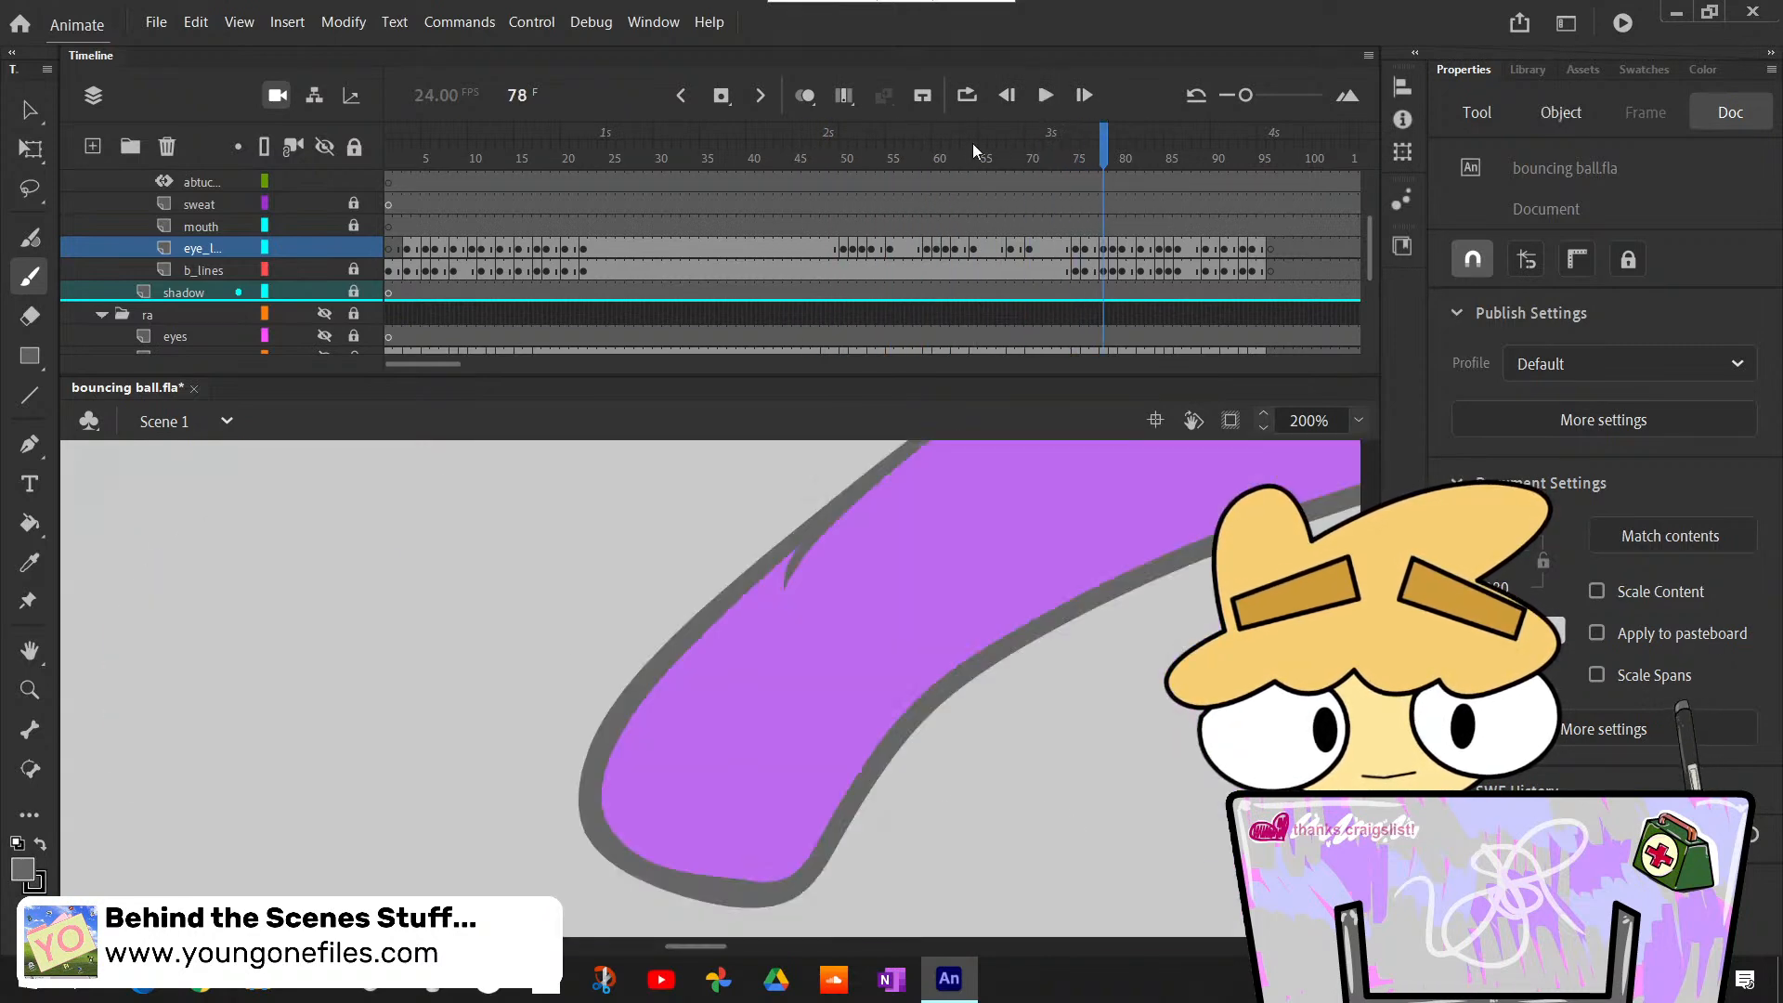
- Bucket-fill the left closed eye at frame 52 with white on the eye lines layer
drag(972, 143, 864, 313)
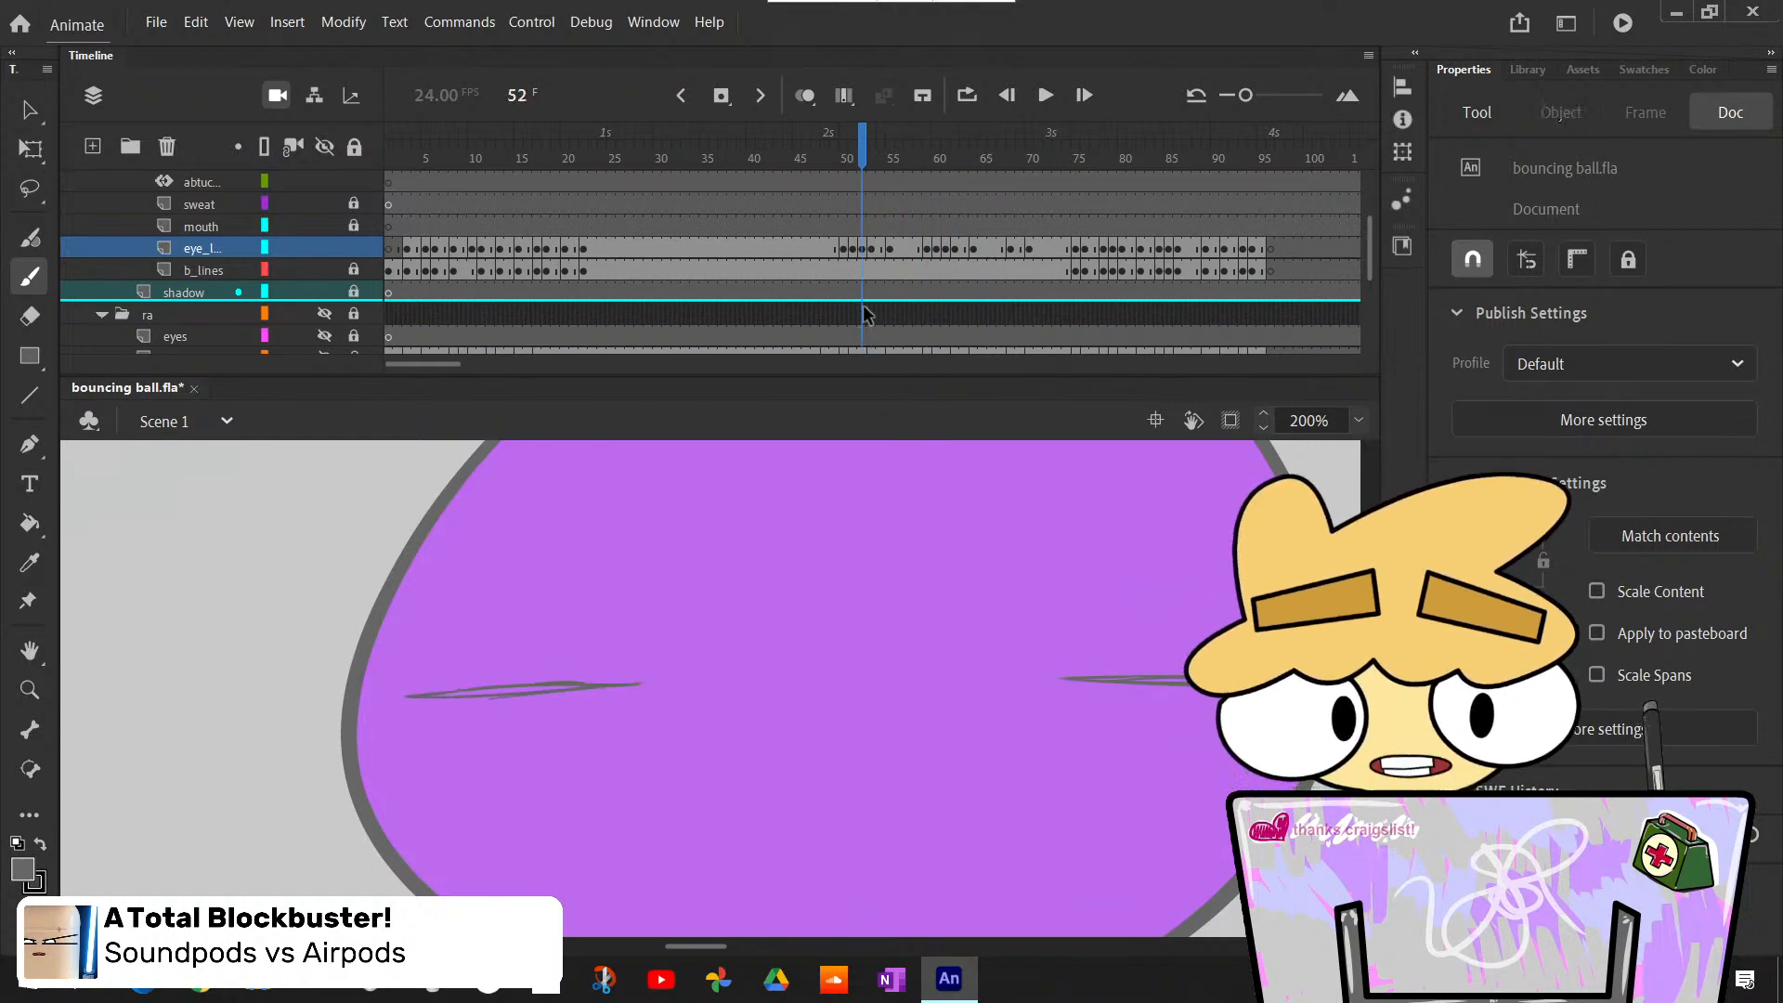
key(k)
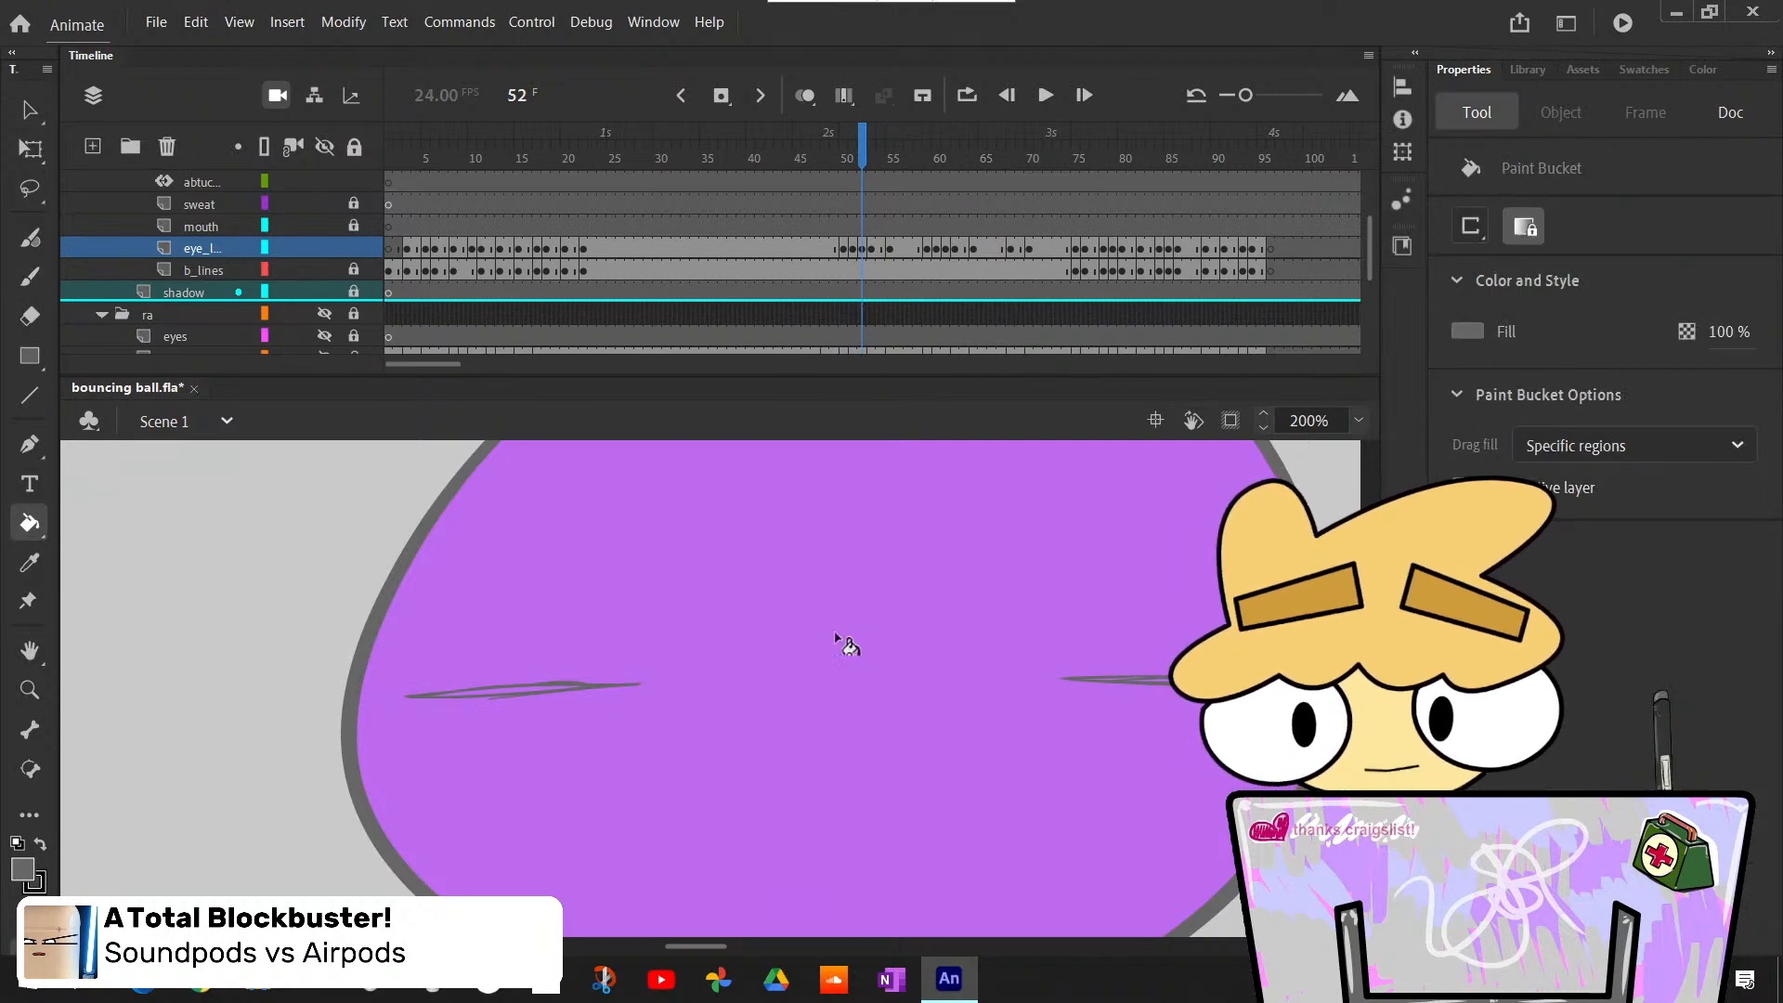
click(18, 842)
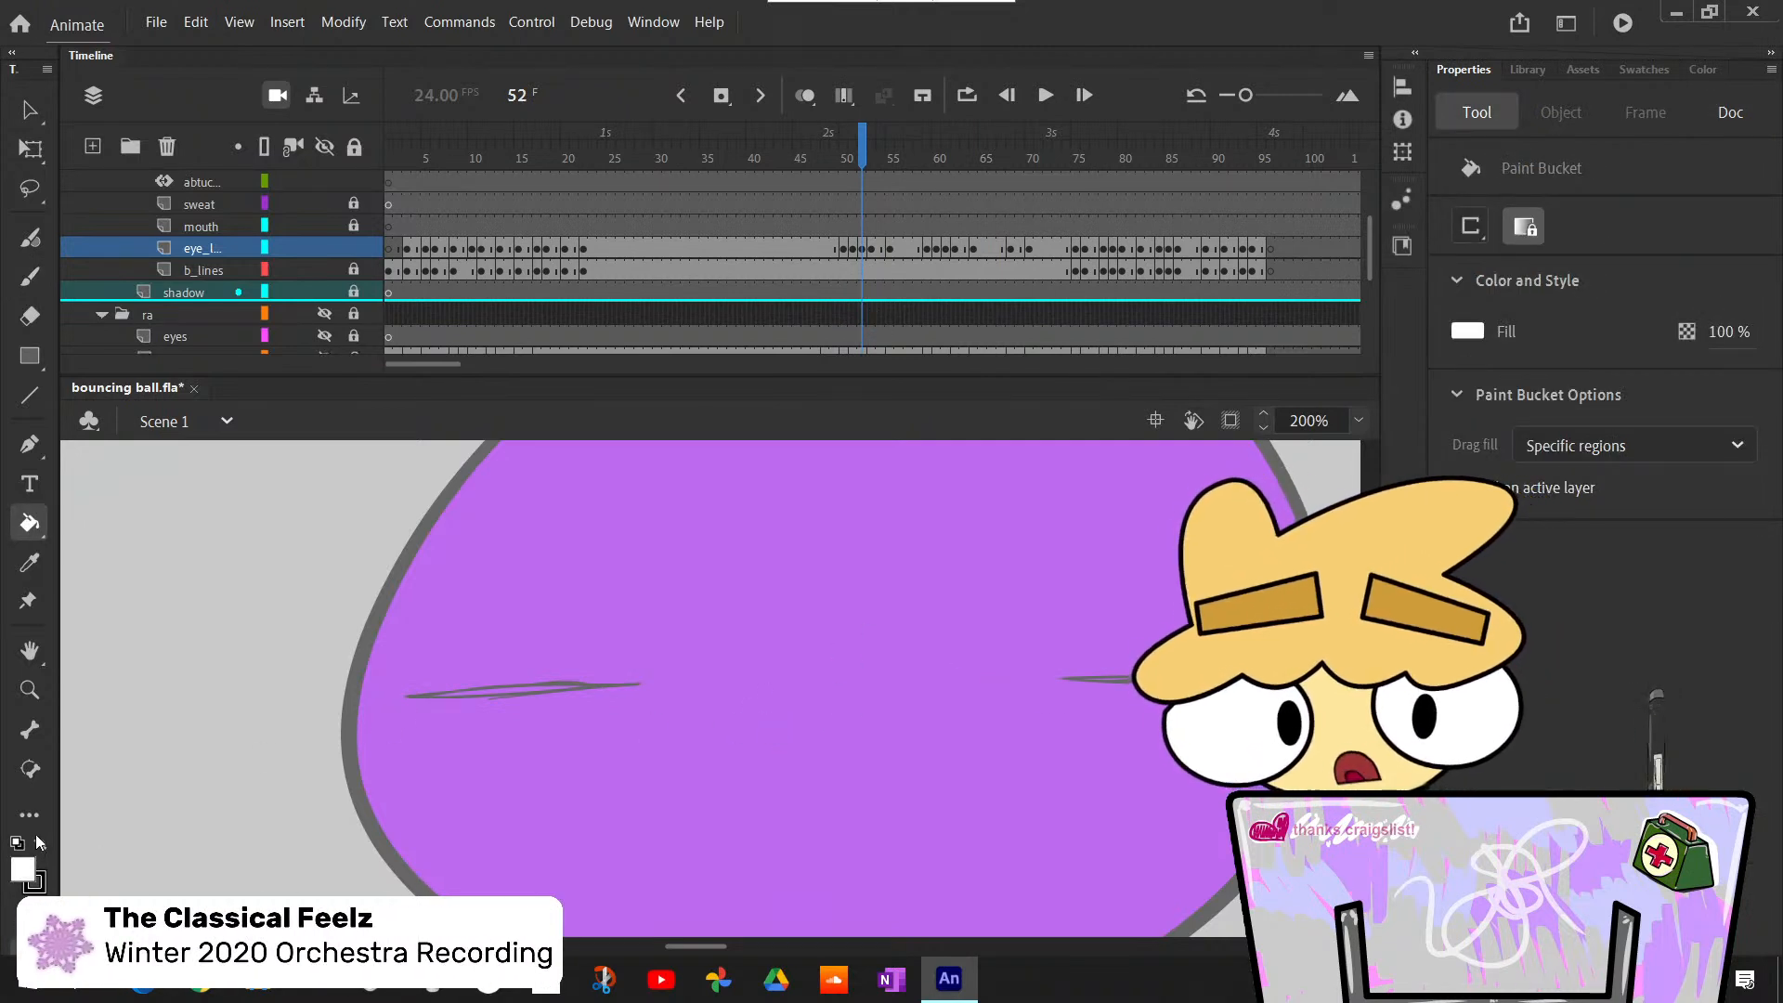
key(x)
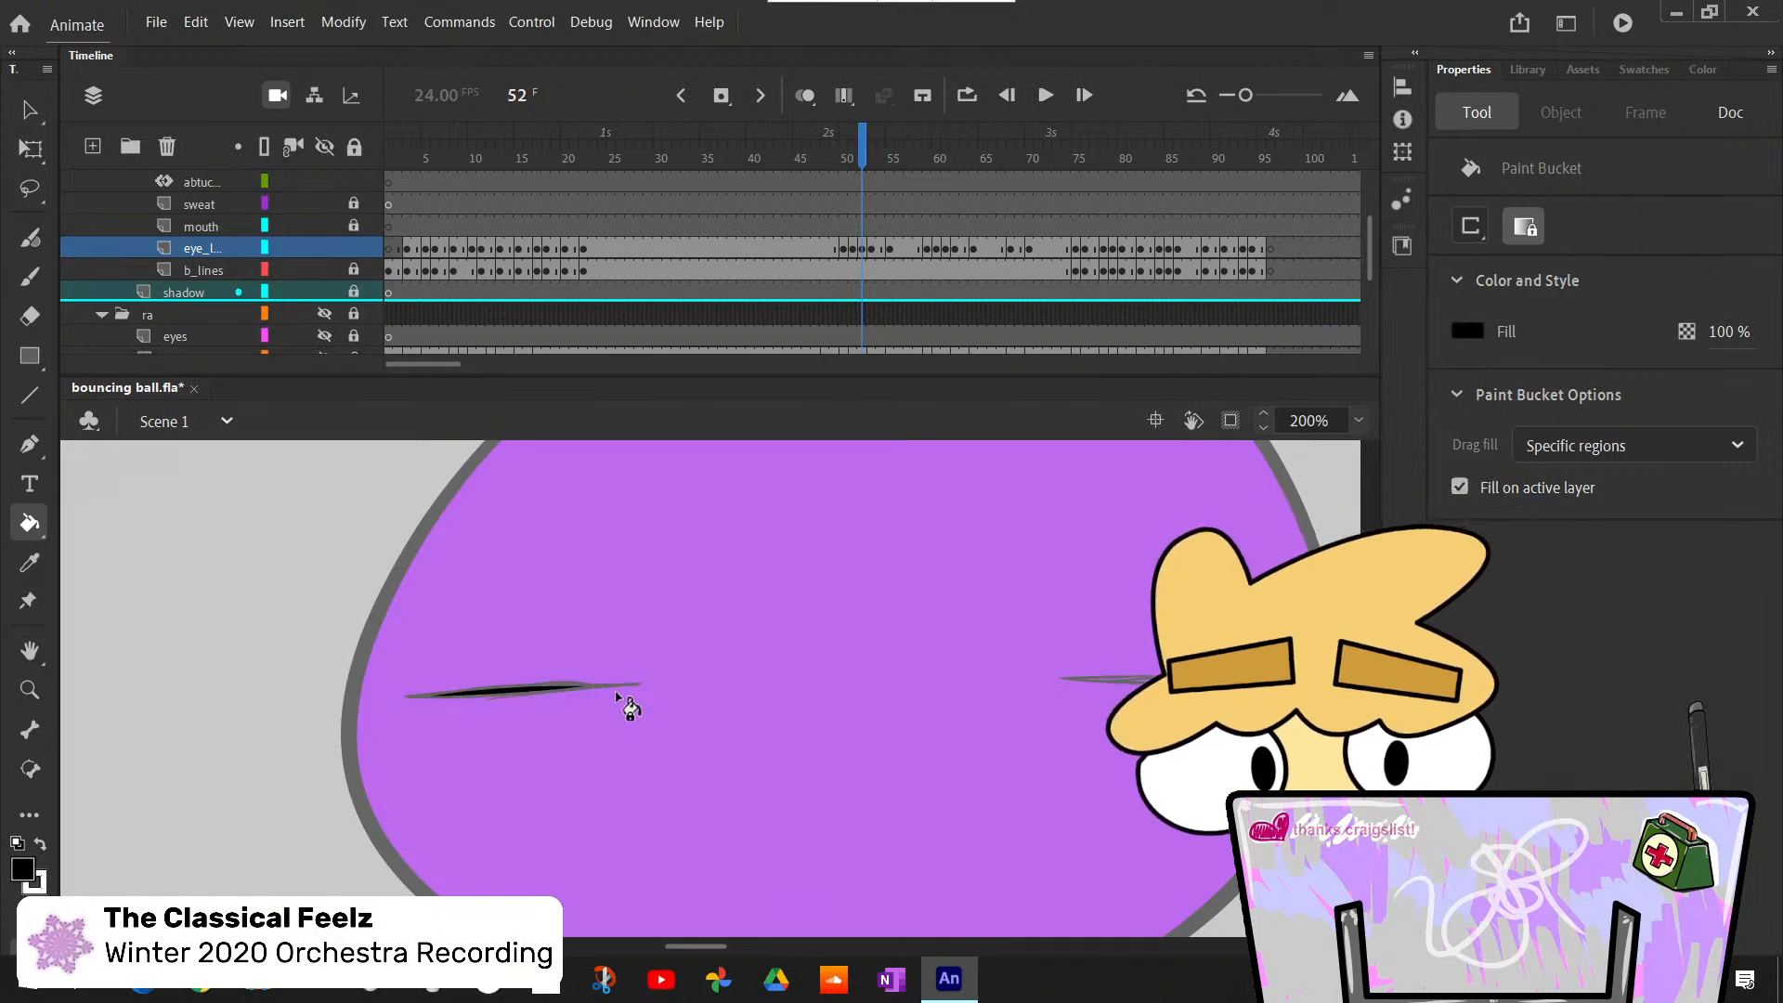
key(ctrl+z)
key(x)
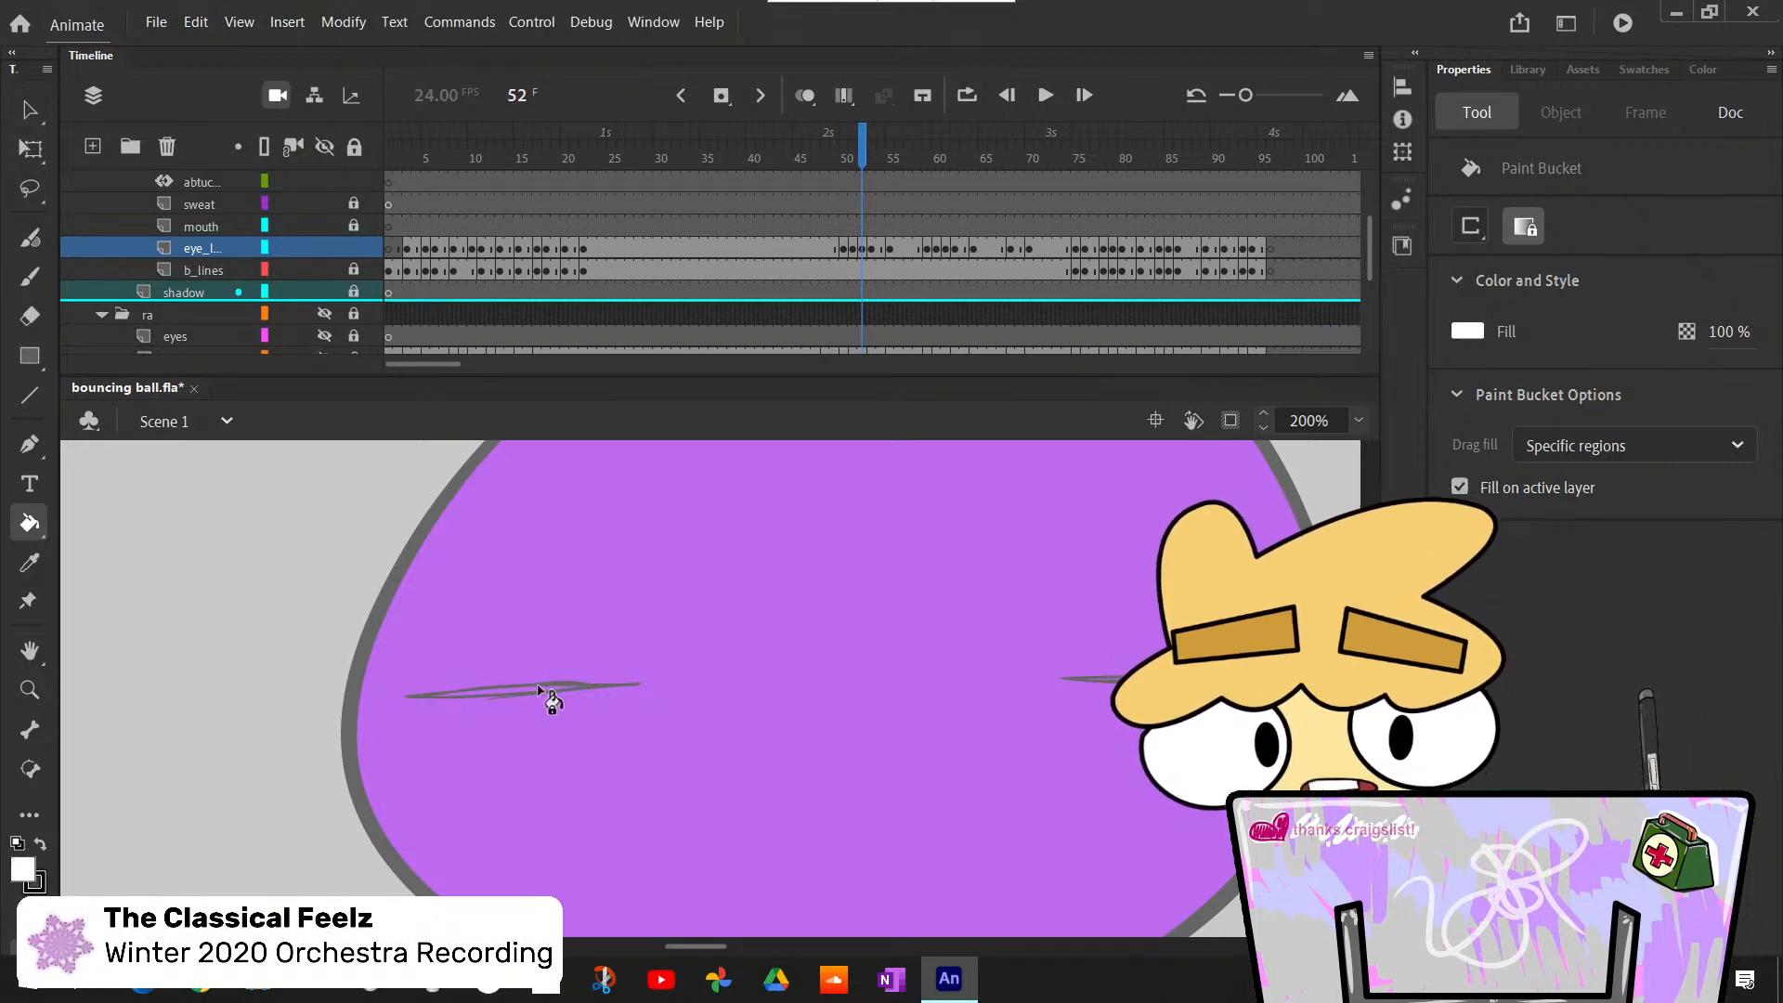
click(541, 690)
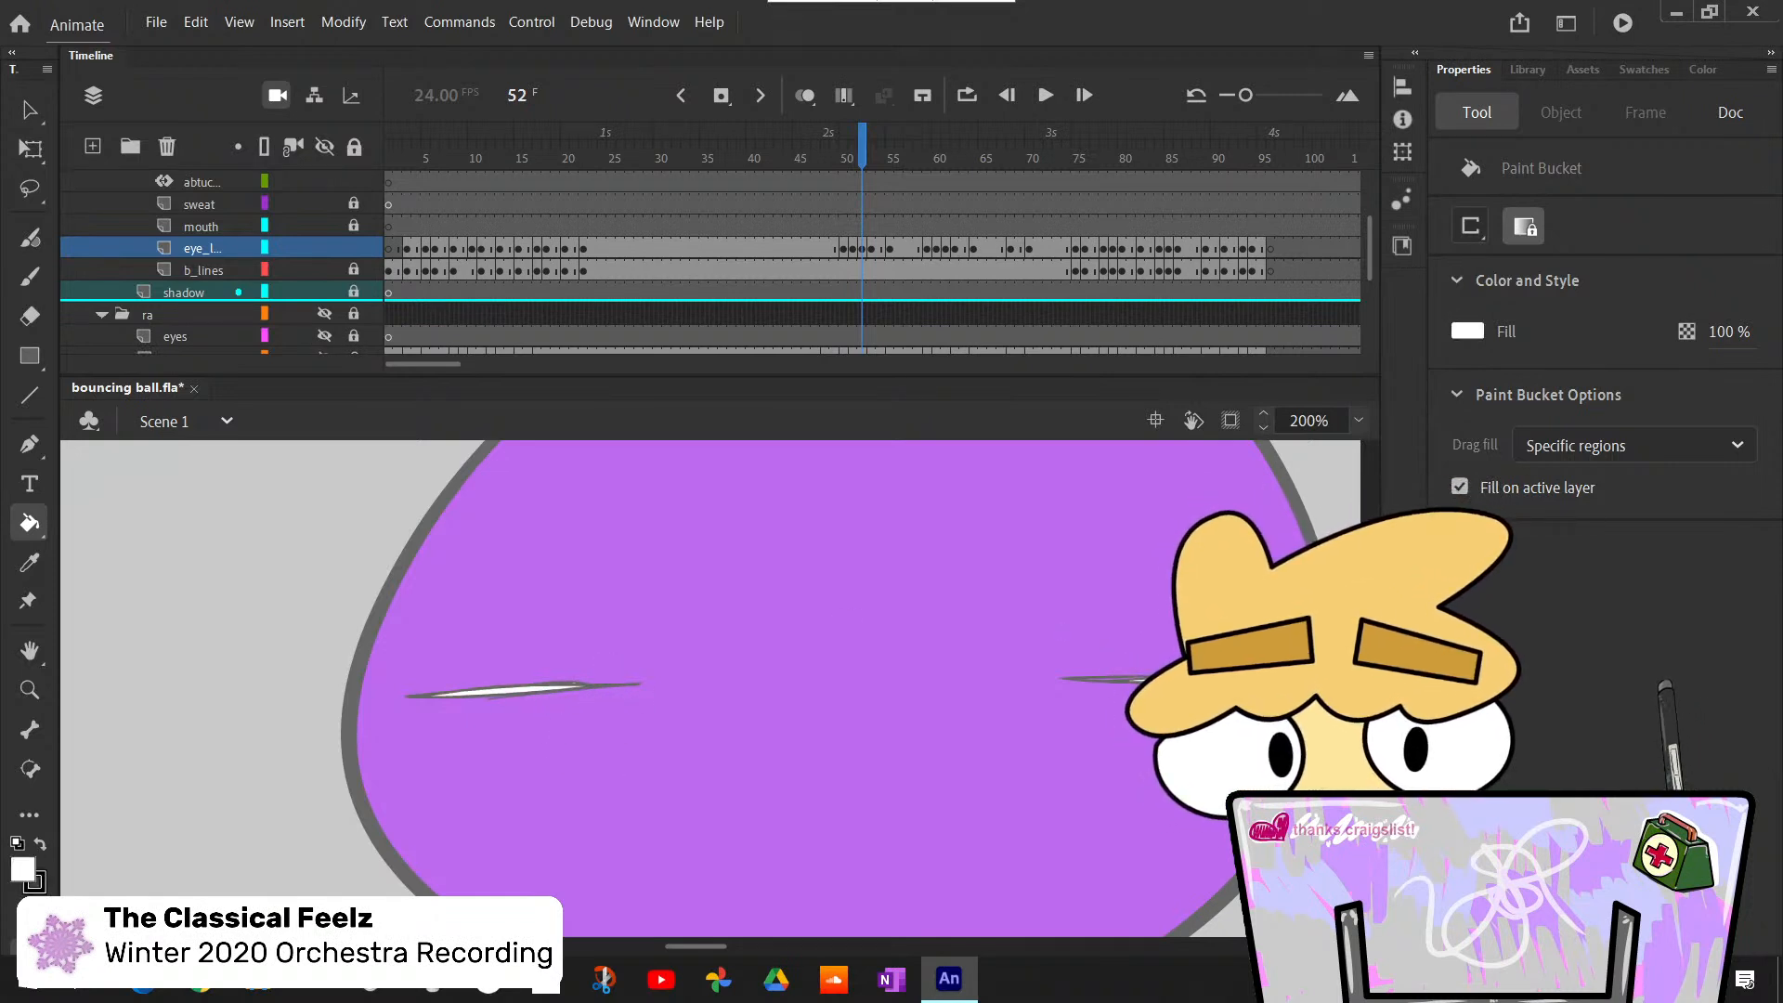
- Try to bucket-fill the left closed eye at frame 61 with white
key(period)
key(period)
key(period)
key(period)
key(period)
key(period)
key(period)
key(period)
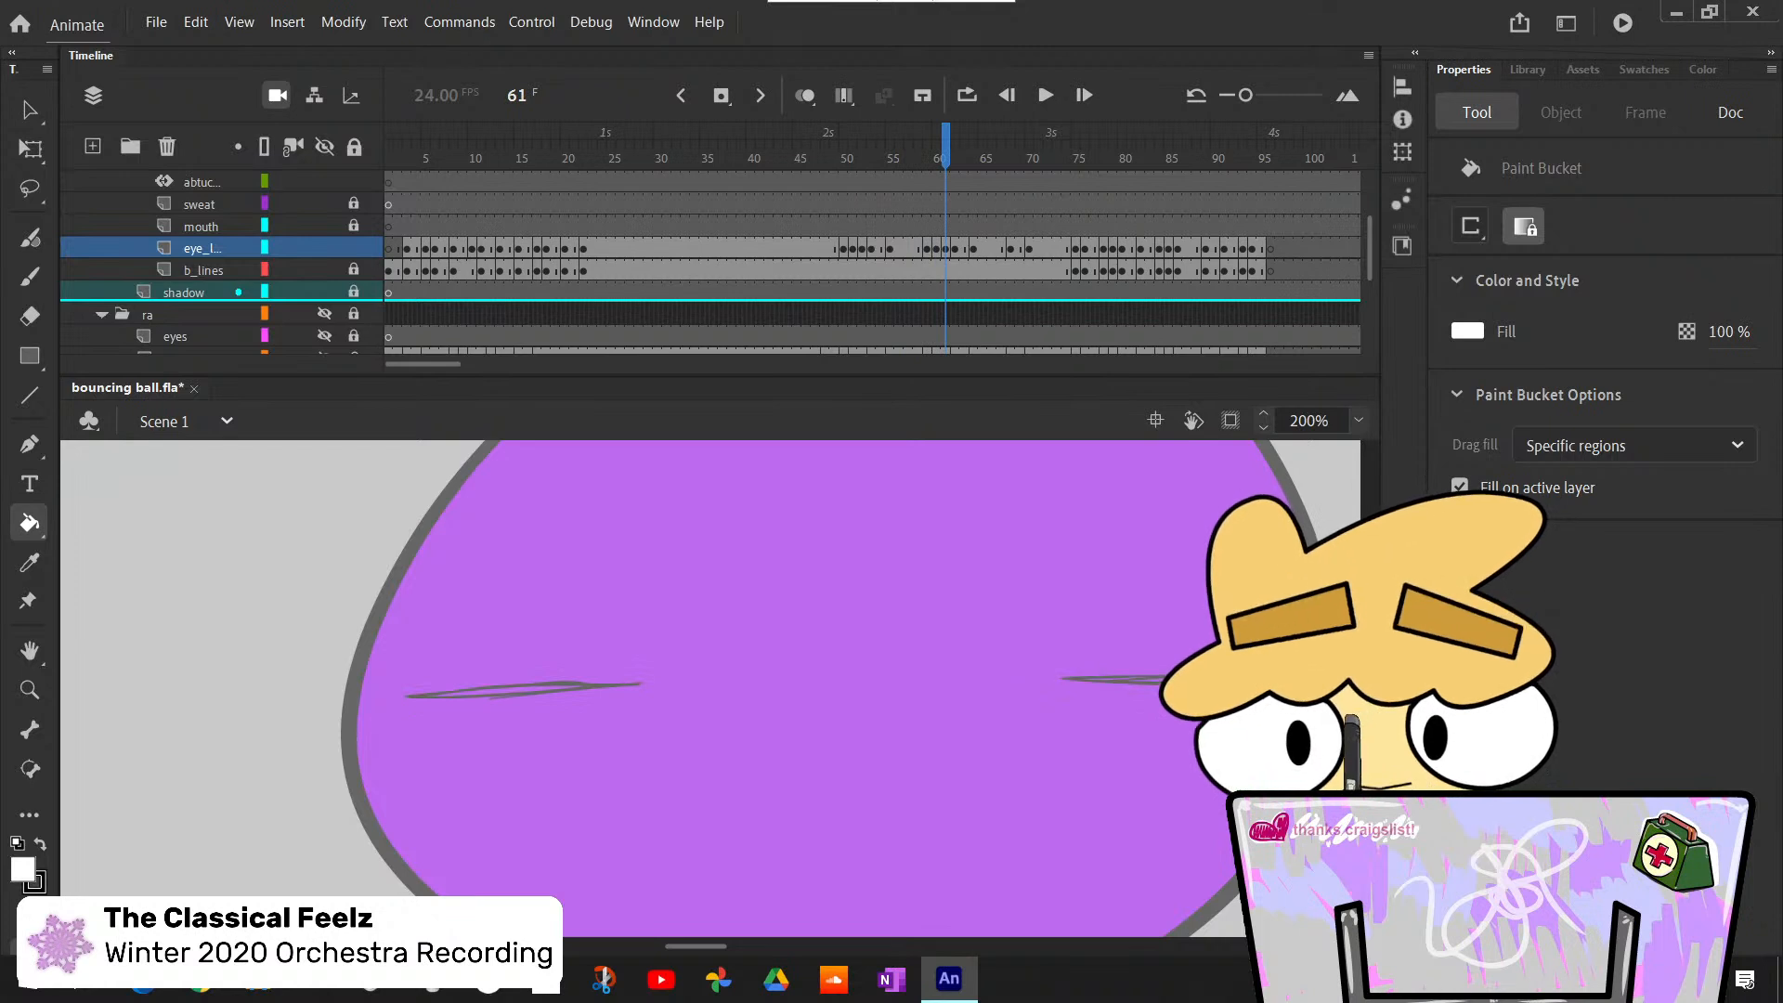
click(540, 692)
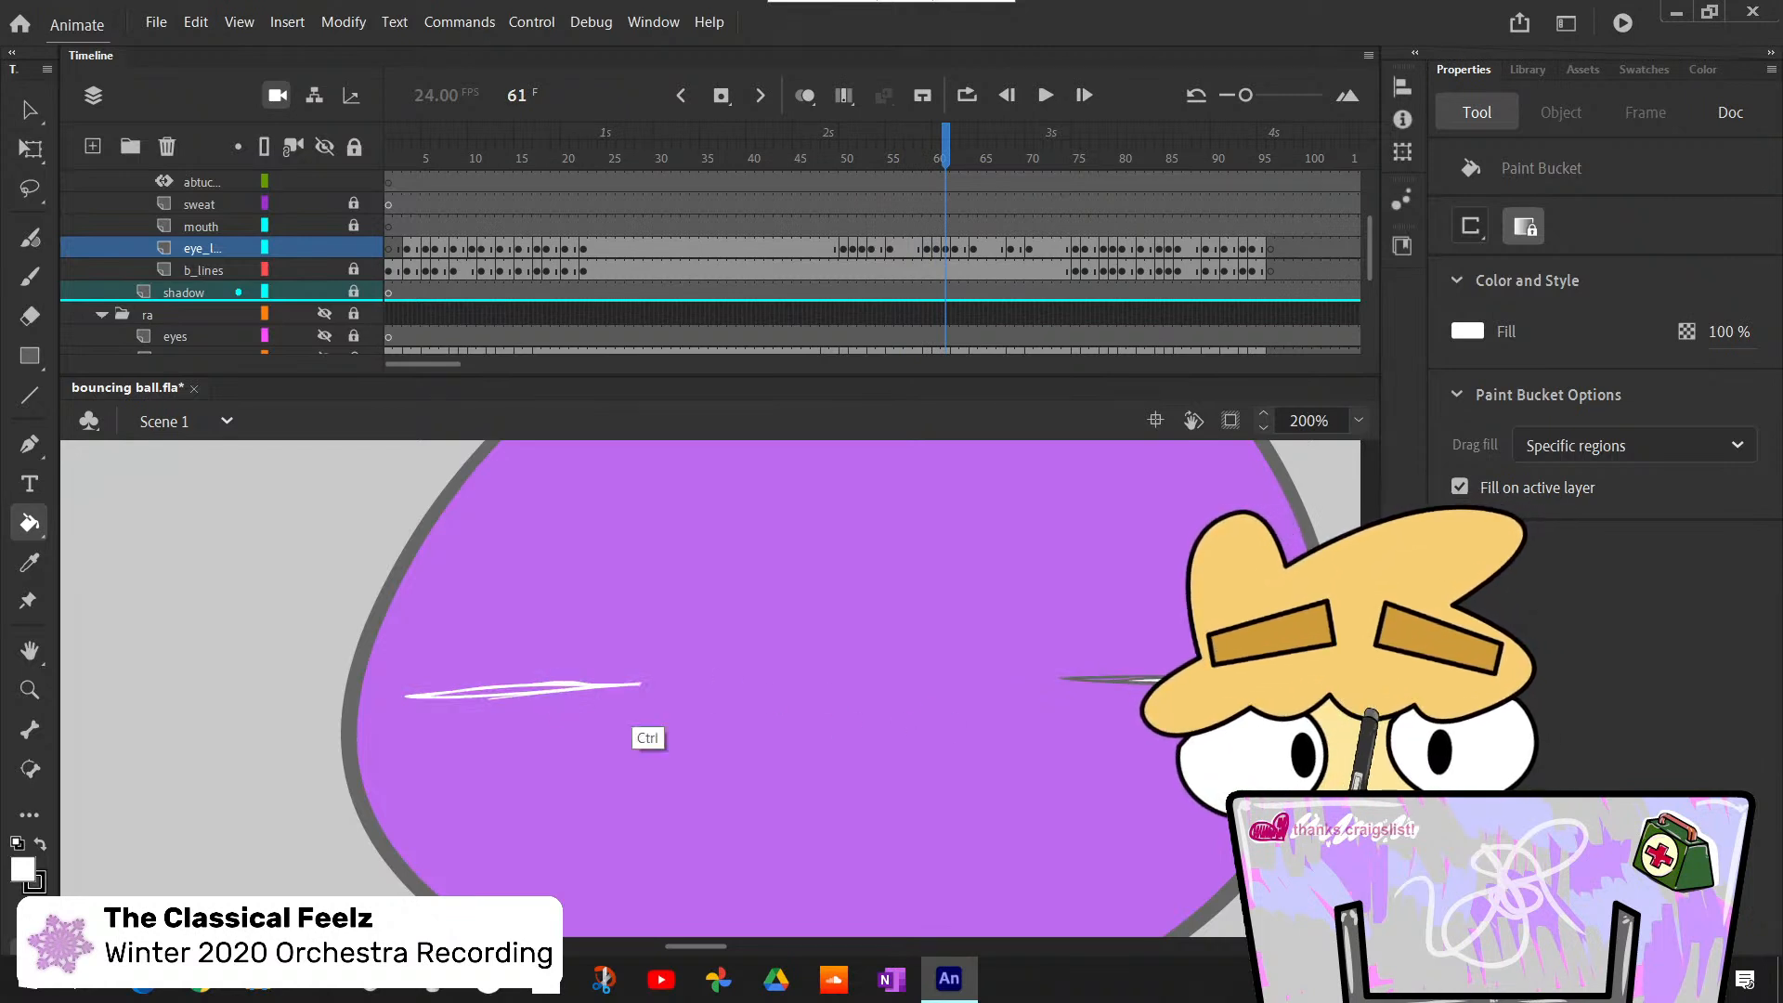
key(ctrl+z)
click(538, 691)
key(ctrl+z)
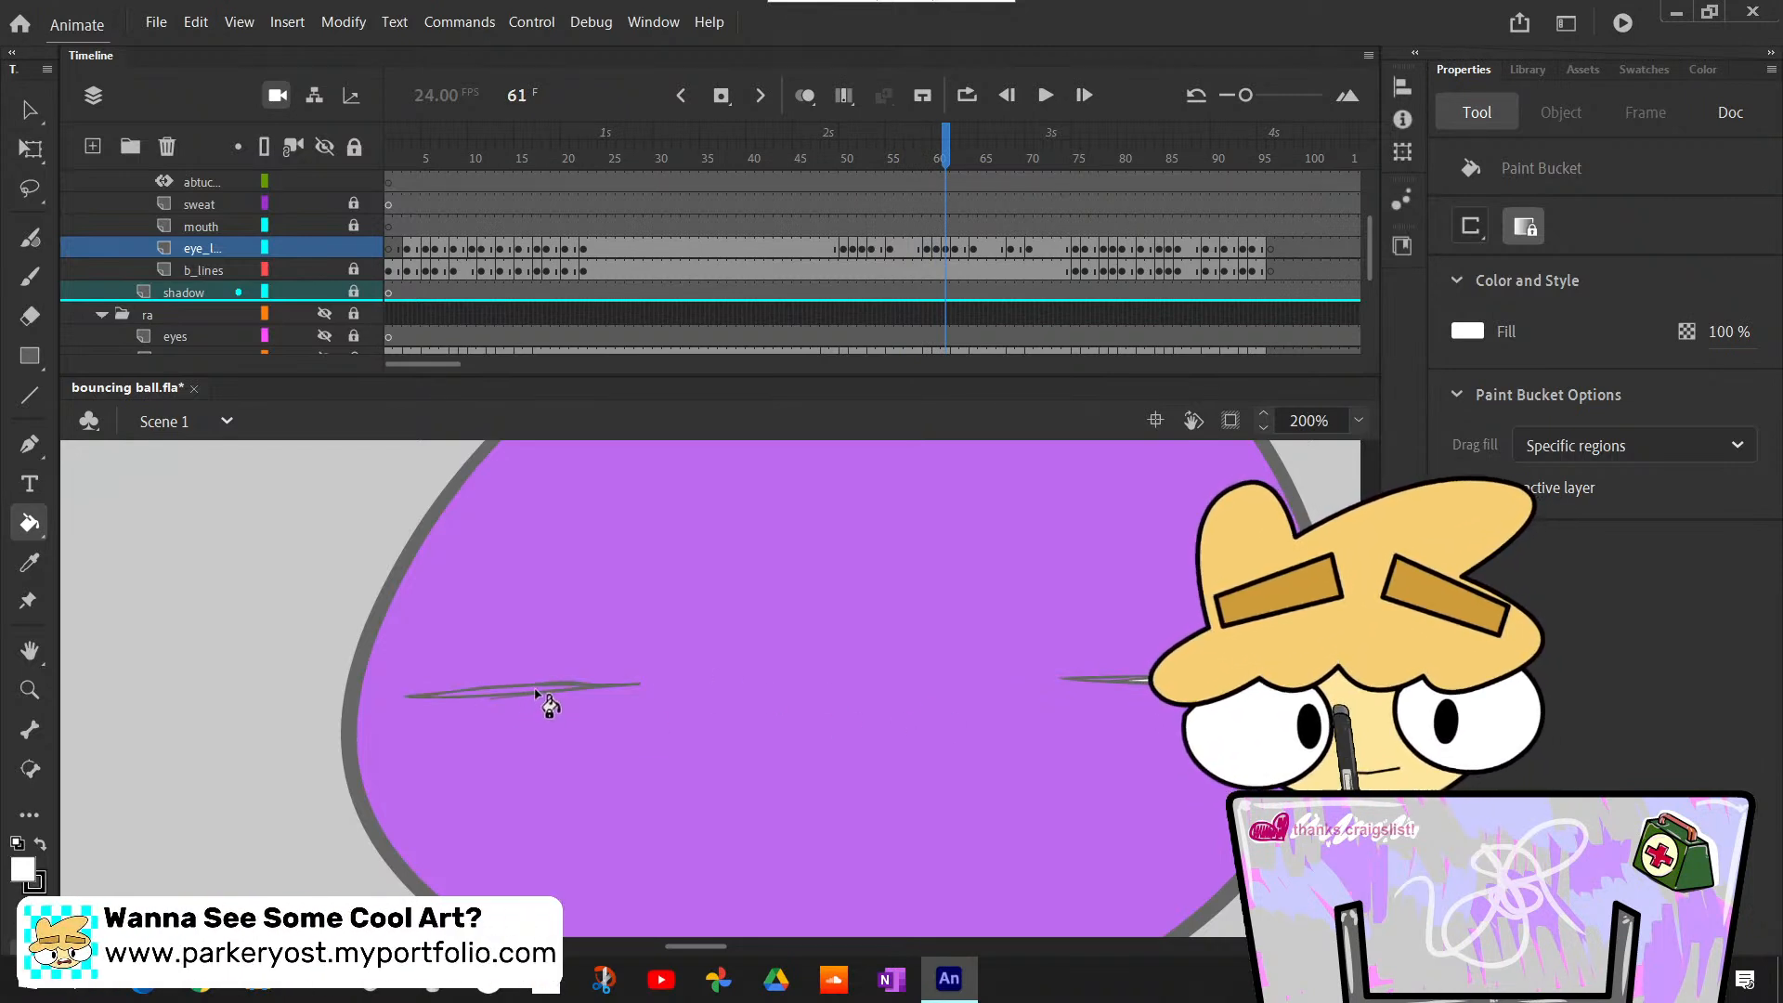
- Bucket-fill both open eyes at frame 68 with white
key(period)
key(period)
key(period)
key(period)
key(period)
key(period)
key(period)
key(period)
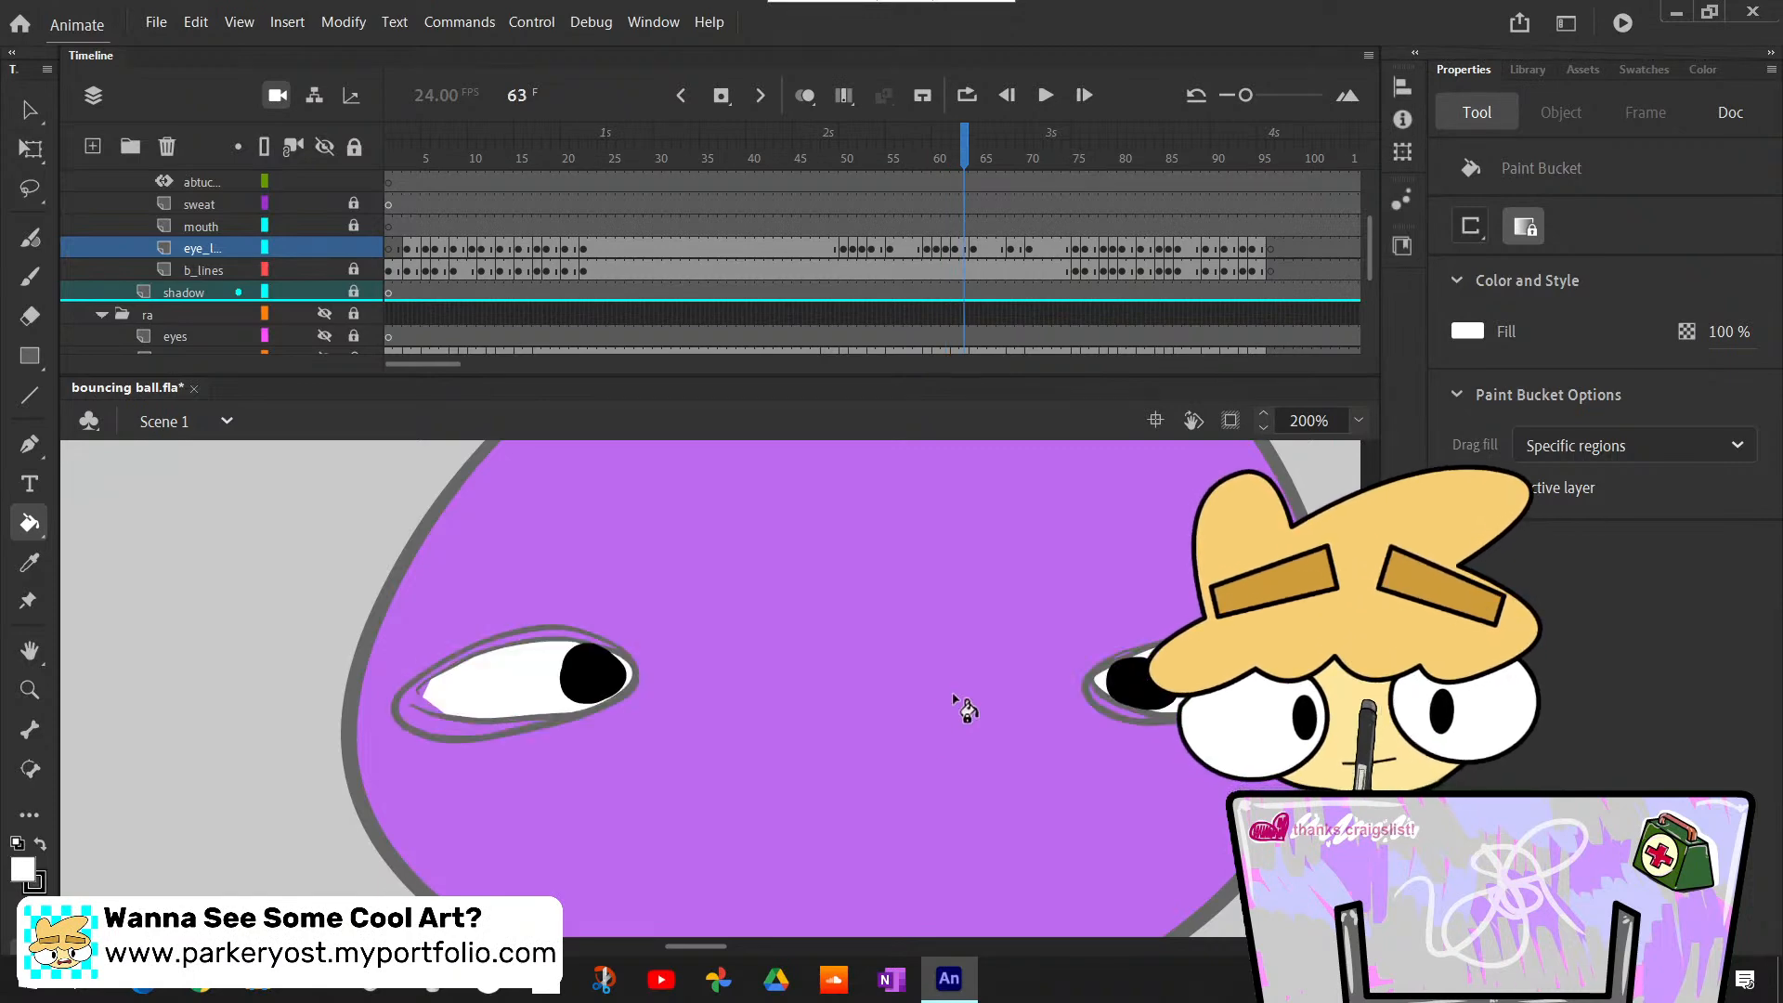
key(comma)
key(comma)
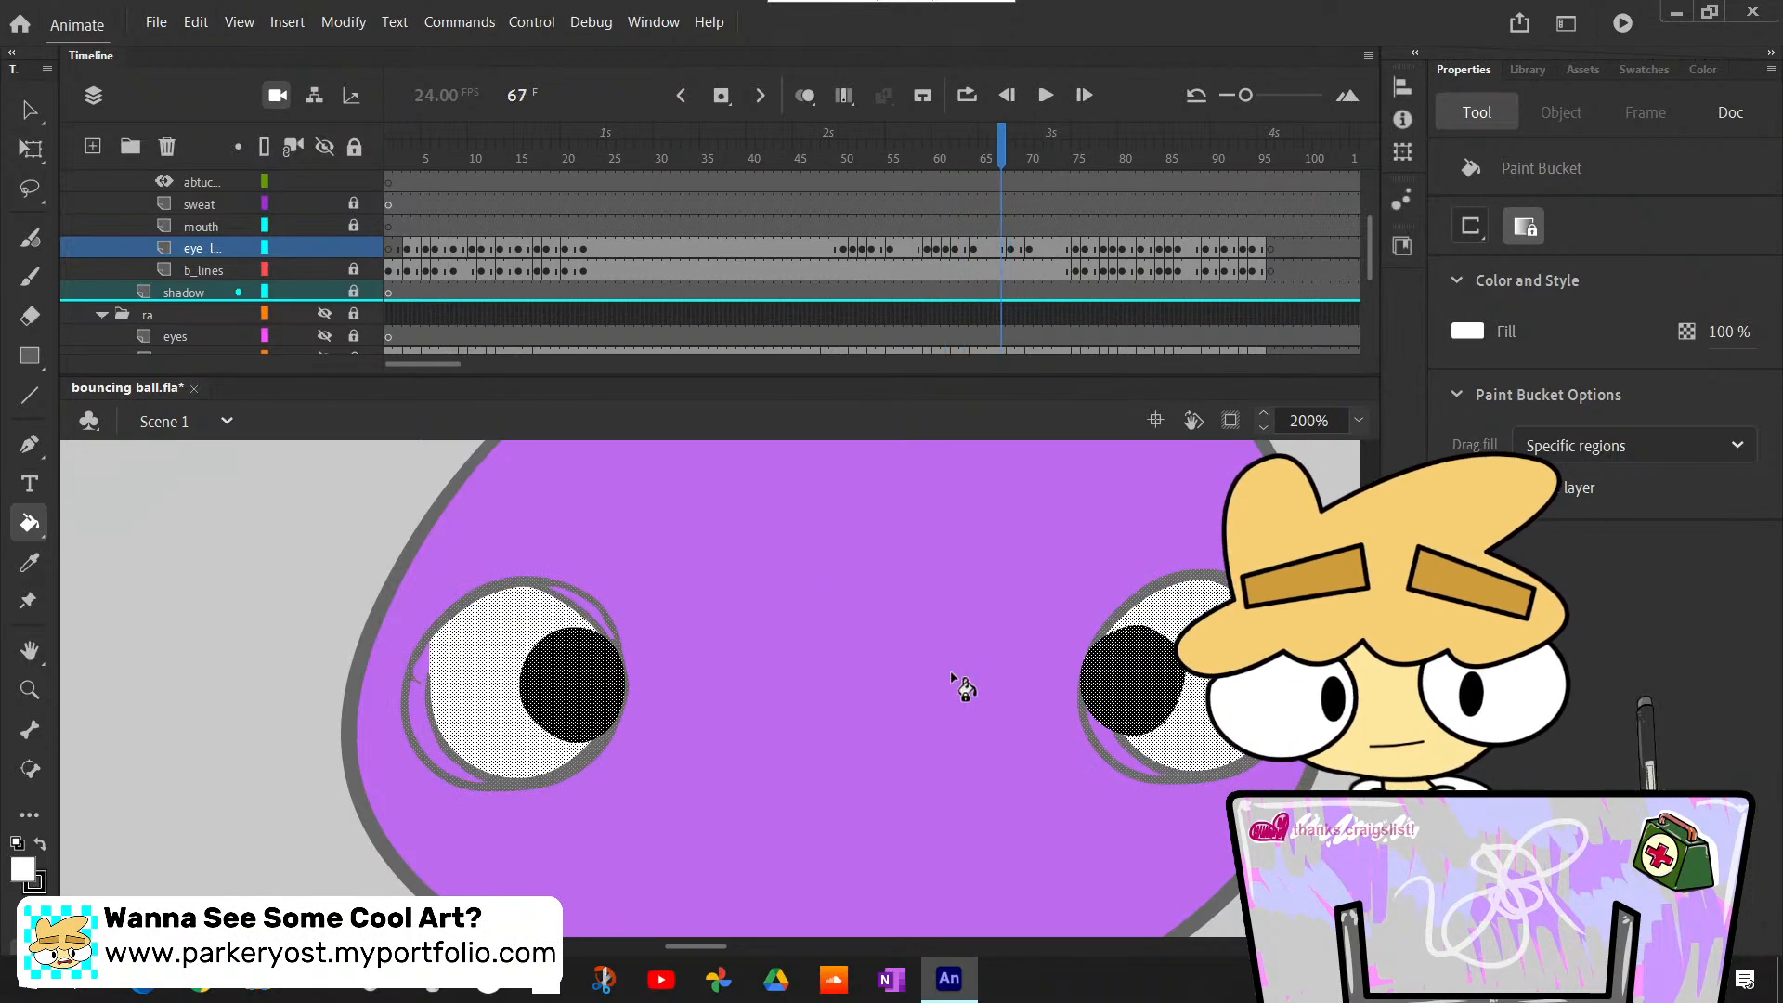
key(period)
click(900, 709)
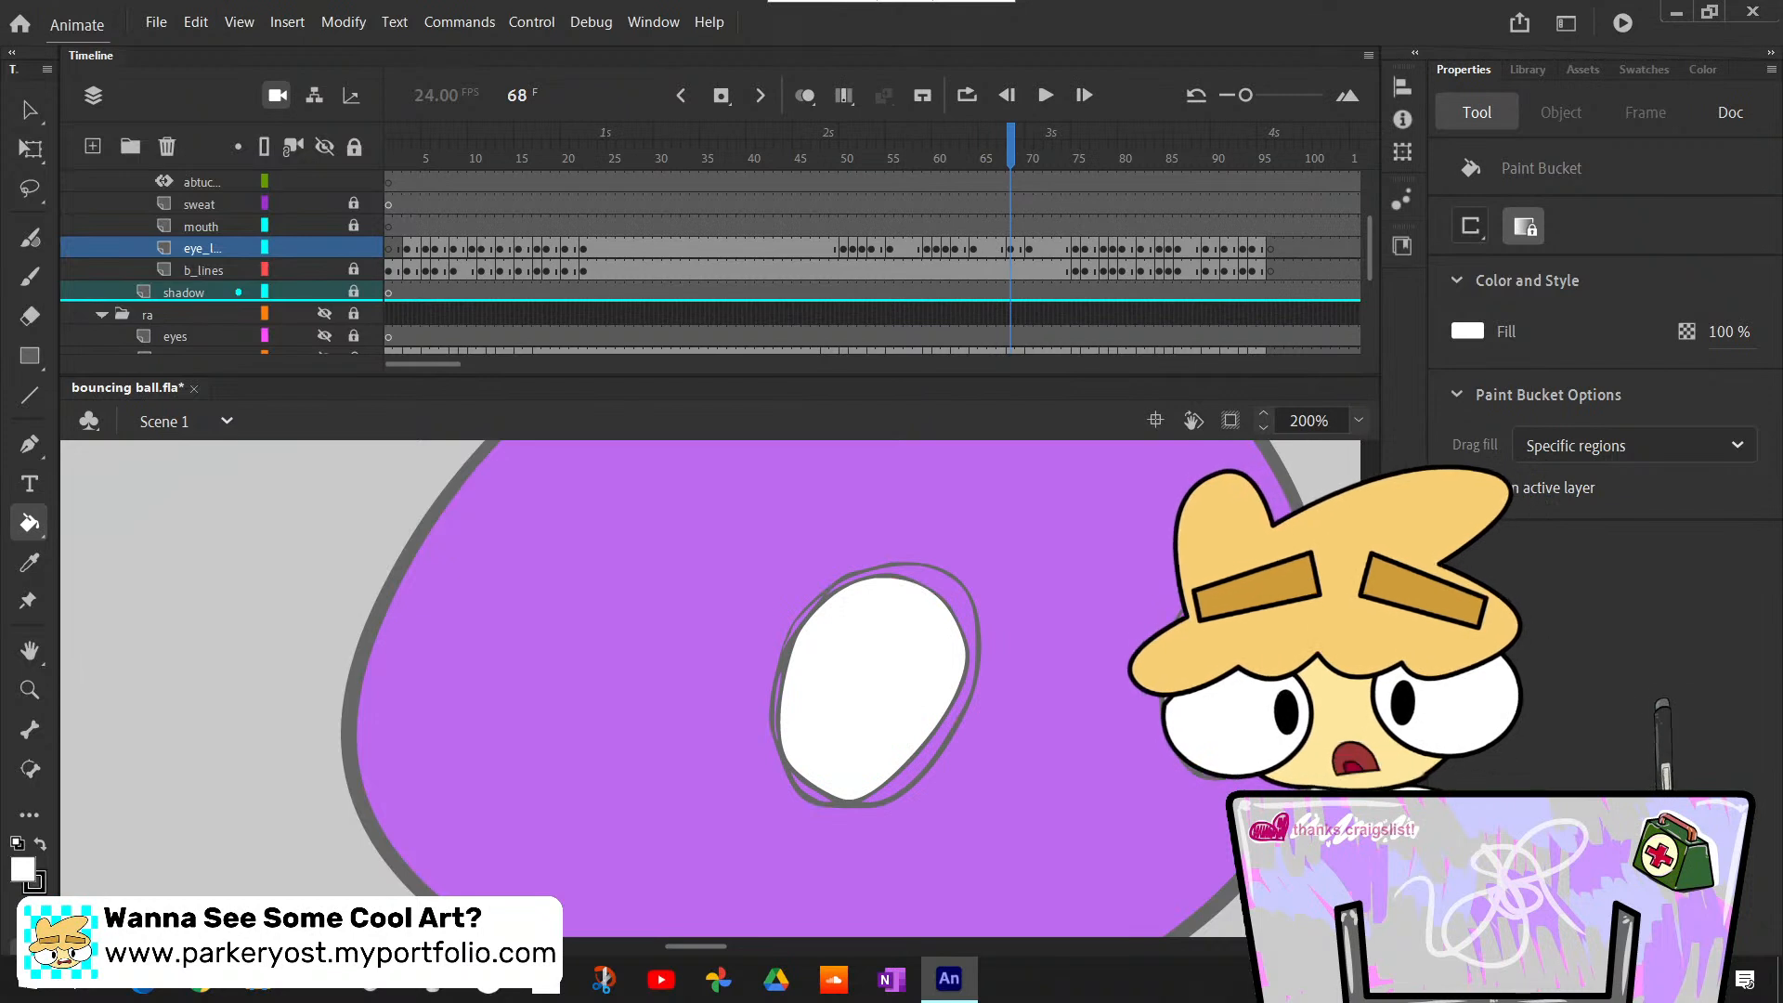
- Set up the Classic Brush with a black fill for the pupils at frame 68
key(b)
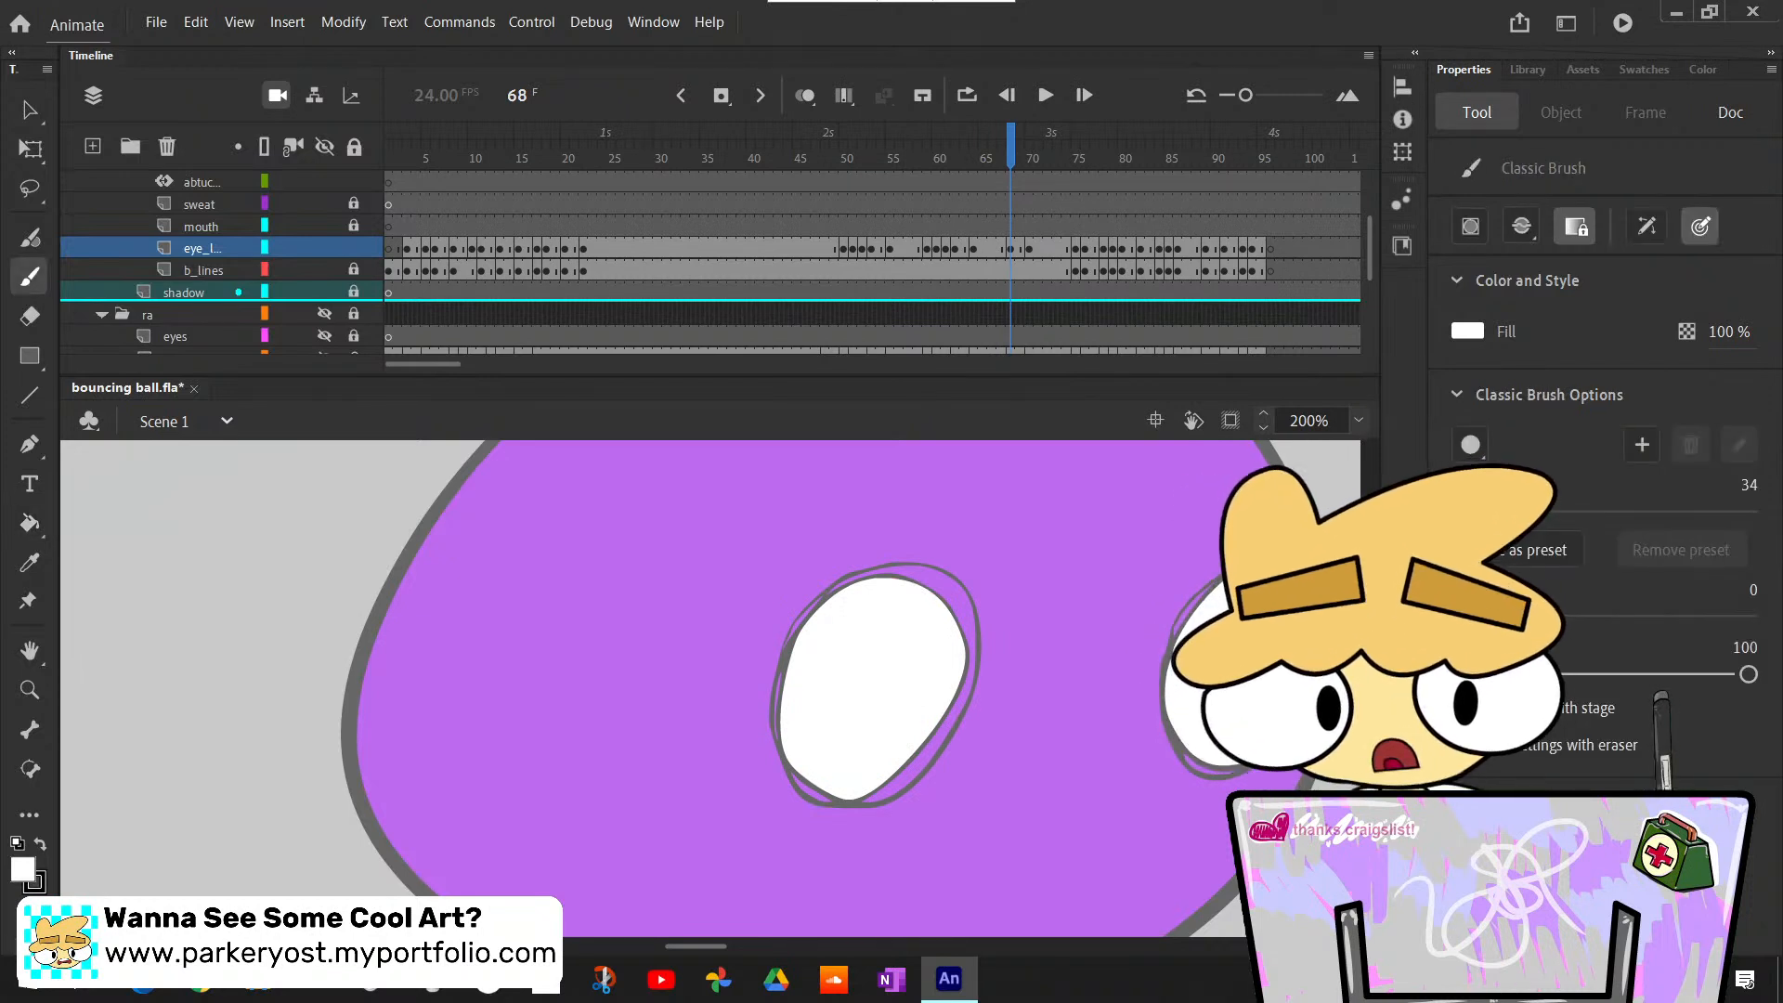
key(x)
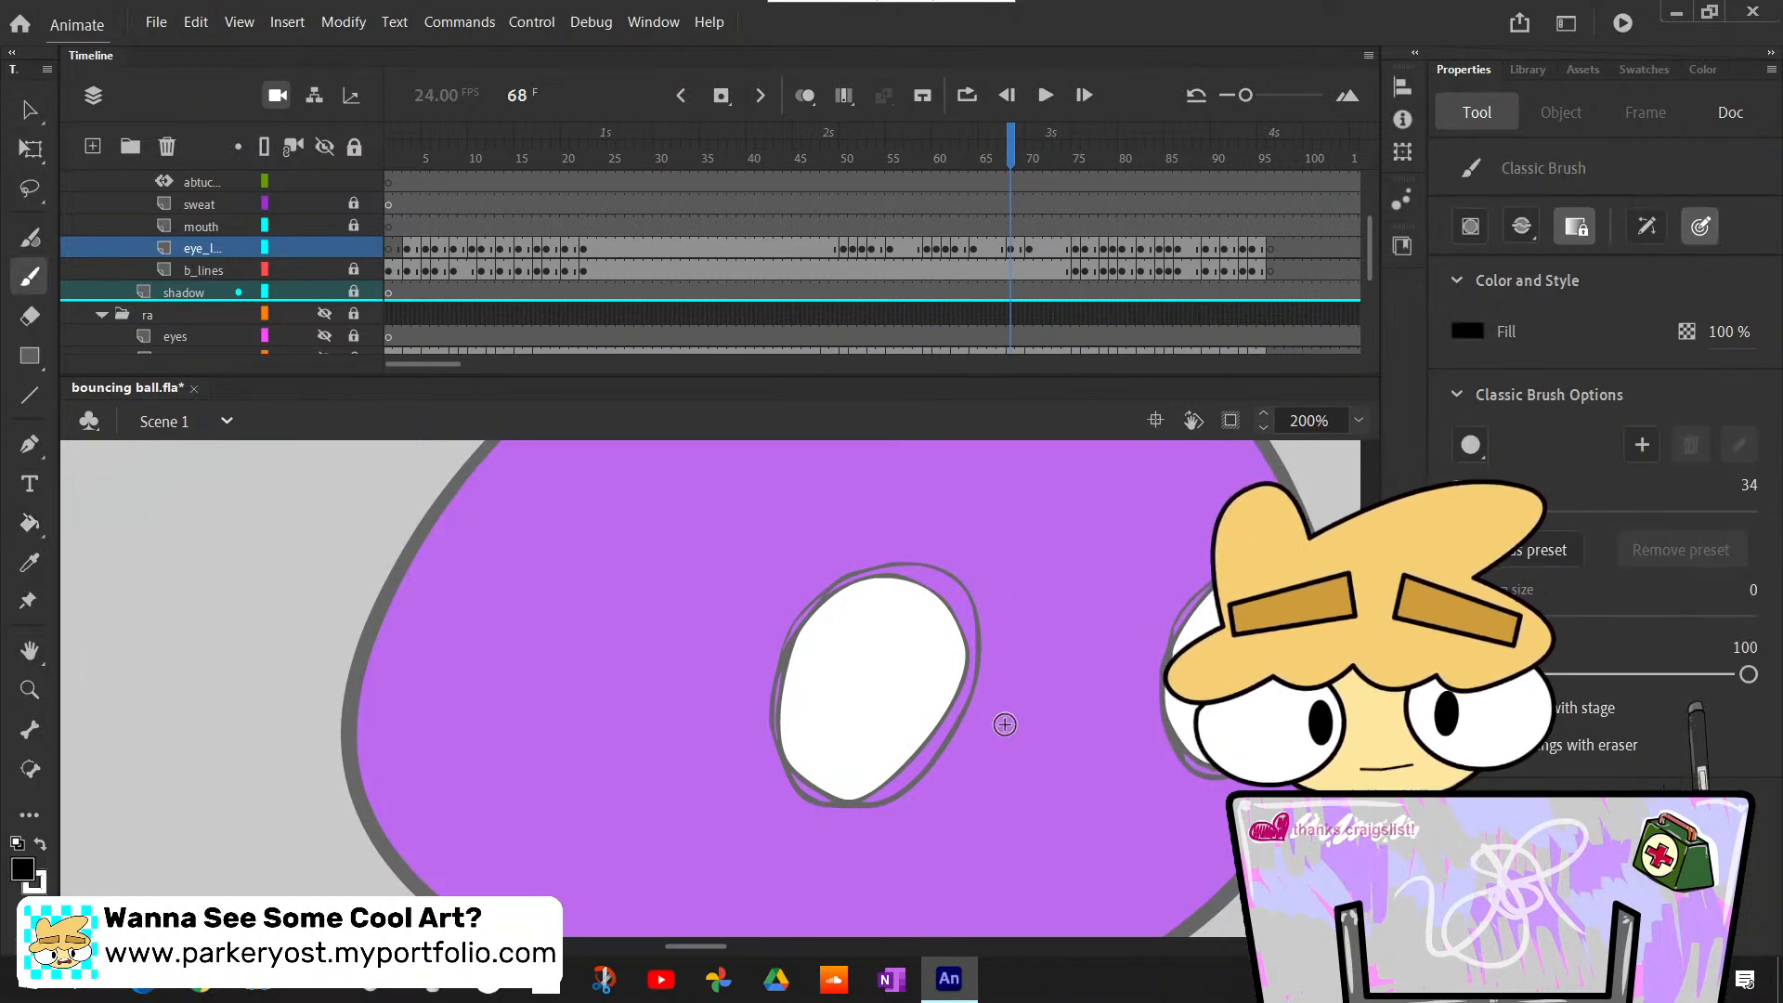
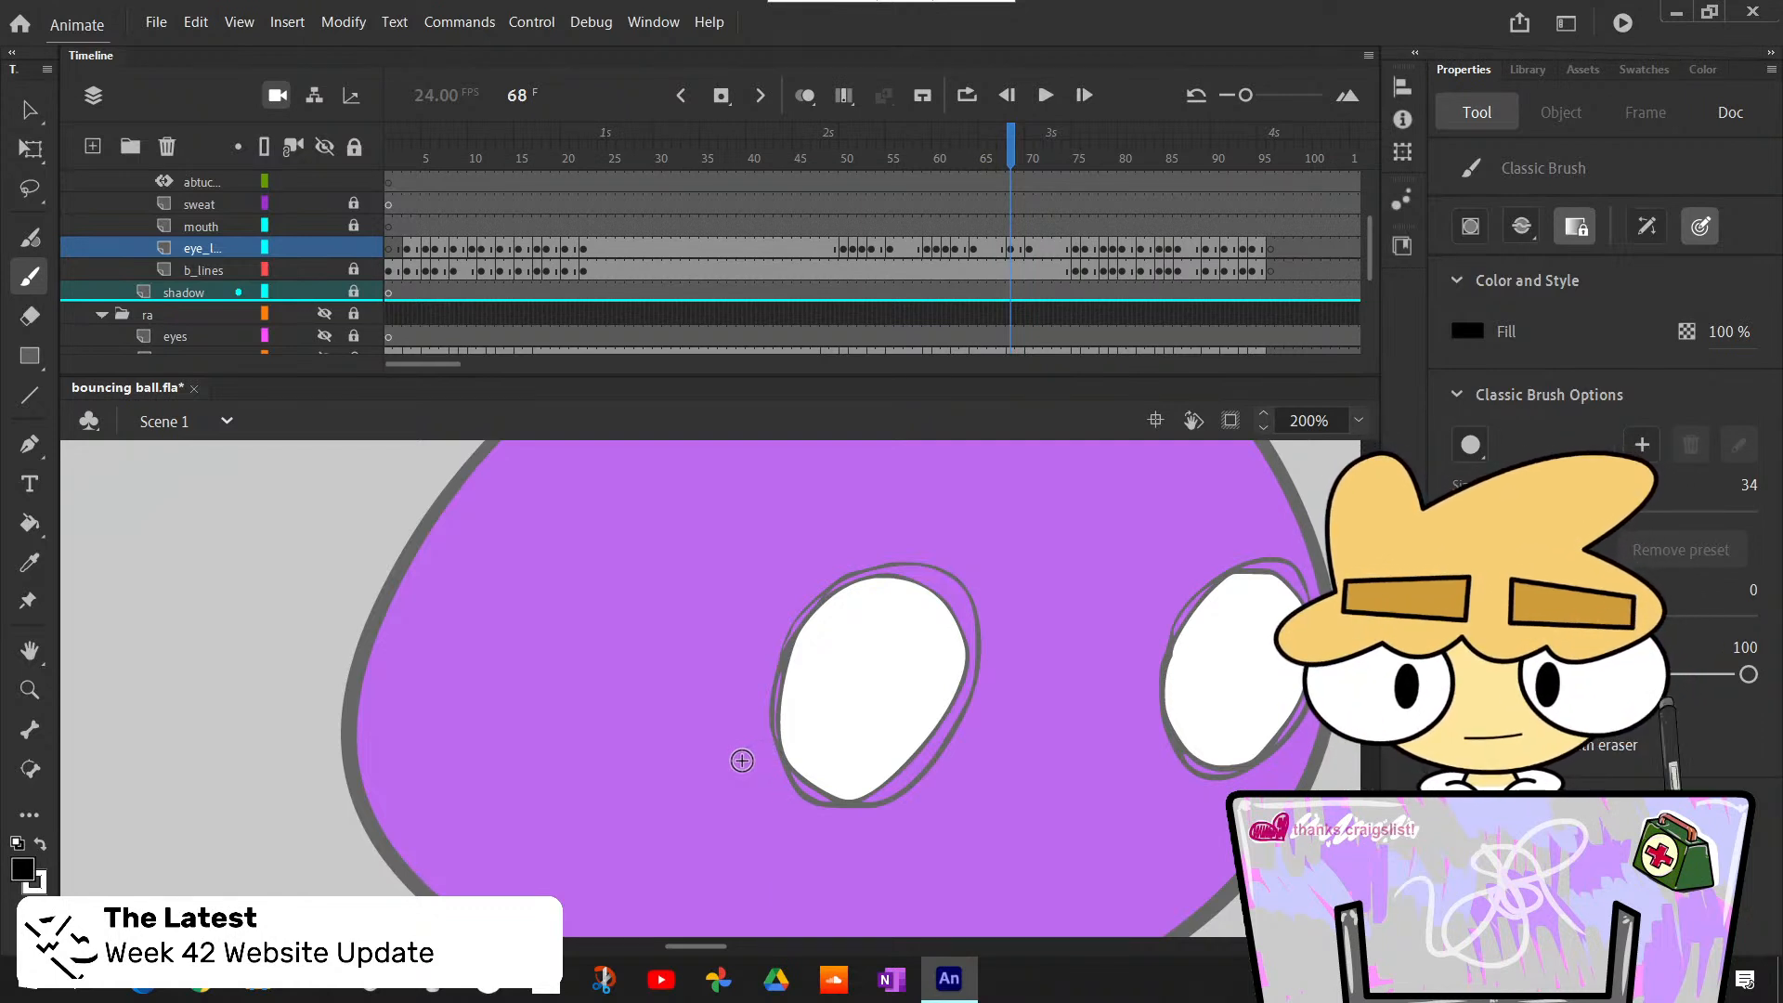
click(944, 677)
key(ctrl+z)
mouse_move(951, 662)
mouse_down()
mouse_move(924, 683)
mouse_move(937, 692)
mouse_up()
key(ctrl+z)
key(ctrl+z)
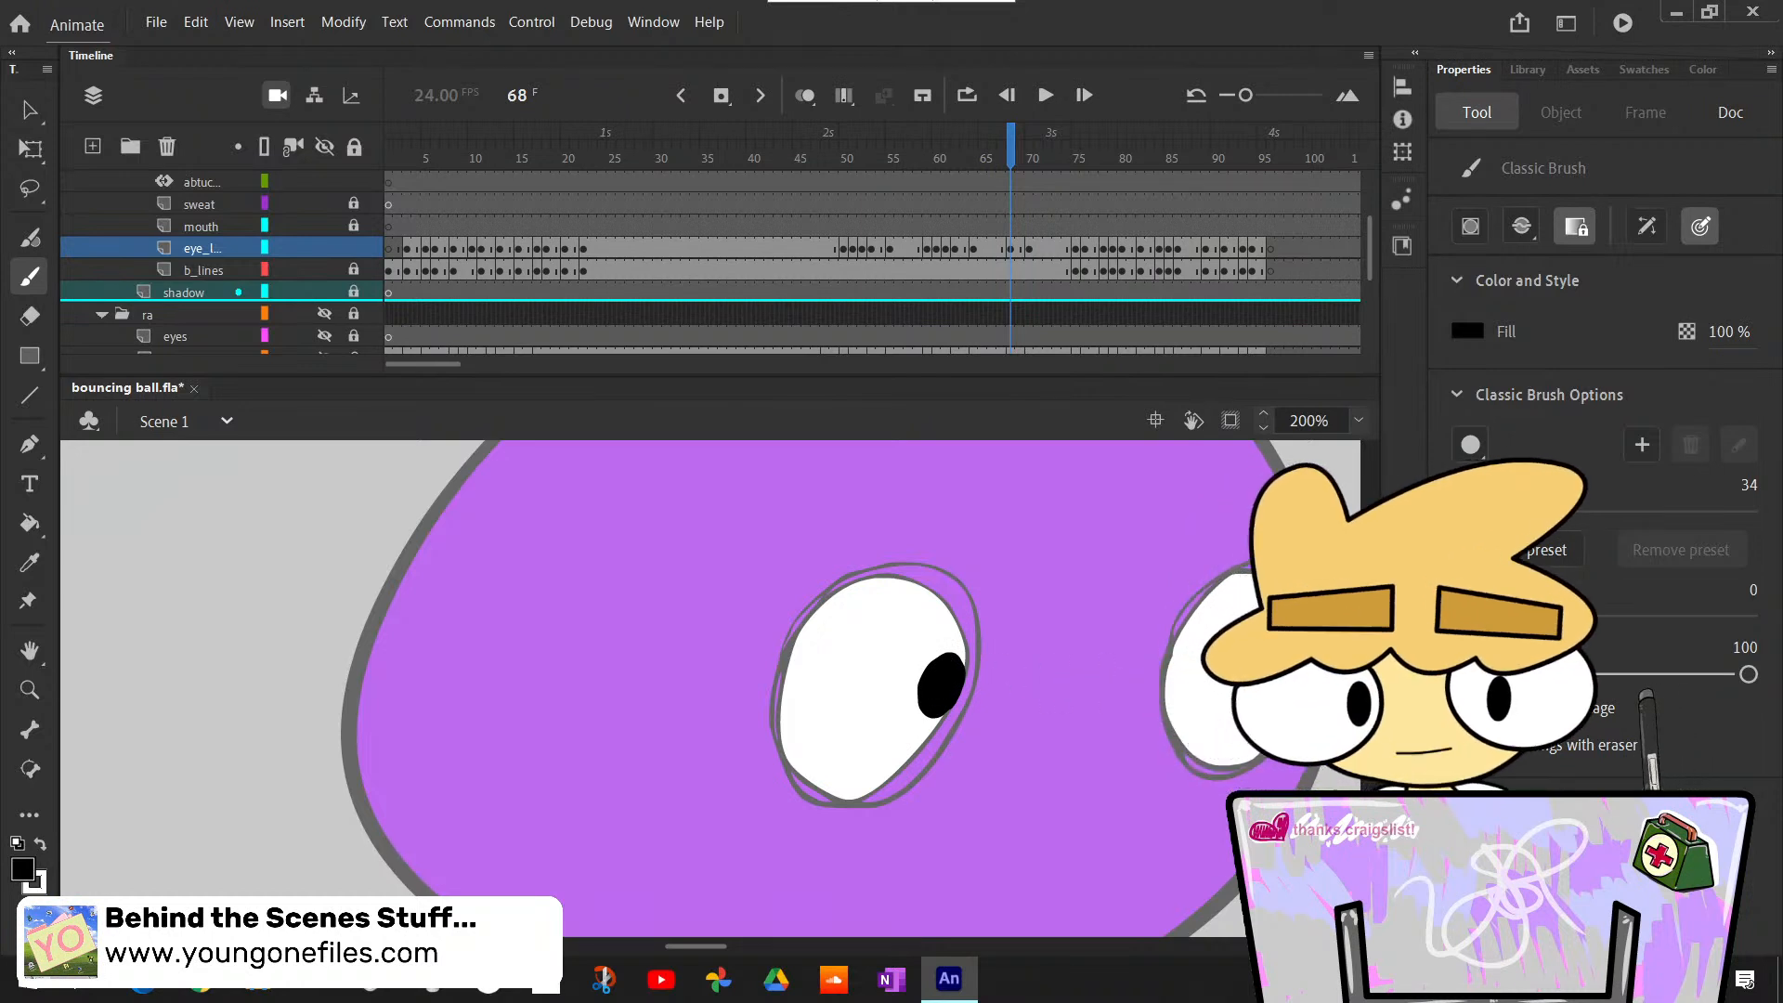
- Undo the earlier pupil attempt at frame 68 and paint a black pupil in each eye with the Classic Brush
click(1361, 422)
click(1410, 475)
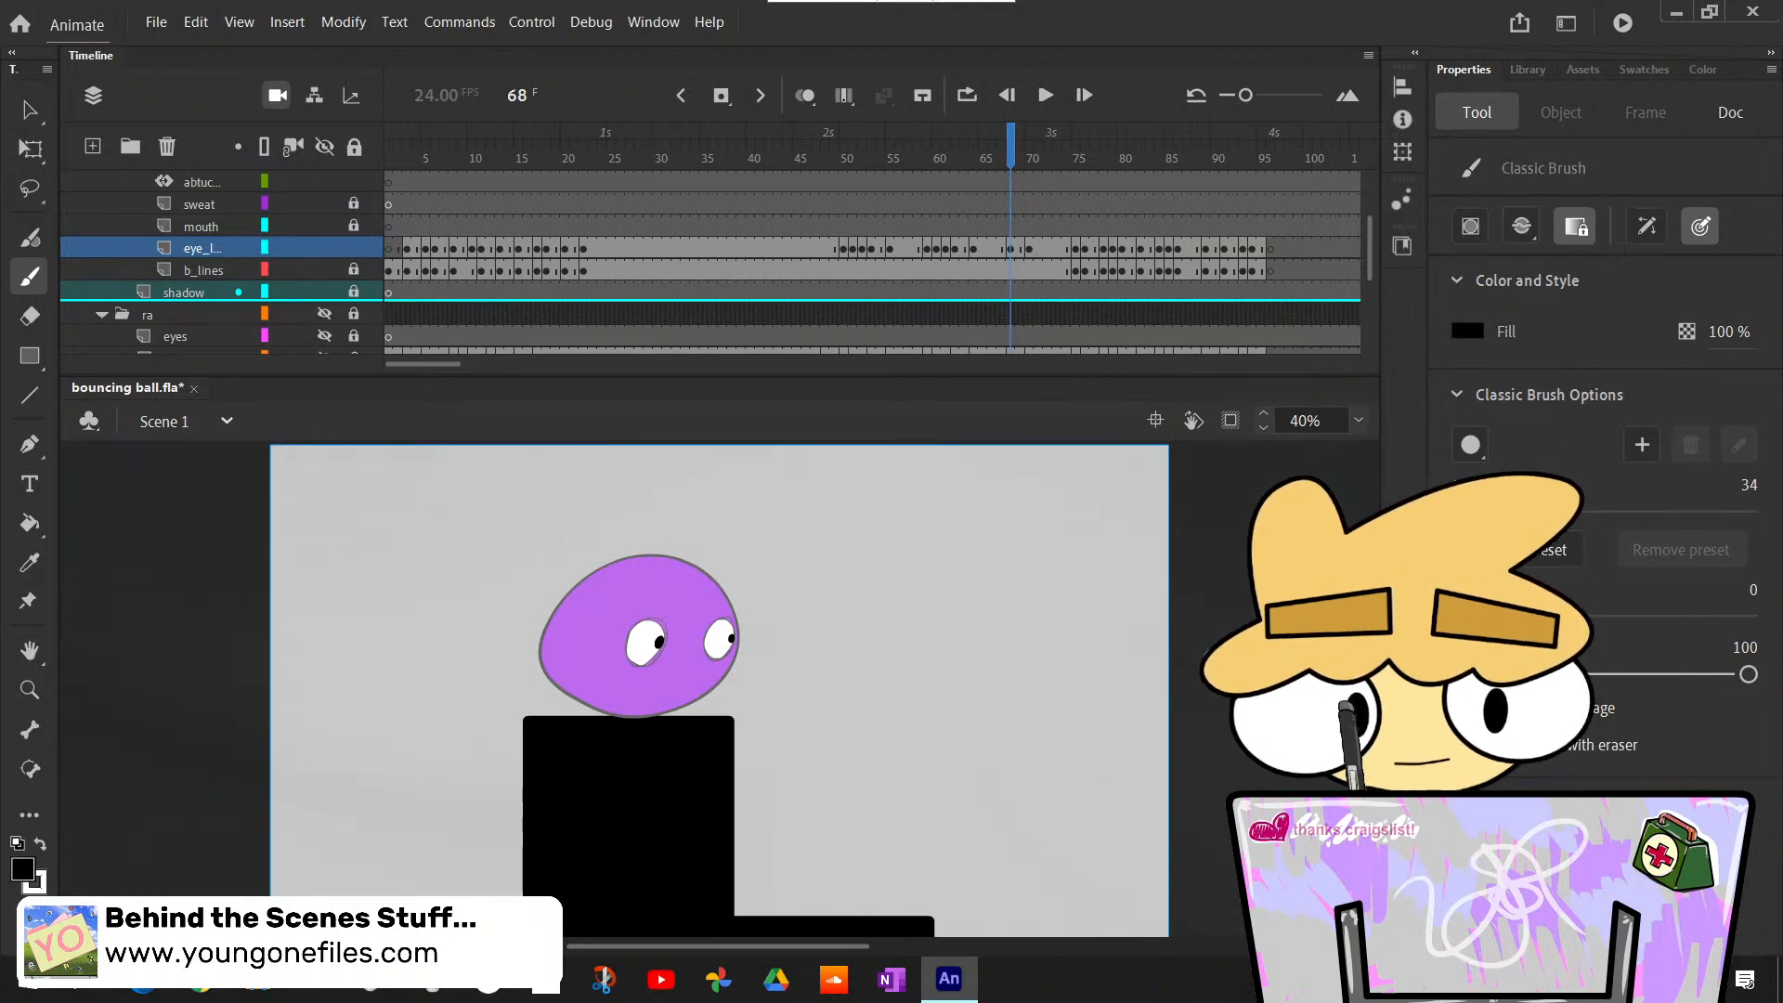
key(ctrl+z)
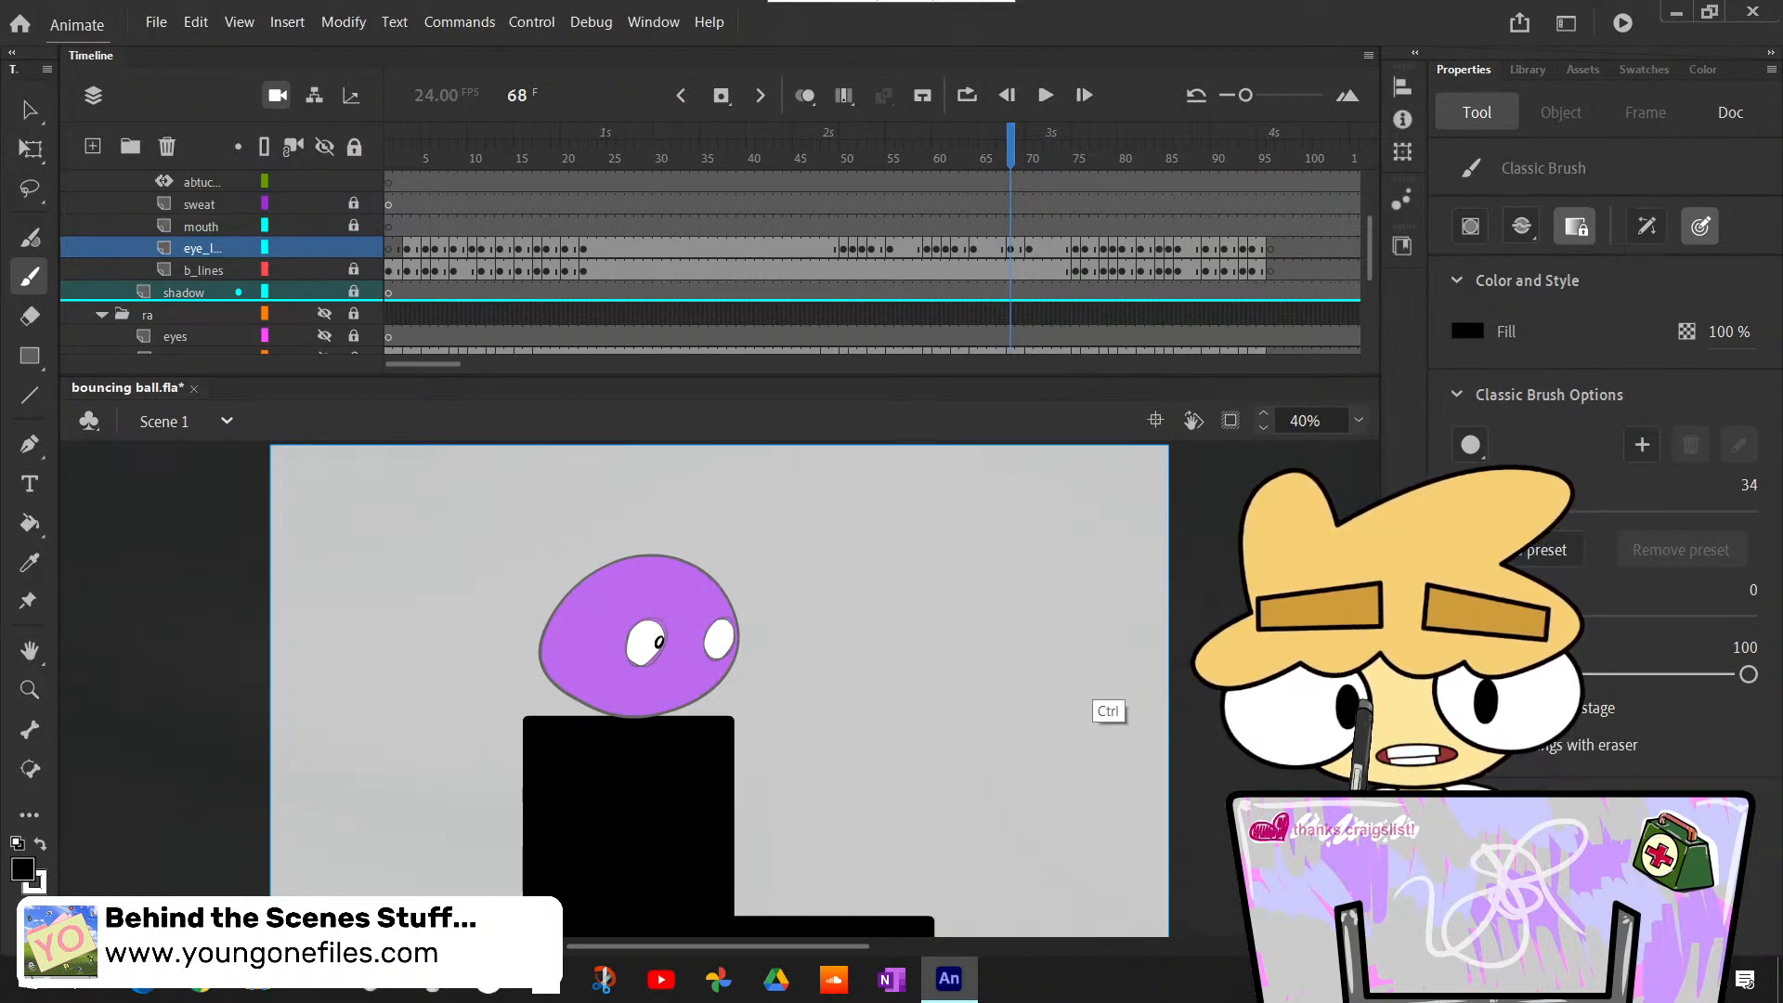
click(661, 643)
key(ctrl+z)
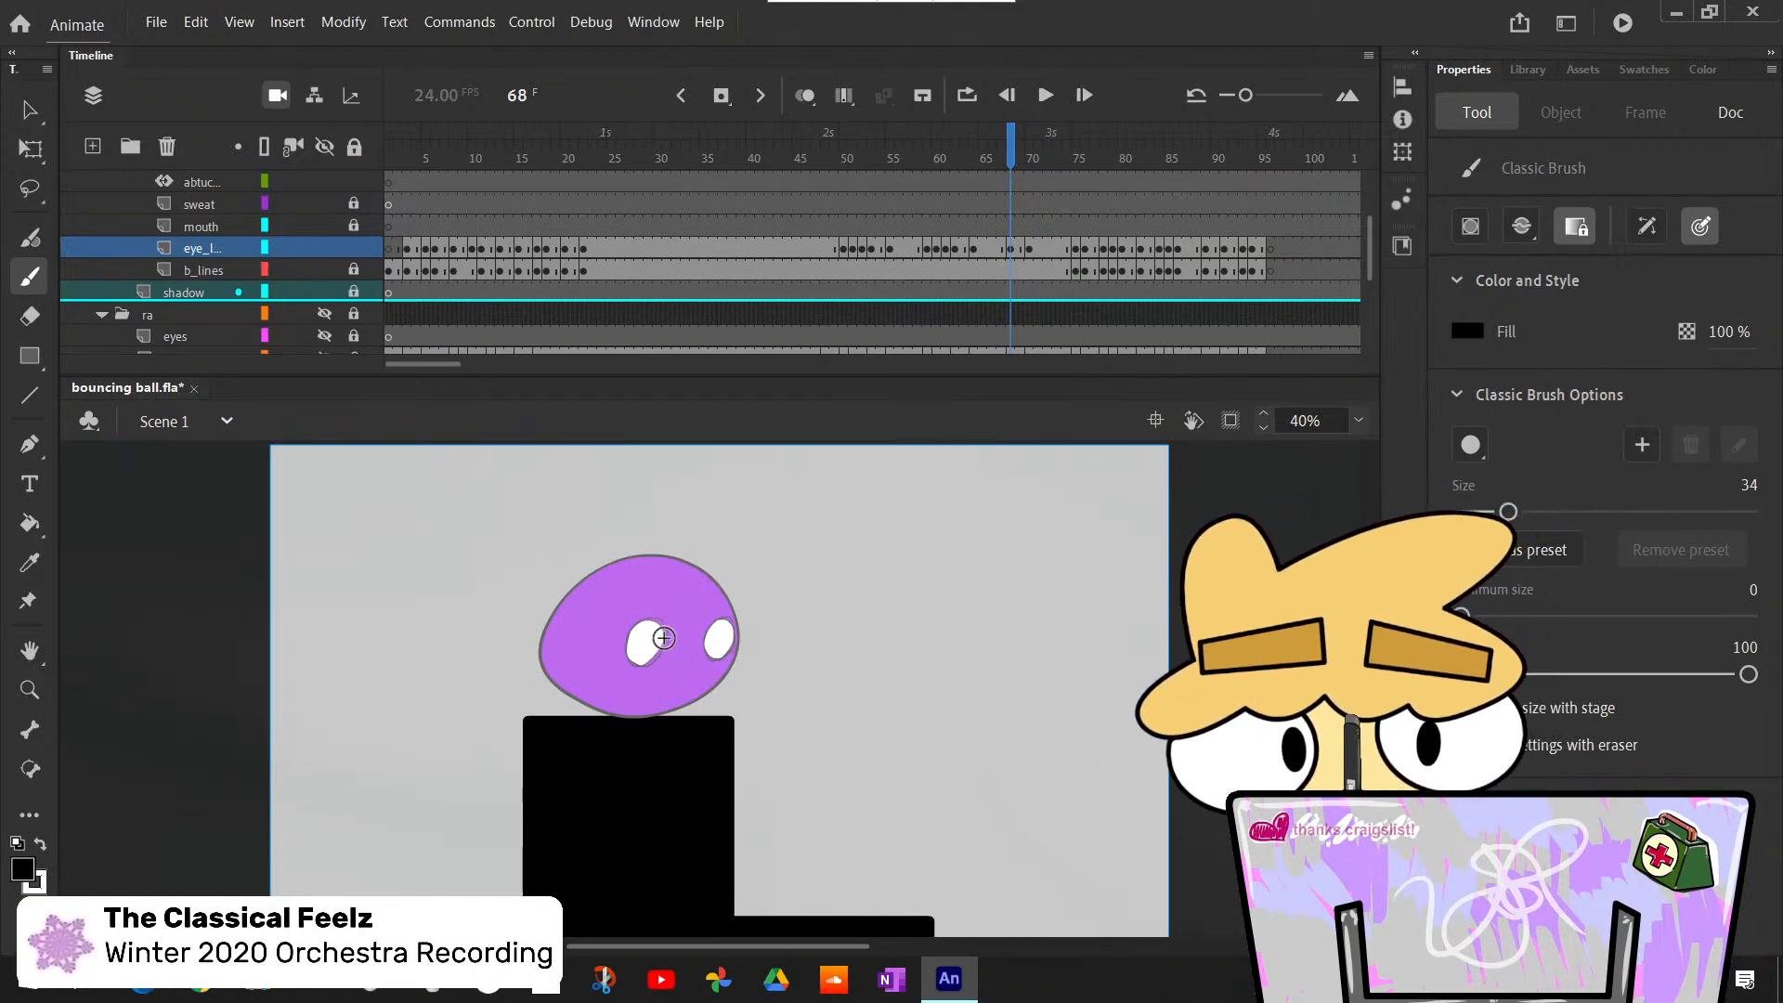
drag(658, 635, 656, 643)
click(726, 639)
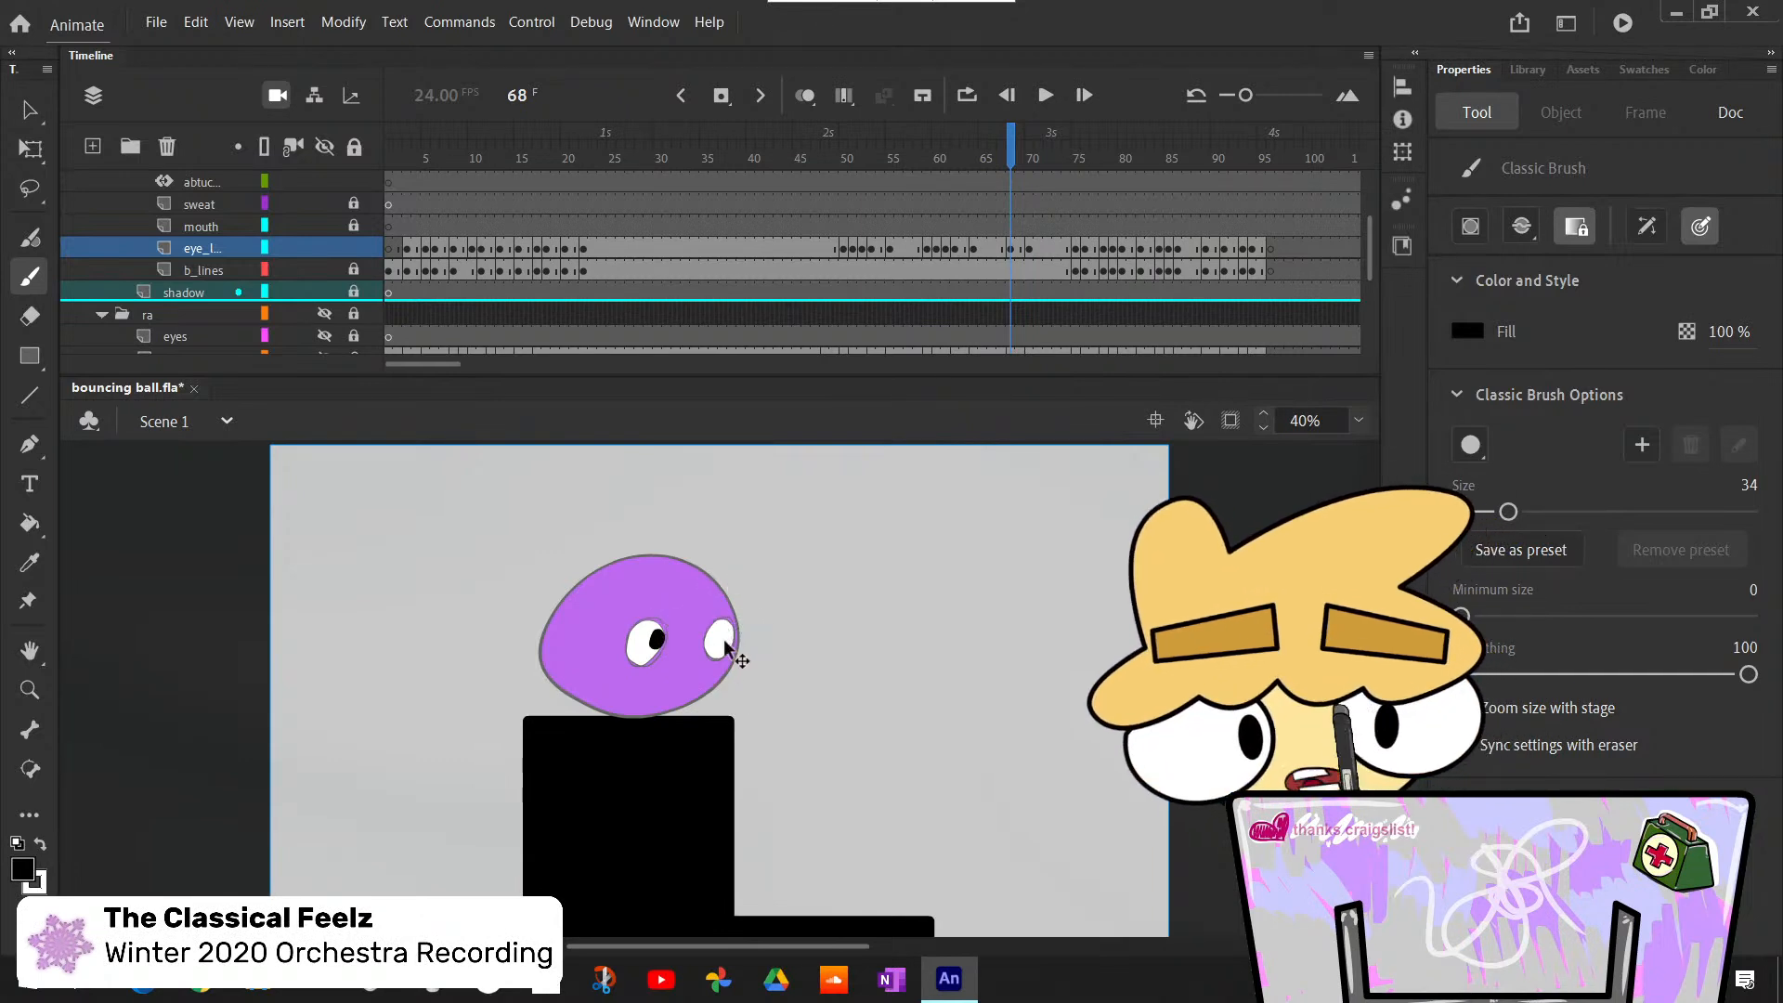
key(comma)
key(comma)
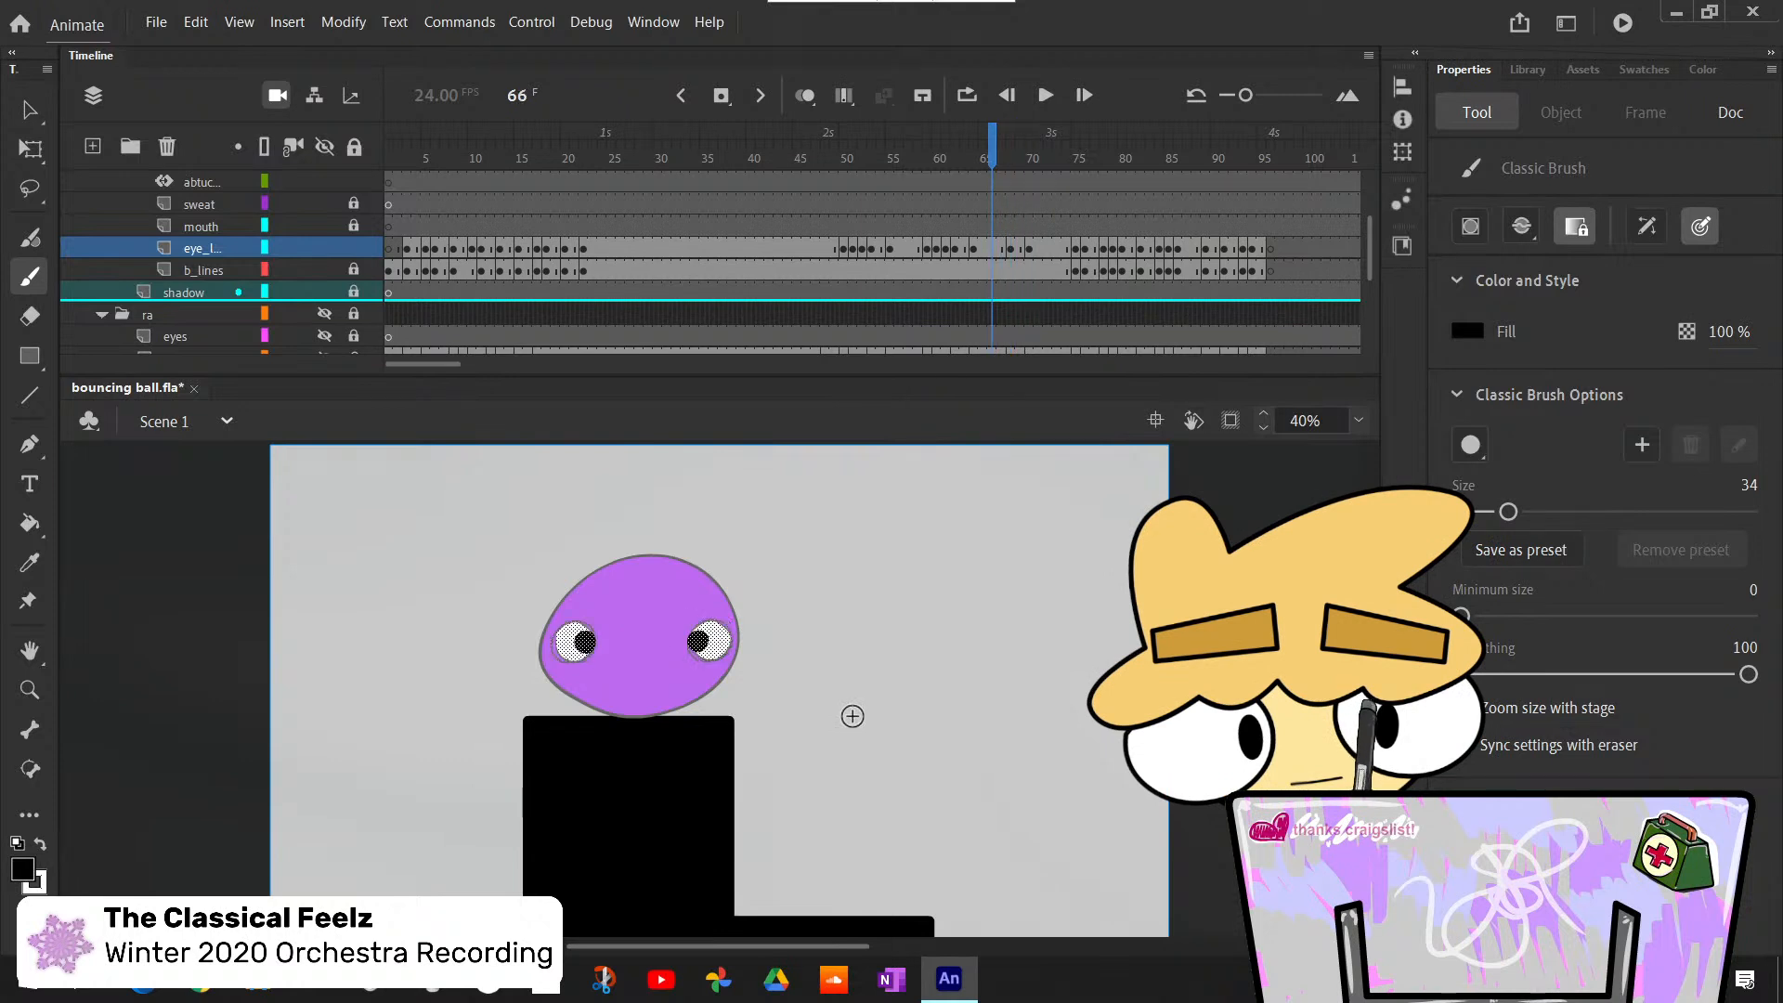
- Bucket-fill both eyes at frame 70 with white and paint a black pupil in each with the Classic Brush
key(period)
key(period)
key(period)
key(period)
key(comma)
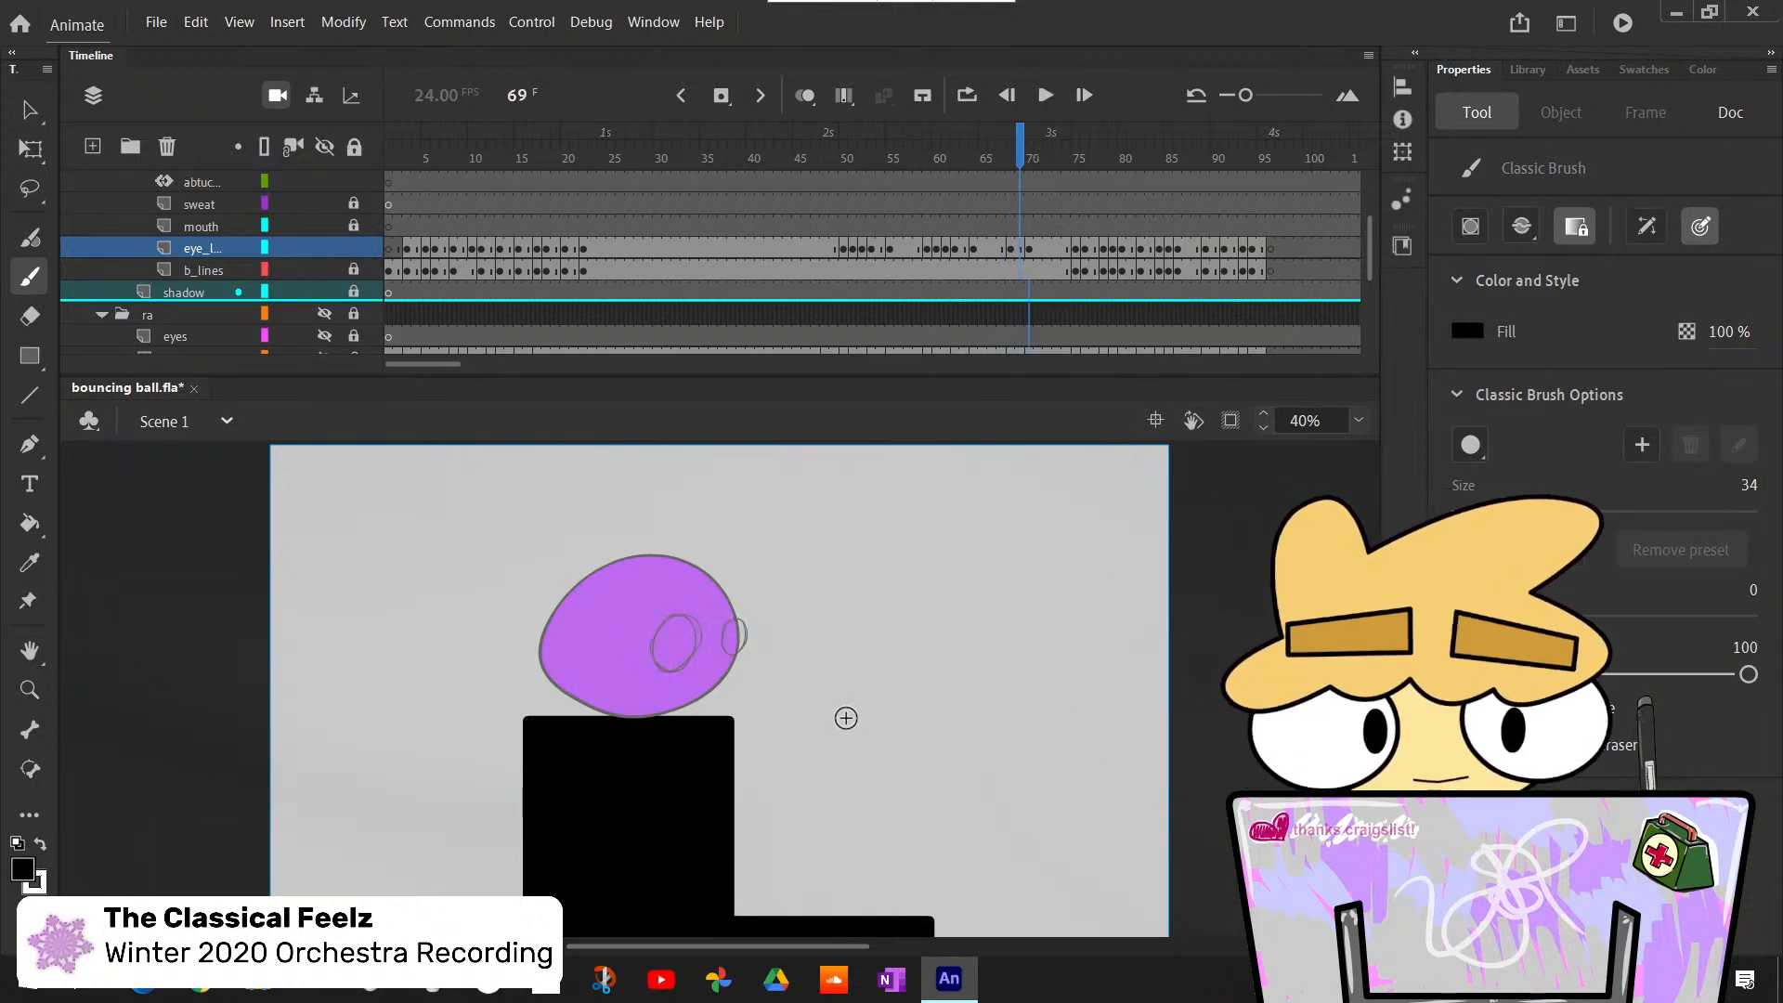
key(period)
key(k)
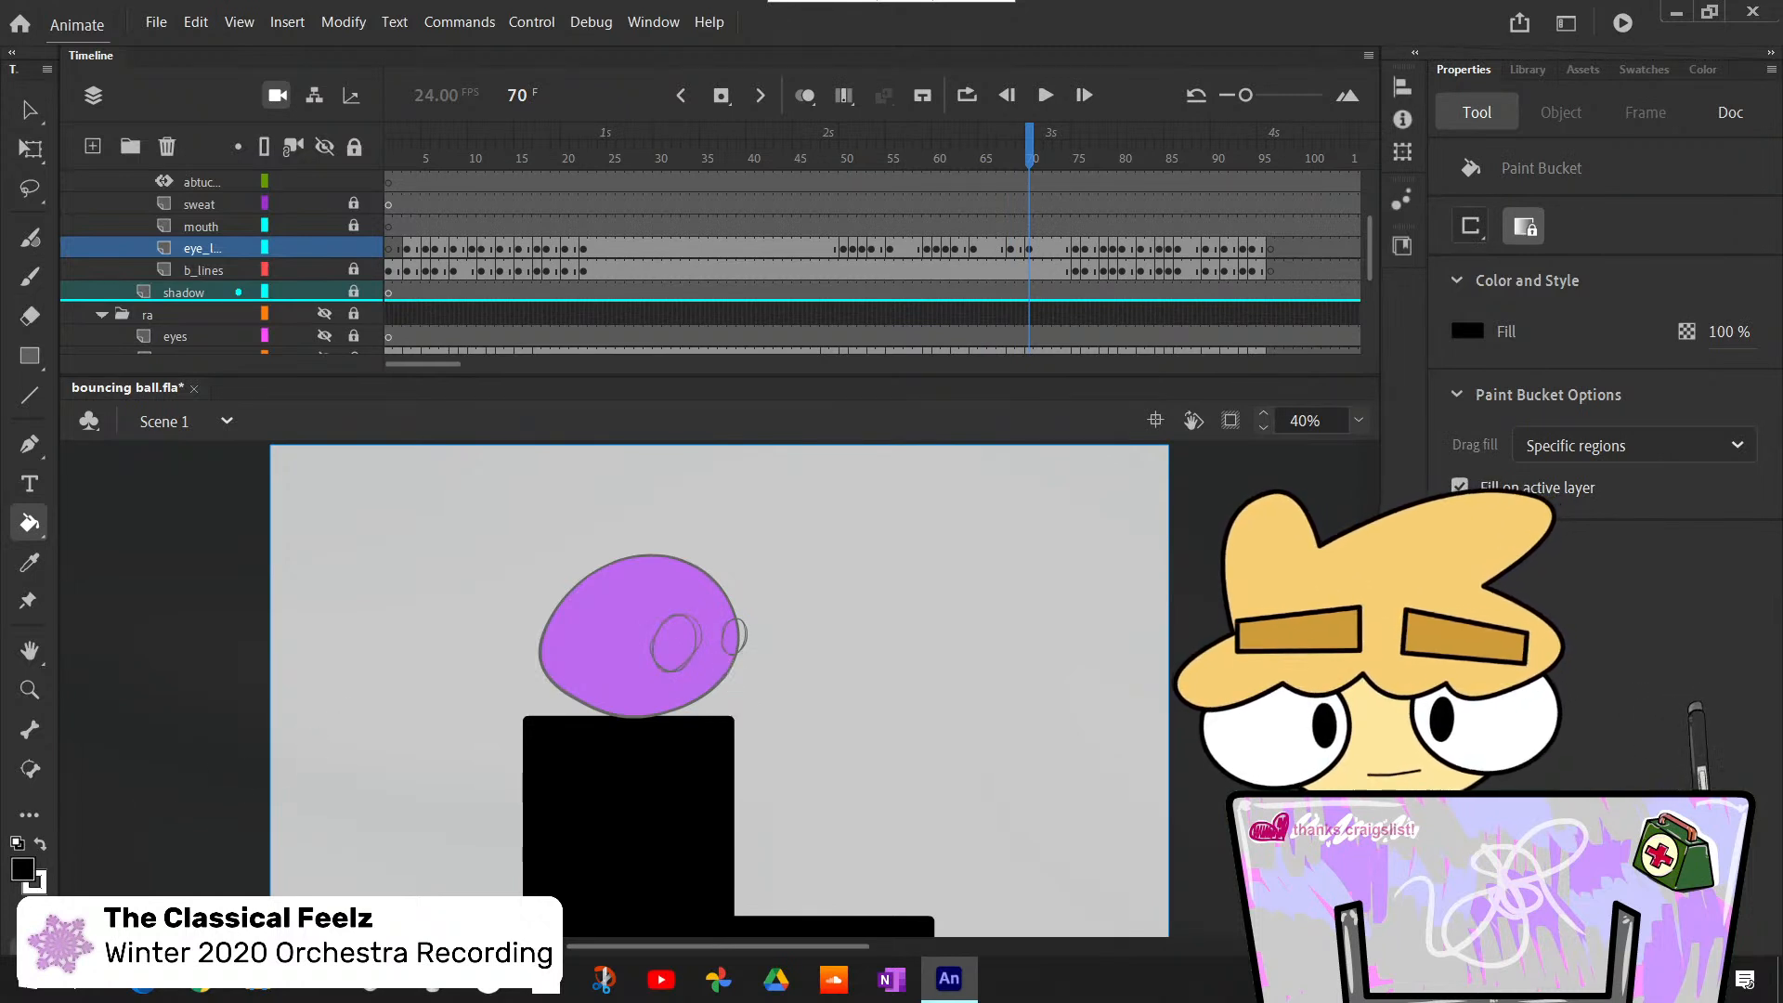
click(675, 643)
click(734, 637)
key(b)
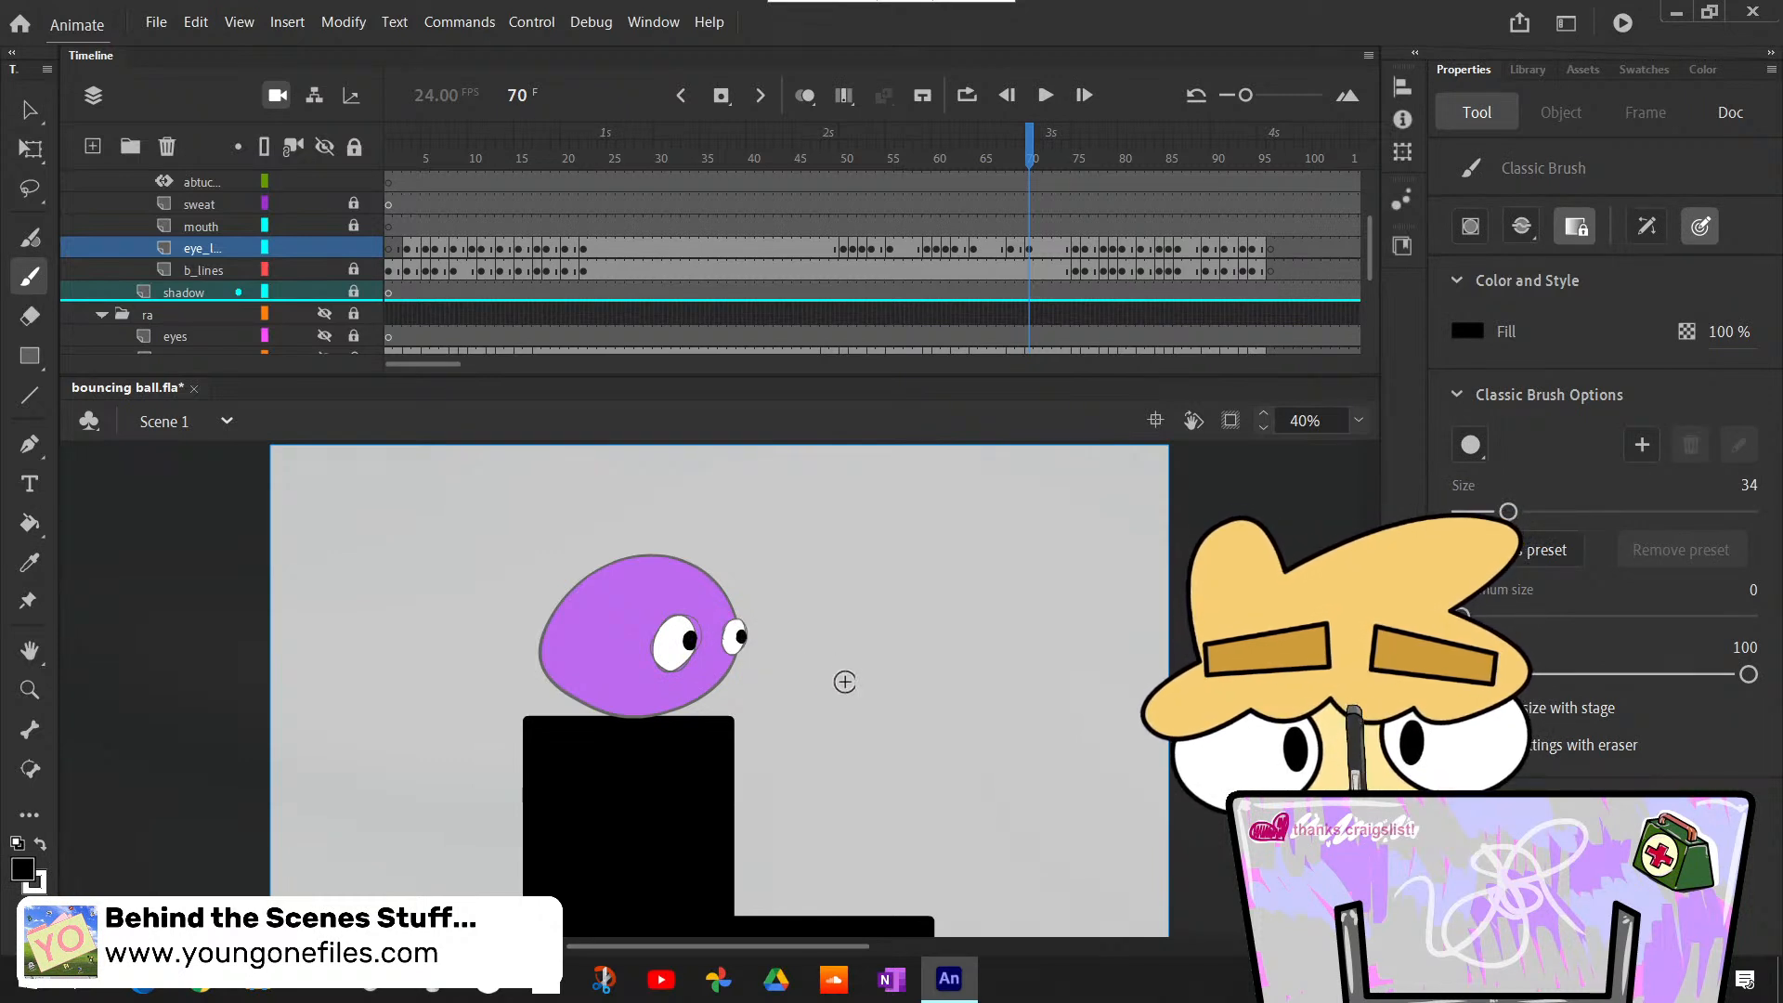
- Step back and forth through frames 62 to 75 to examine the blink and the eyes' turn to the side
key(comma)
key(comma)
key(comma)
key(period)
key(period)
key(period)
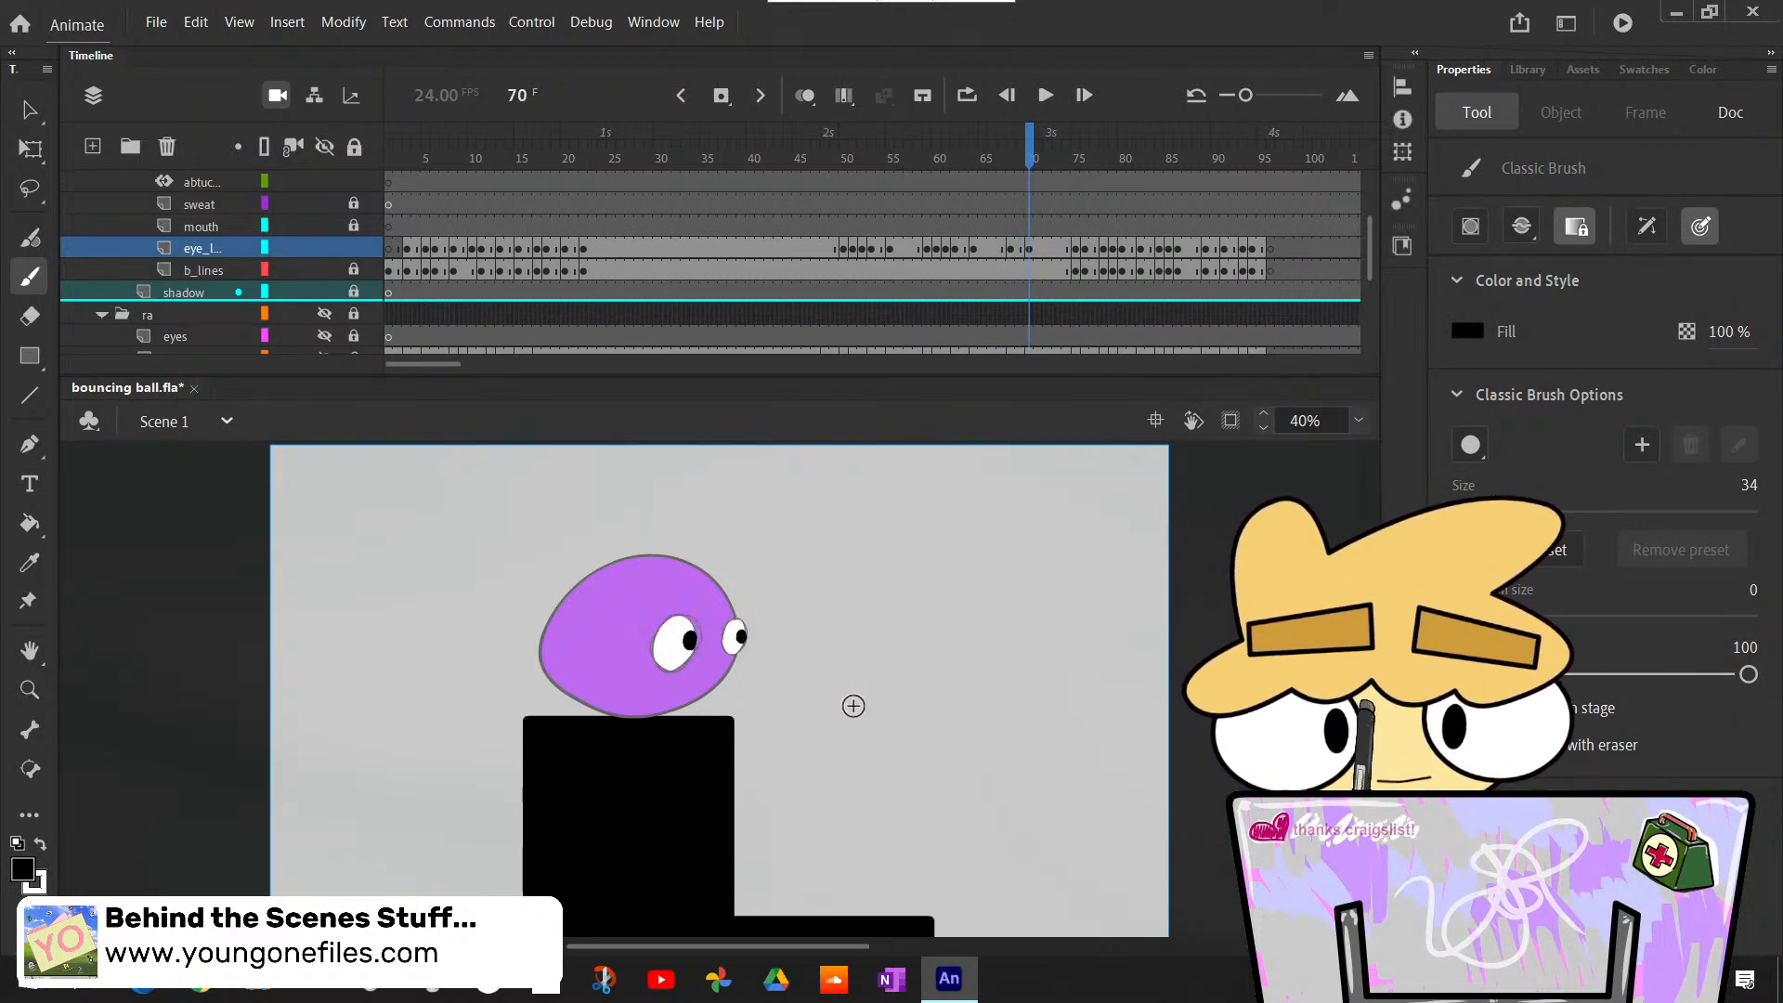
key(comma)
key(period)
key(period)
key(period)
key(period)
key(period)
key(period)
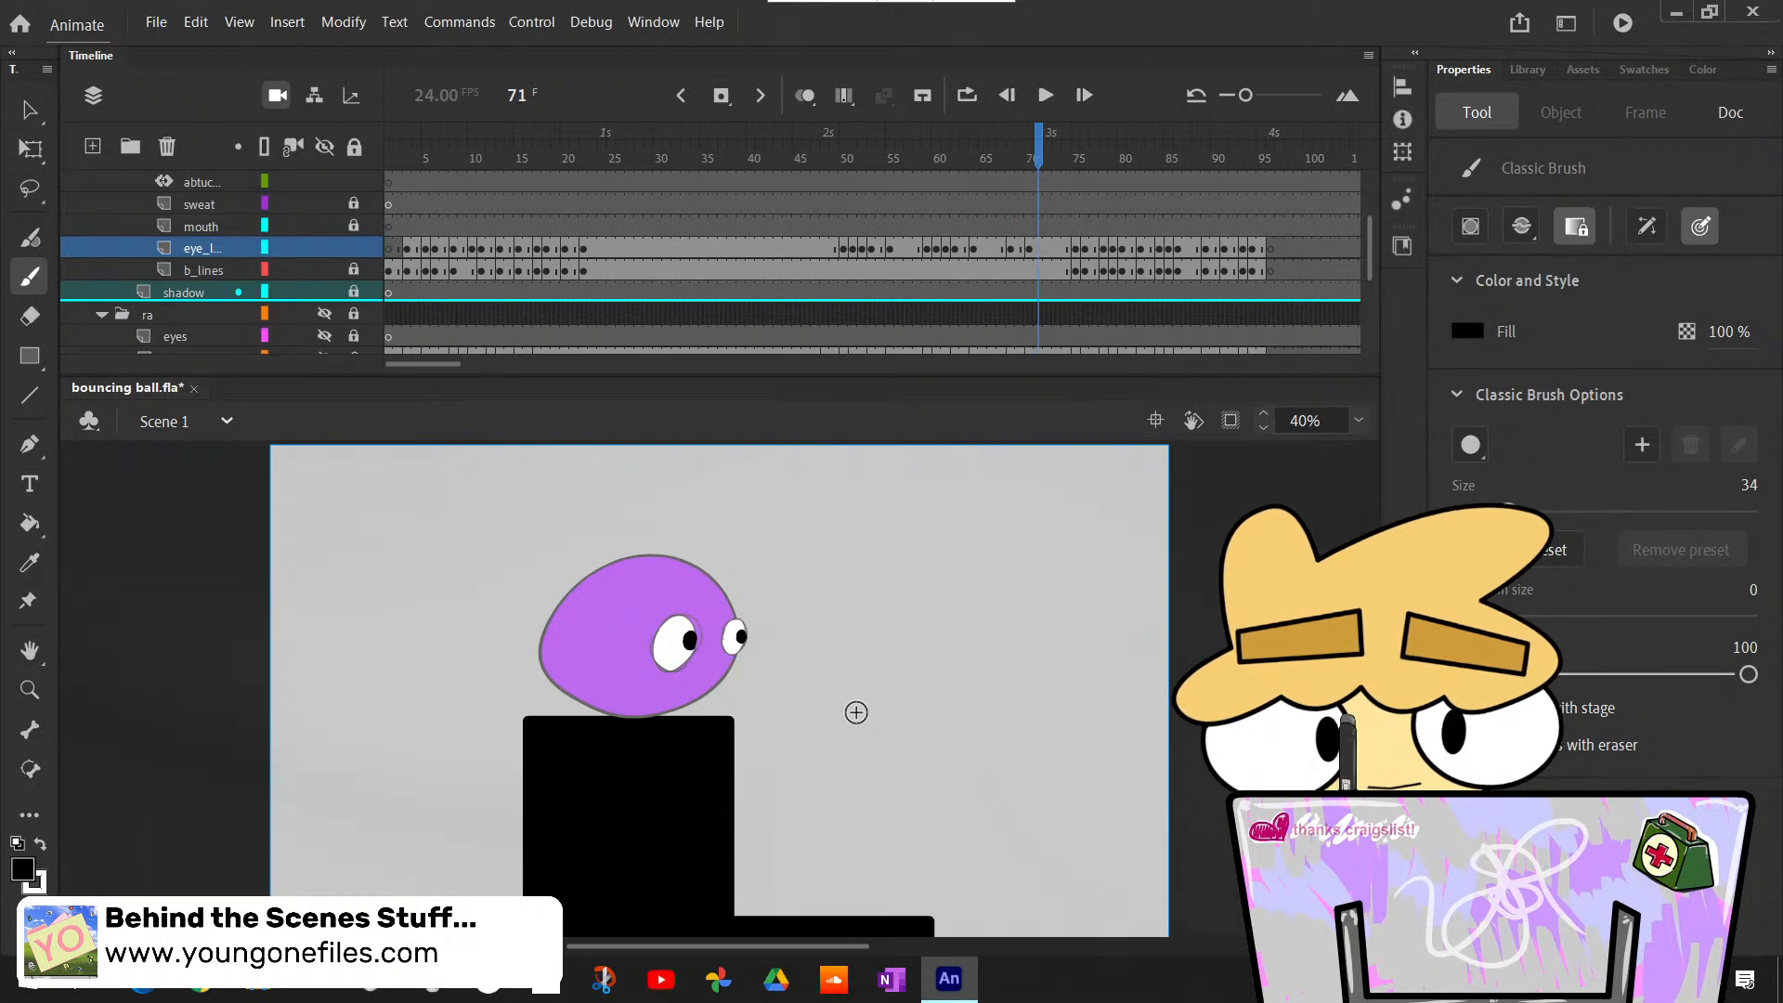
key(comma)
key(period)
key(period)
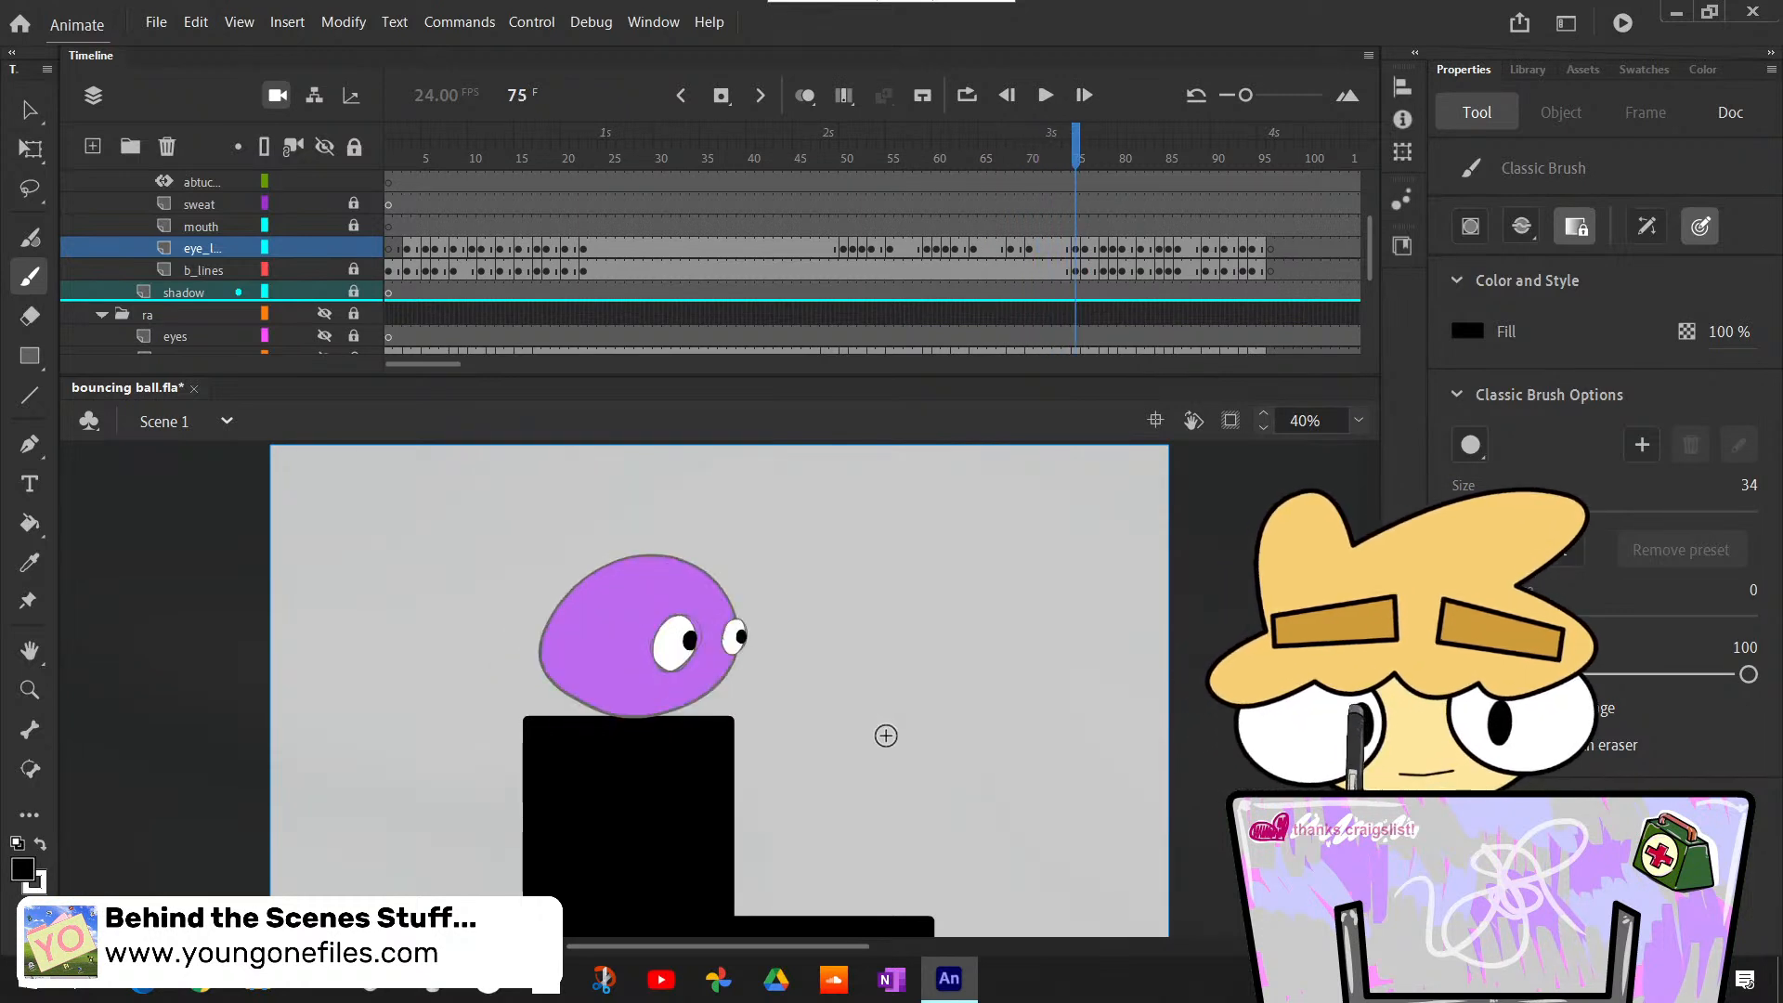
key(comma)
key(comma)
key(comma)
key(comma)
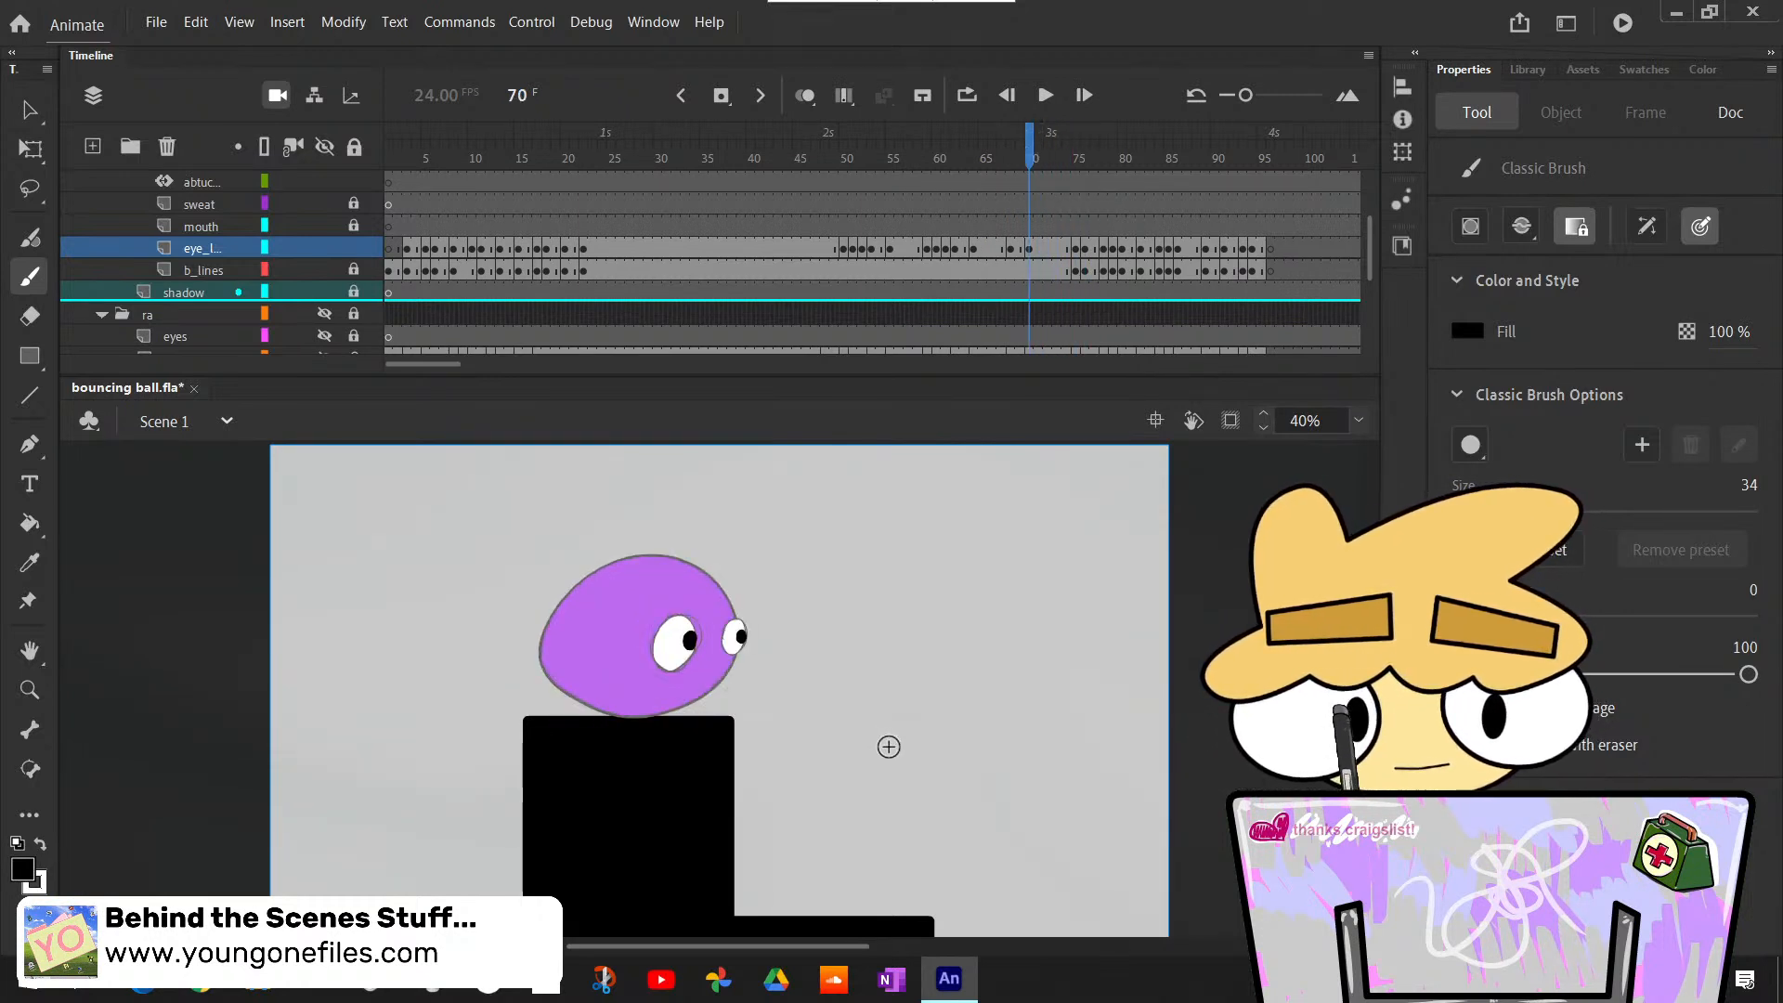
key(comma)
key(comma)
key(comma)
key(comma)
key(comma)
key(comma)
key(comma)
key(comma)
key(comma)
key(comma)
key(comma)
key(comma)
key(comma)
key(comma)
key(comma)
key(comma)
key(comma)
key(comma)
key(comma)
key(comma)
key(period)
key(period)
key(period)
key(period)
key(period)
key(period)
key(period)
key(period)
key(period)
key(period)
key(period)
key(period)
key(period)
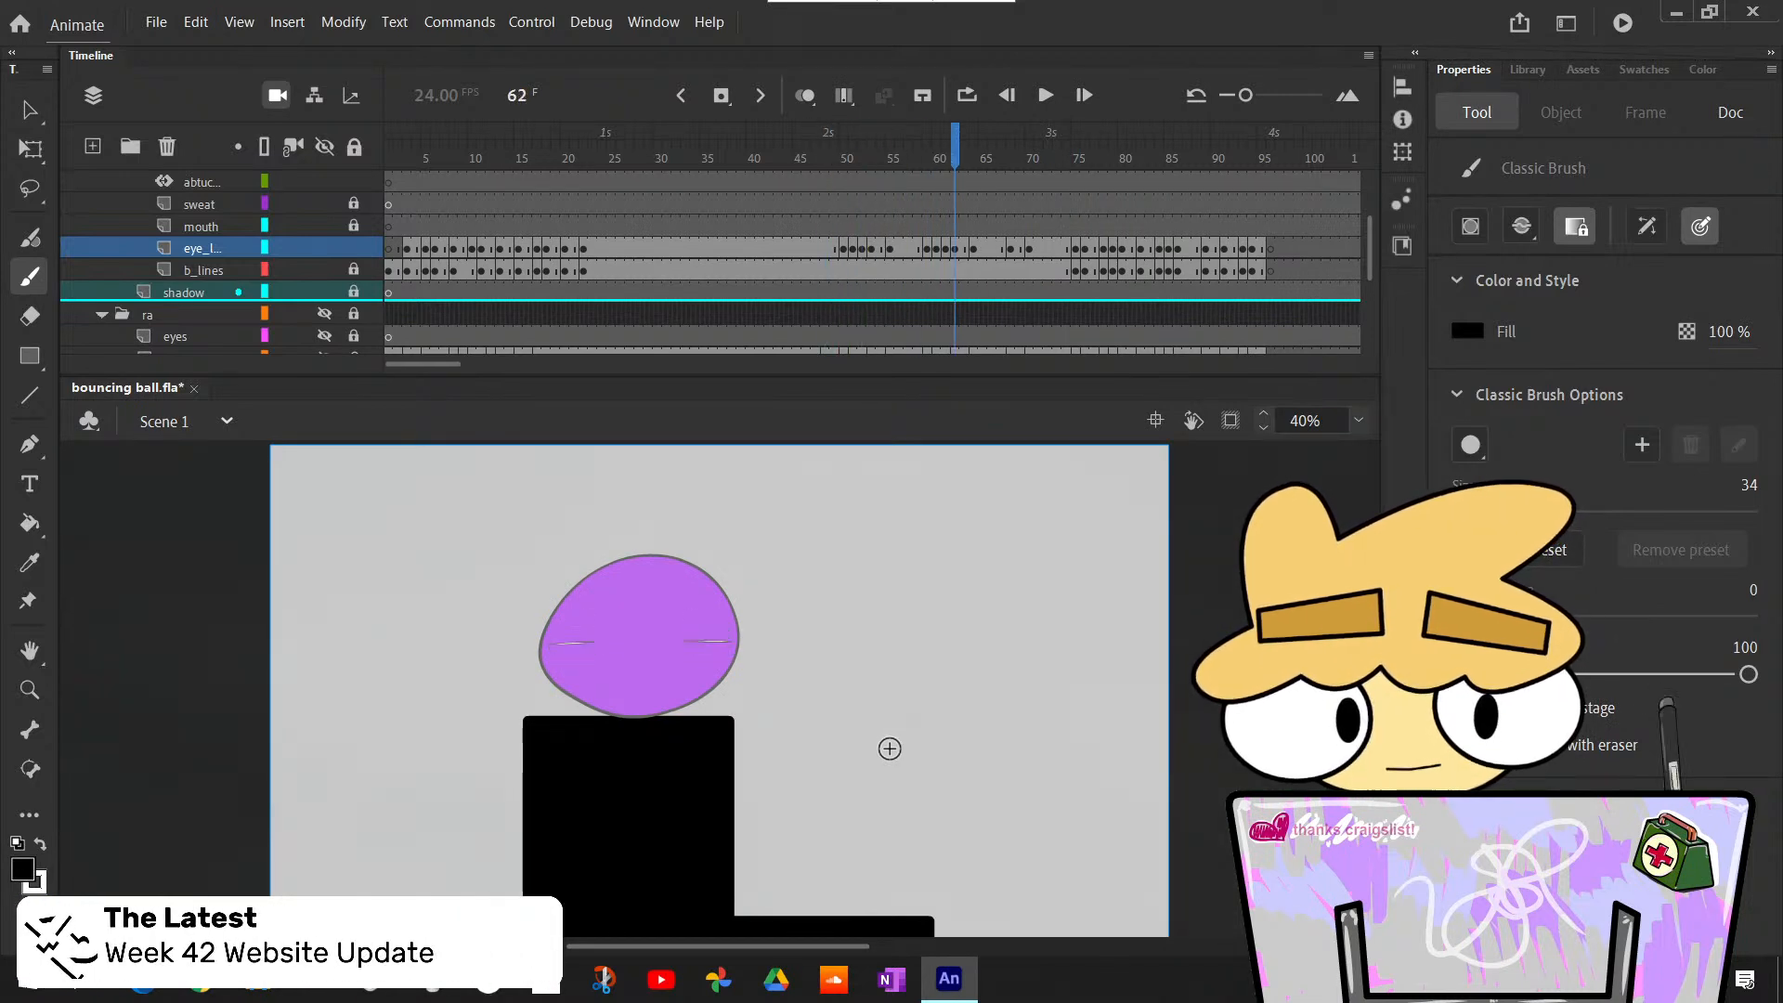
key(period)
key(period)
key(period)
key(period)
key(period)
key(period)
key(period)
key(period)
key(period)
key(period)
key(period)
key(period)
key(period)
key(period)
key(period)
key(comma)
key(comma)
- Play the animation from frame 36 to review the blink and the eye movement, stopping at frame 72
key(comma)
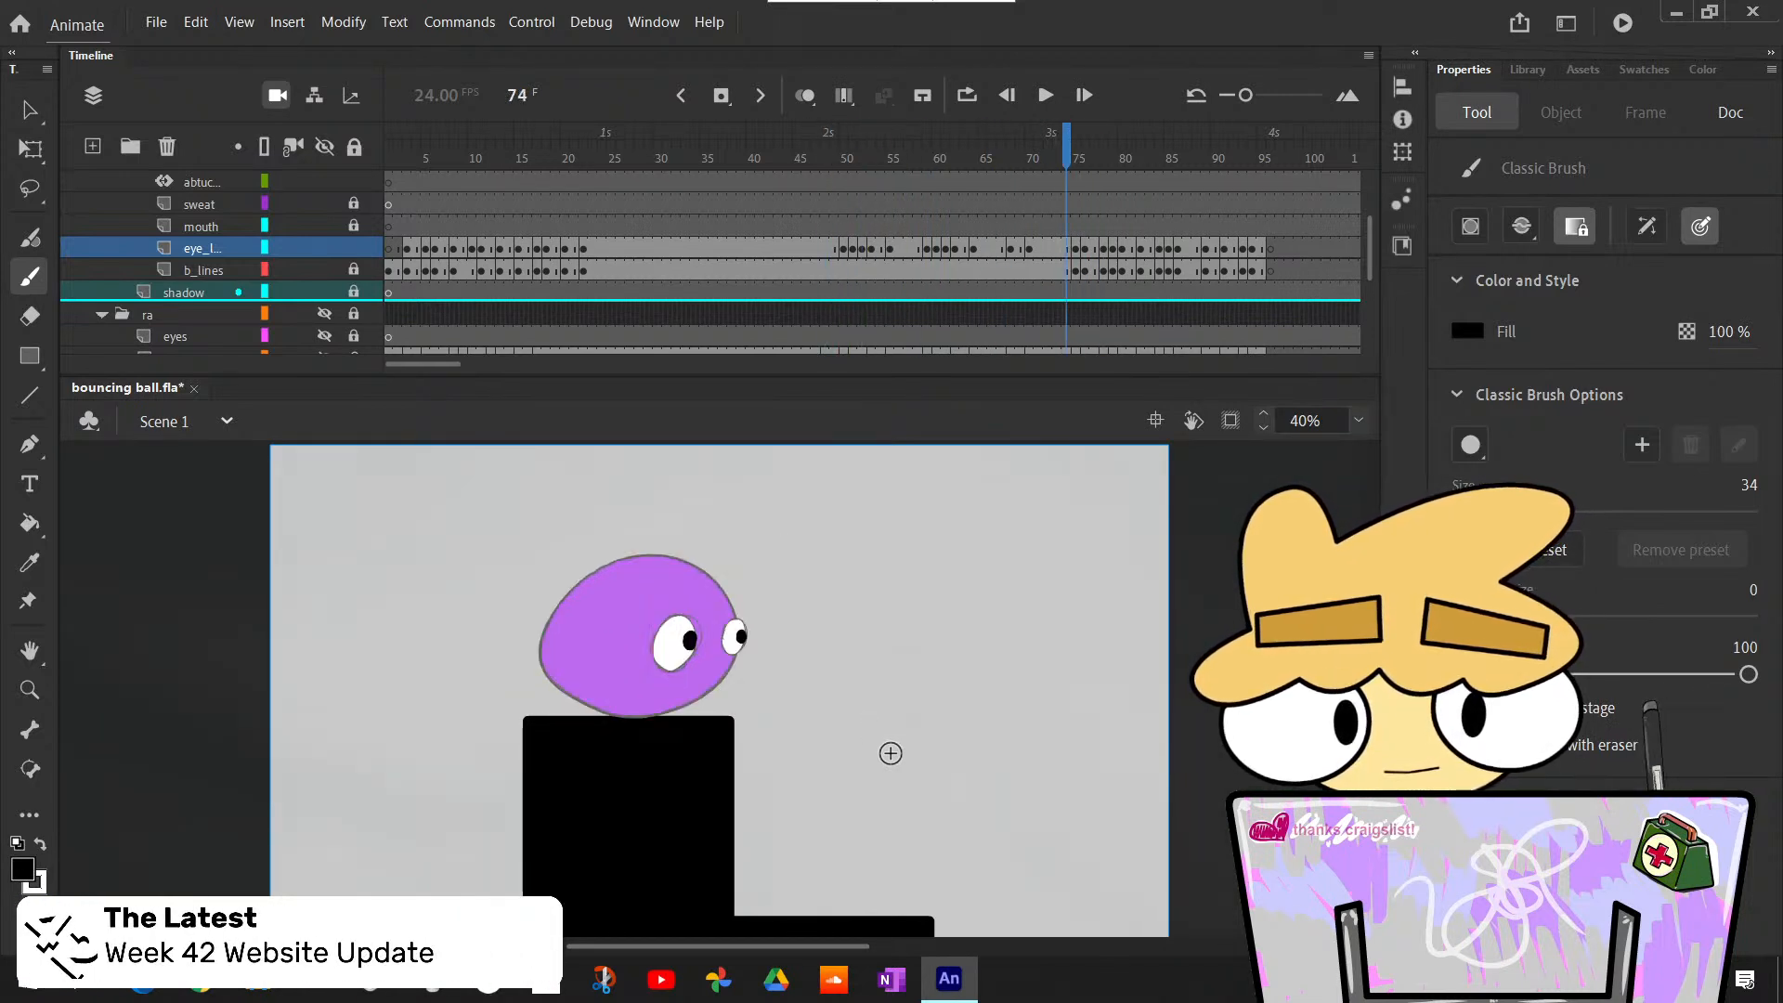
key(comma)
key(comma)
key(comma)
key(comma)
key(comma)
key(comma)
key(comma)
key(comma)
key(comma)
key(comma)
key(comma)
key(comma)
key(comma)
key(comma)
key(comma)
key(comma)
key(comma)
key(comma)
key(comma)
key(comma)
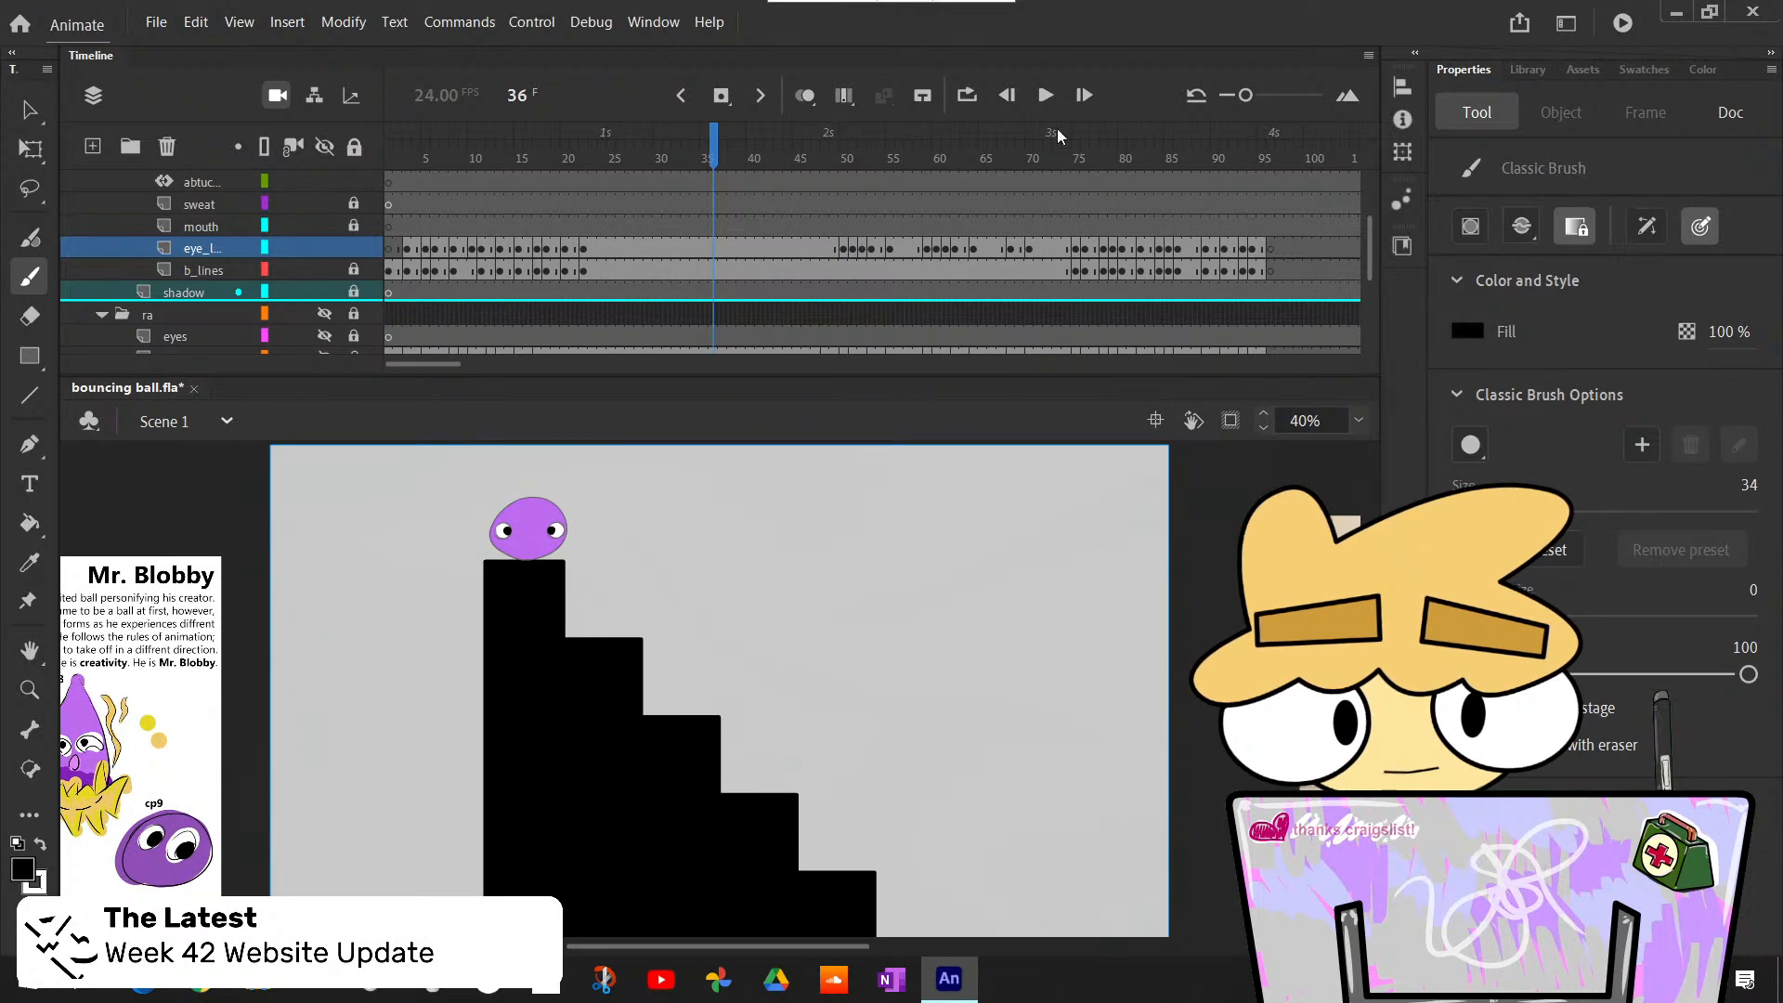
key(Return)
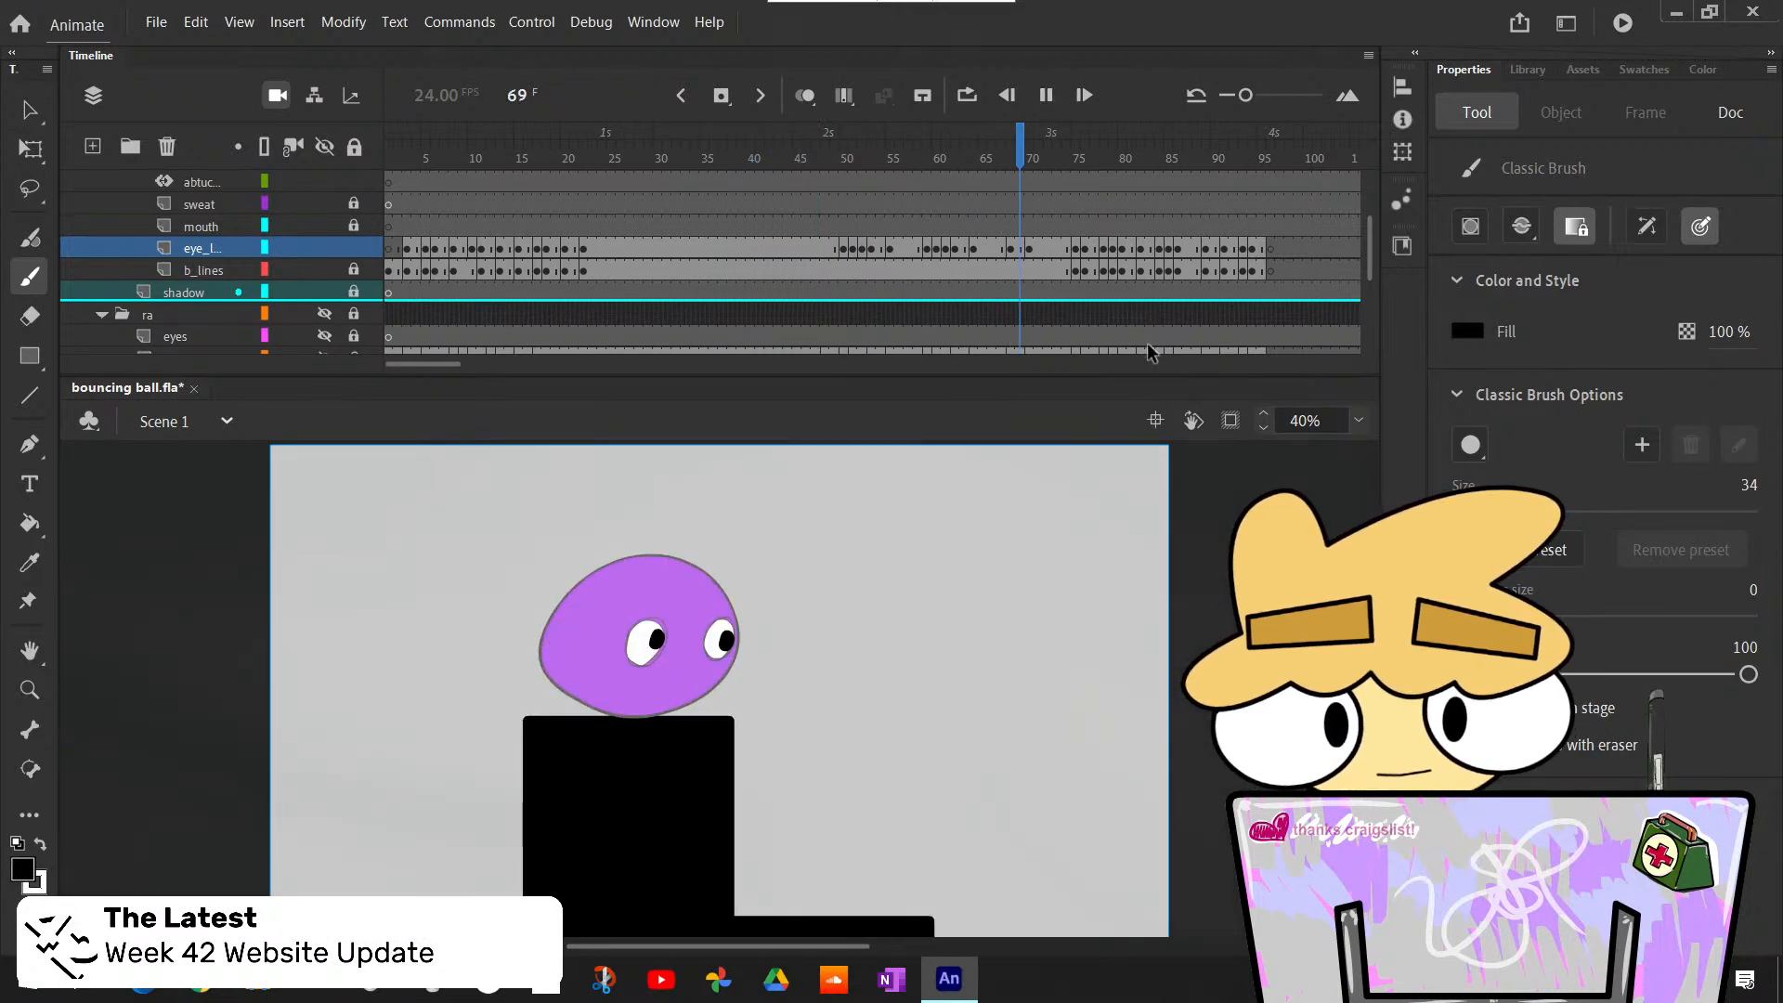
mouse_move(1026, 141)
mouse_down()
mouse_move(974, 142)
mouse_move(1044, 144)
mouse_up()
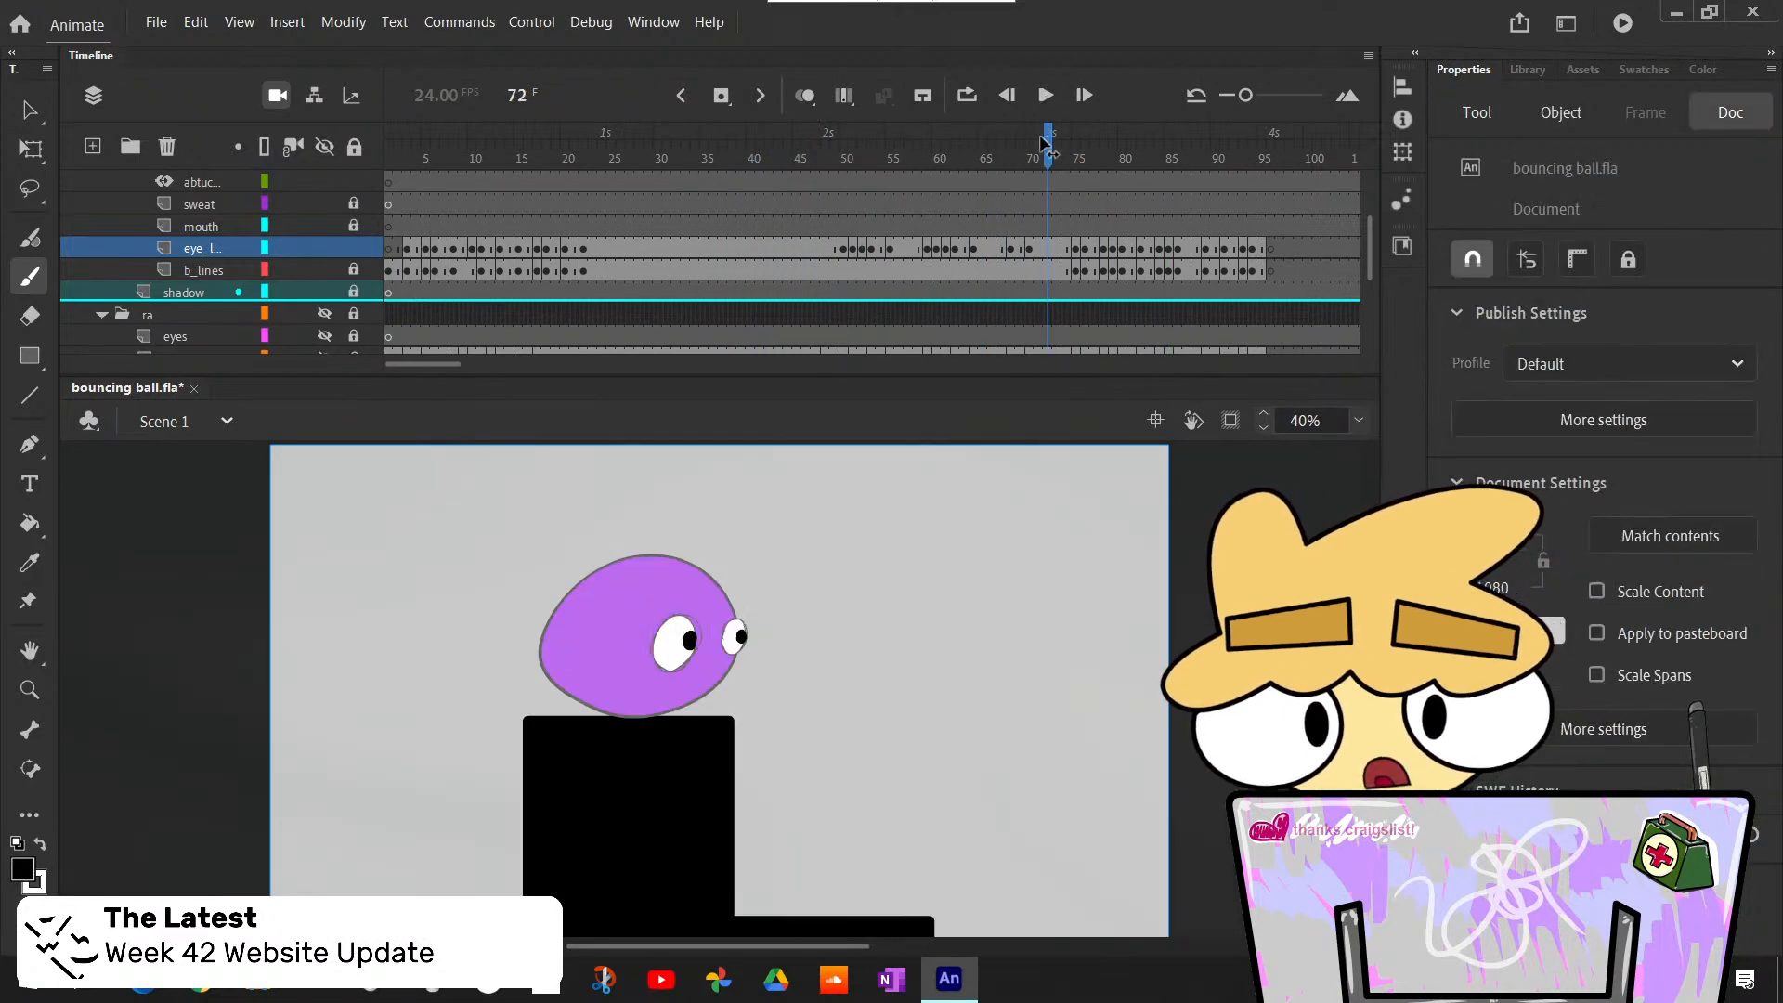
- Bucket-fill both eyes of the squashed body at frame 75 with white on the eye lines layer
key(period)
key(period)
key(period)
key(period)
key(comma)
key(comma)
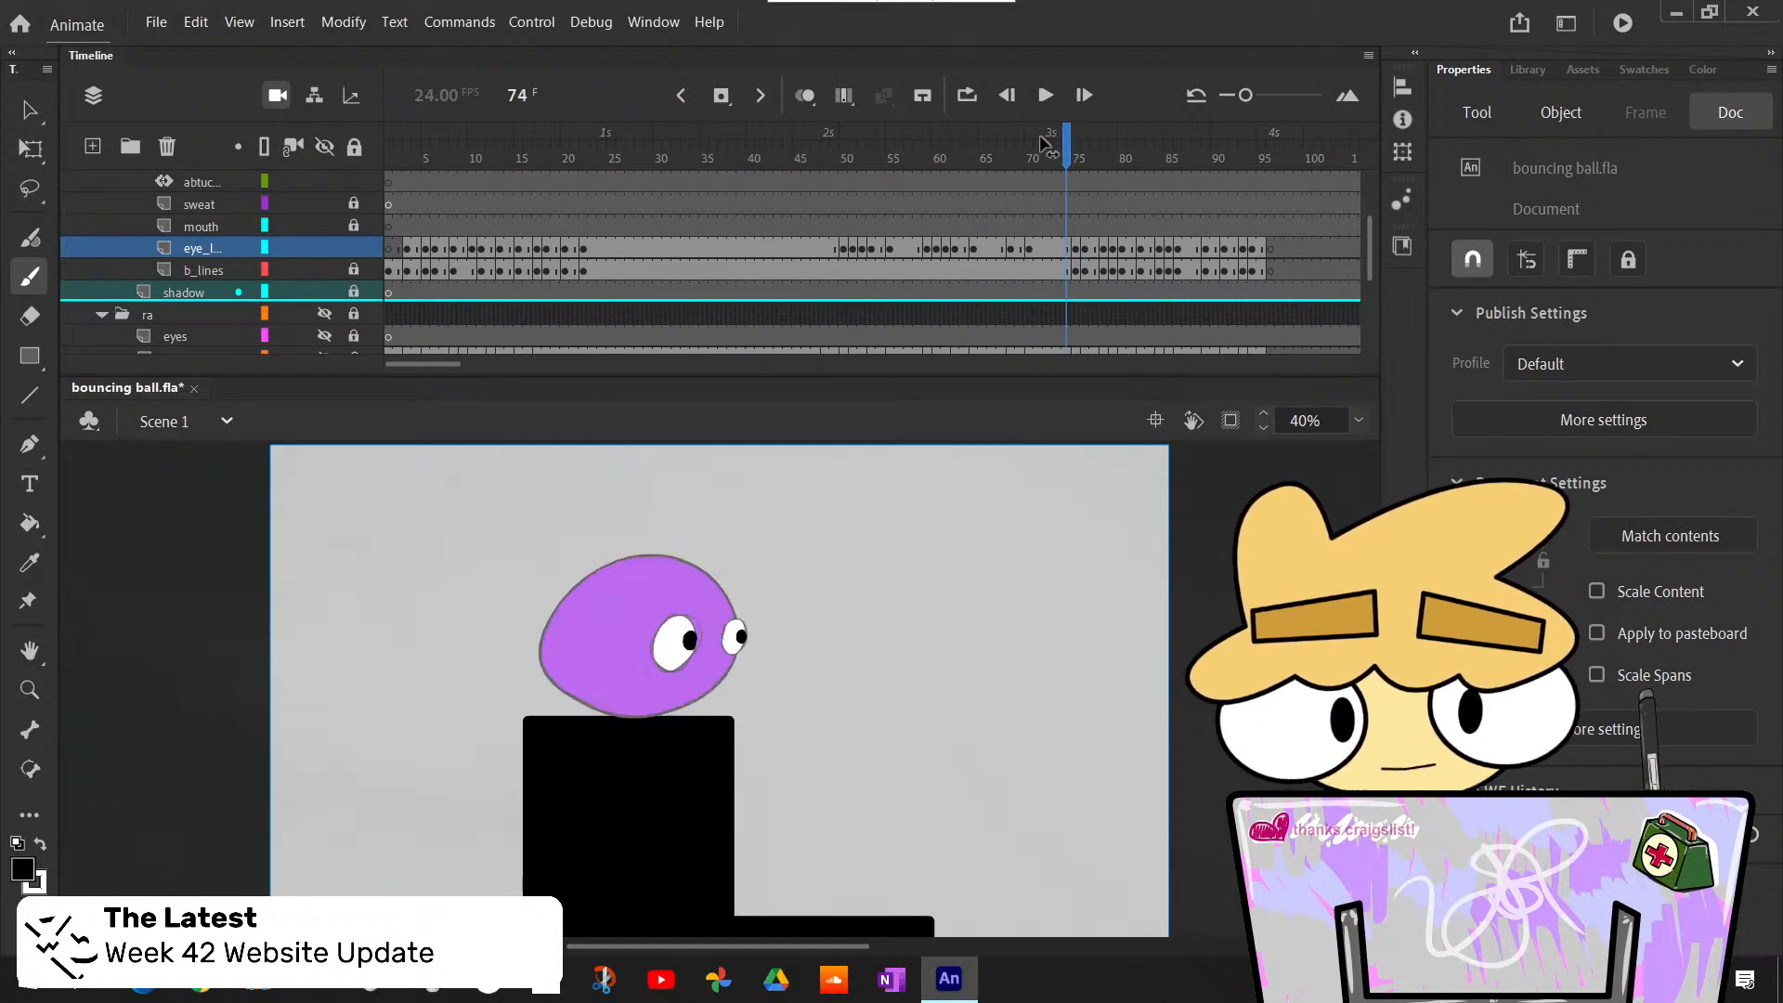
key(period)
key(comma)
key(period)
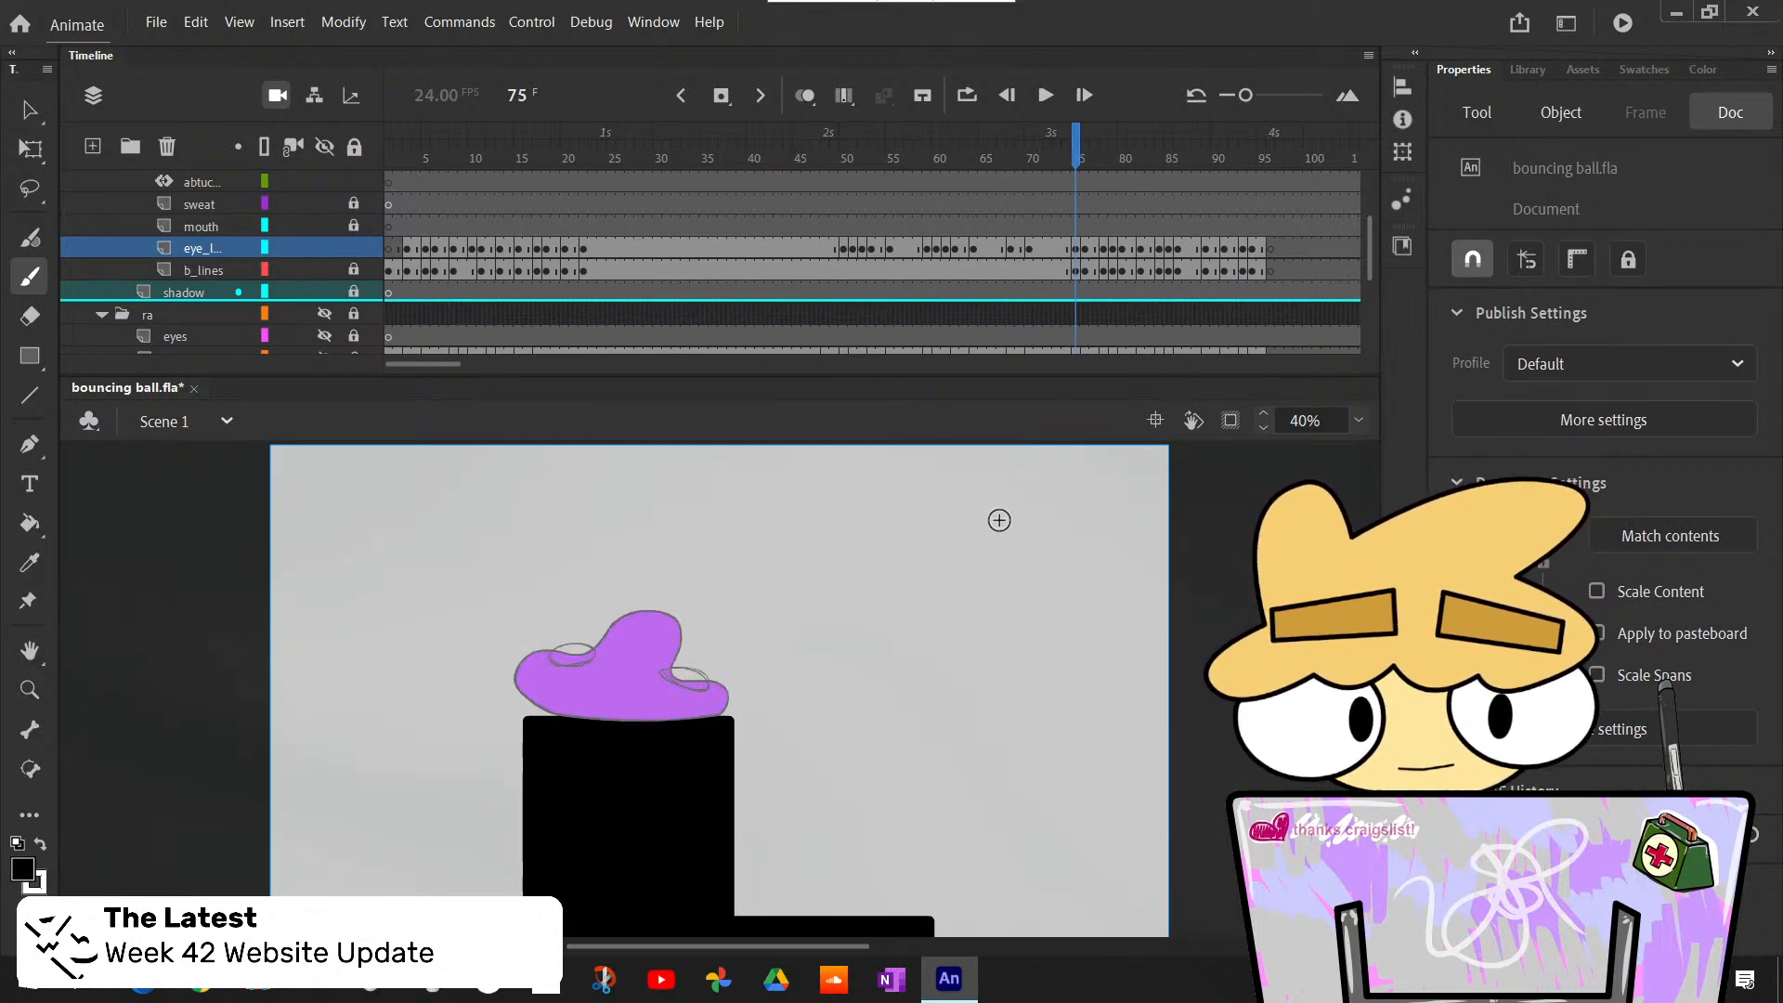
key(k)
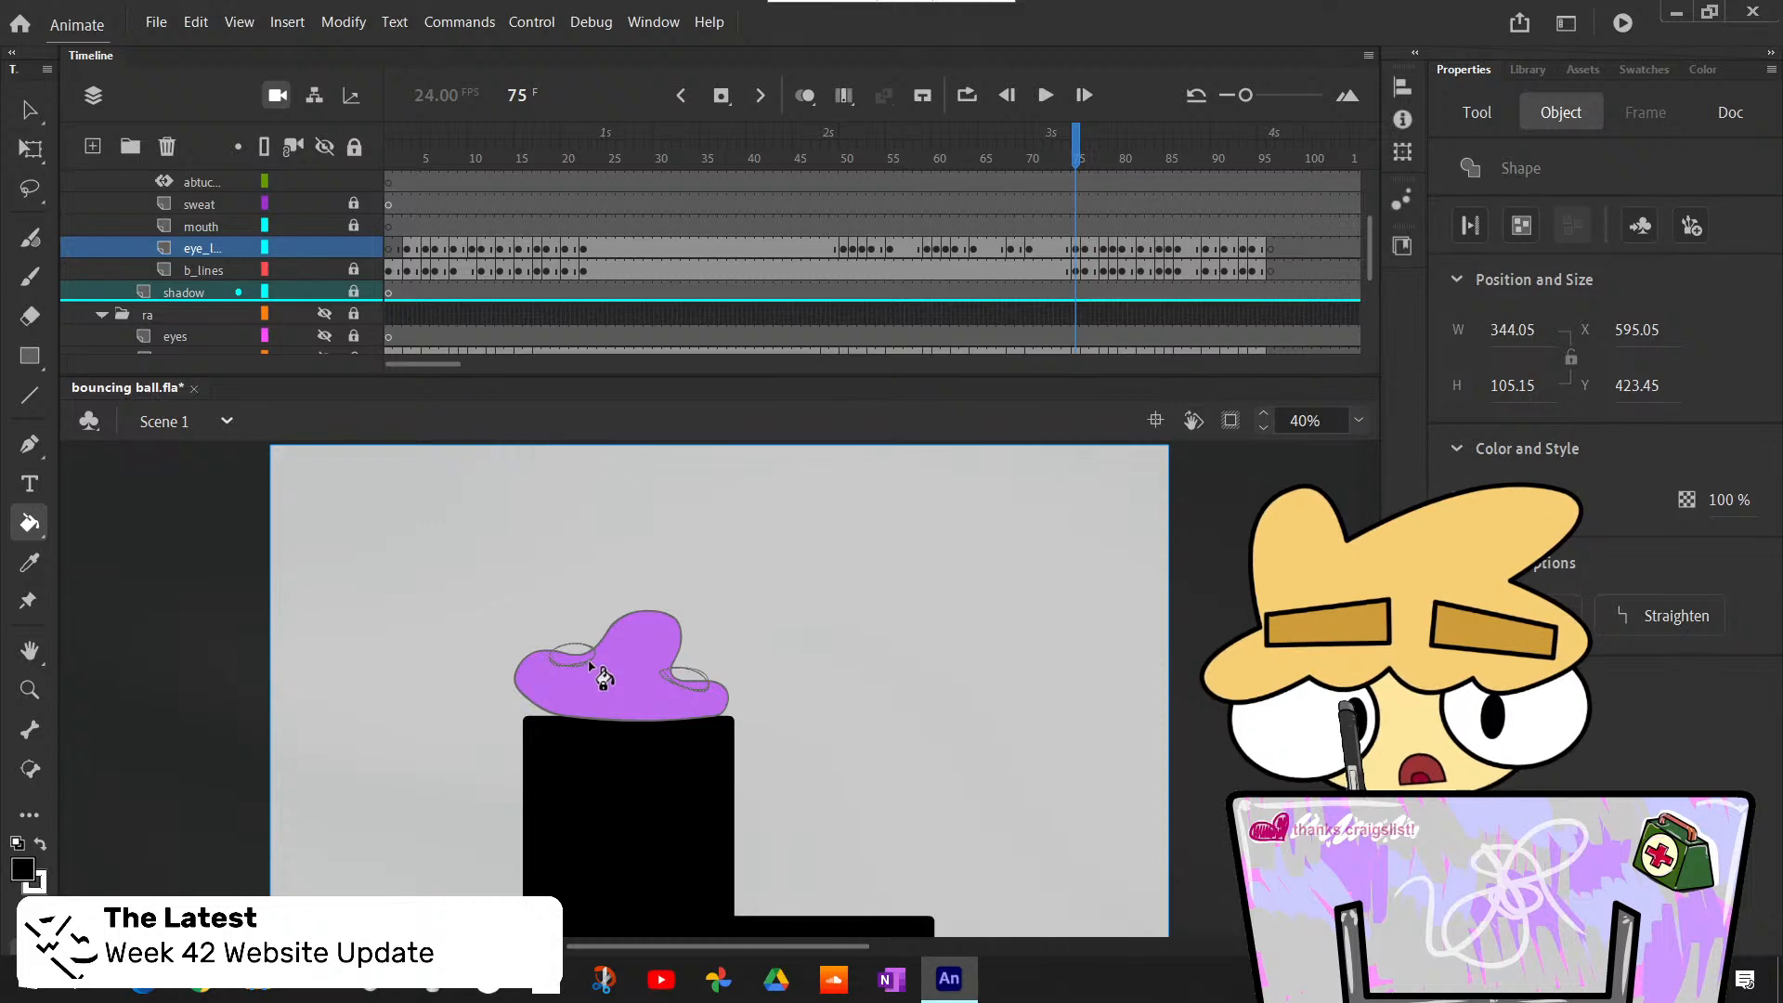
key(x)
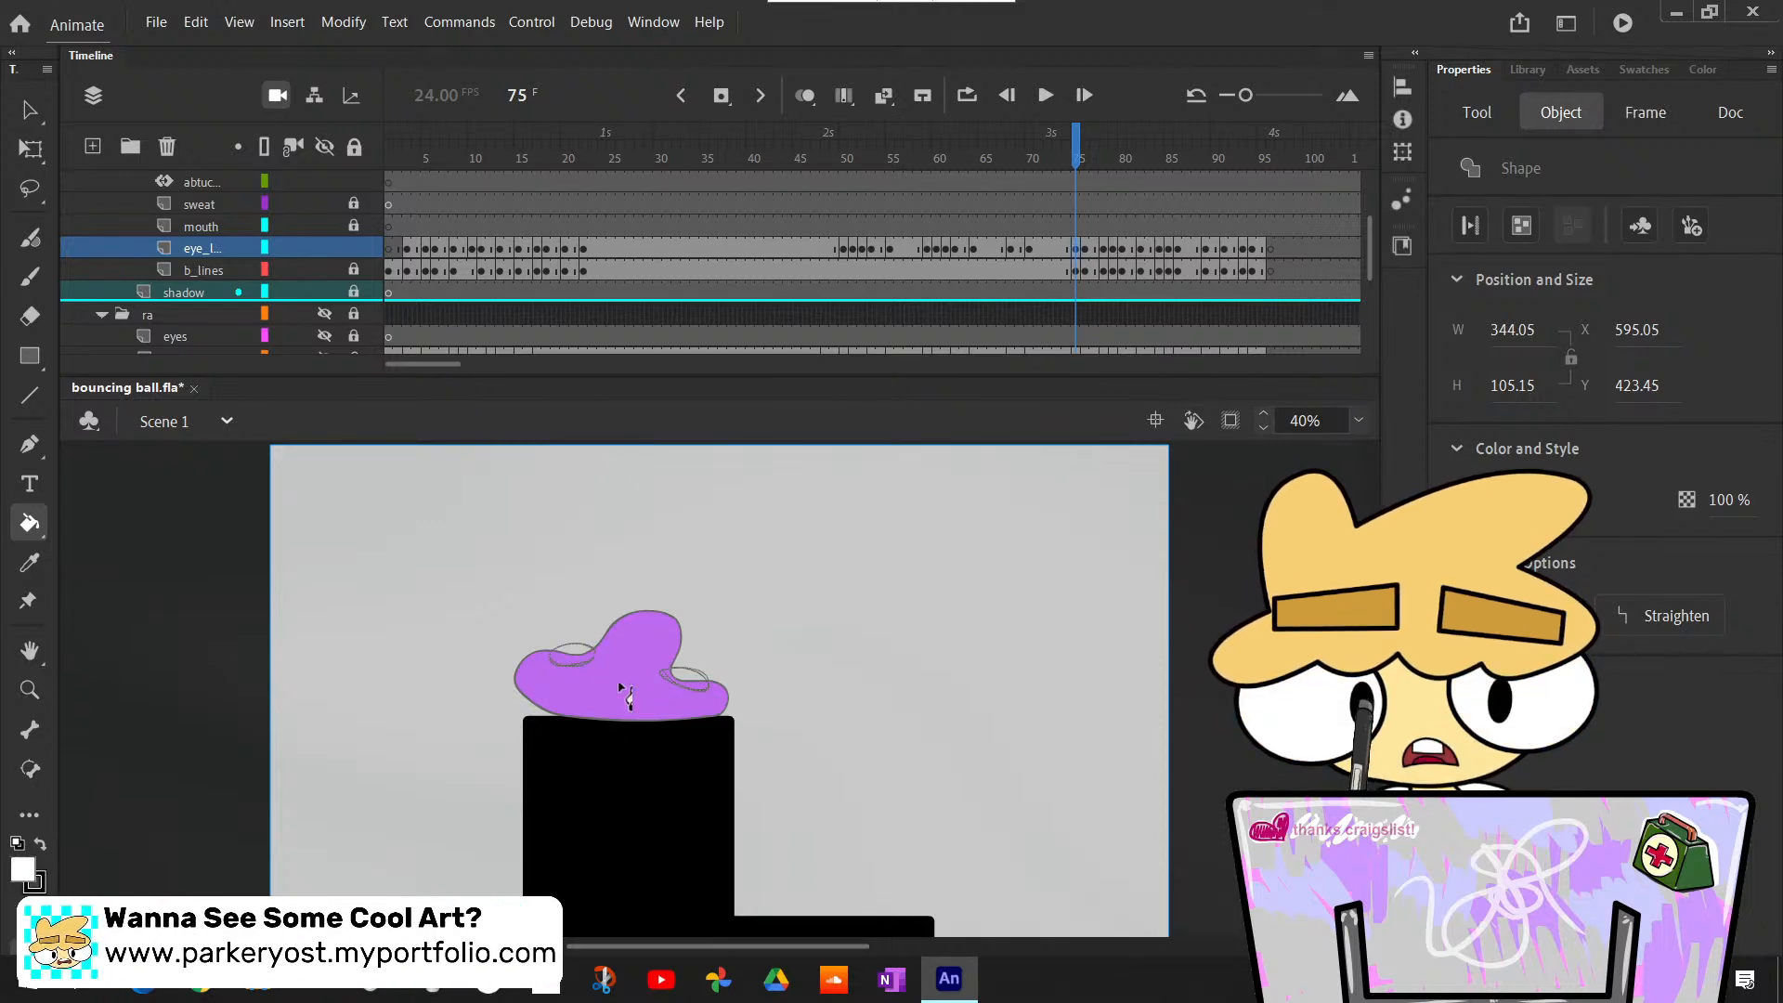
key(v)
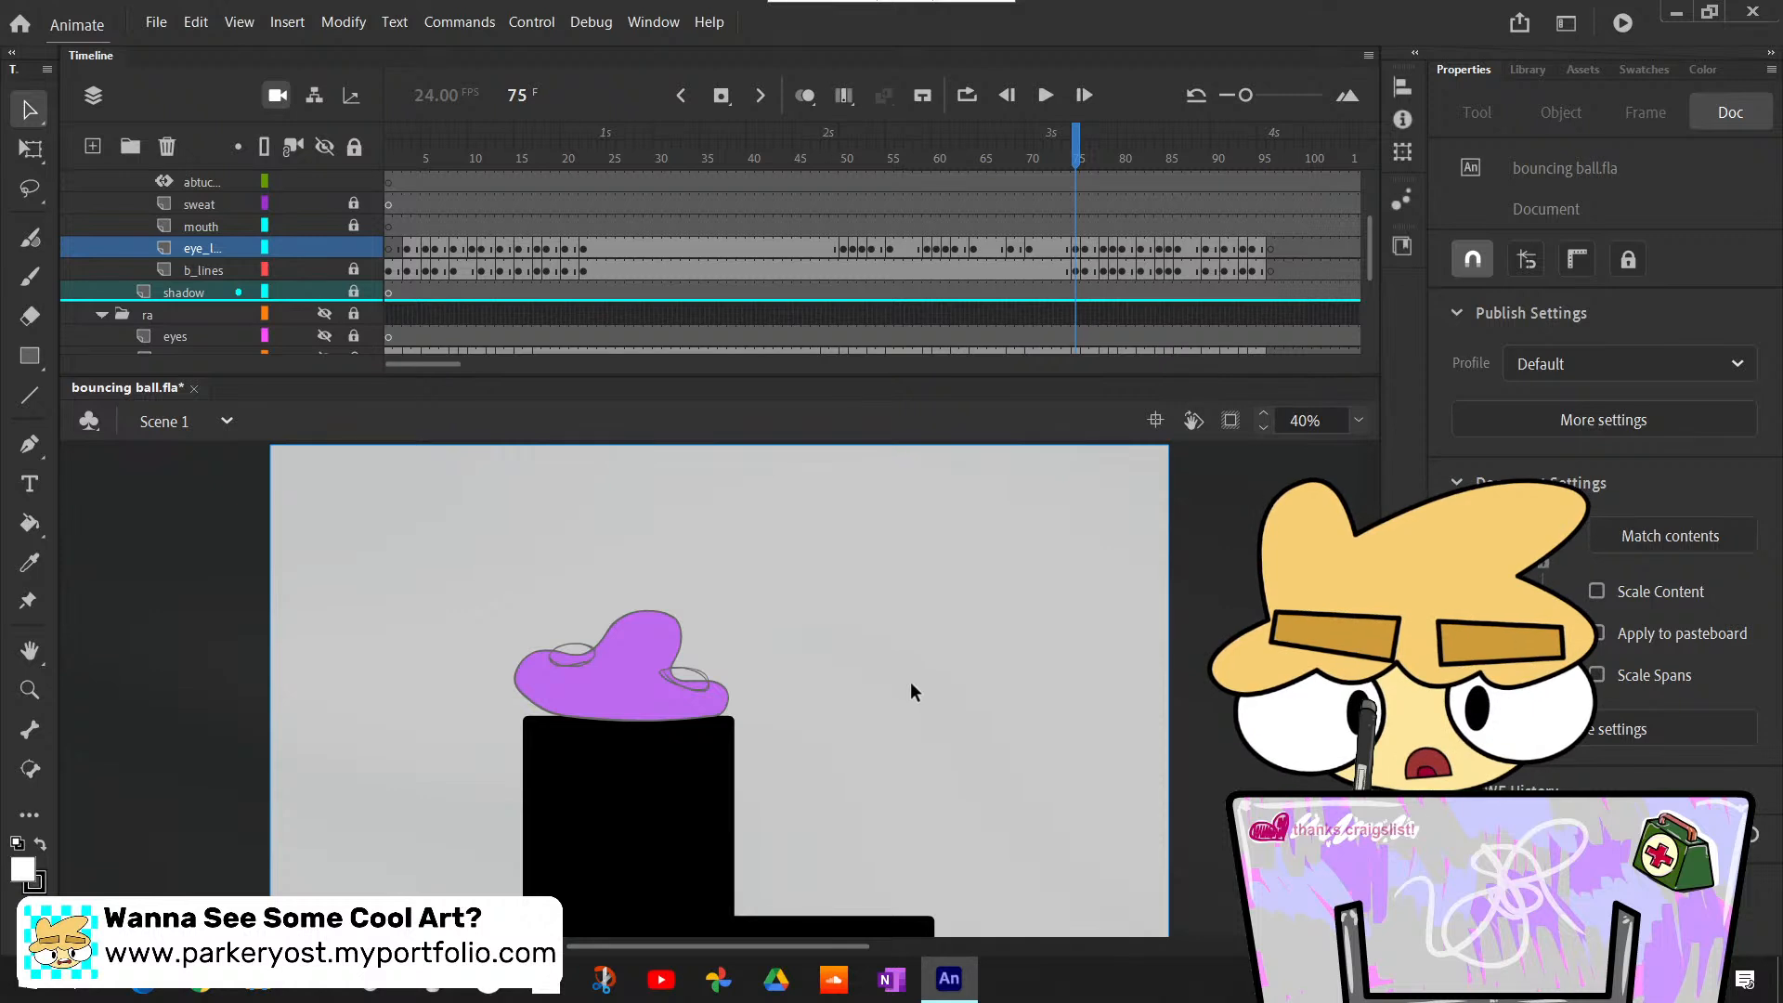
key(comma)
key(period)
key(comma)
key(period)
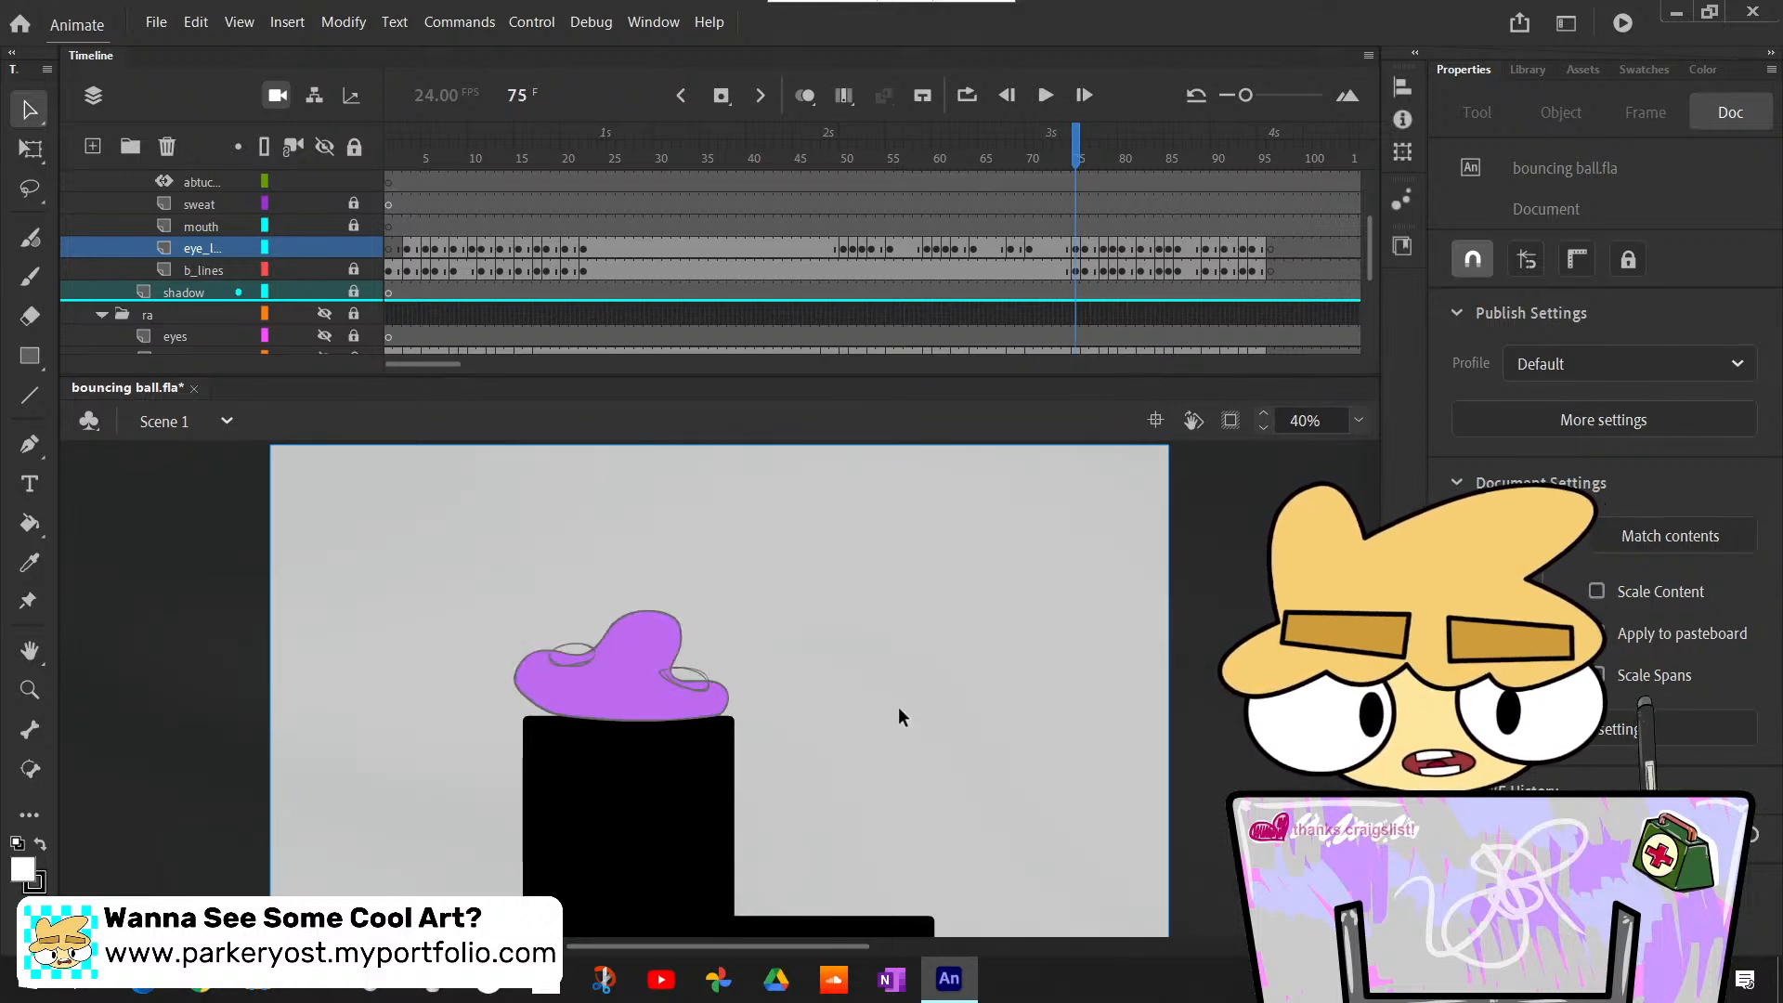
key(k)
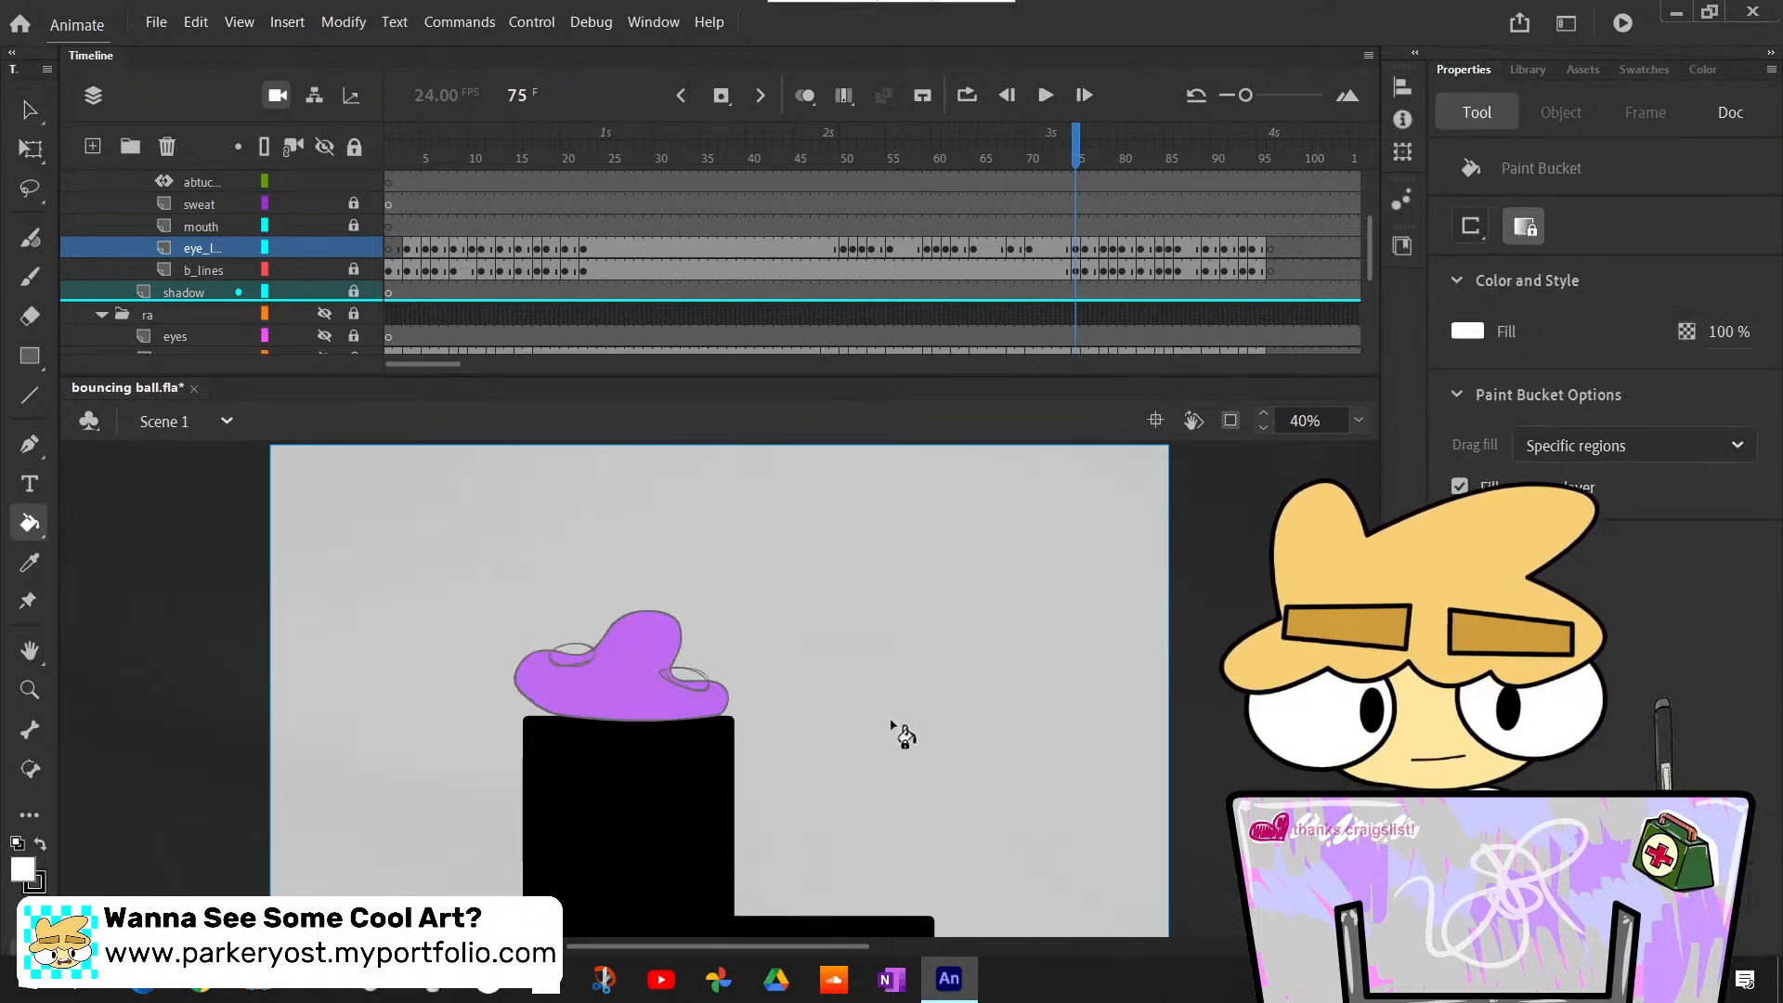
click(585, 653)
click(689, 680)
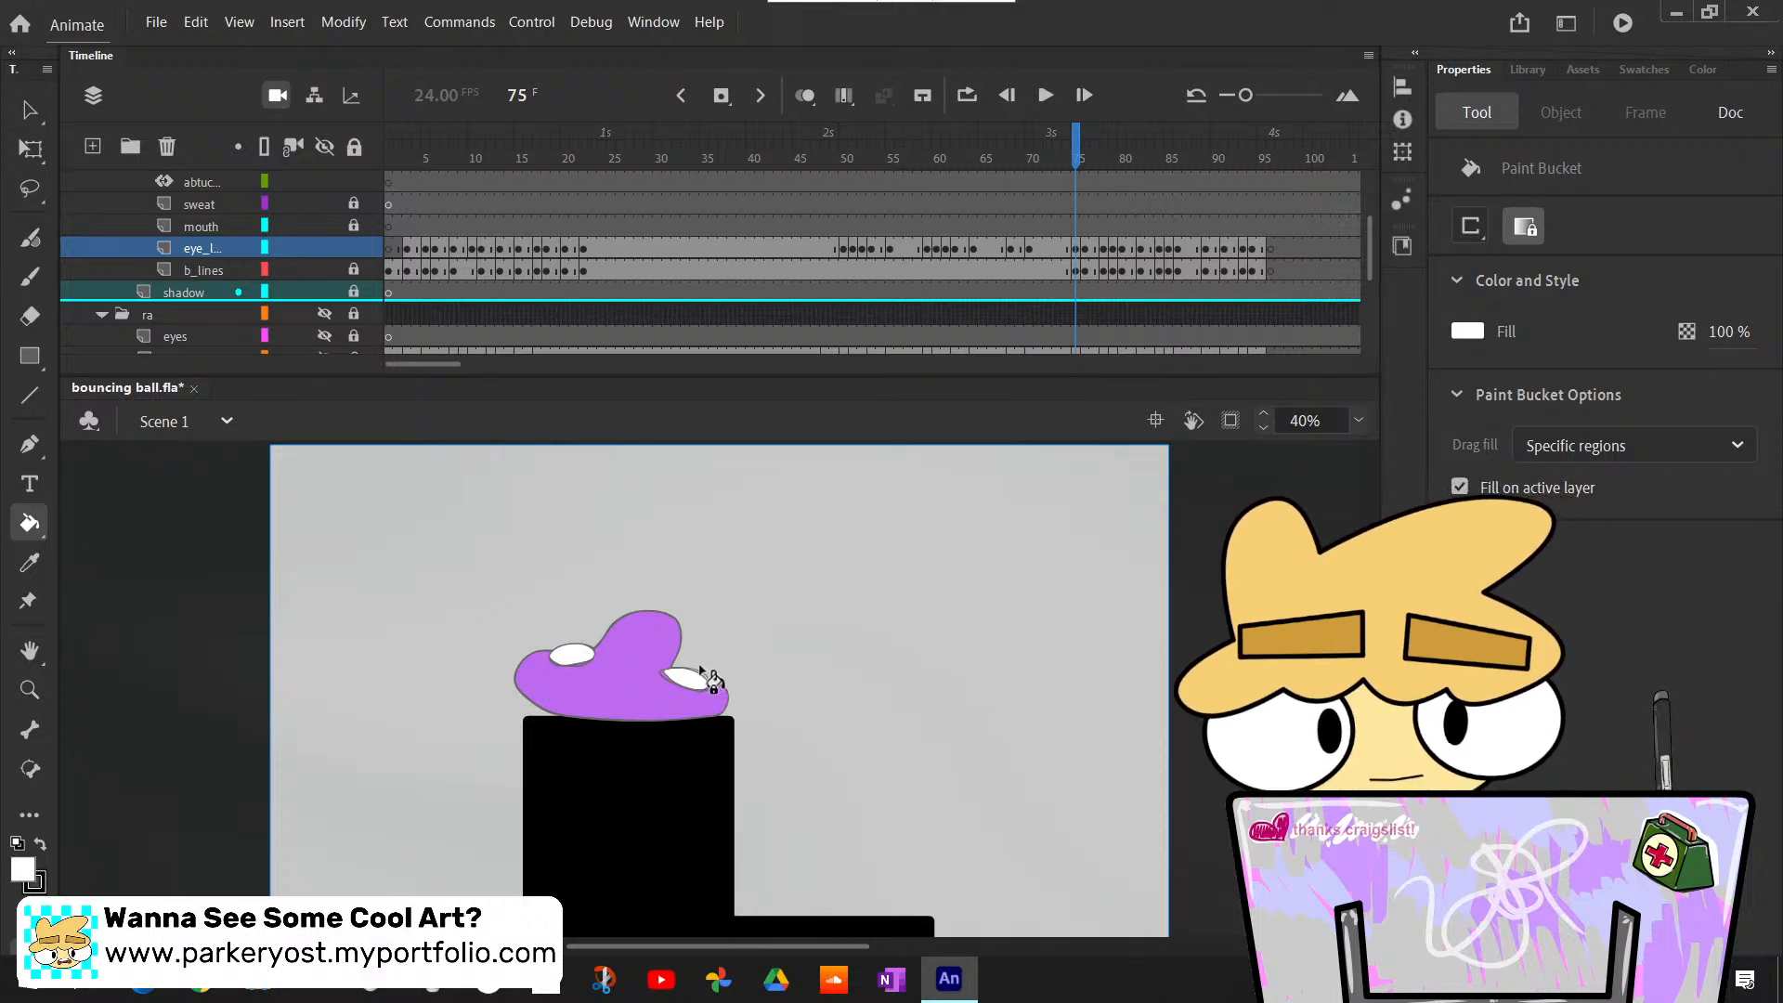
- Paint a black pupil near the inner end of the left eye at frame 75 with the Classic Brush
key(b)
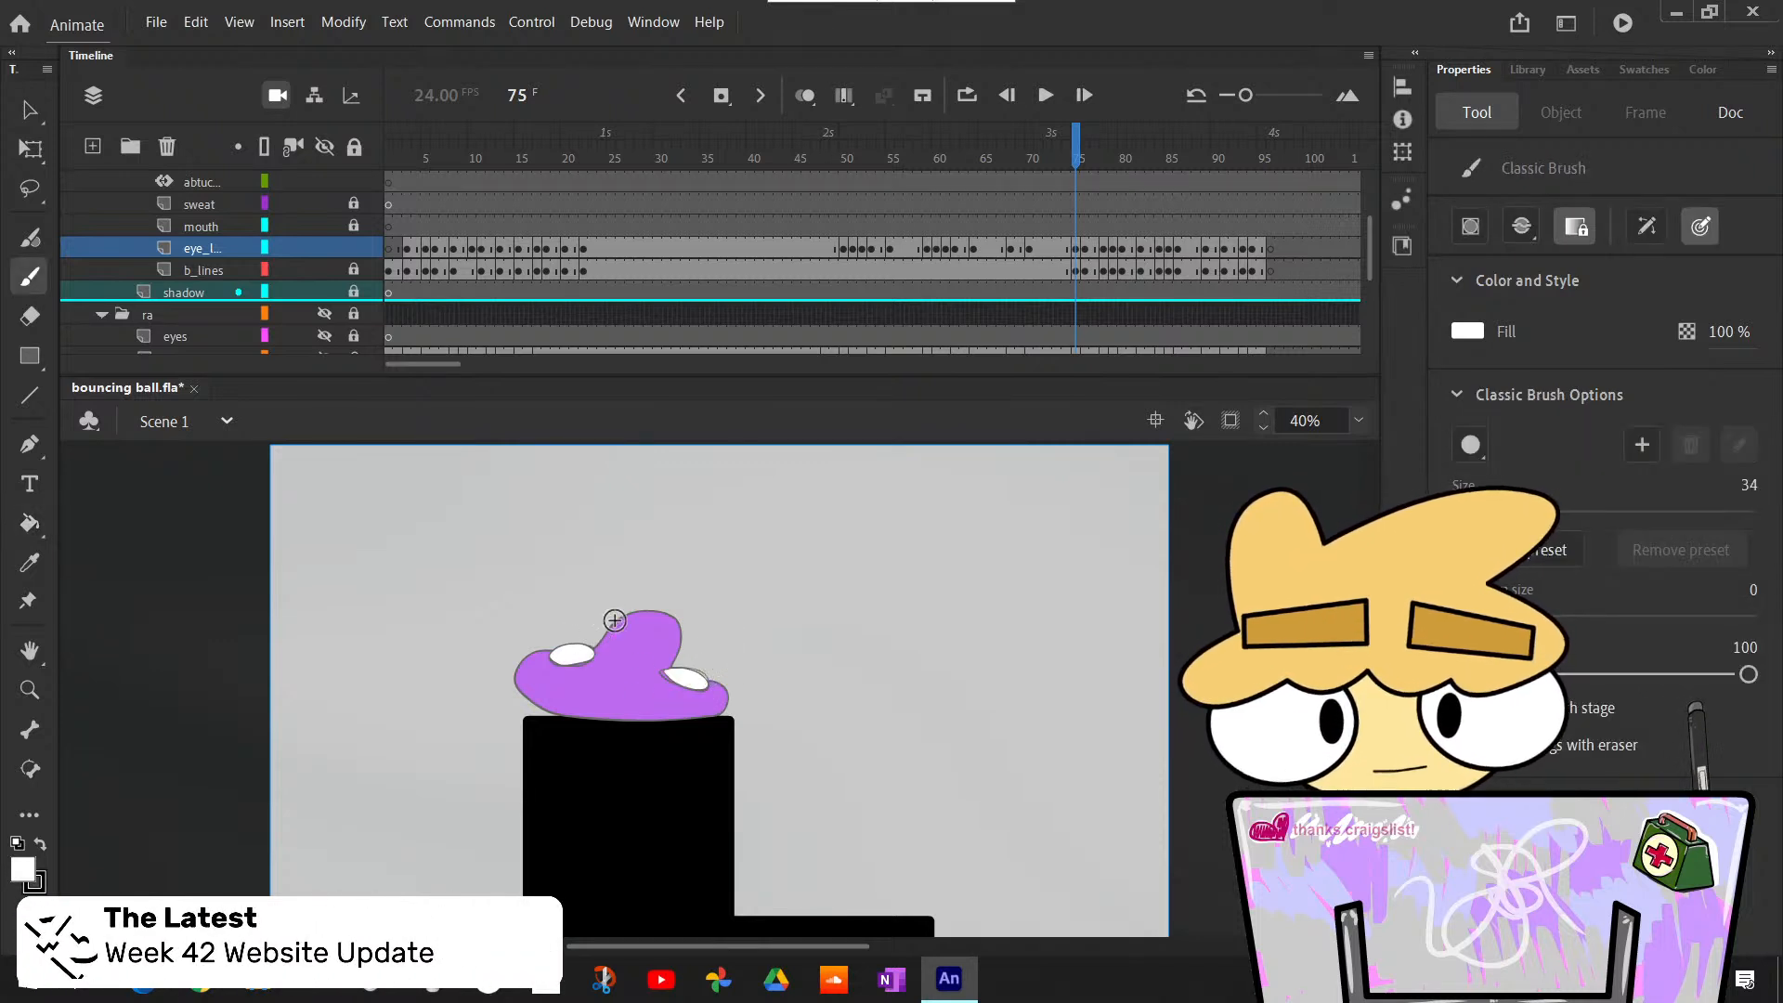
key(comma)
key(period)
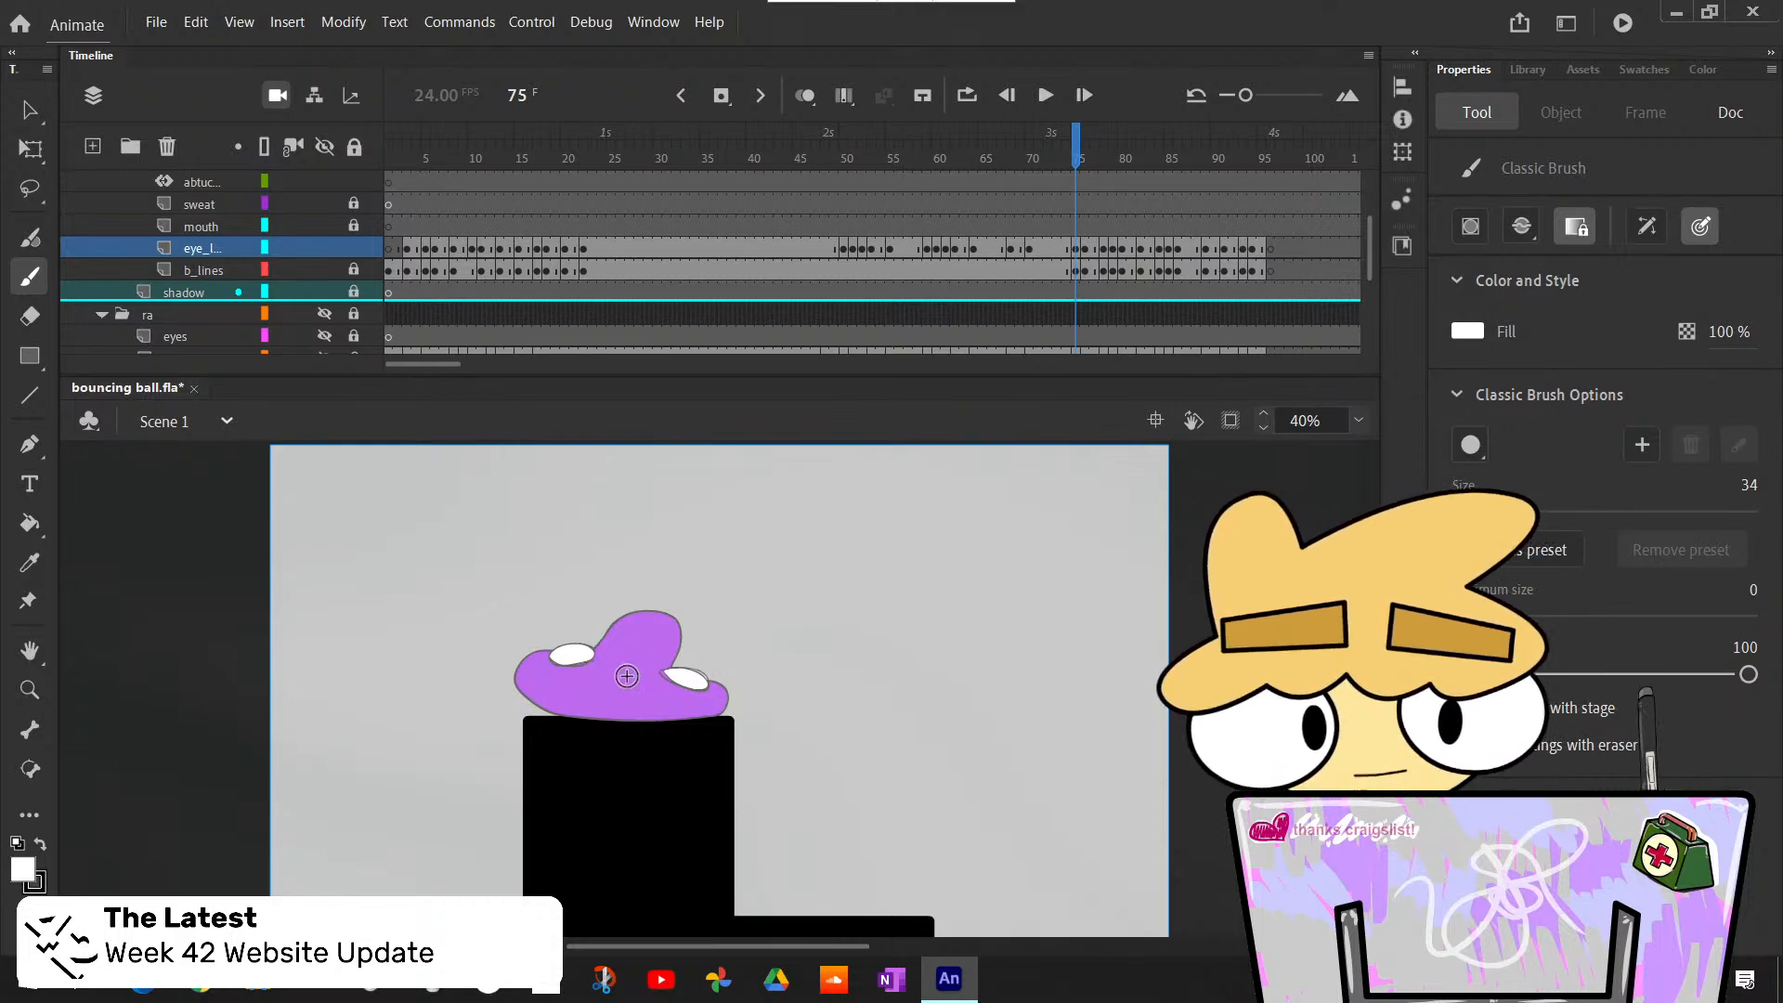
key(x)
click(582, 654)
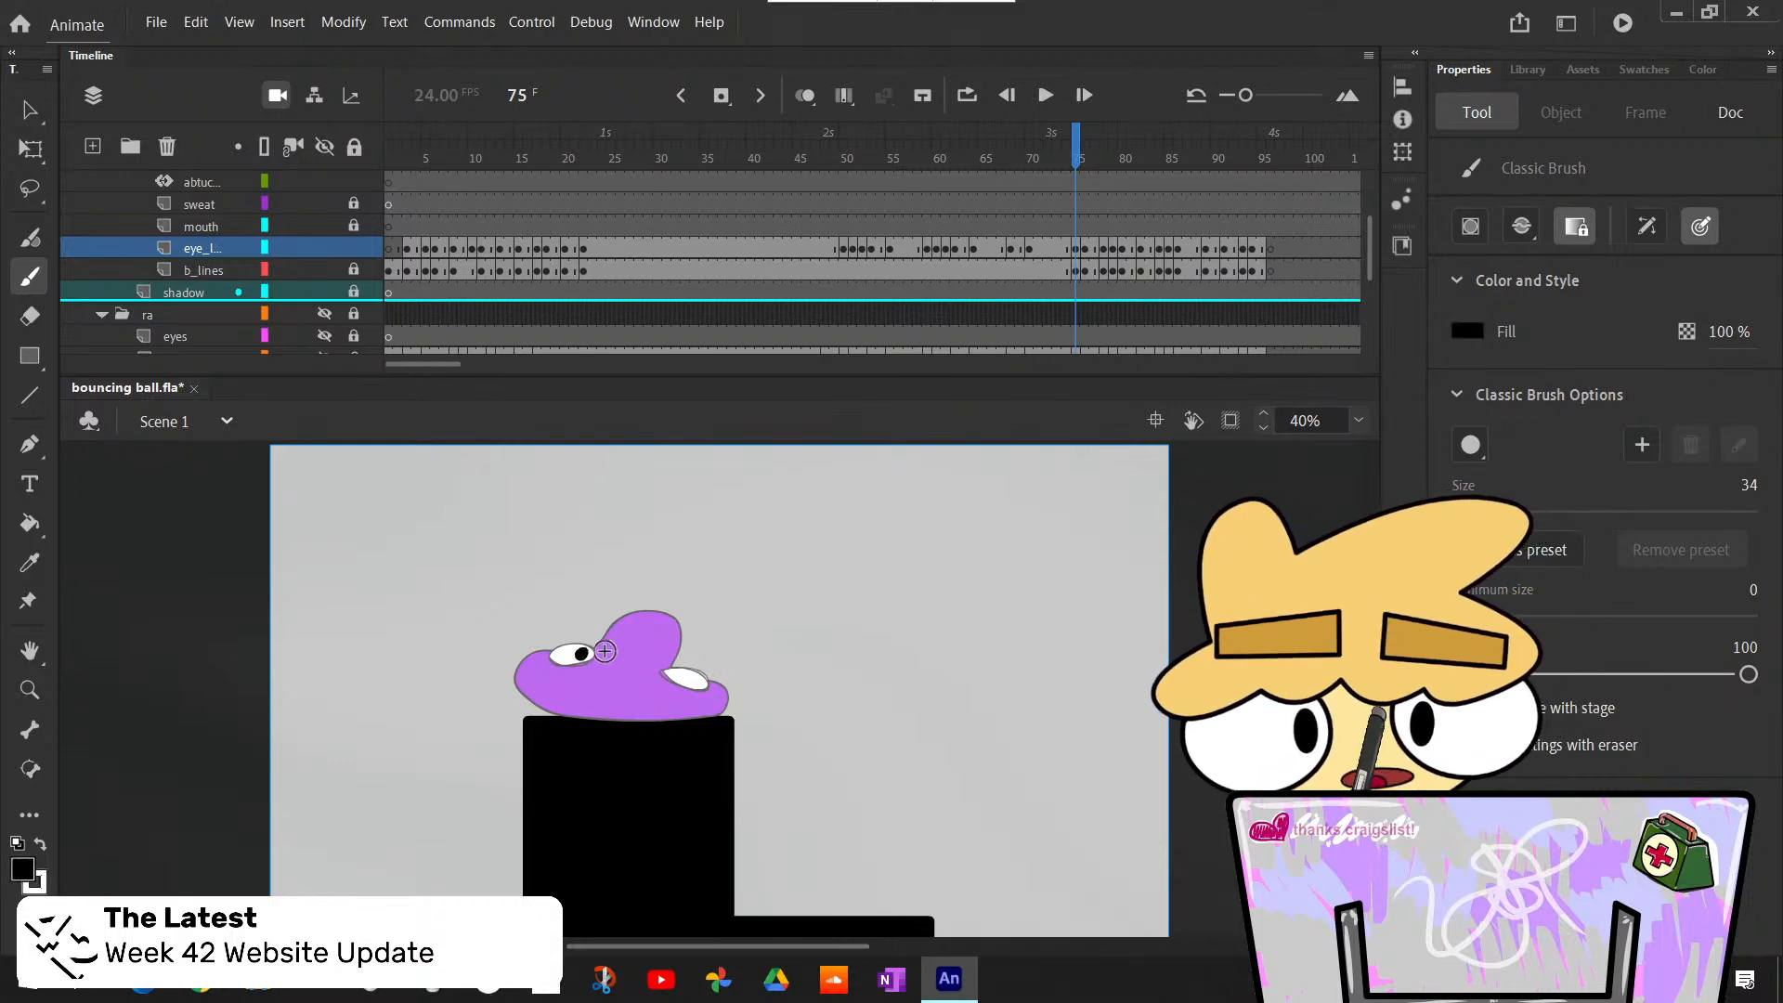
key(ctrl+z)
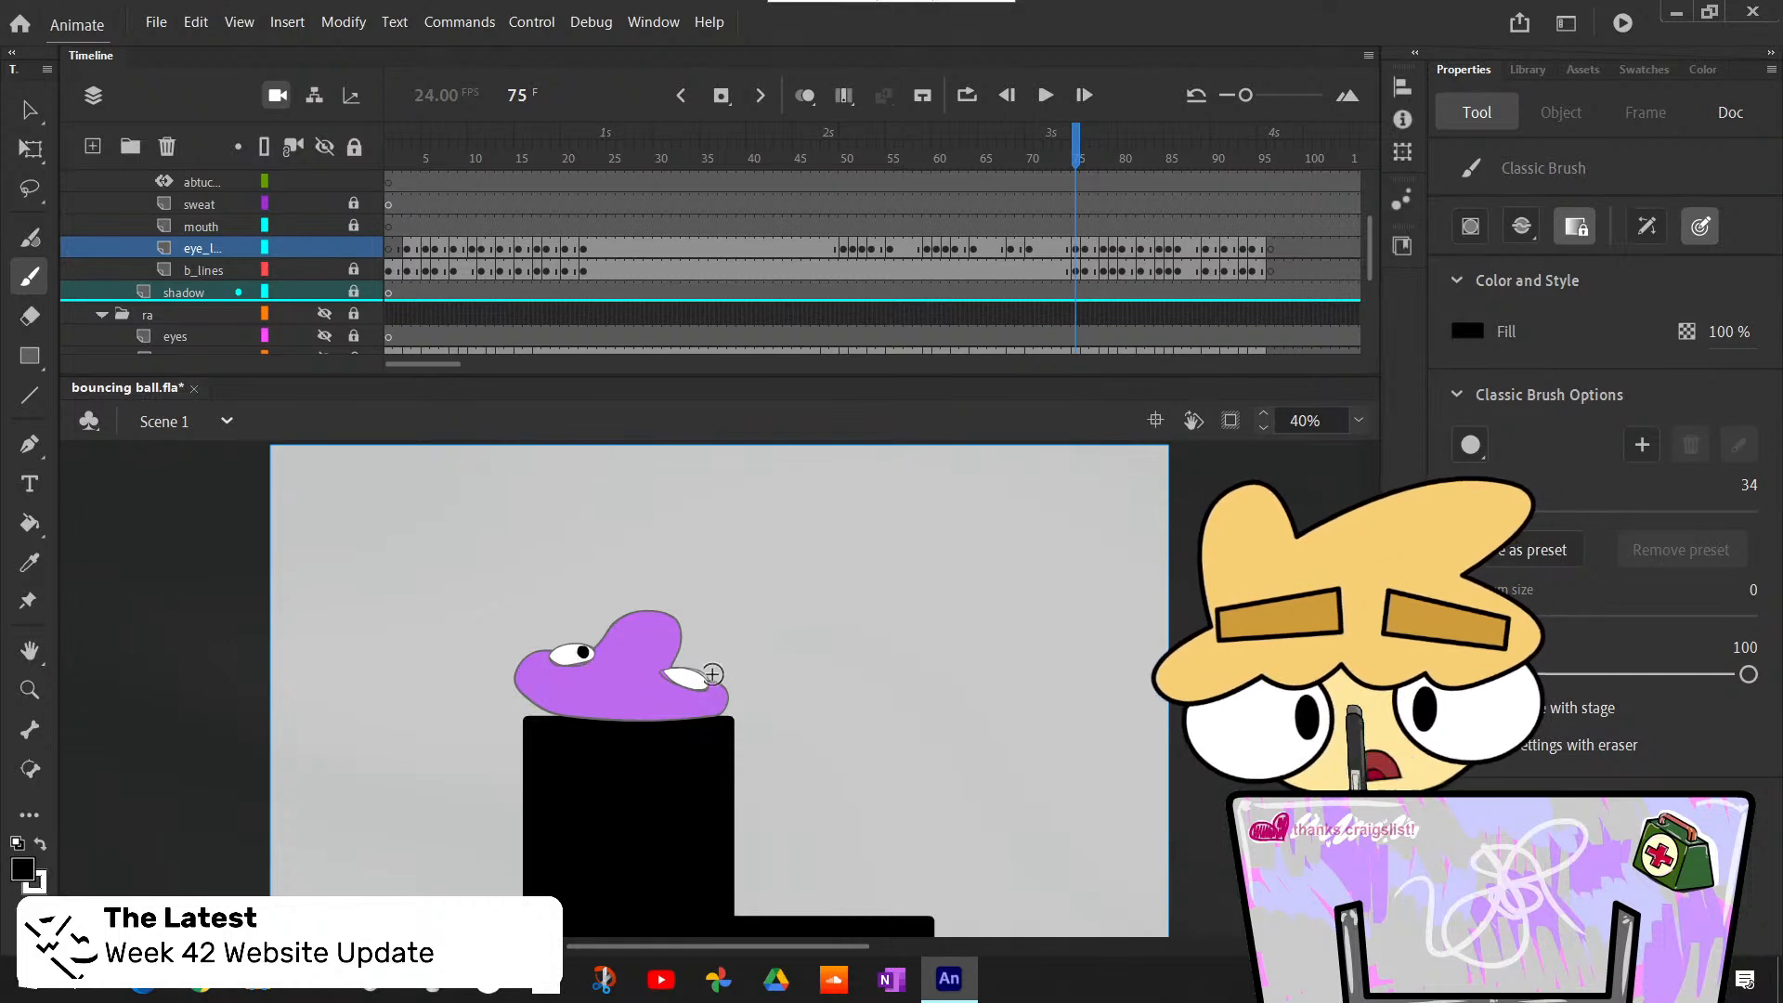
key(ctrl+z)
click(581, 651)
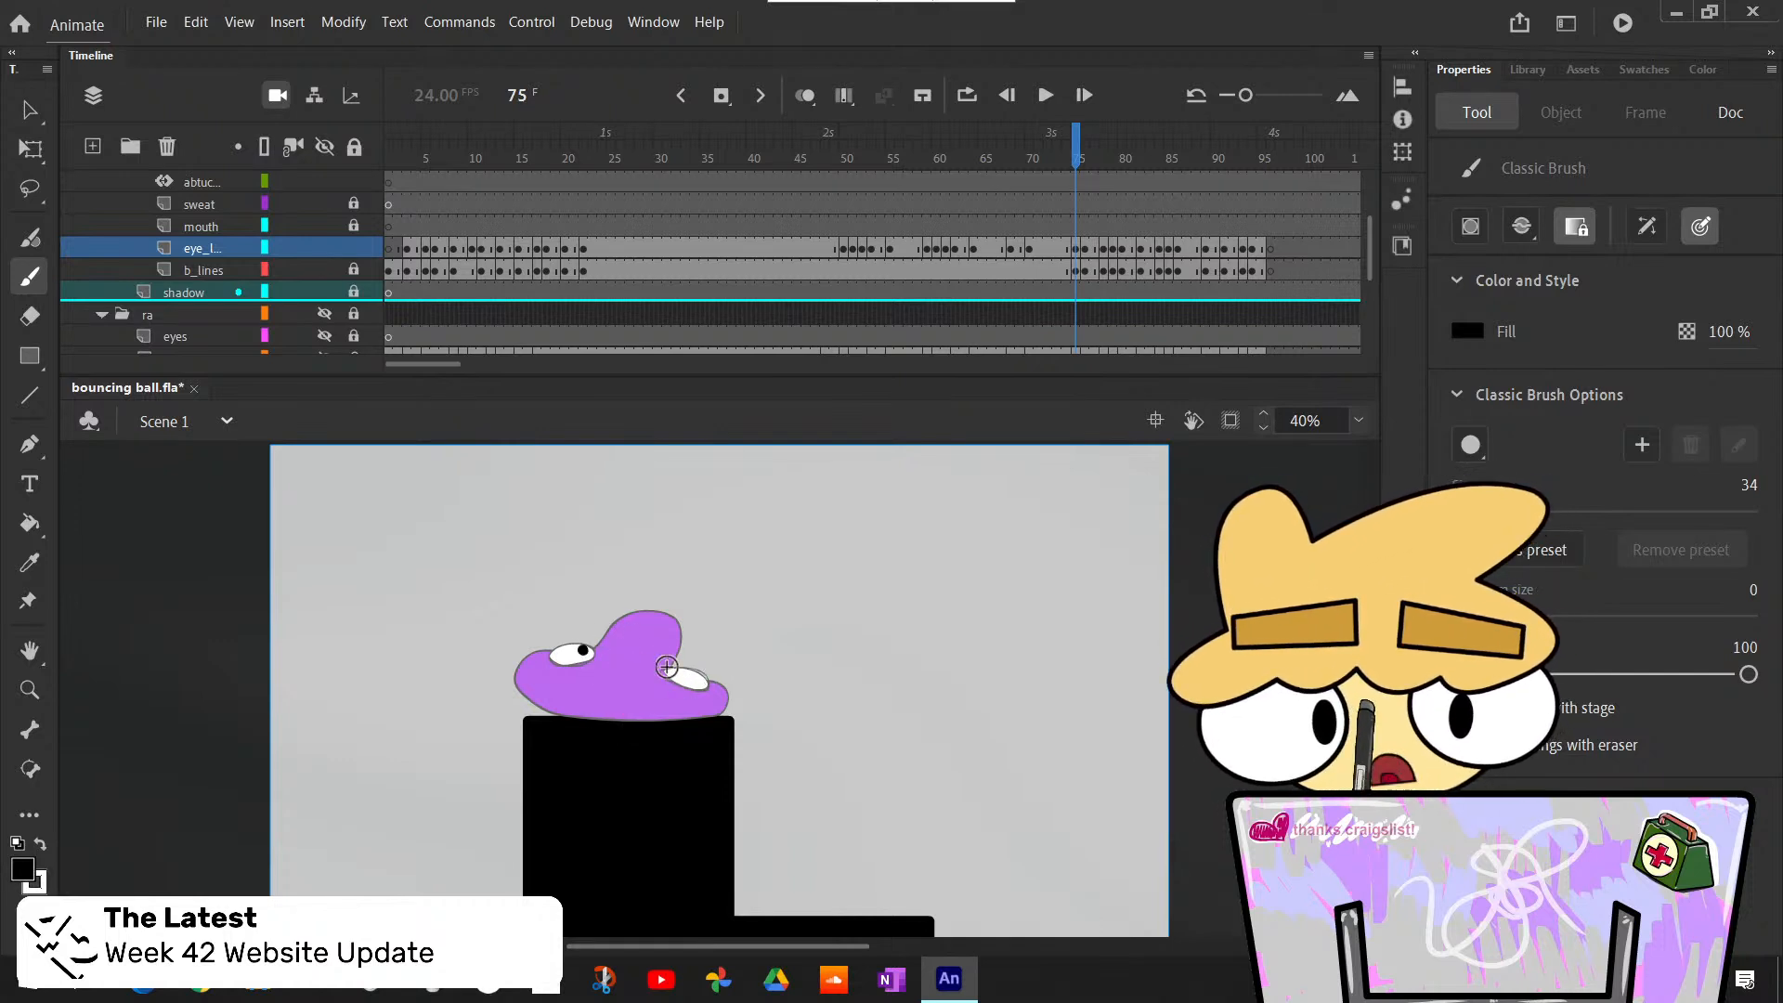
- Flip between frame 75 and its neighbouring frames to compare the eye and pupil positions
key(comma)
key(period)
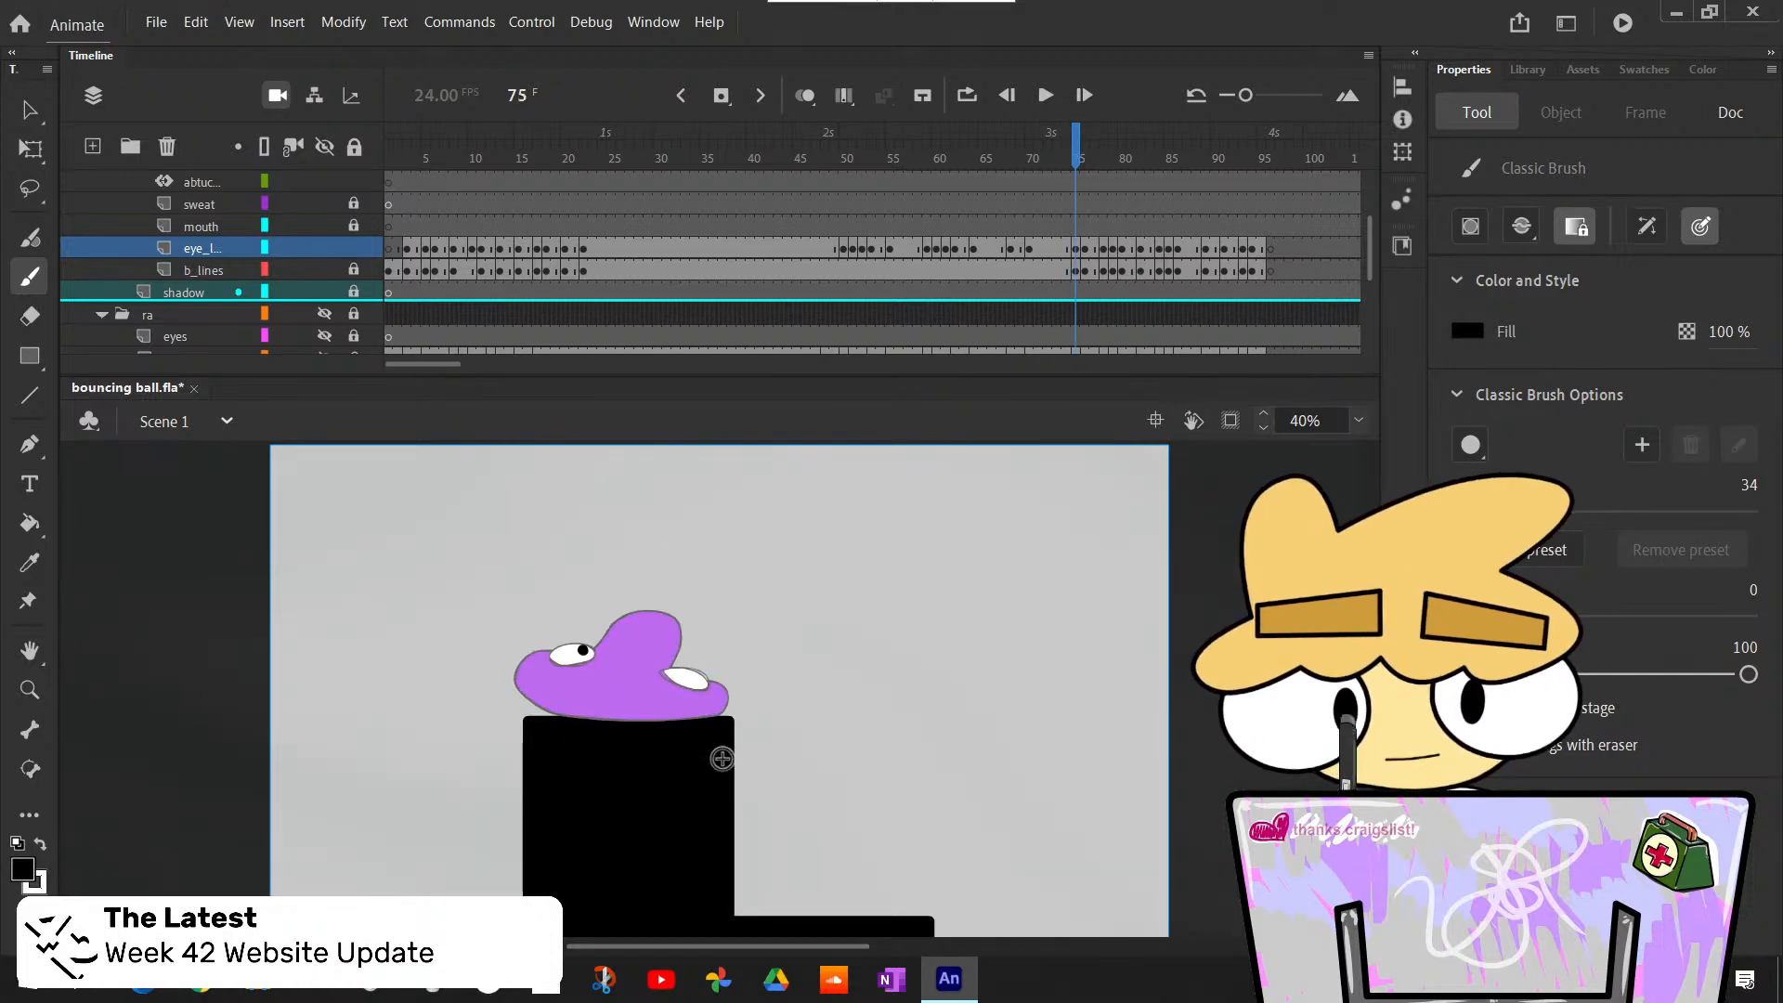
key(comma)
key(period)
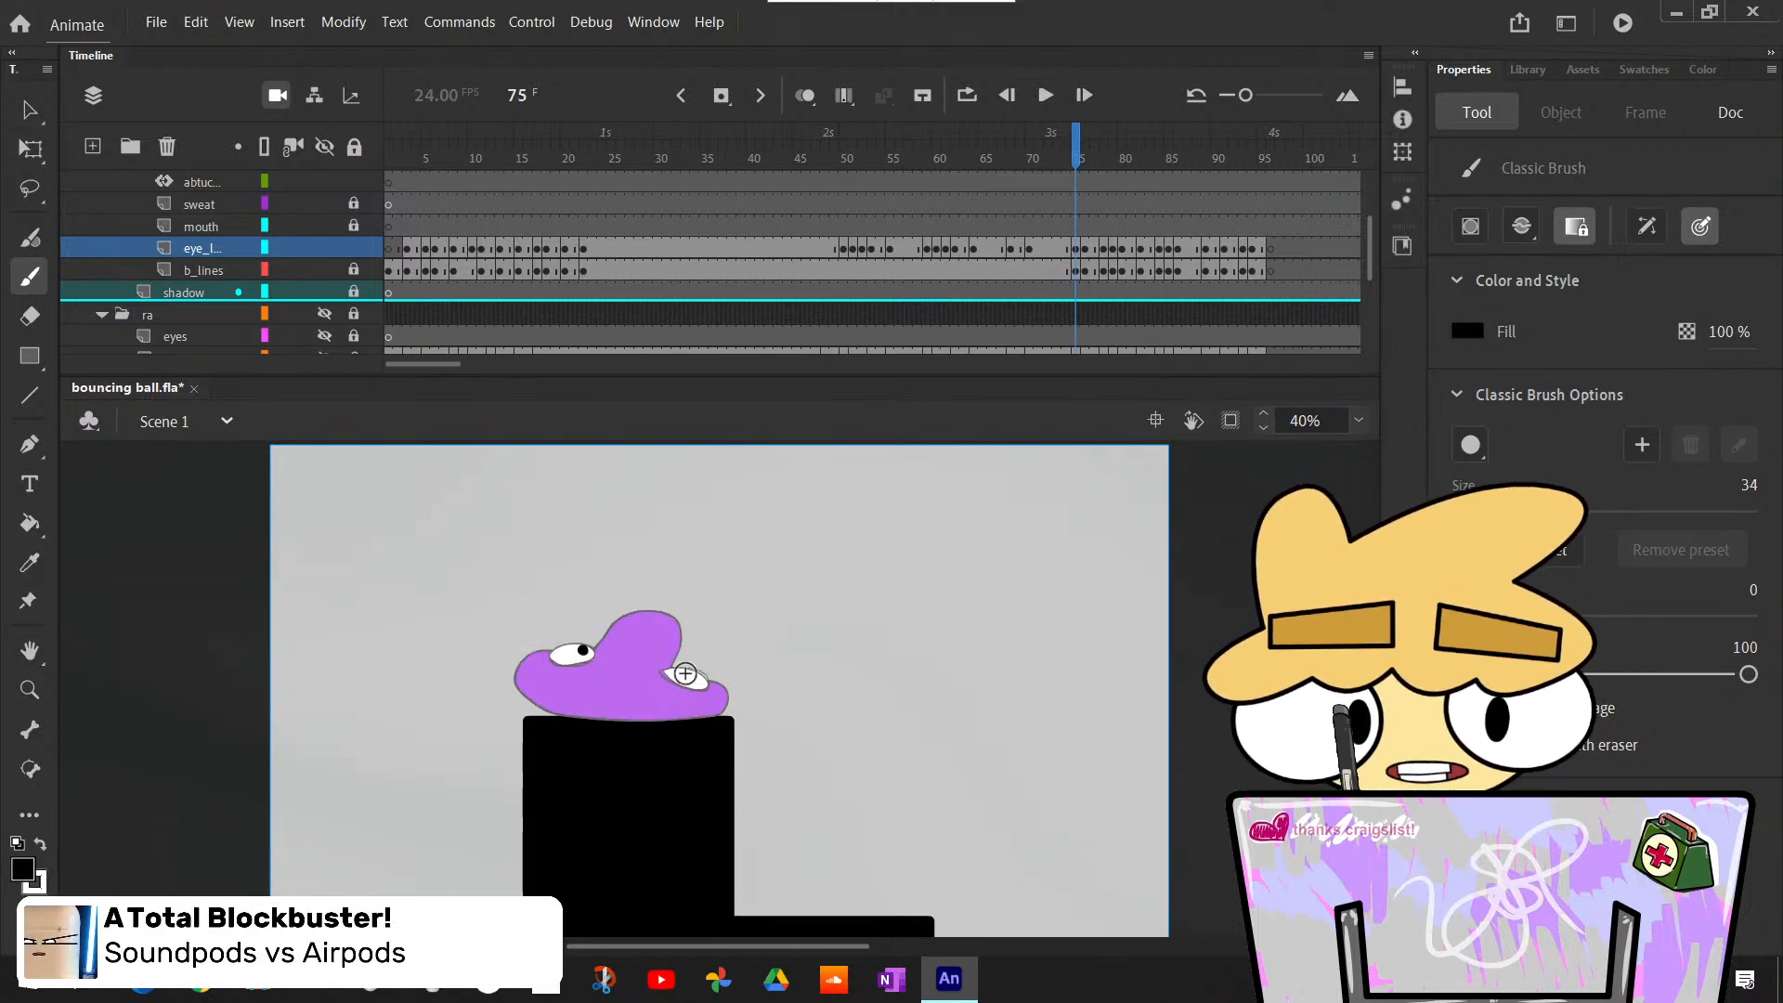
key(comma)
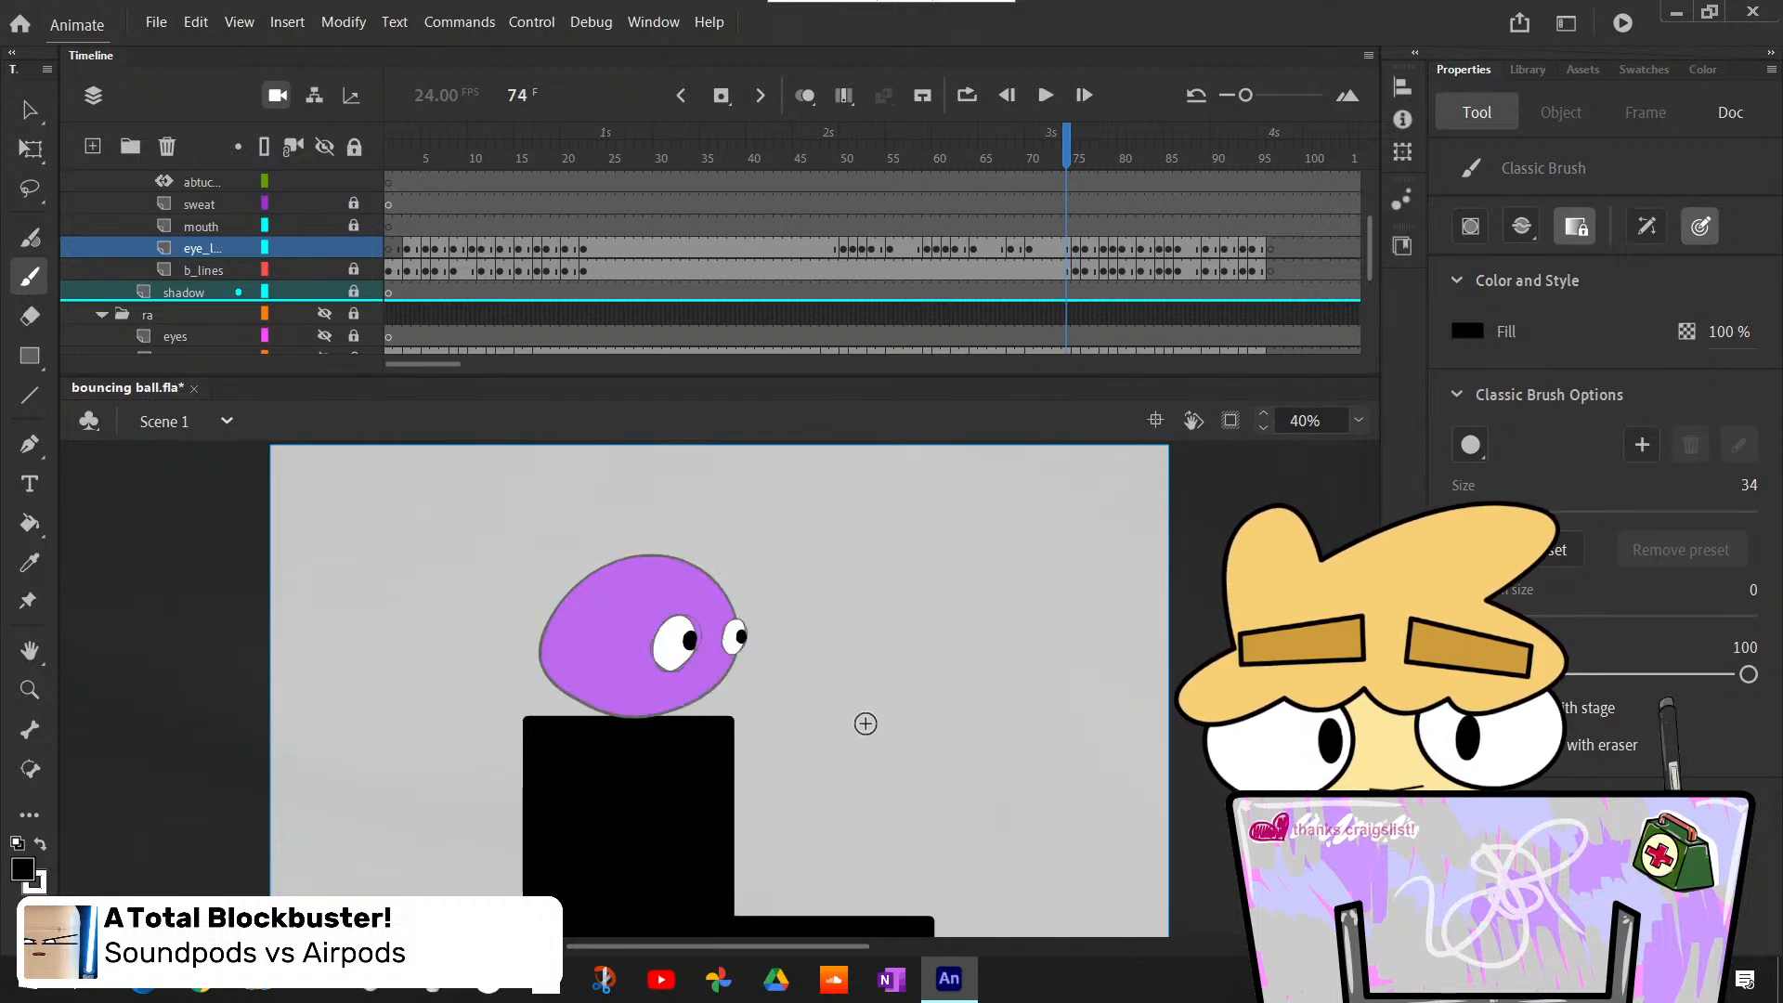
key(period)
key(period)
key(comma)
- Flip between frames 74 and 78 to compare the squashed poses and eye positions, stopping at frame 76
key(comma)
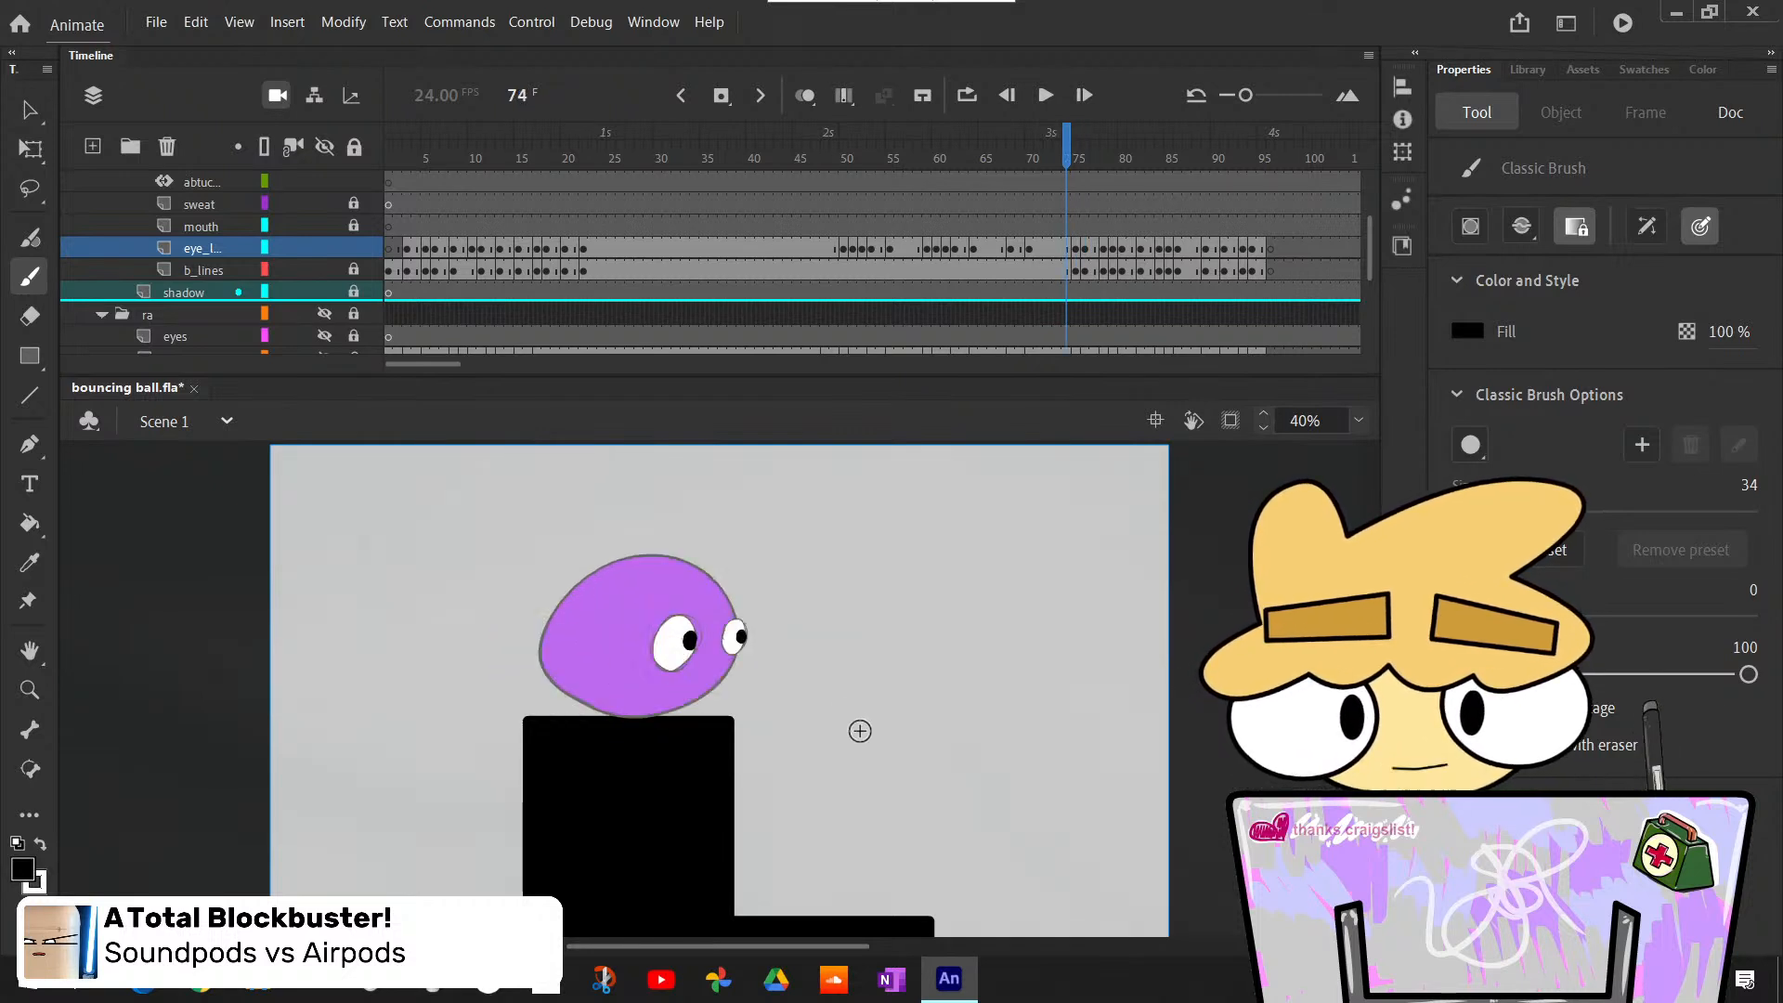
key(period)
key(period)
key(comma)
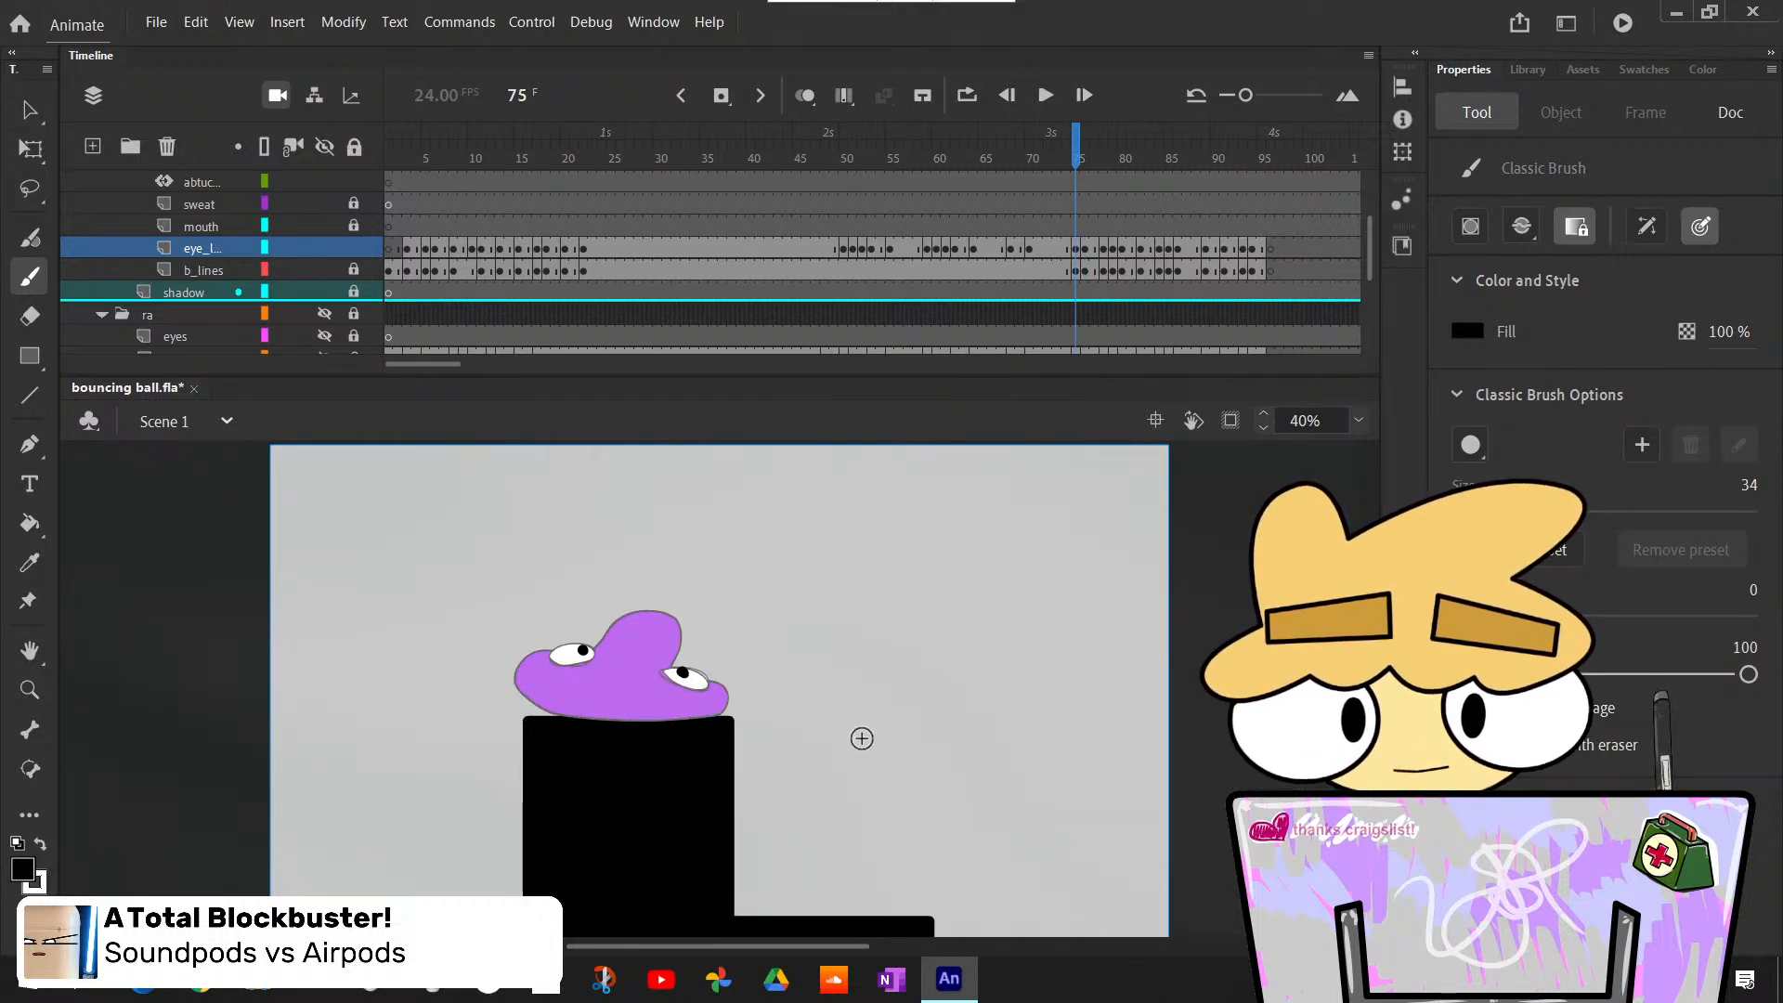
key(comma)
key(period)
key(period)
key(period)
key(period)
key(comma)
key(comma)
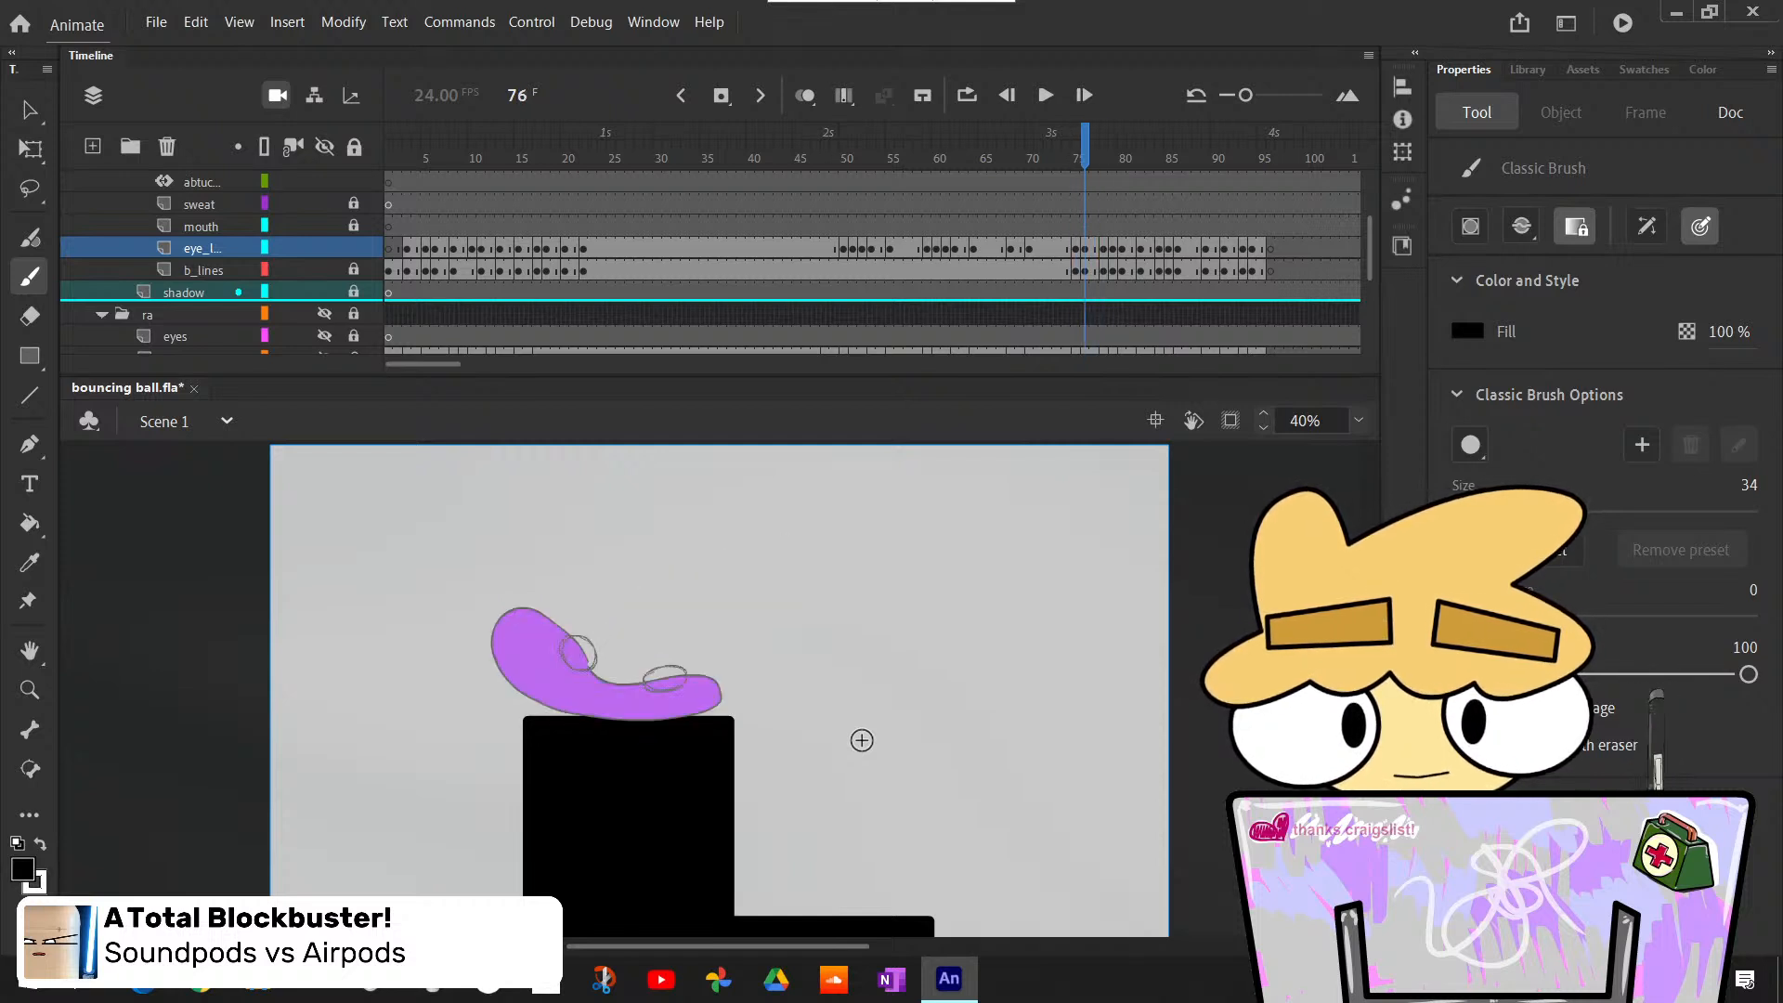
key(comma)
key(period)
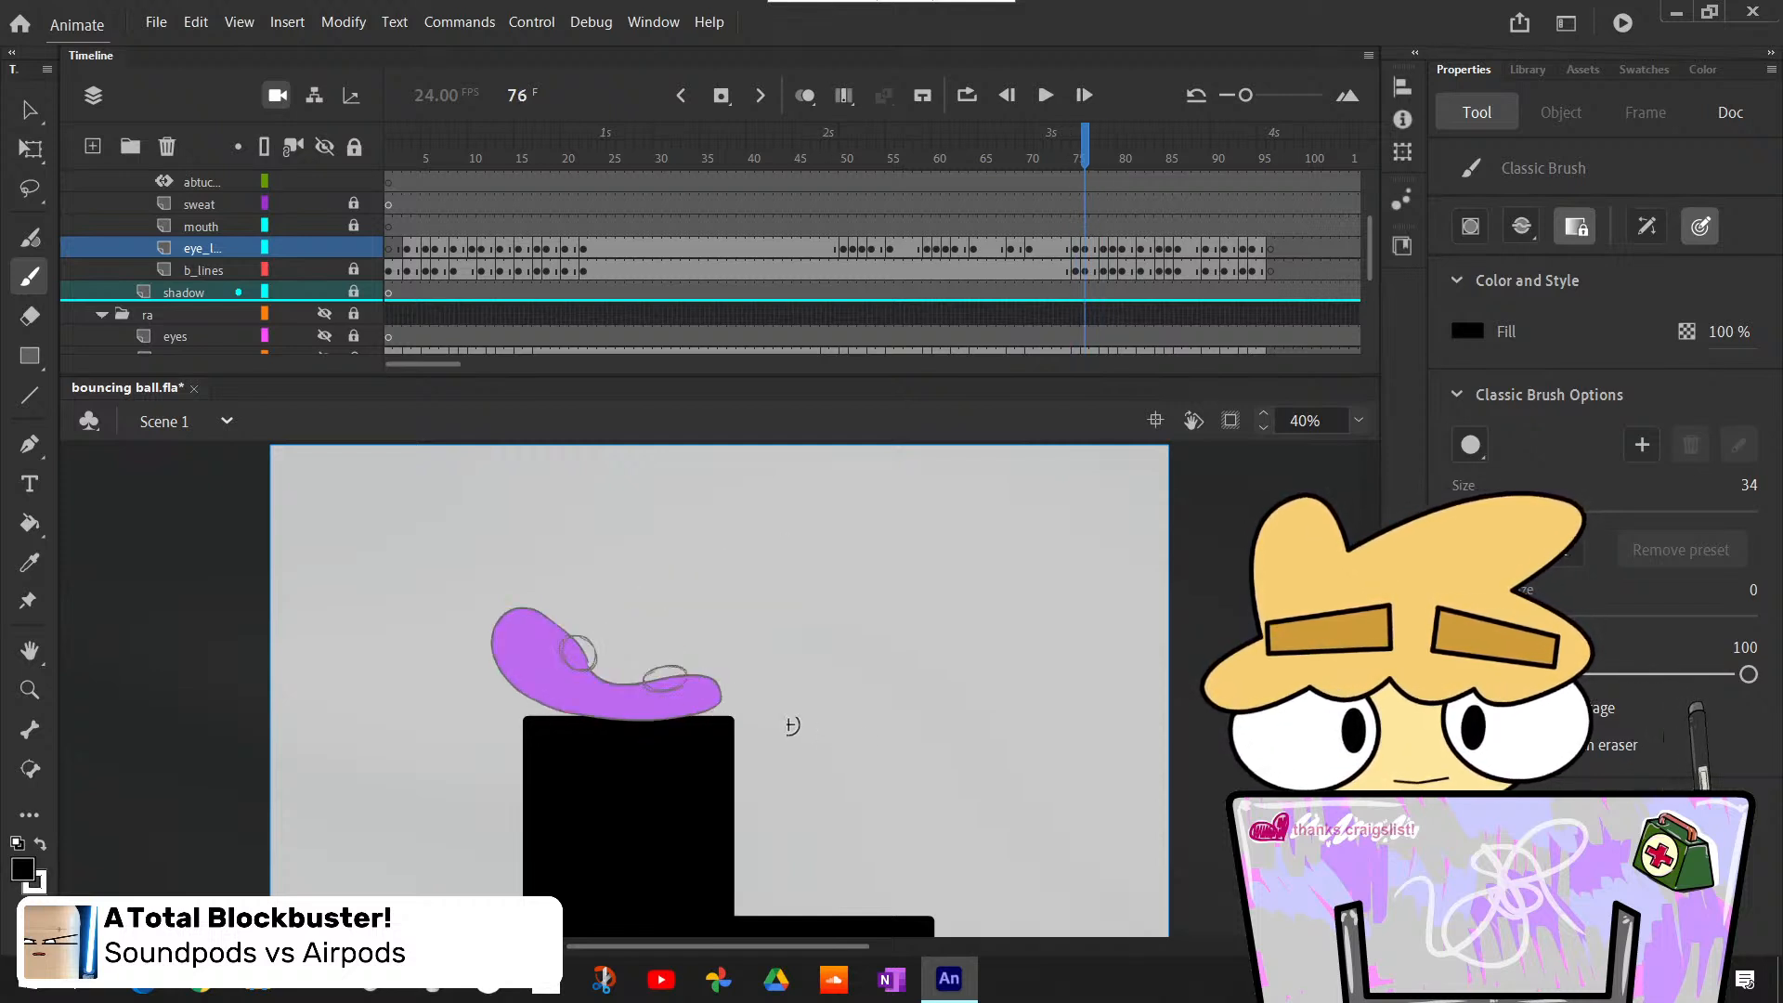
- Bucket-fill both eyes of the squashed body at frame 76 with white on the eye lines layer
key(k)
key(x)
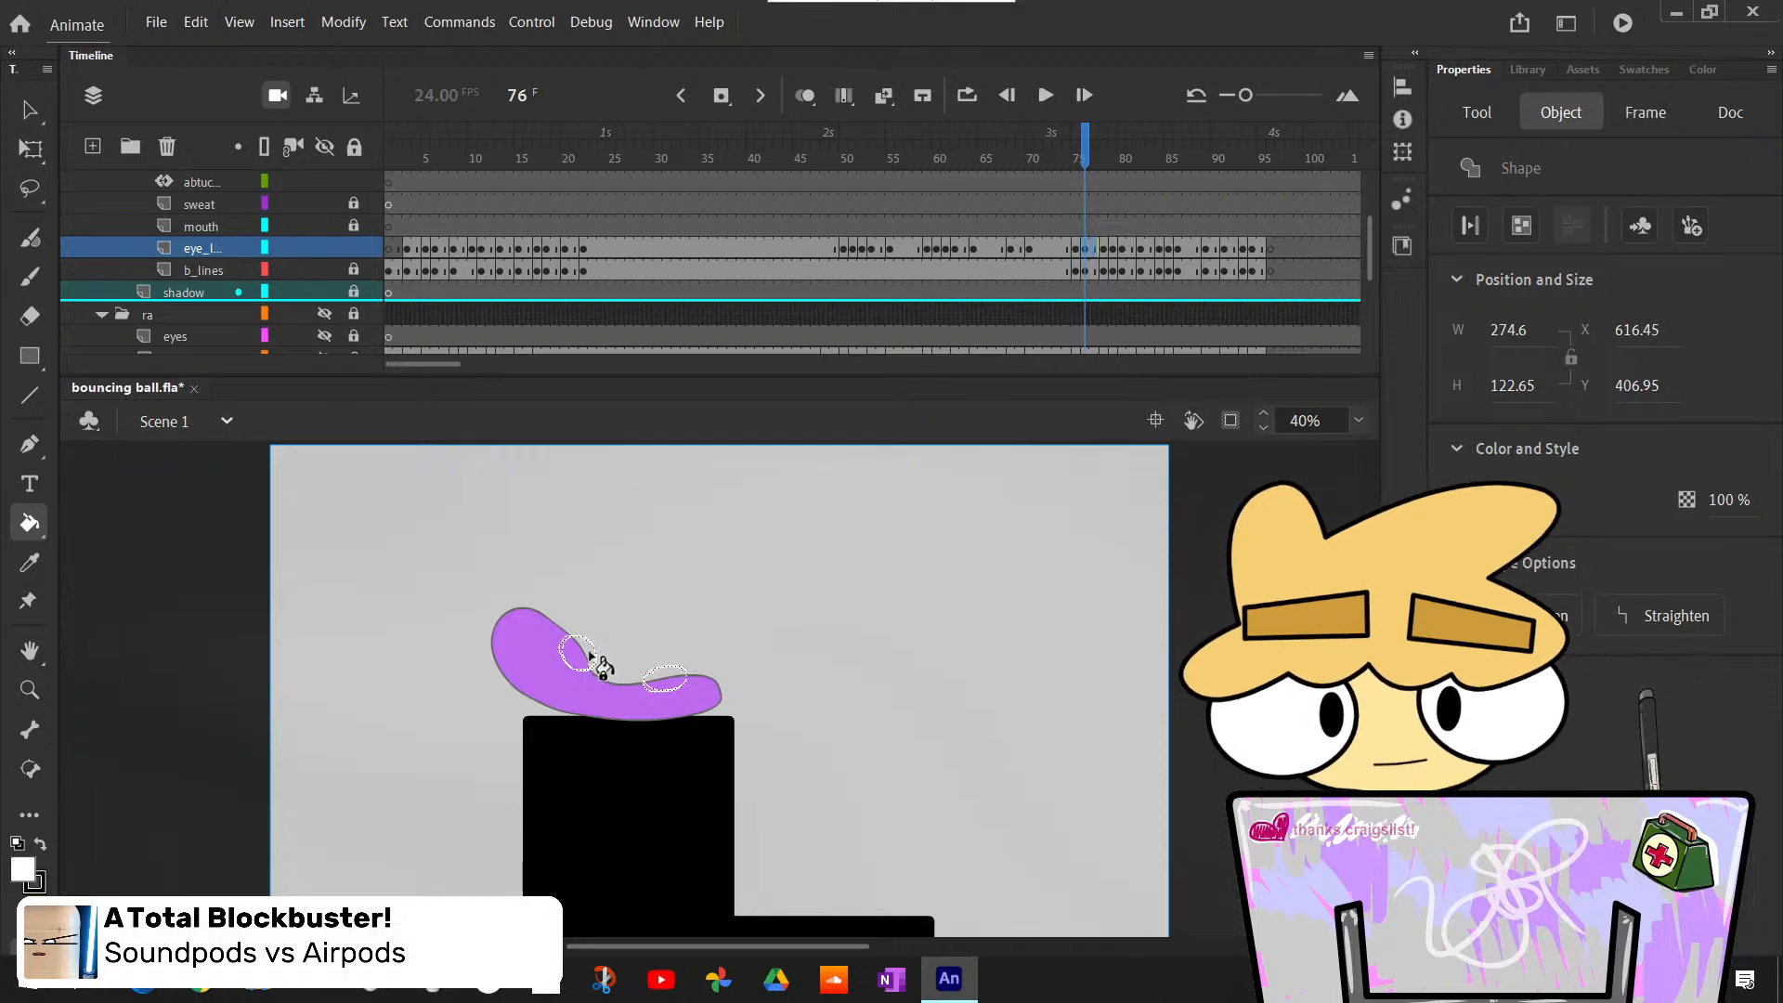
key(ctrl+z)
key(v)
click(731, 619)
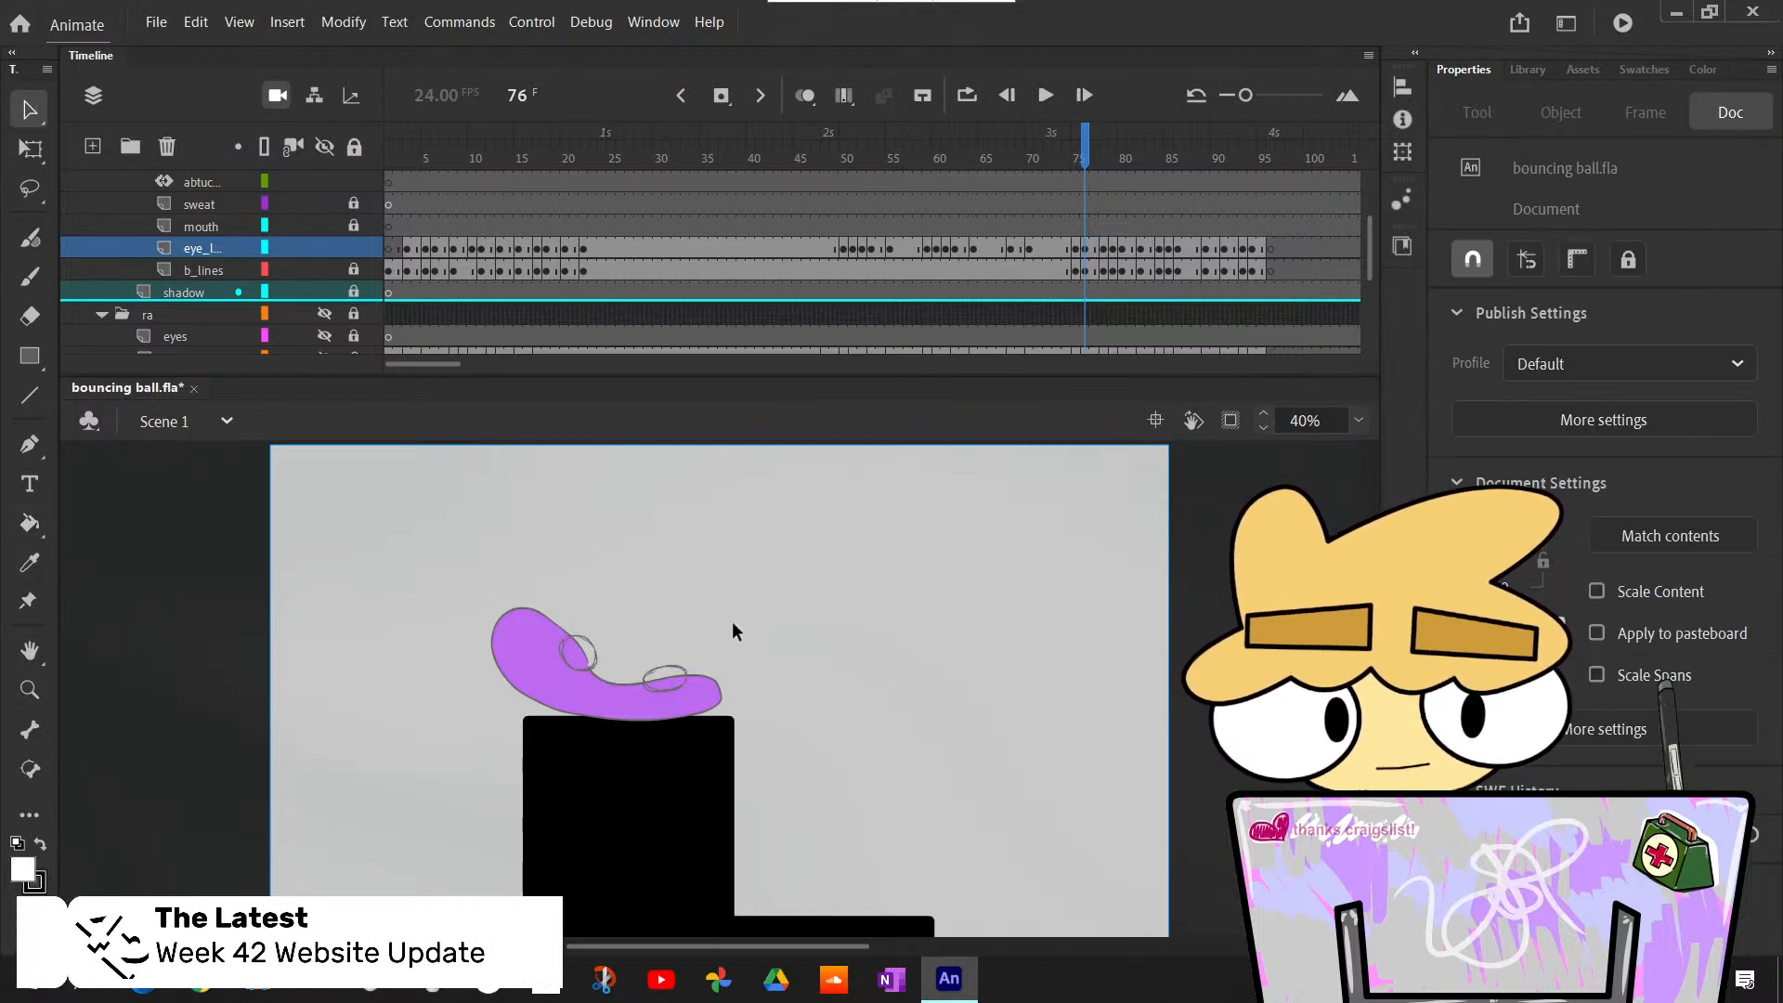
key(x)
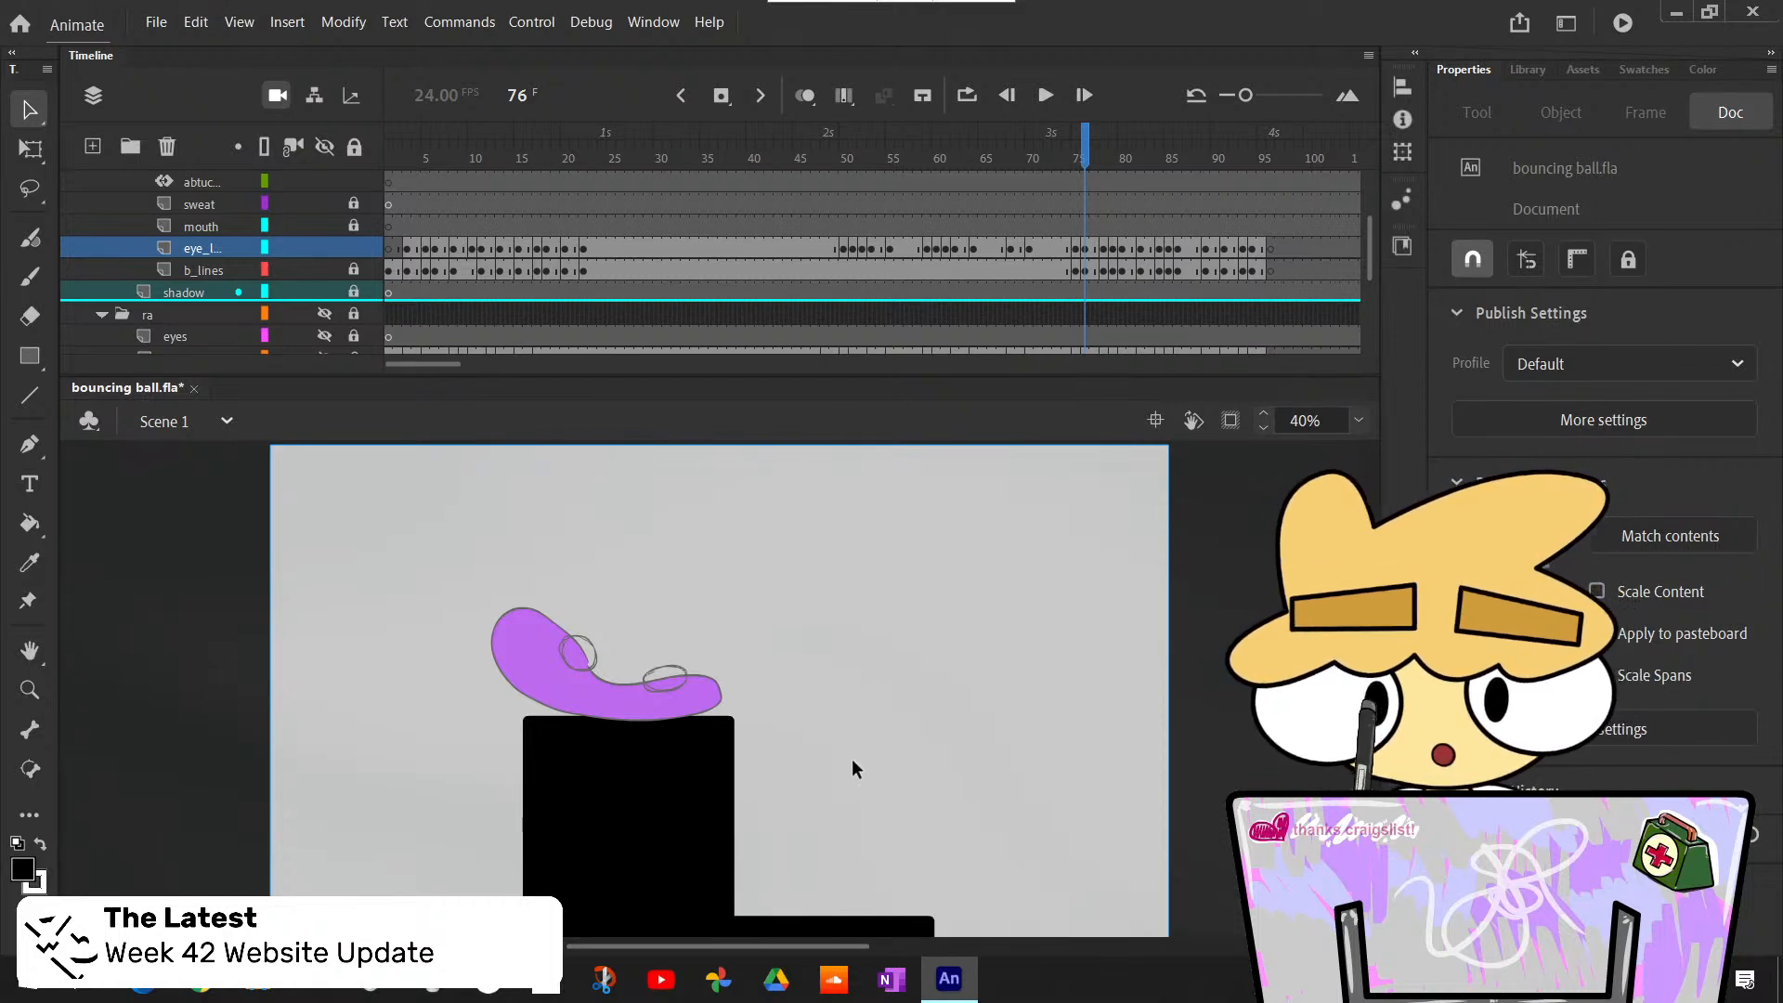
key(x)
key(k)
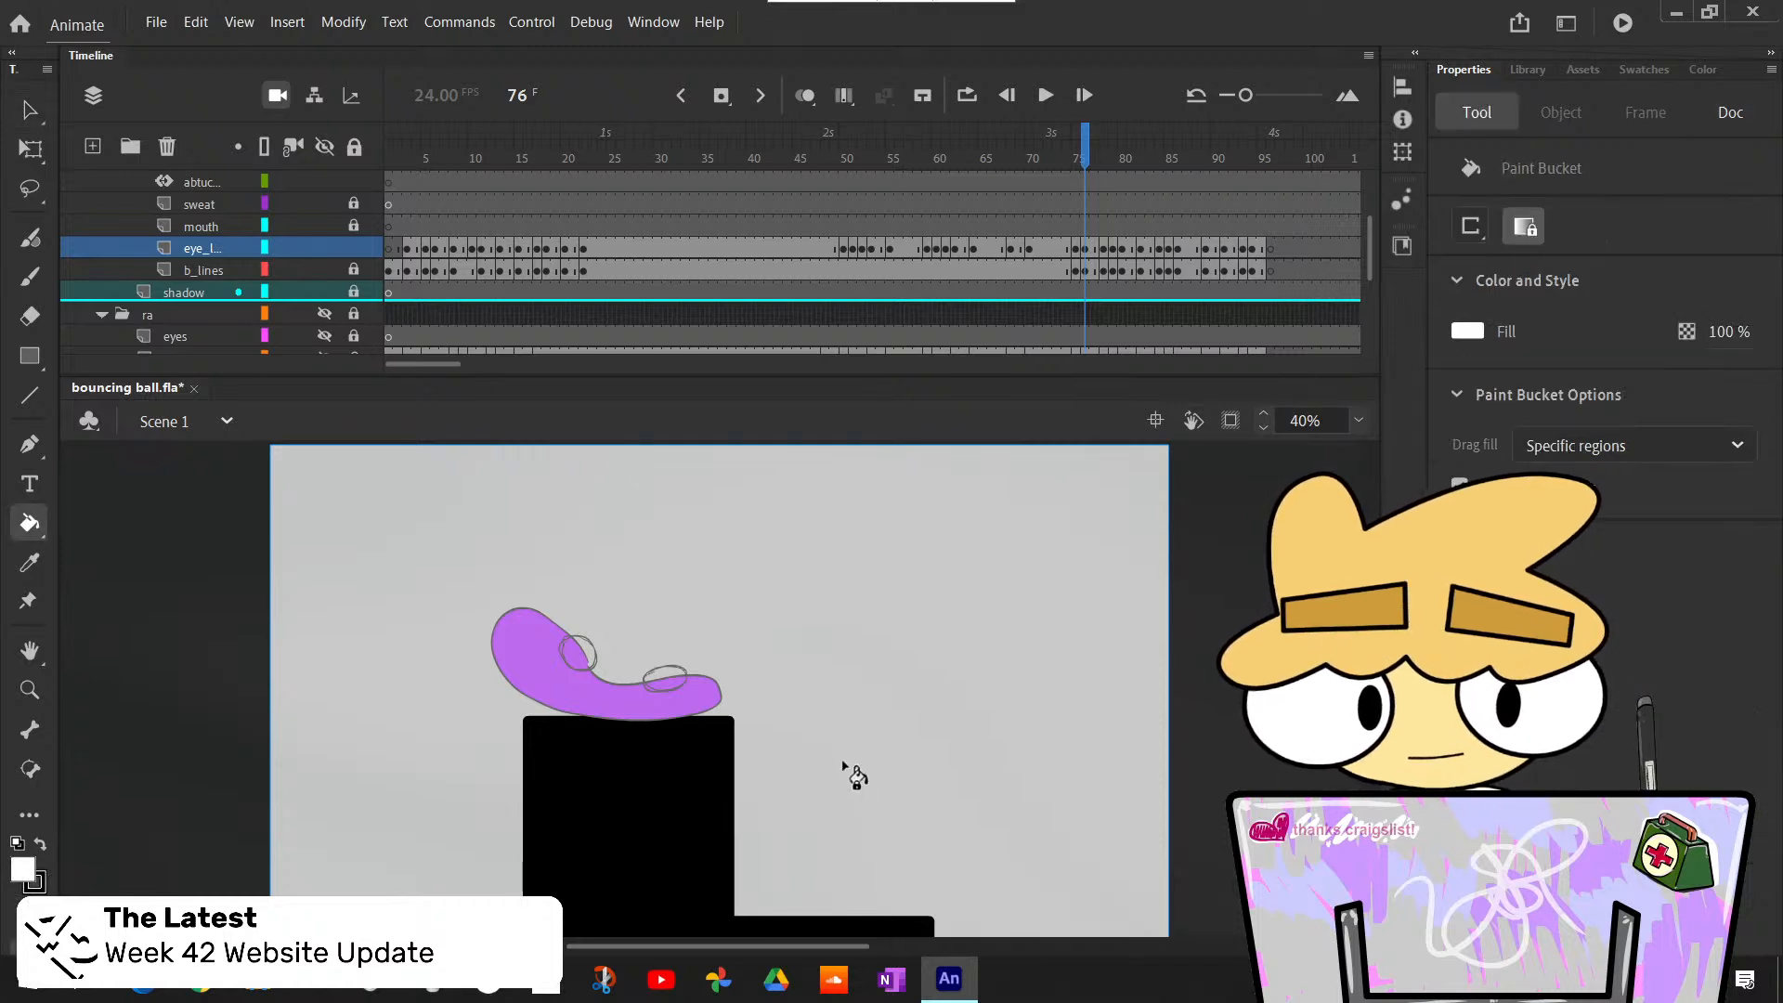
click(559, 646)
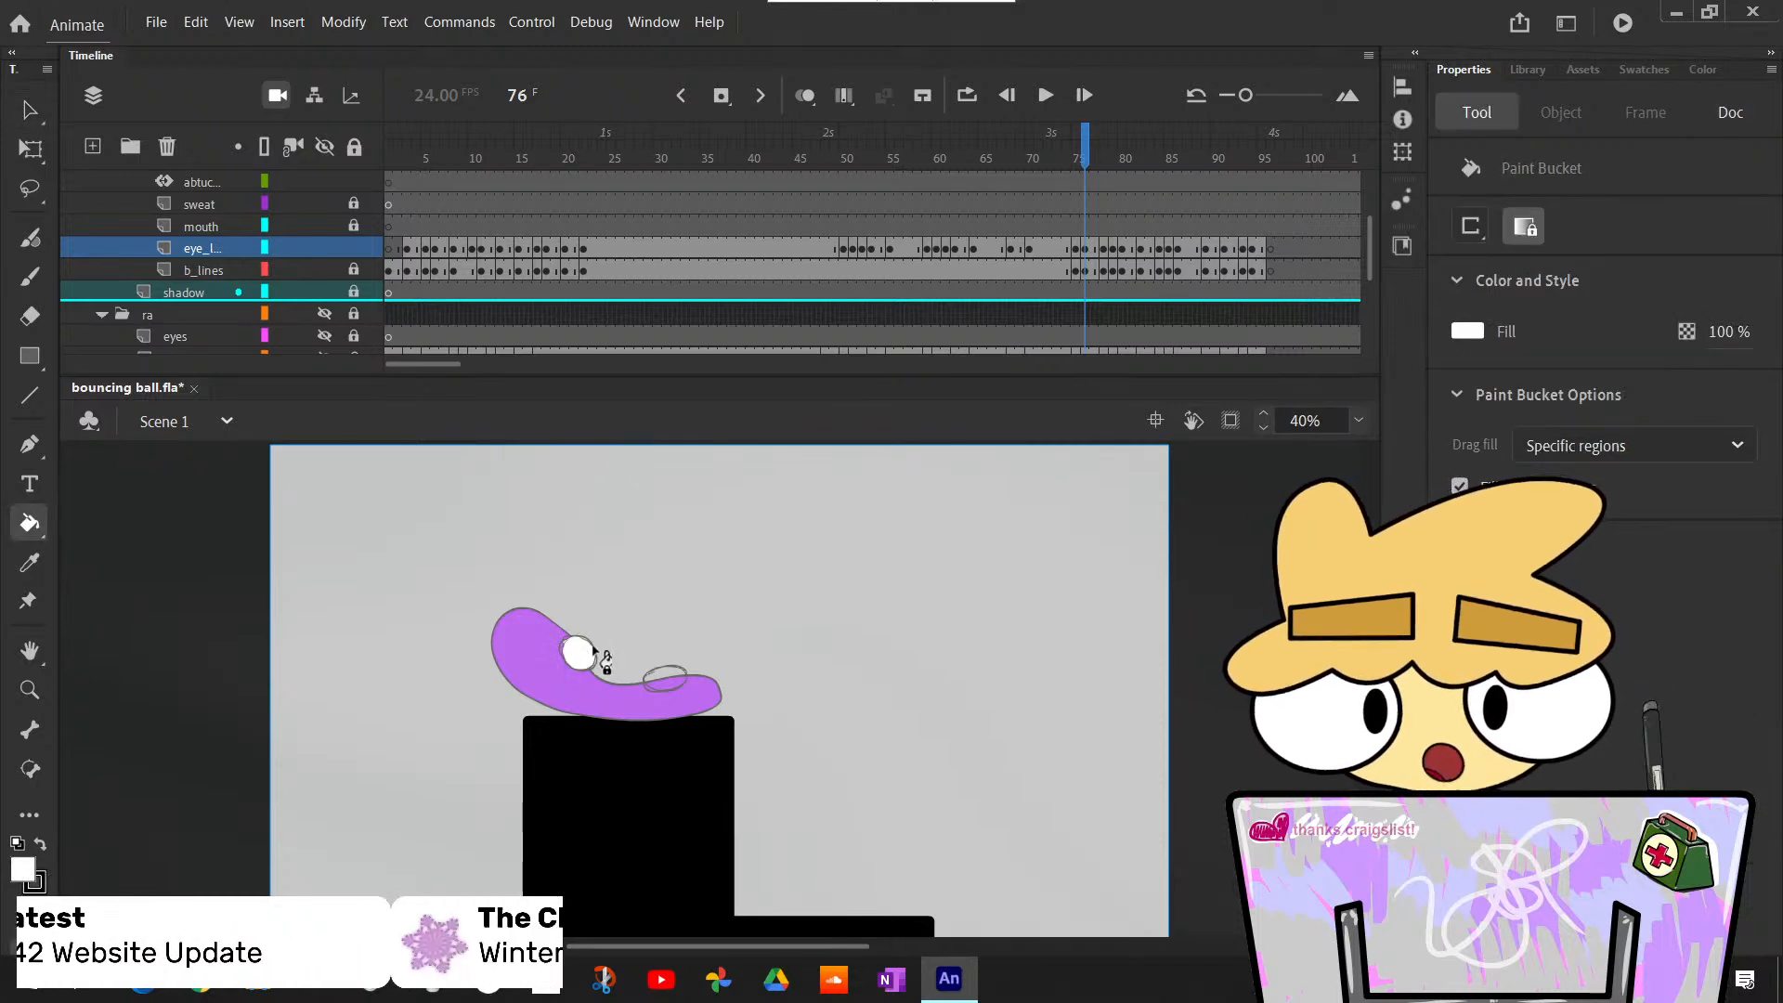
click(692, 668)
- Paint black pupils on the inner sides of both eyes at frame 76 with the Classic Brush
key(b)
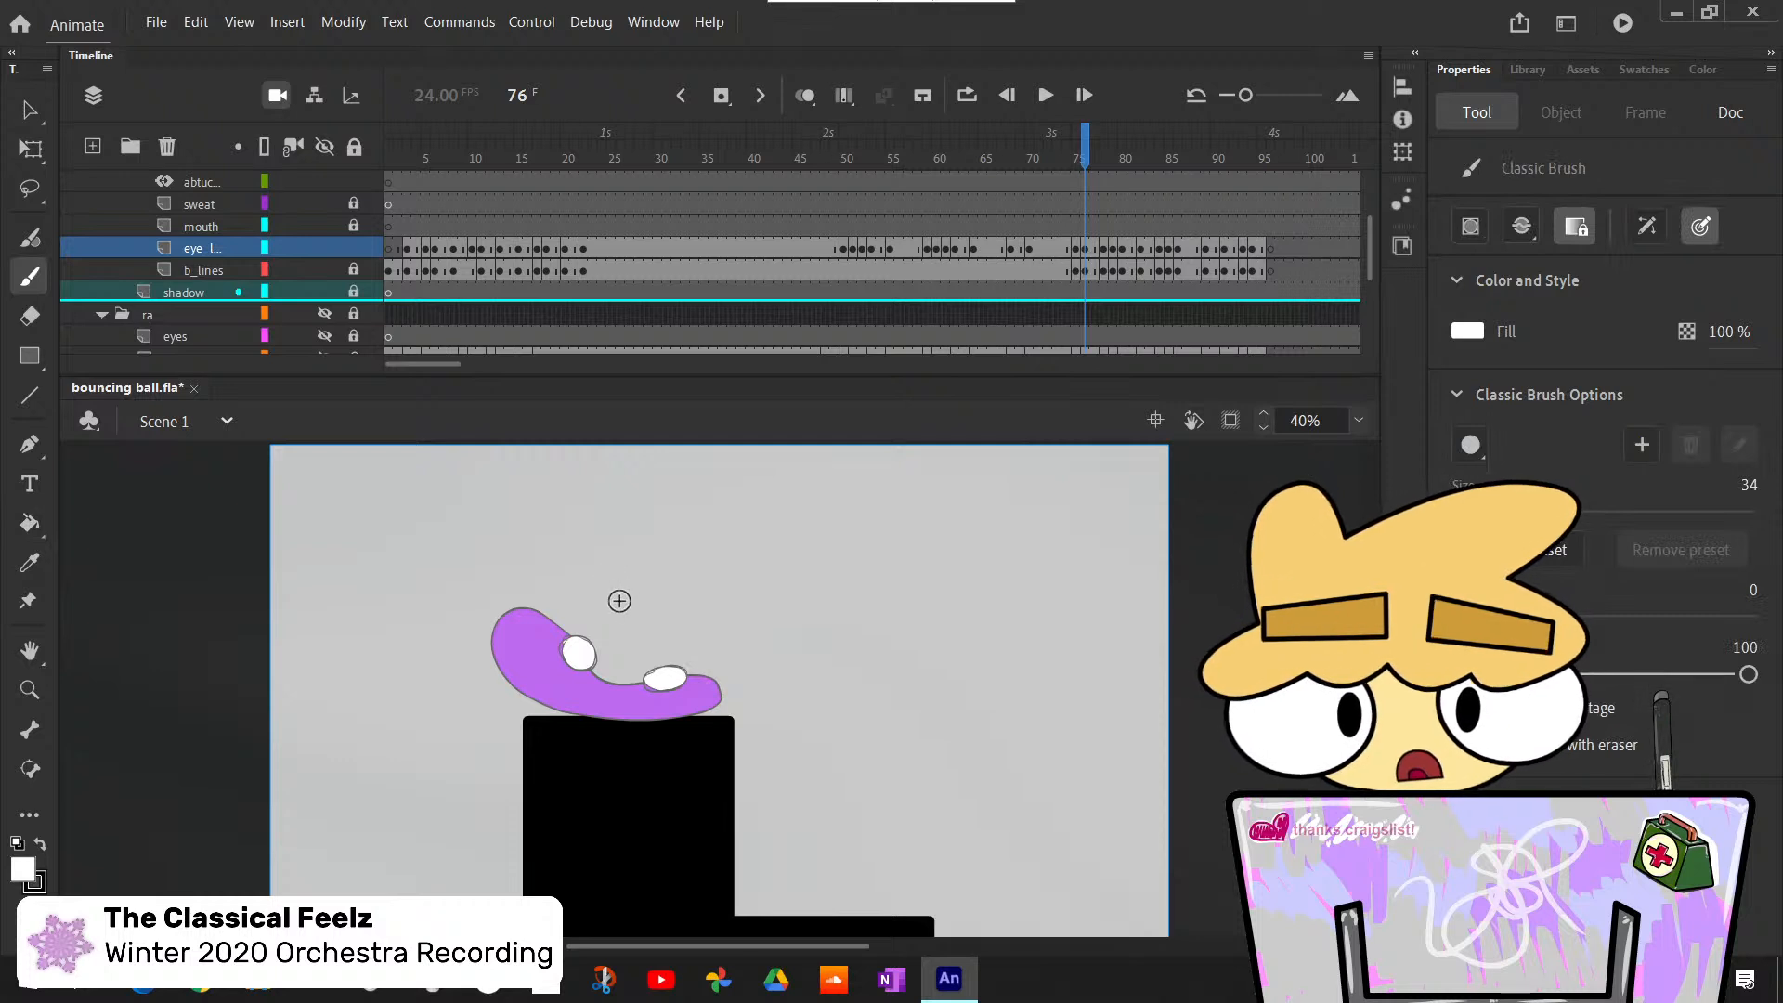
key(x)
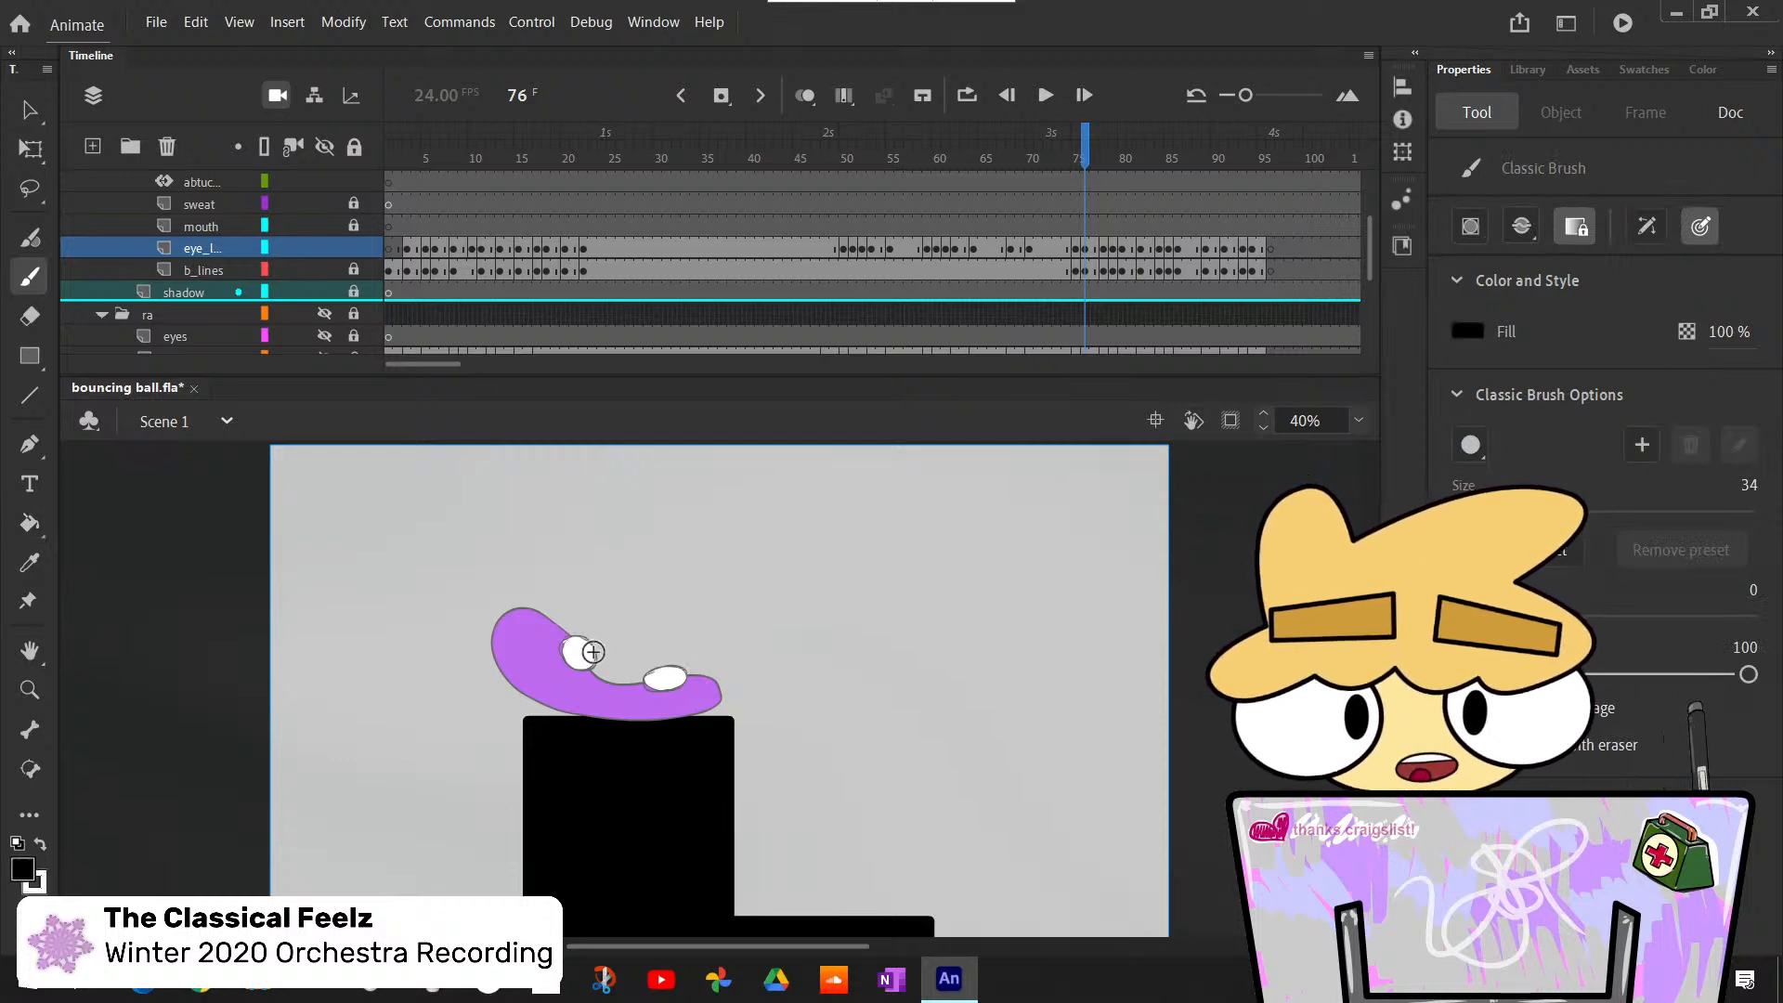
click(584, 661)
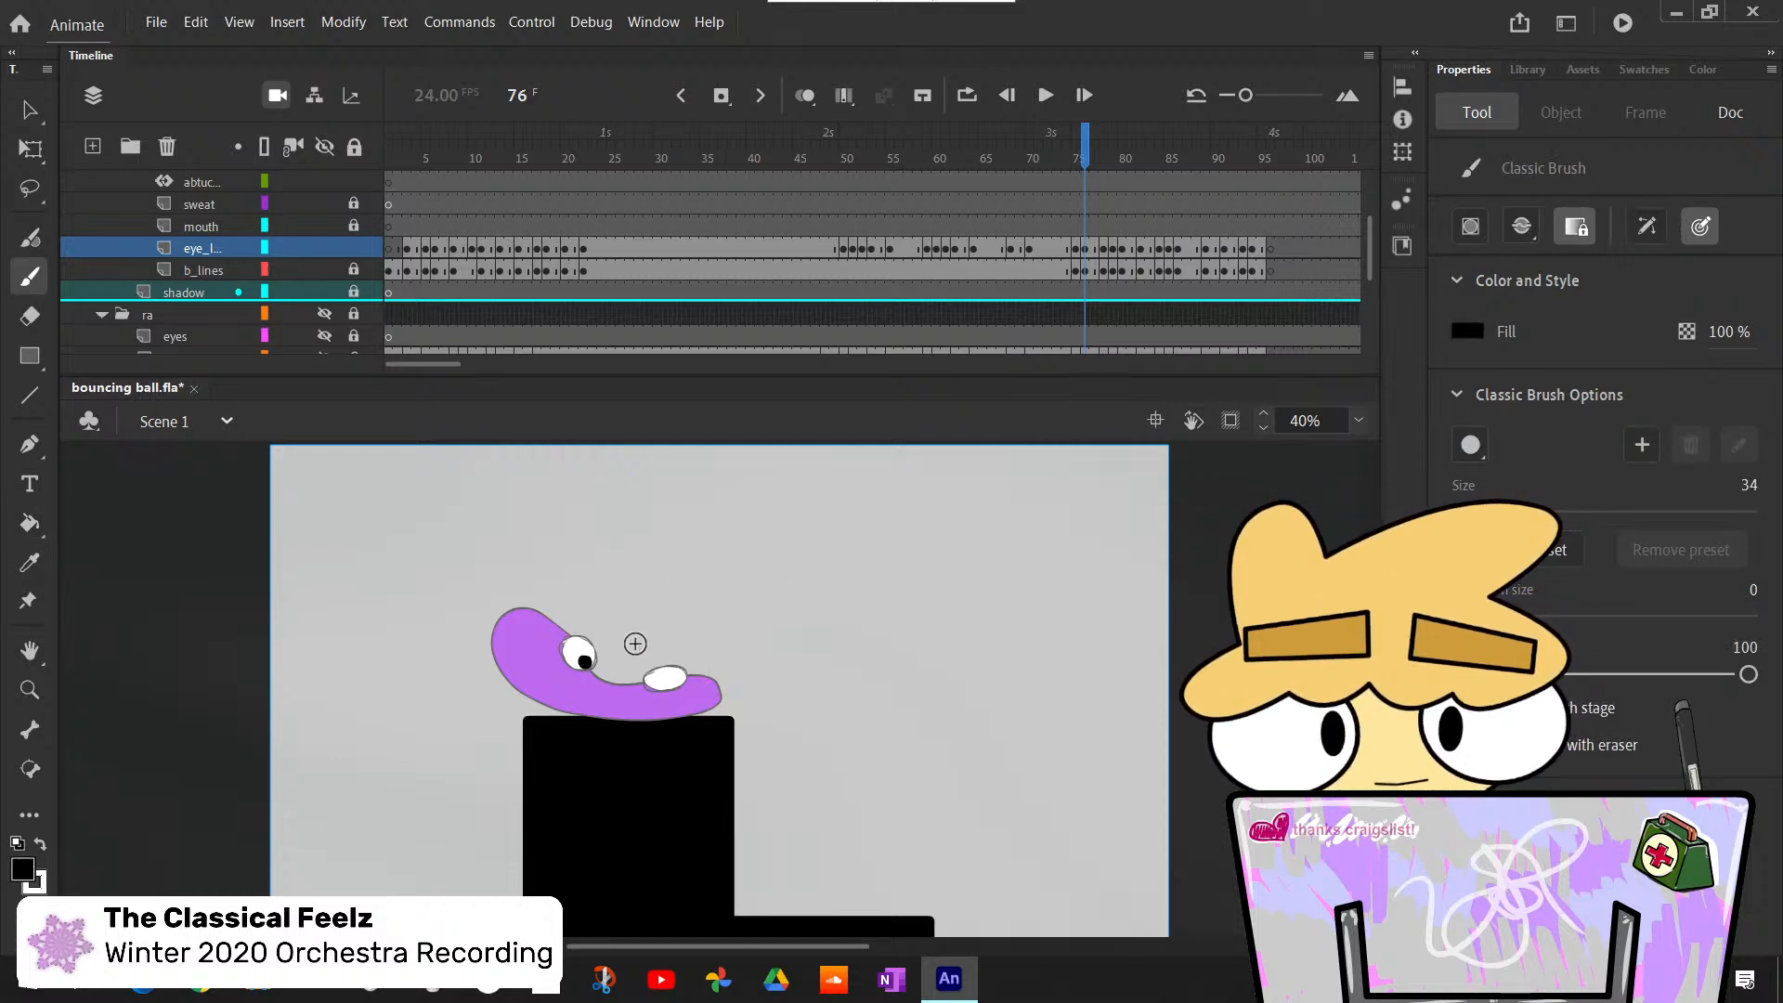
click(655, 680)
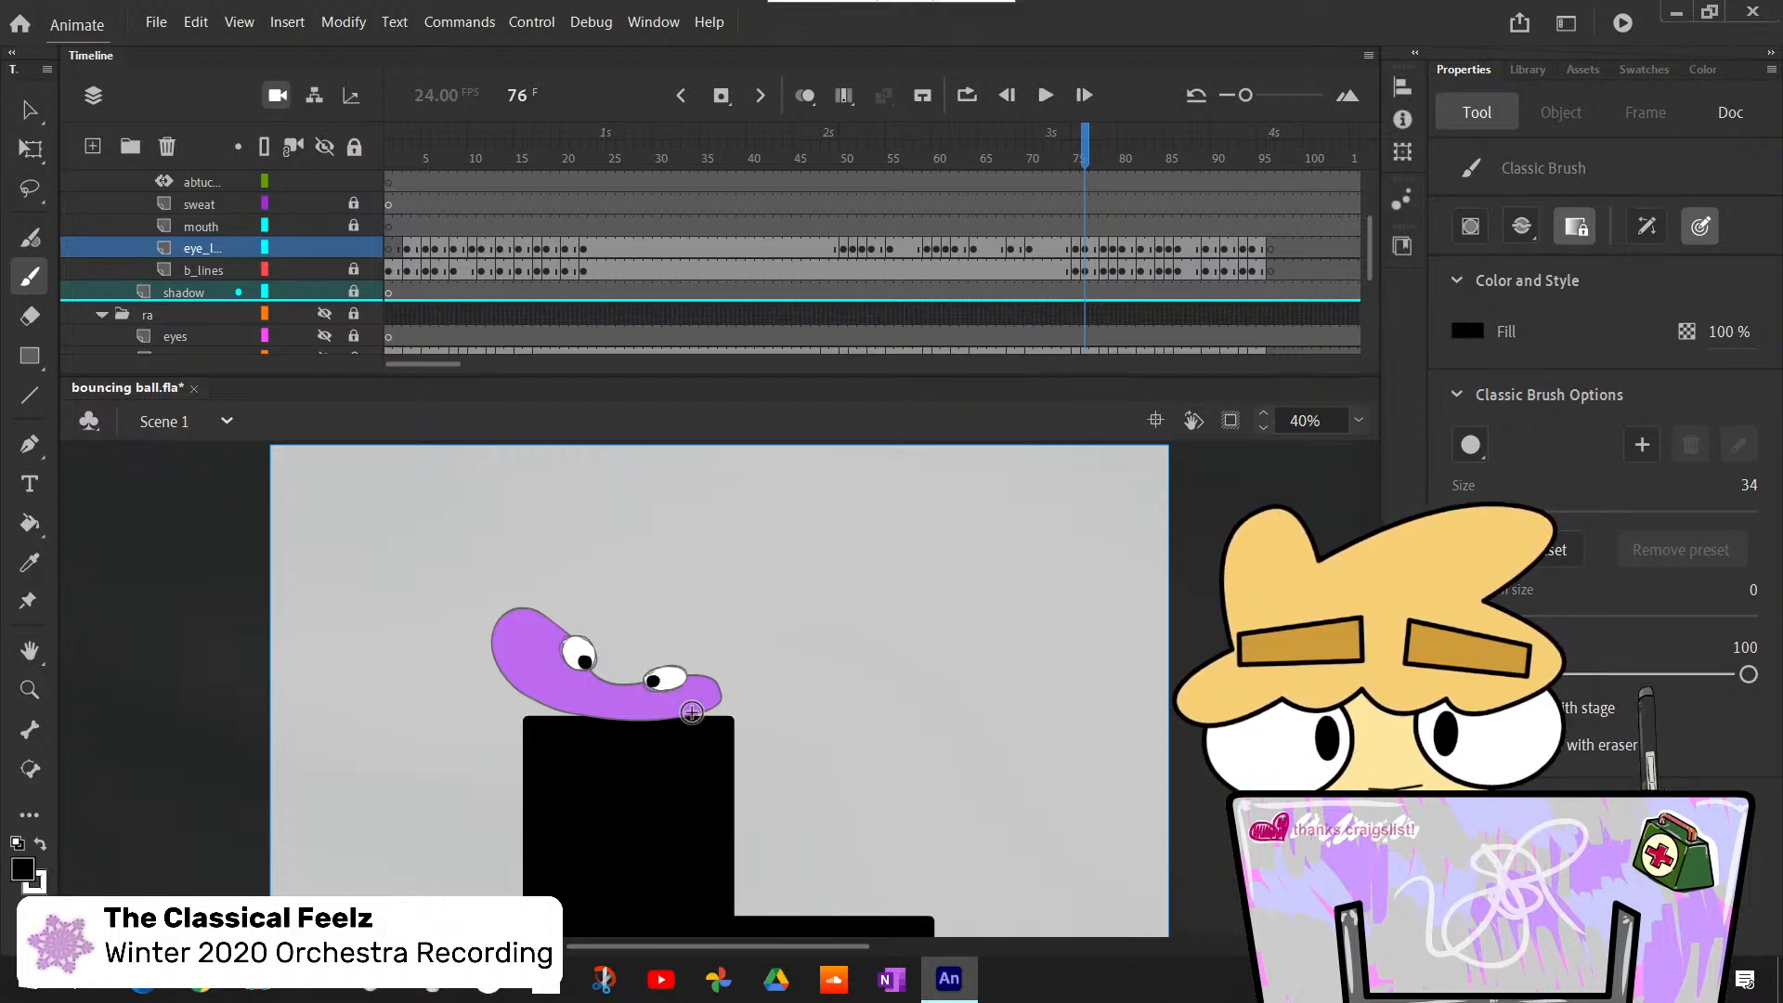
- Flip between frame 76 and its neighbouring frames to compare the pupil positions with the adjacent poses
key(comma)
key(period)
key(comma)
key(period)
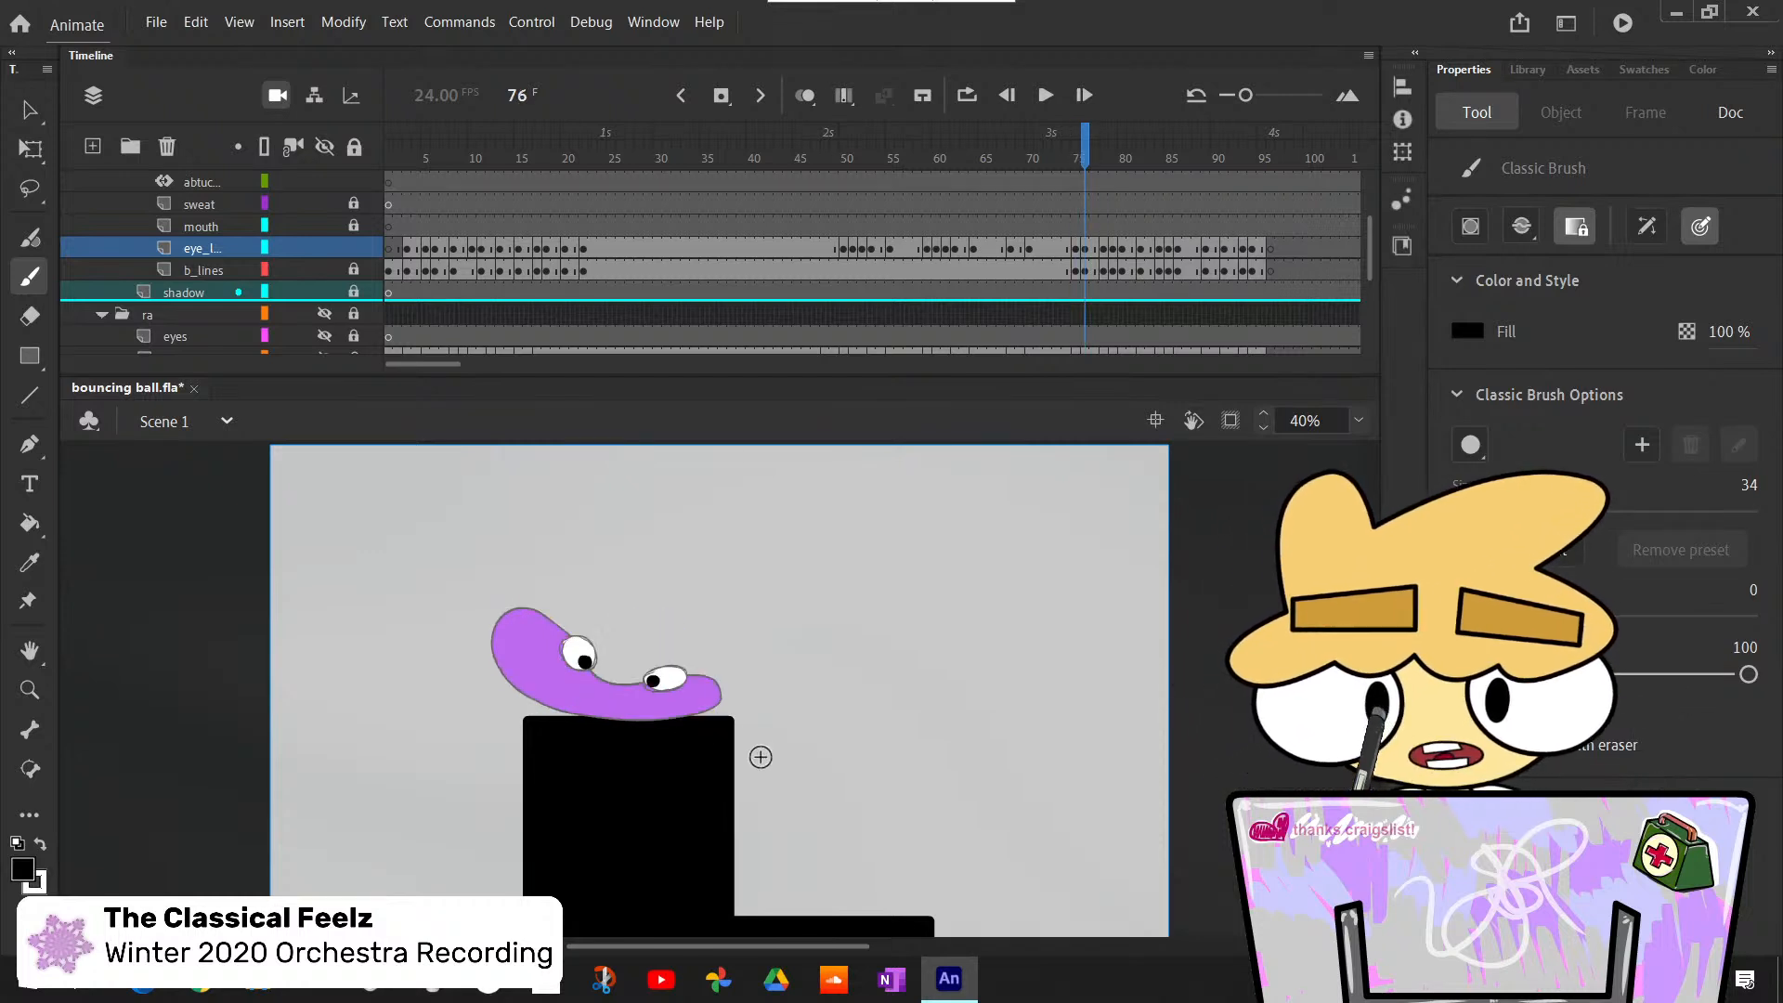
key(period)
key(period)
key(comma)
key(comma)
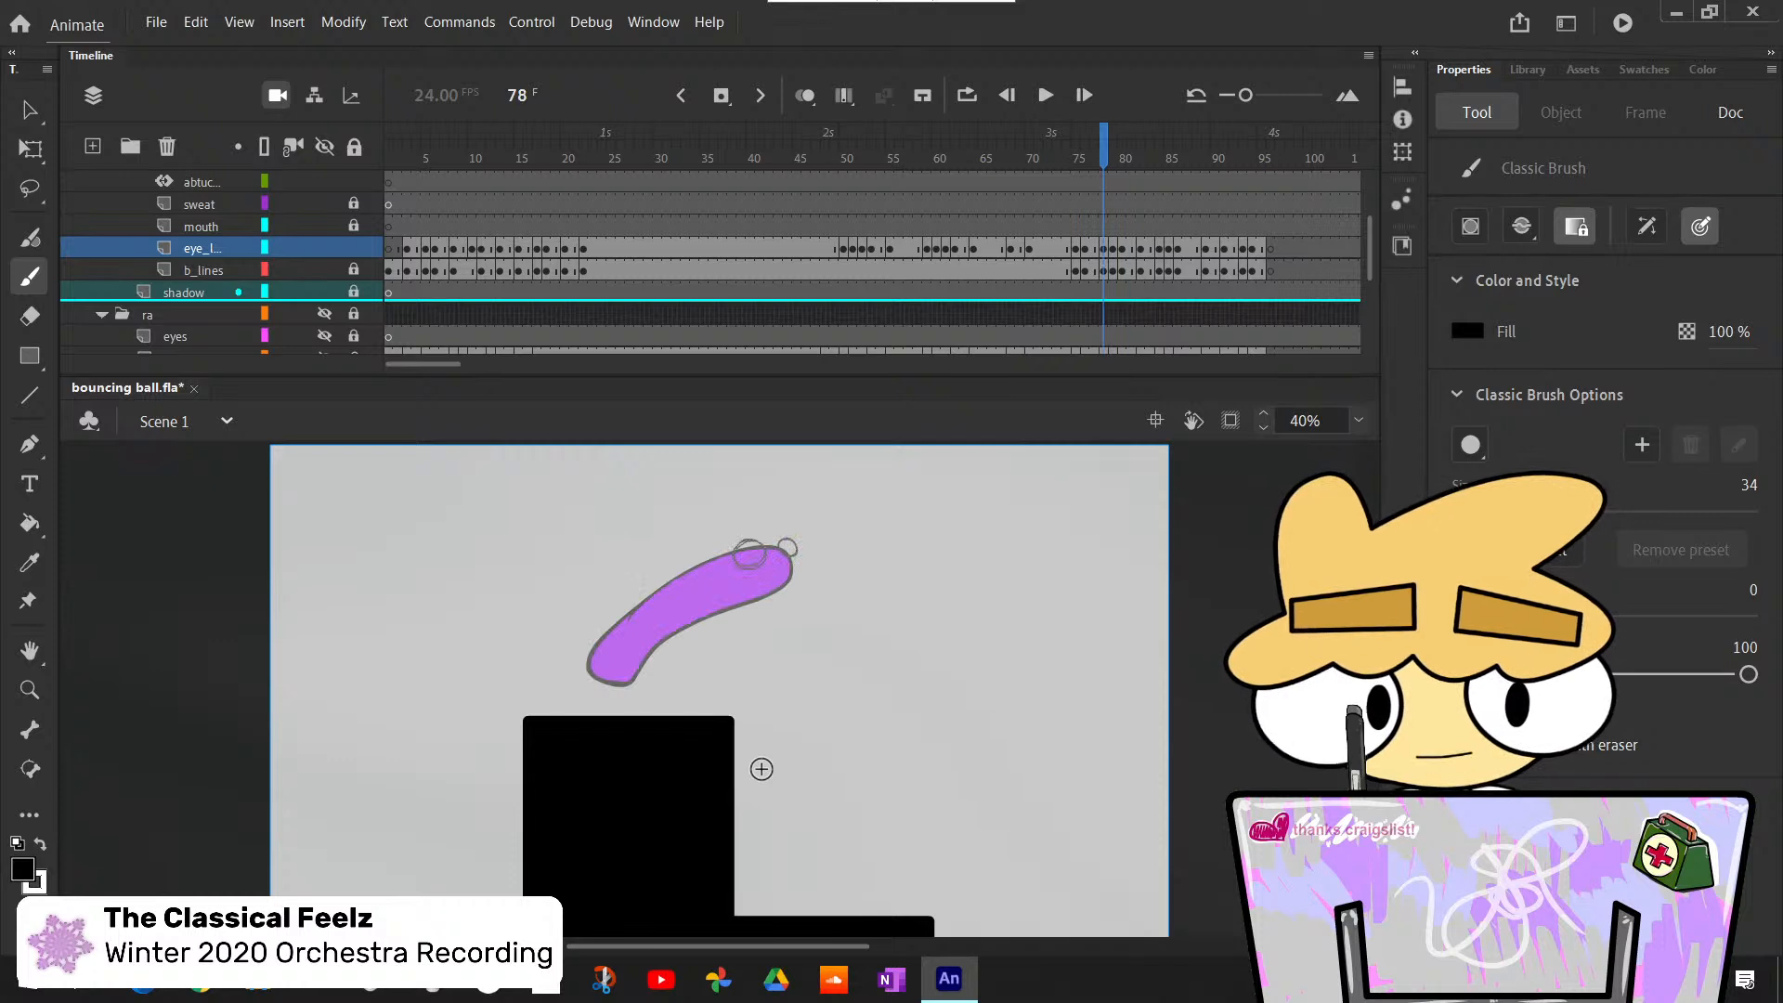
- Advance to frame 79 and flip between frames 79 and 80 to compare the eye outlines
key(period)
key(period)
key(period)
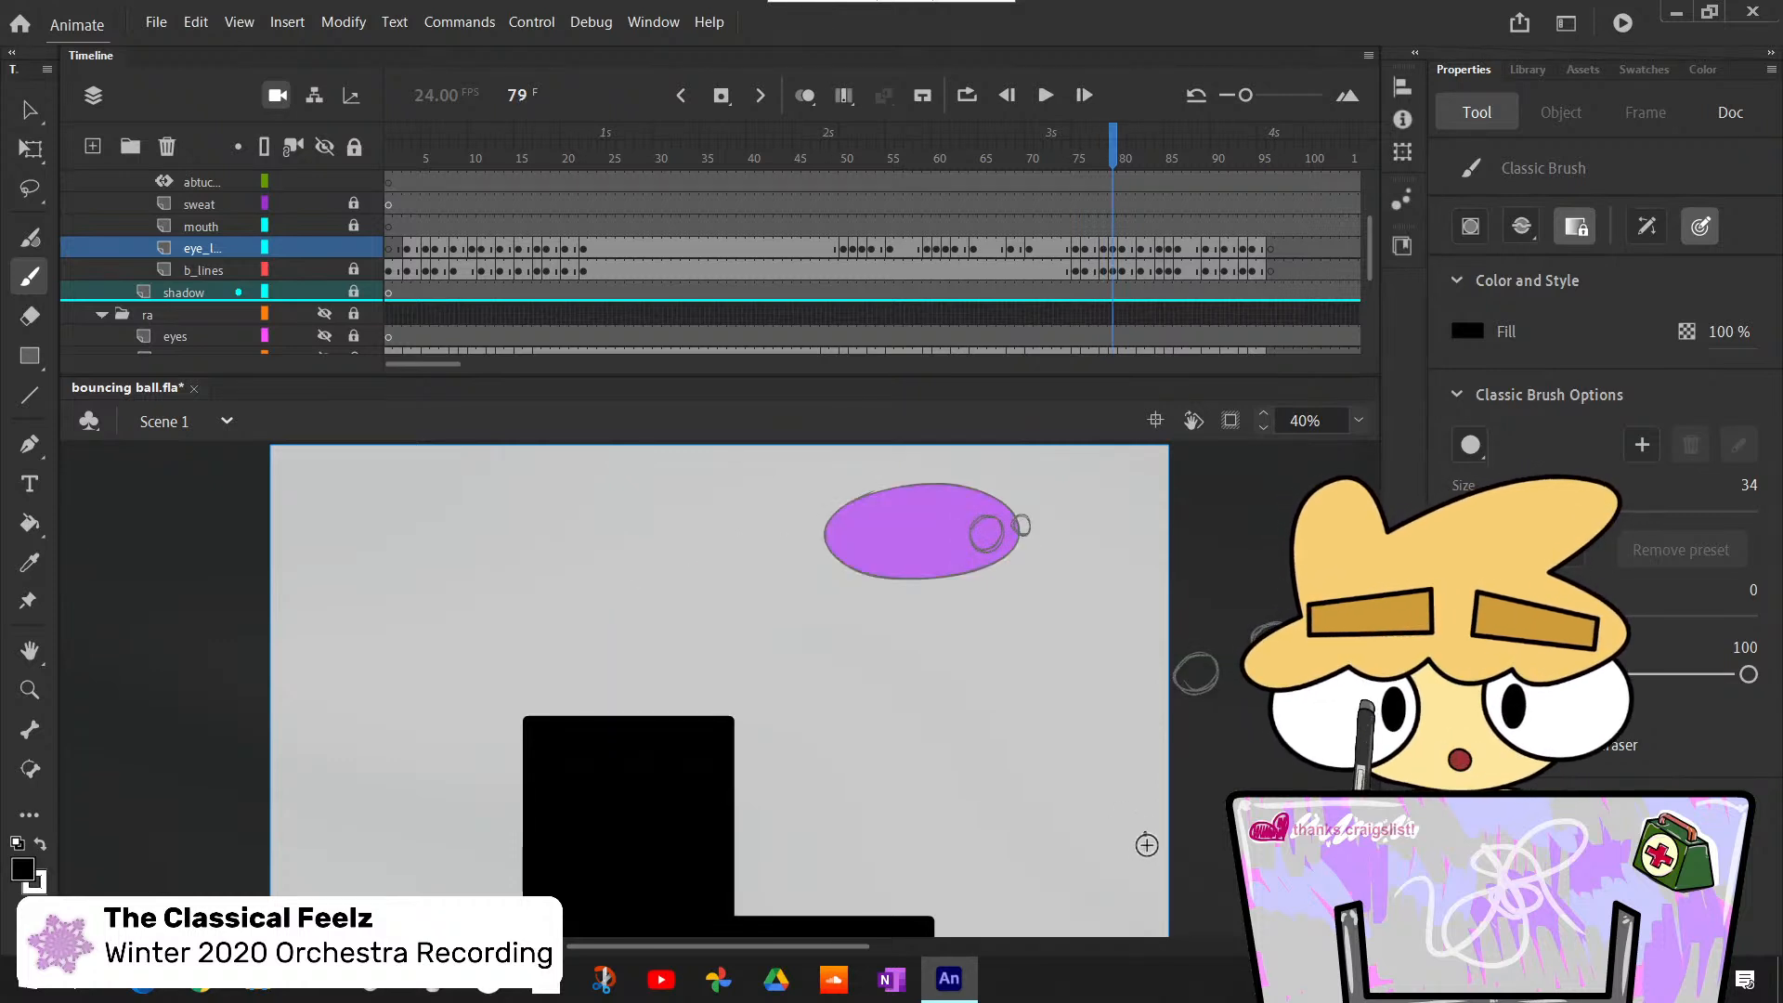
key(period)
key(comma)
key(period)
key(comma)
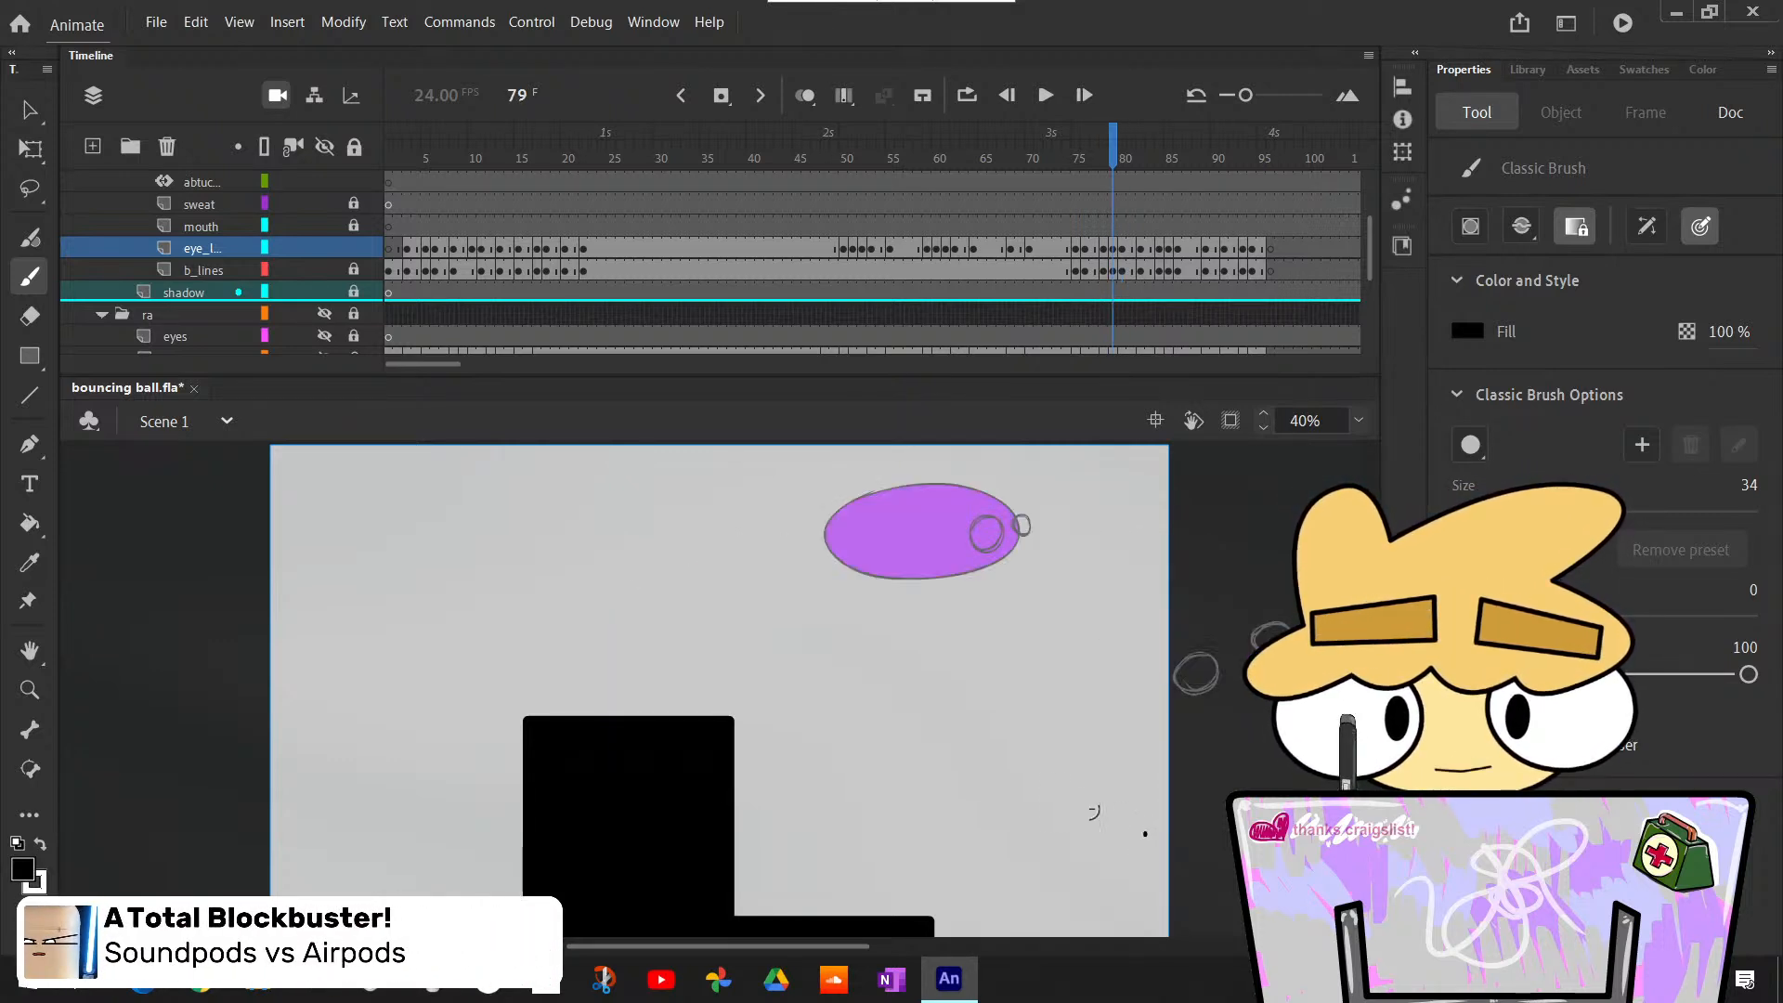
key(period)
key(comma)
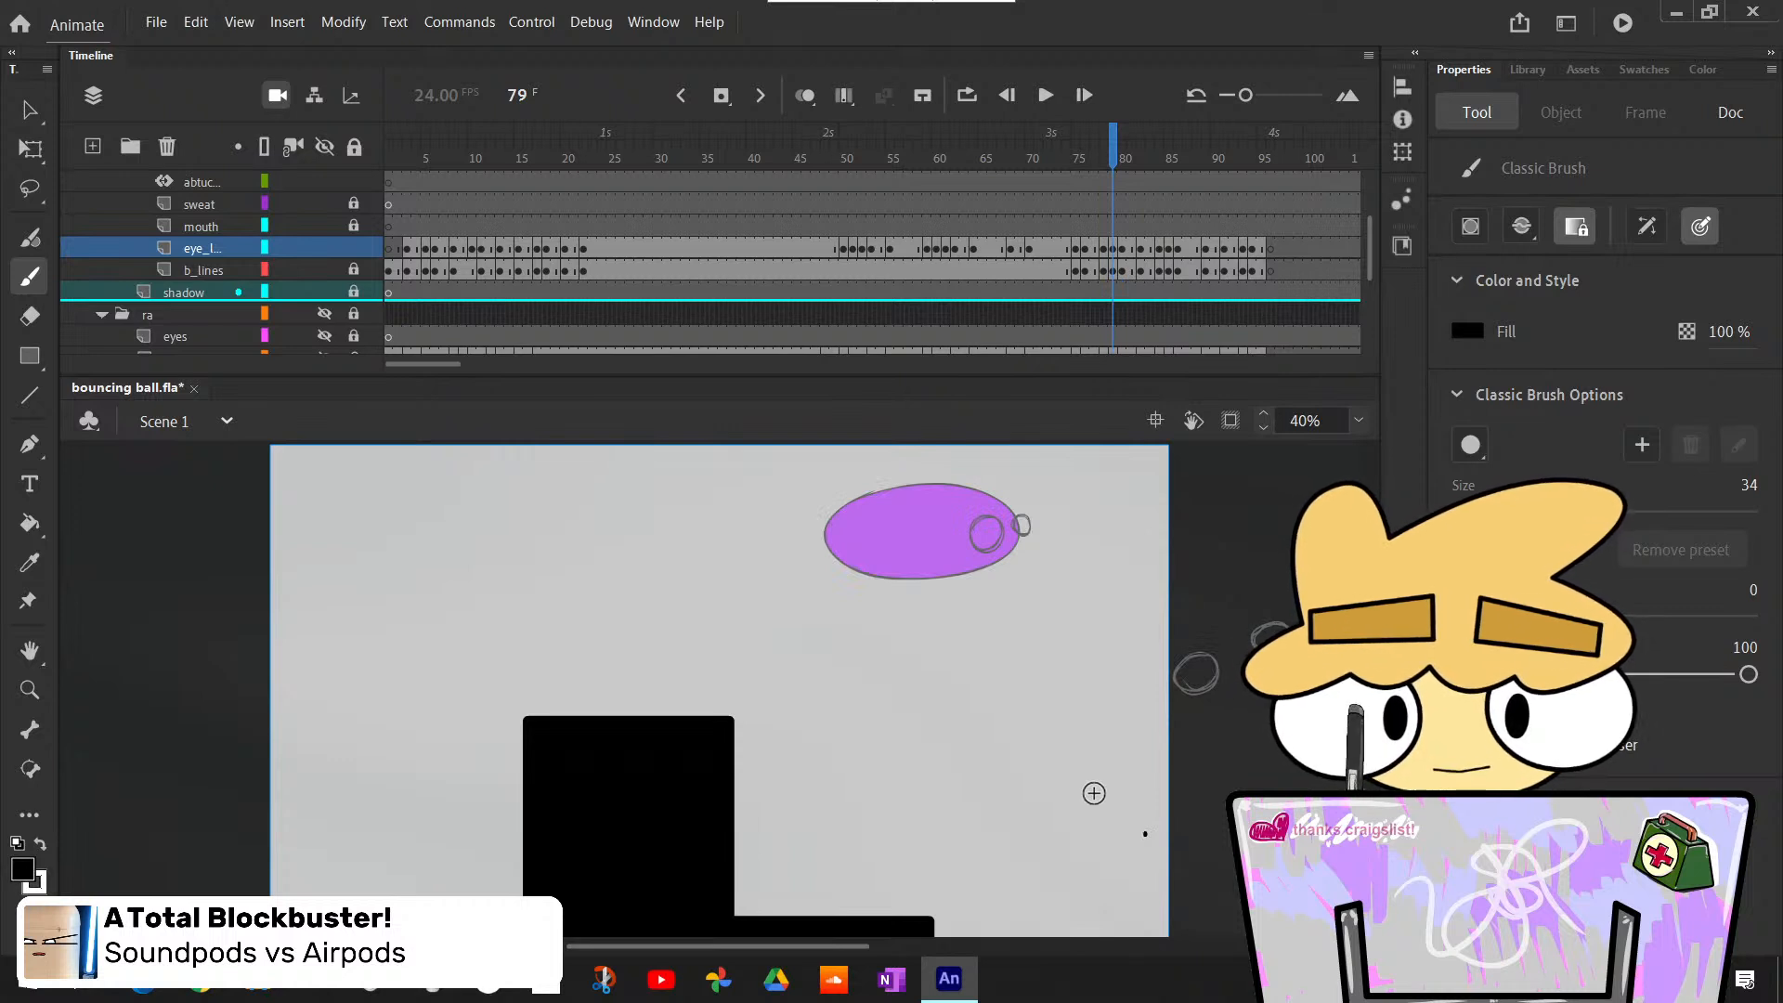
- Lasso and delete the stray black dot and the leftover eye outlines beside the stage at frame 79
key(l)
drag(1127, 824, 1168, 819)
key(Delete)
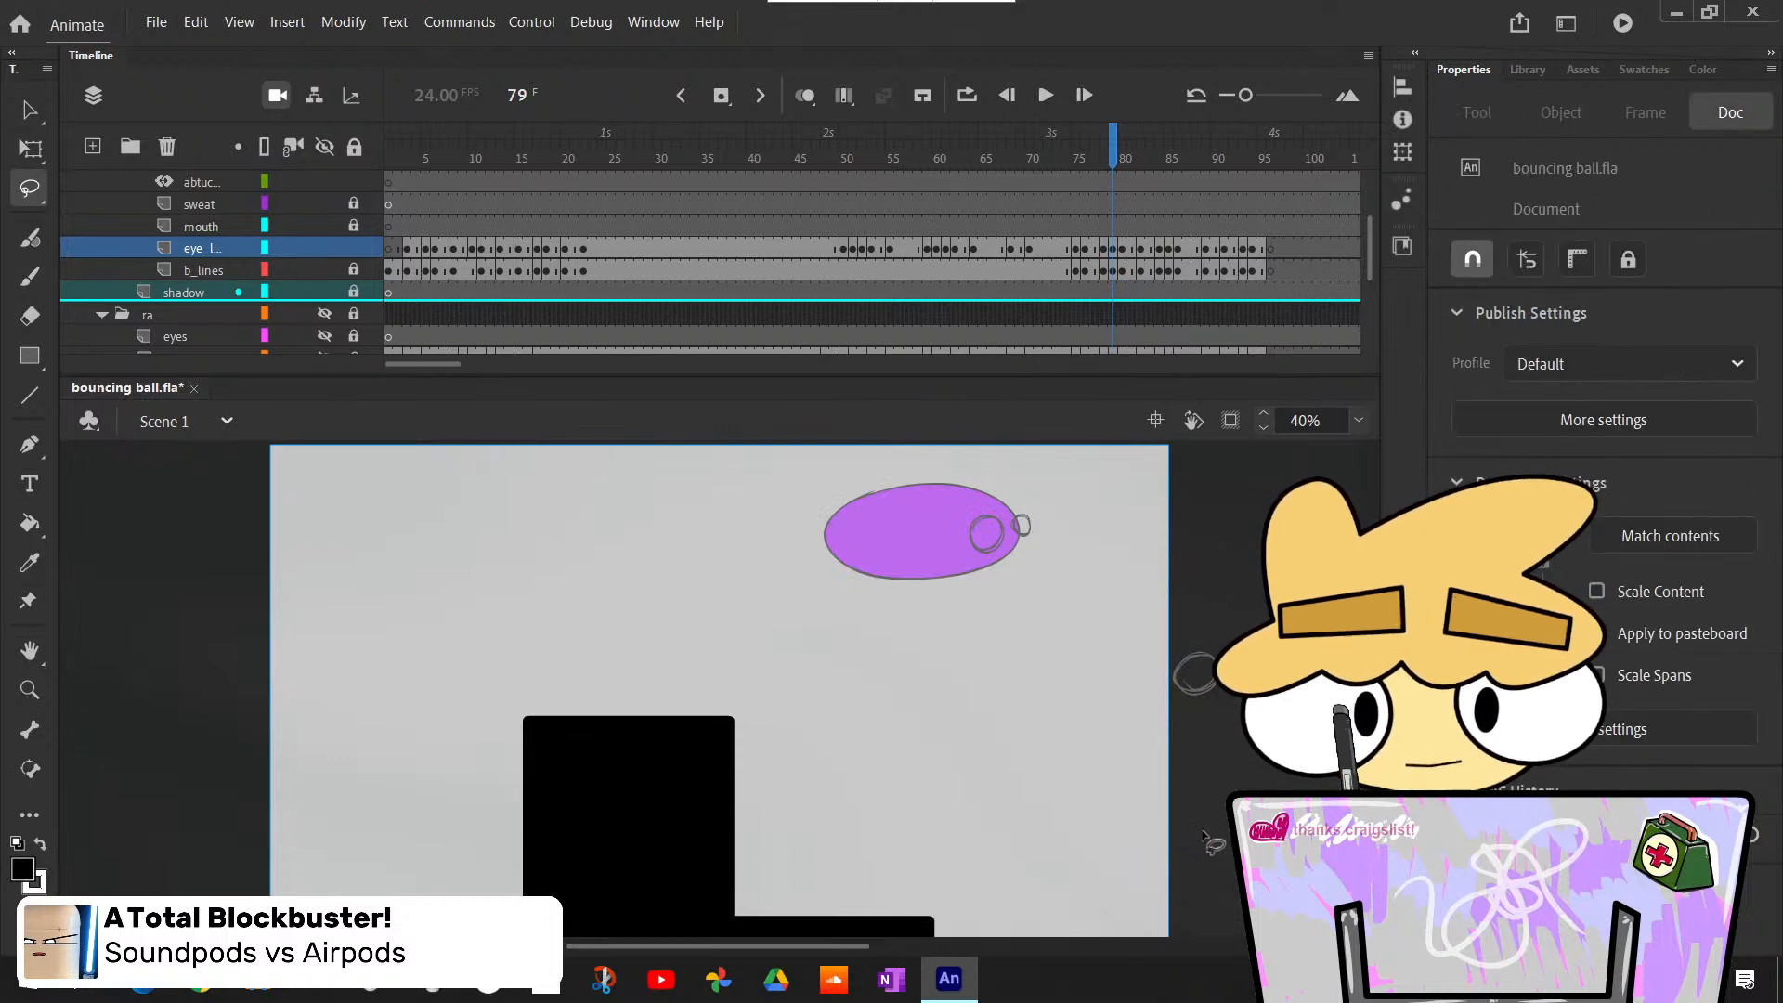
key(period)
key(comma)
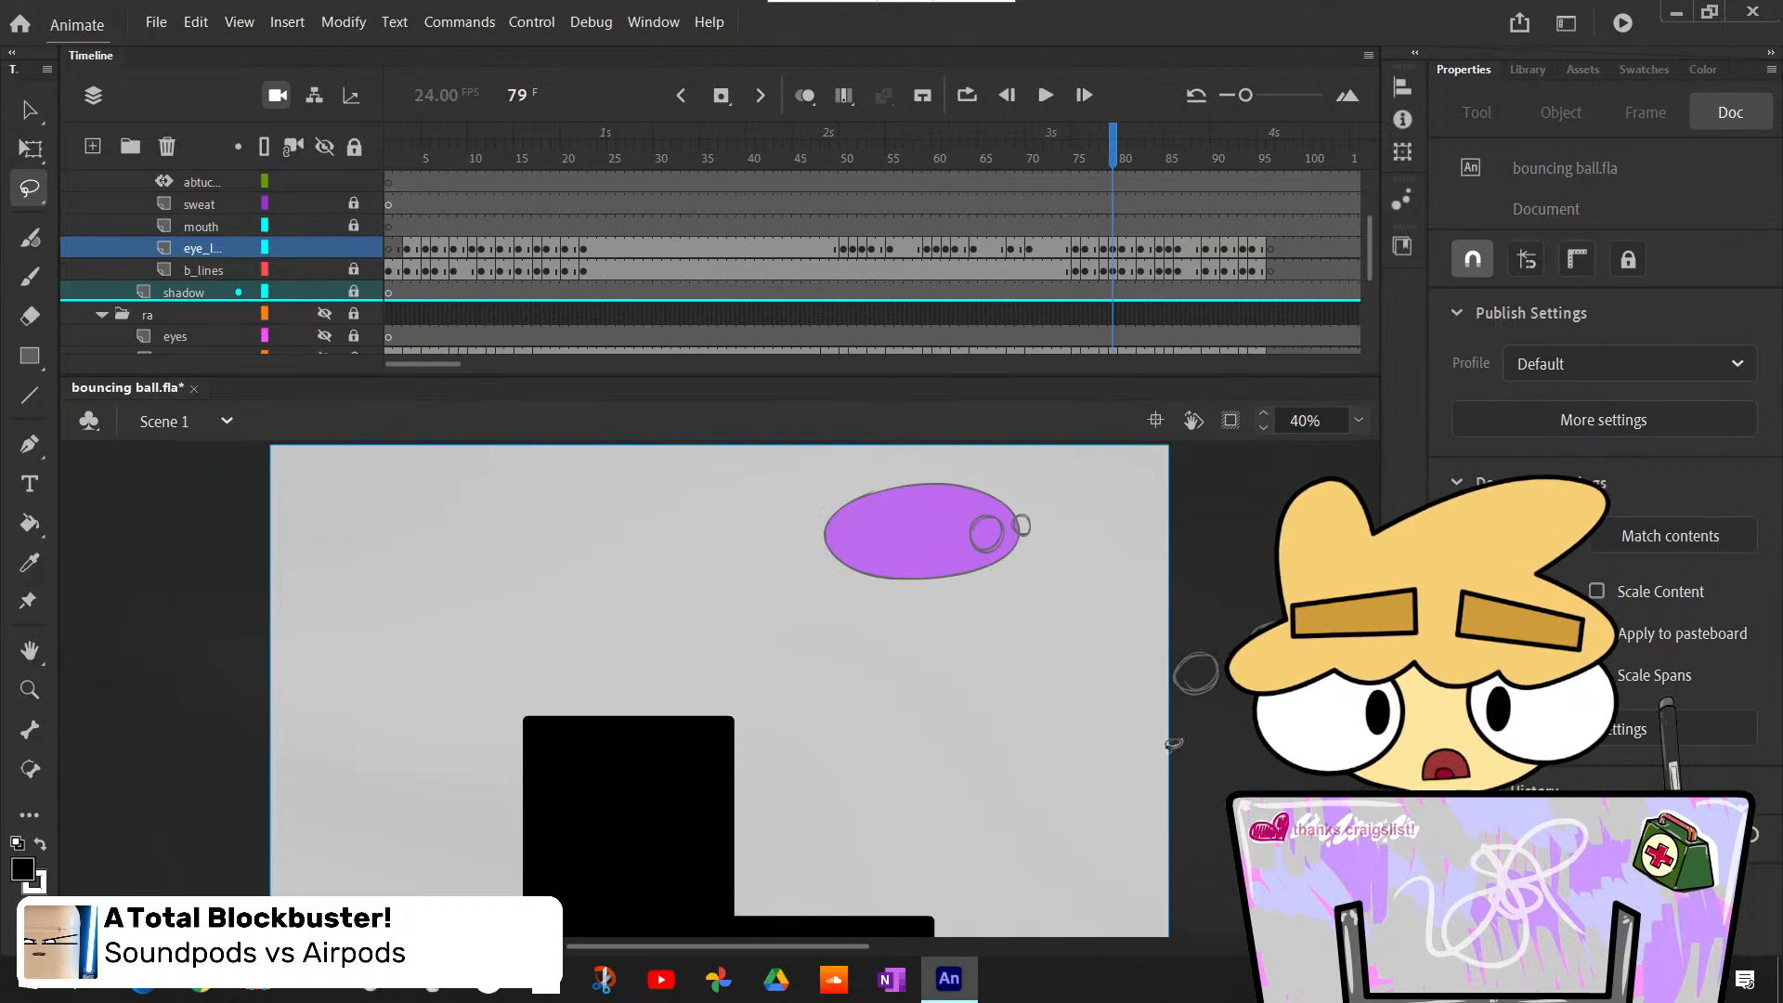
drag(1182, 655, 1185, 657)
key(Delete)
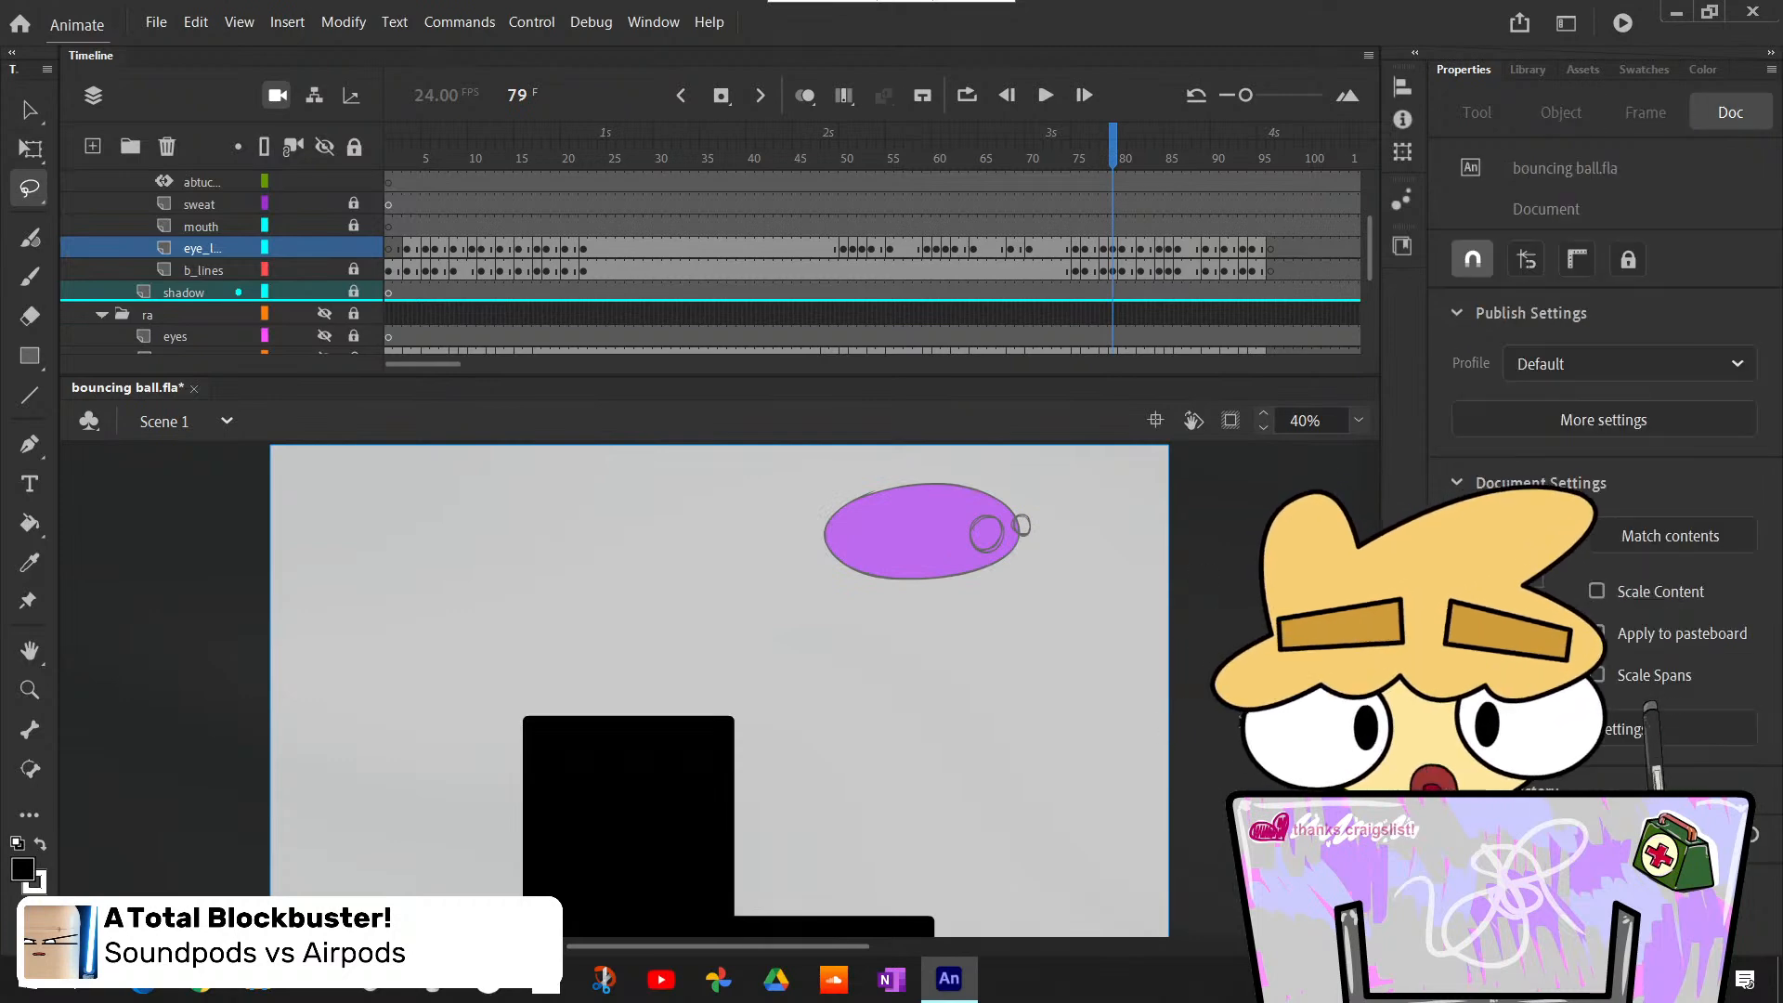
key(period)
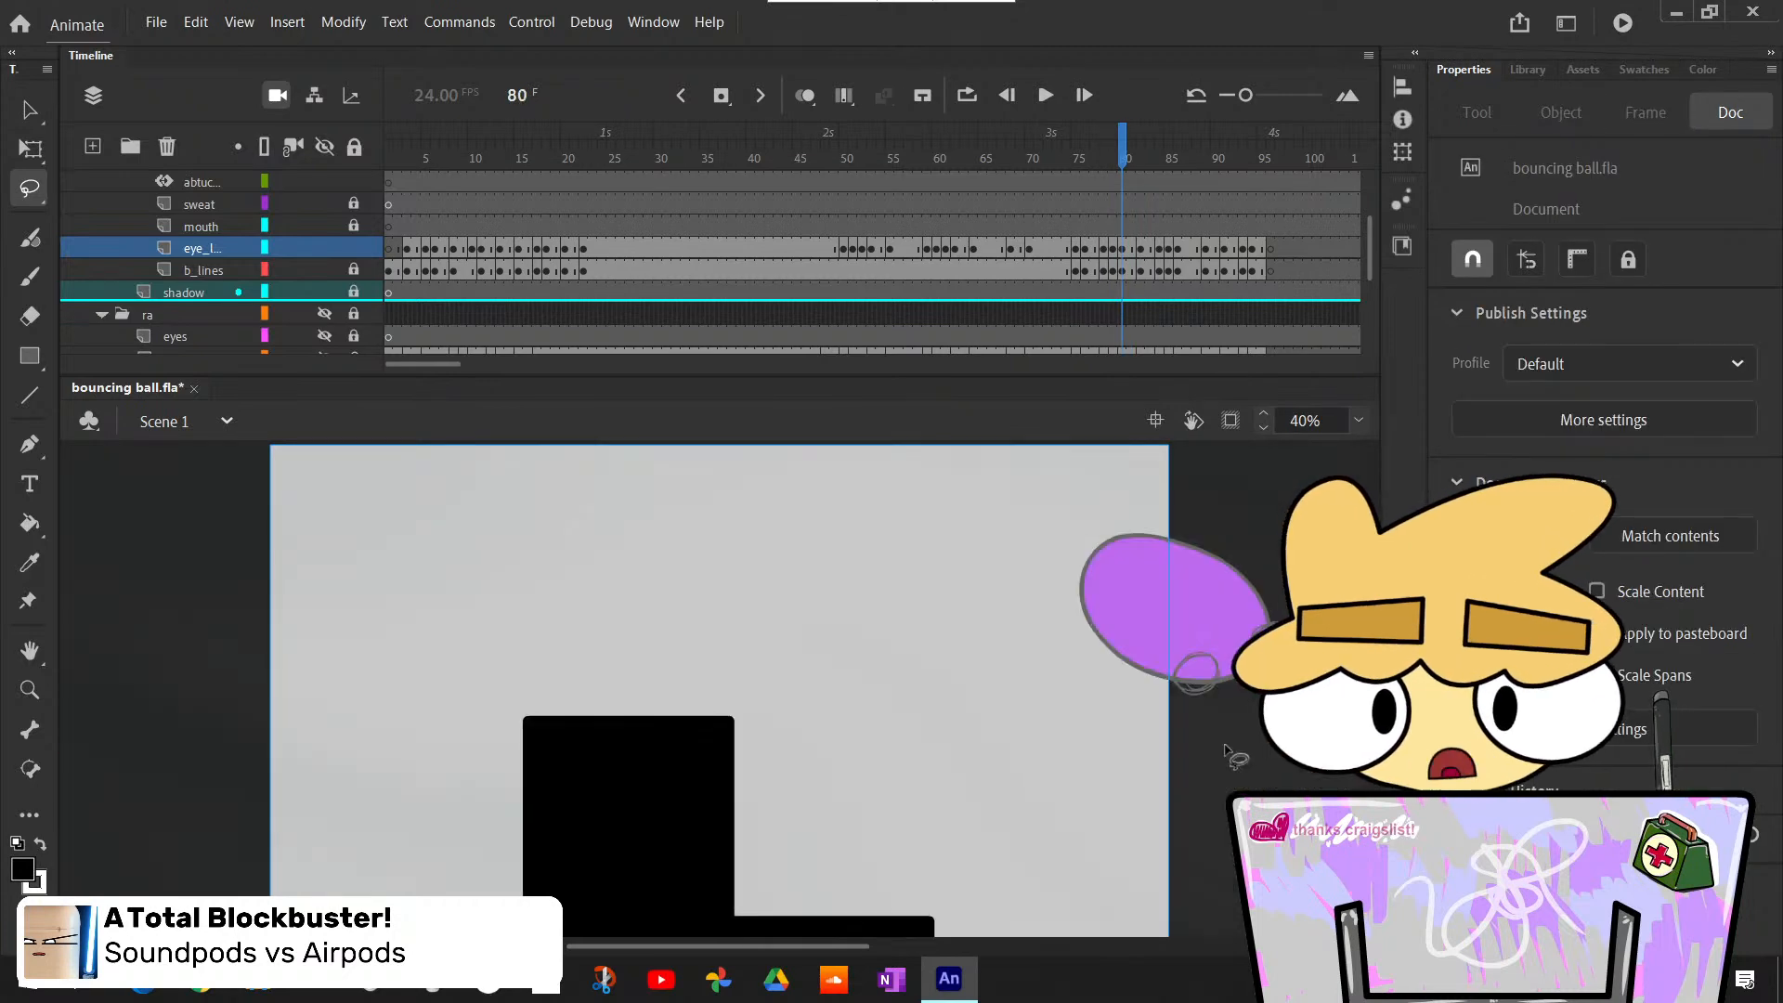
- Move the playhead back to frame 78 with the stretched body
key(comma)
key(comma)
key(comma)
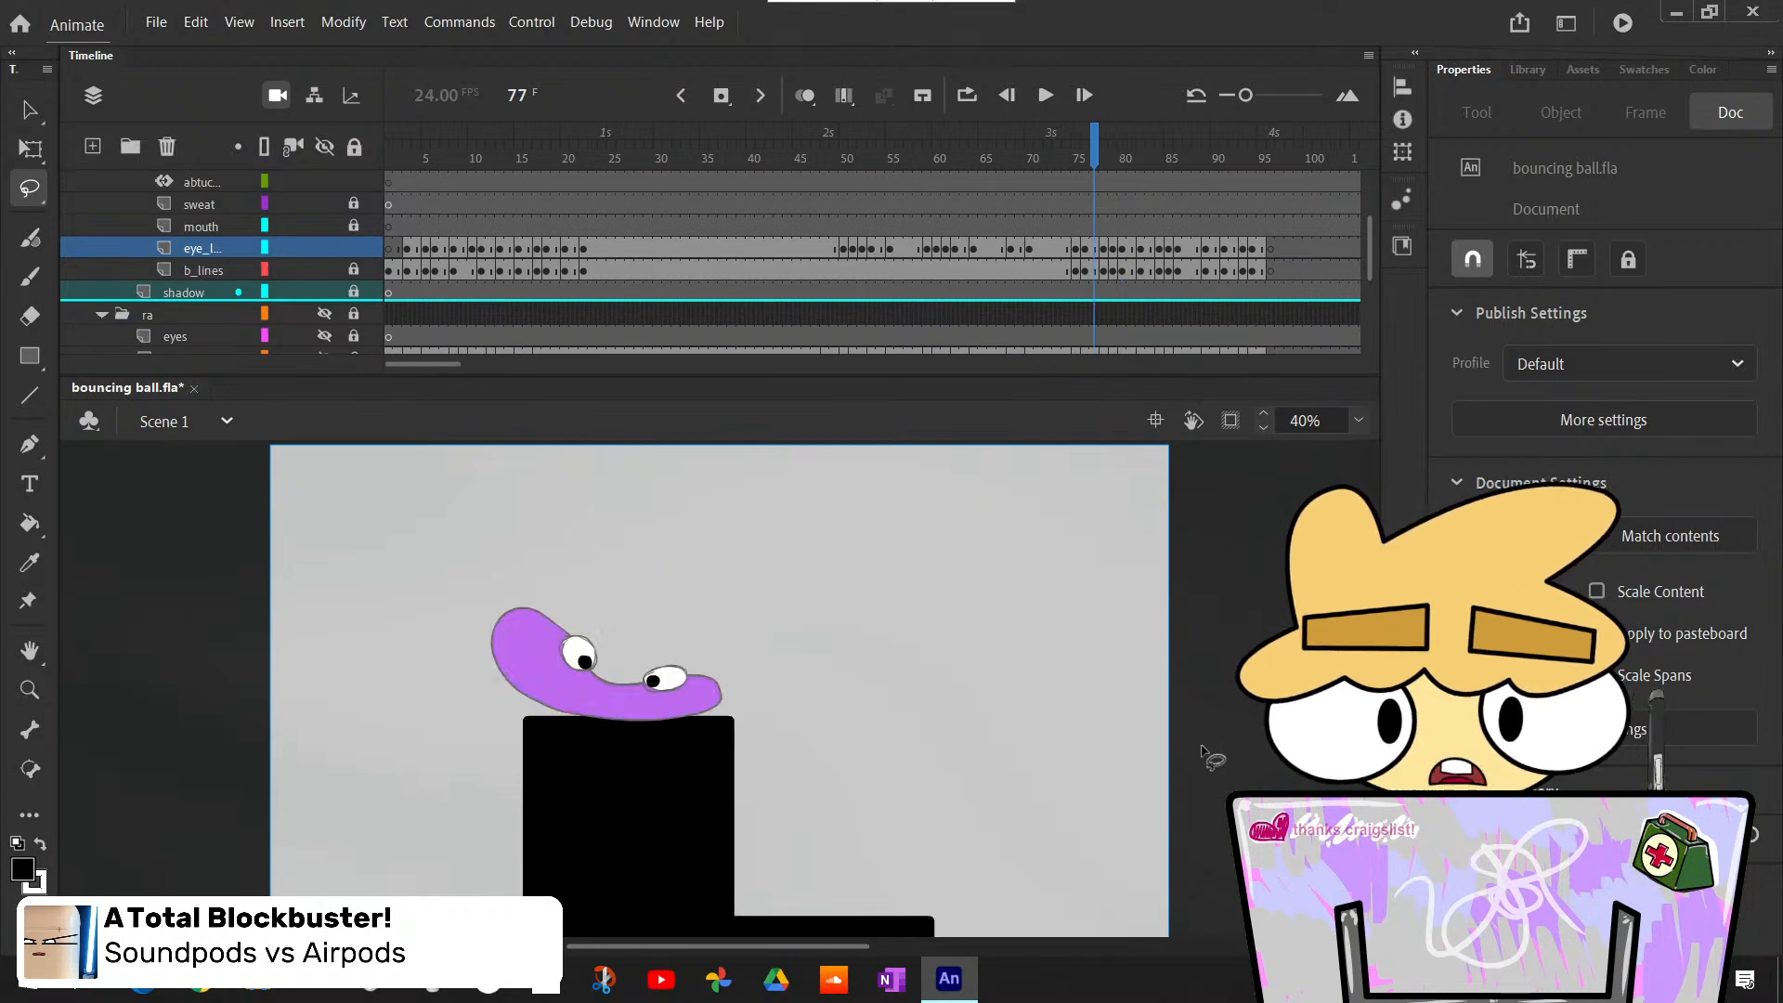
key(period)
key(k)
click(750, 555)
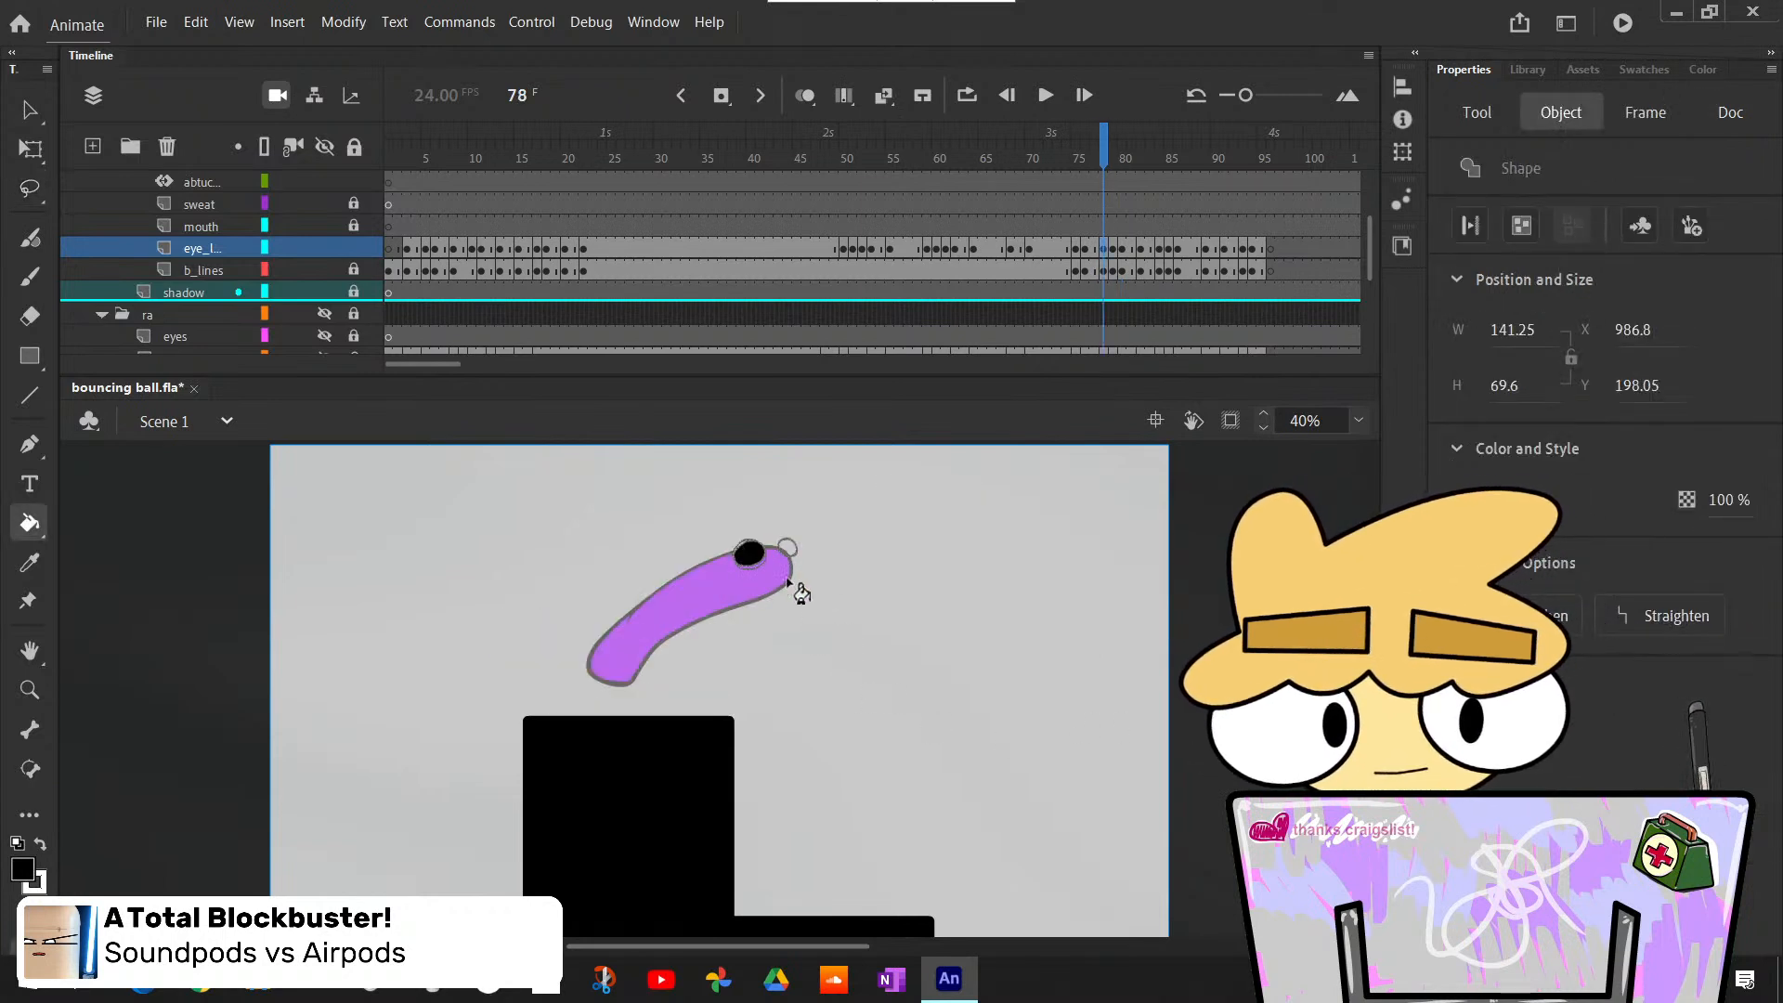
key(ctrl+z)
- Bucket-fill both eyes of the stretched body at frame 78 with white
key(x)
click(754, 552)
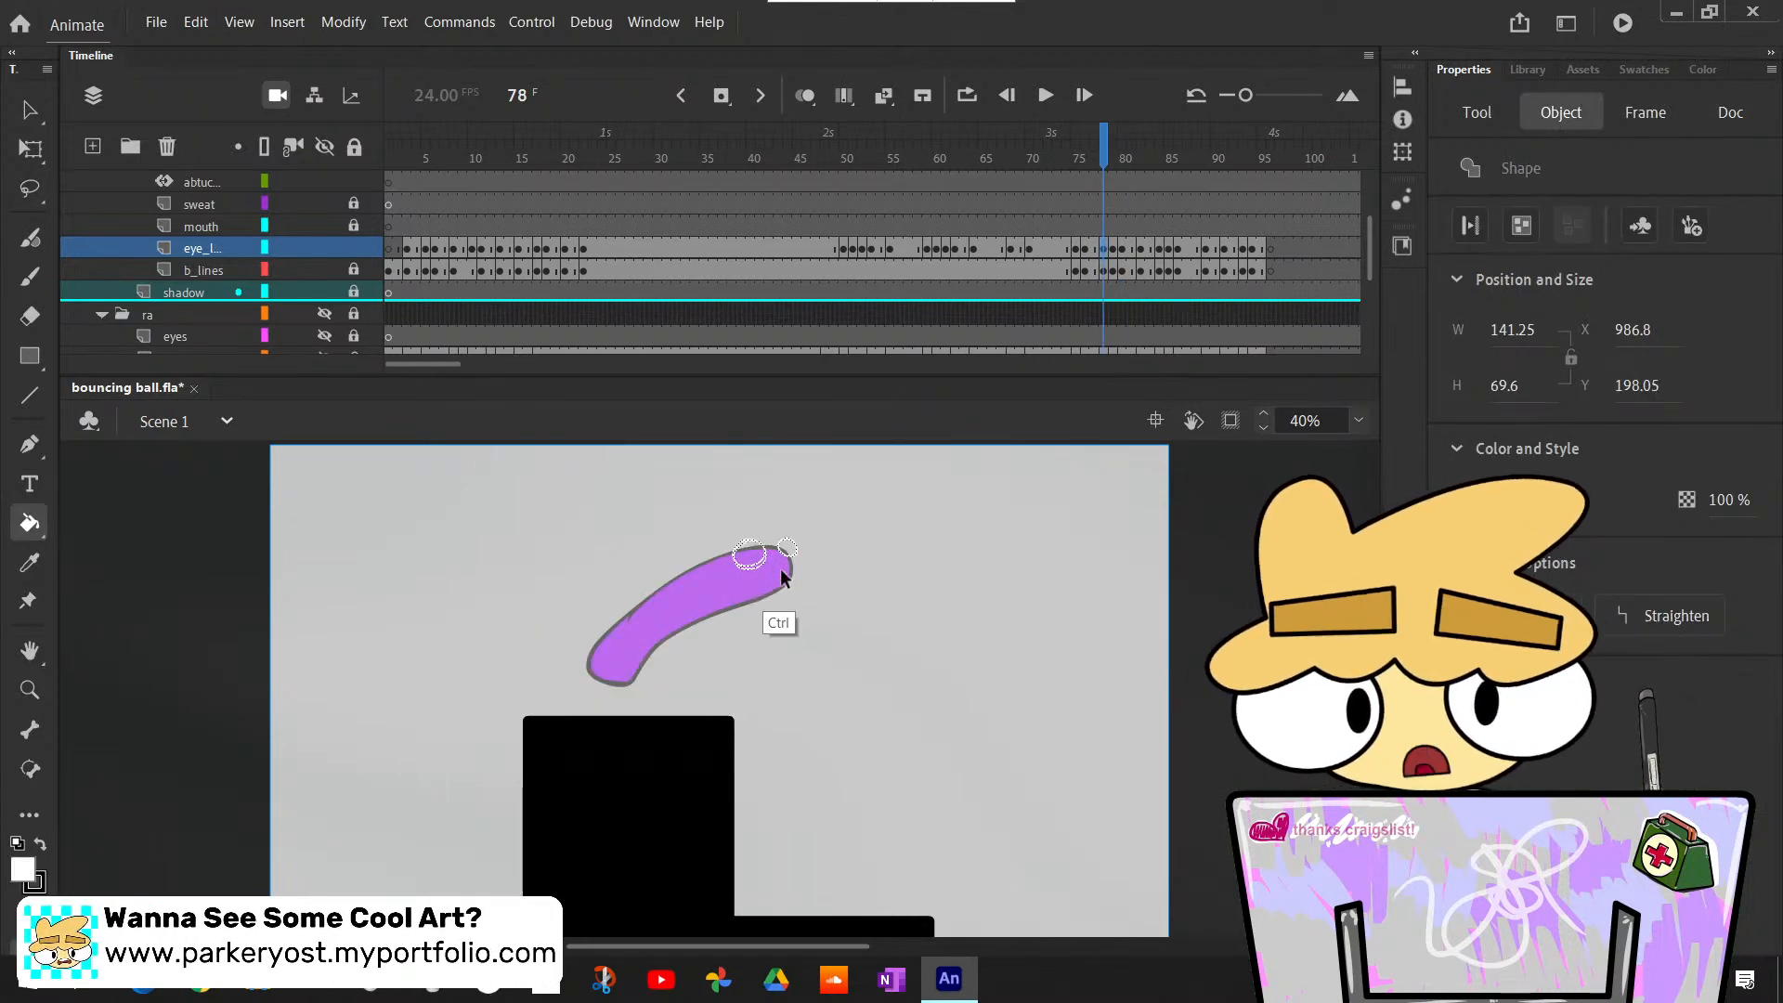
key(ctrl+z)
key(b)
key(v)
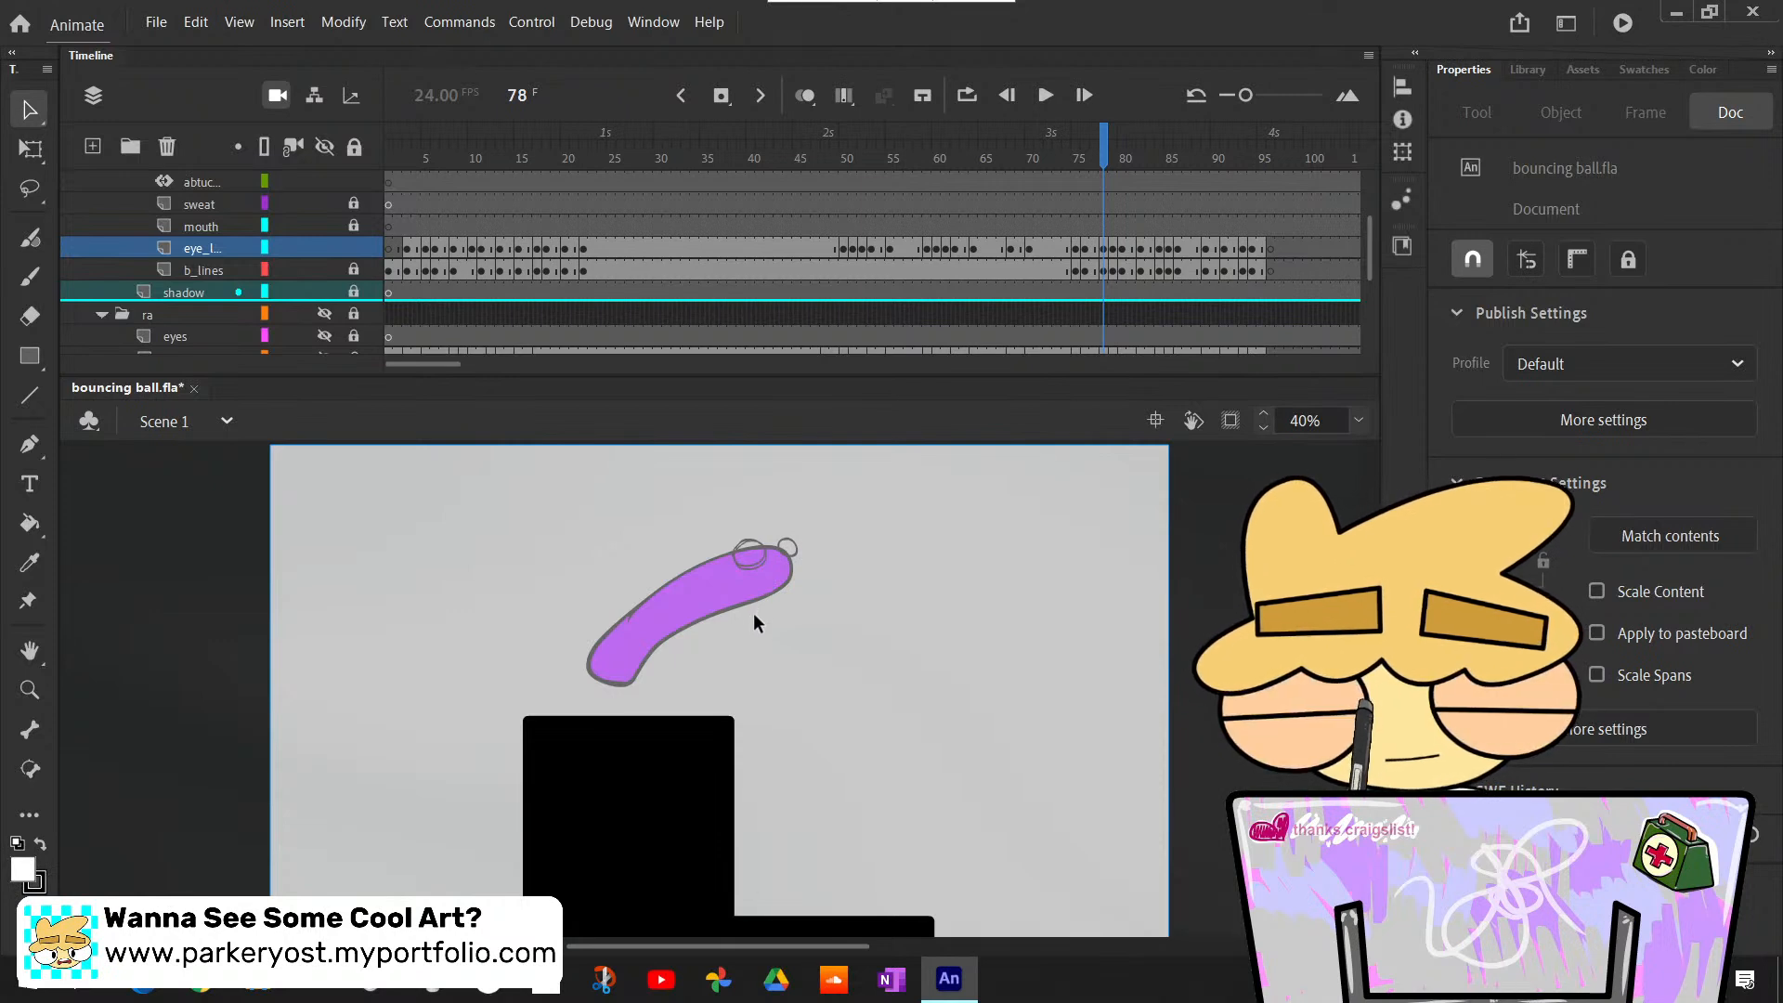
key(k)
click(749, 555)
click(787, 547)
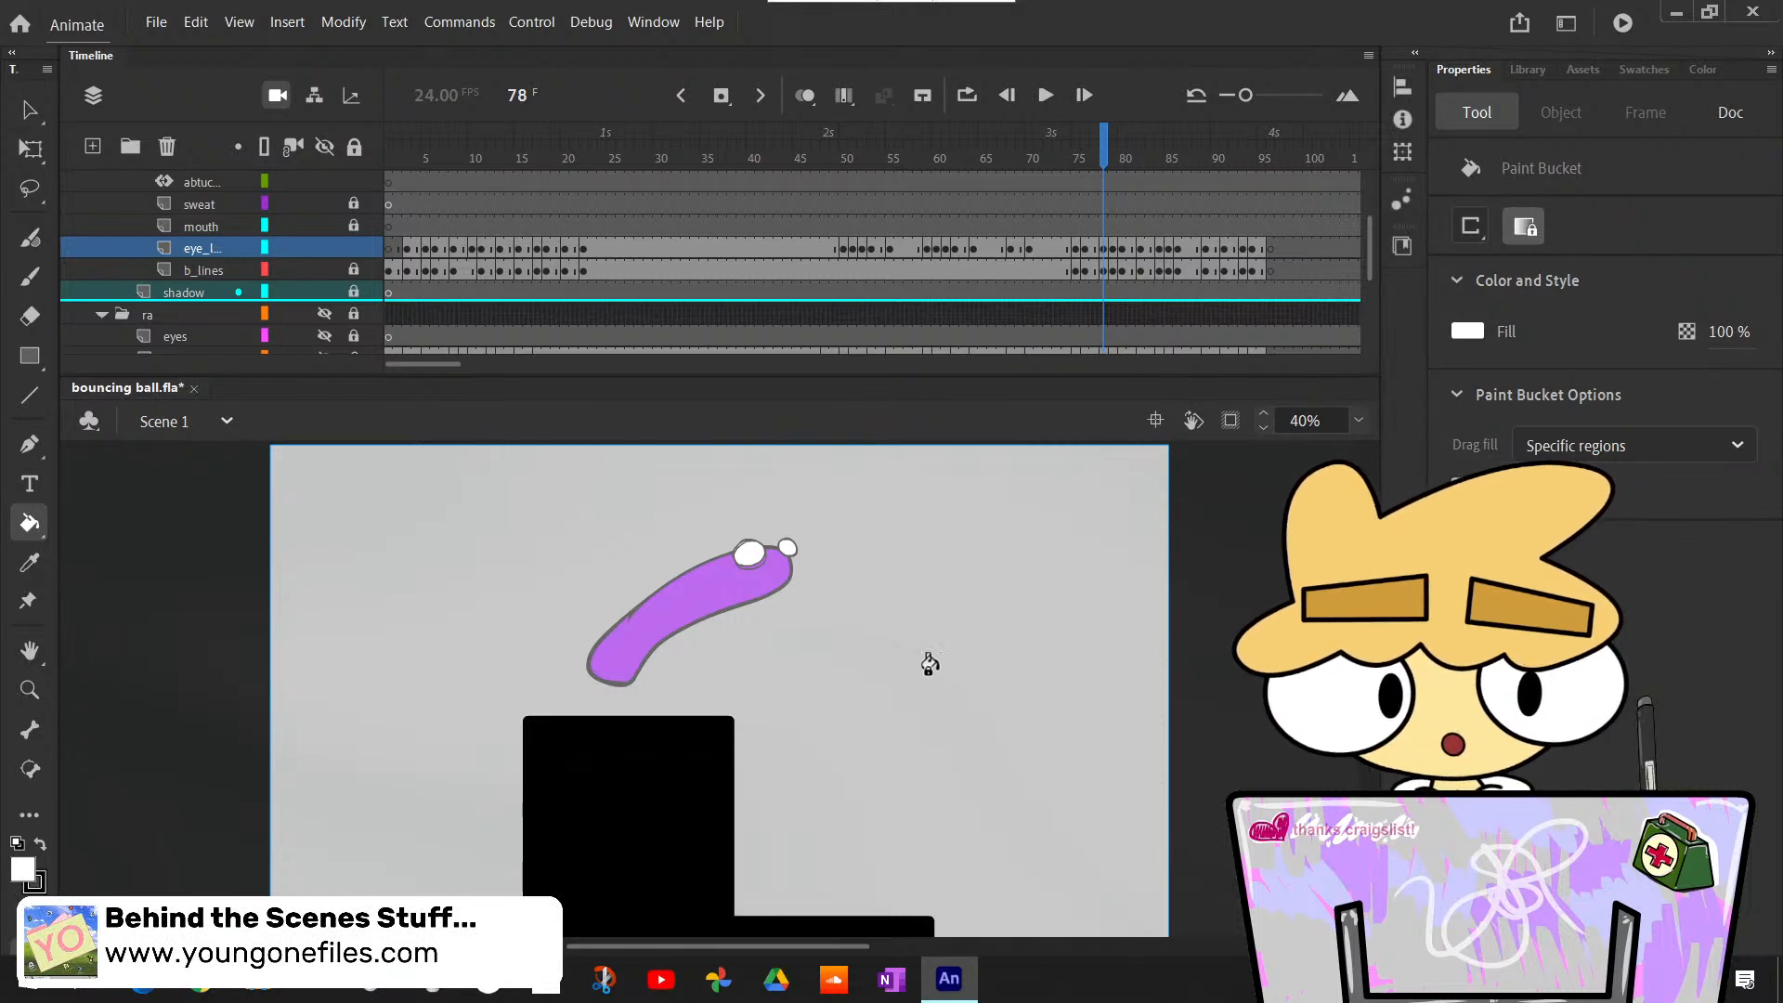
- Paint black pupils in both eyes at frame 78 with the Classic Brush, looking in the direction of the jump
key(b)
key(x)
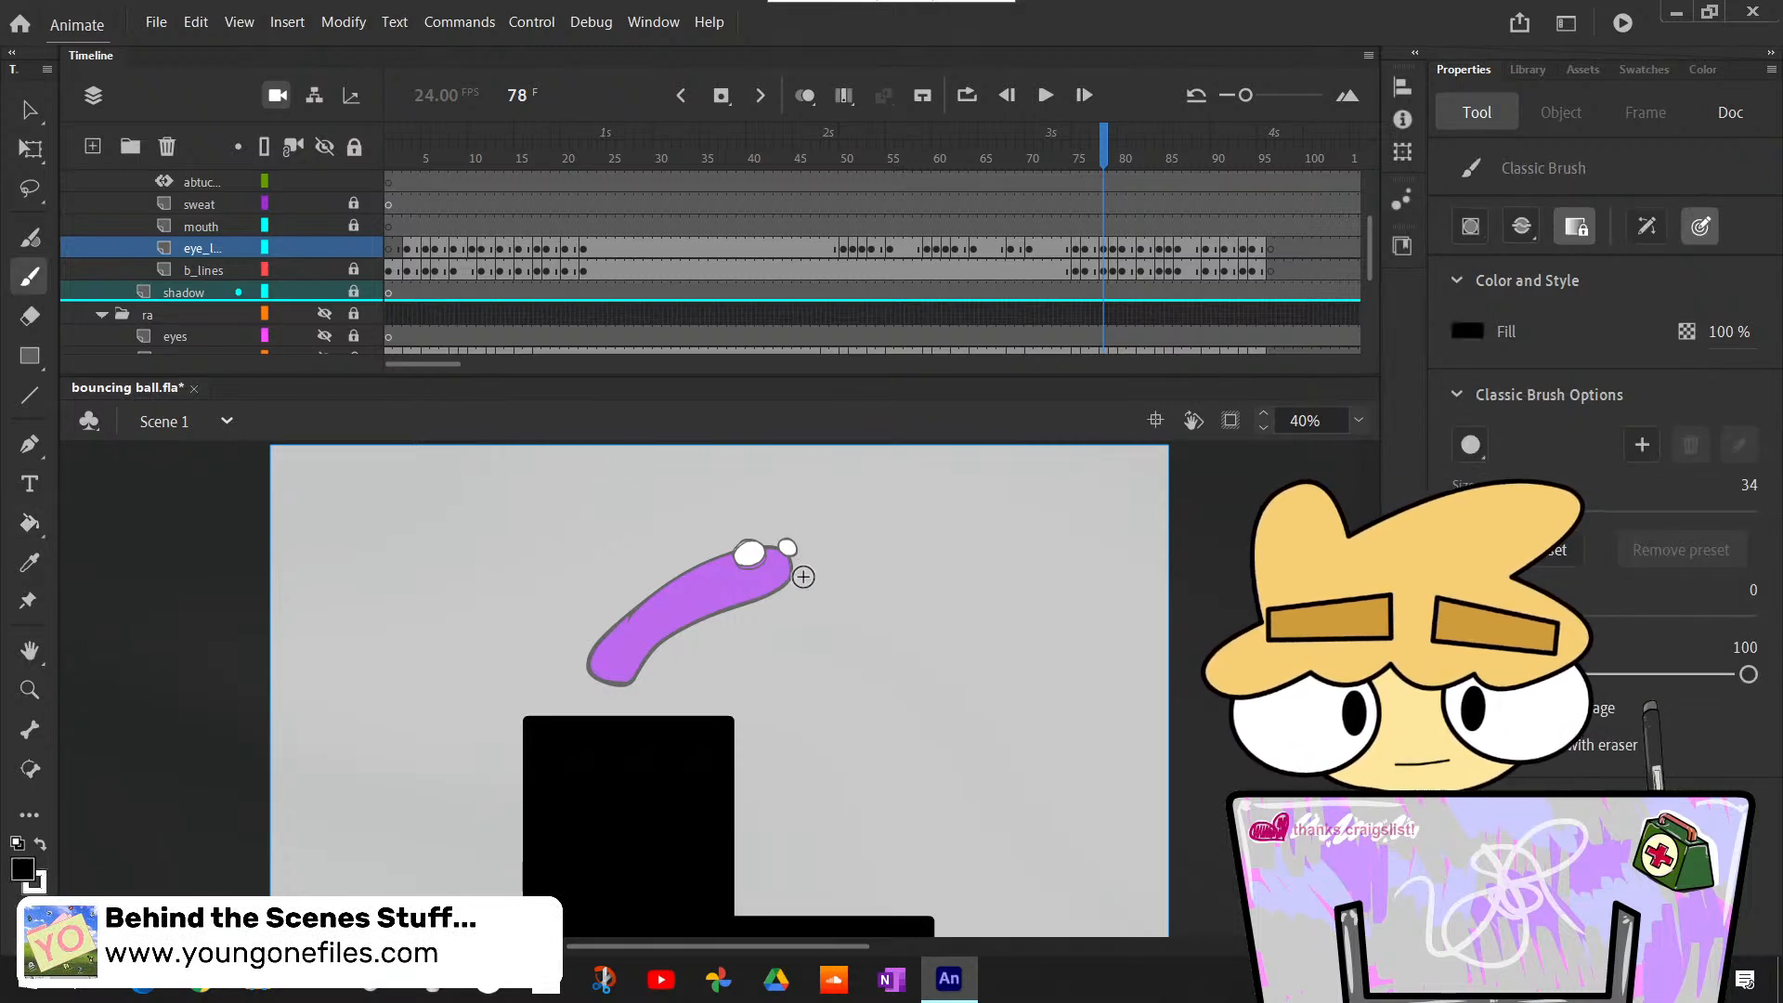
click(759, 549)
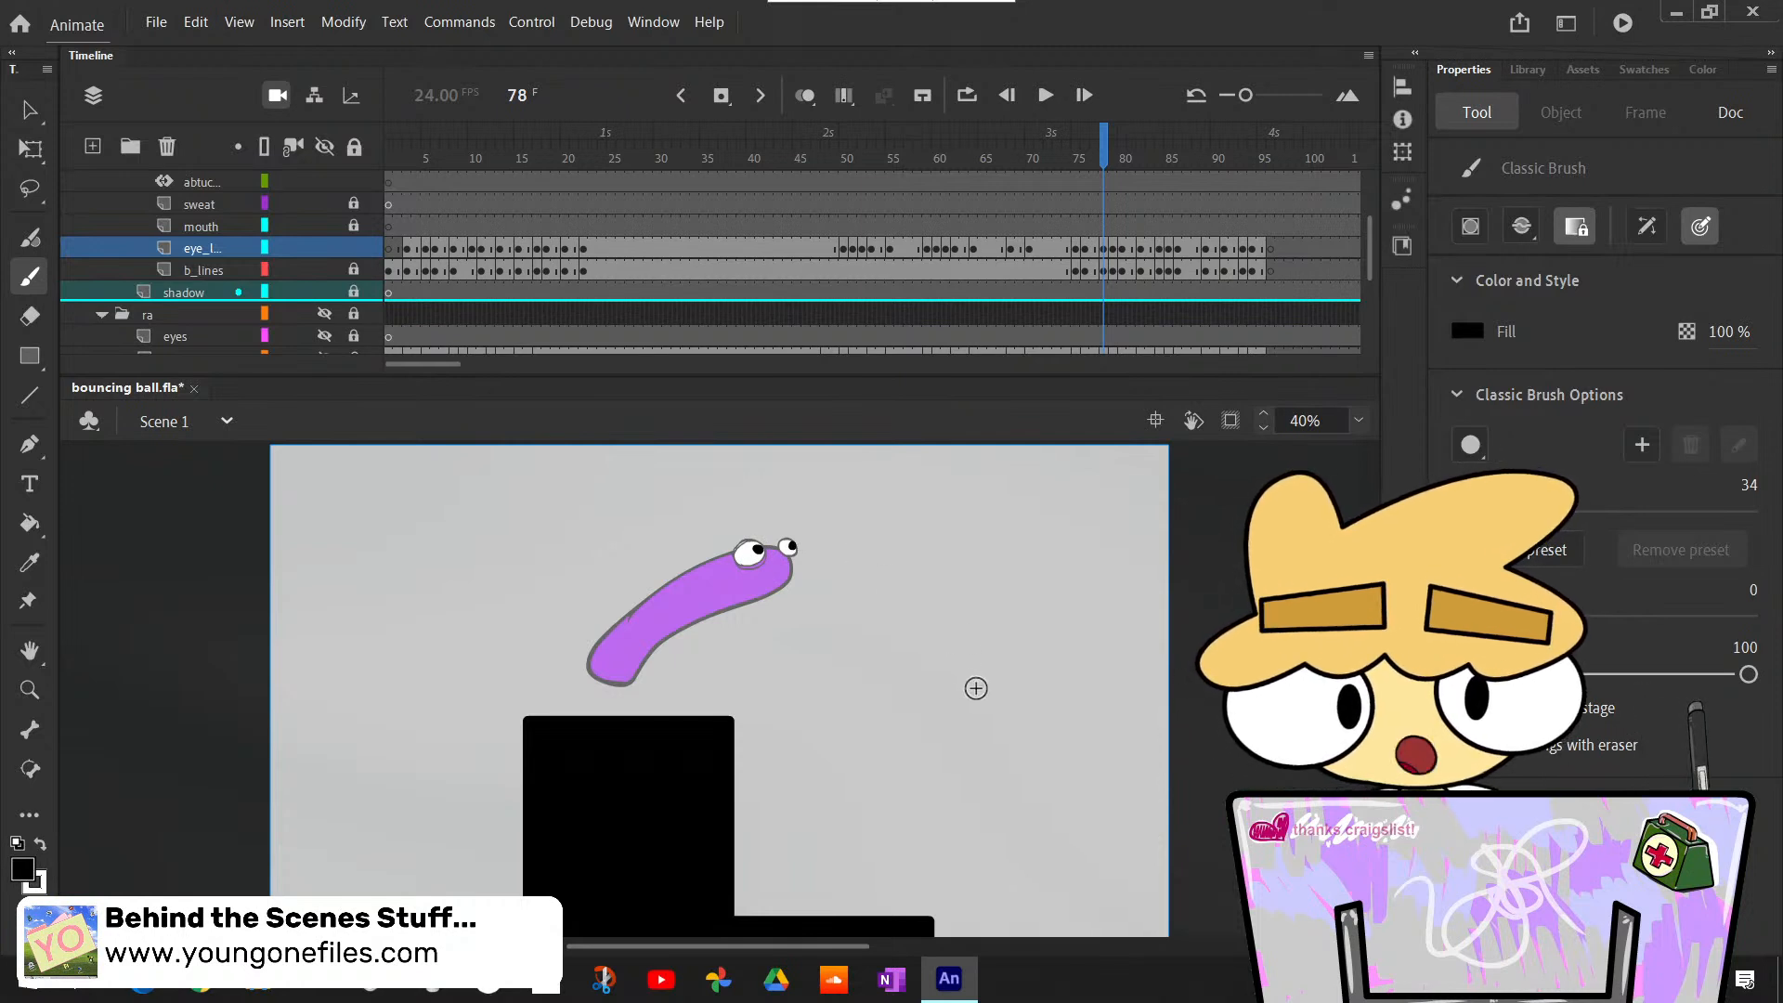
- Advance to frame 79 and bucket-fill both eyes of the airborne oval body with white
key(period)
key(comma)
key(period)
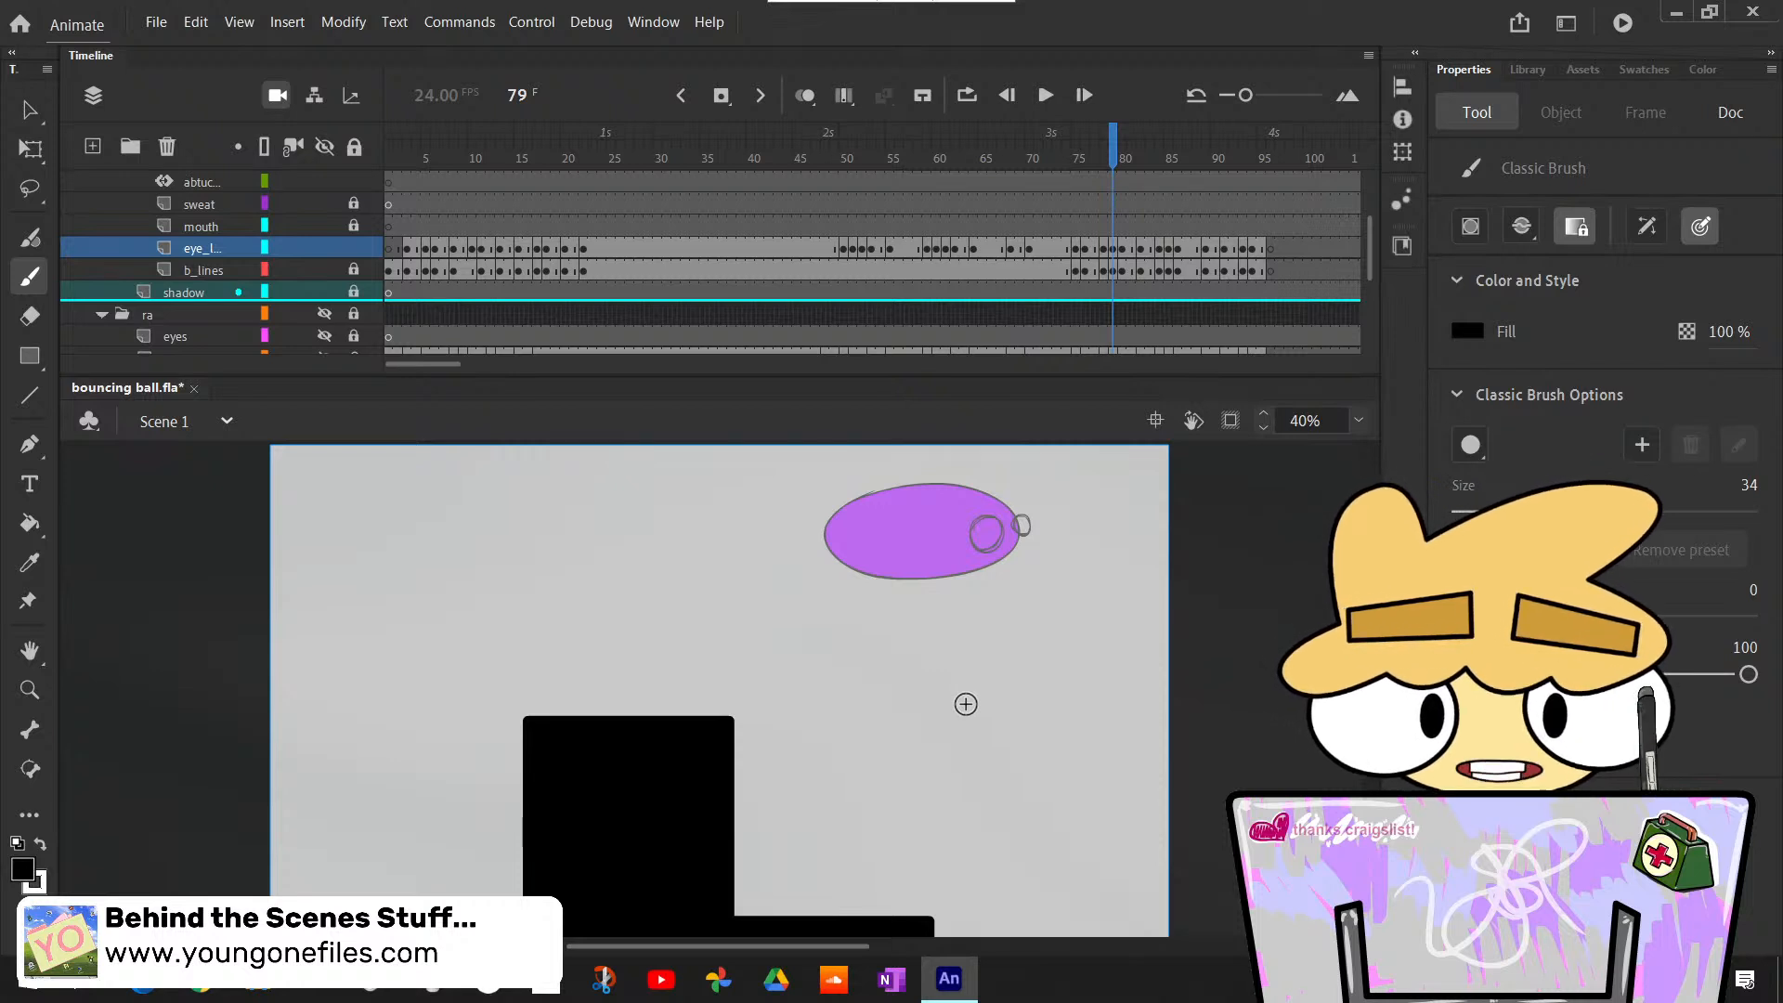
key(k)
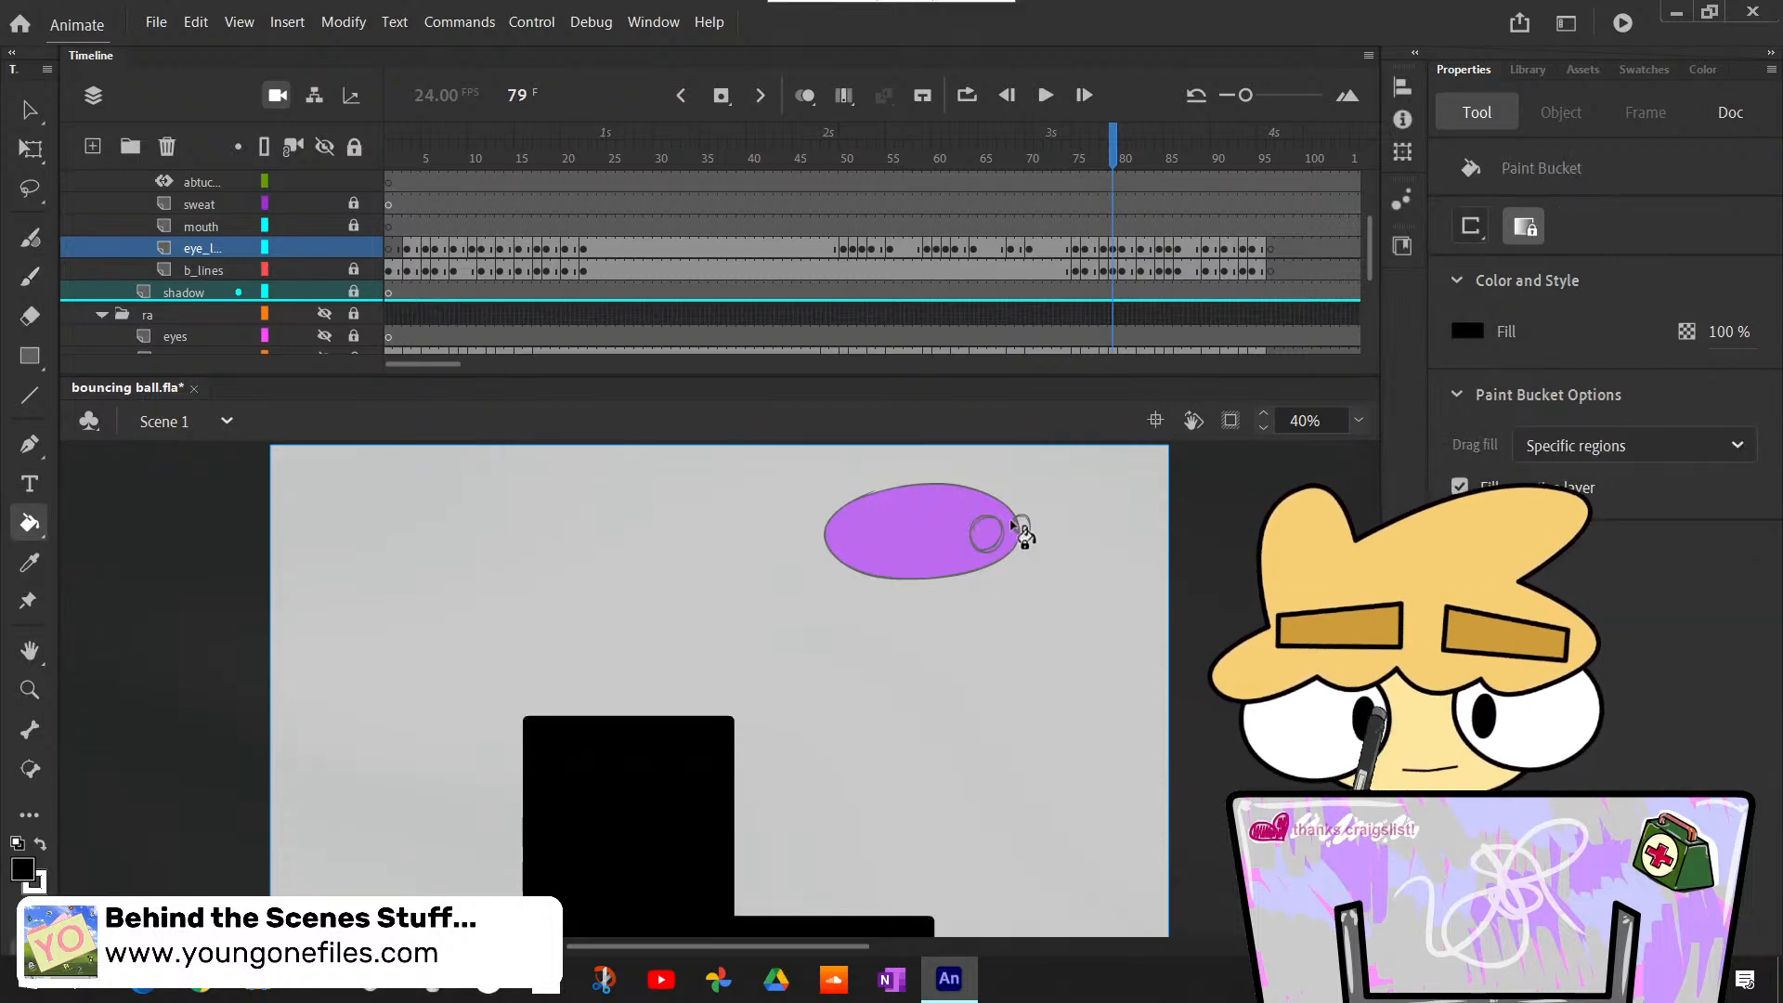
click(990, 534)
key(x)
click(987, 534)
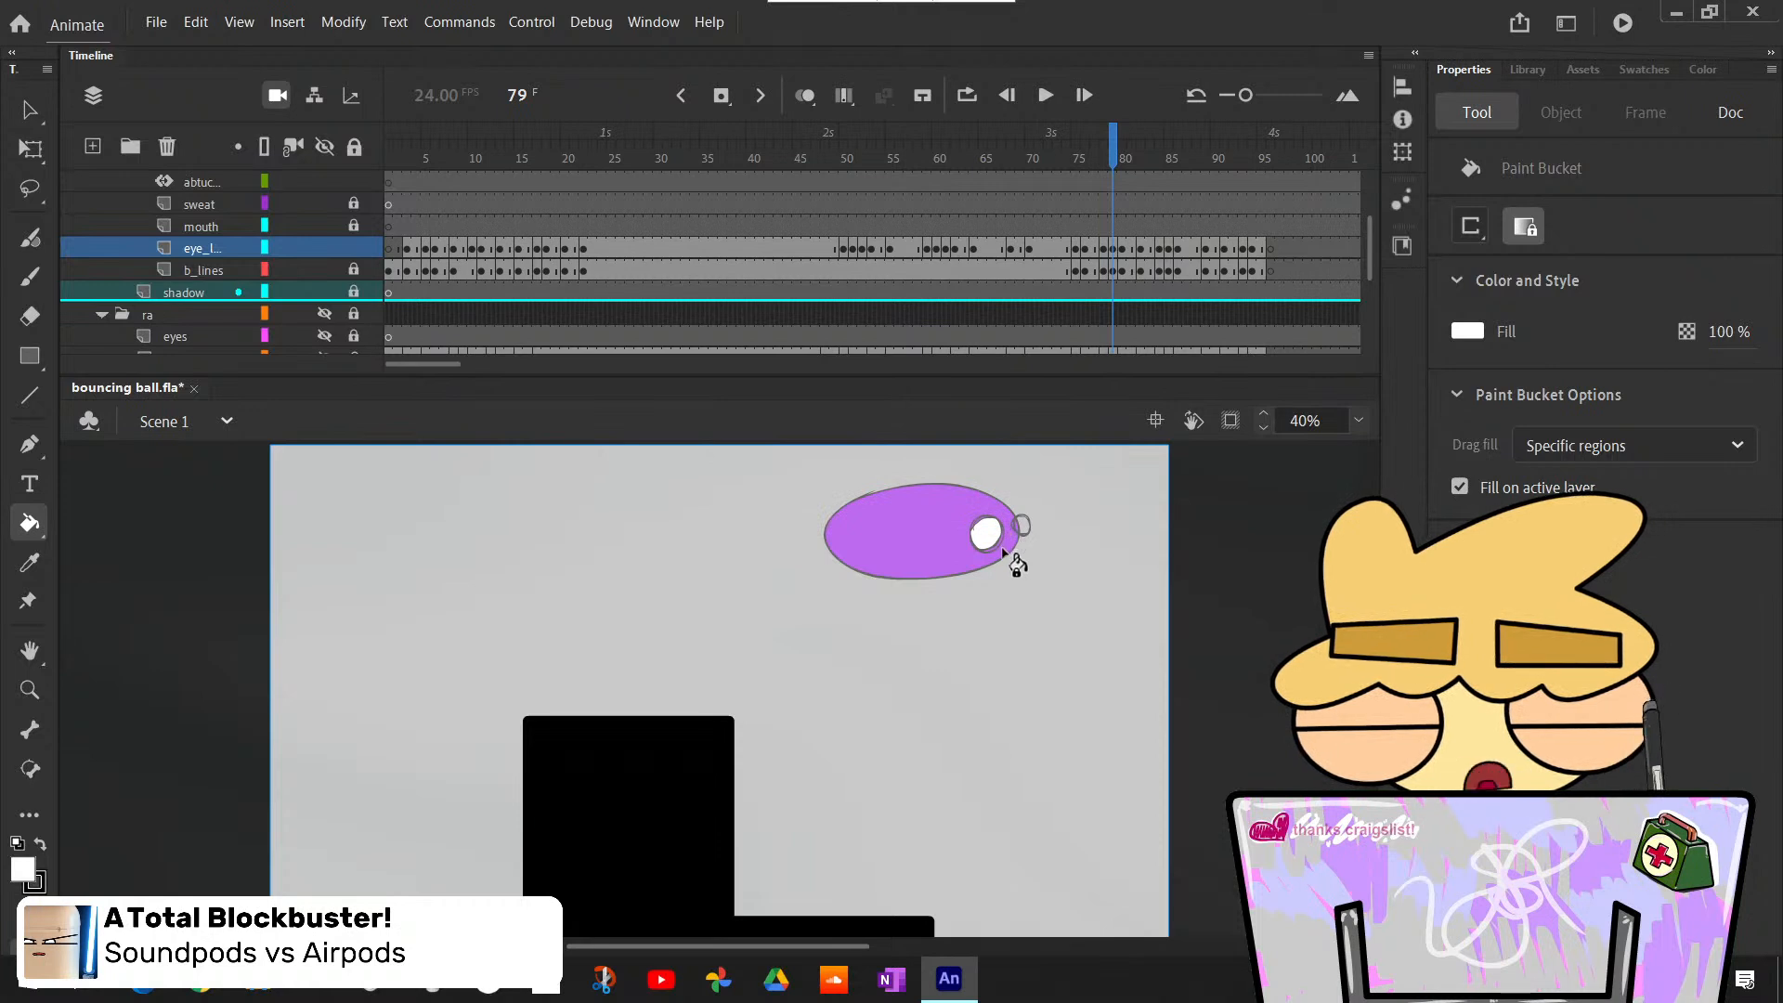
click(1022, 525)
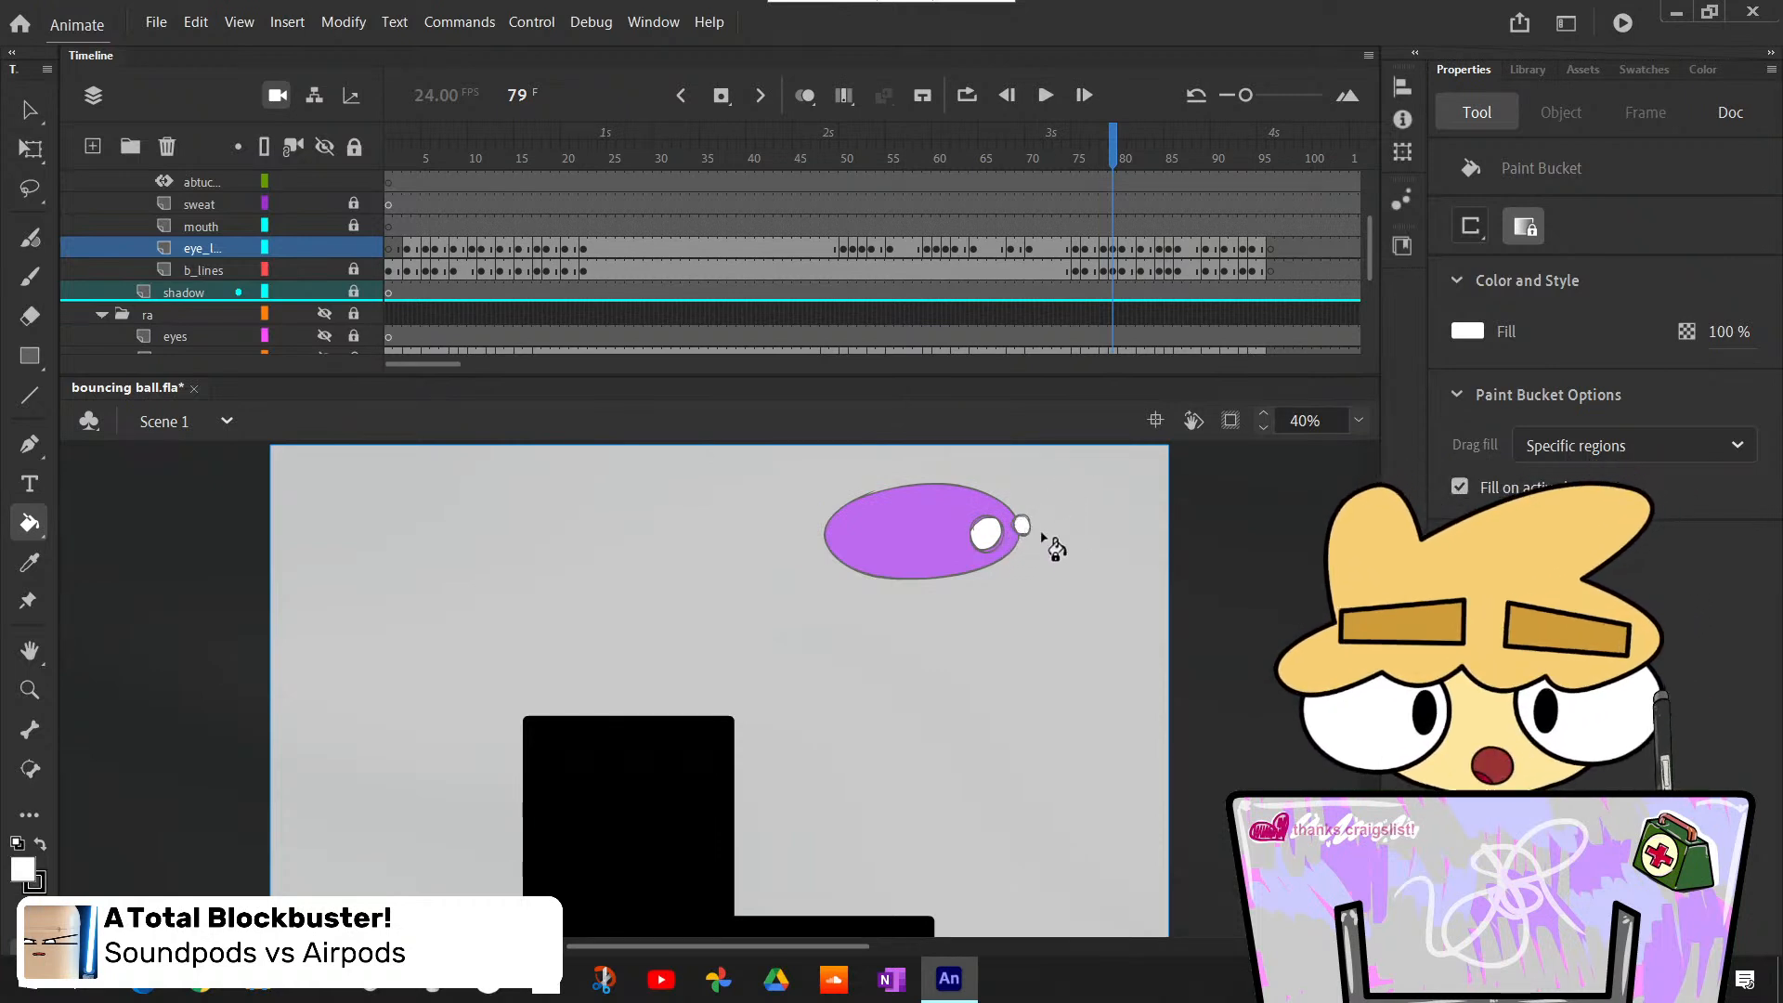
- Paint black pupils at the front edges of both eyes at frame 79 with the Classic Brush
key(b)
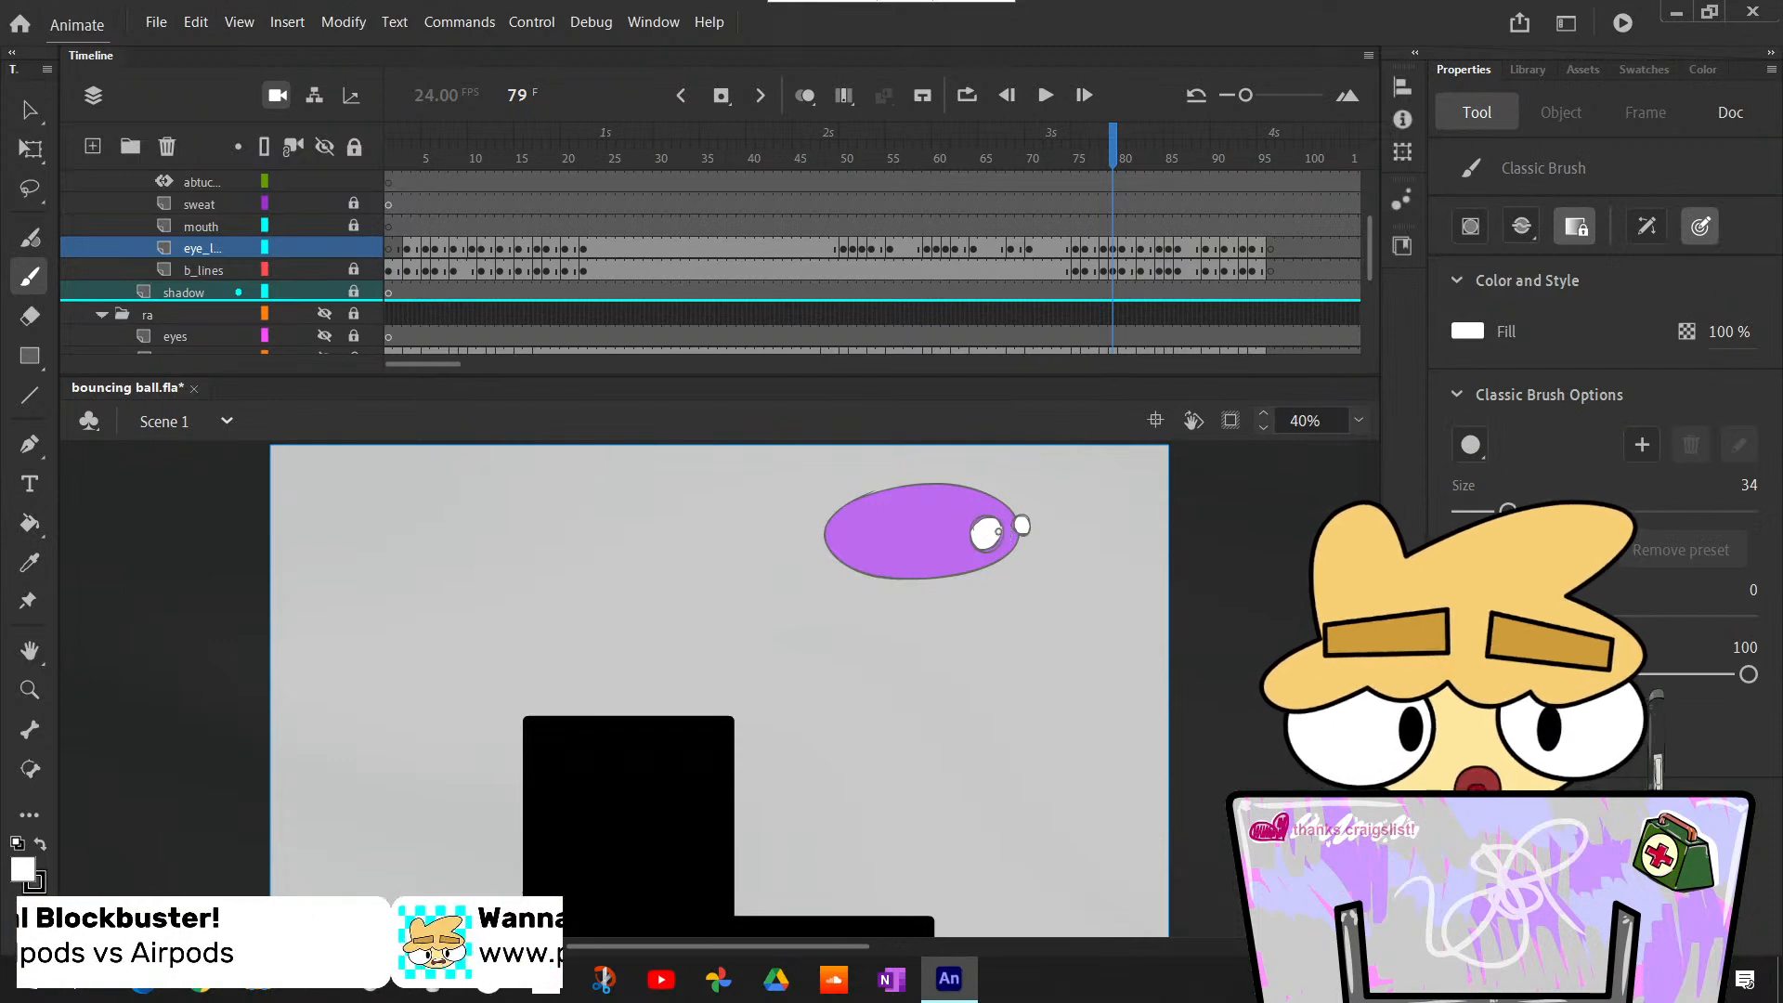
key(x)
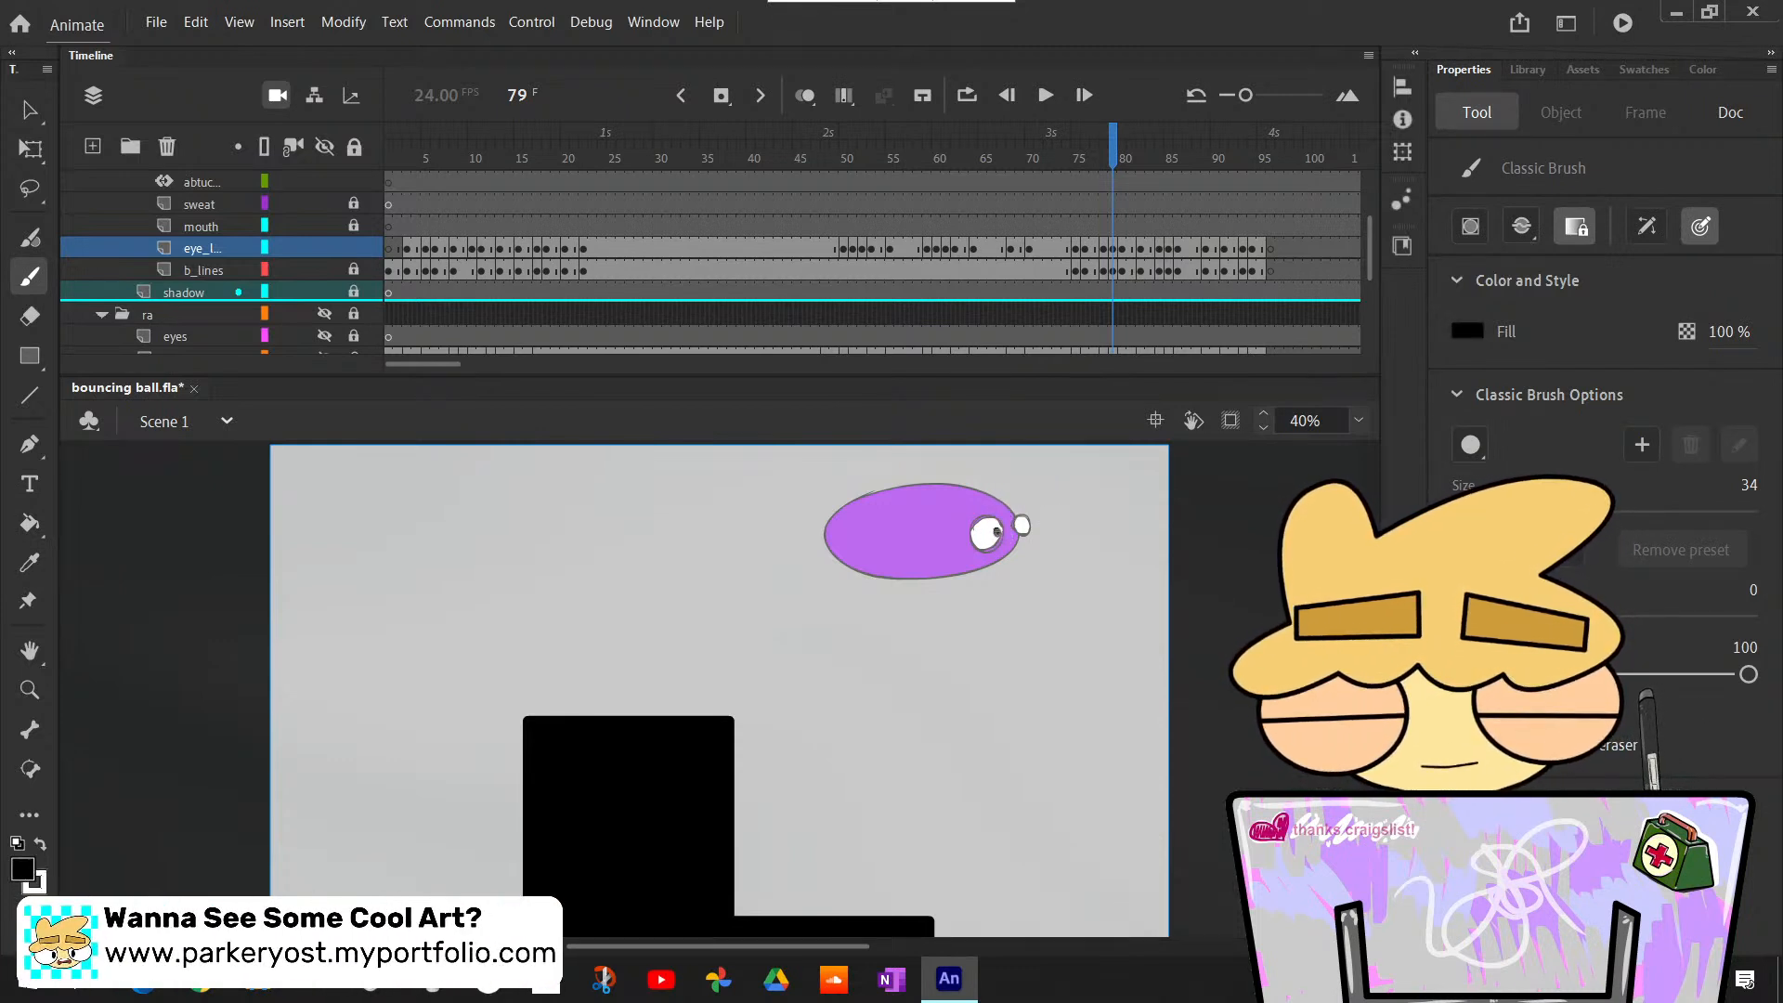
click(996, 532)
click(1029, 526)
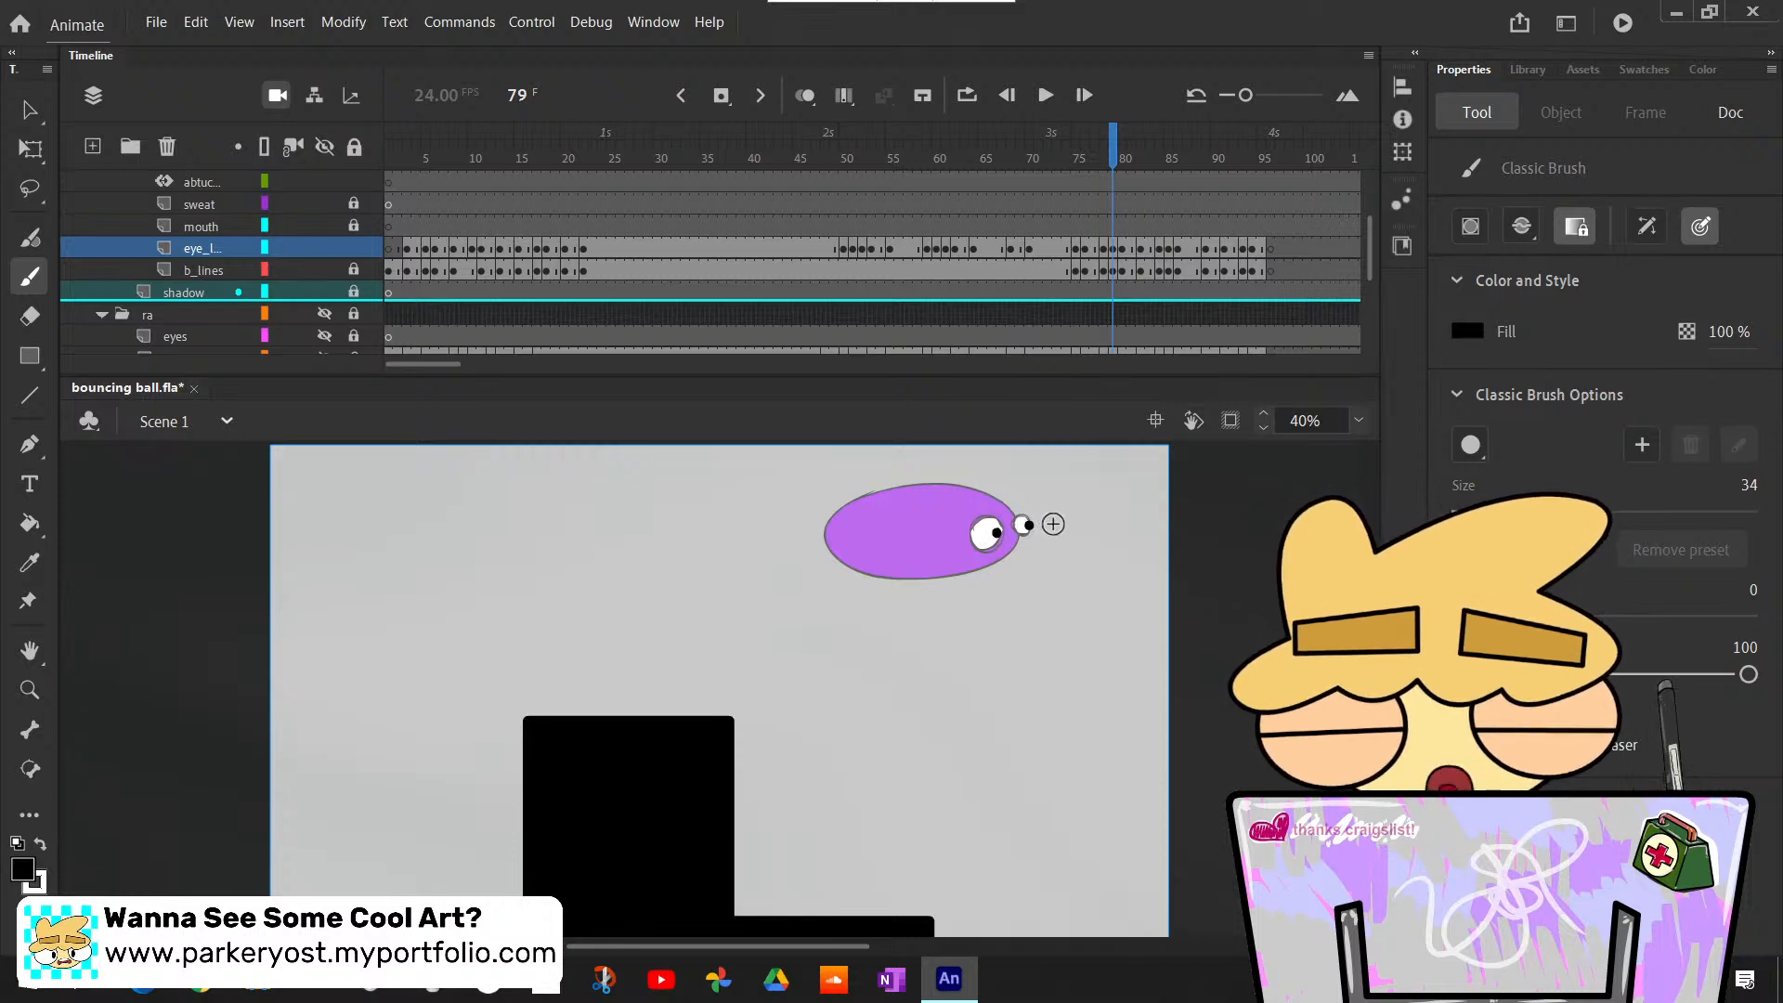
- Flip back and forth through frames 78 to 81 to examine the airborne body's motion and eye placement
key(comma)
key(period)
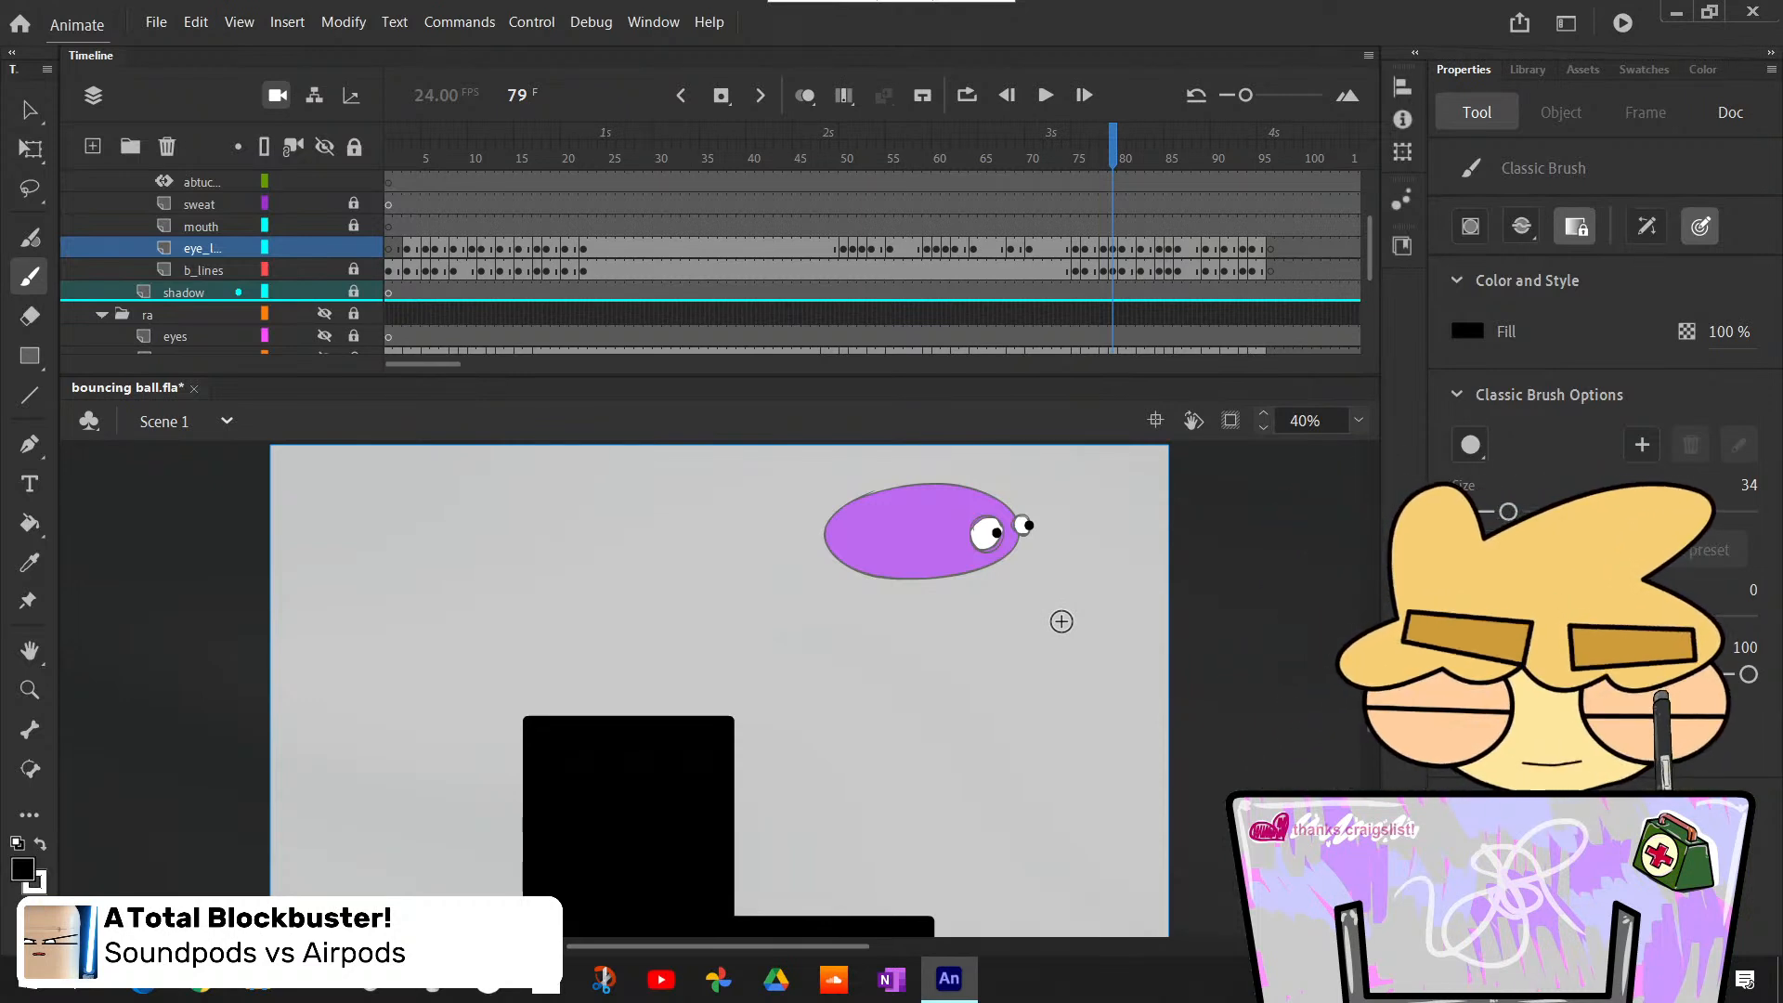
key(comma)
key(period)
key(period)
key(comma)
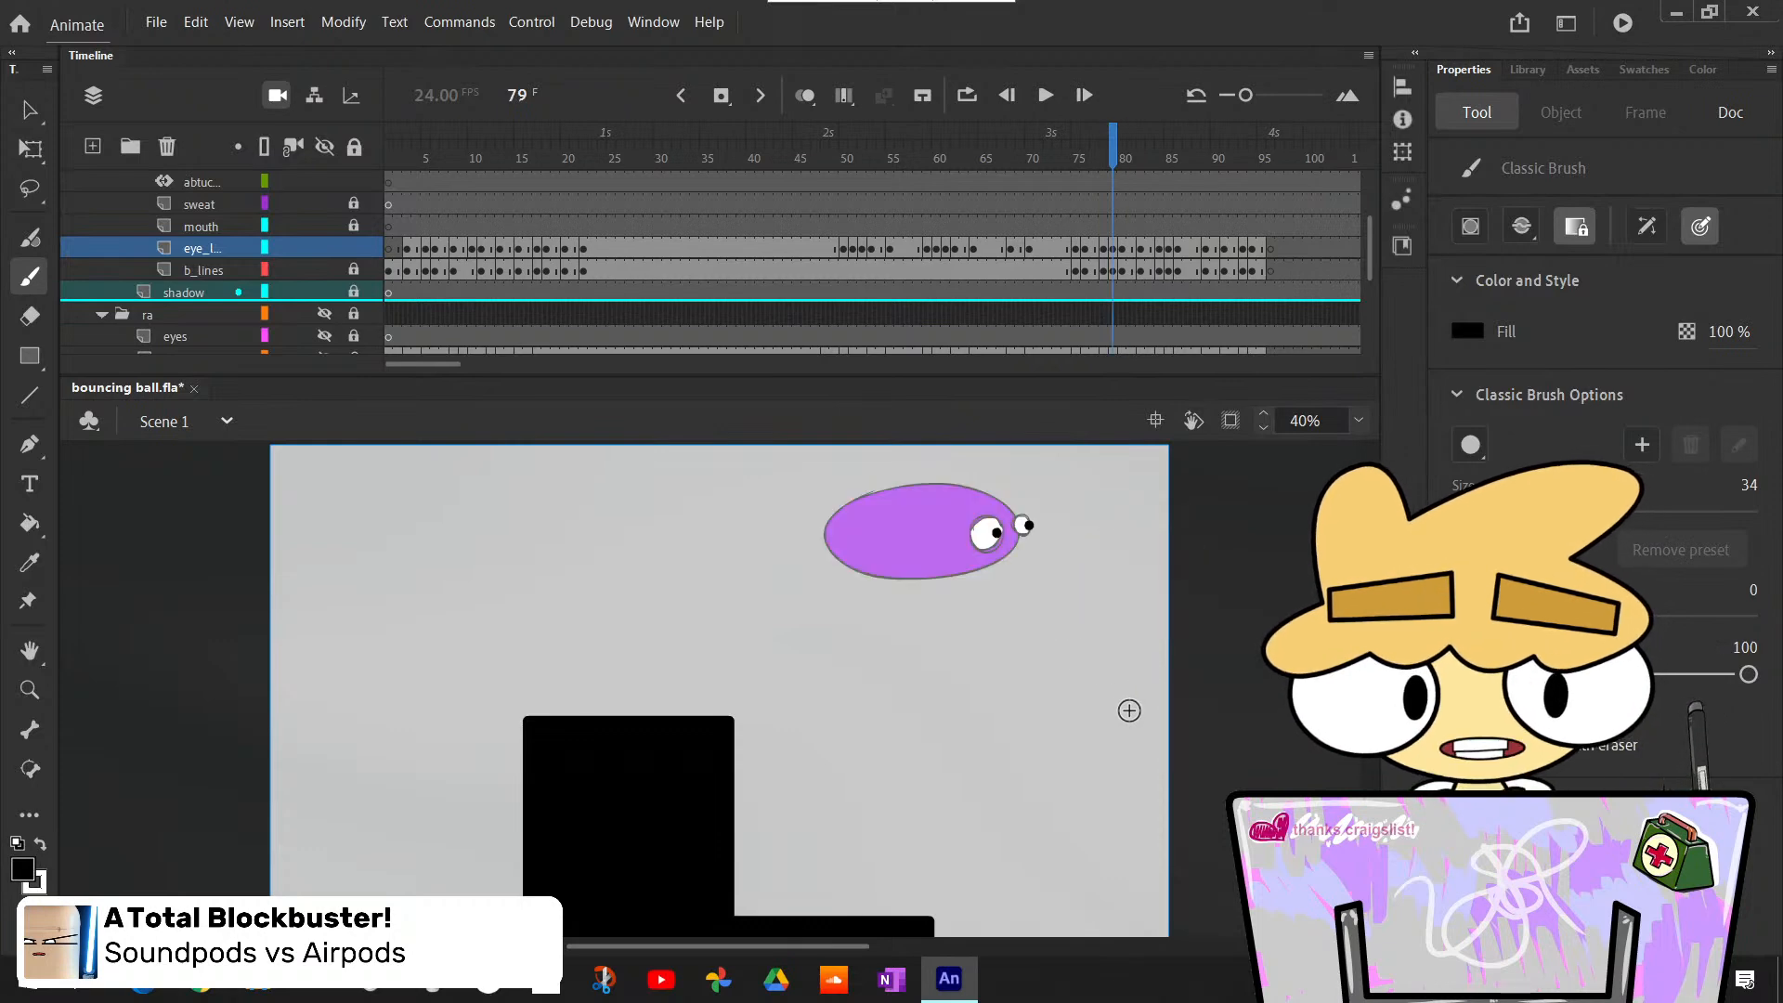
key(period)
key(period)
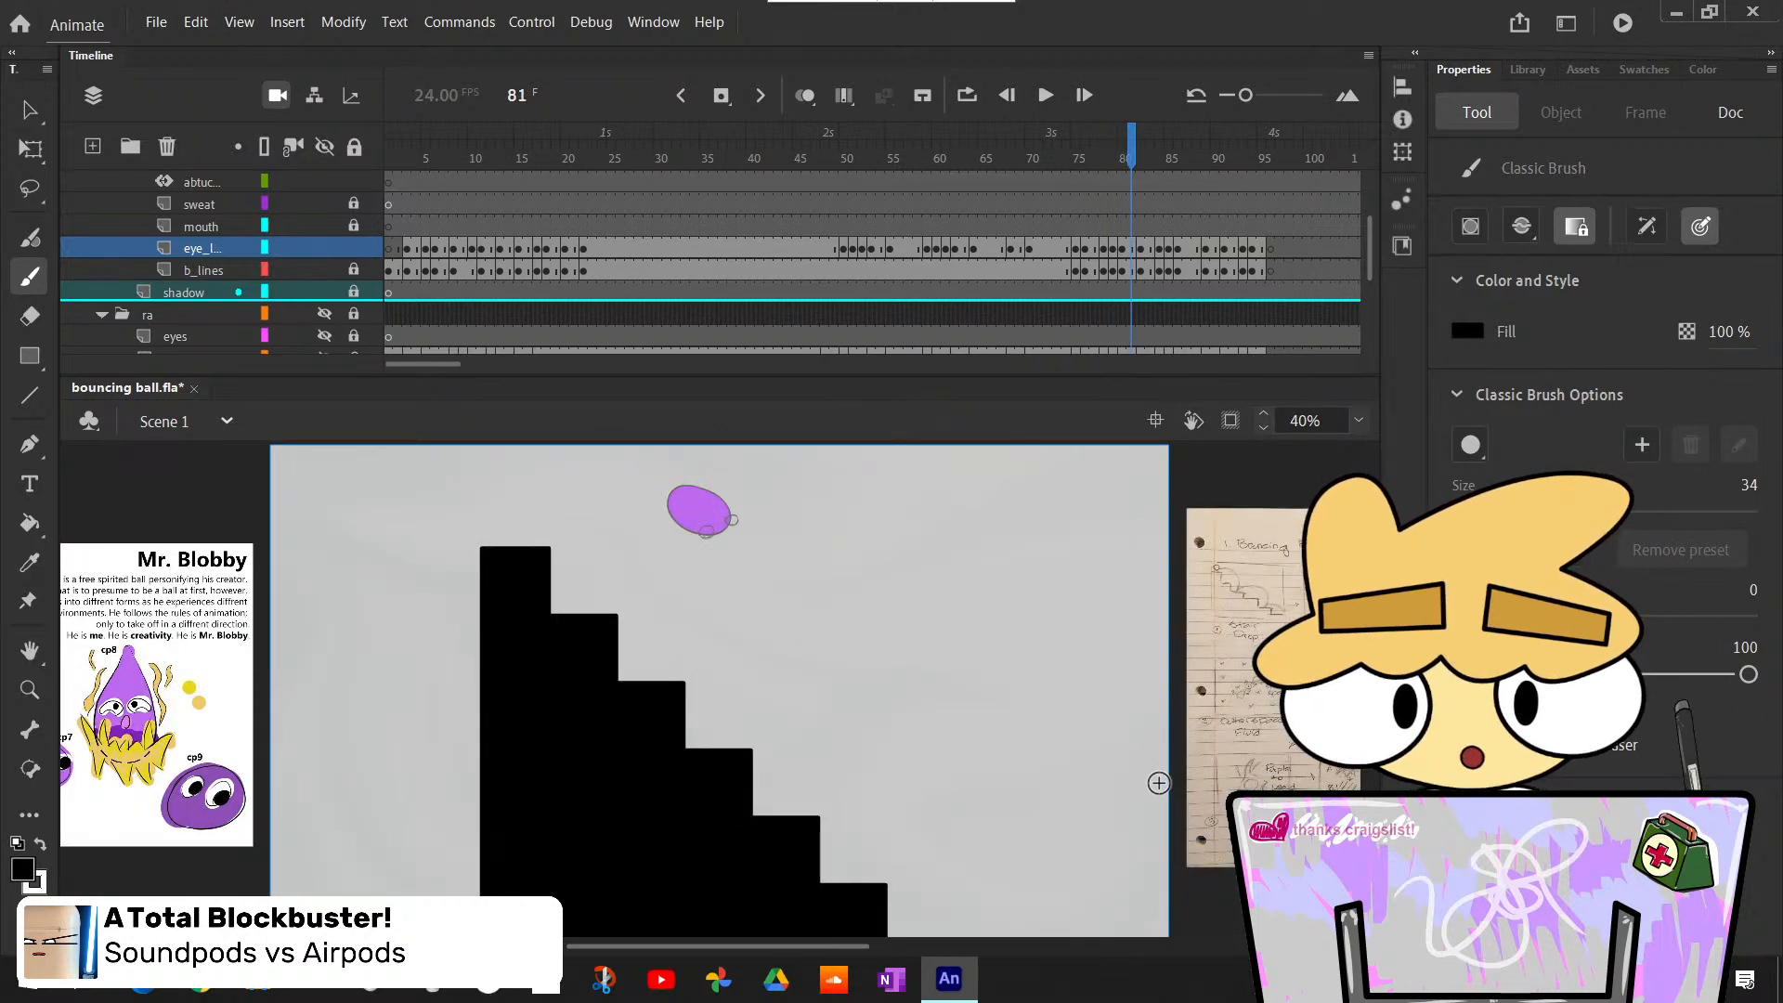
key(comma)
key(period)
key(comma)
key(period)
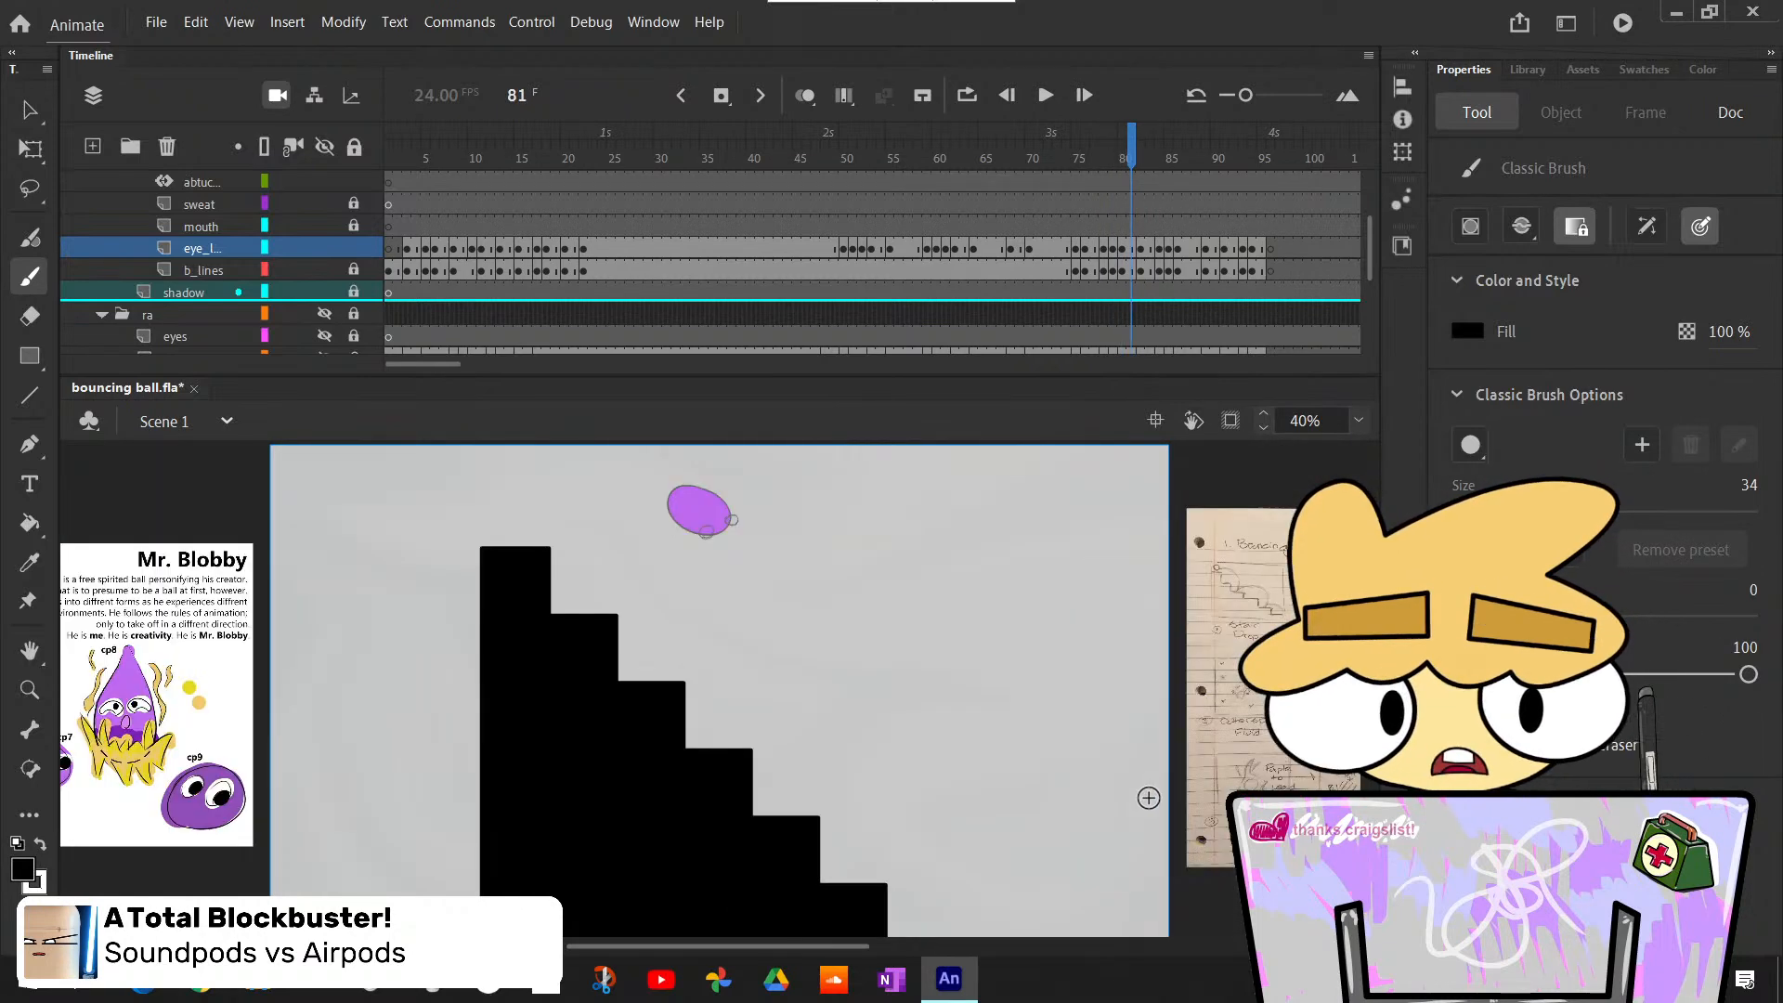
- Return to frame 80 and bucket-fill both eyes of the falling body with white
key(comma)
key(k)
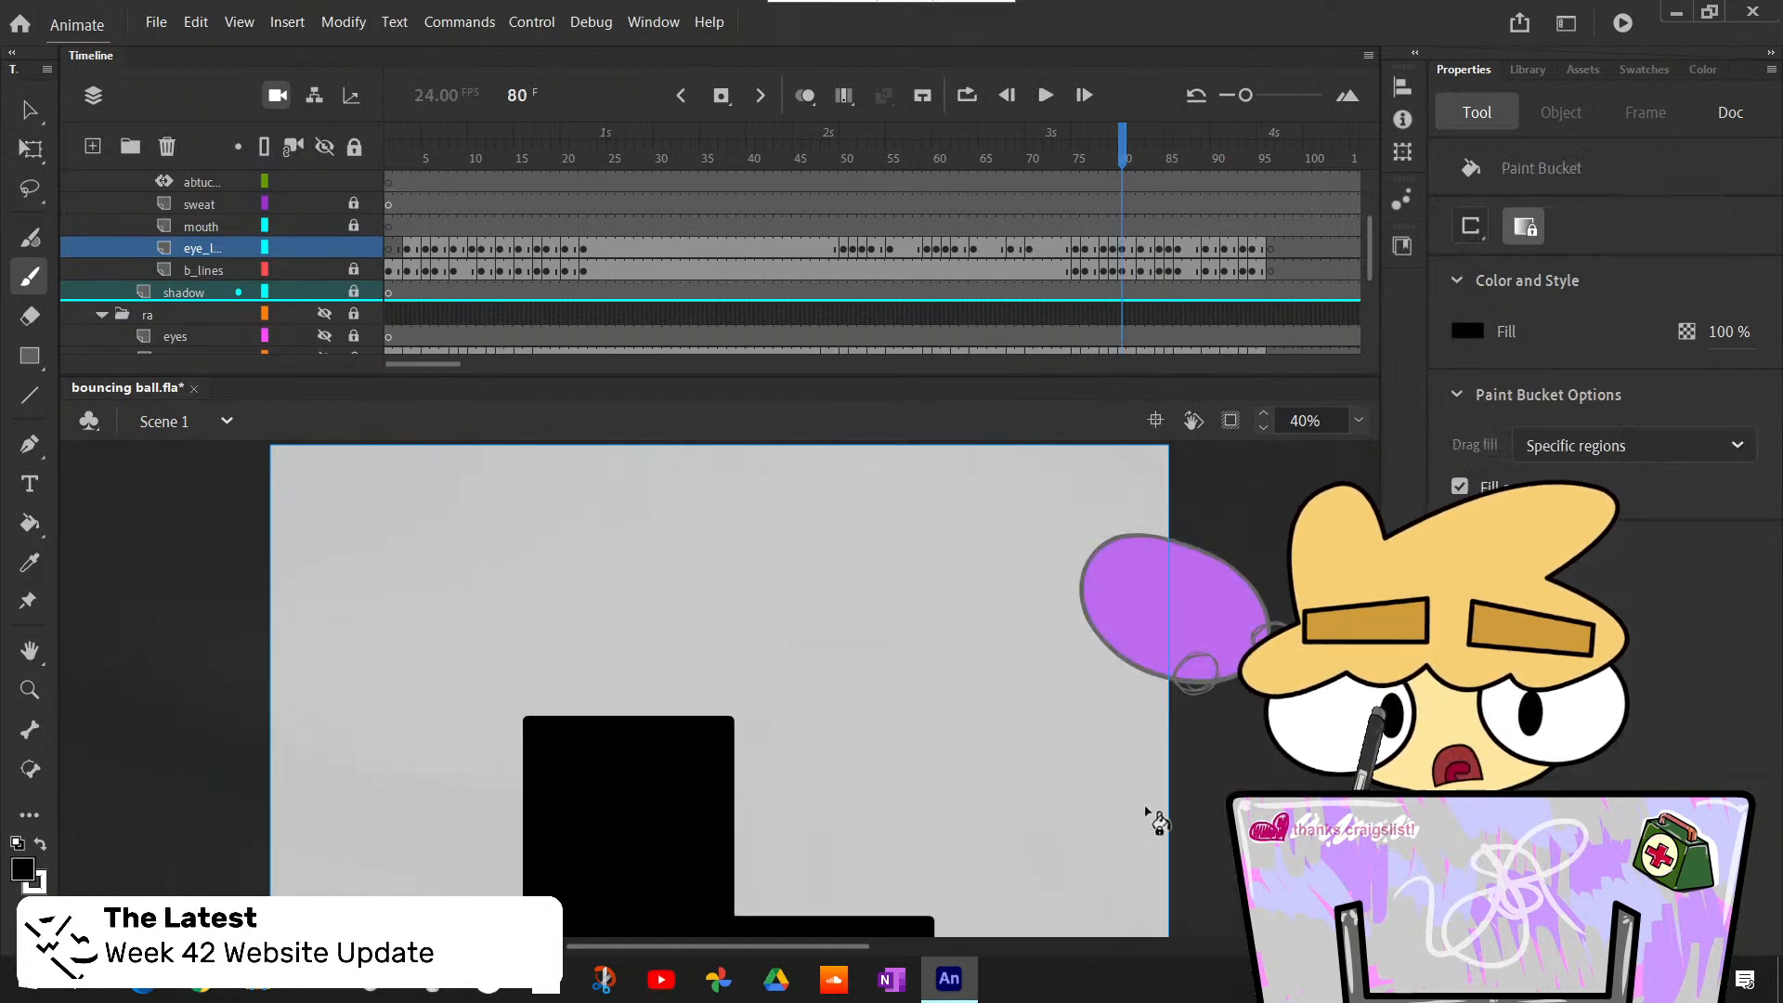
key(x)
click(1201, 672)
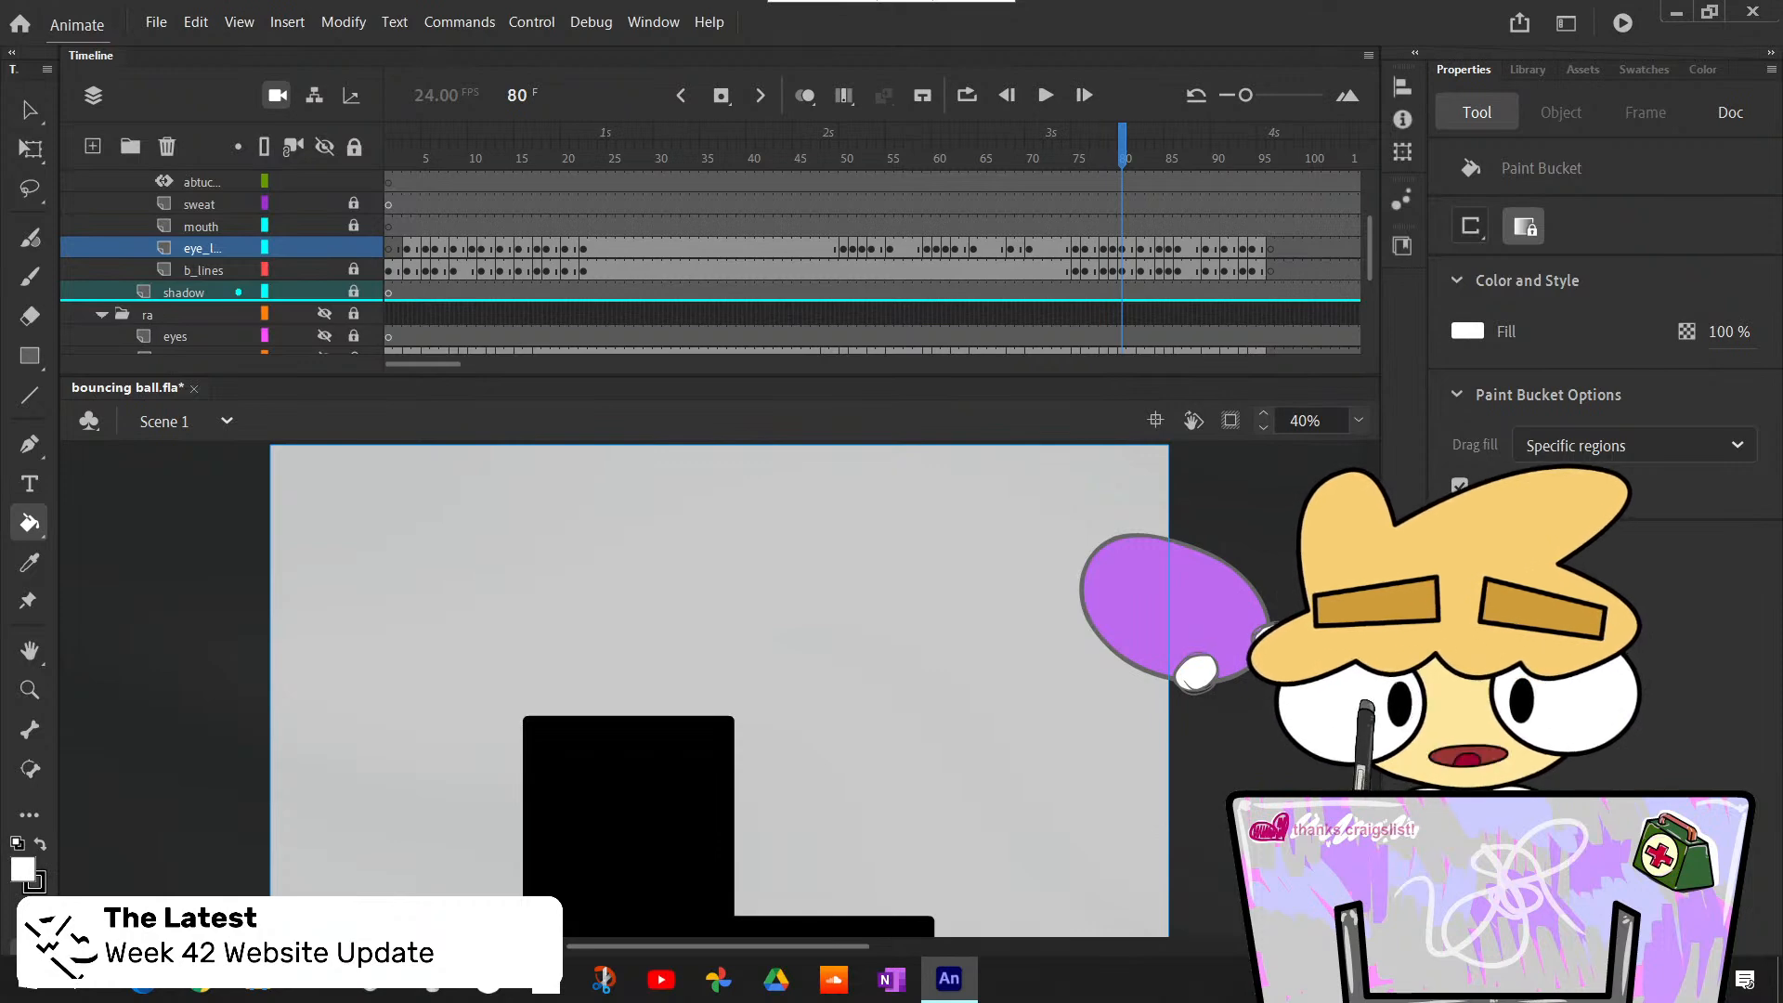
- Compare frames 80 and 81 and examine where the Camera layer's keyframes change the framing
key(period)
key(comma)
key(period)
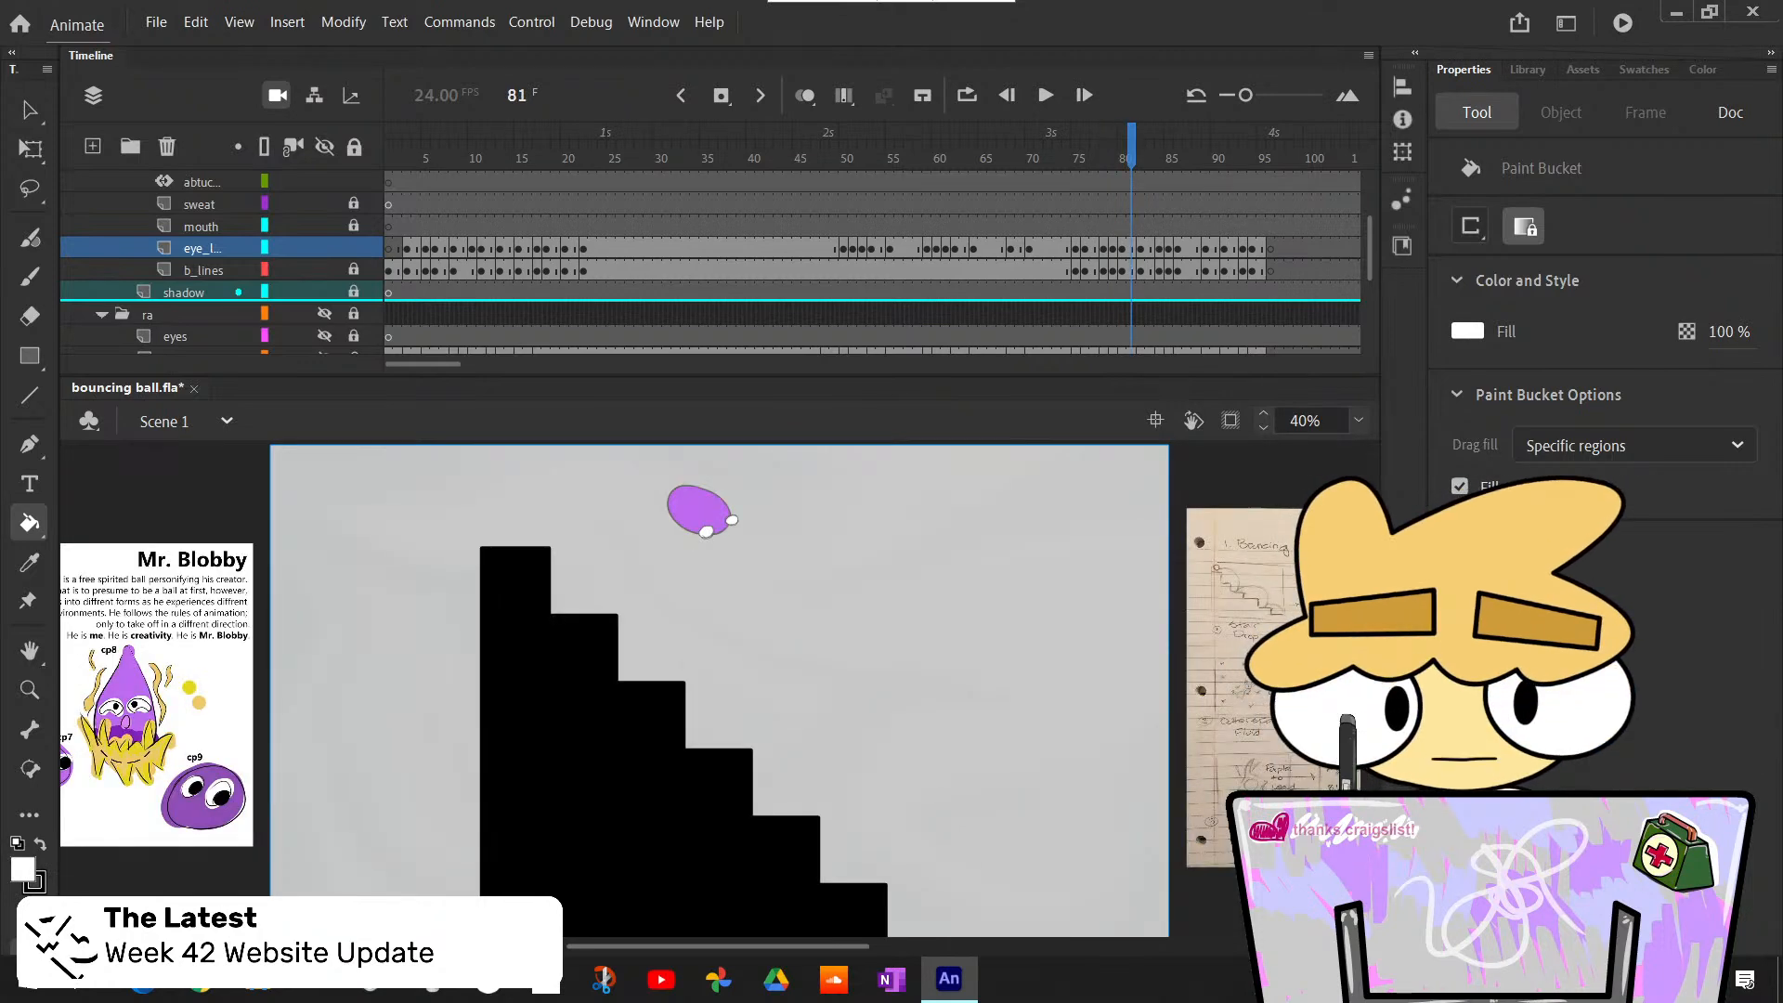
scroll(1376, 264, up, 2)
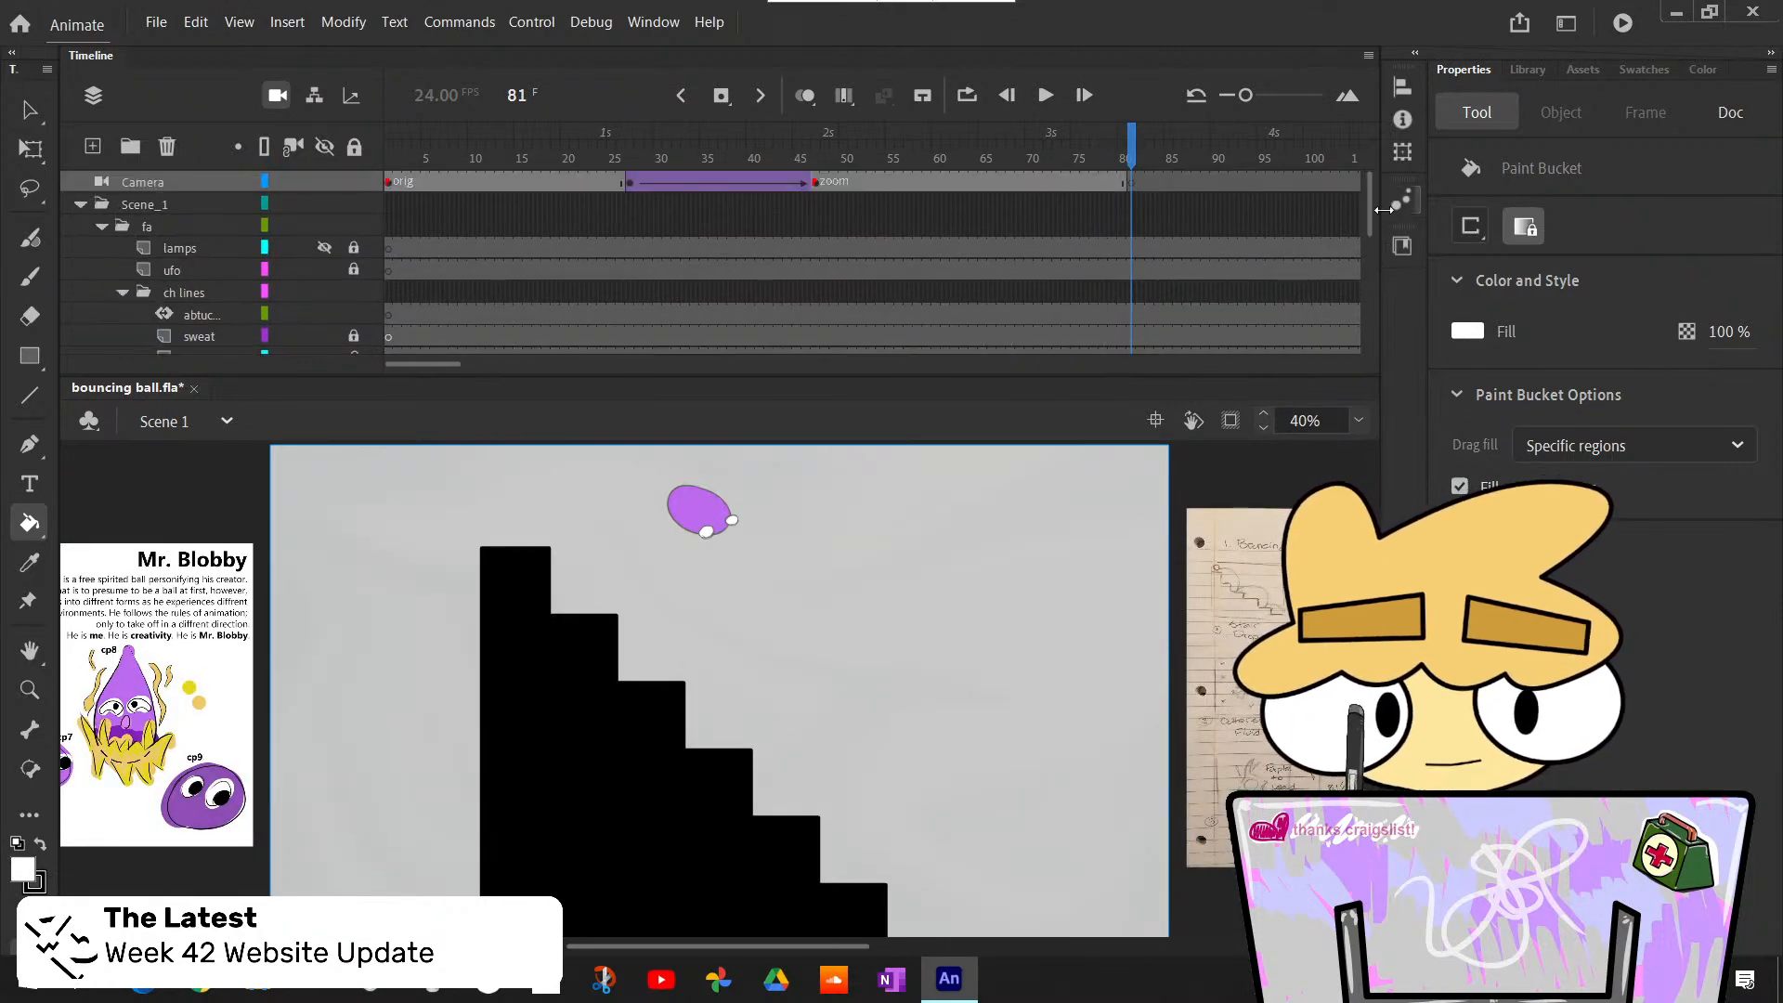
key(comma)
key(period)
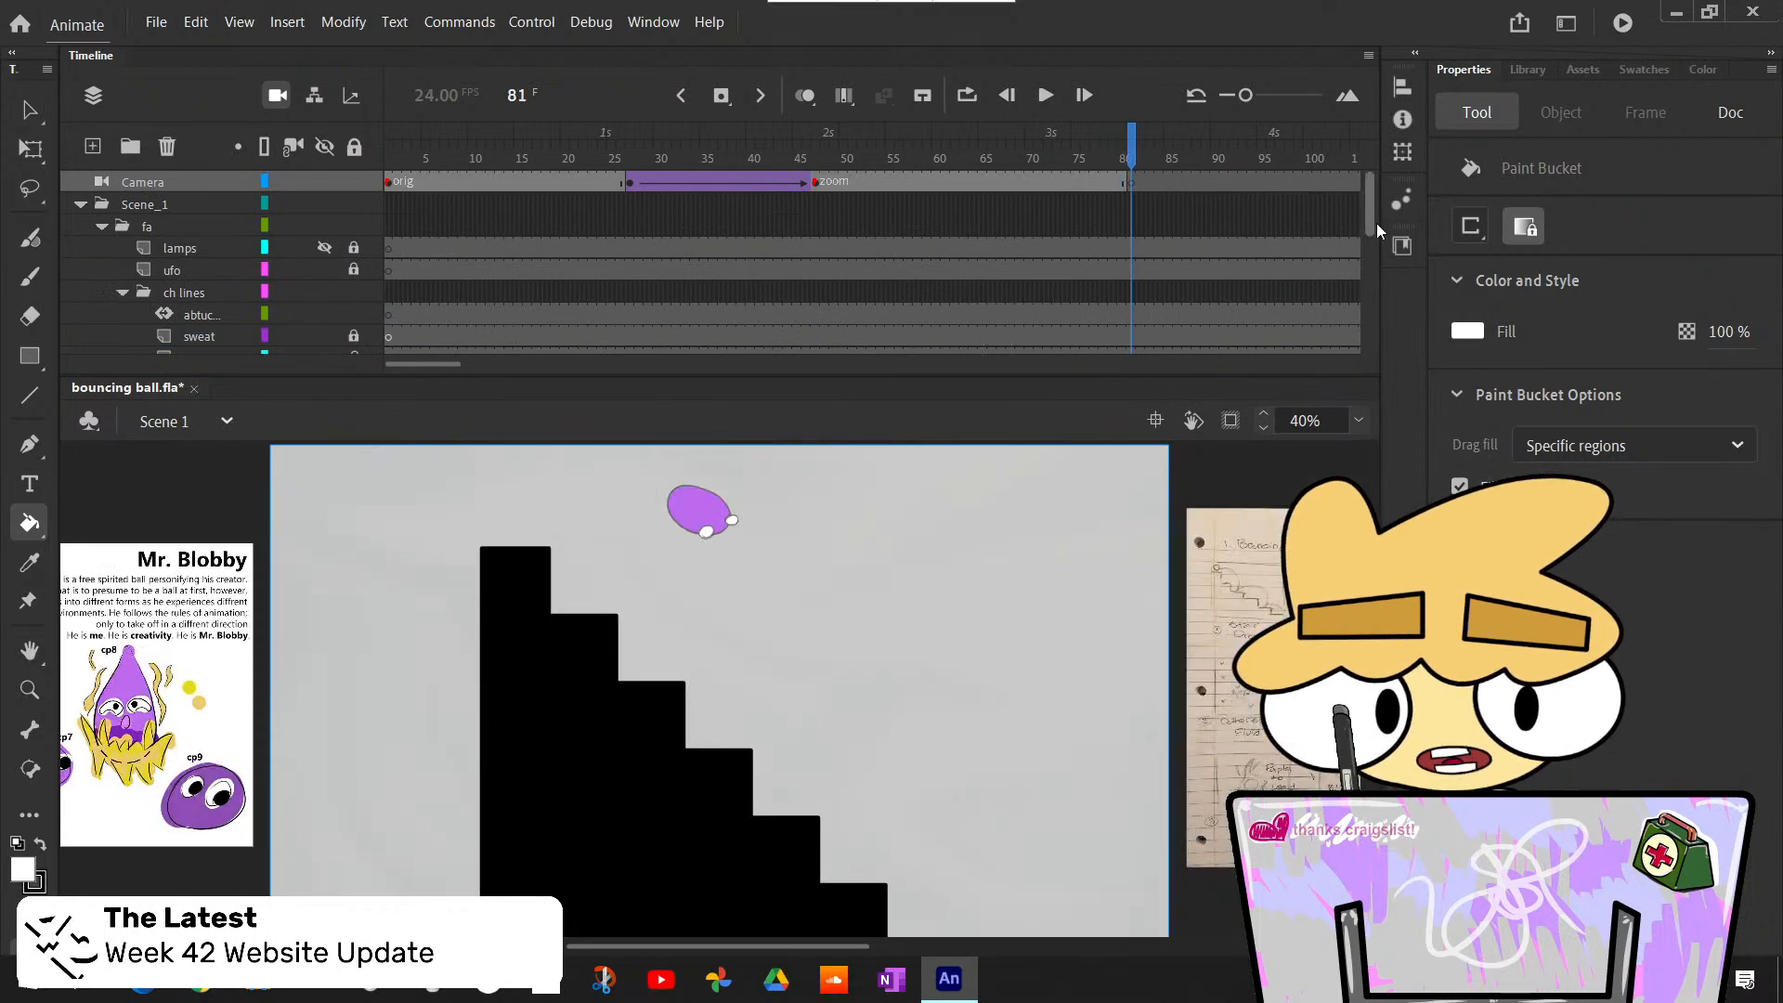
scroll(1376, 223, down, 3)
scroll(1371, 265, up, 1)
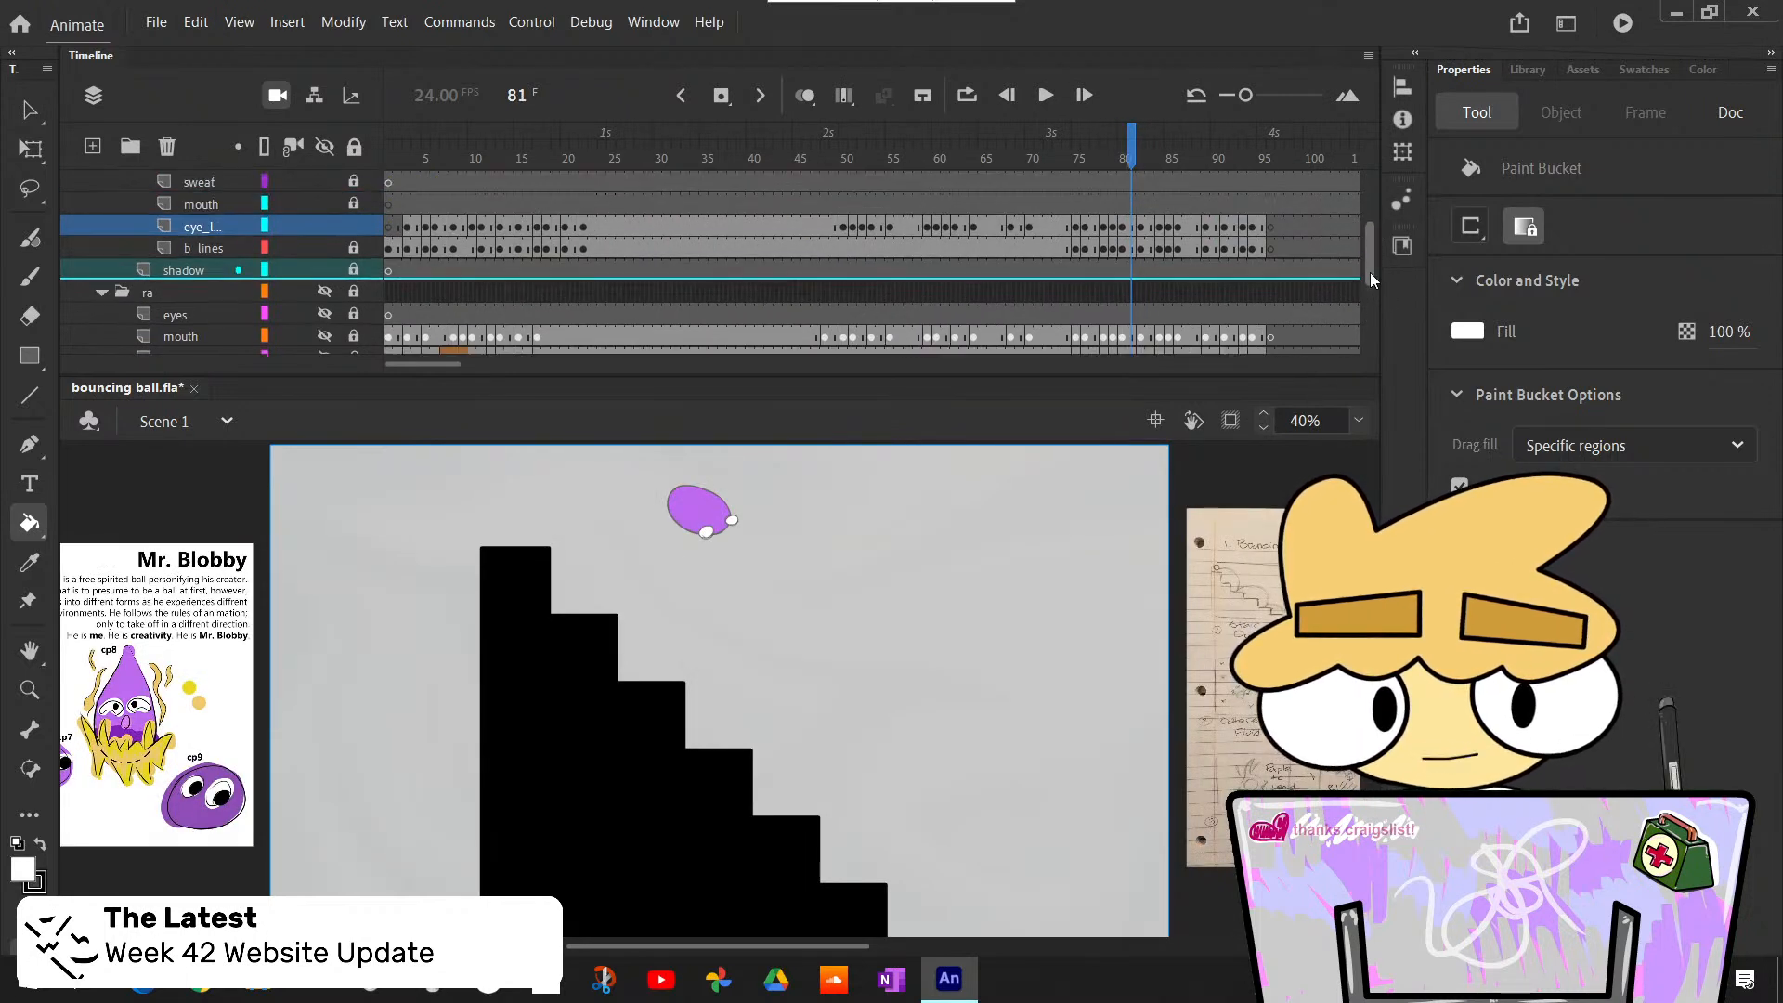
- Paint black pupils in both eyes at frame 80 with the Classic Brush and check them at frame 81
key(comma)
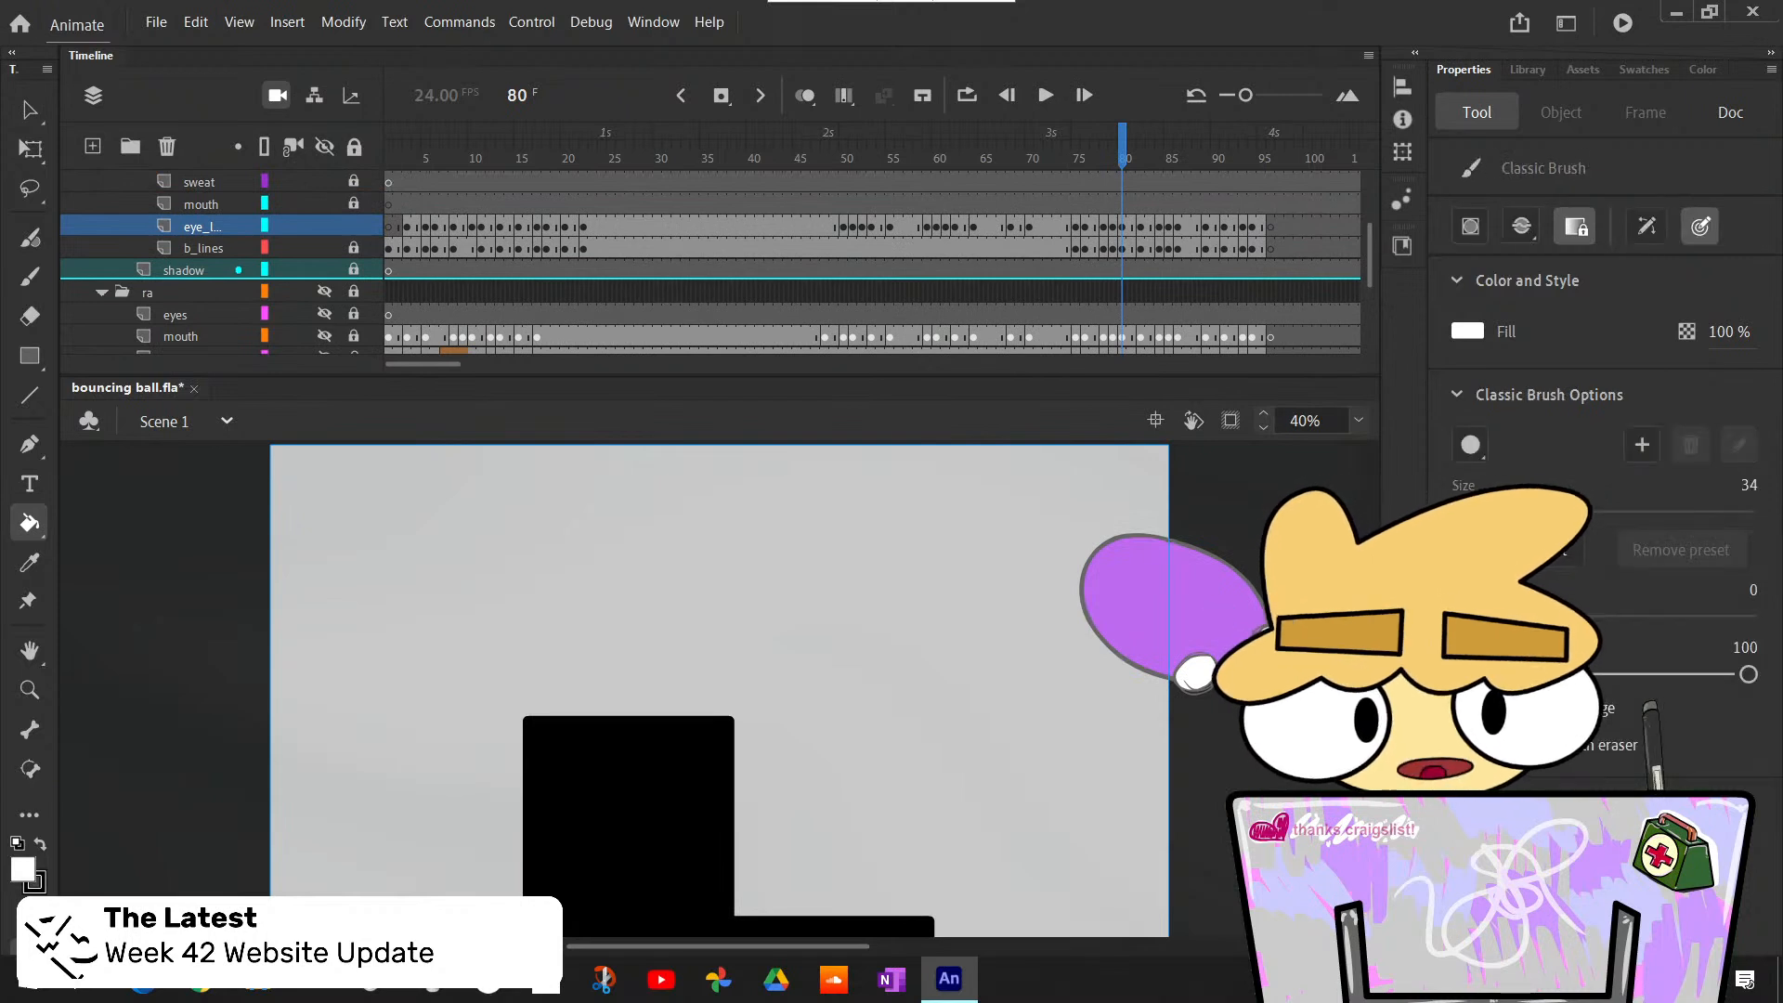
key(b)
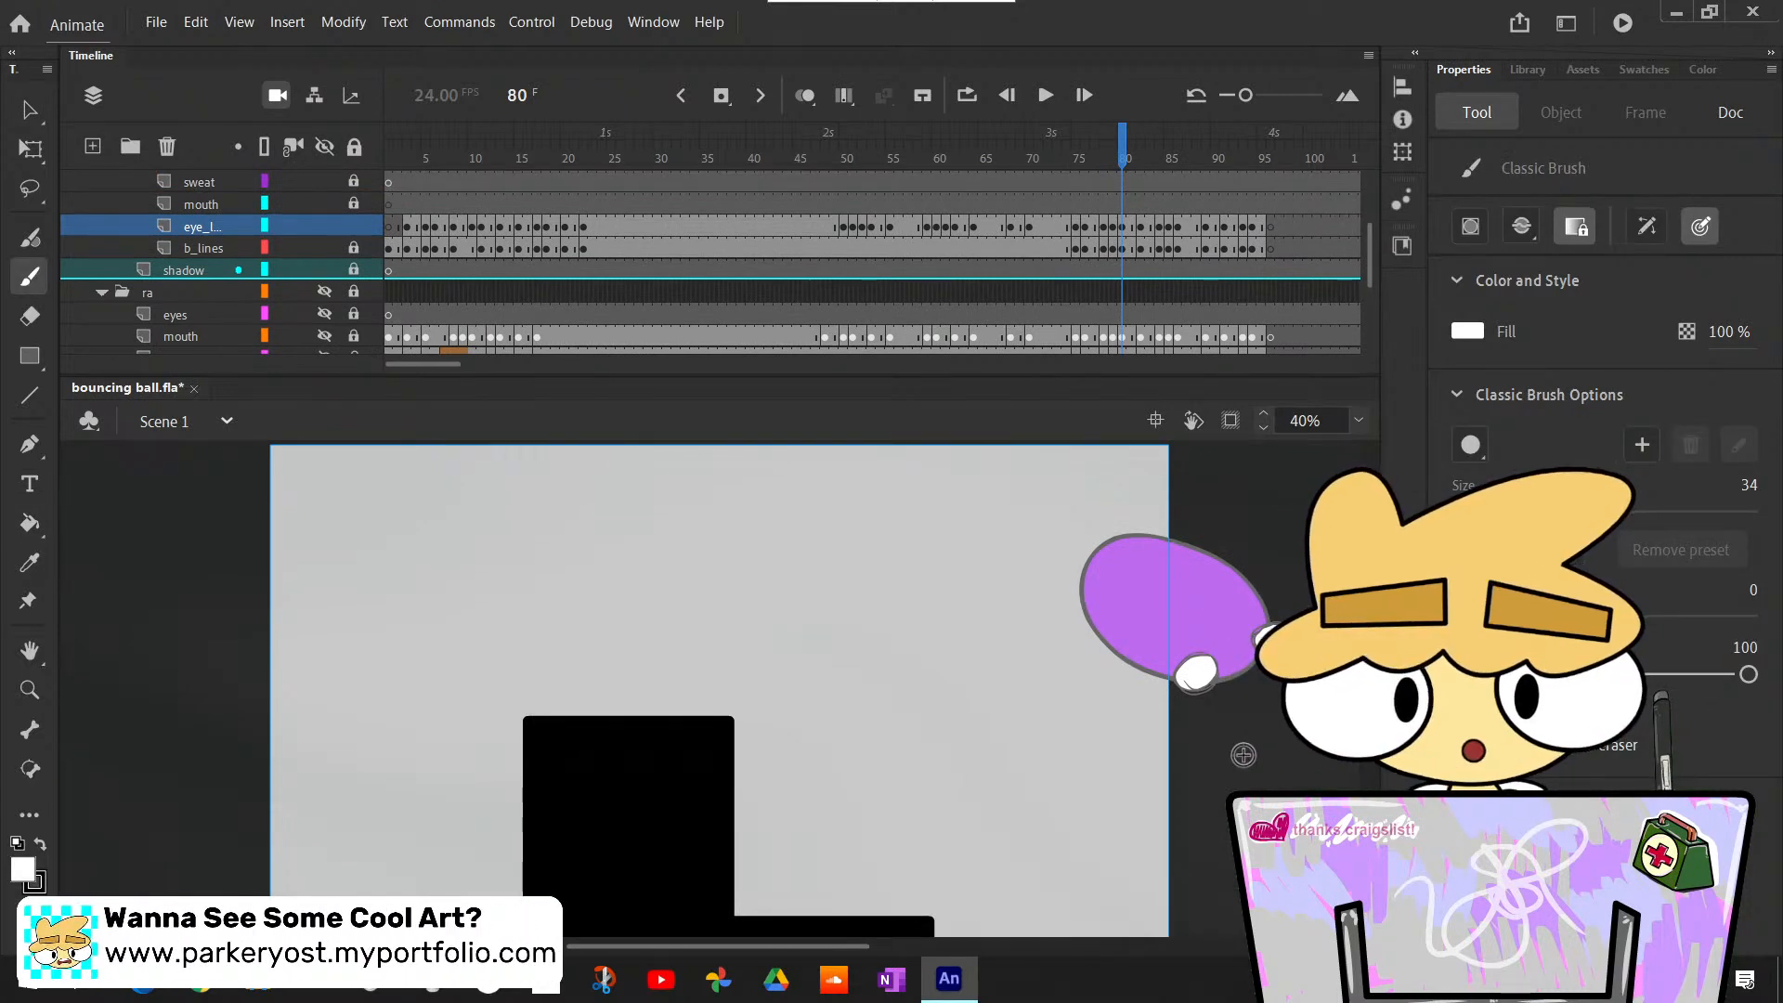
key(x)
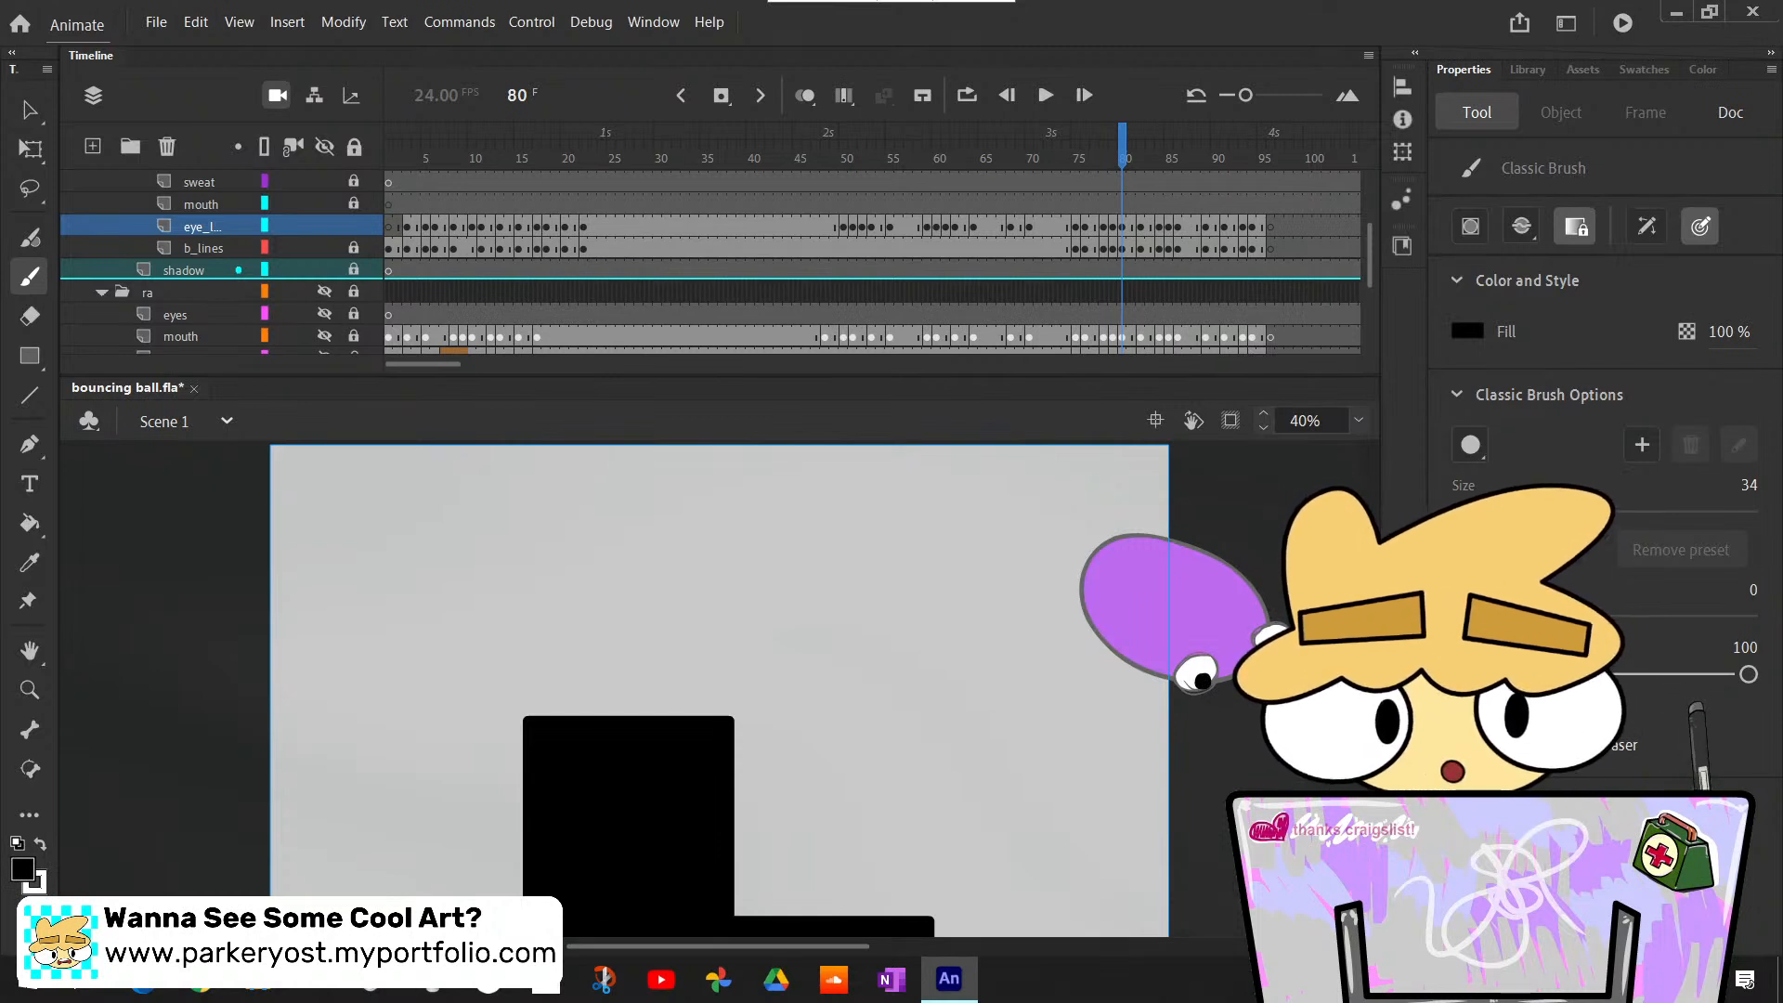
key(period)
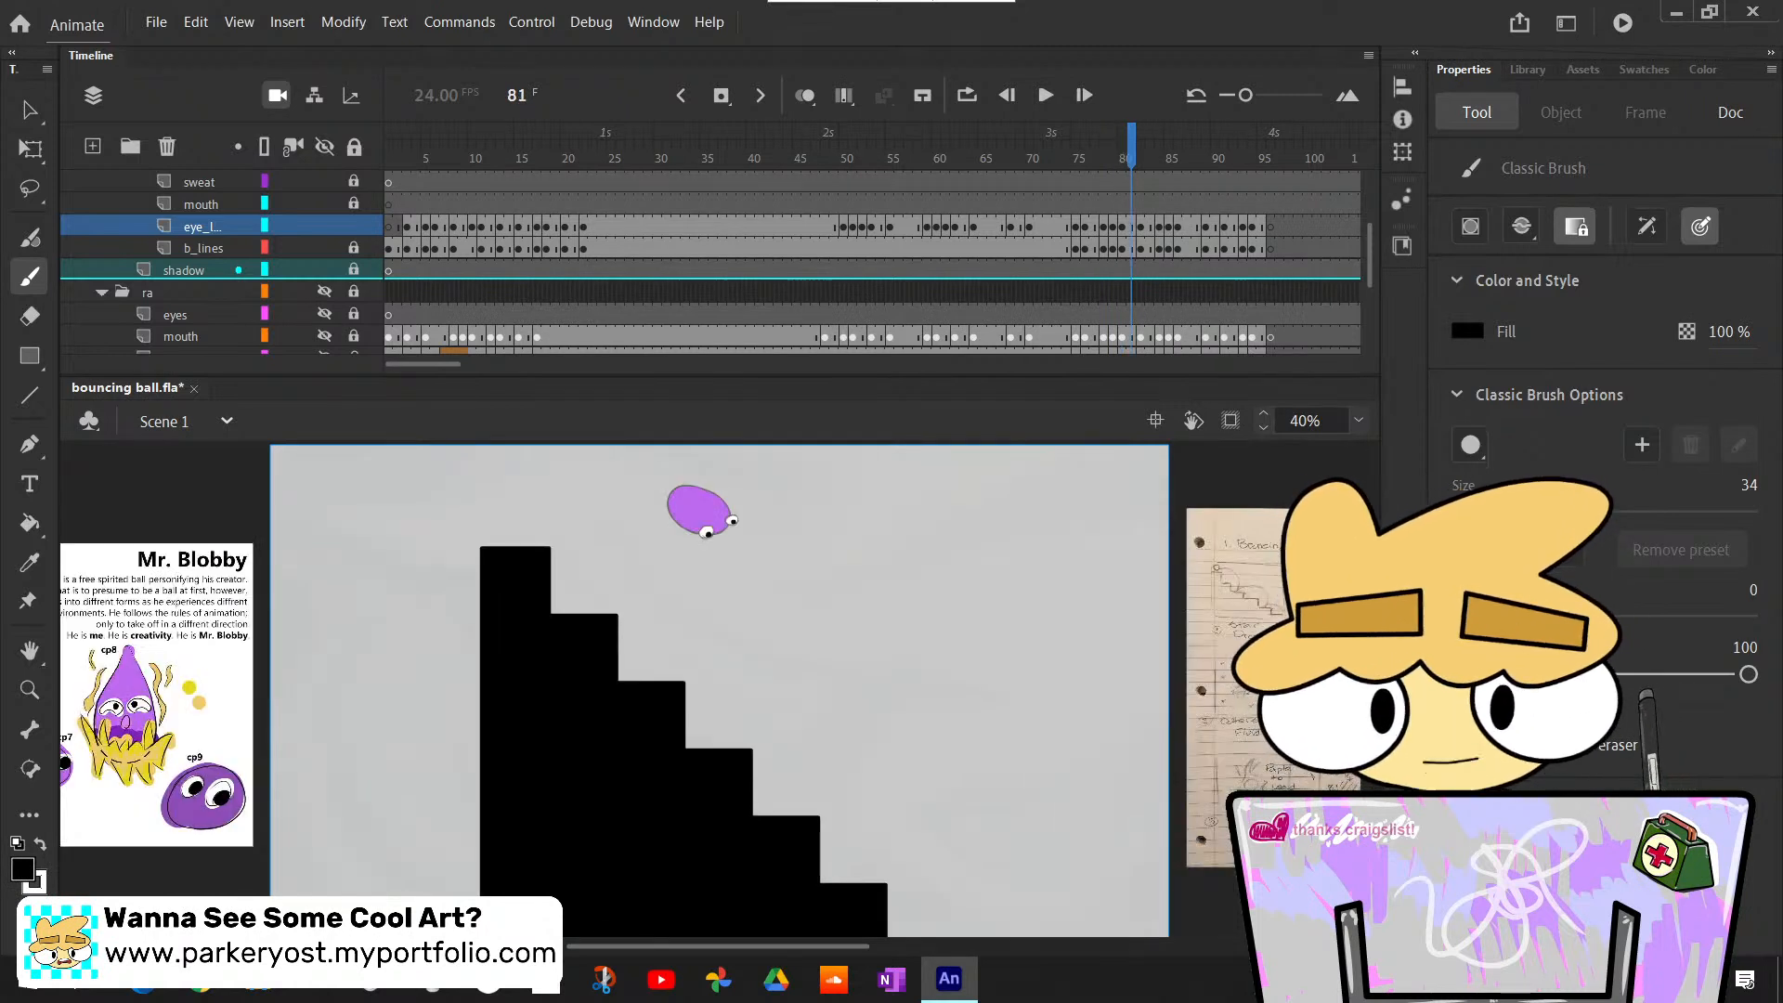
- Advance to frame 82, clear any selected eye outlines and bucket-fill both eyes of the rounded body with white
key(period)
key(comma)
key(period)
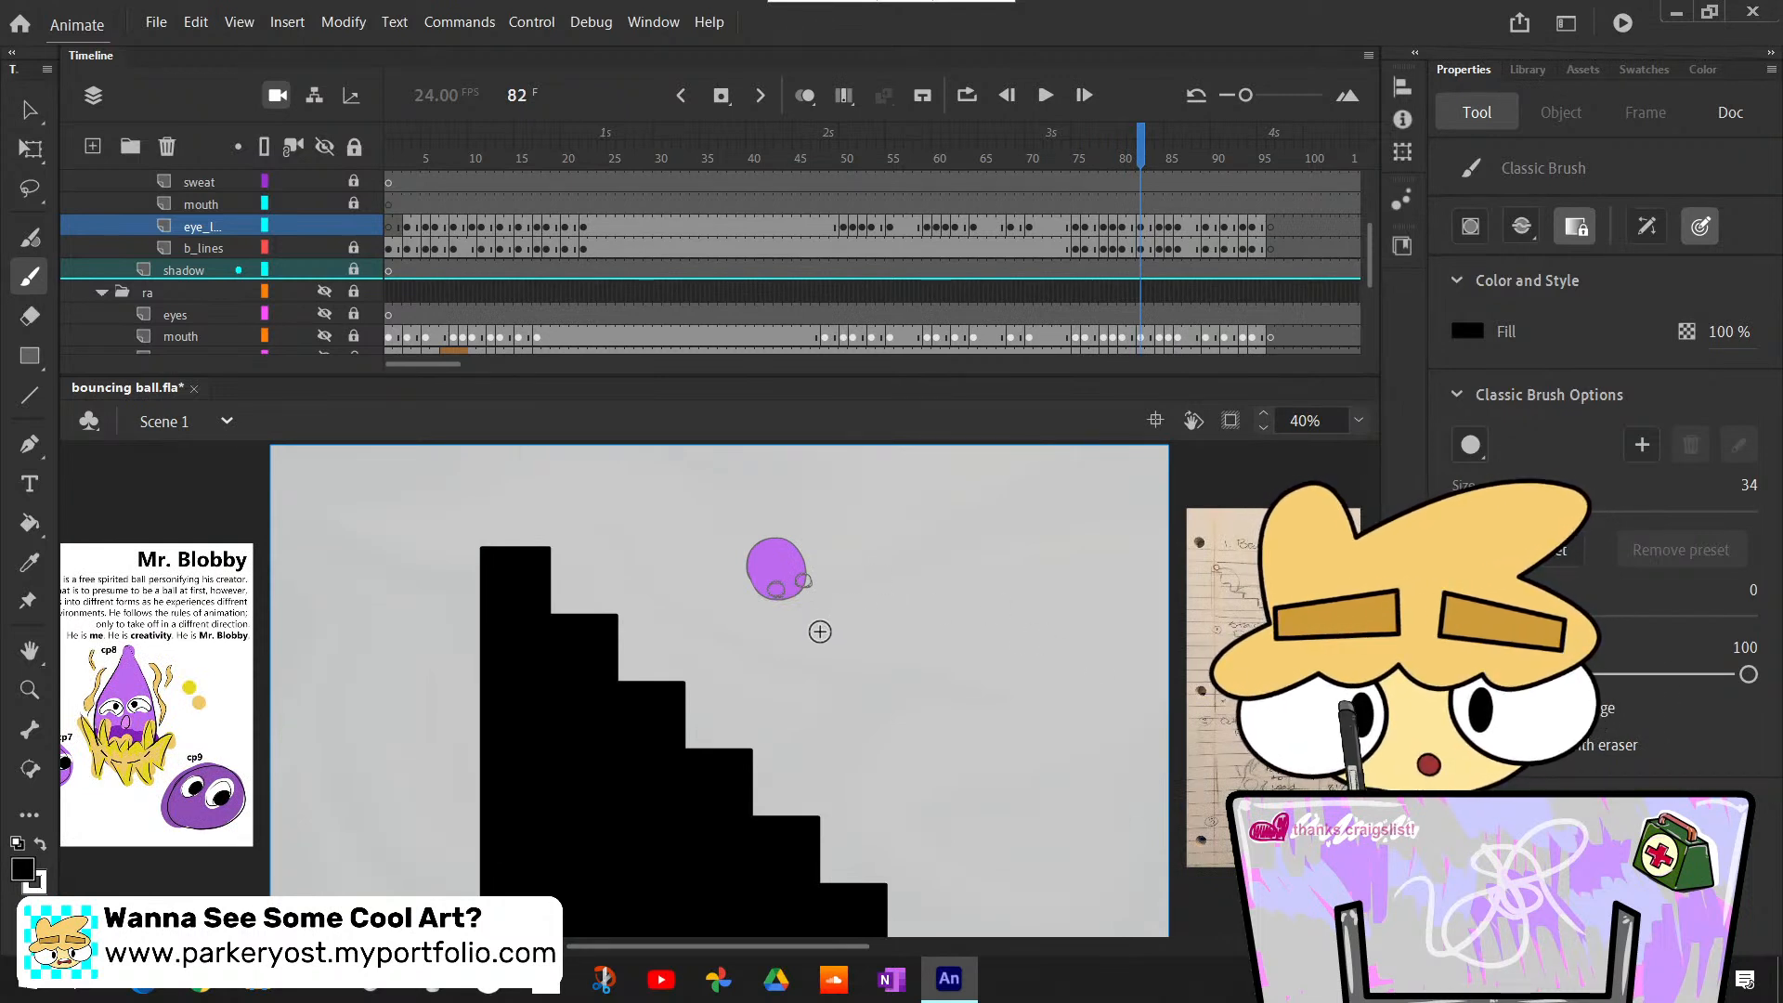
key(ctrl+a)
key(k)
key(x)
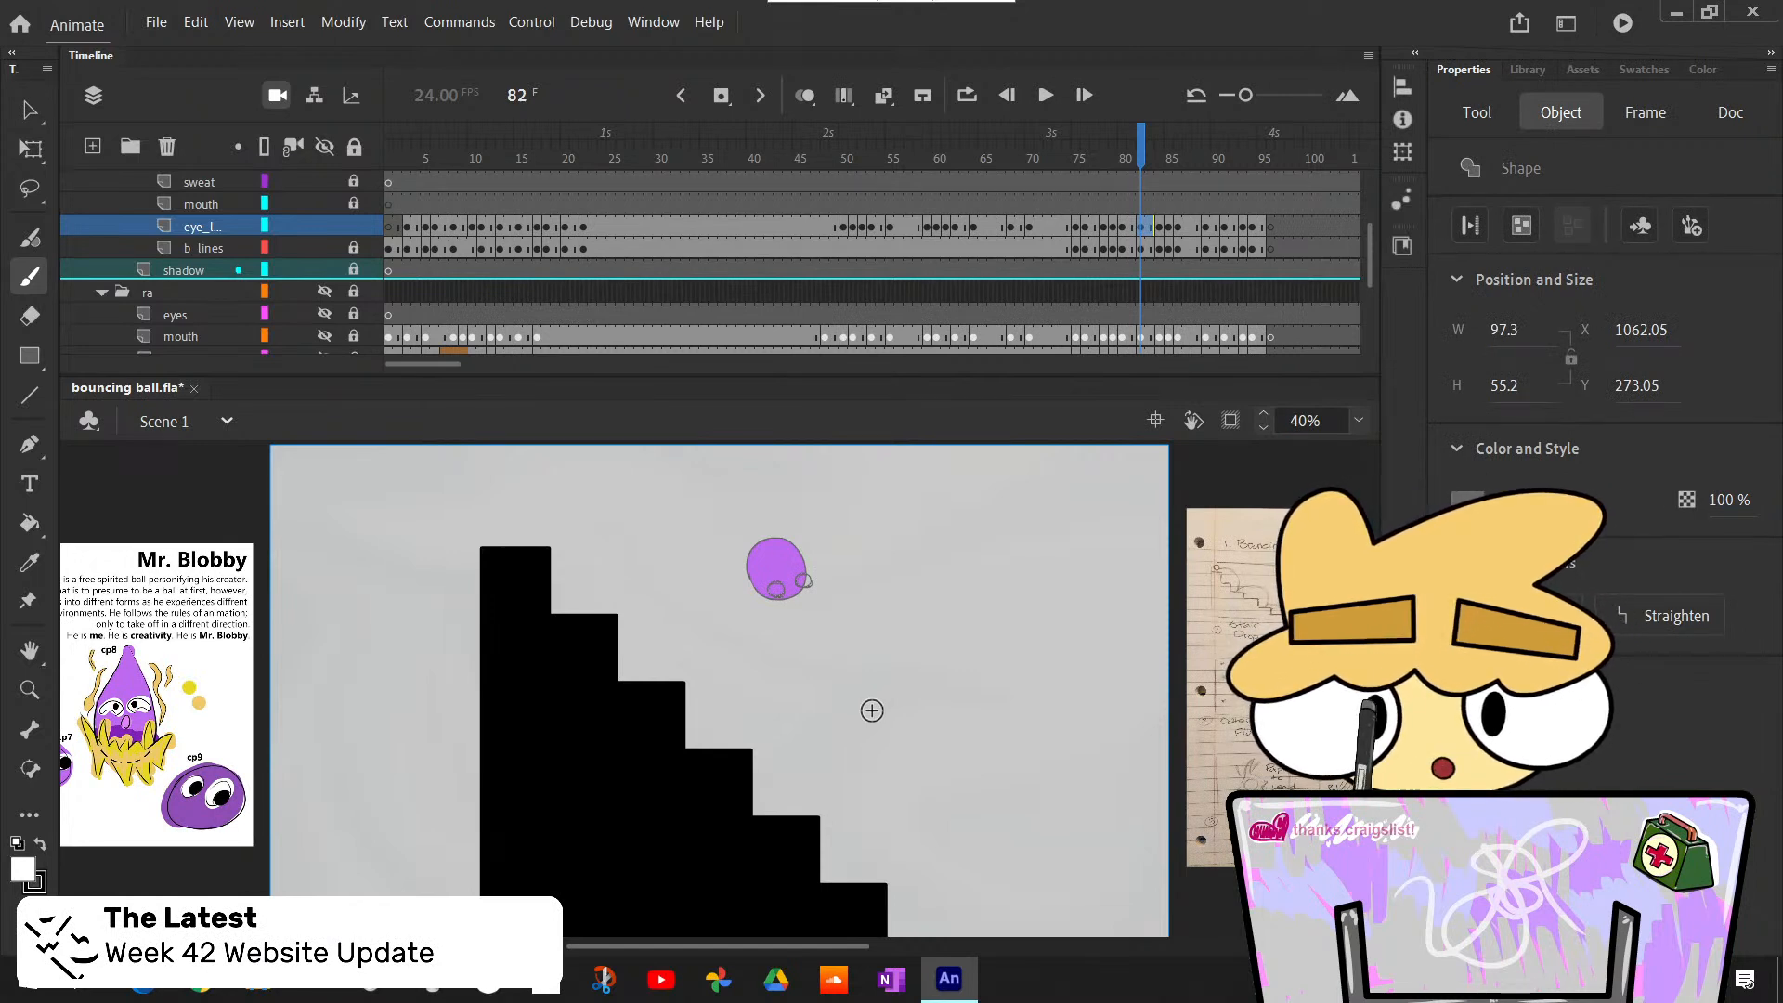
key(v)
click(886, 707)
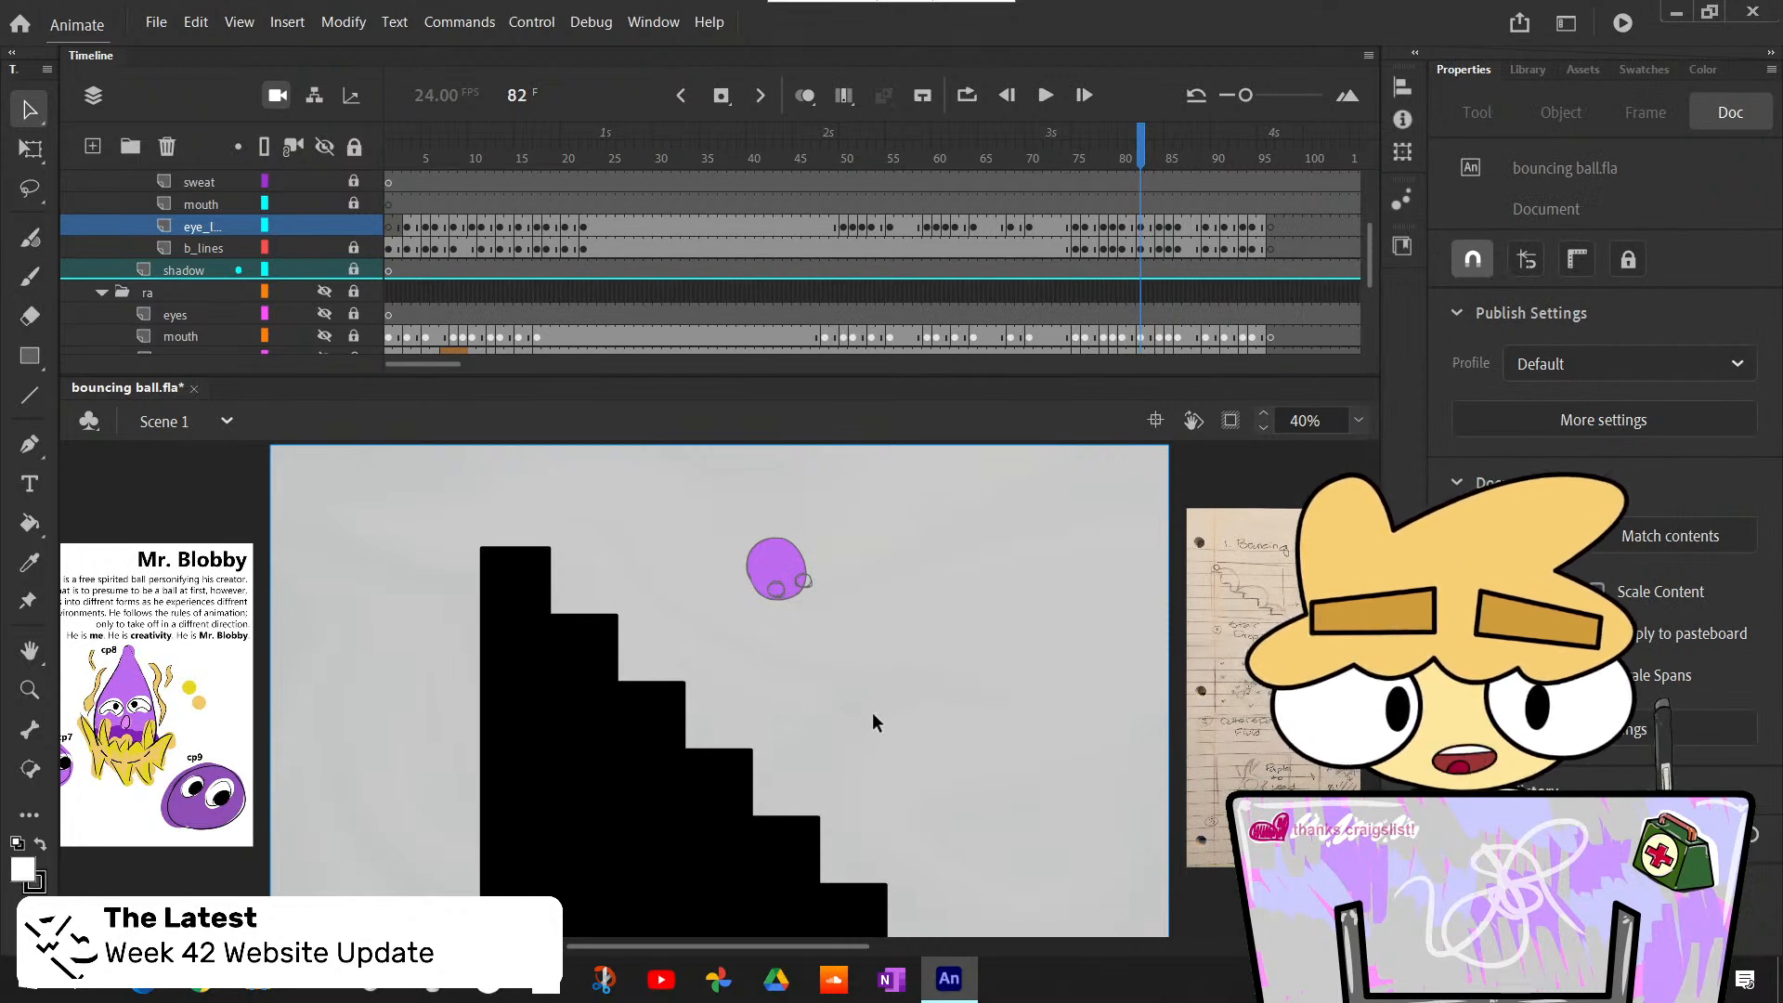
key(k)
click(776, 588)
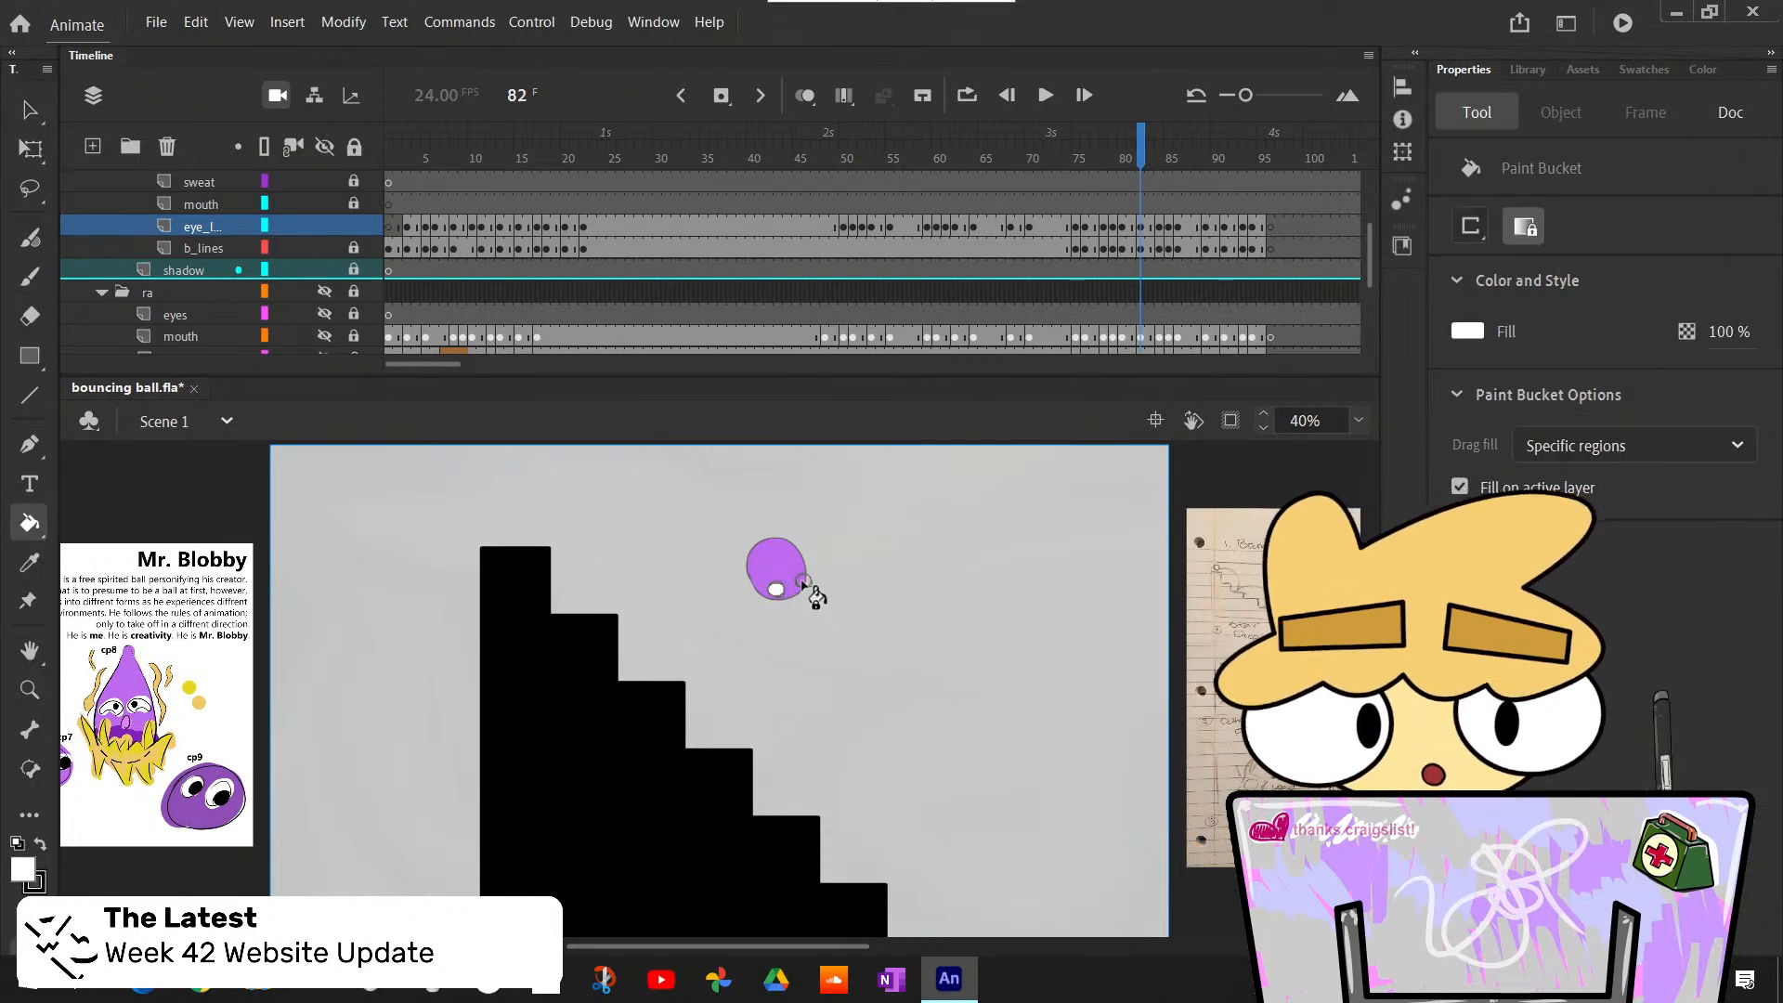
click(805, 582)
- Set up the Classic Brush with black fill and size 19 for the small eyes at frame 82
key(b)
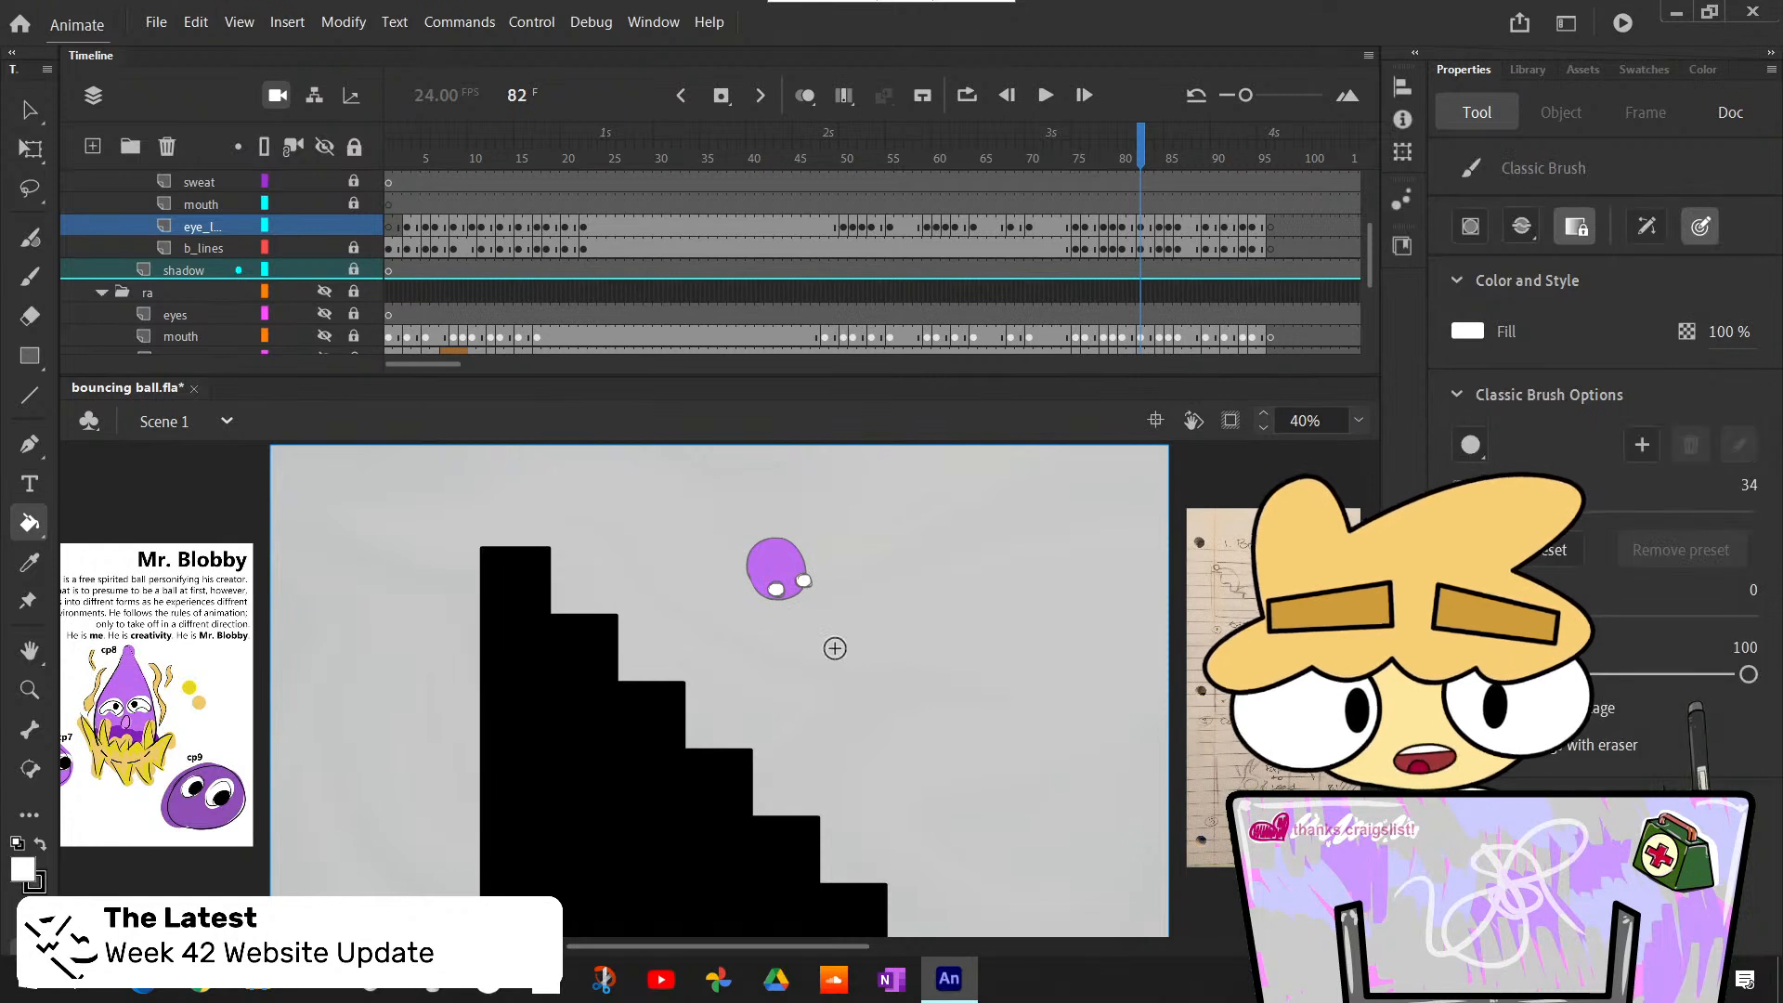
key(x)
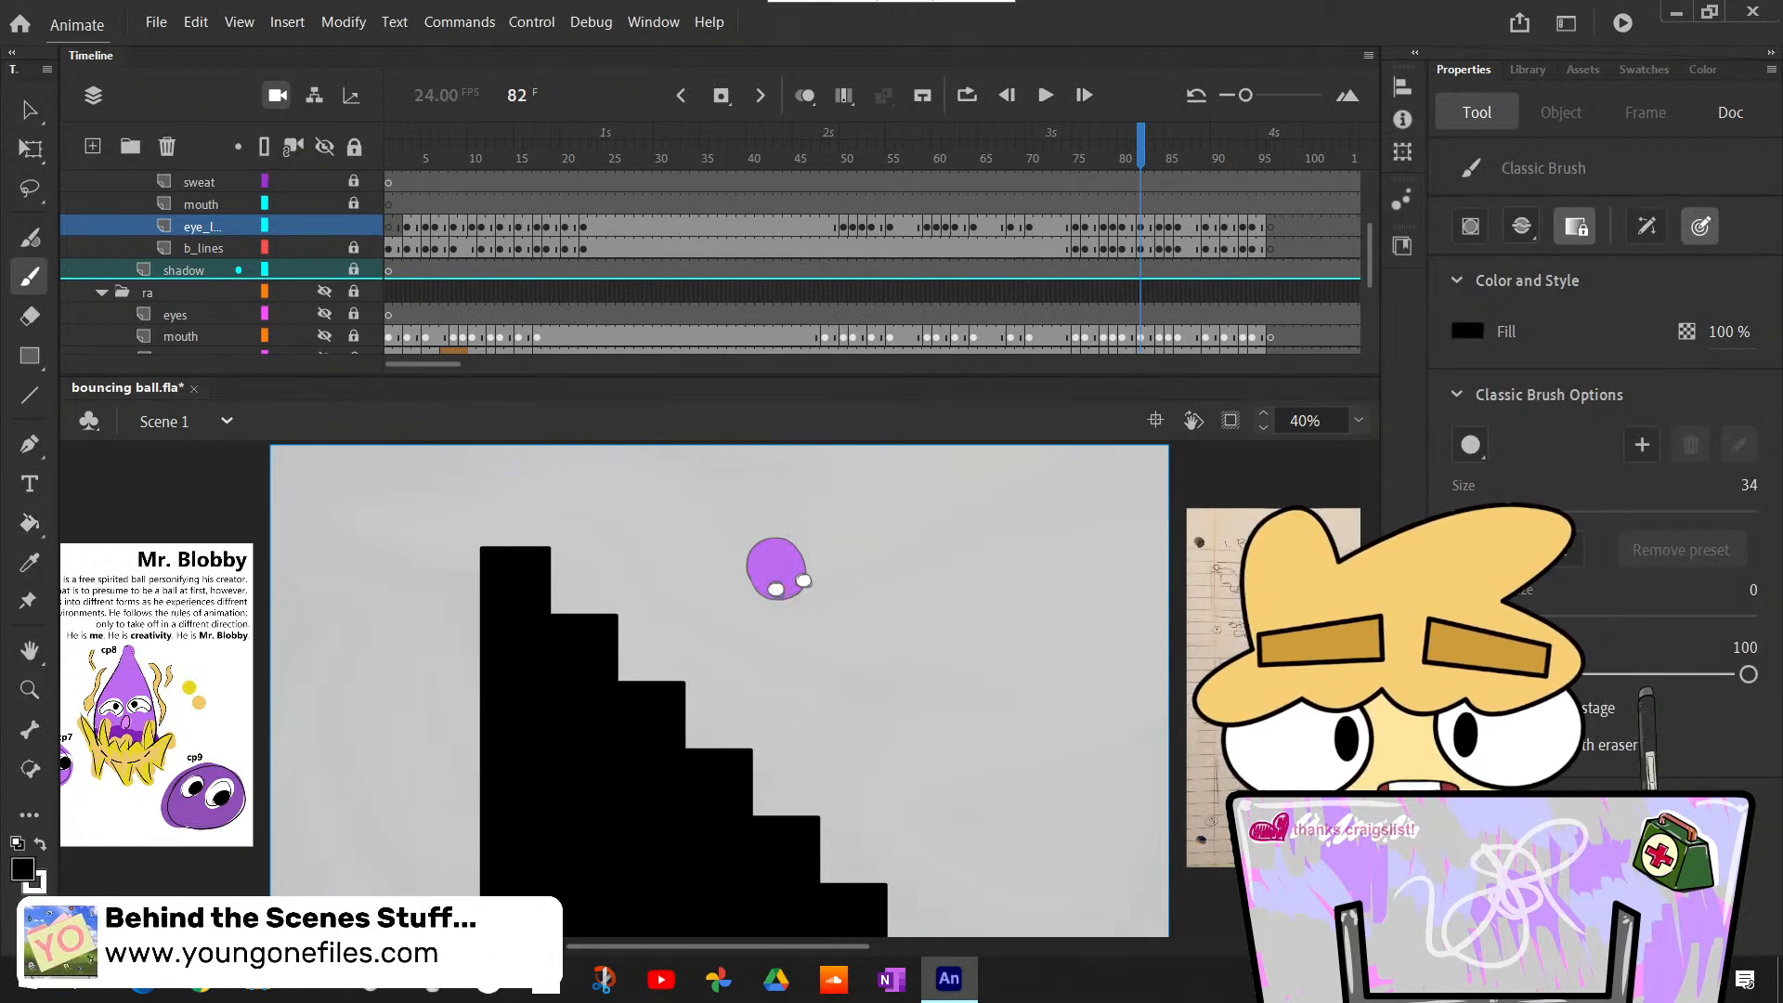
click(1750, 486)
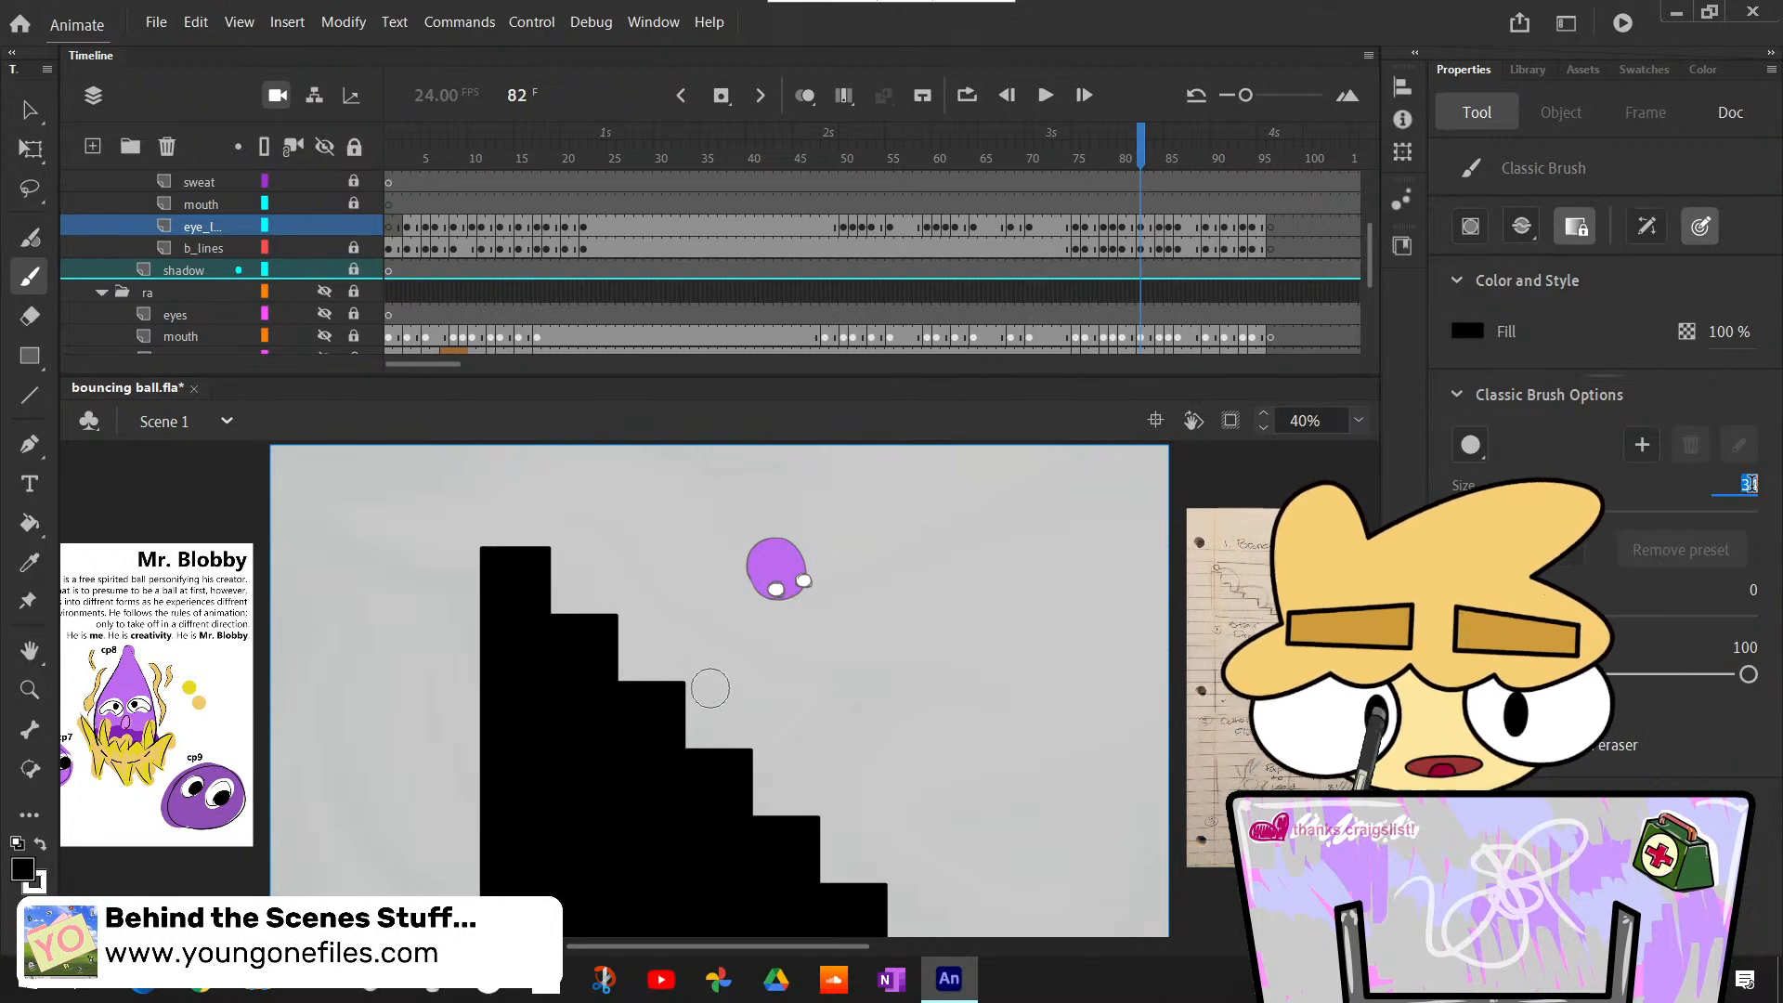
text(1)
click(1359, 421)
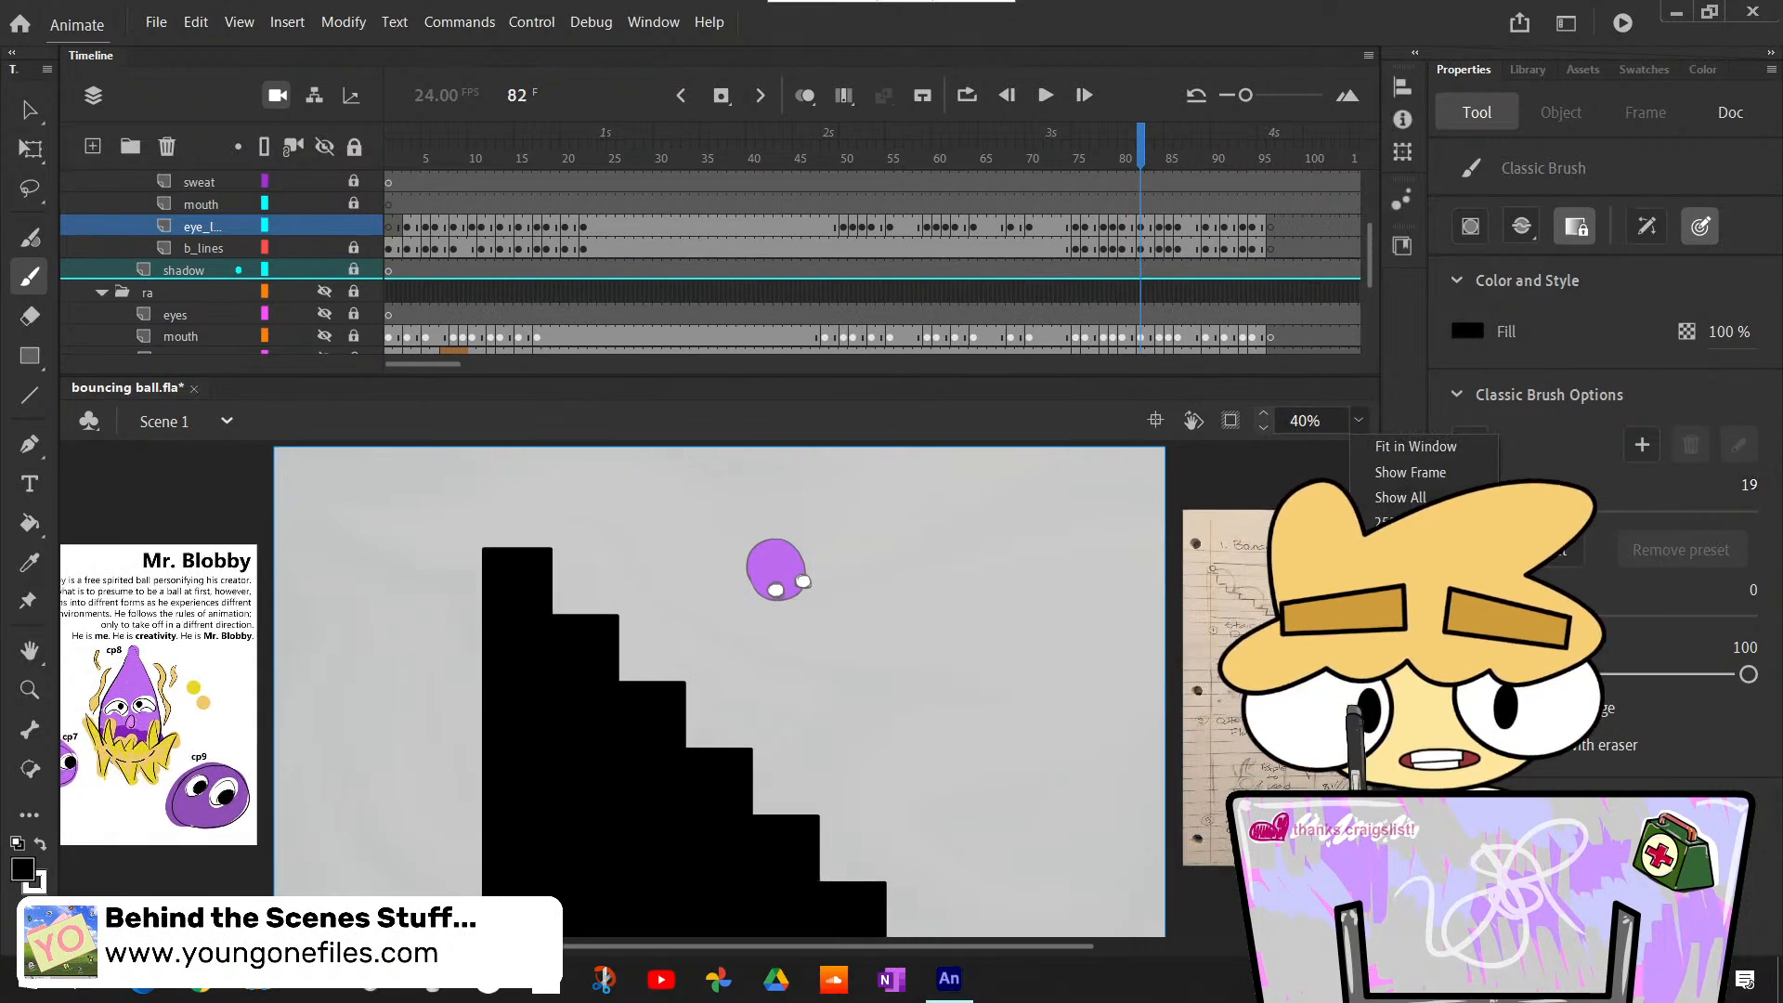
click(1388, 592)
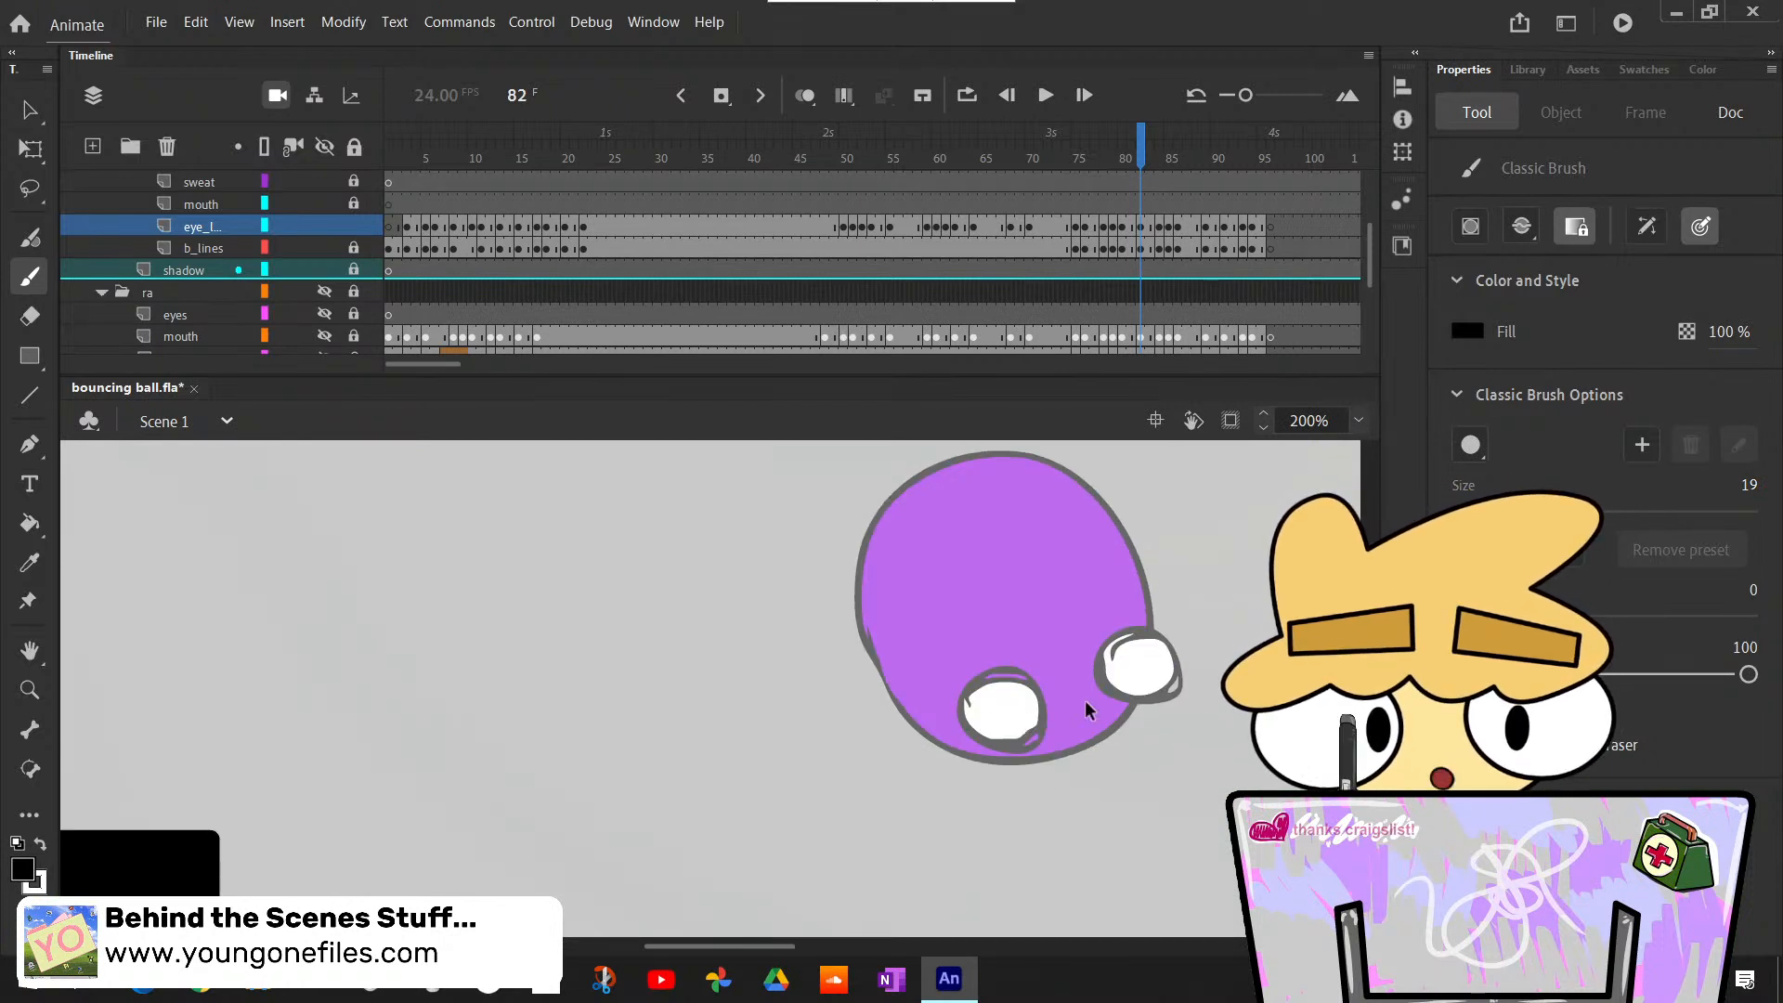
key(ctrl+z)
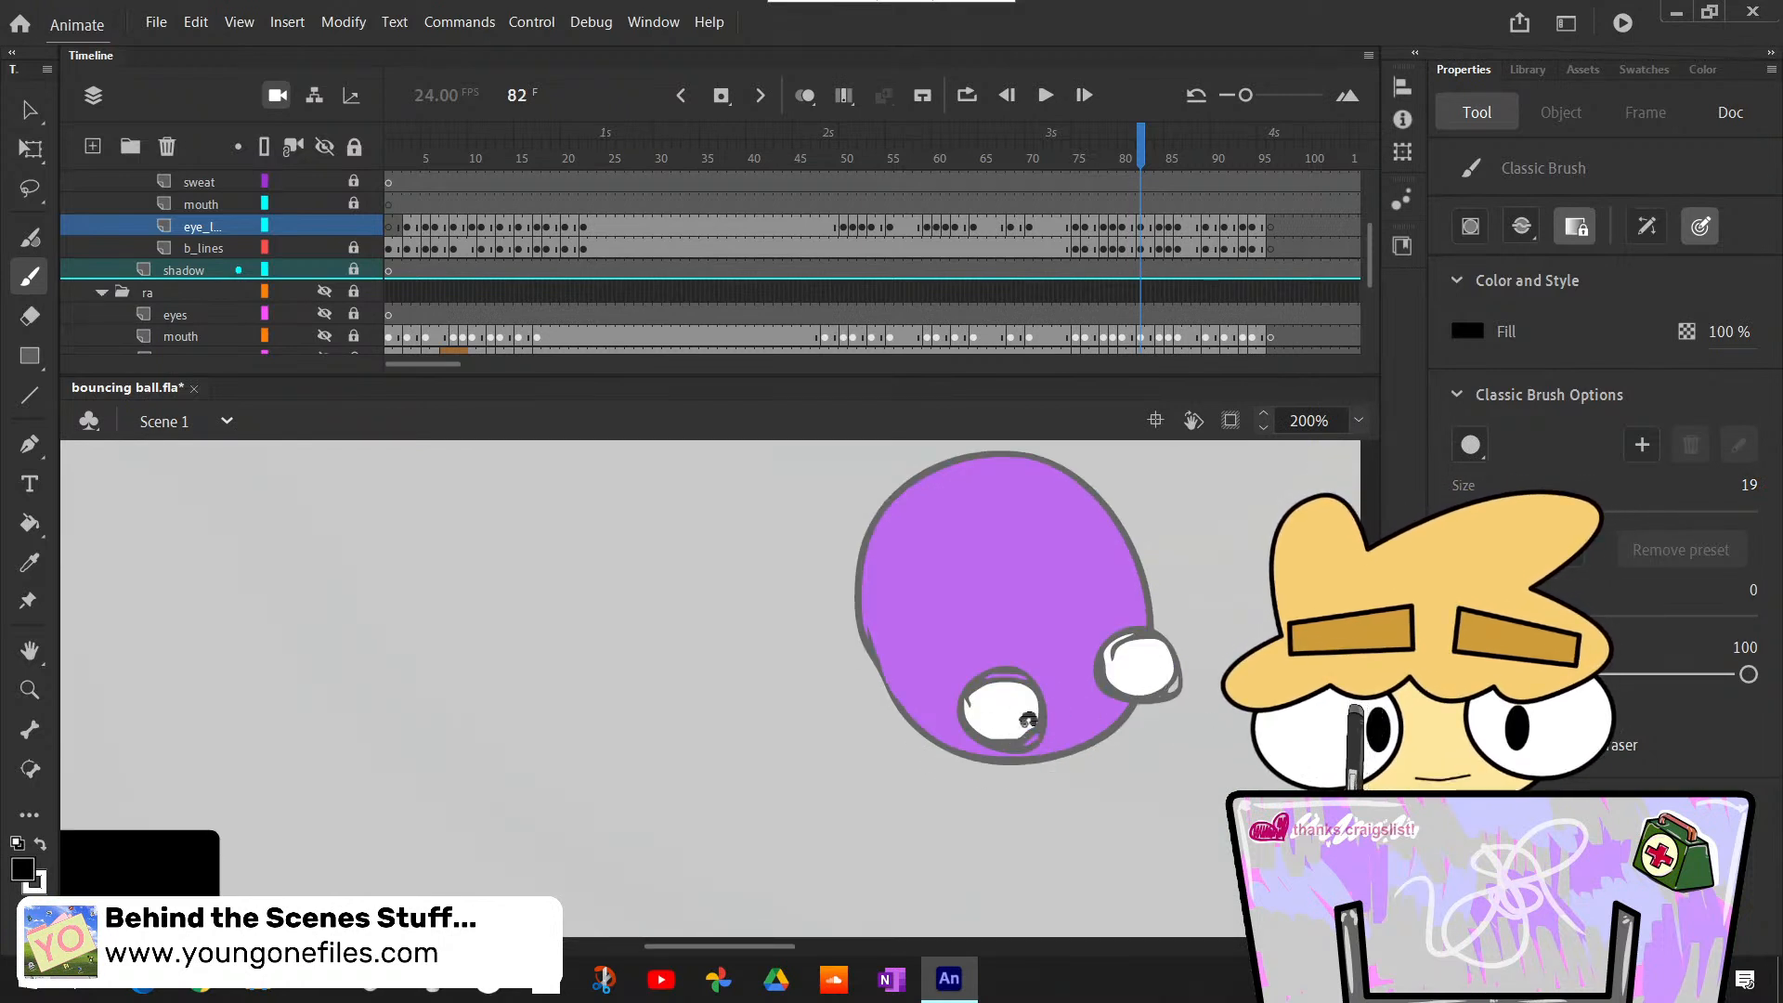
drag(1029, 721, 1027, 728)
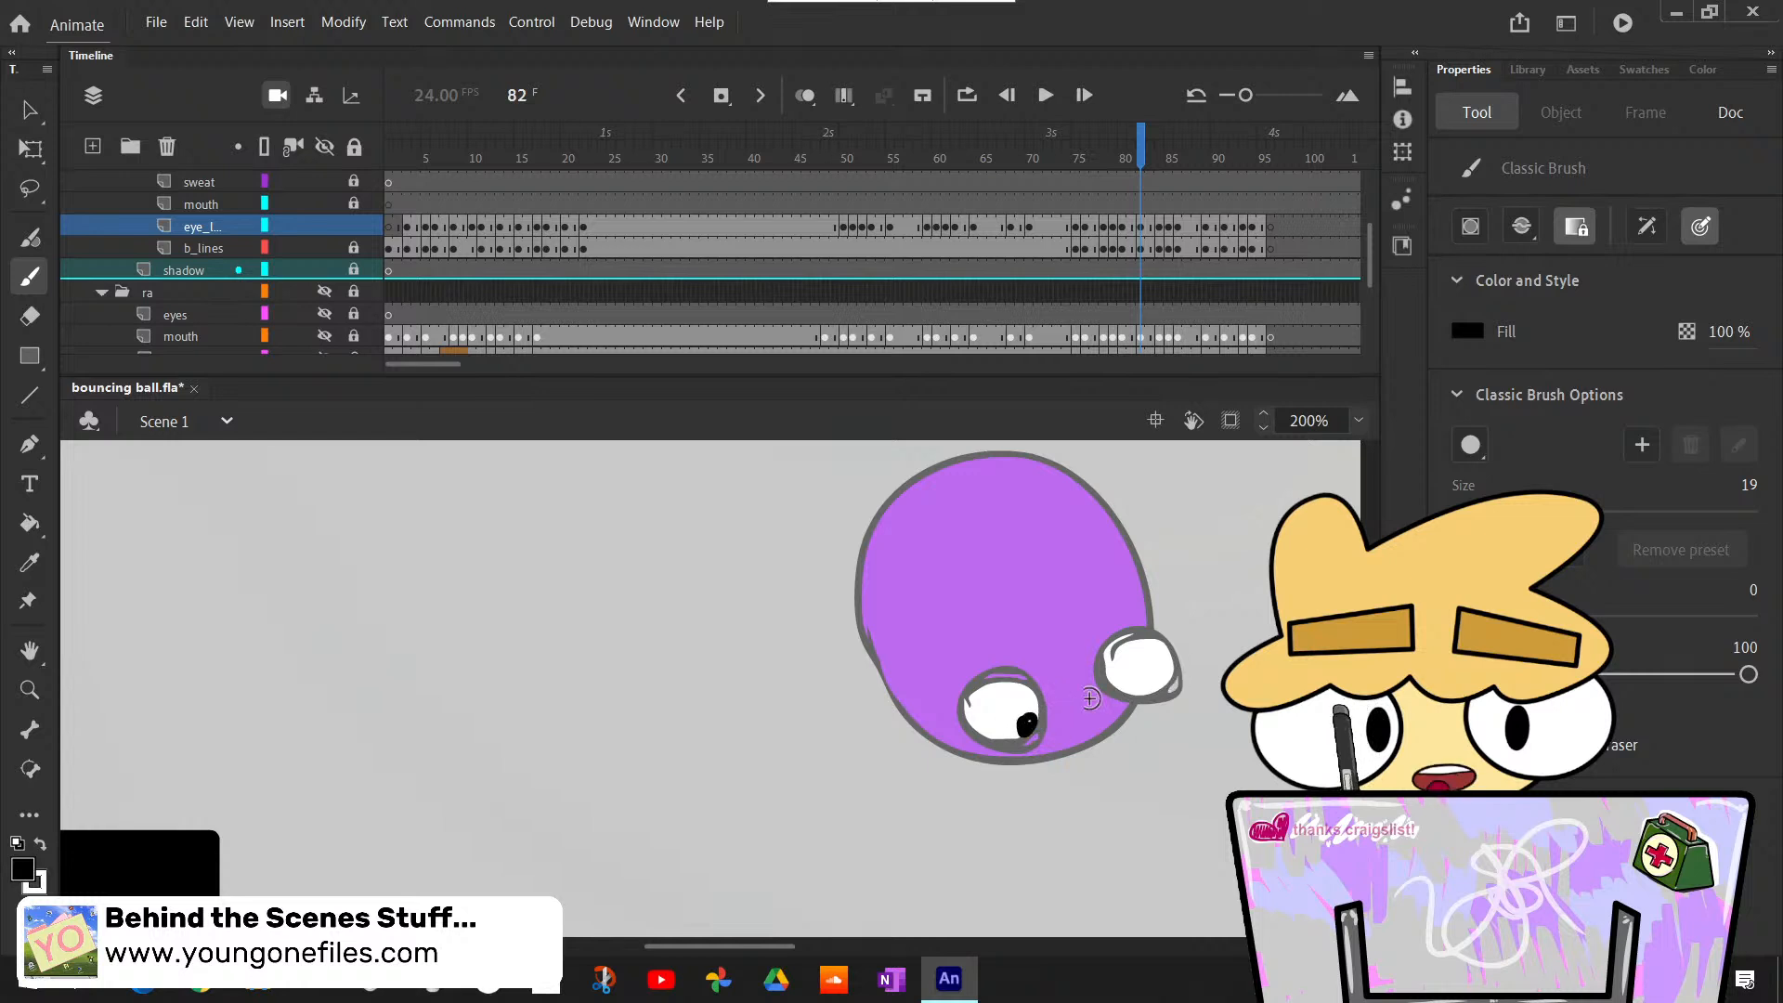
key(ctrl+z)
- Set the Classic Brush size to 26 and paint black pupils at the lower edges of both eyes at frame 82
click(1748, 486)
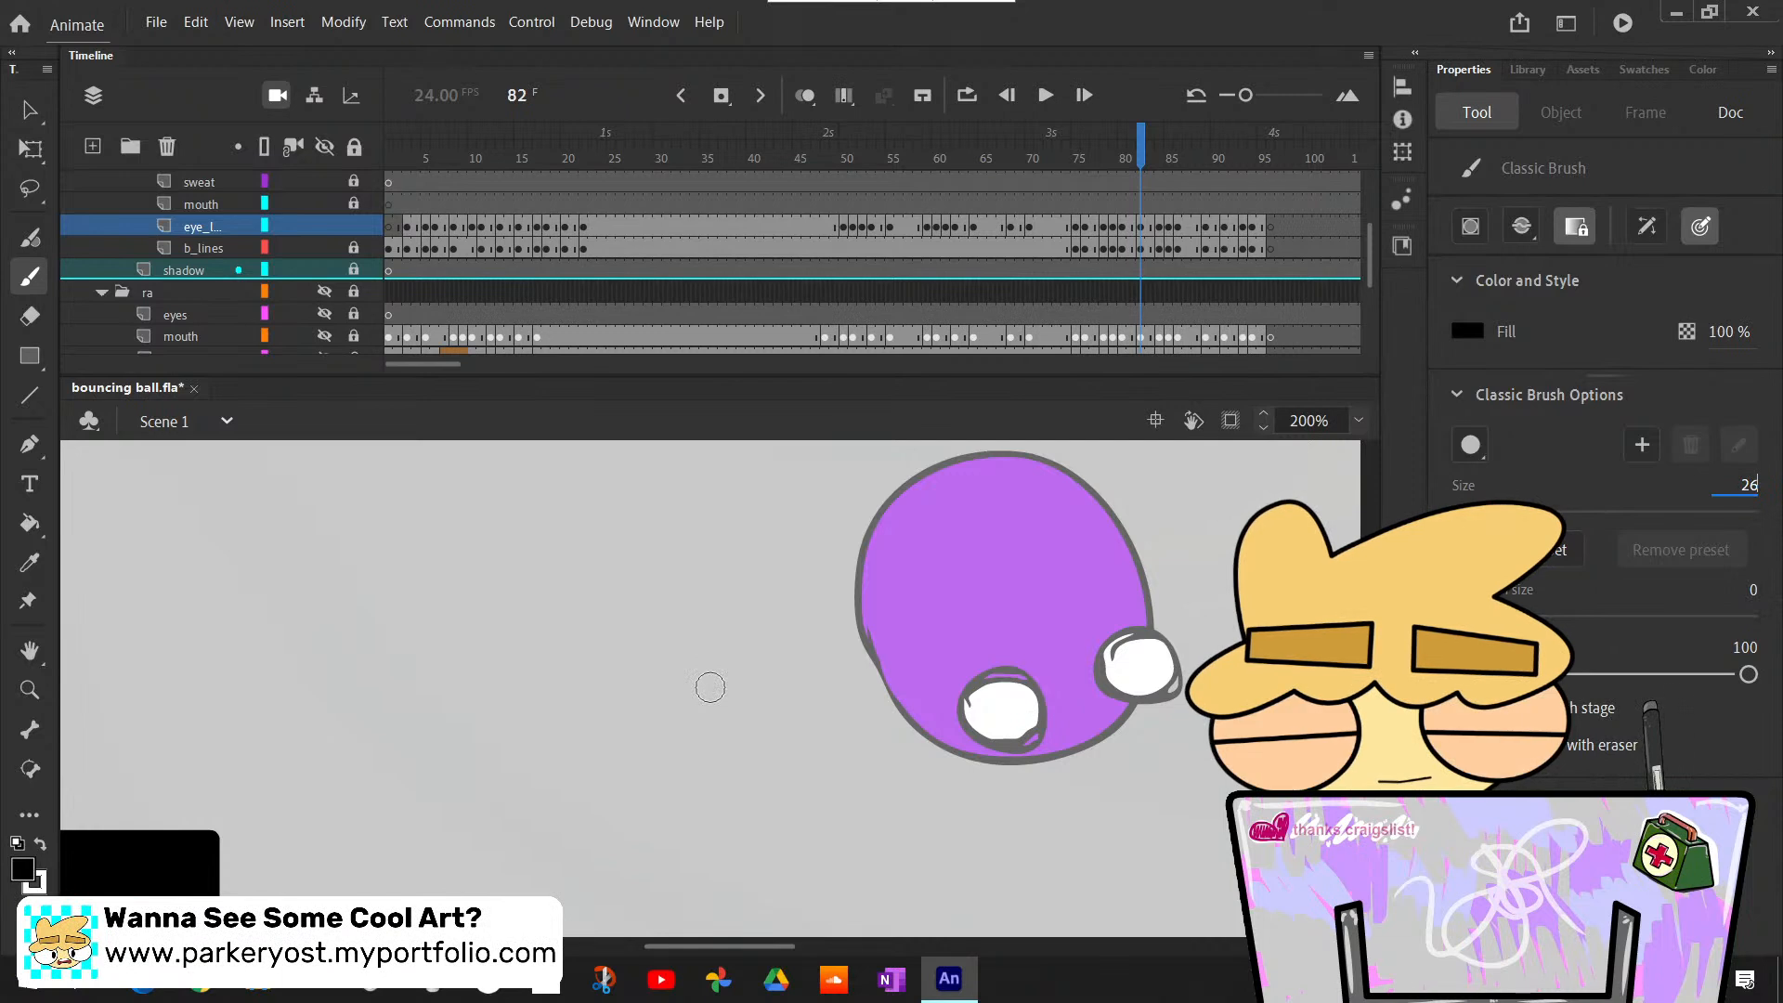
key(Return)
drag(1024, 724, 1021, 731)
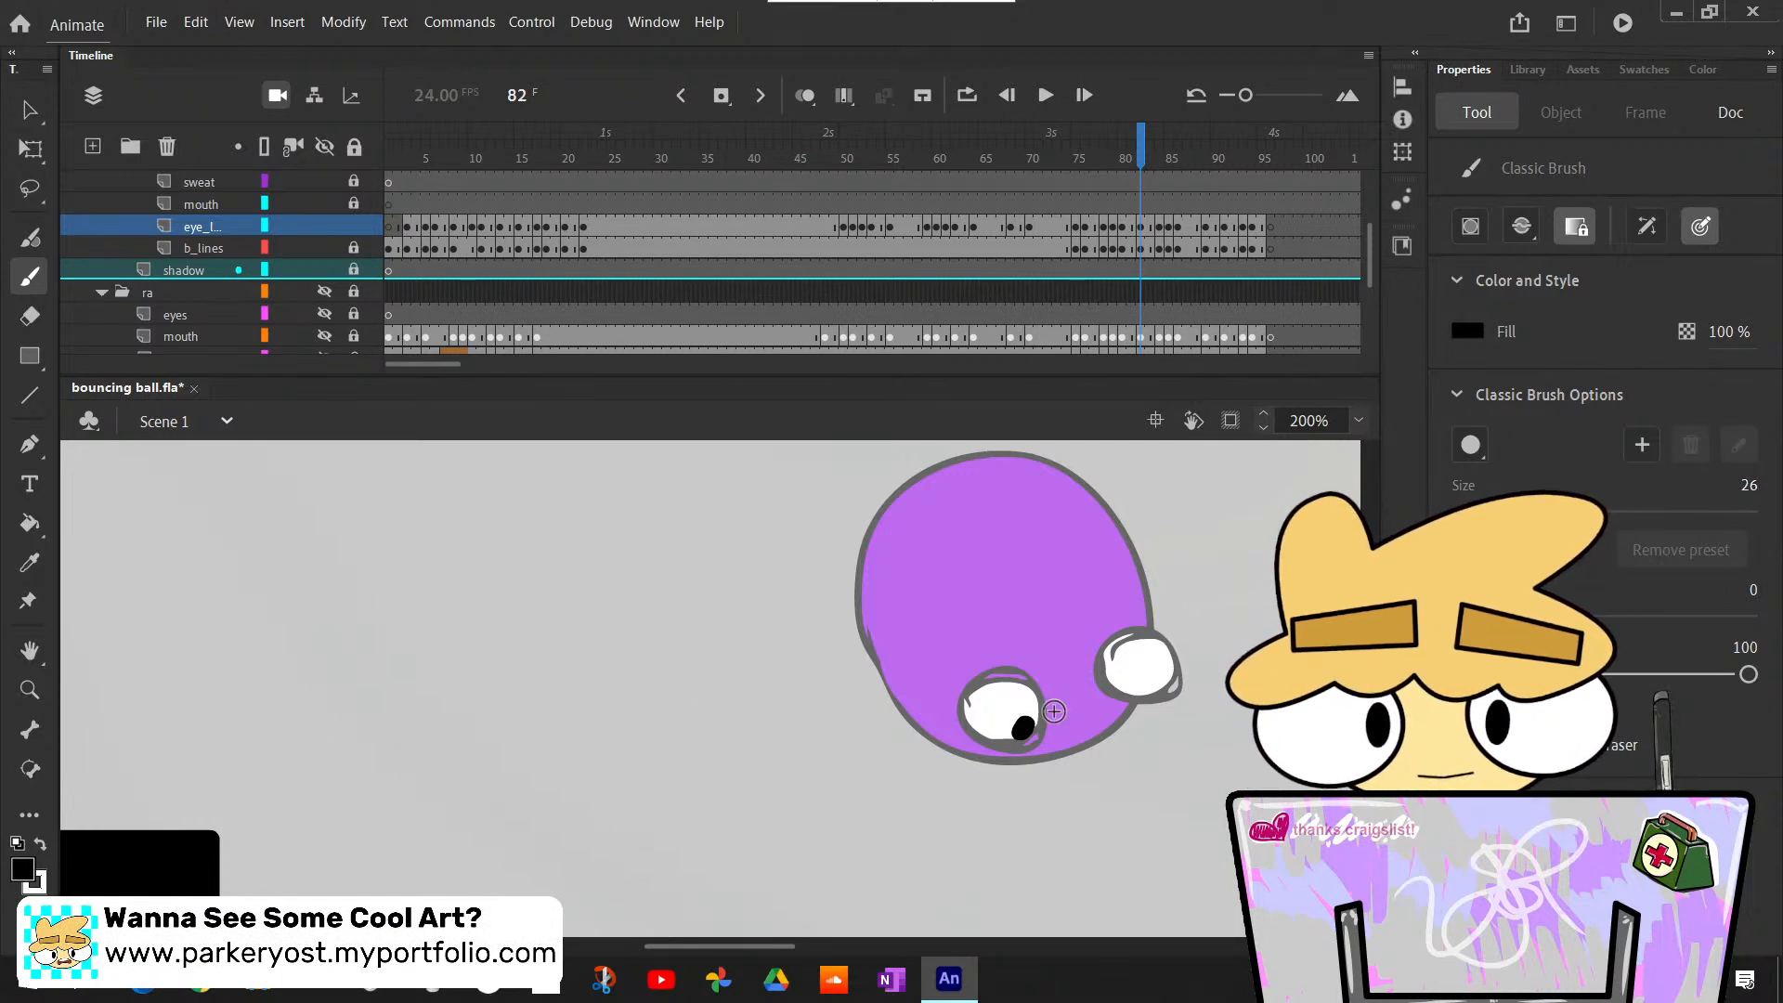
drag(1127, 686, 1137, 677)
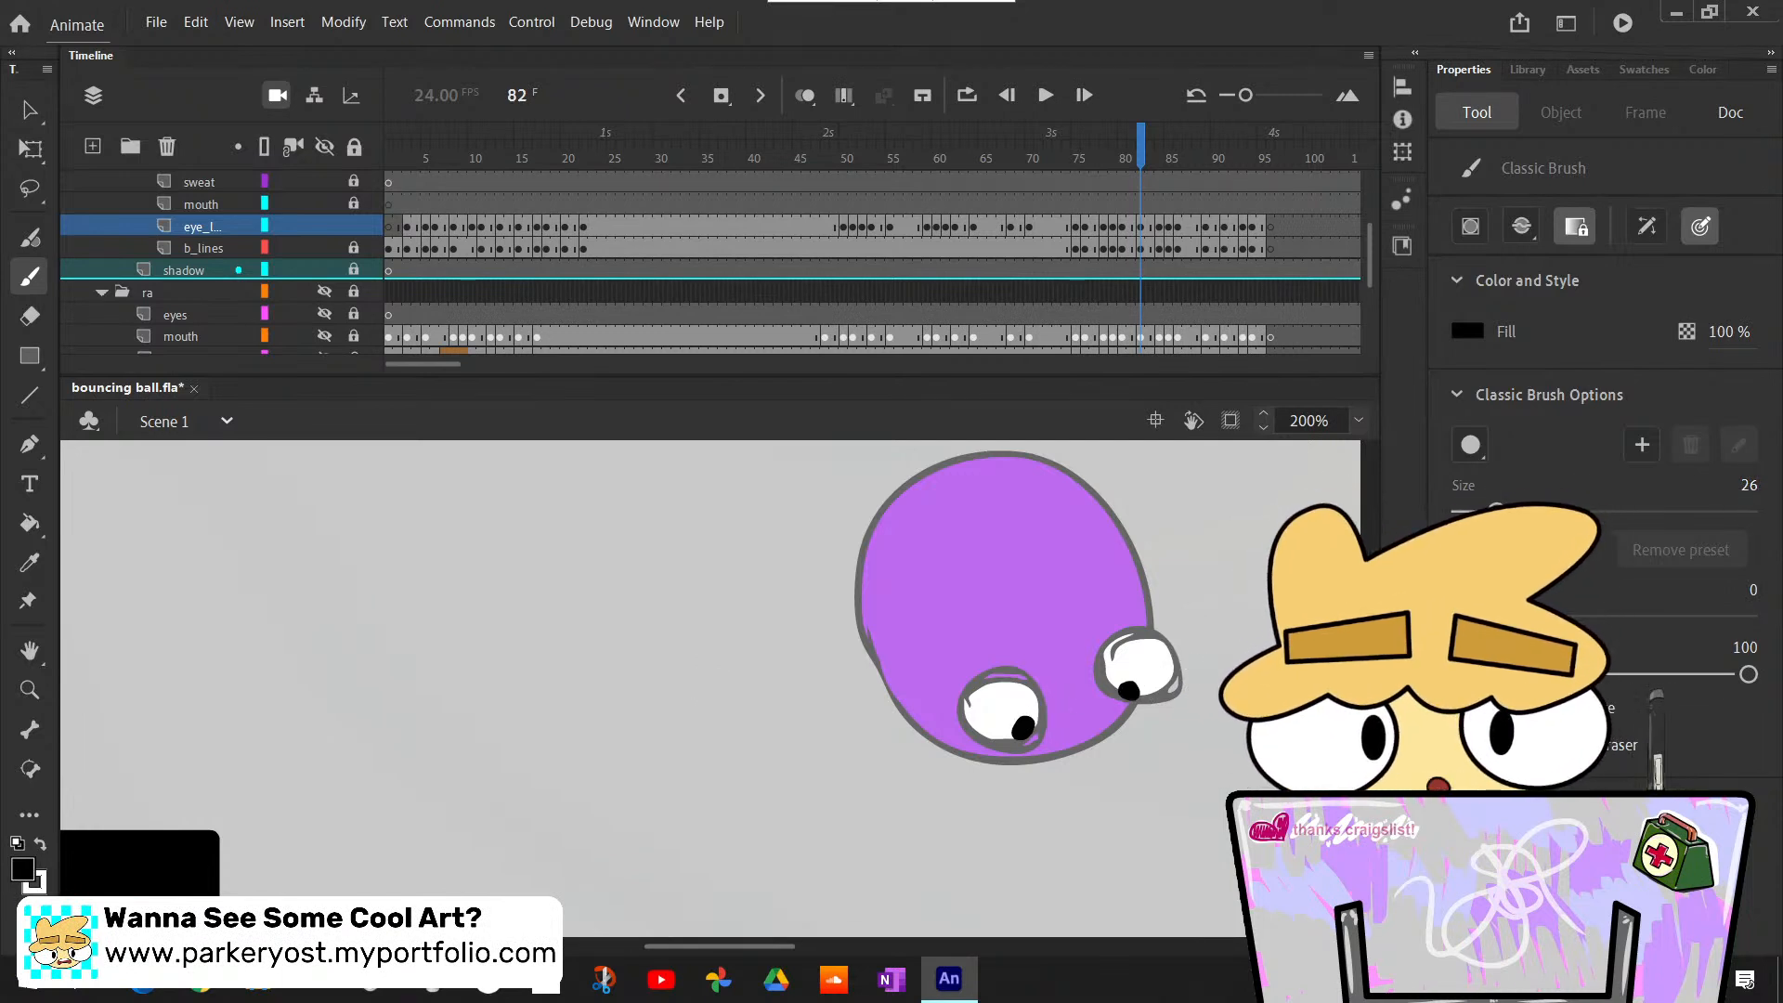
- Compare the painted eyes with frame 81, then advance to the stretched body at frame 84
key(comma)
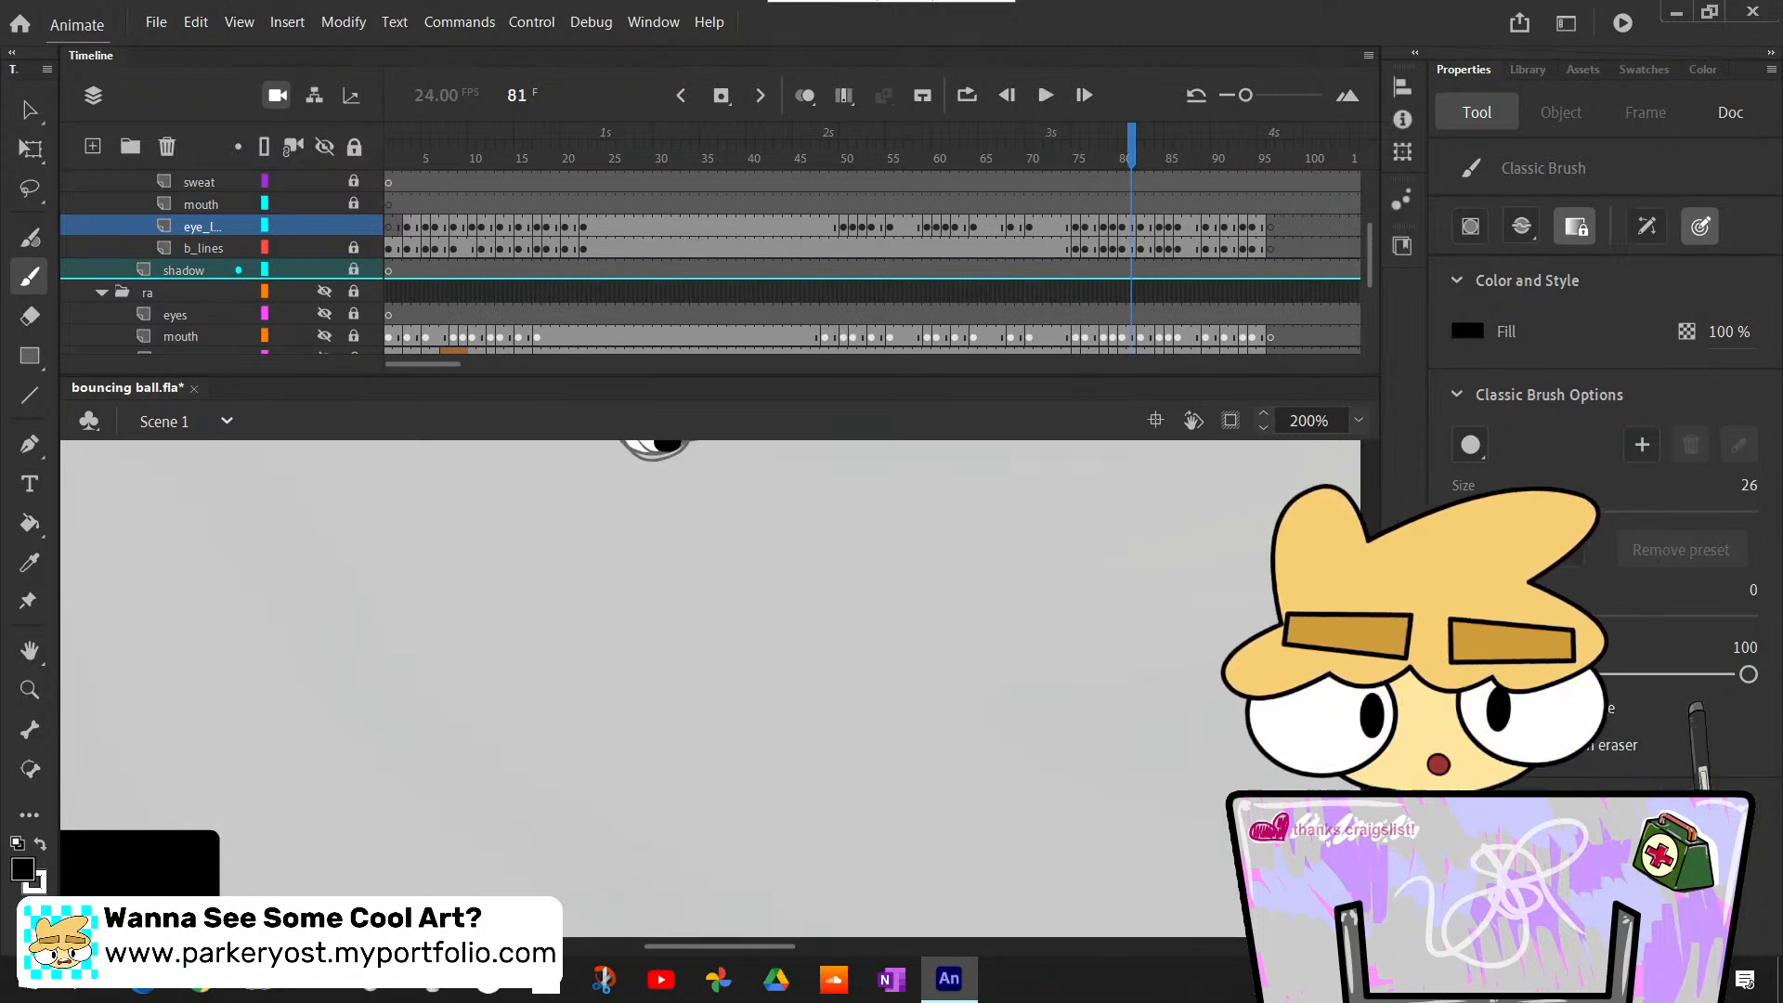
key(period)
key(period)
key(period)
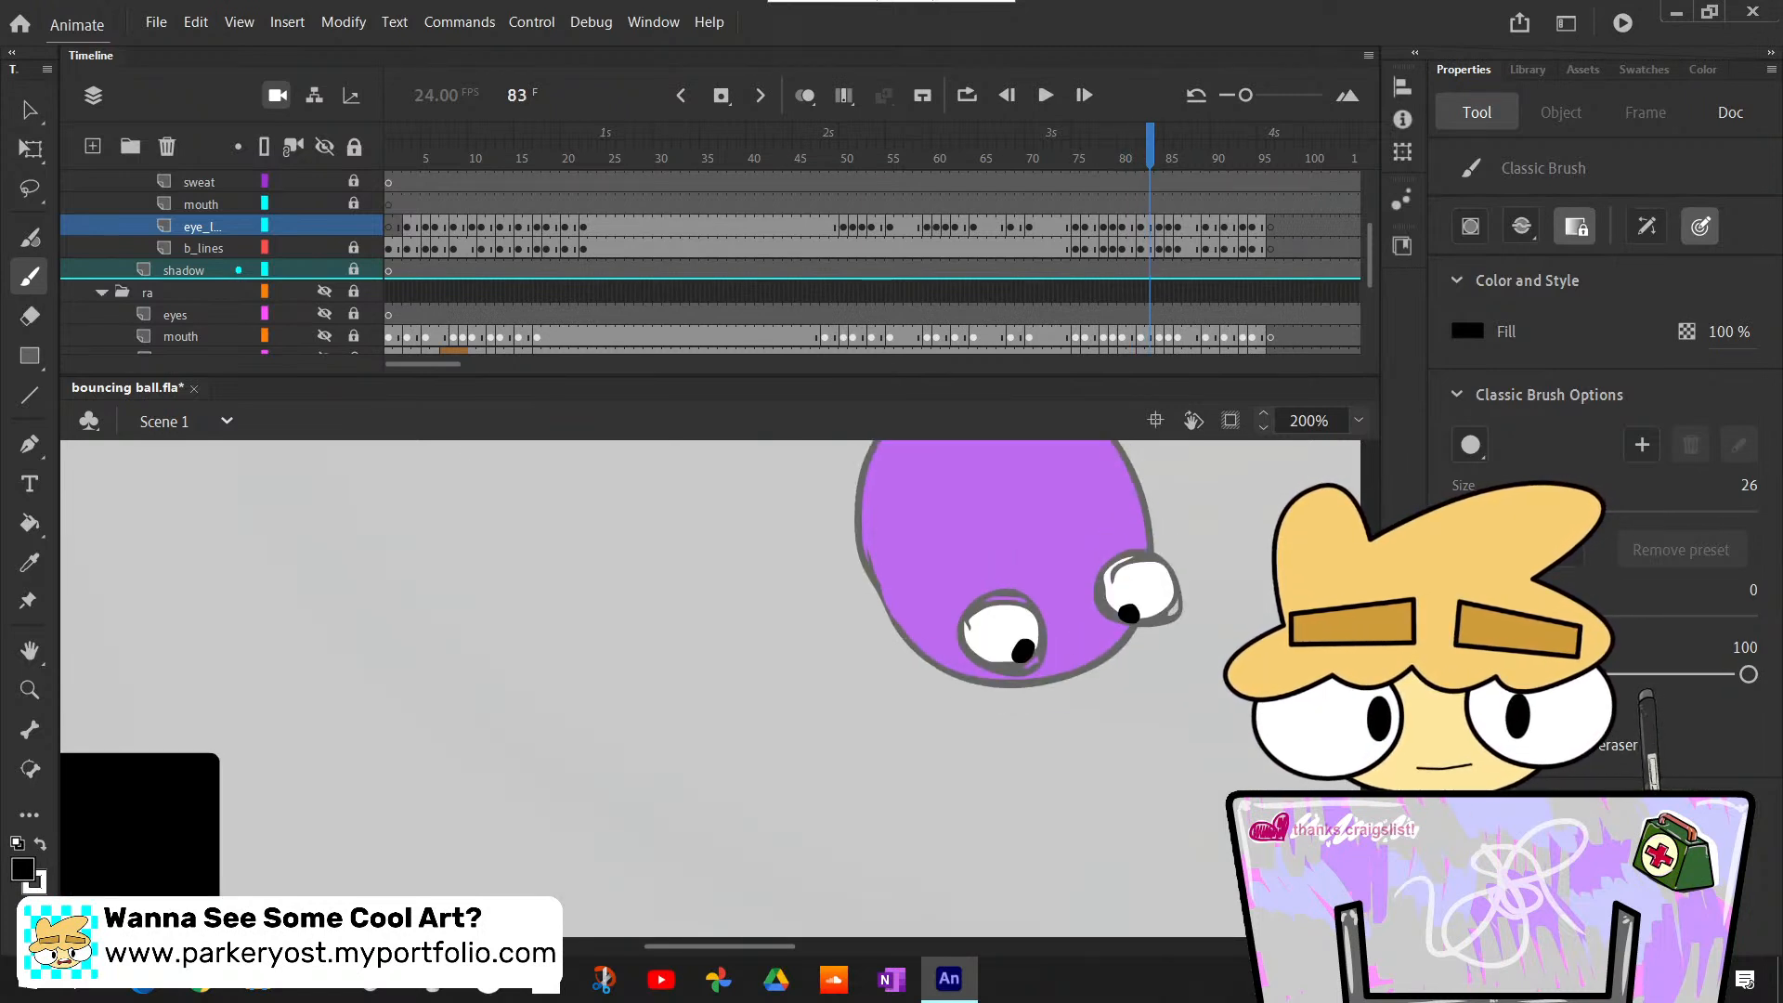
drag(1370, 650, 1370, 710)
drag(766, 946, 839, 945)
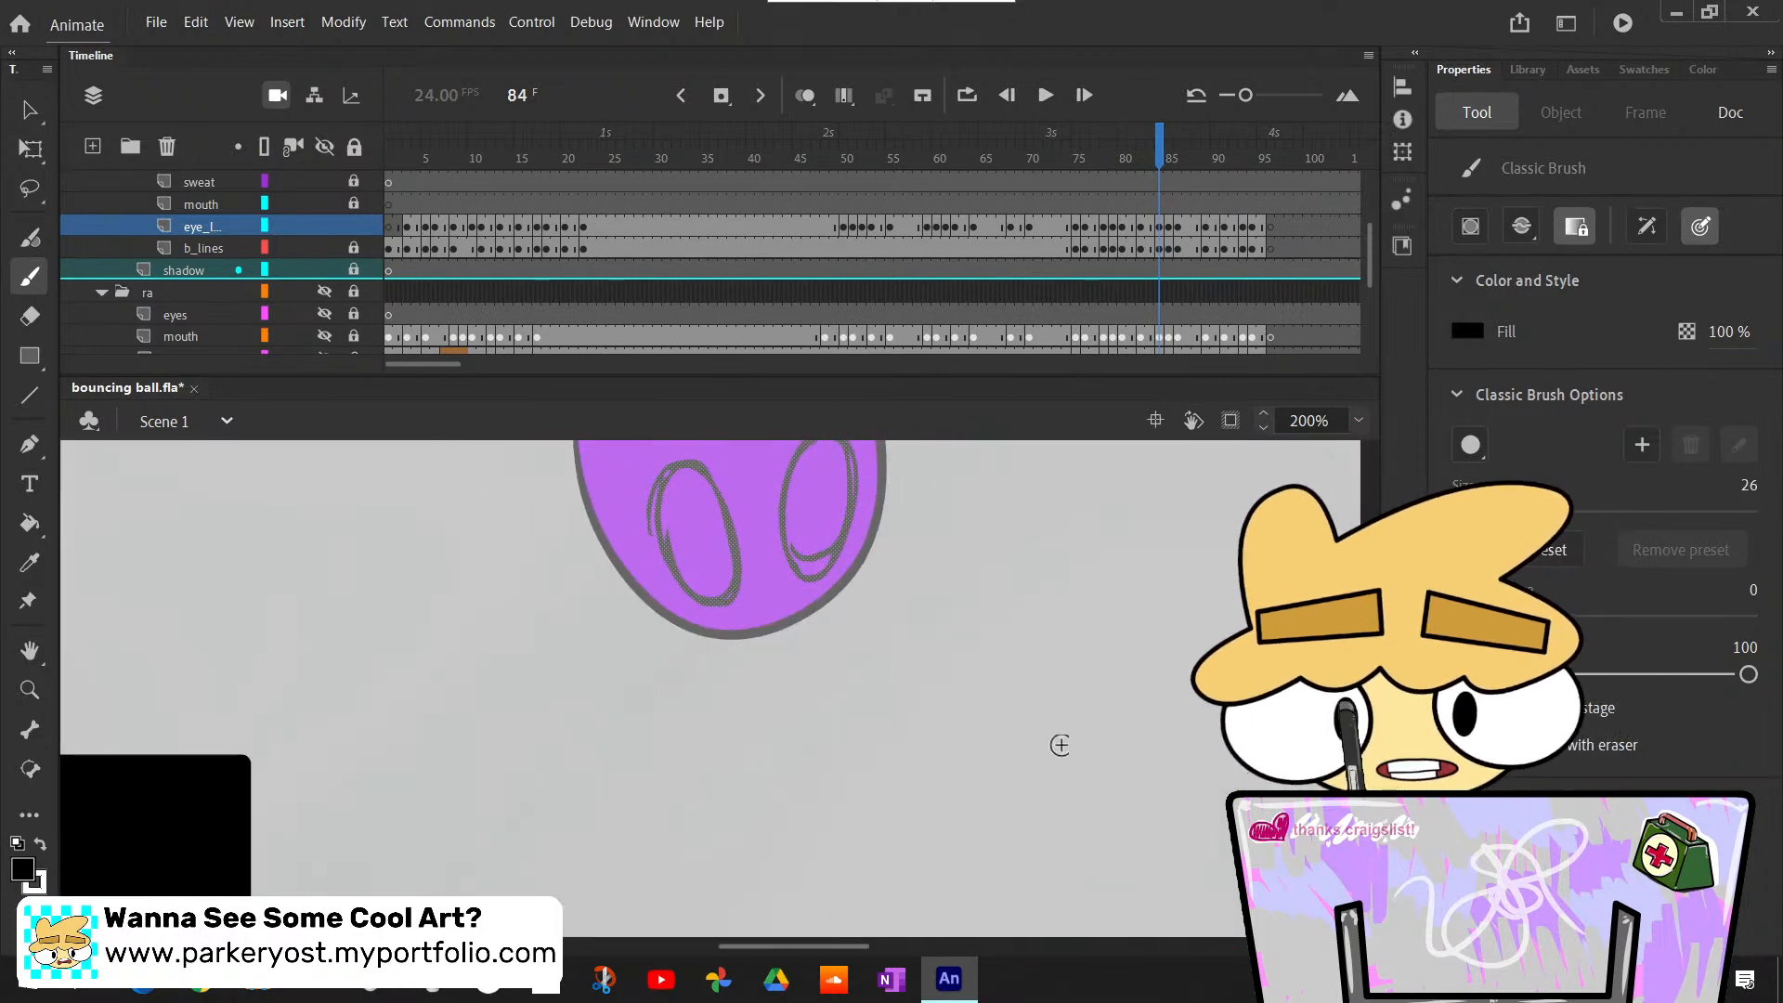
scroll(729, 603, up, 3)
key(k)
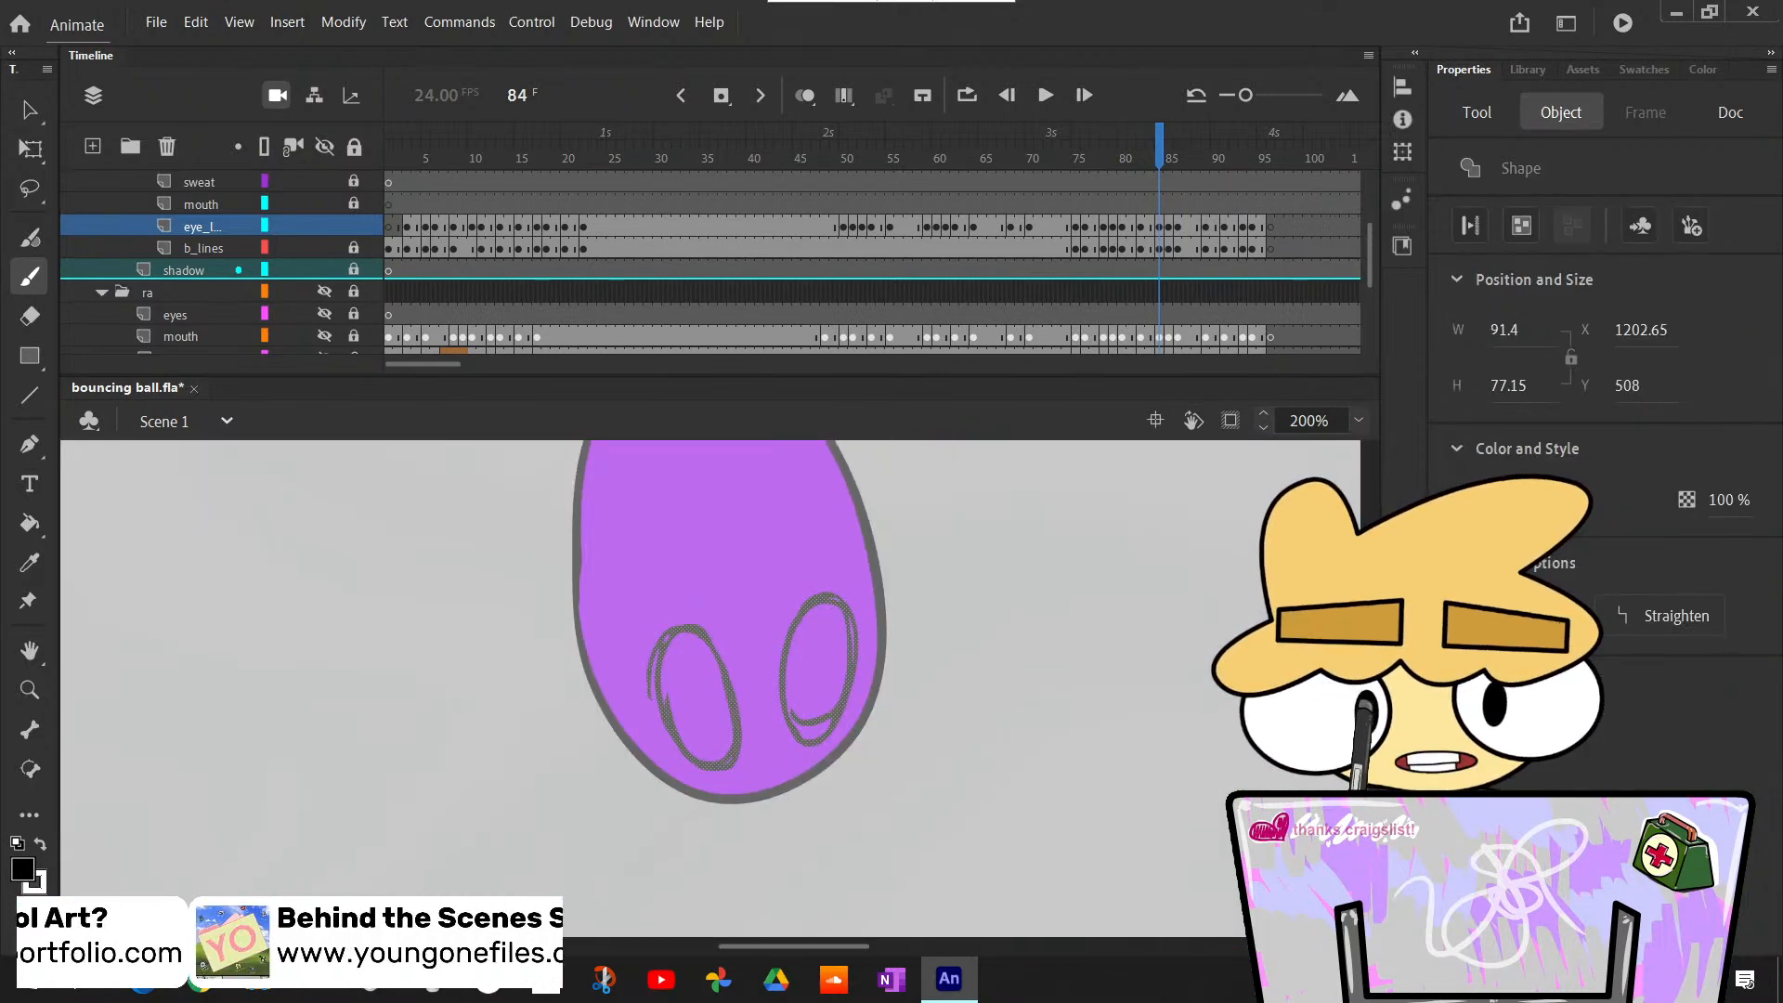
key(x)
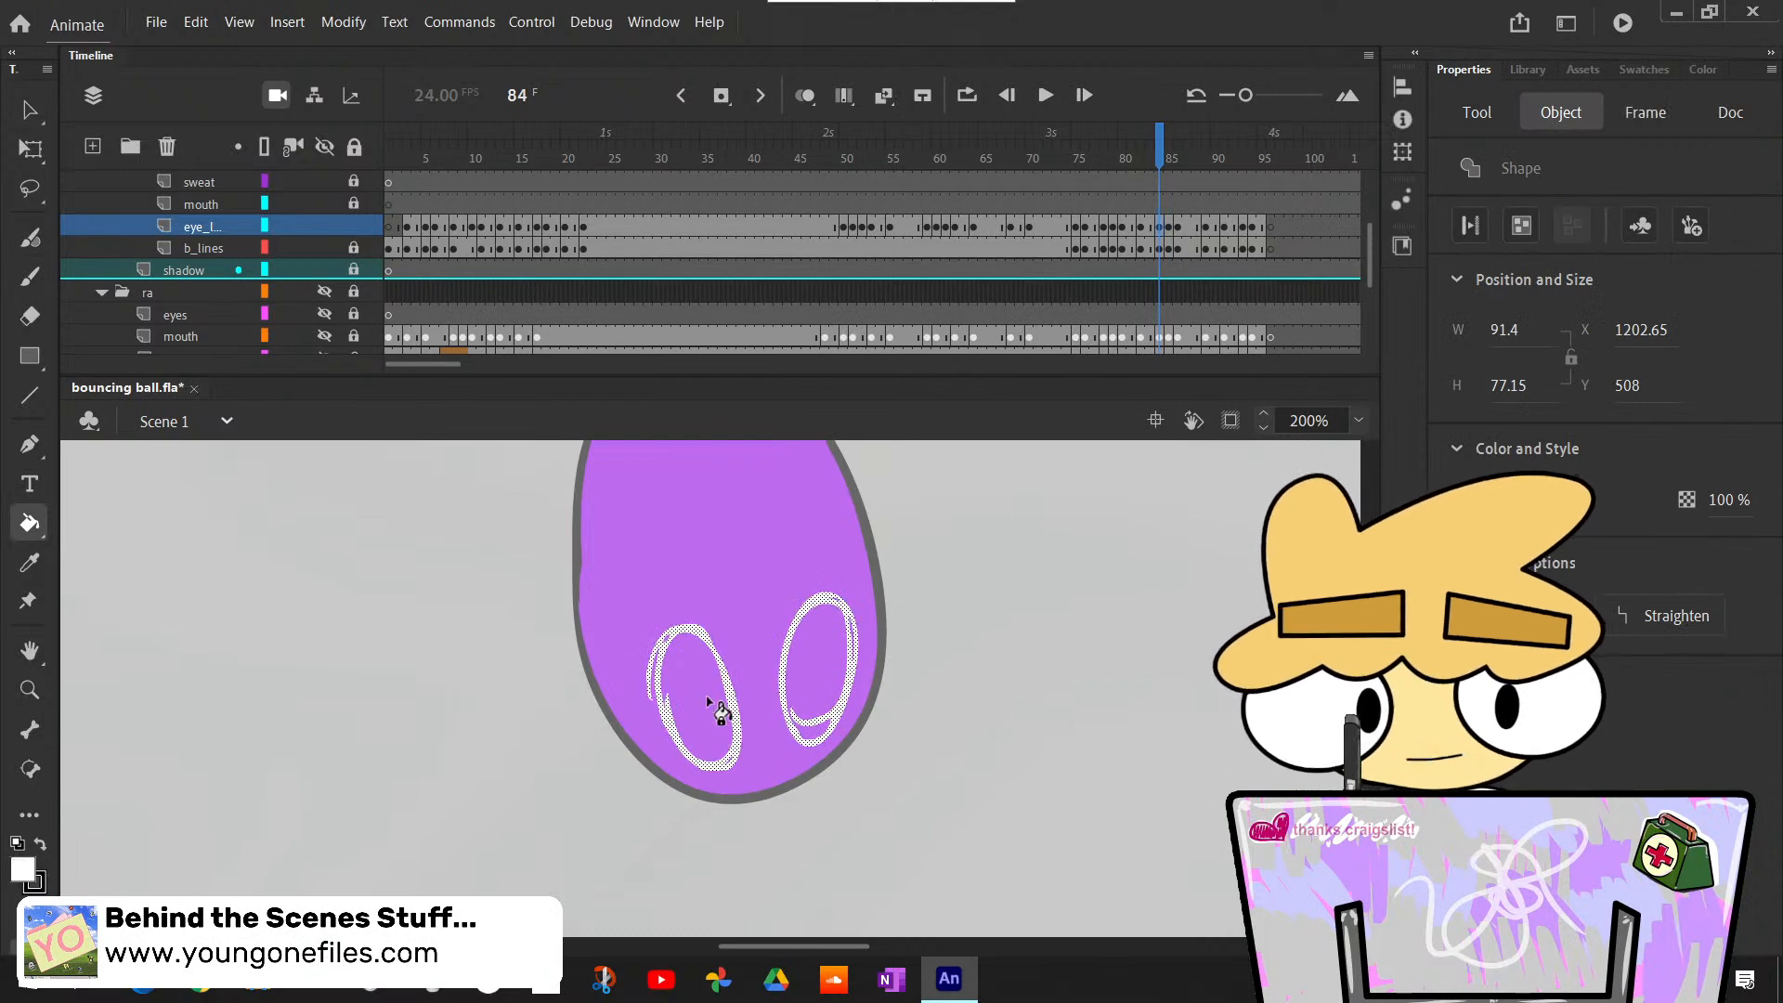
click(714, 708)
key(ctrl+z)
key(ctrl+z)
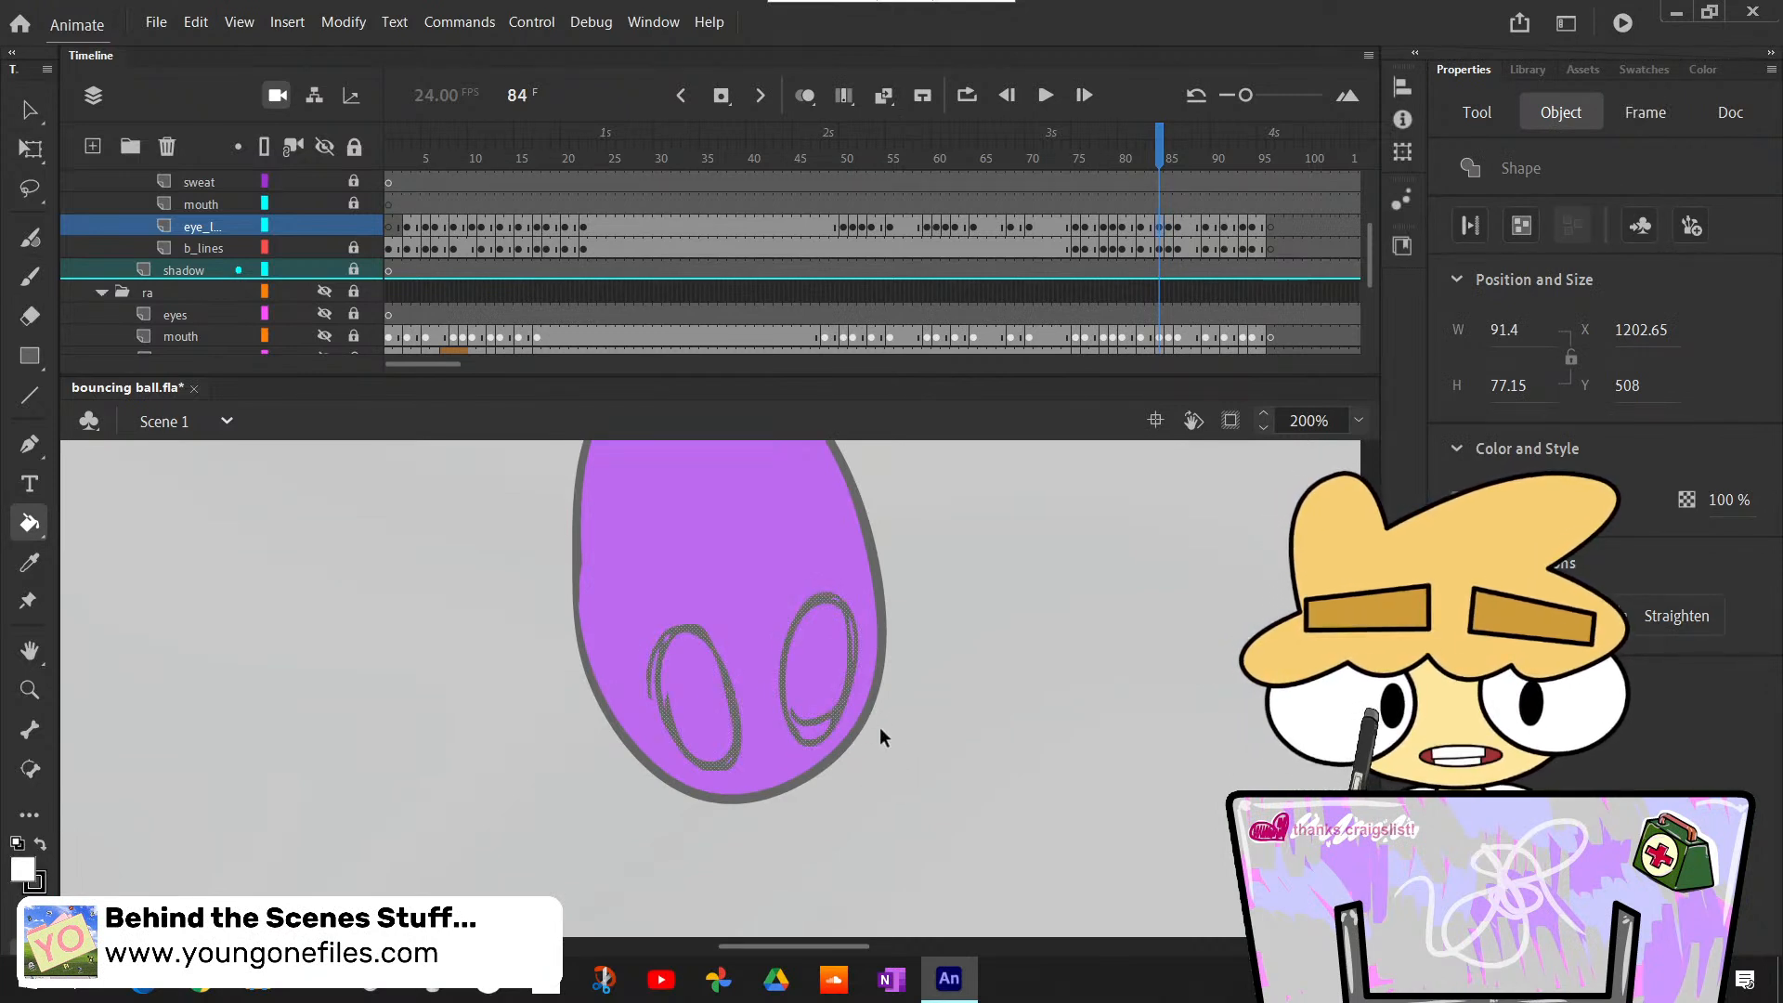
- Clear the eye outline selection and bucket-fill both eyes of the stretched body with white at frame 84
key(v)
click(895, 750)
key(k)
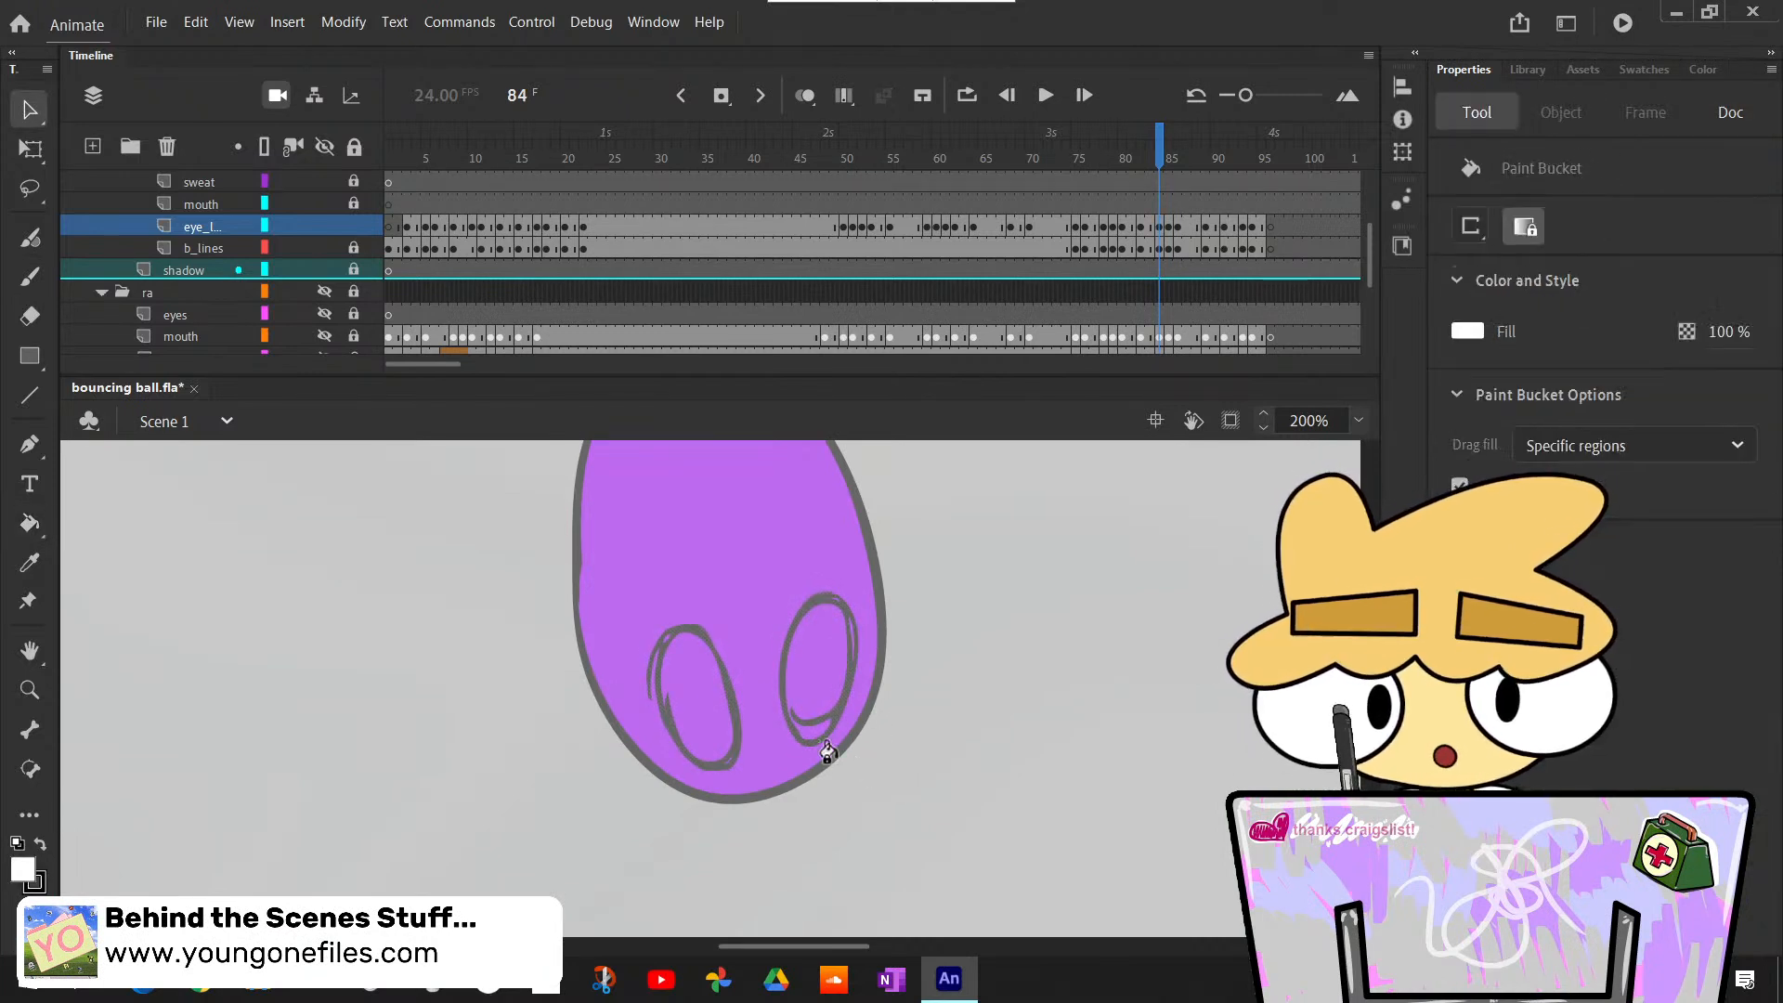
click(716, 707)
click(822, 689)
- Paint elongated black pupils on the inner sides of both eyes at frame 84 with the Classic Brush
key(b)
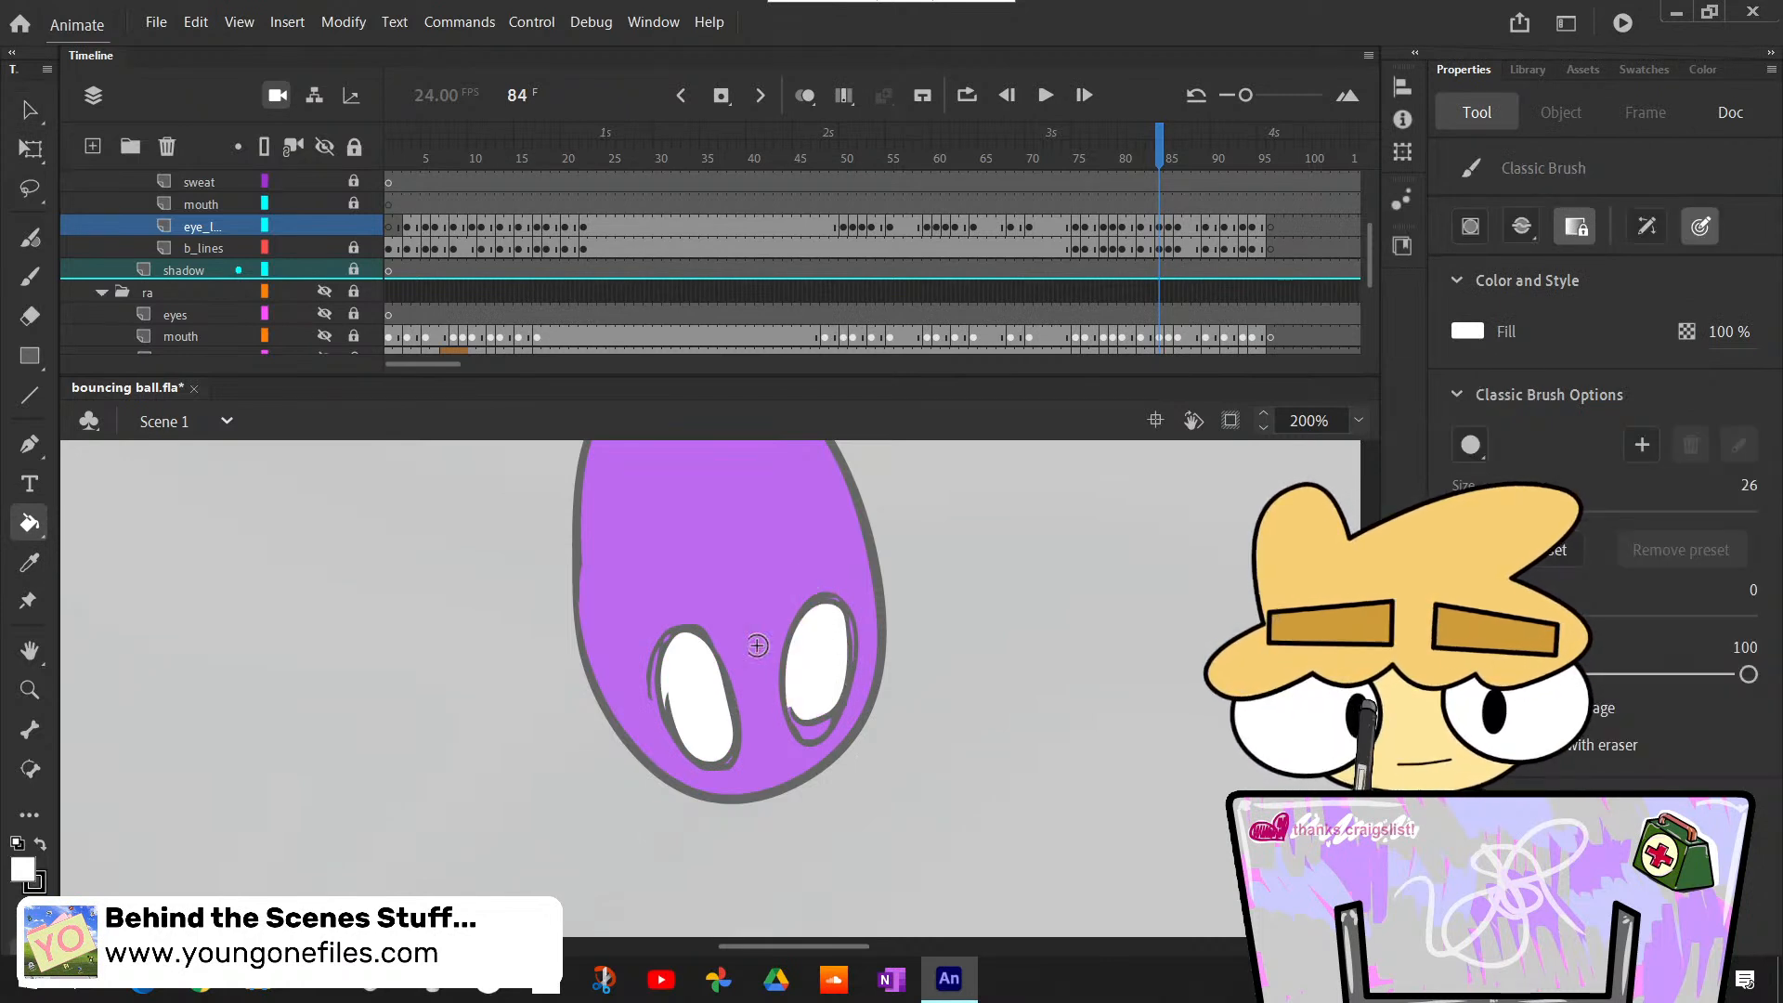
key(x)
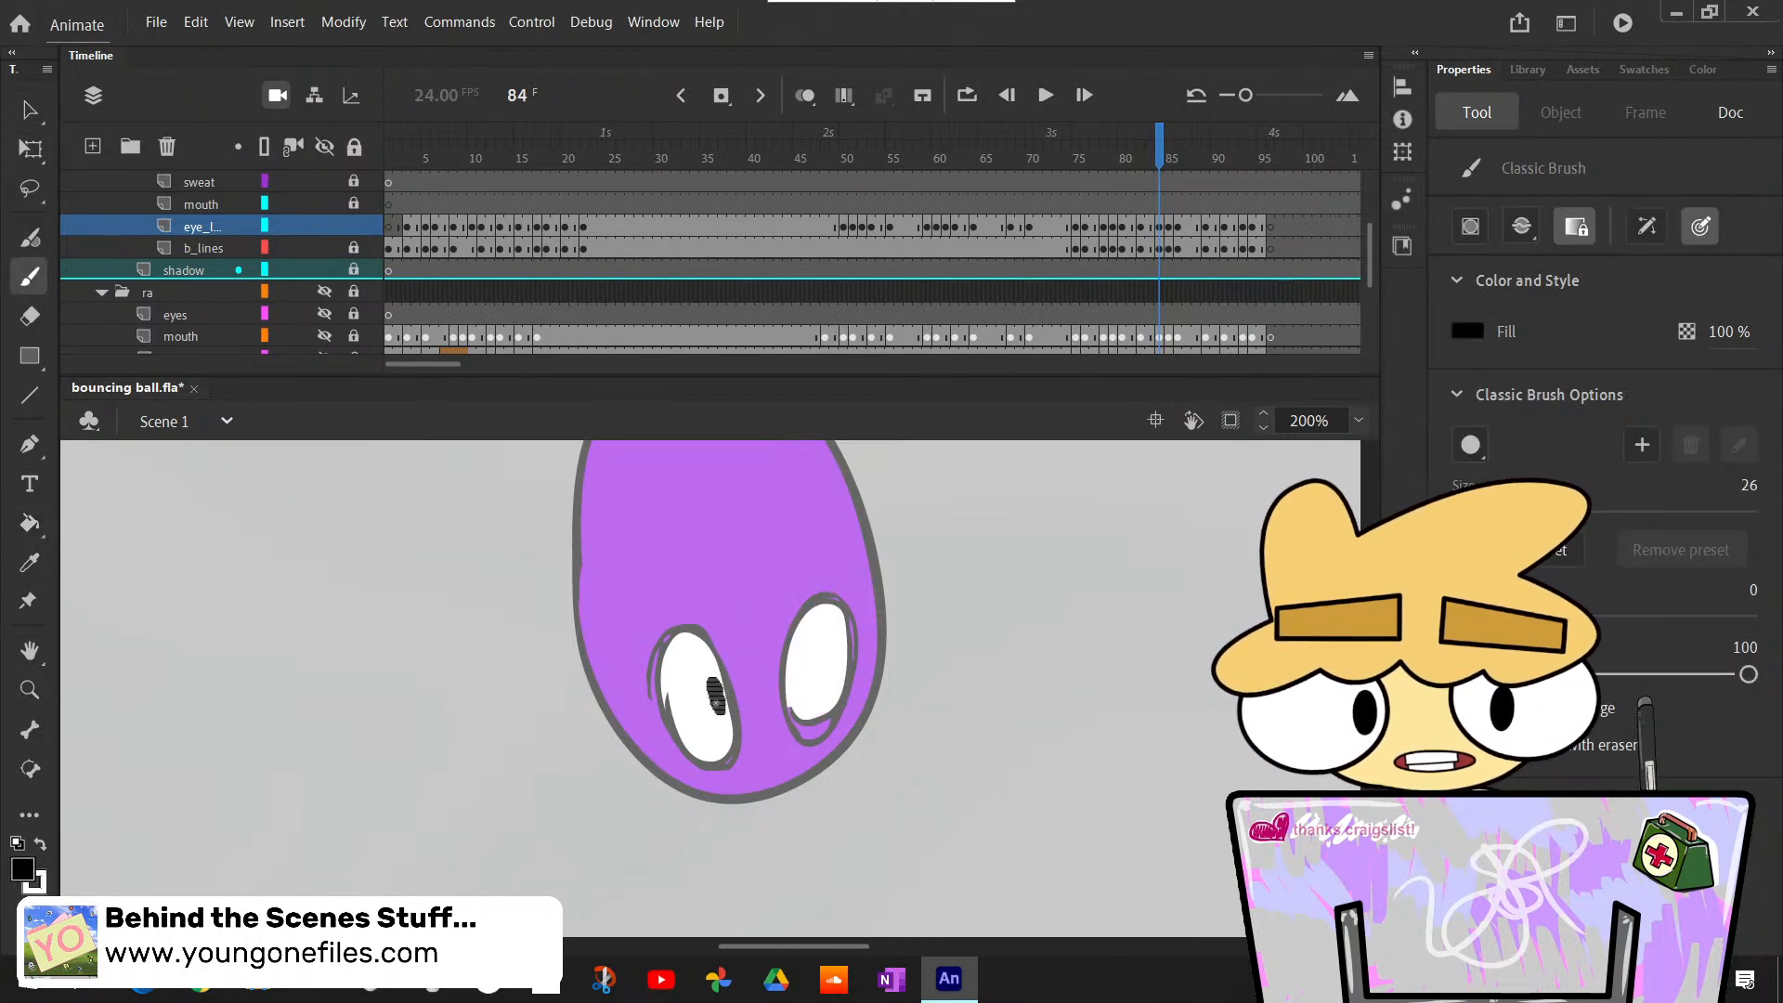
drag(716, 698, 717, 705)
mouse_move(820, 641)
mouse_down()
mouse_move(785, 695)
mouse_move(801, 671)
mouse_up()
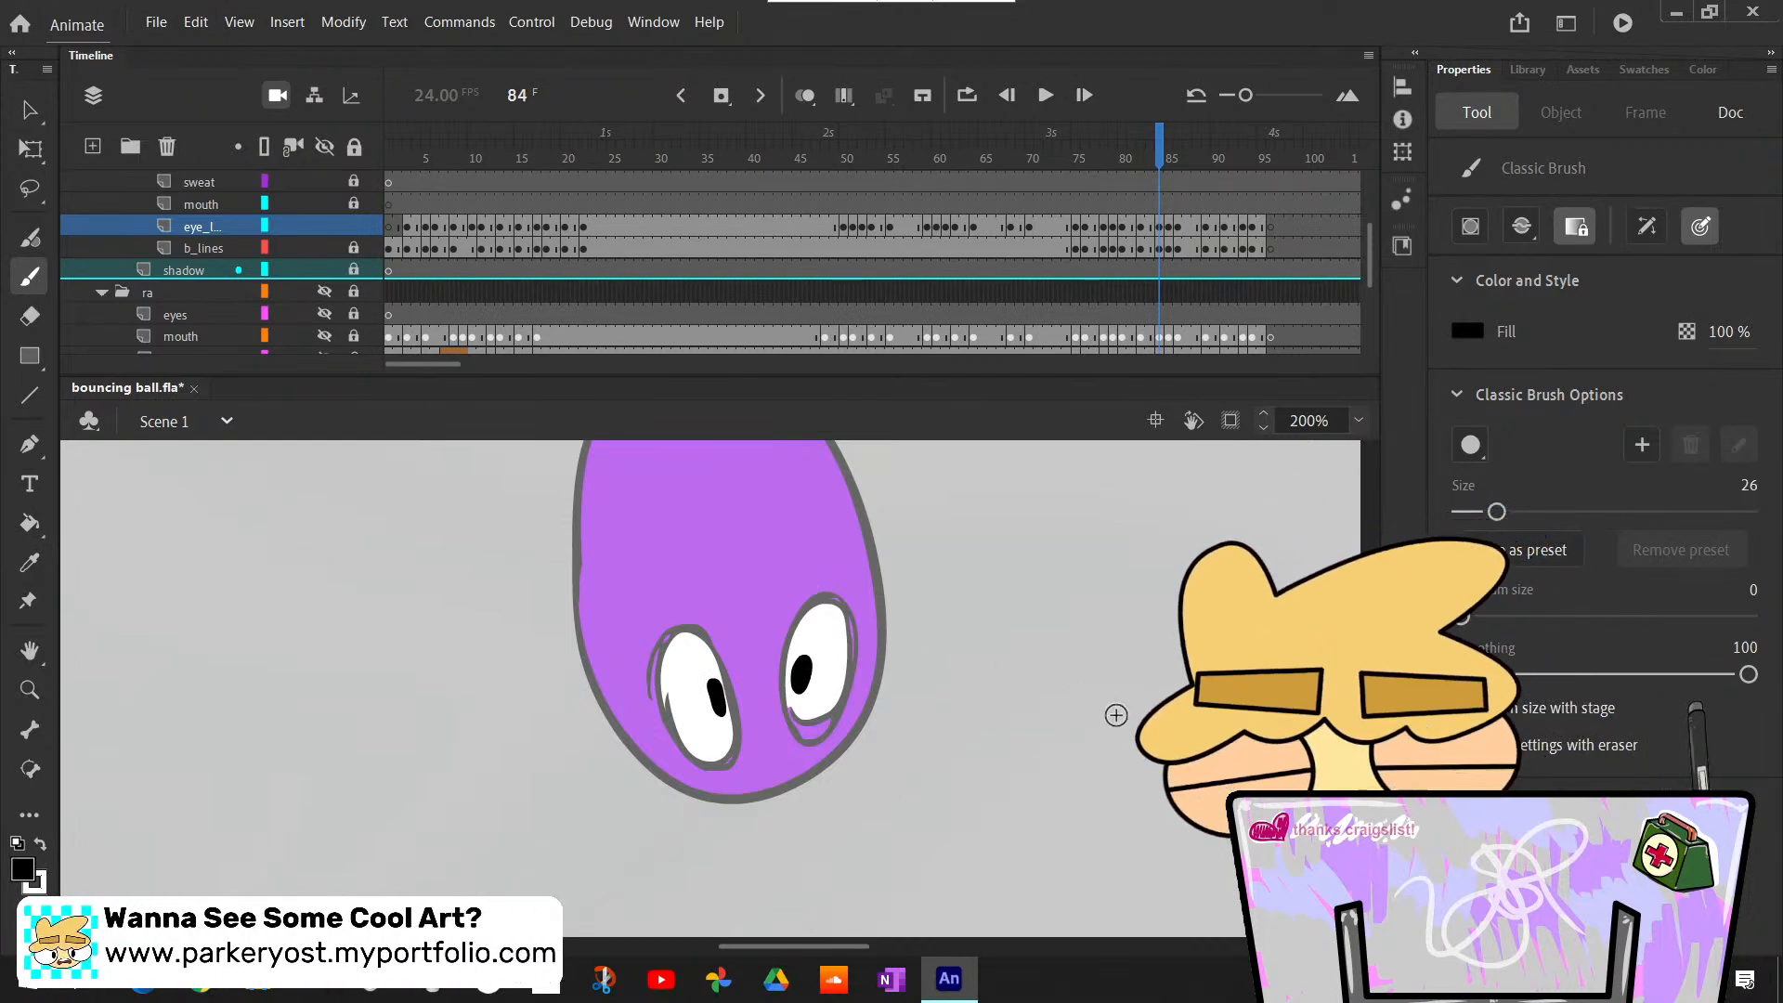
- Compare the eyes at frame 84 with the neighbouring frames 83 and 85, and stop on frame 85
key(comma)
scroll(1078, 678, up, 3)
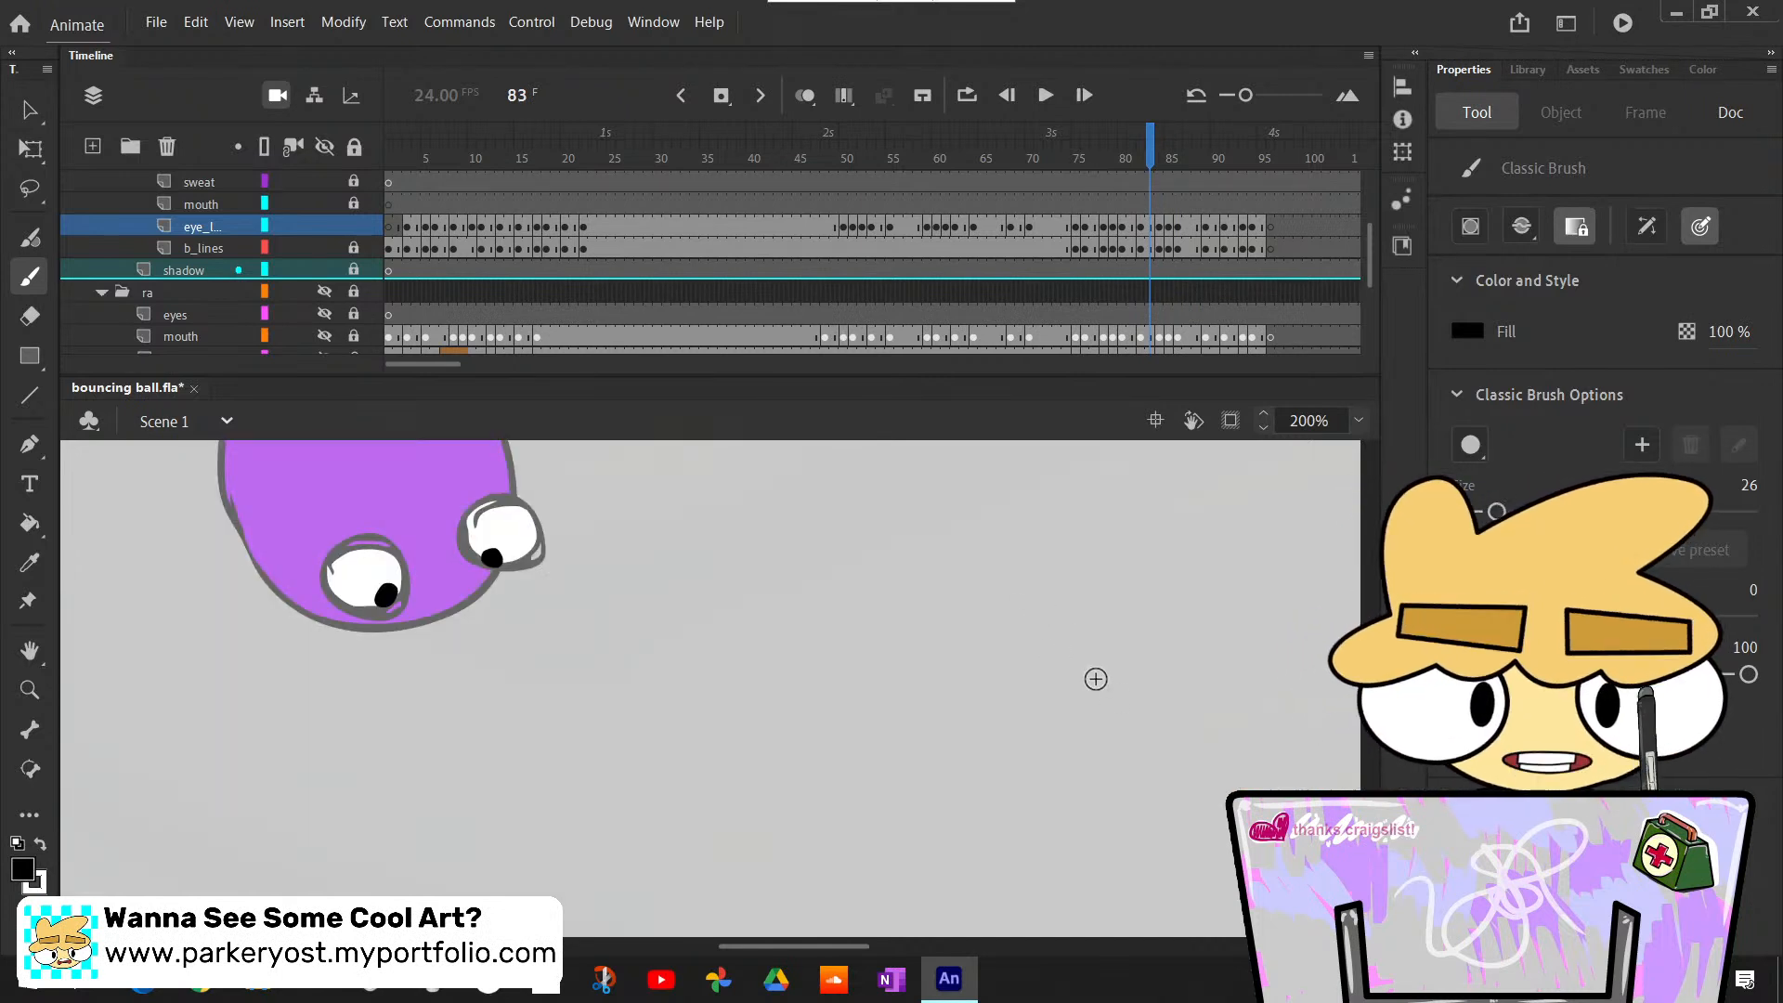
key(period)
scroll(1053, 687, down, 4)
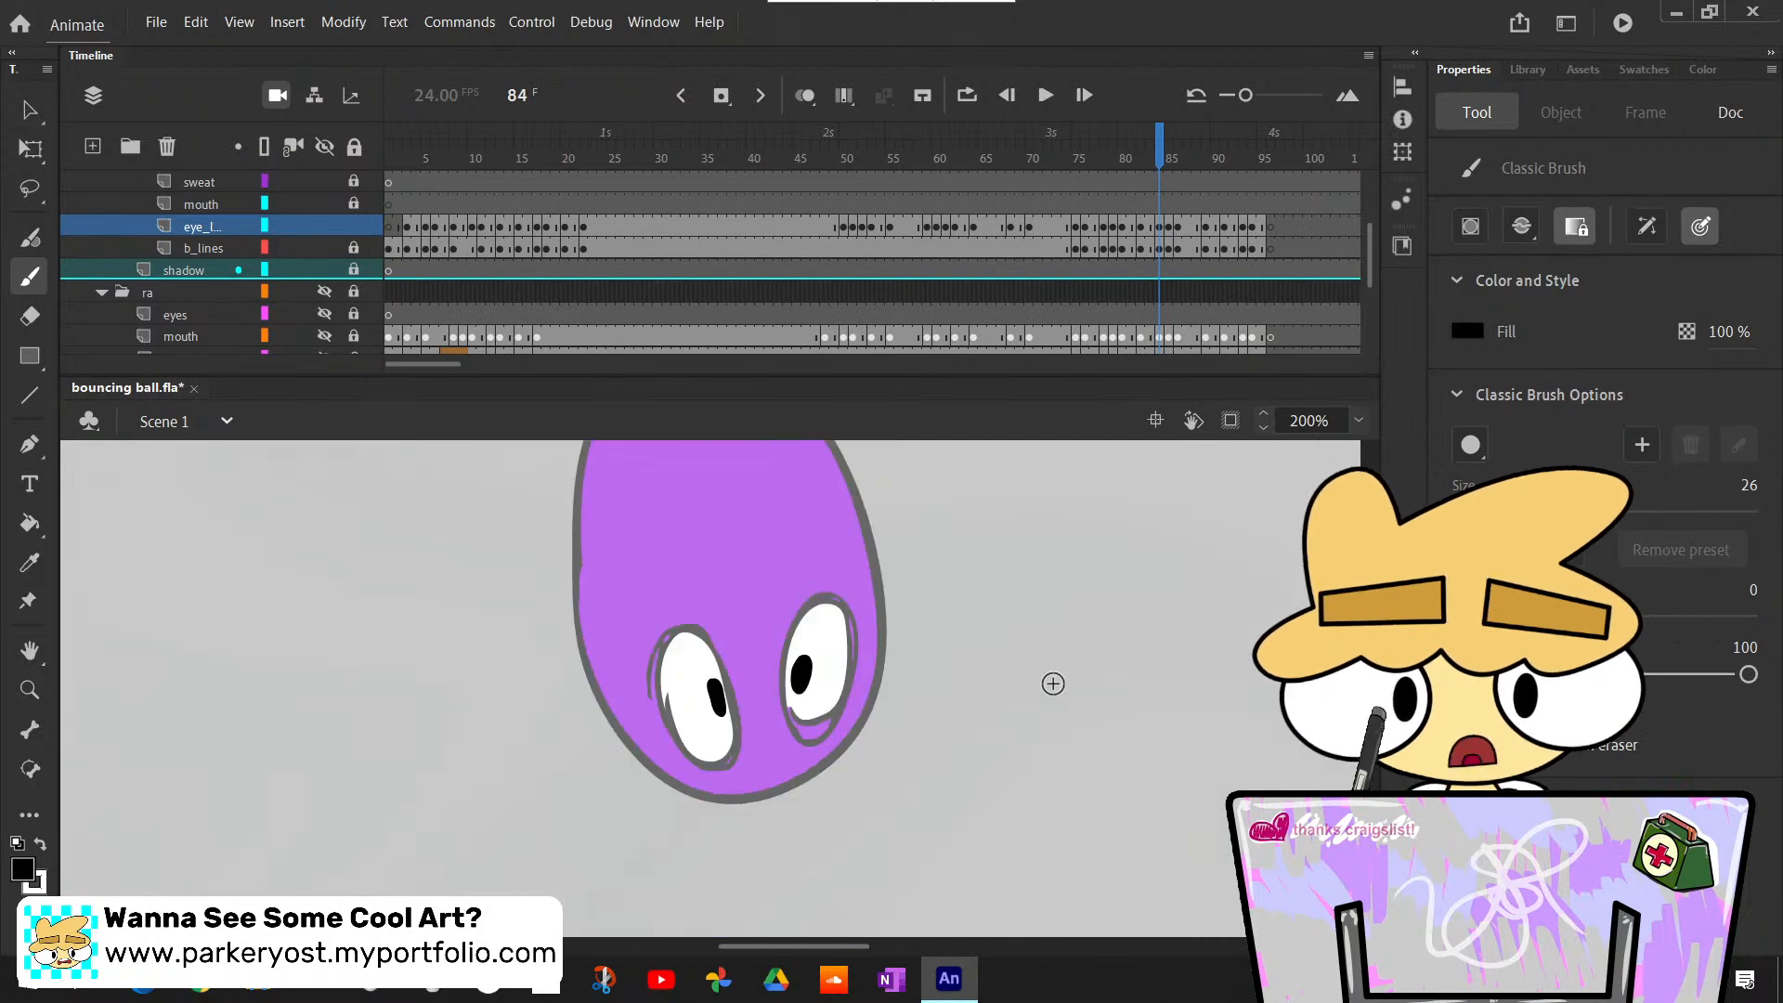
key(period)
key(comma)
key(period)
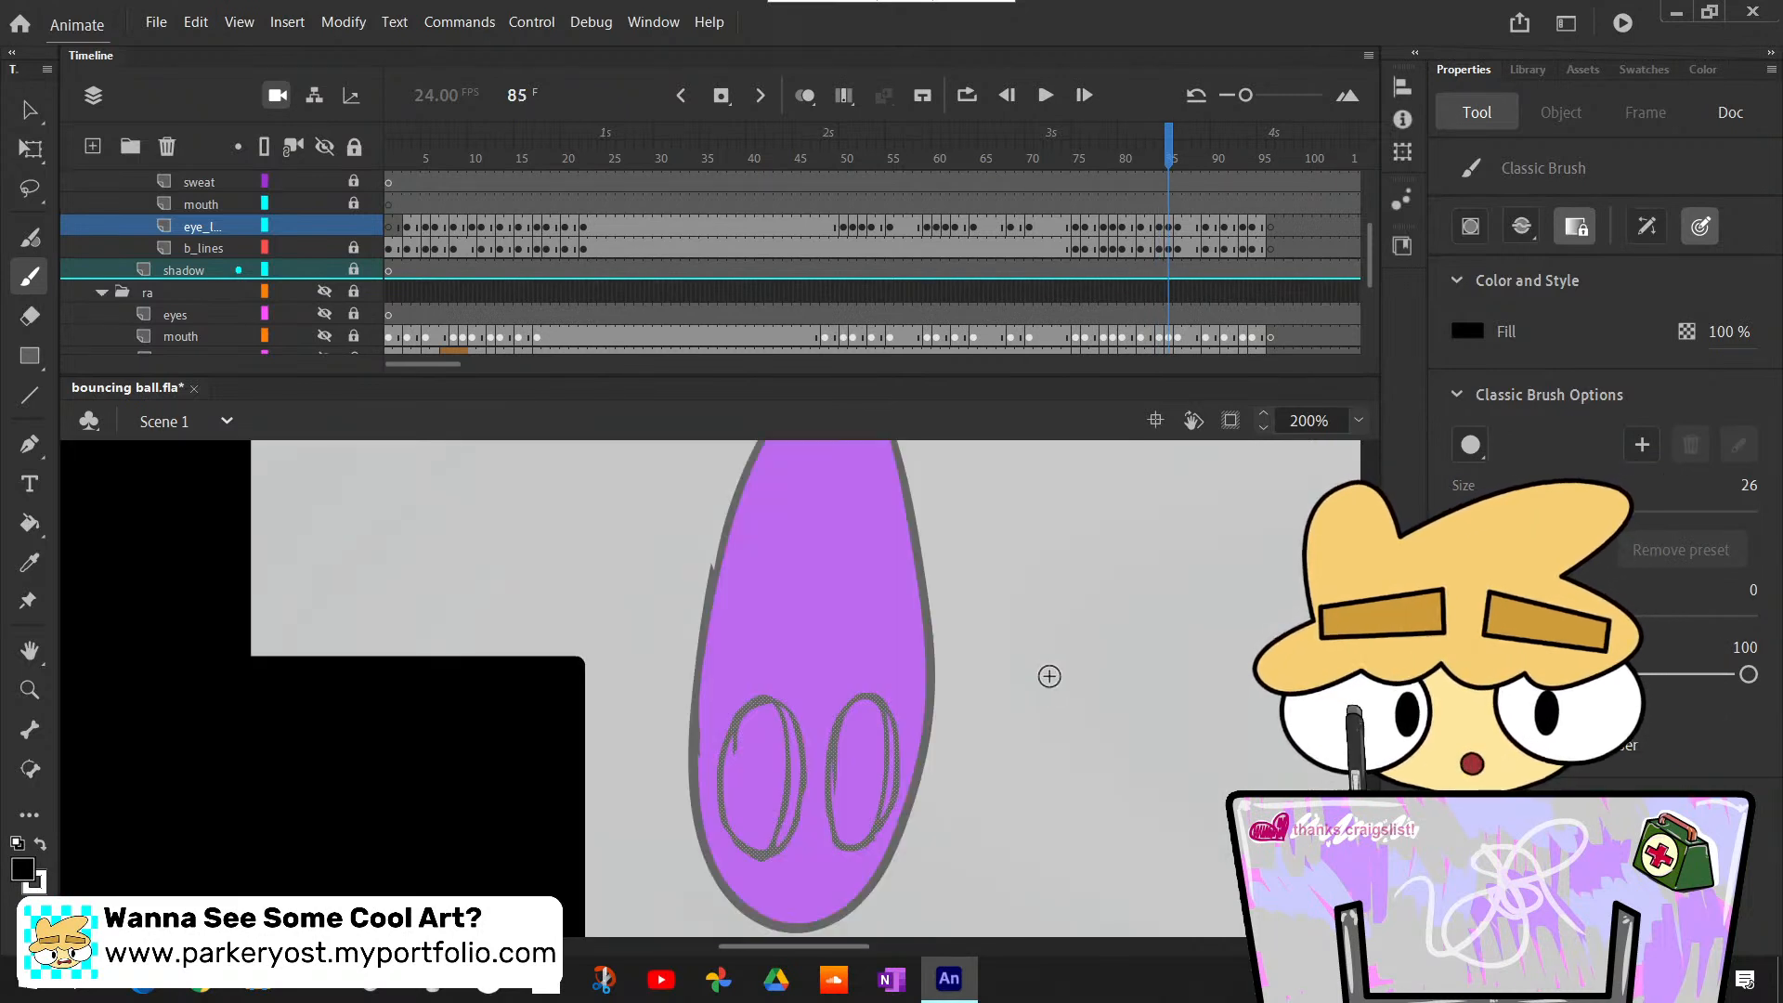
key(comma)
scroll(1049, 676, up, 3)
scroll(1050, 676, down, 5)
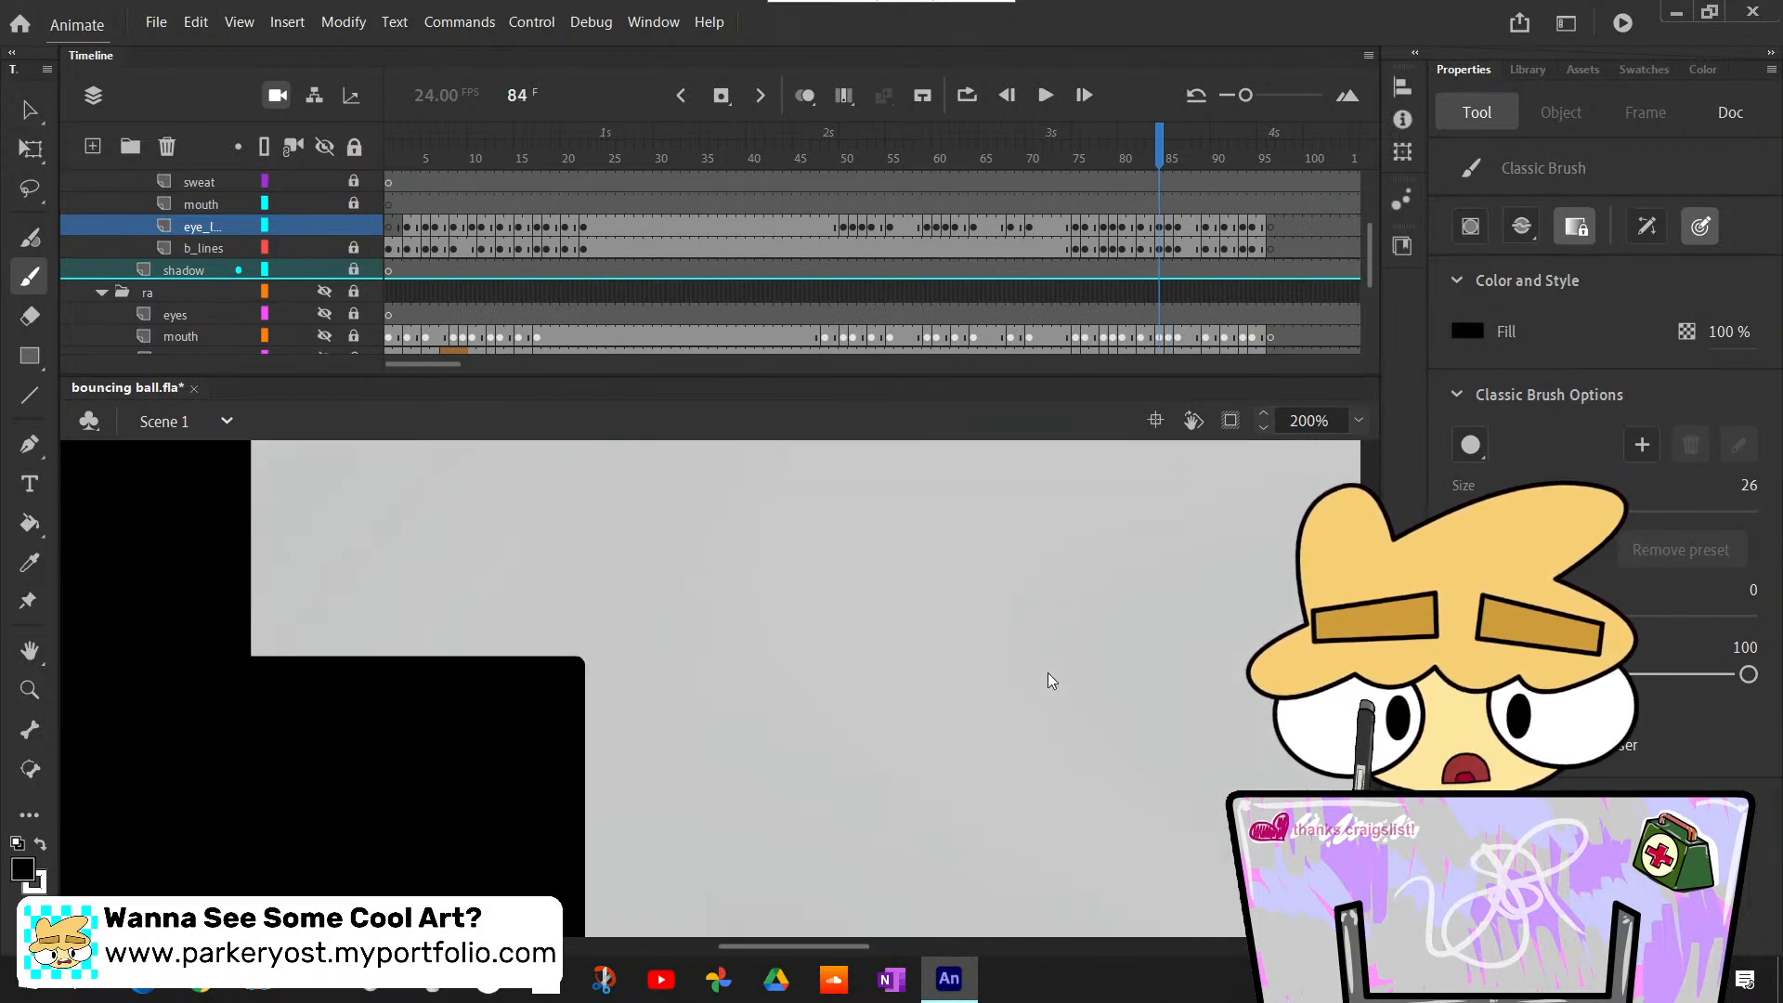
key(period)
scroll(1049, 672, up, 3)
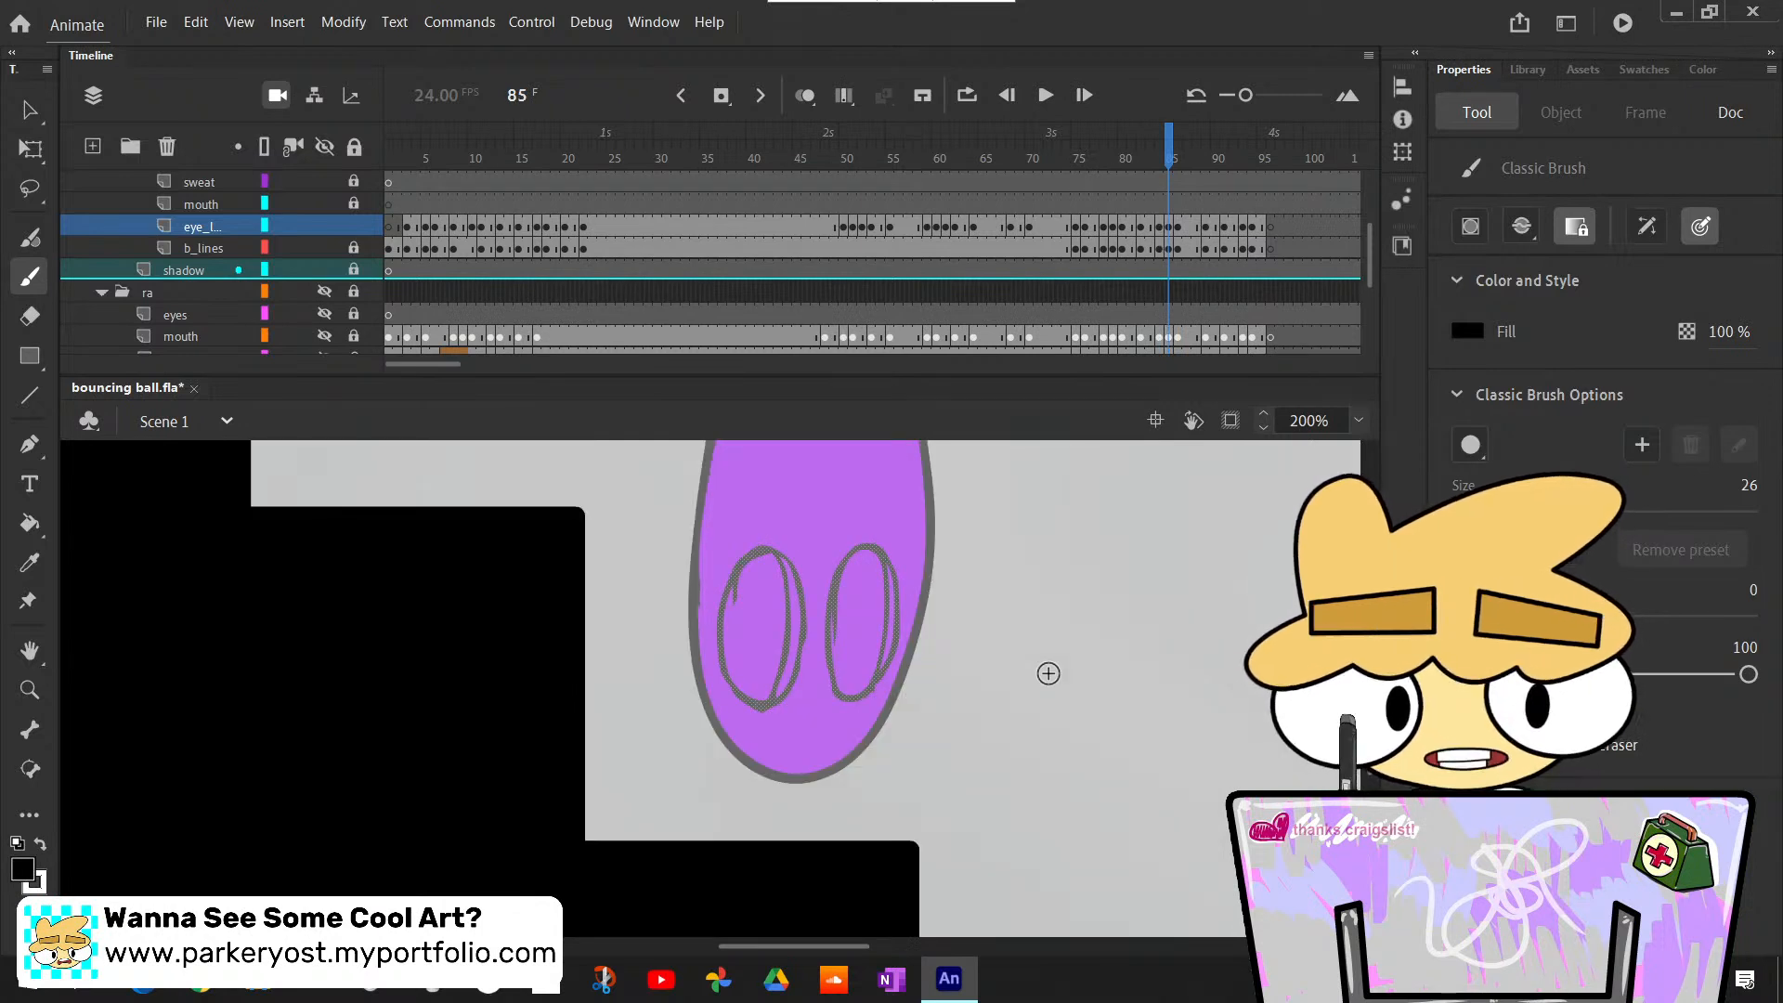
key(k)
click(784, 648)
key(ctrl+z)
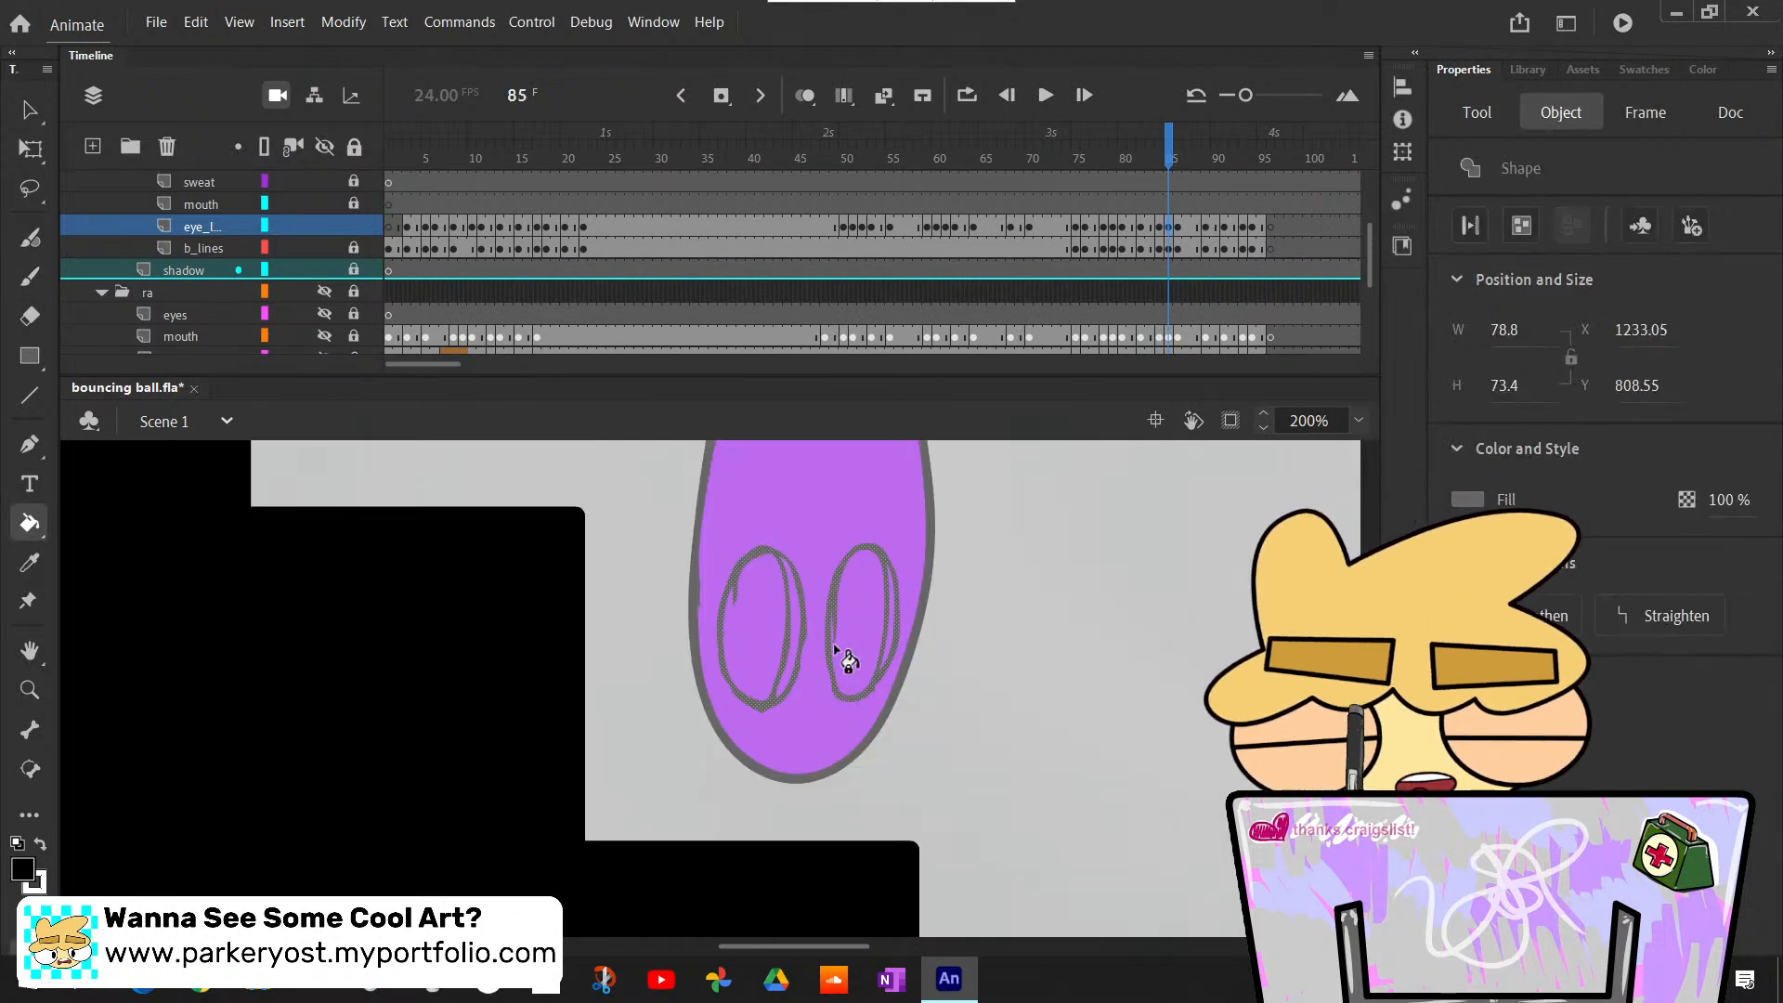
- Switch the fill color to white, clear the eye outline selection and bucket-fill the main areas of both eyes at frame 85
key(x)
key(ctrl+z)
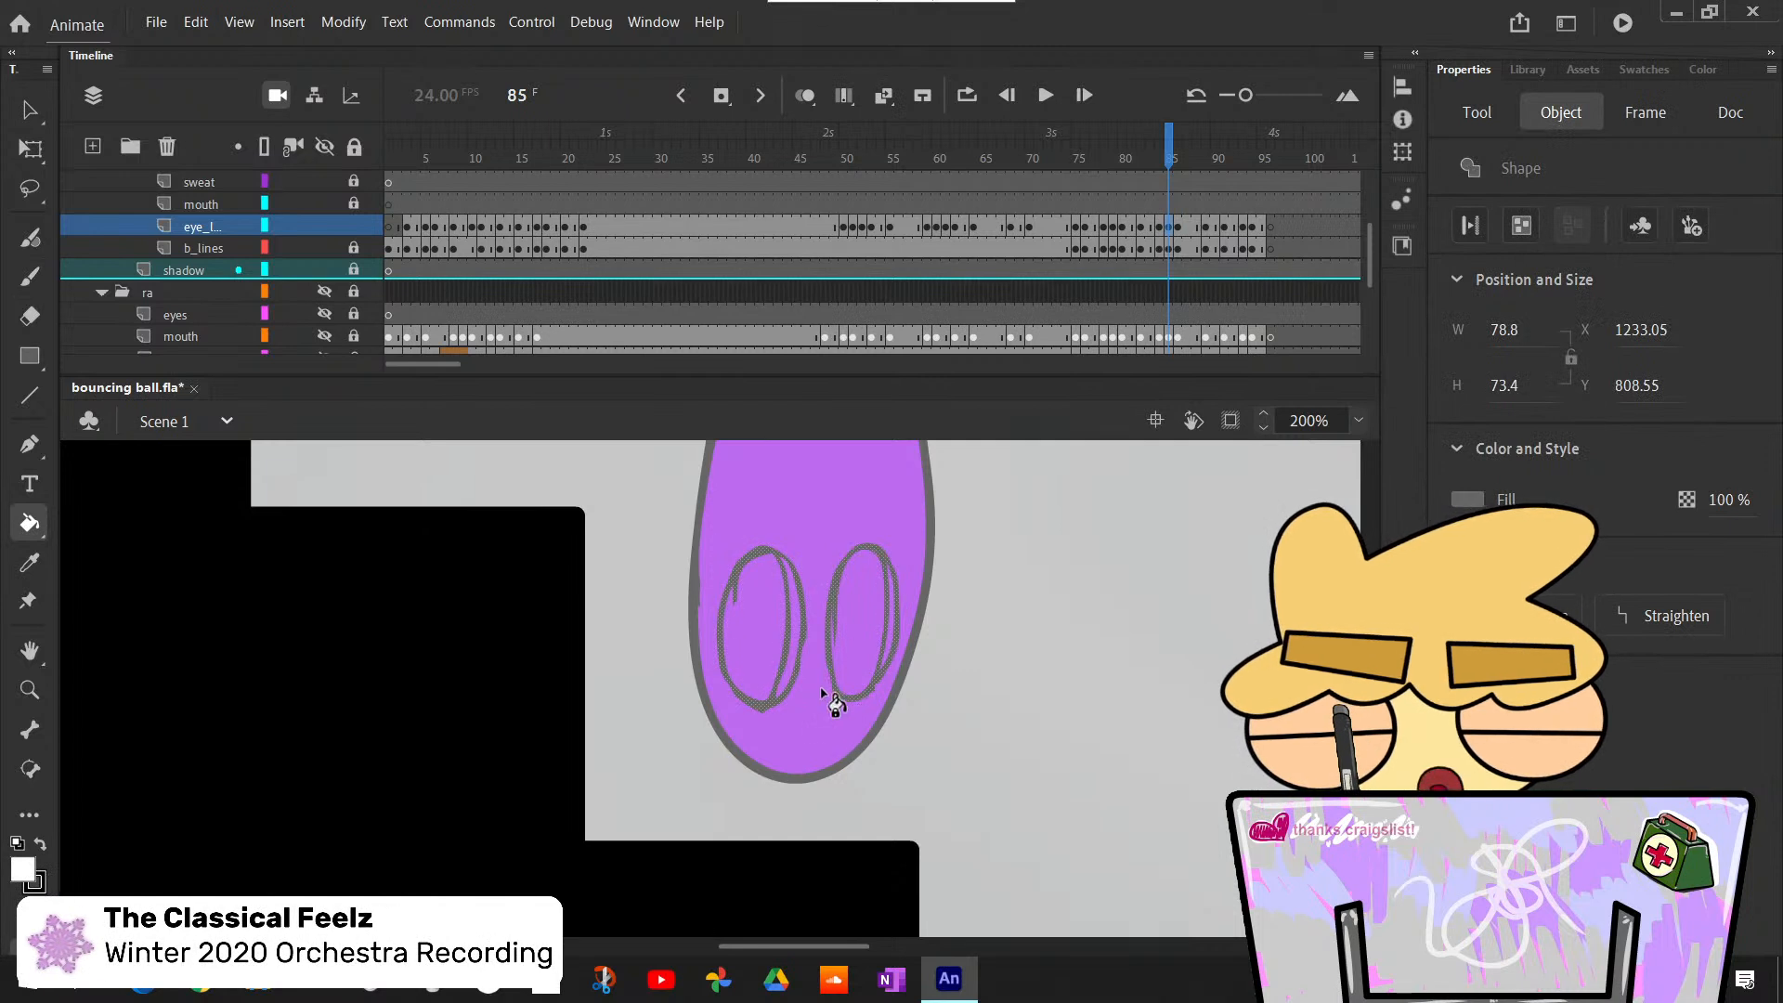
key(v)
click(973, 682)
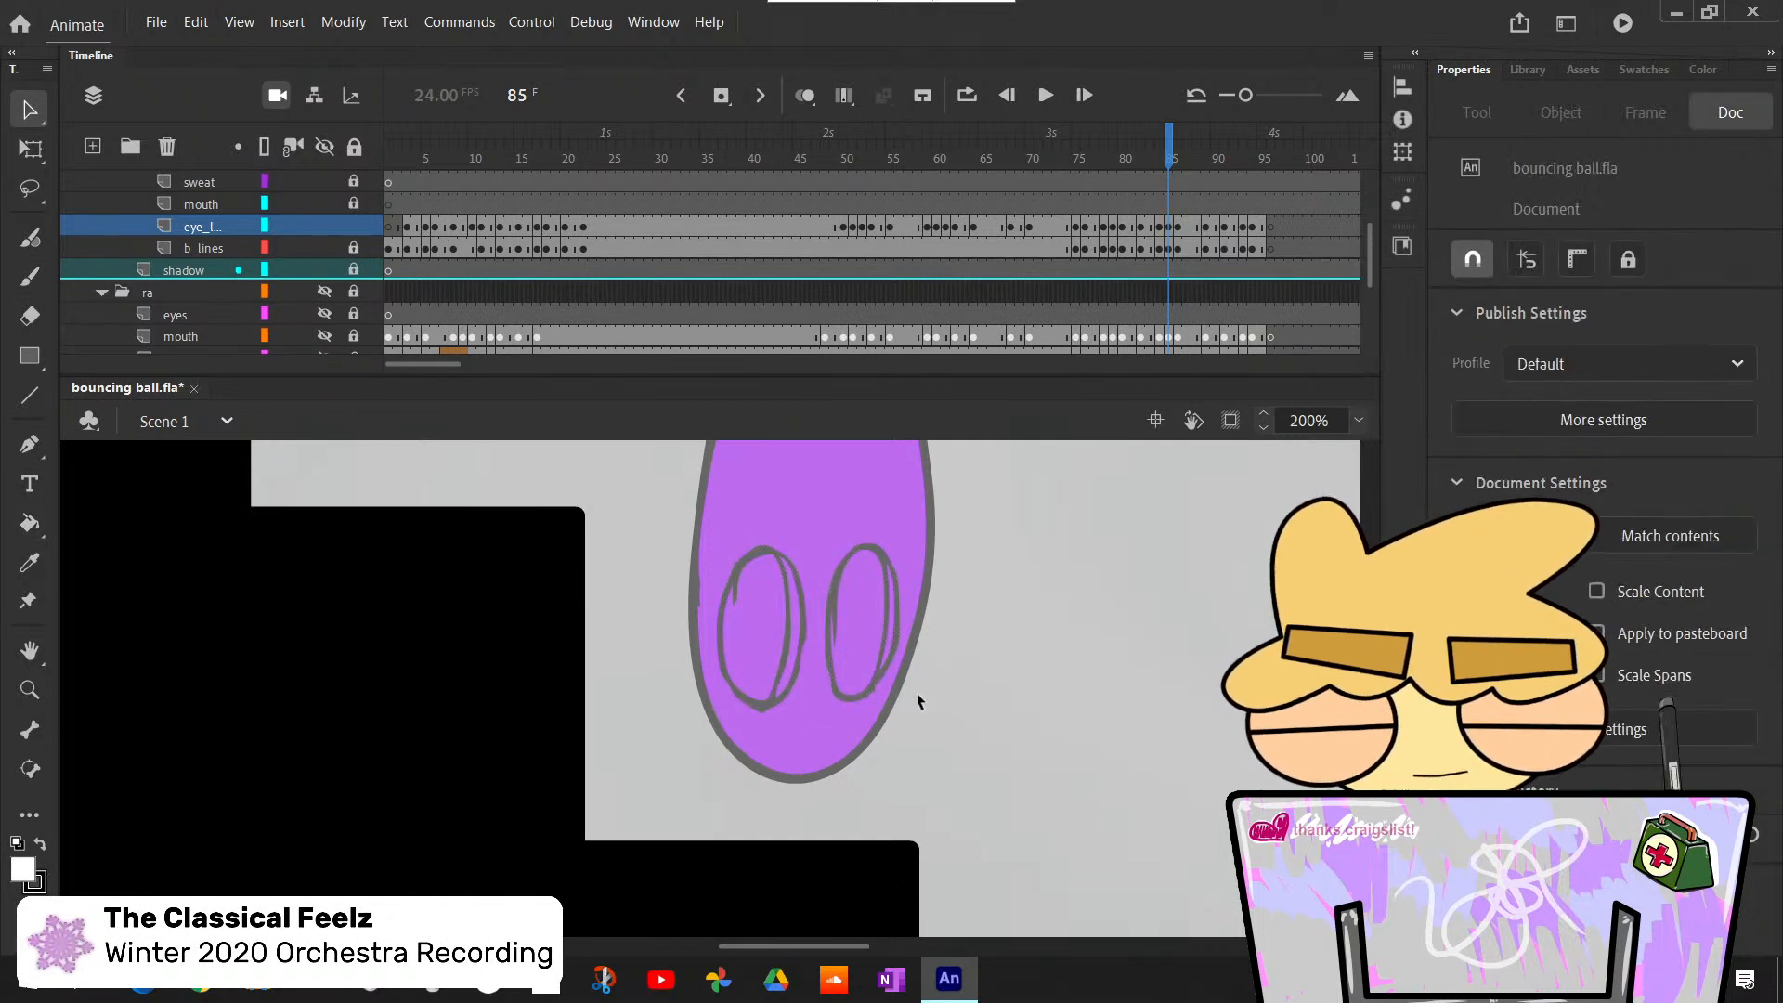
key(k)
click(778, 650)
click(862, 631)
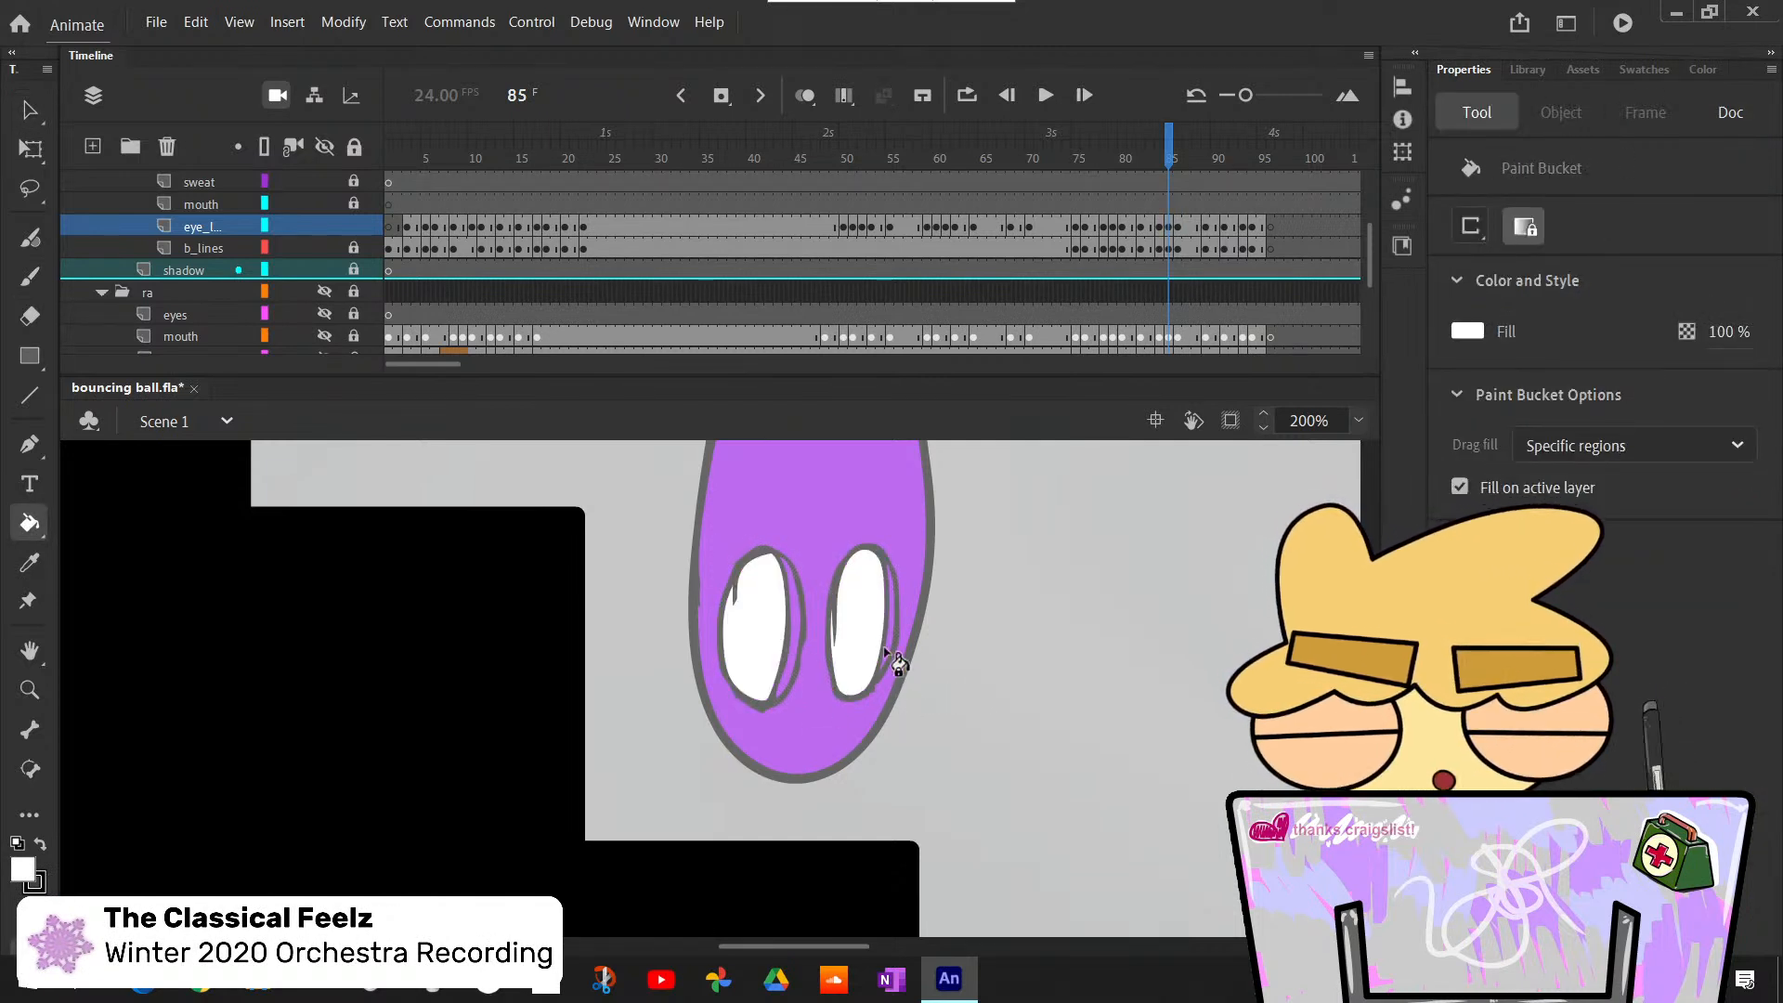
- Fill the remaining narrow slivers along the edges of both eyes with white at frame 85
click(794, 650)
click(797, 608)
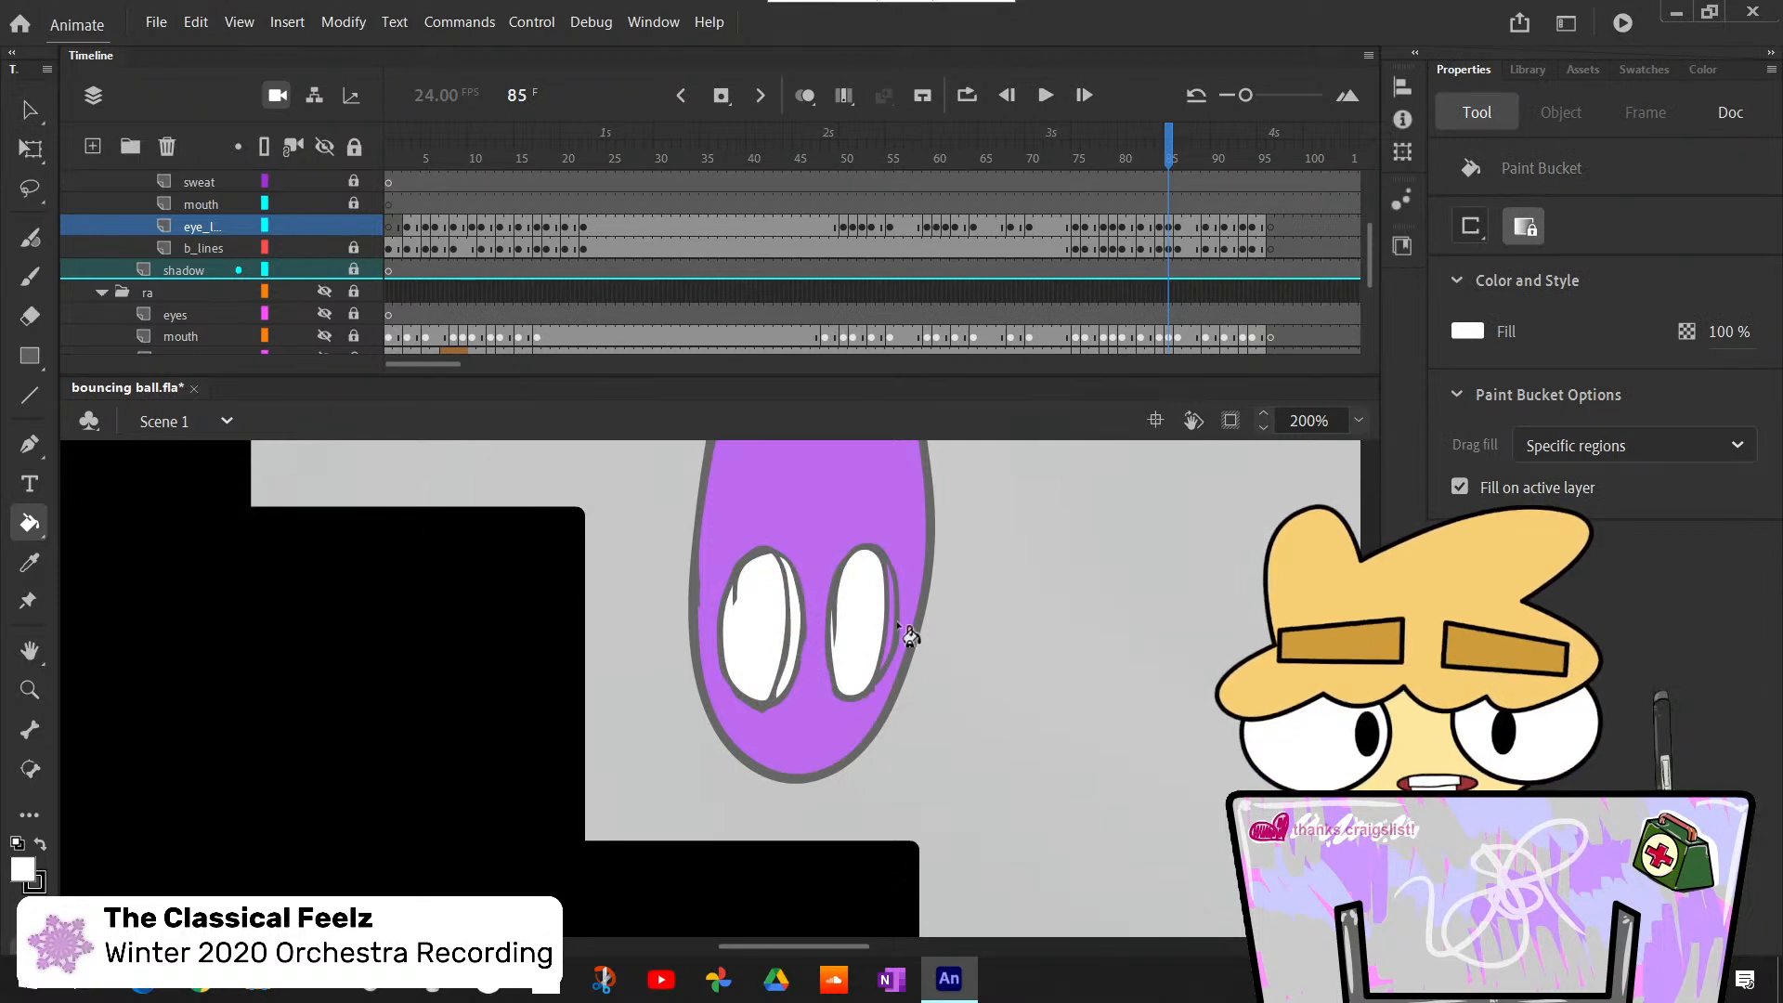
click(892, 605)
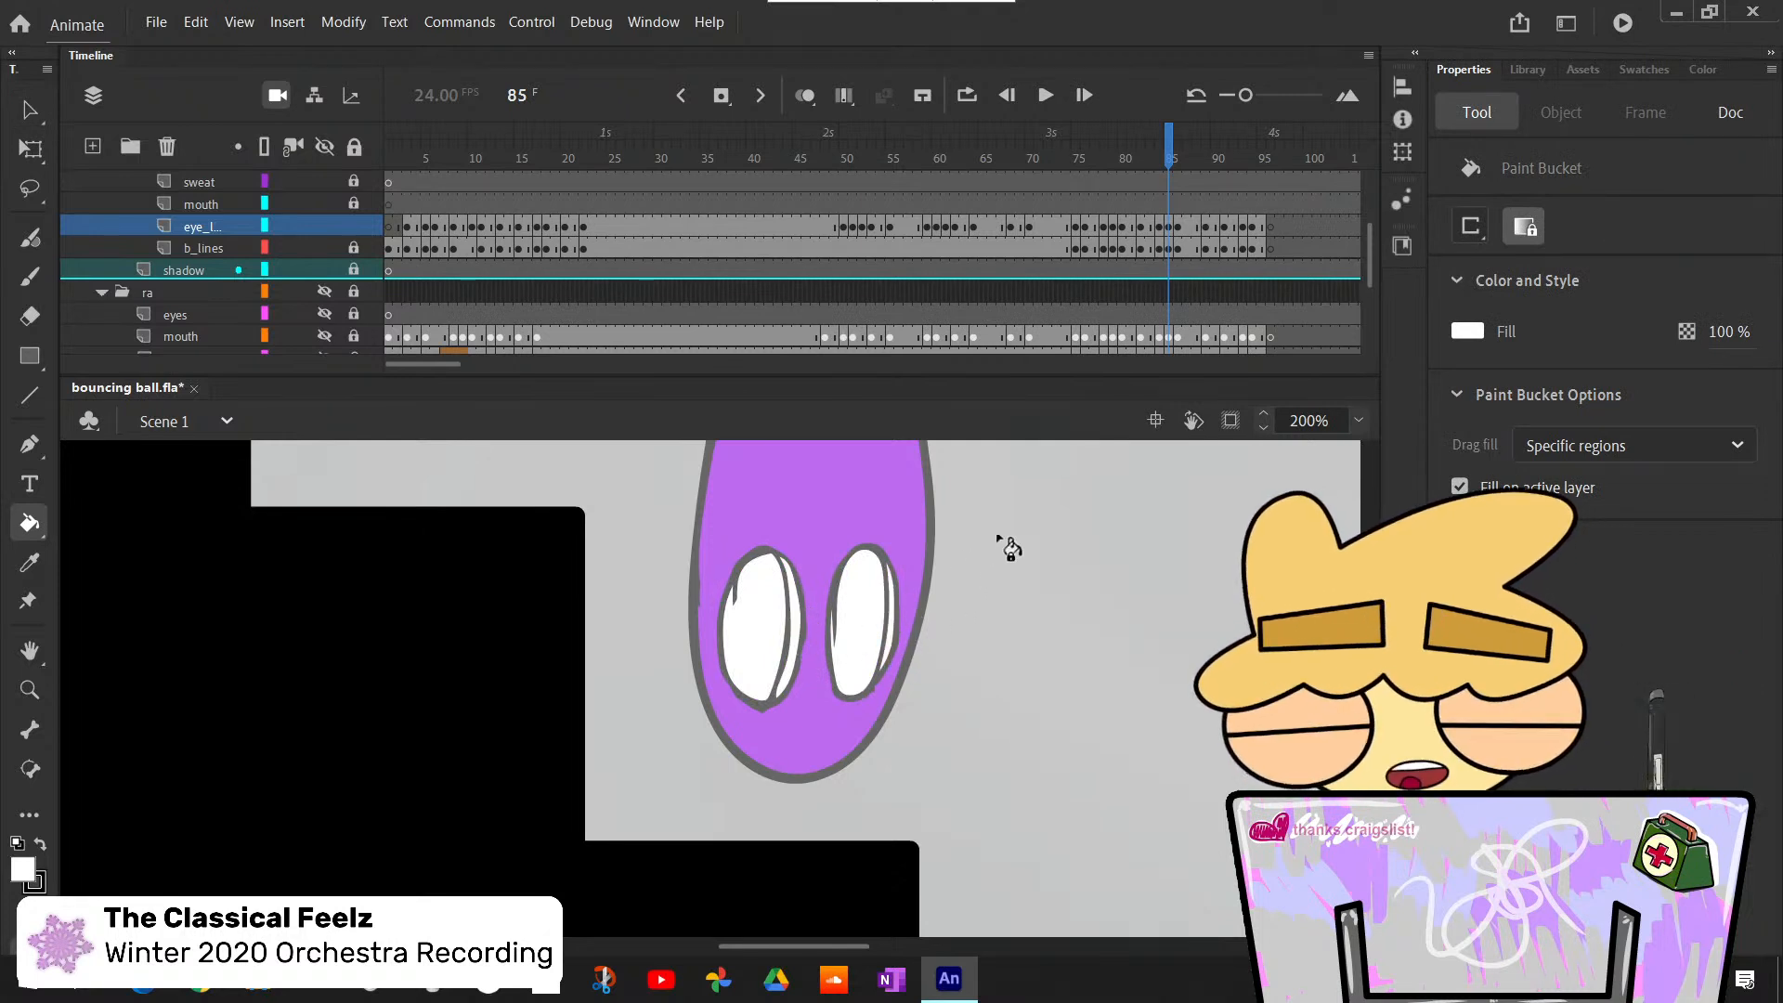
key(v)
double_click(791, 641)
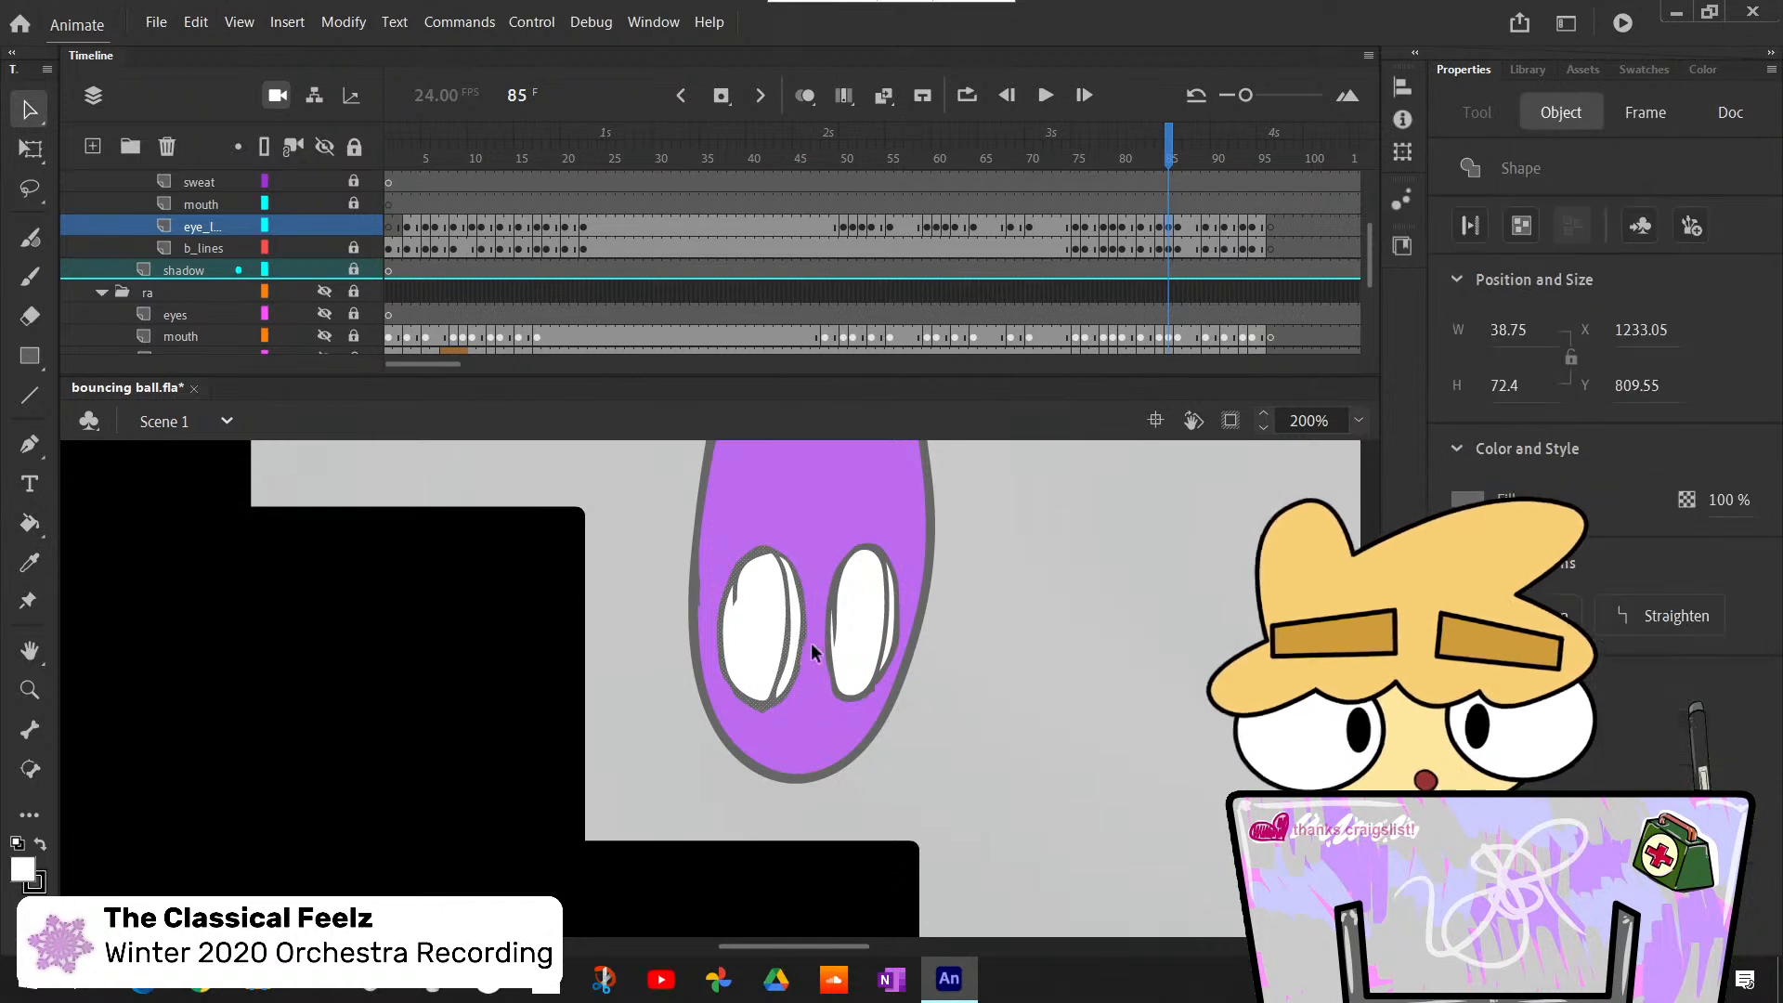
key(Delete)
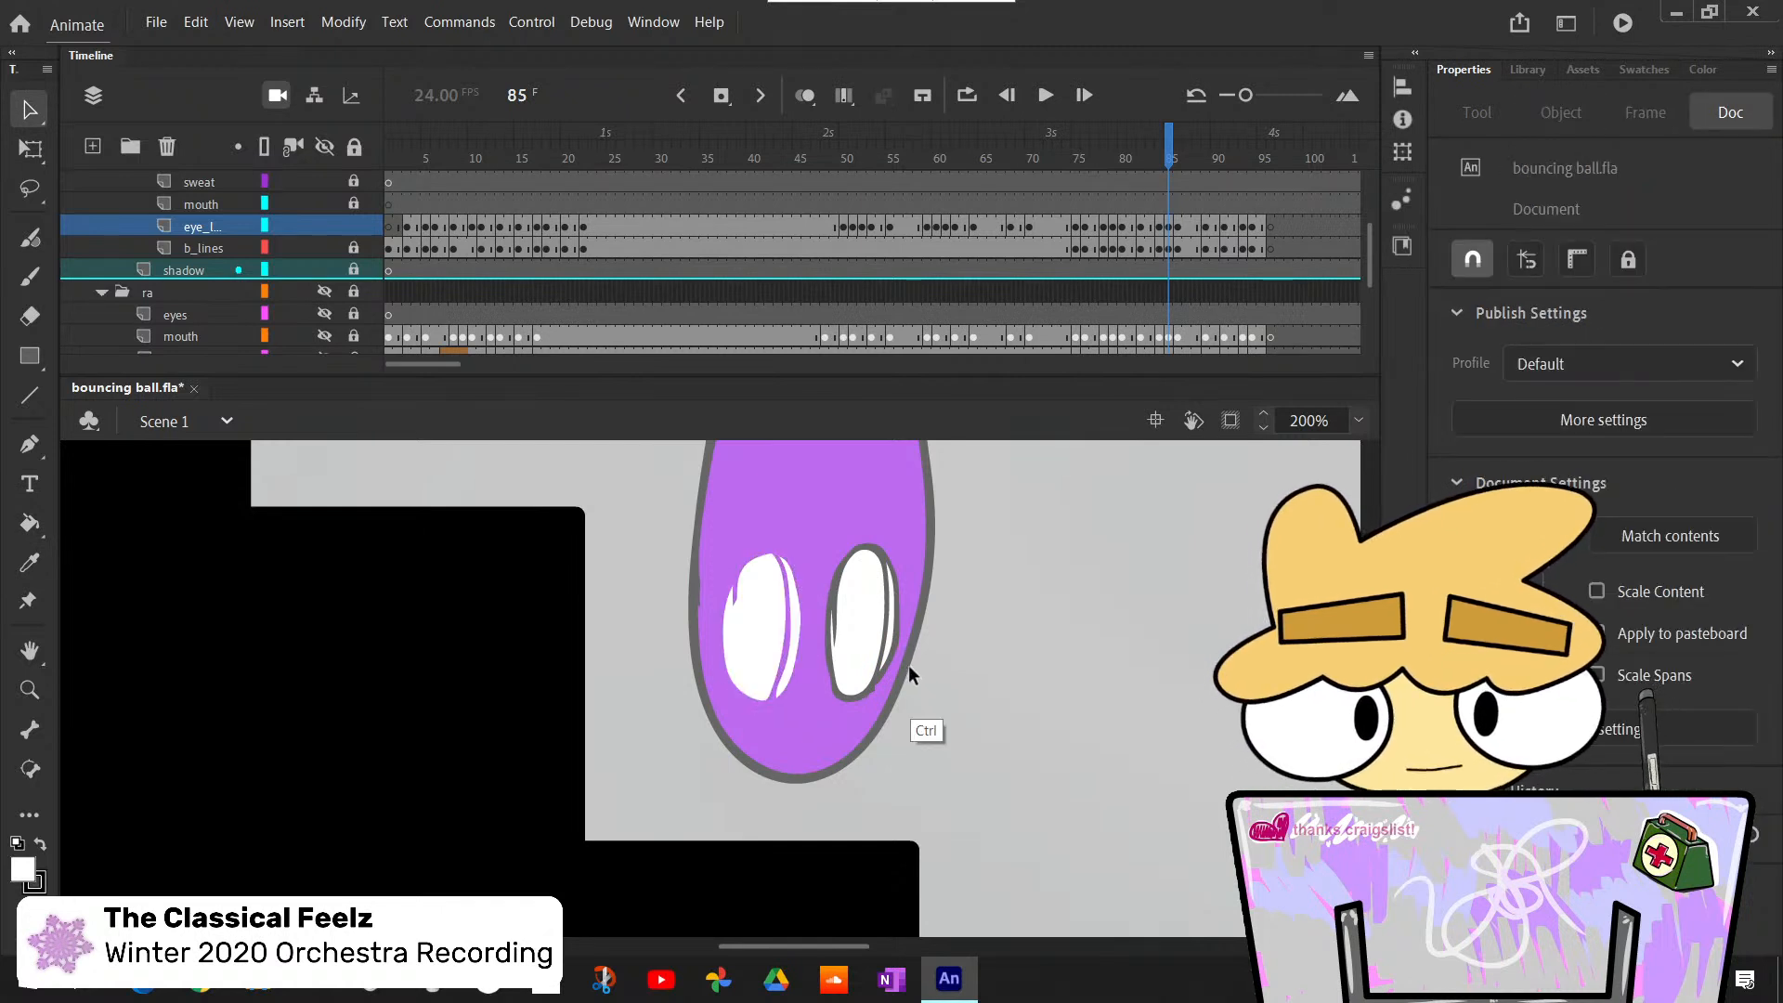
key(ctrl+z)
click(955, 667)
- Paint round black pupils at the lower ends of both eyes at frame 85 with the Classic Brush
key(b)
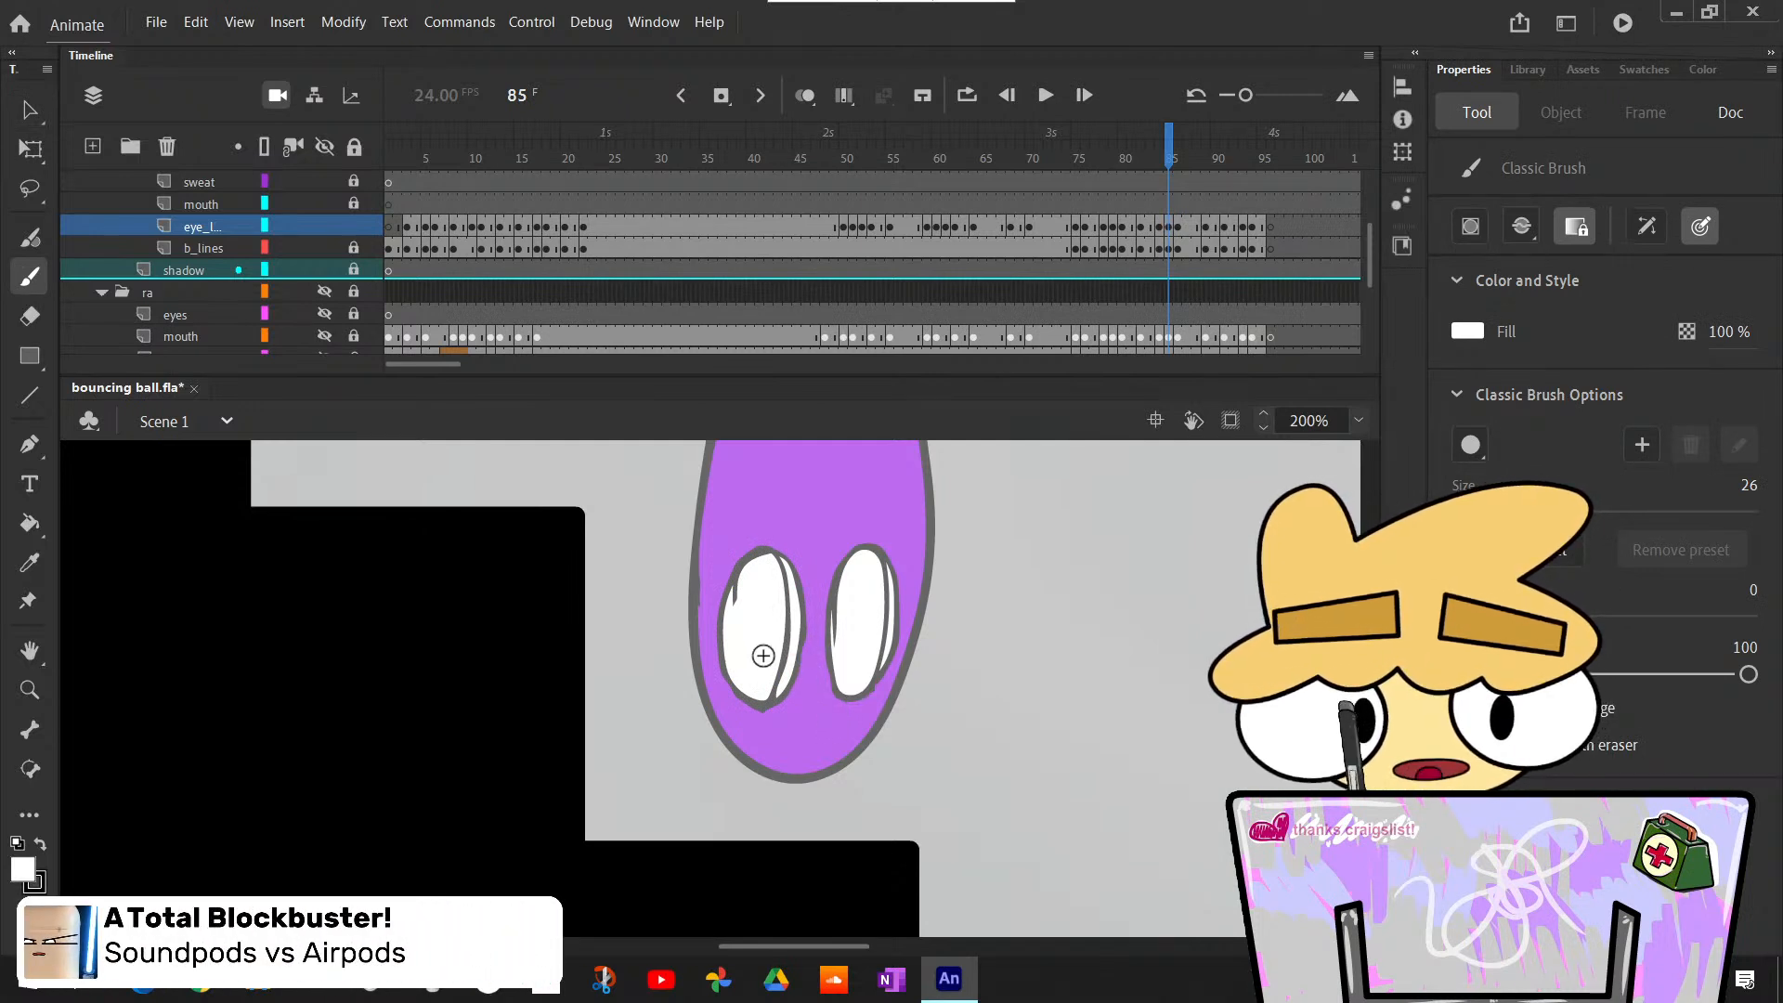
key(x)
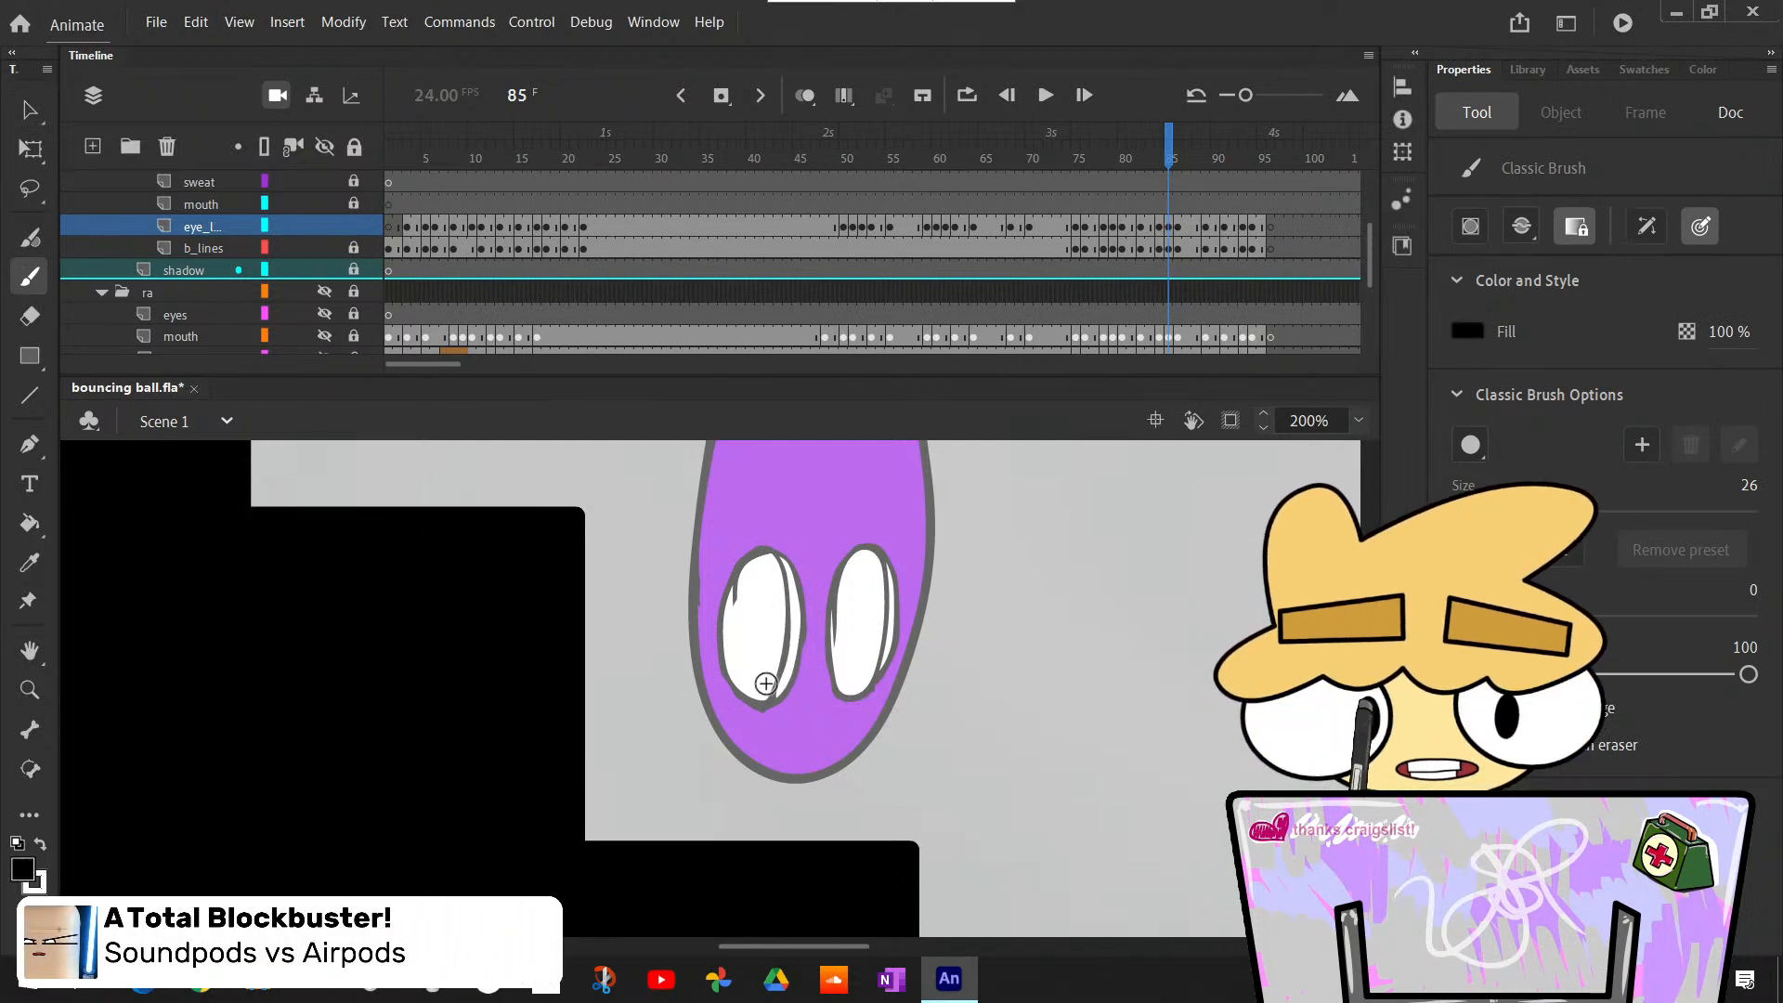
click(769, 684)
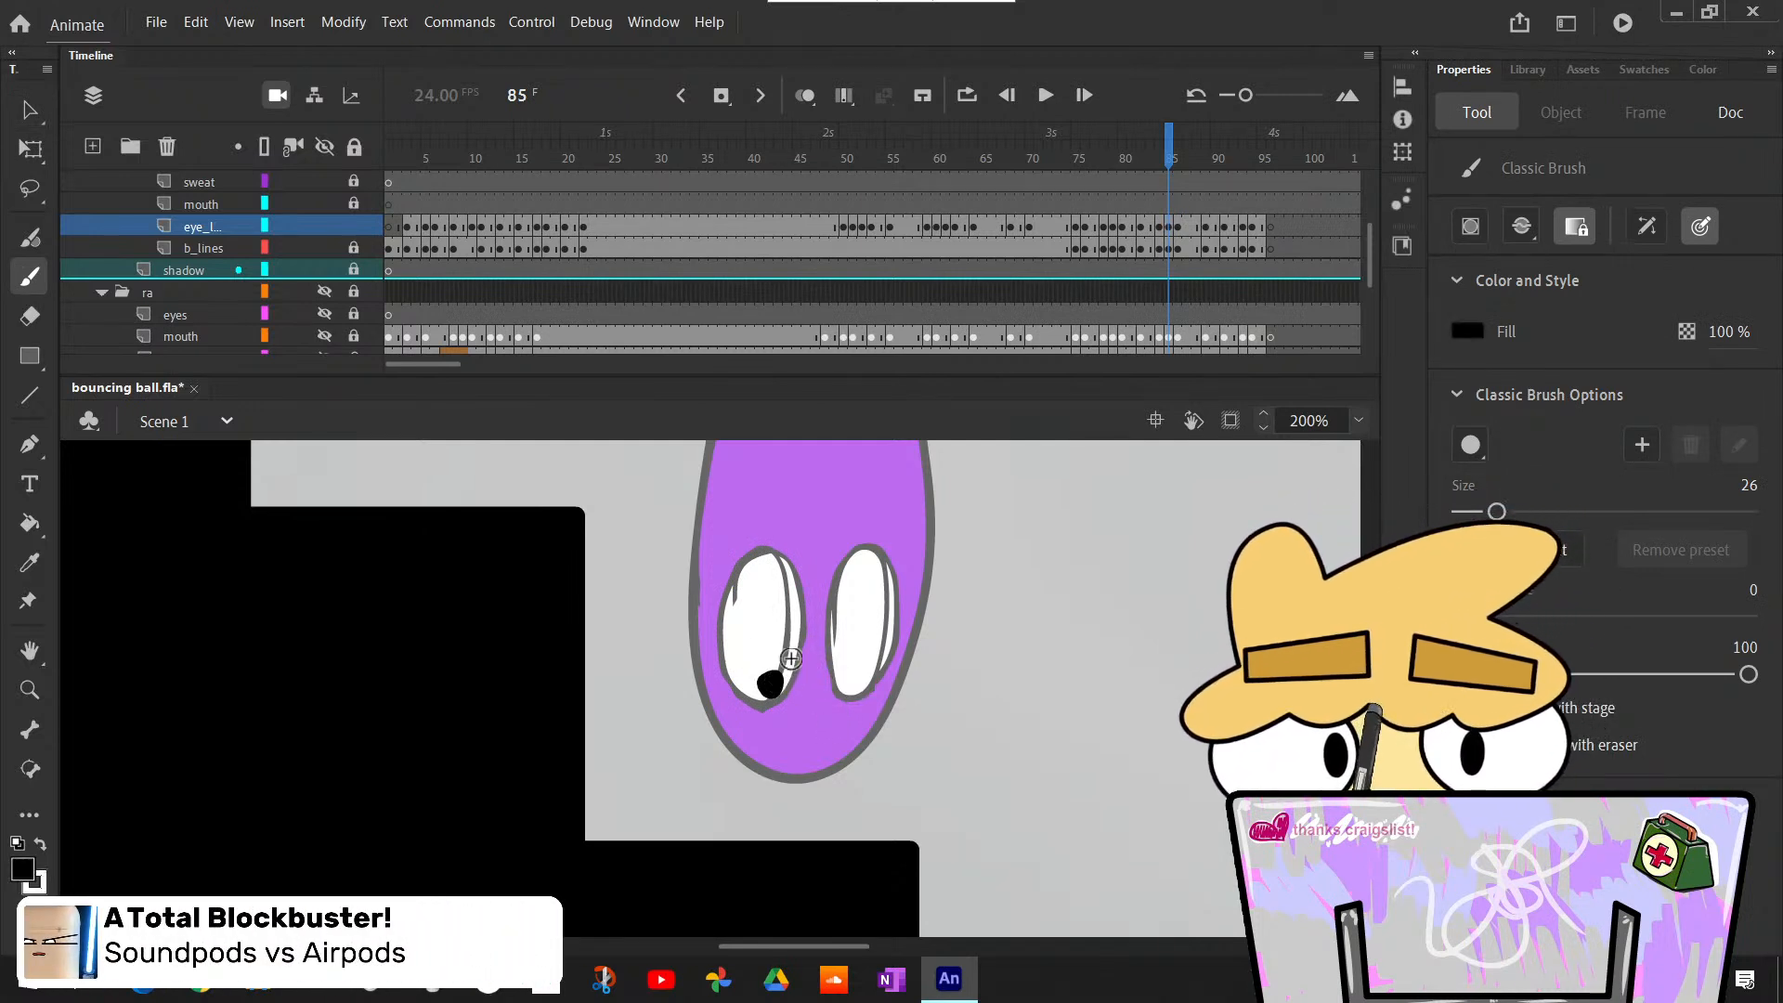
click(848, 684)
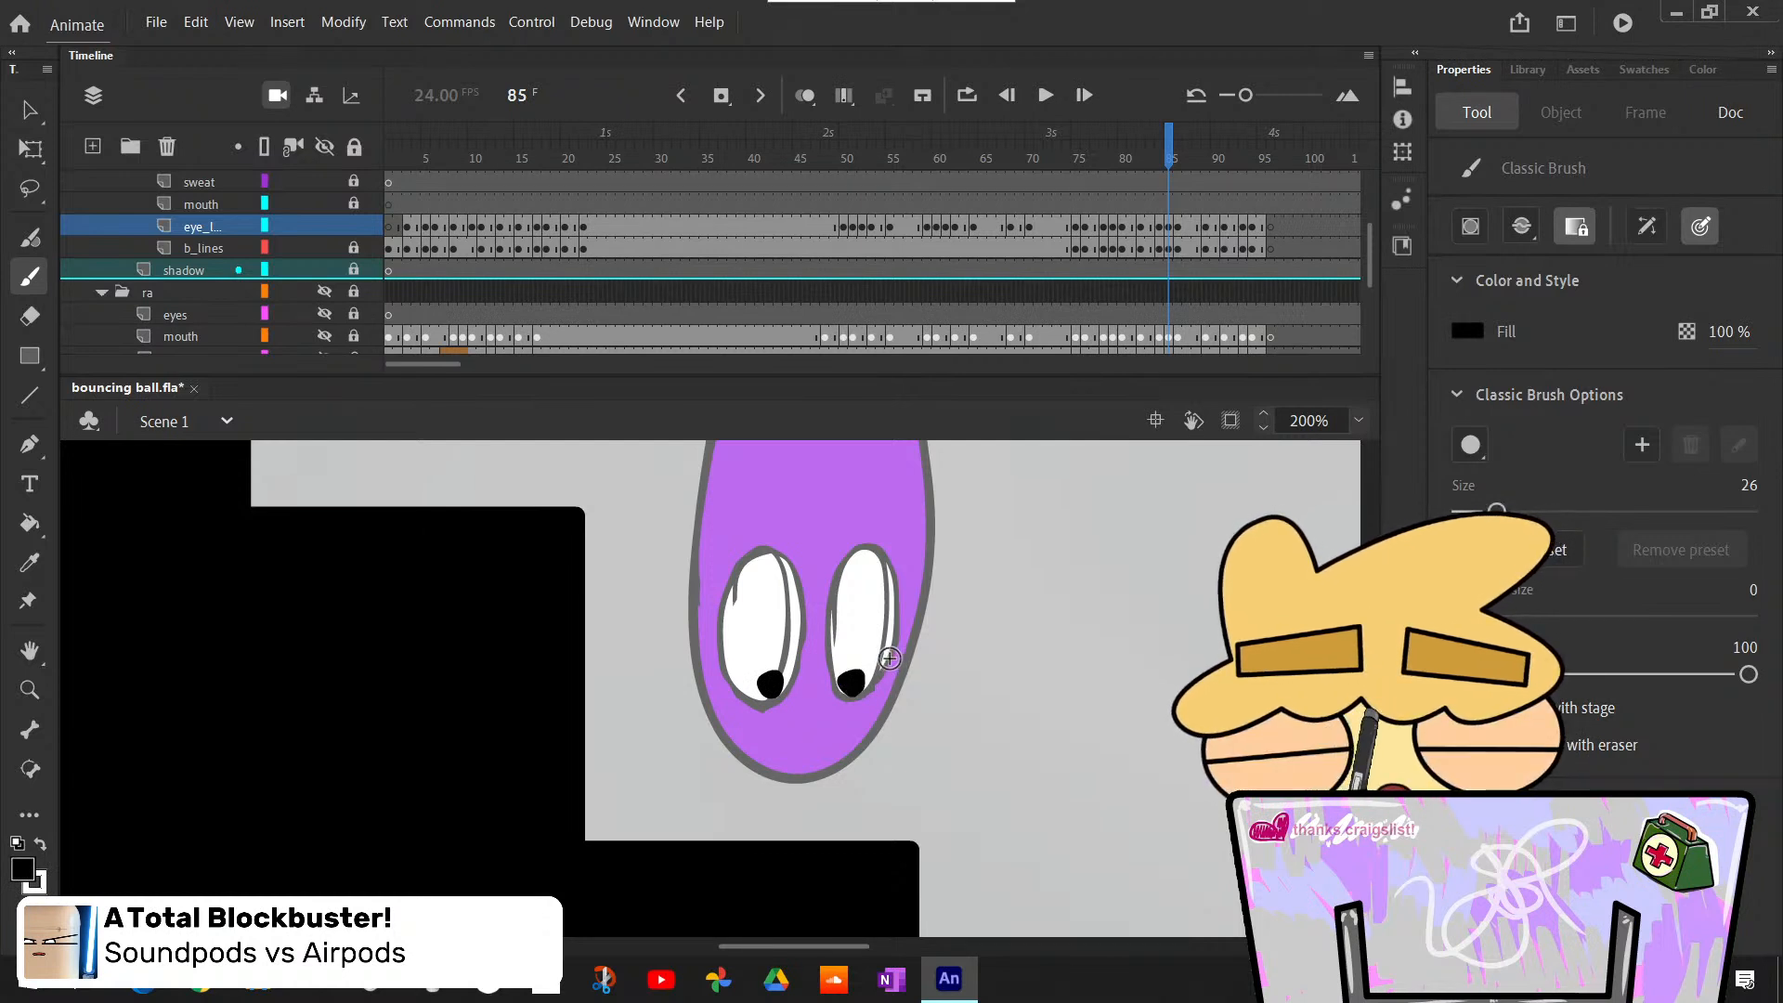
- Compare the painted pupils at frame 85 with those at frame 84
key(comma)
scroll(799, 687, up, 7)
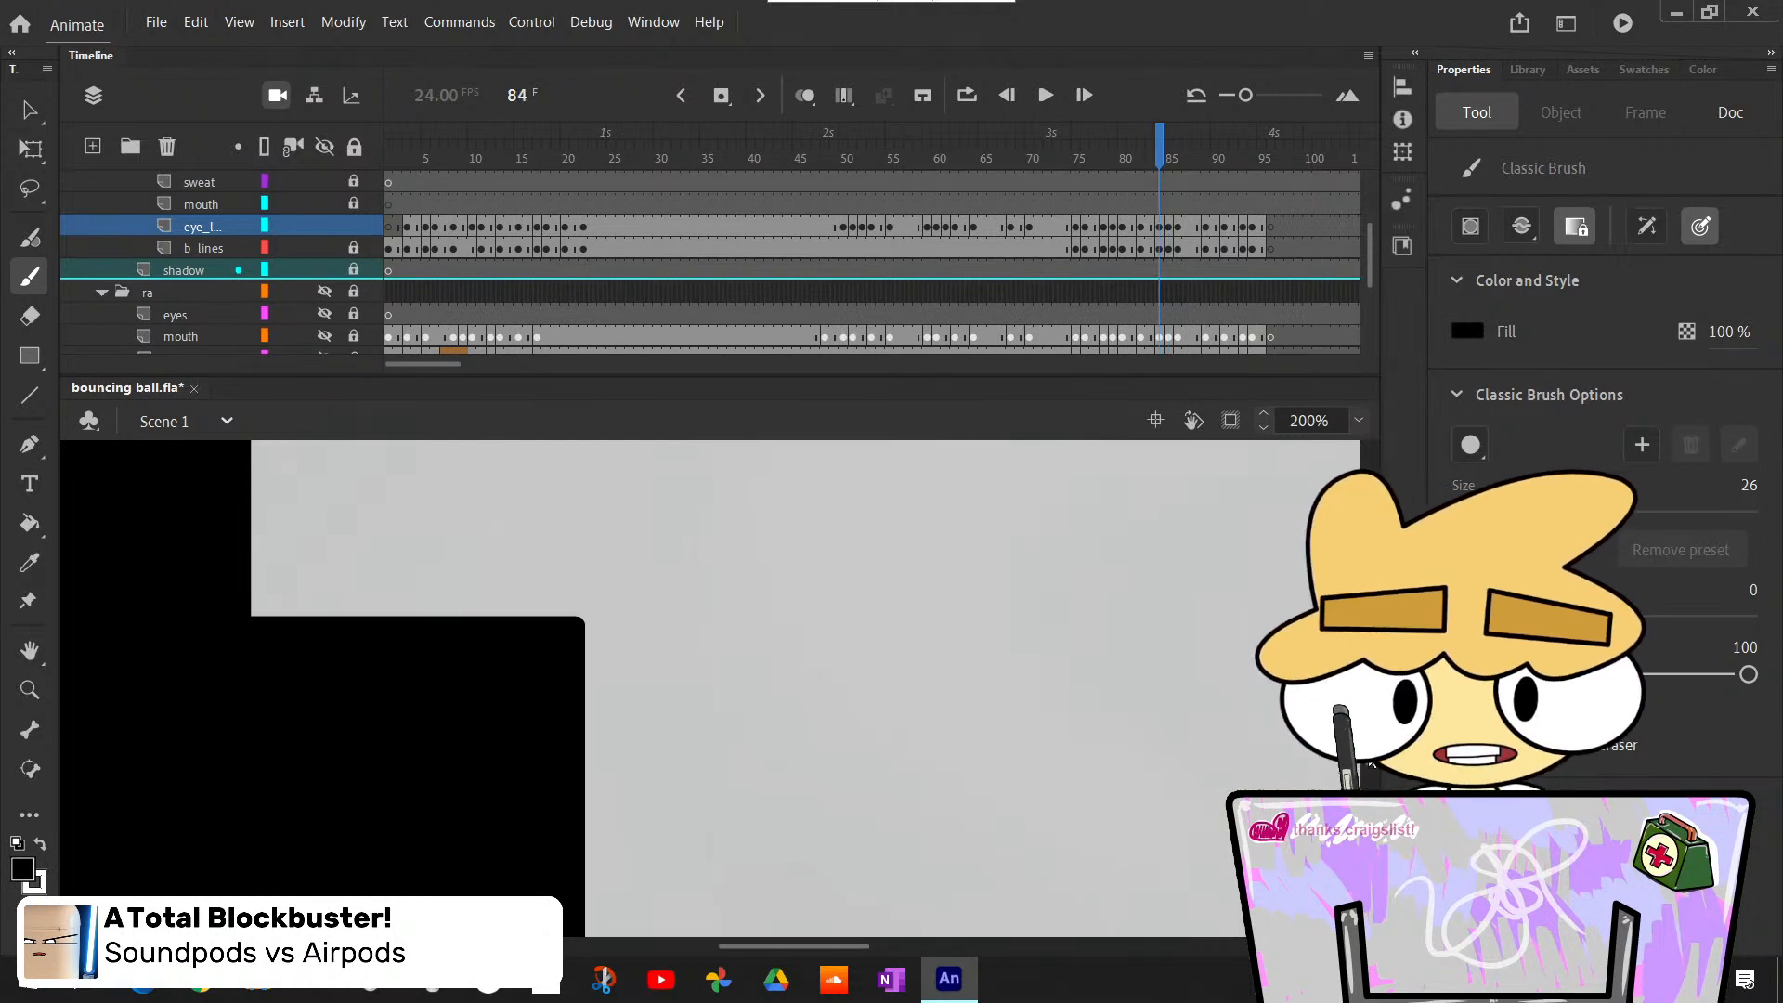
scroll(798, 687, down, 1)
key(period)
scroll(798, 688, down, 6)
scroll(799, 688, up, 1)
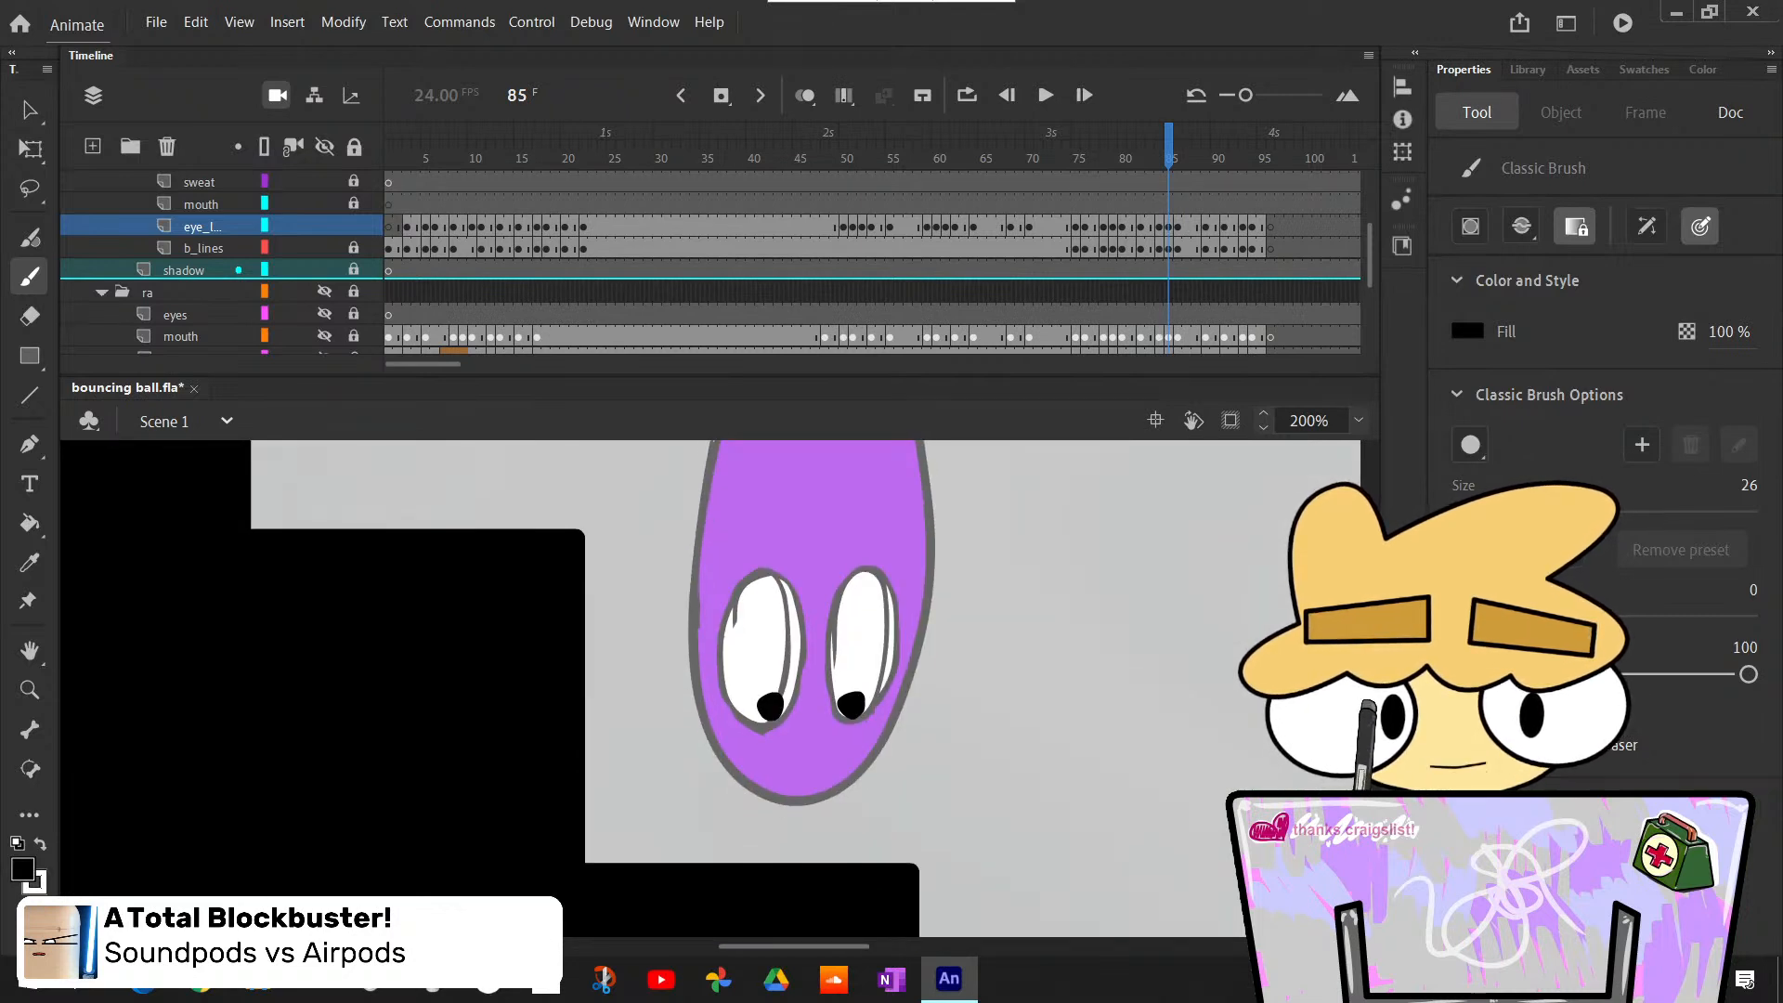
key(comma)
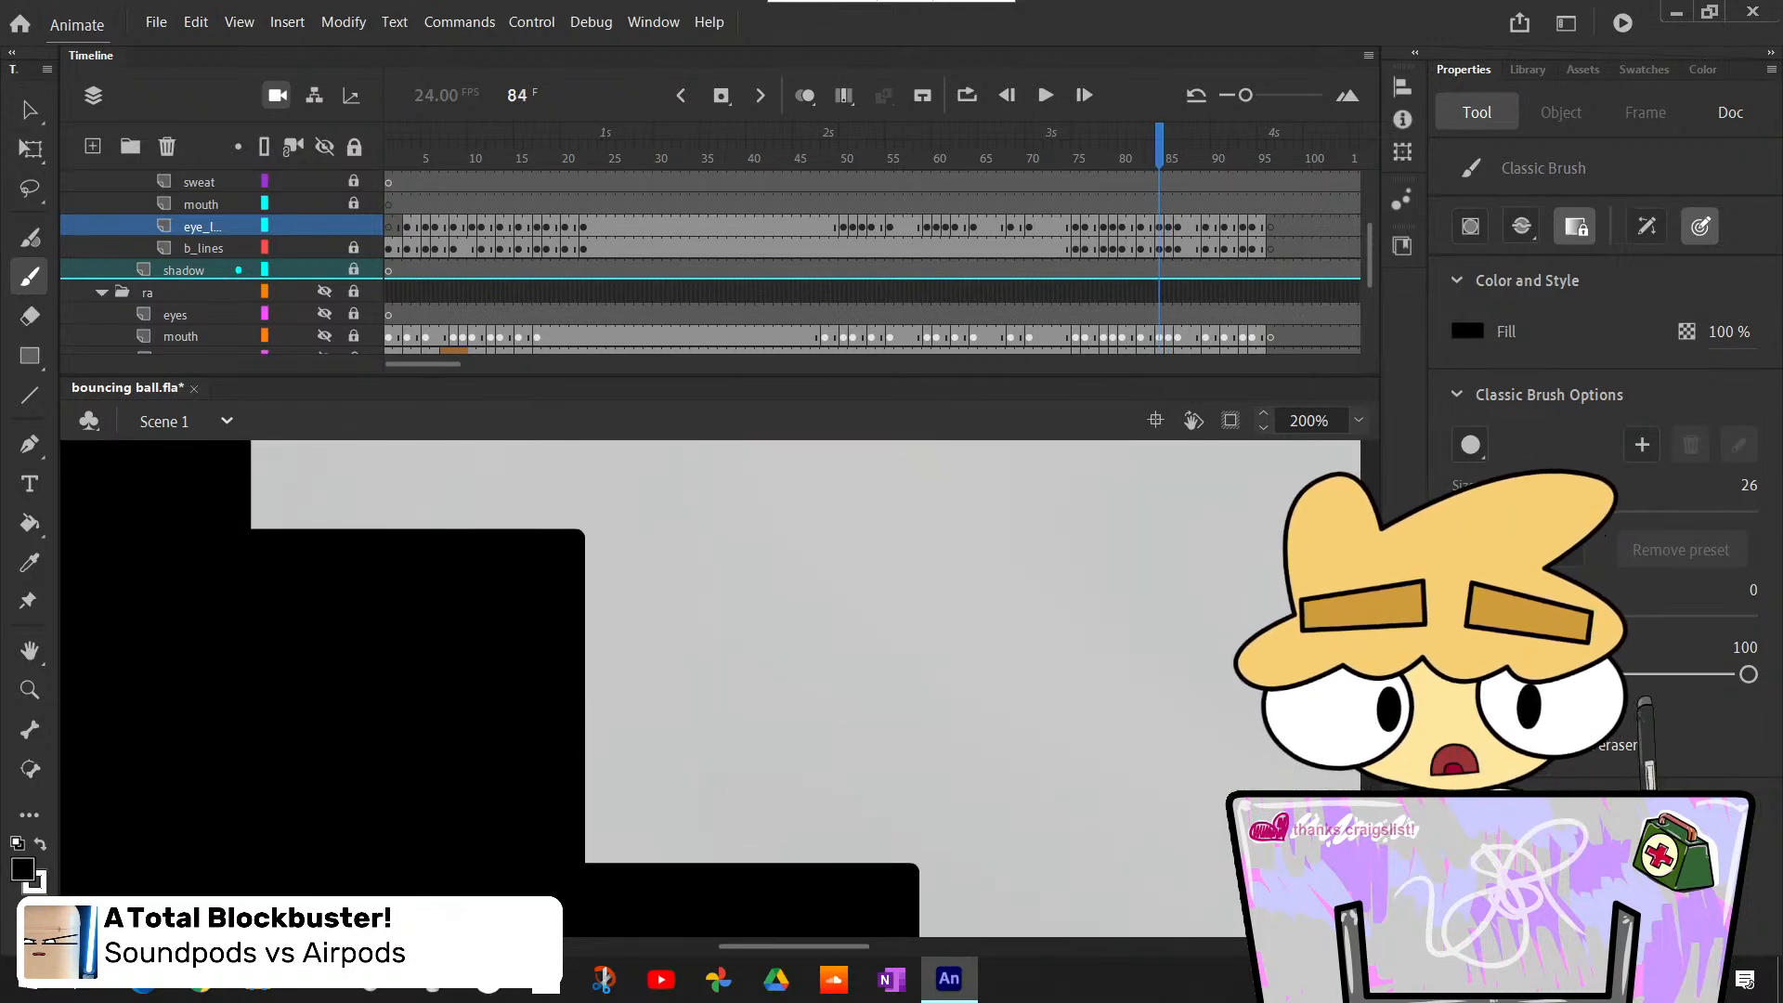
scroll(799, 687, up, 14)
scroll(799, 687, down, 2)
key(period)
scroll(799, 687, down, 11)
scroll(798, 688, up, 1)
- Advance to the squashed body at frame 86 and compare its eyes with frame 85
key(period)
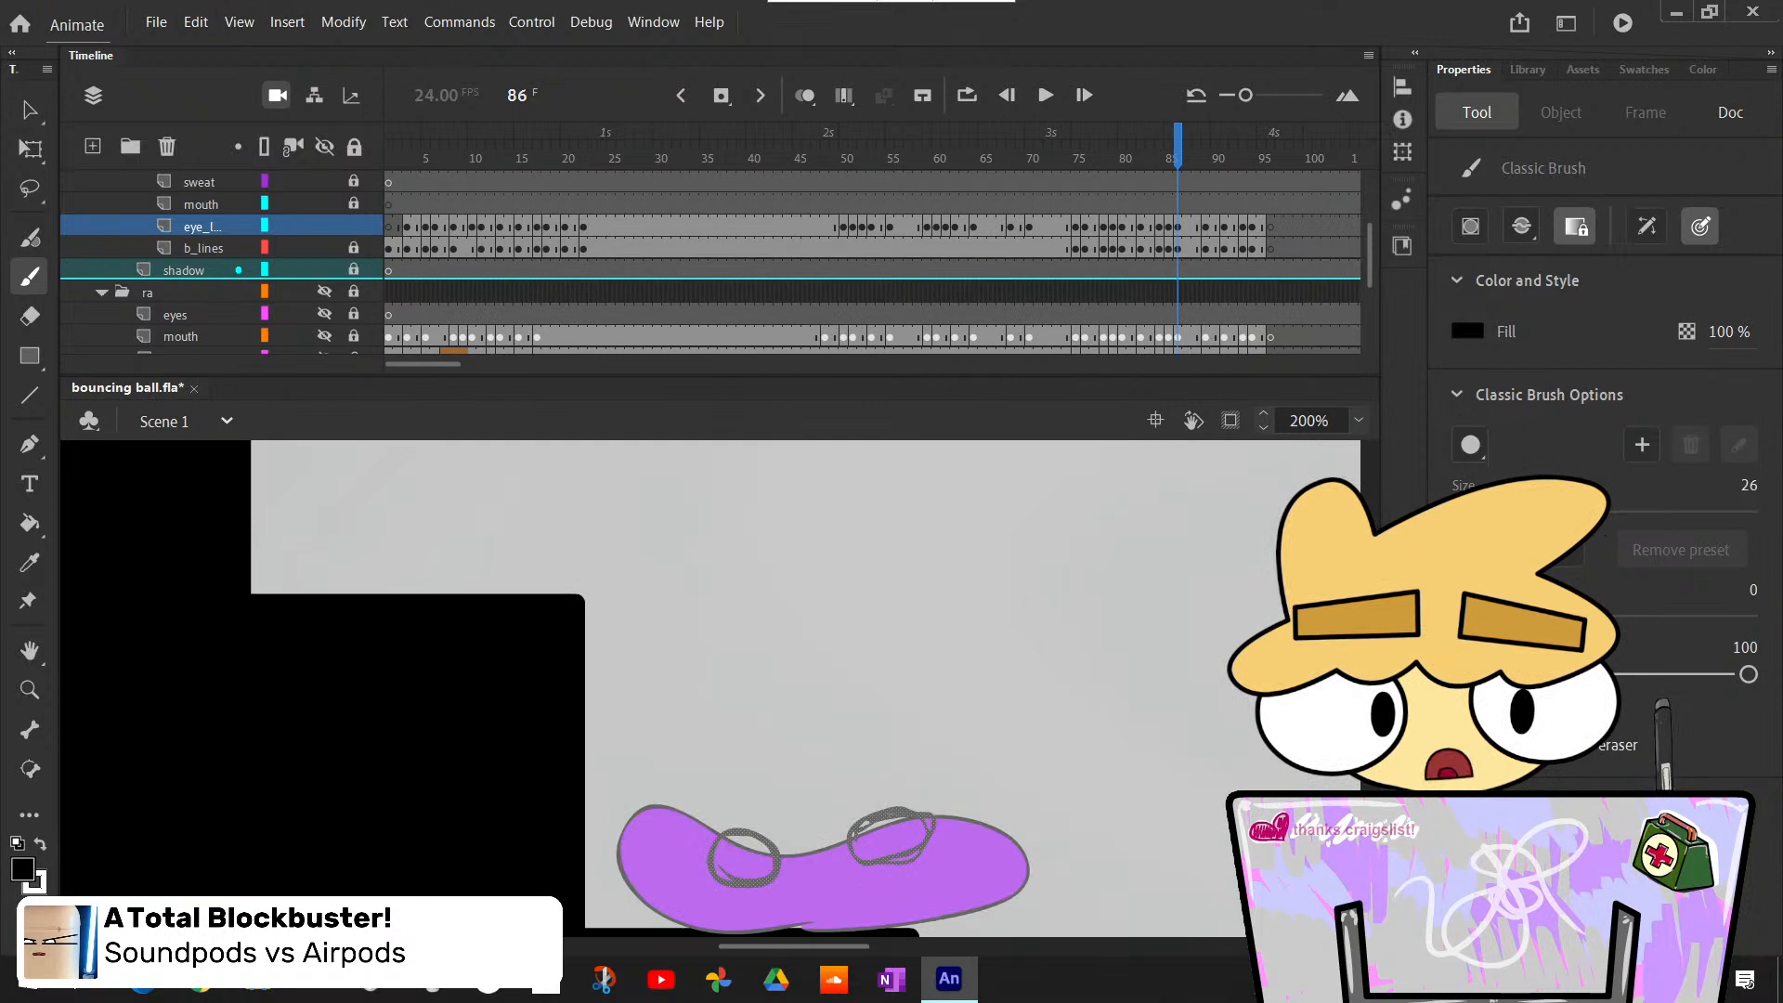
scroll(799, 687, down, 4)
scroll(798, 688, up, 2)
key(comma)
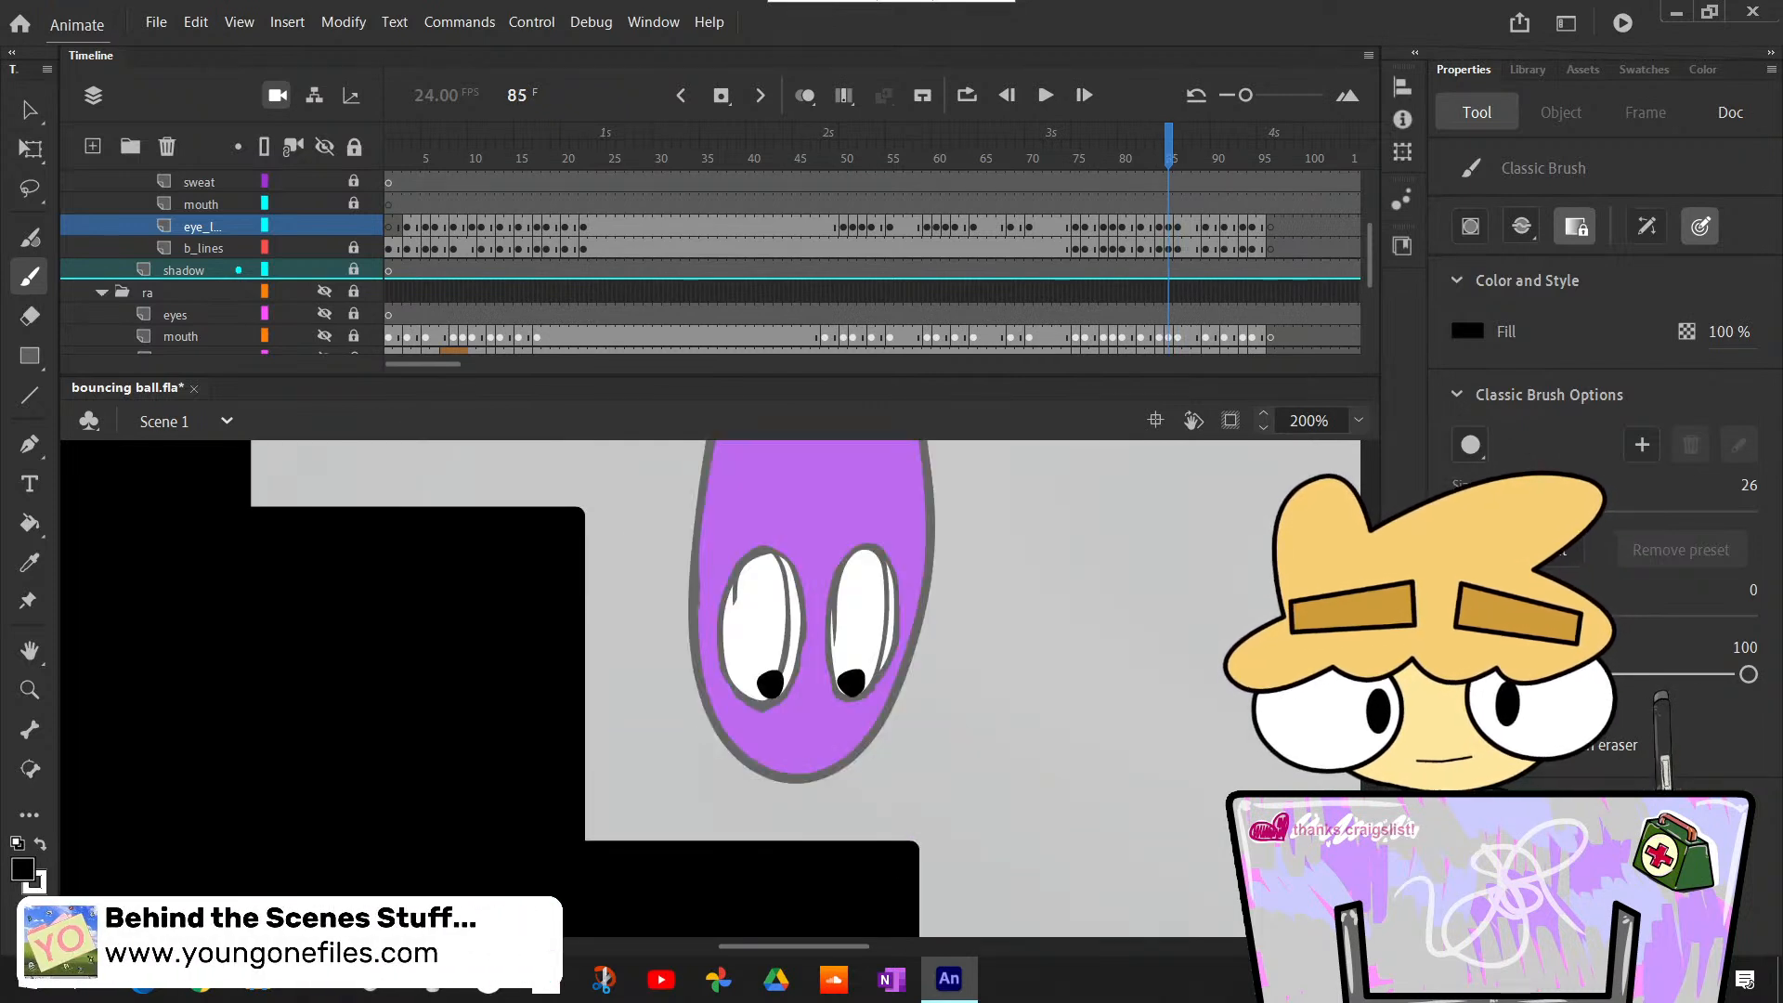
key(period)
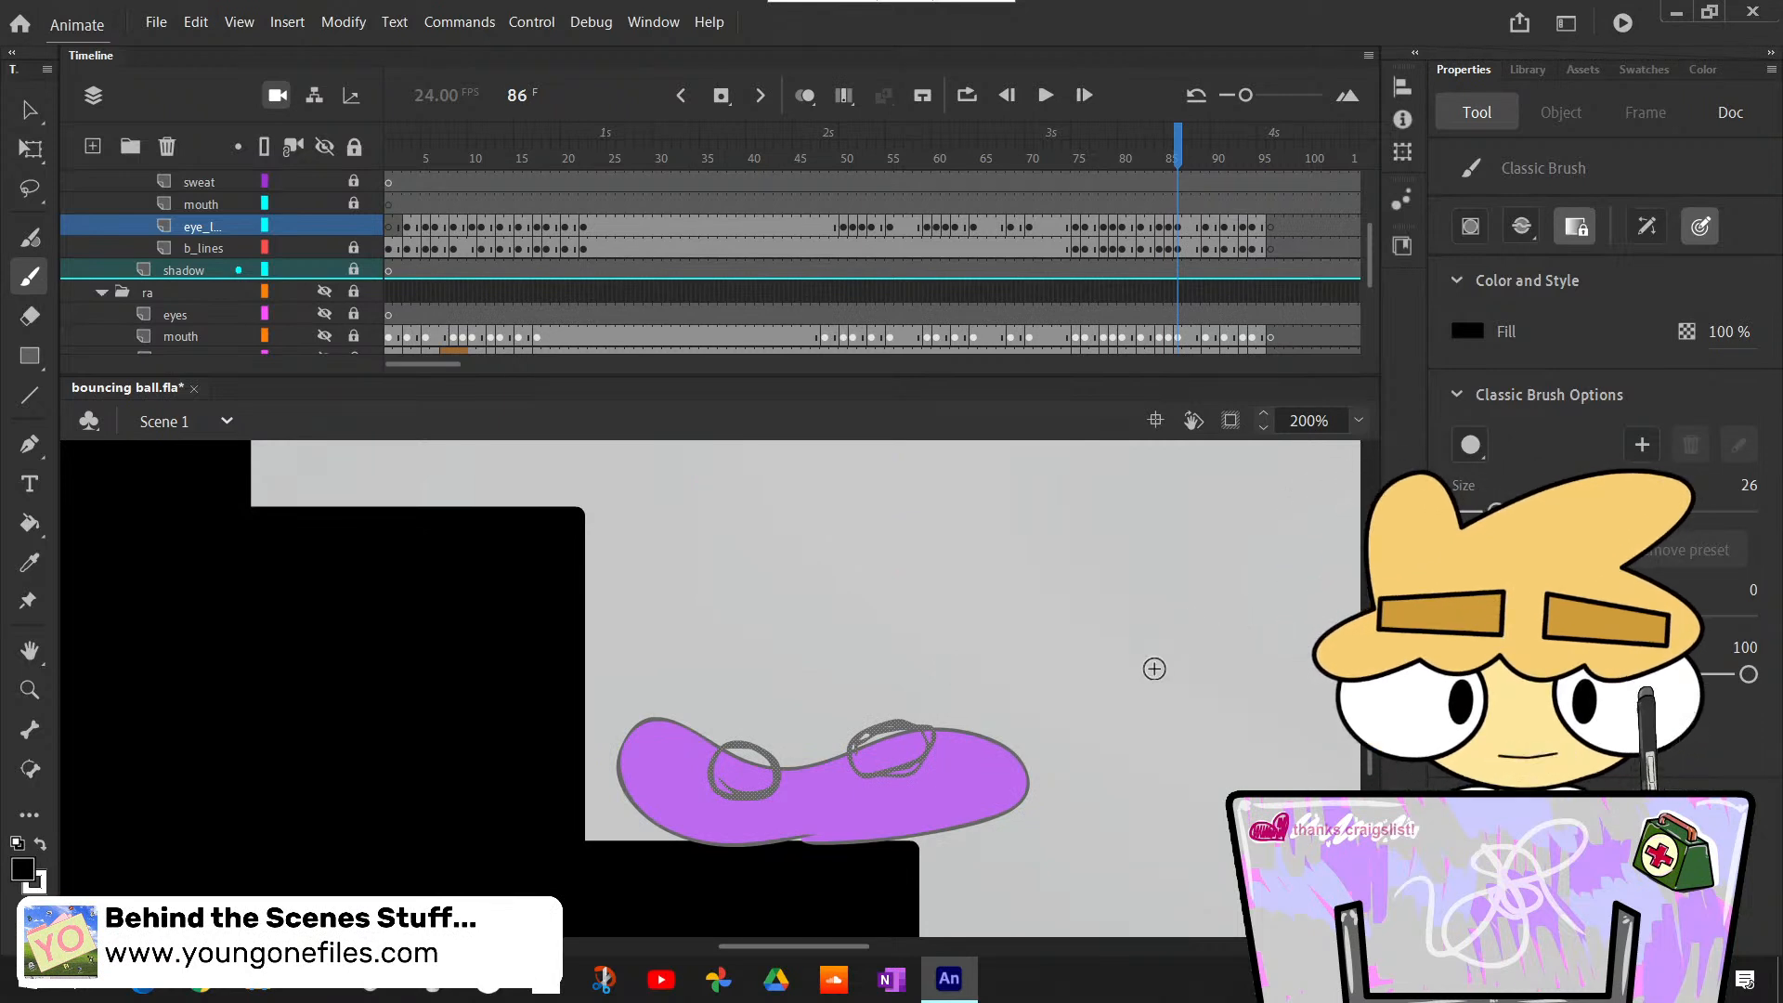
key(k)
click(745, 771)
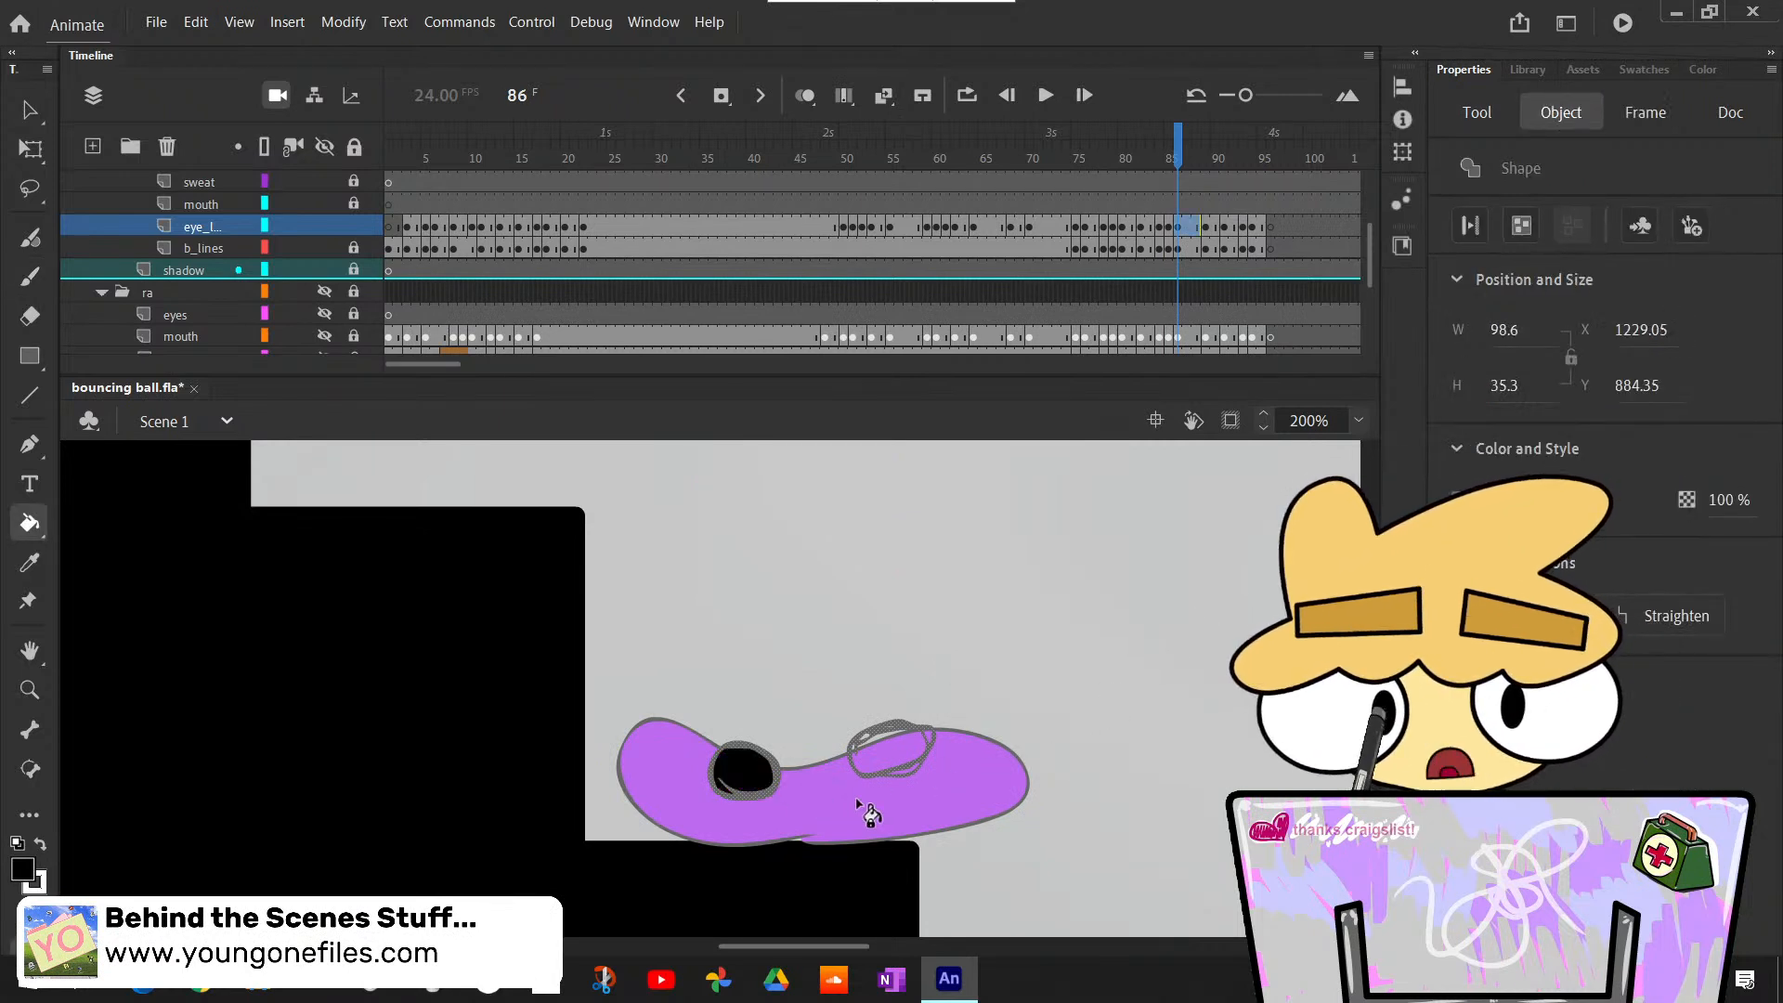
key(ctrl+z)
- Switch the fill color to white, clear the eye outline selection and bucket-fill both eyes of the squashed body at frame 86
key(x)
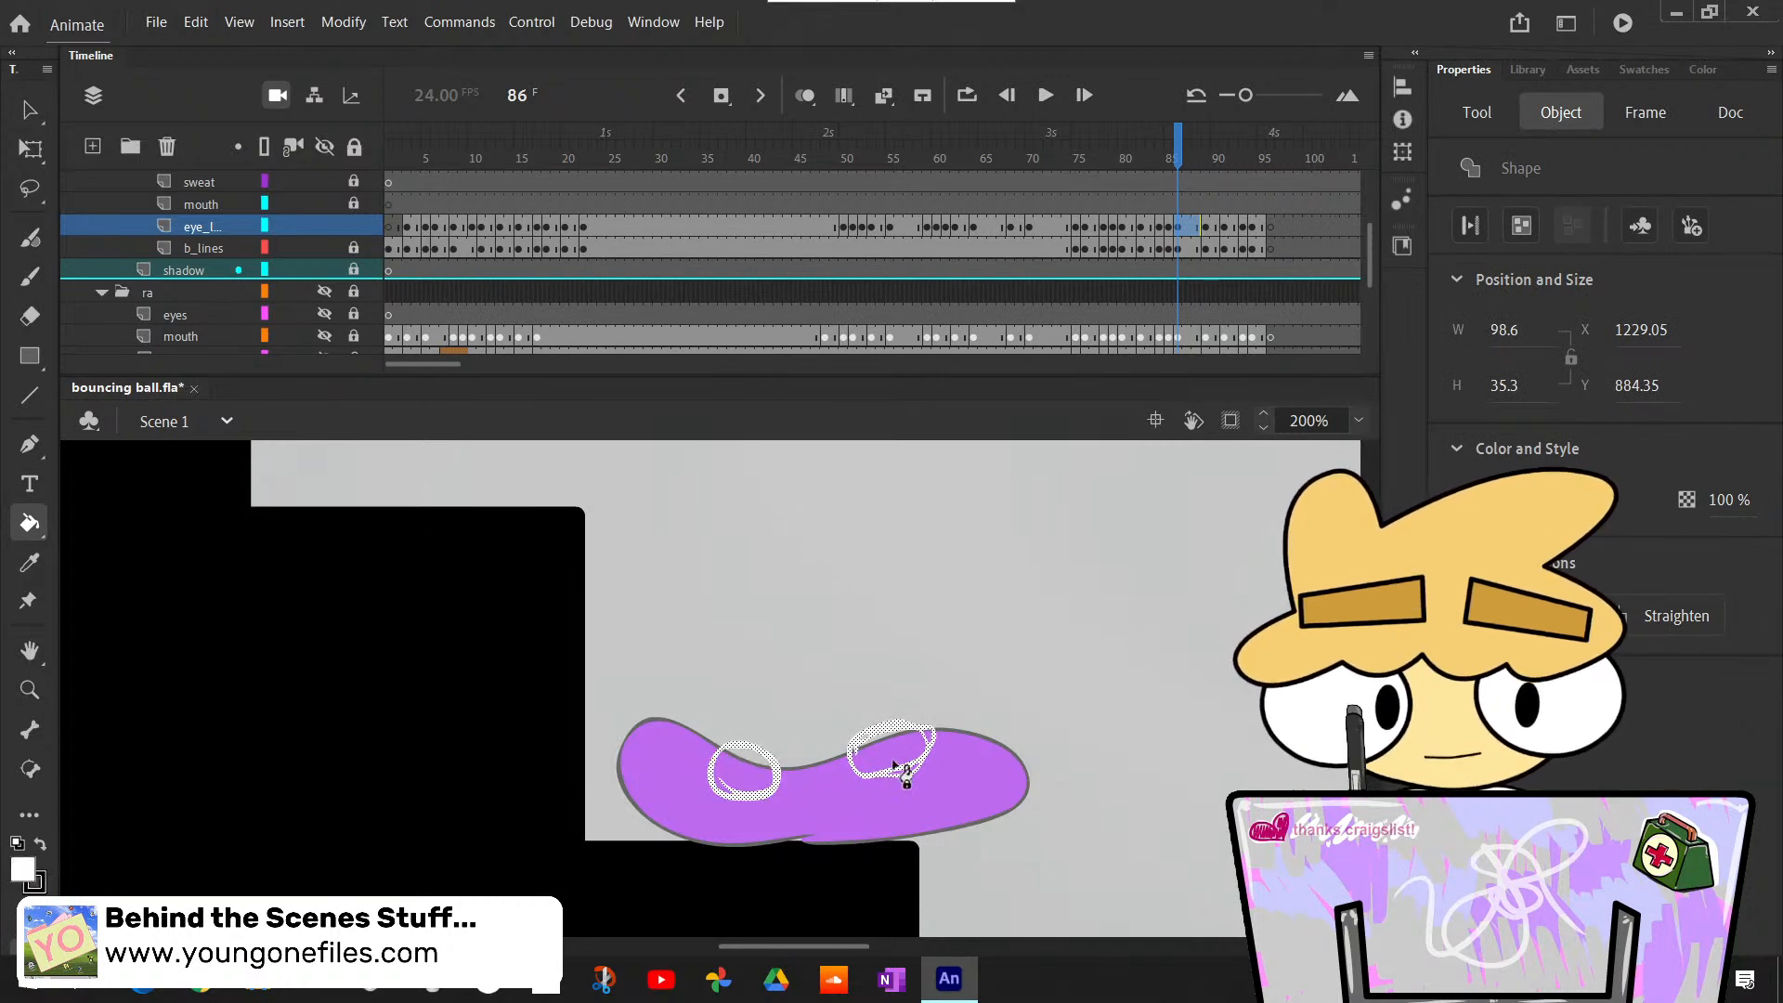
key(ctrl+z)
key(v)
click(1071, 738)
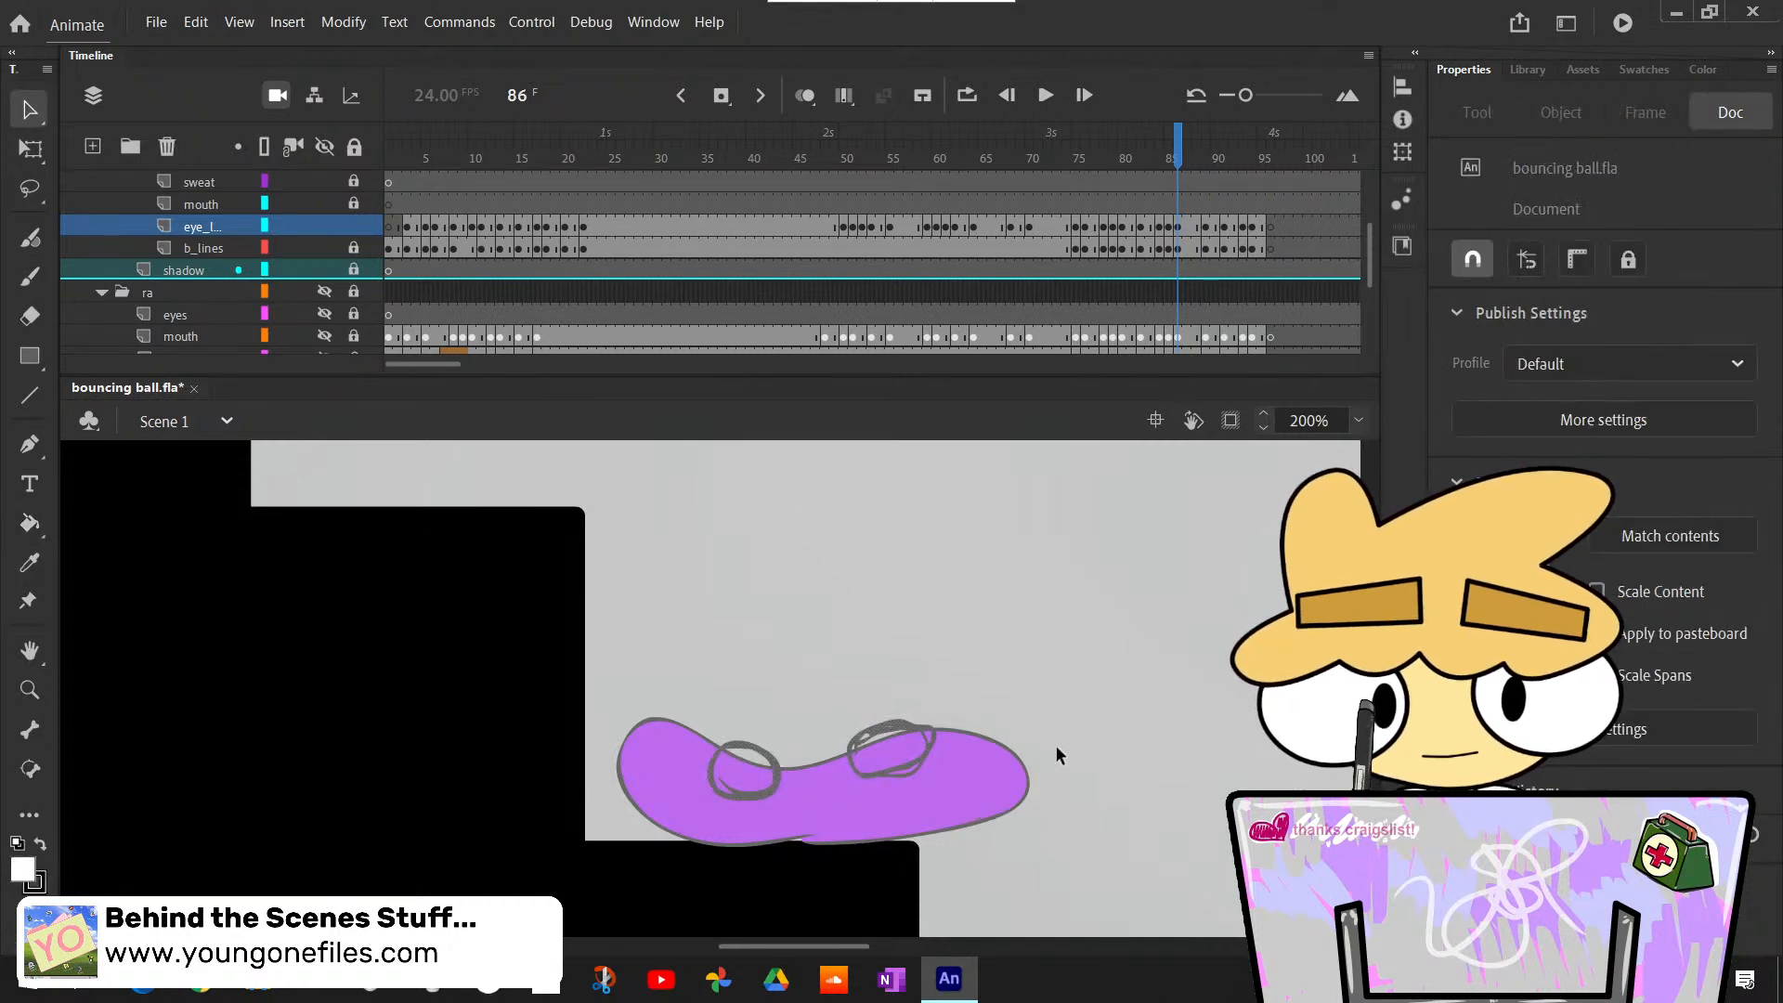
key(k)
click(771, 779)
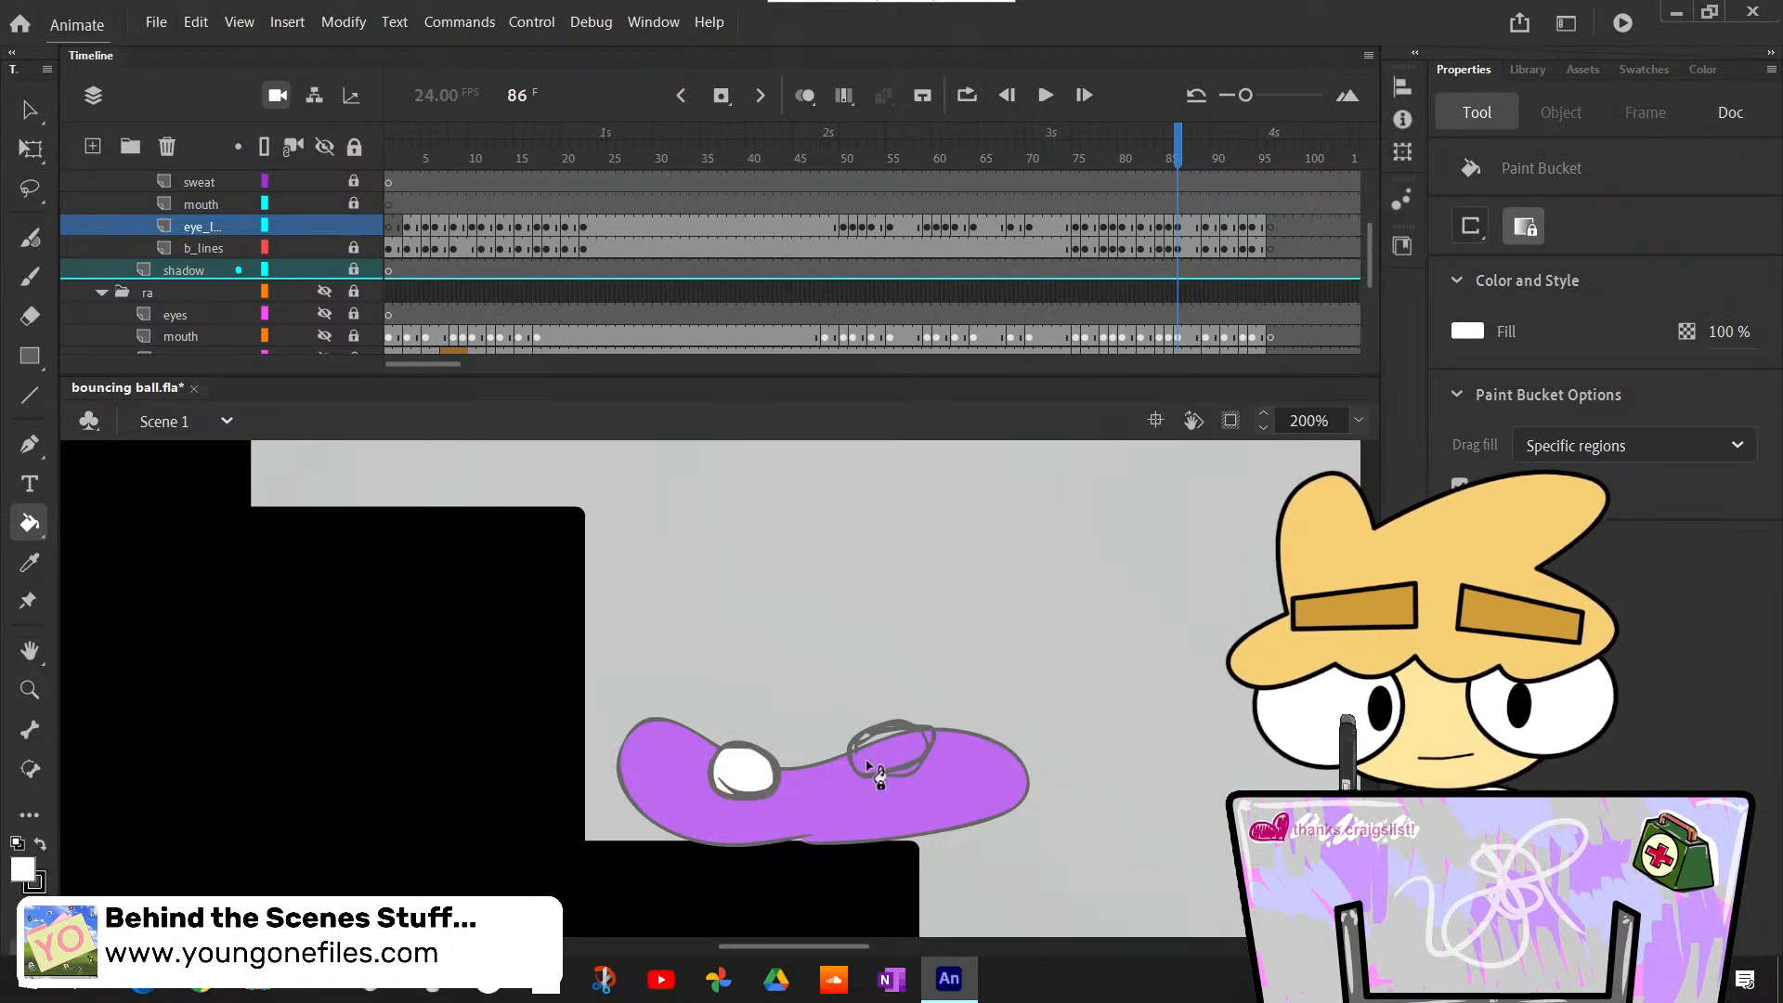
click(903, 743)
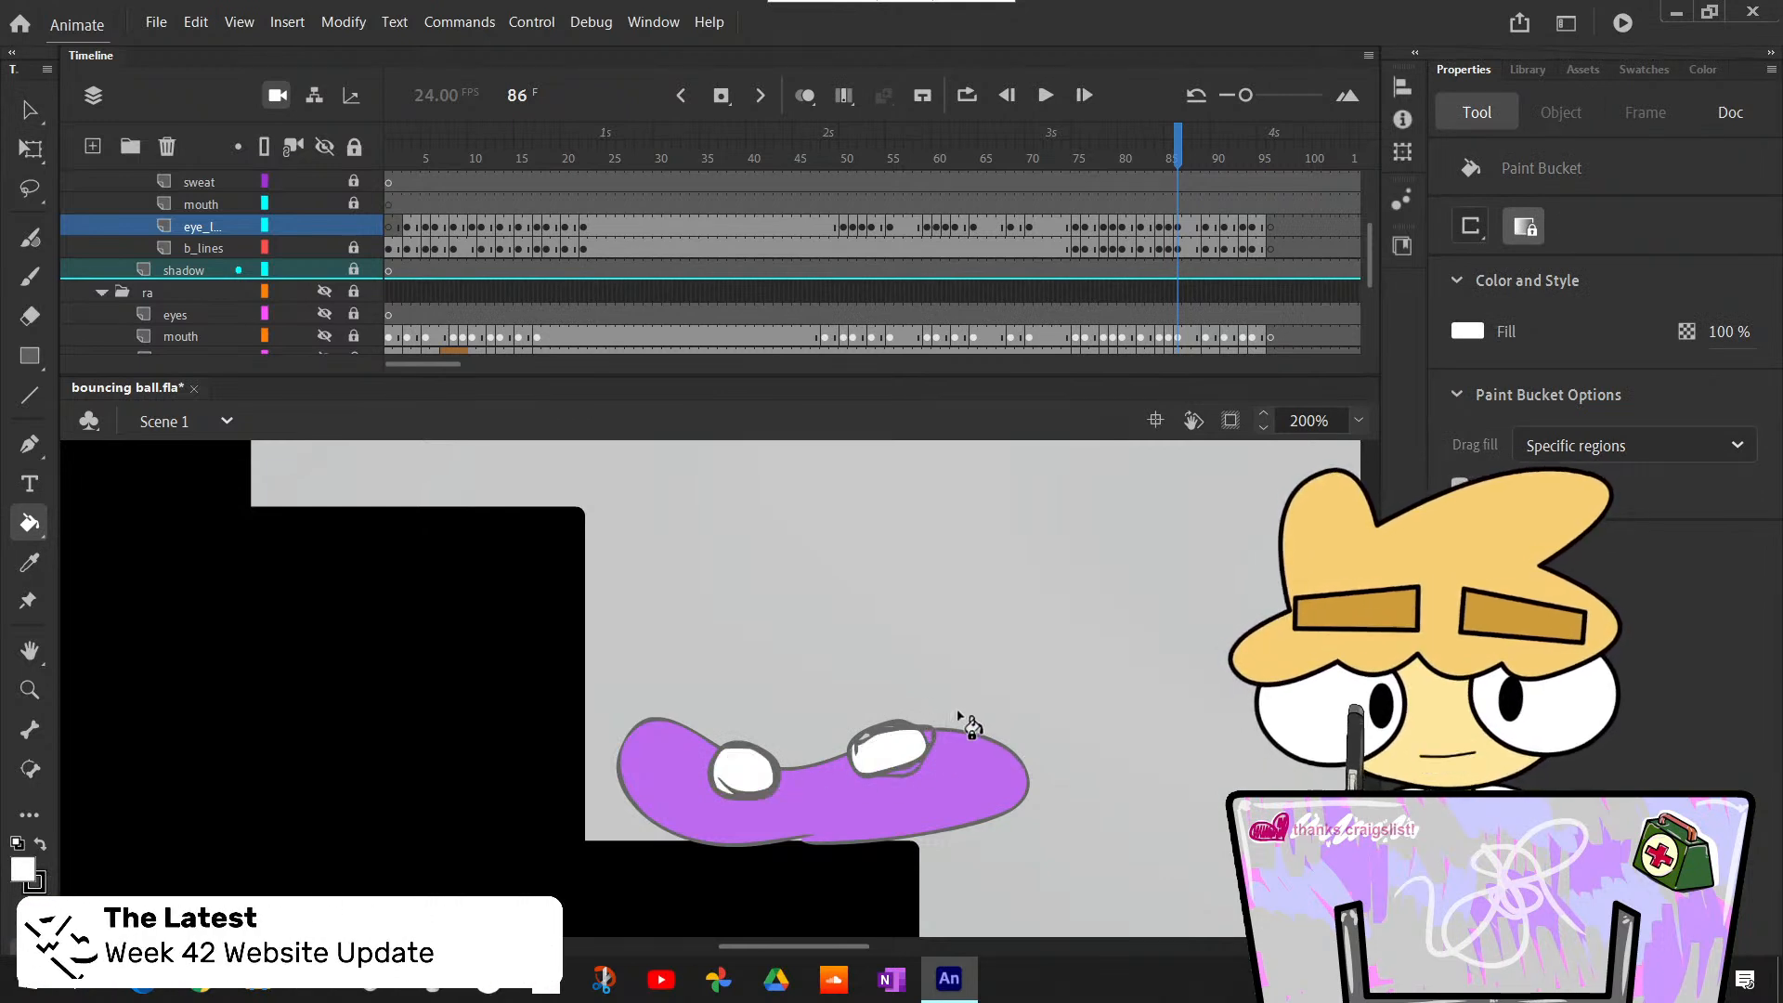
- Switch to the Classic Brush with black as the fill color for the pupils at frame 86
key(b)
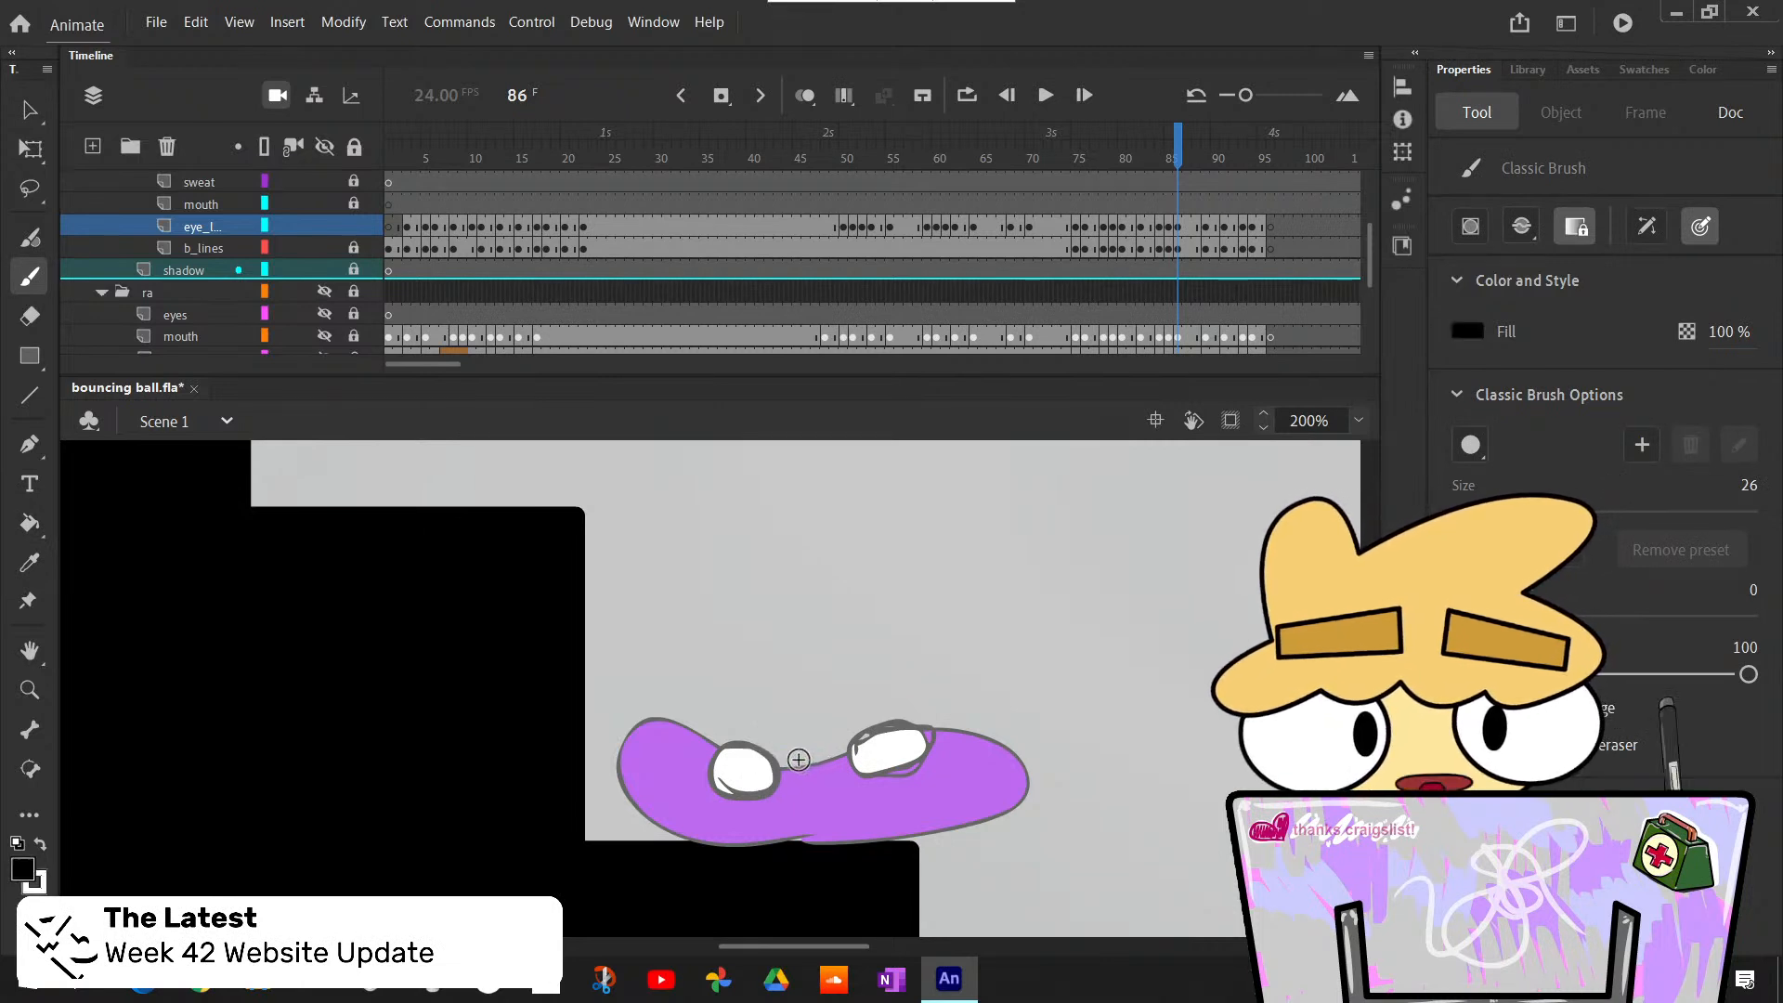
key(x)
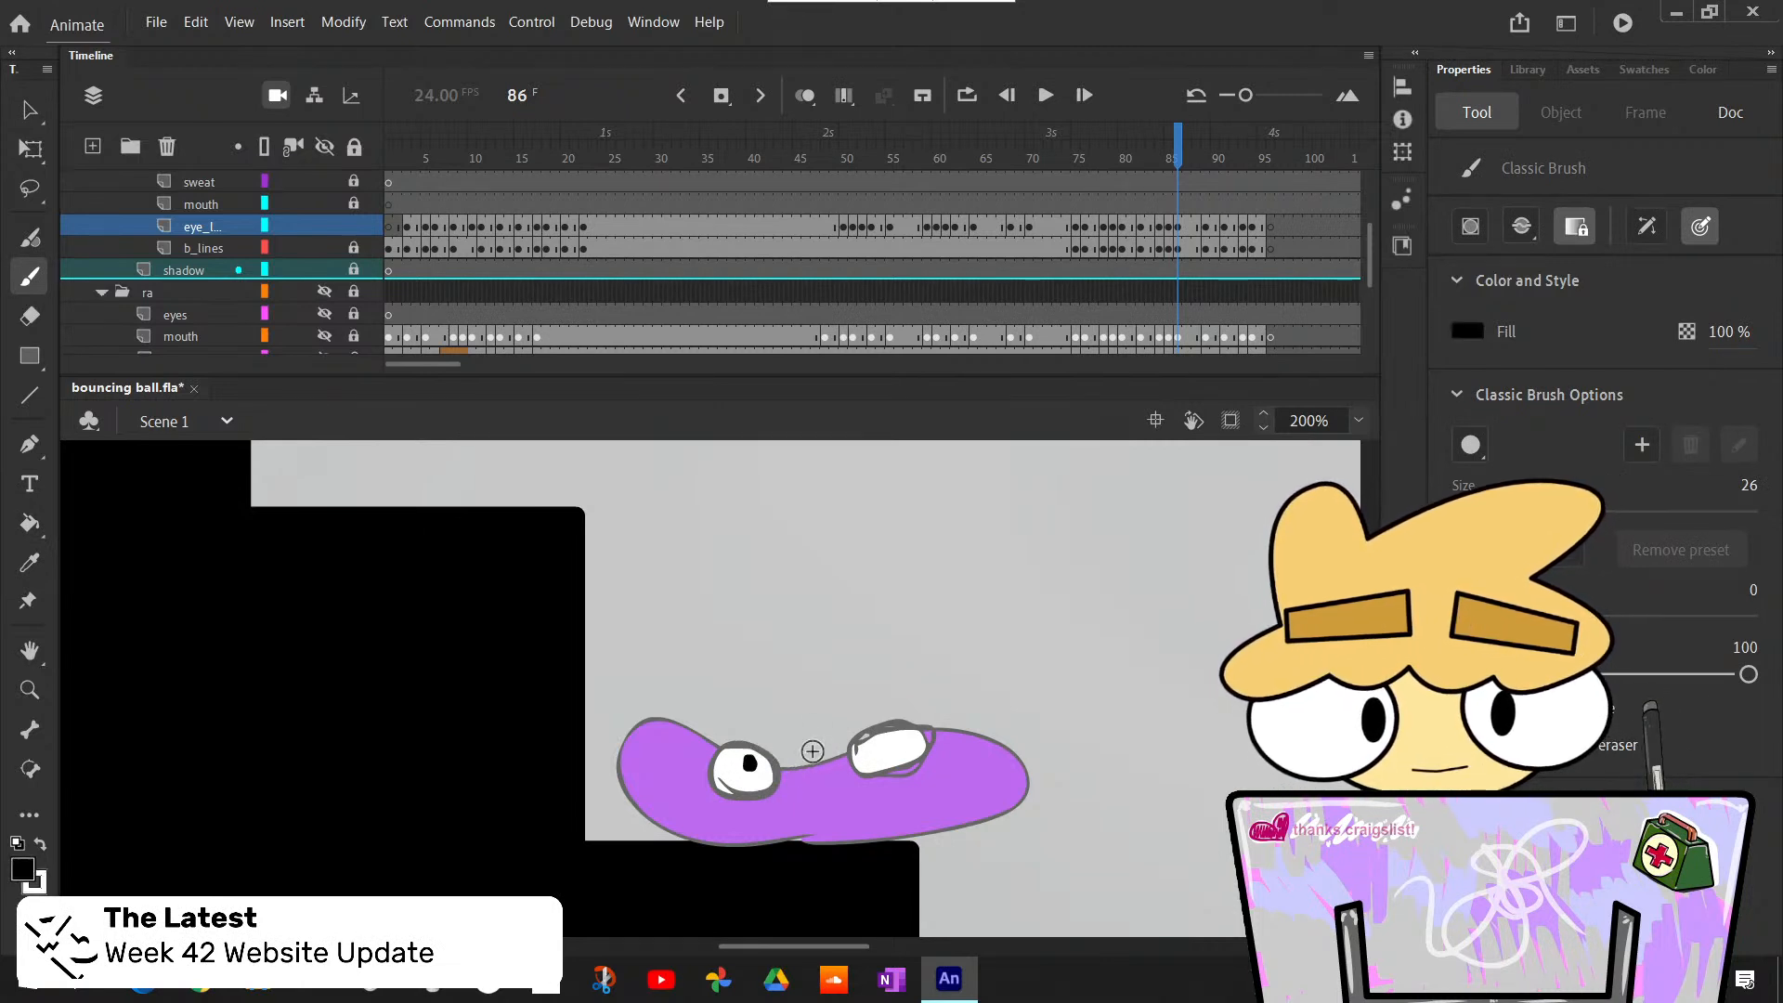
click(750, 760)
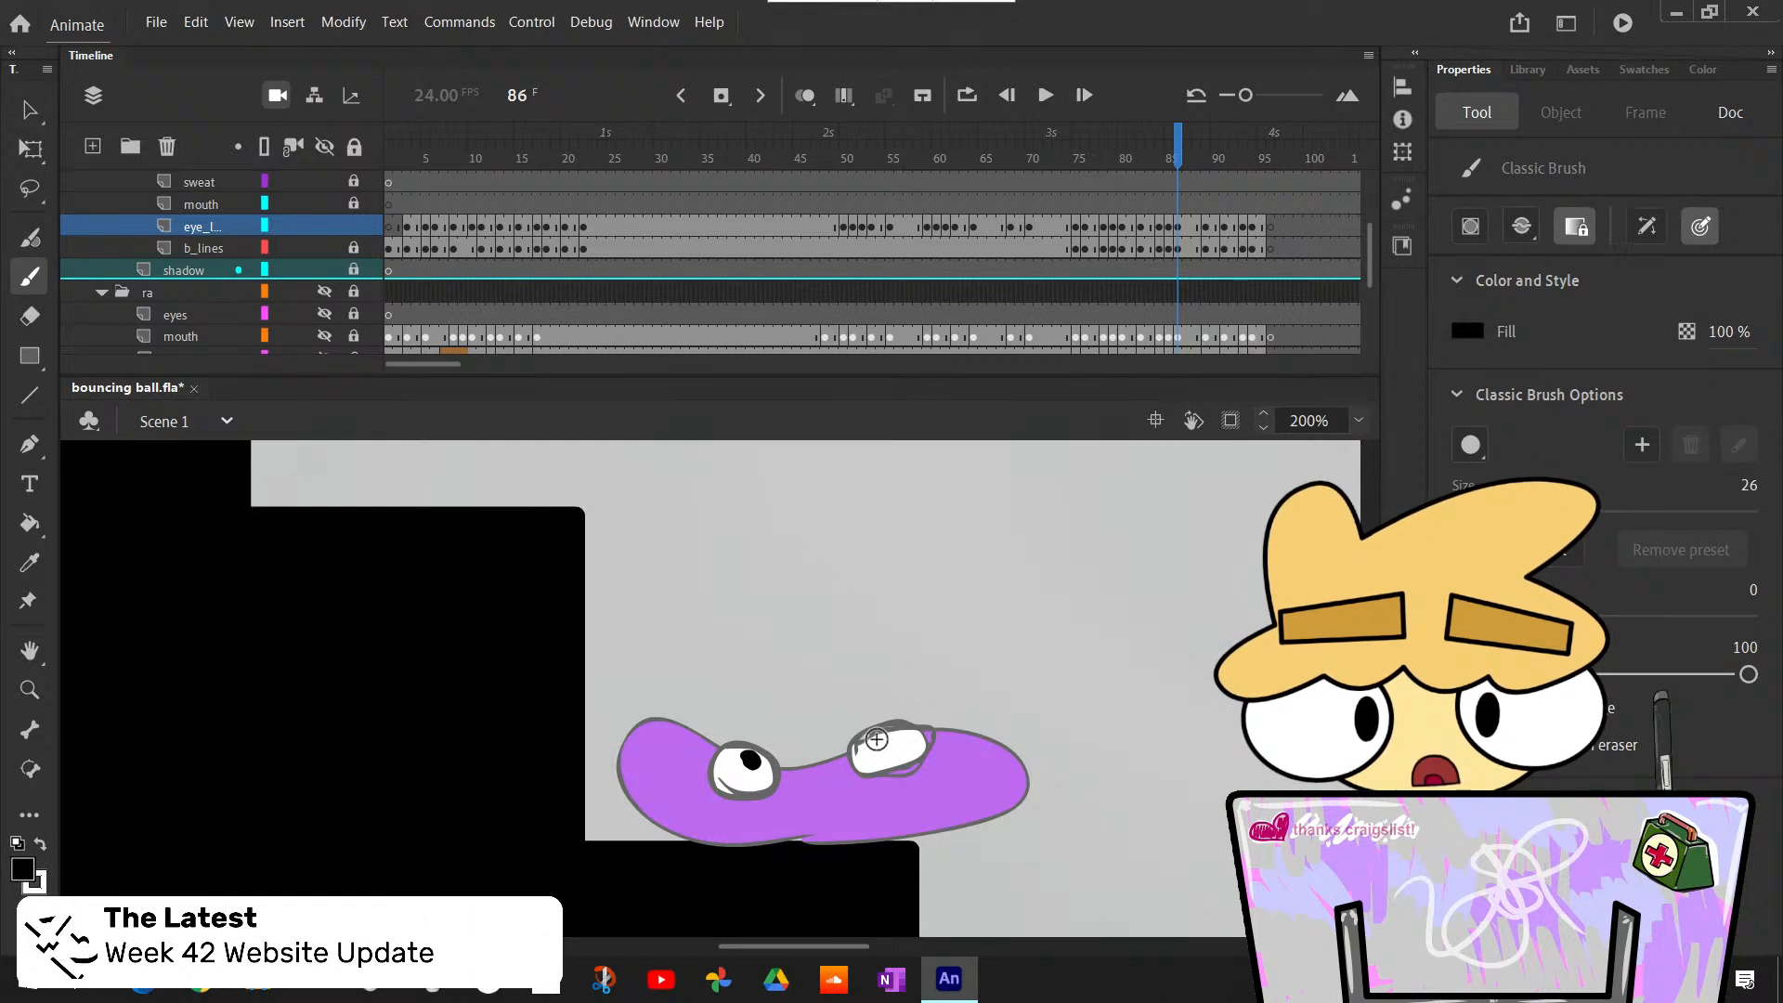
click(883, 738)
key(ctrl+z)
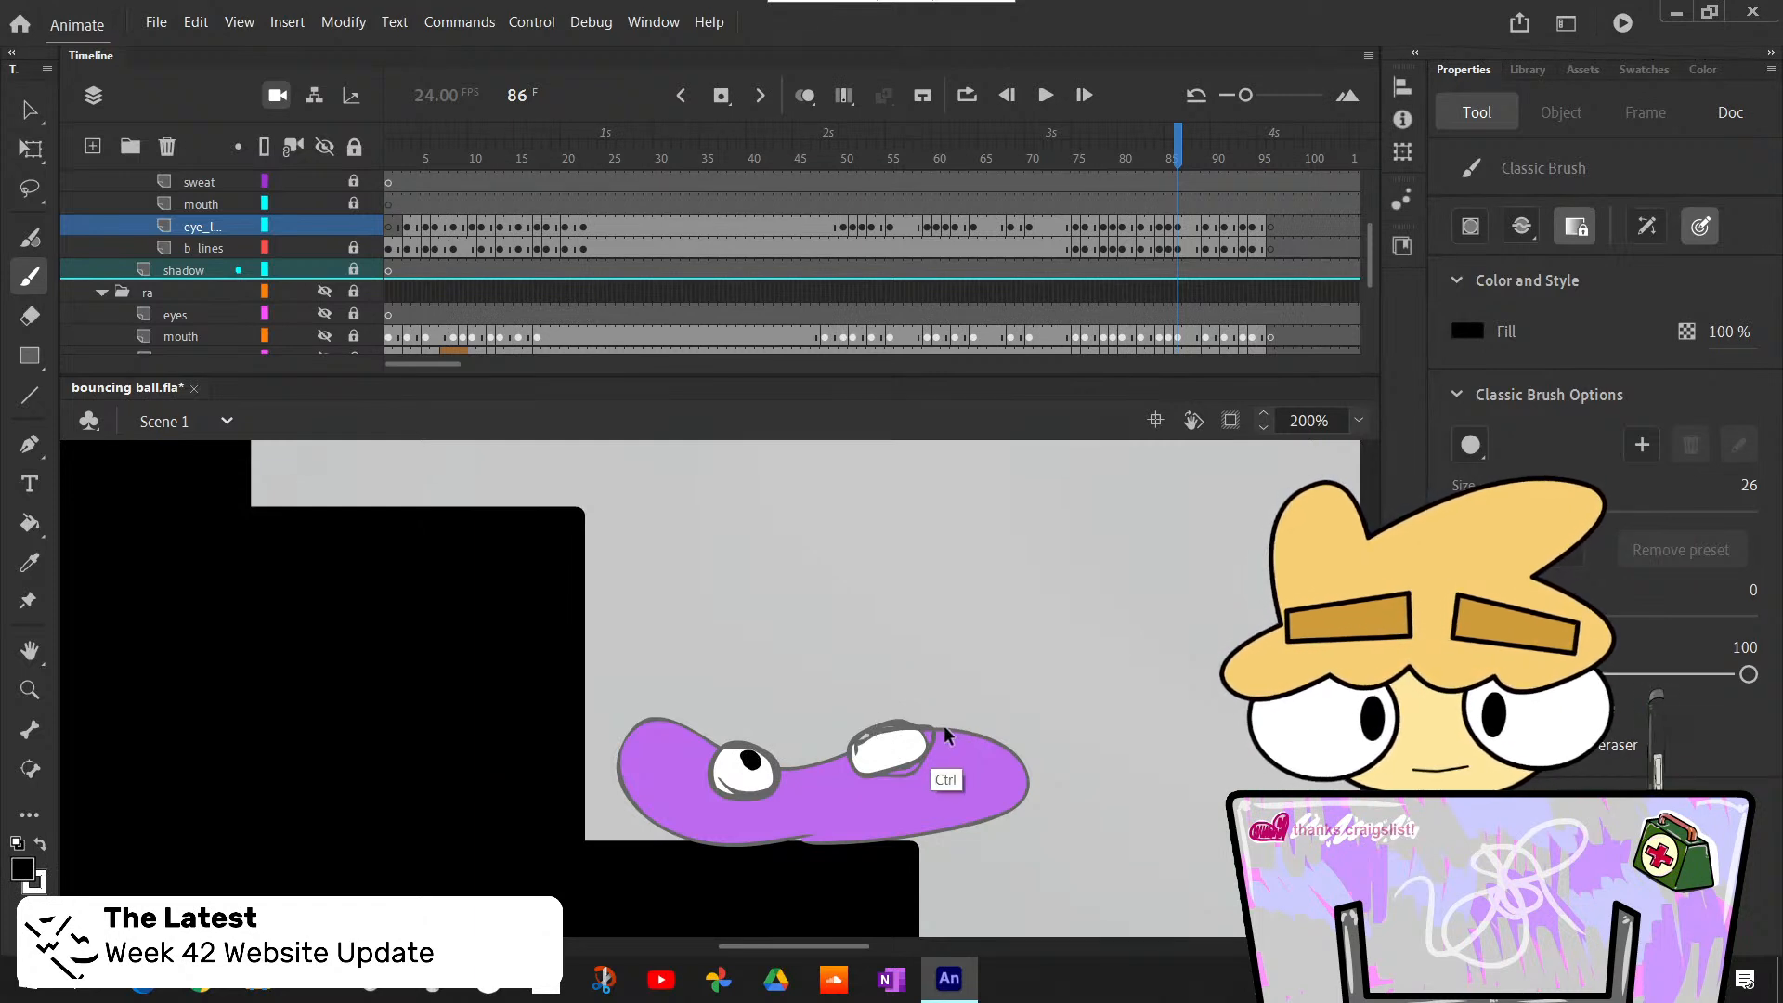
key(ctrl+z)
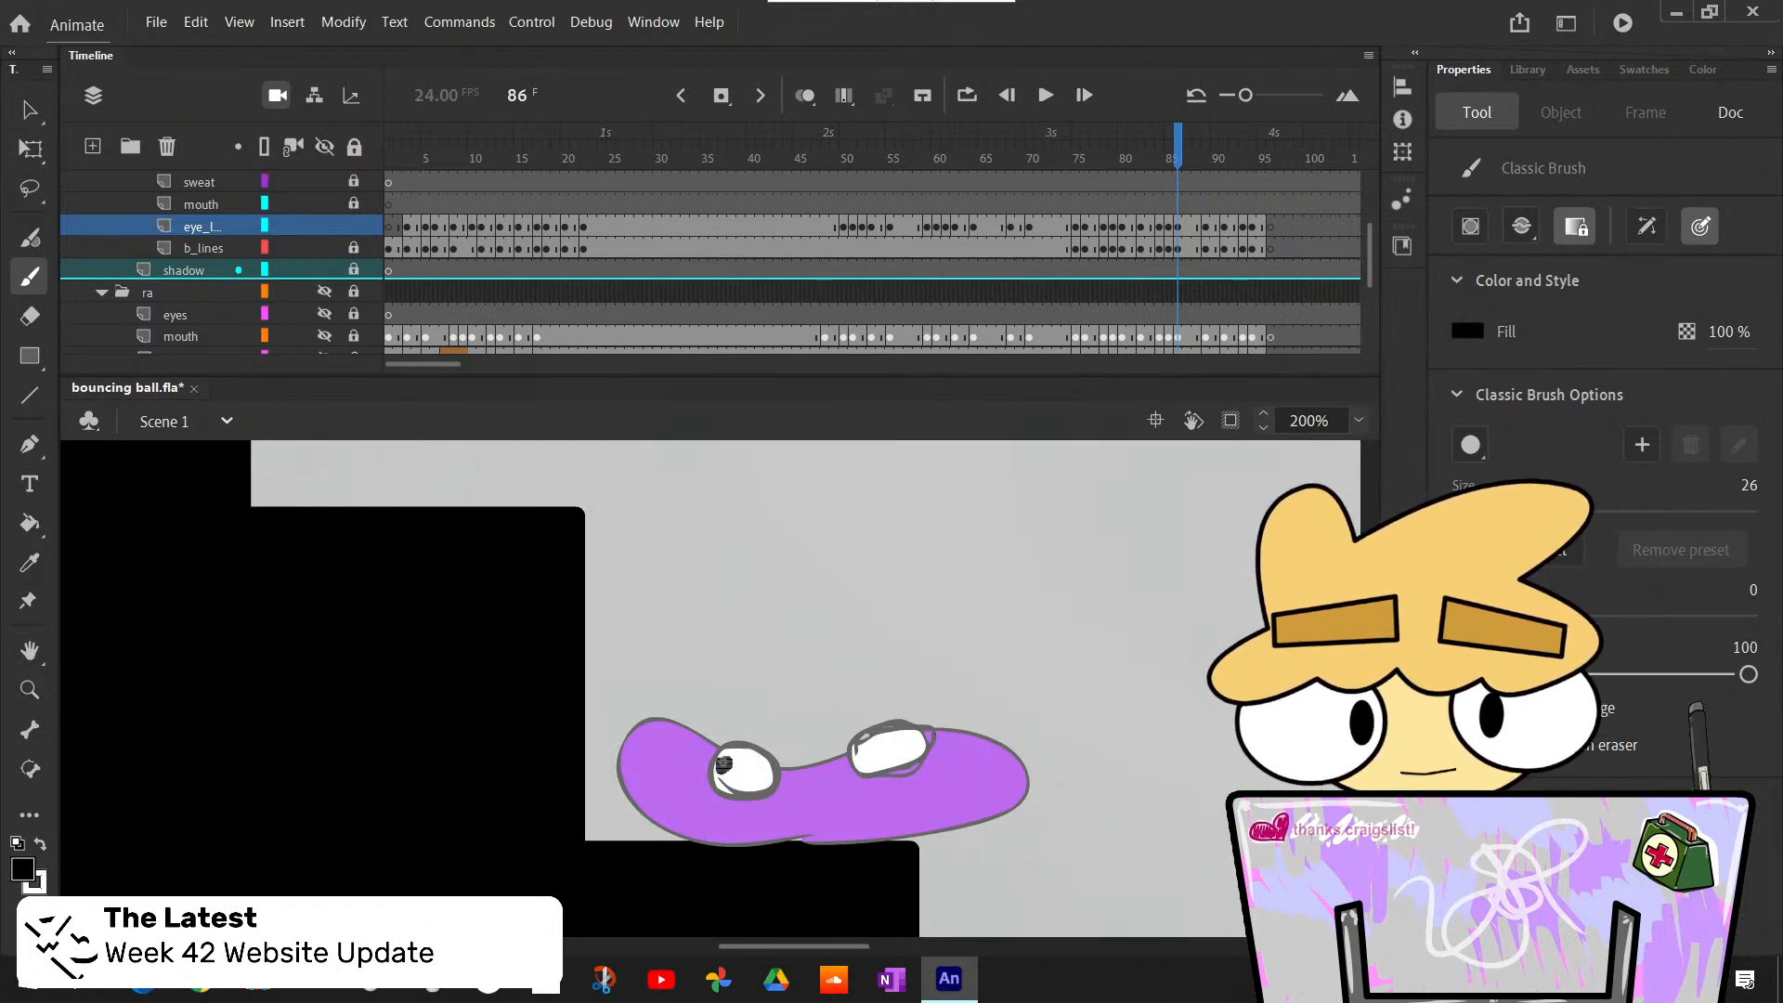
- Paint black pupils at the outer ends of both eyes of the squashed body at frame 86 and compare them with frame 85
click(723, 763)
click(911, 741)
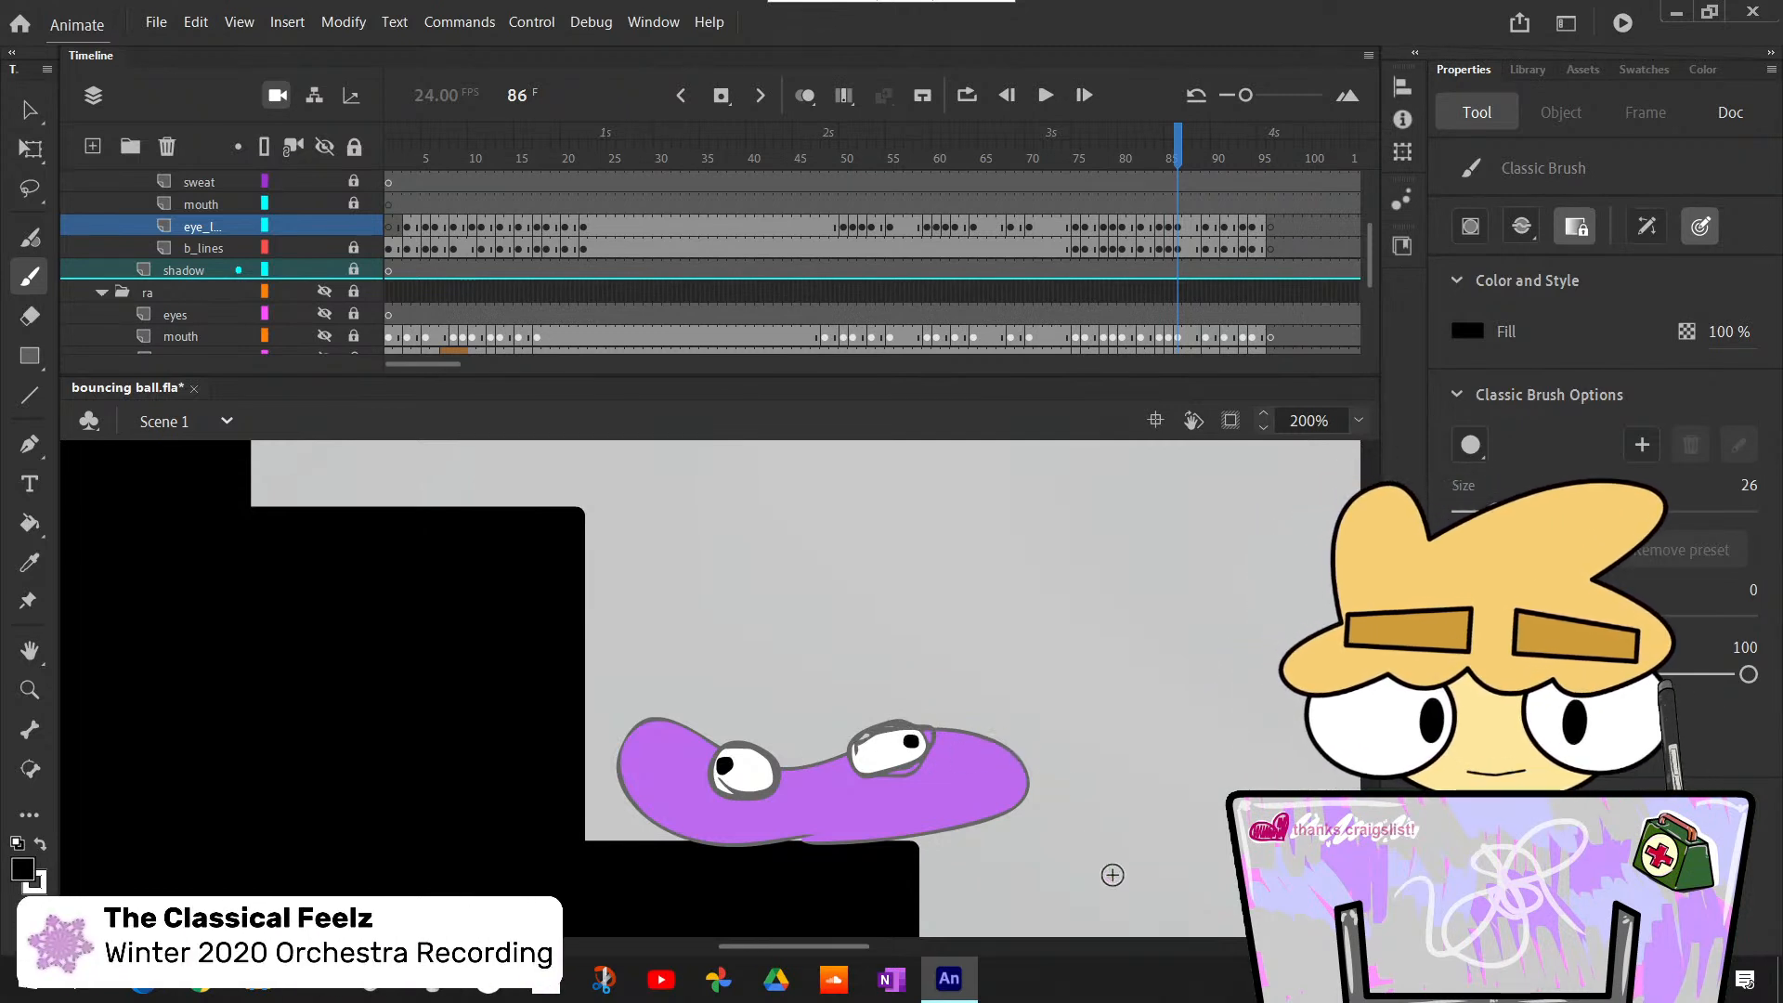
key(comma)
key(period)
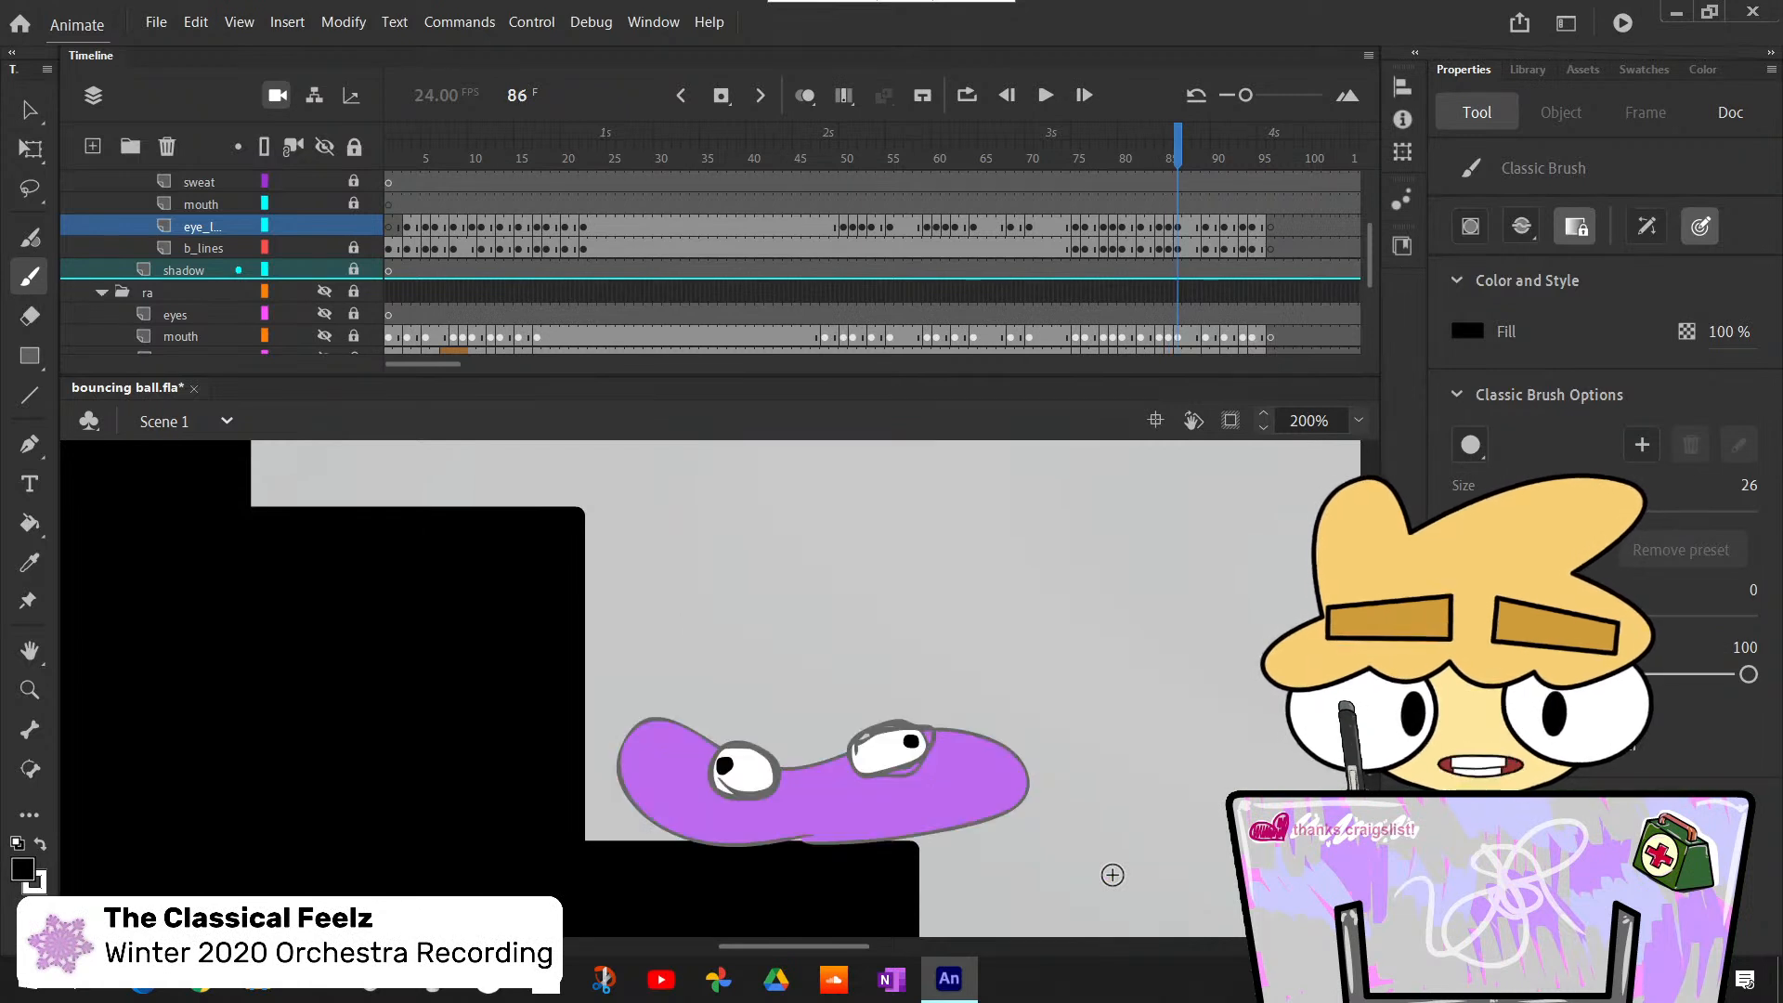
key(comma)
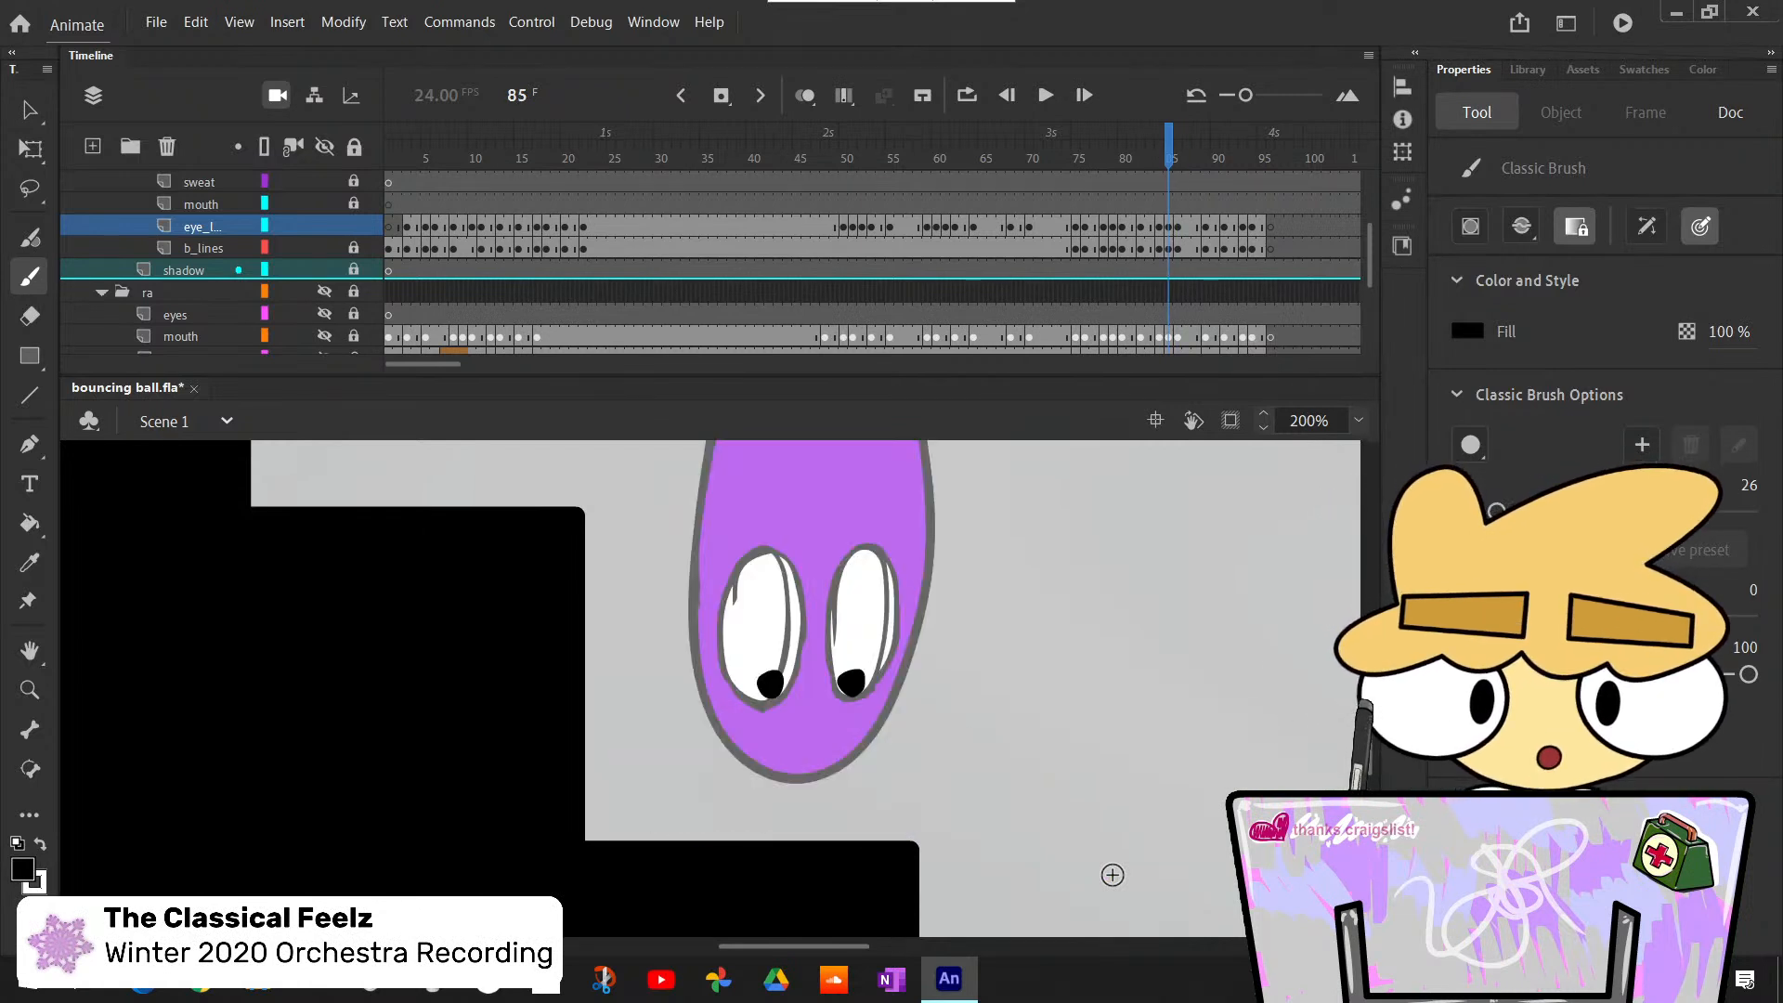
key(period)
key(comma)
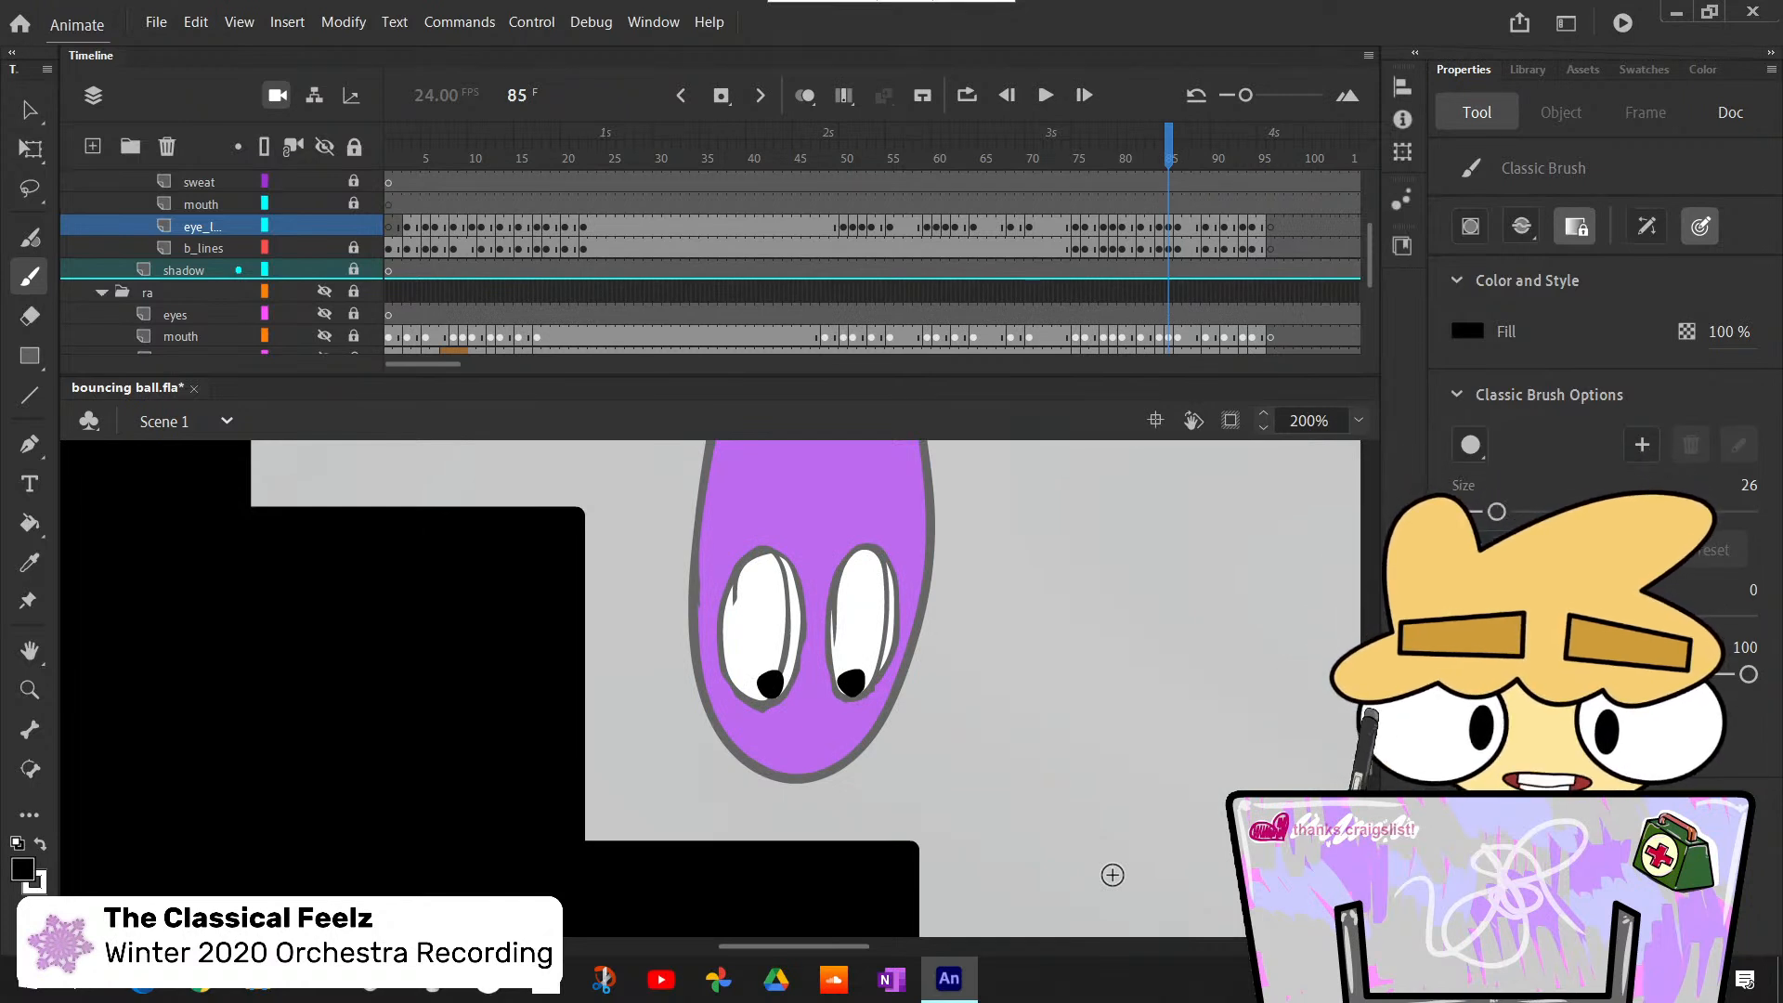
- Advance to the curved, stretched body at frame 89 and compare it with frame 88
key(period)
key(period)
key(period)
key(period)
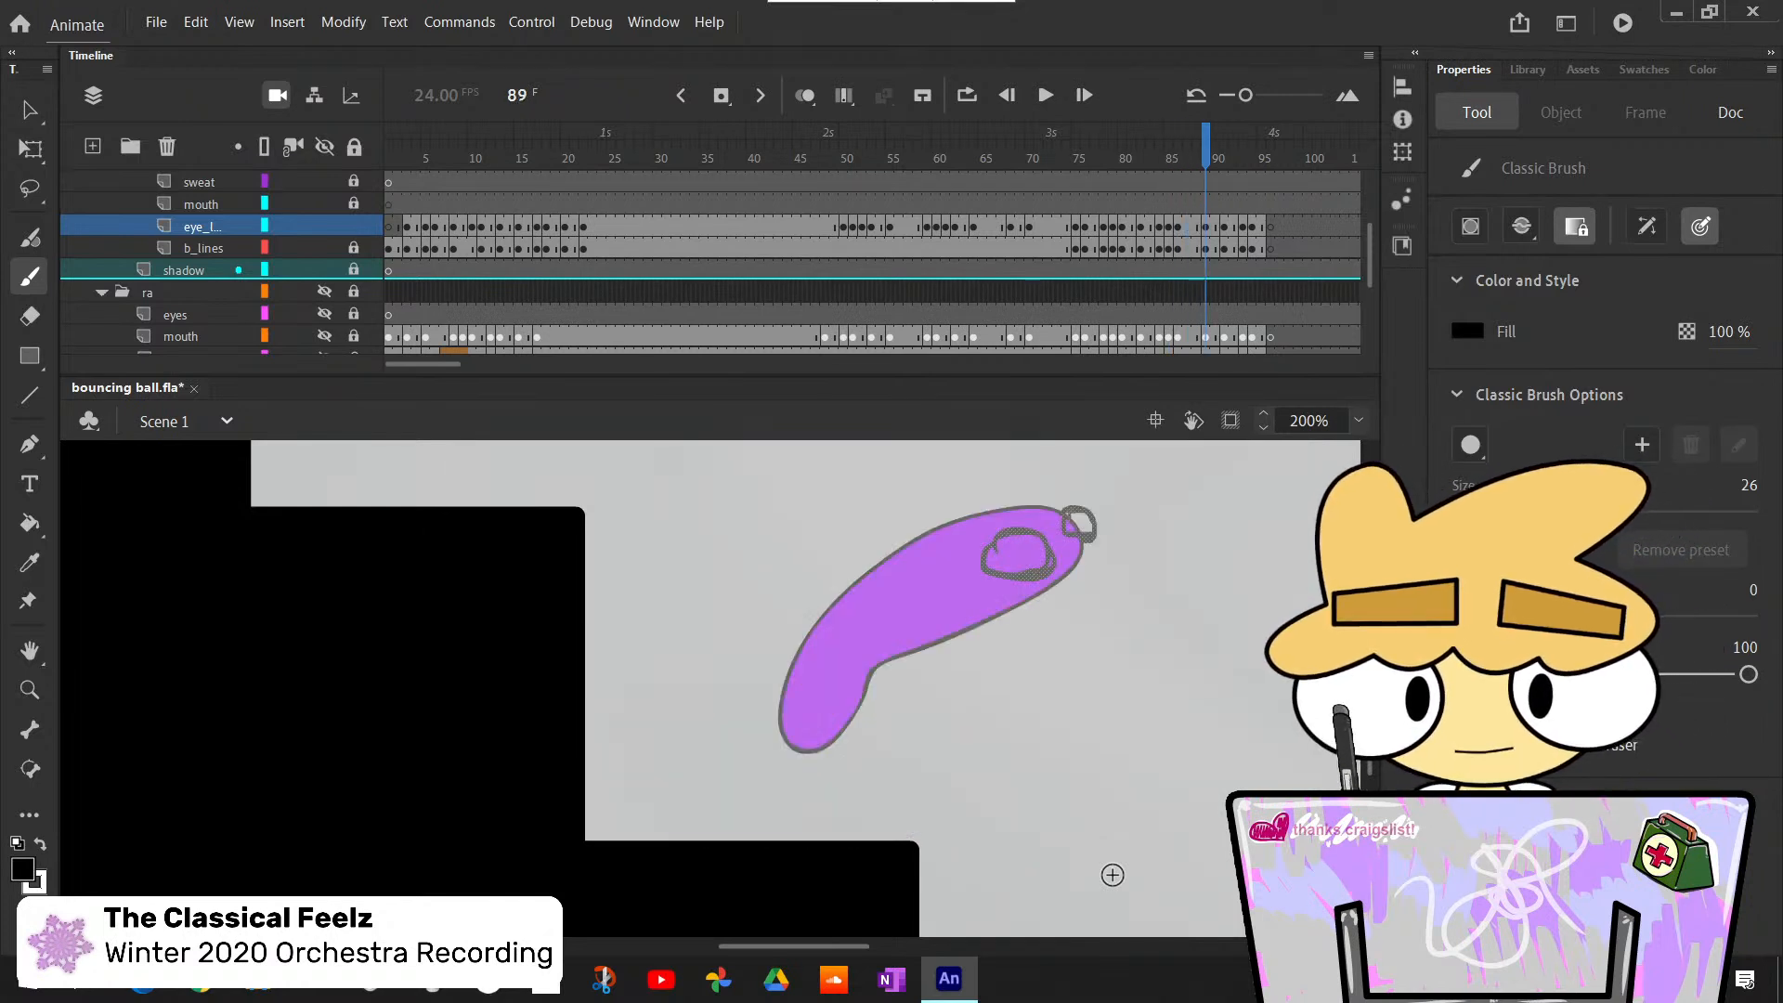
key(comma)
key(period)
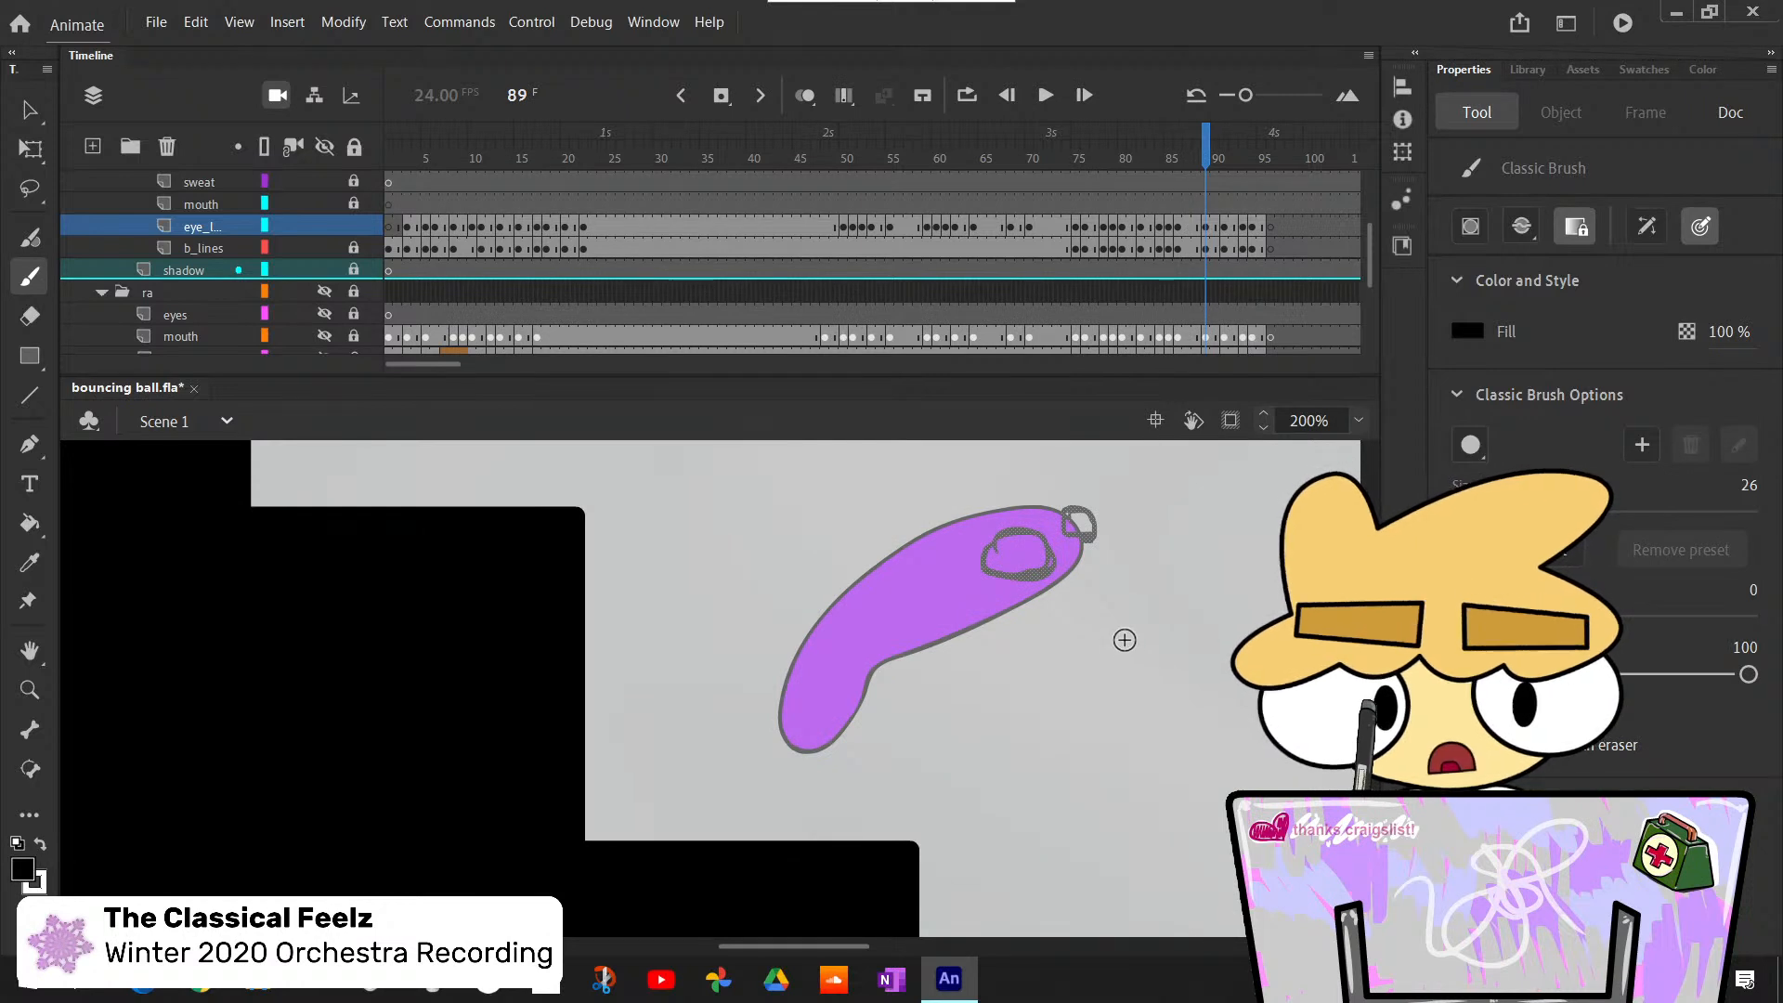
- Switch the fill color to white, clear the eye outline selection and bucket-fill both eyes at frame 89
key(k)
click(1033, 561)
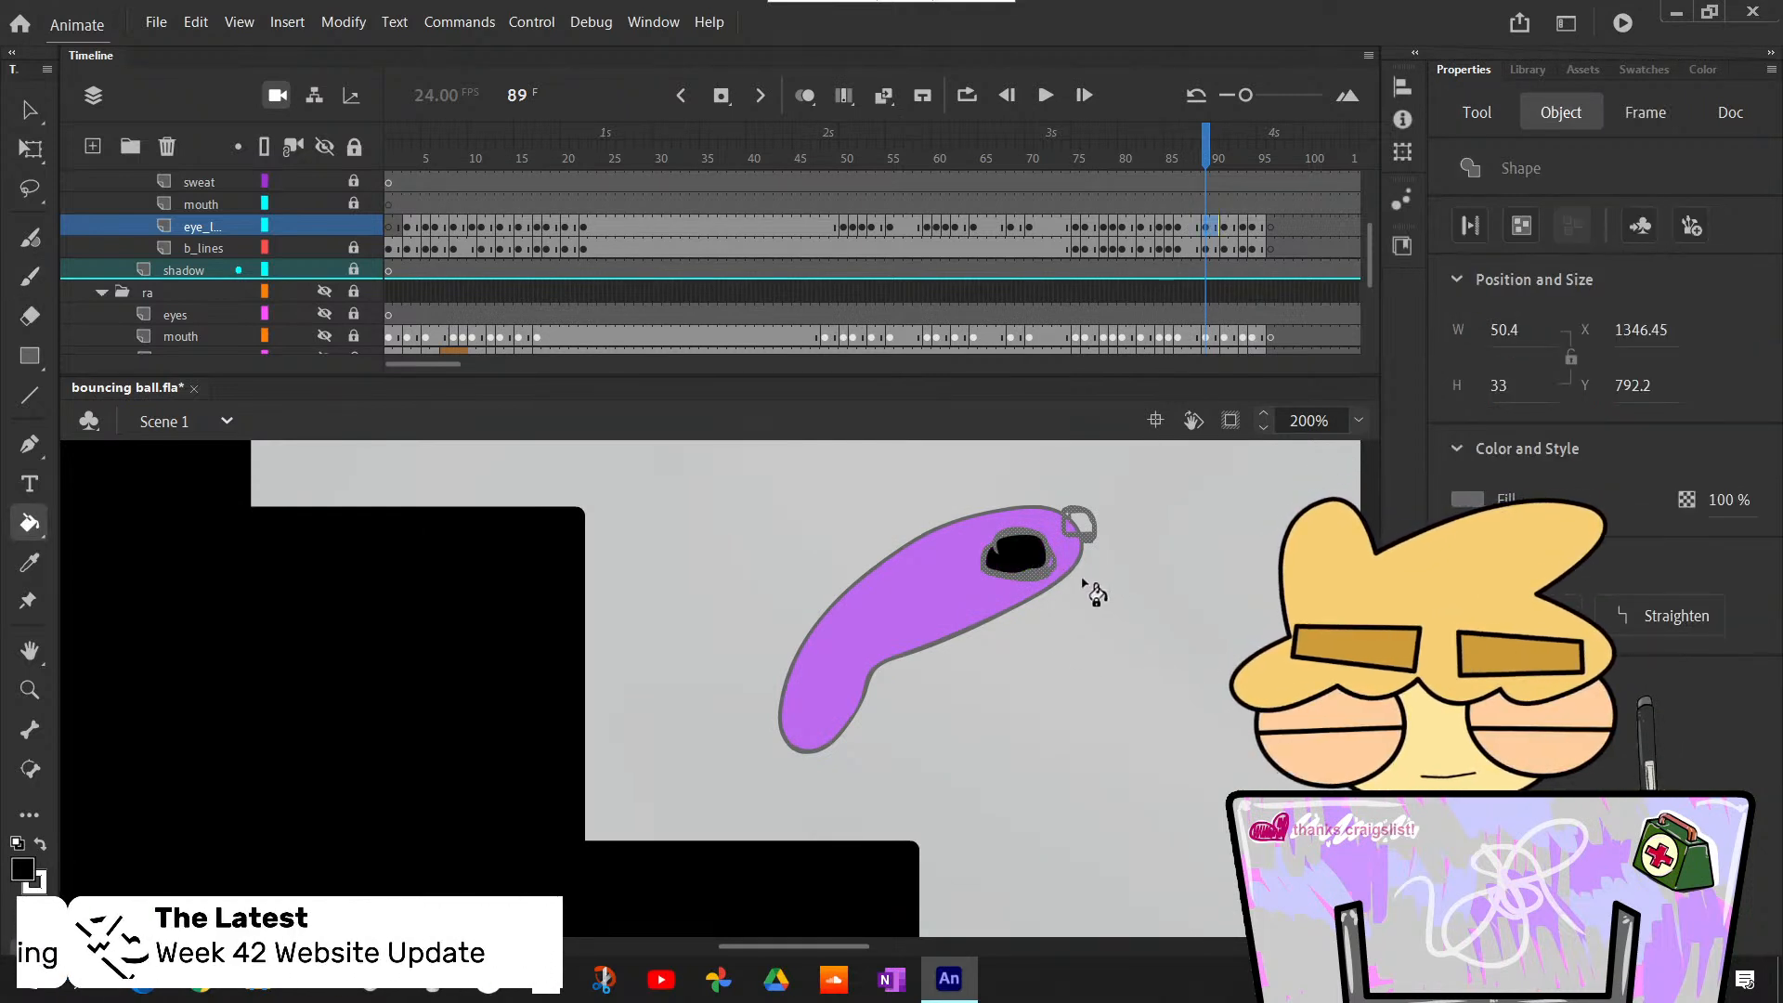
key(x)
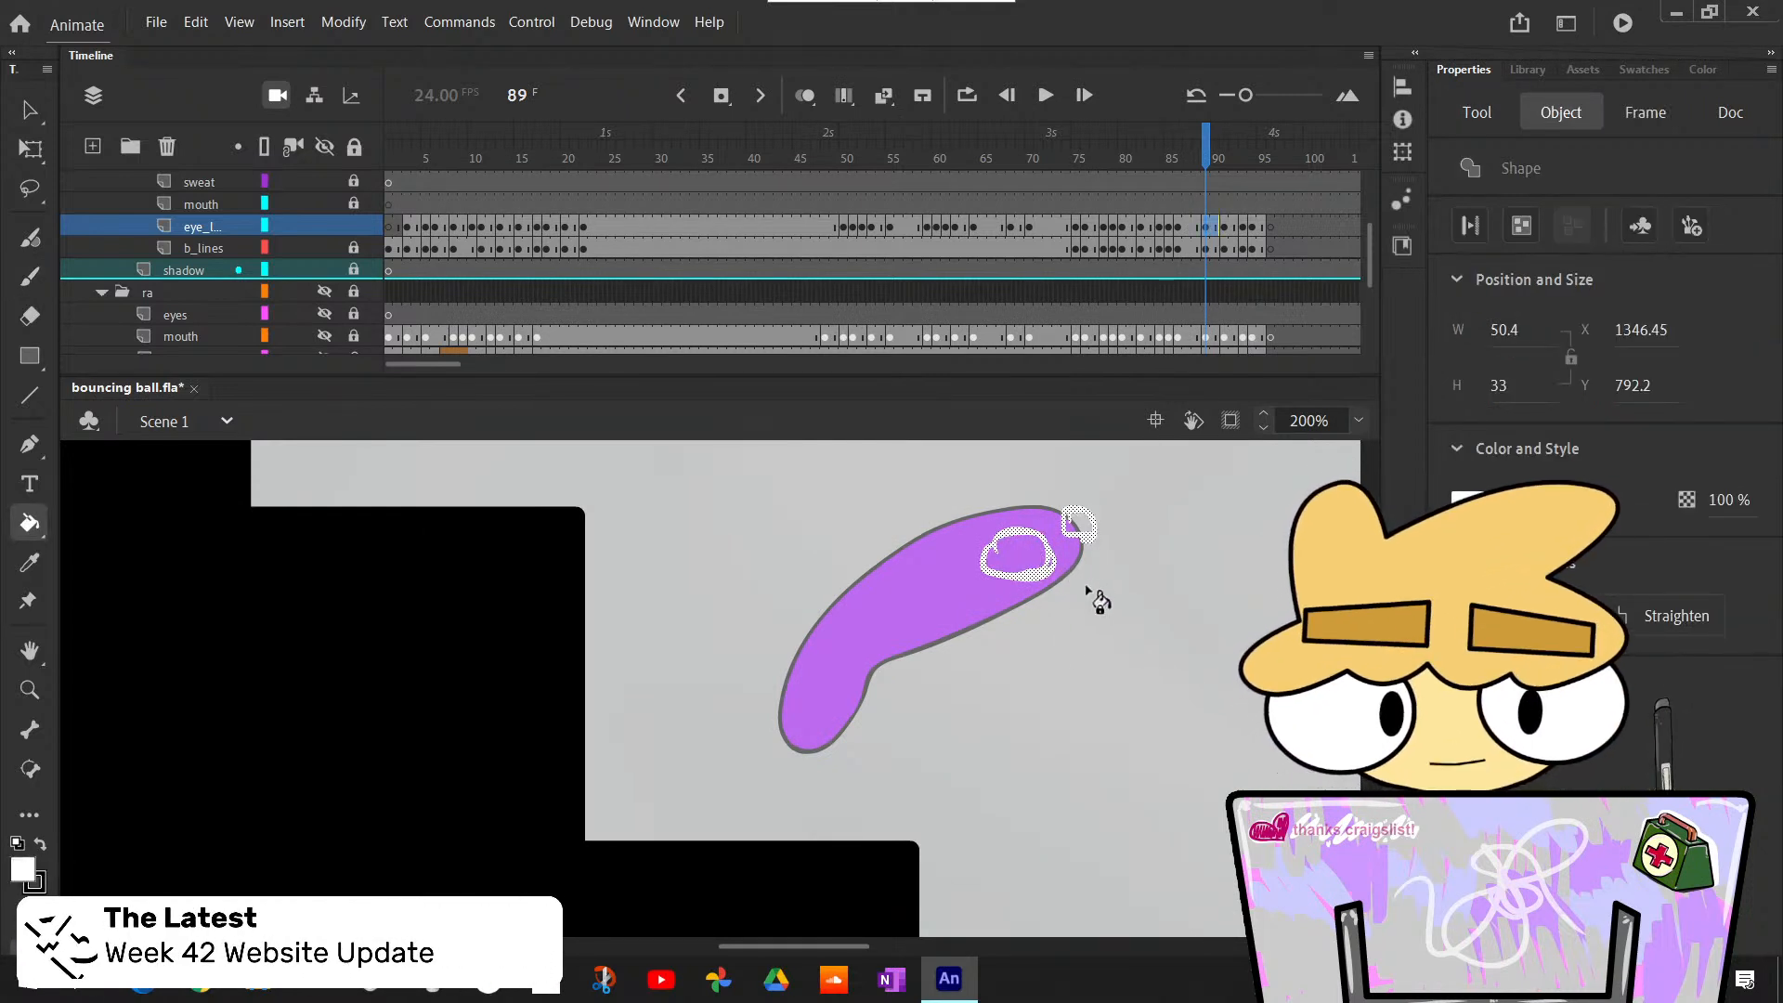
key(ctrl+z)
key(v)
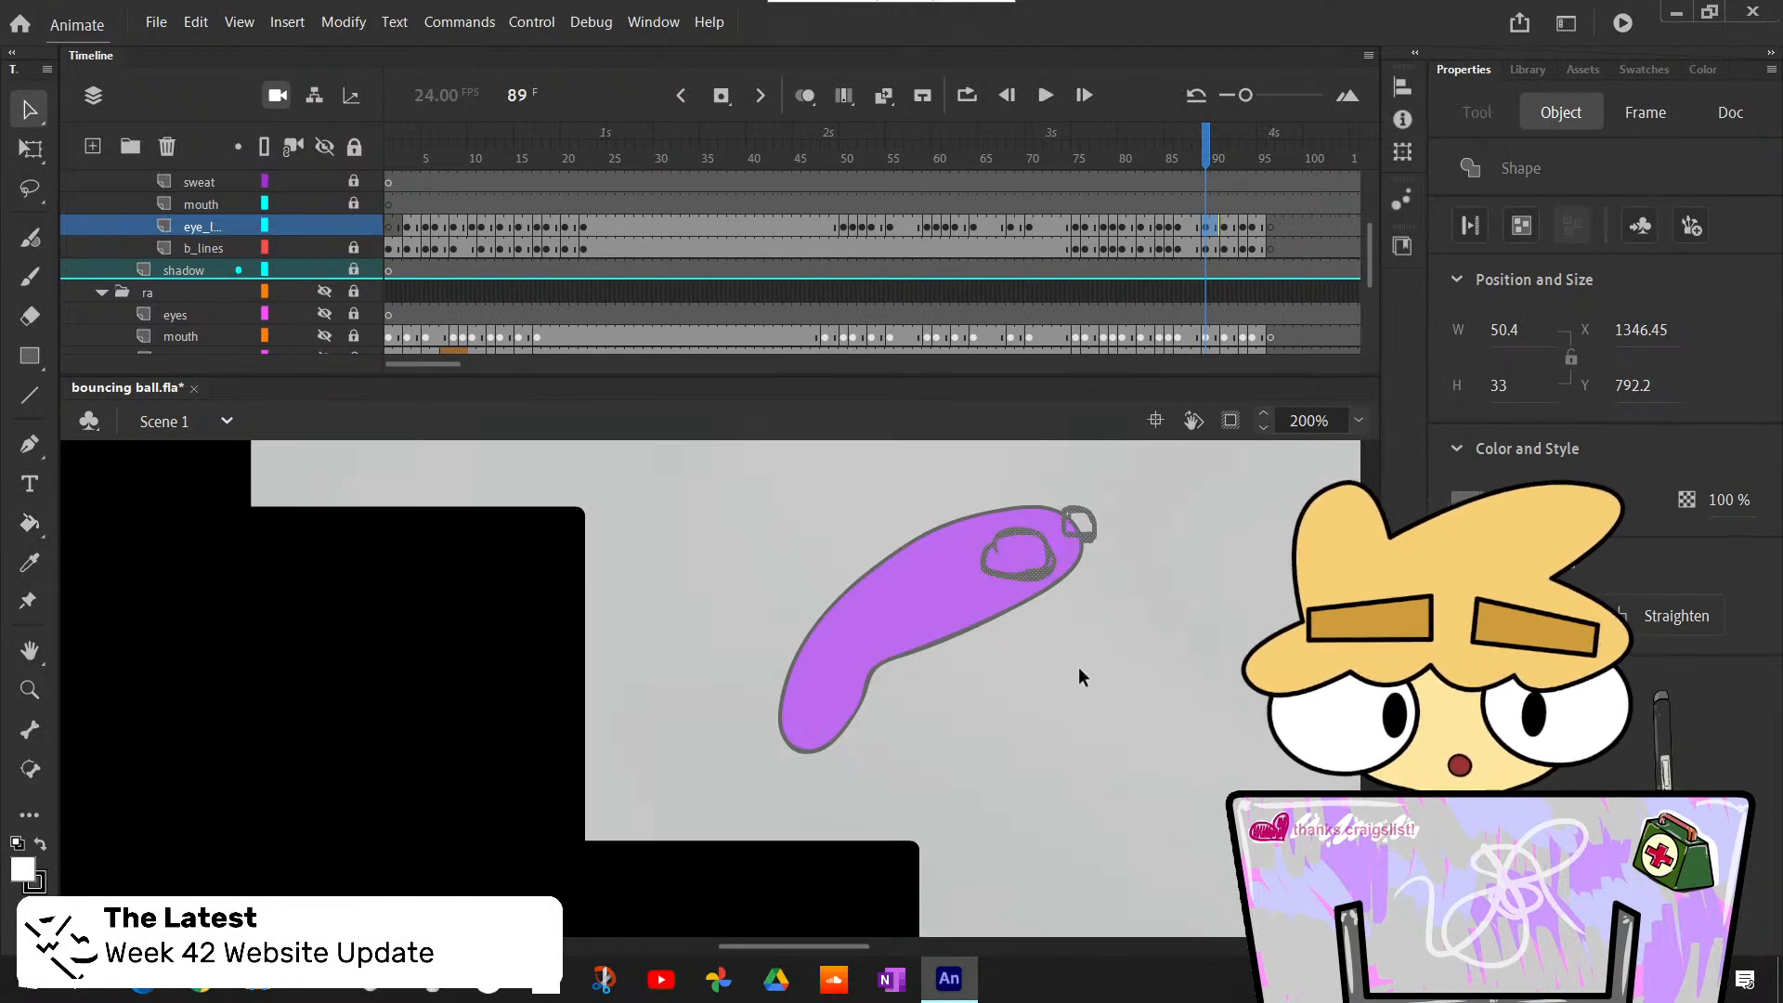
click(1079, 667)
key(k)
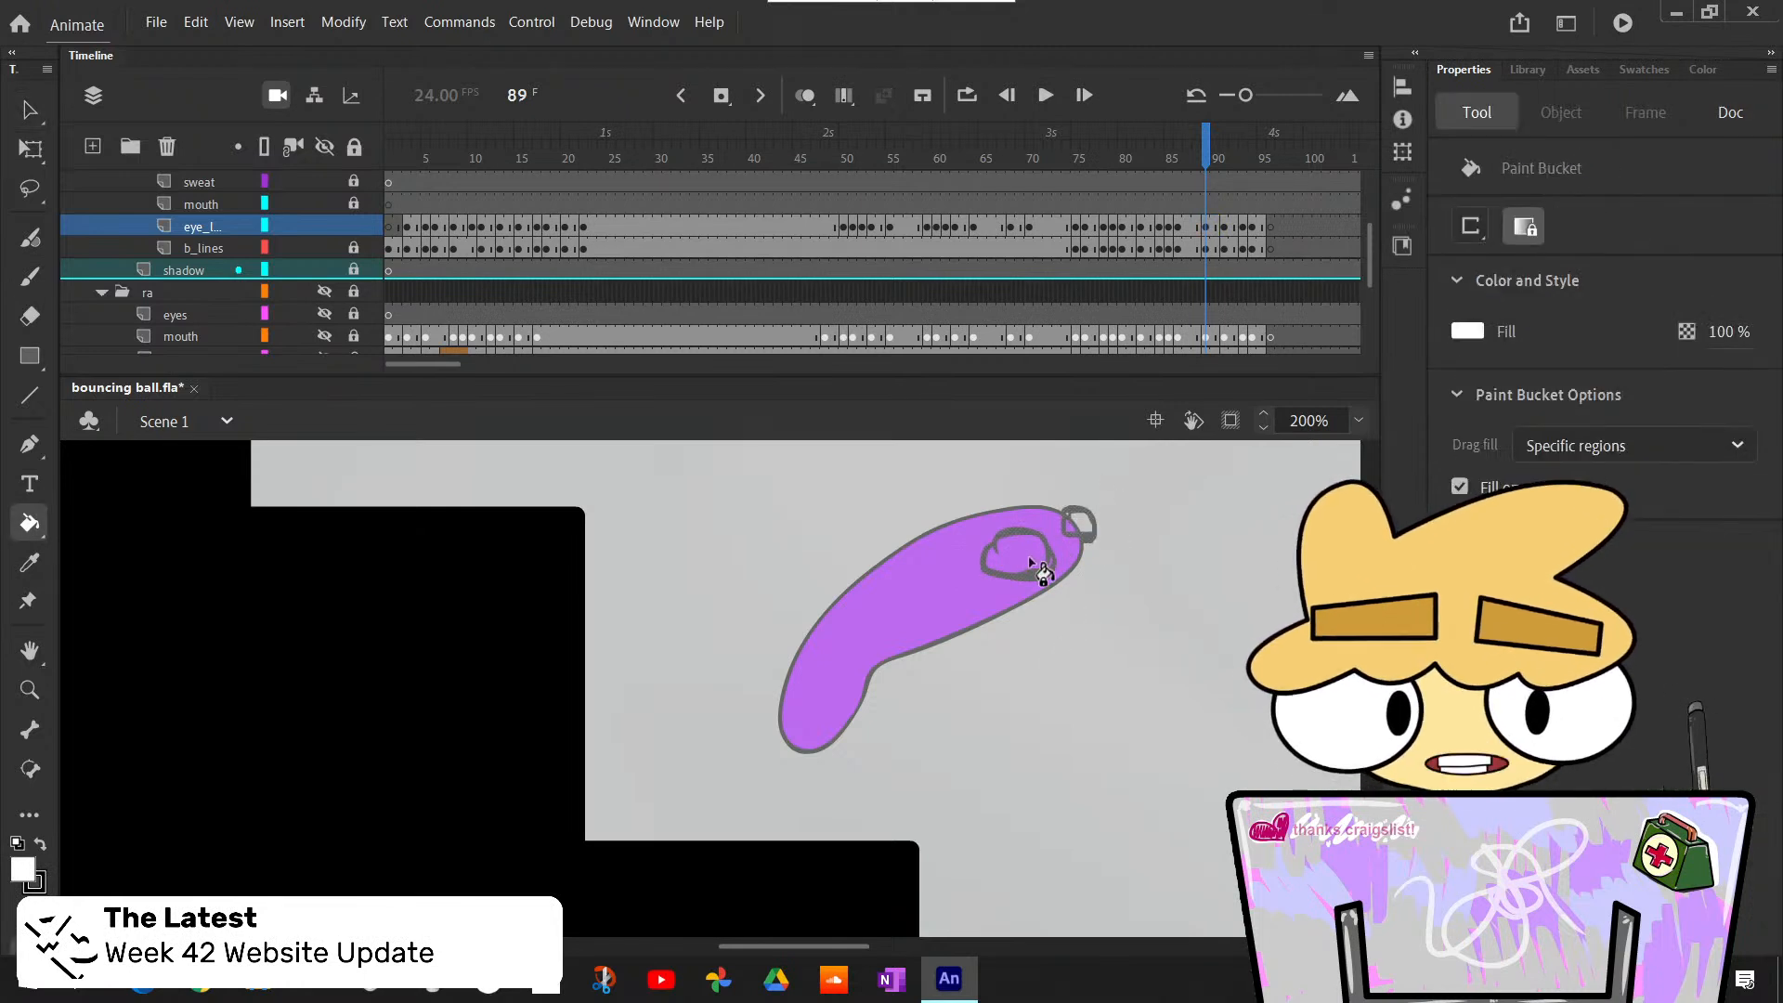
click(1034, 560)
click(1079, 523)
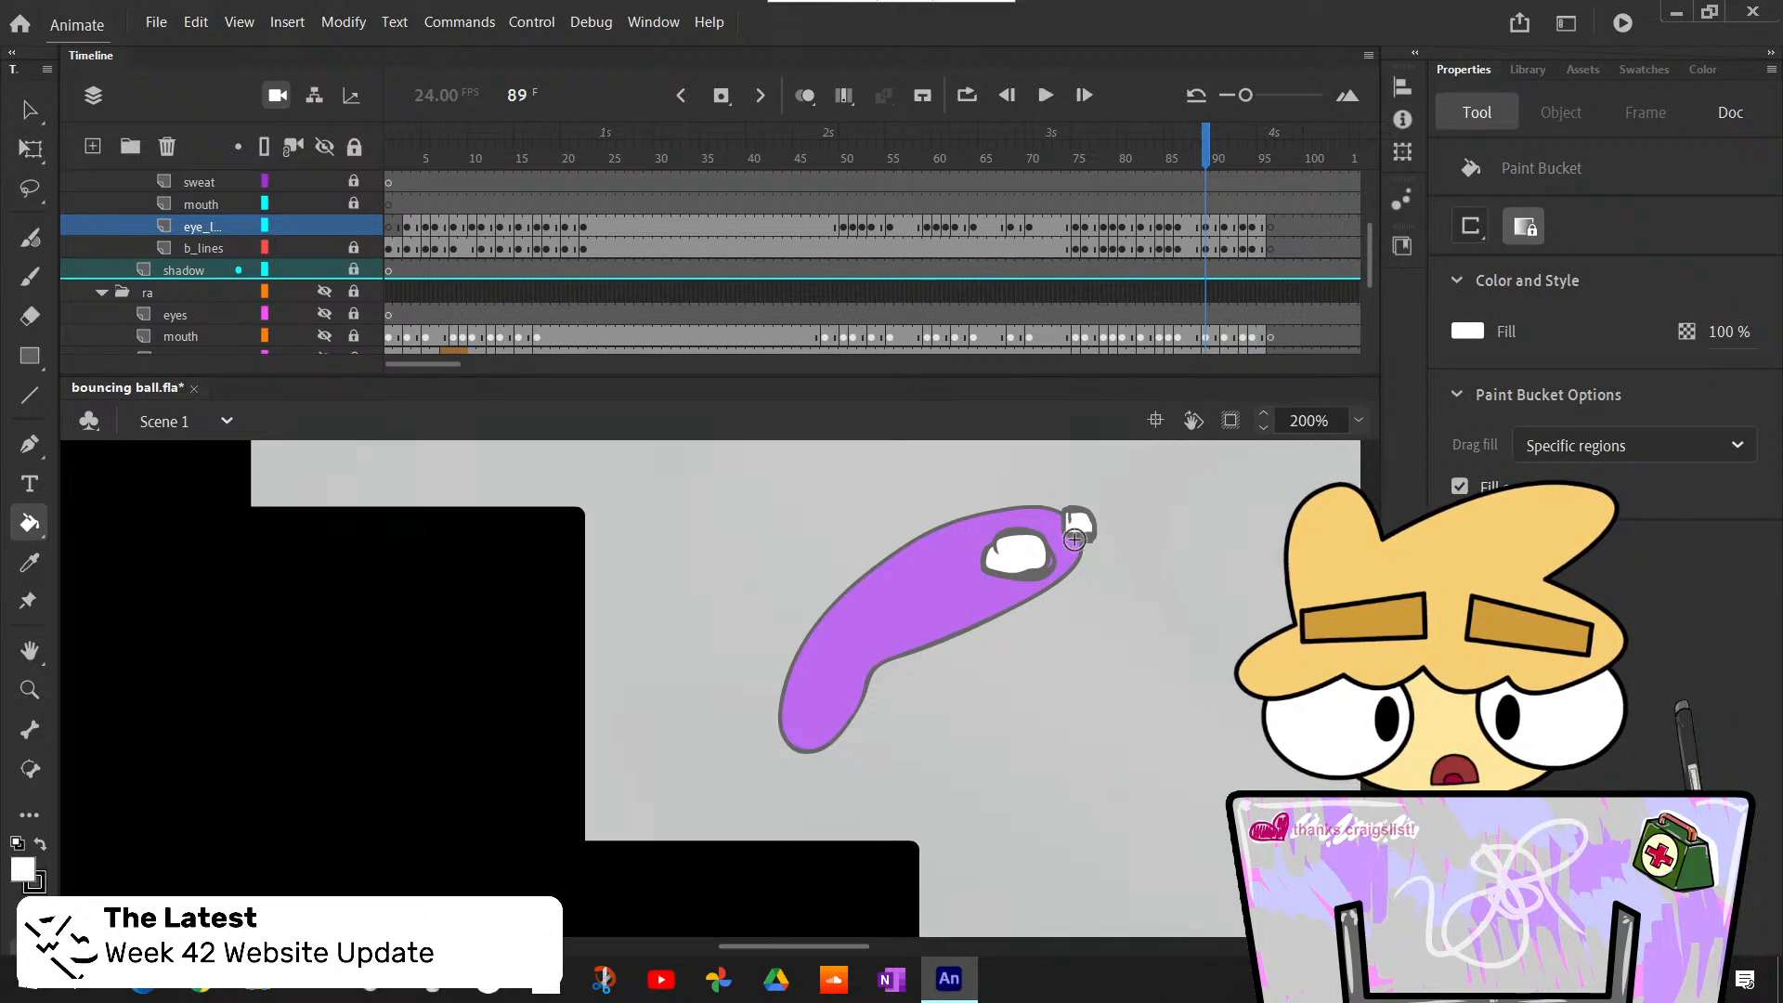
- Paint black pupils at the forward ends of both eyes at frame 89 with the Classic Brush and compare with frame 88
key(b)
key(x)
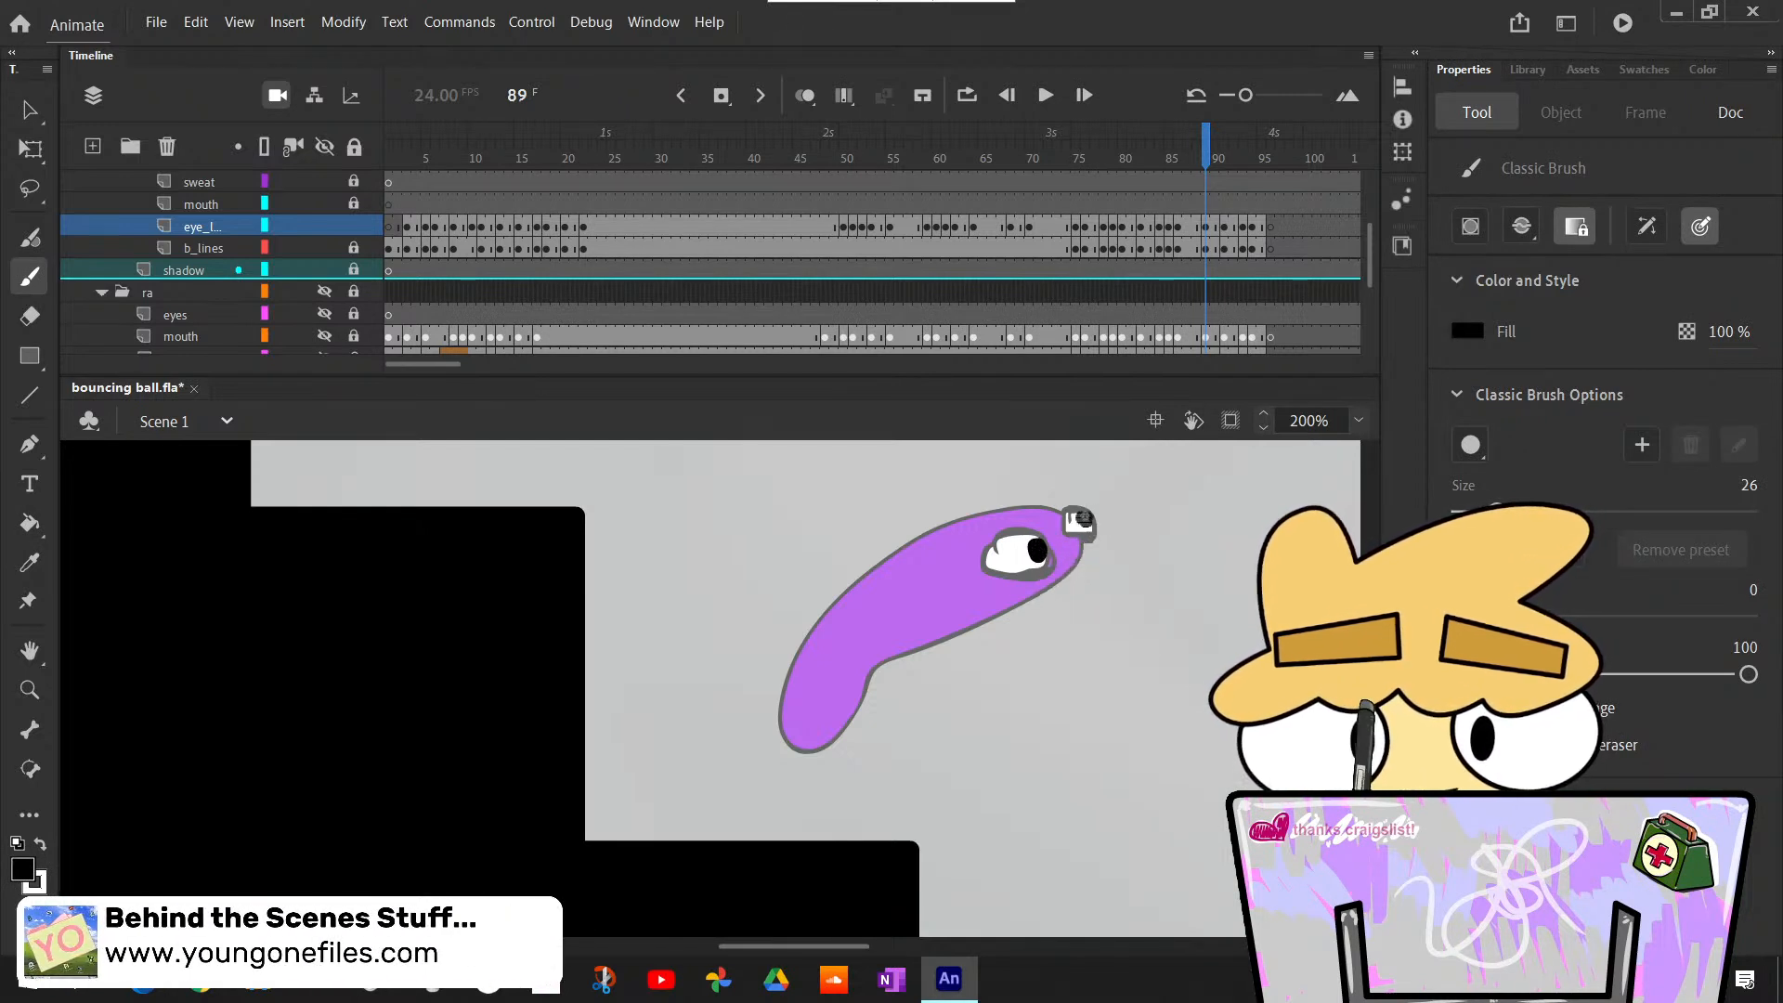
key(comma)
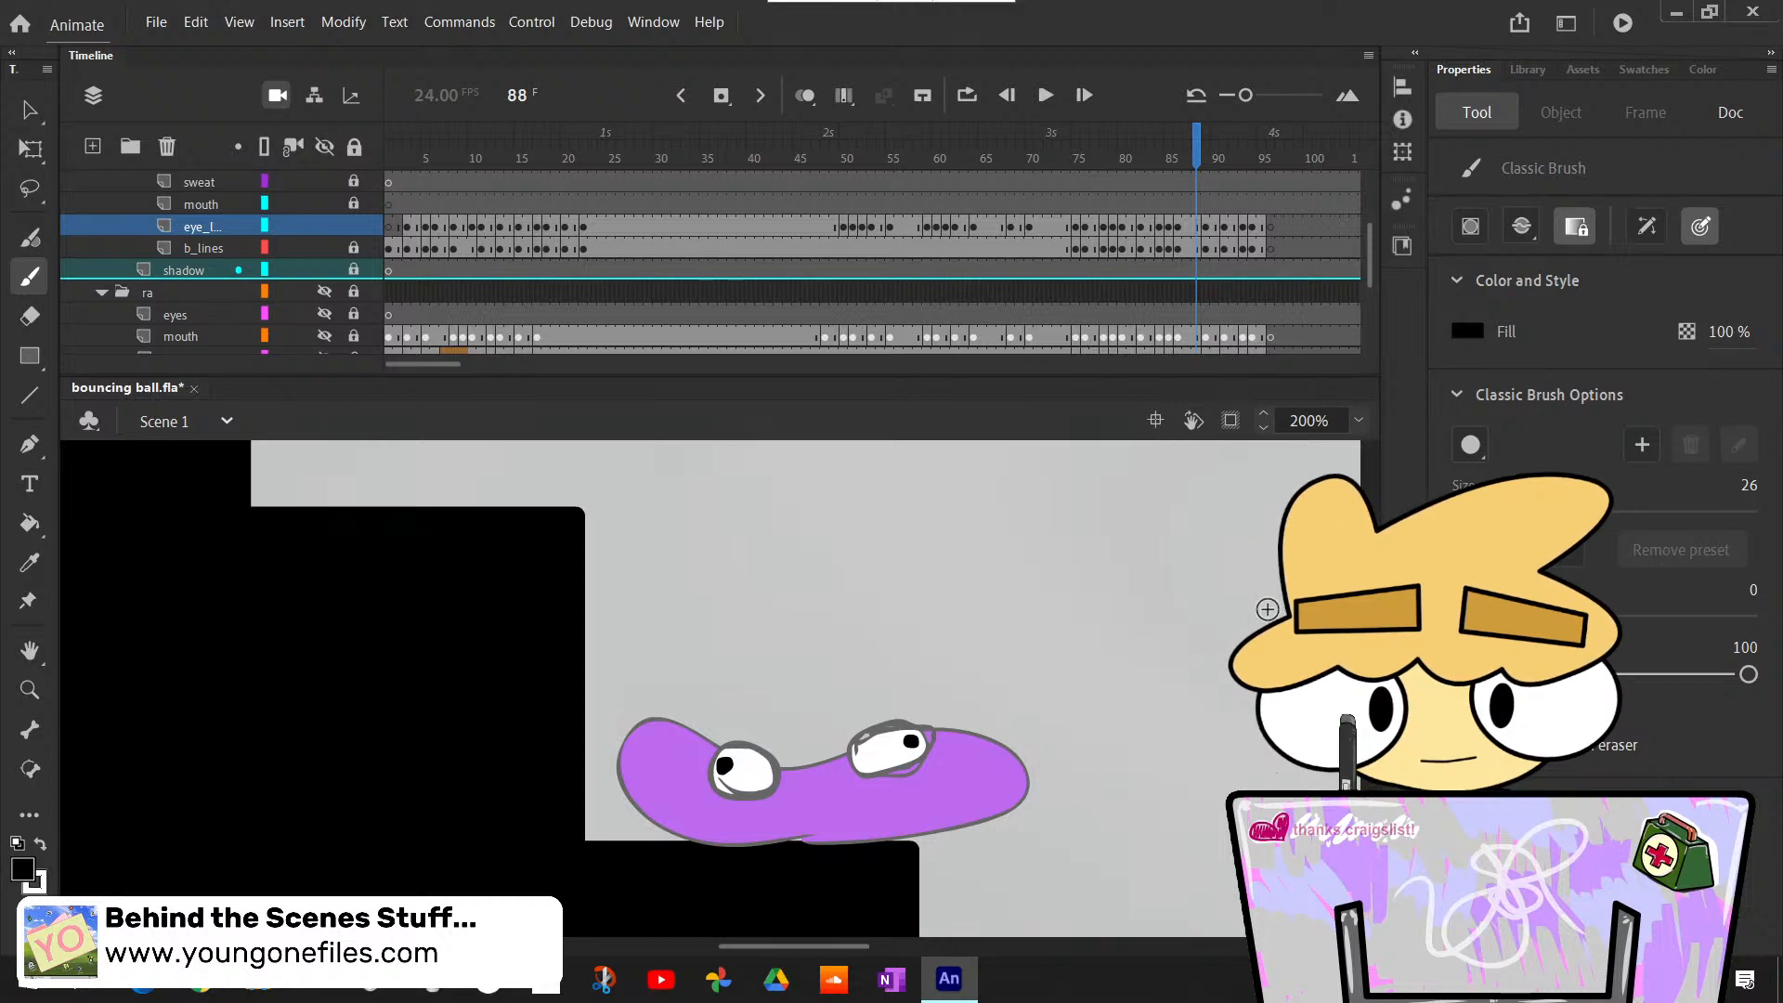
key(period)
key(period)
key(period)
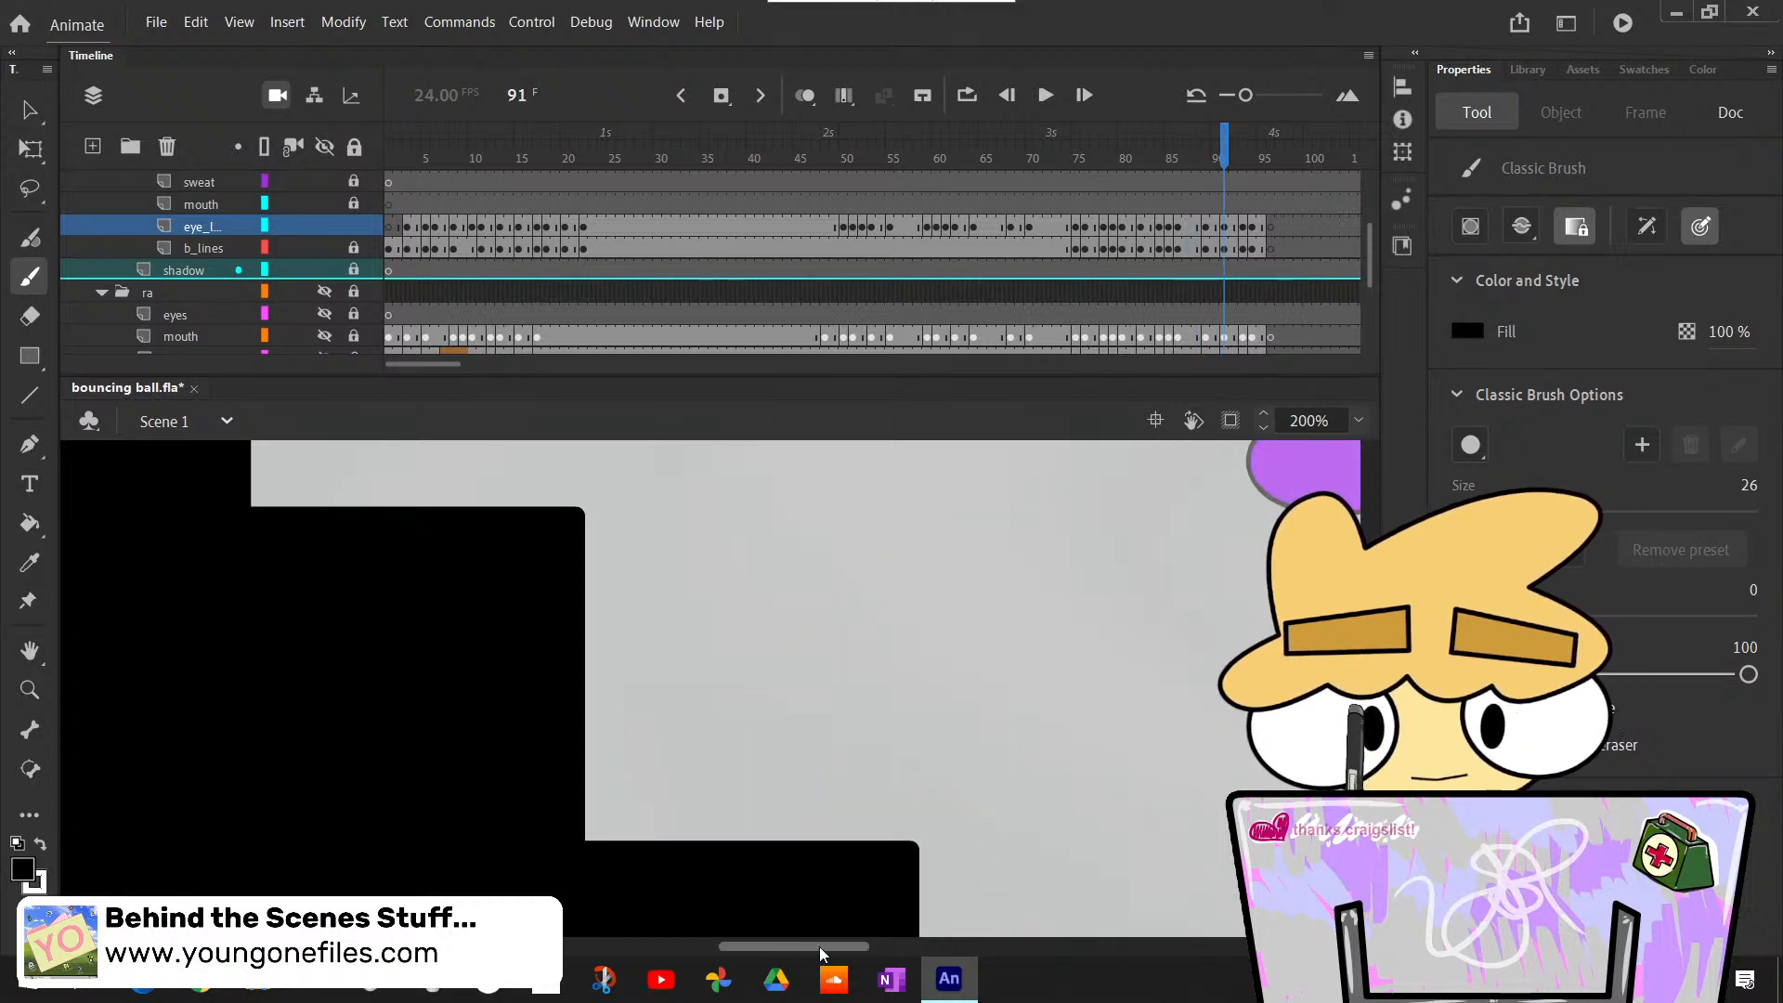
- Advance to the elongated airborne body at frame 91 and bring it into view
scroll(821, 949, right, 7)
scroll(710, 689, up, 3)
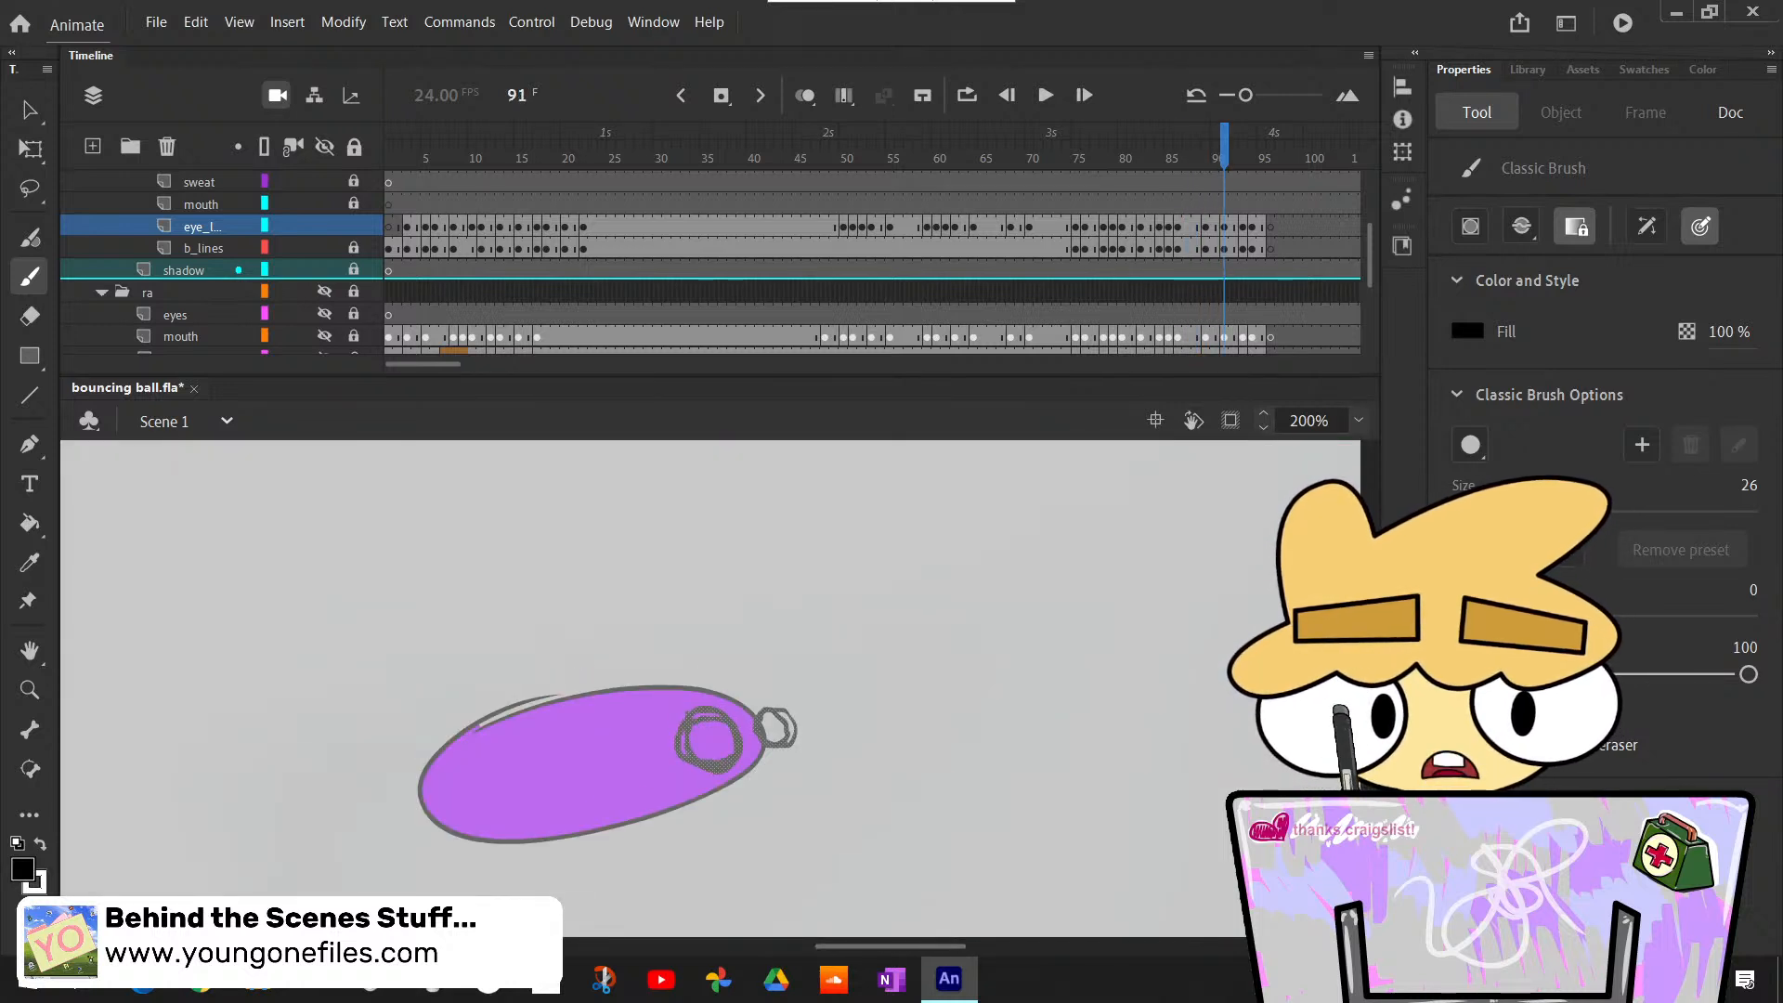
scroll(607, 719, down, 2)
key(k)
click(711, 653)
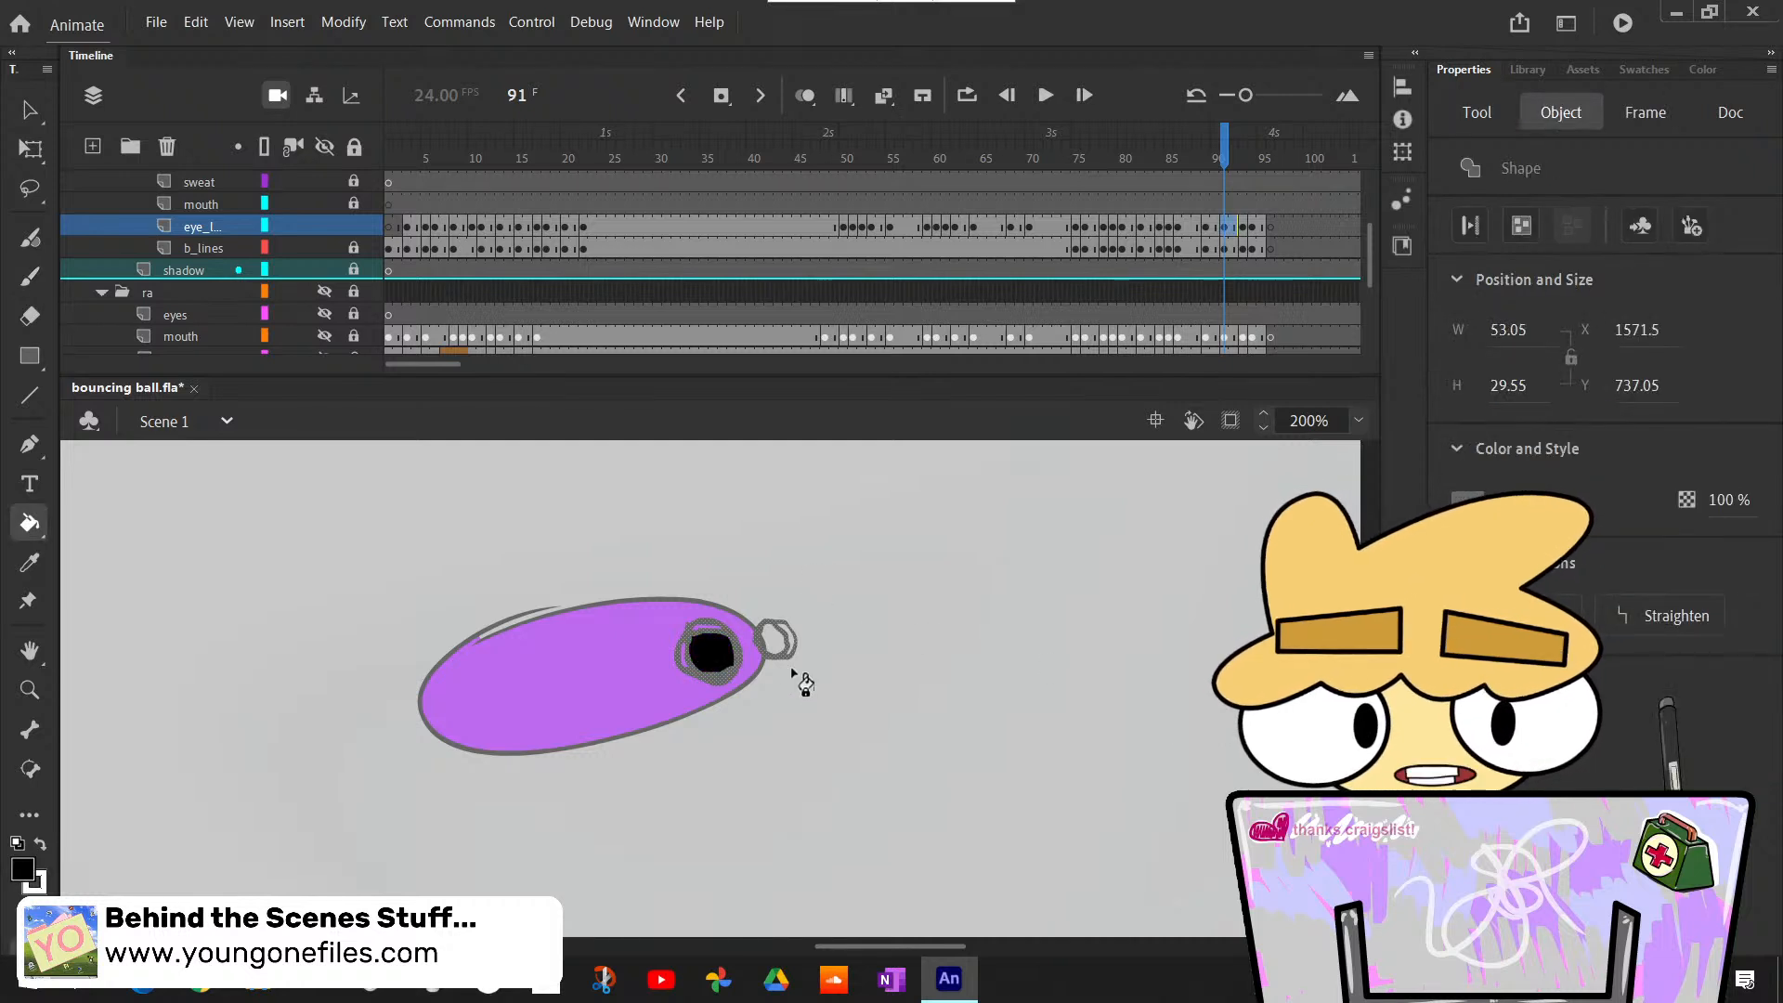
key(ctrl+z)
key(v)
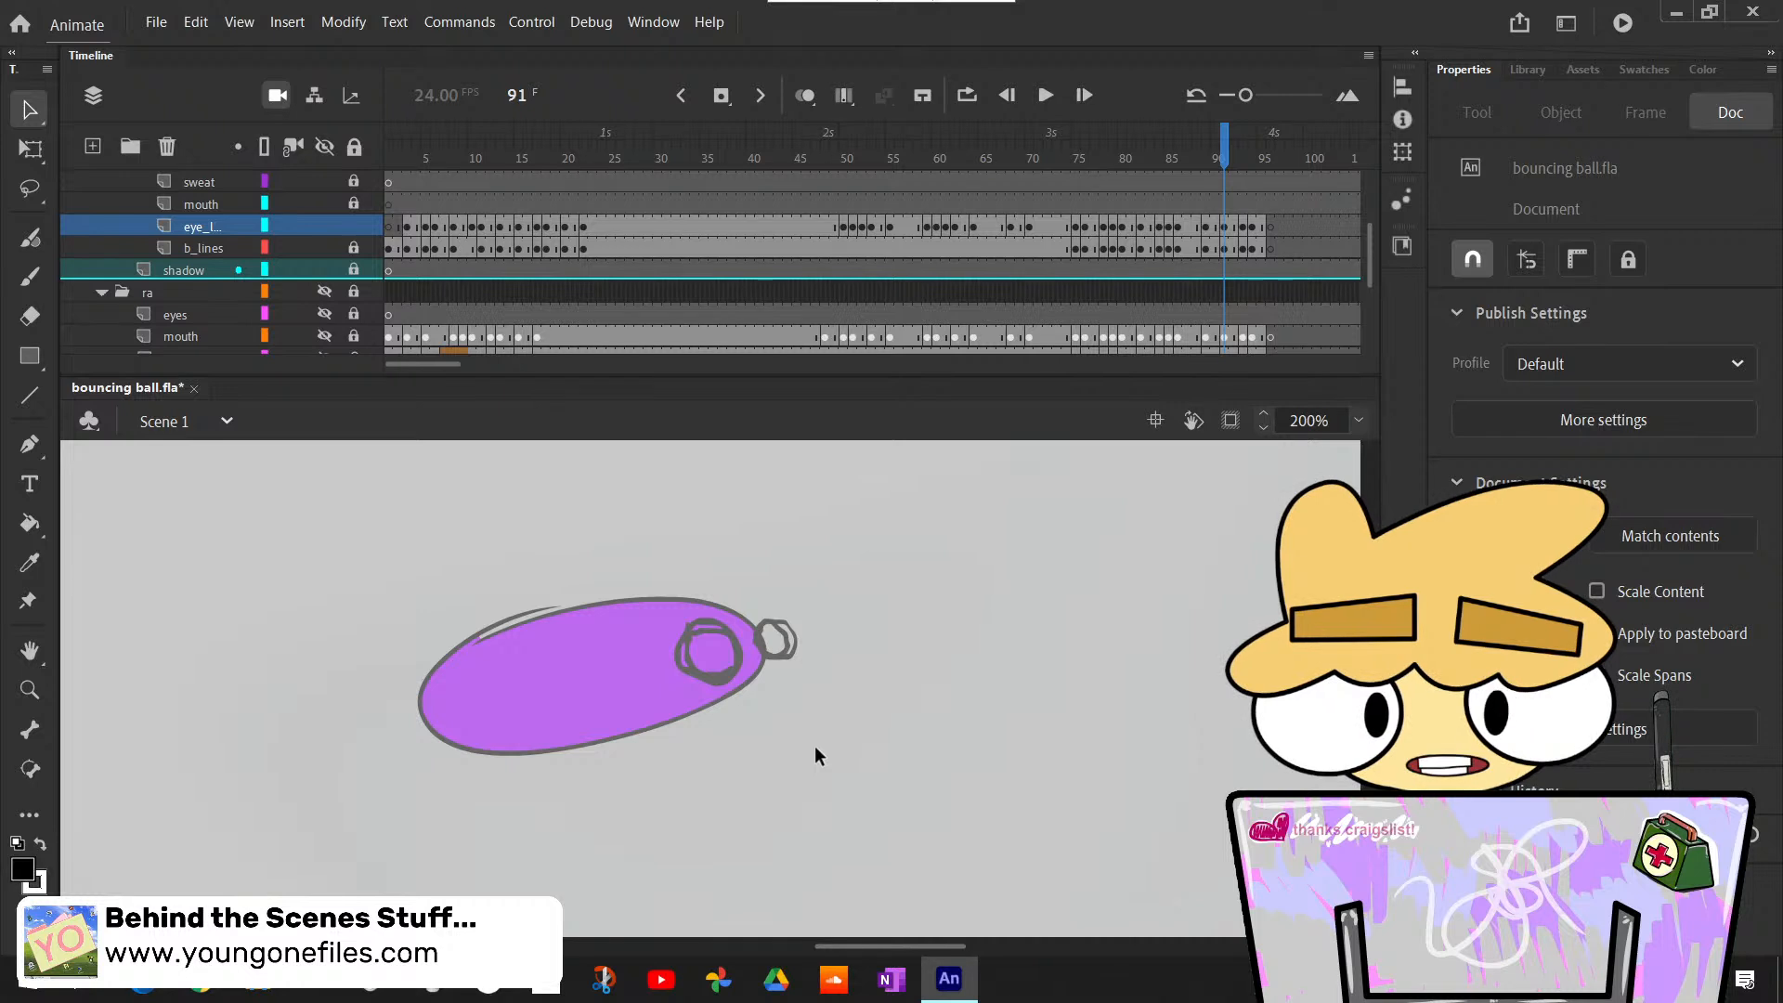
- Switch the fill color to white and bucket-fill both eyes of the elongated body at frame 91
key(k)
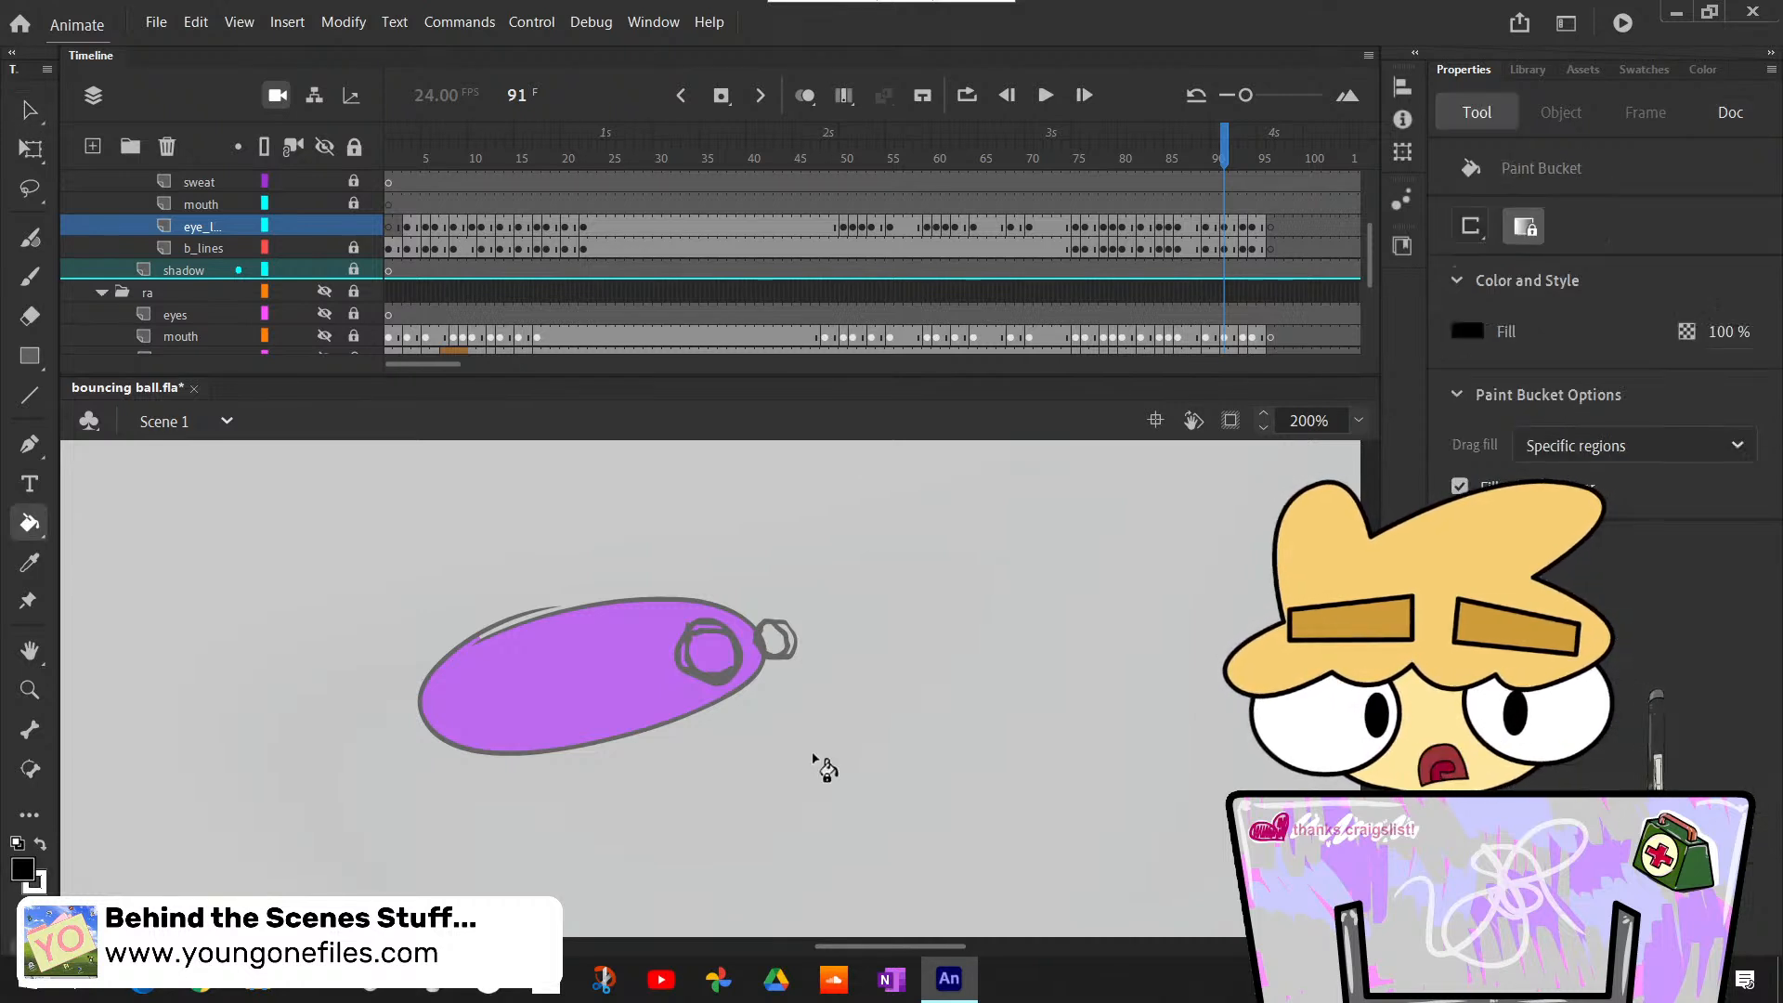
key(x)
click(713, 652)
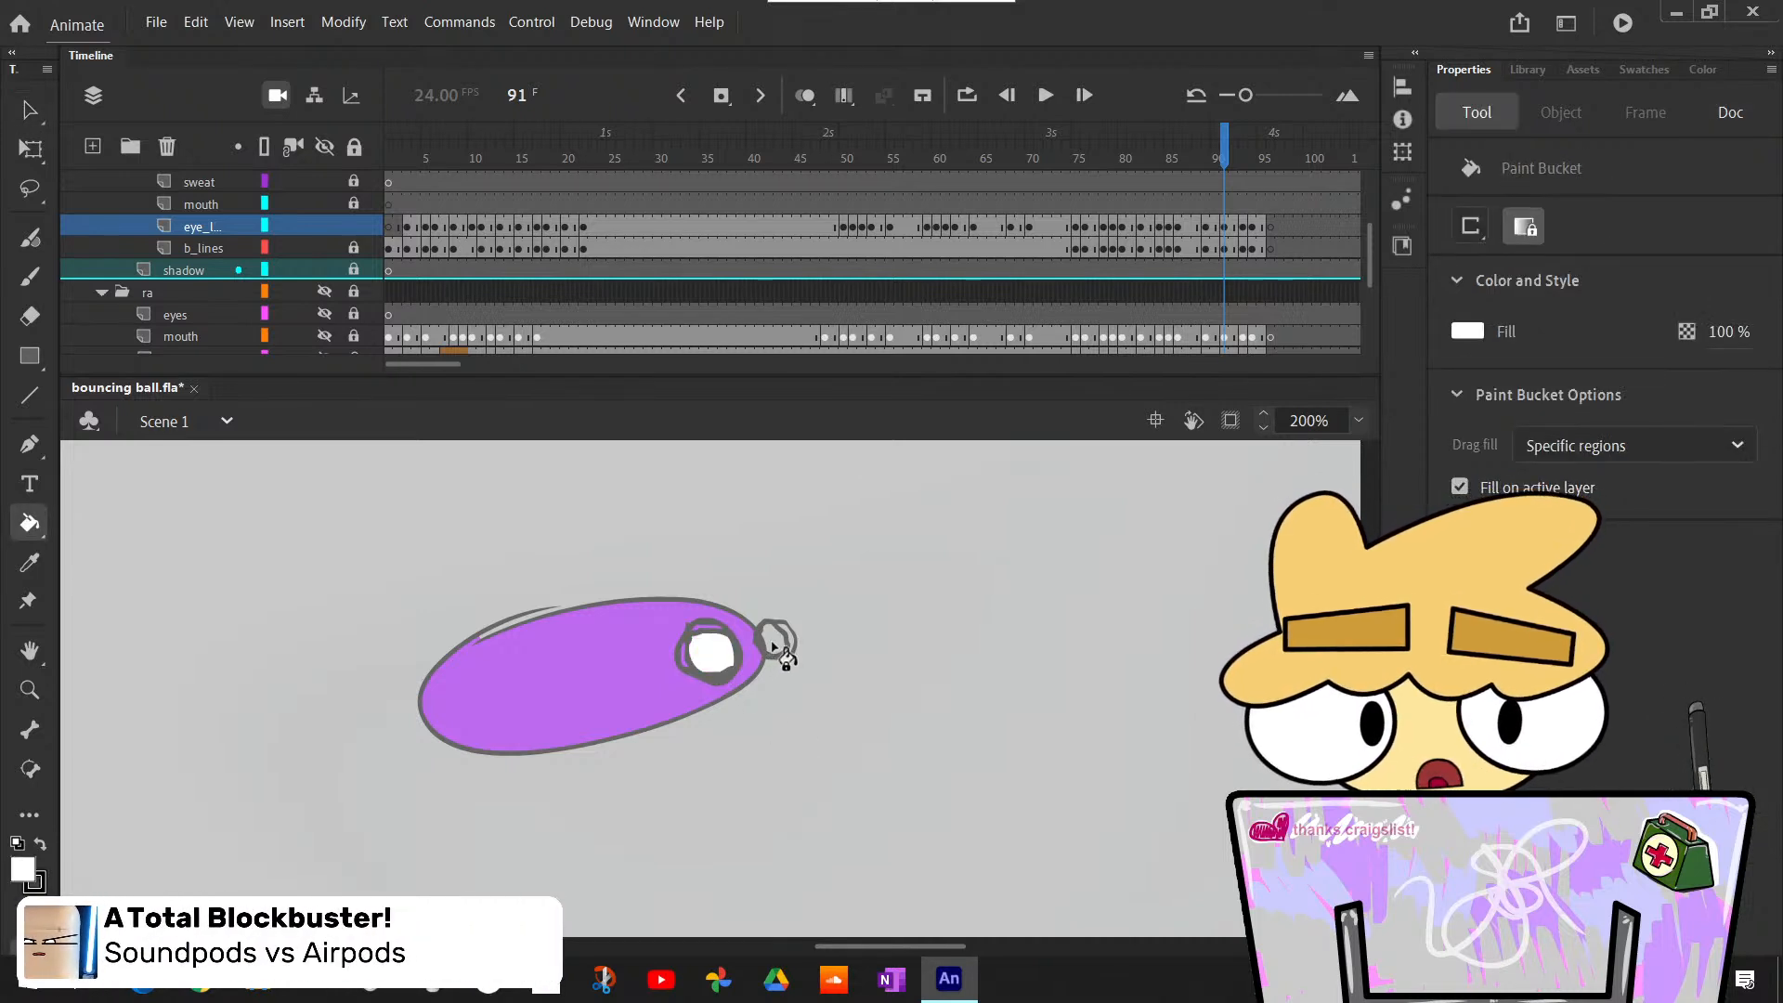
click(771, 641)
- Paint black pupils at the forward edges of both eyes at frame 91 with the Classic Brush
key(b)
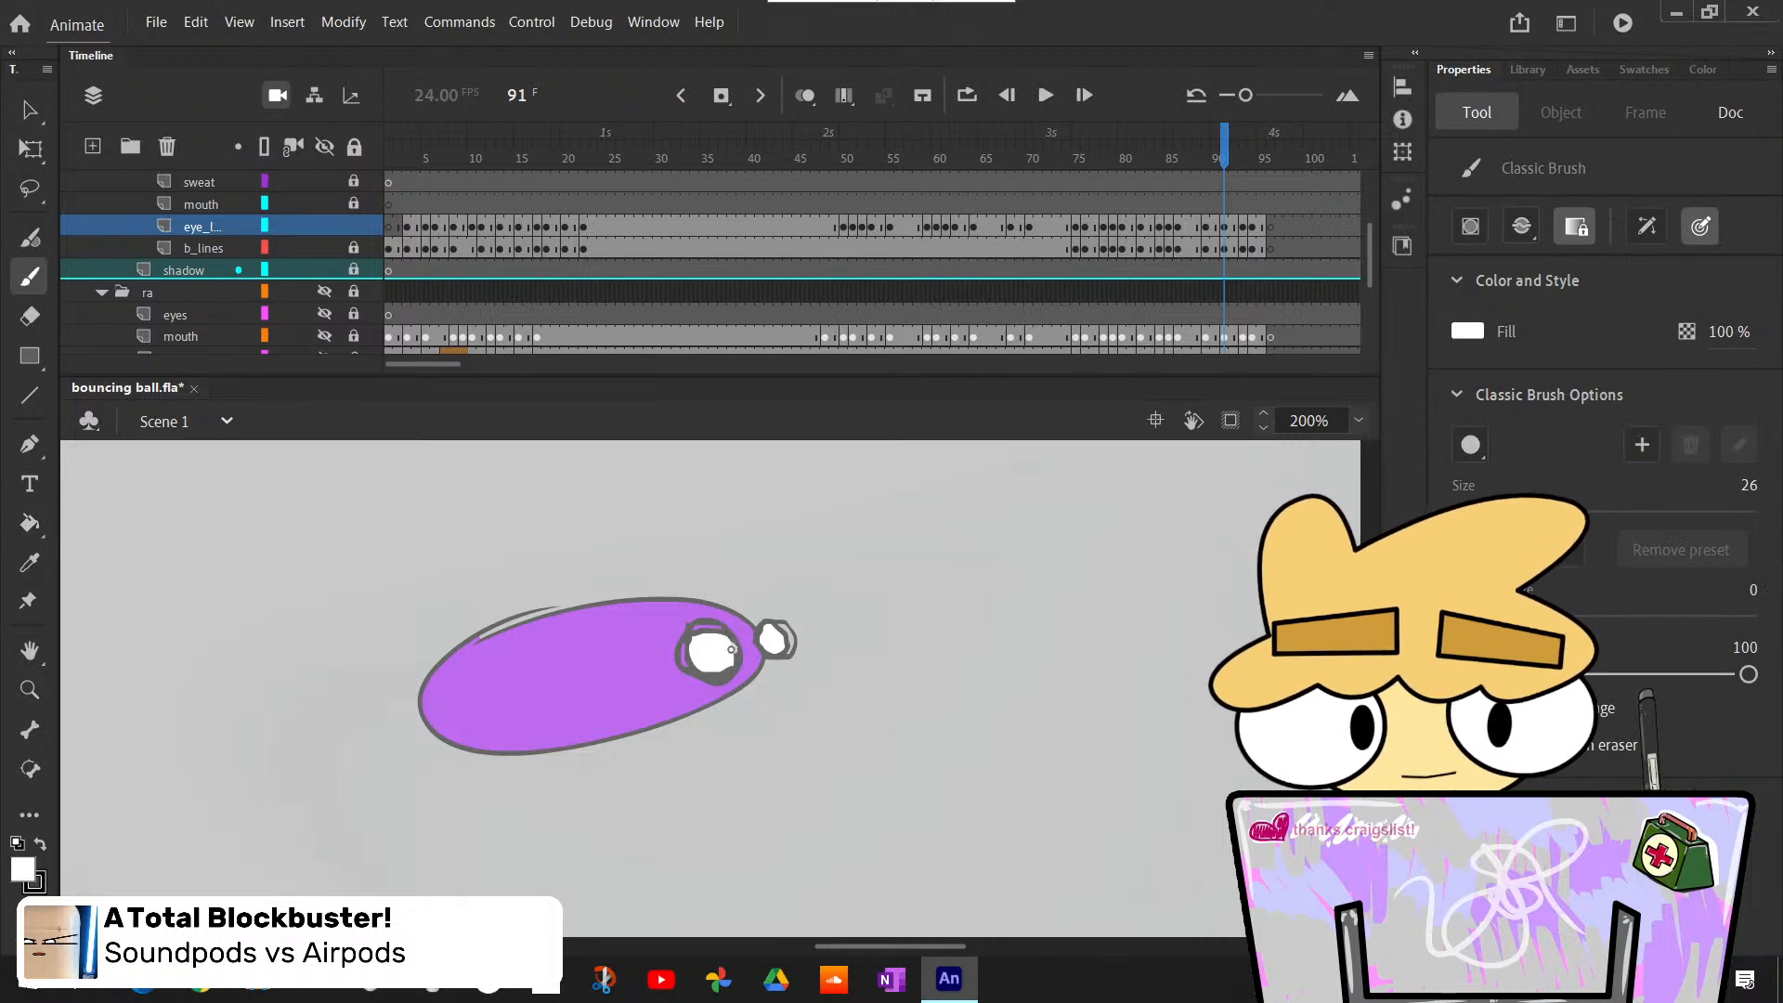
key(x)
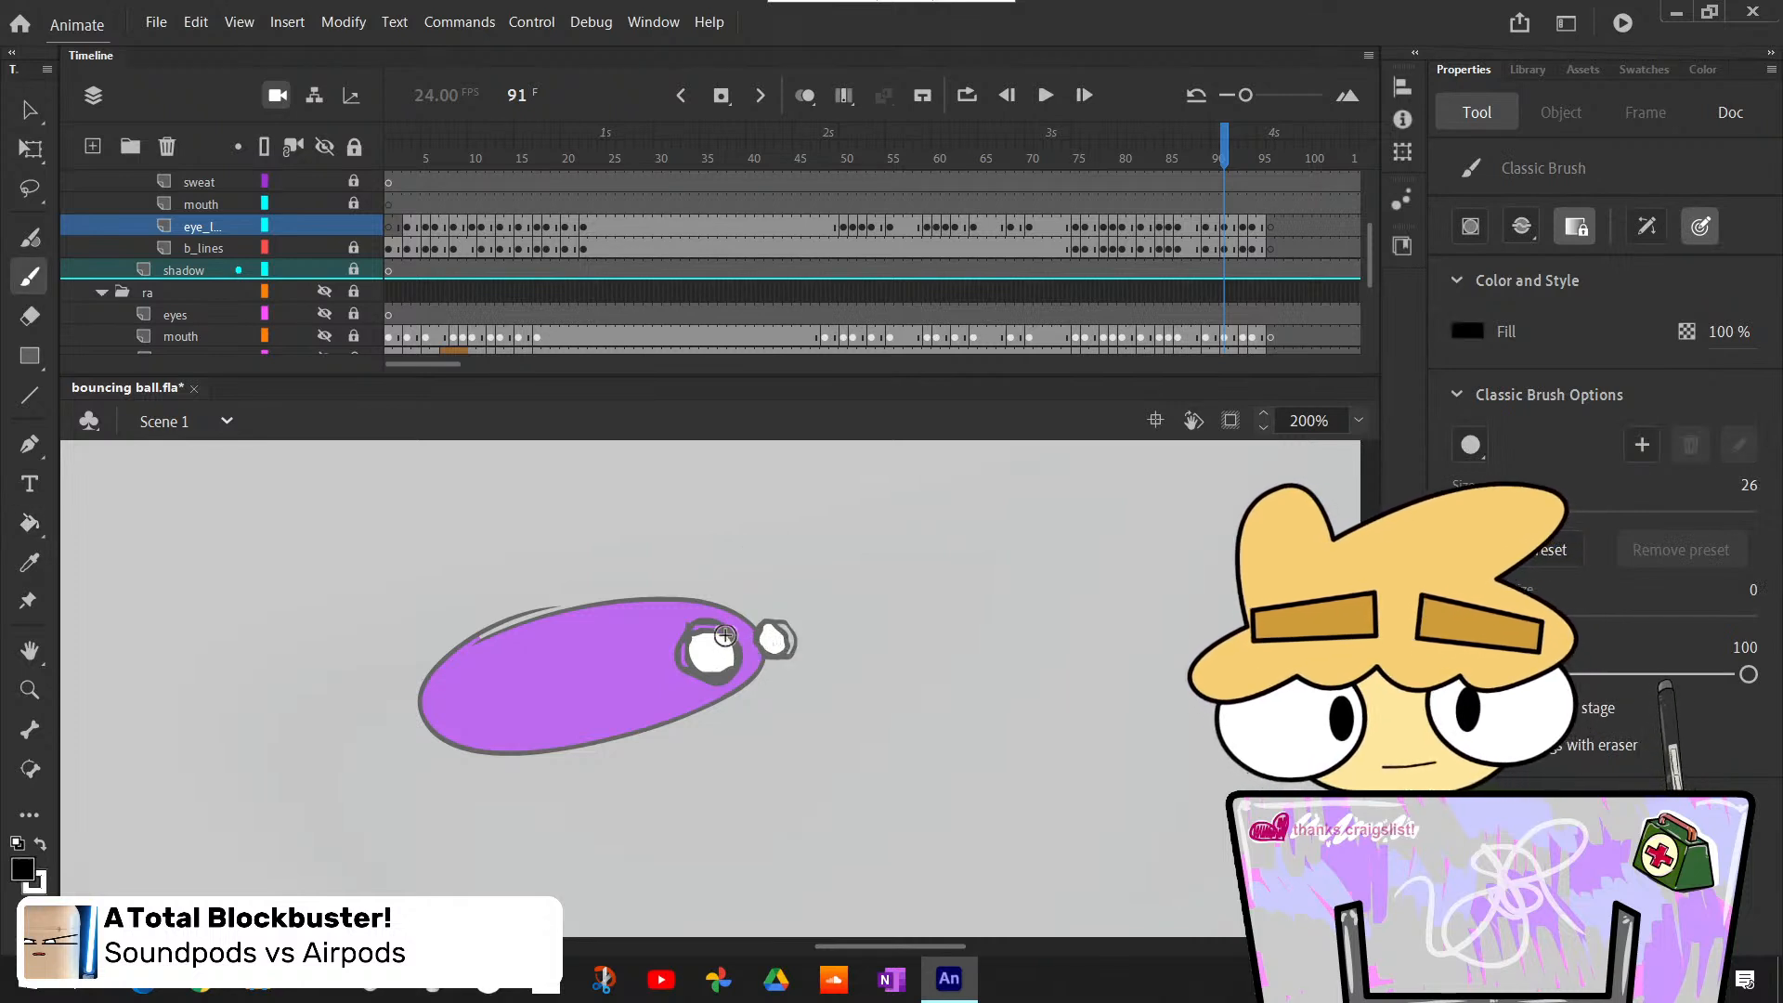
key(ctrl+z)
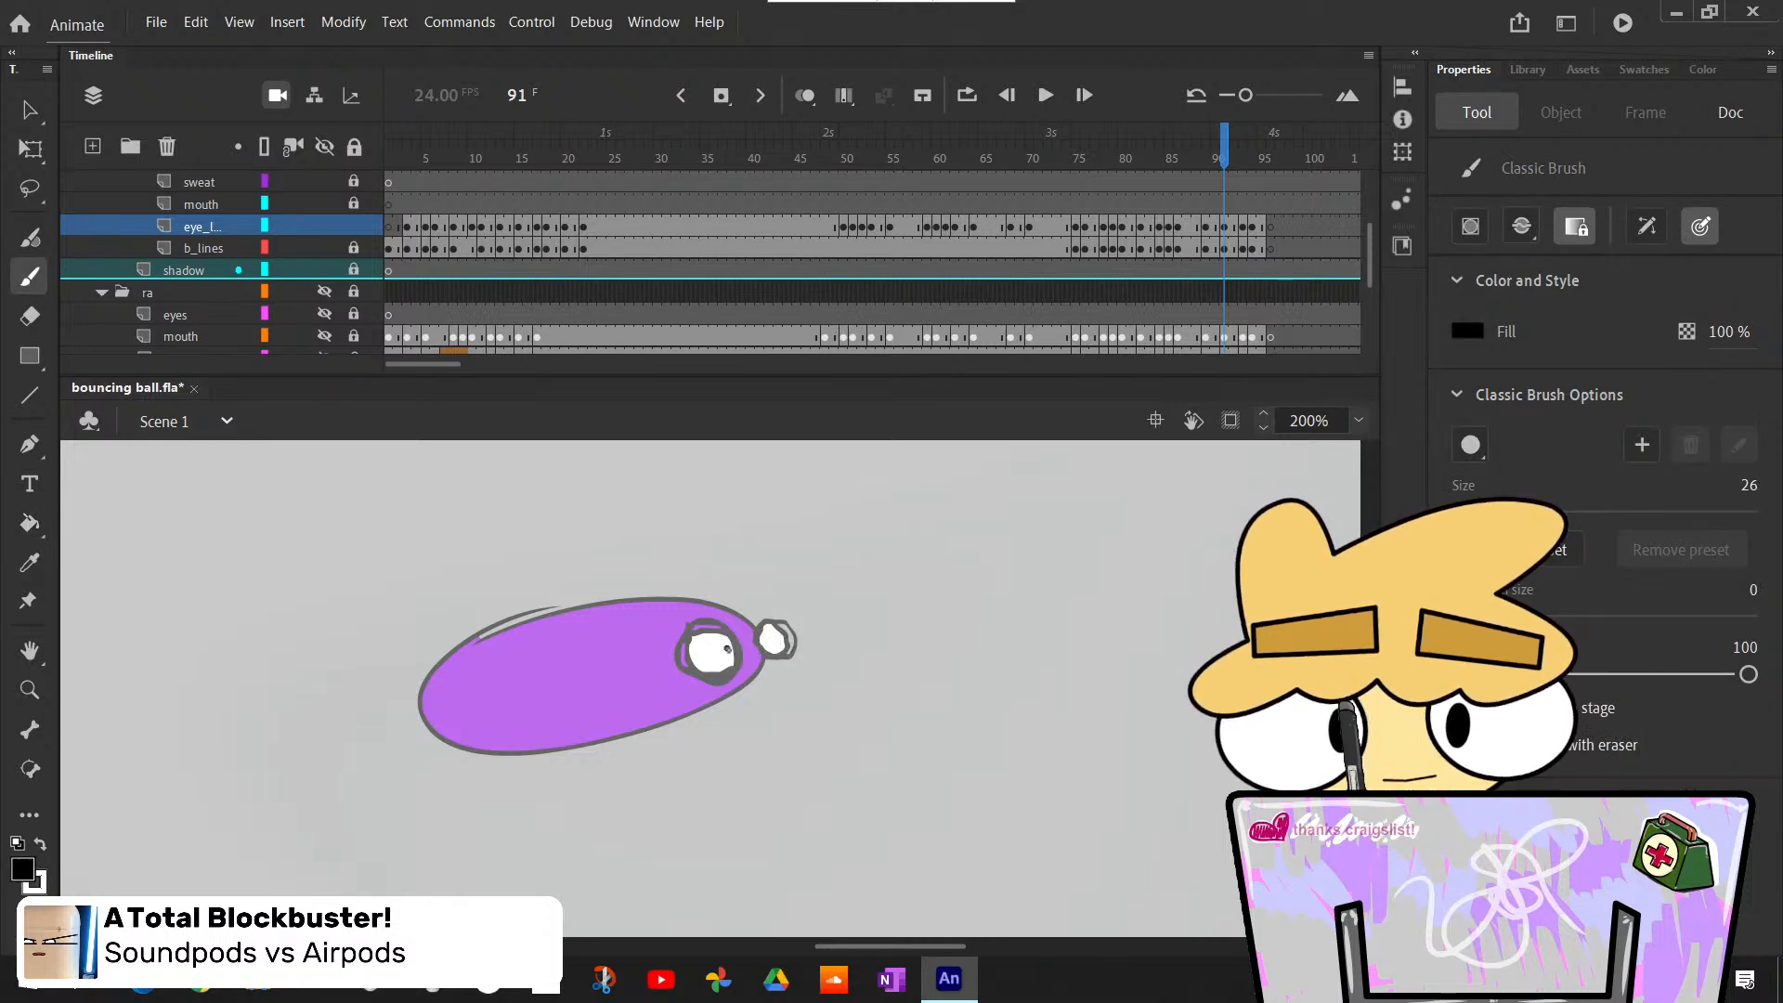
click(731, 648)
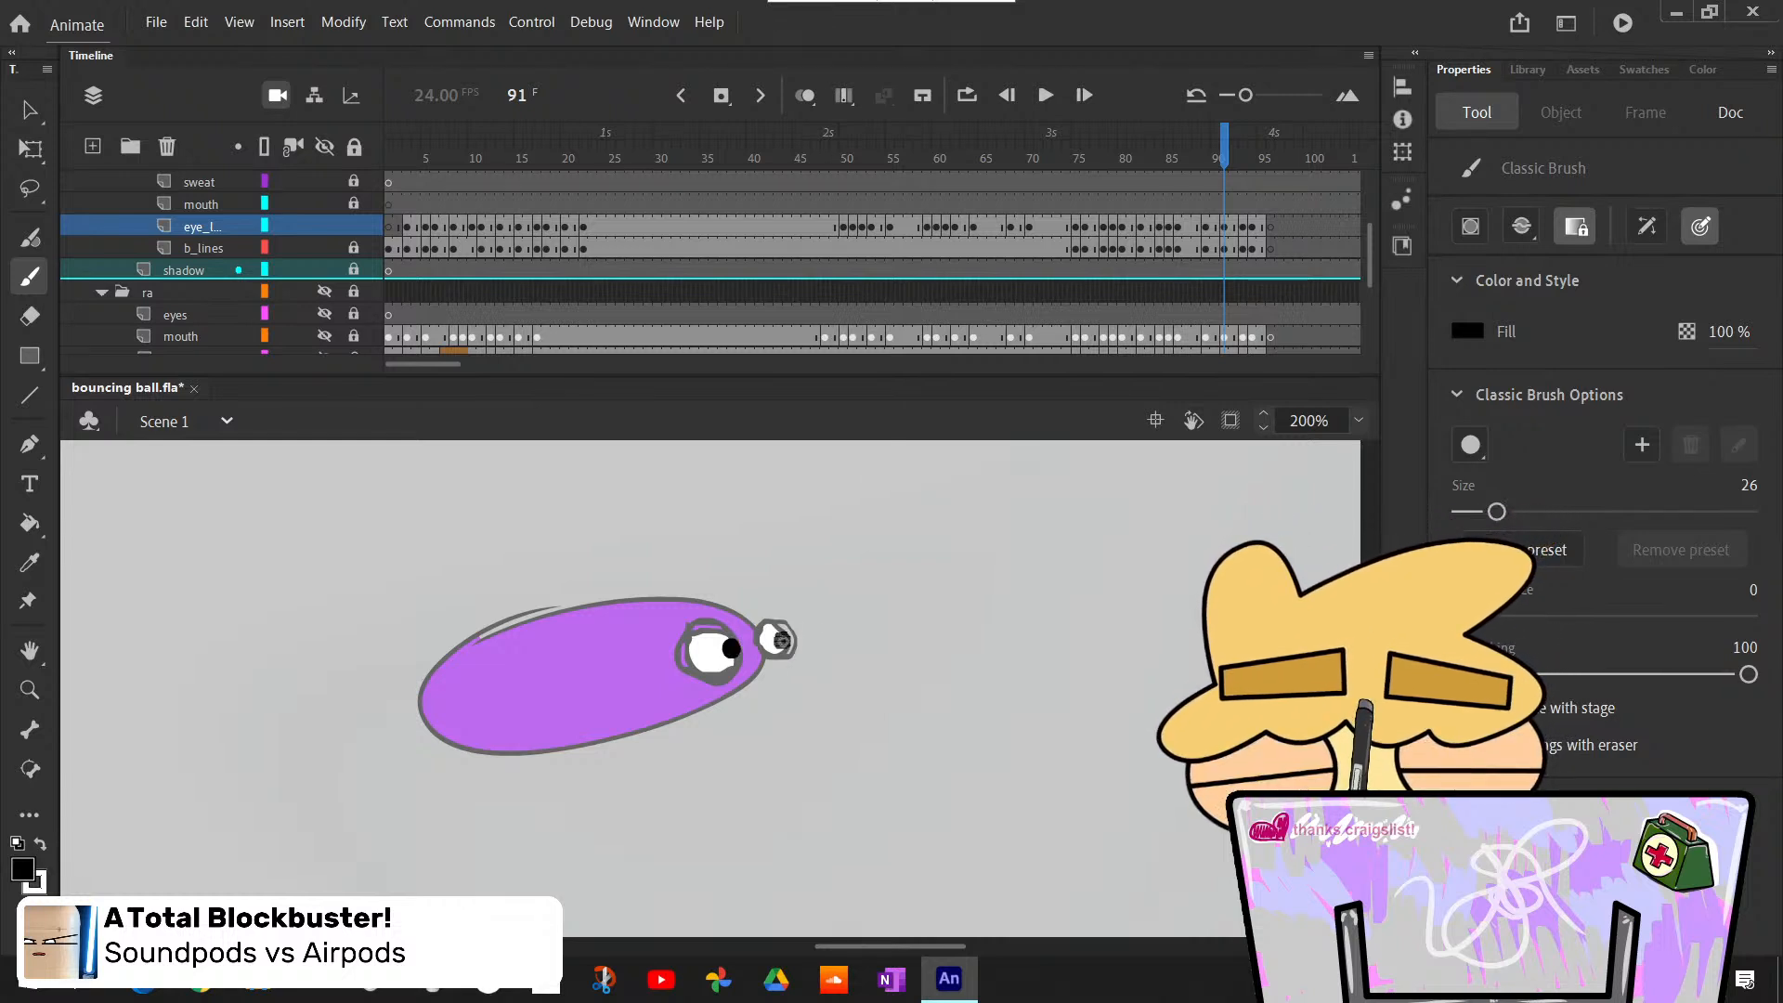
click(782, 640)
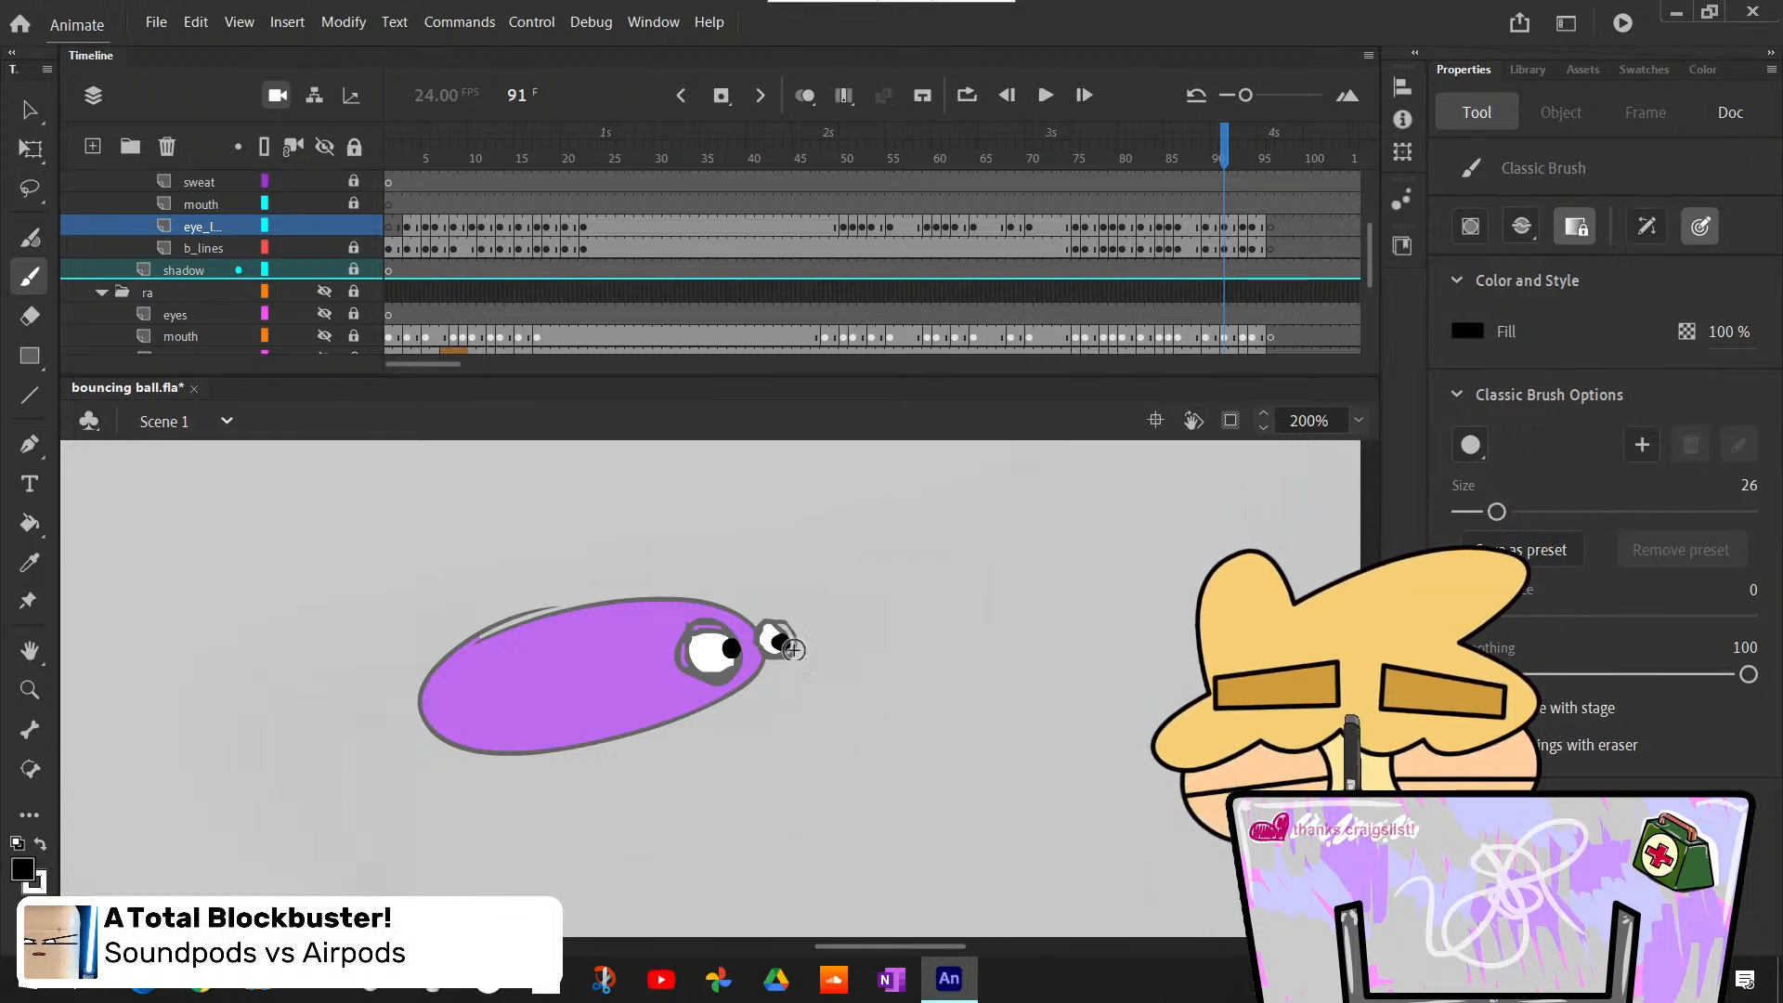
- Show the whole frame on the stage and step through frames 90 to 93 to check the eyes in motion
click(1358, 421)
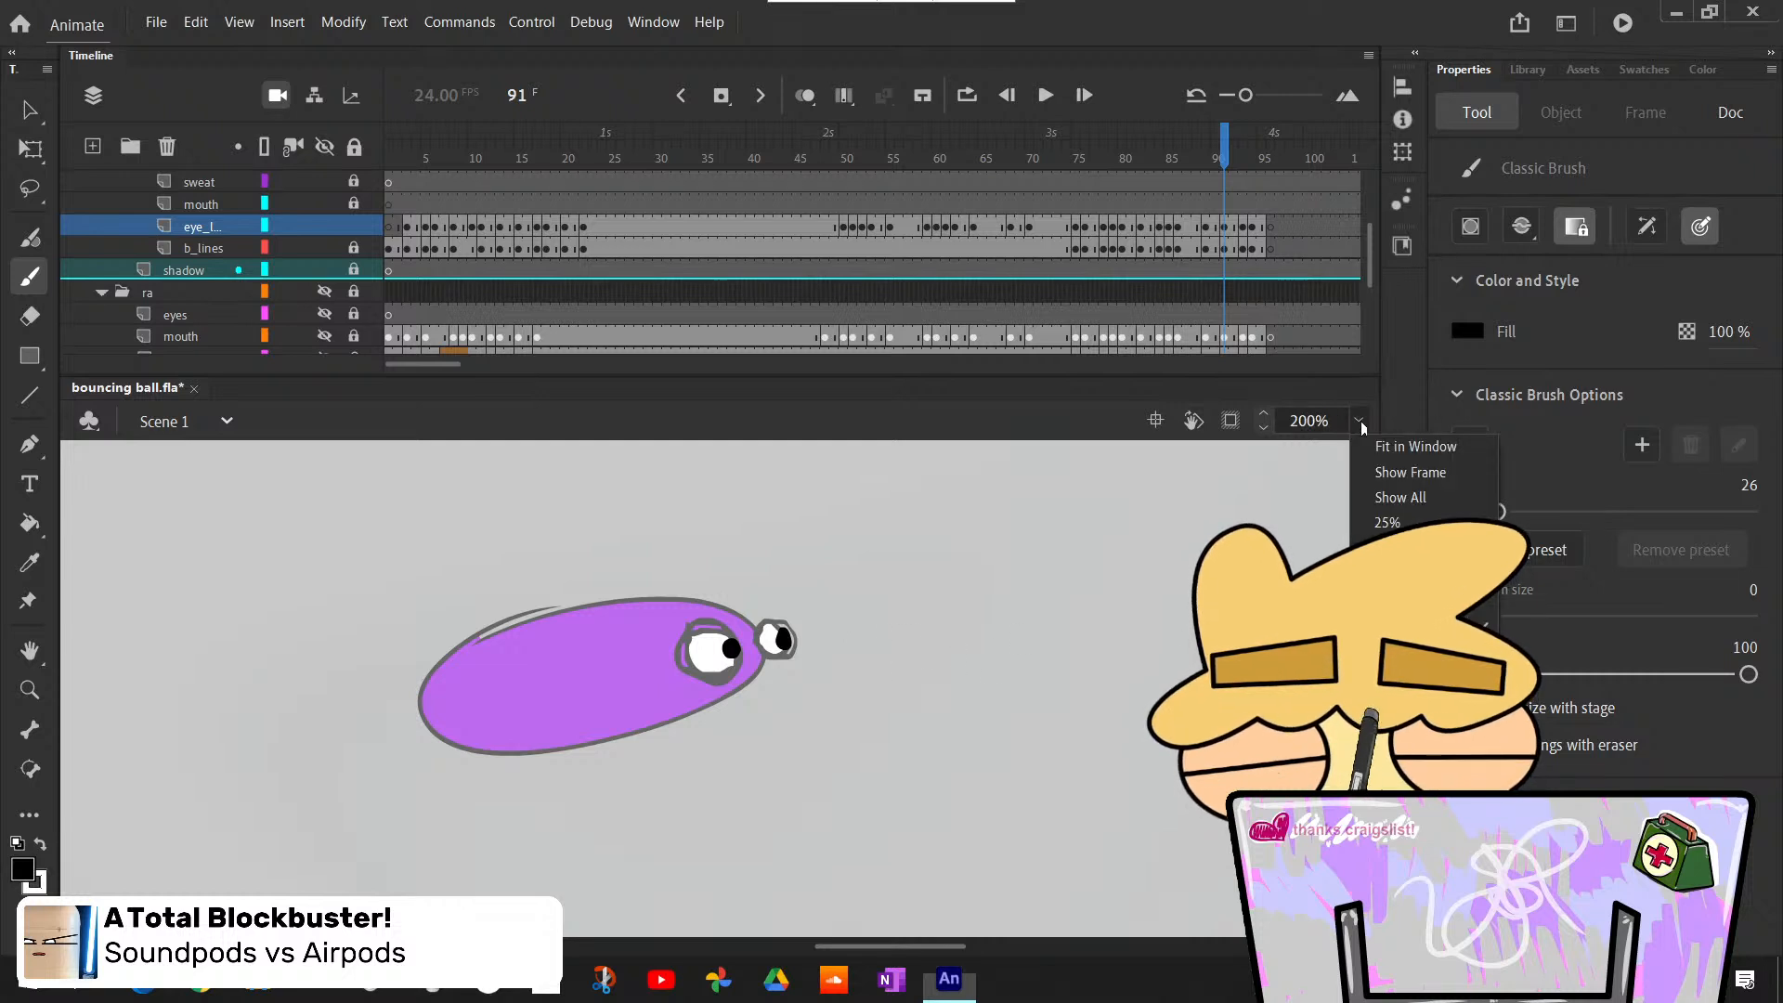
click(1412, 480)
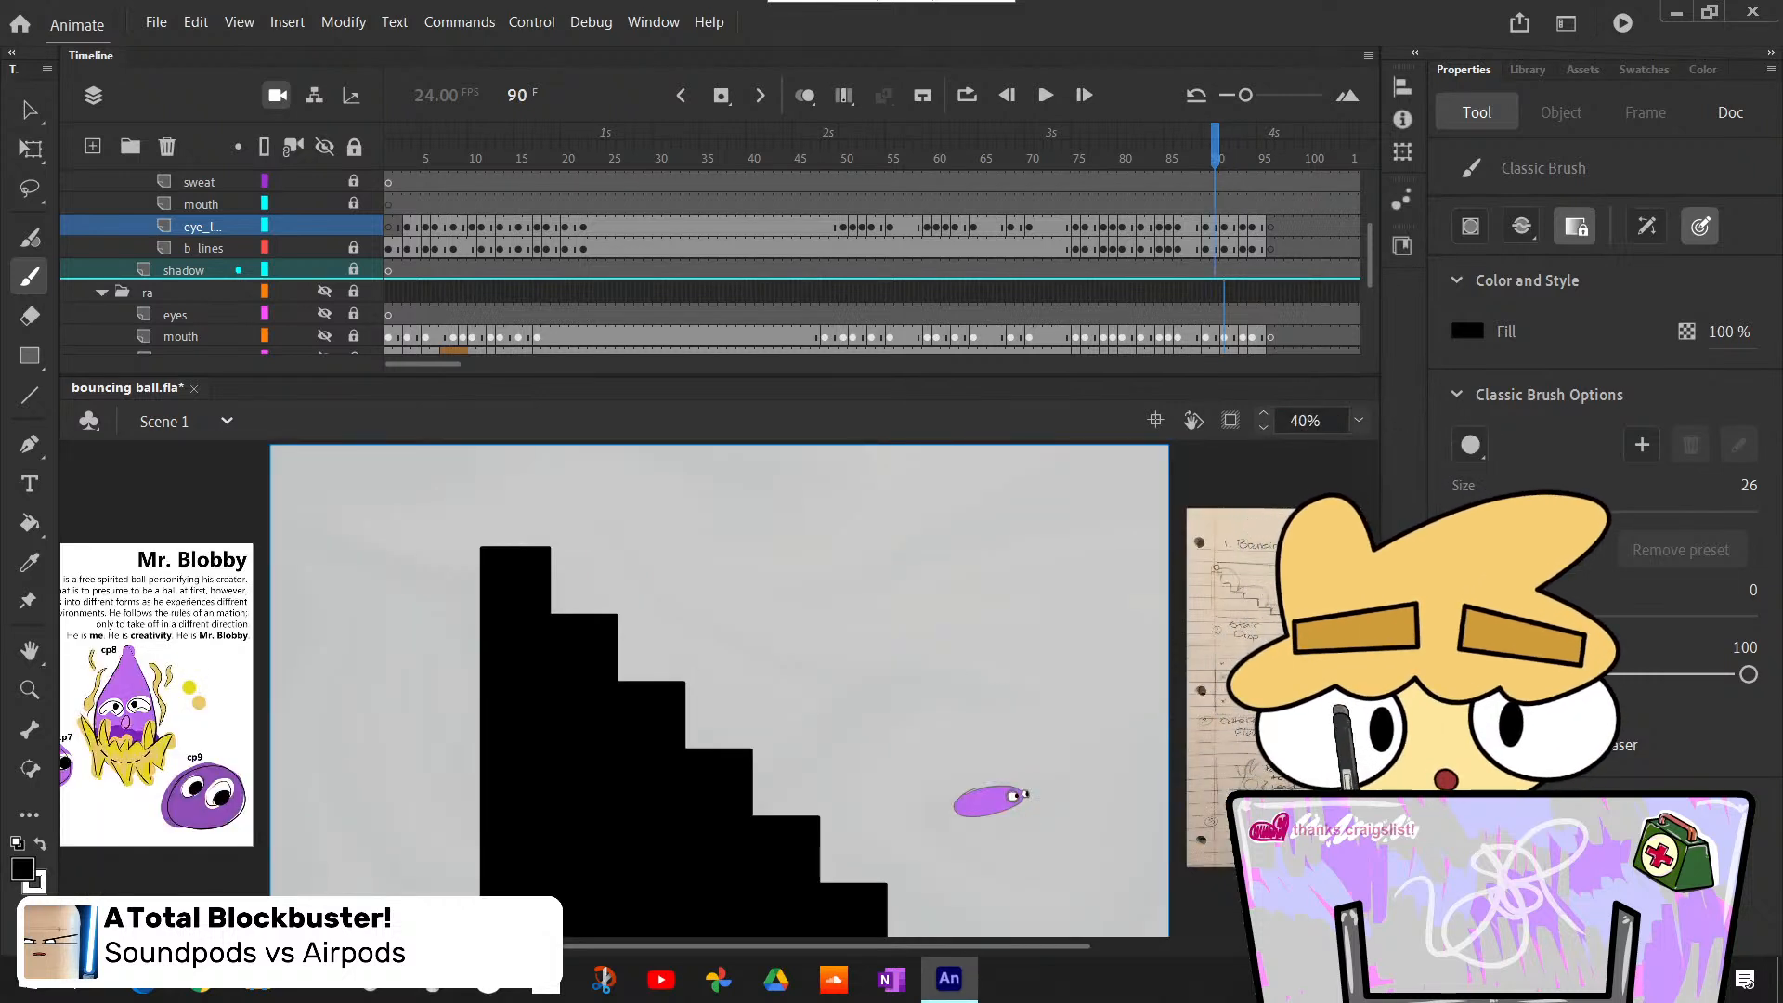
key(comma)
key(period)
key(period)
key(period)
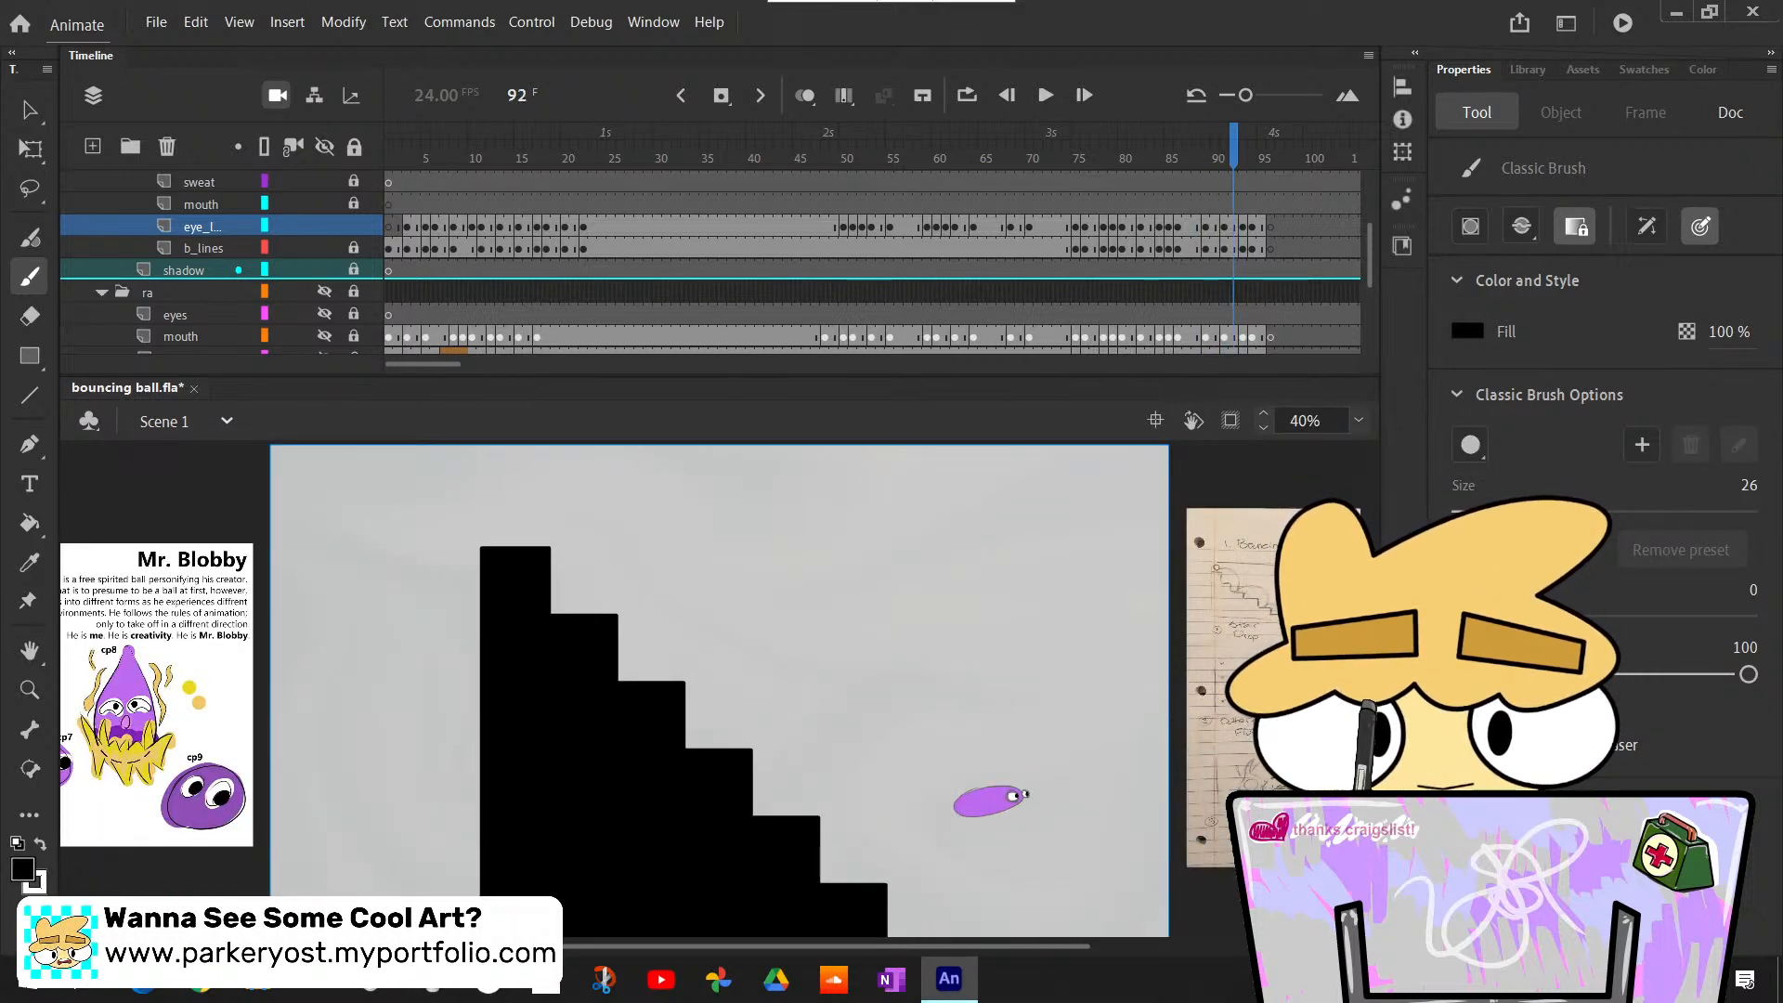
key(comma)
key(period)
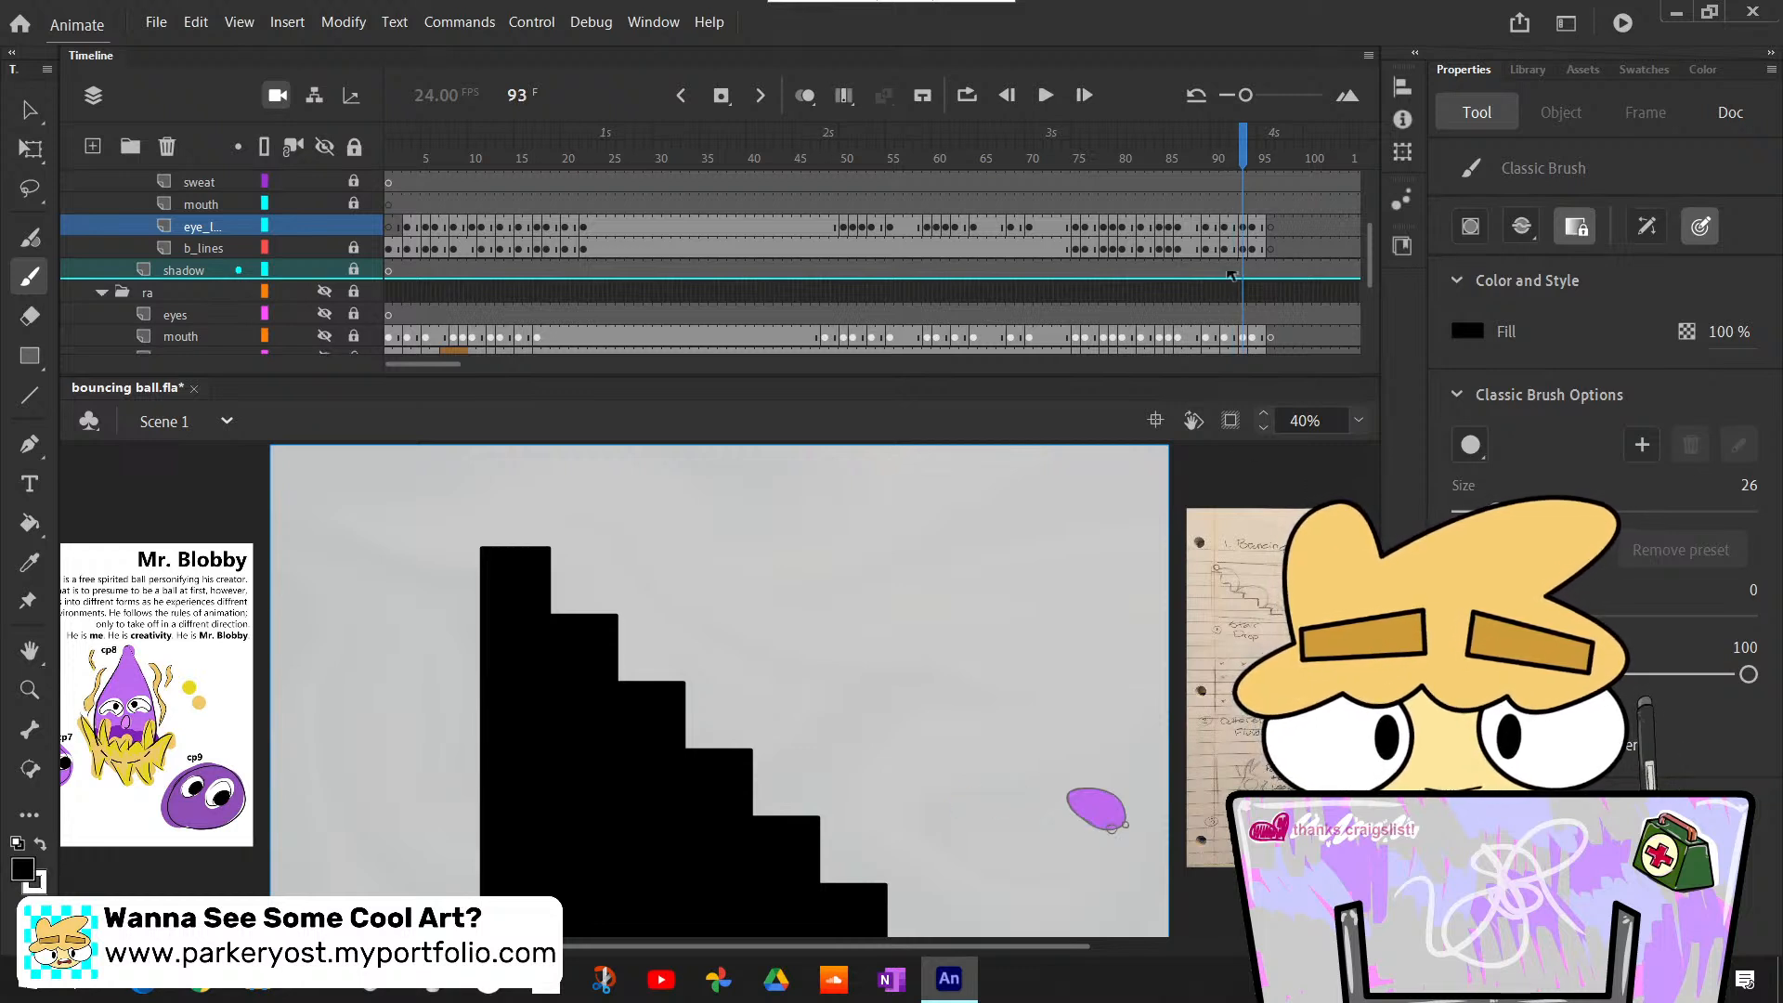
- Zoom the stage to 100% at frame 93 and bucket-fill both of the ball's eyes with white
click(1358, 421)
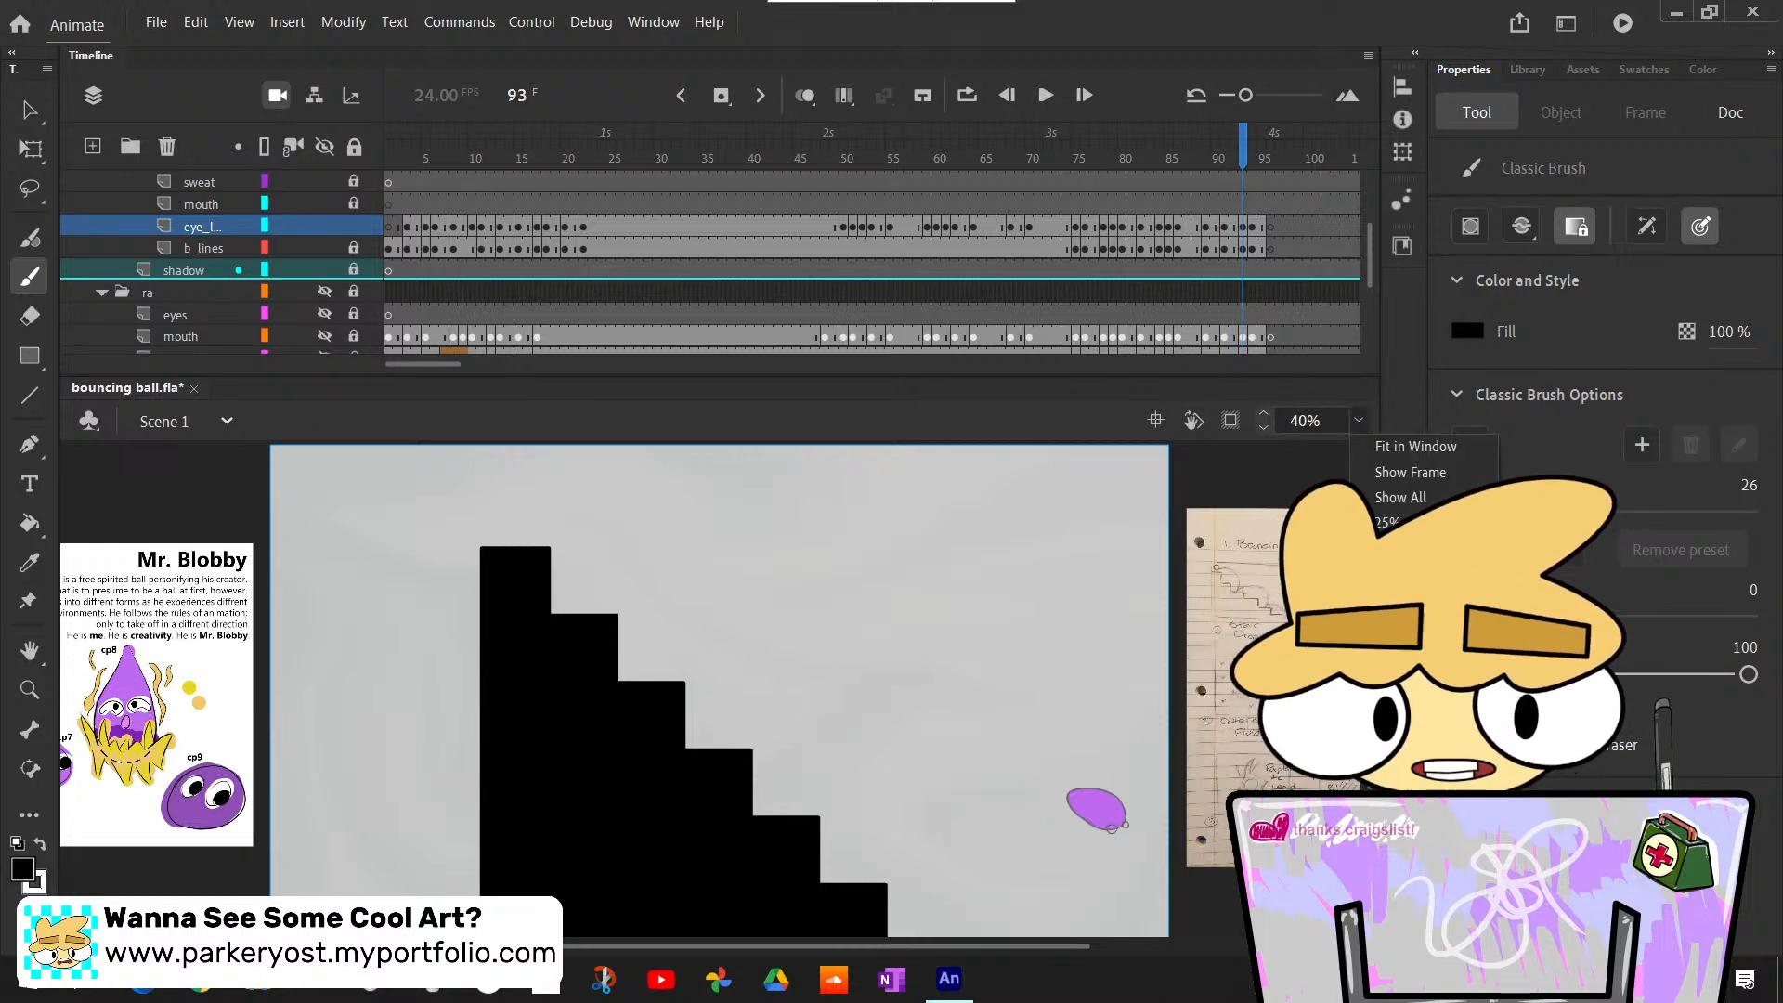
click(1394, 573)
click(797, 943)
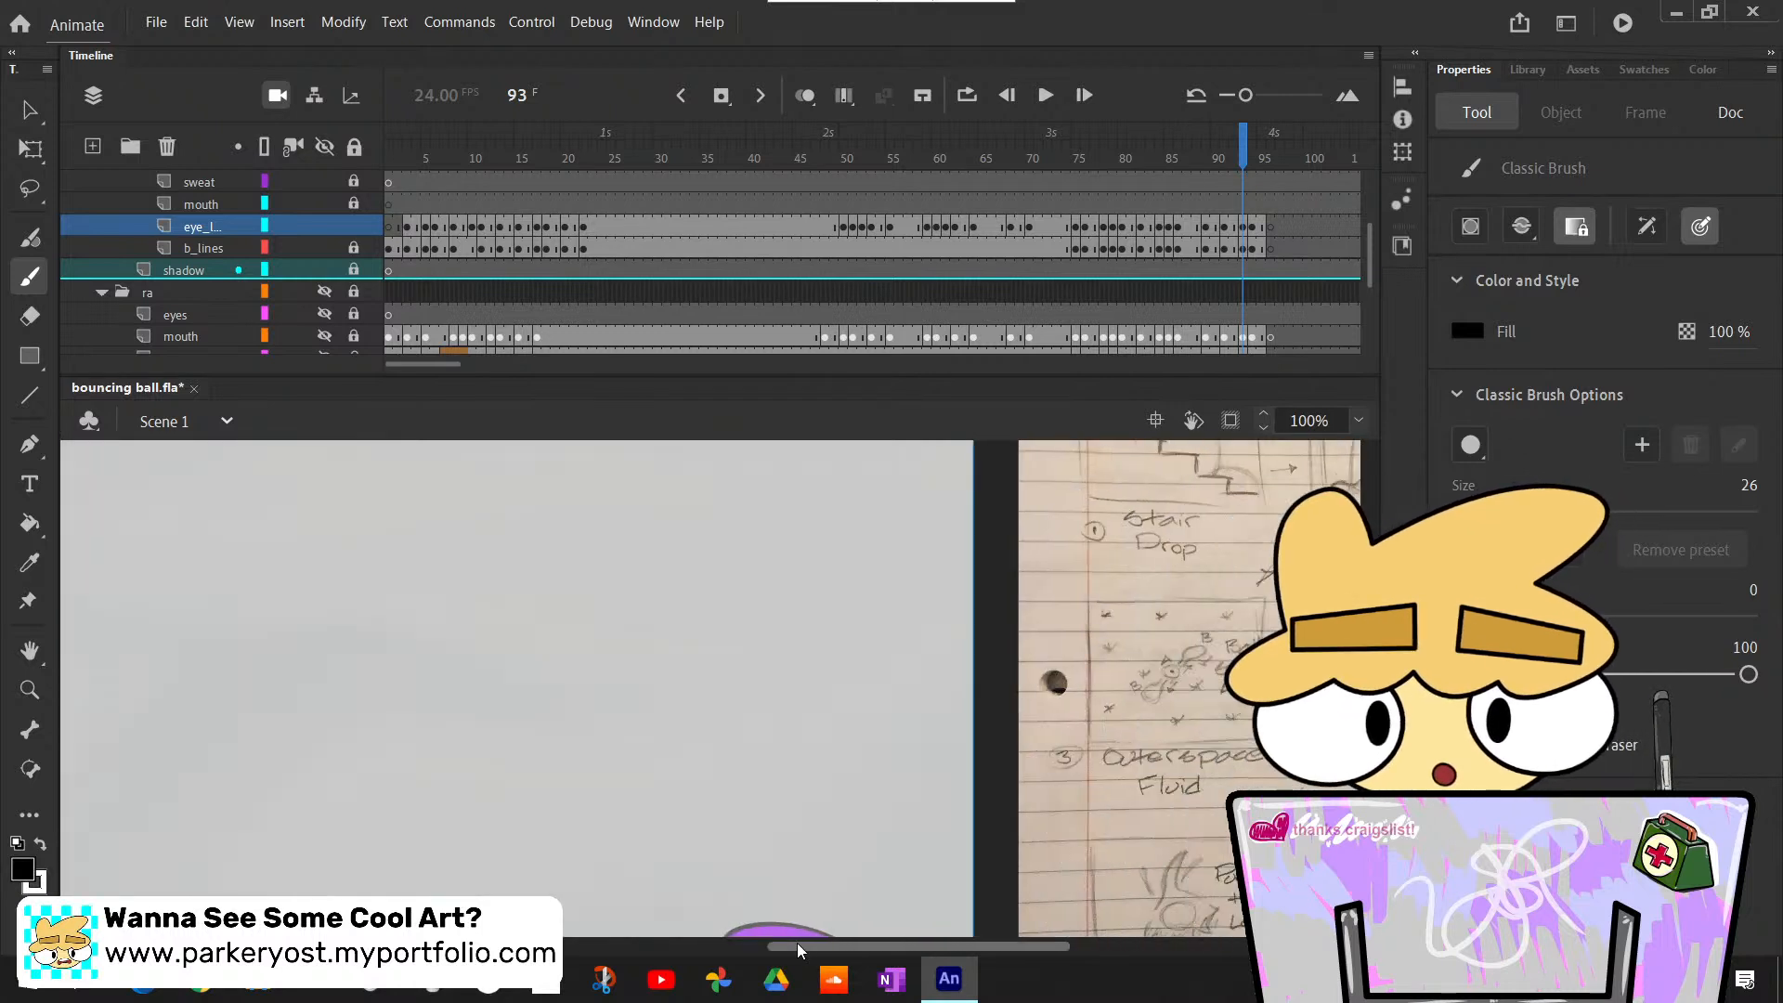
drag(797, 944, 830, 944)
click(1370, 799)
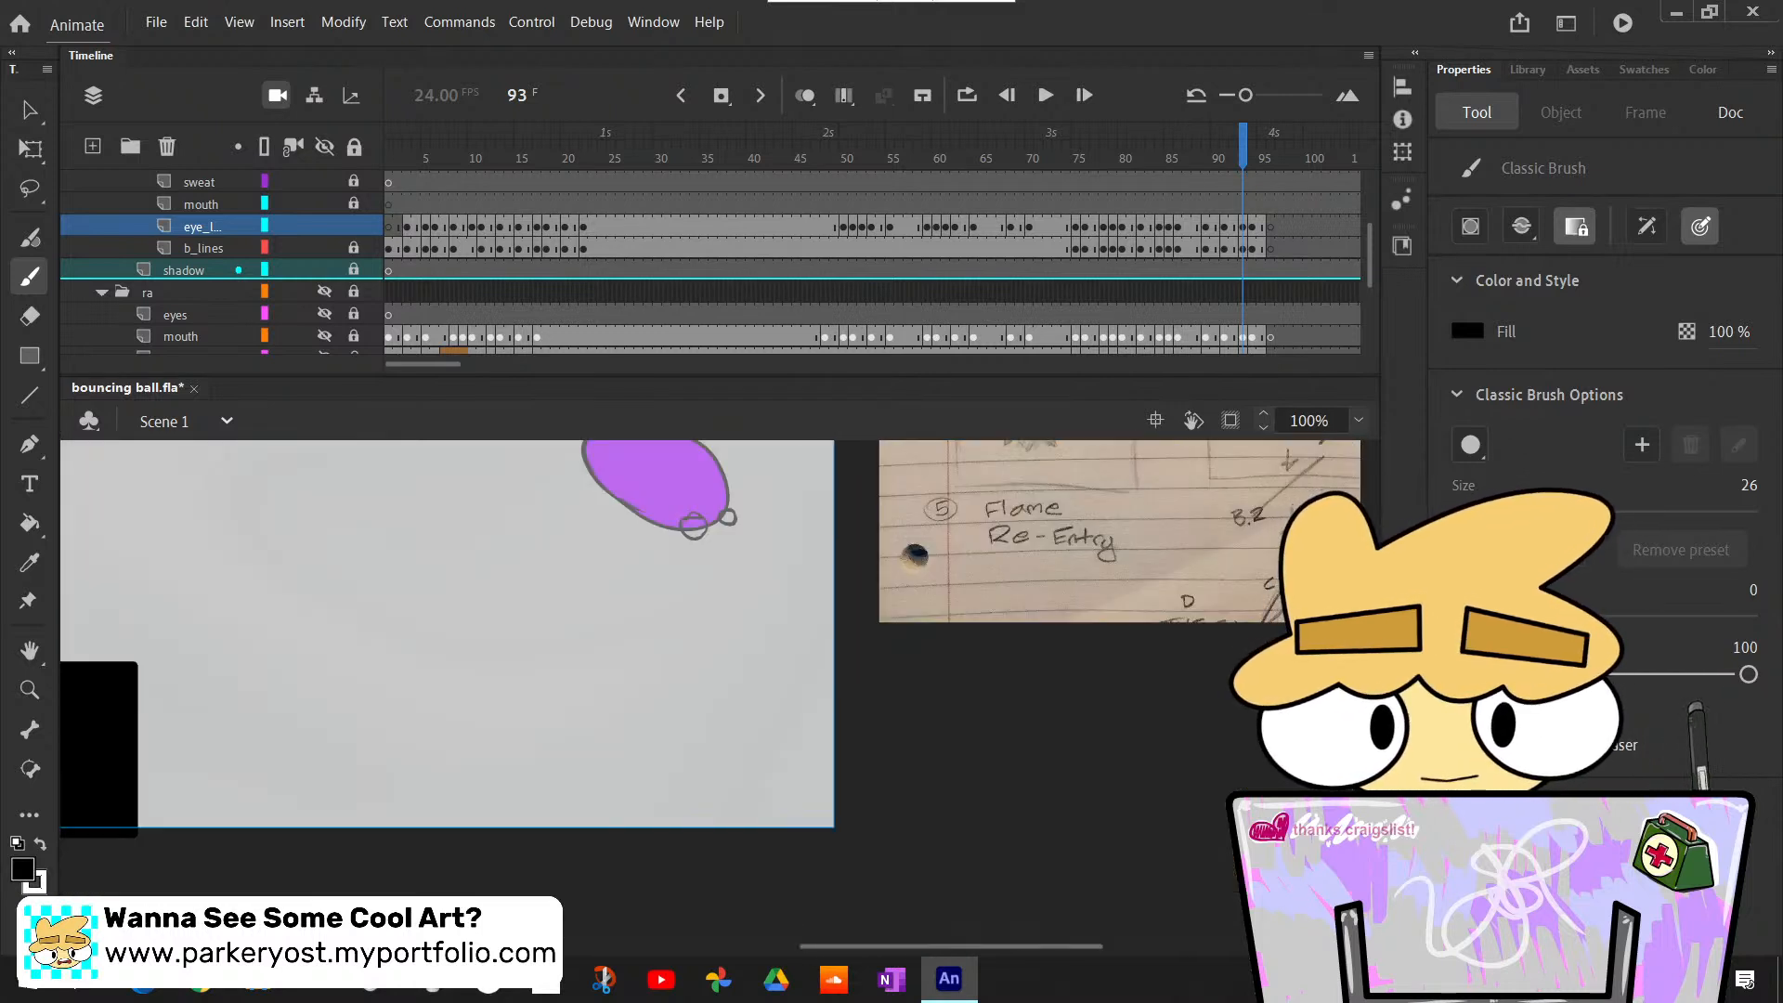
click(1370, 799)
drag(1370, 799, 1370, 629)
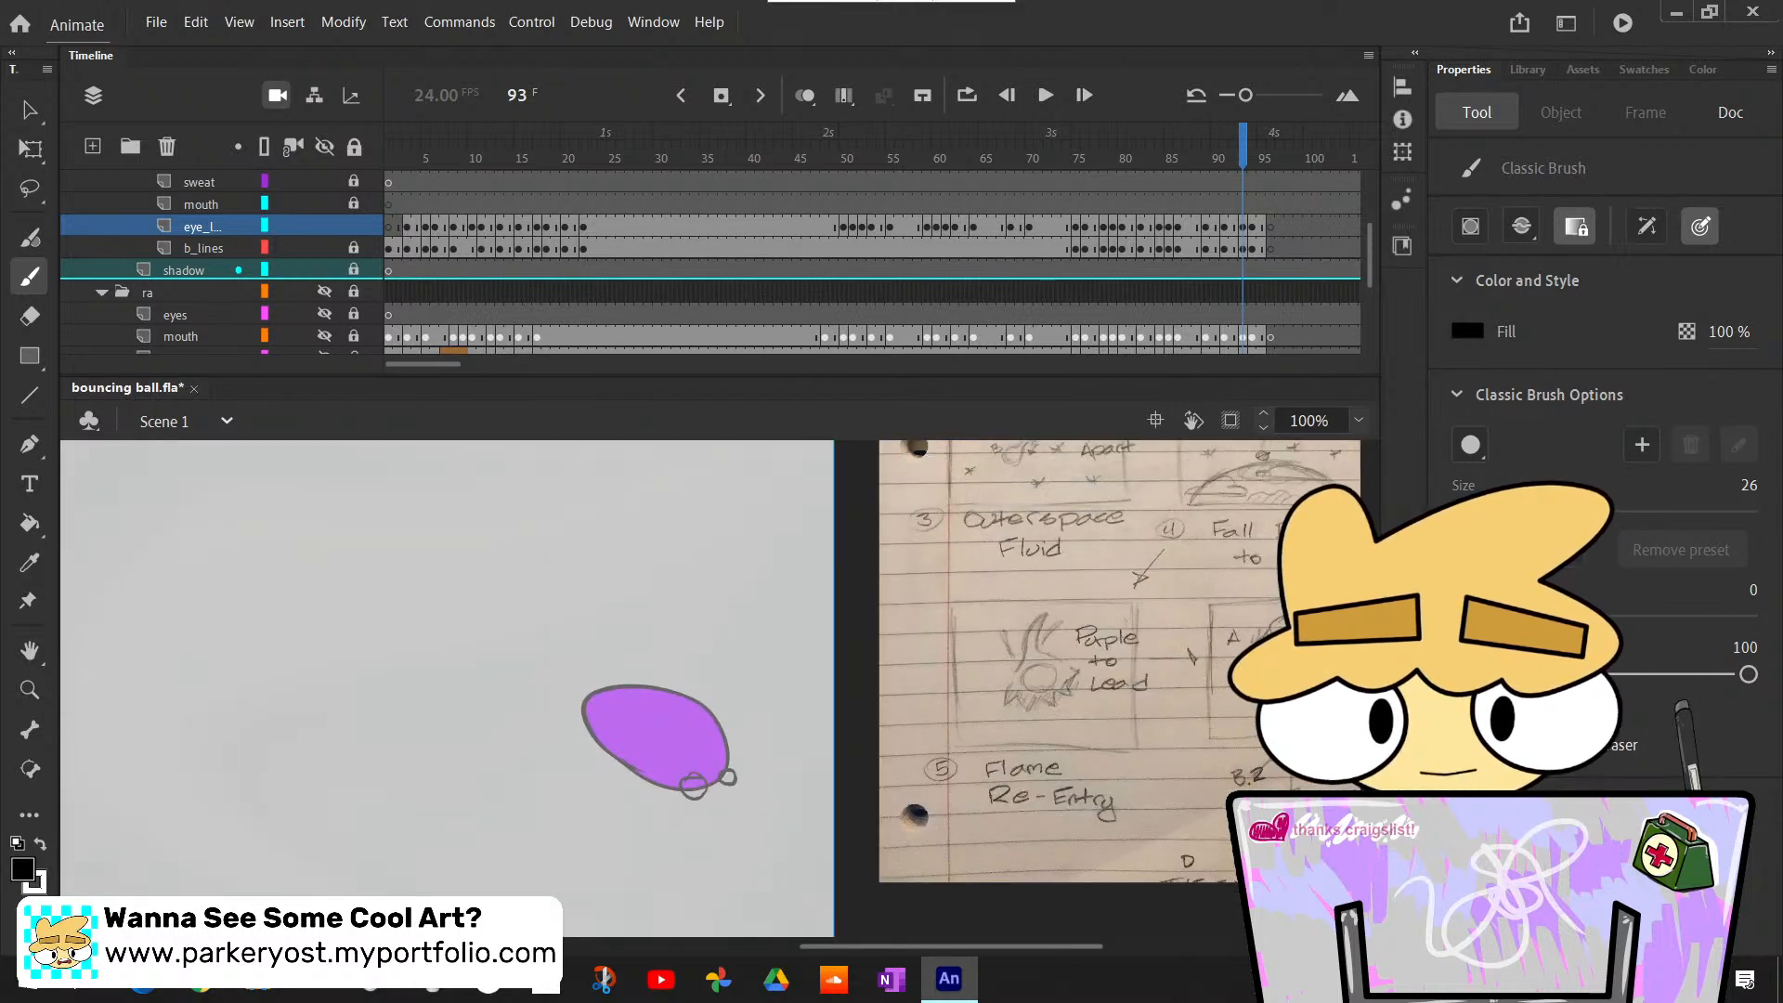
key(v)
key(k)
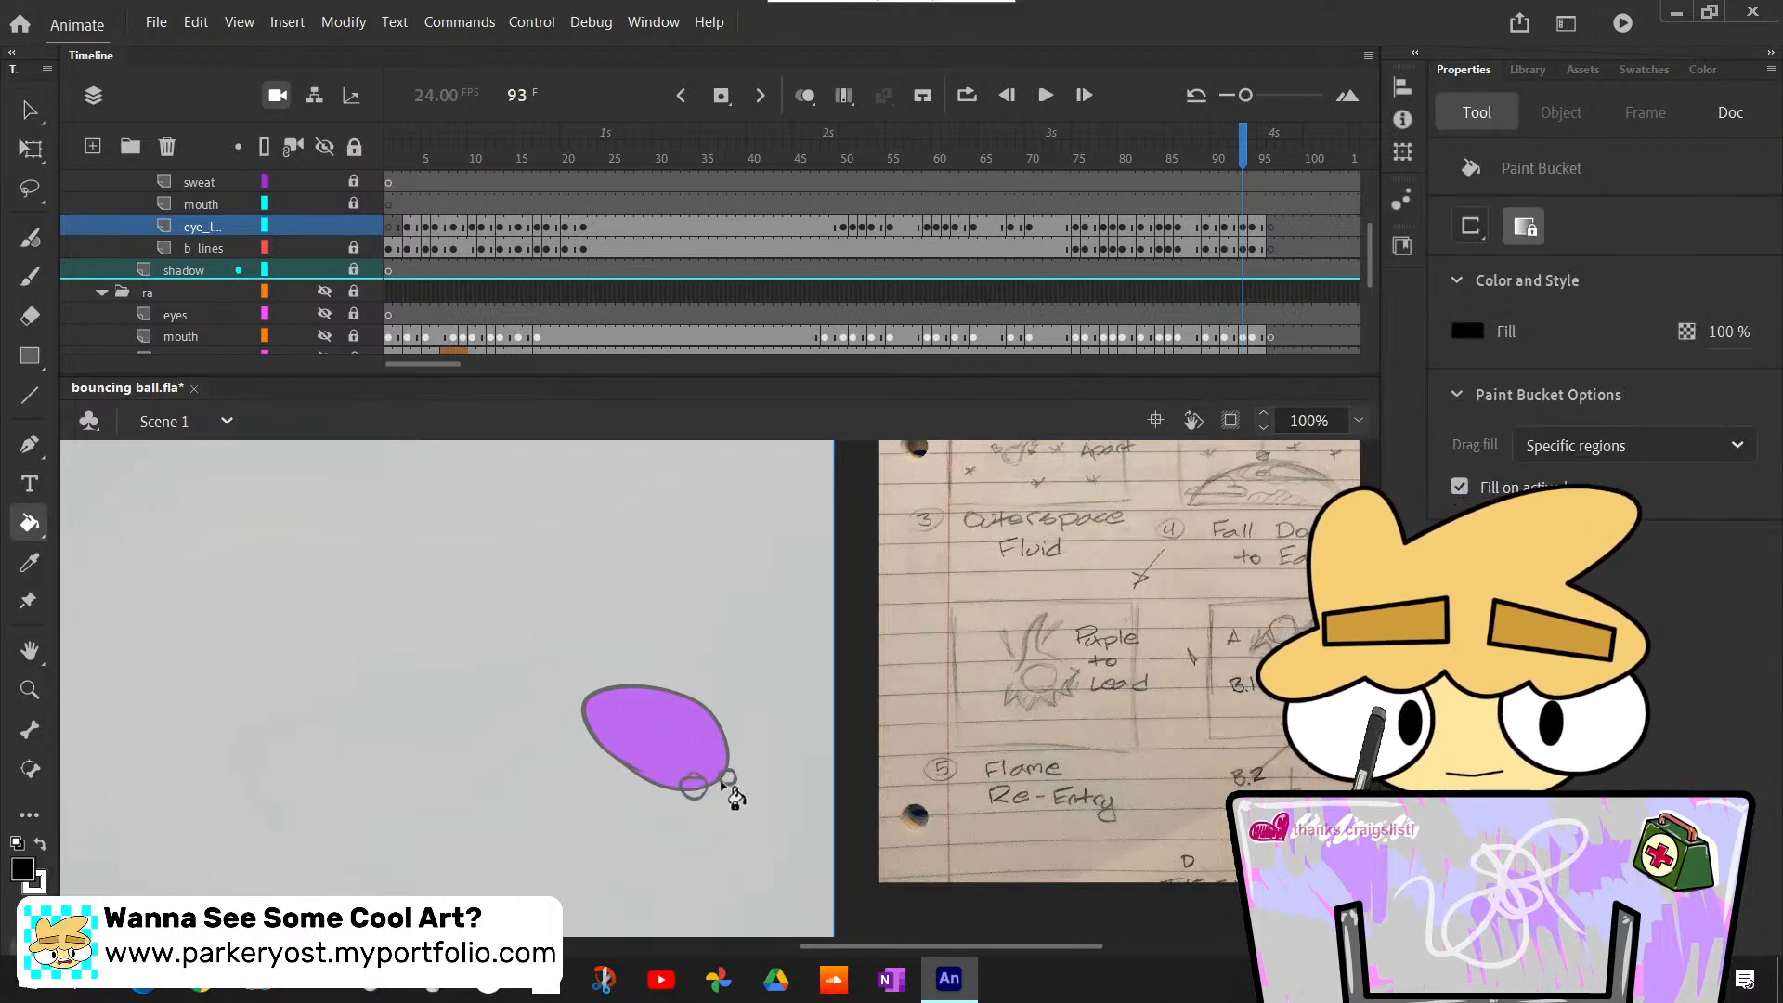
key(x)
click(693, 788)
click(729, 777)
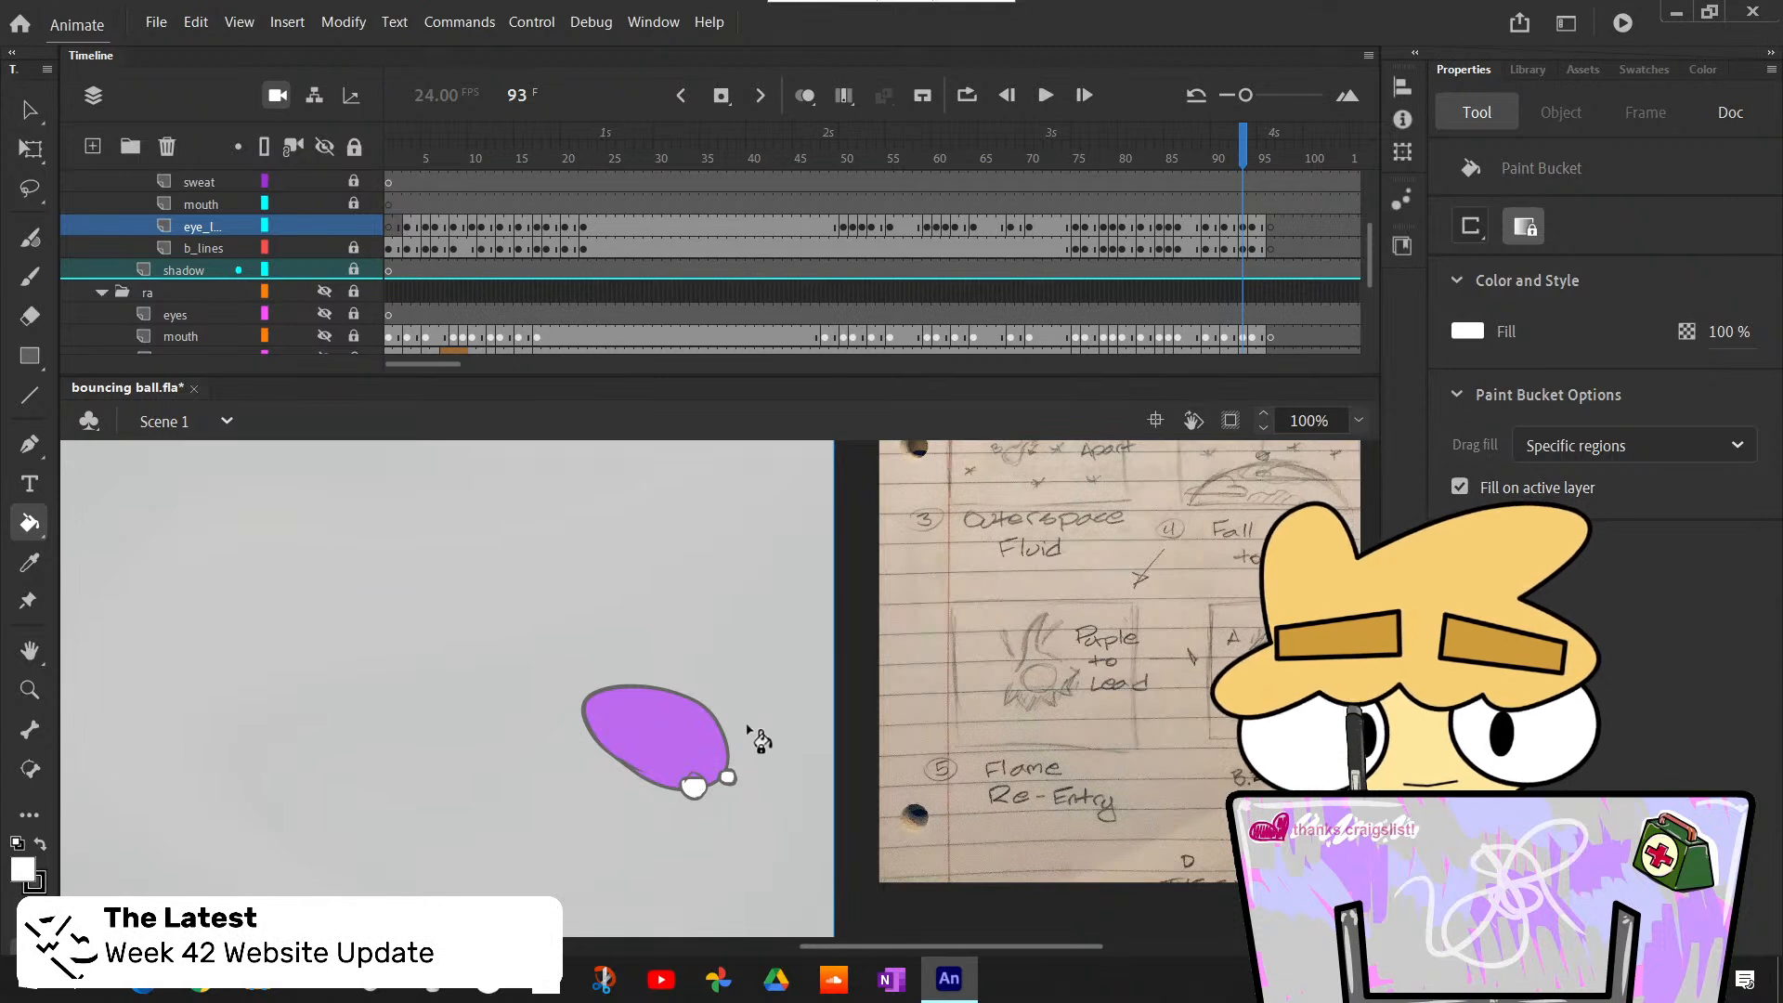
- Paint black pupils at the lower edges of both eyes at frame 93 with the Classic Brush
key(b)
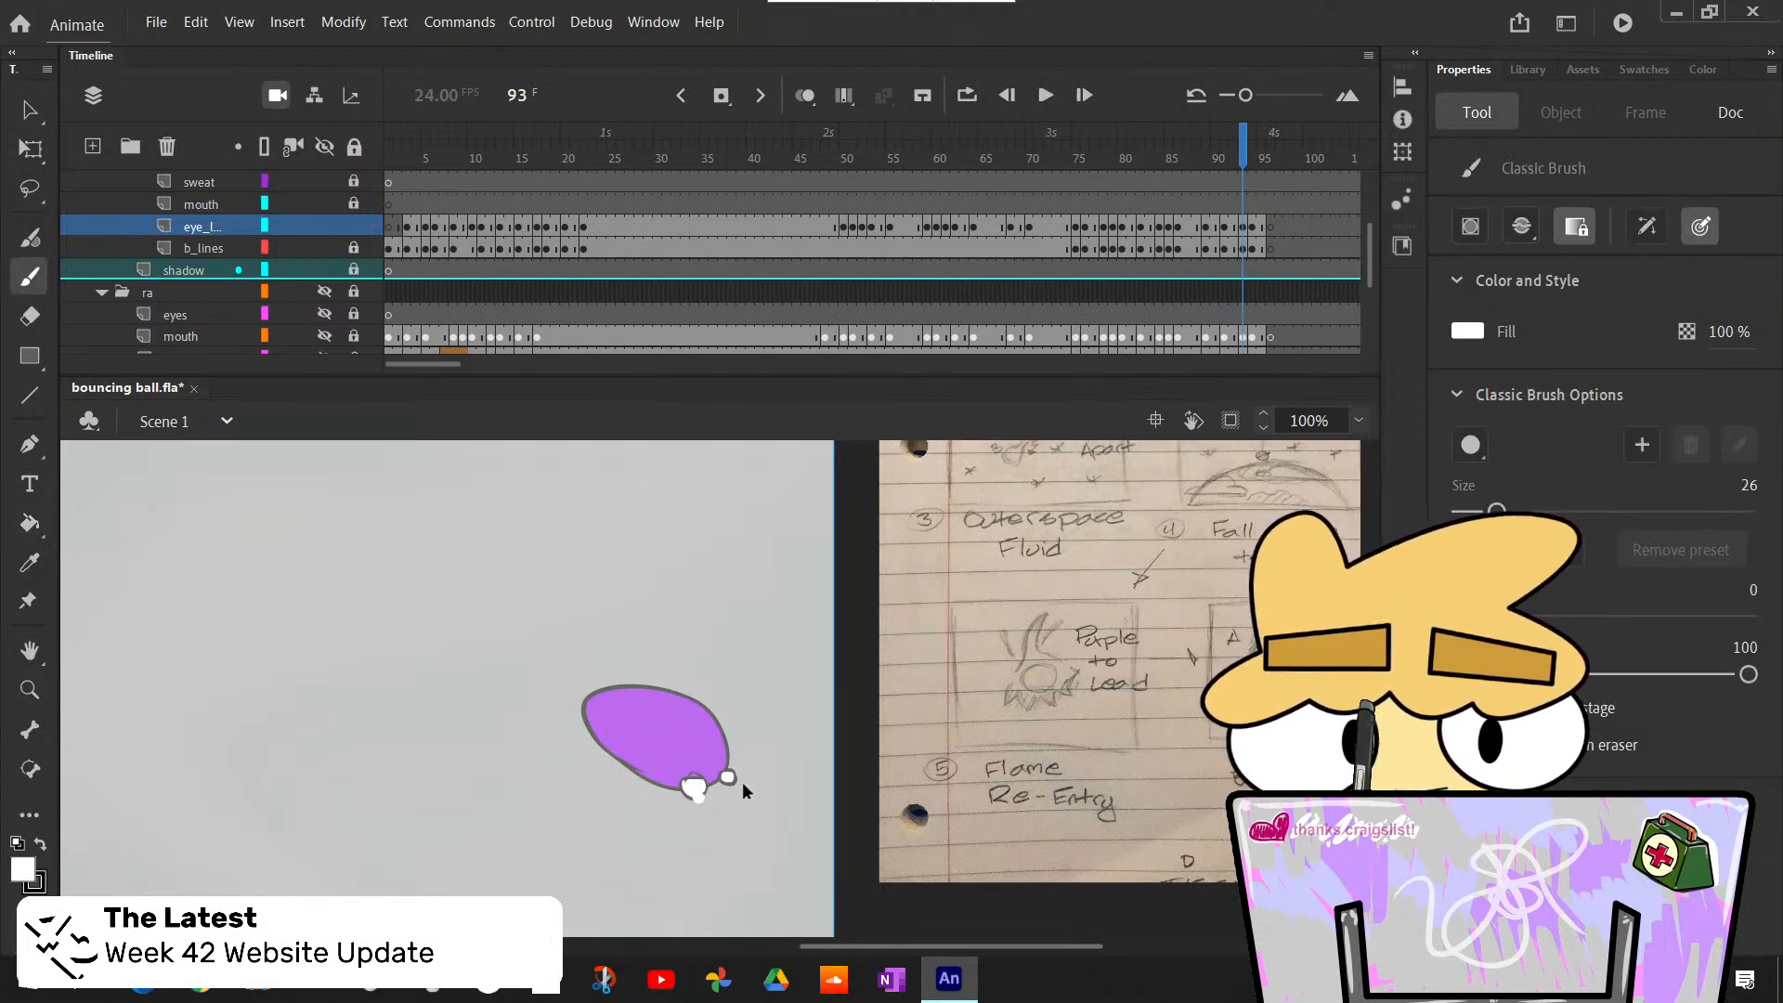
key(x)
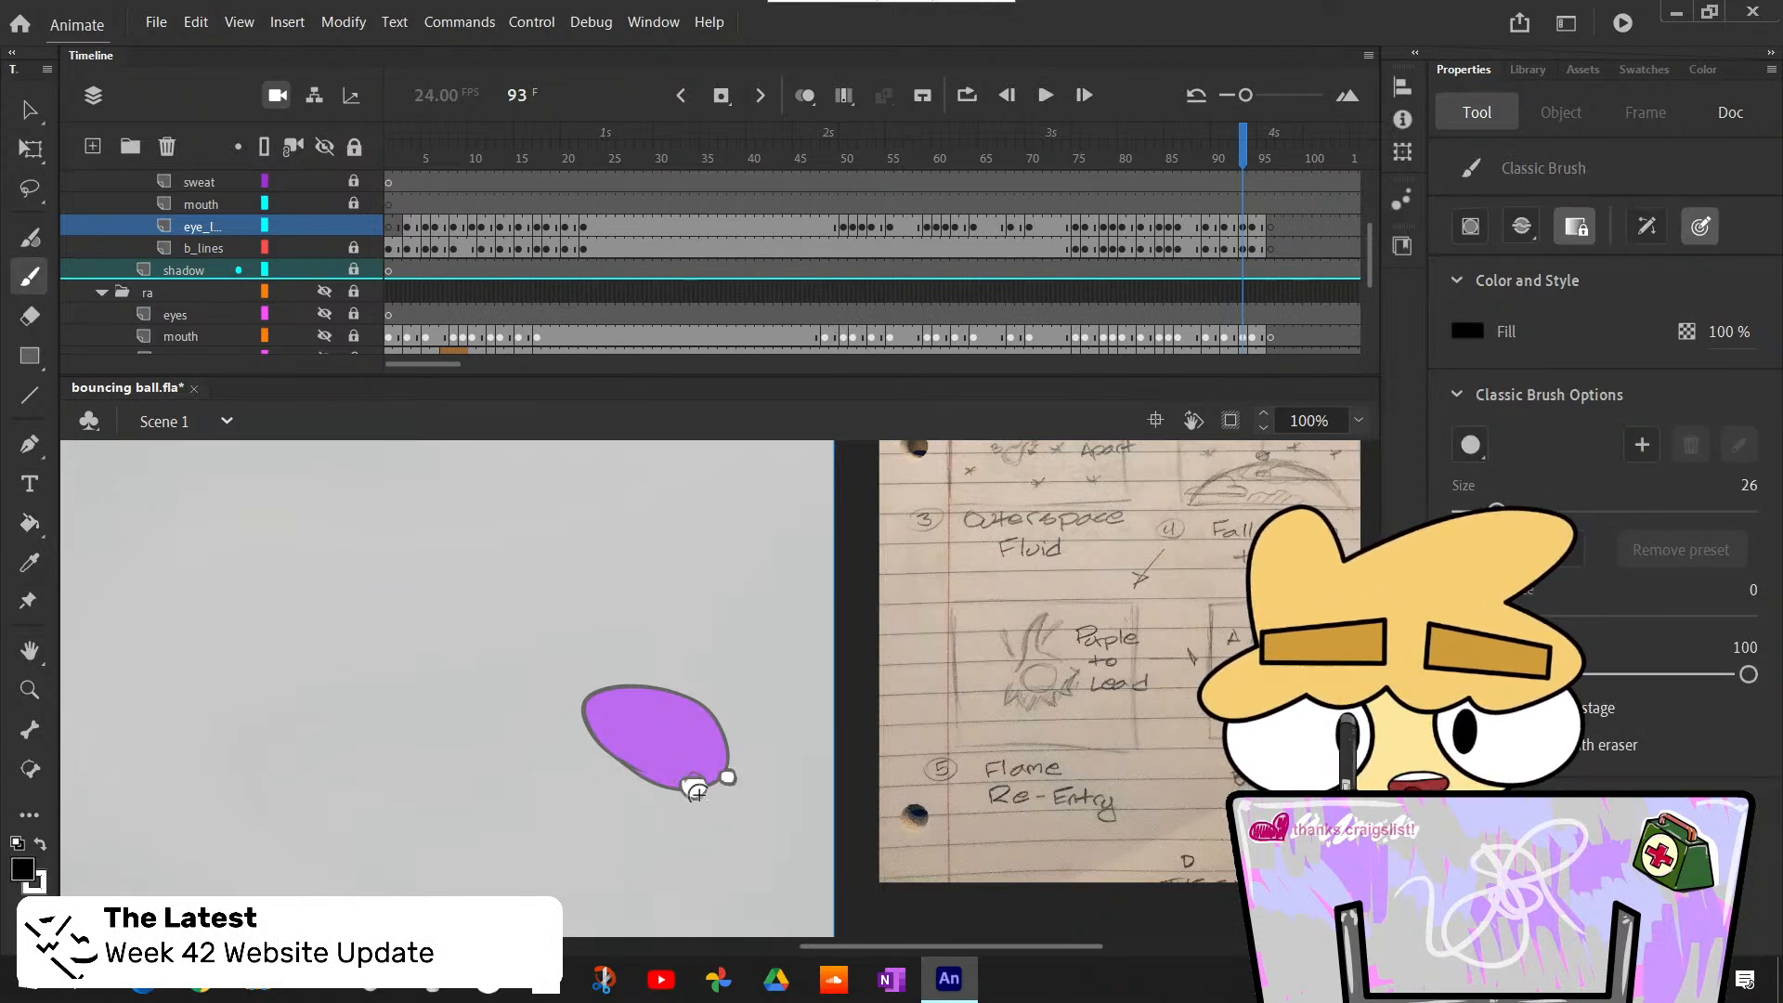
click(696, 792)
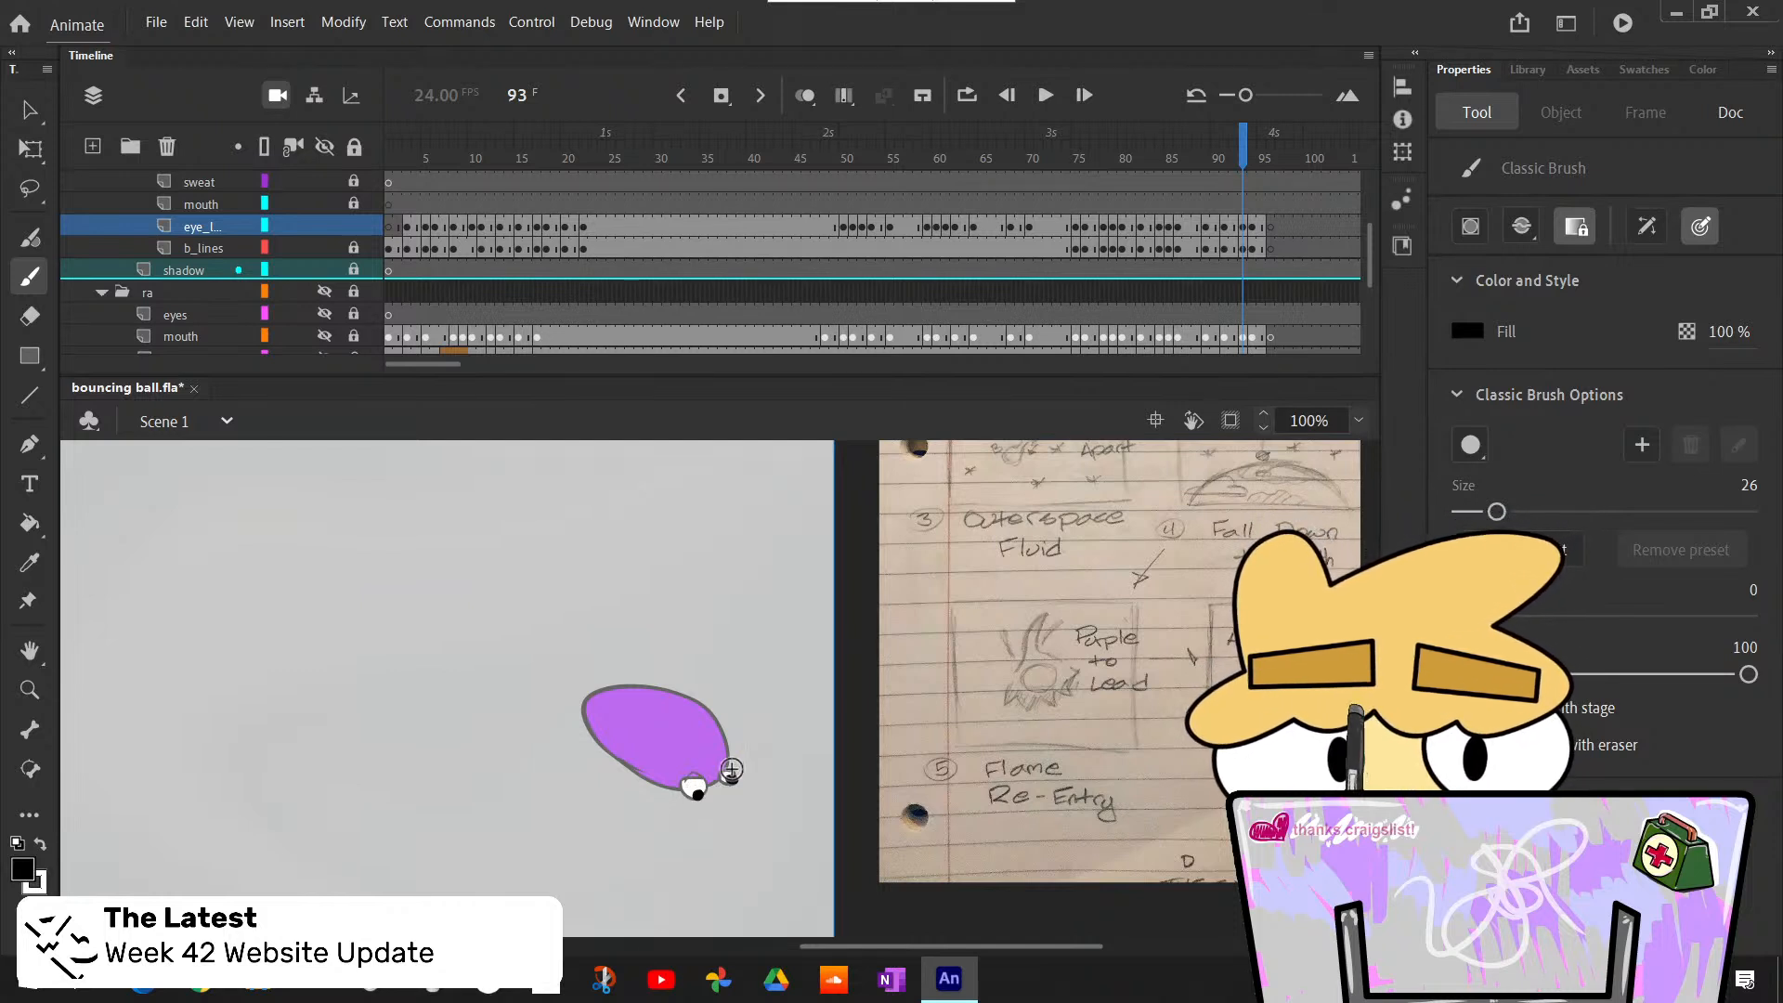
key(ctrl+z)
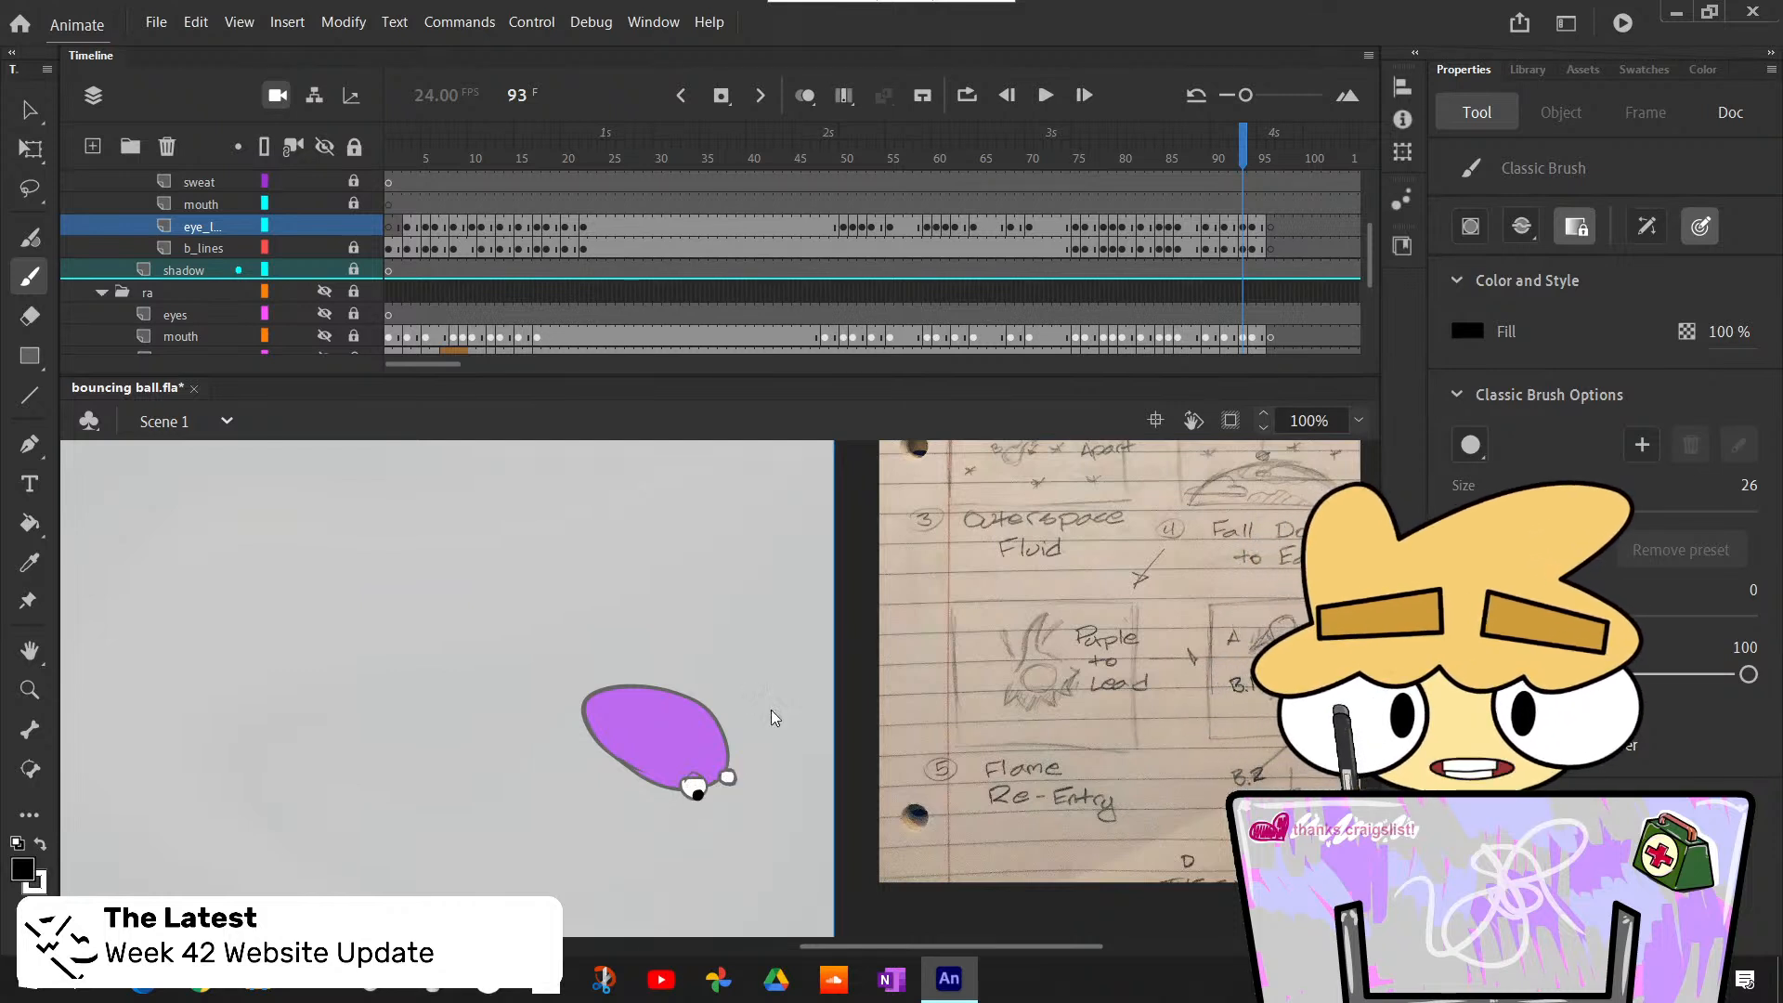
- Examine the handwritten storyboard notes beside the stage, from the stair drop through the lead morph
click(1359, 420)
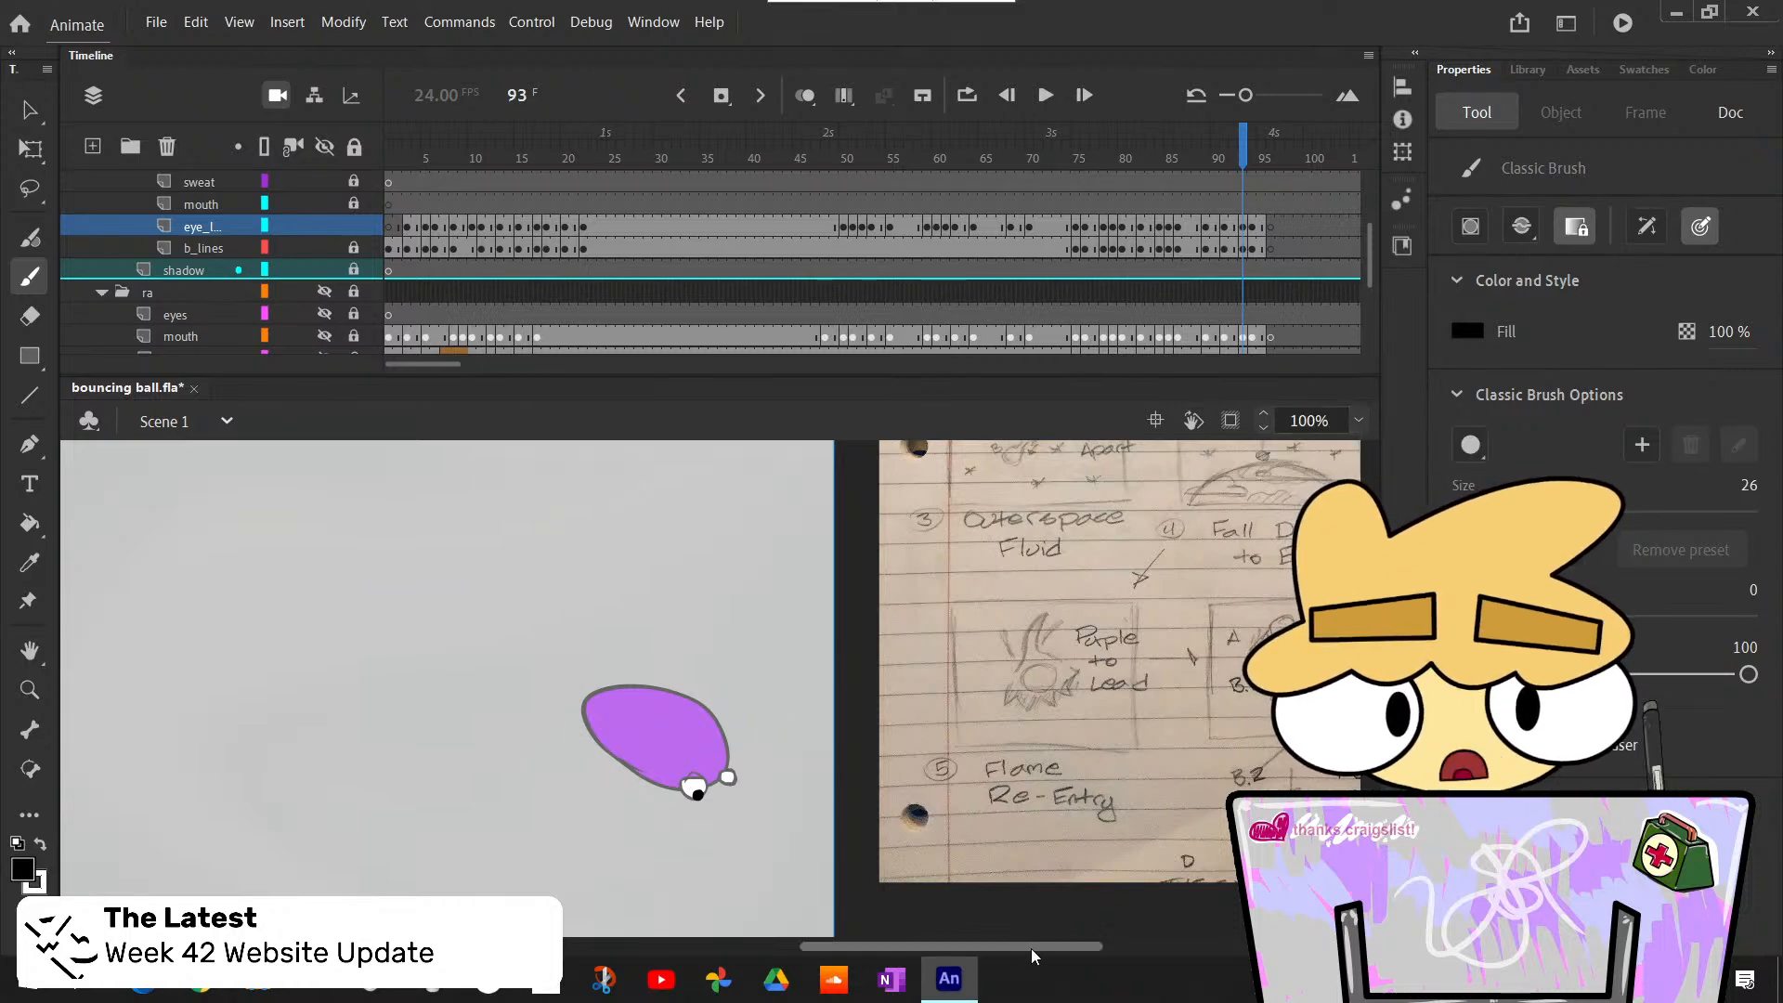
scroll(1031, 949, right, 4)
scroll(820, 687, up, 5)
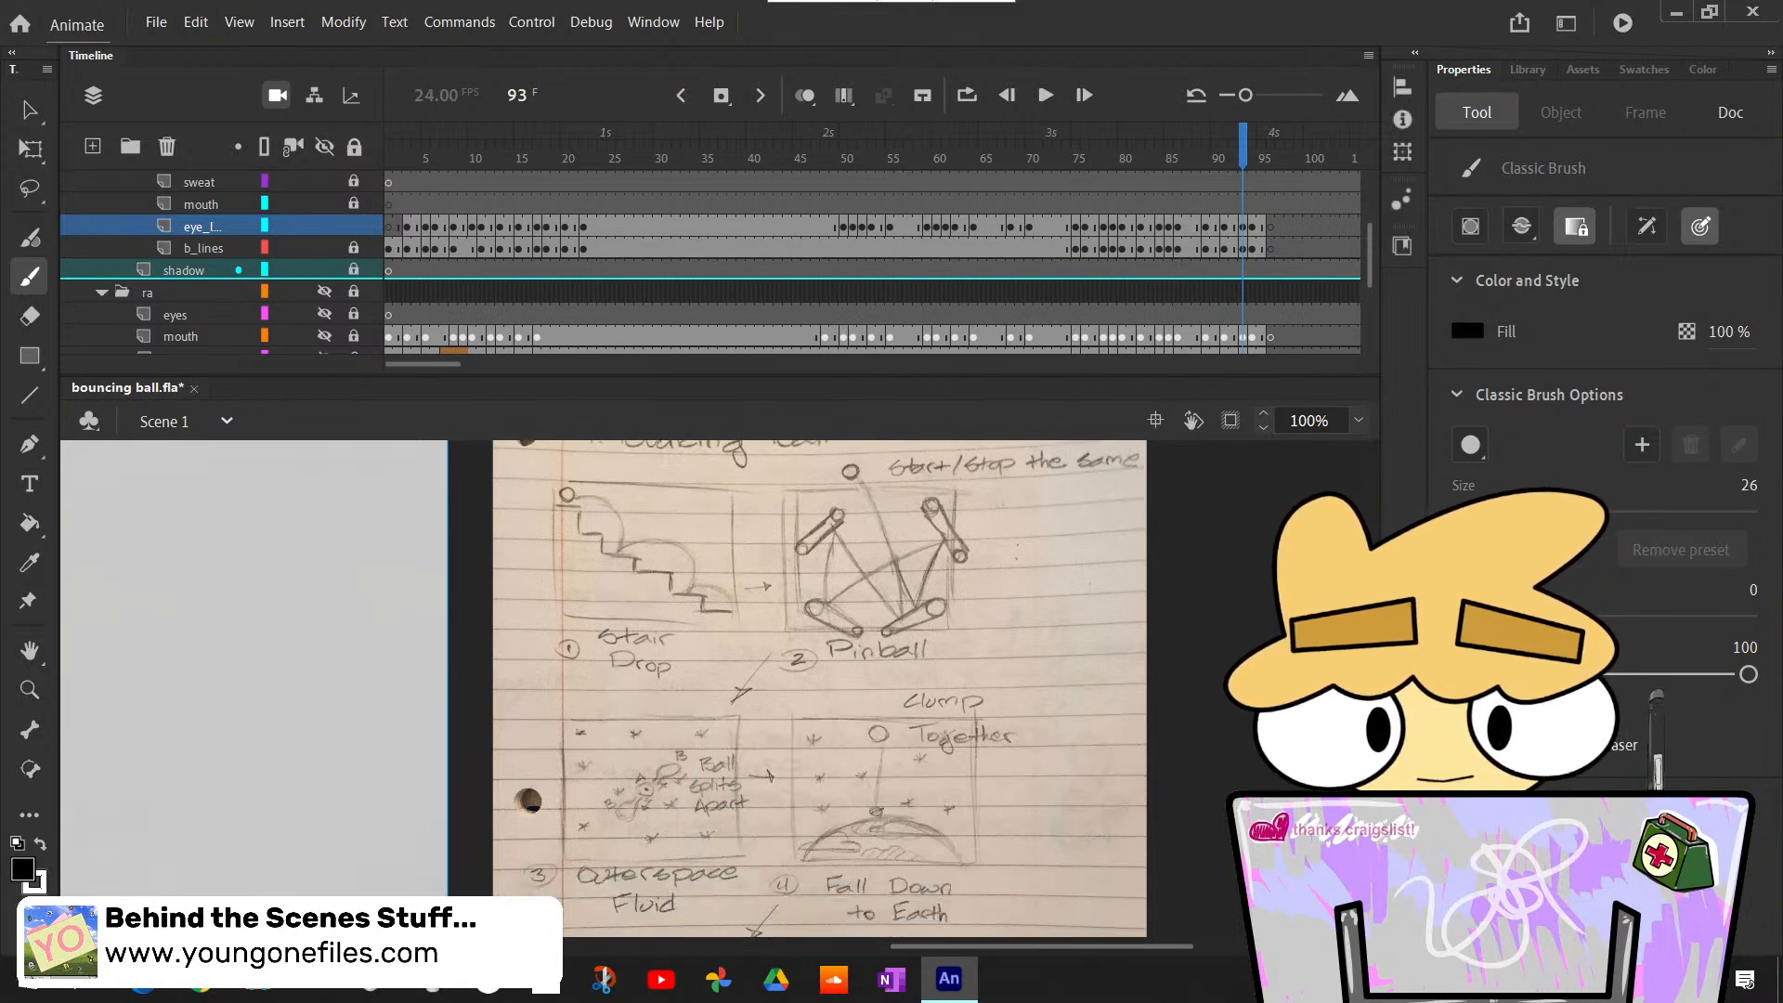
scroll(820, 687, up, 1)
scroll(821, 687, down, 5)
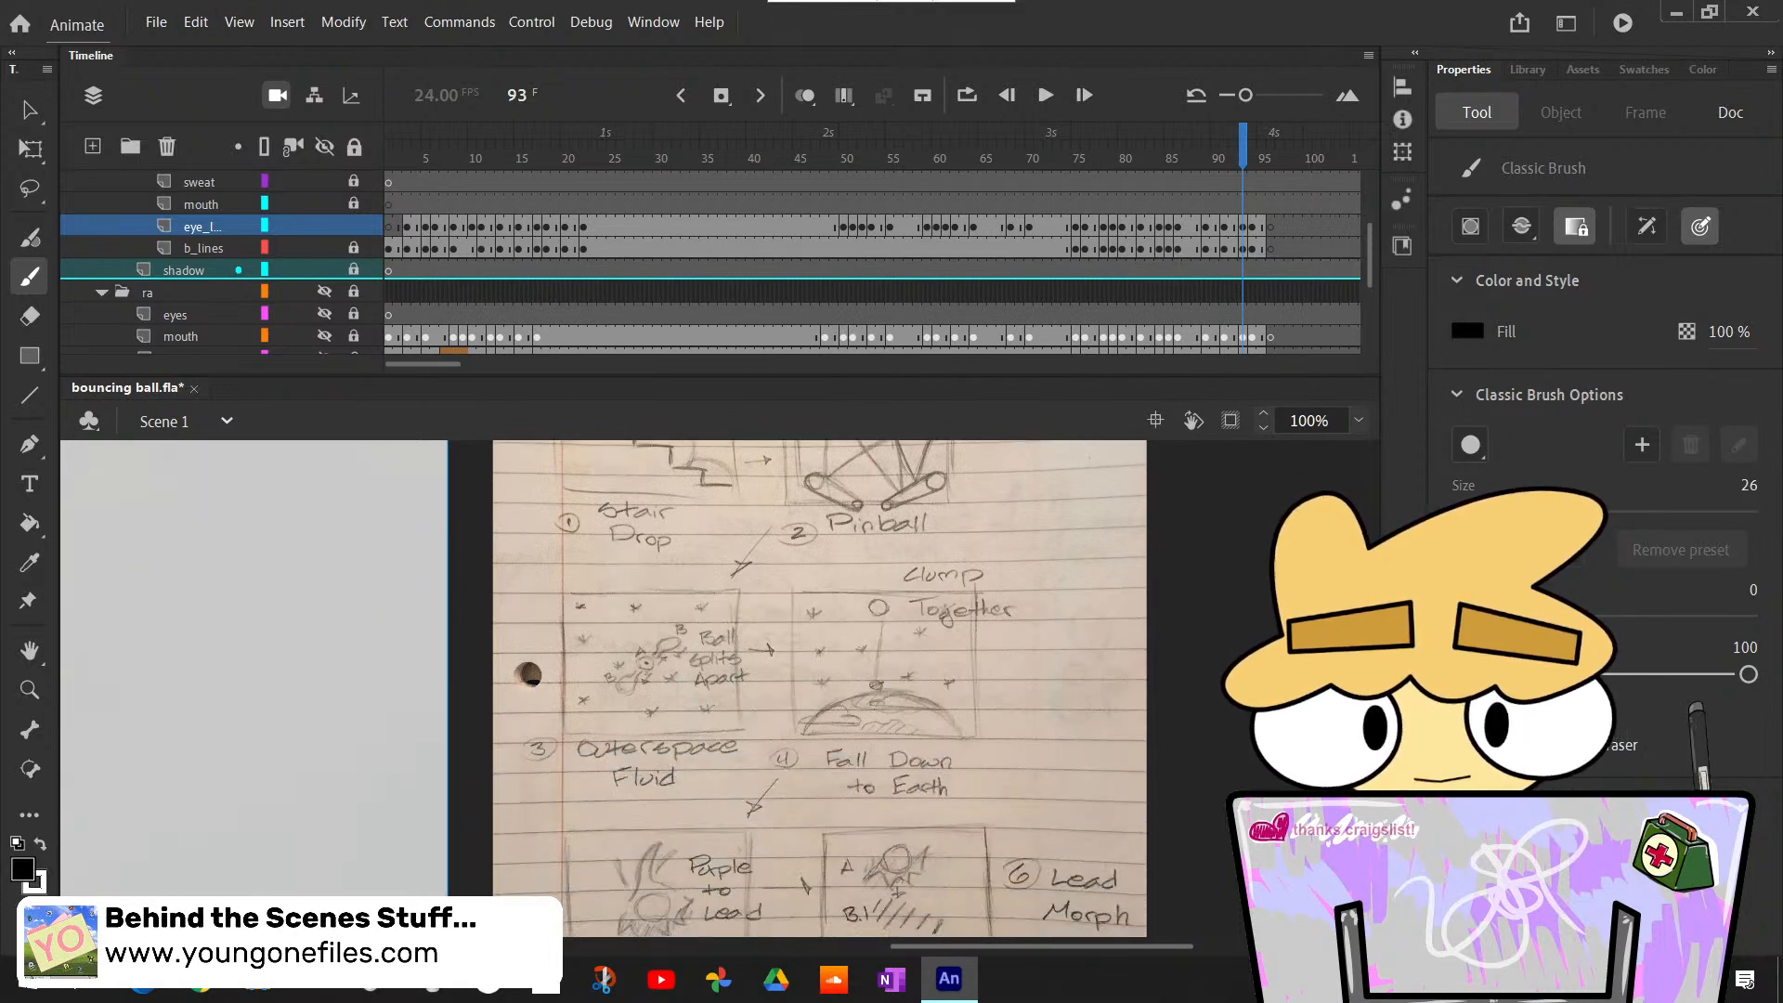
scroll(820, 687, up, 6)
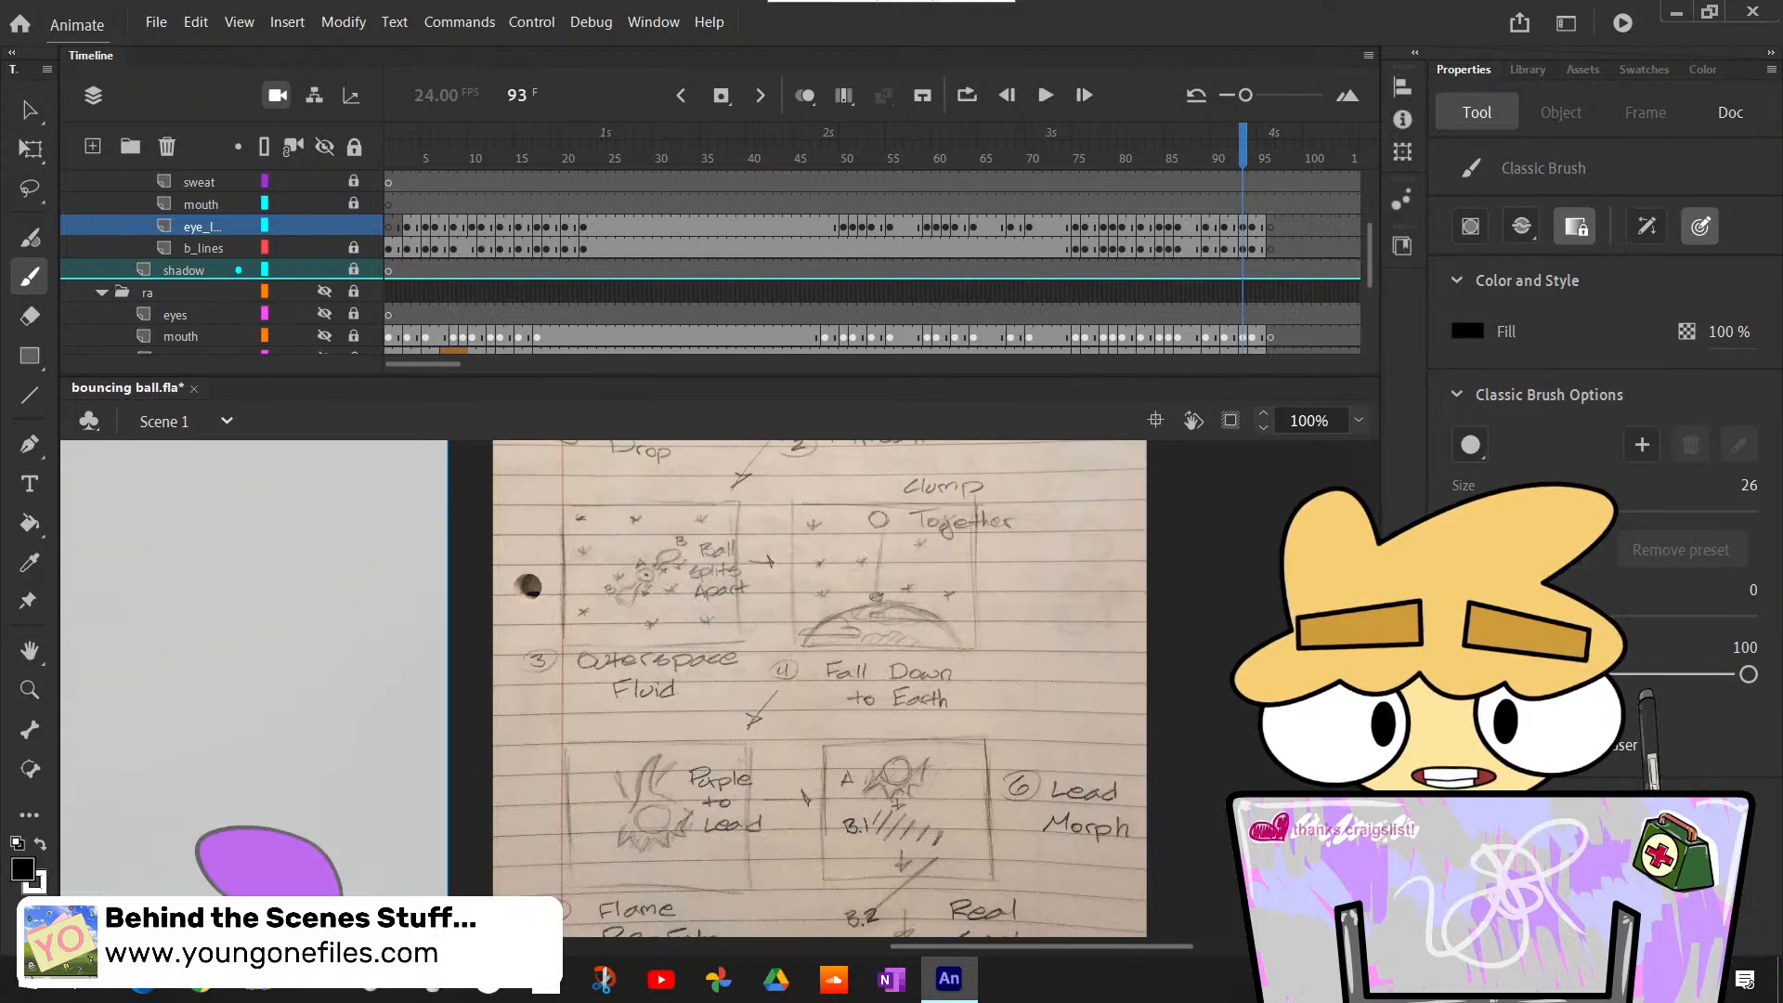
scroll(820, 687, down, 4)
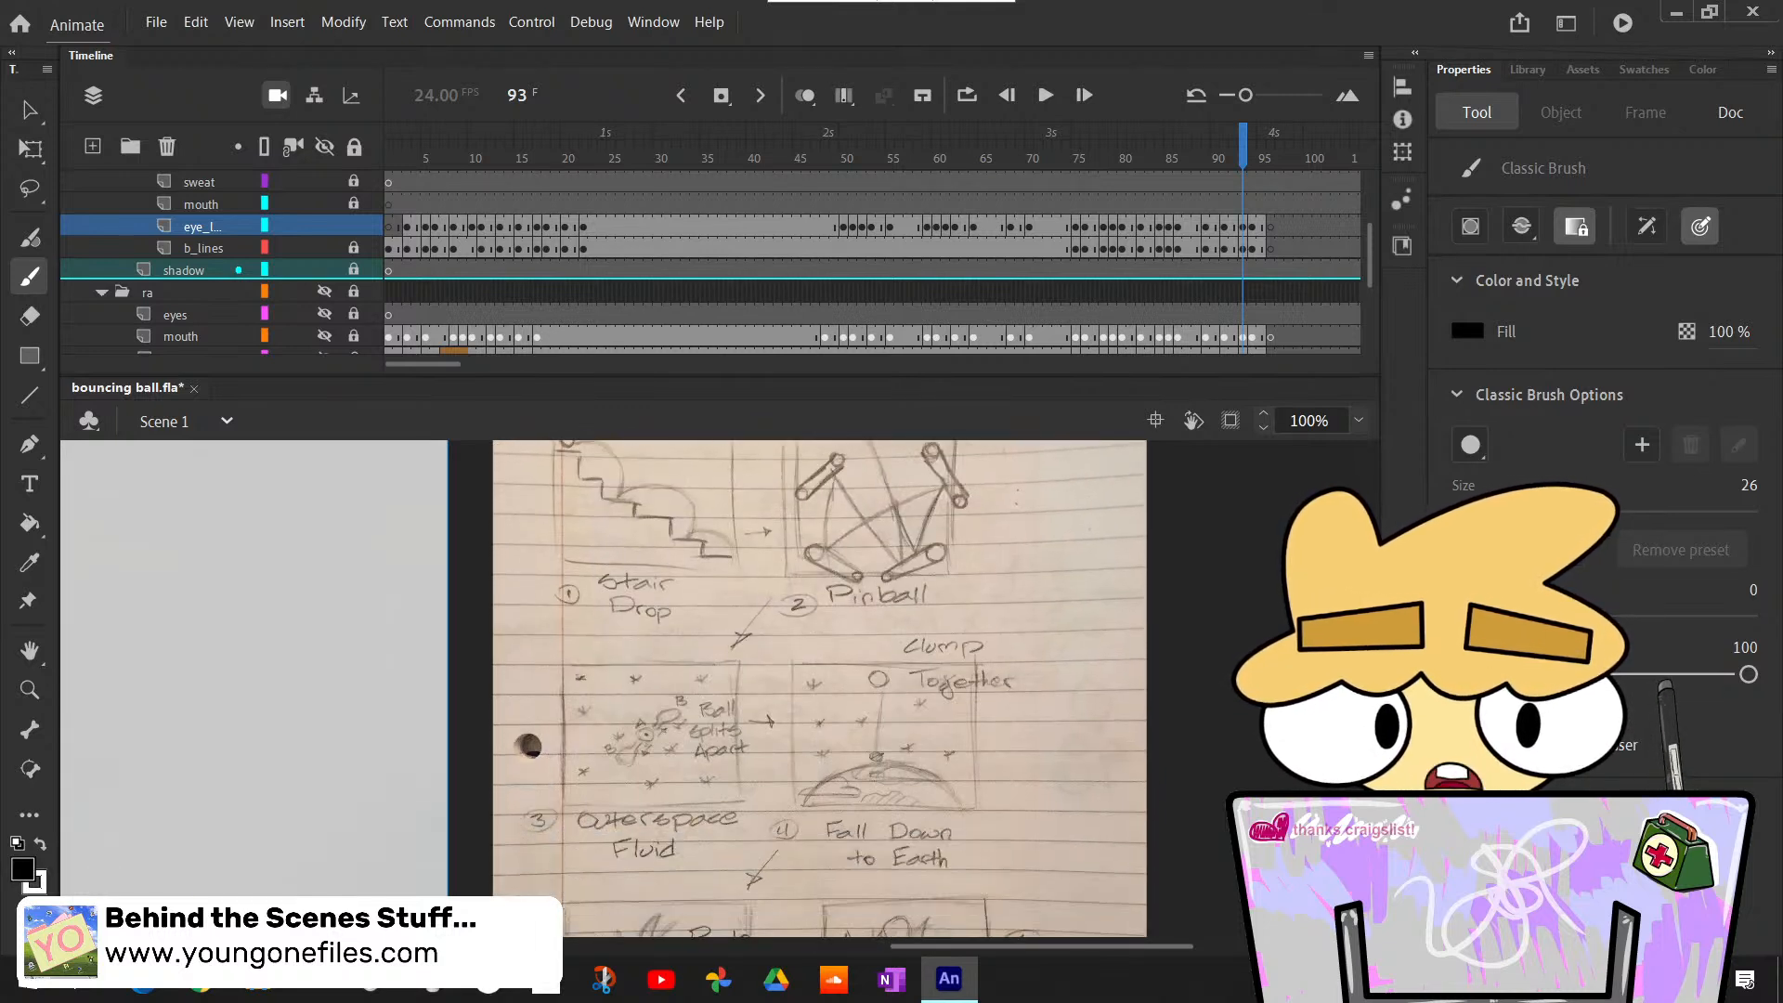
scroll(820, 687, down, 2)
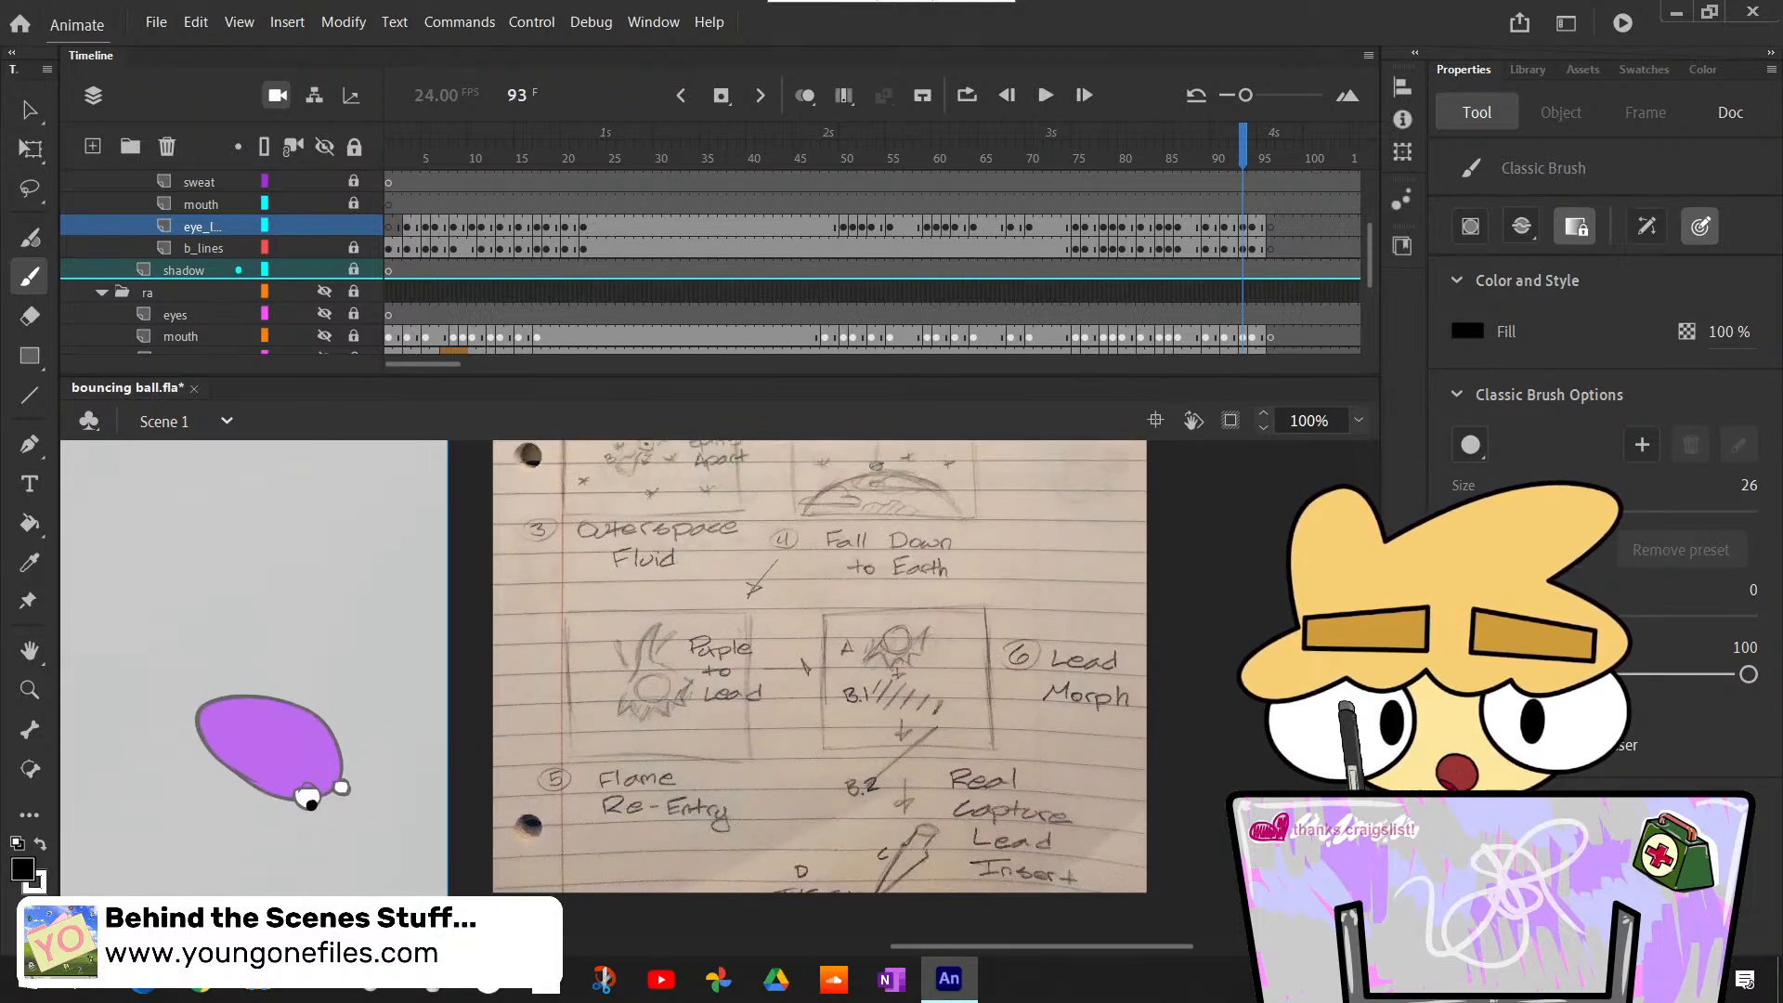
scroll(820, 687, up, 3)
scroll(820, 687, up, 2)
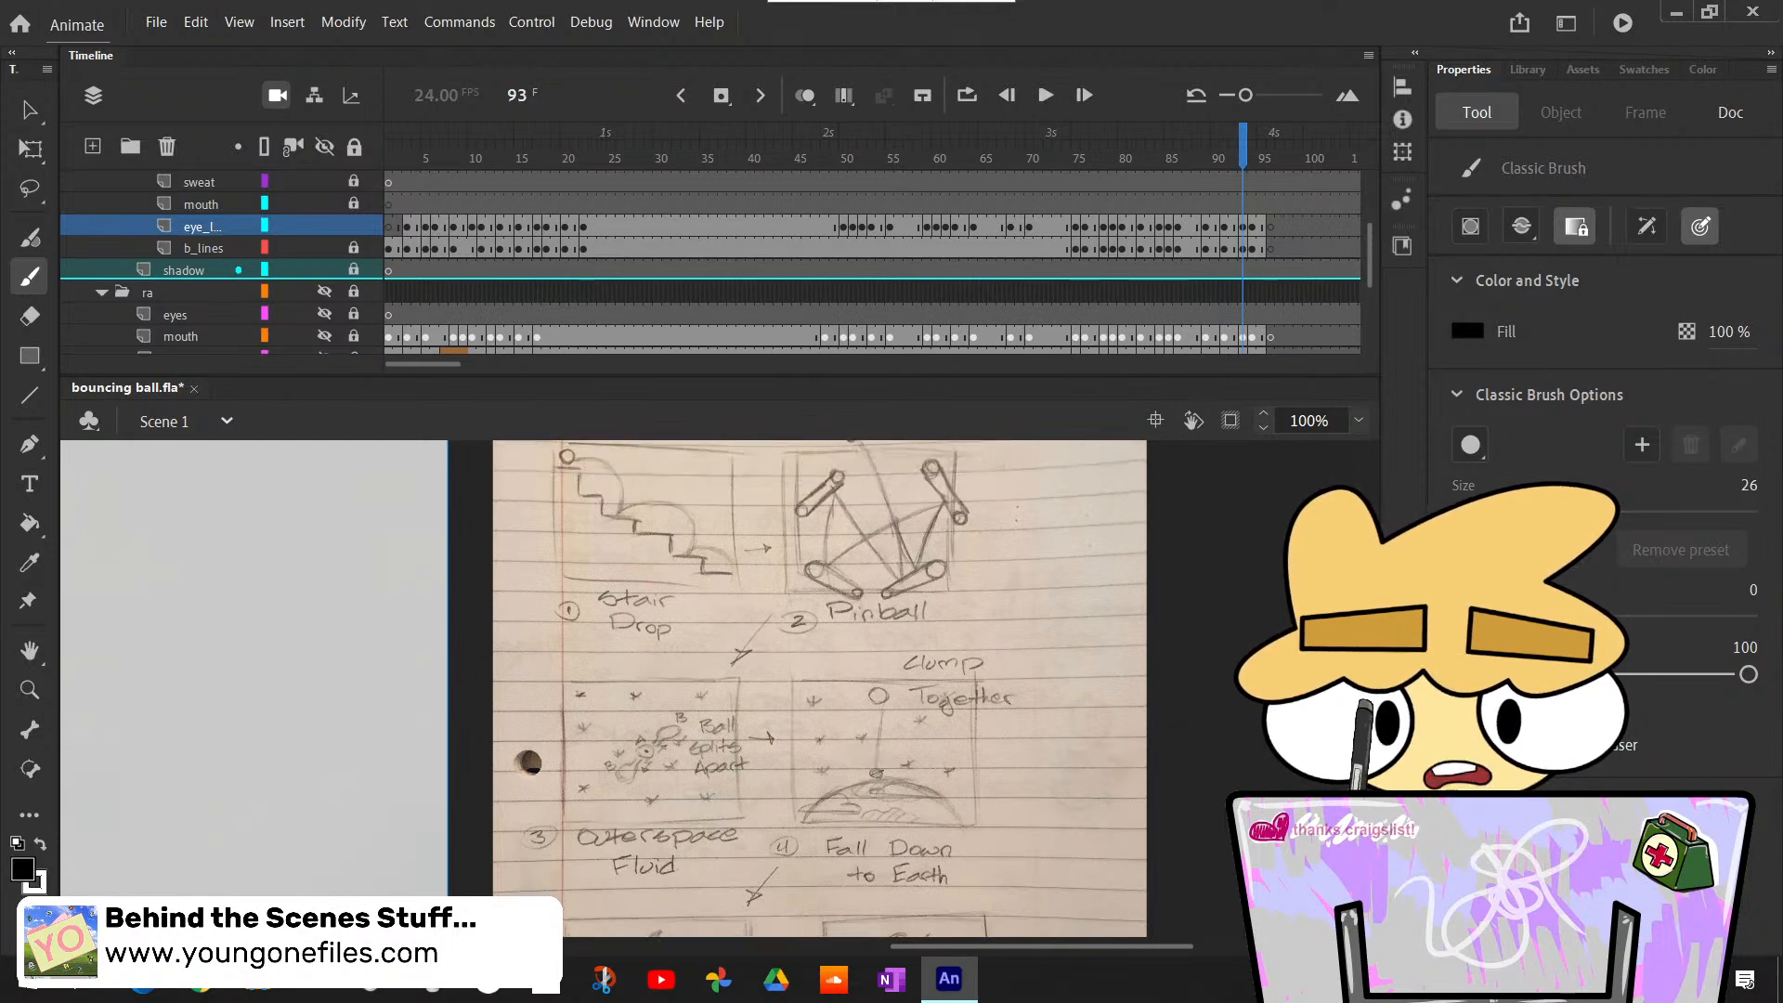
scroll(820, 687, down, 3)
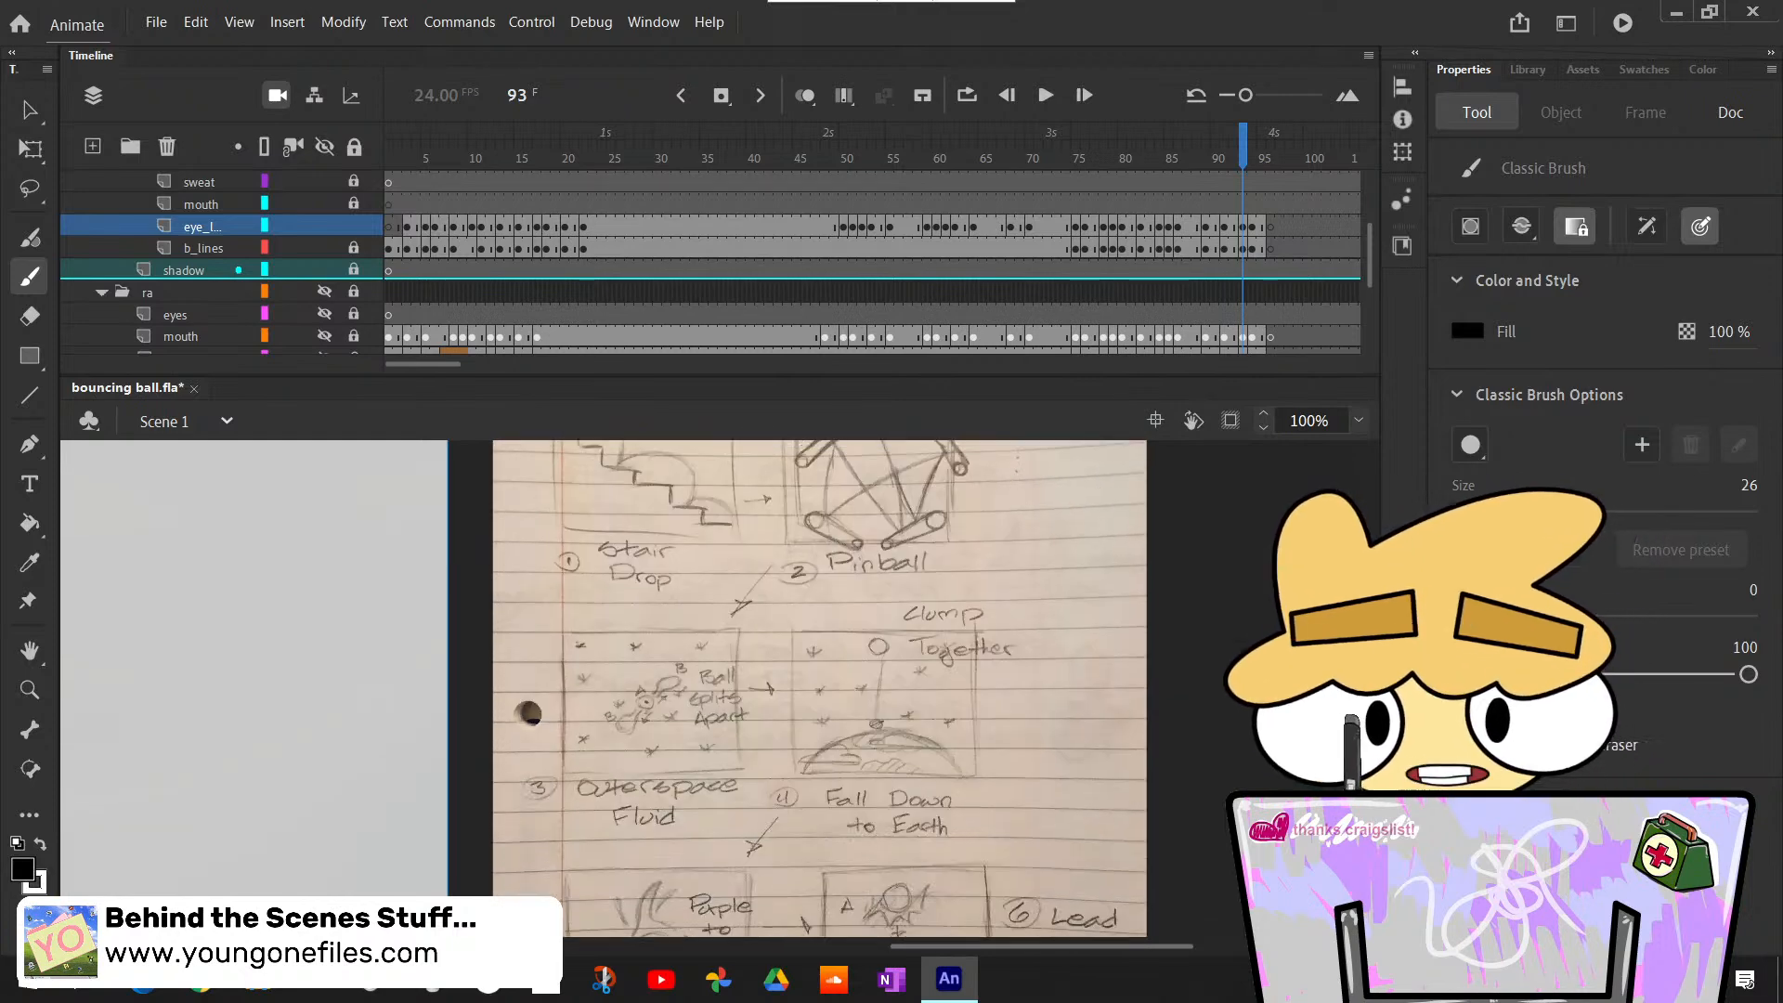
scroll(347, 806, down, 3)
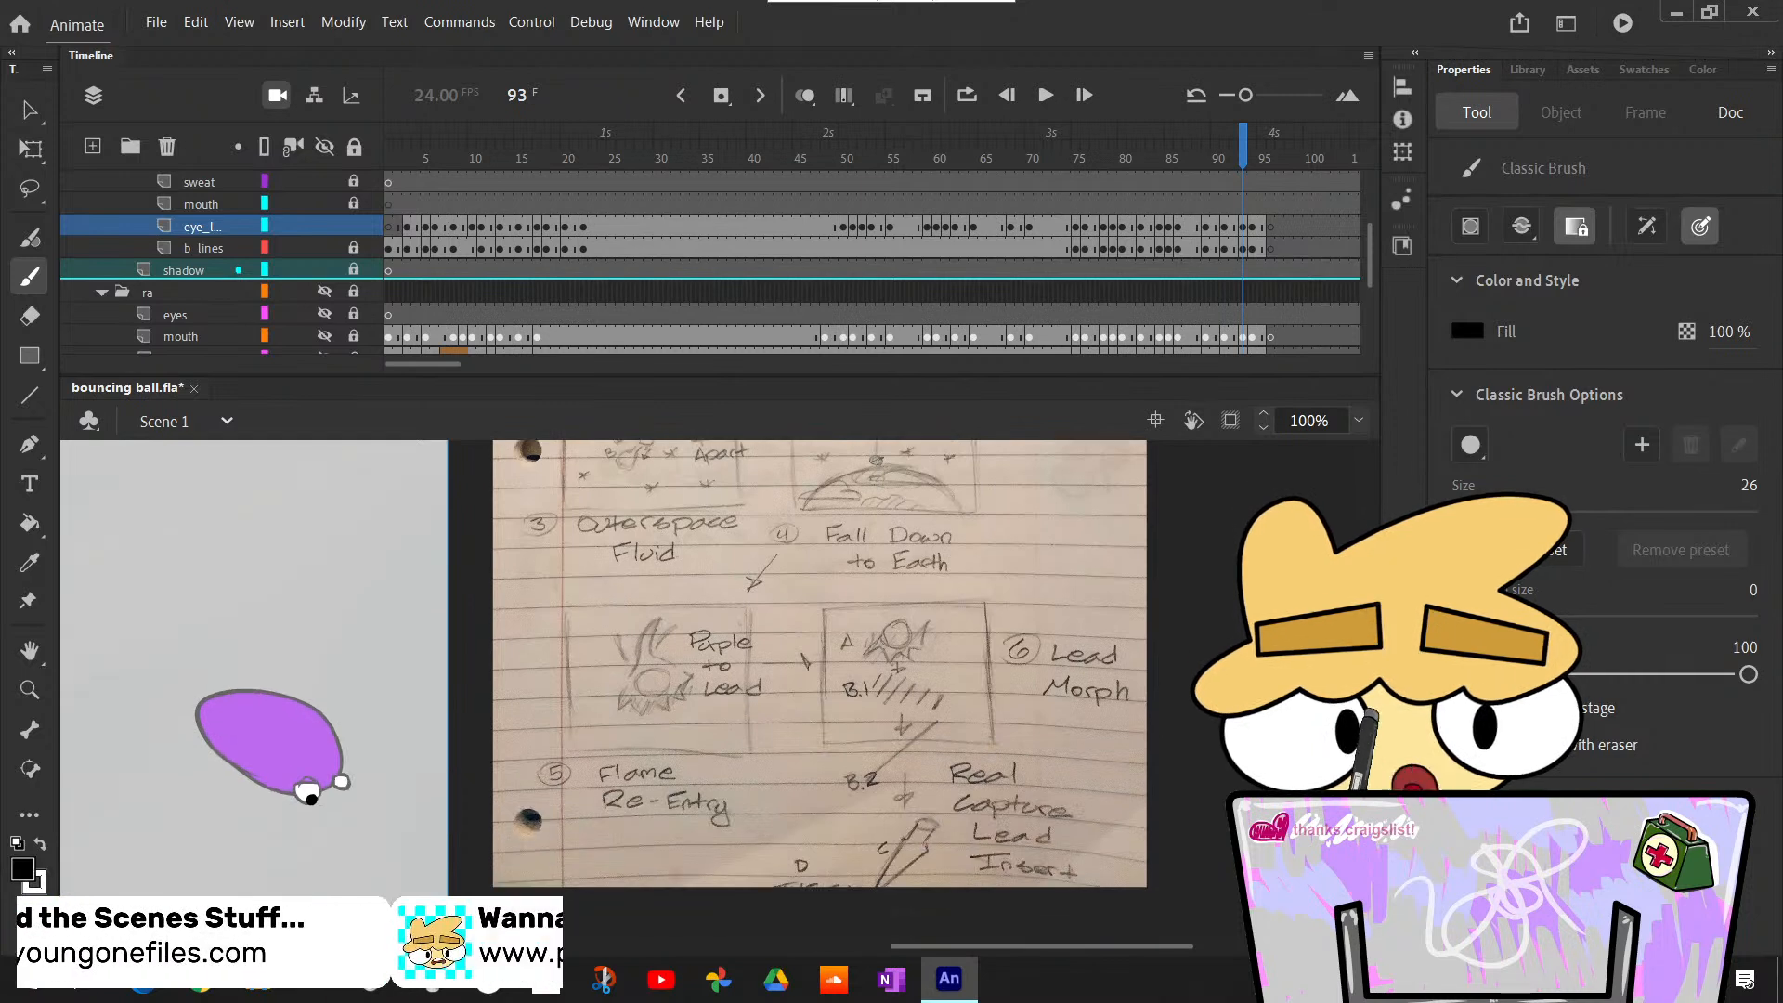
- At frame 94, bucket-fill both eyes of the upright oval body white and paint their black pupils
drag(979, 948, 825, 948)
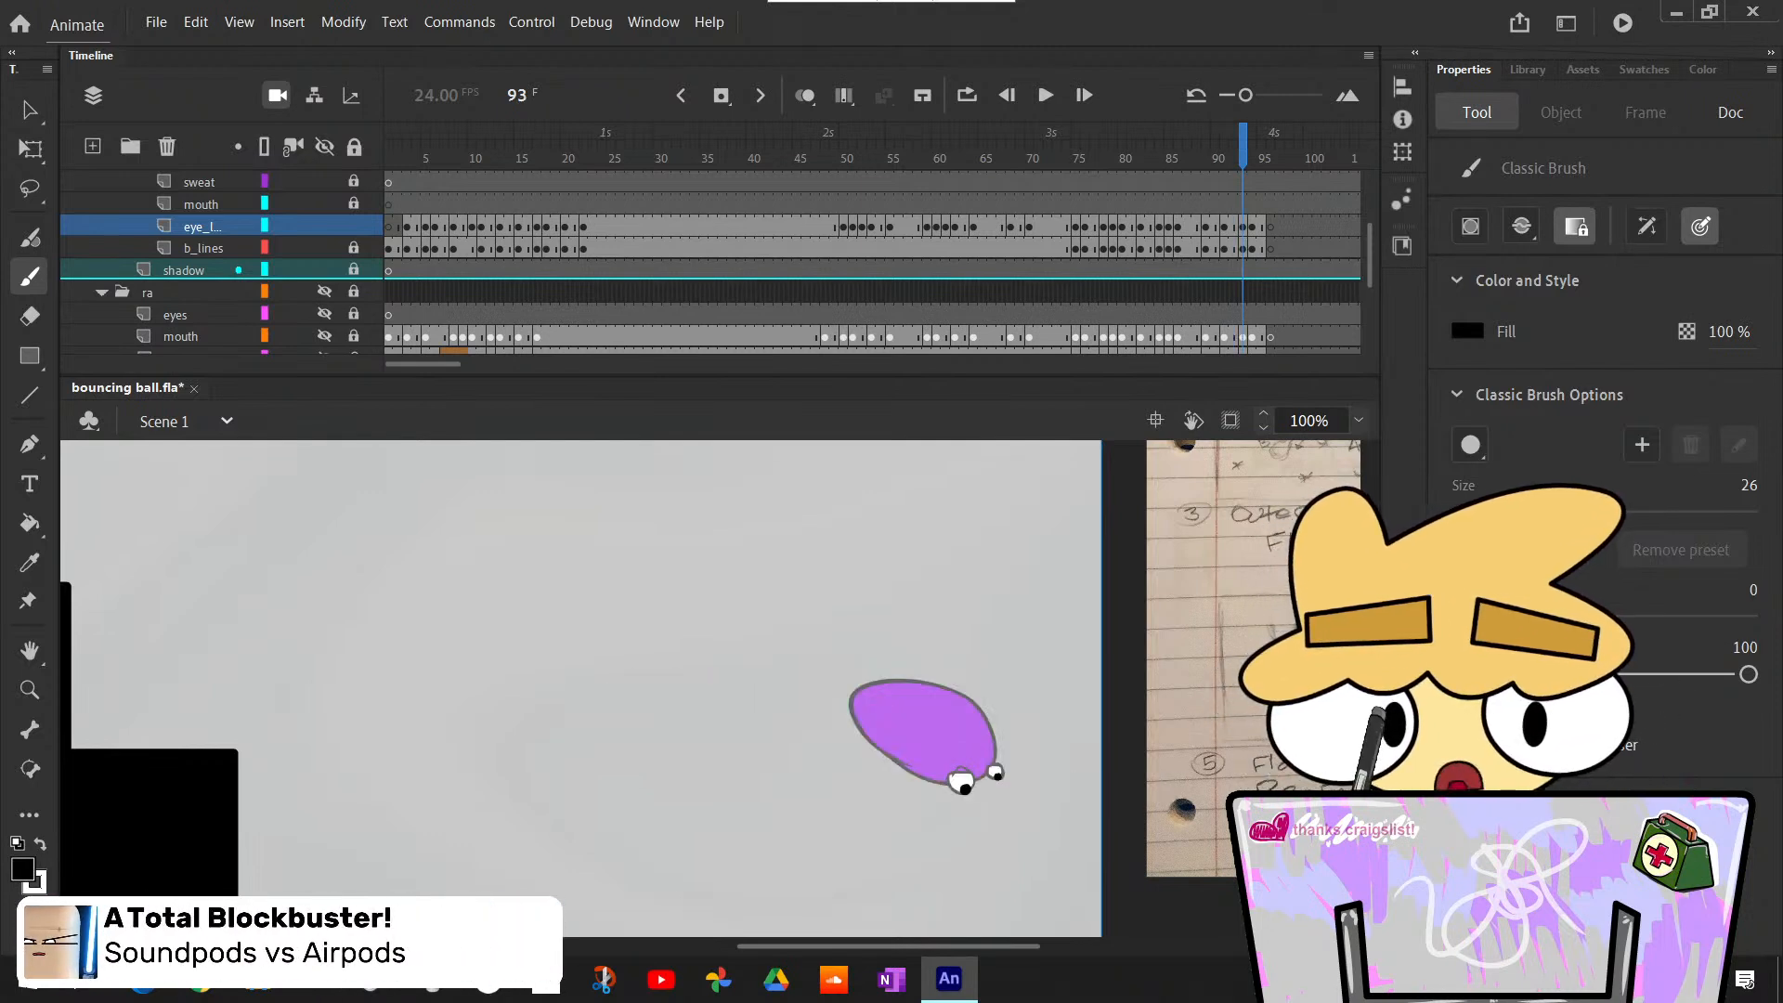
key(.)
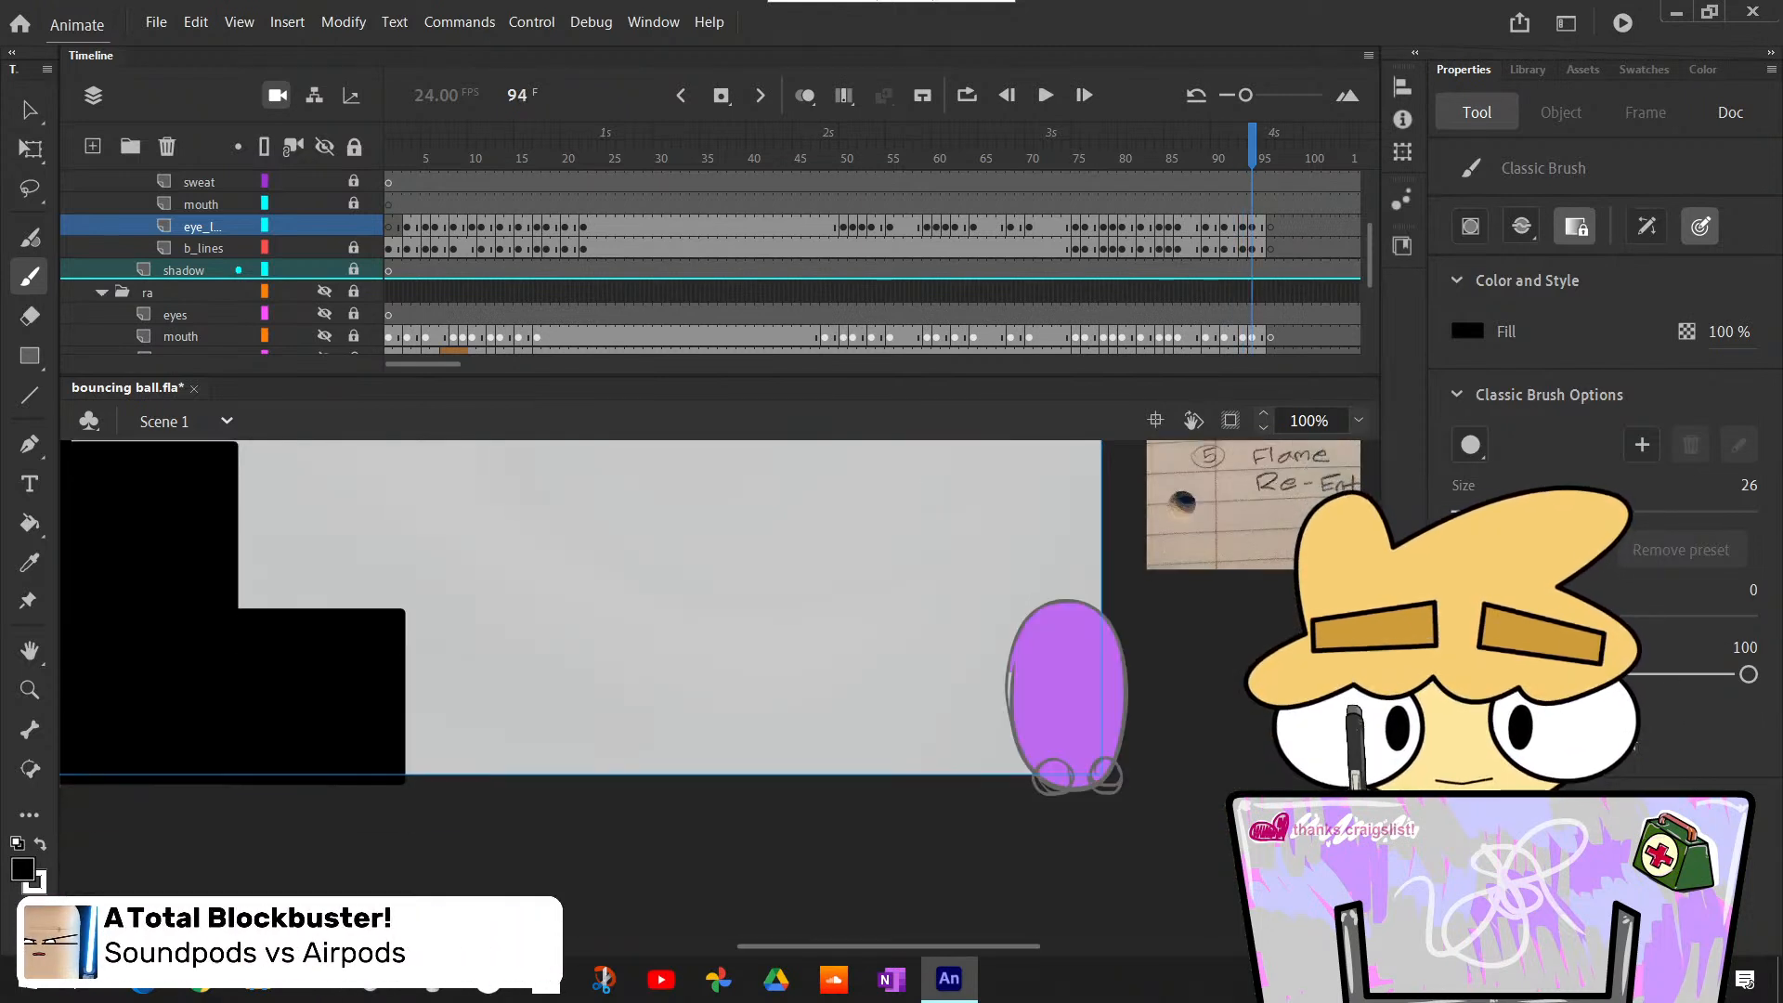
key(k)
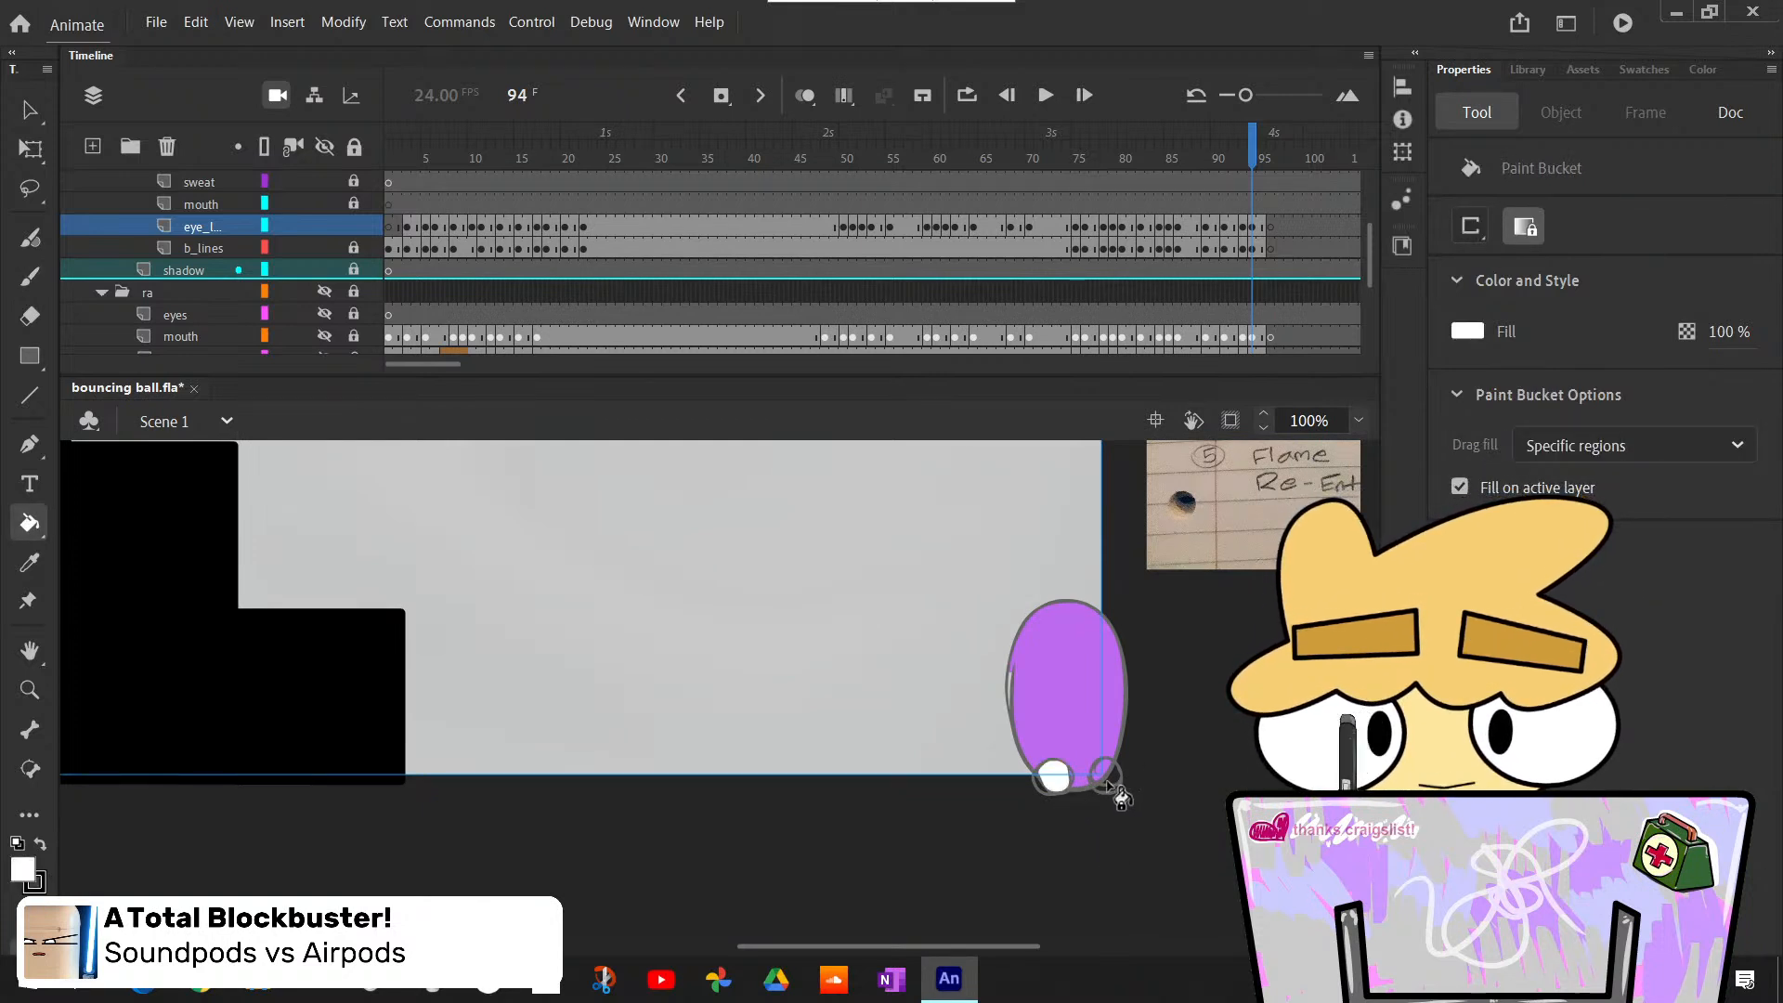
key(b)
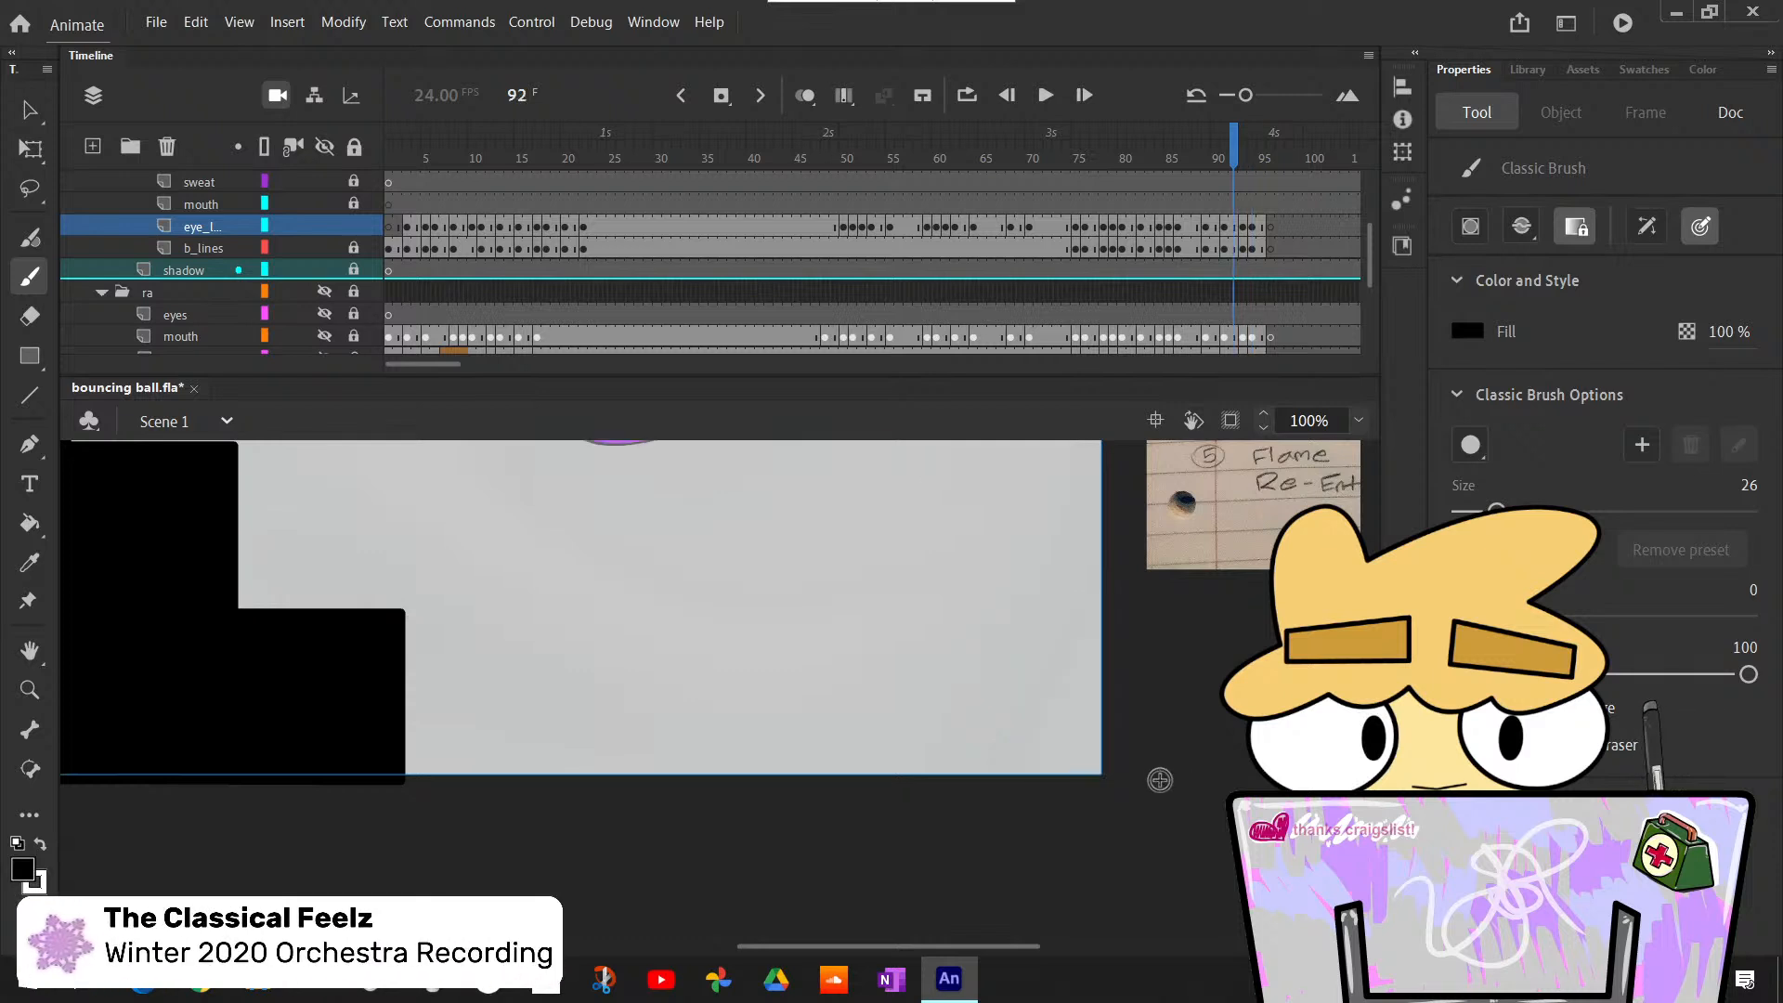
- Step back and forth through frames 91 to 96 to check the colored eyes in motion
scroll(1165, 770, up, 2)
scroll(585, 650, down, 1)
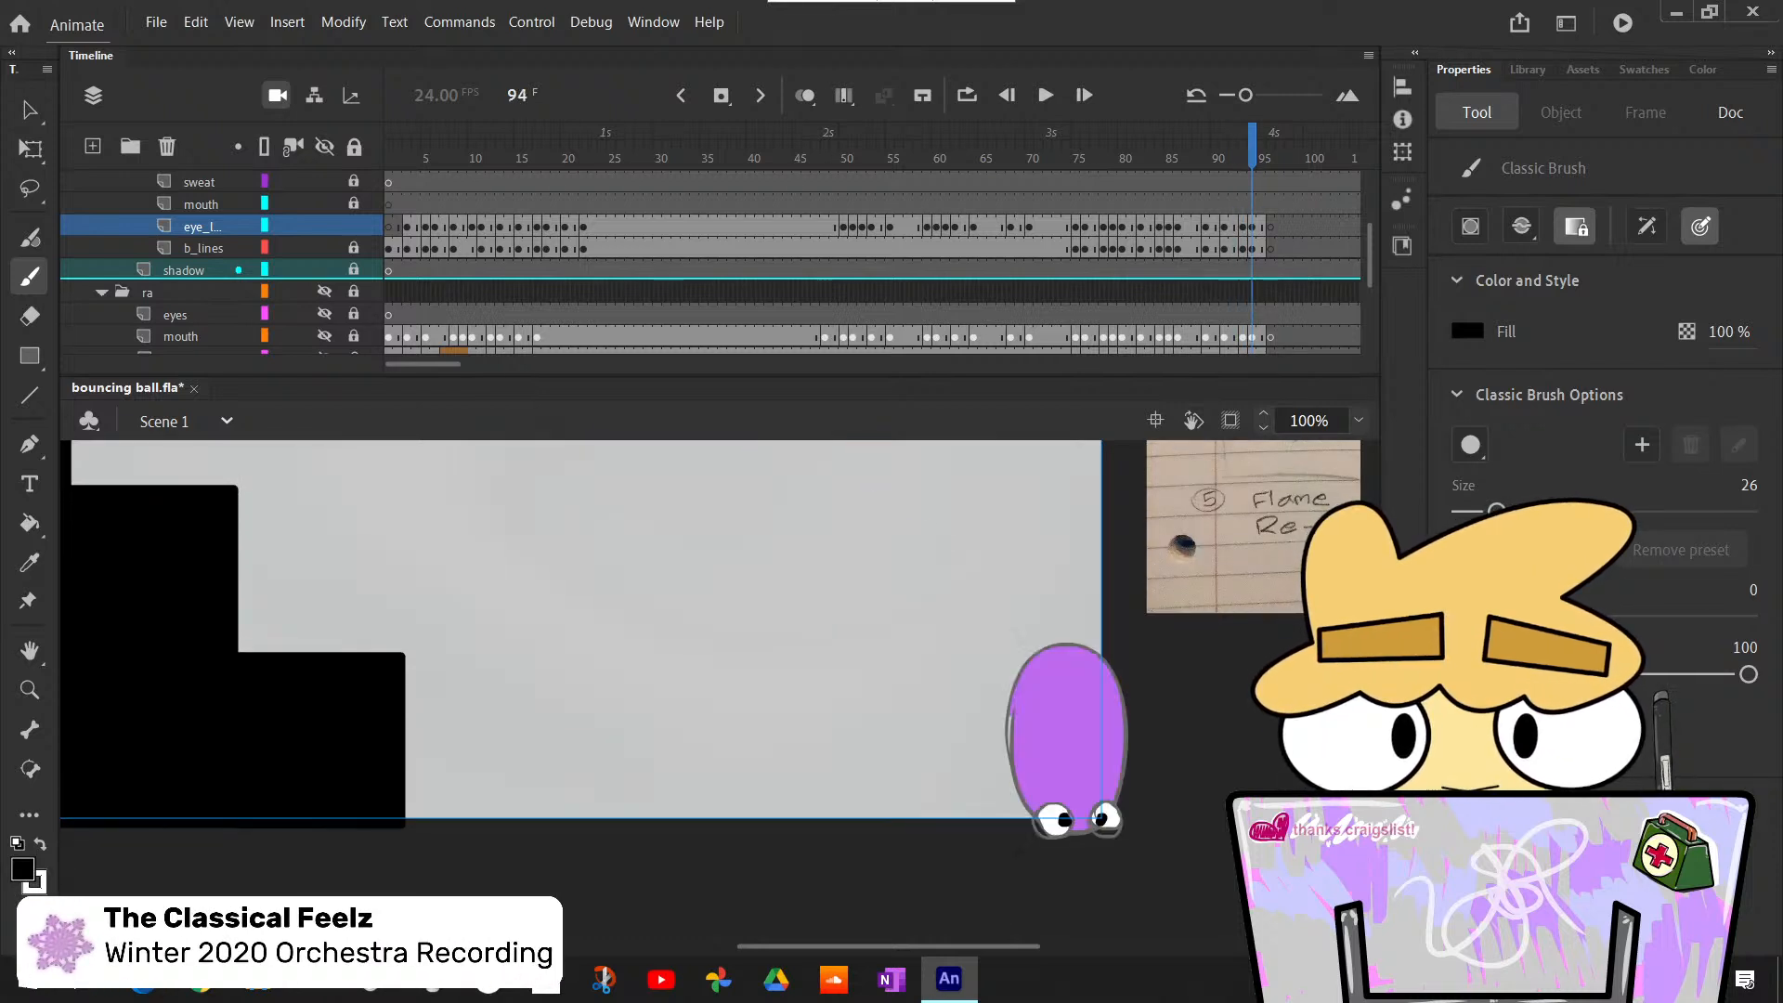
key(comma)
key(period)
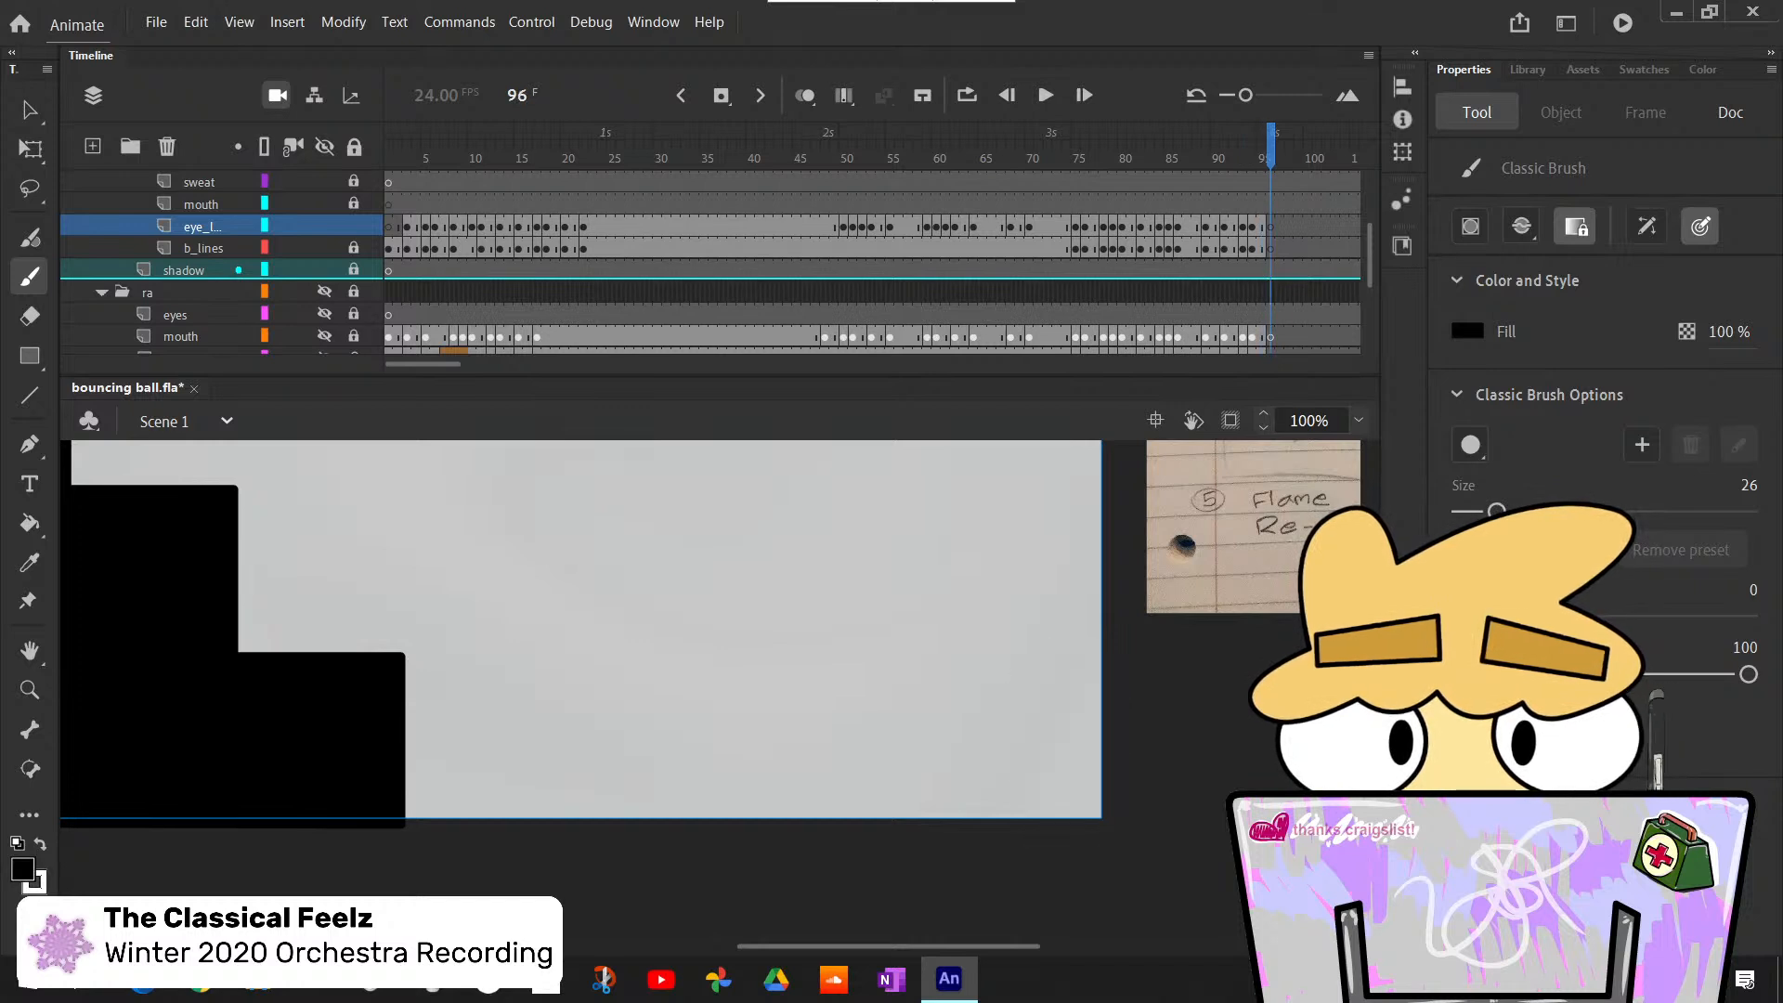
key(comma)
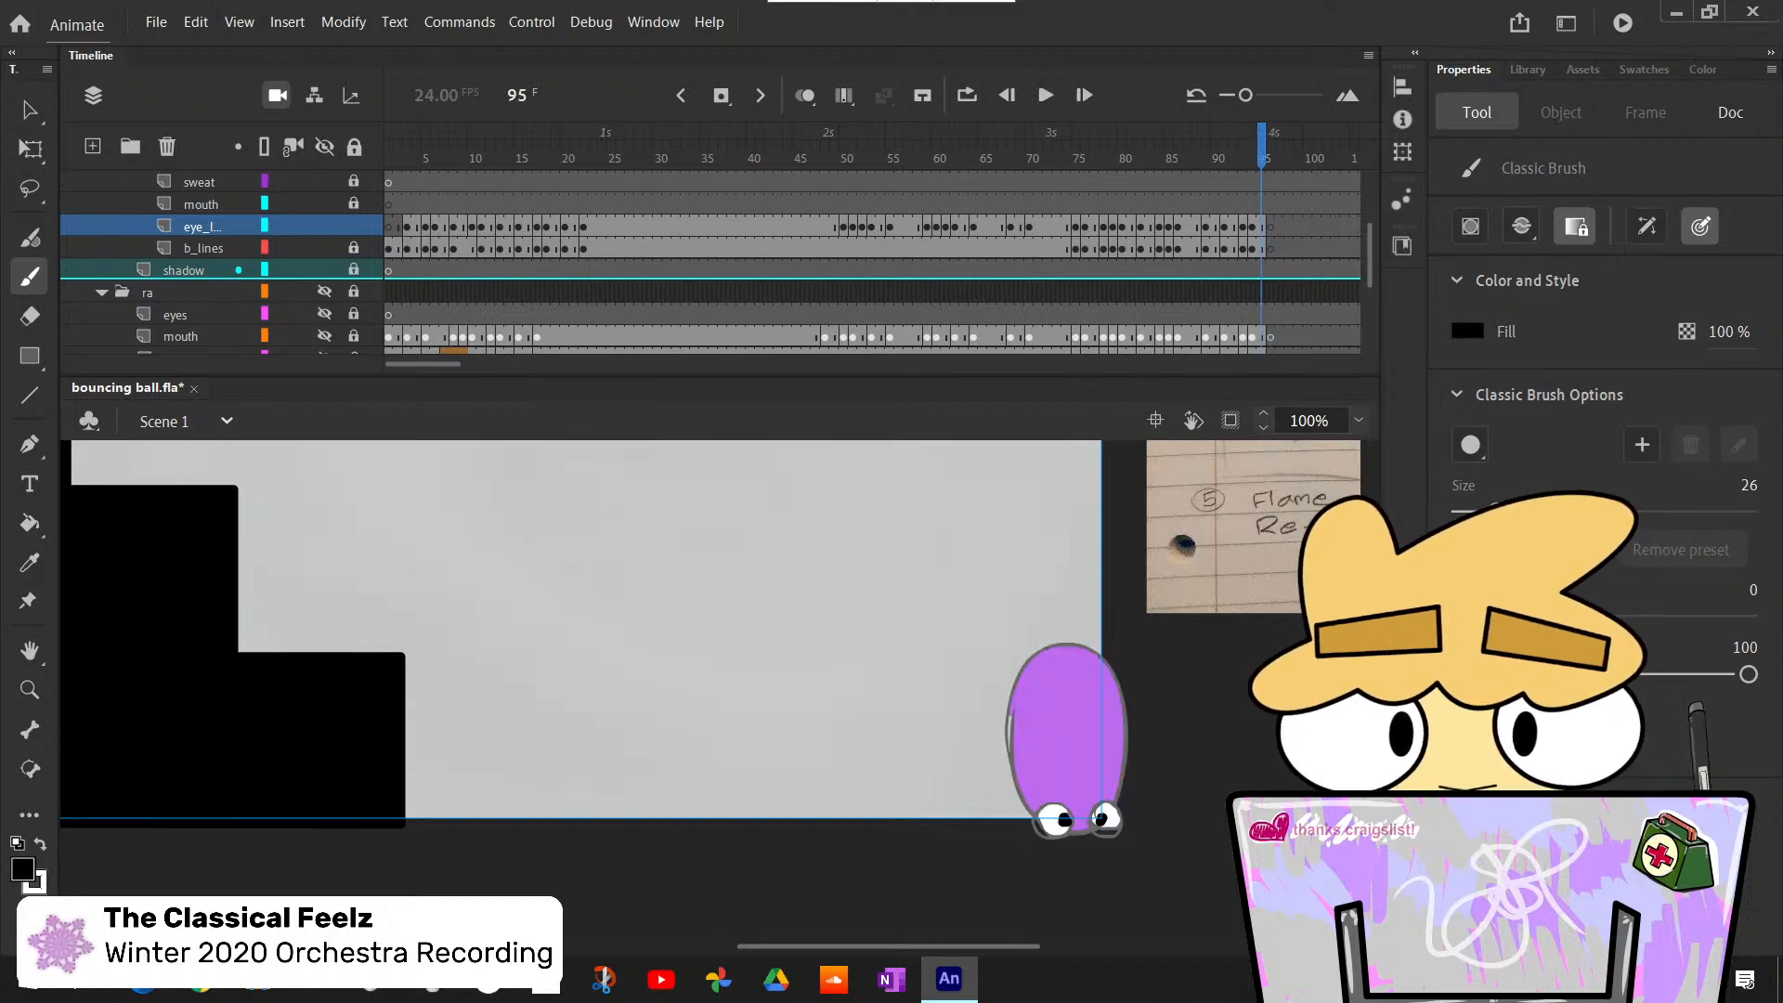
key(comma)
key(comma)
key(comma)
key(comma)
- Show the whole frame with off-stage content clipped and play the animation from the first frame
click(1358, 421)
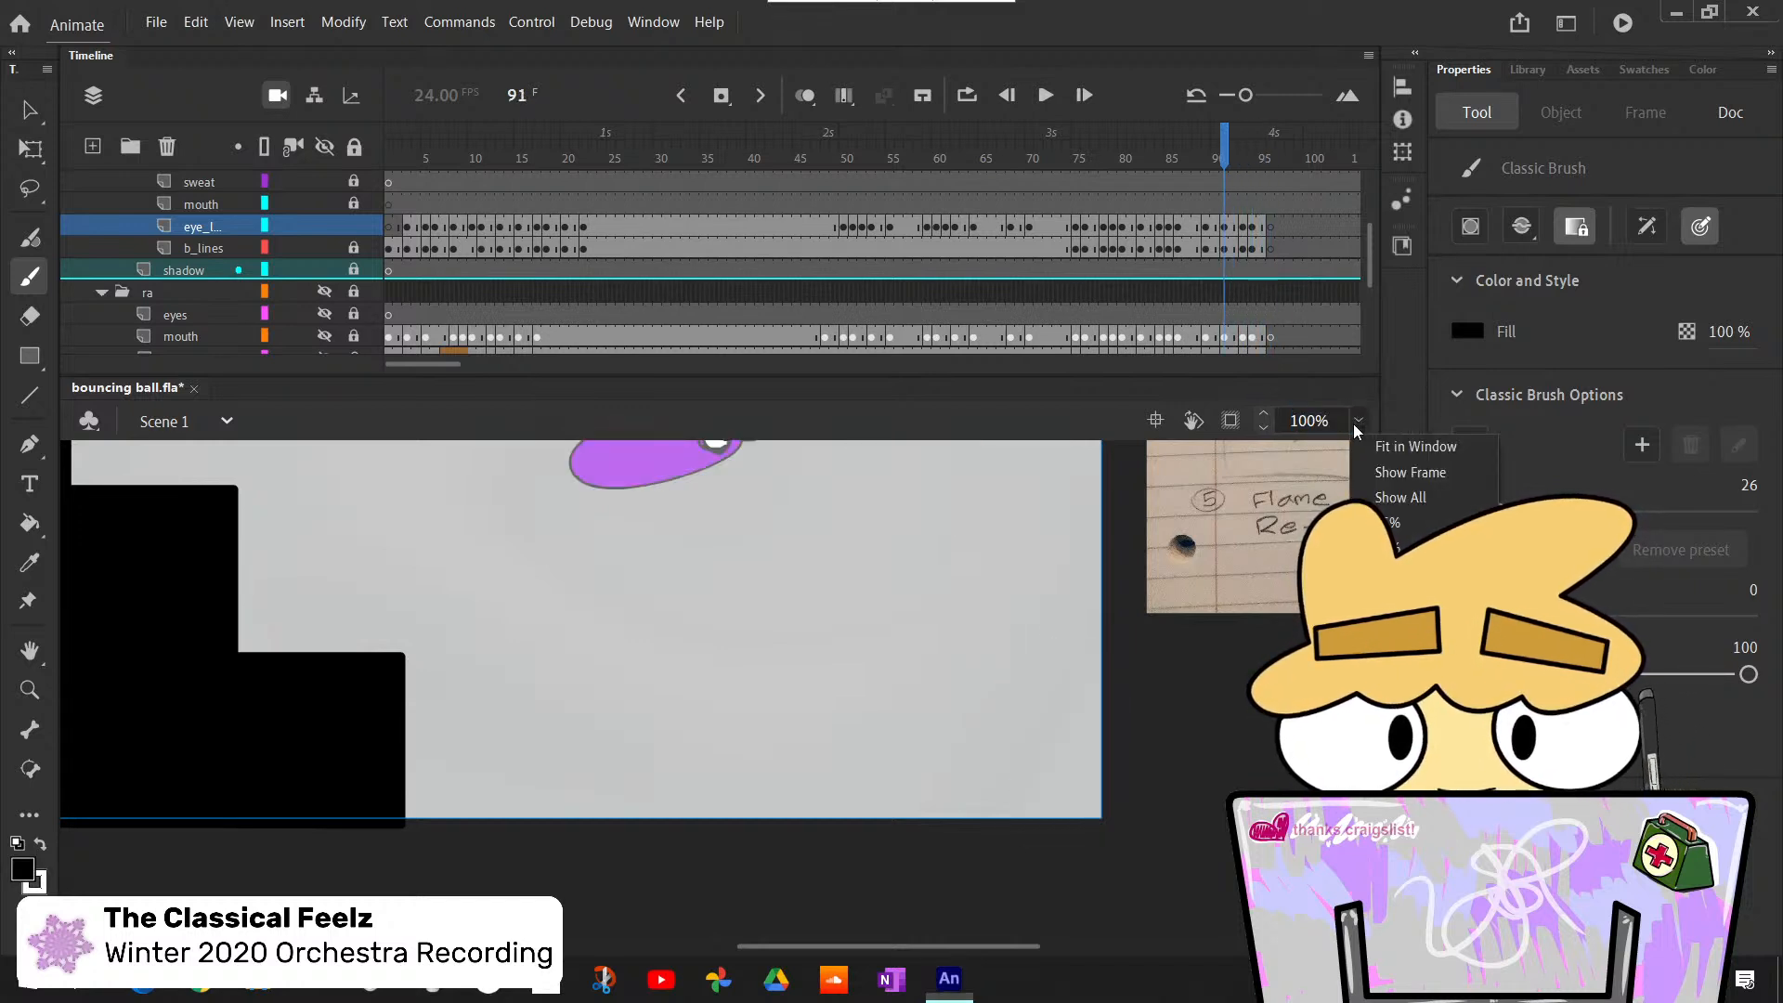
click(1387, 467)
key(shift+comma)
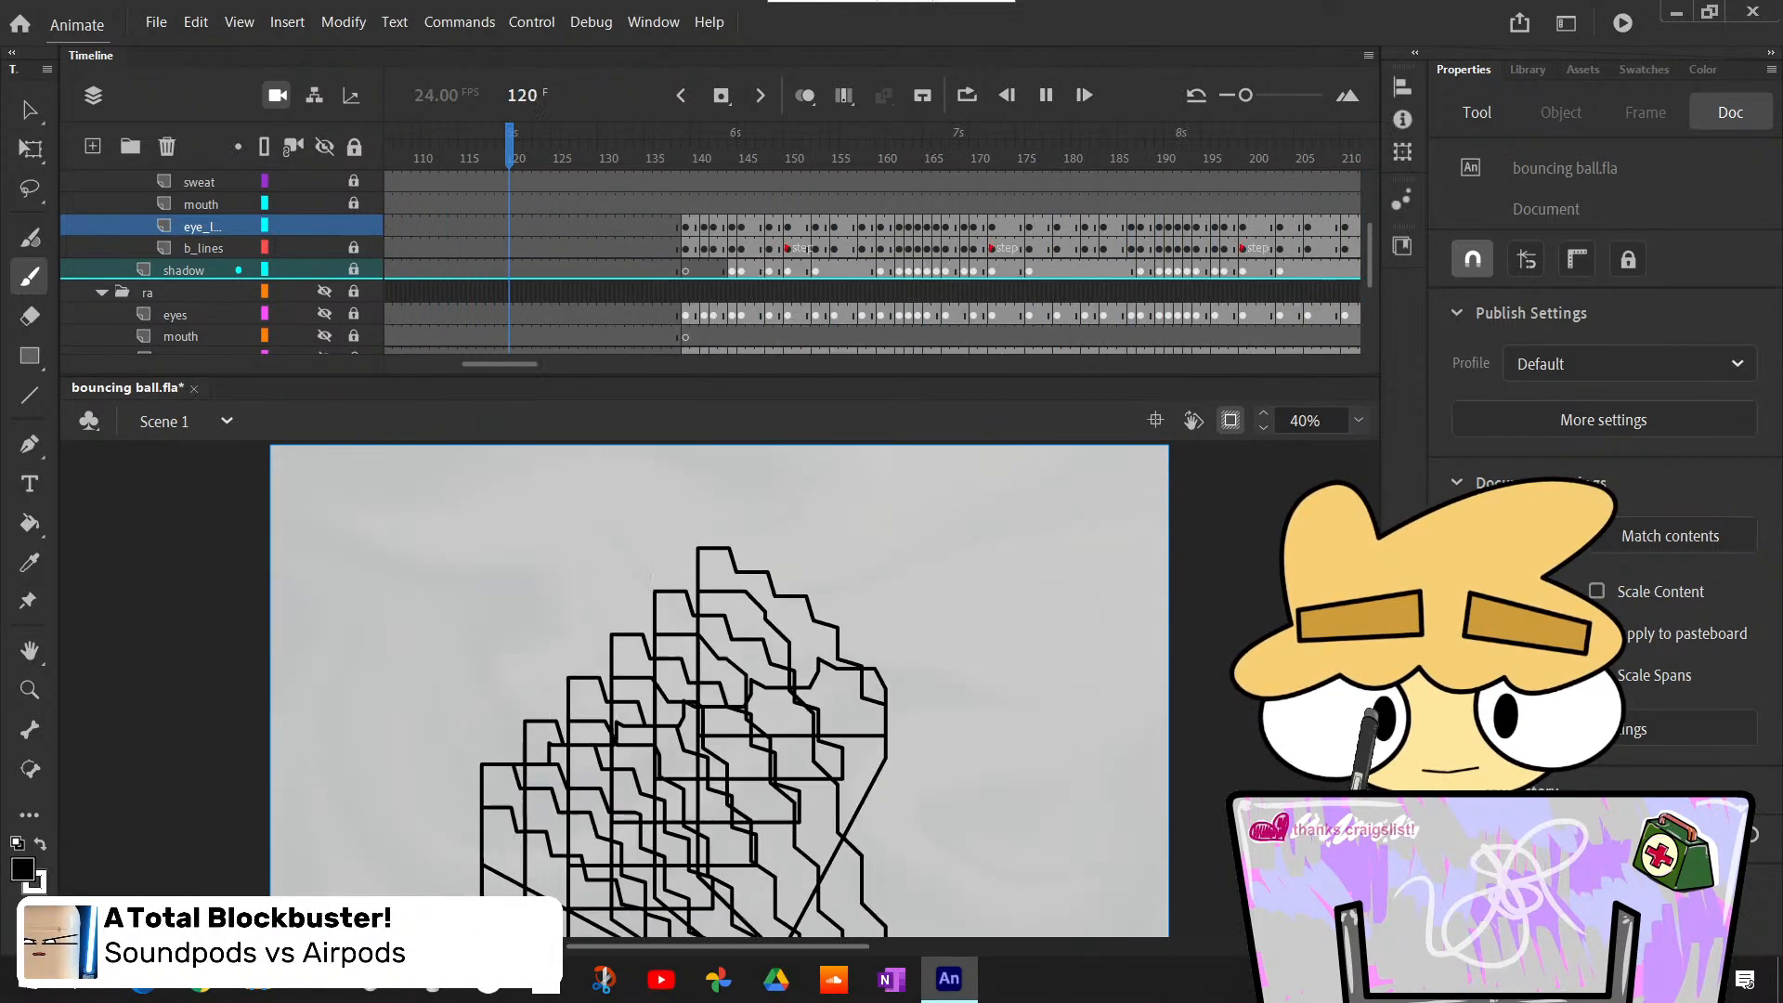
- Scrub back to the ball's last bounce and compare the eyes around frames 90 to 95
click(687, 147)
drag(687, 147, 787, 146)
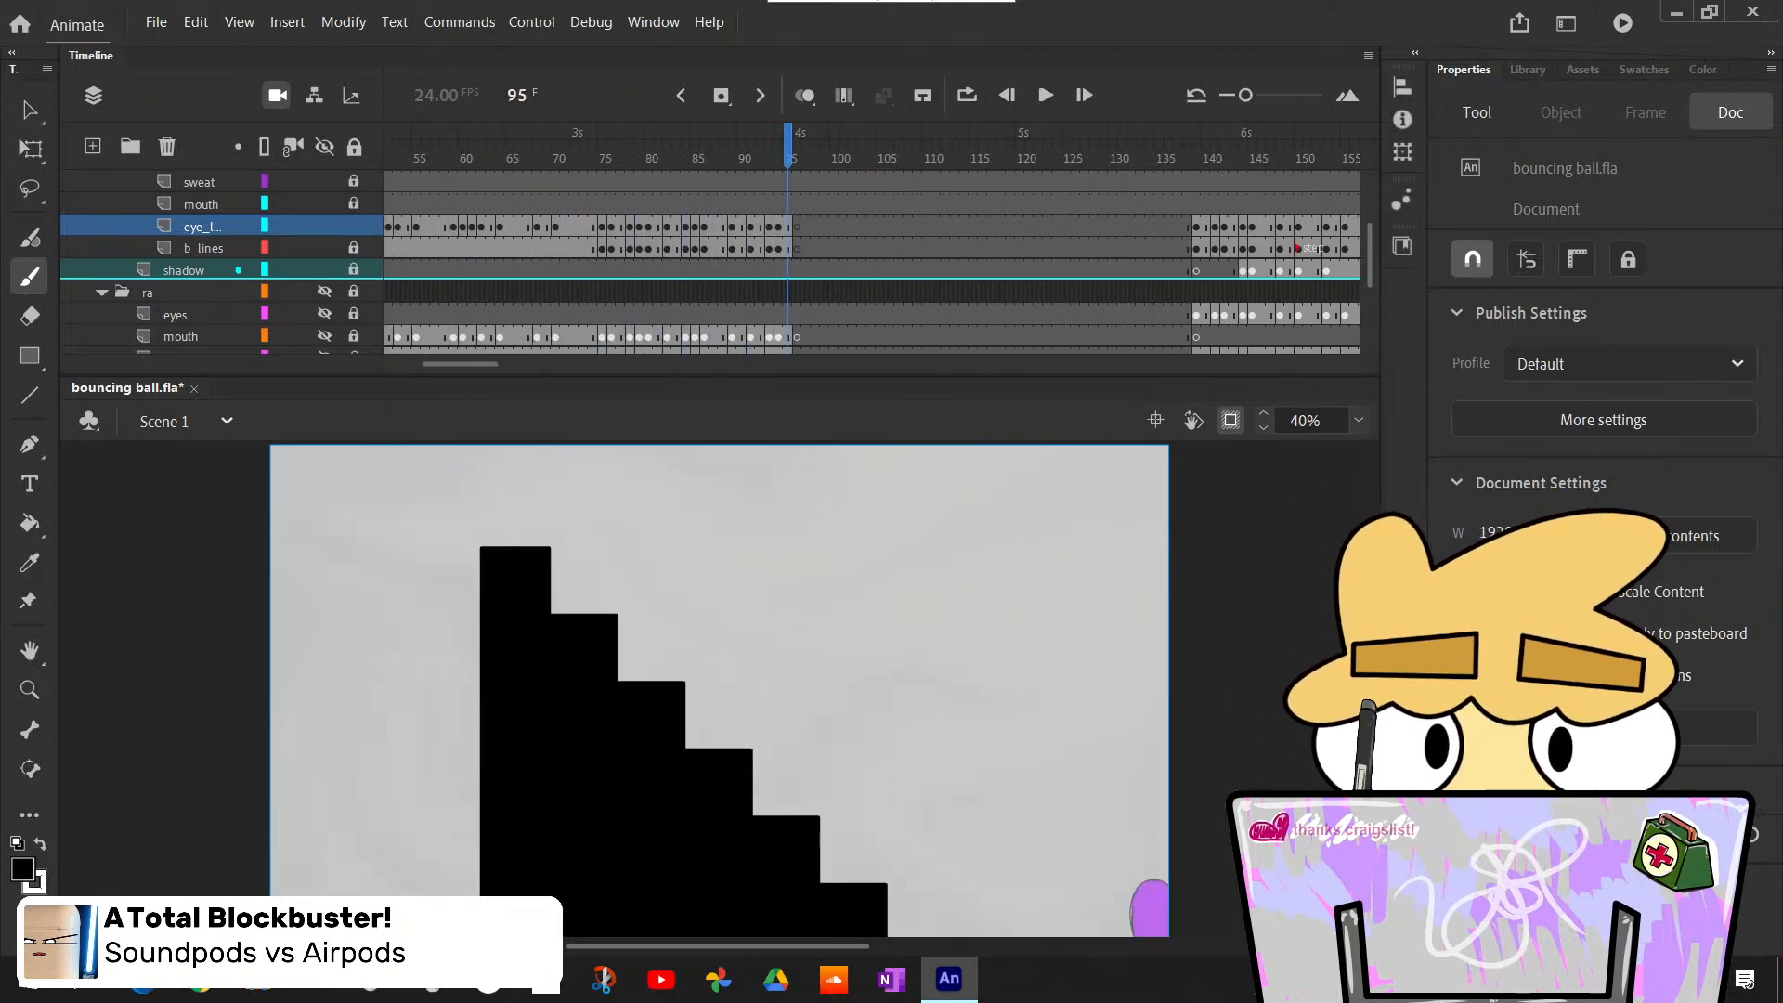
scroll(720, 650, down, 2)
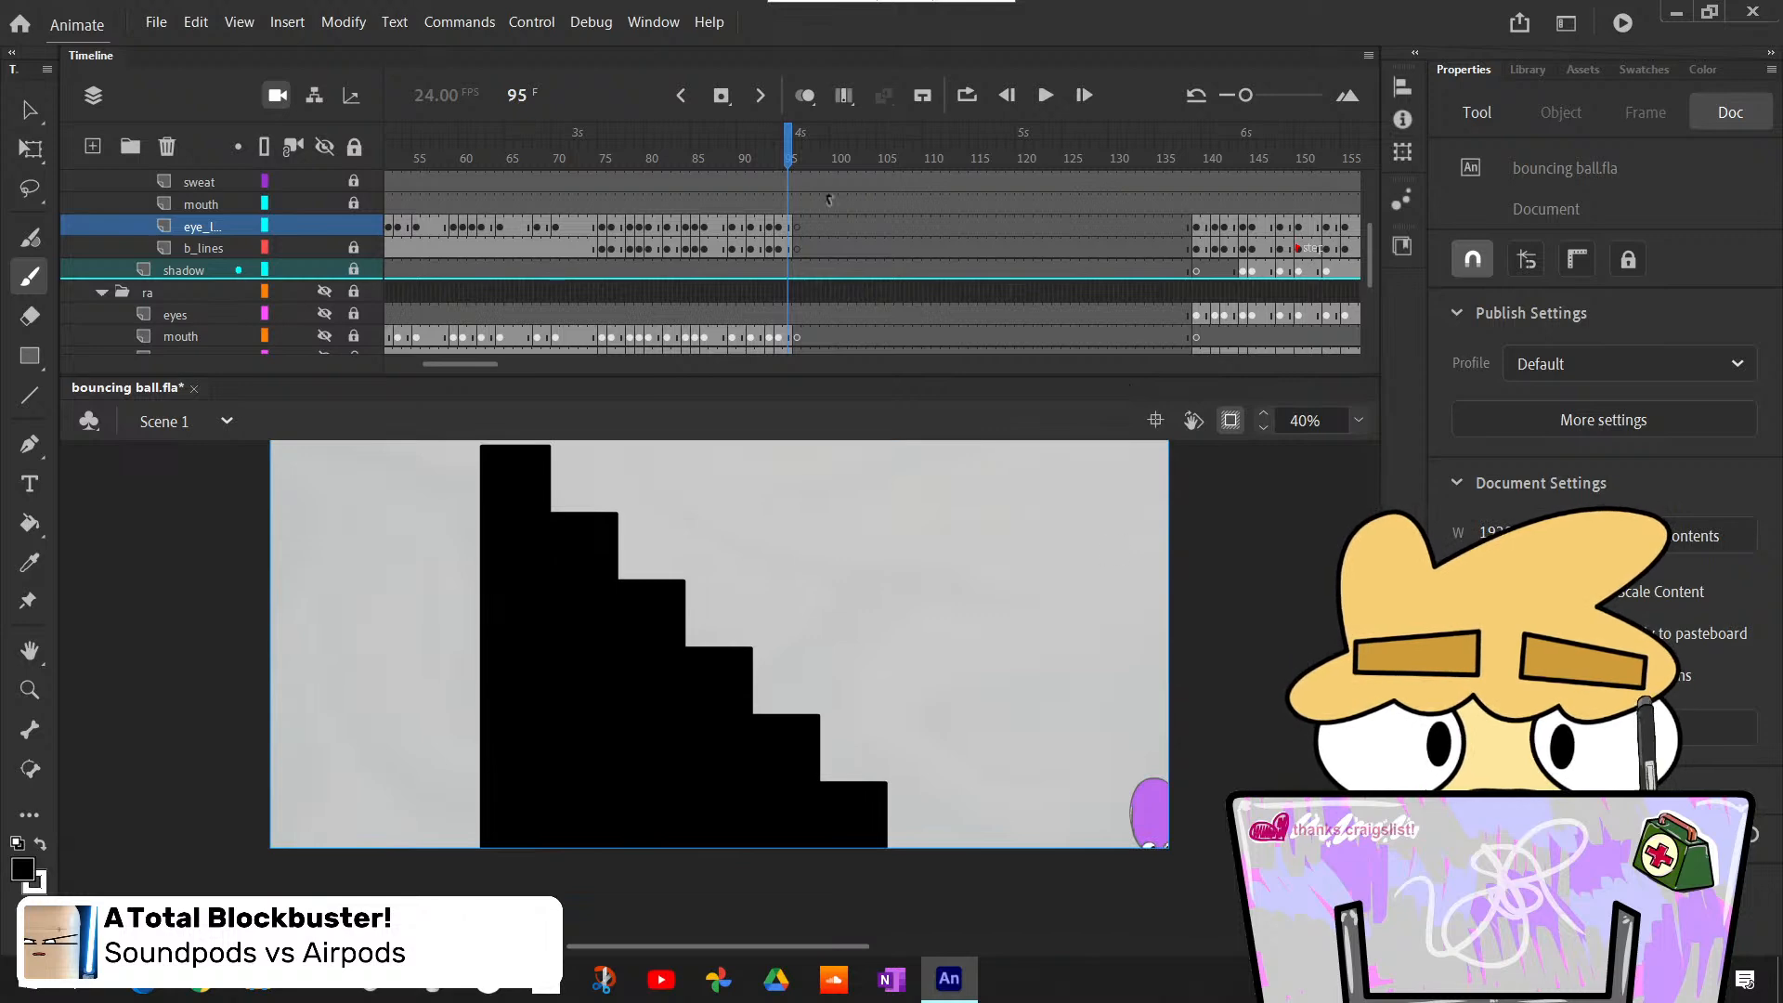
drag(783, 145, 742, 145)
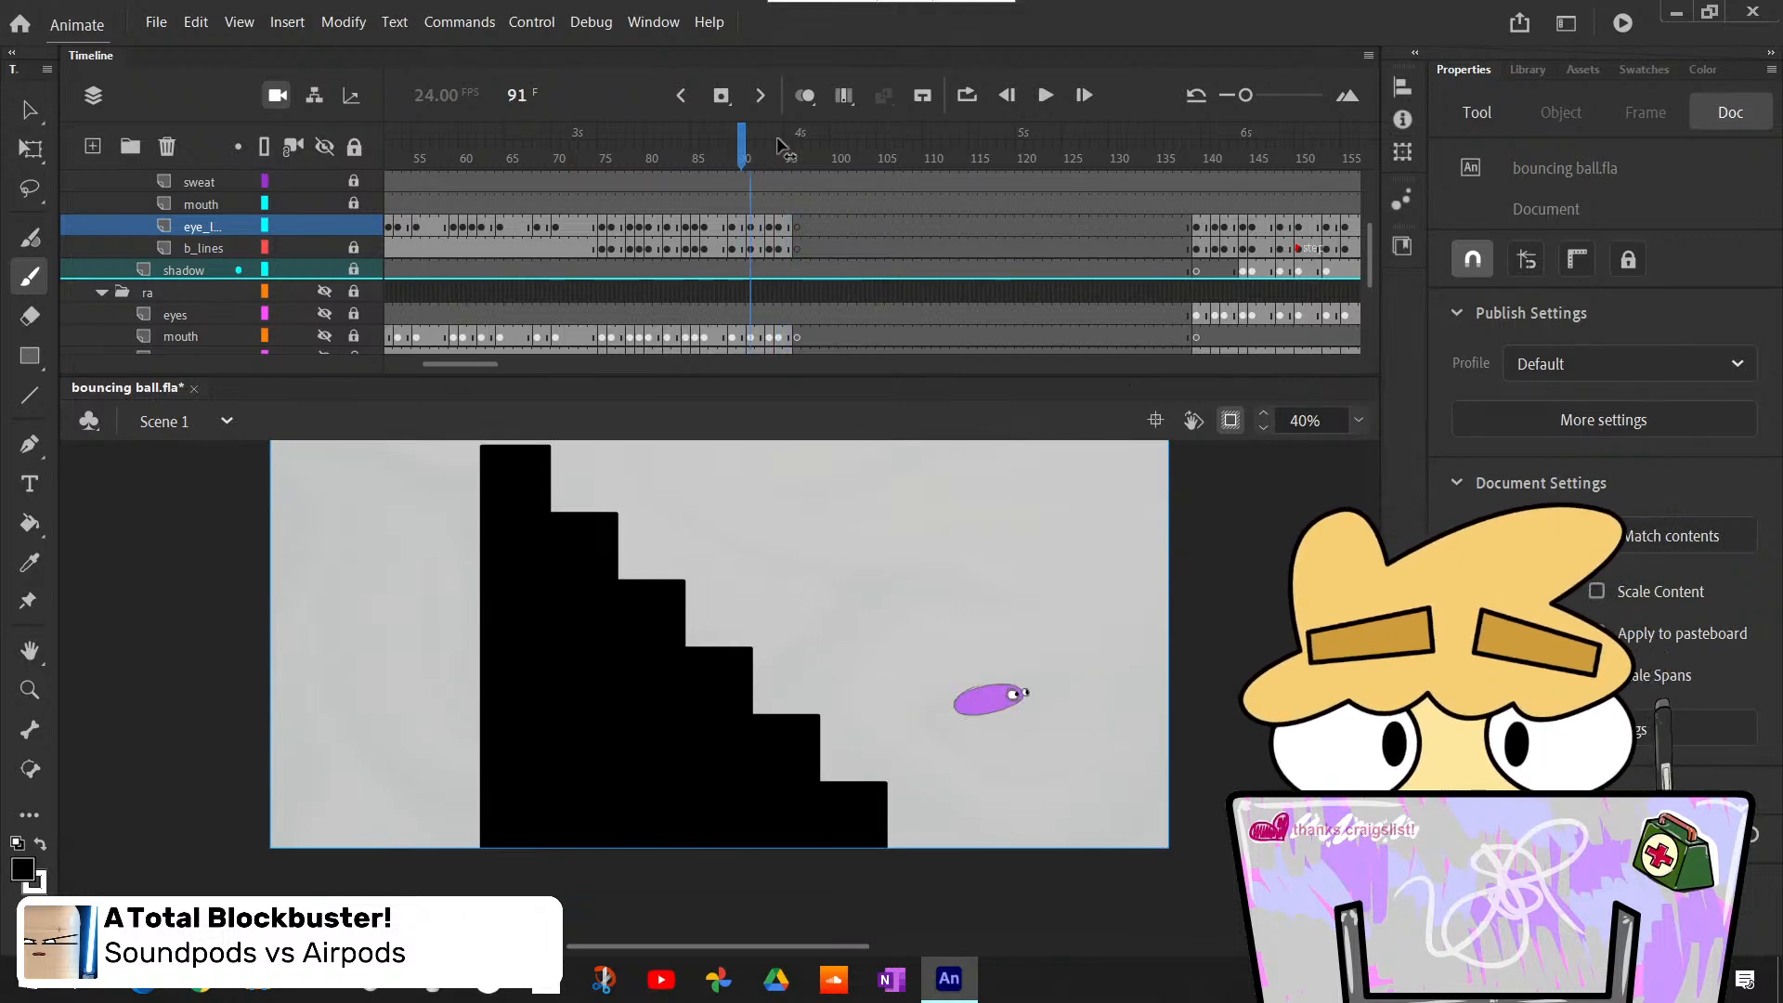
key(comma)
key(period)
key(period)
key(period)
key(period)
key(period)
key(period)
key(period)
key(comma)
key(comma)
key(comma)
key(comma)
key(comma)
- Advance past the staircase transition to frame 140, where the ball enters beside the flipped stairs
key(period)
key(period)
key(period)
key(period)
key(period)
key(period)
key(period)
key(period)
key(period)
key(period)
key(period)
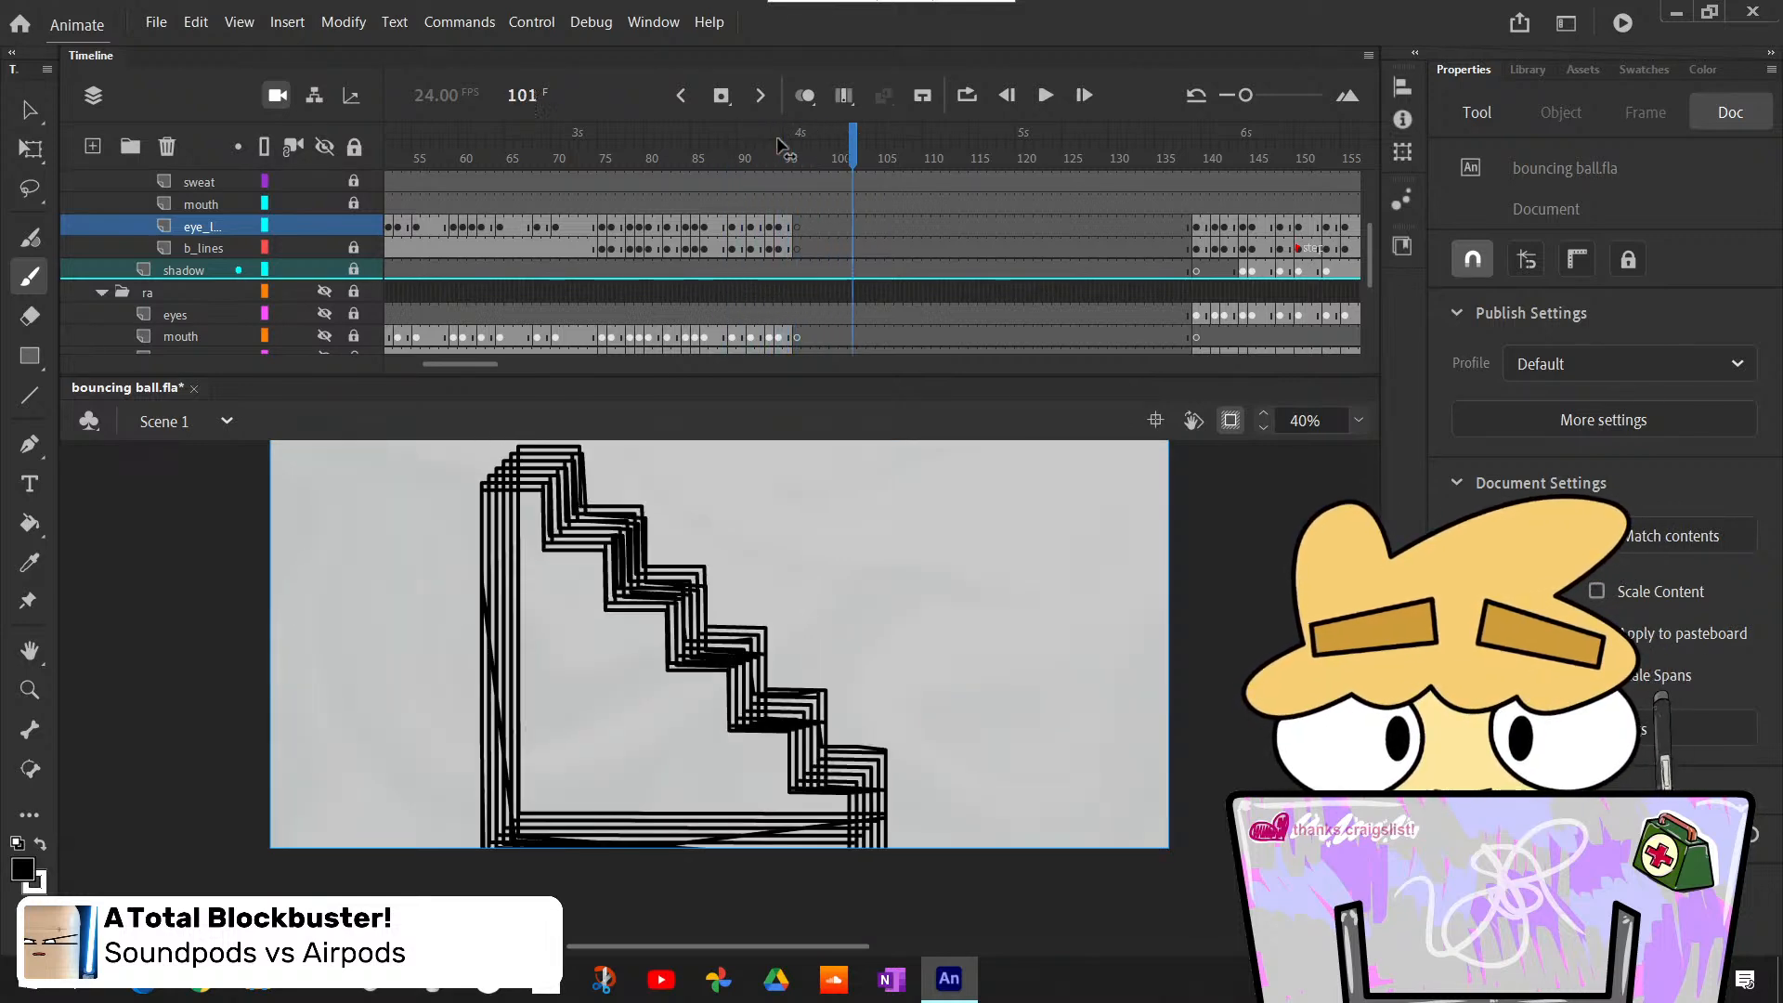
key(period)
key(period)
key(period)
key(period)
key(period)
key(period)
key(period)
key(period)
key(period)
key(period)
key(period)
key(period)
key(period)
key(period)
key(period)
key(period)
key(period)
key(period)
key(period)
key(period)
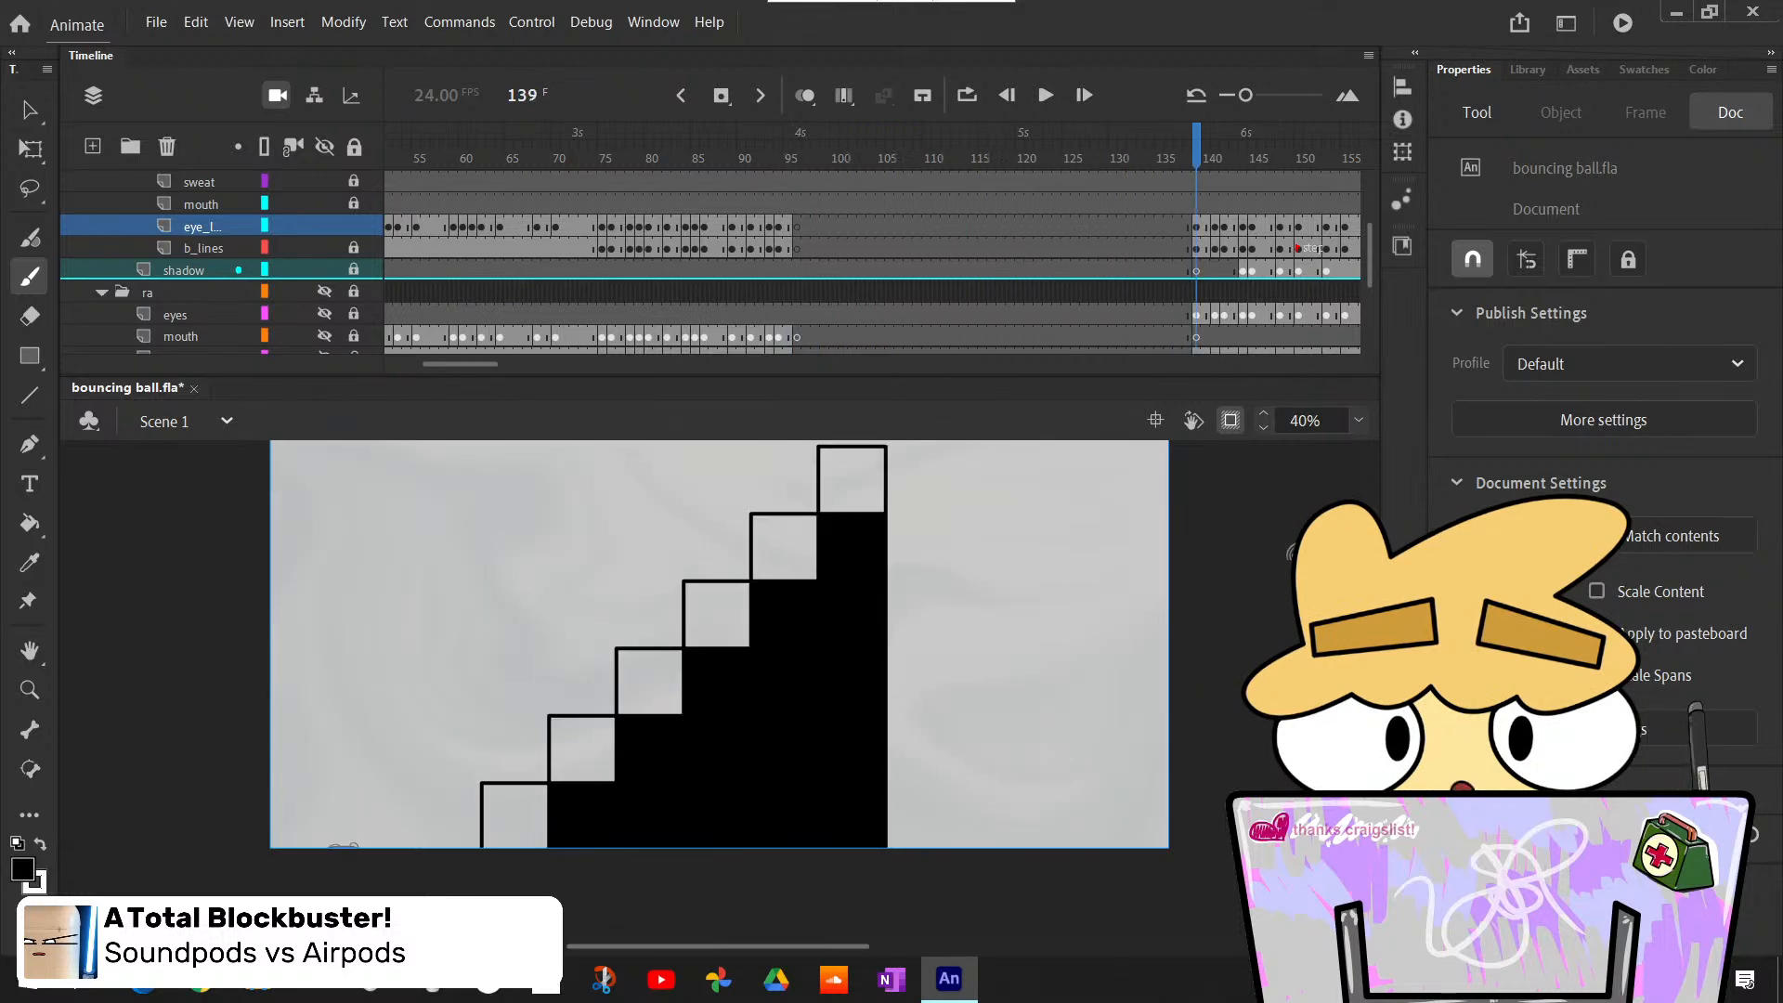
key(period)
key(period)
key(comma)
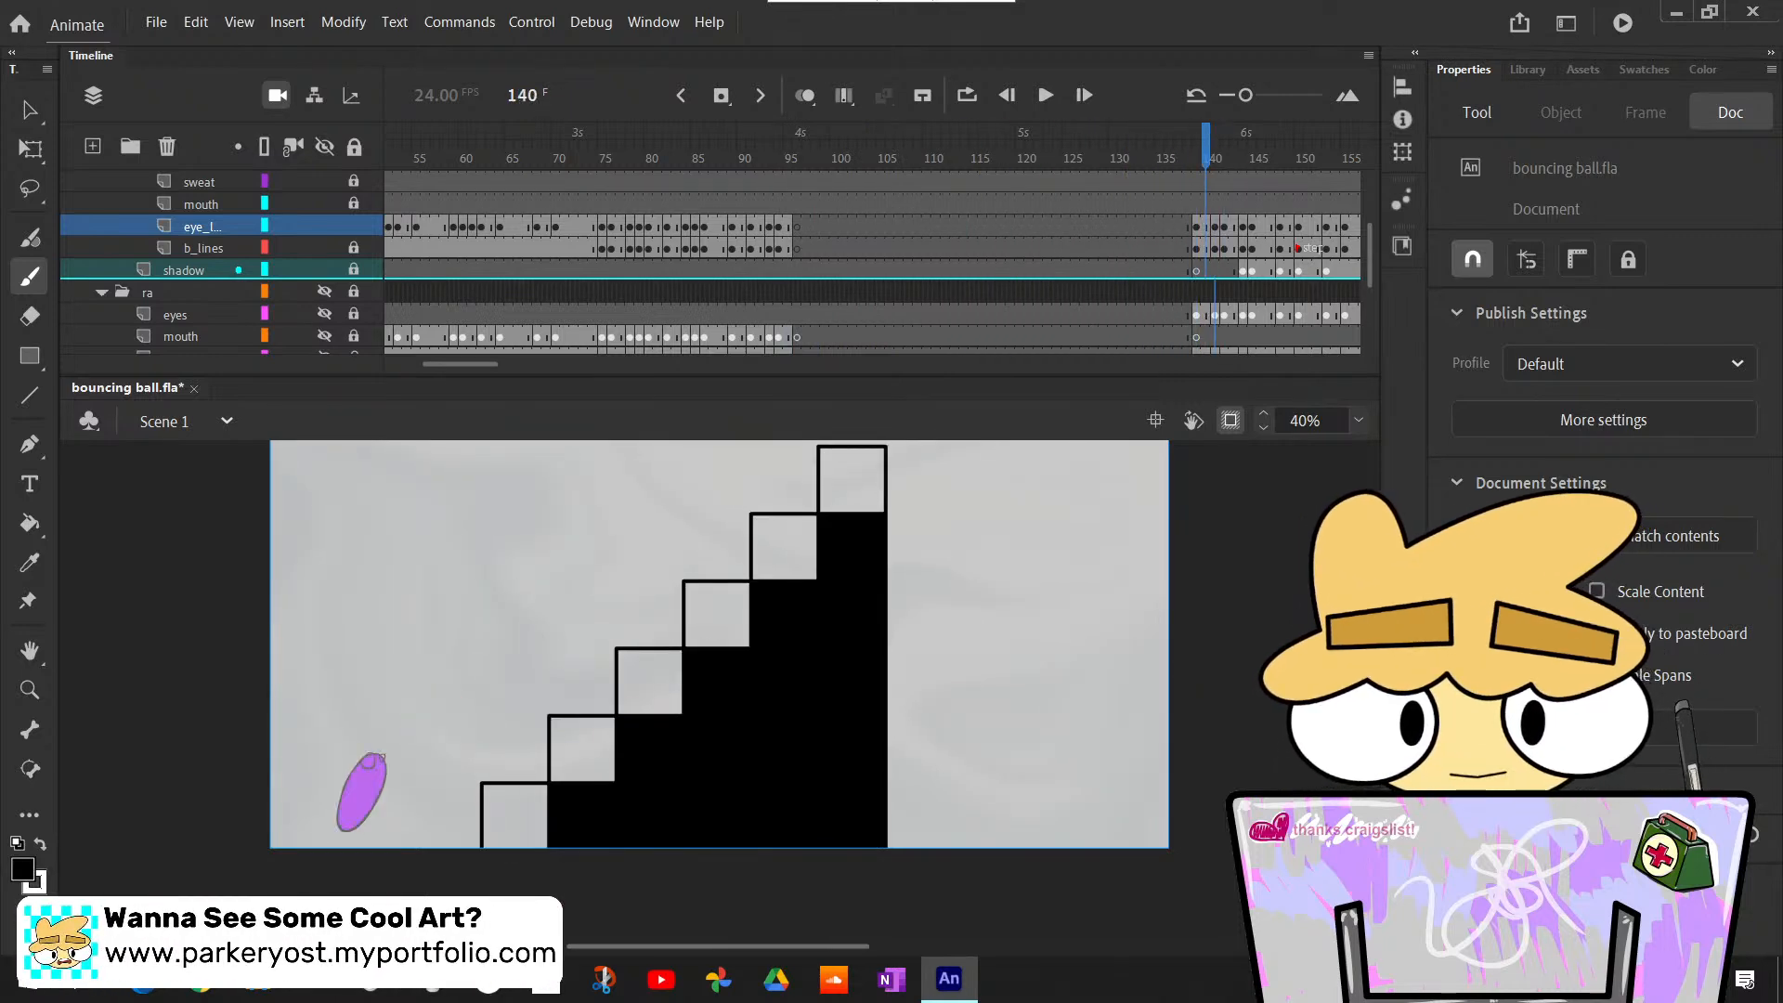
key(comma)
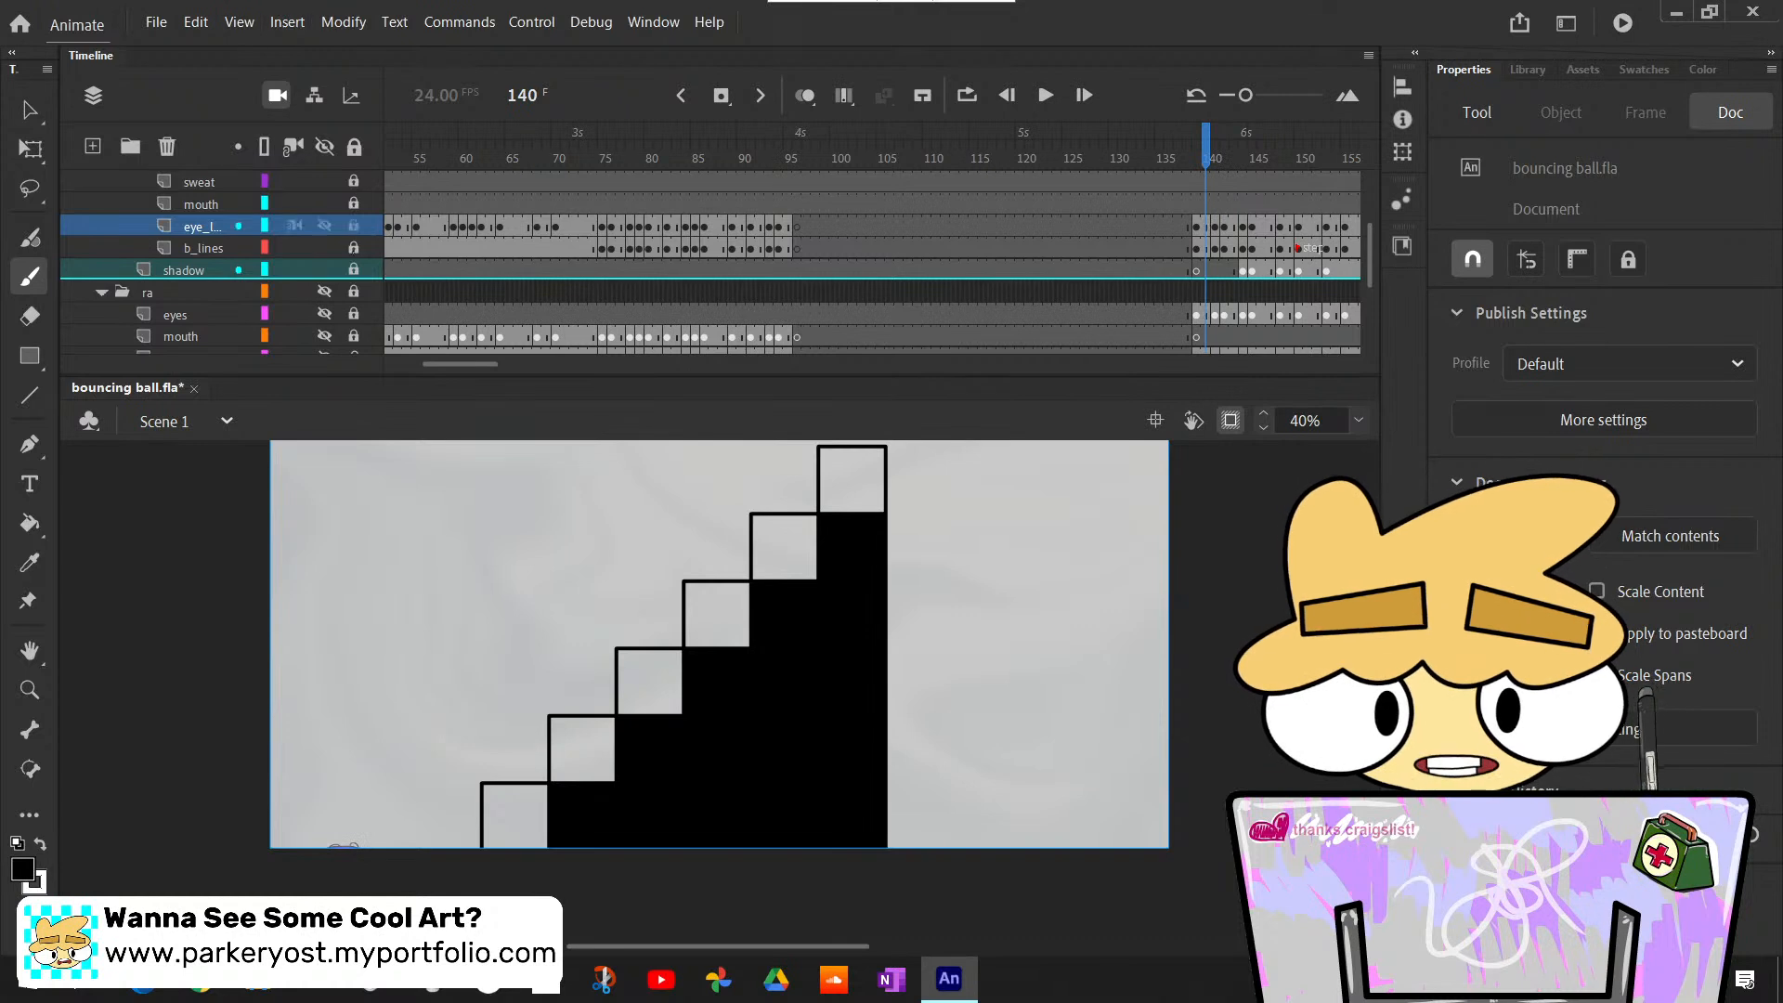
- Make the lamps layer visible and play the animation from frame 140 to check the lamps over the stairs
scroll(293, 240, up, 5)
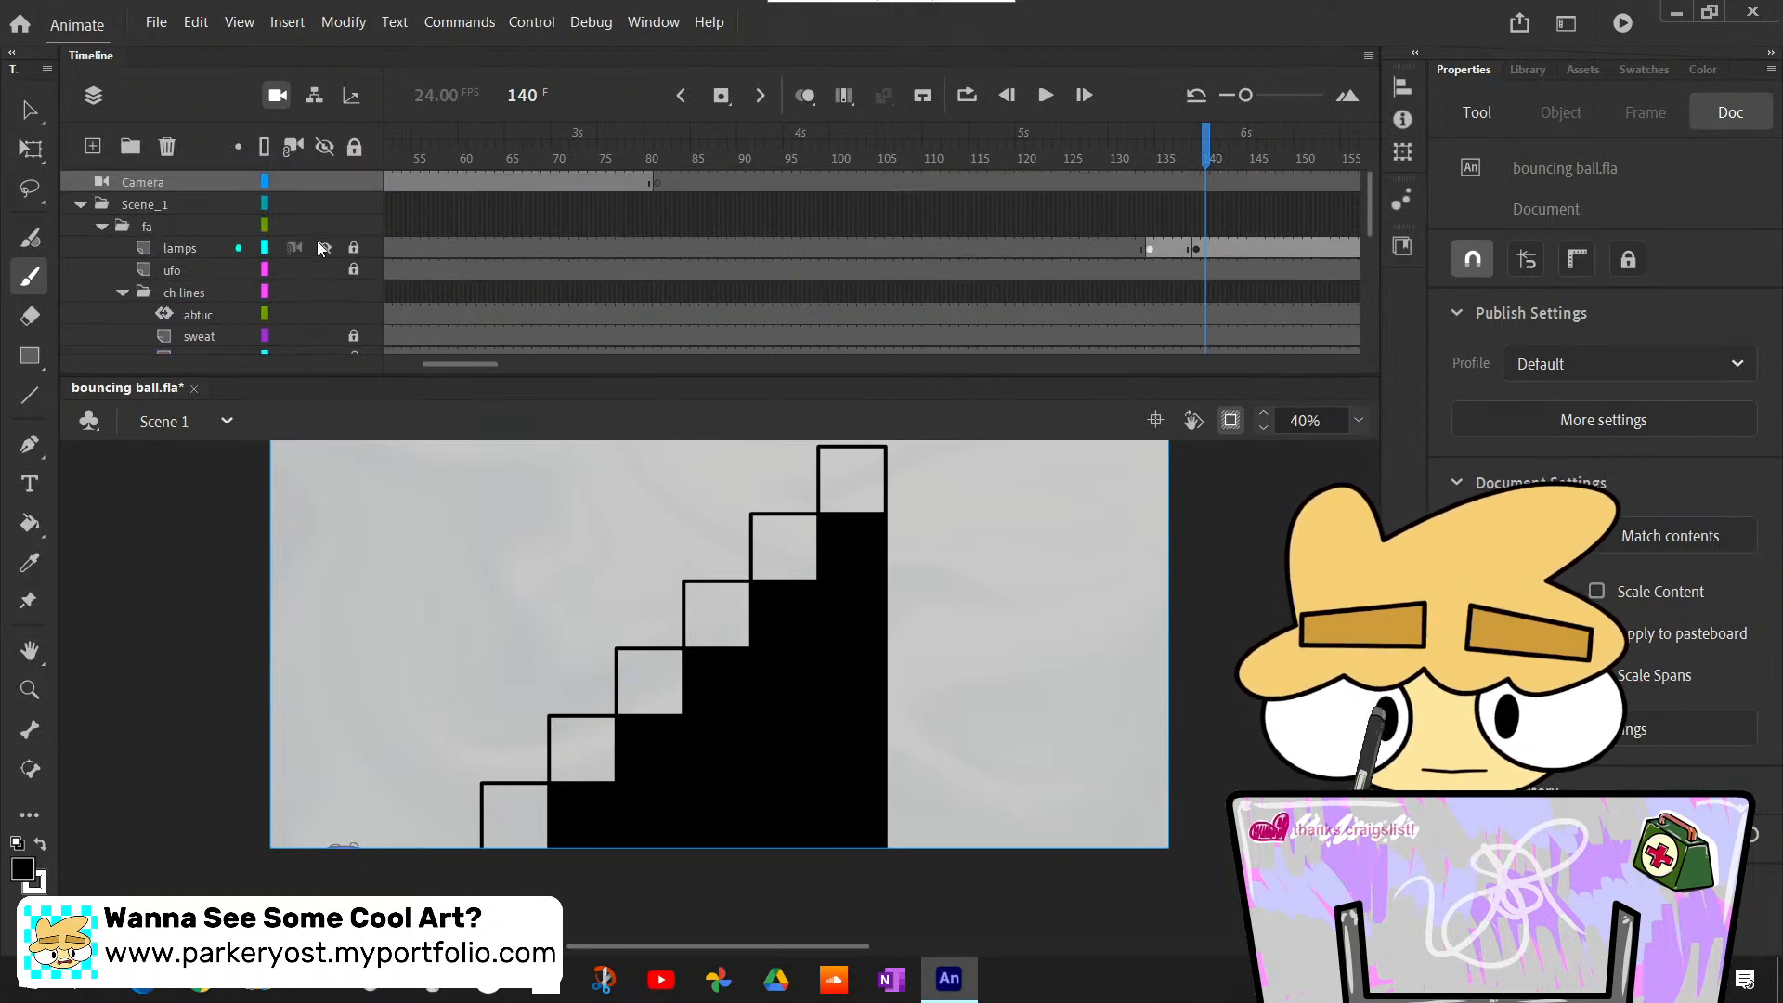
click(321, 247)
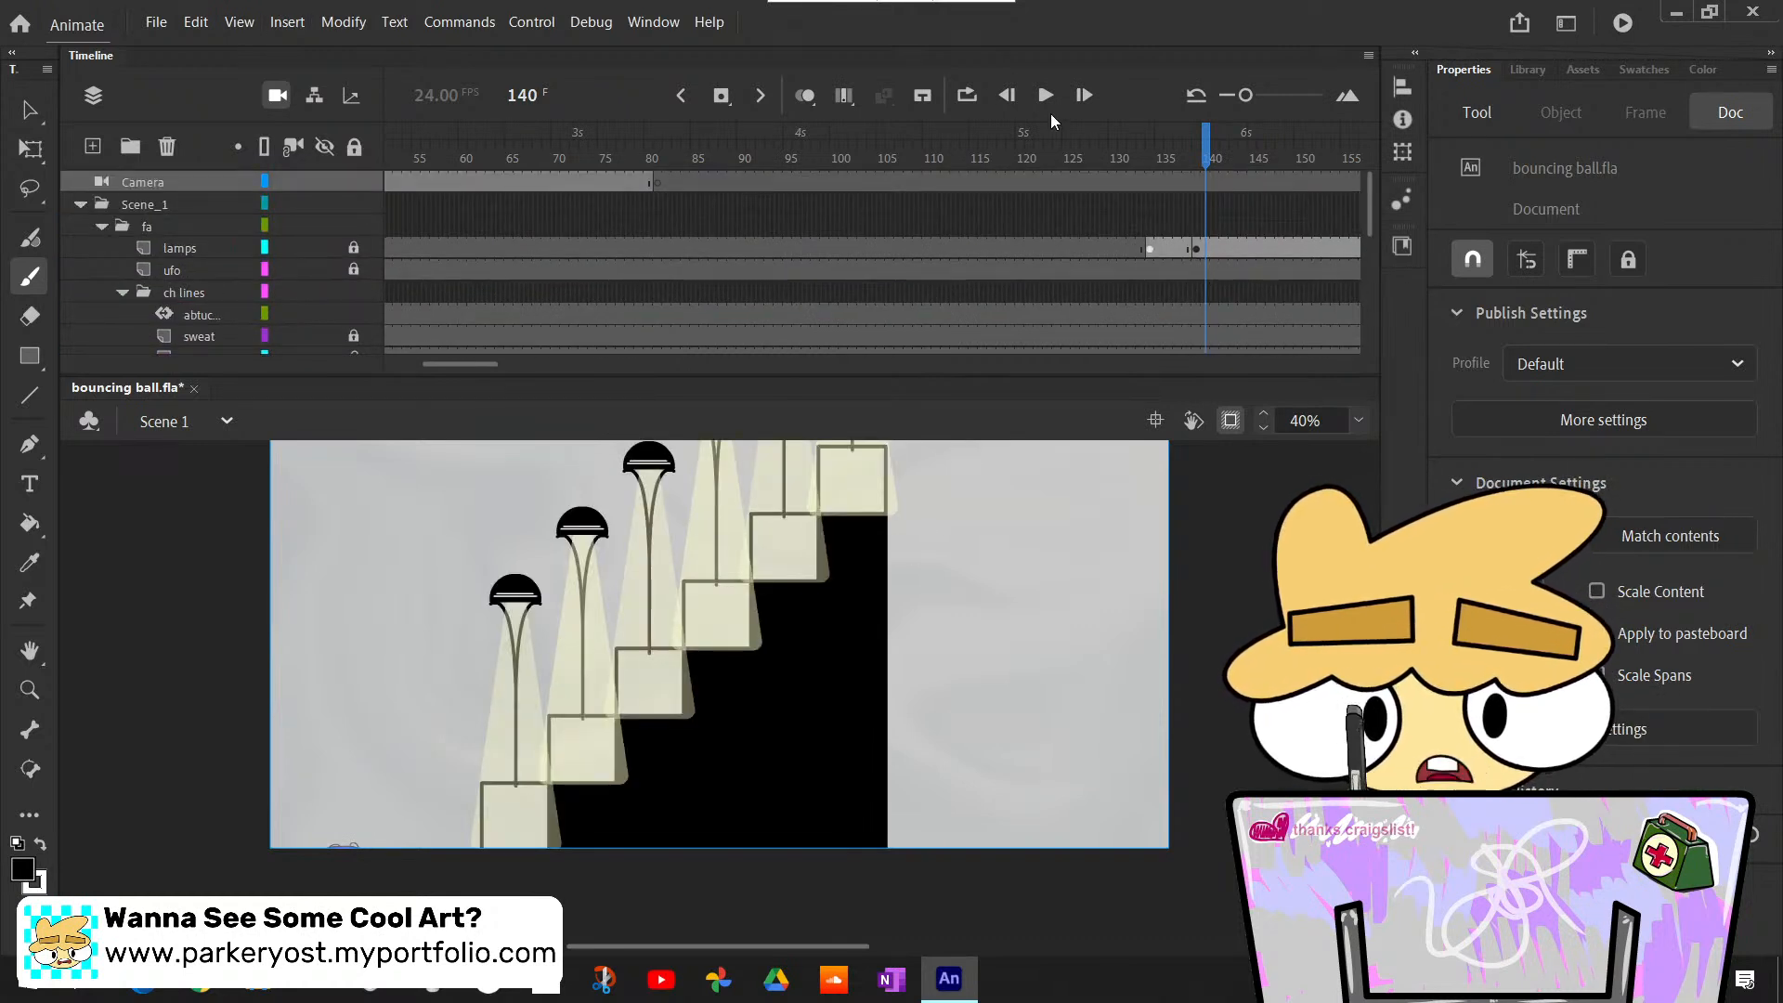
click(1043, 104)
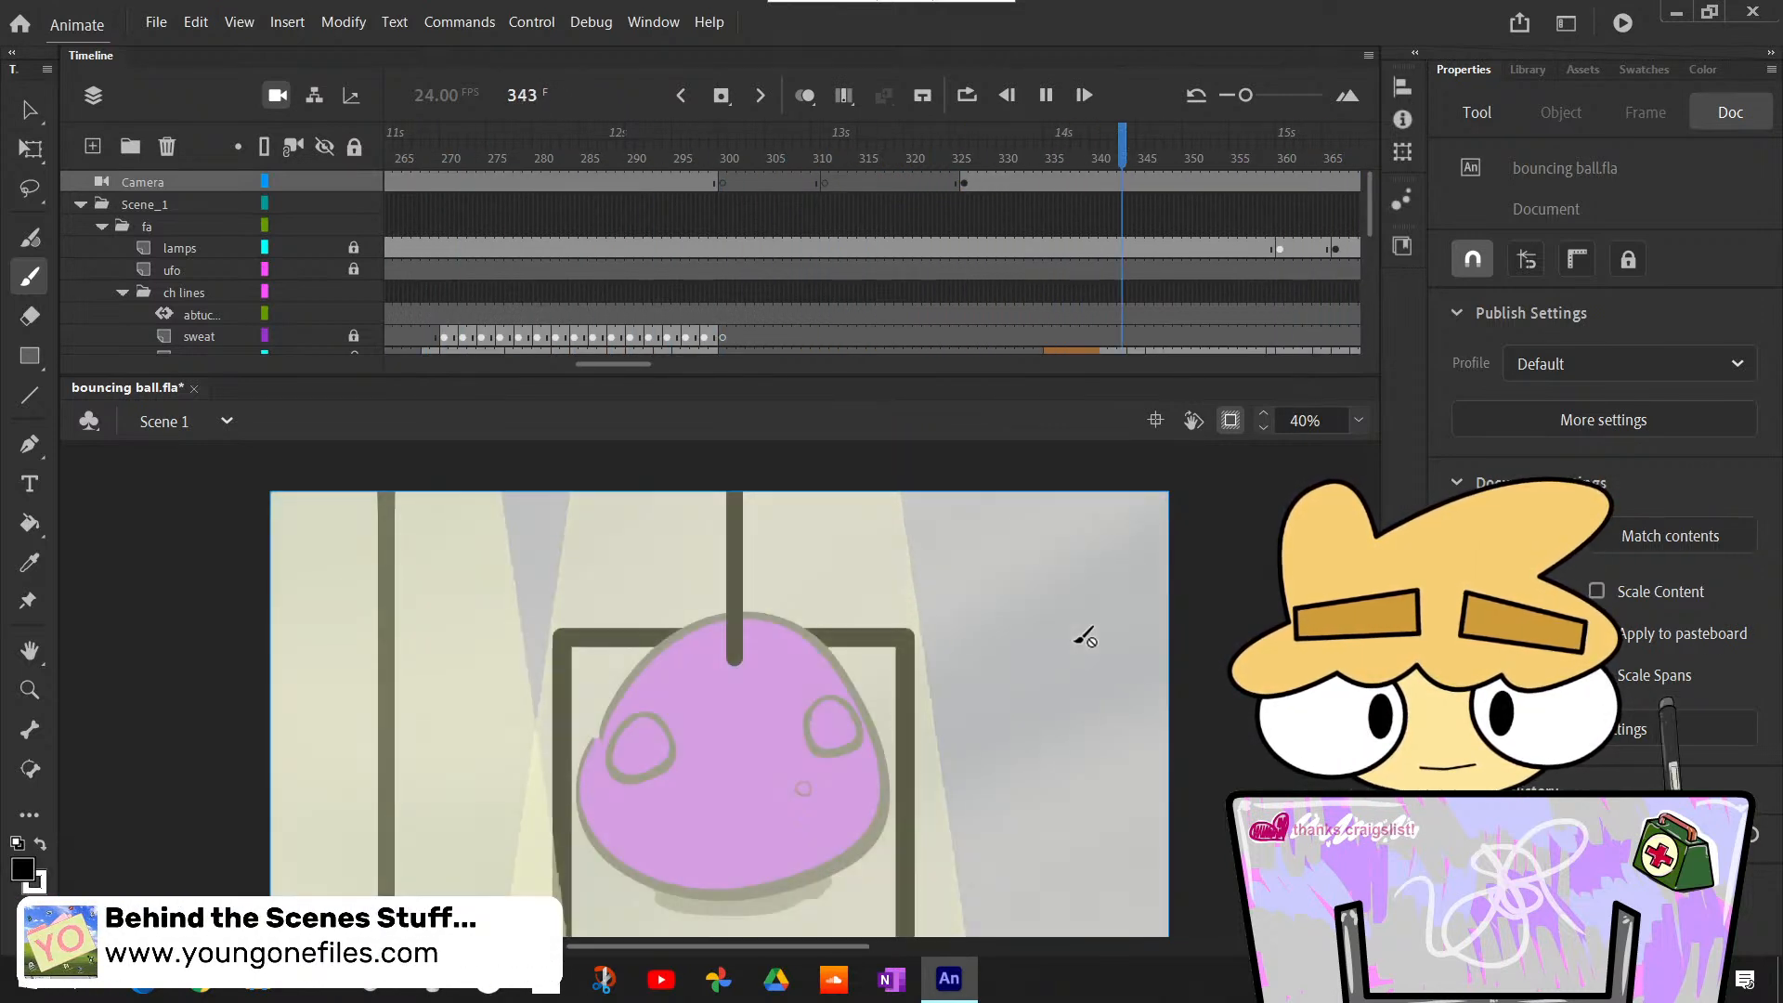
key(Return)
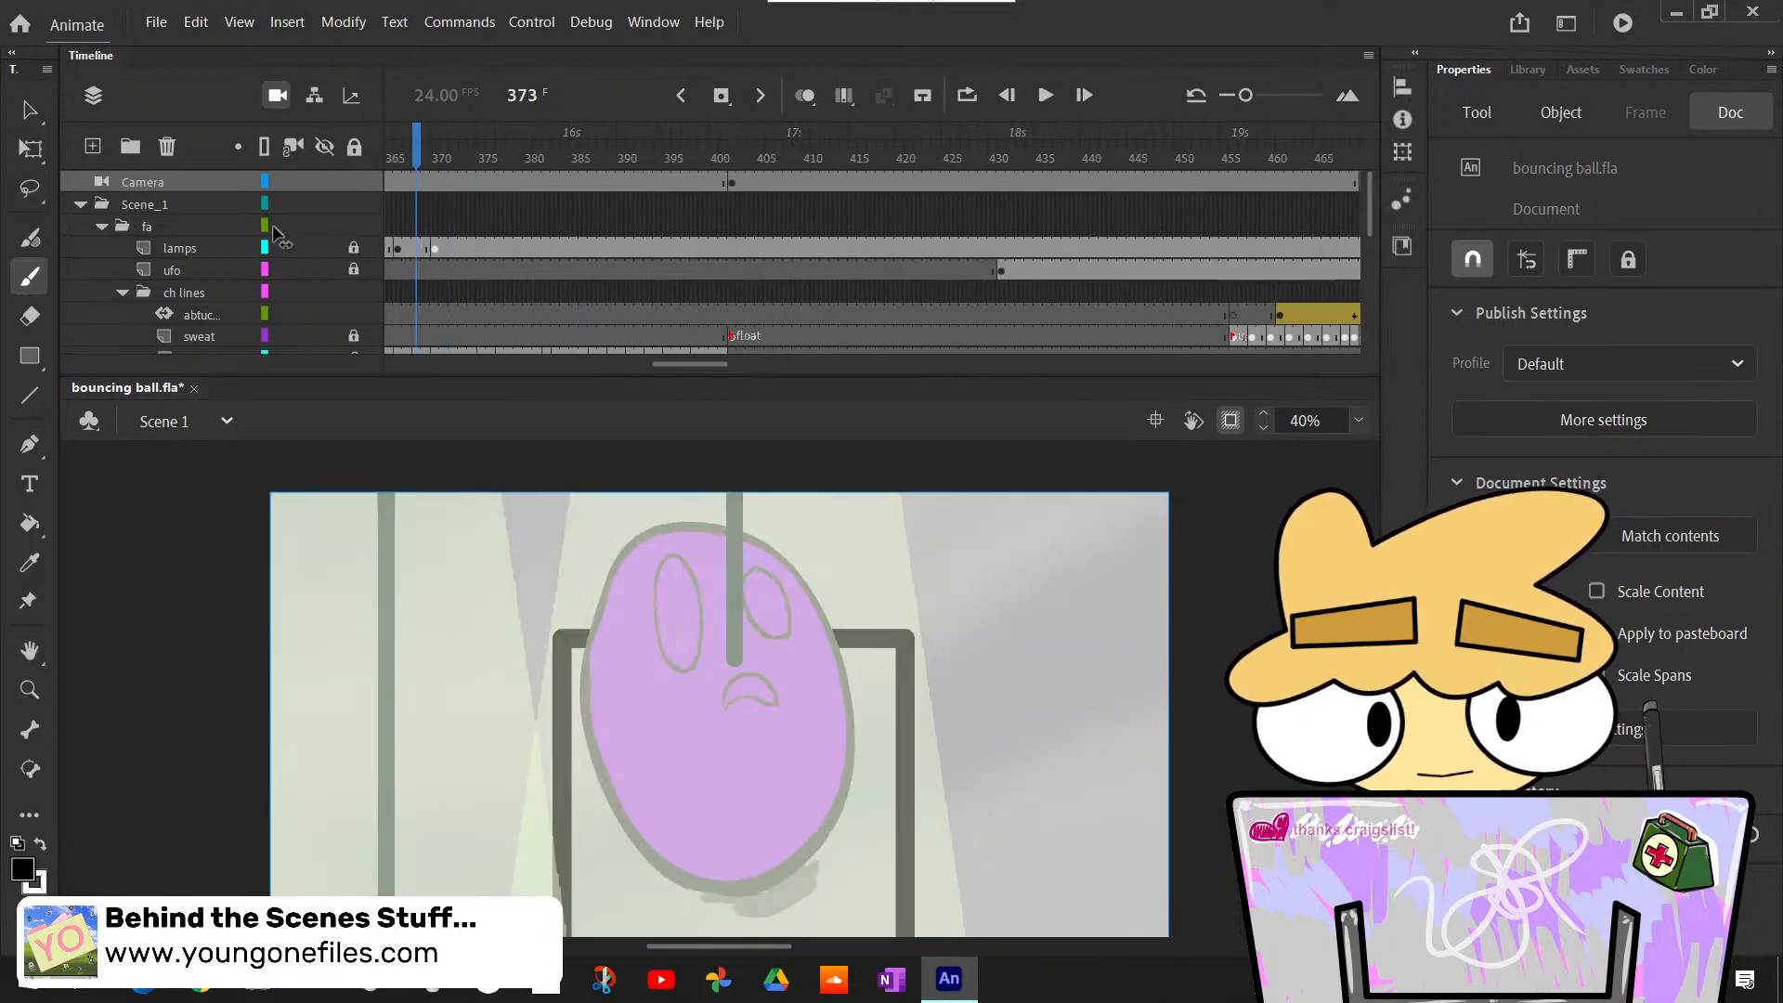
- Go back to frame 317, inspect the ball on the highest stair at 200%, and show the whole frame again
drag(273, 227, 690, 382)
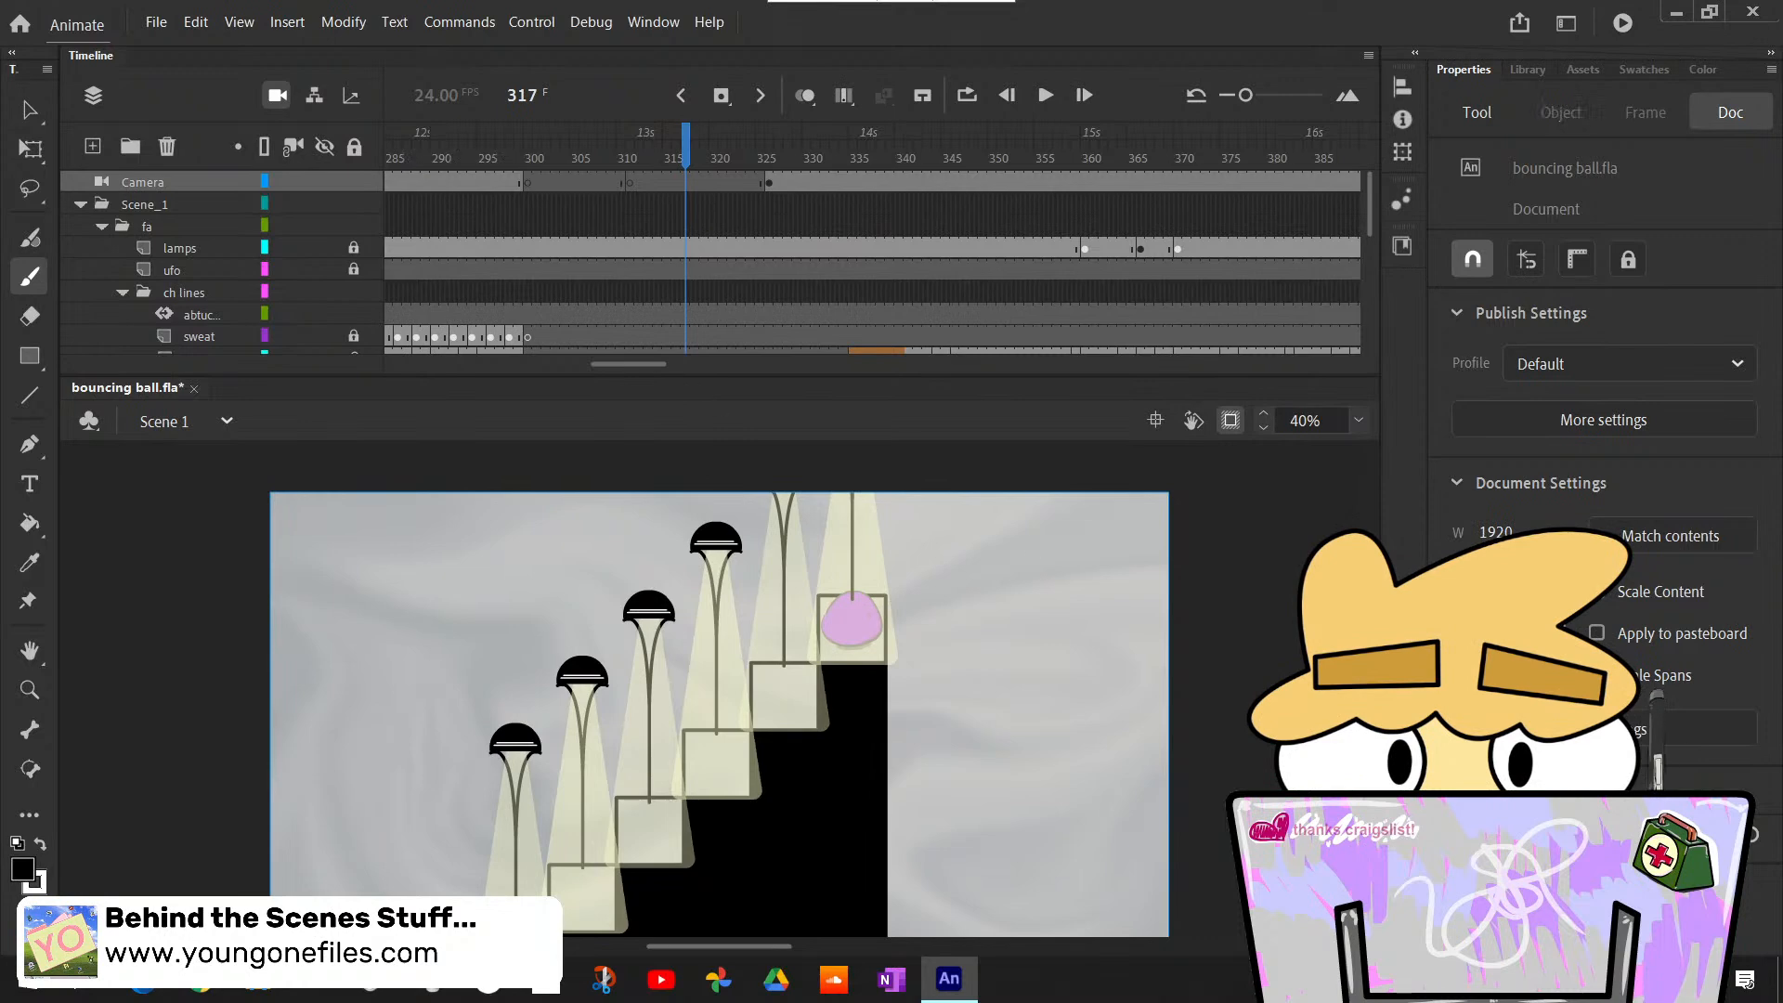
click(1357, 420)
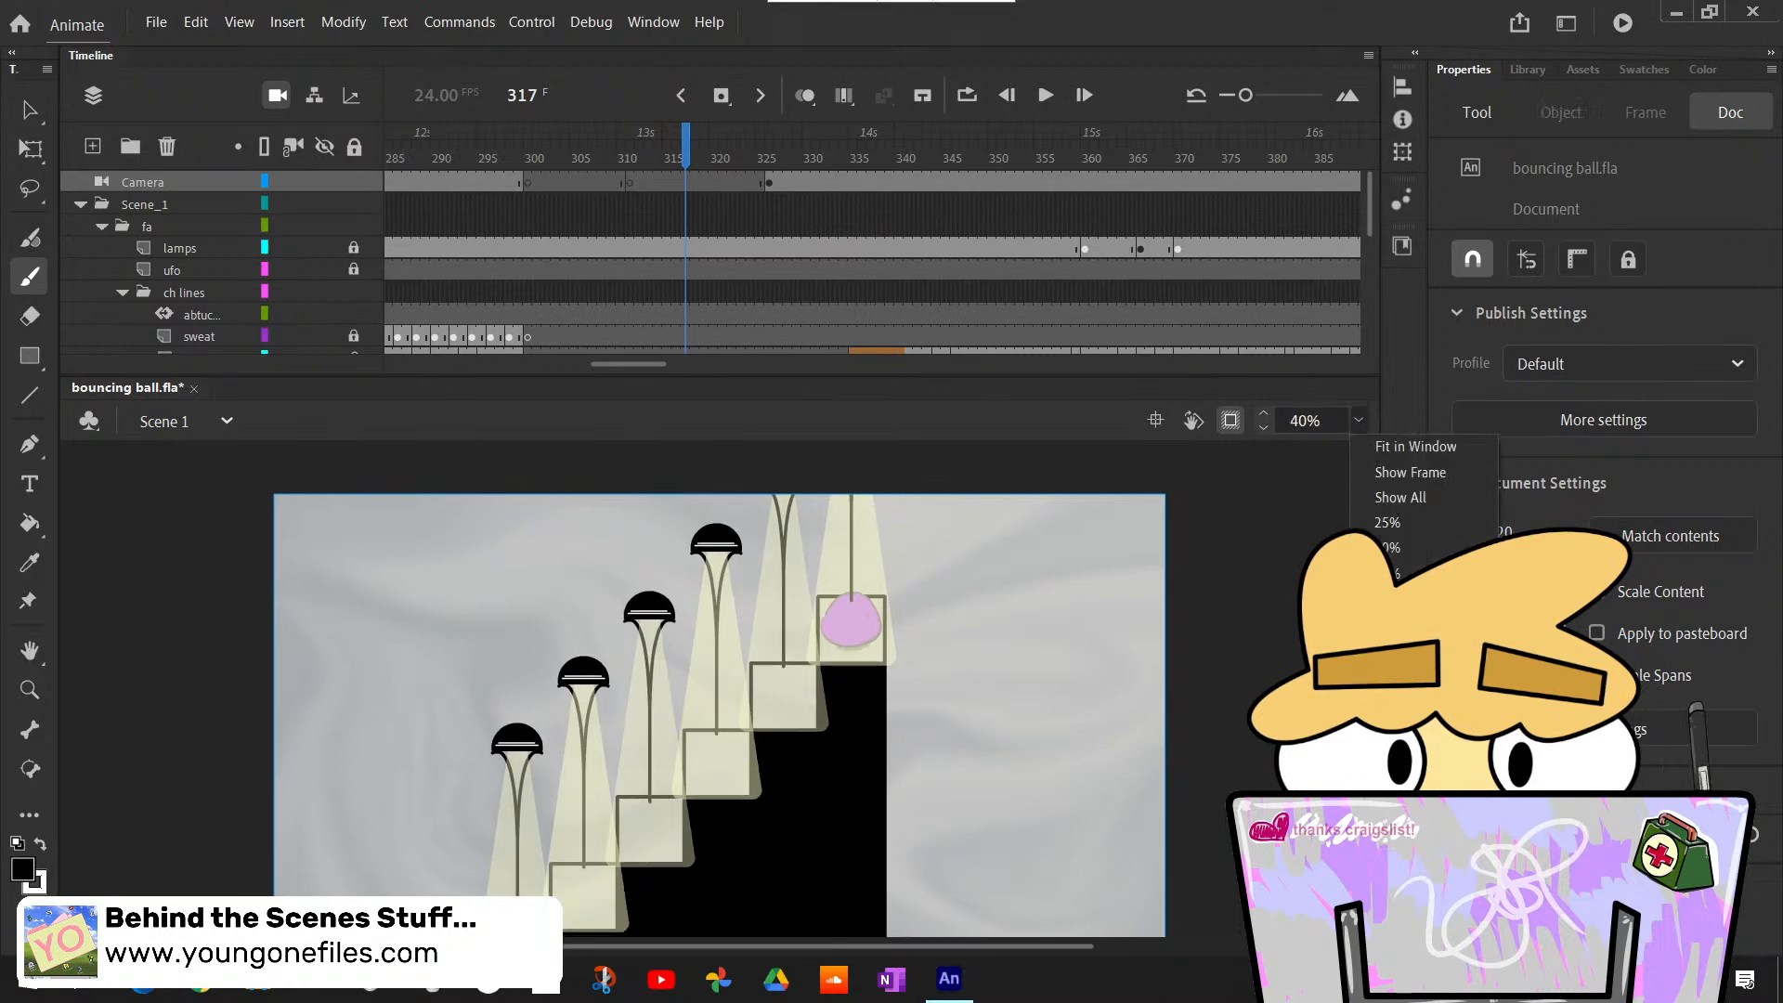
click(1387, 598)
scroll(1200, 673, up, 2)
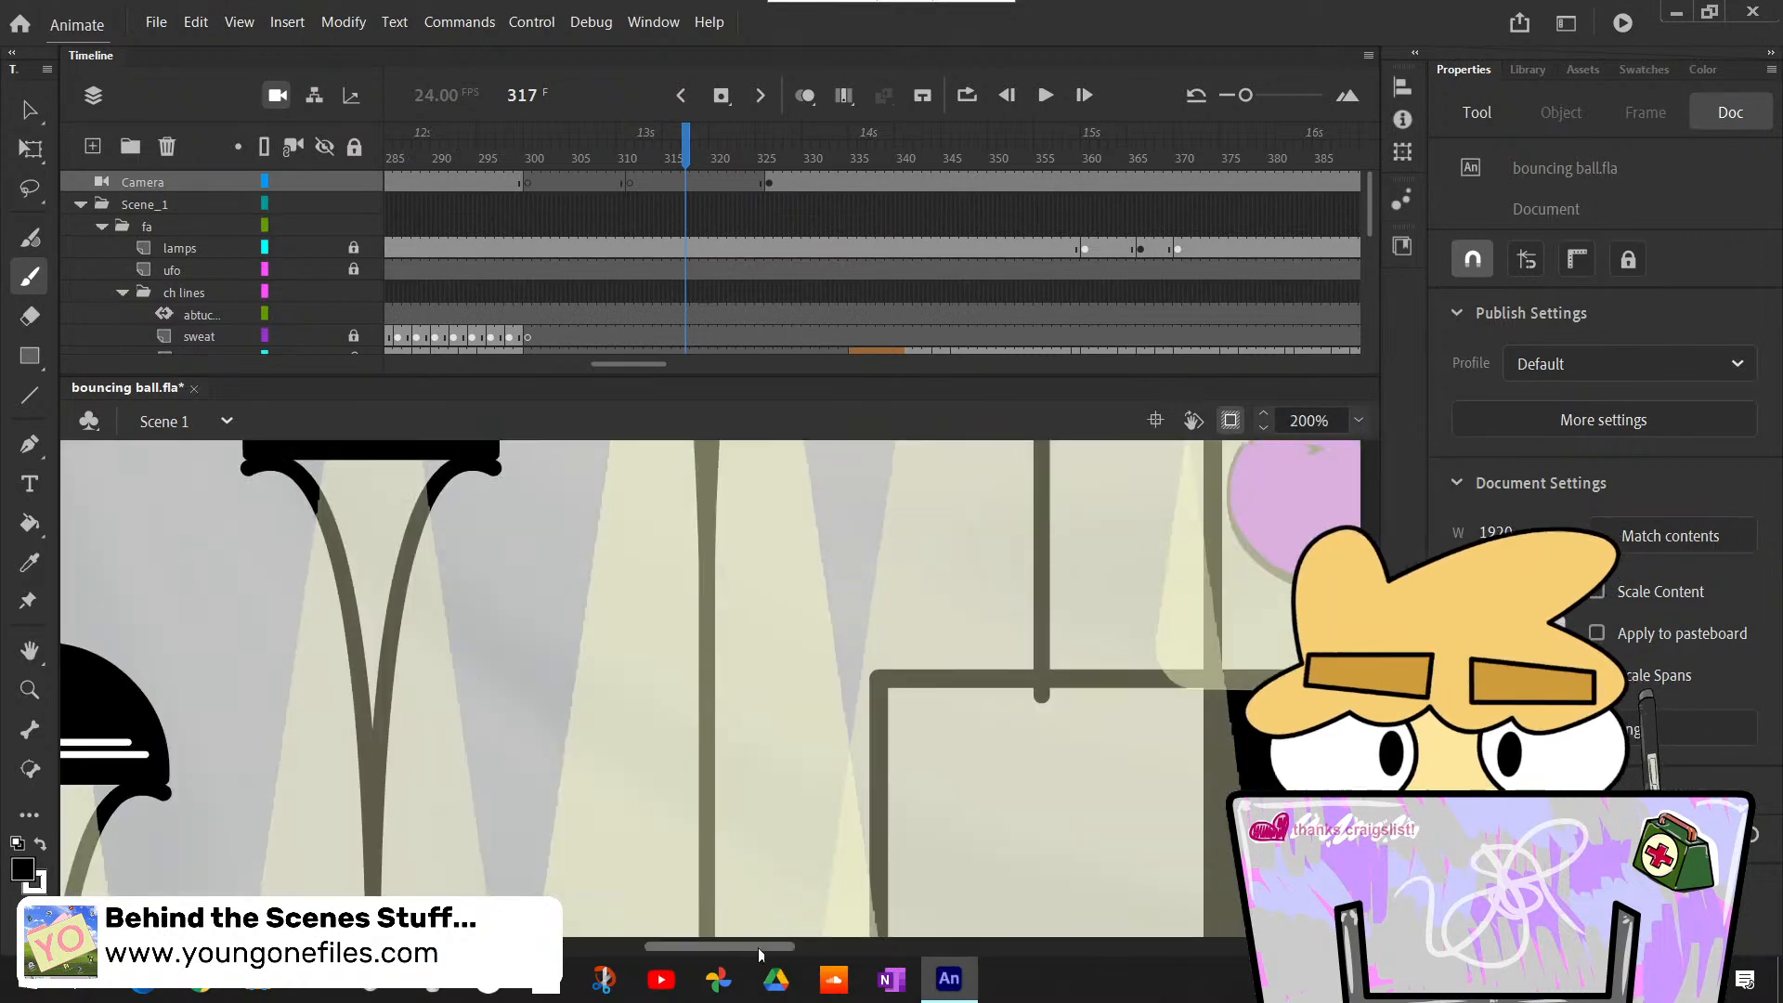
drag(760, 954, 824, 900)
scroll(834, 882, up, 2)
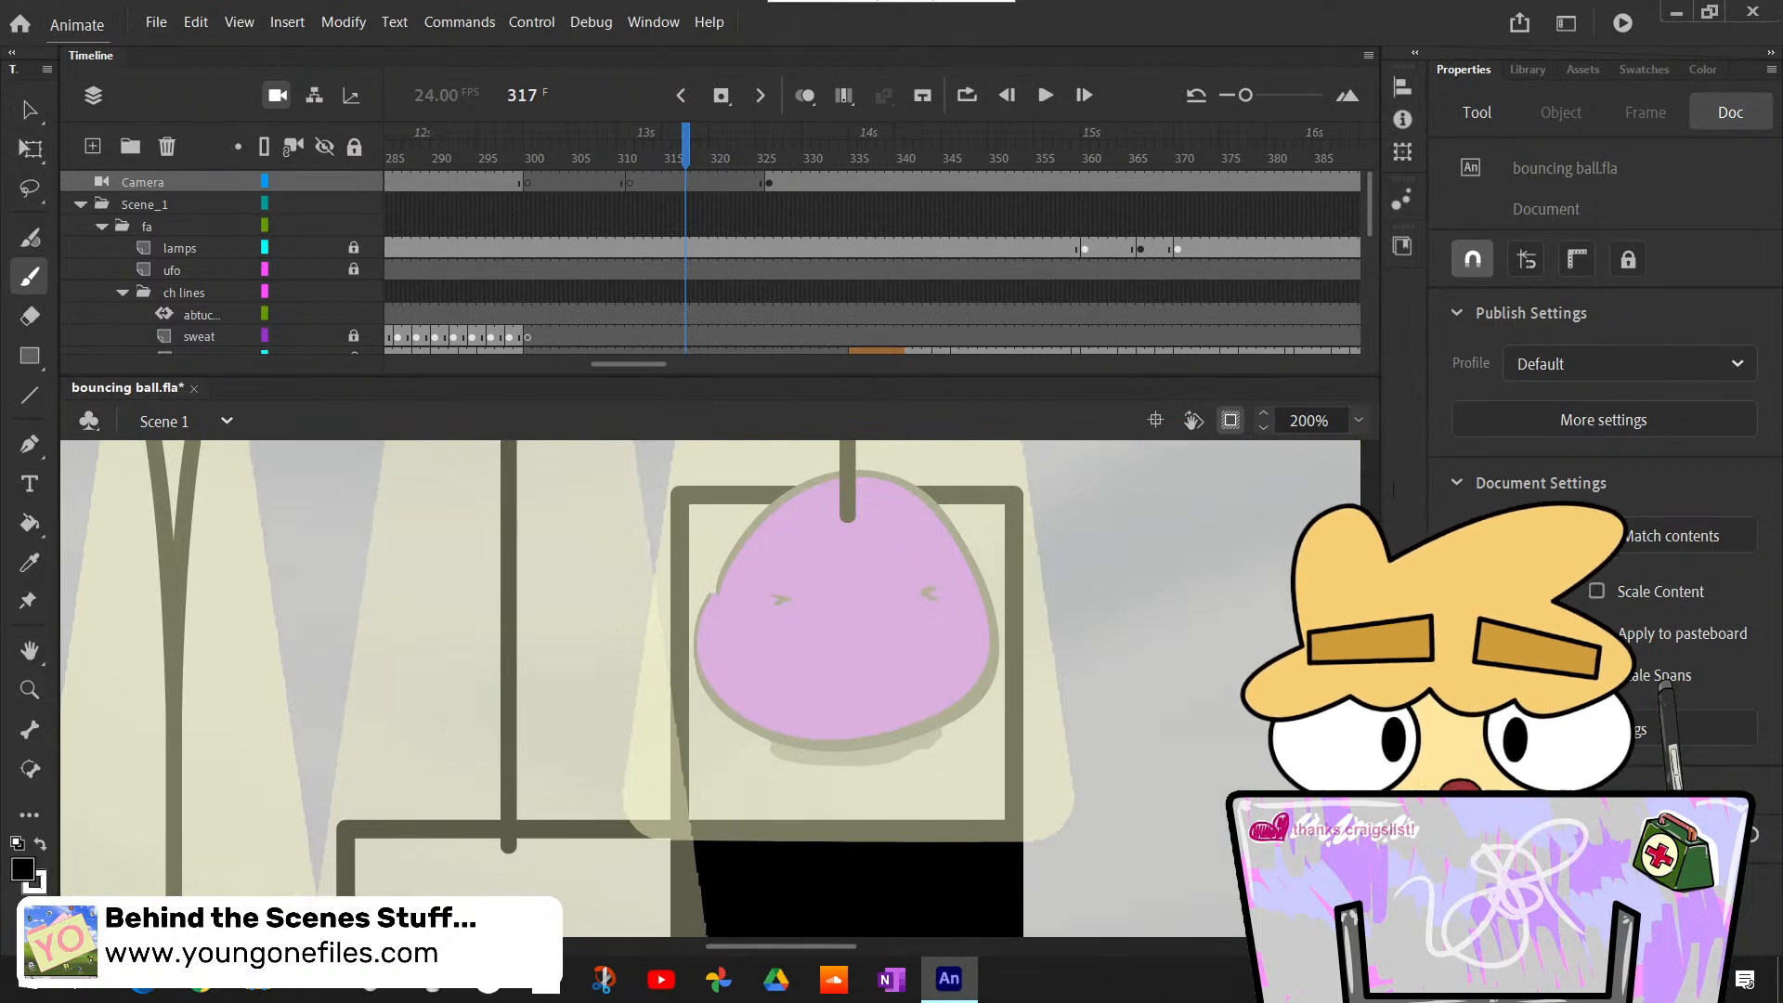
click(1358, 422)
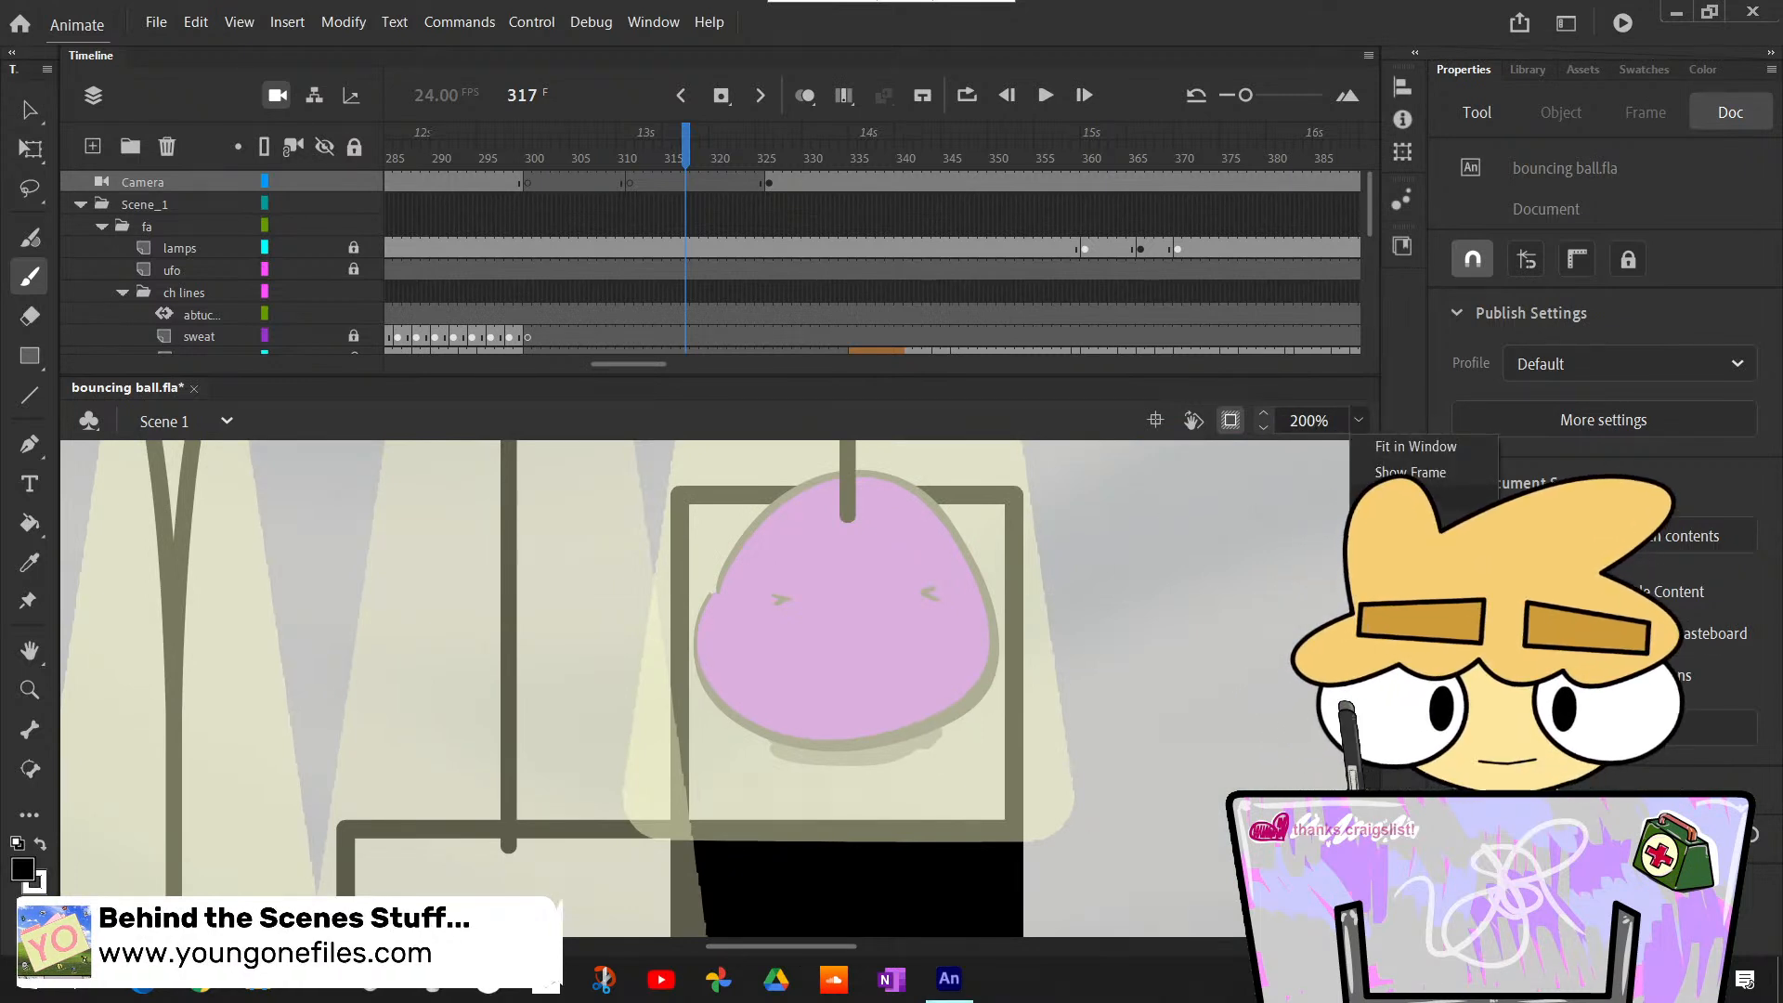
click(1410, 475)
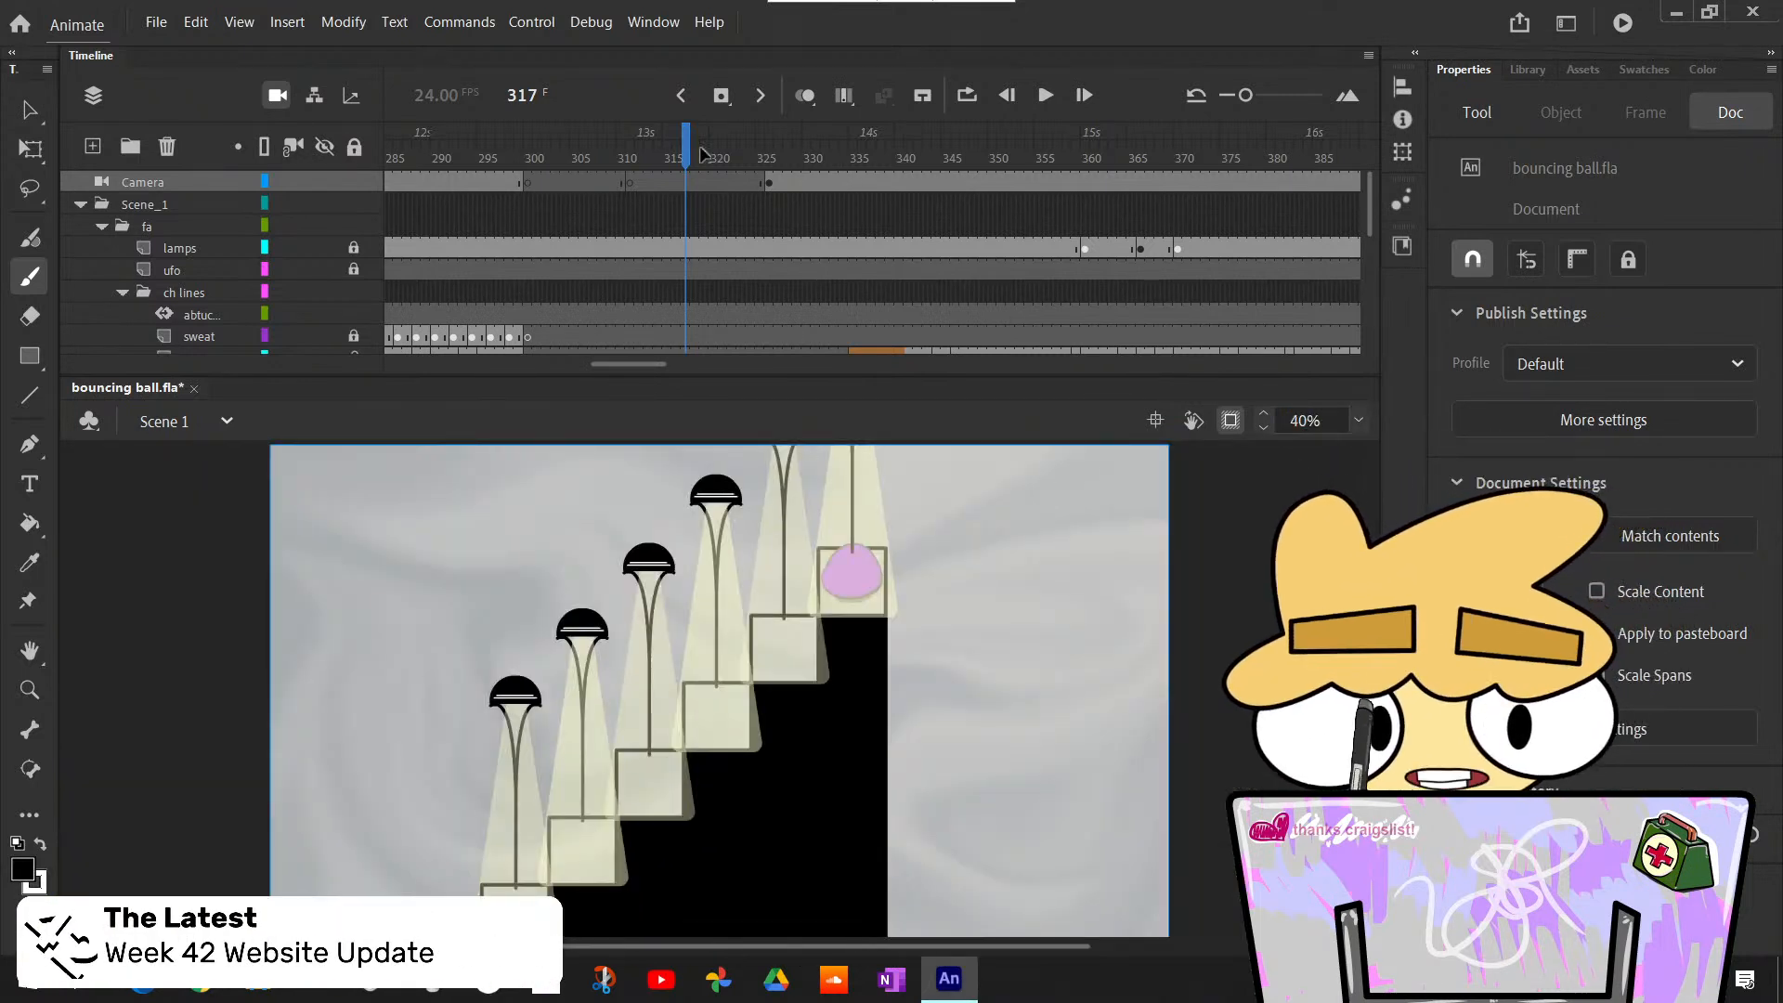
- Unlock the eye lines layer and select its keyframe at frame 139
drag(699, 147, 1122, 588)
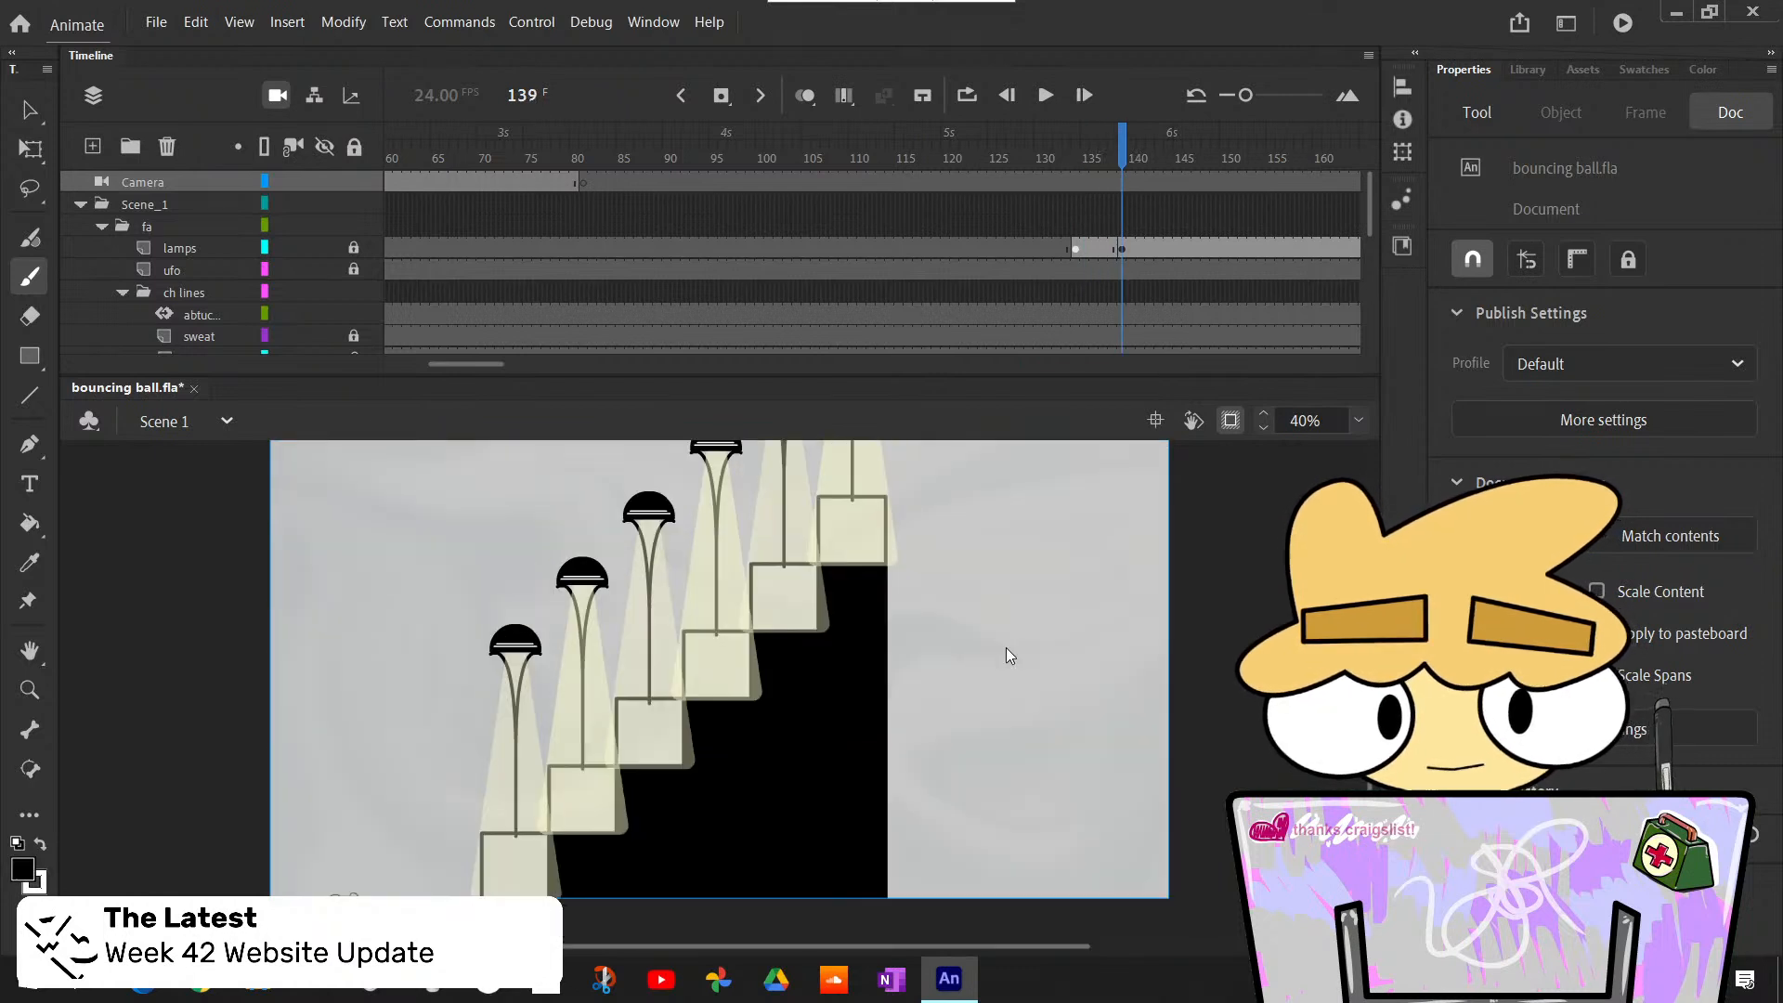
key(period)
key(period)
key(comma)
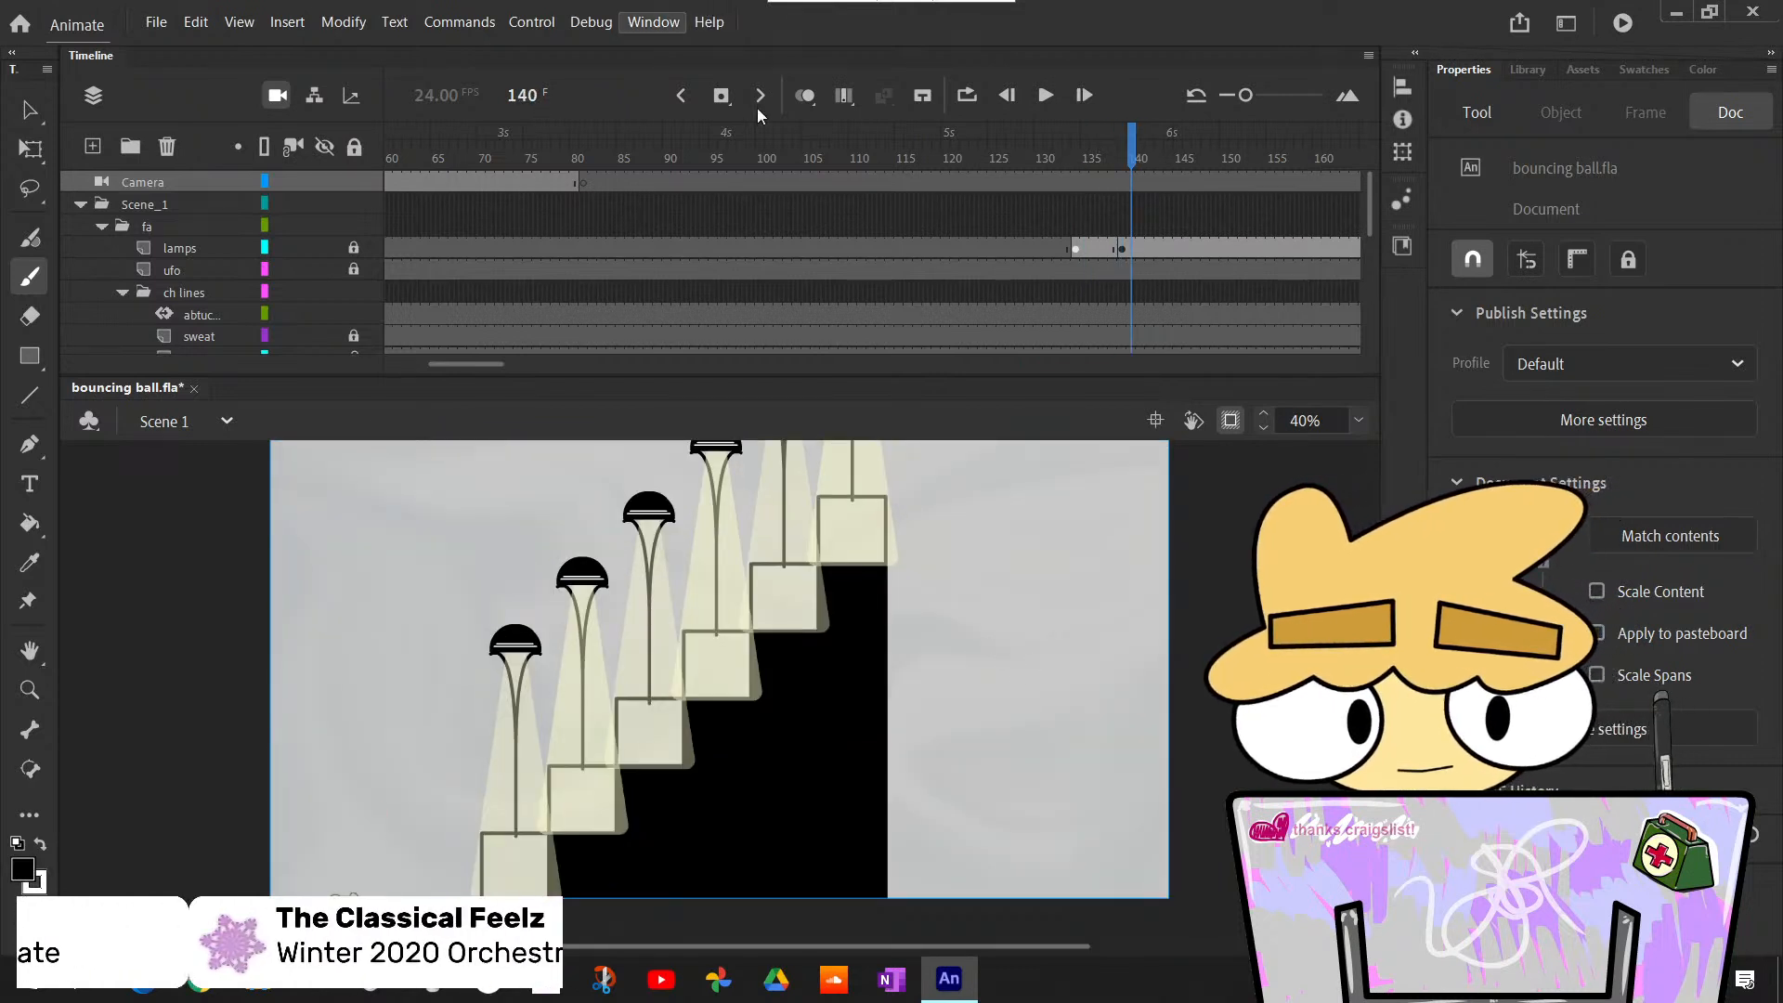
key(comma)
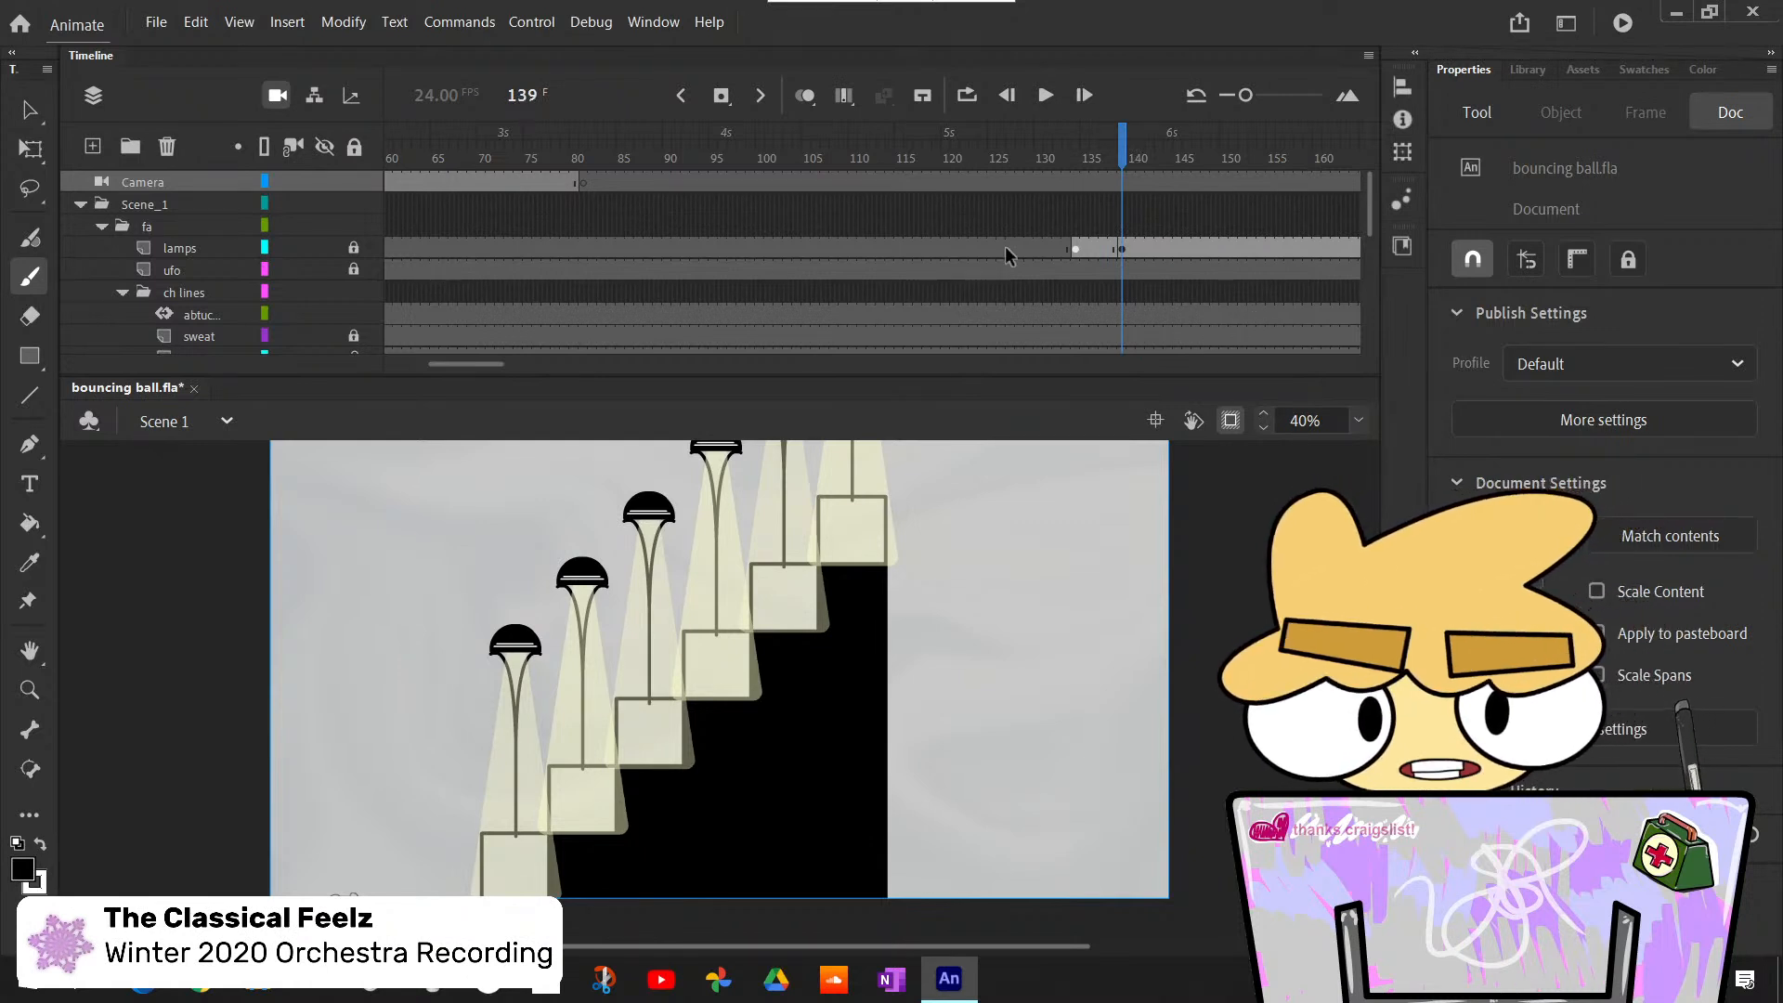
scroll(1006, 255, down, 6)
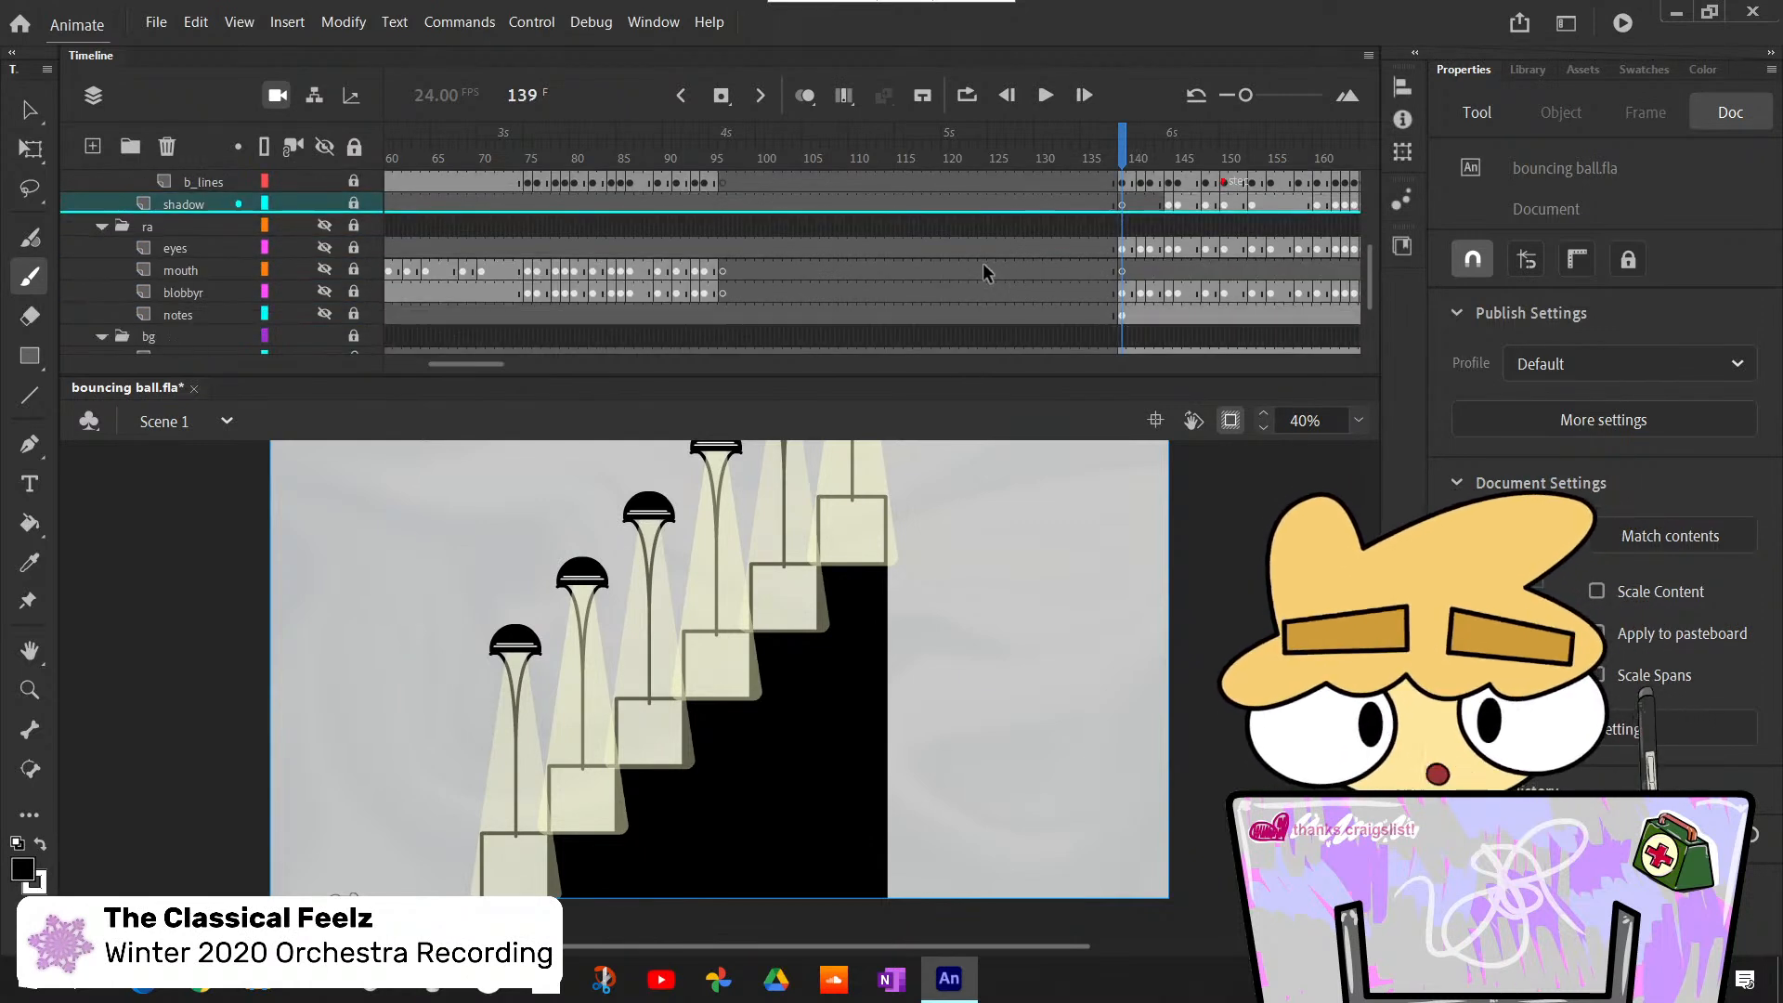
scroll(688, 255, up, 1)
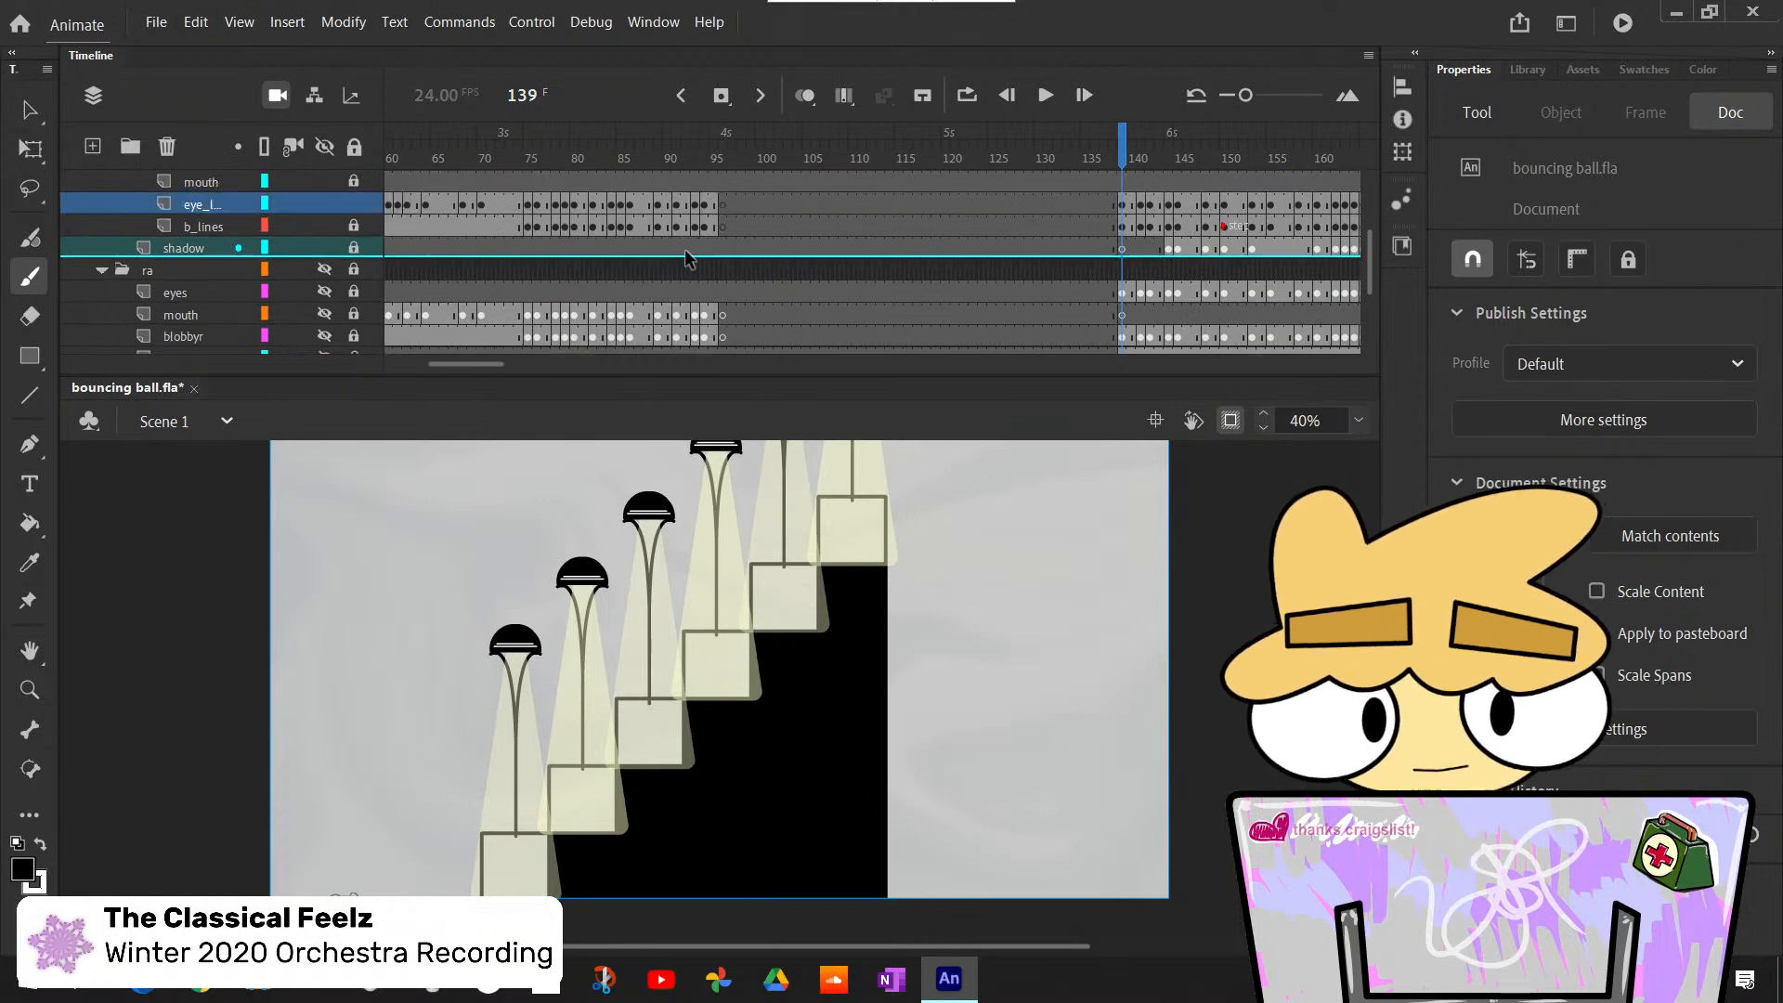
click(1122, 204)
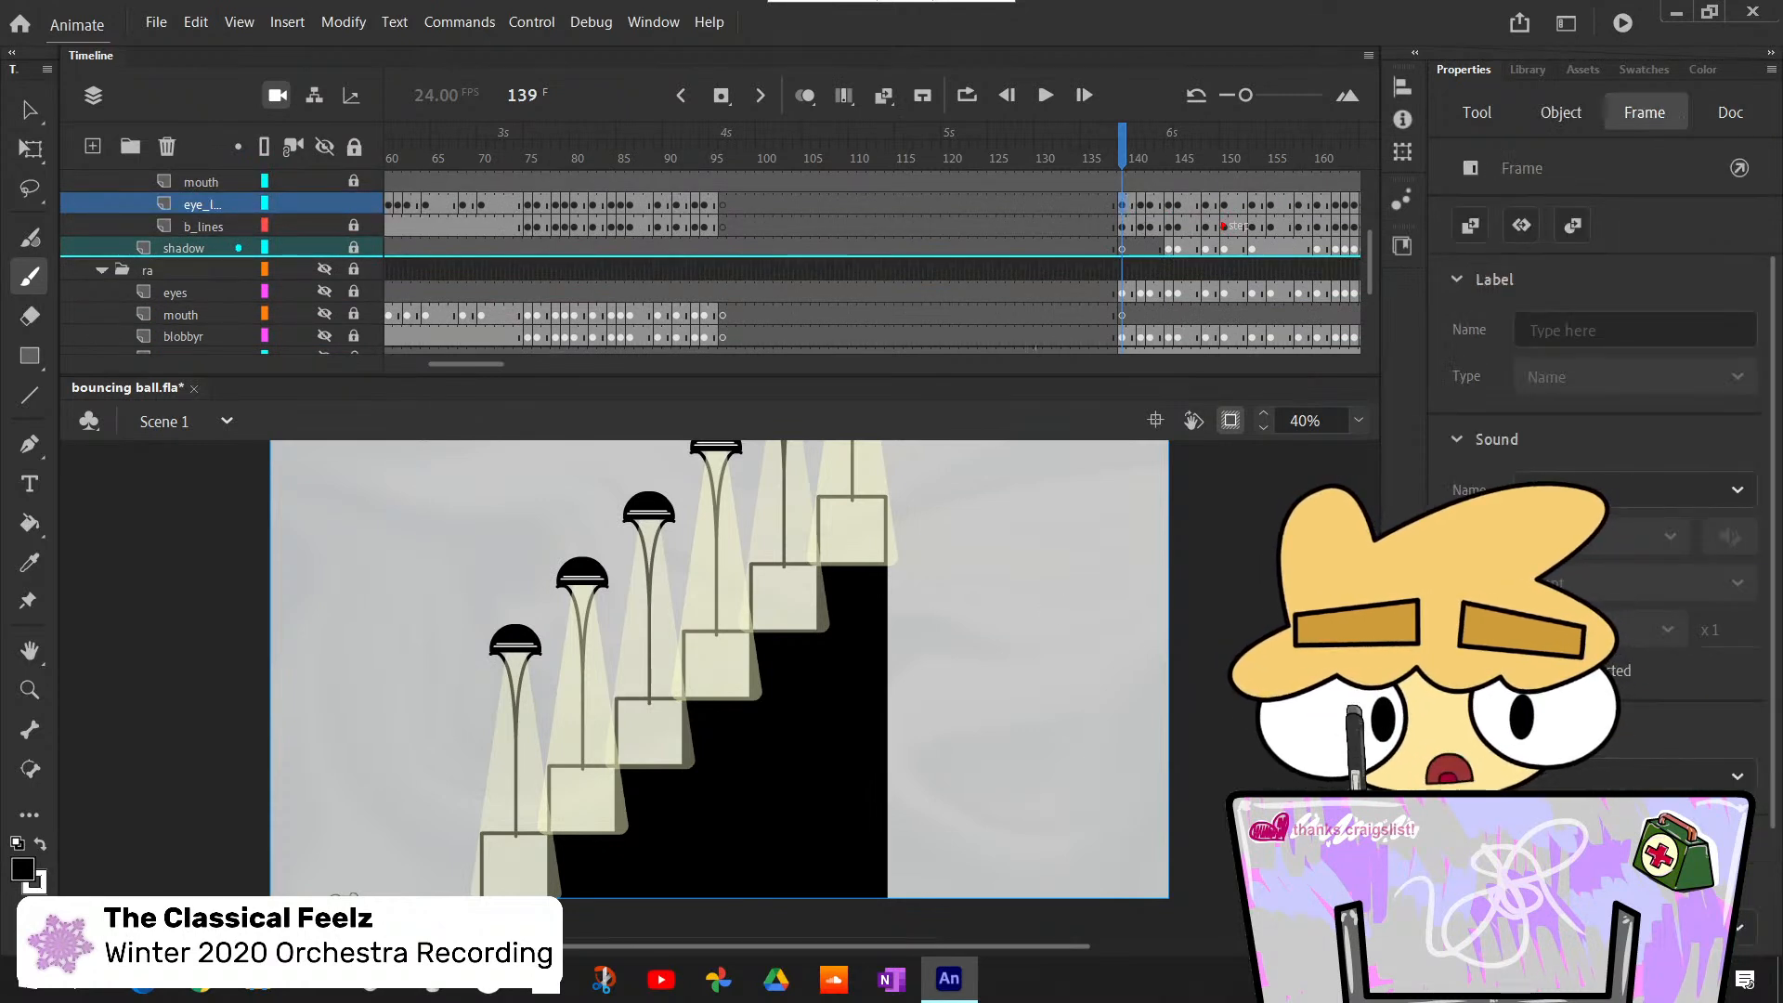
- Turn off stage clipping and bring the ball below the stage's lower edge into view at 200%
click(1232, 420)
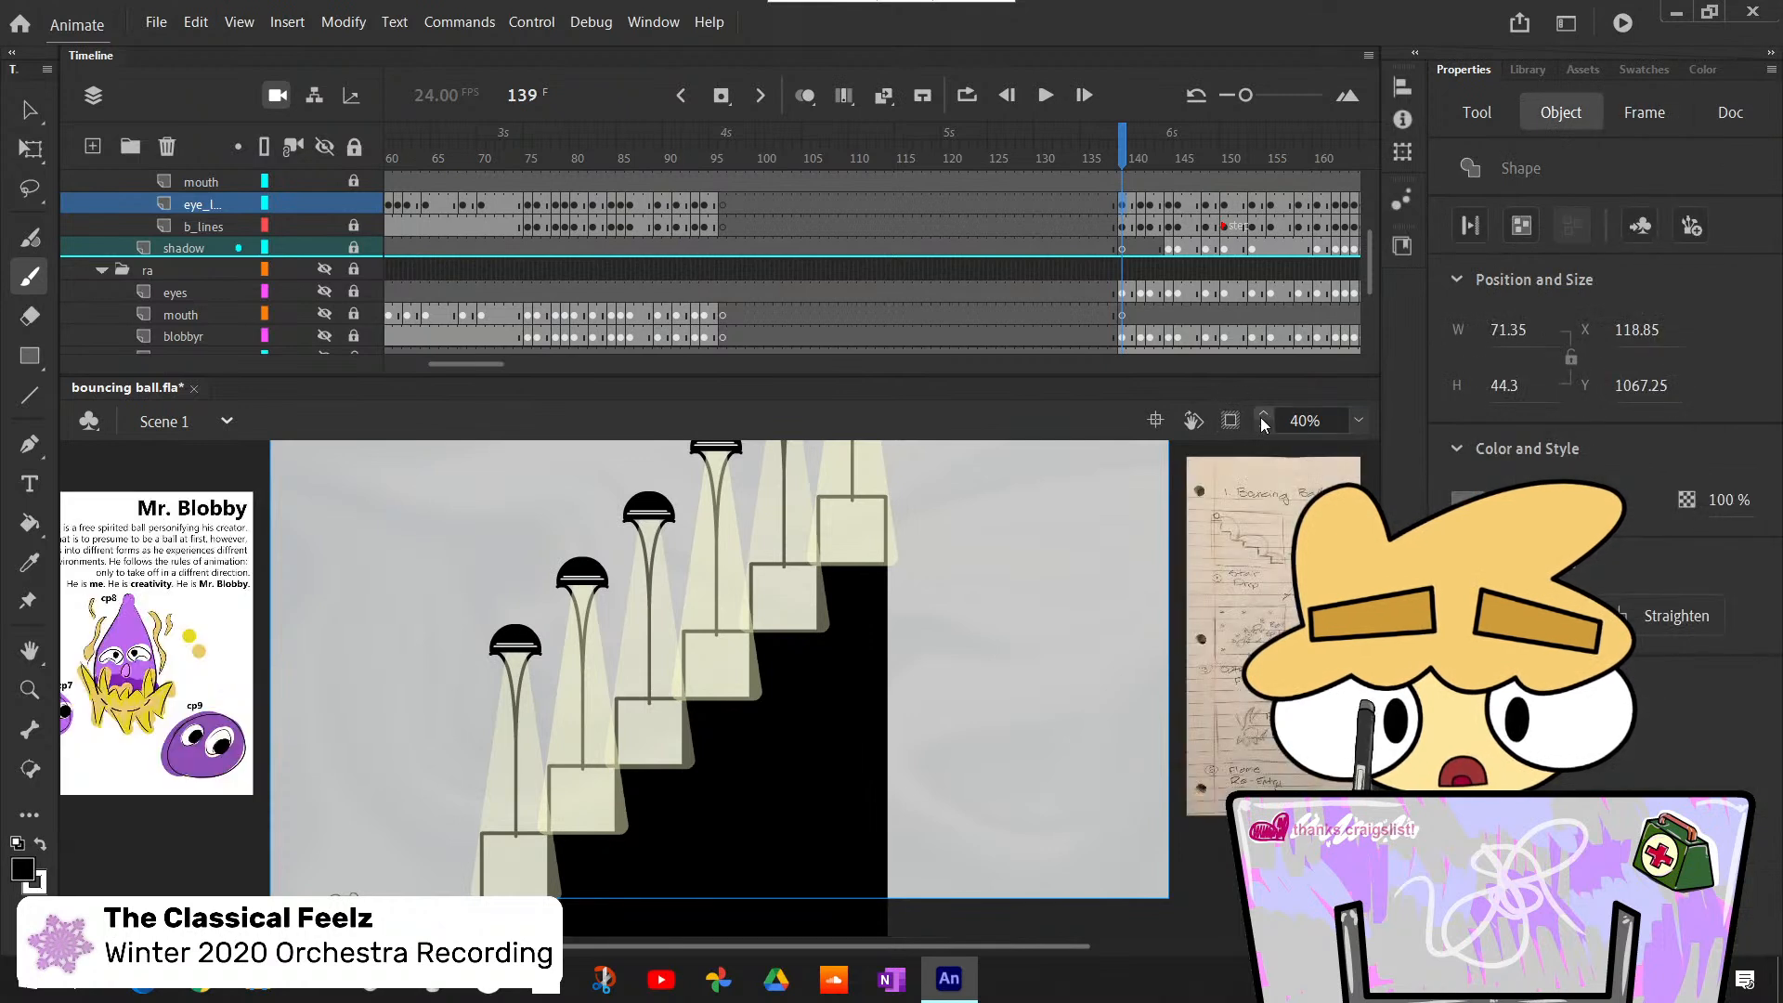
click(31, 109)
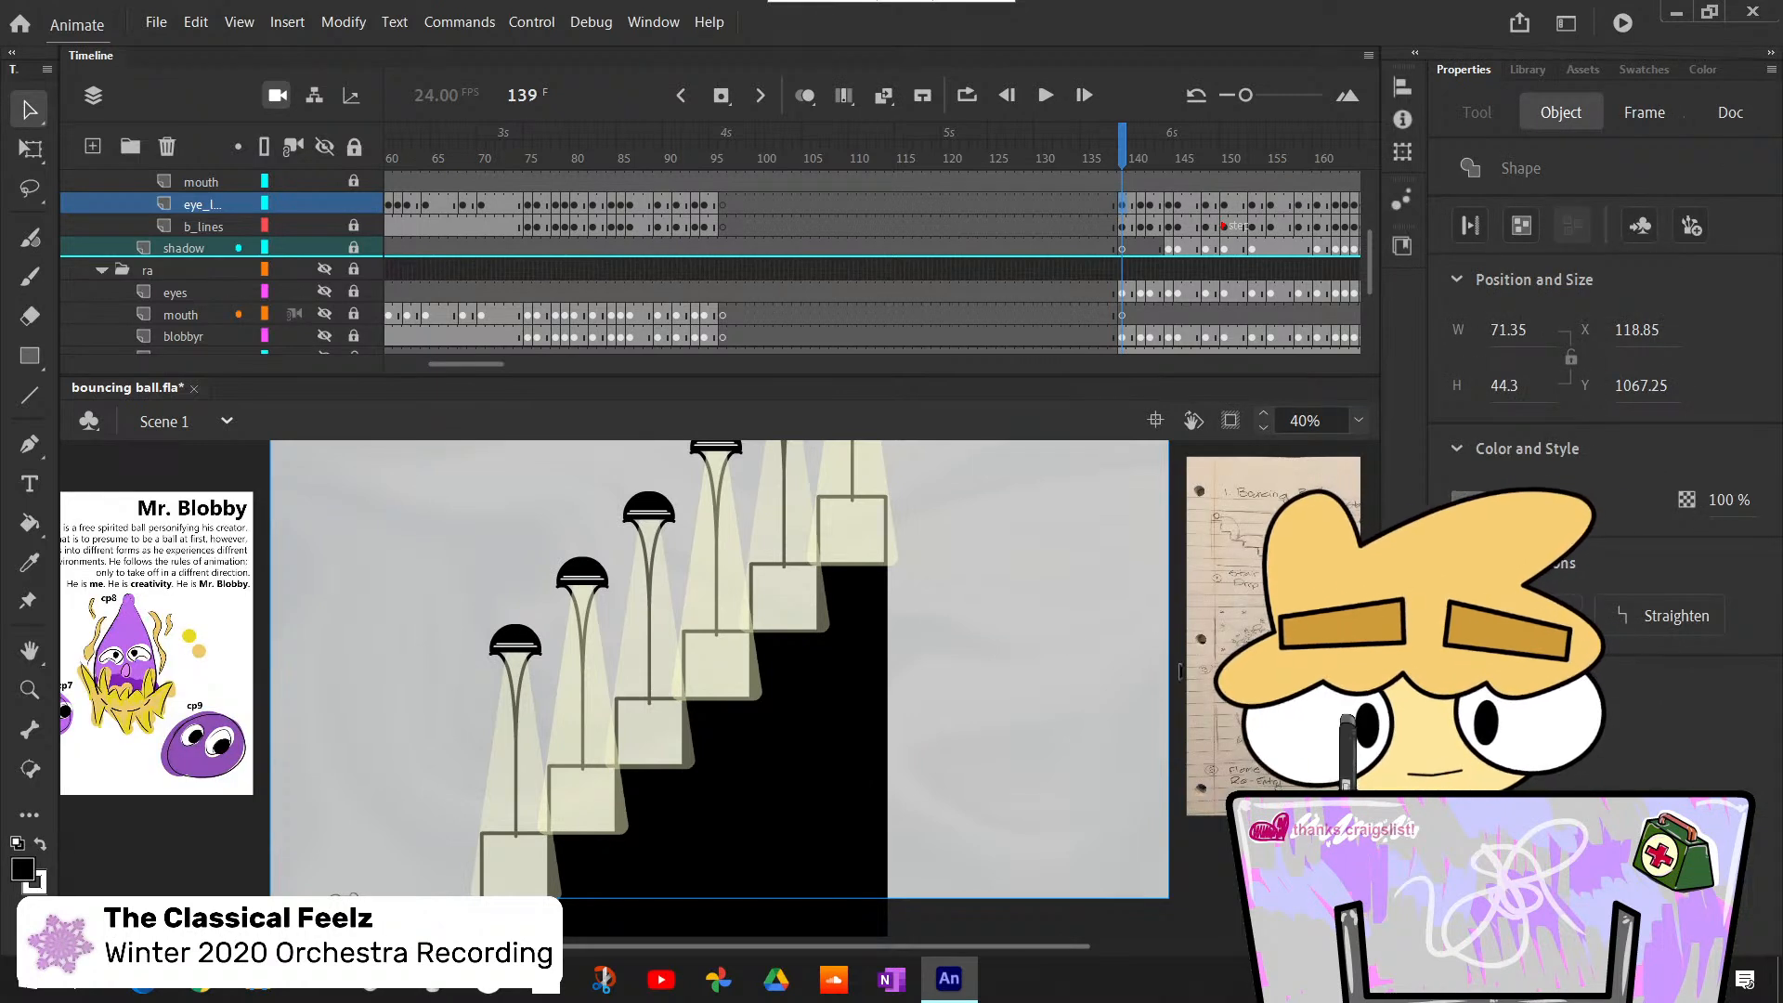
click(1067, 615)
click(1358, 420)
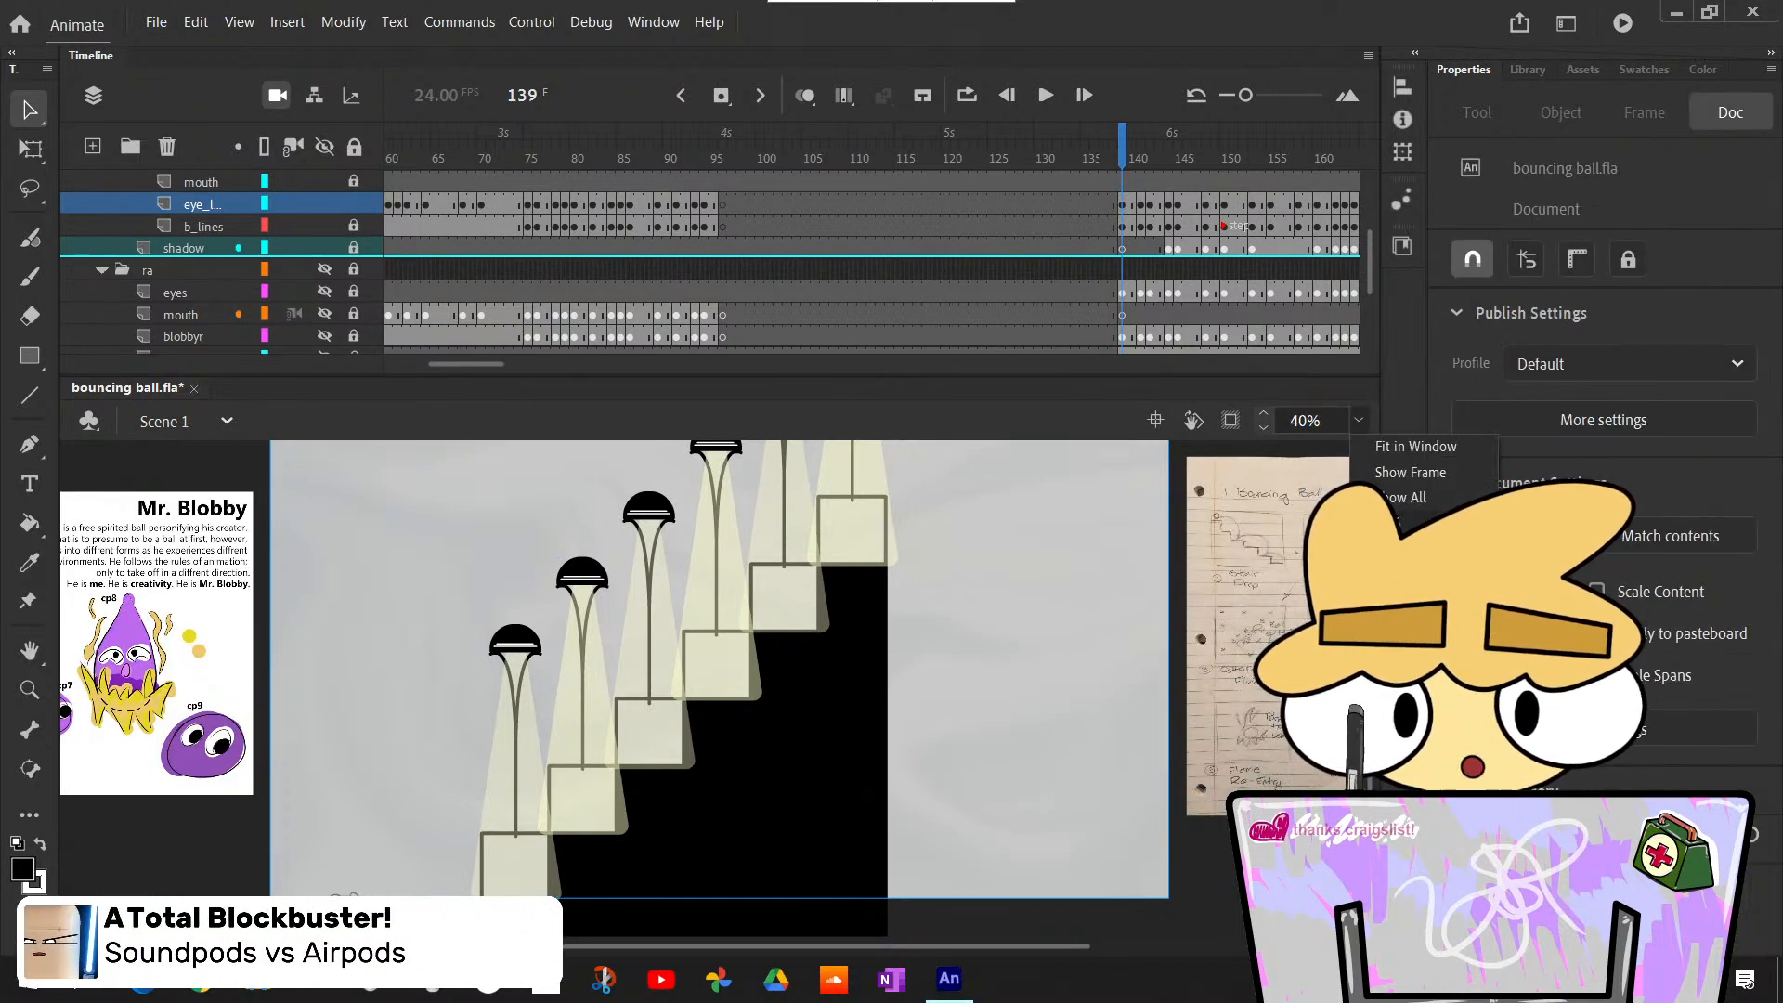
click(1411, 604)
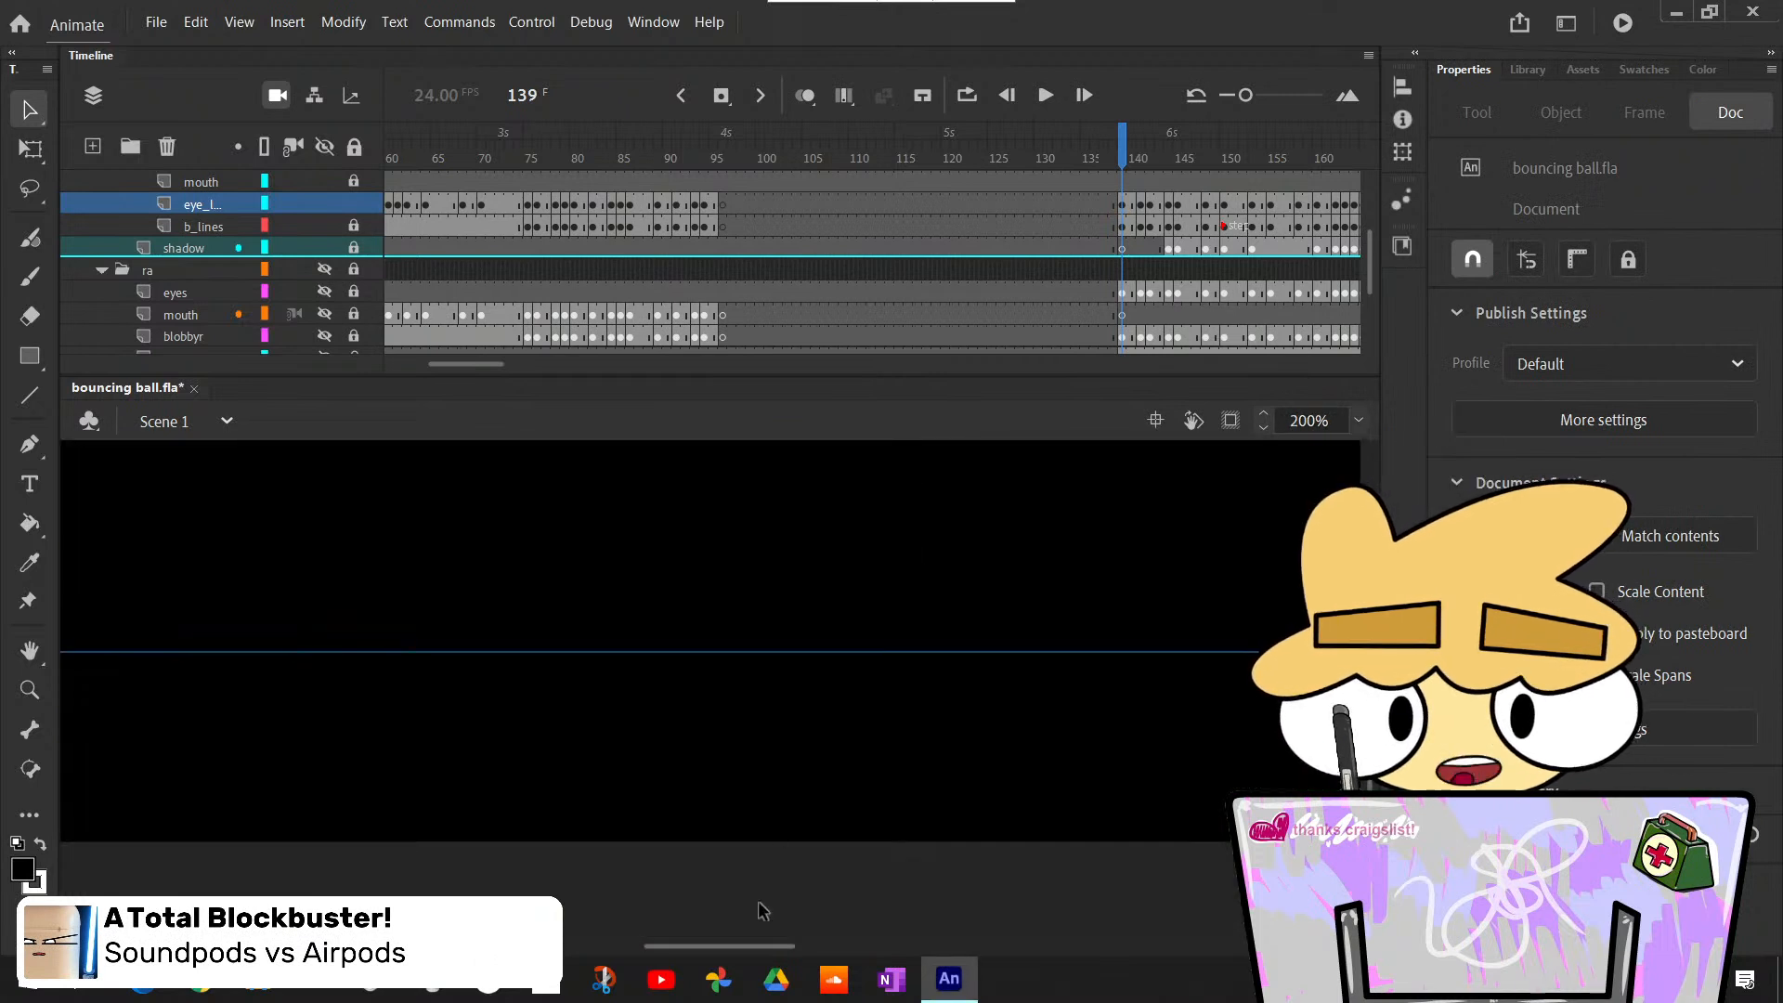
drag(756, 945, 535, 849)
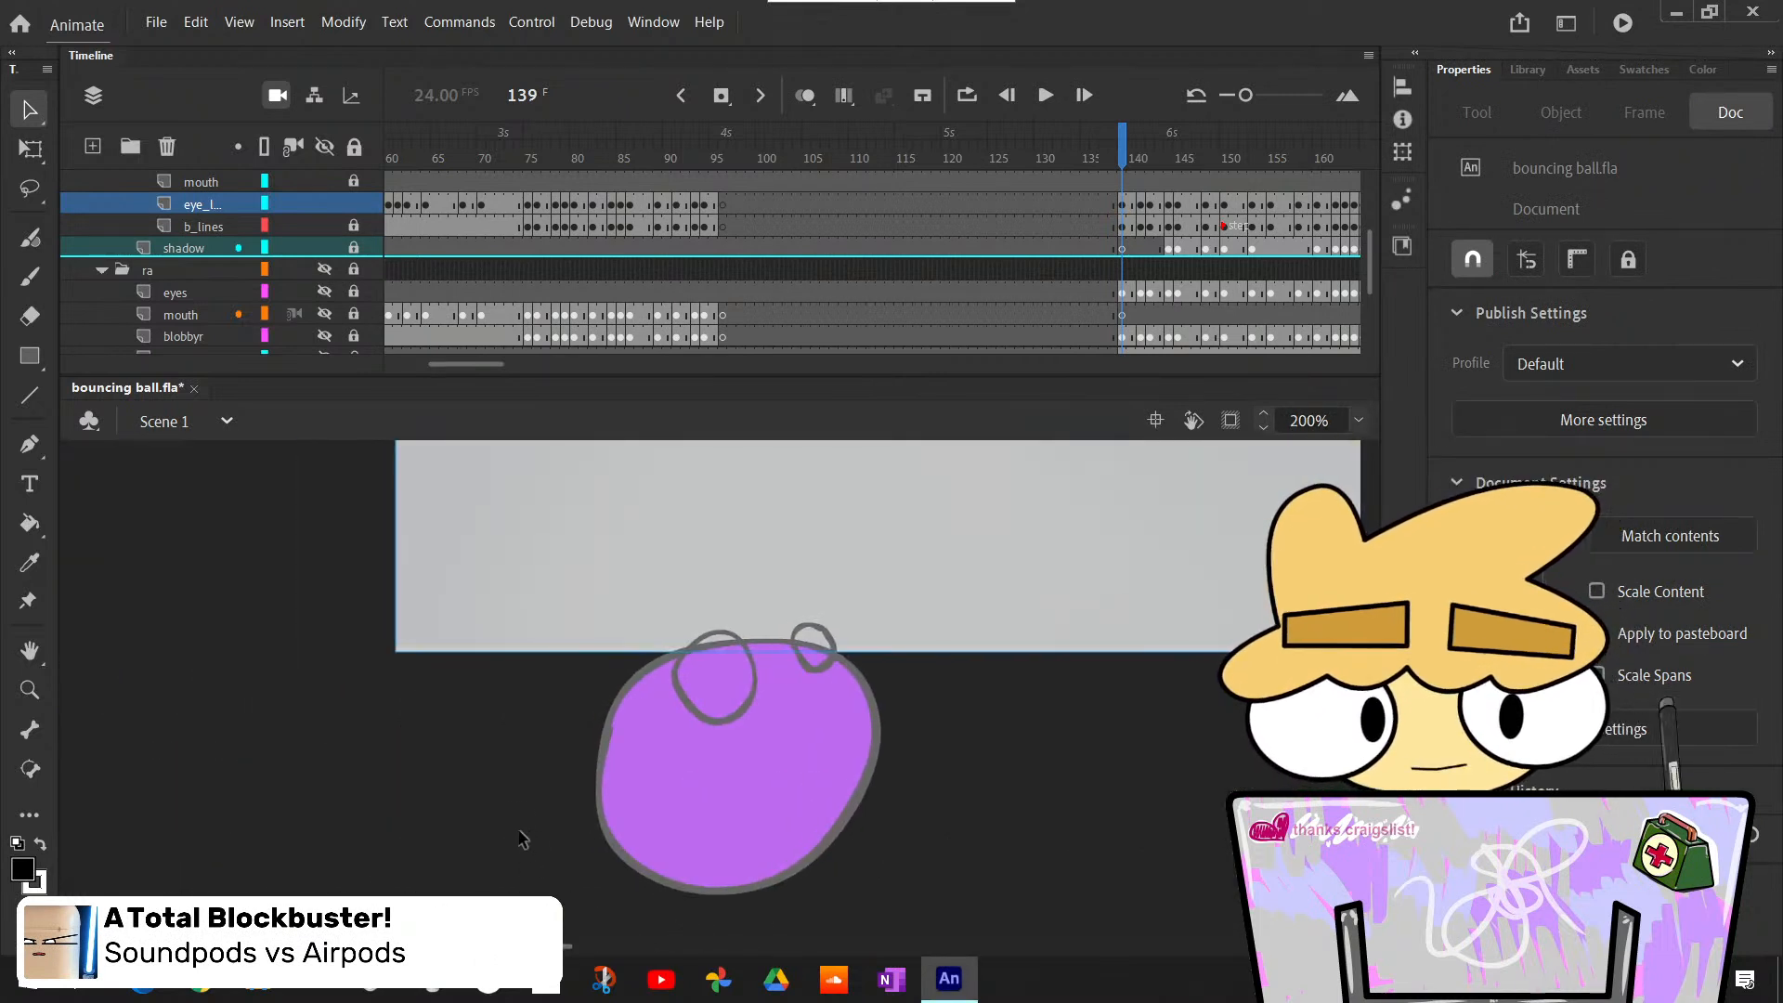
- Fill both of the ball's eyes white on frame 139 and paint a black pupil high in each
key(k)
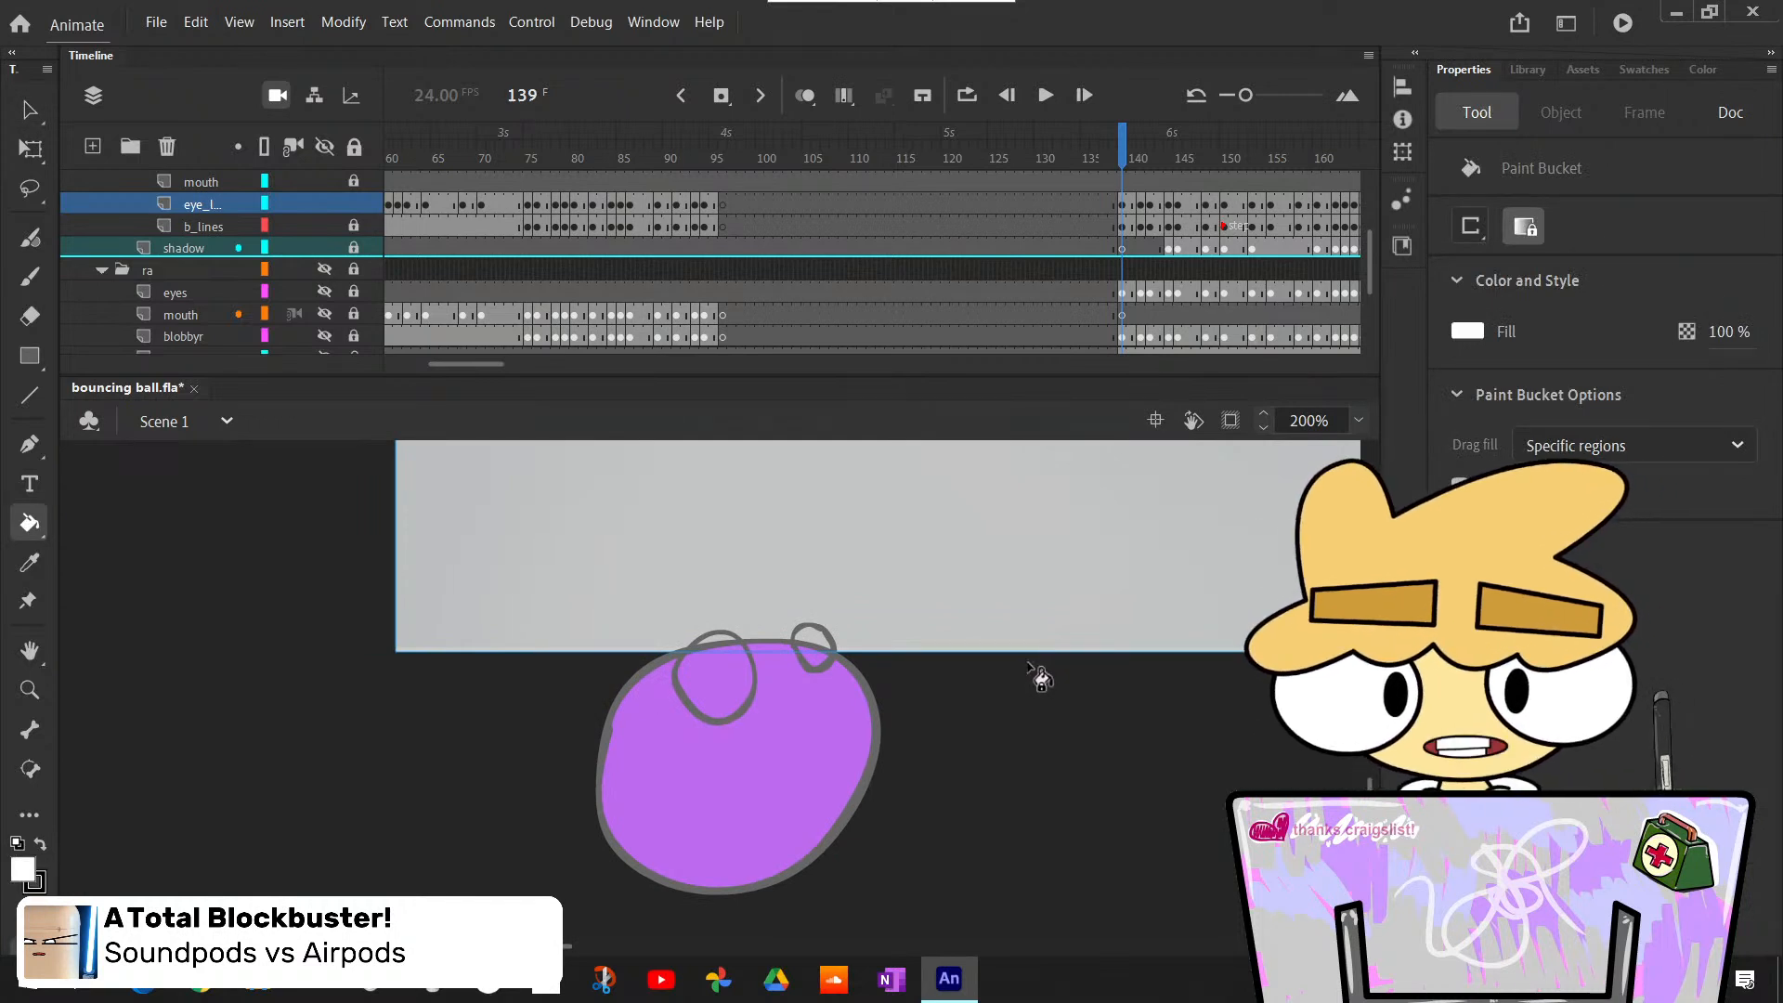
click(739, 692)
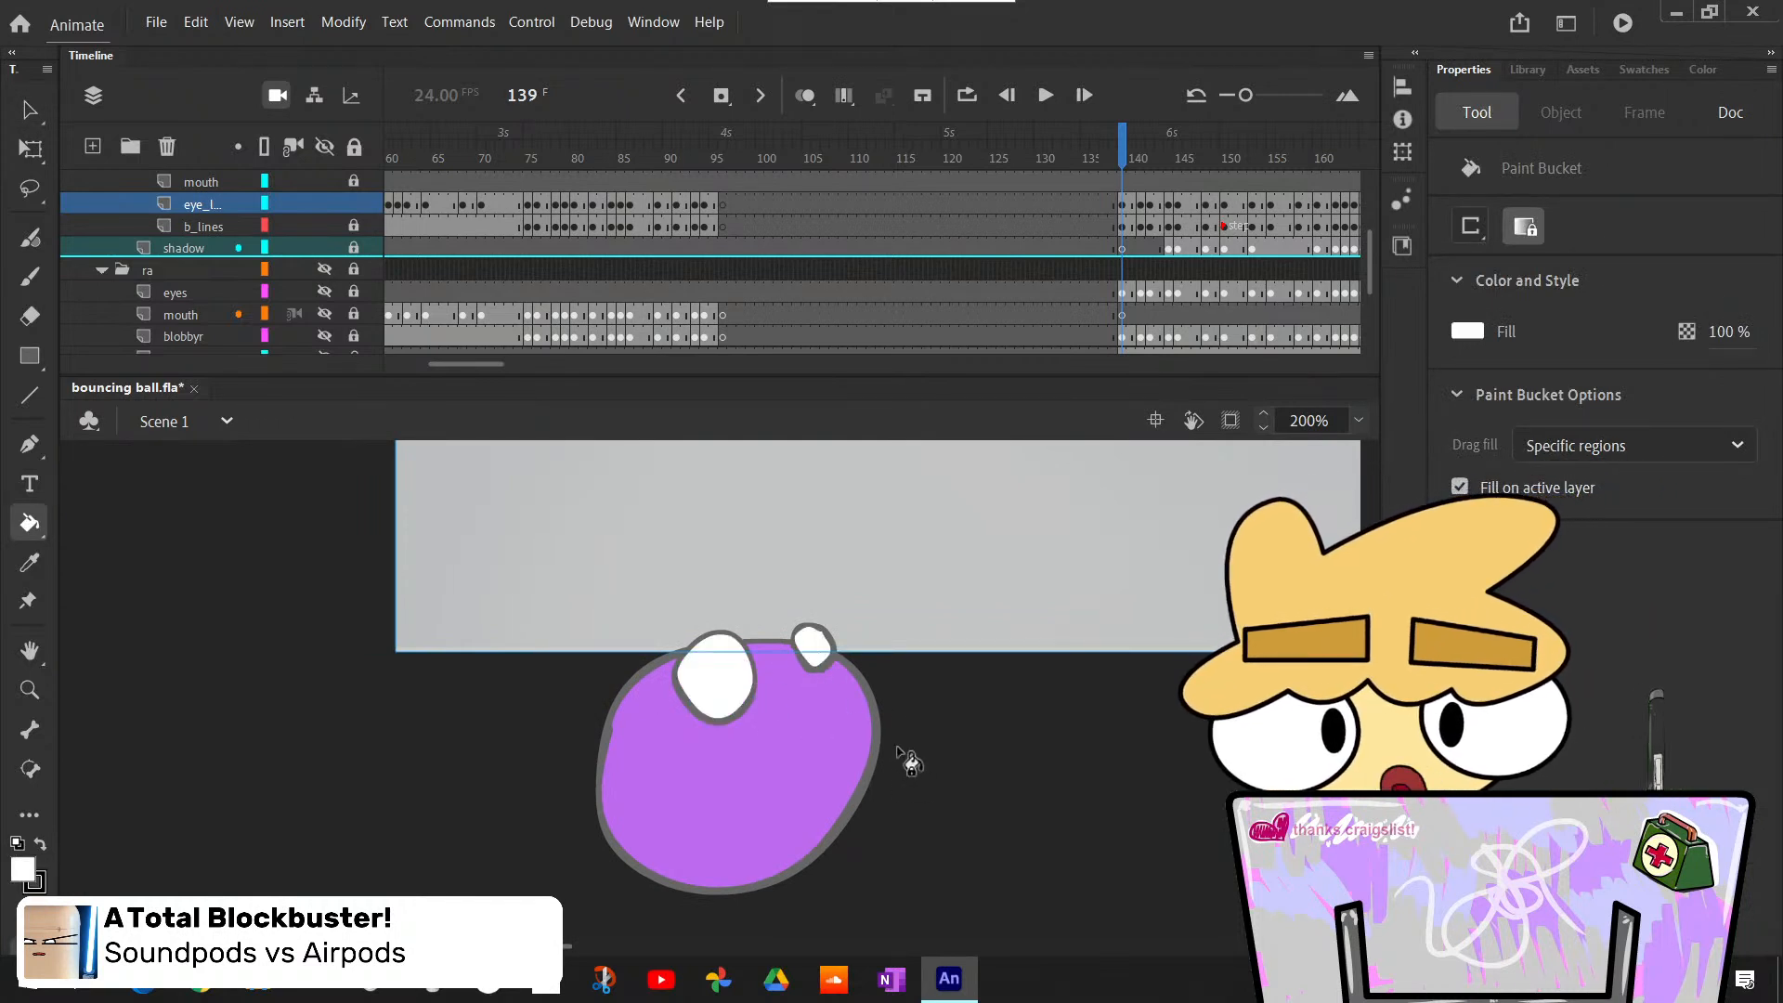
key(b)
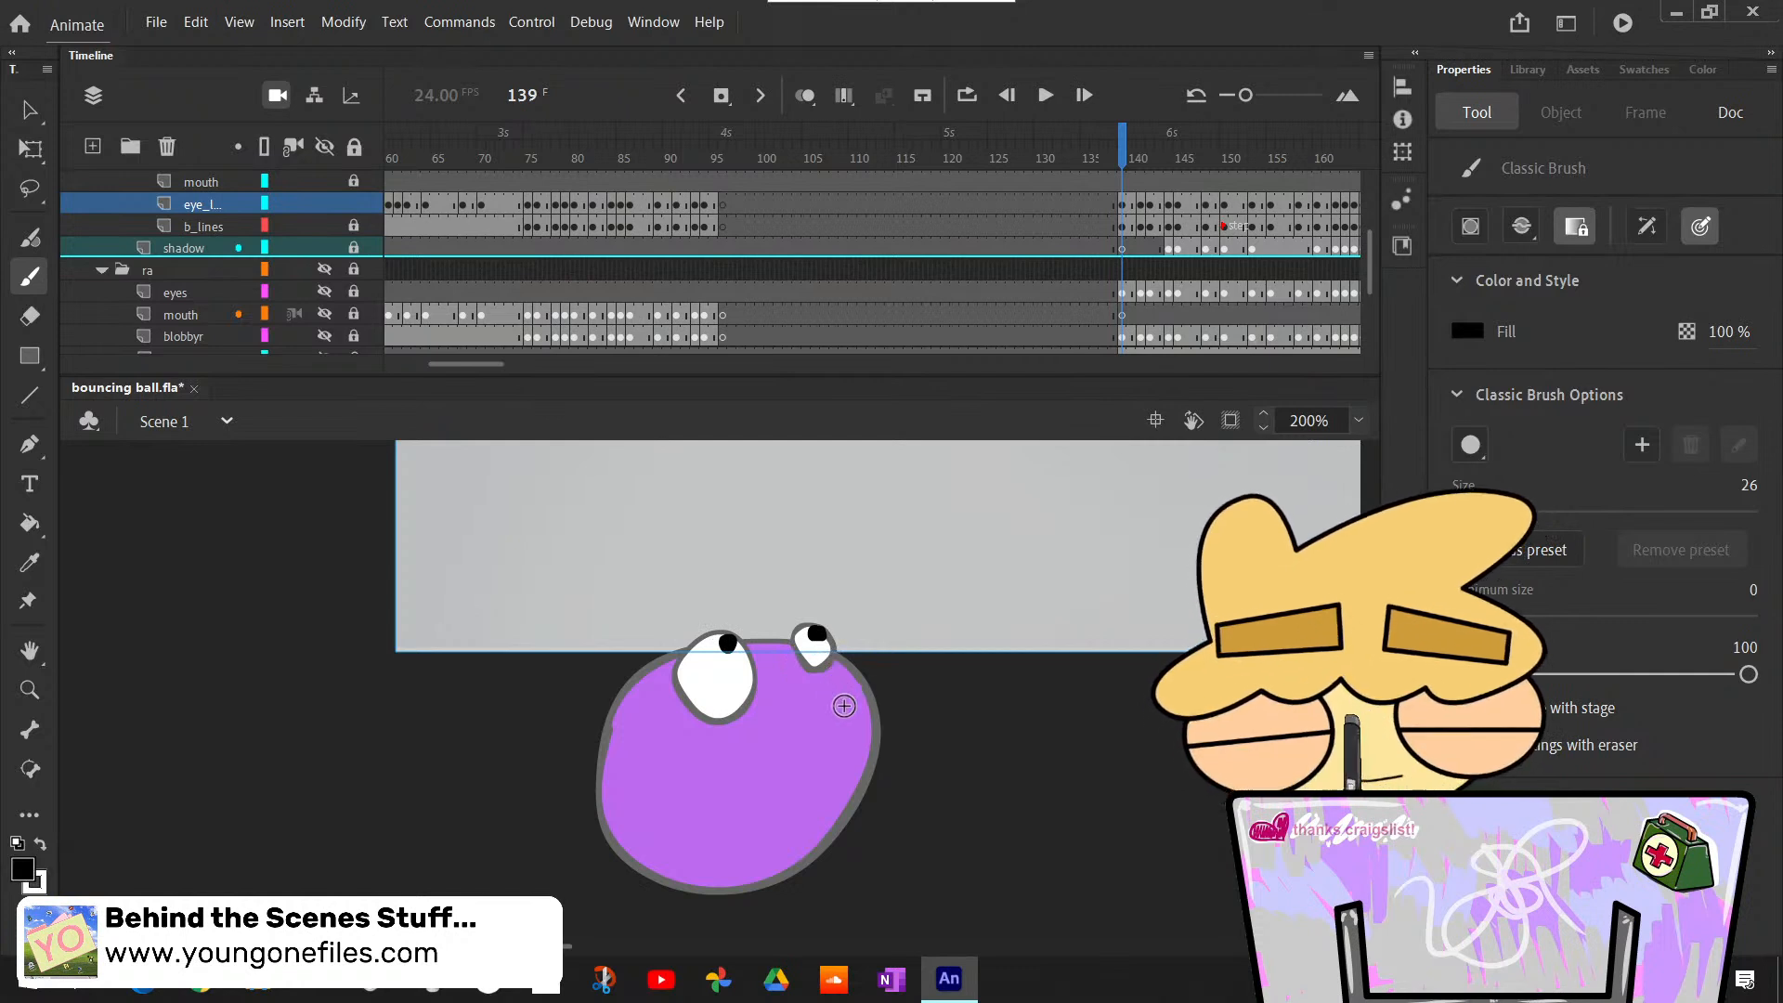
- Step back and forth between frames 139 and 141 to find the next ball pose with uncolored eyes
key(comma)
key(period)
key(period)
key(period)
key(comma)
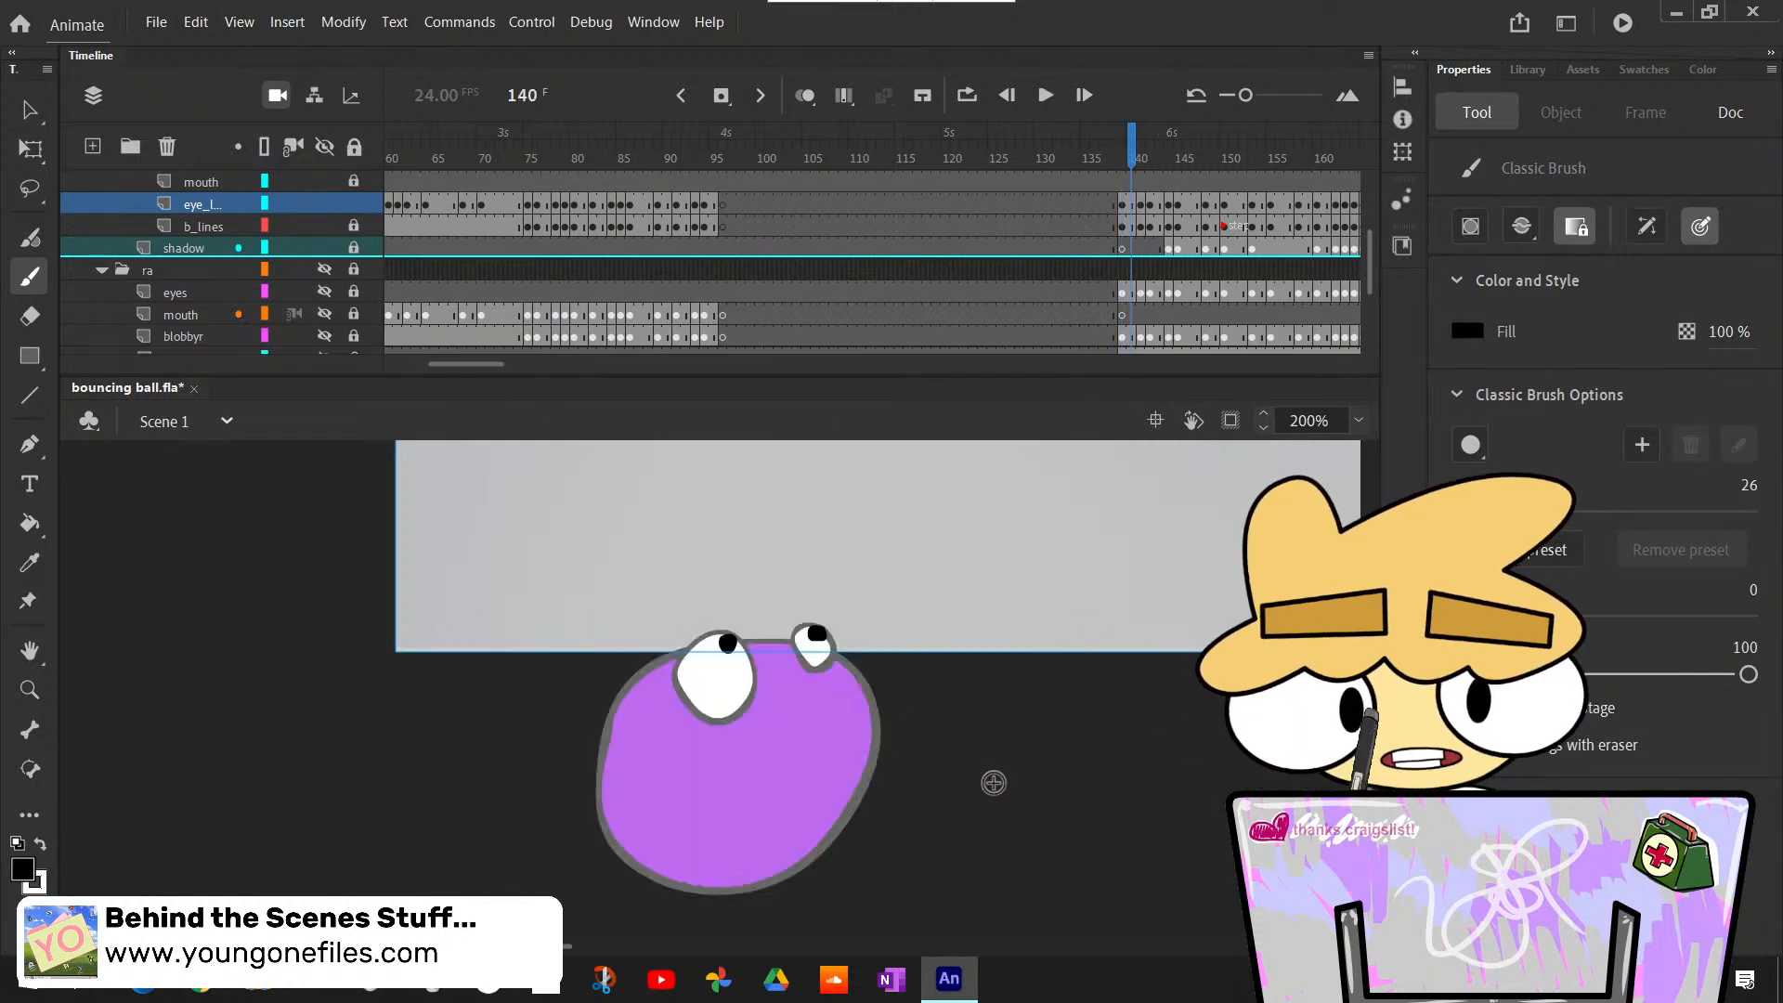
key(period)
scroll(1033, 746, up, 3)
key(comma)
key(period)
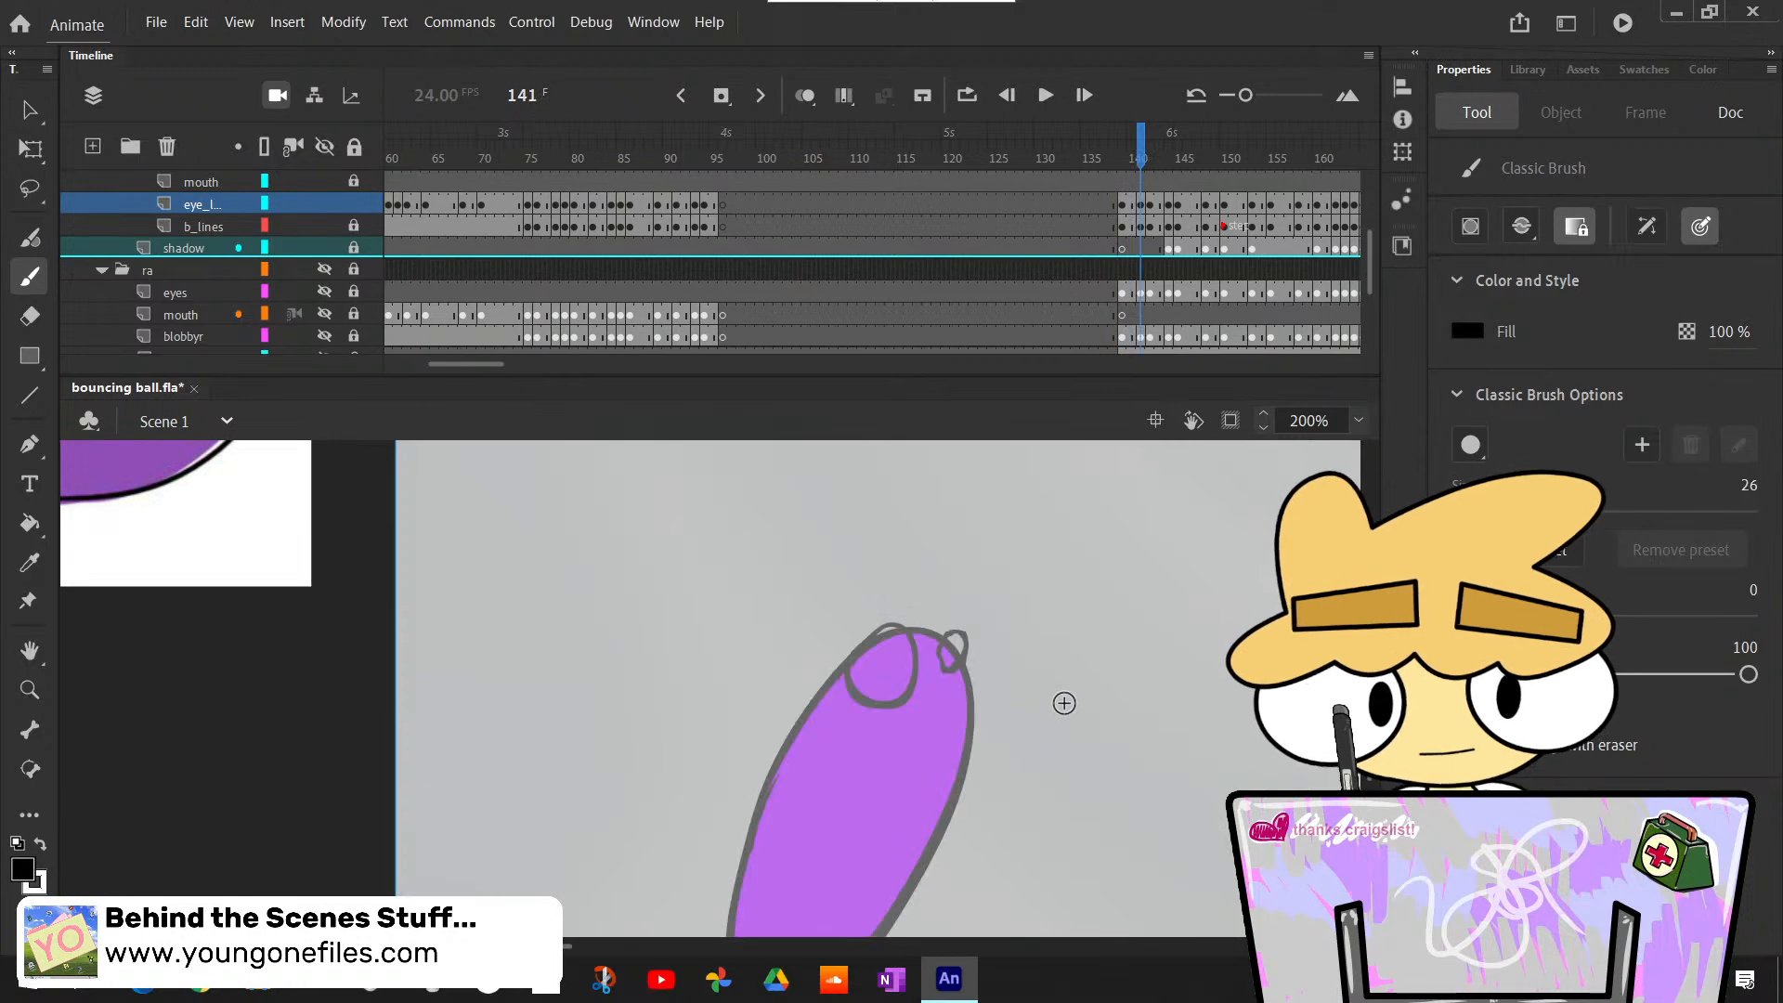
- Fill both eyes of the stretched ball white on frame 141, undoing the black fill placed in the larger eye
scroll(938, 285, up, 3)
scroll(943, 286, down, 5)
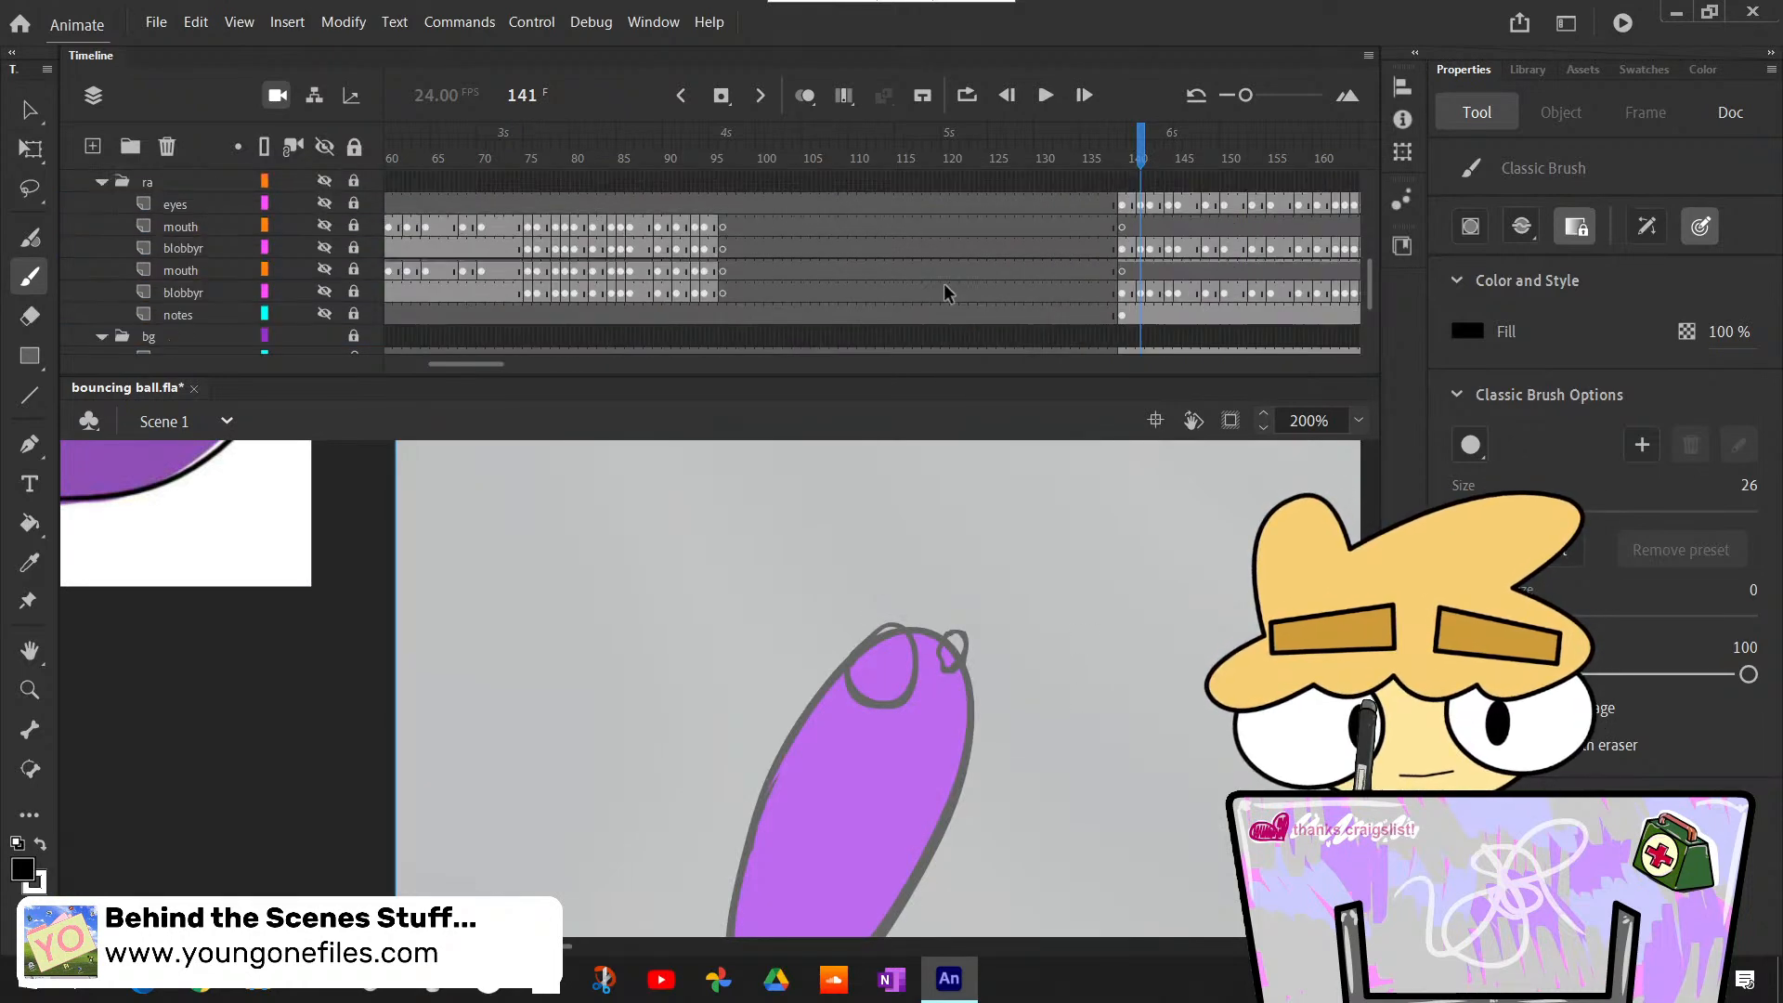
scroll(946, 286, up, 2)
scroll(944, 288, up, 2)
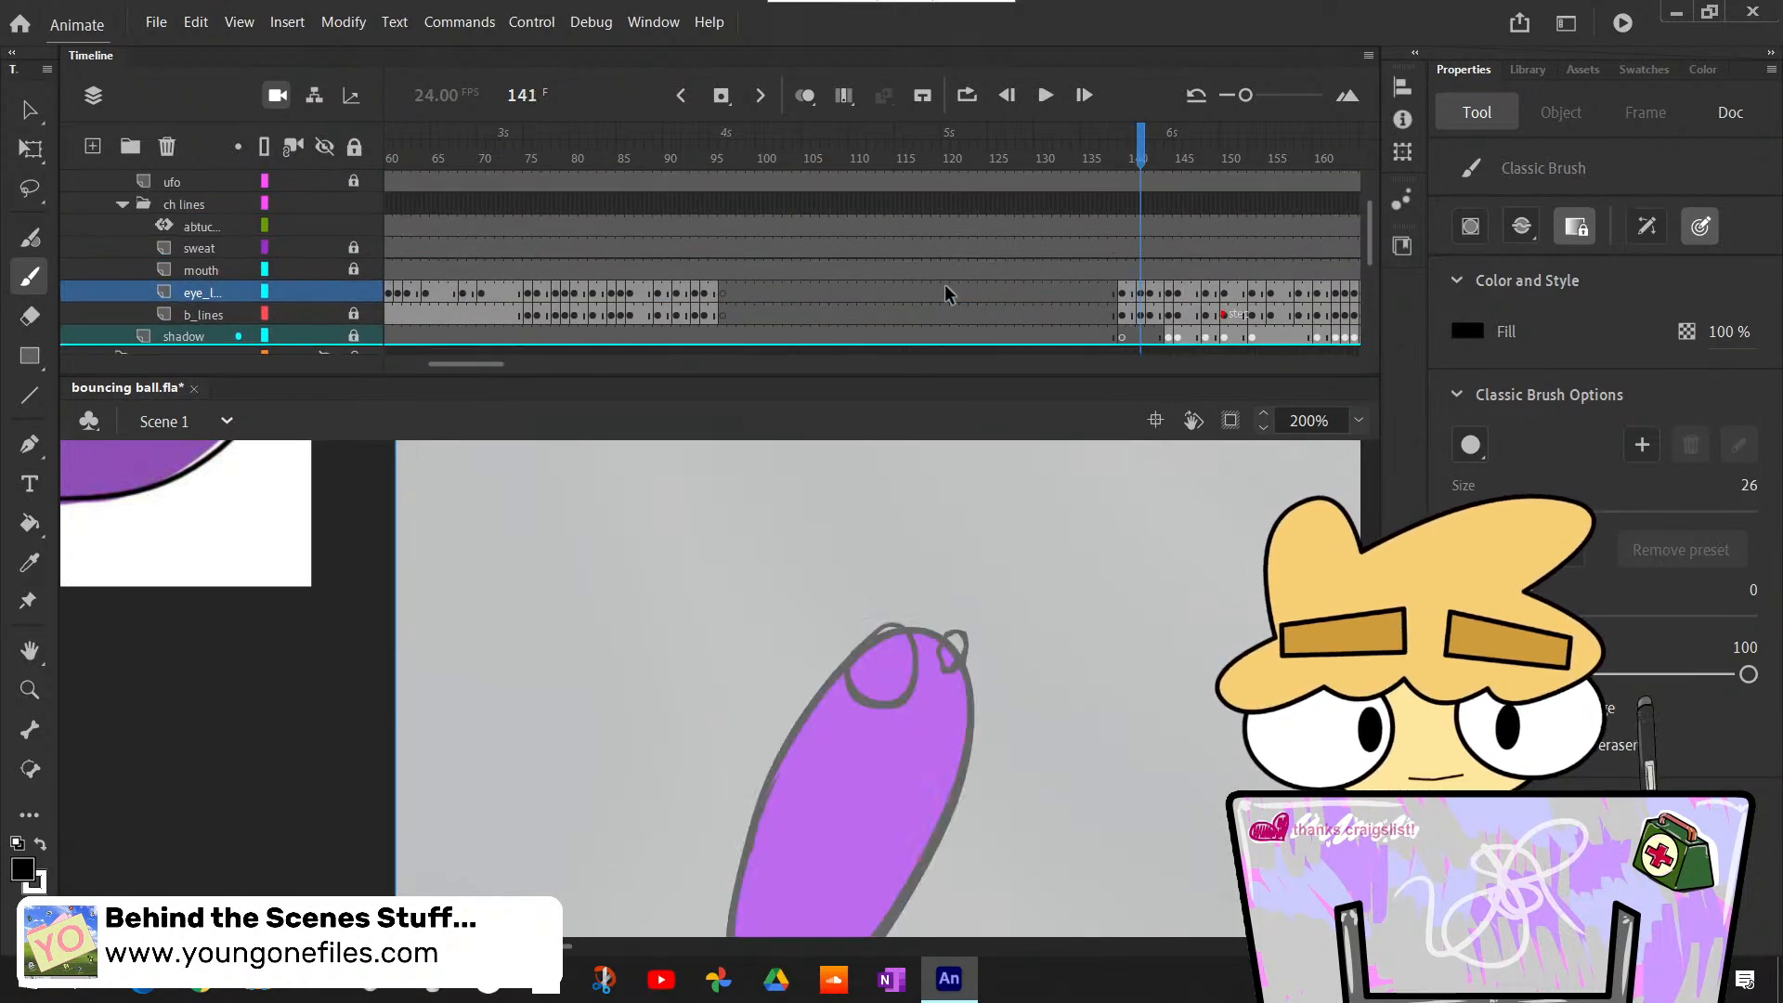
key(k)
click(901, 683)
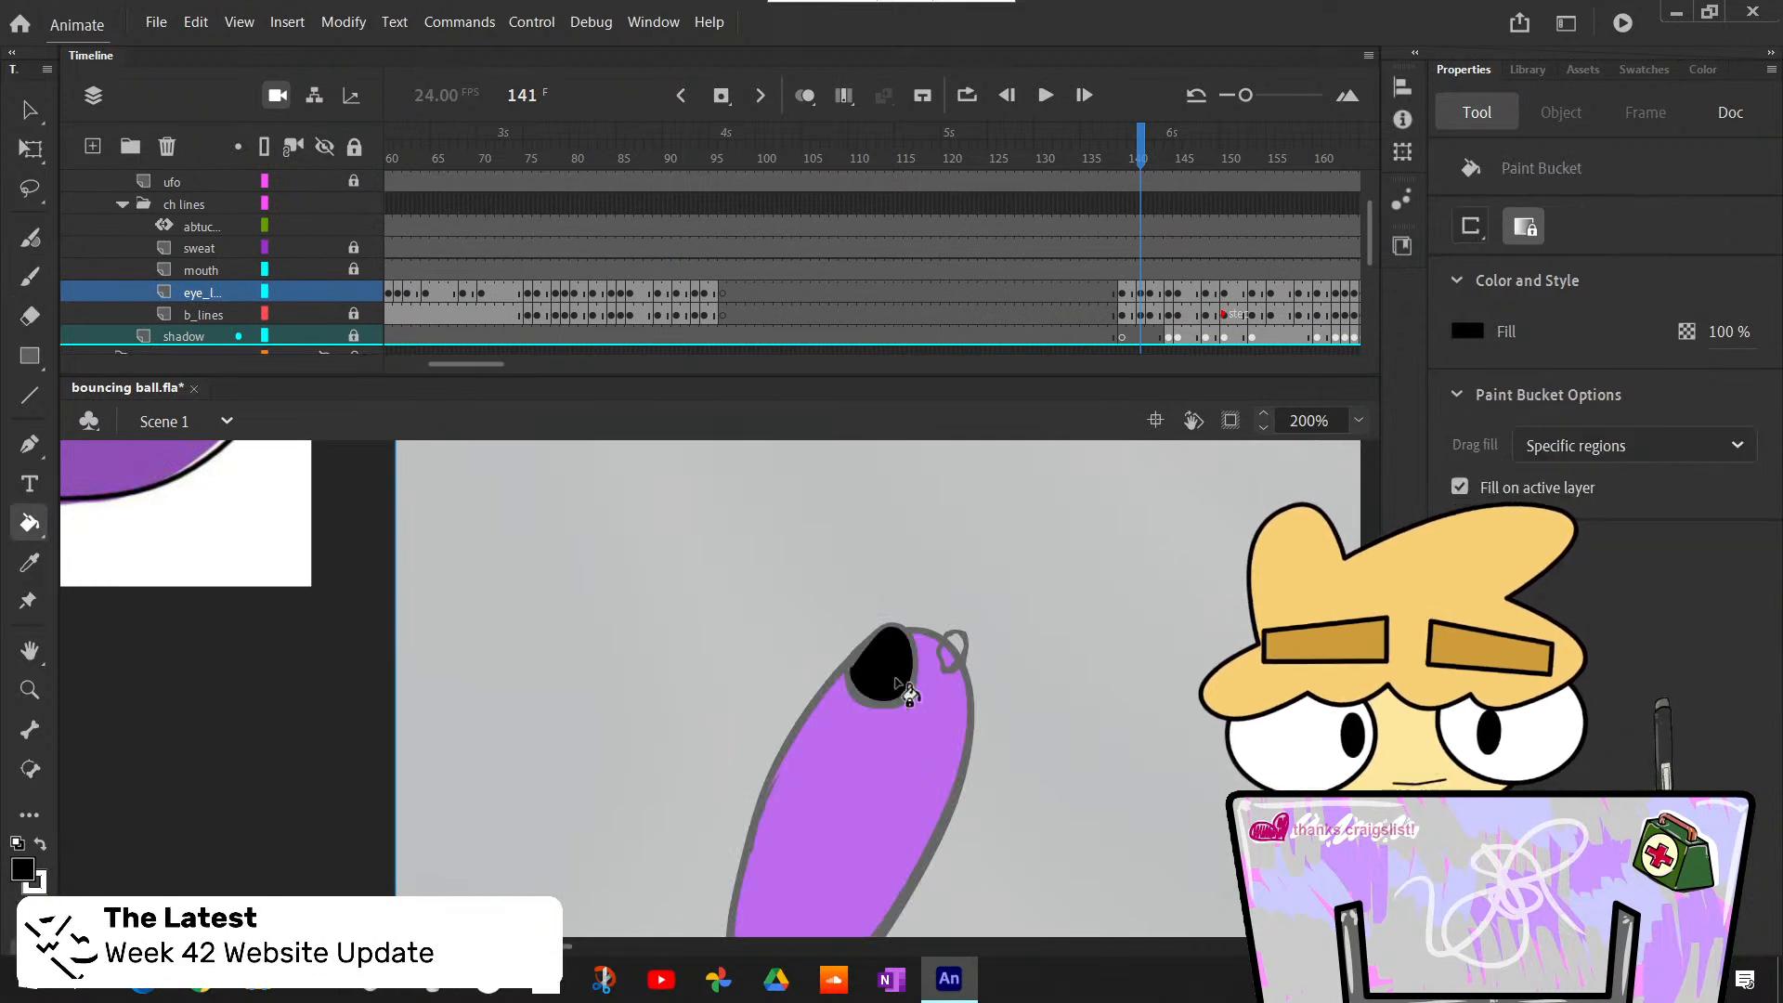
key(ctrl+z)
key(x)
click(898, 671)
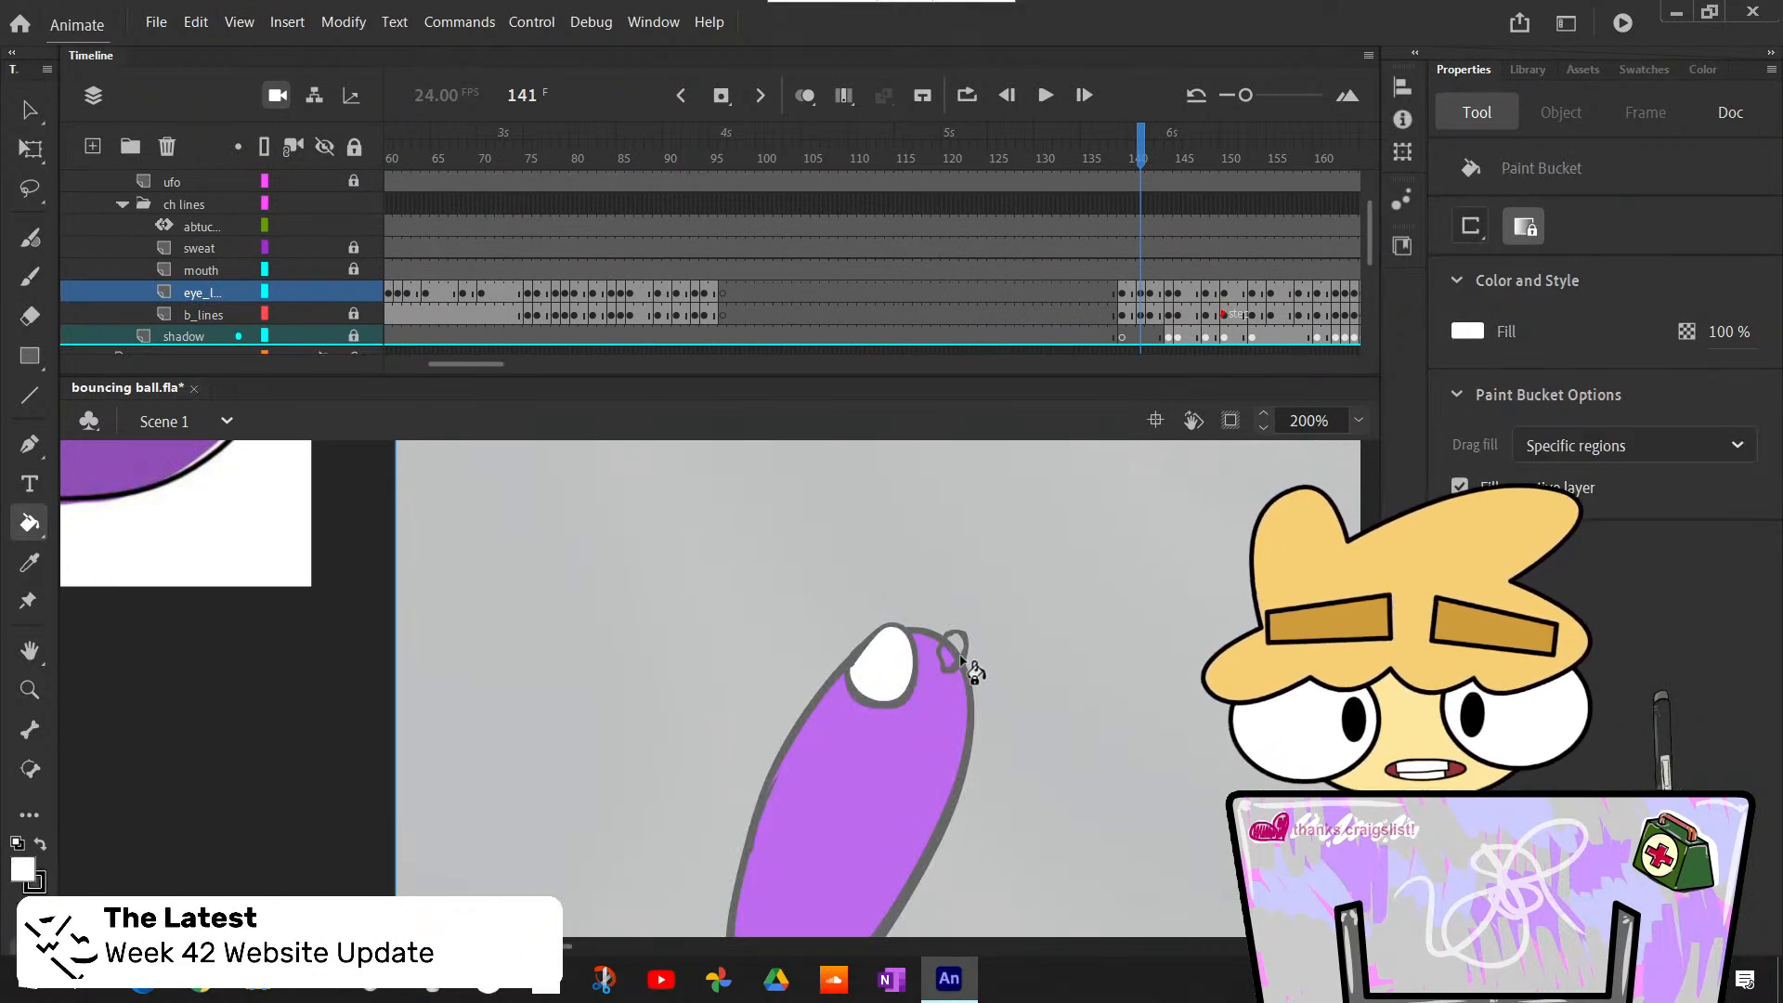
click(958, 658)
key(b)
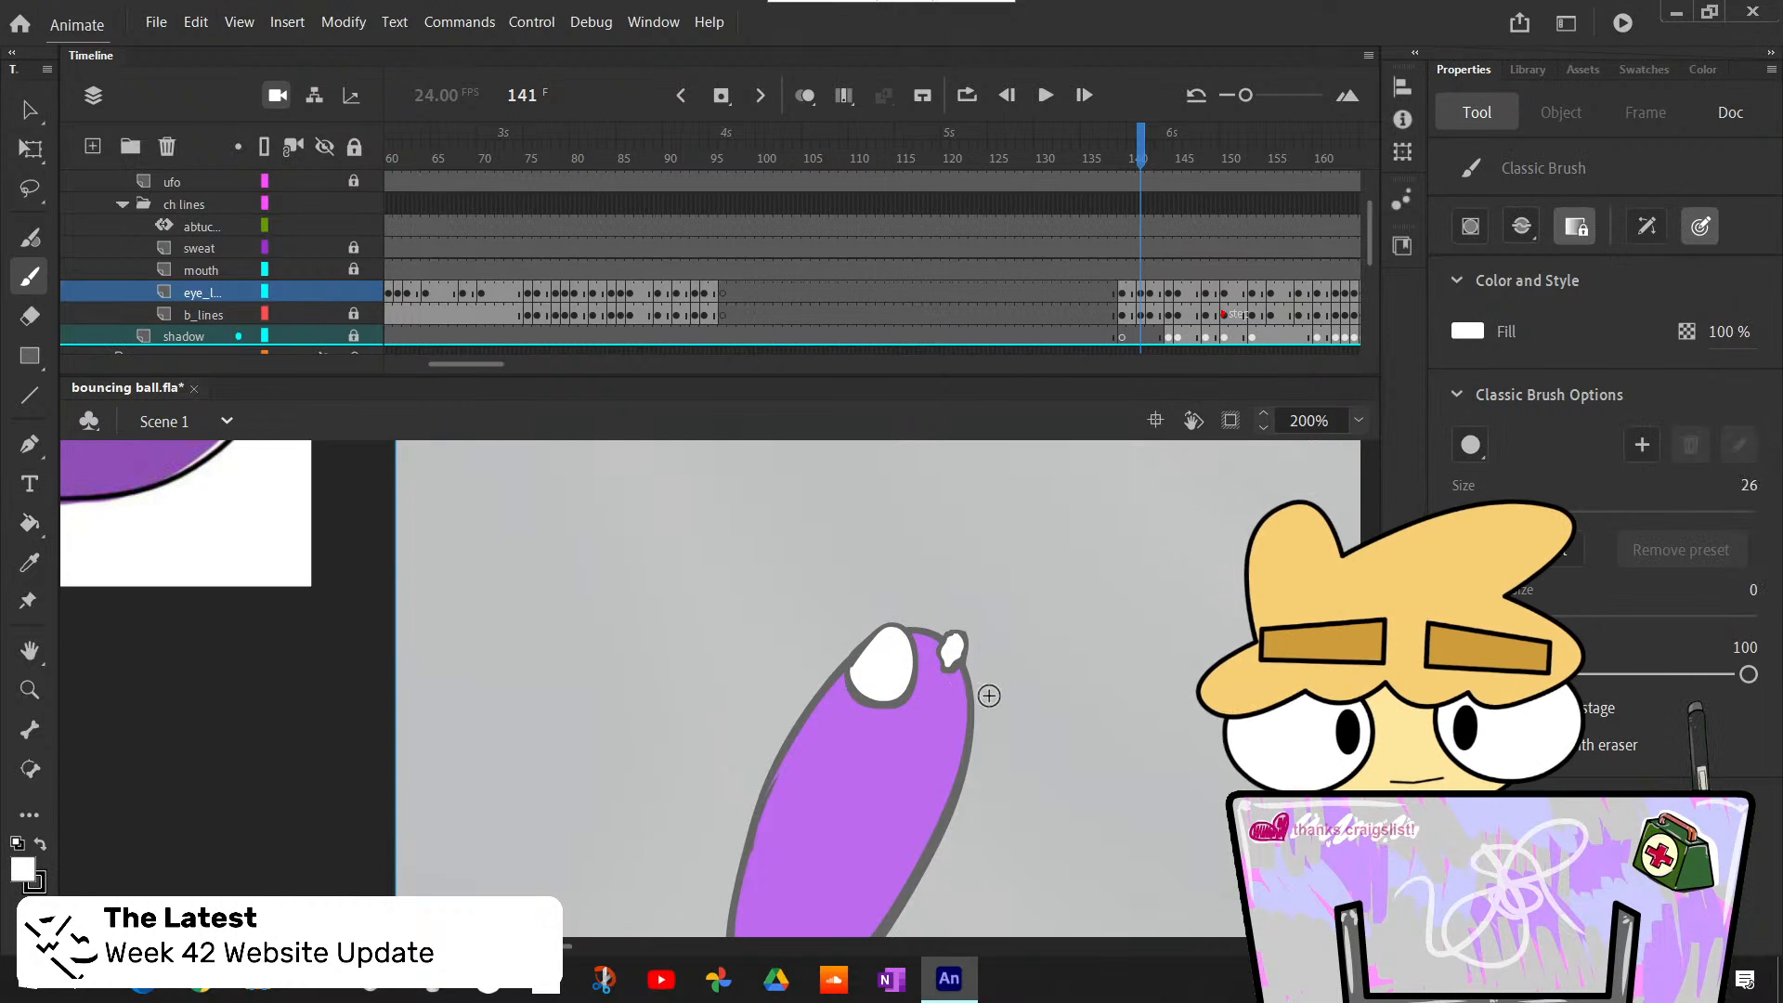
- Paint a black pupil near the upper edge of the larger eye on frame 141
key(.)
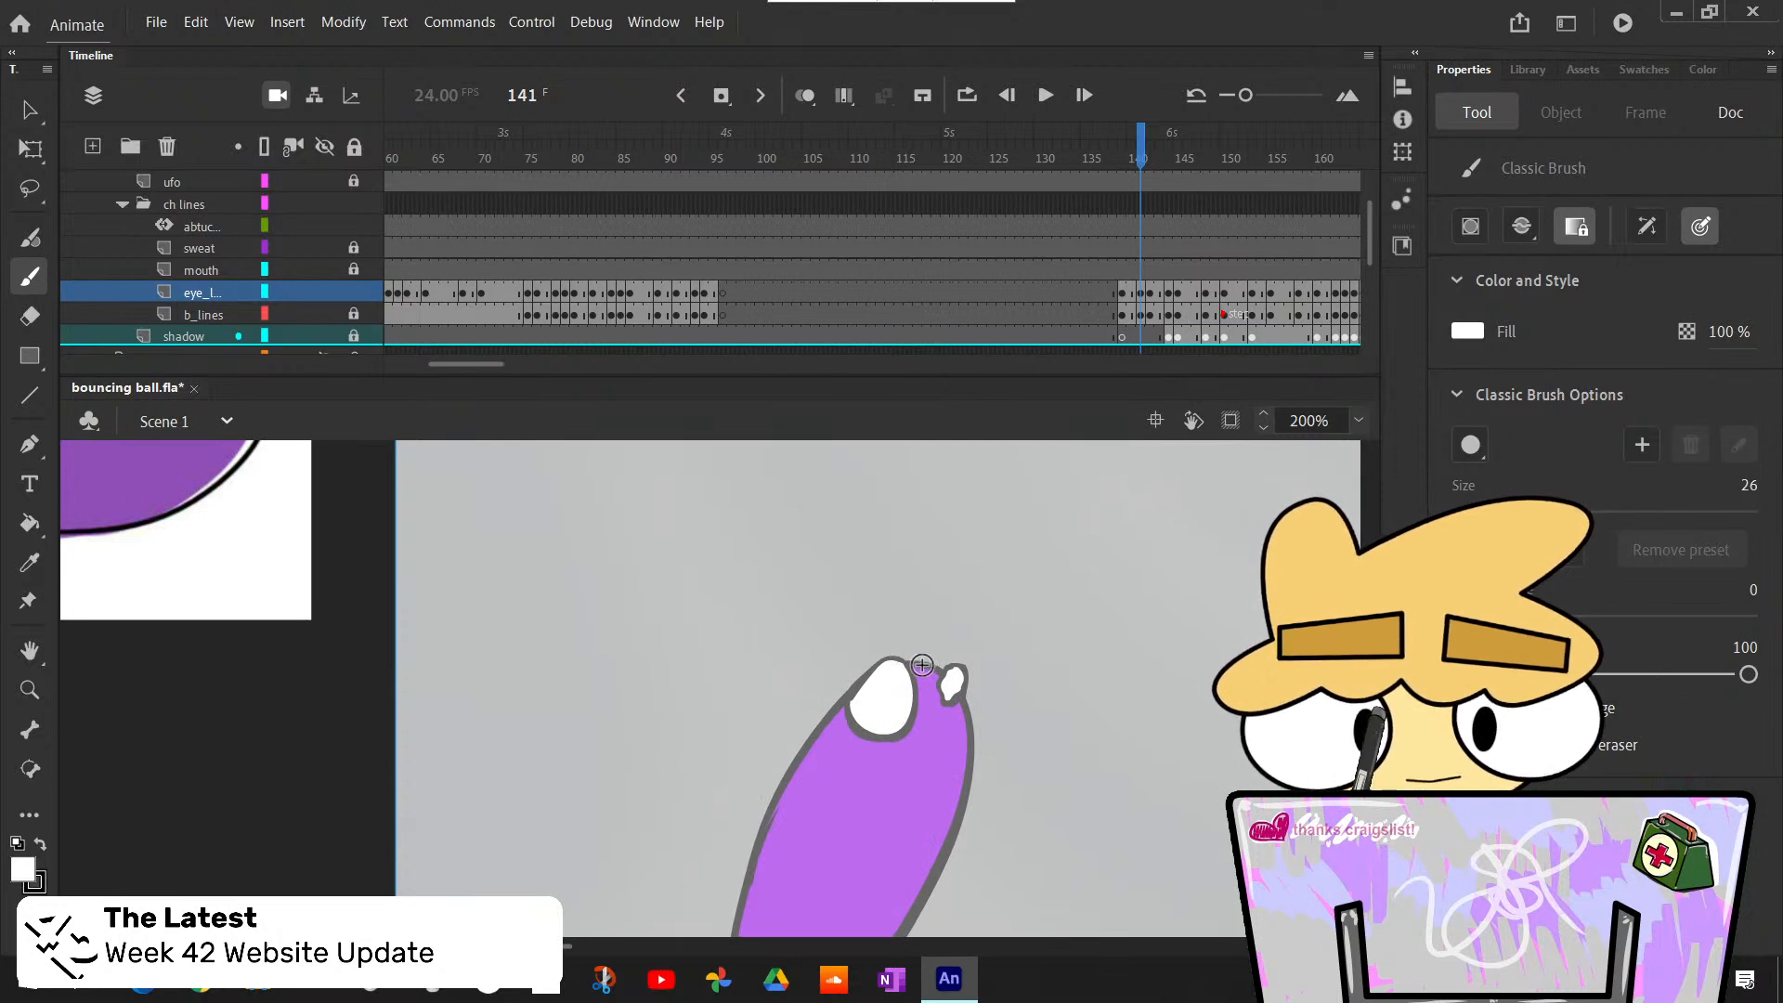
key(x)
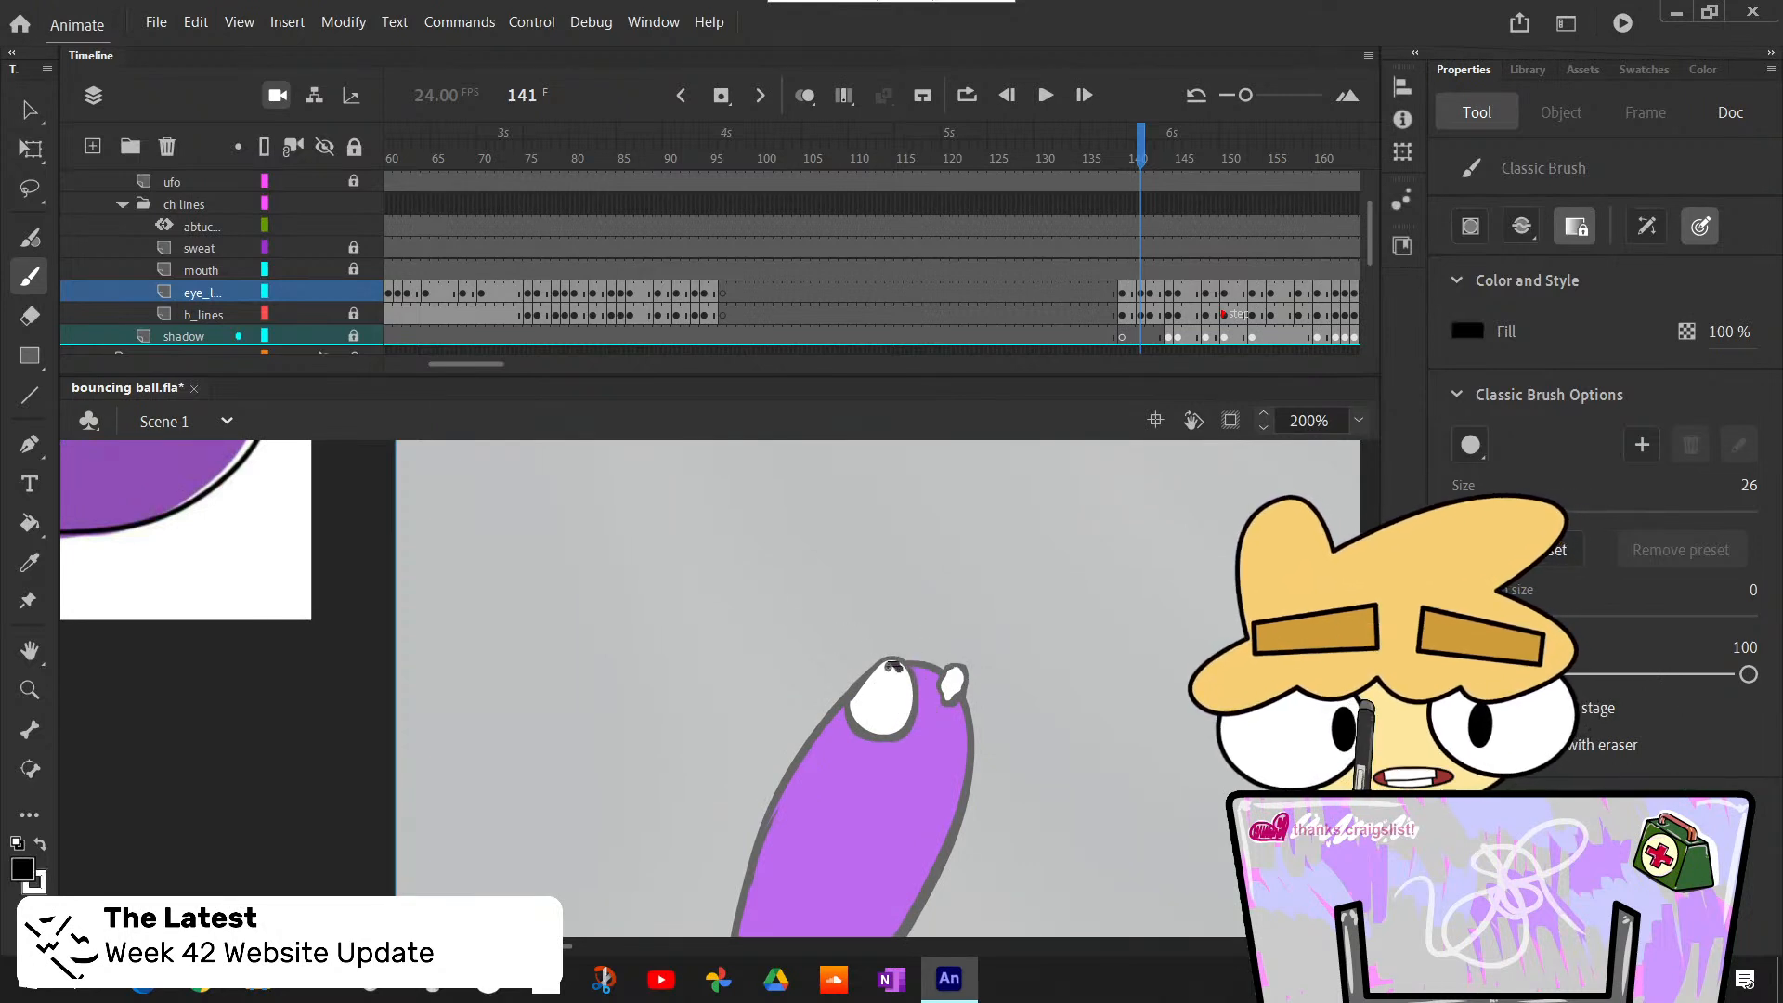
click(893, 668)
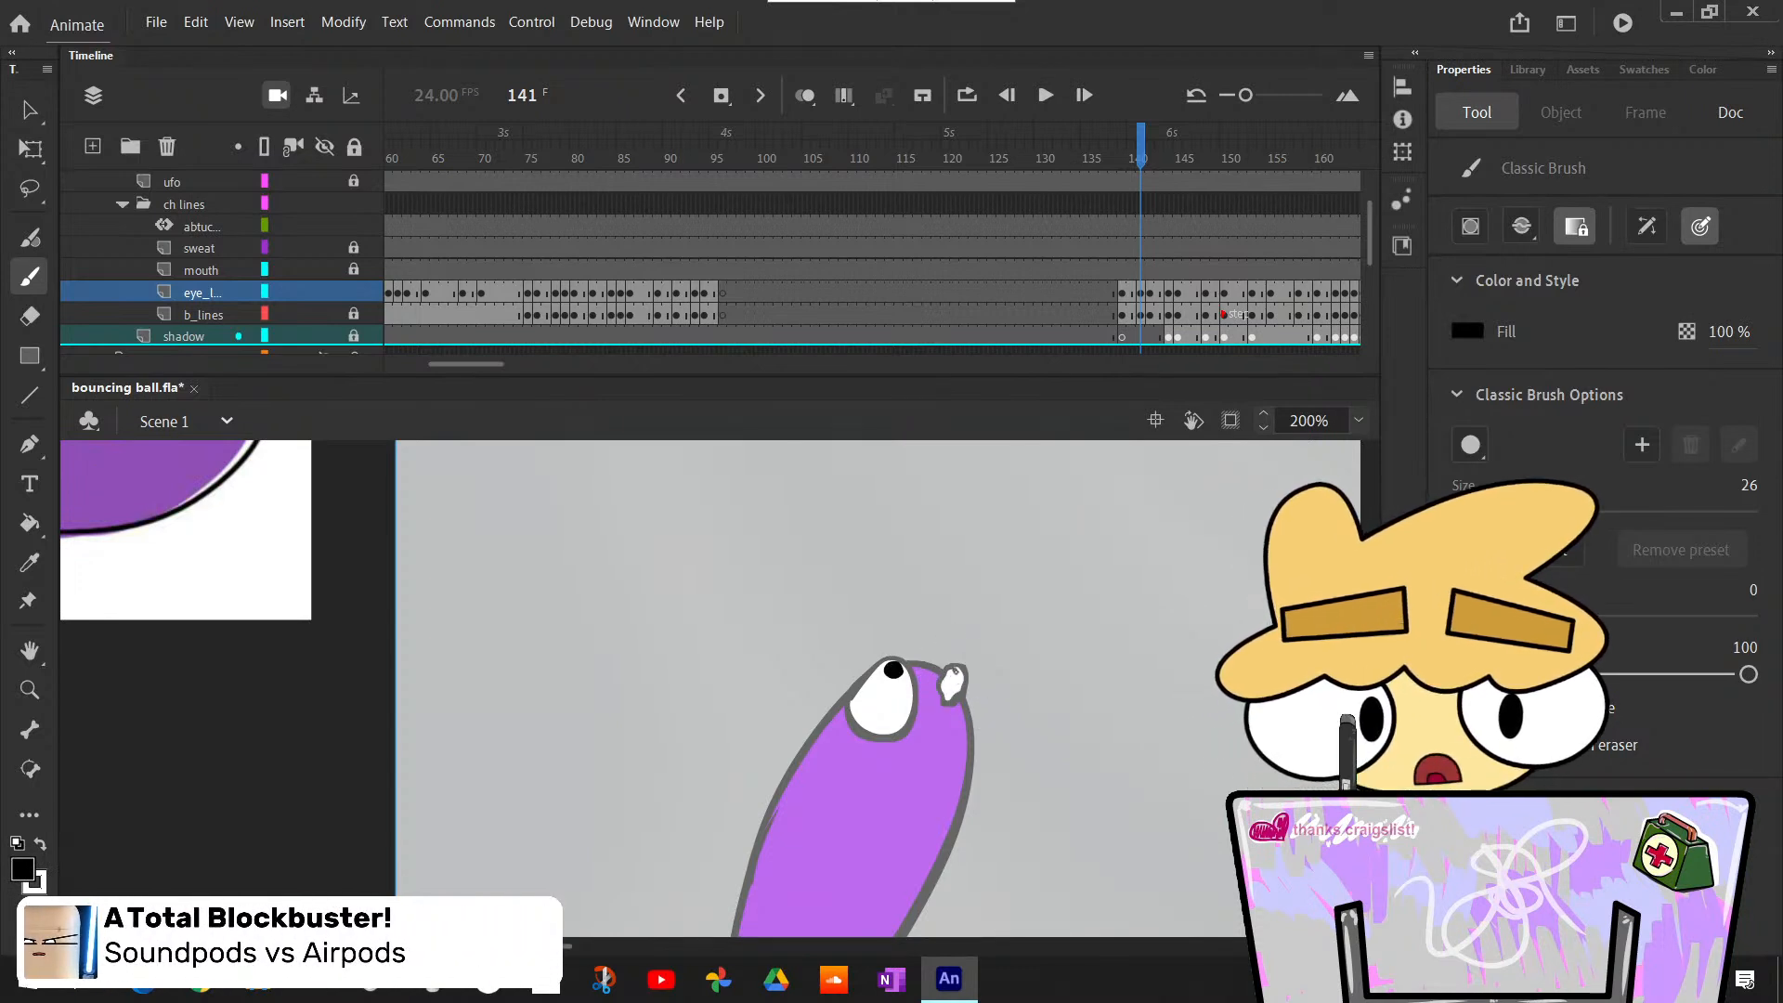
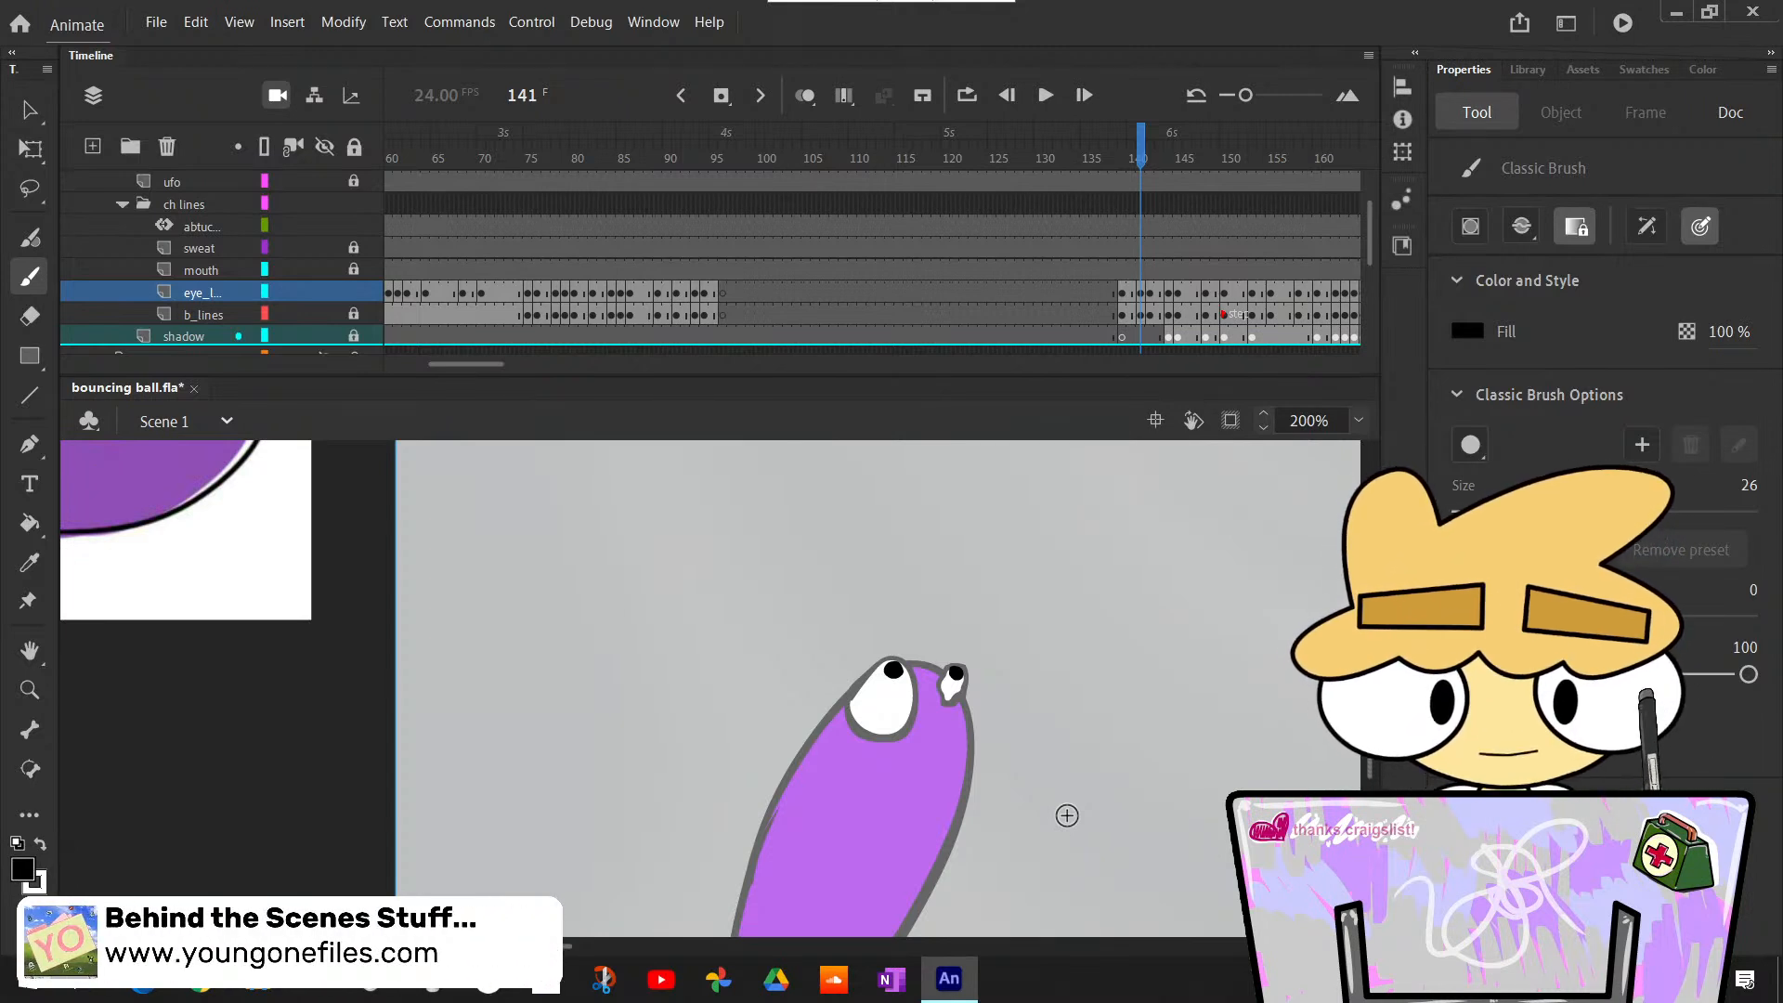
- On frame 142 of the eye lines layer, fill both of the purple ball's eyes with white and paint black pupils
key(comma)
key(period)
key(period)
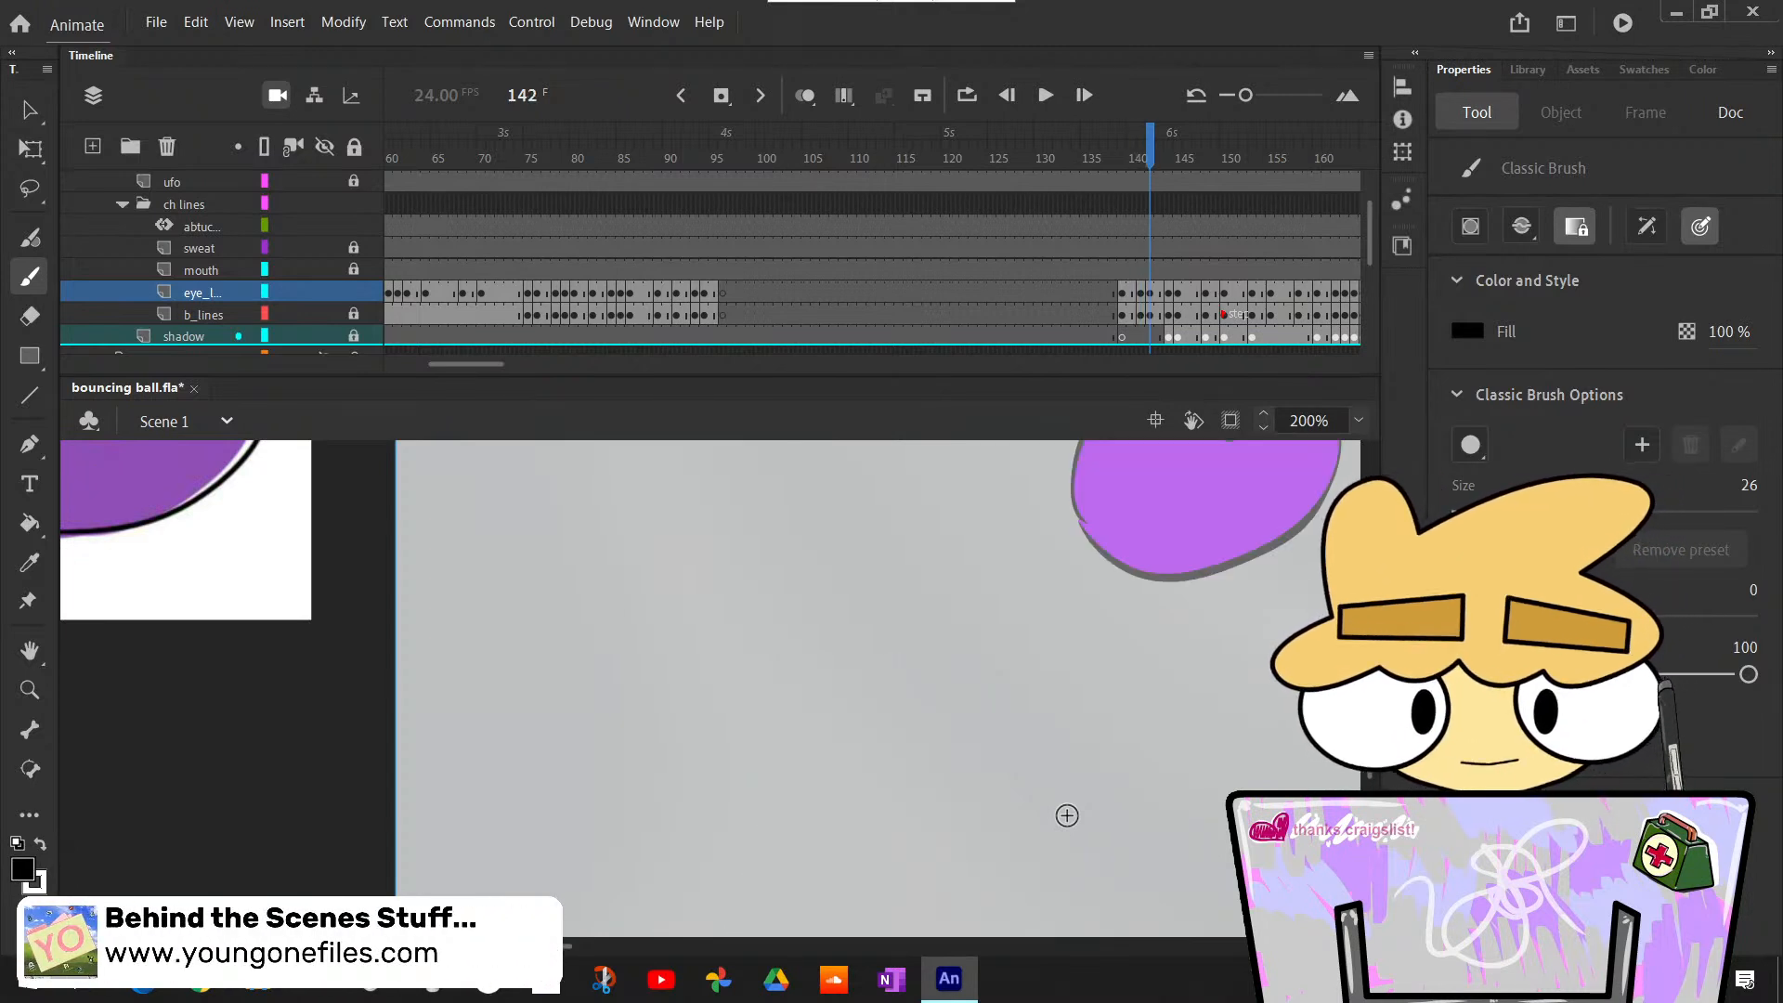
key(comma)
key(comma)
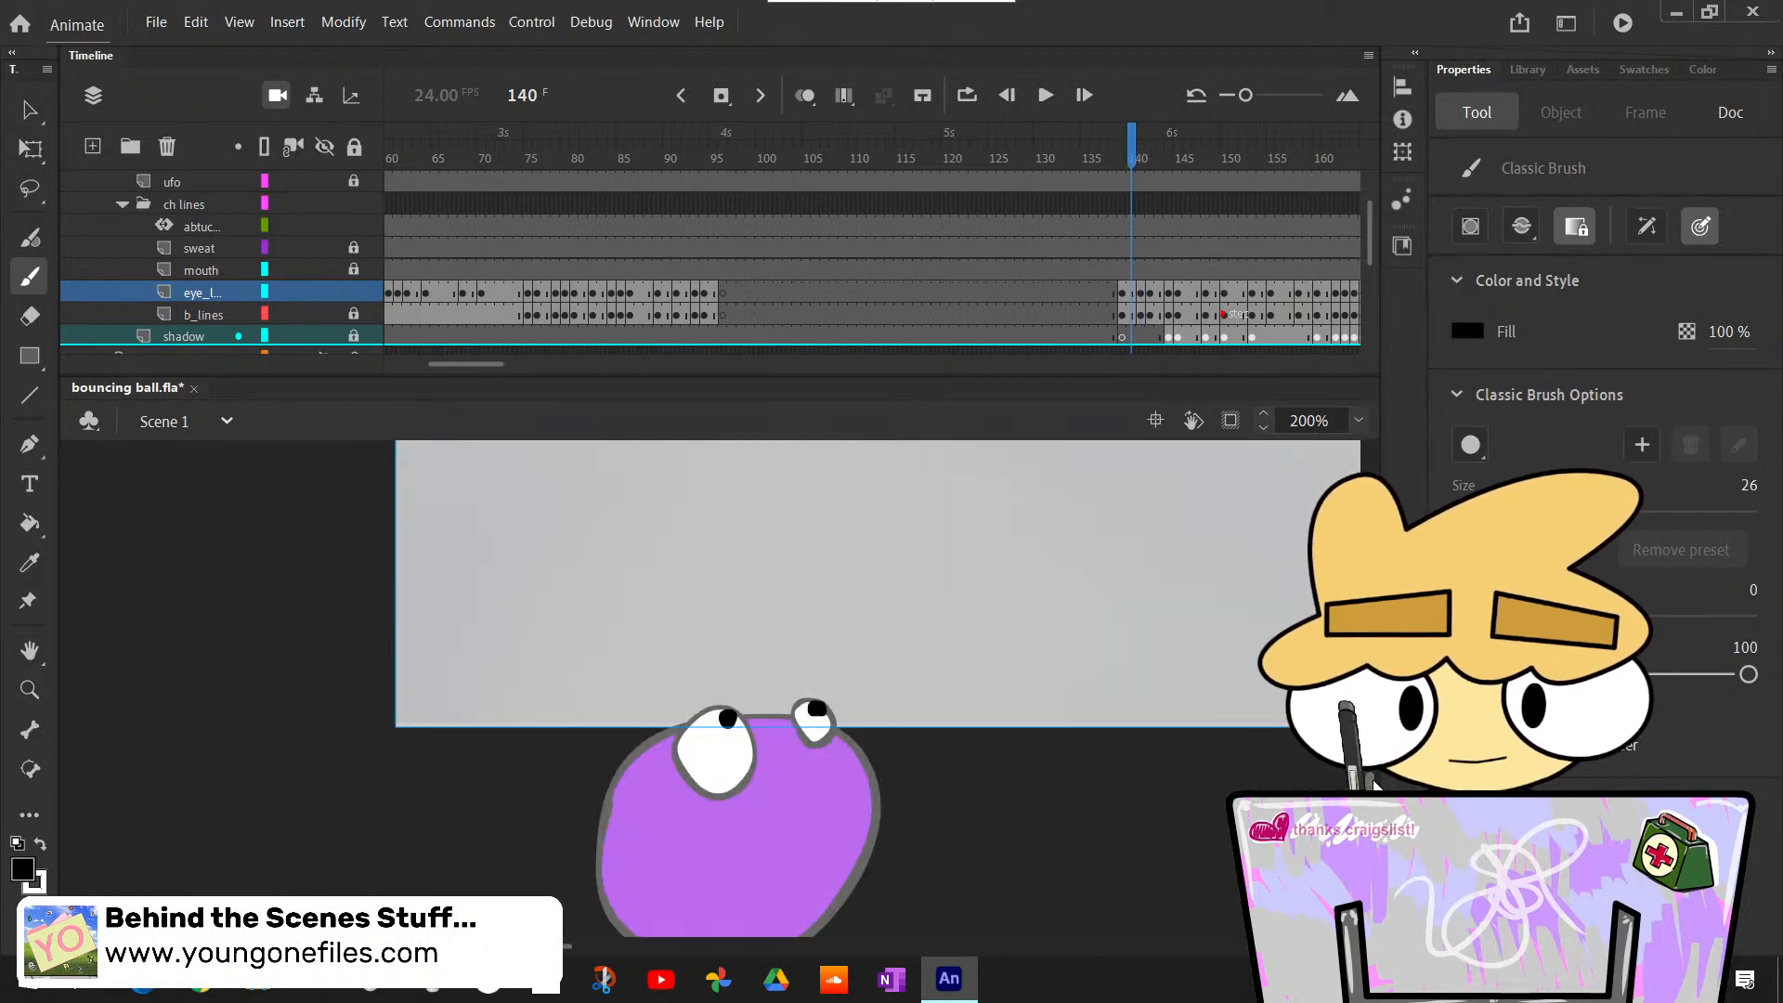
key(period)
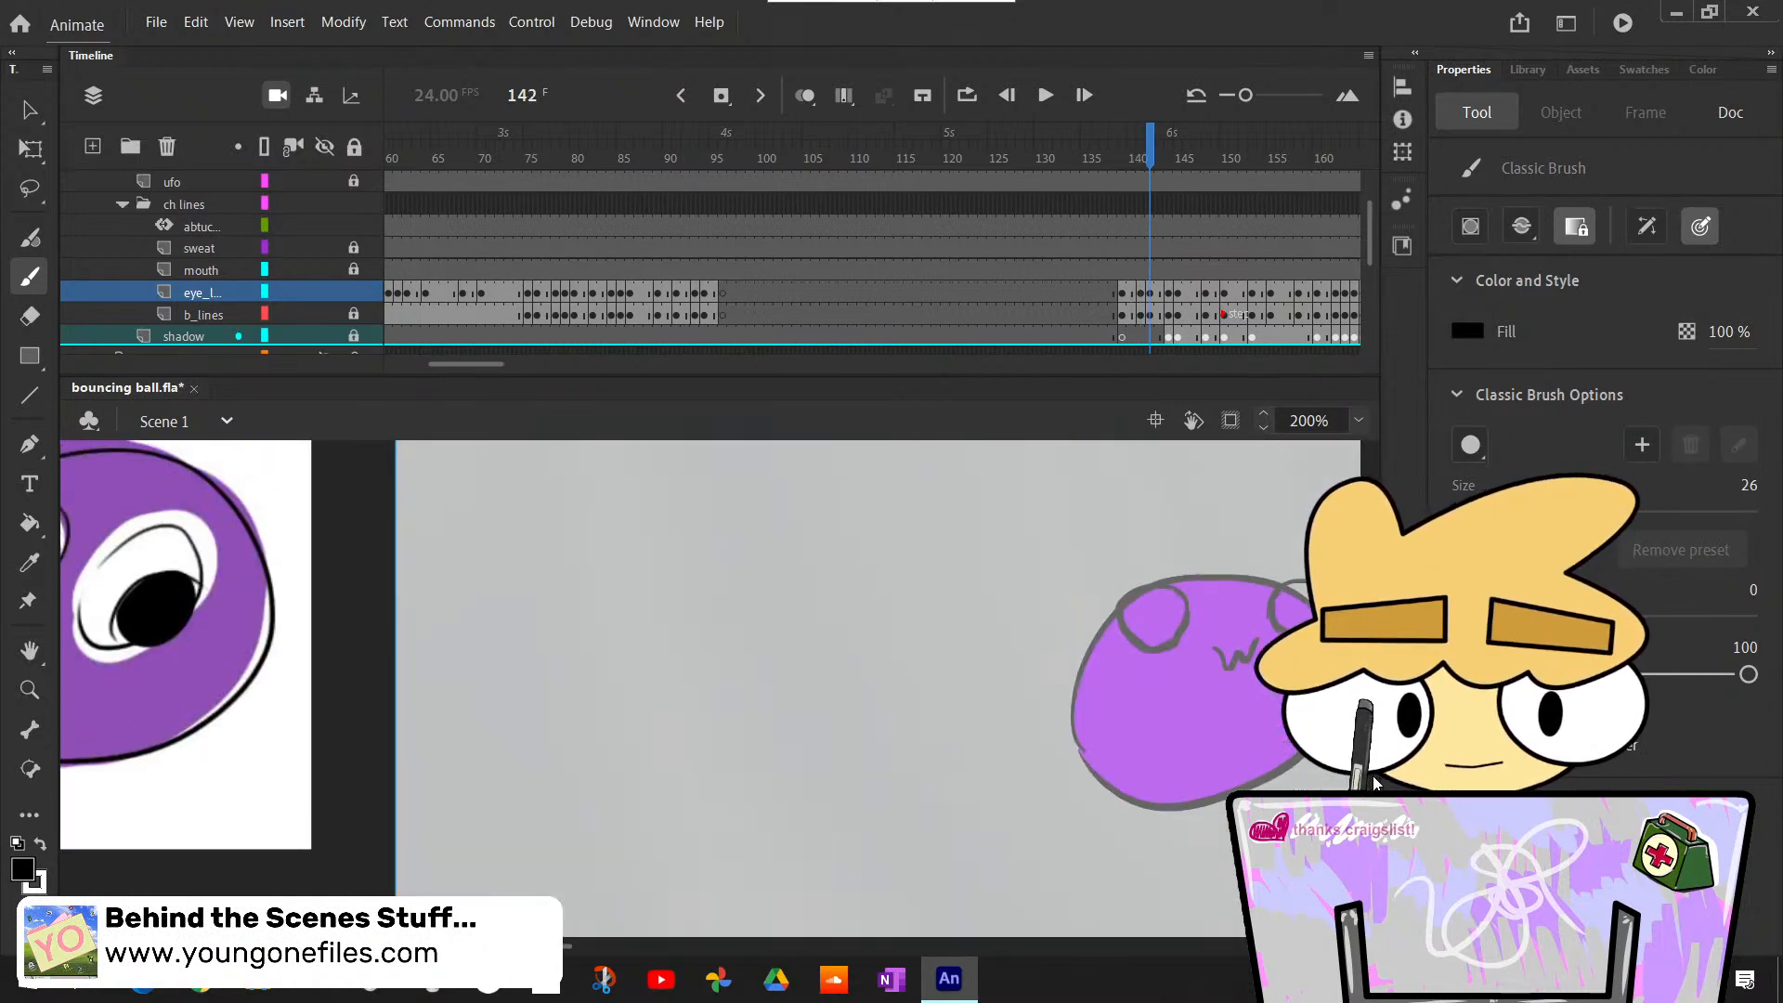
drag(568, 945, 613, 948)
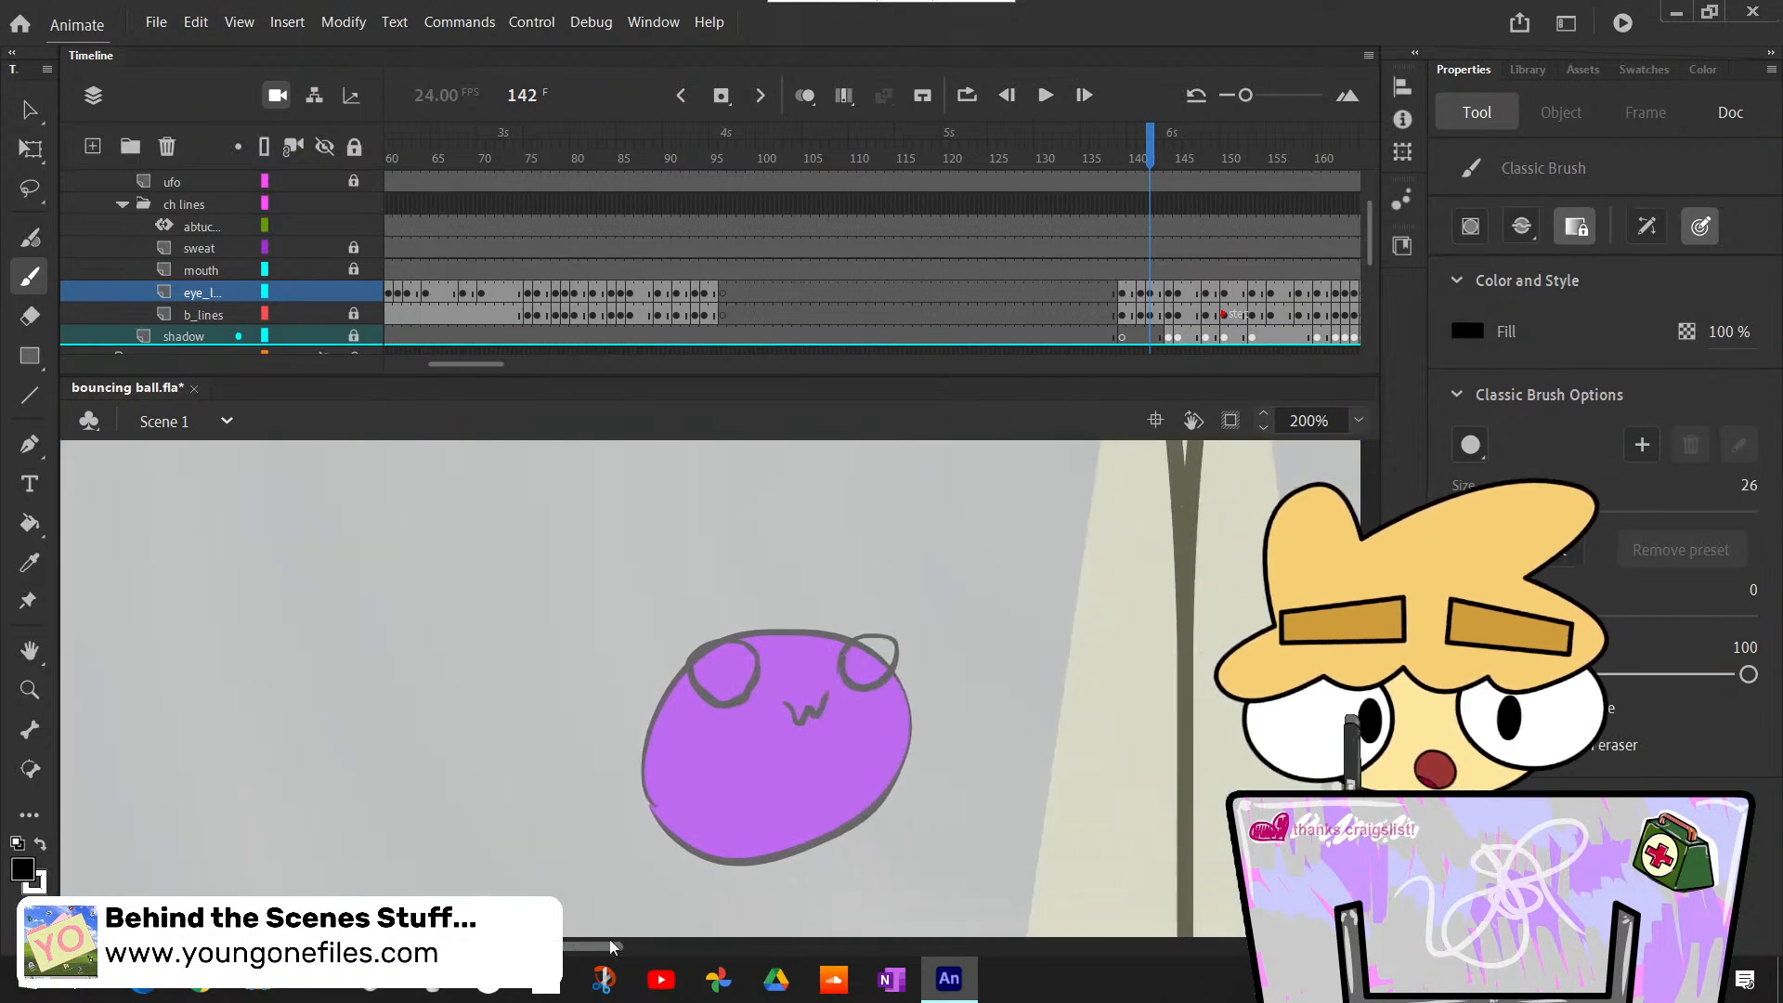
key(k)
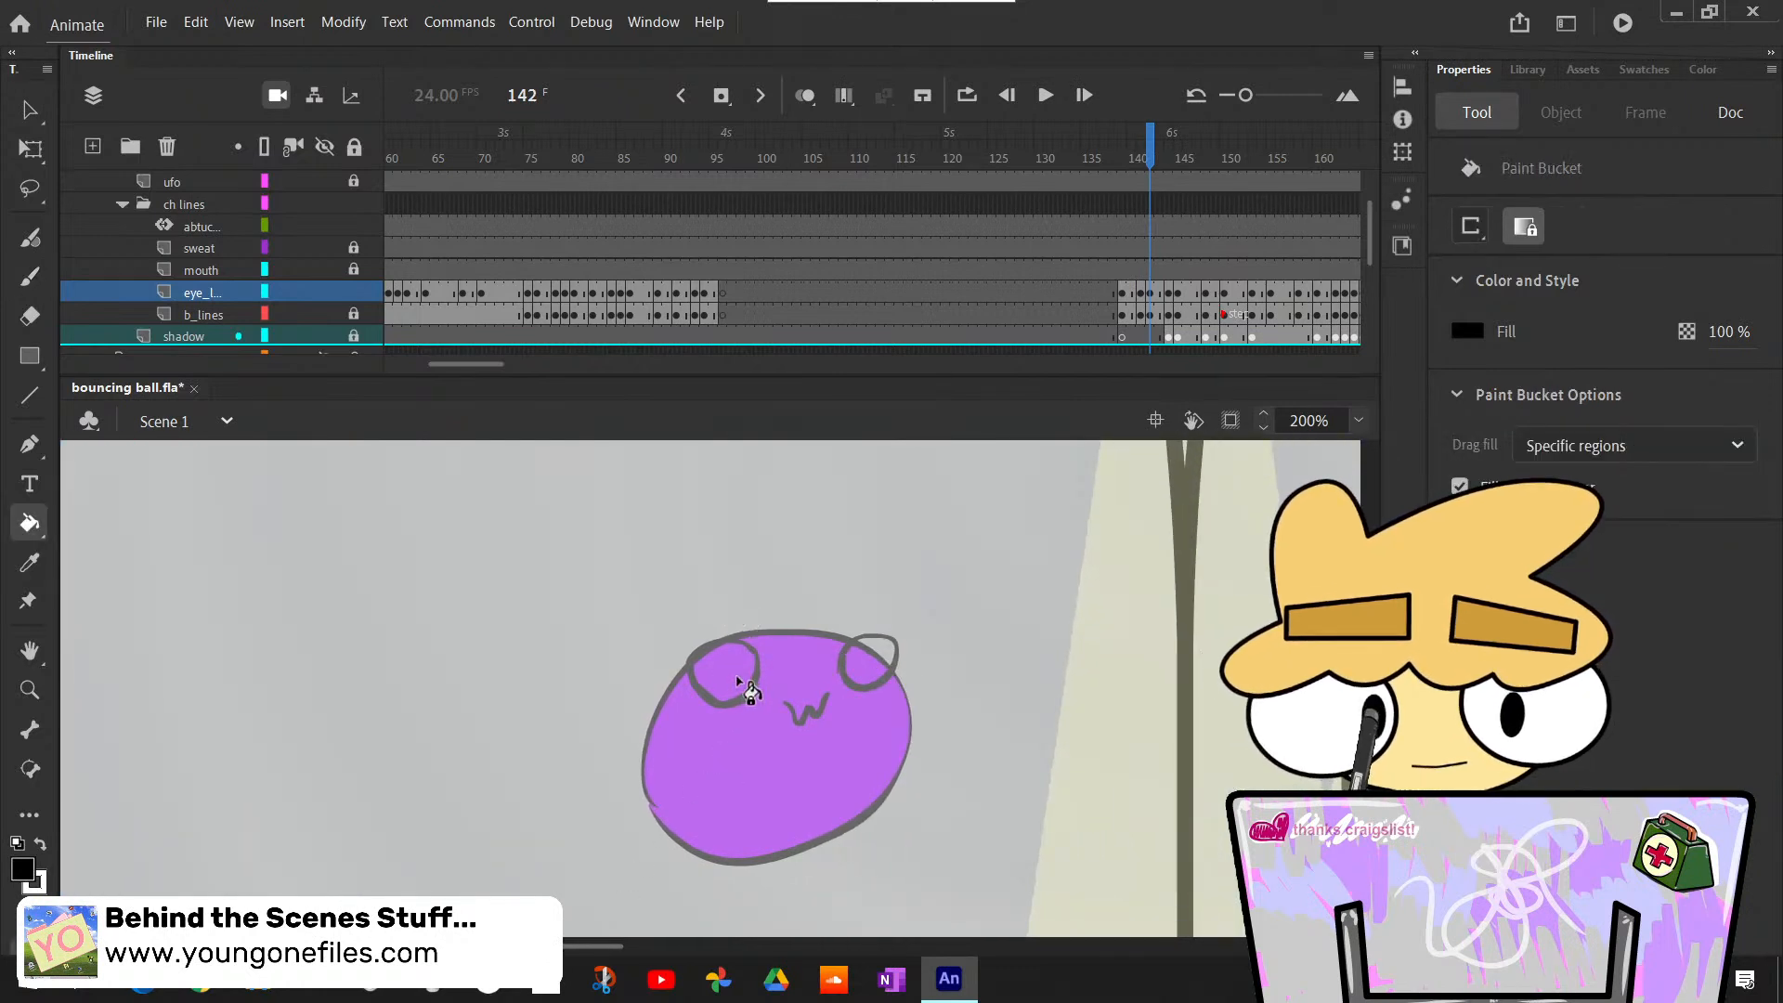
click(729, 673)
key(ctrl+z)
click(729, 670)
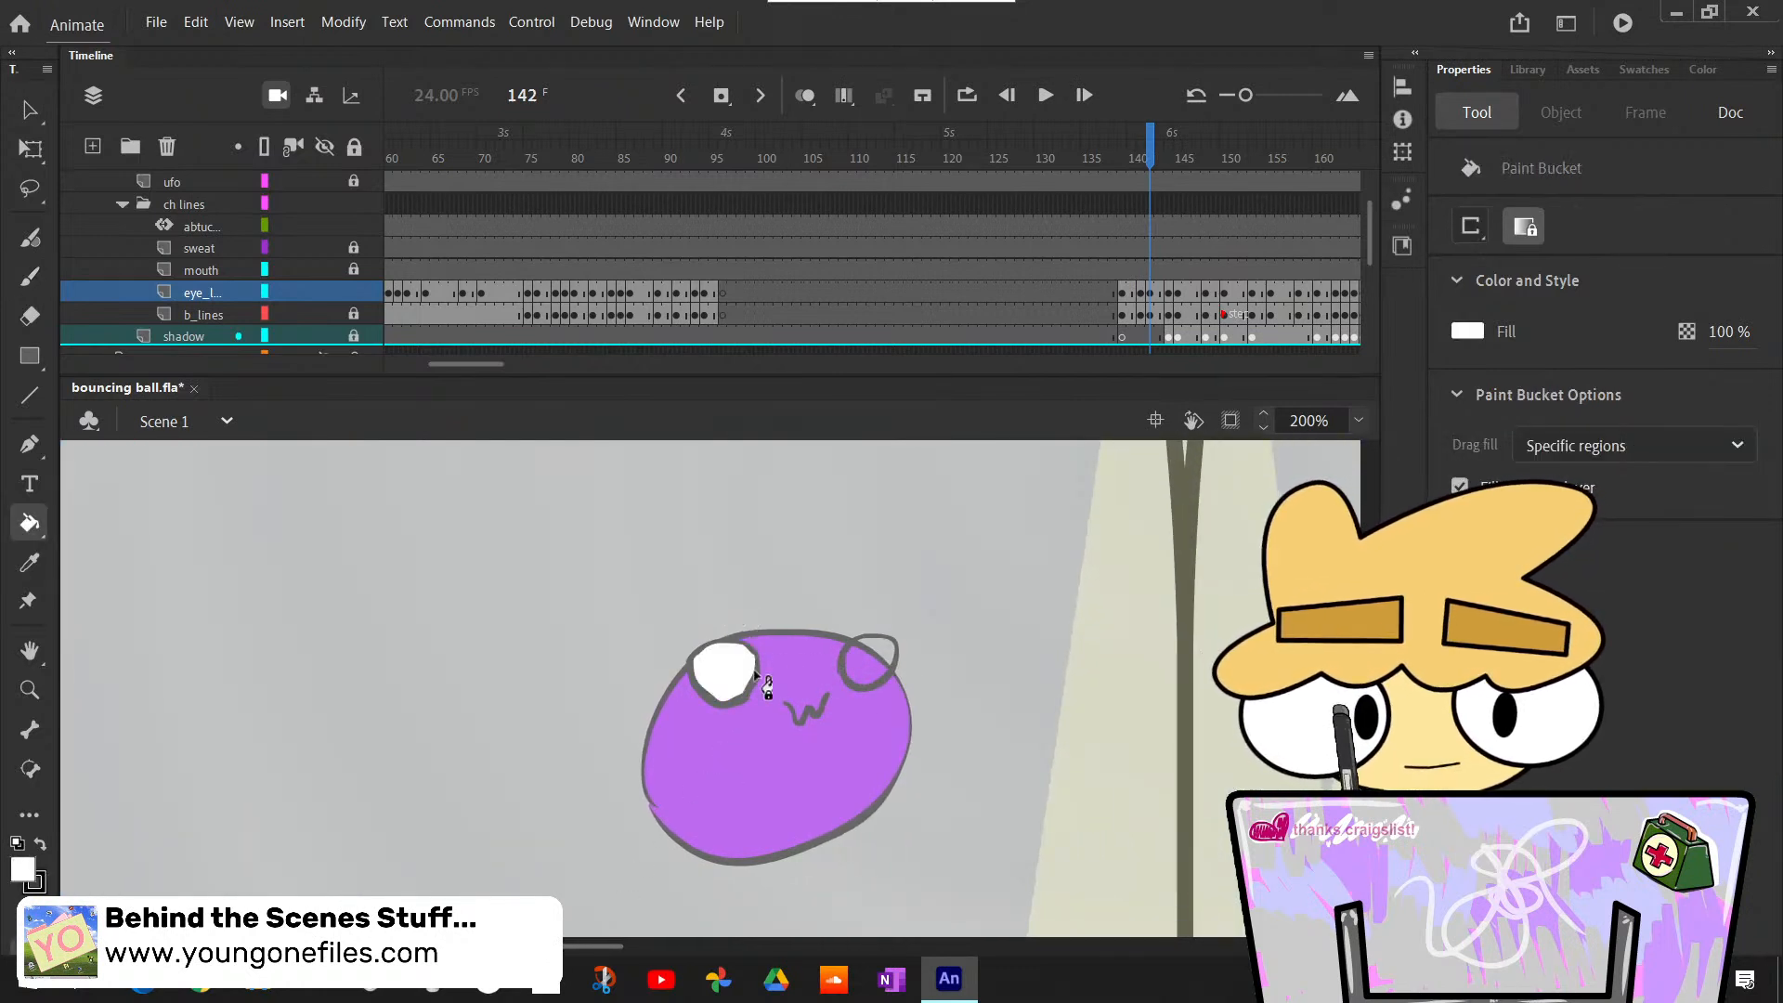
click(871, 665)
key(b)
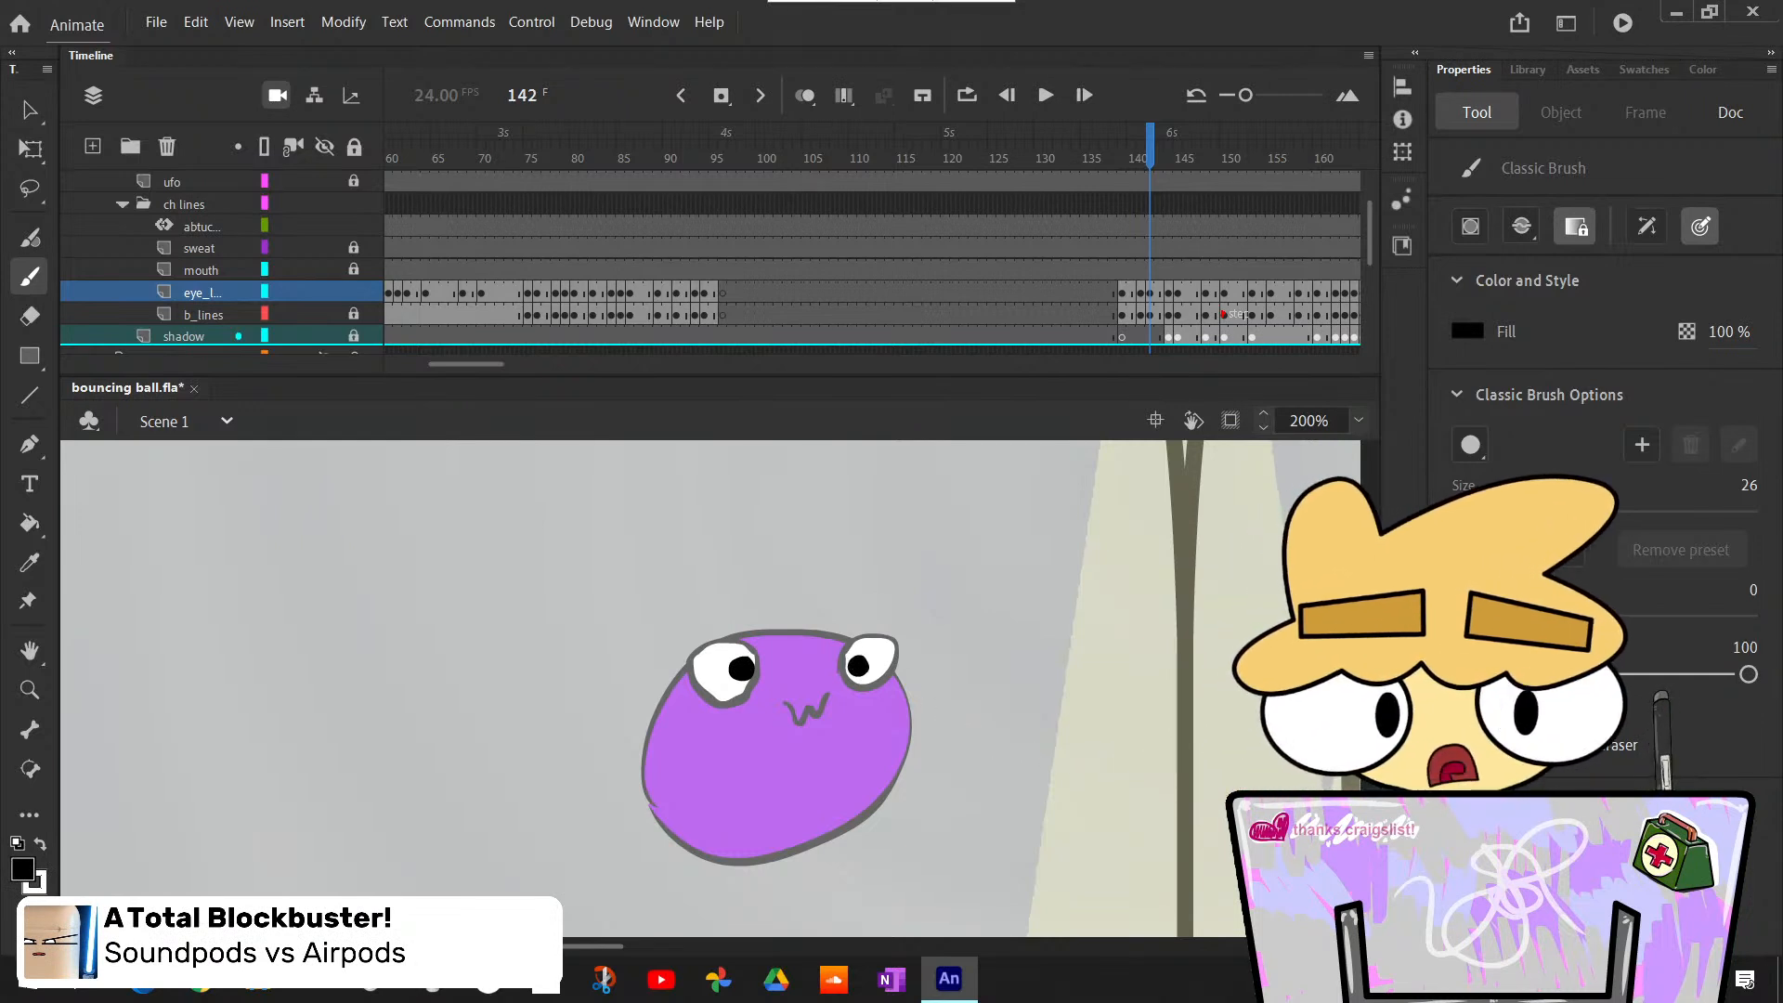
- On frame 144, fill both eye outlines of the stretched purple ball with white
scroll(710, 688, down, 3)
scroll(711, 687, up, 3)
scroll(711, 687, down, 2)
key(.)
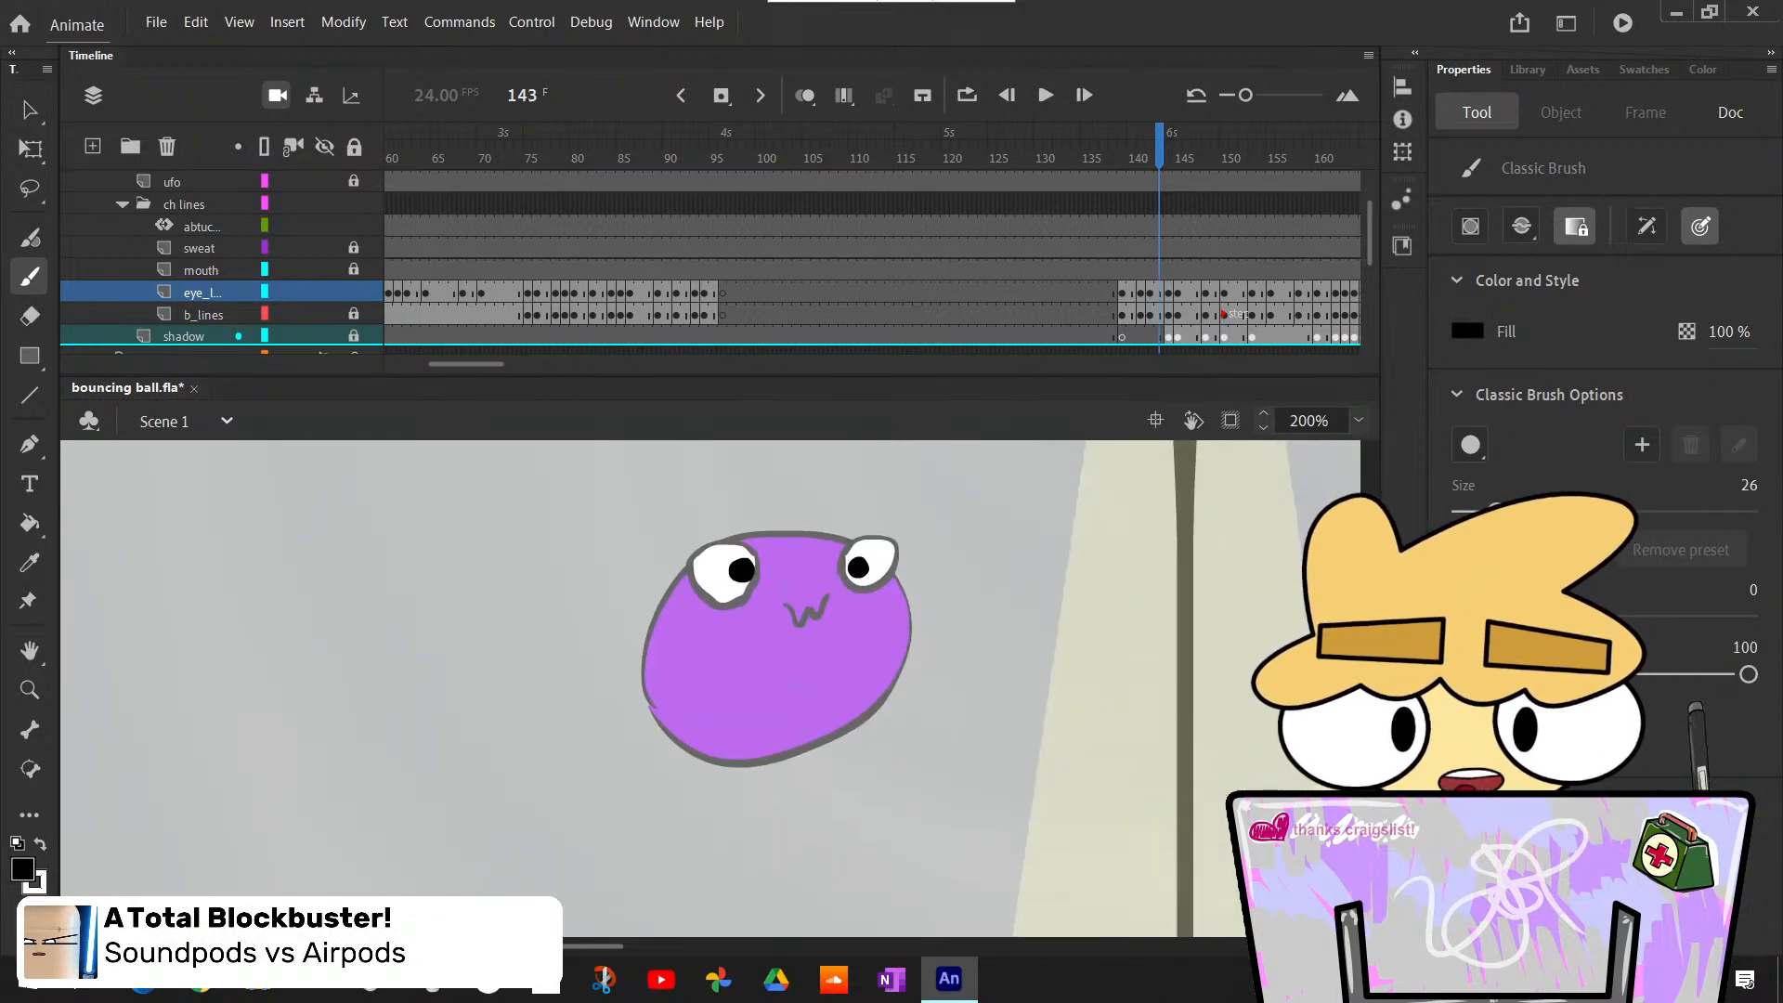
key(.)
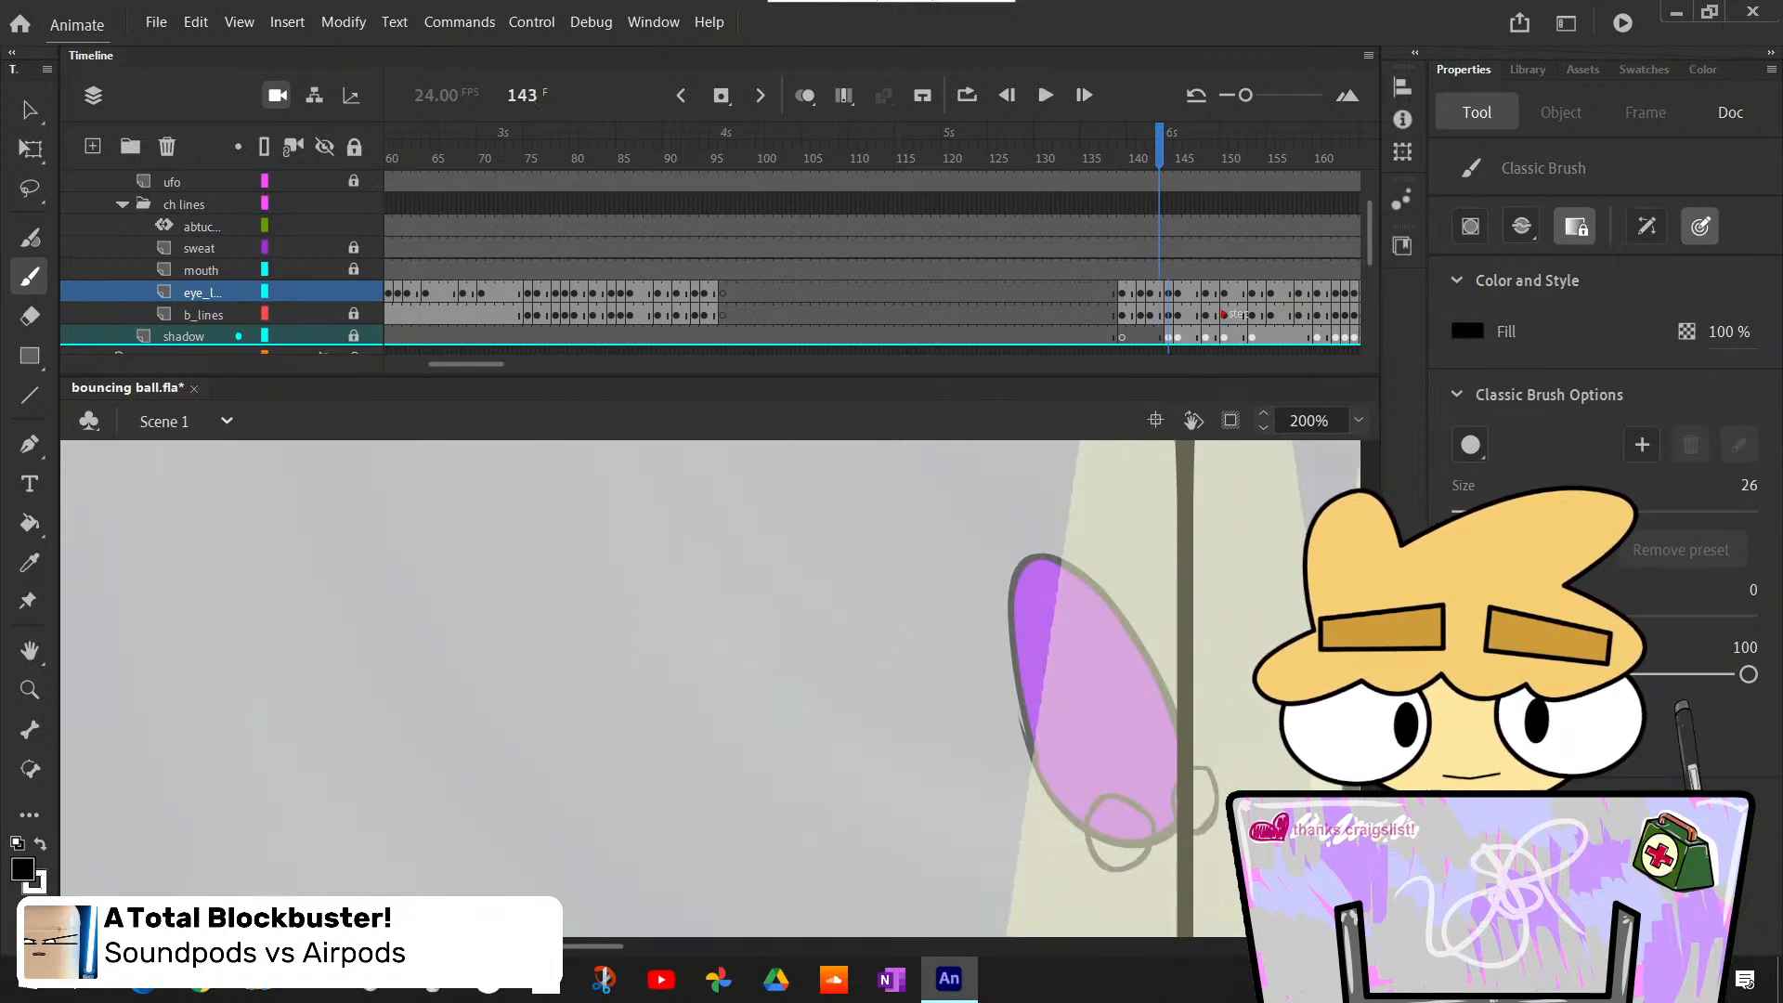
key(.)
scroll(710, 688, down, 3)
scroll(711, 687, up, 1)
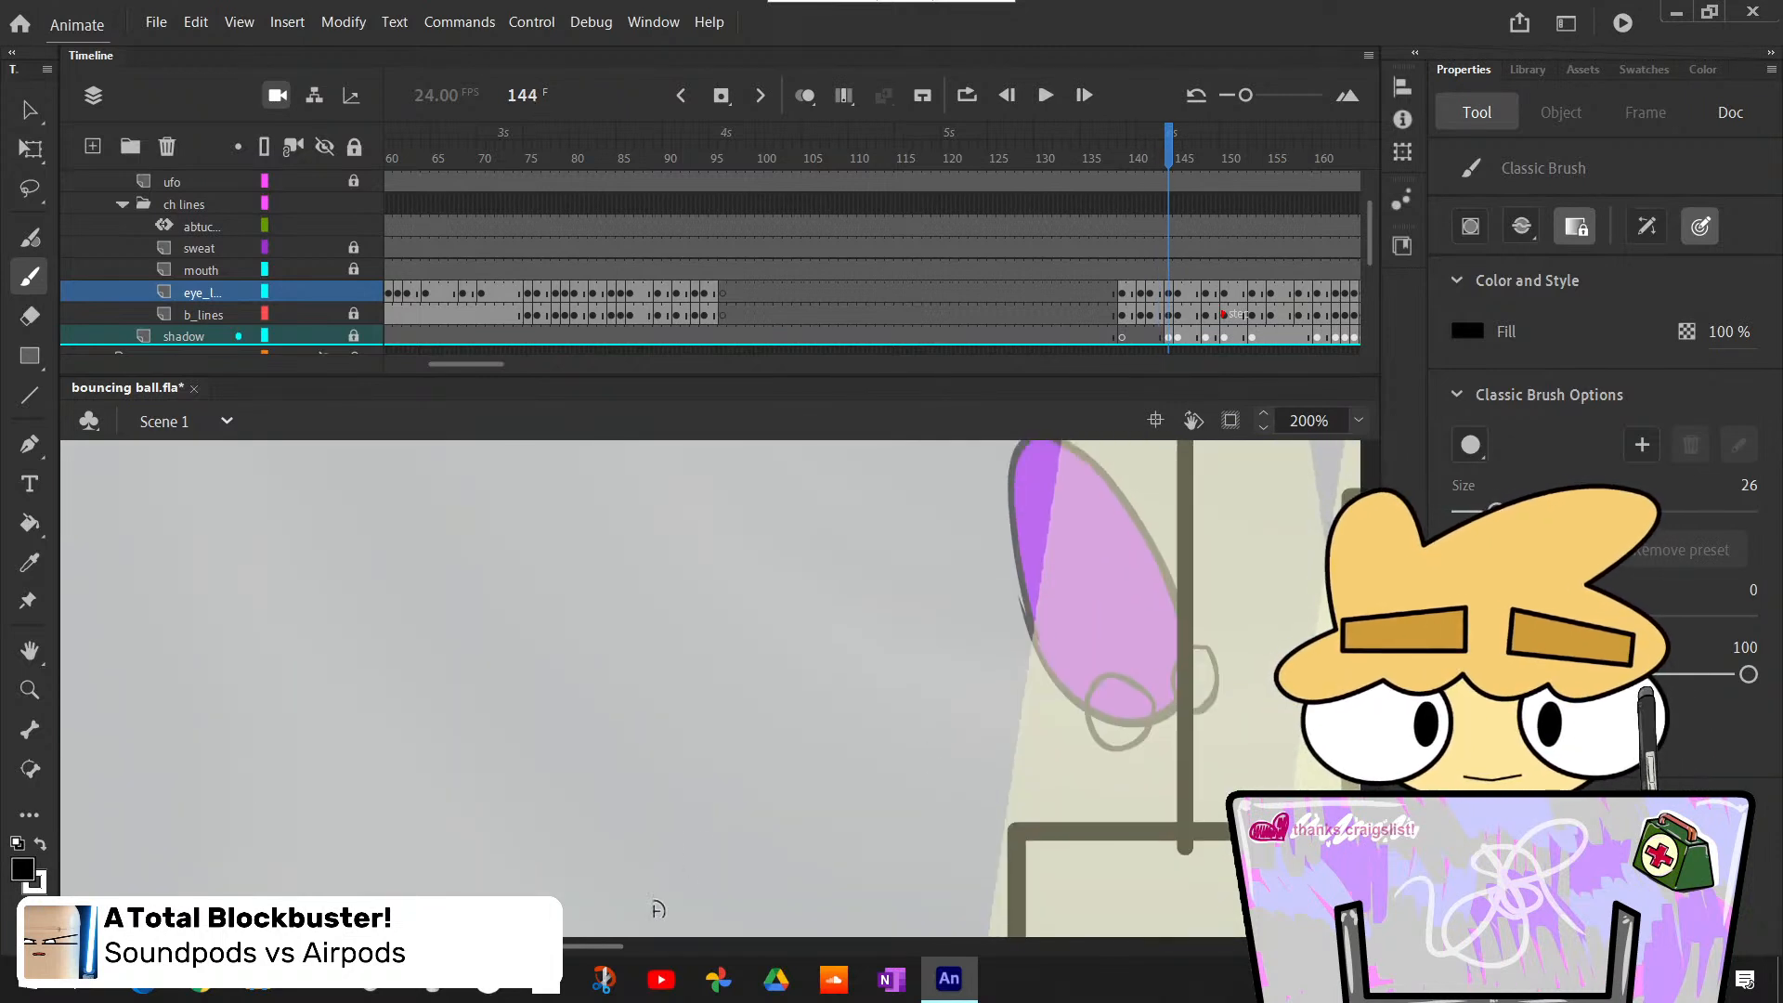
mouse_move(598, 950)
mouse_down()
mouse_move(671, 950)
mouse_move(650, 947)
mouse_up()
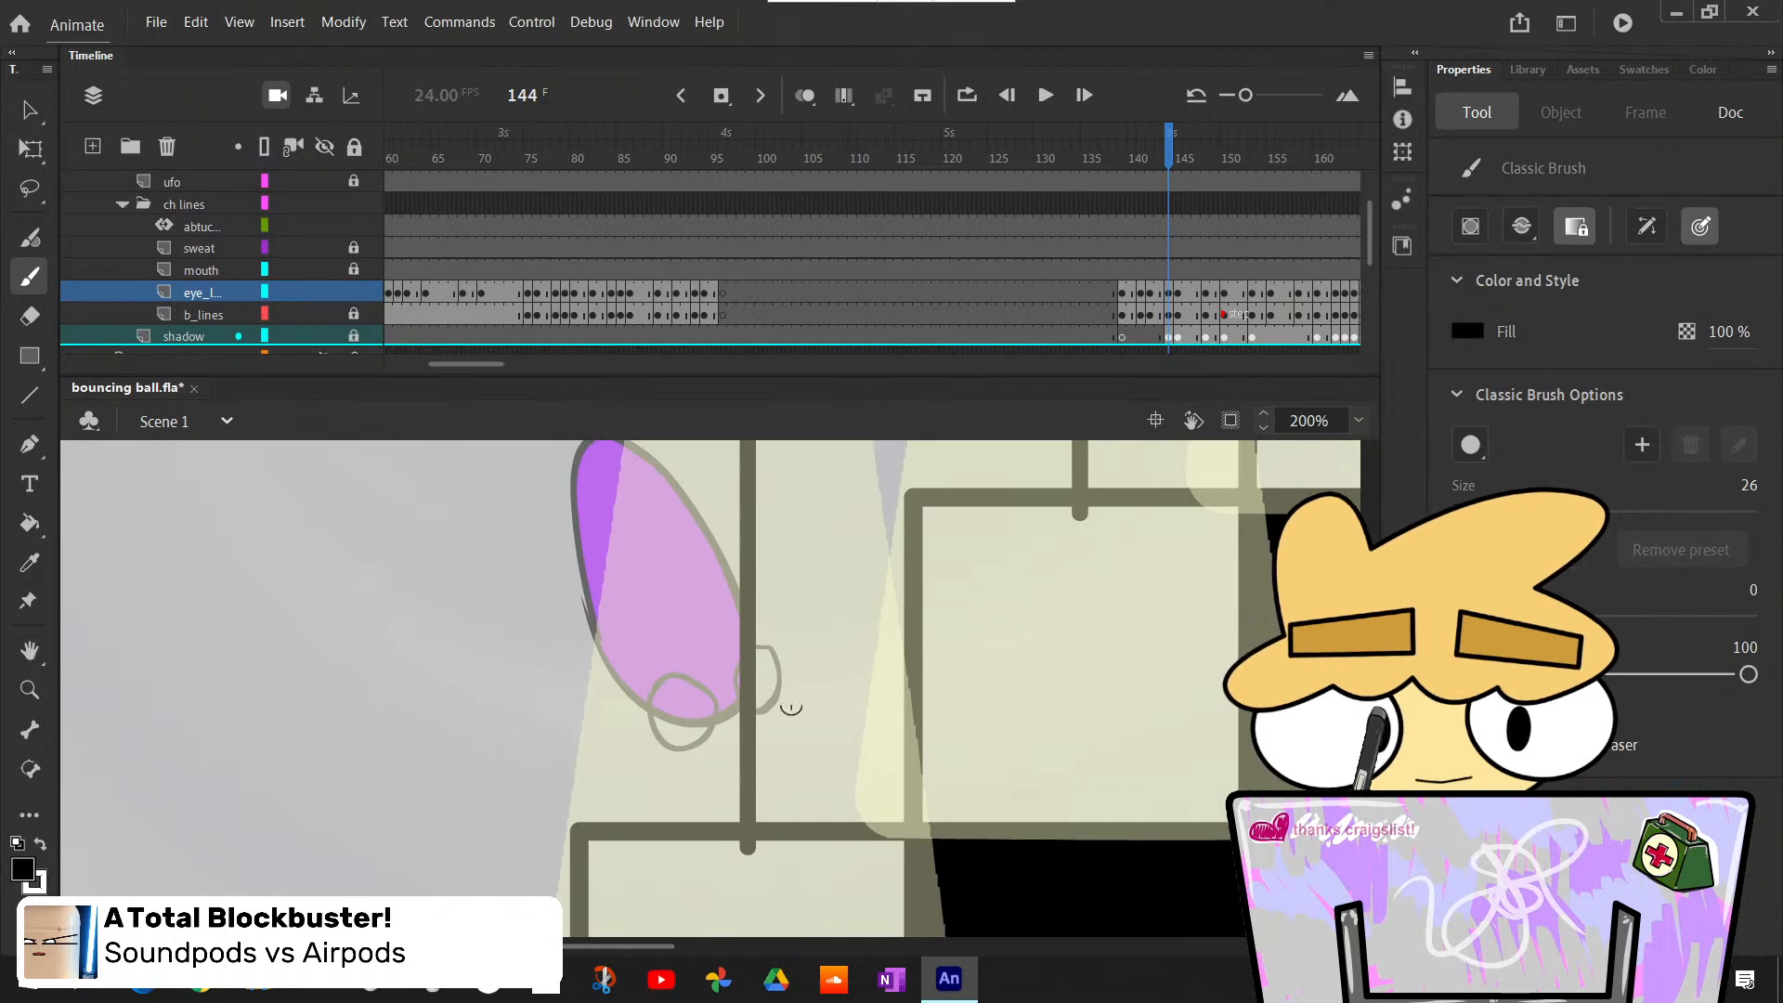
key(k)
click(691, 720)
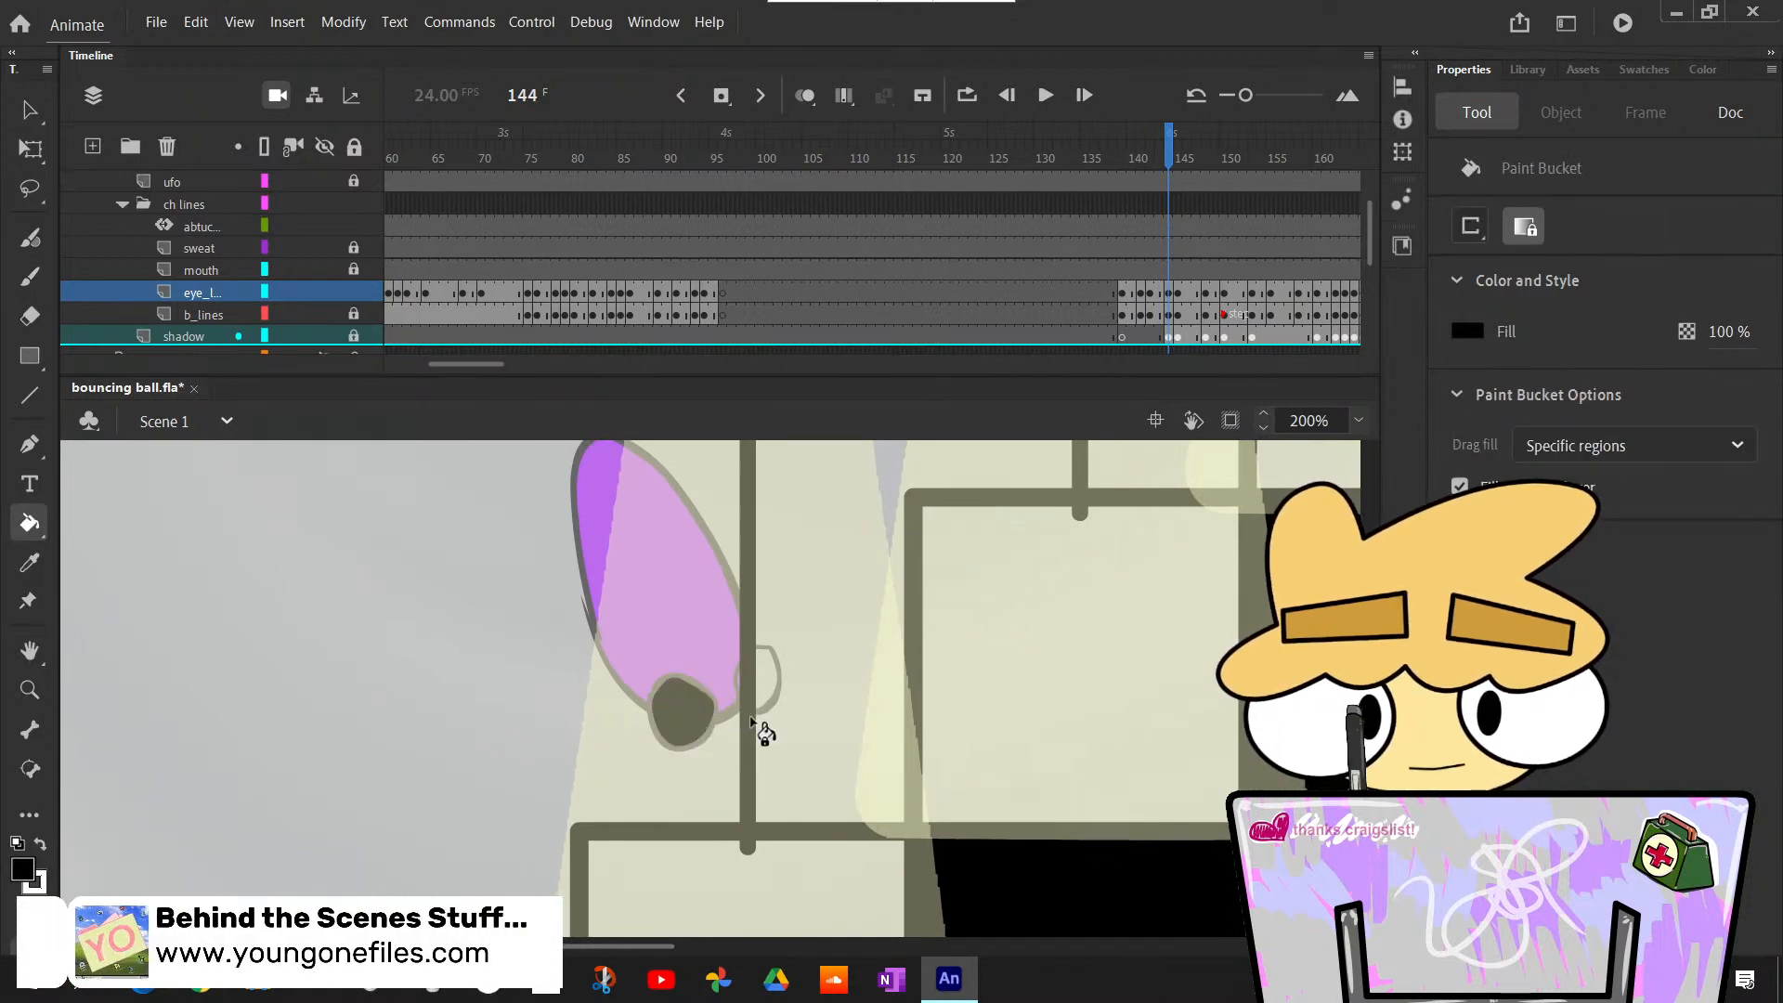
key(x)
click(684, 722)
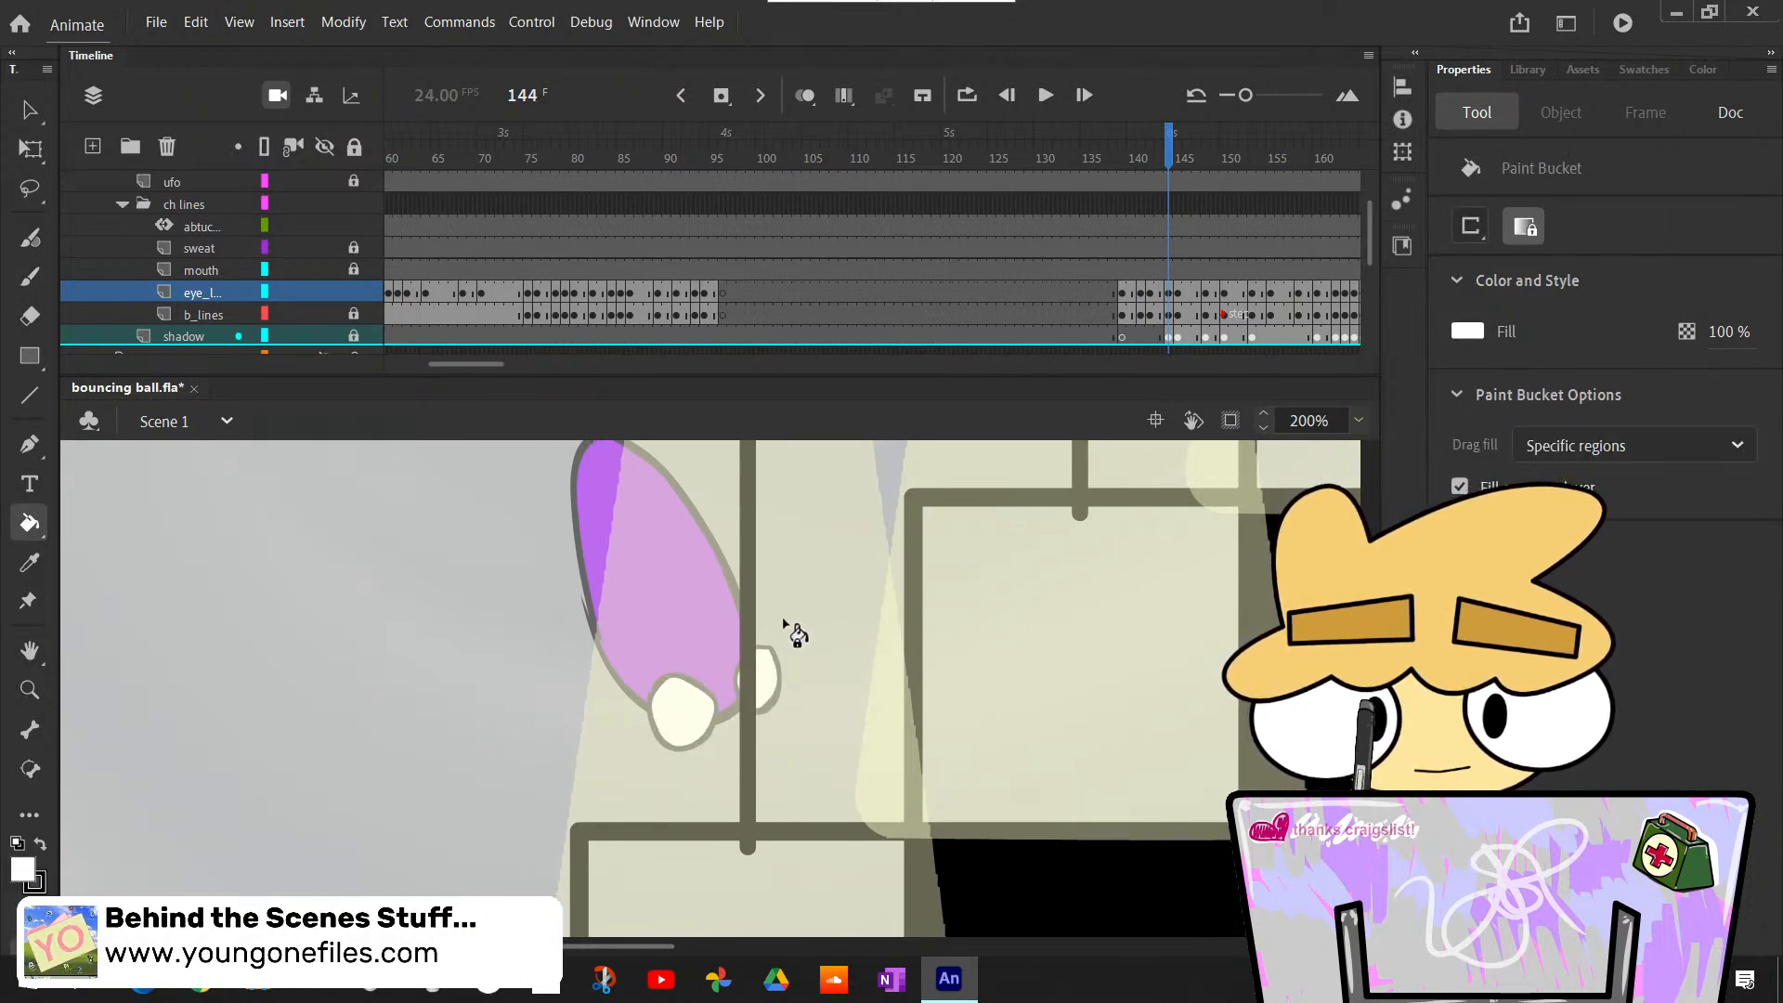
key(b)
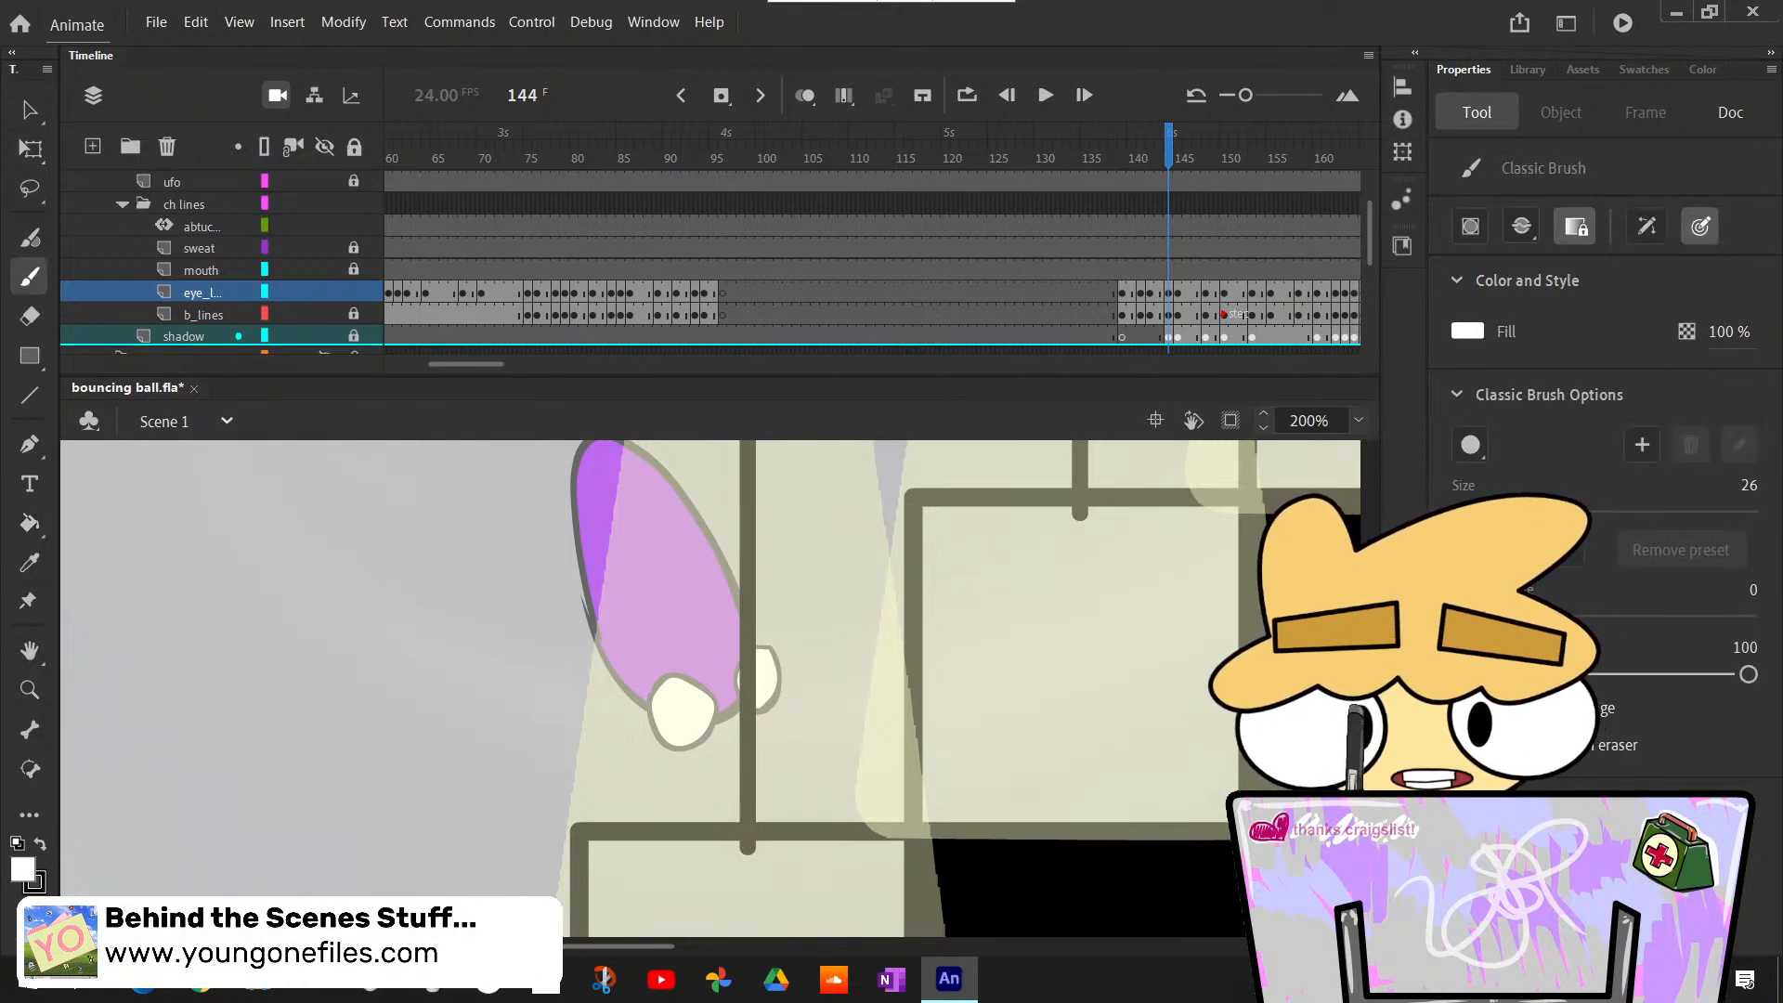
- Collapse the ch lines folder and move the lamps layer below it, just above the shadow layer
scroll(311, 228, up, 2)
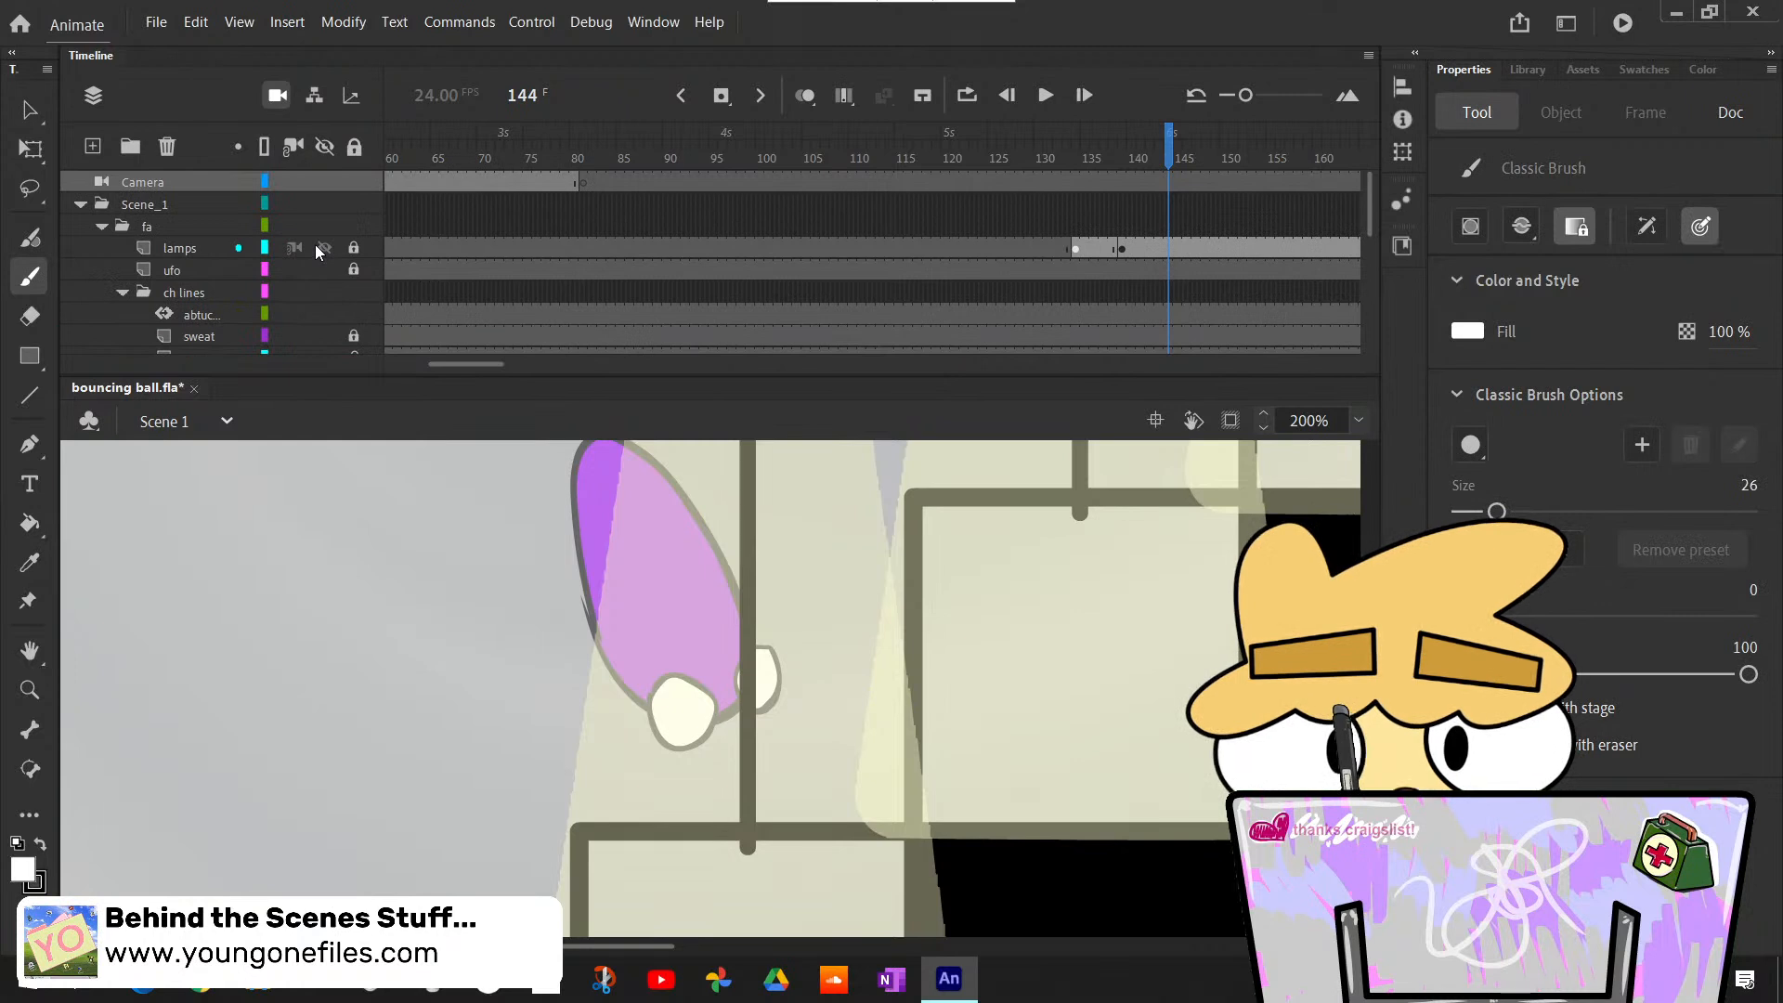
click(314, 243)
click(315, 243)
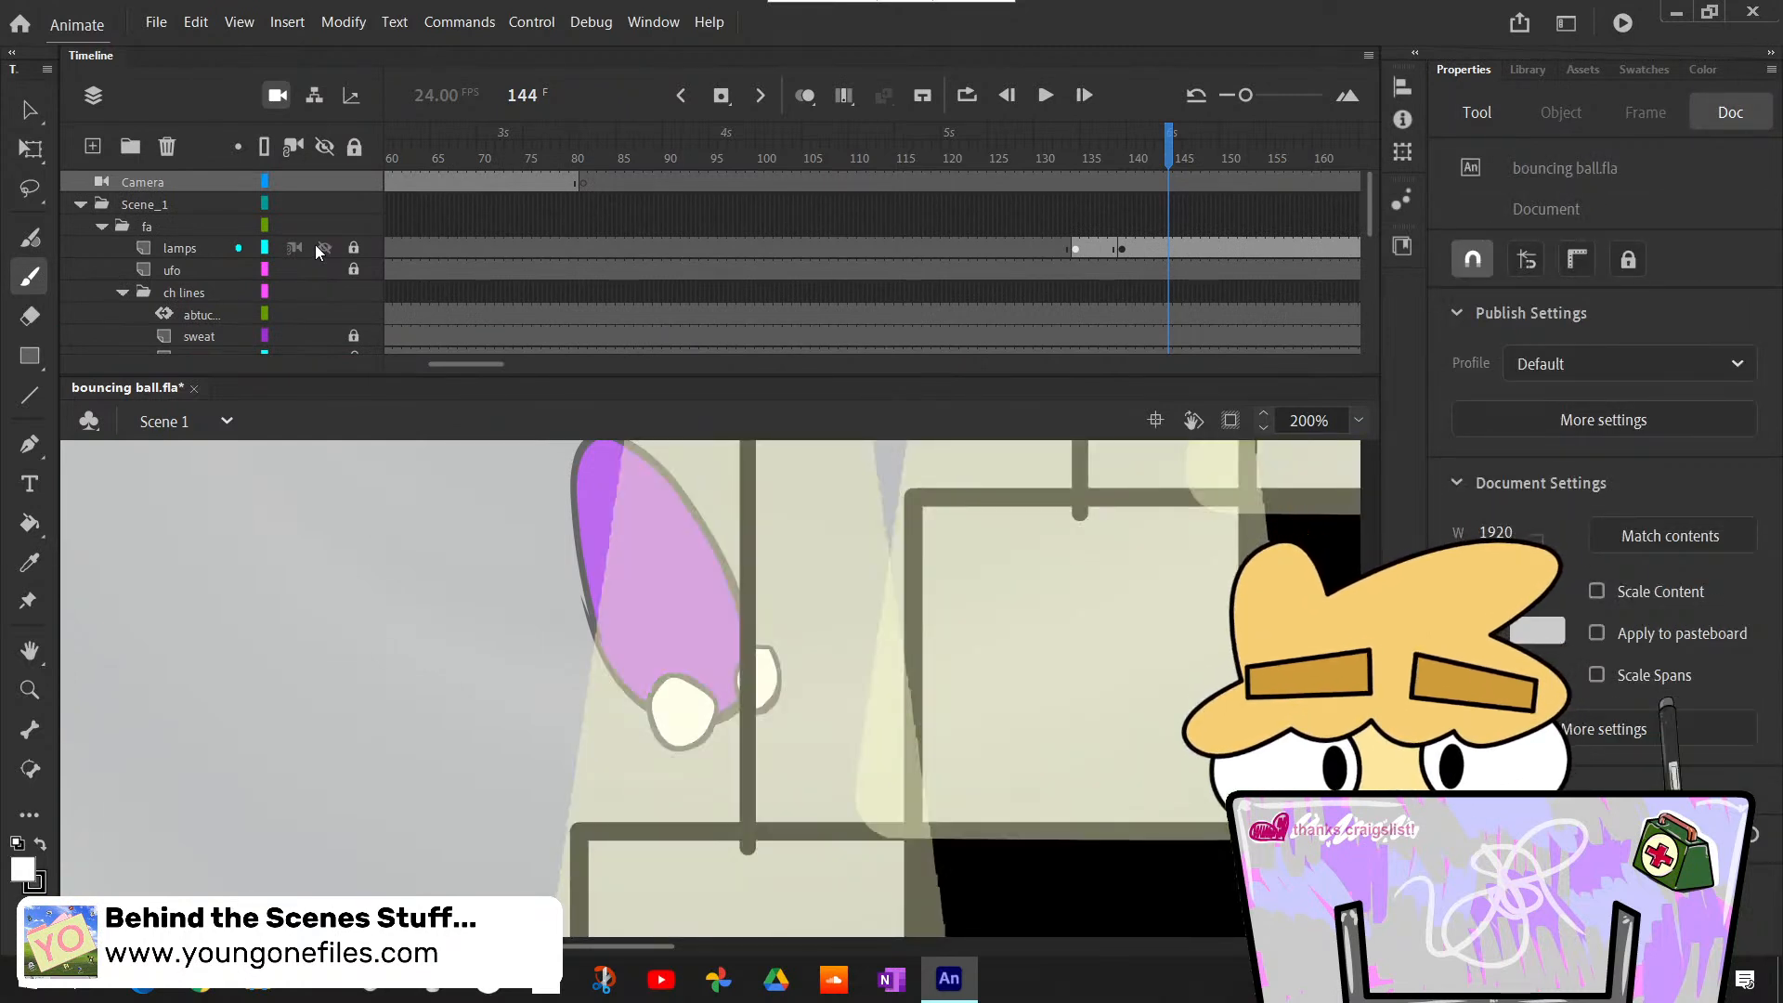
click(173, 248)
scroll(181, 283, down, 2)
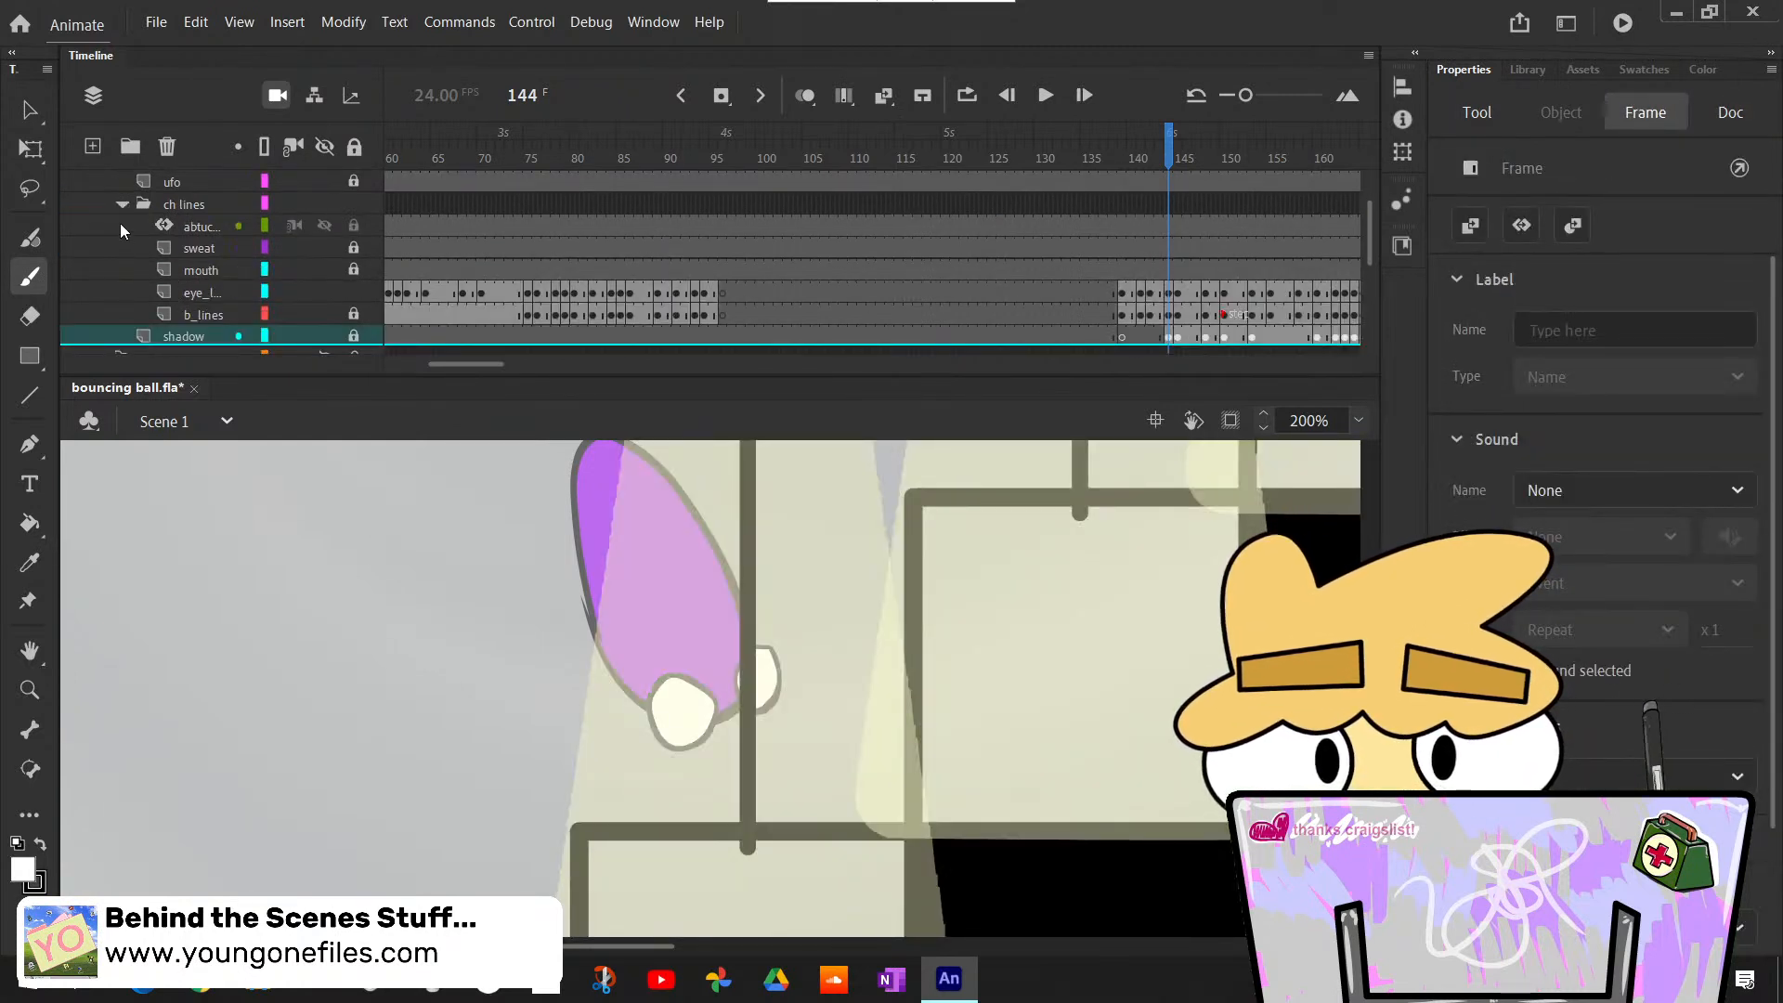
scroll(119, 227, up, 1)
click(121, 247)
drag(177, 206, 190, 262)
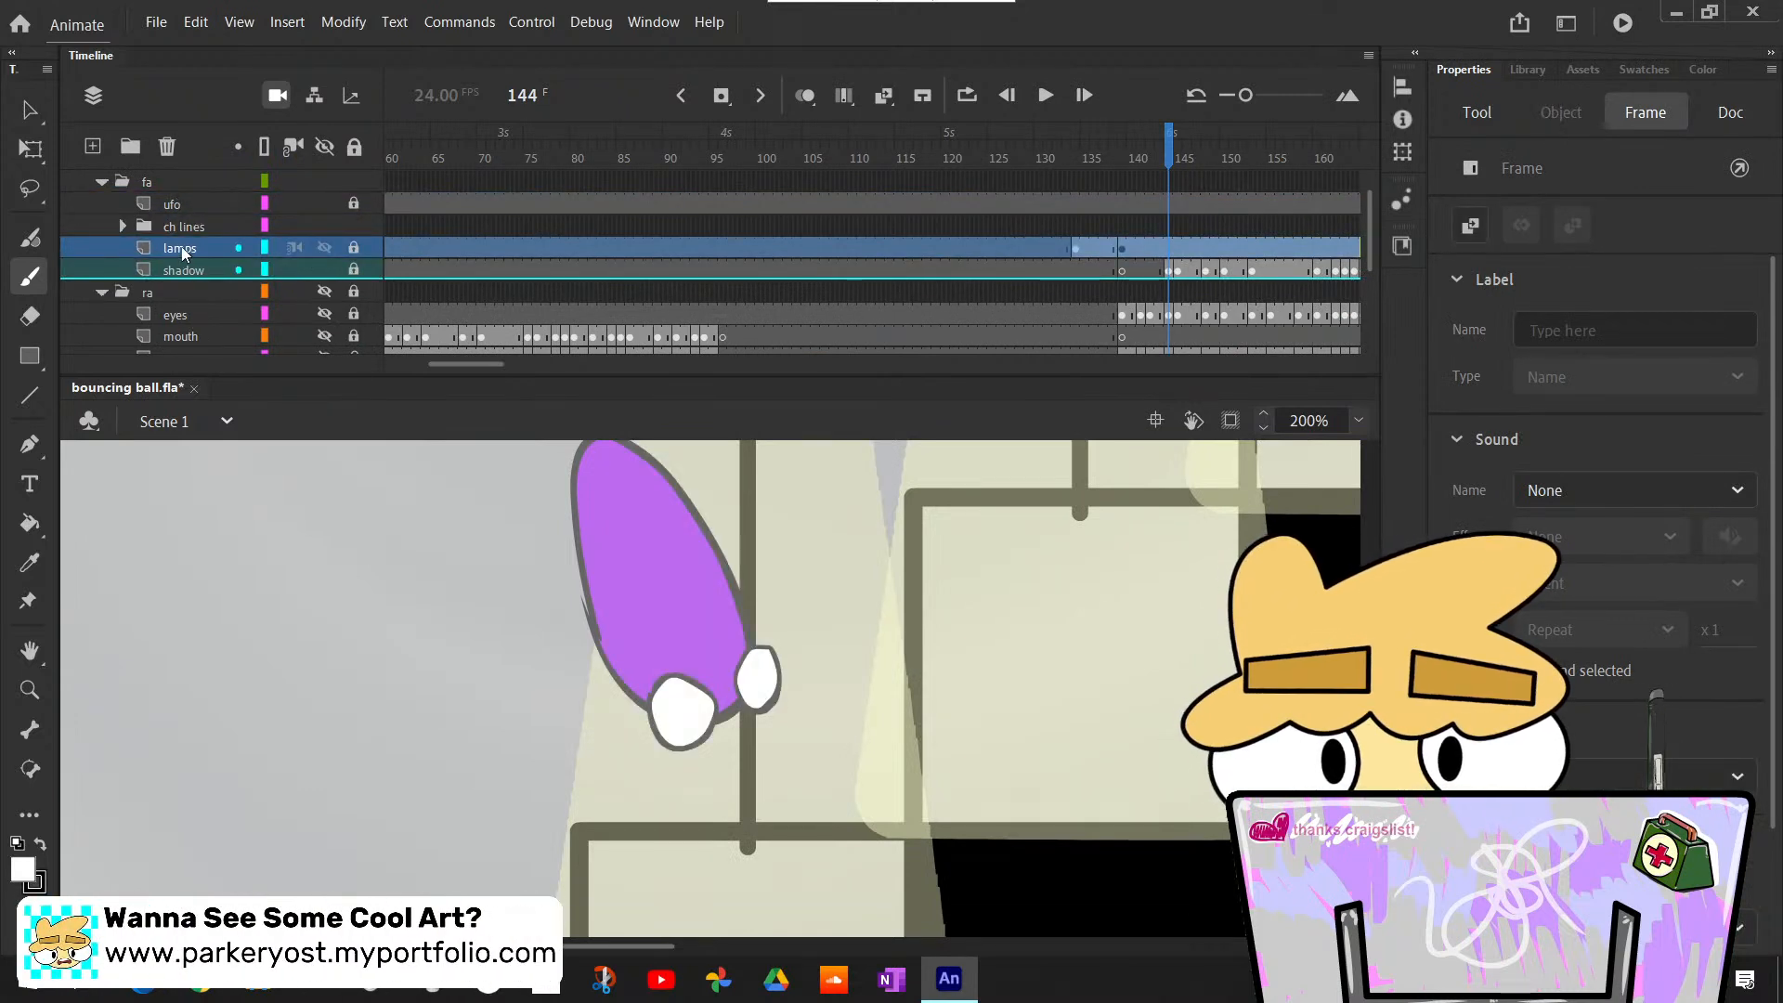
- Move the lamps layer back above the ufo layer in the fa folder
click(166, 226)
click(122, 227)
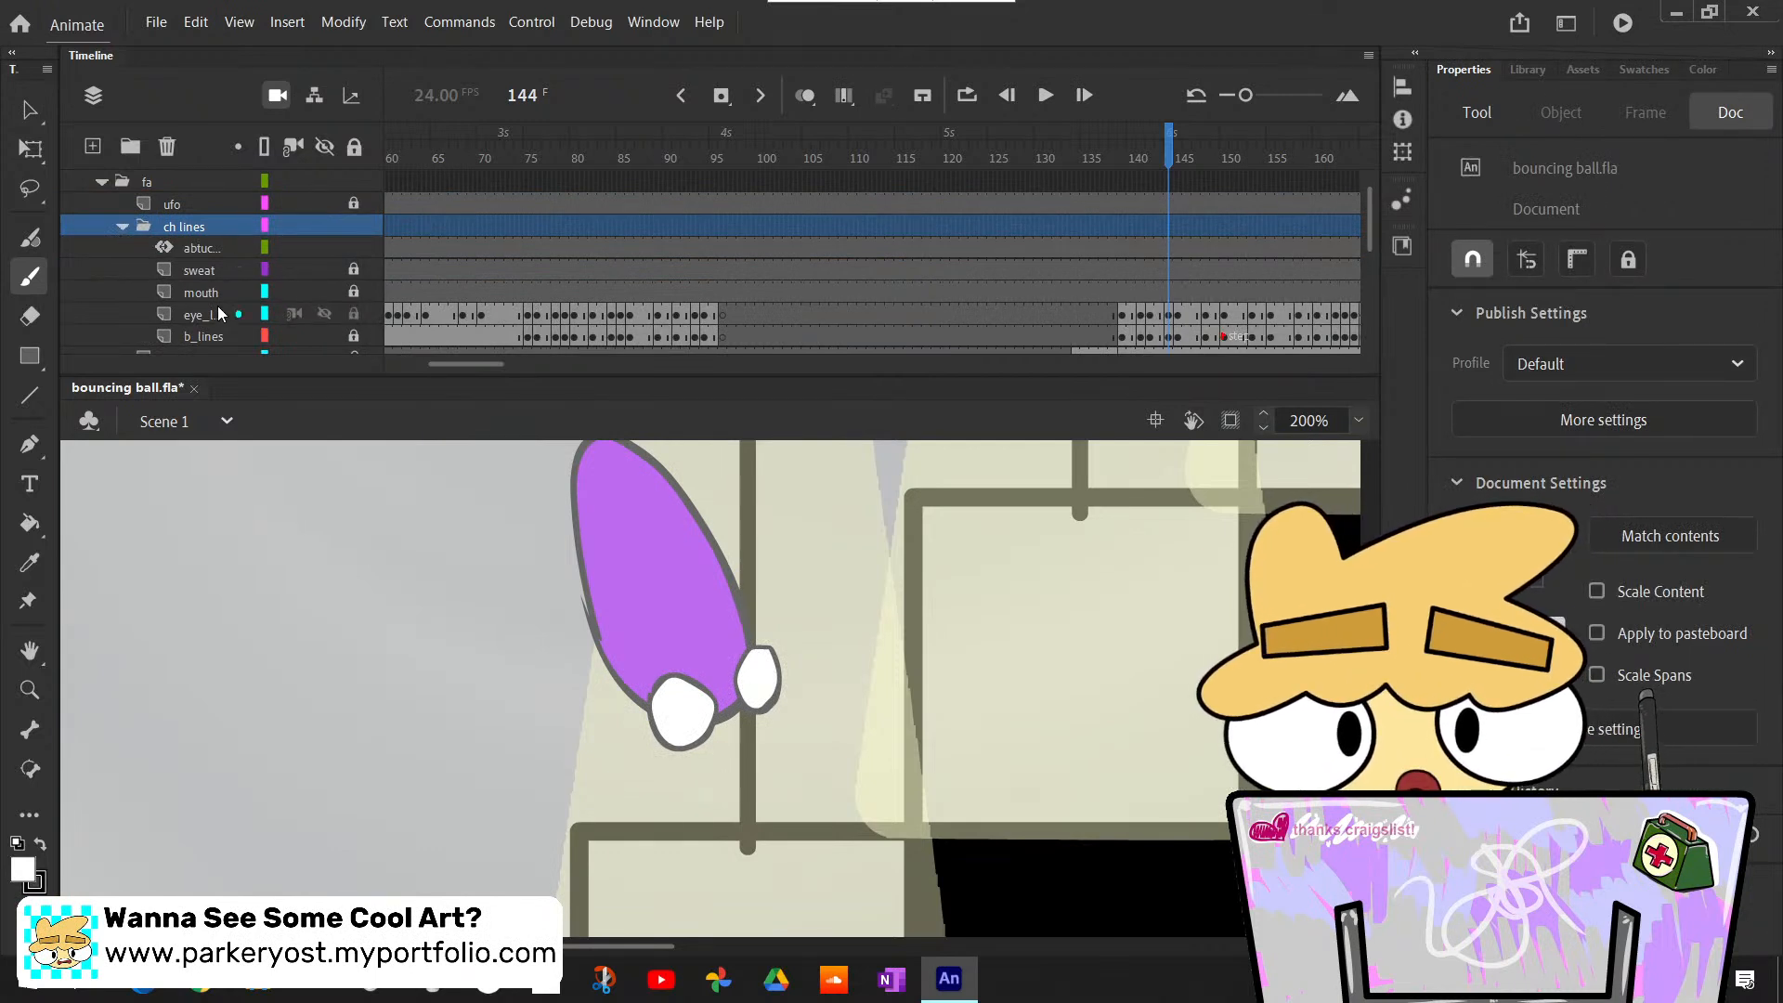
click(123, 227)
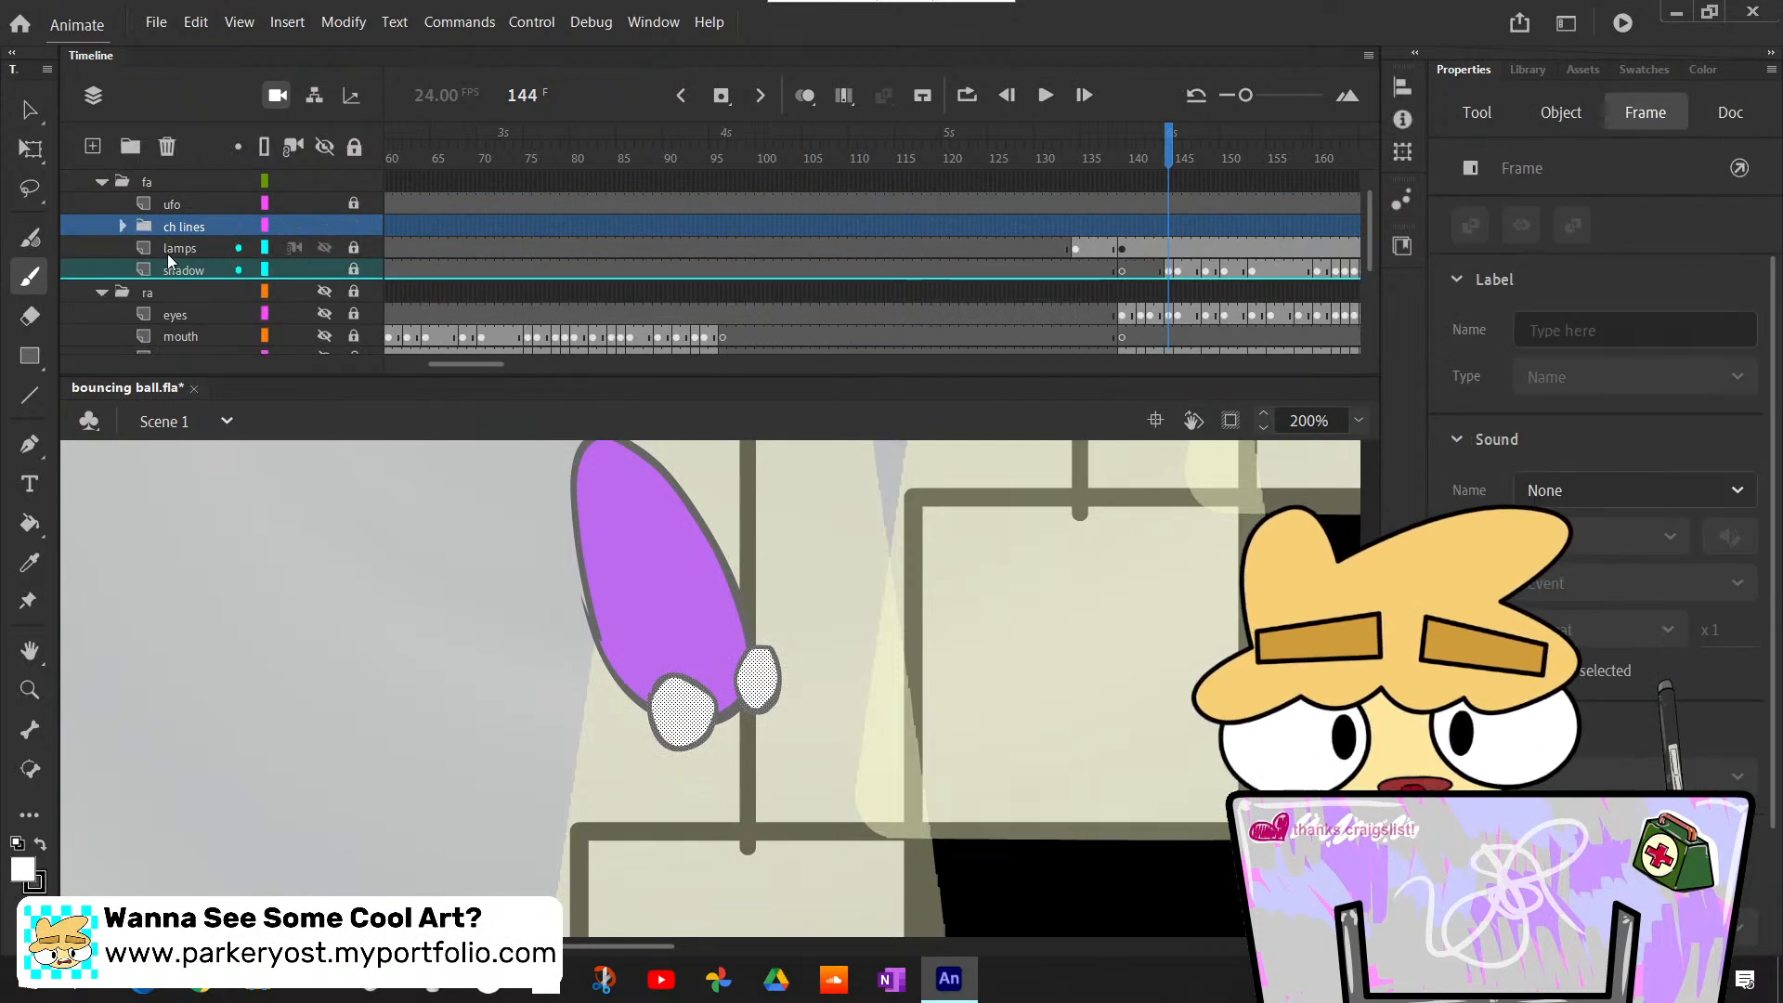
click(168, 253)
drag(169, 254, 169, 205)
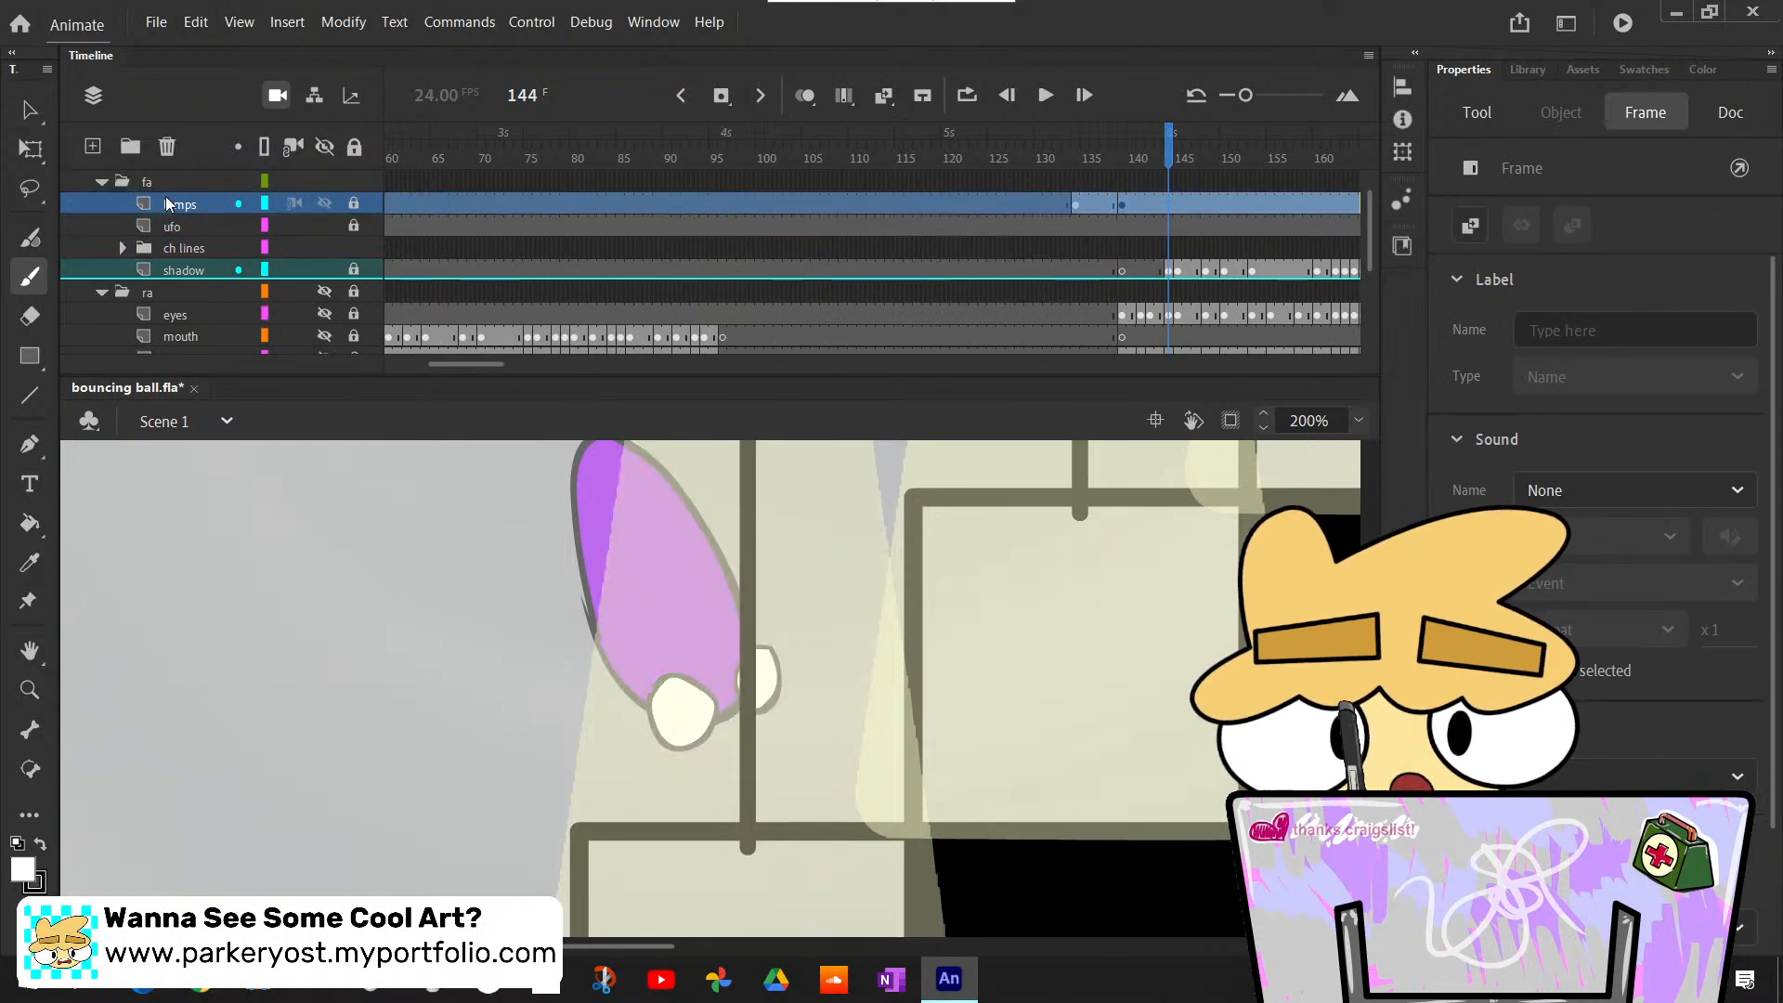
- Unlock the lamps layer and open the lamp symbol nested inside the sun symbol for editing
scroll(859, 743, up, 5)
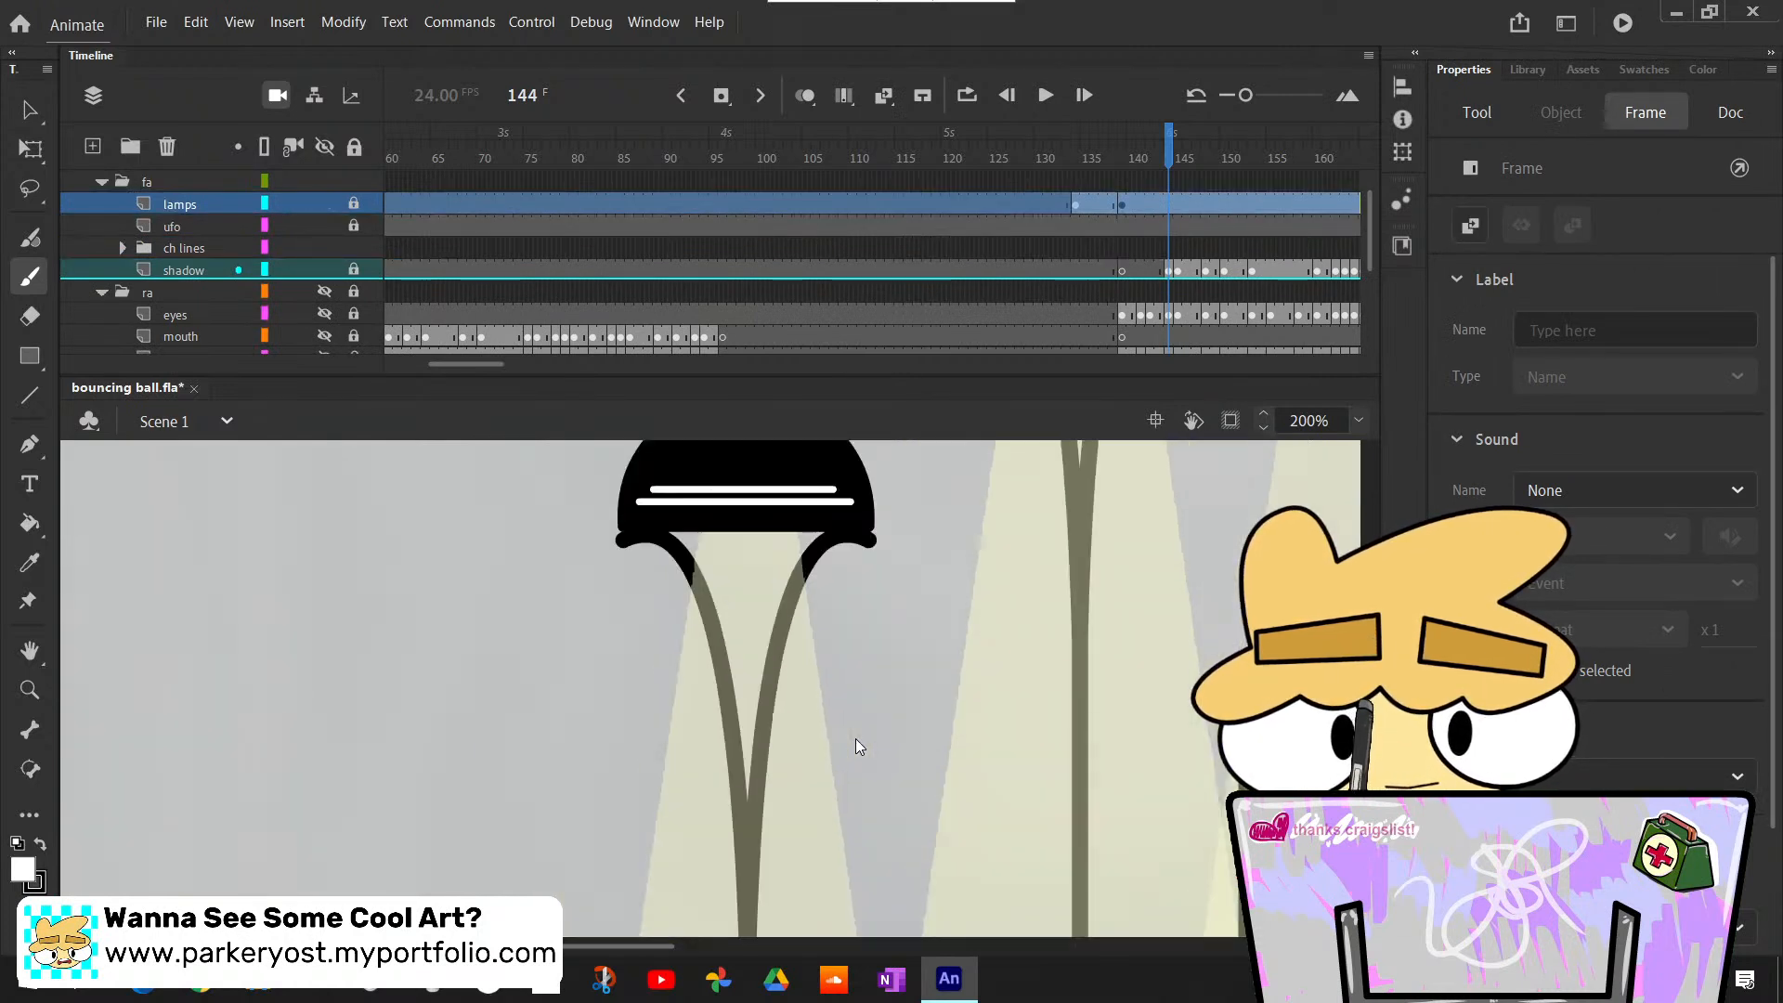
scroll(859, 743, down, 8)
scroll(853, 738, up, 7)
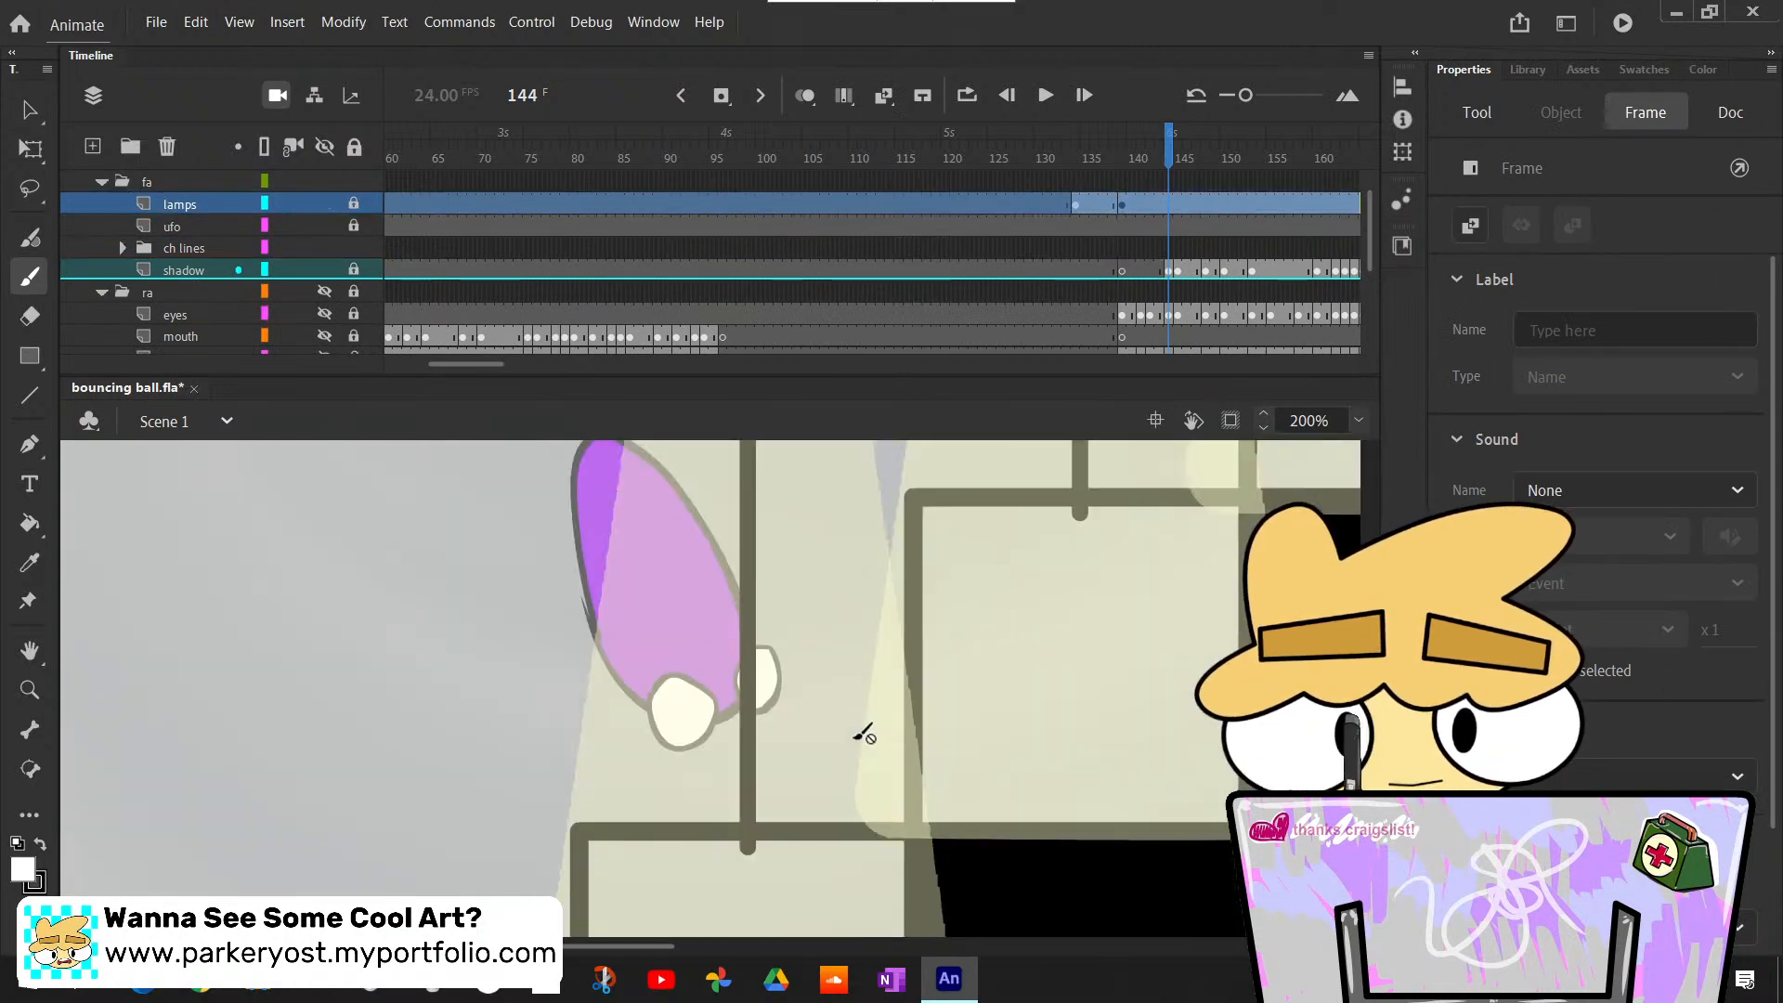
scroll(848, 739, down, 1)
scroll(839, 738, down, 6)
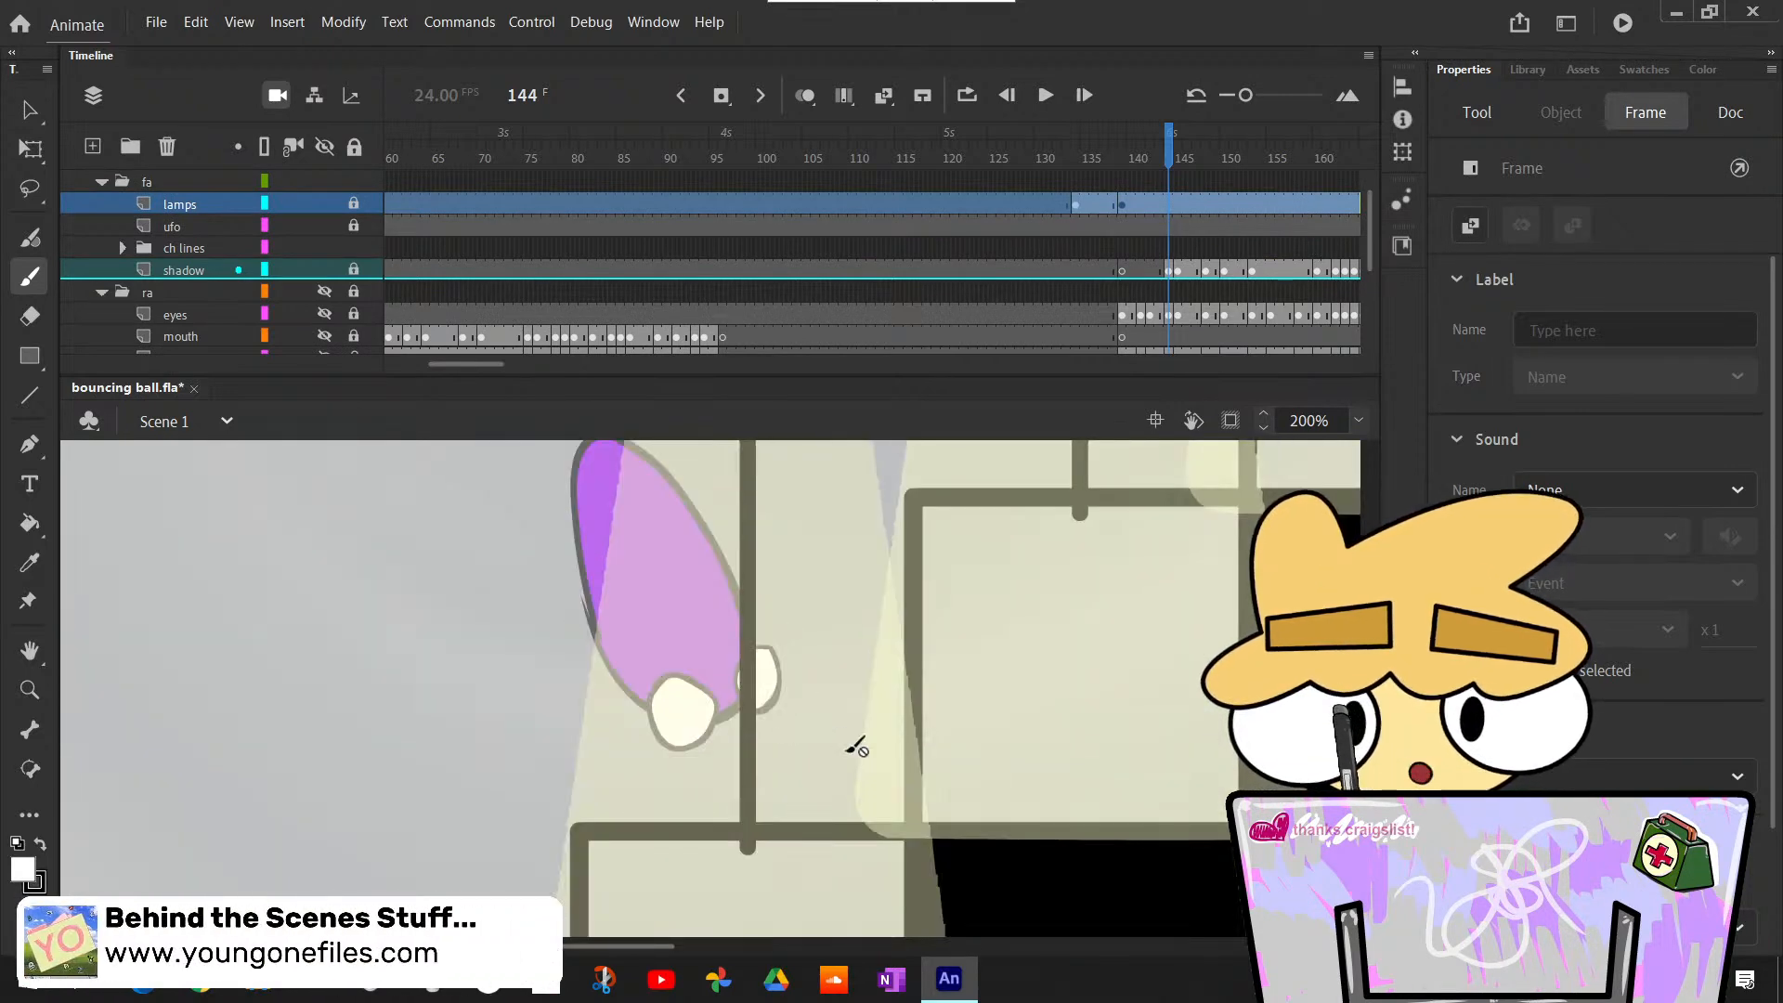
scroll(839, 724, up, 6)
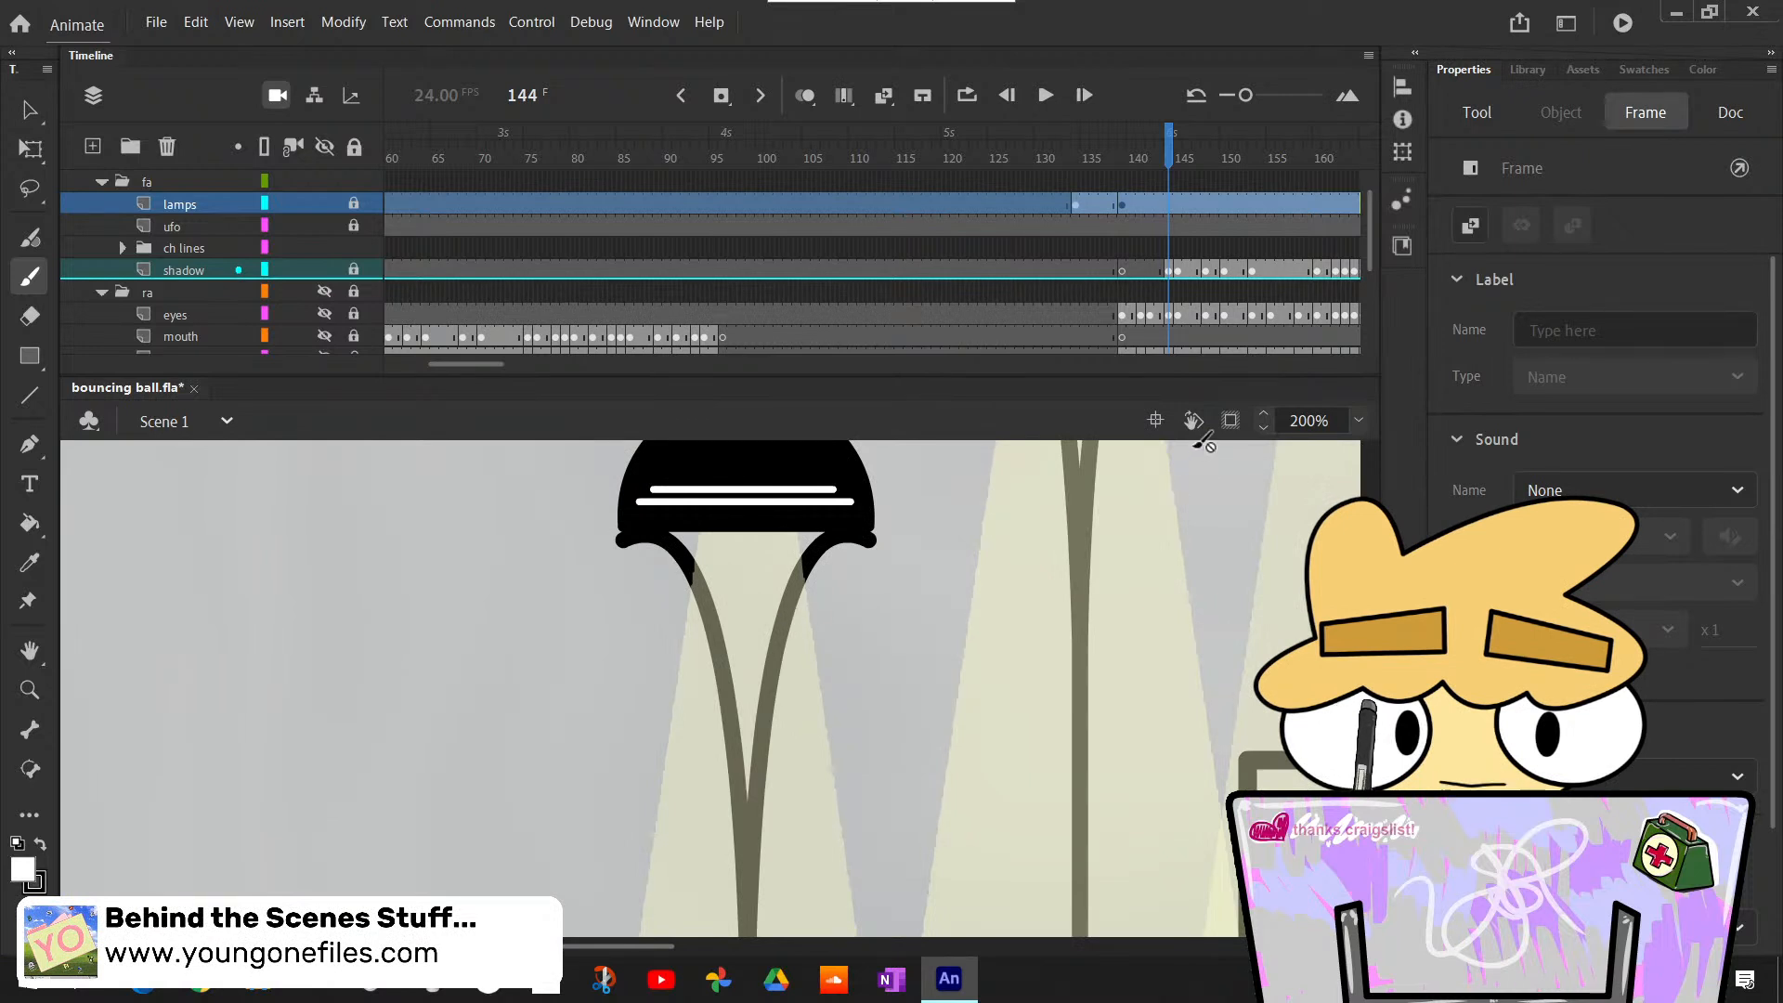
click(29, 108)
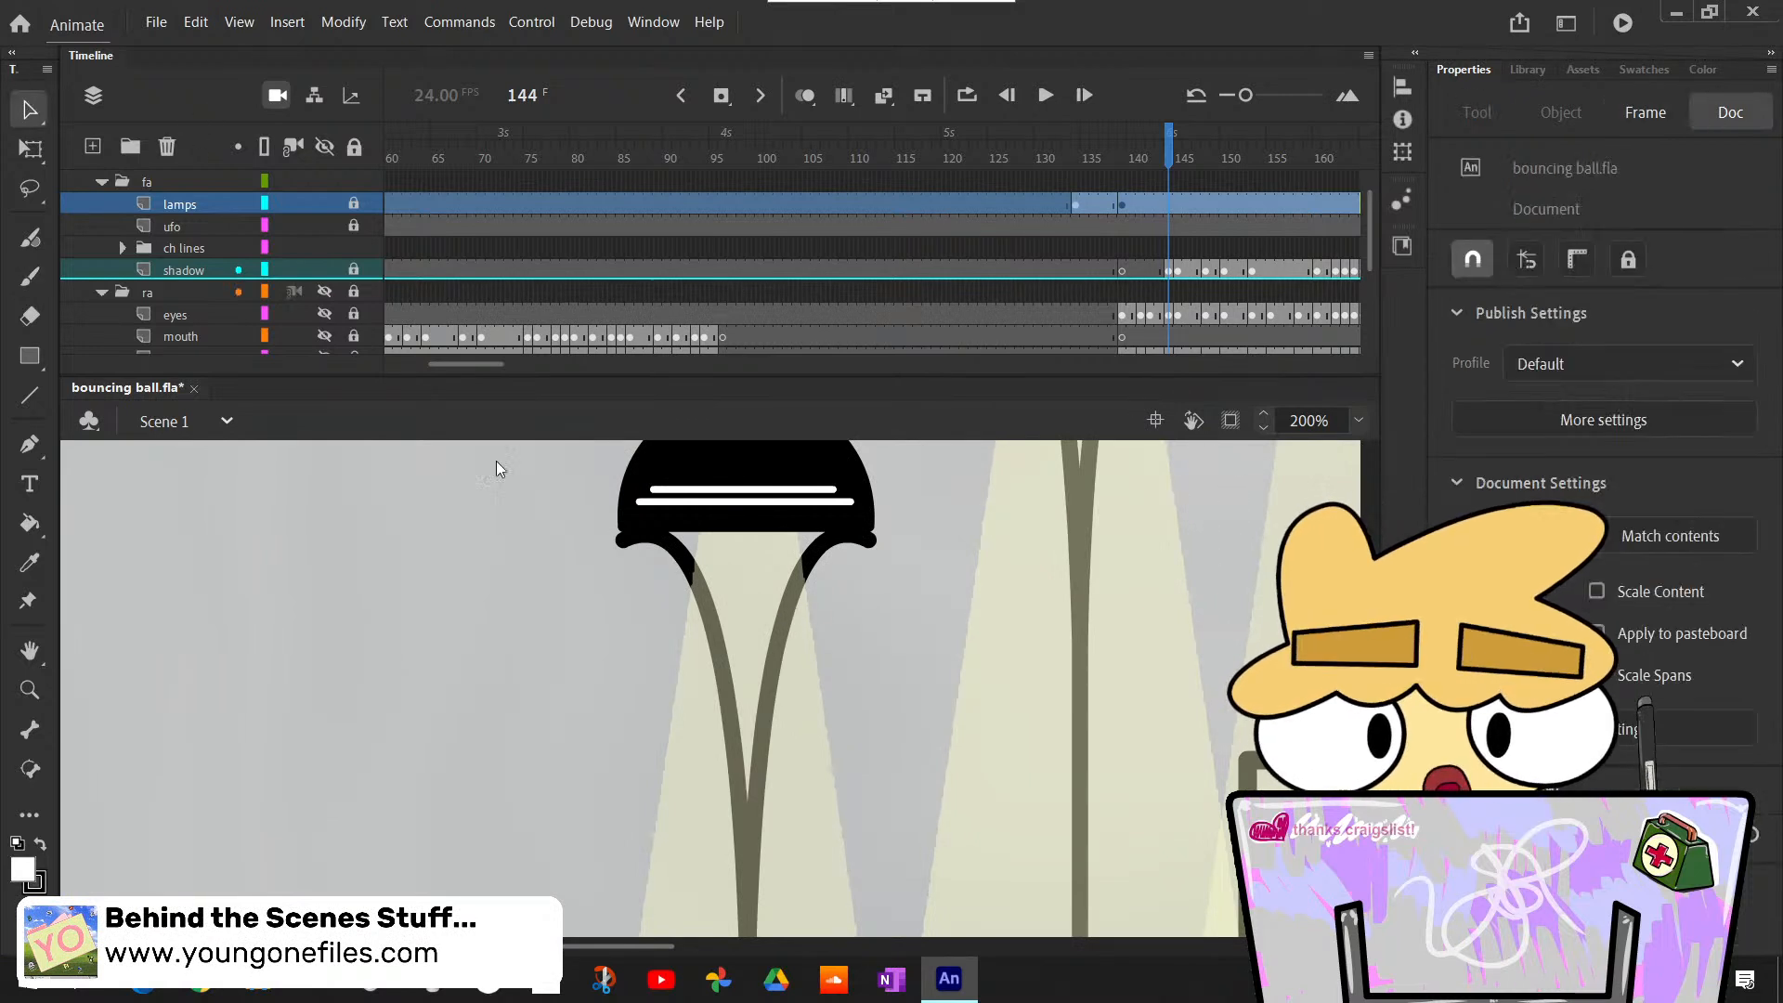
click(176, 249)
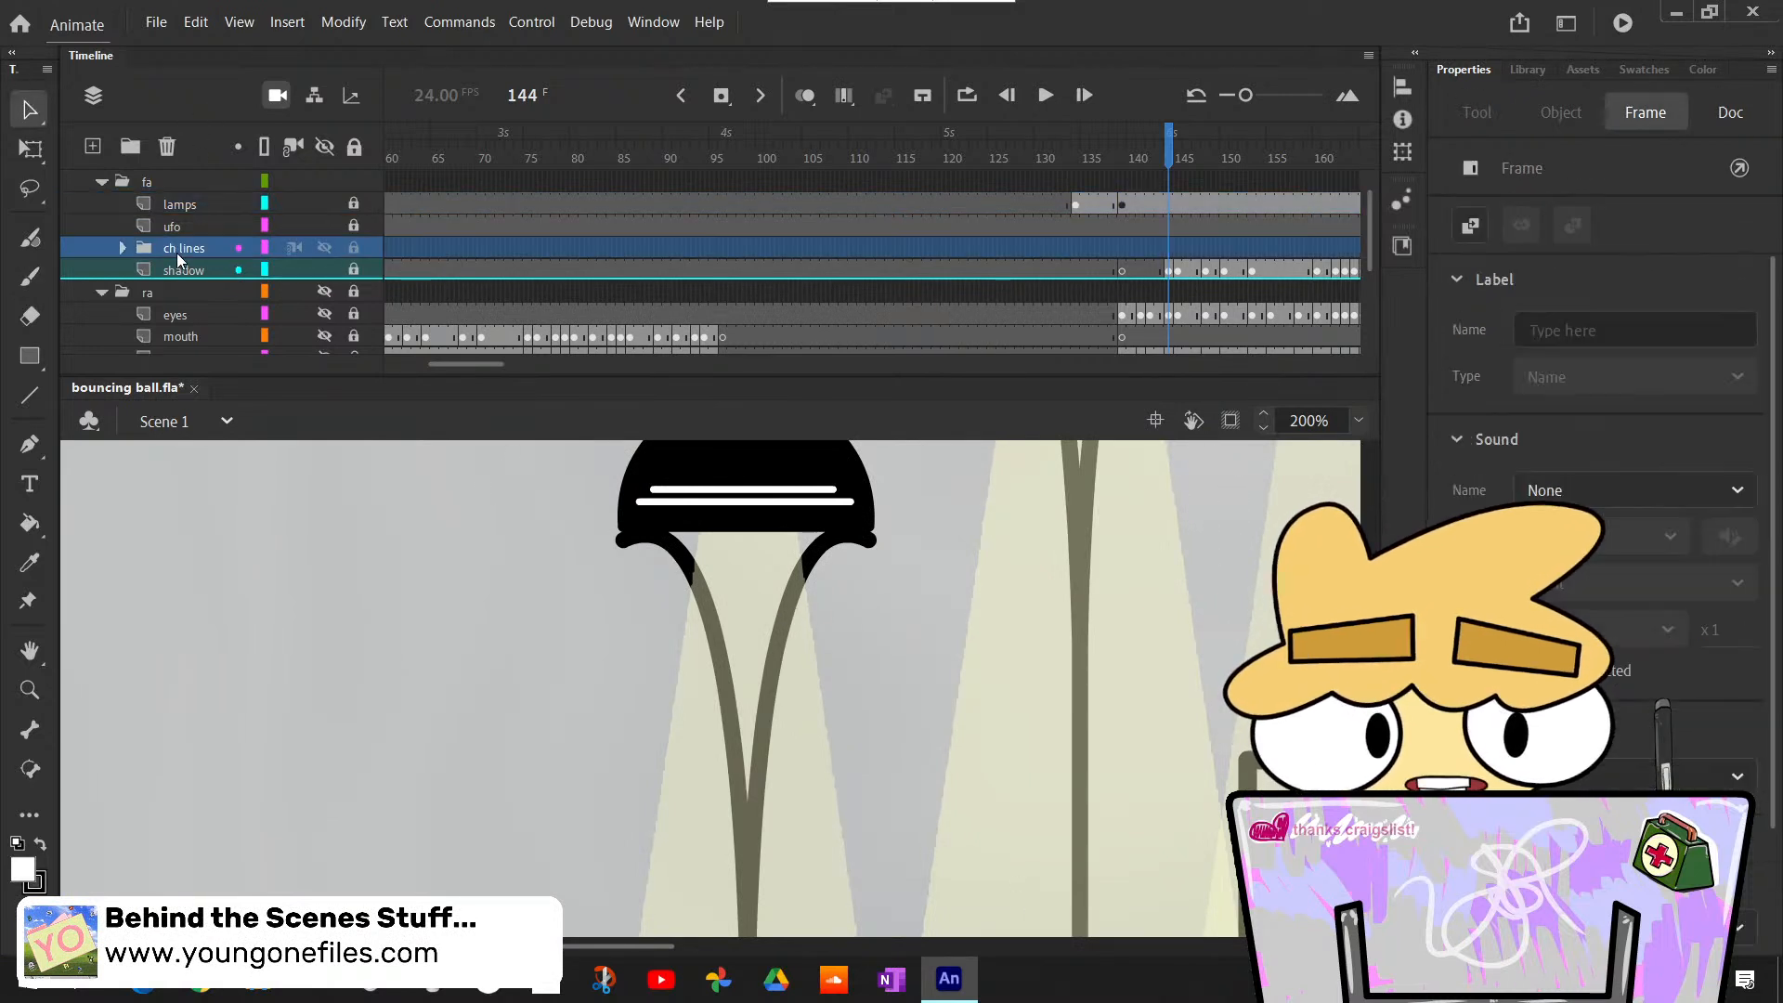
click(188, 219)
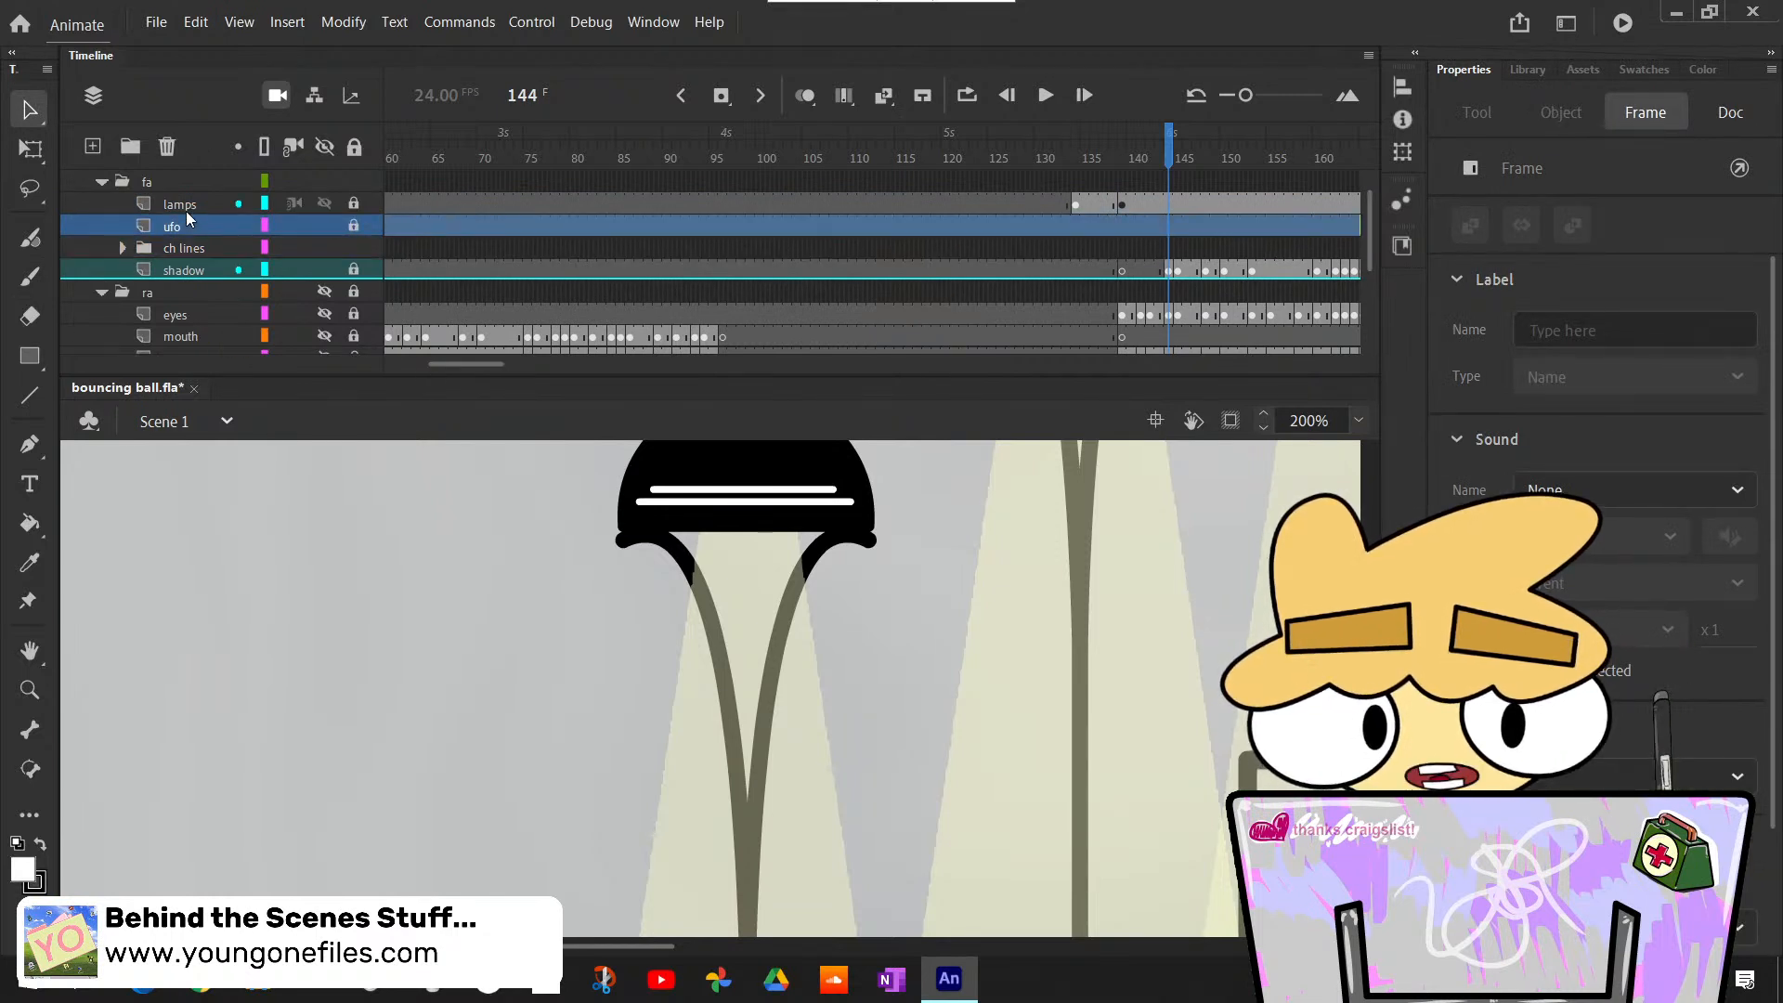
click(186, 209)
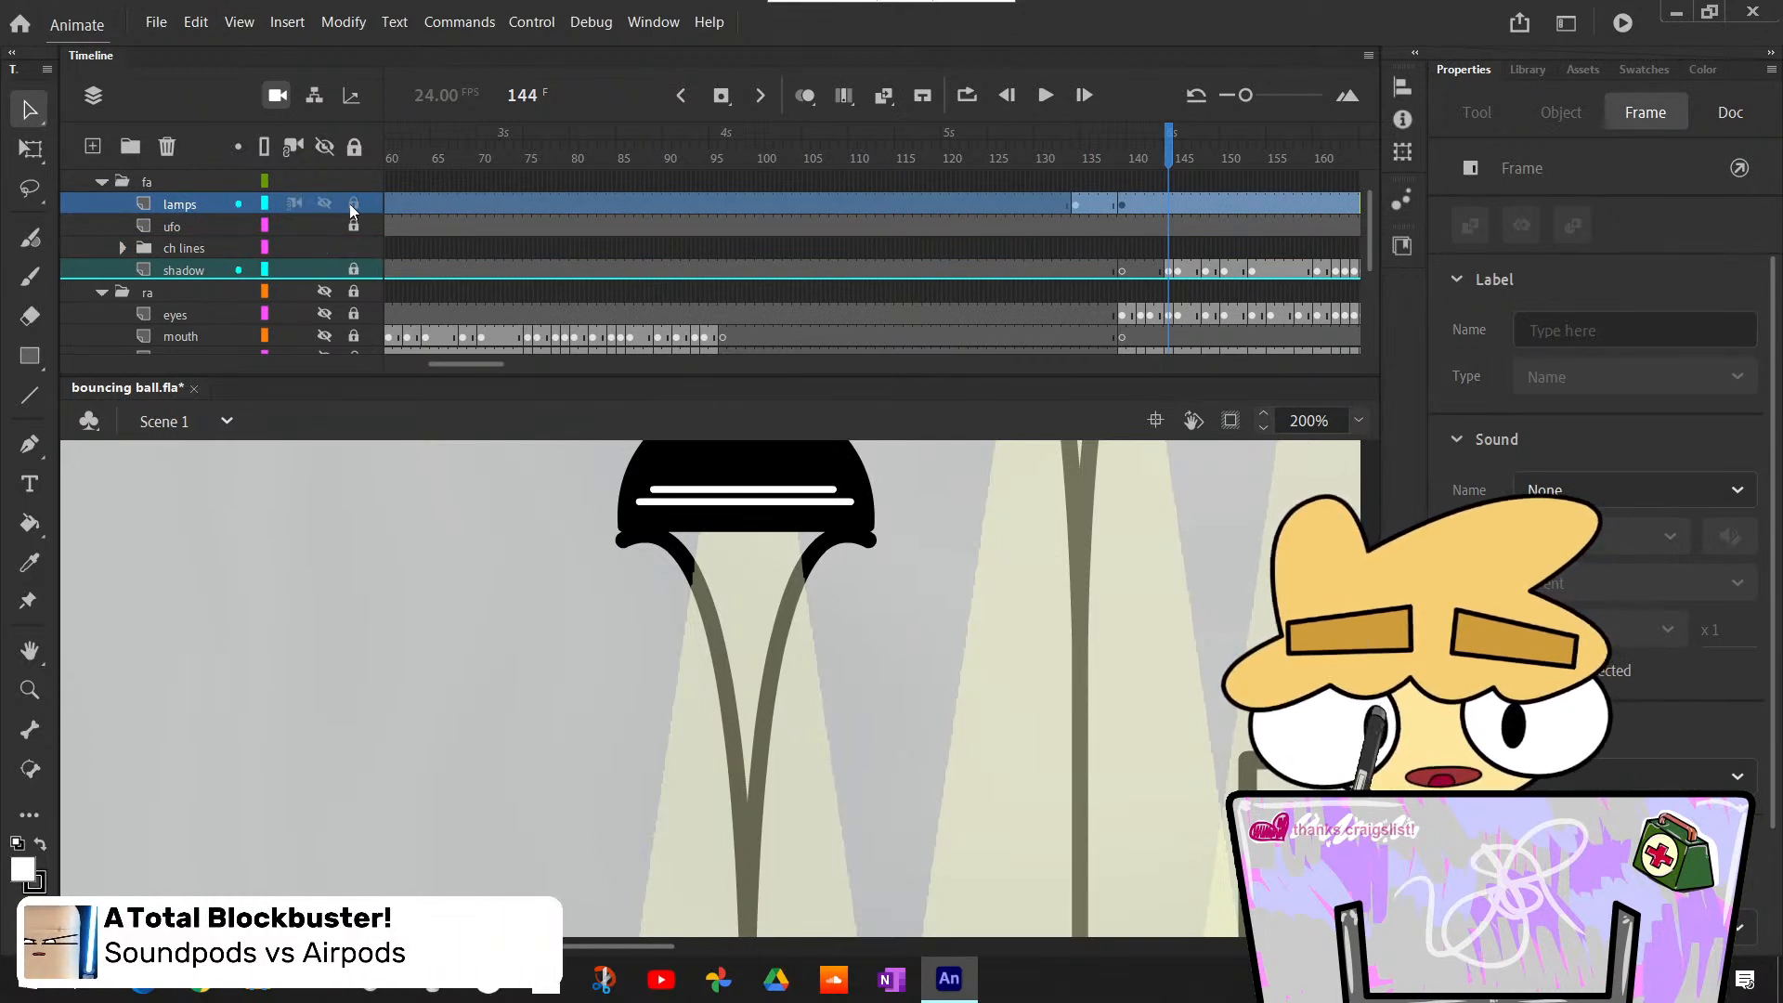
double_click(845, 534)
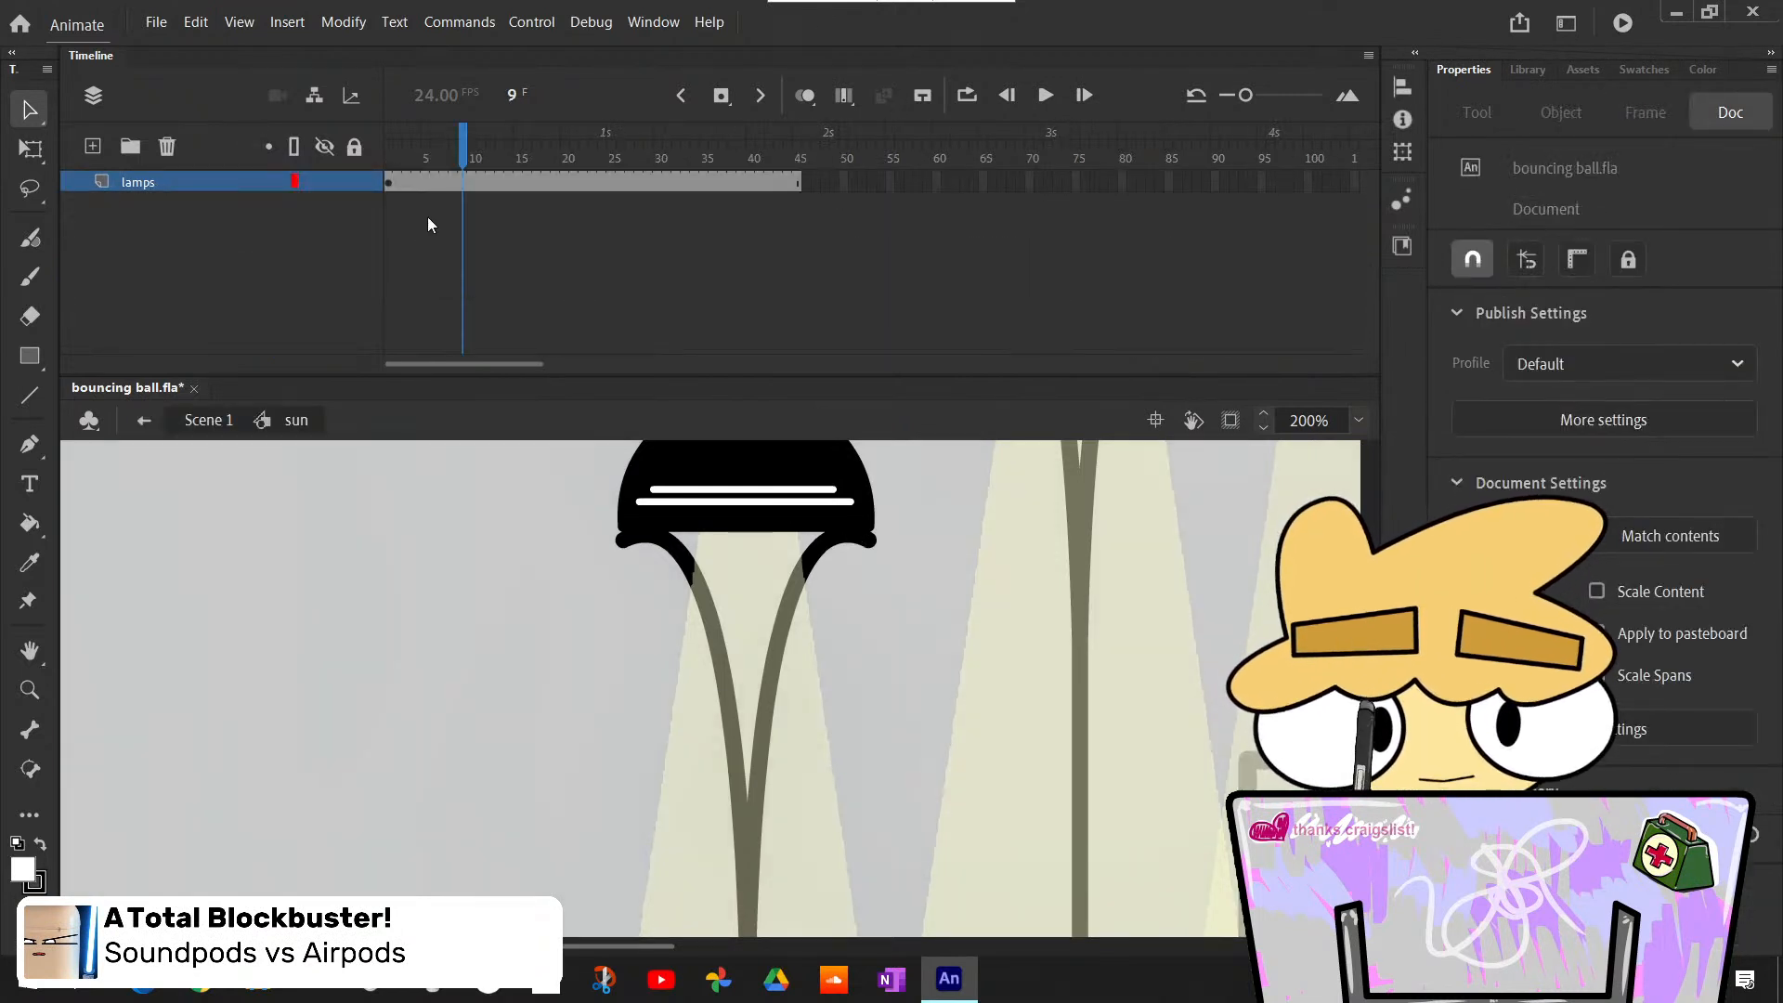
double_click(858, 526)
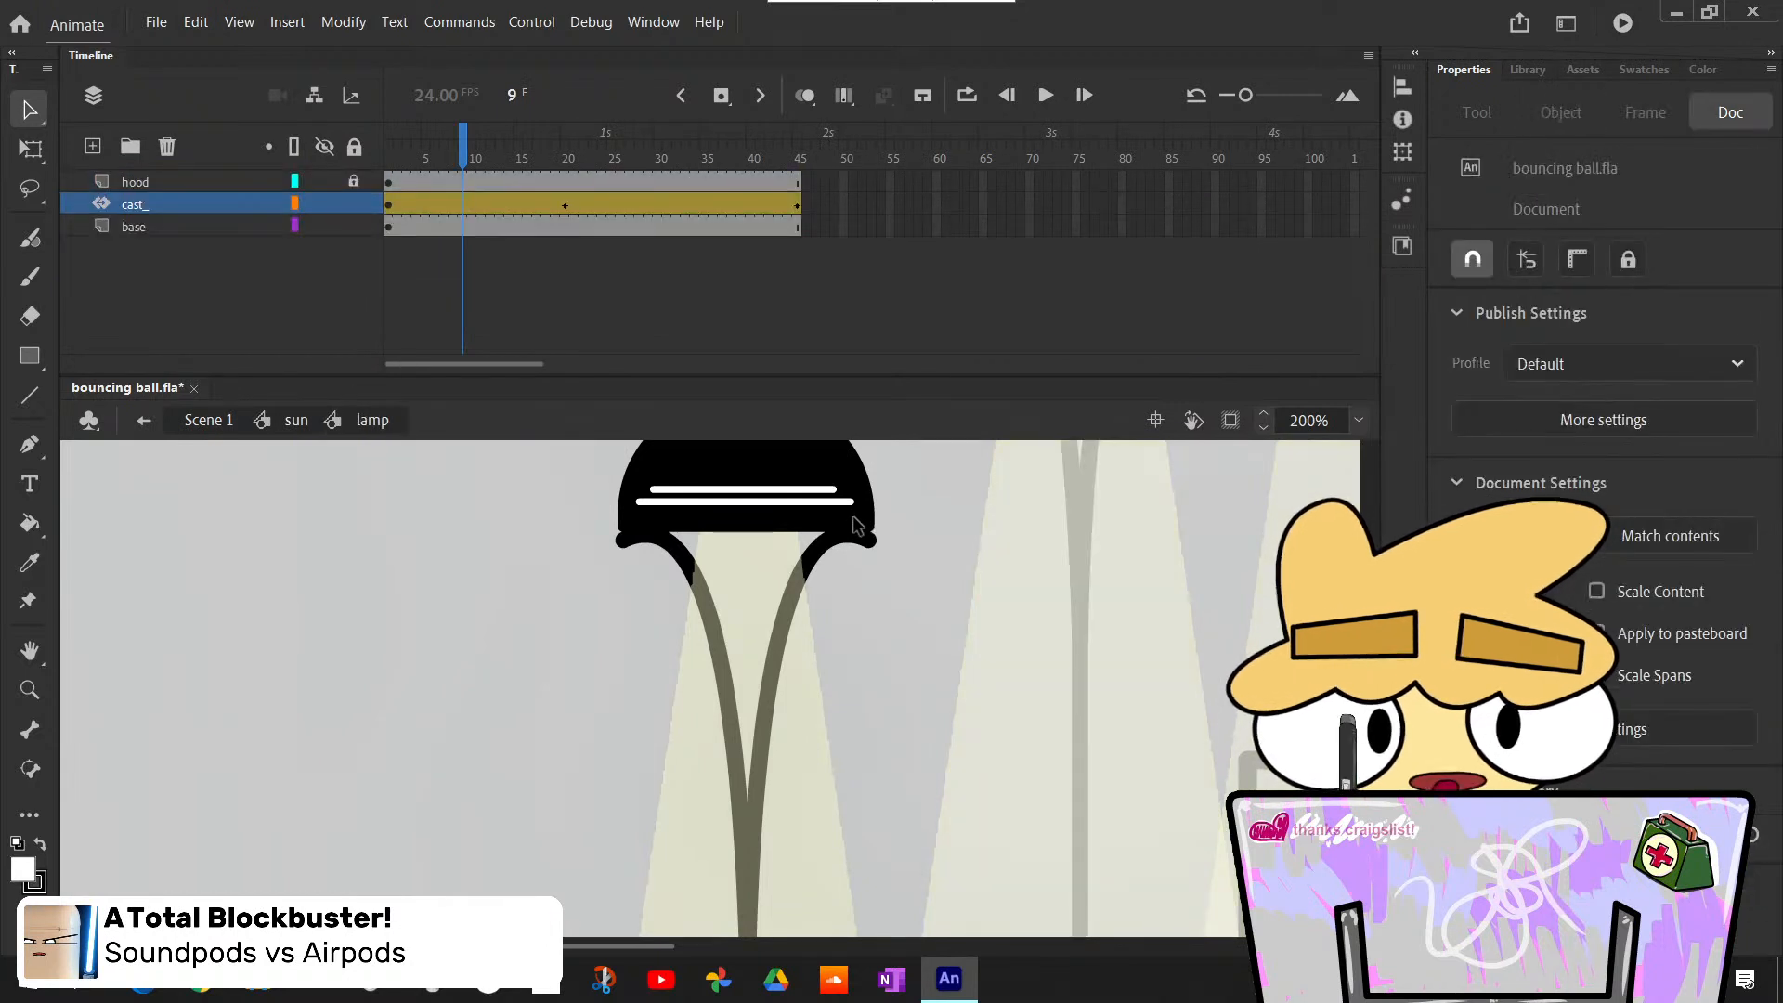
- Hide the lamp's base layer, check the lamps in the sun symbol and reopen the lamp symbol
click(322, 226)
click(156, 421)
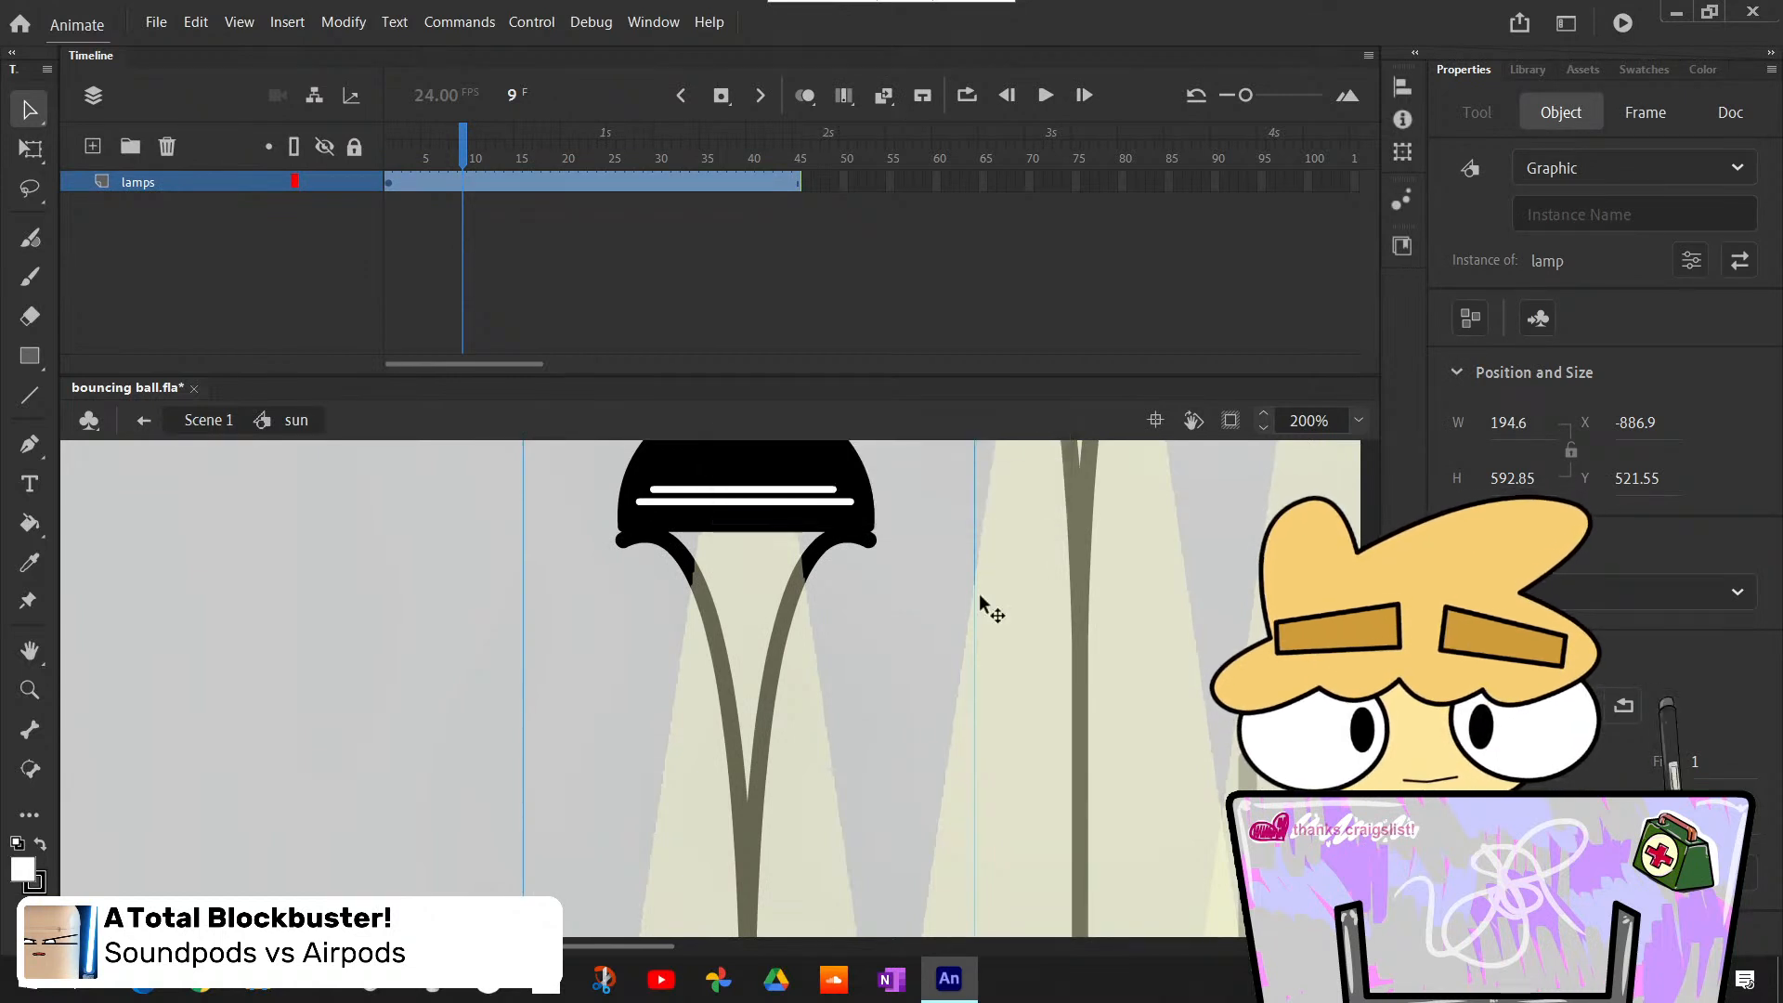
double_click(848, 521)
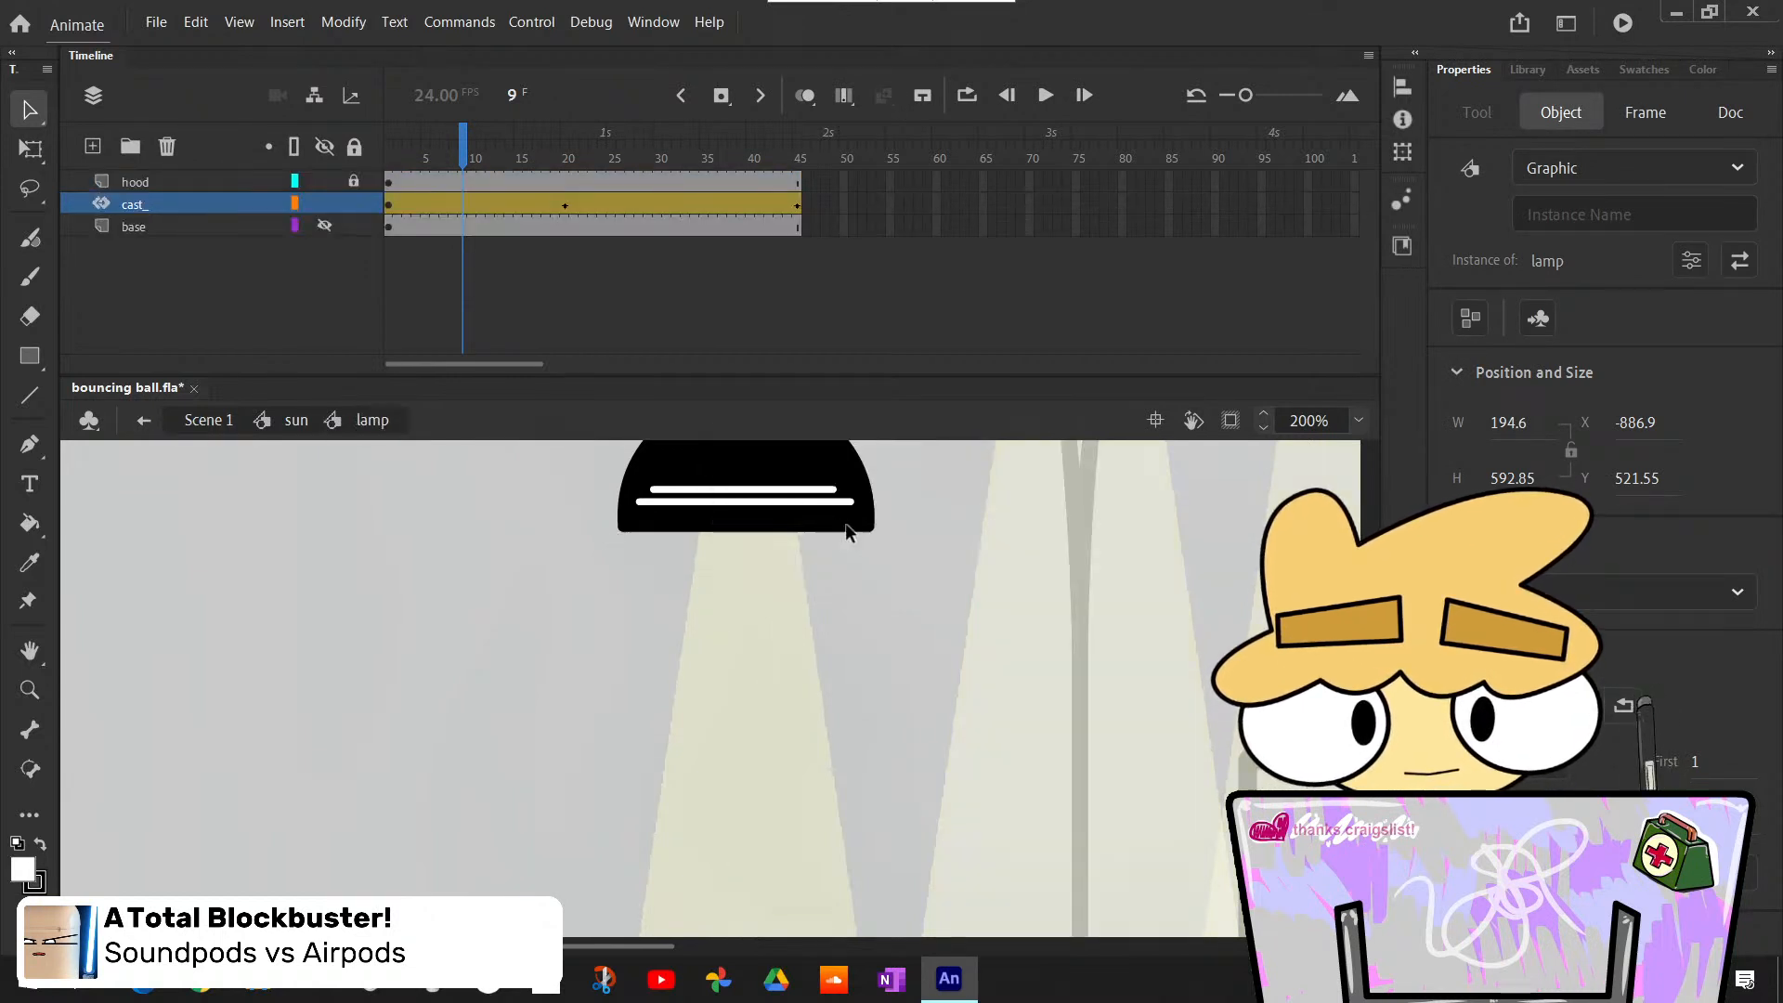
- Show the lamp's base layer again and delete the pole artwork from its first frame
click(184, 236)
click(324, 227)
click(387, 229)
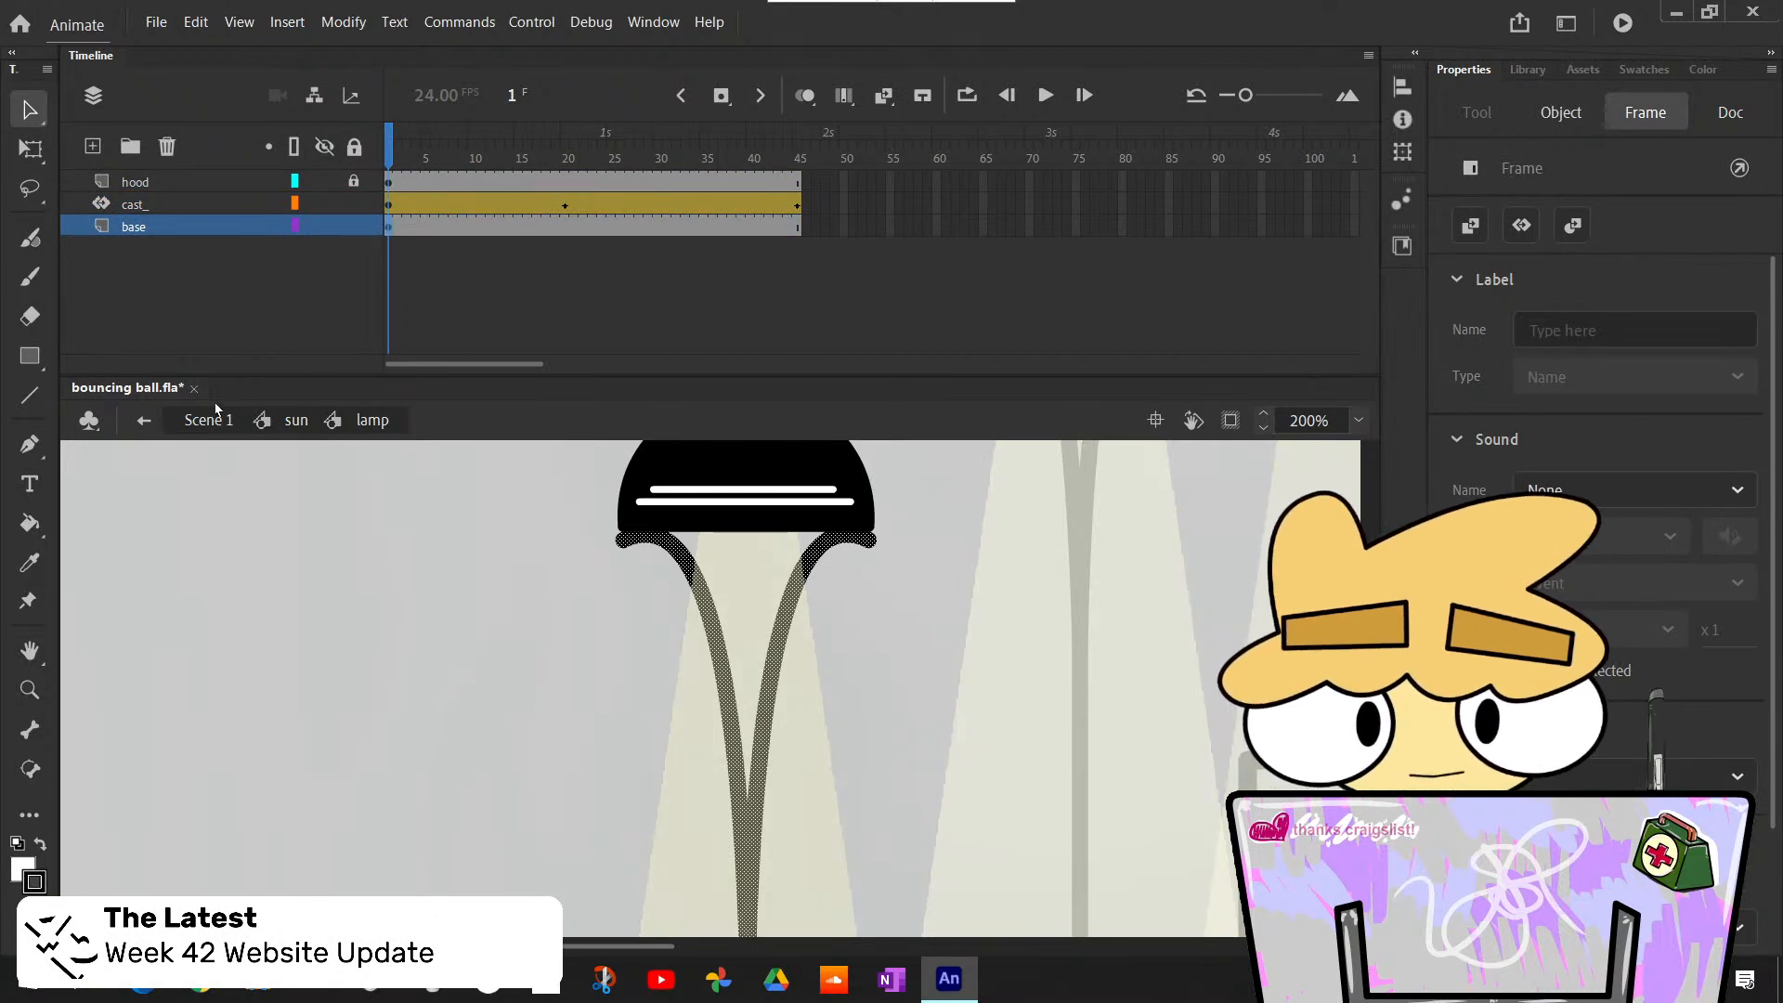
key(Delete)
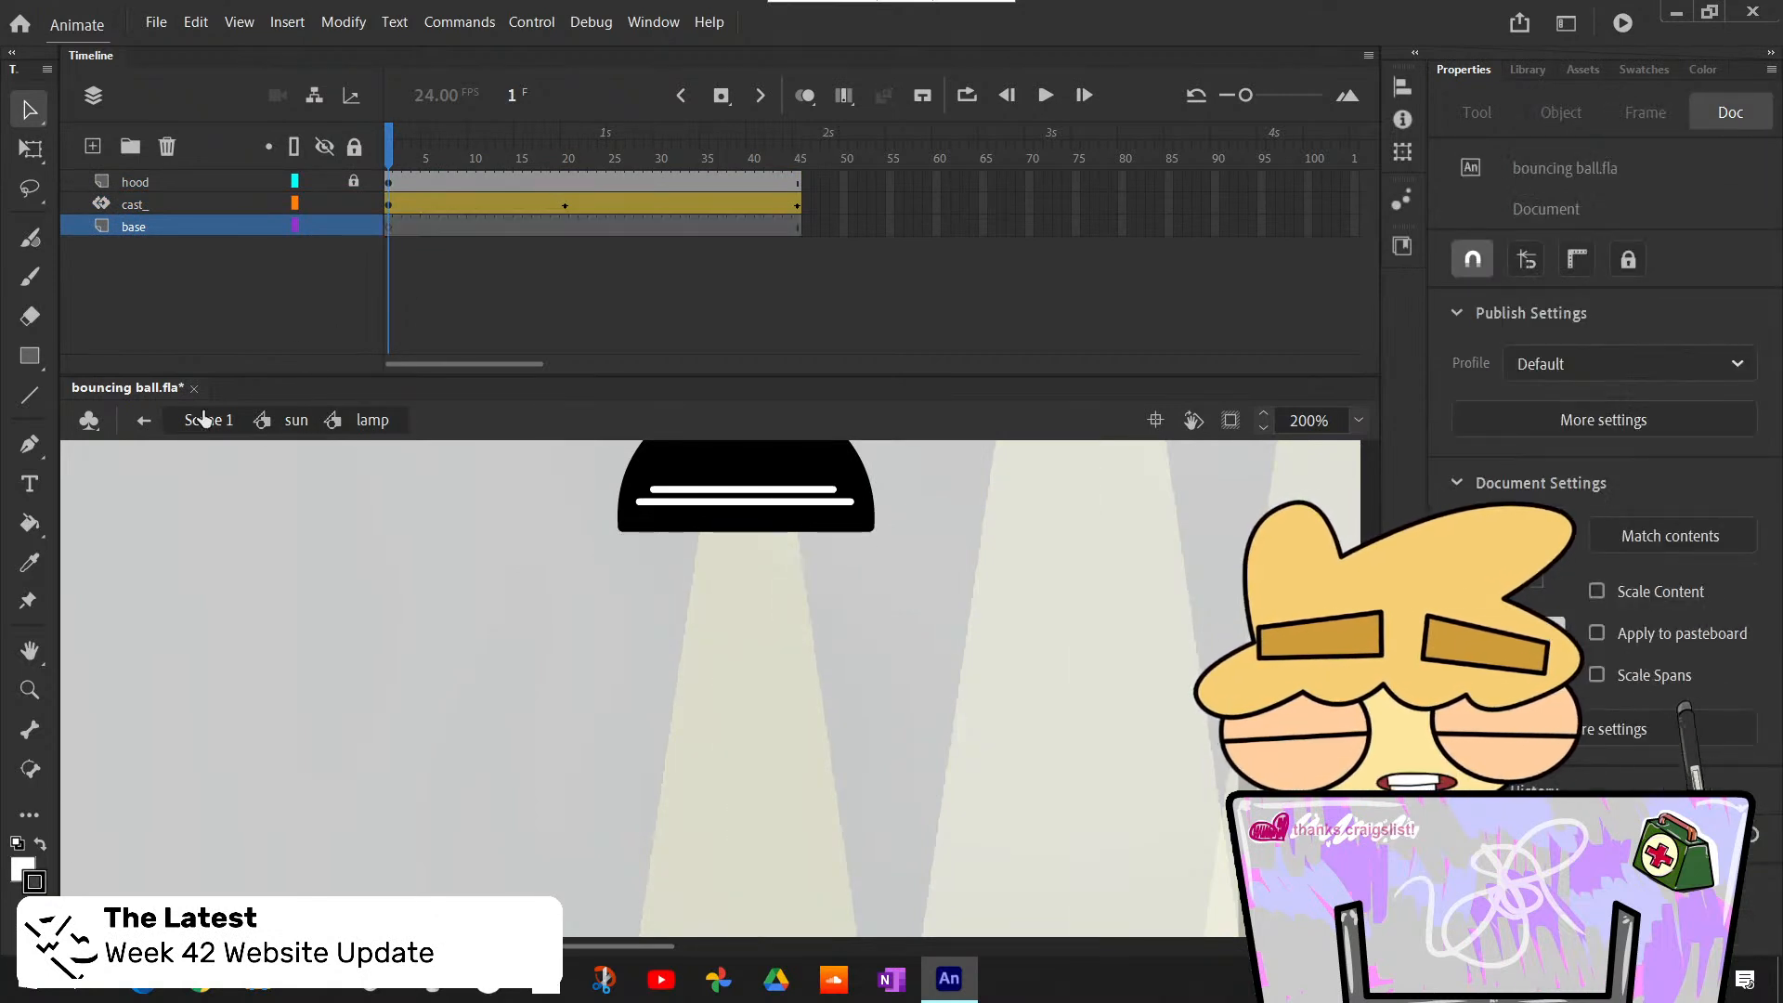
- Leave the lamp symbol for Scene 1, check the lamps and show the whole frame
click(146, 423)
click(146, 423)
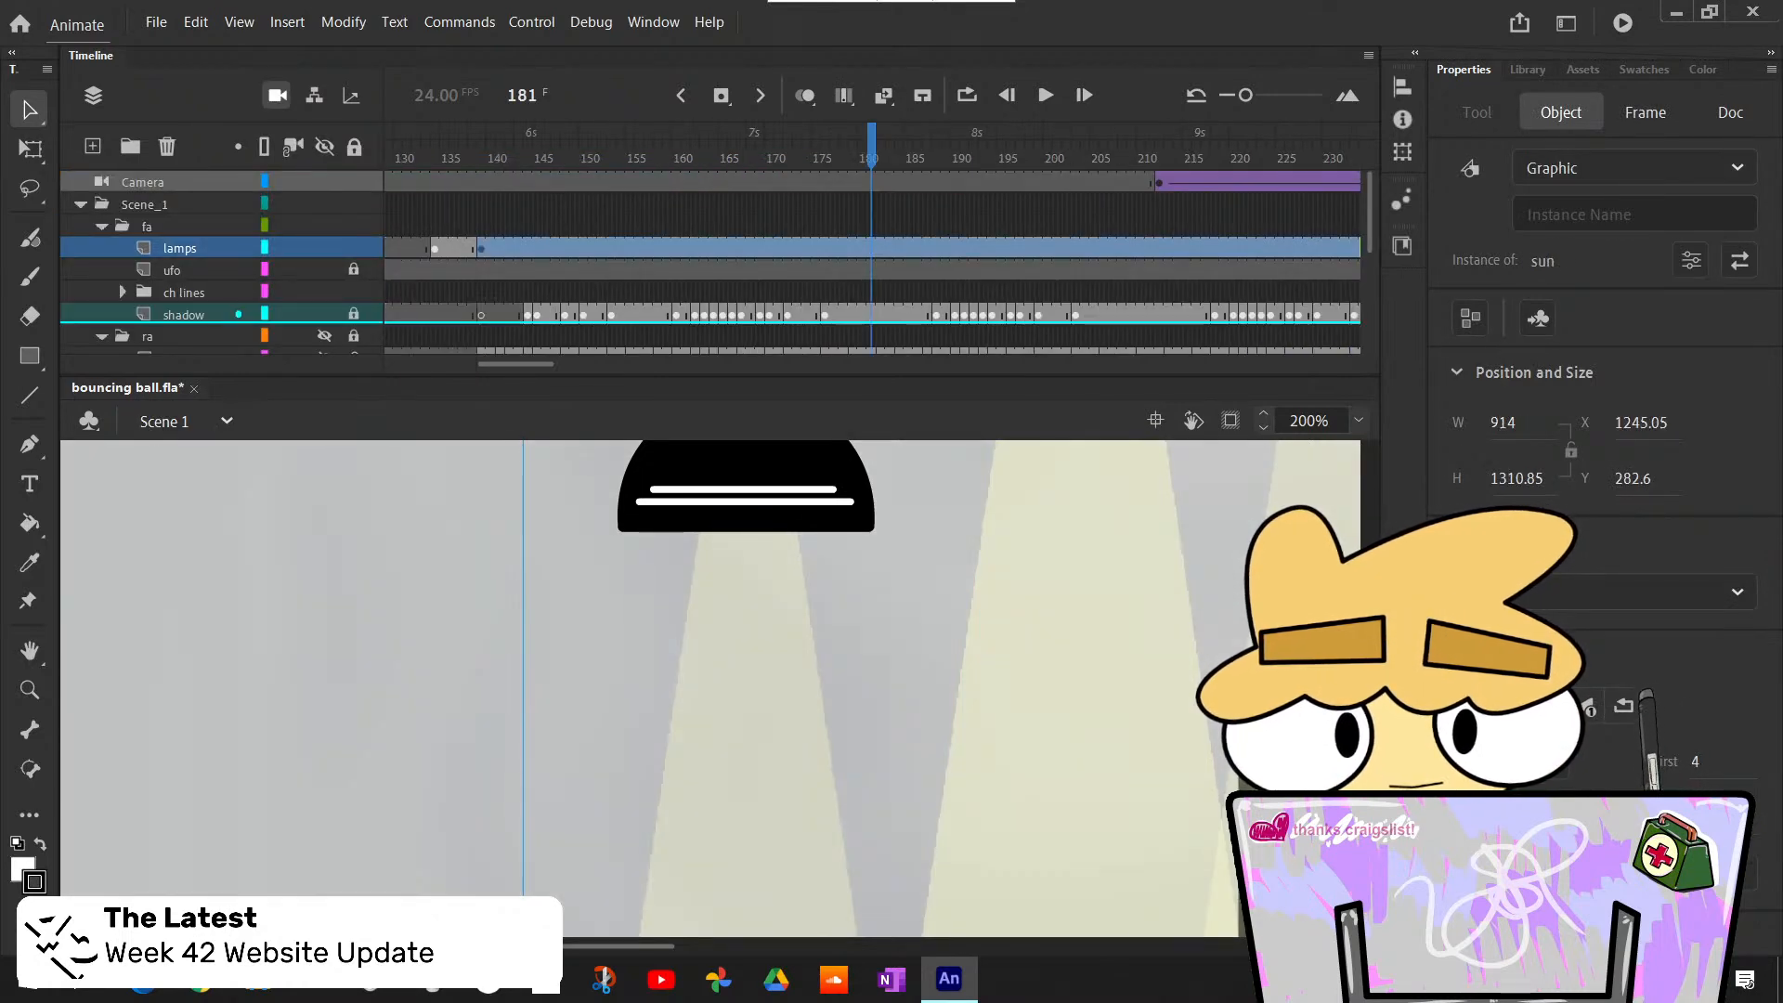
click(438, 565)
scroll(977, 588, down, 5)
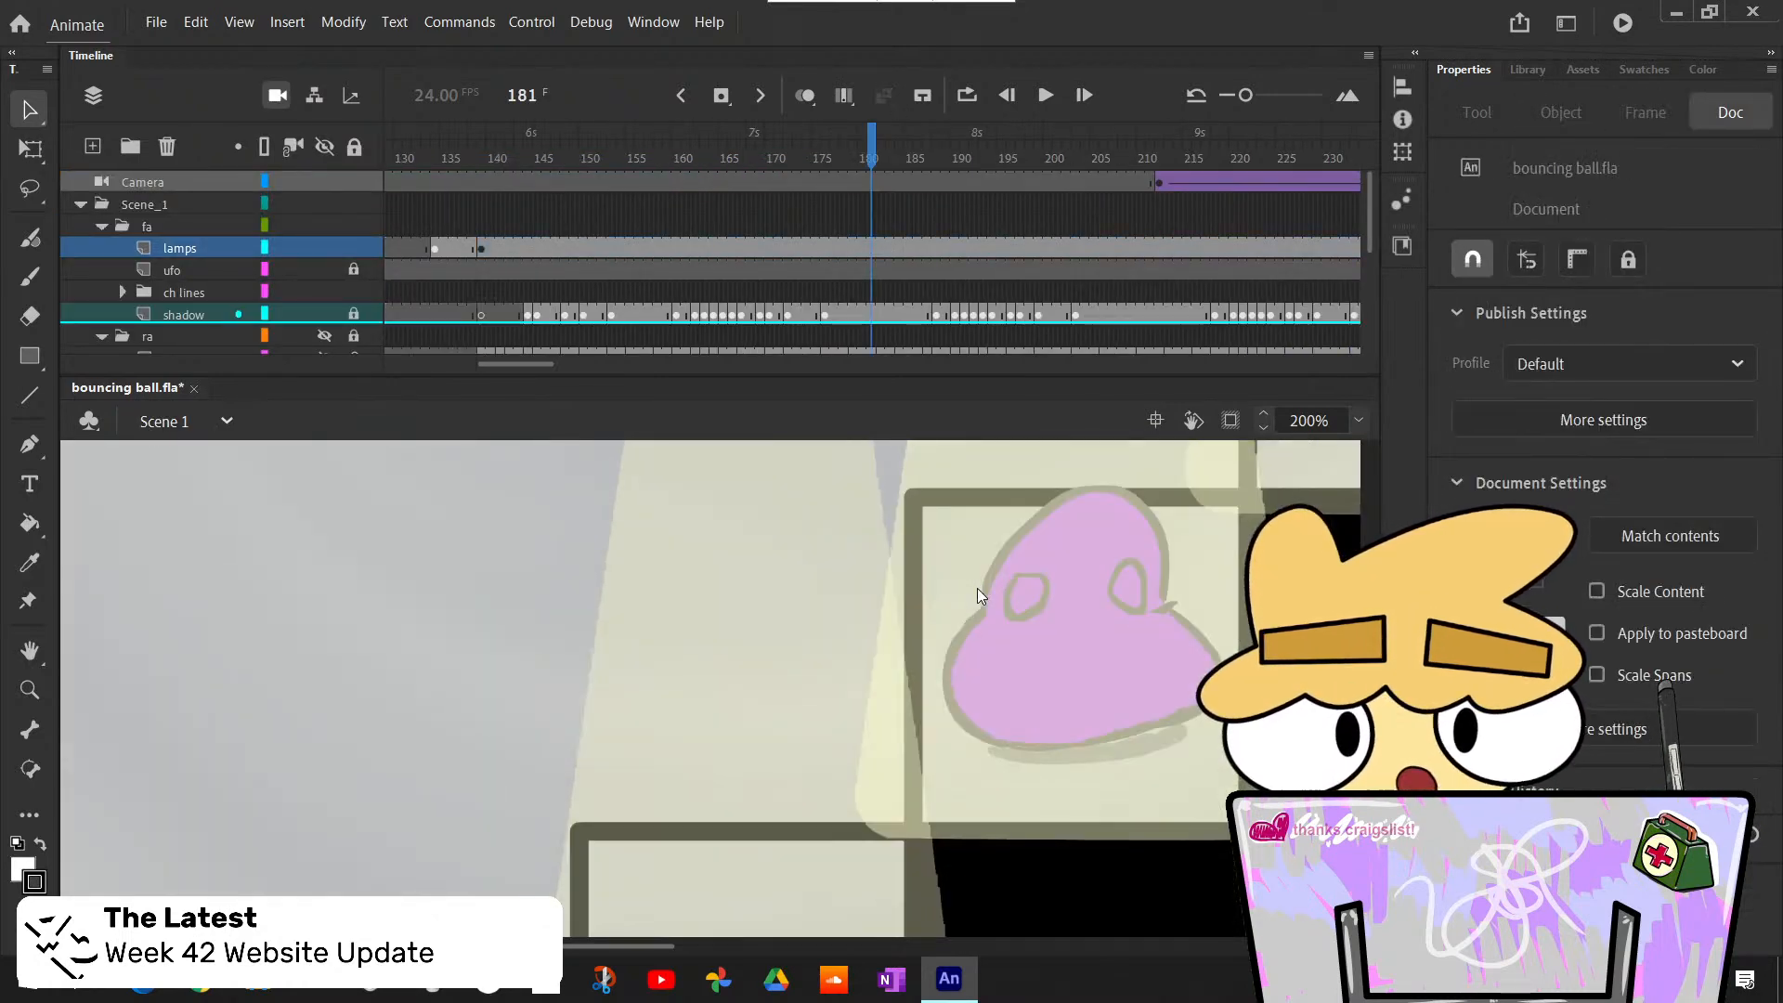
scroll(977, 588, up, 5)
click(1359, 420)
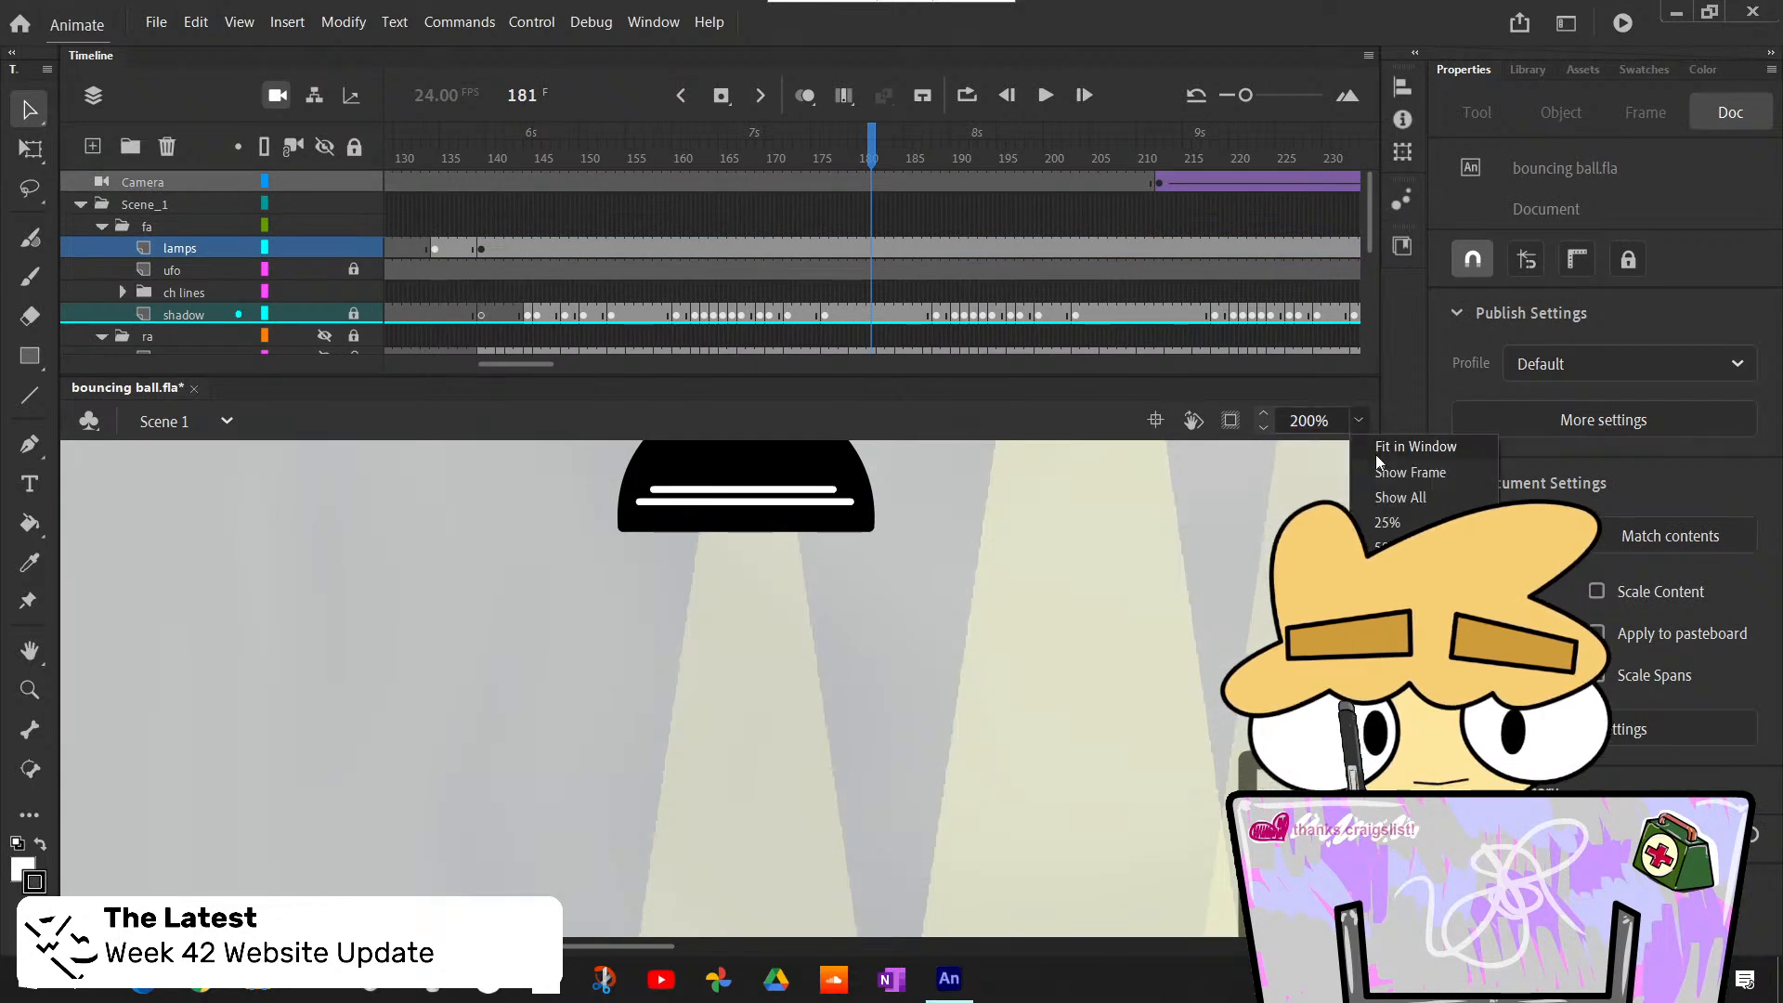
click(1390, 474)
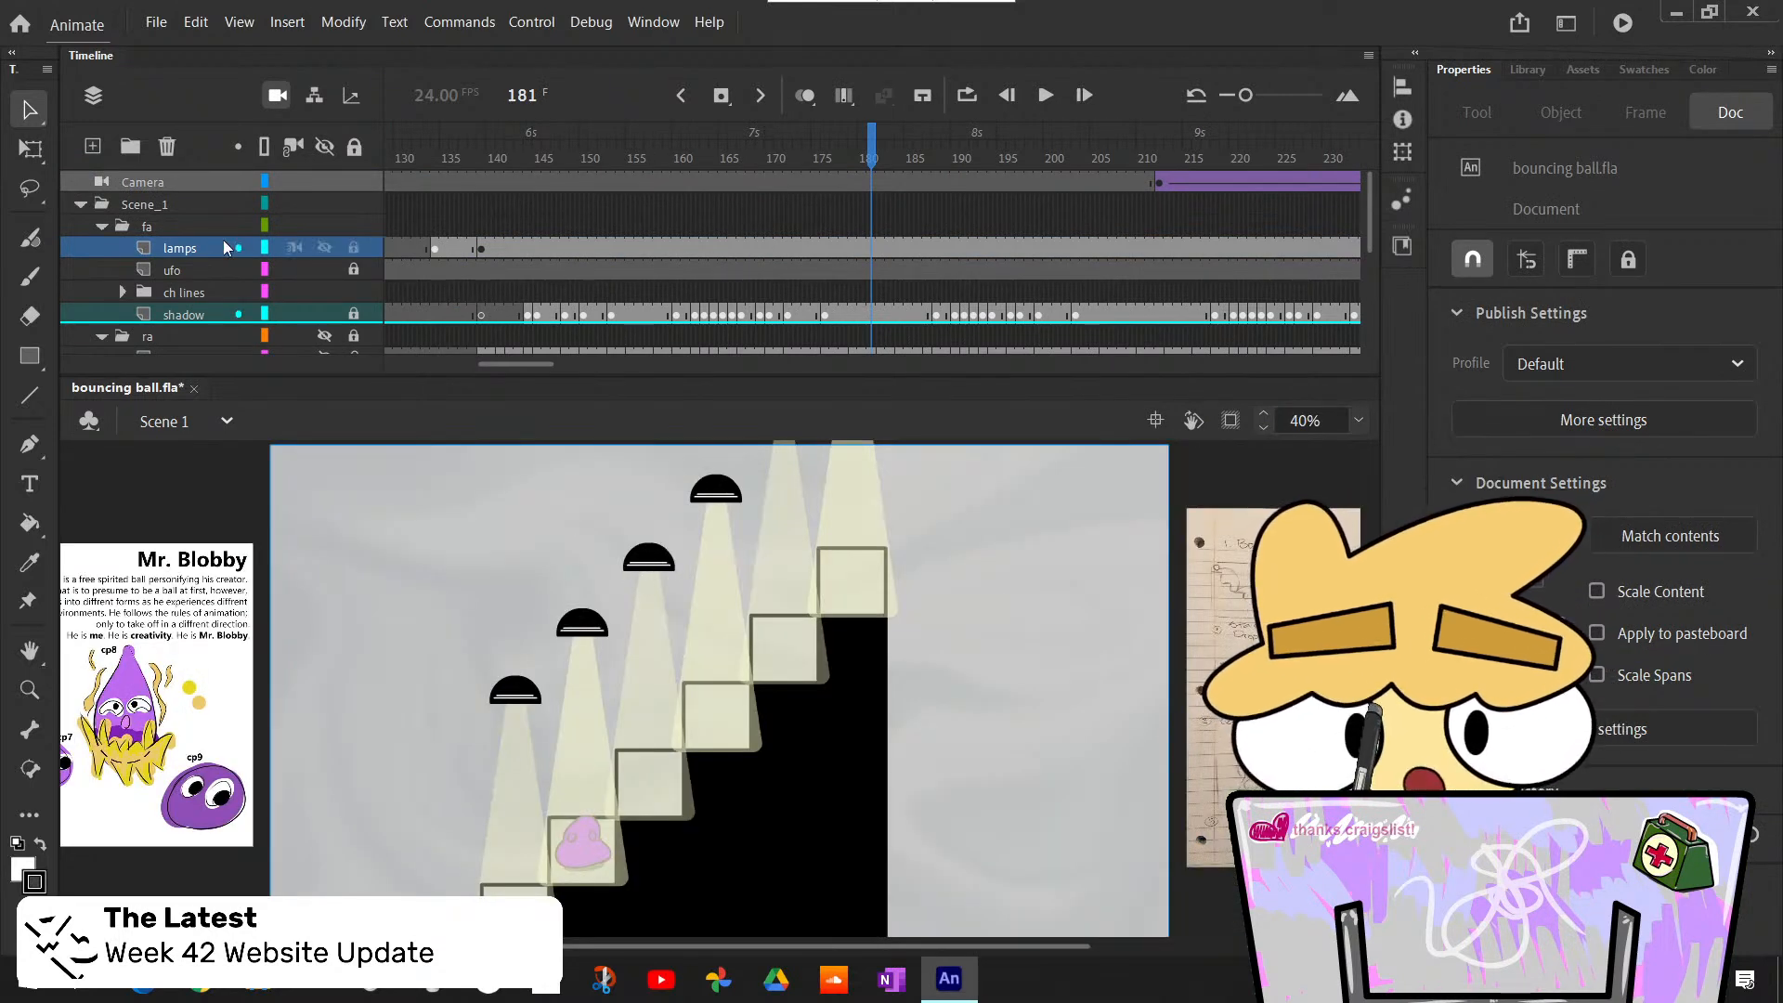
- Add a layer named base between the ch lines folder and the shadow layer
click(200, 293)
click(92, 146)
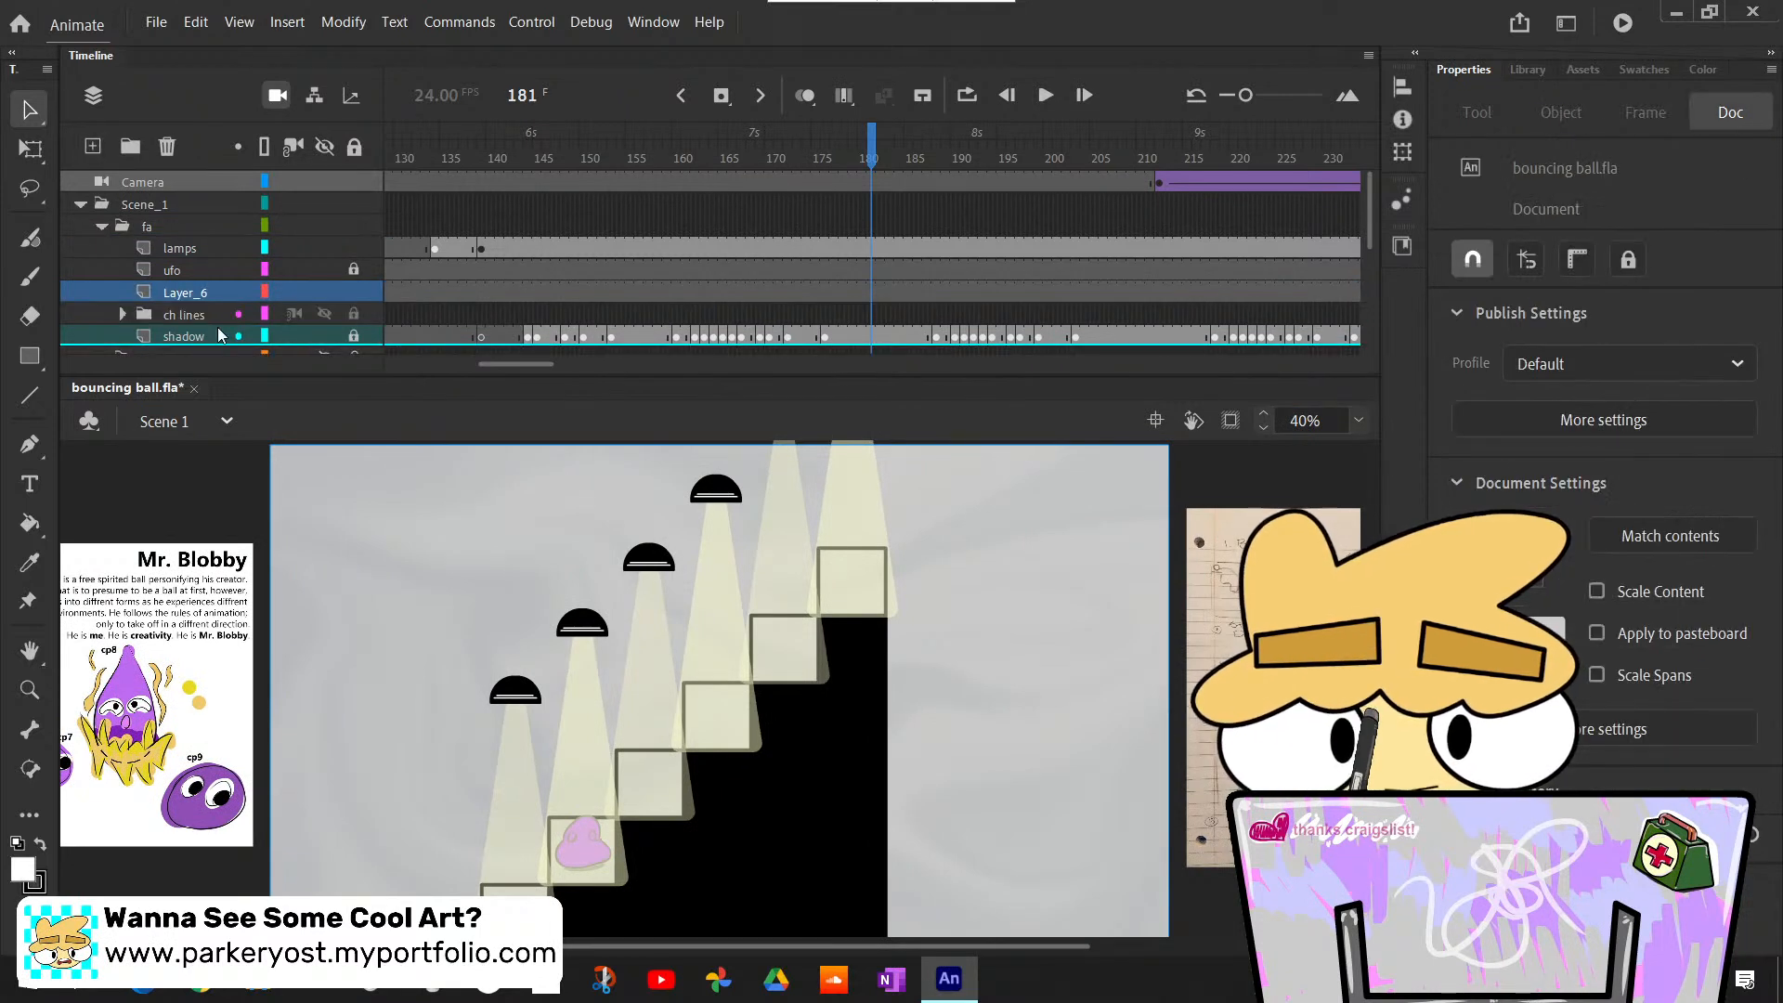
drag(193, 294, 193, 329)
double_click(191, 315)
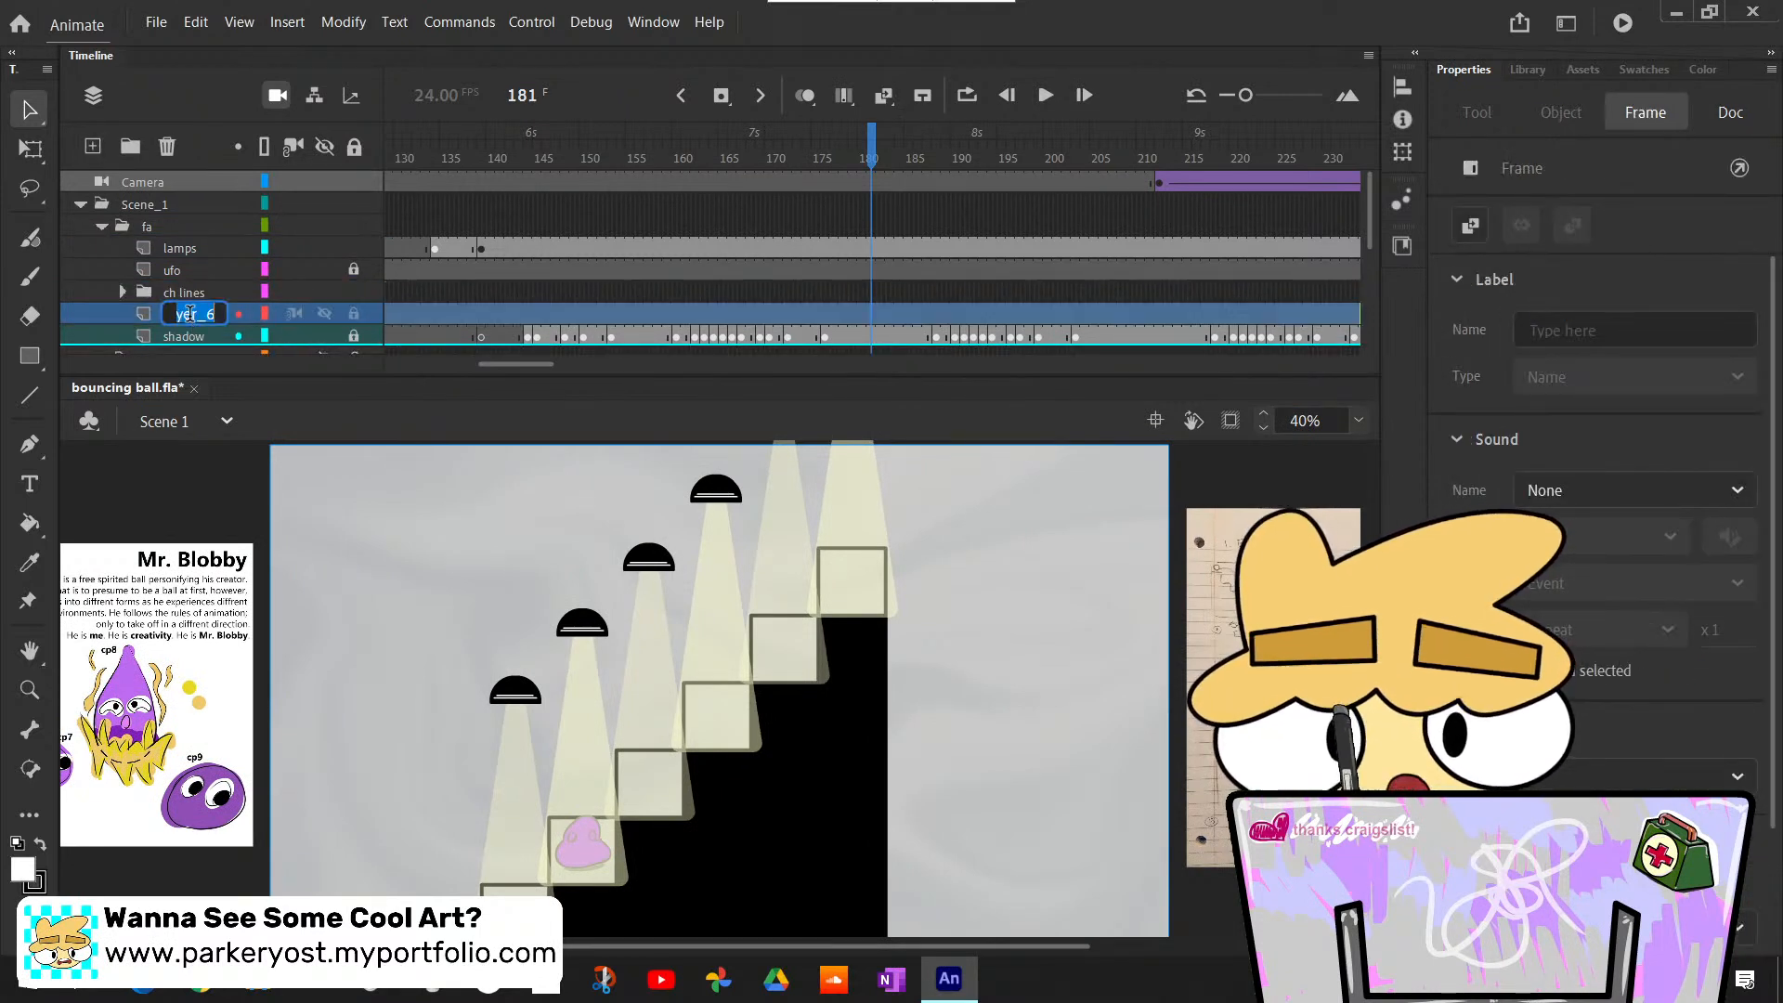
text(base)
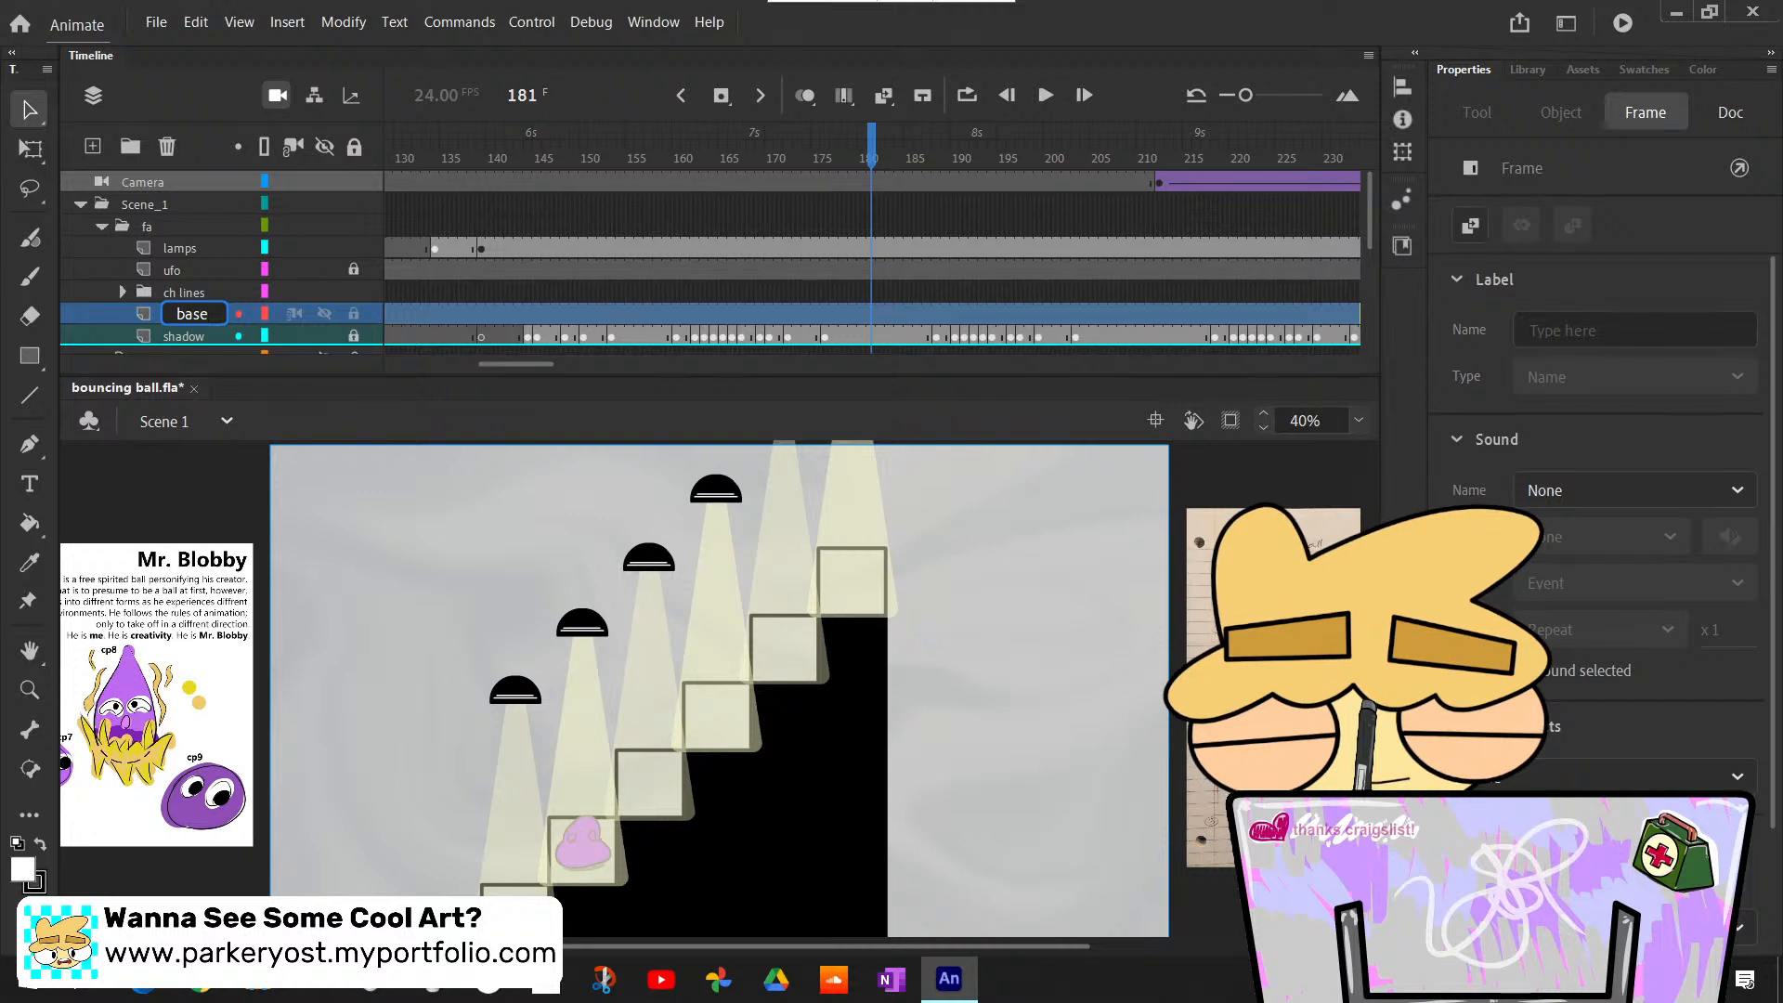
key(Return)
- Paste the pole artwork into the base layer and place it under the lowest lamp at about X 471, Y 549
key(ctrl+shift+v)
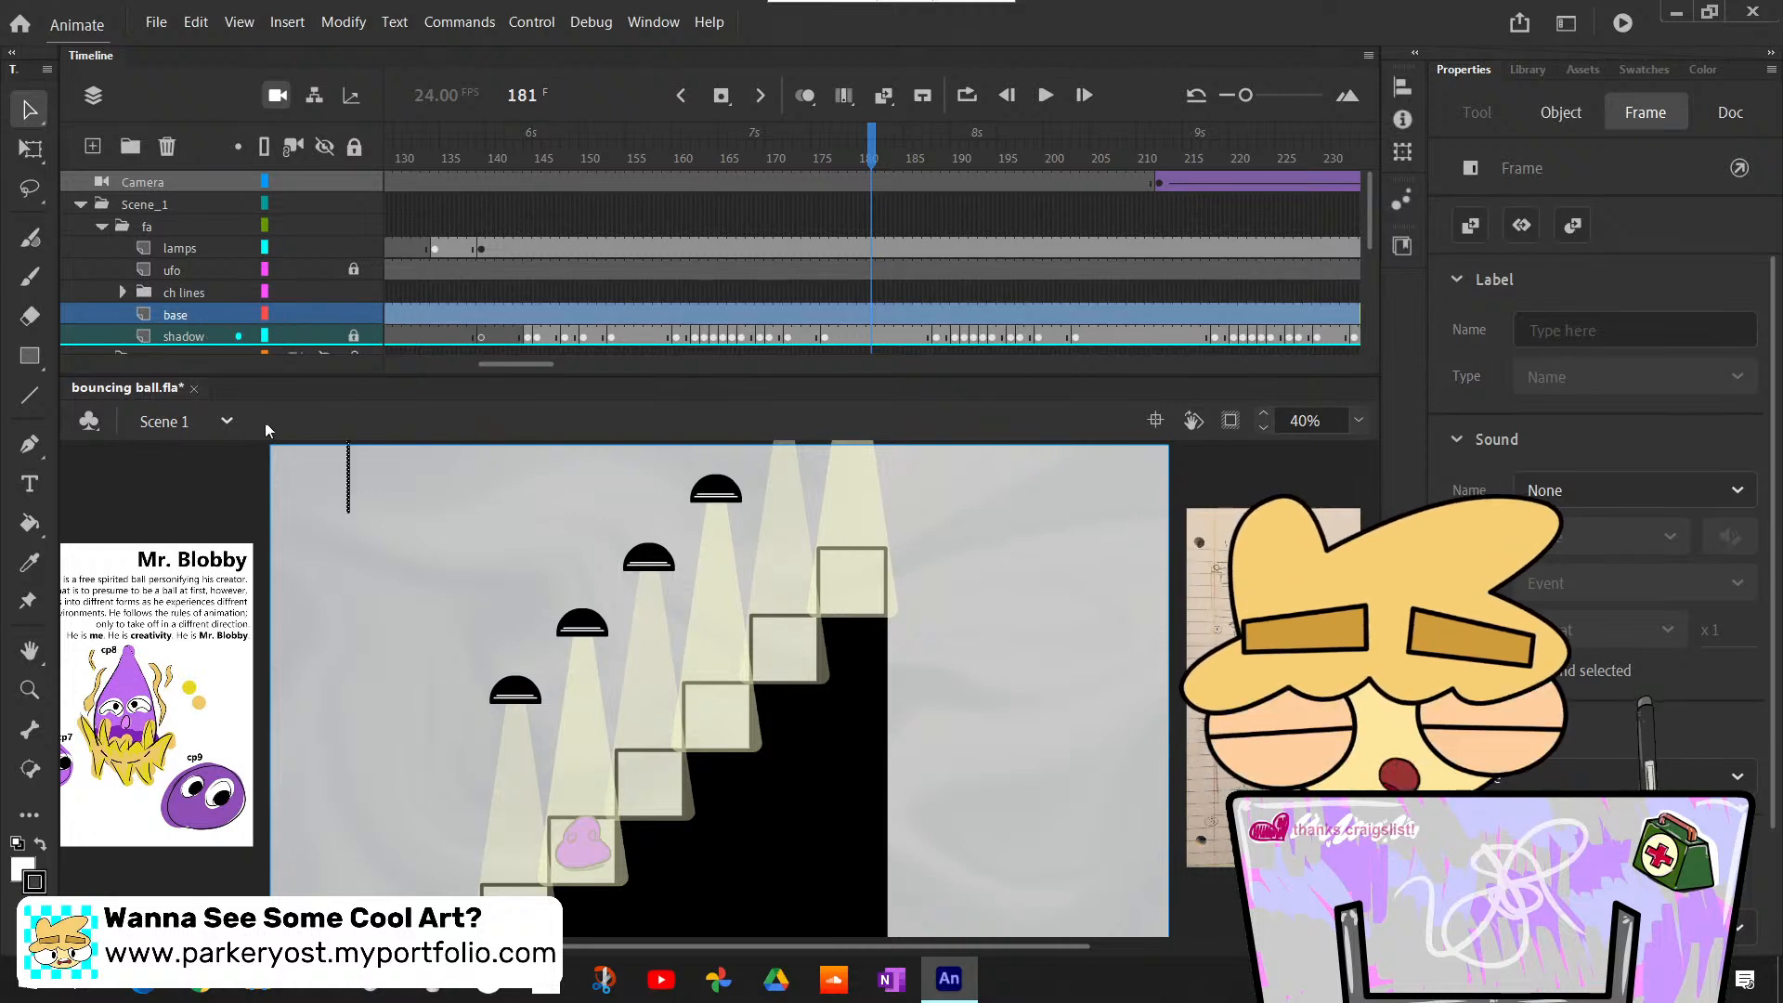
drag(350, 484, 522, 865)
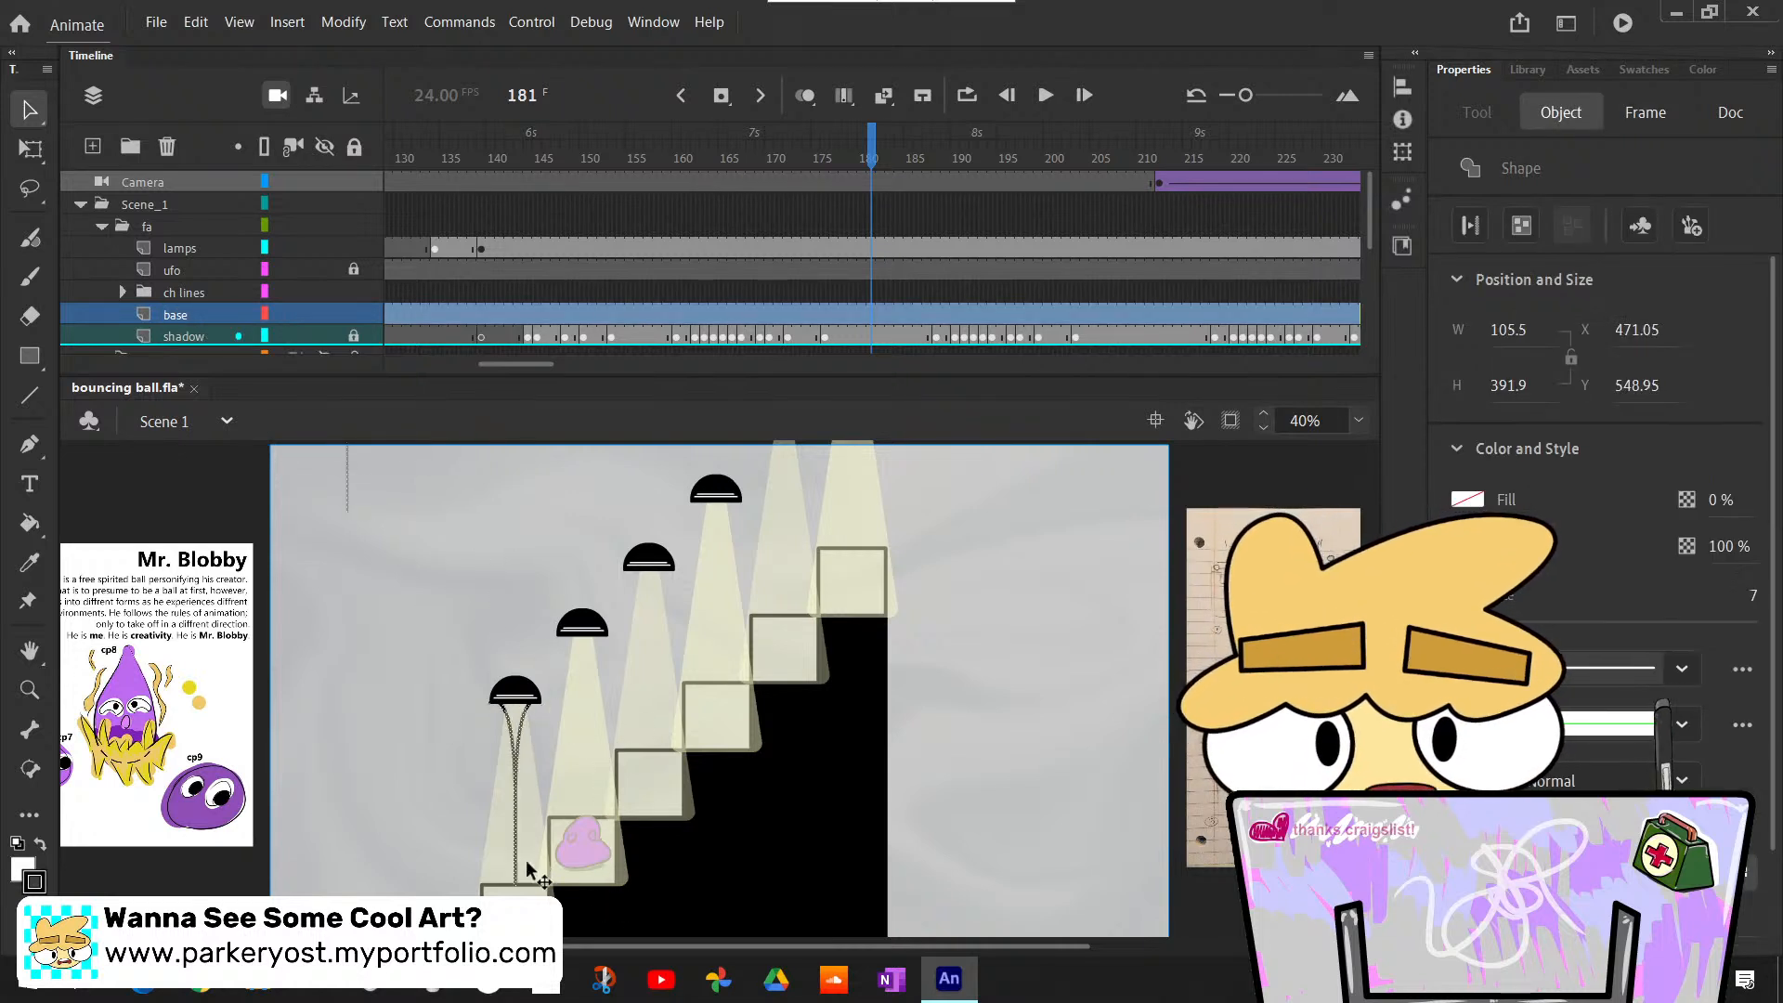
scroll(575, 729, down, 3)
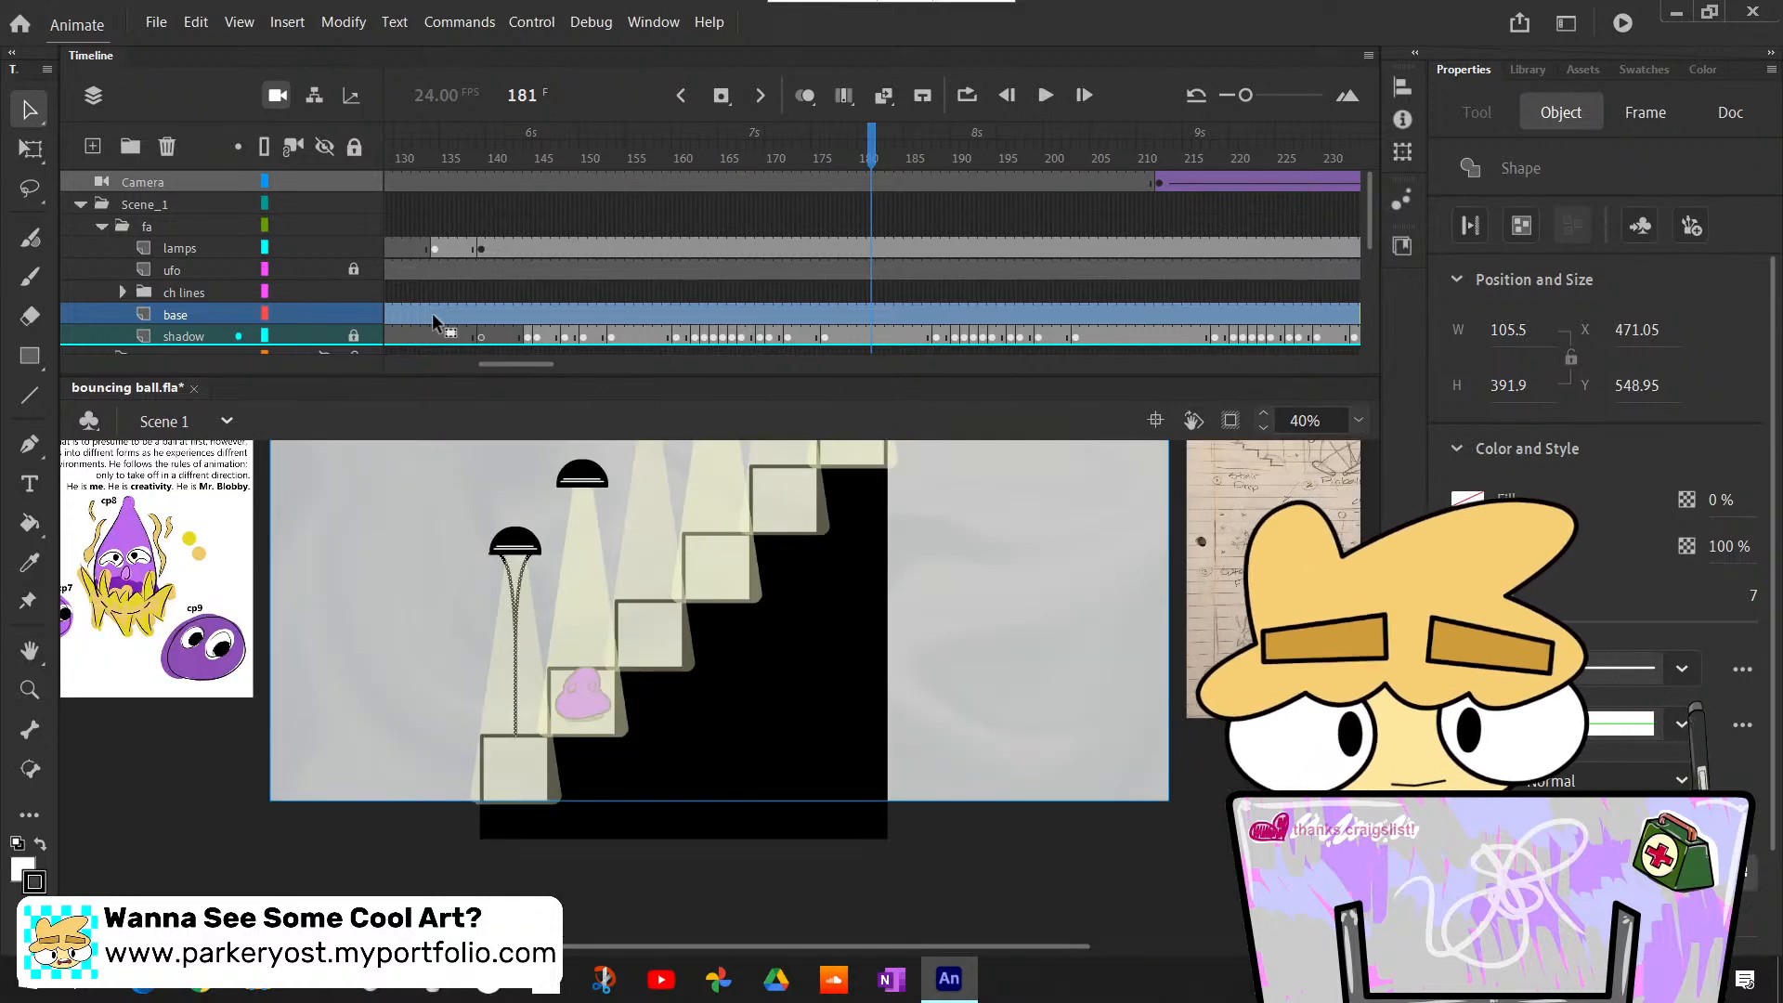
- Insert a keyframe at frame 134 of the base layer and delete the pole from the frames before it
drag(526, 368, 494, 370)
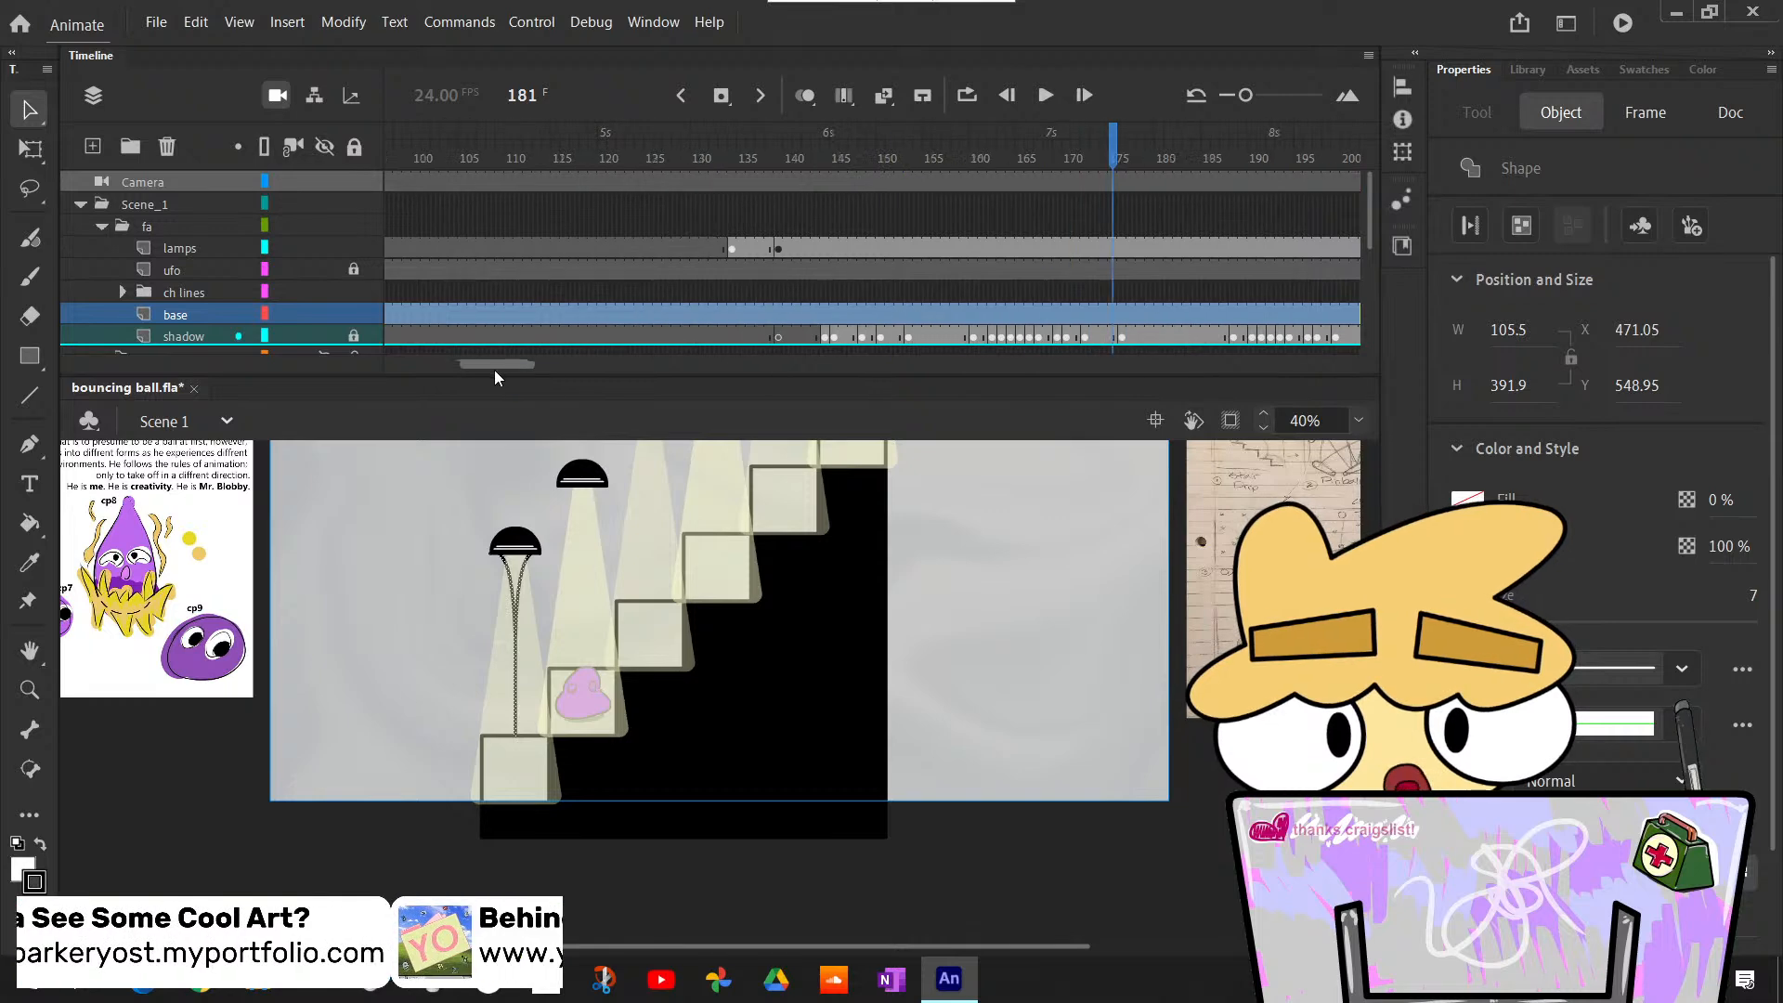
click(897, 158)
click(890, 158)
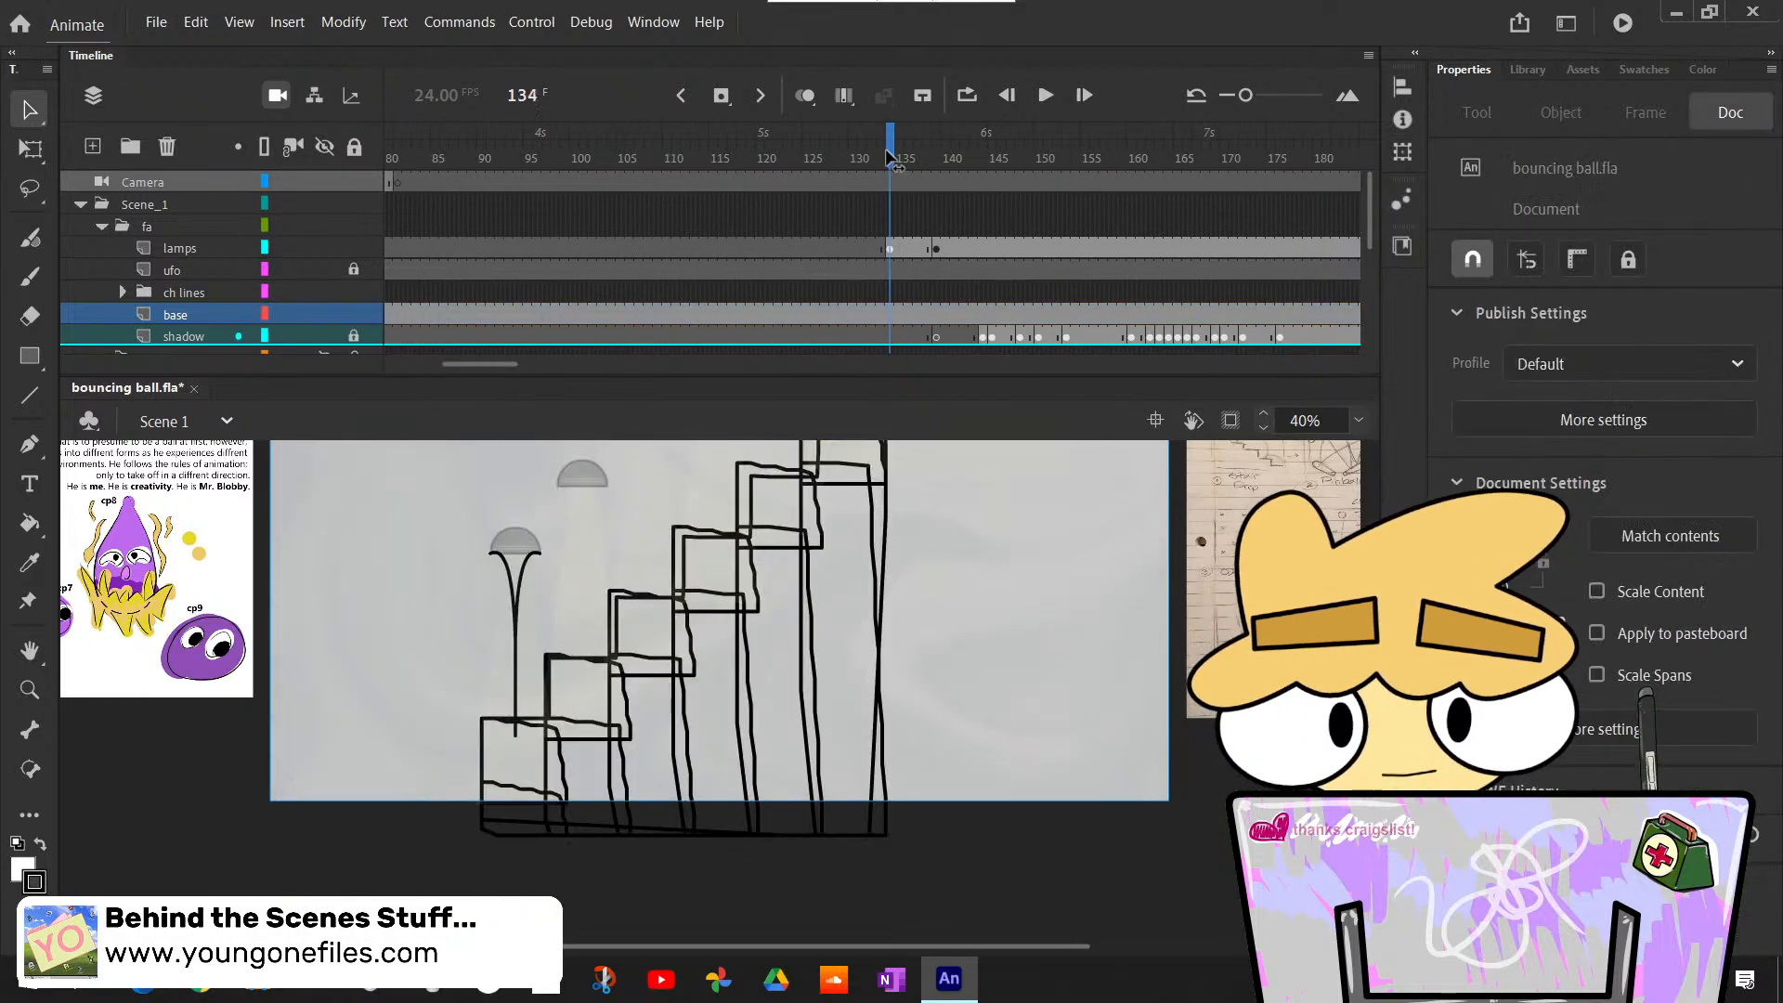
click(889, 311)
right_click(887, 307)
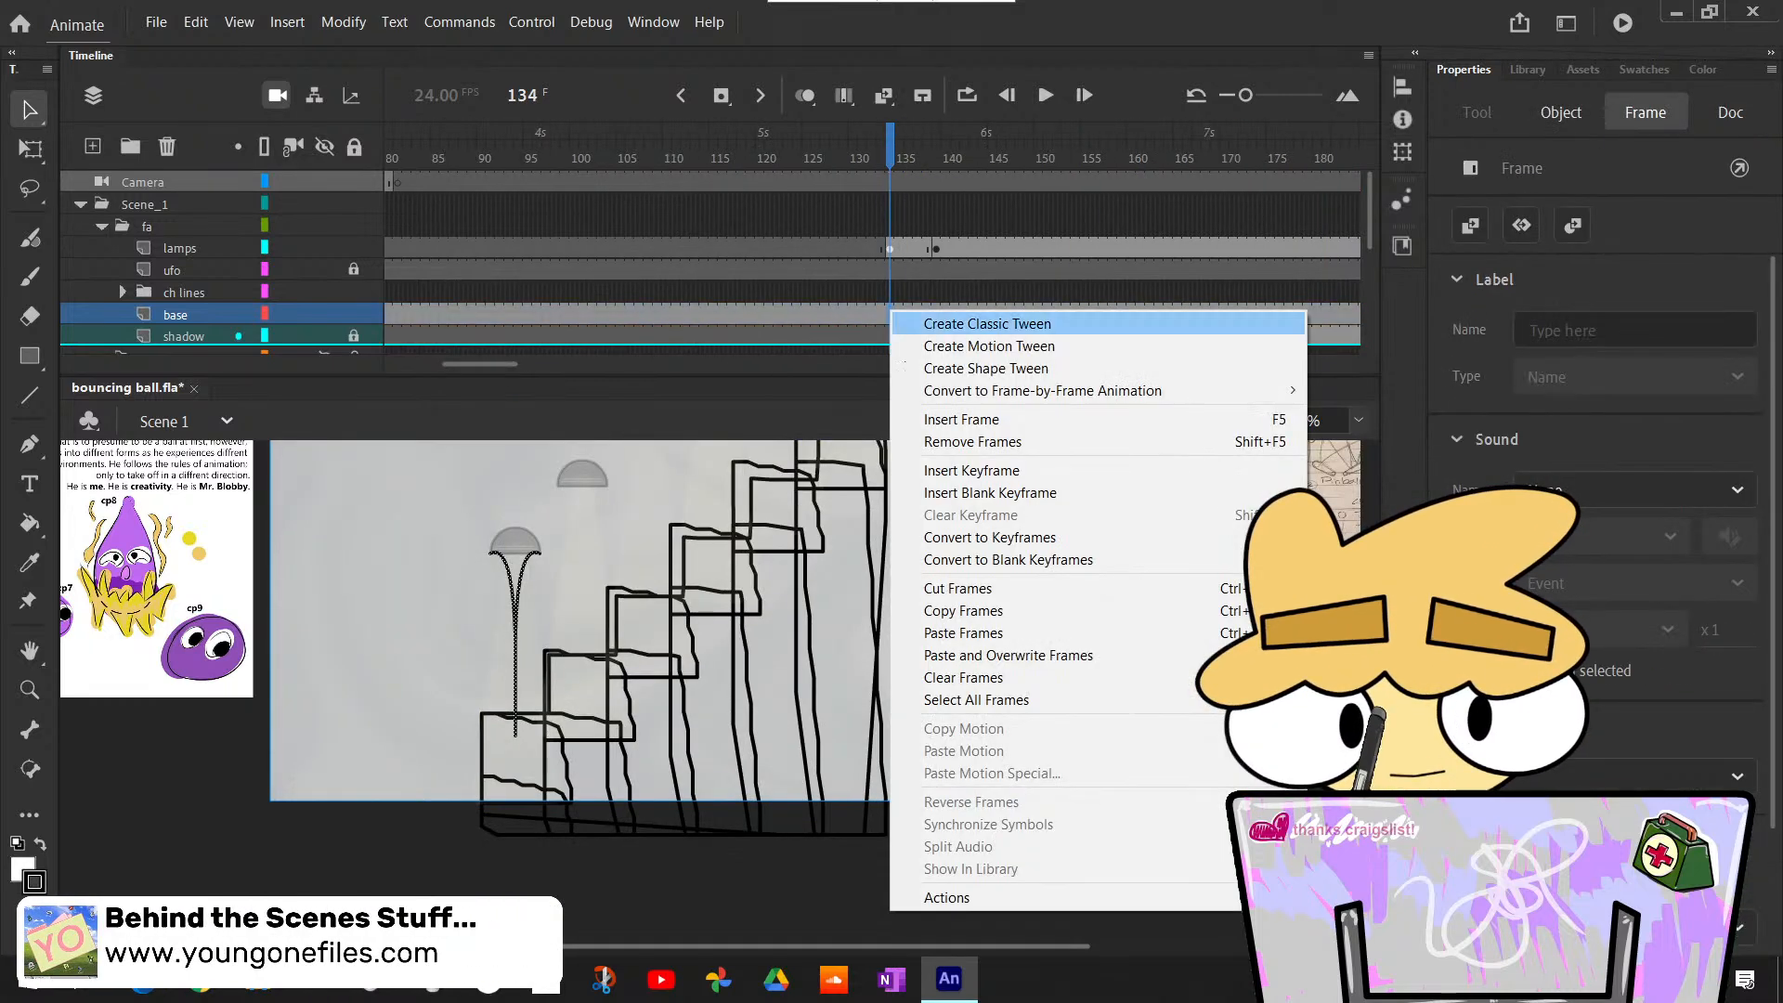
click(1003, 492)
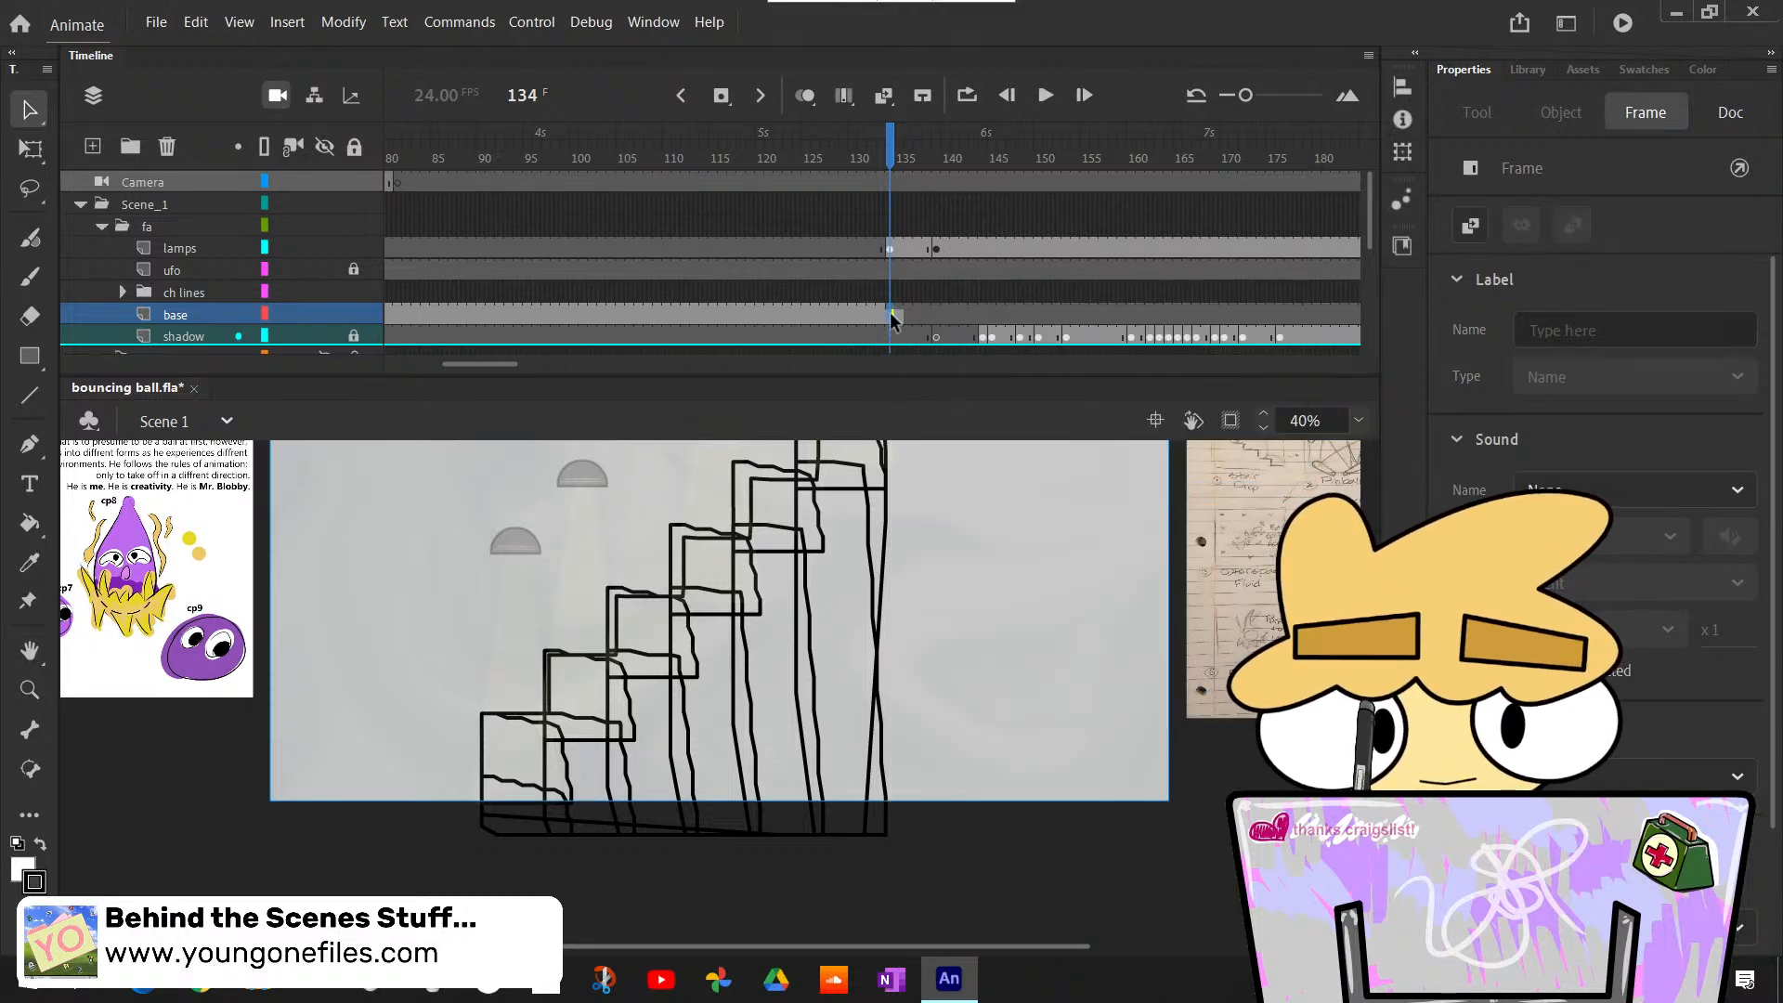
right_click(892, 316)
click(971, 476)
click(851, 317)
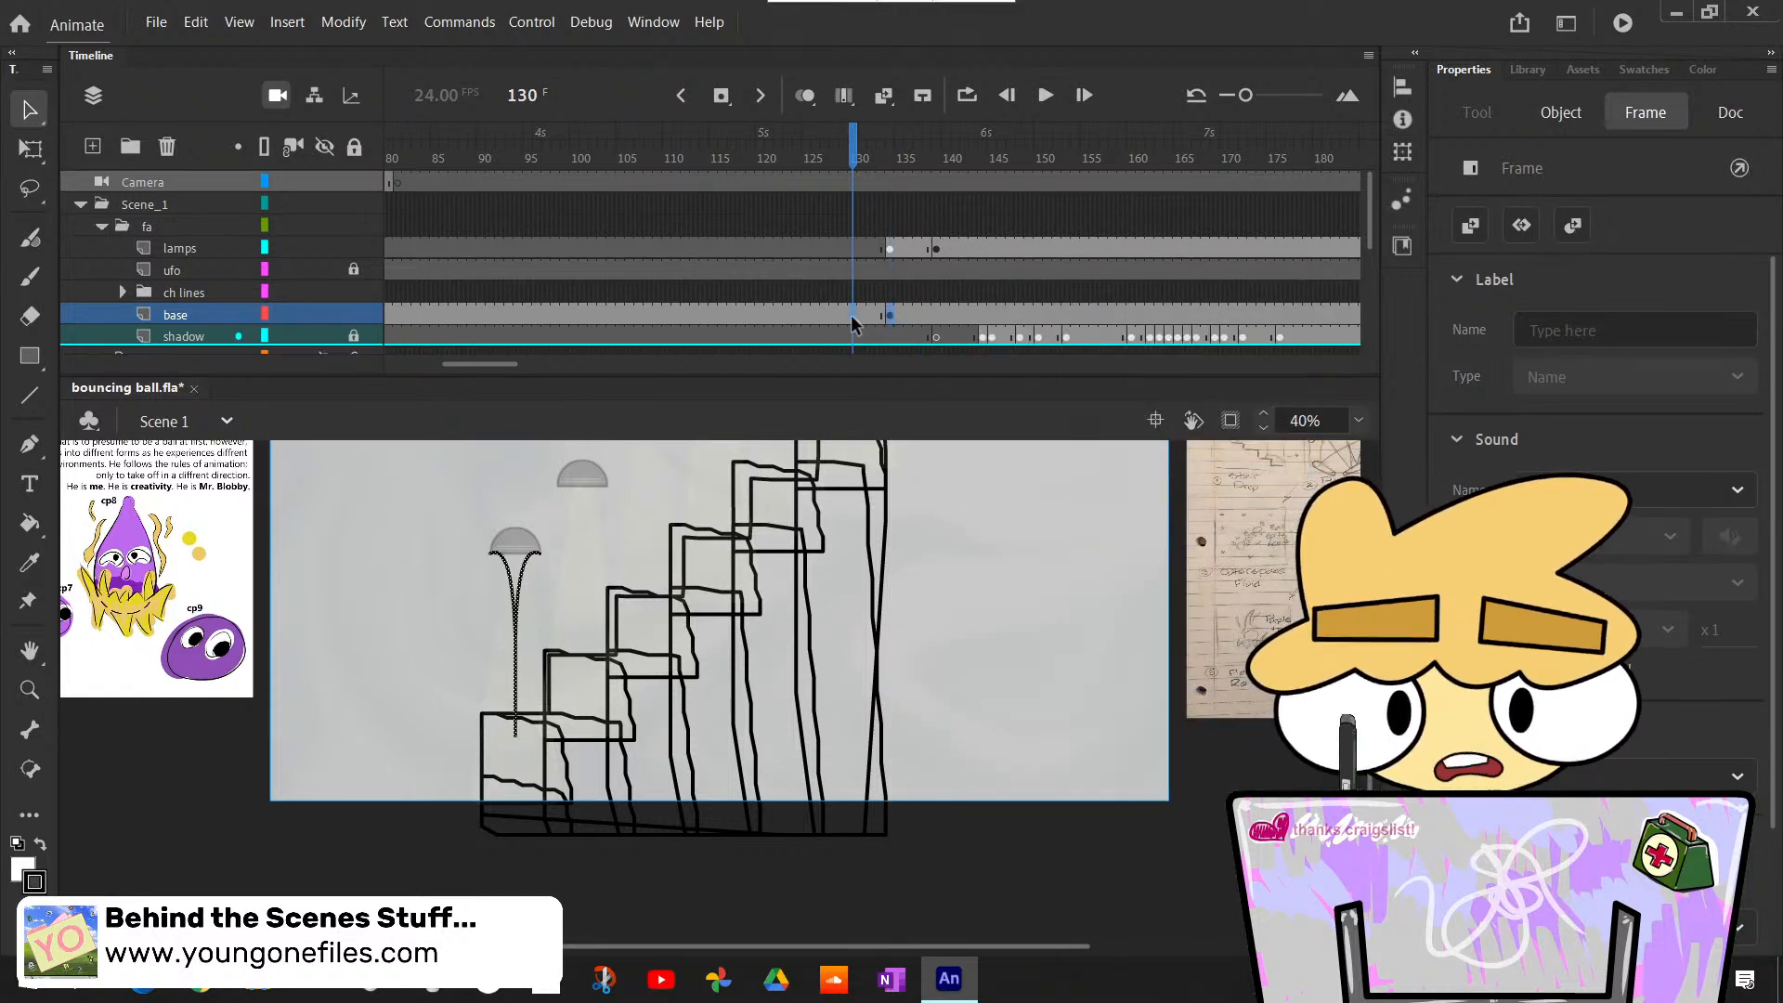
key(Delete)
click(886, 319)
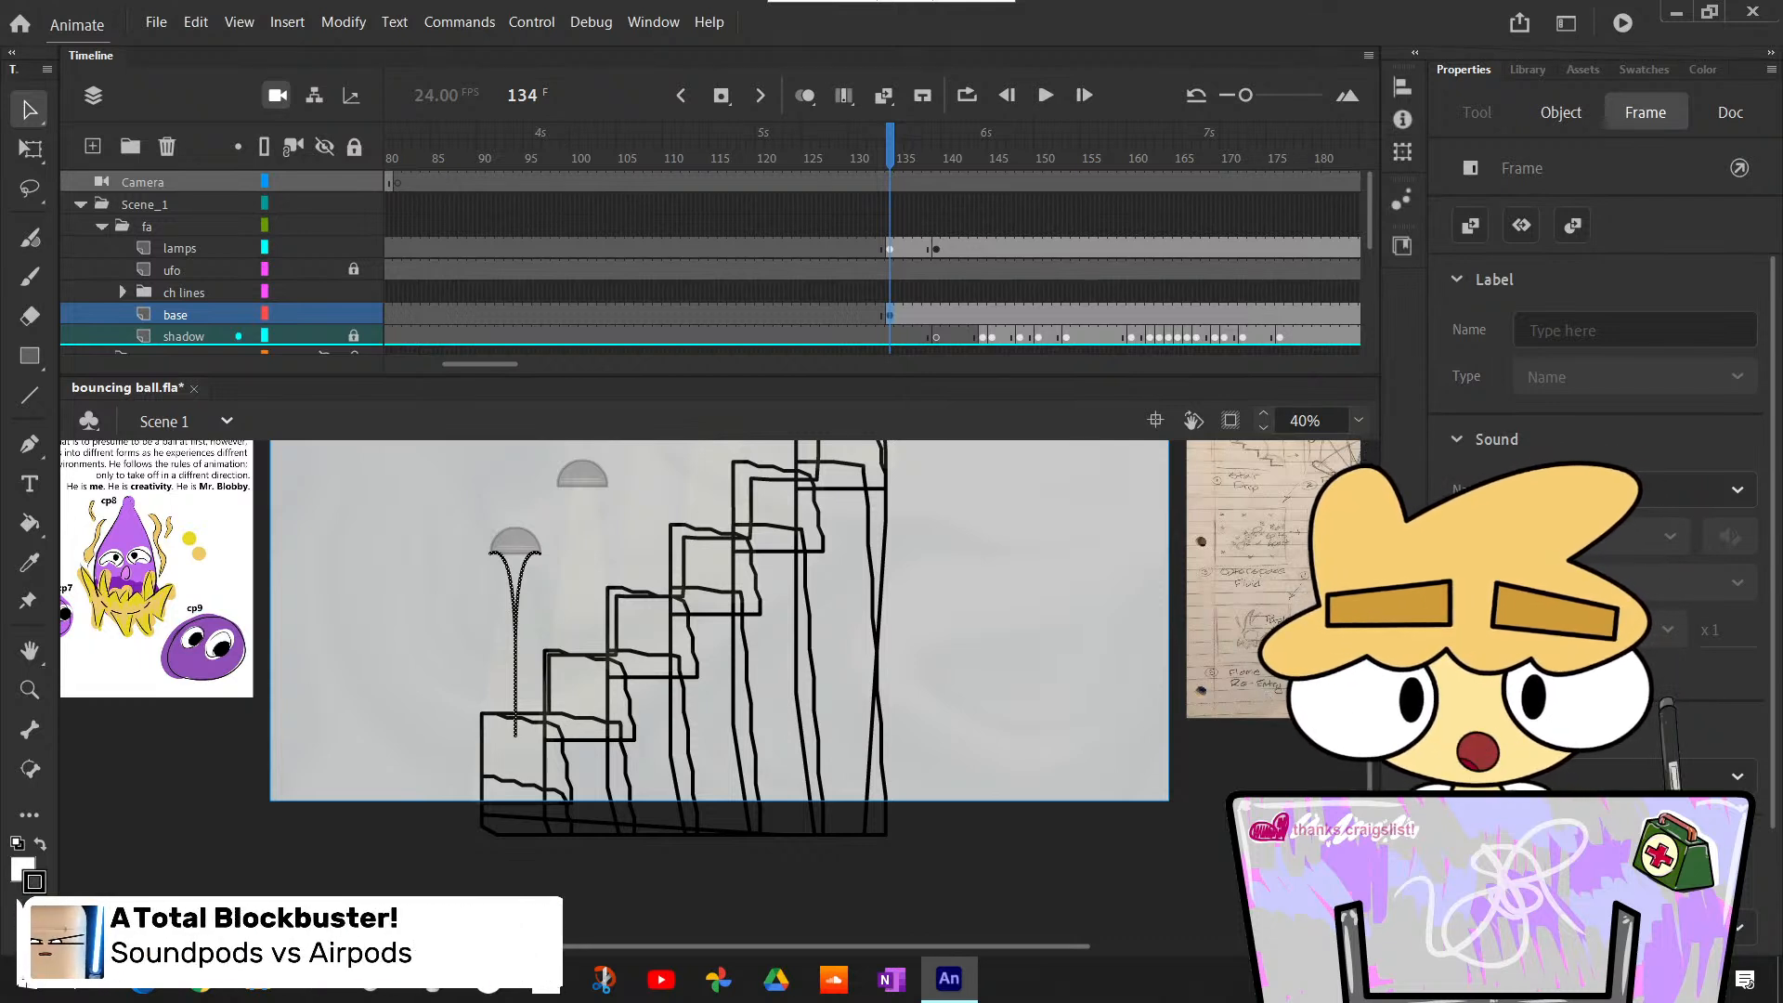
- Rename the base layer as base_lamps
double_click(192, 318)
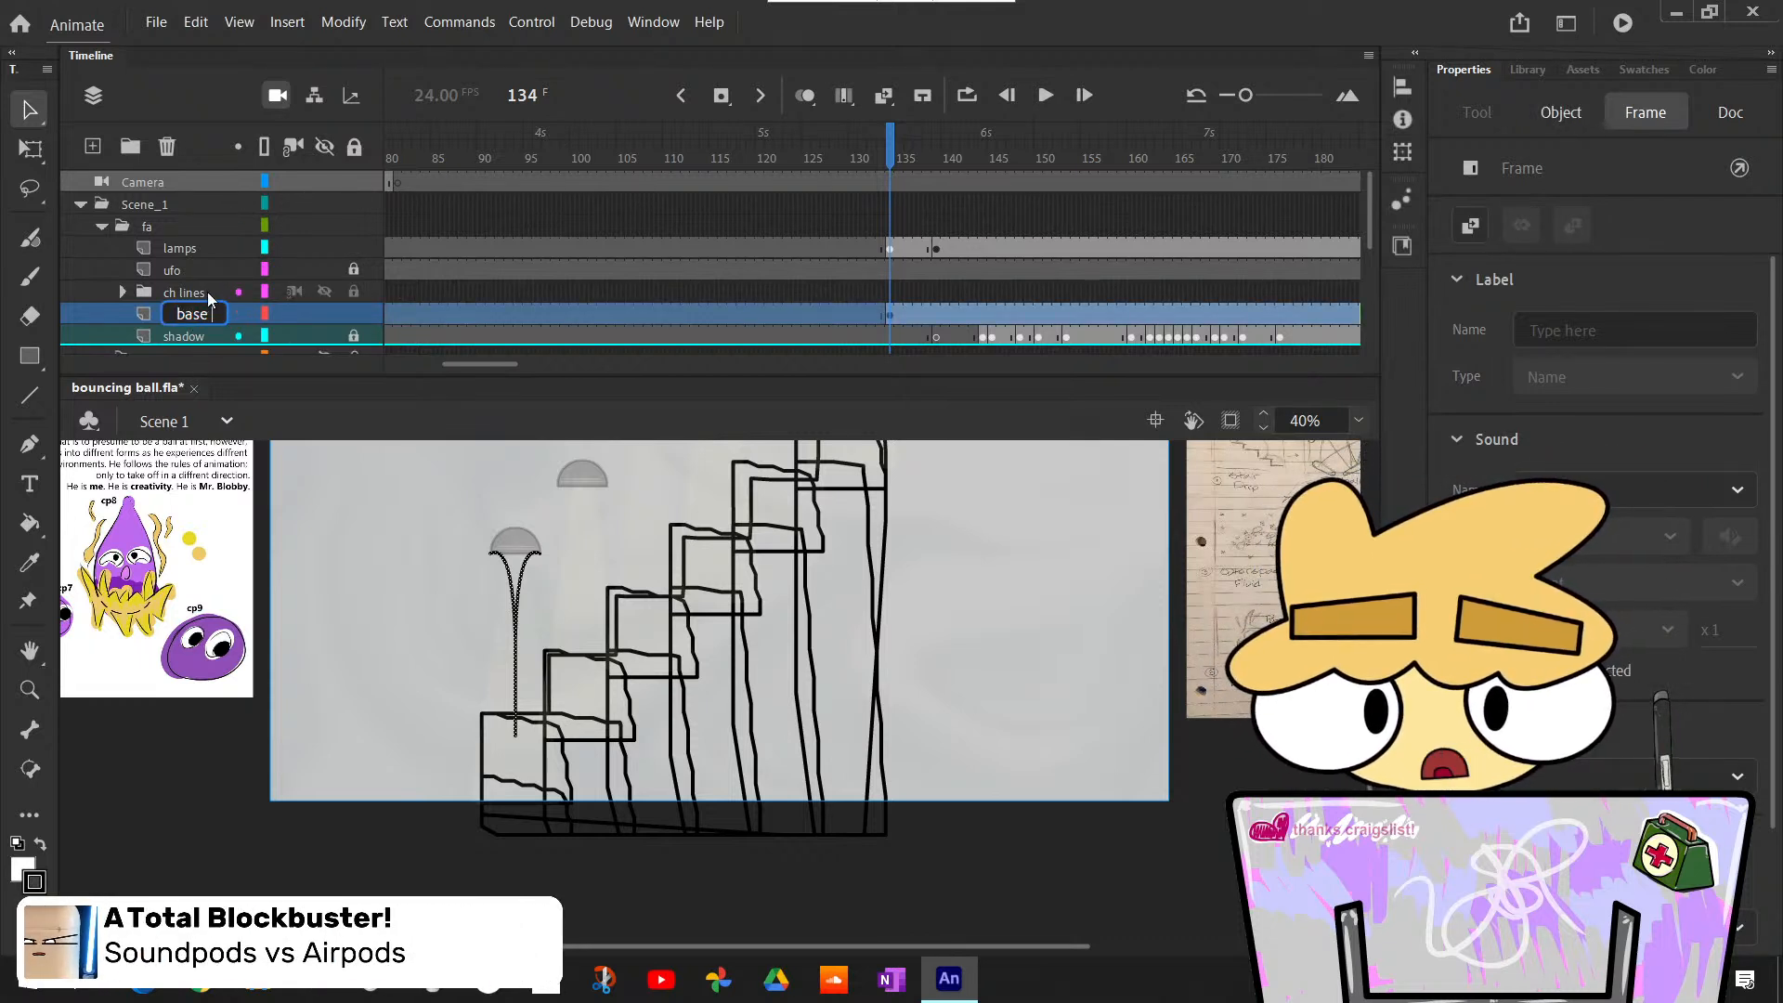
text(lamps)
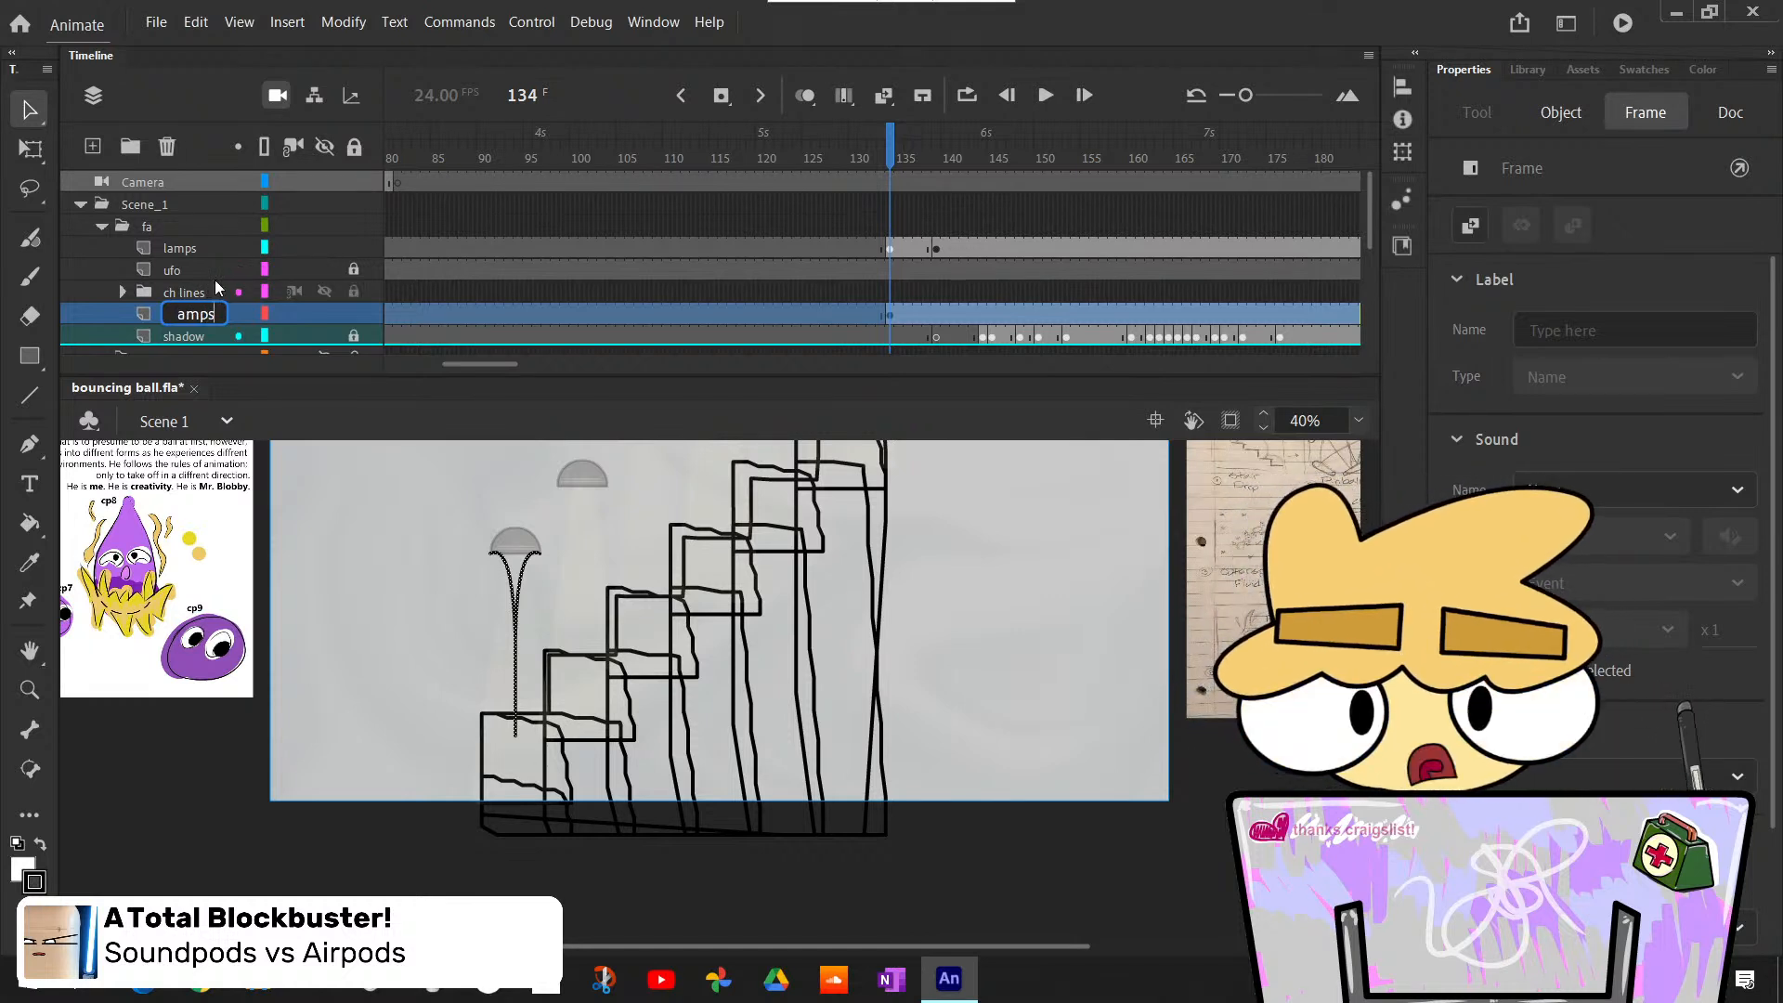
key(Return)
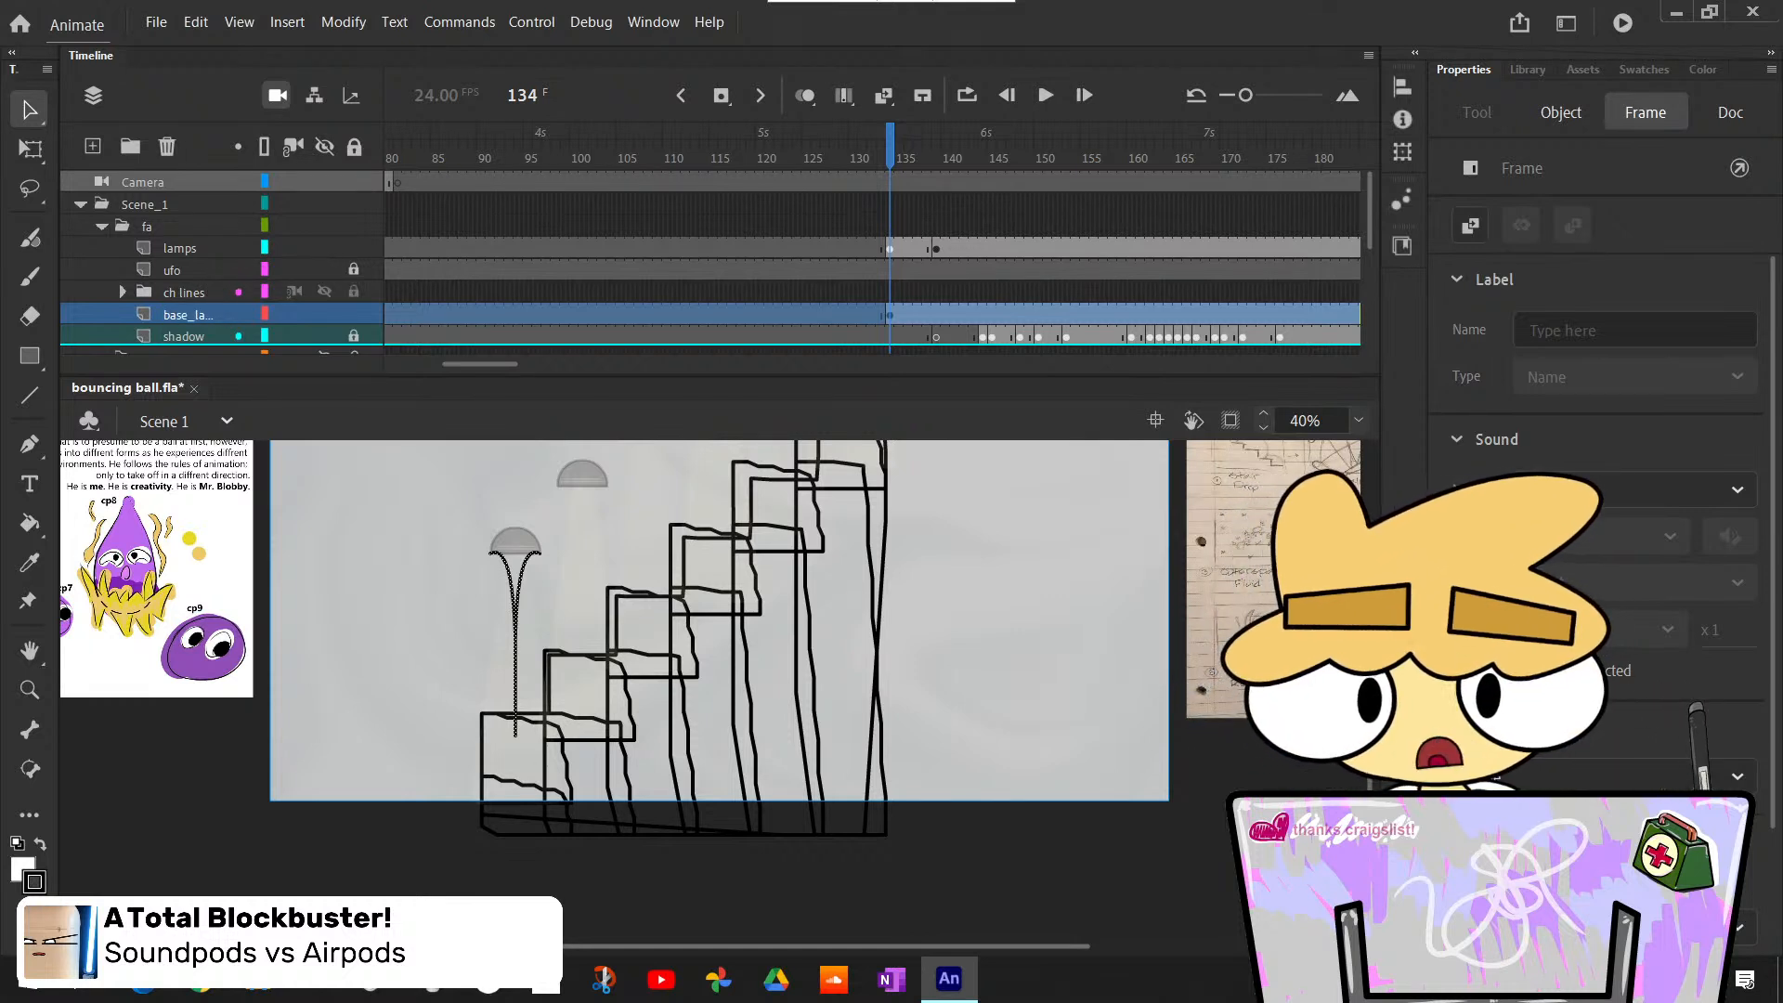
- Check the pole against the ball from frame 139 to frame 144 and enlarge the ball to 200%
scroll(918, 246, down, 2)
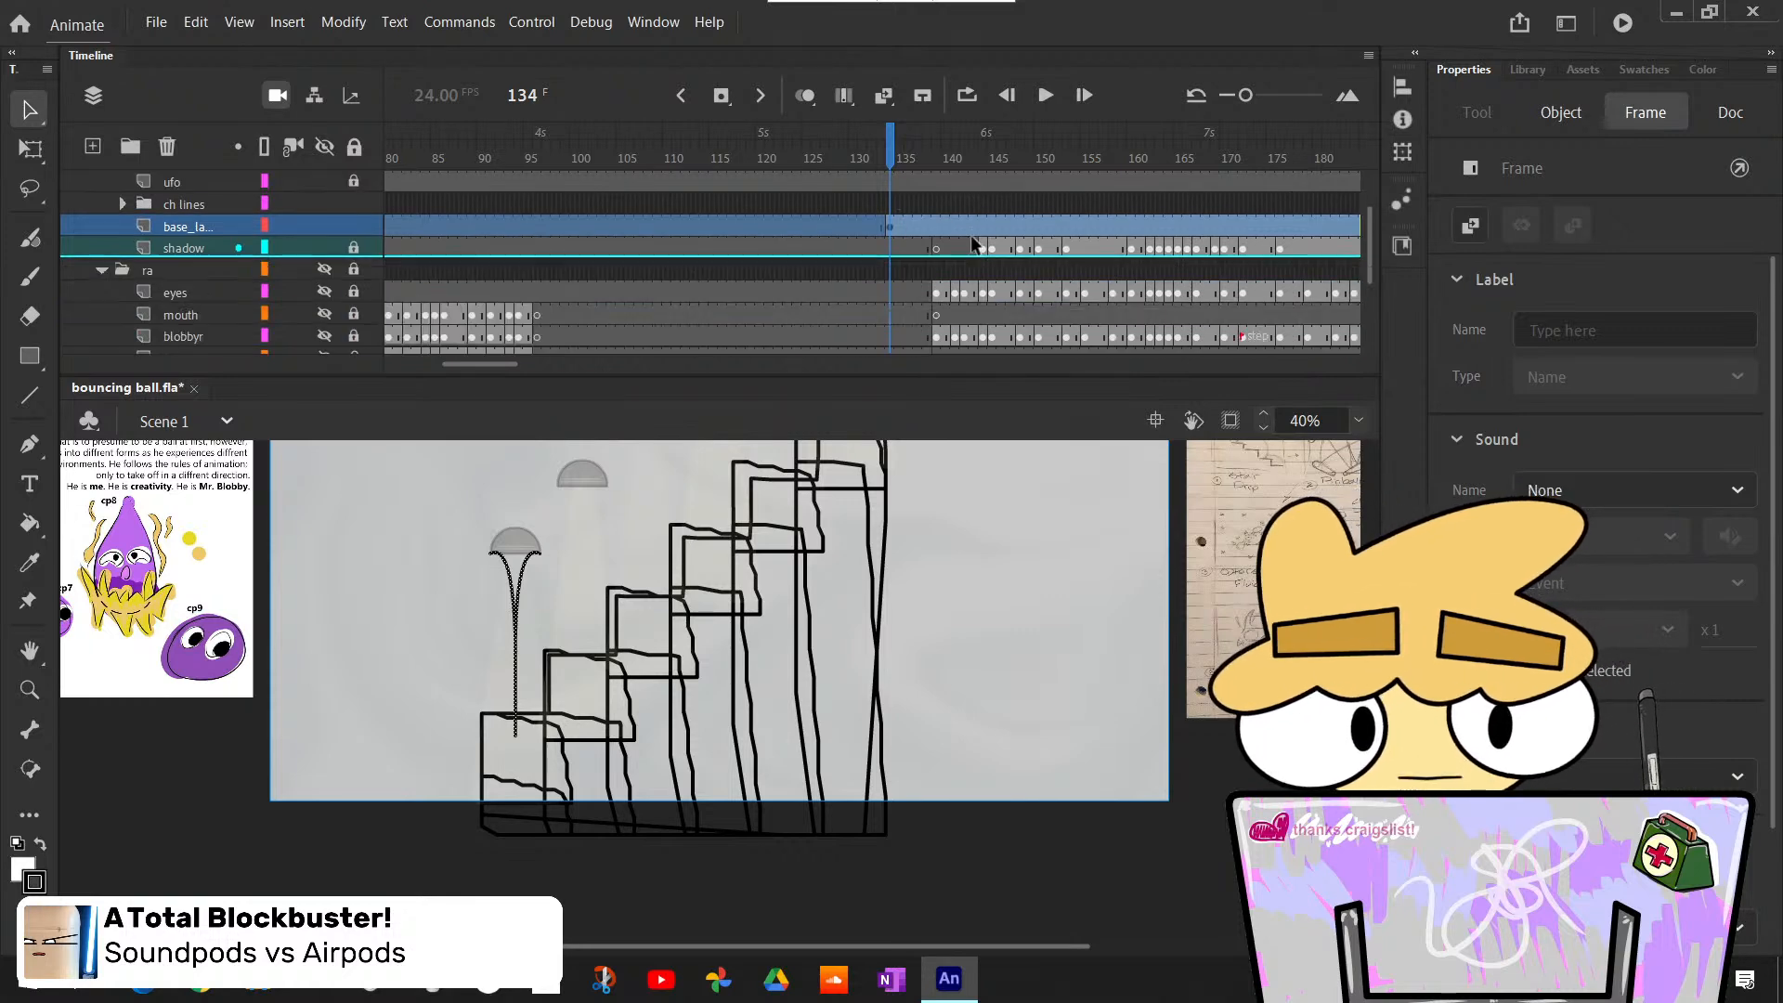
click(935, 151)
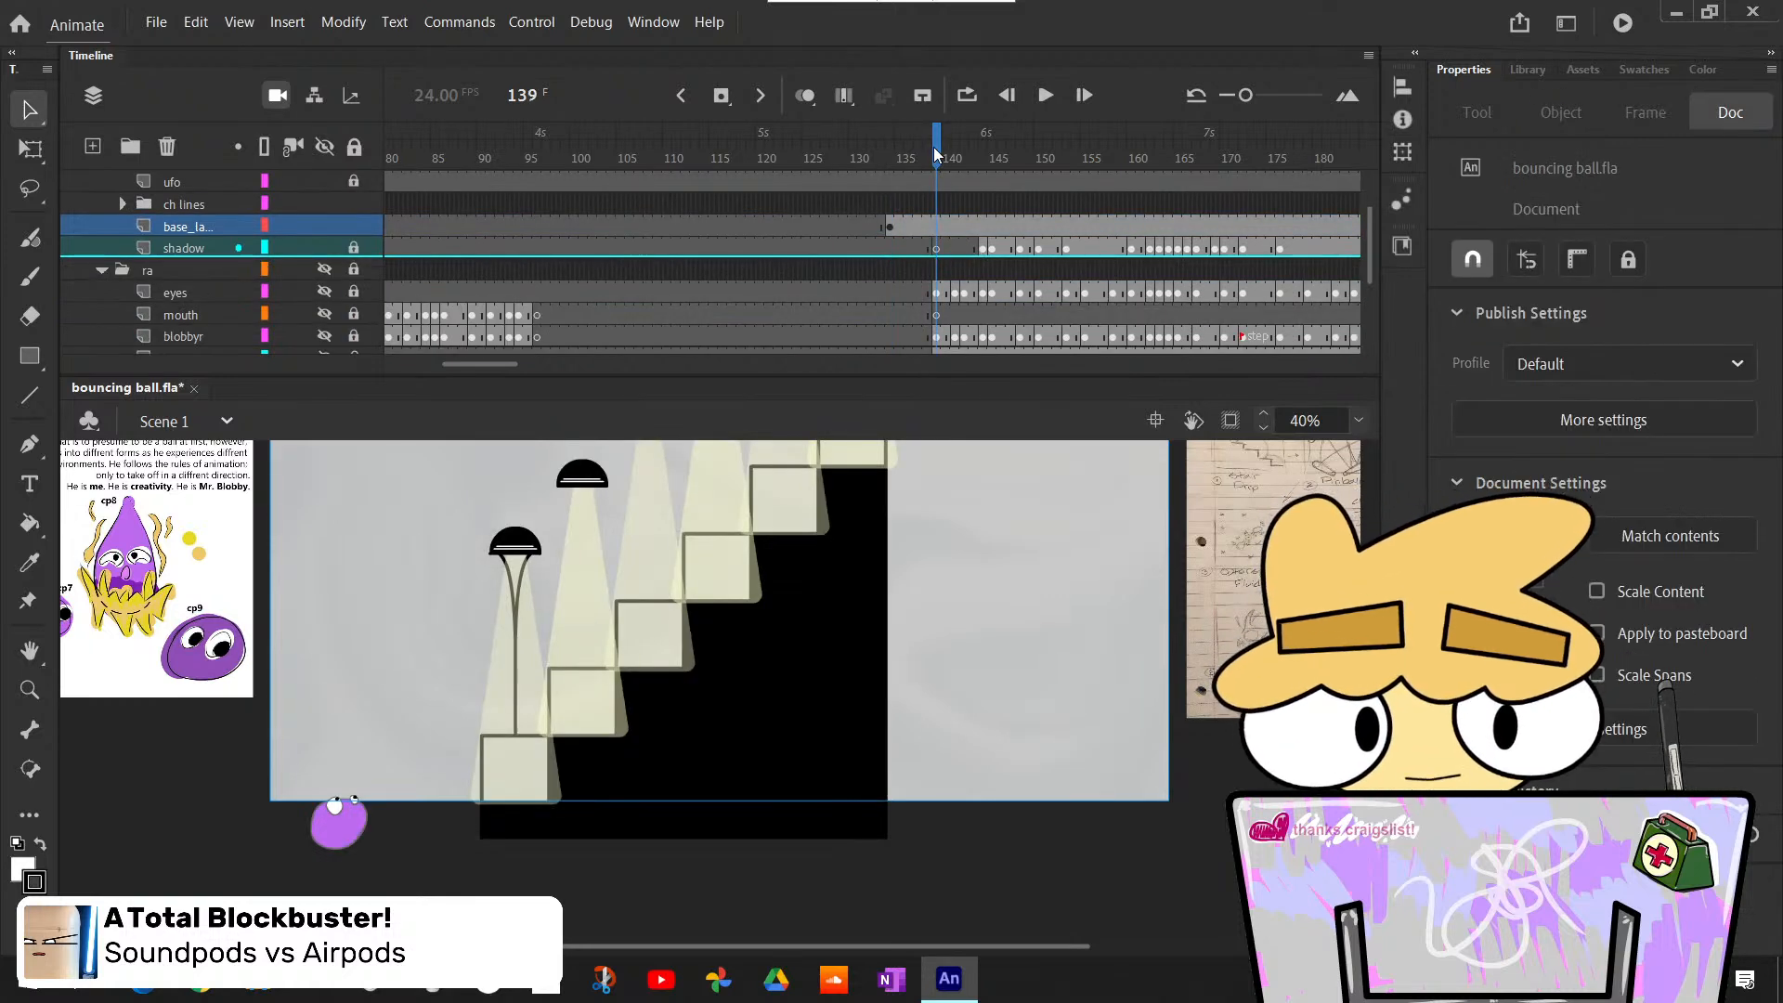
click(974, 158)
mouse_move(973, 160)
mouse_down()
mouse_move(1002, 190)
mouse_move(983, 182)
mouse_up()
click(1364, 421)
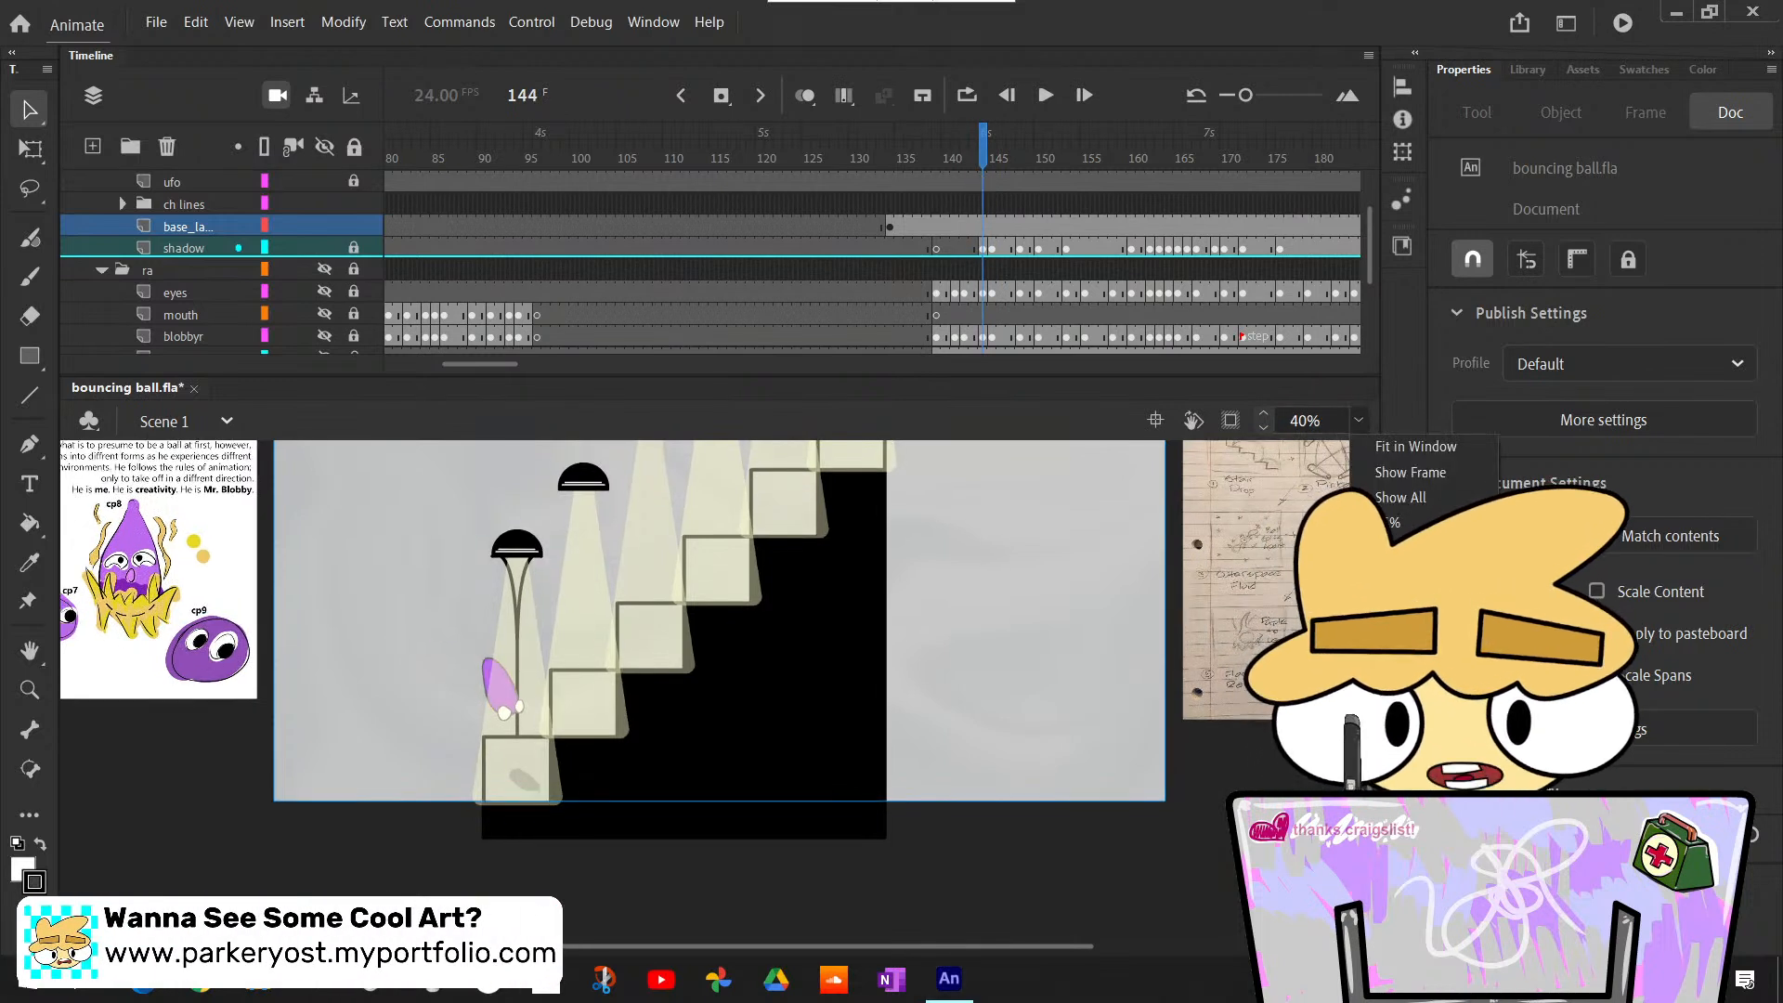
click(1393, 518)
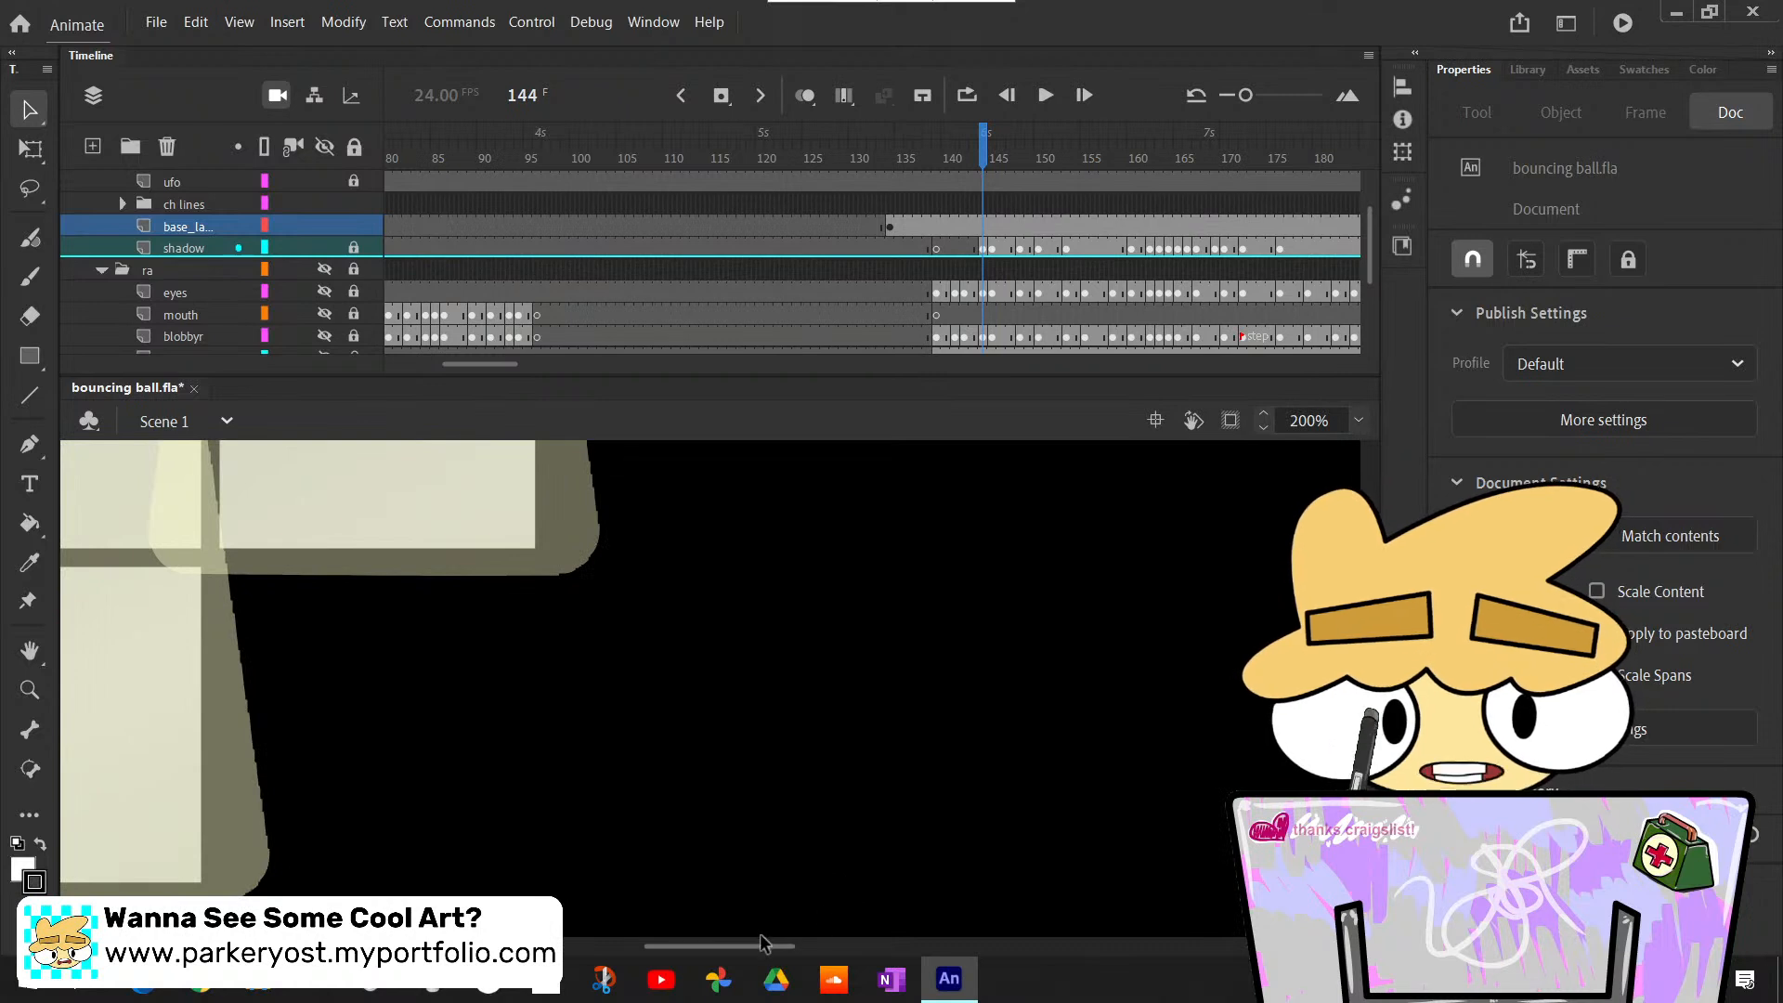
drag(756, 943, 634, 883)
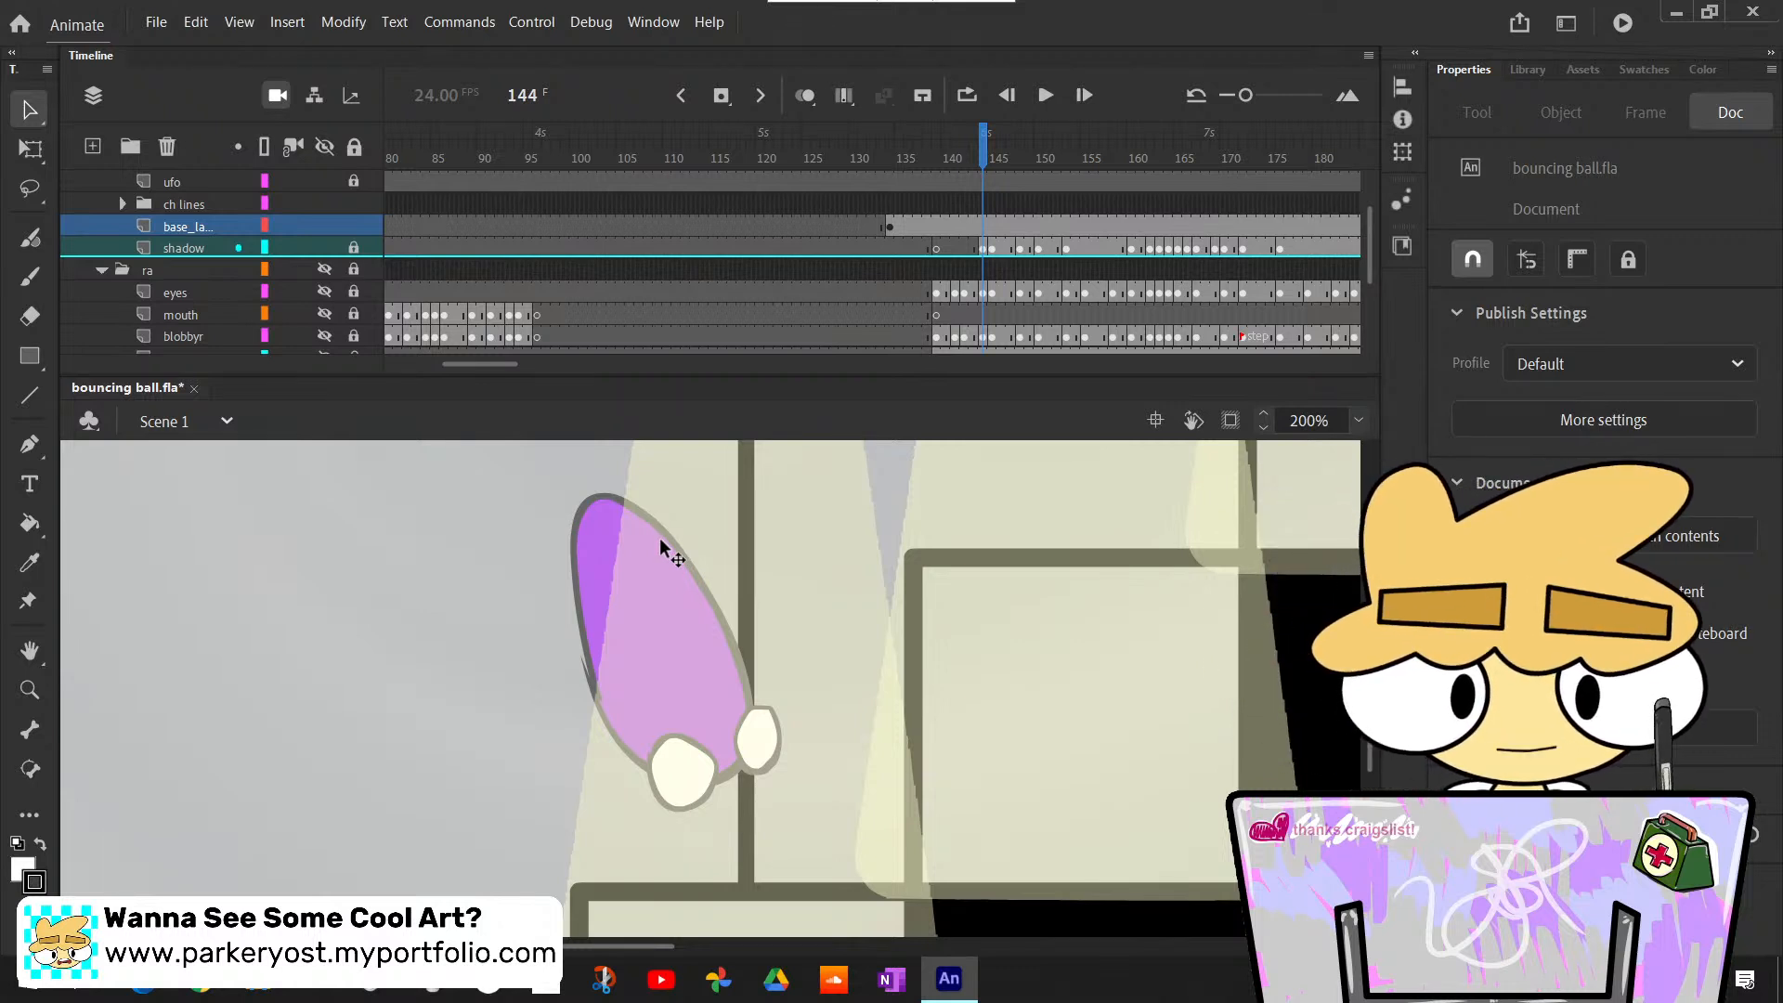
- Expand the ch lines folder and make its eye line layer active at frame 144 with nothing selected
key(k)
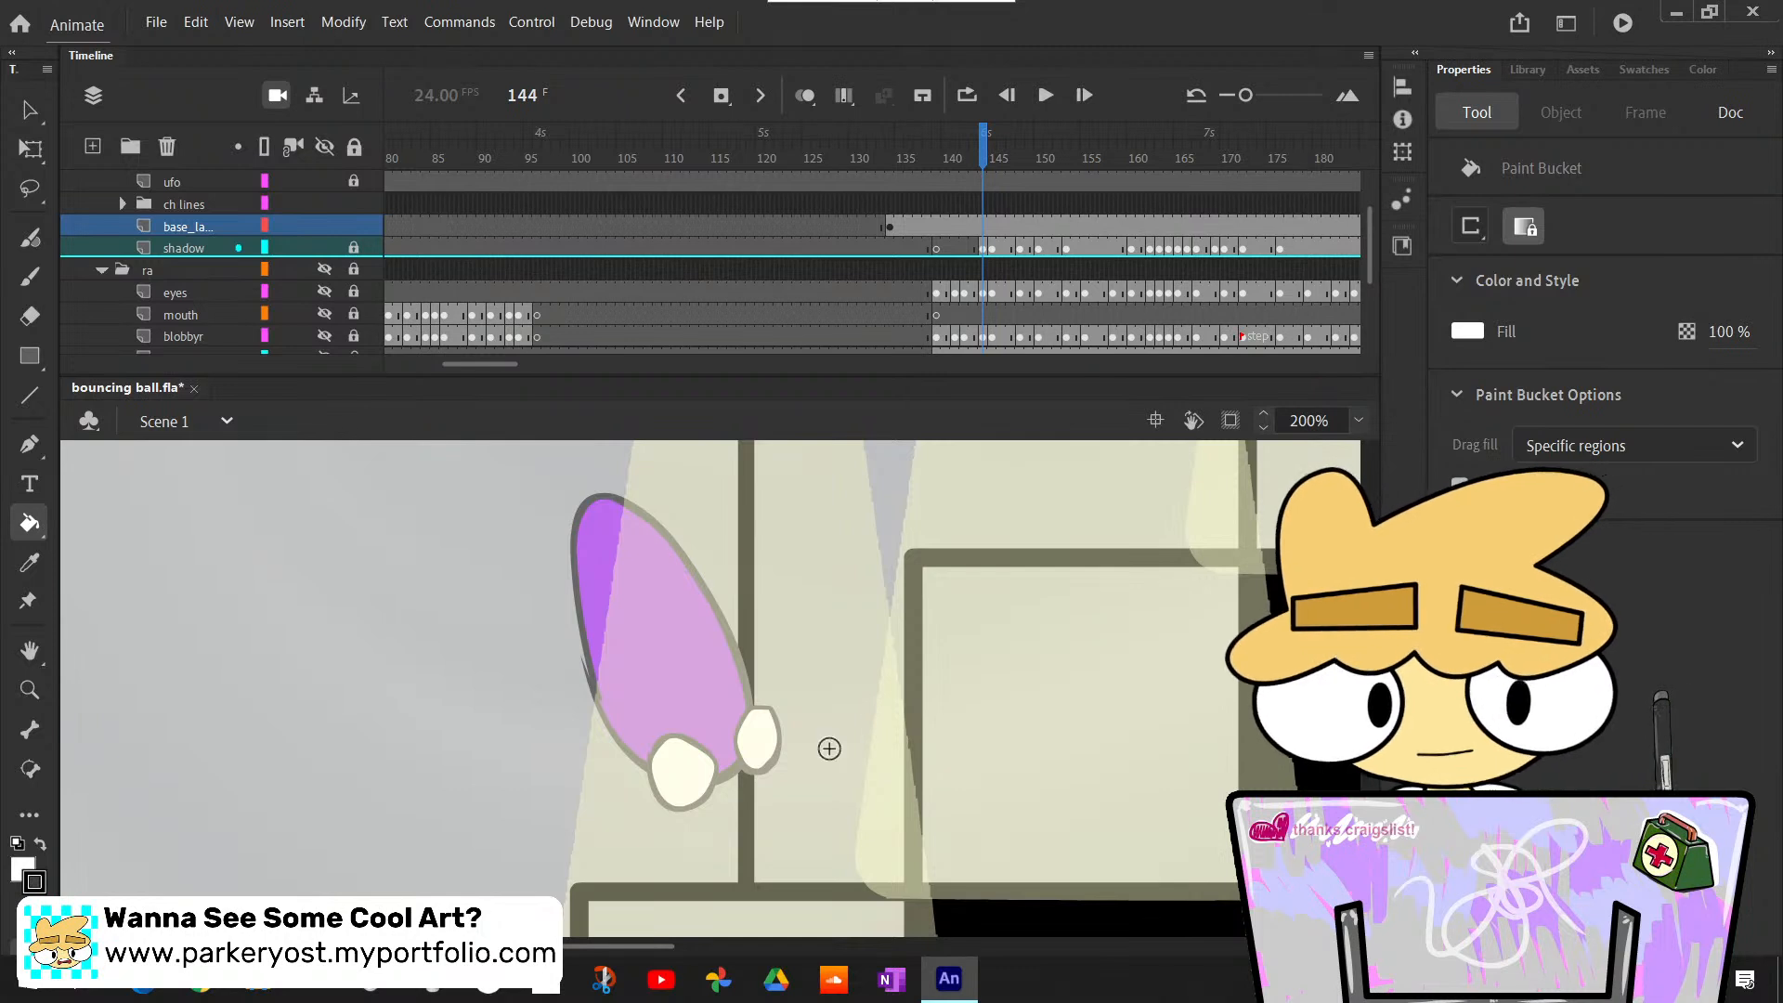
key(b)
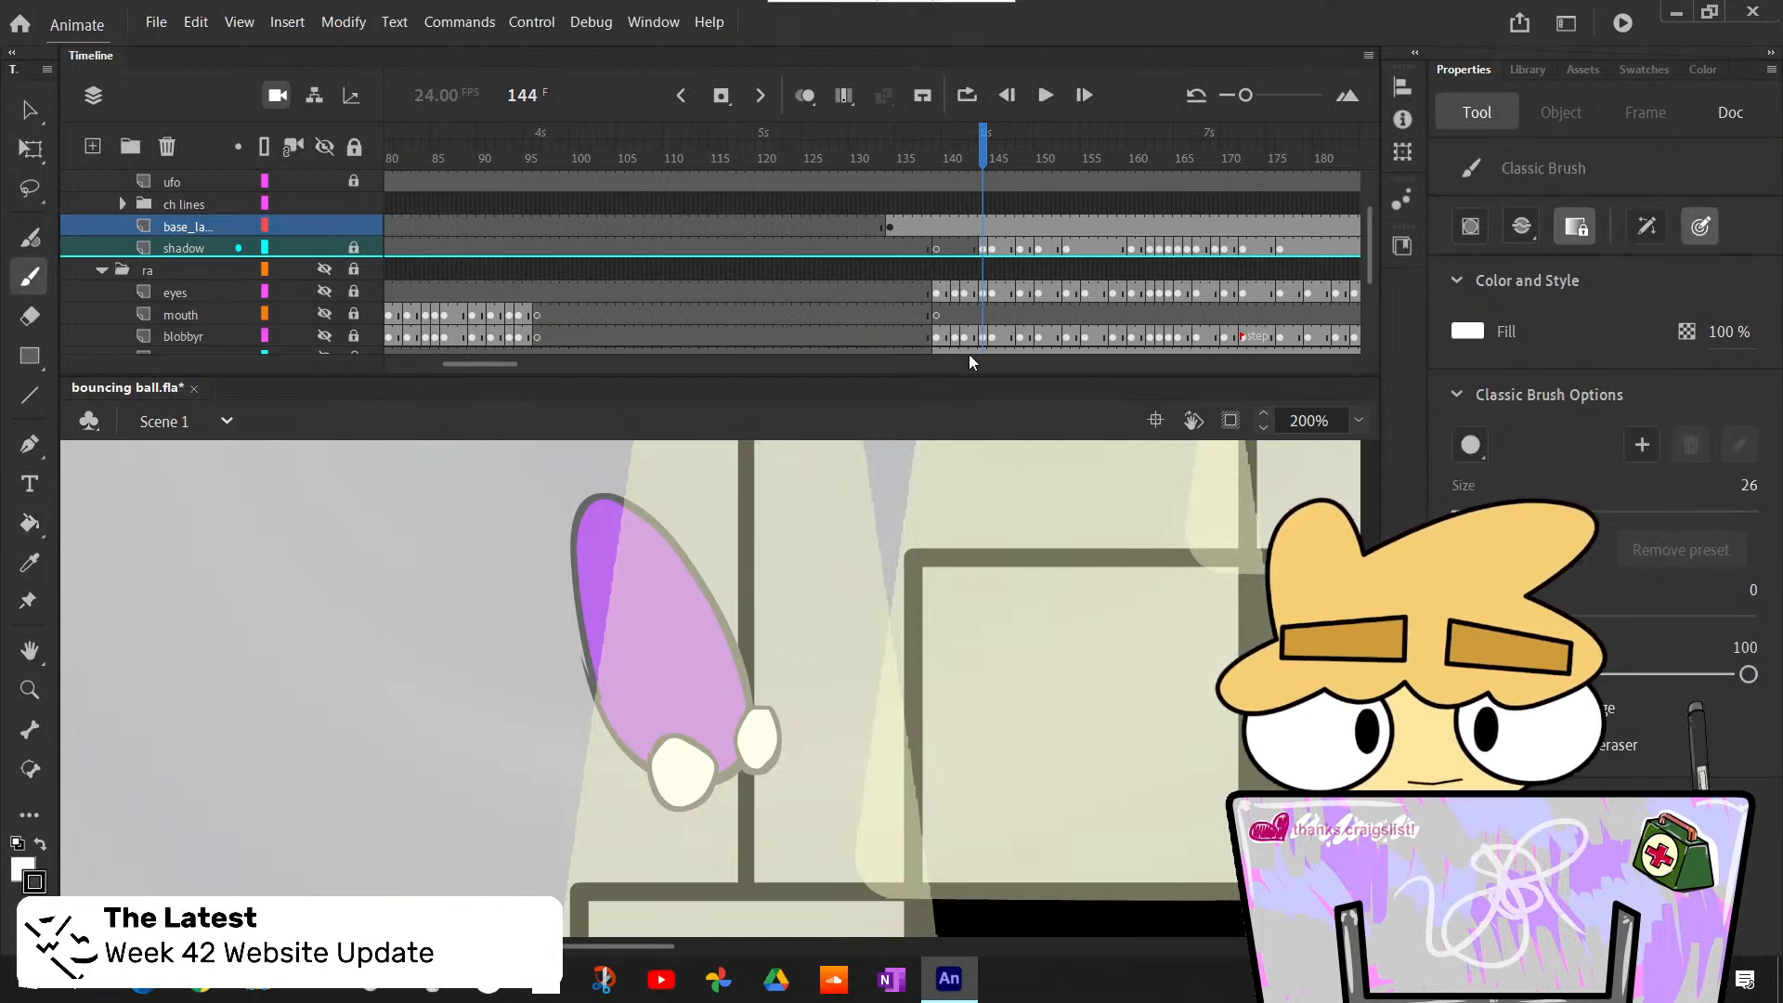
scroll(1373, 258, up, 2)
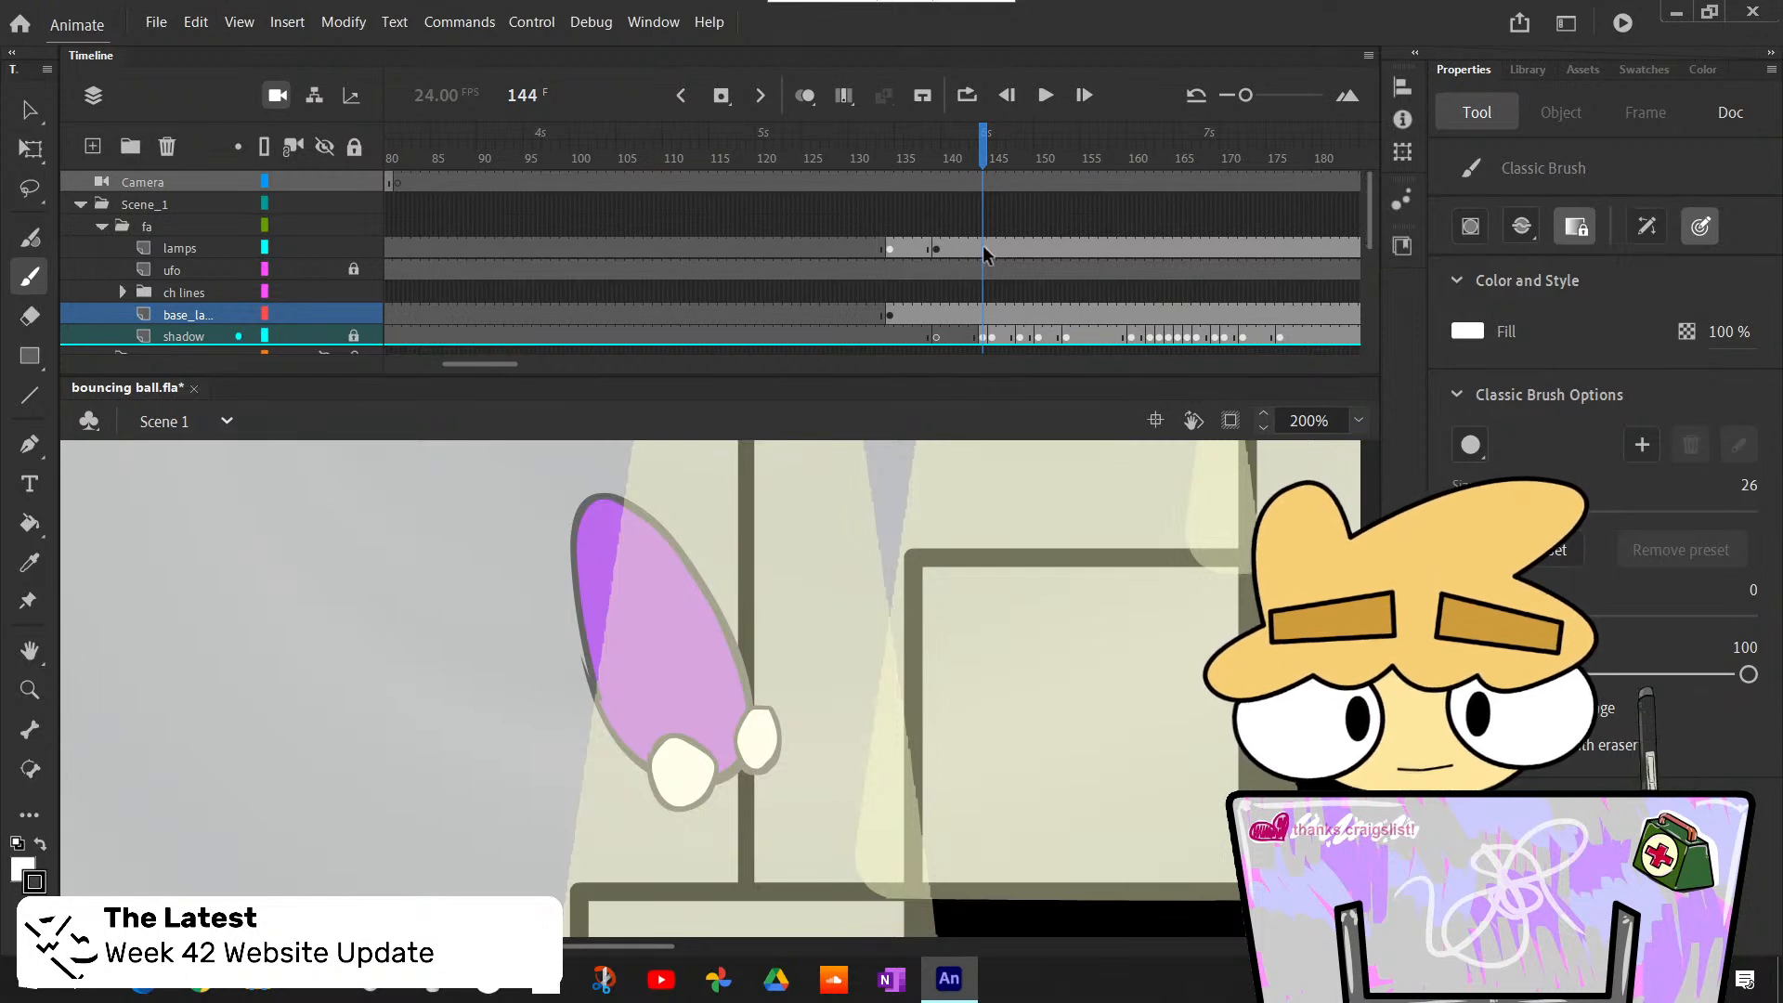
click(186, 292)
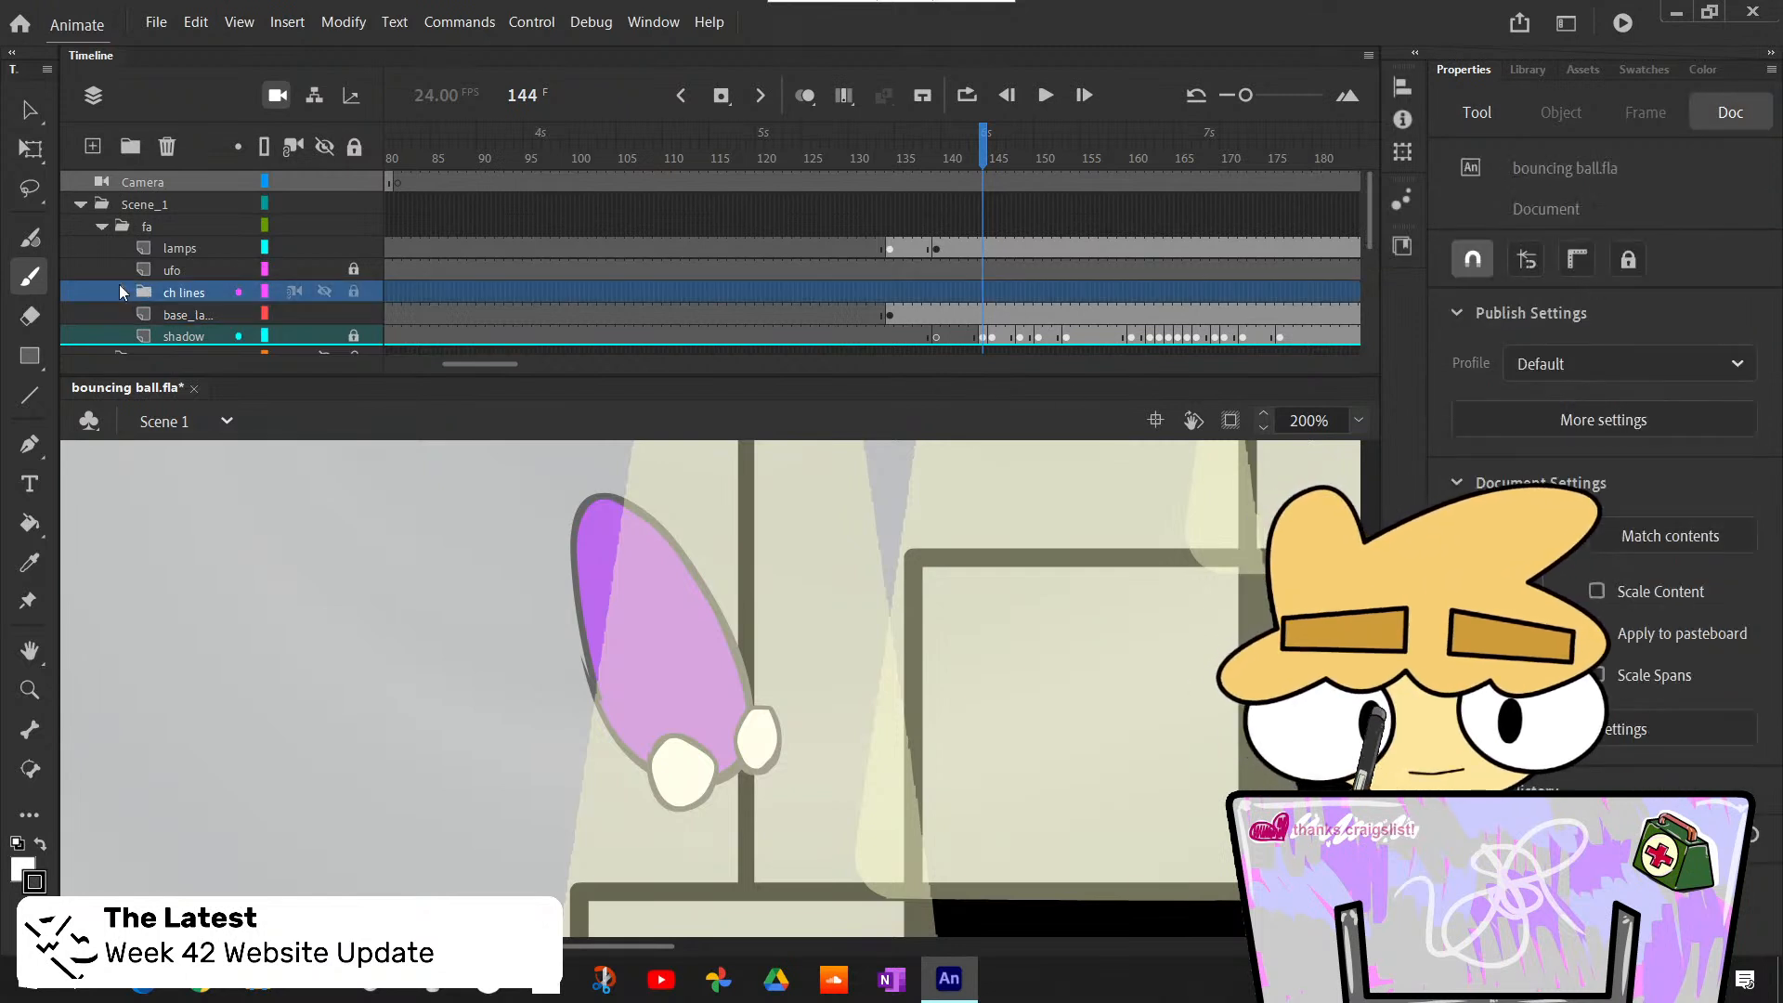
click(121, 292)
scroll(1374, 203, down, 3)
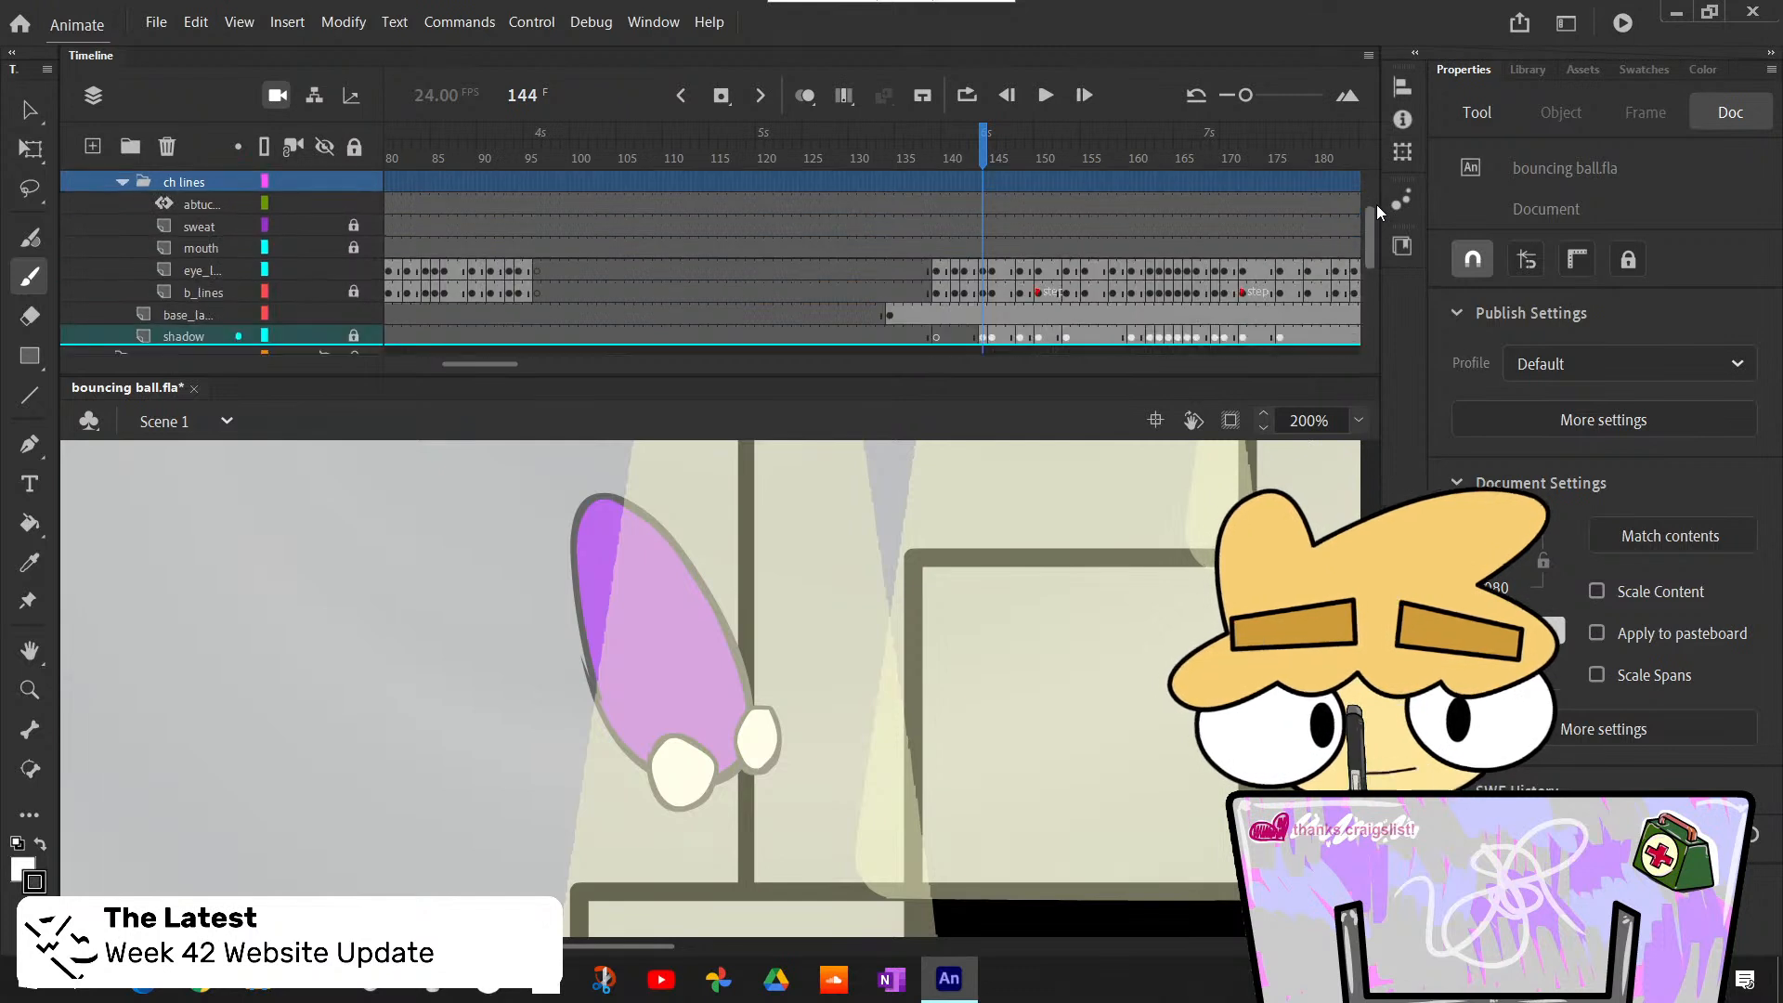
click(213, 271)
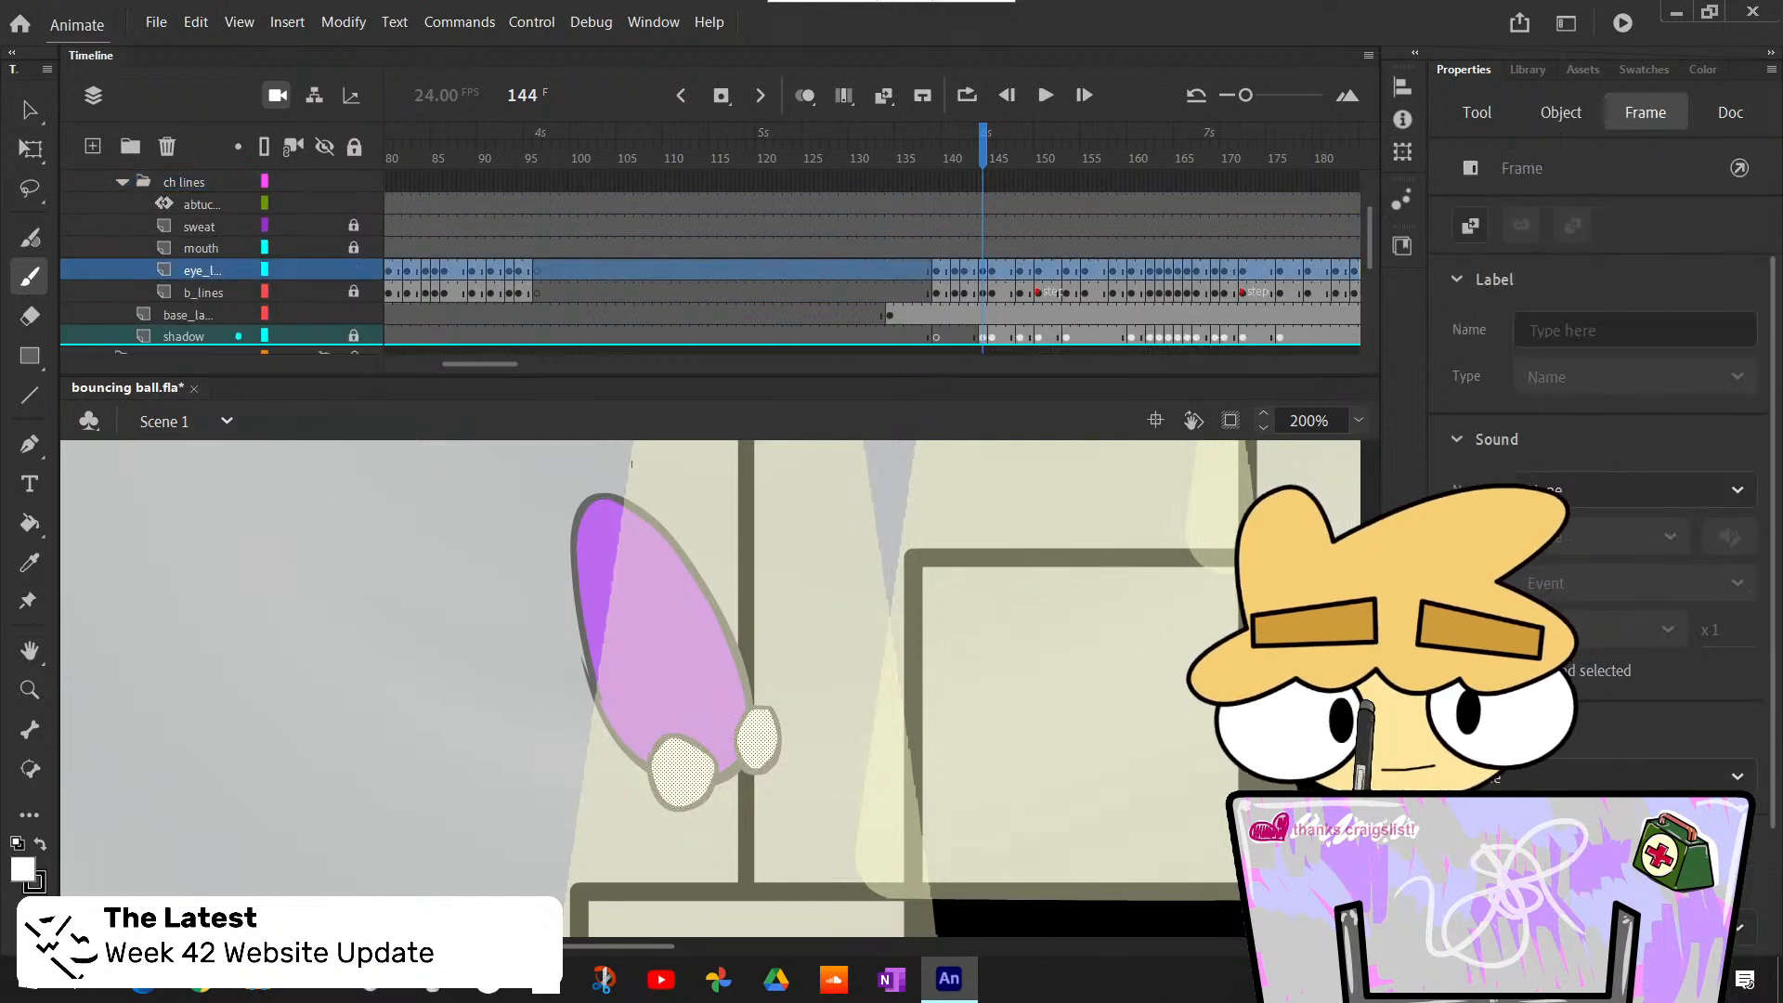
key(v)
click(525, 718)
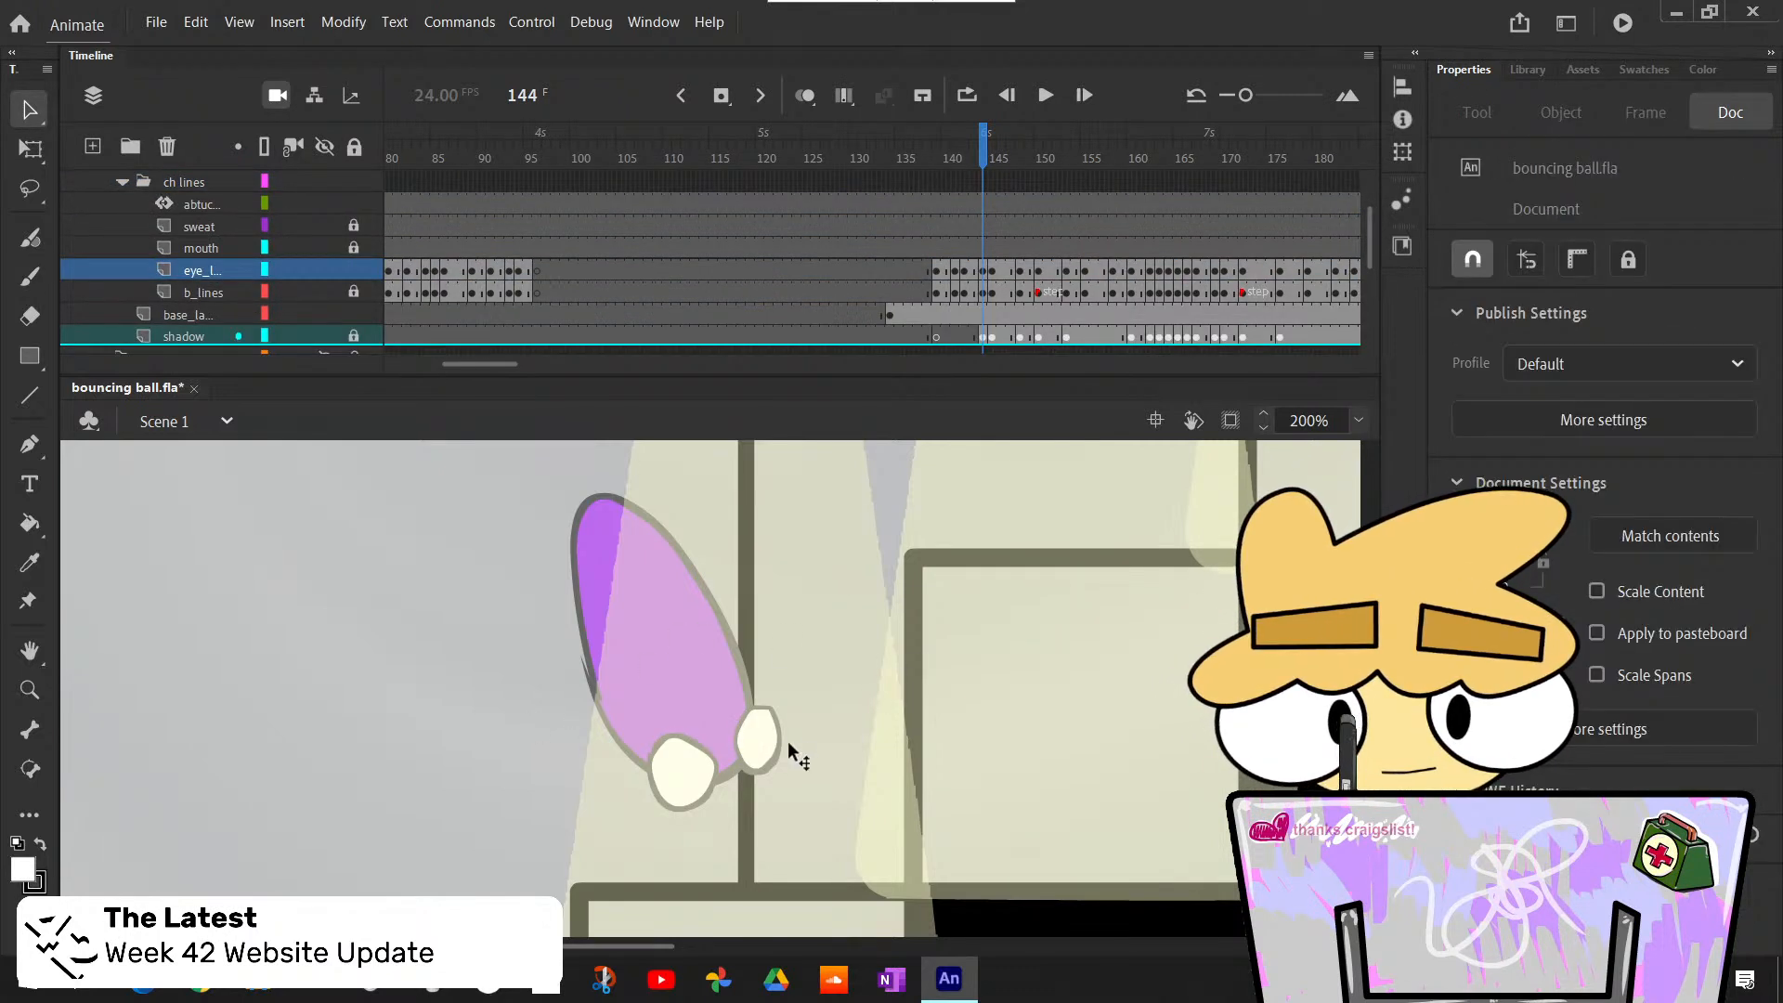
- Paint black pupils in both of the ball's eyes at frame 144 and compare with frame 143
key(k)
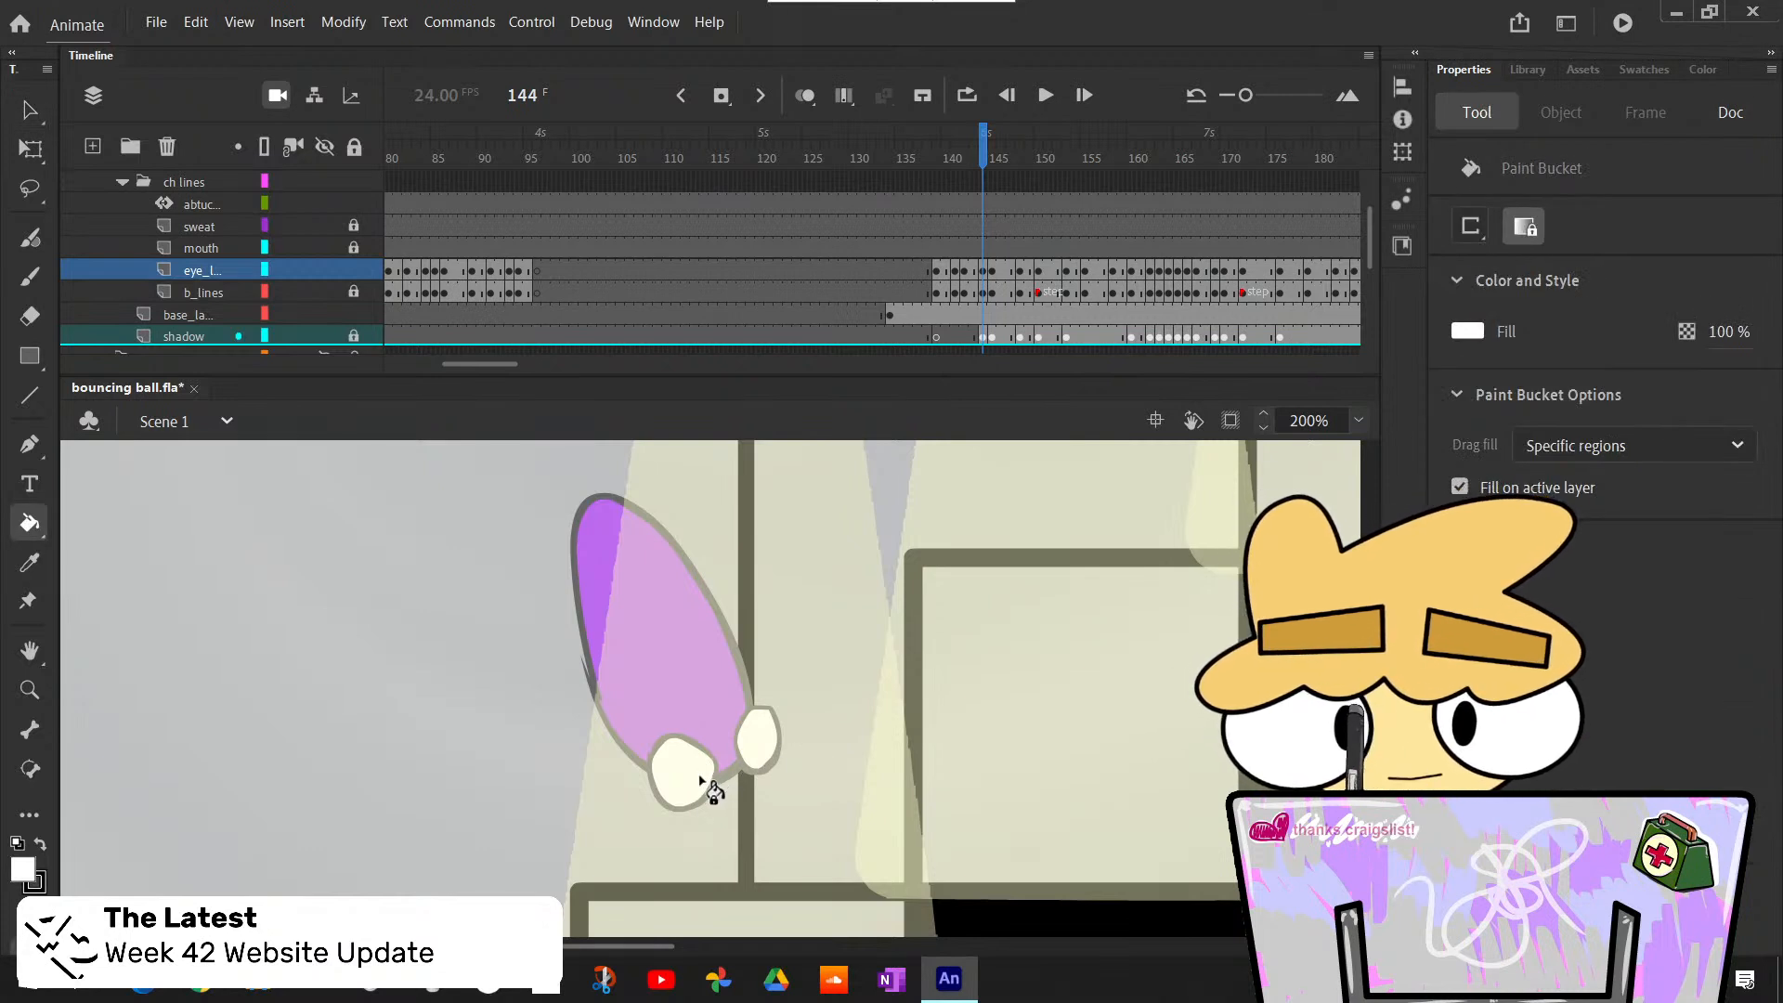
key(b)
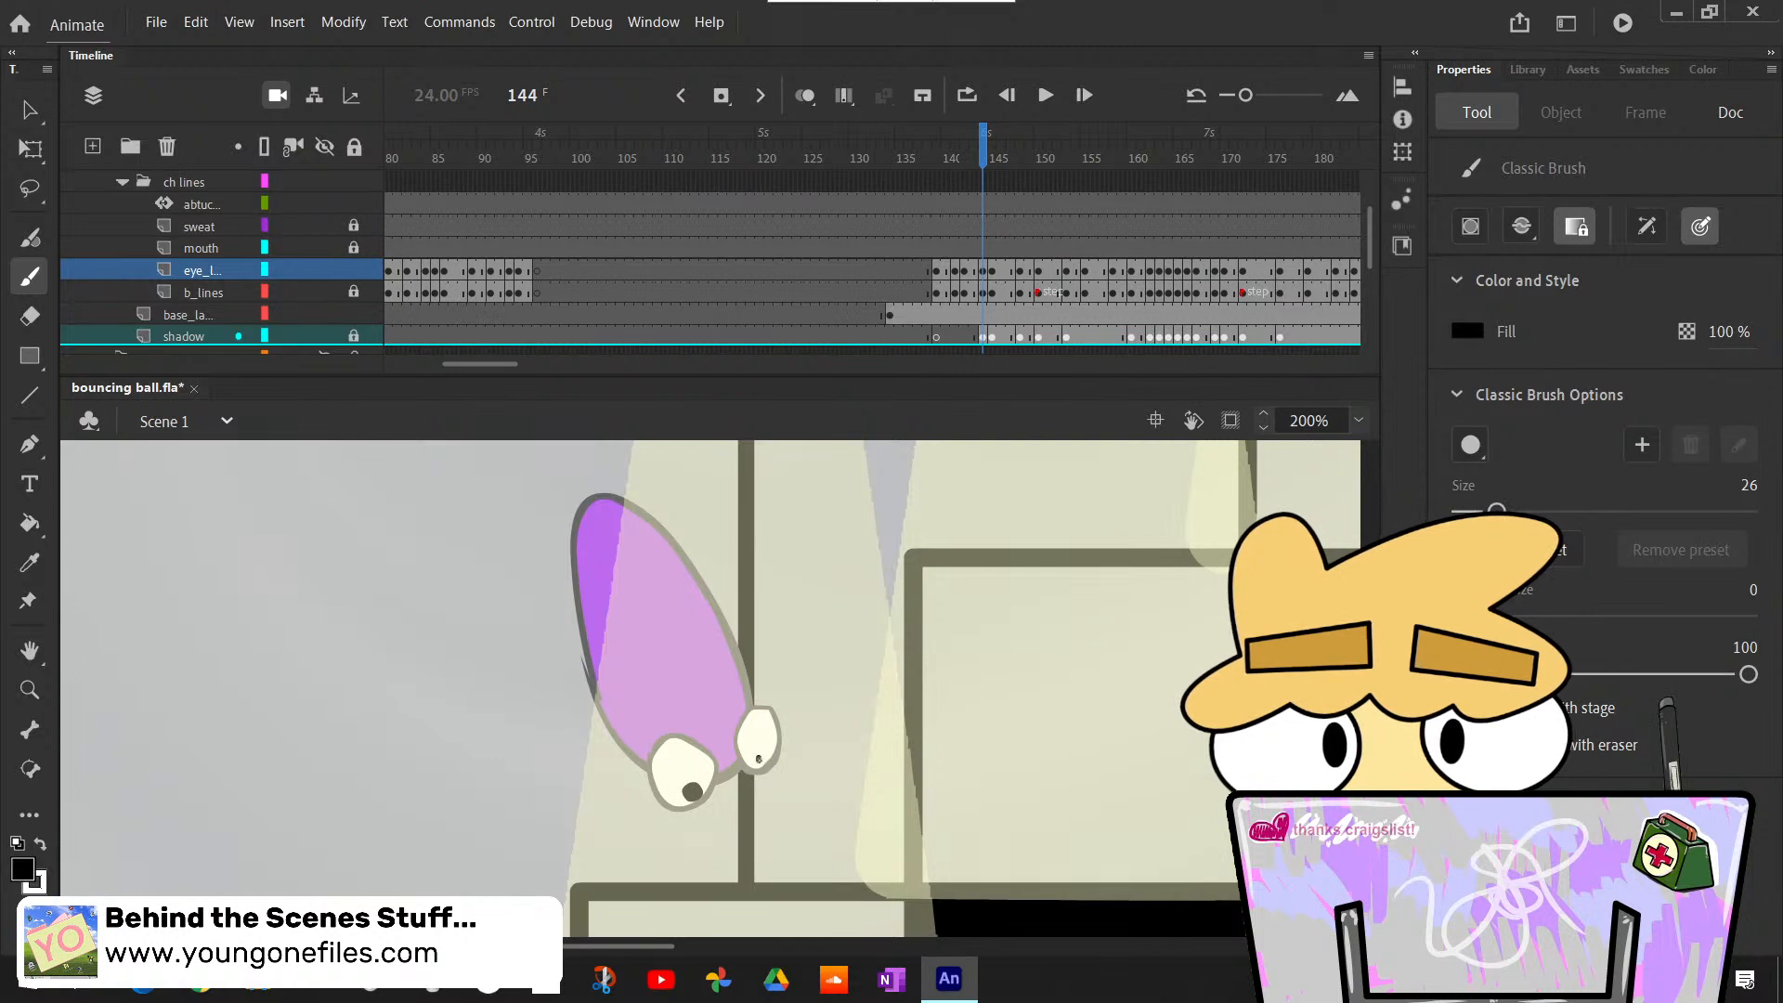
key(comma)
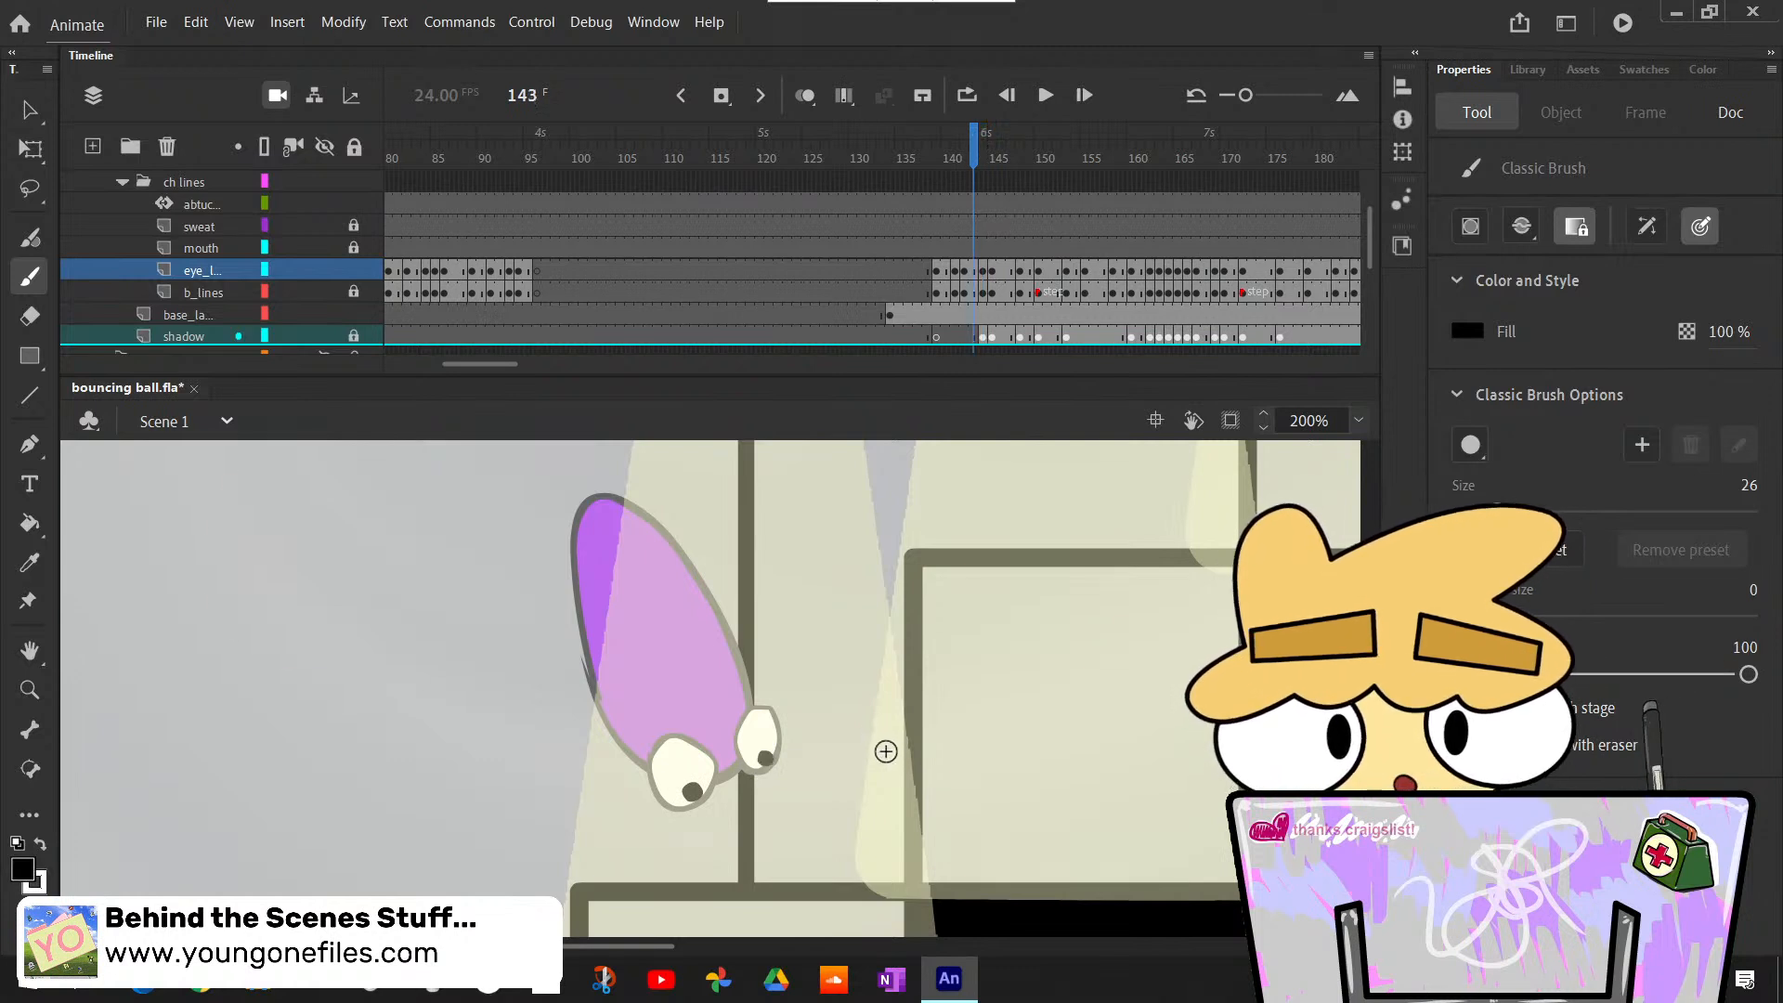
key(period)
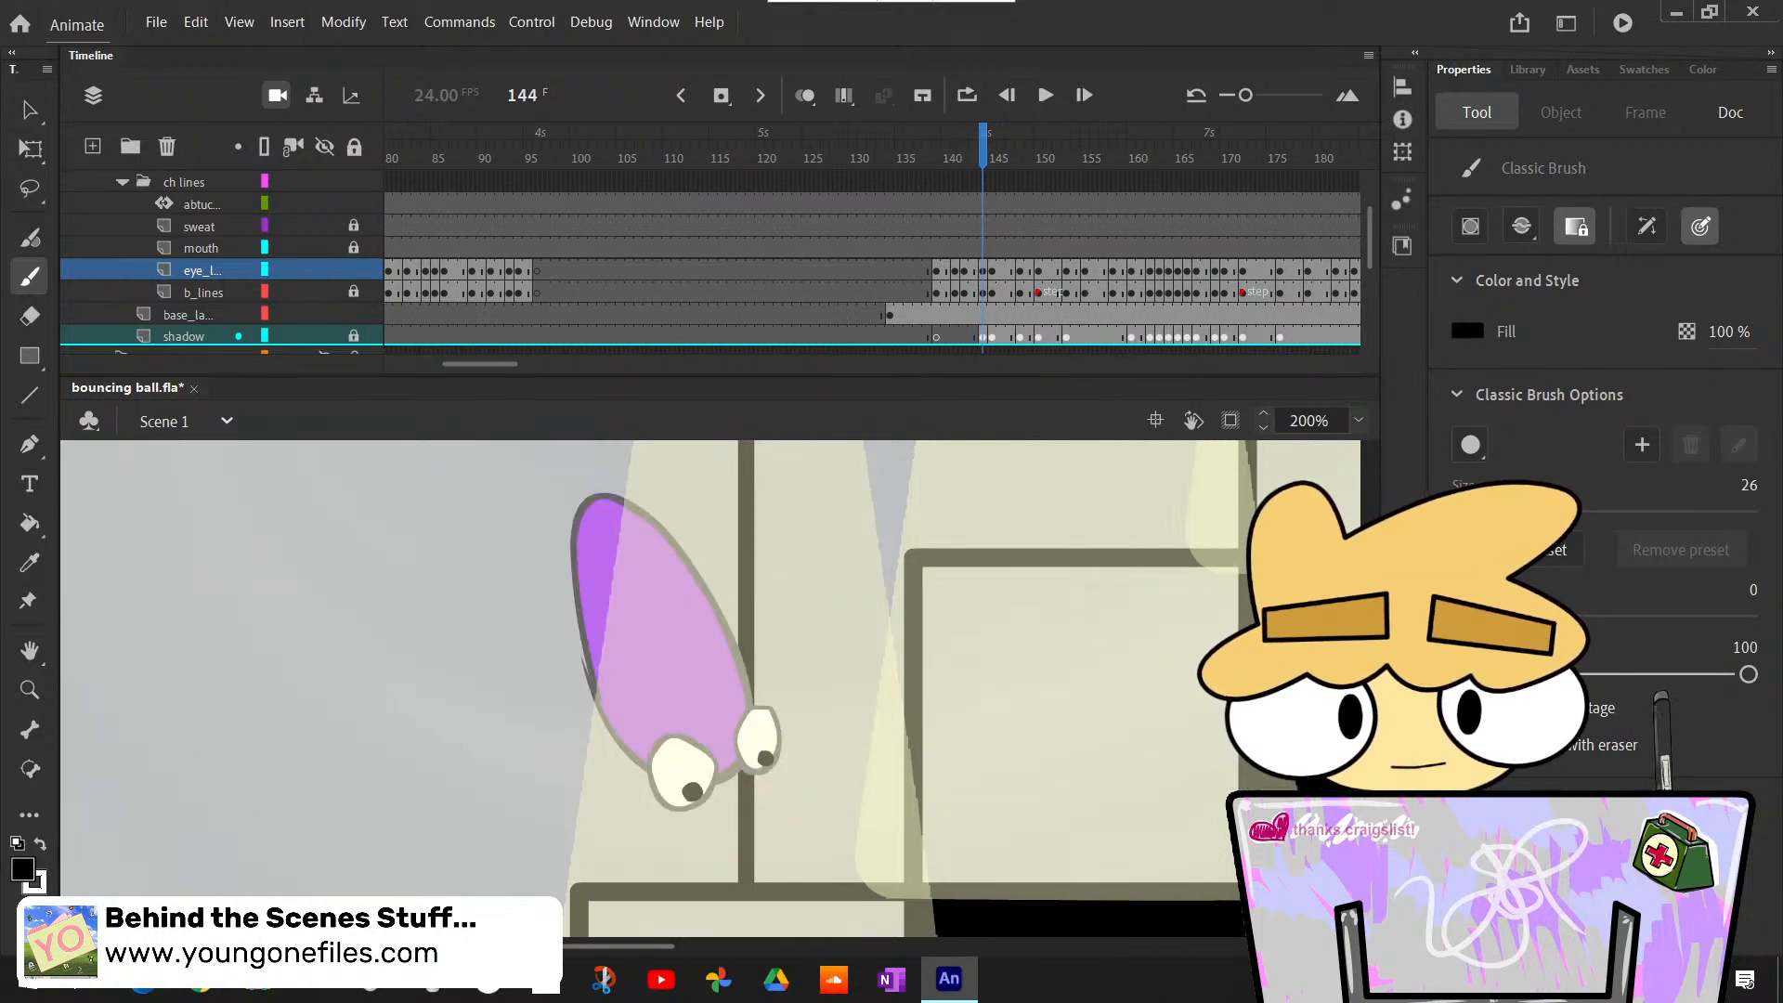
- Fill both of the ball's eyes with white at frame 145
scroll(765, 758, down, 3)
key(period)
scroll(765, 758, down, 2)
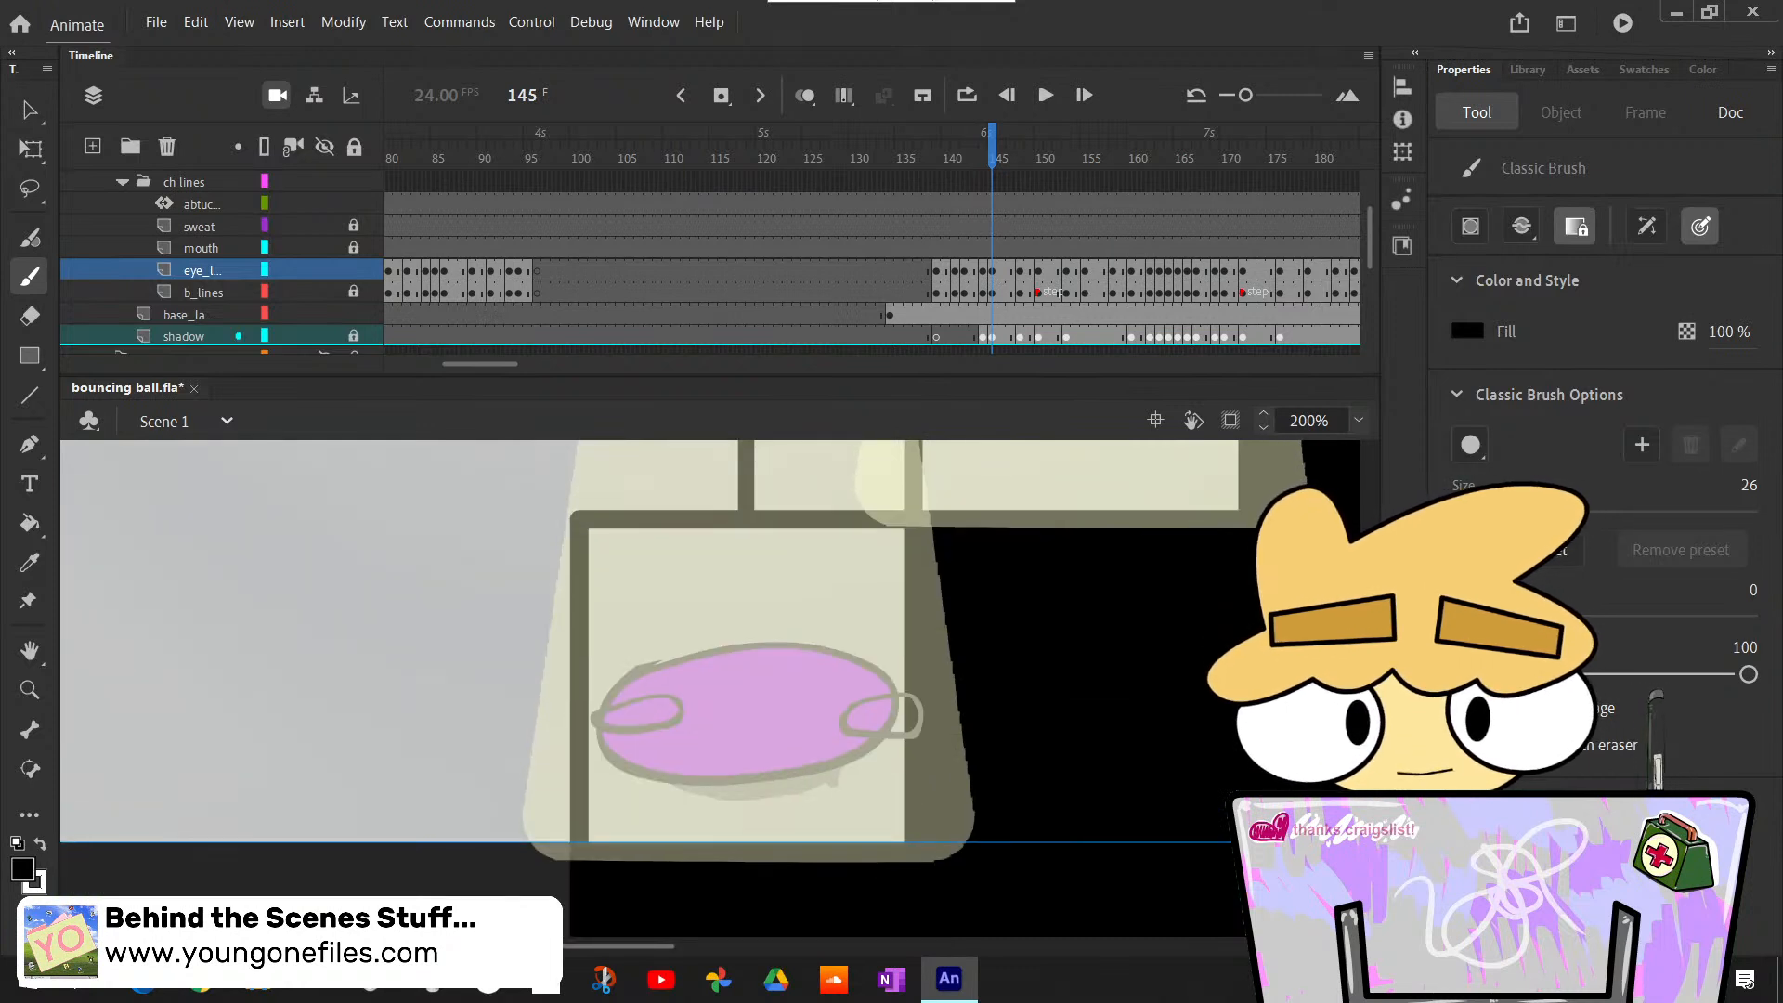
key(k)
click(691, 725)
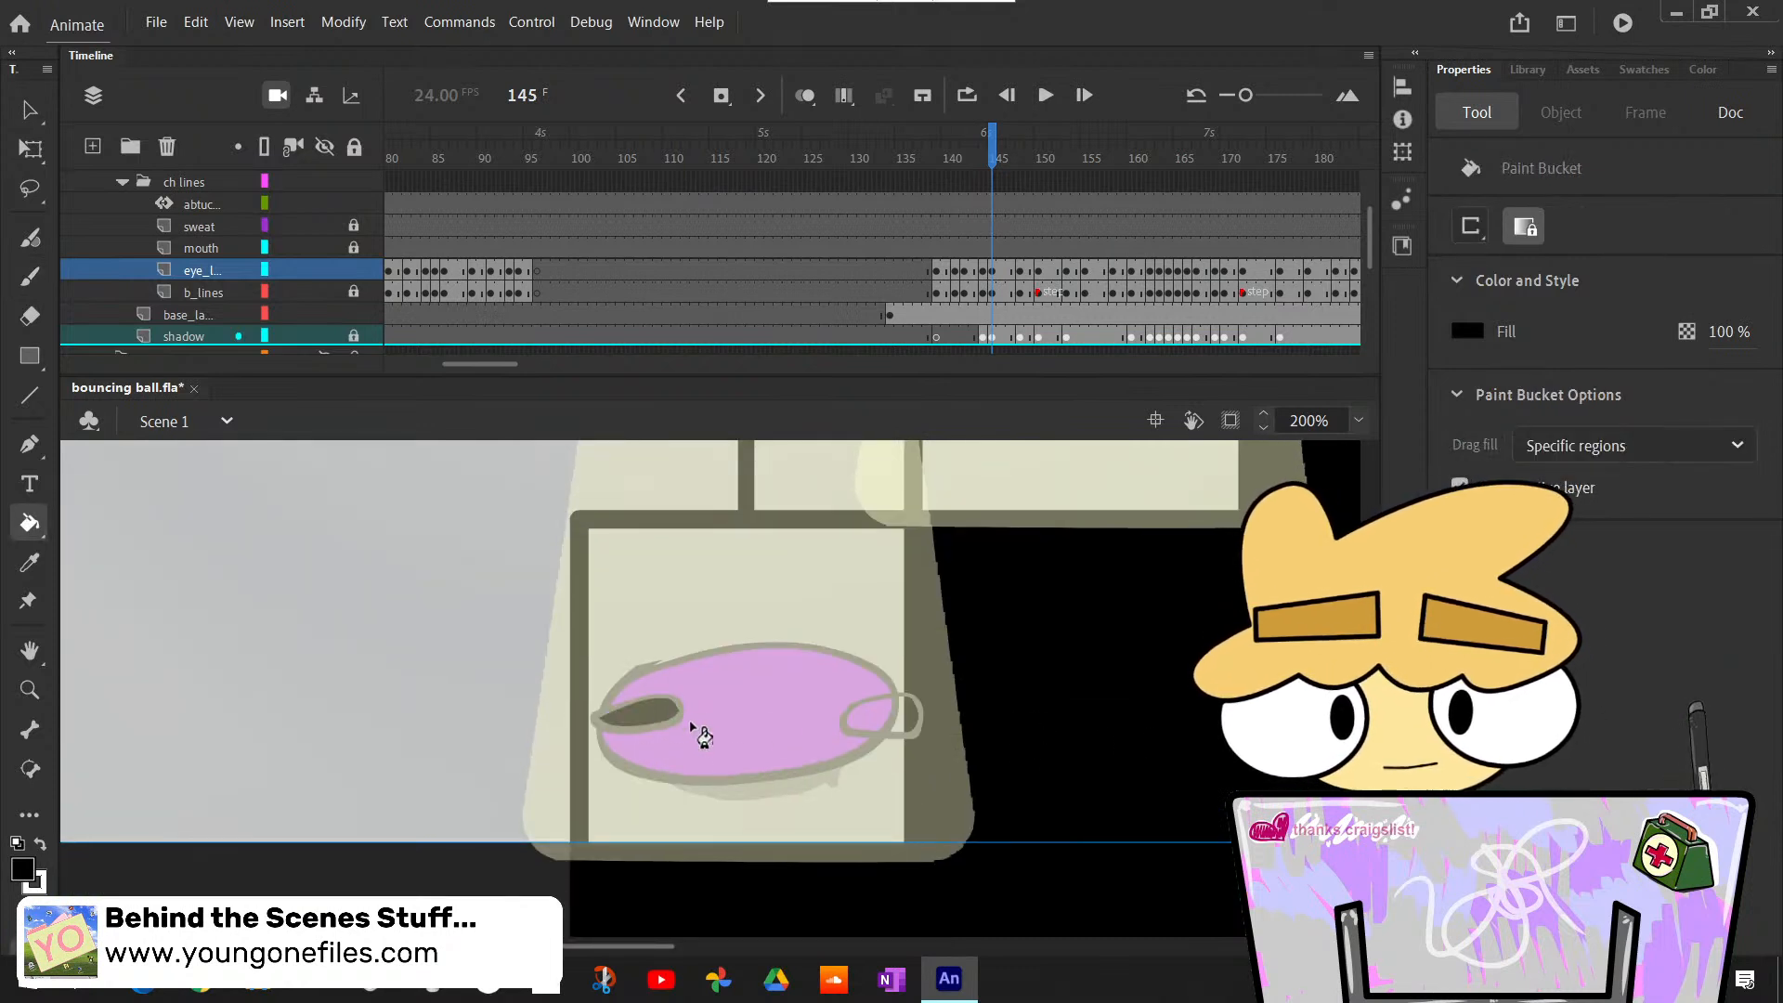
key(ctrl+z)
key(x)
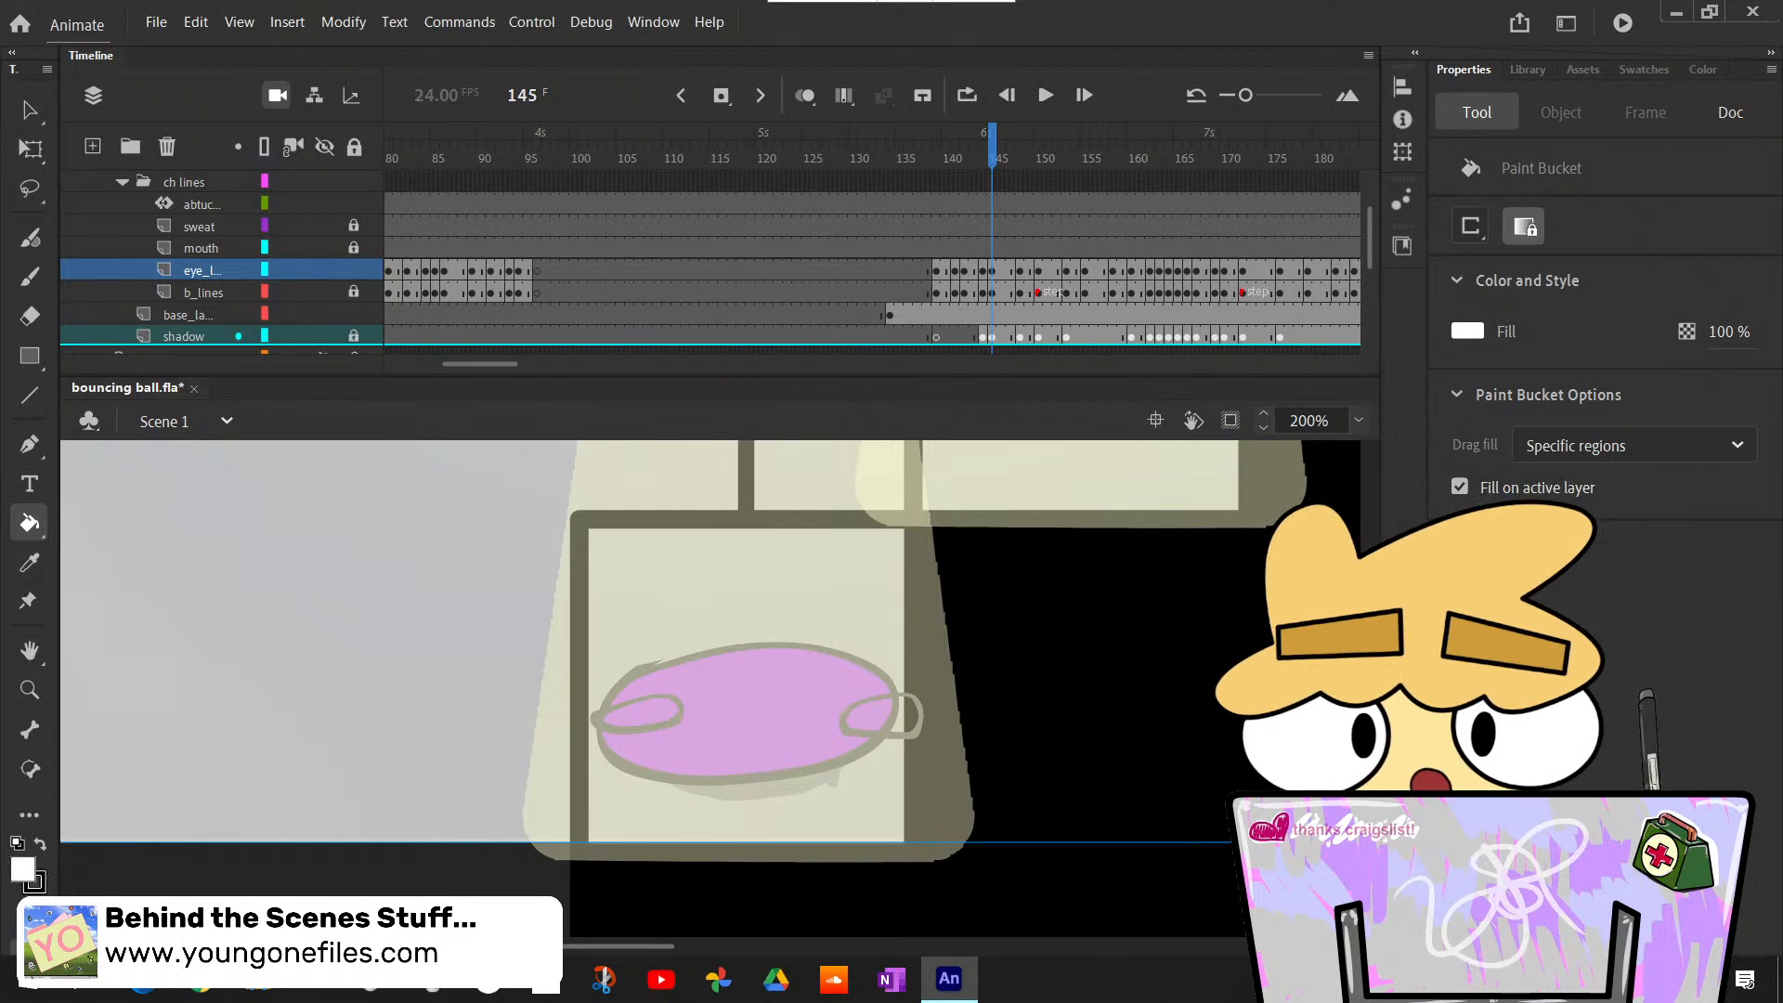
click(667, 726)
click(890, 721)
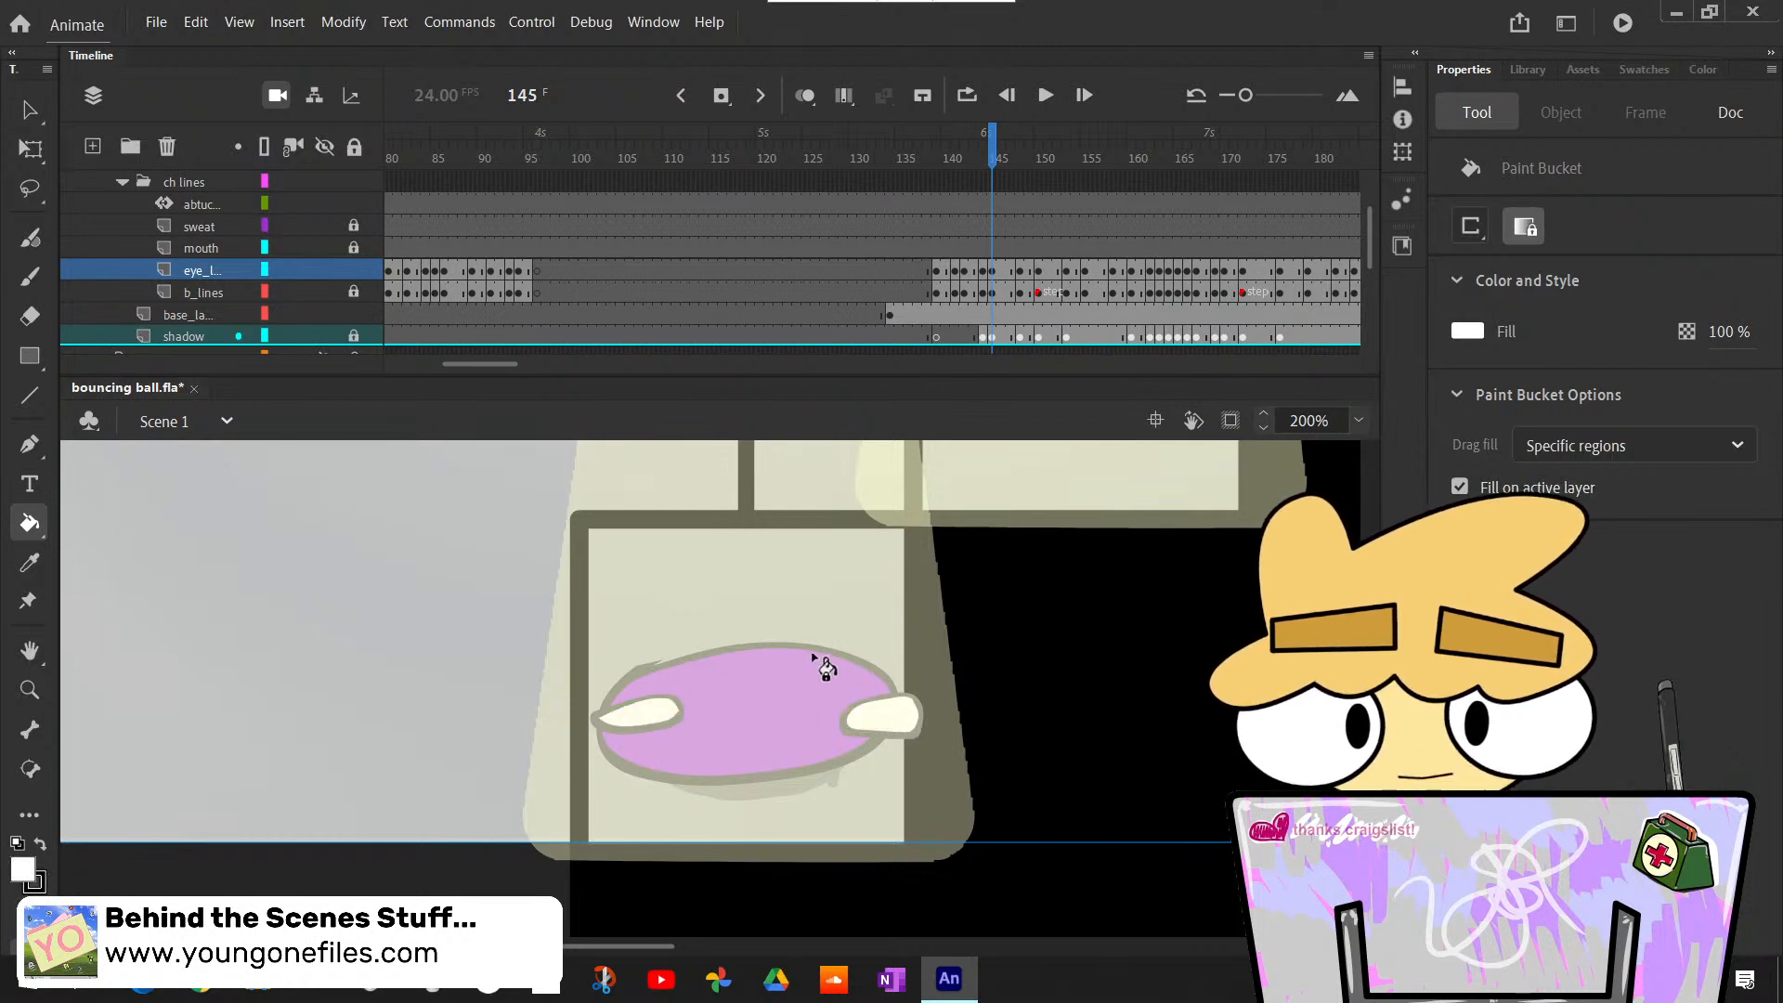
- Try black pupils at the inner ends of both eyes at frame 145
key(b)
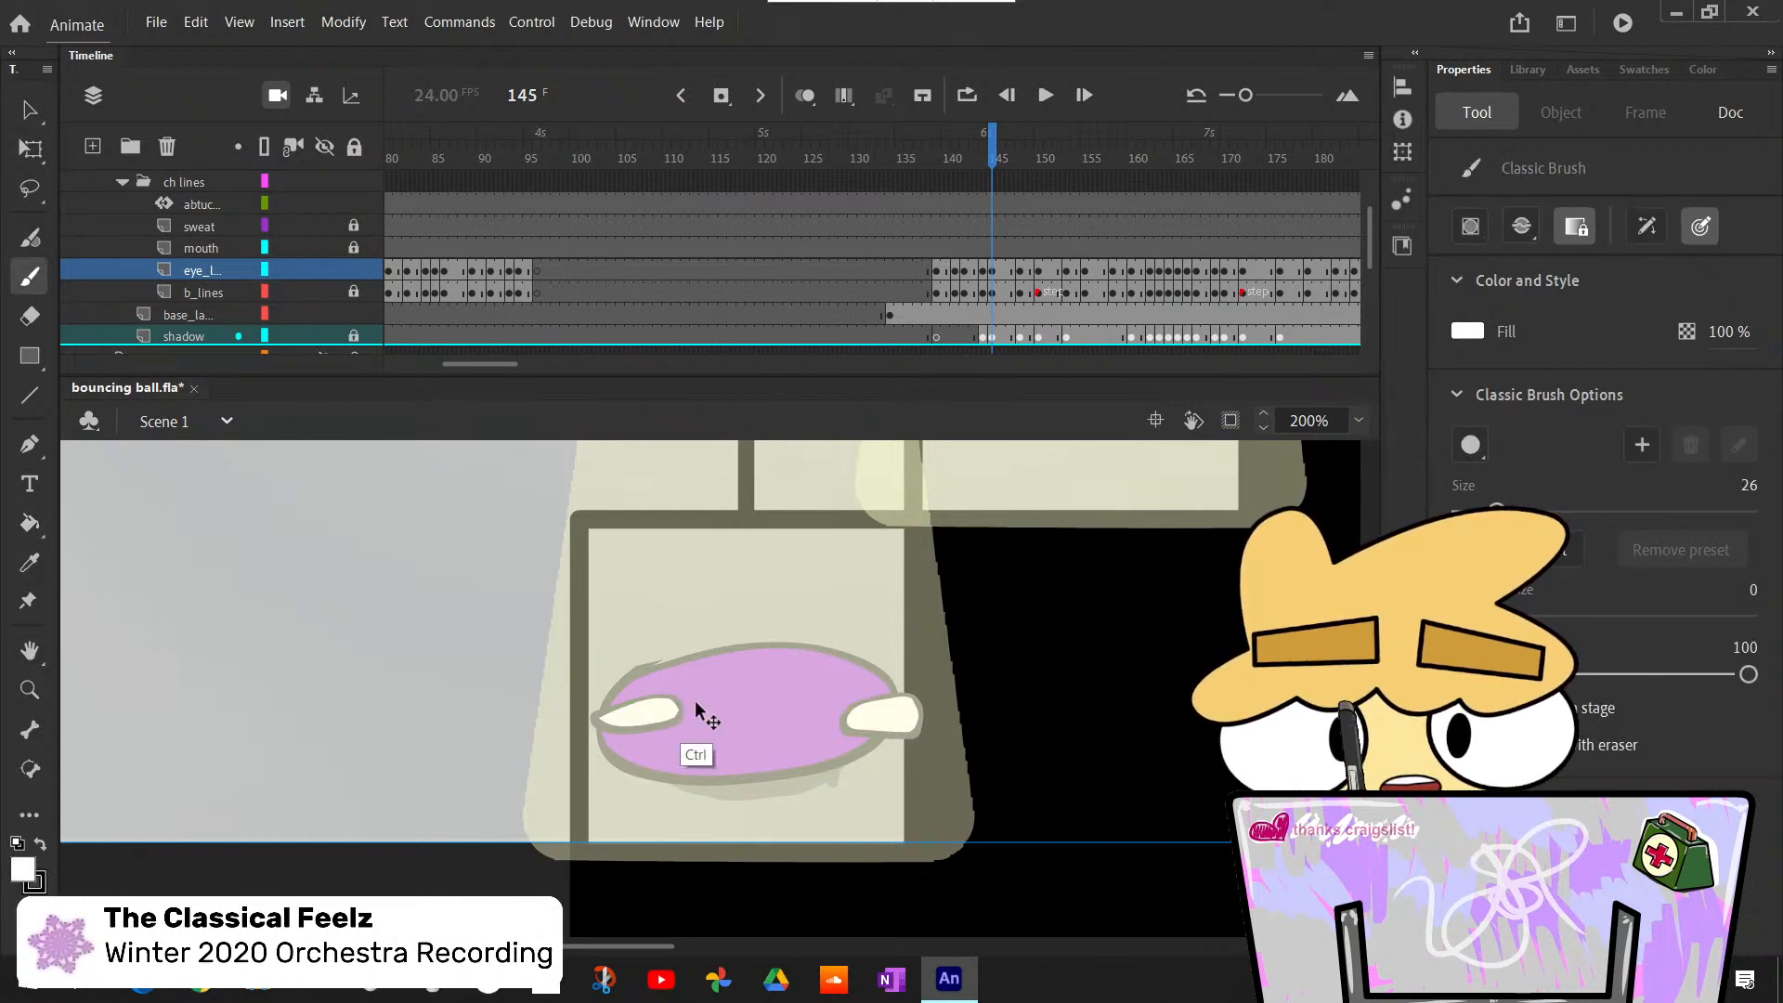
key(x)
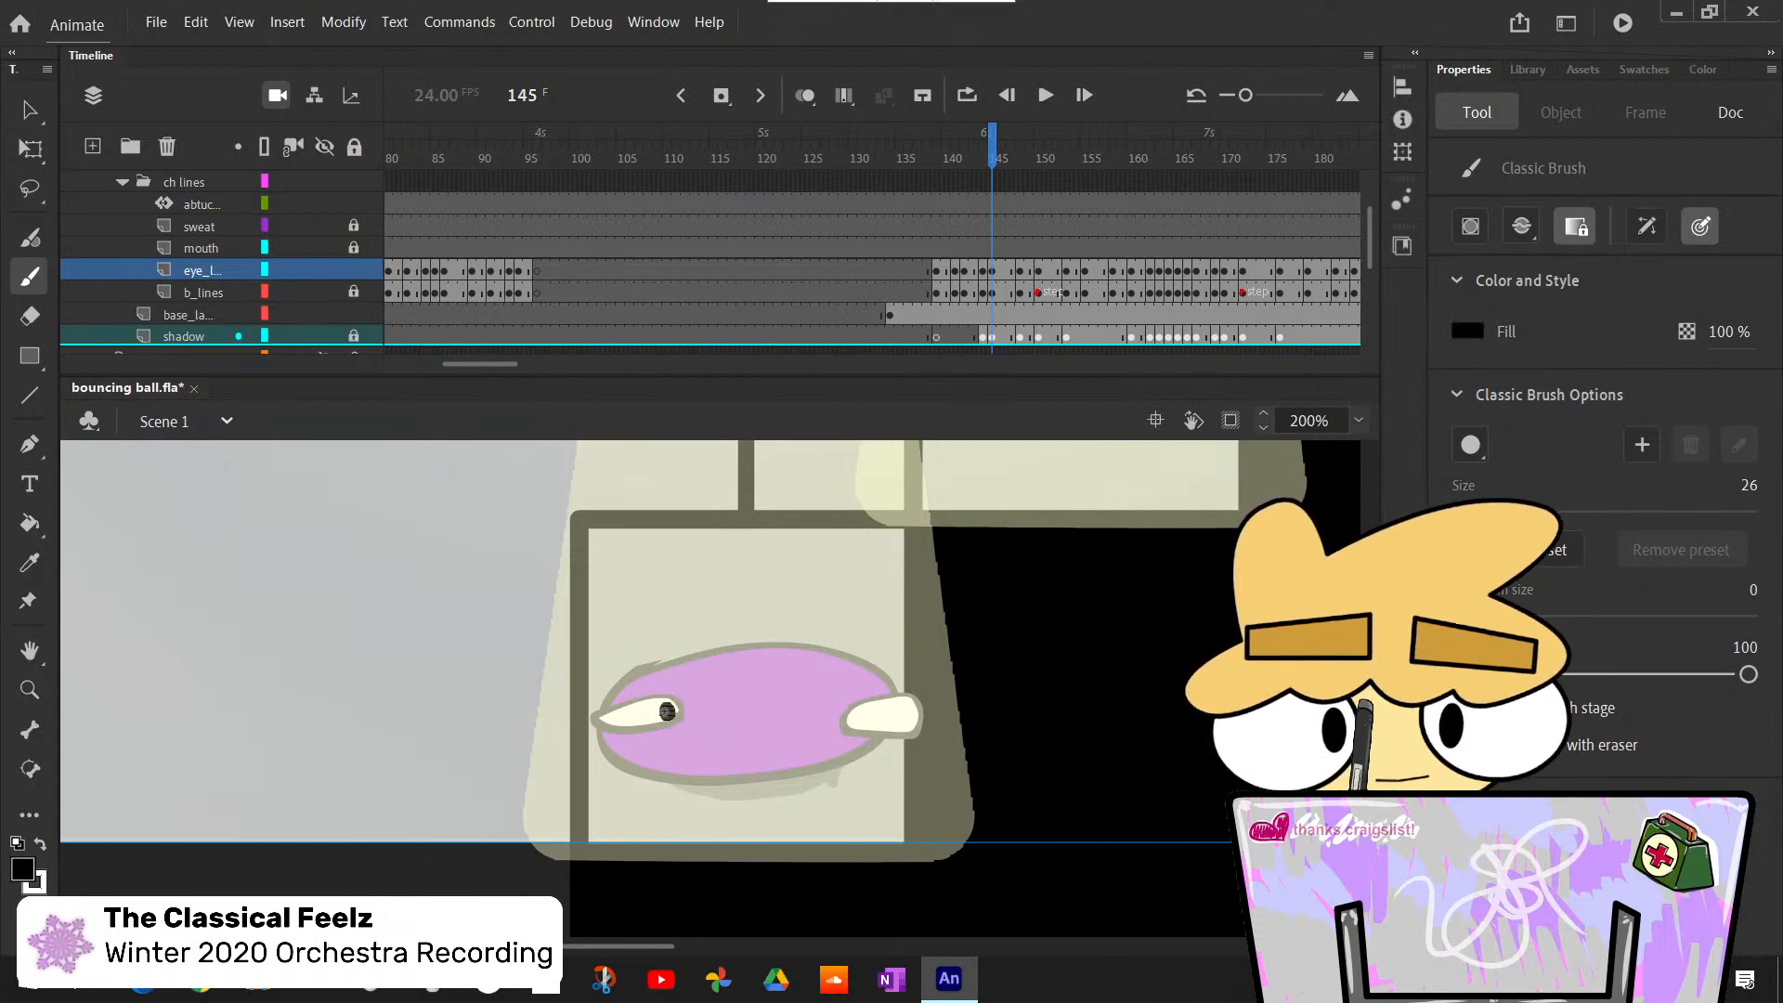
key(ctrl+z)
drag(676, 709, 665, 709)
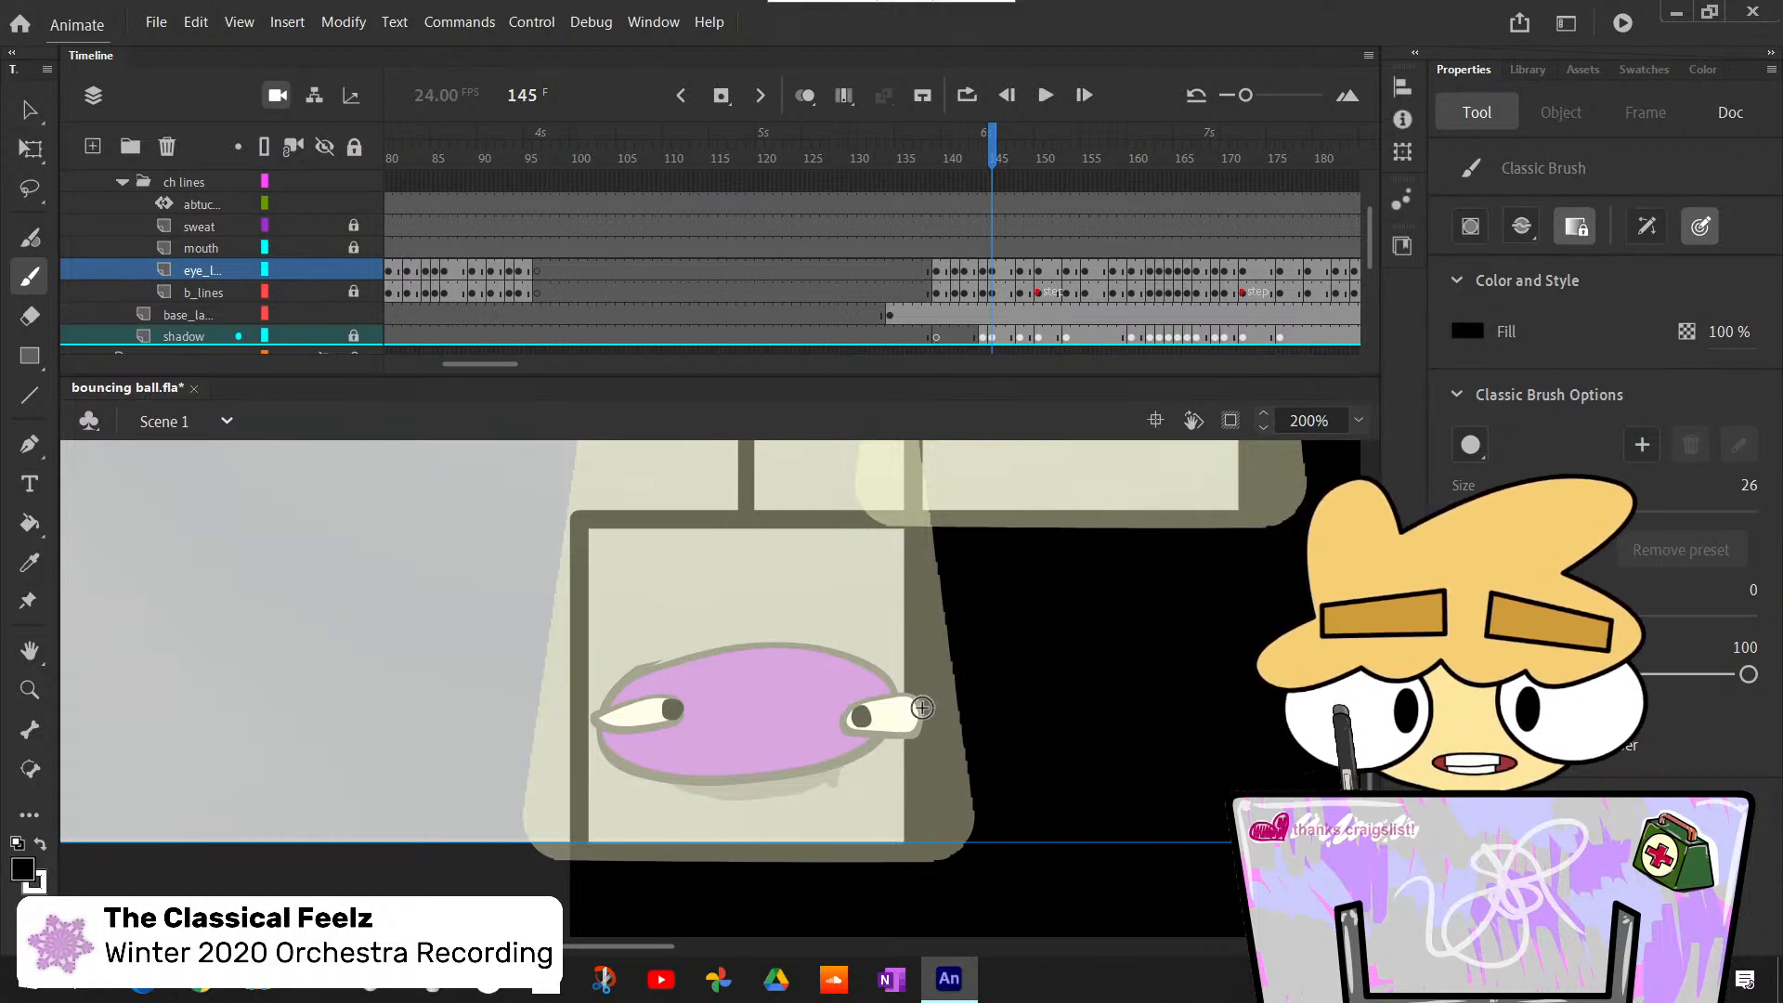
key(ctrl+z)
key(ctrl+z)
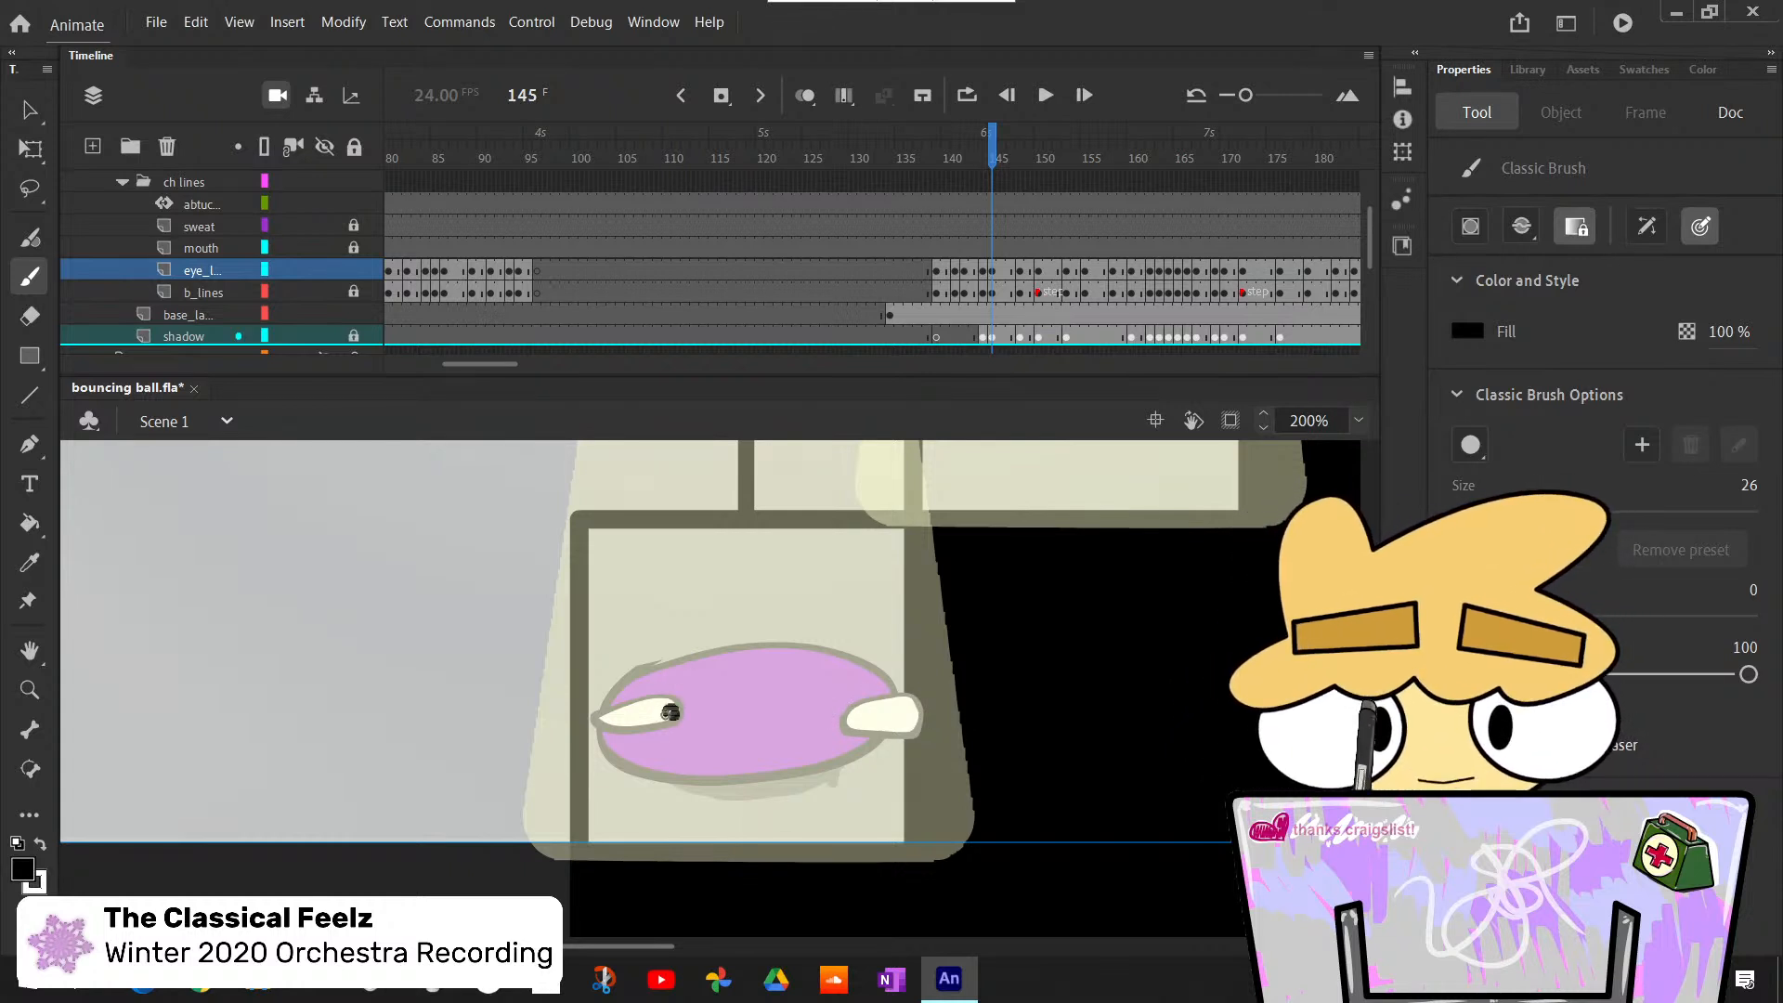
drag(675, 708, 665, 708)
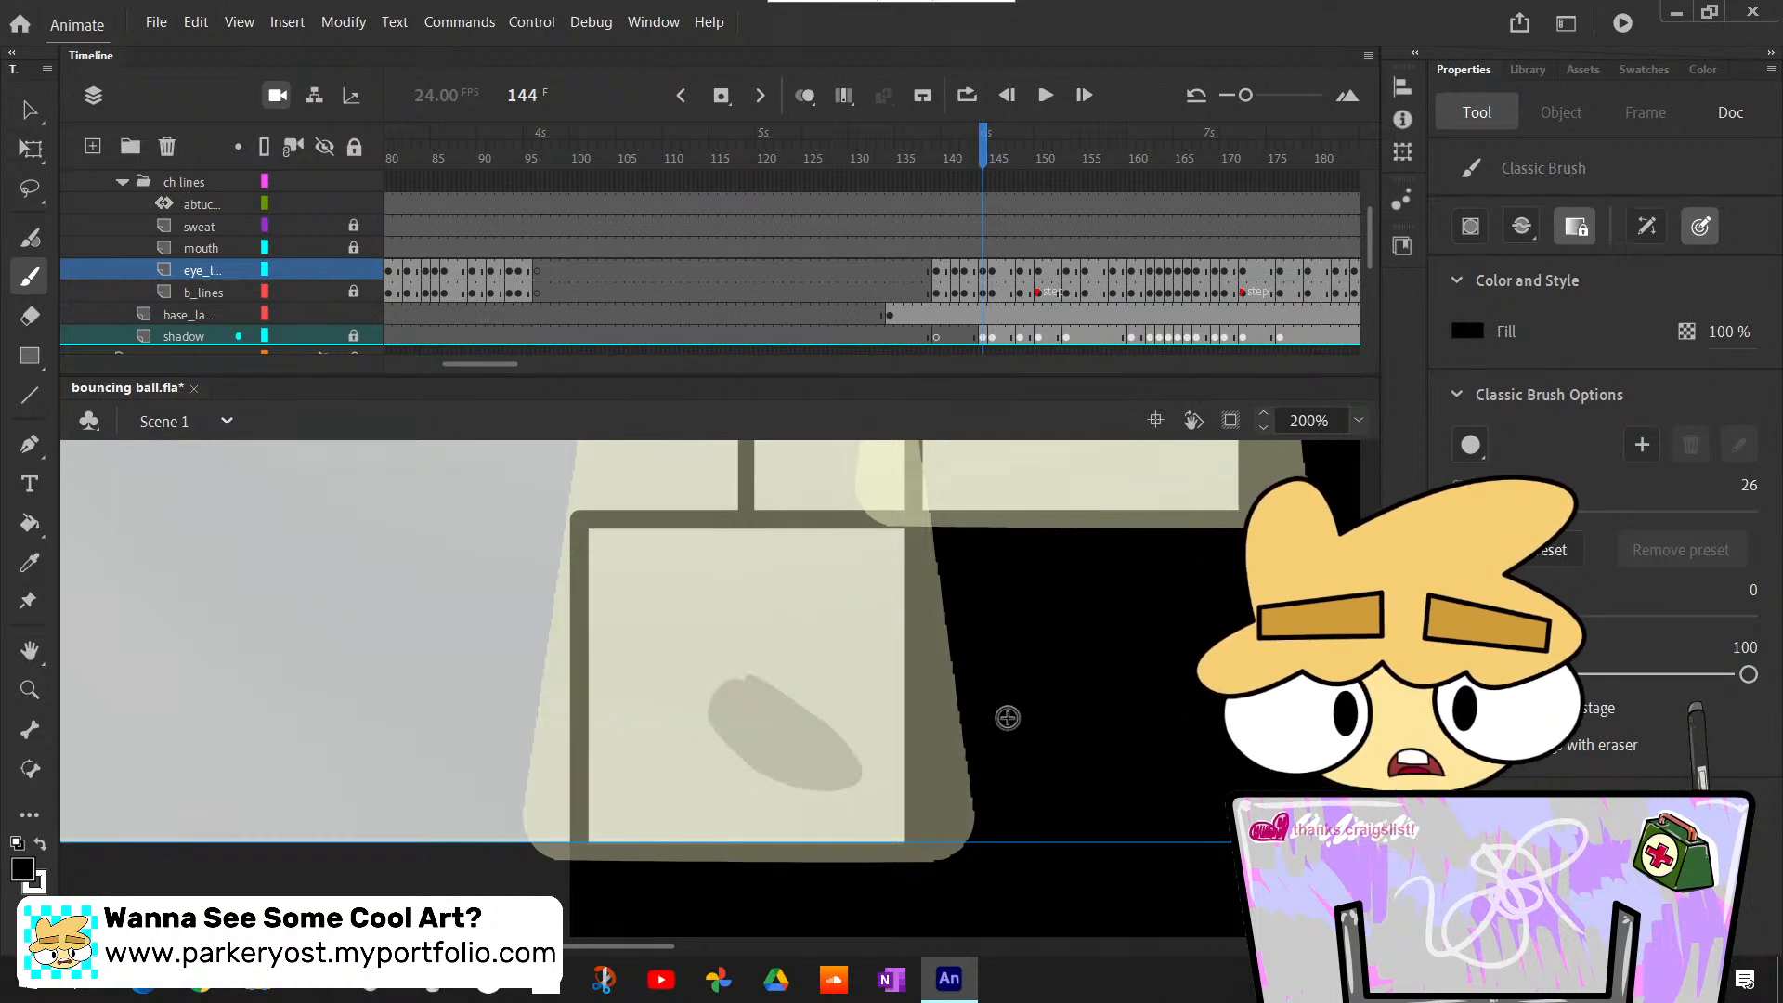
- Check the eyes and pupils against the neighbouring poses from frame 144 to frame 148
key(.)
scroll(1031, 719, up, 7)
scroll(1031, 719, down, 4)
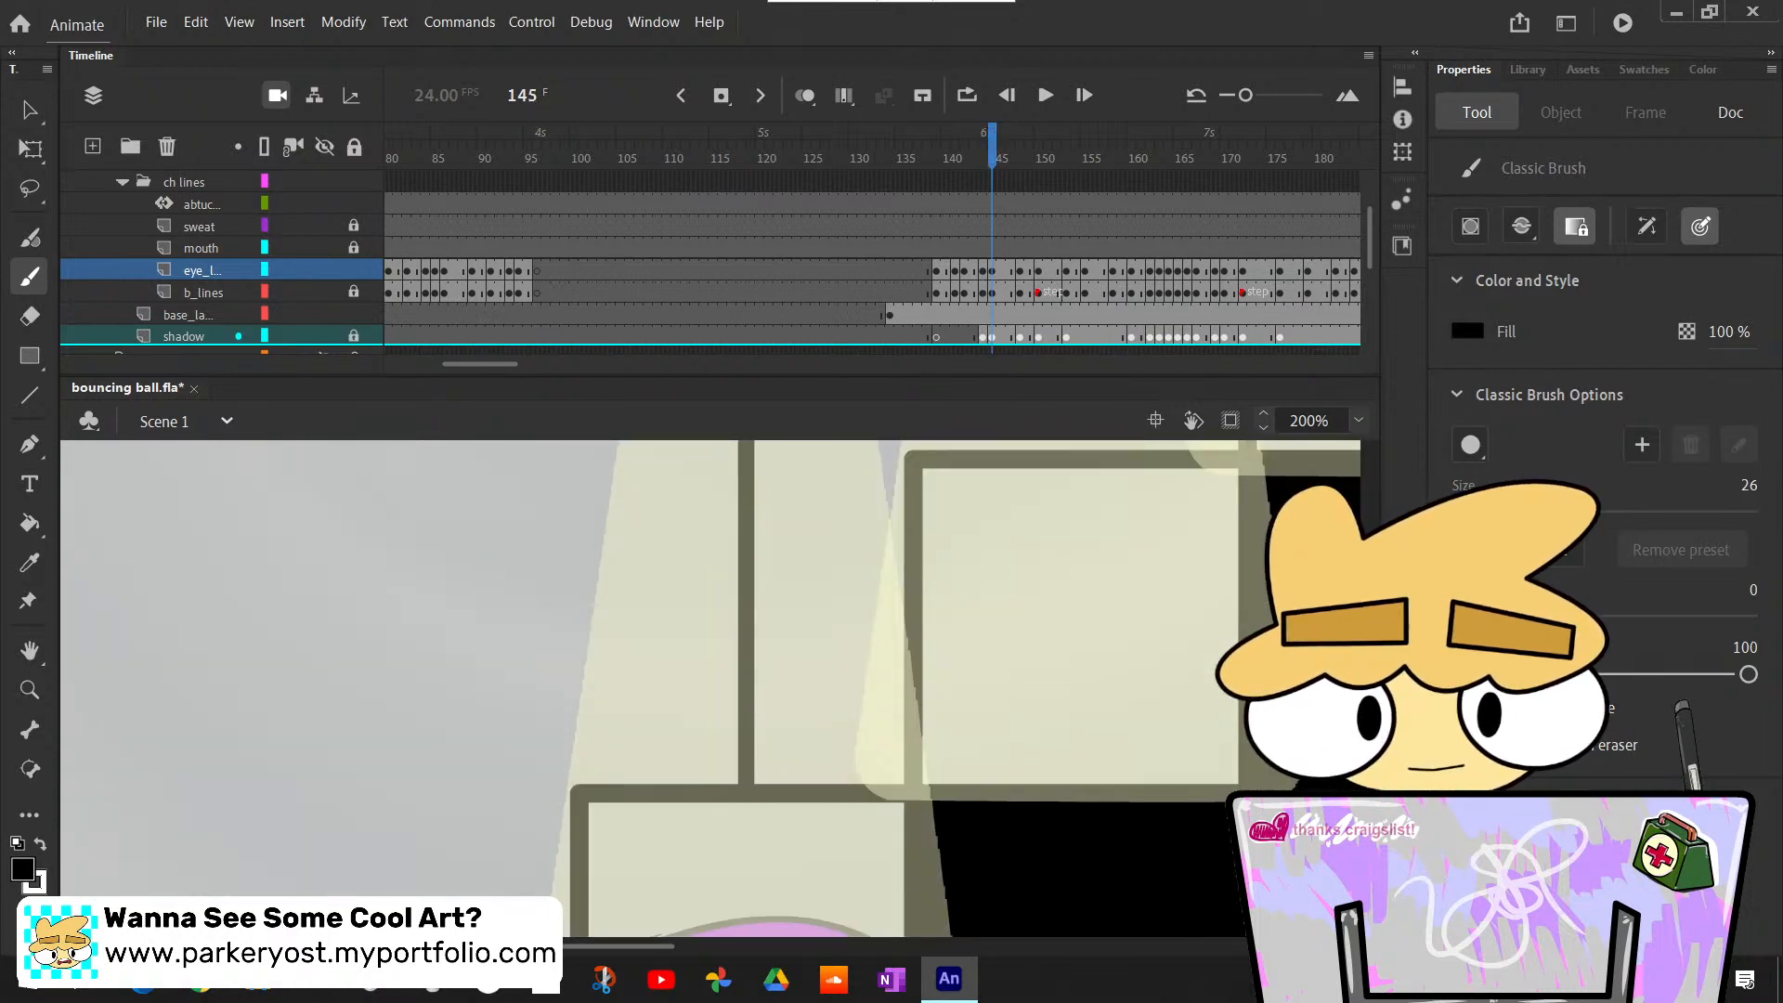
key(.)
key(.)
scroll(1031, 719, down, 3)
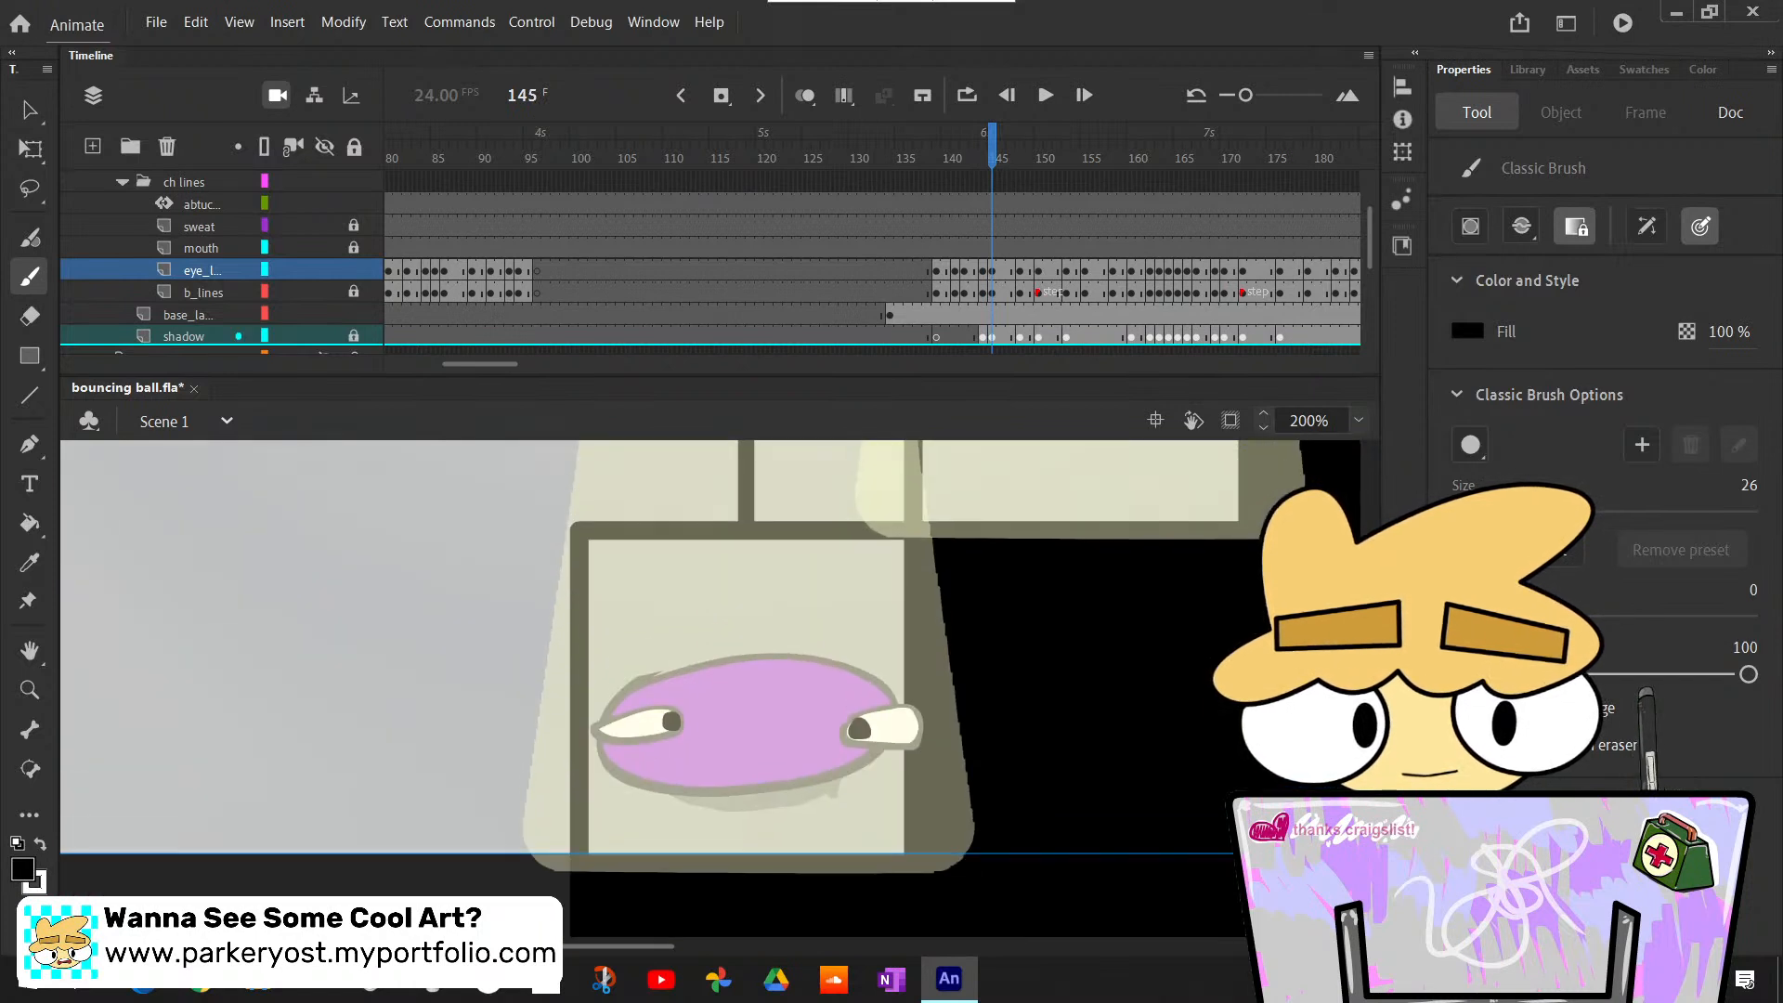
key(.)
key(.)
key(.)
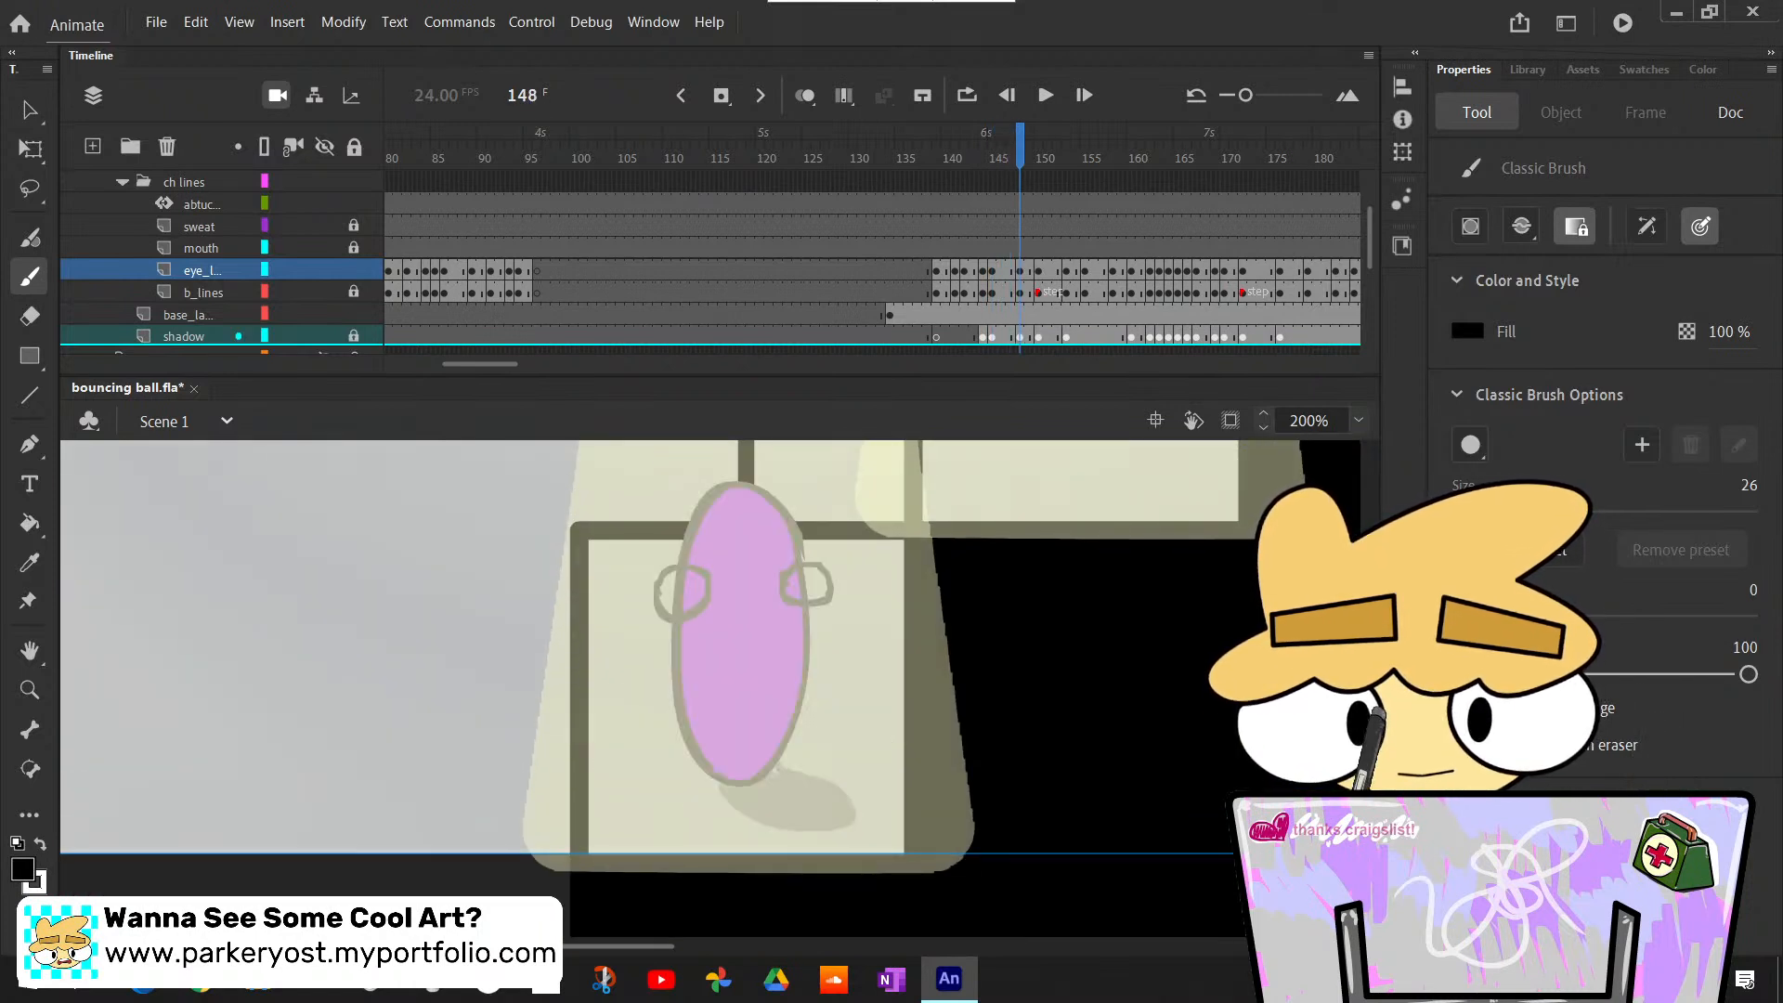
key(comma)
key(comma)
key(comma)
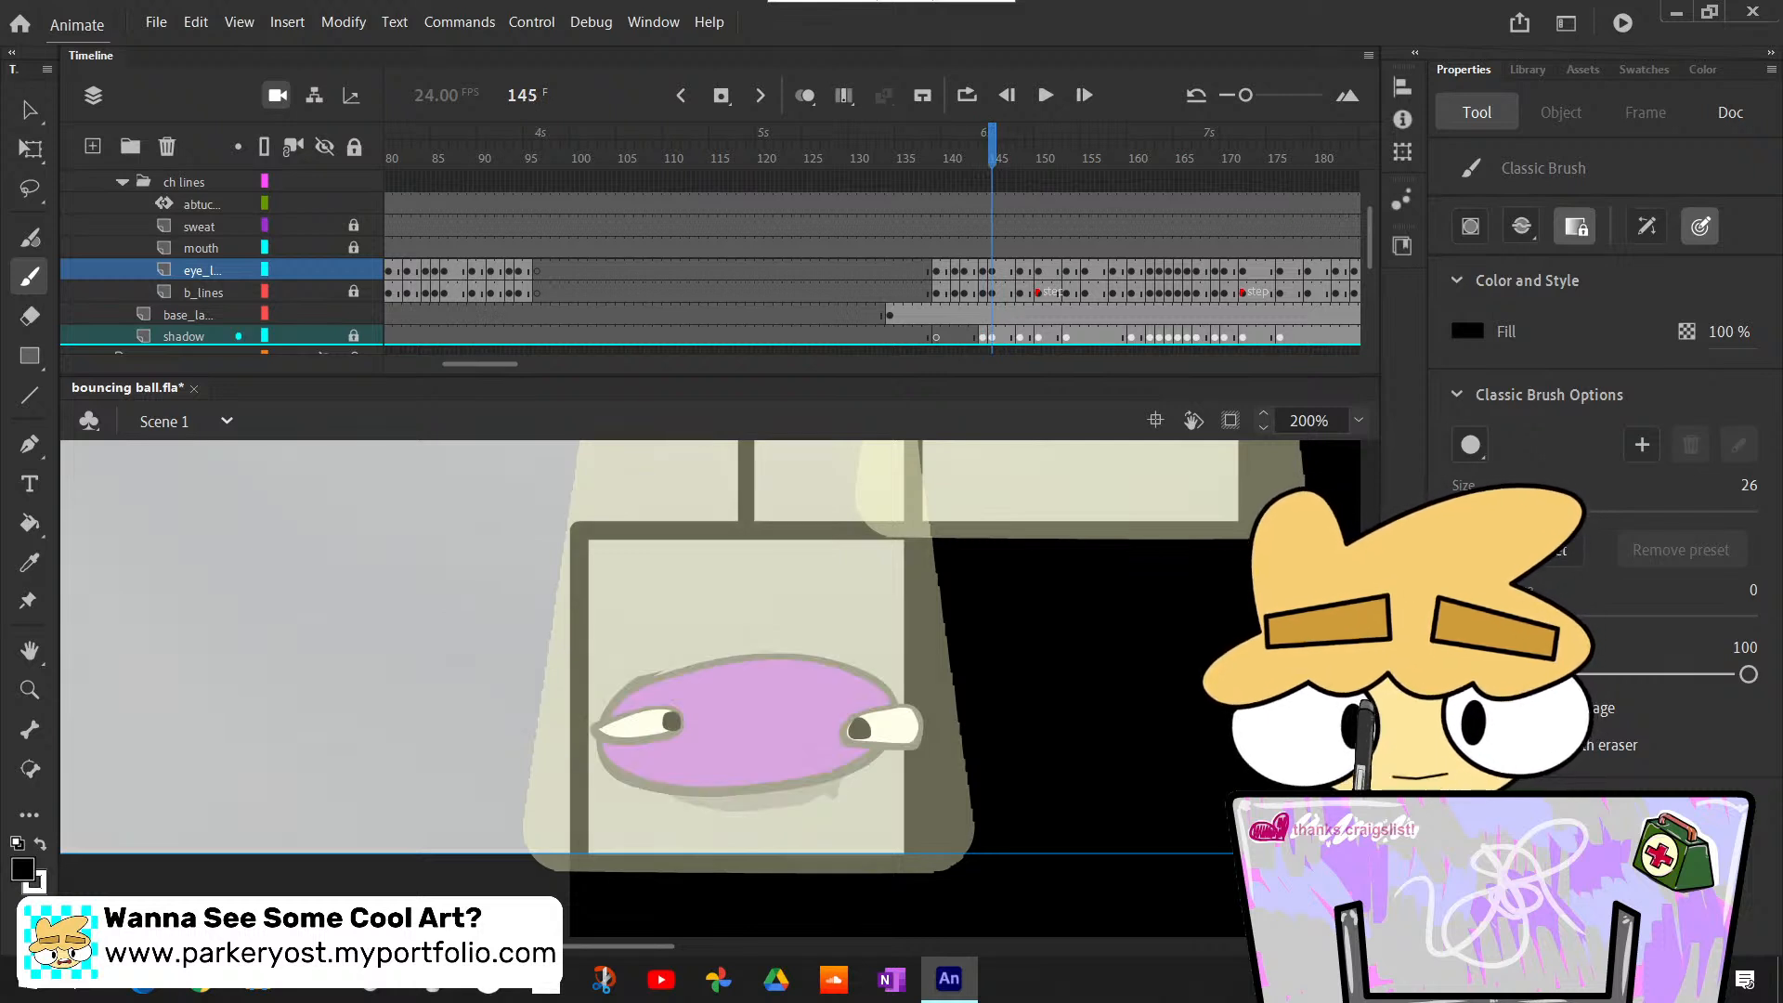
- Repaint the black pupils at the outer ends of both eyes at frame 145 and compare with frame 144
click(613, 730)
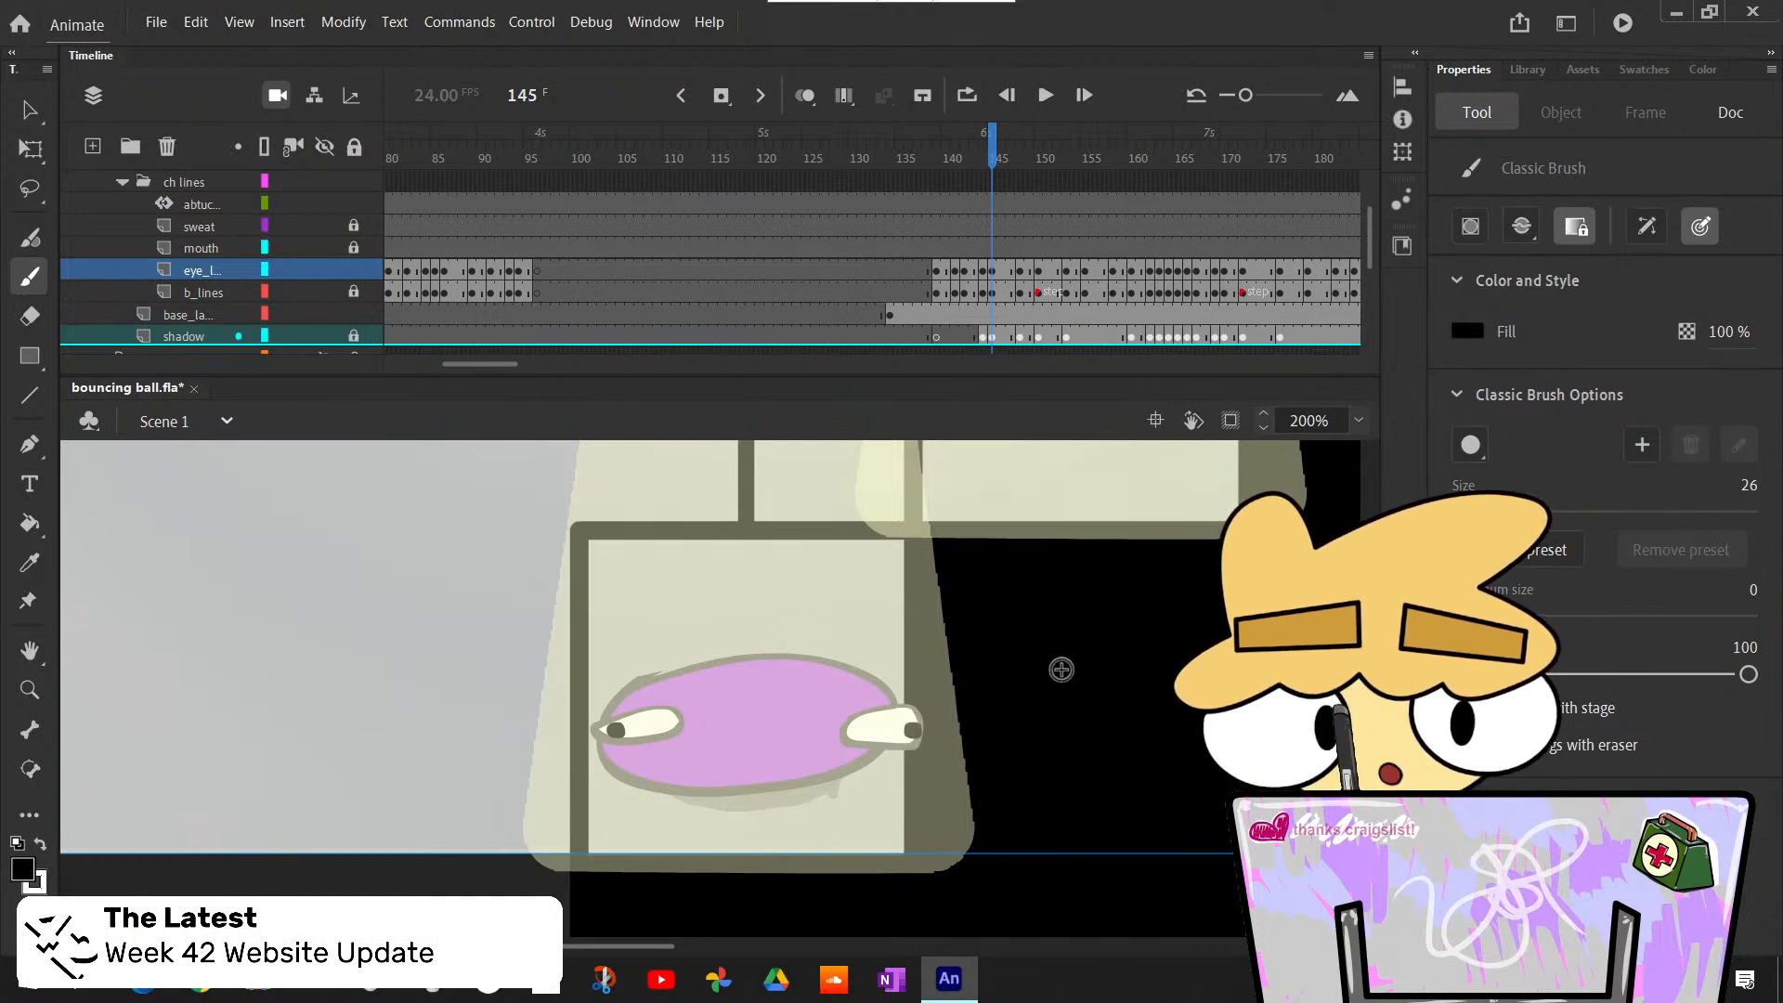
key(comma)
key(period)
key(period)
key(period)
key(period)
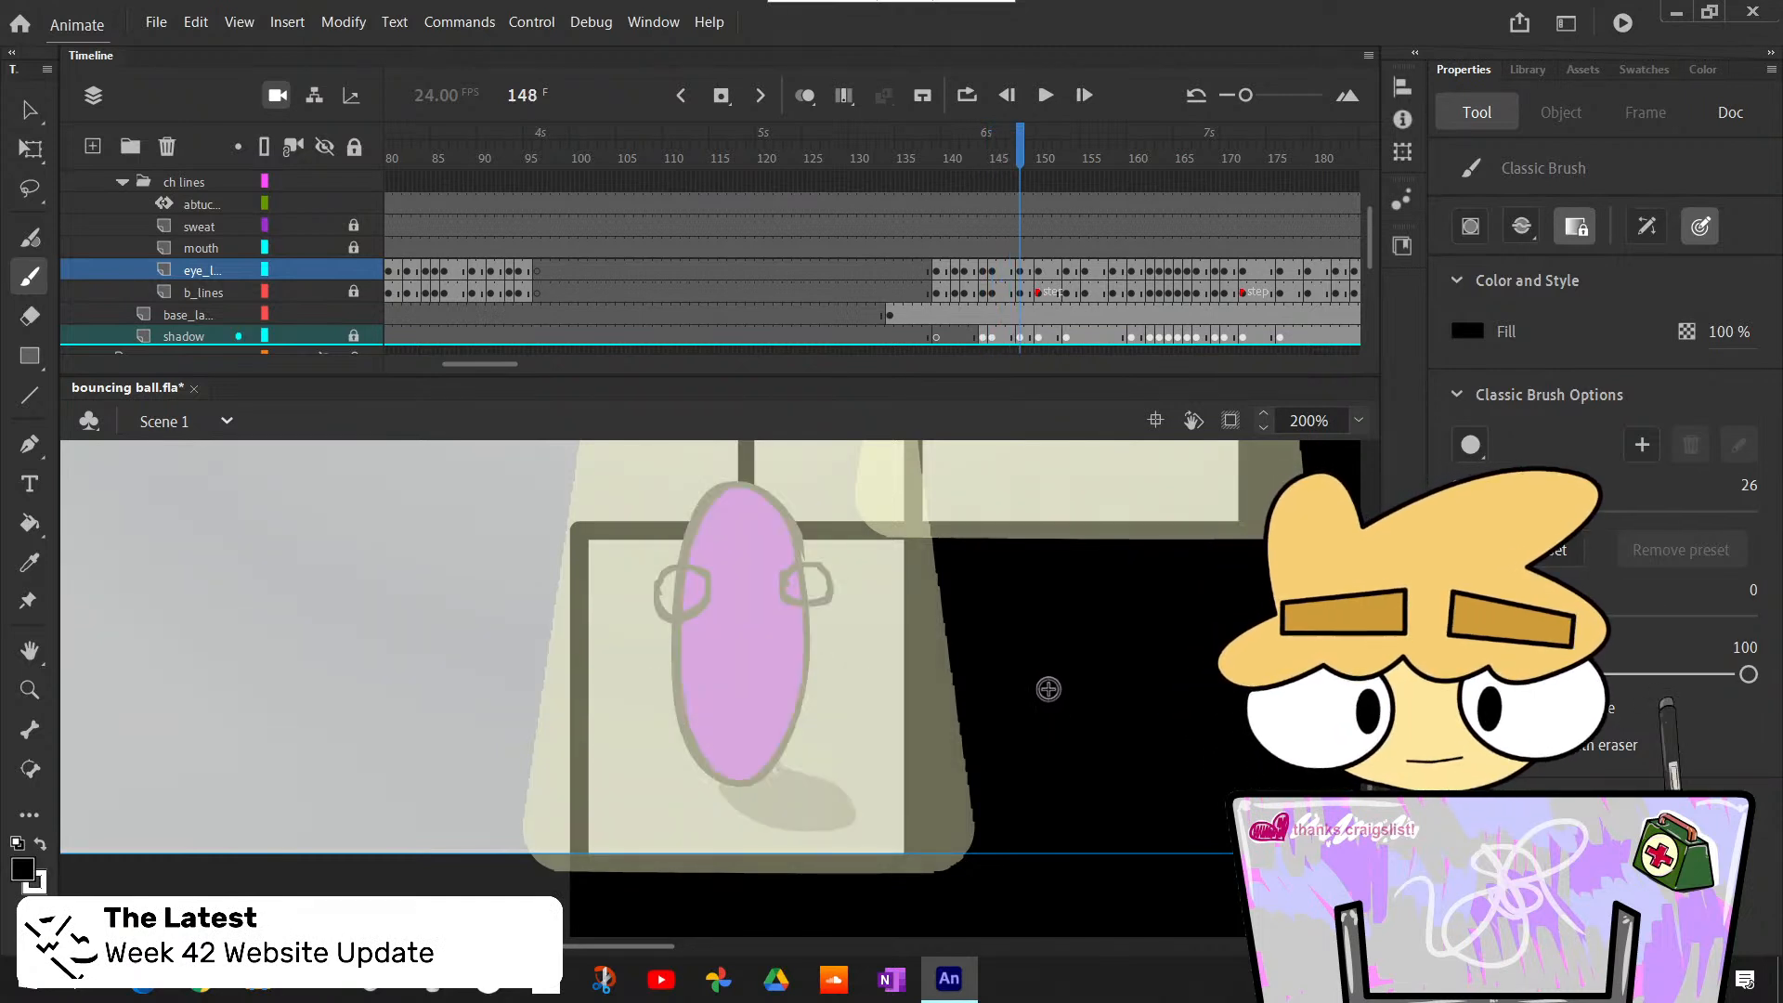
- Fill both of the stretched ball's eyes with white at frame 148
key(k)
click(692, 595)
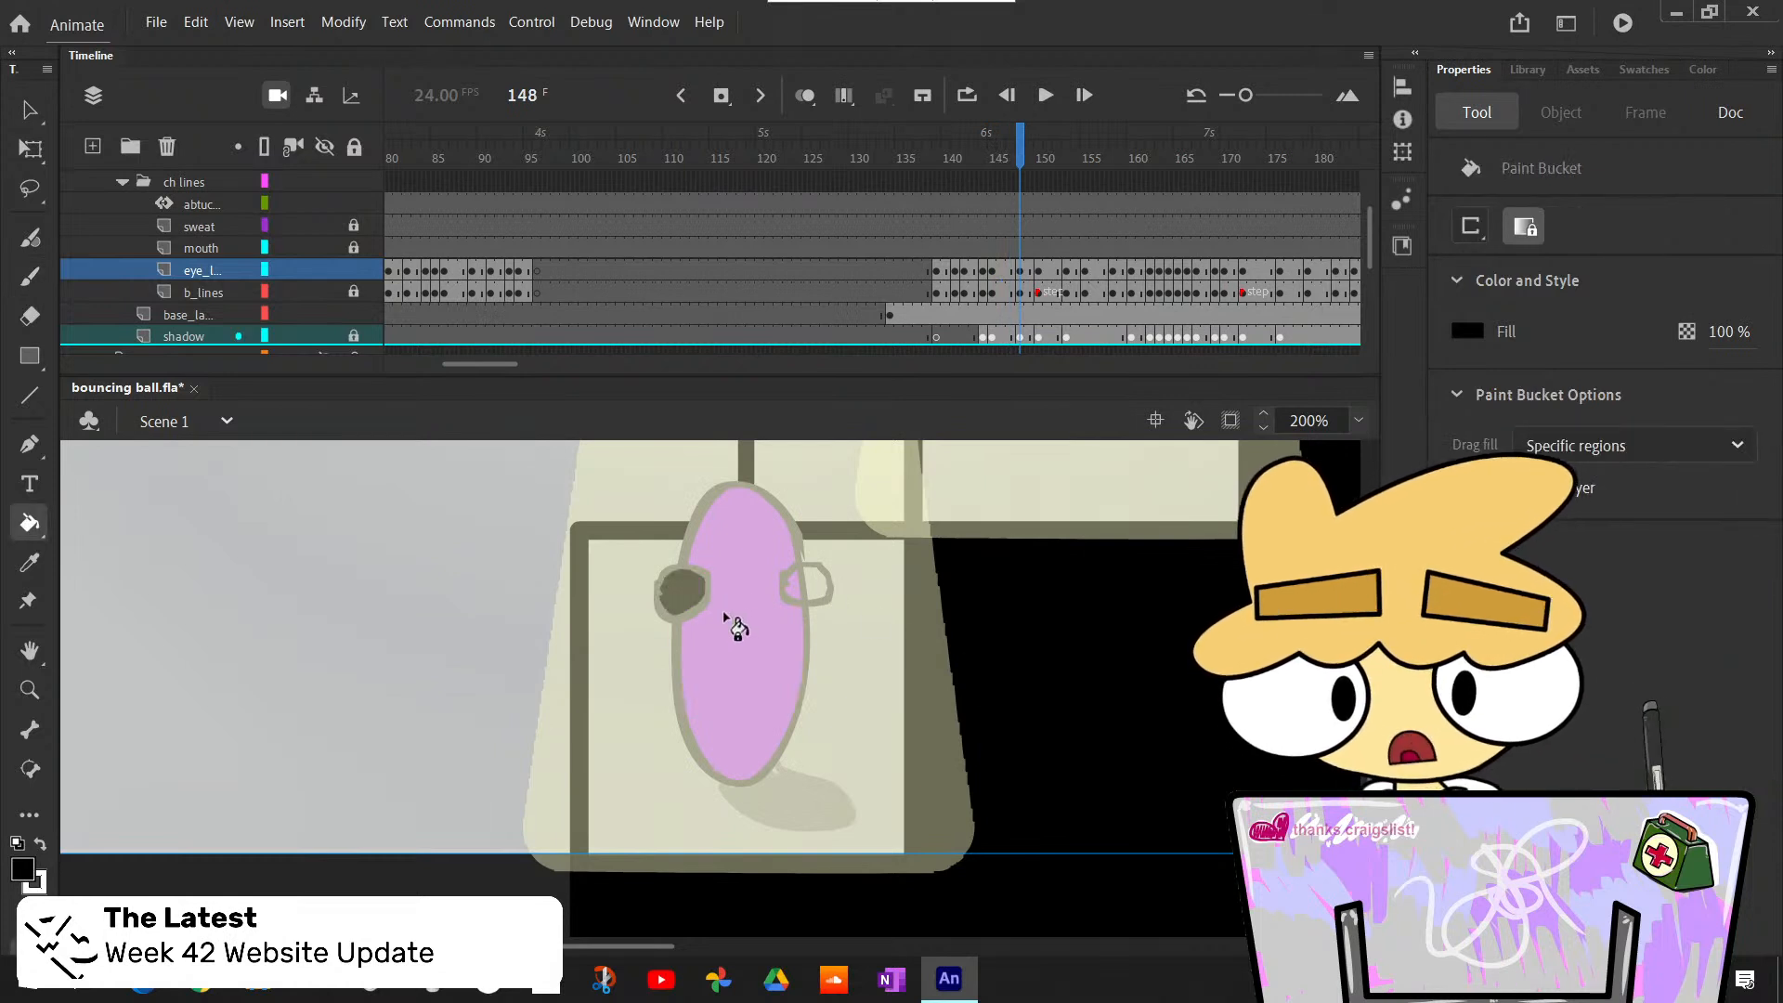
key(ctrl+z)
key(x)
click(685, 597)
click(812, 594)
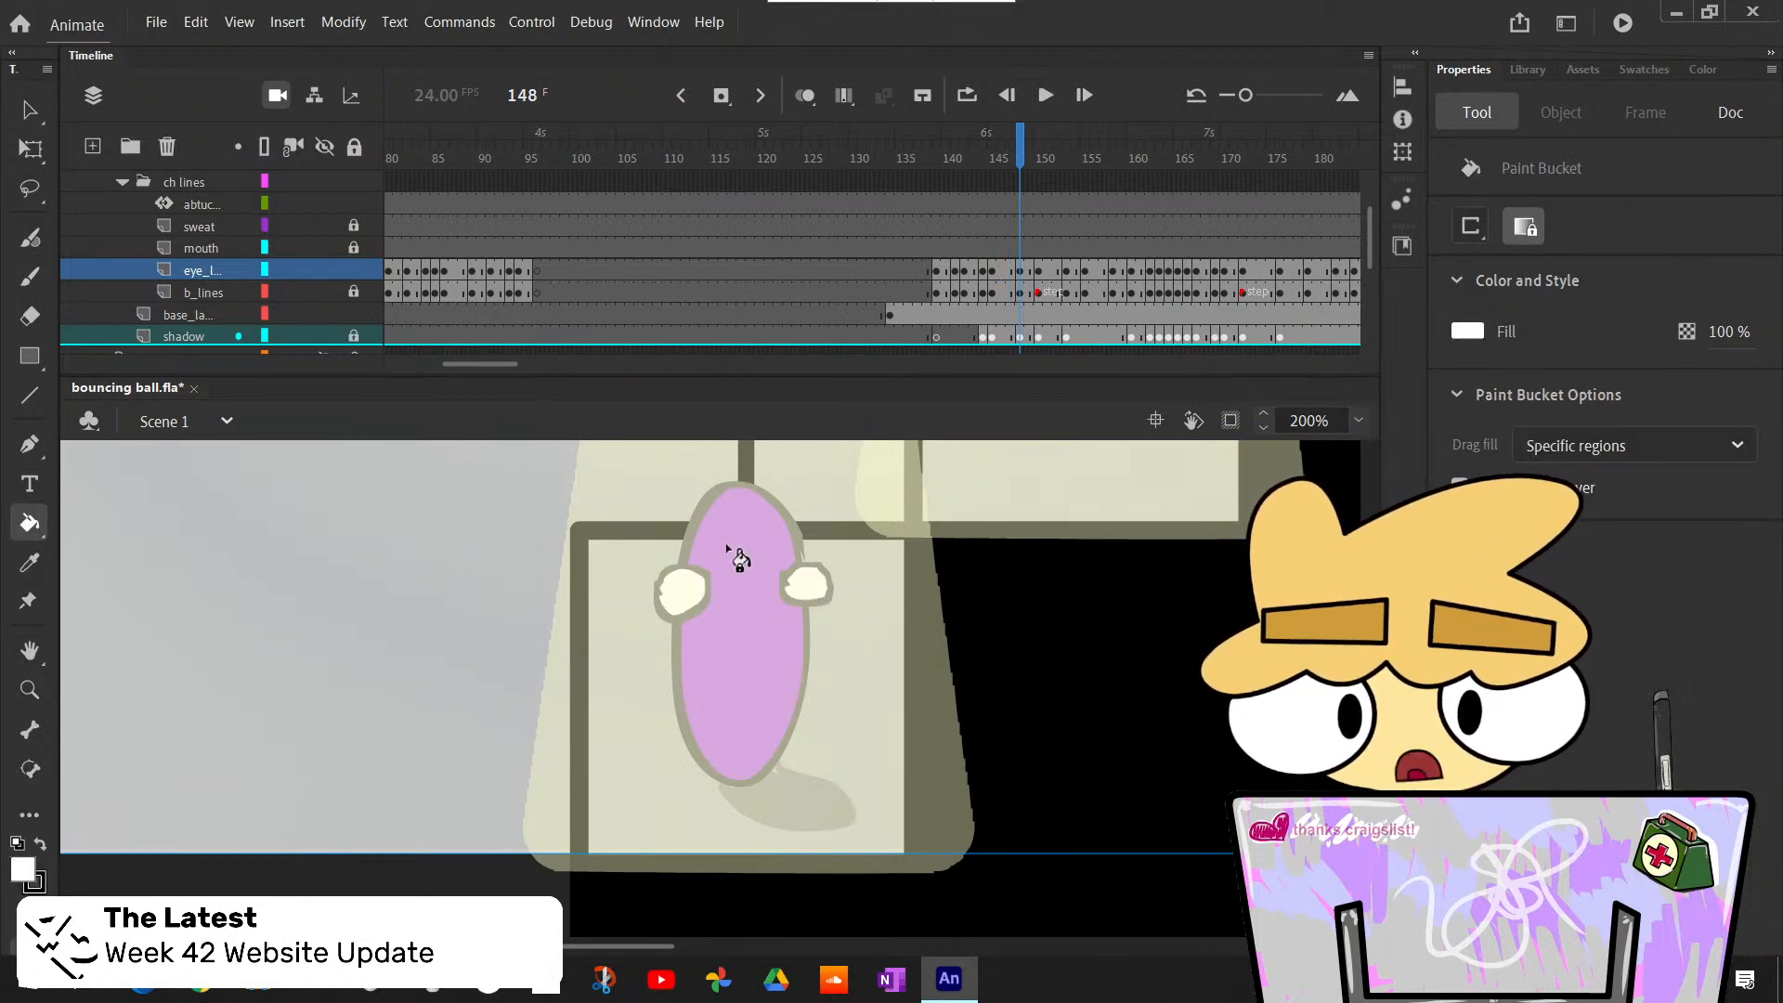
- Paint small black pupils against the inner edges of both eyes at frame 148
key(b)
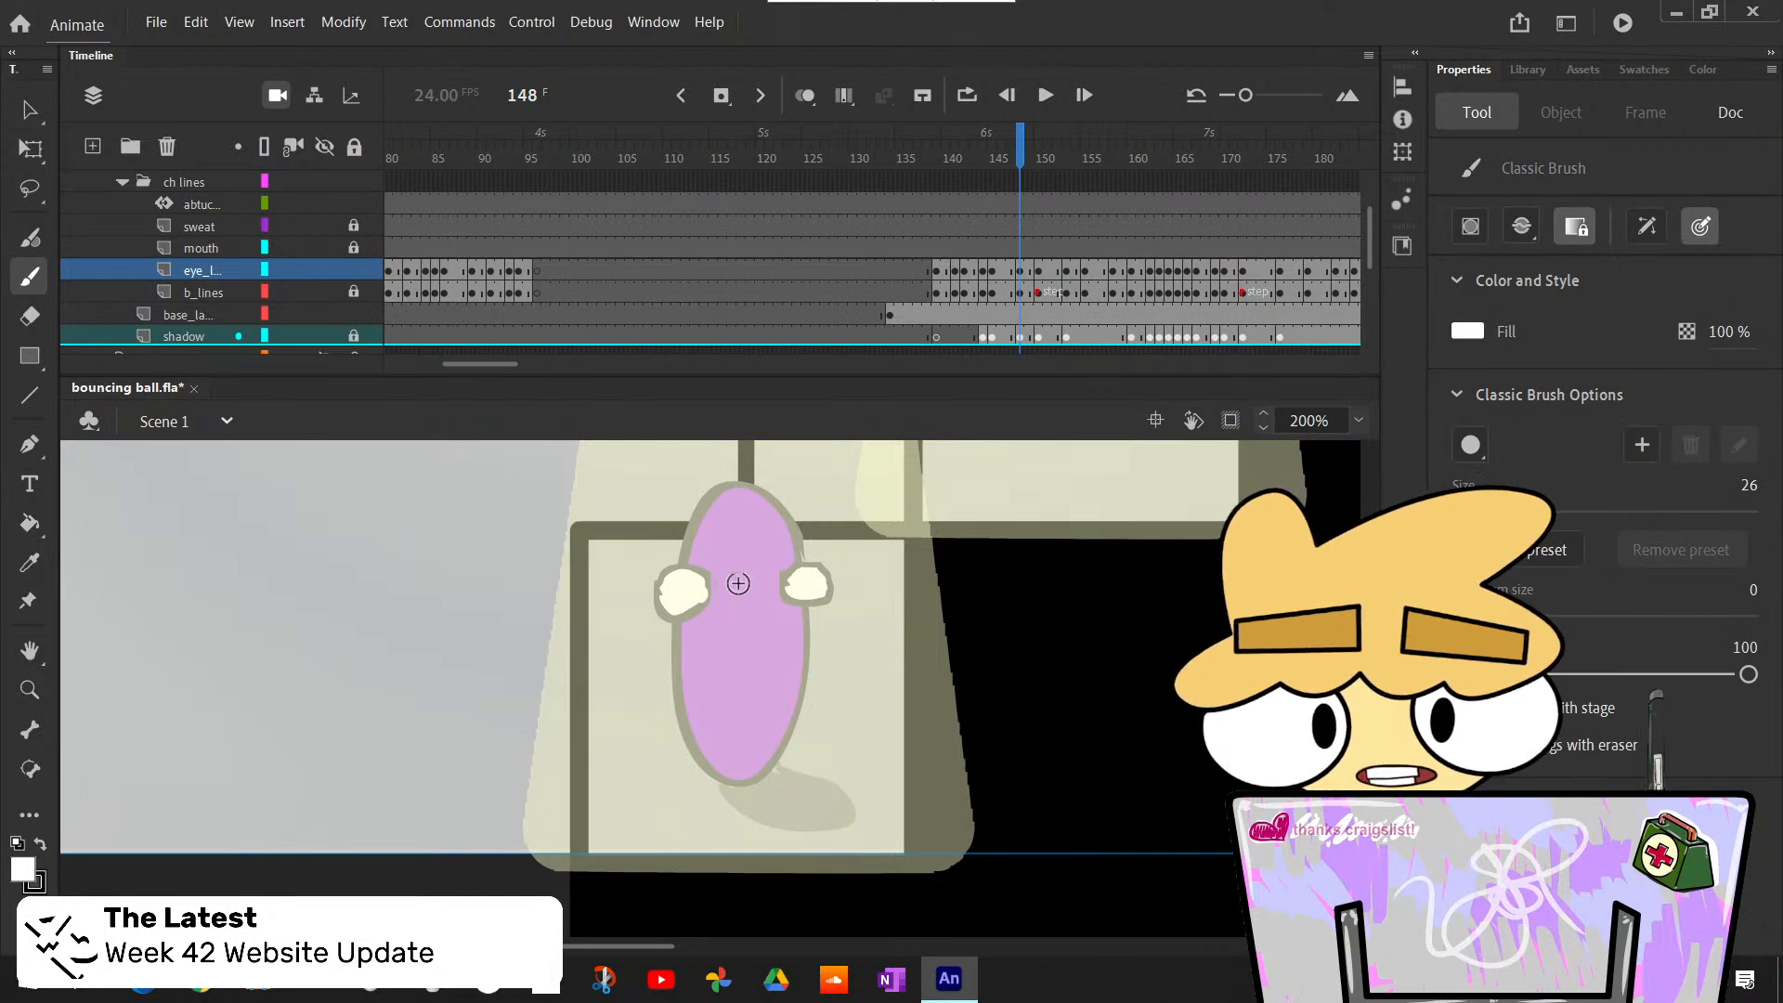
key(x)
drag(692, 585, 694, 590)
key(ctrl+z)
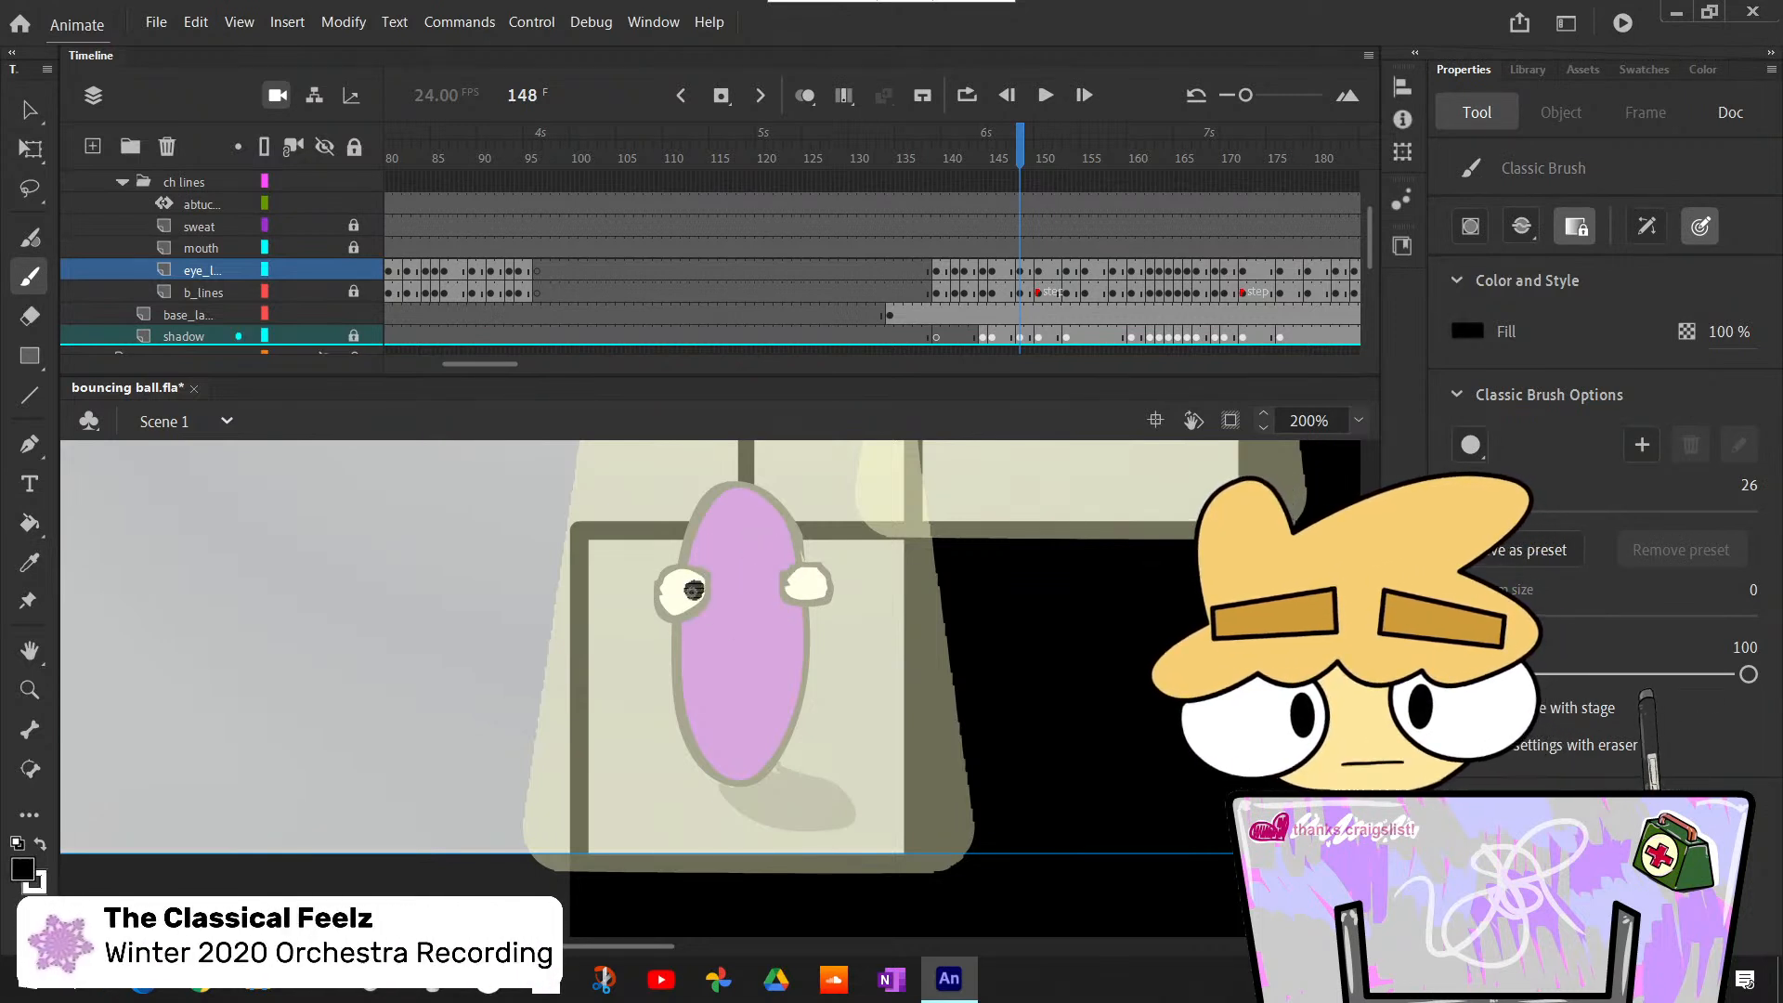
click(794, 587)
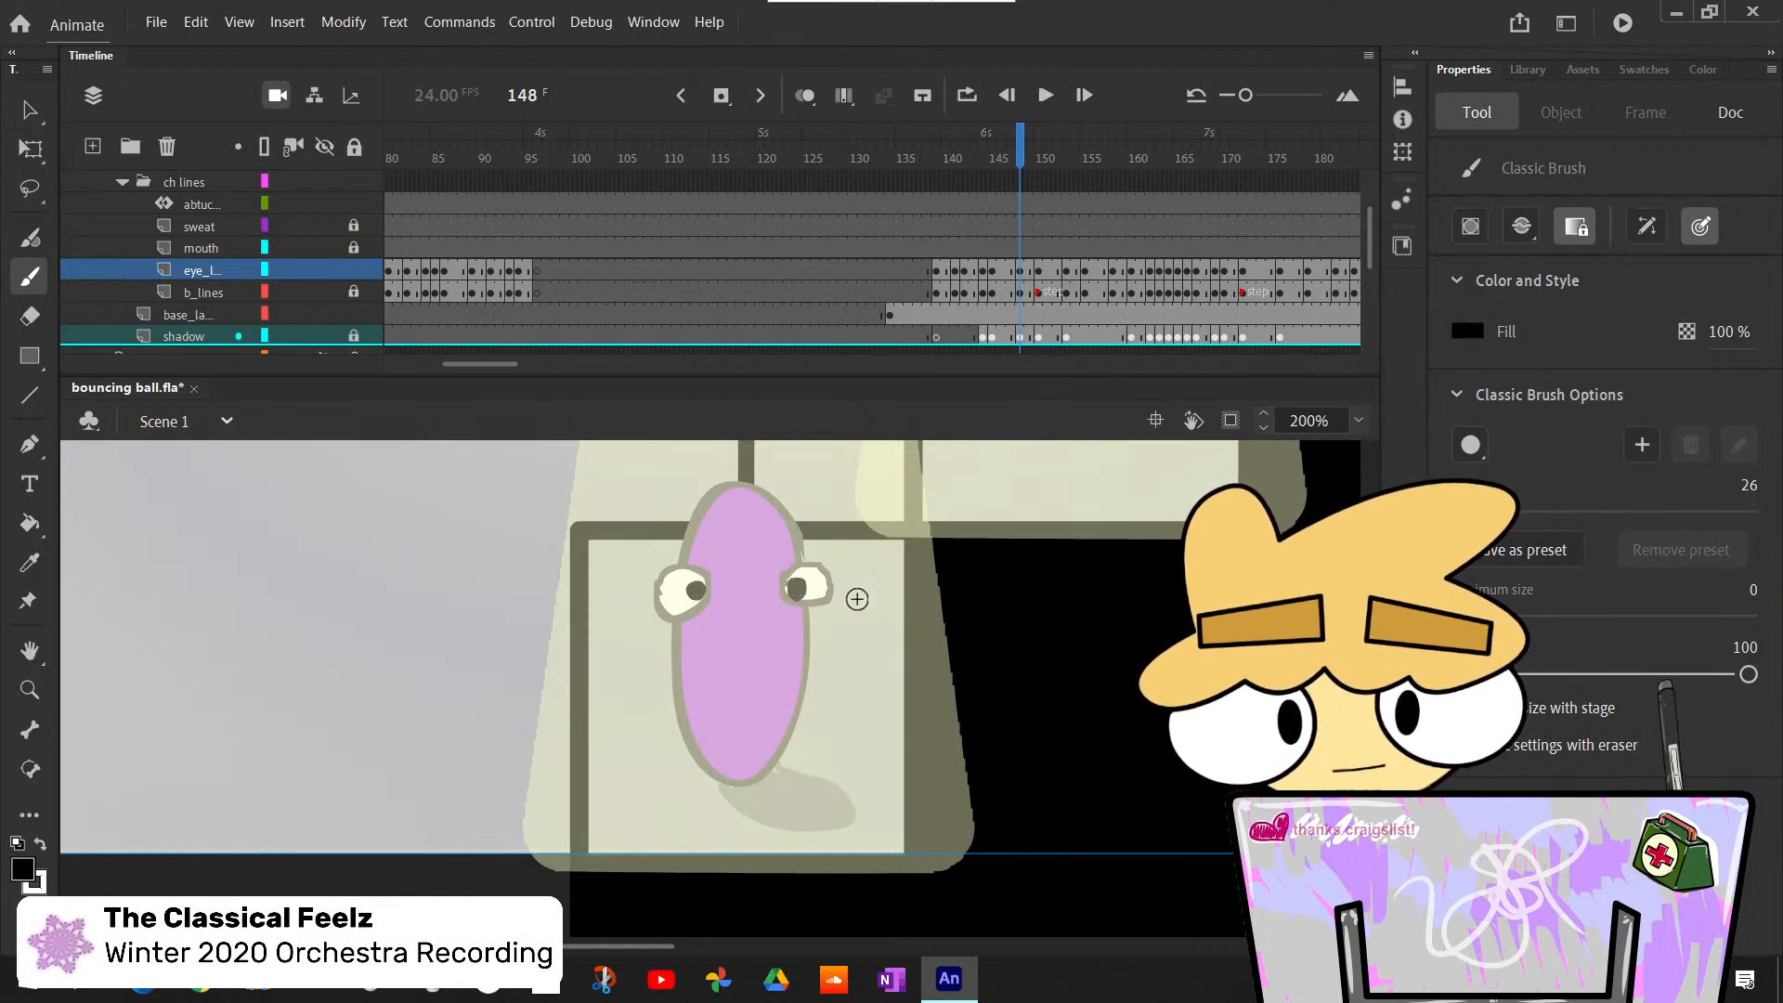
key(ctrl+z)
key(ctrl+z)
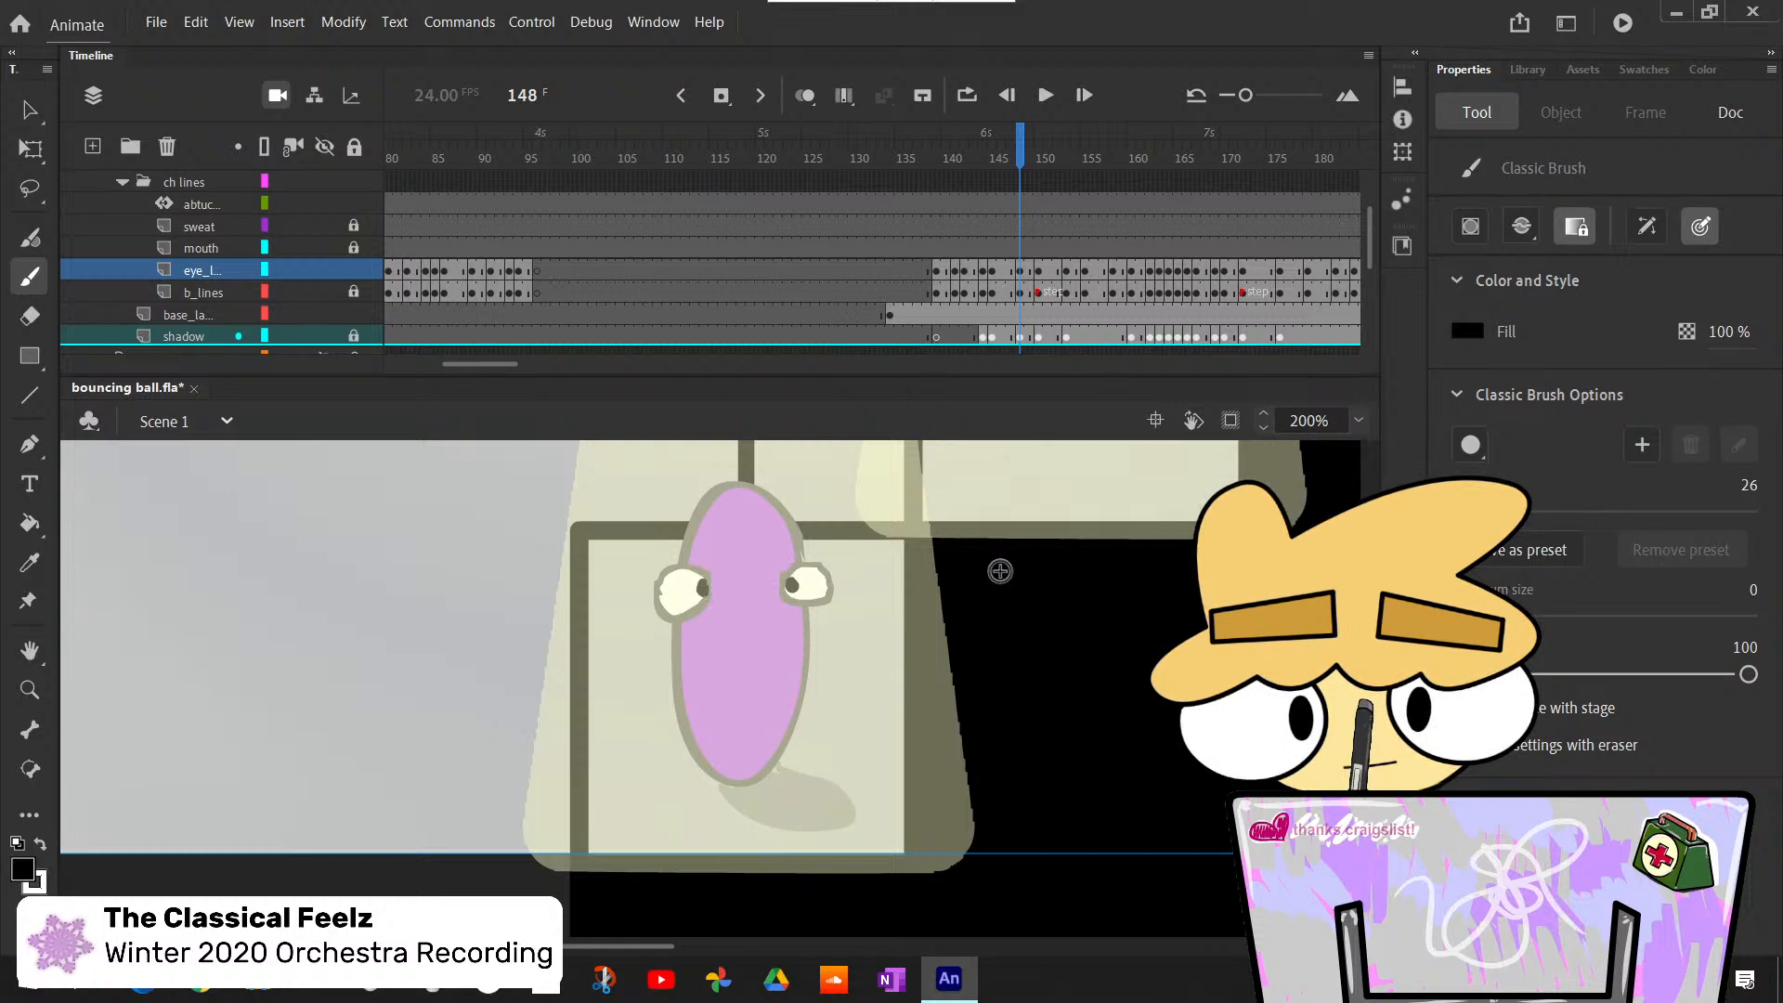
- Fill both of the ball's eyes with white at frame 150
key(period)
key(period)
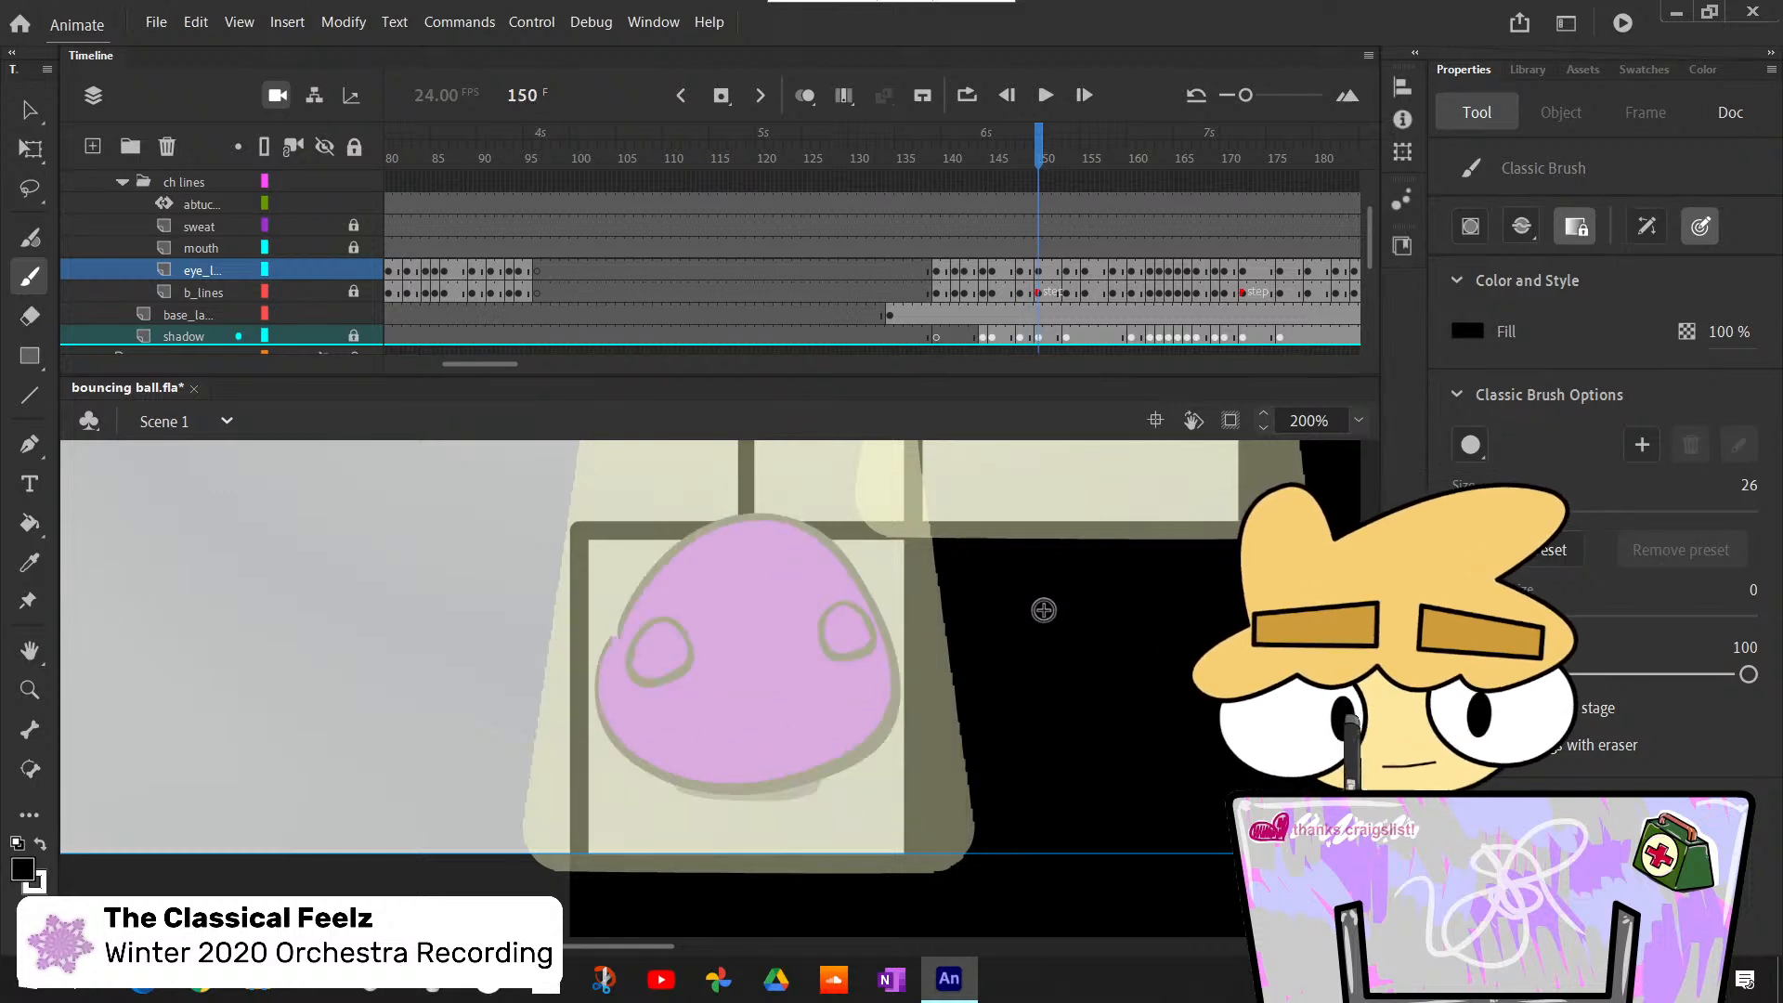
key(k)
click(659, 653)
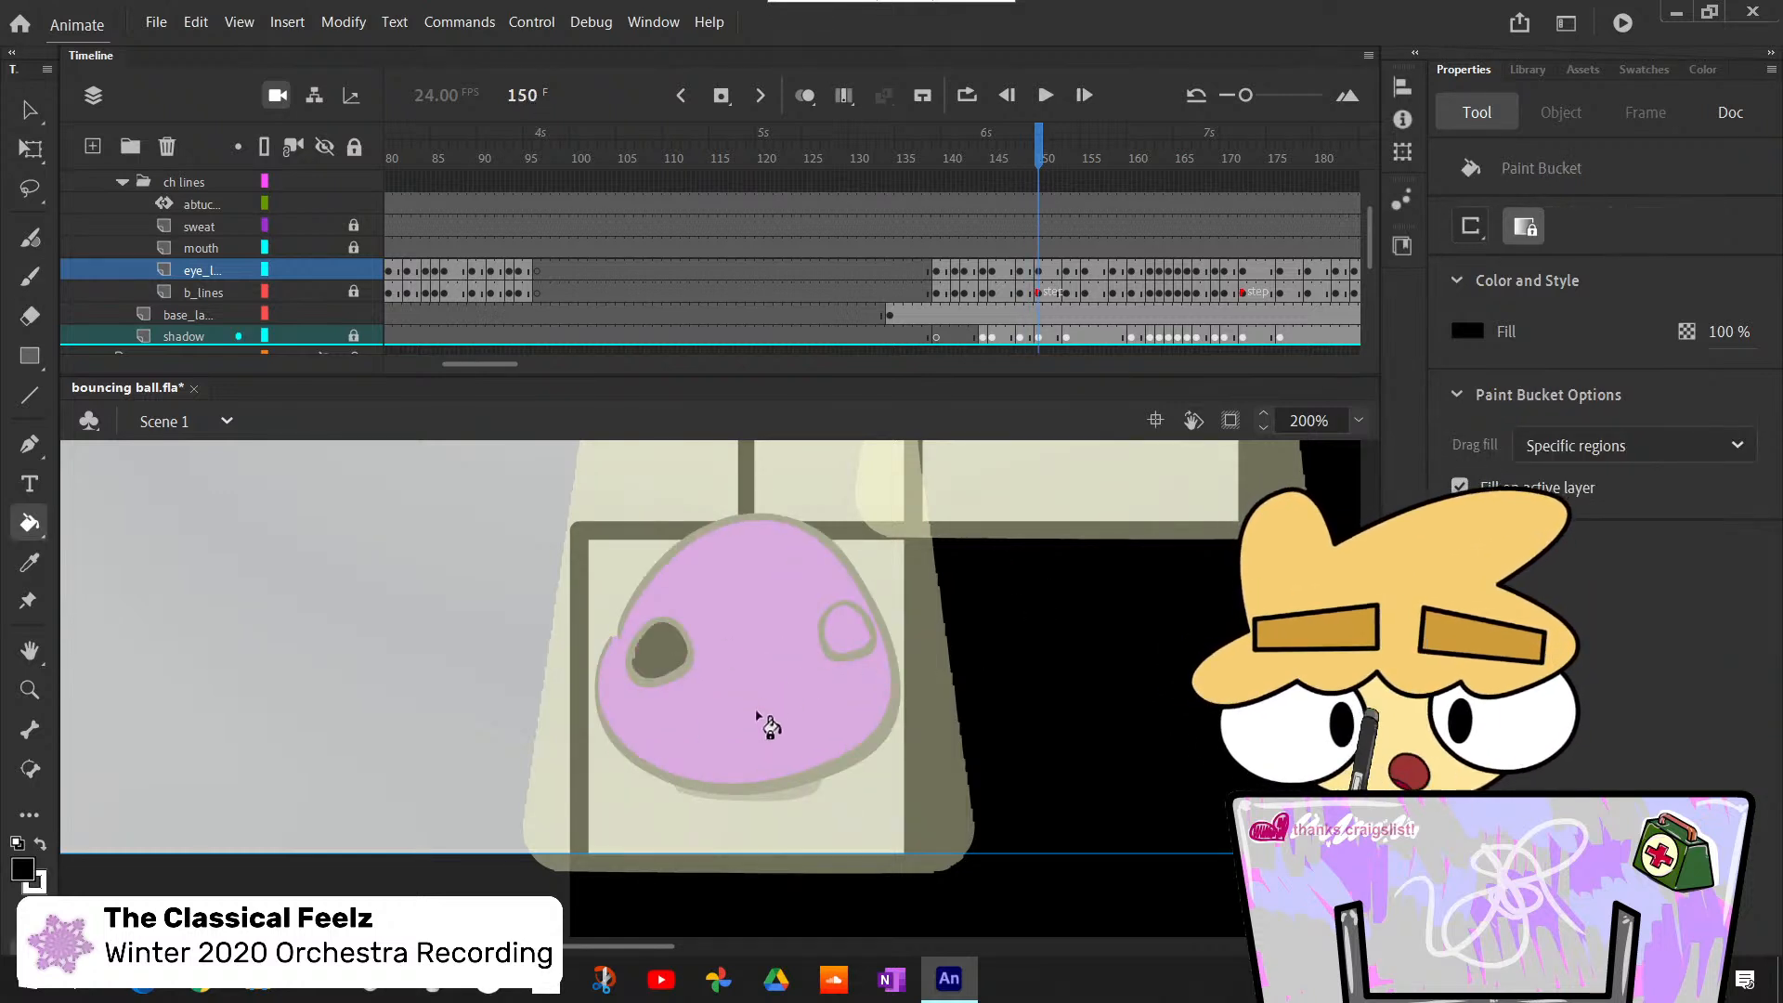
key(ctrl+z)
key(x)
click(676, 648)
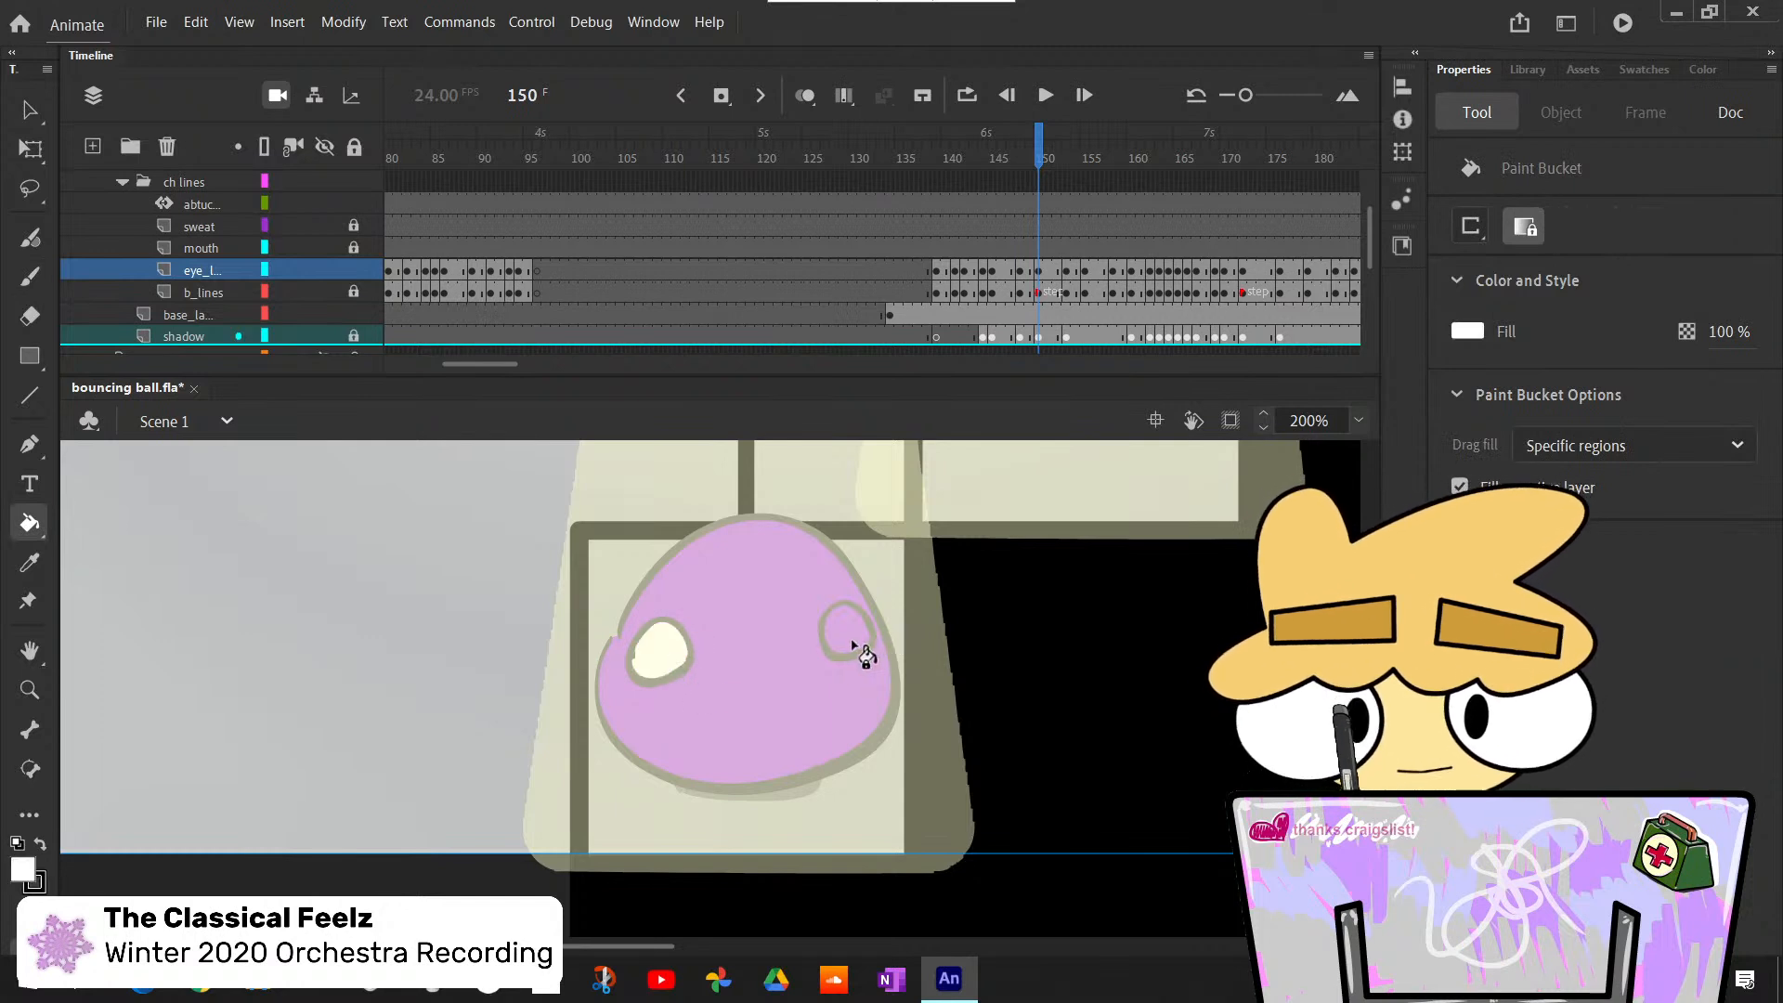
click(852, 643)
- Paint black pupils at the inner edges of both eyes at frame 150
key(b)
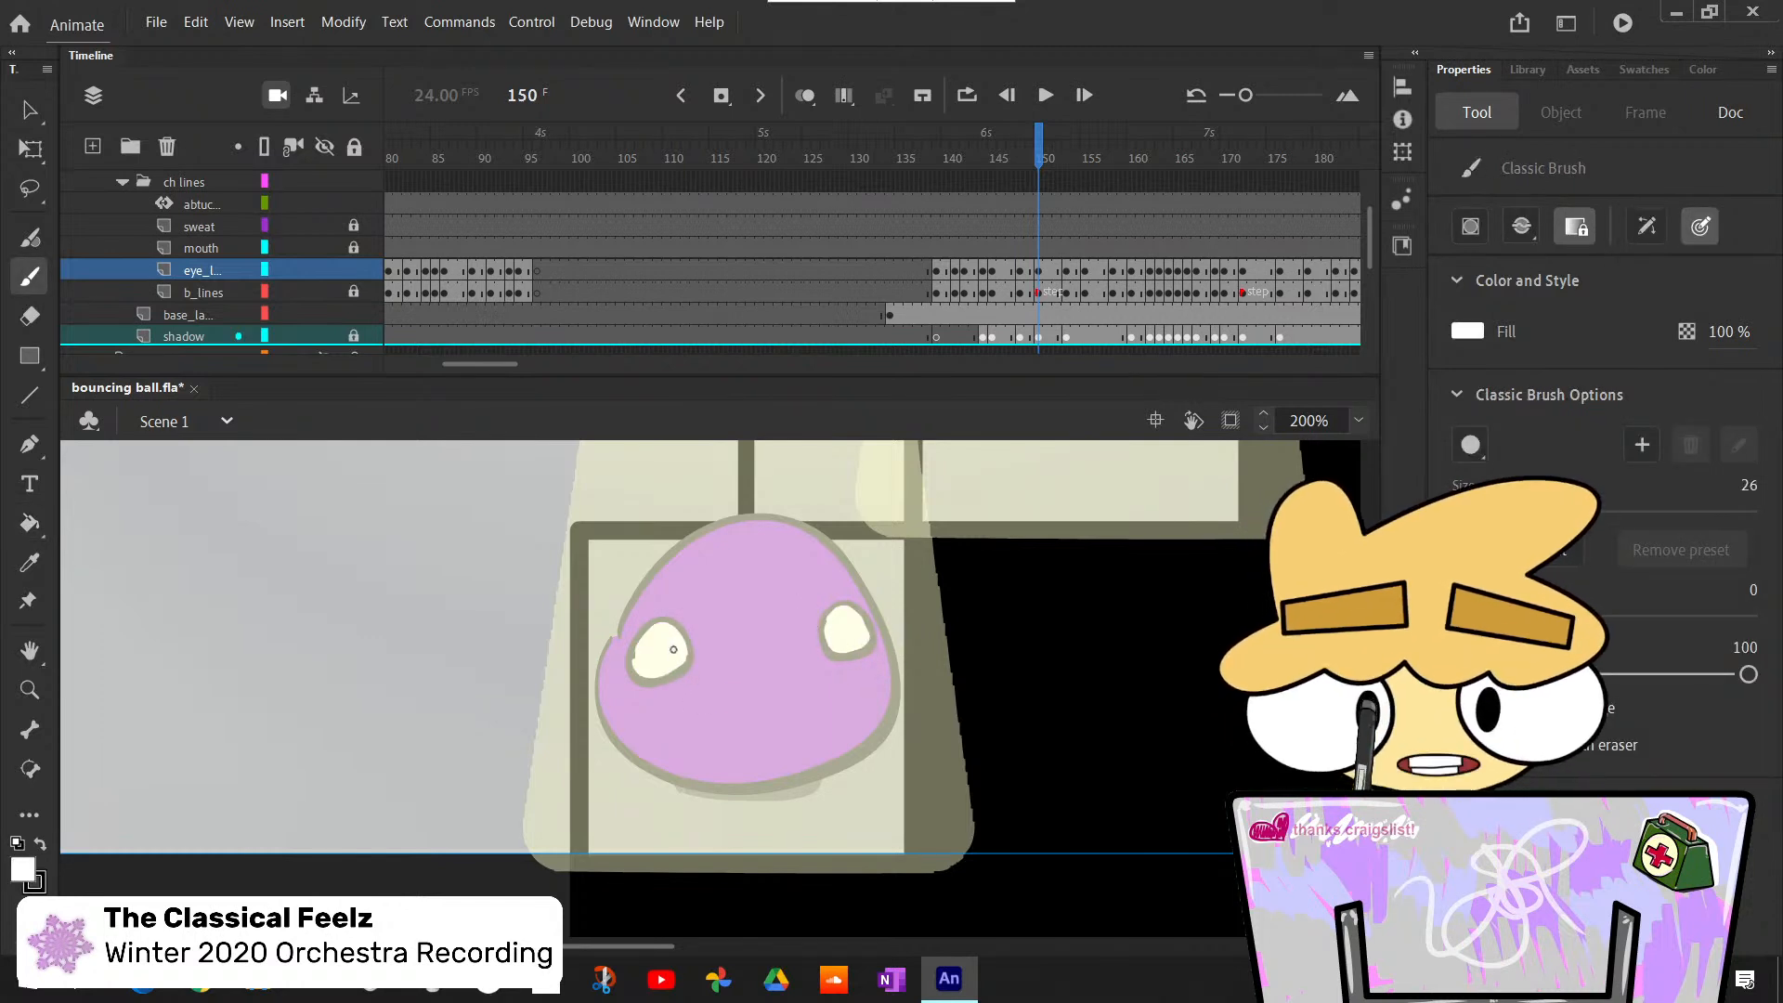
key(ctrl+z)
key(x)
drag(676, 652, 682, 648)
key(ctrl+z)
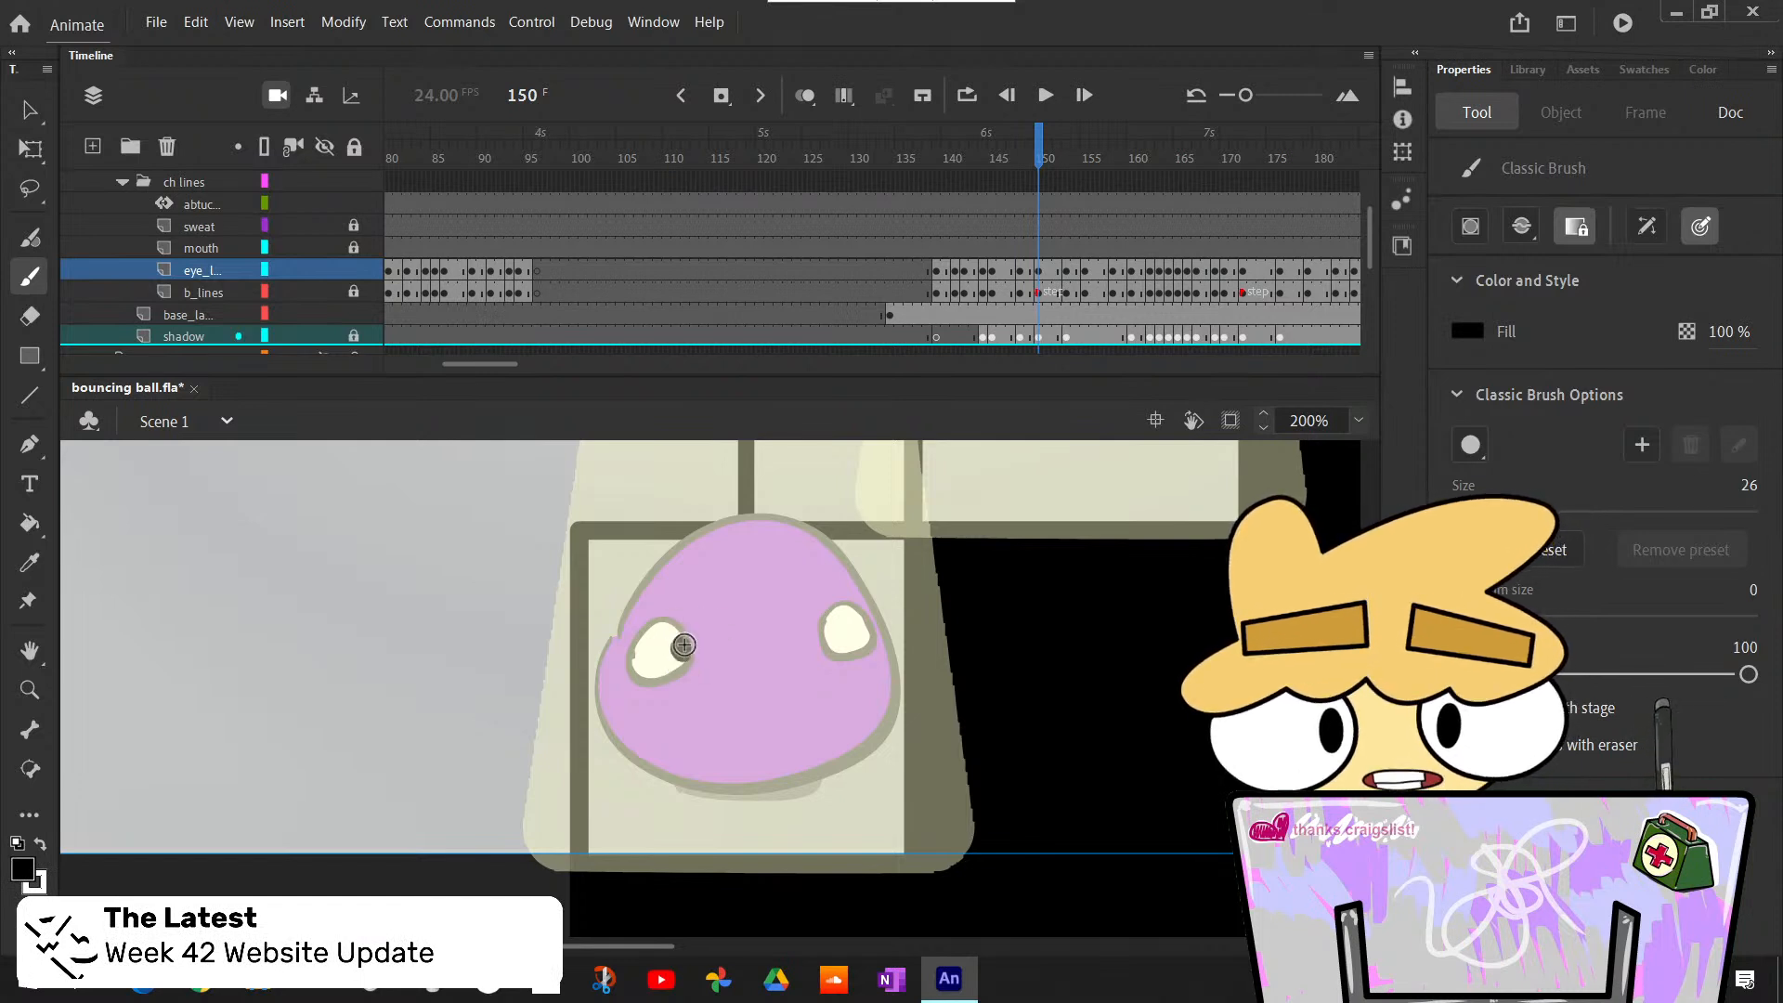
drag(833, 633, 831, 632)
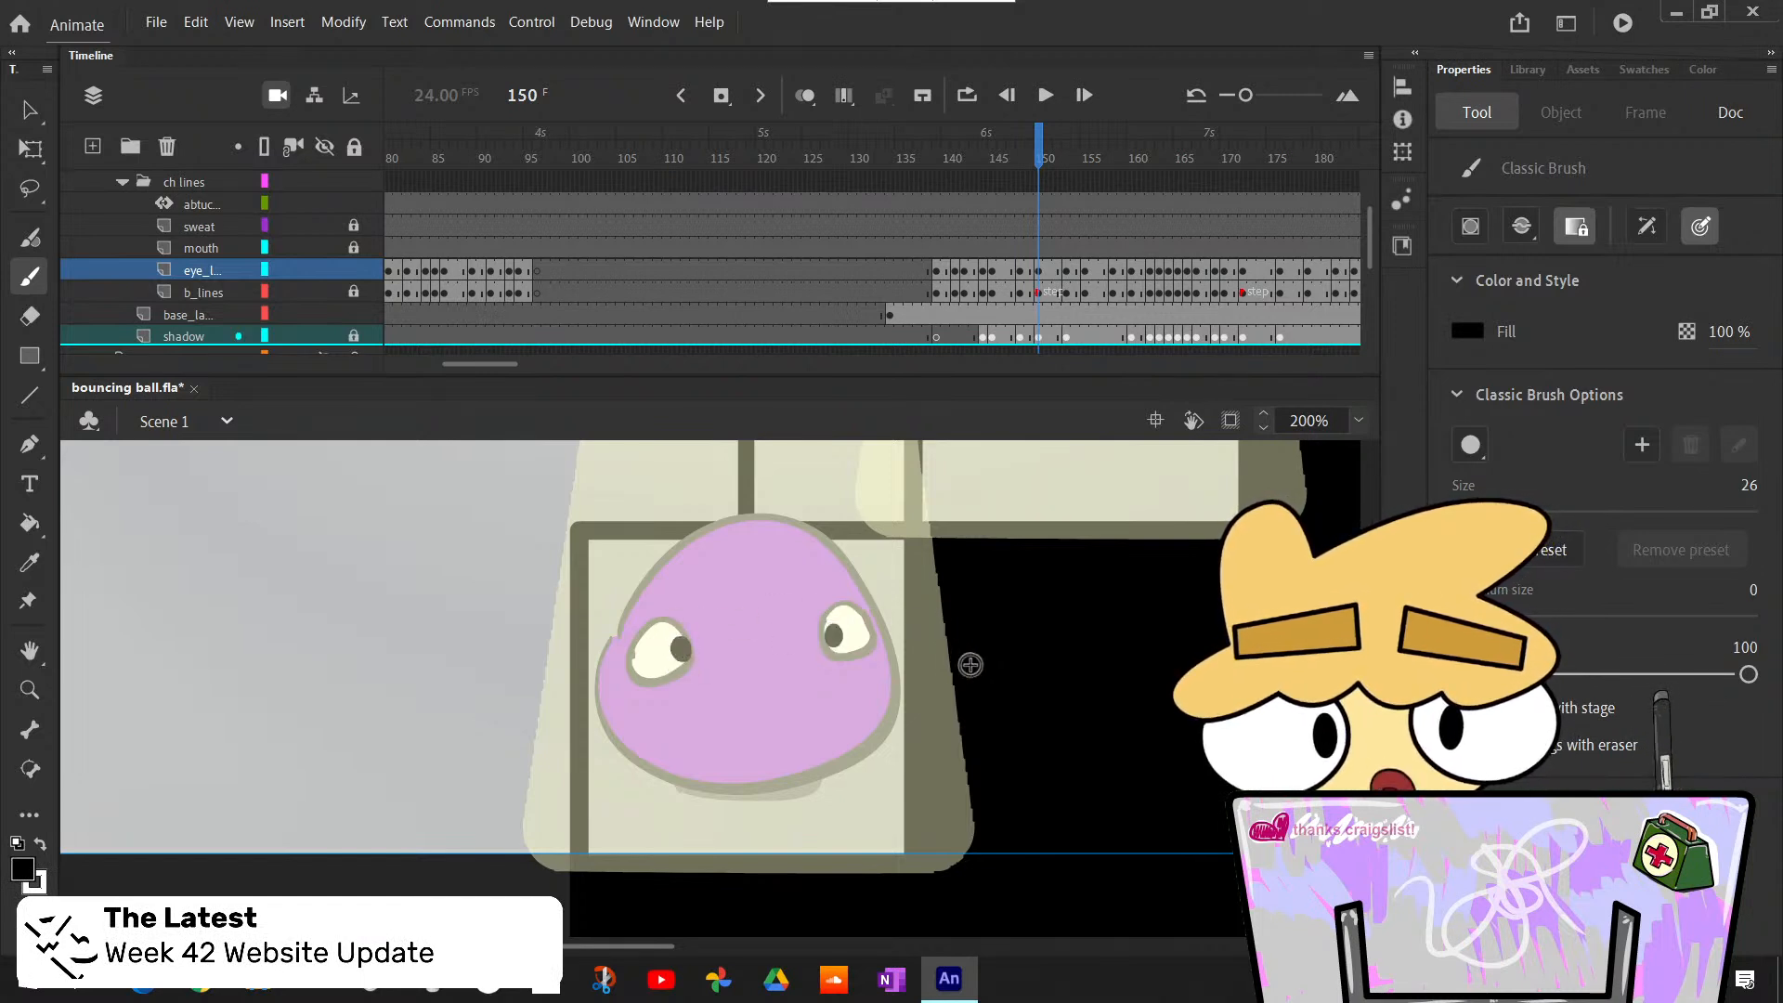
- Step back and forth between frame 148 and frame 154 to examine the eye and pupil motion
key(comma)
key(period)
key(comma)
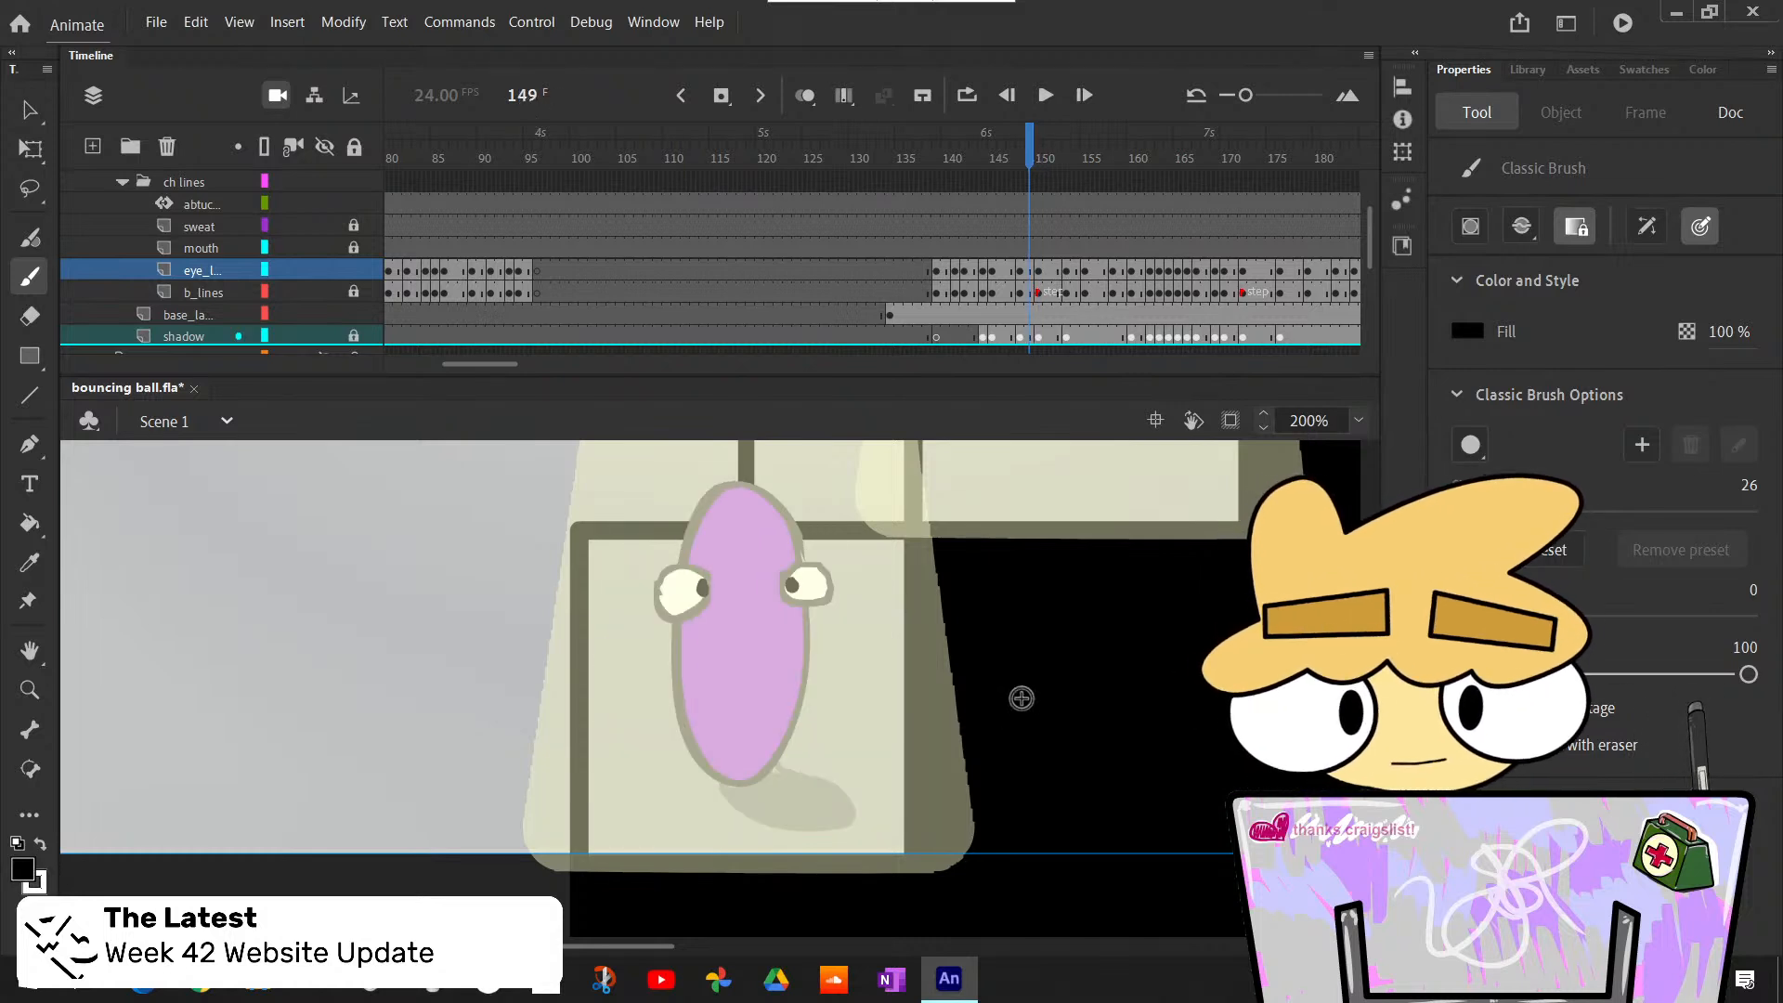
key(period)
key(period)
key(period)
key(period)
key(period)
key(comma)
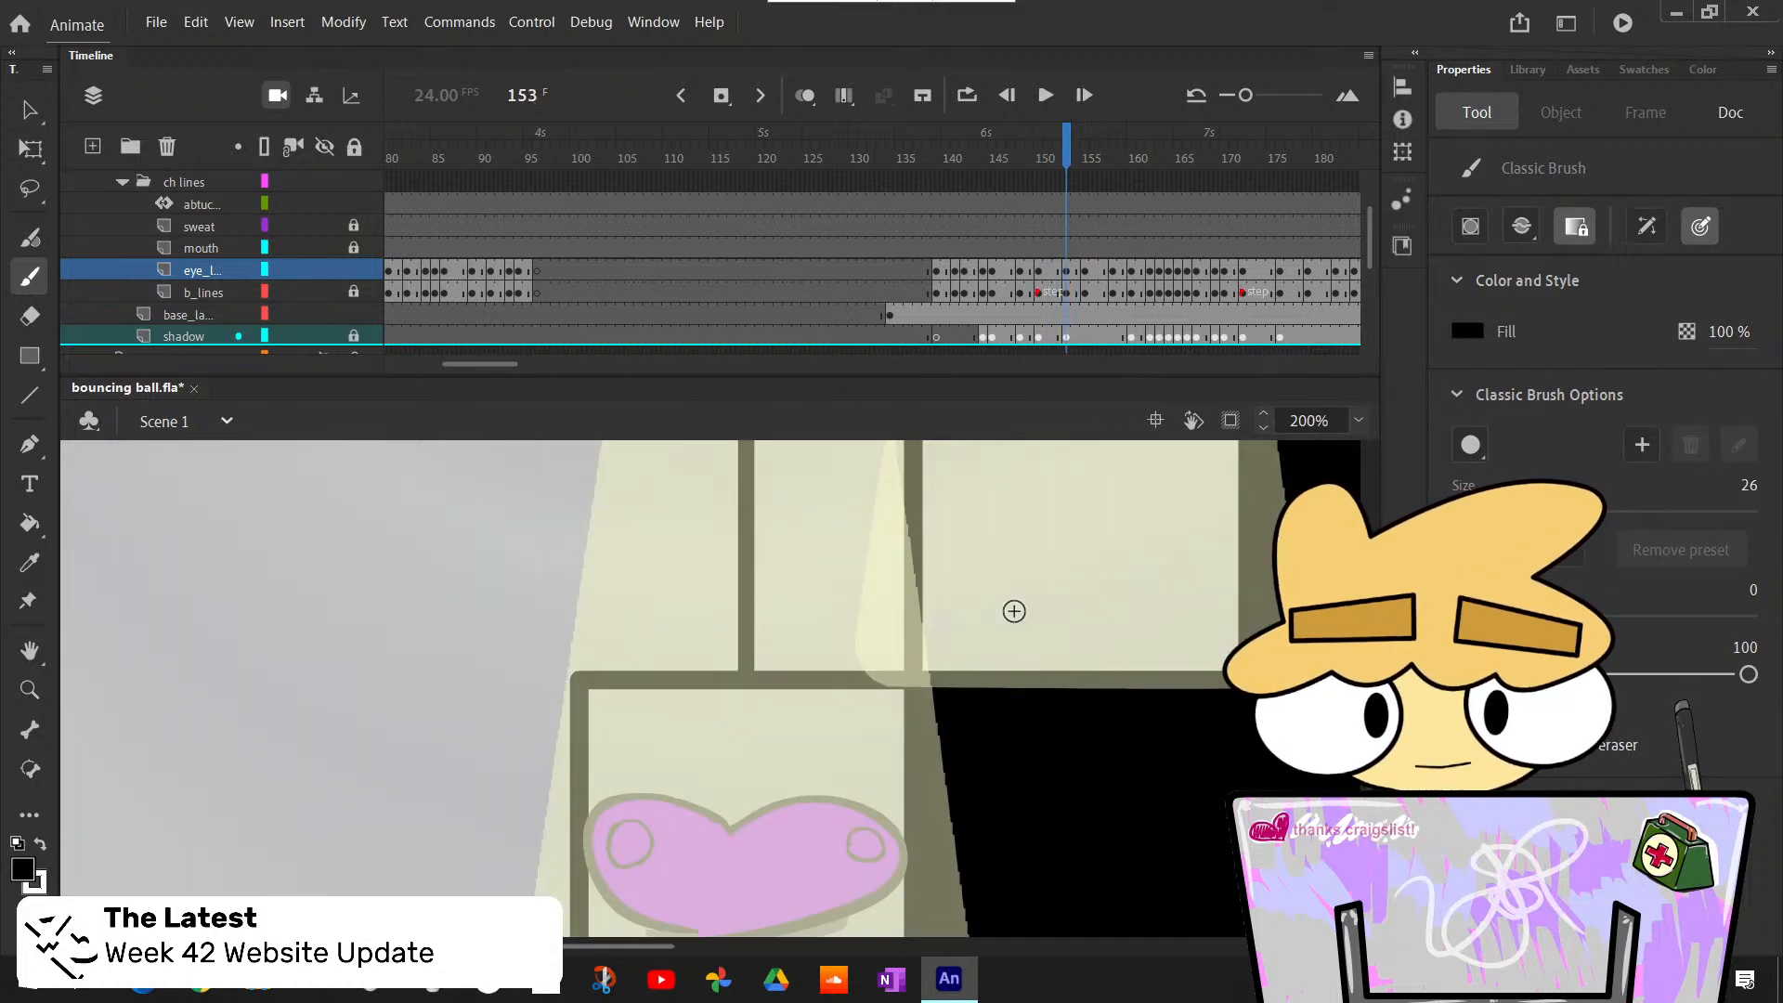
key(comma)
key(comma)
key(comma)
key(comma)
key(comma)
- Compare the frame 150 pupils with those at frame 148 and save the file
key(period)
key(period)
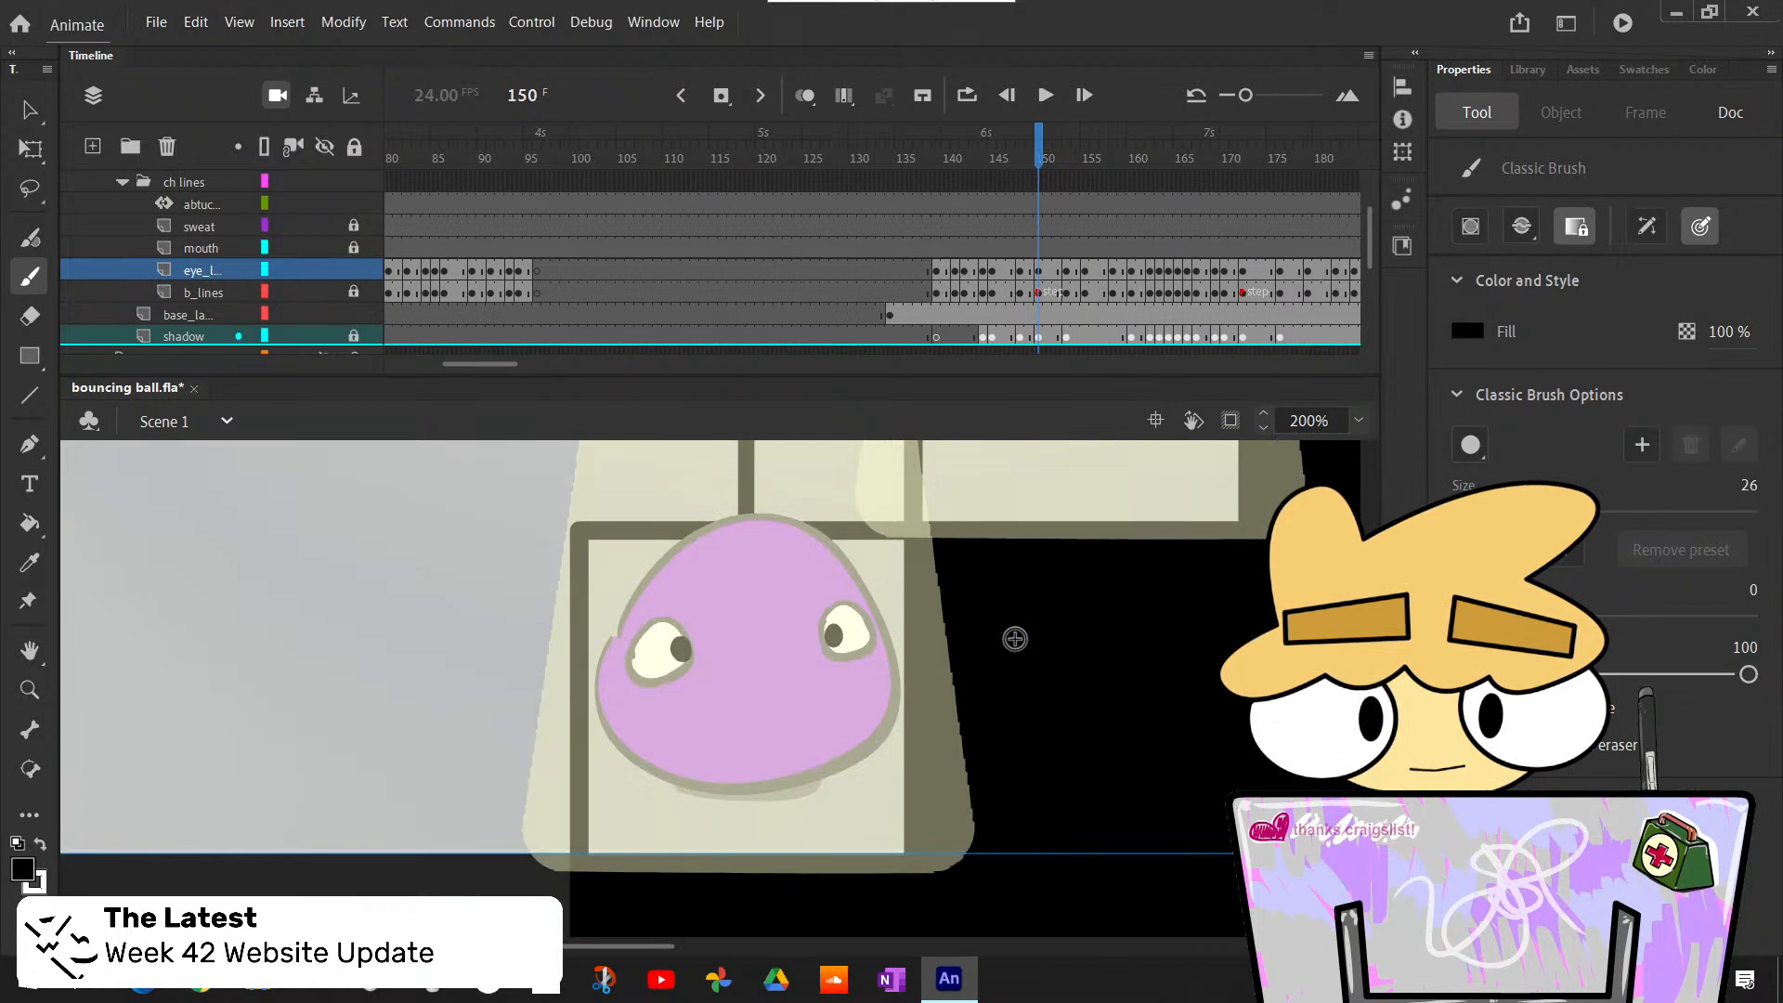
key(comma)
key(comma)
key(period)
key(period)
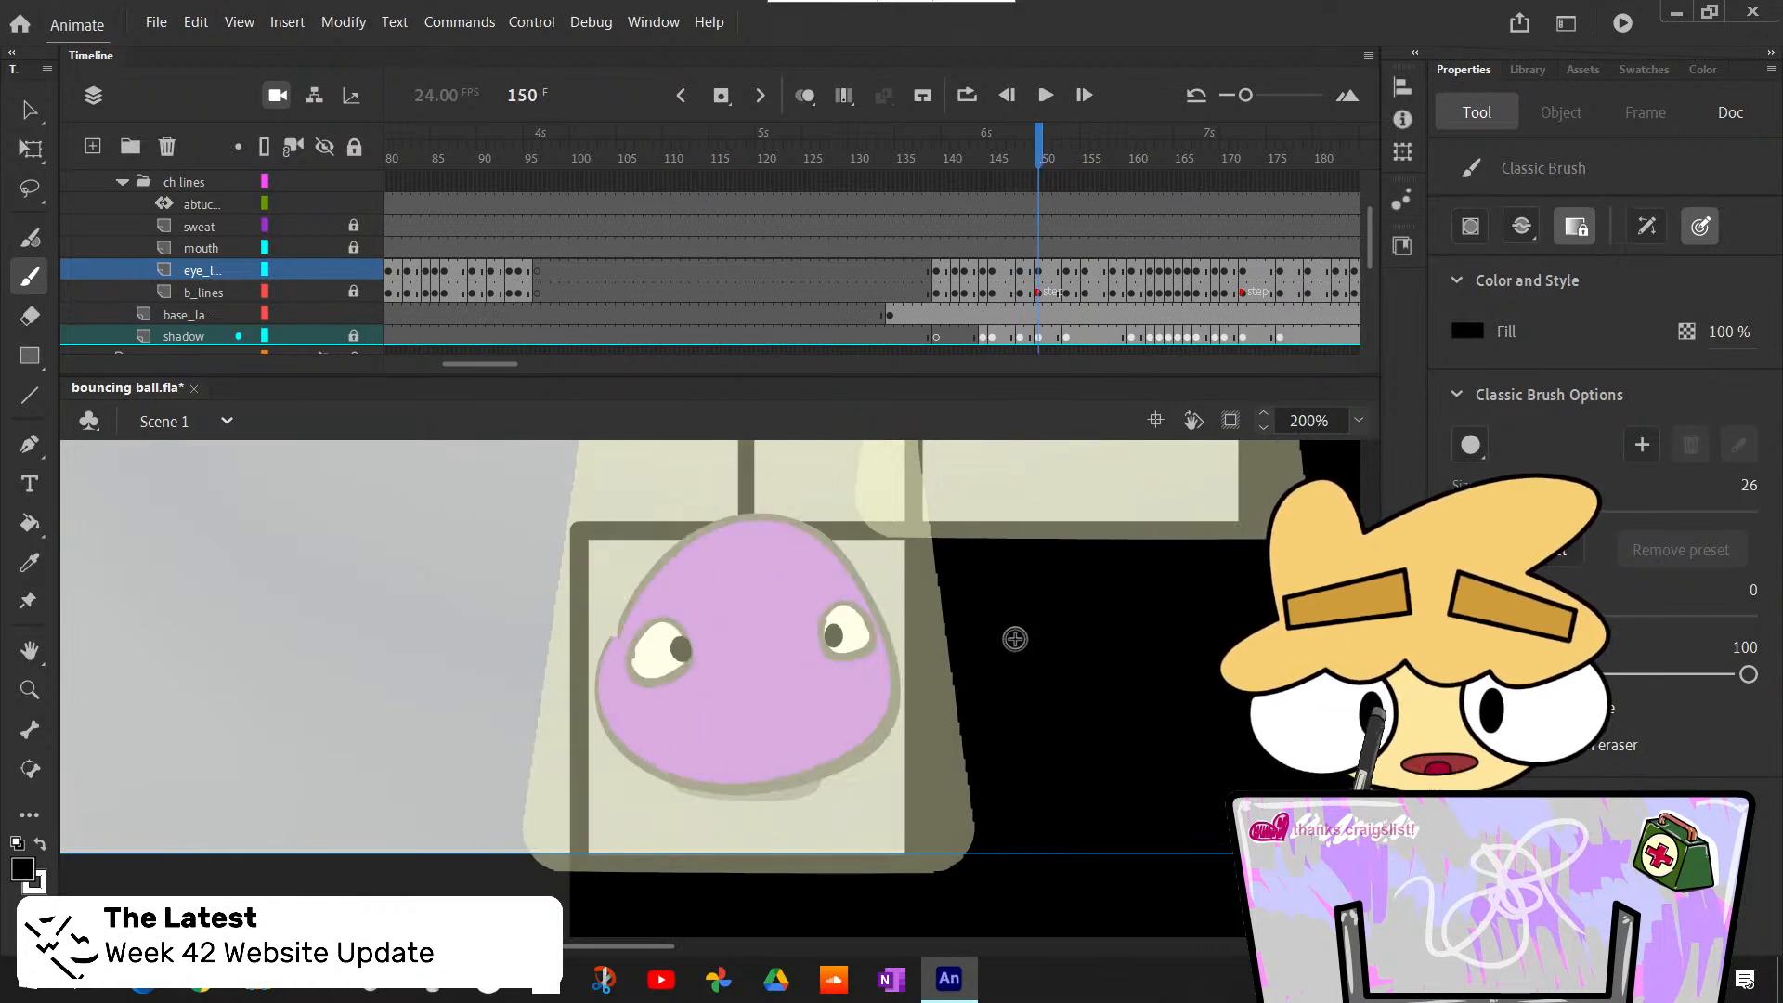
scroll(1015, 639, up, 1)
scroll(1015, 639, down, 1)
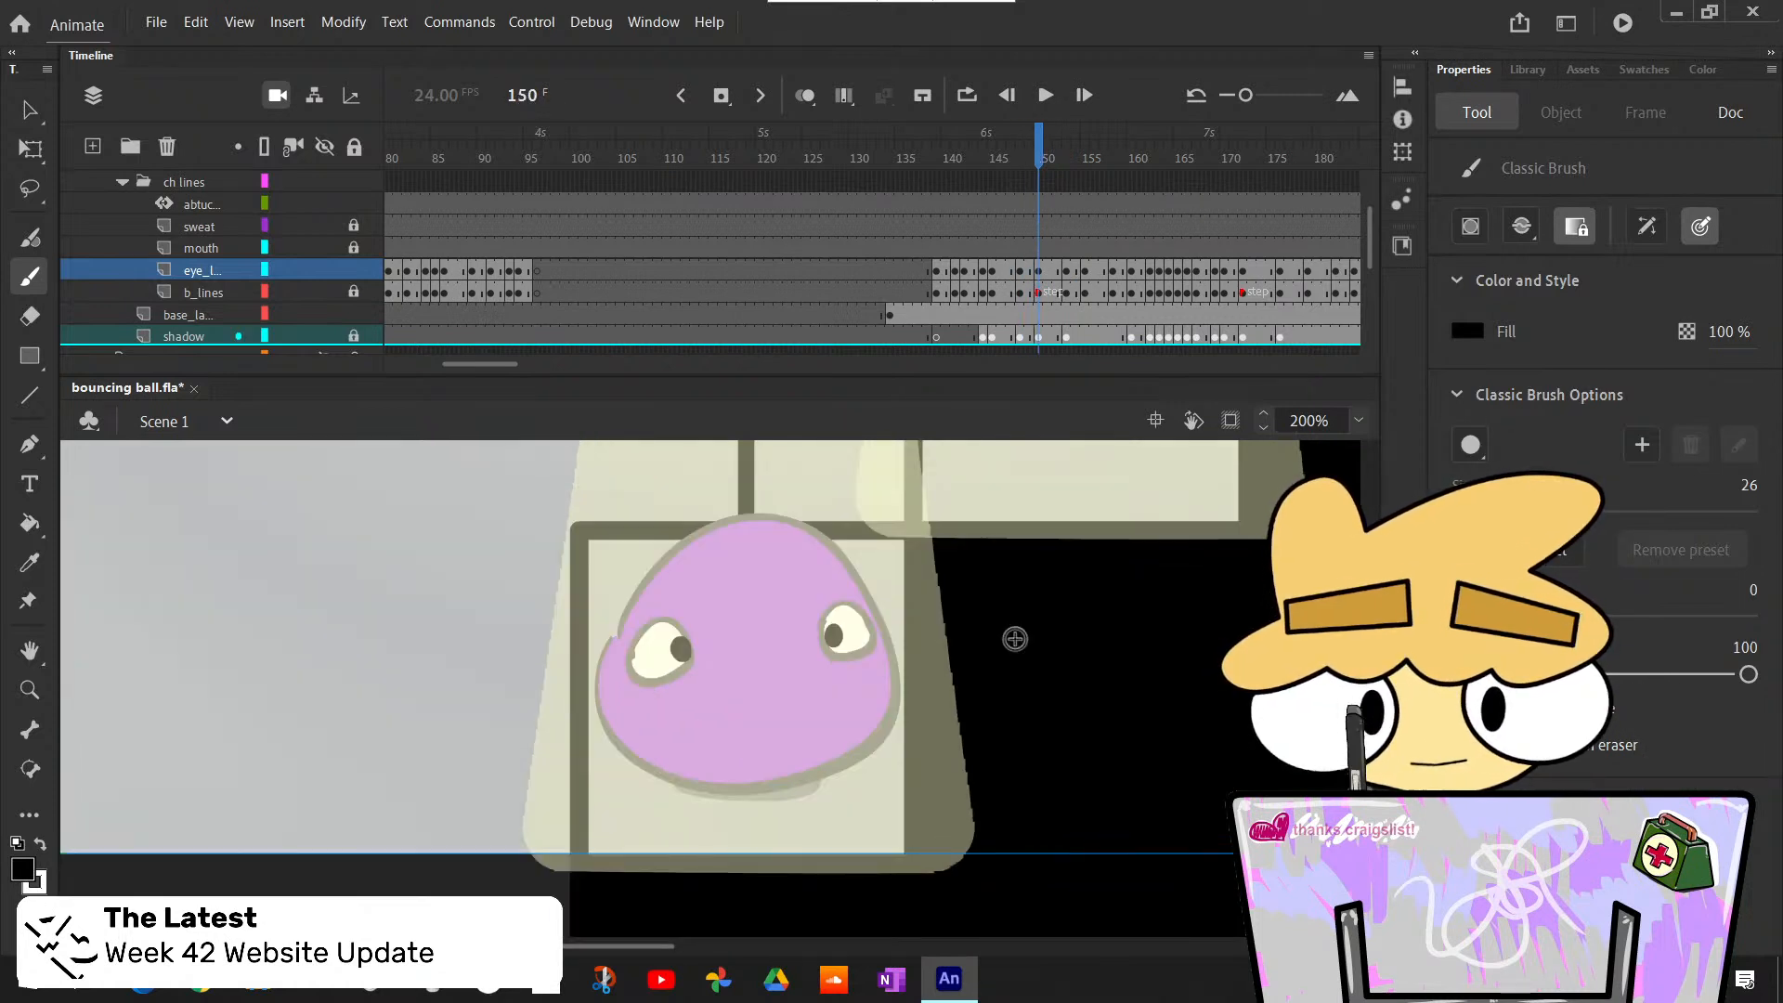
key(ctrl+s)
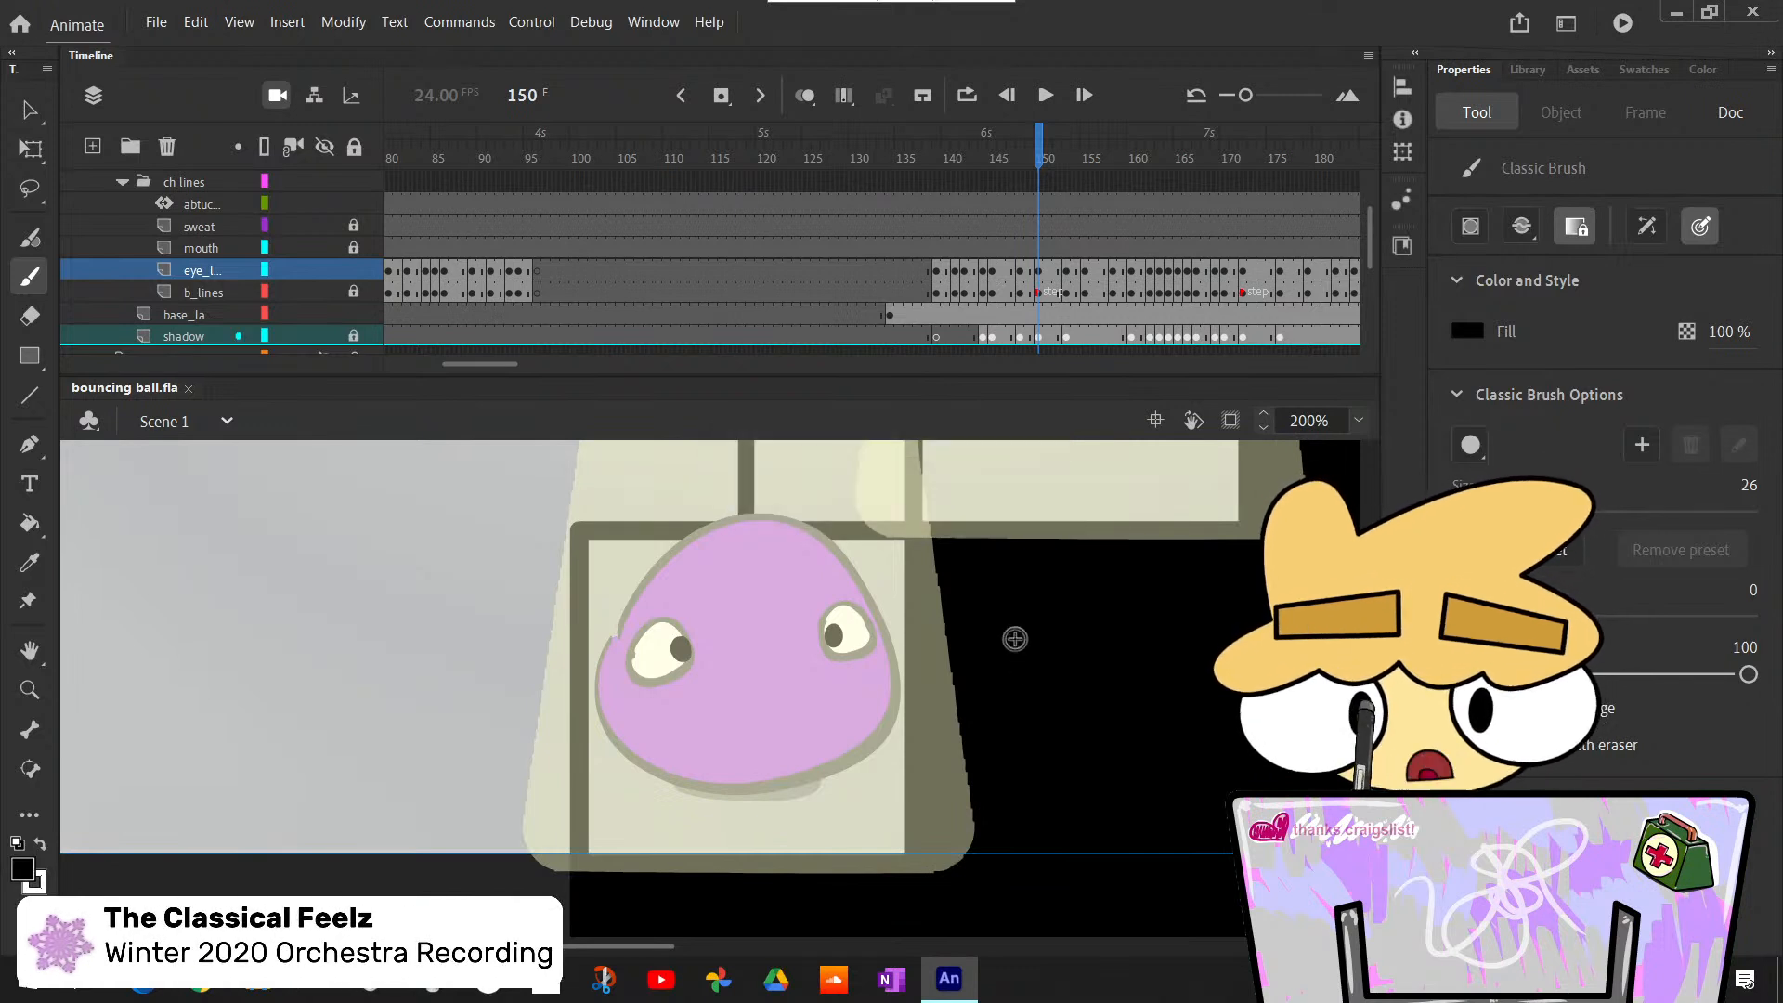